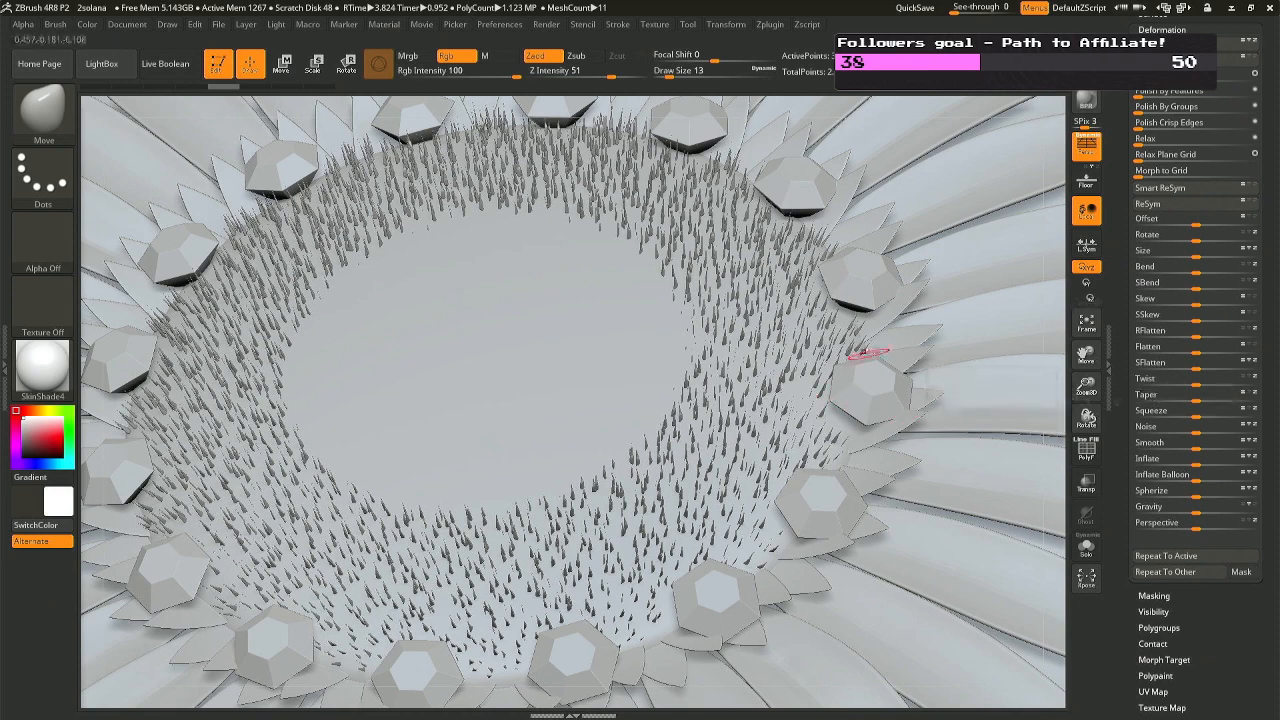
Restore the visibility of the hidden rounded tips on the ring of stamens around the flower's central disk.
key("ctrl")
left_click(850, 347, "ctrl+shift")
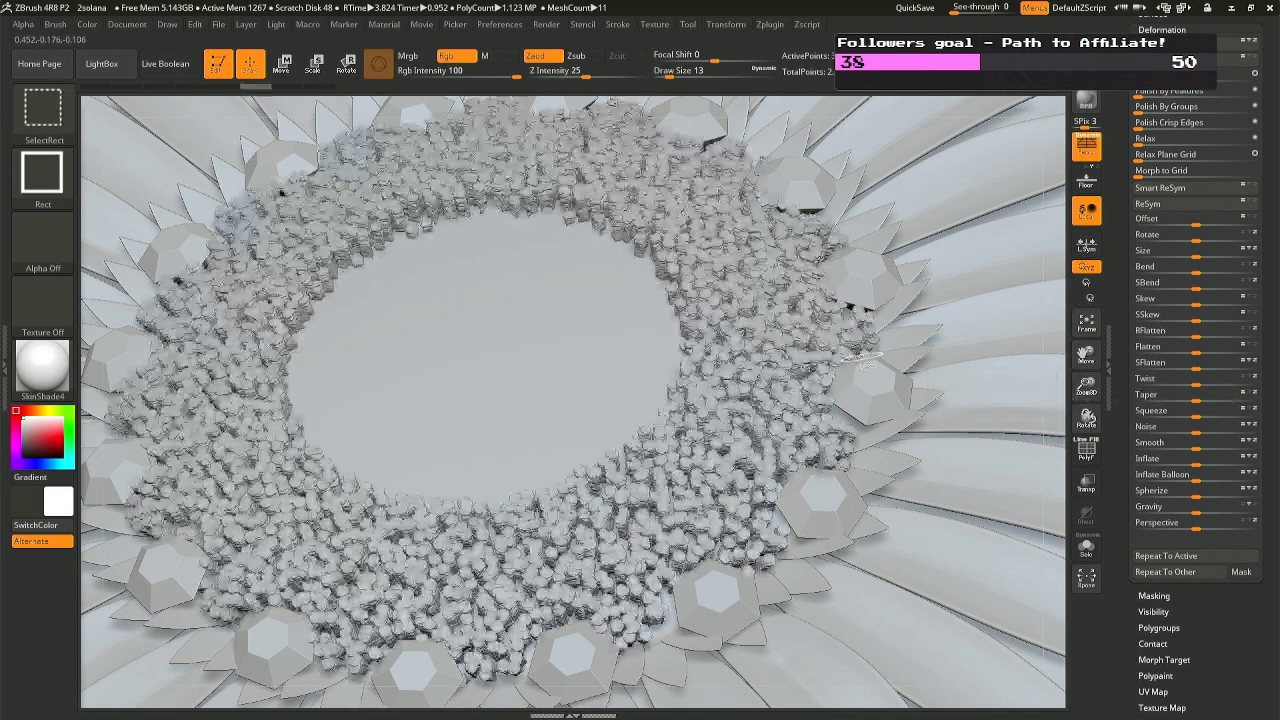
left_click(848, 345, "ctrl+shift")
left_click(848, 346, "ctrl+shift")
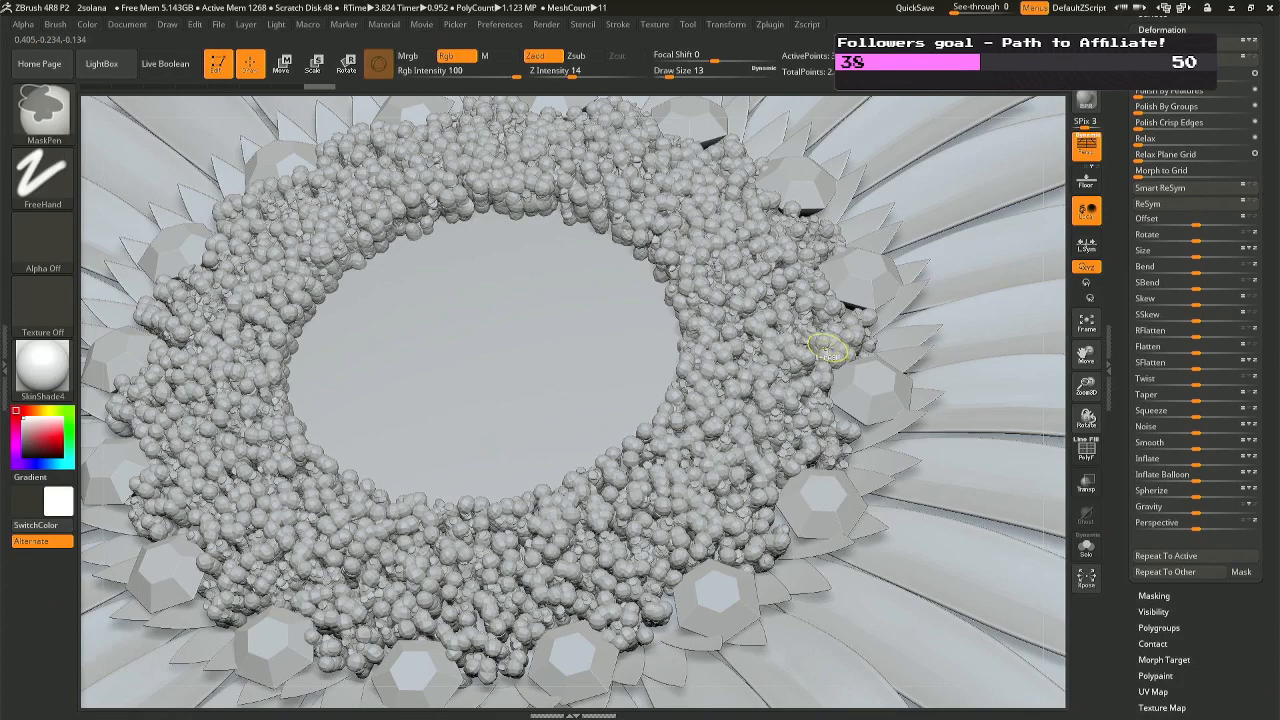
key("ctrl+shift")
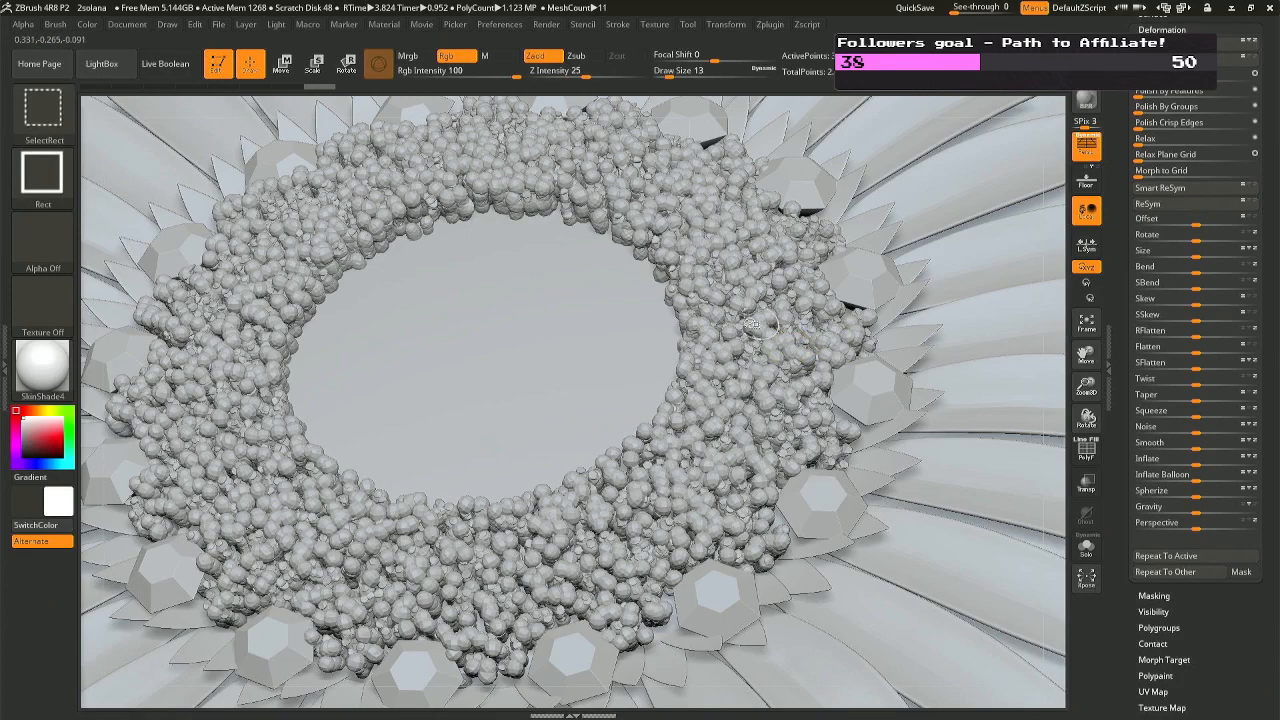
Nudge the stamen ring slightly back into the flower head with the transform gizmo and check it from the side and front.
mouse_move(594, 280)
right_mouse_down()
mouse_move(592, 390)
mouse_move(594, 314)
right_mouse_up()
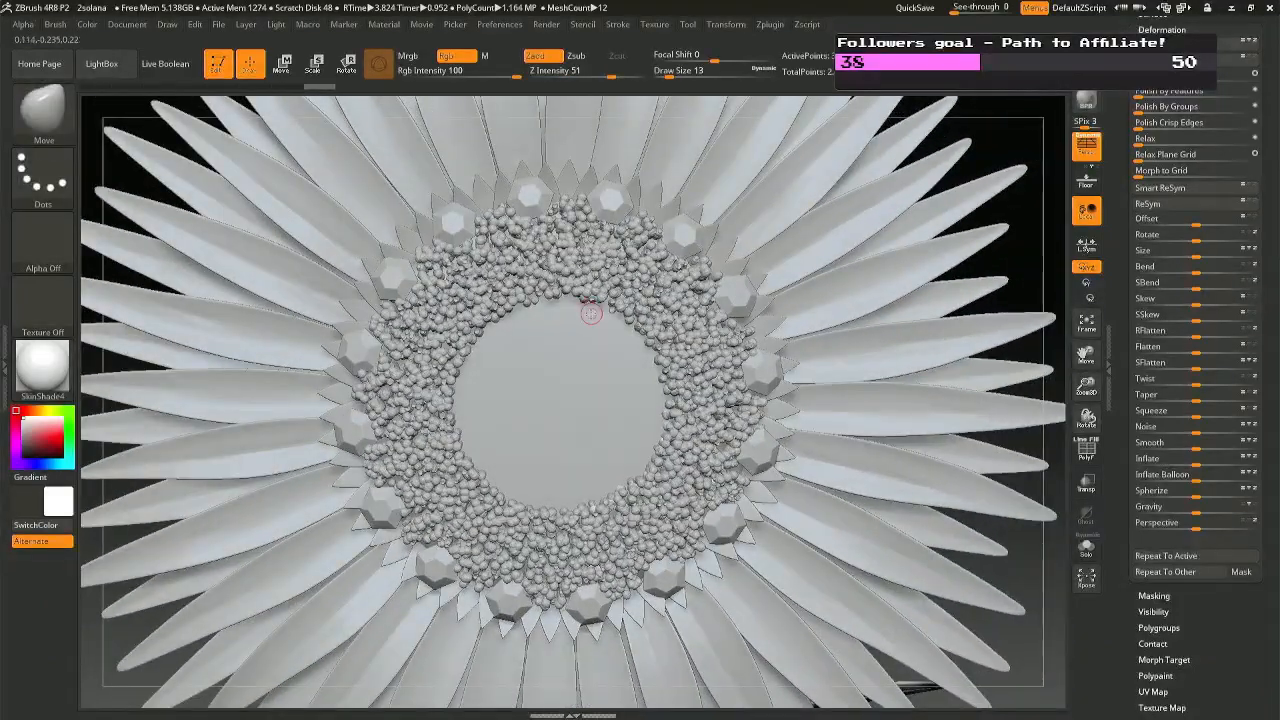
key("r")
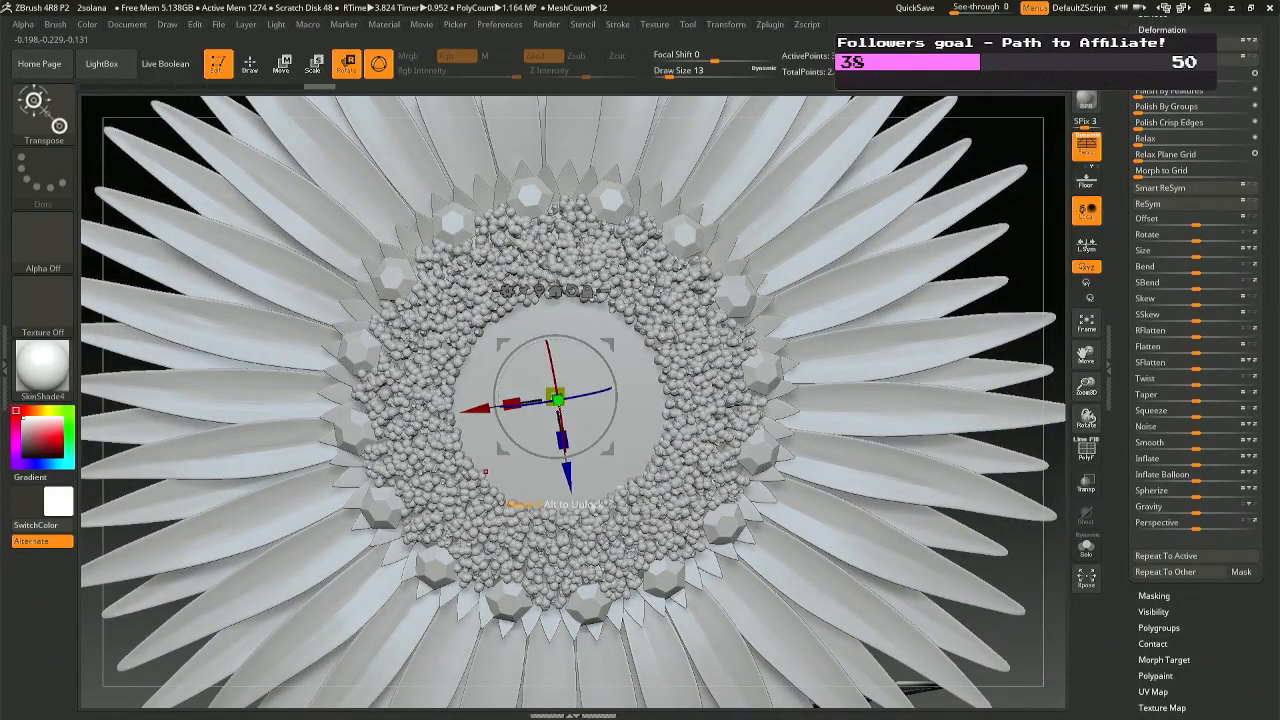
right_click_drag(552, 392, 648, 368)
left_click_drag(584, 381, 578, 380)
key("q")
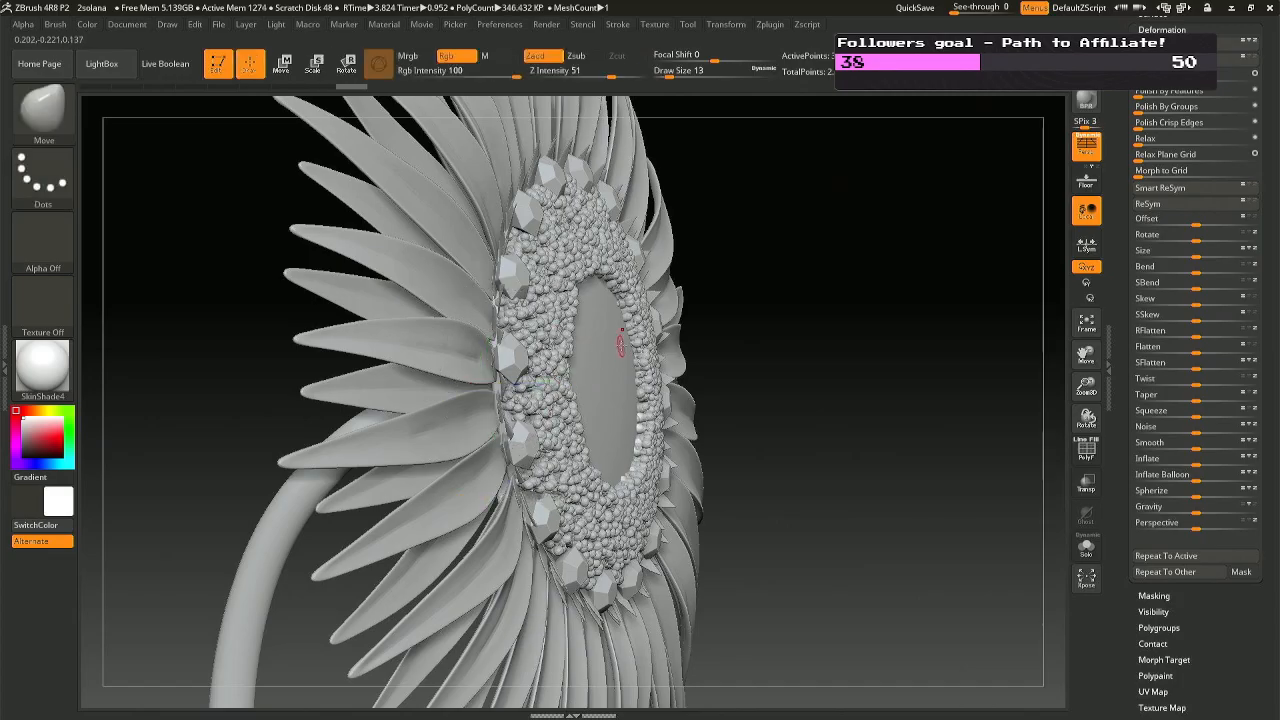
mouse_move(620, 346)
right_mouse_down()
mouse_move(553, 389)
mouse_move(603, 437)
right_mouse_up()
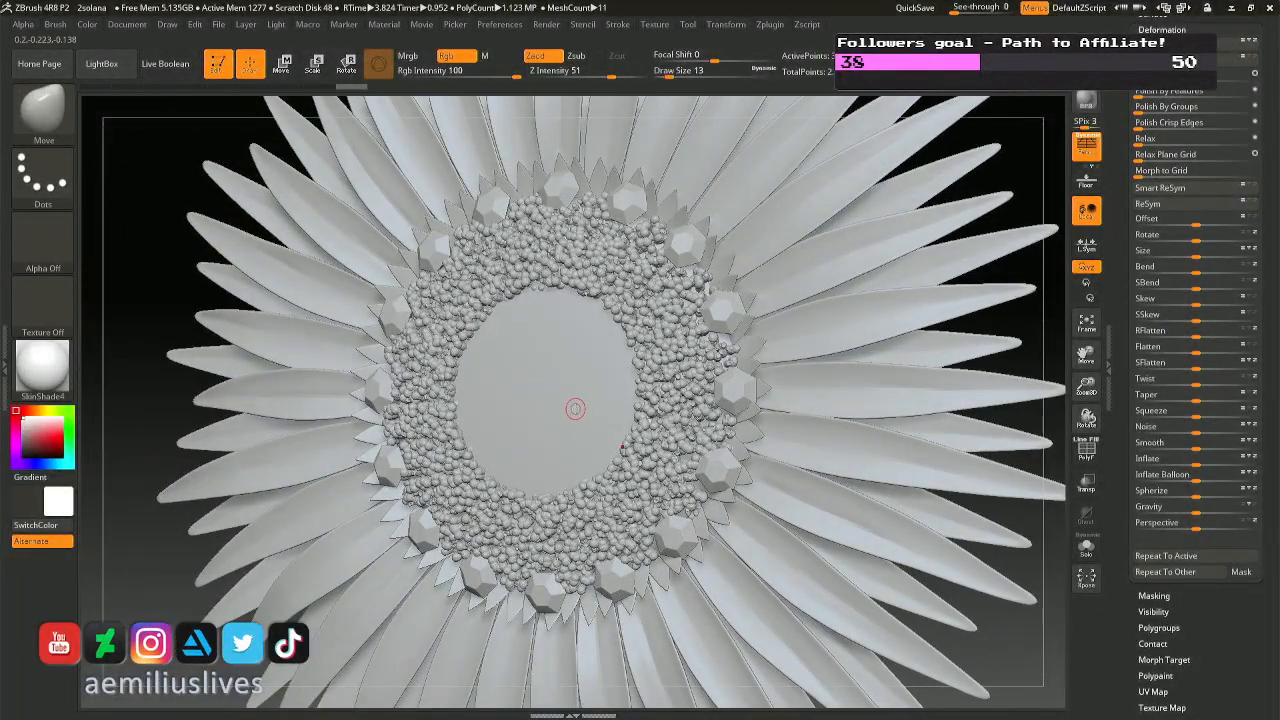
right_click_drag(572, 420, 599, 394)
Select the small pointed leaves beneath the lower gems and prepare the Move Topological brush with a draw size of 31.
mouse_move(620, 580)
right_mouse_down("alt")
mouse_move(655, 376)
mouse_move(641, 391)
mouse_move(635, 378)
right_mouse_up("alt")
left_click(646, 401, "alt")
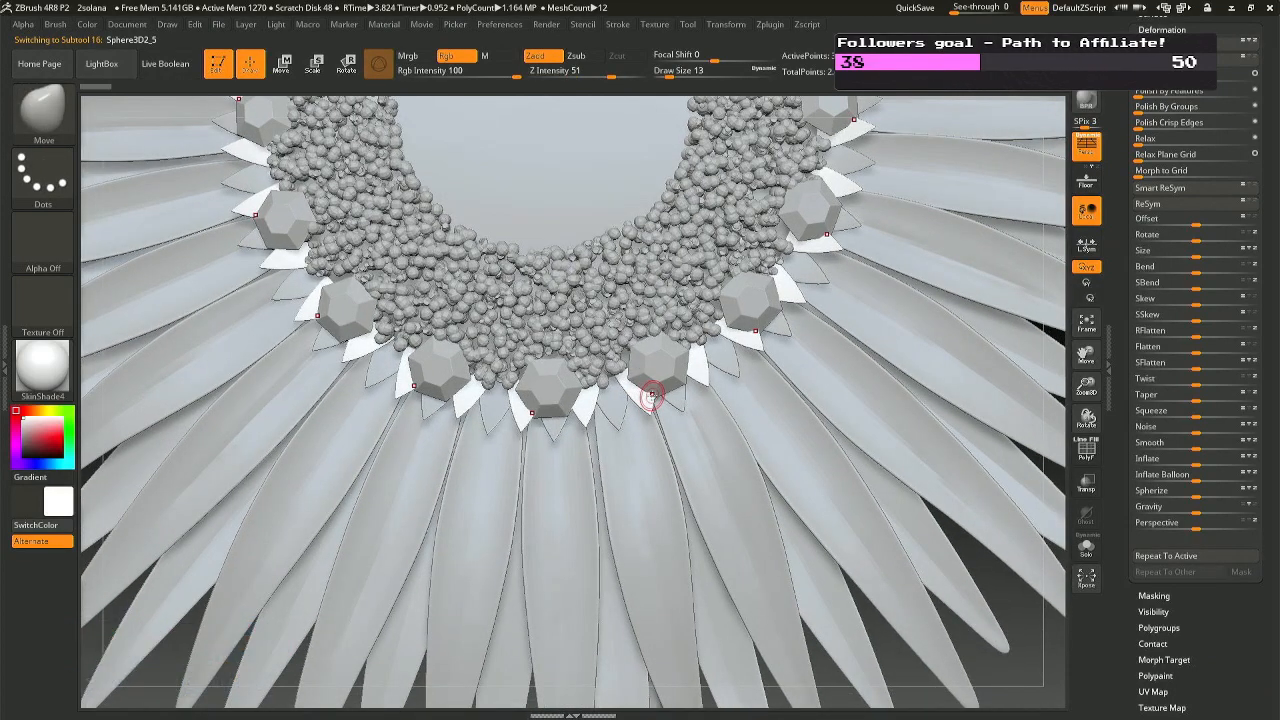
key("space")
left_click_drag(652, 396, 655, 395)
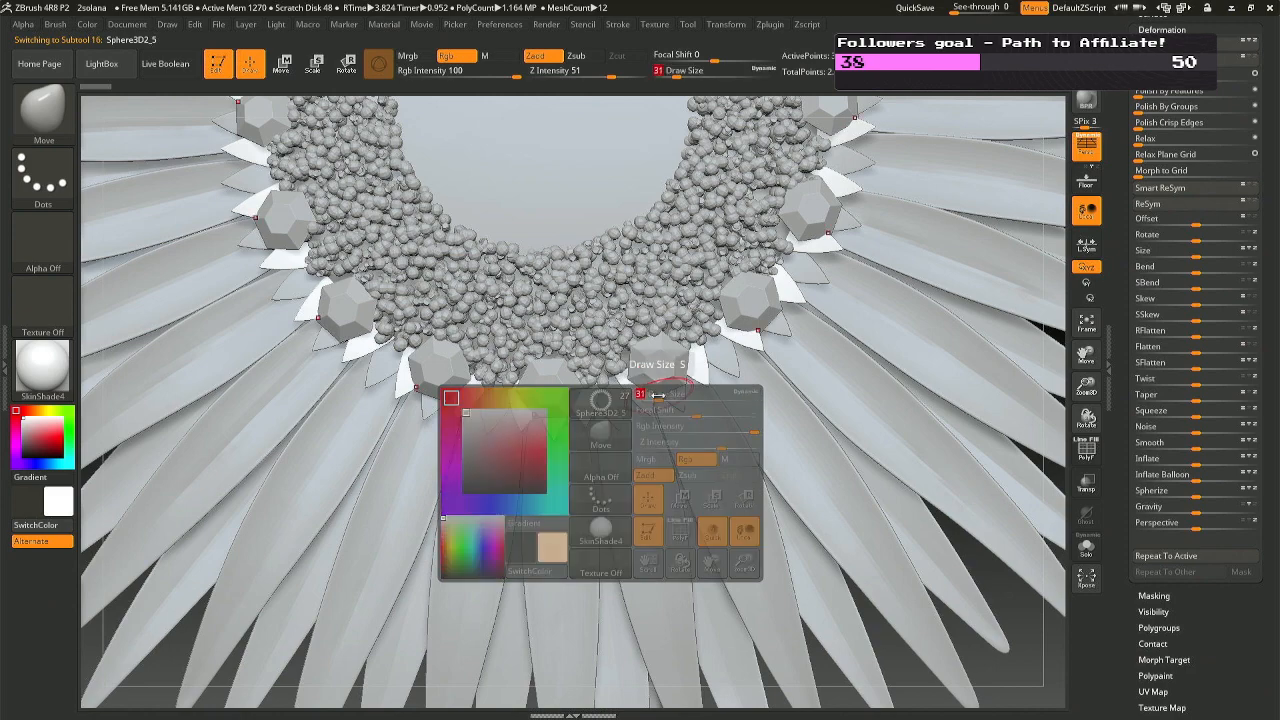
key("b")
key("m")
key("t")
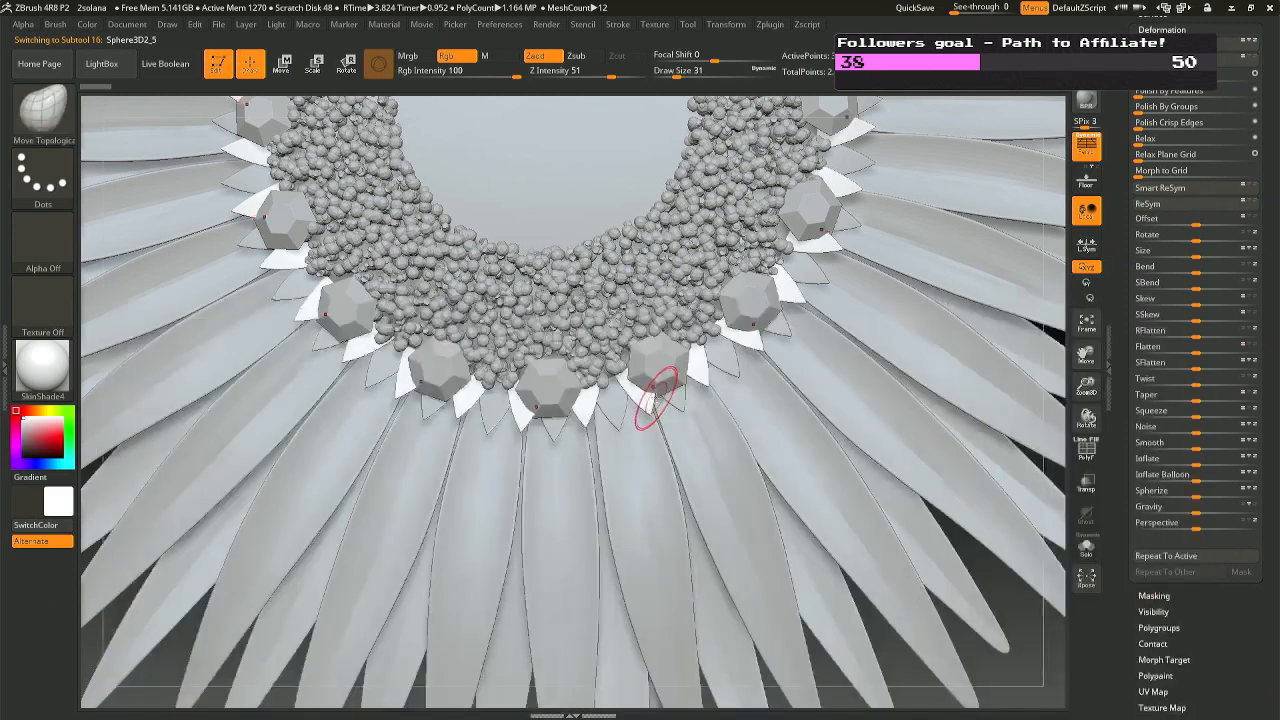
Try to reposition the small pointed leaves beside the lower gems with the Move Topological brush.
mouse_move(649, 400)
left_mouse_down()
mouse_move(622, 397)
mouse_move(634, 393)
left_mouse_up()
key("ctrl+z")
mouse_move(700, 366)
right_mouse_down()
mouse_move(662, 372)
mouse_move(692, 375)
right_mouse_up()
left_click_drag(692, 376, 698, 378)
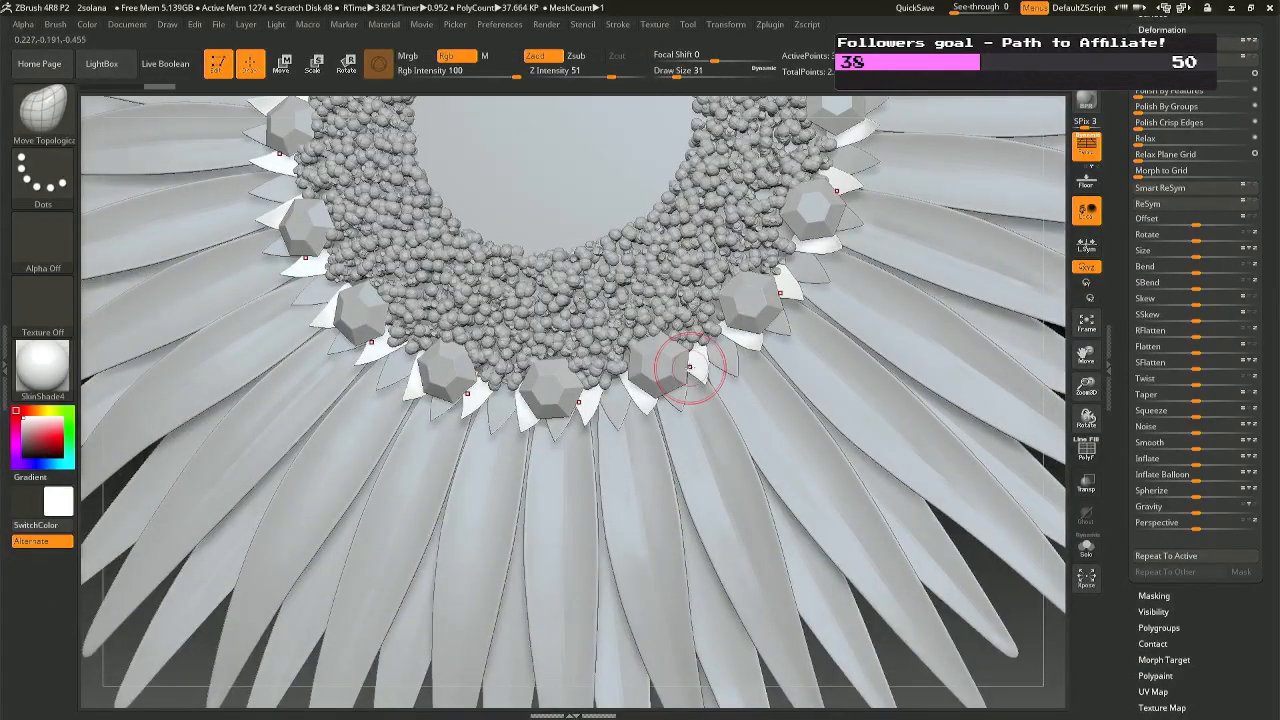
right_click_drag(697, 377, 695, 375)
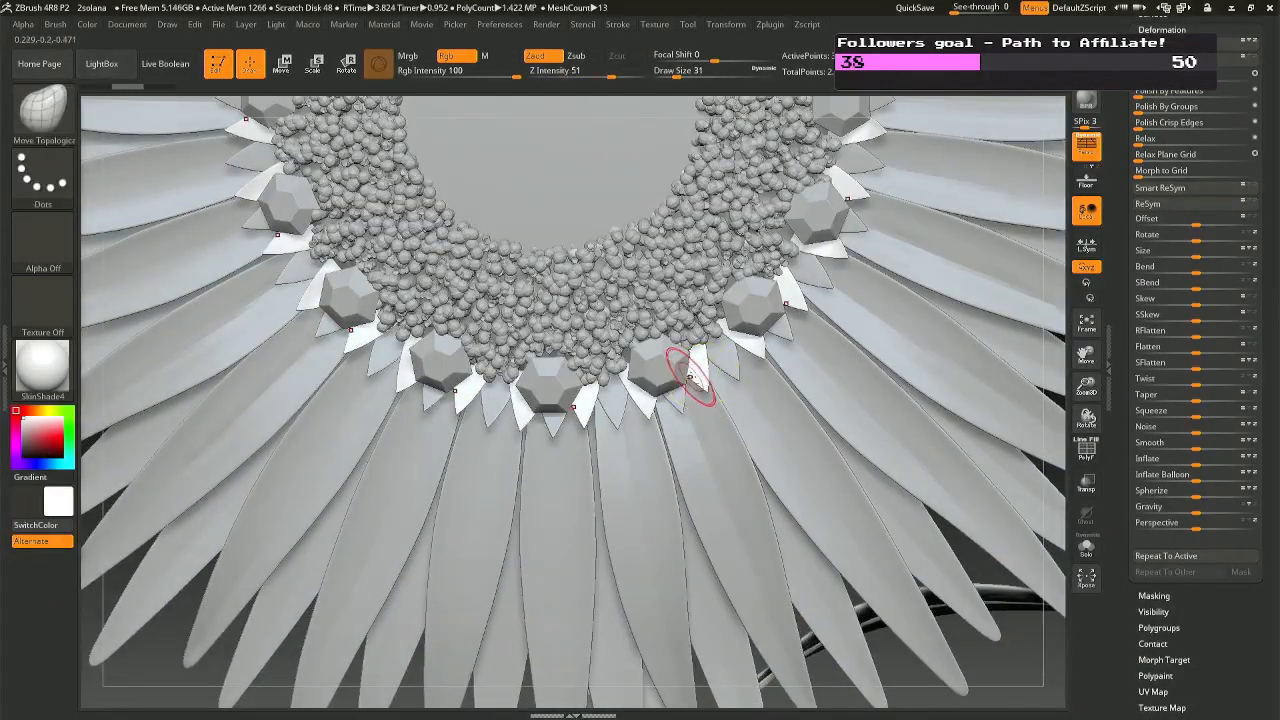
key("ctrl+z")
Pull the small pointed leaves outward and adjust their tips around the gem ring with Move Topological.
left_click_drag(686, 380, 697, 380)
right_click_drag(697, 380, 646, 272)
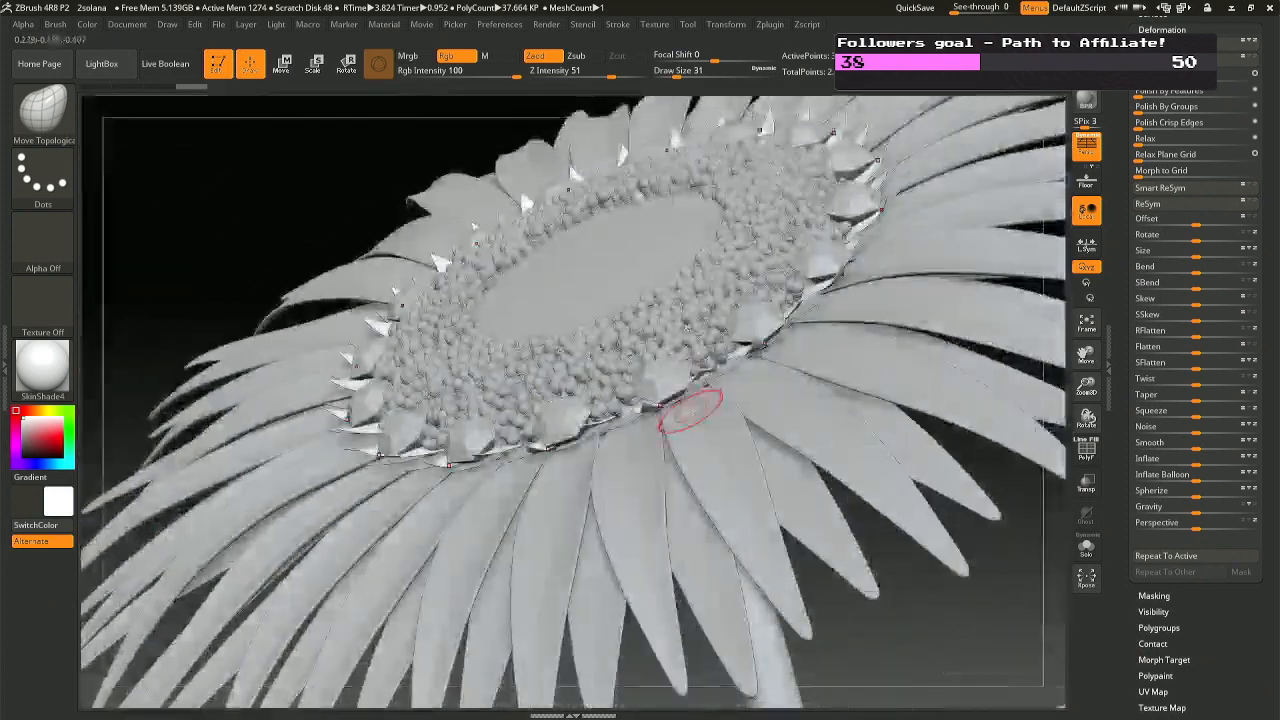
left_click_drag(690, 383, 683, 391)
right_click_drag(683, 391, 664, 460)
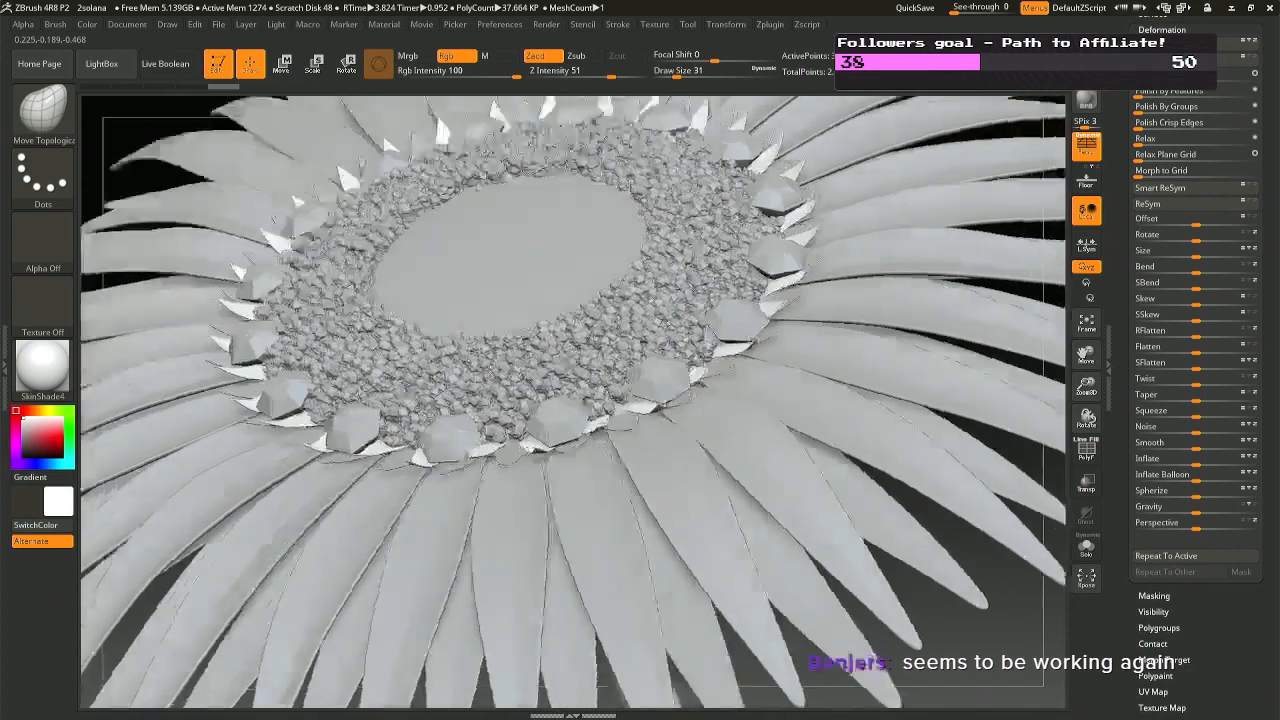
Examine the adjusted leaves, stamen ring, central disk and overall flower from several angles and distances.
right_click_drag(668, 410, 634, 446)
mouse_move(614, 376)
right_mouse_down()
mouse_move(637, 450)
mouse_move(574, 240)
right_mouse_up()
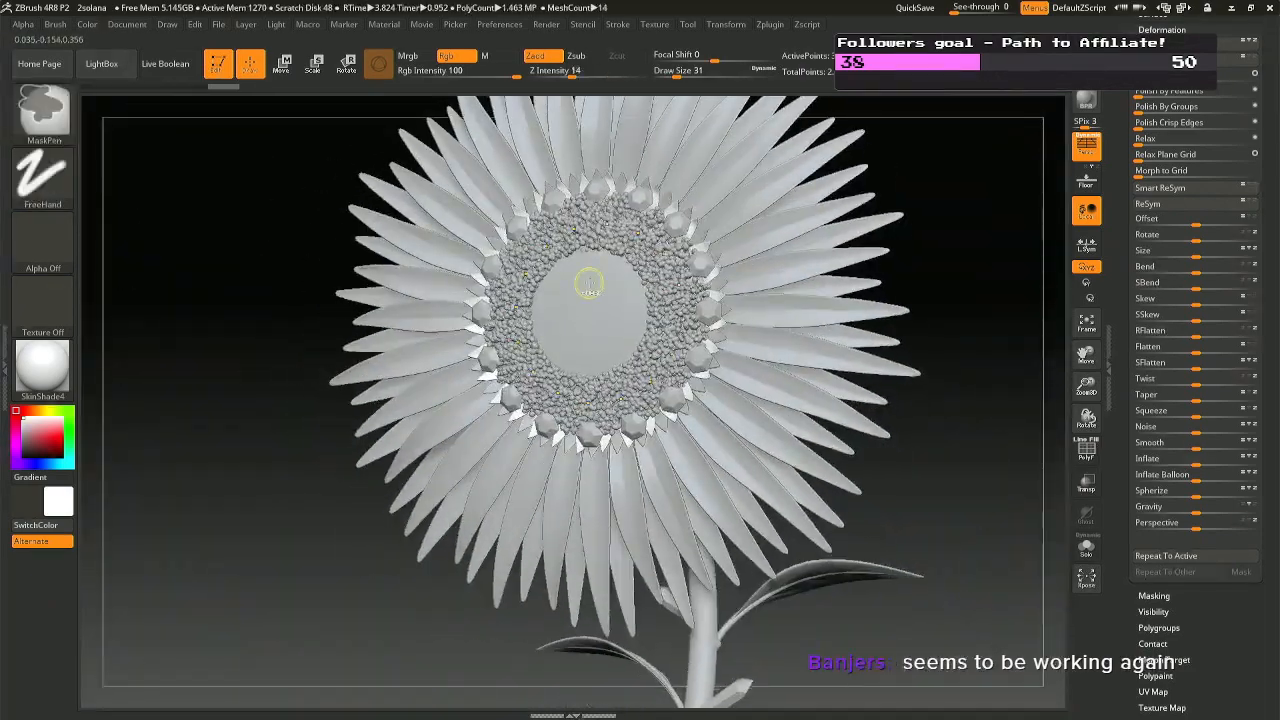
mouse_move(589, 283)
right_mouse_down("ctrl")
mouse_move(588, 268)
mouse_move(597, 328)
right_mouse_up("ctrl")
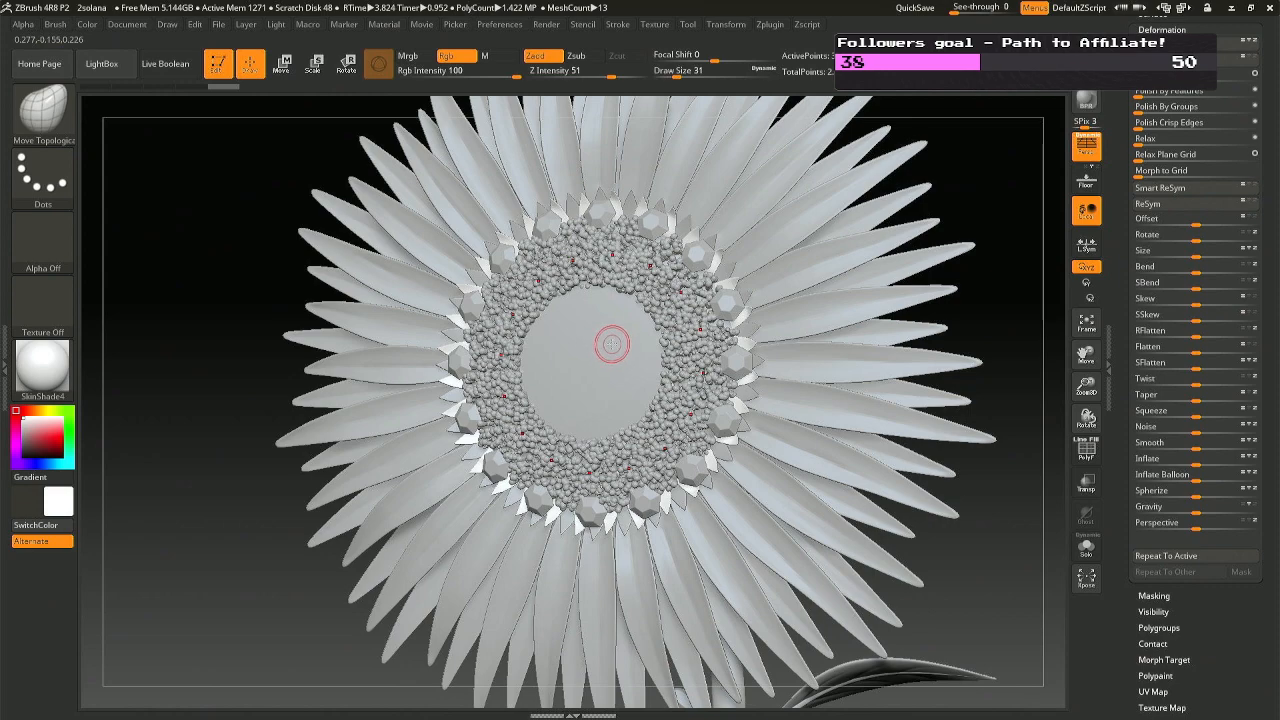
mouse_move(599, 310)
right_mouse_down()
mouse_move(623, 297)
mouse_move(727, 302)
right_mouse_up()
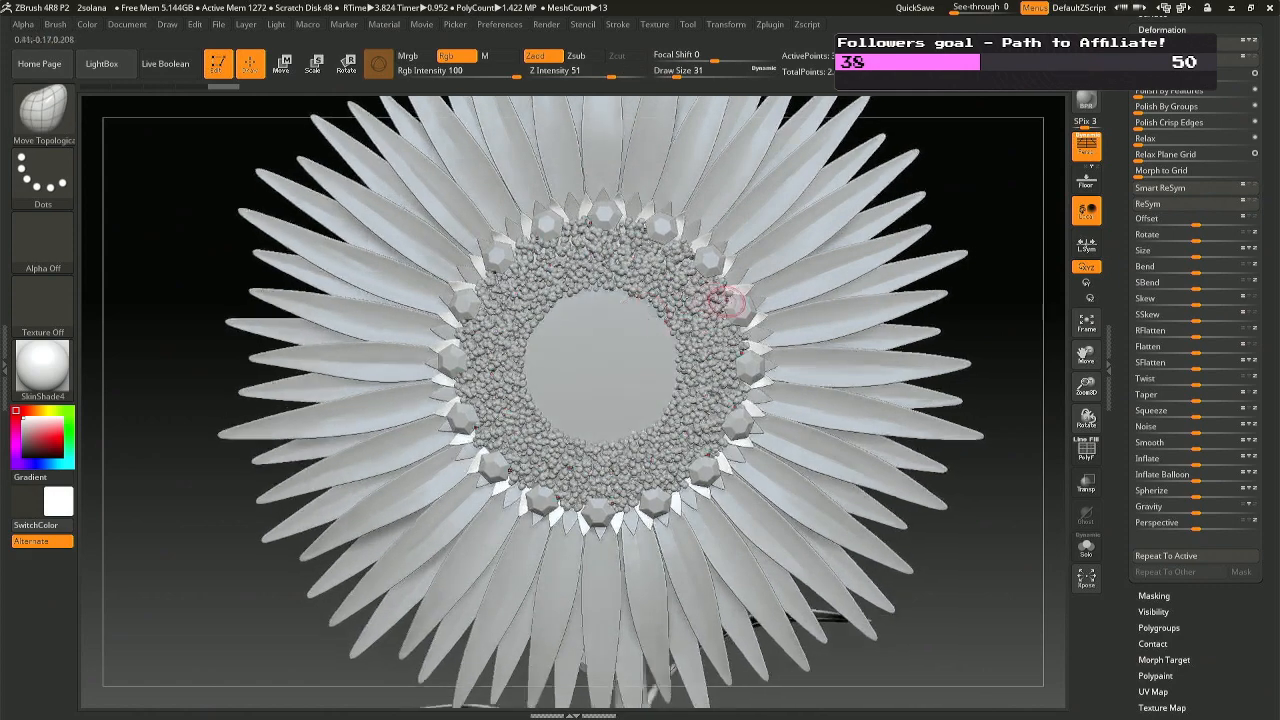
mouse_move(646, 303)
right_mouse_down()
mouse_move(600, 280)
mouse_move(640, 309)
right_mouse_up()
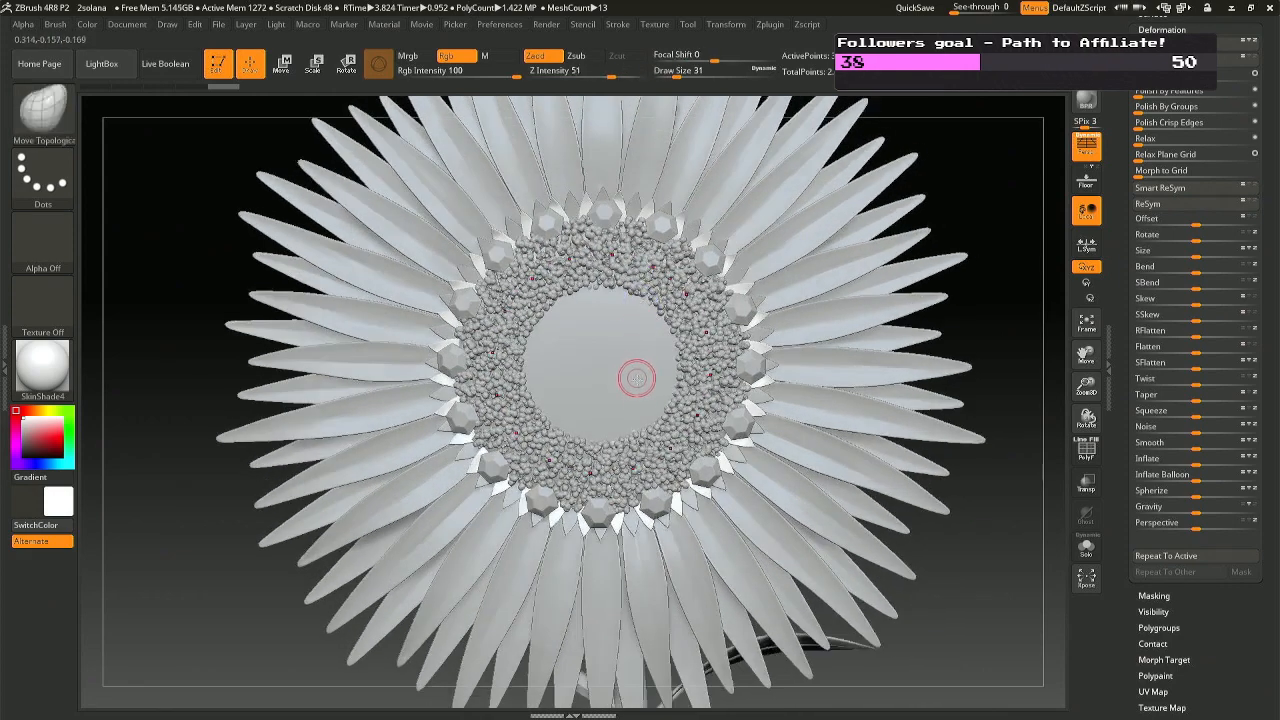
left_click(600, 376, "alt")
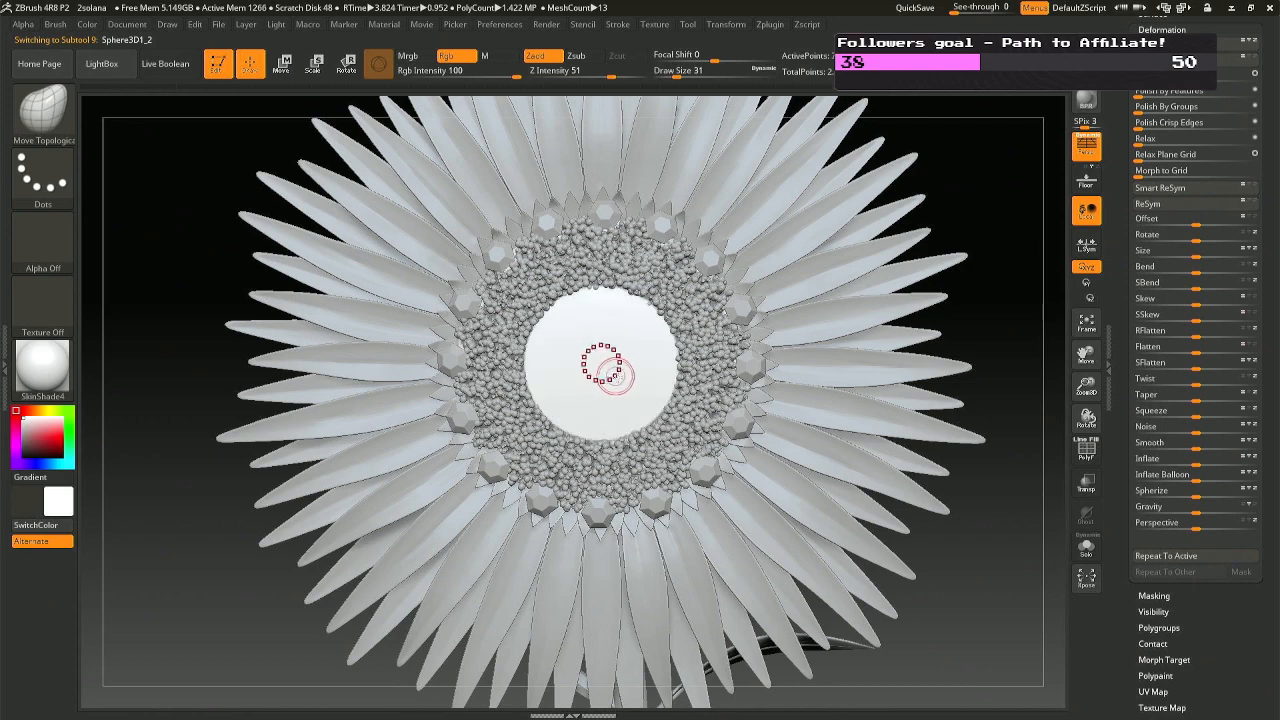
mouse_move(601, 366)
right_mouse_down("ctrl")
mouse_move(613, 368)
mouse_move(575, 370)
mouse_move(625, 398)
mouse_move(660, 396)
mouse_move(670, 420)
mouse_move(723, 453)
right_mouse_up("ctrl")
right_click_drag(724, 508, 724, 435, "alt")
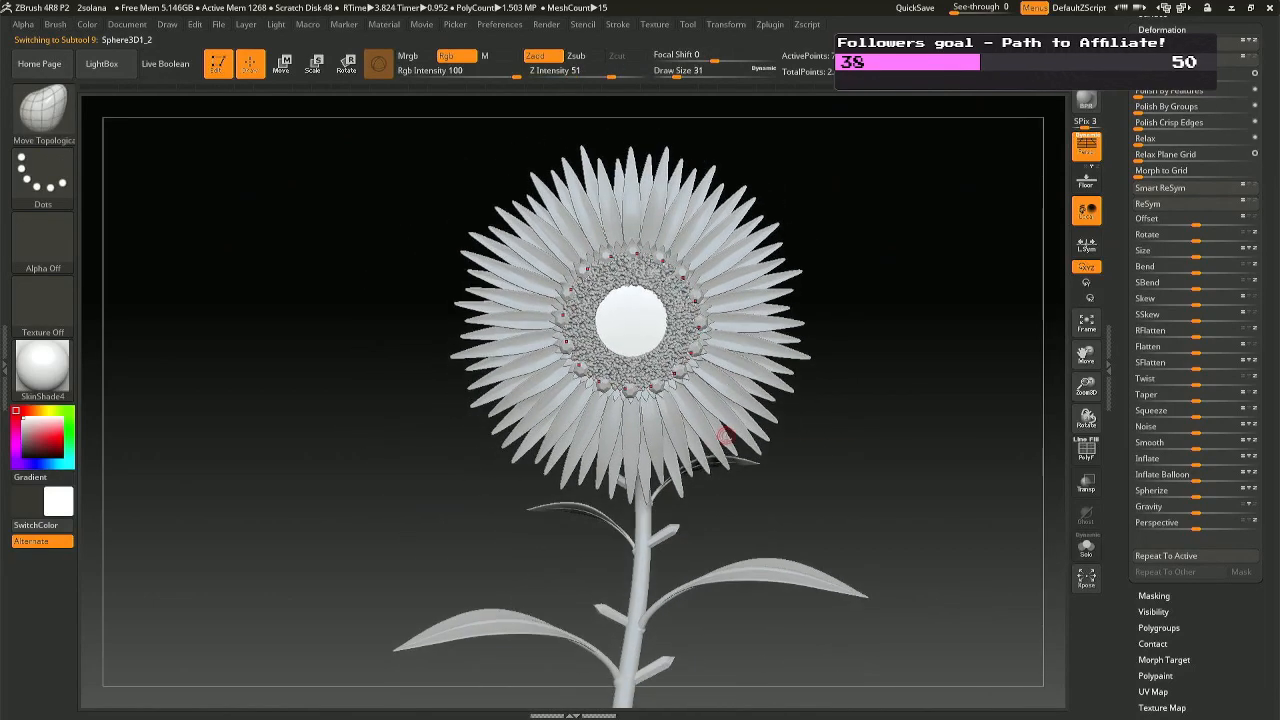
Select the front petal layer, Sphere3D2_3, and turn on the polyframe display.
left_click(716, 412, "alt")
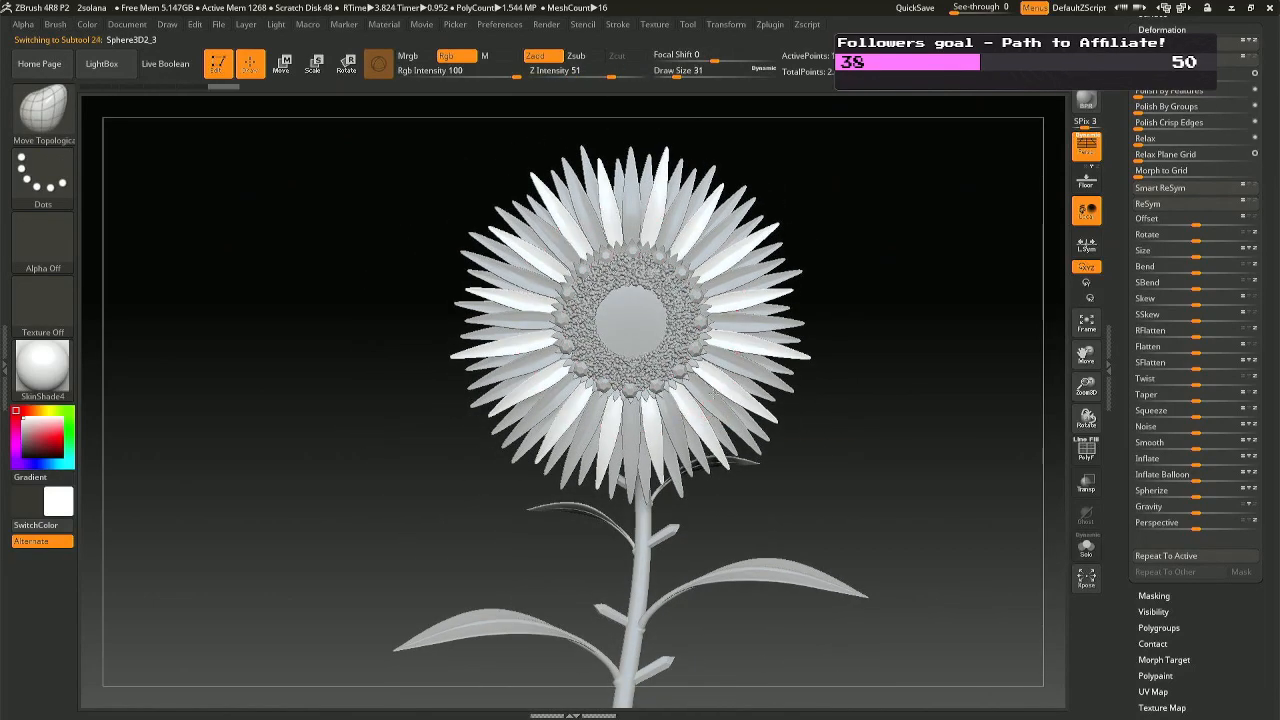
left_click(720, 397, "alt")
right_click_drag(815, 391, 841, 387)
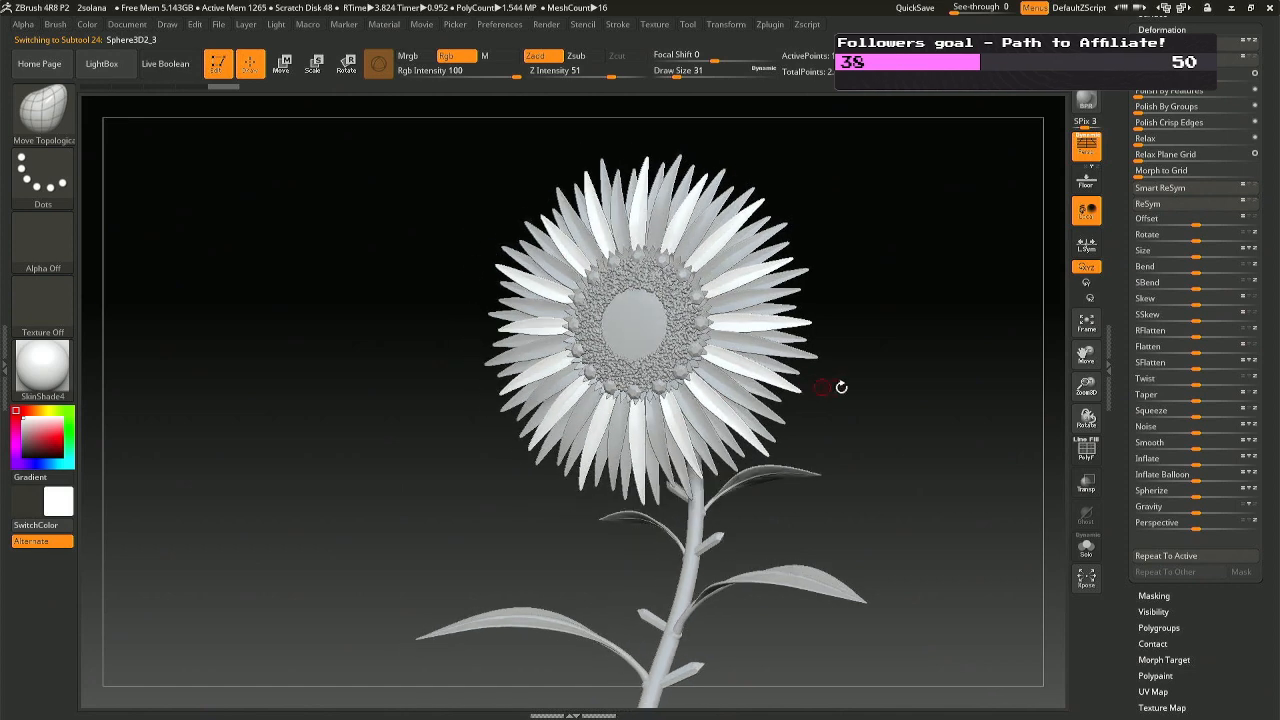
right_click_drag(888, 425, 960, 446)
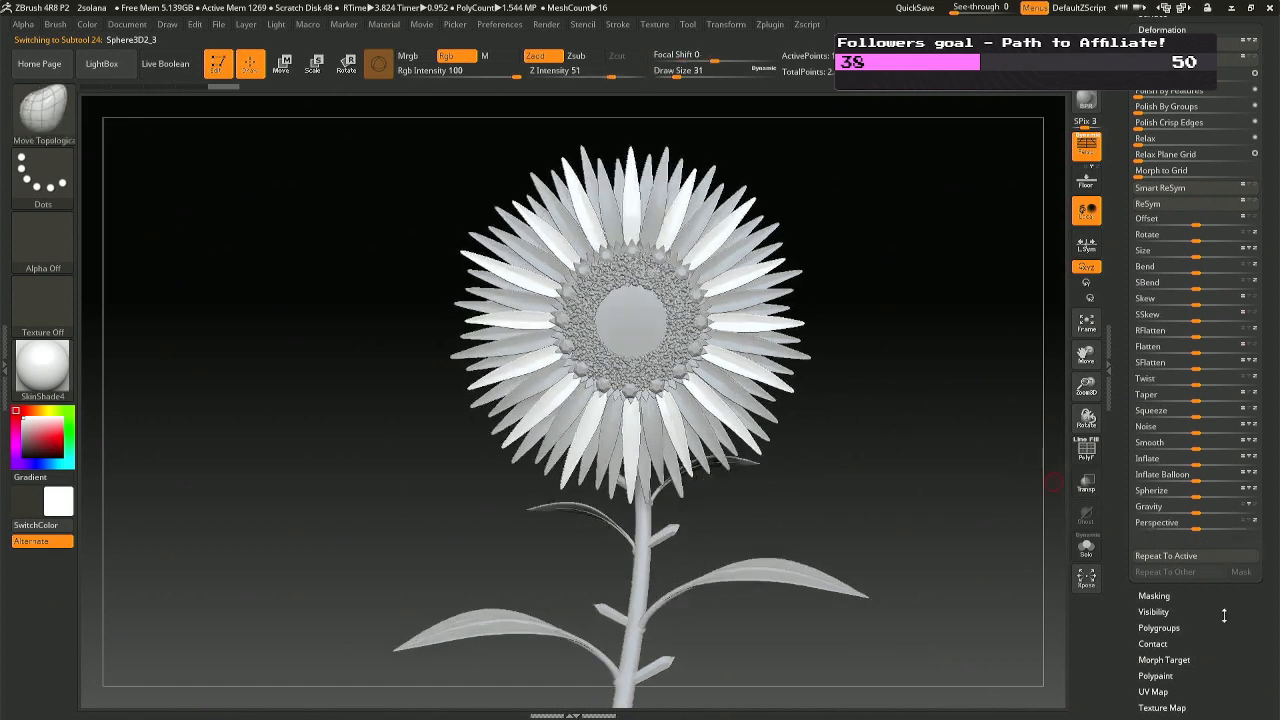
left_click_drag(1238, 675, 1249, 579)
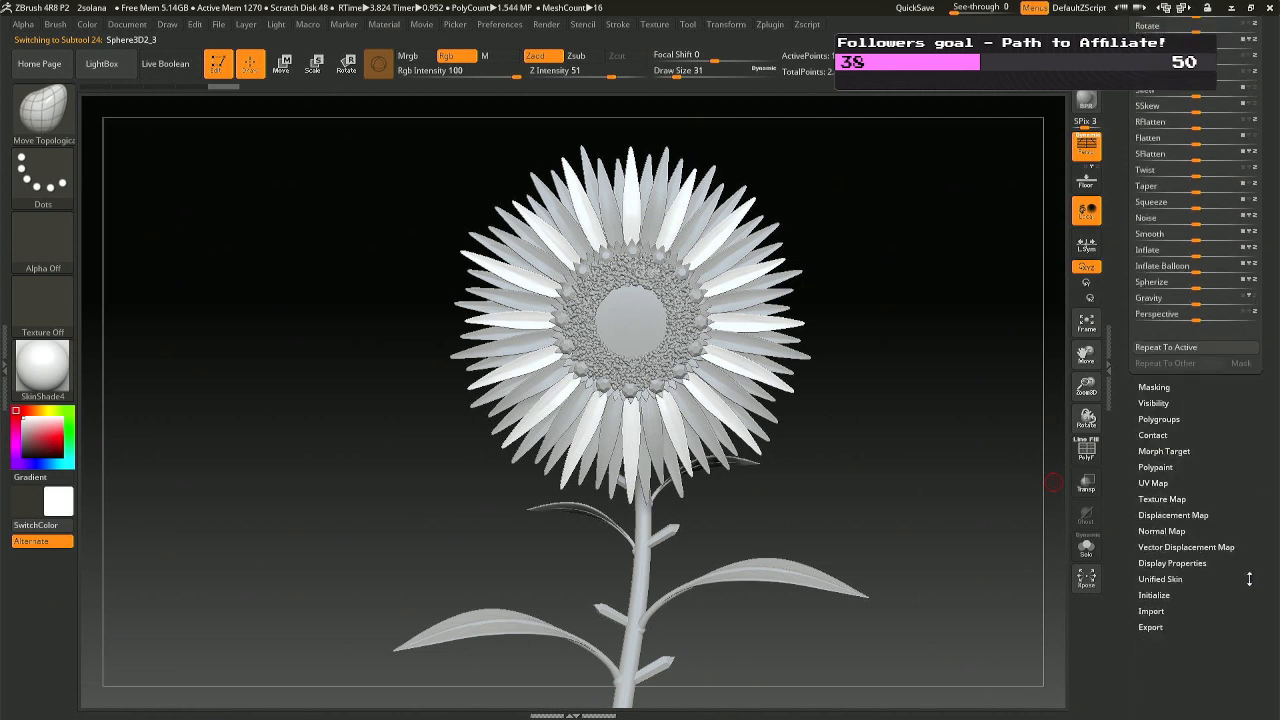
left_click(1086, 450)
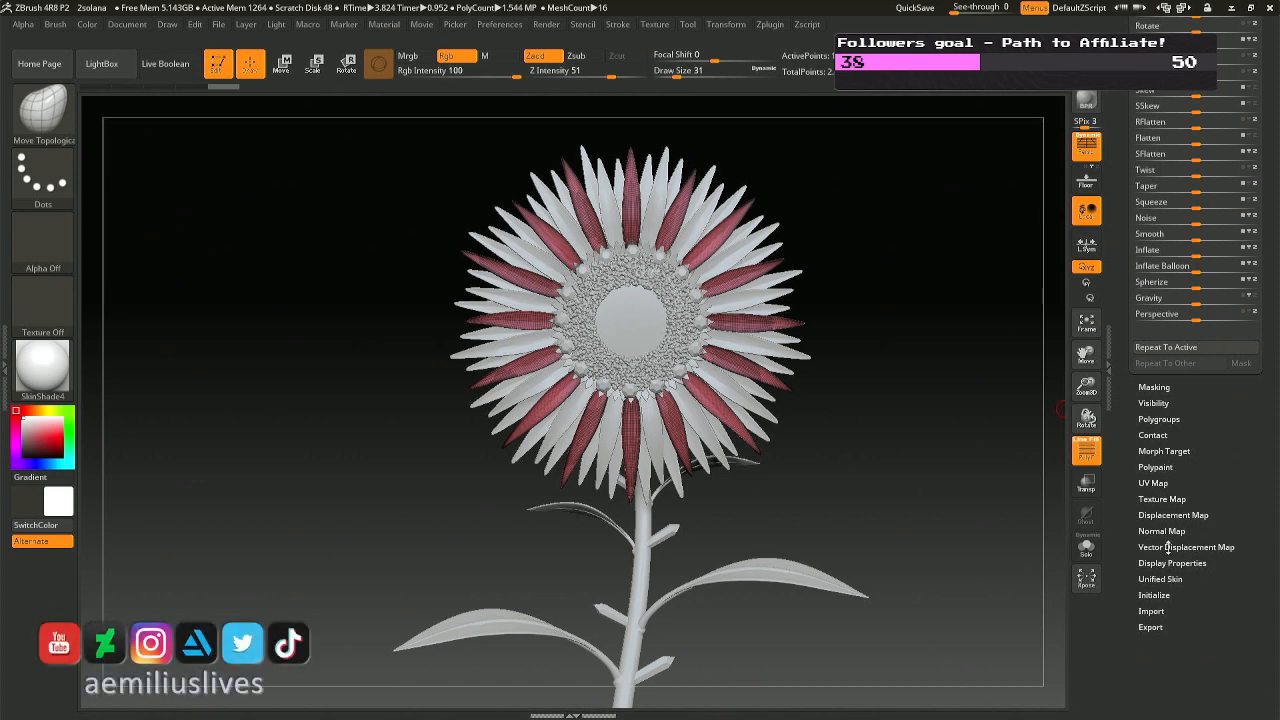
Assign the front petal layer a new polygroup using Group Visible.
left_click(1162, 419)
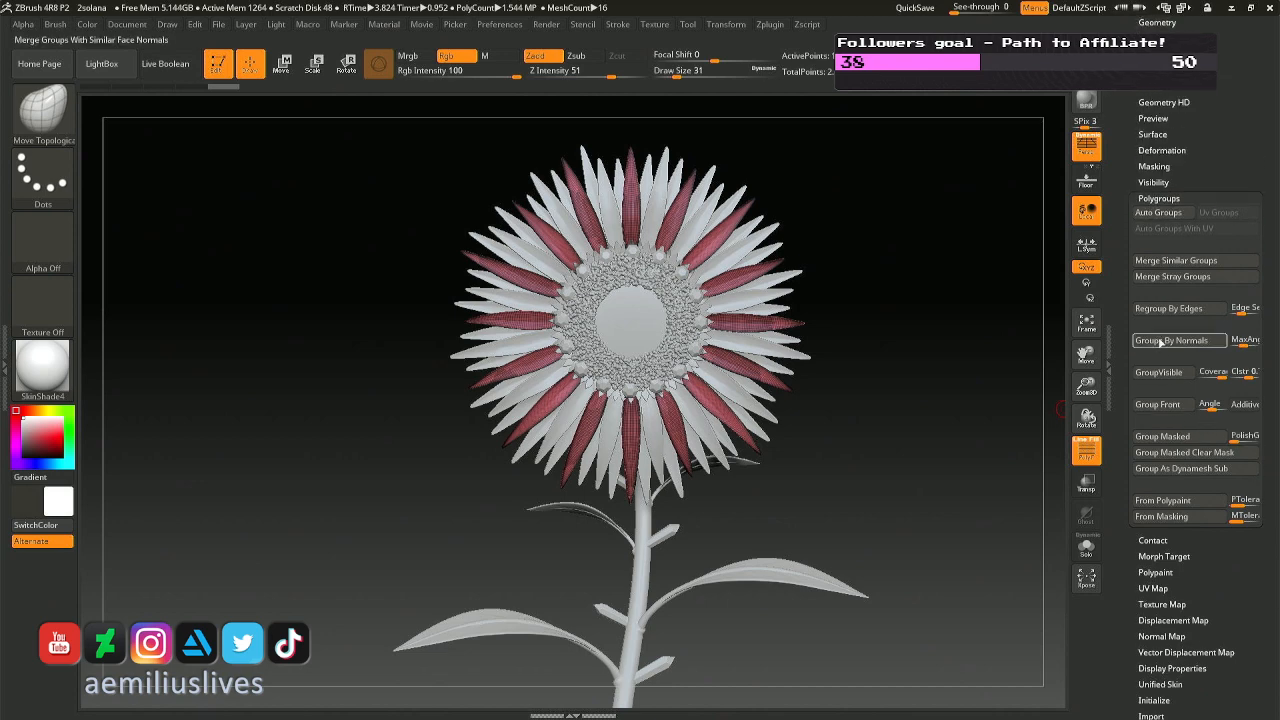
left_click(1162, 373)
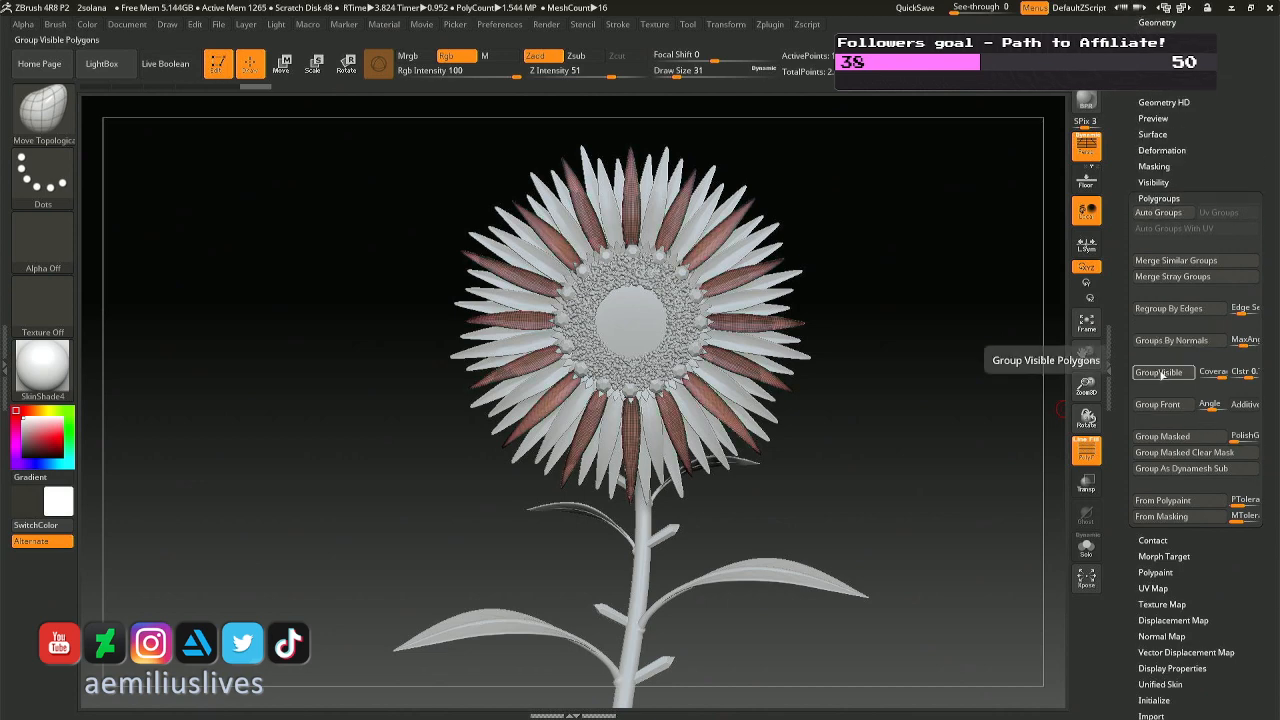
left_click(1162, 373)
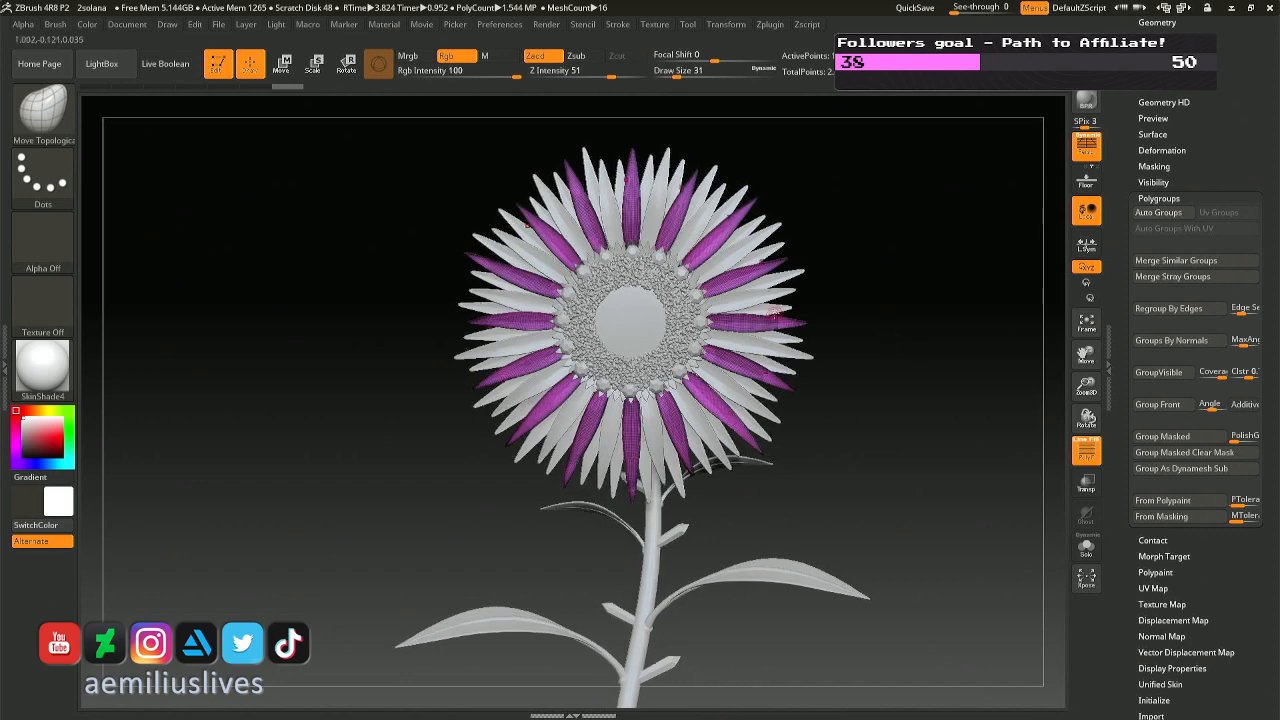
Assign new polygroups to the rear petal layers Sphere3D2_2 and Sphere3D2_1 using Group Visible.
left_click(745, 303, "alt")
left_click(769, 285, "alt")
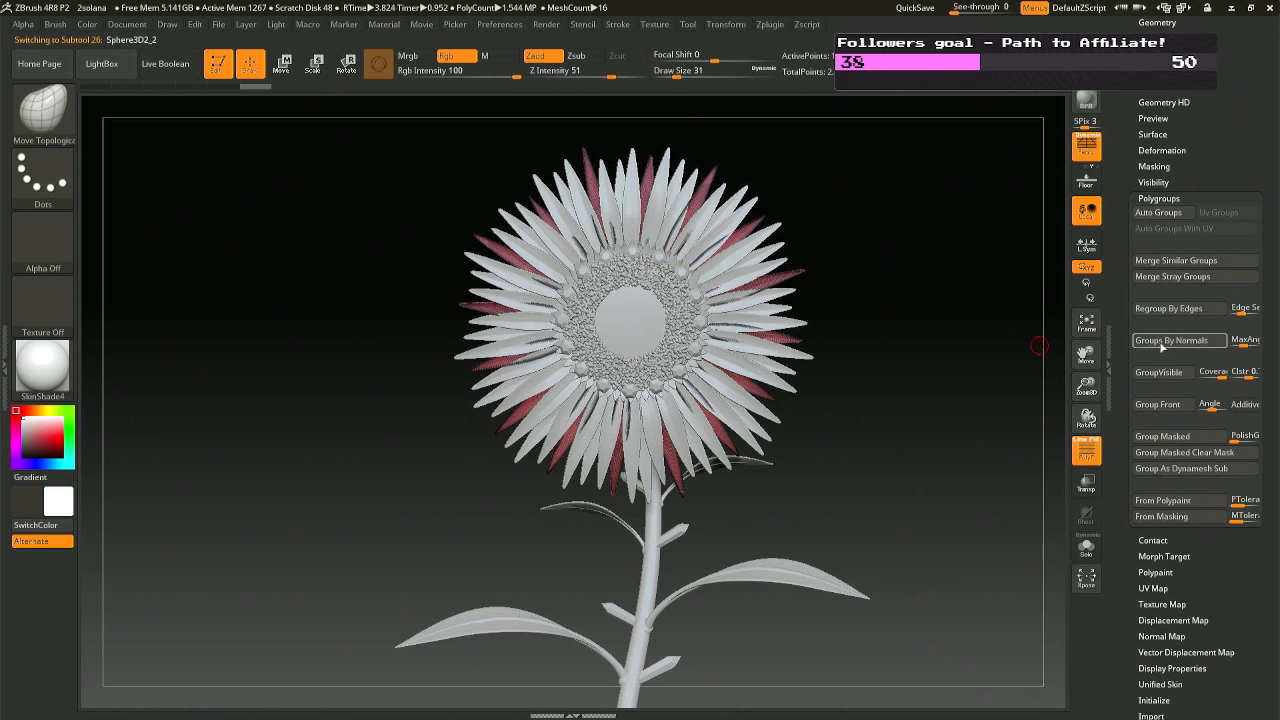
left_click(1163, 372)
left_click(1163, 372)
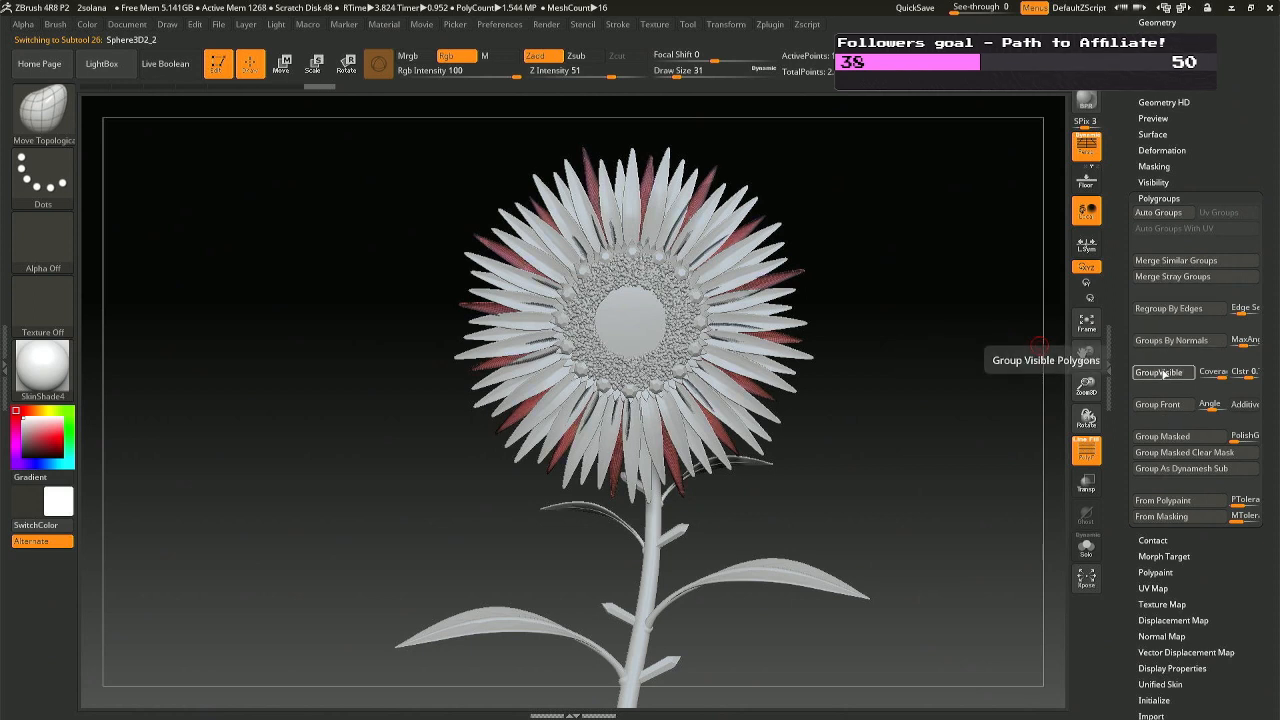
left_click(1164, 372)
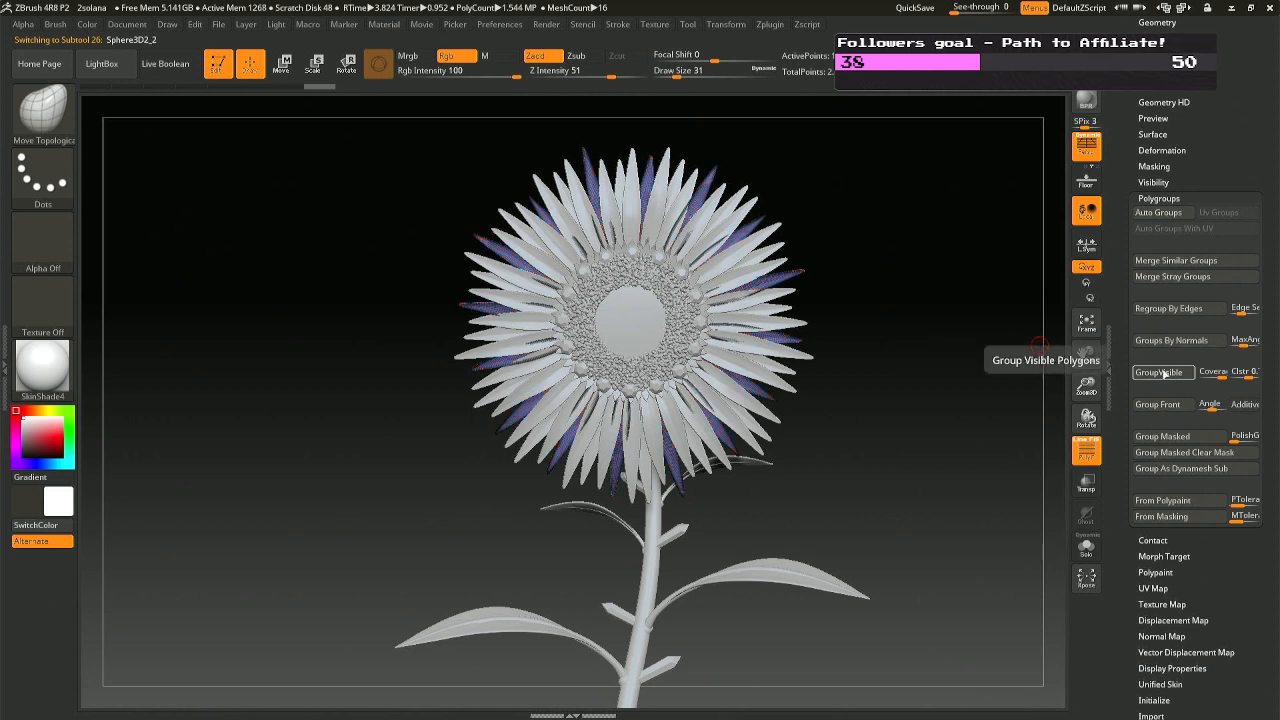
left_click(761, 254, "alt")
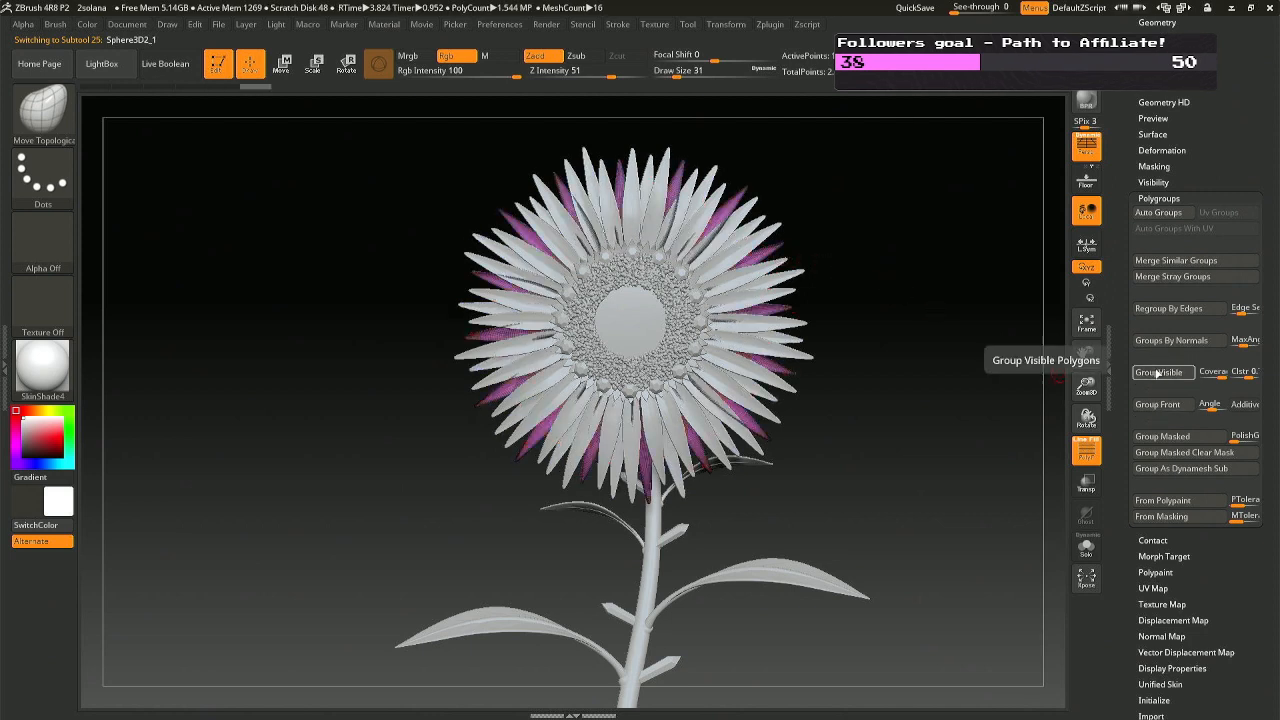
left_click(1157, 372)
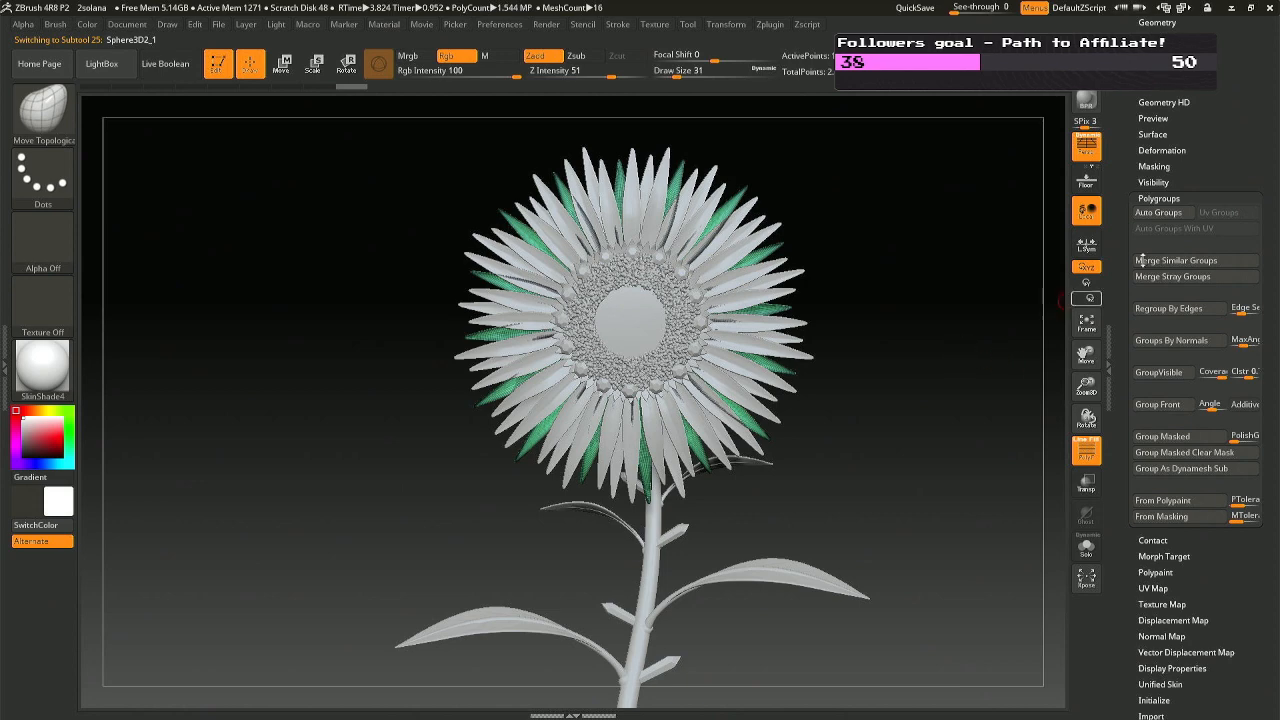
Select the front petal layer, Sphere3D2_3, and save the project over the existing file.
scroll(1277, 175, "up", 2)
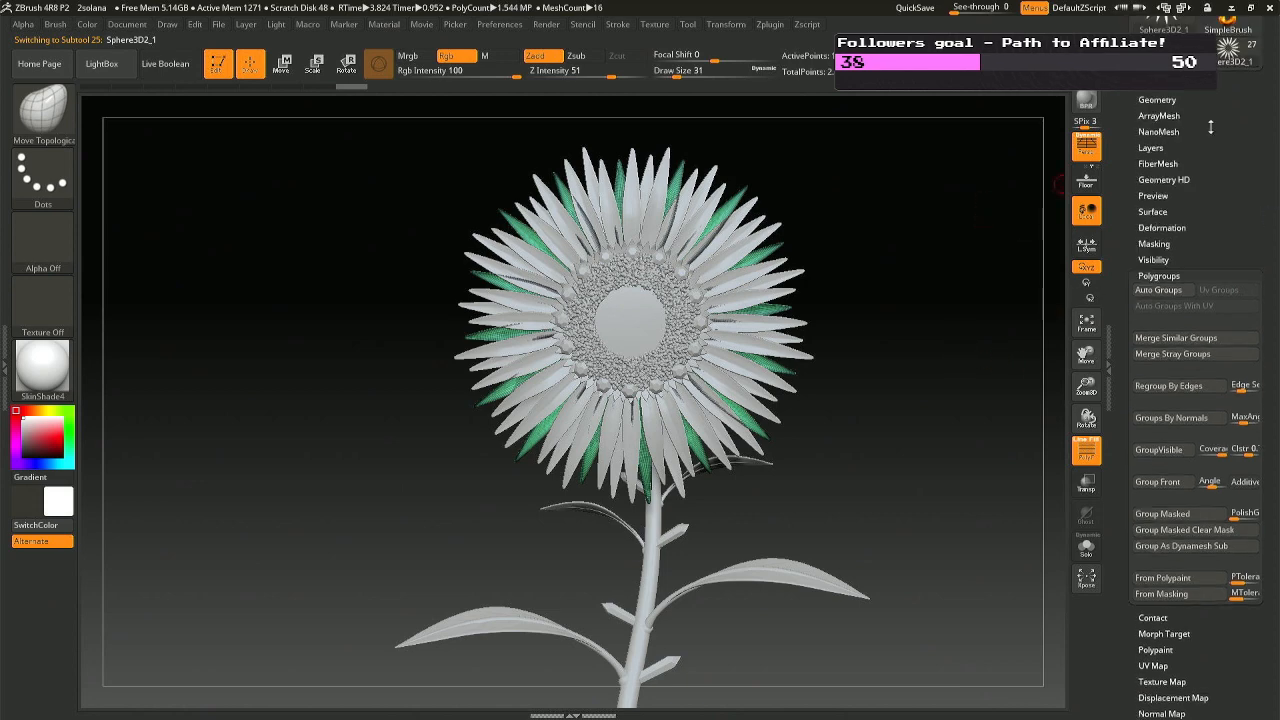
scroll(1170, 100, "up", 12)
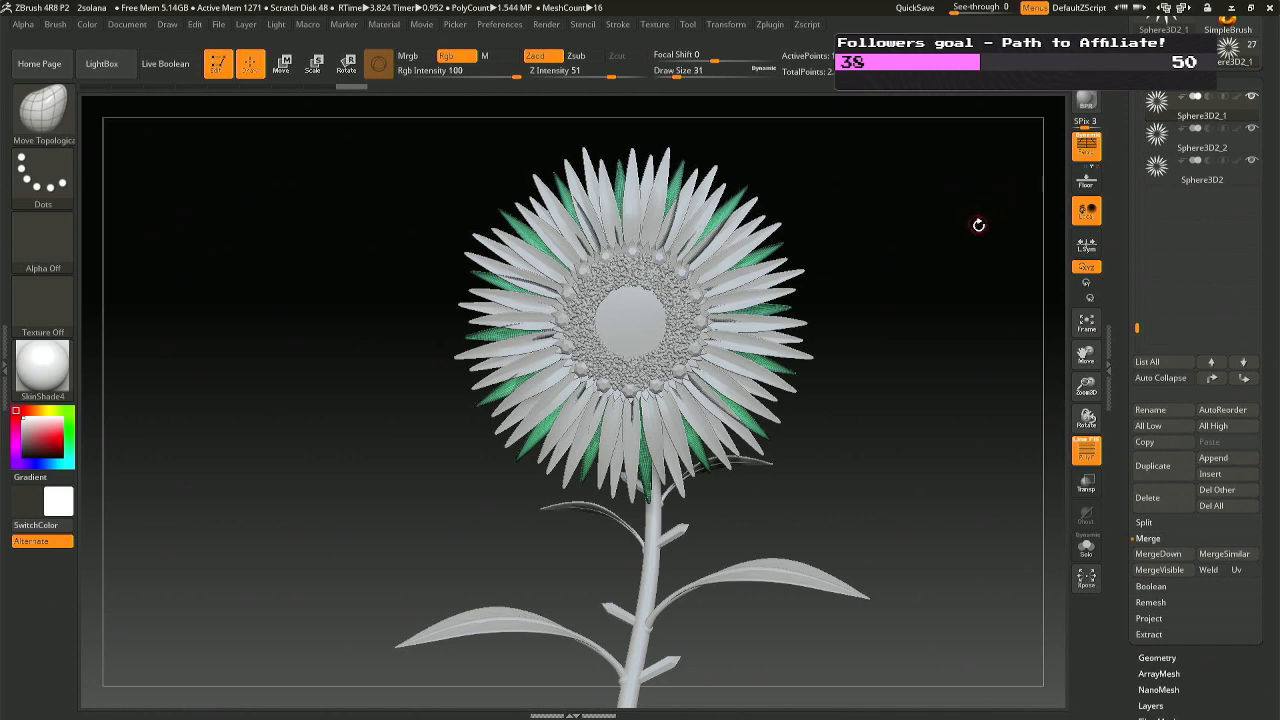
left_click_drag(1136, 327, 1136, 289)
left_click(1190, 179)
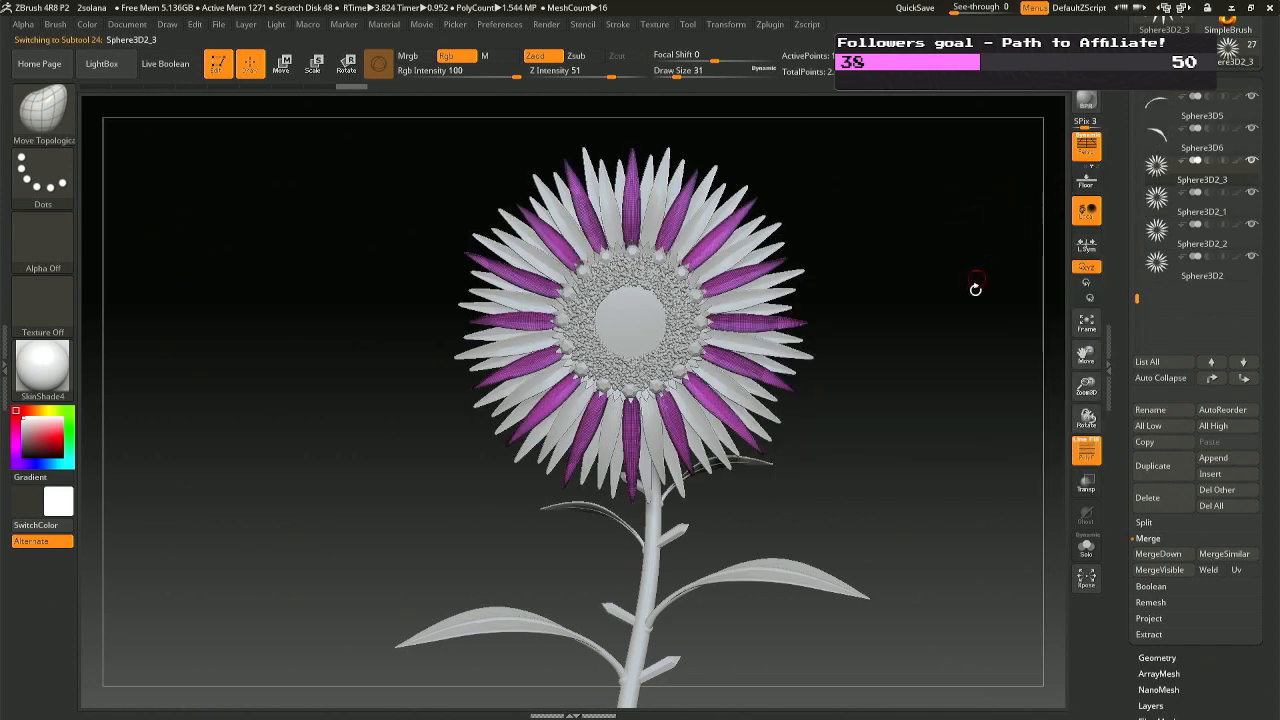
key("ctrl+s")
key("Return")
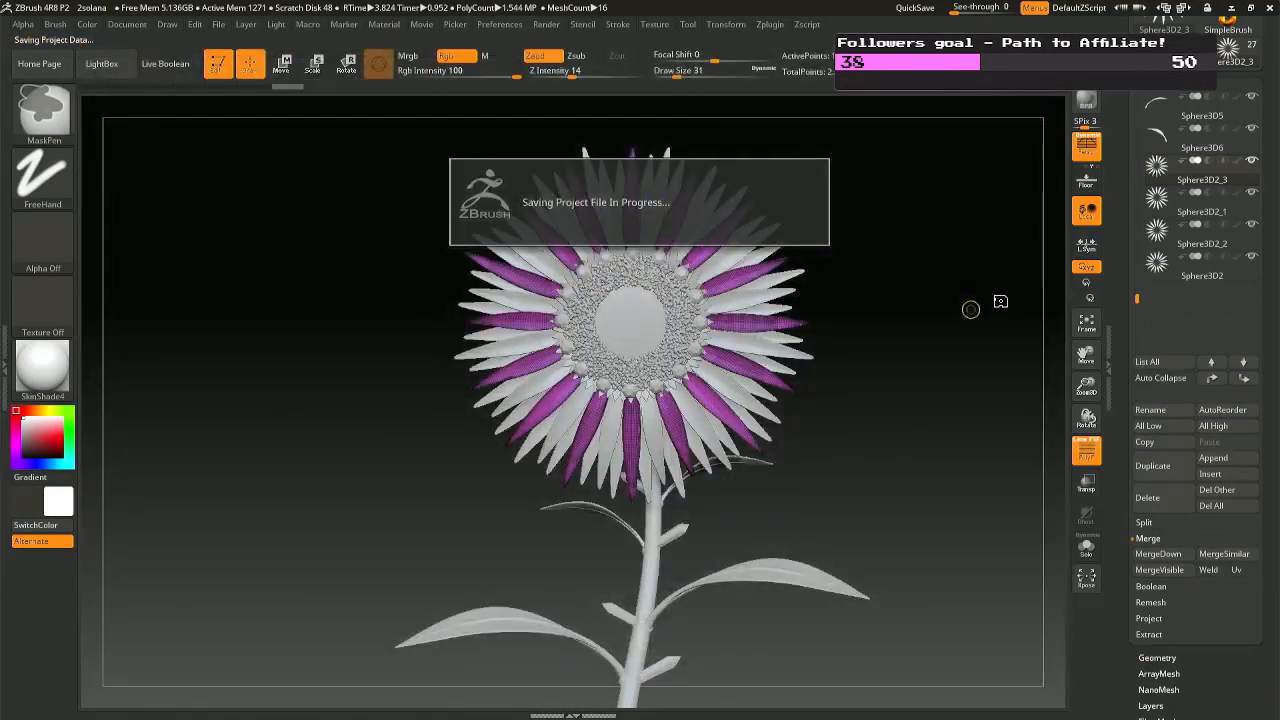
Merge the petal layers beneath Sphere3D2_3 into it with MergeDown and turn off the polyframe display.
left_click(1160, 553)
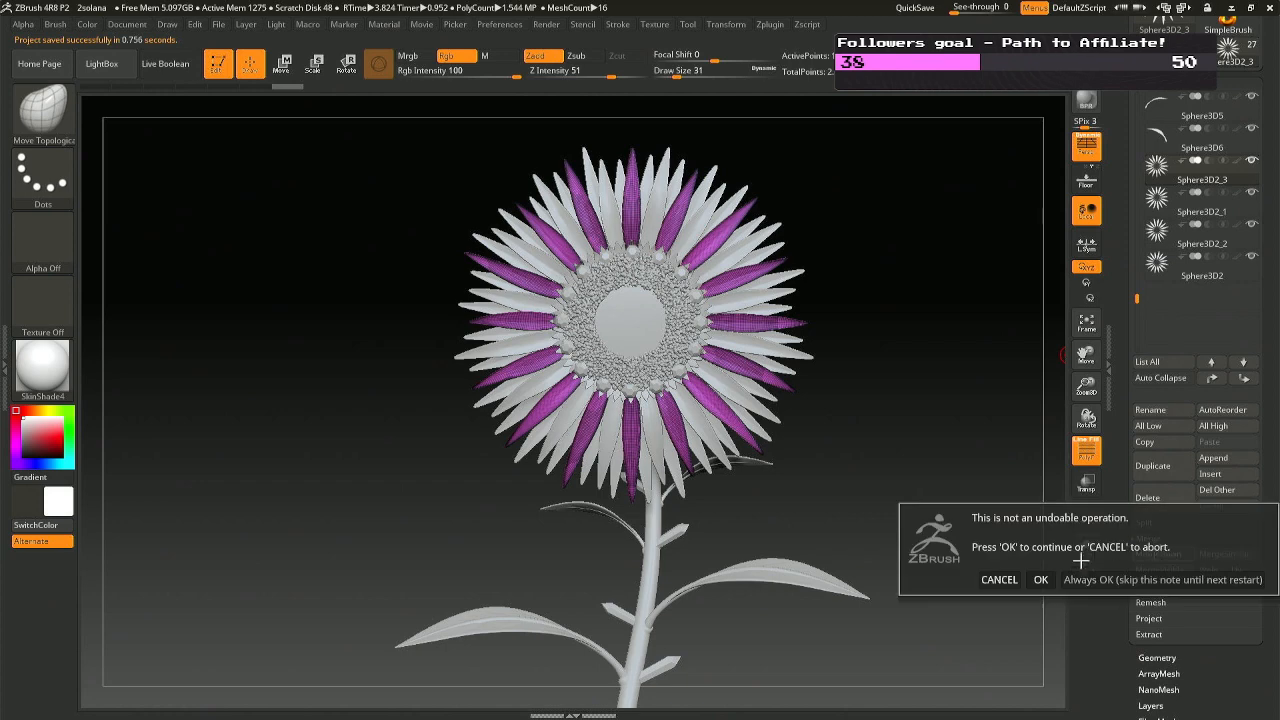
left_click(1071, 580)
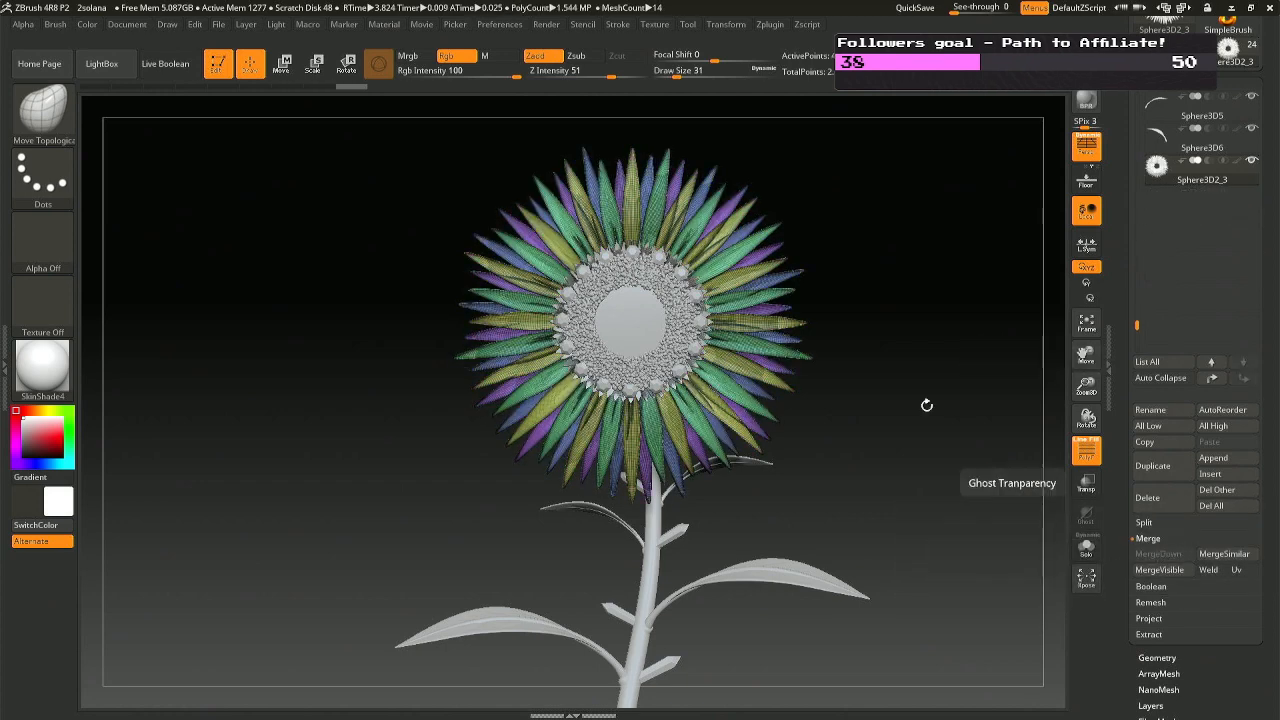
left_click_drag(903, 363, 914, 421, "alt")
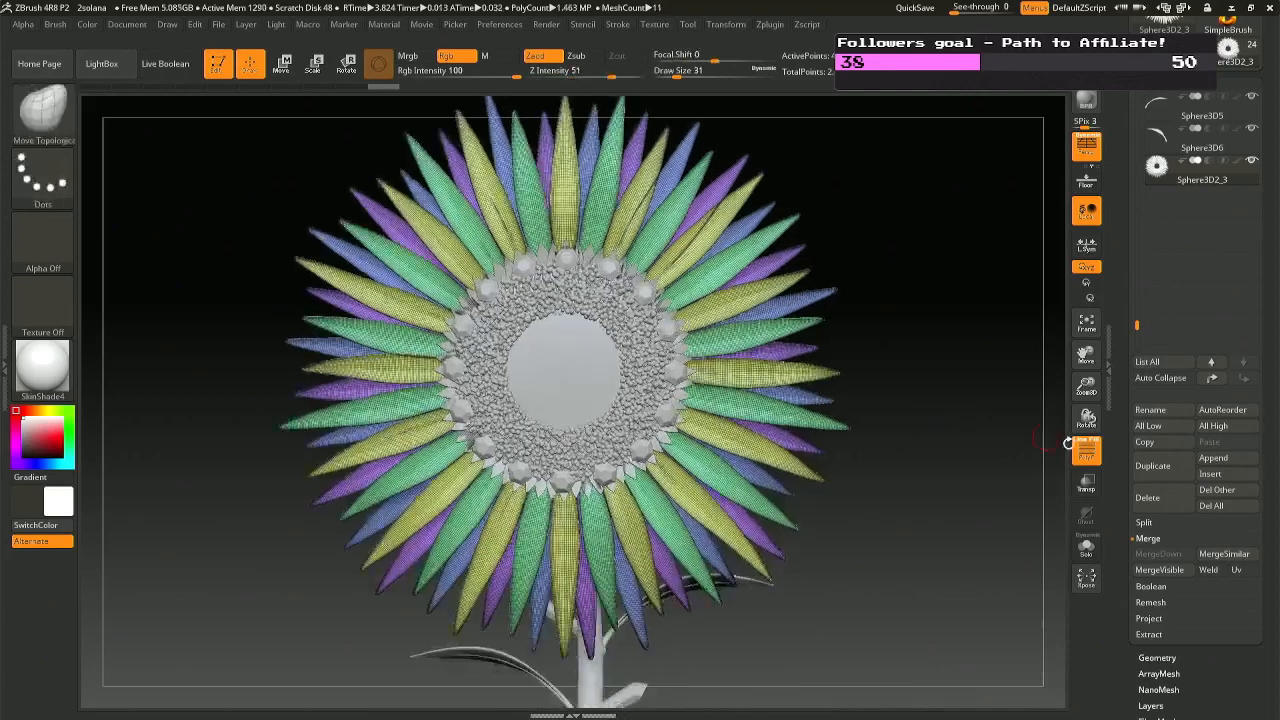
left_click(1087, 450)
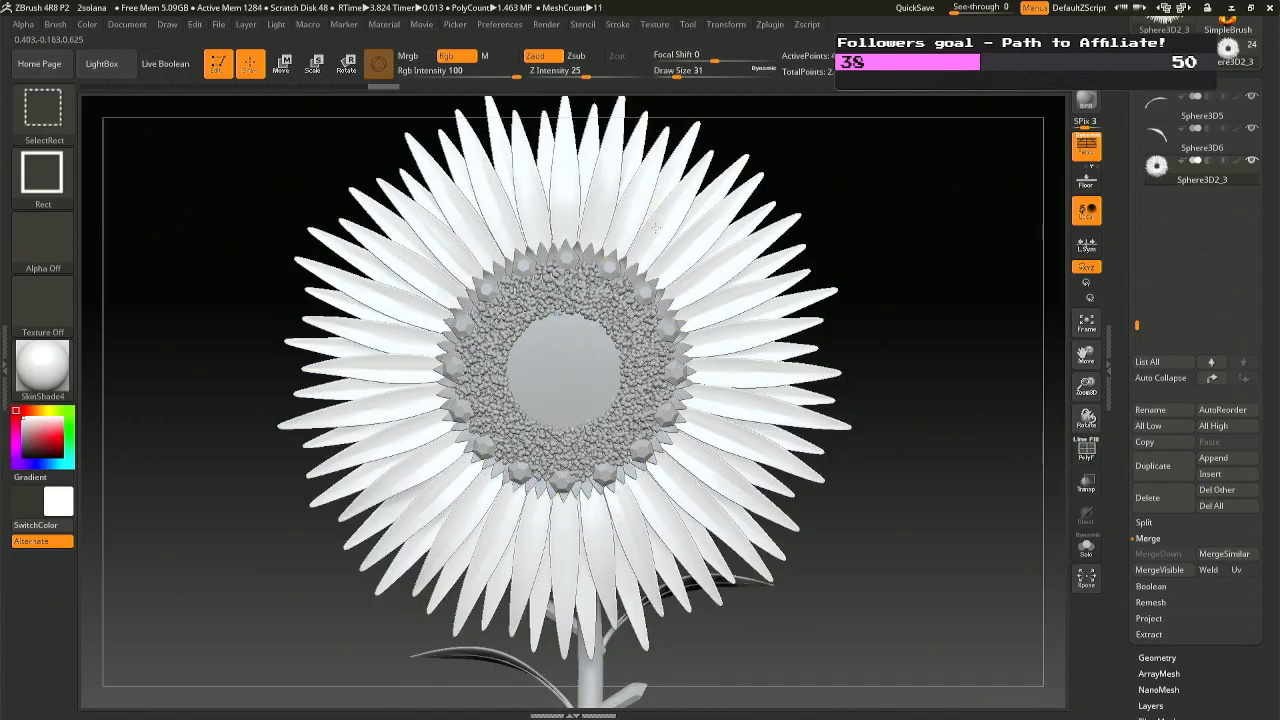
Check the petal polygroups by hiding and isolating individual layers, and restore the visibility of all petals.
left_click(656, 227, "ctrl+shift")
left_click(664, 231, "ctrl+shift")
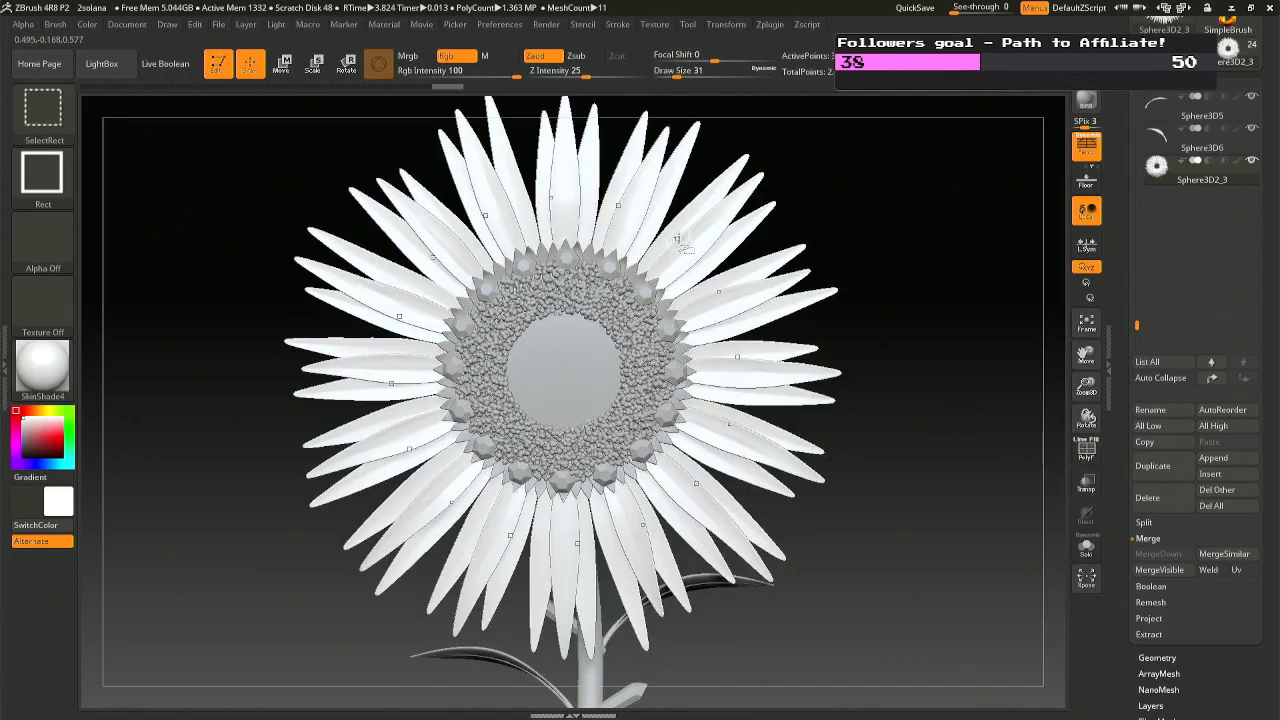
left_click(678, 235, "ctrl+shift")
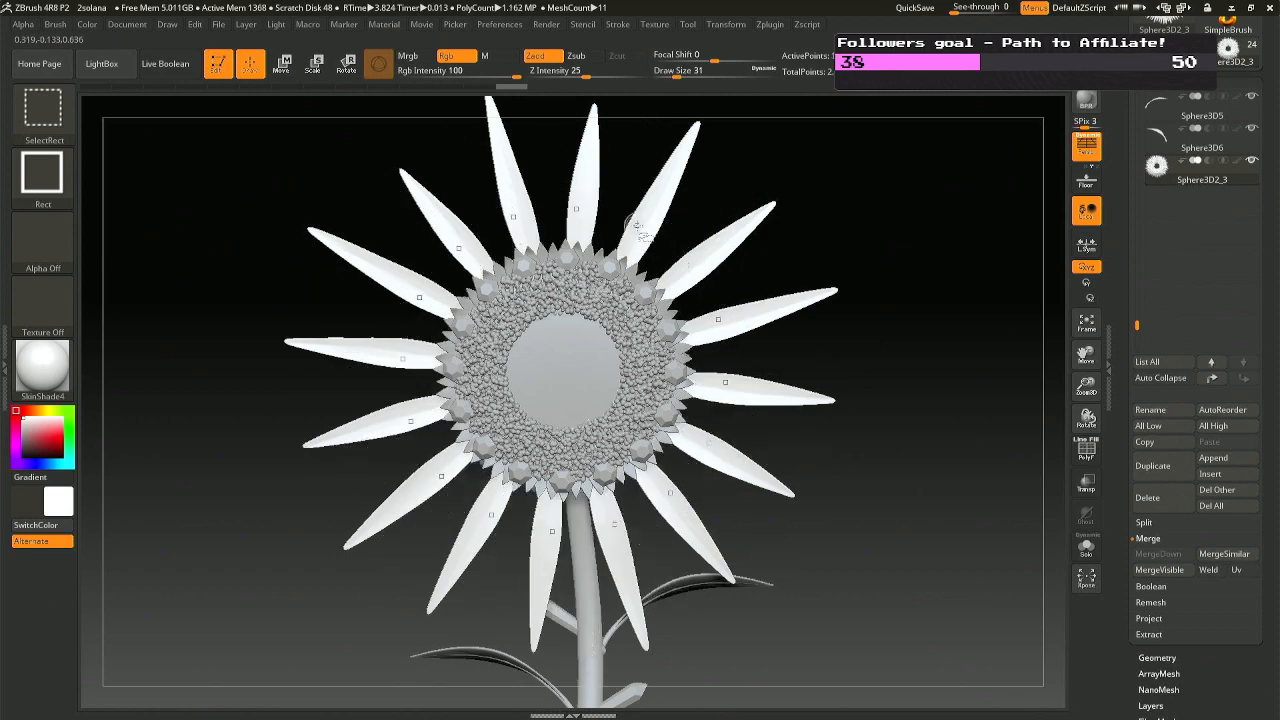
left_click(640, 226, "ctrl+shift")
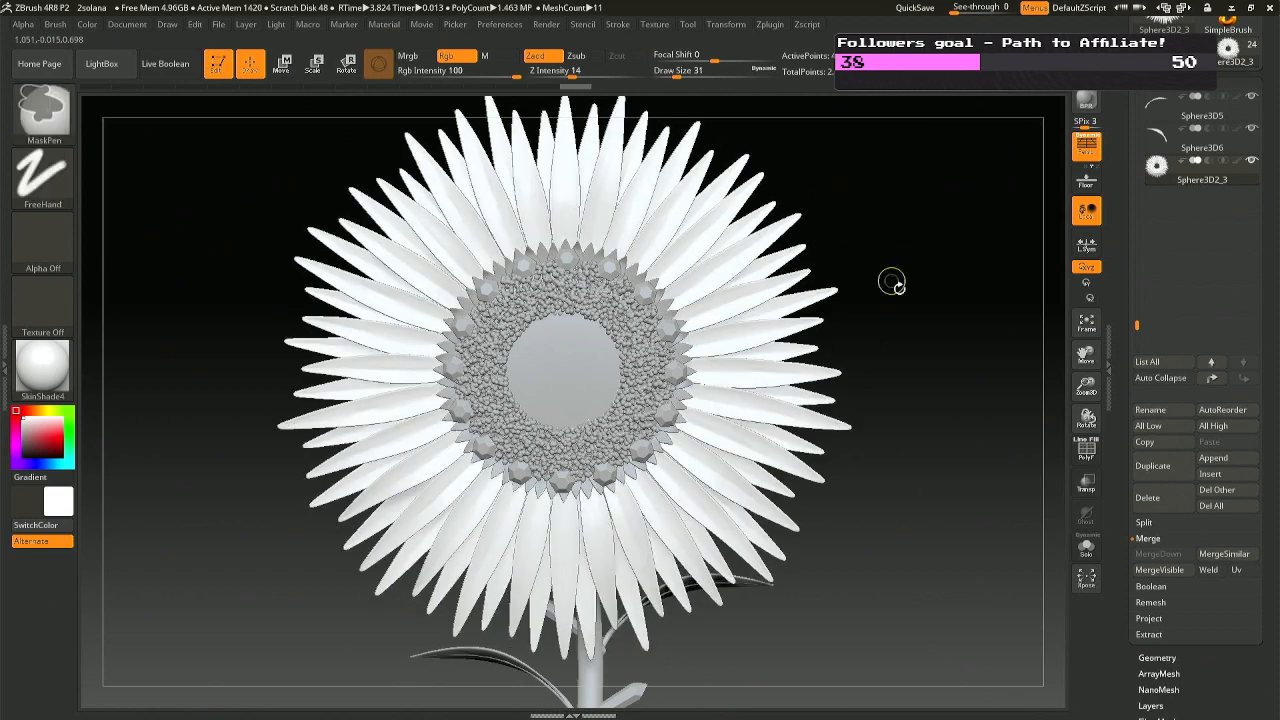
Try to reconstruct a lower subdivision level for the merged petals with Reconstruct Subdiv.
mouse_move(891, 283)
left_mouse_down()
mouse_move(878, 279)
mouse_move(905, 385)
left_mouse_up()
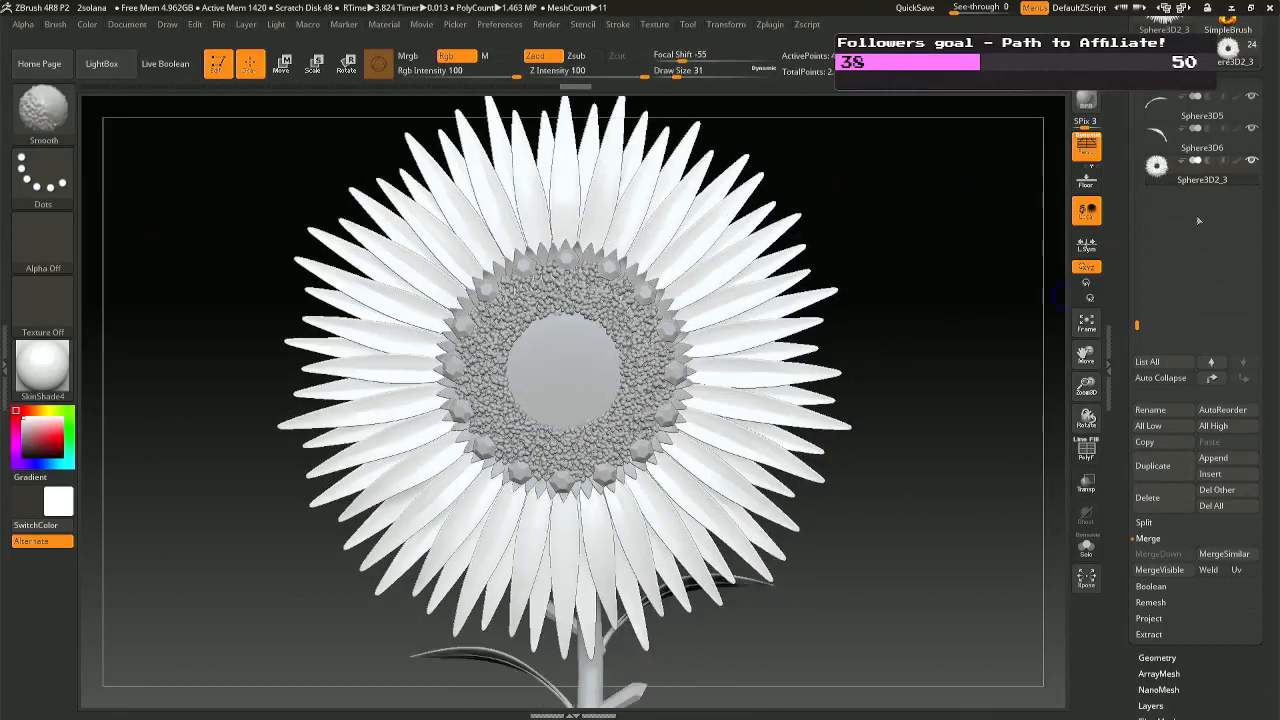
left_click(1148, 84)
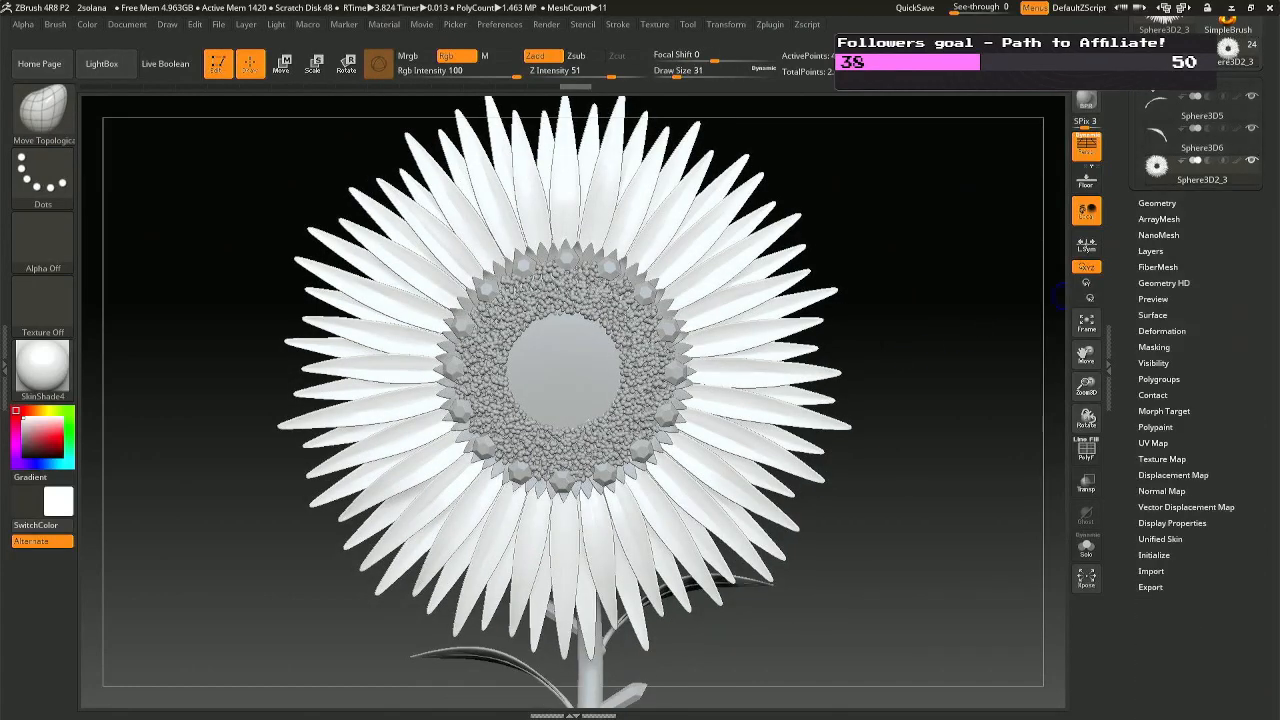
left_click(1152, 100)
left_click(1170, 177)
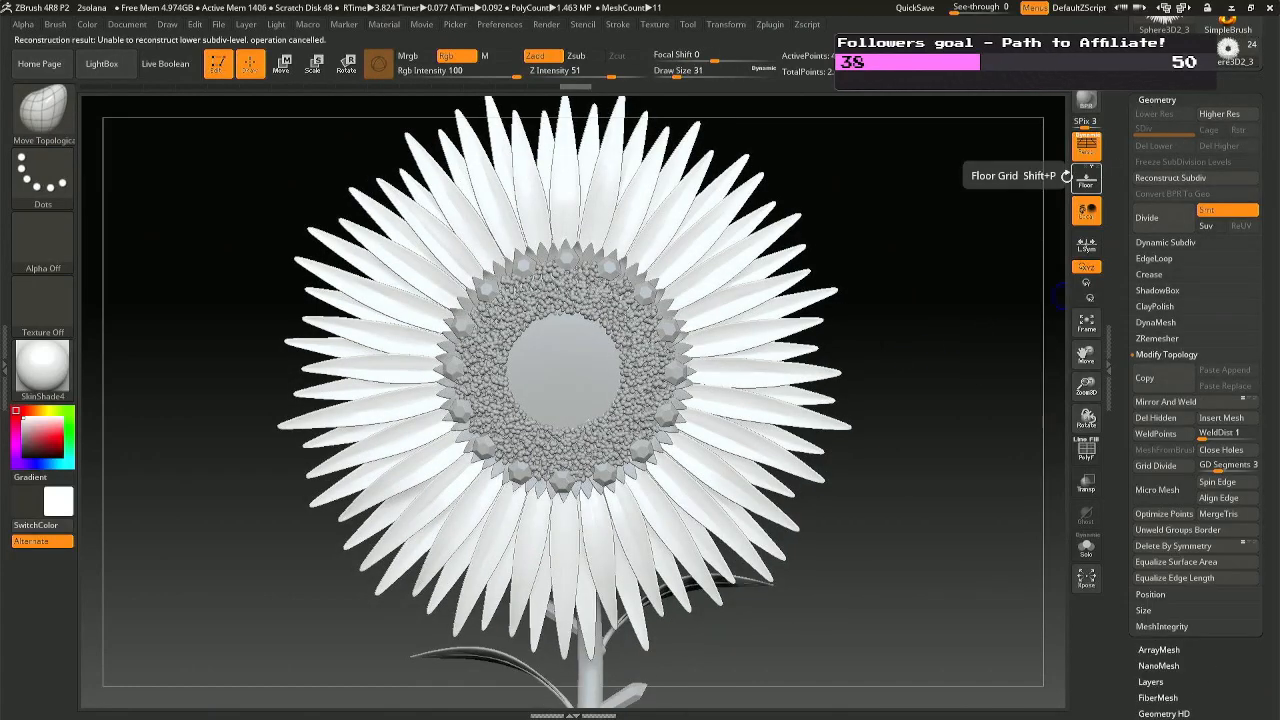
Examine the merged petals, the sepals and the stem joint from the back and front of the flower.
left_click_drag(838, 224, 862, 217)
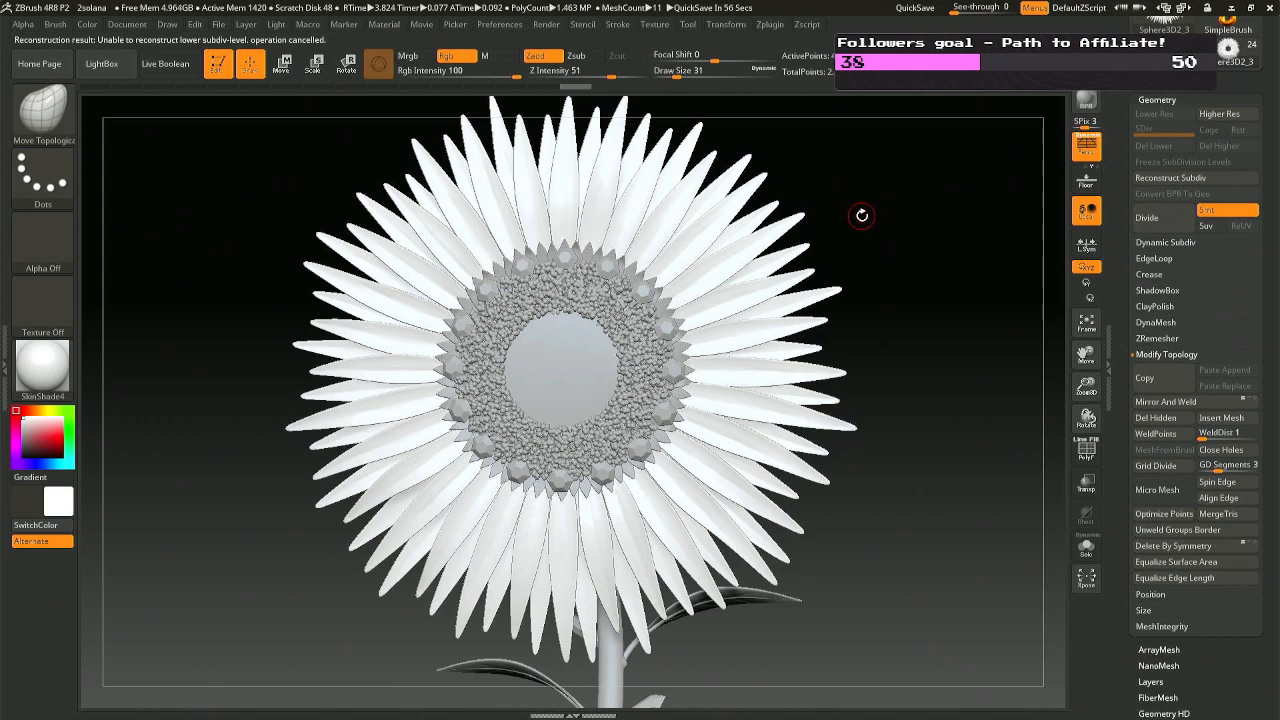
left_click_drag(820, 211, 756, 217)
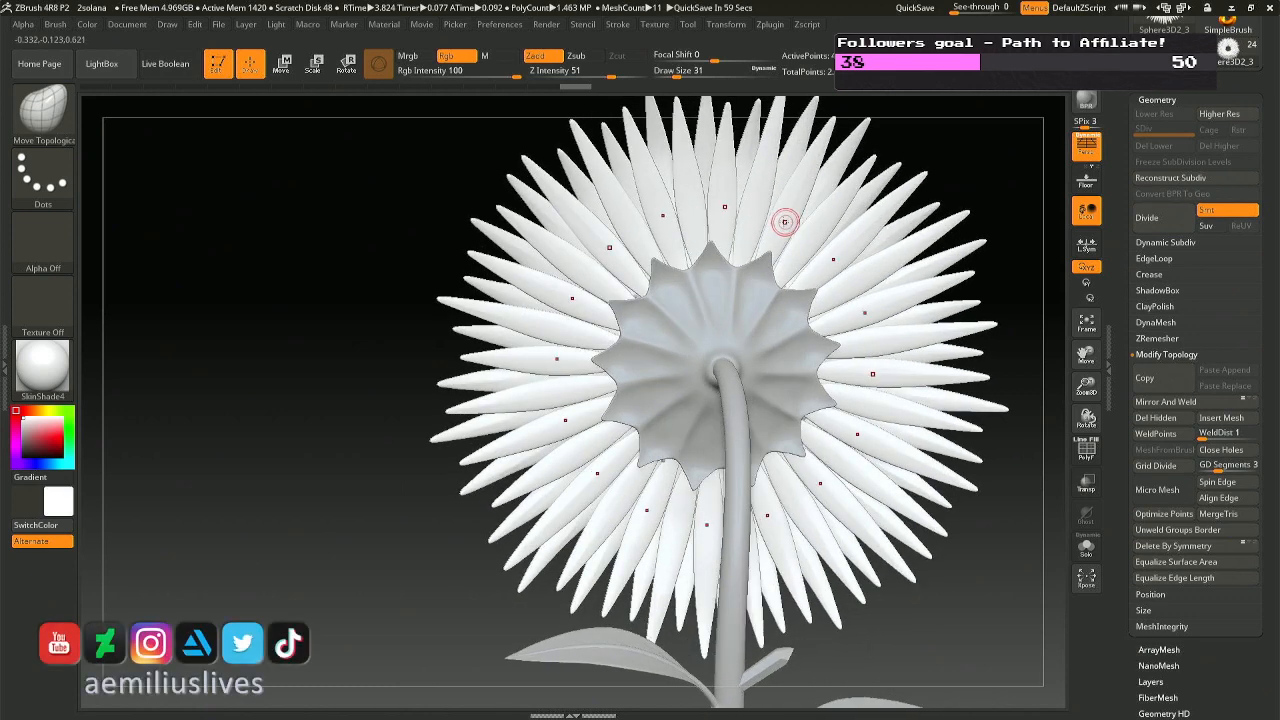
right_click_drag(785, 222, 775, 219)
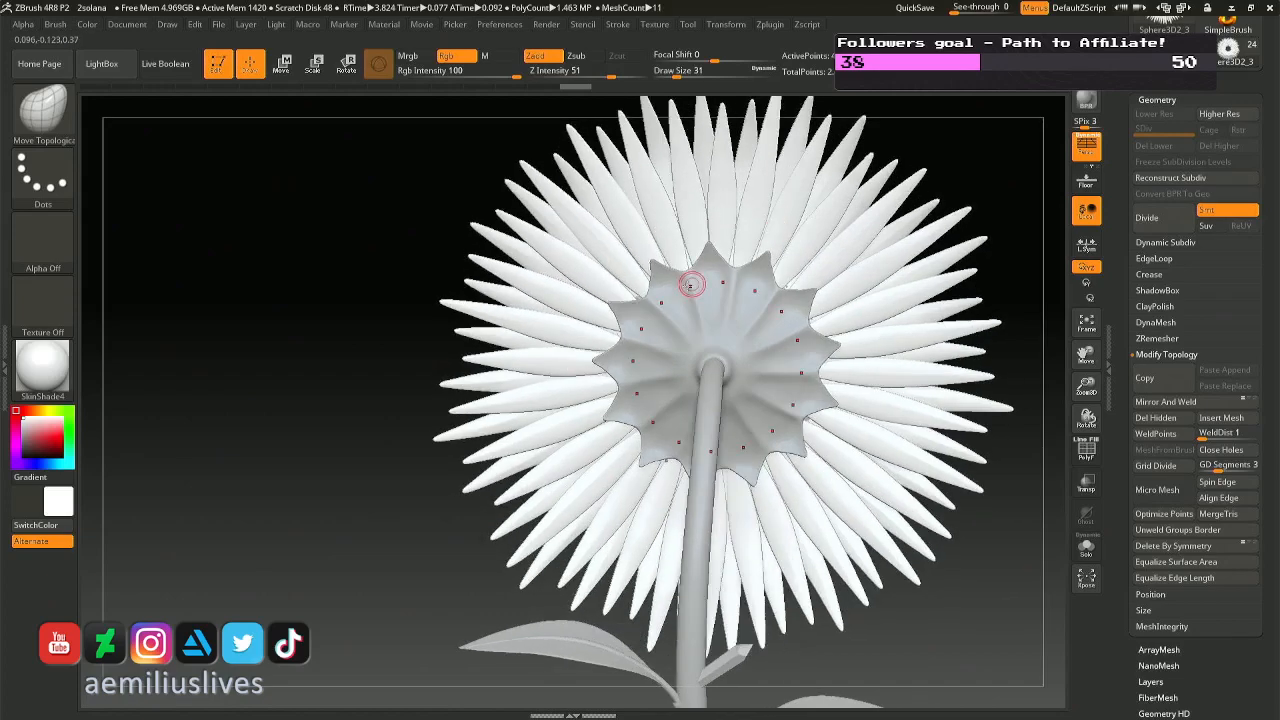
right_click_drag(689, 280, 659, 281)
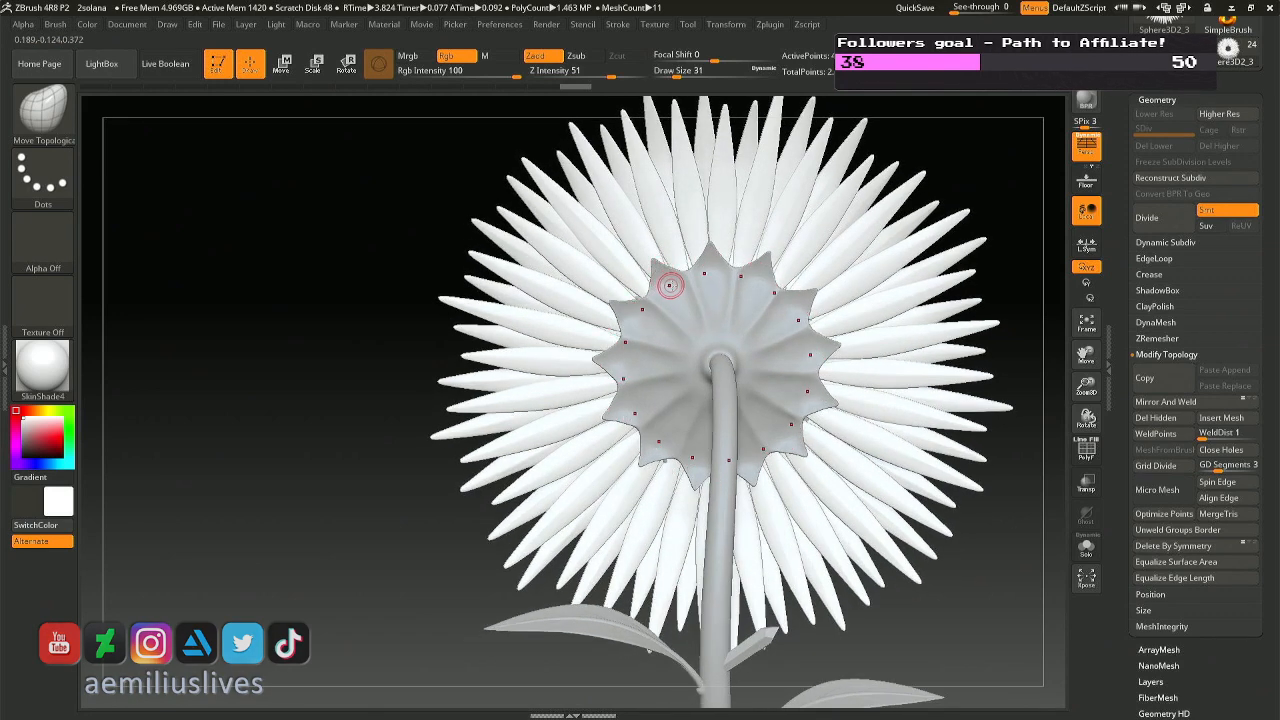
mouse_move(666, 284)
right_mouse_down()
mouse_move(737, 293)
mouse_move(850, 273)
mouse_move(872, 281)
mouse_move(884, 326)
mouse_move(926, 334)
right_mouse_up()
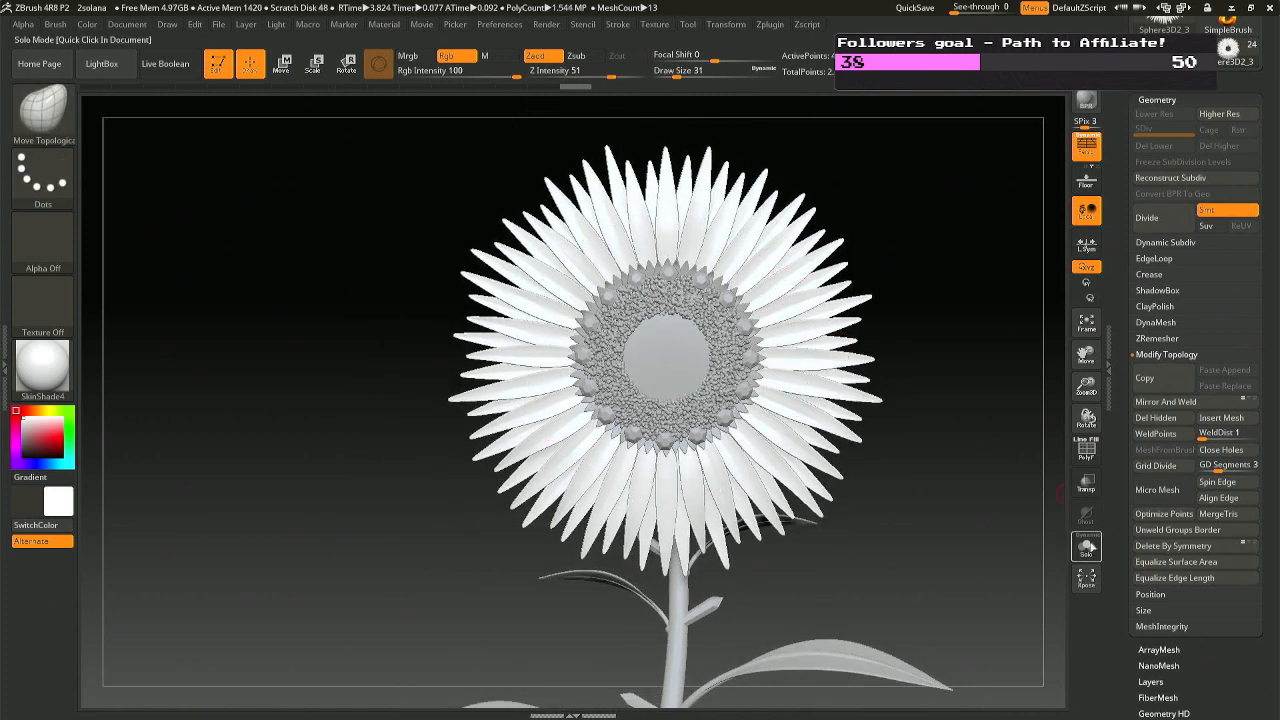
Isolate the petals with Solo and mask their inner bases and outer tips using a brush size of 49.
left_click(1086, 545)
key("space")
left_click_drag(643, 310, 660, 311)
key("ctrl+z")
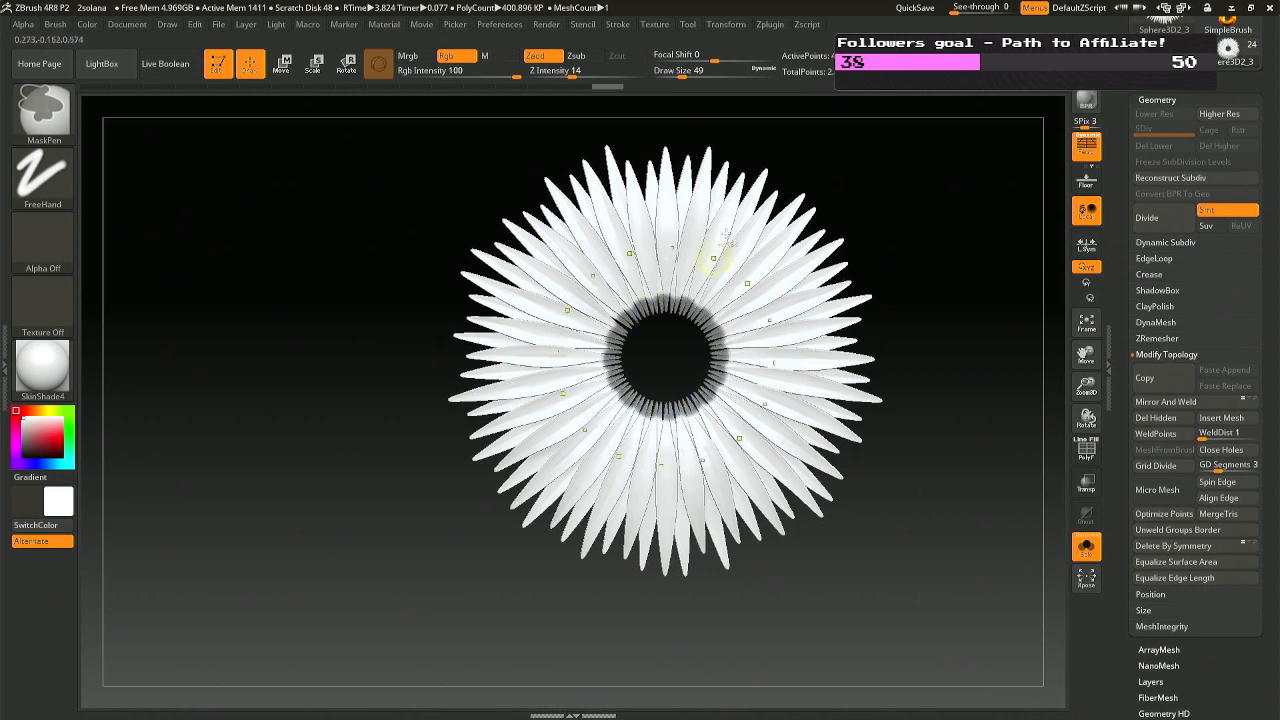
left_click_drag(757, 172, 802, 197, "ctrl")
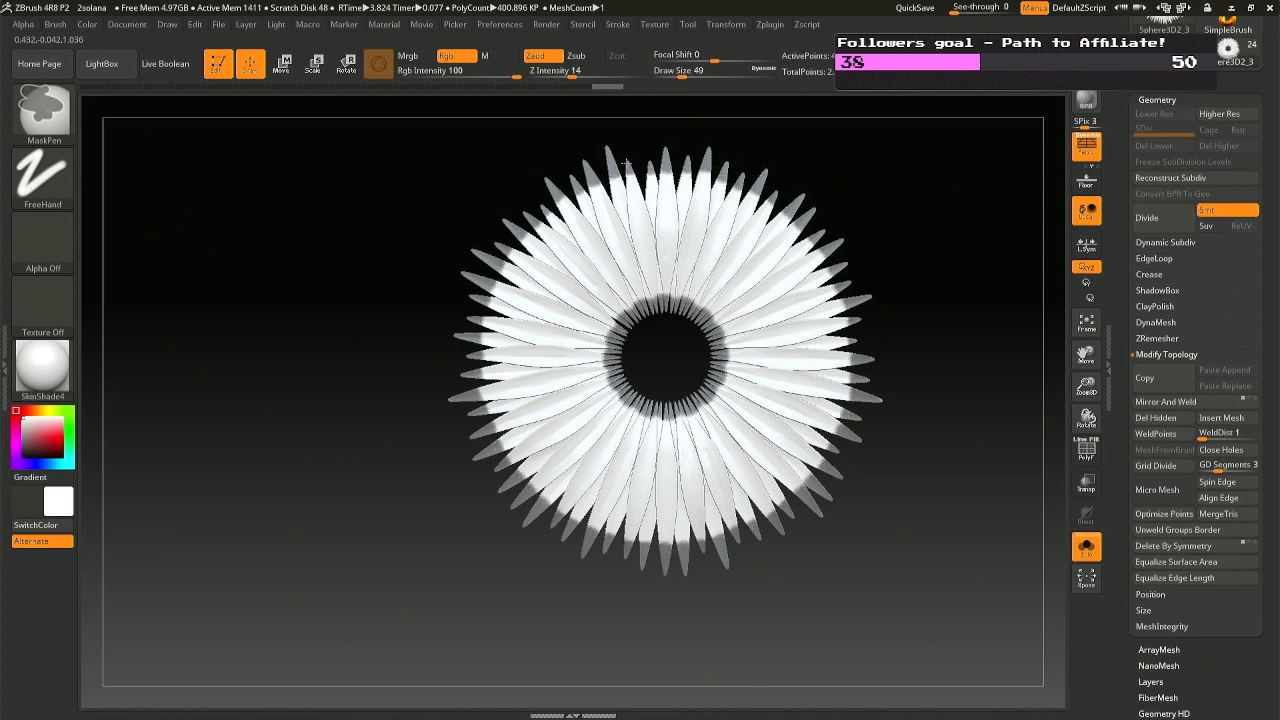
Extend the mask around the petals' inner bases and blur the mask's edges at the bases and tips.
key("b")
key("m")
key("t")
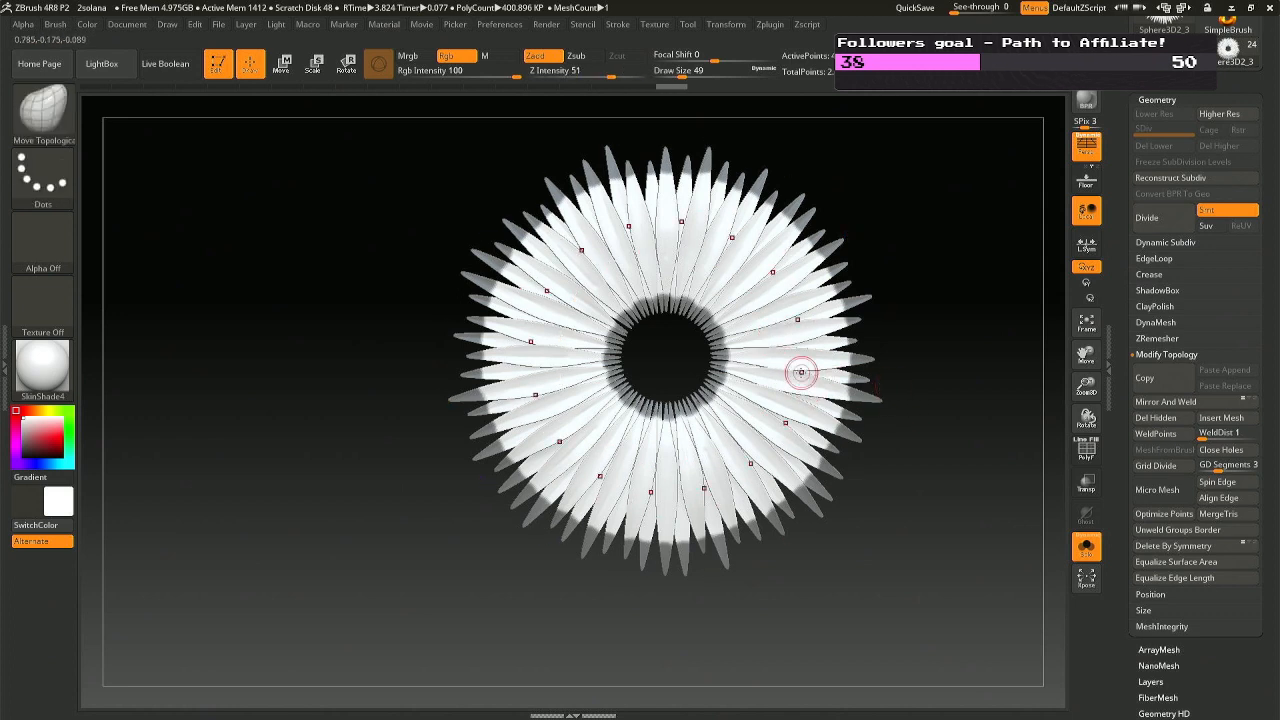
left_click_drag(679, 310, 716, 332, "ctrl")
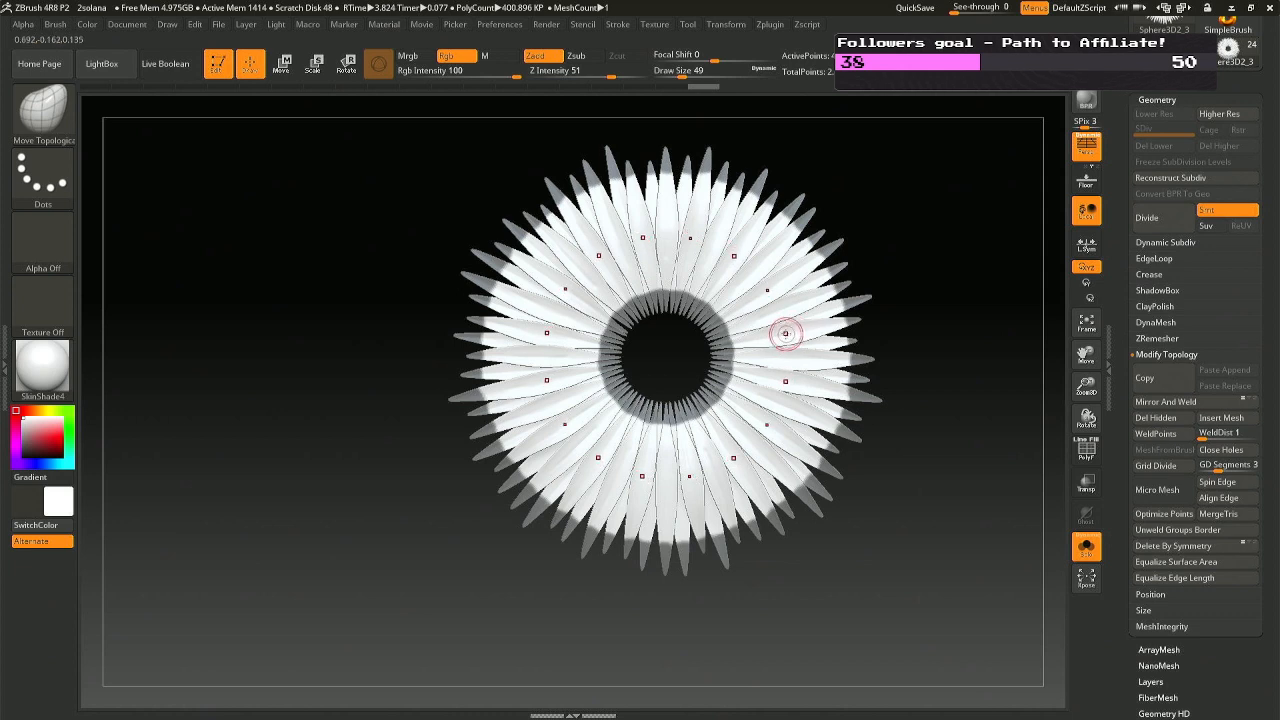
key("ctrl")
left_click(783, 334, "ctrl")
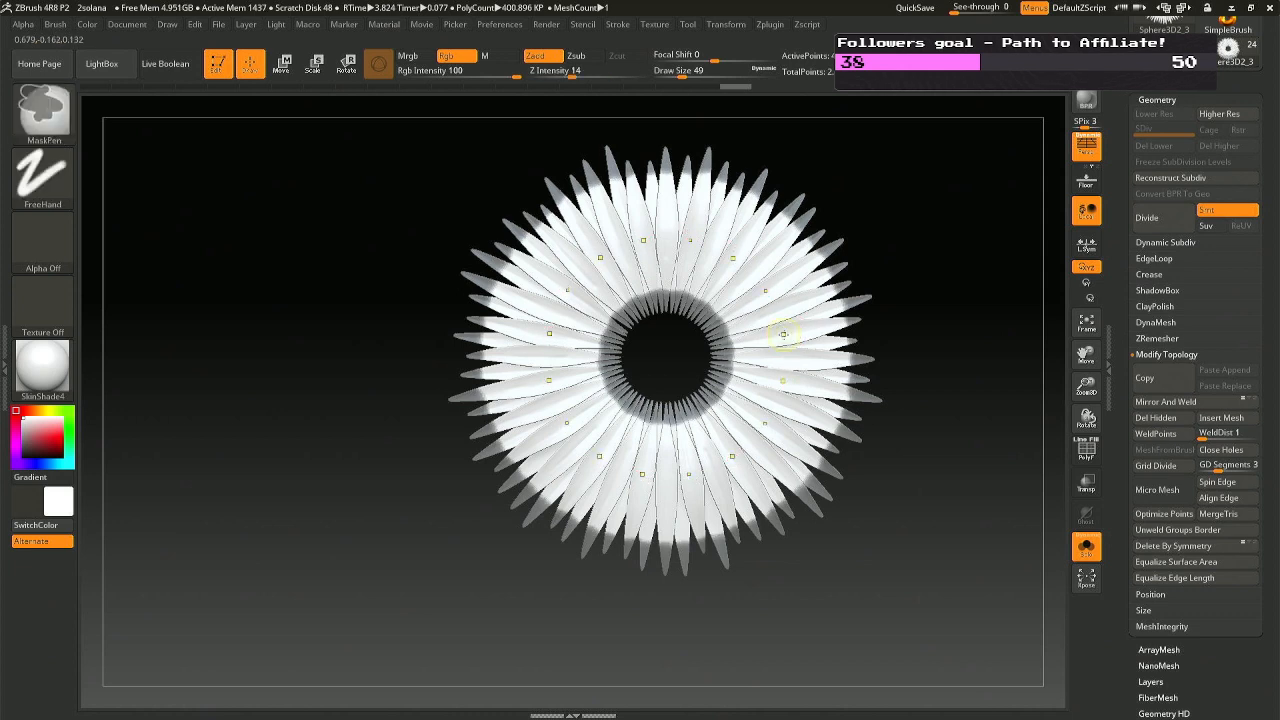
left_click(785, 335, "ctrl")
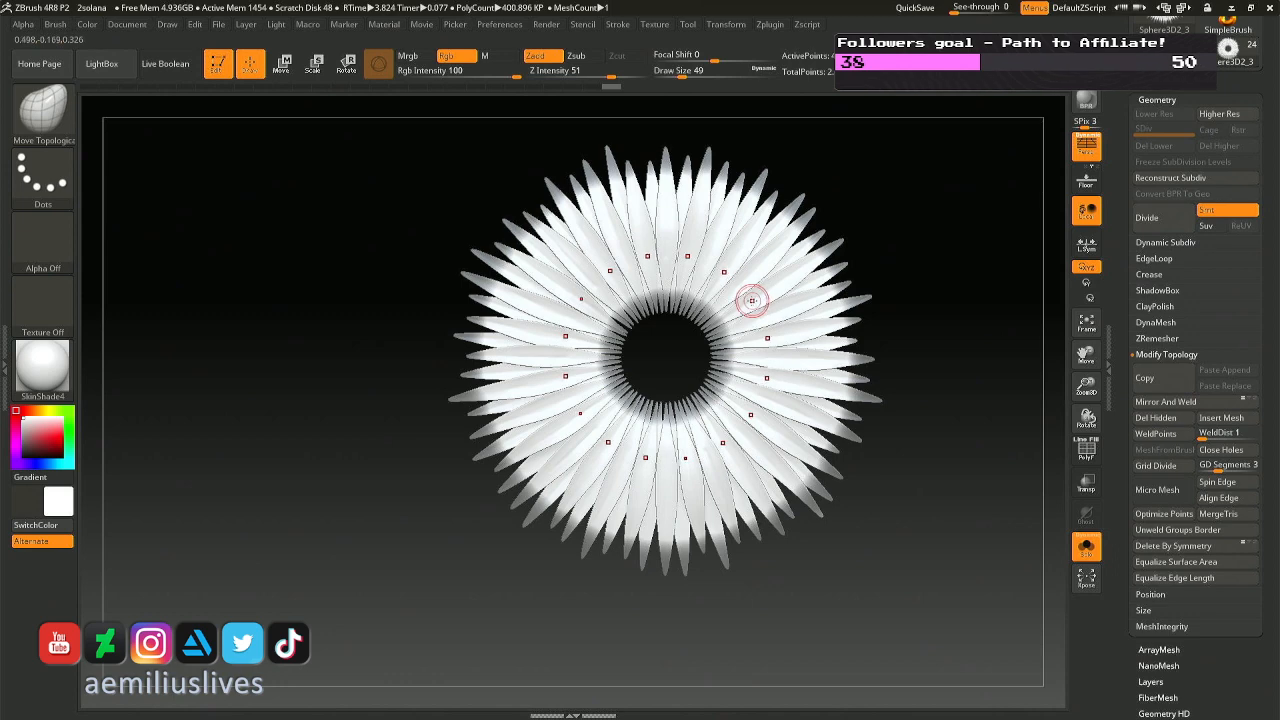
key("ctrl")
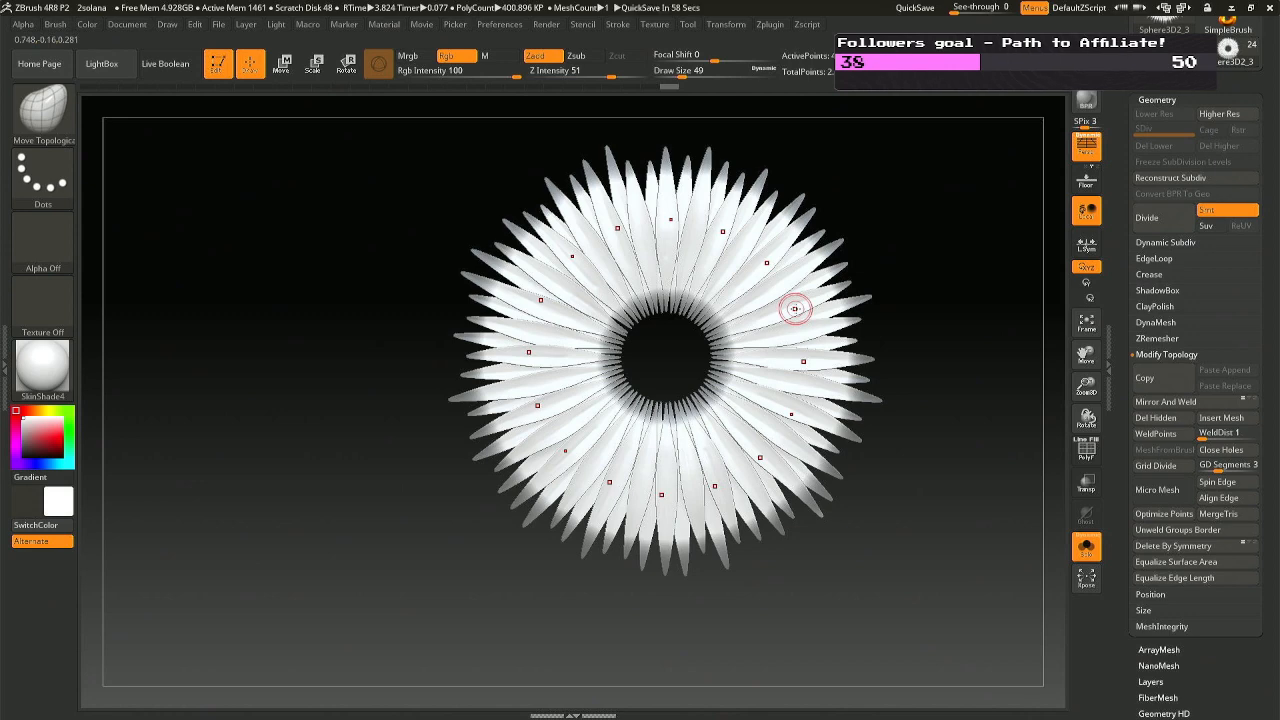
Load the custom brush Turbulence1.ZBP, set its draw size to 262 and make a first stroke on the petals.
key("b")
key("m")
key("t")
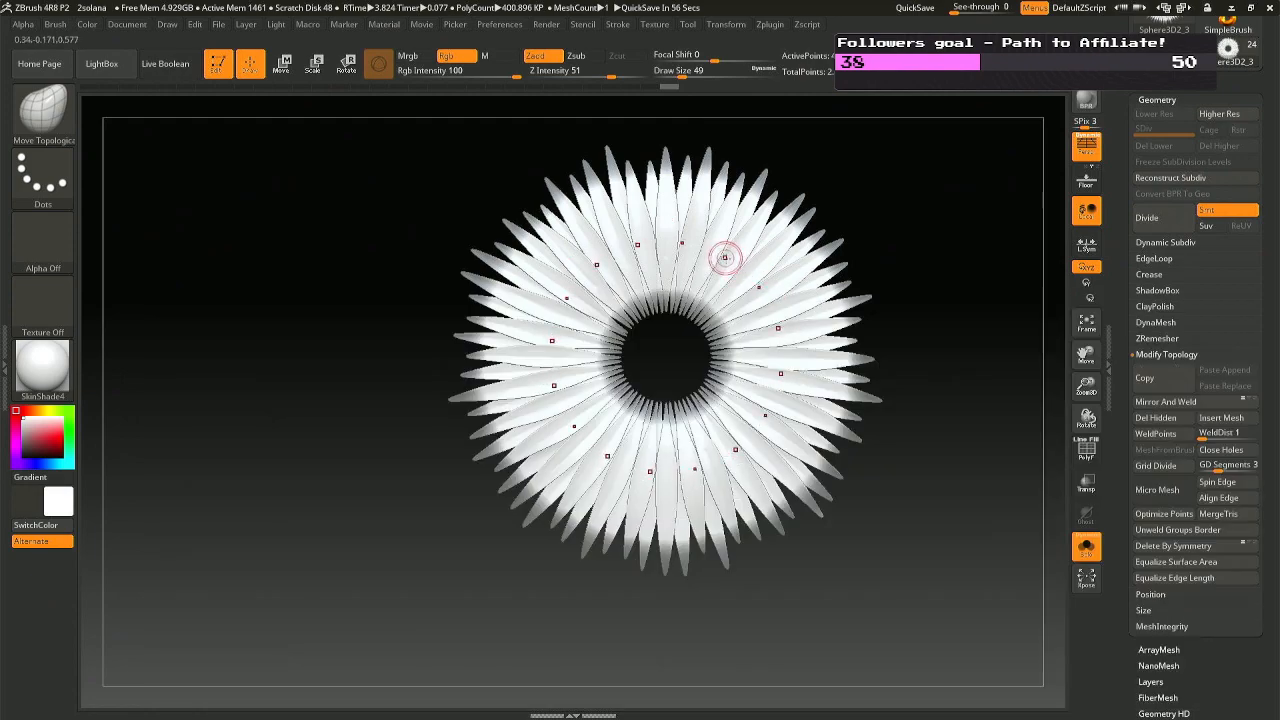
key("b")
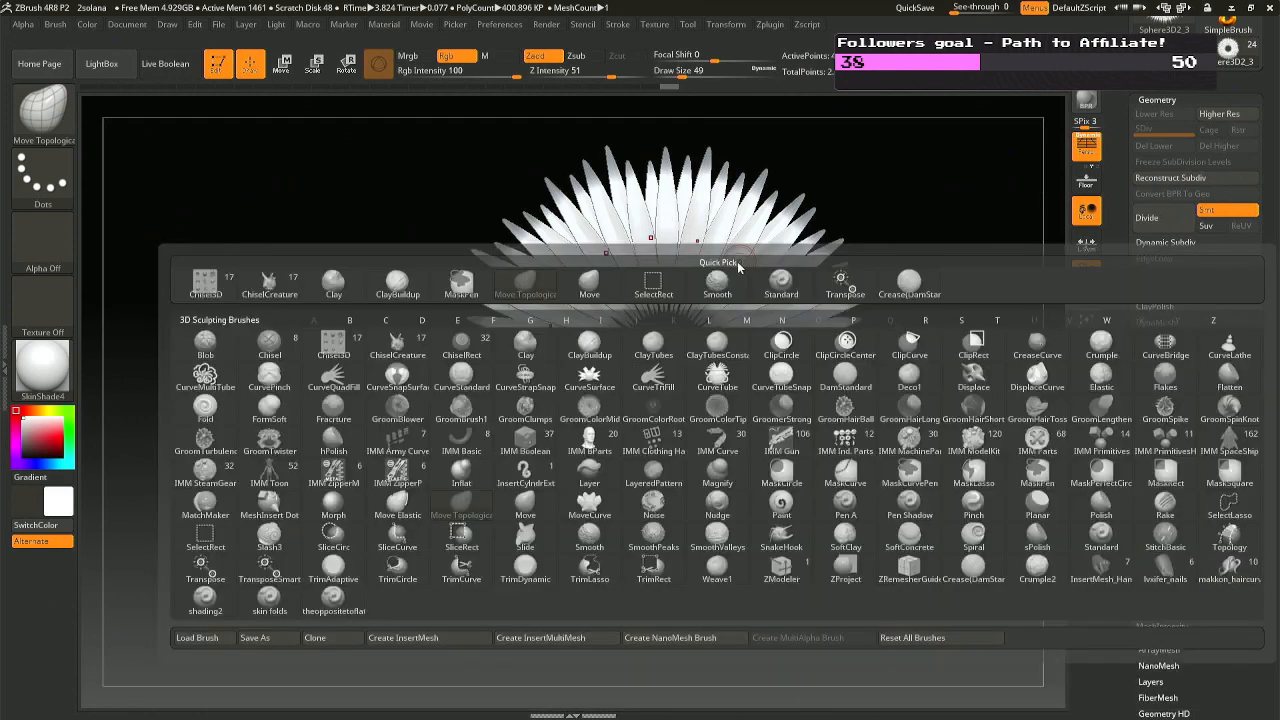
left_click(222, 637)
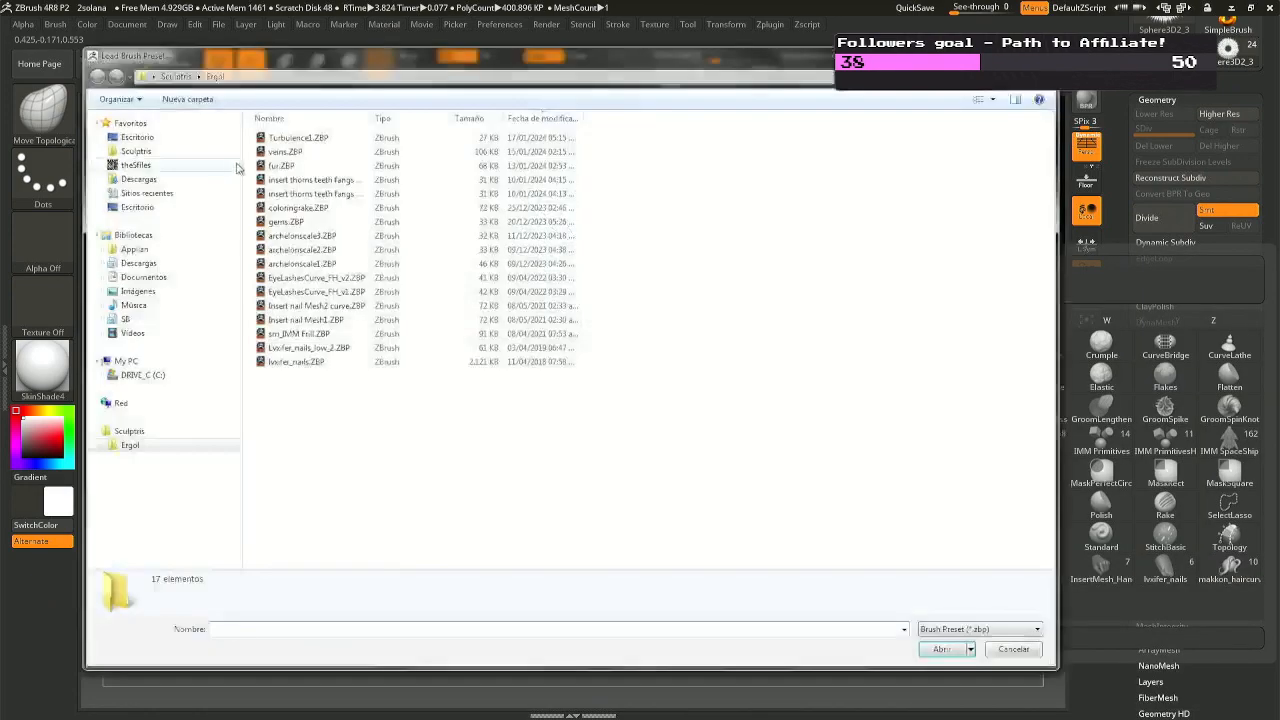
double_click(365, 134)
key("space")
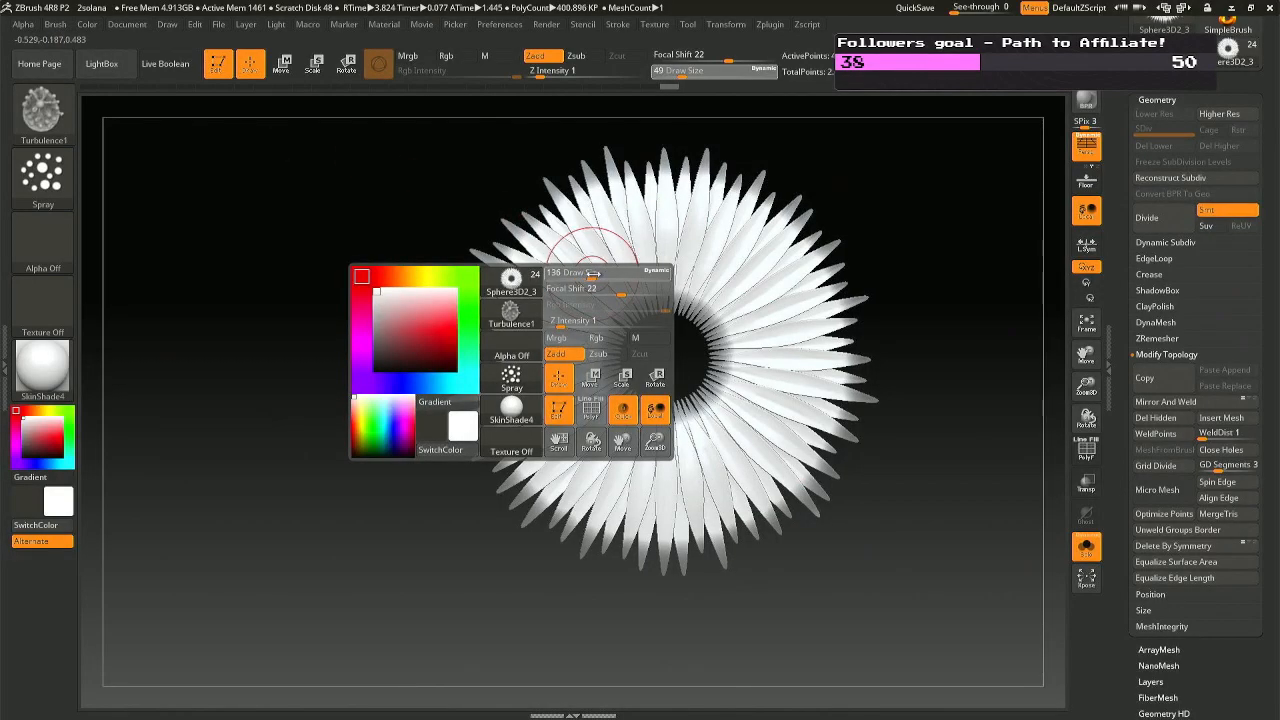
mouse_move(607, 275)
left_mouse_down()
mouse_move(594, 250)
mouse_move(574, 253)
left_mouse_up()
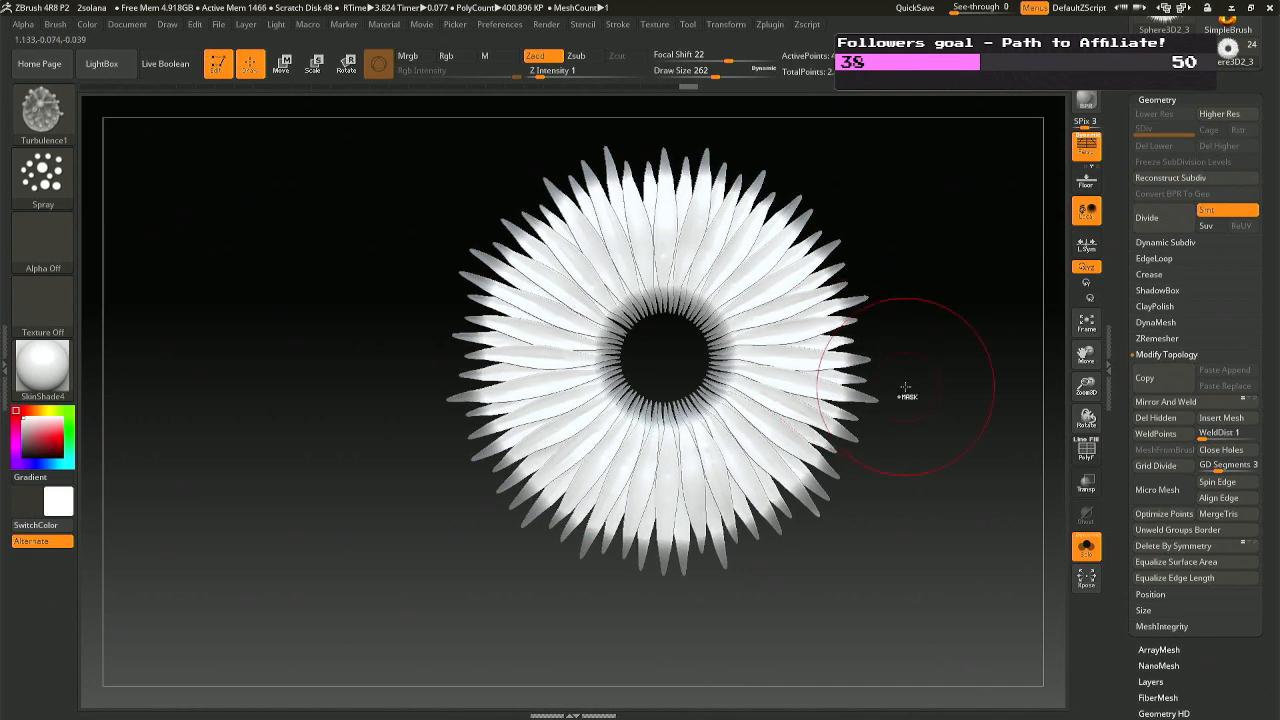
Try different Turbulence1 distortions on the masked petals, comparing and undoing the strokes.
key("ctrl+z")
key("ctrl+shift+z")
mouse_move(803, 362)
right_mouse_down()
mouse_move(781, 360)
mouse_move(828, 331)
mouse_move(839, 342)
right_mouse_up()
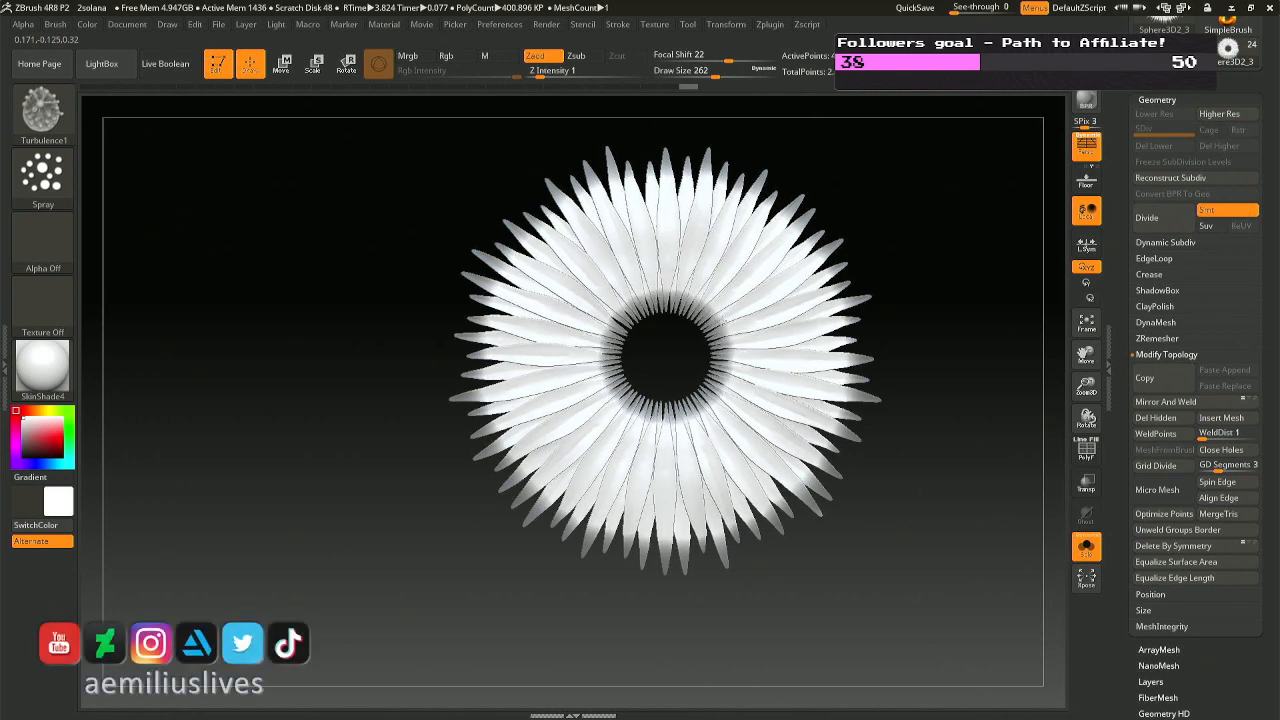
right_click_drag(839, 342, 768, 329)
key("ctrl+z")
key("ctrl+z")
key("ctrl+z")
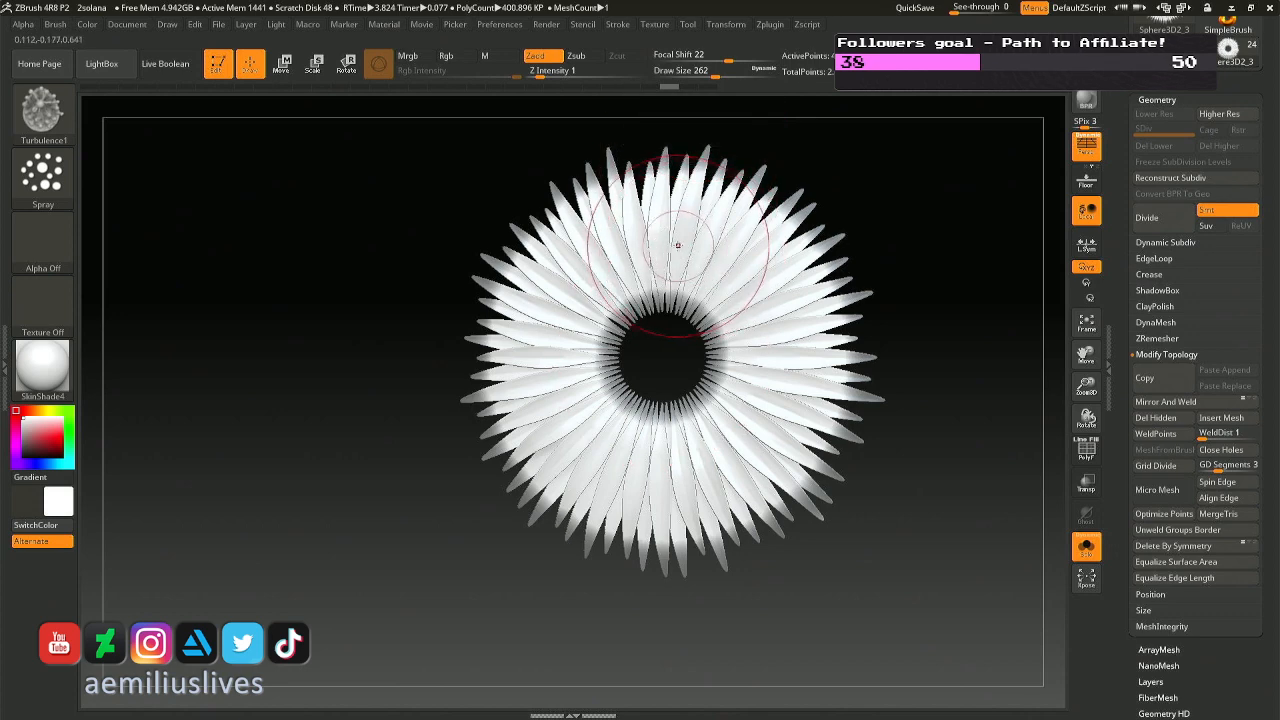
Try further Turbulence1 strokes on the masked petals, undoing the distortions.
mouse_move(730, 254)
left_mouse_down()
mouse_move(655, 455)
mouse_move(600, 280)
mouse_move(760, 310)
mouse_move(749, 328)
left_mouse_up()
key("ctrl+z")
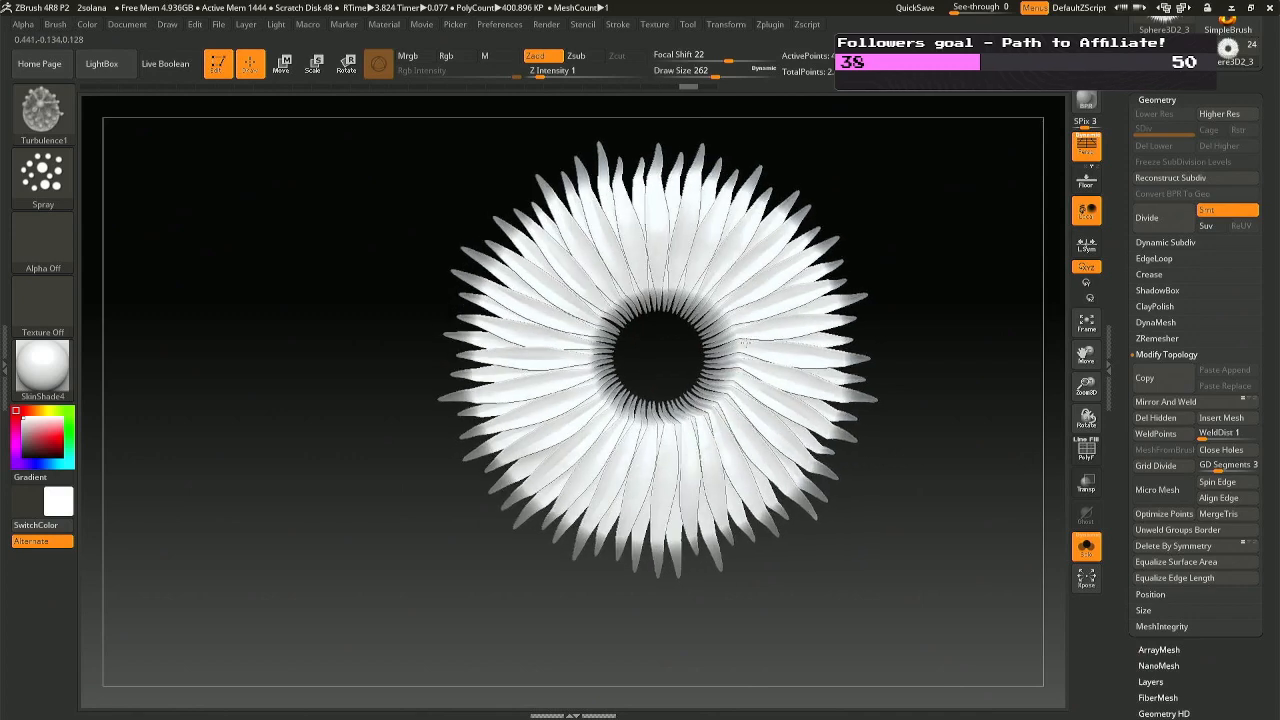
mouse_move(630, 217)
left_mouse_down()
mouse_move(705, 175)
mouse_move(825, 410)
mouse_move(600, 510)
mouse_move(563, 277)
mouse_move(470, 350)
mouse_move(600, 520)
mouse_move(790, 440)
mouse_move(744, 235)
mouse_move(668, 225)
left_mouse_up()
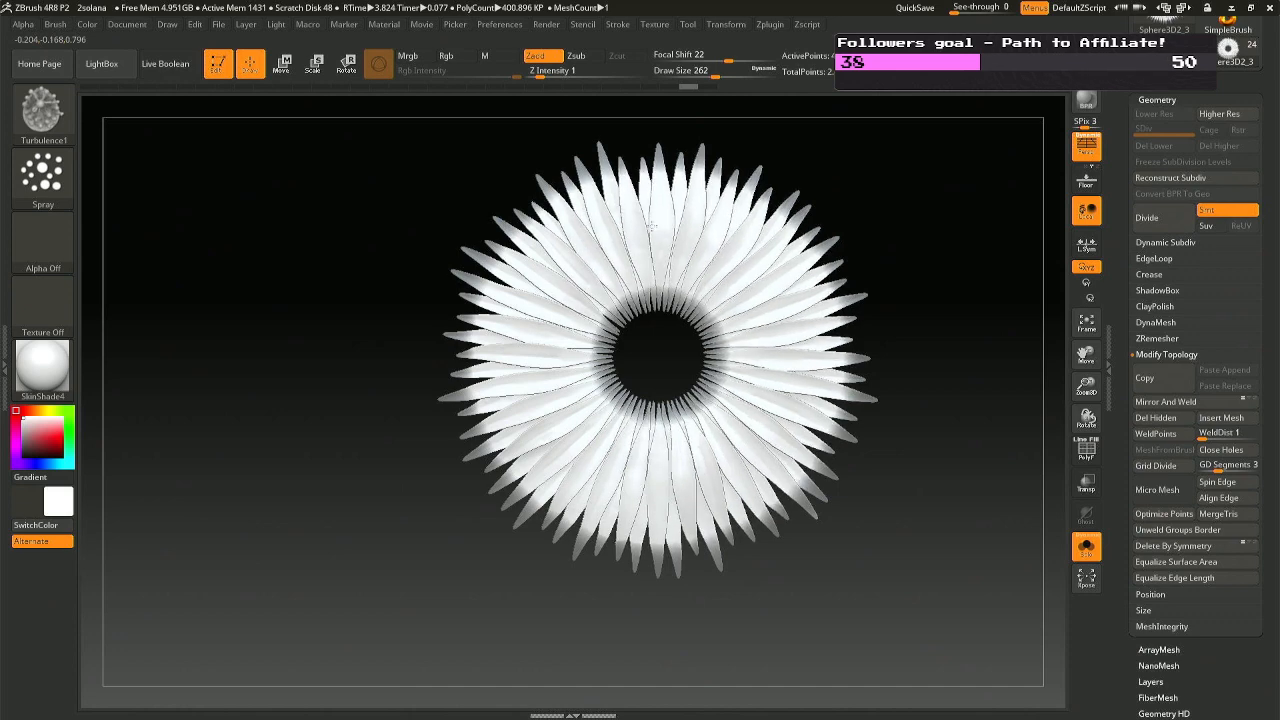
mouse_move(729, 157)
left_mouse_down()
mouse_move(780, 250)
mouse_move(671, 337)
mouse_move(696, 285)
left_mouse_up()
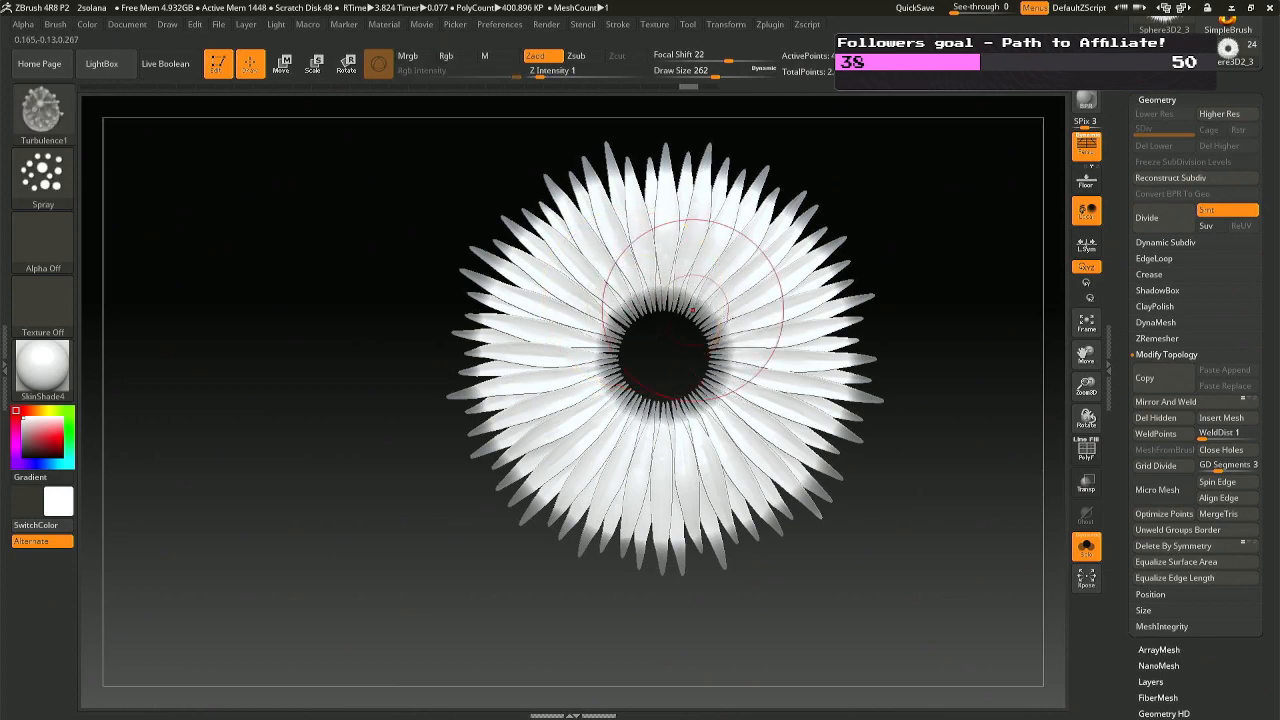
Turn off Solo, render a BPR preview of the whole sunflower and examine its petals from the front and back.
left_click(1086, 546)
left_click_drag(885, 400, 771, 286)
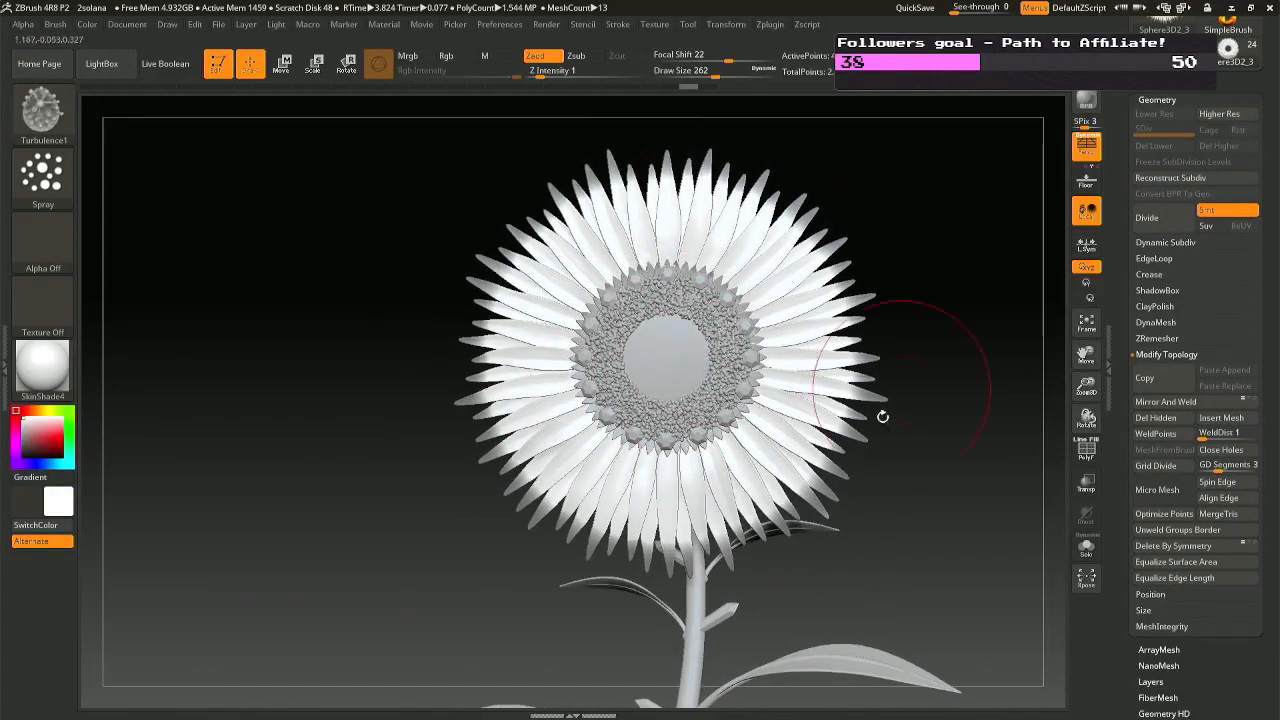
left_click_drag(873, 263, 943, 200)
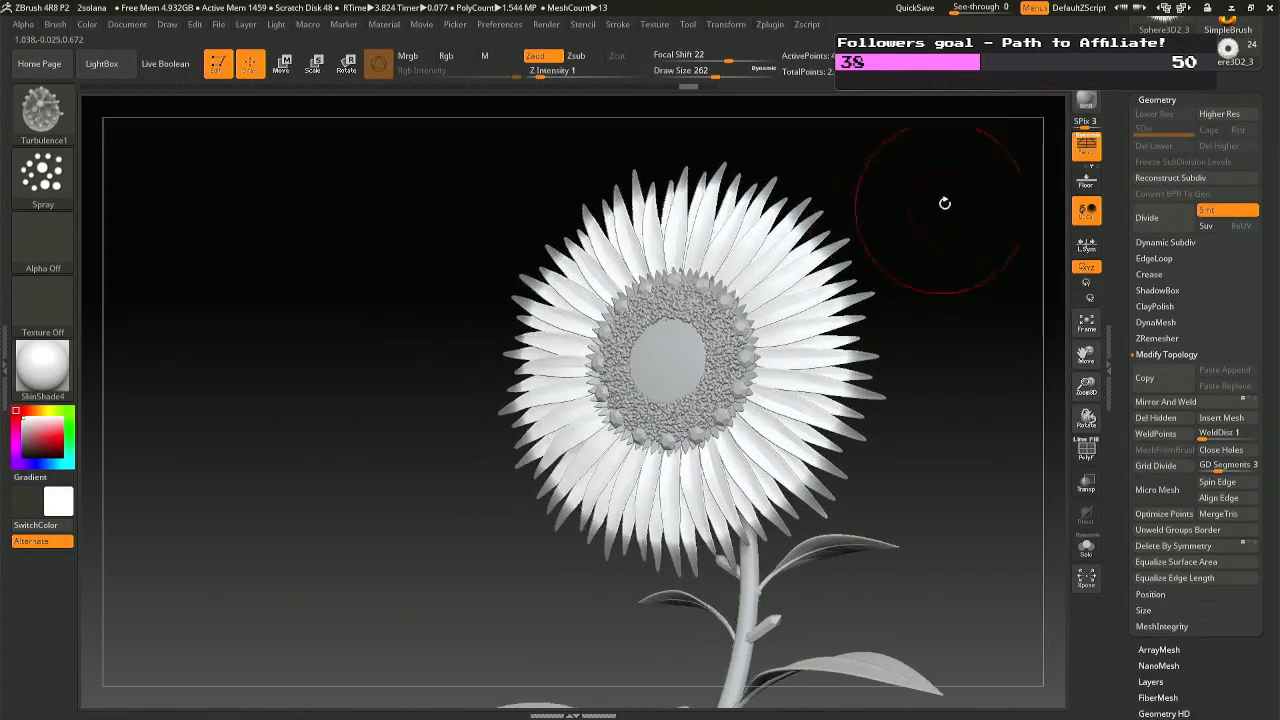
left_click(1086, 100)
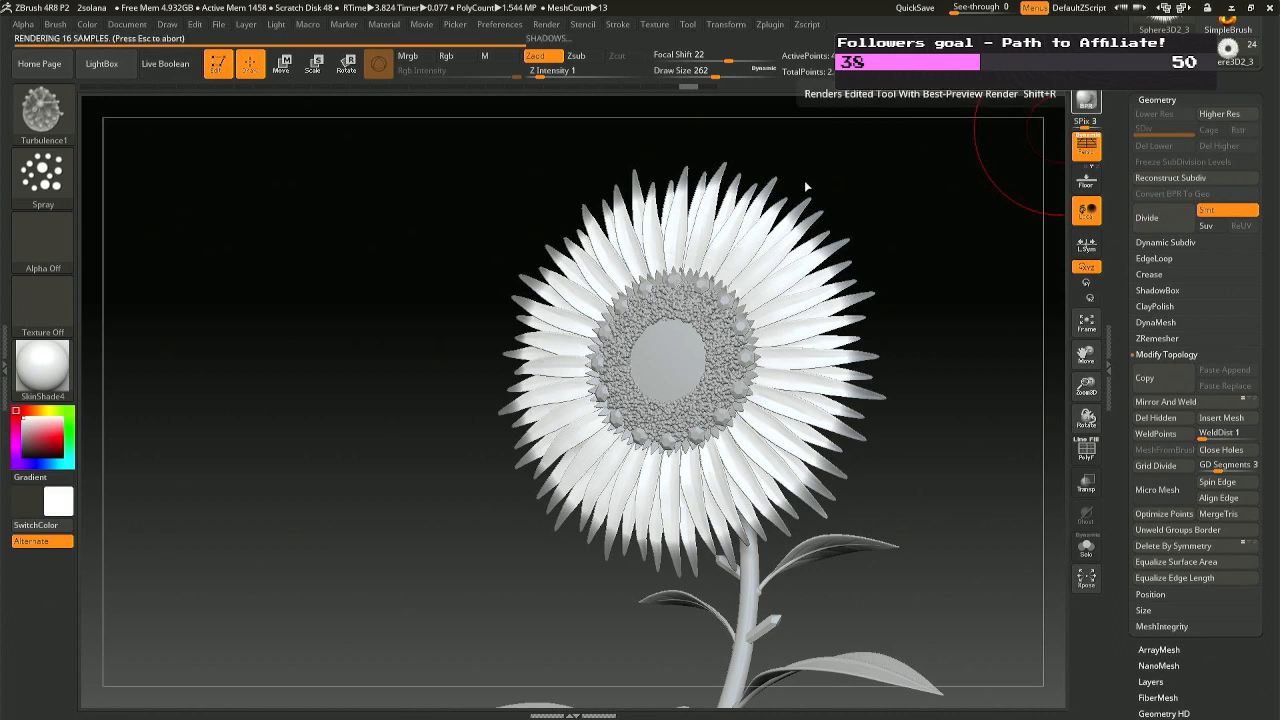
left_click(805, 182)
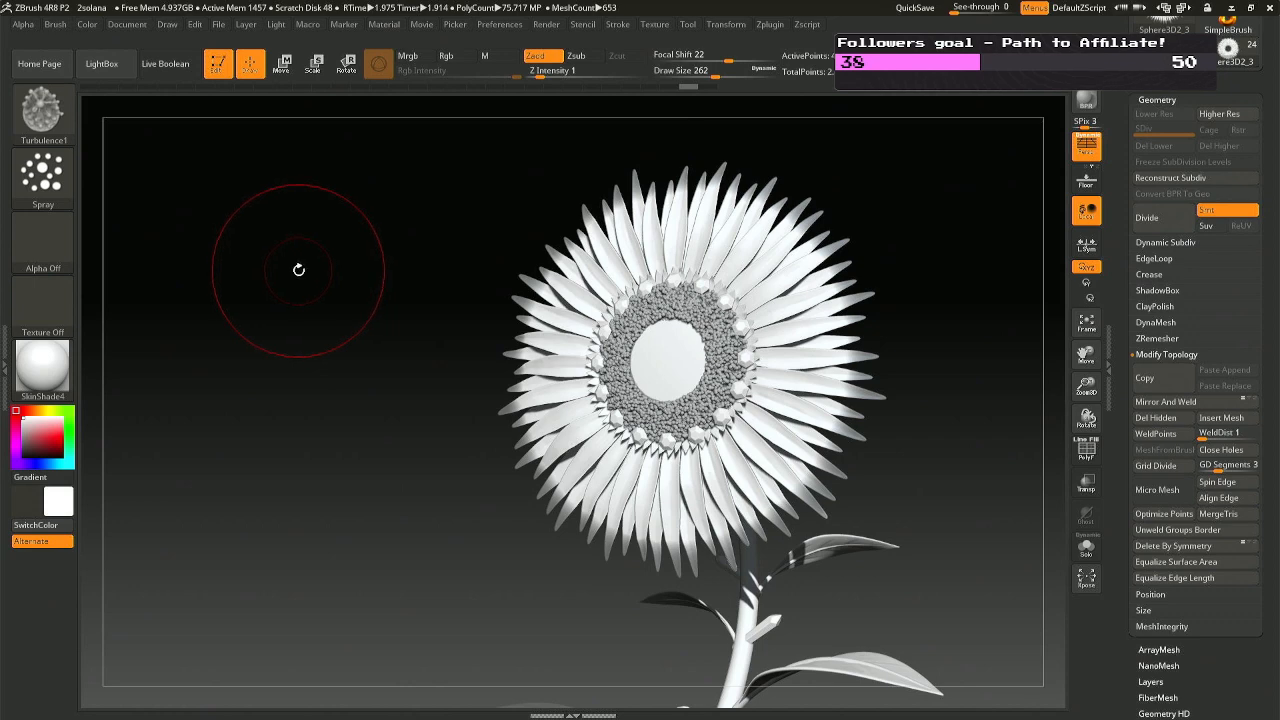
left_click_drag(295, 270, 282, 284)
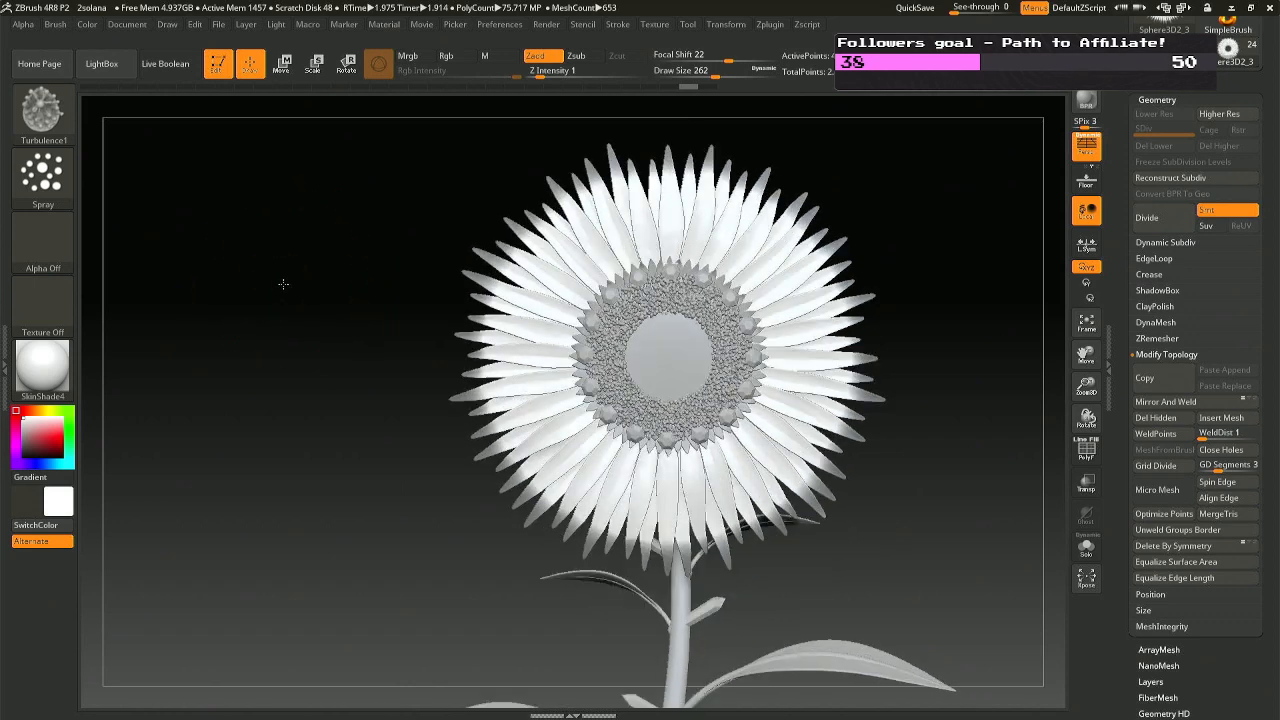
key("ctrl")
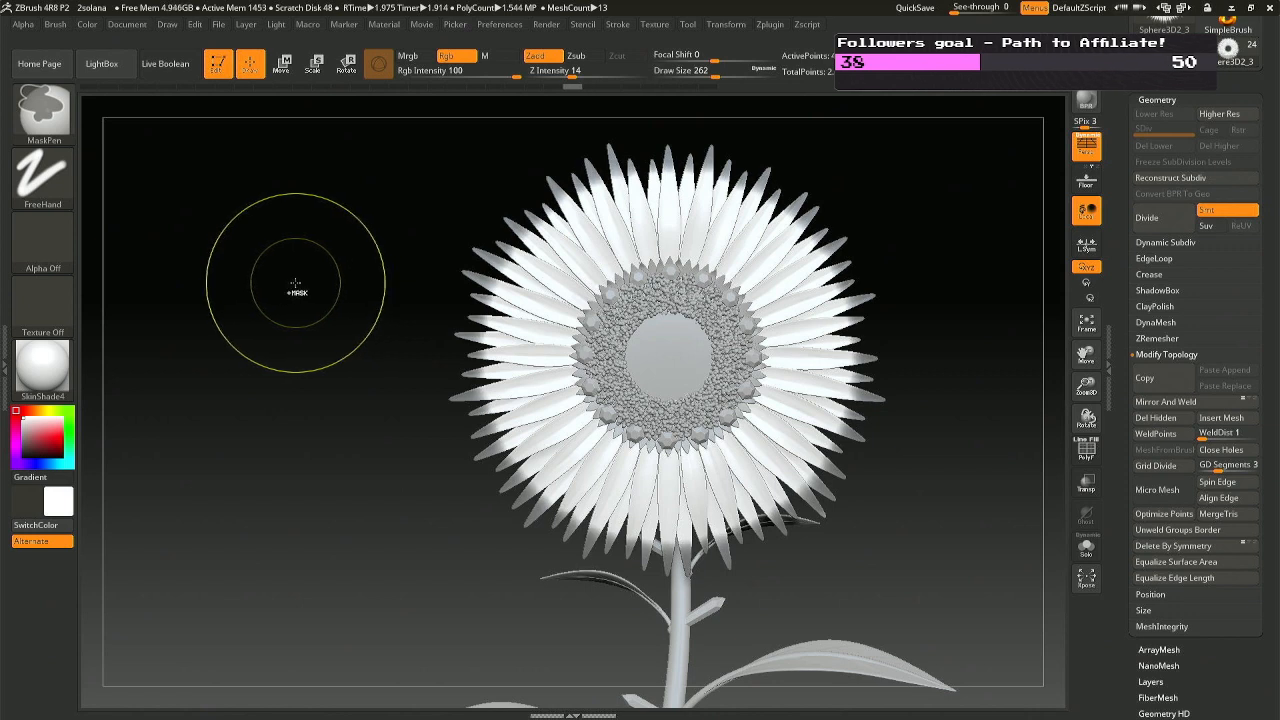
key("ctrl+shift")
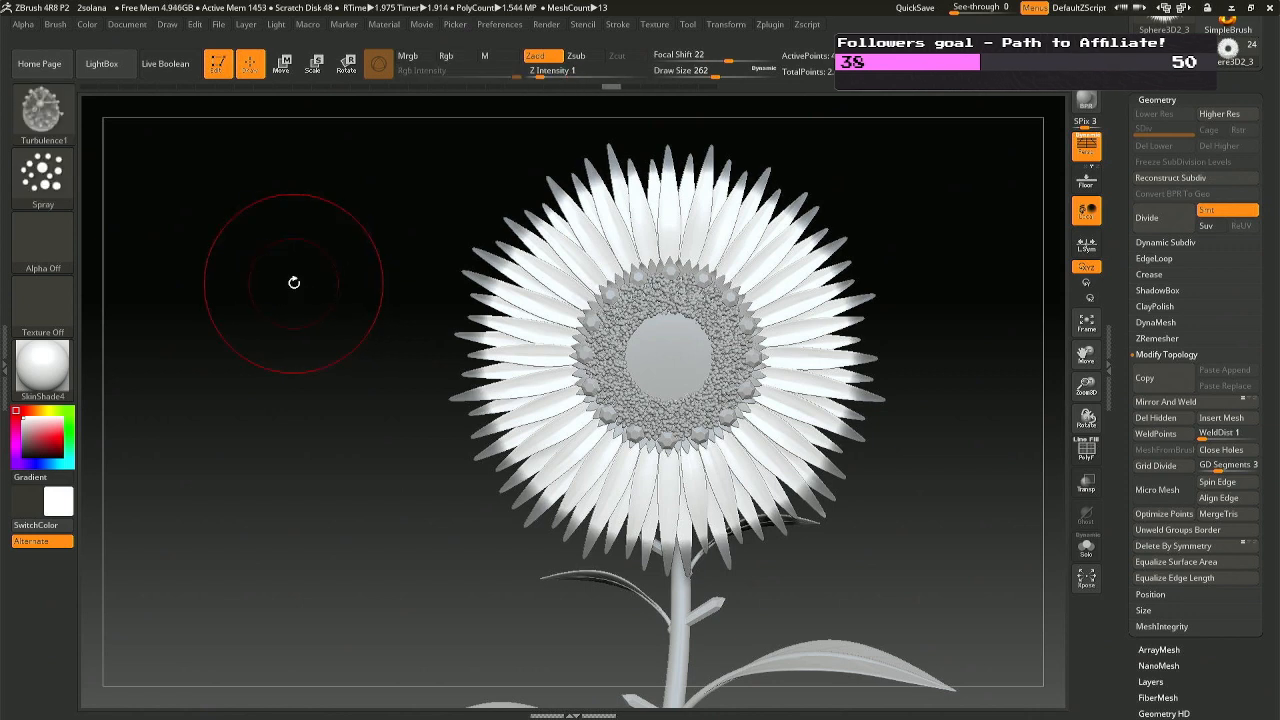
mouse_move(303, 289)
left_mouse_down()
mouse_move(666, 303)
mouse_move(254, 289)
left_mouse_up()
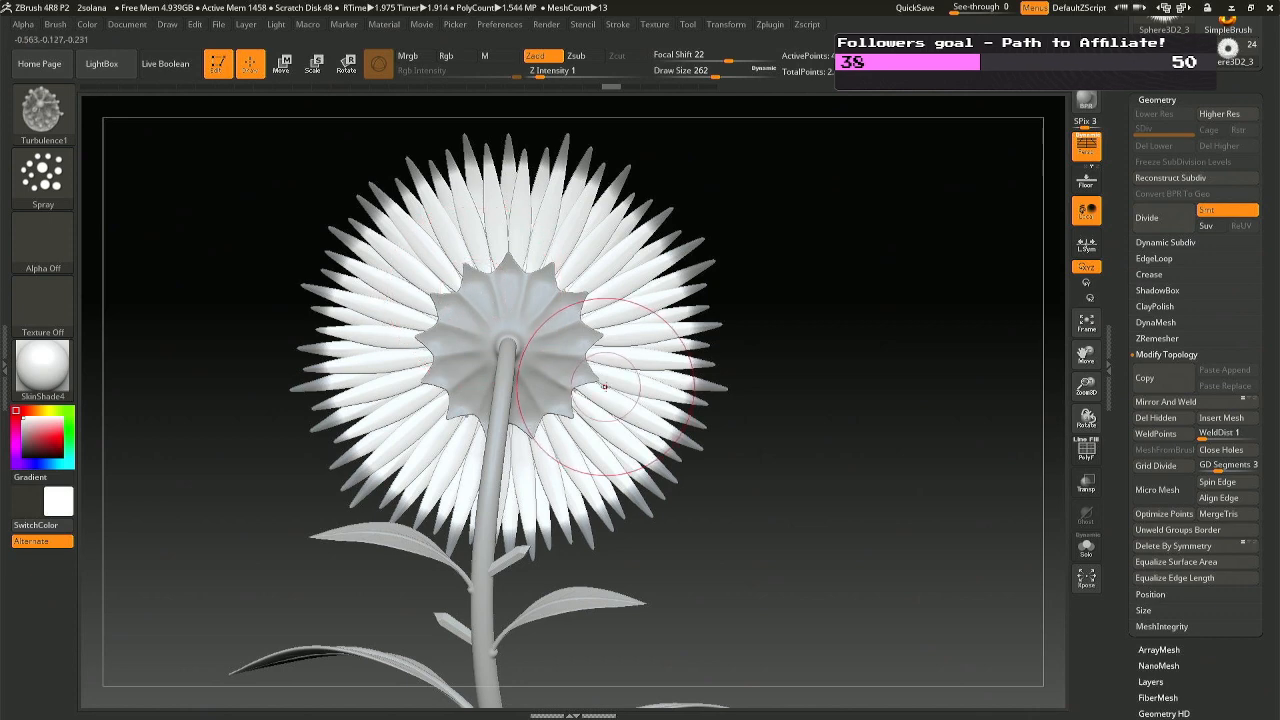
Switch to the GroomBlower brush and turn its alpha off.
key("b")
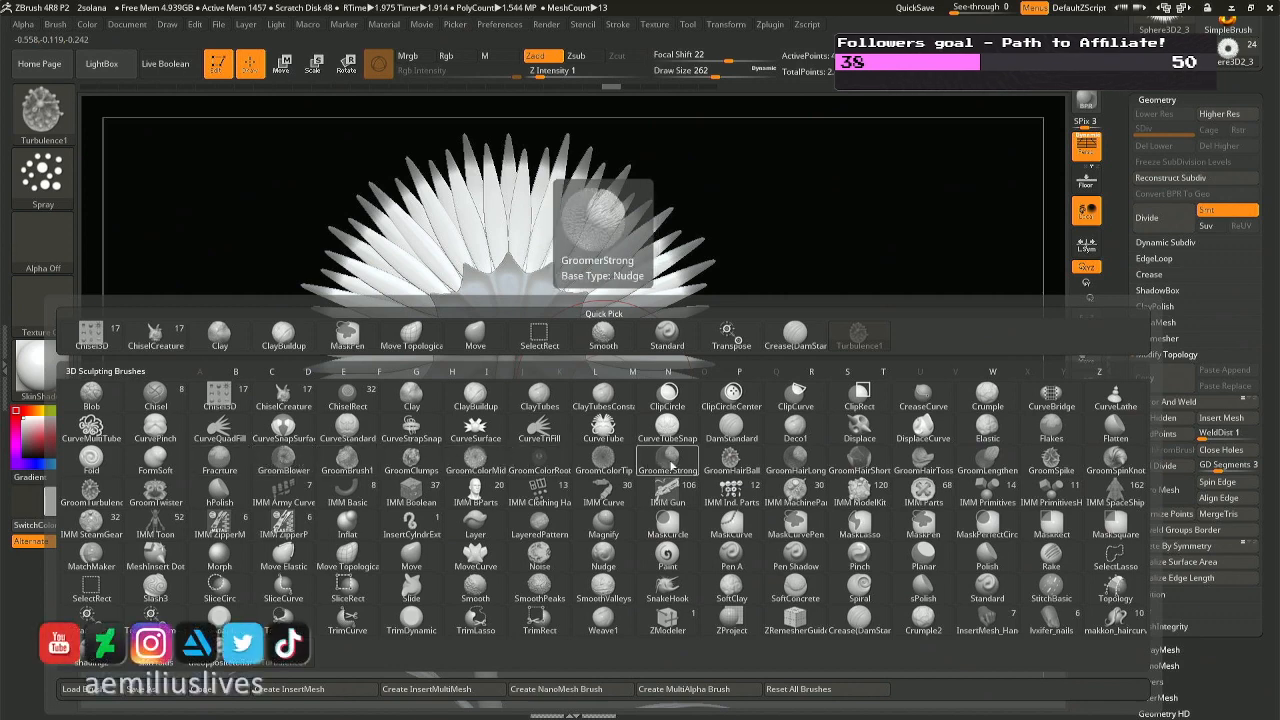
key("g")
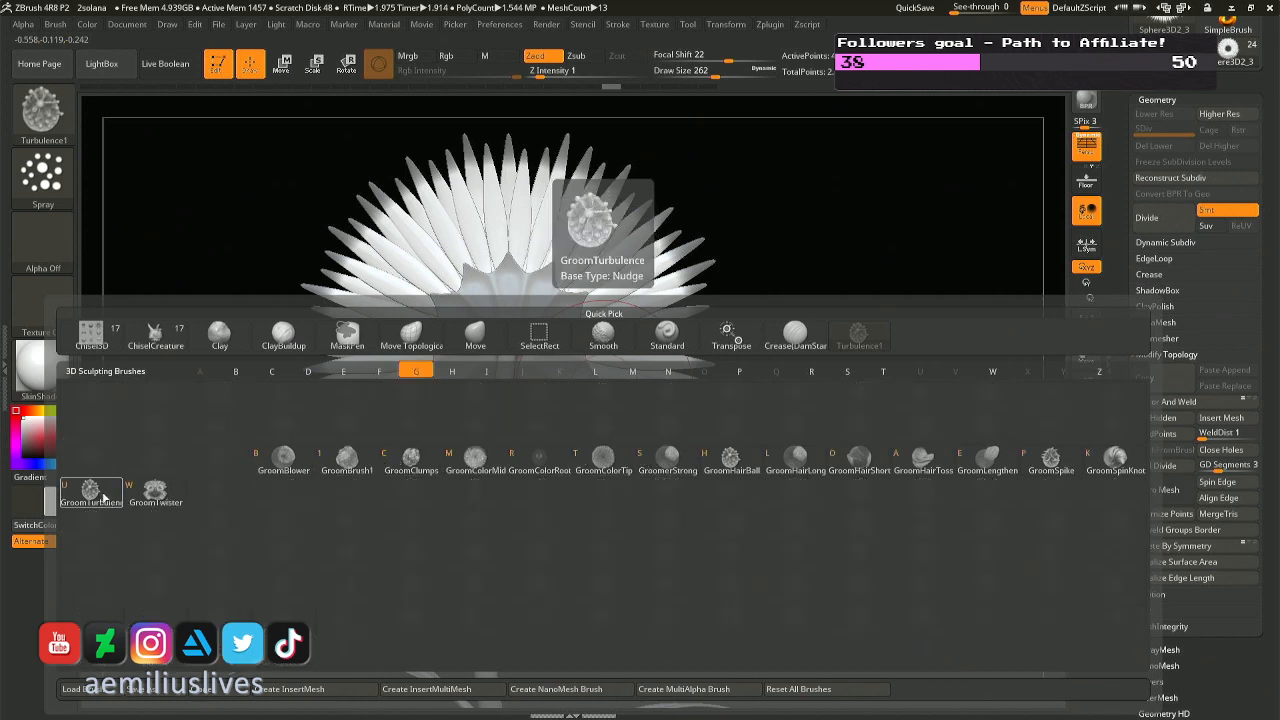
left_click(284, 458)
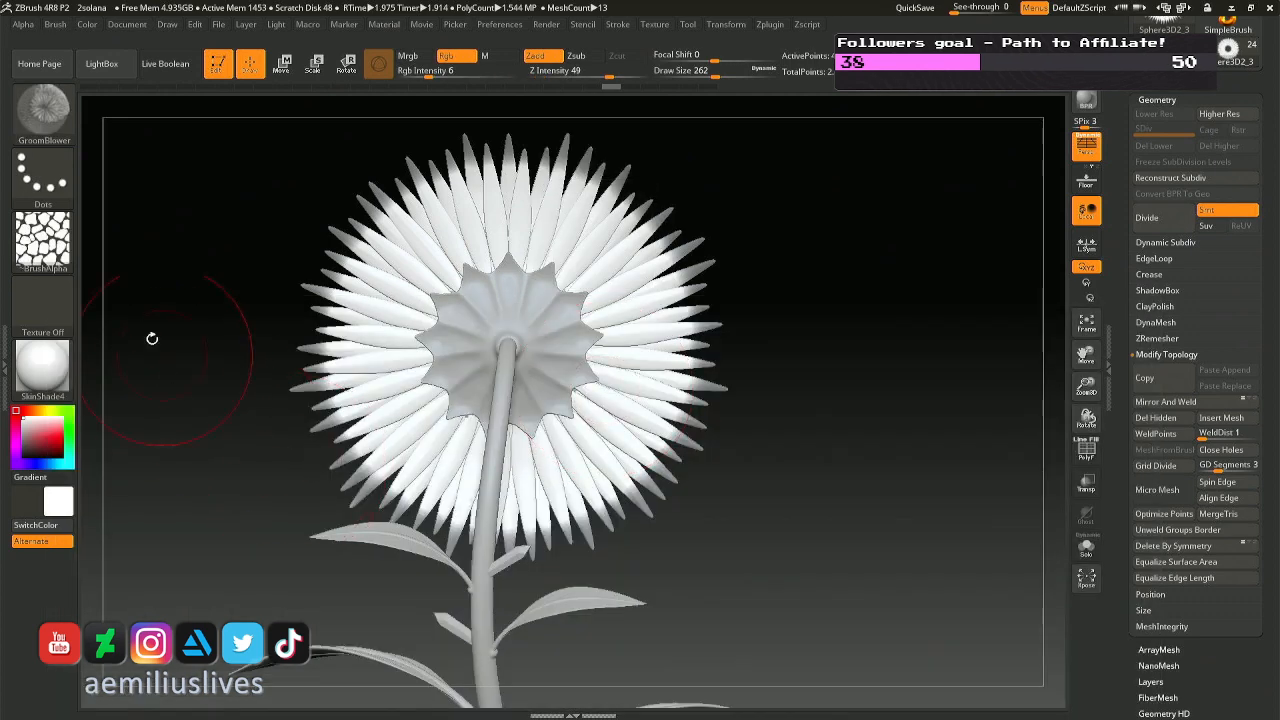
left_click(43, 240)
left_click(120, 252)
Try a GroomBlower stroke on the petals at Z Intensity 49 and undo it.
mouse_move(455, 290)
left_mouse_down()
mouse_move(474, 241)
mouse_move(590, 230)
mouse_move(640, 400)
mouse_move(400, 450)
mouse_move(503, 251)
mouse_move(625, 291)
left_mouse_up()
right_click_drag(615, 295, 729, 310)
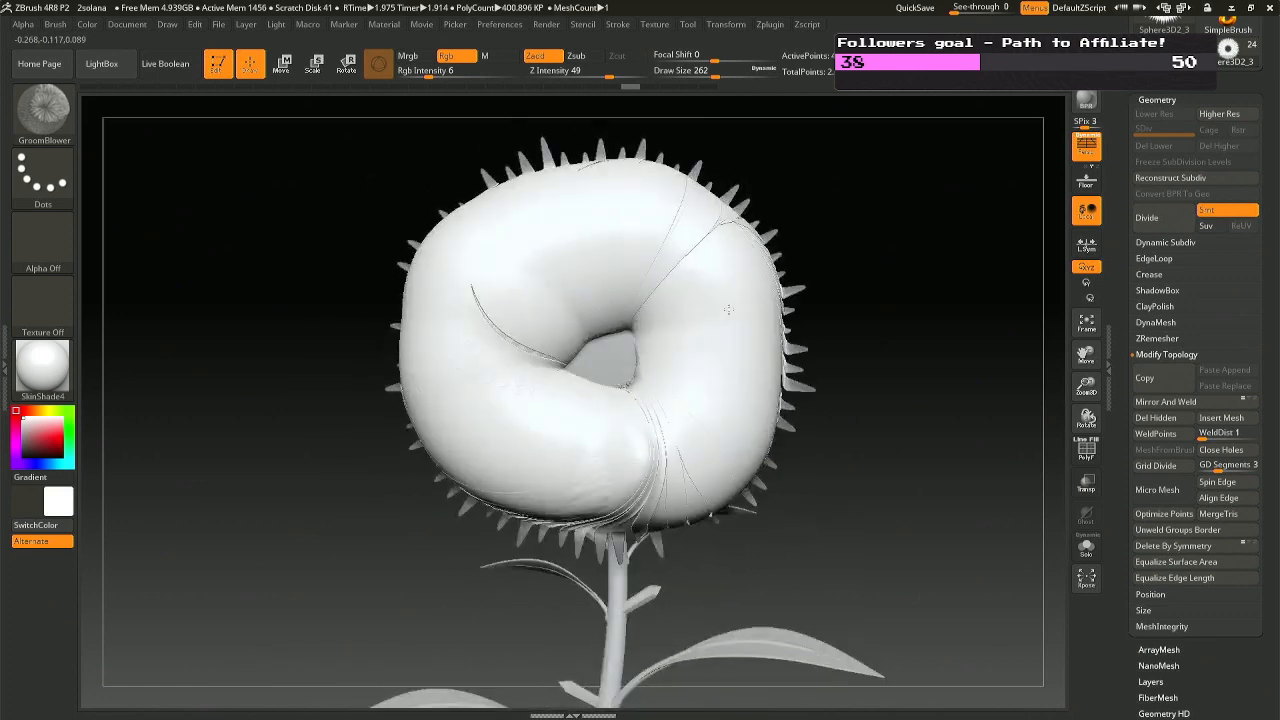
key("ctrl+z")
key("ctrl+z")
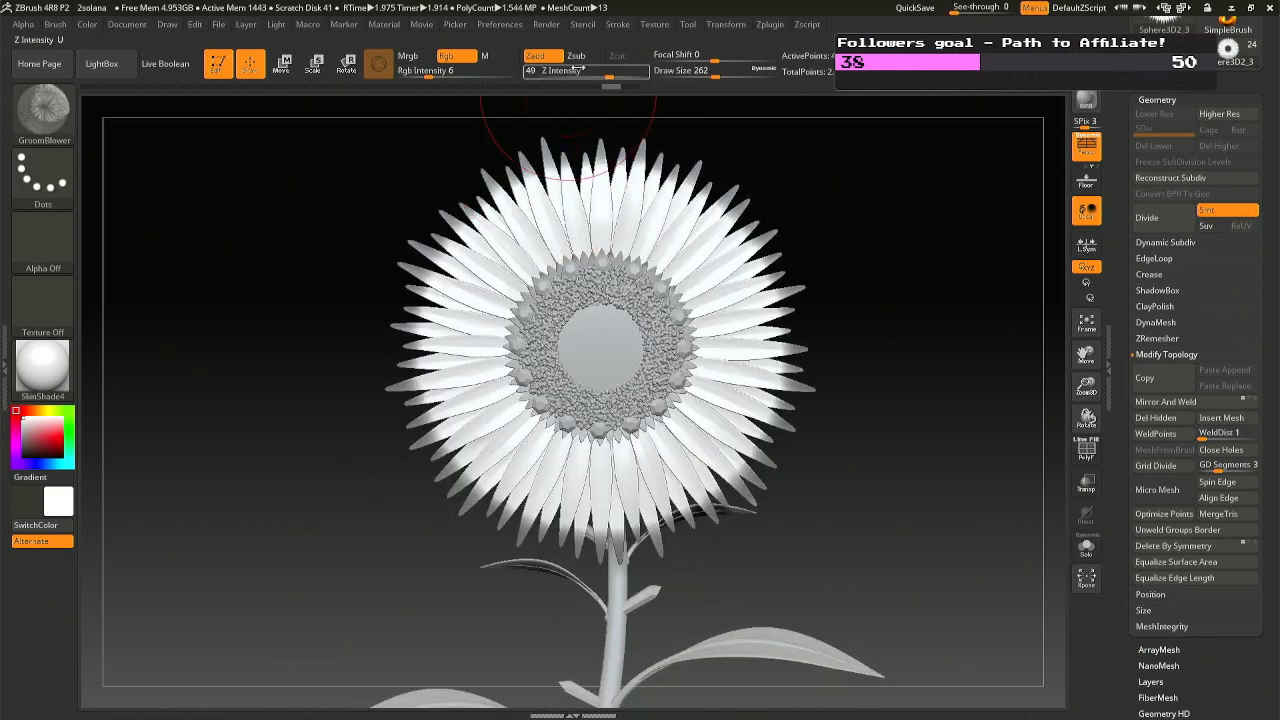
Lower GroomBlower's Z Intensity to 6, try a stroke on the upper petals and undo it.
left_click_drag(581, 69, 566, 69)
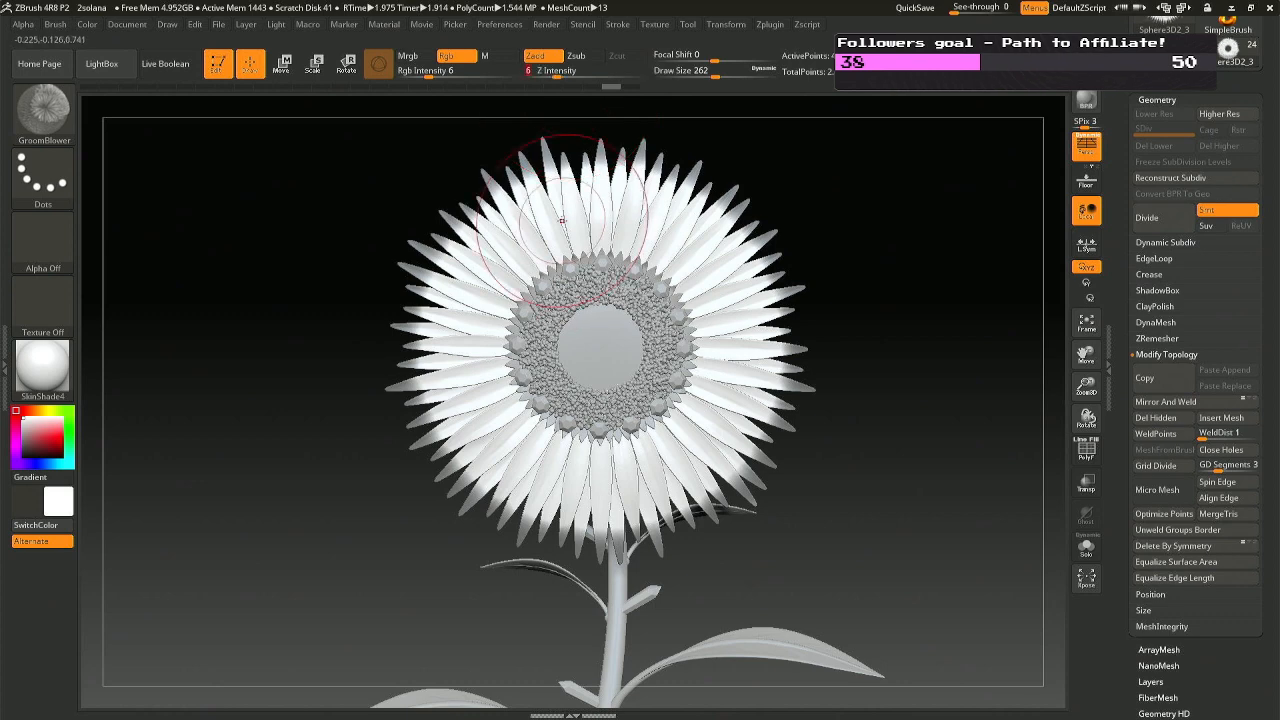
mouse_move(560, 222)
left_mouse_down()
mouse_move(643, 214)
mouse_move(739, 357)
mouse_move(706, 456)
mouse_move(508, 456)
mouse_move(495, 244)
mouse_move(640, 224)
left_mouse_up()
mouse_move(648, 226)
right_mouse_down()
mouse_move(574, 229)
mouse_move(635, 236)
right_mouse_up()
key("ctrl+z")
Blur the mask on the petals several more times to soften its transitions.
right_click_drag(742, 314, 768, 299)
left_click(750, 297, "ctrl")
left_click(750, 297, "ctrl")
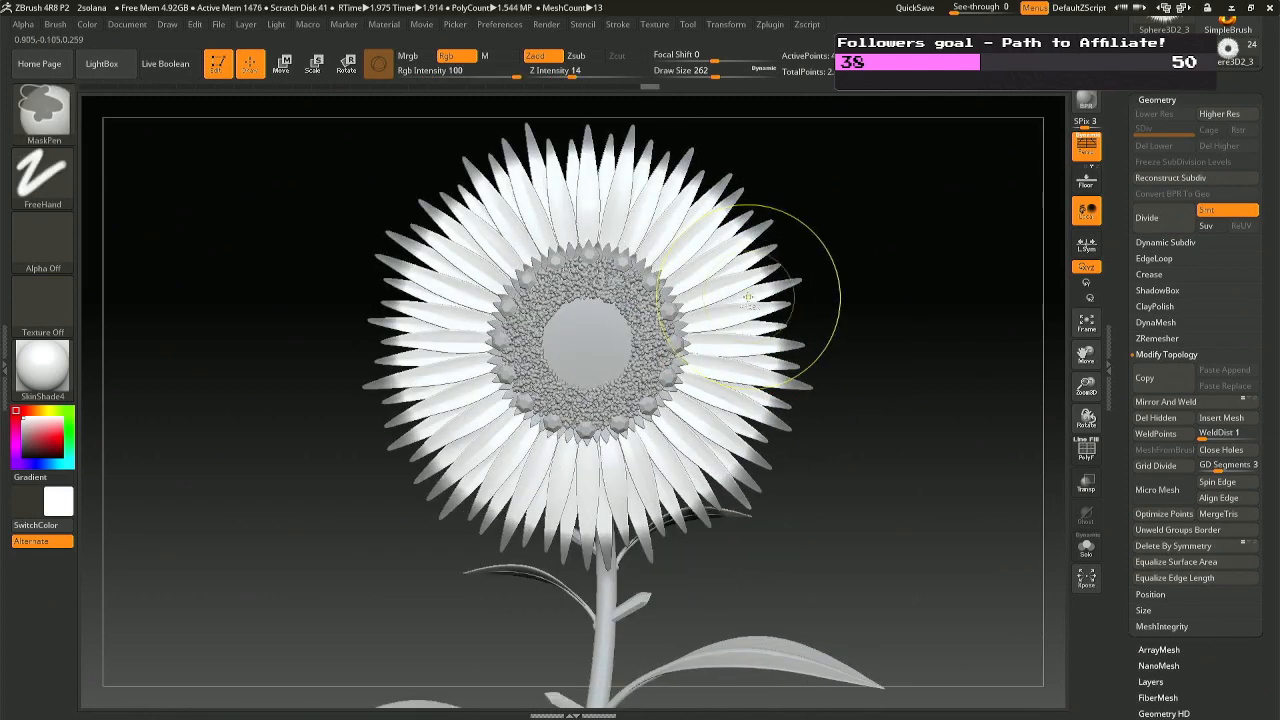
left_click(750, 297, "ctrl")
left_click(748, 297, "ctrl")
left_click(745, 298, "ctrl")
left_click(746, 297, "ctrl")
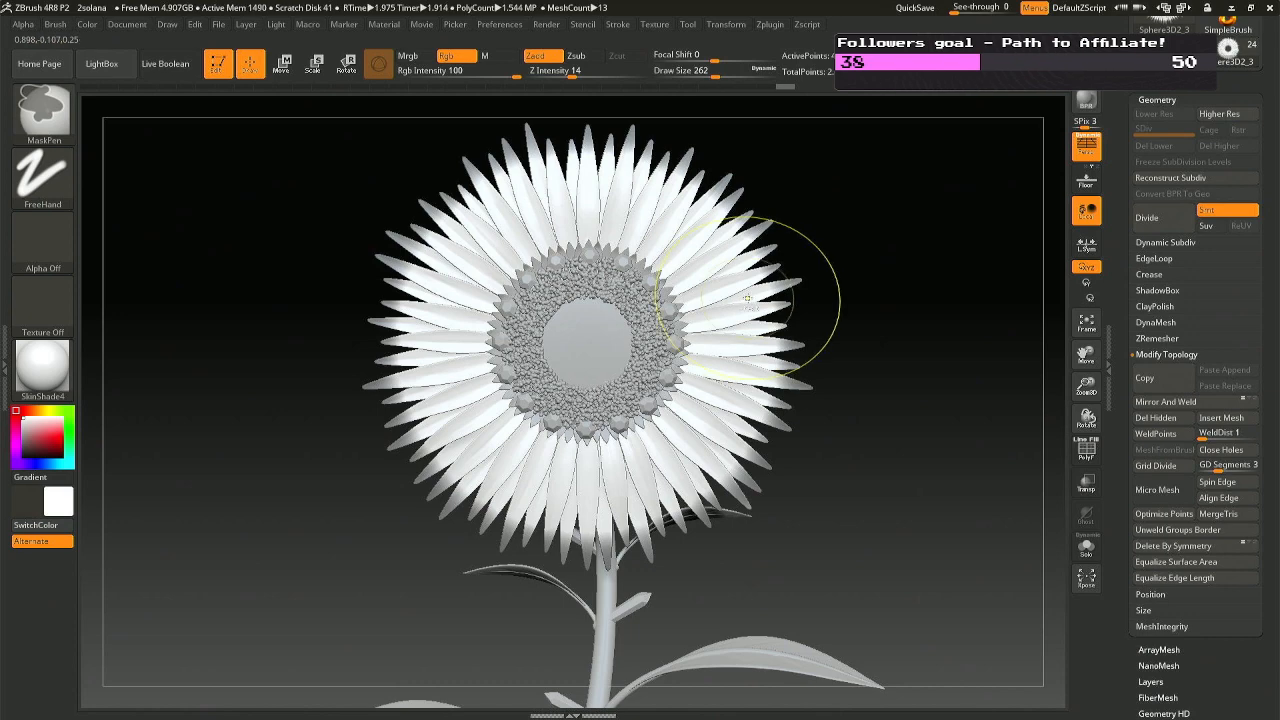
Try a GroomBlower stroke across the upper petals with the softened mask and undo it.
mouse_move(703, 263)
left_mouse_down()
mouse_move(608, 222)
mouse_move(512, 260)
left_mouse_up()
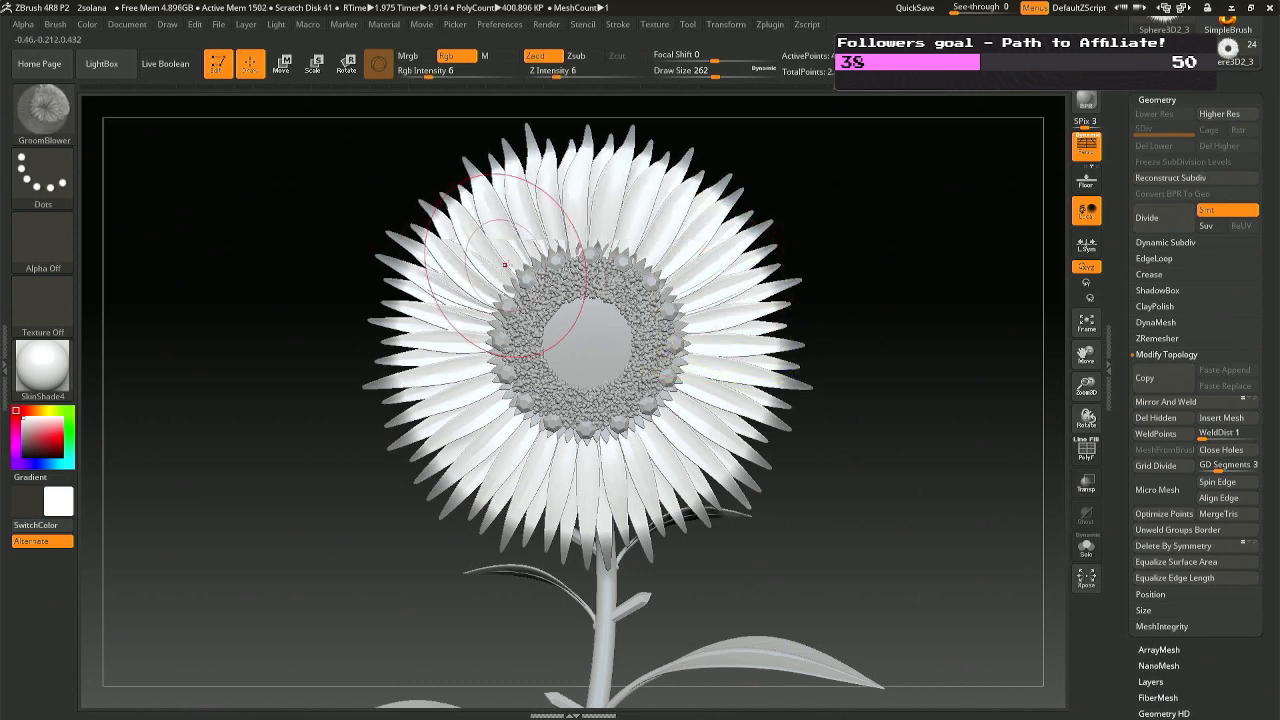
right_click_drag(672, 270, 688, 284)
key("ctrl+z")
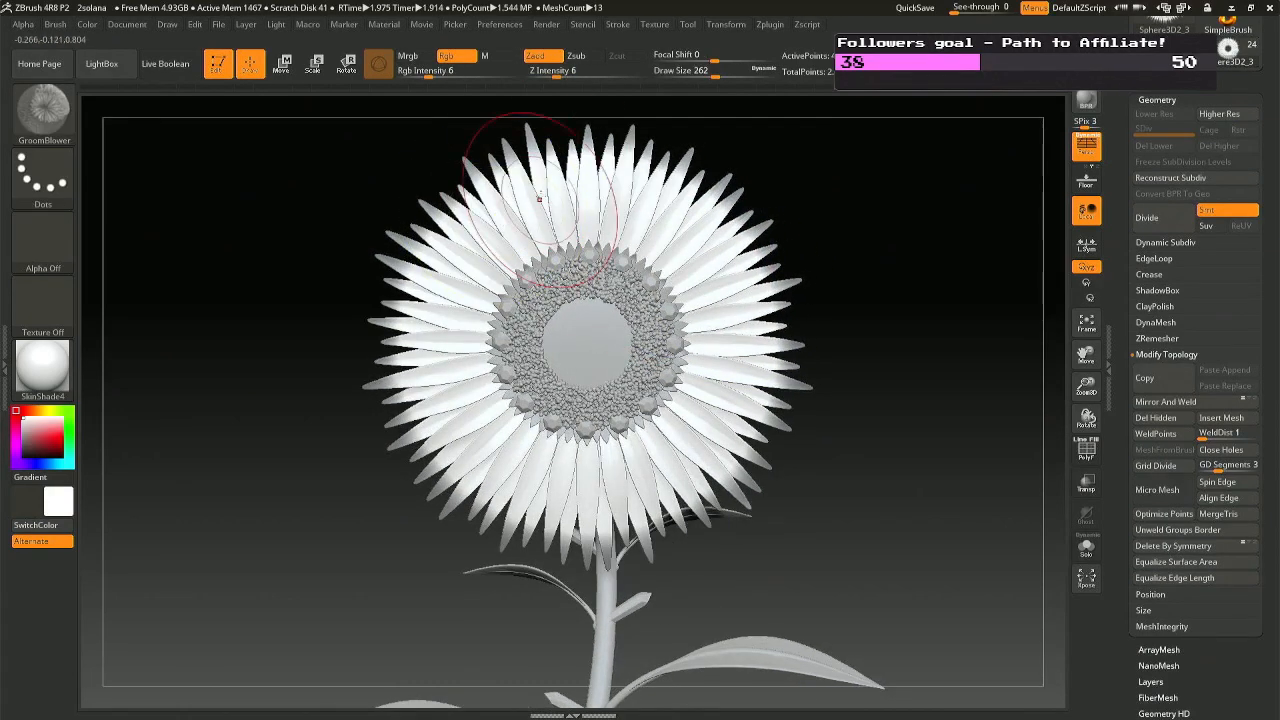
Set GroomBlower's Z Intensity to 2 and brush lightly over the upper petals.
left_click(548, 72)
type("2")
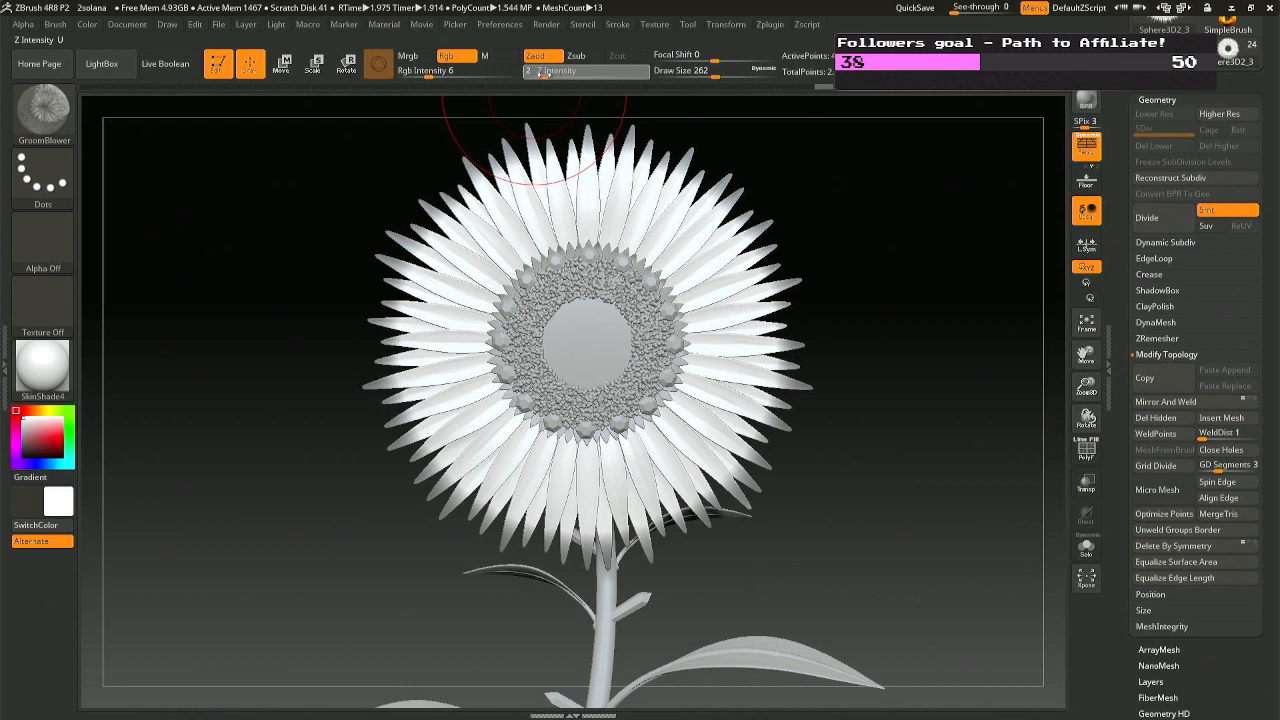
key("Return")
mouse_move(497, 240)
left_mouse_down()
mouse_move(625, 215)
mouse_move(710, 298)
mouse_move(700, 440)
mouse_move(612, 482)
mouse_move(520, 470)
mouse_move(486, 422)
mouse_move(447, 300)
mouse_move(480, 225)
mouse_move(525, 205)
left_mouse_up()
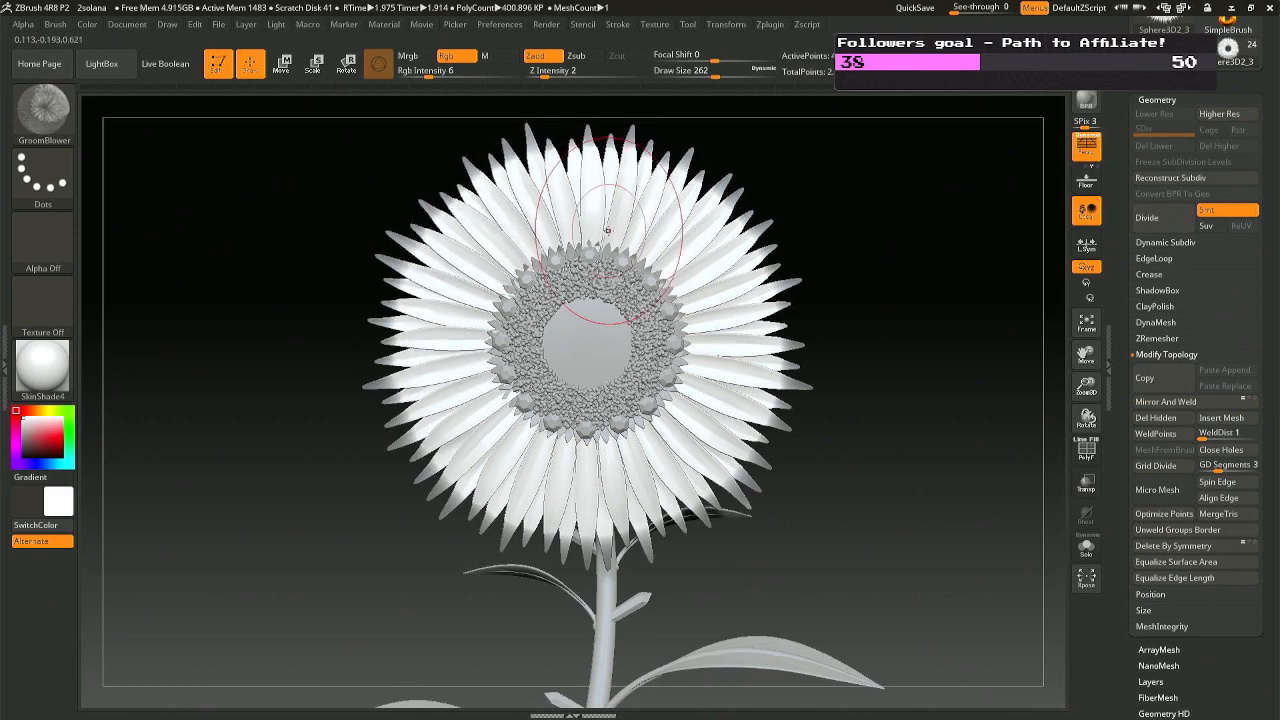
right_click_drag(608, 230, 473, 251)
mouse_move(592, 337)
right_mouse_down()
mouse_move(670, 340)
mouse_move(805, 290)
right_mouse_up()
key("ctrl")
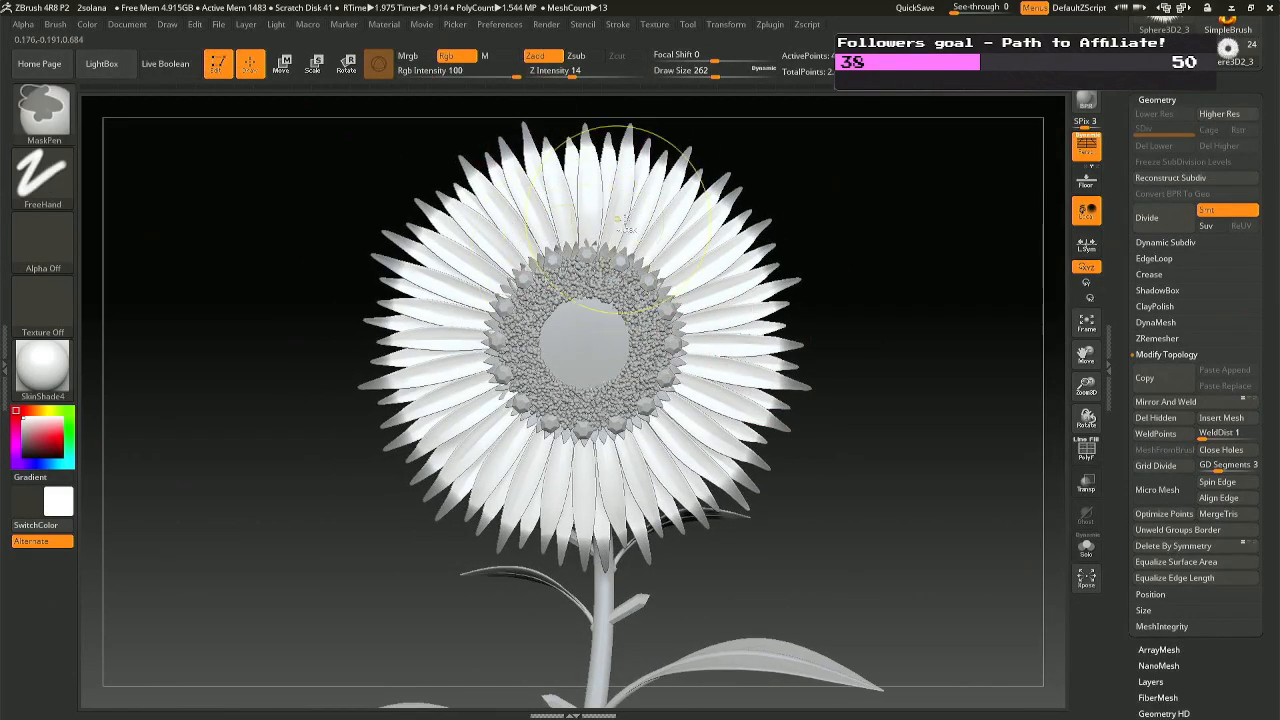
key("ctrl")
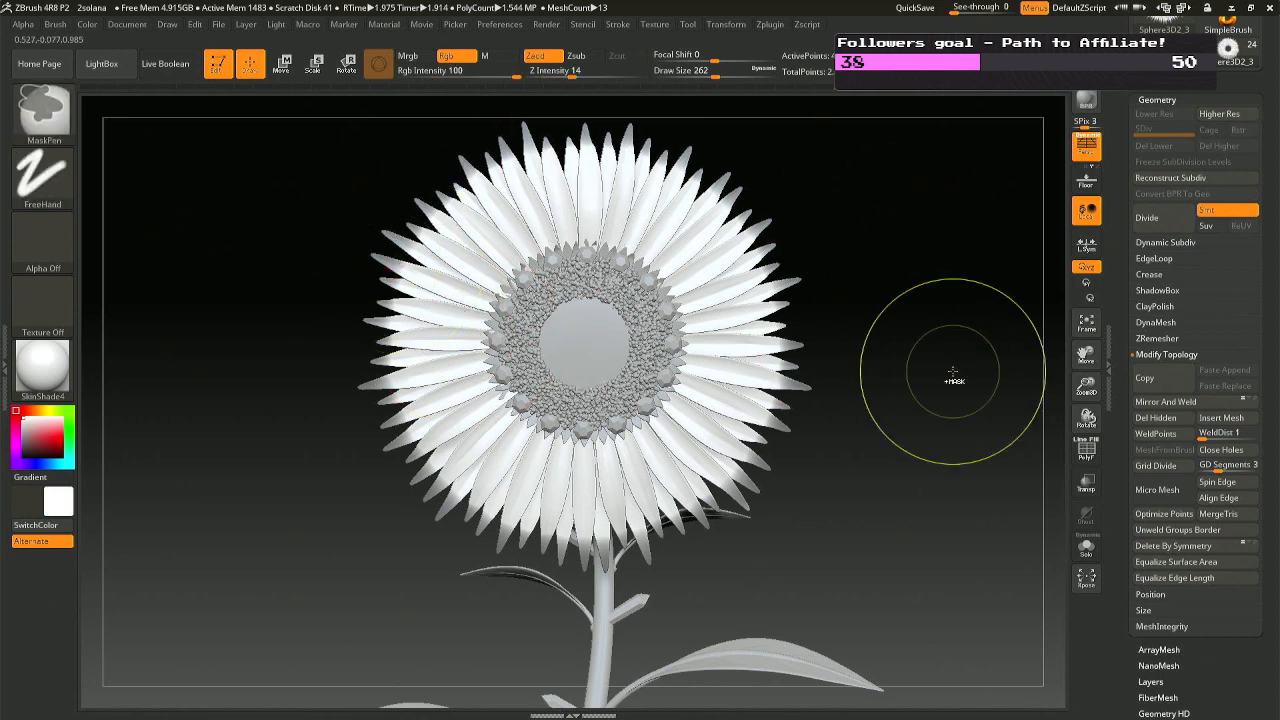
key("ctrl+shift")
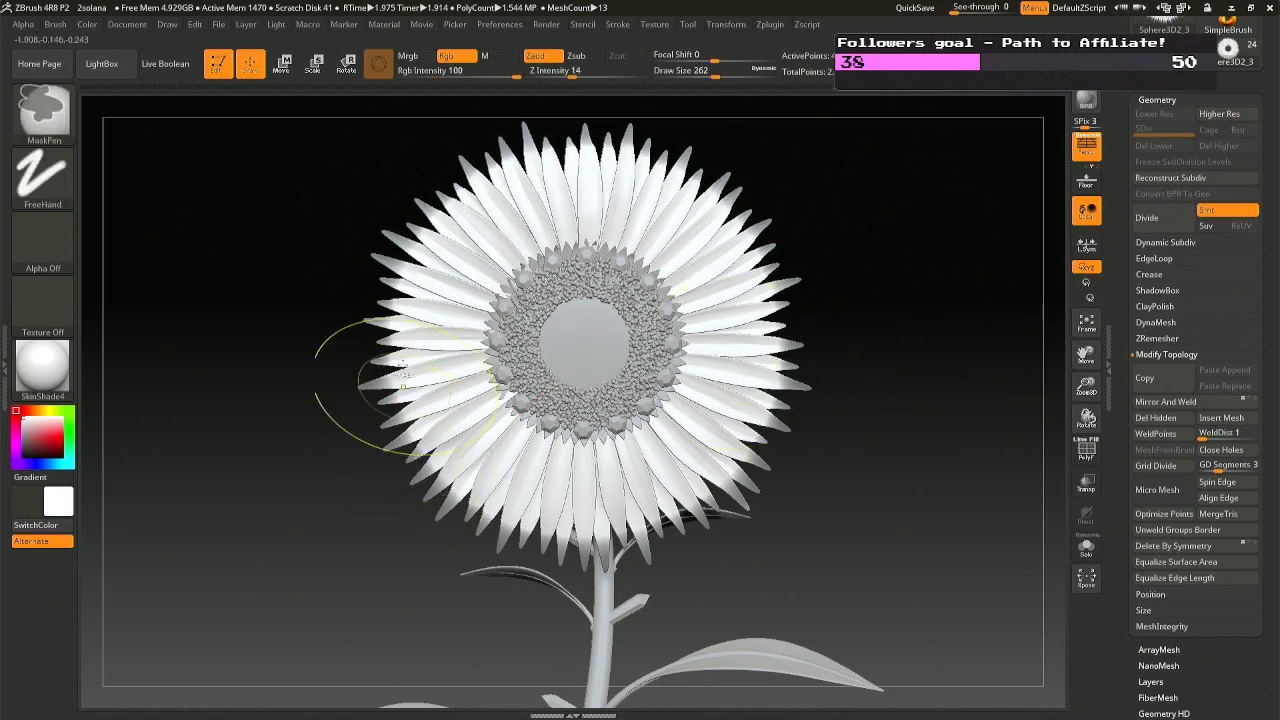
key("ctrl")
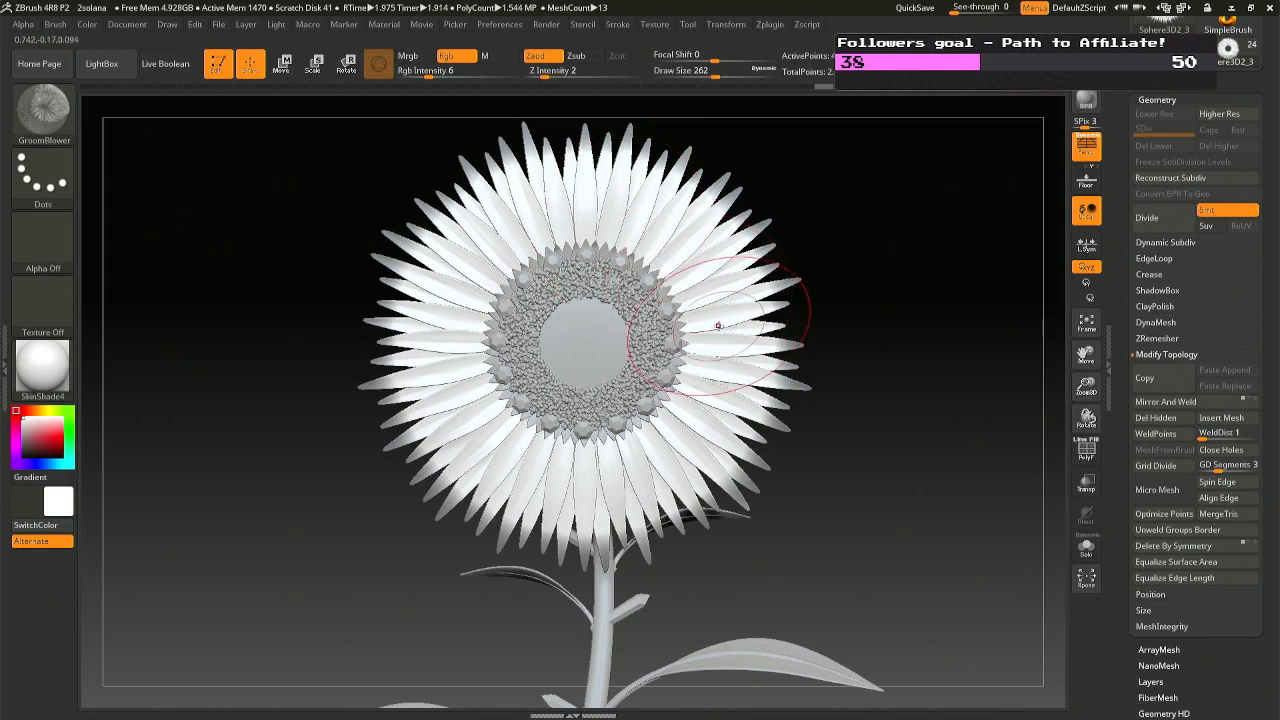
Make the Fibers38 subtool near the flower's centre active.
mouse_move(718, 326)
right_mouse_down()
mouse_move(570, 323)
mouse_move(711, 323)
mouse_move(750, 272)
right_mouse_up()
mouse_move(597, 280)
right_mouse_down()
mouse_move(700, 283)
mouse_move(614, 283)
mouse_move(630, 300)
mouse_move(614, 274)
mouse_move(638, 280)
mouse_move(631, 300)
mouse_move(690, 272)
right_mouse_up()
left_click(653, 262, "alt")
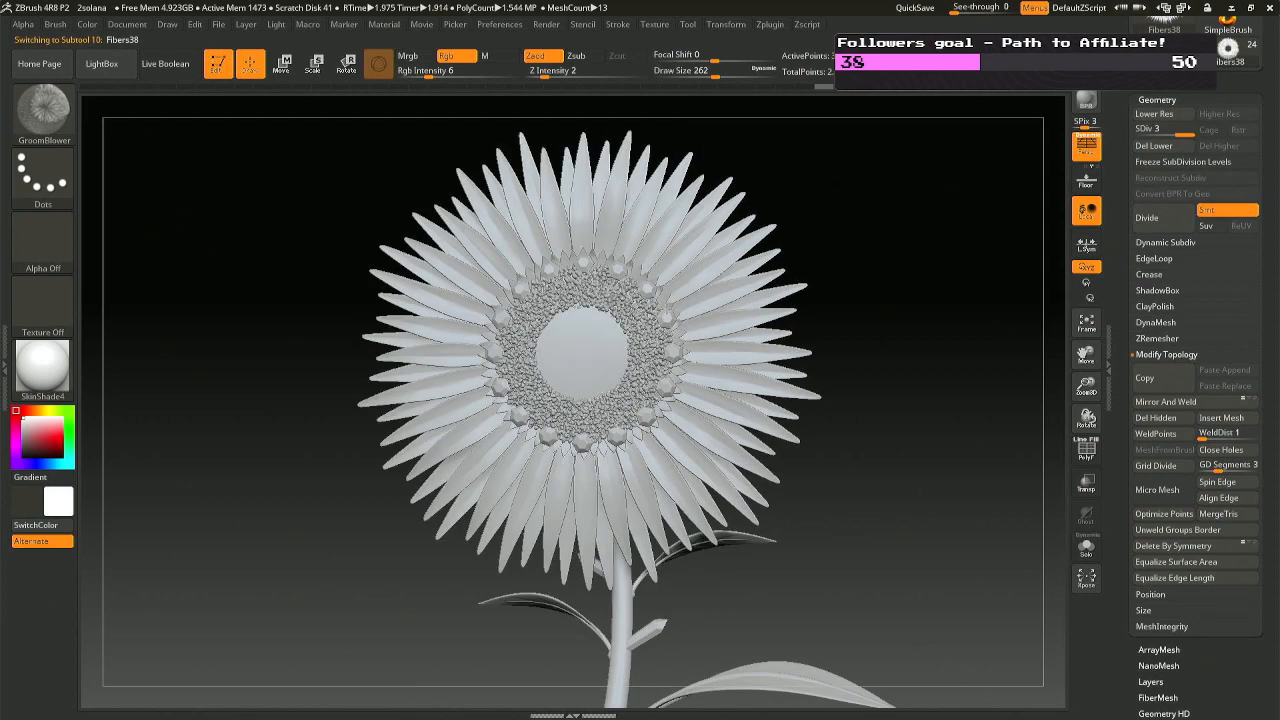
Examine the seed ring, the flat central disc and the surrounding petals up close and from several angles.
mouse_move(633, 317)
right_mouse_down()
mouse_move(664, 268)
mouse_move(668, 335)
mouse_move(705, 340)
mouse_move(688, 371)
right_mouse_up()
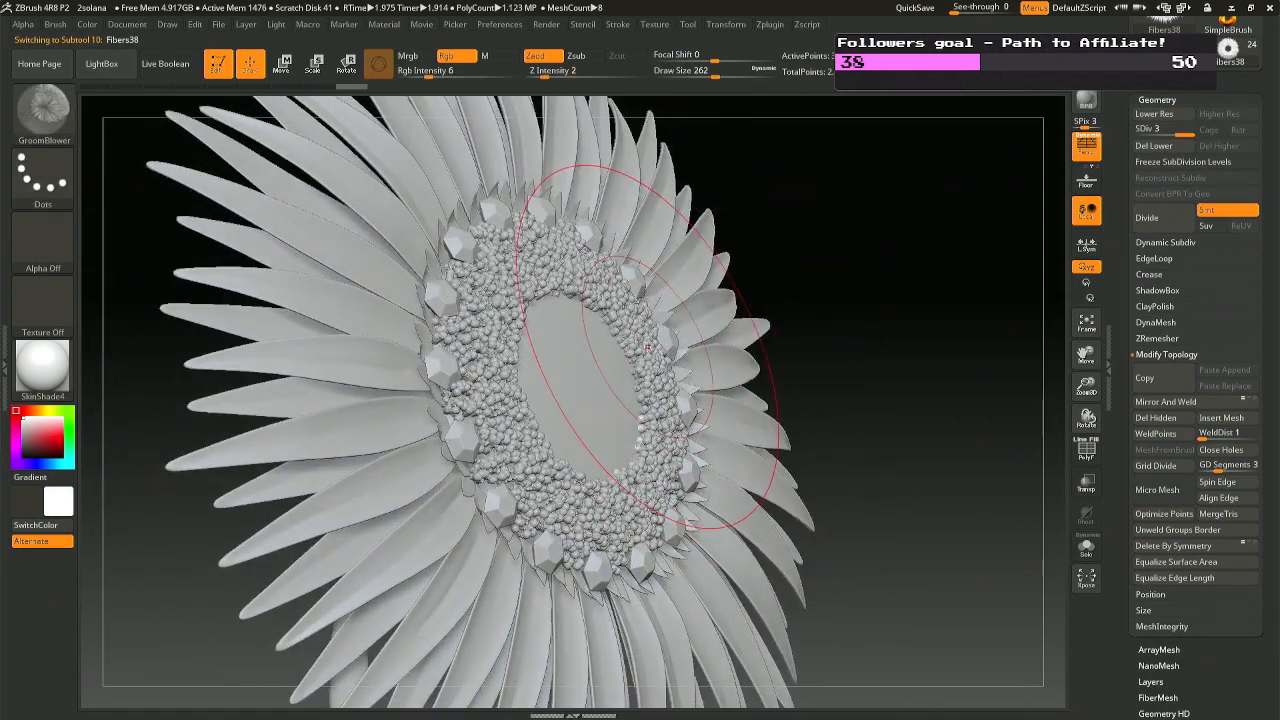
key("r")
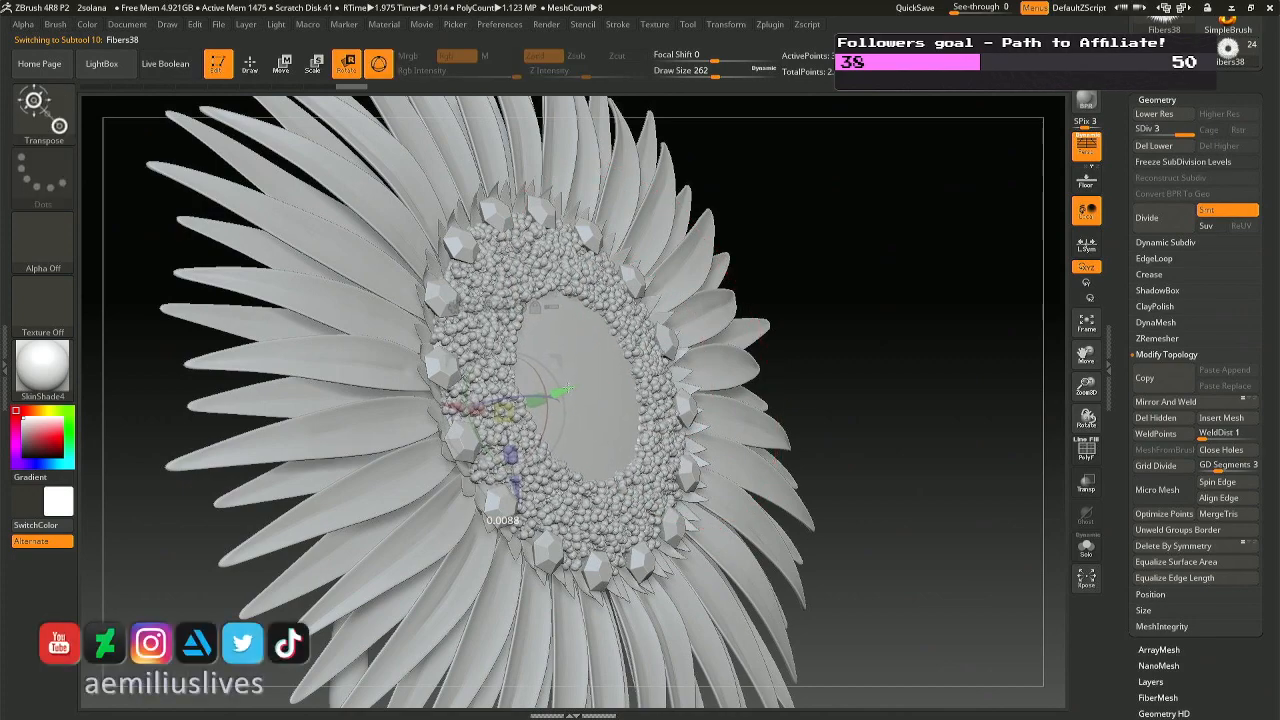
key("q")
right_click_drag(652, 338, 578, 352)
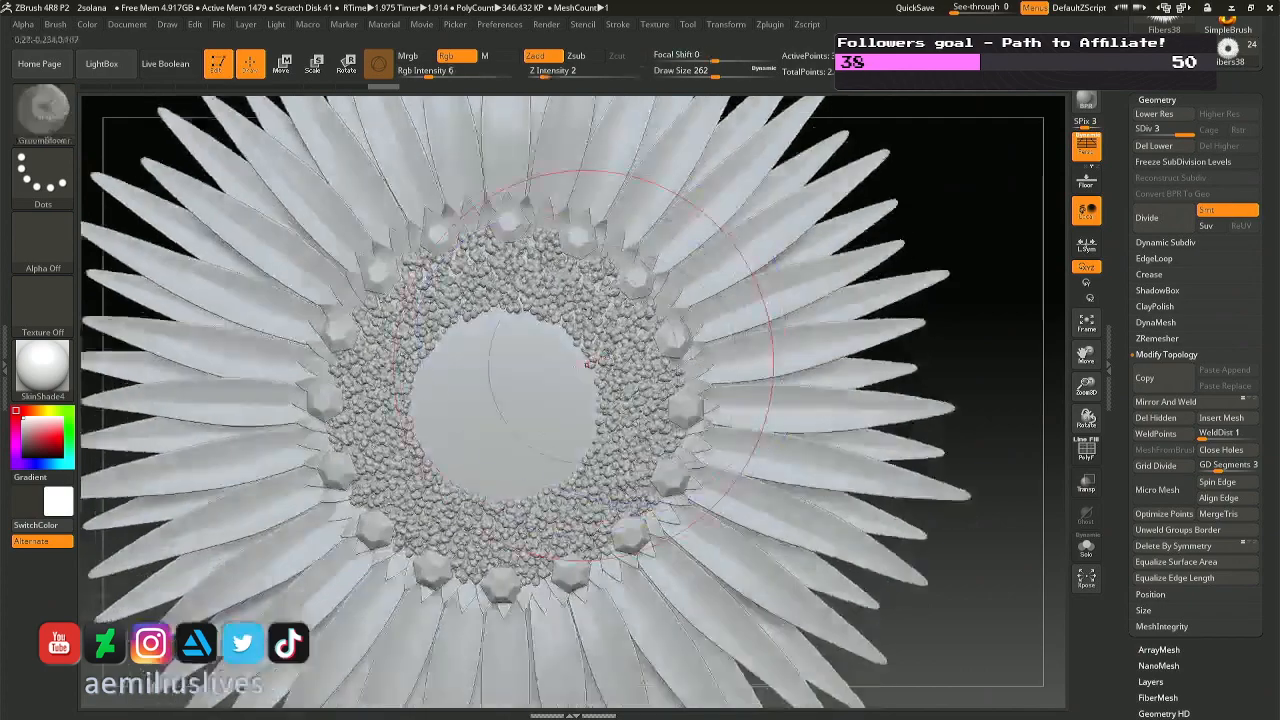
mouse_move(549, 415)
right_mouse_down()
mouse_move(604, 352)
mouse_move(672, 376)
mouse_move(702, 370)
mouse_move(683, 336)
mouse_move(656, 336)
right_mouse_up()
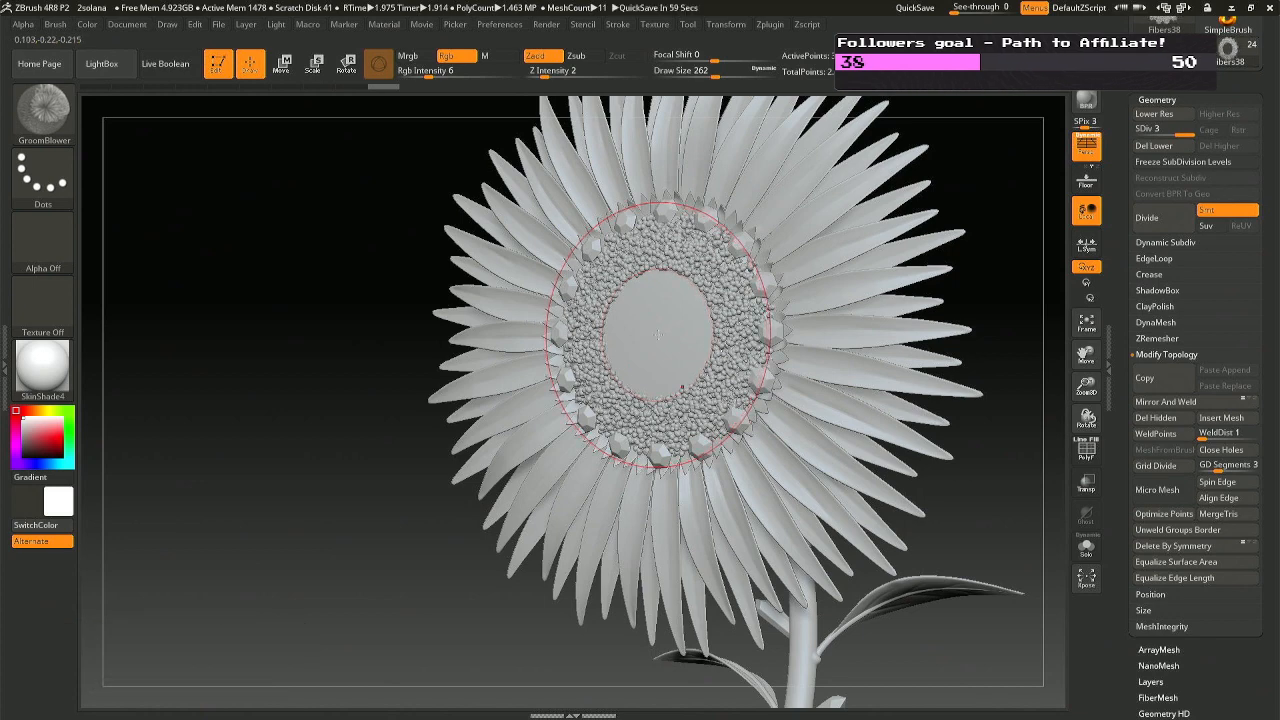
right_click_drag(658, 333, 668, 336)
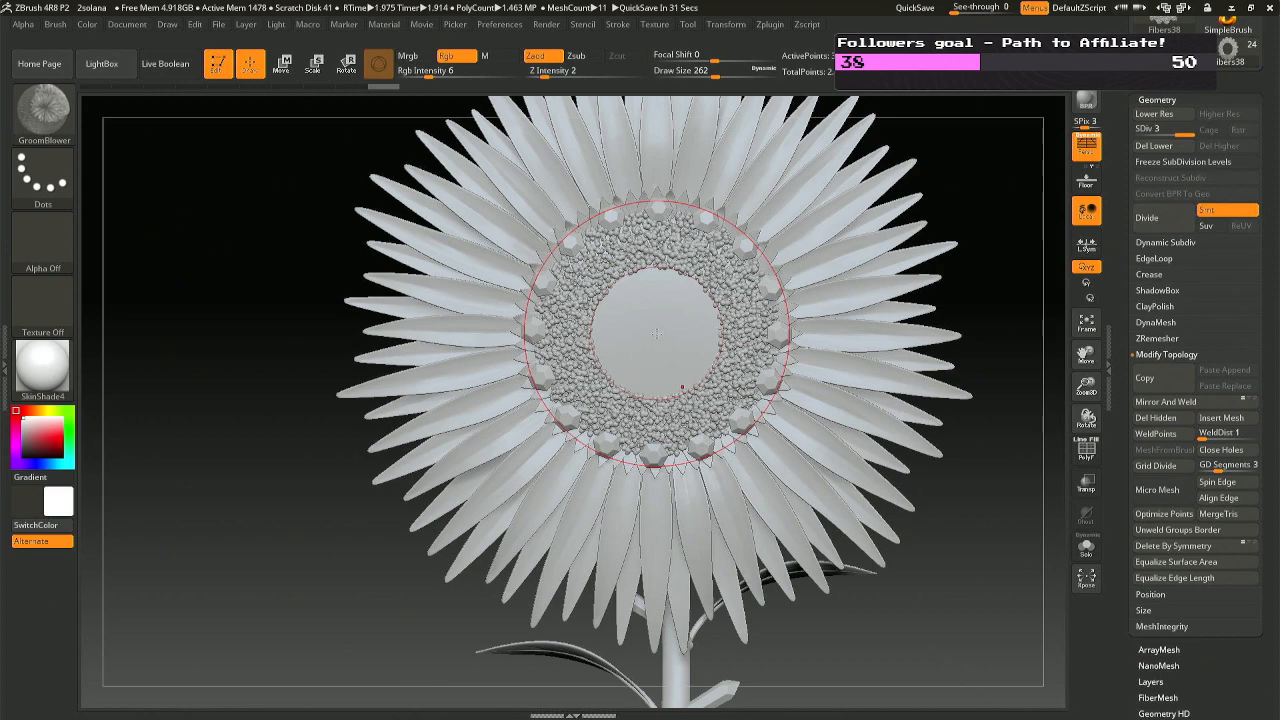
left_click_drag(655, 334, 659, 329)
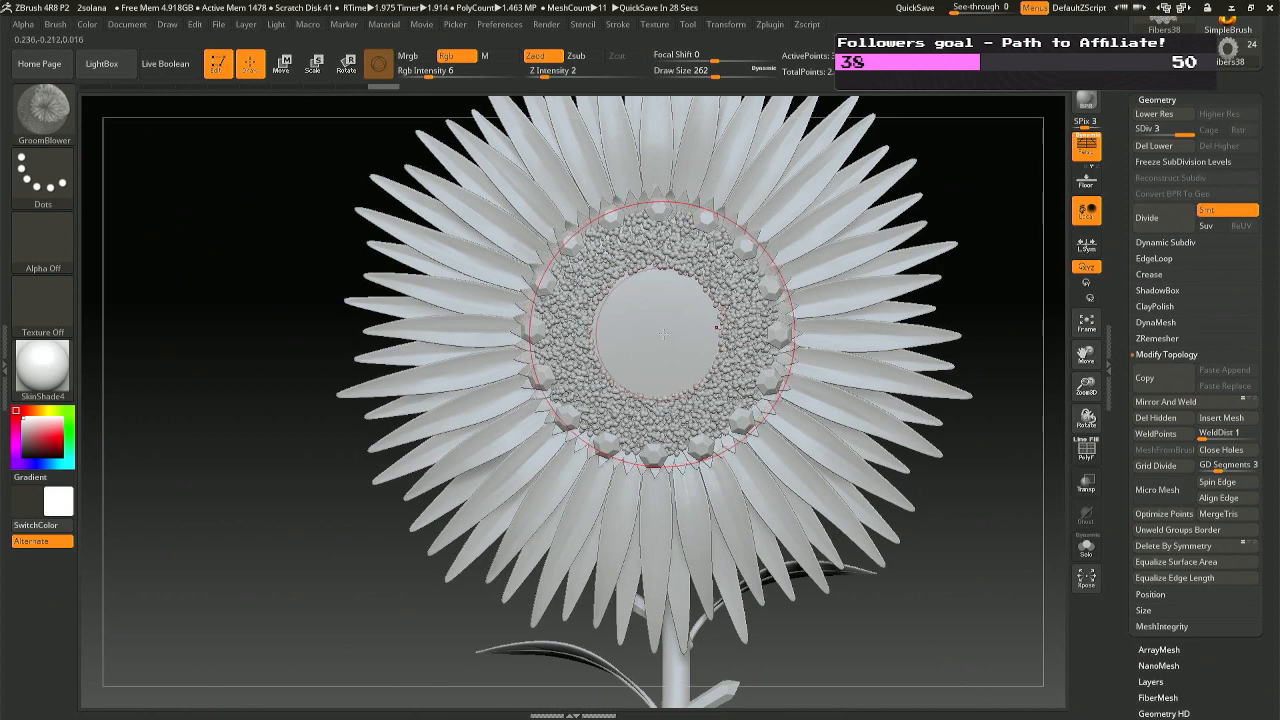
mouse_move(659, 329)
right_mouse_down()
mouse_move(718, 338)
mouse_move(659, 328)
right_mouse_up()
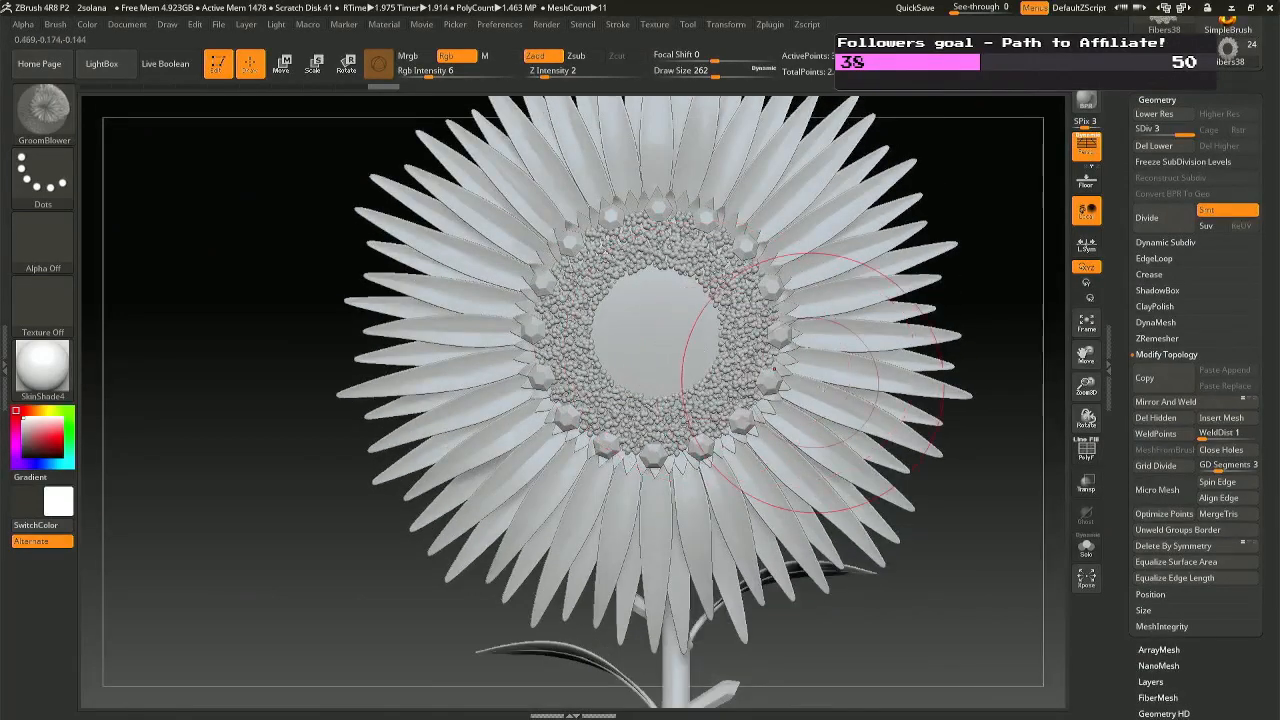
Make the flat disc at the flower's centre the active subtool.
mouse_move(794, 369)
right_mouse_down("ctrl")
mouse_move(834, 380)
mouse_move(775, 378)
mouse_move(830, 374)
right_mouse_up("ctrl")
left_click(692, 352, "alt")
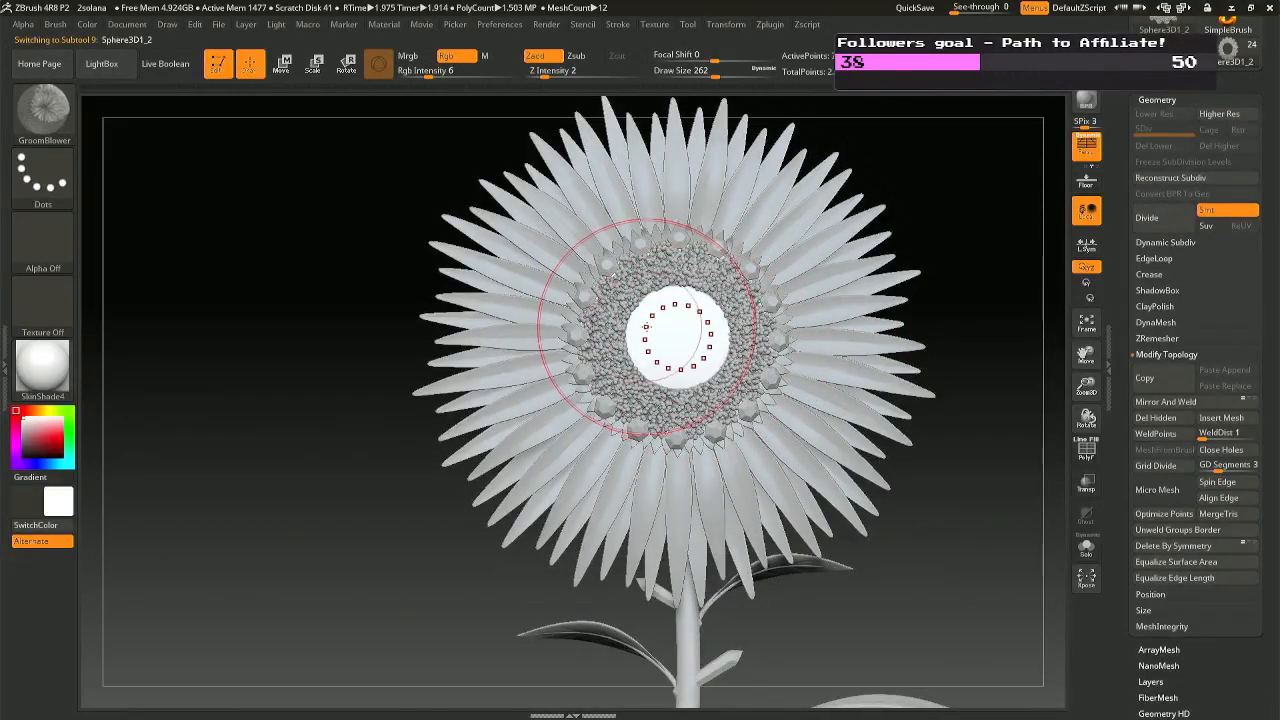
right_click_drag(647, 327, 678, 337)
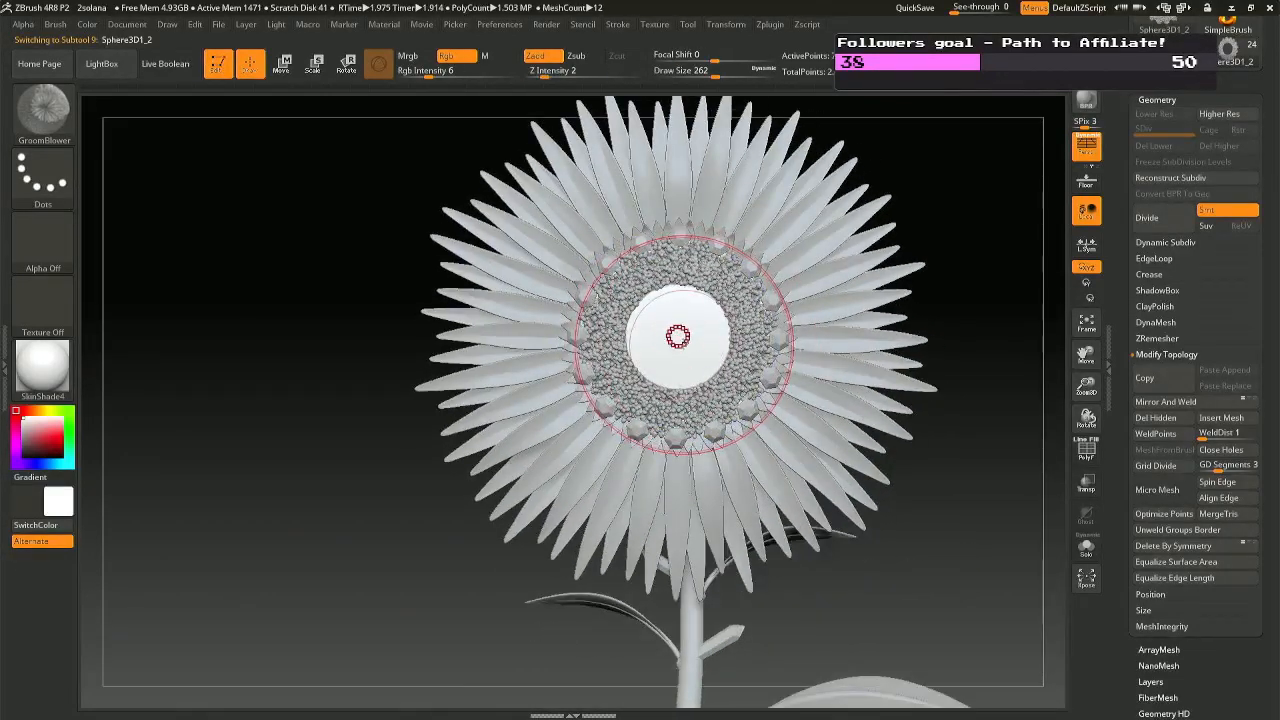
mouse_move(687, 380)
right_mouse_down()
mouse_move(717, 382)
mouse_move(690, 380)
mouse_move(800, 271)
mouse_move(781, 308)
mouse_move(712, 318)
mouse_move(831, 323)
mouse_move(825, 242)
right_mouse_up()
mouse_move(825, 242)
right_mouse_down()
mouse_move(812, 316)
mouse_move(826, 340)
mouse_move(803, 309)
mouse_move(817, 414)
mouse_move(643, 263)
mouse_move(880, 273)
mouse_move(623, 320)
right_mouse_up()
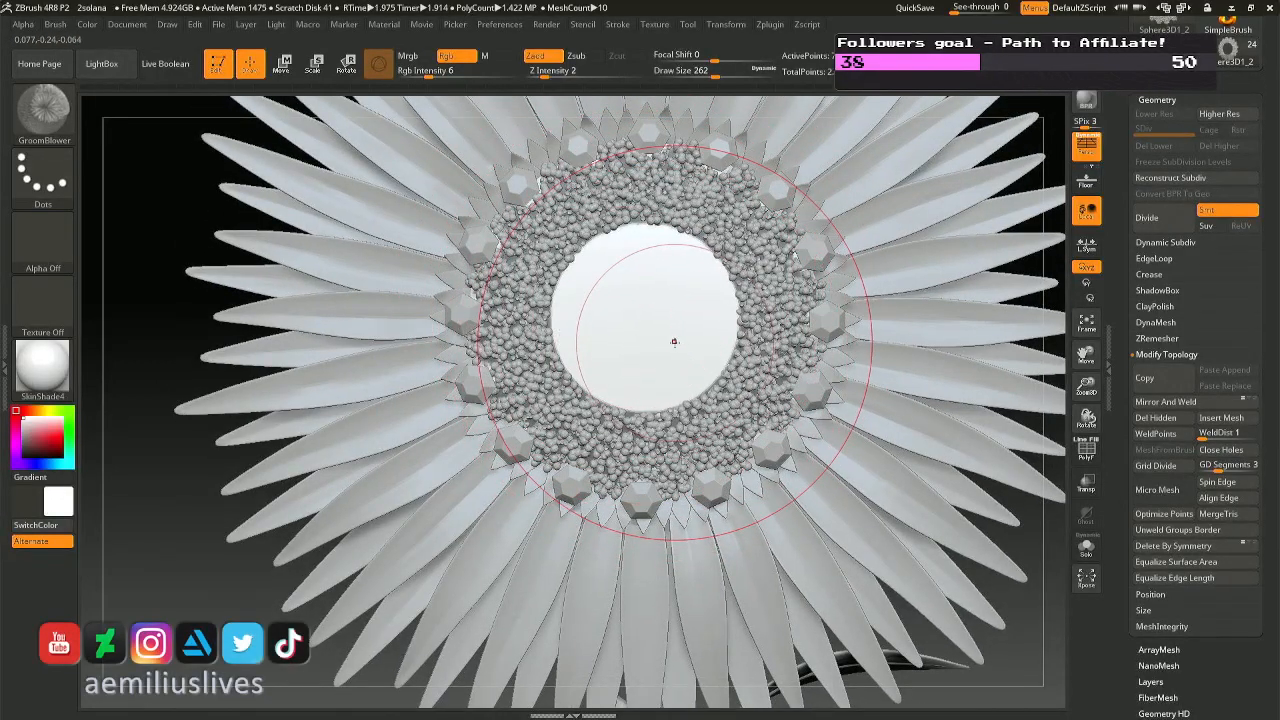
Choose the Chisel3D brush with its Mouth03 shape, turn off Rgb, and set Focal Shift to -53 and Z Intensity to 77.
key("b")
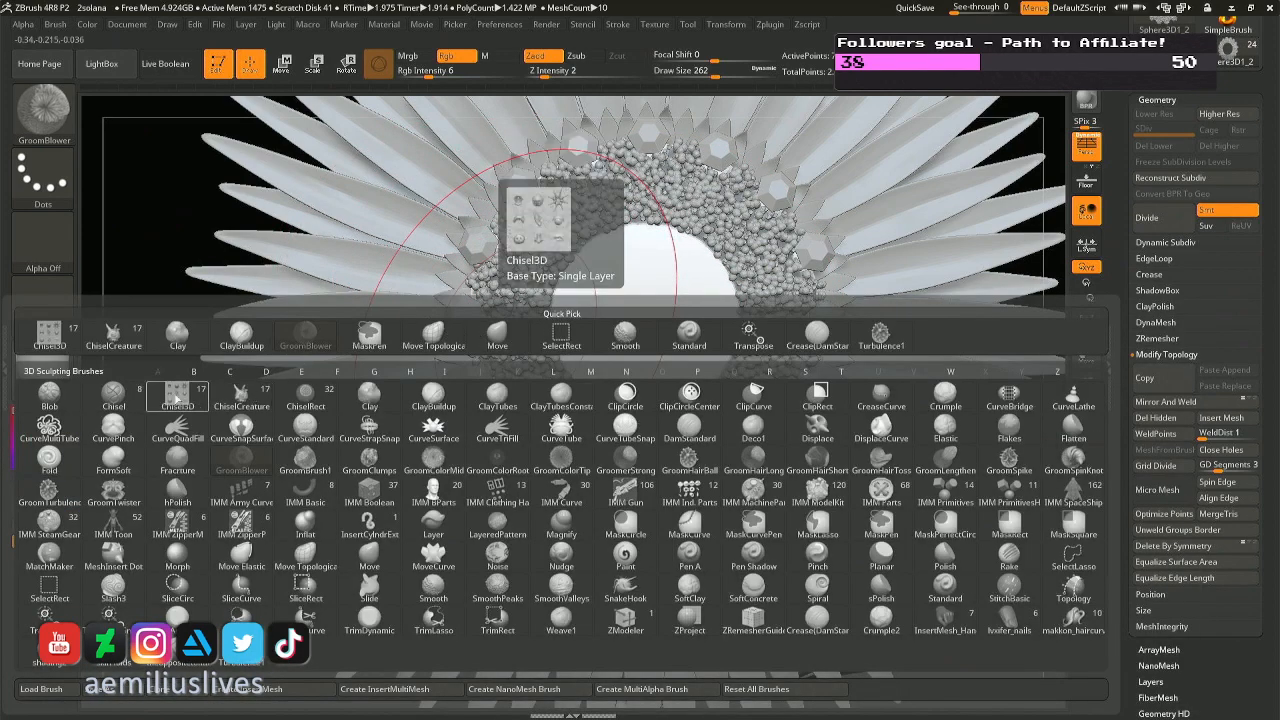
left_click(250, 398)
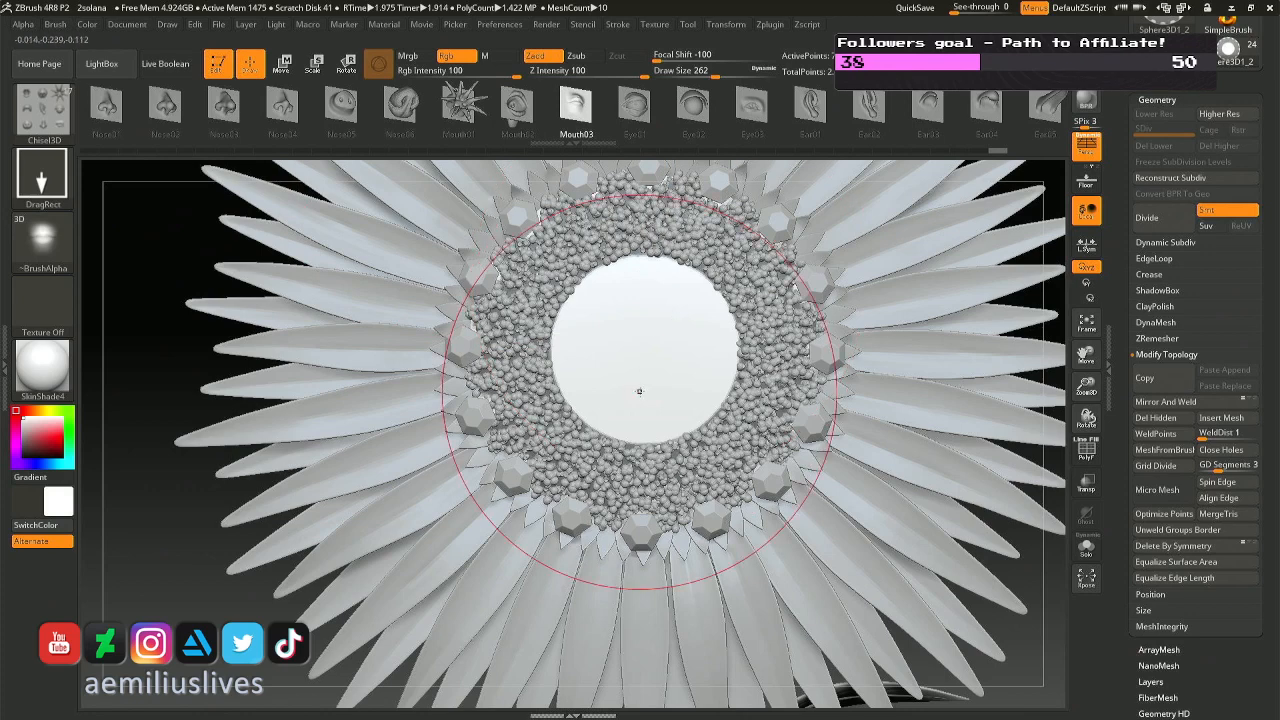
mouse_move(660, 54)
left_mouse_down()
mouse_move(689, 55)
mouse_move(603, 71)
left_mouse_up()
left_click(455, 58)
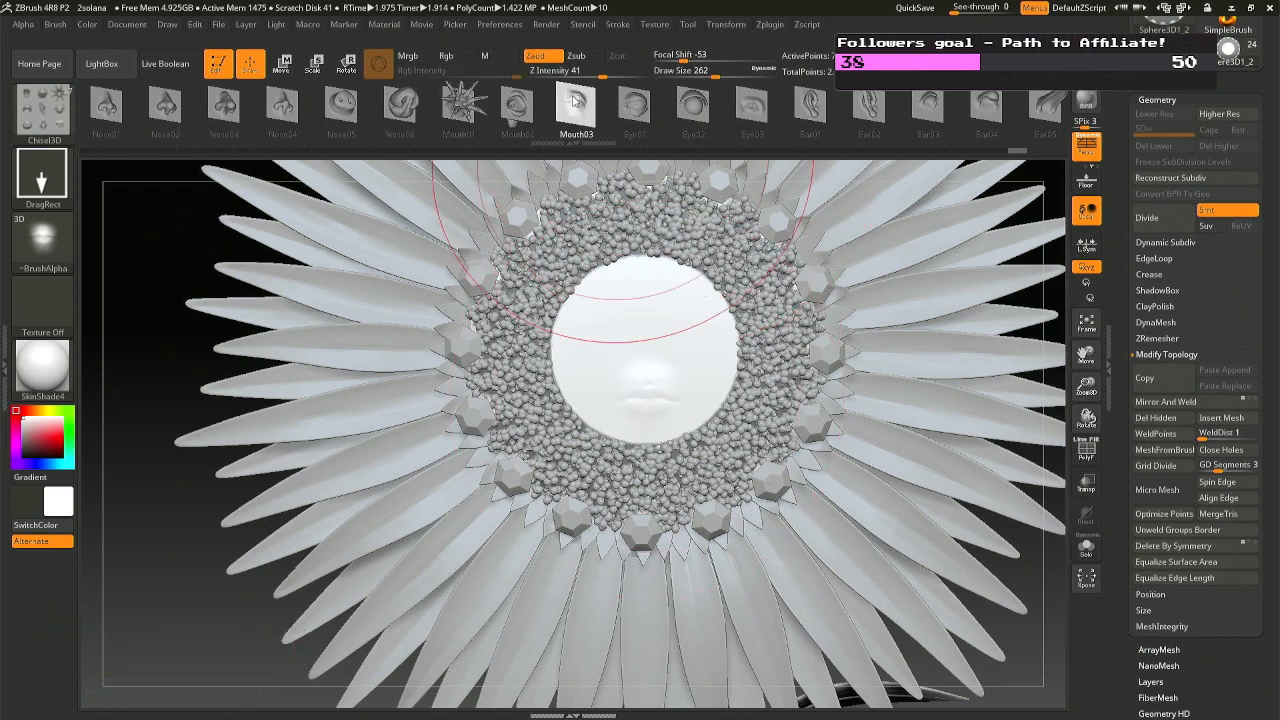
left_click_drag(604, 72, 631, 75)
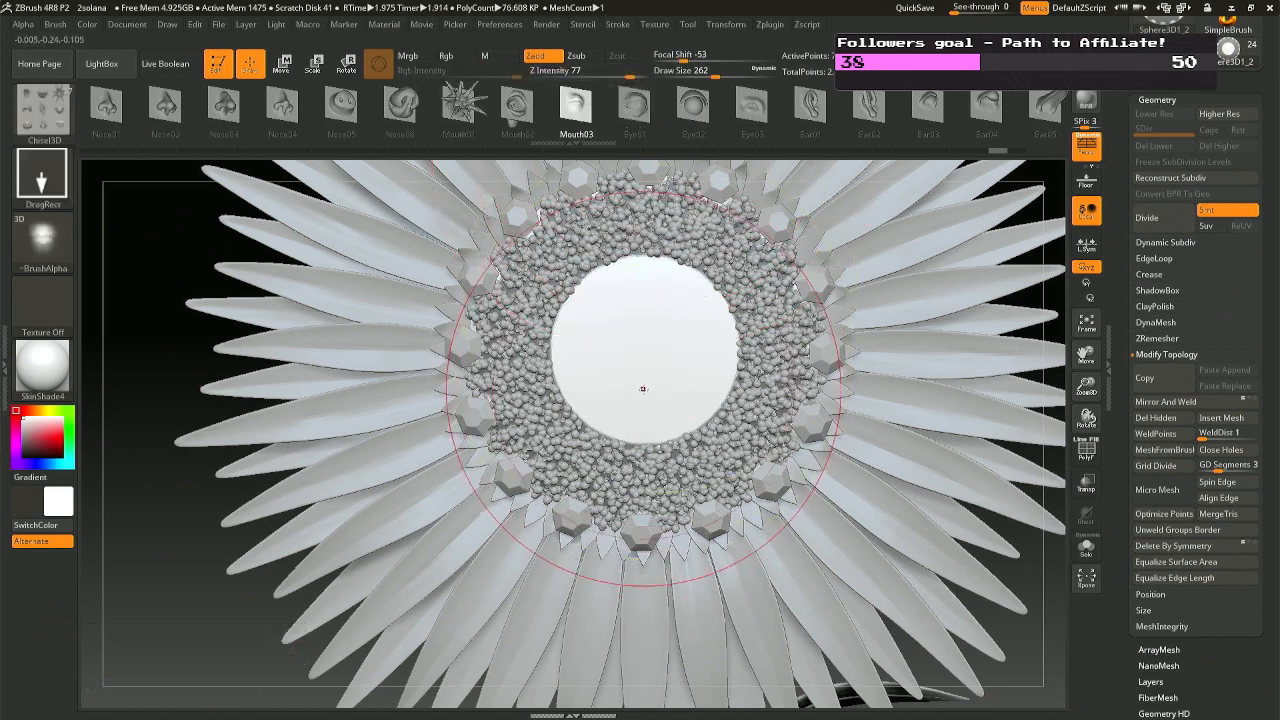
Try Mouth03 stamps on the lower half of the central disc, check them from several angles and undo them.
left_click_drag(634, 366, 638, 340)
key("ctrl+z")
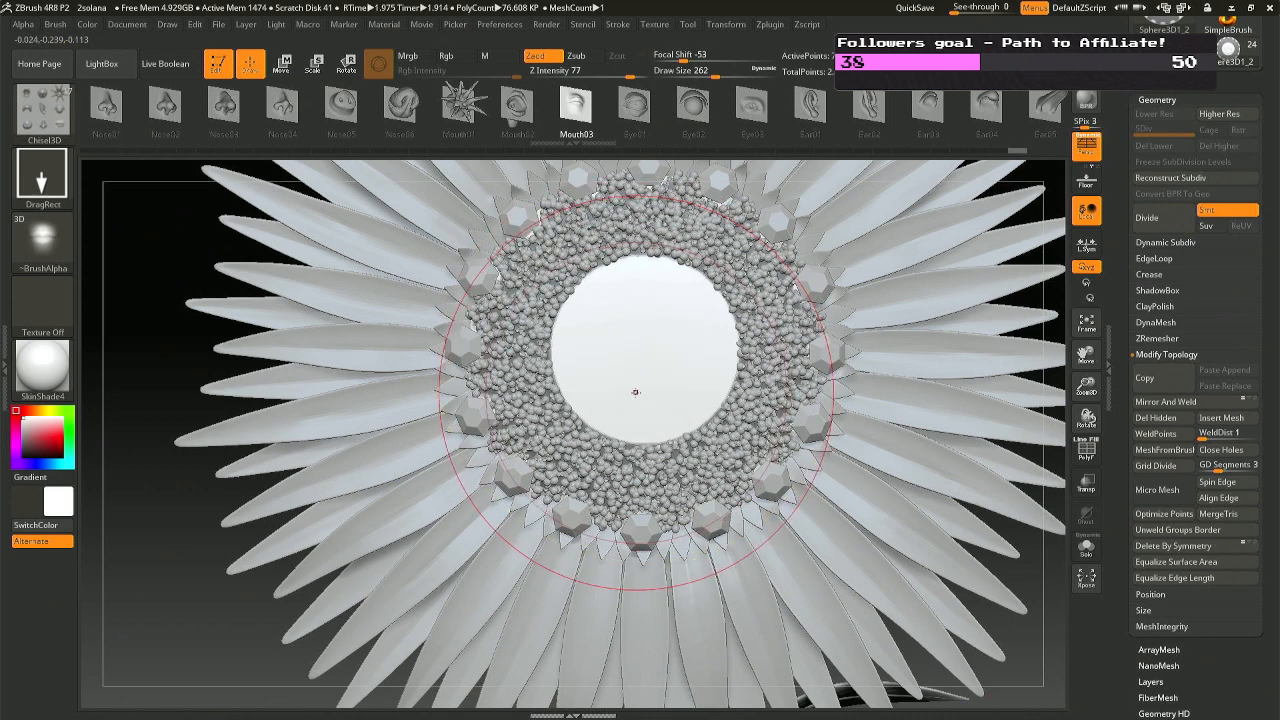
left_click_drag(644, 402, 646, 335)
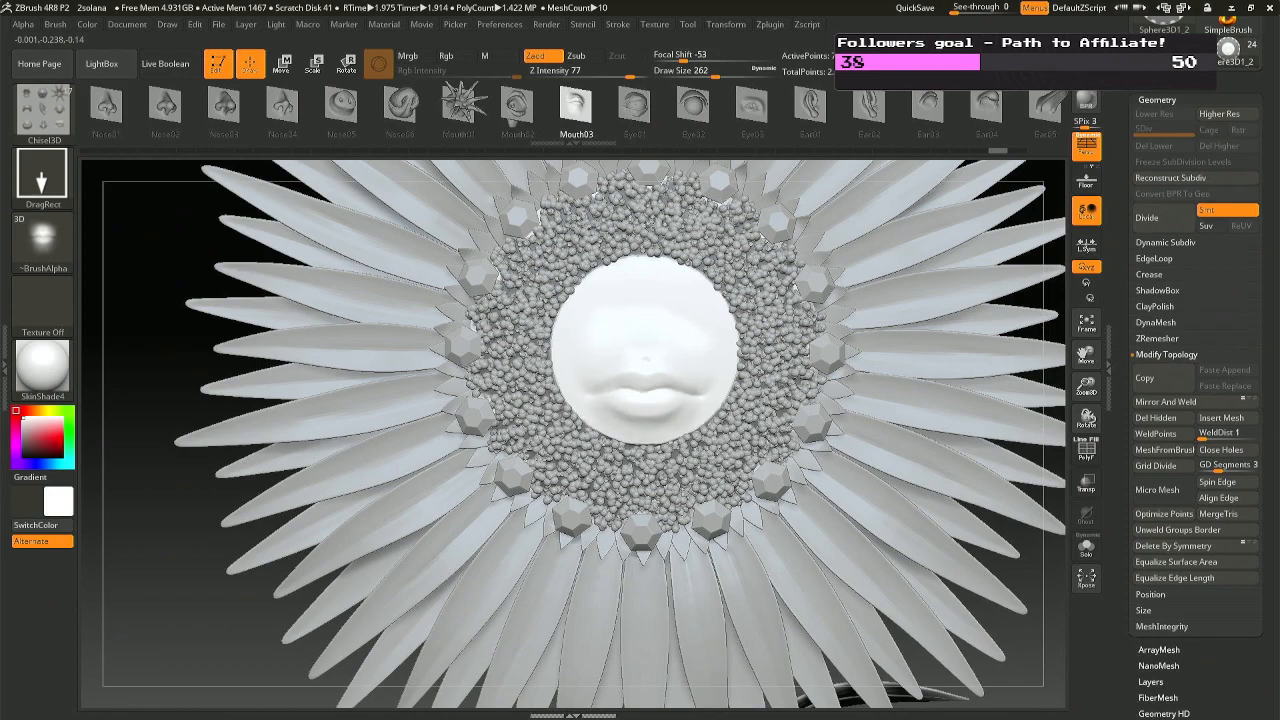
mouse_move(668, 354)
right_mouse_down()
mouse_move(612, 354)
mouse_move(656, 353)
mouse_move(624, 353)
mouse_move(640, 318)
mouse_move(680, 350)
mouse_move(752, 374)
mouse_move(732, 378)
mouse_move(771, 380)
mouse_move(740, 410)
right_mouse_up()
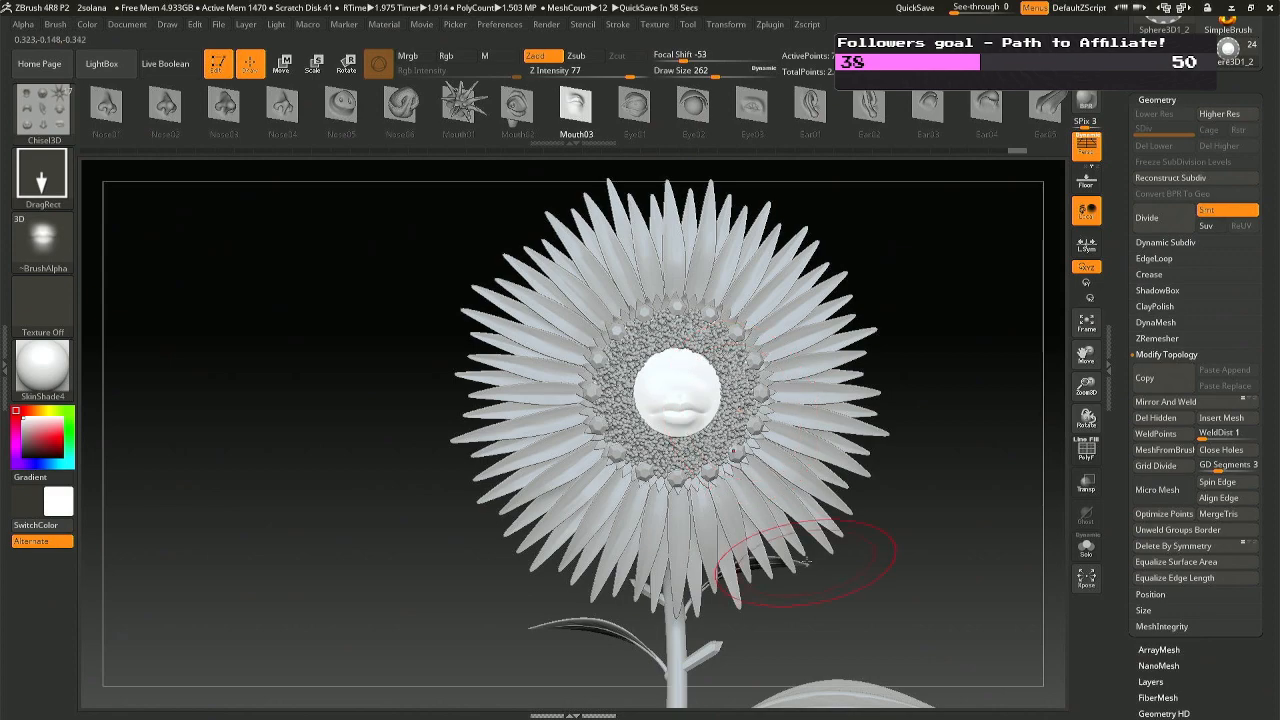
mouse_move(826, 560)
right_mouse_down()
mouse_move(837, 557)
mouse_move(718, 558)
mouse_move(798, 555)
mouse_move(788, 546)
right_mouse_up()
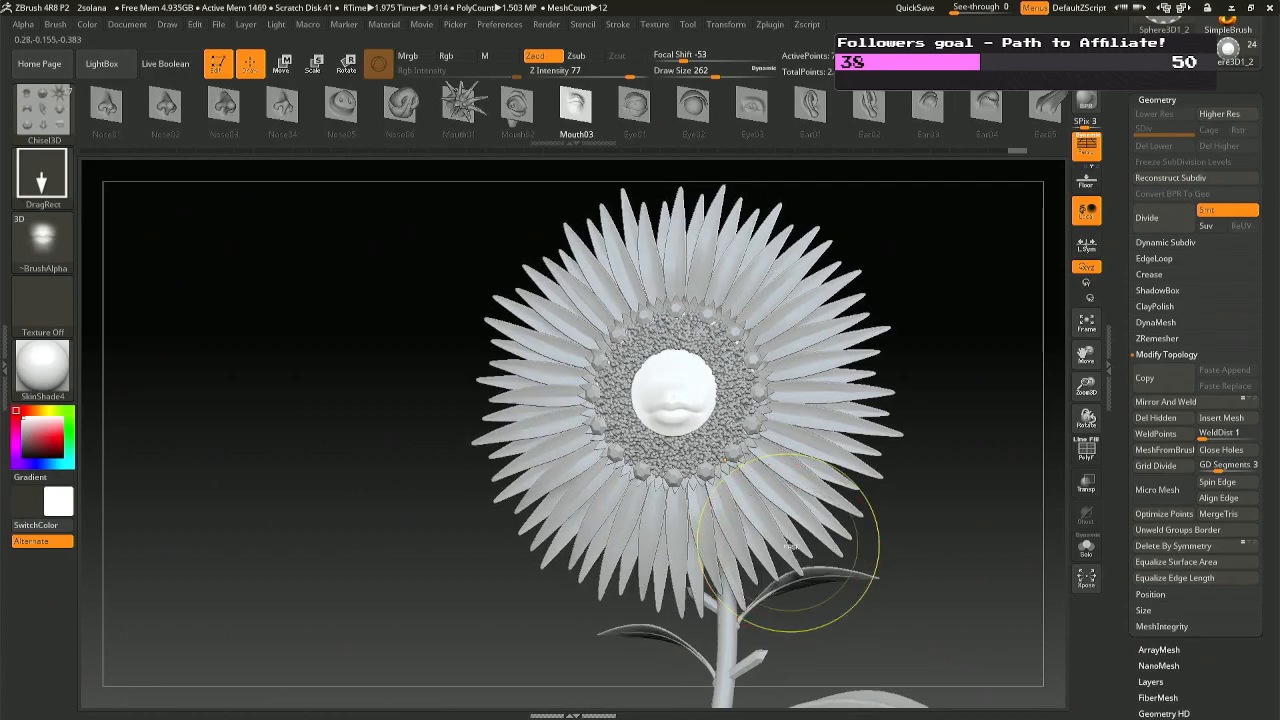
key("ctrl+z")
Reduce the brush's Draw Size to 23 for stamping on the central disc.
mouse_move(738, 448)
right_mouse_down("ctrl")
mouse_move(700, 540)
mouse_move(540, 425)
right_mouse_up("ctrl")
mouse_move(540, 425)
right_mouse_down("alt")
mouse_move(588, 444)
mouse_move(499, 245)
mouse_move(683, 497)
mouse_move(573, 341)
right_mouse_up("alt")
key("space")
left_click_drag(573, 341, 533, 335)
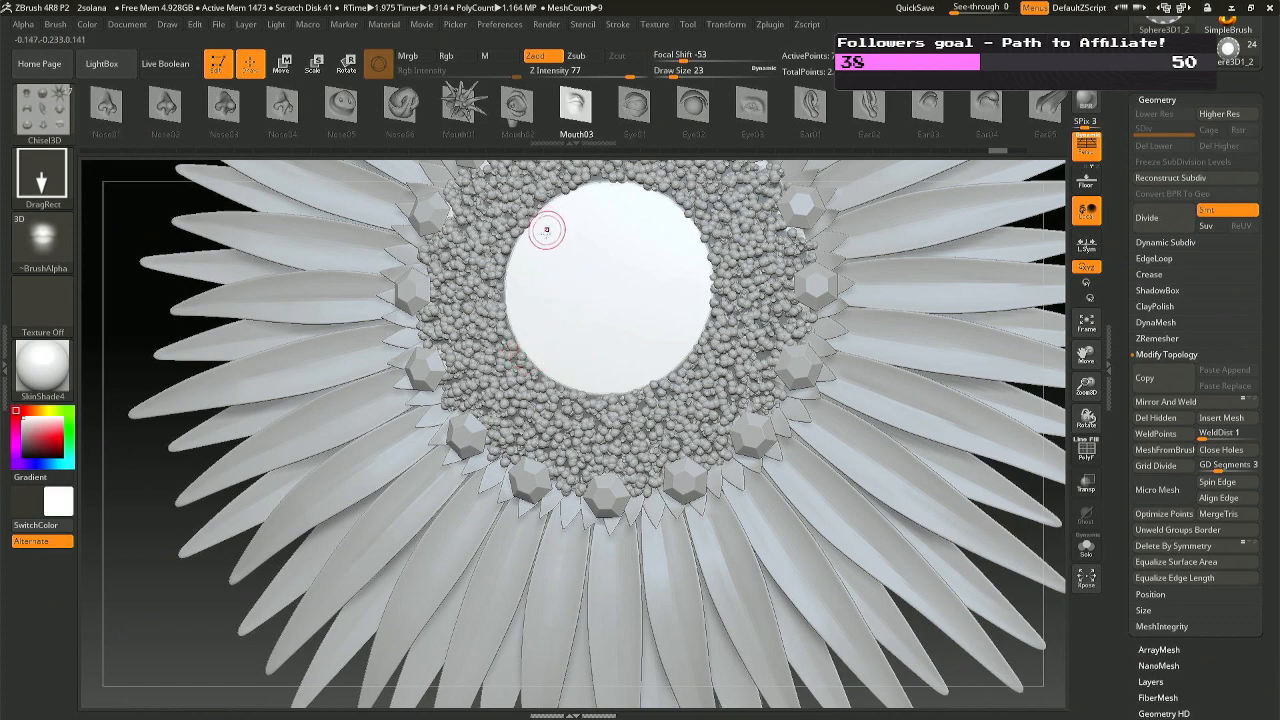
Try an Eye02 stamp on the upper part of the central disc and undo it.
right_click_drag(623, 246, 615, 288, "alt")
left_click(698, 114)
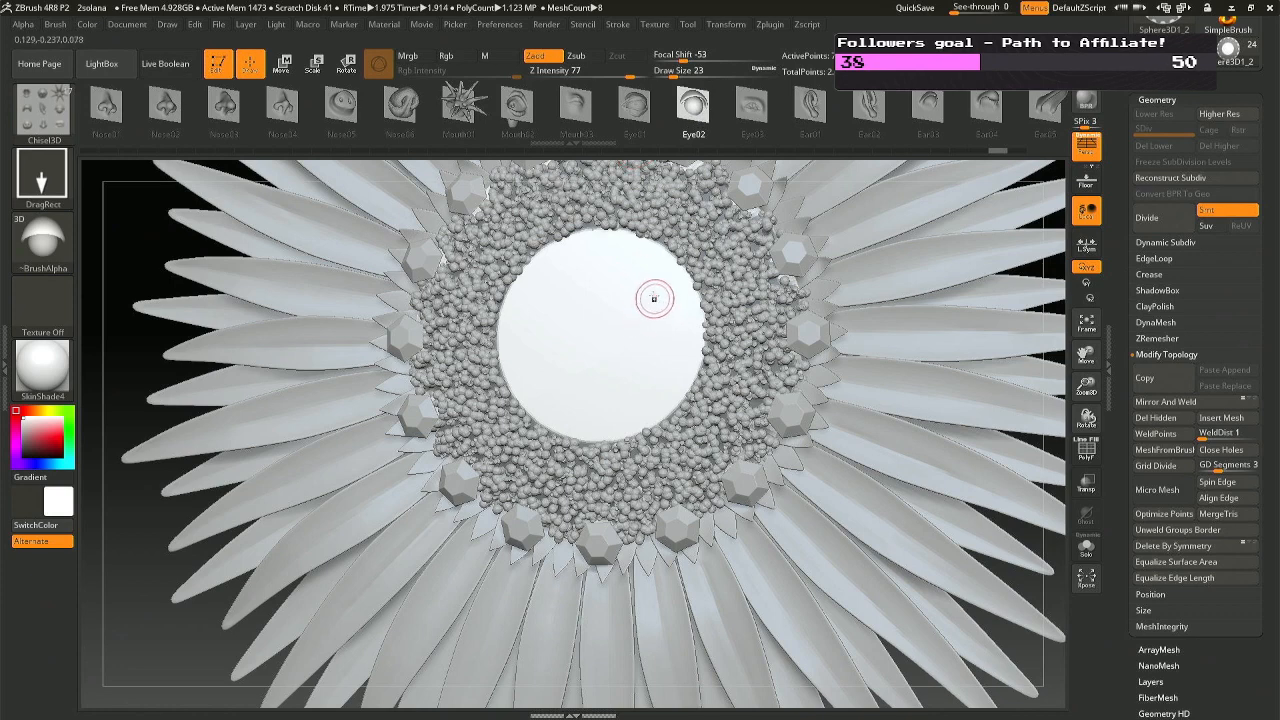
mouse_move(654, 297)
left_mouse_down()
mouse_move(674, 346)
mouse_move(671, 297)
left_mouse_up()
key("ctrl+z")
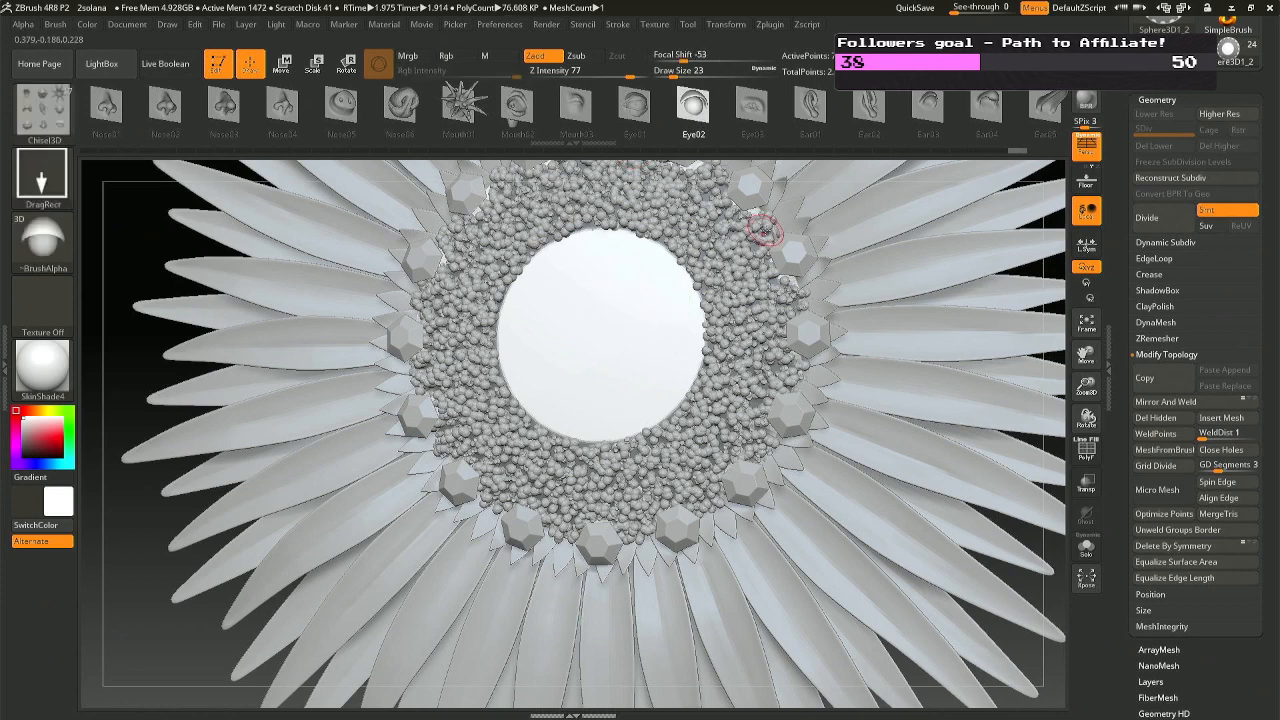
Activate symmetry across the X axis only, with Y symmetry turned off.
left_click(740, 25)
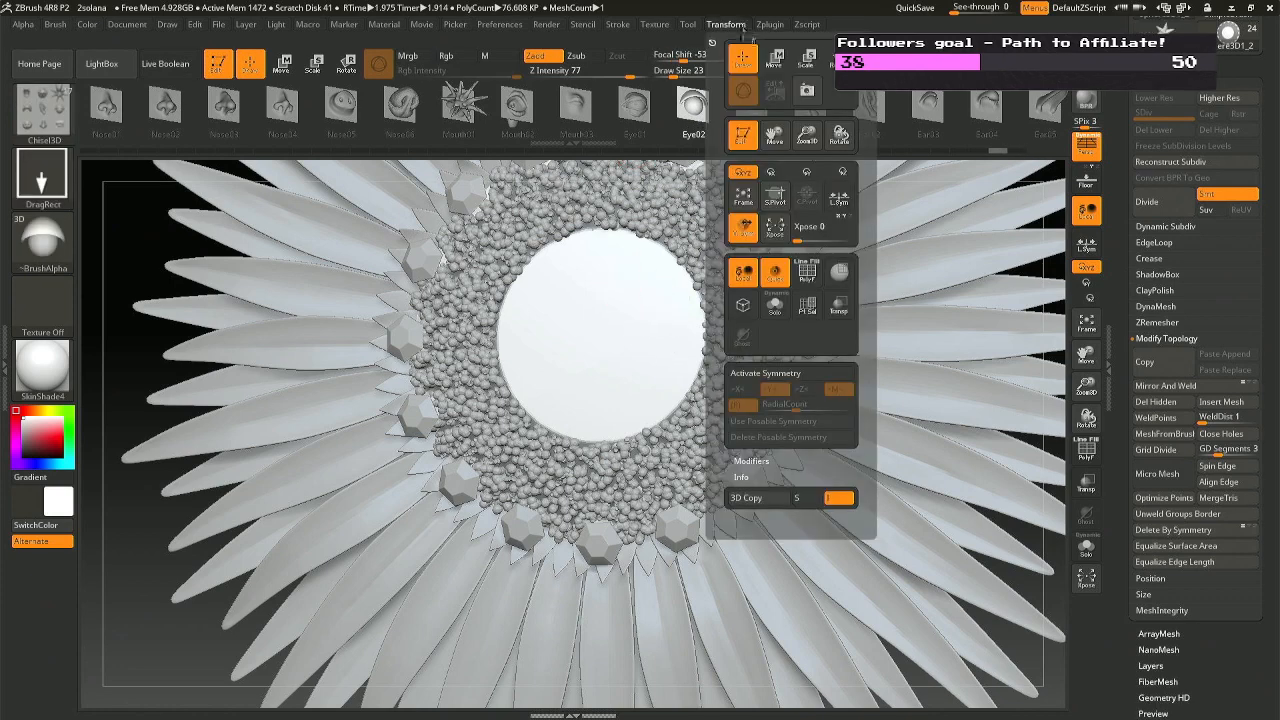
key("x")
left_click(746, 389)
left_click(743, 407)
left_click(770, 395)
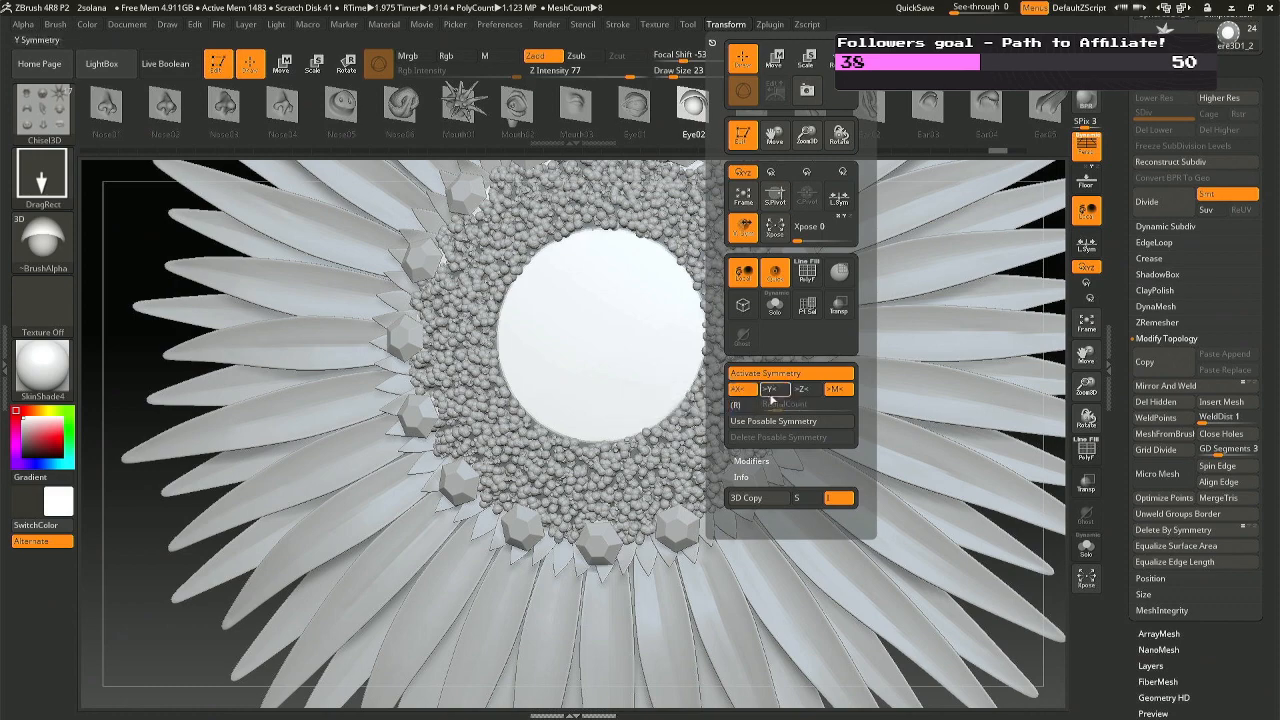
Try a mirrored pair of Eye02 stamps on the central disc and undo them.
left_click_drag(545, 296, 572, 310)
mouse_move(618, 278)
right_mouse_down()
mouse_move(590, 274)
mouse_move(624, 287)
mouse_move(652, 348)
mouse_move(705, 390)
mouse_move(694, 362)
mouse_move(680, 356)
mouse_move(747, 416)
mouse_move(691, 272)
mouse_move(625, 180)
right_mouse_up()
right_click_drag(335, 262, 523, 280, "alt")
key("ctrl+z")
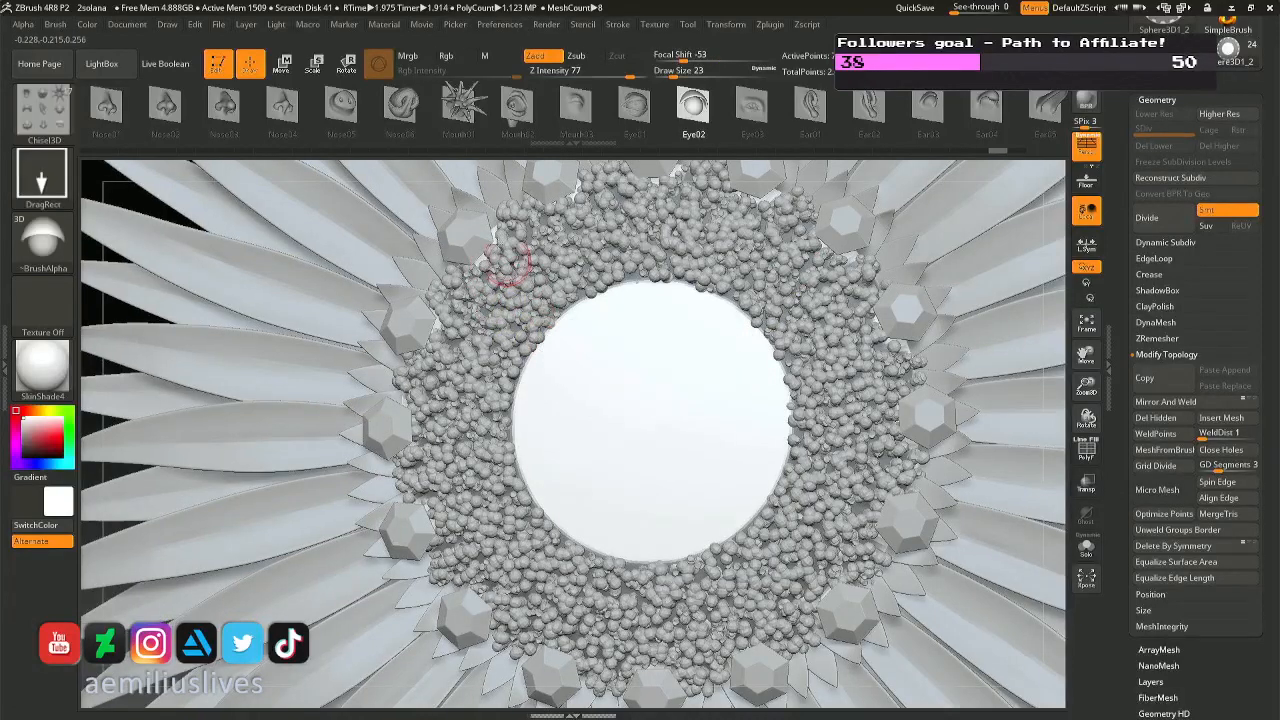
Try mirrored Eye01 stamps on the upper half of the disc and judge them from several angles.
left_click(634, 106)
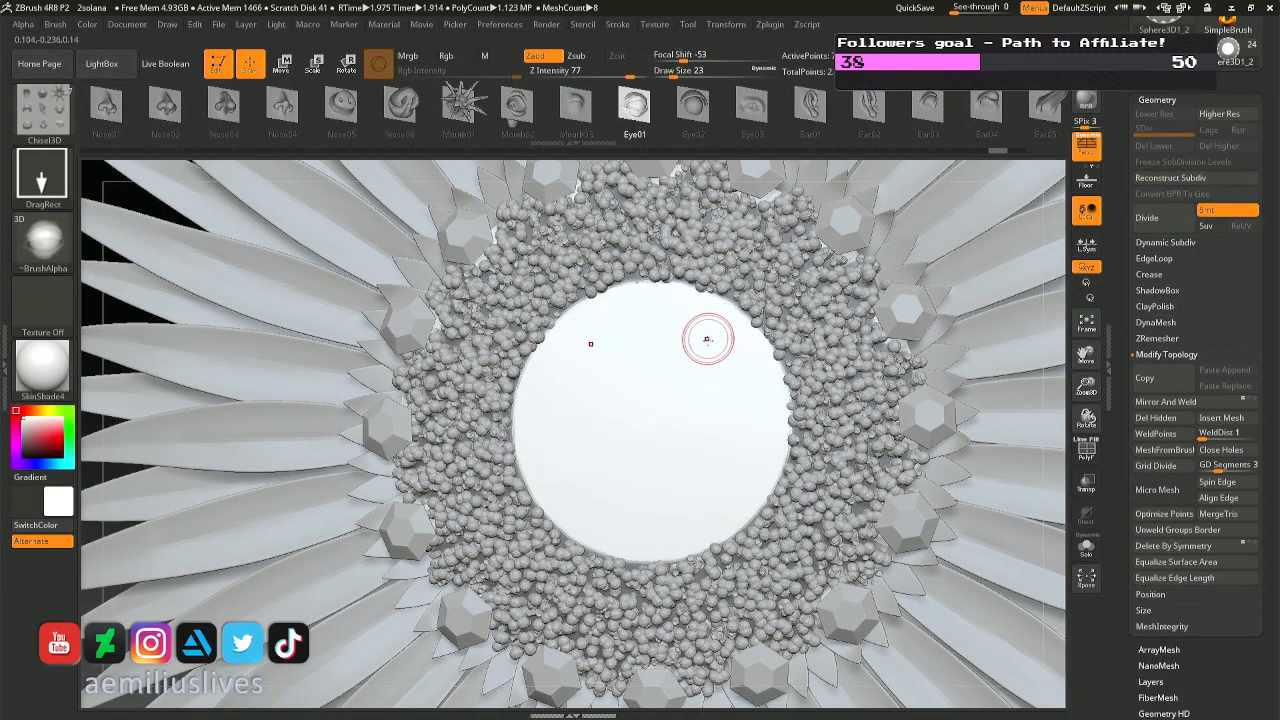
left_click_drag(713, 420, 705, 415)
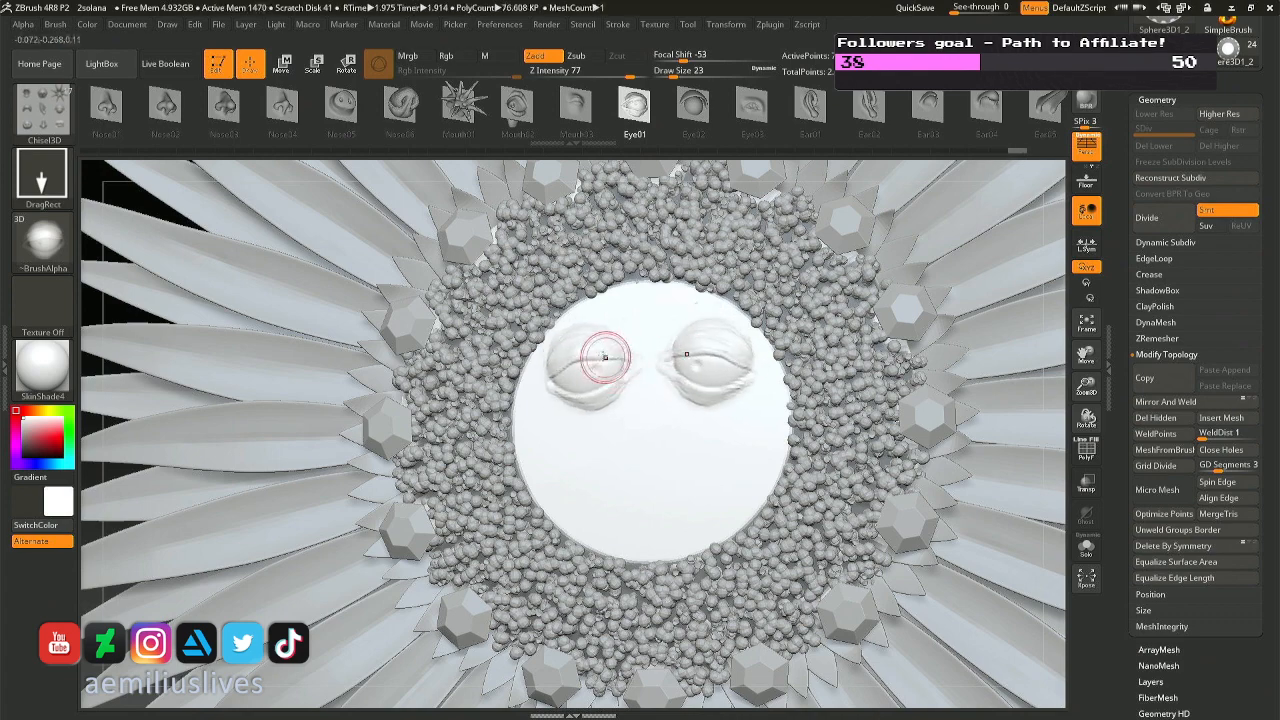
mouse_move(649, 368)
right_mouse_down()
mouse_move(570, 372)
mouse_move(649, 375)
mouse_move(650, 210)
mouse_move(686, 311)
mouse_move(645, 290)
mouse_move(655, 113)
right_mouse_up()
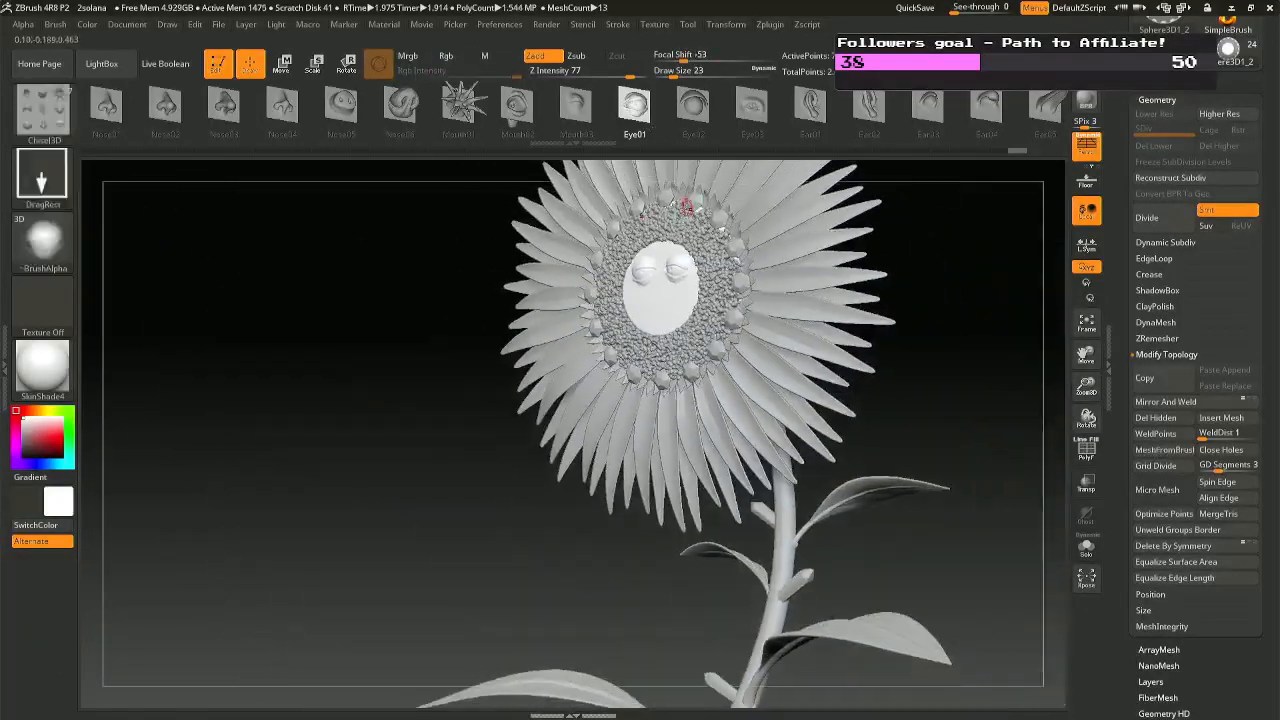
mouse_move(687, 232)
right_mouse_down()
mouse_move(733, 244)
mouse_move(657, 263)
right_mouse_up()
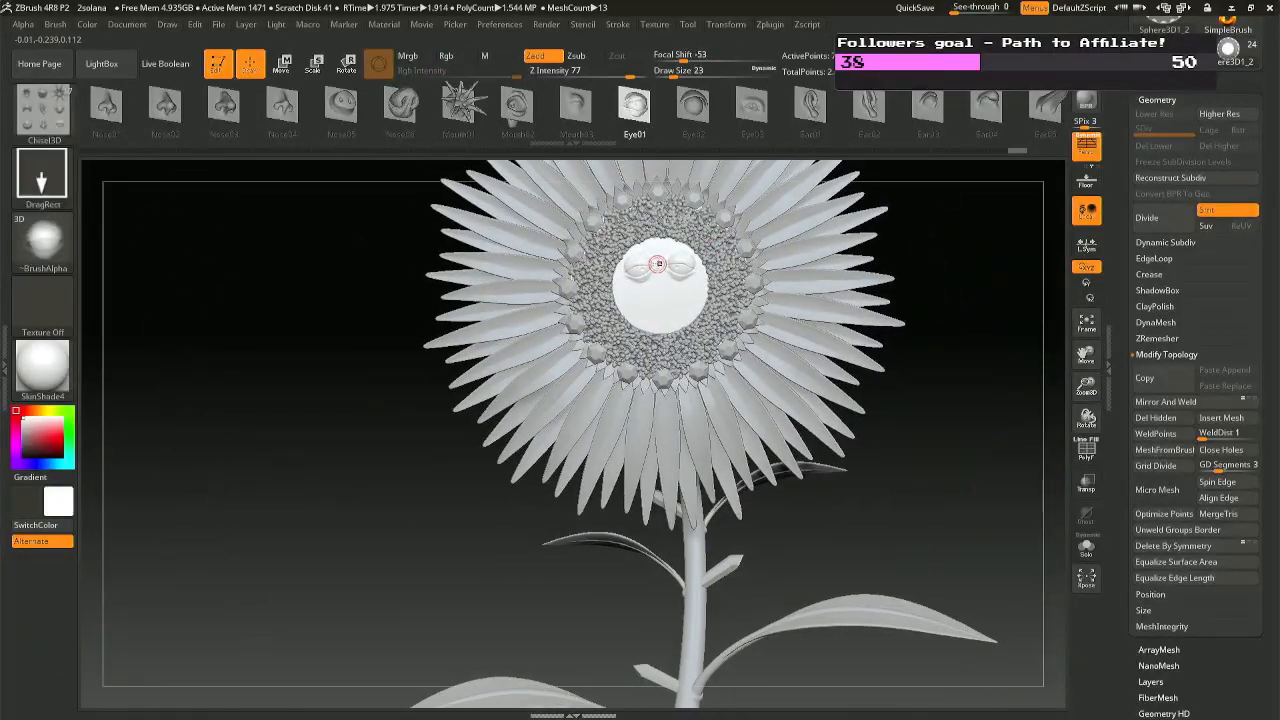
key("ctrl+z")
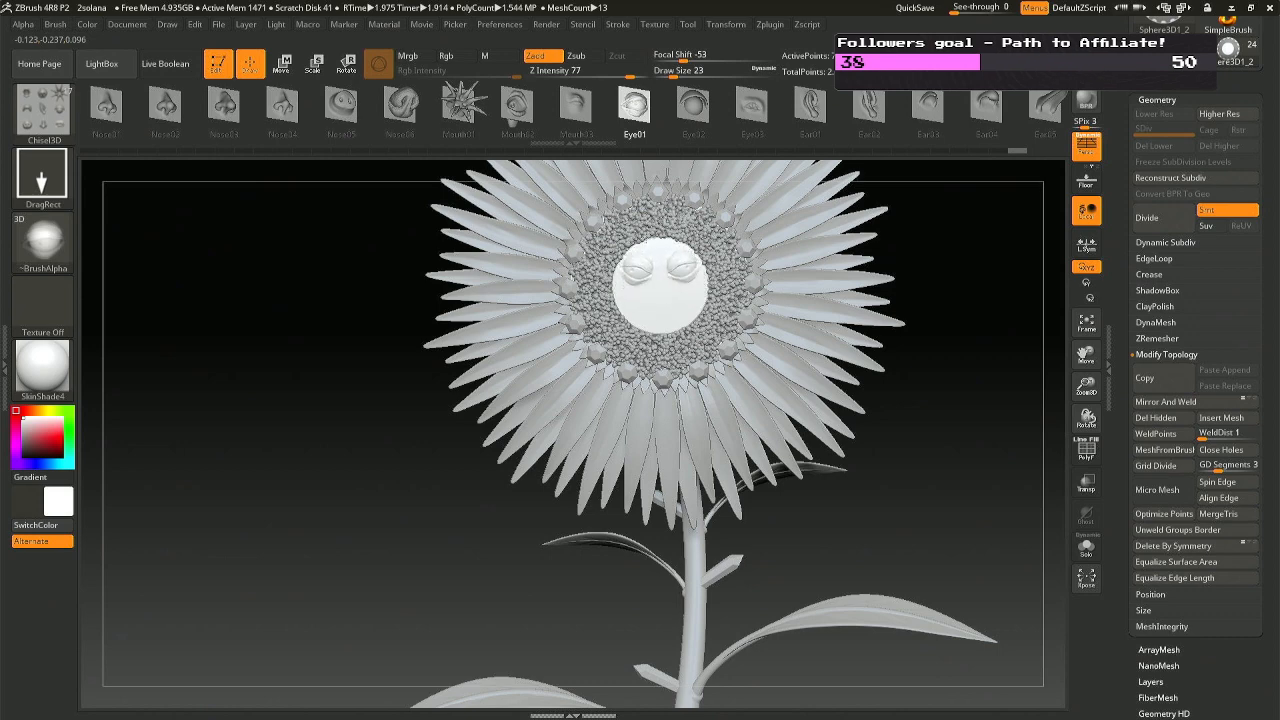
right_click_drag(660, 278, 674, 280)
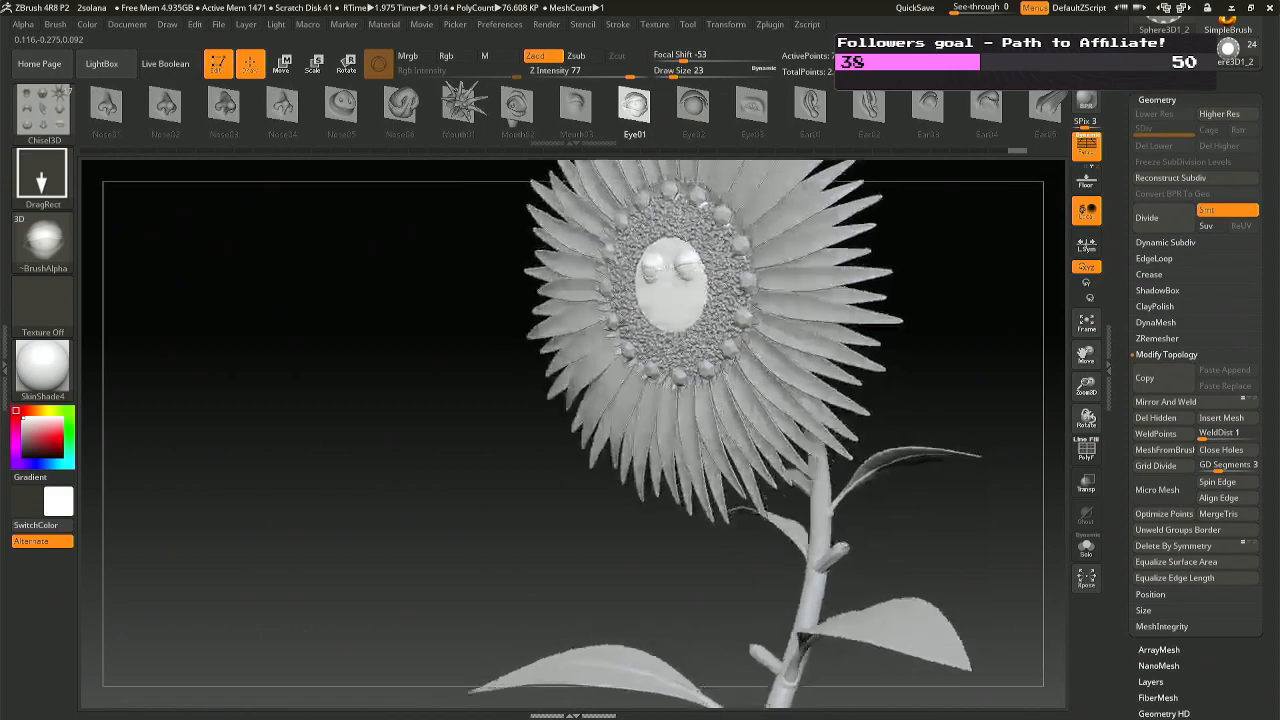
right_click_drag(630, 240, 608, 306, "ctrl")
right_click_drag(686, 309, 645, 325)
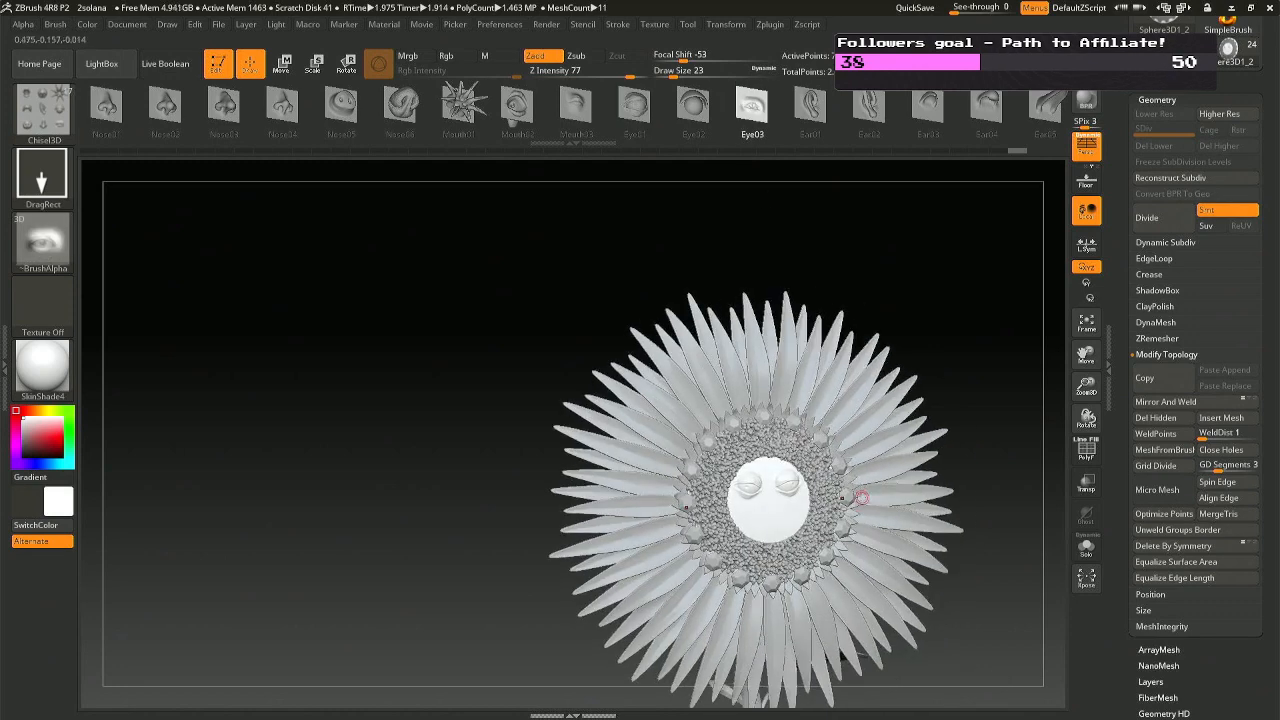
right_click_drag(862, 497, 697, 345, "alt")
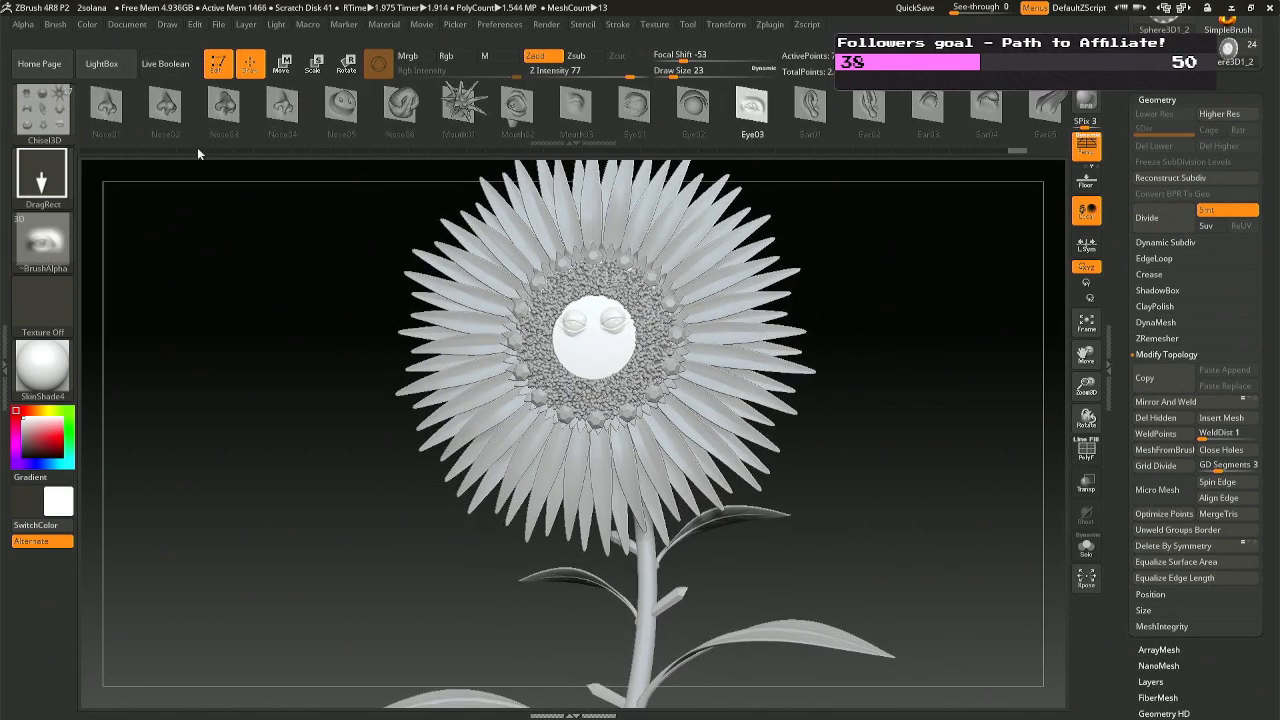
Undo the eye stamps and stamp a Nose02 nose in the middle of the disc.
left_click(165, 105)
right_click_drag(560, 450, 551, 311, "ctrl")
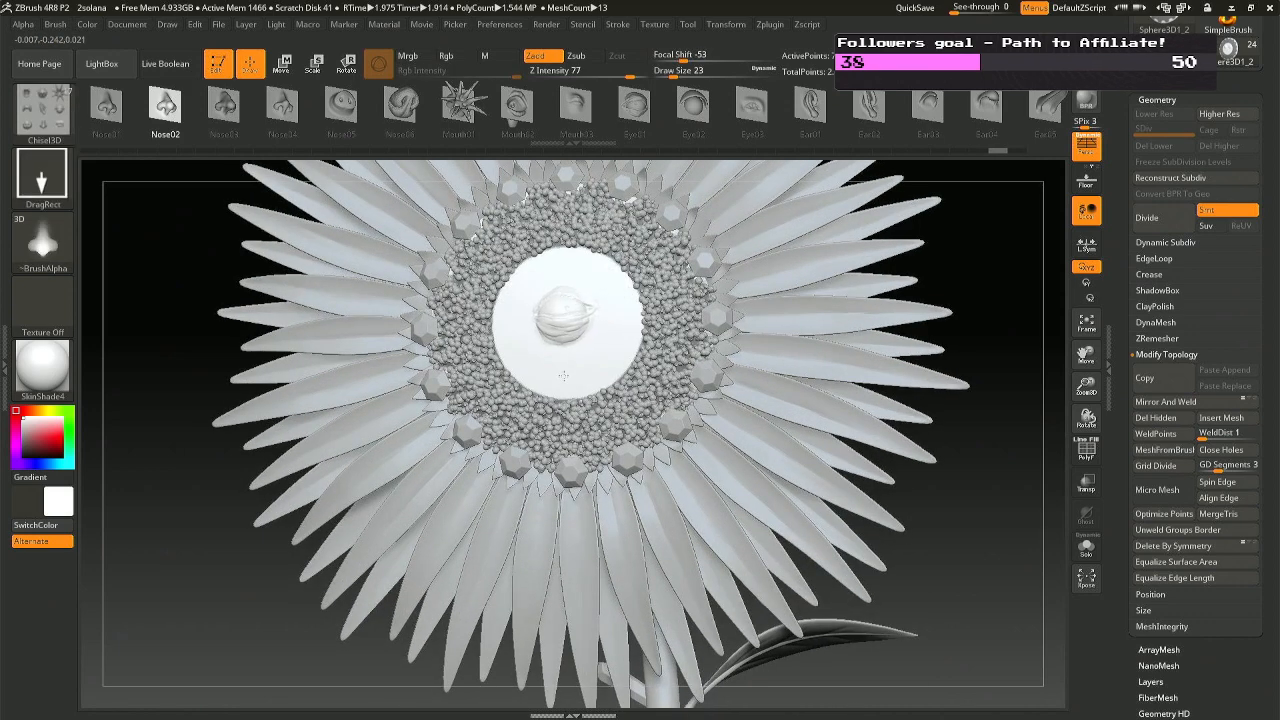
key("ctrl+z")
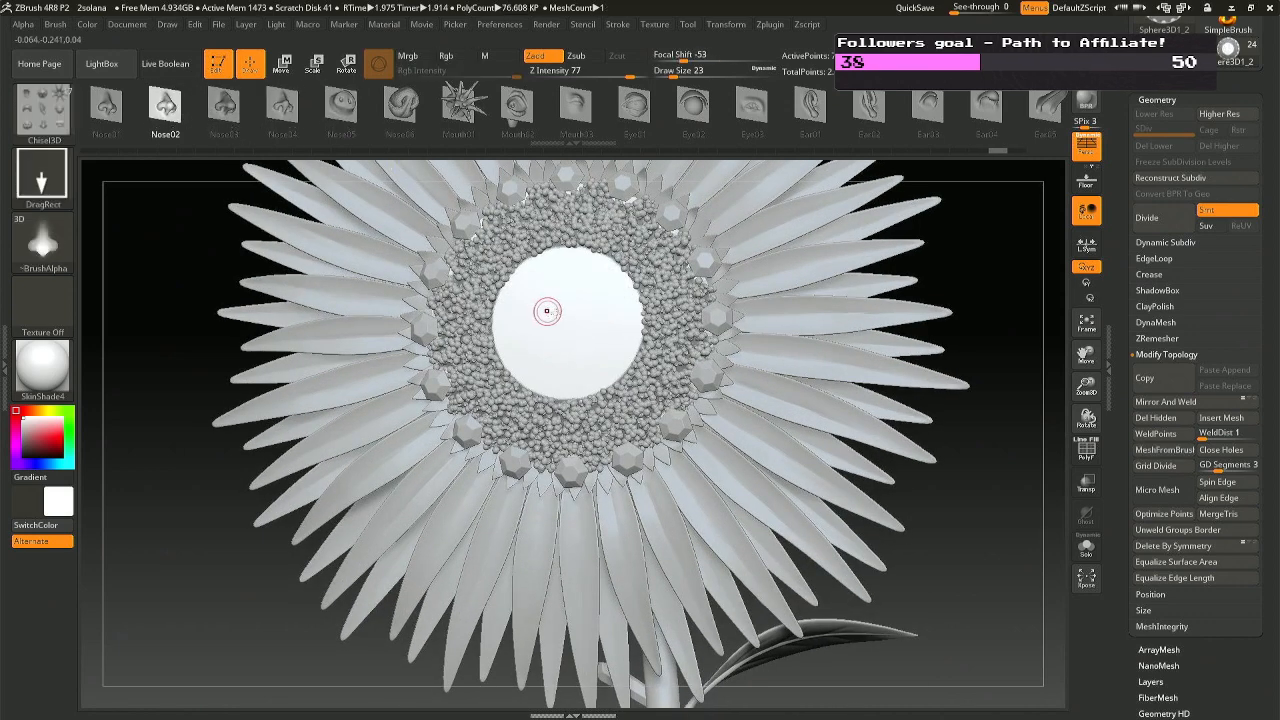
left_click_drag(547, 311, 559, 244)
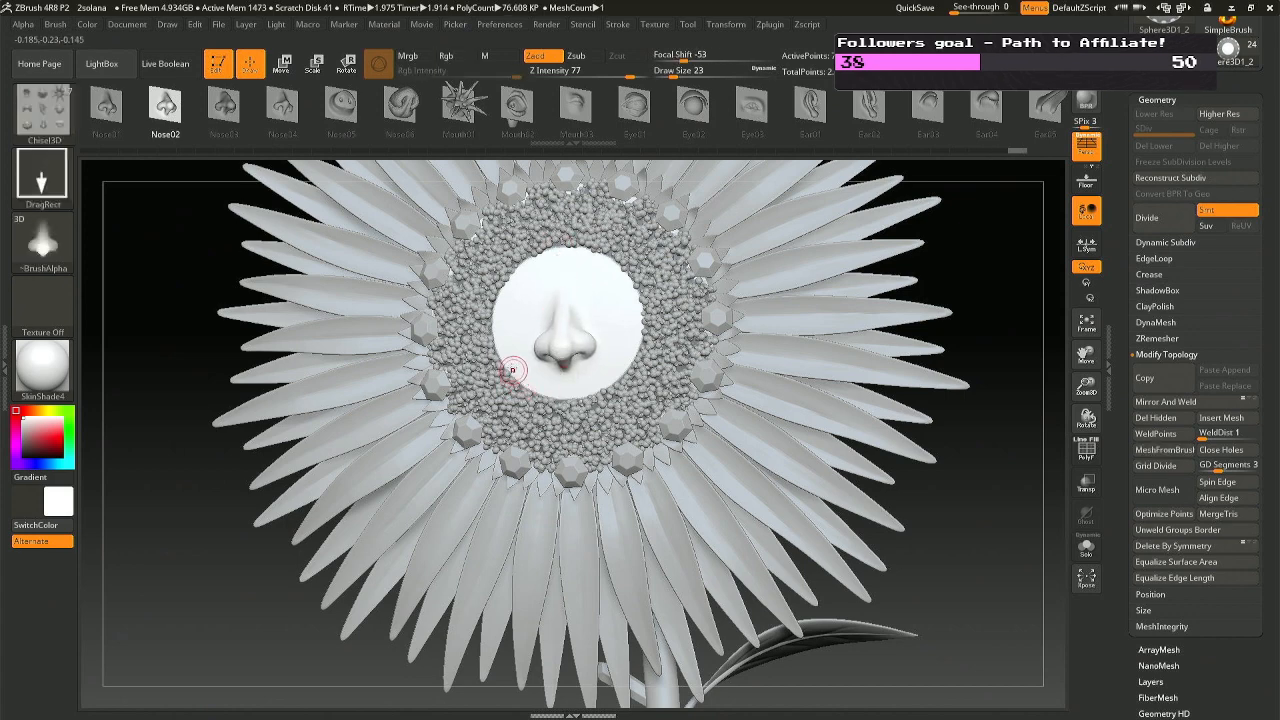
Try masking the disc's lower edge below the nose, and undo both the mask and the nose stamp.
left_click_drag(512, 370, 530, 374, "ctrl")
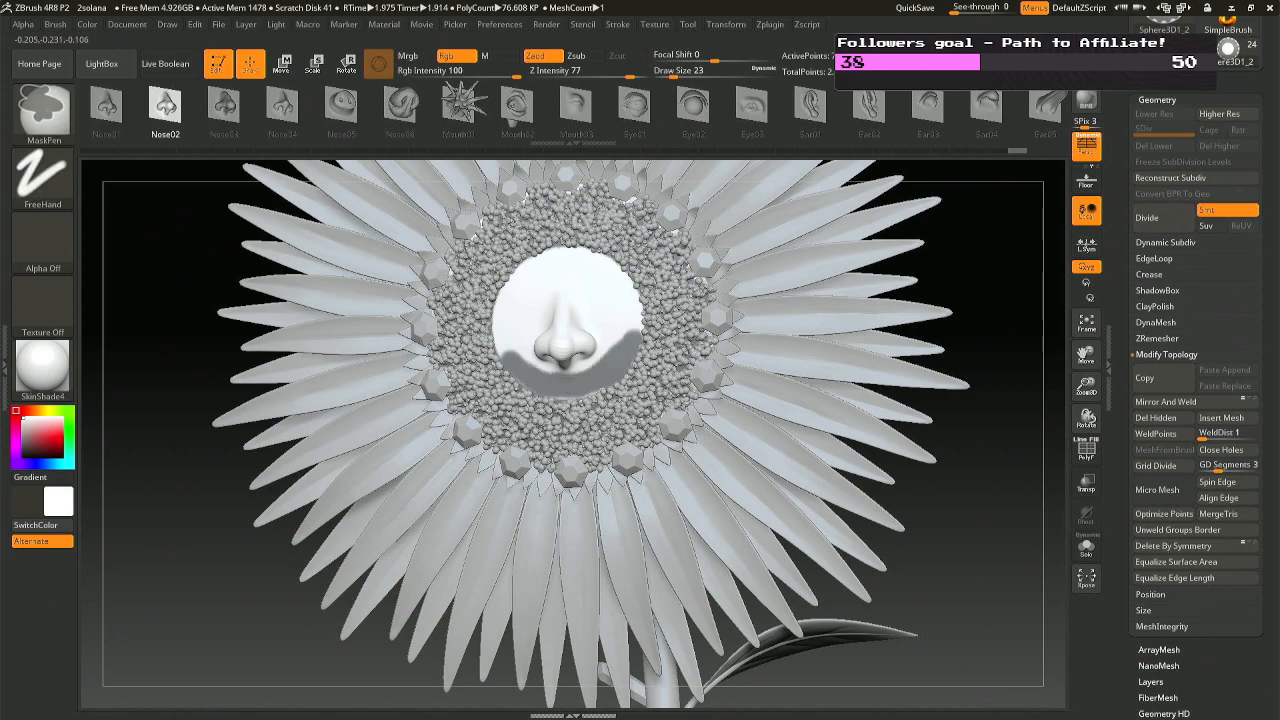
key("ctrl+z")
mouse_move(600, 398)
right_mouse_down()
mouse_move(478, 398)
mouse_move(685, 400)
mouse_move(640, 400)
mouse_move(603, 437)
mouse_move(609, 391)
right_mouse_up()
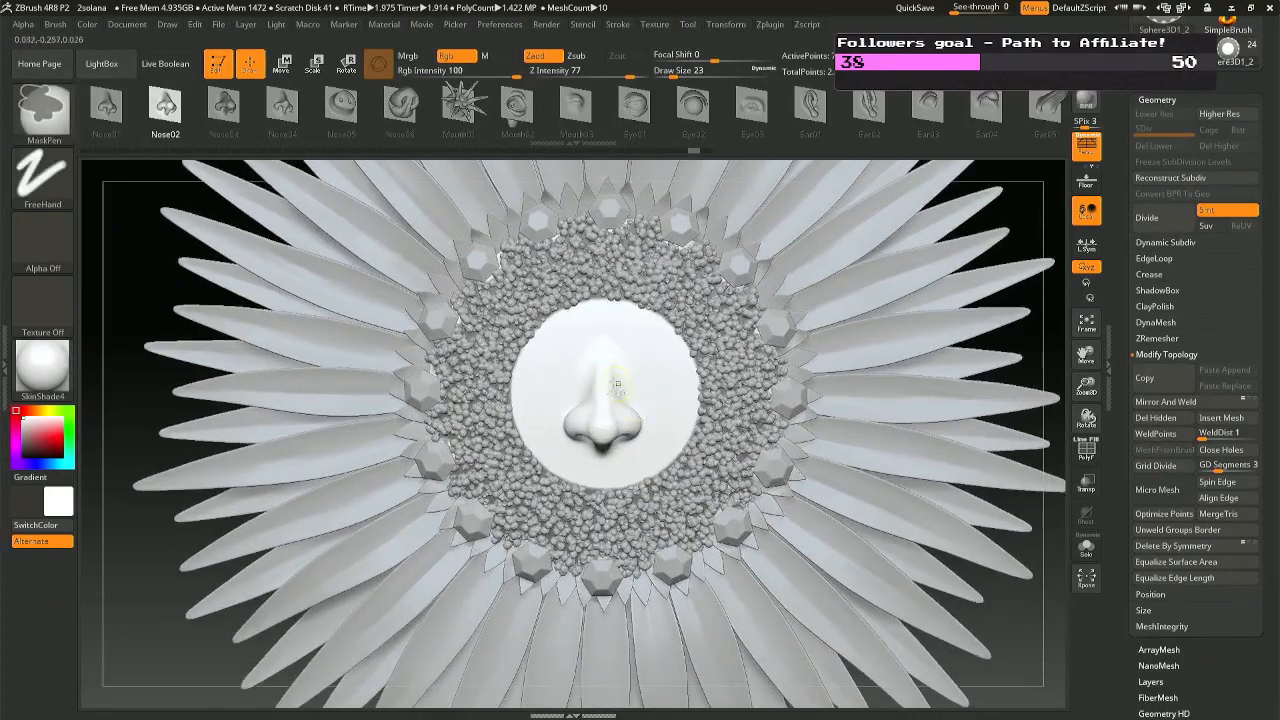
key("ctrl+z")
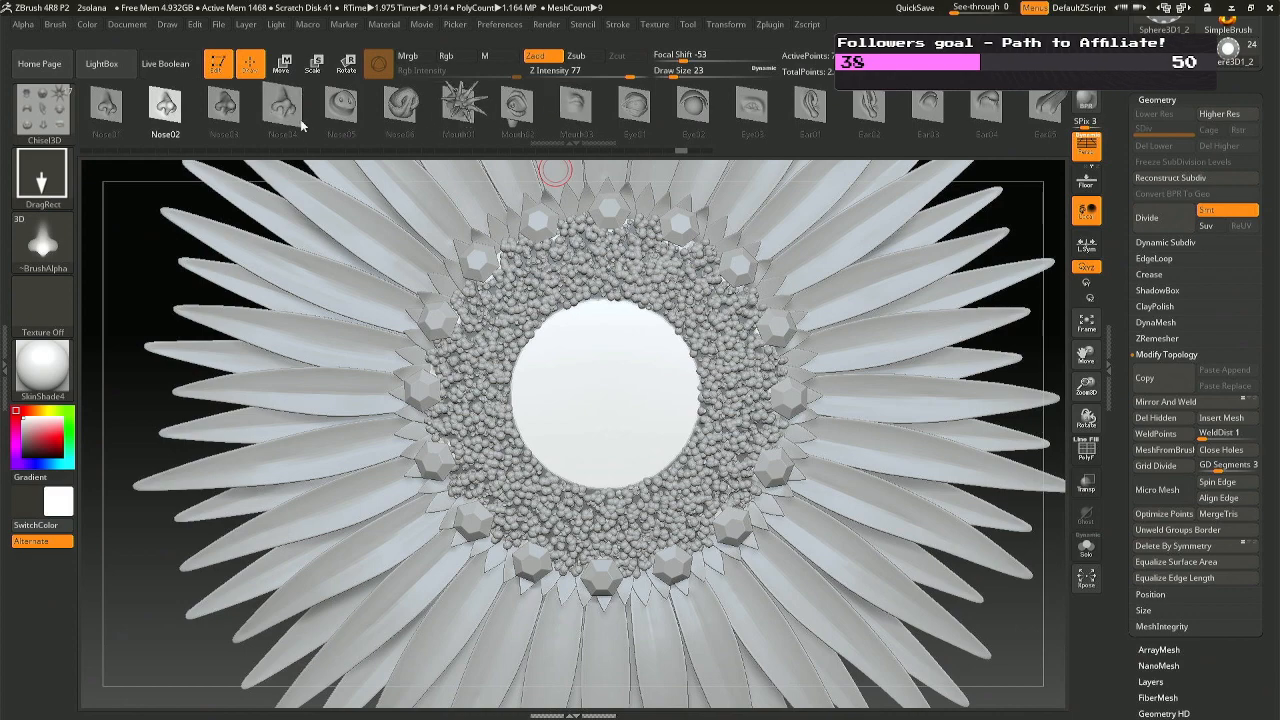
Switch to the ChiselCreature brush with its Eye1 shape and undo a trial stamp on the disc's upper half.
key("b")
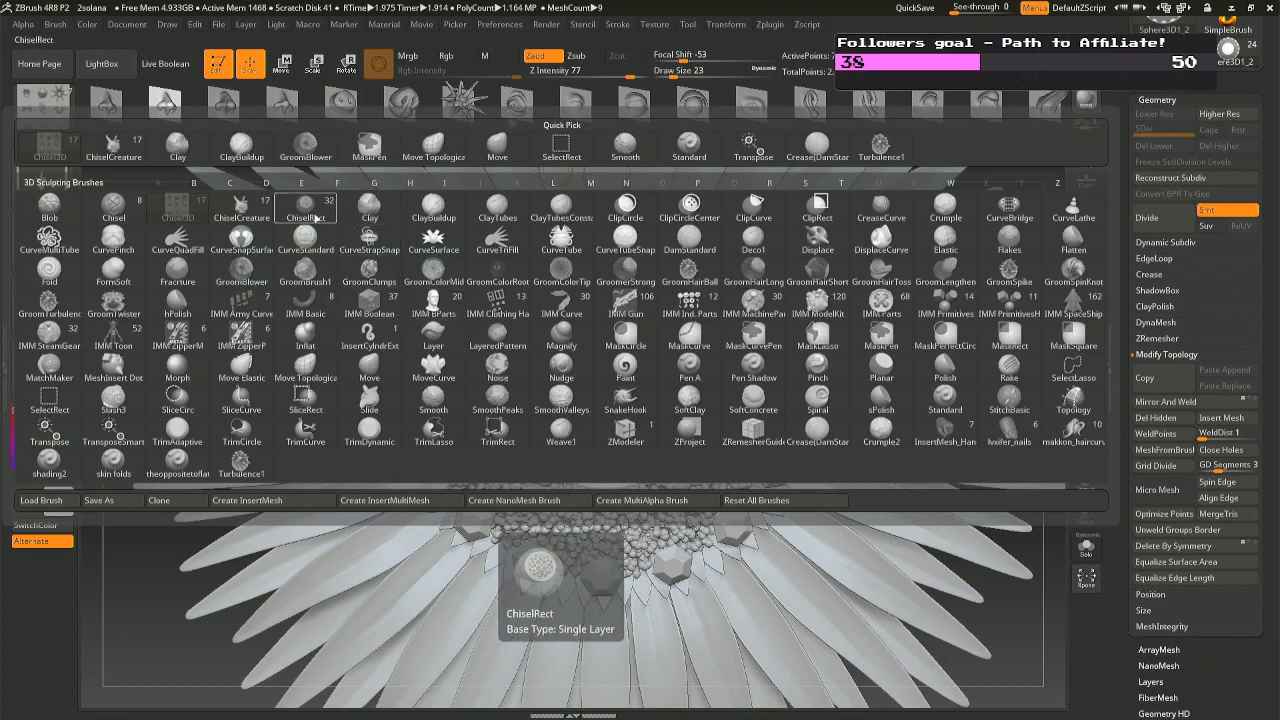
left_click(242, 207)
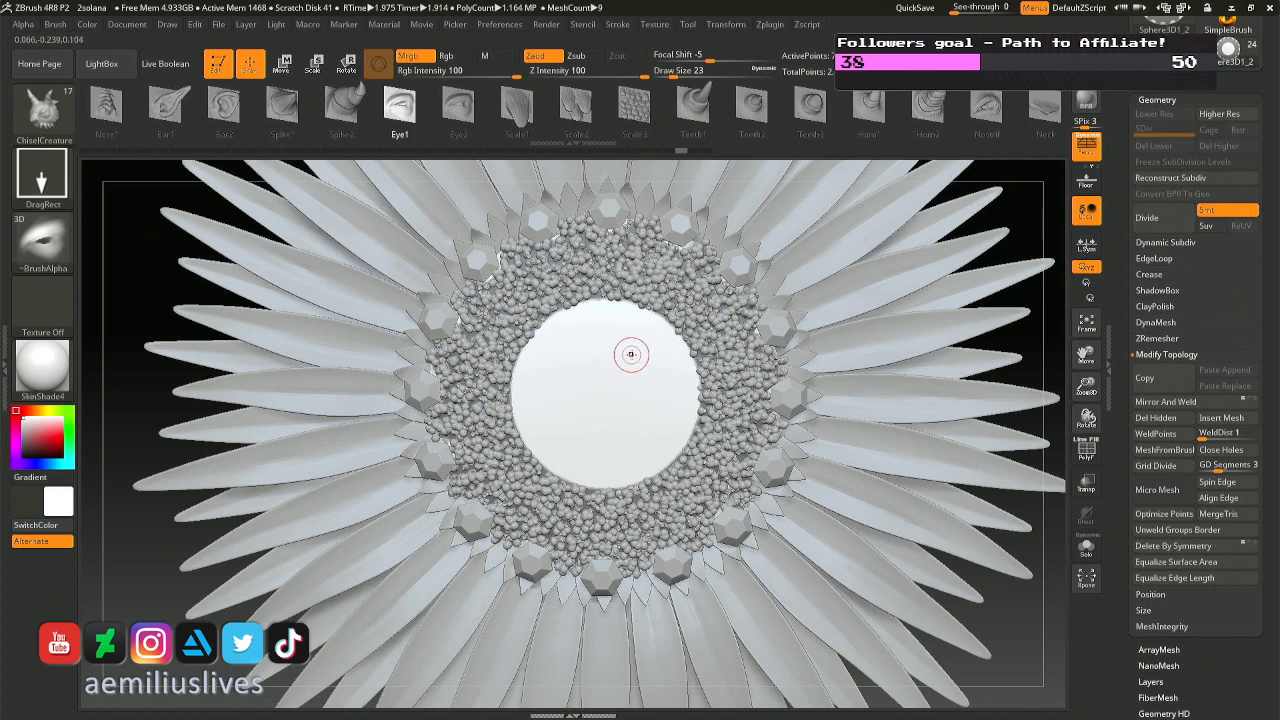
left_click_drag(663, 338, 676, 331)
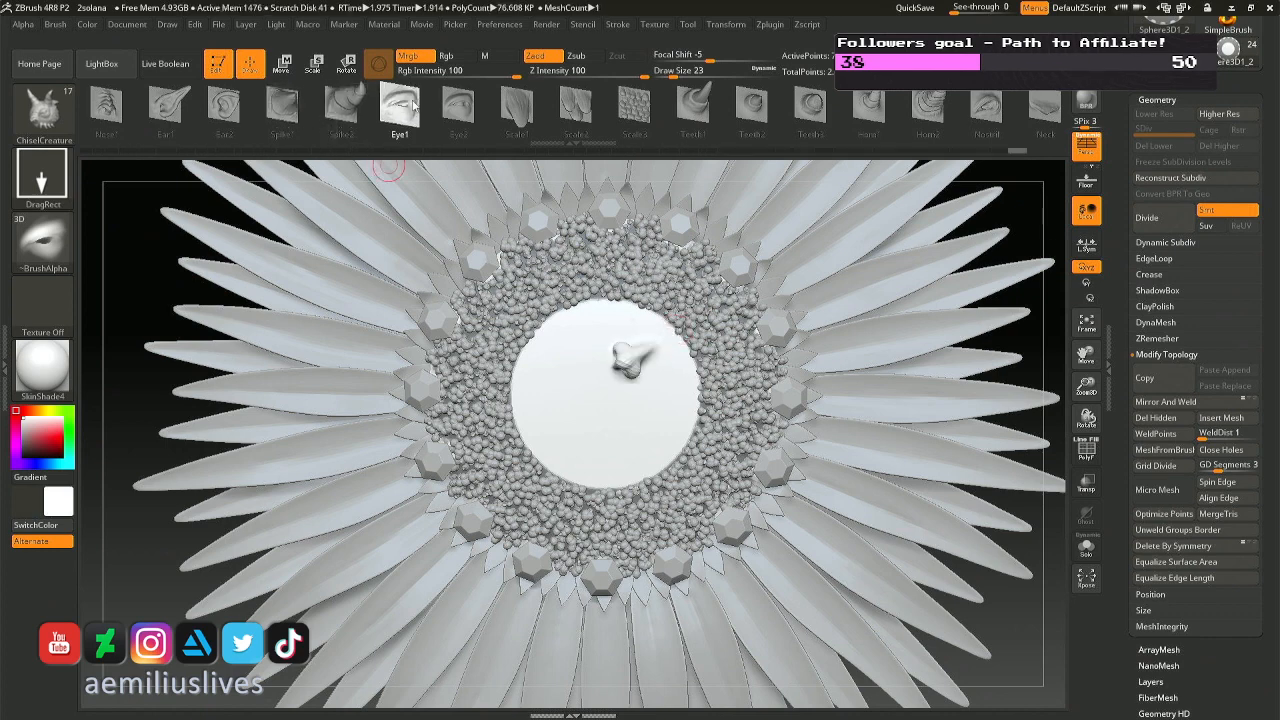
key("ctrl+z")
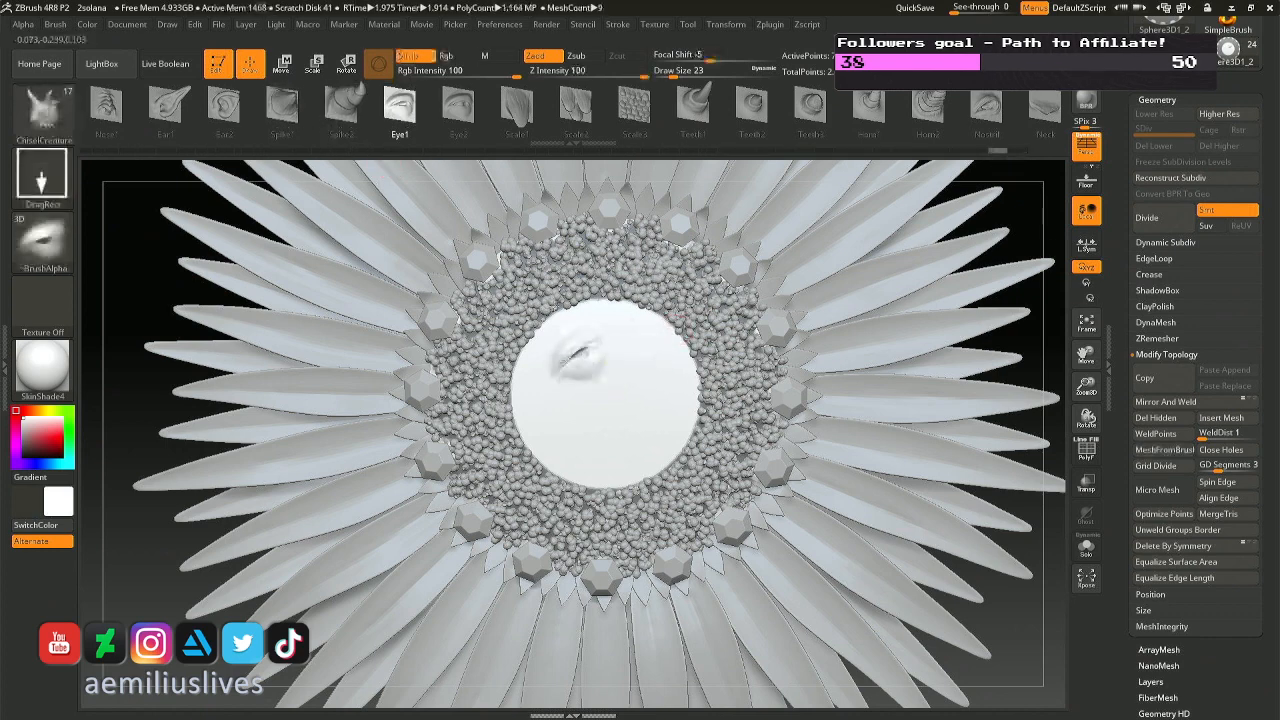
Try mirrored Eye1 stamps on the upper half of the disc, check them from another angle and undo them.
mouse_move(650, 352)
left_mouse_down()
mouse_move(688, 330)
mouse_move(694, 342)
left_mouse_up()
right_click_drag(765, 345, 758, 372)
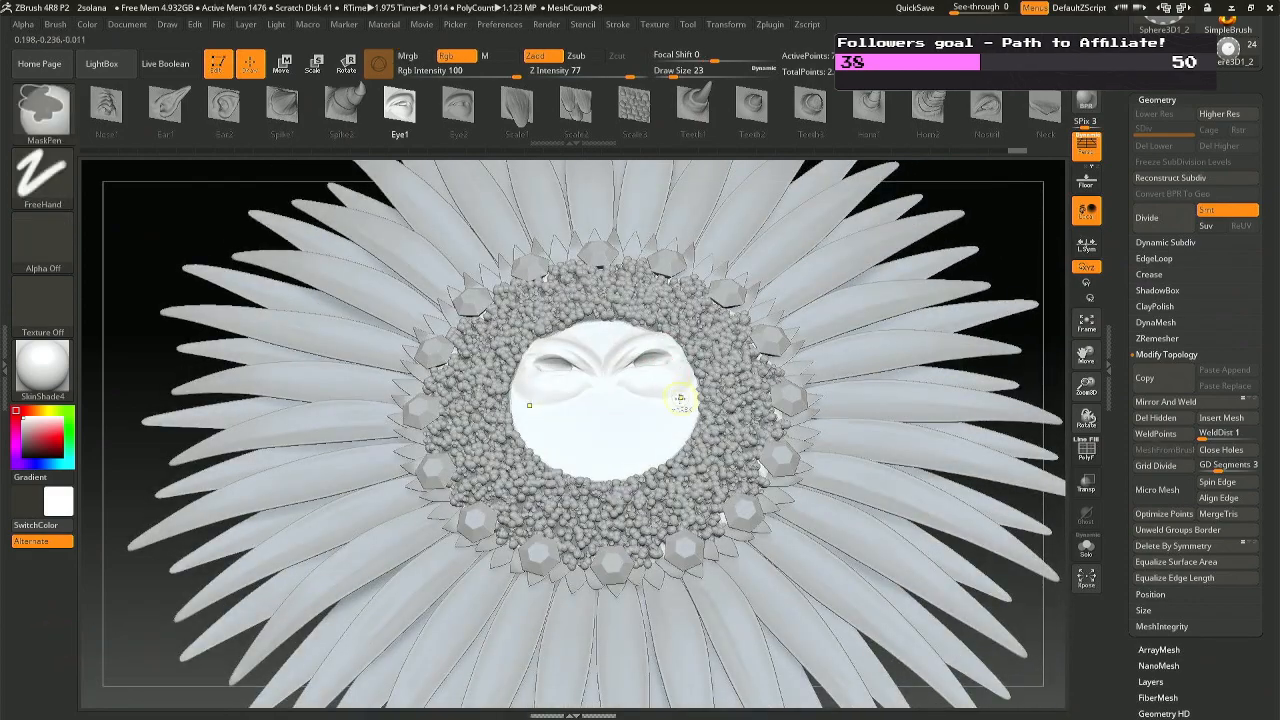
mouse_move(680, 399)
right_mouse_down()
mouse_move(664, 302)
mouse_move(667, 423)
mouse_move(626, 400)
mouse_move(540, 402)
mouse_move(655, 410)
mouse_move(656, 438)
right_mouse_up()
key("ctrl+z")
Isolate the sunflower's central disc and save the project.
left_click(1086, 547)
left_click_drag(849, 501, 710, 208, "ctrl")
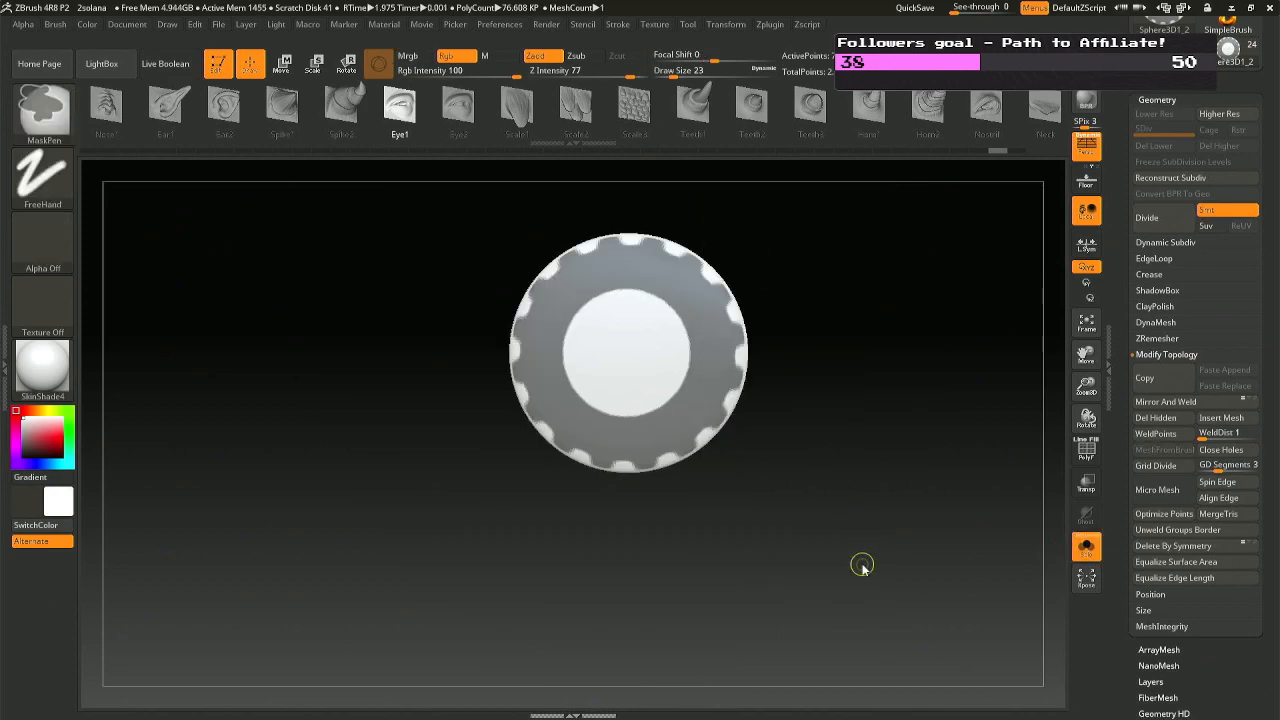
key("ctrl+s")
key("Return")
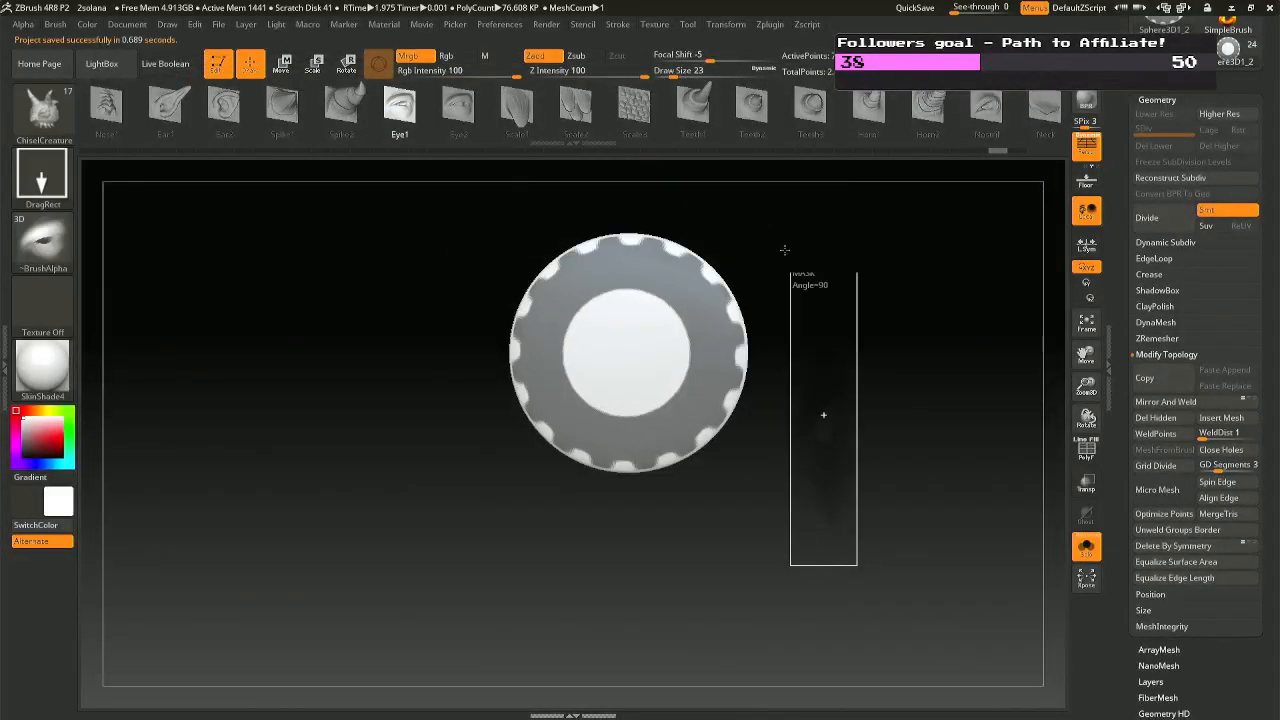
Mask the remaining notches around the disc's rim so only its centre stays unmasked, and bring the whole flower back into view.
mouse_move(785, 250)
left_mouse_down("ctrl")
mouse_move(709, 171)
mouse_move(715, 190)
left_mouse_up("ctrl")
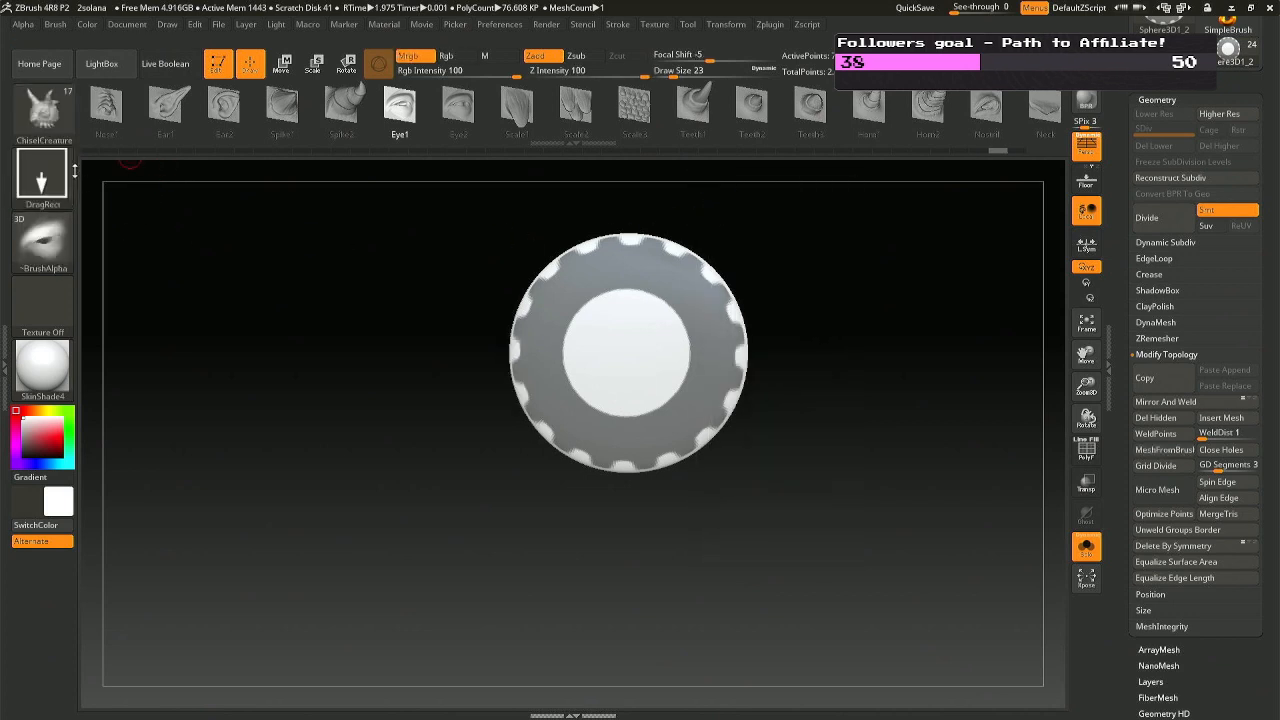
key("ctrl")
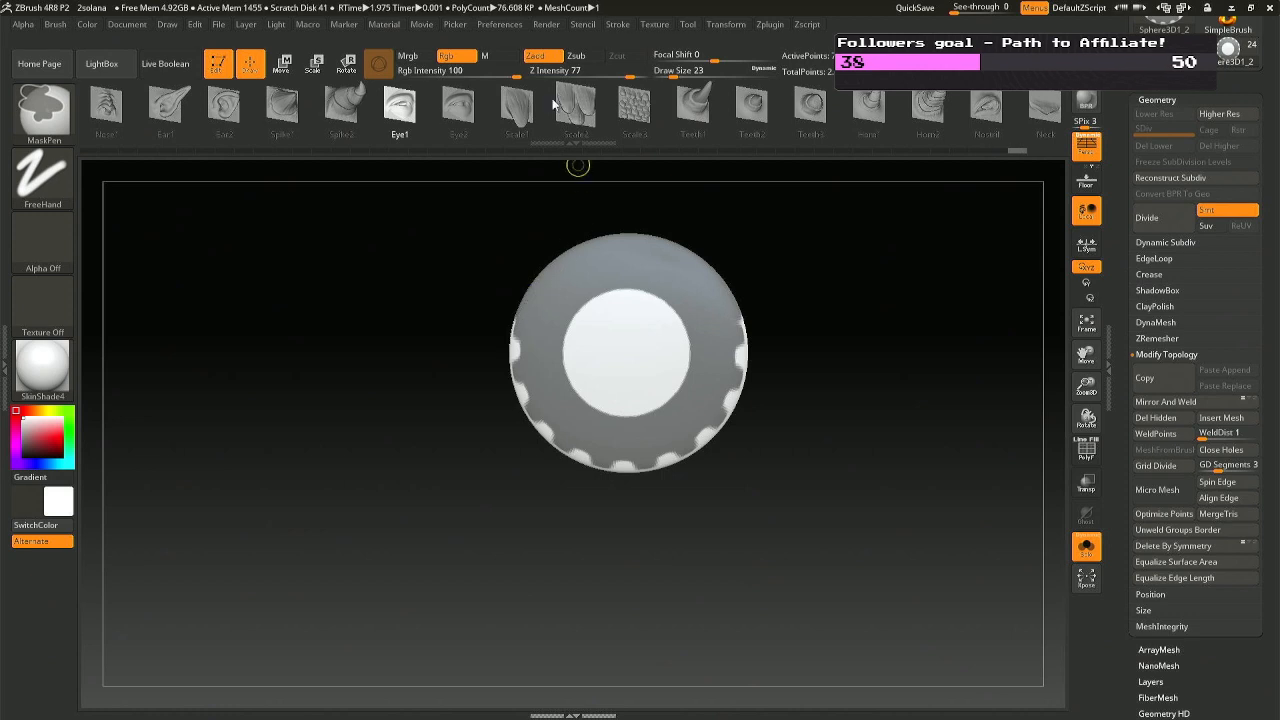
left_click_drag(635, 72, 662, 72, "ctrl")
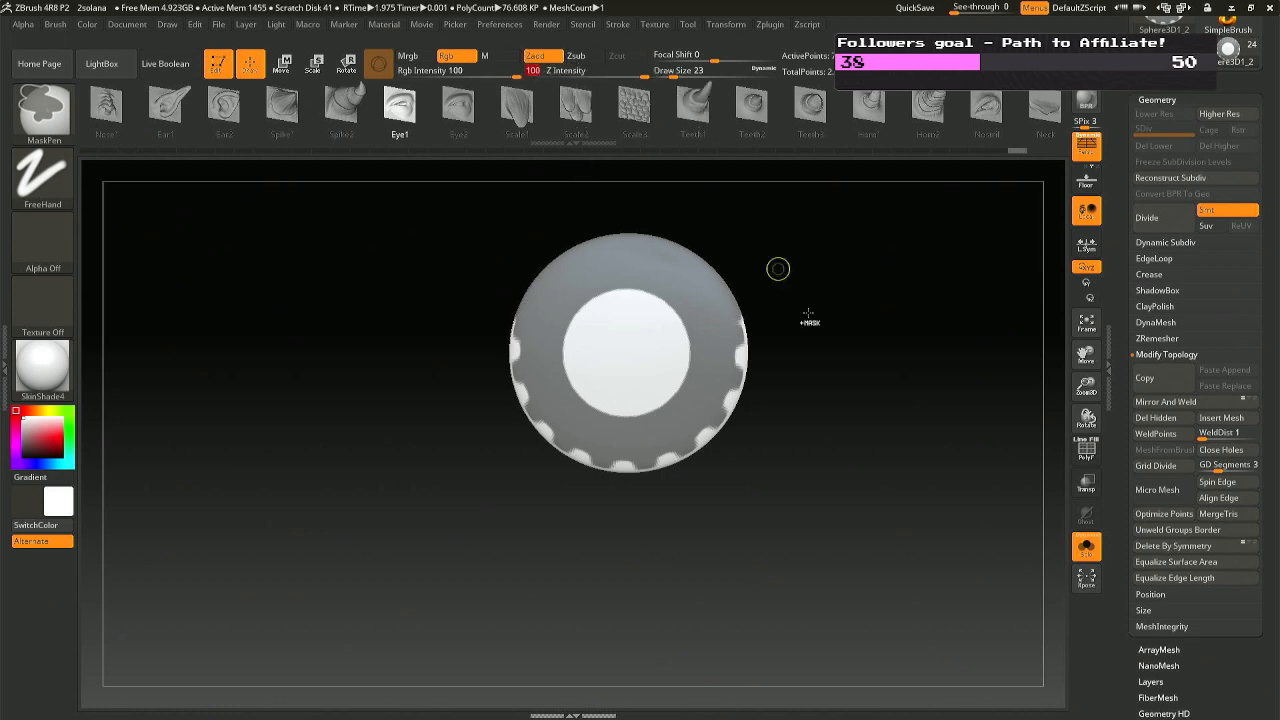
left_click_drag(820, 530, 708, 212, "ctrl")
key("ctrl+z")
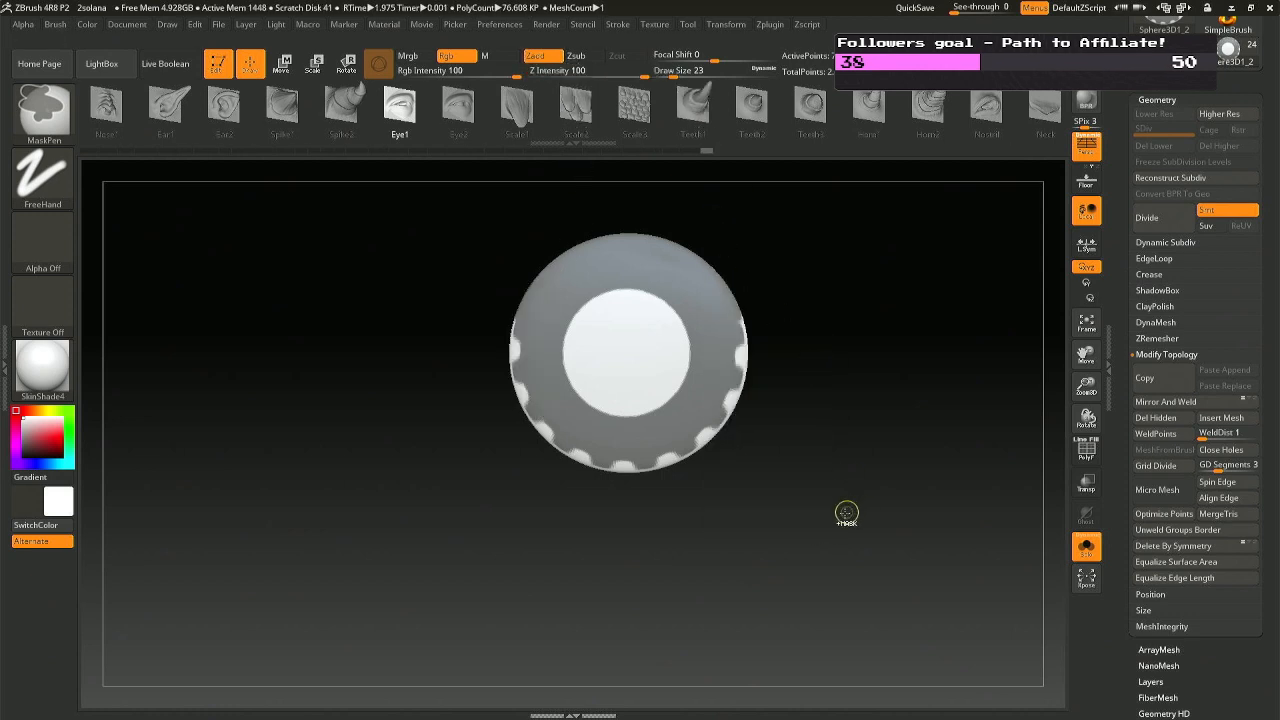
left_click_drag(844, 514, 701, 194, "ctrl")
left_click_drag(765, 538, 593, 418, "ctrl")
mouse_move(493, 230)
left_mouse_down("ctrl")
mouse_move(791, 289)
mouse_move(786, 274)
mouse_move(749, 334)
mouse_move(594, 460)
left_mouse_up("ctrl")
left_click_drag(620, 563, 534, 204, "ctrl")
left_click_drag(654, 203, 678, 263)
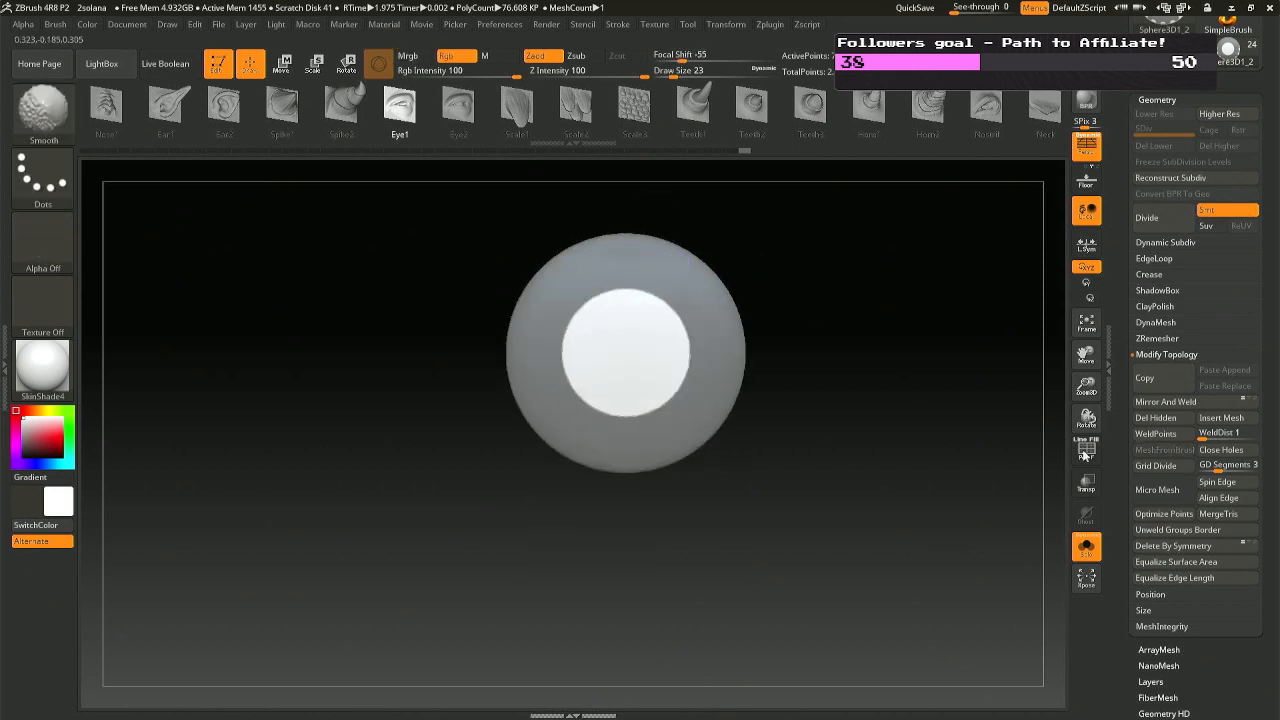
mouse_move(1034, 426)
left_mouse_down()
mouse_move(823, 443)
mouse_move(836, 458)
left_mouse_up()
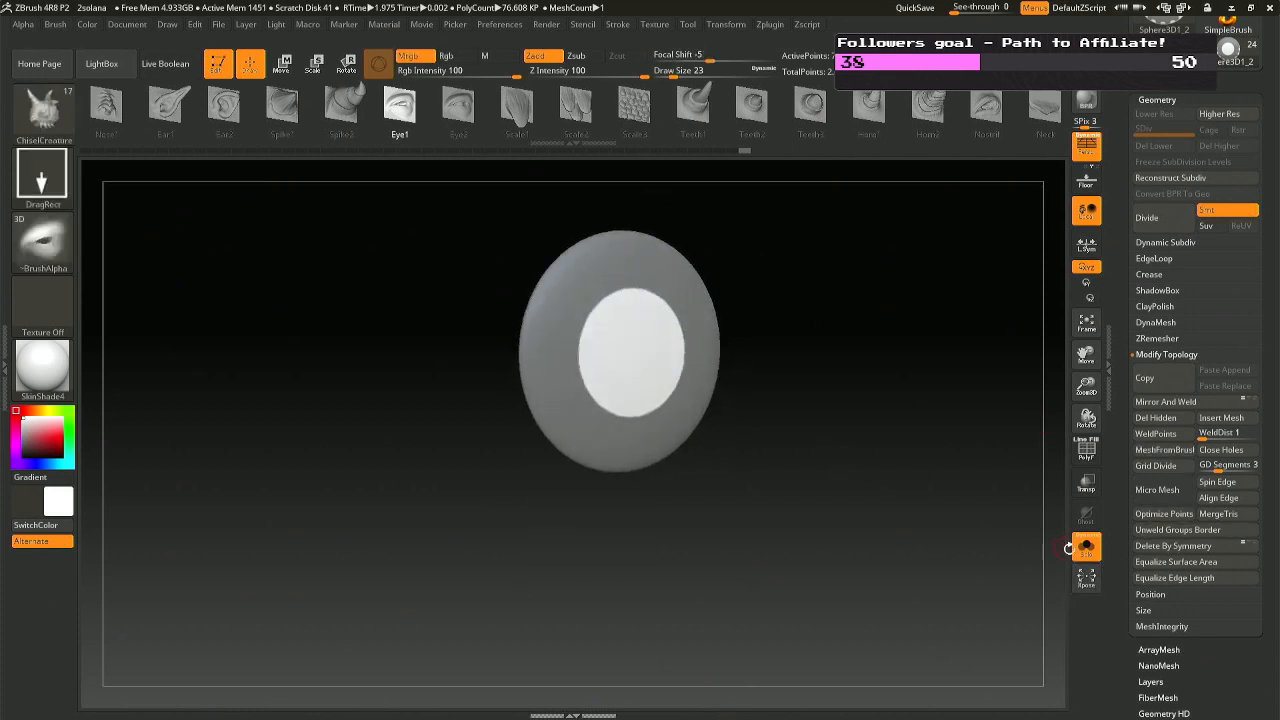
left_click(1086, 547)
Try the Inflate deformation on the unmasked centre of the disc, inspect it from the side and undo it.
scroll(1259, 552, "down", 3)
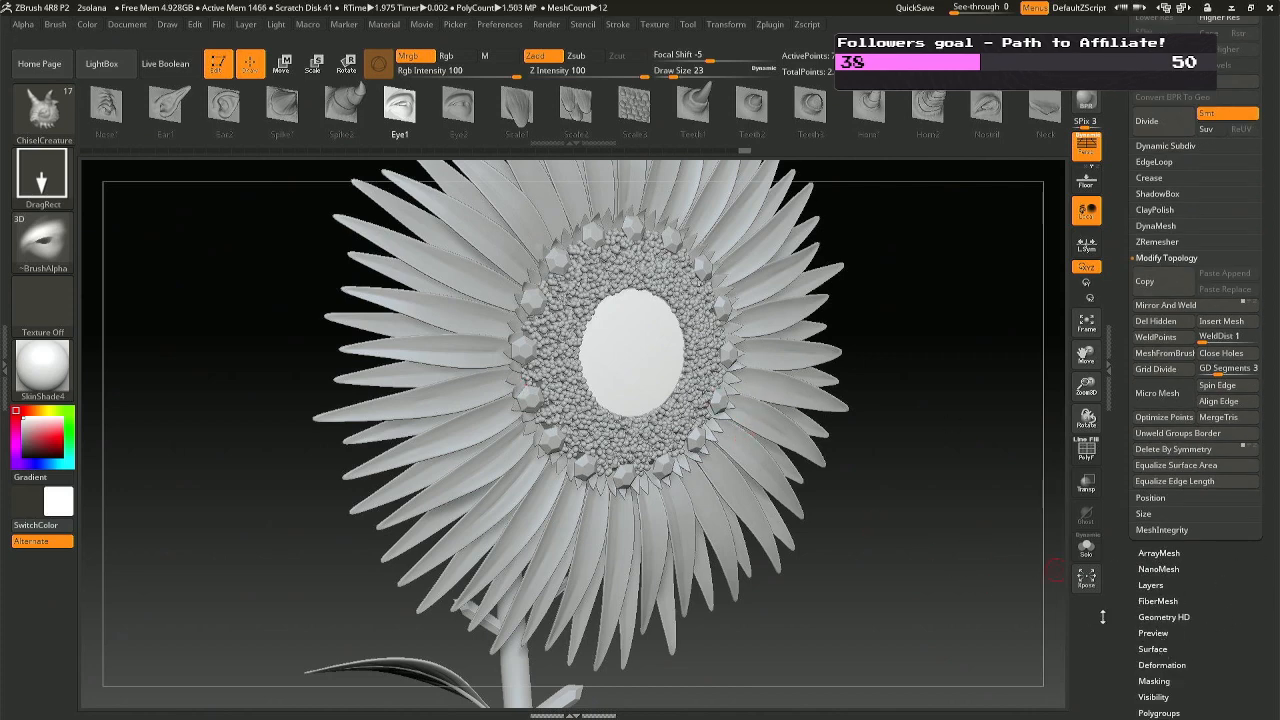
scroll(1243, 617, "down", 3)
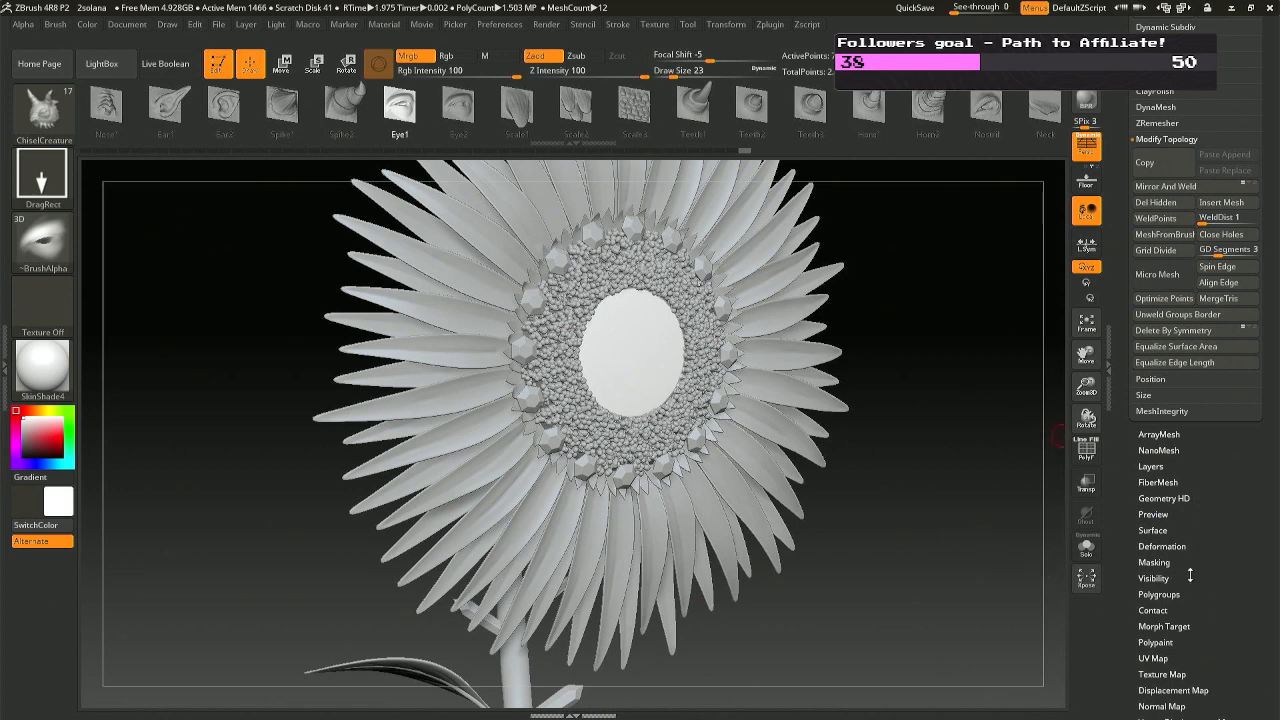
left_click(1161, 546)
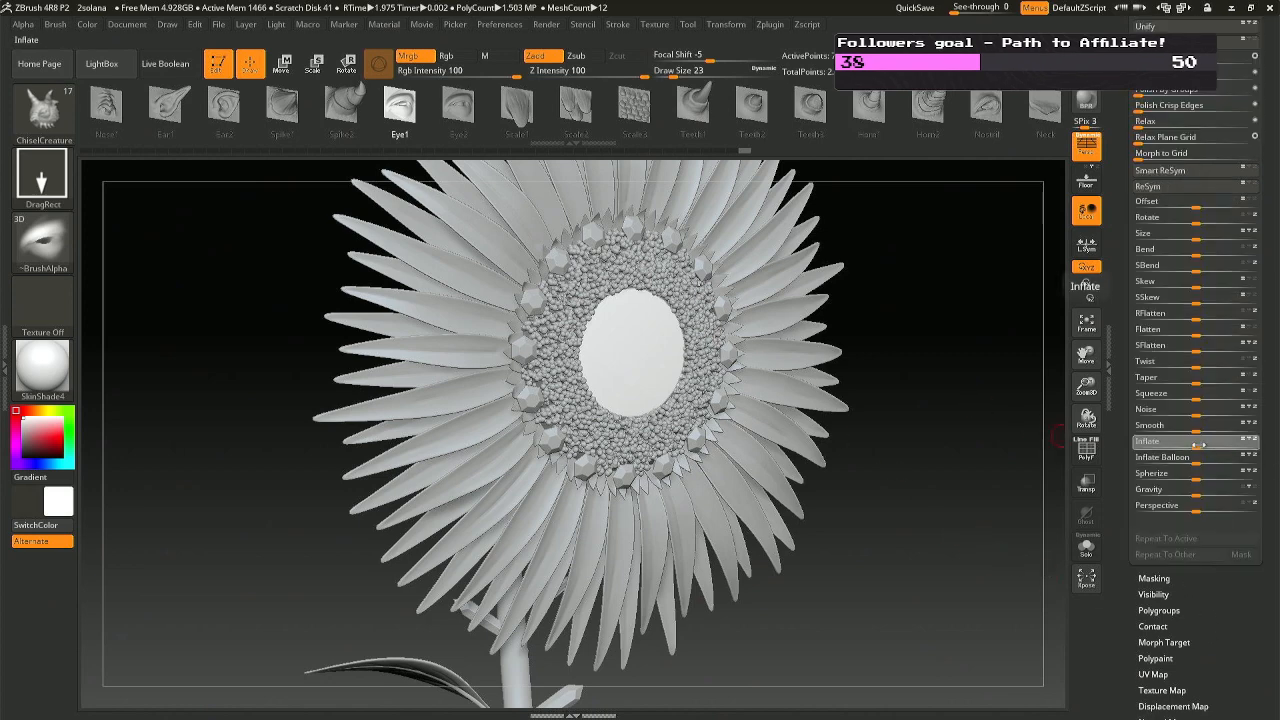
left_click_drag(1198, 444, 1276, 452)
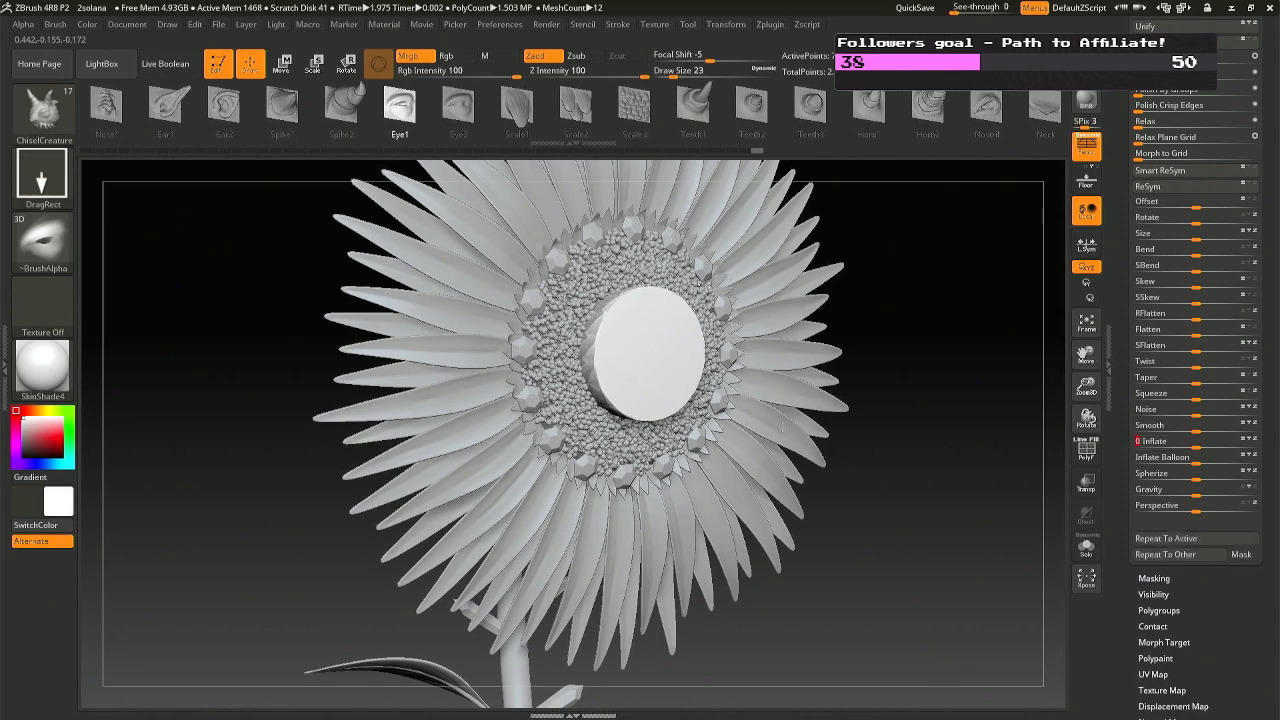
left_click_drag(950, 432, 830, 430)
key("ctrl+z")
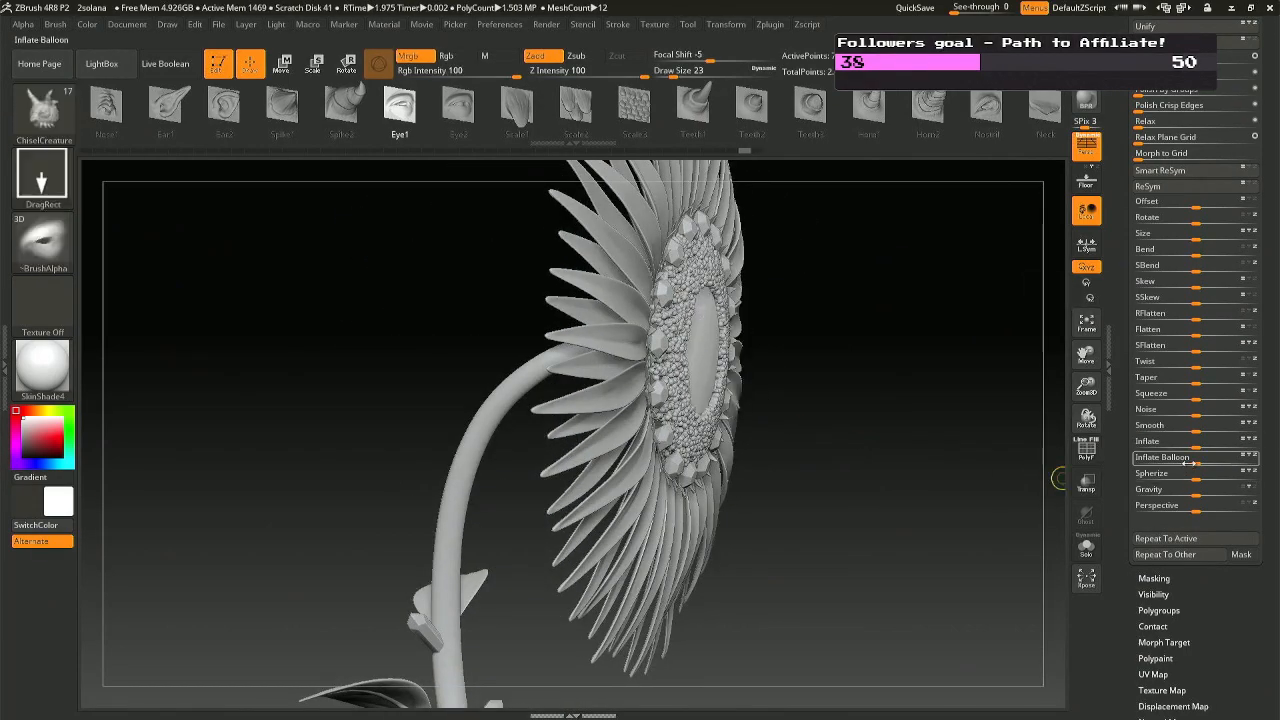
Try the Inflate Balloon deformation at -100 on the disc's centre, inspect it from the front and undo it.
left_click_drag(1196, 461, 1140, 459)
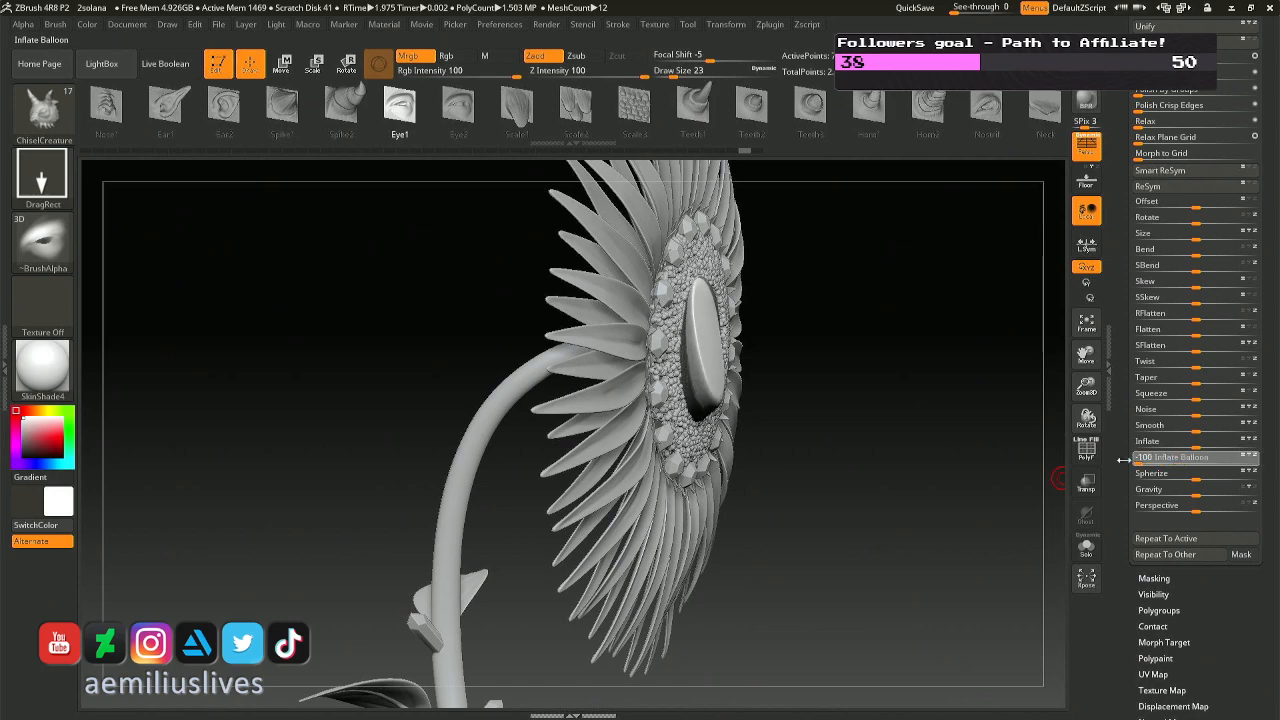
mouse_move(815, 443)
left_mouse_down()
mouse_move(670, 445)
mouse_move(746, 433)
left_mouse_up()
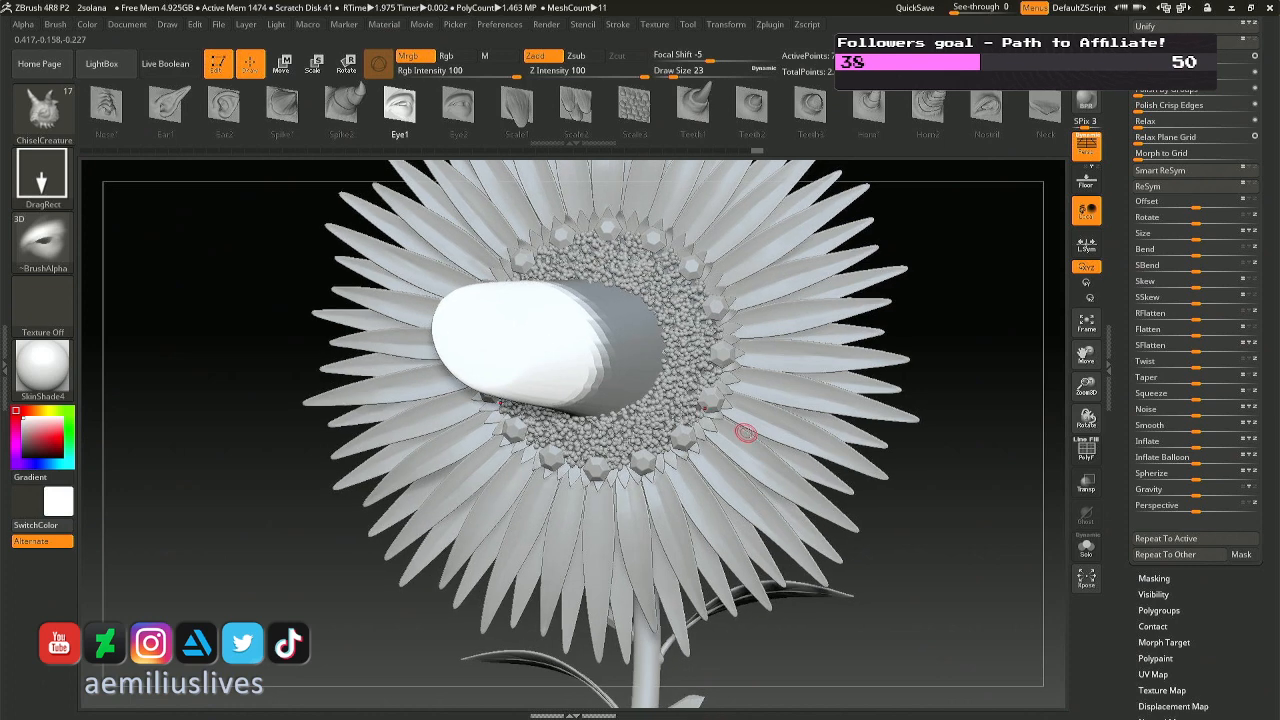
key("ctrl+z")
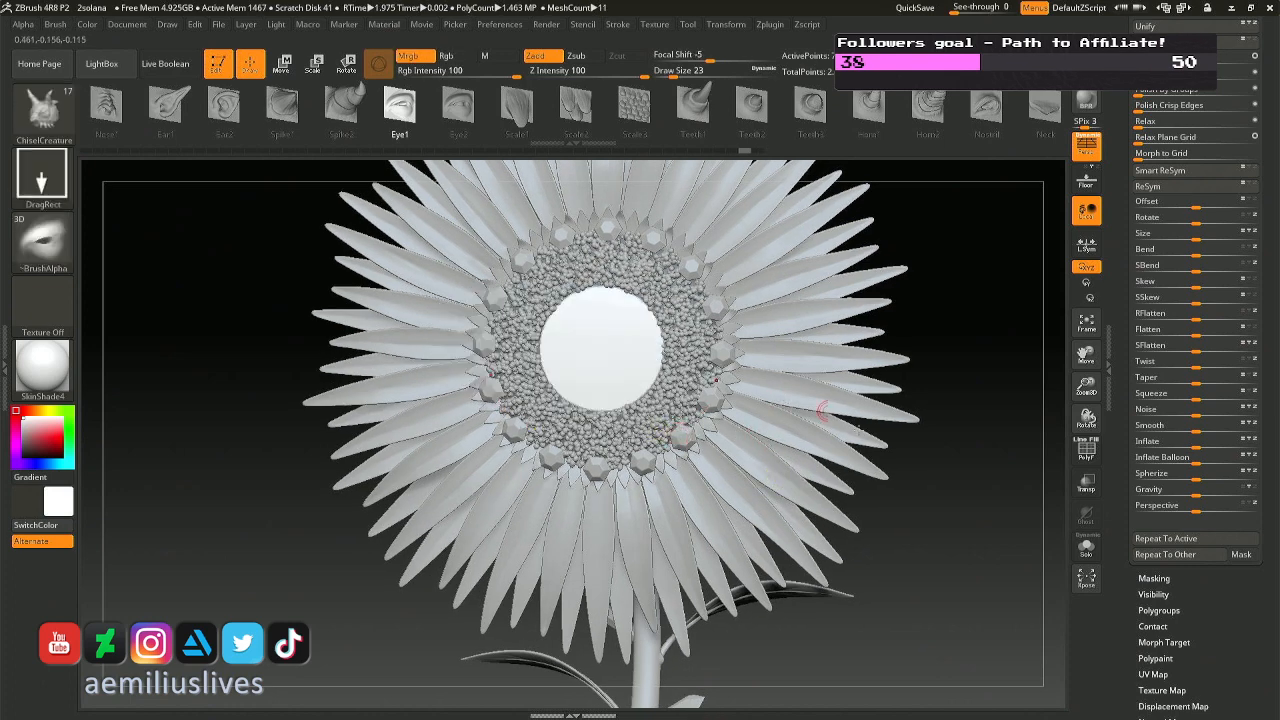
Isolate the disc and step back through its history to undo the extra masking around the rim.
left_click(1084, 549)
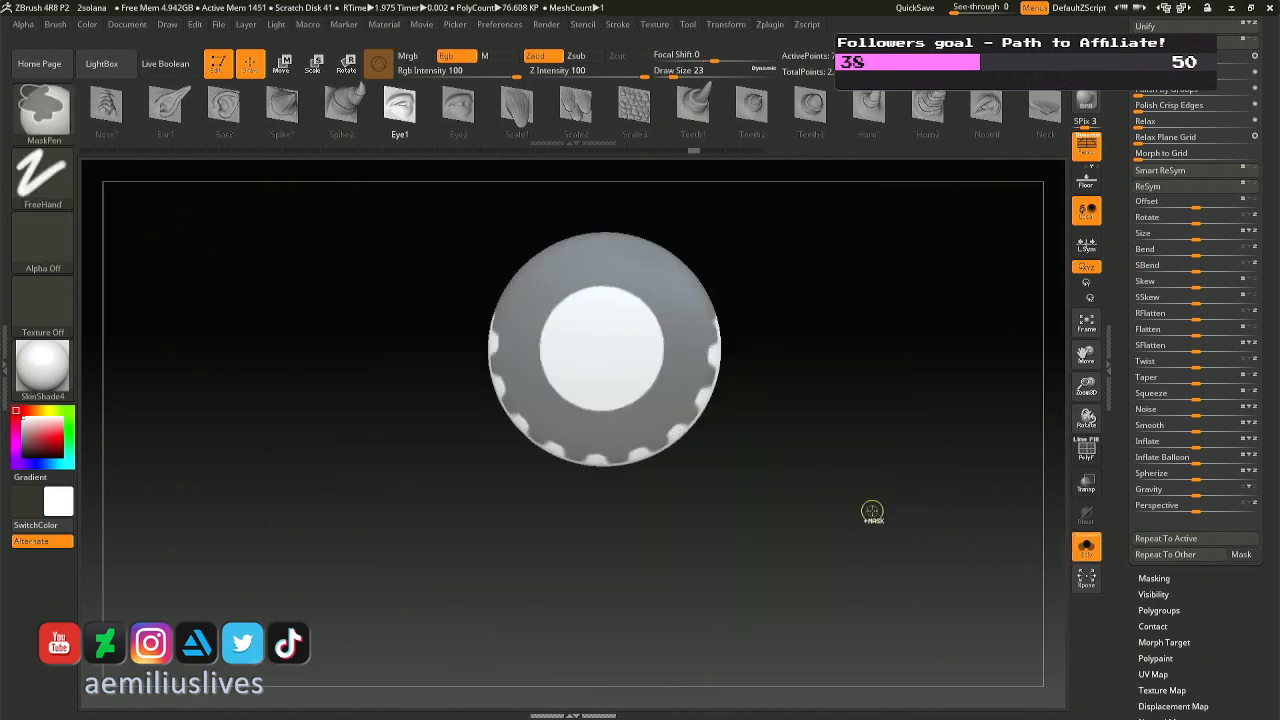
mouse_move(821, 508)
left_mouse_down()
mouse_move(875, 516)
mouse_move(811, 514)
left_mouse_up()
key("ctrl+z")
key("ctrl+z")
key("ctrl+shift+z")
key("ctrl+shift+z")
key("ctrl+z")
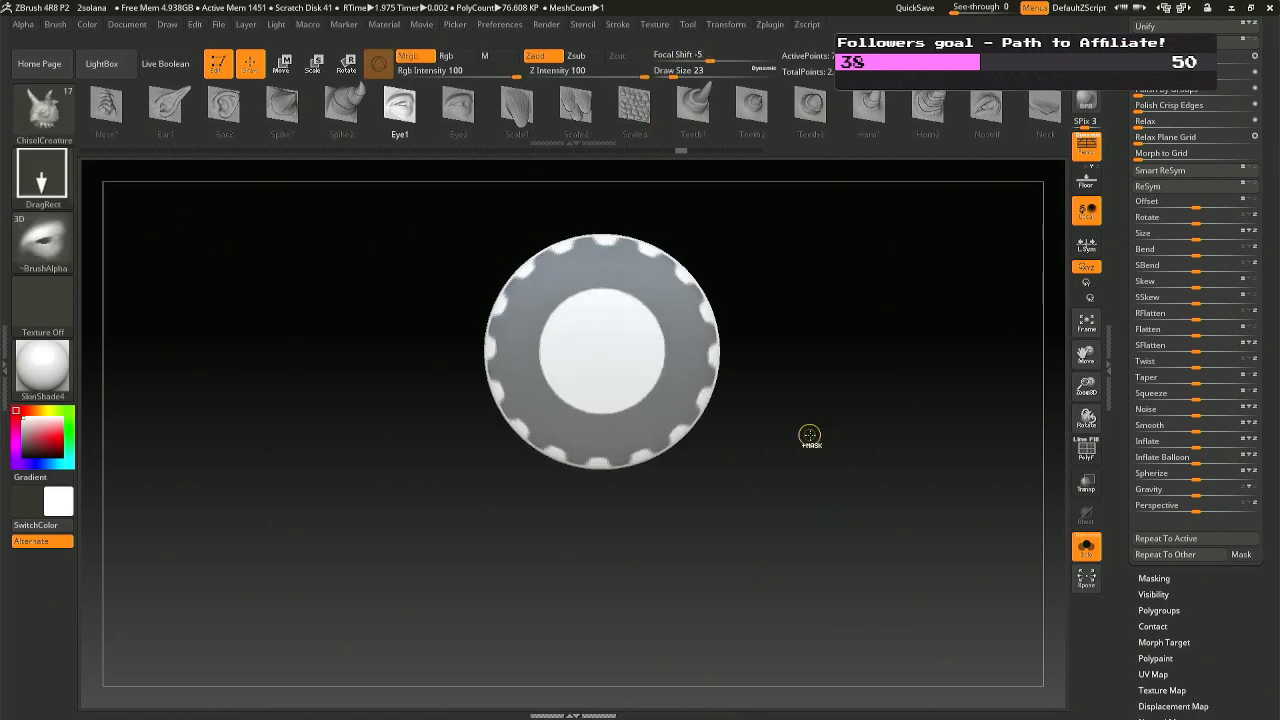
Show the whole flower again, duplicate the central disc as its own subtool and bring up the list of subtools.
left_click(1086, 547)
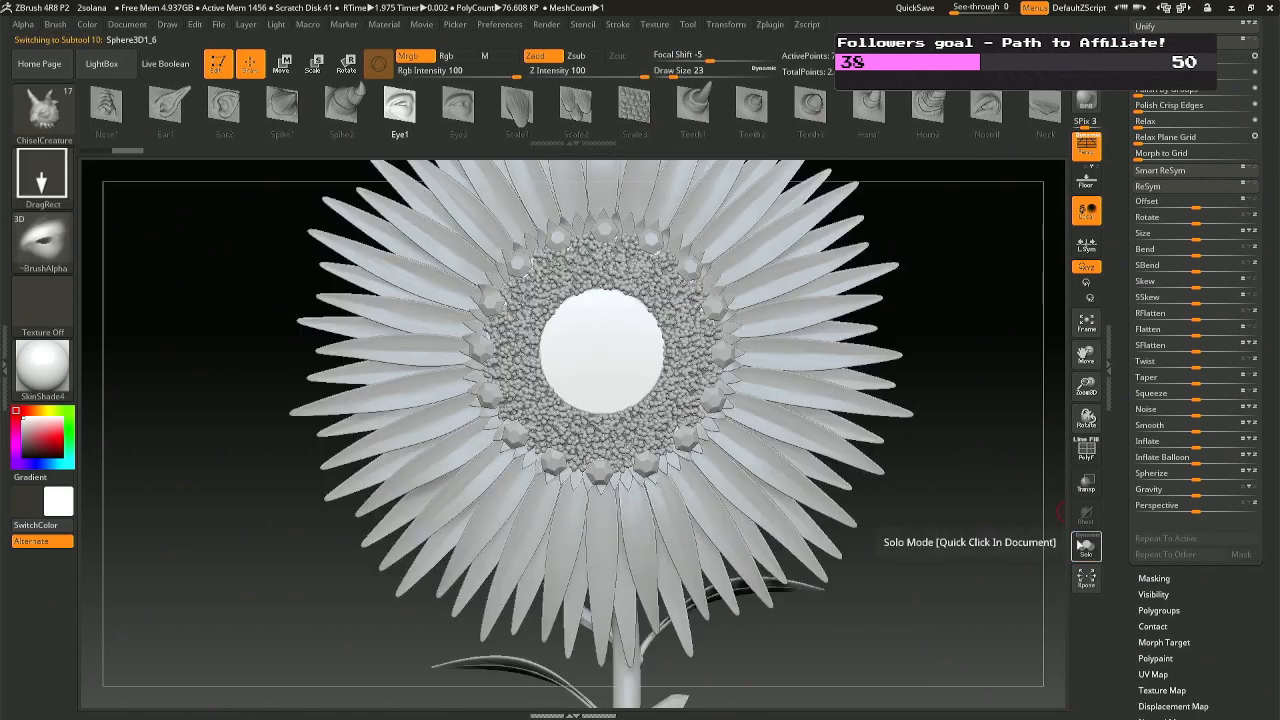
scroll(1218, 116, "up", 3)
left_click(1155, 104)
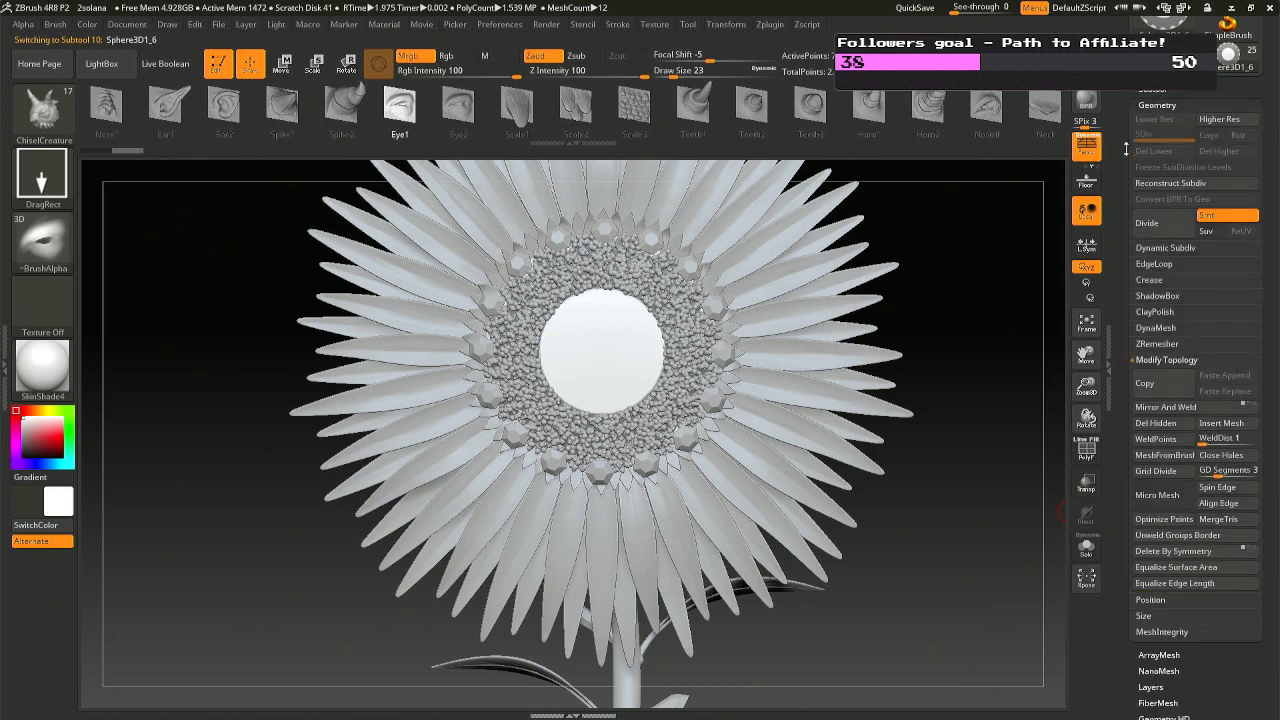
left_click(1156, 104)
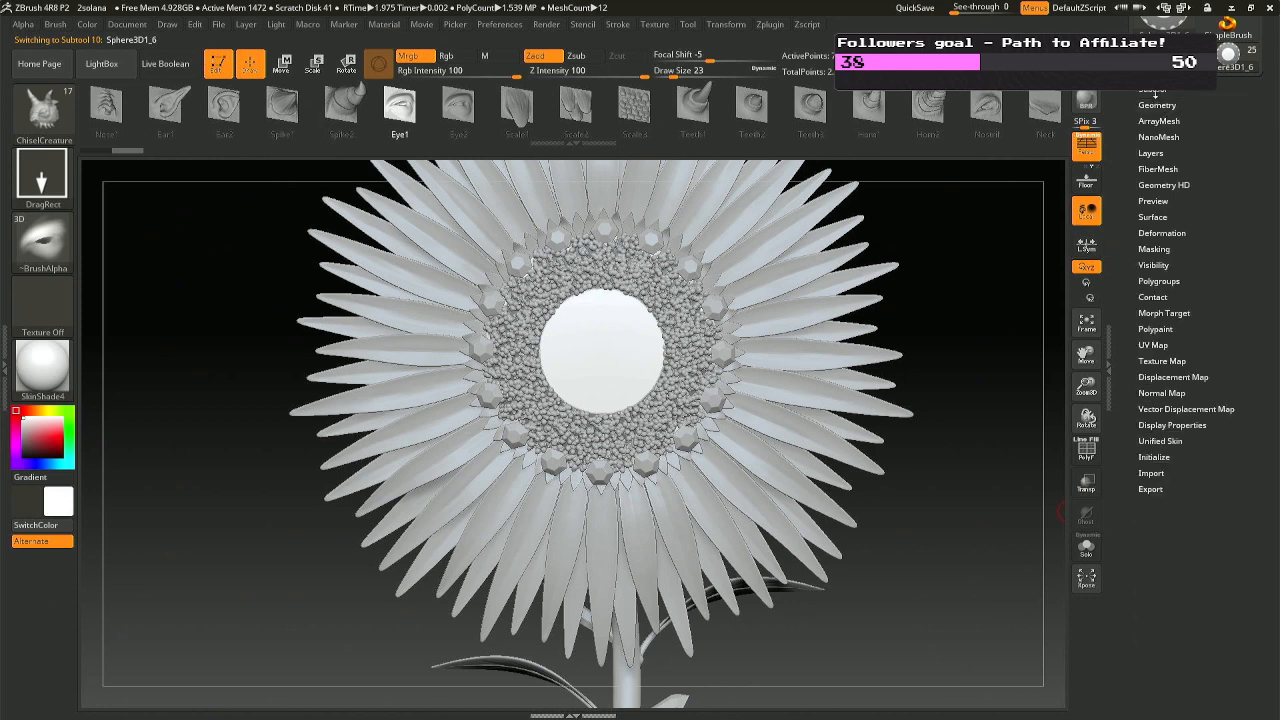
left_click(1153, 89)
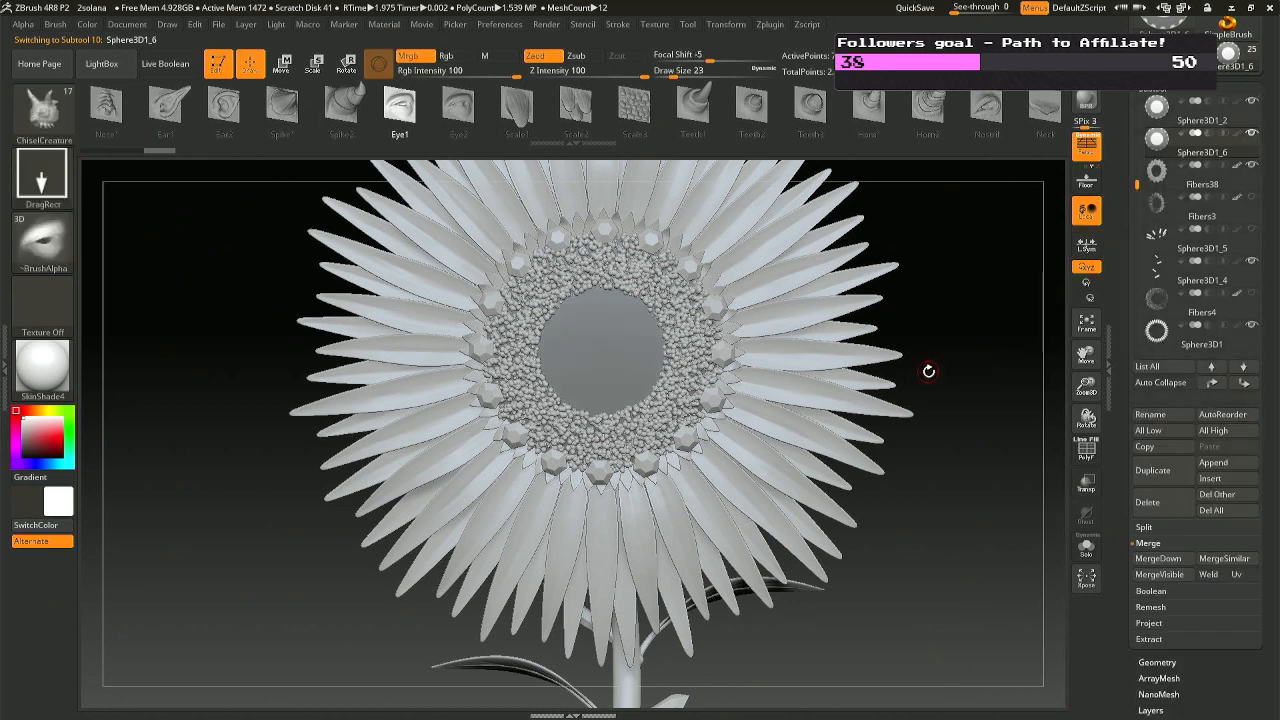
Centre the transform gizmo, try moving the Fibers38 seed ring forward off the flower head and undo the move.
key("r")
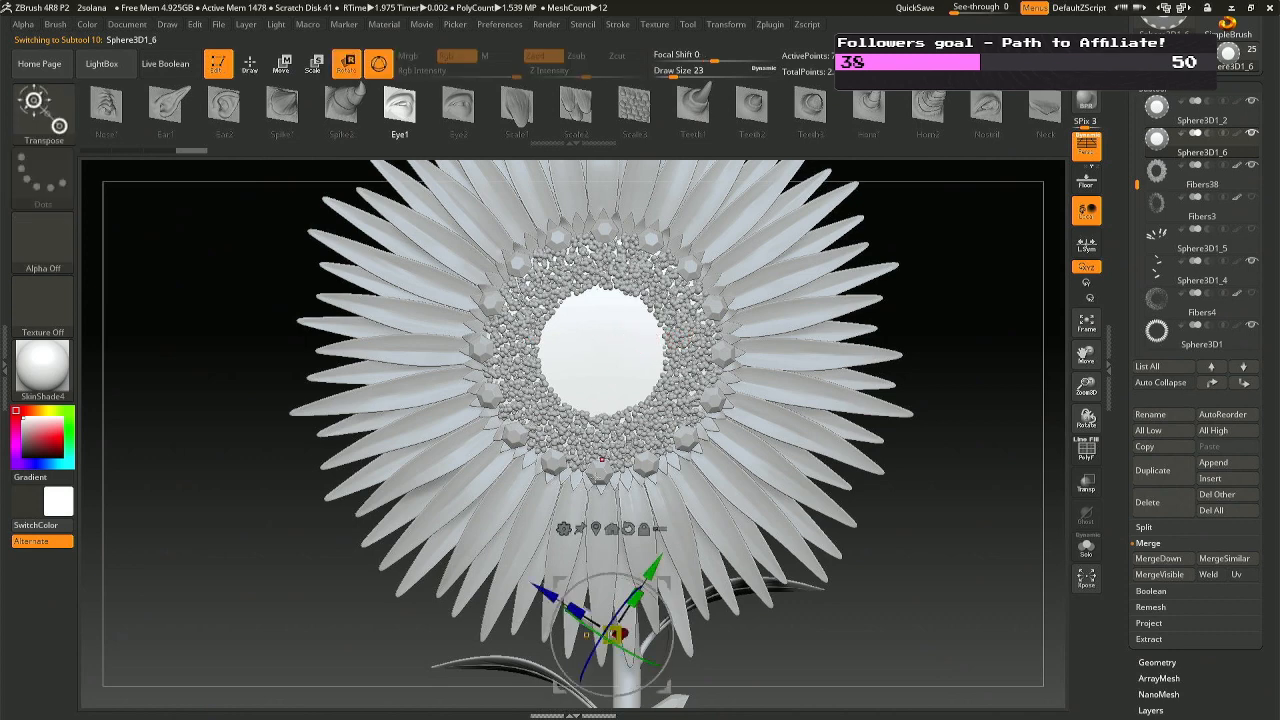
left_click(596, 528)
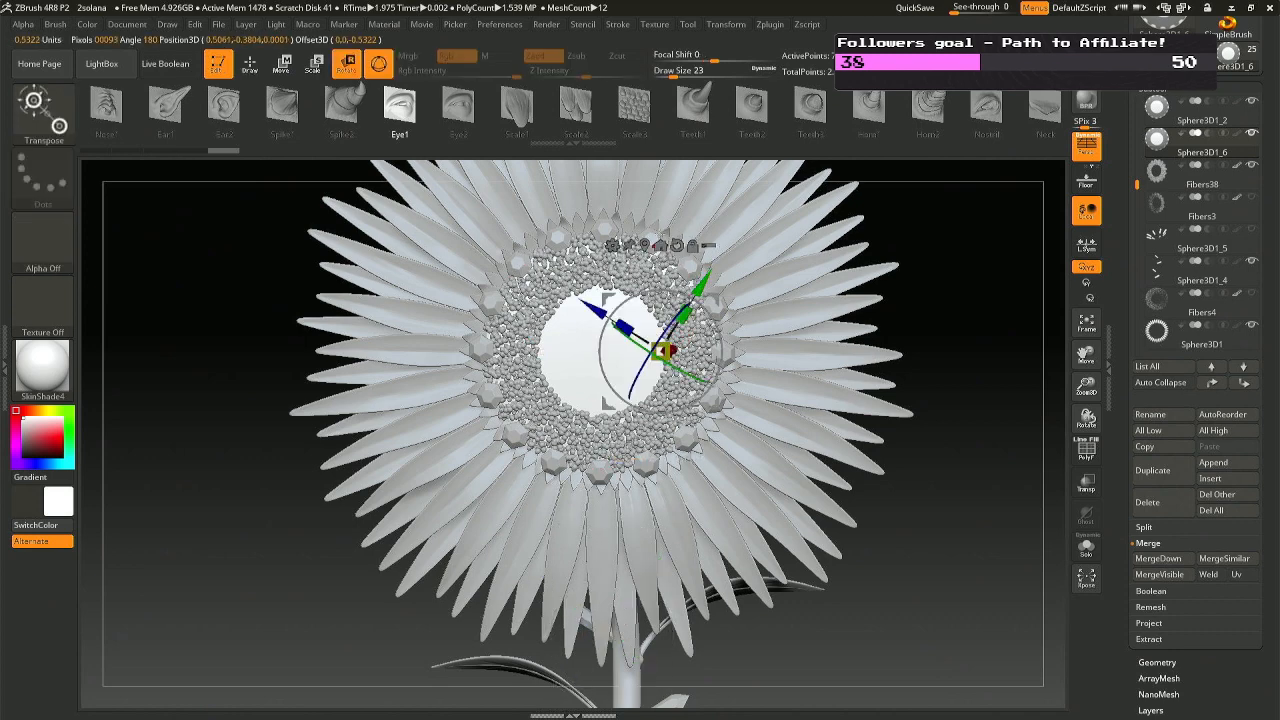
left_click(645, 245)
left_click(632, 258, "alt")
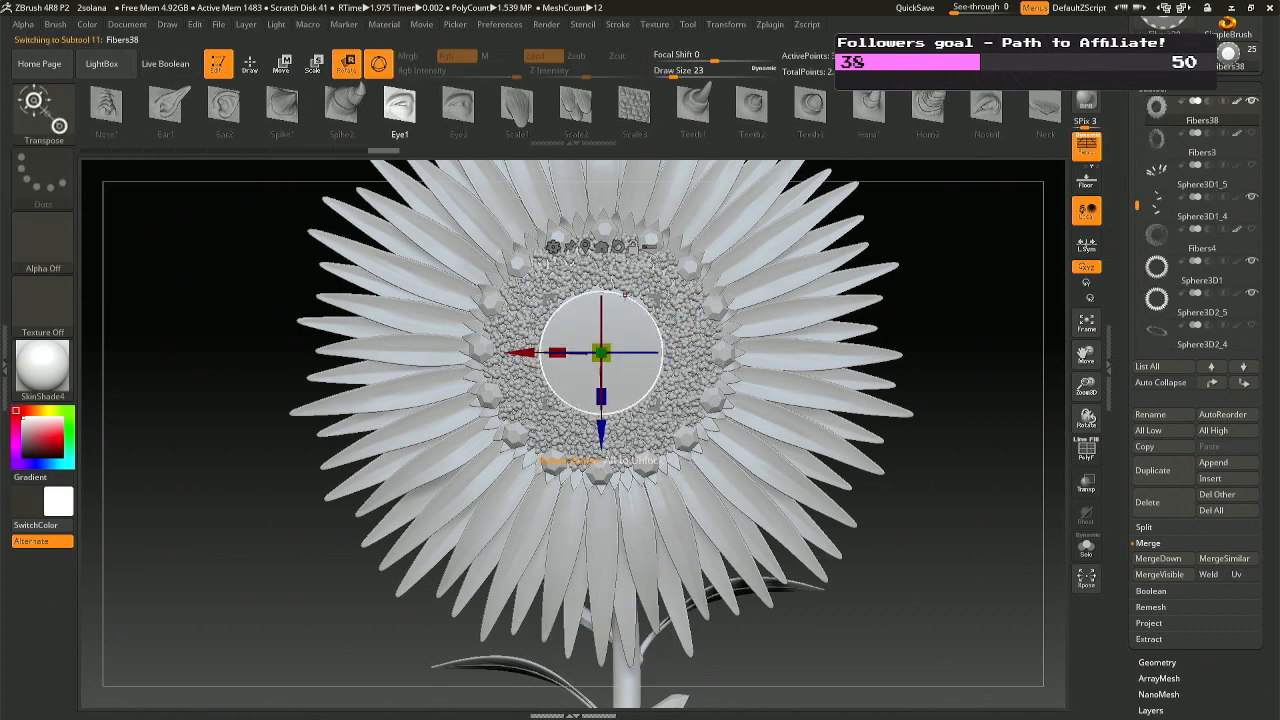
right_click_drag(622, 300, 756, 342, "shift")
left_click_drag(744, 346, 813, 345)
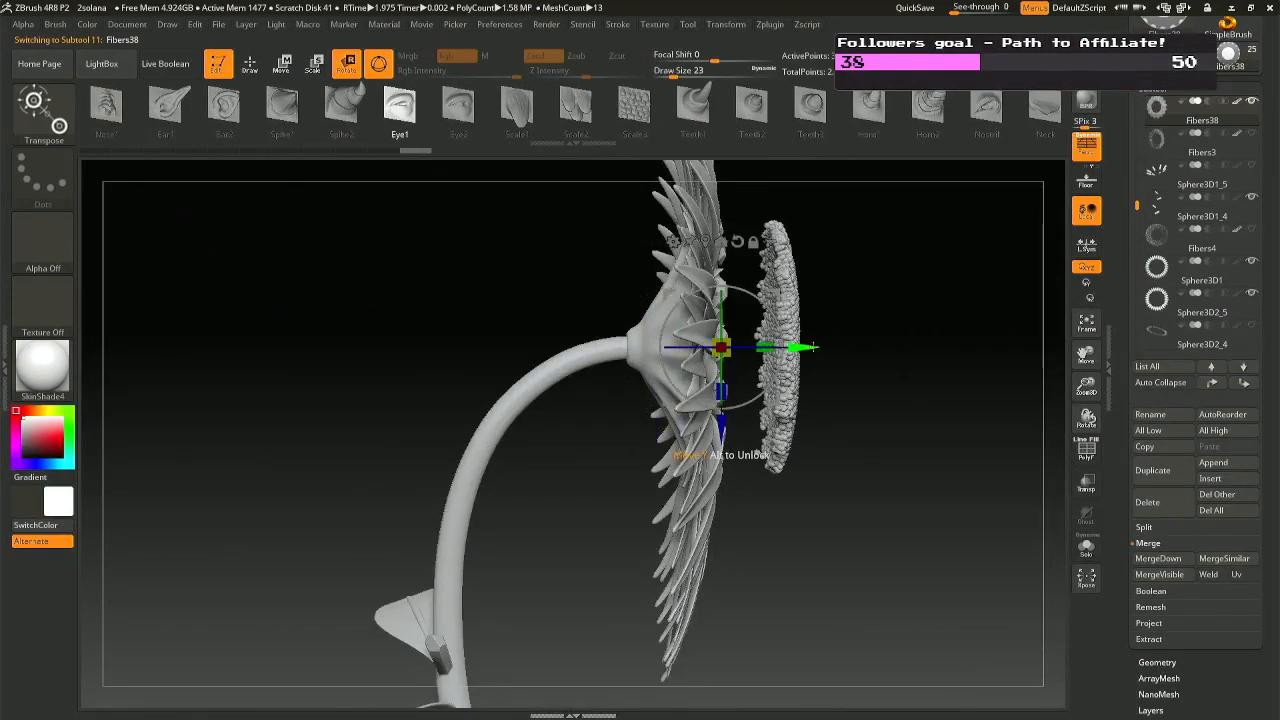
key("ctrl+z")
right_click_drag(877, 357, 787, 323)
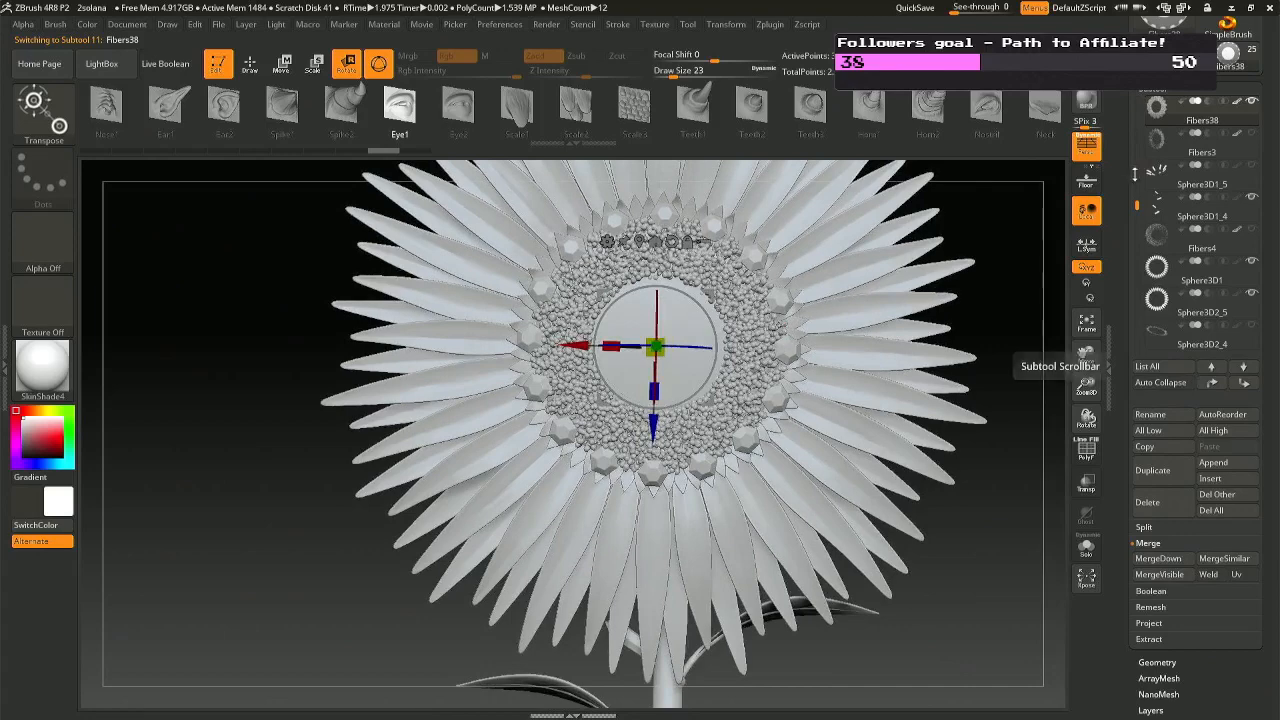
Select the Sphere3D1_6 subtool, then move it forward and scale it to form a dome in the middle of the seed ring.
left_click(690, 314, "alt")
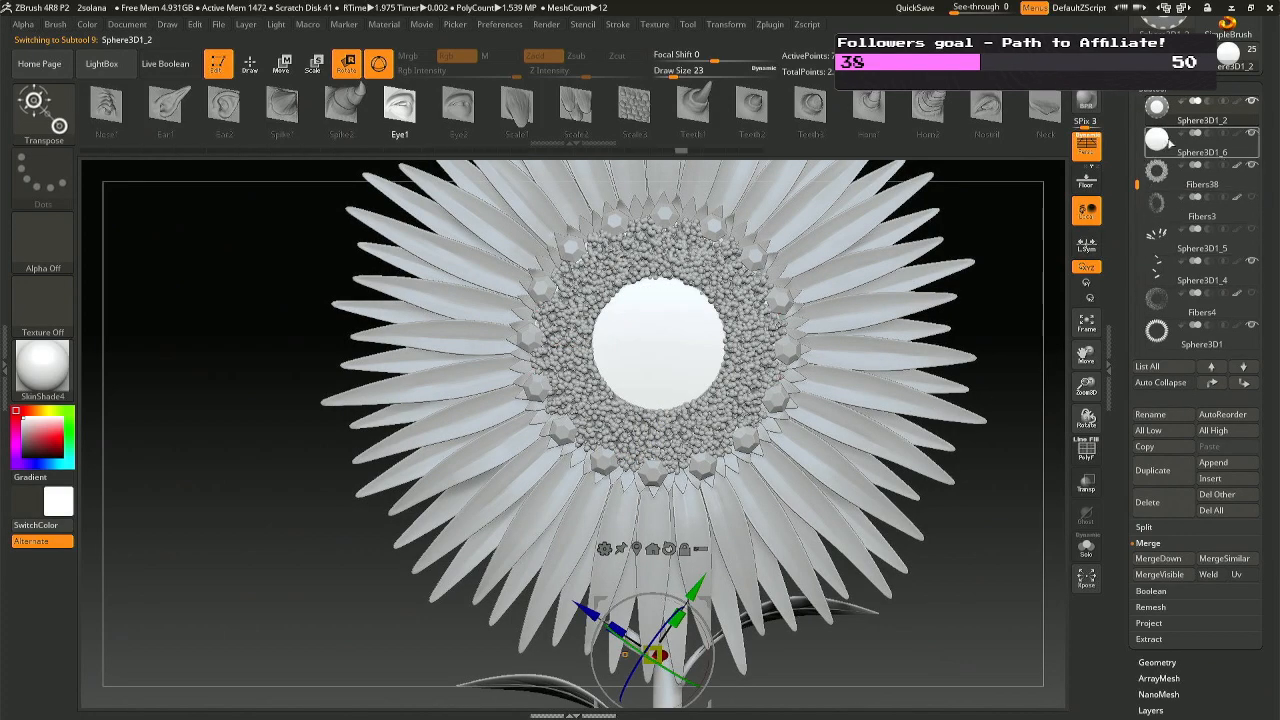
left_click(1170, 143)
right_click_drag(692, 314, 691, 344)
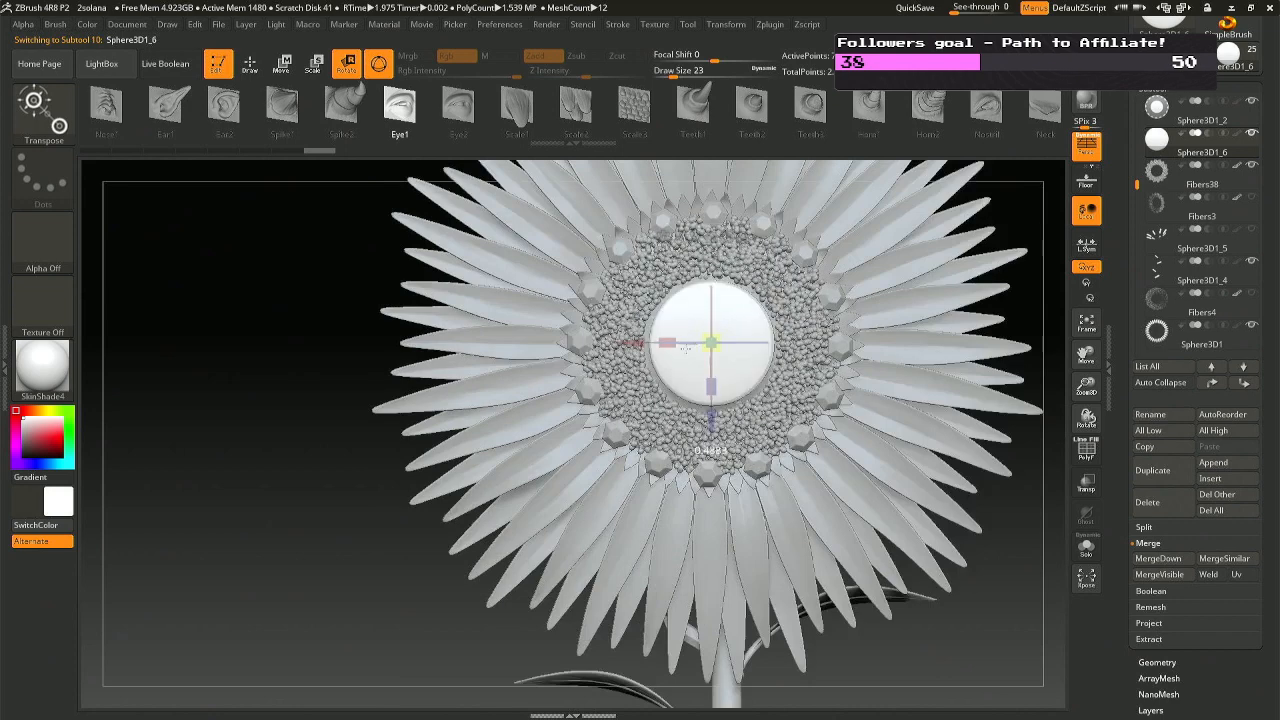
right_click_drag(705, 347, 762, 340)
left_click_drag(788, 343, 787, 343)
left_click_drag(787, 343, 780, 343)
right_click_drag(780, 343, 689, 337)
left_click_drag(676, 341, 678, 338)
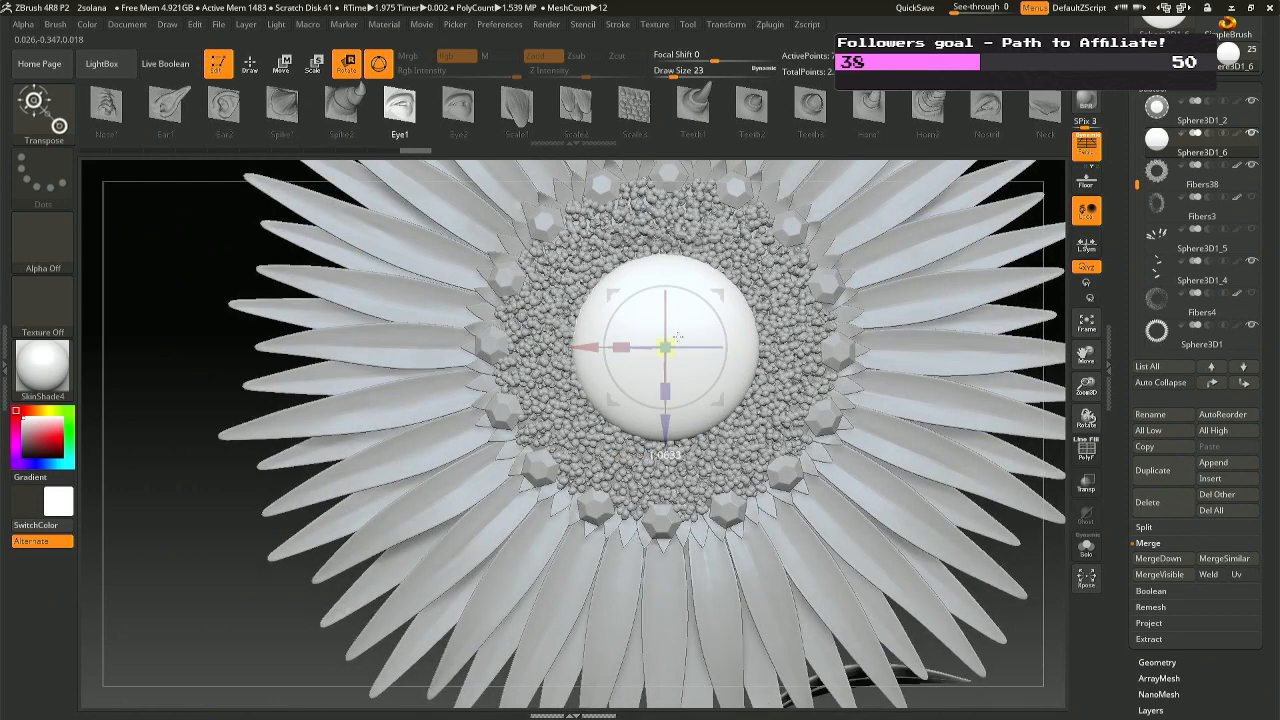
right_click_drag(716, 338, 634, 344)
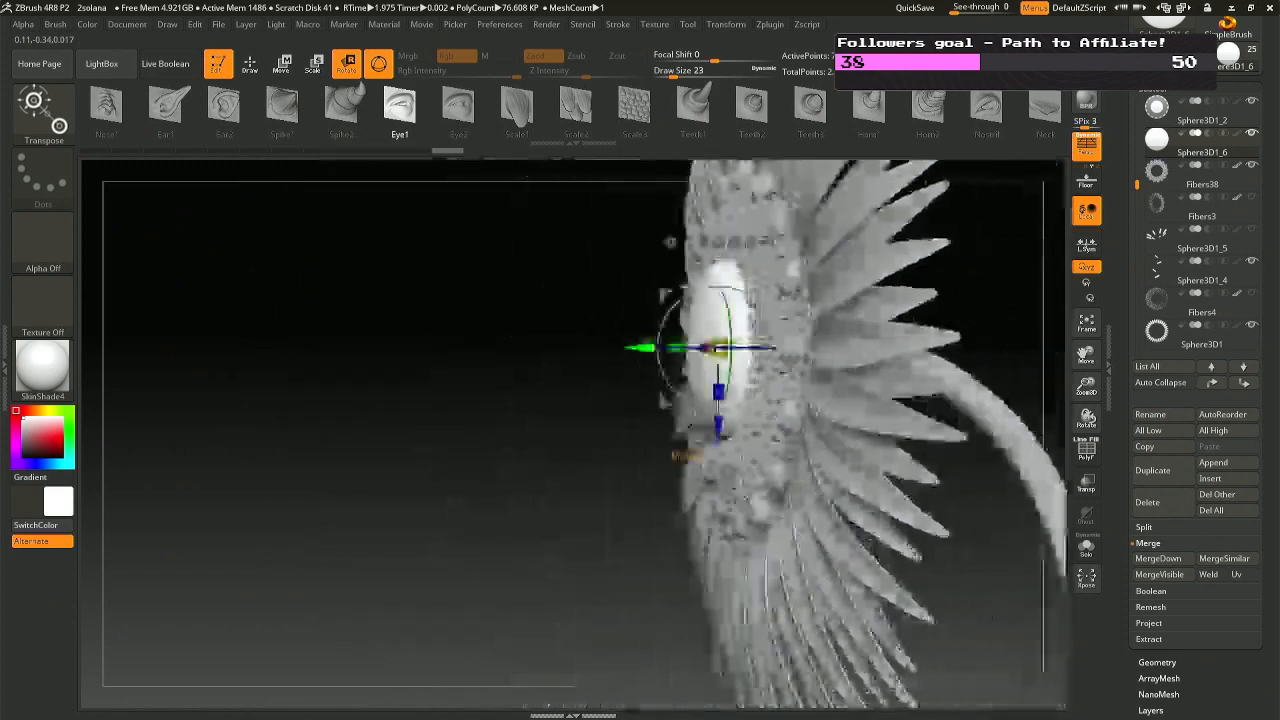
Return to the ChiselCreature brush and stamp mirrored Eye1 eyes on the dome's upper half, undoing the earlier tries.
key("q")
mouse_move(526, 334)
right_mouse_down()
mouse_move(700, 320)
mouse_move(730, 305)
mouse_move(588, 318)
right_mouse_up()
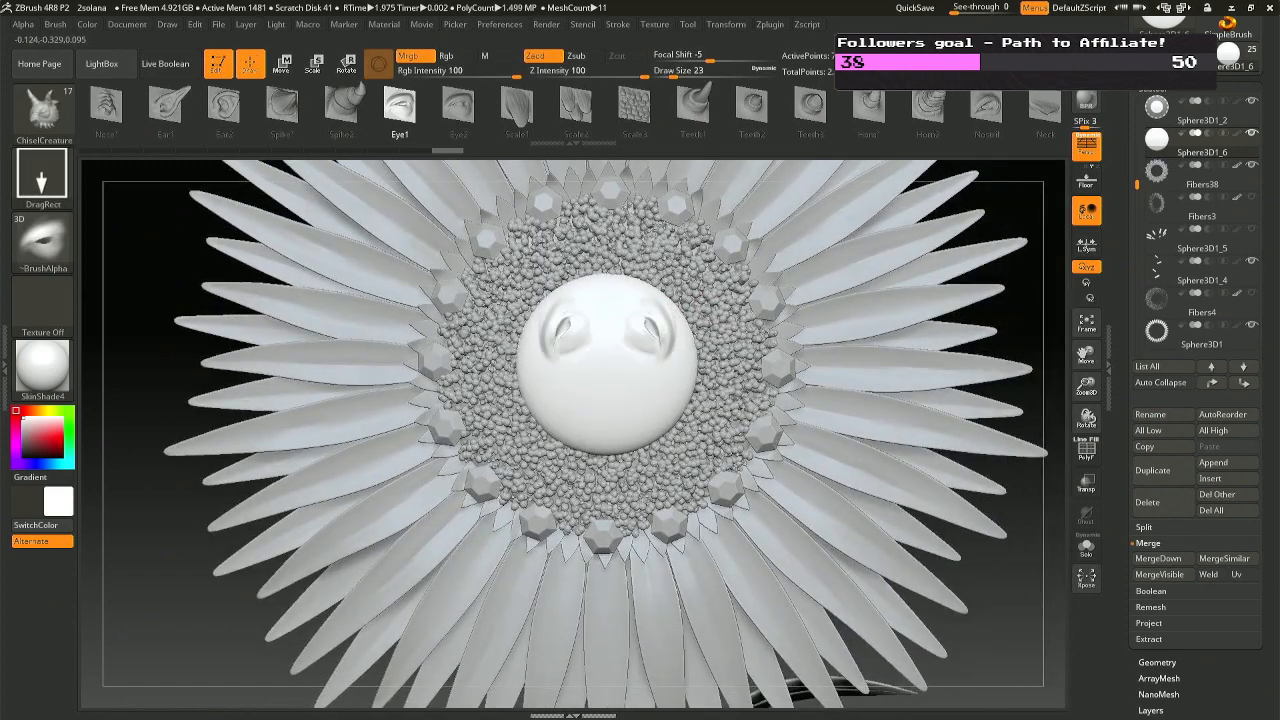
key("ctrl+z")
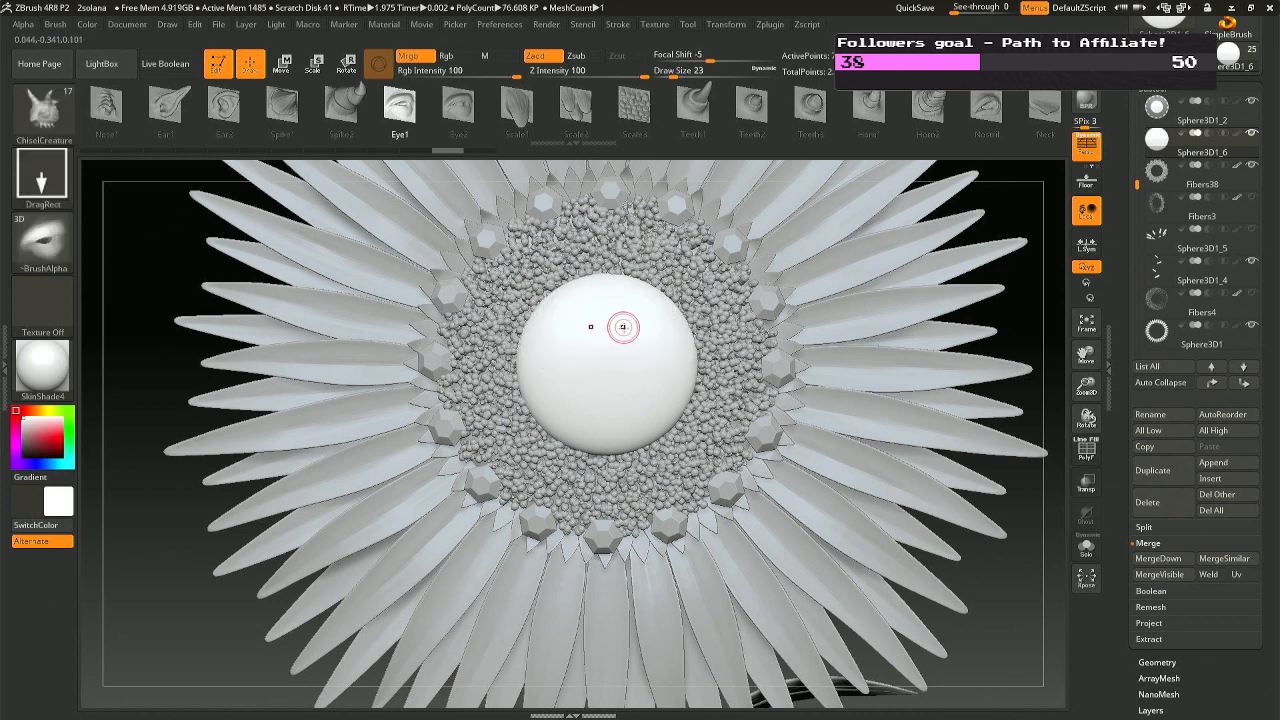
key("ctrl+z")
left_click_drag(643, 325, 657, 304)
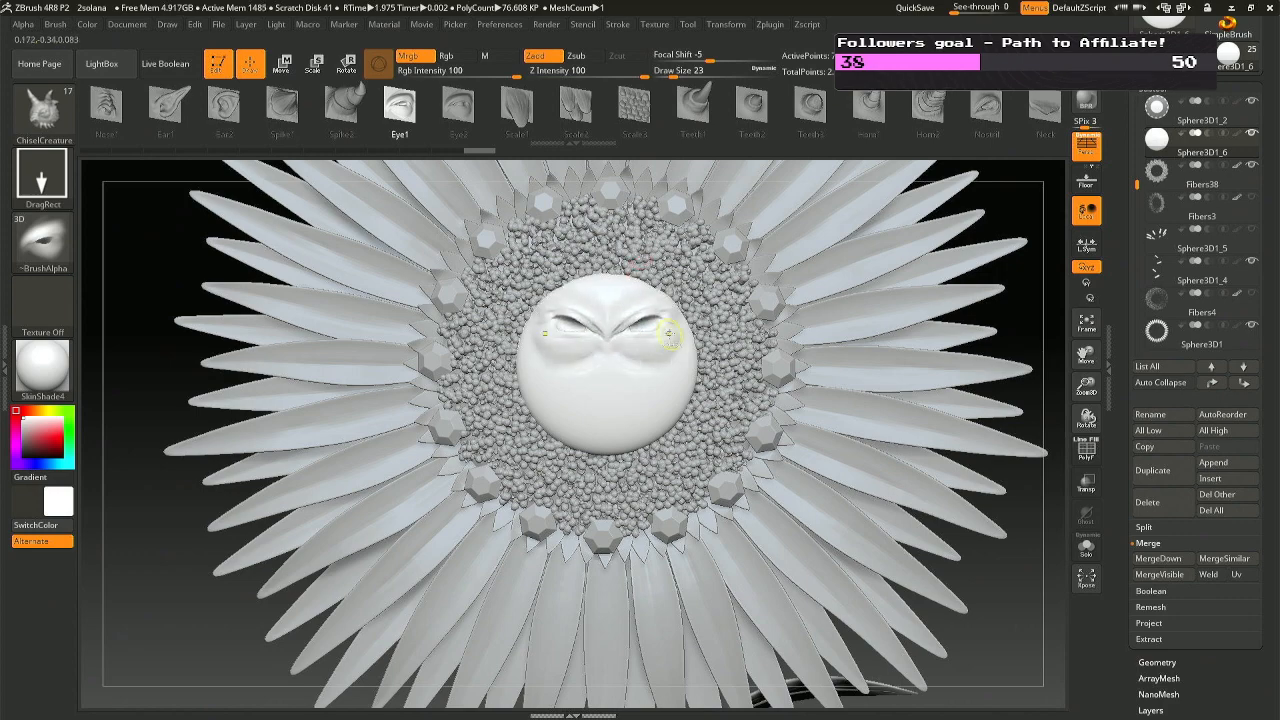
Undo the earlier eye stamps and stamp a new mirrored pair of slanted Eye1 eyes on the dome's upper half.
key("ctrl+z")
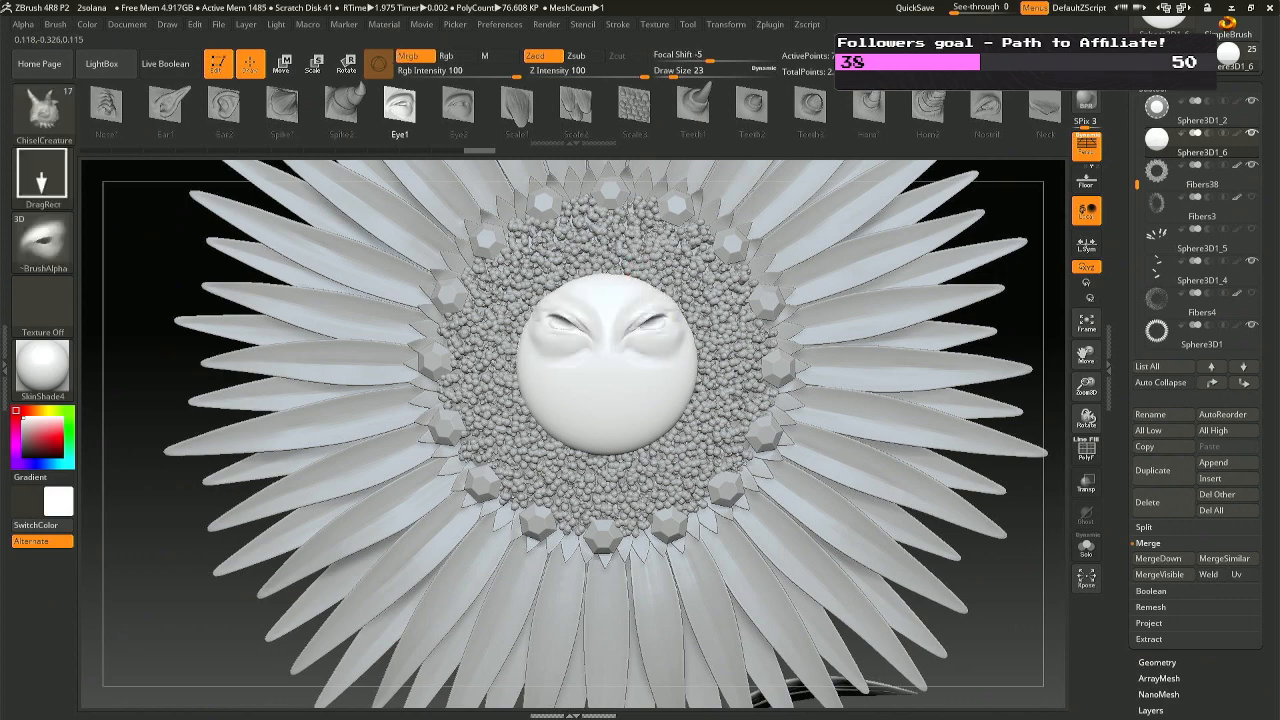
mouse_move(715, 325)
right_mouse_down()
mouse_move(580, 338)
mouse_move(690, 324)
right_mouse_up()
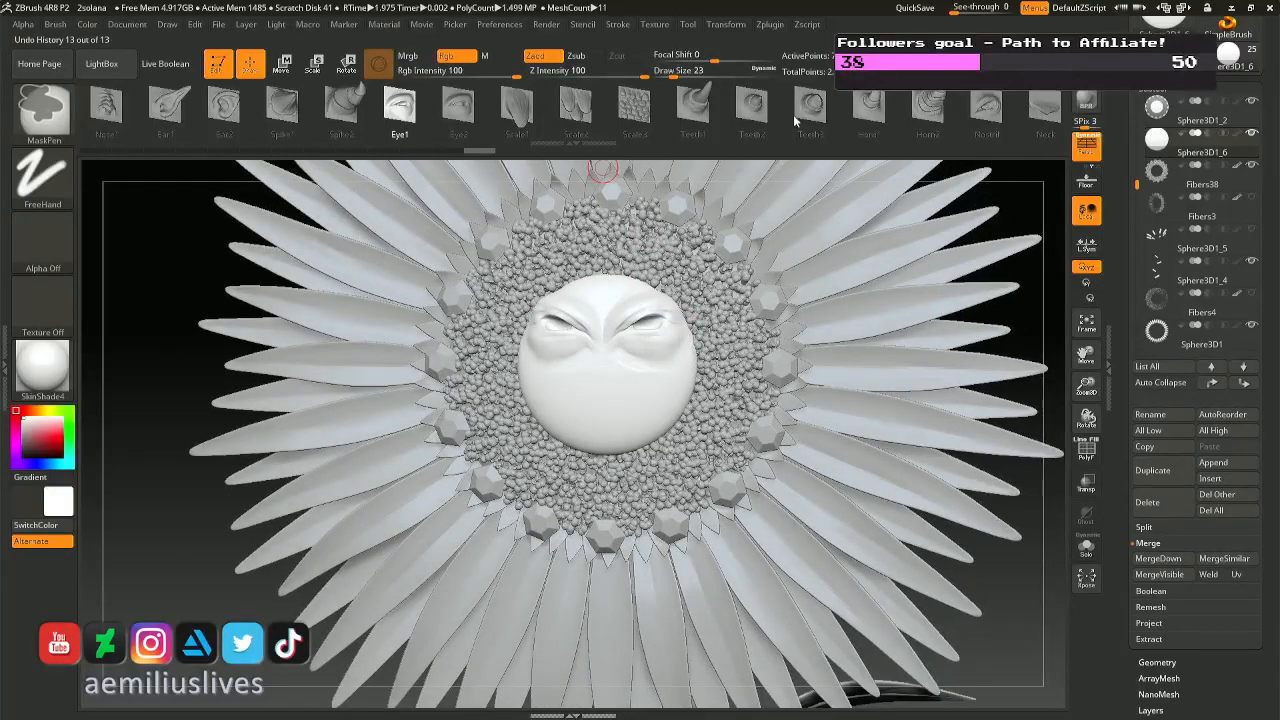
key("ctrl+z")
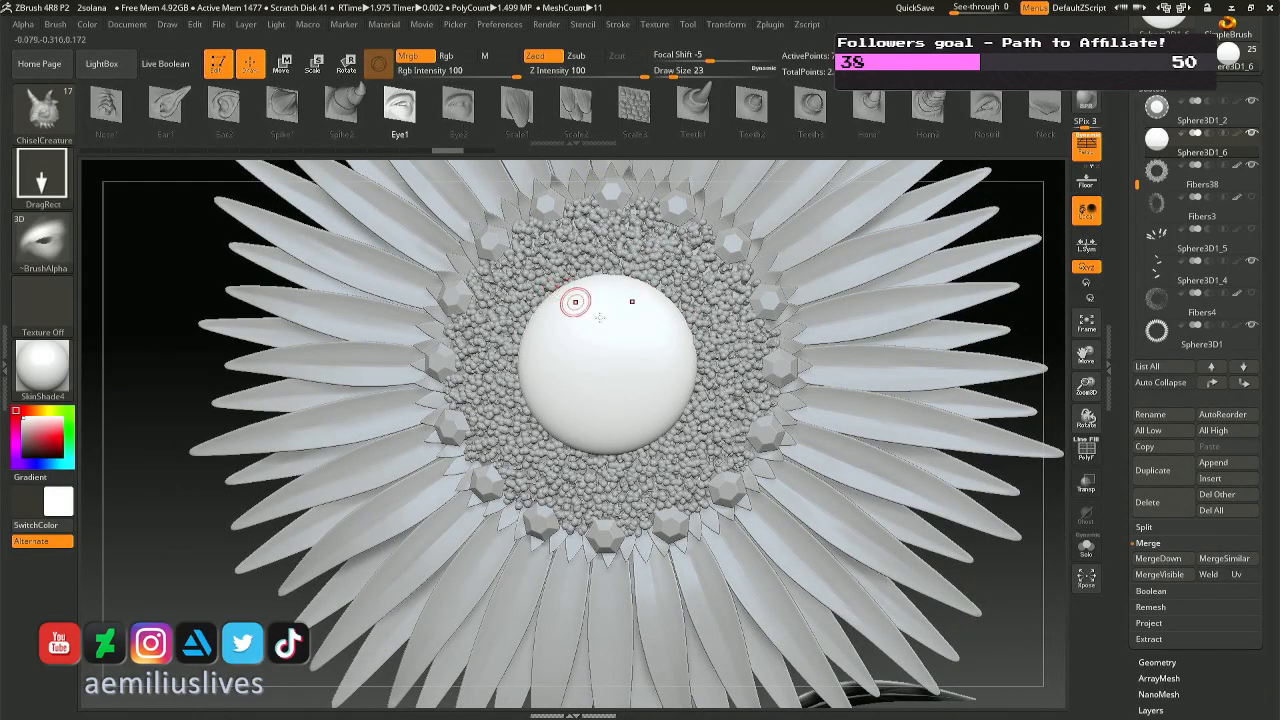
key("ctrl+z")
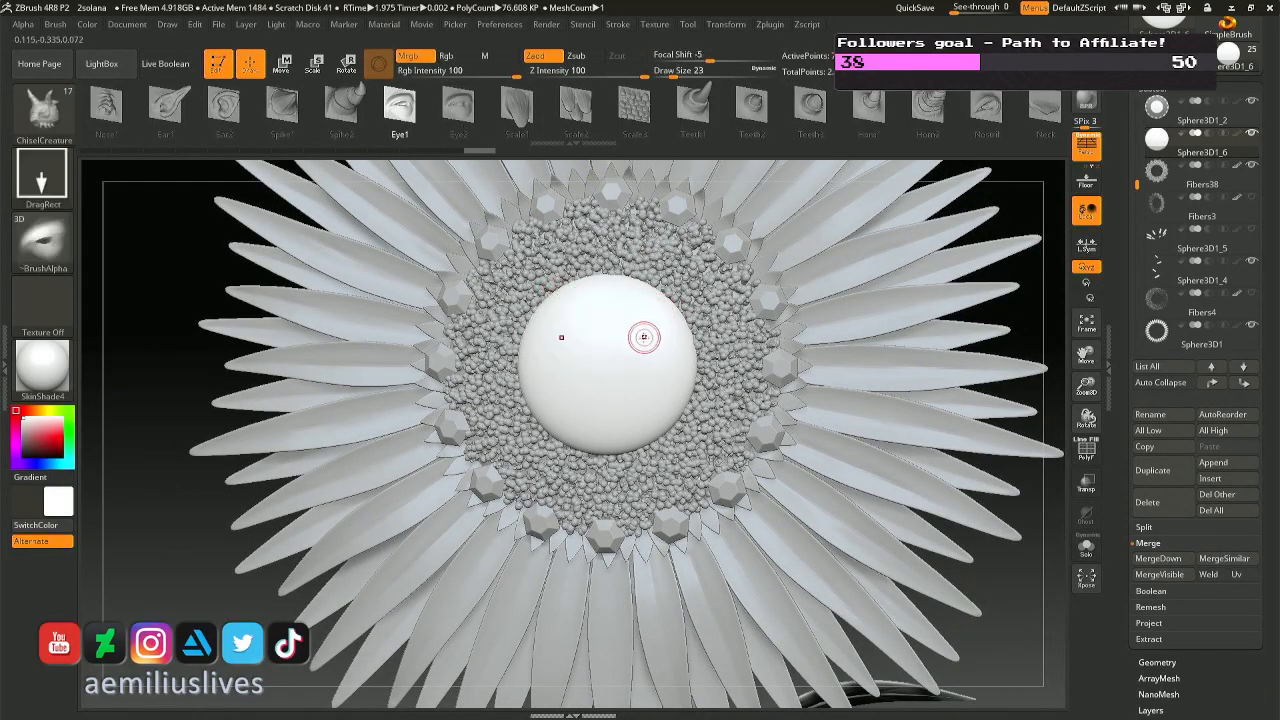
mouse_move(646, 338)
left_mouse_down()
mouse_move(664, 384)
mouse_move(652, 366)
left_mouse_up()
left_click_drag(635, 270, 614, 294)
Try to reconstruct the dome's subdivision levels, then smooth the surface around the stamped eyes.
left_click(1160, 103)
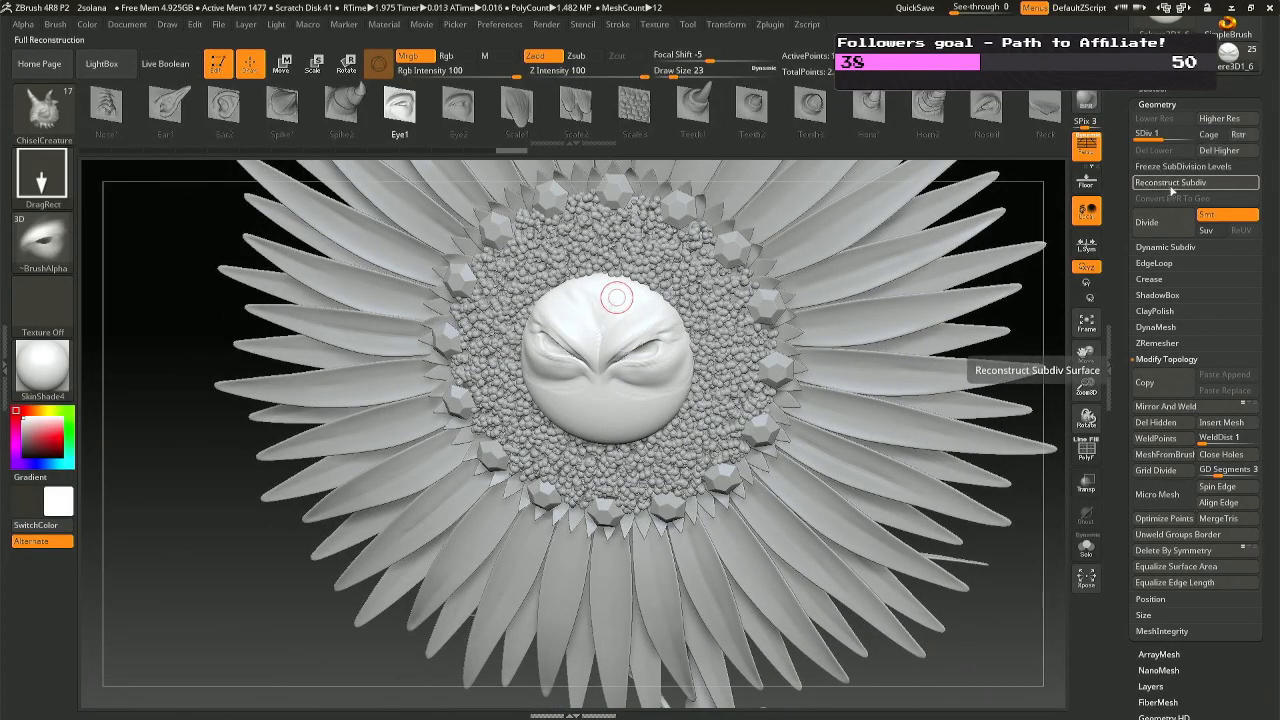
left_click(1170, 185)
right_click_drag(617, 364, 593, 386)
key("shift")
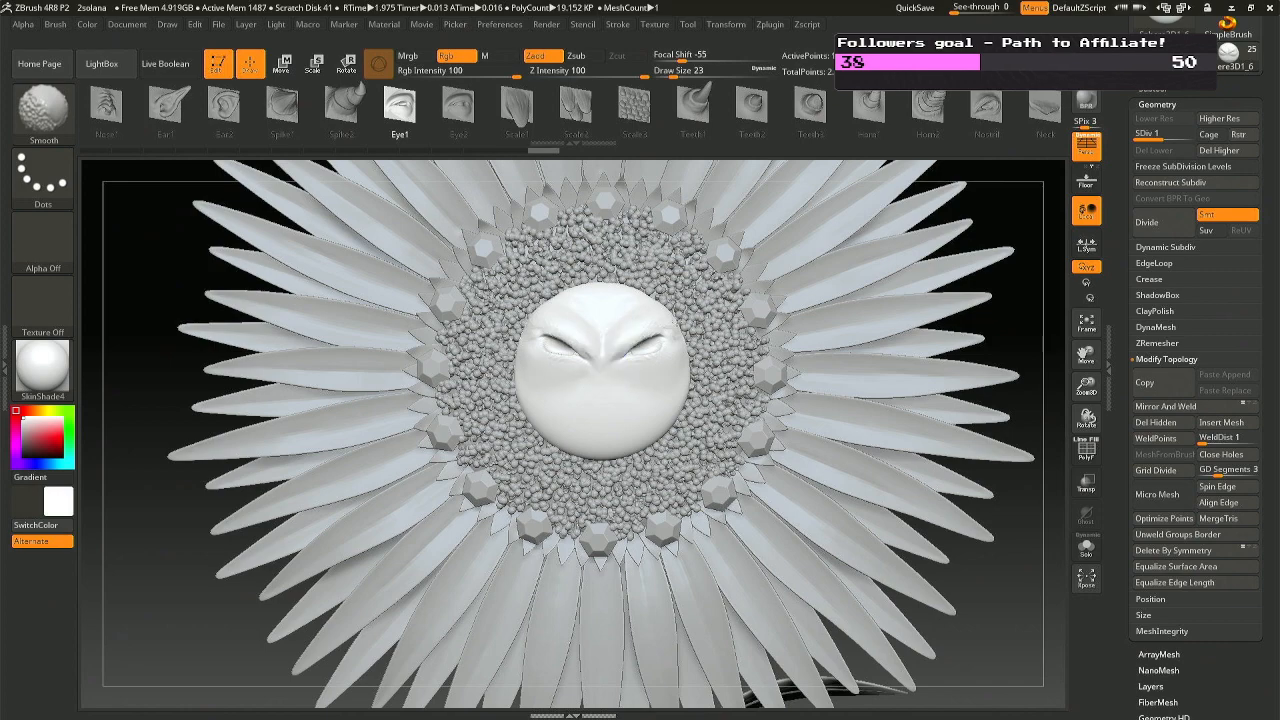
mouse_move(620, 345)
right_mouse_down()
mouse_move(645, 312)
mouse_move(631, 302)
right_mouse_up()
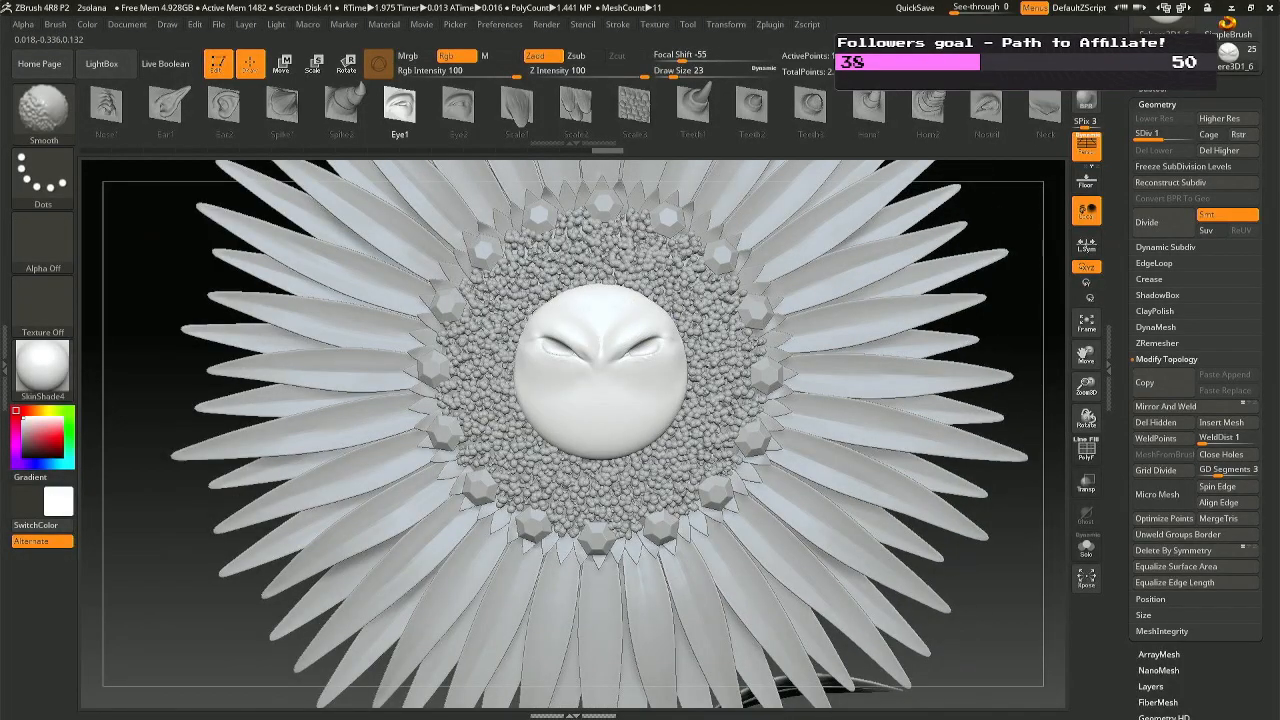
Switch to the Move brush at draw size 68 and push the protruding eye area inward, working from the dome's profile.
mouse_move(648, 308)
right_mouse_down()
mouse_move(615, 318)
mouse_move(594, 365)
mouse_move(600, 355)
mouse_move(555, 350)
mouse_move(607, 381)
right_mouse_up()
key("b")
key("m")
key("v")
key("space")
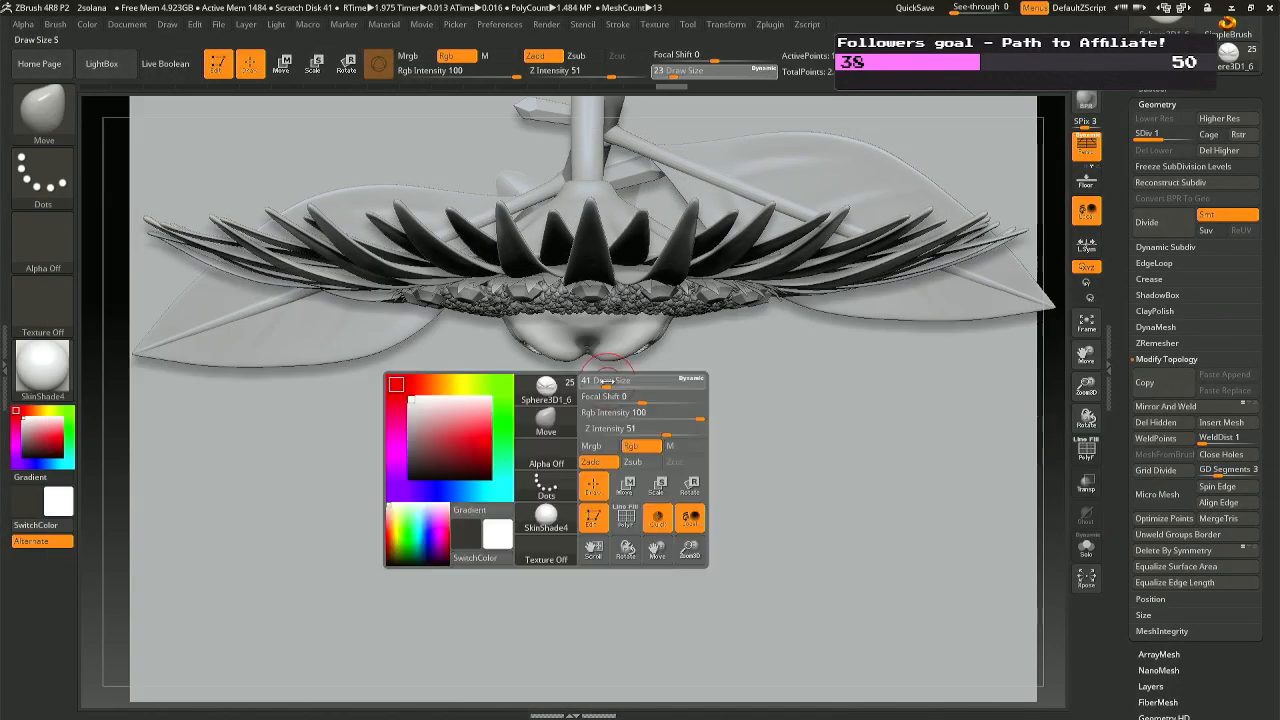
left_click_drag(612, 381, 616, 381)
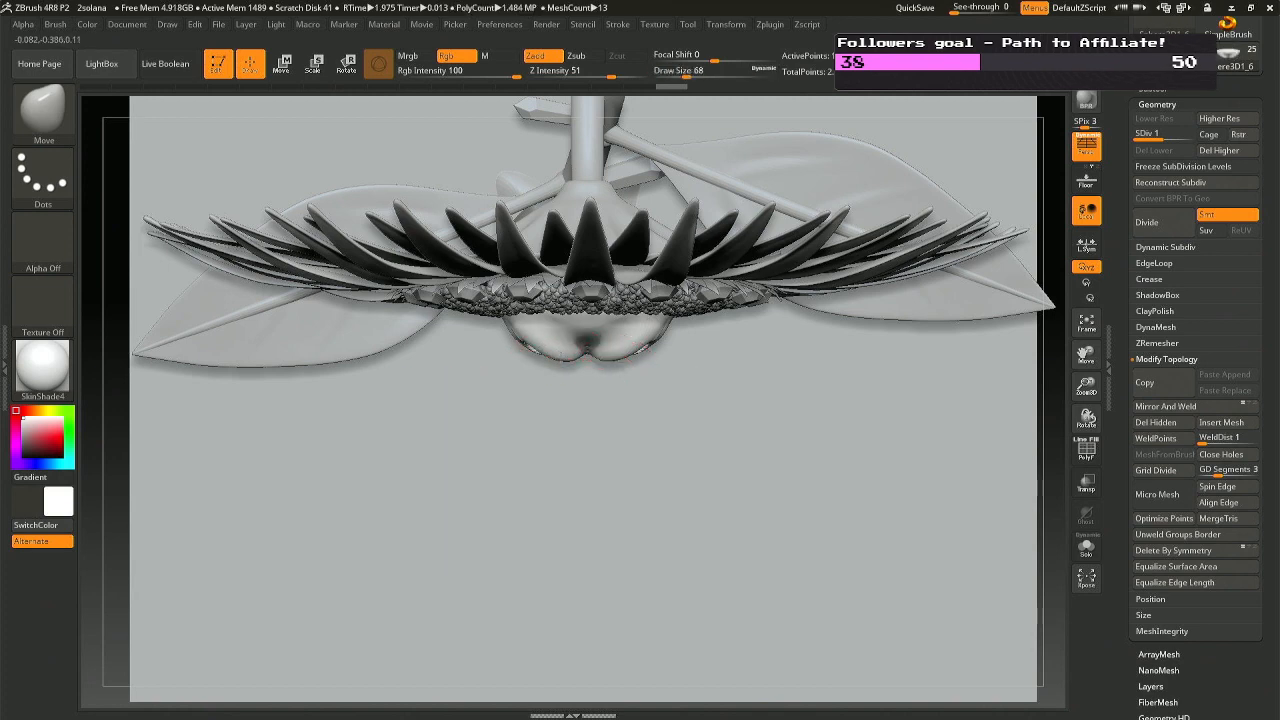
left_click(566, 352, "alt")
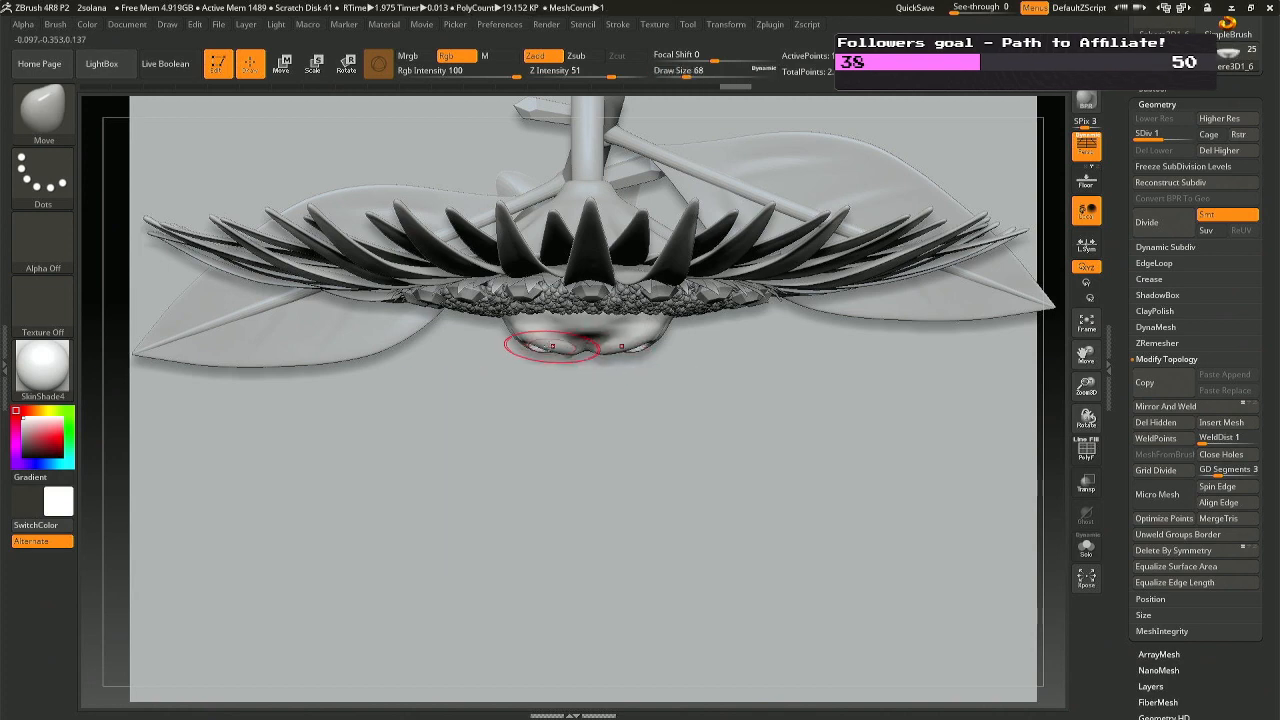
mouse_move(592, 540)
left_mouse_down()
mouse_move(592, 310)
mouse_move(595, 321)
left_mouse_up()
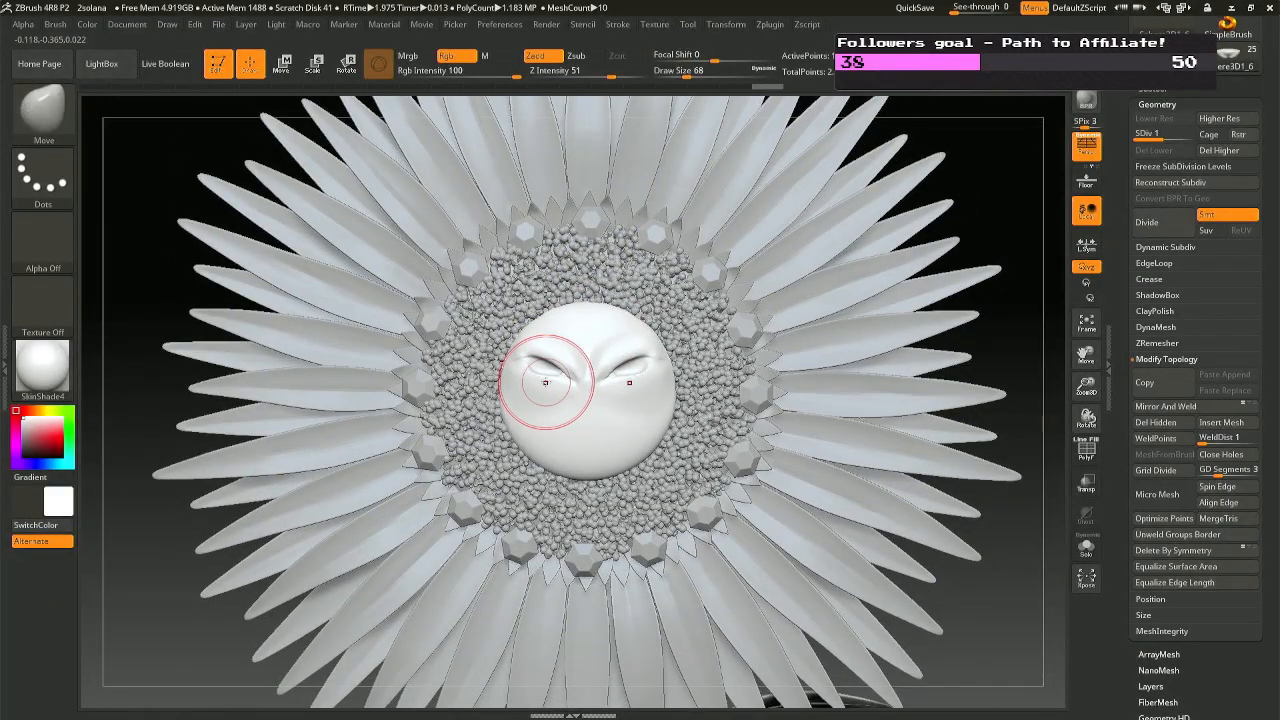
Reduce the Move brush to draw size 22, open up the eyes by reshaping the lower lids and smooth beneath them.
right_click_drag(577, 368, 575, 460, "ctrl")
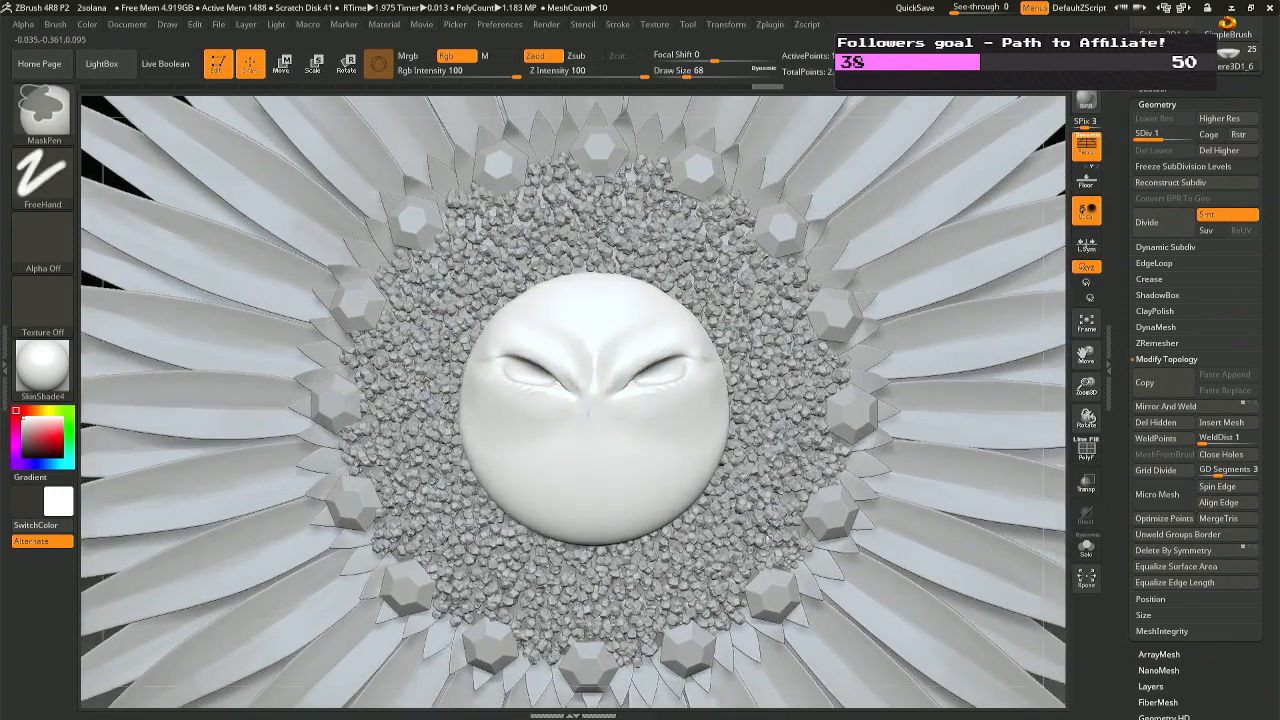
key("space")
left_click_drag(592, 375, 579, 374)
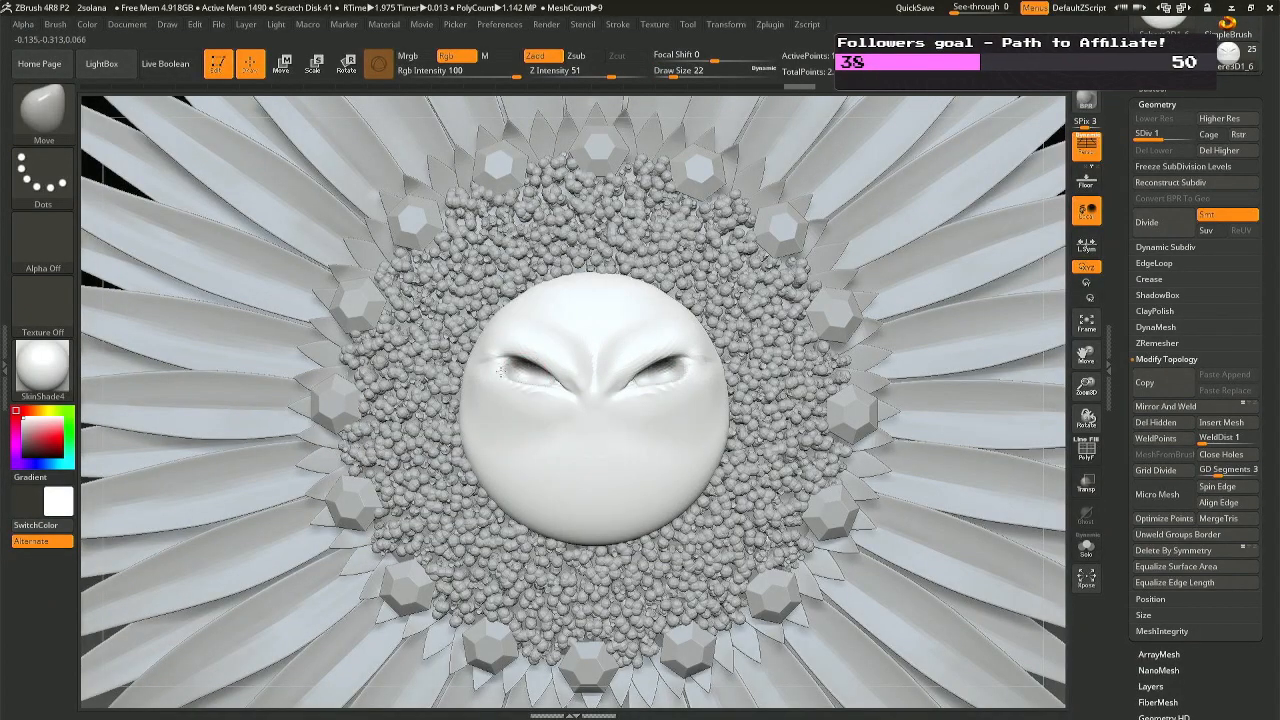
left_click_drag(530, 376, 545, 384)
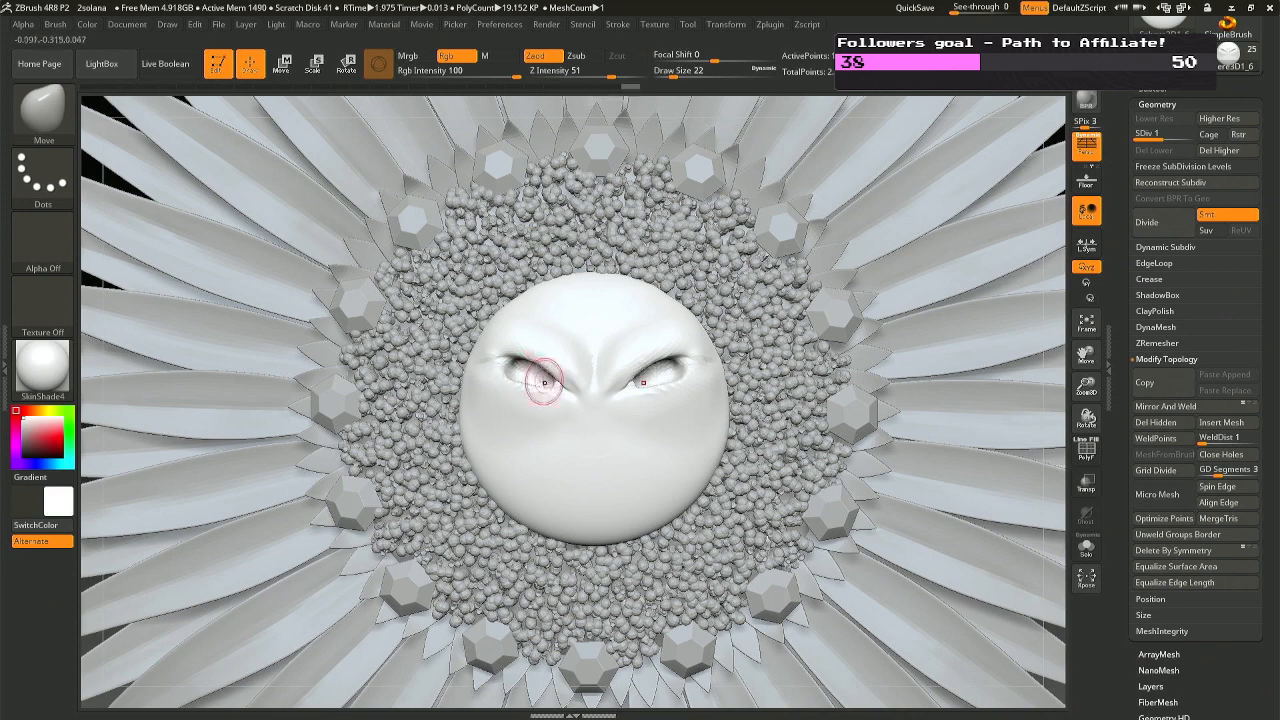
right_click_drag(524, 388, 534, 372)
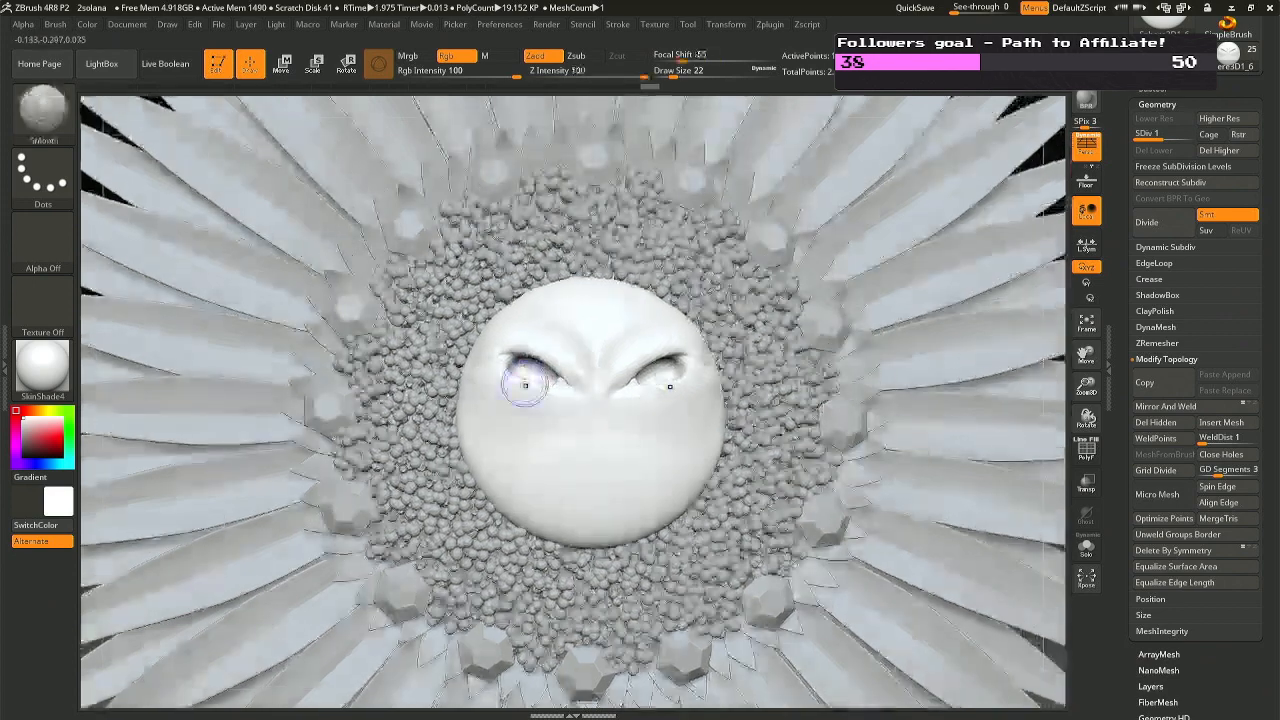
left_click_drag(526, 386, 534, 379, "shift")
Reshape the eyes into a more level slant with the Move brush at draw size 49, undoing one stroke.
mouse_move(534, 341)
right_mouse_down()
mouse_move(520, 344)
mouse_move(546, 346)
right_mouse_up()
key("space")
mouse_move(593, 366)
left_mouse_down()
mouse_move(530, 344)
mouse_move(600, 358)
left_mouse_up()
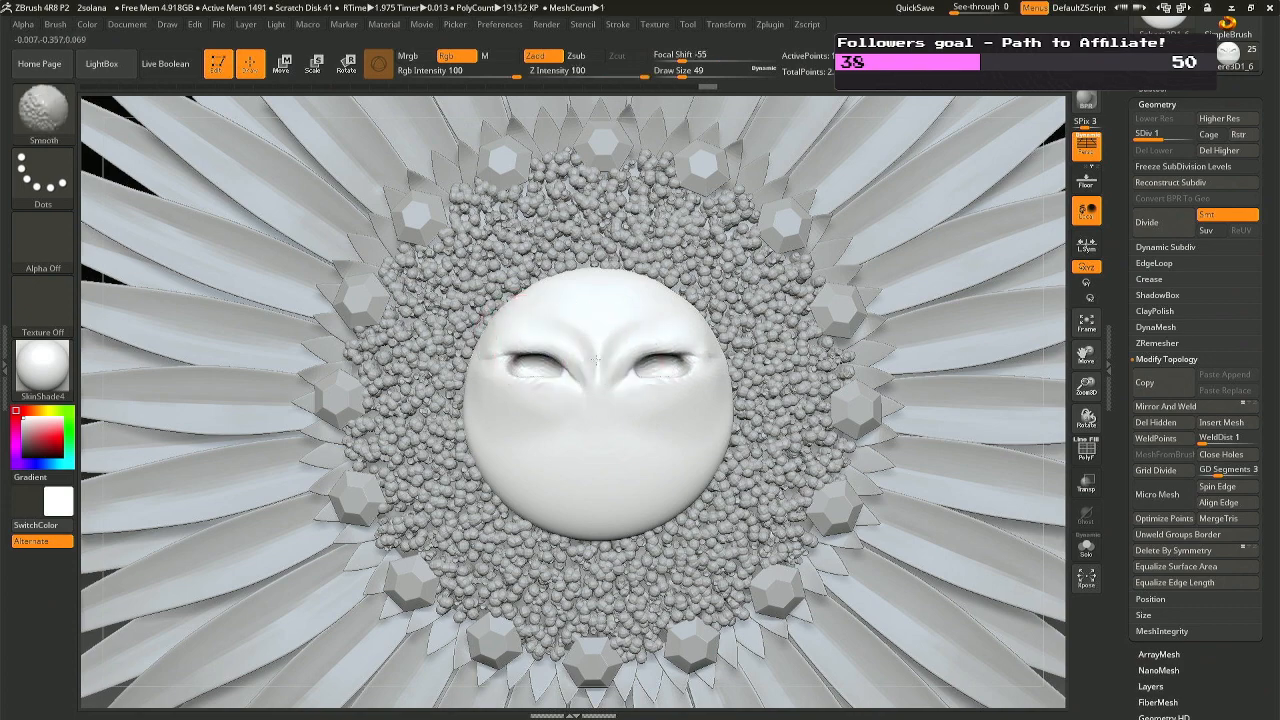
mouse_move(594, 364)
right_mouse_down()
mouse_move(612, 365)
mouse_move(596, 364)
right_mouse_up()
key("ctrl+z")
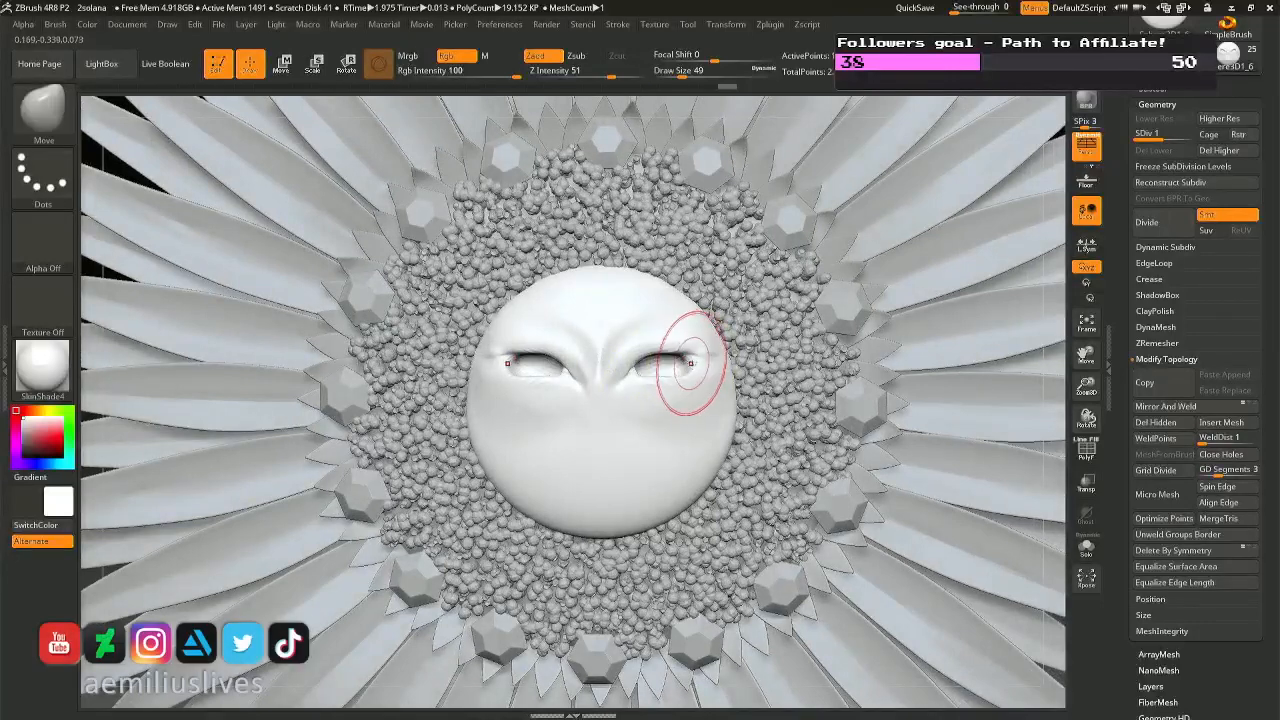
mouse_move(688, 380)
left_mouse_down()
mouse_move(642, 383)
mouse_move(639, 352)
left_mouse_up()
Set the Move brush to draw size 27 and curve the upper eyelids.
key("space")
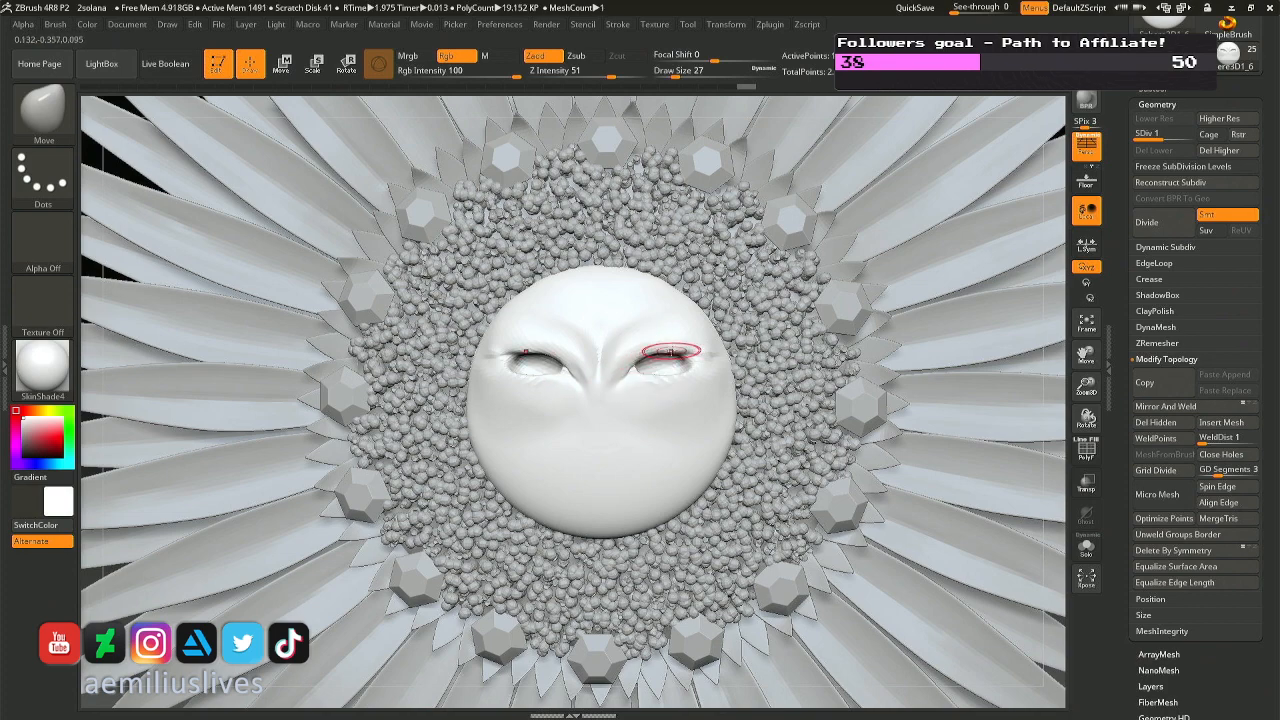
mouse_move(712, 332)
right_mouse_down()
mouse_move(717, 371)
mouse_move(666, 363)
right_mouse_up()
key("ctrl")
mouse_move(667, 342)
left_mouse_down()
mouse_move(634, 350)
mouse_move(721, 362)
left_mouse_up()
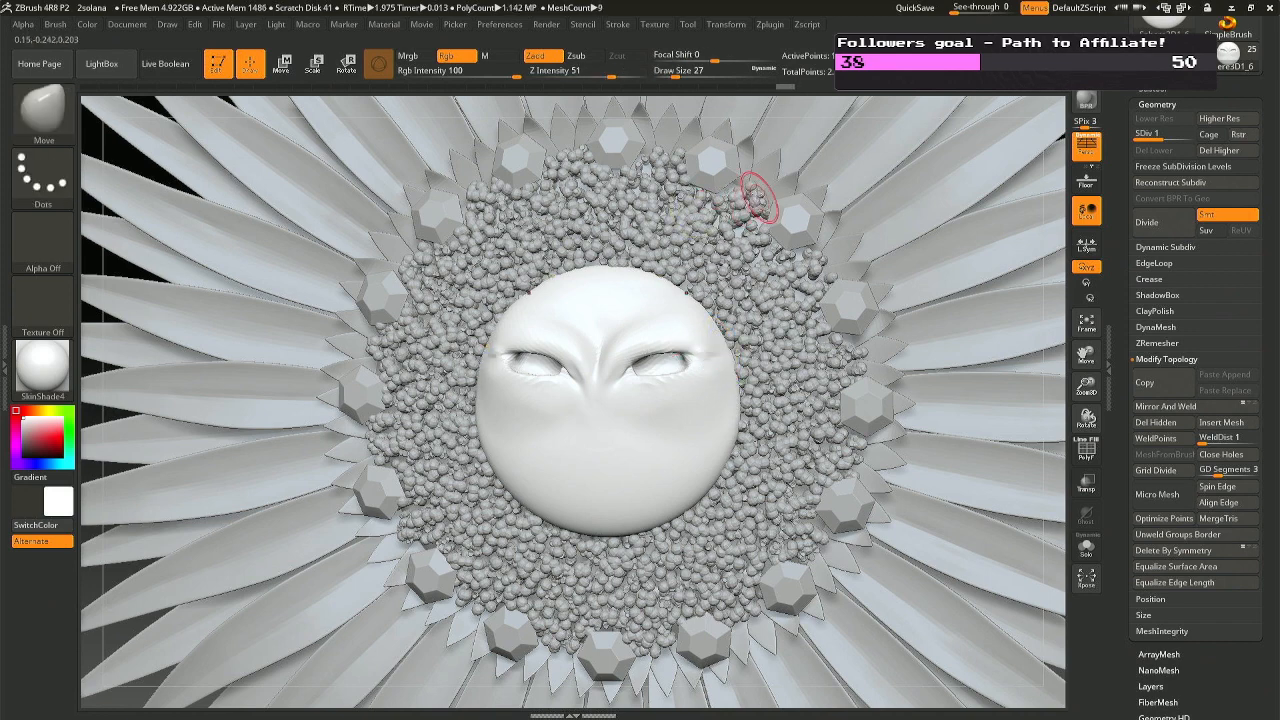
Set the Smooth brush's focal shift to -10, adjust the inner eye corners with the Move brush and smooth around the eyes.
key("shift")
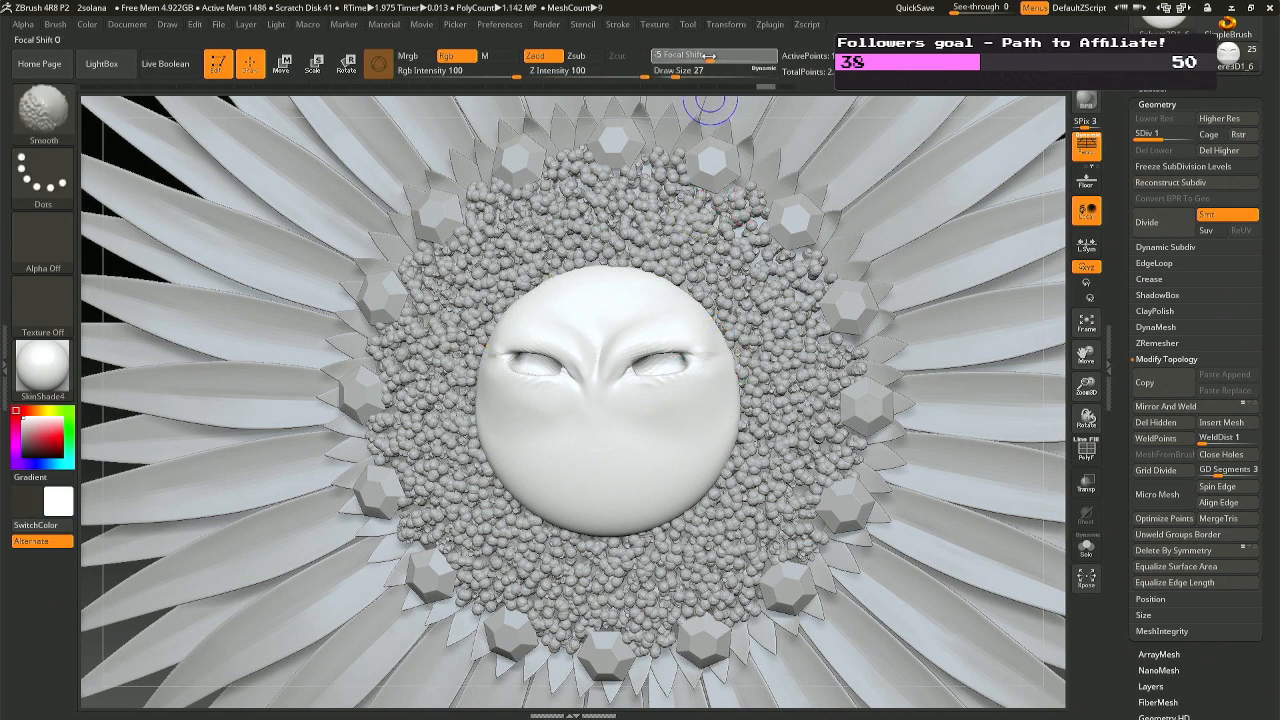
right_click_drag(623, 357, 636, 359)
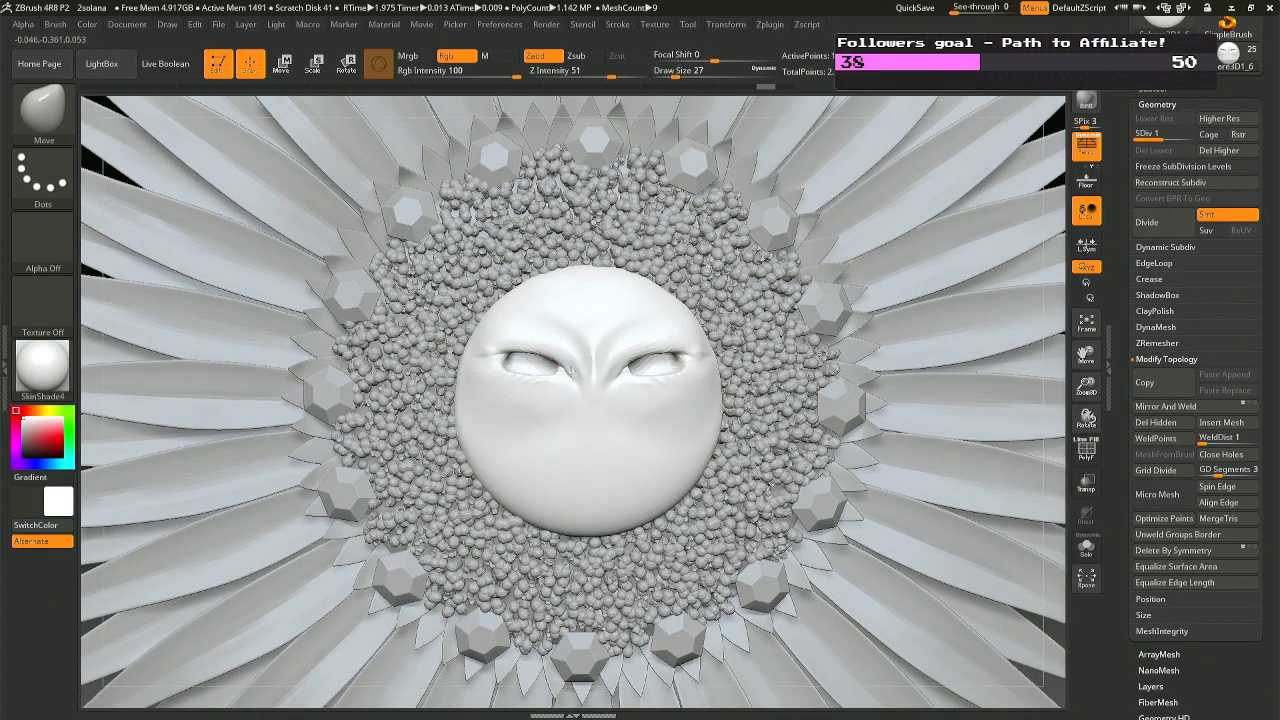
left_click_drag(571, 370, 581, 366)
left_click_drag(582, 365, 493, 376, "shift")
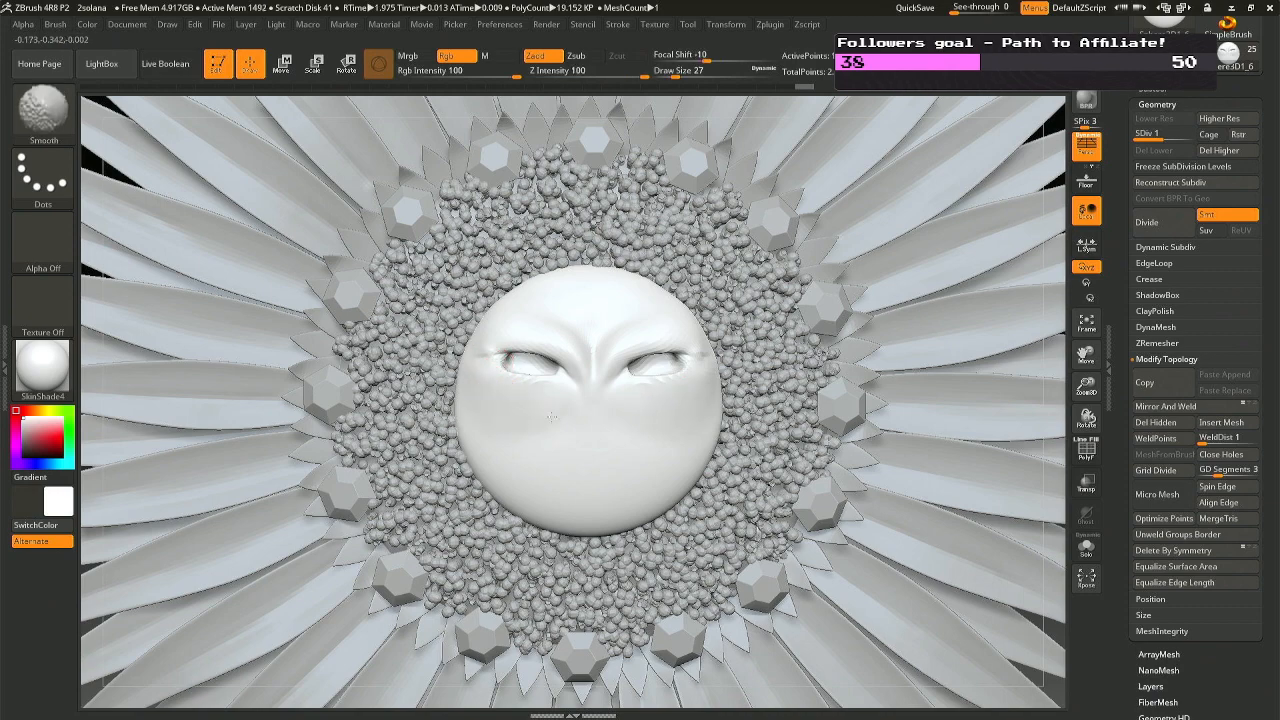
Set the Move brush to draw size 54 and reshape the cheek area below the eyes.
key("space")
key("space")
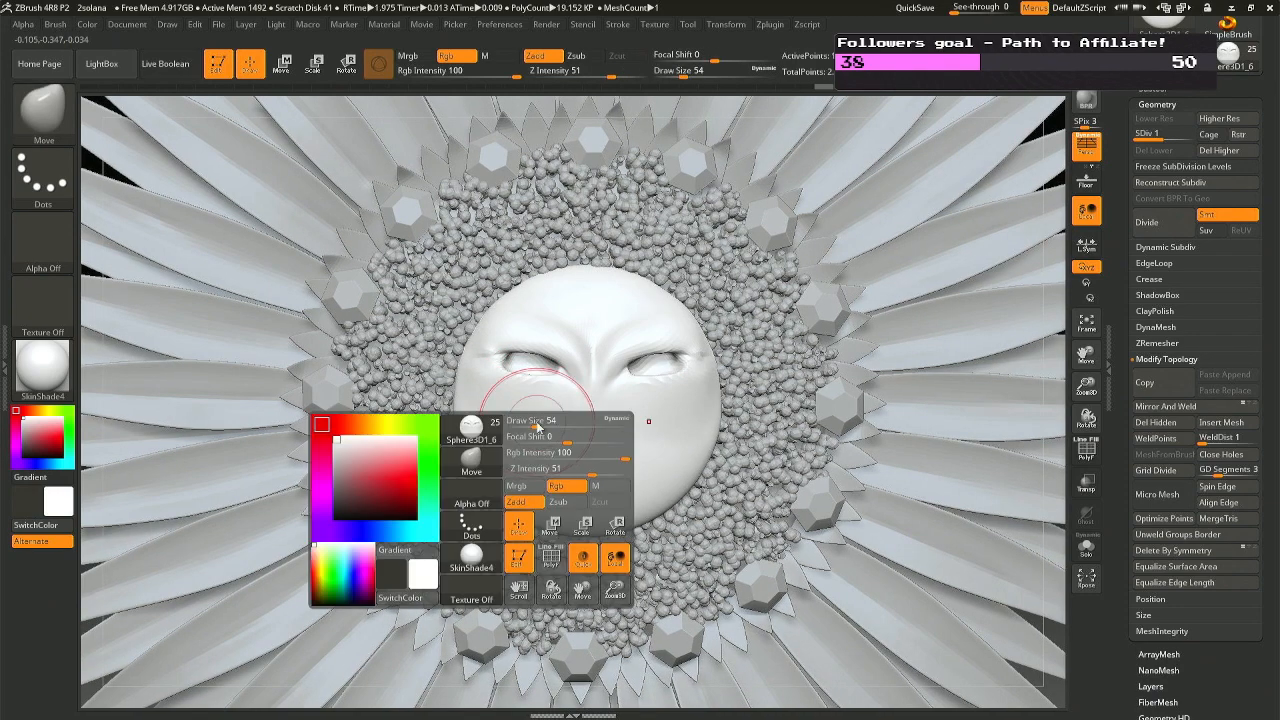
mouse_move(537, 425)
left_mouse_down()
mouse_move(521, 424)
mouse_move(568, 432)
mouse_move(505, 470)
mouse_move(540, 455)
left_mouse_up()
Sculpt the lower face and brow with the Standard brush at draw size 31, smoothing out the strokes.
key("b")
left_click(697, 348)
key("shift")
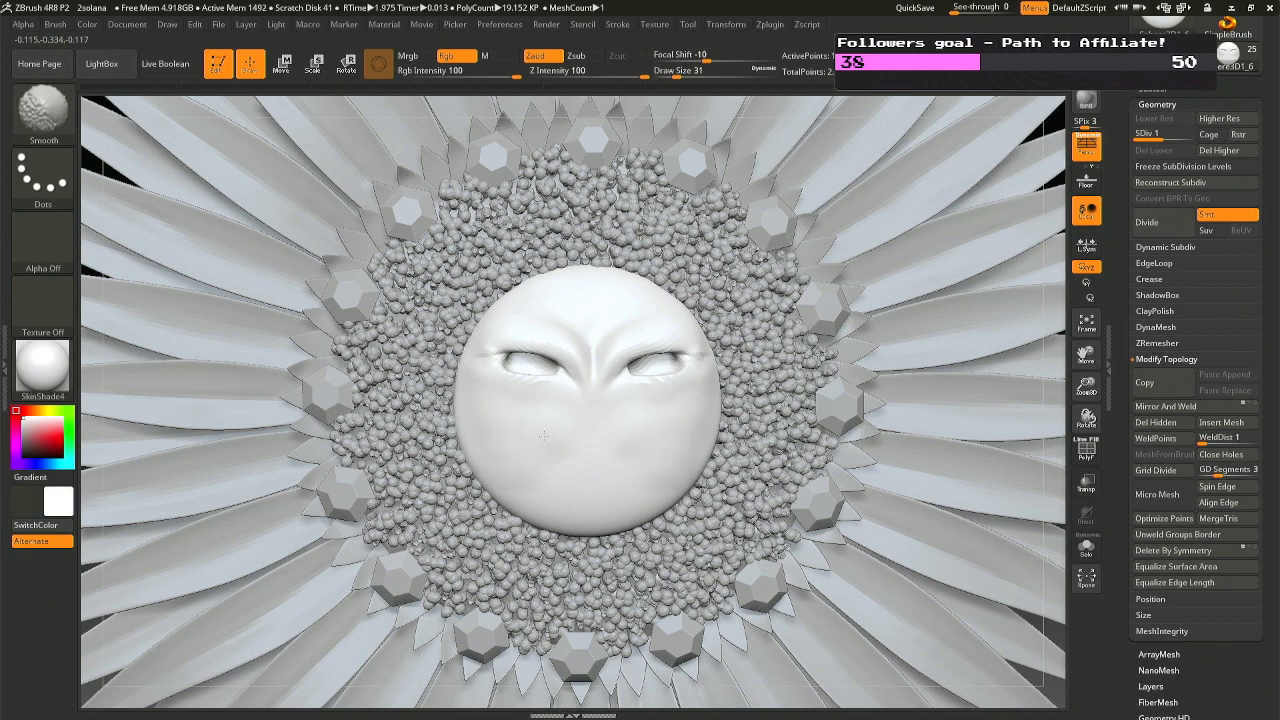
right_click_drag(543, 433, 591, 327)
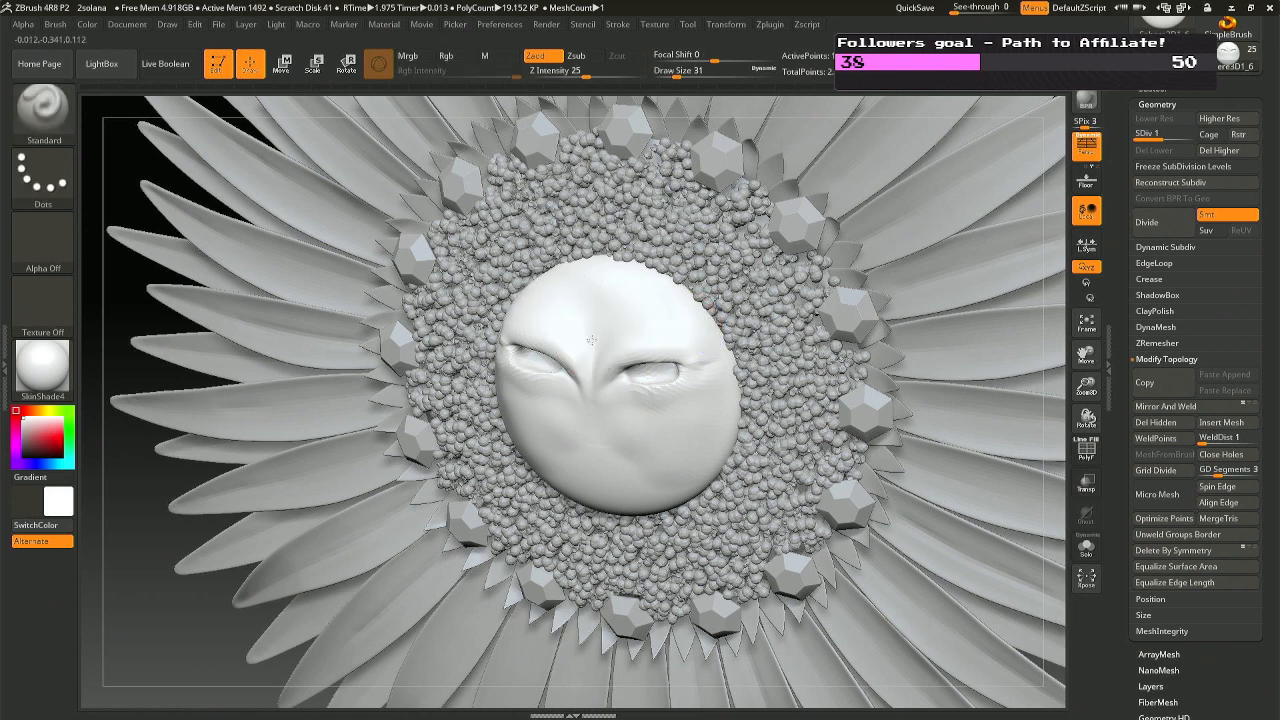
key("shift")
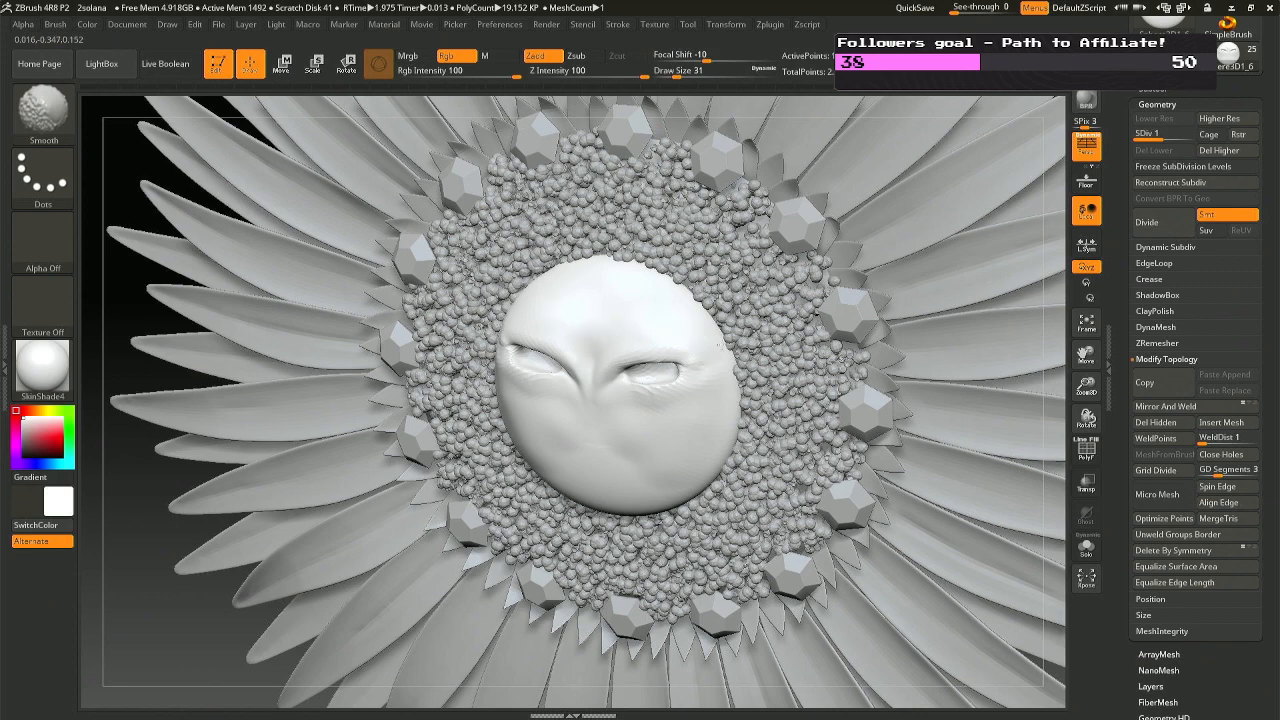
right_click_drag(709, 394, 663, 409, "shift")
key("ctrl")
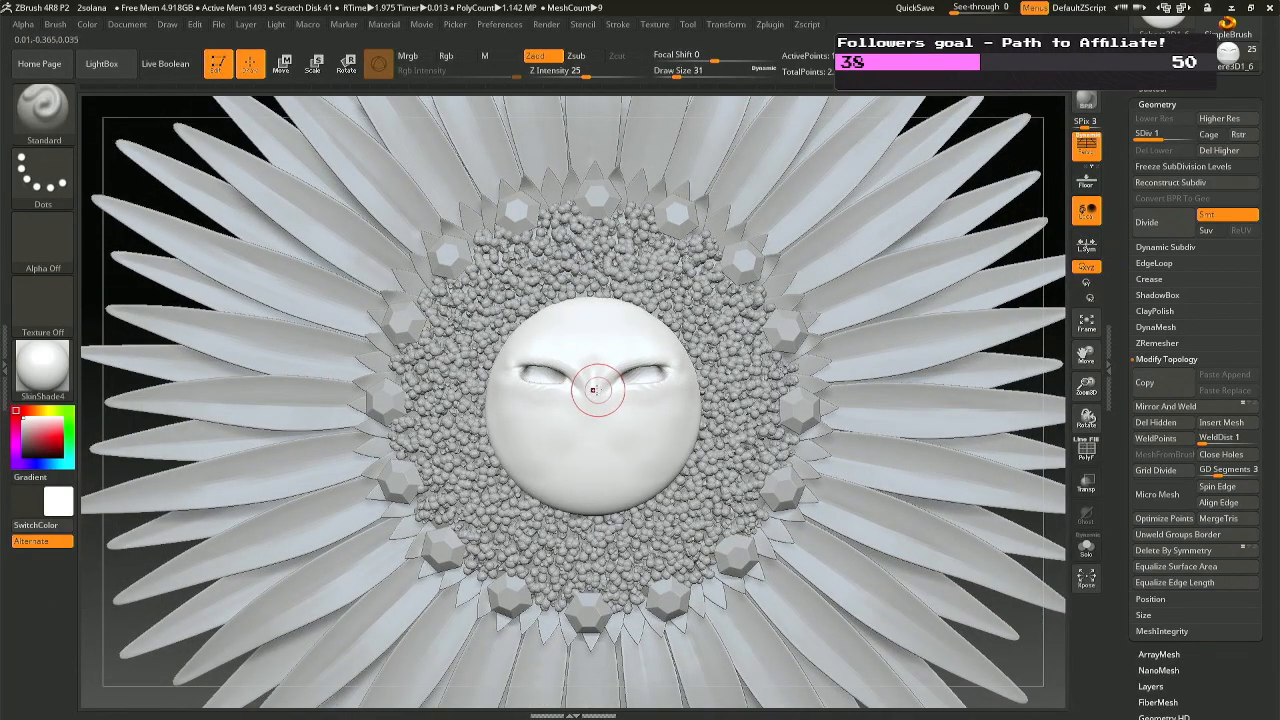
Switch to the Move Topological brush at draw size 22 and reshape the upper eyelids and outer eye corners.
mouse_move(669, 394)
right_mouse_down()
mouse_move(577, 326)
mouse_move(640, 432)
mouse_move(574, 418)
right_mouse_up()
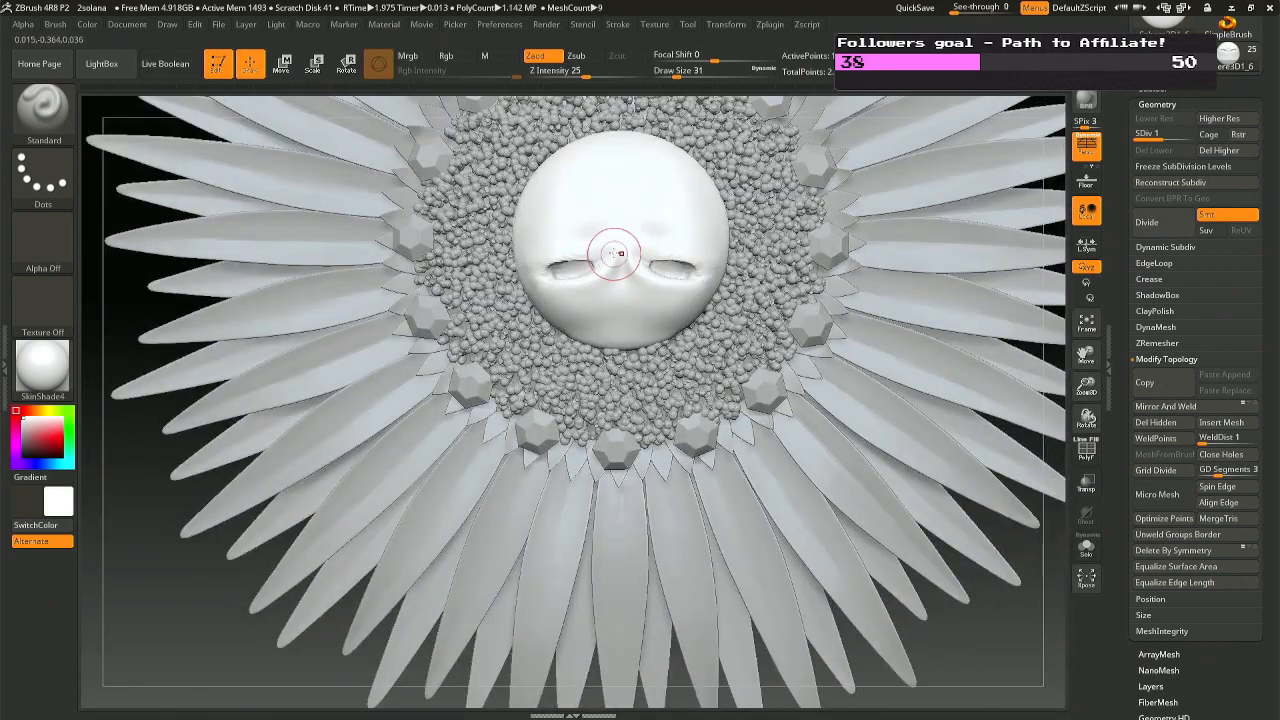
right_click_drag(578, 304, 648, 392)
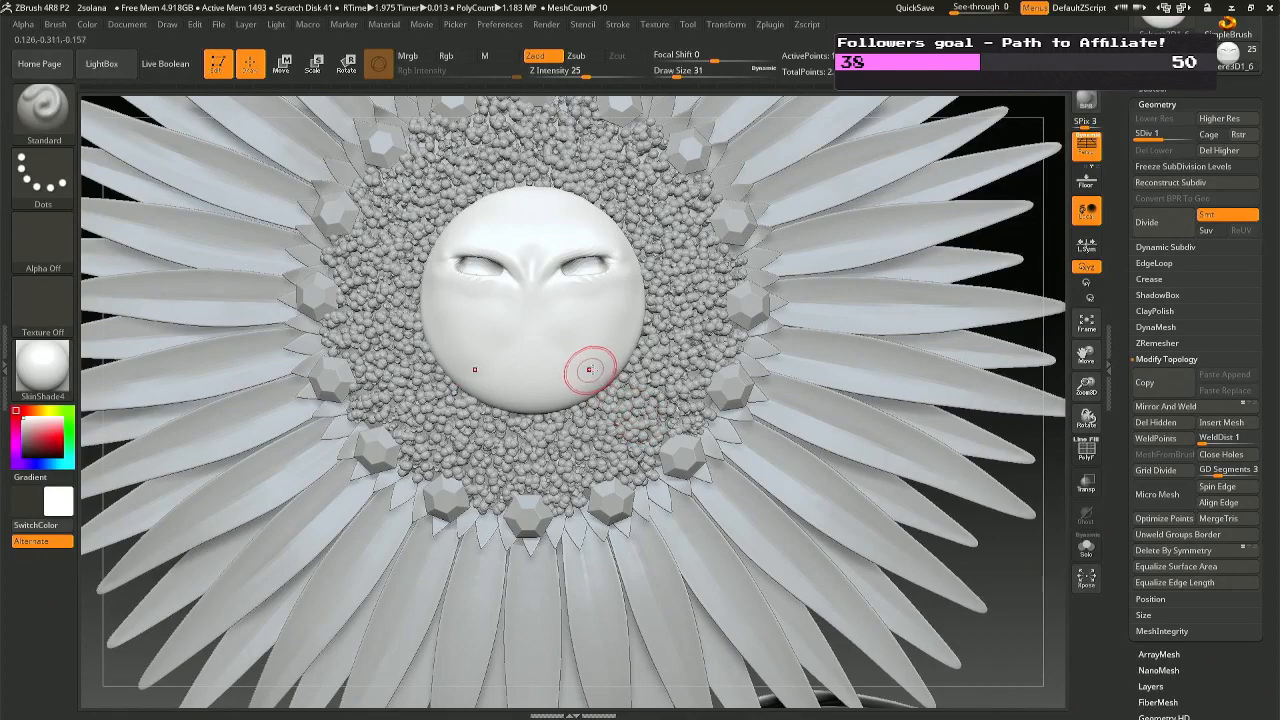
mouse_move(560, 248)
right_mouse_down("ctrl")
mouse_move(598, 266)
mouse_move(470, 268)
mouse_move(580, 275)
right_mouse_up("ctrl")
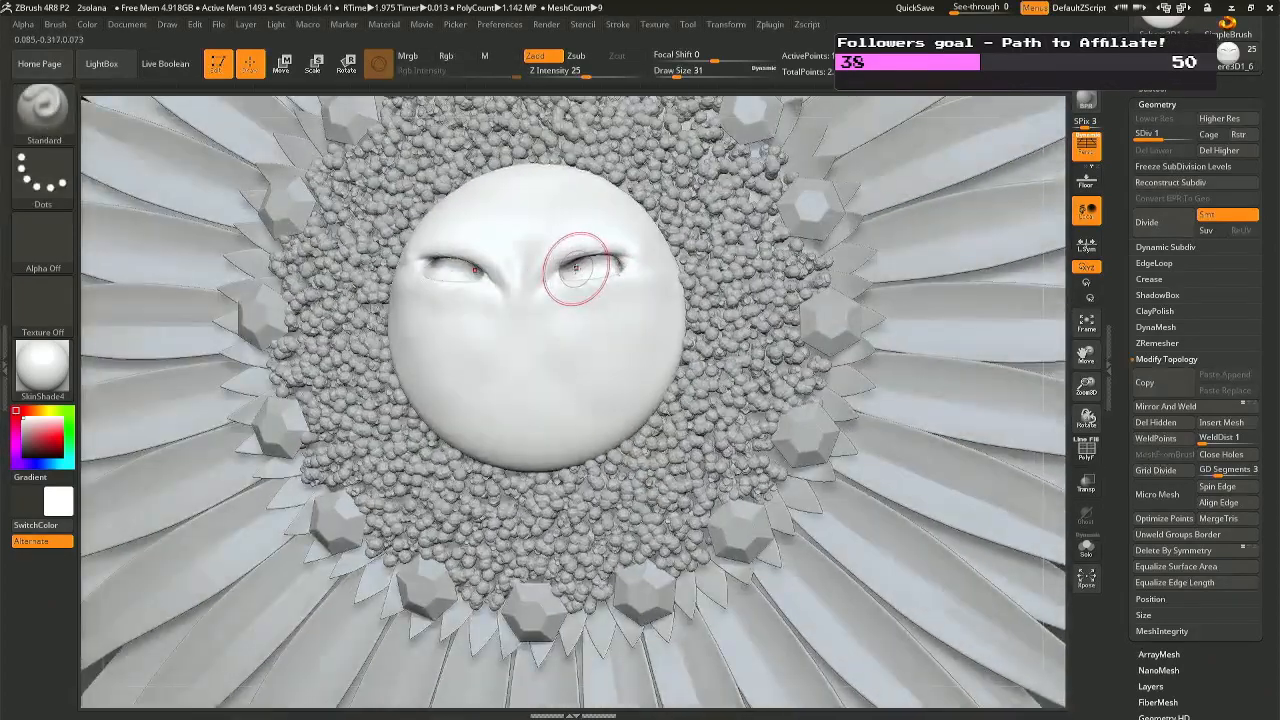
key("b")
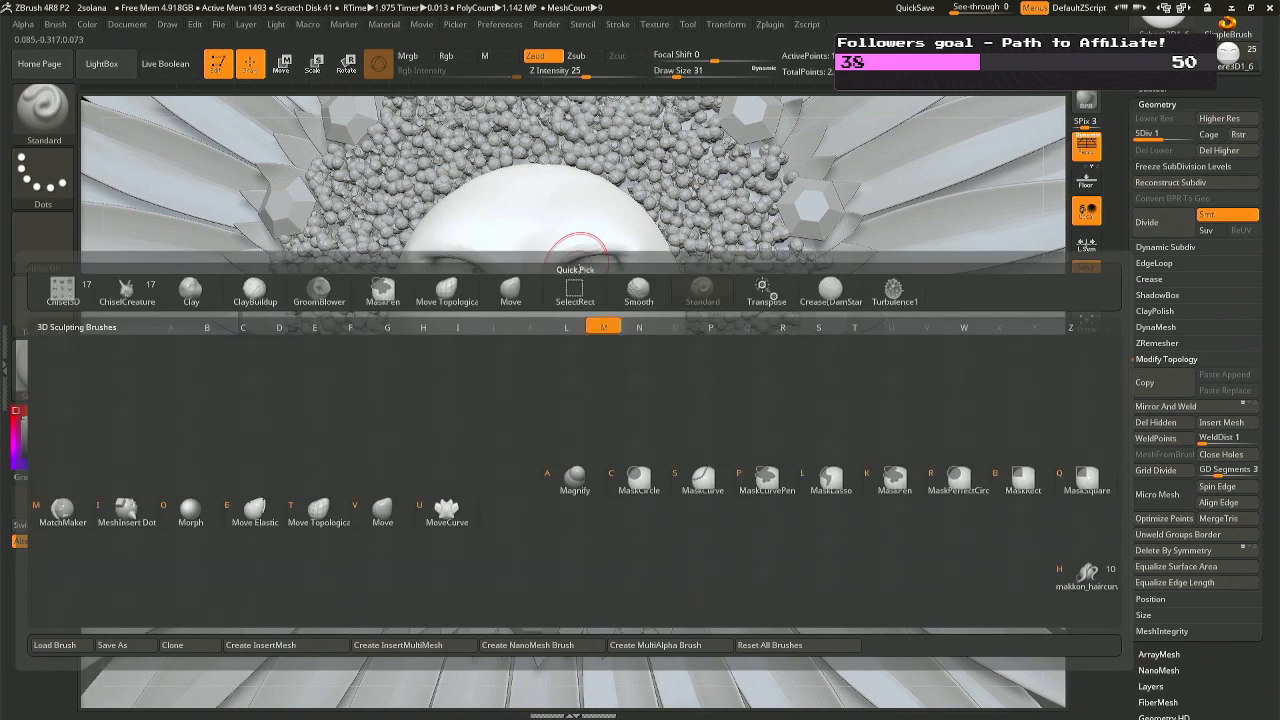
key("m")
key("v")
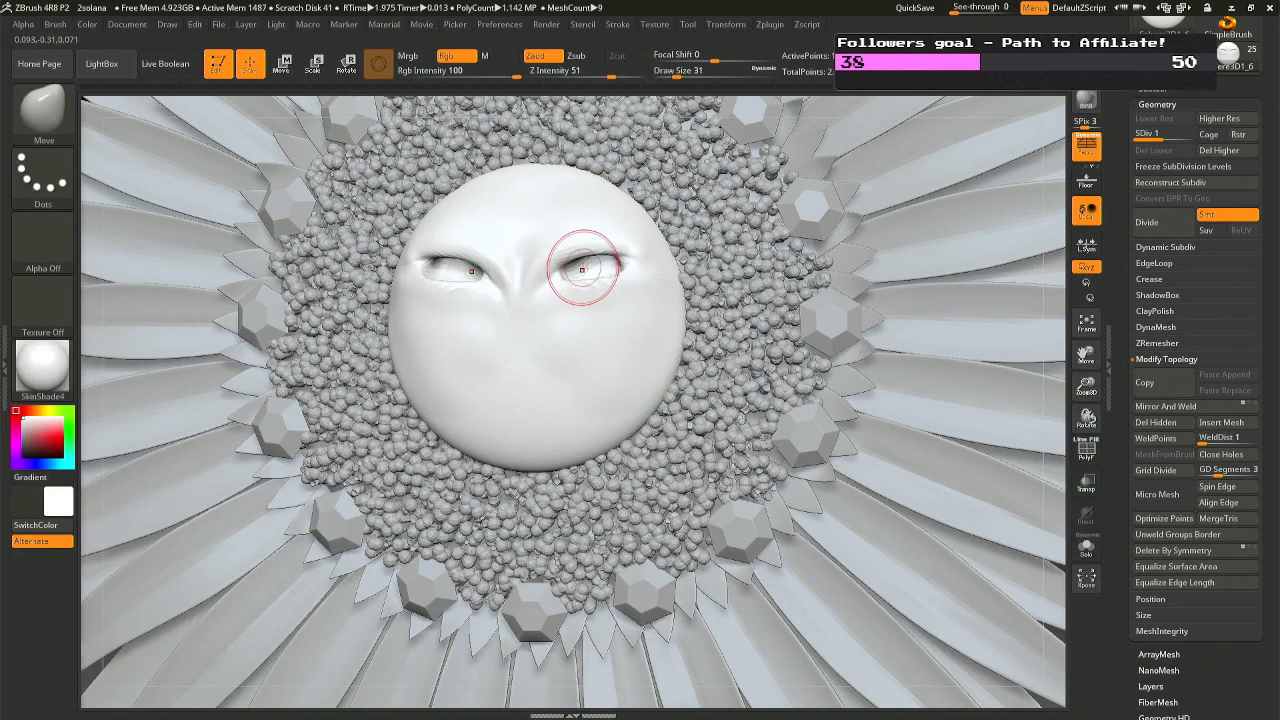
key("b")
key("m")
key("t")
key("space")
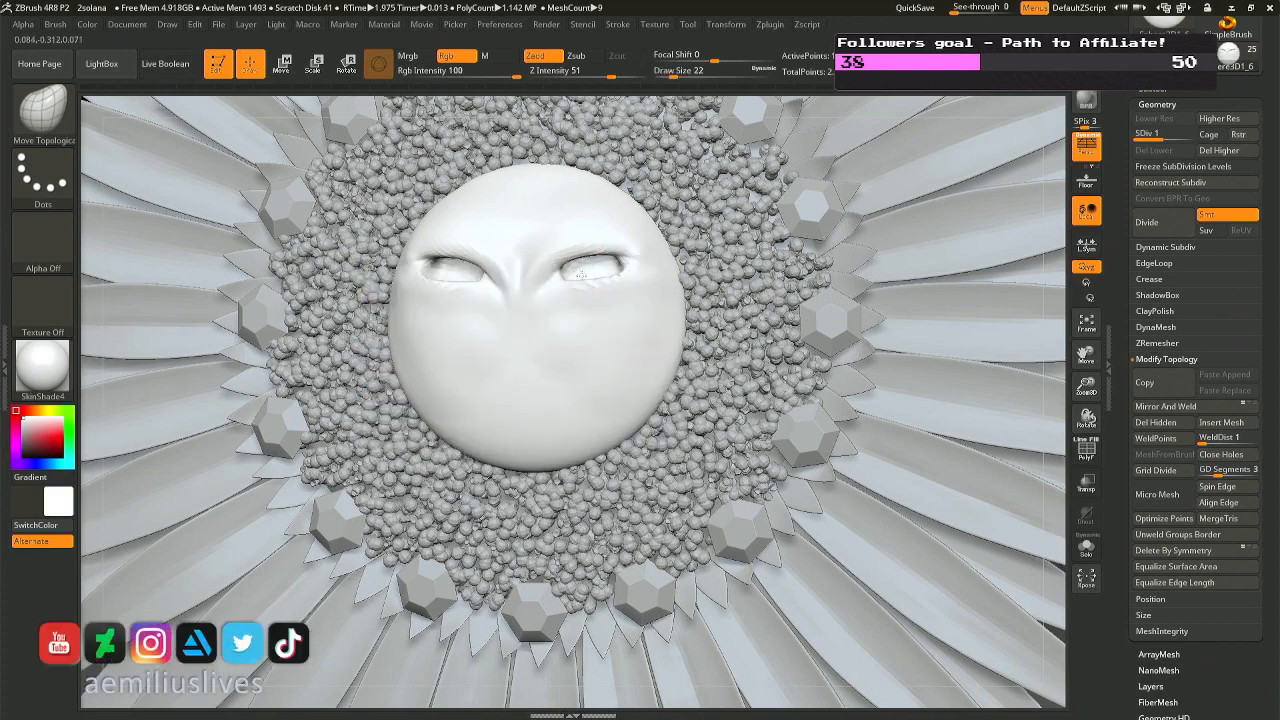
right_click_drag(582, 273, 598, 288)
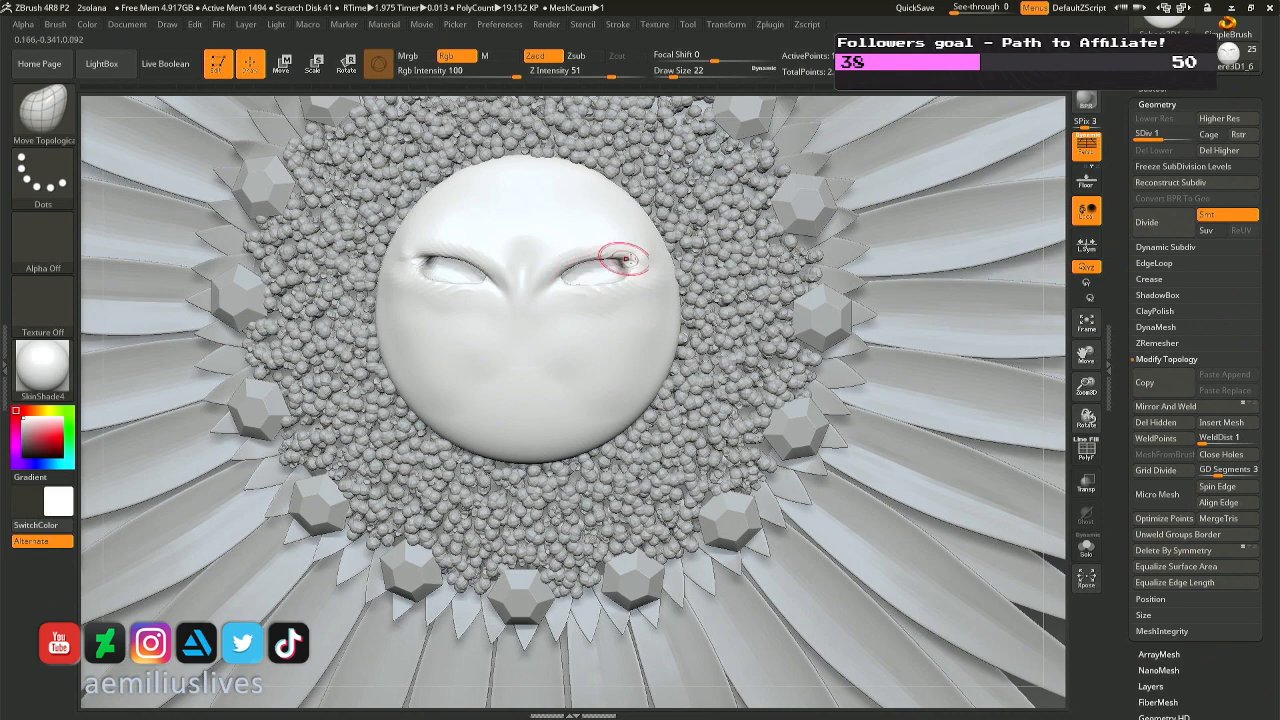
right_click_drag(625, 259, 631, 259)
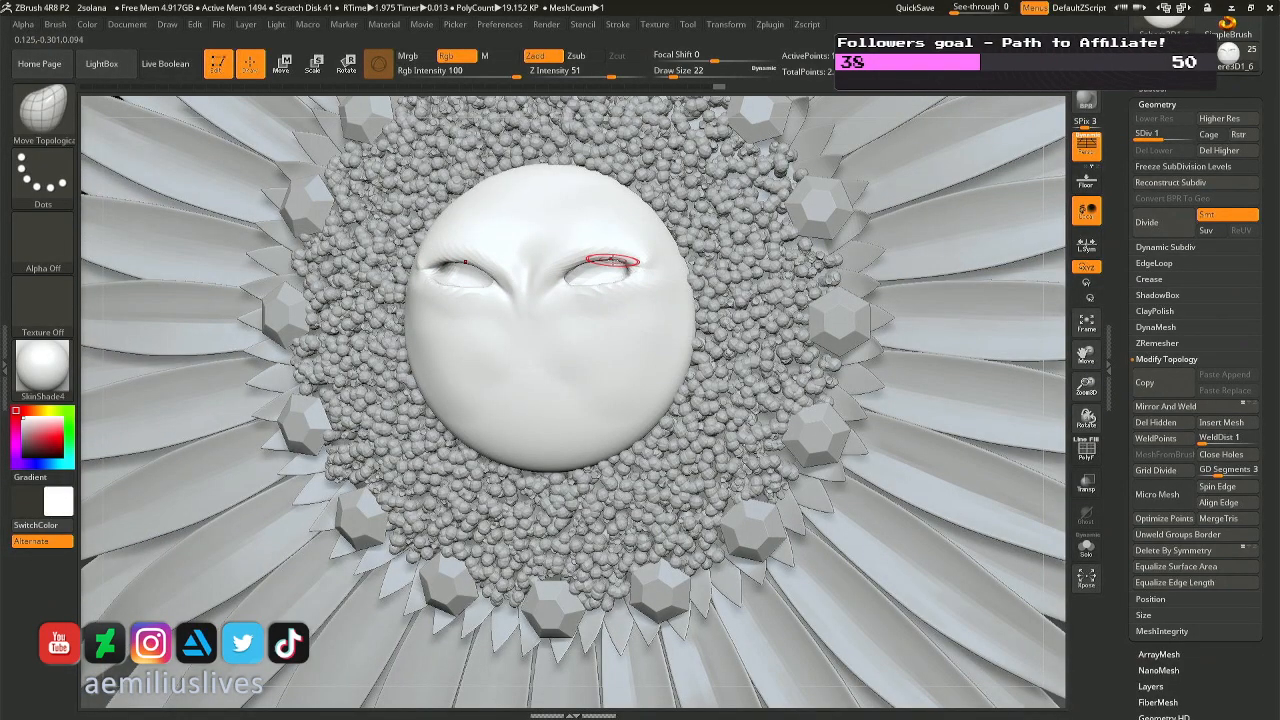
Set the Move Topological brush to draw size 44, reshape the brow profile and smooth the face below the eyes.
mouse_move(612, 260)
right_mouse_down()
mouse_move(430, 260)
mouse_move(520, 190)
mouse_move(529, 243)
mouse_move(477, 265)
right_mouse_up()
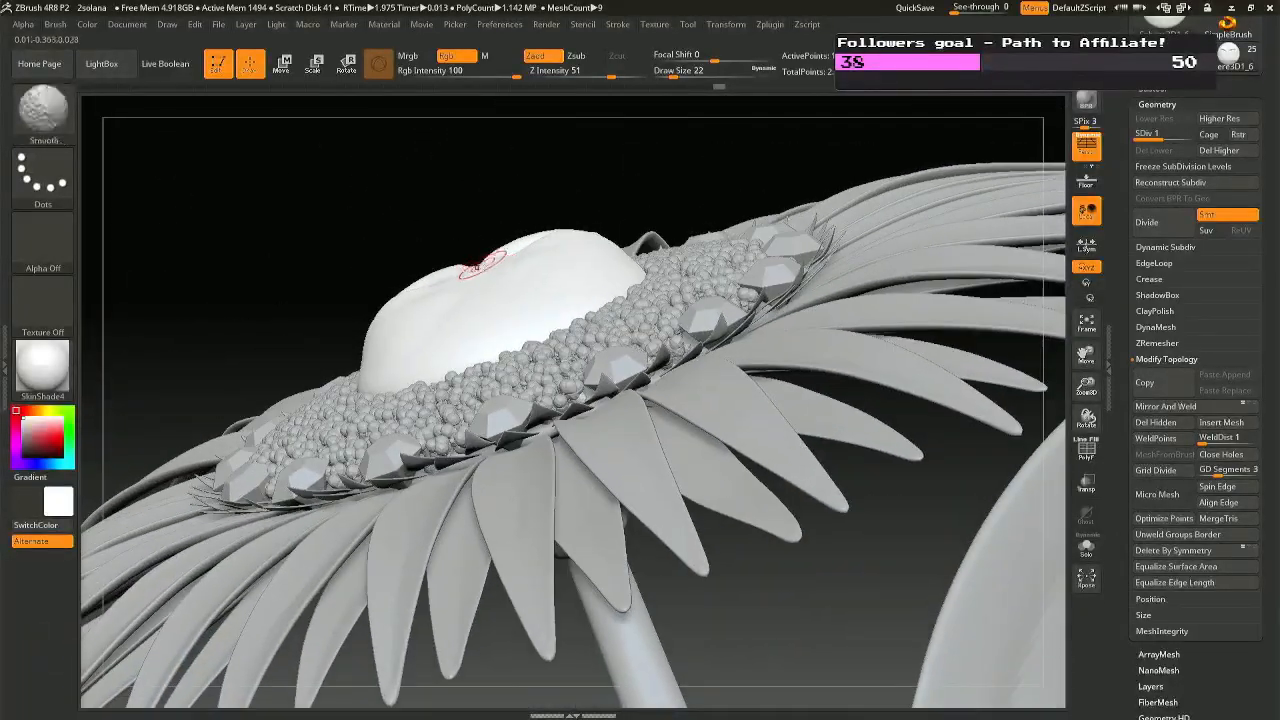
key("space")
left_click_drag(476, 267, 484, 267)
right_click_drag(477, 267, 488, 267)
key("space")
left_click_drag(477, 267, 484, 267)
key("ctrl+z")
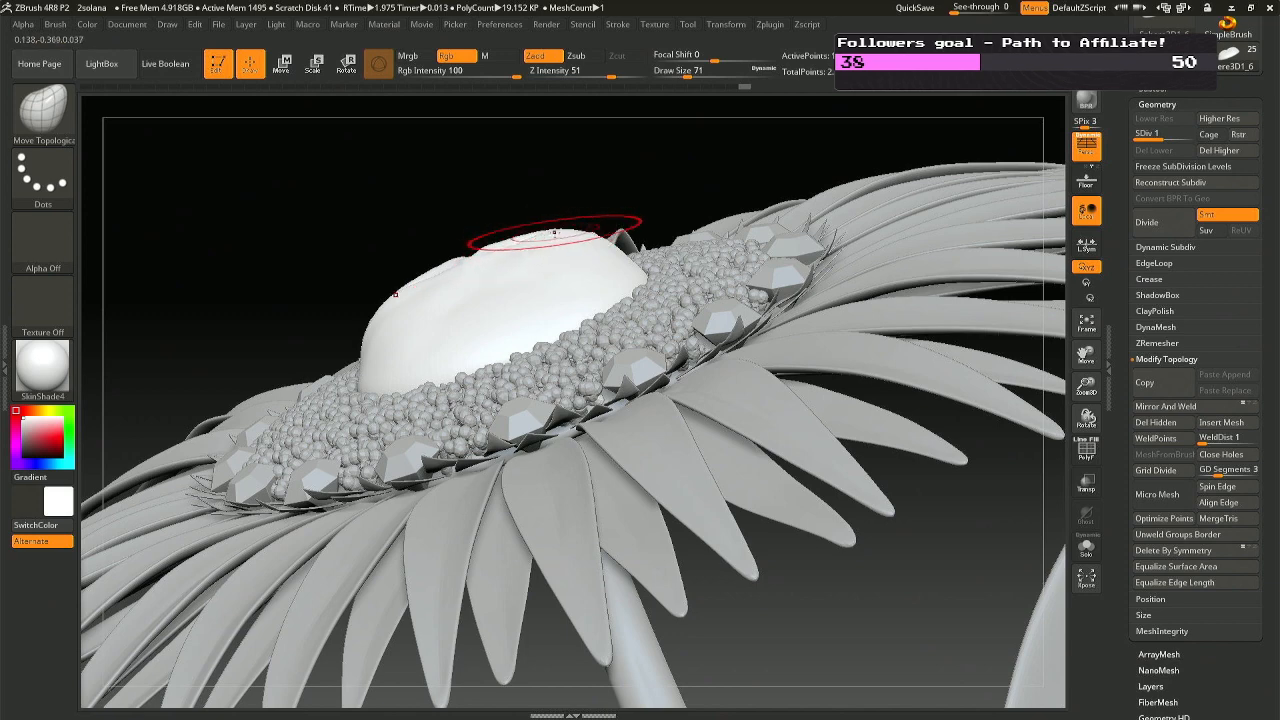
key("space")
left_click_drag(558, 240, 556, 236)
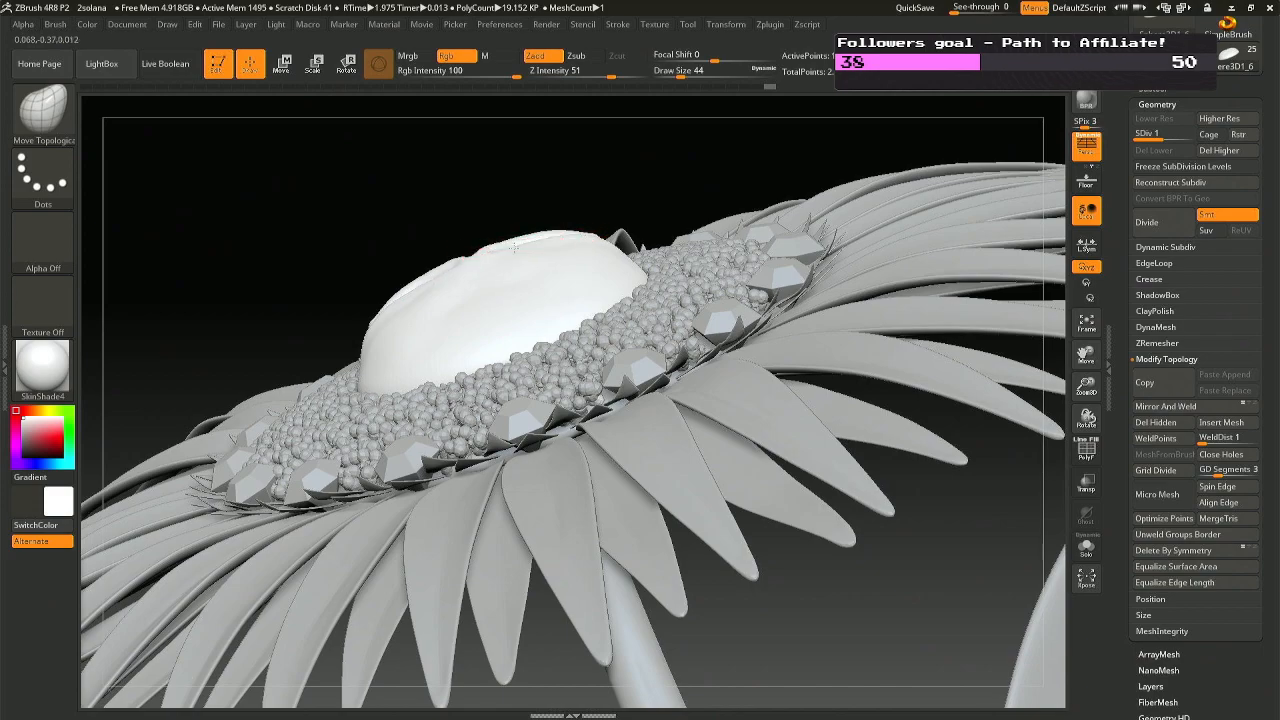
mouse_move(513, 240)
left_mouse_down()
mouse_move(505, 325)
mouse_move(466, 317)
left_mouse_up()
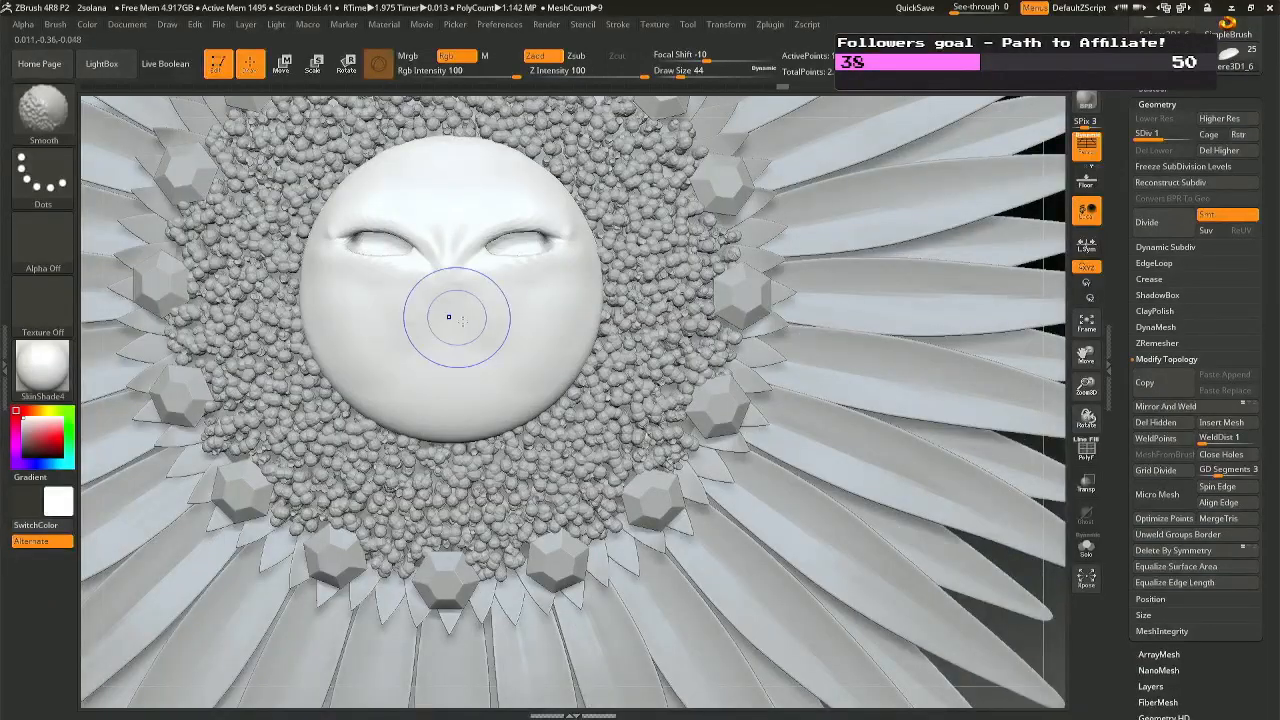
right_click_drag(462, 320, 542, 322, "alt")
left_click_drag(459, 313, 469, 324, "shift")
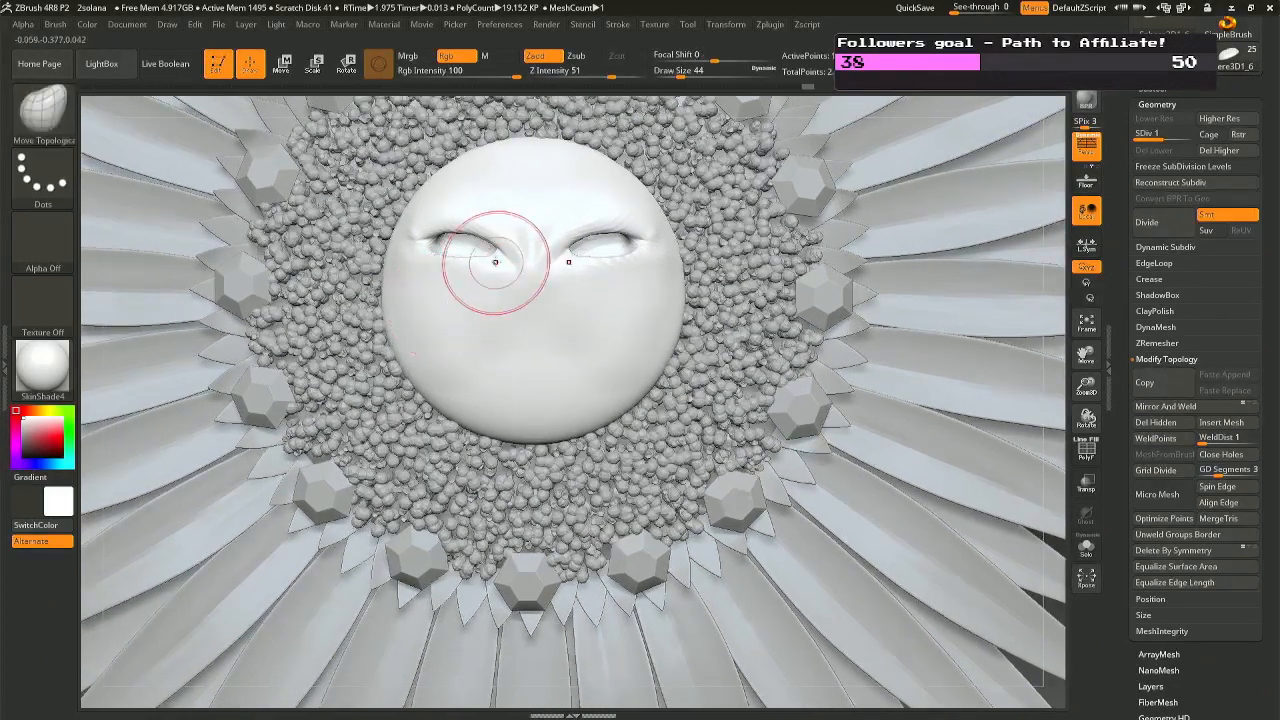
Enlarge the Move Topological brush to draw size 68 and reshape the profile of the brow and nose bridge, smoothing the surface.
right_click_drag(584, 300, 529, 206, "ctrl")
key("space")
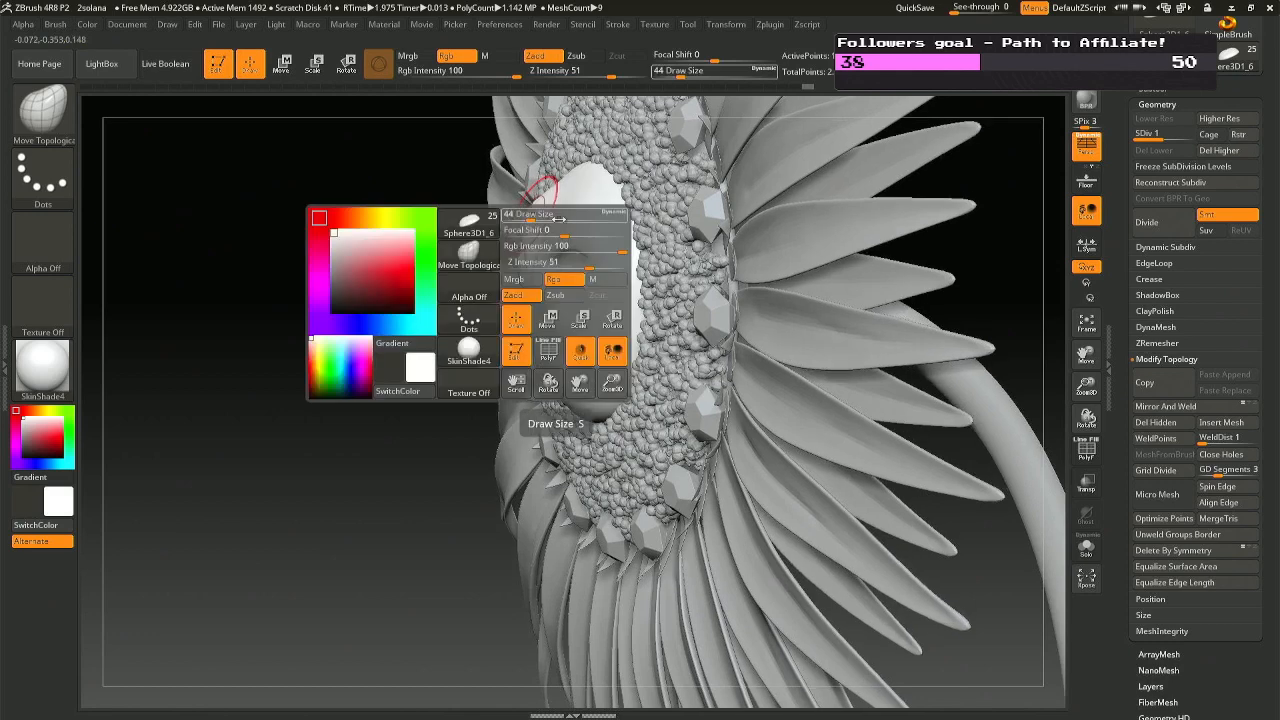
left_click_drag(549, 221, 556, 221)
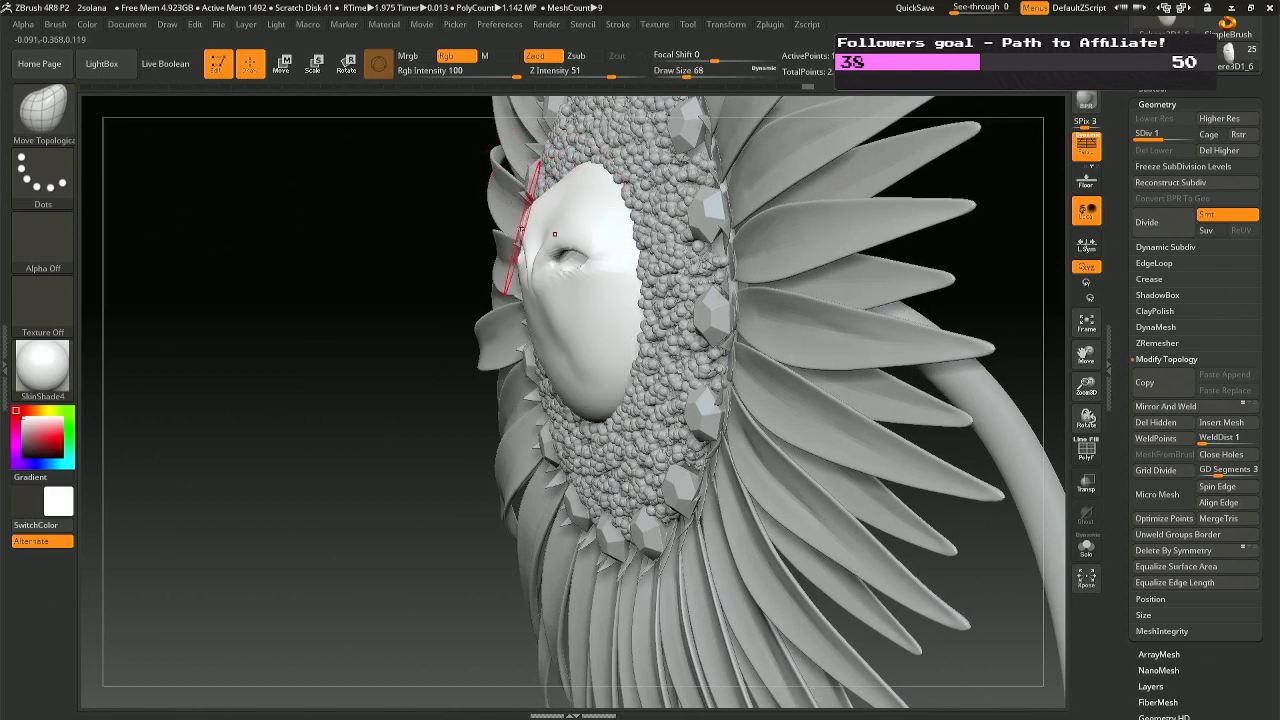
key("b")
key("m")
key("t")
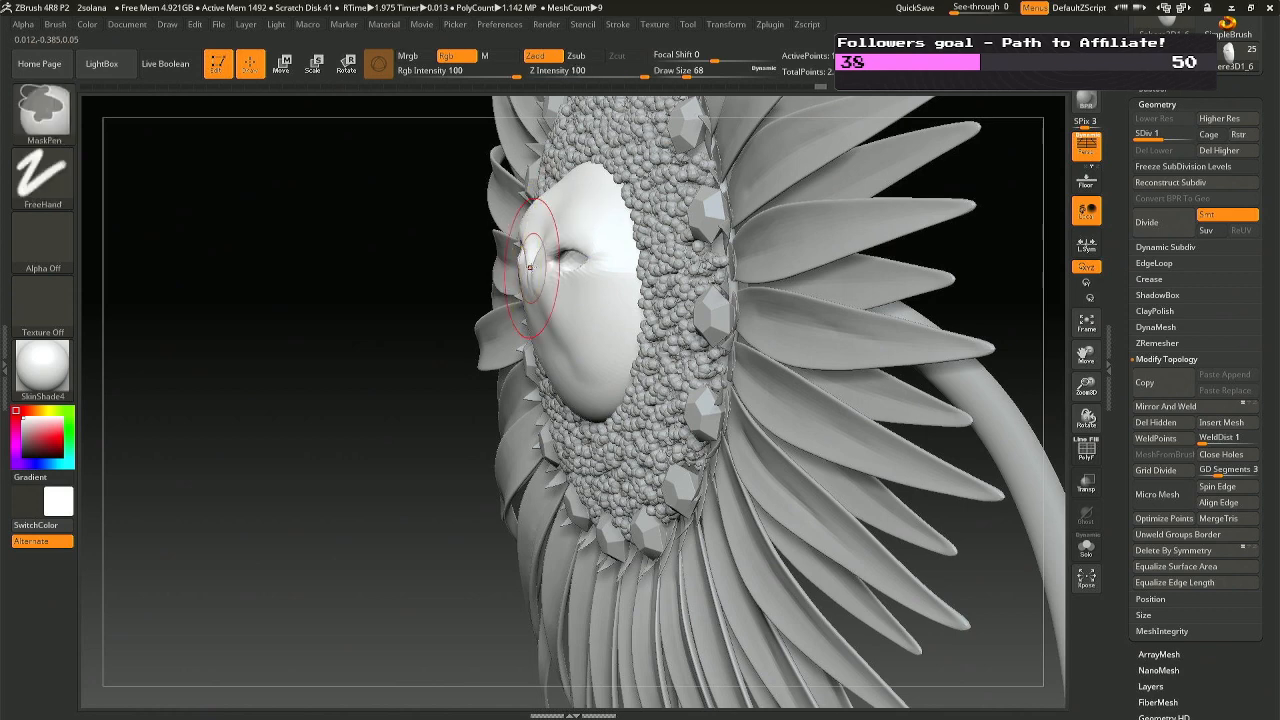
key("ctrl+z")
left_click_drag(543, 281, 538, 274)
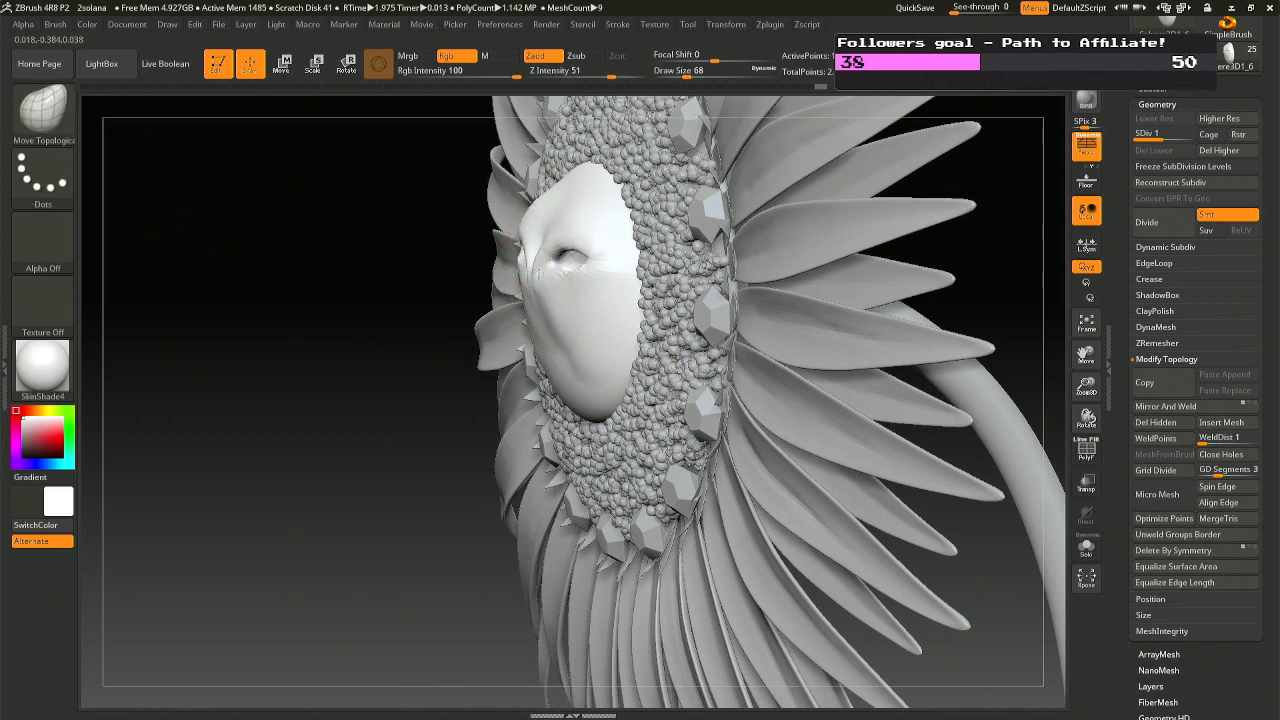
left_click_drag(567, 351, 555, 335, "shift")
left_click_drag(352, 322, 490, 305)
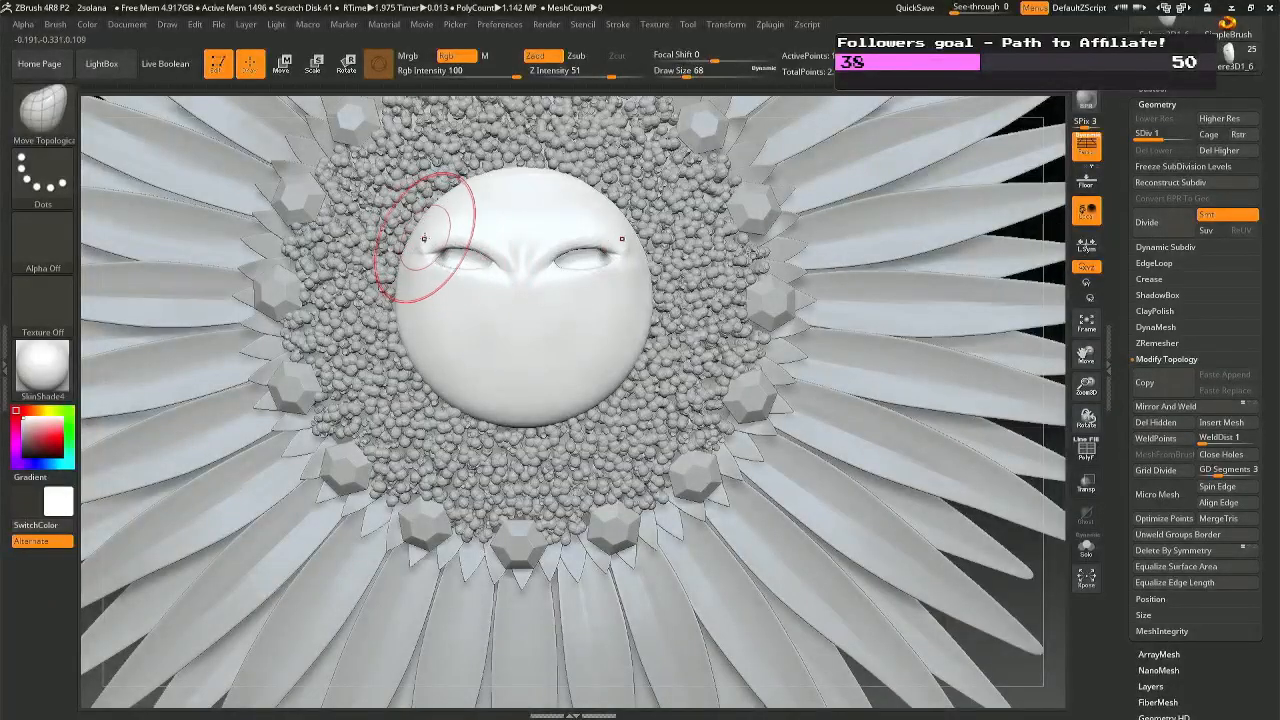
Reduce the Move Topological brush to draw size 31 and adjust the brow and upper lids around the eyes.
right_click_drag(713, 351, 695, 334, "ctrl")
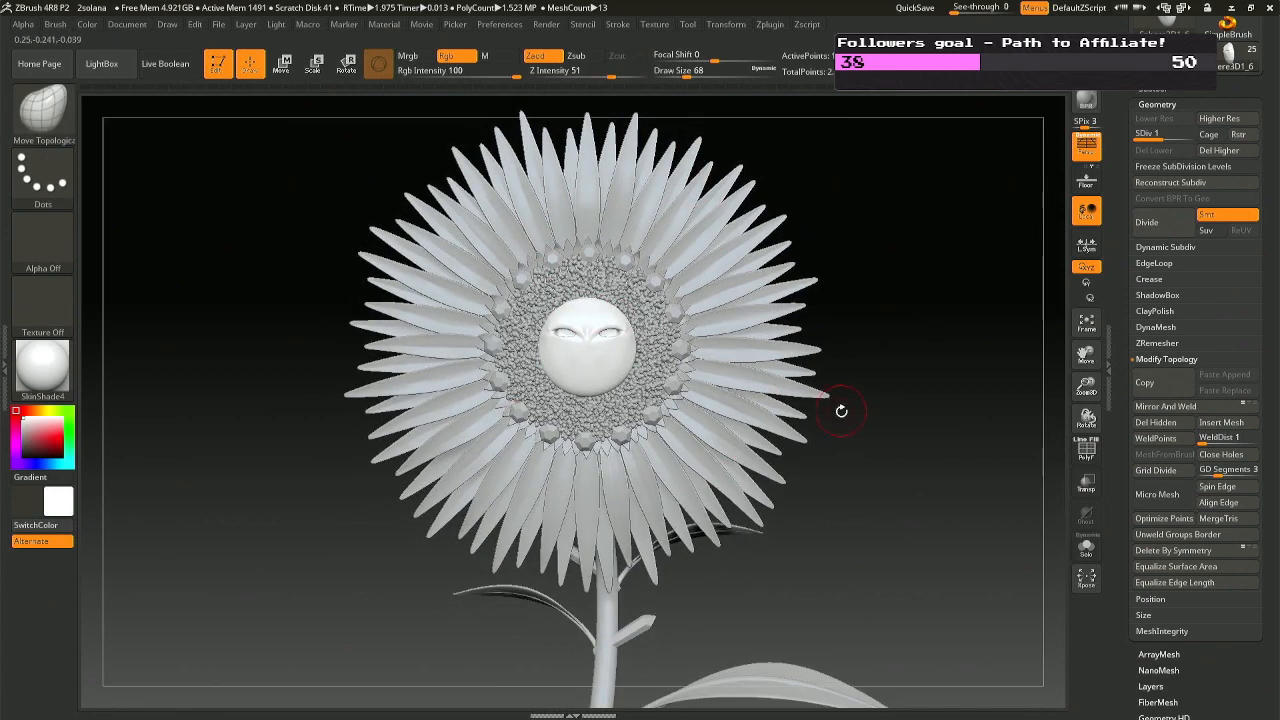
right_click_drag(688, 326, 672, 436, "ctrl")
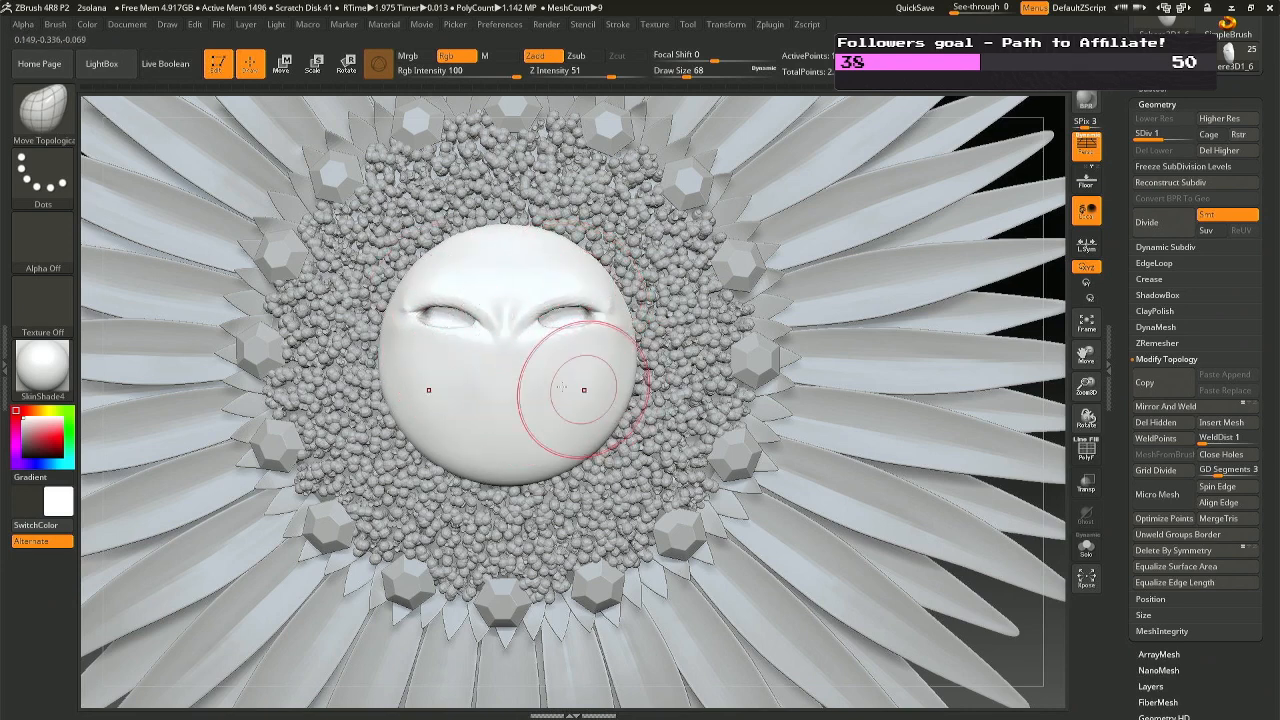
key("space")
left_click_drag(547, 318, 537, 318)
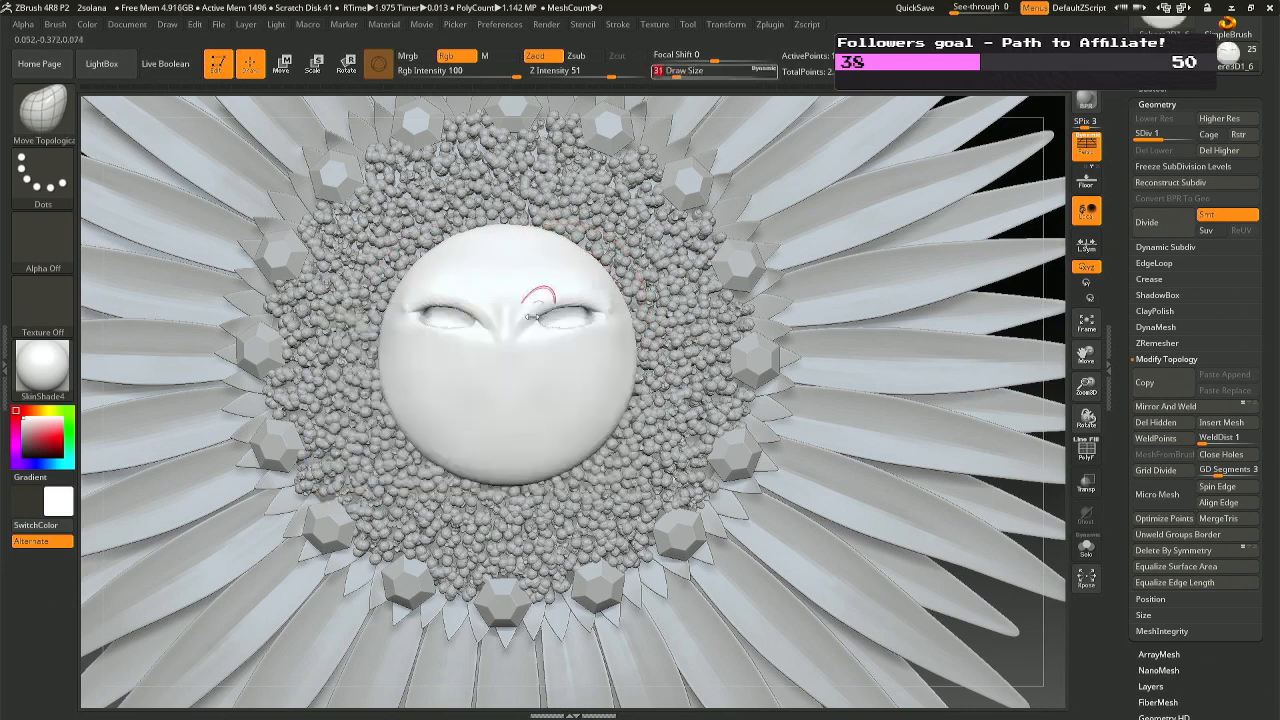
mouse_move(432, 309)
right_mouse_down()
mouse_move(410, 309)
mouse_move(440, 350)
right_mouse_up()
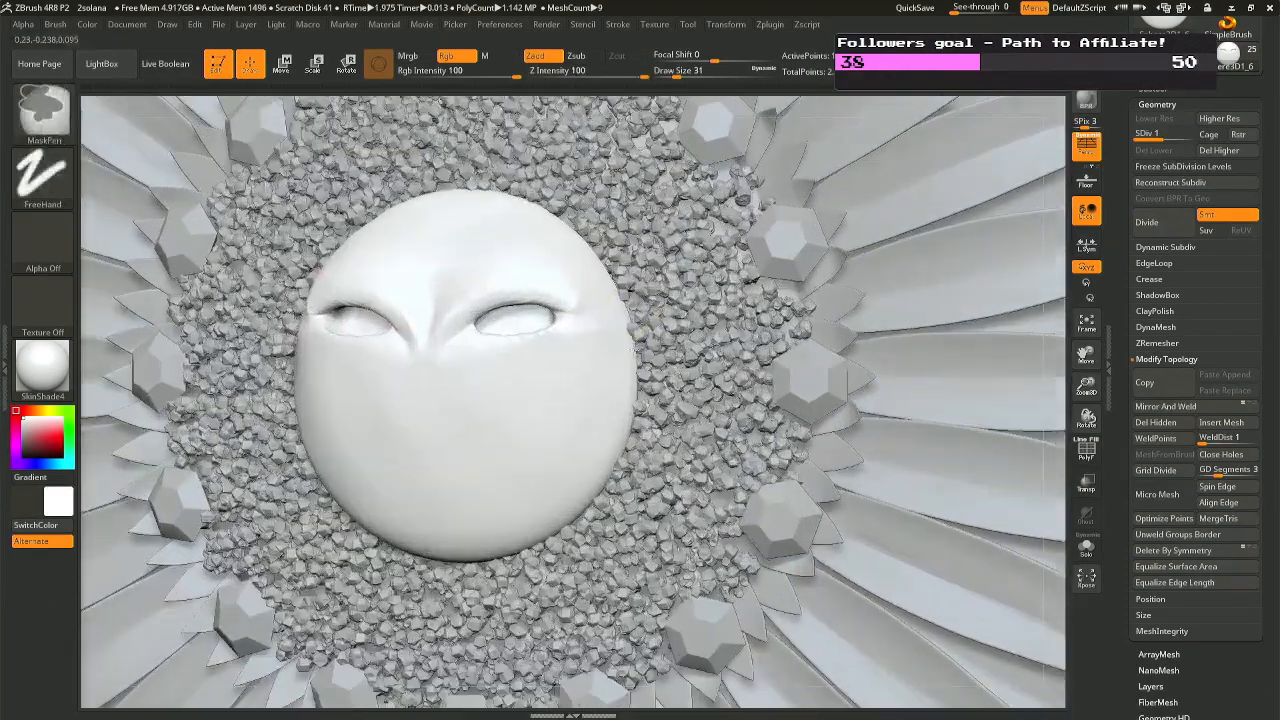
Set the Move Topological brush to draw size 22 and refine the outer eye corners and eyelids.
key("space")
left_click_drag(579, 300, 557, 322)
key("shift")
key("ctrl+z")
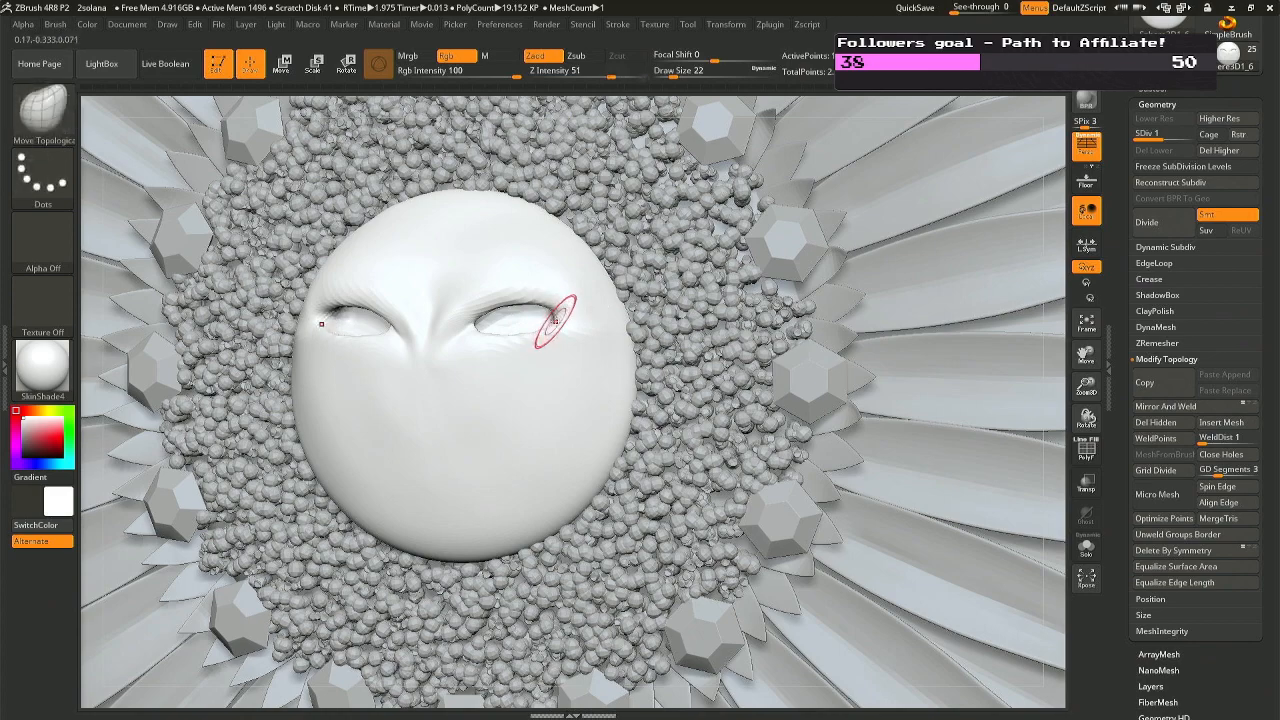
mouse_move(521, 321)
right_mouse_down()
mouse_move(535, 318)
mouse_move(516, 318)
right_mouse_up()
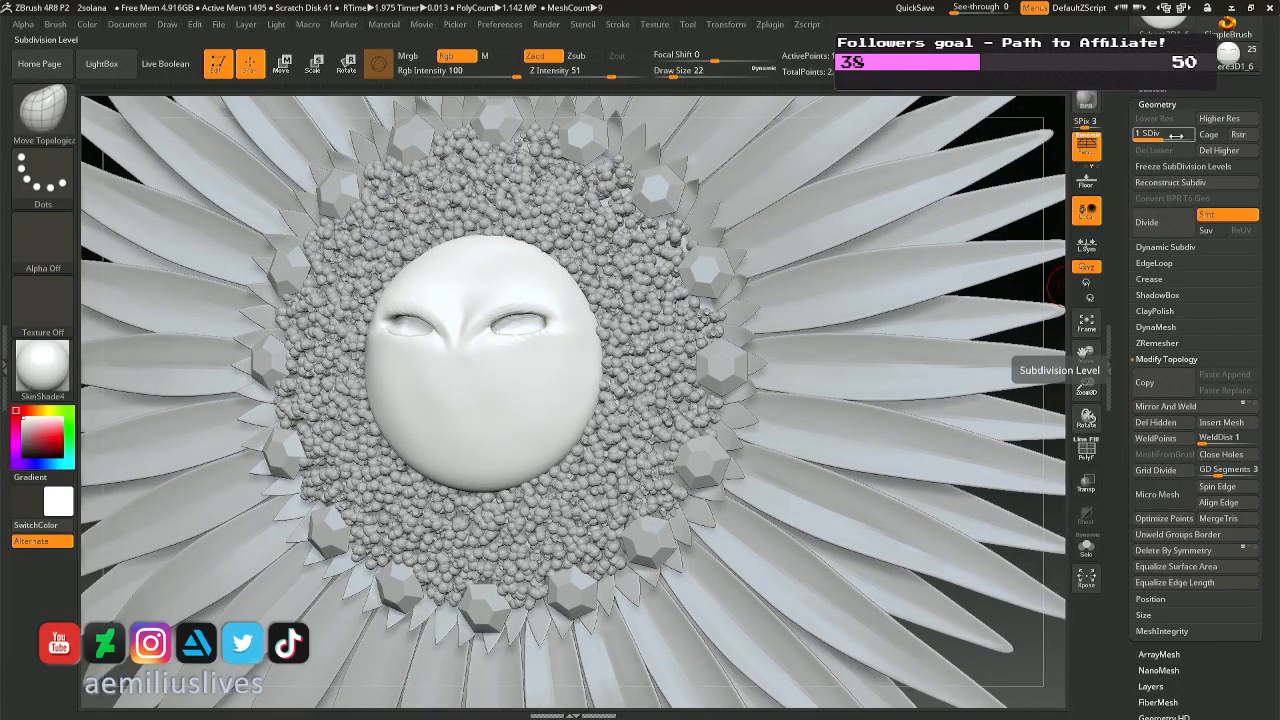
Raise the face mesh to subdivision level 2 and retopologise it with ZRemesher.
left_click(1219, 118)
left_click(1155, 345)
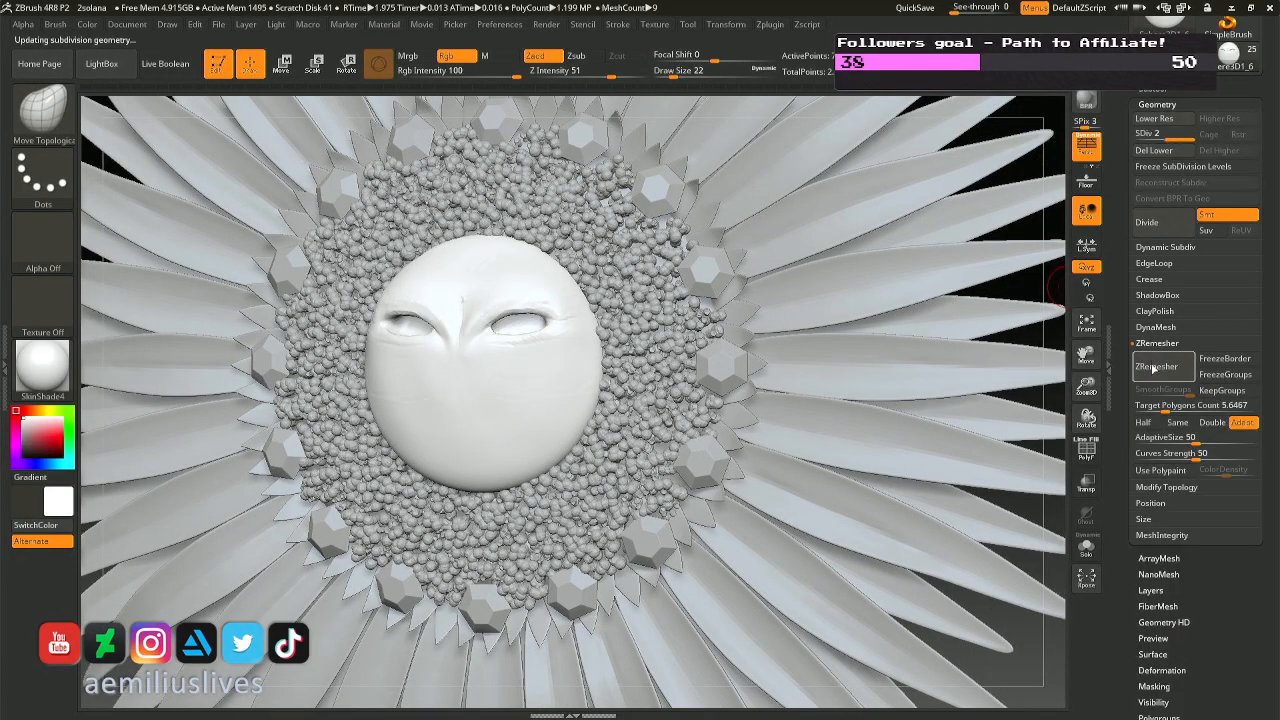
left_click(1155, 368)
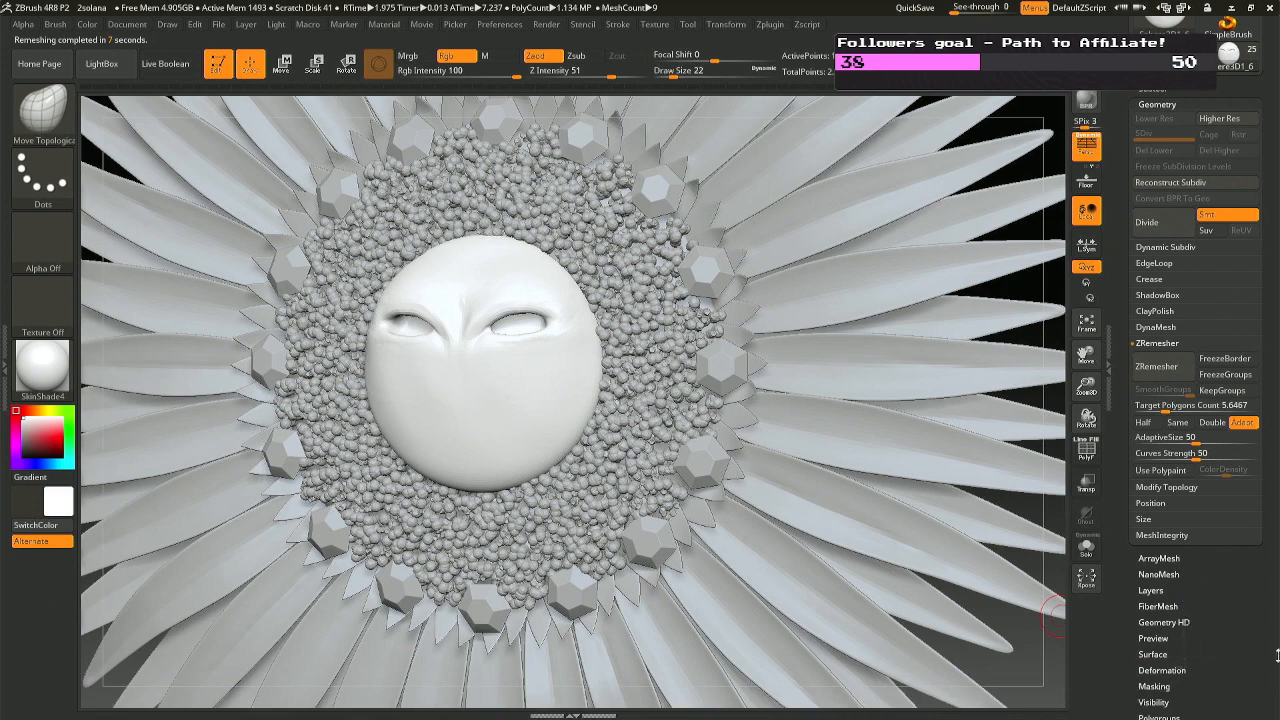
Apply the Polish deformation to the remeshed face and adjust the outer eye corners.
left_click(1170, 668)
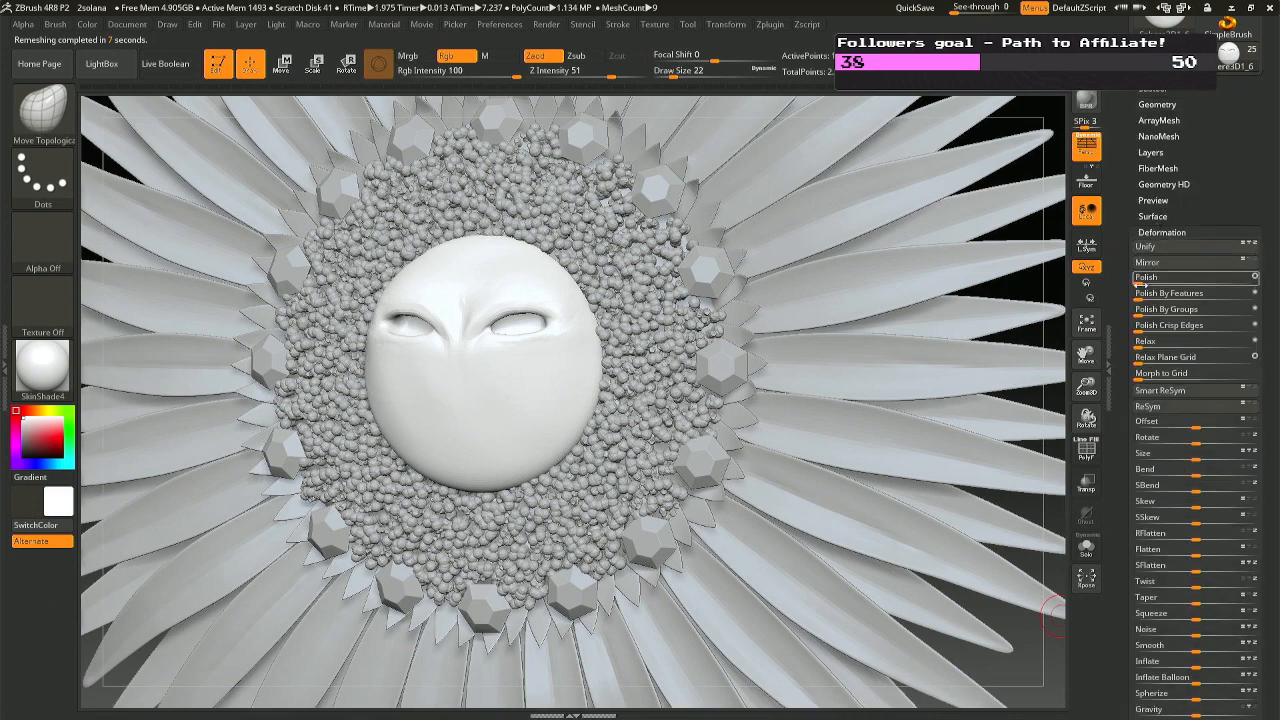
left_click(1150, 277)
mouse_move(500, 327)
right_mouse_down()
mouse_move(590, 326)
mouse_move(537, 325)
mouse_move(556, 323)
right_mouse_up()
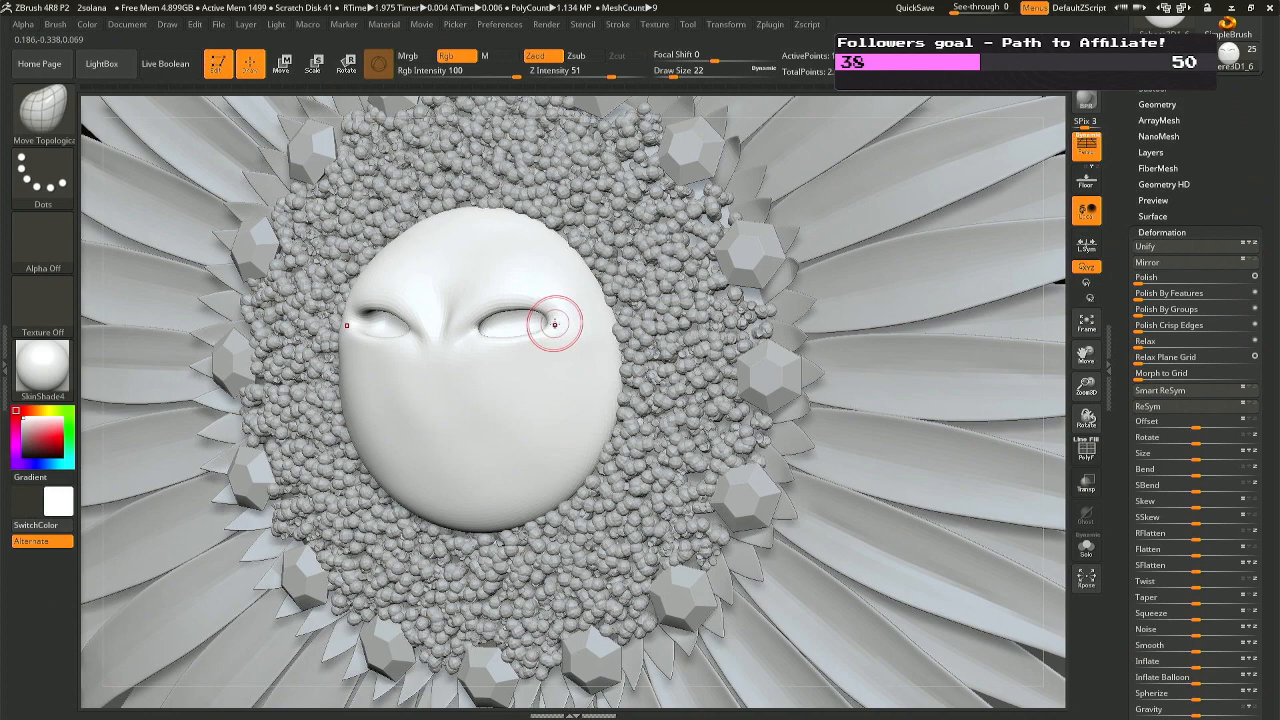
Switch to the Pinch brush at draw size 22 and pinch along the eyelid edges, undoing the last stroke.
key("b")
key("p")
key("i")
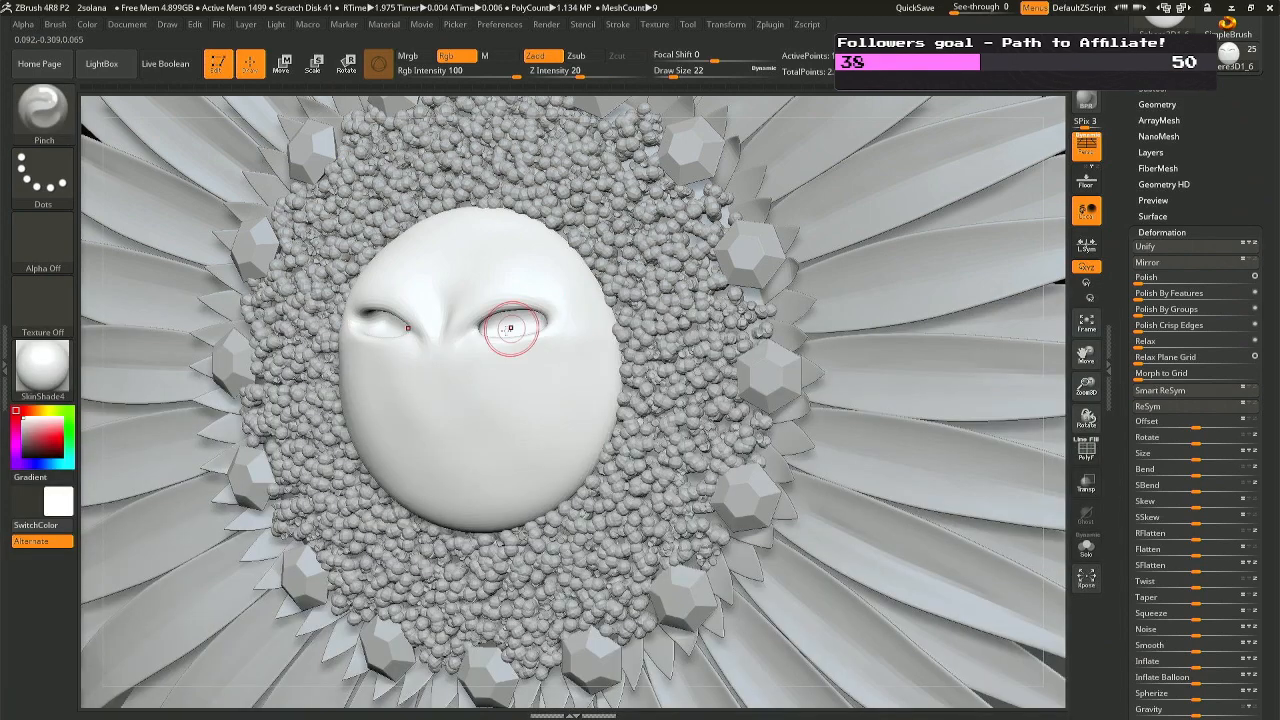
left_click_drag(451, 337, 548, 327)
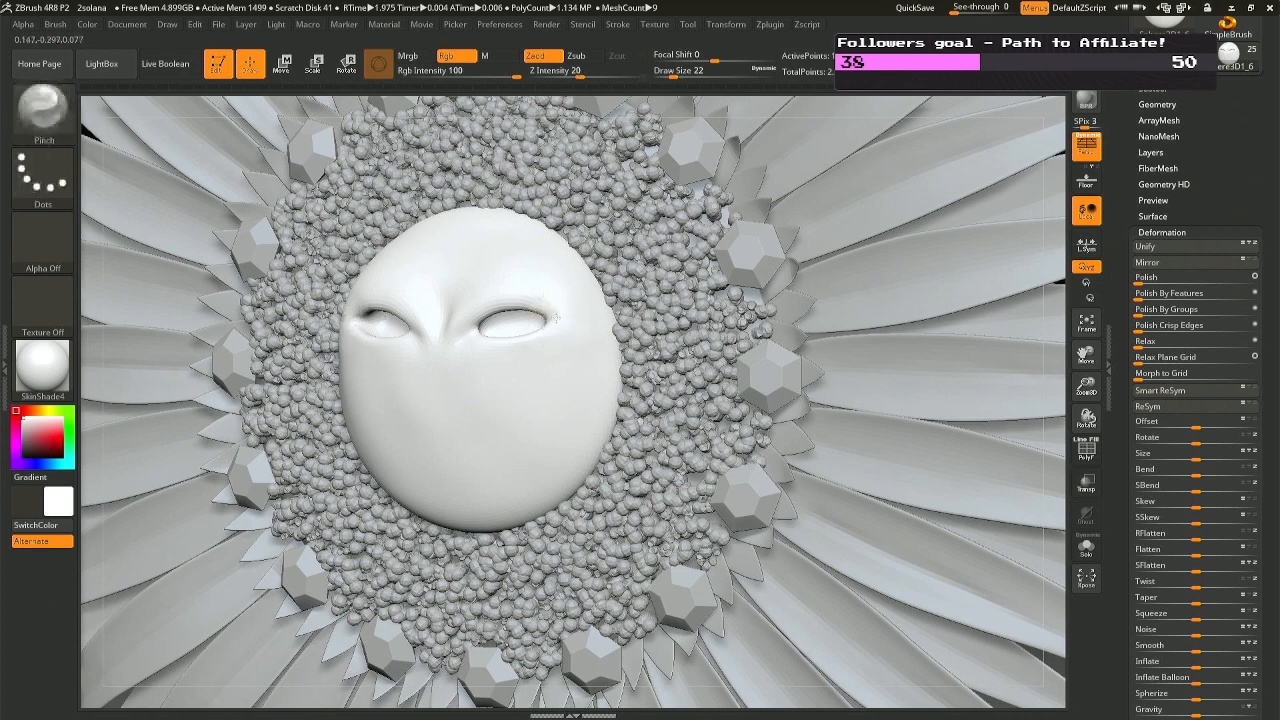
key("ctrl+z")
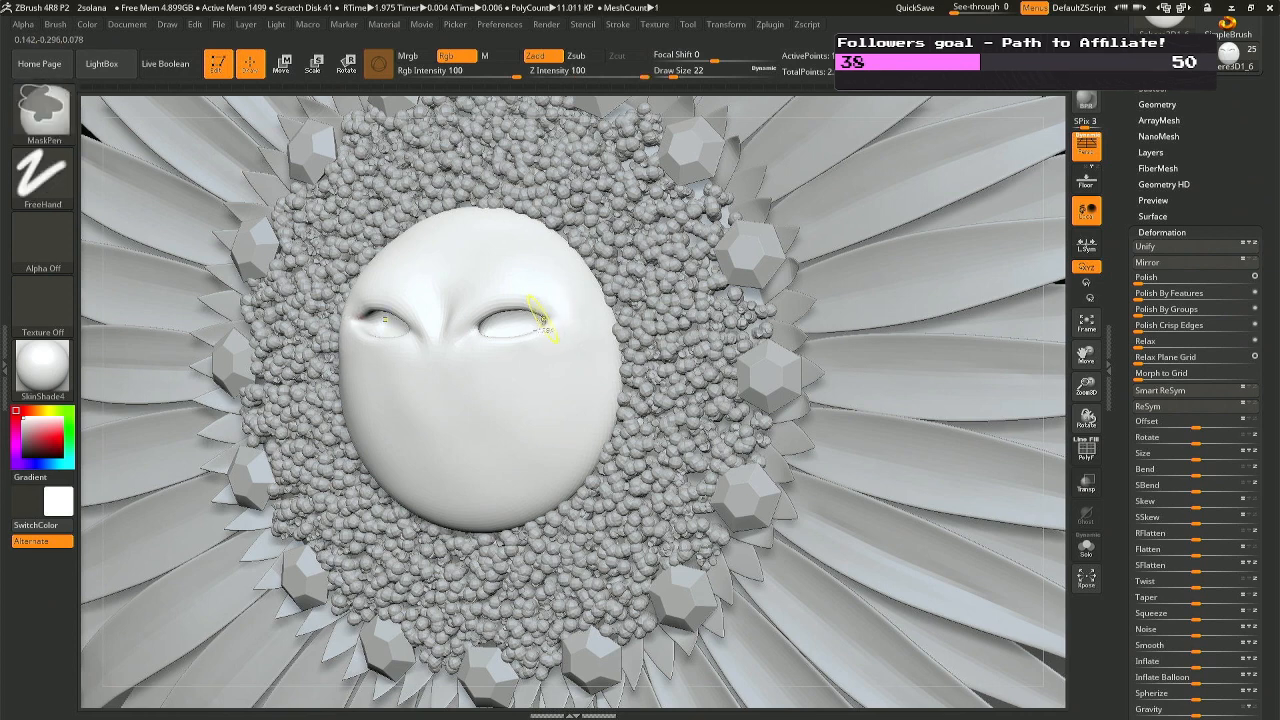
Set the Pinch brush to draw size 37 and Z Intensity 12 and sharpen the outer eye corners.
key("space")
left_click_drag(543, 320, 550, 321)
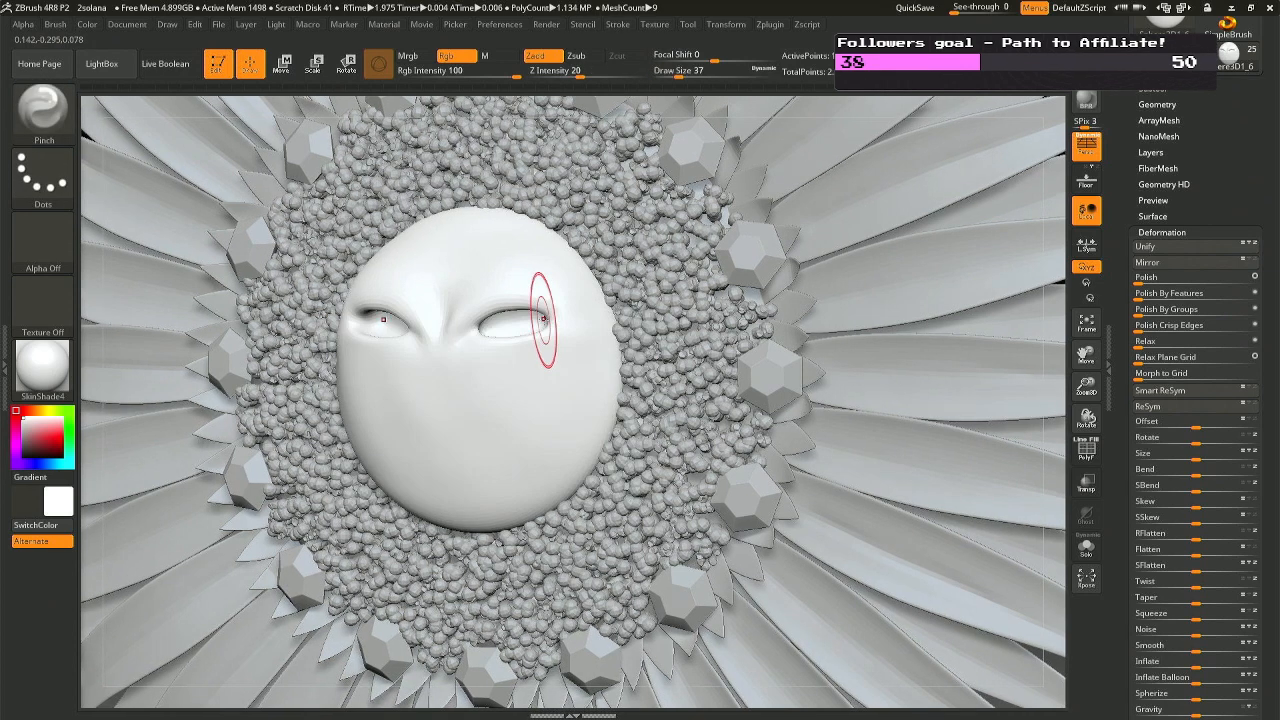
right_click_drag(503, 339, 550, 325)
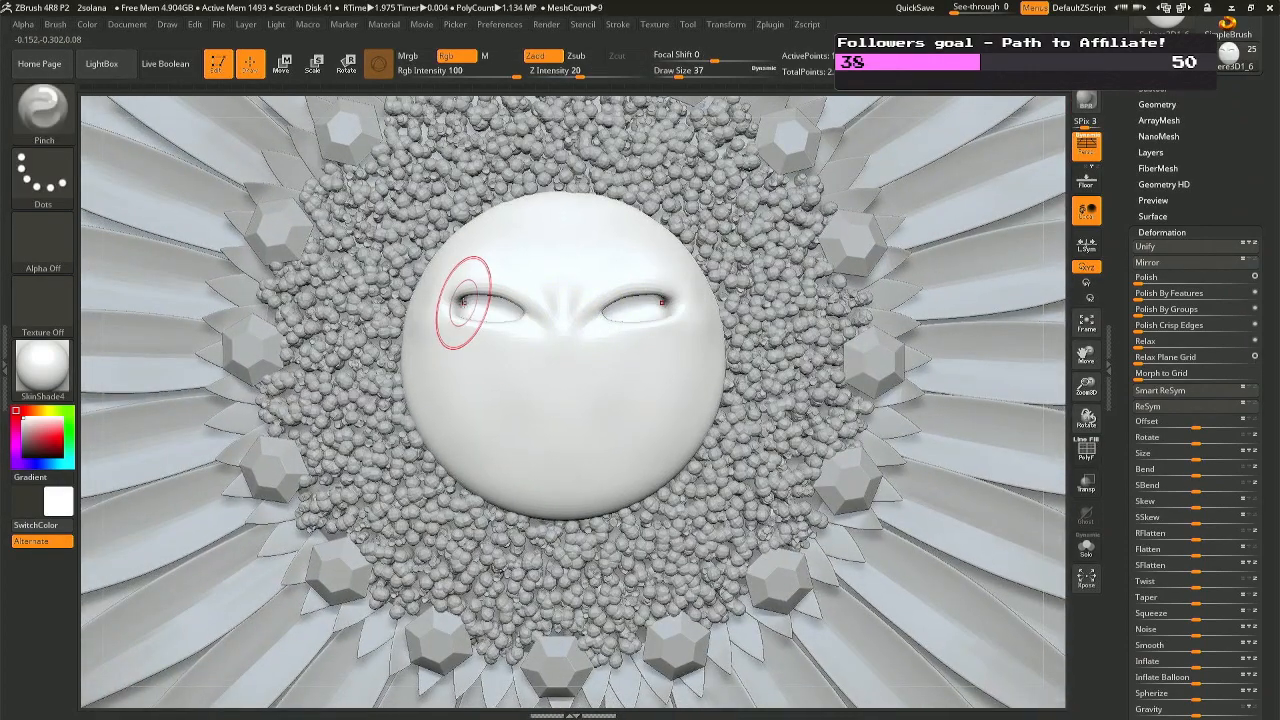
right_click_drag(463, 300, 494, 304)
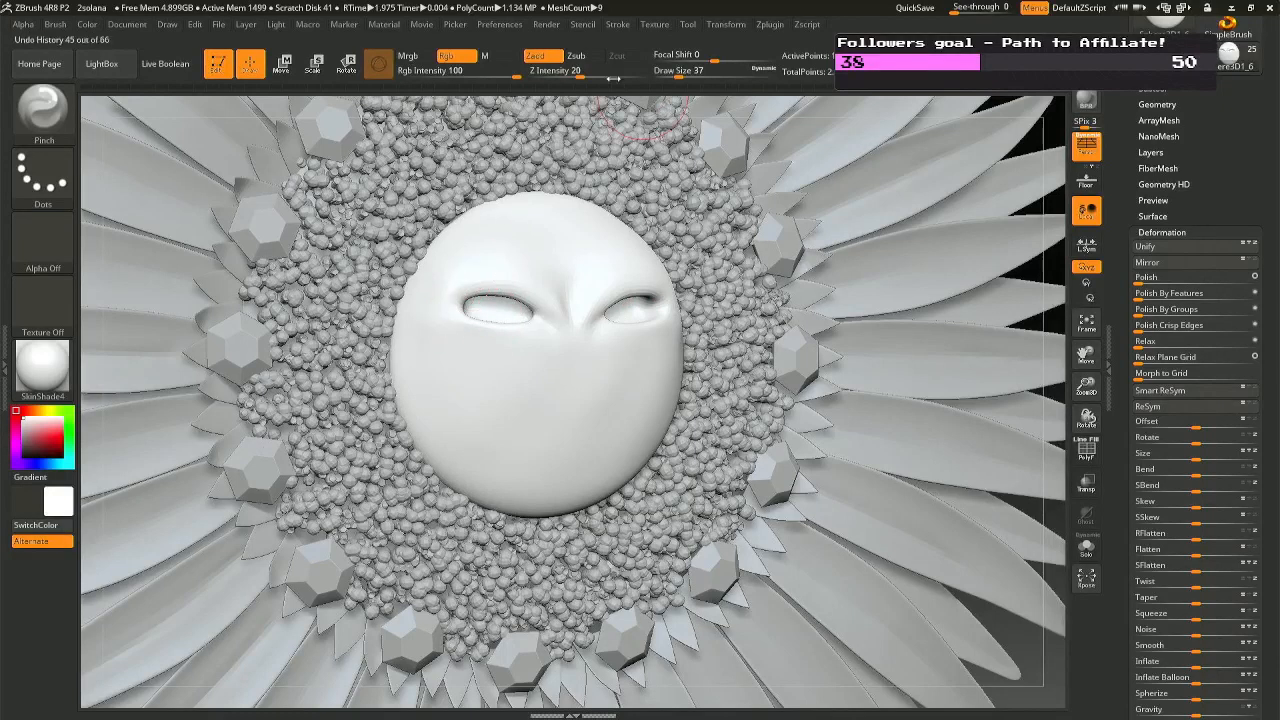
left_click_drag(580, 72, 573, 71)
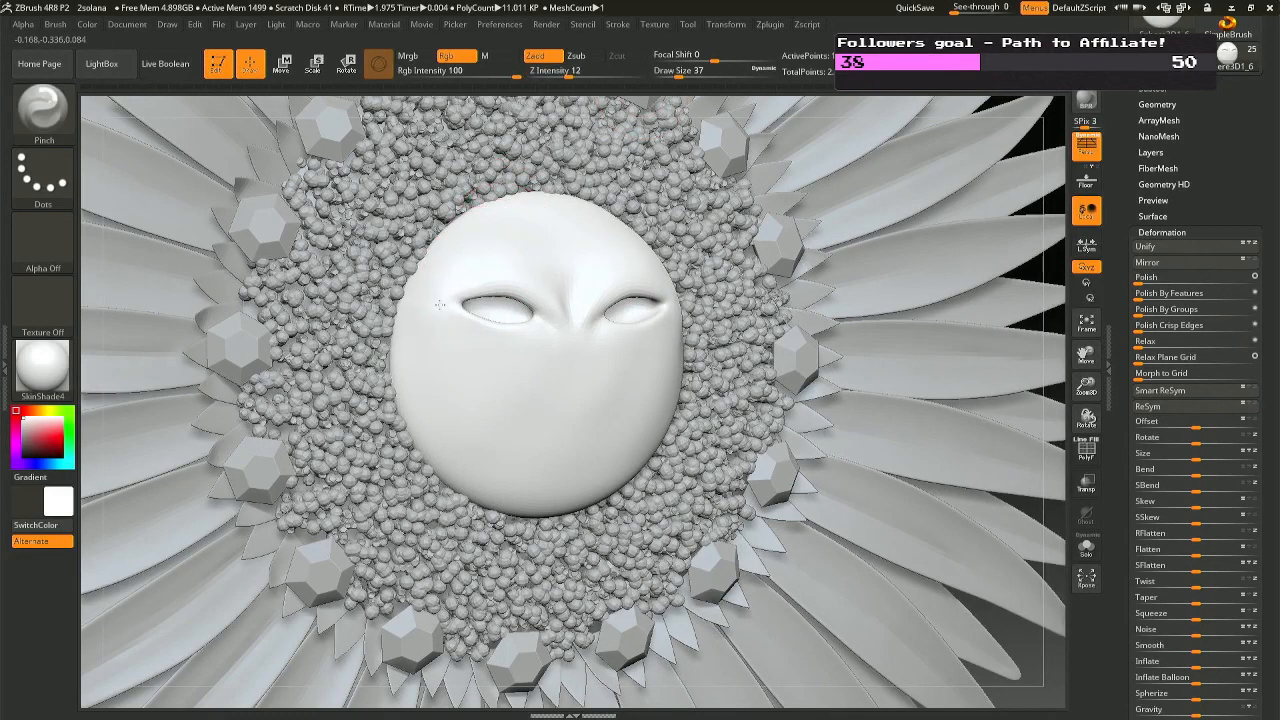
right_click_drag(457, 302, 452, 305)
Switch to the Move brush at draw size 27 and pull the outer eye corners into shape.
key("b")
key("m")
key("v")
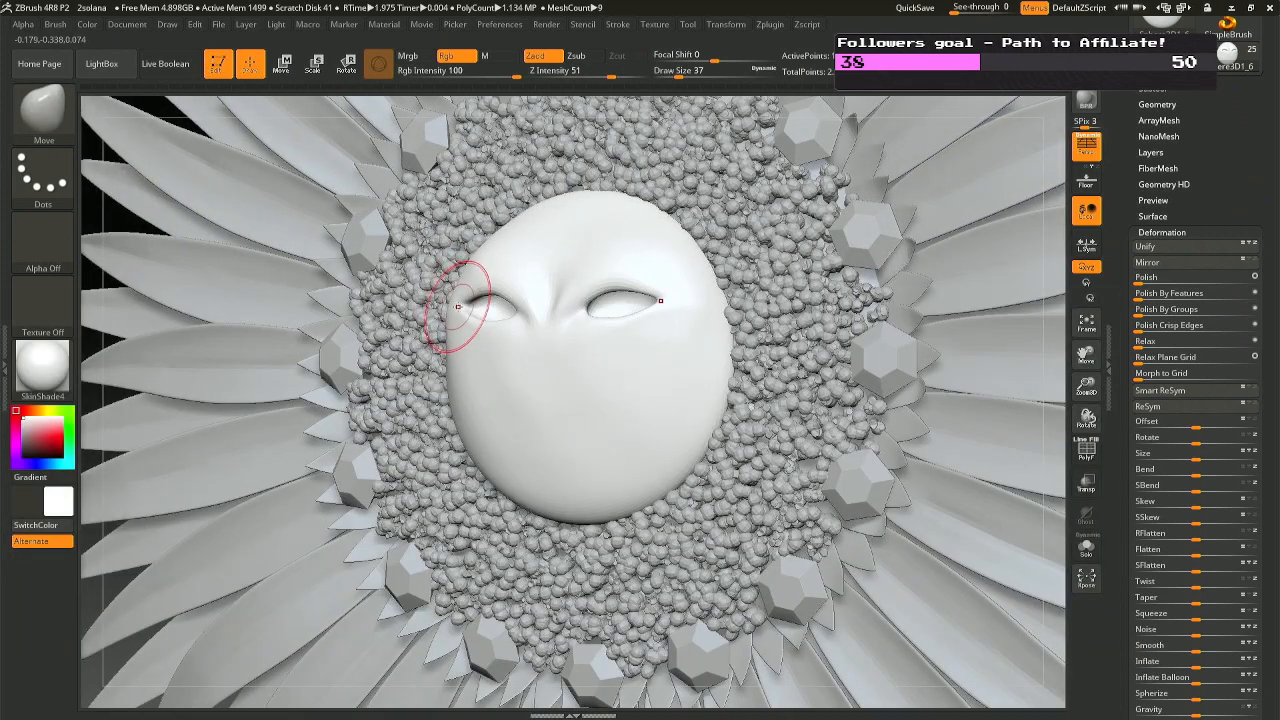
left_click_drag(458, 306, 464, 304)
key("ctrl+z")
key("space")
left_click(457, 307)
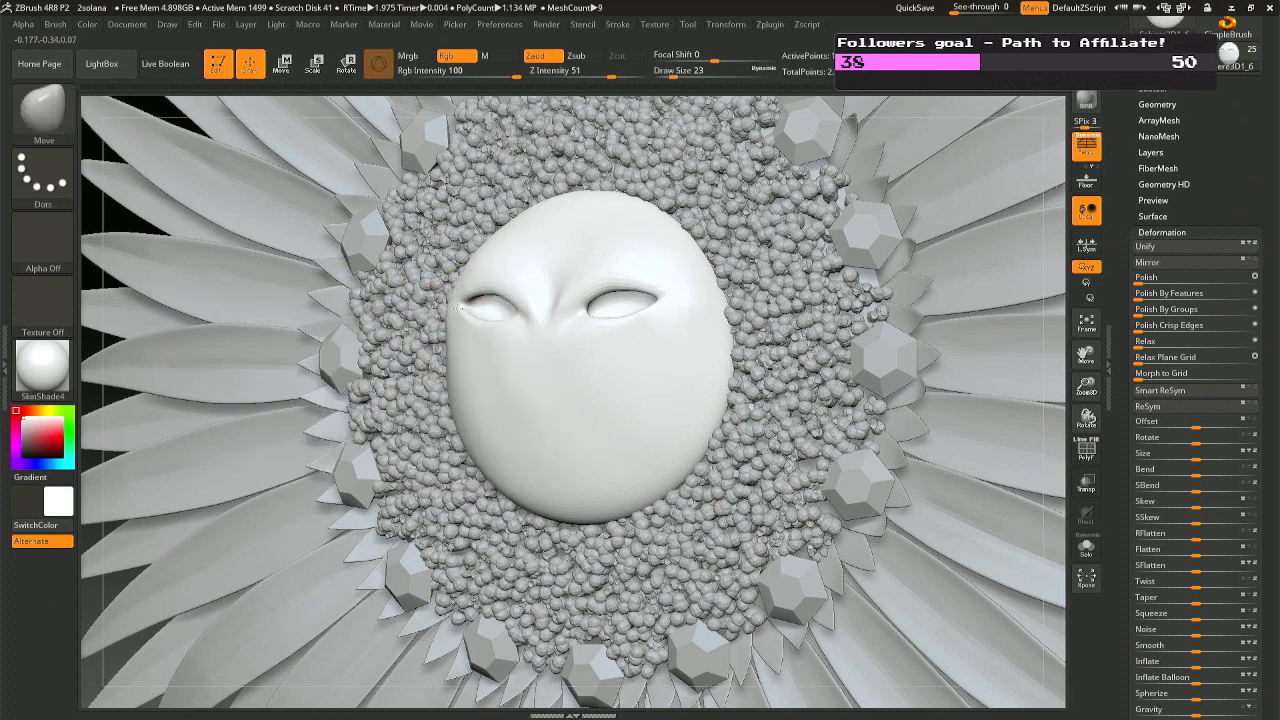
key("space")
left_click(460, 308)
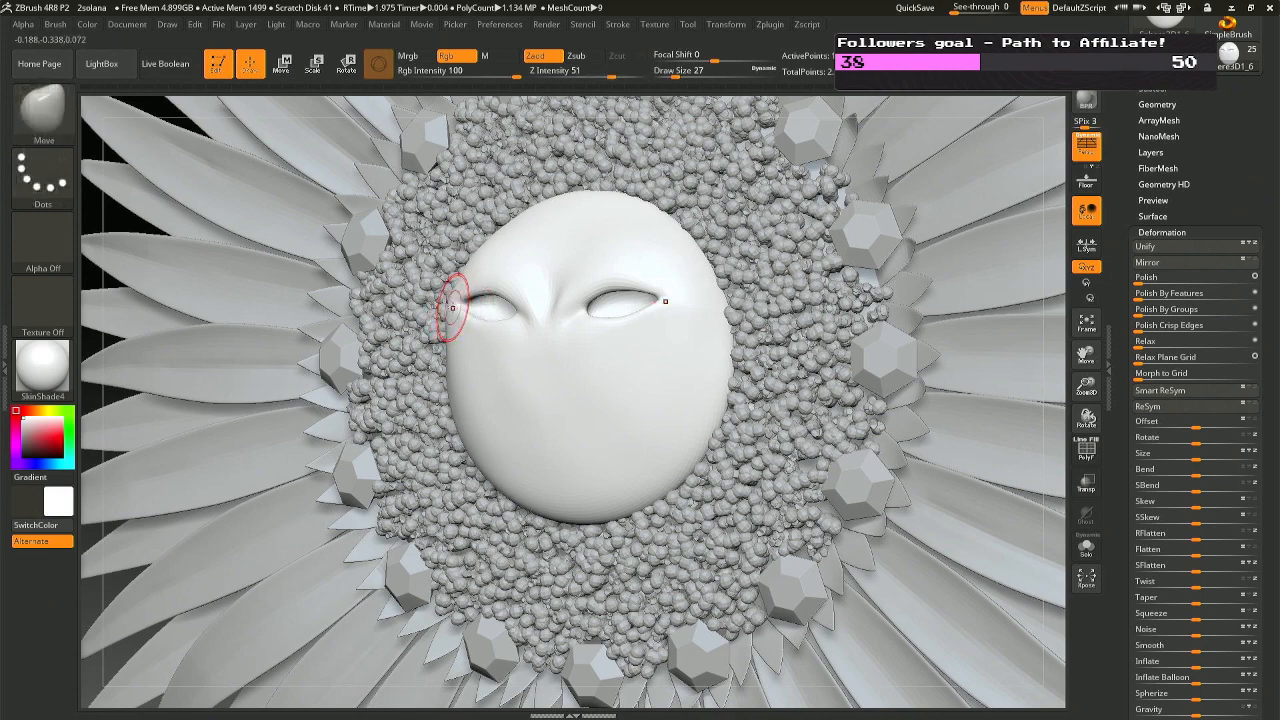
right_click_drag(458, 307, 480, 308)
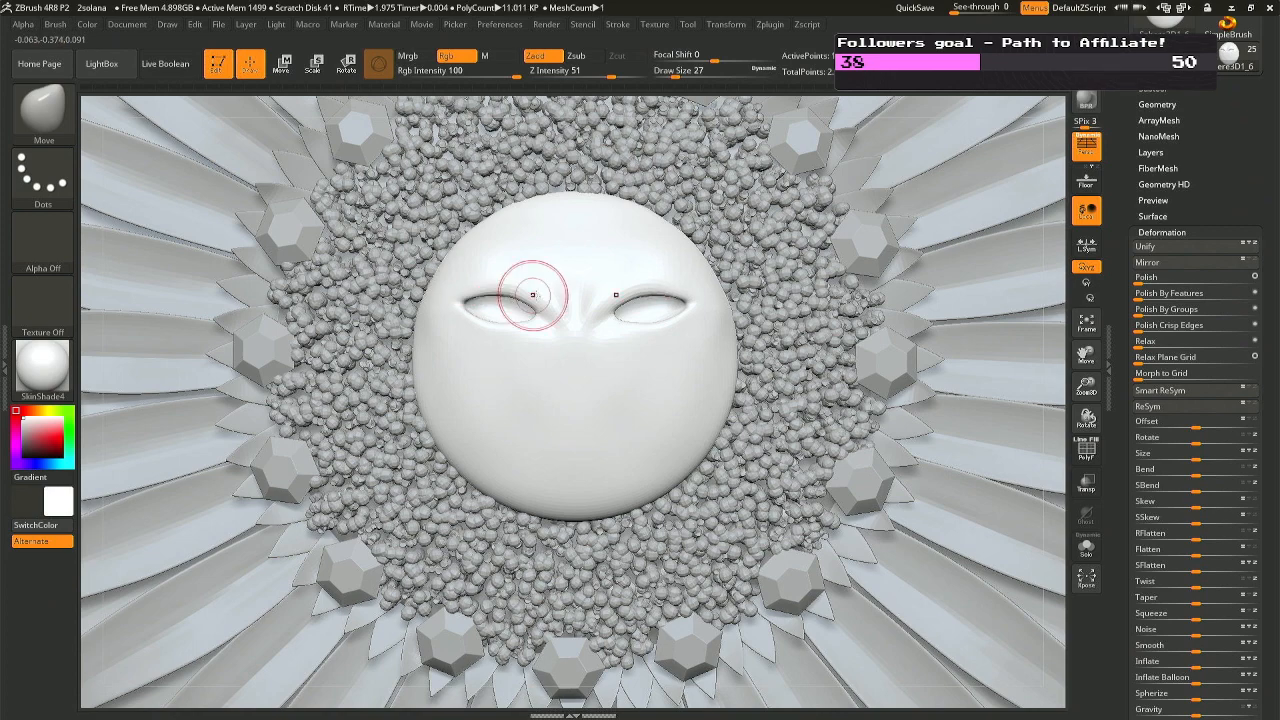
Reduce the Move brush to draw size 17, adjust the inner eye corners and smooth the area between the brows.
key("space")
left_click_drag(533, 316, 543, 318)
right_click_drag(540, 320, 590, 298)
key("space")
key("shift")
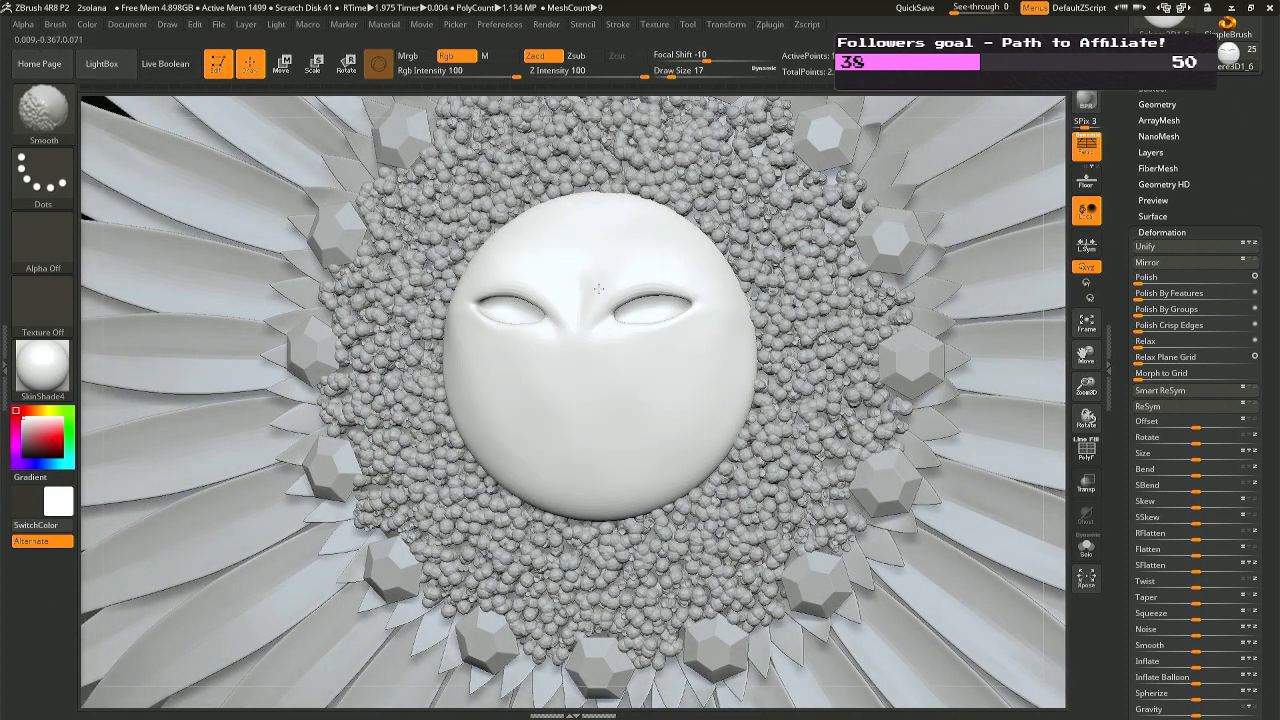
key("shift")
mouse_move(604, 286)
left_mouse_down("shift")
mouse_move(583, 289)
mouse_move(578, 310)
left_mouse_up("shift")
Reduce the Move brush to draw size 27 and adjust the forehead contour above the eyes.
mouse_move(580, 262)
right_mouse_down()
mouse_move(526, 278)
mouse_move(580, 294)
mouse_move(562, 254)
mouse_move(578, 268)
right_mouse_up()
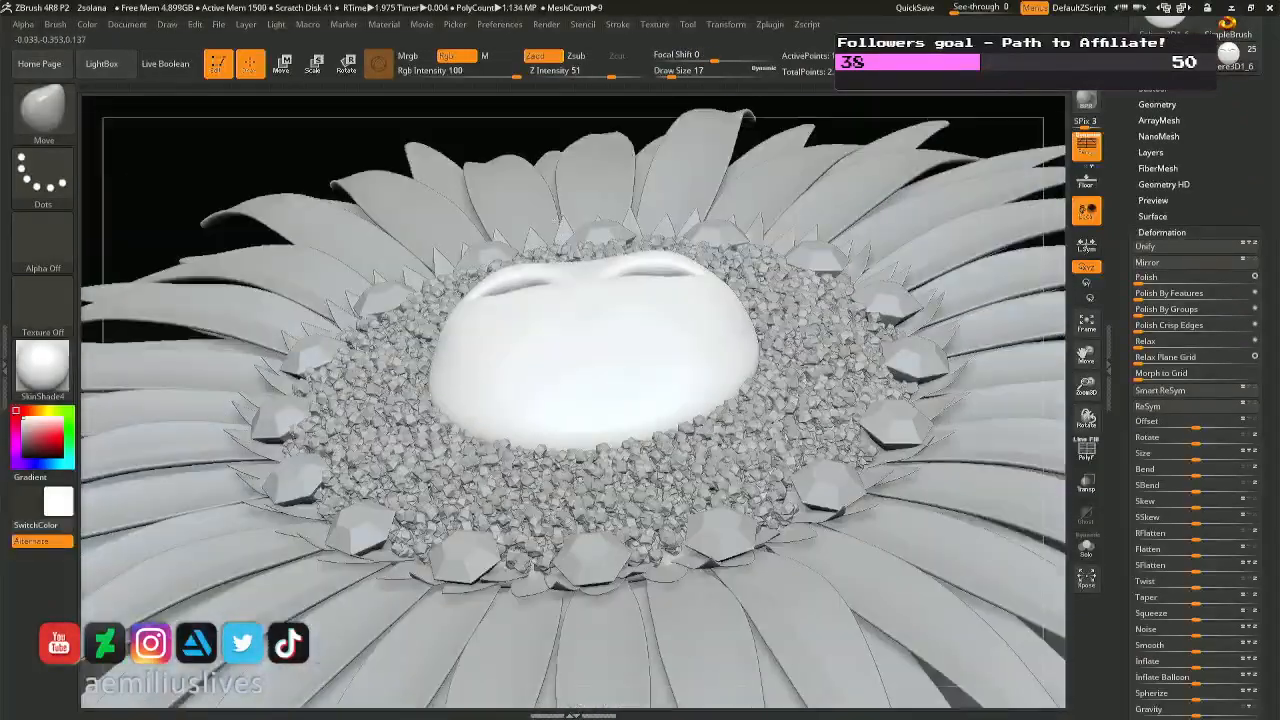
key("space")
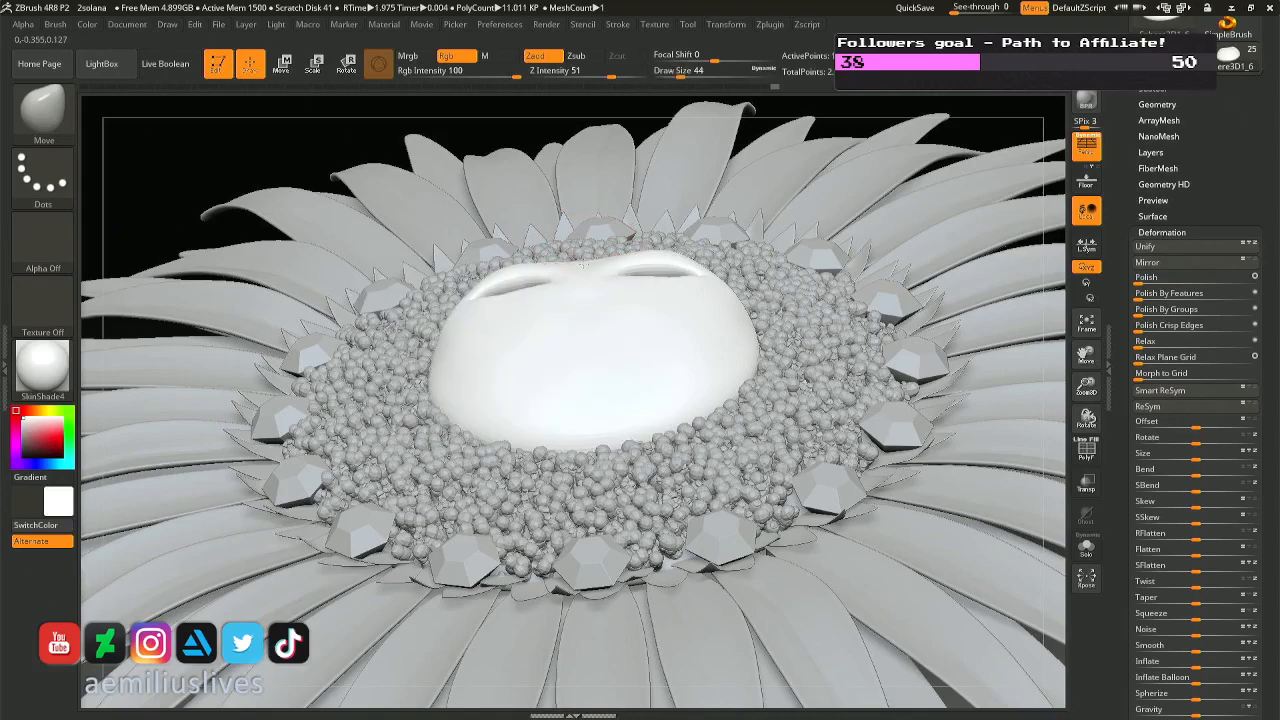
right_click_drag(583, 270, 557, 234)
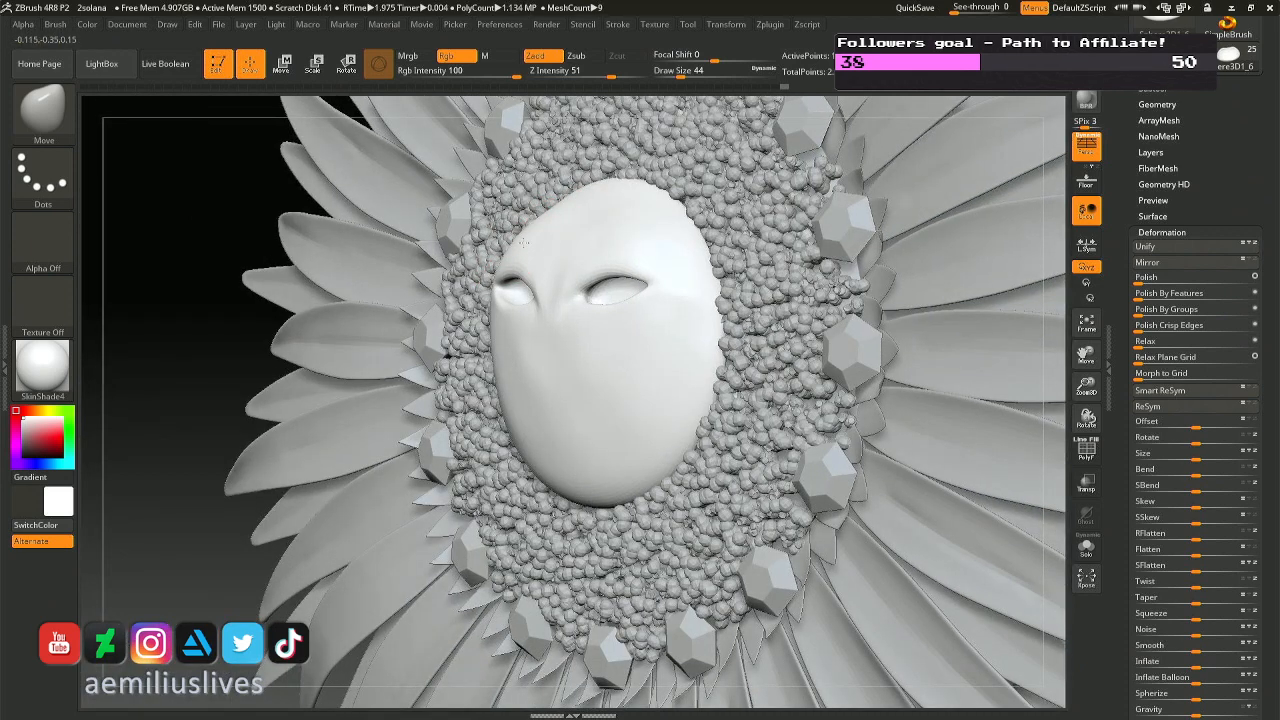
key("space")
left_click_drag(523, 243, 515, 238)
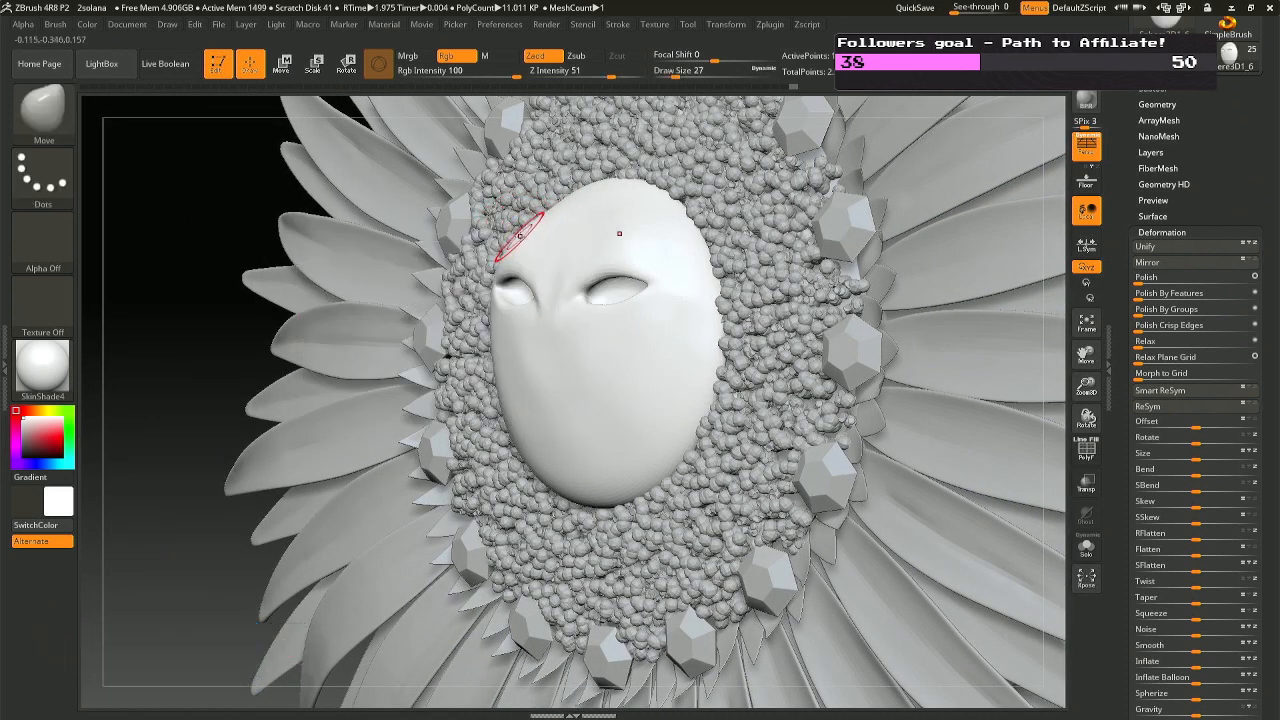
right_click_drag(523, 238, 509, 233)
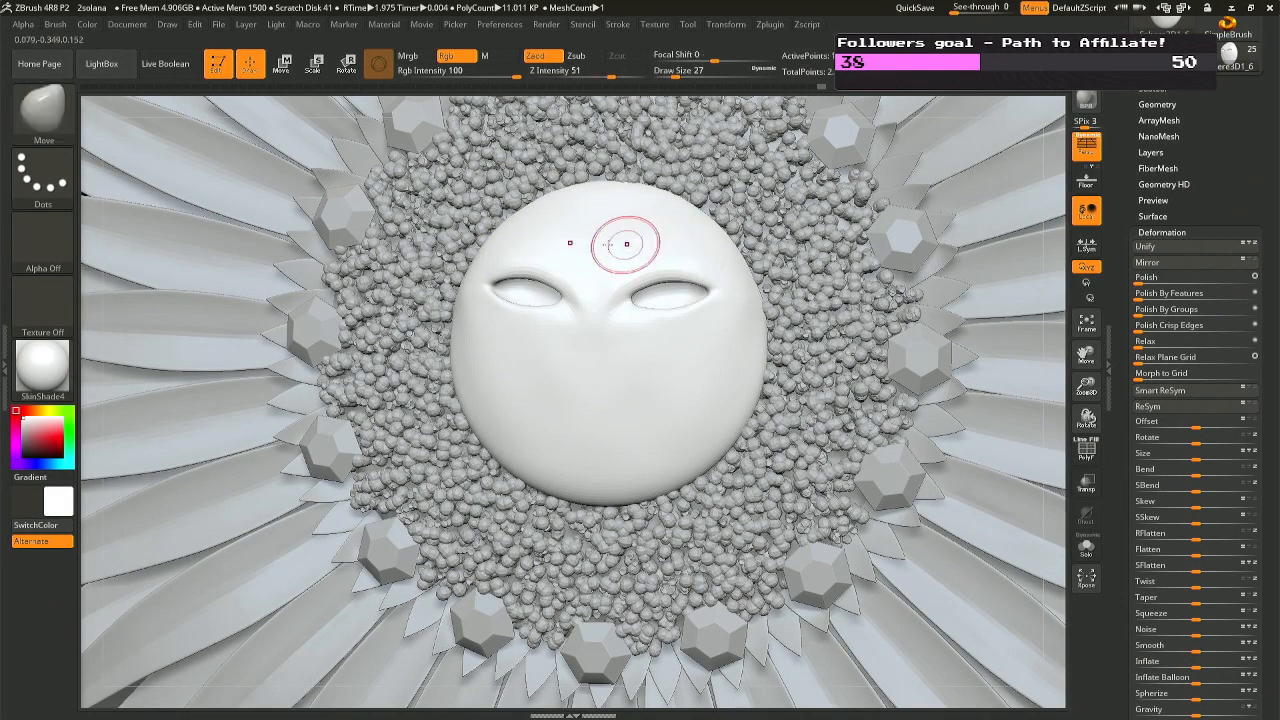
Enlarge the Move brush to draw size 116 and push the face's side profile around the eyes and nose area into shape.
mouse_move(614, 250)
right_mouse_down()
mouse_move(710, 240)
mouse_move(585, 232)
mouse_move(662, 233)
mouse_move(607, 280)
right_mouse_up()
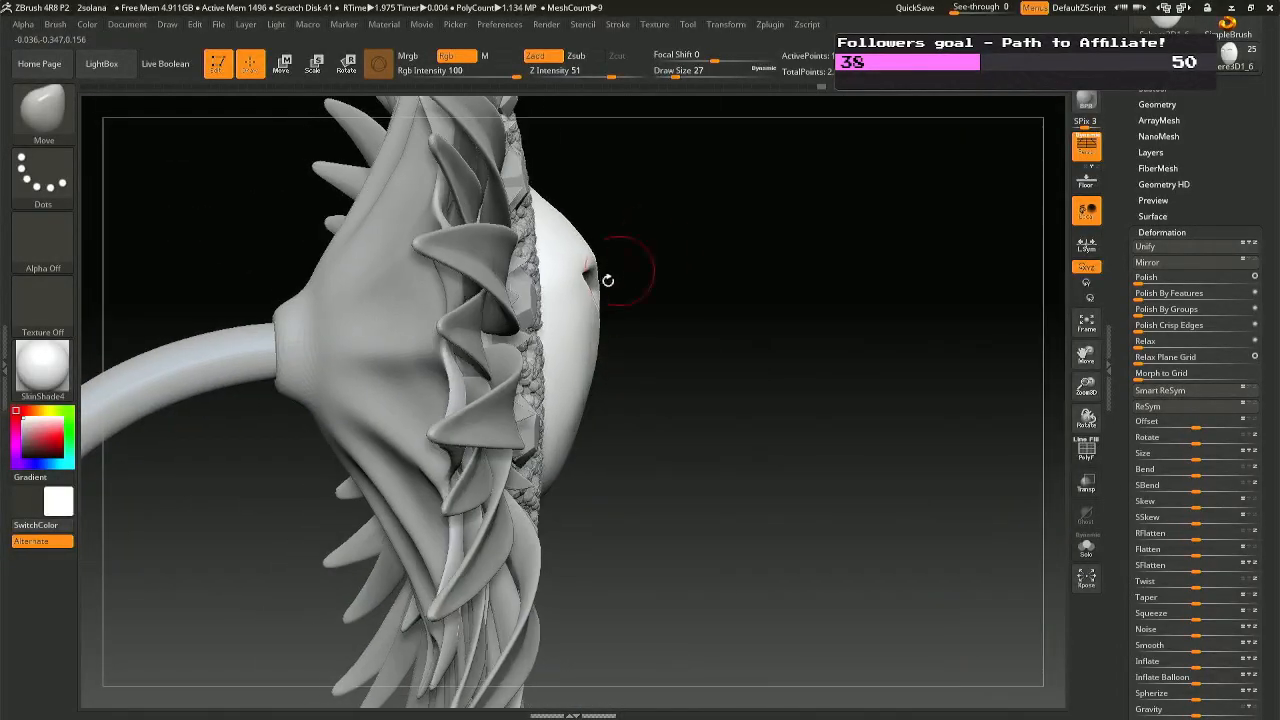
right_click_drag(658, 363, 650, 366)
key("space")
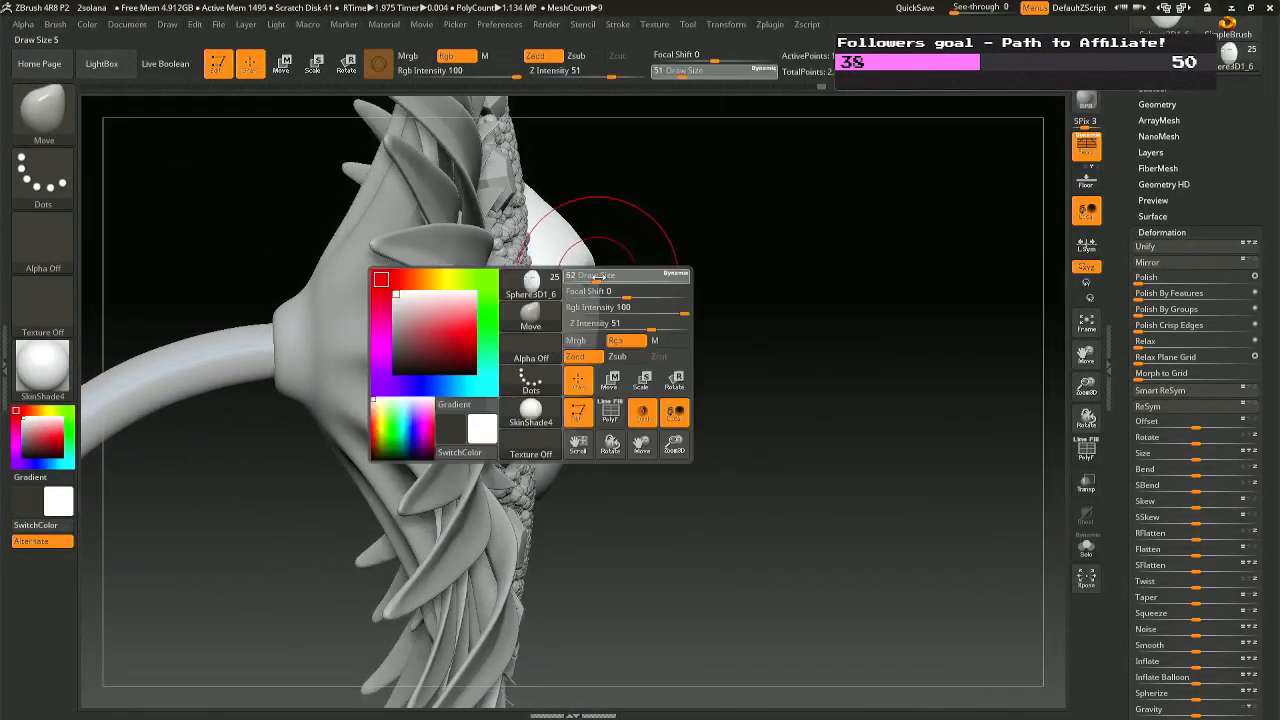
left_click_drag(583, 276, 600, 276)
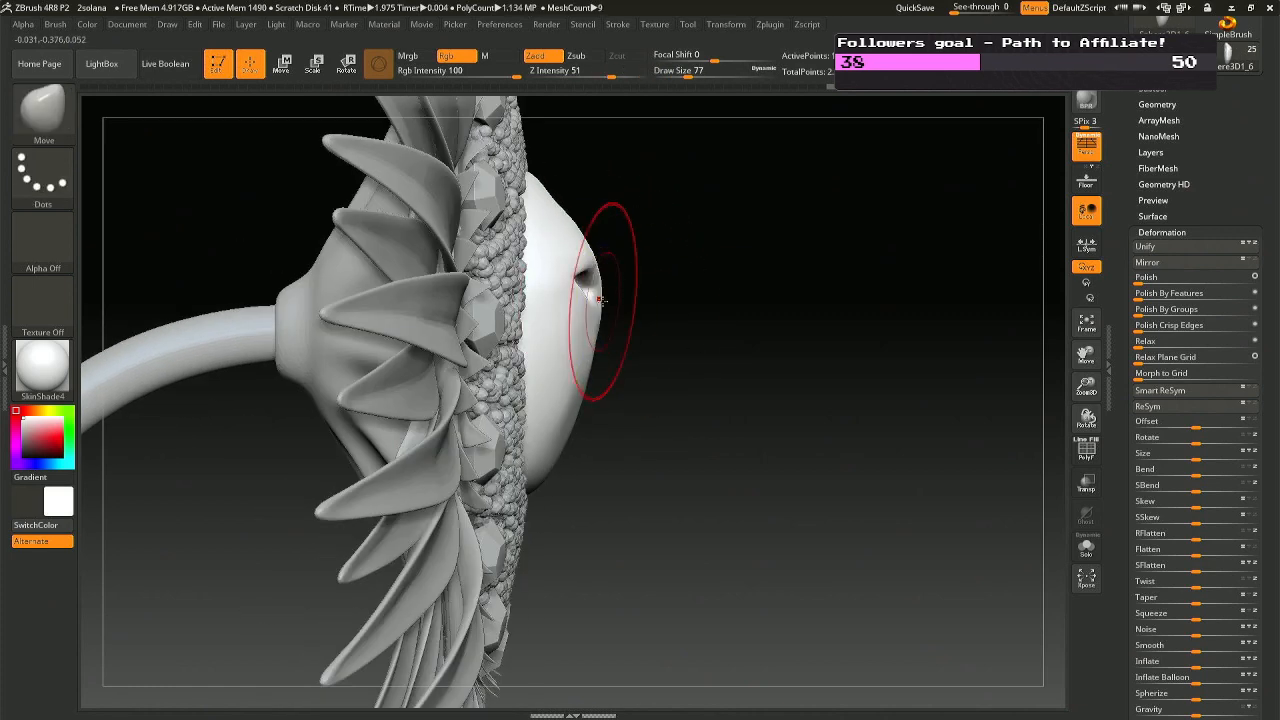
key("space")
left_click_drag(588, 300, 608, 300)
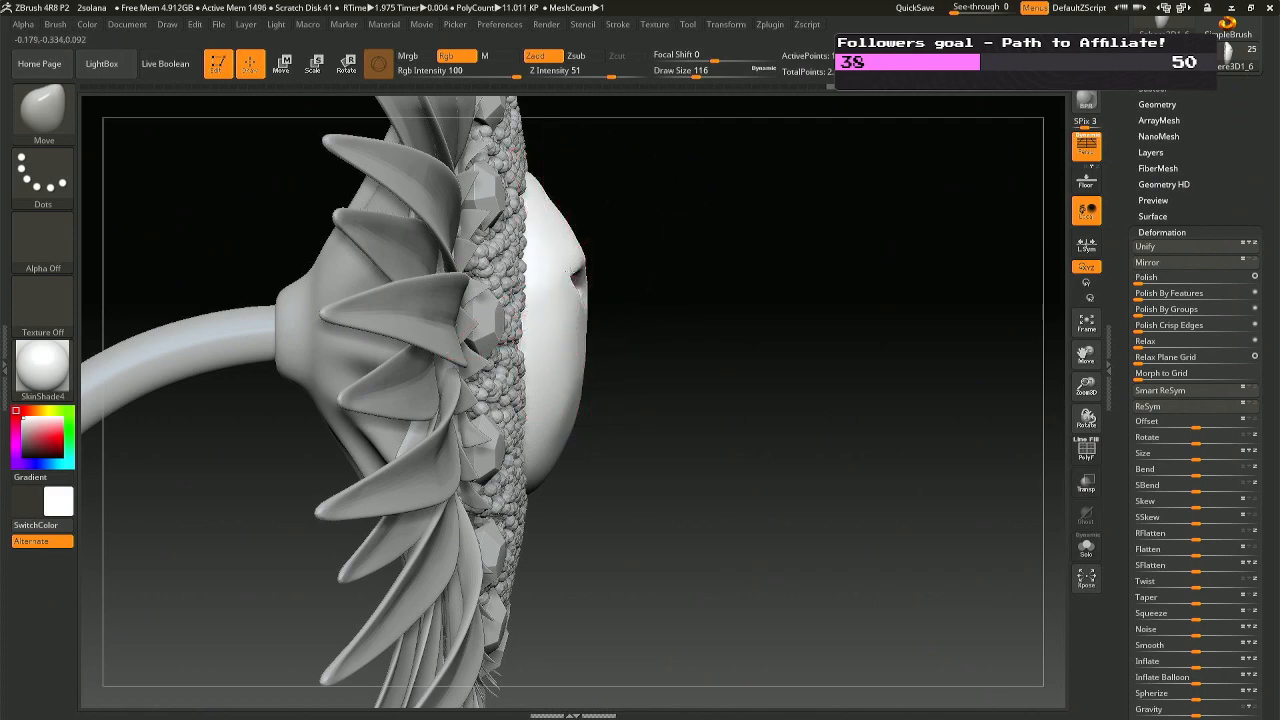
left_click_drag(620, 165, 459, 275)
right_click_drag(616, 290, 700, 350, "ctrl")
right_click_drag(700, 350, 622, 215, "alt")
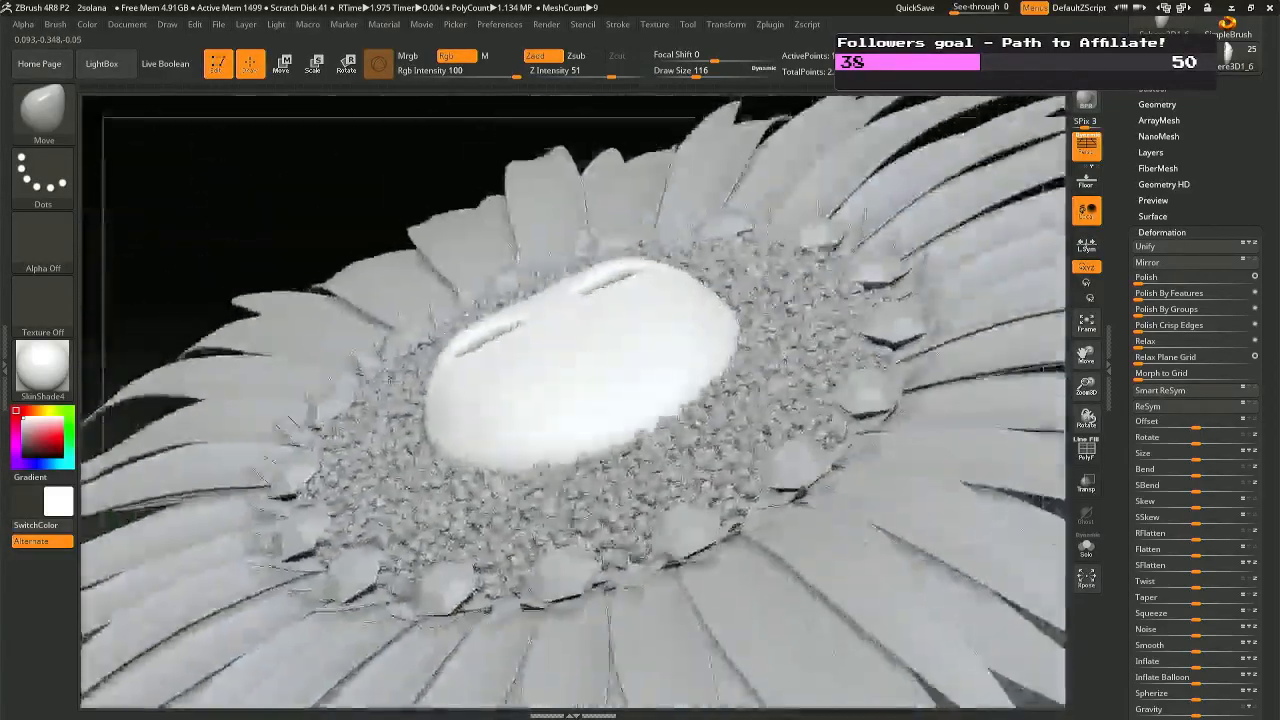
Set the Move brush to draw size 22, refine the area around the eyes and smooth it.
mouse_move(508, 341)
right_mouse_down()
mouse_move(500, 235)
mouse_move(482, 308)
mouse_move(530, 345)
mouse_move(486, 362)
right_mouse_up()
key("space")
left_click_drag(489, 362, 449, 390)
right_click_drag(484, 375, 474, 436)
left_click_drag(471, 409, 466, 402, "shift")
mouse_move(468, 408)
right_mouse_down()
mouse_move(466, 386)
mouse_move(551, 345)
mouse_move(600, 240)
mouse_move(576, 277)
mouse_move(586, 296)
mouse_move(521, 302)
right_mouse_up()
right_click_drag(585, 392, 588, 310, "alt")
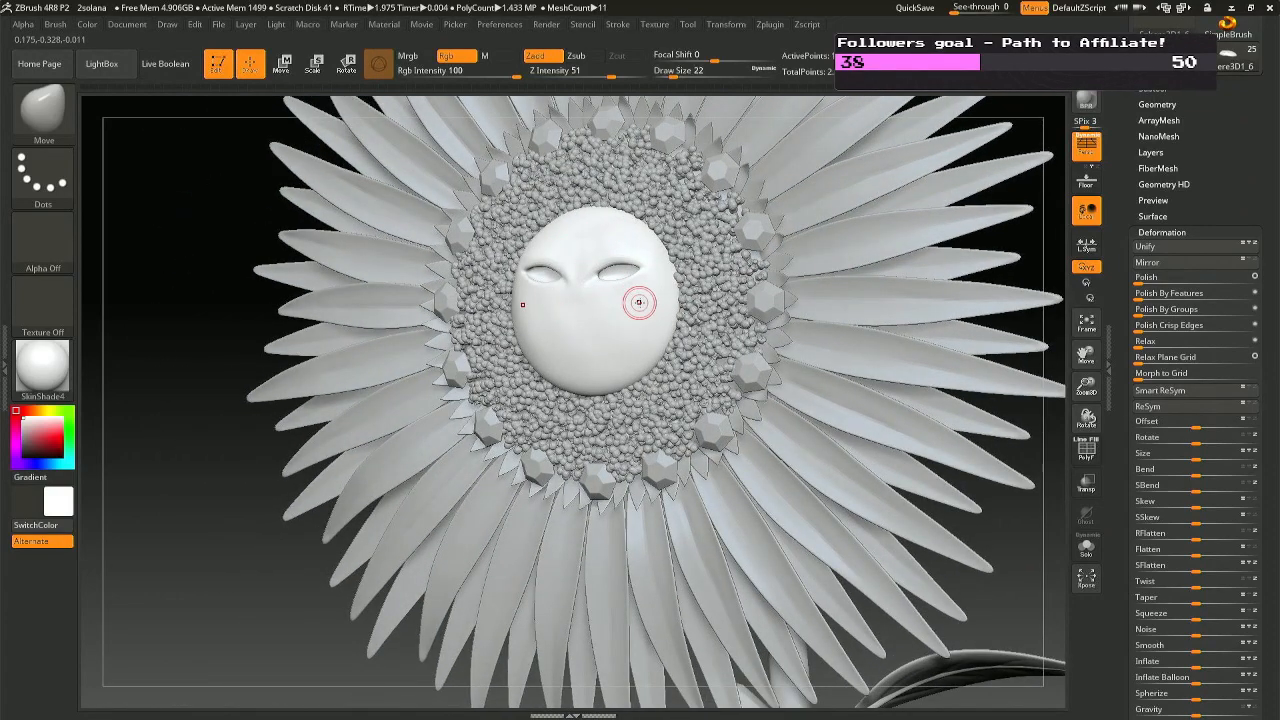
Save the project under its existing file name.
key("ctrl+s")
key("Return")
key("s")
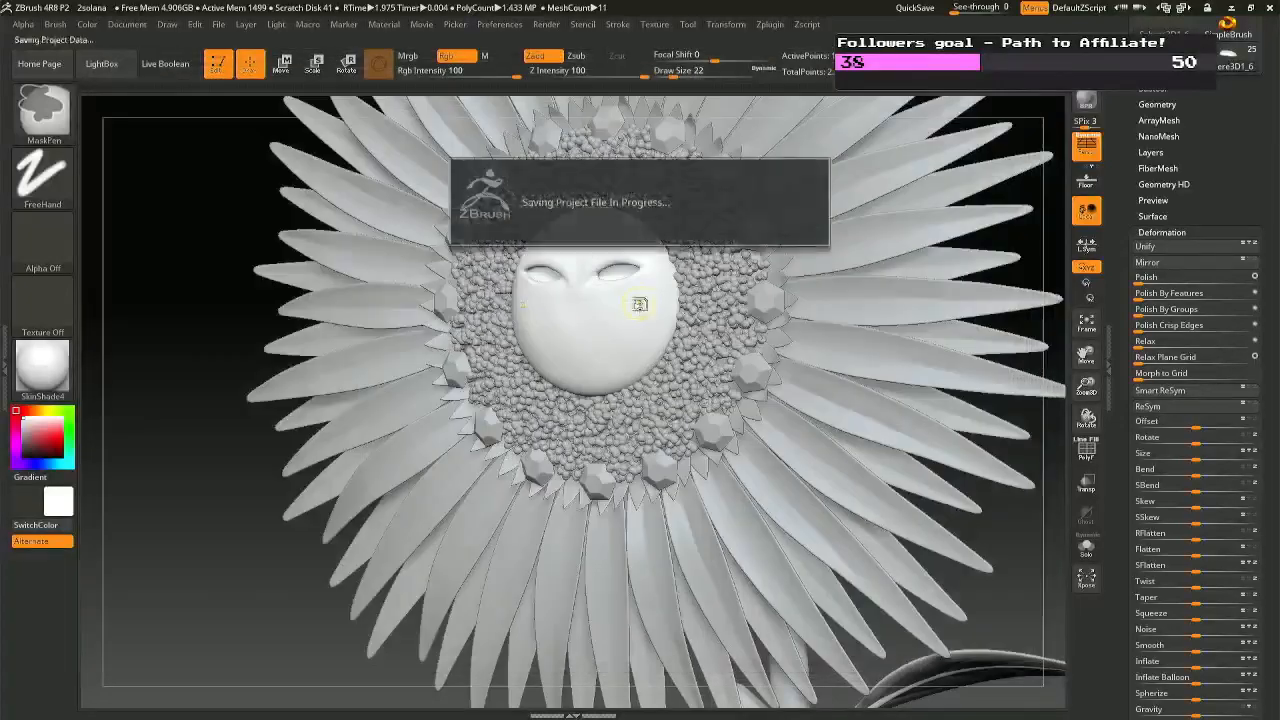
Switch to the IMM Primitives brush and insert a Sphere 32 eyeball over each eye socket with symmetry.
right_click_drag(629, 334, 646, 340)
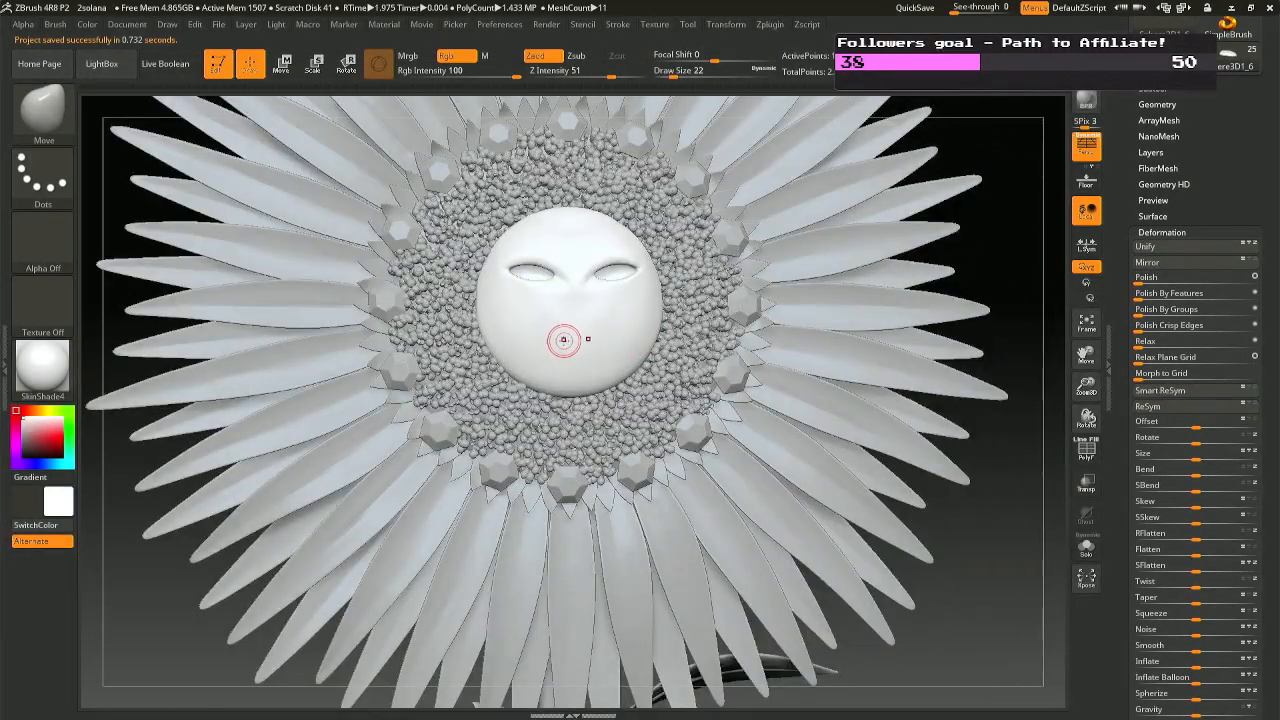
right_click_drag(563, 340, 575, 314)
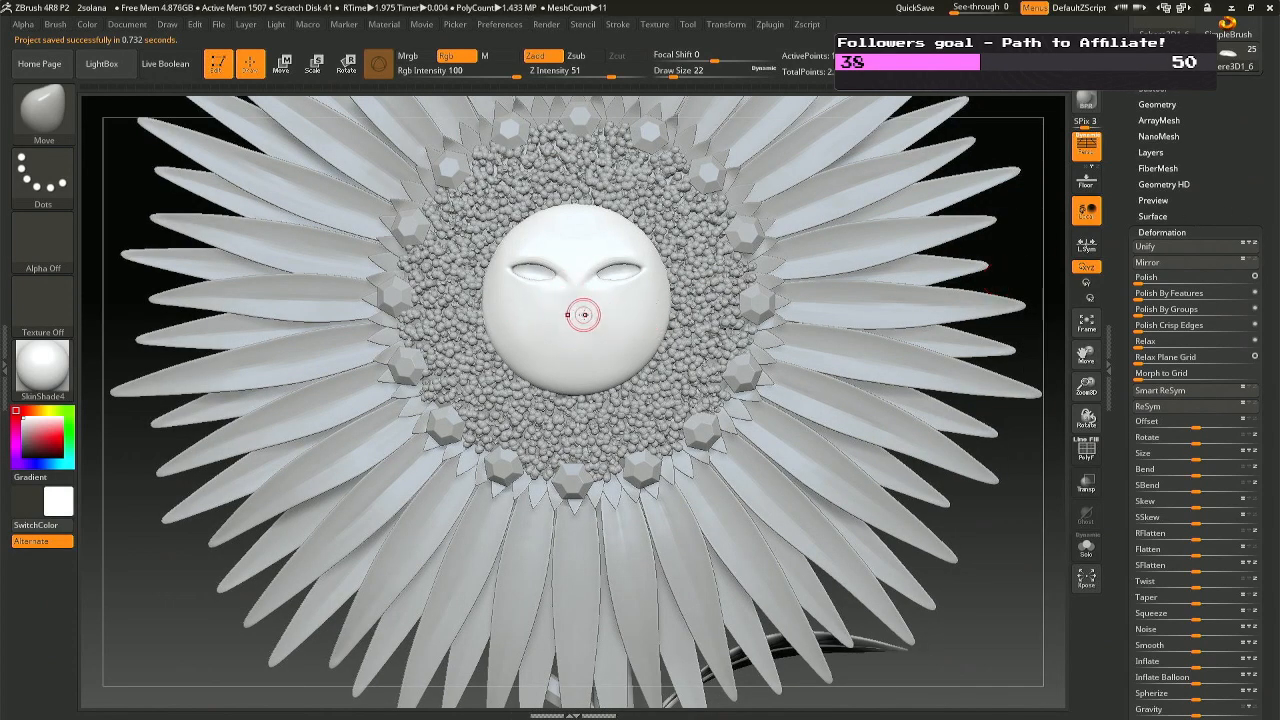
key("b")
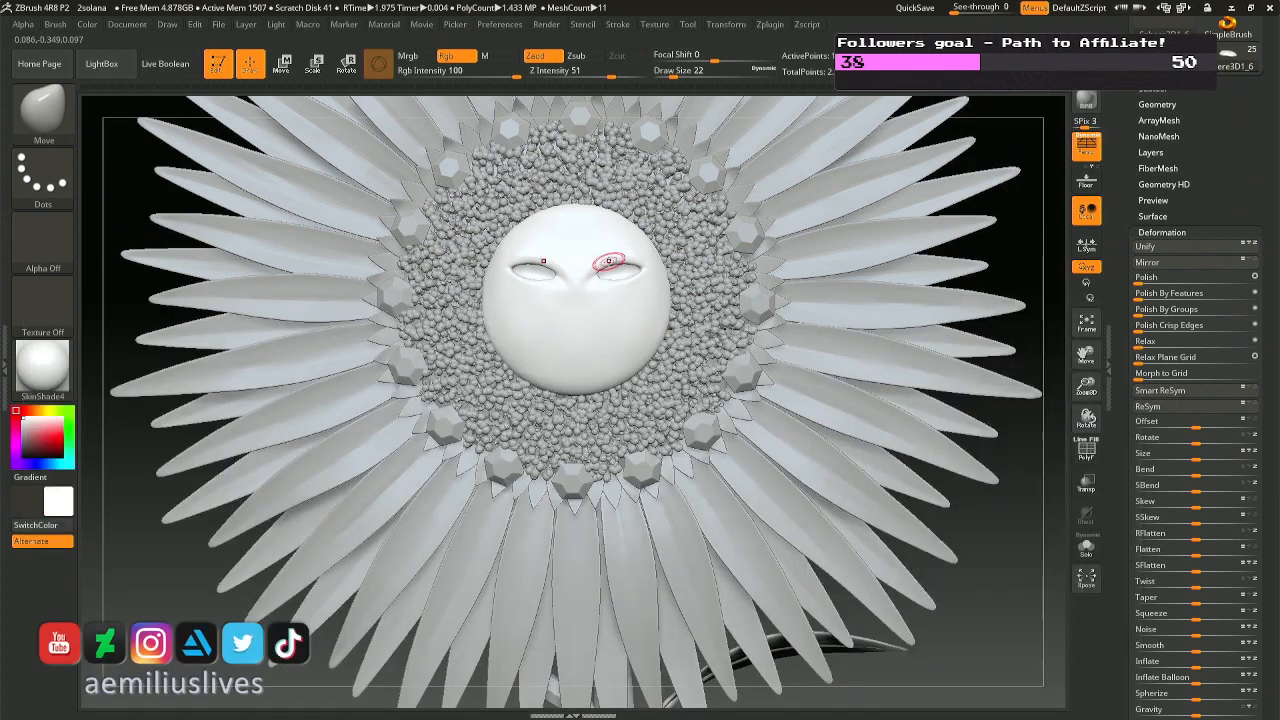
key("b")
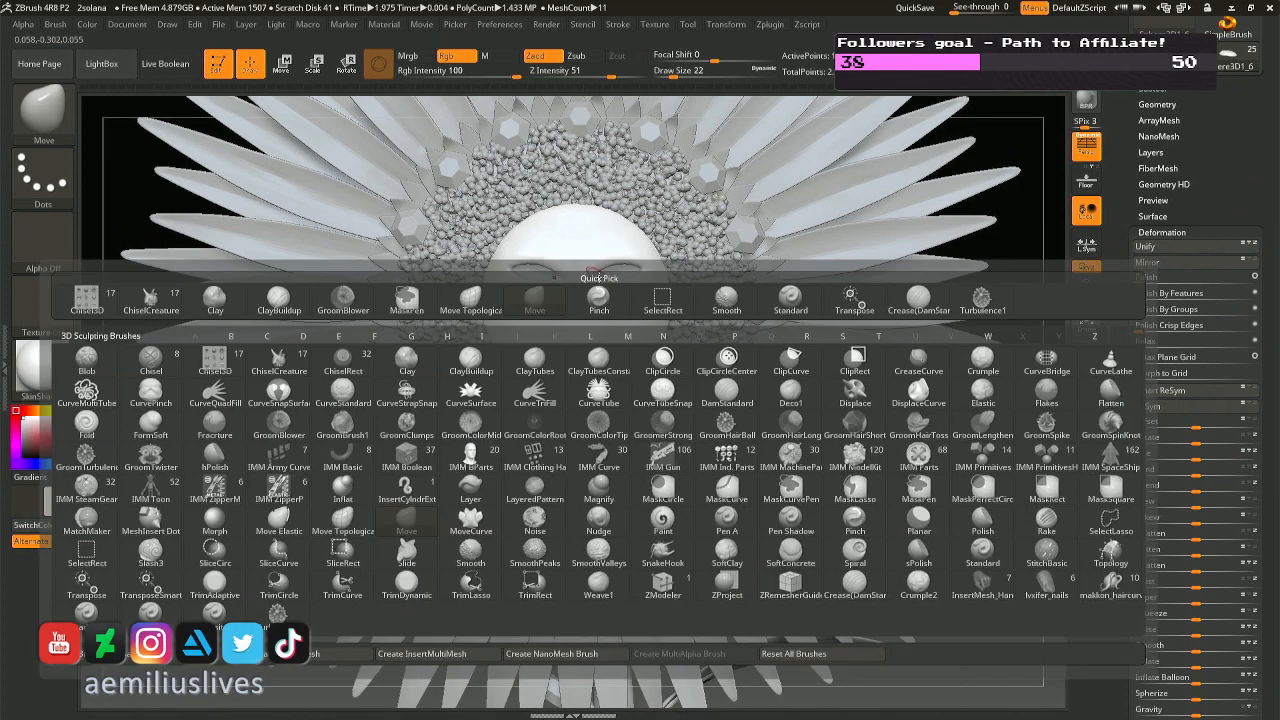
key("i")
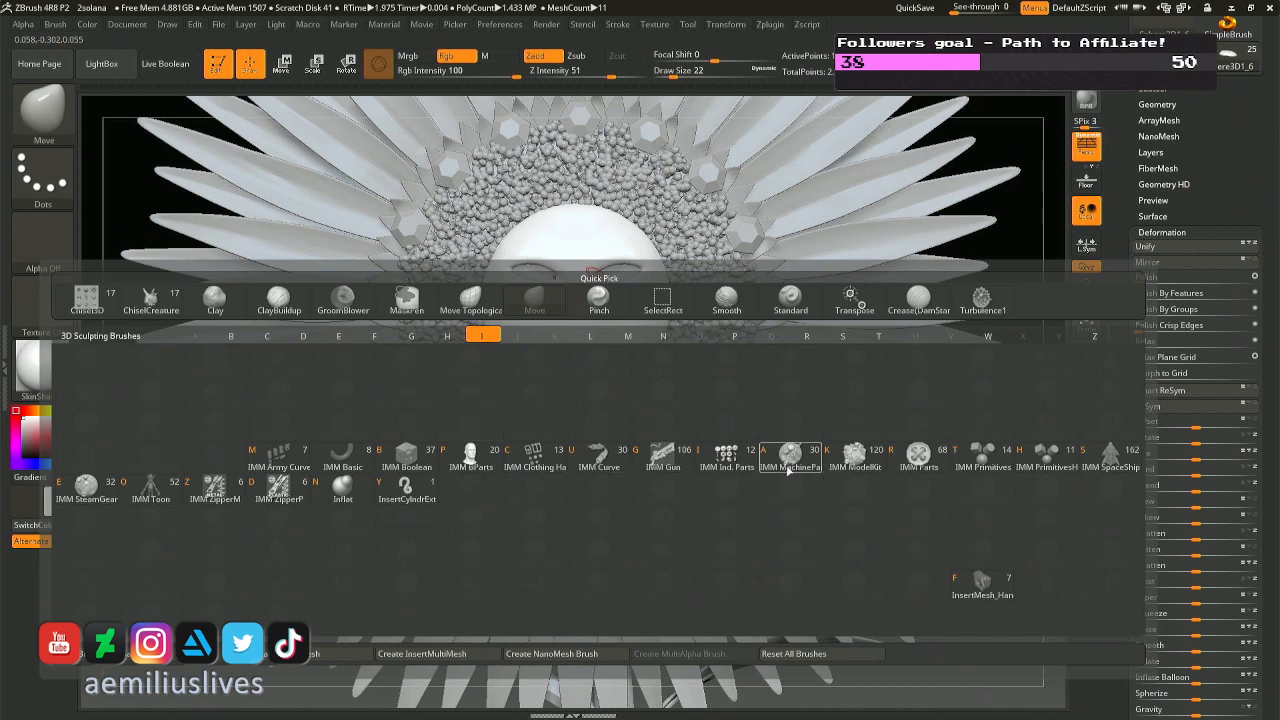
left_click(984, 458)
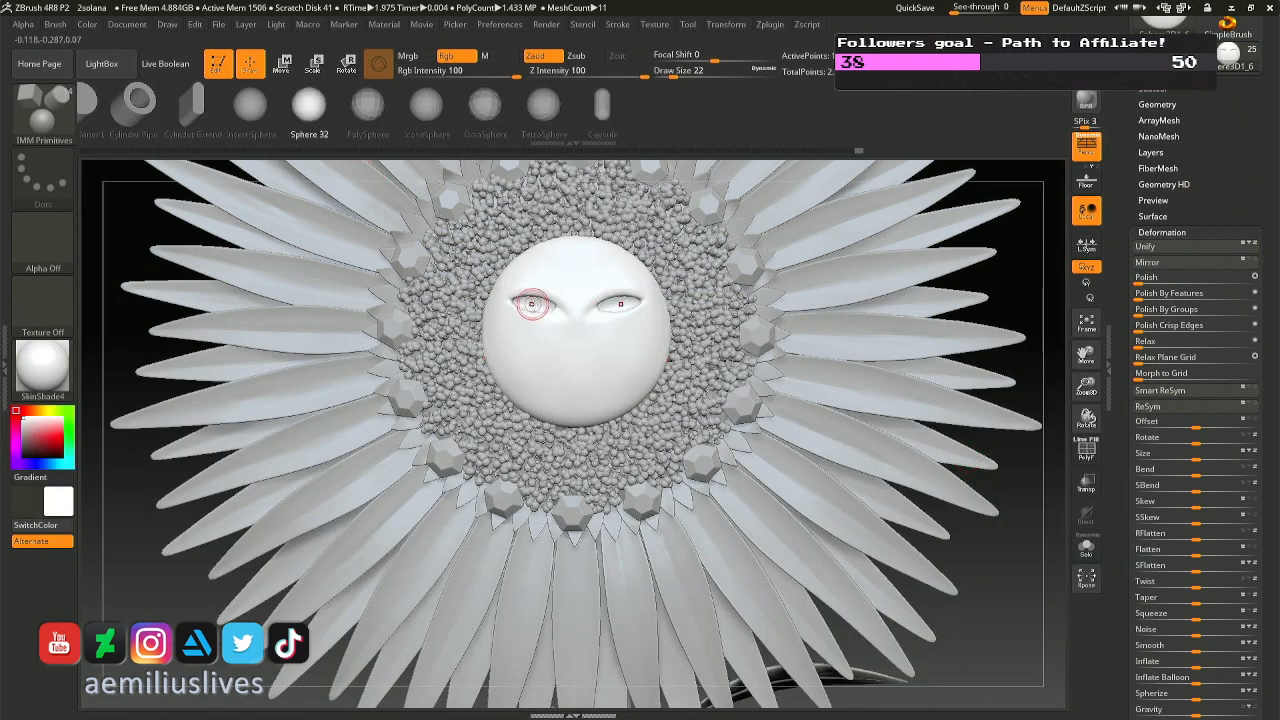
left_click_drag(533, 302, 545, 318)
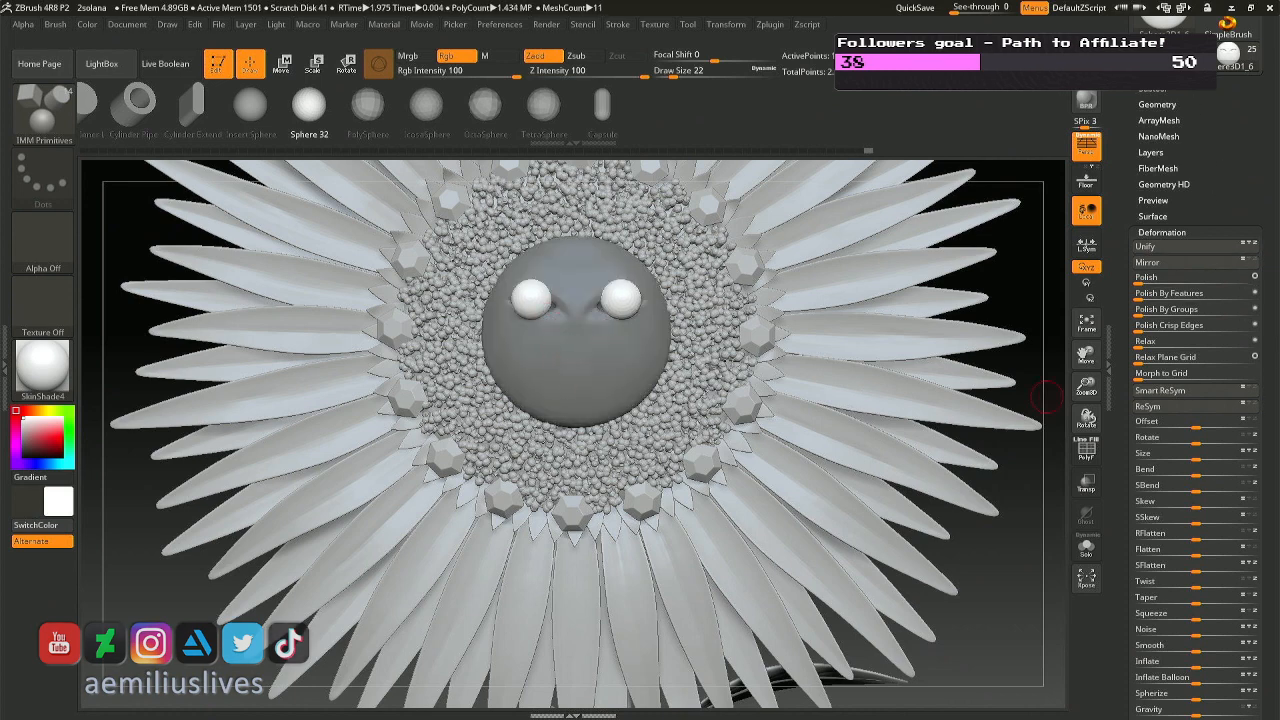
Split the masked face from the inserted eyeballs into its own subtool with Split Masked Points.
left_click(1160, 88)
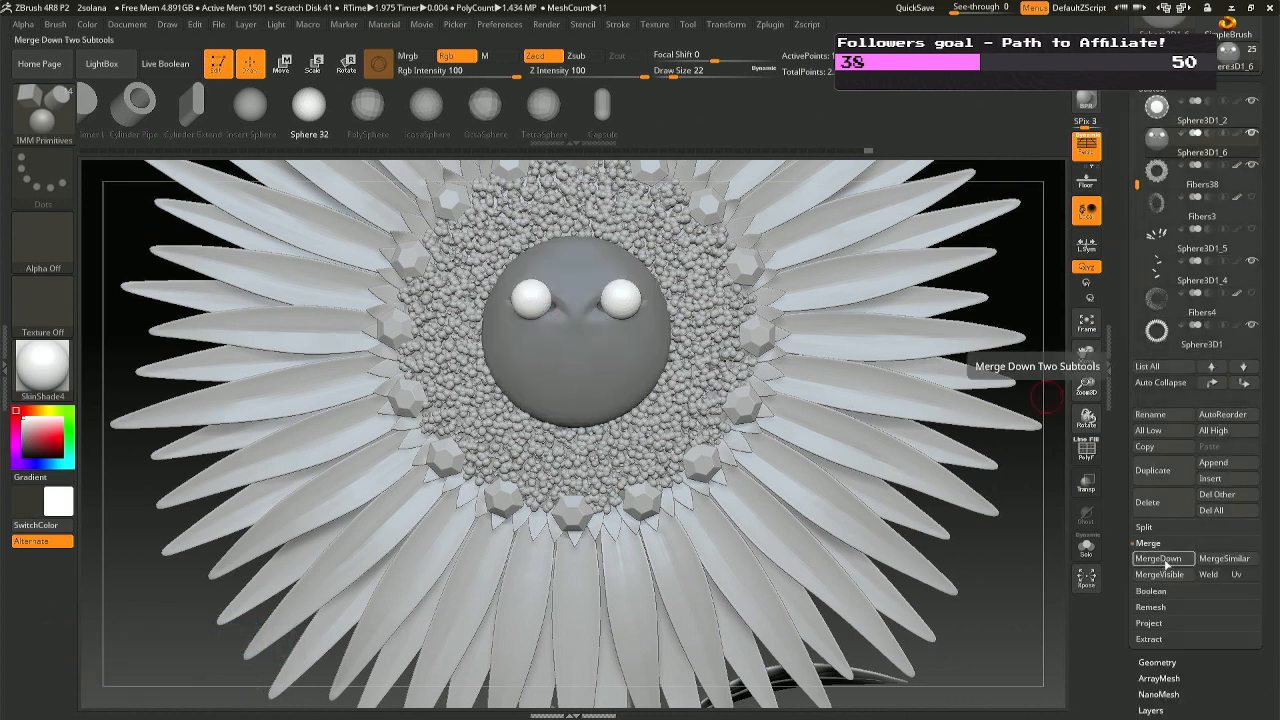
left_click(1145, 527)
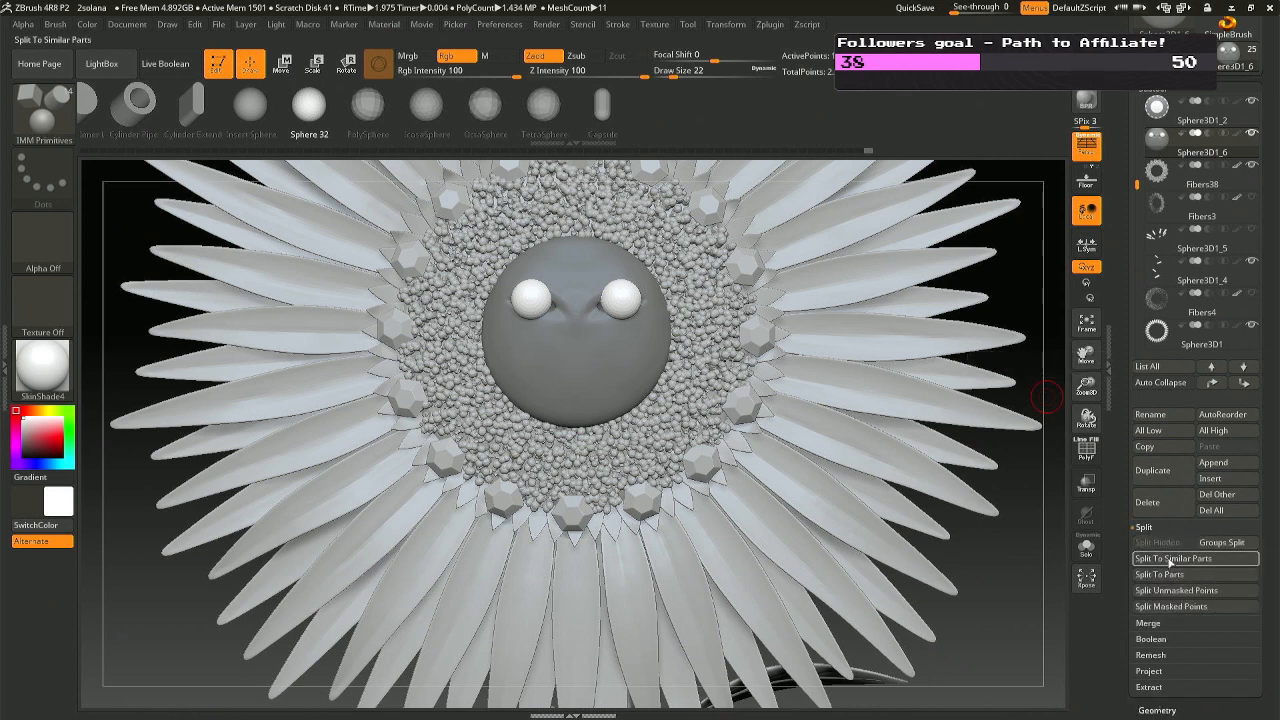
left_click(1166, 608)
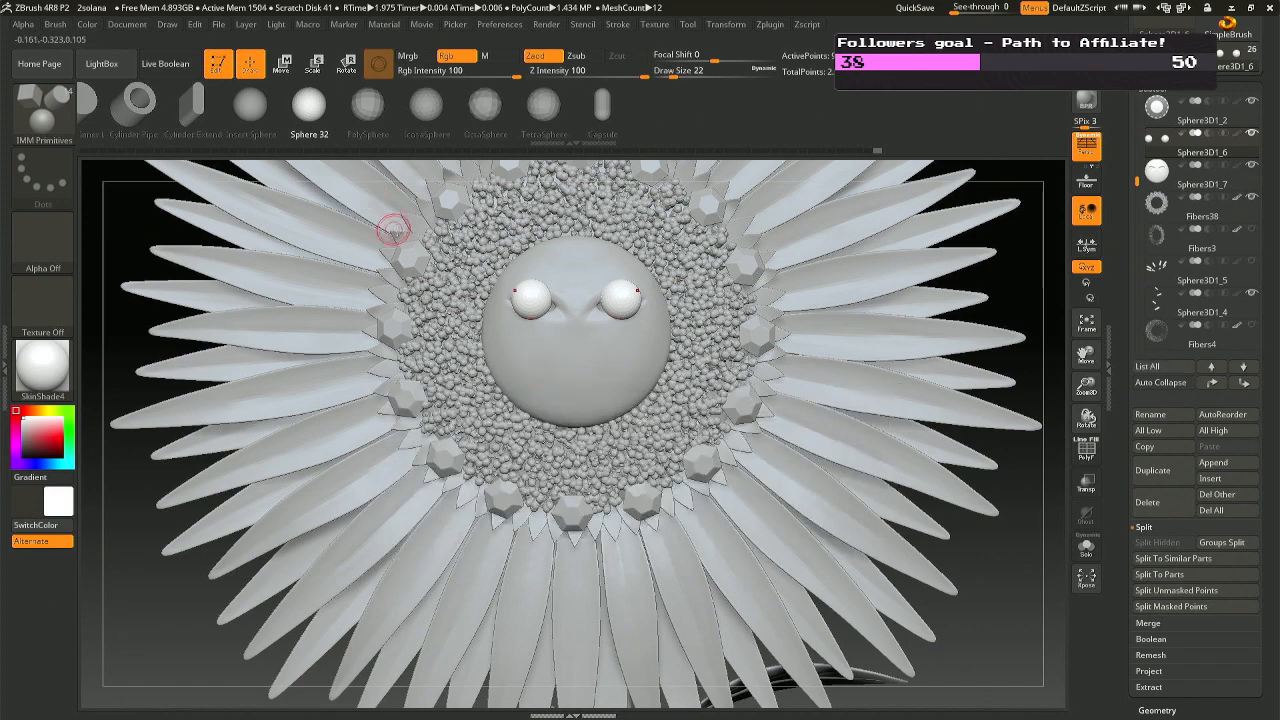
Use the transform gizmo from a side view to push the eyeballs back into the face along their depth axis.
key("b")
key("m")
key("t")
right_click_drag(434, 243, 591, 253)
key("r")
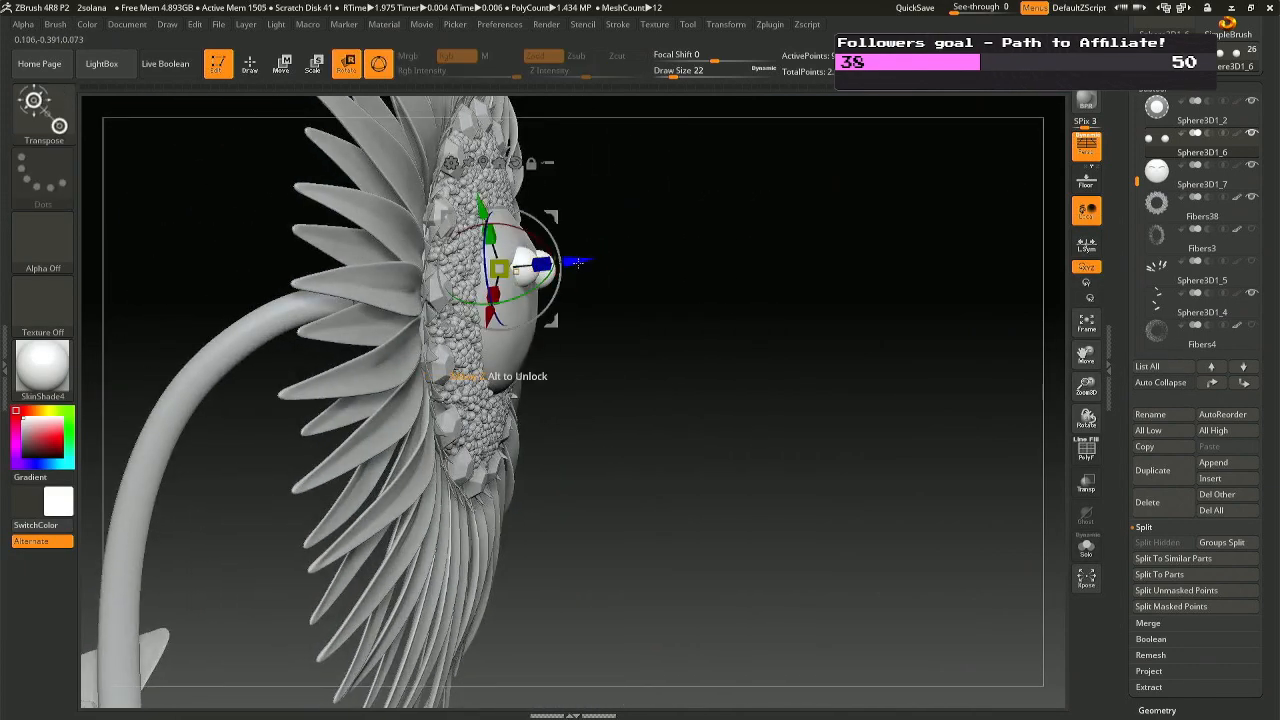
left_click_drag(574, 263, 562, 263)
right_click_drag(600, 264, 482, 270)
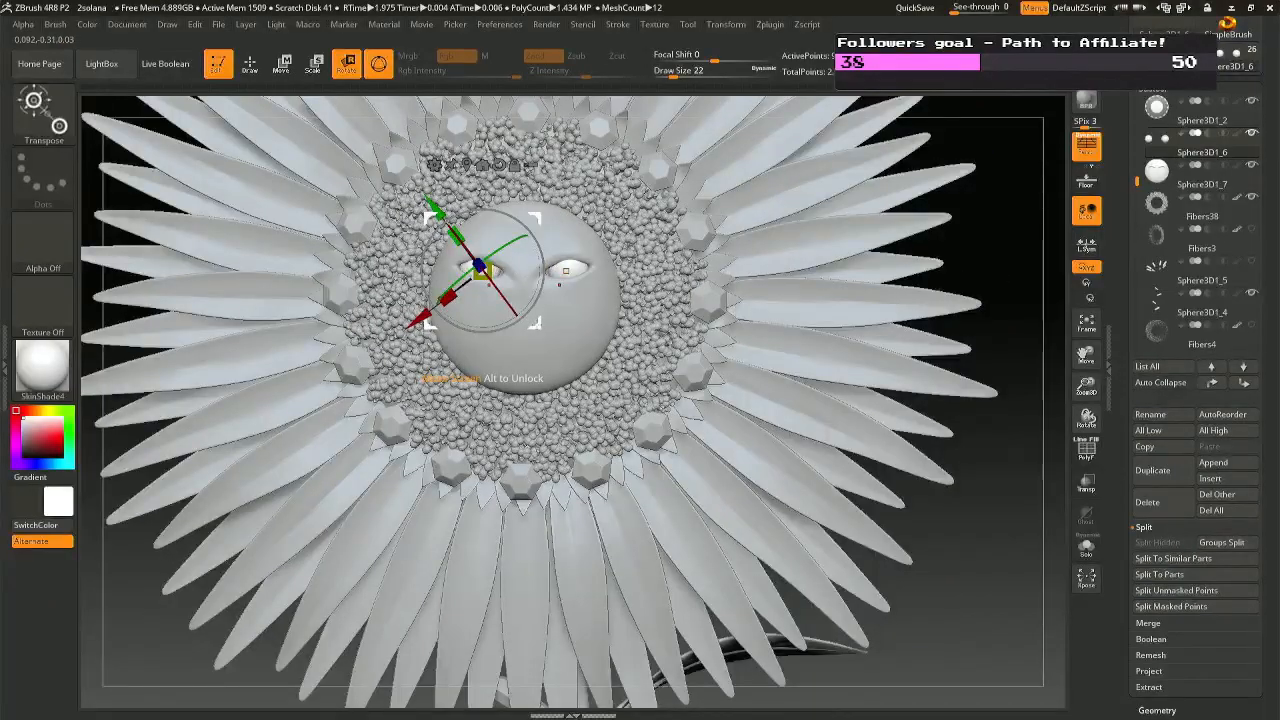
Unlock the gizmo, scale the eyeballs uniformly and shift them slightly to fit within the eye sockets.
left_click(482, 270, "alt")
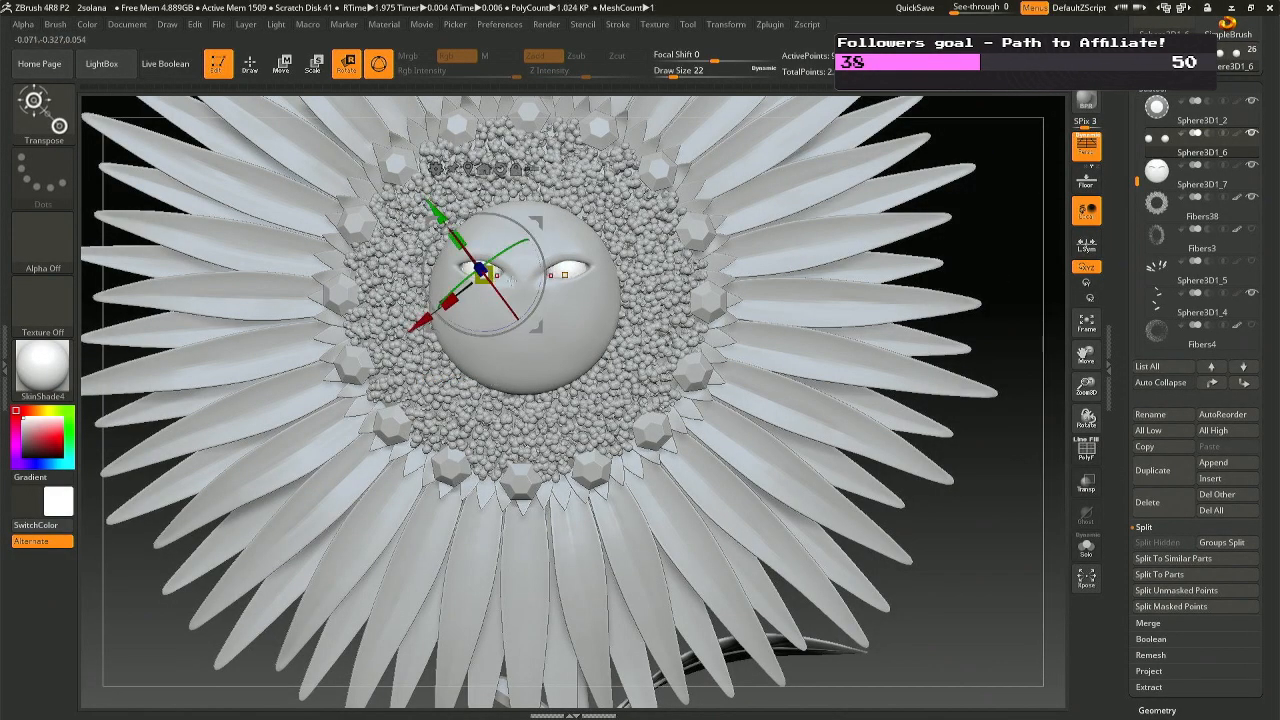
left_click_drag(483, 275, 484, 274)
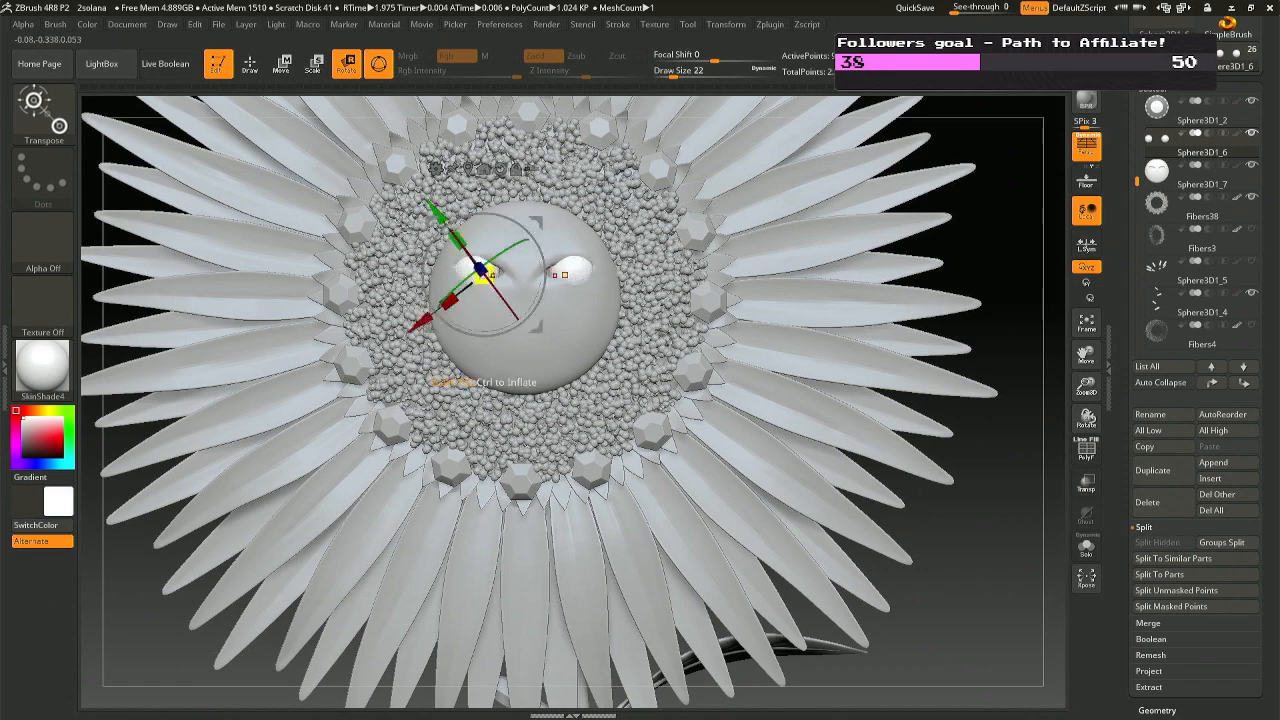
left_click_drag(556, 327, 541, 325)
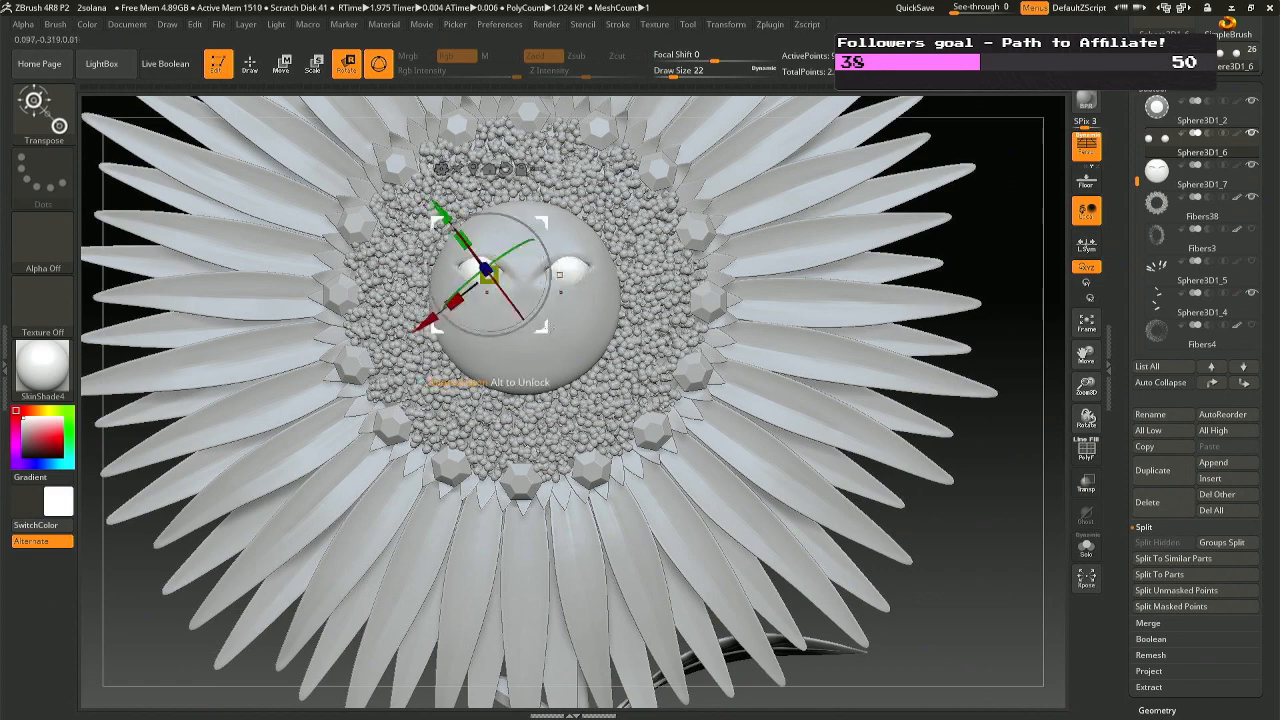
right_click_drag(545, 329, 561, 302)
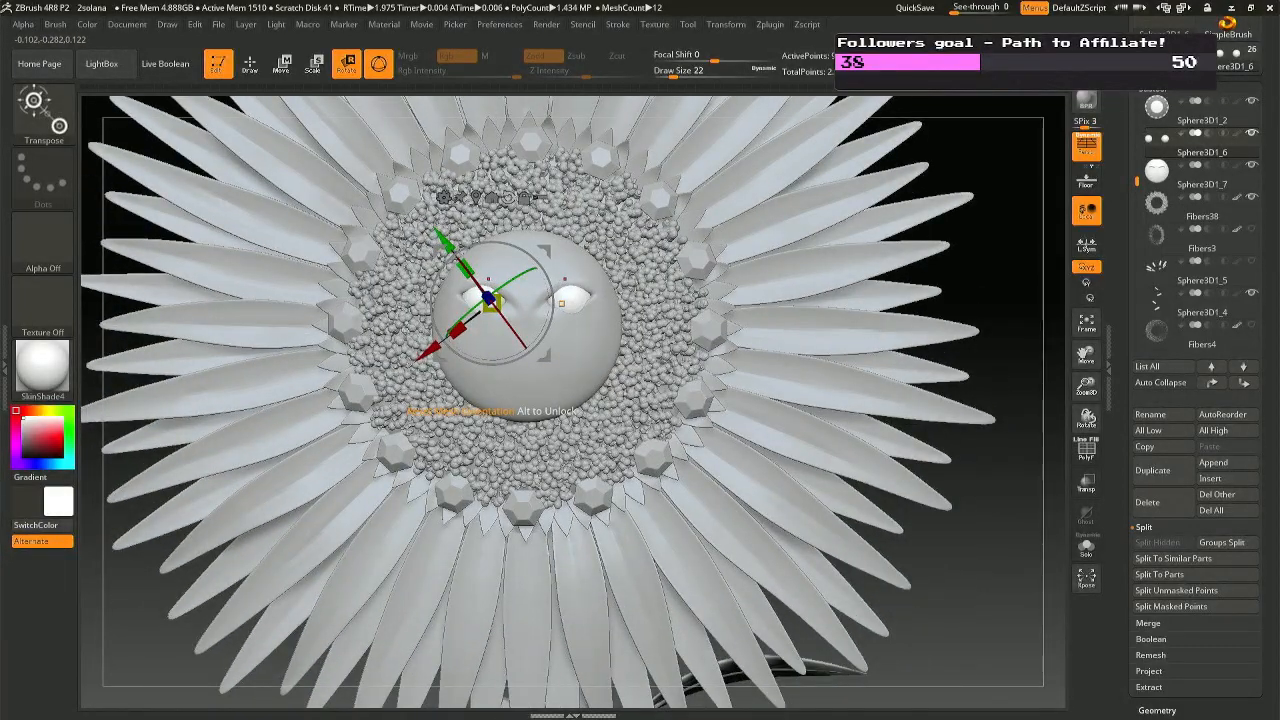
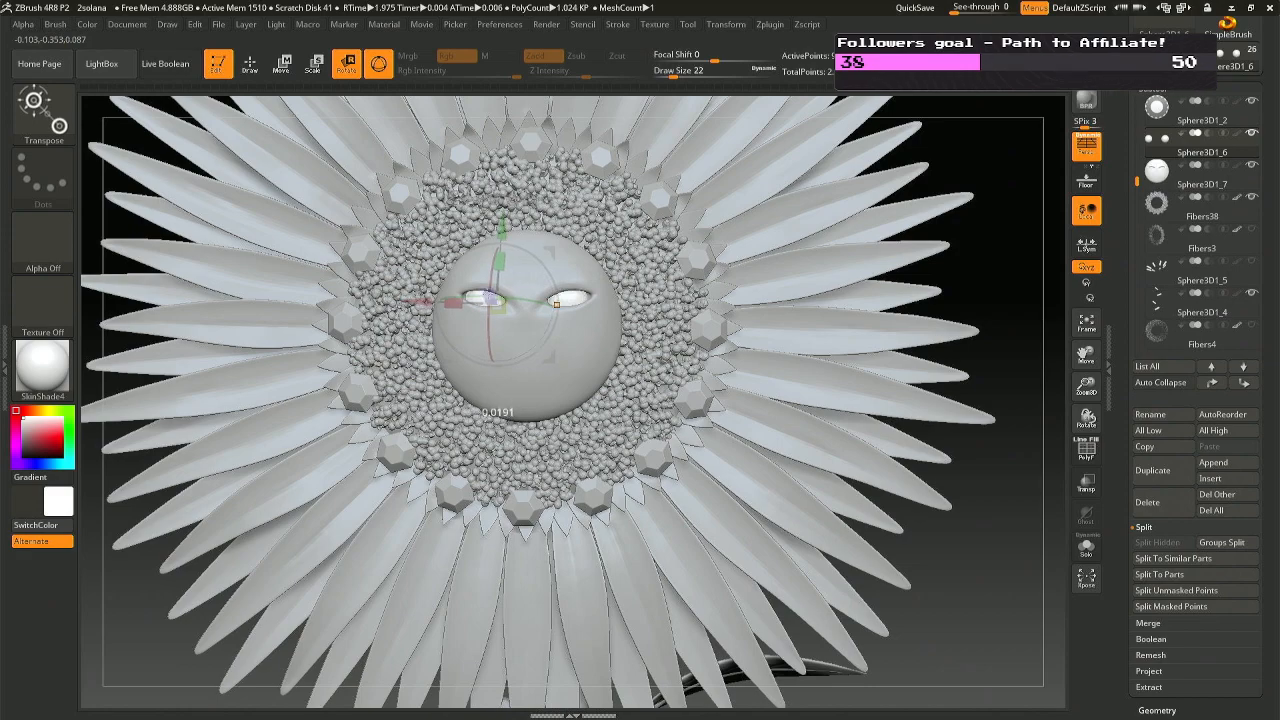
Isolate the eyeballs, centre the gizmo on one, flatten them to about 0.57 along Z and show the whole model again.
key("q")
mouse_move(529, 251)
right_mouse_down("ctrl")
mouse_move(523, 300)
mouse_move(570, 317)
mouse_move(523, 309)
mouse_move(511, 346)
mouse_move(543, 344)
mouse_move(537, 324)
mouse_move(551, 352)
mouse_move(545, 322)
mouse_move(644, 357)
right_mouse_up("ctrl")
key("r")
left_click(1086, 548)
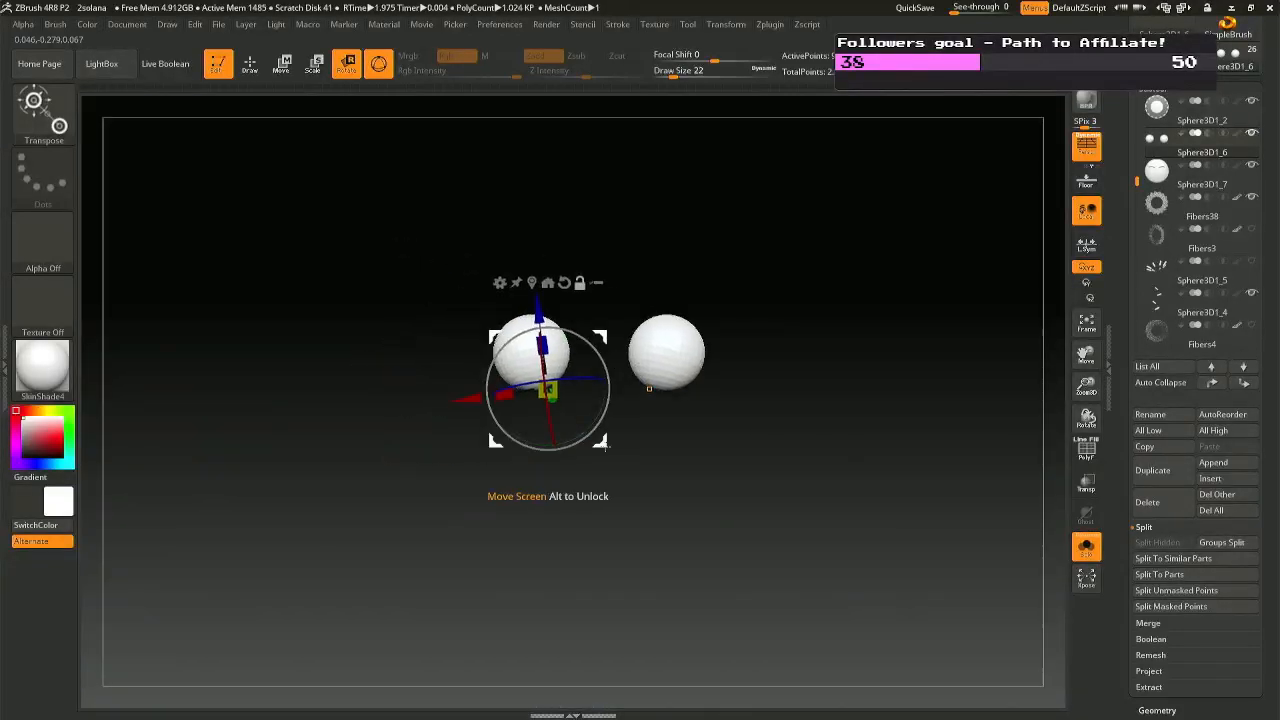
left_click_drag(606, 444, 589, 410, "alt")
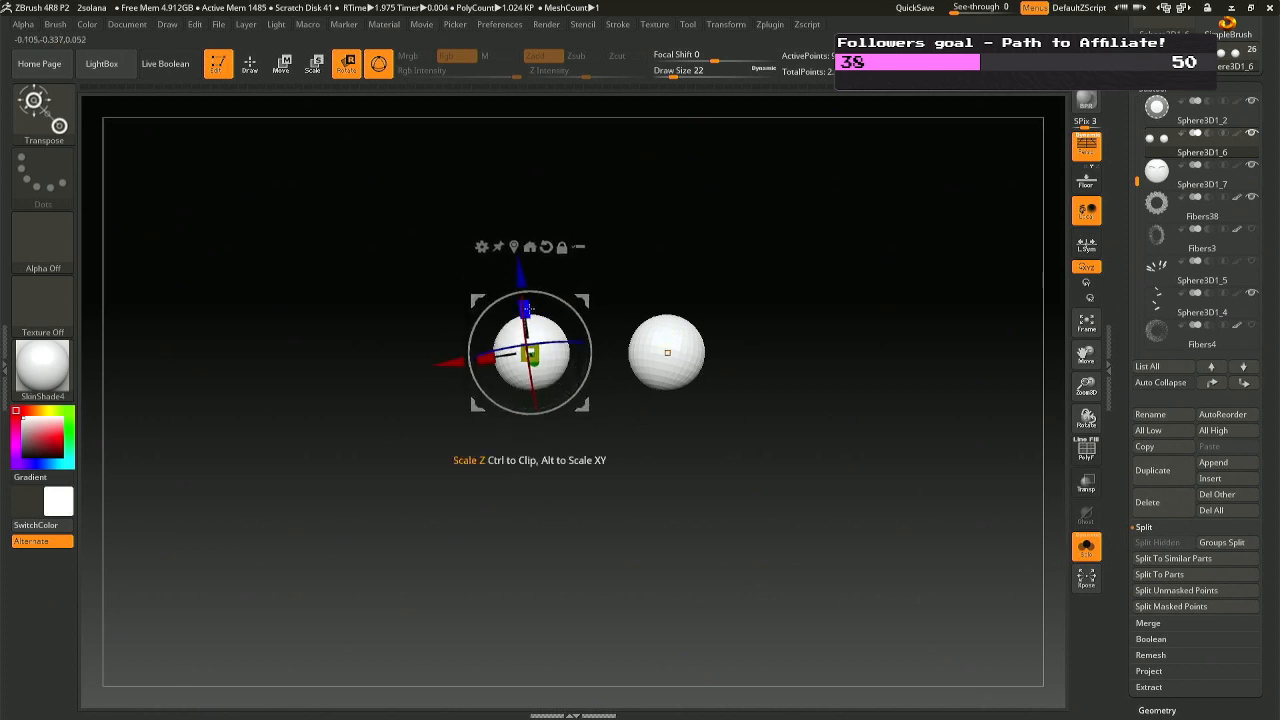
left_click_drag(526, 306, 534, 340)
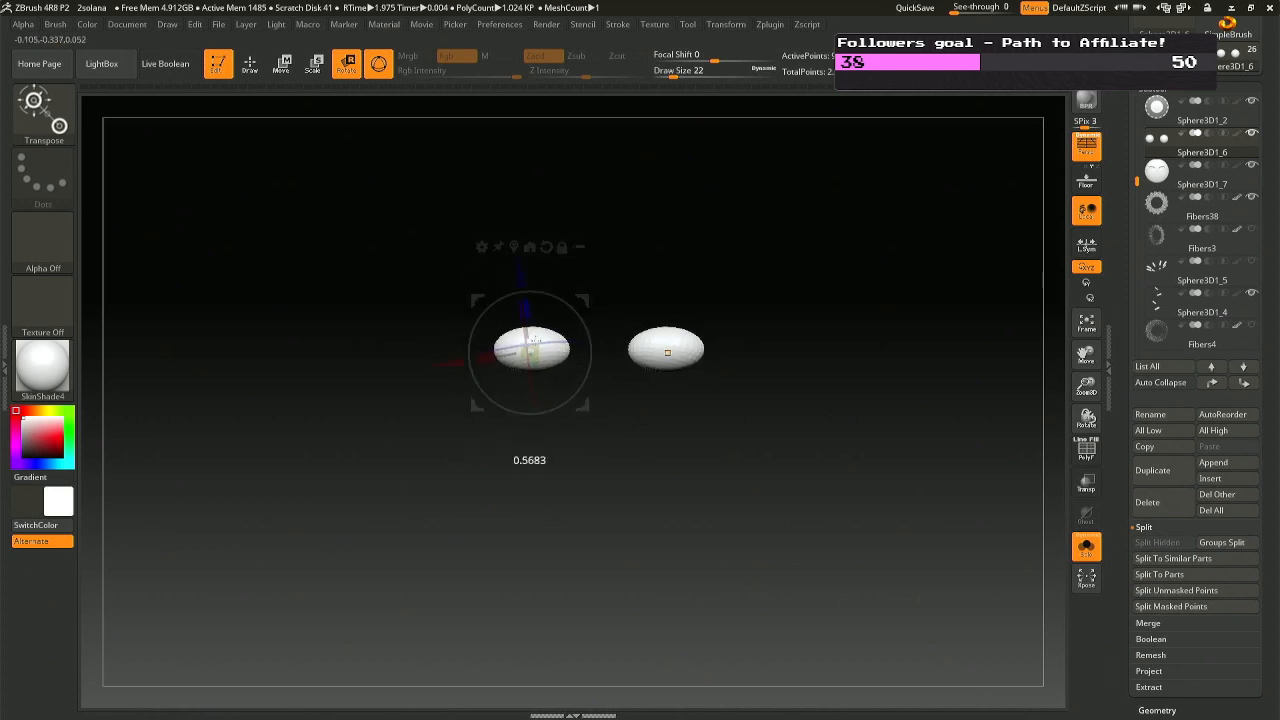
left_click(1086, 545)
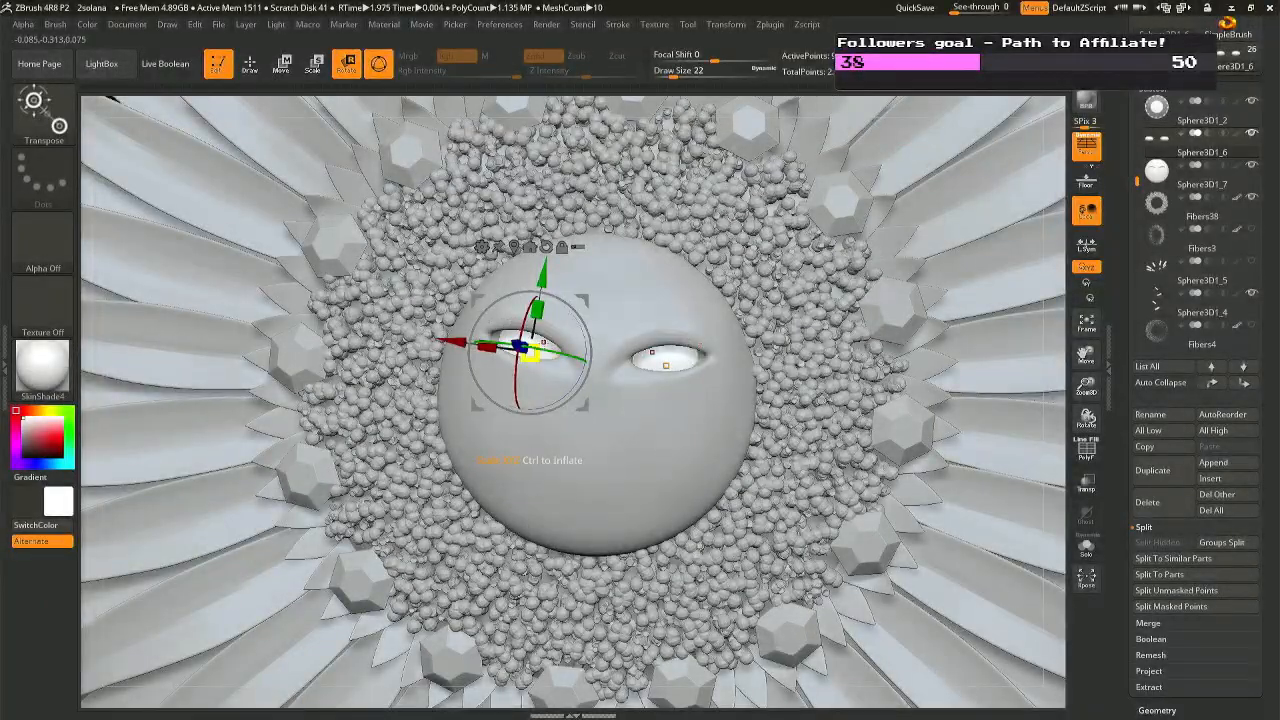
Fine-tune the flattened eyeballs' scale and fit in the eye sockets.
left_click_drag(530, 353, 530, 352)
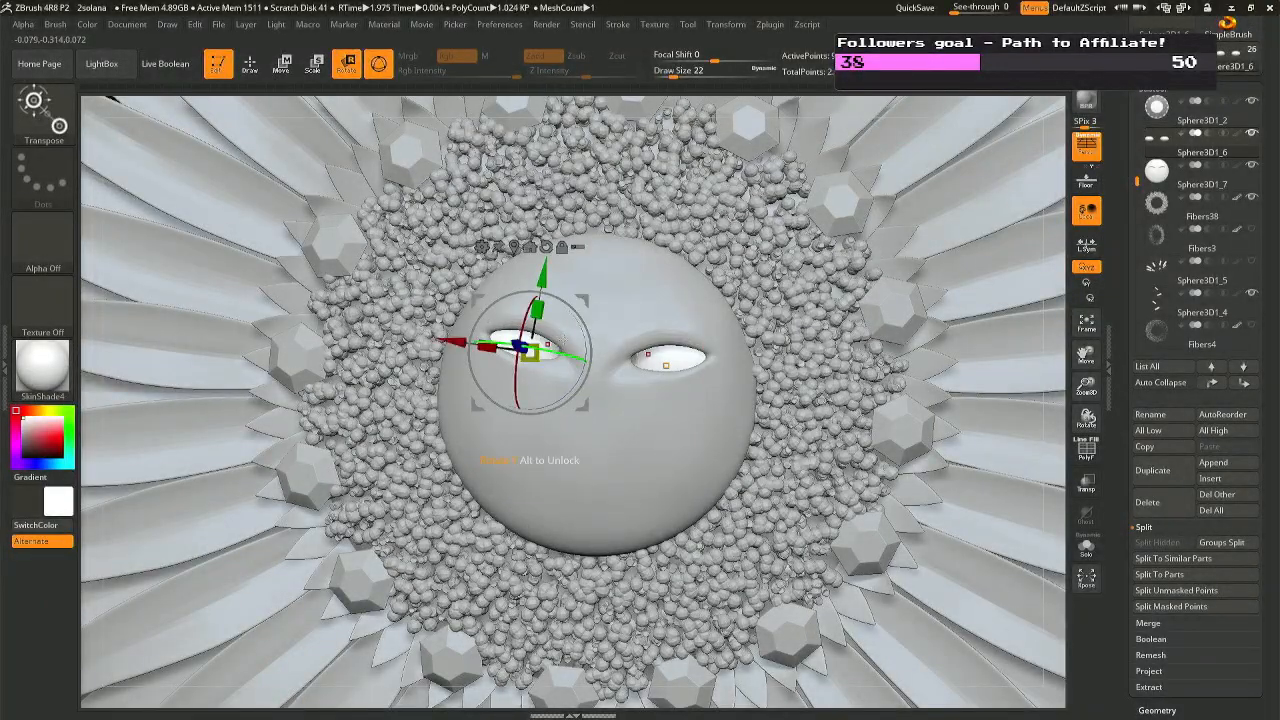
right_click_drag(562, 340, 570, 195)
left_click_drag(584, 421, 603, 403)
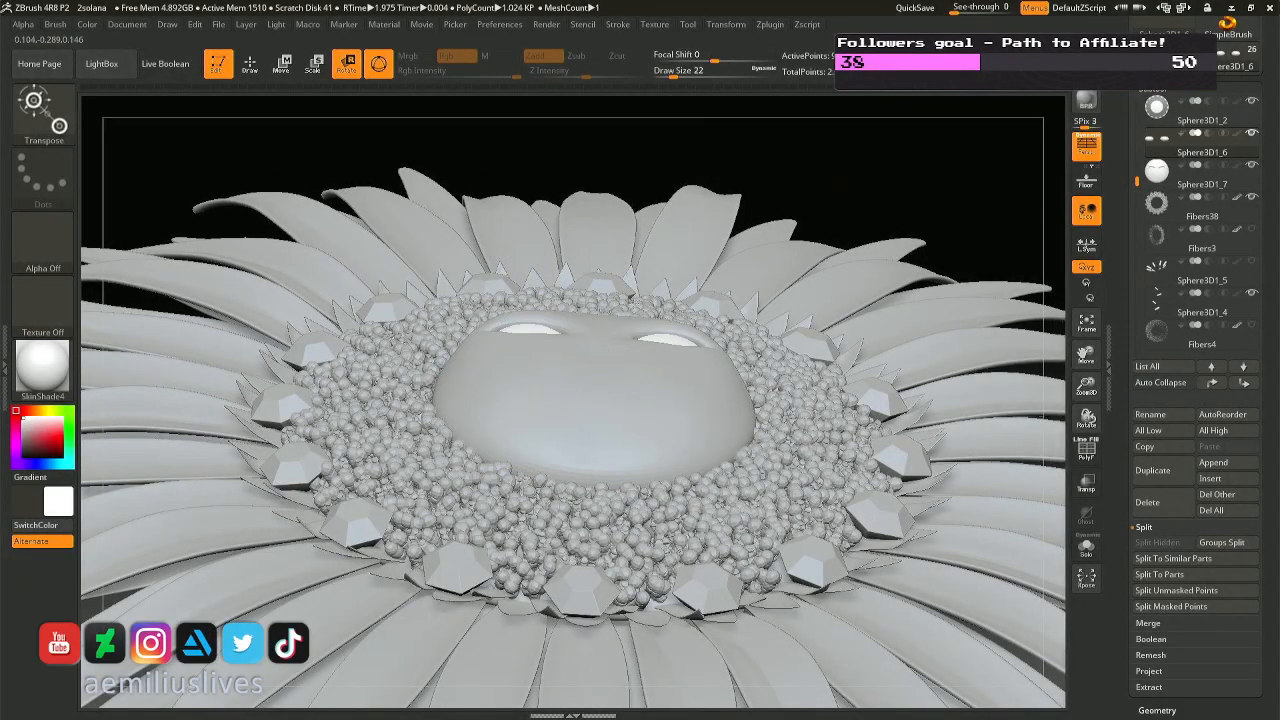
Return to drawing, activate the face subtool and work the nose bridge between the eyes with the Standard brush.
mouse_move(632, 230)
right_mouse_down()
mouse_move(645, 346)
mouse_move(657, 320)
mouse_move(609, 340)
mouse_move(591, 366)
mouse_move(589, 295)
right_mouse_up()
key("q")
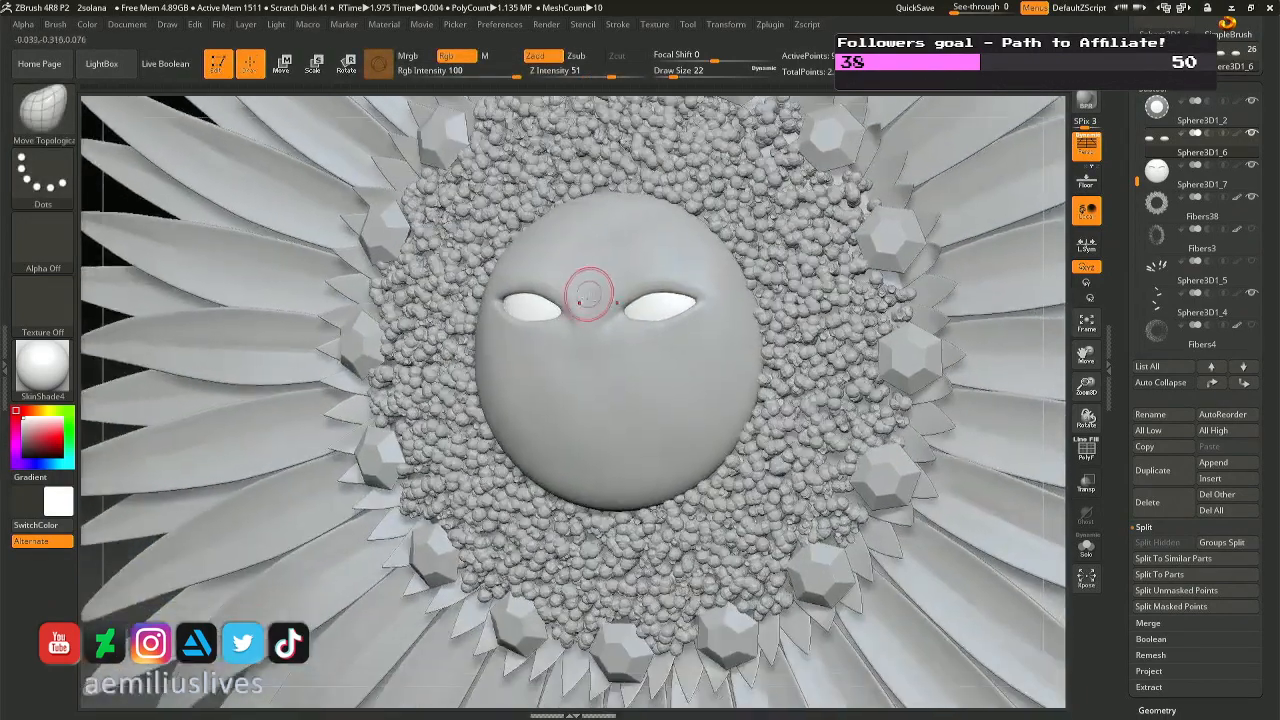
left_click(600, 315, "alt")
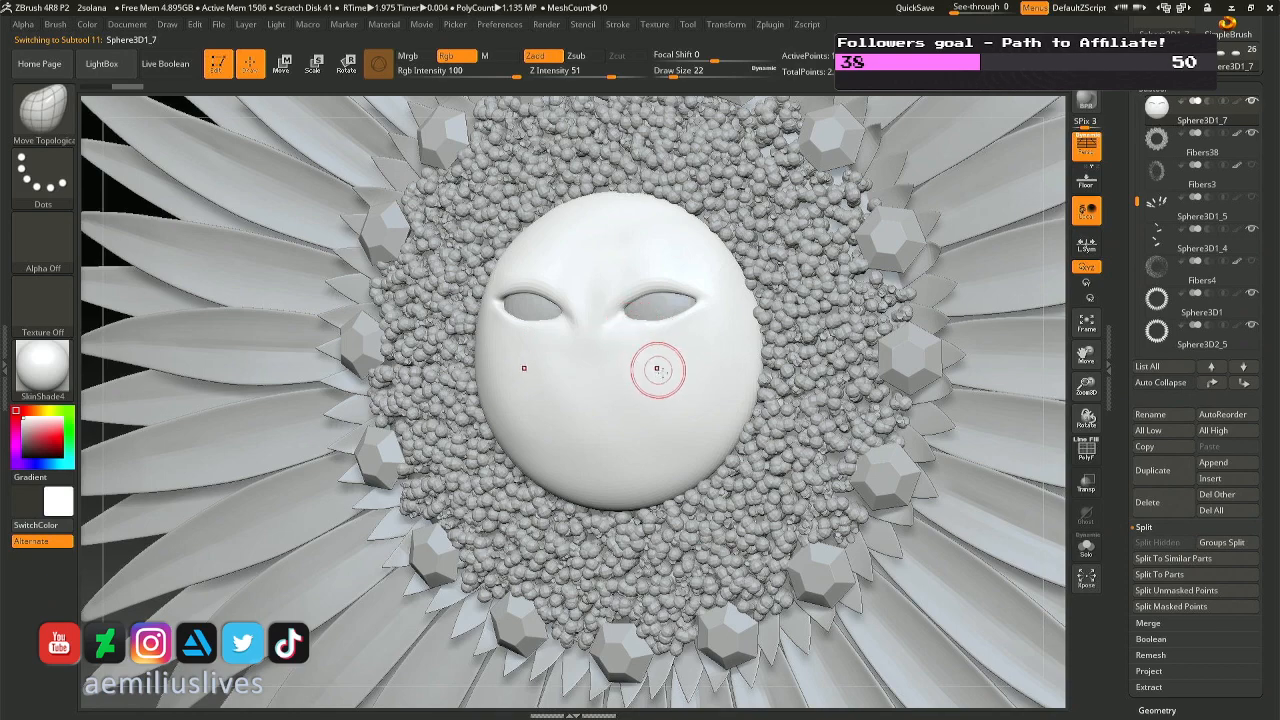
key("b")
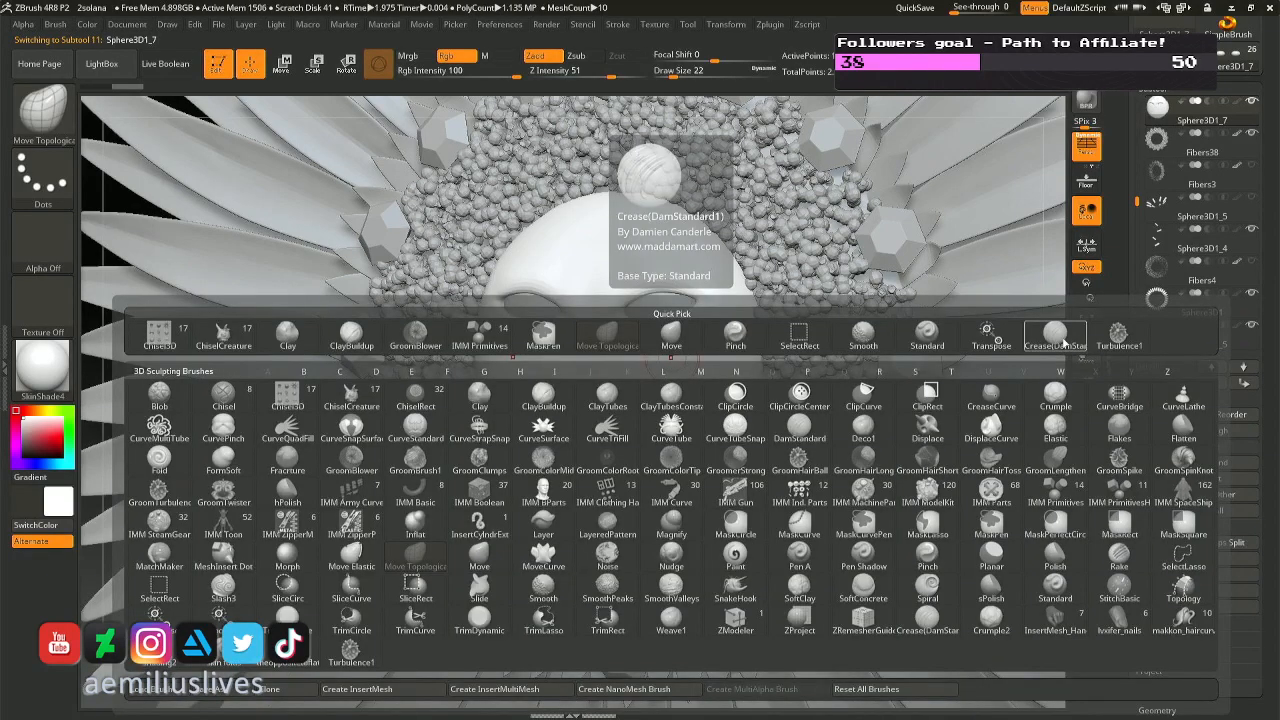
left_click(926, 336)
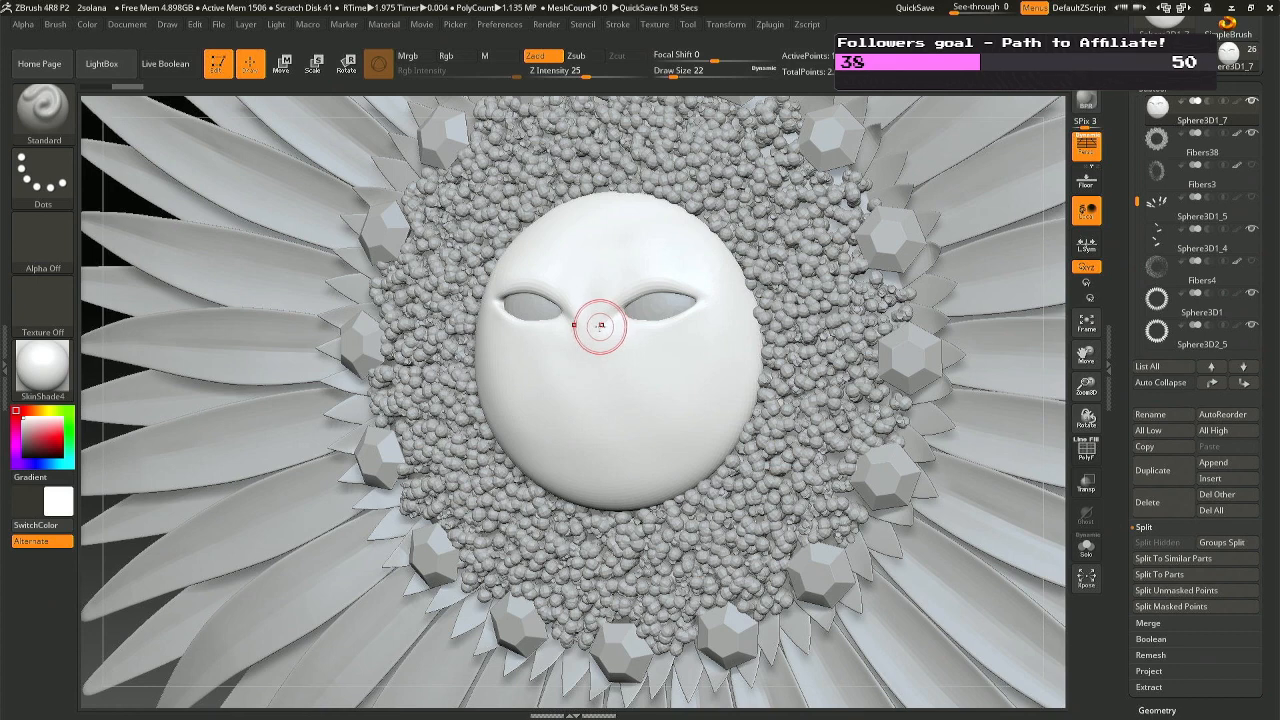
left_click_drag(600, 327, 608, 328)
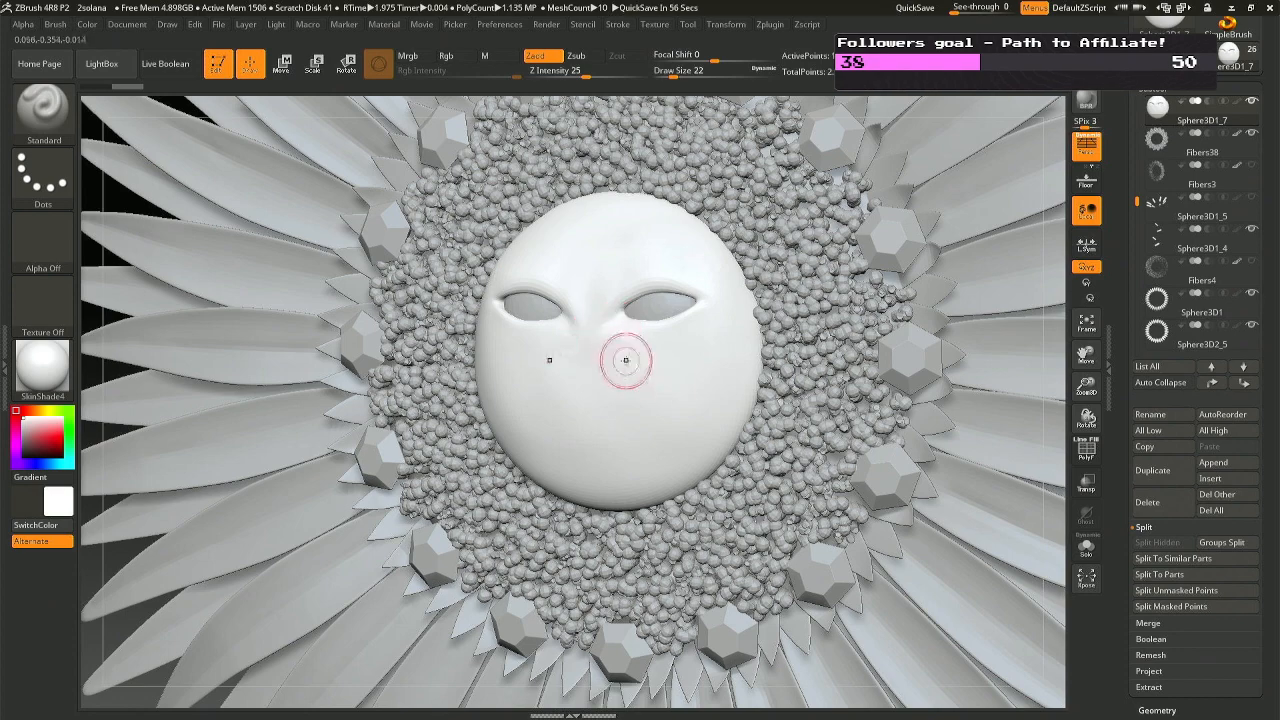
Set the Standard brush's draw size to 8 and sculpt raised lid edges around the eye openings.
key("b")
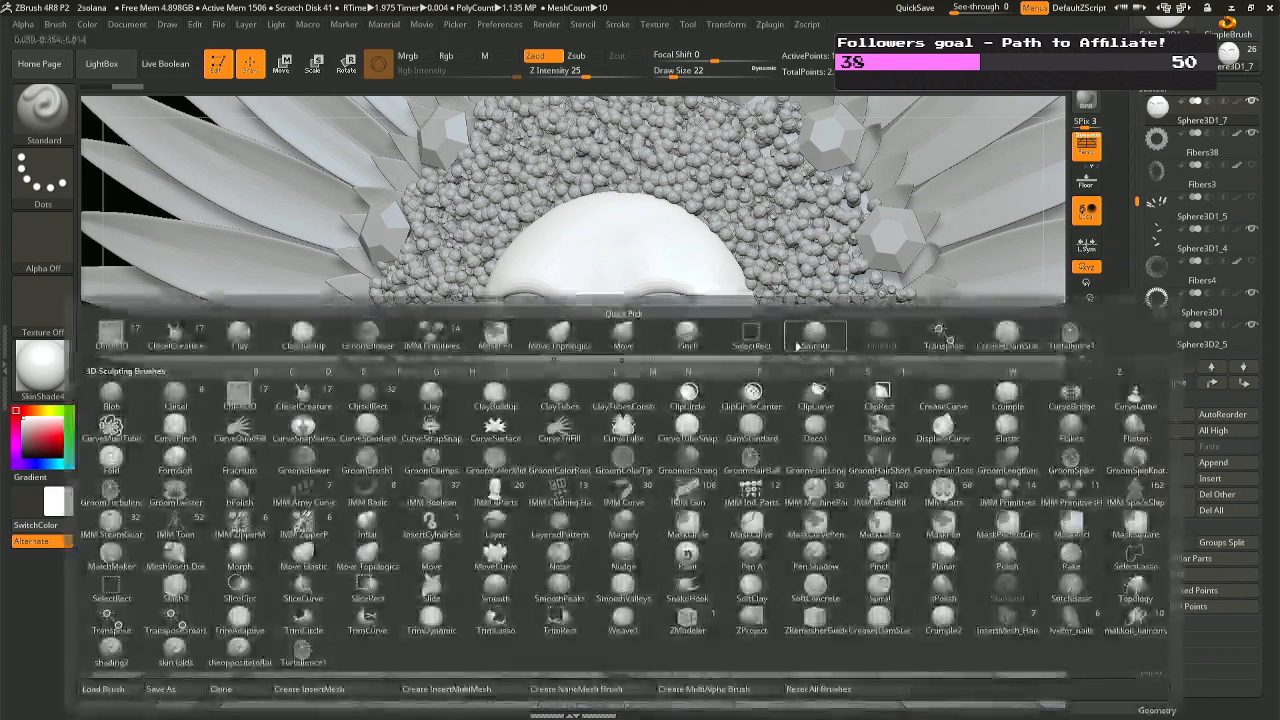
left_click(869, 345)
key("space")
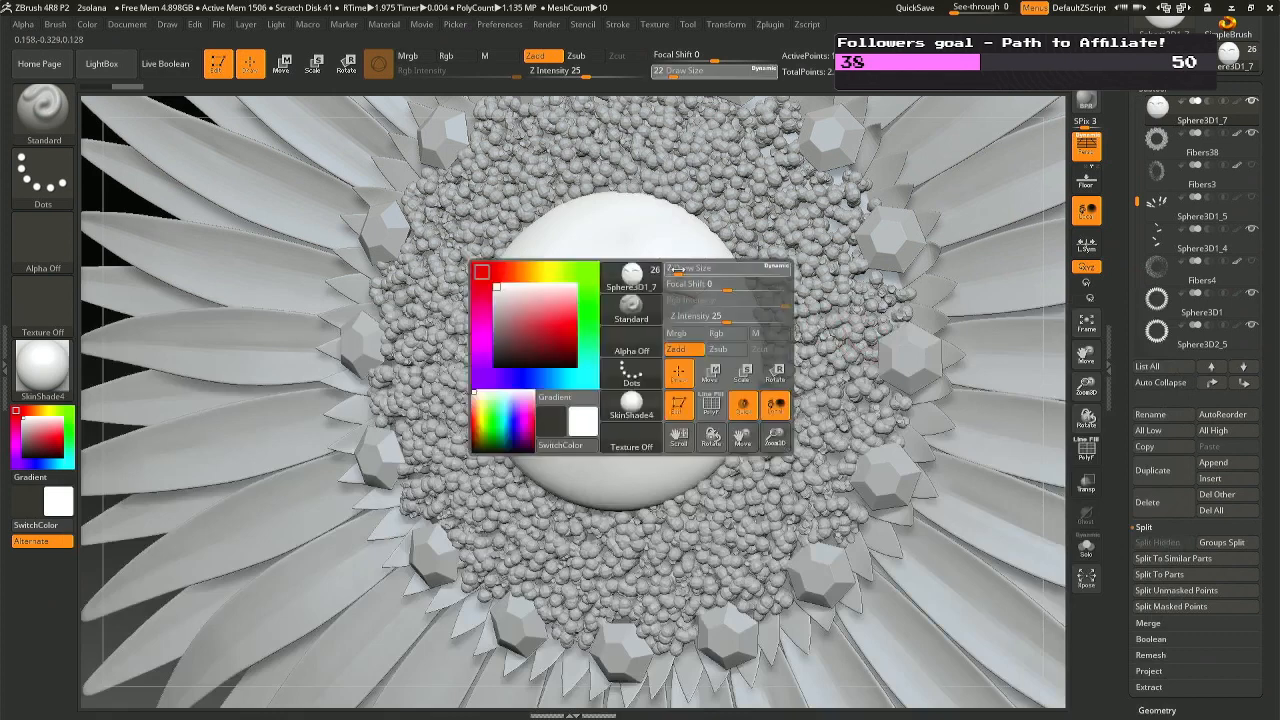
left_click_drag(680, 268, 668, 268)
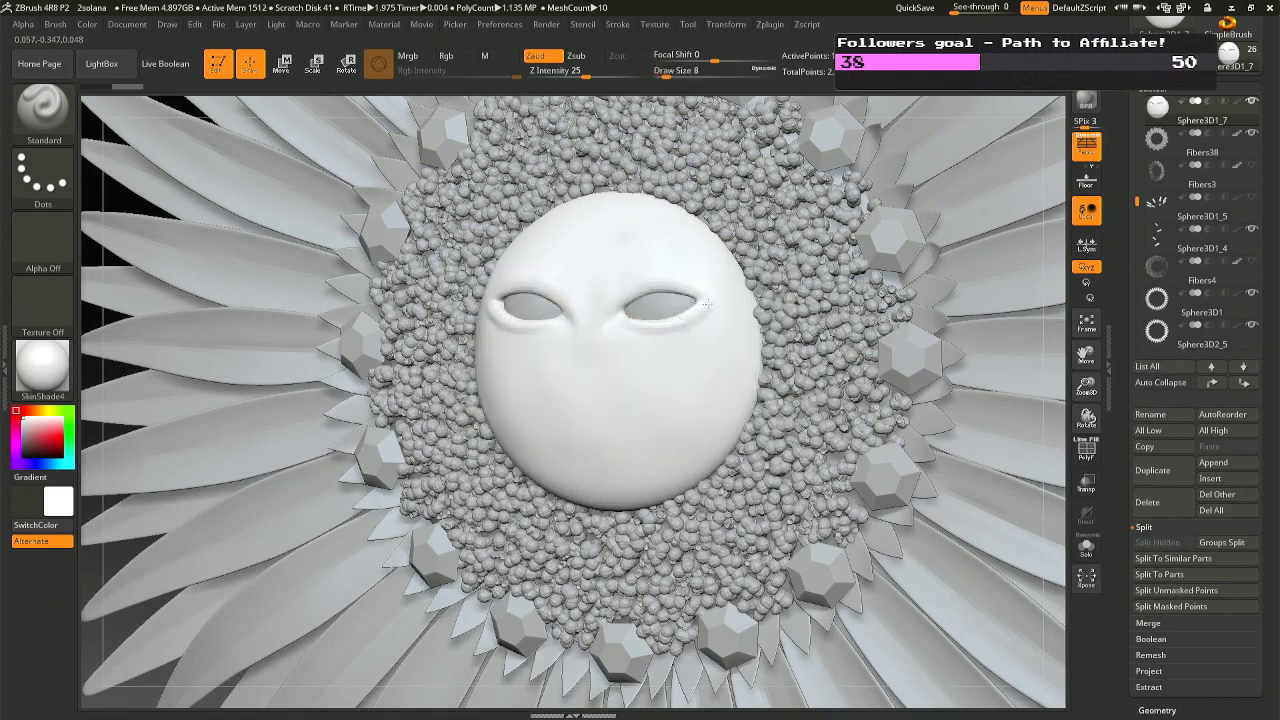
left_click(637, 318, "alt")
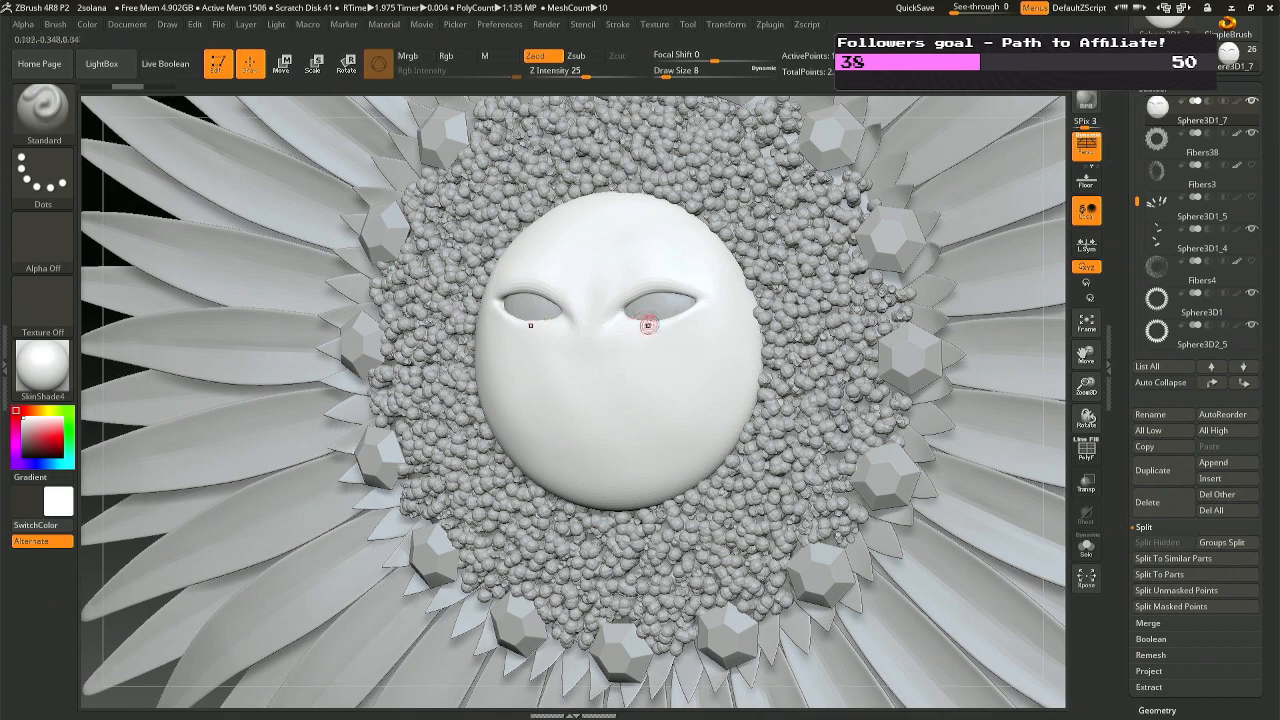
mouse_move(644, 323)
left_mouse_down()
mouse_move(676, 320)
mouse_move(670, 280)
mouse_move(640, 240)
mouse_move(620, 170)
left_mouse_up()
left_click(680, 222, "alt")
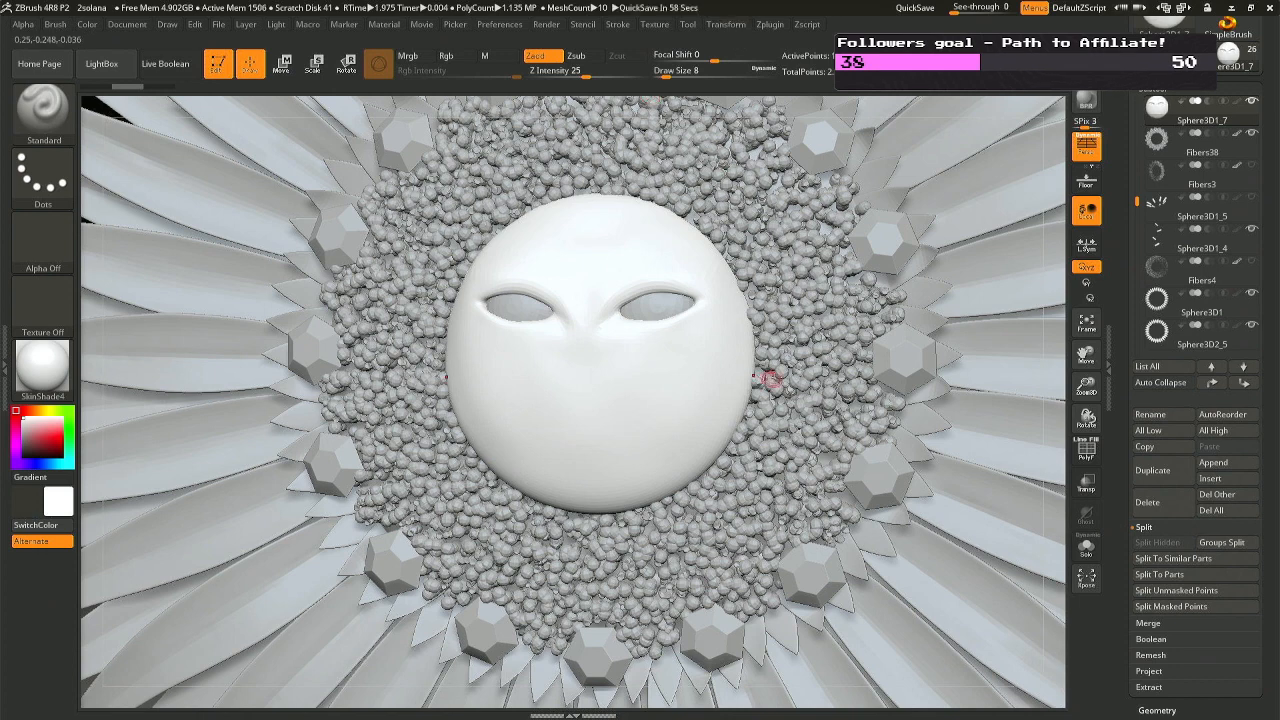
Subdivide the Fibers38 subtool once and make the face the active subtool again.
key("ctrl+d")
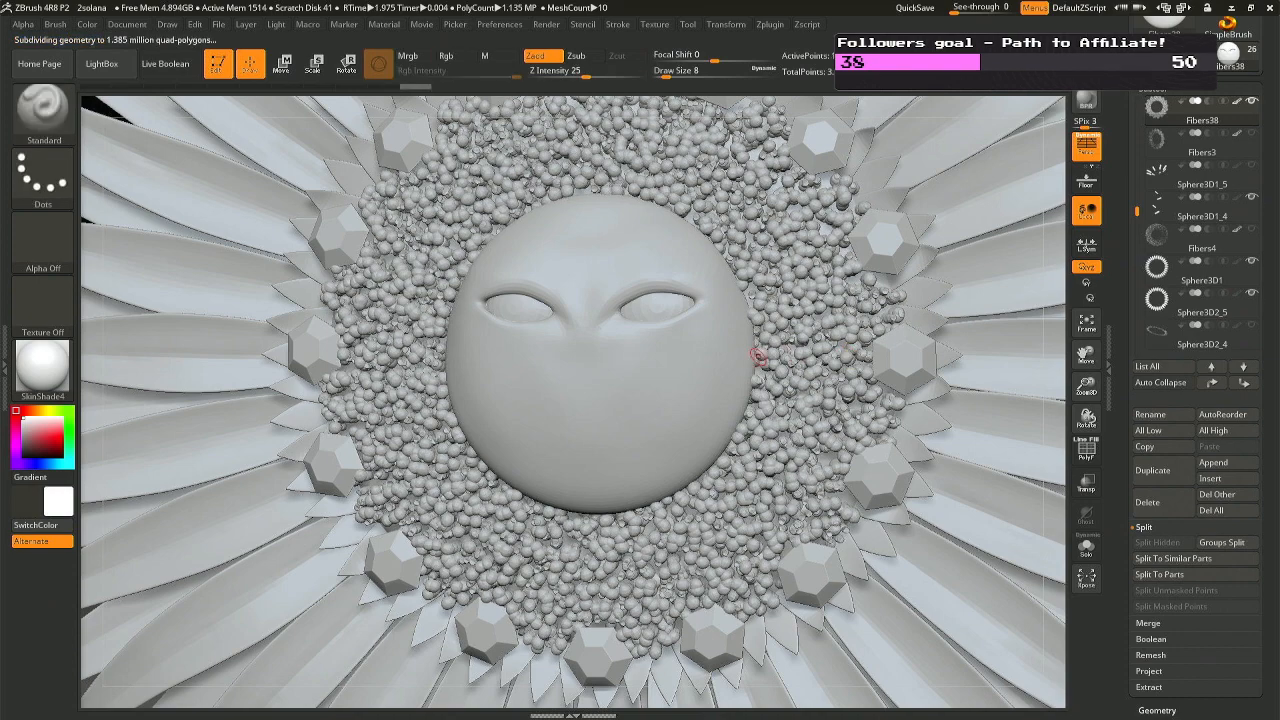
left_click(735, 357, "alt")
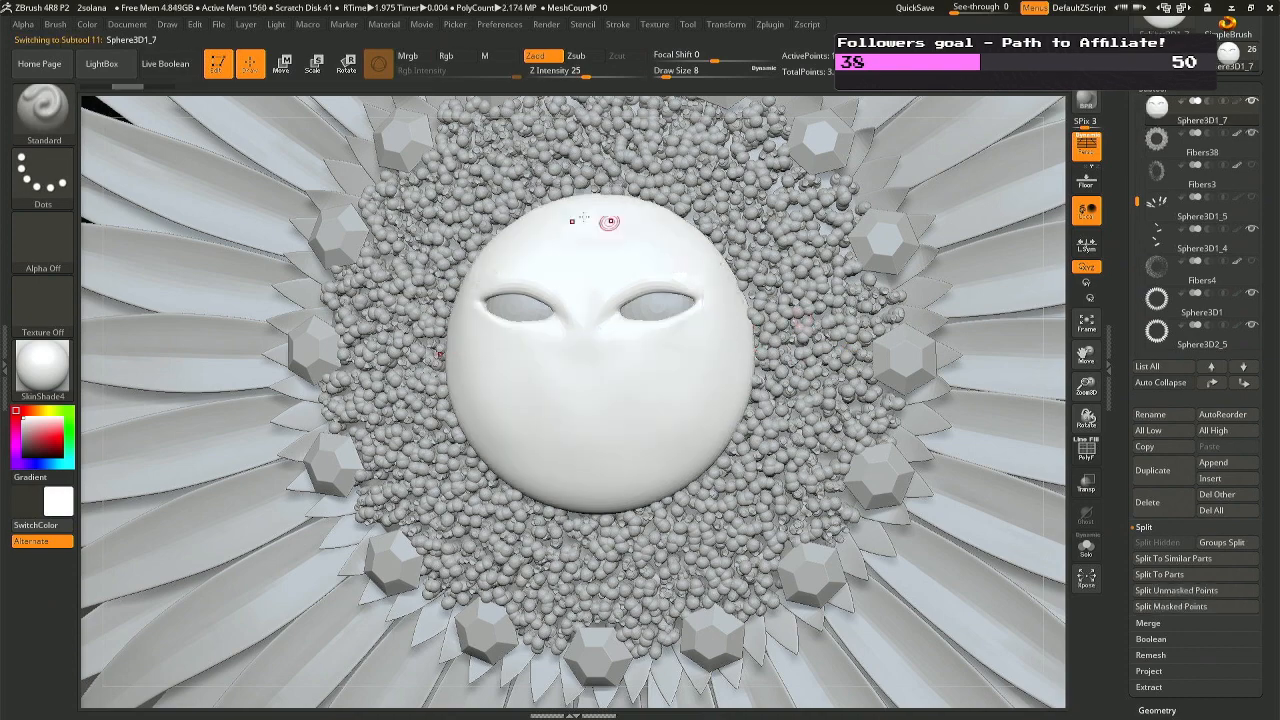
left_click_drag(880, 463, 603, 187)
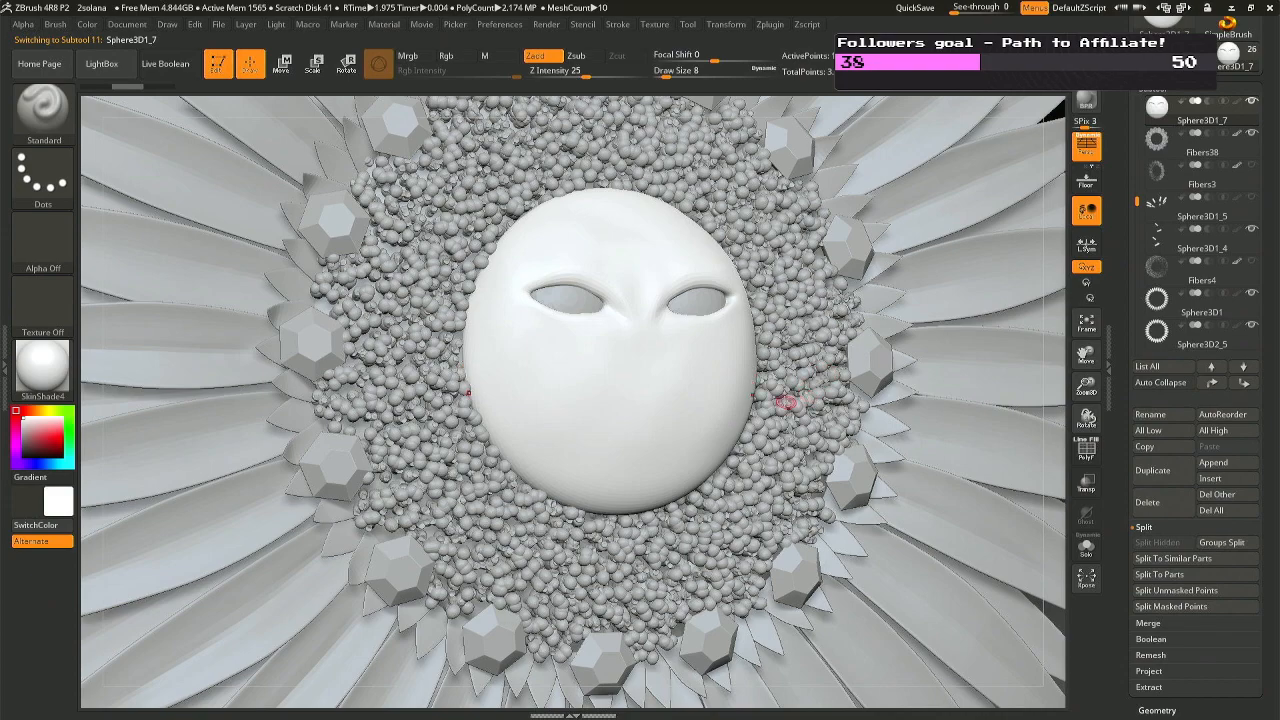
Reshape the nose bridge in side view with the Move brush at draw size 37 and smooth the face's surface.
right_click_drag(750, 371, 648, 207)
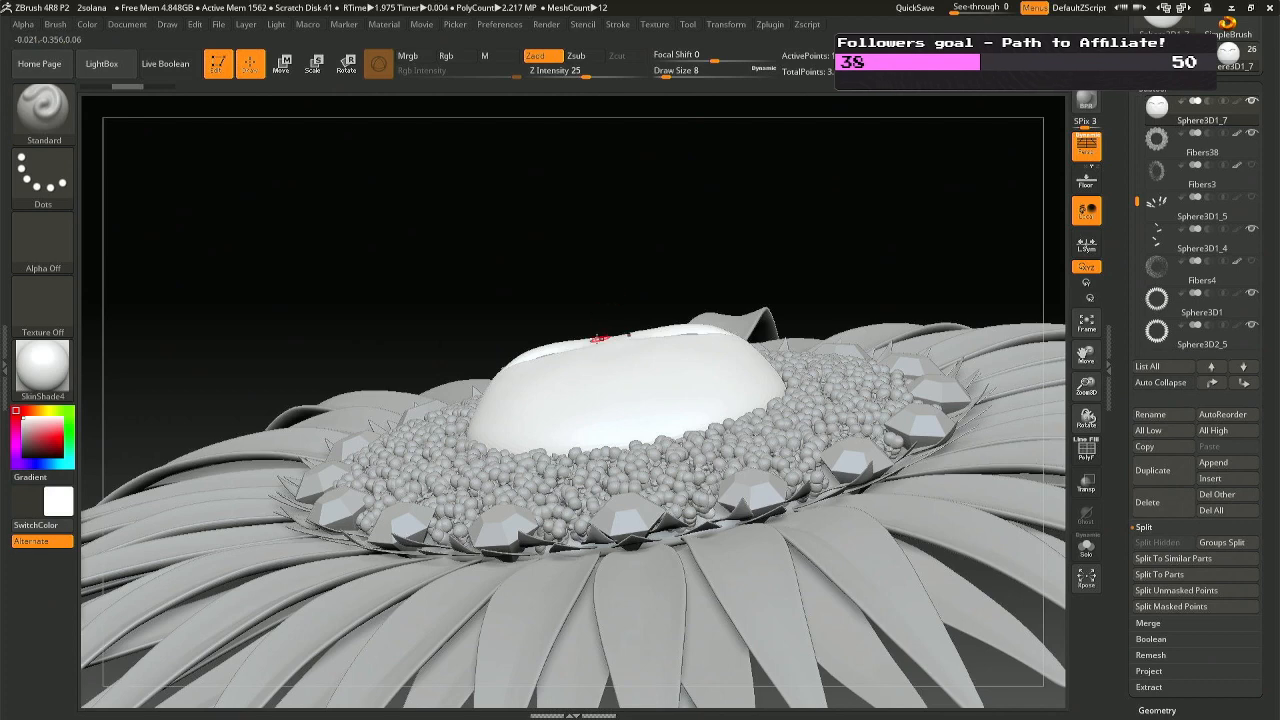
key("b")
key("m")
key("v")
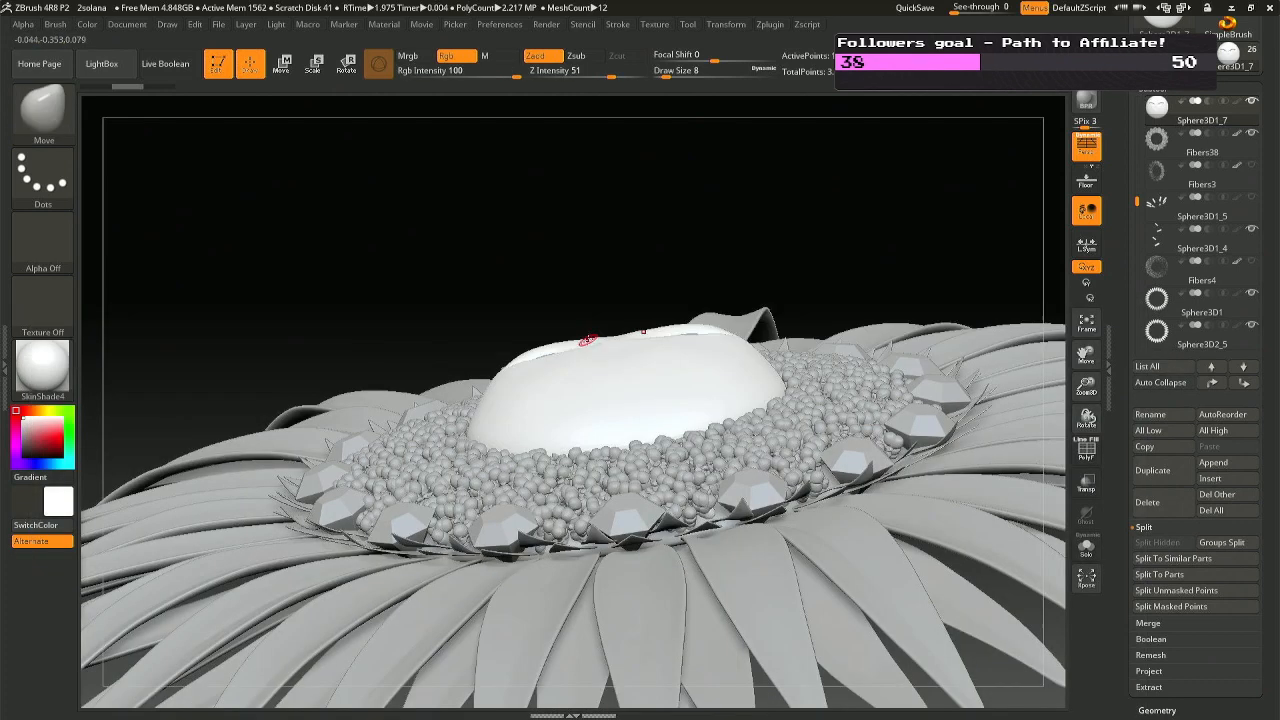
key("space")
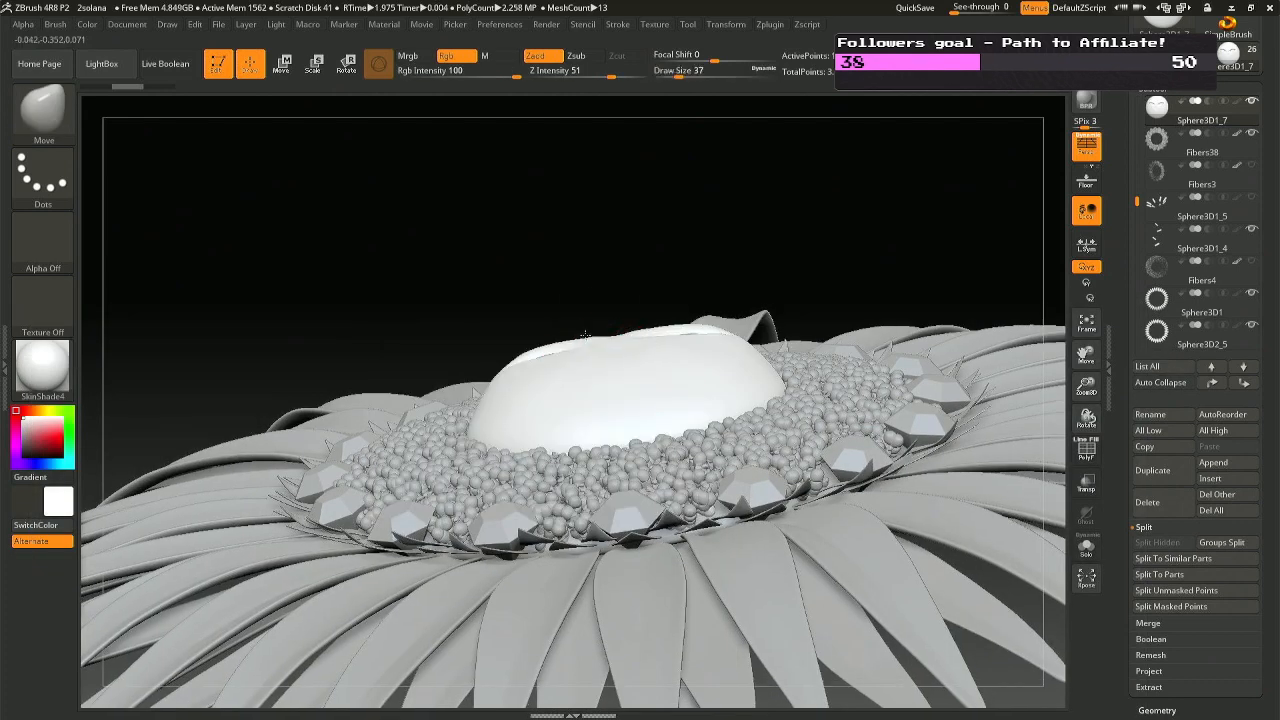
key("ctrl")
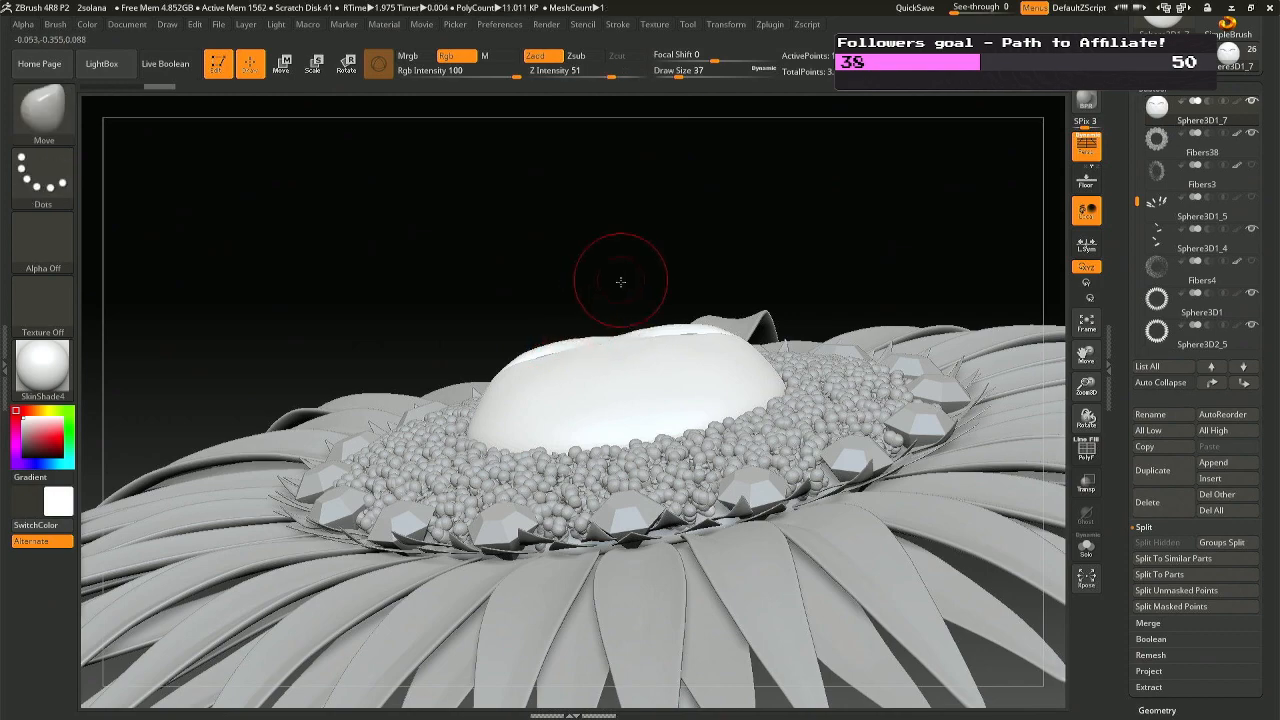
left_click_drag(620, 280, 616, 400)
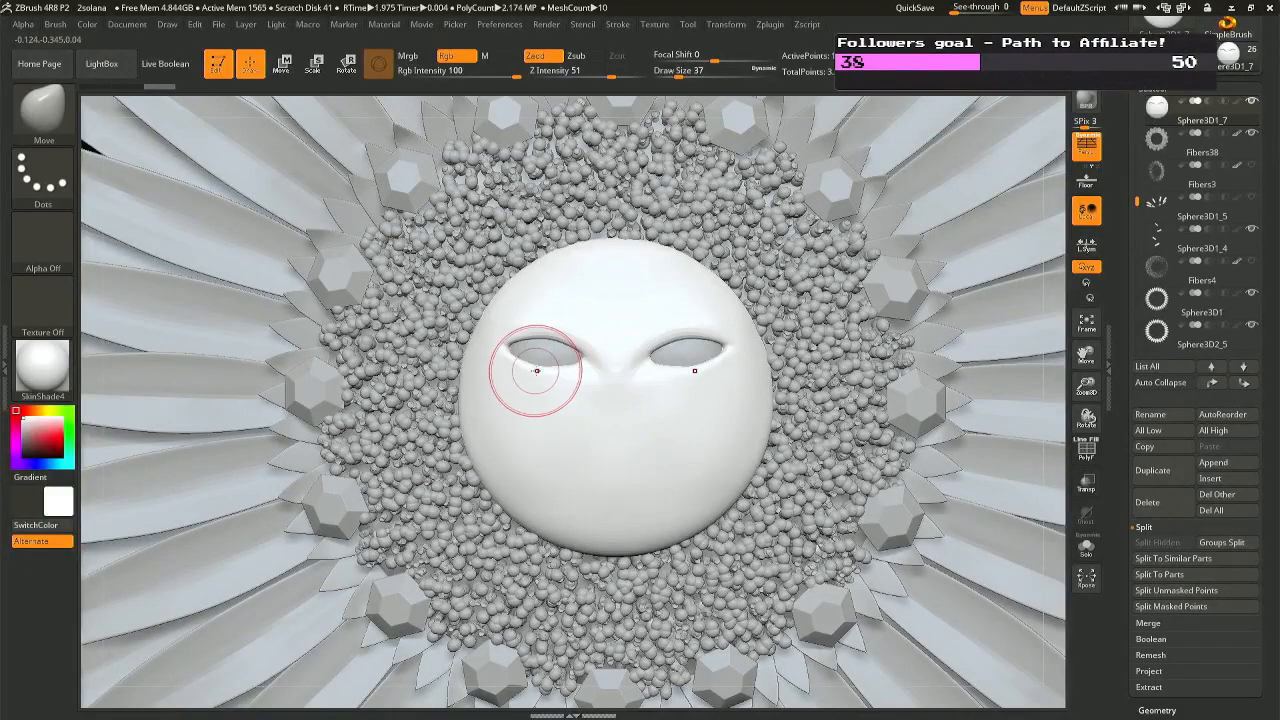
mouse_move(518, 367)
right_mouse_down()
mouse_move(430, 382)
mouse_move(392, 362)
mouse_move(570, 426)
right_mouse_up()
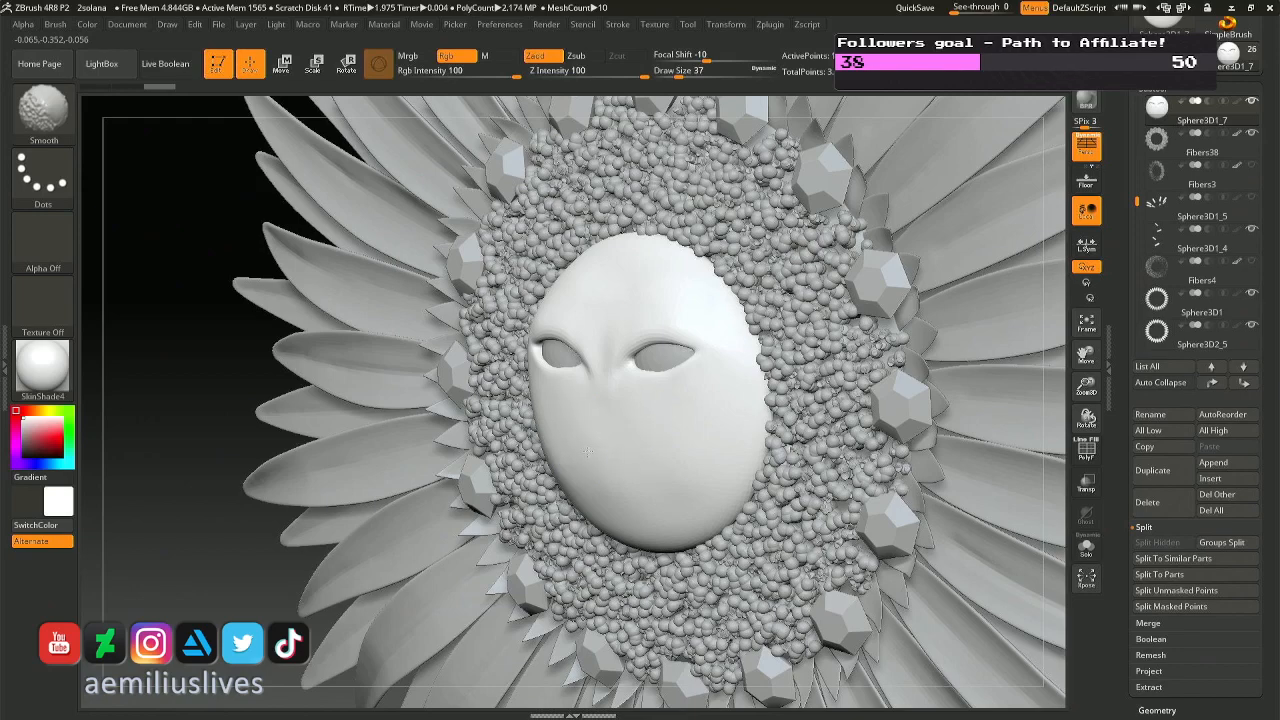
right_click_drag(553, 452, 620, 440)
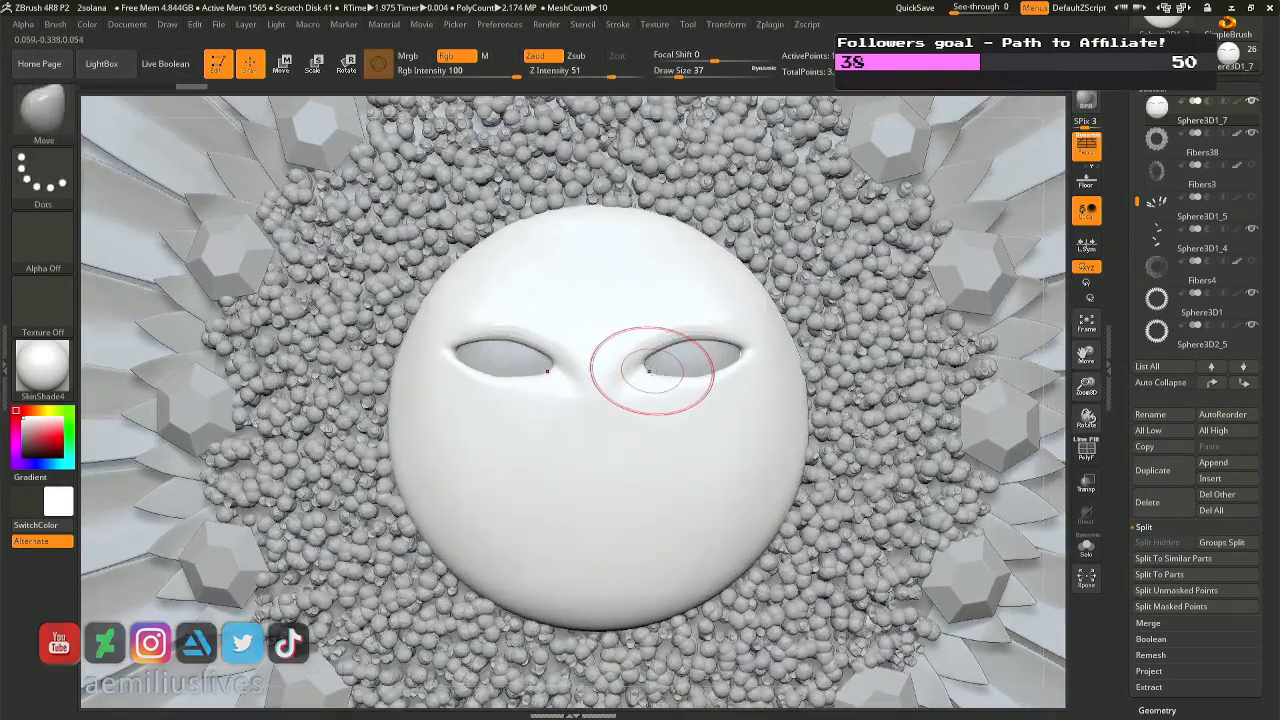
Undo the last move and refine the eye openings with the Move brush at draw sizes 18 and 39.
key("space")
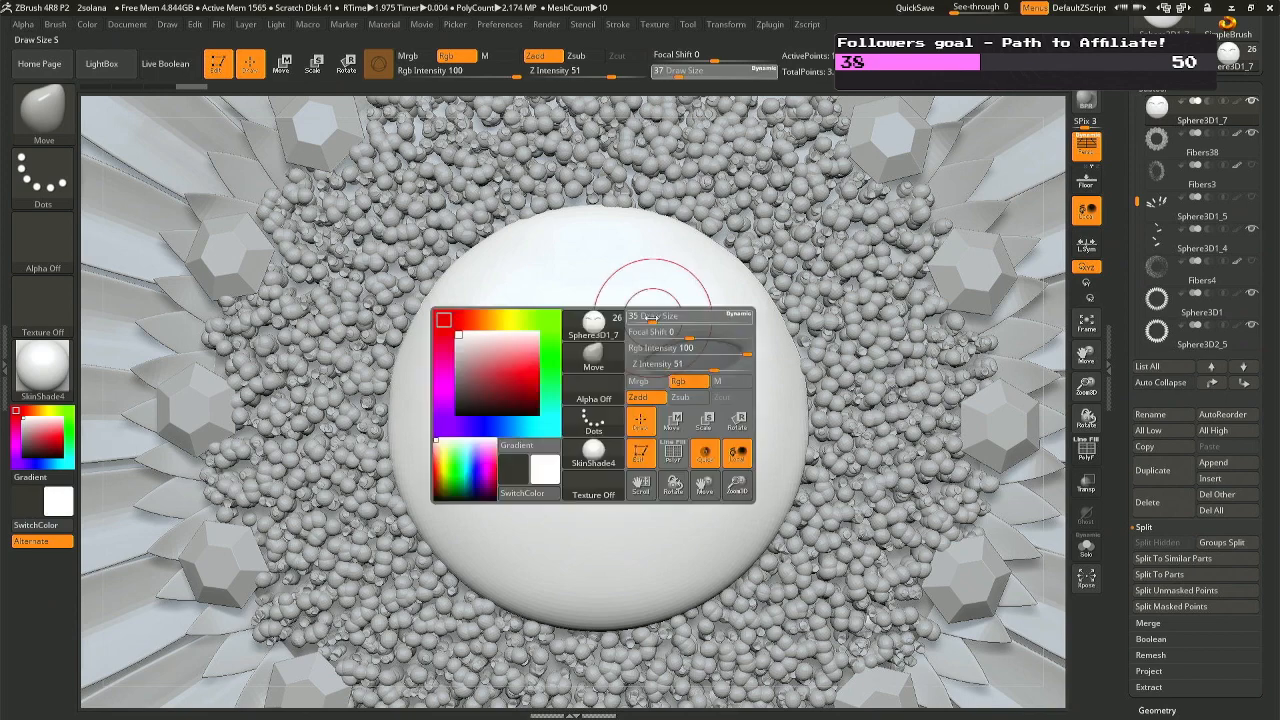
left_click_drag(642, 320, 651, 358)
key("ctrl+z")
key("space")
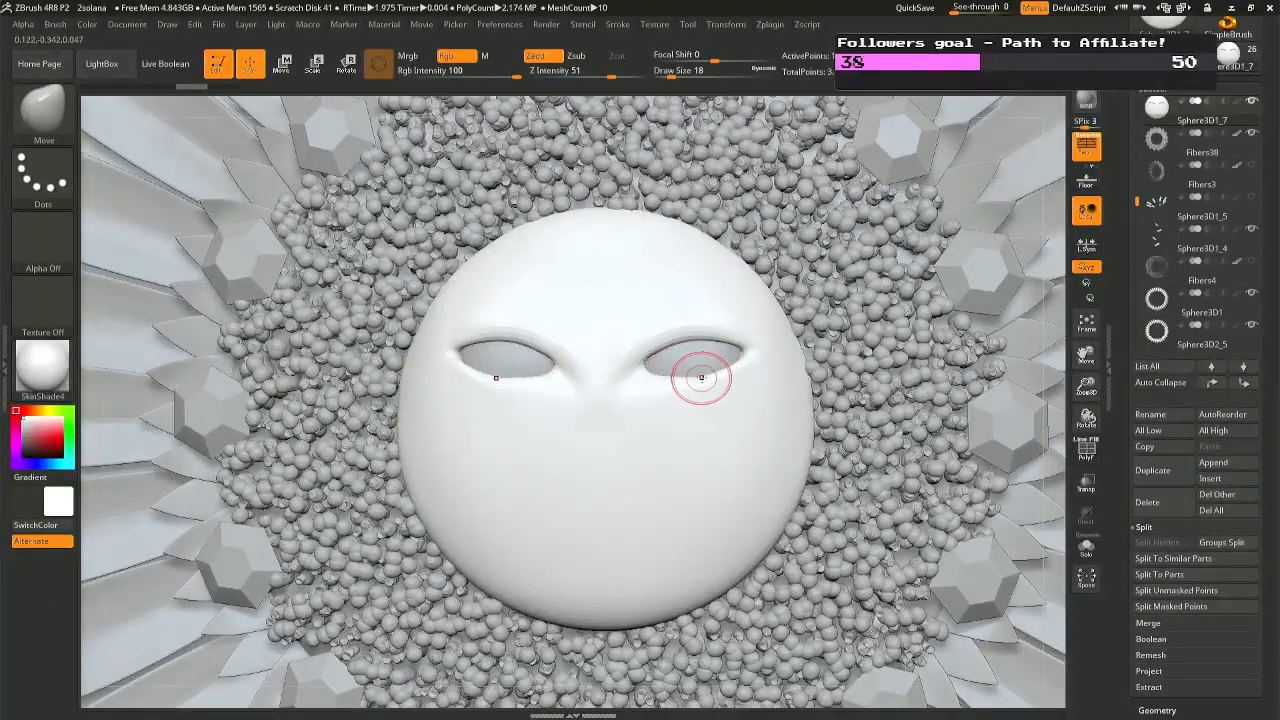
key("space")
left_click_drag(704, 378, 707, 378)
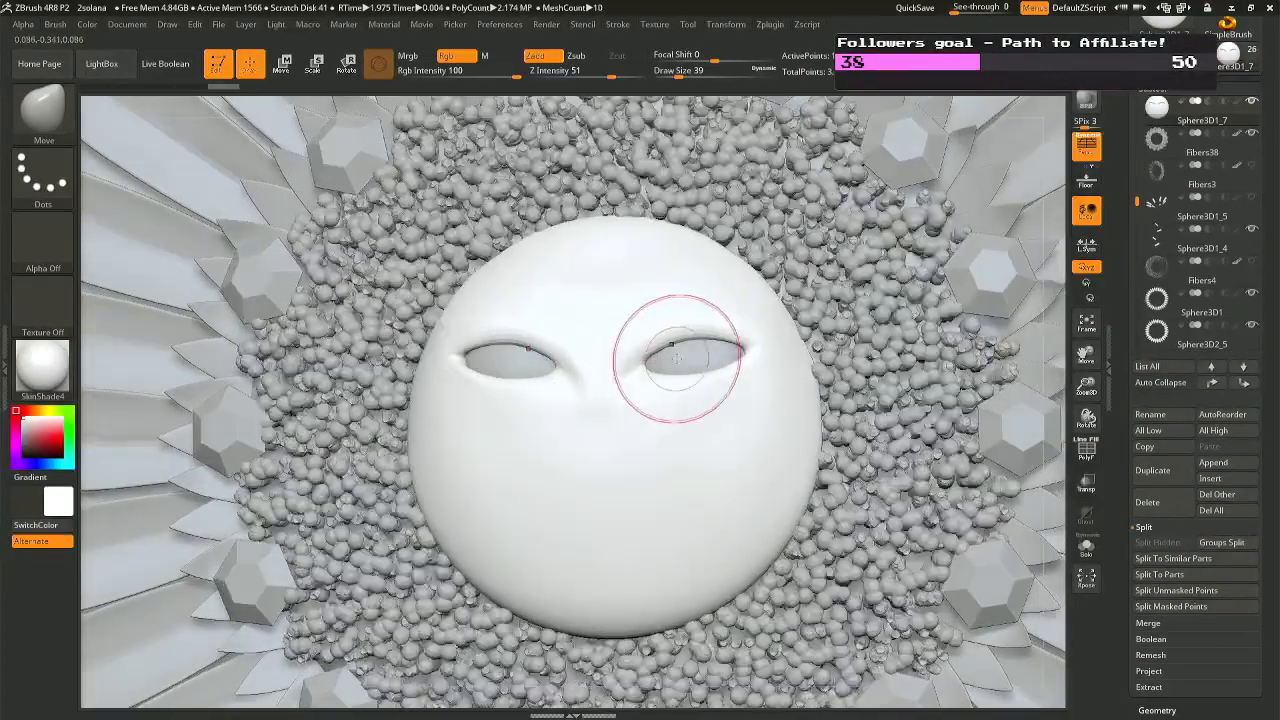
Test the Crease brush at draw size 7 along the lower eyelids and set its Z Intensity to 28.
key("b")
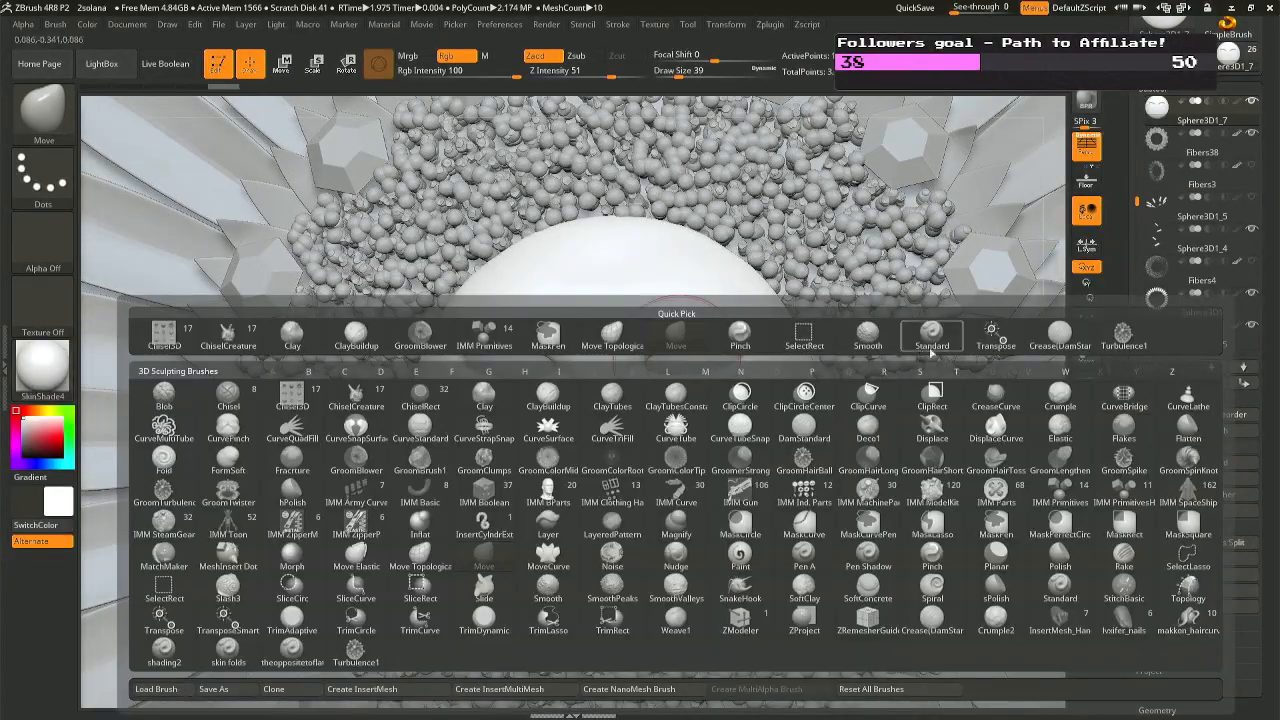
left_click(1060, 335)
key("space")
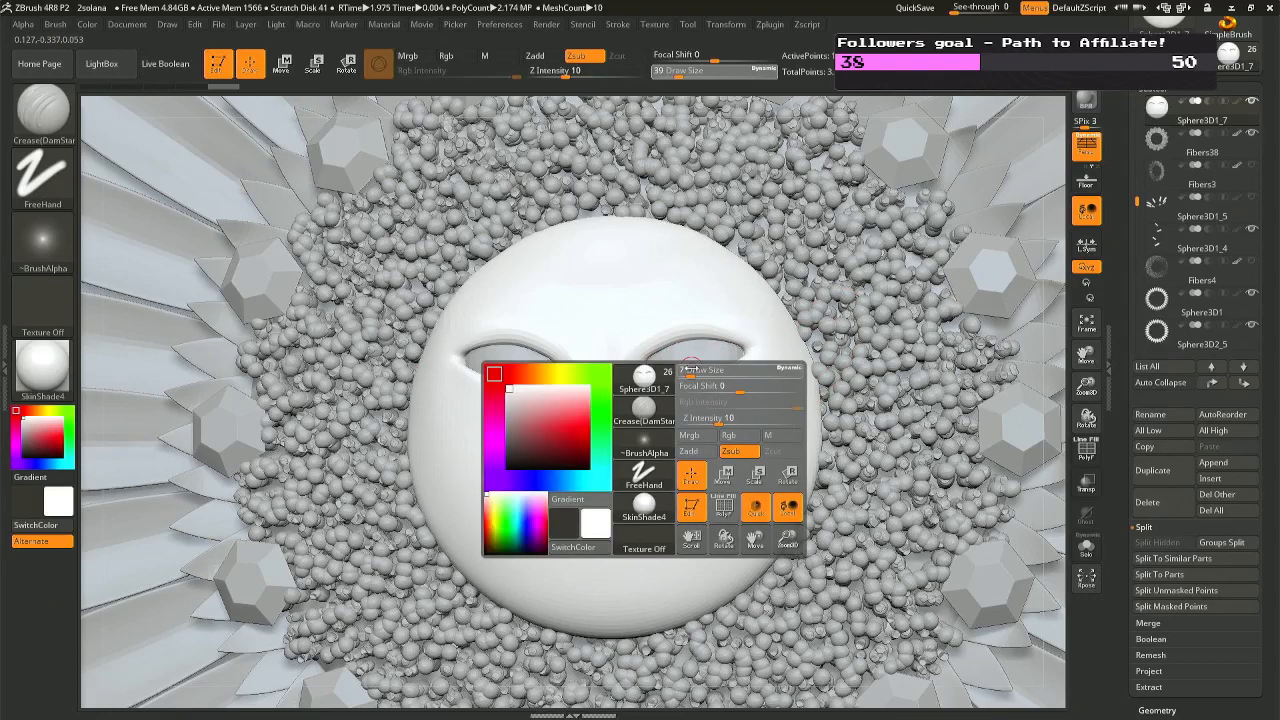
left_click_drag(690, 370, 627, 370)
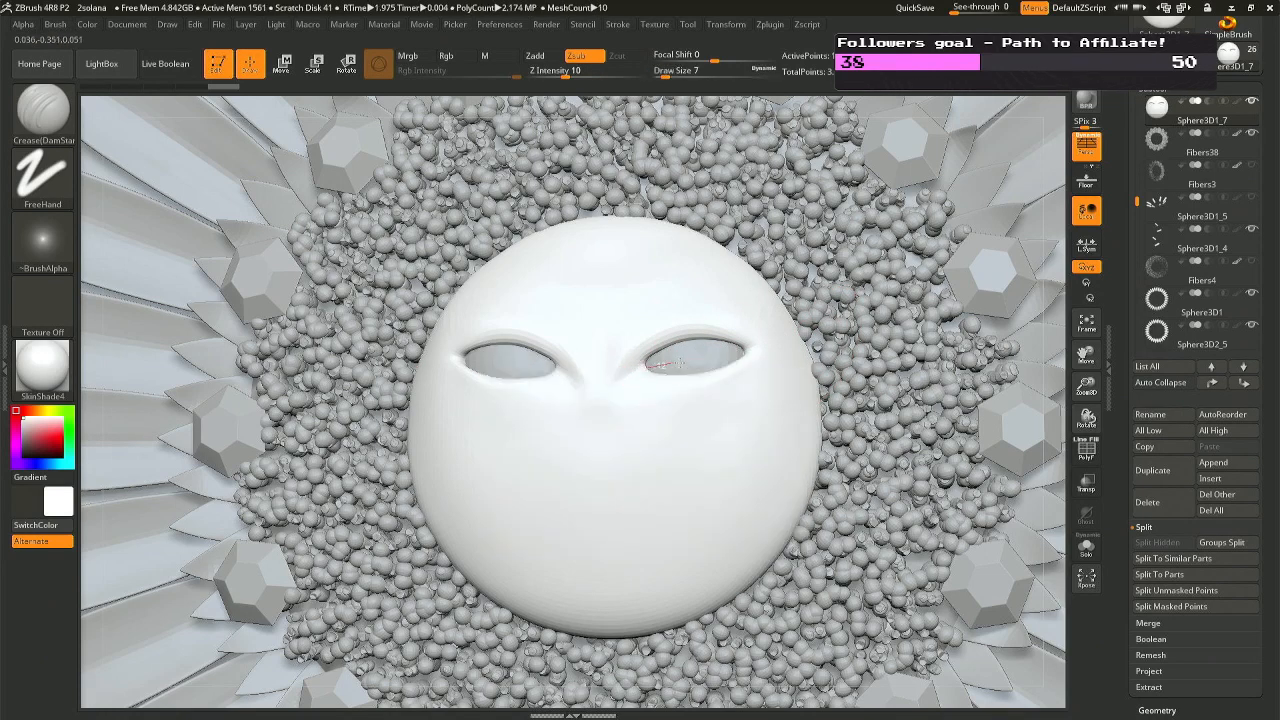
left_click_drag(570, 72, 600, 77)
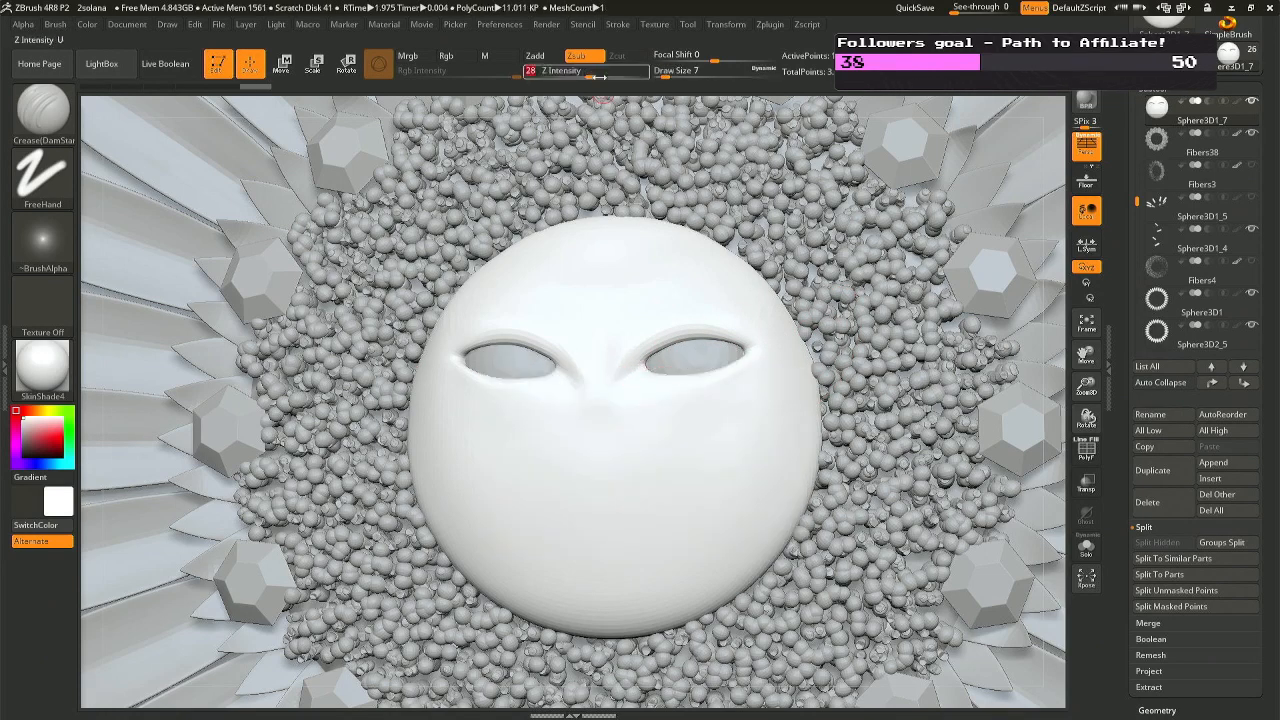
Isolate the face and carve the inner corners and lower eyelid lines with the Crease brush at draw size 18.
left_click(1086, 546)
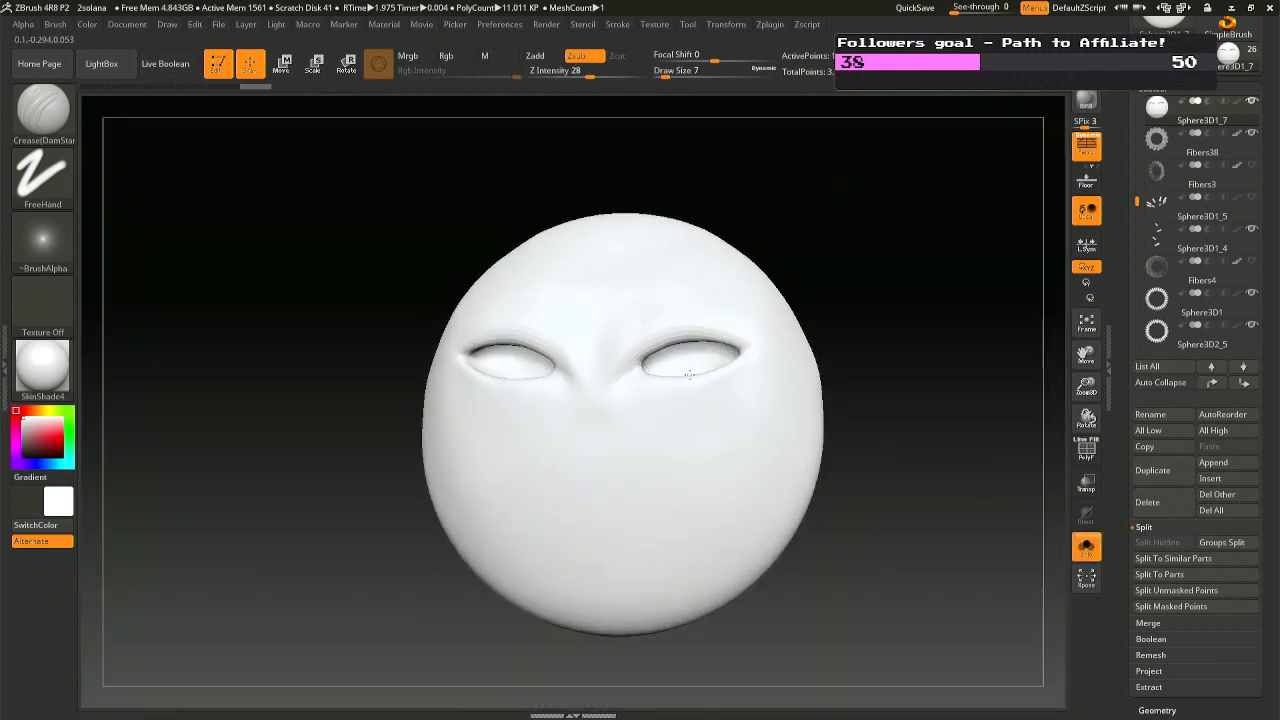
key("space")
left_click_drag(622, 372, 631, 376)
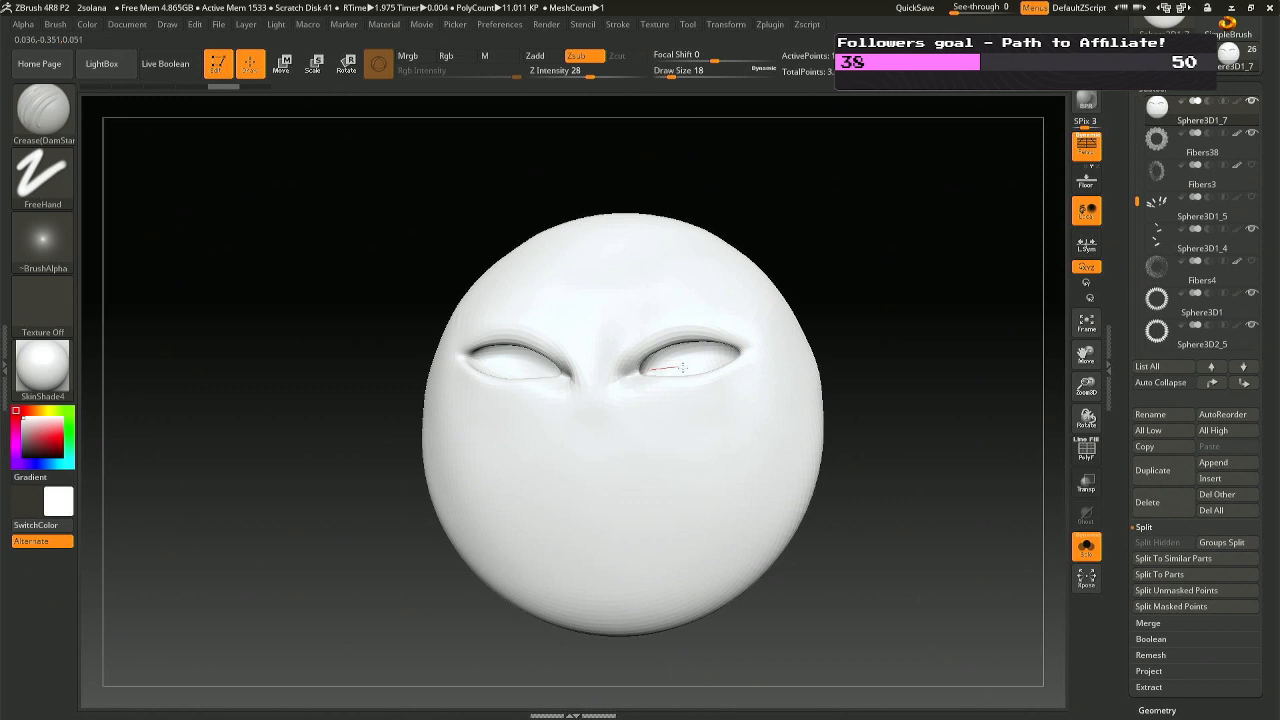
mouse_move(682, 368)
left_mouse_down()
mouse_move(640, 368)
mouse_move(671, 363)
left_mouse_up()
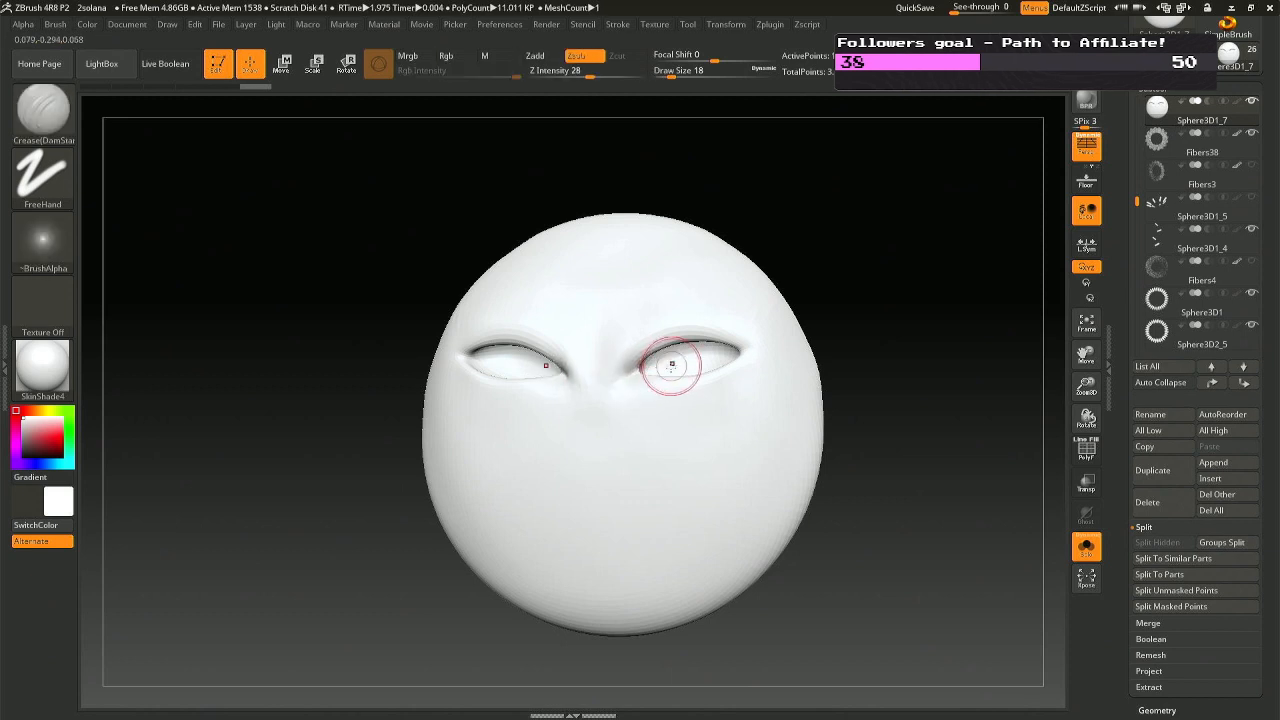
right_click_drag(671, 363, 705, 376)
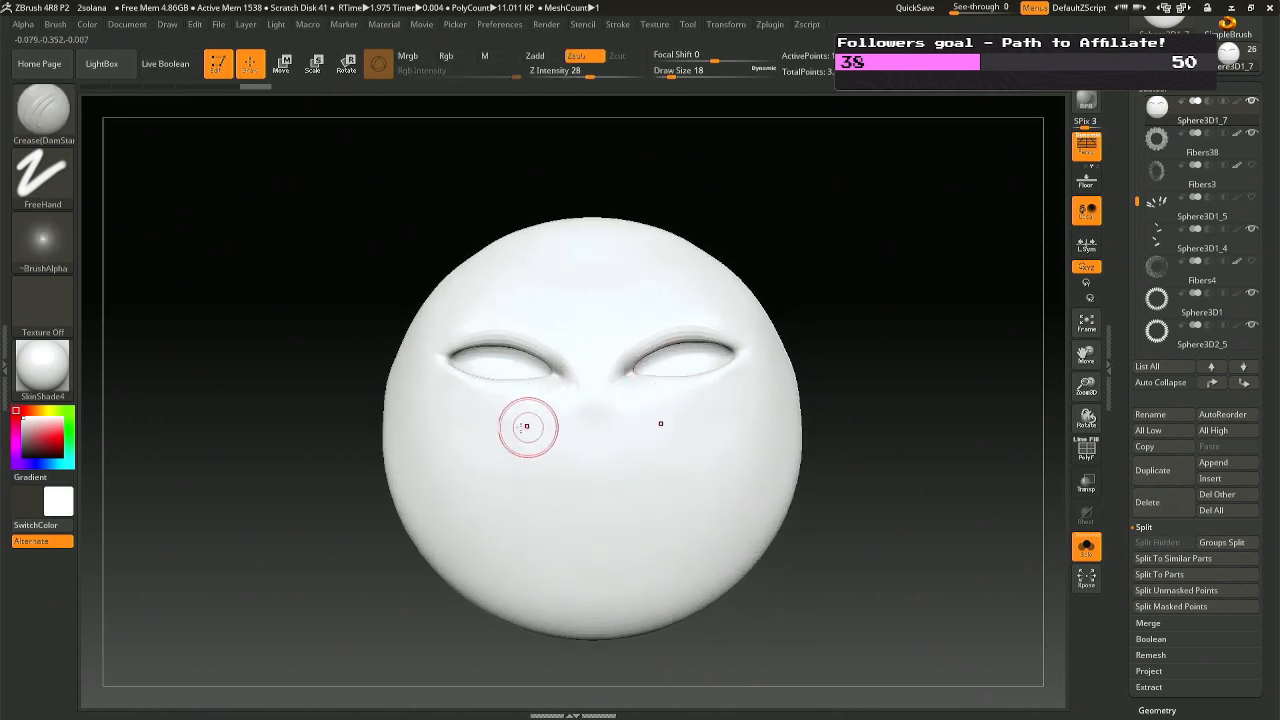
Try a crease at the outer eye corners, undo it, set Z Intensity to 19 and show the whole model again.
left_click_drag(432, 358, 470, 364)
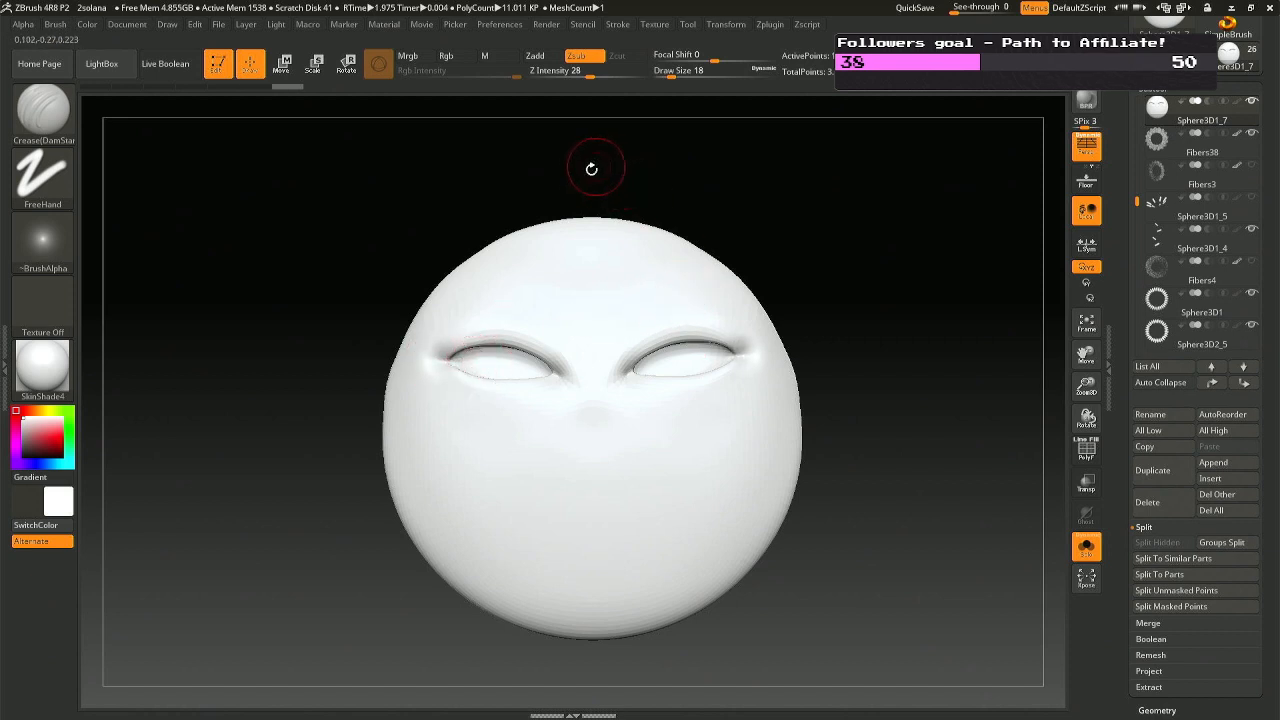
key("ctrl")
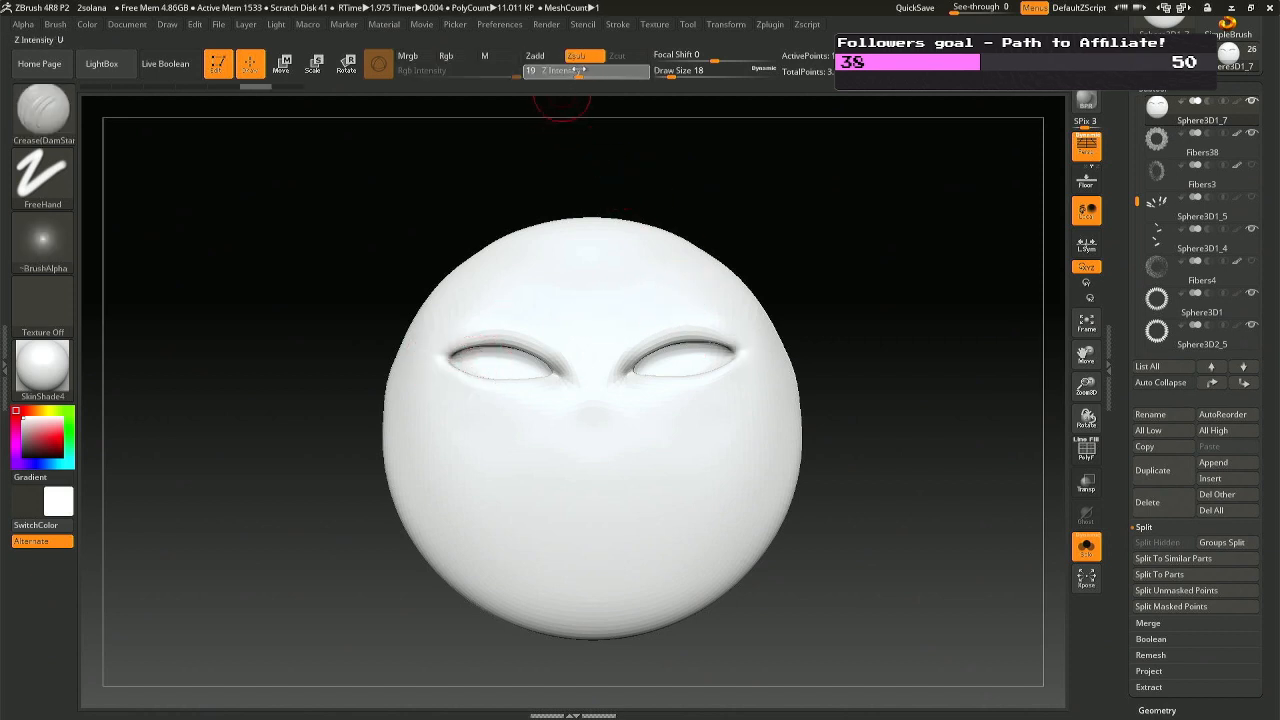
left_click(1086, 545)
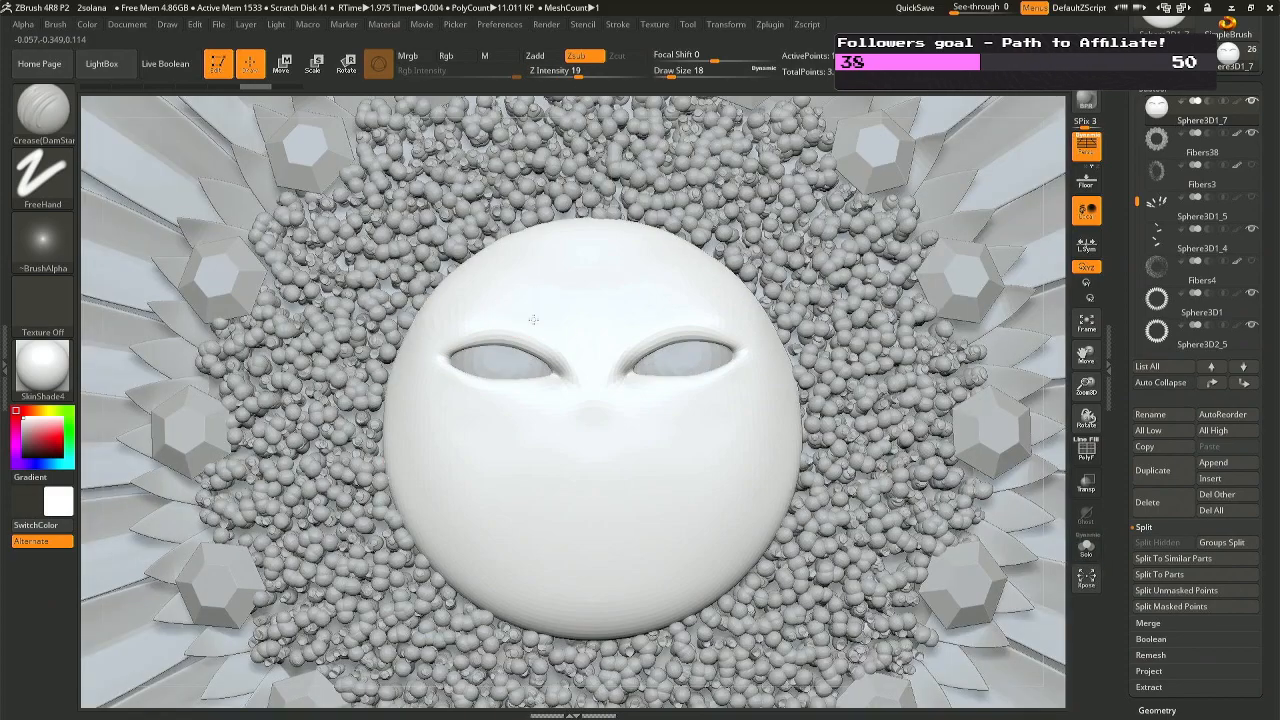
mouse_move(533, 319)
right_mouse_down()
mouse_move(362, 322)
mouse_move(468, 335)
mouse_move(563, 363)
mouse_move(505, 366)
mouse_move(556, 370)
right_mouse_up()
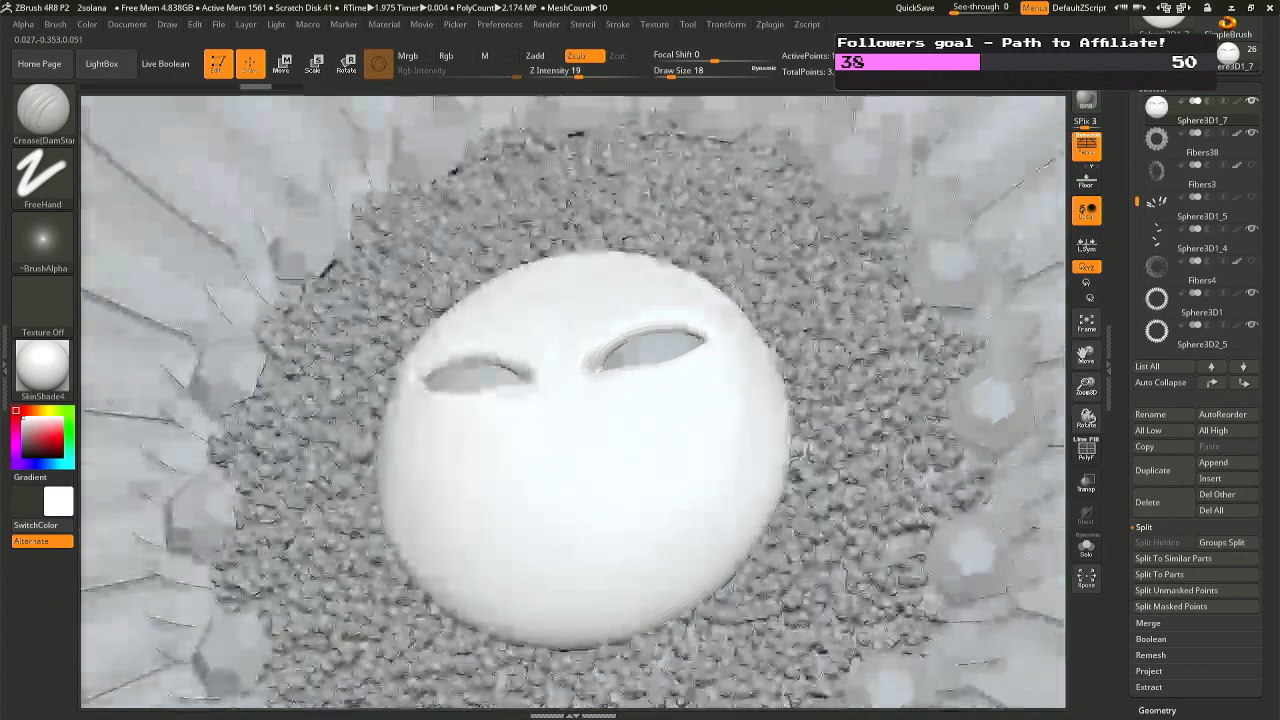
Reshape the lower rims of both eye openings with the Move brush at draw size 20.
right_click(680, 365)
left_click_drag(680, 367, 679, 366)
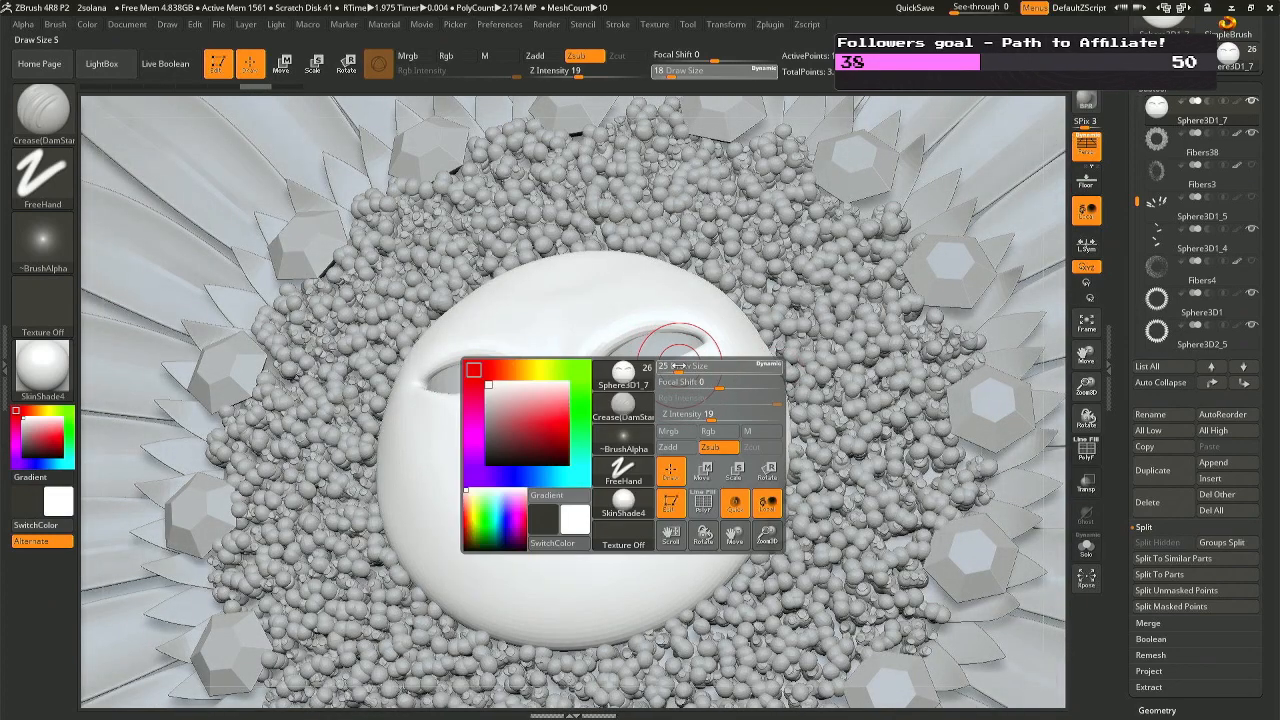
key("b")
key("m")
key("v")
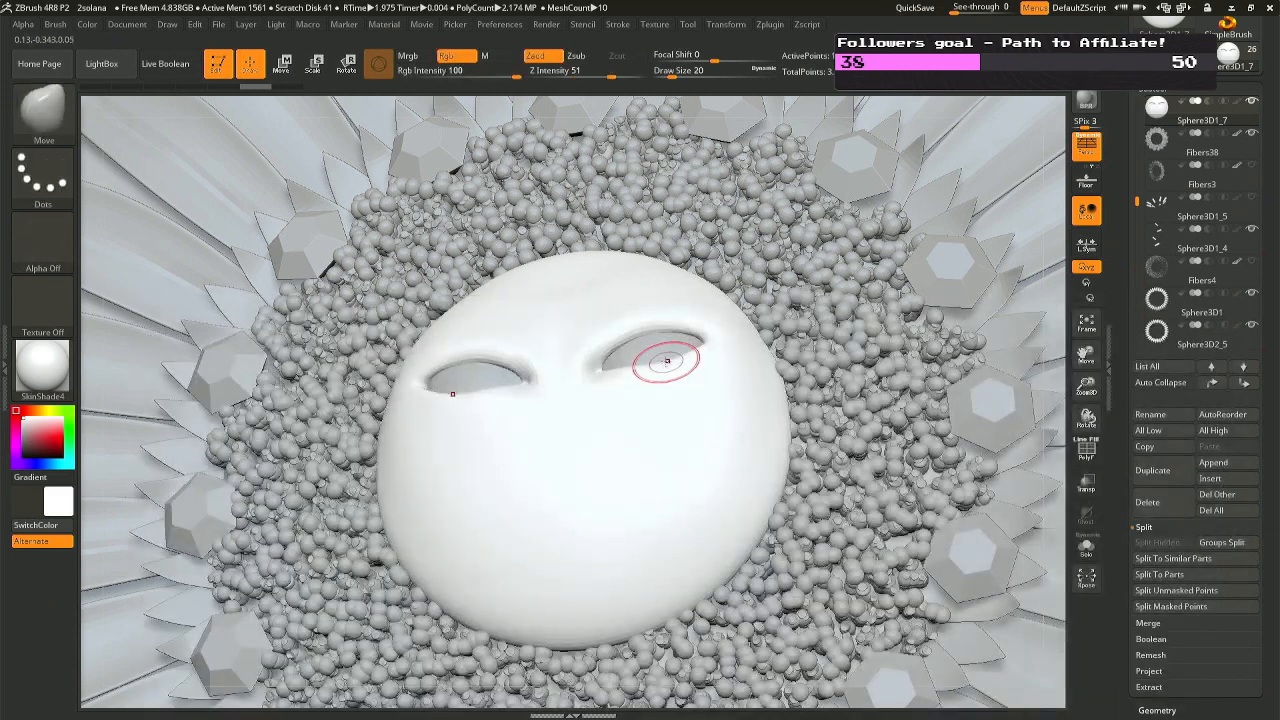
left_click_drag(661, 360, 668, 361)
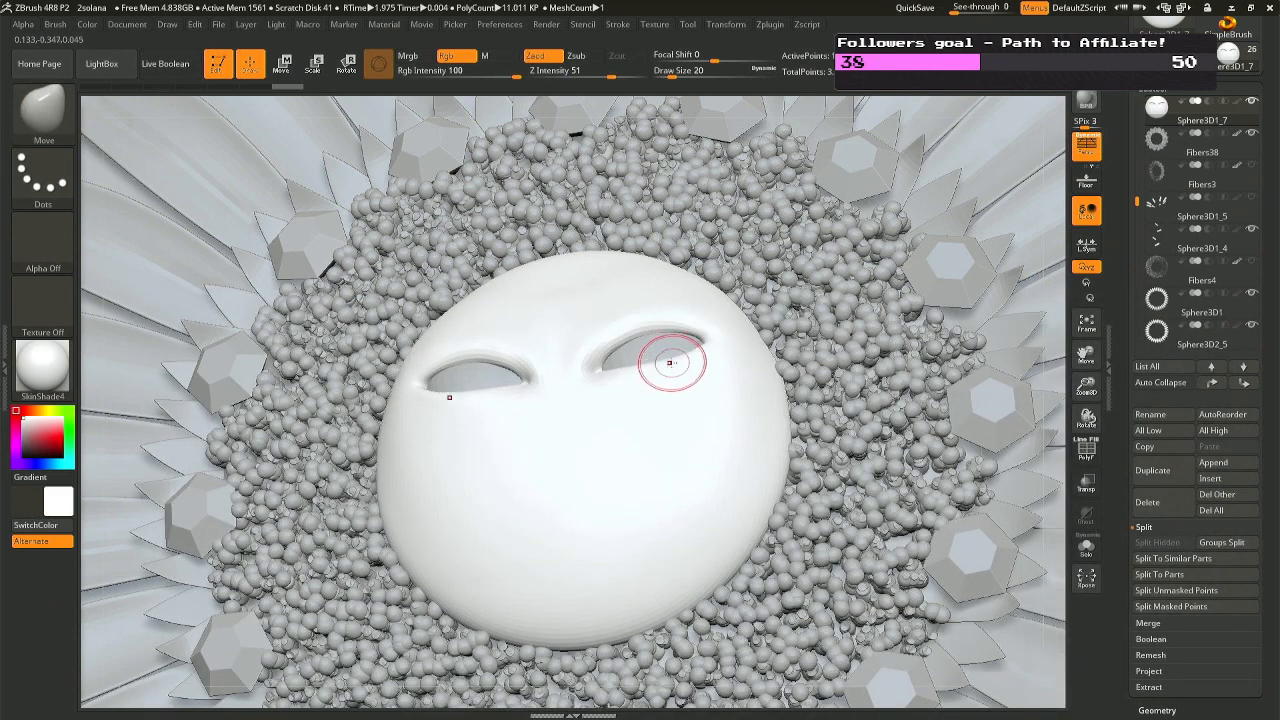
key("ctrl+z")
key("ctrl+shift+z")
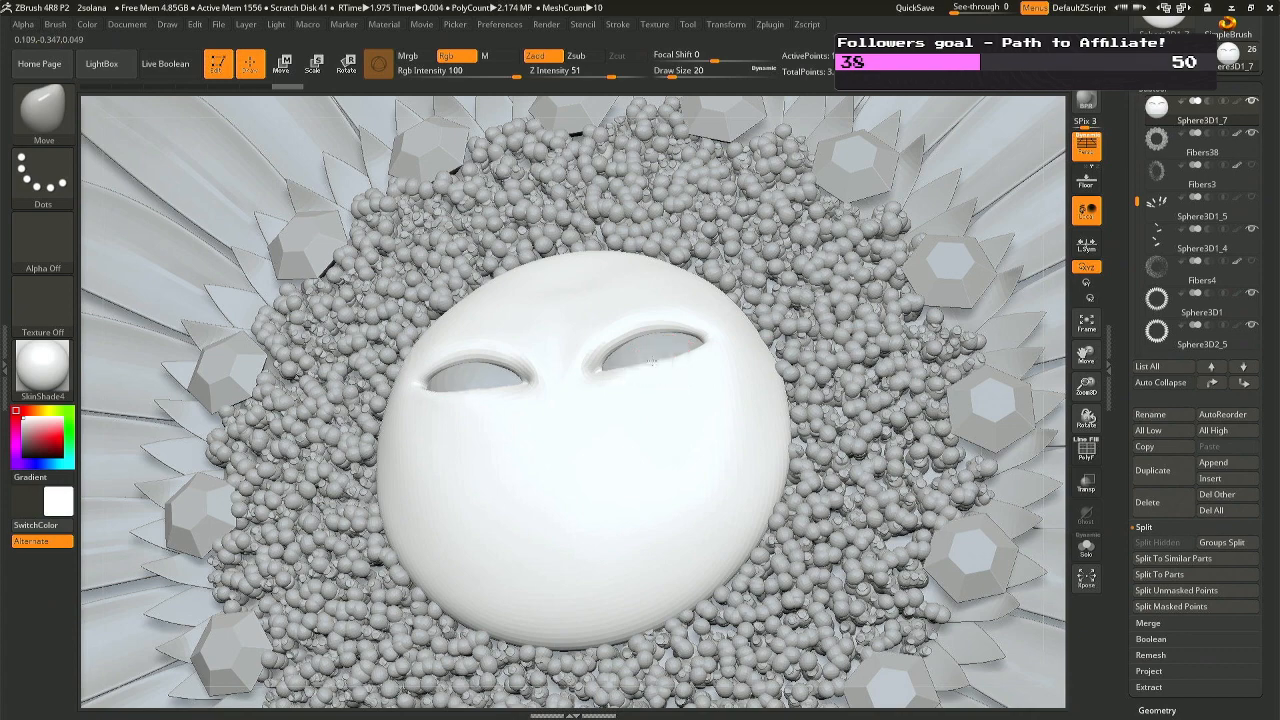
left_click_drag(651, 362, 689, 353)
right_click_drag(685, 372, 620, 385, "shift")
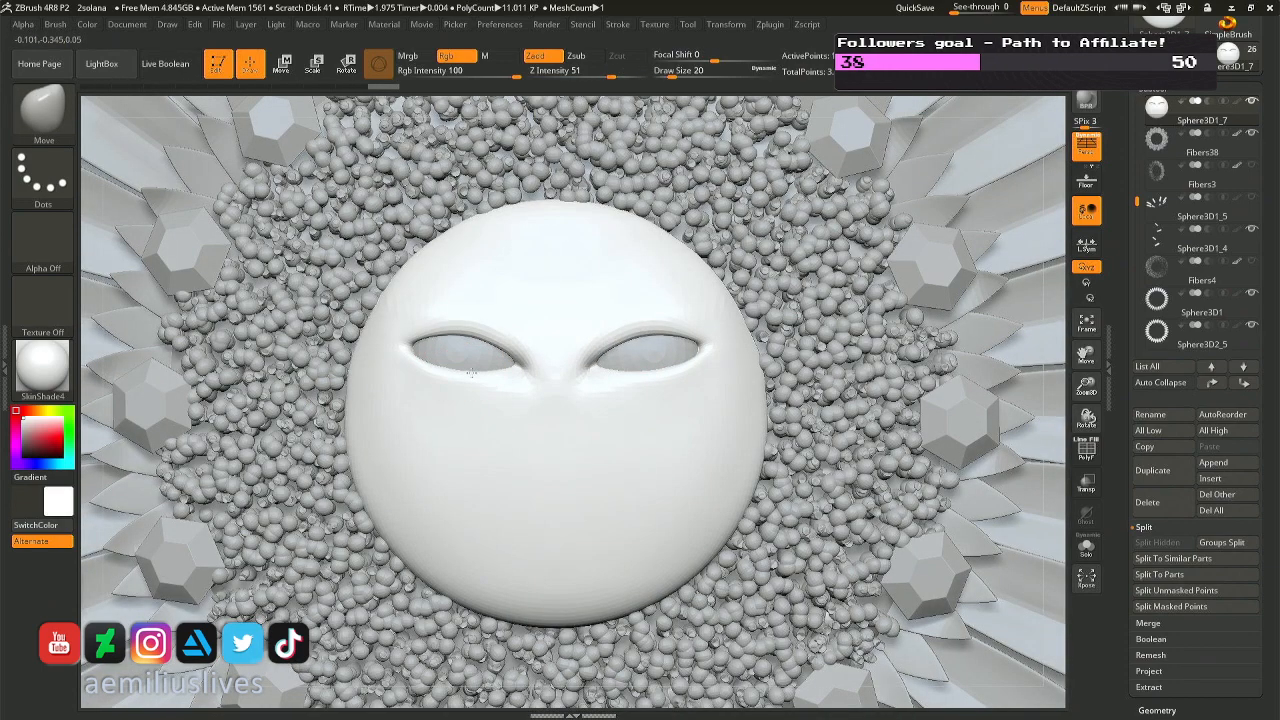
Adjust the eyelid profile from the side with the Move brush at draw size 31.
right_click_drag(670, 358, 643, 360)
key("shift")
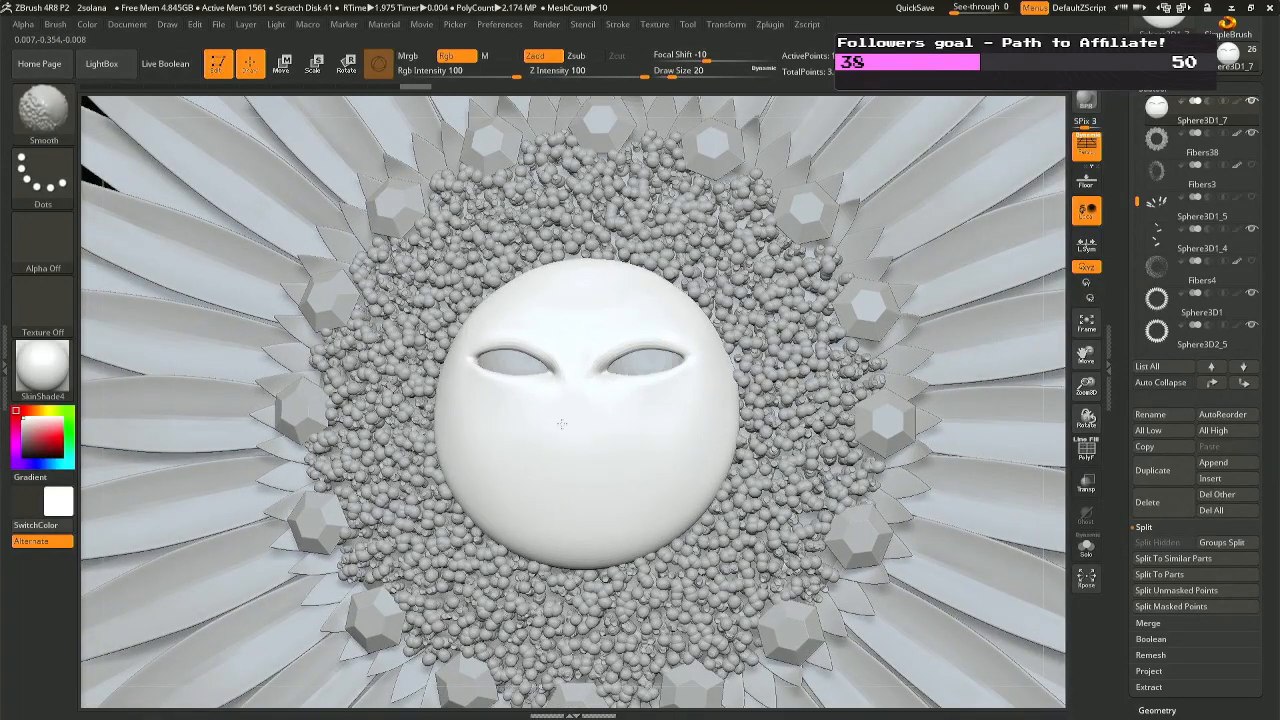
right_click_drag(591, 447, 677, 457)
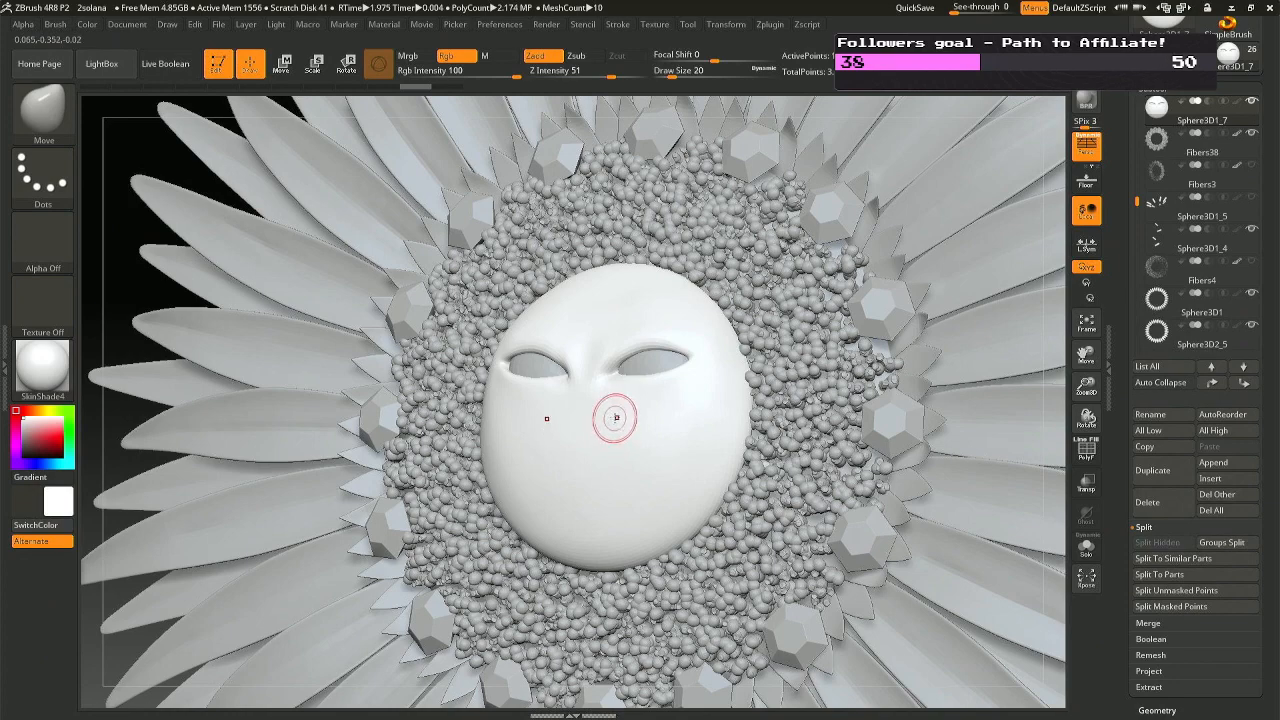
mouse_move(615, 417)
right_mouse_down()
mouse_move(683, 320)
mouse_move(655, 368)
mouse_move(655, 354)
right_mouse_up()
key("ctrl")
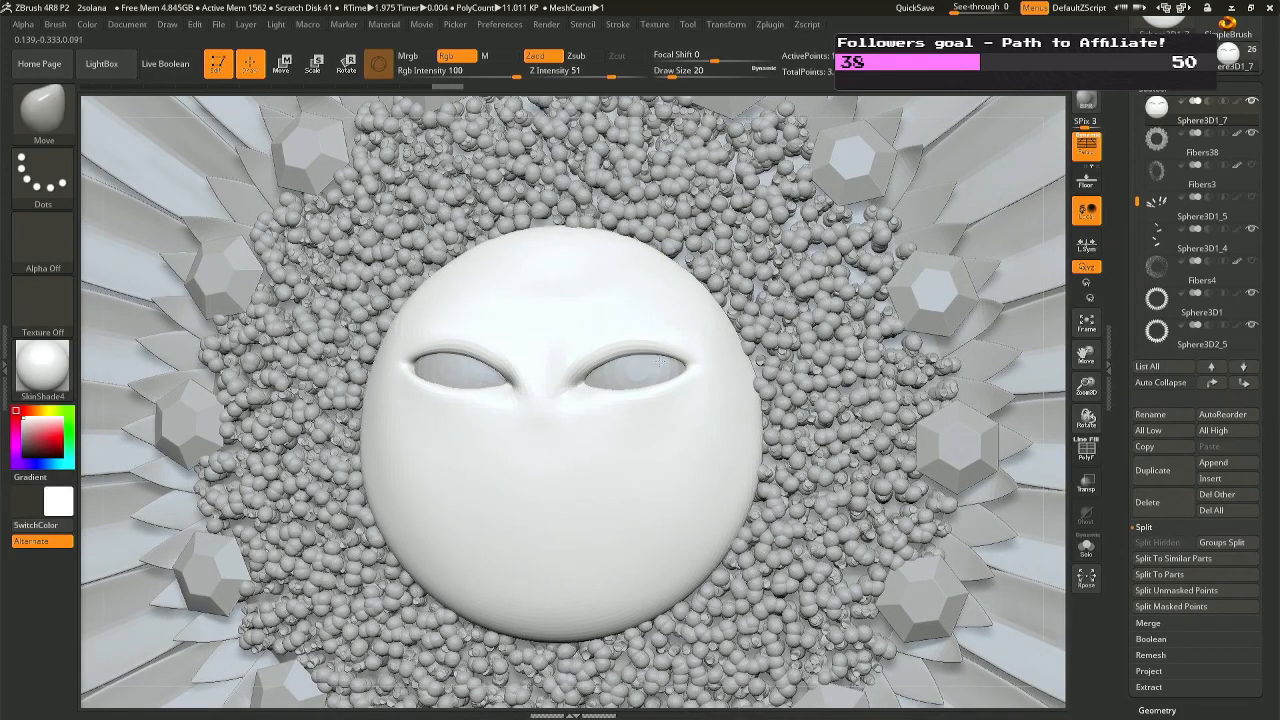
mouse_move(641, 356)
right_mouse_down()
mouse_move(675, 430)
mouse_move(651, 337)
mouse_move(604, 358)
mouse_move(651, 355)
right_mouse_up()
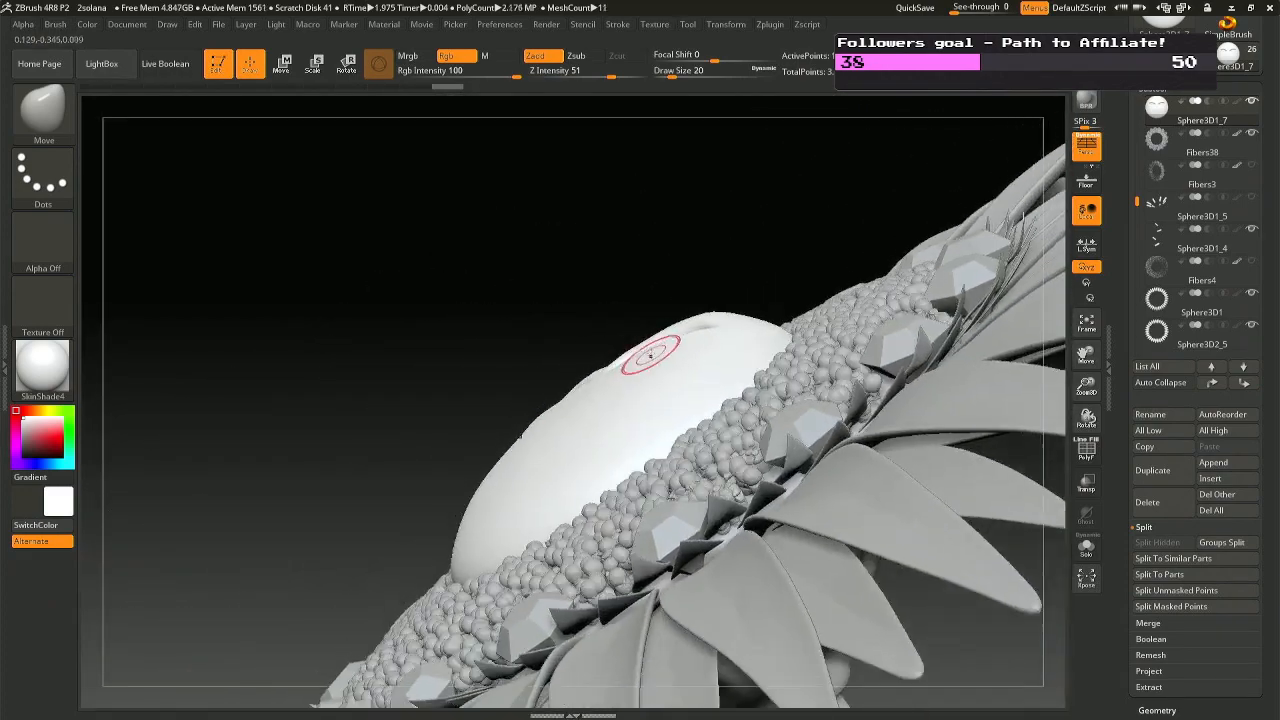
right_click(650, 352)
left_click(650, 352)
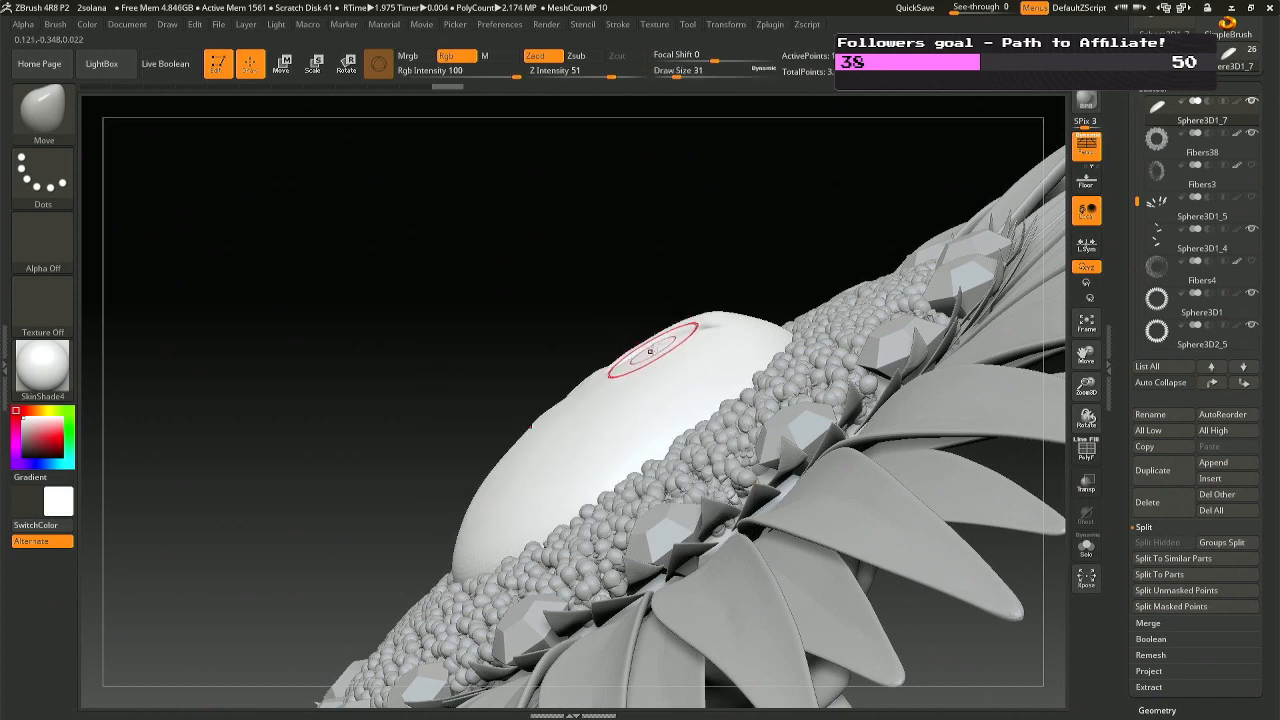
left_click_drag(655, 351, 657, 348, "shift")
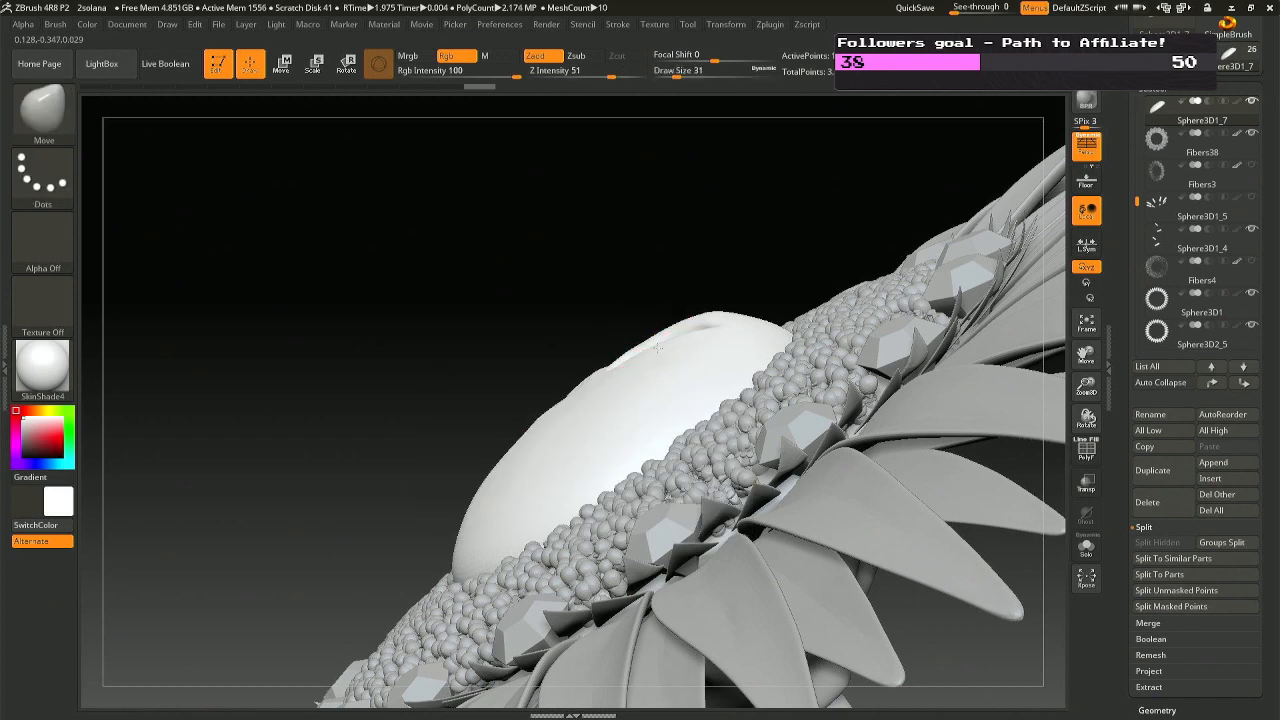
mouse_move(648, 350)
right_mouse_down()
mouse_move(700, 385)
mouse_move(770, 400)
mouse_move(647, 398)
mouse_move(785, 390)
mouse_move(775, 425)
mouse_move(750, 440)
mouse_move(628, 353)
right_mouse_up()
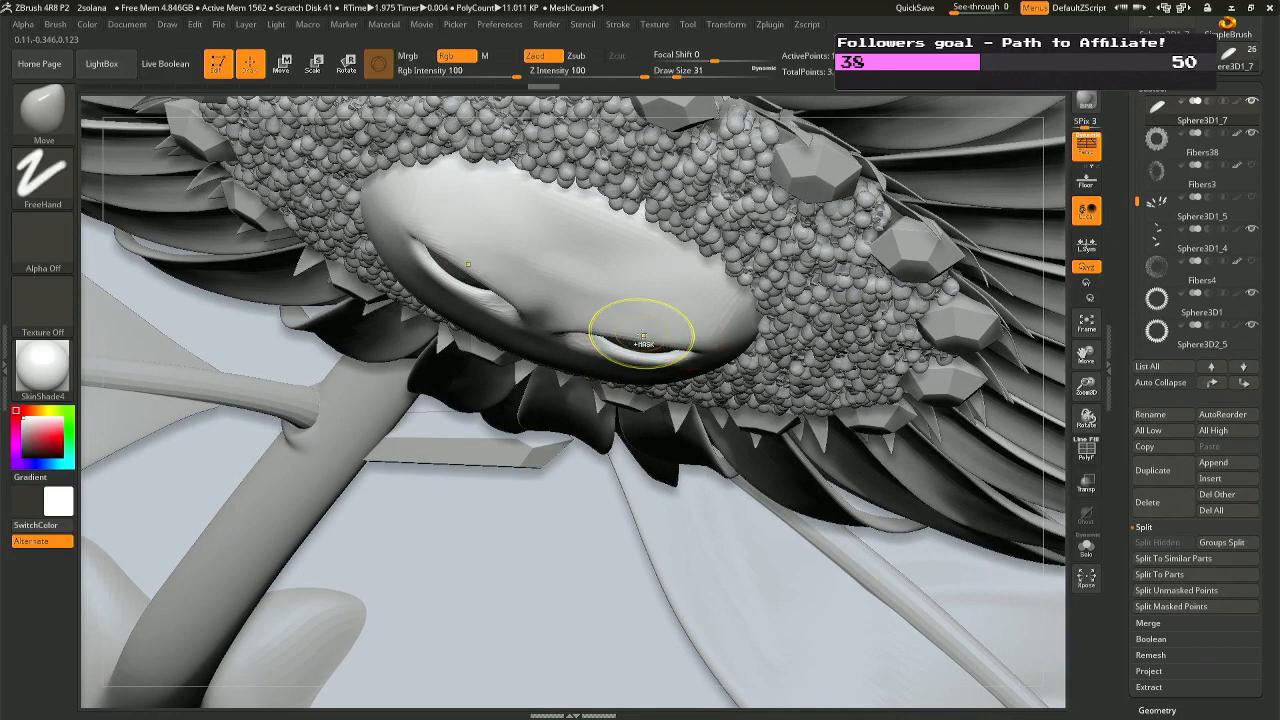
Undo the last eyelid stroke, then try smoothing the surface below the nose bridge and undo it.
key("ctrl+z")
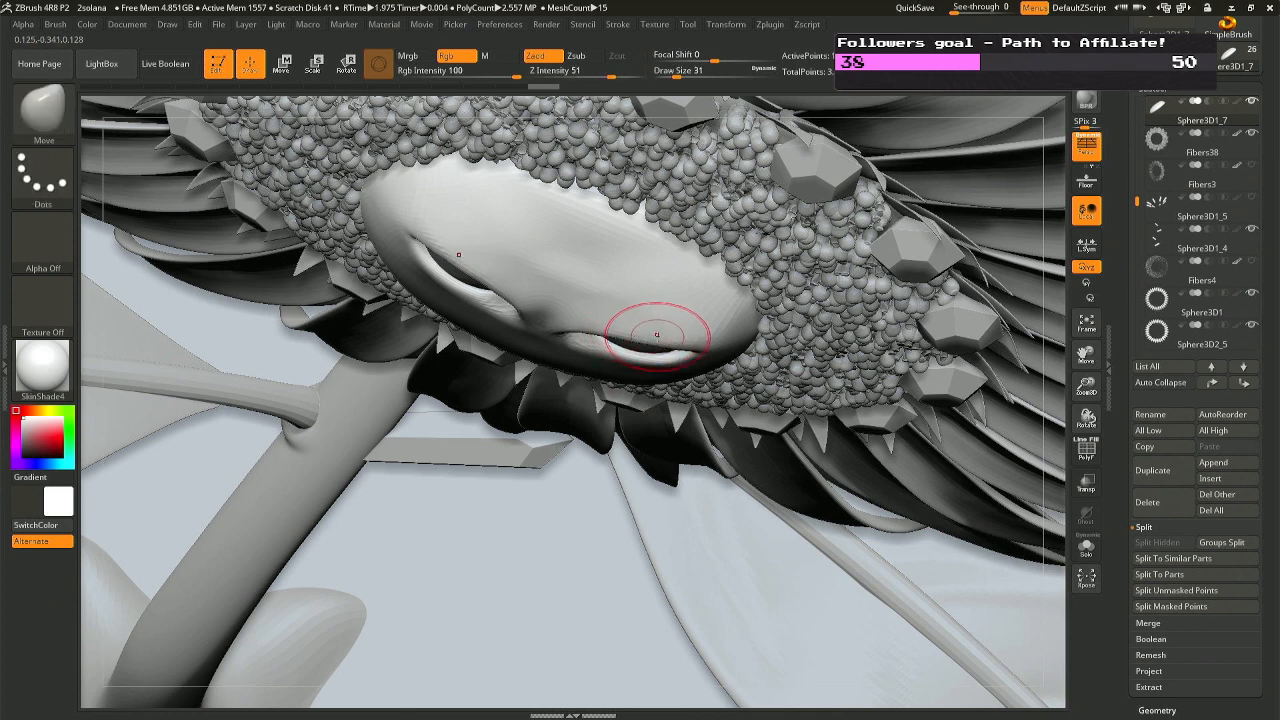
key("shift")
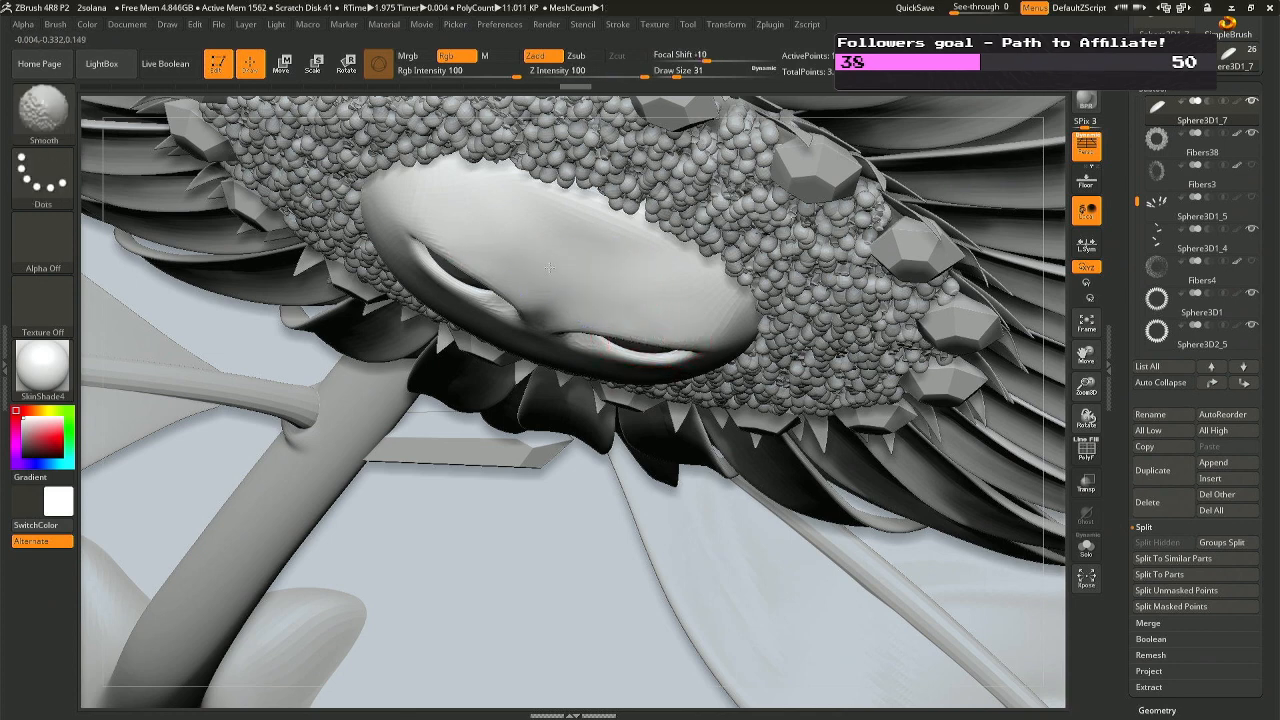
key("shift")
key("space")
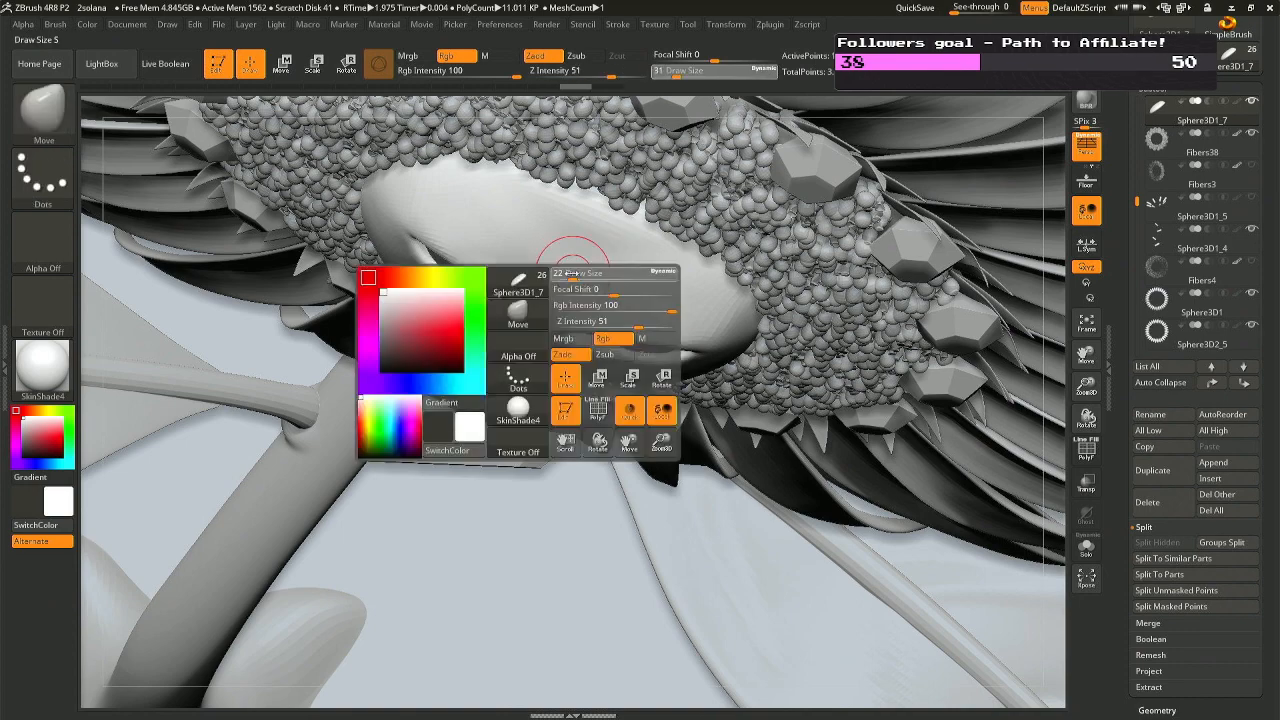
key("shift")
left_click_drag(542, 259, 594, 268, "shift")
key("ctrl+z")
key("shift")
Try to reshape the eyelid rim in profile with the Move brush at draw size 27, then undo it.
right_click_drag(594, 268, 602, 175)
mouse_move(680, 240)
right_mouse_down()
mouse_move(605, 252)
mouse_move(625, 325)
mouse_move(571, 364)
mouse_move(571, 277)
mouse_move(531, 382)
mouse_move(651, 380)
mouse_move(643, 371)
right_mouse_up()
right_click(652, 371)
left_click_drag(652, 371, 651, 373)
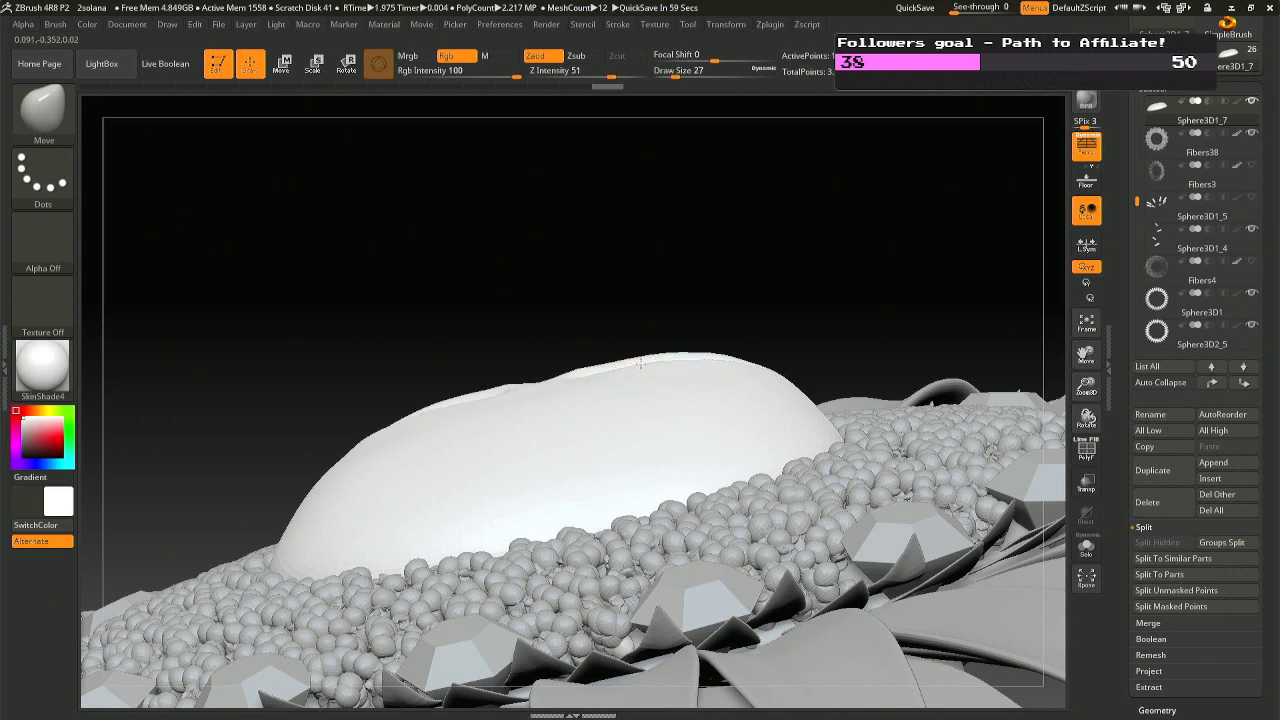
key("ctrl+z")
right_click_drag(653, 357, 646, 361)
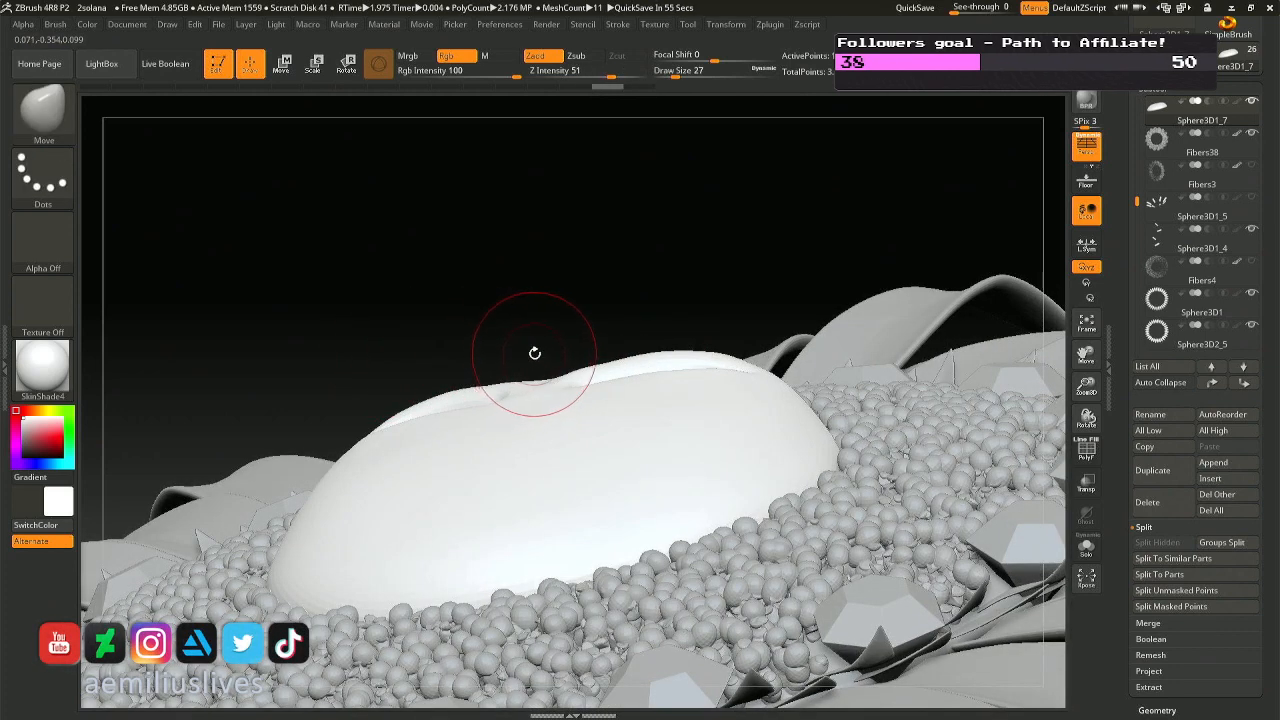
mouse_move(613, 373)
right_mouse_down()
mouse_move(604, 439)
mouse_move(735, 390)
mouse_move(760, 335)
right_mouse_up()
right_click_drag(766, 451, 738, 404, "ctrl")
mouse_move(526, 371)
right_mouse_down()
mouse_move(498, 372)
mouse_move(440, 420)
mouse_move(500, 377)
right_mouse_up()
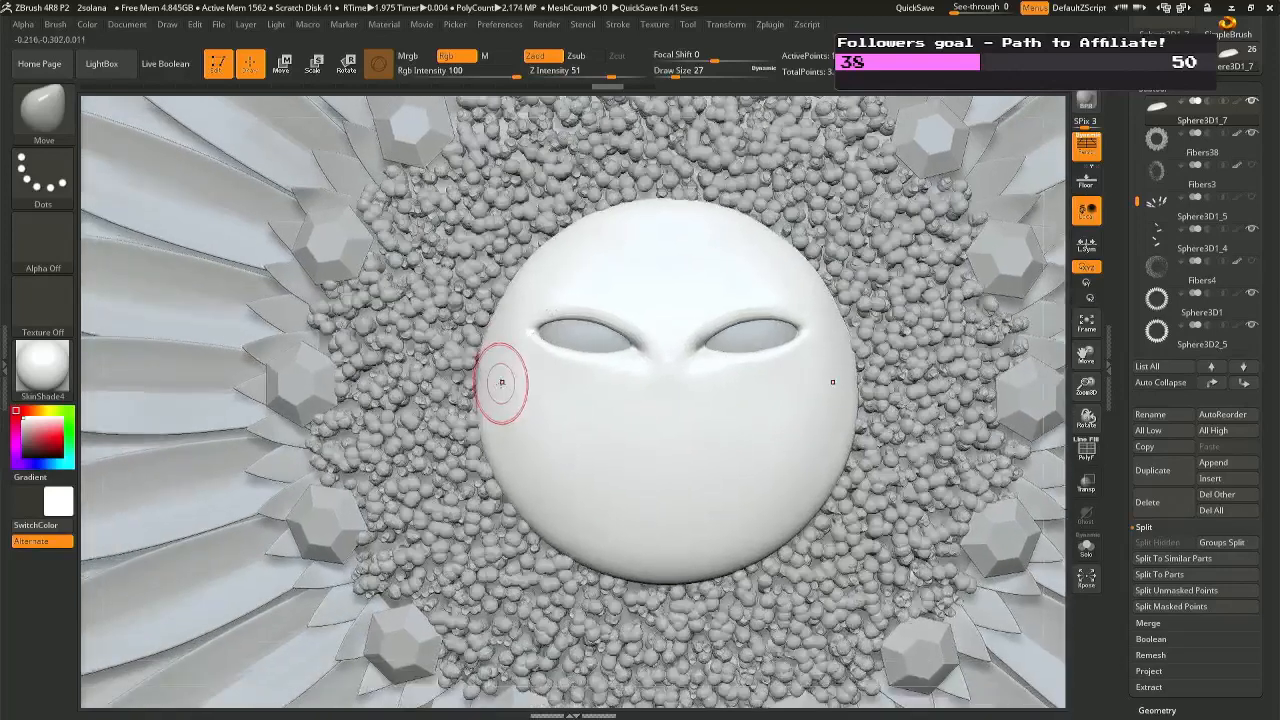
Refine the face's sides and eyelids with the Move brush at draw sizes 37 and 20, and subdivide the face mesh.
key("space")
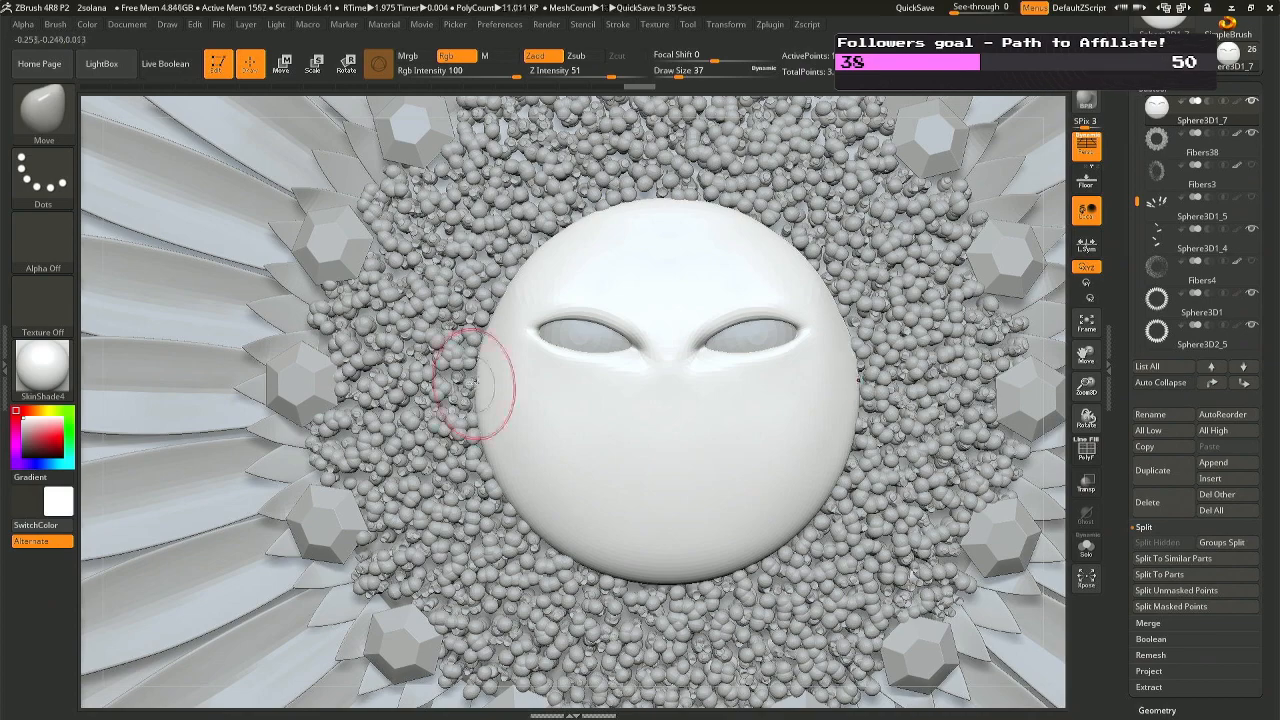
mouse_move(630, 250)
right_mouse_down()
mouse_move(692, 262)
mouse_move(694, 232)
mouse_move(695, 318)
mouse_move(686, 298)
right_mouse_up()
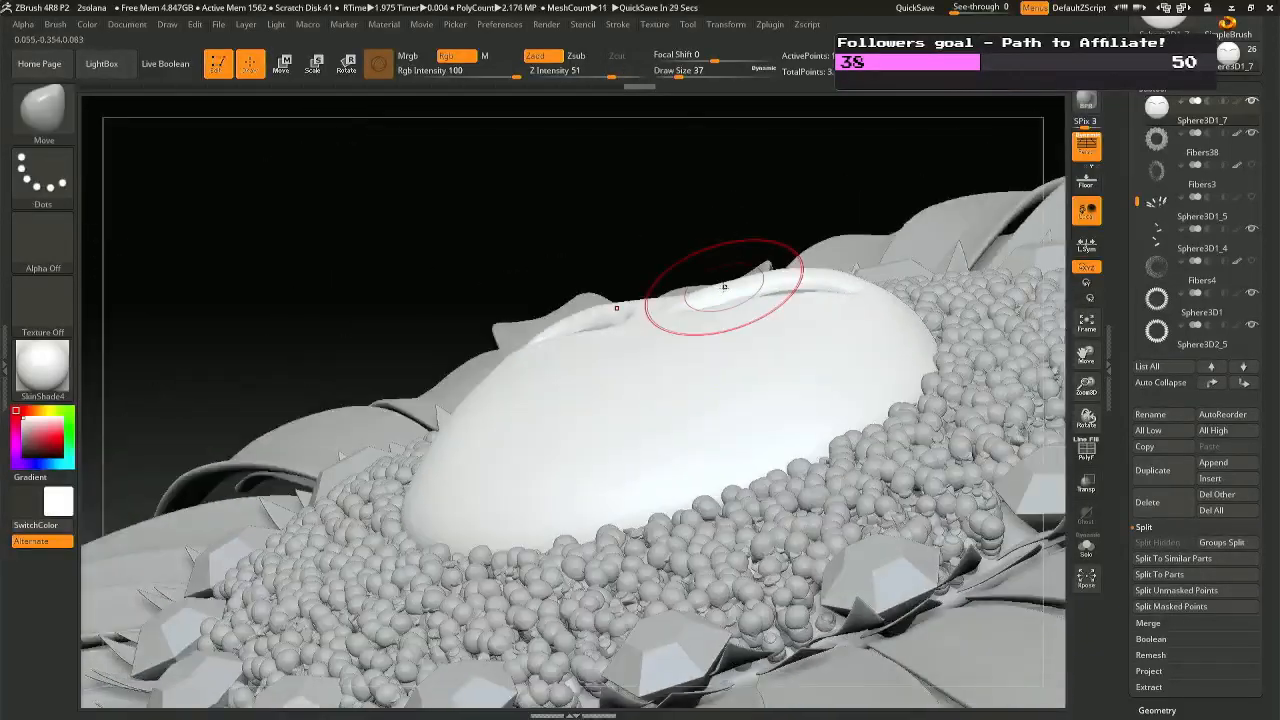
key("space")
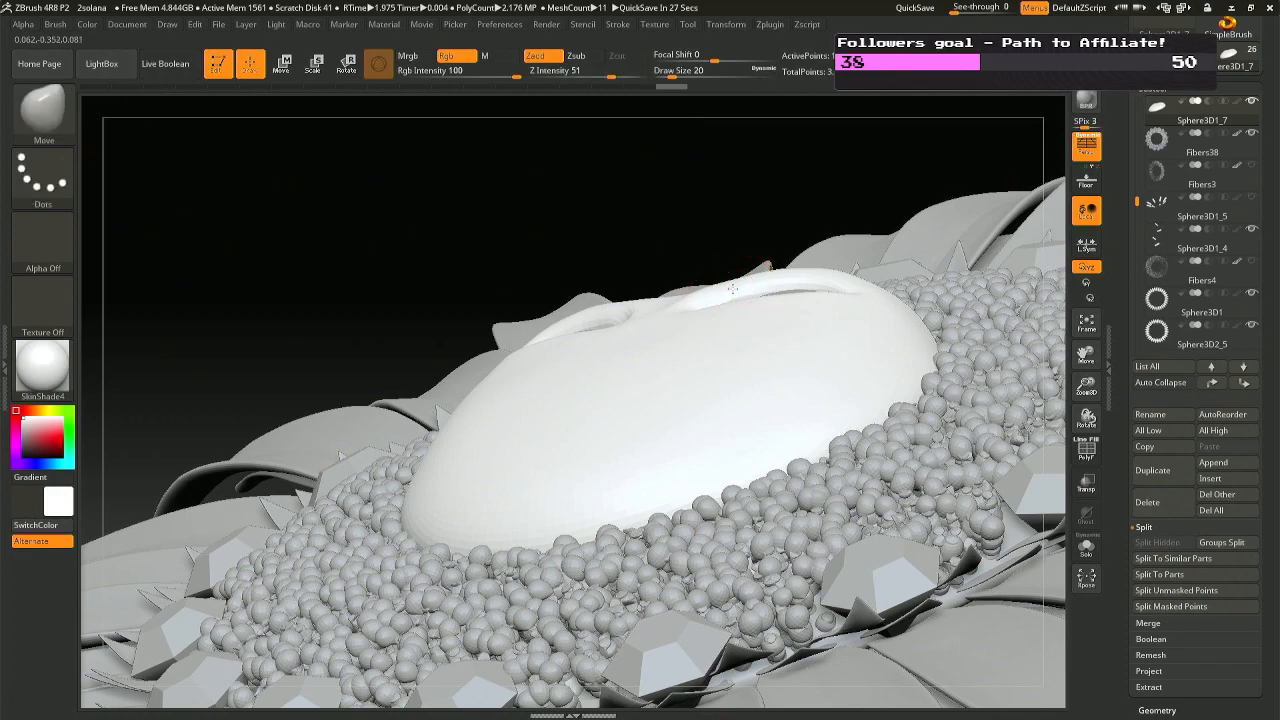
right_click_drag(731, 287, 548, 303)
mouse_move(657, 343)
right_mouse_down()
mouse_move(645, 352)
mouse_move(690, 370)
mouse_move(624, 378)
mouse_move(680, 374)
mouse_move(682, 390)
mouse_move(680, 377)
right_mouse_up()
key("ctrl+d")
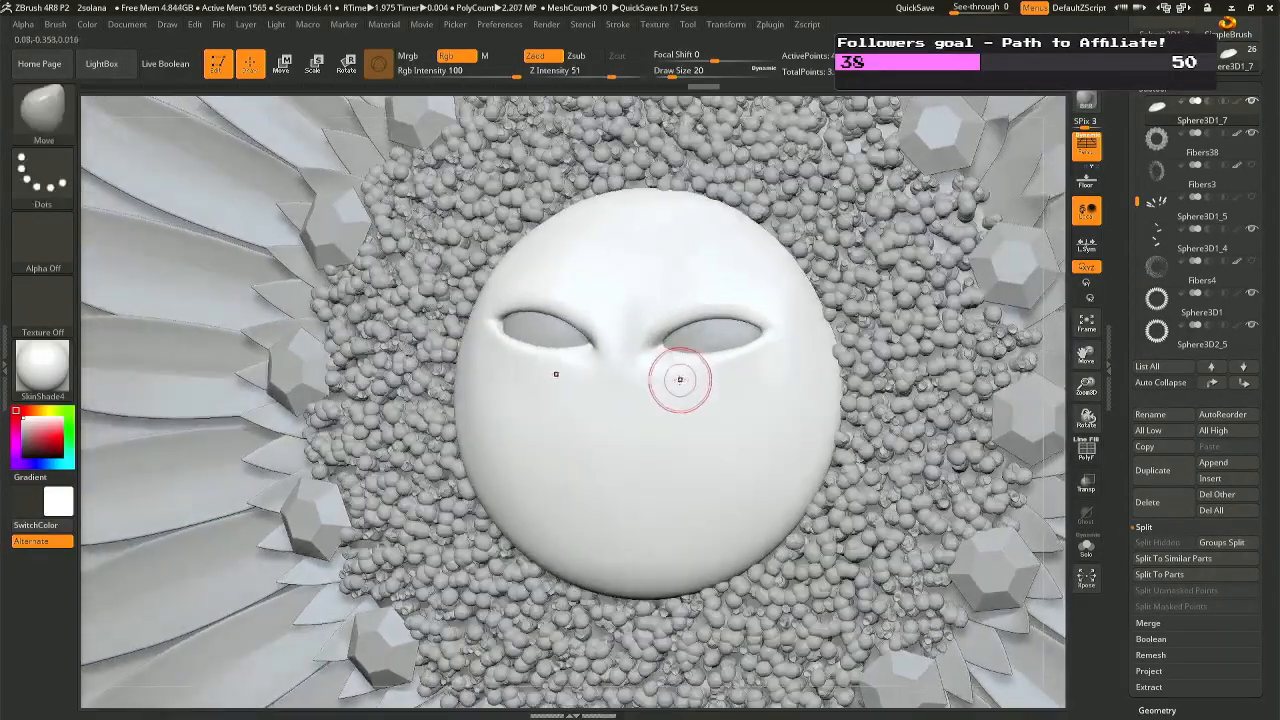
Test a crease beneath both eyes at draw size 20, undo it and redraw it with the Crease brush at Z Intensity 9.
key("b")
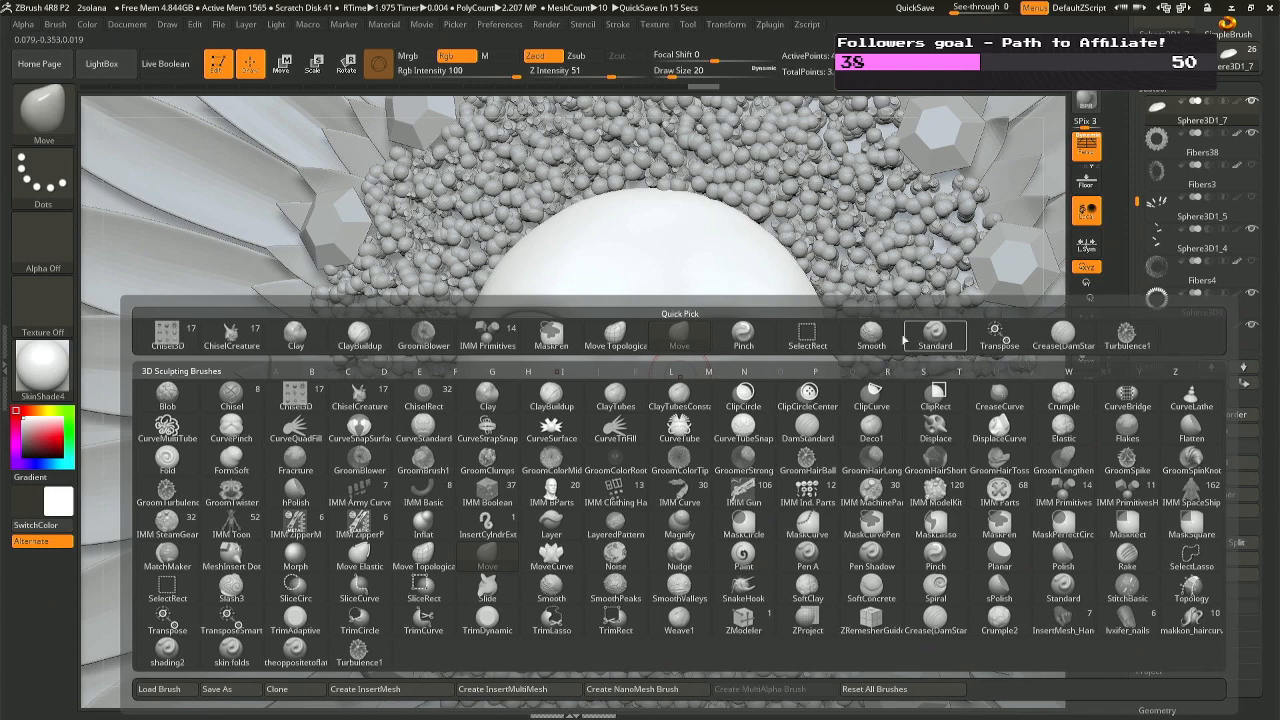
left_click(1038, 341)
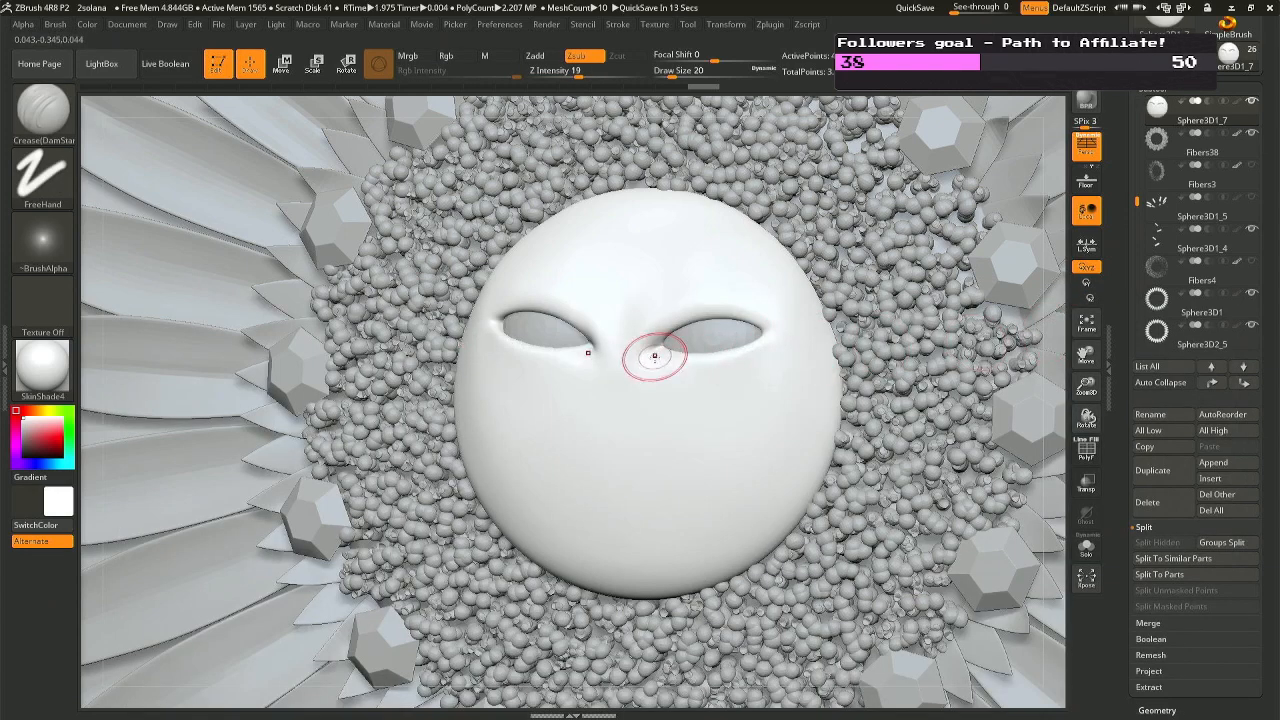
left_click_drag(727, 375, 776, 358)
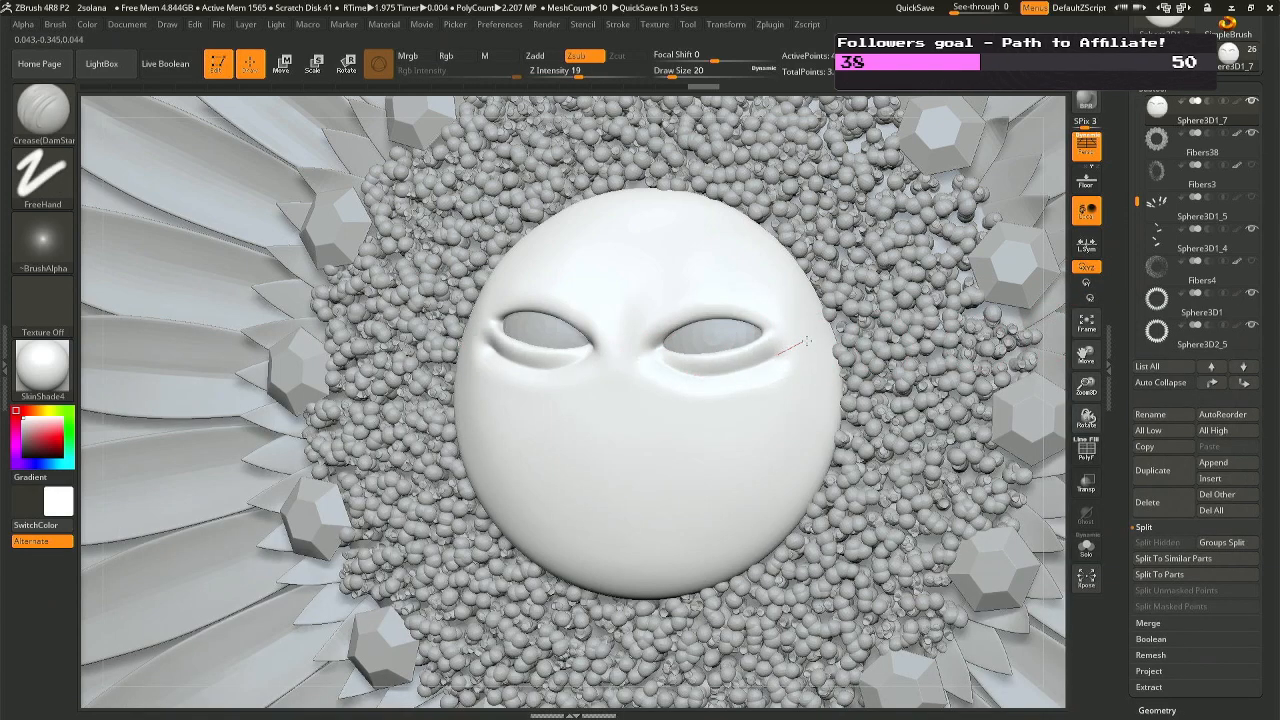
left_click_drag(582, 65, 564, 72)
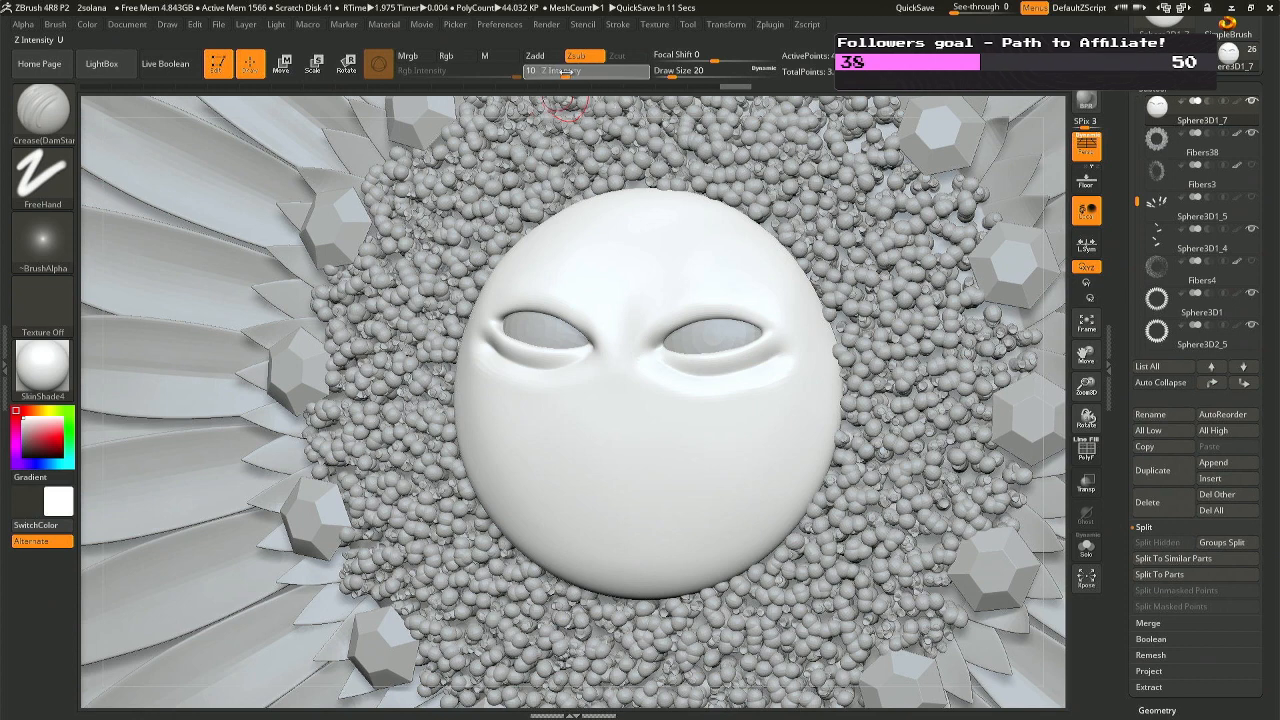
key("ctrl+z")
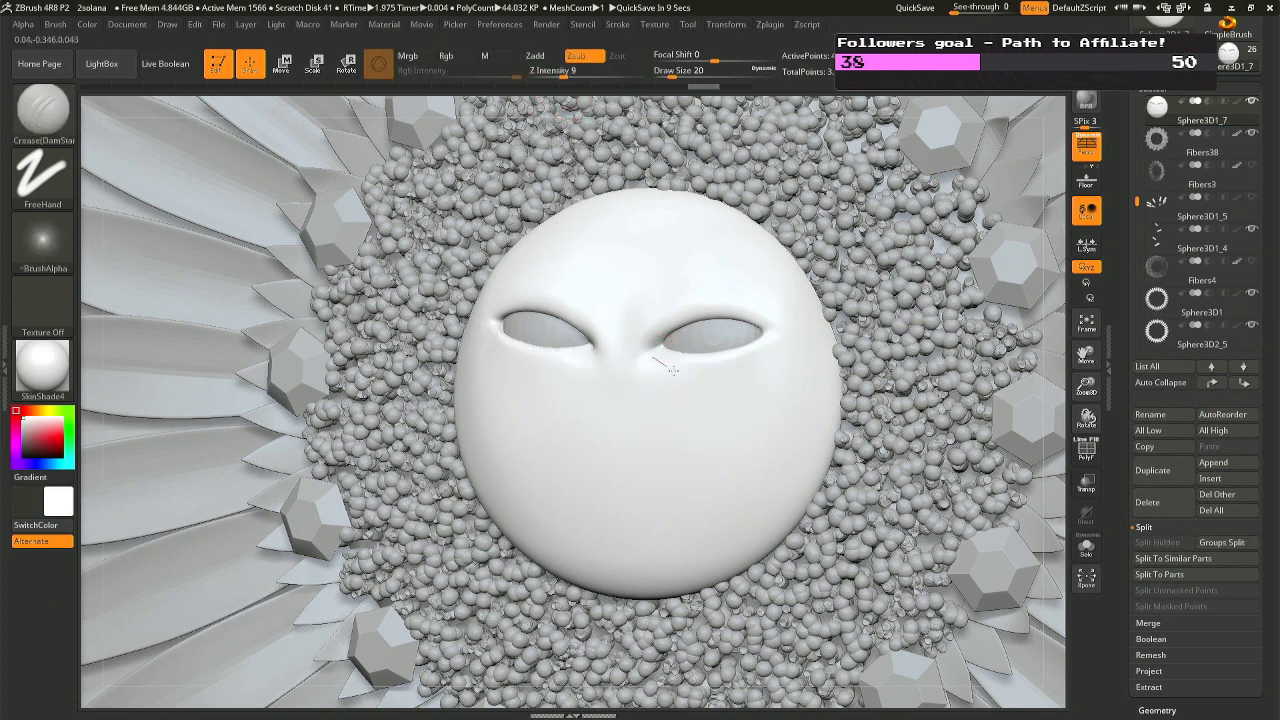
left_click_drag(740, 373, 792, 325)
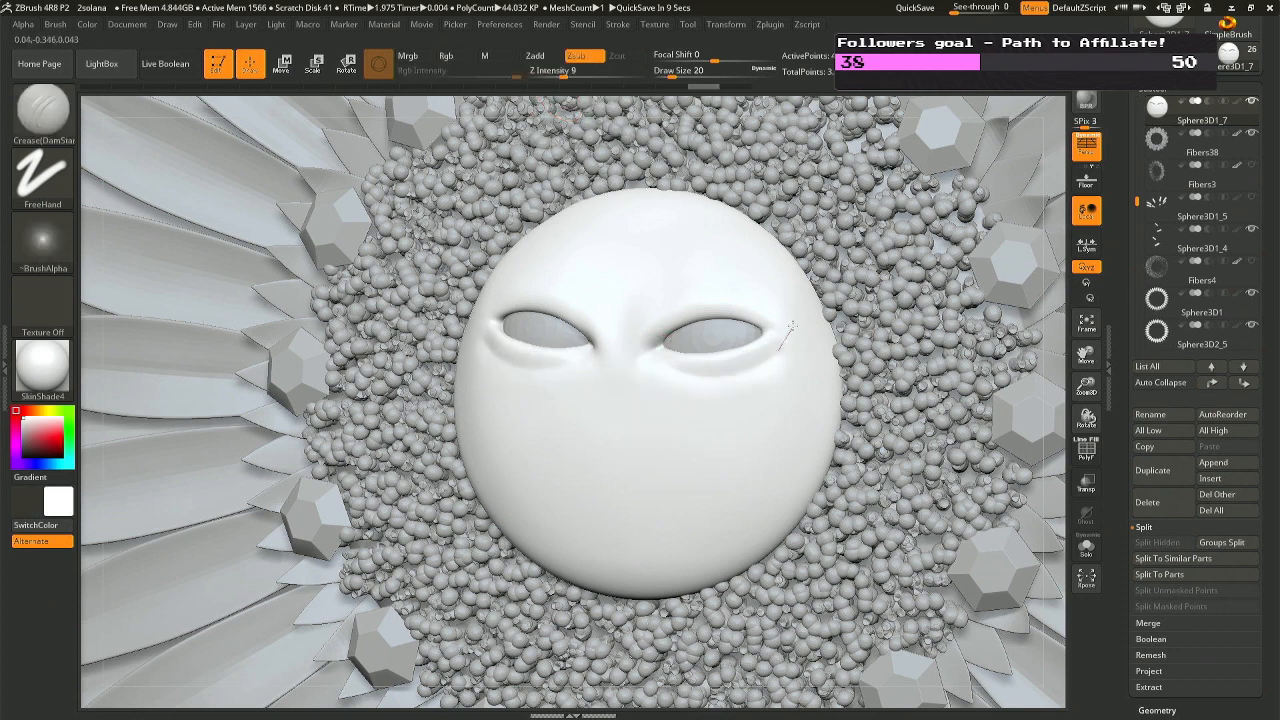
Carve a soft brow crease above each eye with the Crease brush at Z Intensity 9.
right_click_drag(651, 413, 645, 333)
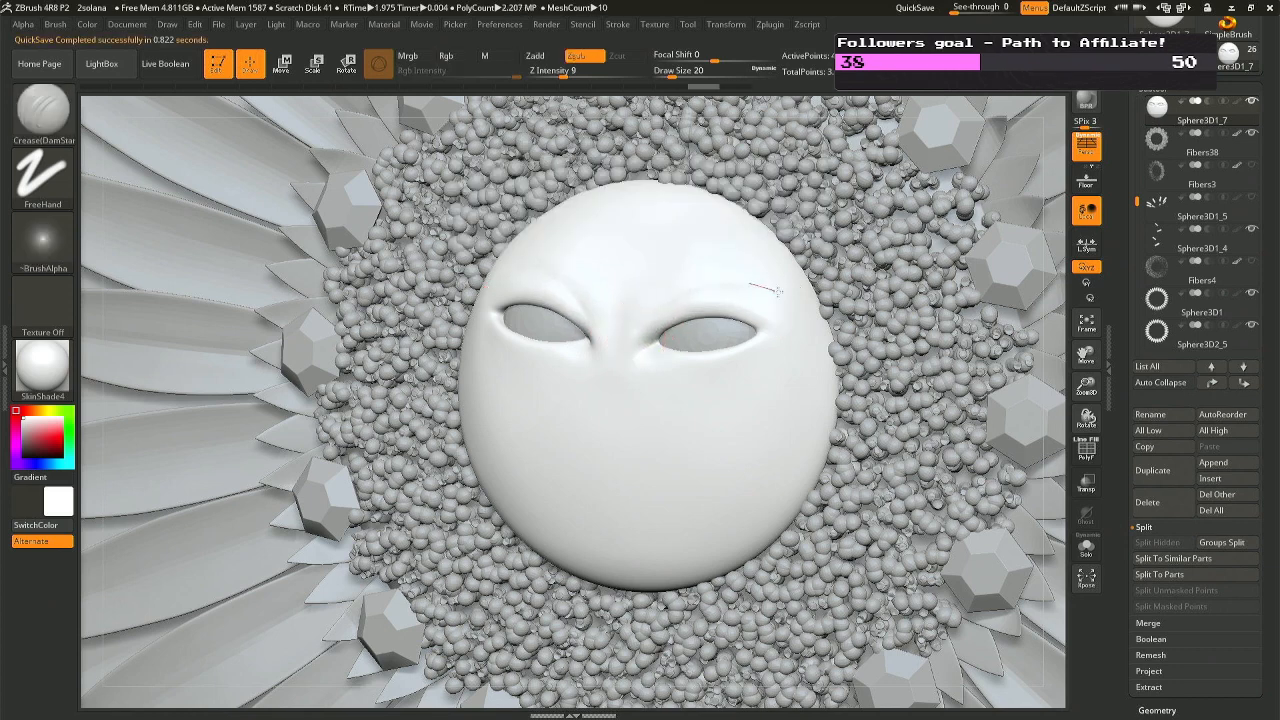
left_click_drag(797, 313, 800, 315)
mouse_move(677, 320)
right_mouse_down("ctrl")
mouse_move(668, 300)
mouse_move(645, 350)
mouse_move(620, 357)
mouse_move(668, 366)
mouse_move(641, 363)
mouse_move(656, 364)
right_mouse_up("ctrl")
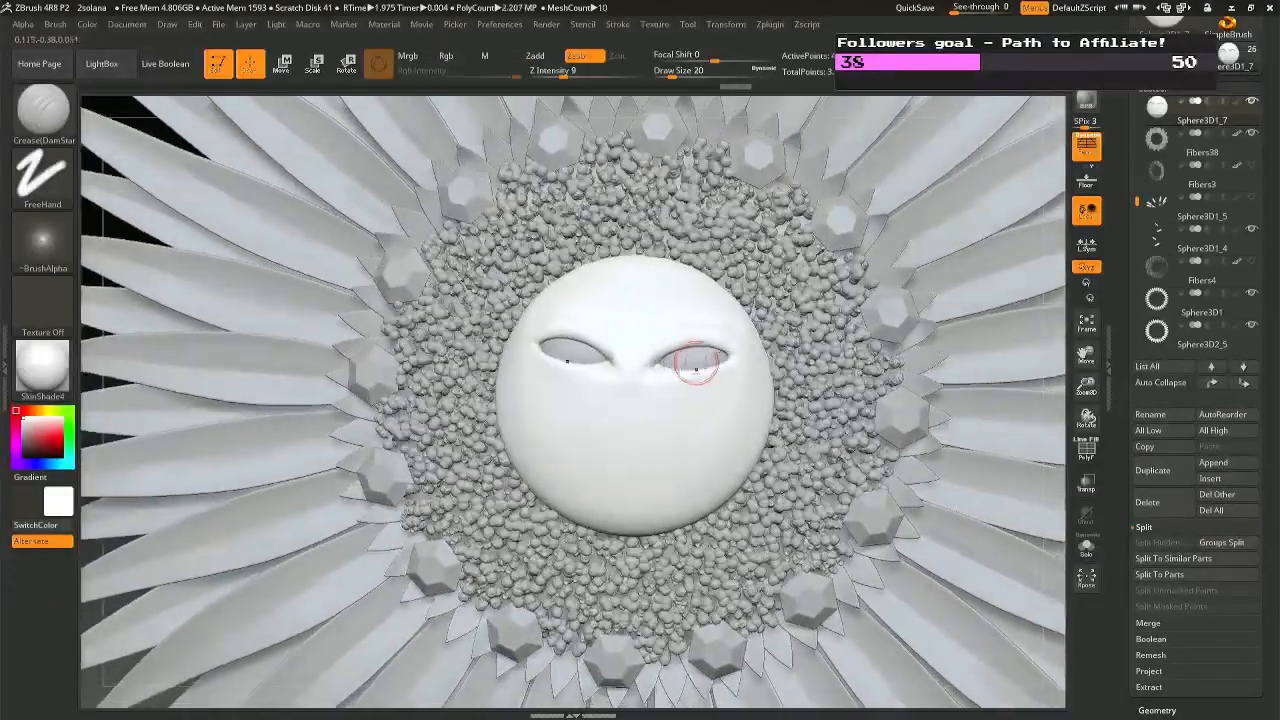
Select the eyeballs subtool, subdivide it and make the face the active subtool again.
left_click(697, 359, "alt")
key("ctrl+d")
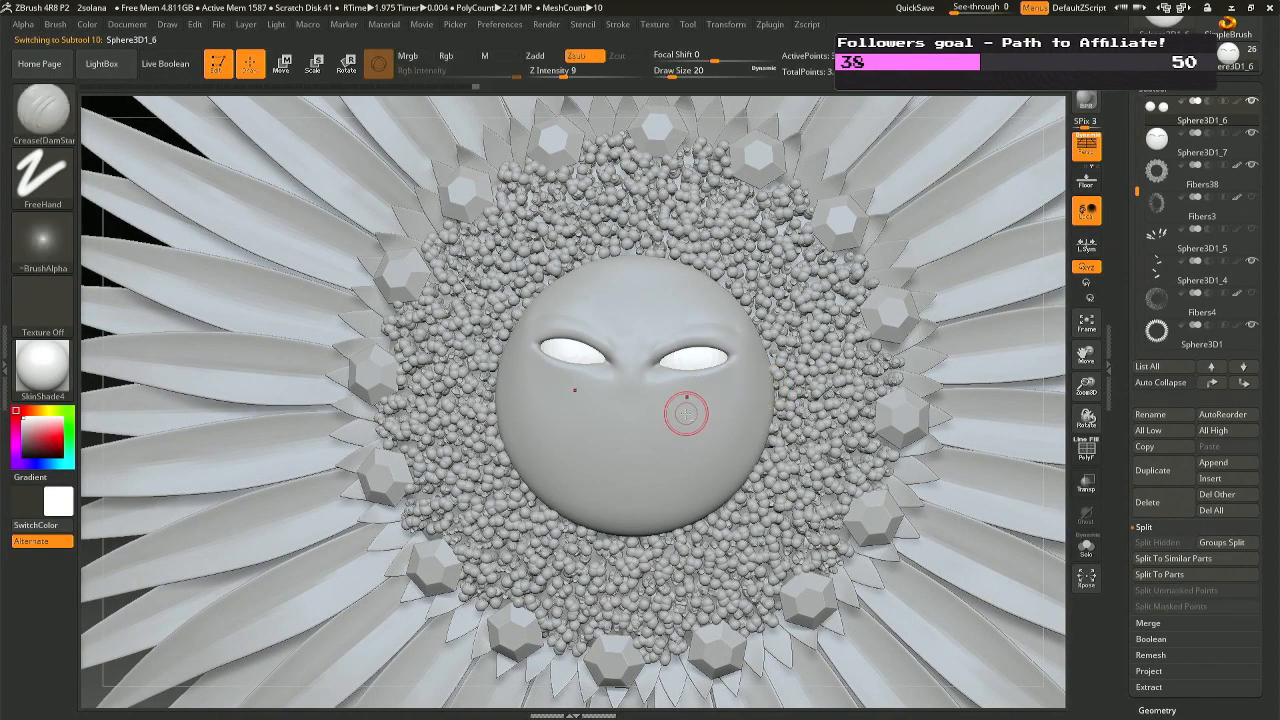
left_click(679, 415, "alt")
Set the Crease brush's Z Intensity to 12 and carve a wide curved smile across the lower face.
mouse_move(679, 415)
right_mouse_down()
mouse_move(651, 427)
mouse_move(651, 391)
mouse_move(682, 430)
mouse_move(657, 378)
right_mouse_up()
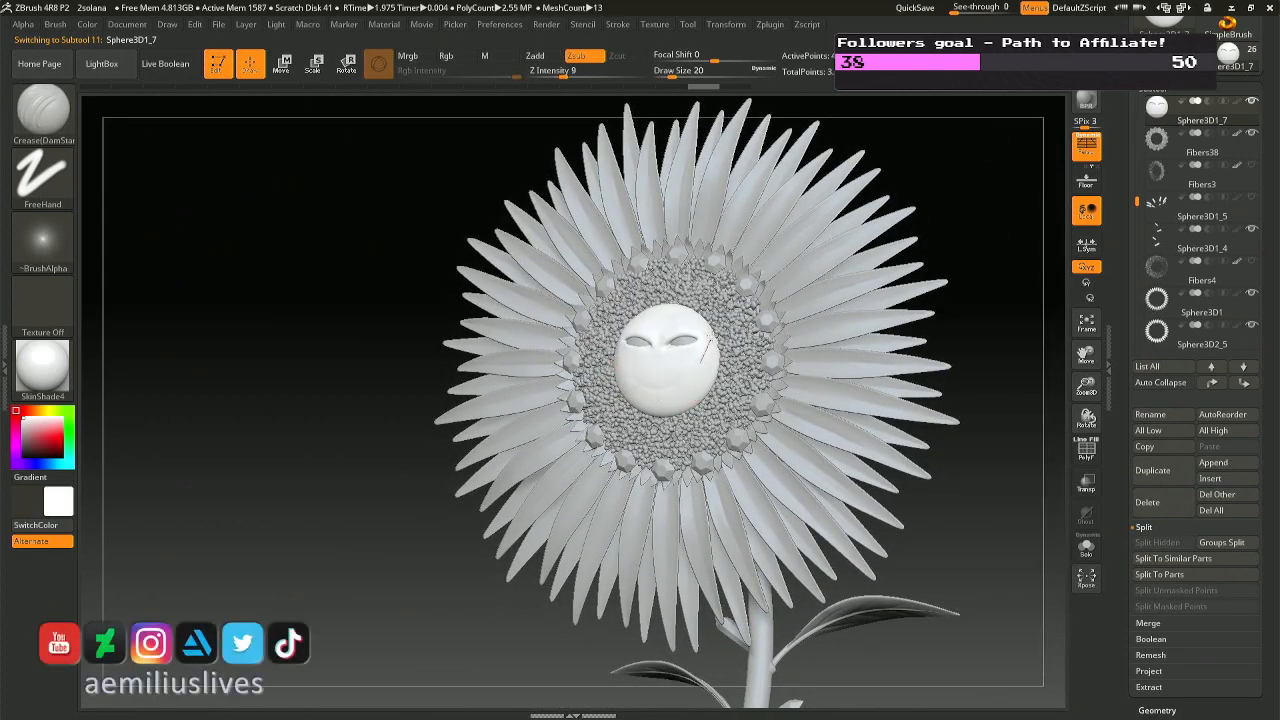
mouse_move(706, 342)
right_mouse_down()
mouse_move(640, 370)
mouse_move(640, 392)
right_mouse_up()
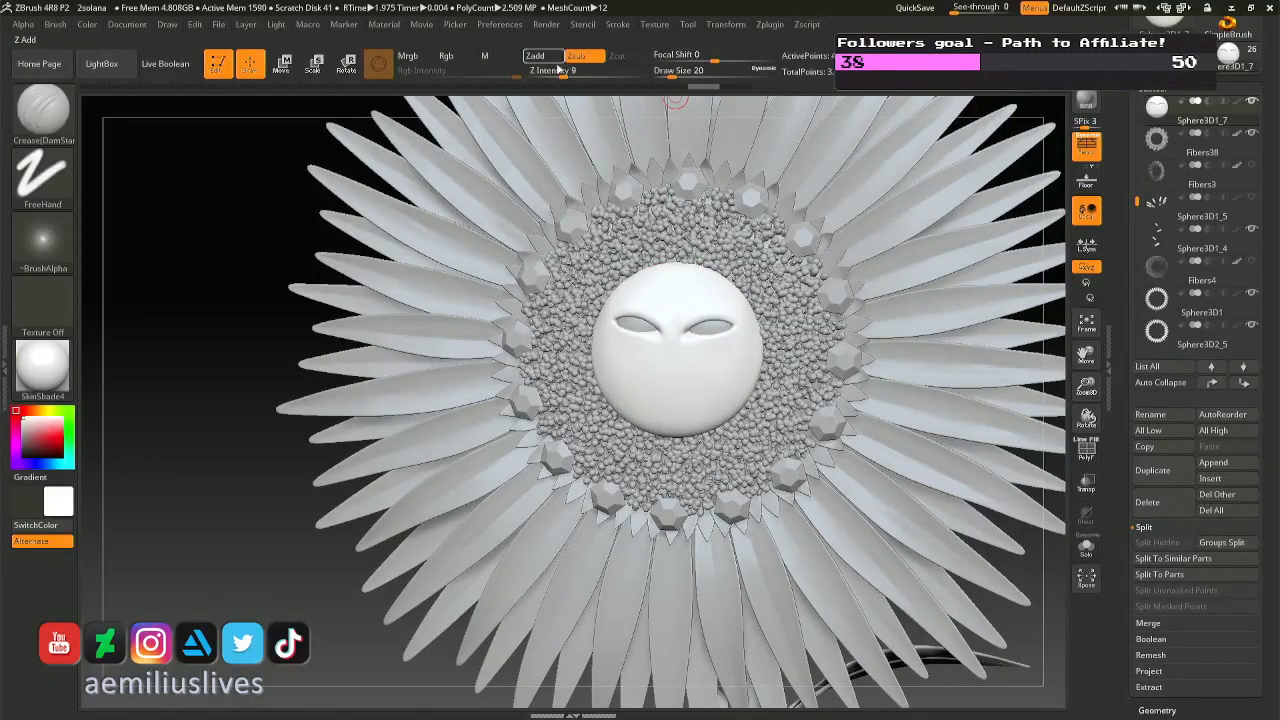
left_click_drag(558, 70, 563, 70)
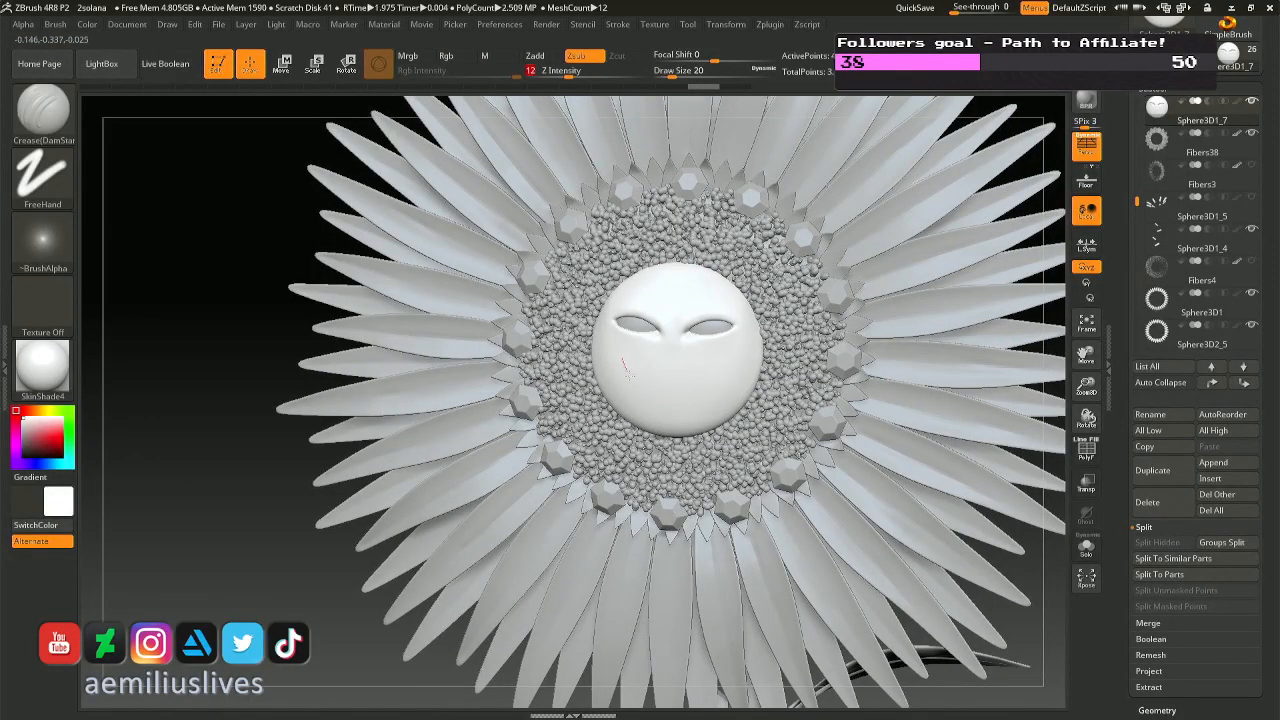
right_click_drag(702, 386, 650, 471)
left_click_drag(662, 396, 674, 400)
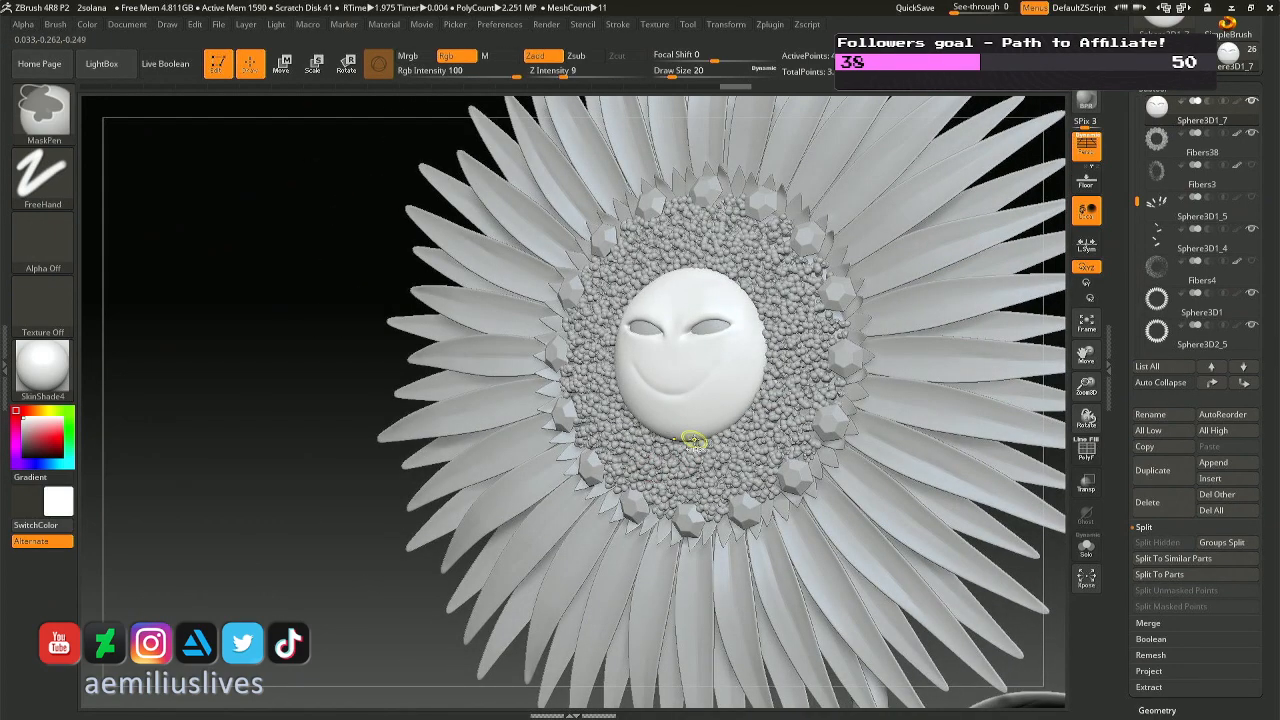
Undo the carved smile on the face and switch to the Chisel3D brush.
key("ctrl+z")
right_click_drag(640, 437, 669, 448)
key("b")
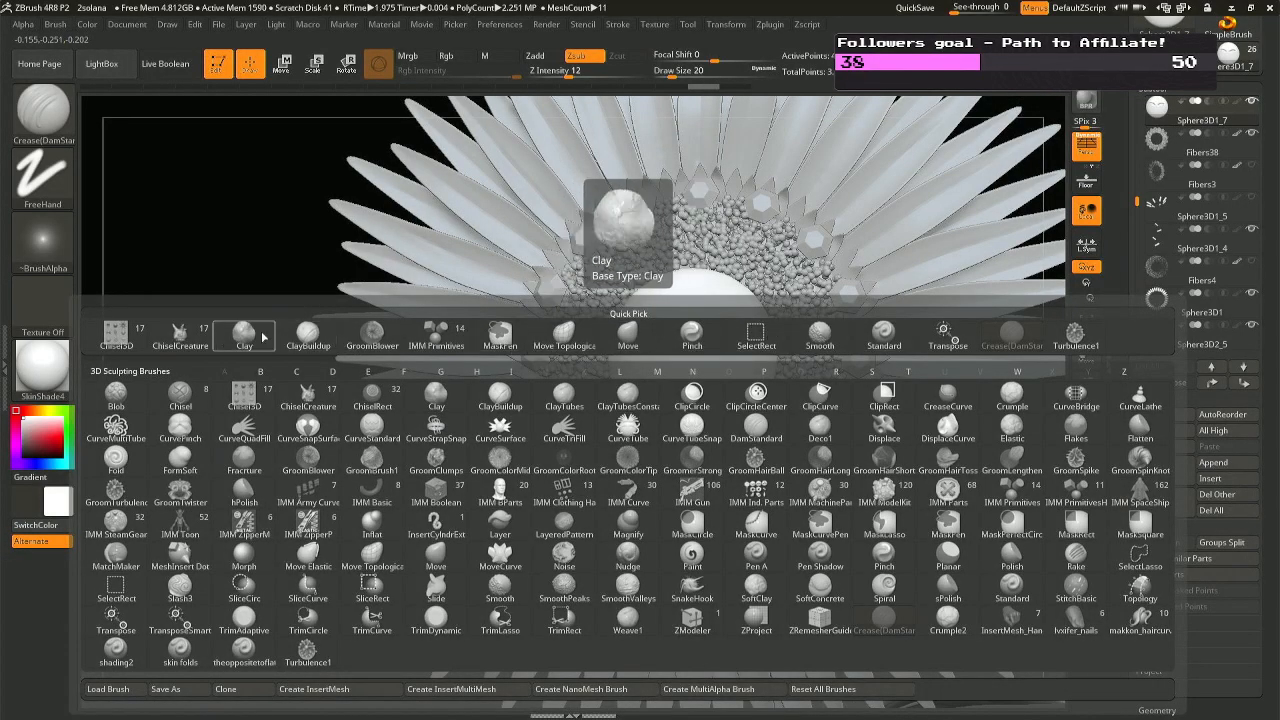
left_click(118, 334)
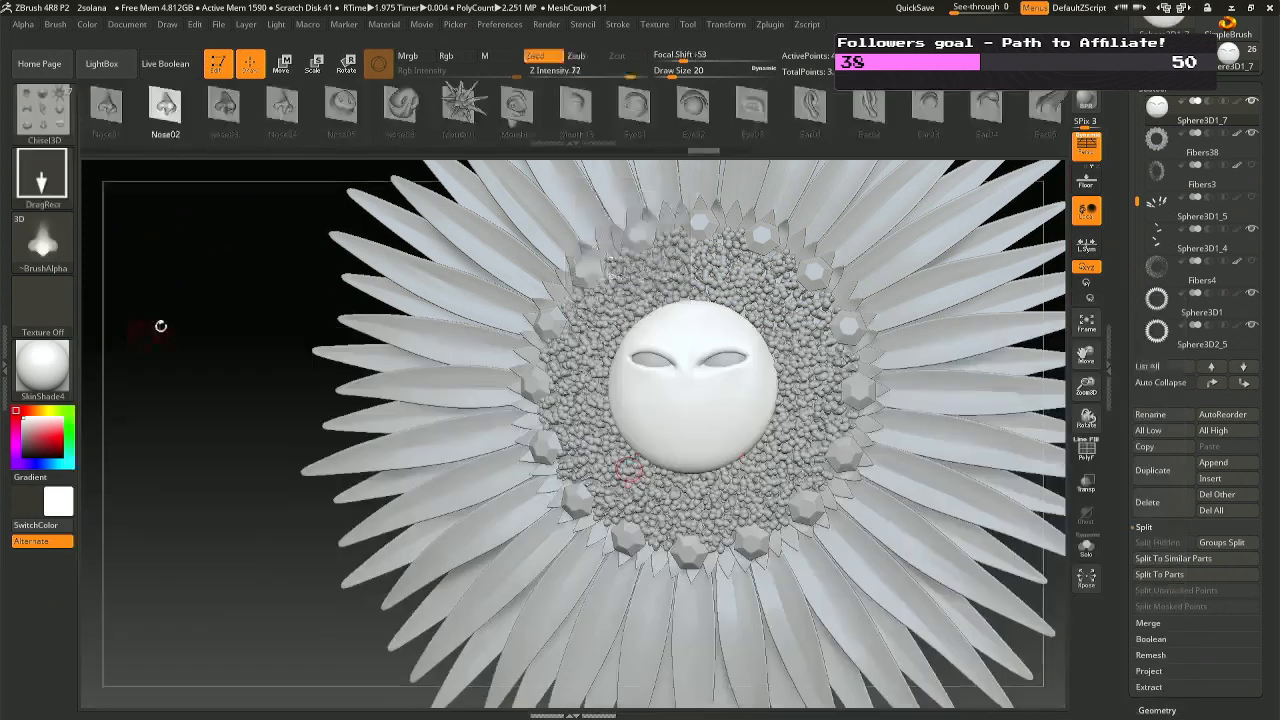
Try stamping the Nose06 shape onto the middle of the face below the eyes.
left_click(122, 118)
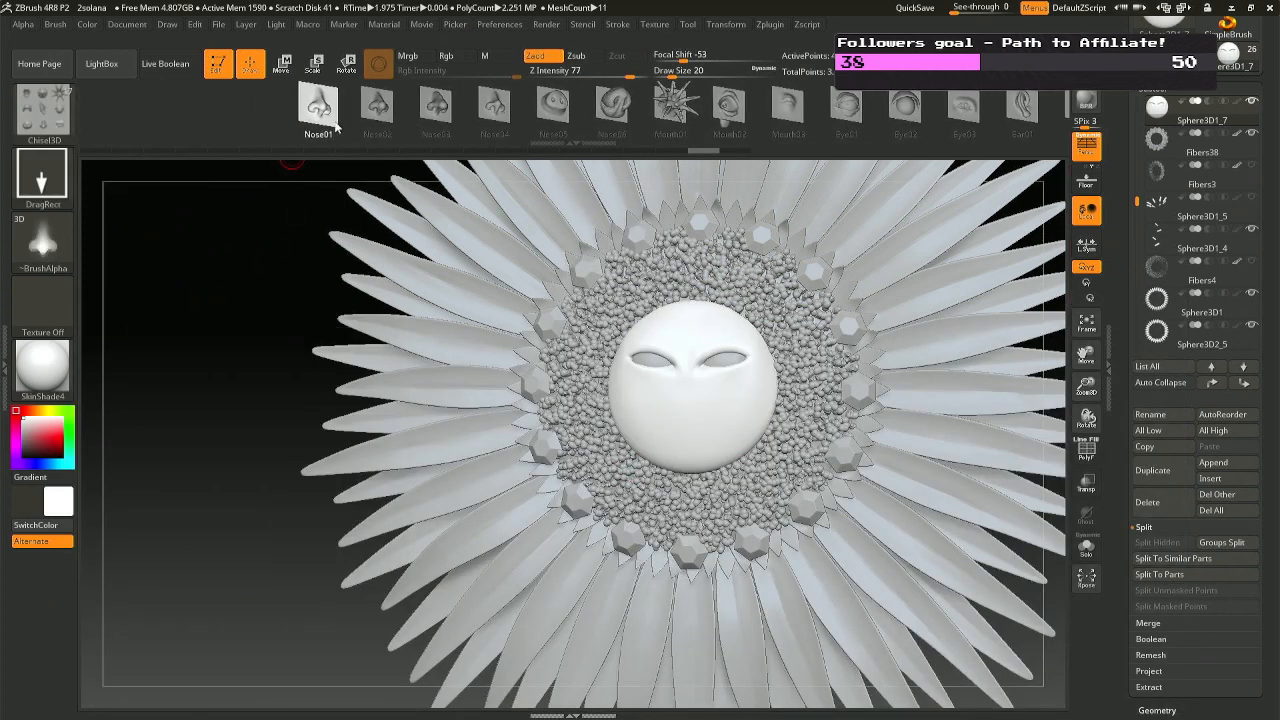
left_click(492, 104)
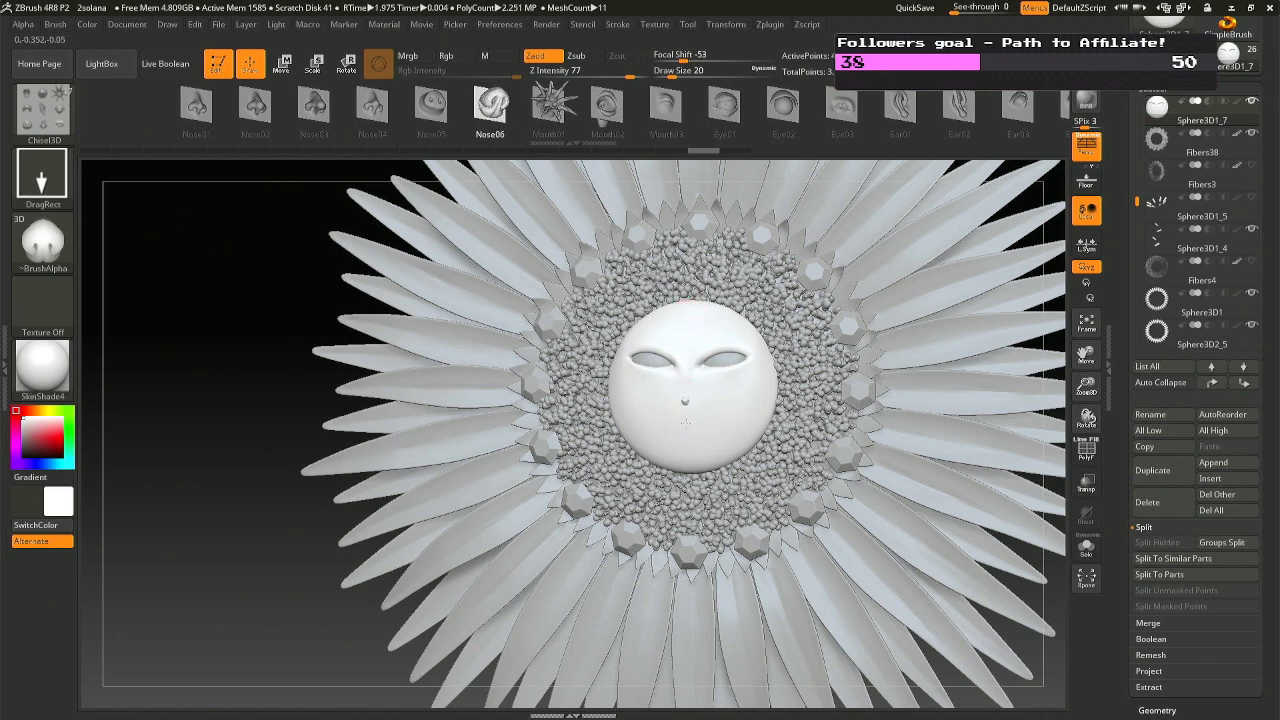
left_click_drag(680, 457, 685, 402)
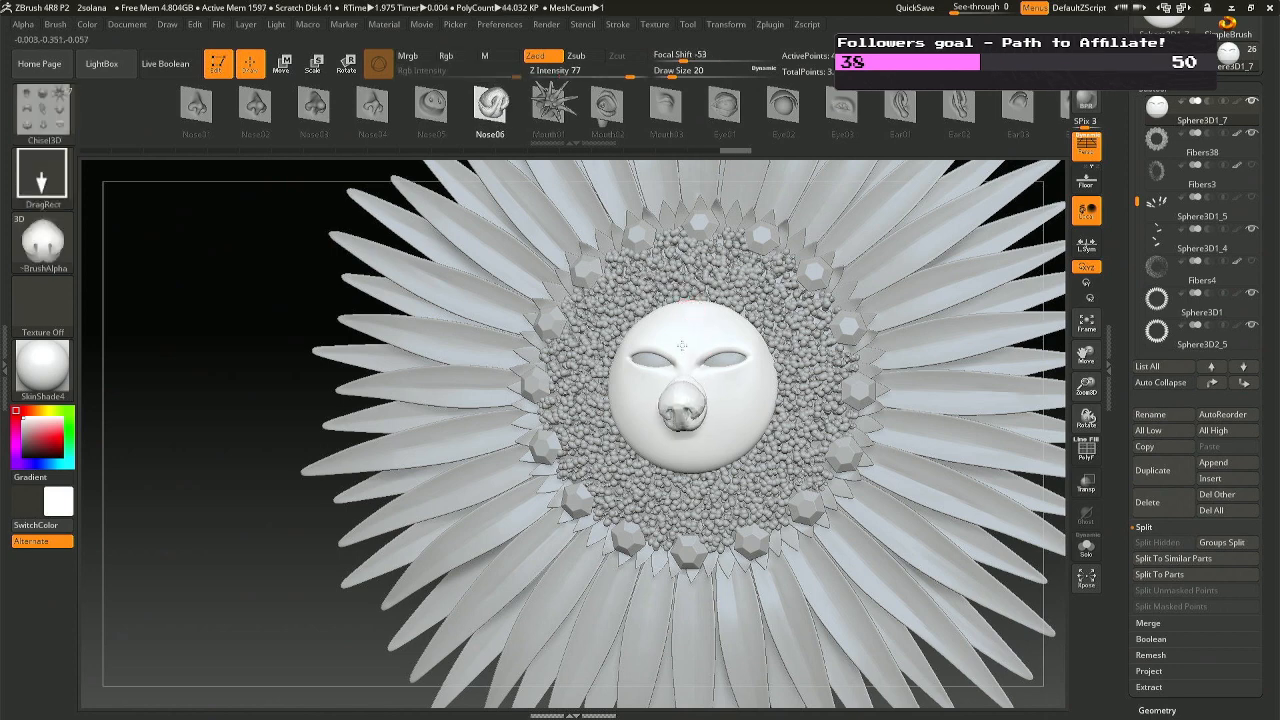
left_click_drag(680, 343, 690, 339)
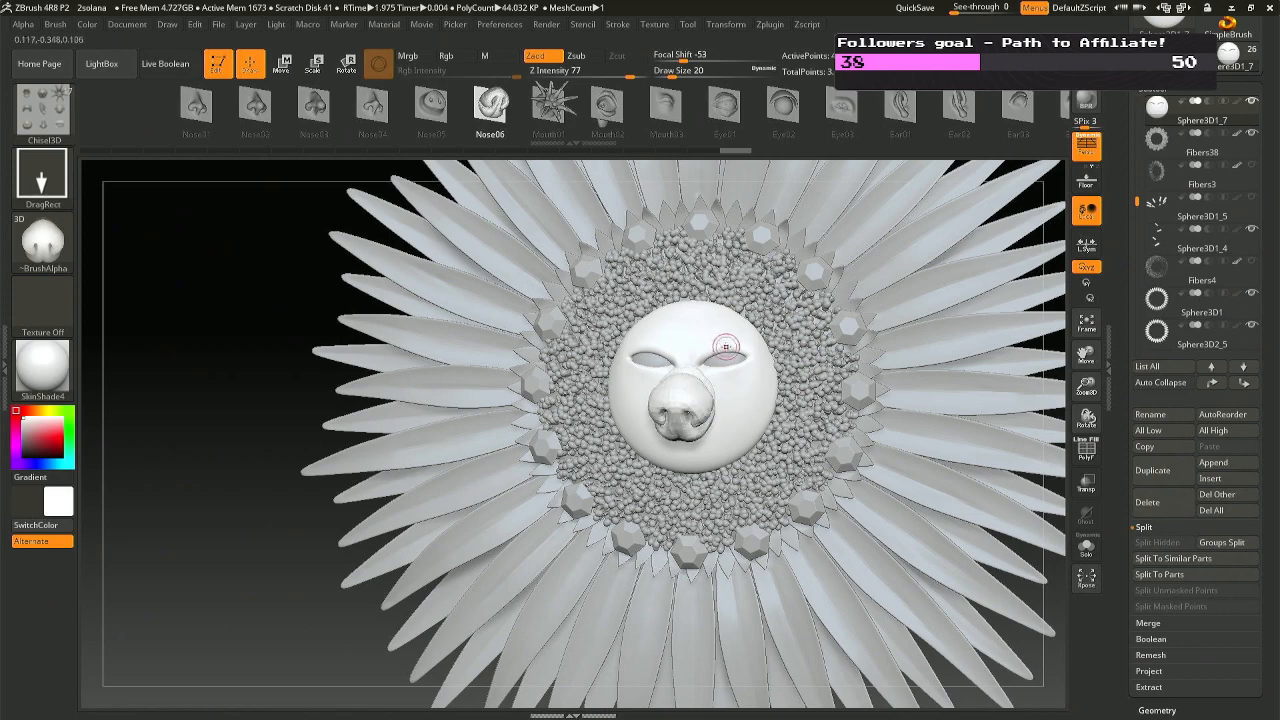
right_click_drag(726, 347, 751, 440)
right_click_drag(655, 436, 746, 450)
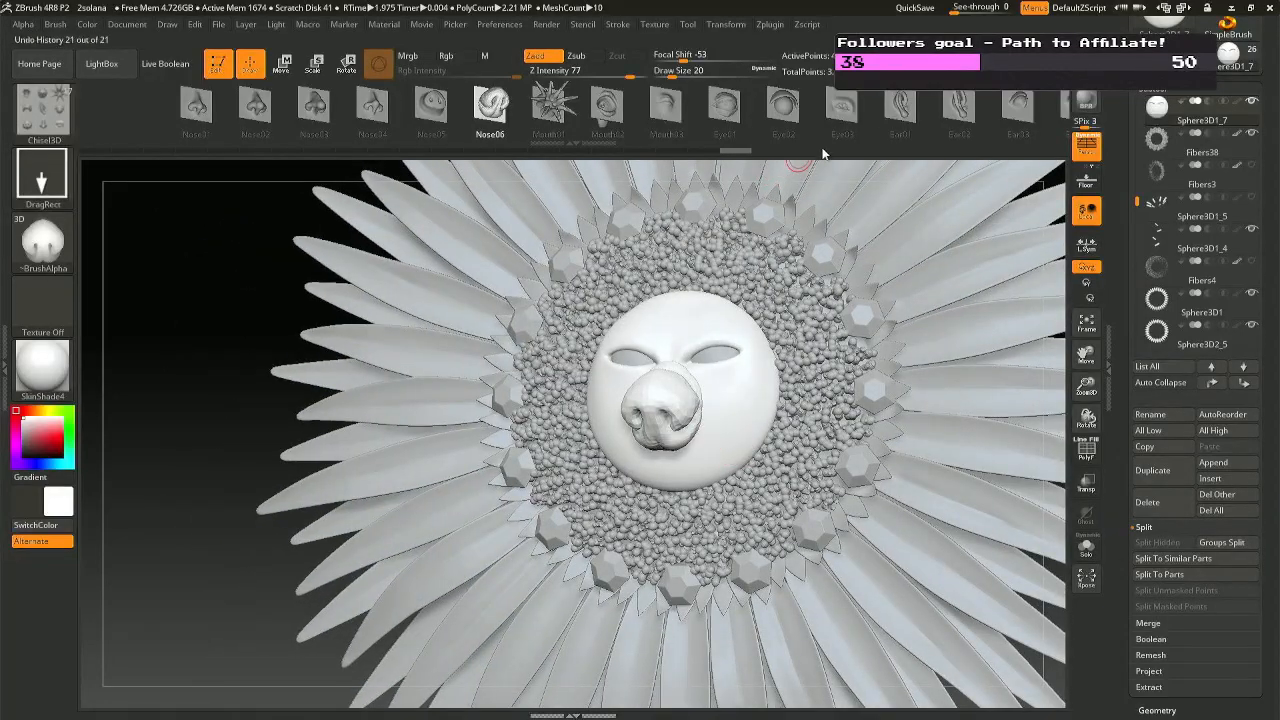
Try stamping symmetrical Ear02 shapes on both sides of the face and undo them.
left_click(963, 108)
right_click_drag(570, 342, 597, 371)
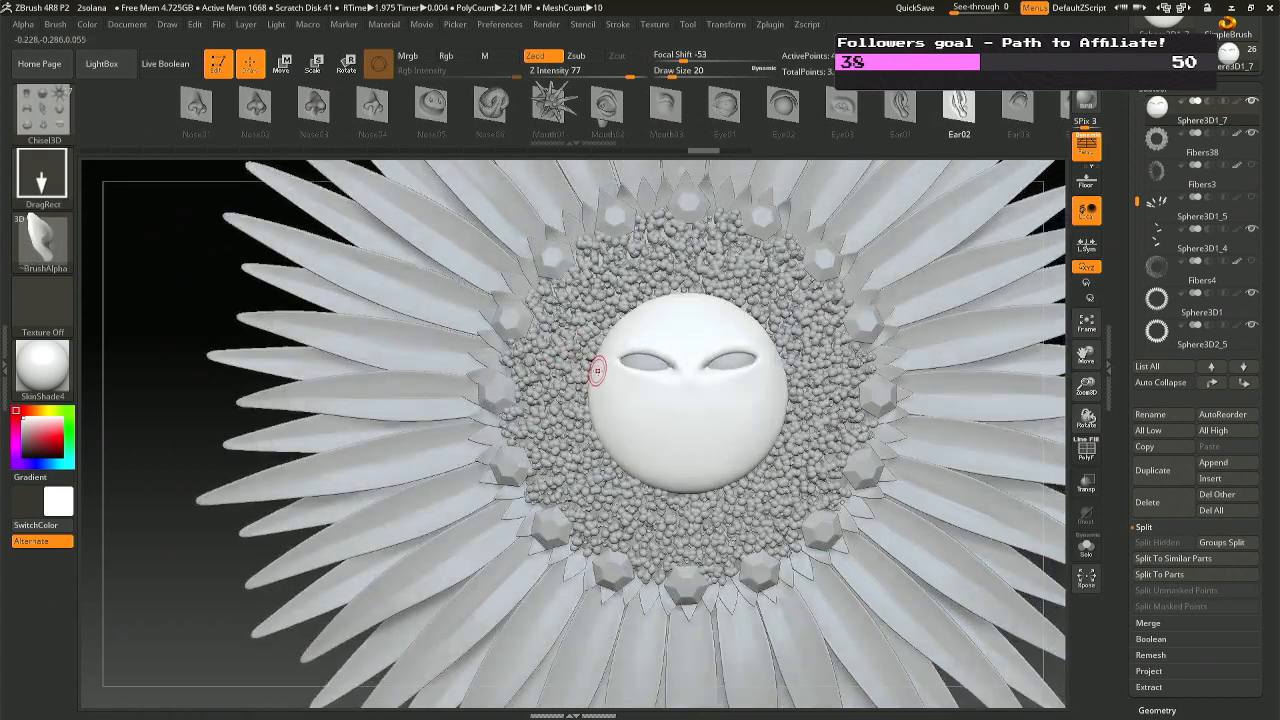
left_click_drag(597, 370, 585, 330)
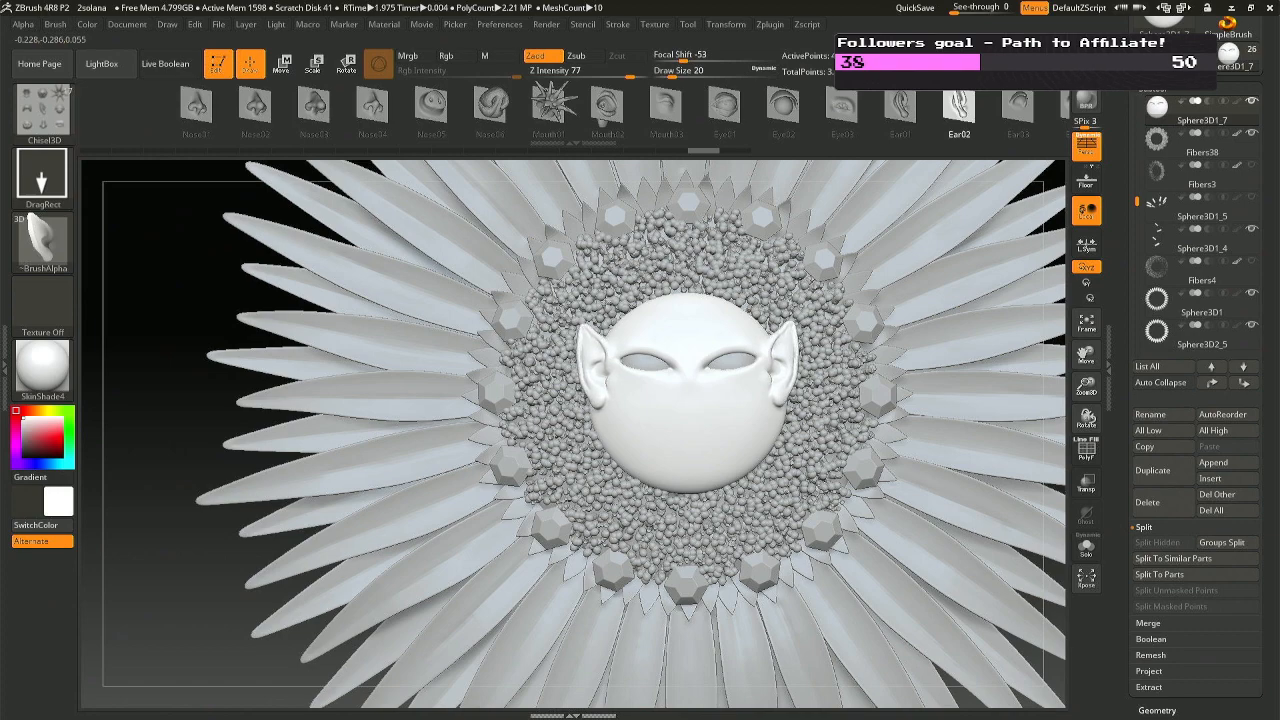
right_click_drag(597, 309, 549, 312)
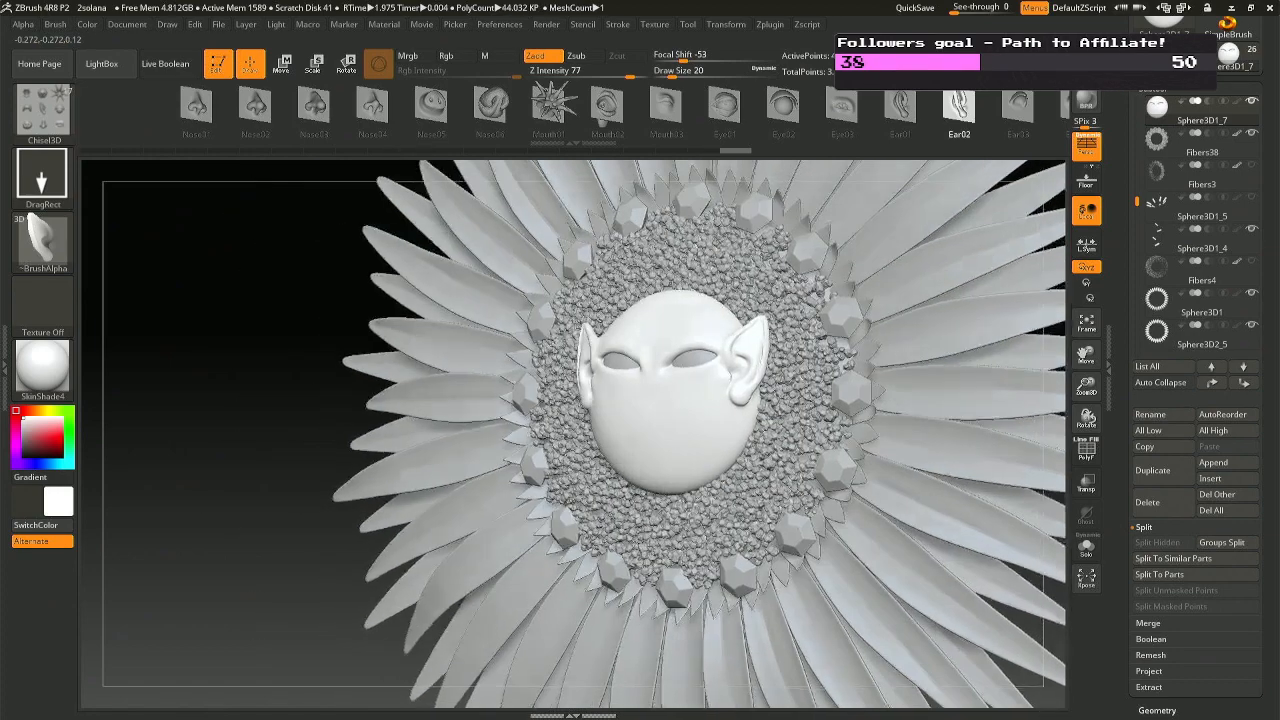
key("ctrl+z")
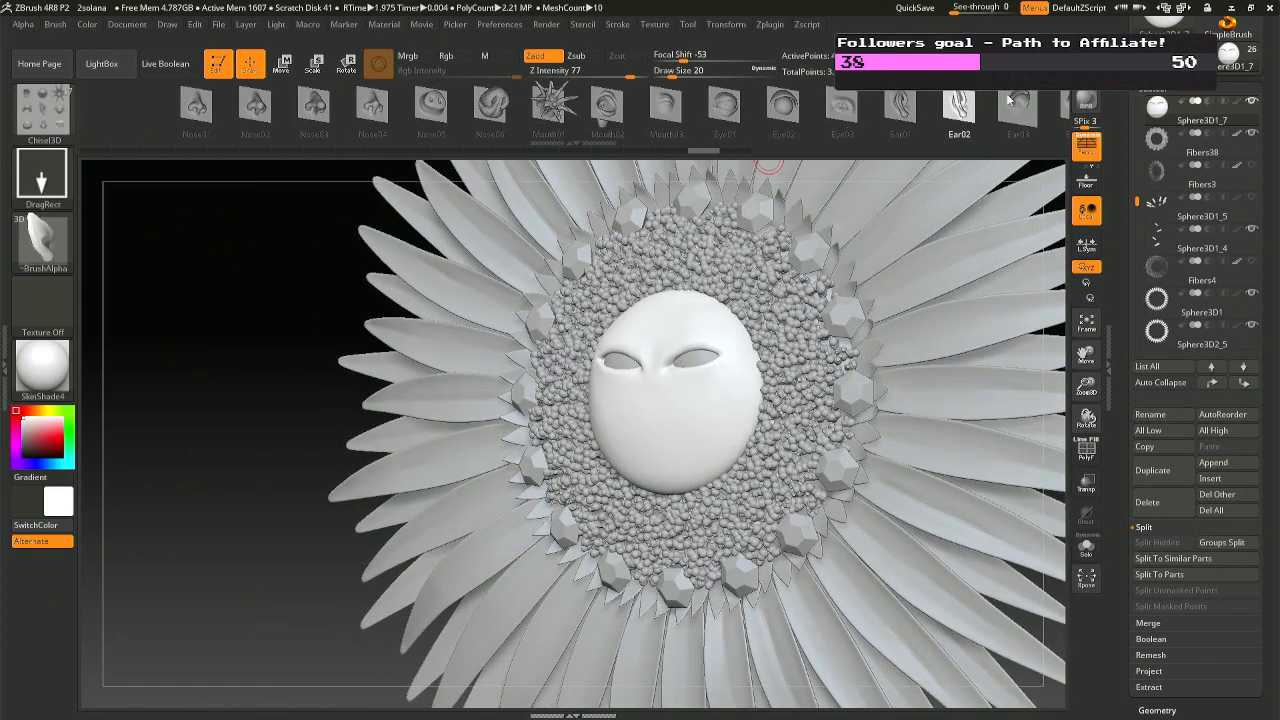
Try stamping the Mouth02 shape onto the lower face and undo it.
left_click_drag(1010, 99, 612, 112)
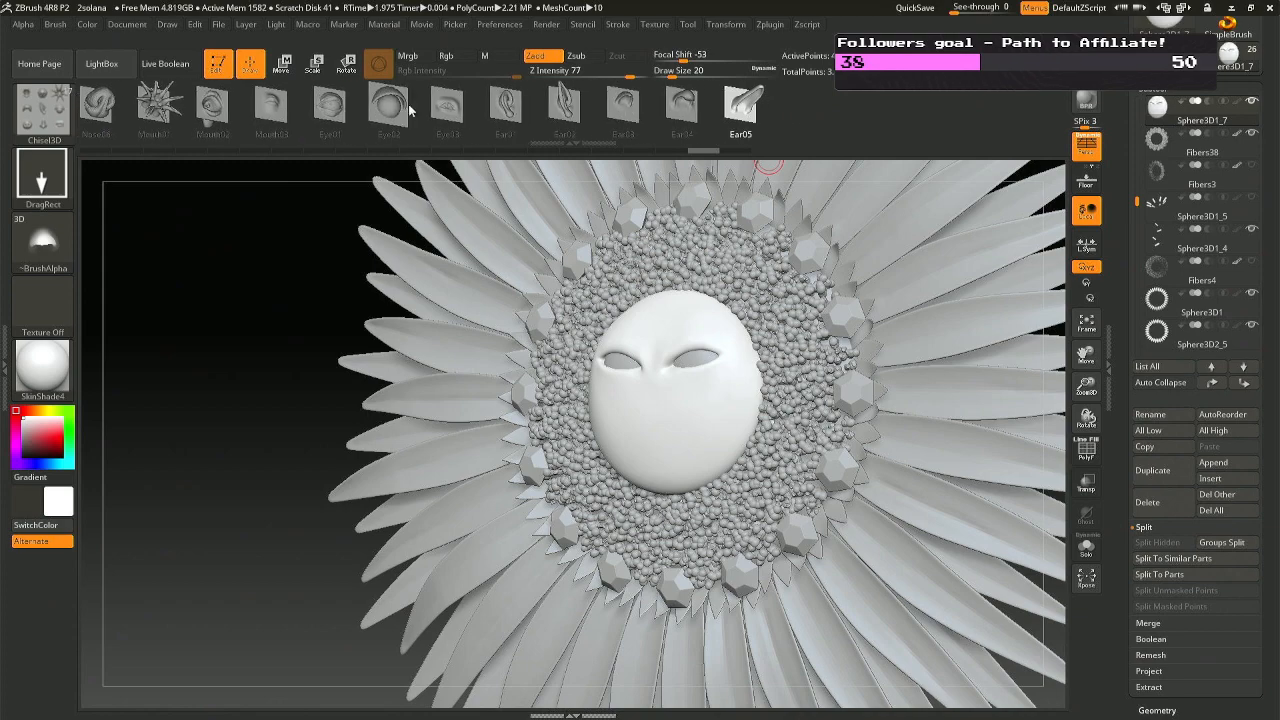
left_click(271, 115)
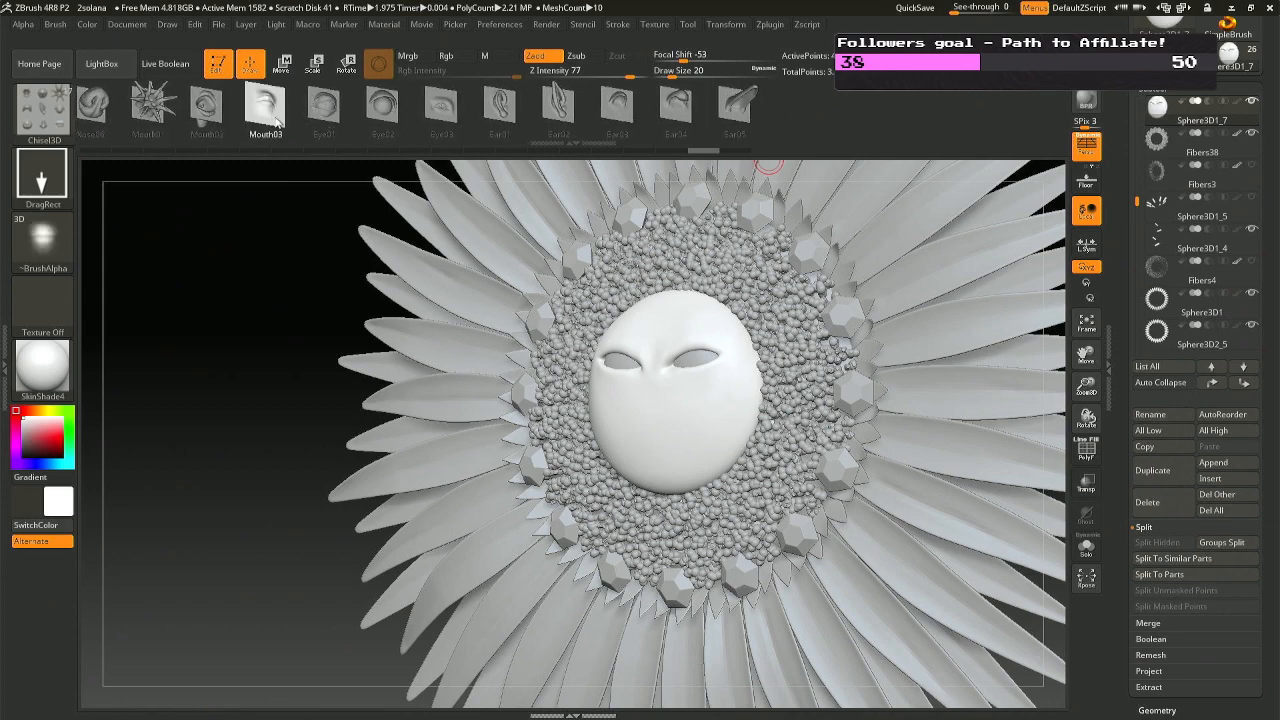
left_click(218, 113)
left_click_drag(240, 240, 340, 260, "shift")
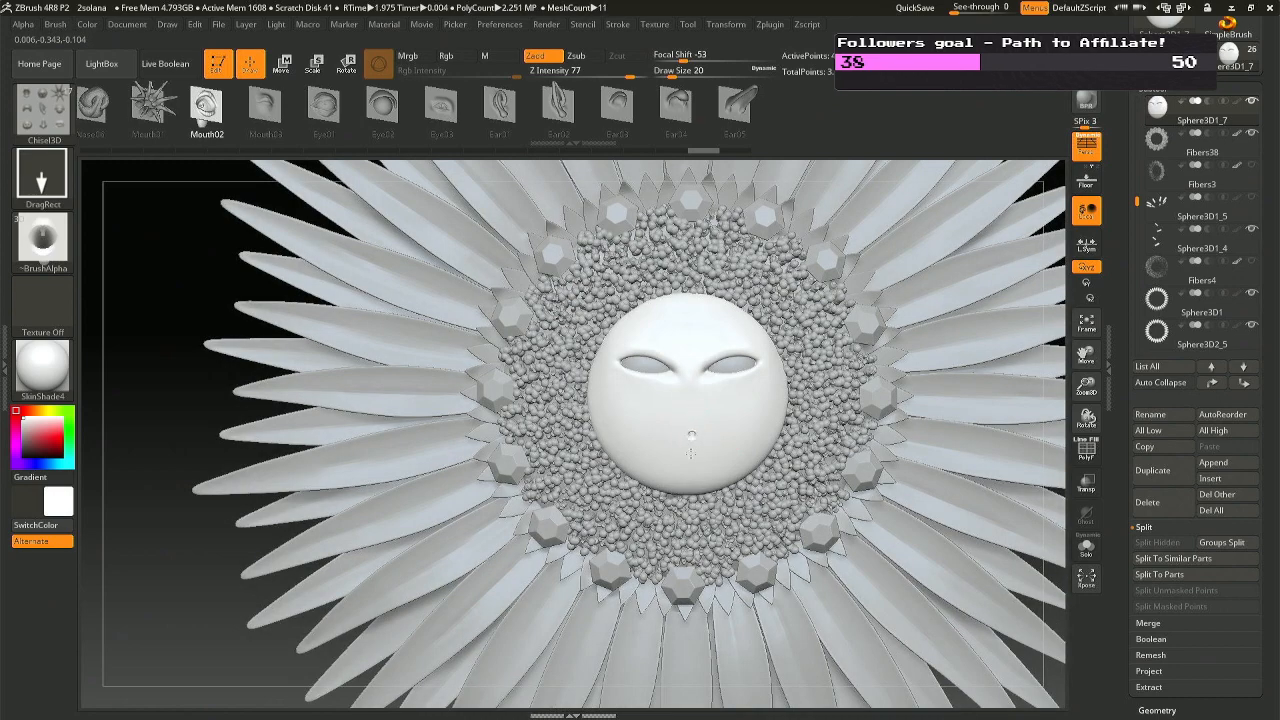
left_click_drag(690, 470, 690, 518)
right_click_drag(715, 500, 712, 464)
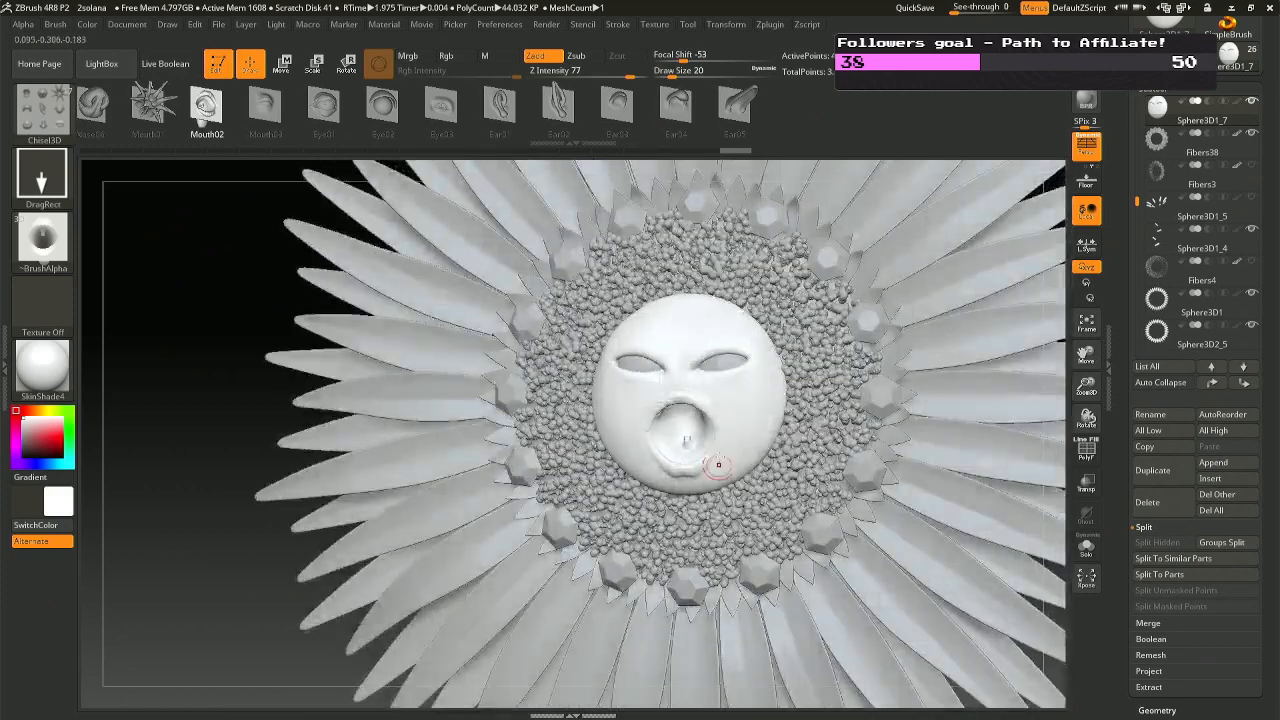
key("ctrl+z")
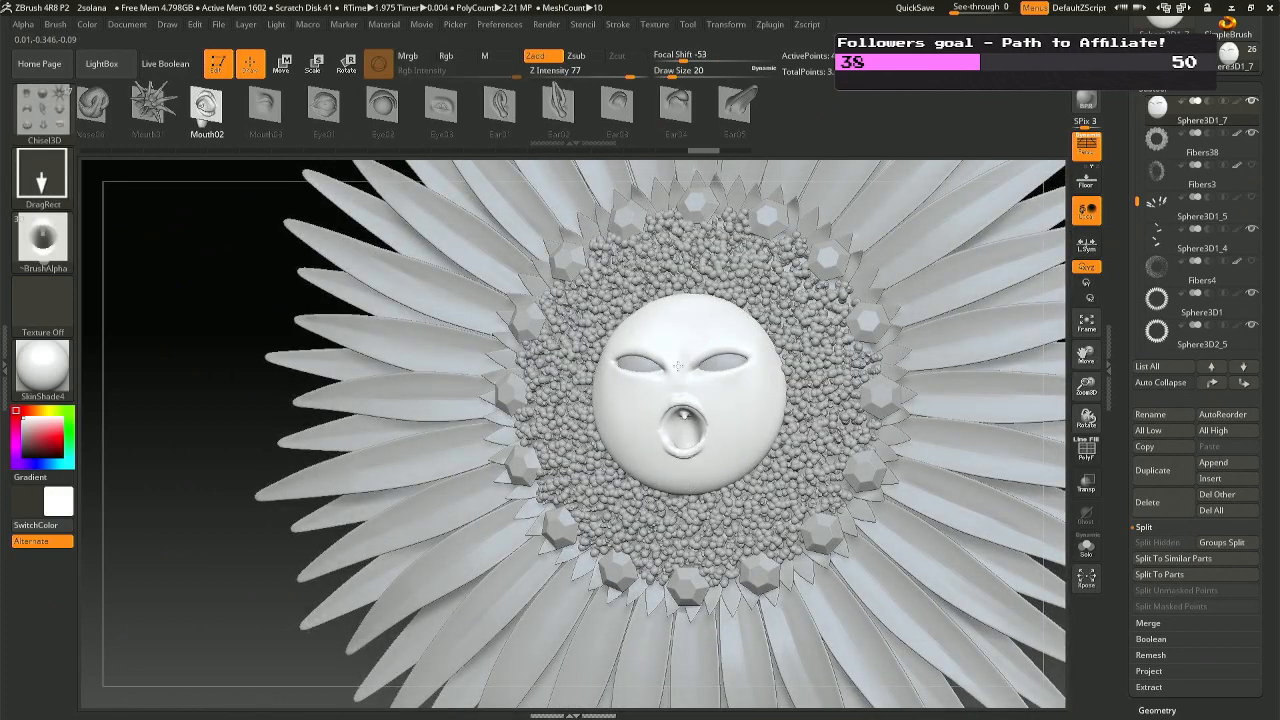
Try the open Mouth02 stamp again on the lower face, judge it against the whole flower and remove it.
left_click_drag(676, 347, 675, 348)
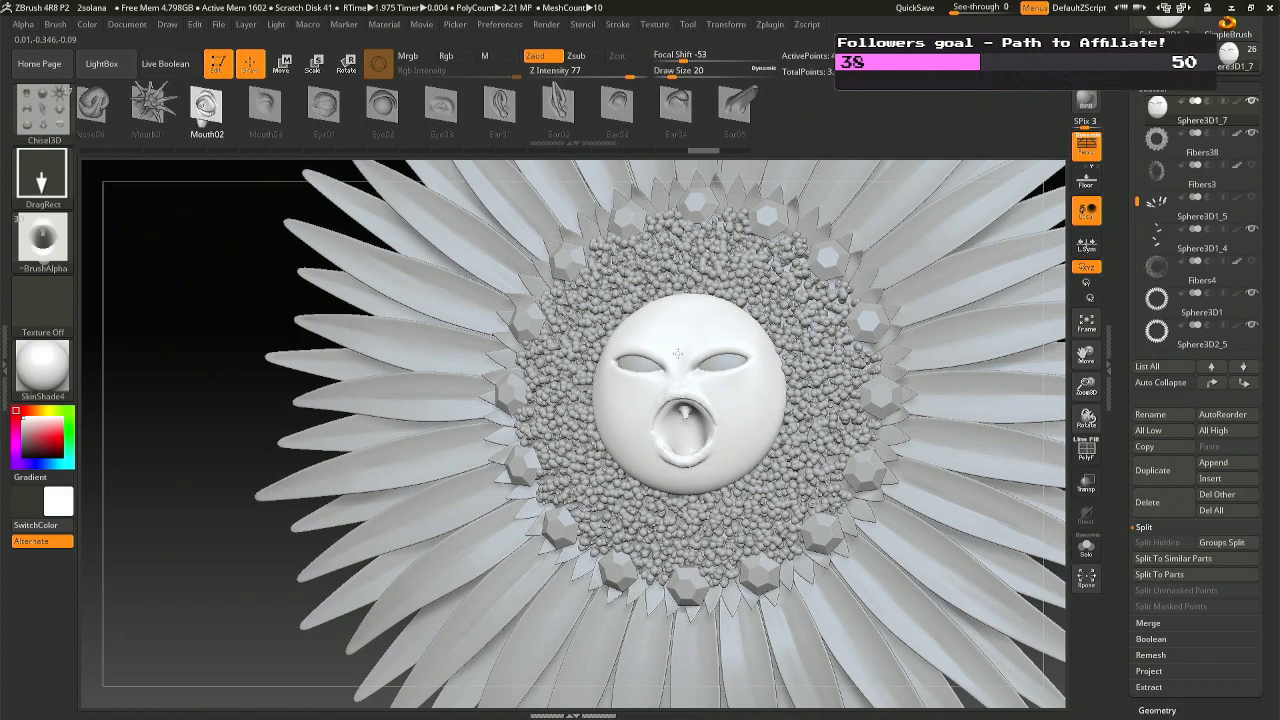
right_click_drag(698, 366, 785, 400)
right_click_drag(797, 447, 762, 350, "ctrl")
right_click_drag(920, 480, 851, 436)
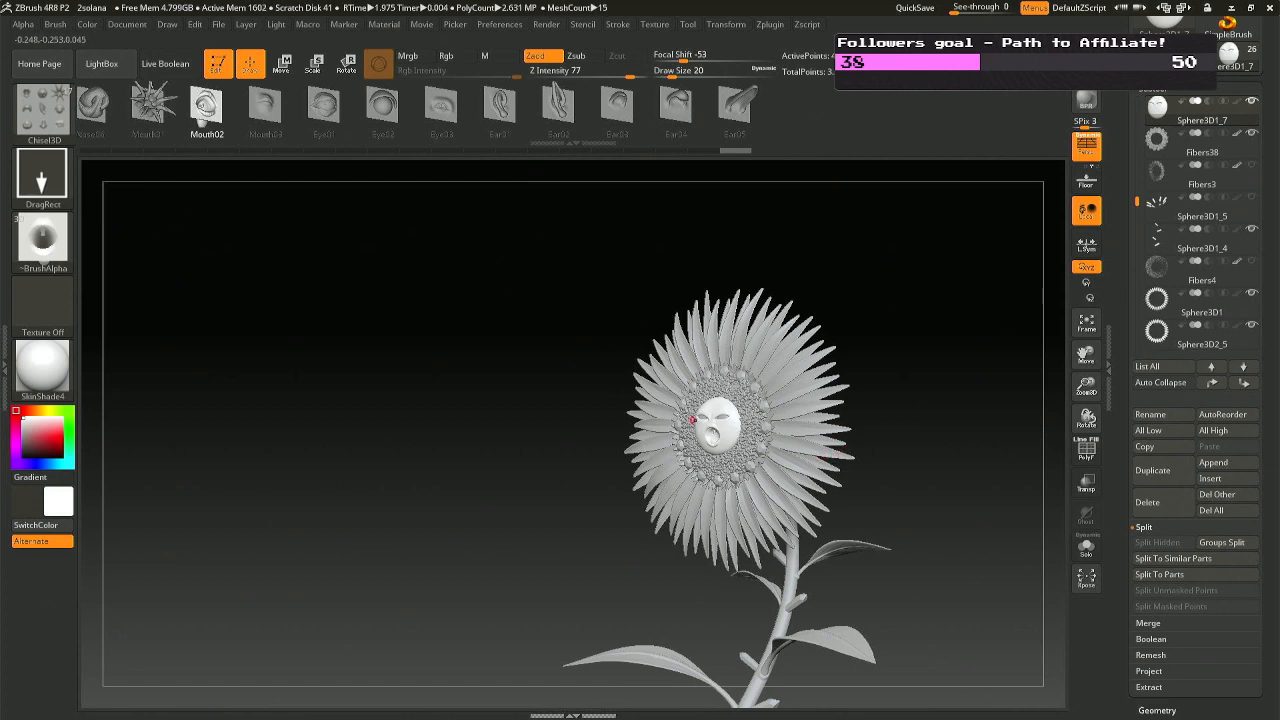
right_click_drag(703, 401, 752, 391)
mouse_move(789, 452)
right_mouse_down()
mouse_move(722, 470)
mouse_move(685, 339)
mouse_move(626, 310)
mouse_move(584, 314)
mouse_move(660, 319)
right_mouse_up()
key("ctrl")
key("ctrl")
right_click_drag(697, 437, 664, 373)
Centre the transform gizmo on the face and push the face back into the seed-covered flower centre.
key("r")
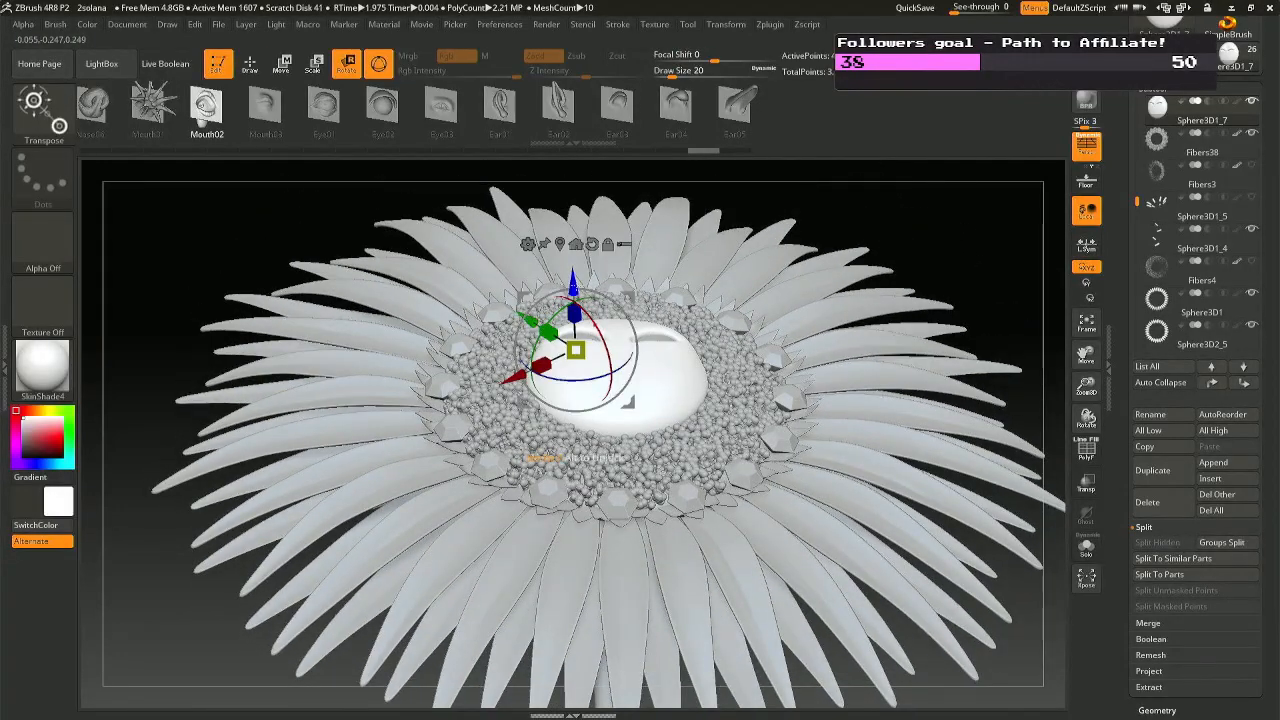
left_click(560, 244)
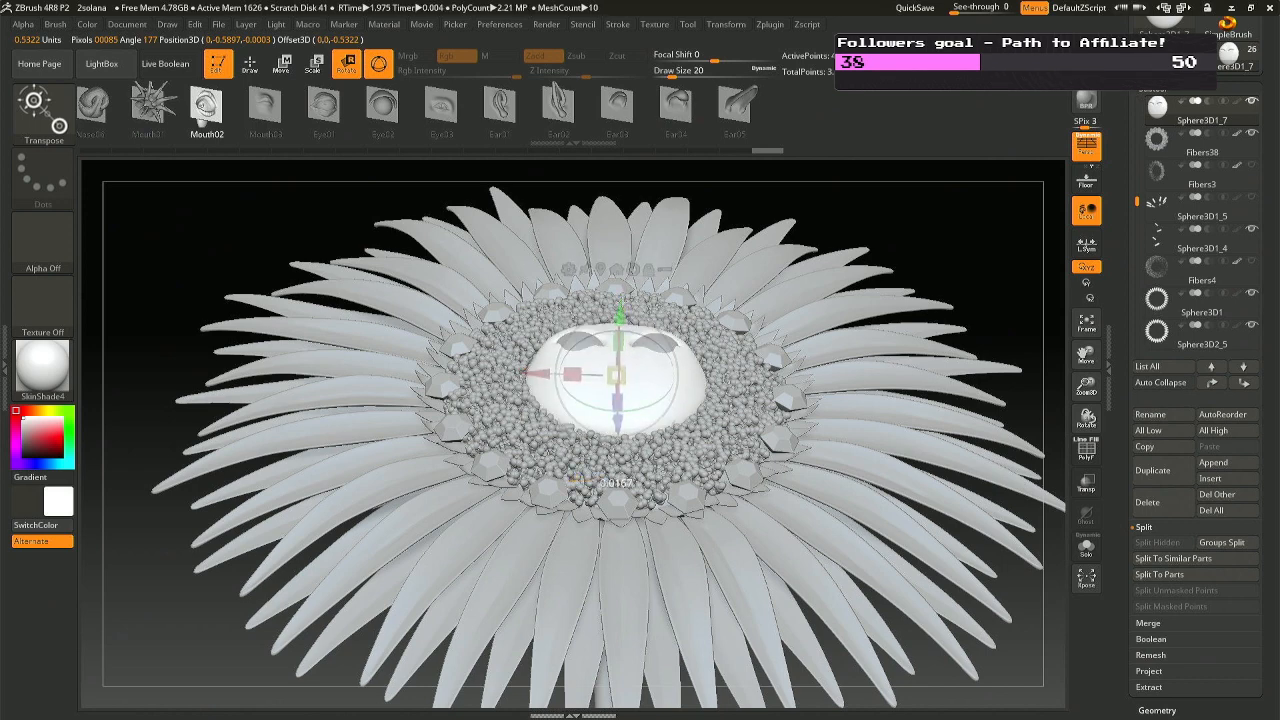
left_click_drag(620, 315, 620, 311)
key("ctrl+z")
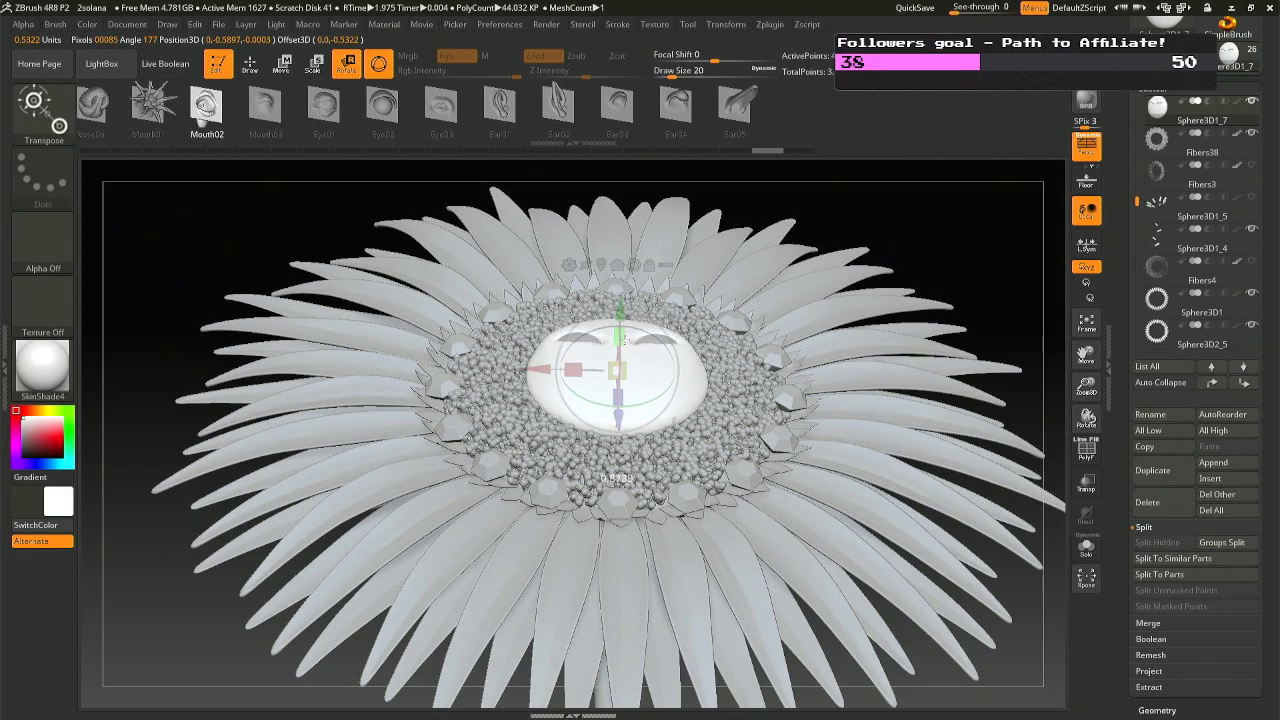
right_click_drag(715, 305, 622, 338)
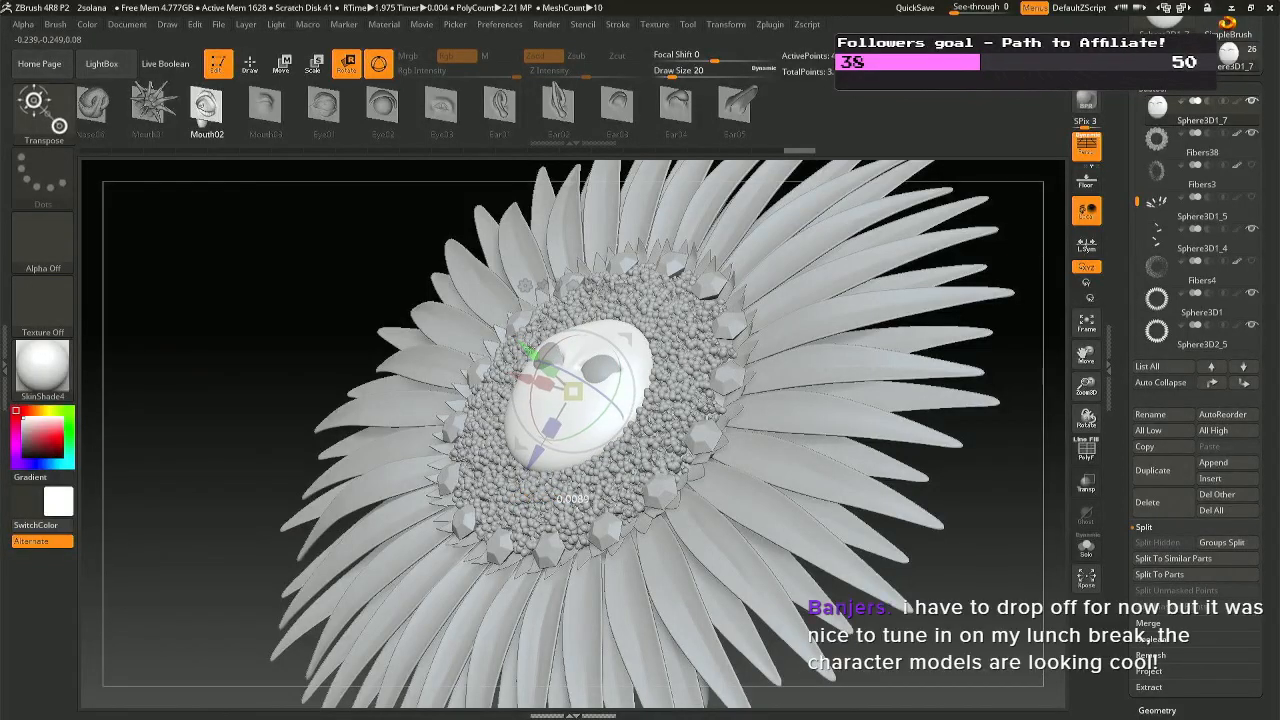
left_click_drag(527, 350, 530, 352)
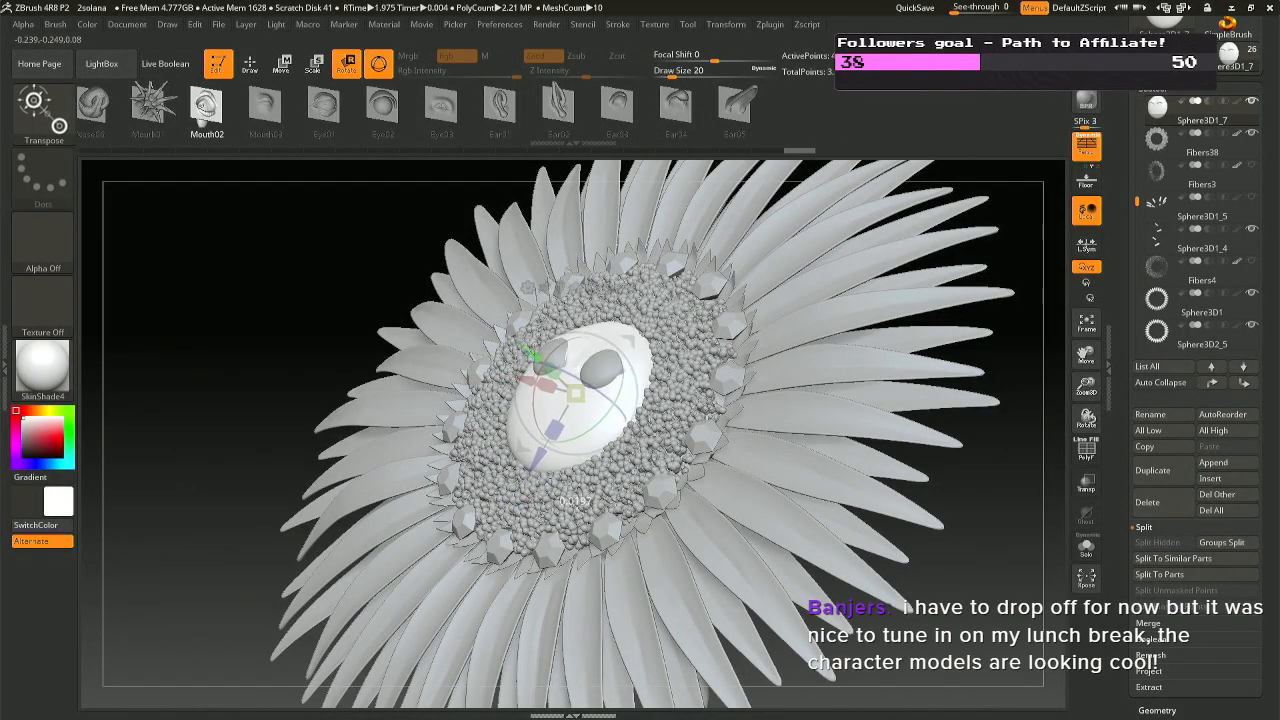
right_click_drag(532, 356, 602, 424)
left_click_drag(620, 394, 617, 392)
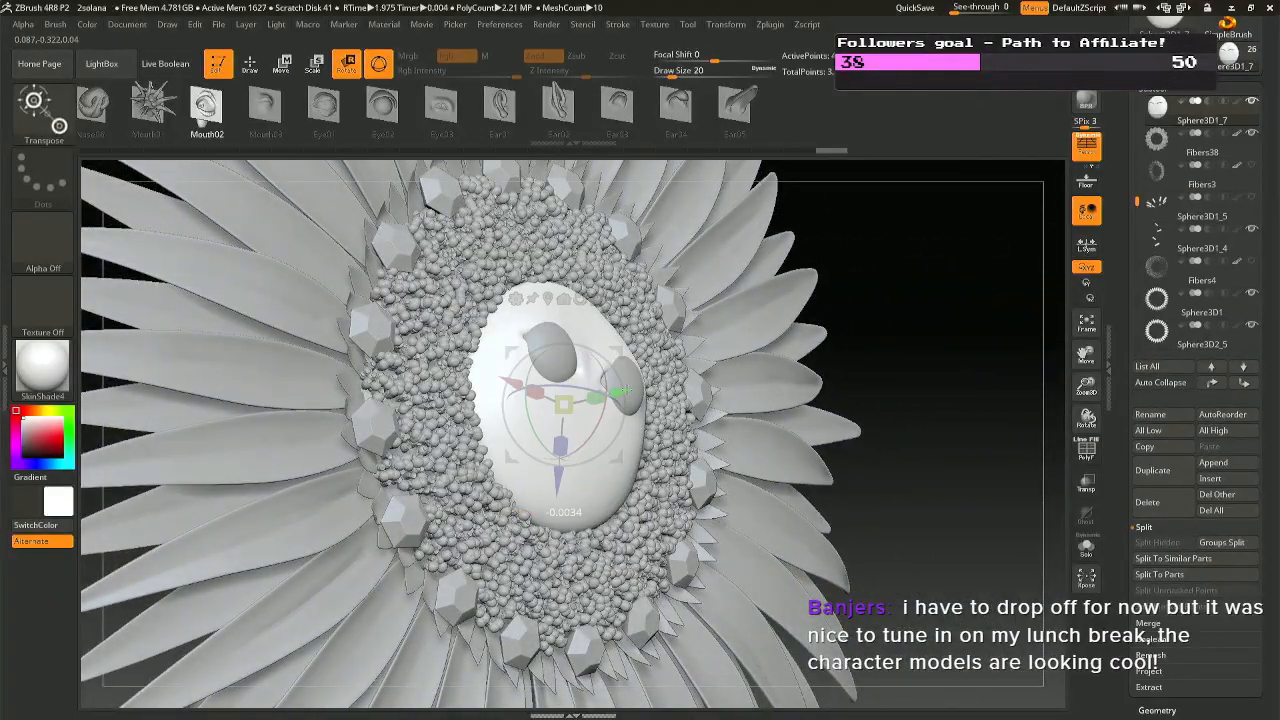
key("q")
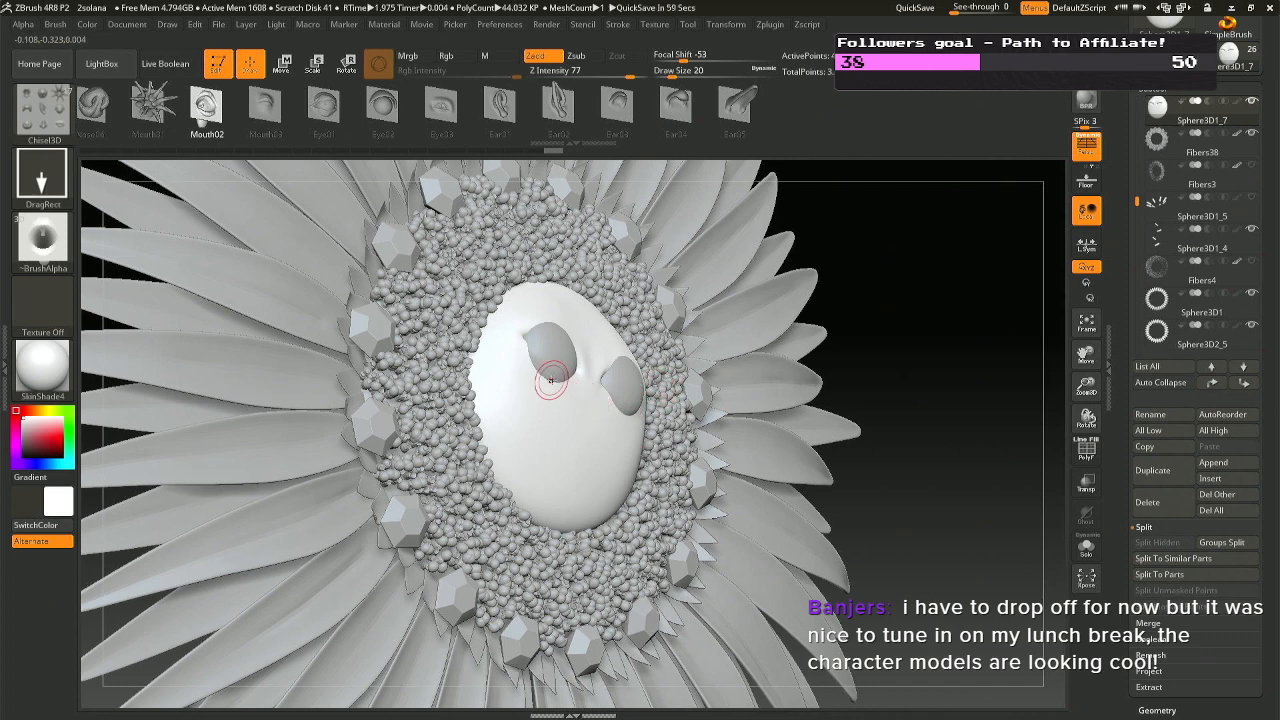
Select the eyeballs subtool and move the eyes back with the gizmo until they fit inside the eyelids.
left_click(576, 355, "alt")
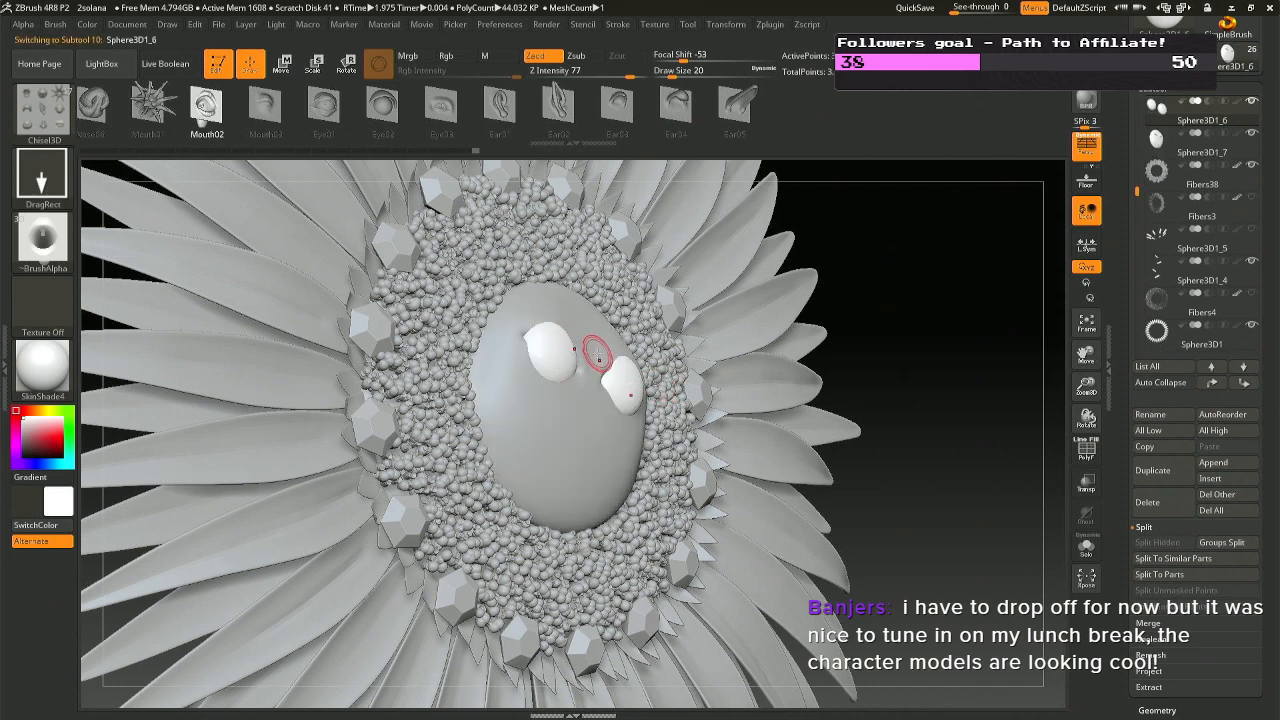
key("r")
left_click_drag(600, 380, 598, 386)
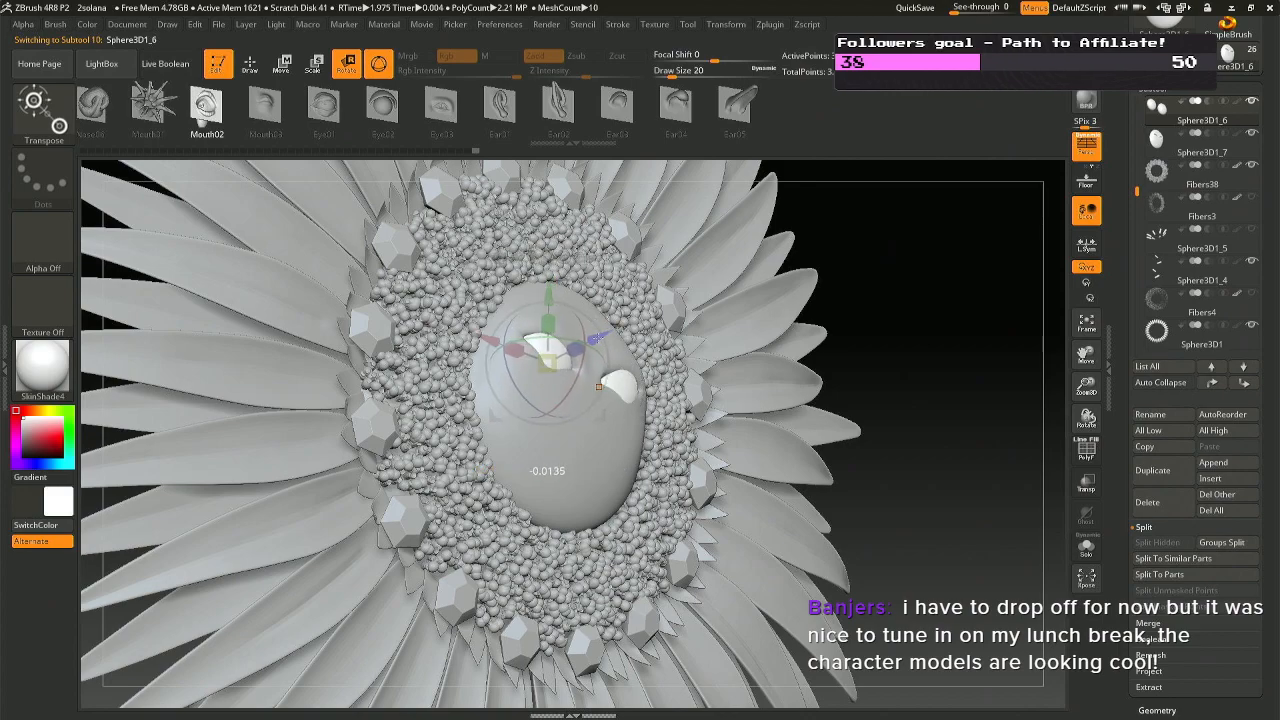
left_click_drag(598, 338, 593, 342)
key("q")
mouse_move(700, 352)
right_mouse_down()
mouse_move(614, 375)
mouse_move(560, 447)
mouse_move(543, 402)
mouse_move(556, 400)
mouse_move(549, 391)
mouse_move(575, 410)
mouse_move(563, 415)
mouse_move(648, 445)
right_mouse_up()
key("ctrl")
Make the face the active subtool and choose the Mouth03 shape for the Chisel3D brush.
left_click(563, 415, "alt")
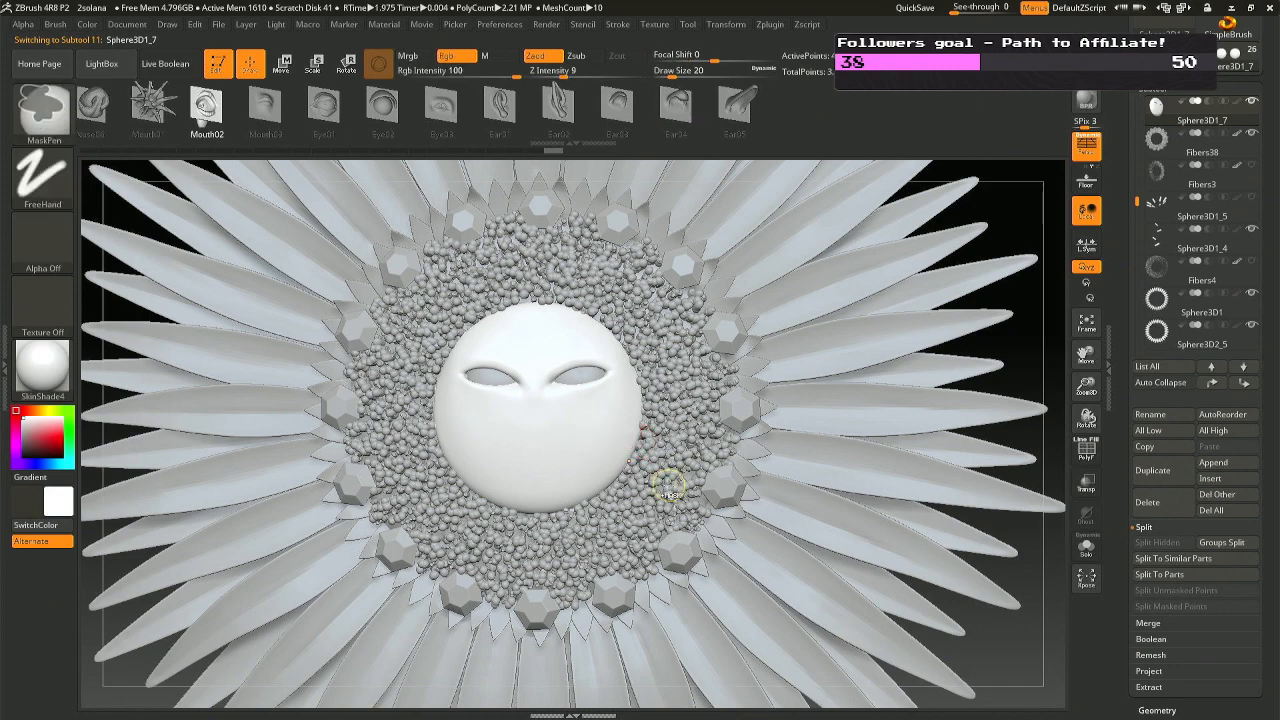
right_click_drag(663, 486, 663, 457, "ctrl")
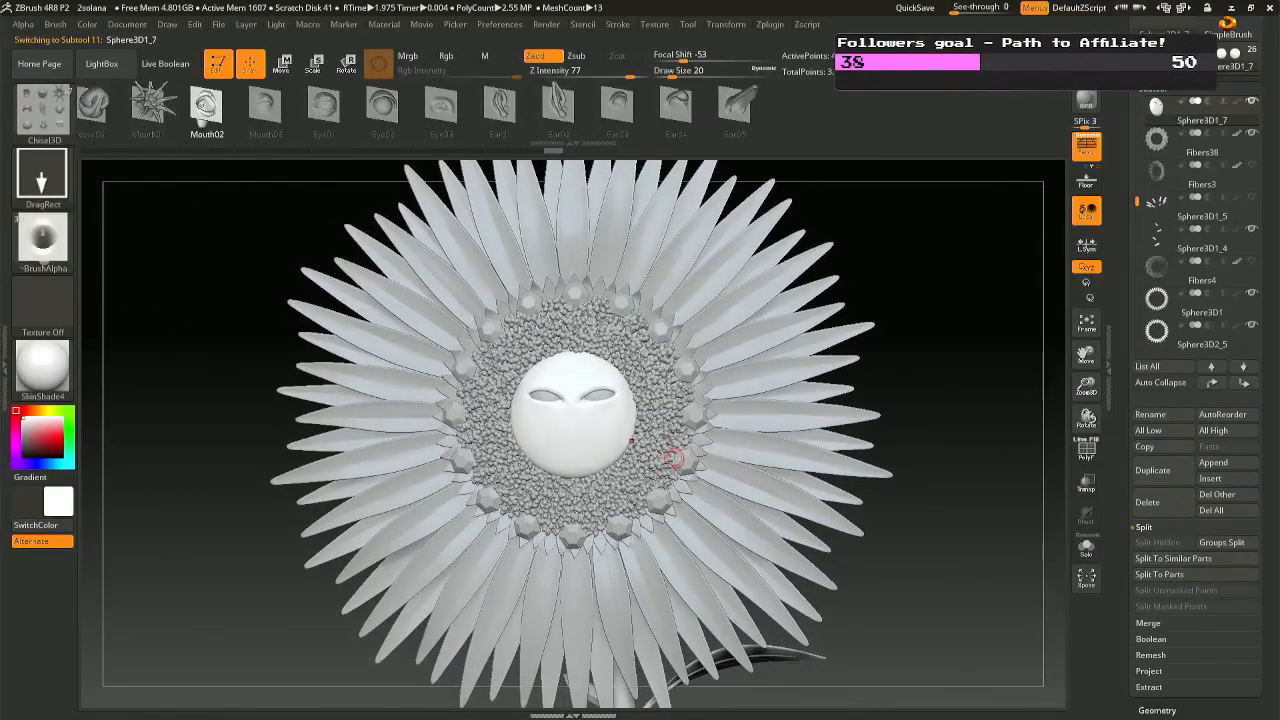
mouse_move(669, 457)
right_mouse_down()
mouse_move(562, 460)
mouse_move(626, 458)
right_mouse_up()
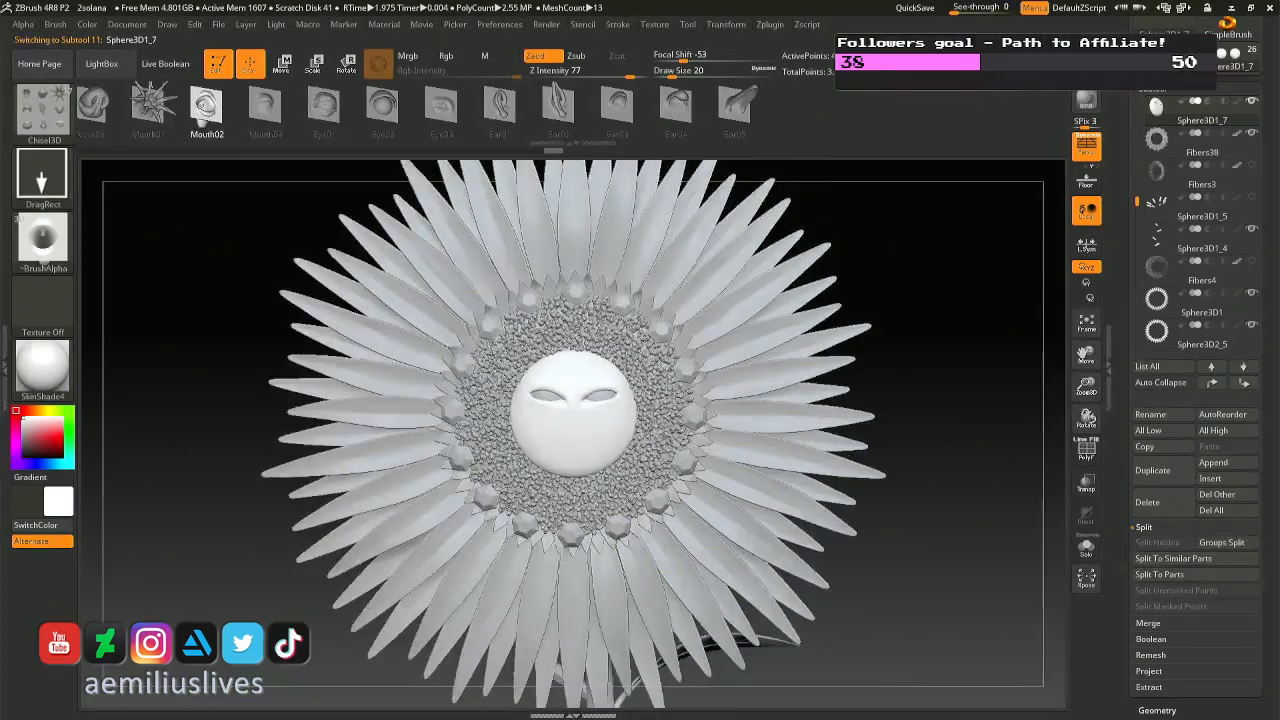
left_click(277, 114)
right_click_drag(508, 325, 583, 374, "ctrl")
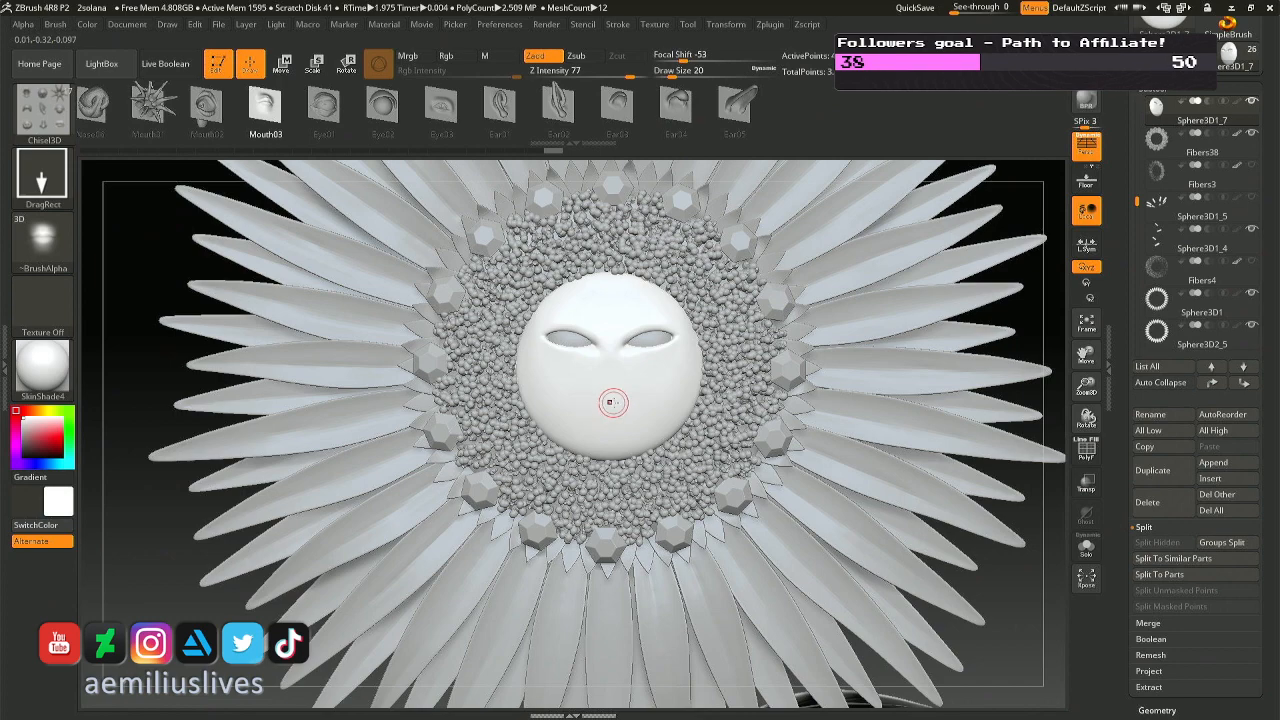
Try stamping the Mouth03 lips on the lower face, inspect them from an angle and undo them.
left_click_drag(605, 366, 586, 283)
mouse_move(586, 283)
right_mouse_down()
mouse_move(666, 451)
mouse_move(652, 468)
mouse_move(680, 466)
right_mouse_up()
key("ctrl+z")
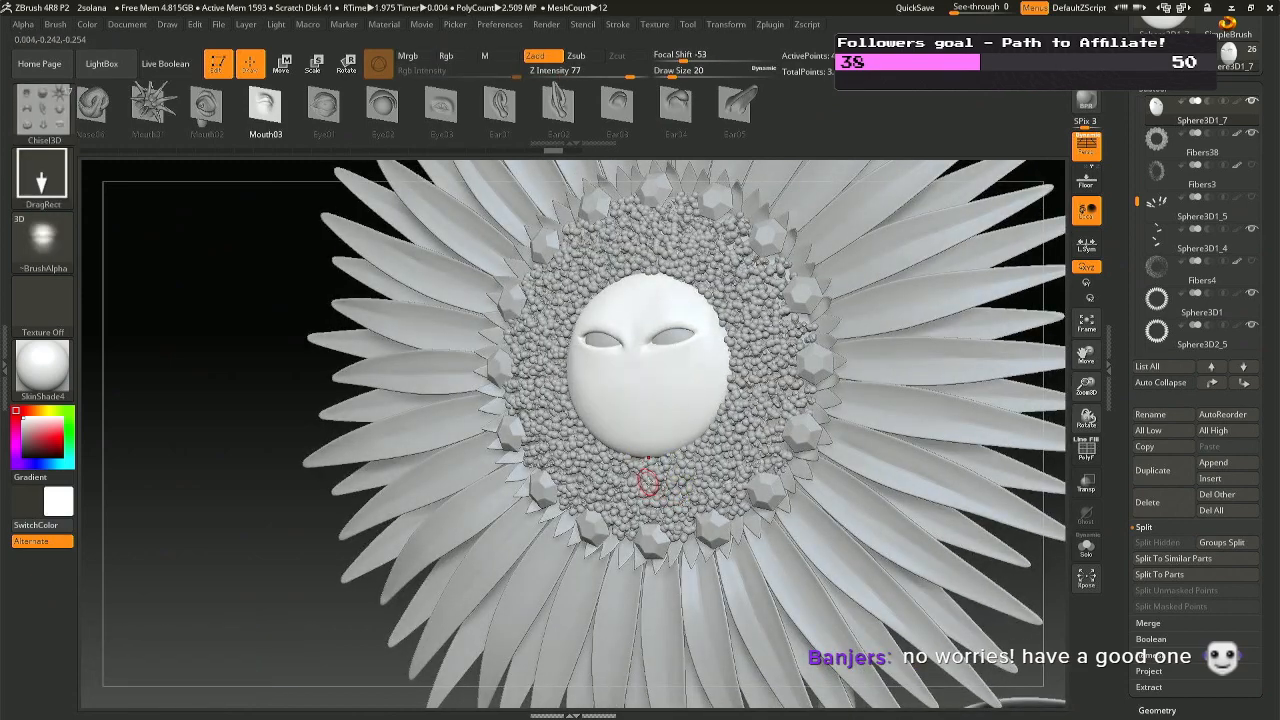
Stamp the Mouth03 lips centred on the lower face from the front view.
right_click_drag(671, 443, 682, 452)
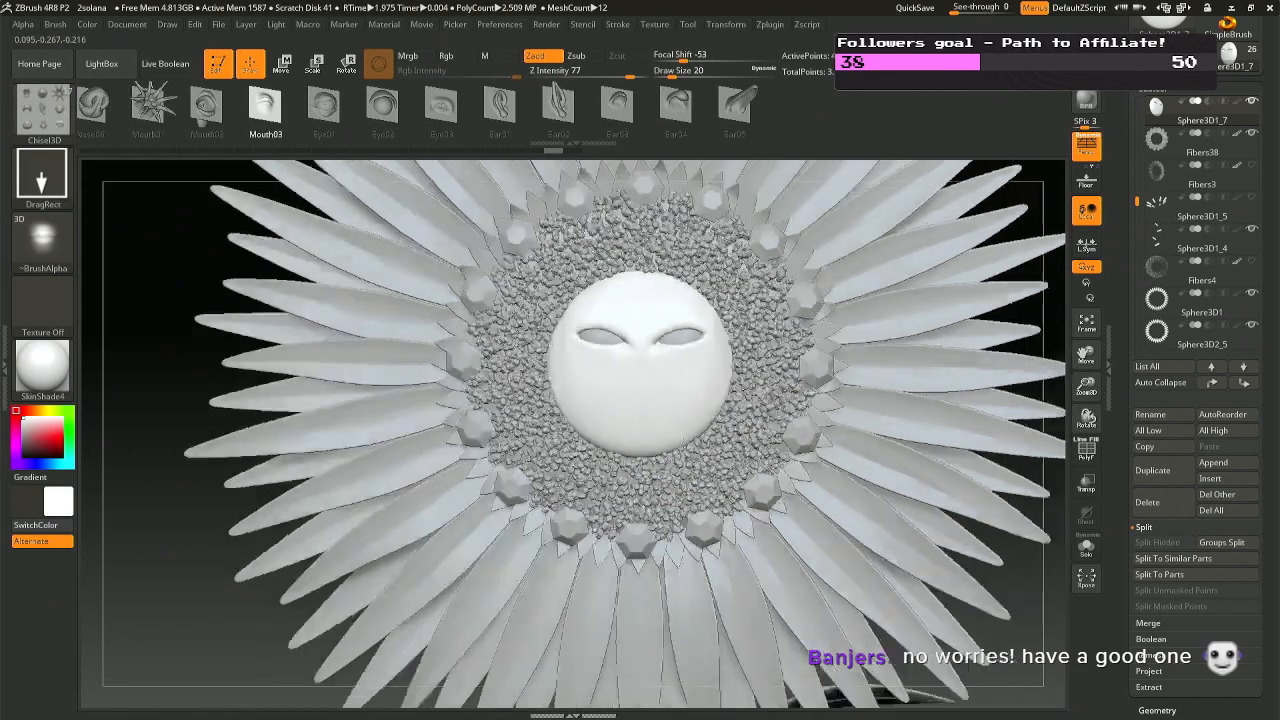
right_click_drag(681, 405, 682, 433)
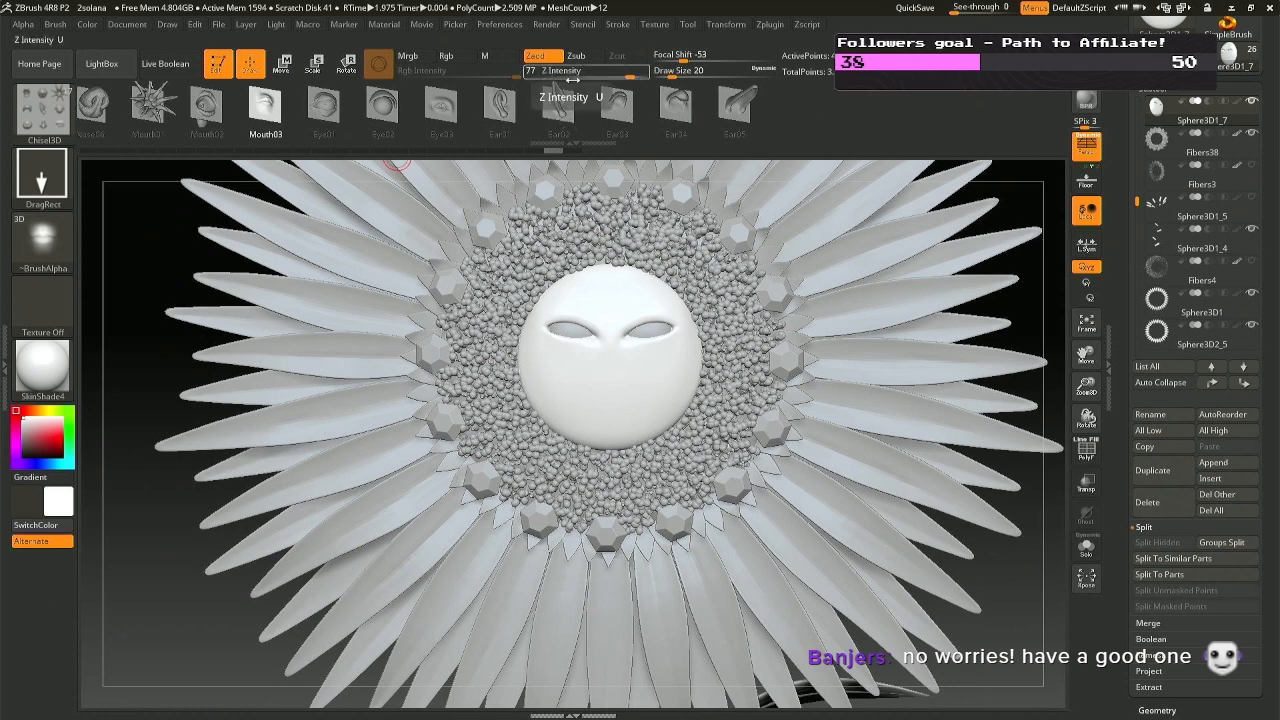
left_click_drag(611, 389, 604, 278)
key("ctrl+z")
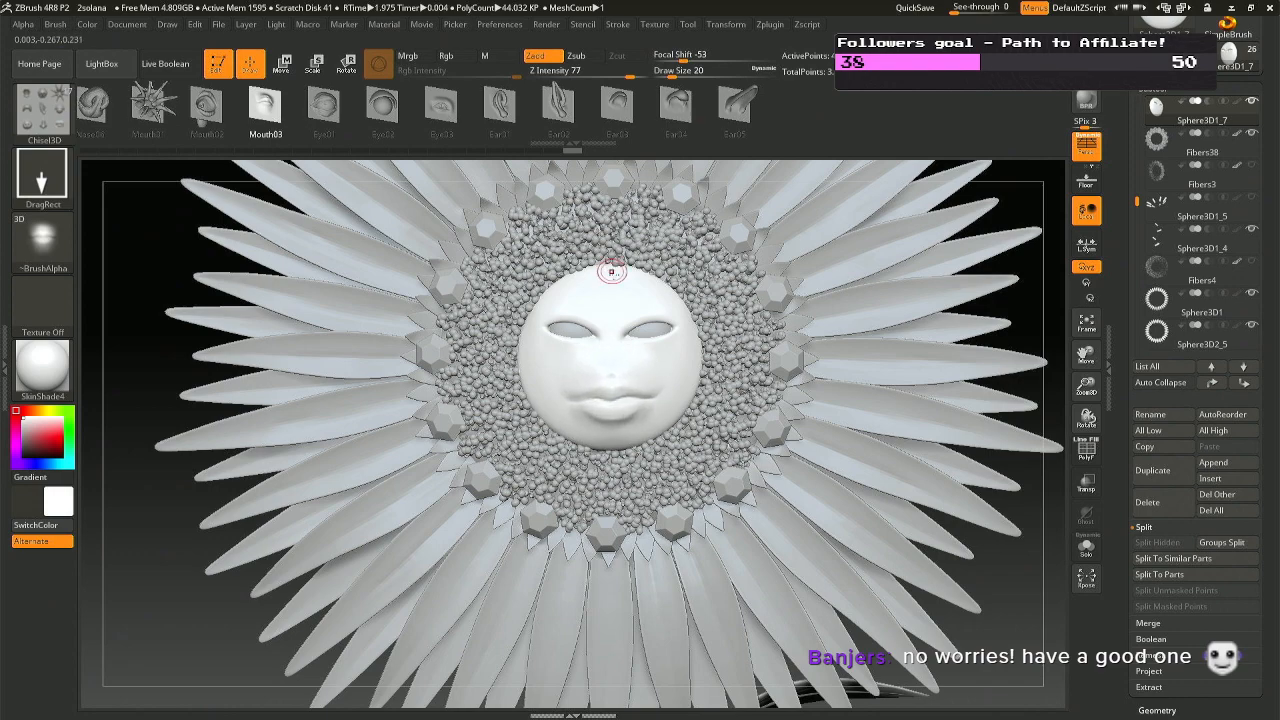
Smooth the area between the eyes and the stamped lips on the face.
mouse_move(612, 271)
right_mouse_down()
mouse_move(560, 320)
mouse_move(630, 370)
mouse_move(598, 375)
mouse_move(663, 381)
mouse_move(645, 505)
mouse_move(632, 503)
right_mouse_up()
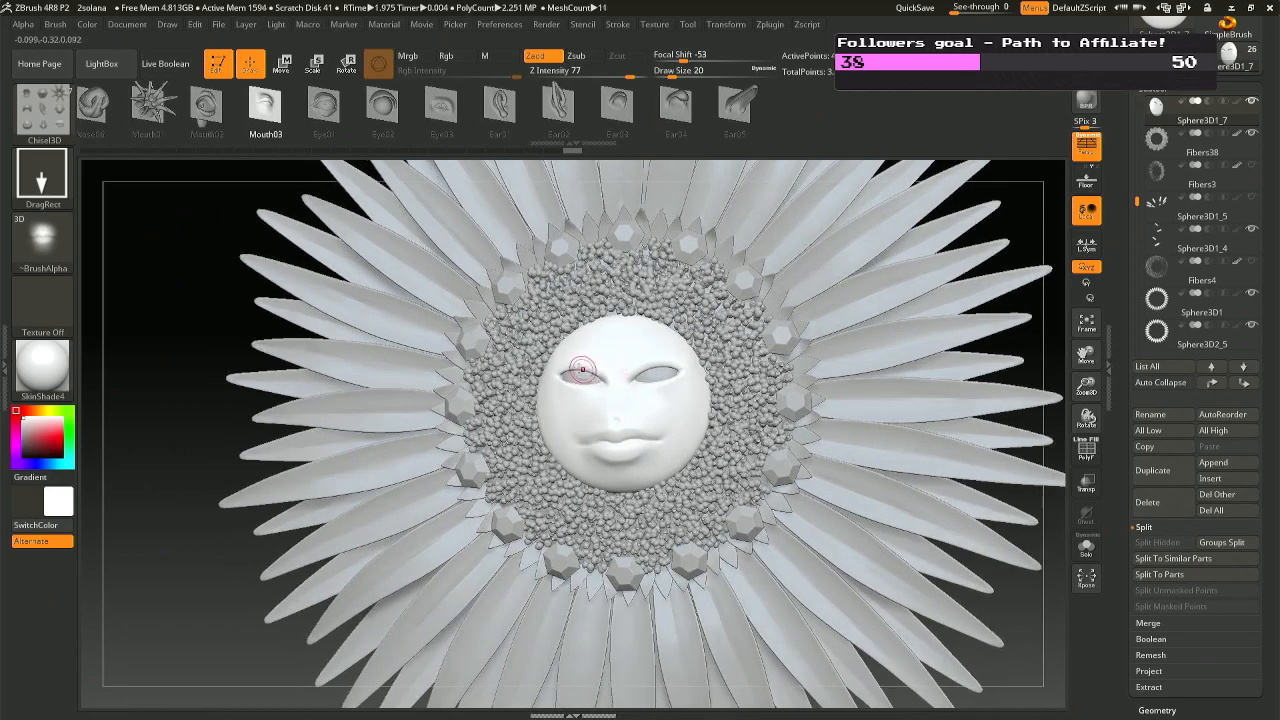
mouse_move(640, 460)
right_mouse_down()
mouse_move(520, 448)
mouse_move(578, 448)
mouse_move(548, 448)
mouse_move(626, 420)
mouse_move(622, 452)
right_mouse_up()
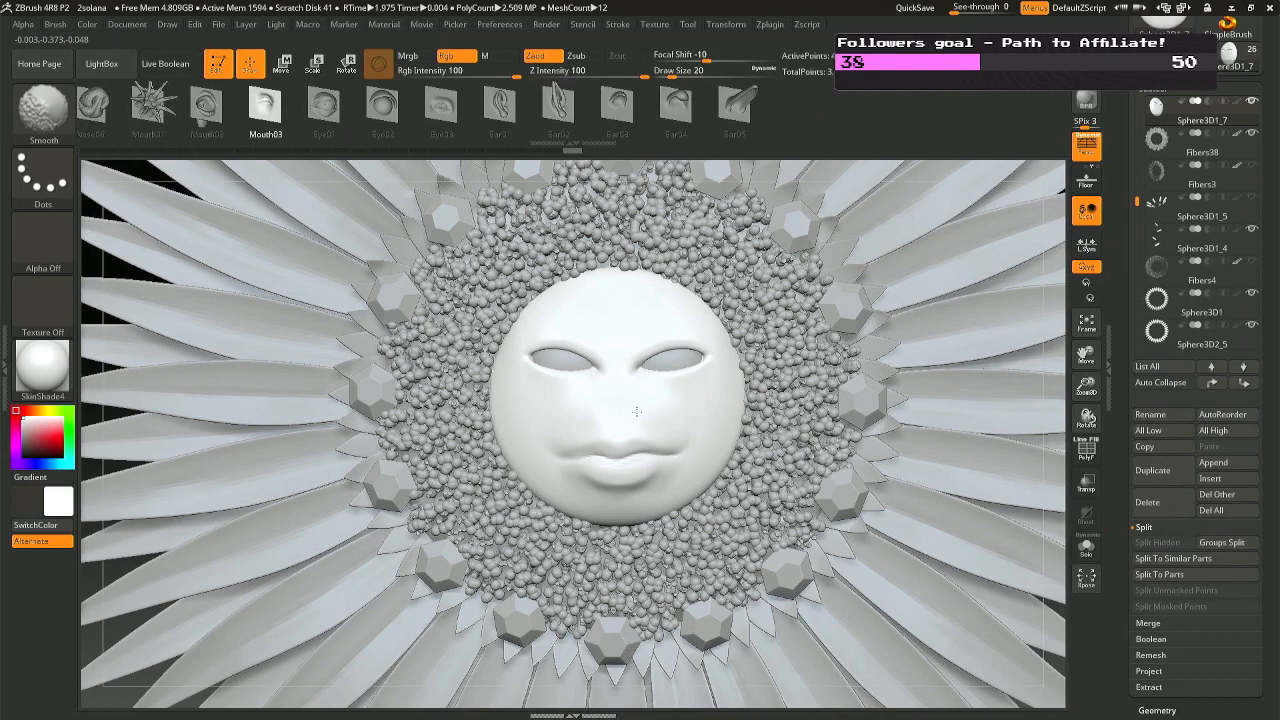
left_click_drag(613, 419, 654, 426, "shift")
mouse_move(654, 426)
right_mouse_down()
mouse_move(592, 432)
mouse_move(650, 444)
right_mouse_up()
Carve the mouth corners outward with the Crease(DamStandard) brush.
key("b")
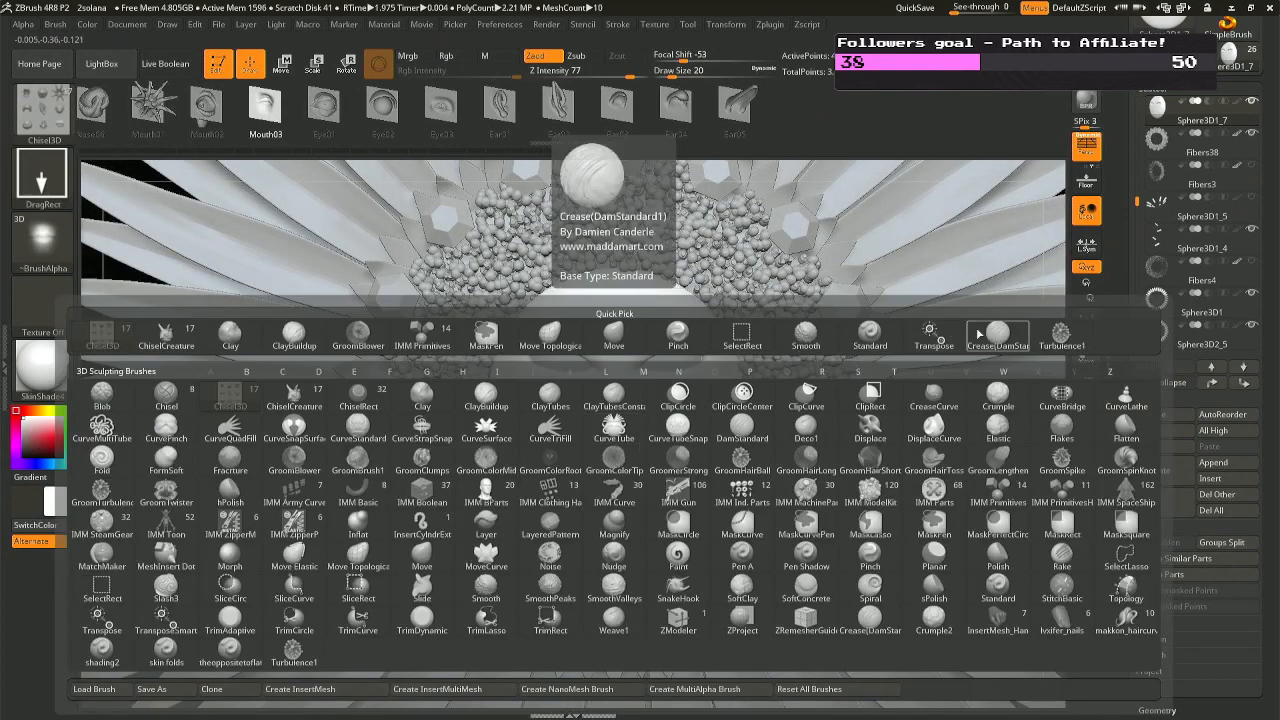
left_click(987, 334)
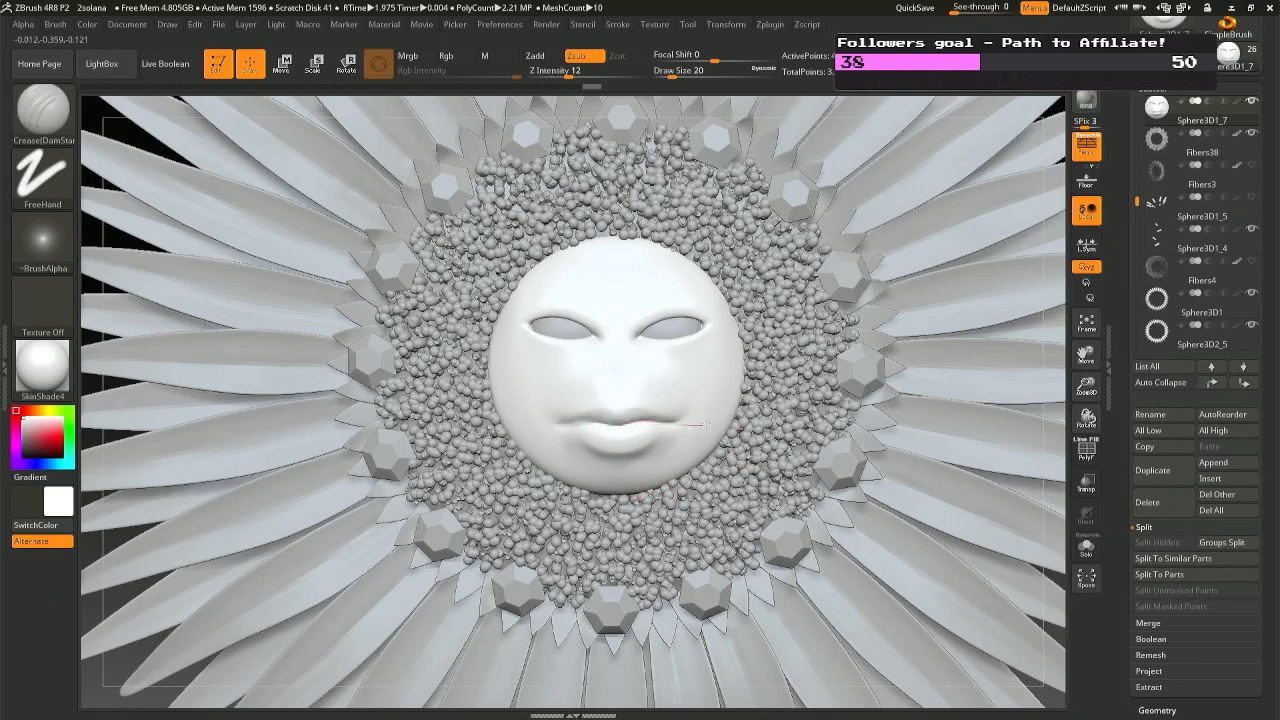
left_click_drag(710, 421, 714, 420)
Push the protruding lips back towards the face in profile with the Move brush at draw size 59.
right_click_drag(714, 420, 676, 375, "ctrl")
mouse_move(676, 375)
right_mouse_down()
mouse_move(655, 390)
mouse_move(540, 402)
mouse_move(668, 406)
mouse_move(648, 314)
mouse_move(643, 432)
right_mouse_up()
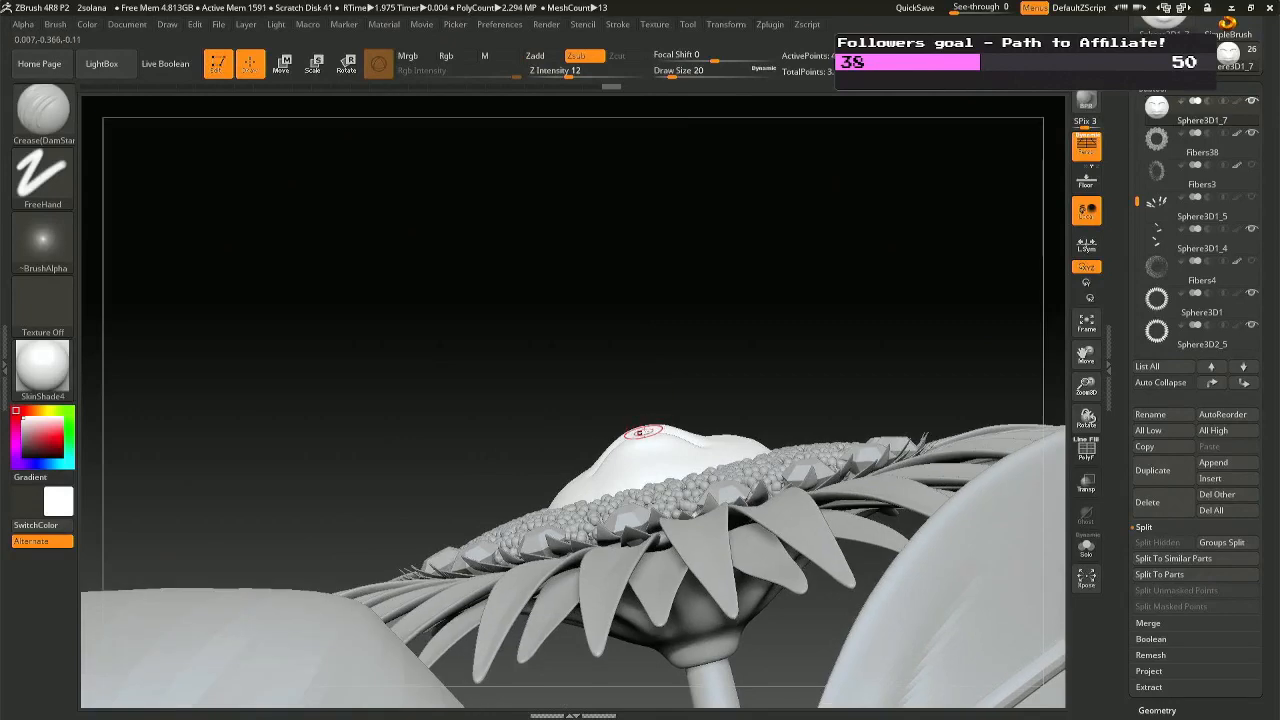
key("b")
key("m")
key("v")
key("space")
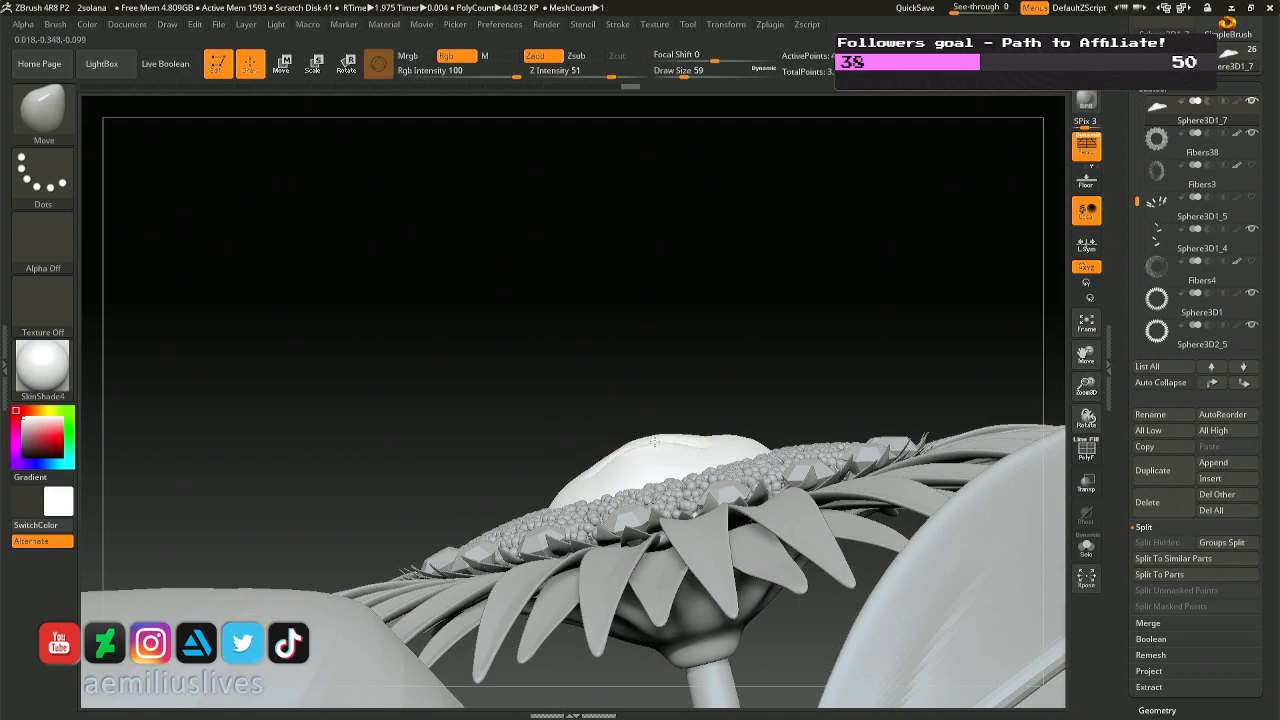
Reduce the Move brush's draw size to 27 and smooth the area just above the upper lip.
right_click_drag(655, 441, 657, 535)
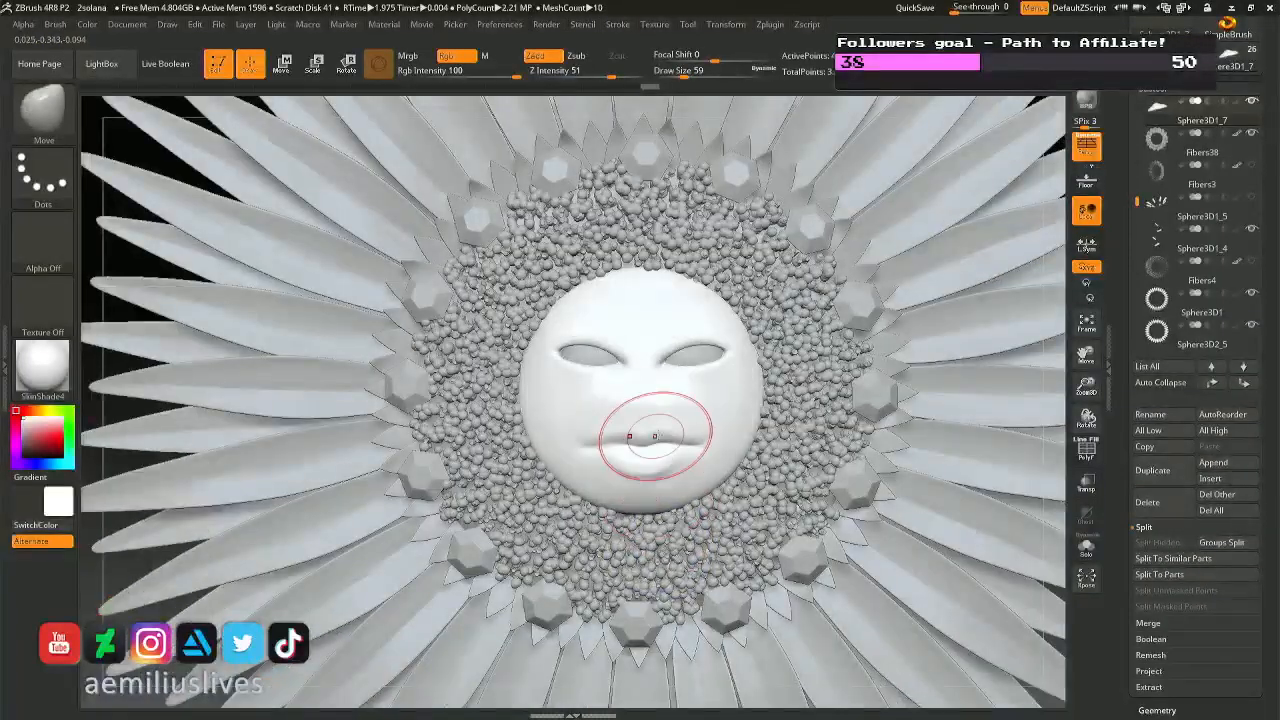
right_click_drag(655, 436, 594, 450)
key("space")
left_click(648, 418)
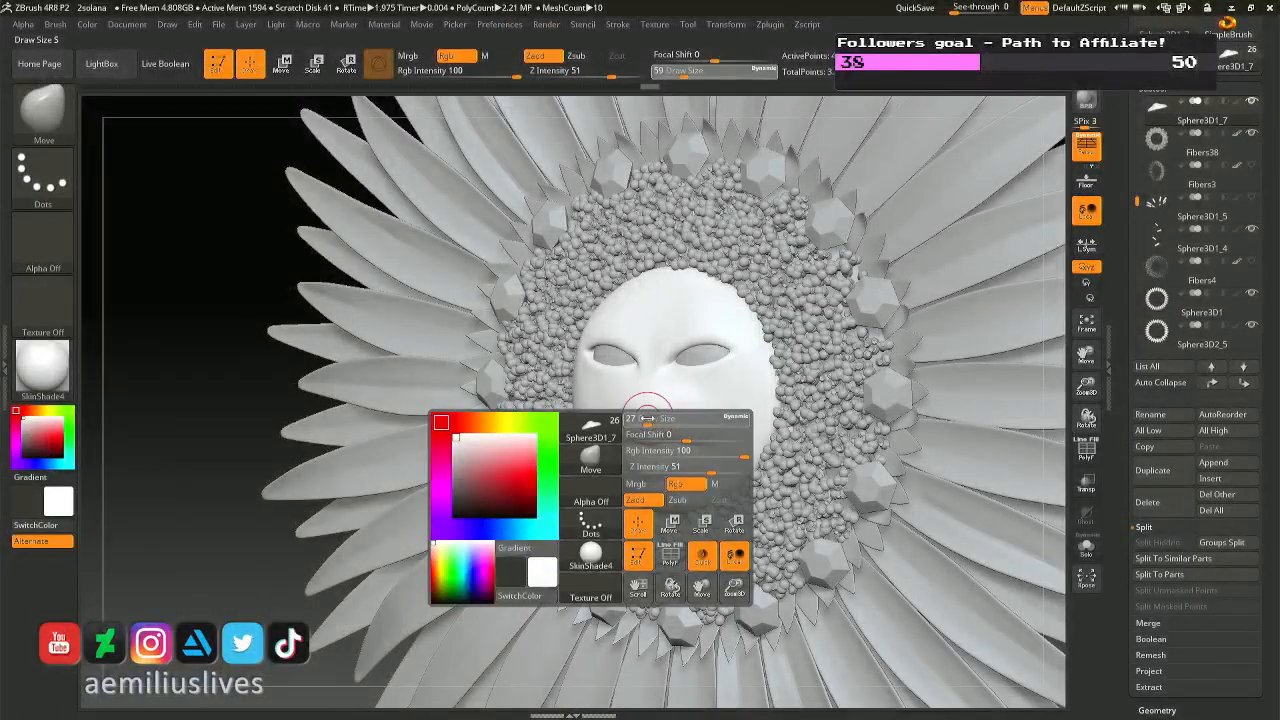
key("shift")
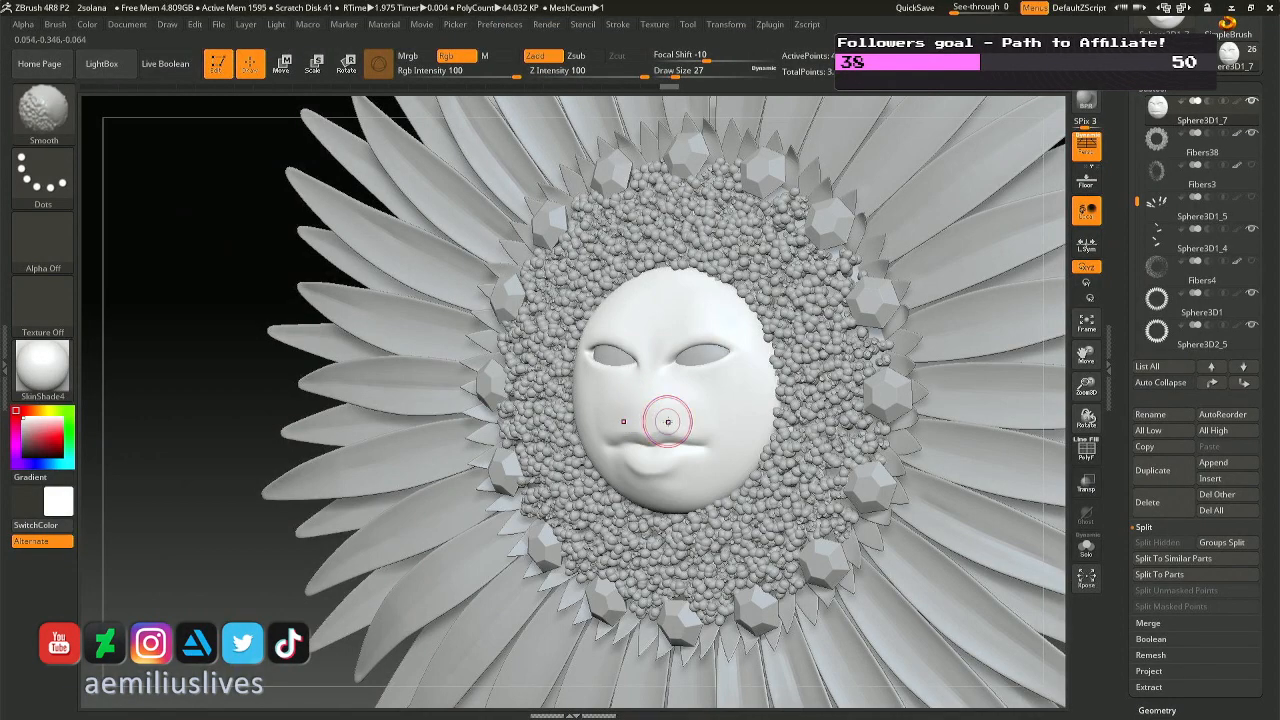
Set the draw size to 22 and refine the lower lip and chin with moving and smoothing strokes.
right_click_drag(583, 423, 707, 416)
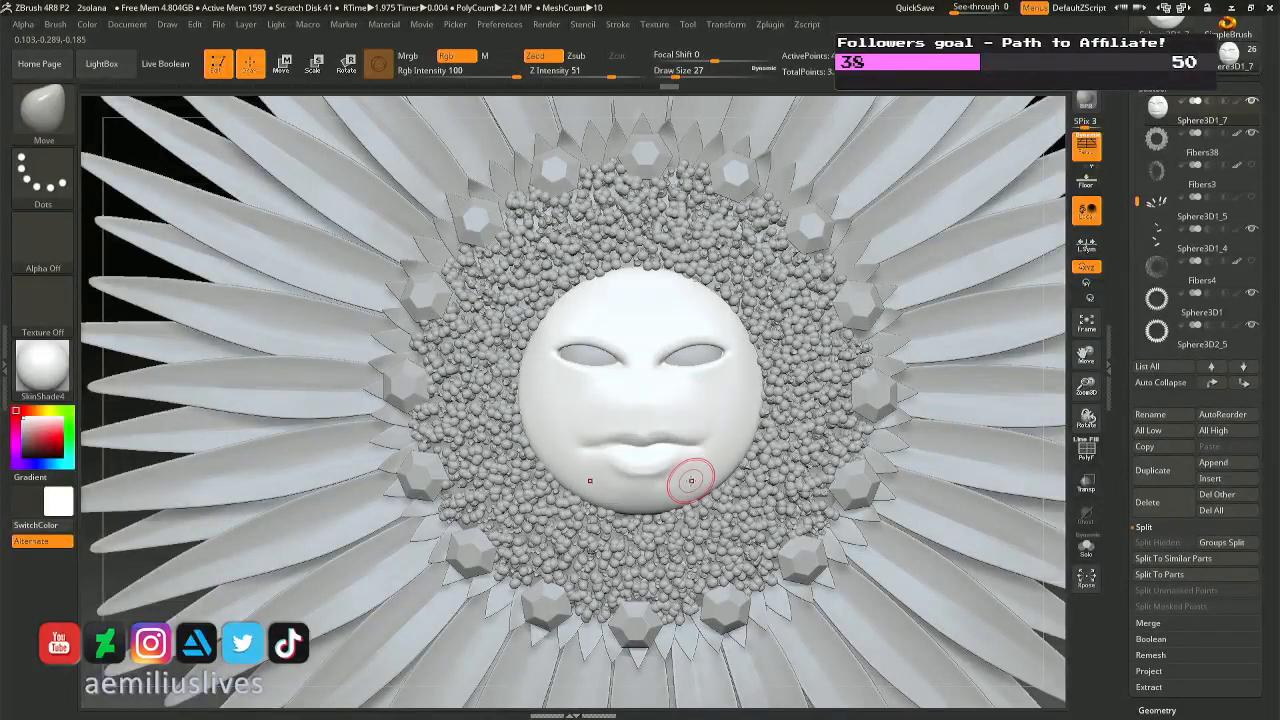
key("space")
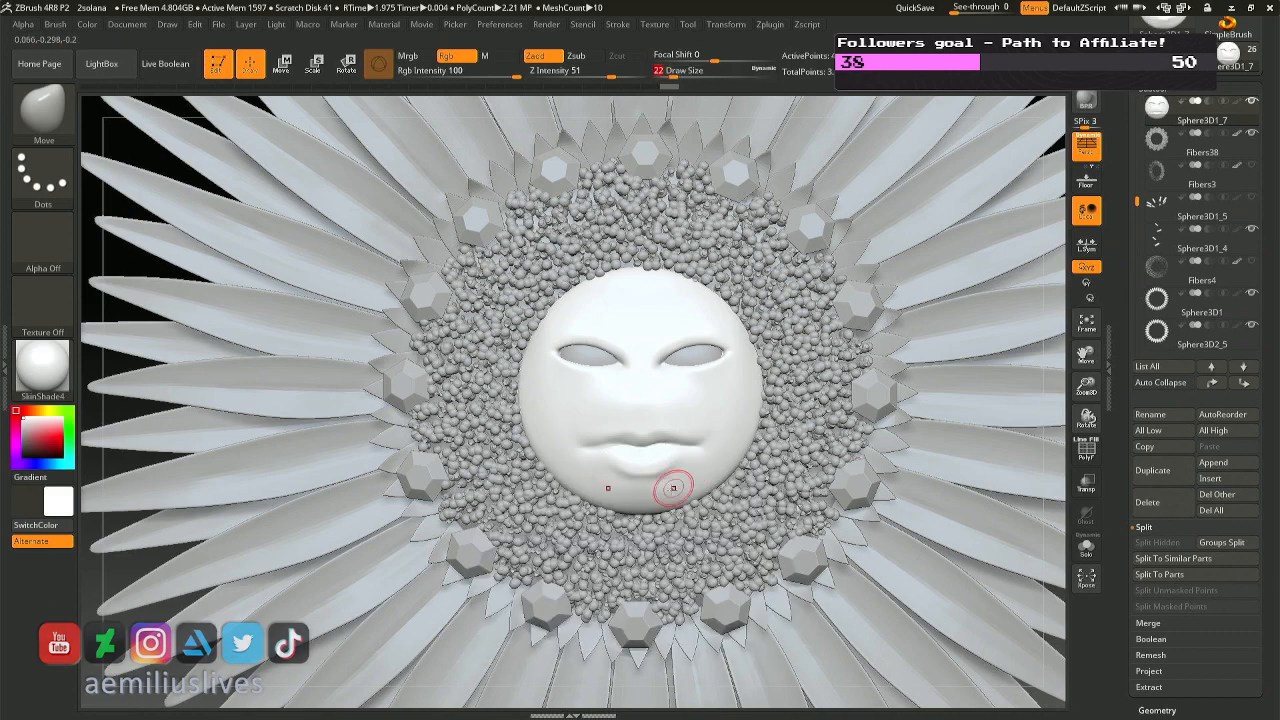
key("shift")
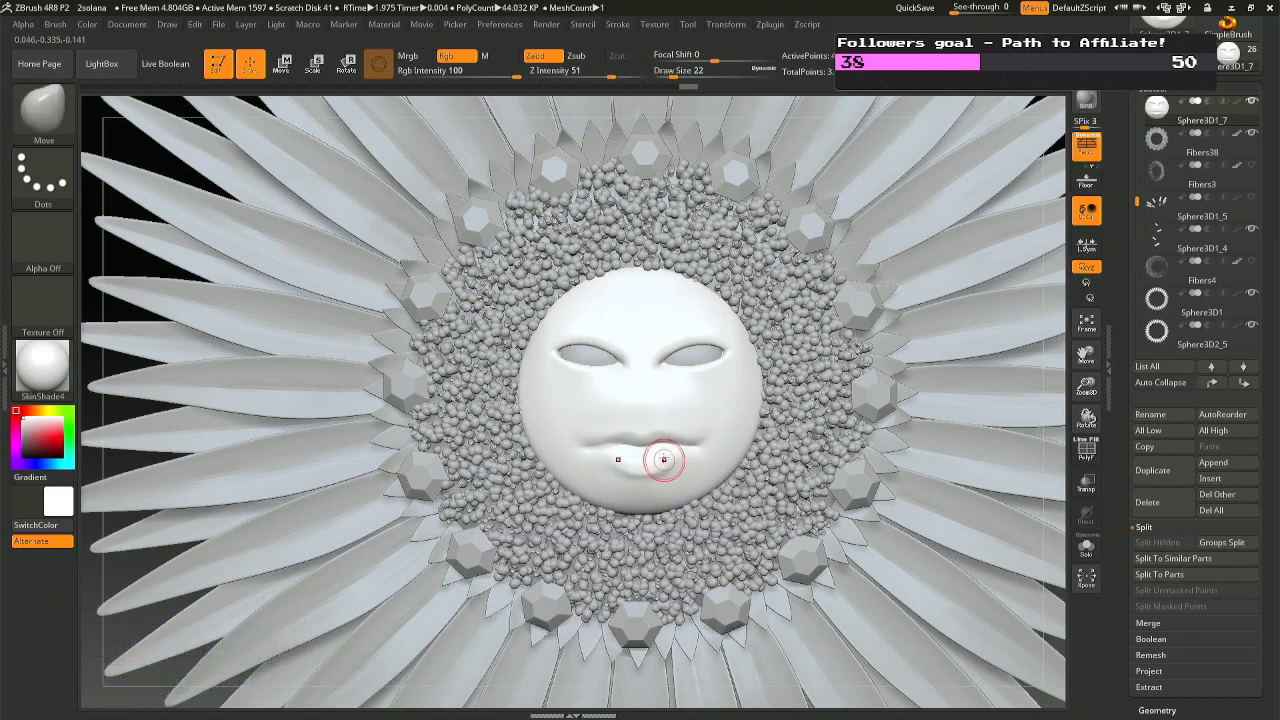
Adjust the outer corners of both eyes with the Move brush at draw size 37.
mouse_move(660, 454)
right_mouse_down("ctrl")
mouse_move(708, 346)
mouse_move(700, 424)
right_mouse_up("ctrl")
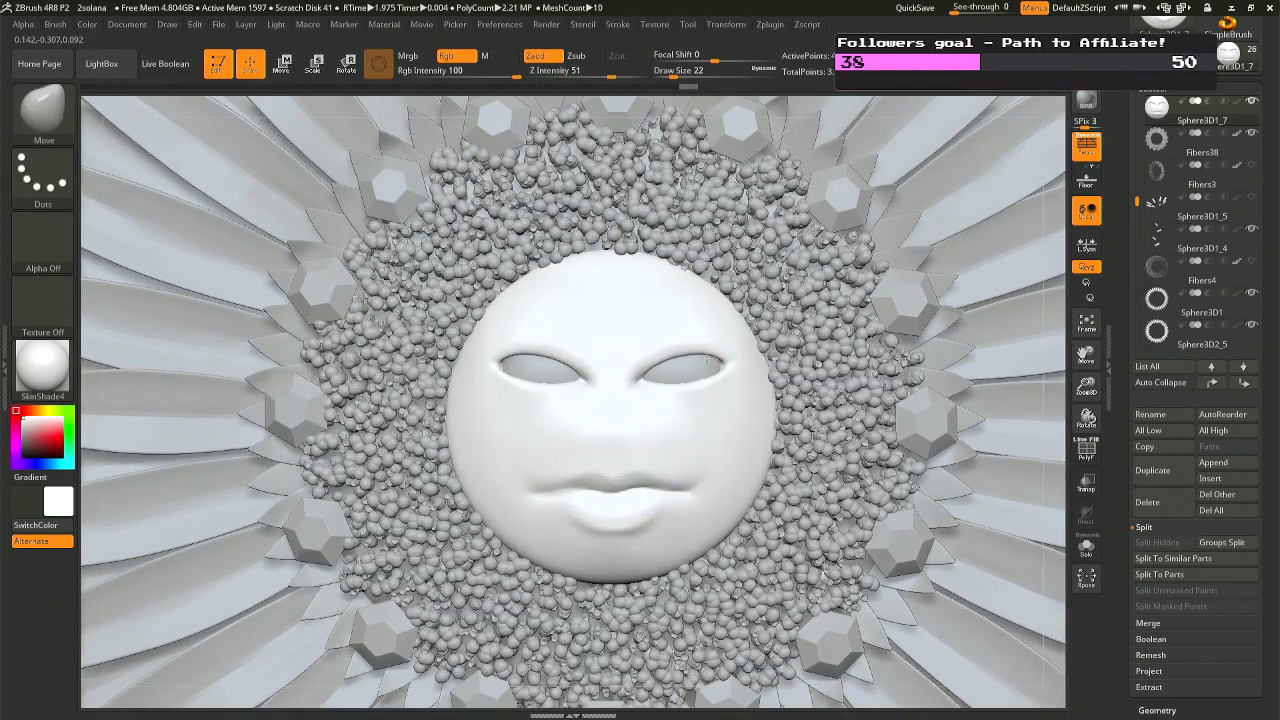
right_click(505, 362)
left_click_drag(505, 362, 501, 360)
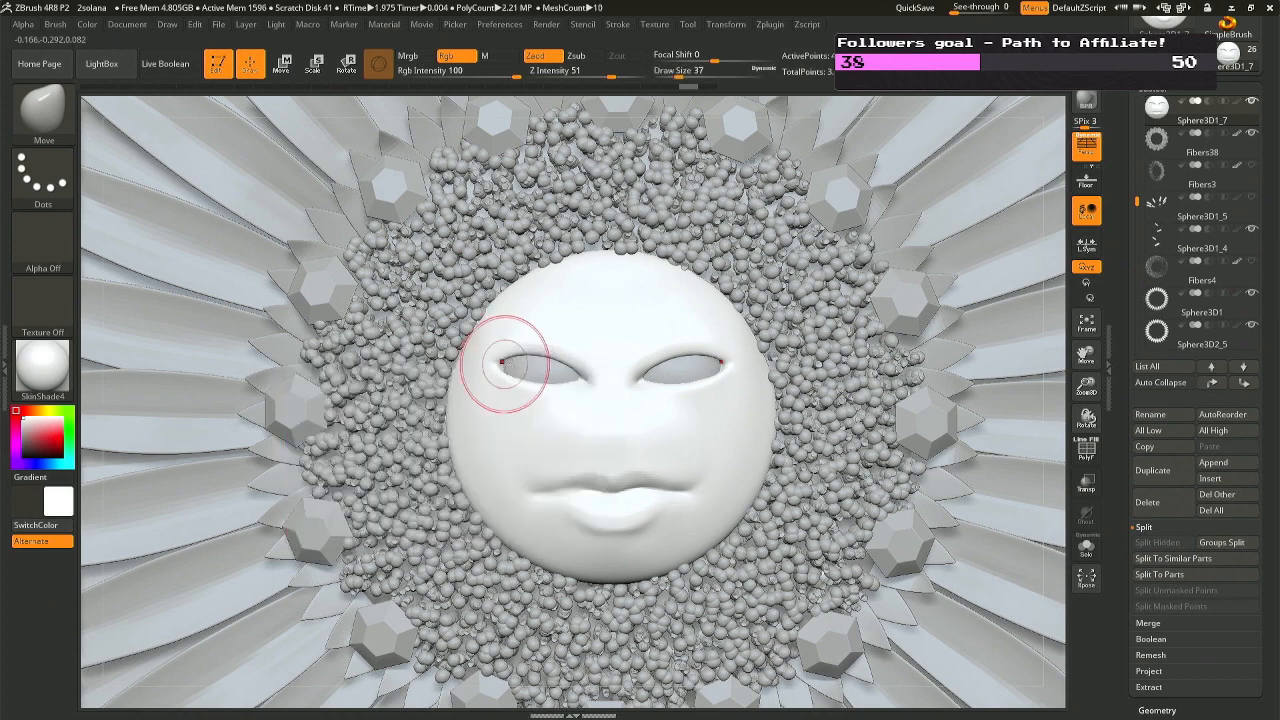
Try tightening the eyelids with the Pinch brush, smooth around them and undo the changes.
key("b")
key("p")
key("i")
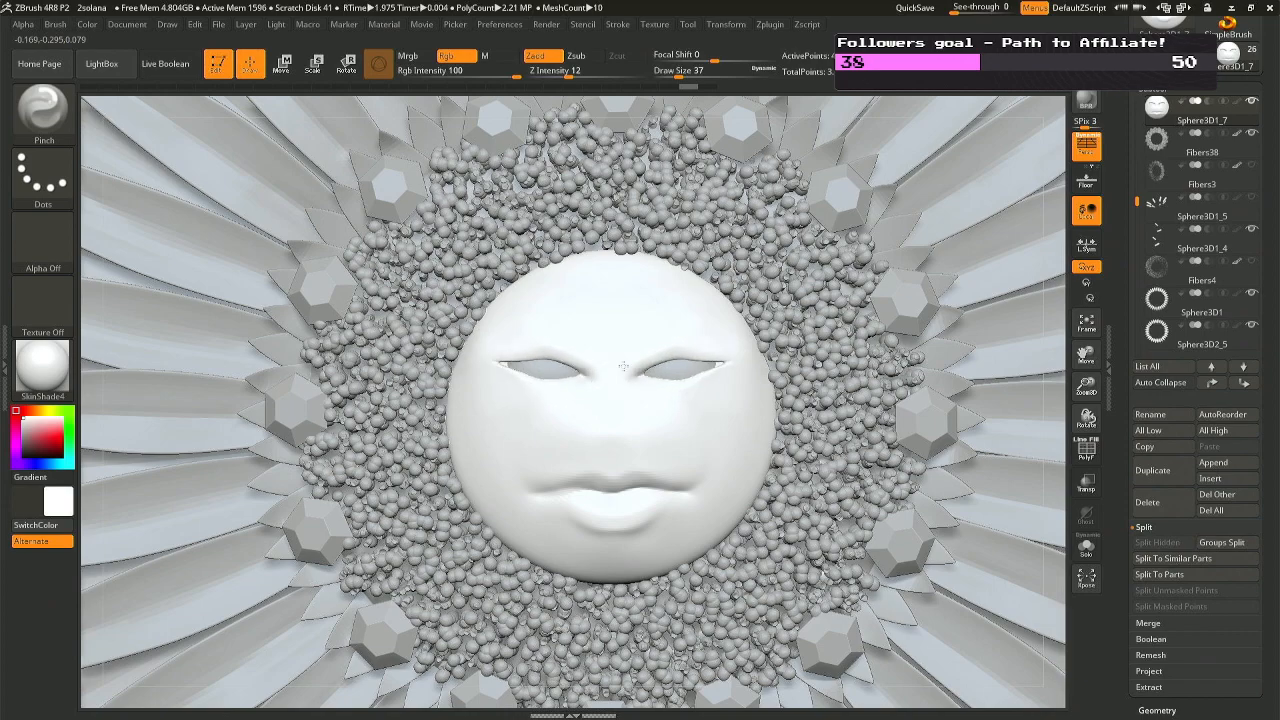
mouse_move(560, 366)
left_mouse_down("shift")
mouse_move(500, 377)
mouse_move(445, 340)
left_mouse_up("shift")
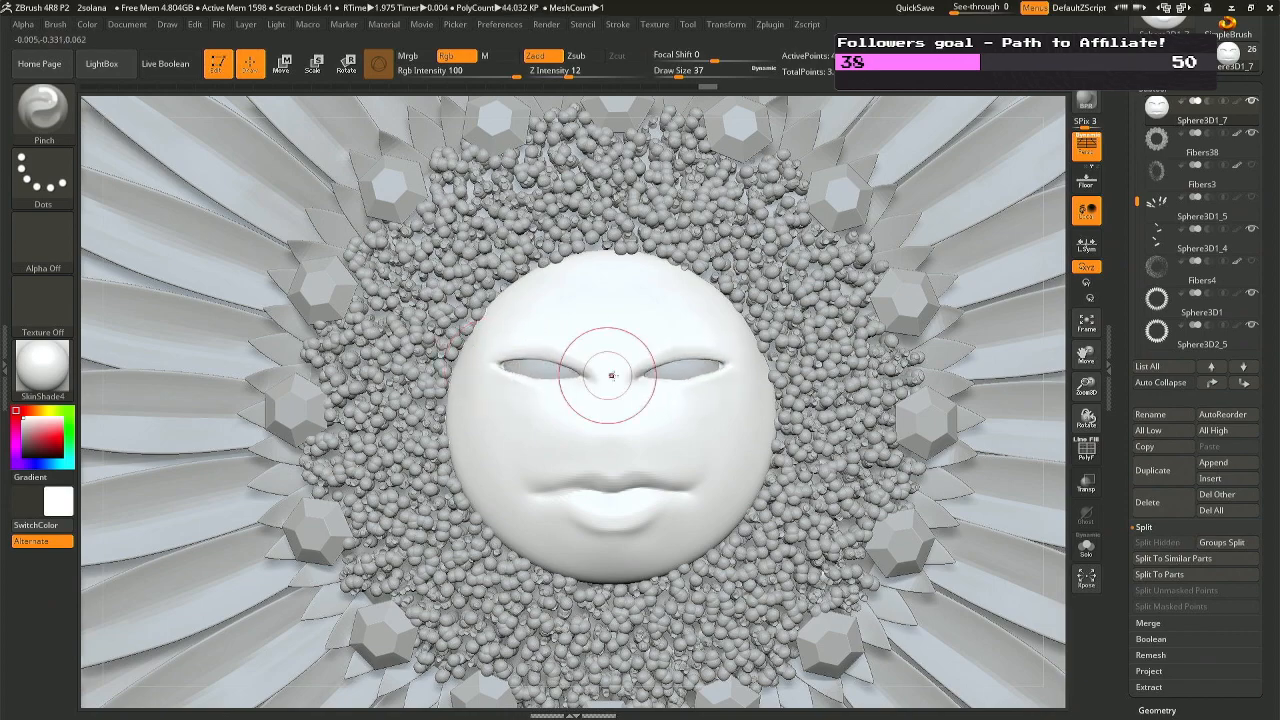
right_click_drag(611, 376, 526, 386)
key("ctrl+z")
Switch to the Crease(DamStandard) brush for detailing the face and bring the mouth into view.
mouse_move(573, 444)
right_mouse_down()
mouse_move(621, 442)
mouse_move(531, 343)
right_mouse_up()
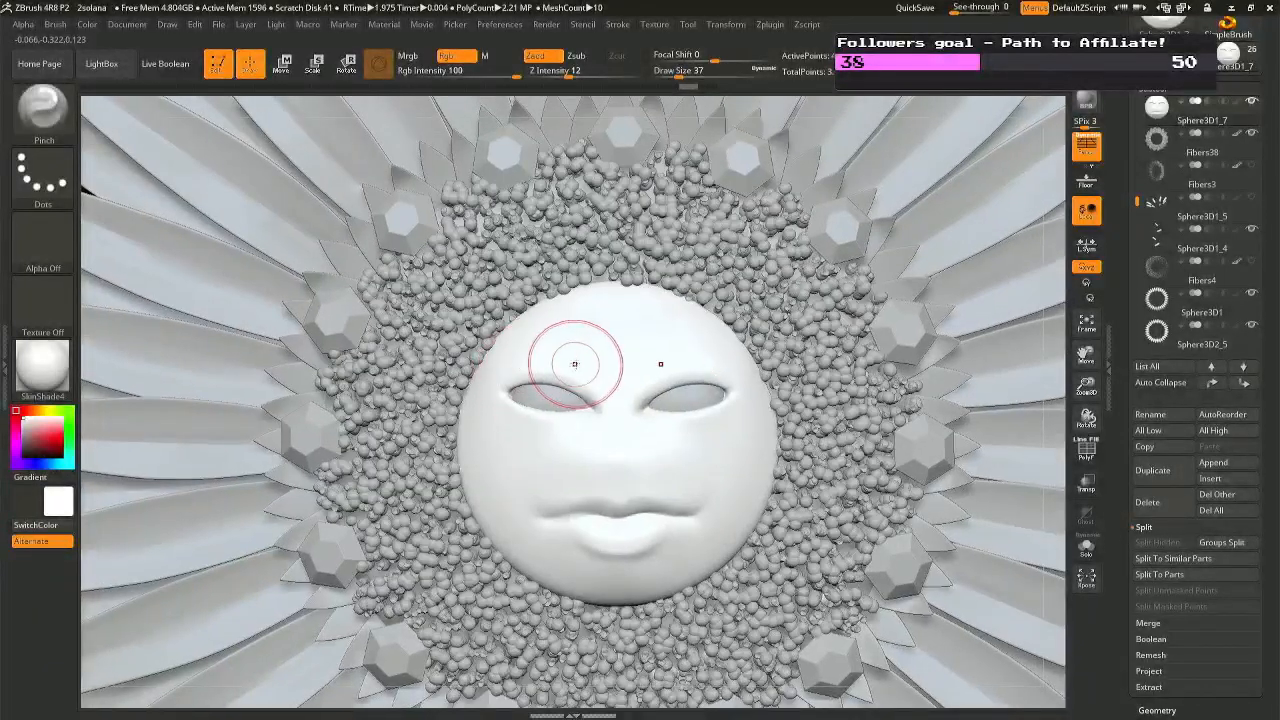
key("b")
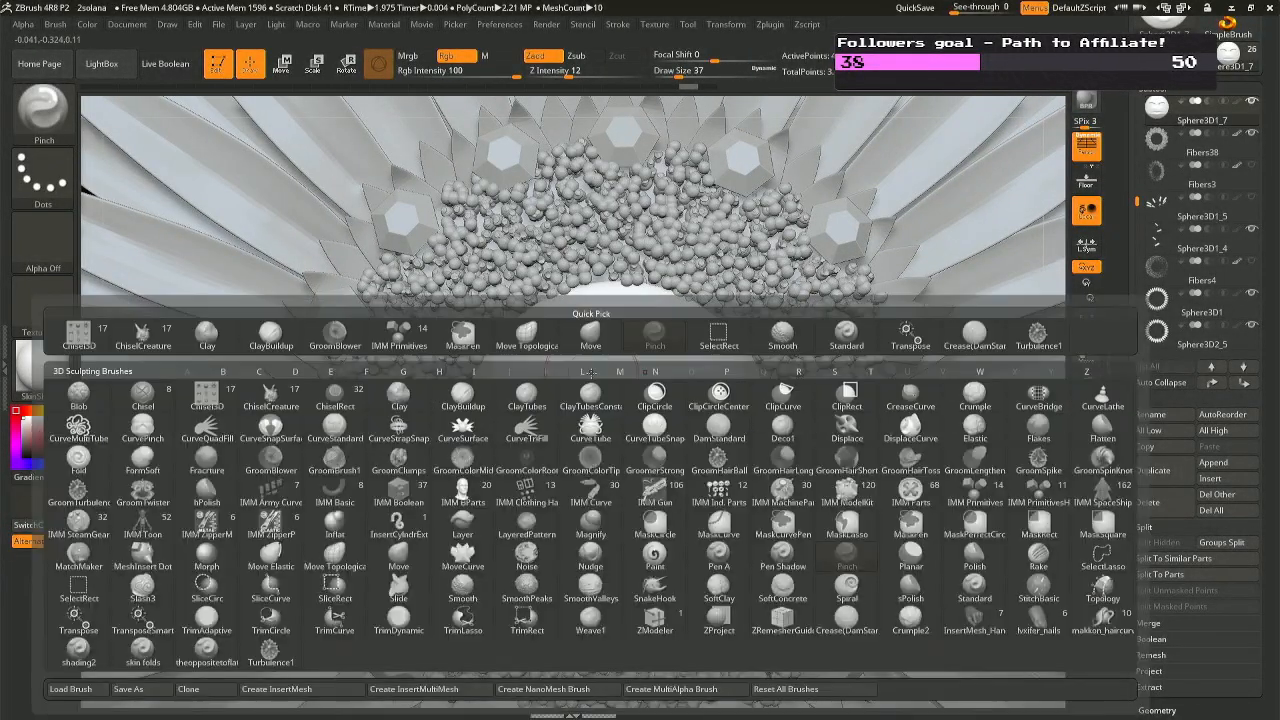
left_click(973, 338)
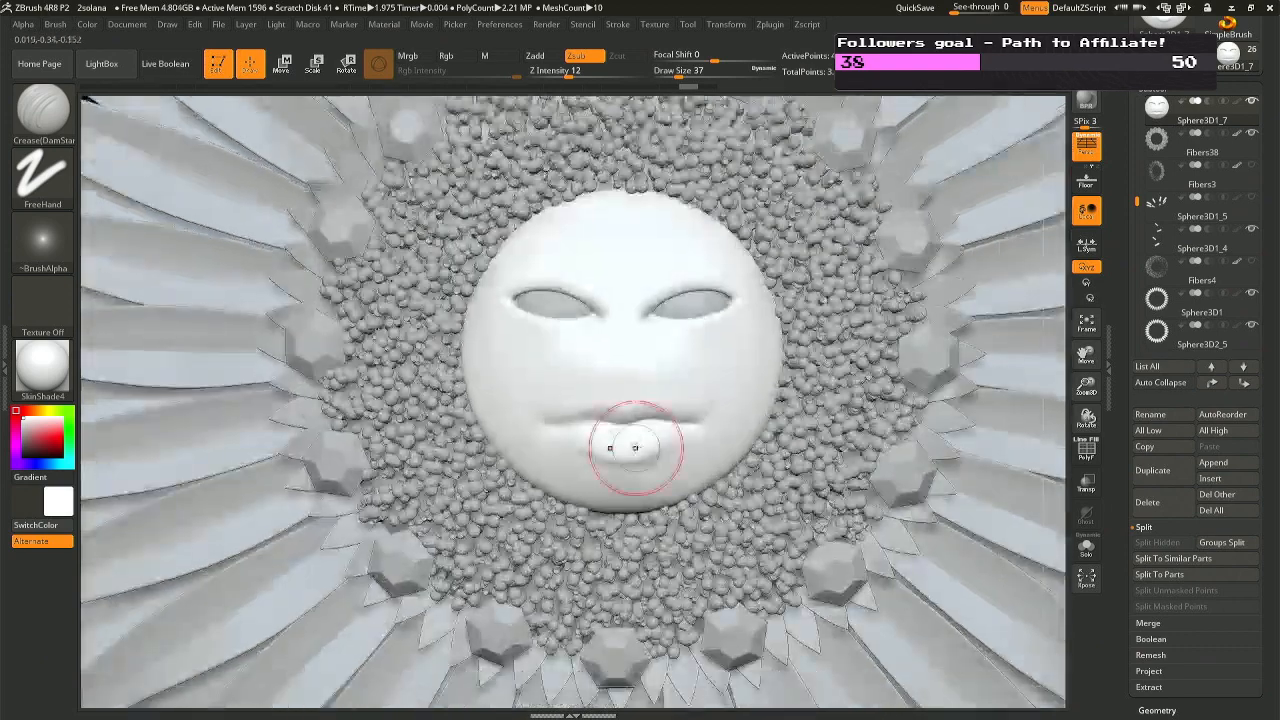
Reshape the lips with the Move brush, reducing the draw size to 33.
key("b")
key("m")
key("v")
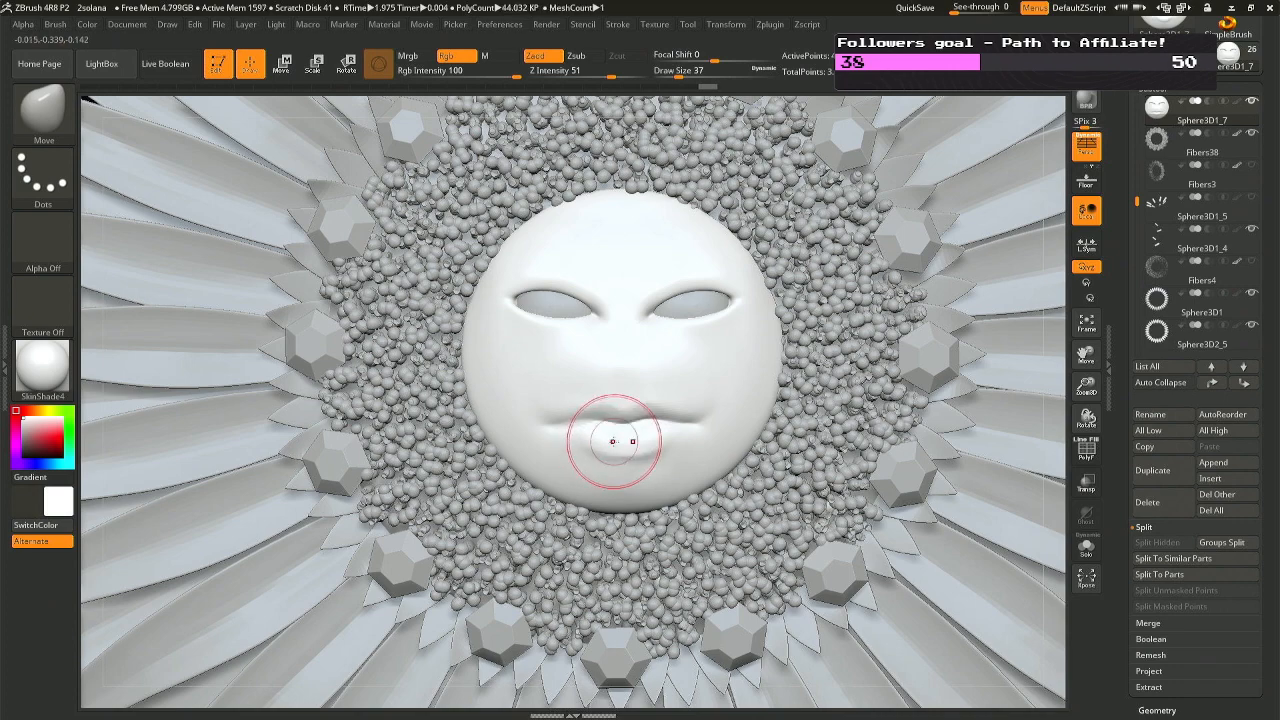
key("space")
mouse_move(614, 441)
left_mouse_down()
mouse_move(607, 457)
mouse_move(622, 453)
left_mouse_up()
key("ctrl+z")
key("space")
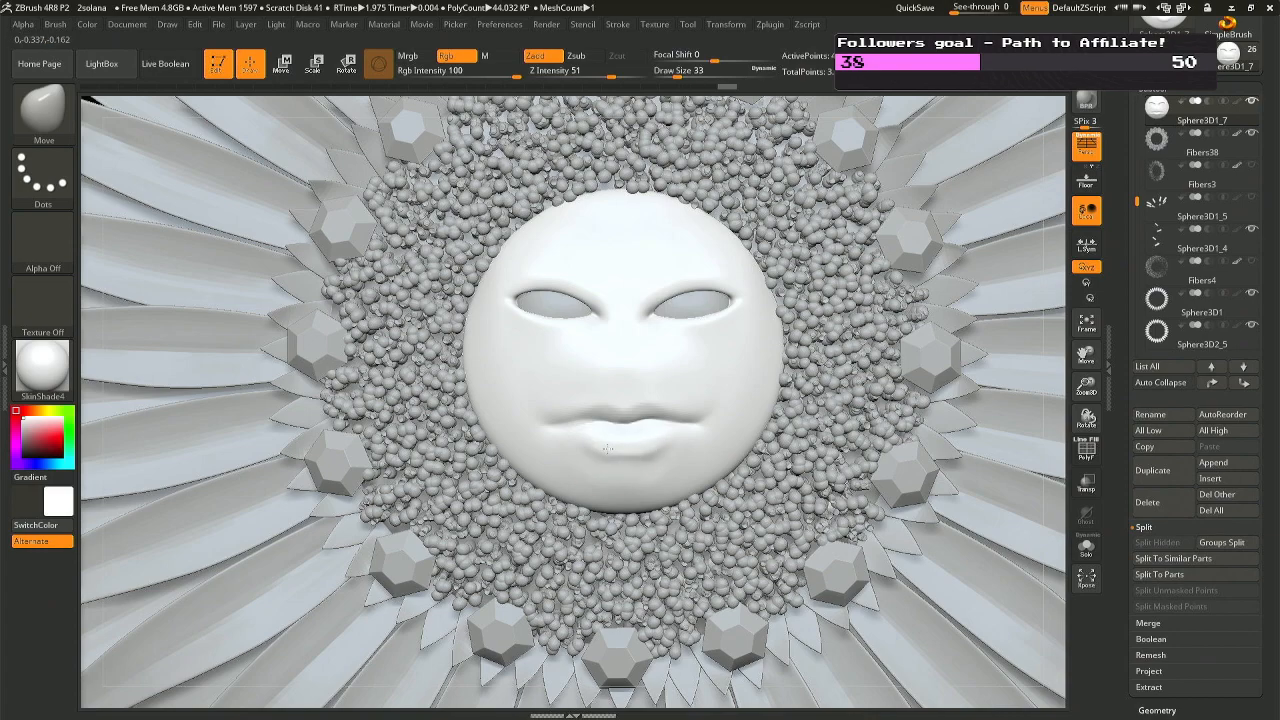
right_click_drag(607, 449, 582, 433)
Tighten the line between the lips with the Pinch brush at Z Intensity 9, reducing the draw size to 29.
key("b")
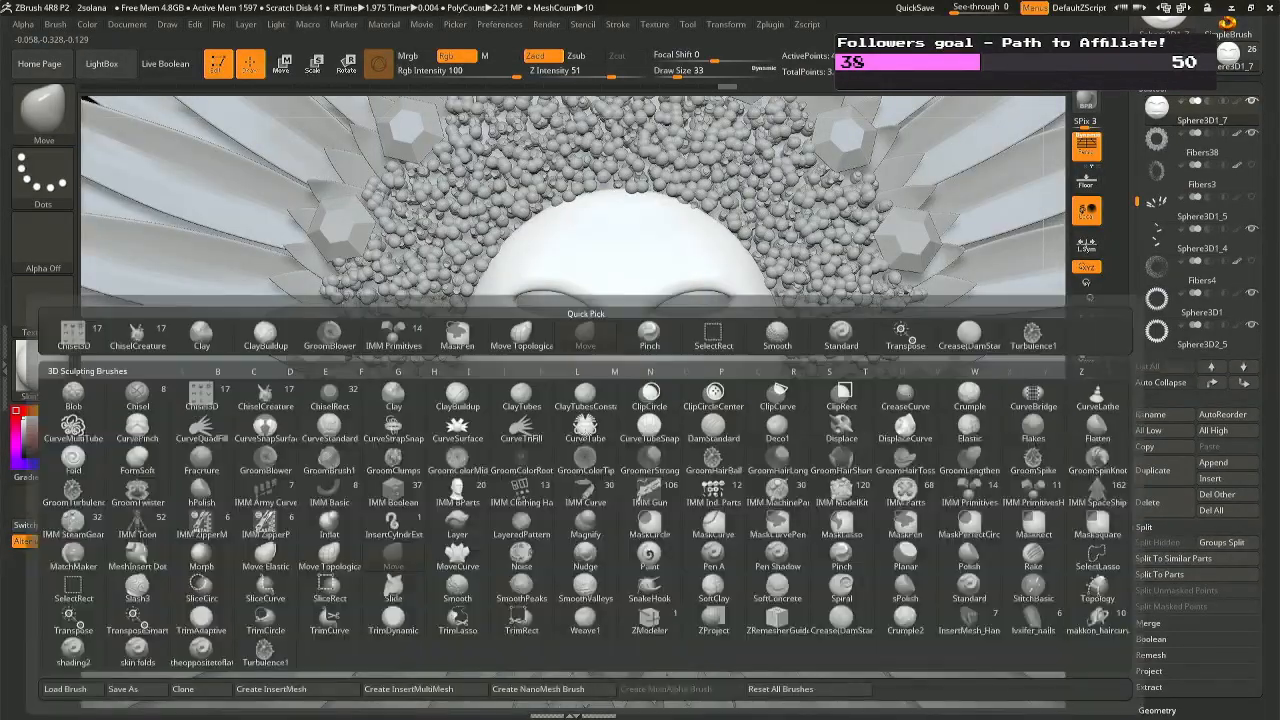
key("p")
key("i")
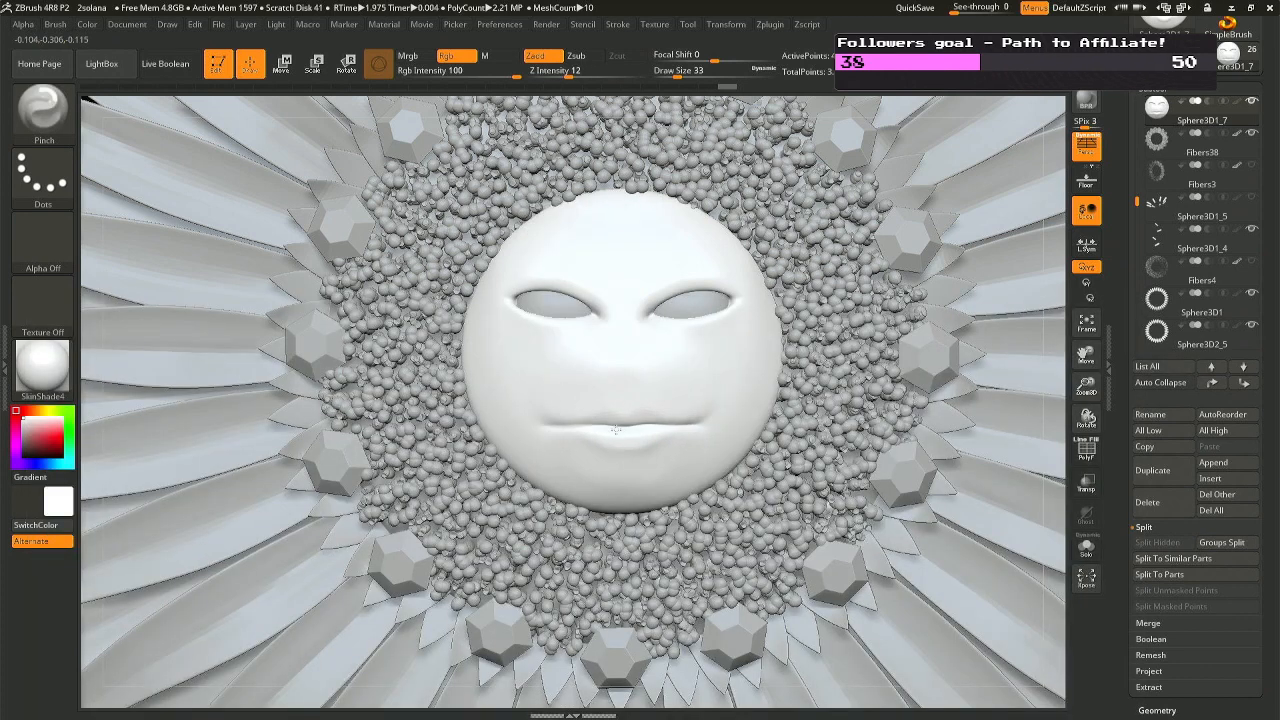
key("ctrl+shift+z")
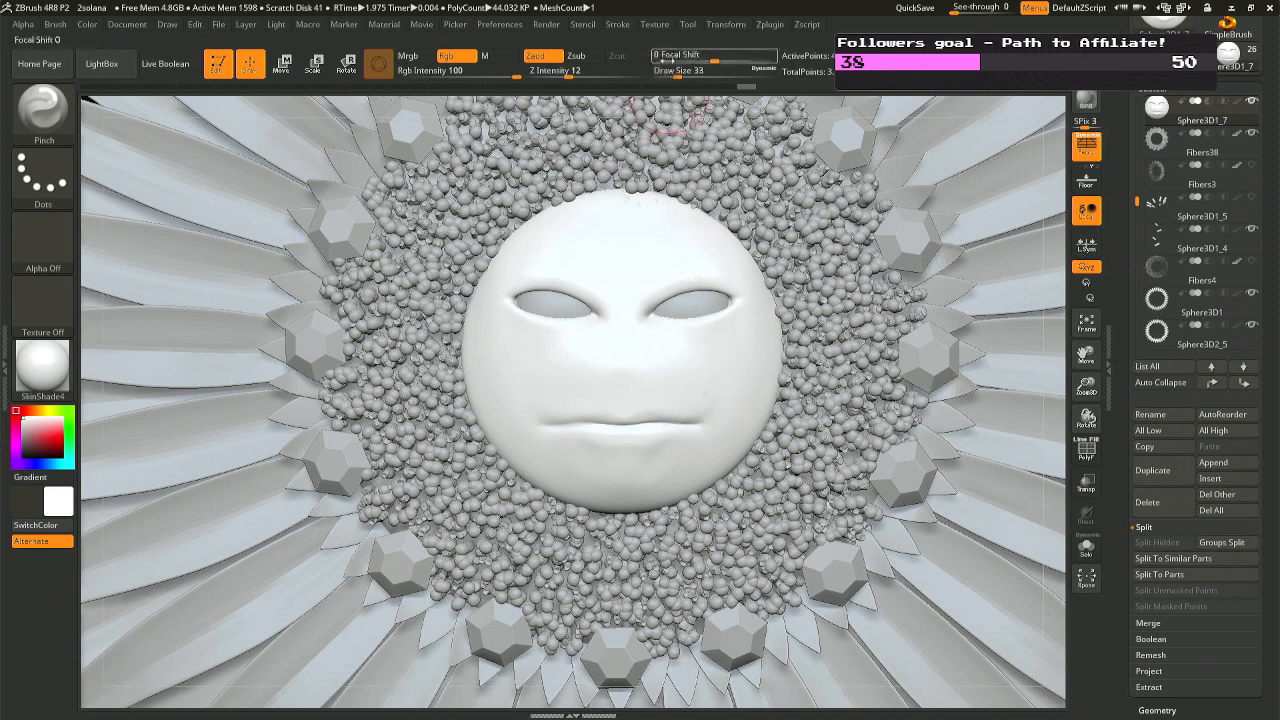
key("ctrl+z")
left_click_drag(569, 73, 564, 72)
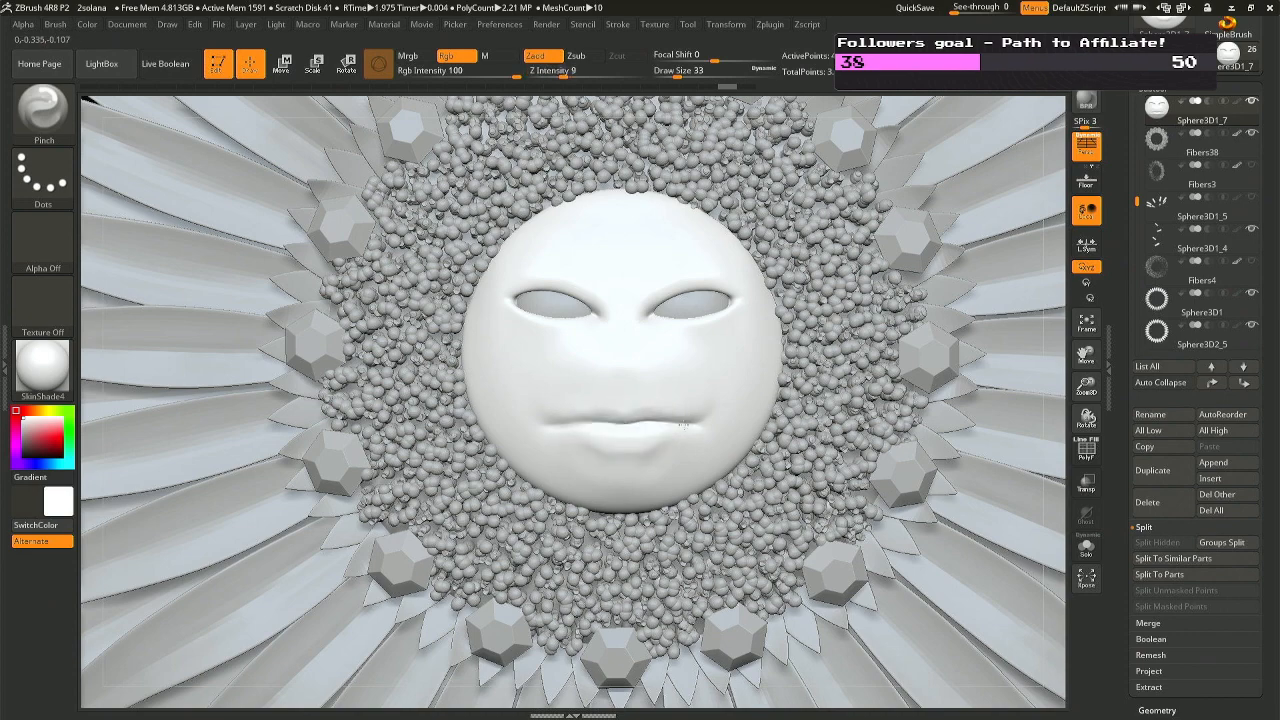
left_click_drag(684, 425, 631, 434)
key("ctrl+z")
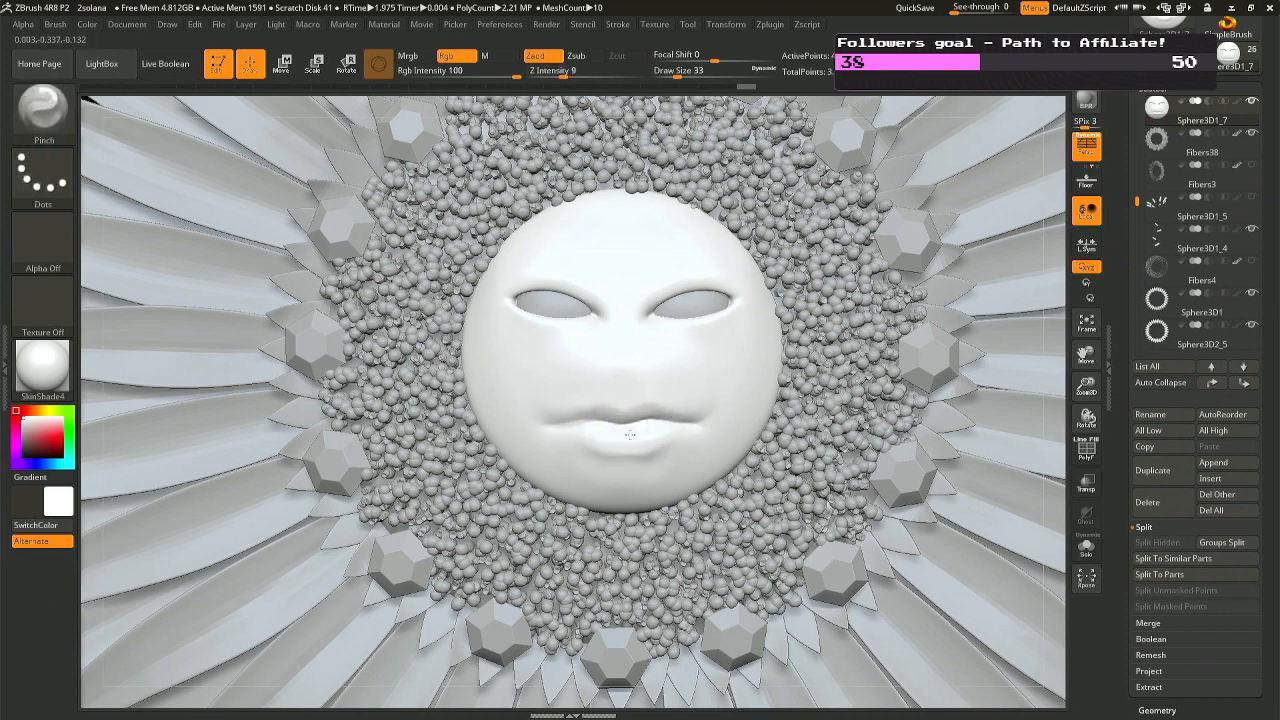
mouse_move(702, 425)
right_mouse_down()
mouse_move(530, 408)
mouse_move(672, 397)
mouse_move(652, 393)
mouse_move(728, 375)
right_mouse_up()
key("space")
left_click_drag(650, 370, 641, 369)
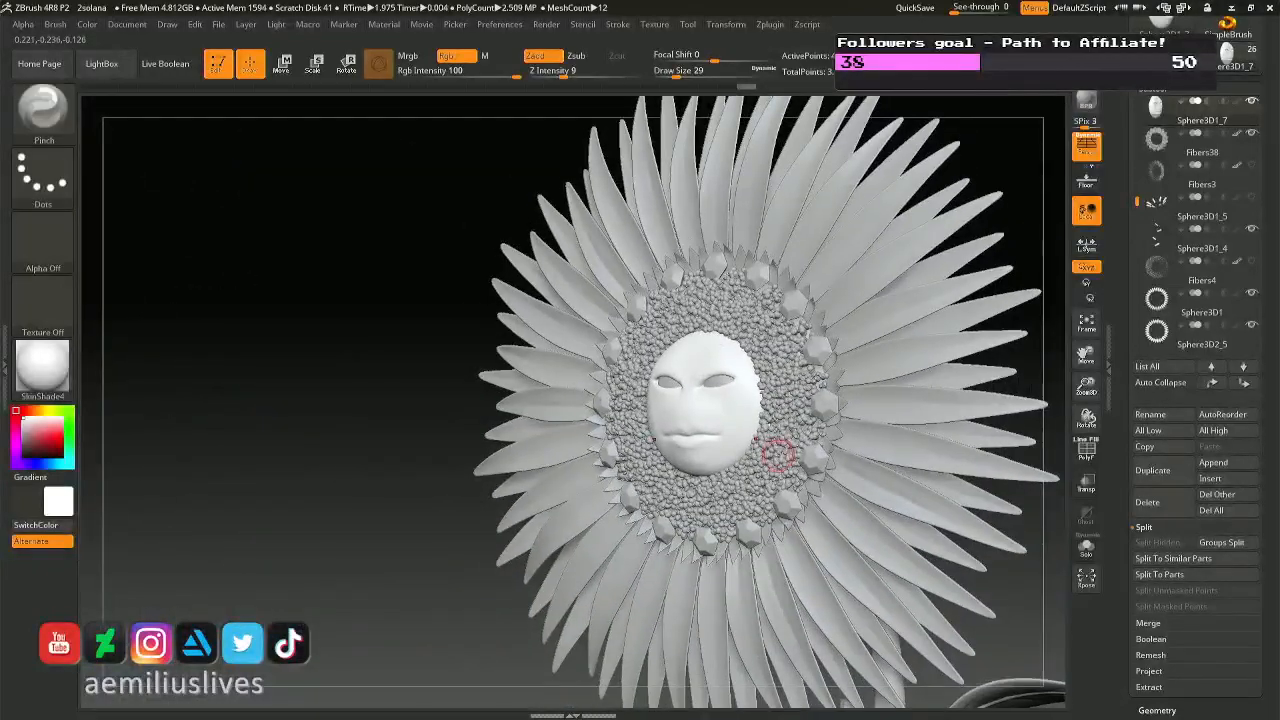
Stamp the Nose02 shape of the Chisel3D brush on the centre of the face between the eyes and the mouth.
right_click_drag(783, 452, 700, 445)
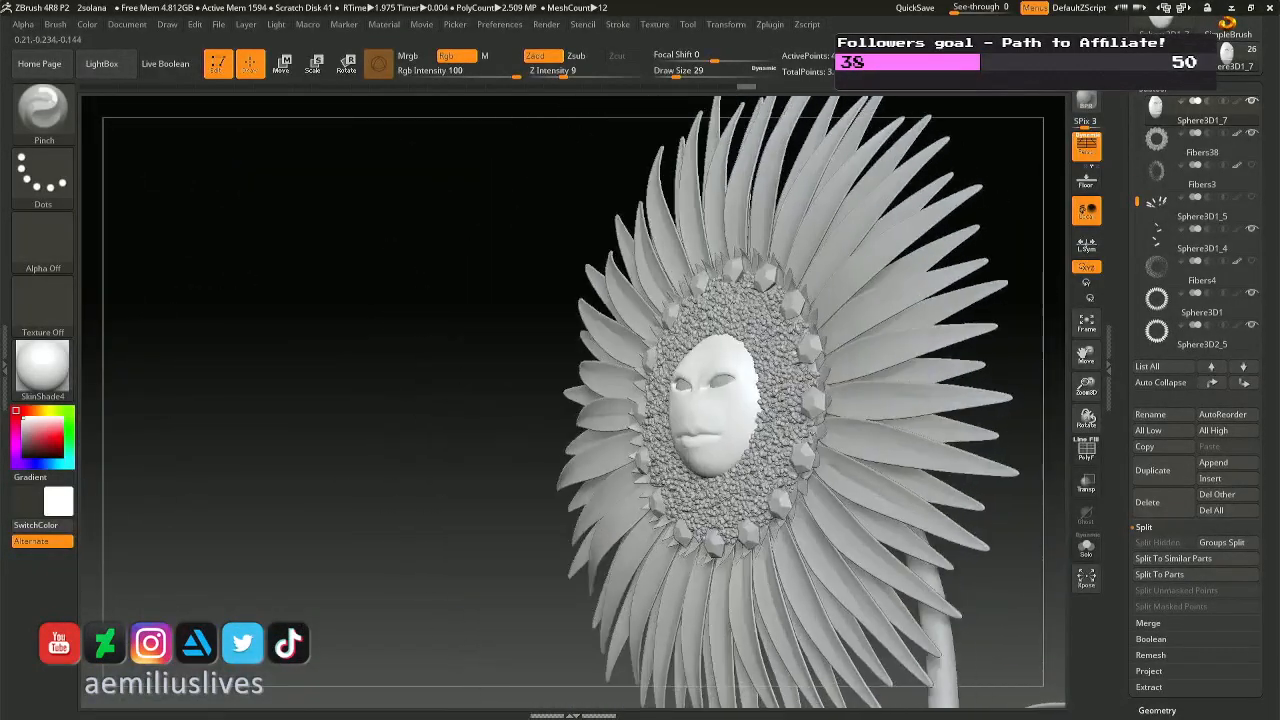
right_click_drag(794, 534, 880, 528)
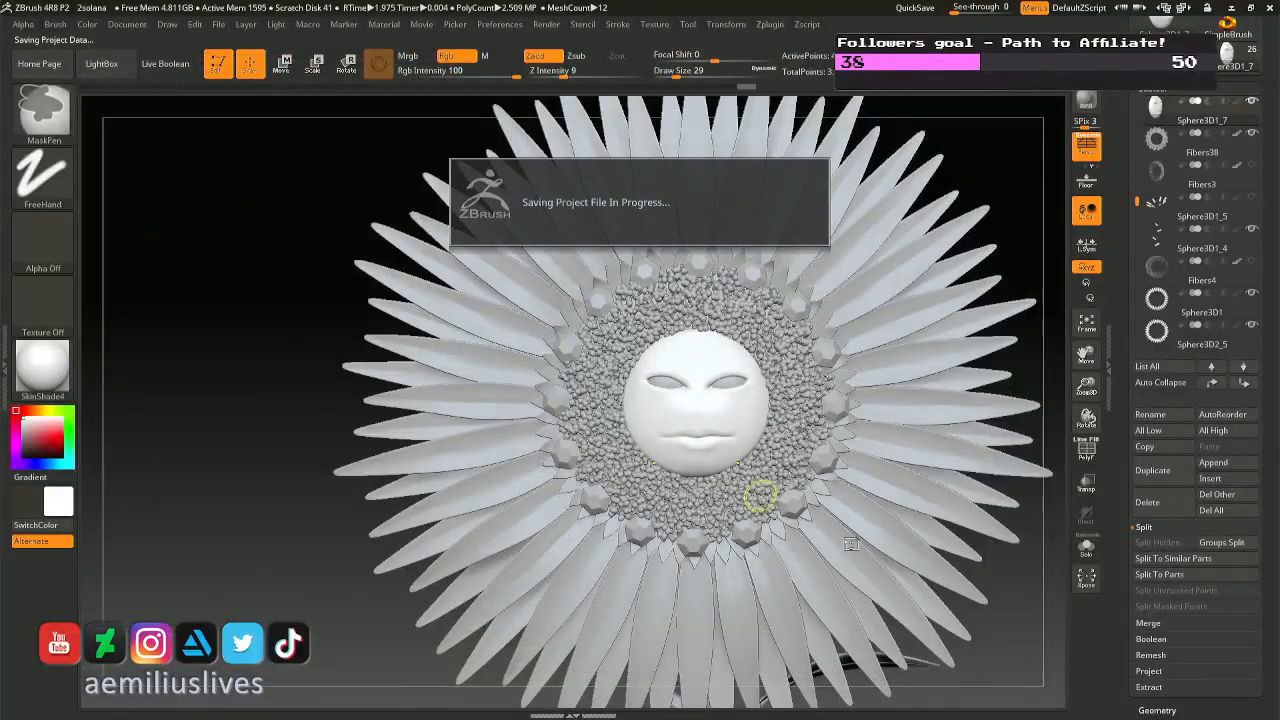
right_click_drag(717, 477, 702, 412, "ctrl")
key("b")
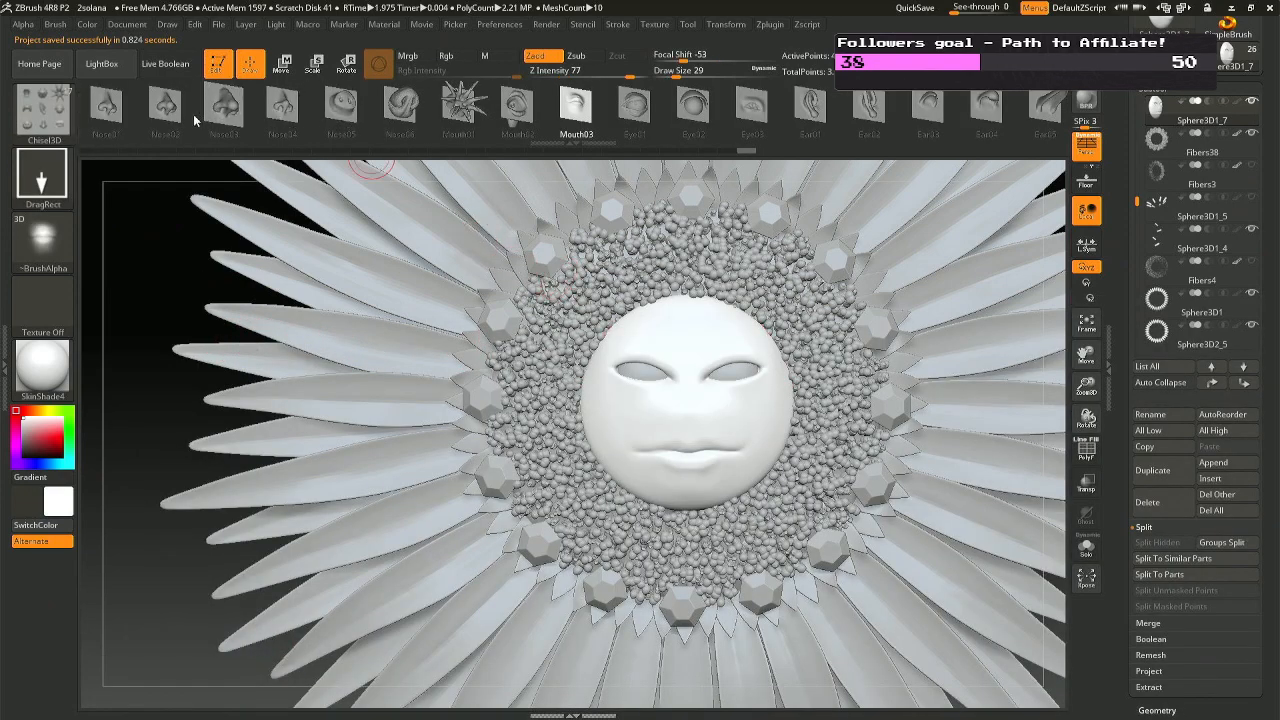
left_click(165, 105)
key("ctrl")
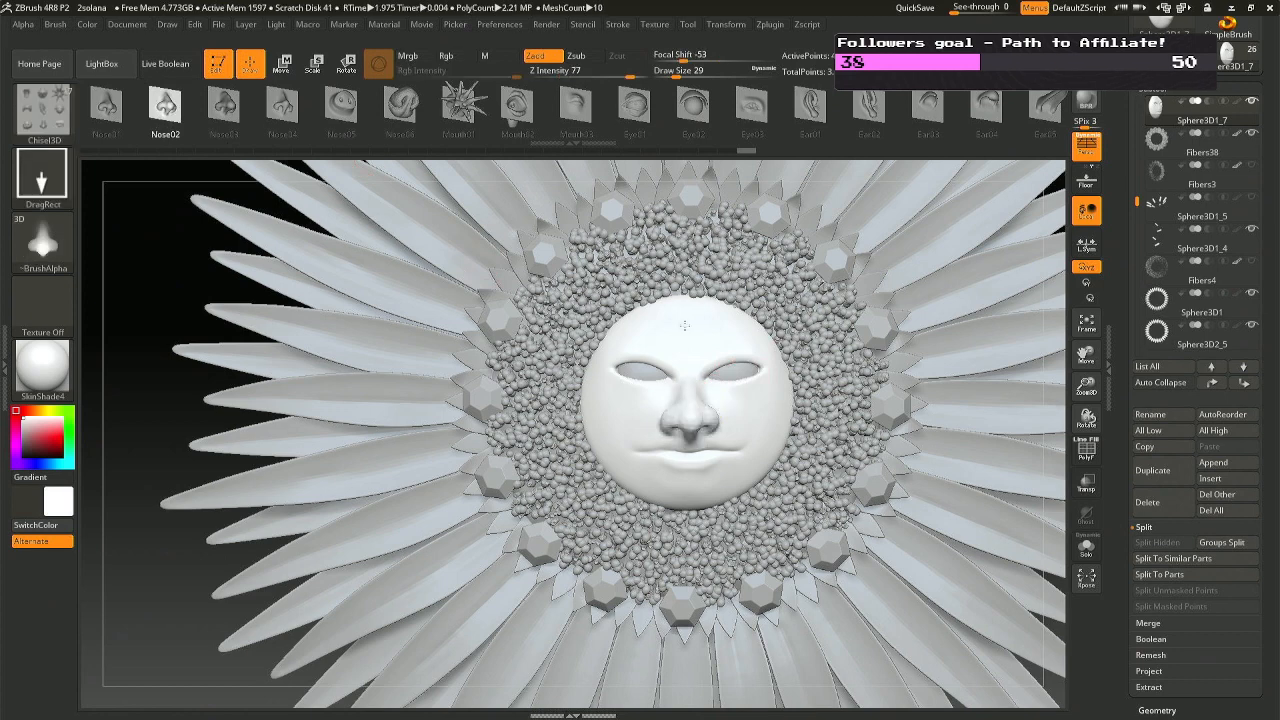
key("ctrl")
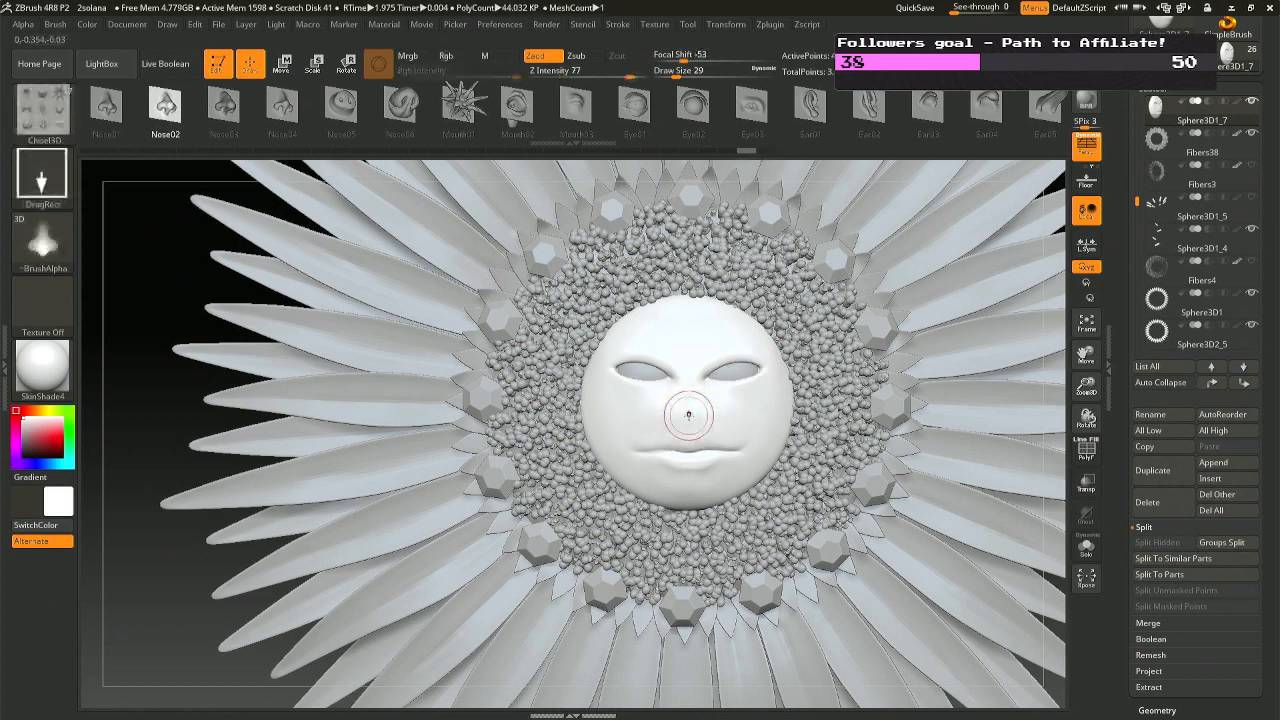
key("ctrl+z")
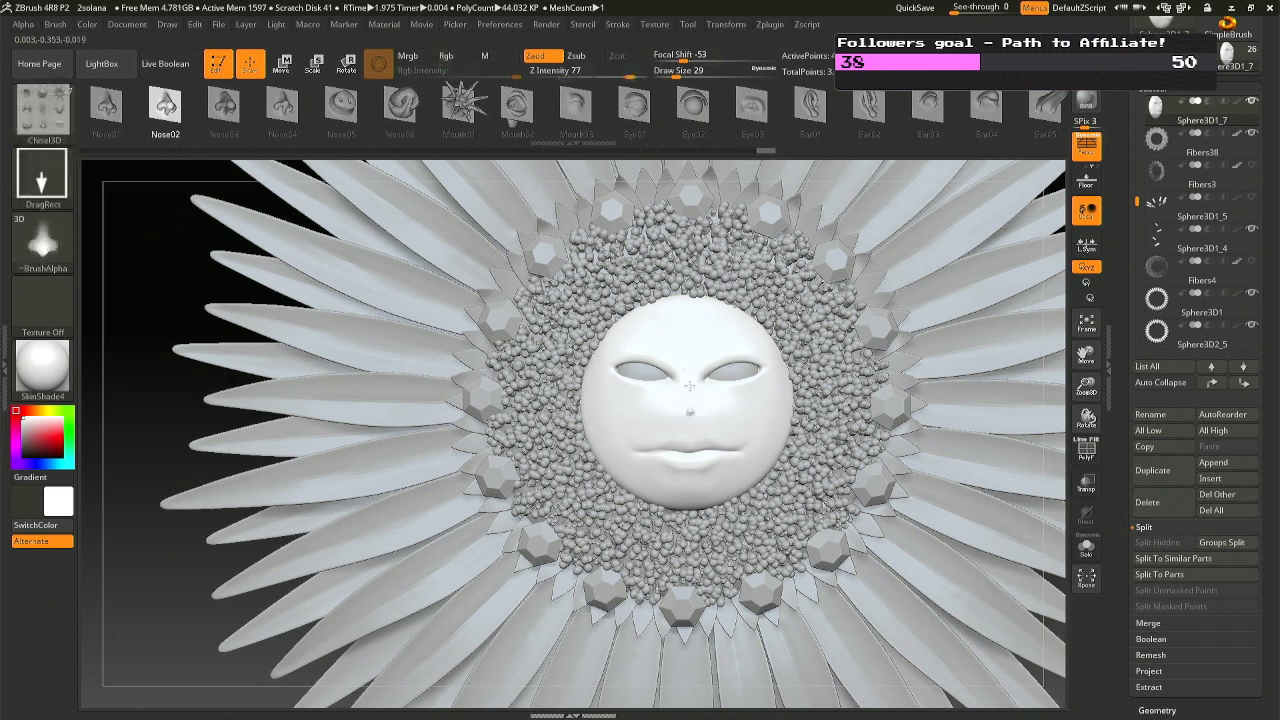
key("ctrl+z")
left_click_drag(688, 402, 688, 340)
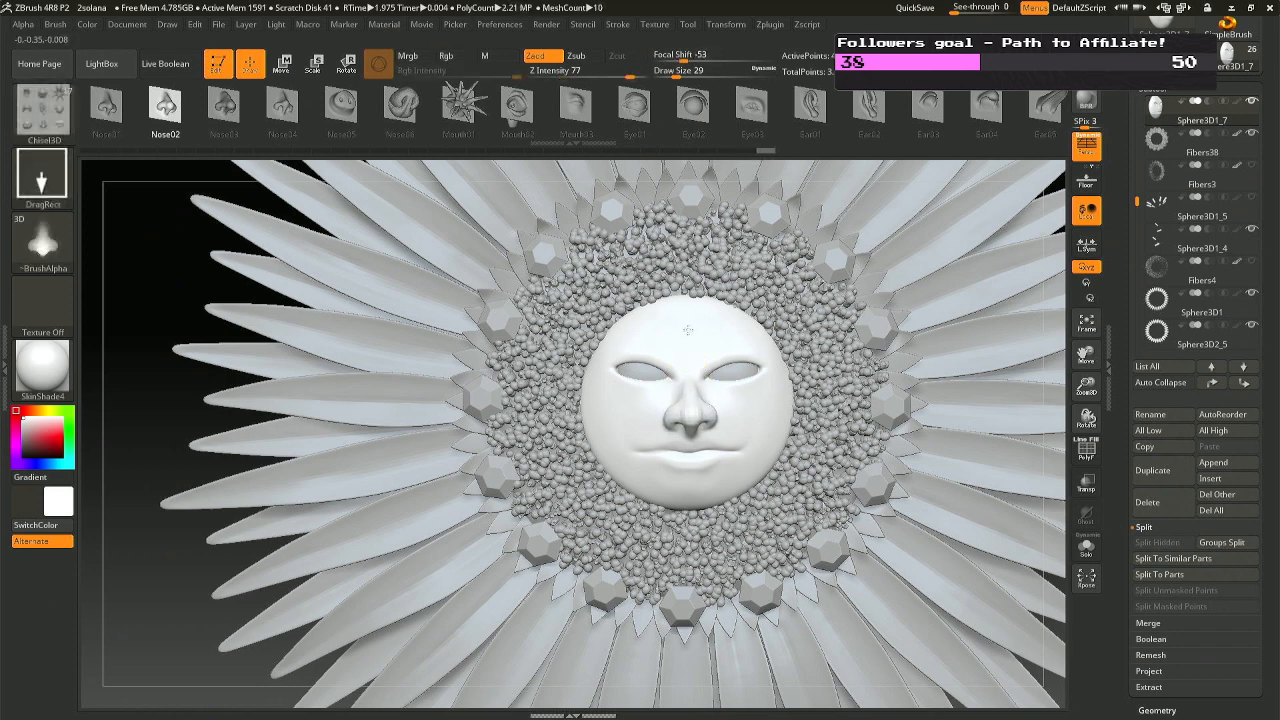
Examine the new nose's shape and projection from the side, the front and below.
left_click_drag(755, 696, 360, 650)
mouse_move(686, 488)
left_mouse_down()
mouse_move(1015, 485)
mouse_move(1052, 500)
mouse_move(1054, 488)
left_mouse_up()
left_click_drag(716, 462, 749, 451)
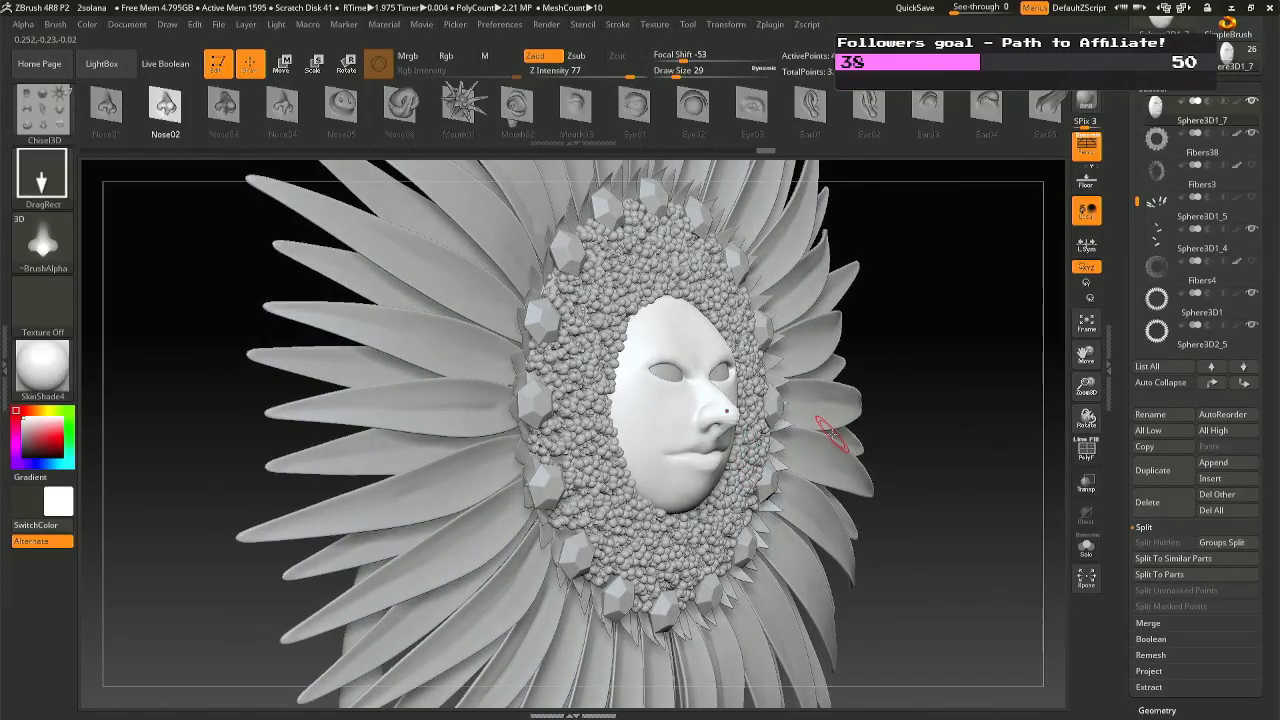
left_click_drag(829, 435, 775, 440)
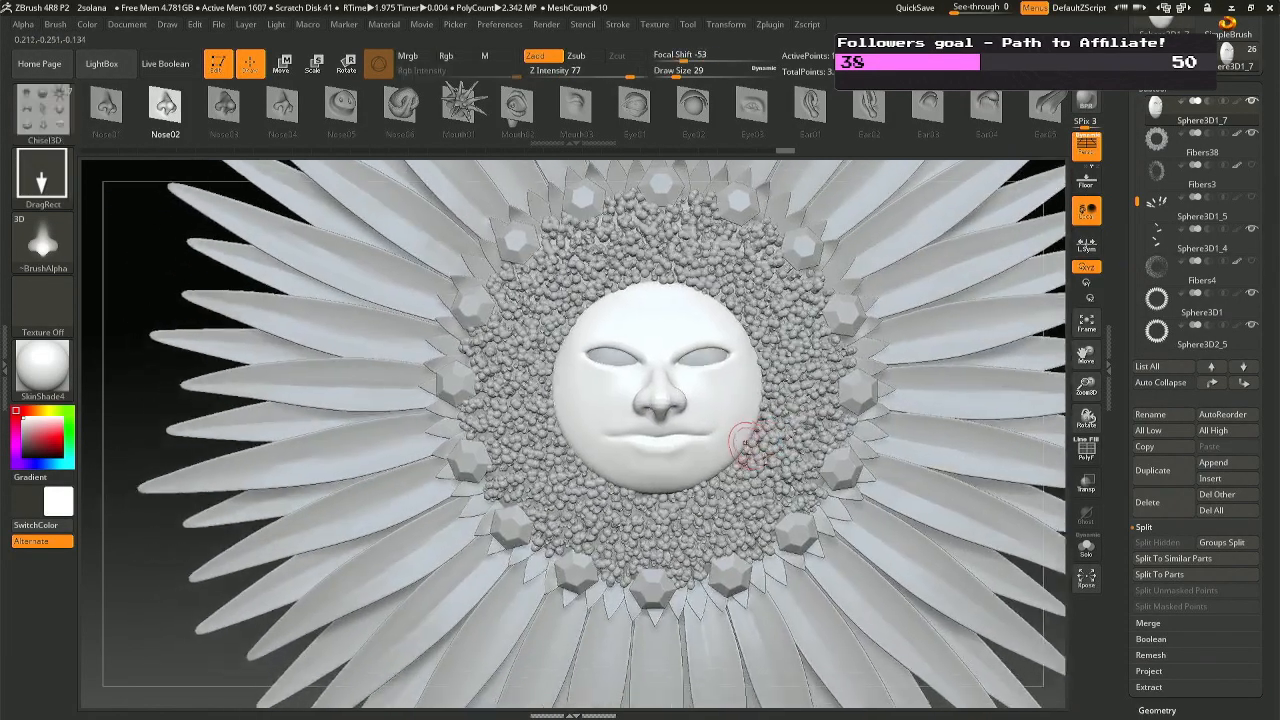
mouse_move(682, 423)
left_mouse_down()
mouse_move(700, 420)
mouse_move(657, 414)
mouse_move(690, 372)
mouse_move(683, 360)
mouse_move(680, 385)
mouse_move(669, 374)
left_mouse_up()
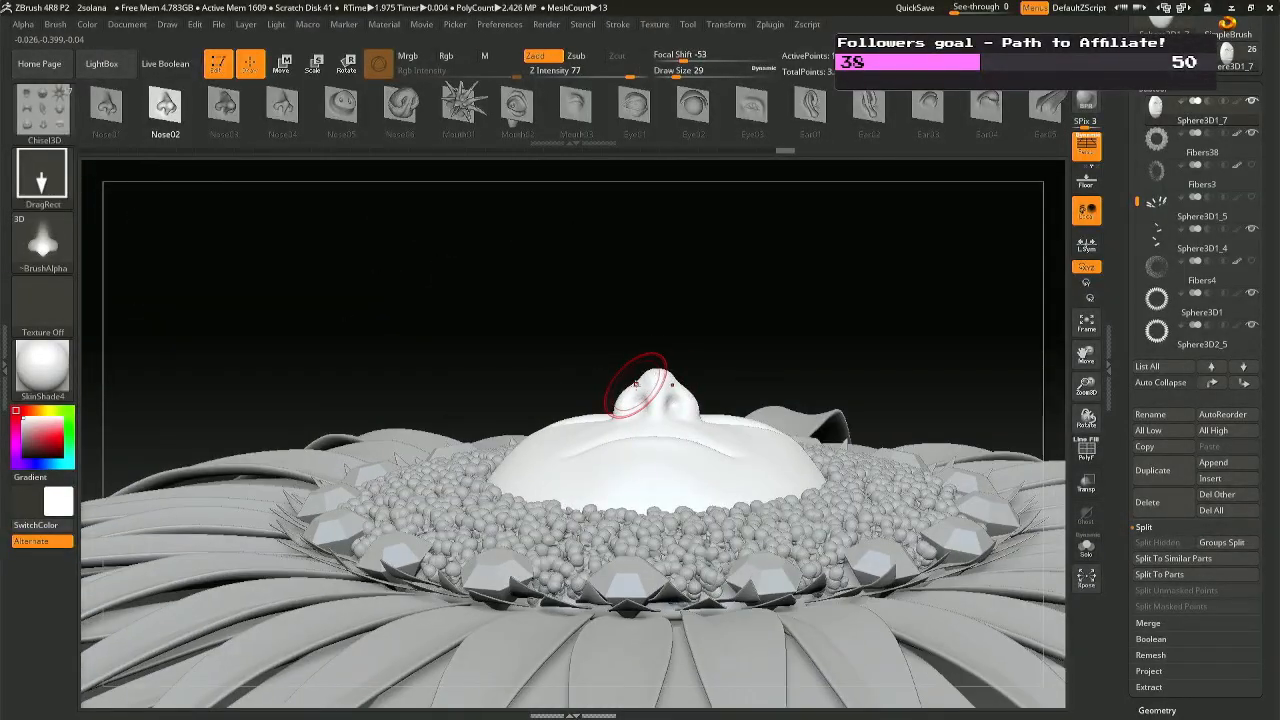
key("b")
key("m")
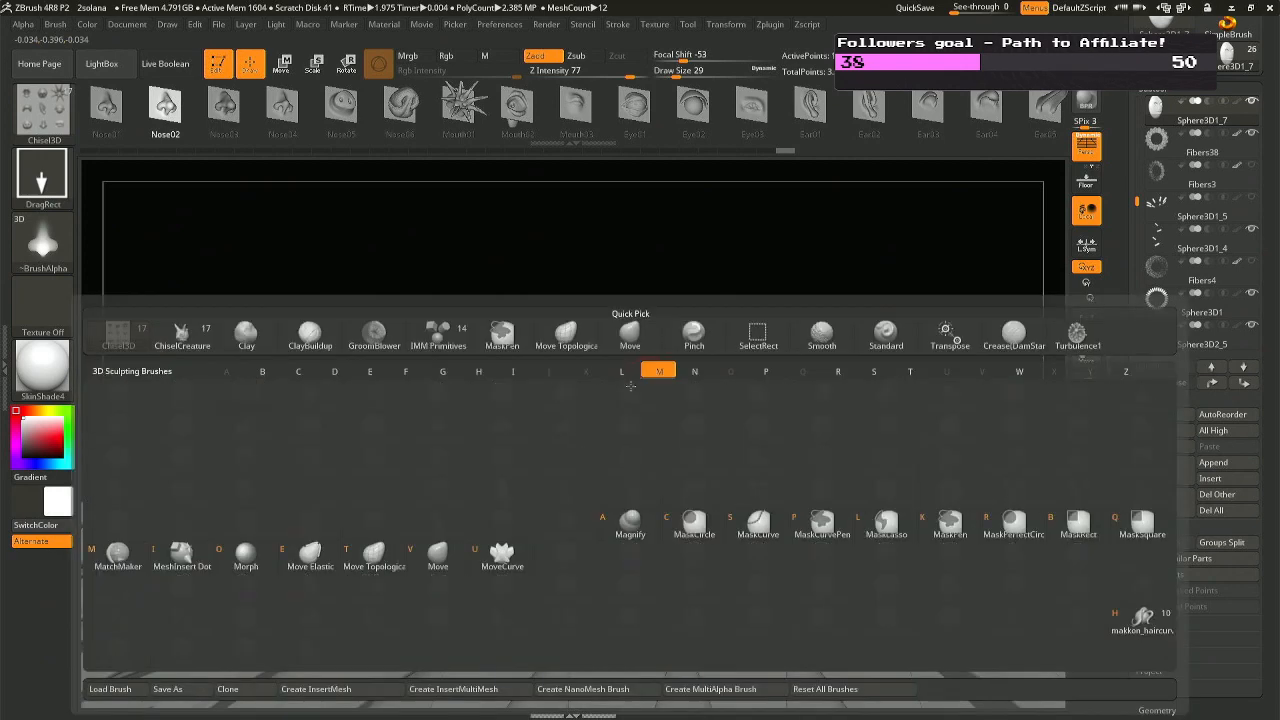
key("l")
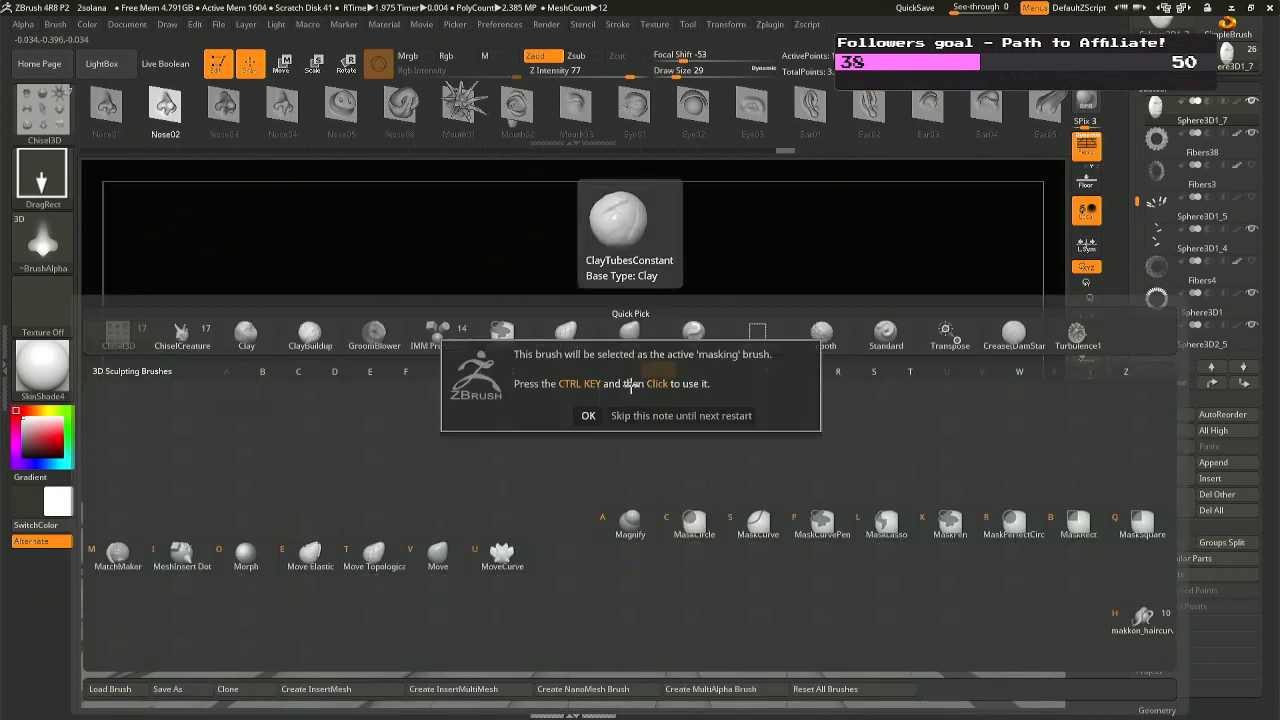
left_click(590, 414)
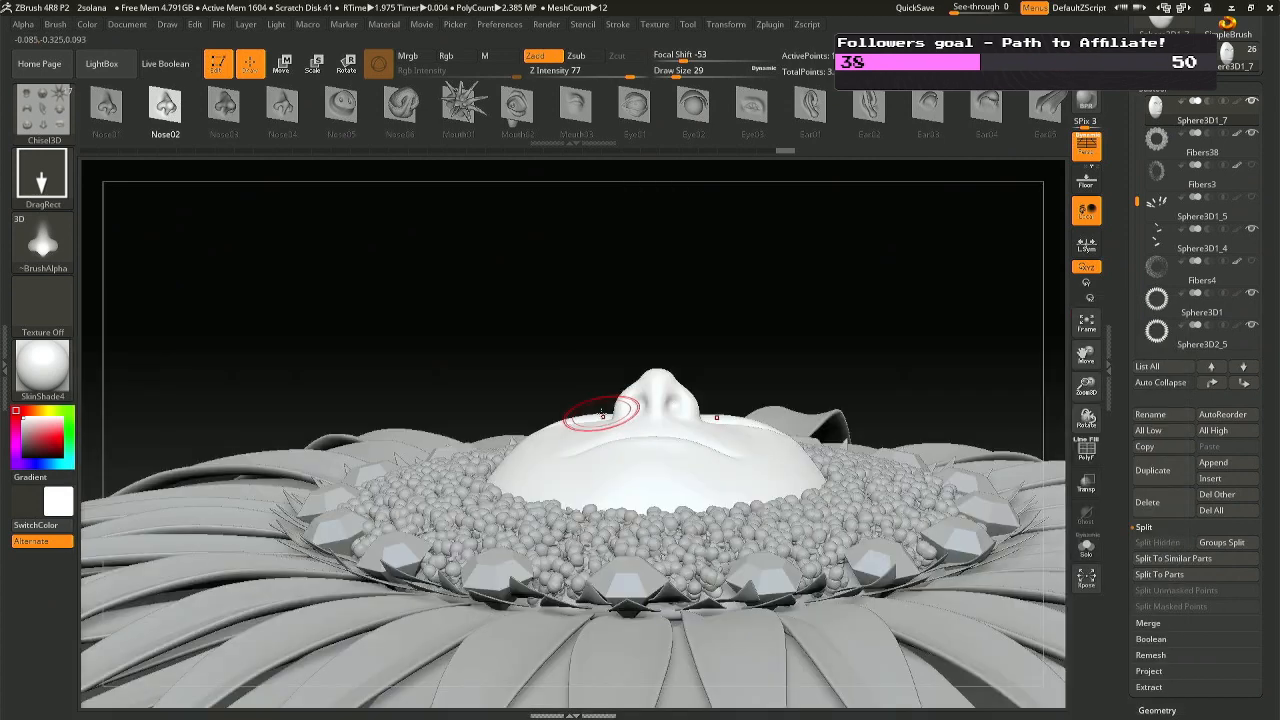
Push the protruding nose tip in toward the face with the Move brush at draw size 39.
key("b")
key("m")
key("v")
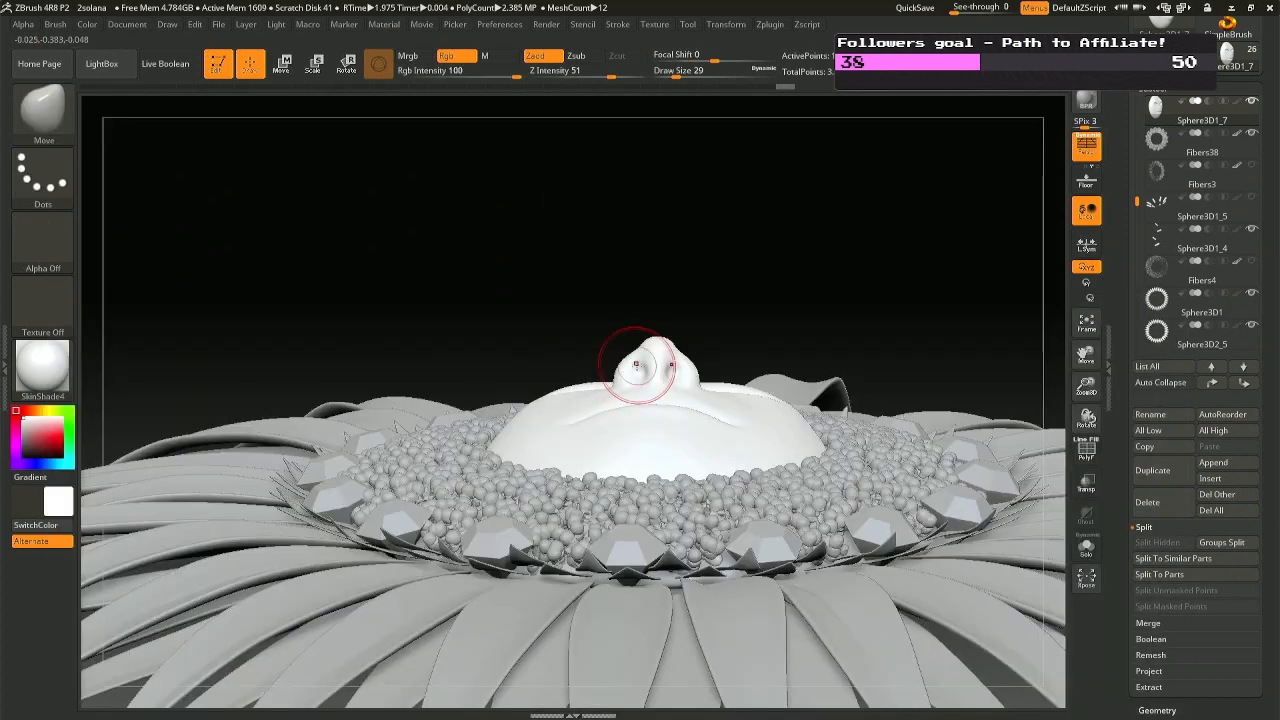
key("s")
left_click_drag(636, 364, 641, 364)
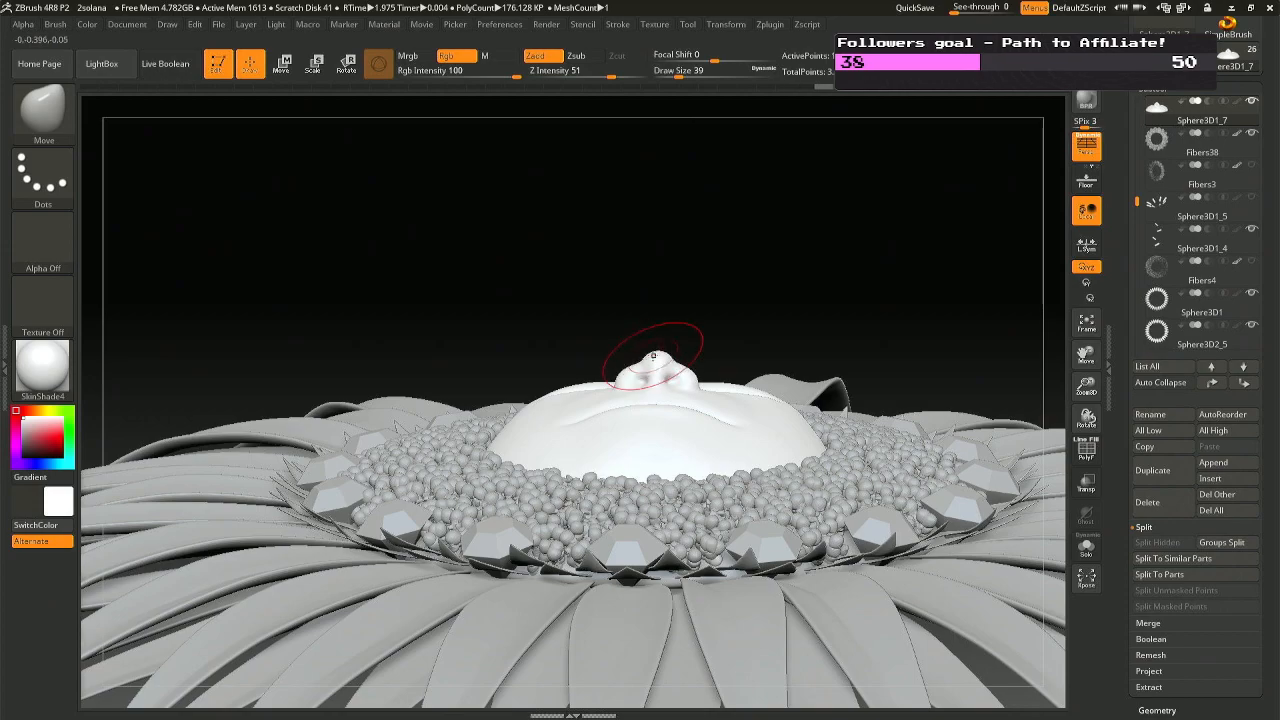
mouse_move(654, 357)
right_mouse_down()
mouse_move(663, 430)
mouse_move(314, 451)
mouse_move(661, 352)
right_mouse_up()
Refine the bridge and profile of the nose with the Move brush at draw size 27.
key("space")
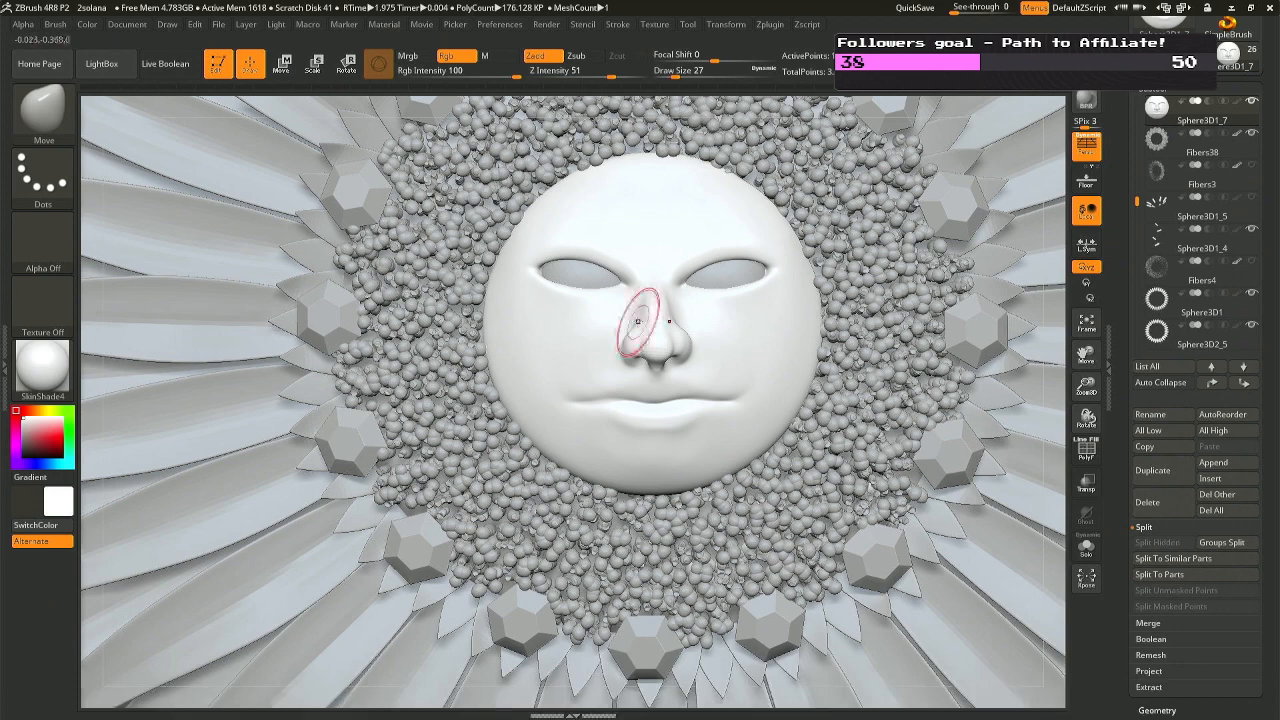
mouse_move(656, 305)
right_mouse_down()
mouse_move(390, 318)
mouse_move(662, 308)
right_mouse_up()
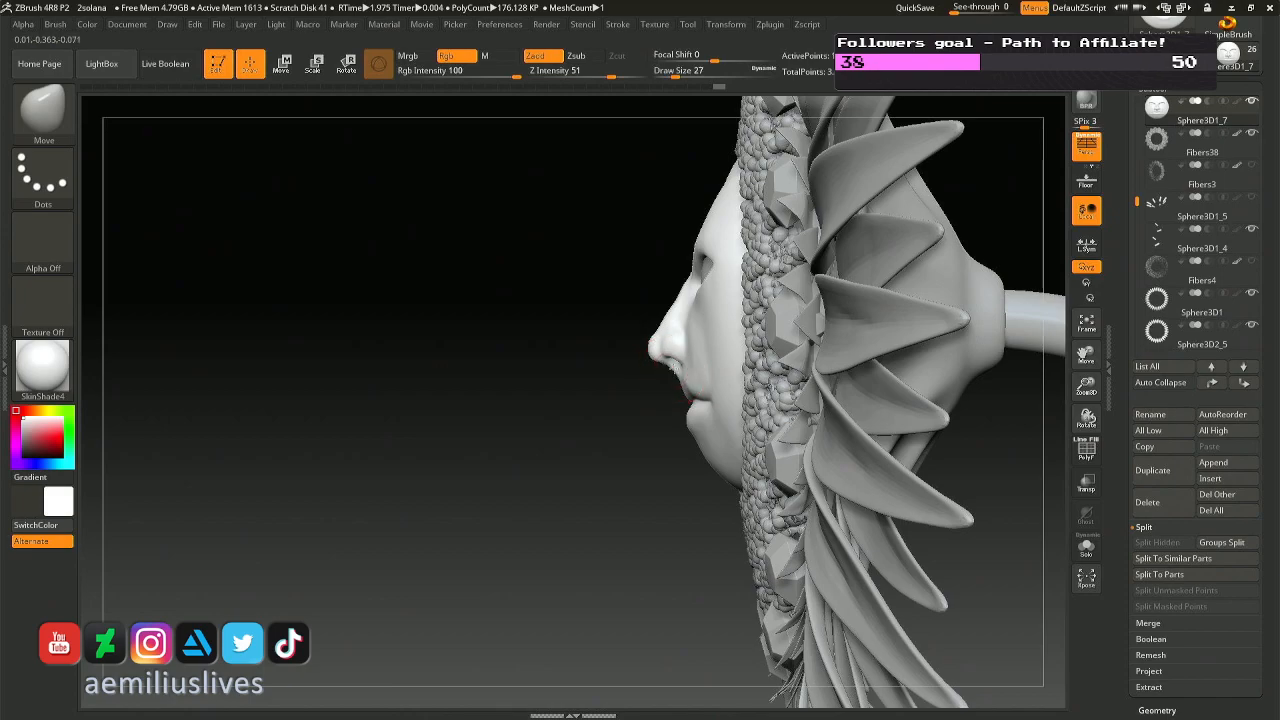
right_click_drag(690, 357, 714, 400)
Adjust the nostrils and the underside of the nose with the Move brush at draw size 12.
key("ctrl")
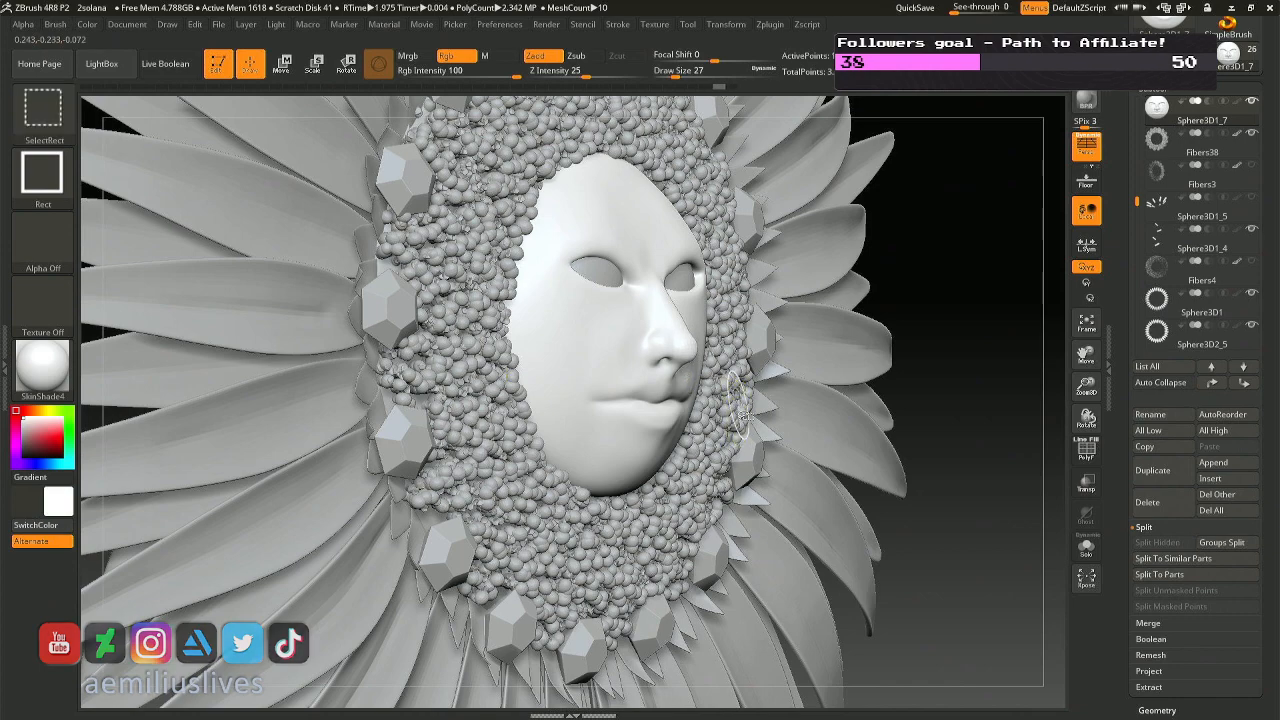
right_click_drag(687, 372, 680, 424, "ctrl")
right_click_drag(600, 440, 612, 444)
key("space")
left_click_drag(672, 355, 662, 356)
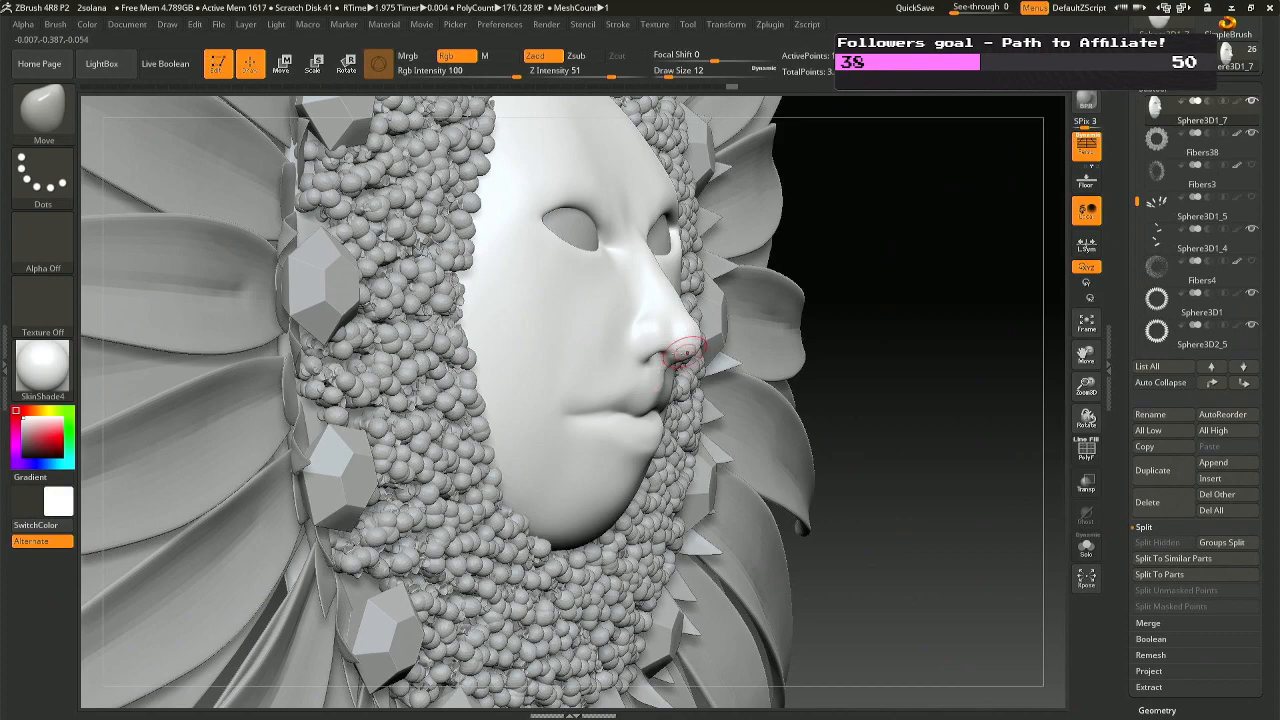
right_click_drag(687, 353, 584, 350)
mouse_move(676, 343)
right_mouse_down("ctrl")
mouse_move(699, 299)
mouse_move(706, 328)
mouse_move(712, 298)
mouse_move(697, 349)
mouse_move(699, 322)
right_mouse_up("ctrl")
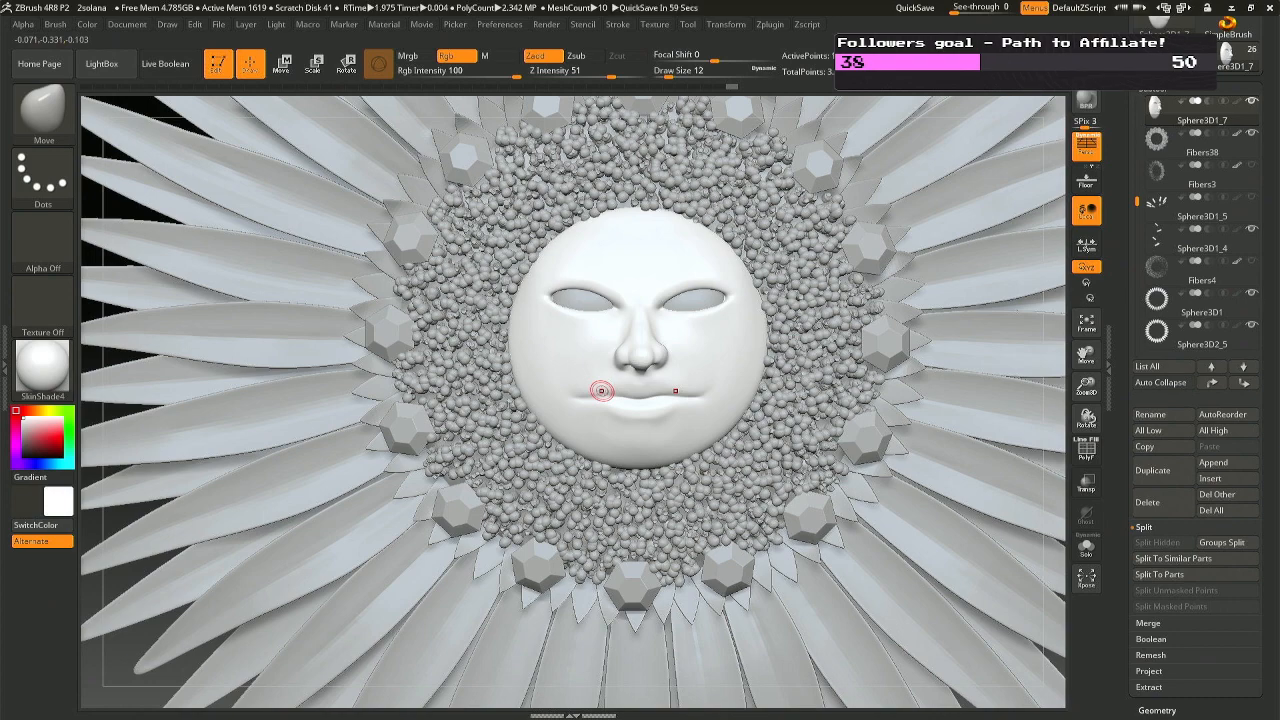
Build up and smooth the cheeks and the area around the nose with the Standard brush at draw size 31.
key("b")
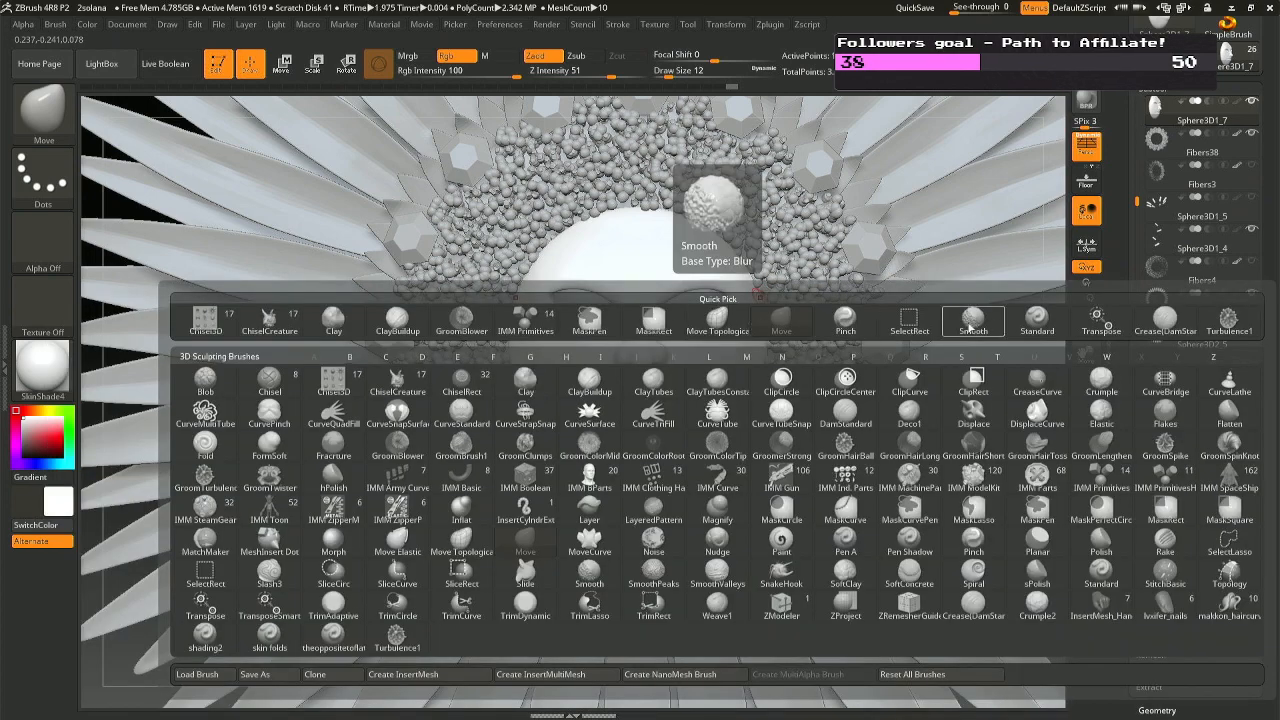
left_click(1040, 320)
right_click(725, 340)
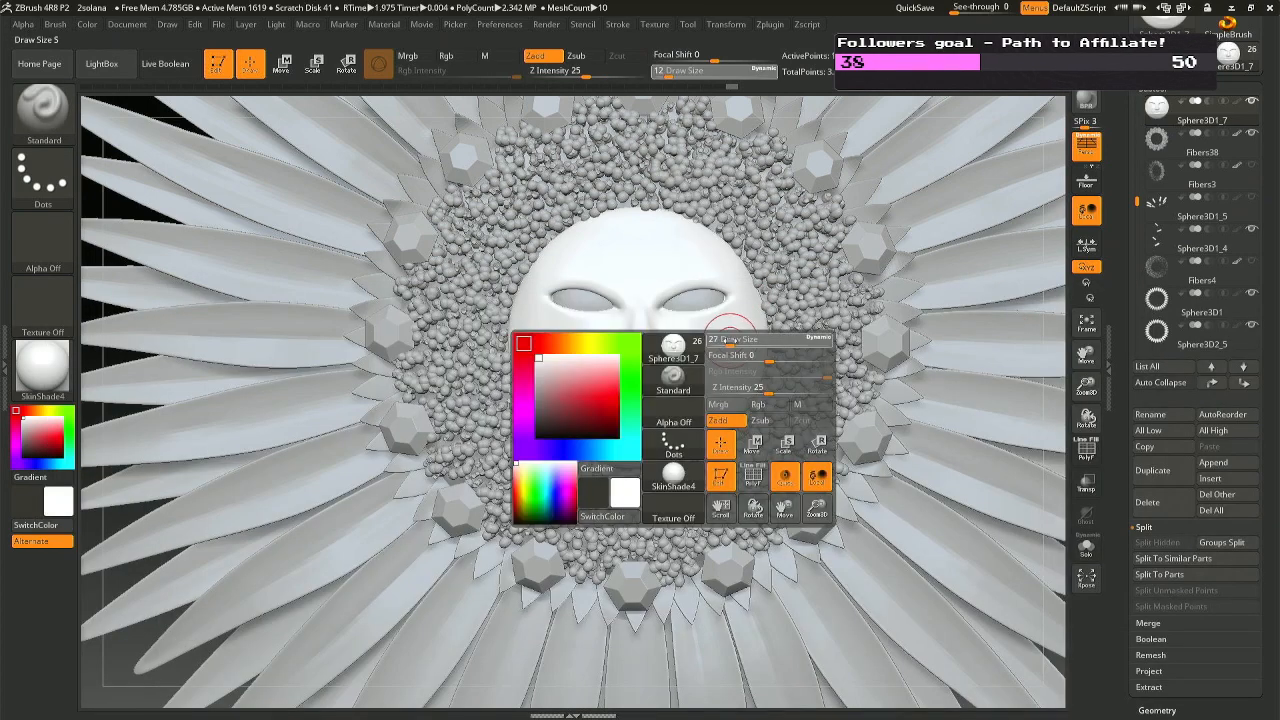
left_click_drag(730, 340, 733, 340)
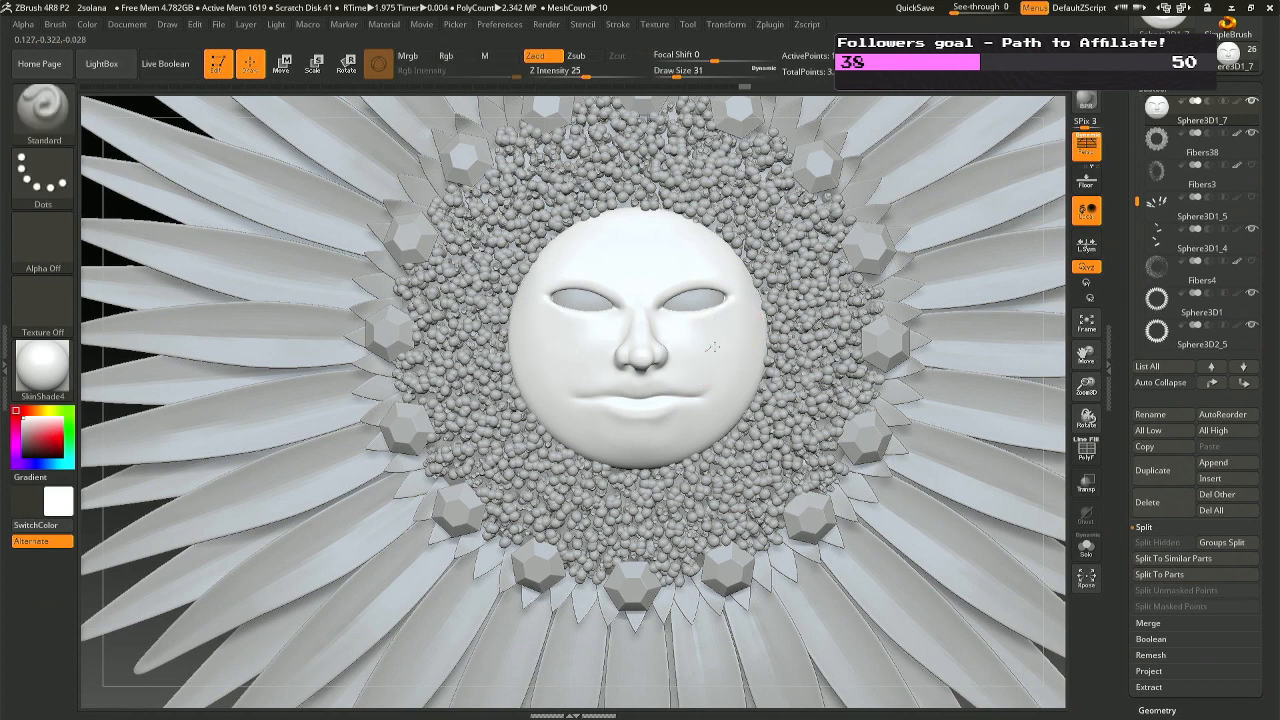
left_click_drag(737, 333, 710, 344, "shift")
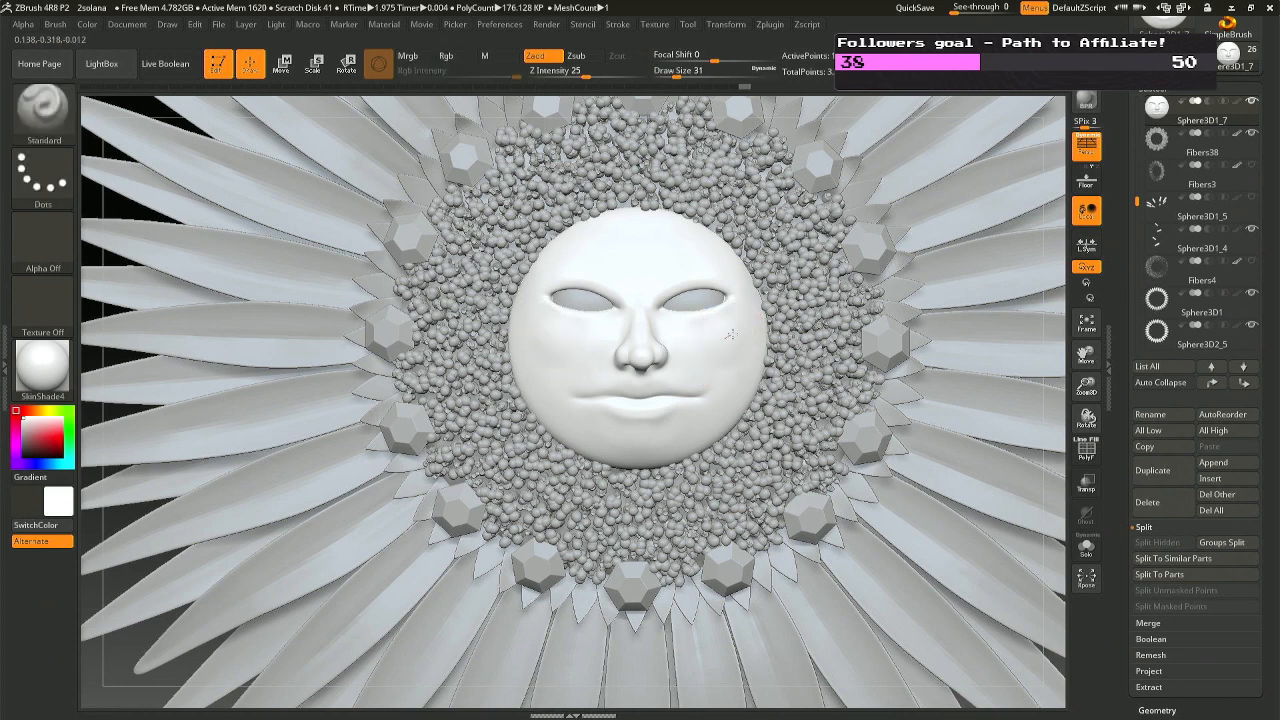
right_click_drag(723, 342, 643, 346)
left_click_drag(643, 348, 642, 353, "shift")
mouse_move(617, 324)
right_mouse_down()
mouse_move(560, 335)
mouse_move(626, 354)
right_mouse_up()
left_click_drag(655, 352, 650, 362, "shift")
mouse_move(640, 364)
right_mouse_down()
mouse_move(750, 371)
mouse_move(672, 400)
mouse_move(663, 420)
mouse_move(667, 306)
mouse_move(635, 320)
right_mouse_up()
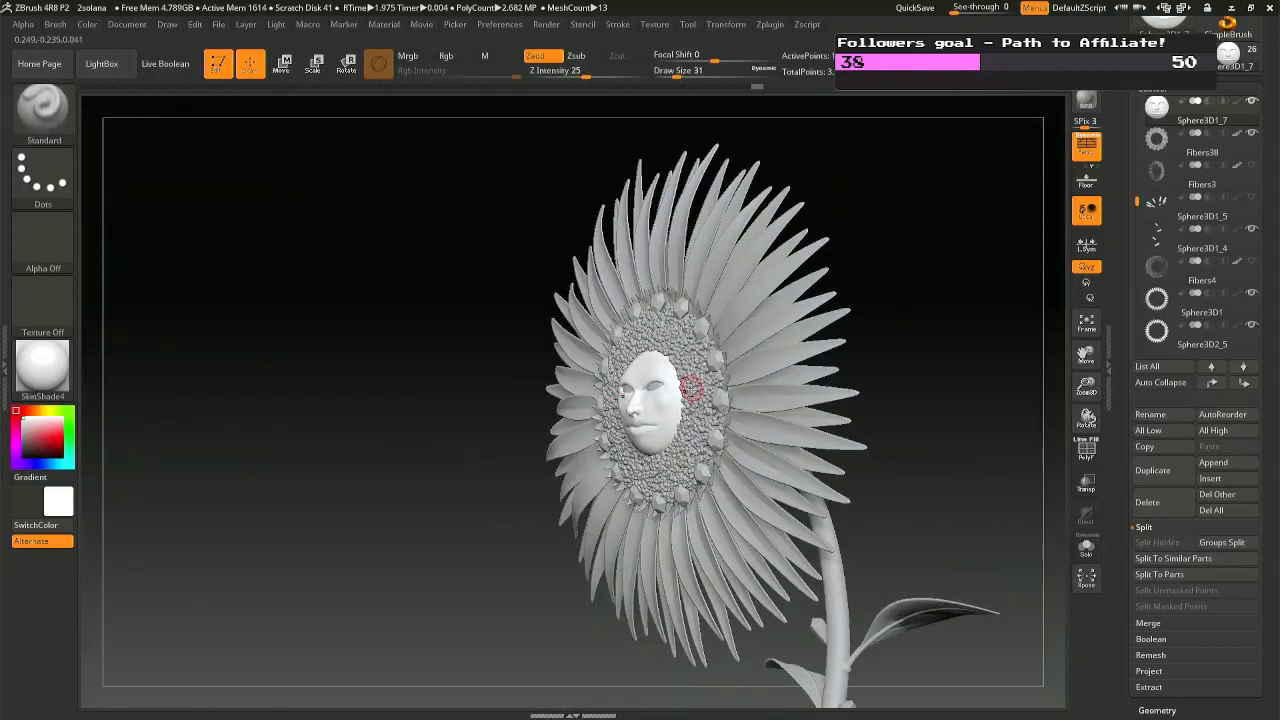
right_click_drag(691, 388, 728, 393)
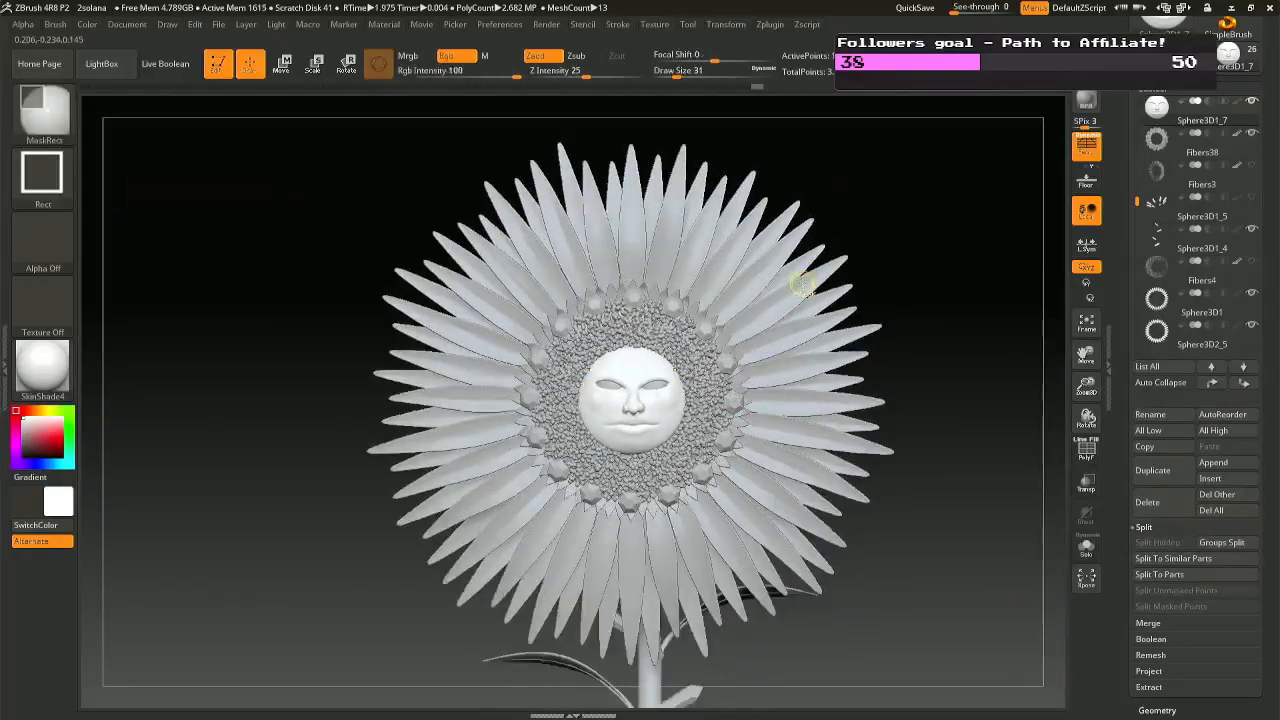
right_click_drag(802, 287, 814, 371, "ctrl")
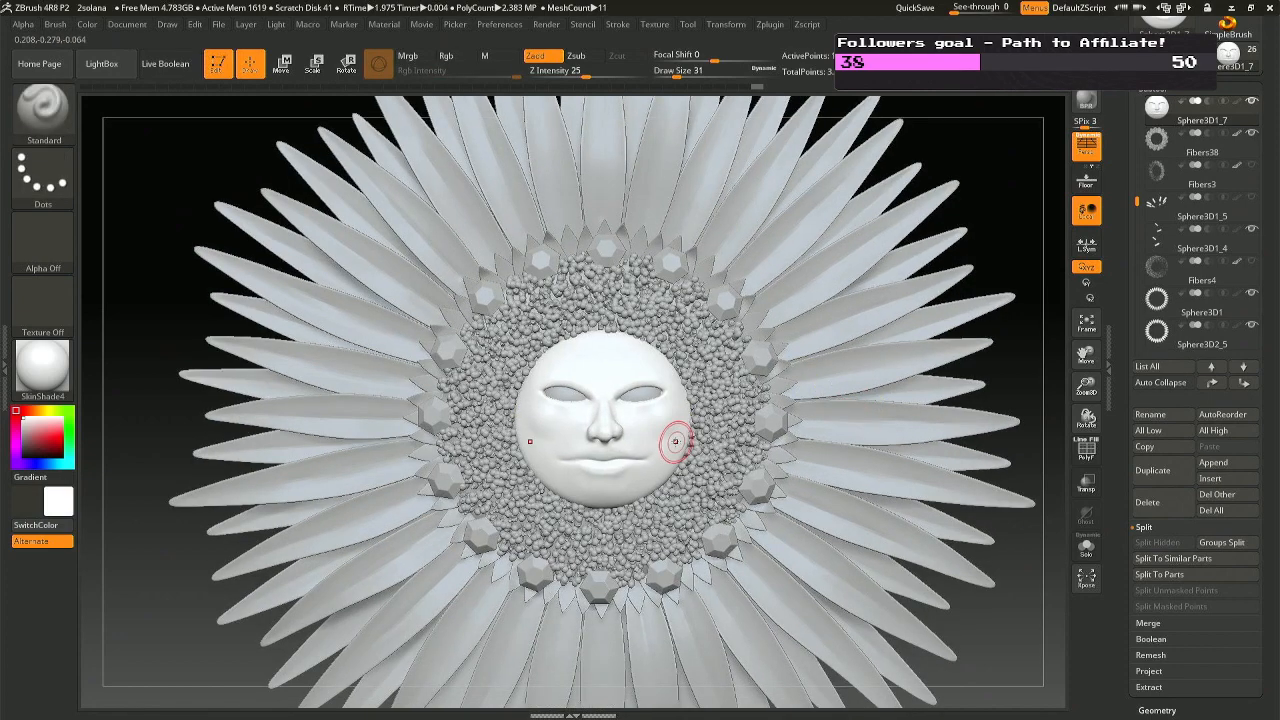
Duplicate the face subtool and hide the copy.
right_click_drag(675, 442, 668, 492, "ctrl")
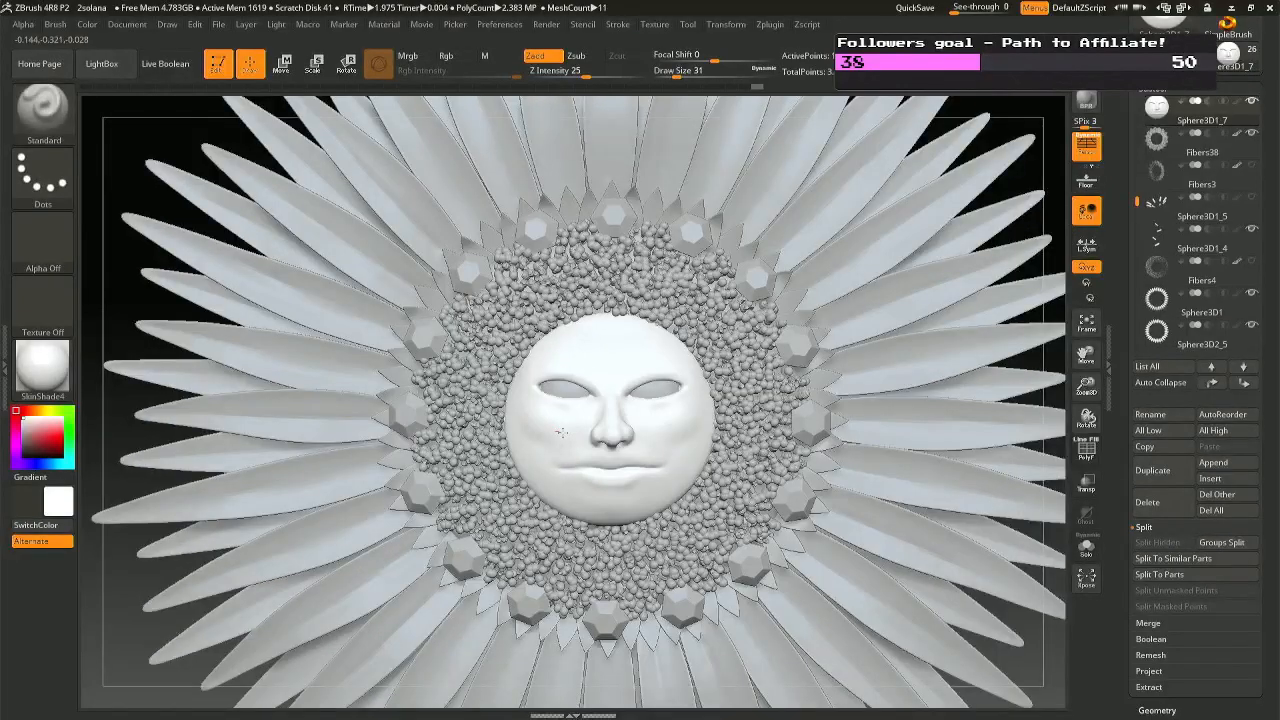
right_click_drag(548, 430, 411, 476)
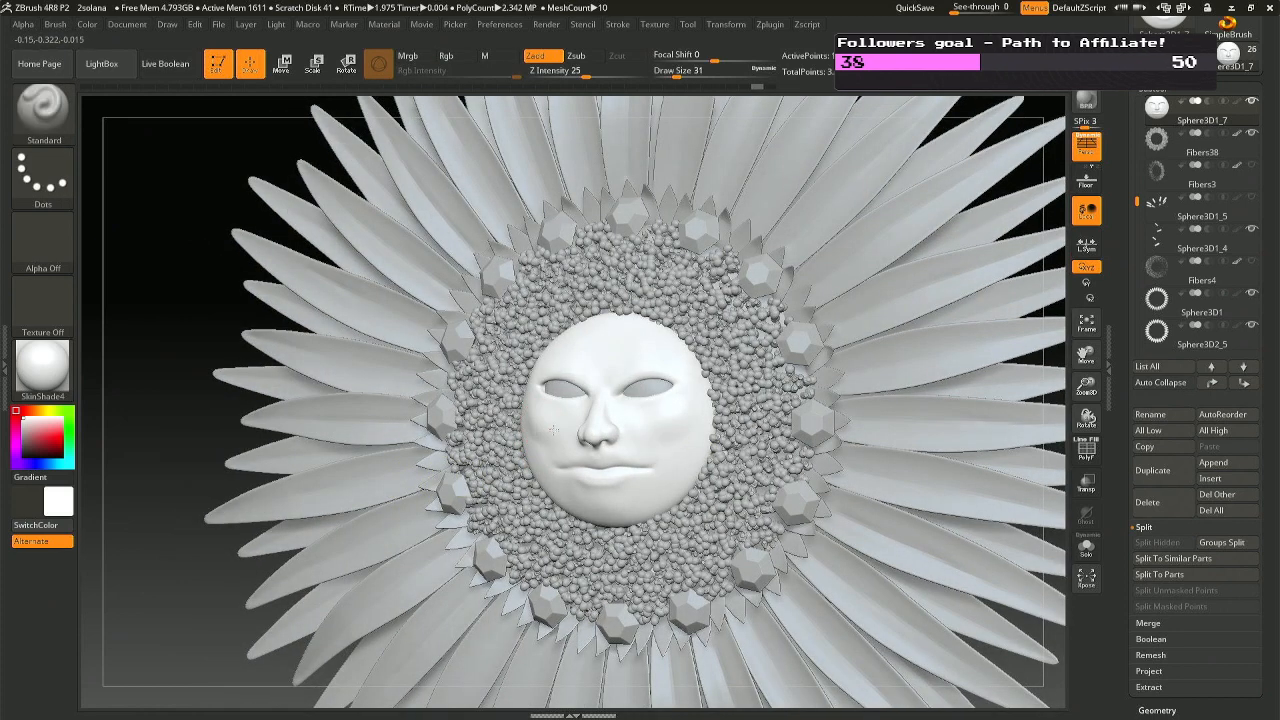
left_click_drag(553, 430, 562, 431)
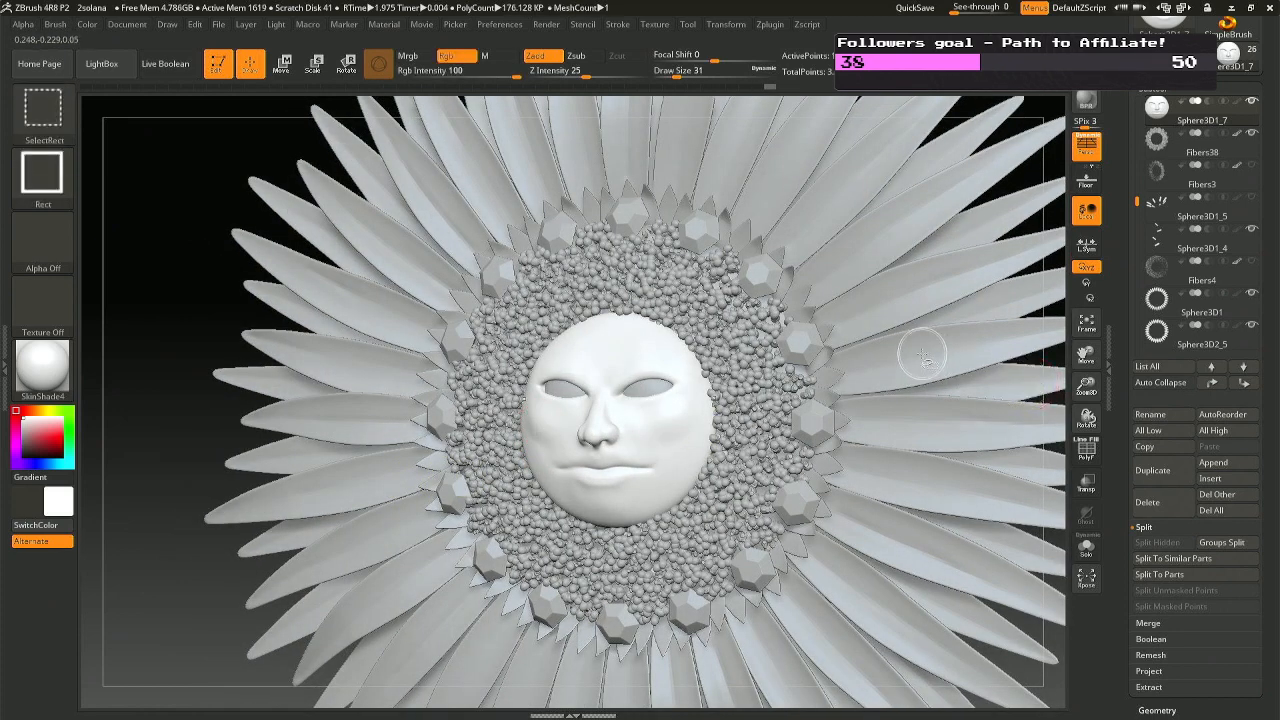
key("ctrl+shift+d")
left_click(1208, 154)
left_click(1250, 136)
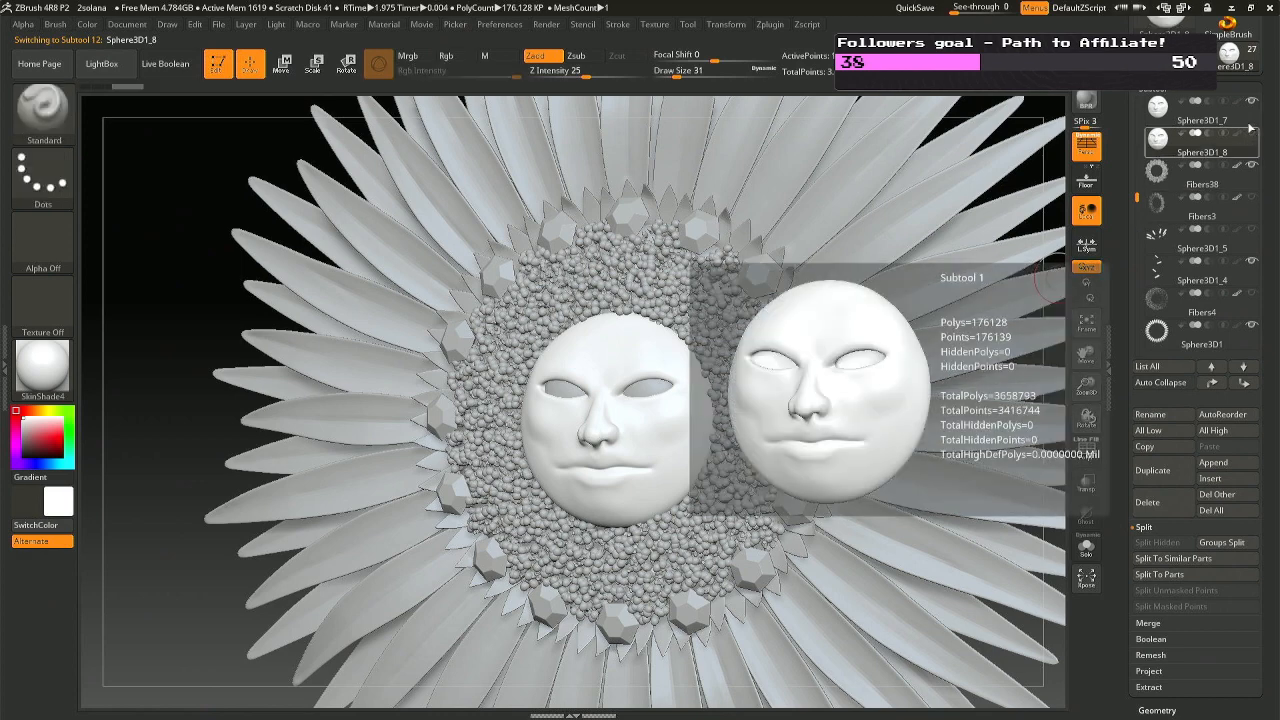
Select the original face subtool and undo its sculpting history back to the state before the nose was built.
left_click(1208, 118)
key("ctrl+z")
key("ctrl+z")
key("ctrl+z")
key("ctrl+z")
key("ctrl+z")
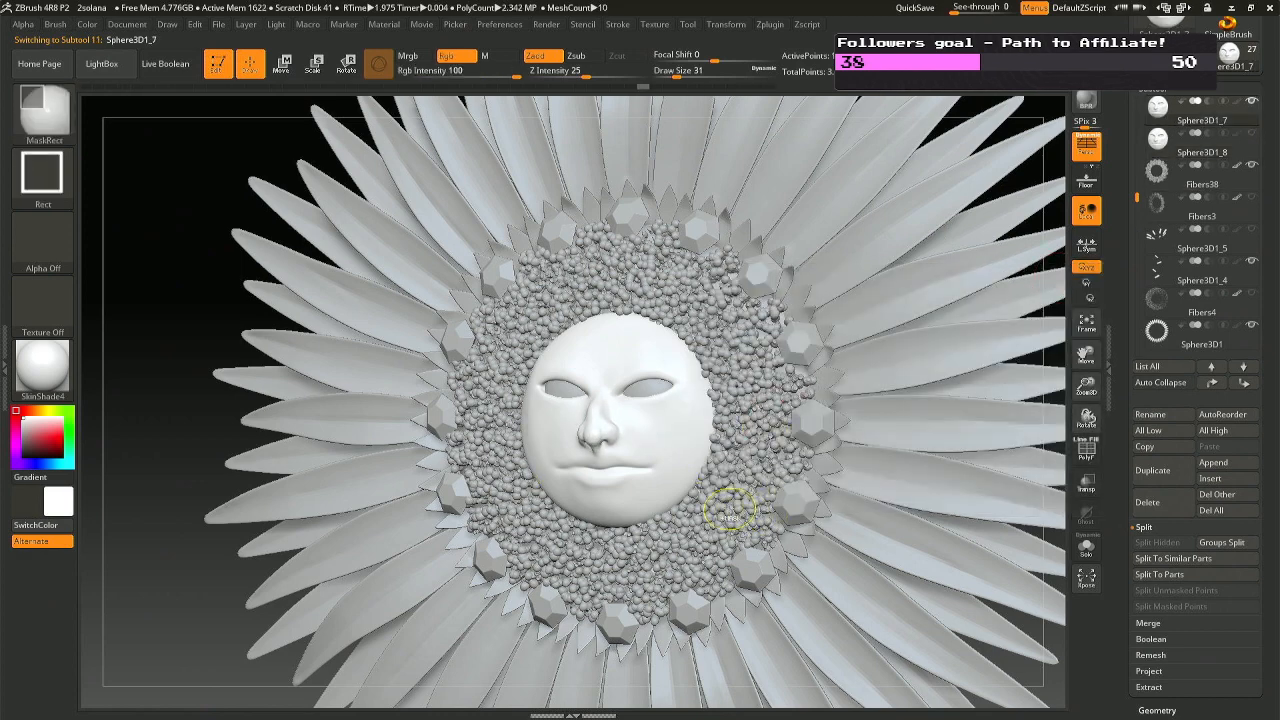
key("ctrl+z")
key("ctrl+z")
key("ctrl+z")
key("ctrl+z")
key("ctrl+z")
key("ctrl+z")
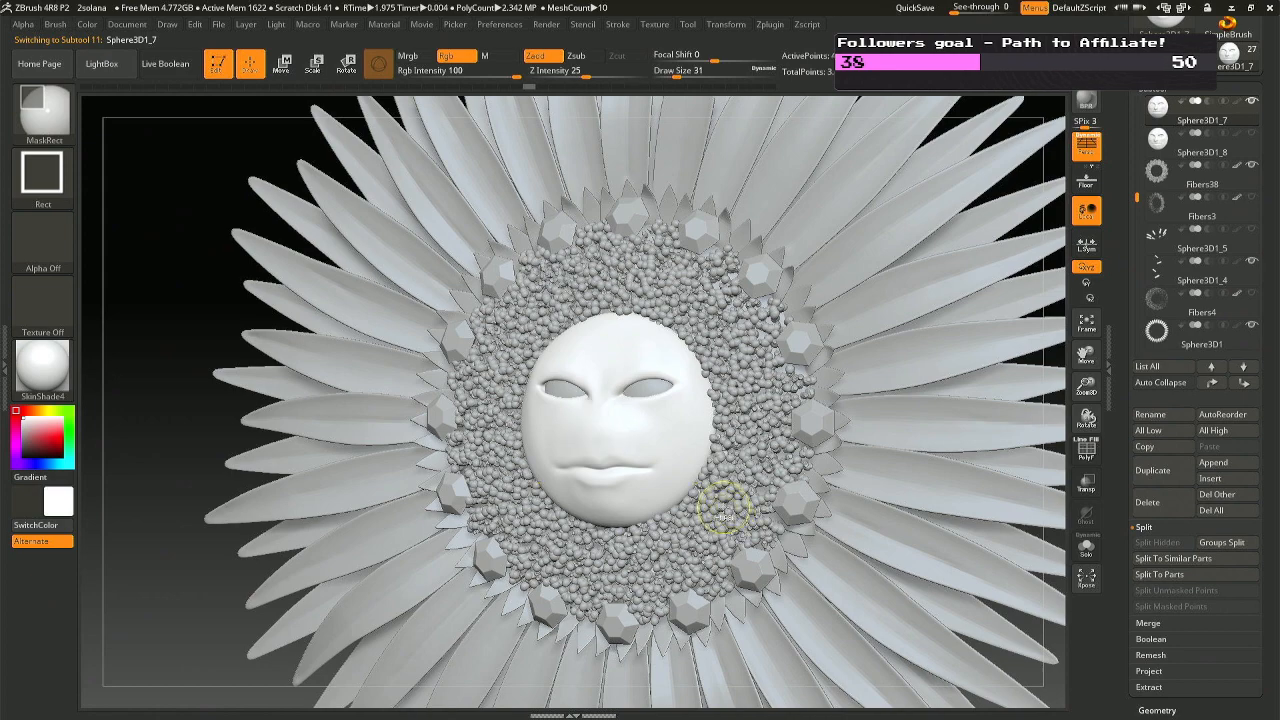
key("ctrl+shift+z")
left_click_drag(722, 518, 800, 514, "shift")
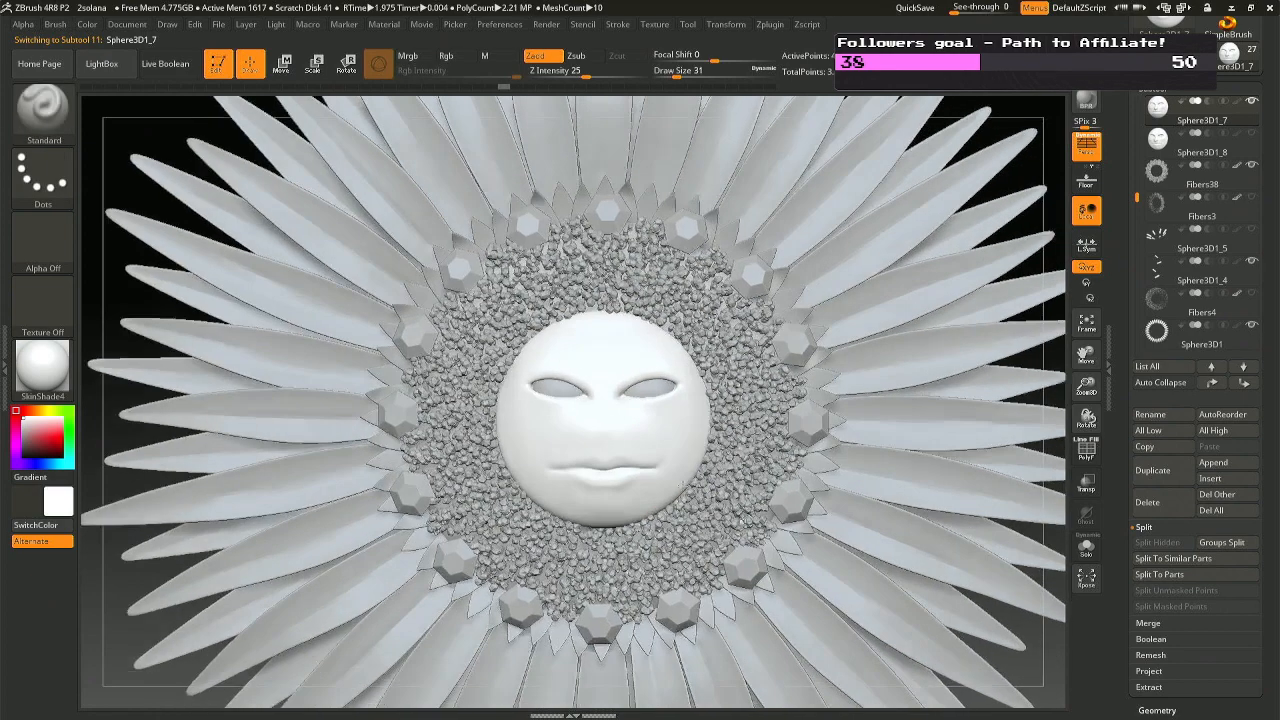
Adjust the mouth corners and the middle of the lips with the Move brush at draw size 31.
key("b")
key("m")
key("v")
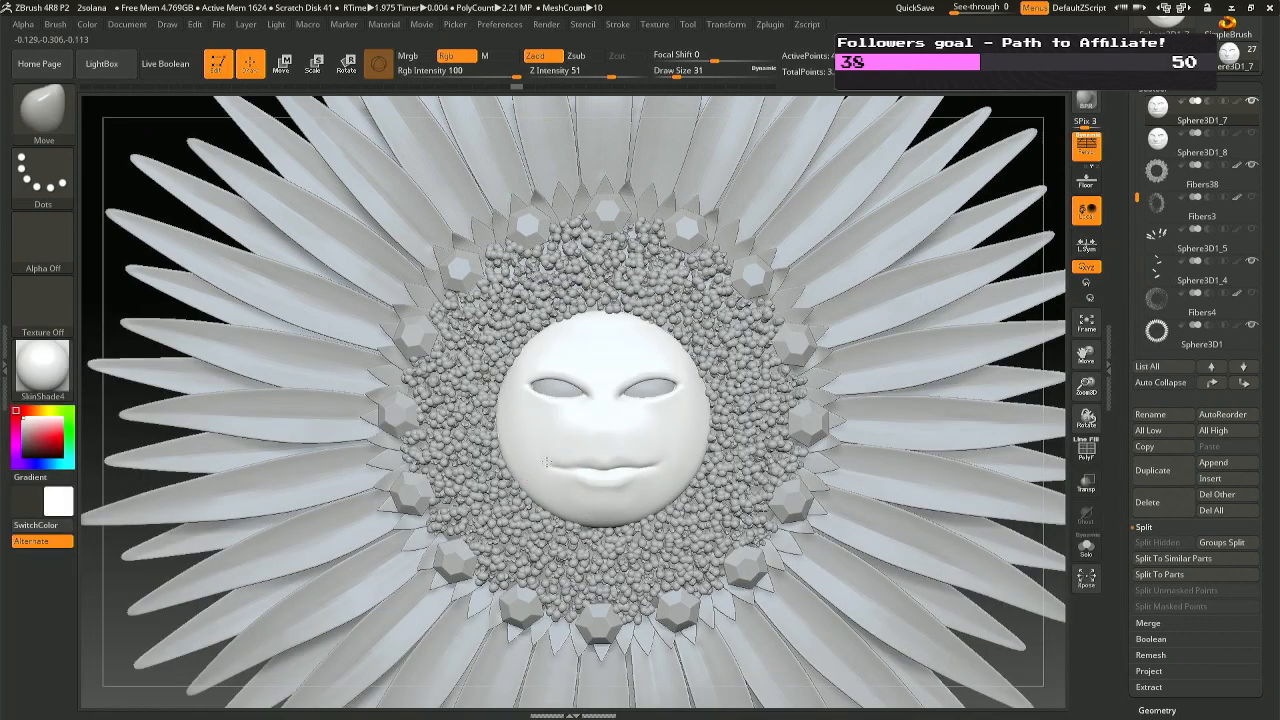
left_click_drag(545, 460, 566, 465)
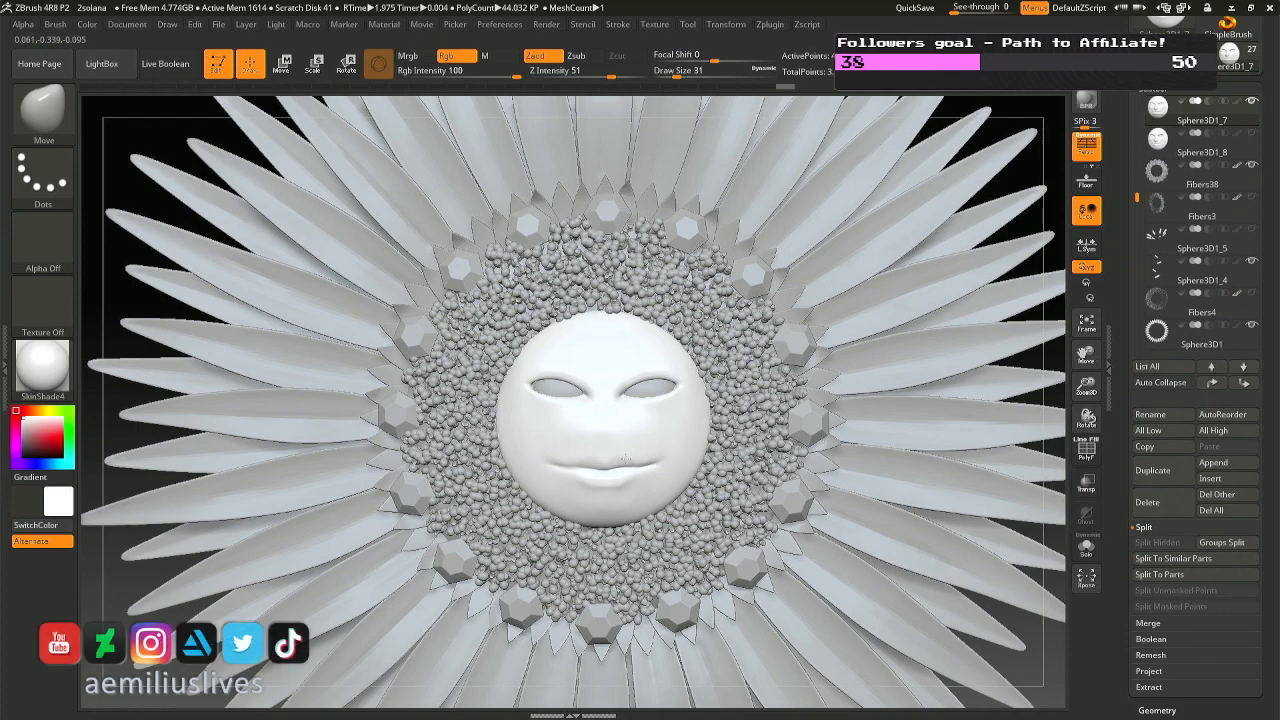
right_click_drag(625, 458, 628, 455)
mouse_move(671, 448)
right_mouse_down()
mouse_move(610, 485)
mouse_move(557, 466)
mouse_move(577, 451)
right_mouse_up()
left_click_drag(577, 451, 583, 447)
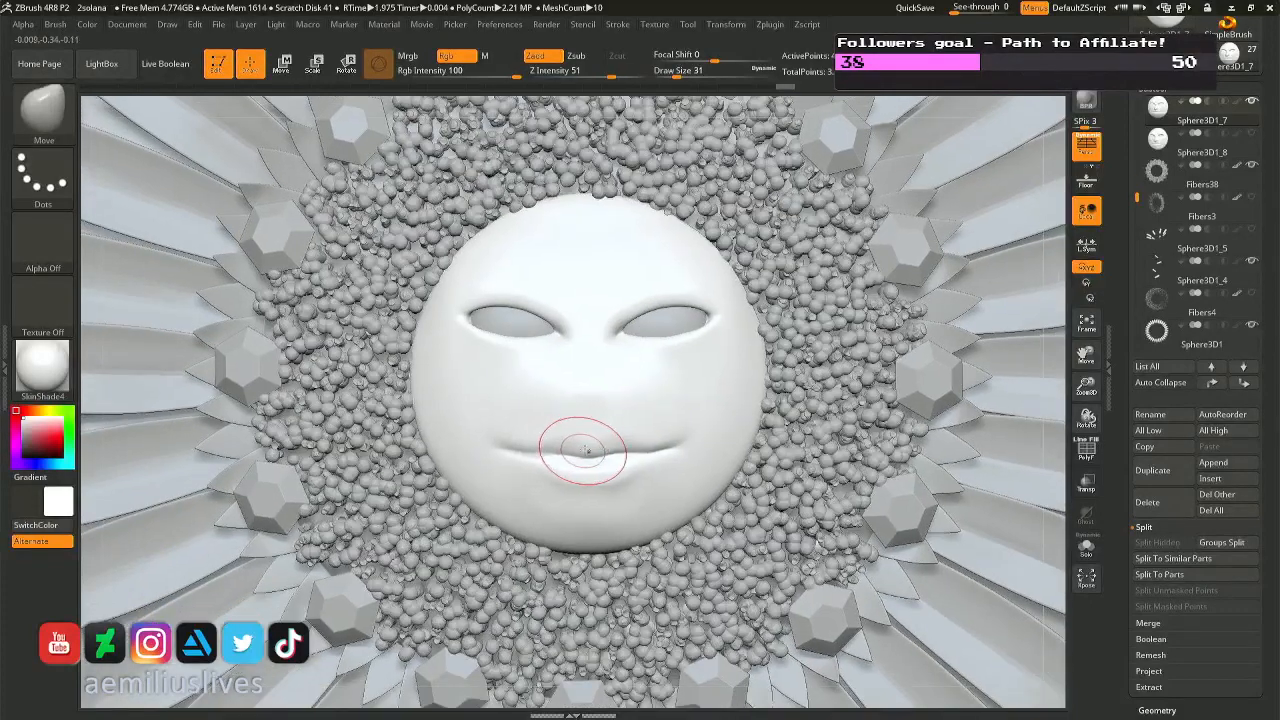
Carve the line between the lips out to both corners with the Crease (DamStandard) brush at draw size 14 and Z intensity 12.
key("b")
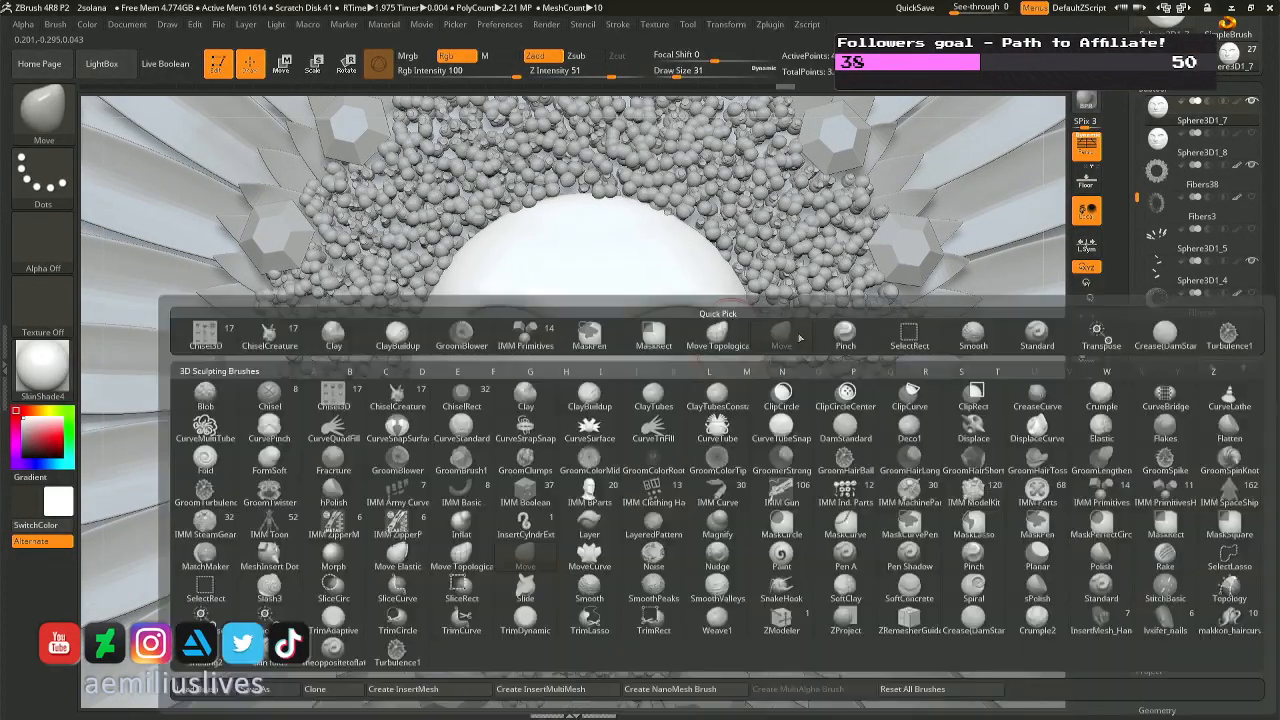
key("b")
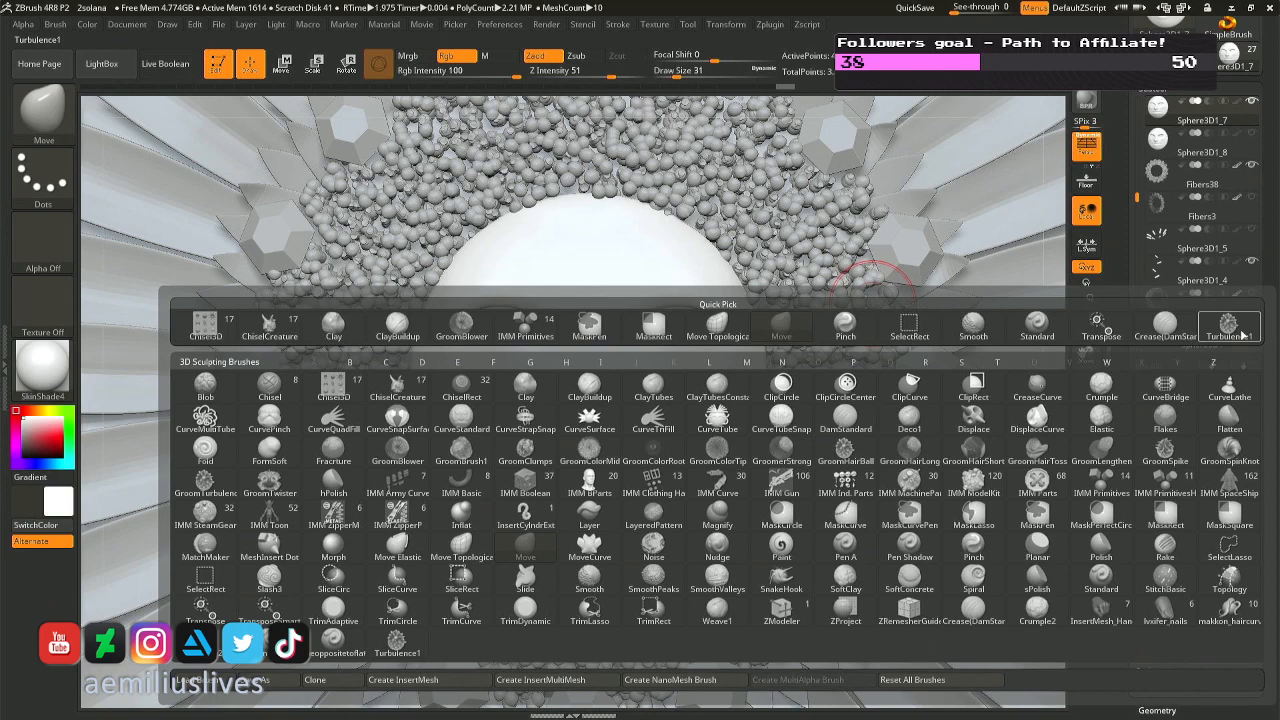
left_click(1165, 323)
key("space")
left_click_drag(500, 448, 501, 448)
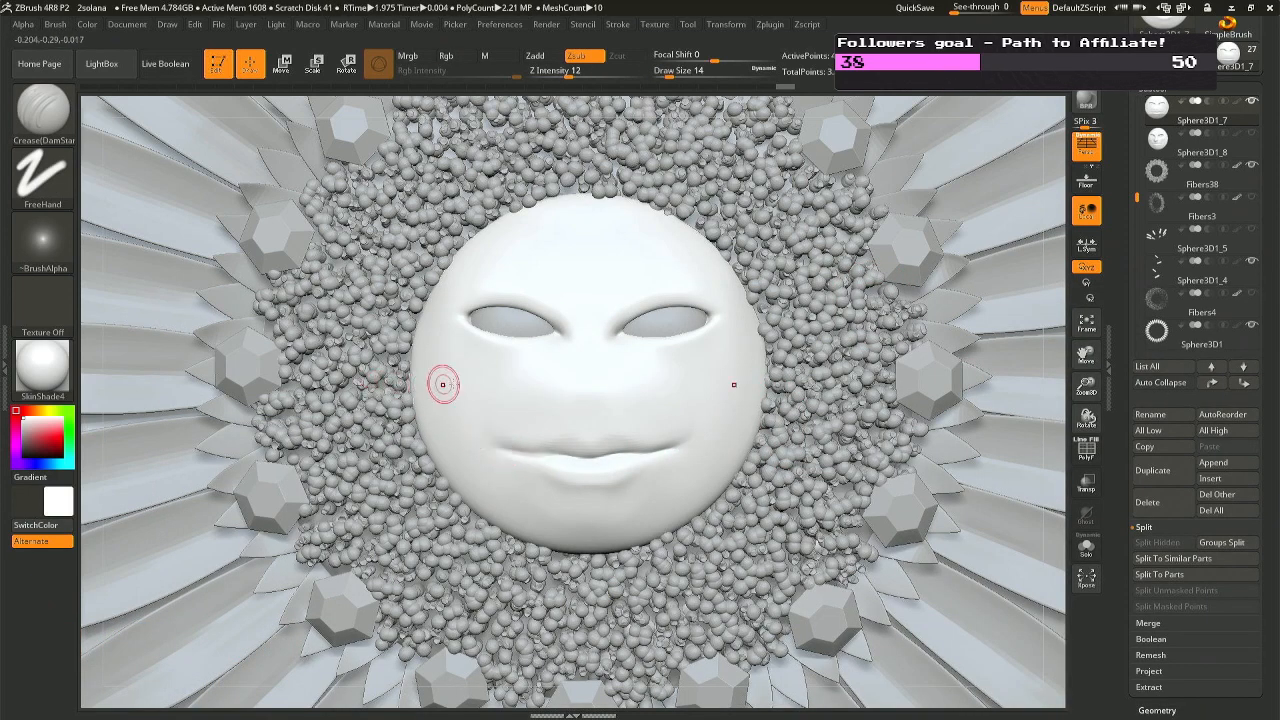
mouse_move(498, 453)
left_mouse_down()
mouse_move(543, 438)
mouse_move(520, 442)
mouse_move(530, 453)
left_mouse_up()
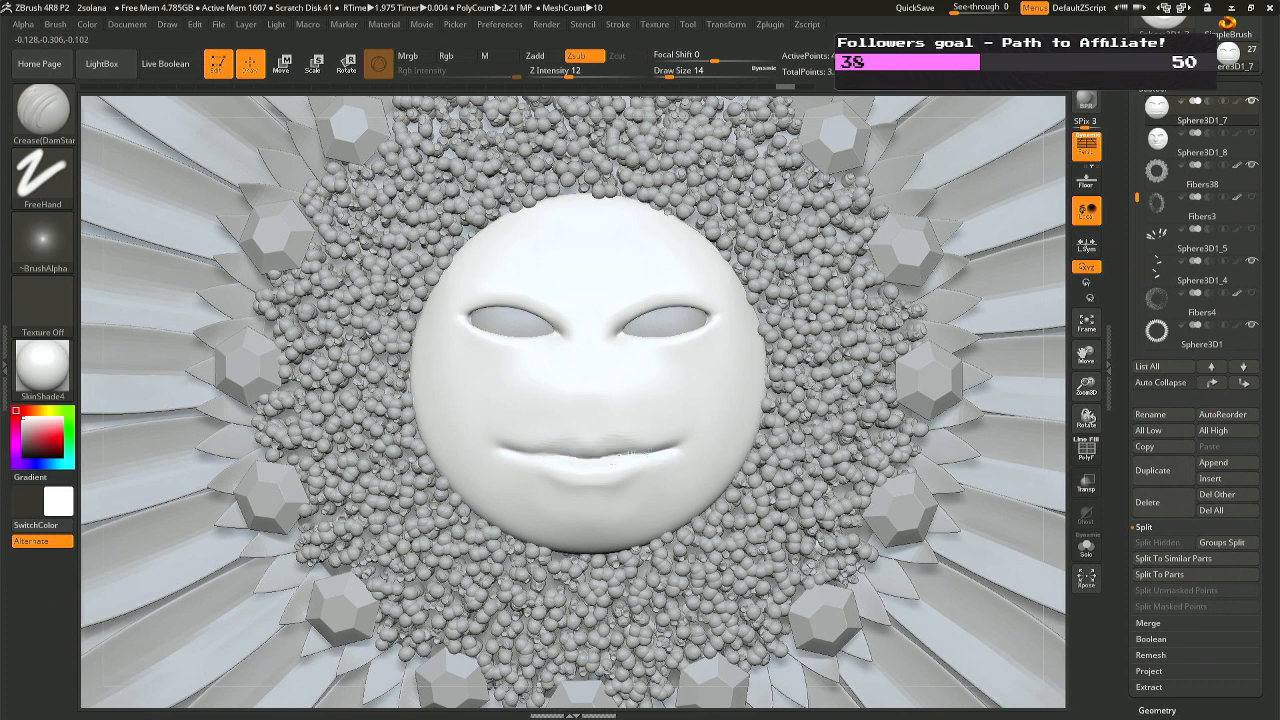
mouse_move(672, 452)
left_mouse_down()
mouse_move(710, 434)
mouse_move(685, 449)
mouse_move(705, 467)
mouse_move(692, 439)
mouse_move(702, 452)
left_mouse_up()
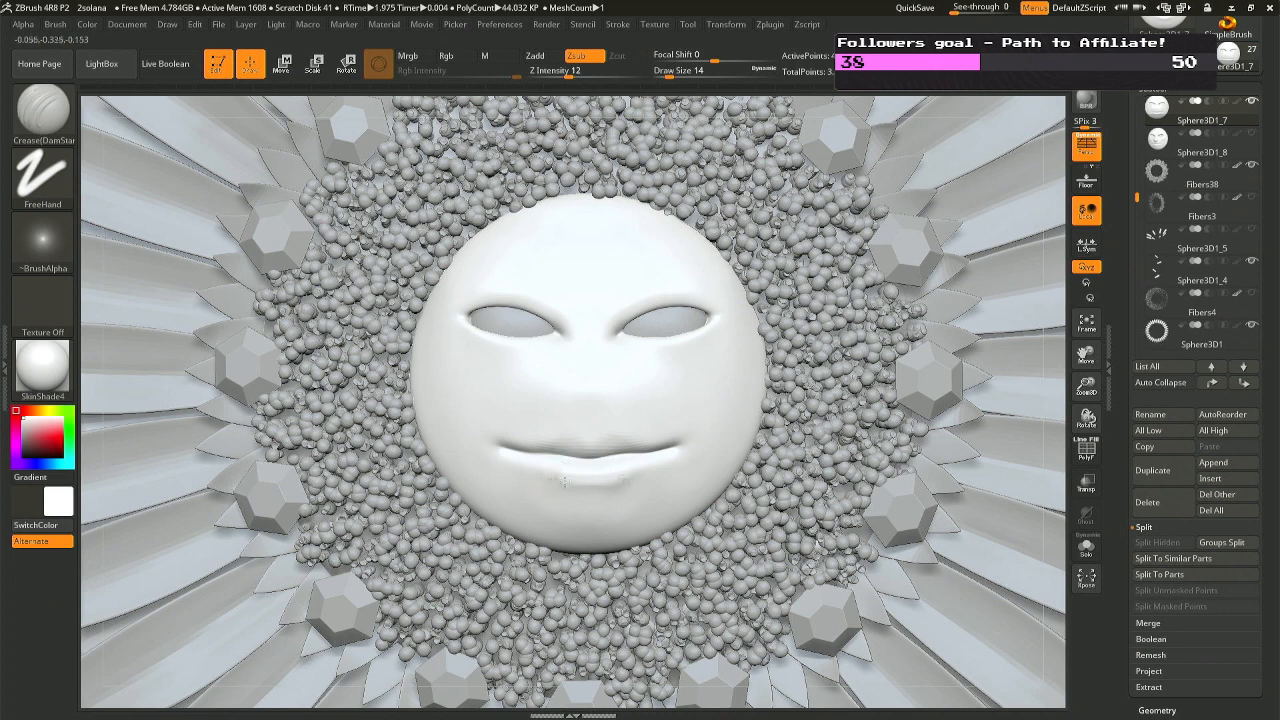
left_click_drag(540, 441, 592, 440)
Define the upper lip's bow and the crease under the lower lip with the Crease (DamStandard) brush at draw size 14.
mouse_move(651, 480)
right_mouse_down()
mouse_move(560, 500)
mouse_move(618, 535)
right_mouse_up()
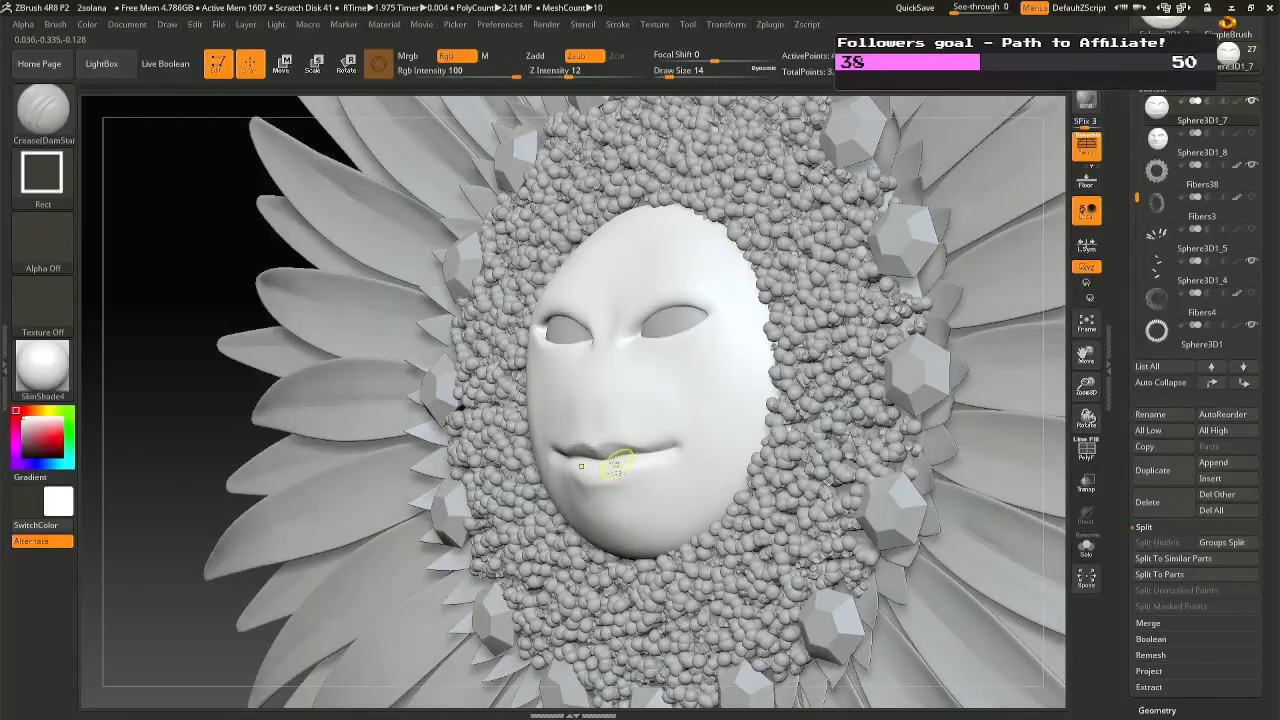
key("ctrl+z")
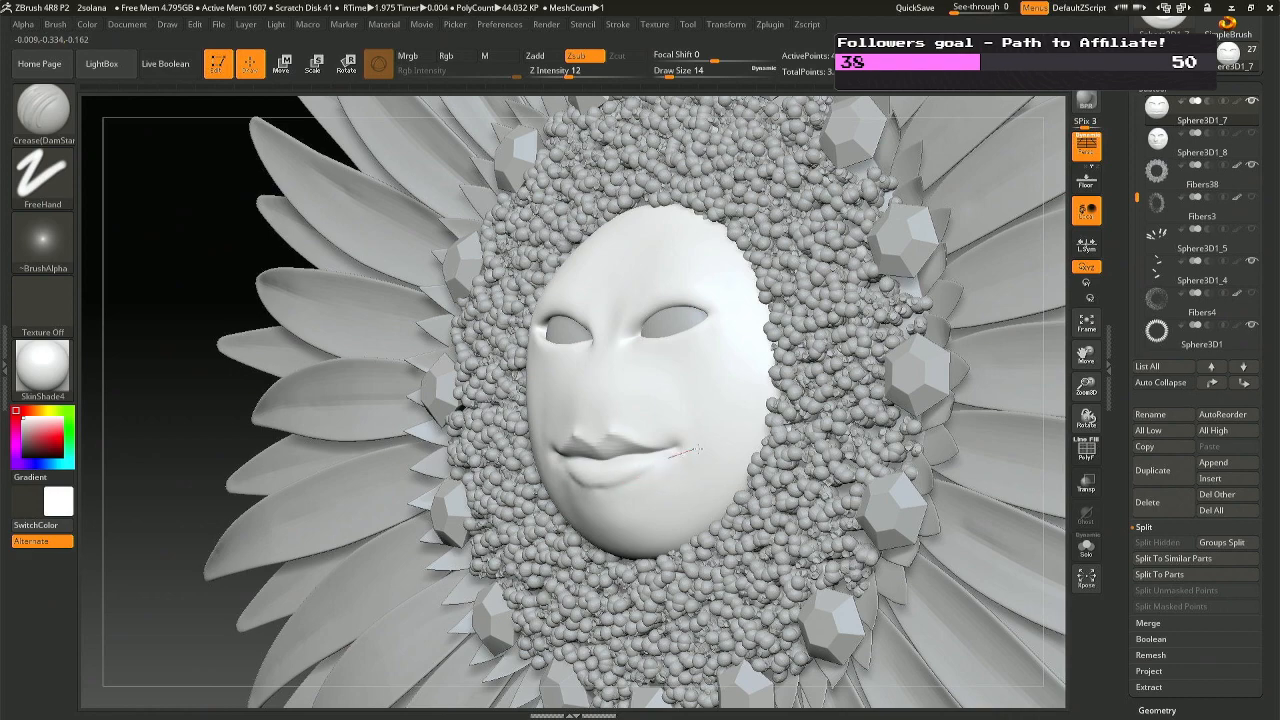
left_click_drag(698, 449, 699, 448)
right_click_drag(603, 492, 627, 497, "shift")
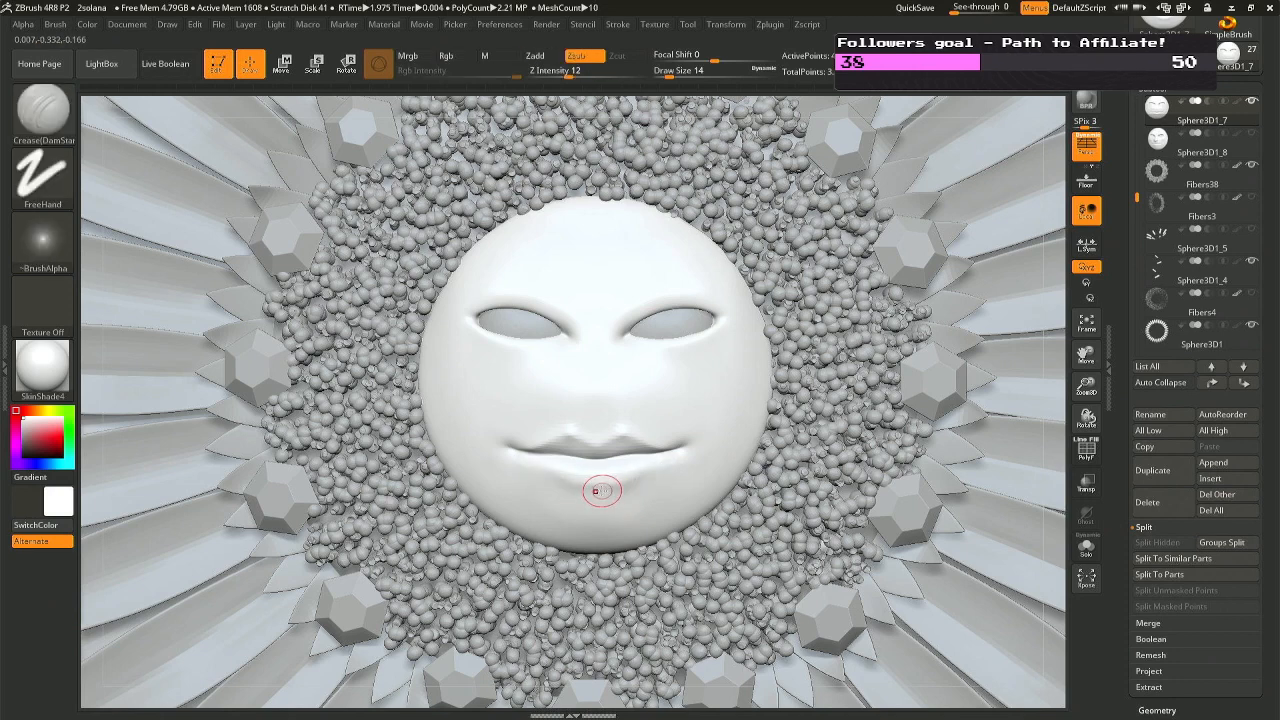
left_click_drag(598, 487, 620, 487)
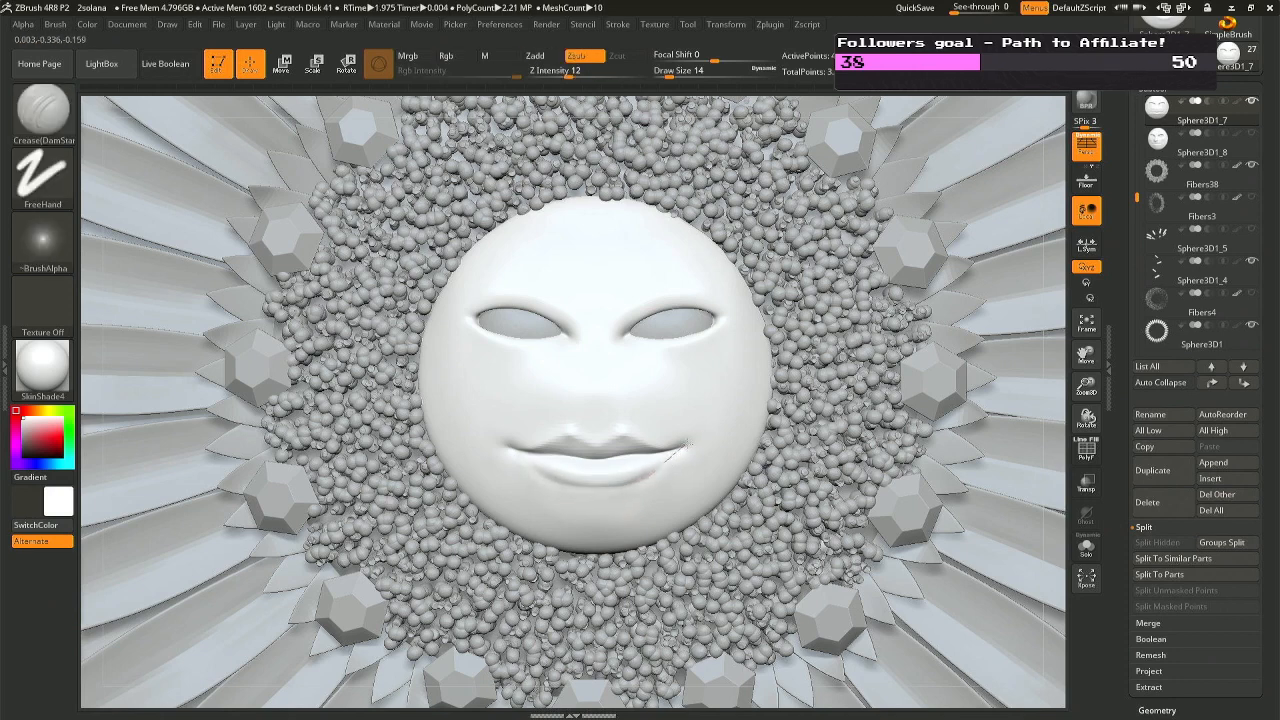
Reshape the upper and lower lip contours with the Move brush at draw size 23.
right_click_drag(700, 446, 643, 381)
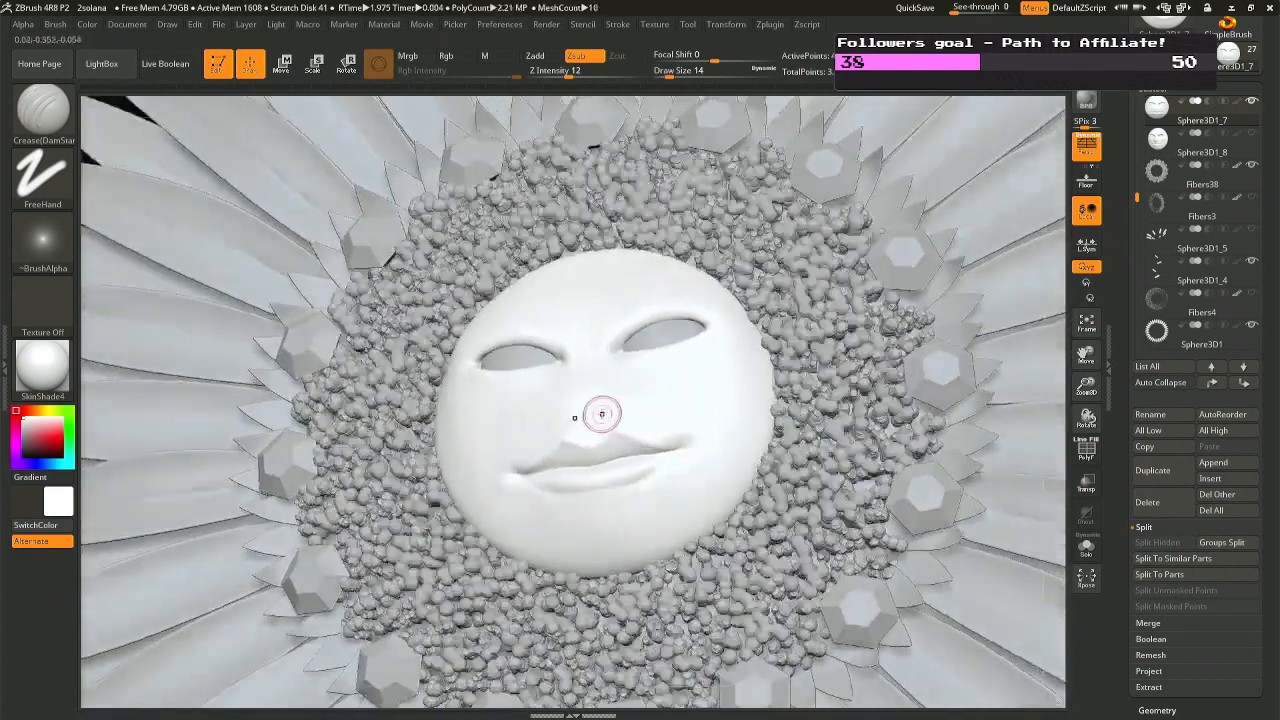
key("b")
key("m")
key("v")
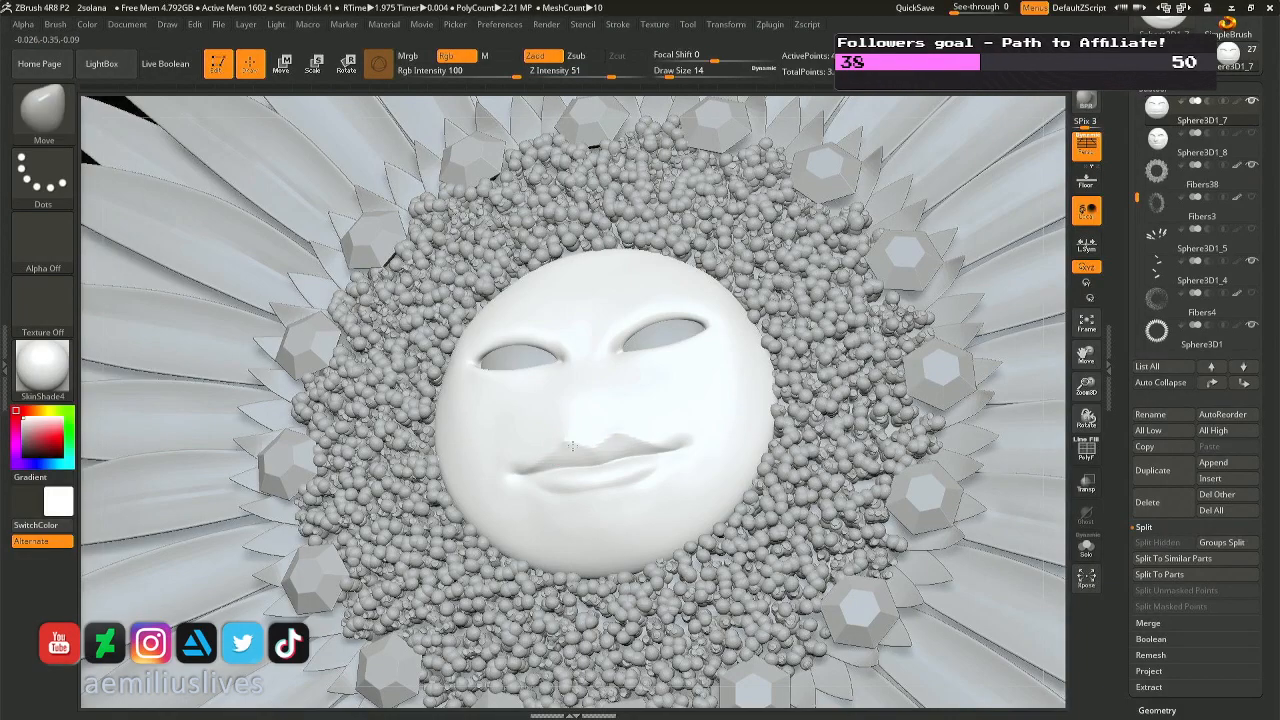
mouse_move(565, 440)
right_mouse_down()
mouse_move(600, 430)
mouse_move(563, 437)
mouse_move(599, 491)
right_mouse_up()
key("space")
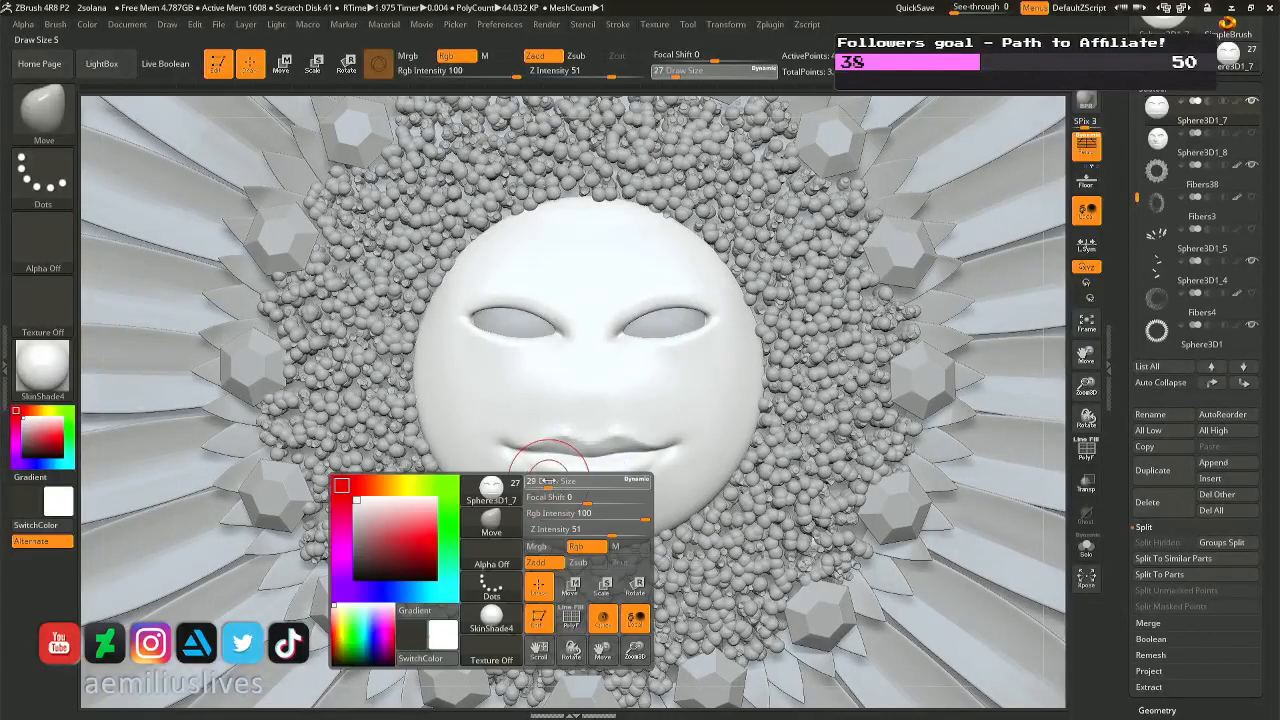
mouse_move(543, 483)
left_mouse_down()
mouse_move(530, 480)
mouse_move(615, 488)
left_mouse_up()
key("space")
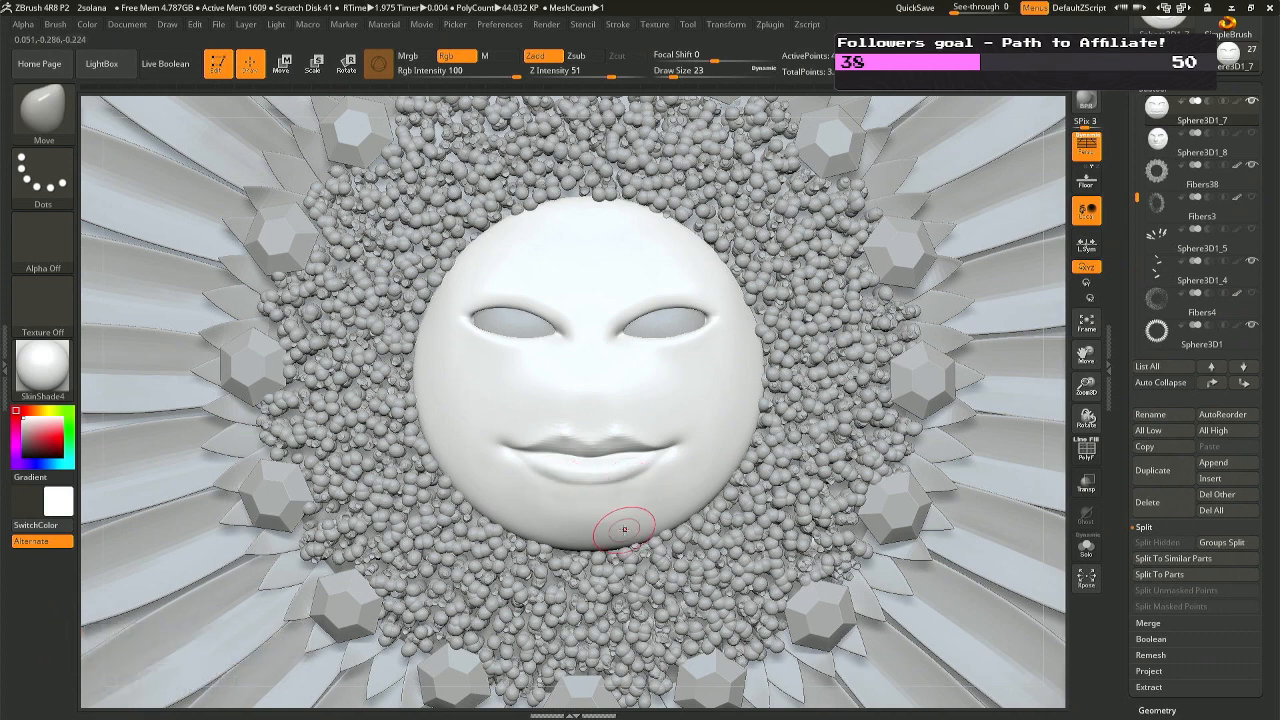
Refine the lips' profile and fullness from the front and side with the Move brush at draw size 23.
mouse_move(614, 528)
right_mouse_down()
mouse_move(570, 500)
mouse_move(615, 475)
mouse_move(509, 480)
right_mouse_up()
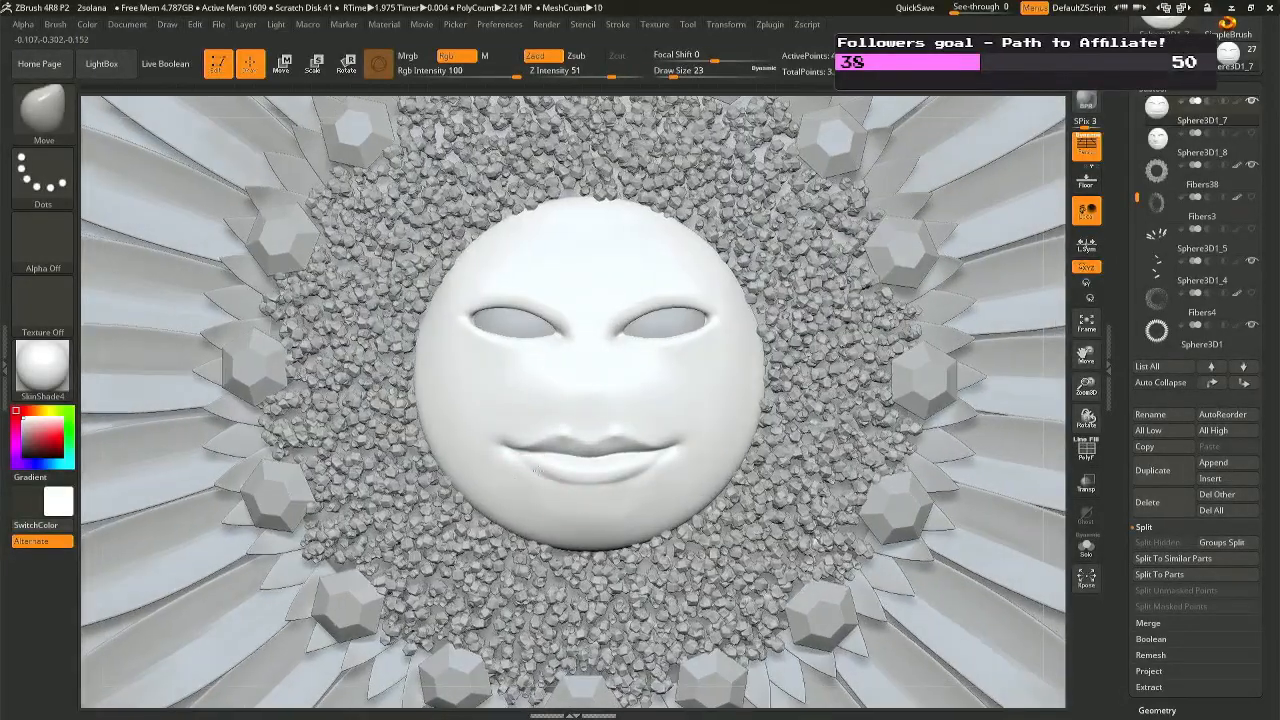
key("ctrl")
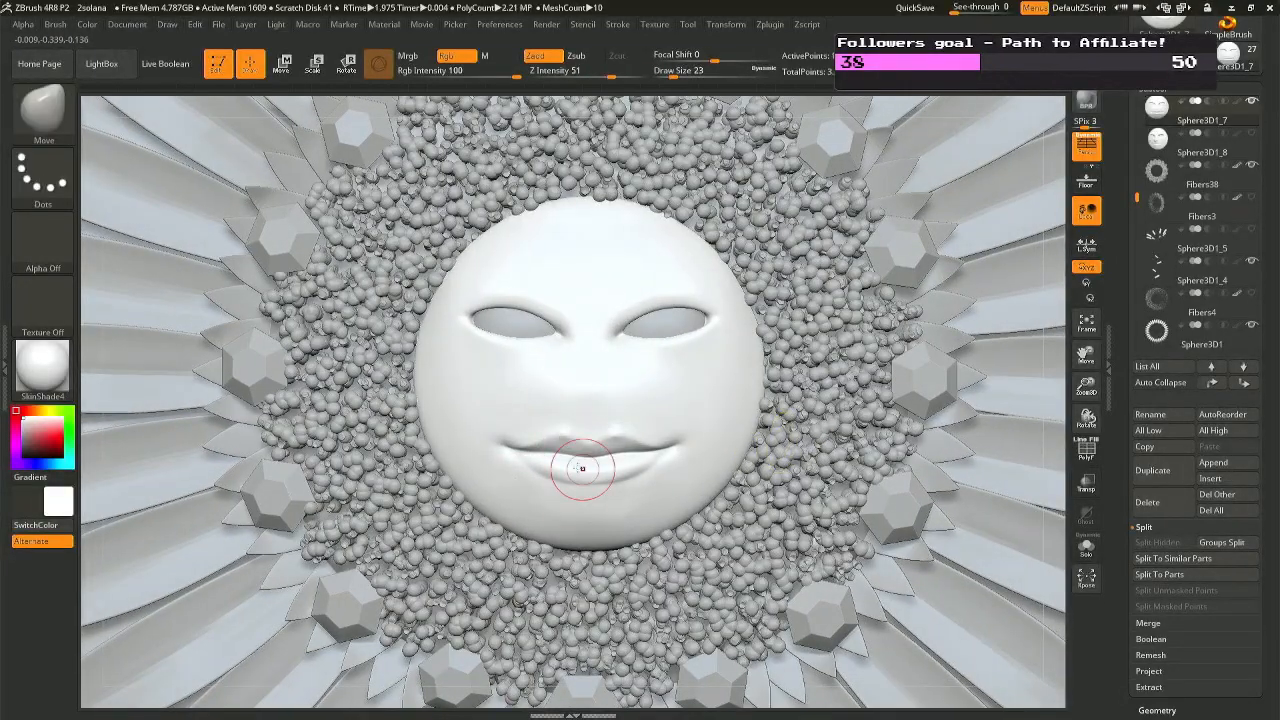
mouse_move(643, 443)
right_mouse_down()
mouse_move(670, 448)
mouse_move(574, 454)
mouse_move(626, 444)
mouse_move(600, 430)
right_mouse_up()
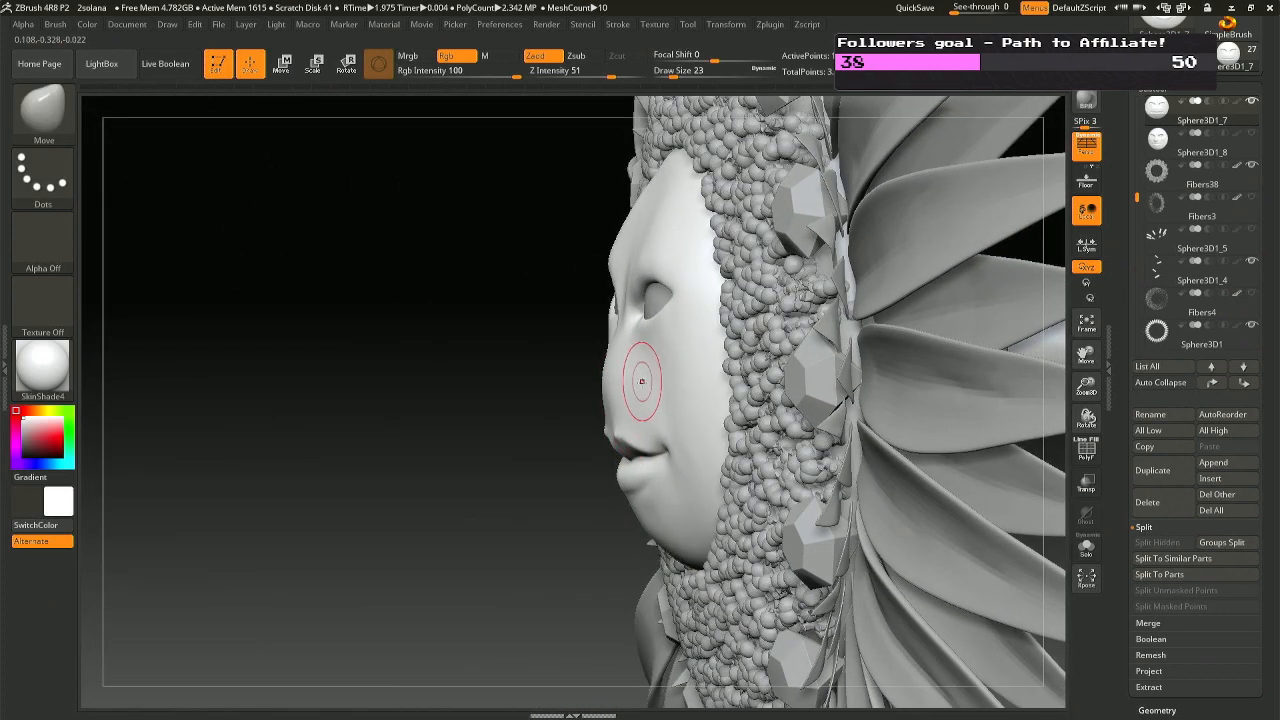
mouse_move(631, 438)
right_mouse_down()
mouse_move(780, 444)
mouse_move(582, 480)
mouse_move(562, 508)
right_mouse_up()
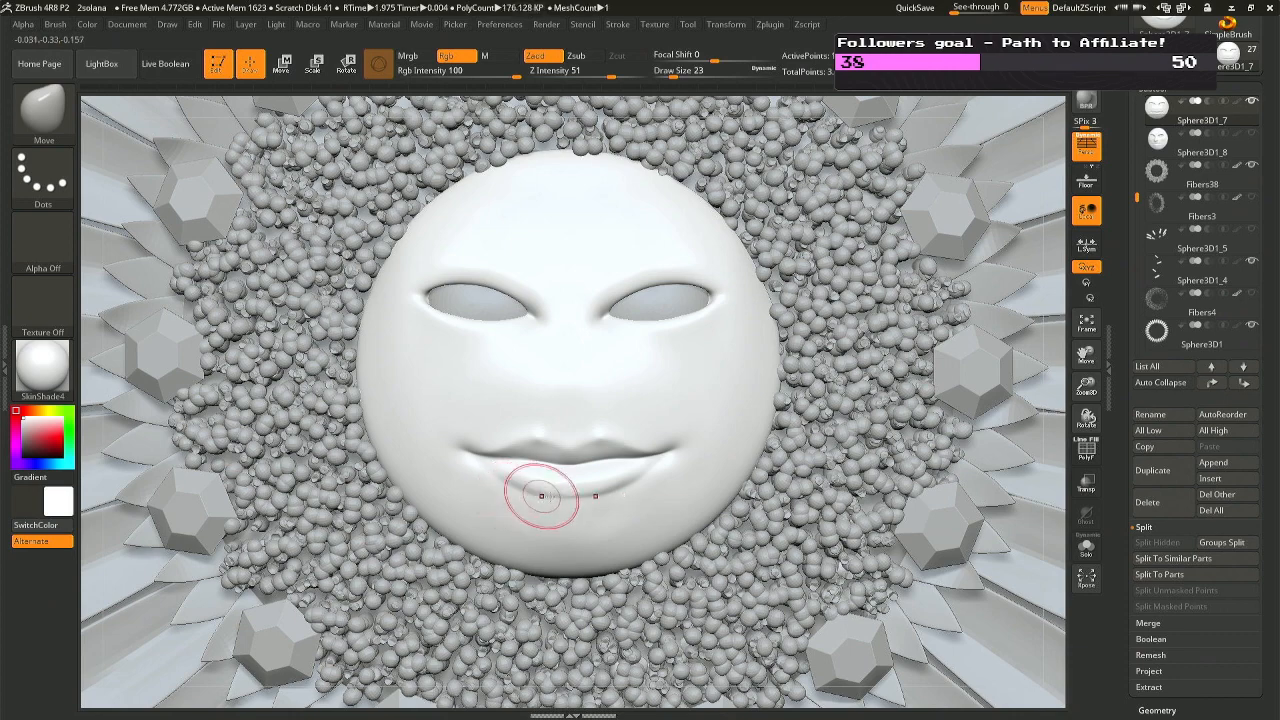
key("space")
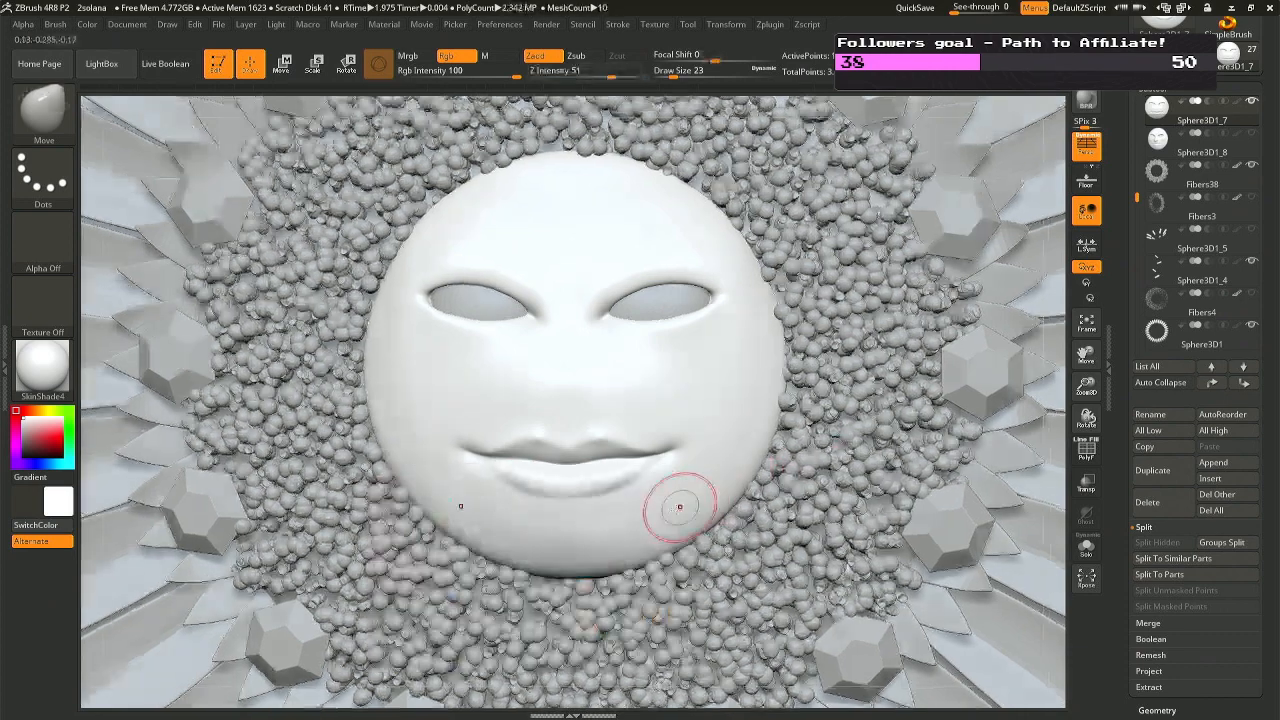
key("shift")
mouse_move(571, 523)
right_mouse_down("ctrl")
mouse_move(590, 430)
mouse_move(510, 403)
right_mouse_up("ctrl")
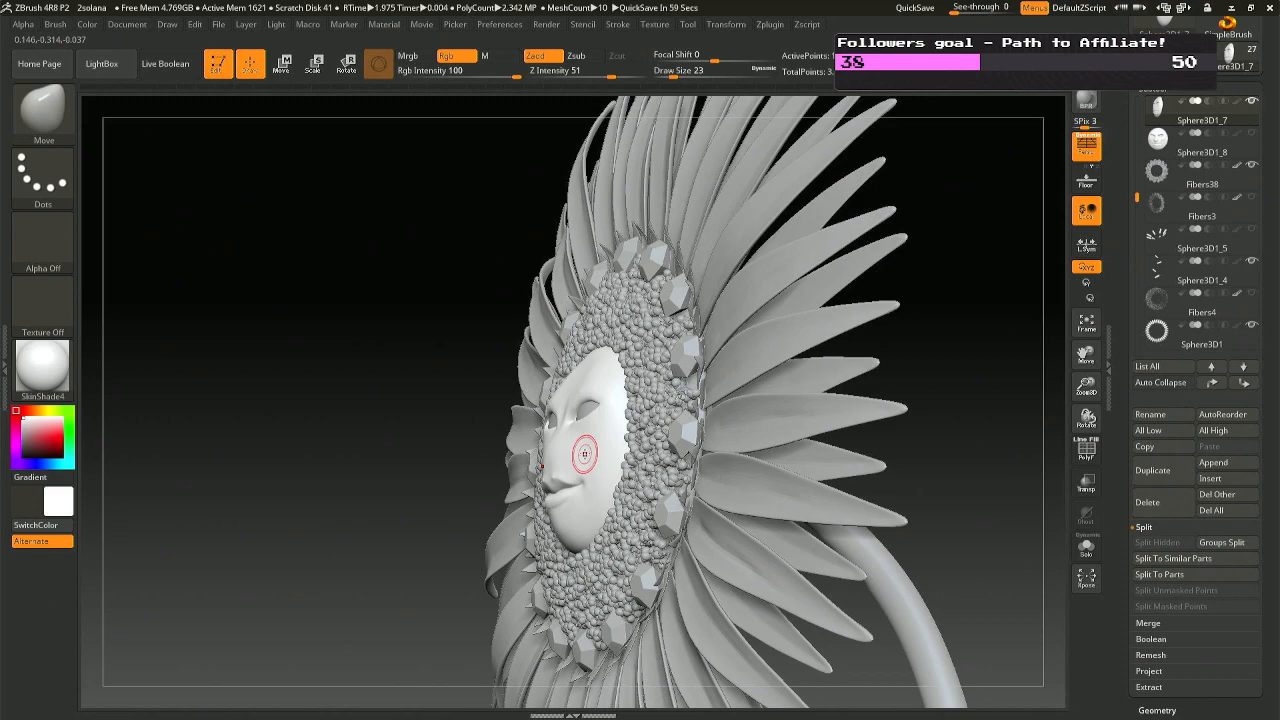
left_click_drag(531, 489, 700, 385)
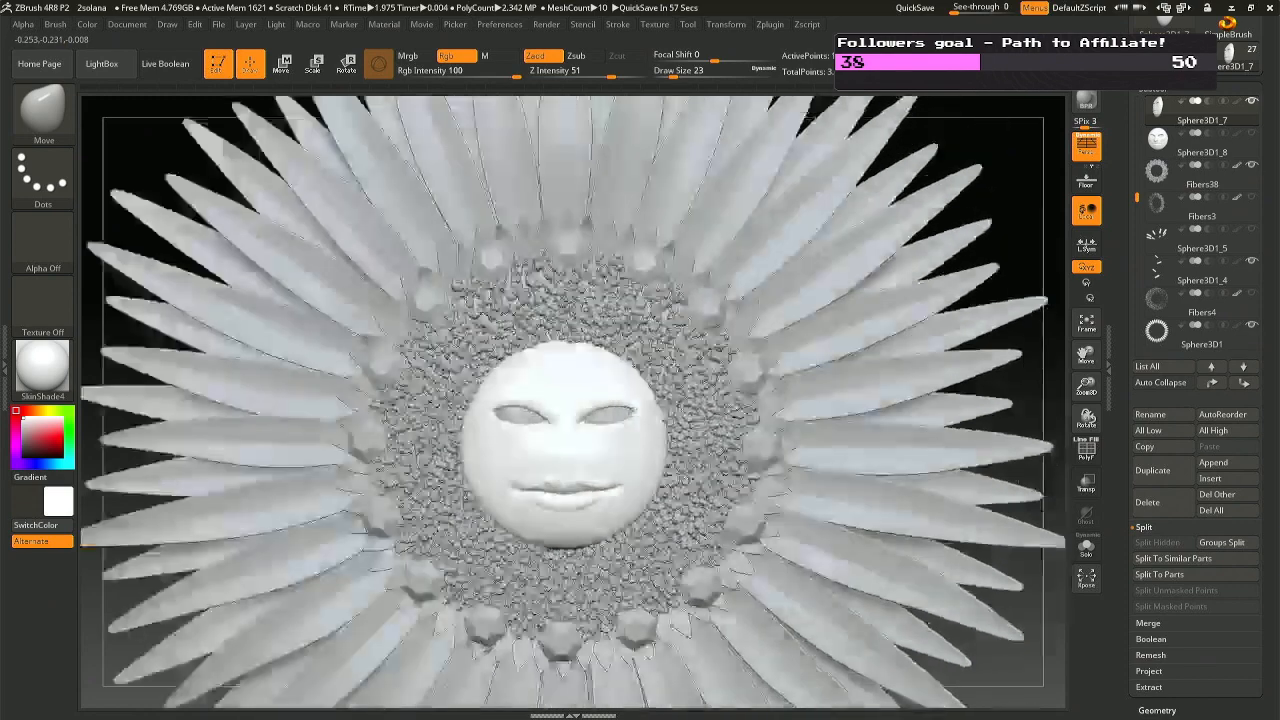
right_click_drag(707, 373, 602, 447, "ctrl")
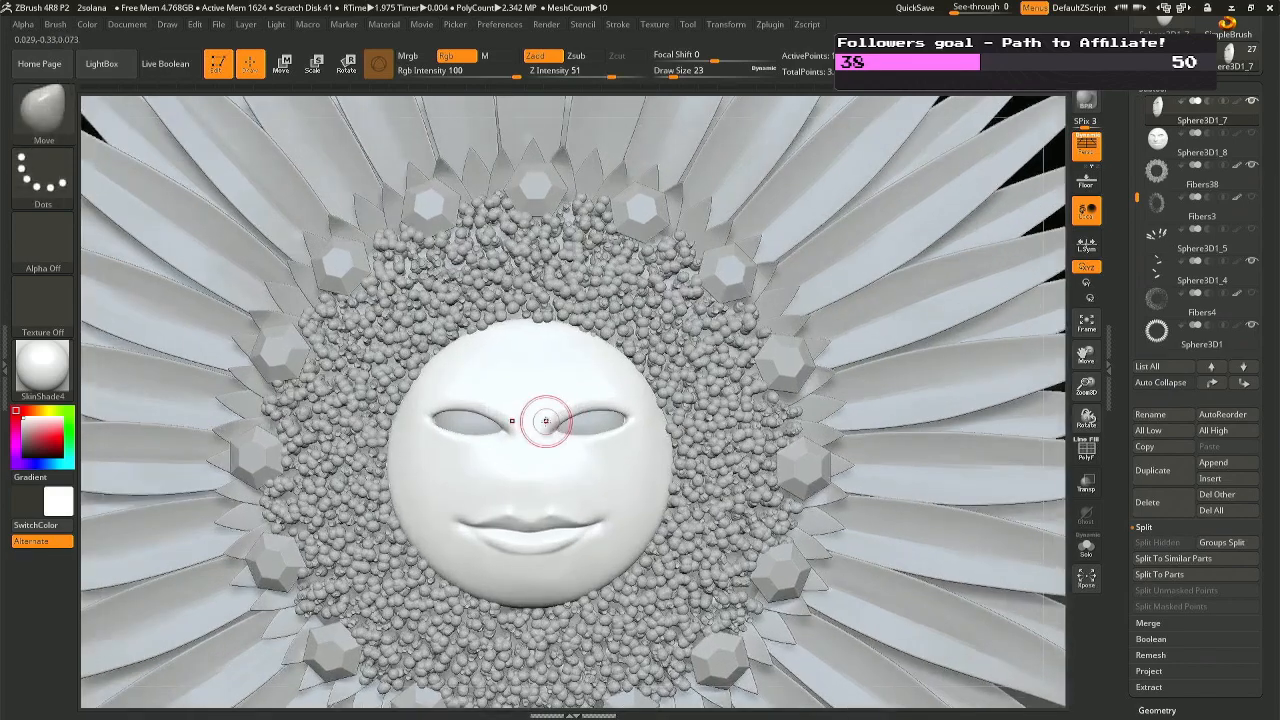
Select the ring of faceted gems from the back of the flower and isolate it in Solo mode.
right_click_drag(590, 418, 708, 413)
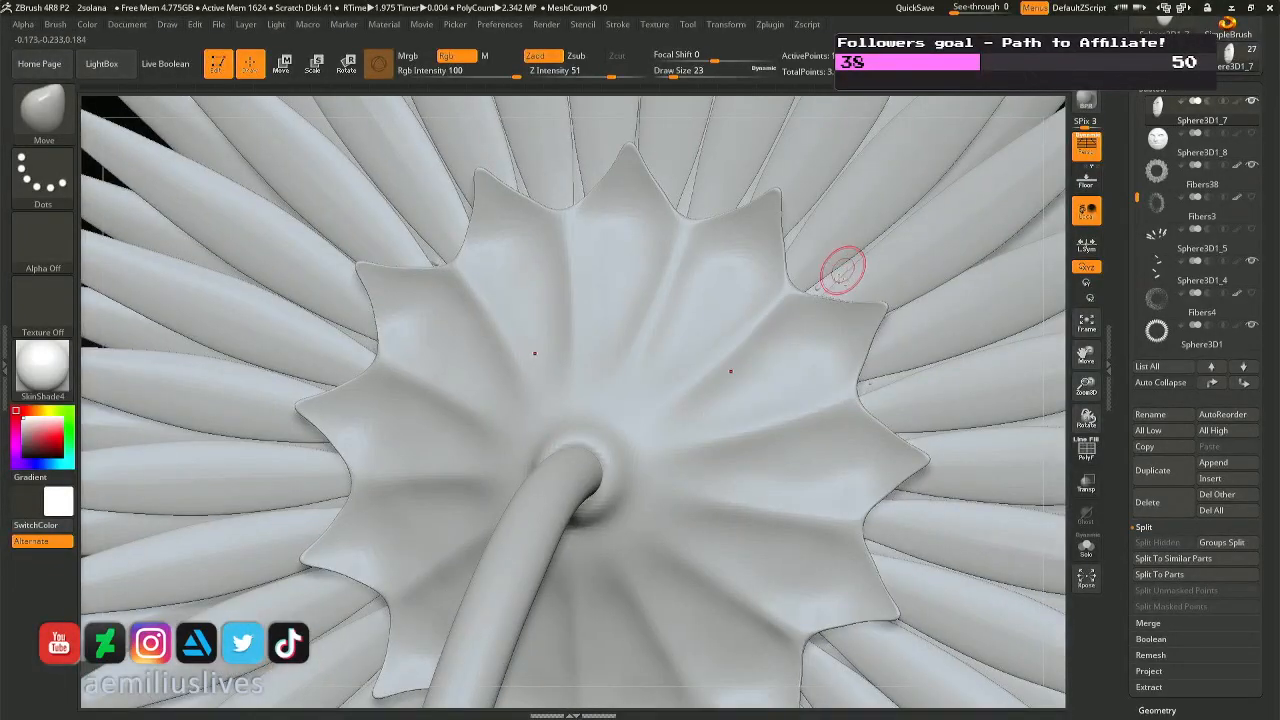
left_click(824, 291, "alt")
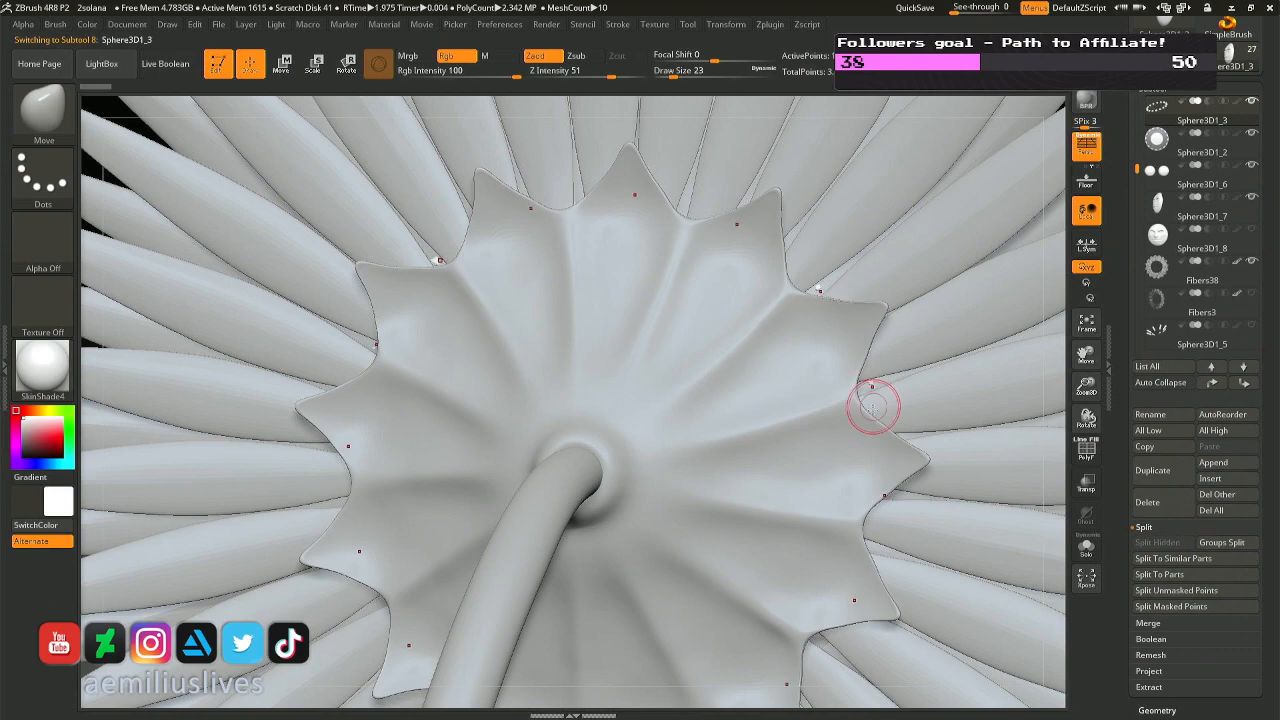
right_click_drag(831, 315, 803, 320)
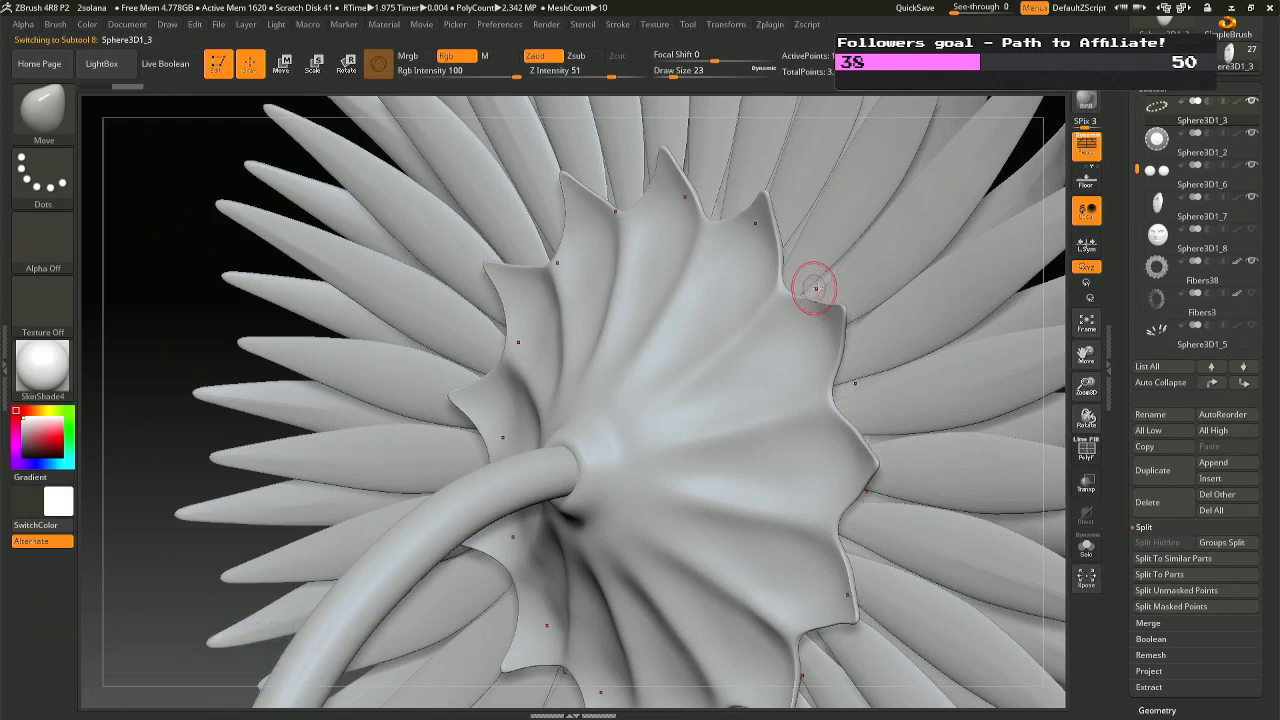
mouse_move(814, 288)
right_mouse_down()
mouse_move(700, 292)
mouse_move(786, 300)
right_mouse_up()
right_click_drag(937, 391, 903, 388)
left_click(1086, 547)
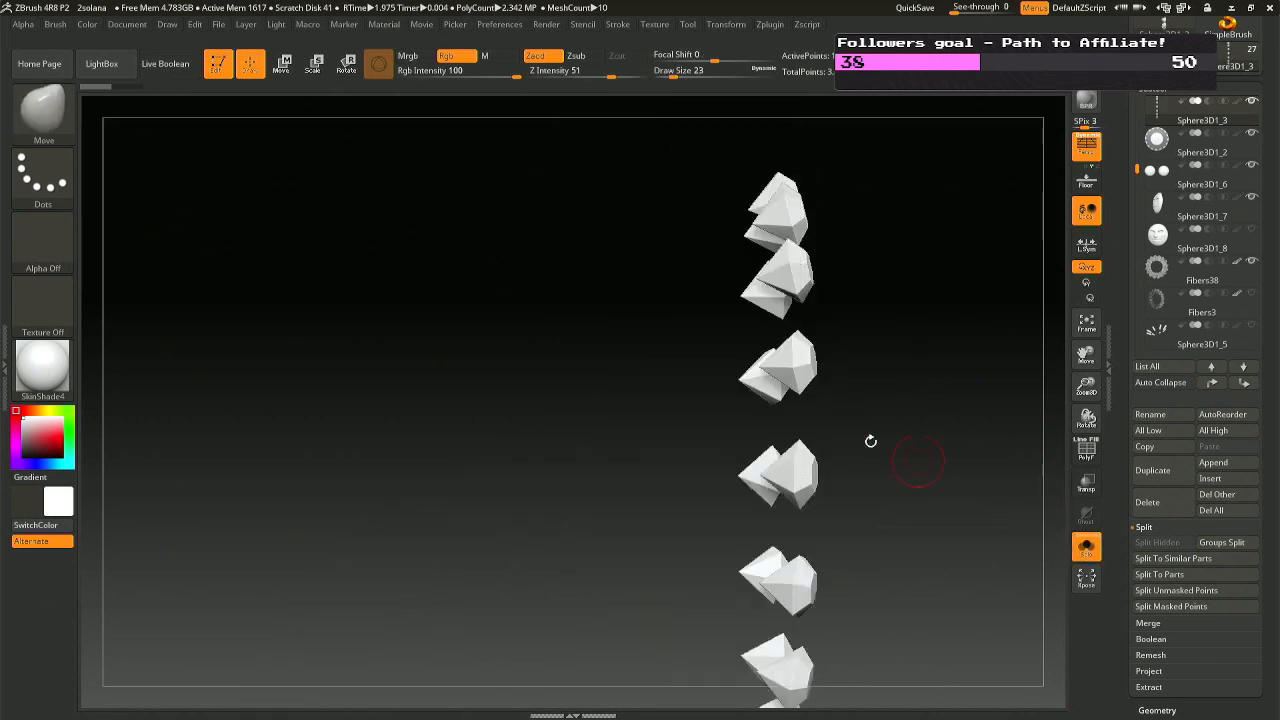
Trim the back tips off the whole gem ring in side view with the TrimCurve brush and leave Solo mode.
right_click_drag(891, 440, 805, 380)
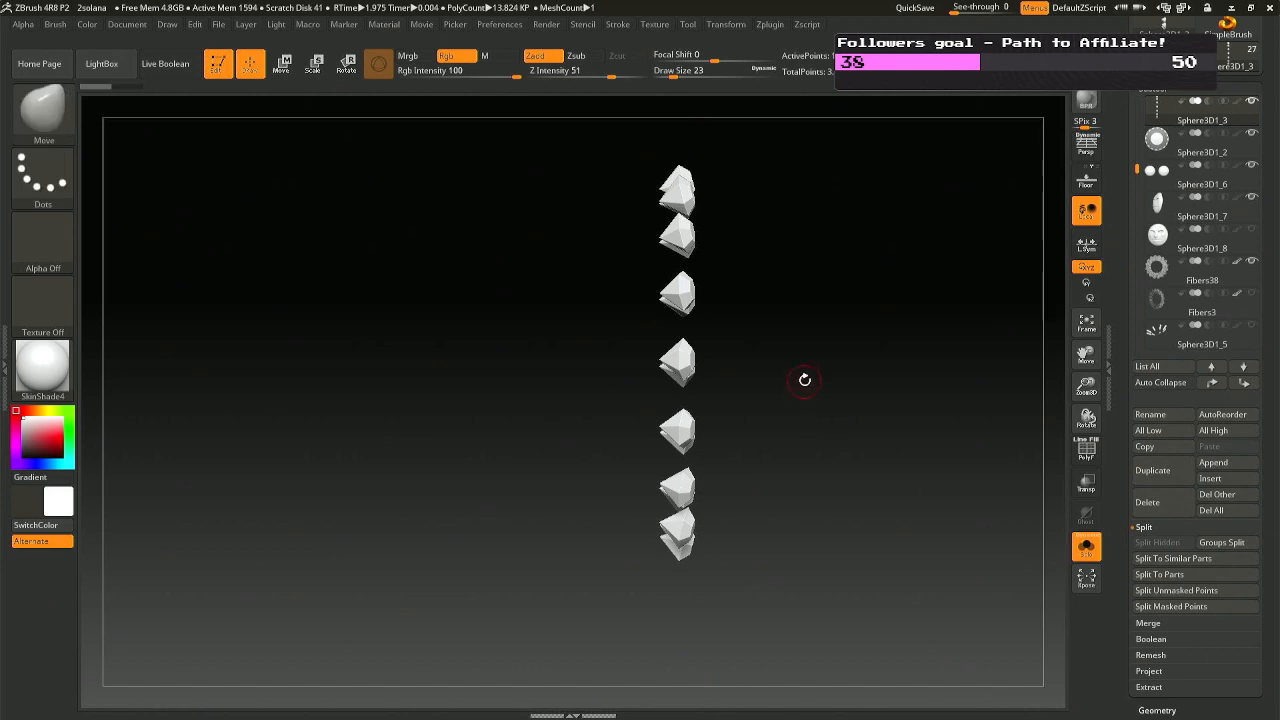
right_click_drag(694, 522, 661, 548)
key("b")
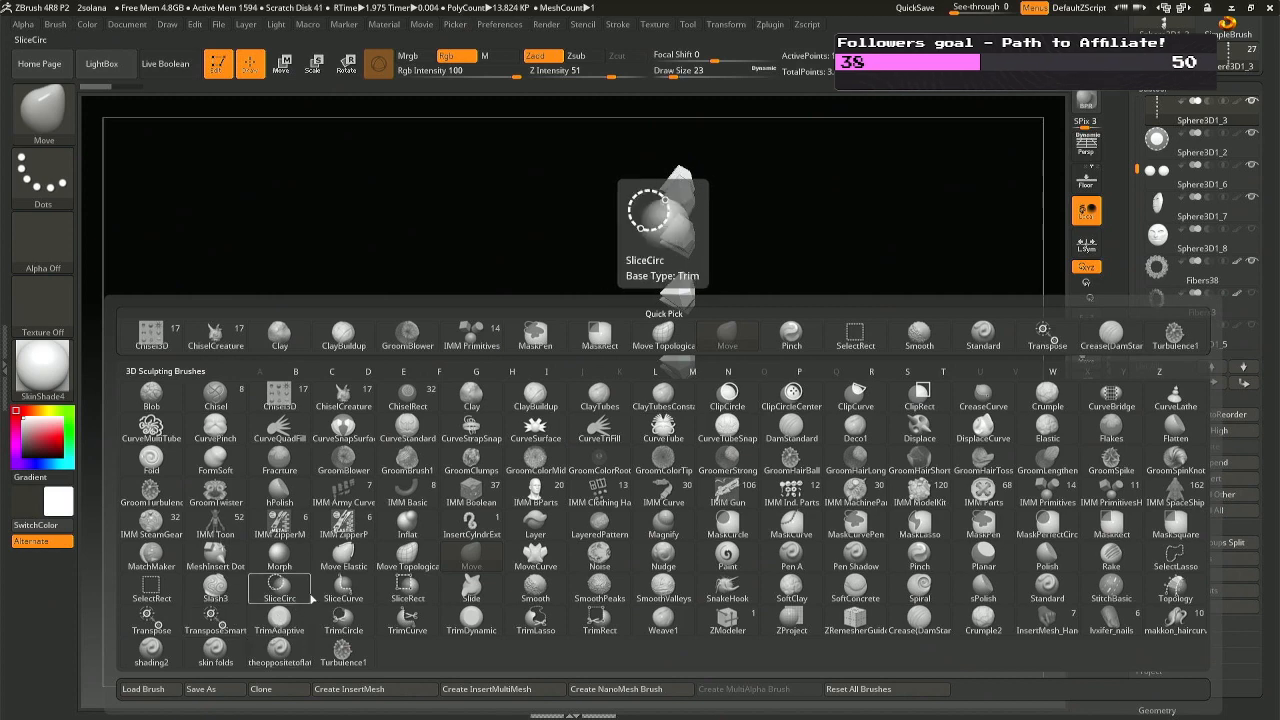
left_click(408, 619)
left_click_drag(664, 584, 686, 37, "ctrl+shift")
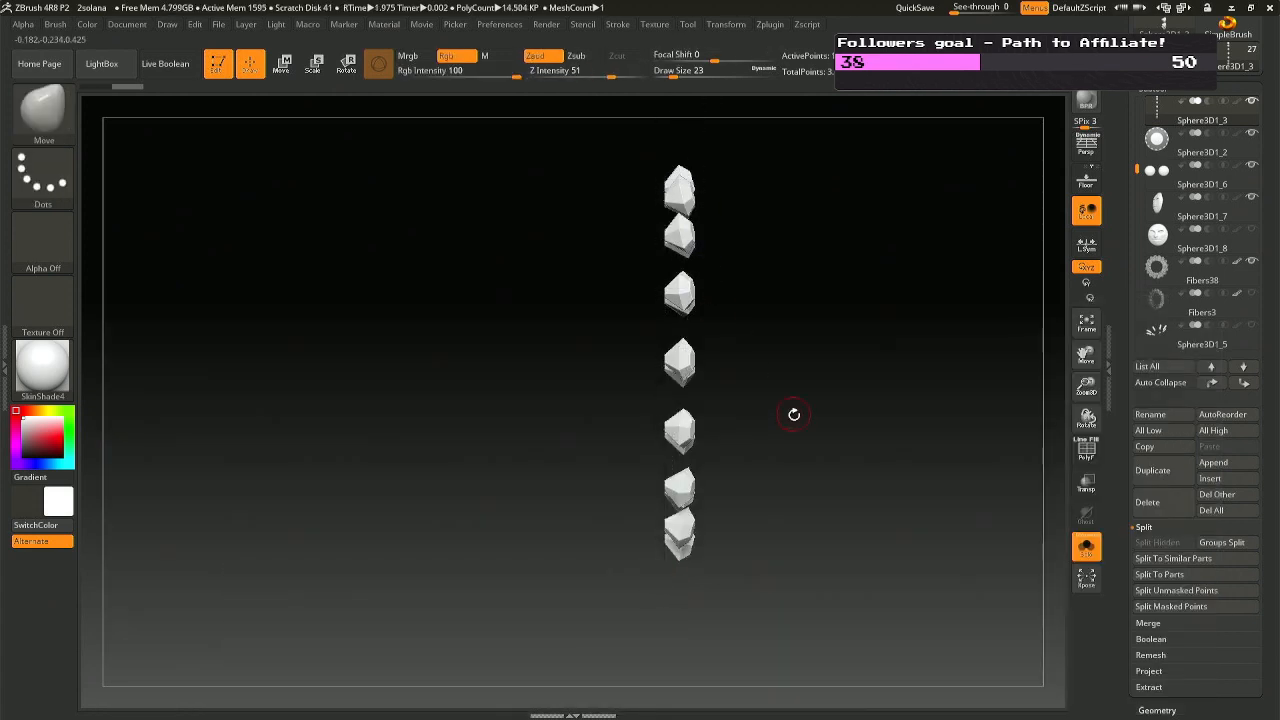
left_click(1086, 547)
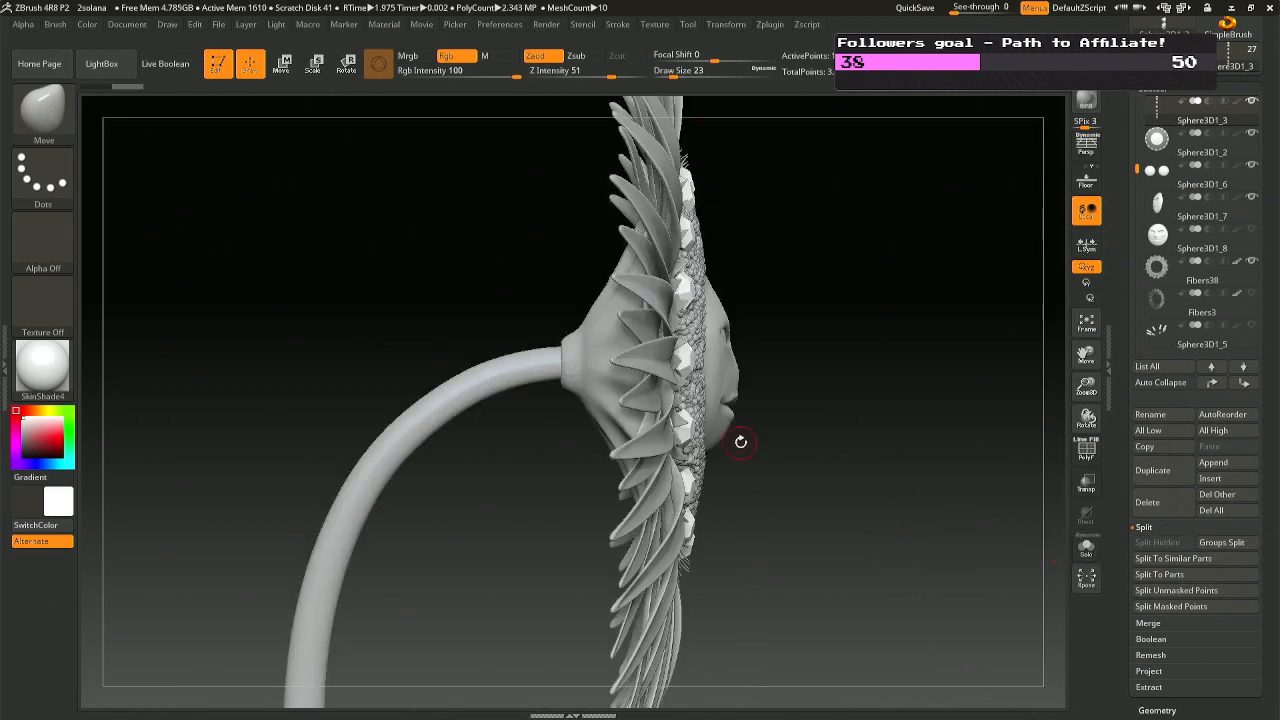
Select the disc behind the gem ring from the back of the flower and isolate it in Solo mode.
left_click_drag(740, 437, 775, 362)
left_click(731, 281, "alt")
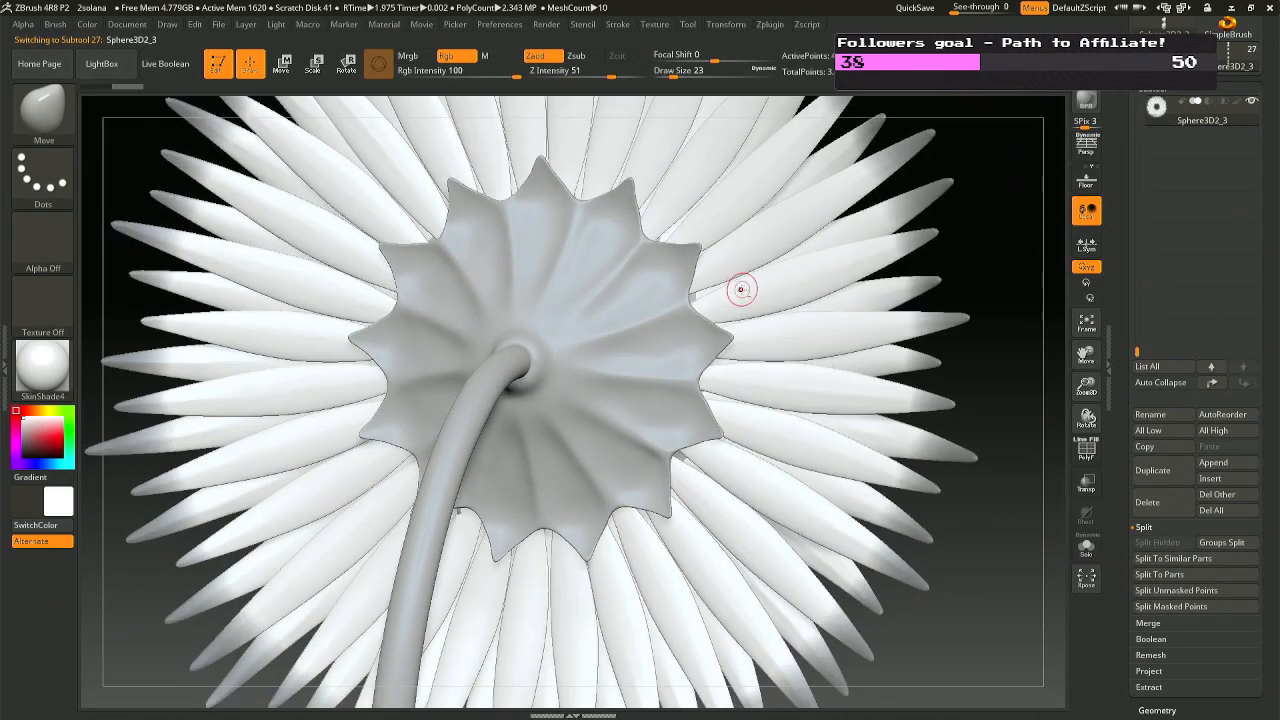
left_click(692, 295, "alt")
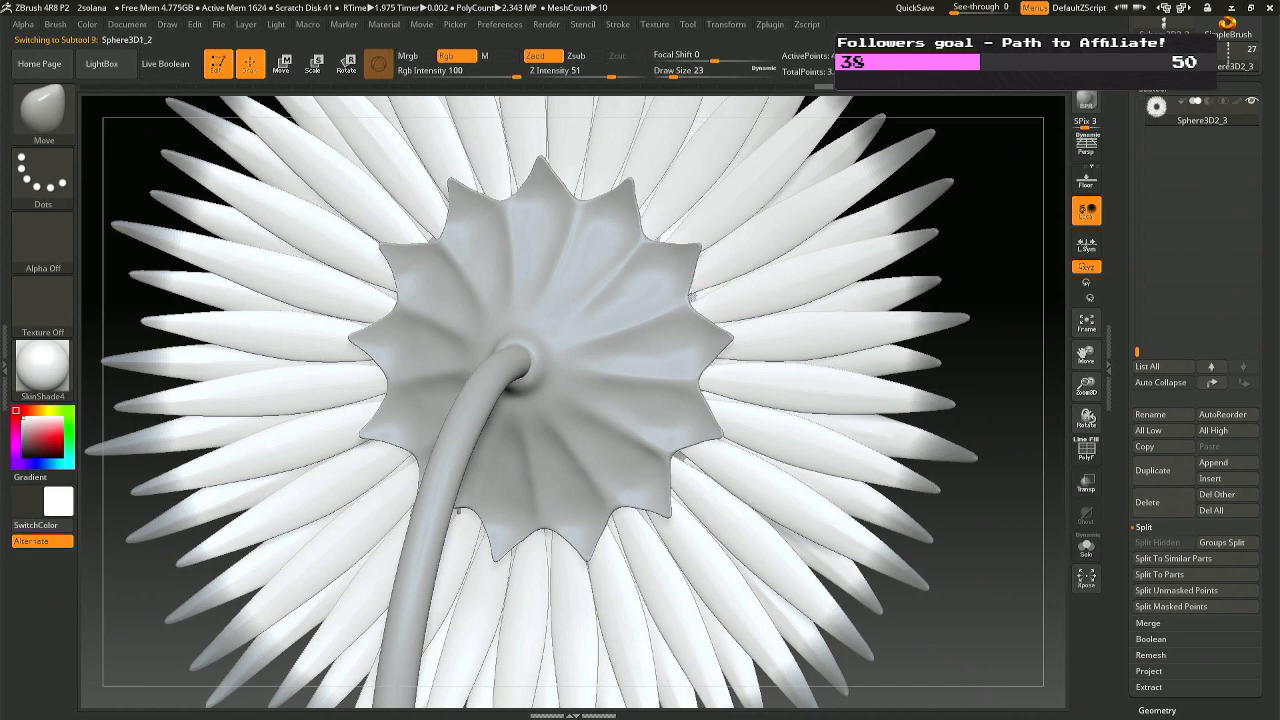
right_click_drag(709, 302, 1056, 478)
left_click(1086, 547)
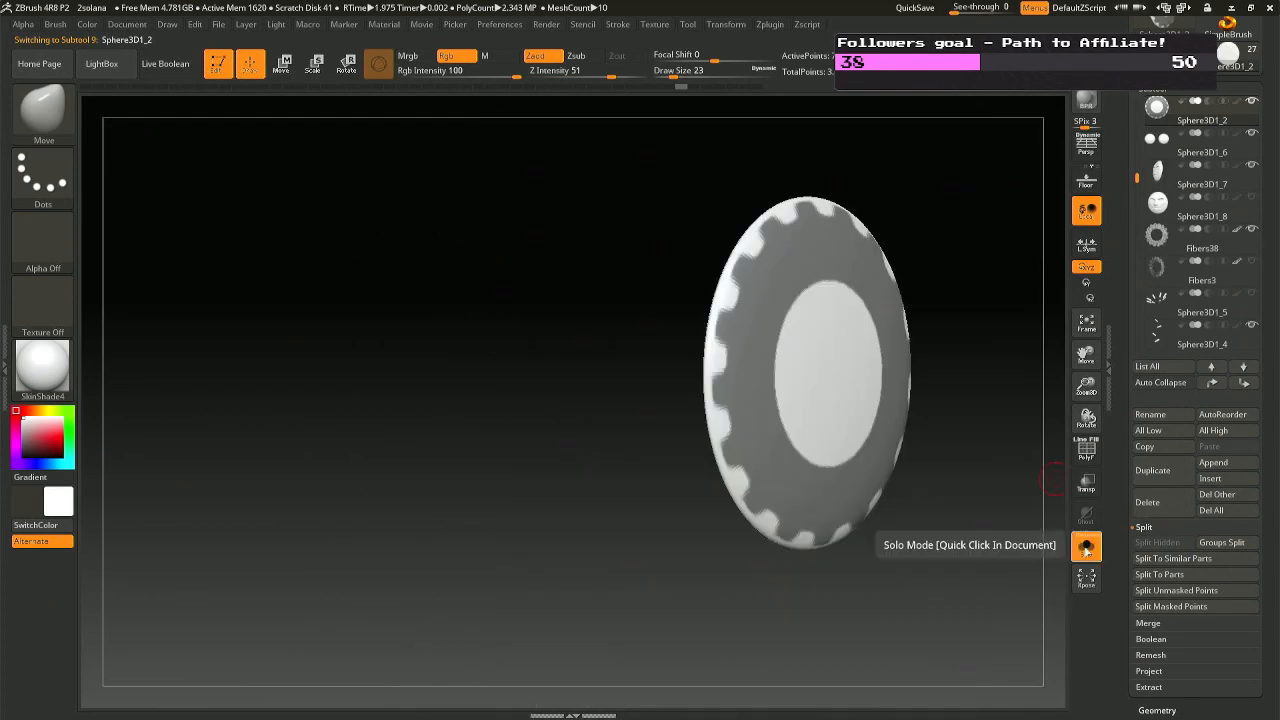
right_click_drag(1076, 553, 980, 523)
mouse_move(885, 656)
left_mouse_down("ctrl+shift")
mouse_move(861, 501)
mouse_move(744, 127)
mouse_move(884, 178)
mouse_move(886, 200)
left_mouse_up("ctrl+shift")
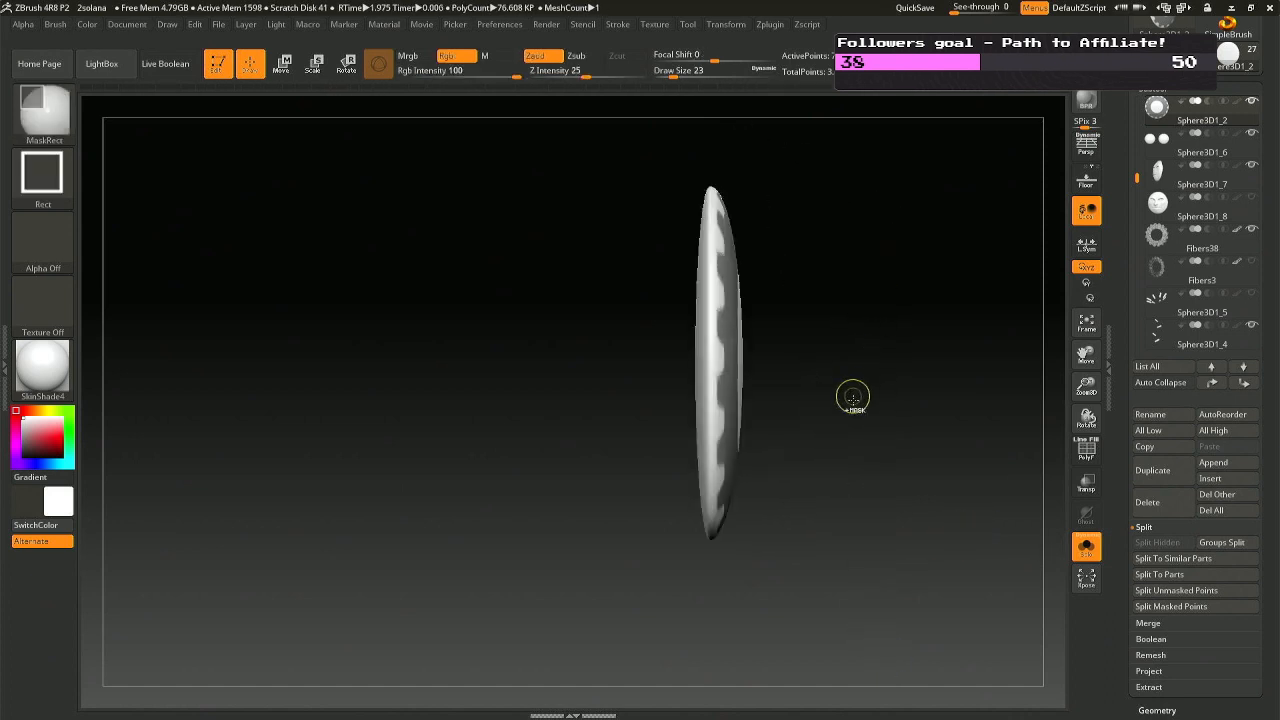
left_click_drag(916, 630, 823, 331, "ctrl")
left_click_drag(750, 133, 707, 127, "ctrl+alt")
key("ctrl+z")
Hide the front half of the disc in side view with the SelectRect brush and compare it with the whole flower.
key("ctrl+shift")
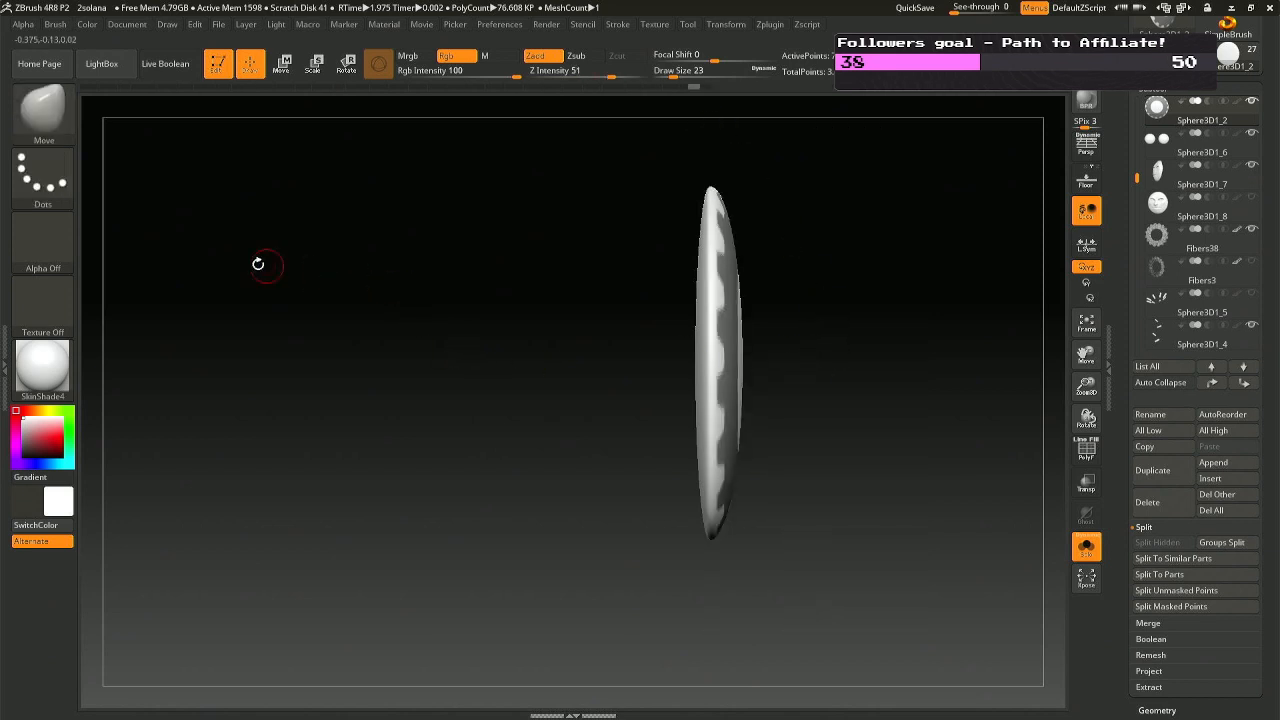
left_click(70, 140, "ctrl+shift")
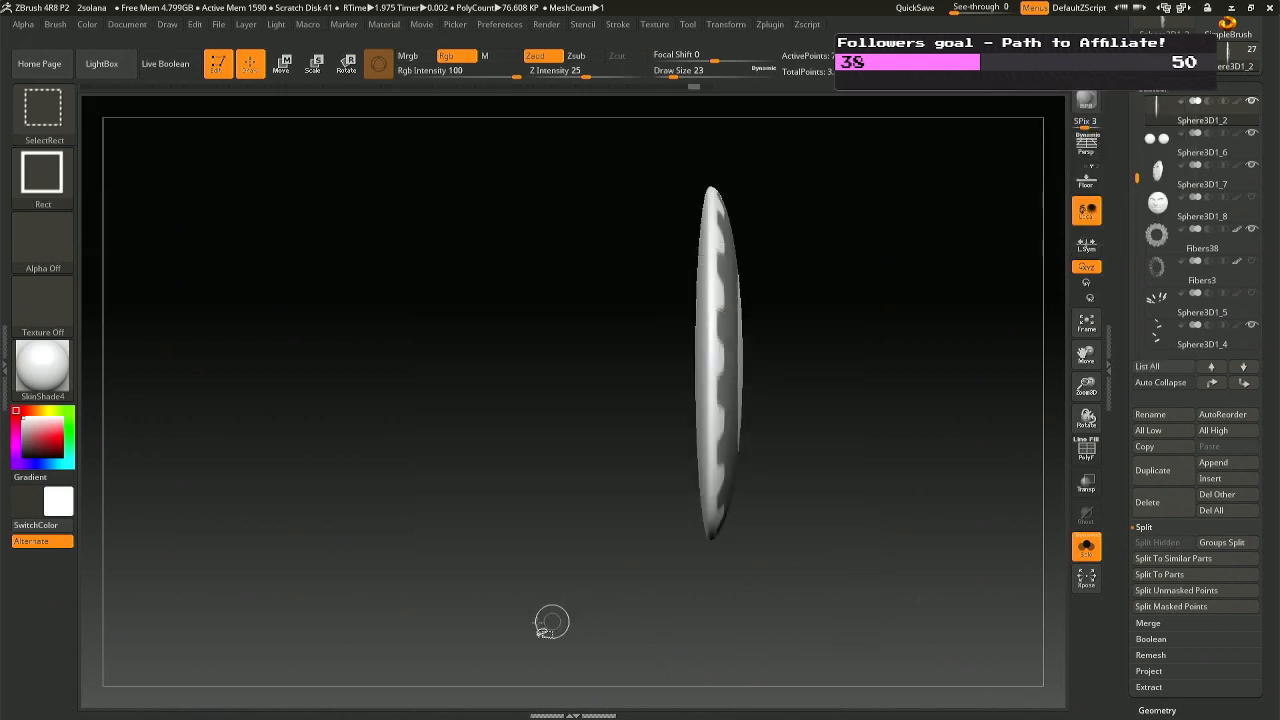
left_click_drag(518, 625, 711, 96, "ctrl+shift")
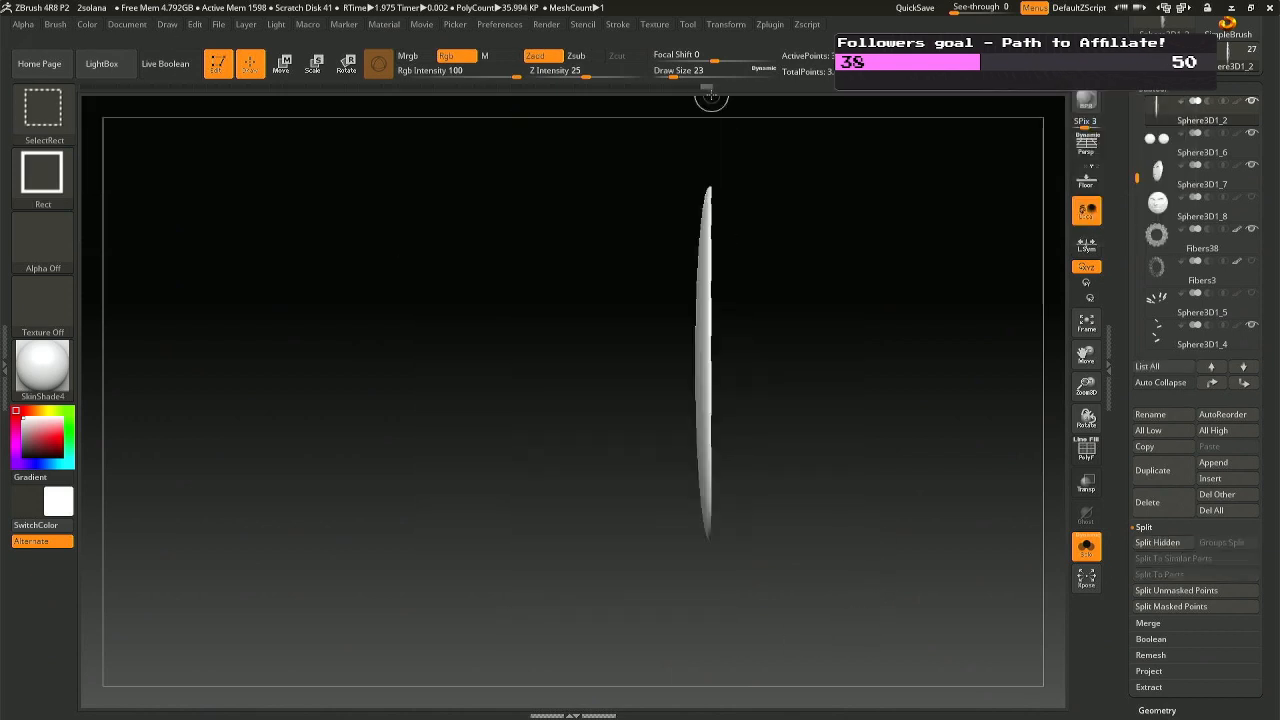
key("ctrl+z")
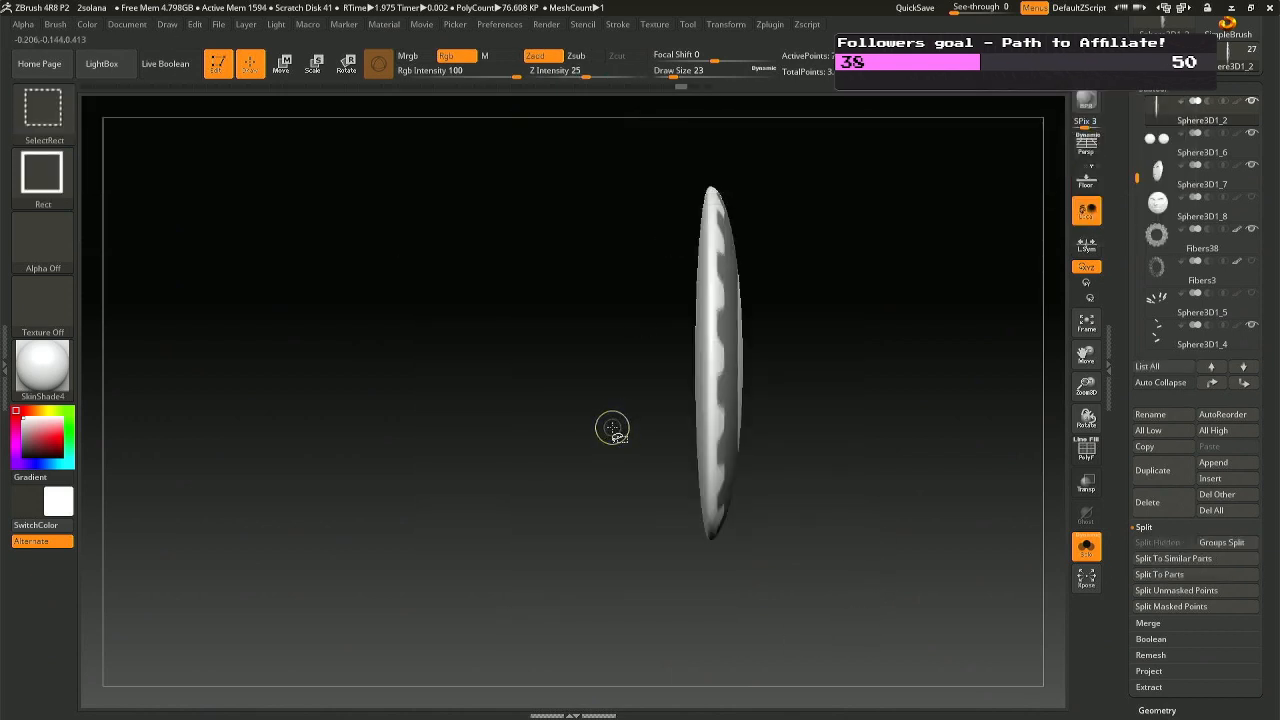
key("ctrl+shift+z")
mouse_move(601, 456)
left_mouse_down()
mouse_move(790, 458)
mouse_move(620, 457)
left_mouse_up()
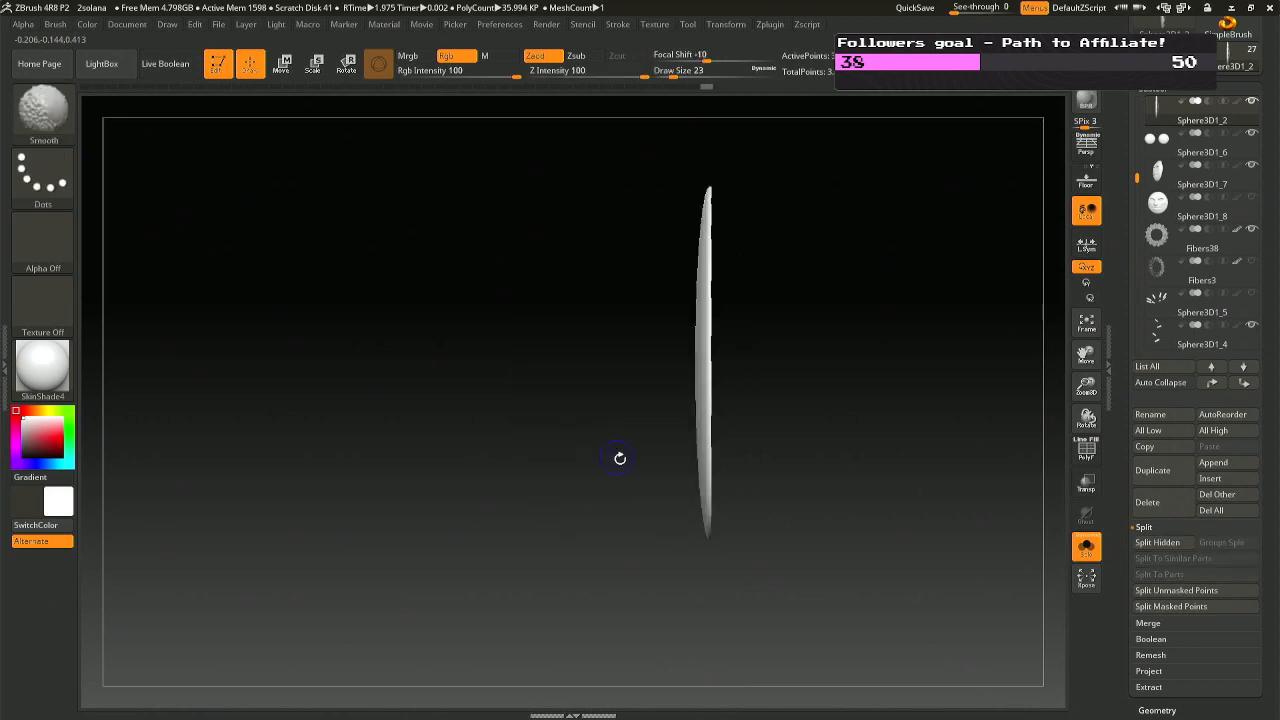
left_click(1090, 546)
mouse_move(871, 457)
left_mouse_down()
mouse_move(897, 457)
mouse_move(877, 457)
left_mouse_up()
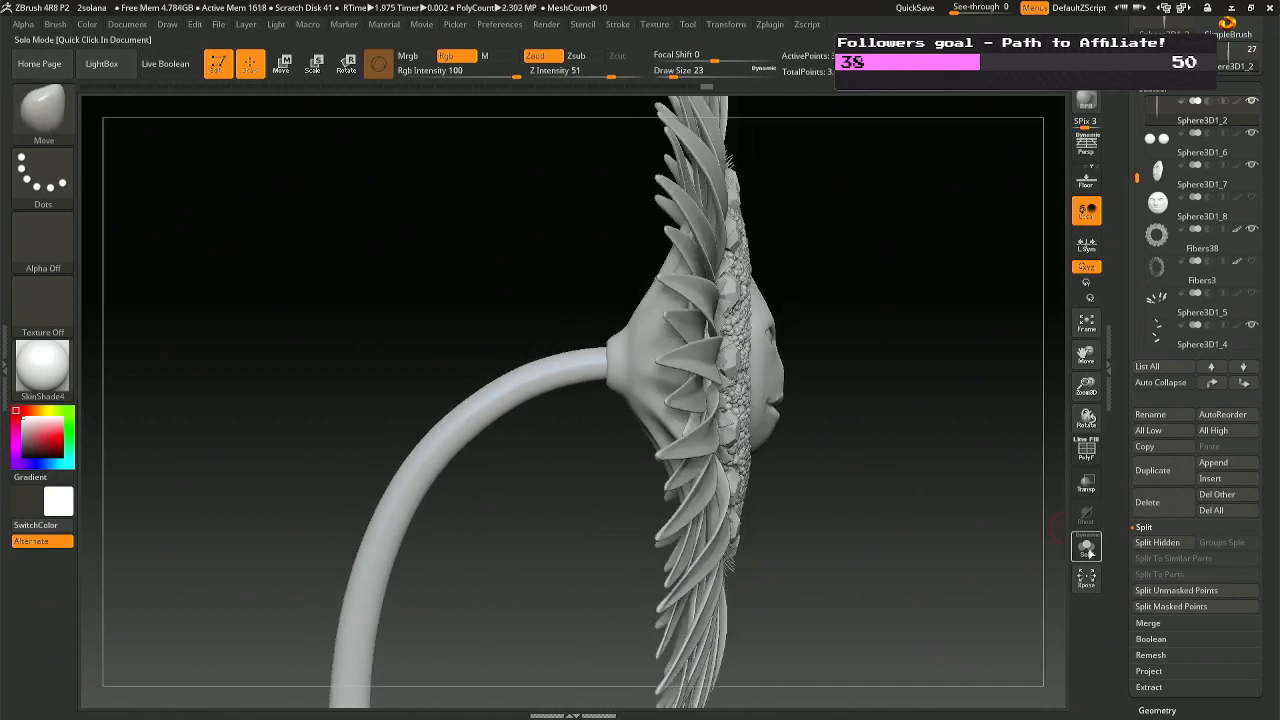
left_click(1087, 546)
Reset the gizmo's orientation, place its pivot at the disc's flat edge and scale the visible back half thinner along Y.
key("r")
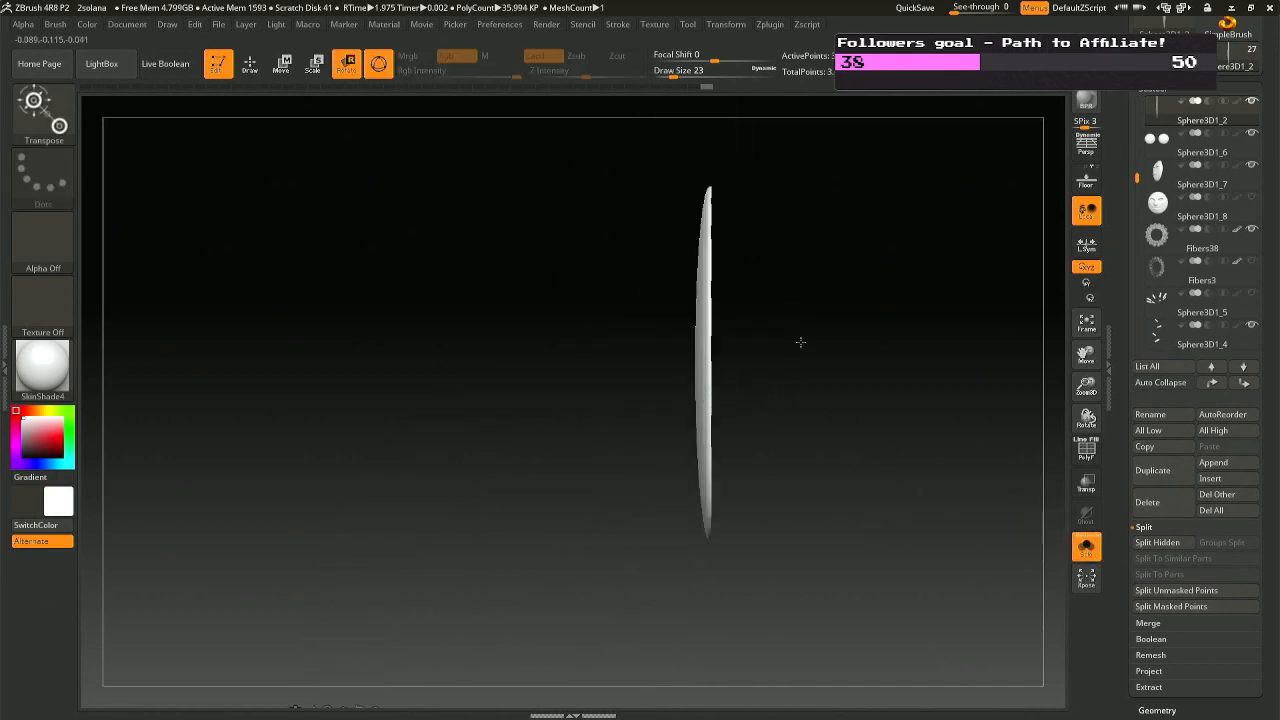
left_click(712, 338)
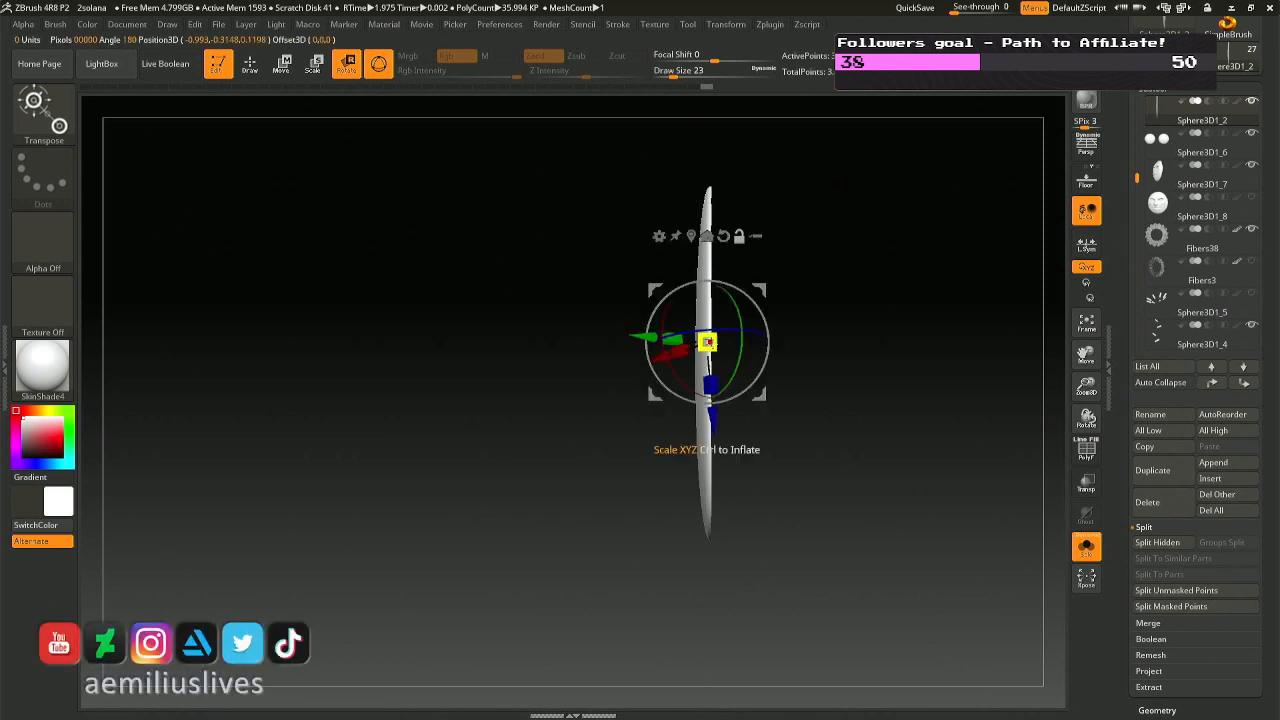
left_click(706, 236)
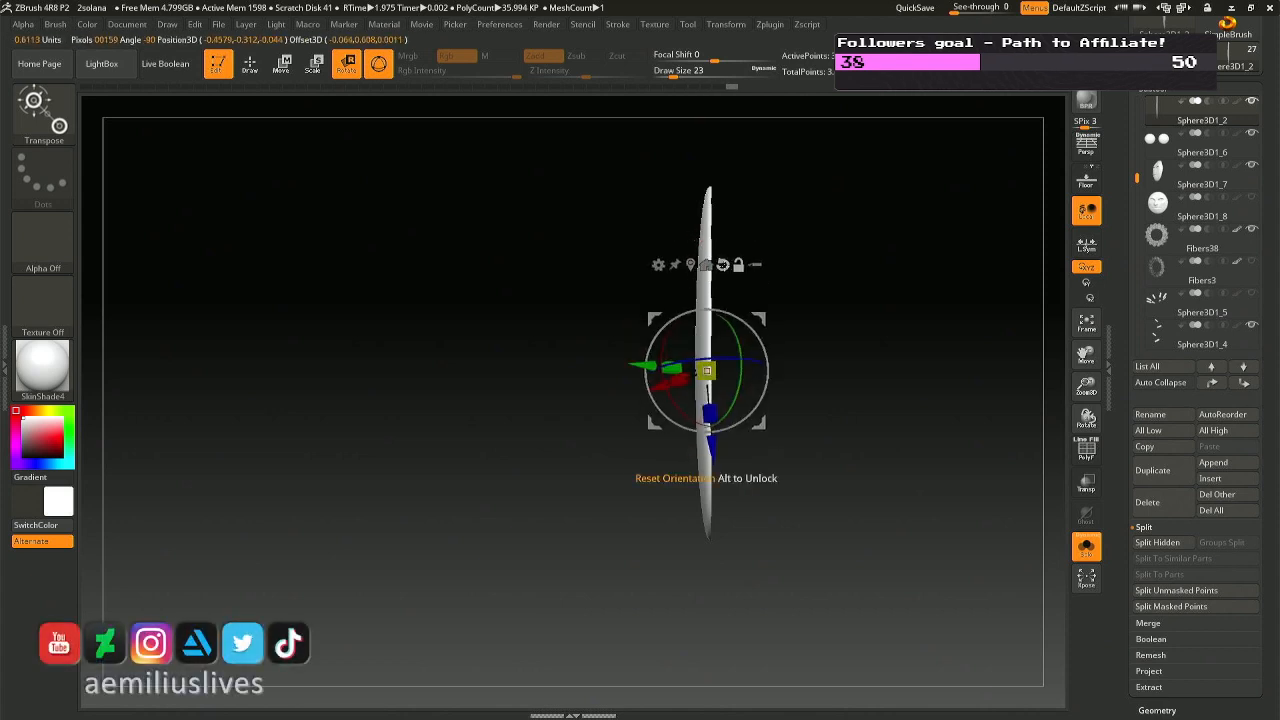
left_click(723, 265, "alt")
right_click_drag(862, 385, 868, 684, "ctrl")
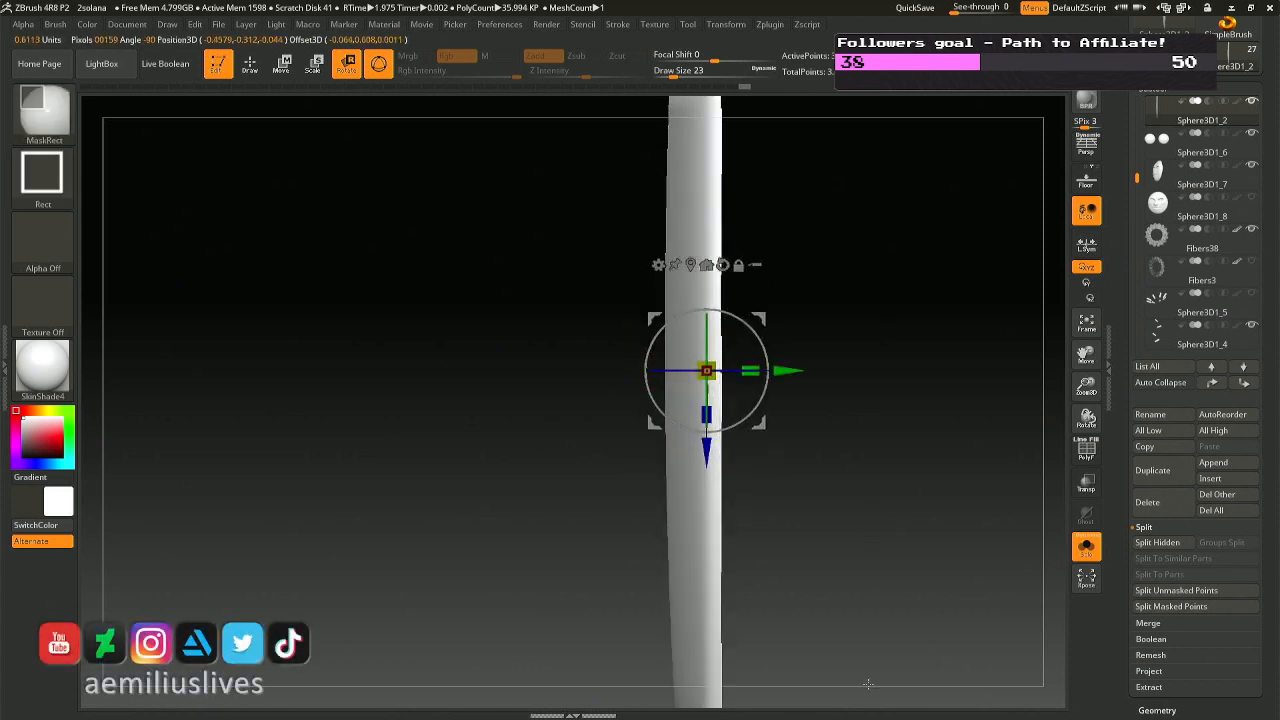
right_click_drag(863, 466, 857, 529, "ctrl")
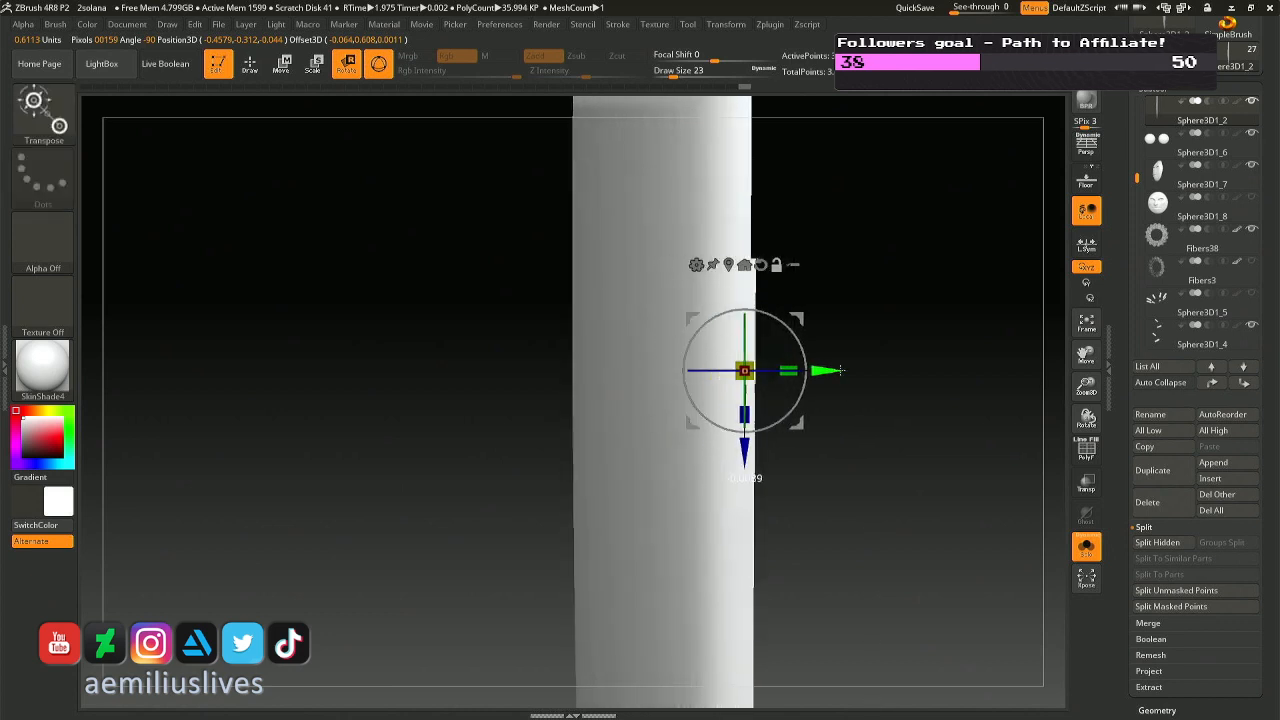
left_click_drag(840, 371, 846, 371)
right_click_drag(884, 494, 886, 394, "ctrl")
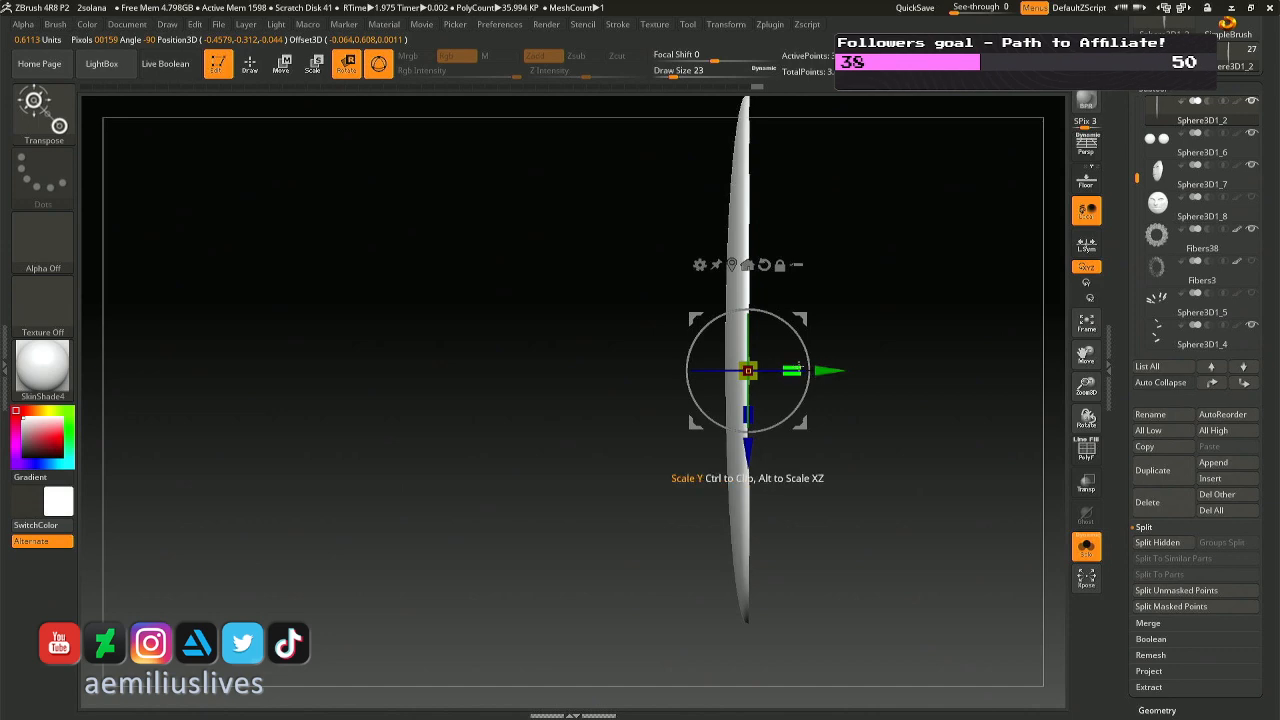
left_click_drag(798, 368, 766, 365)
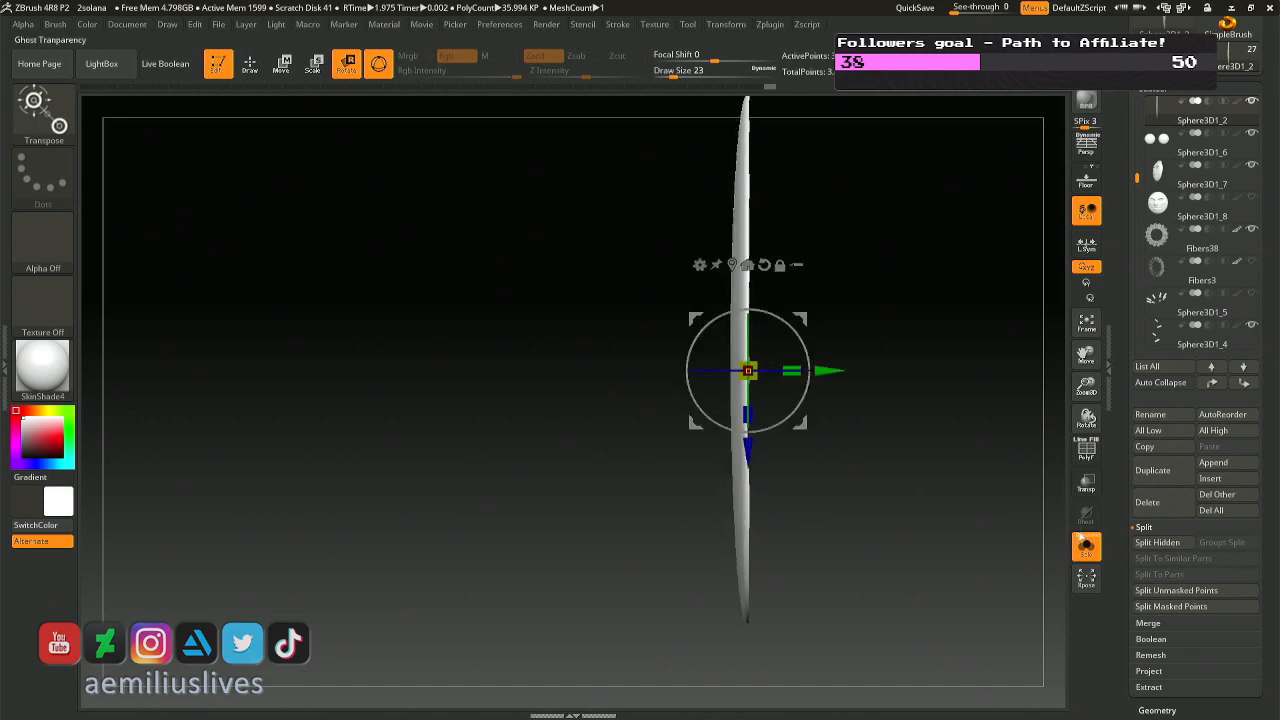
Show all parts again and examine the disc's fit behind the gem ring from the back, side and front in perspective.
left_click(1086, 545)
left_click_drag(1023, 526, 936, 530)
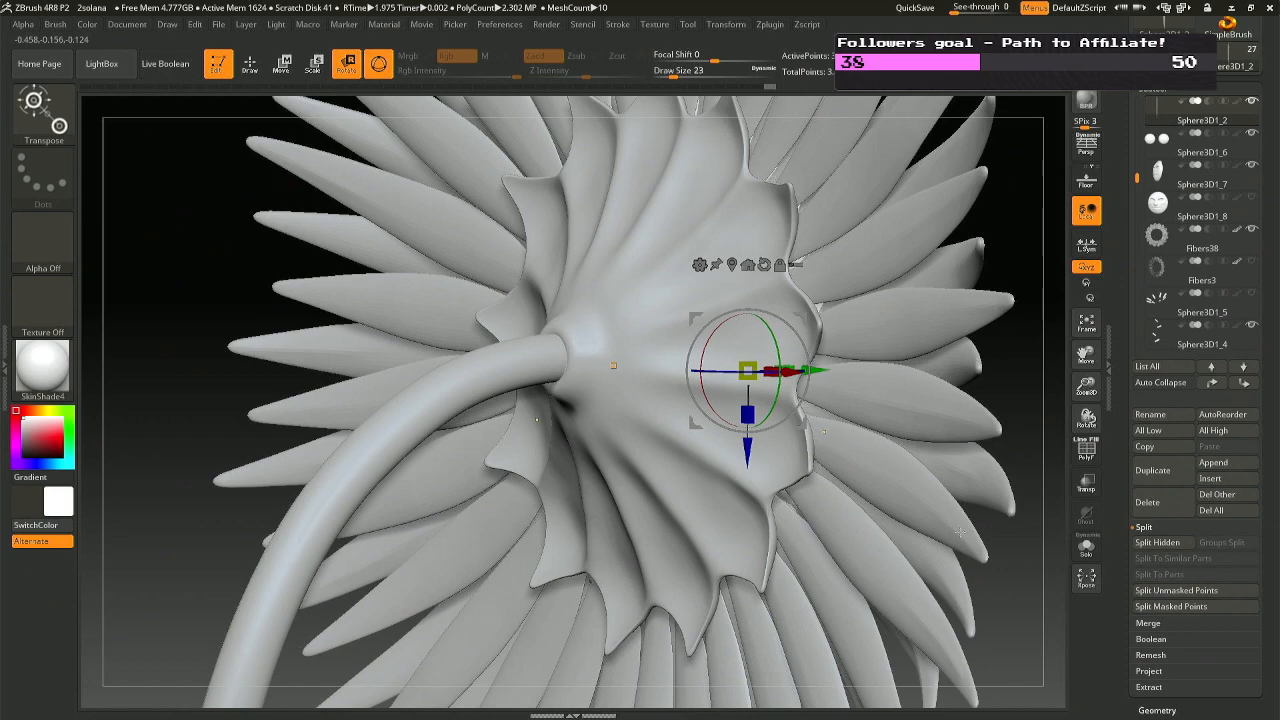
right_click_drag(884, 537, 824, 478, "ctrl")
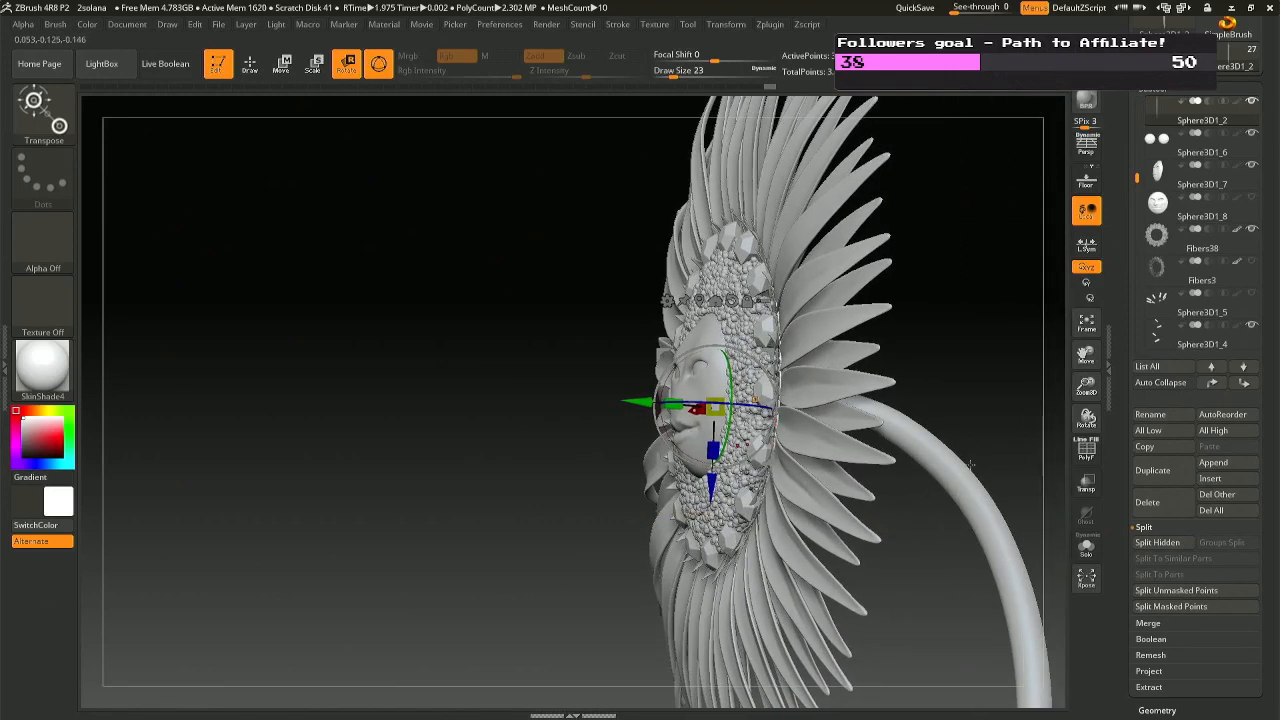
key("q")
mouse_move(829, 449)
right_mouse_down()
mouse_move(816, 452)
mouse_move(963, 450)
mouse_move(846, 457)
right_mouse_up()
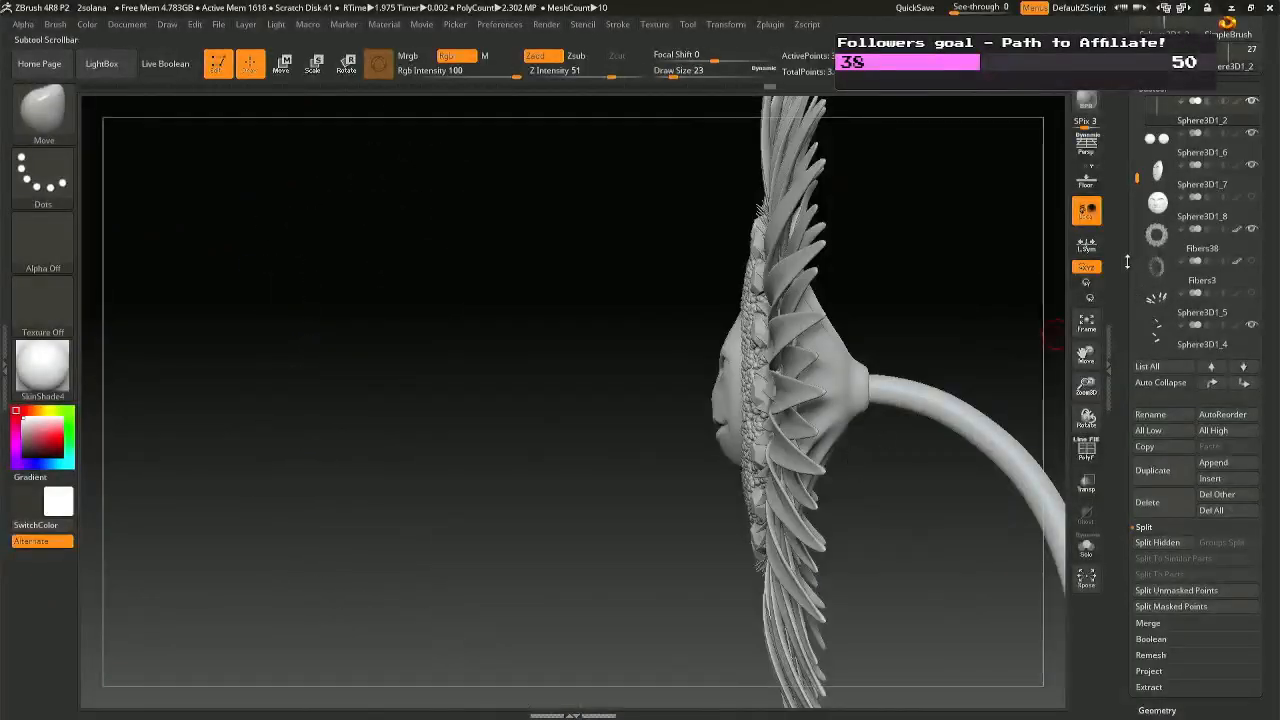
left_click(1086, 151)
right_click_drag(668, 394, 574, 396)
mouse_move(931, 357)
right_mouse_down()
mouse_move(880, 361)
mouse_move(909, 331)
mouse_move(1014, 441)
right_mouse_up()
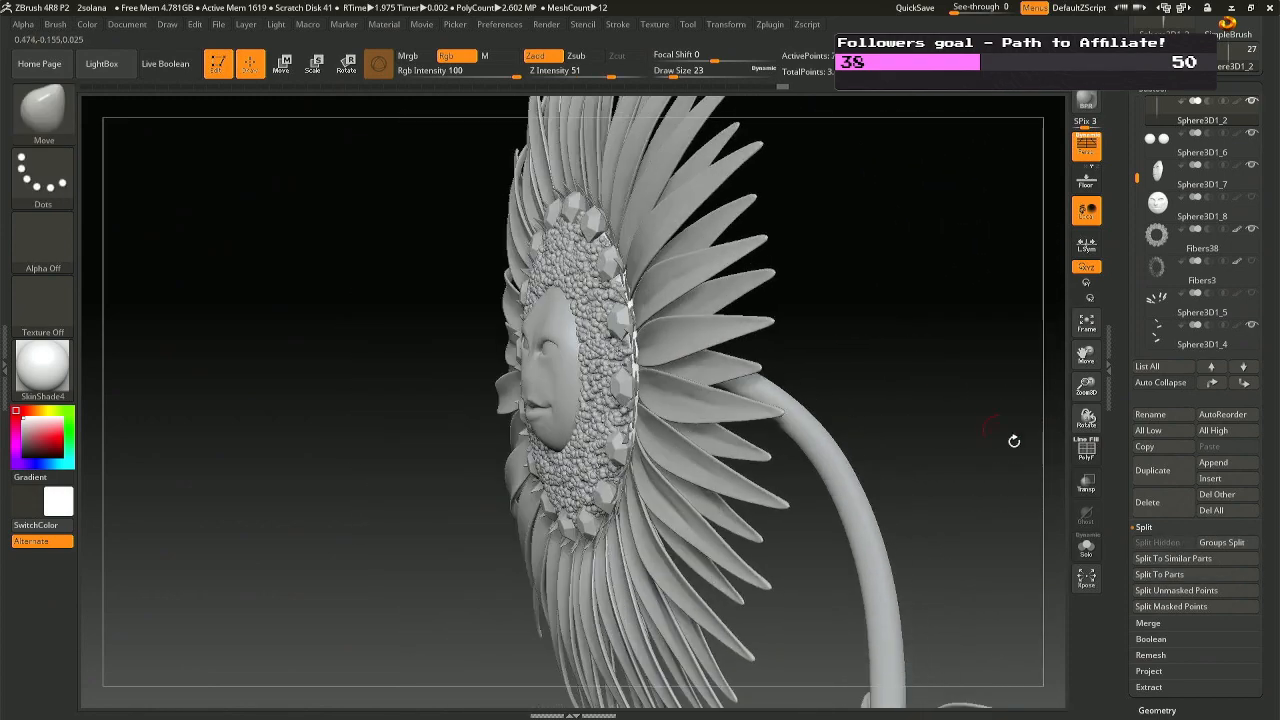
right_click_drag(891, 422, 835, 371)
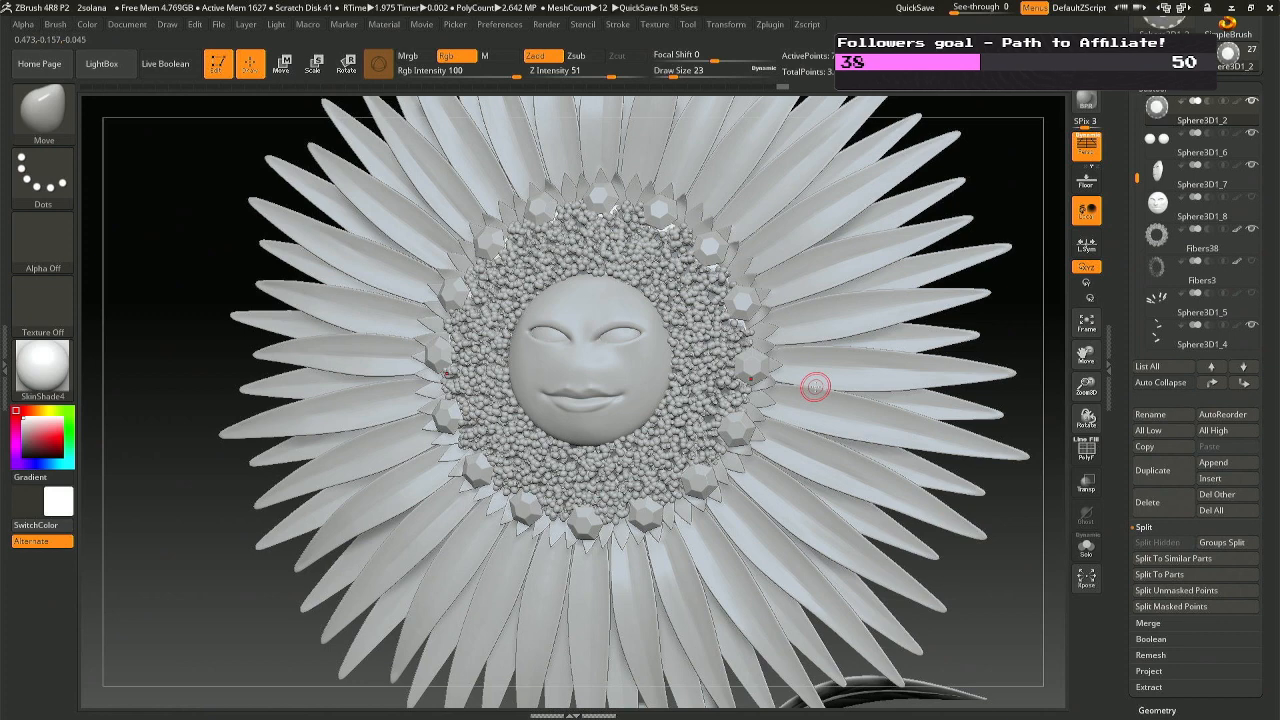
Select the face and carve creases under both eyes with the Crease (DamStandard) brush at draw size 13.
left_click(655, 376, "alt")
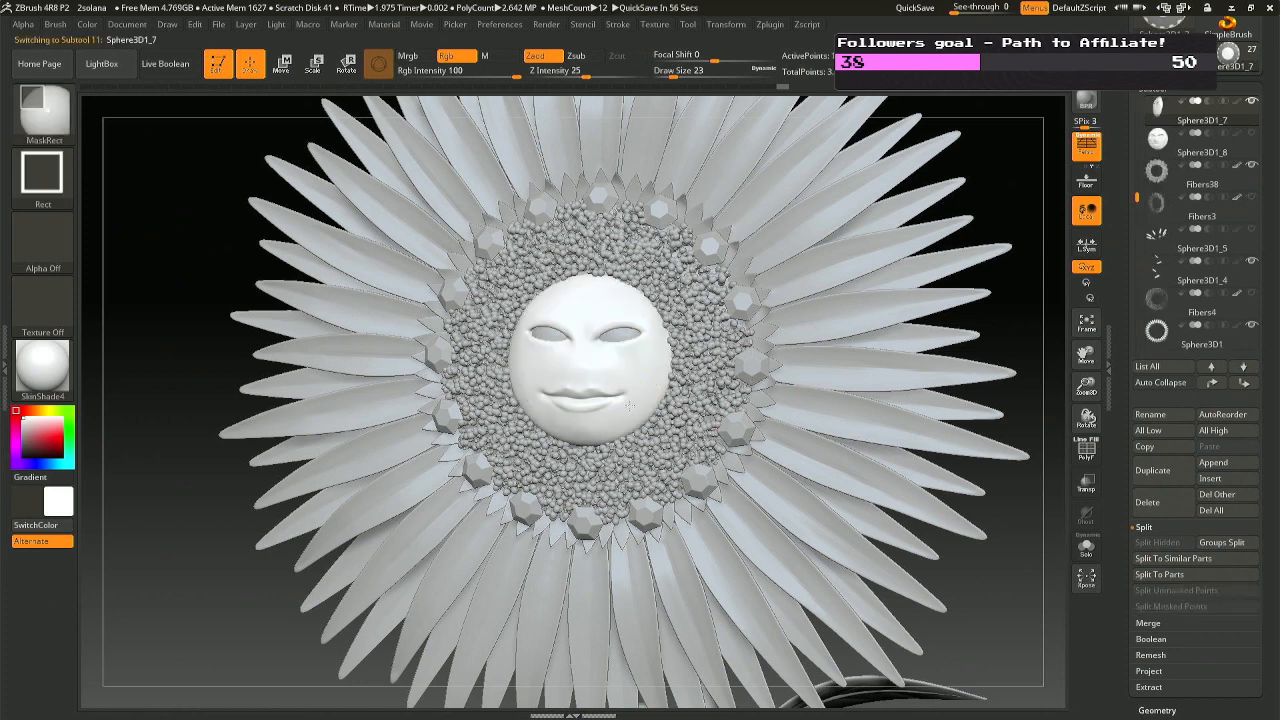
scroll(657, 369, "up", 3)
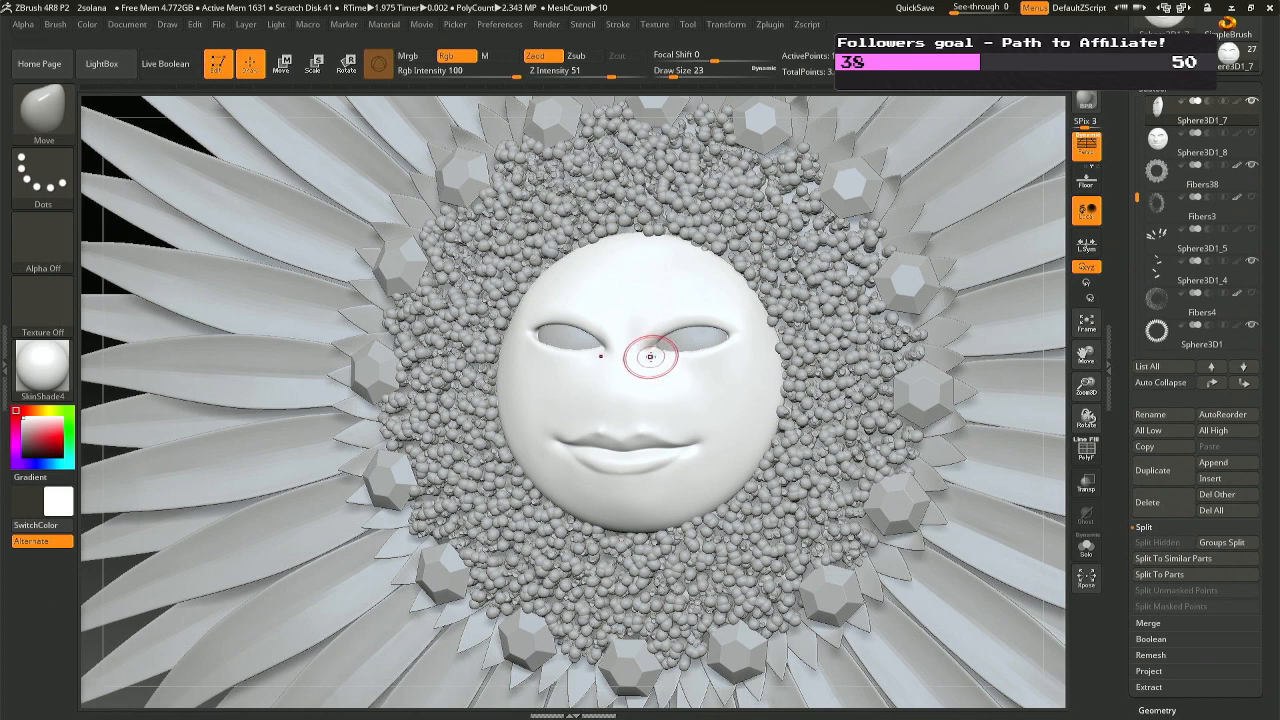
key("b")
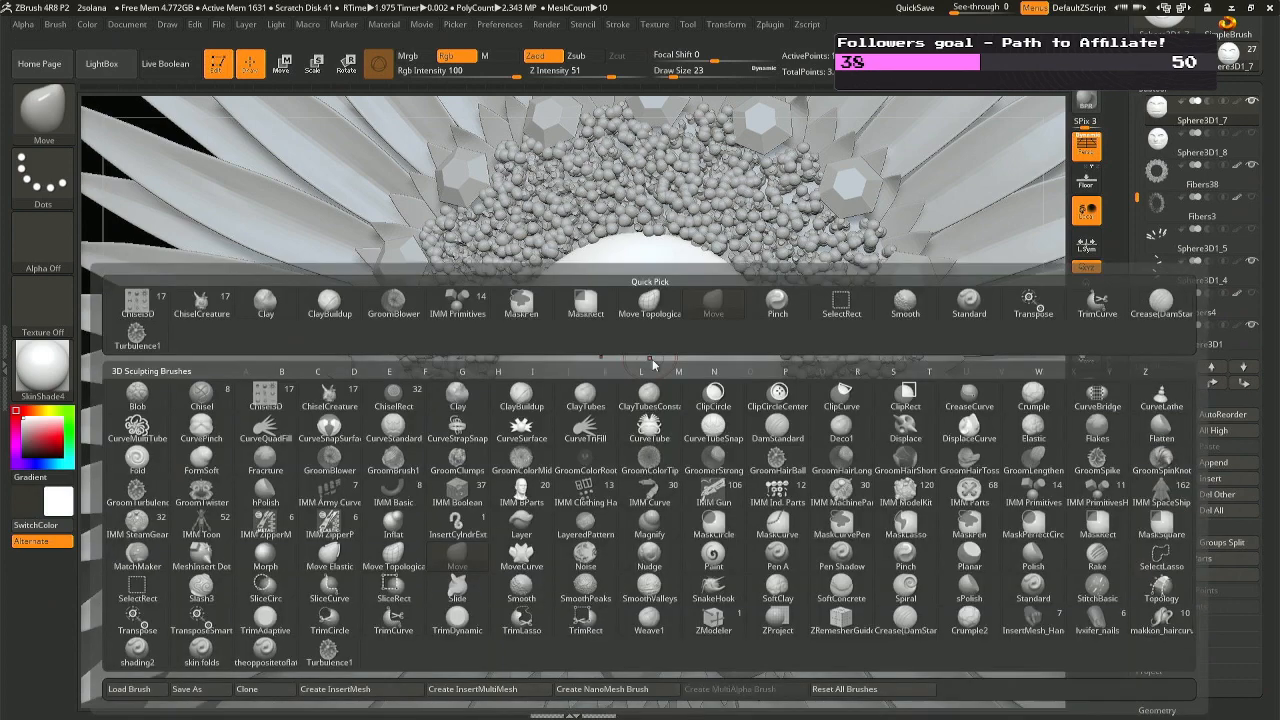
left_click(1157, 312)
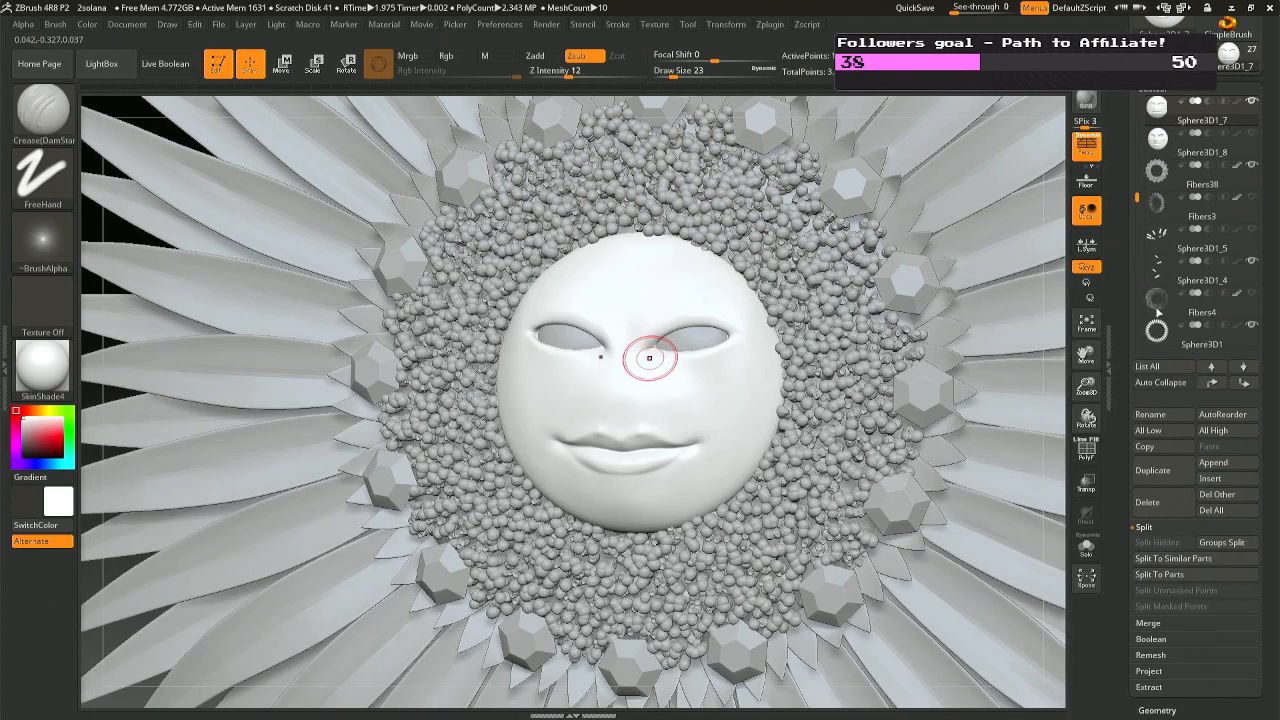
right_click_drag(659, 356, 650, 353, "ctrl")
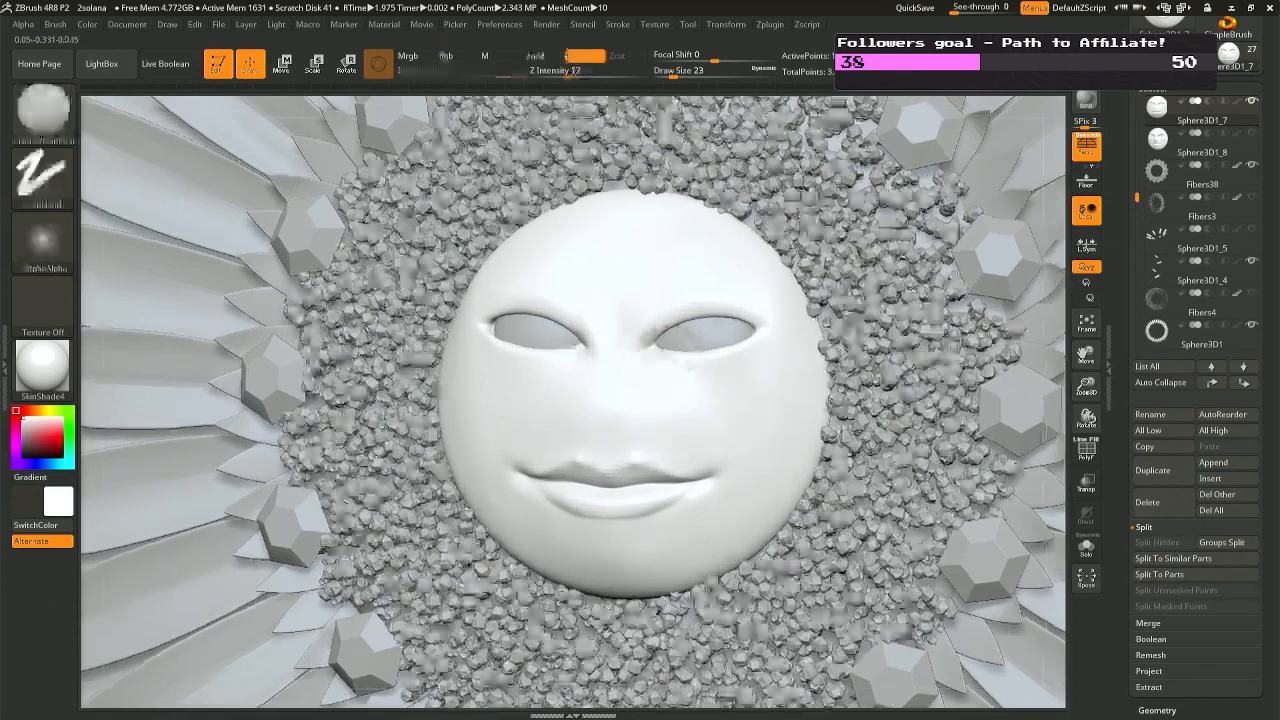
key("space")
left_click_drag(651, 353, 698, 333)
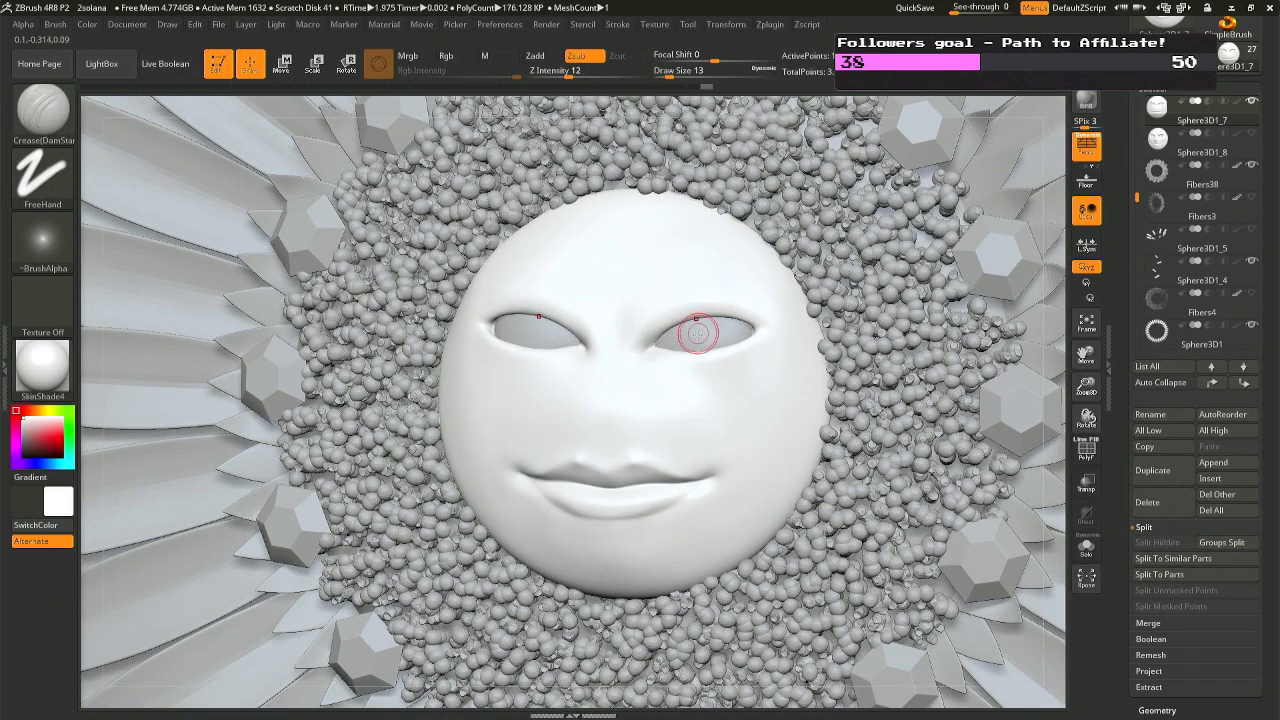
key("ctrl+z")
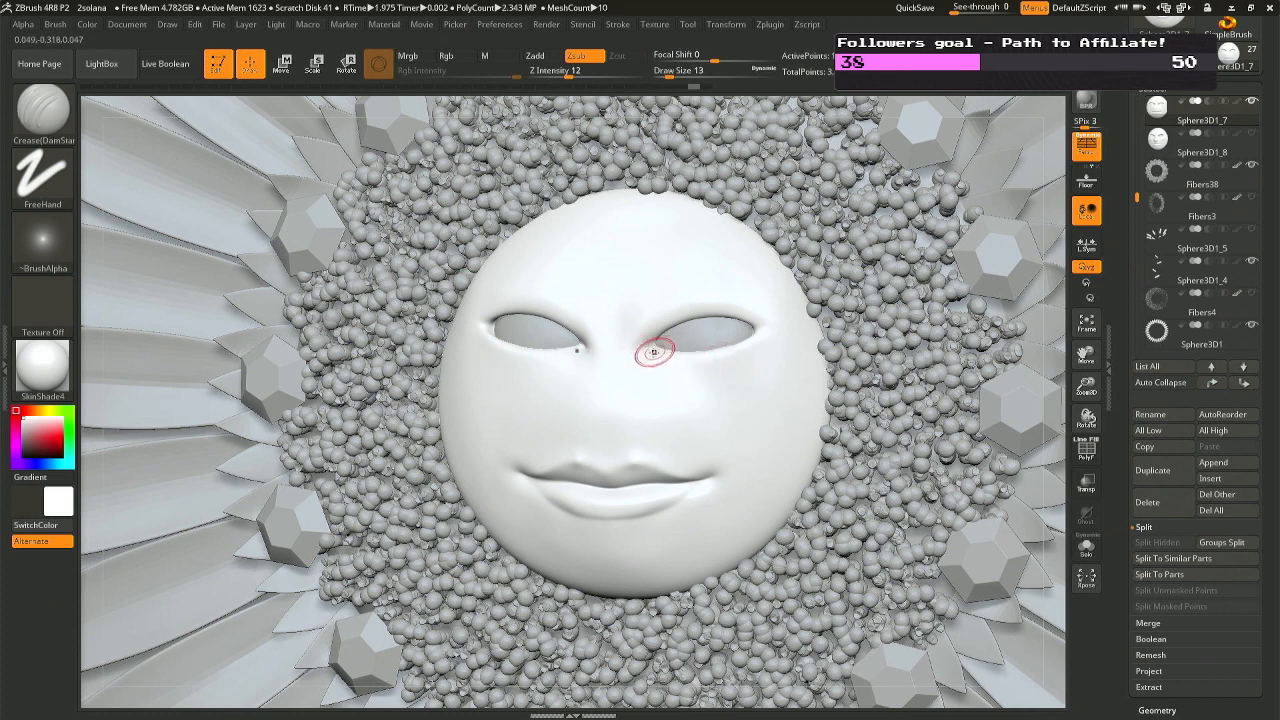
left_click_drag(658, 358, 708, 370)
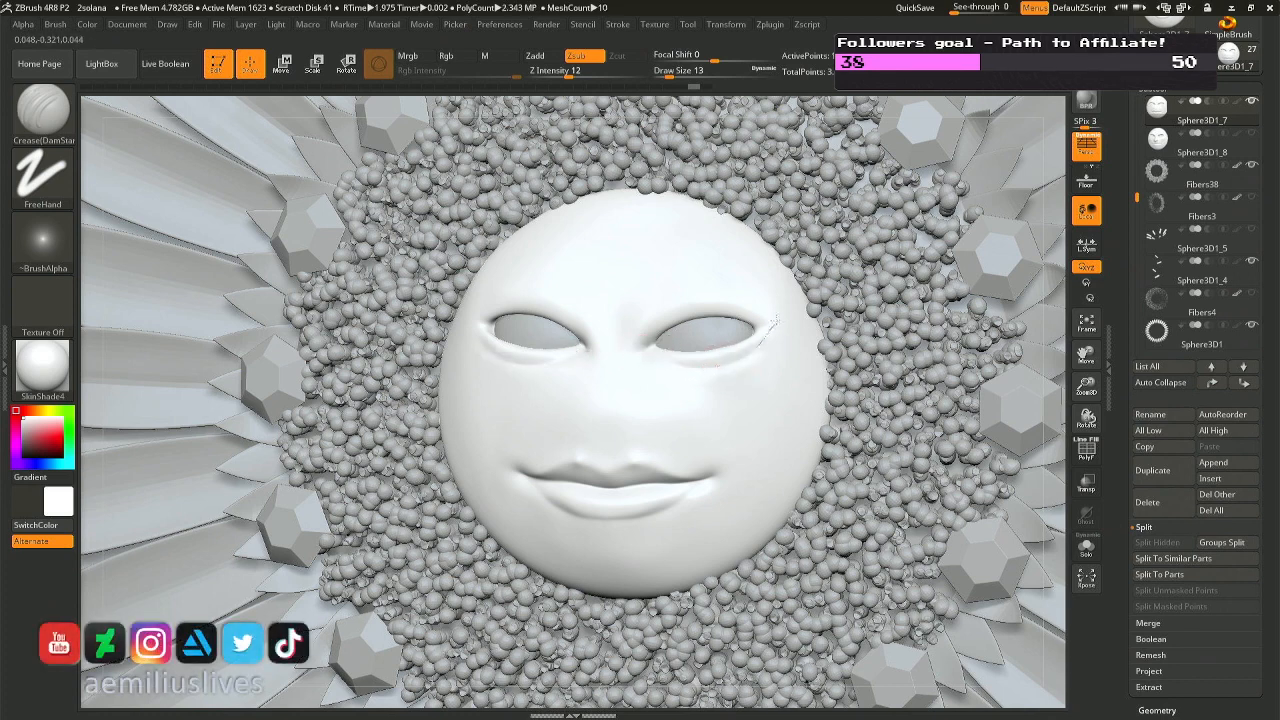
right_click_drag(600, 366, 468, 326)
right_click_drag(583, 366, 537, 357)
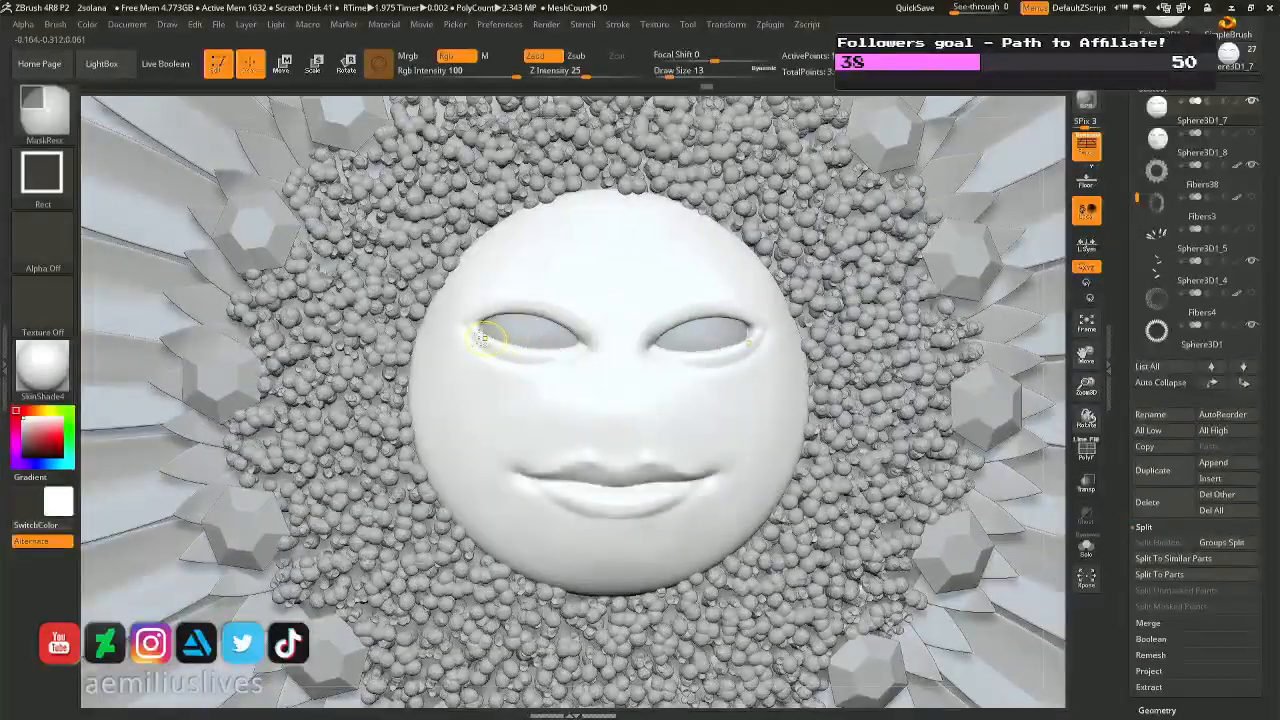
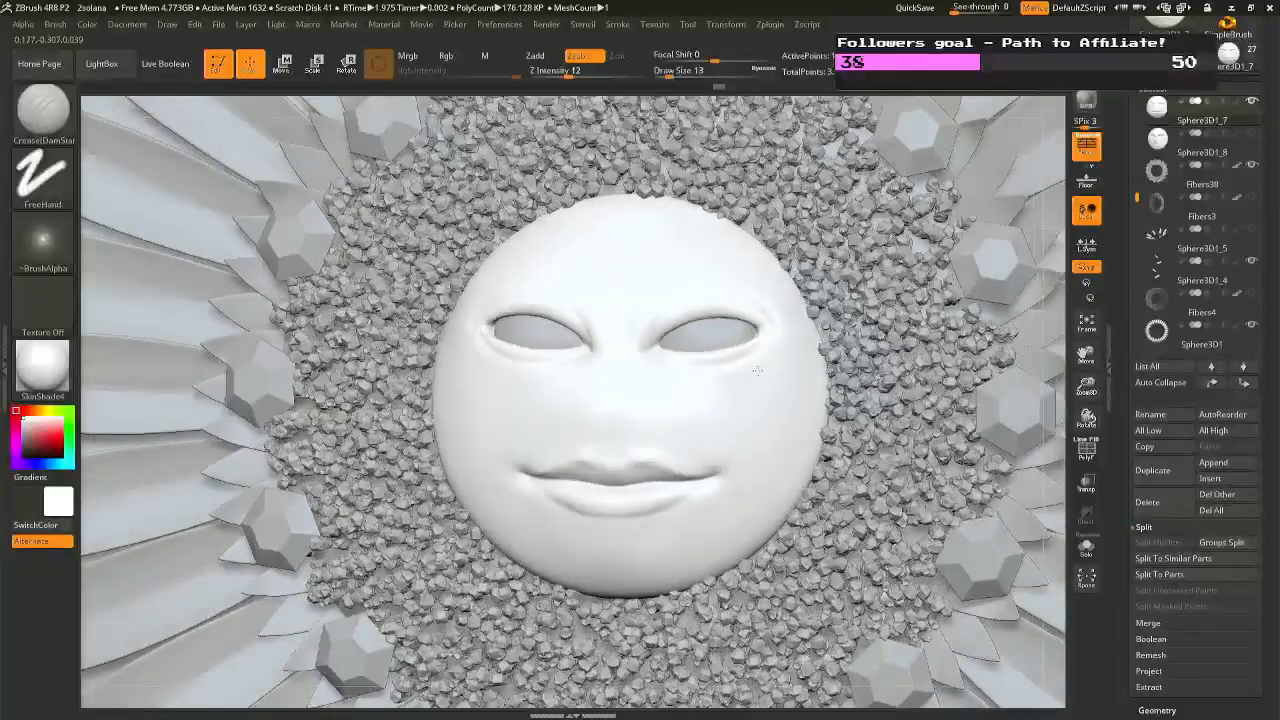
Try to carve a crease beneath the lower lip with the Crease (DamStandard) brush at Z intensity 12.
right_click_drag(668, 407, 670, 412)
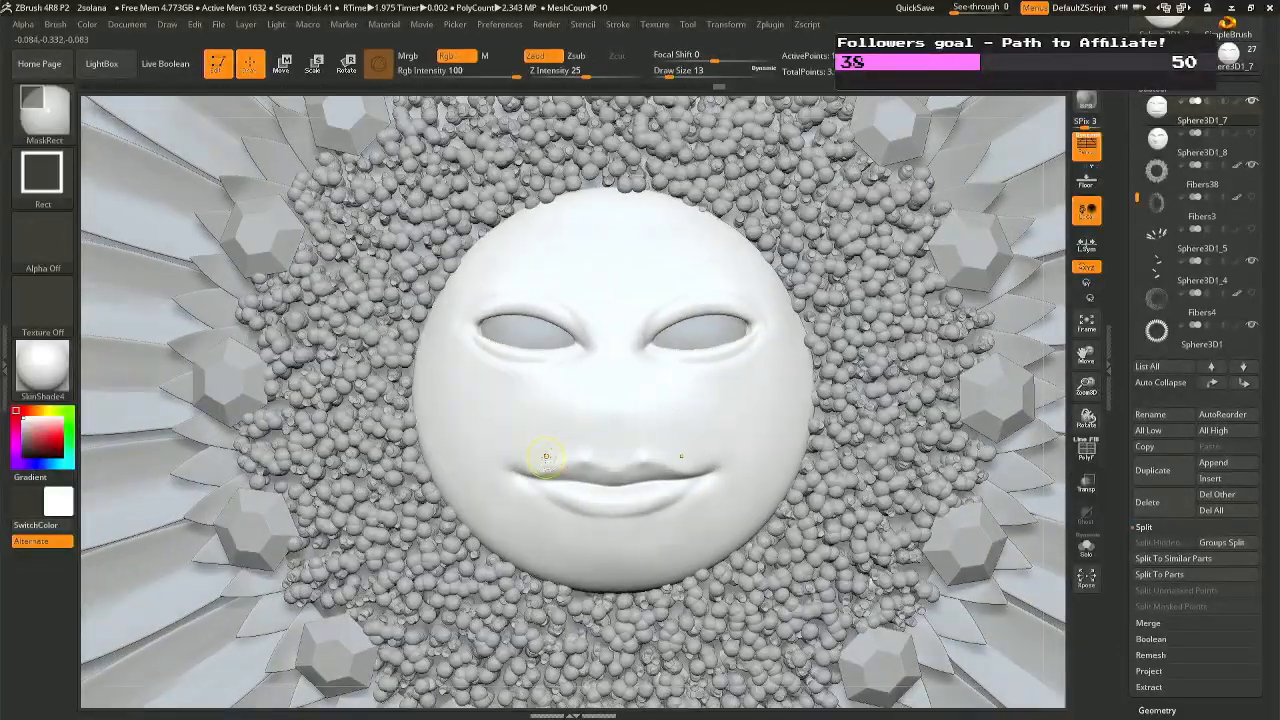
right_click_drag(546, 457, 547, 442, "ctrl")
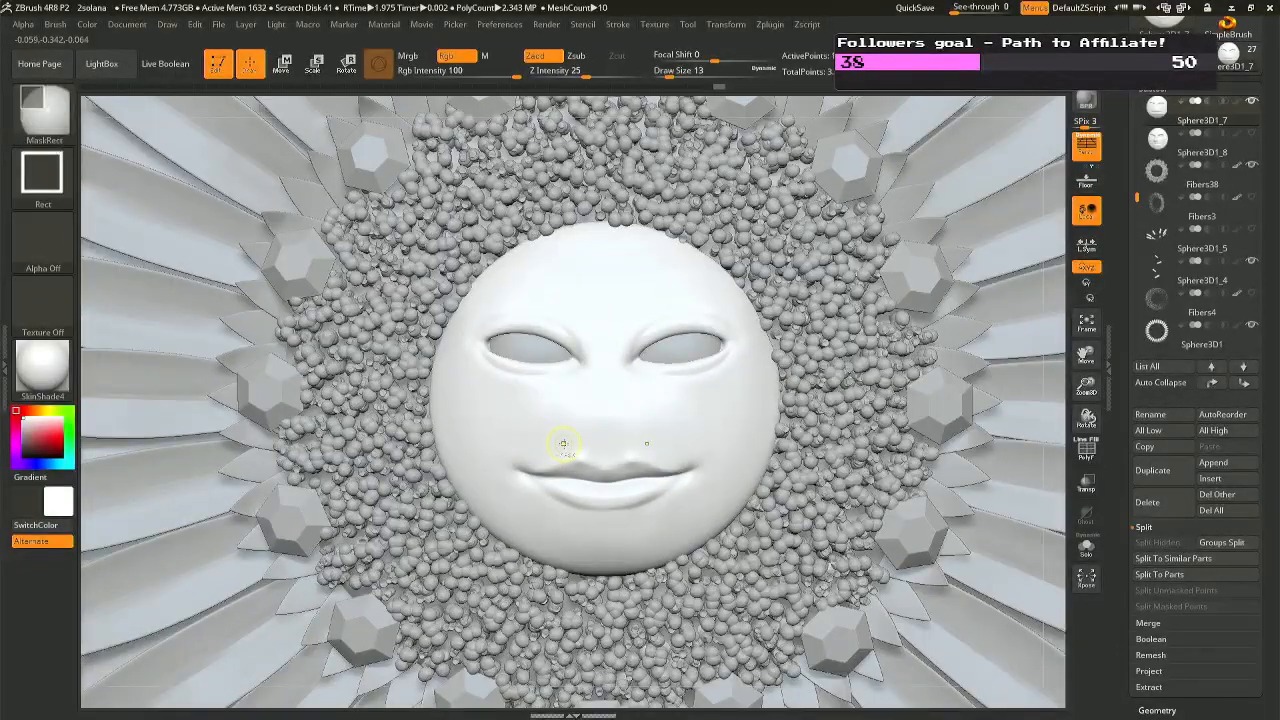
mouse_move(557, 446)
right_mouse_down()
mouse_move(625, 442)
mouse_move(596, 437)
right_mouse_up()
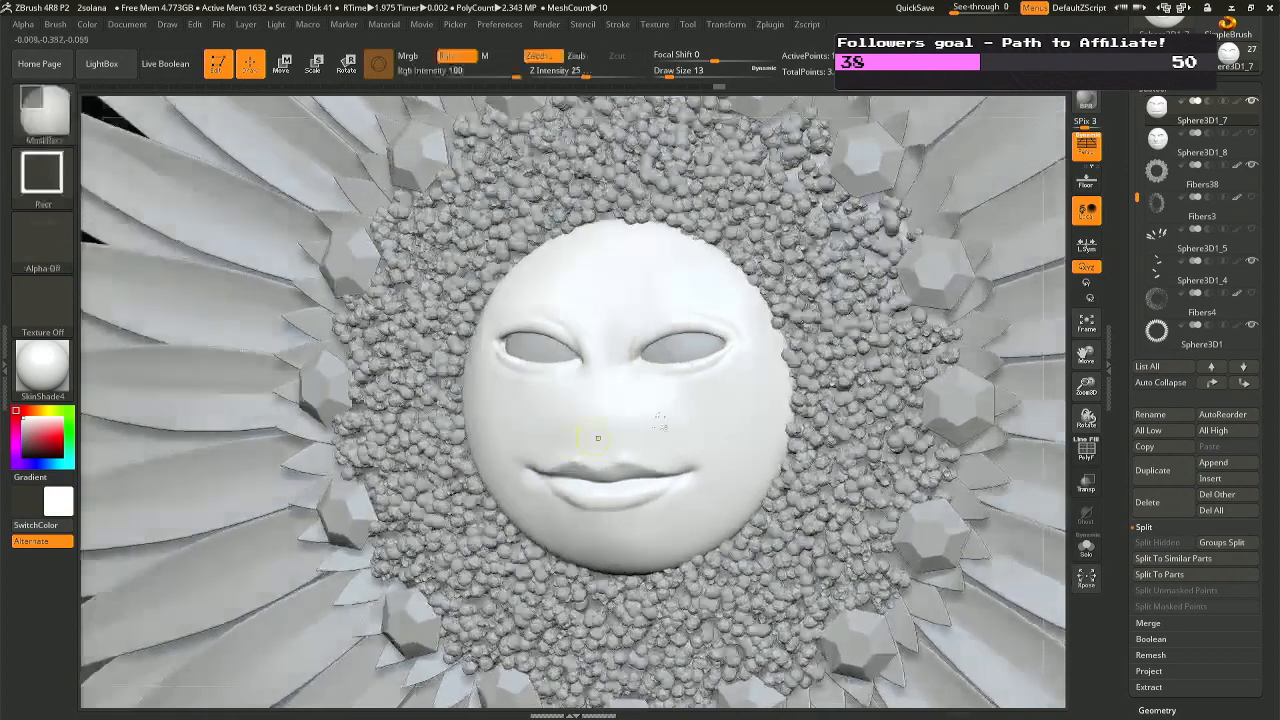
mouse_move(668, 377)
right_mouse_down()
mouse_move(522, 374)
mouse_move(504, 416)
mouse_move(602, 418)
mouse_move(612, 430)
mouse_move(625, 400)
right_mouse_up()
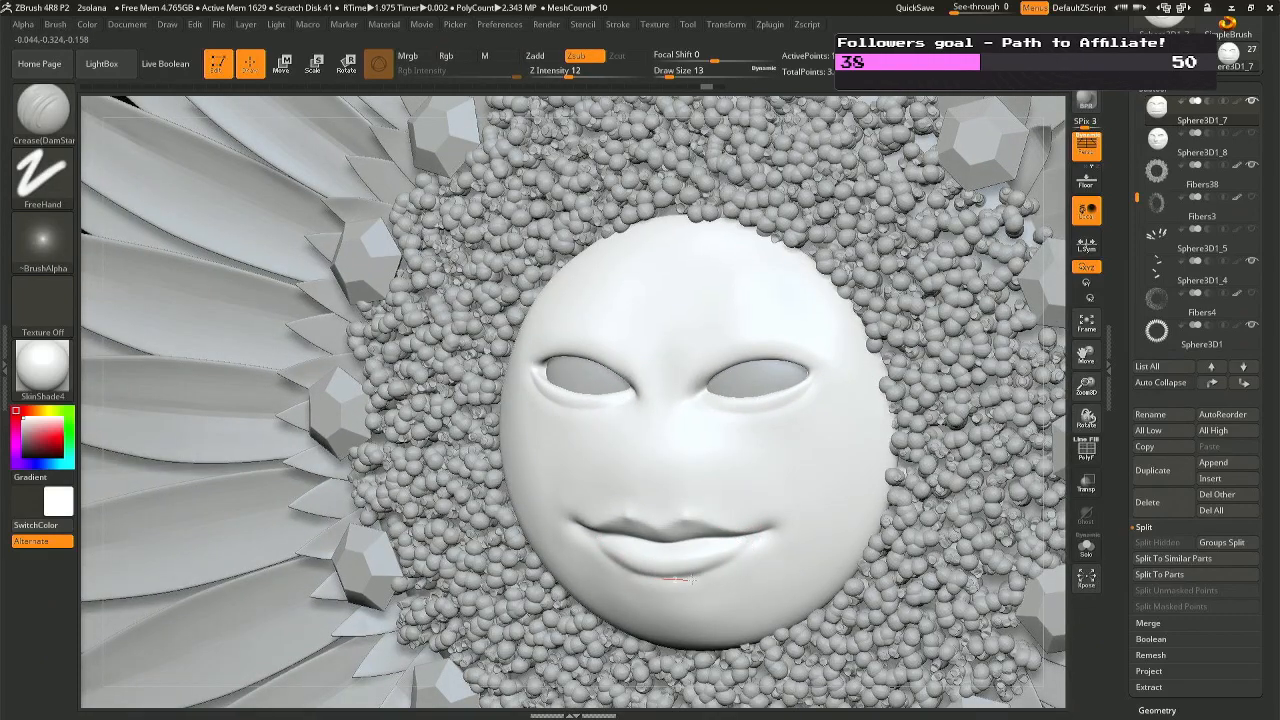
left_click_drag(692, 580, 700, 579)
key("ctrl+z")
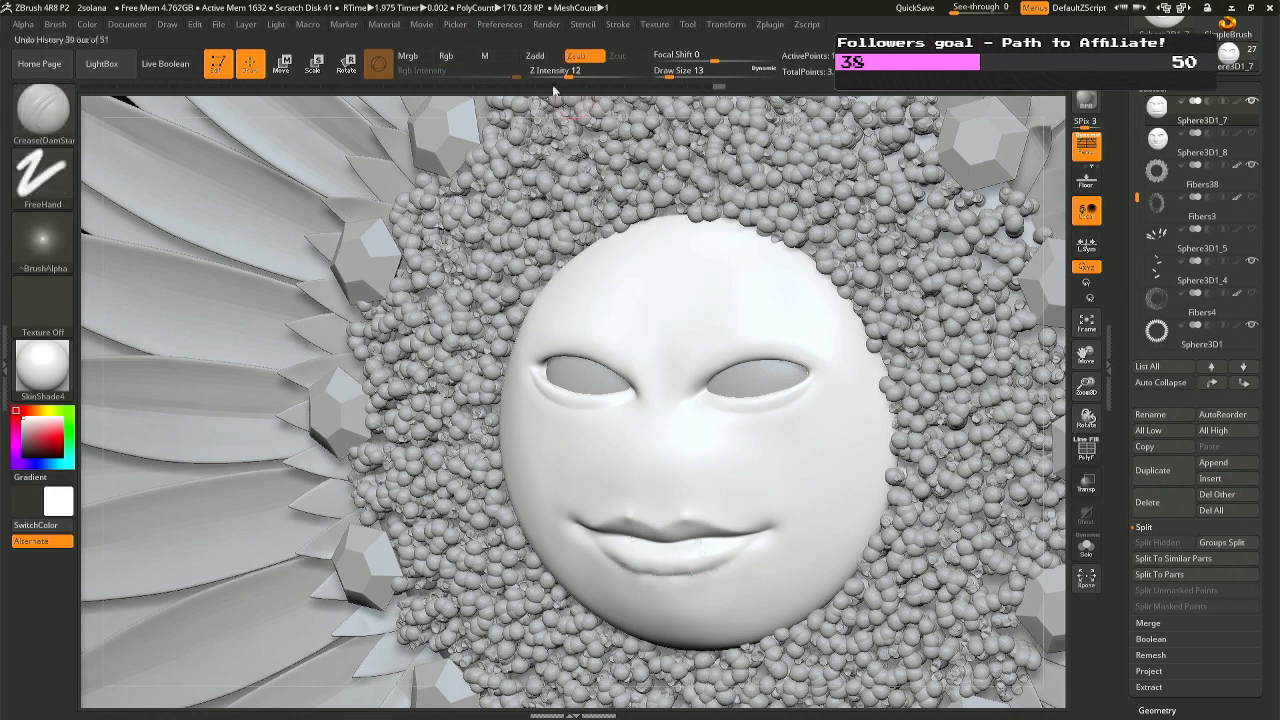
Lower the Crease brush's Z intensity to 7 and carve a soft crease beneath the lower lip up to the mouth corners.
left_click_drag(567, 73, 560, 73)
key("ctrl+z")
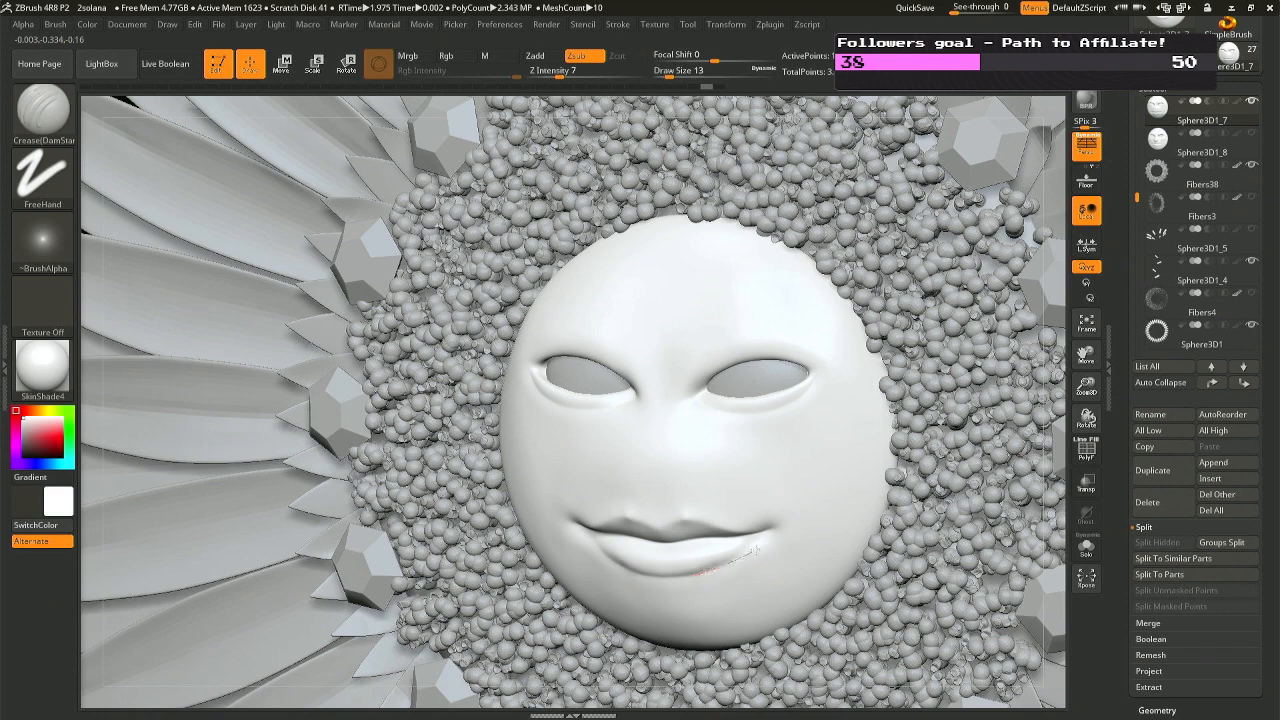
left_click_drag(779, 521, 786, 520)
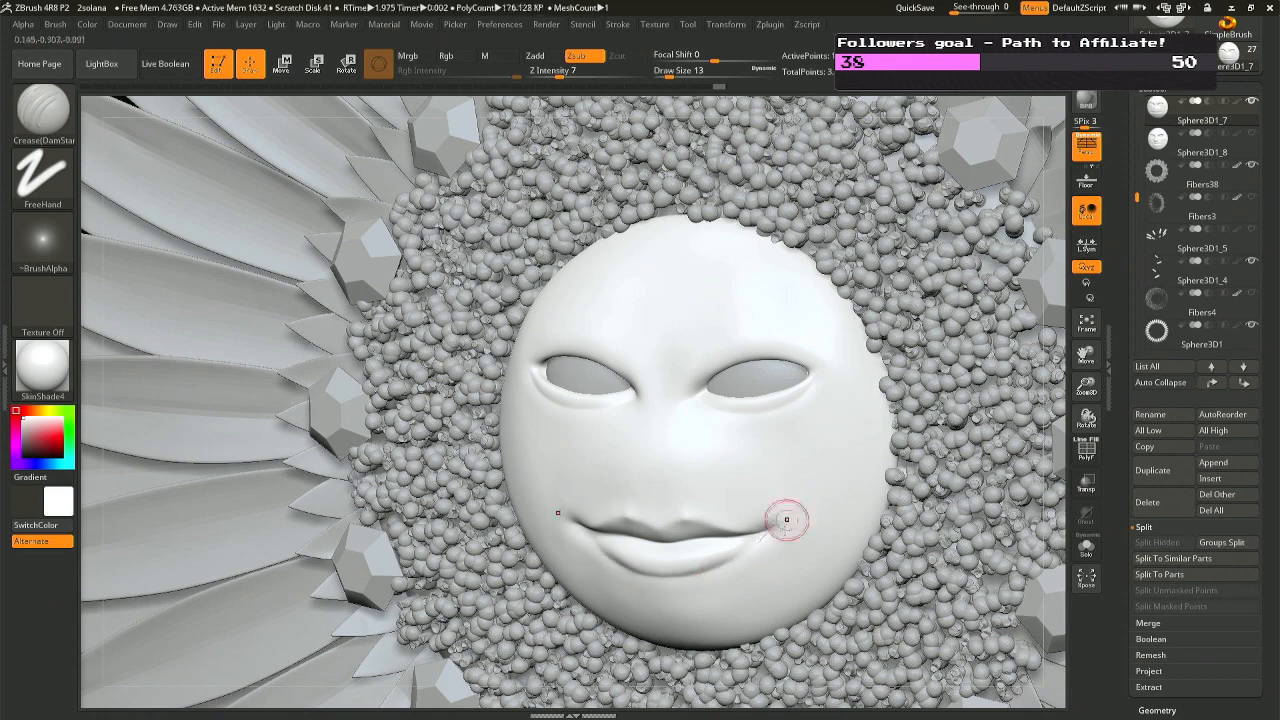
right_click_drag(786, 520, 723, 588)
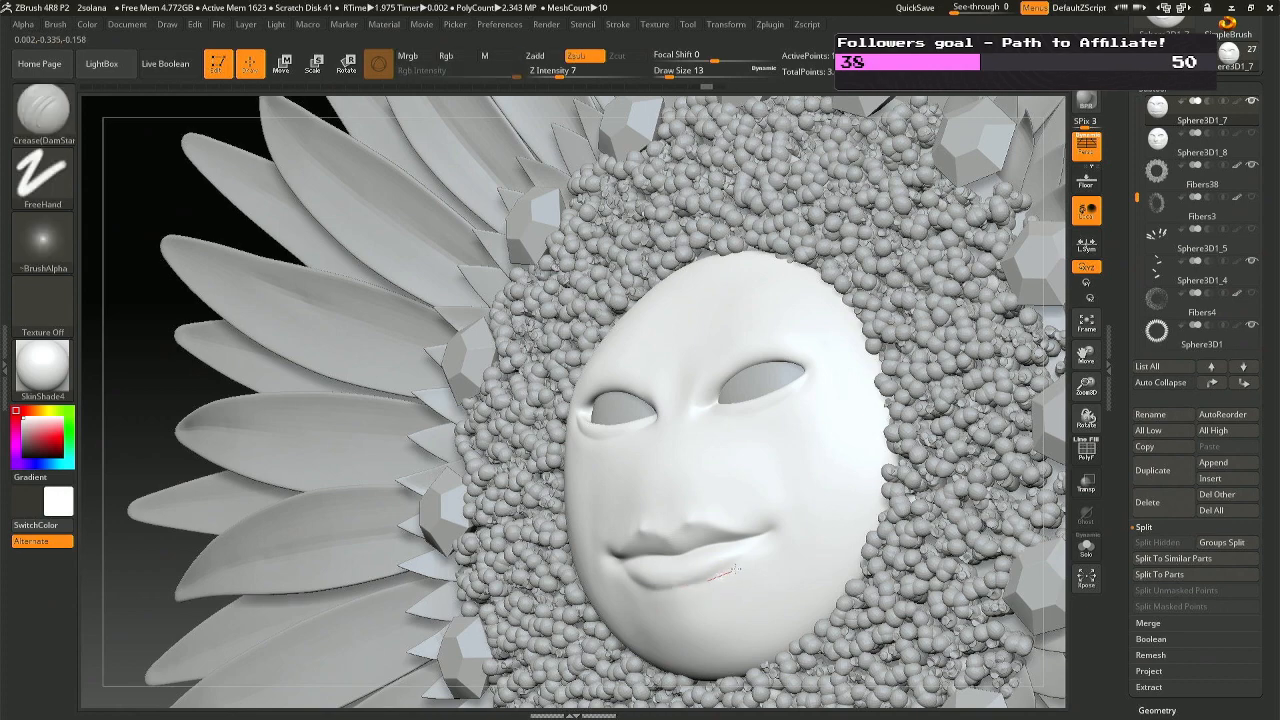
mouse_move(732, 523)
right_mouse_down()
mouse_move(723, 440)
mouse_move(688, 566)
right_mouse_up()
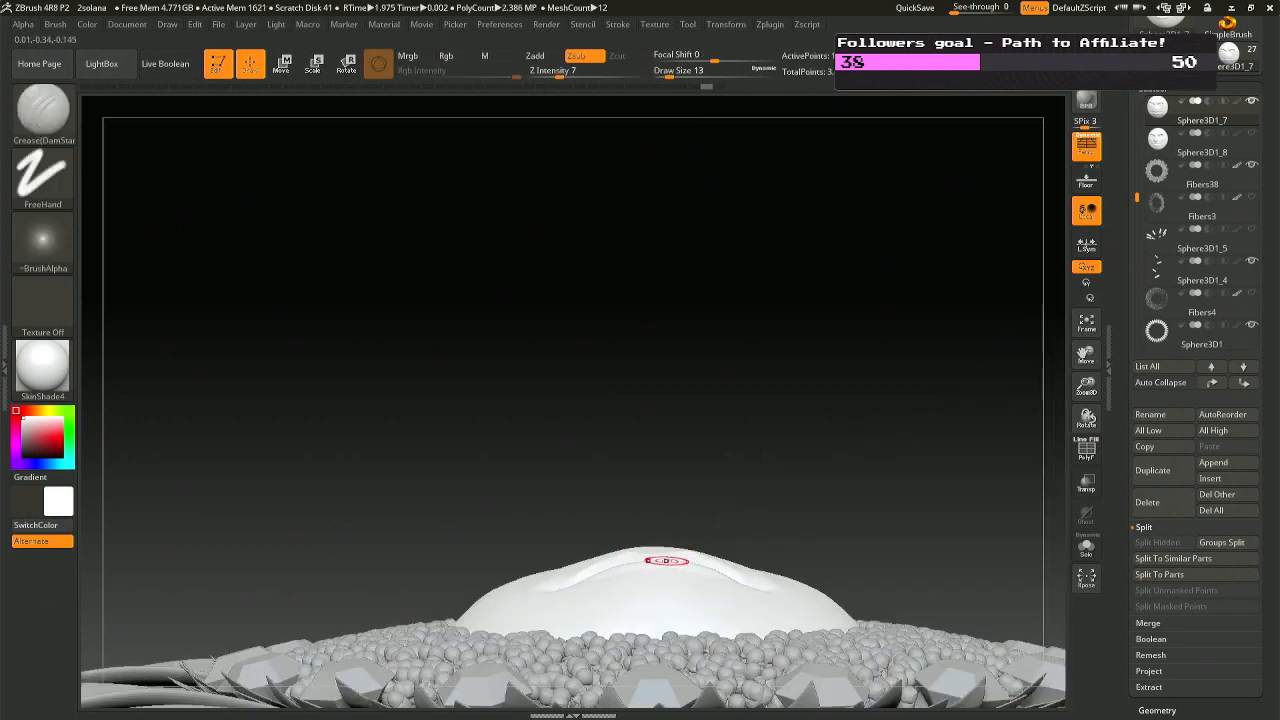
Reshape the lower lip and chin from below with the Move brush at draw size 31.
key("b")
key("m")
key("v")
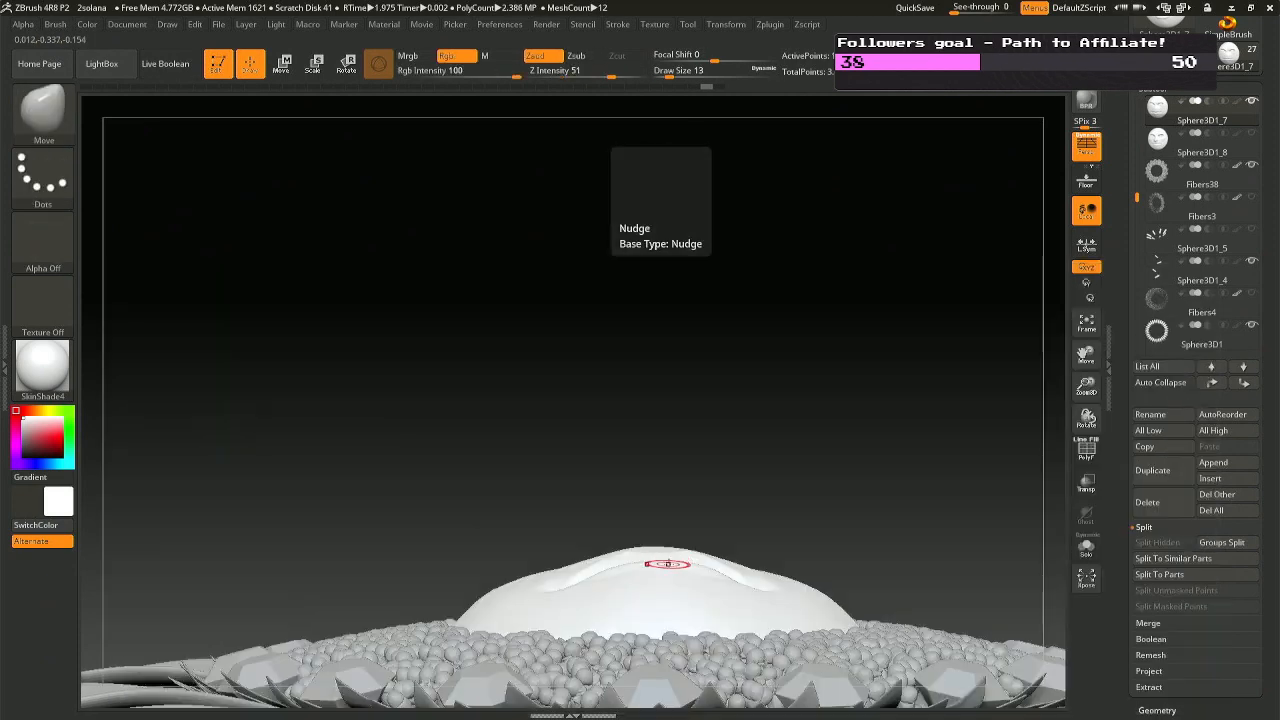
key("space")
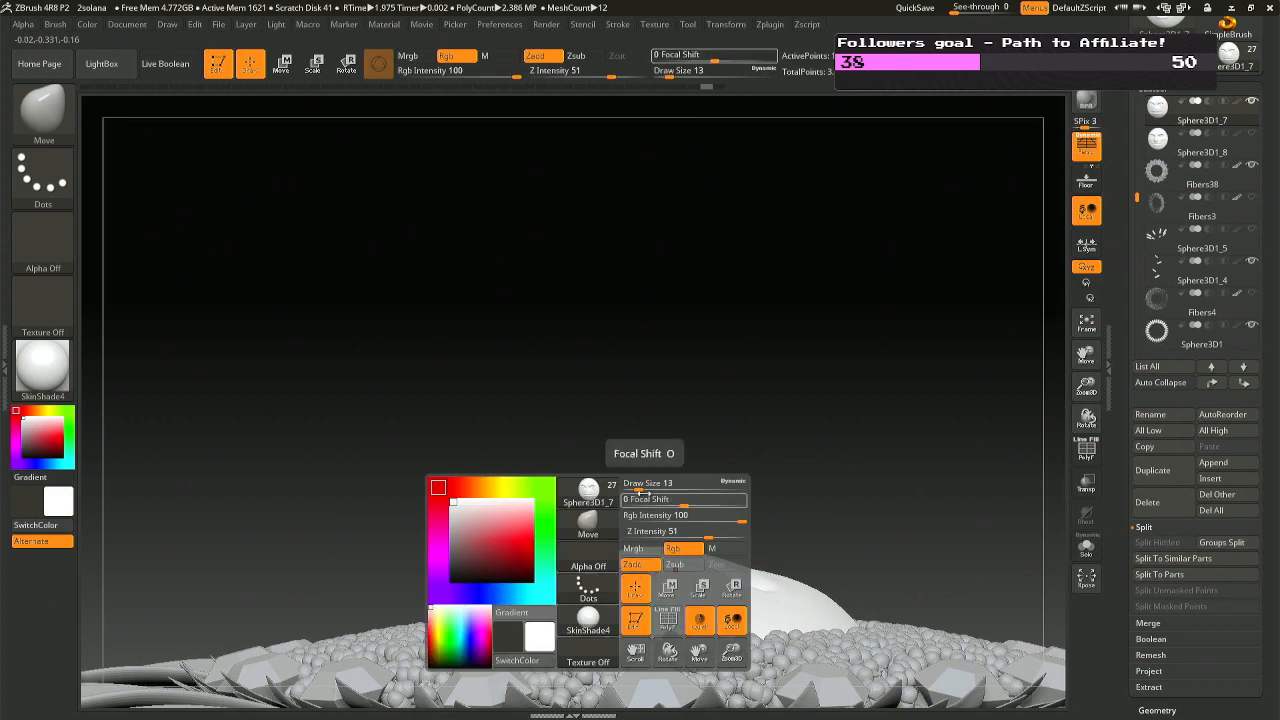
left_click_drag(641, 486, 648, 486)
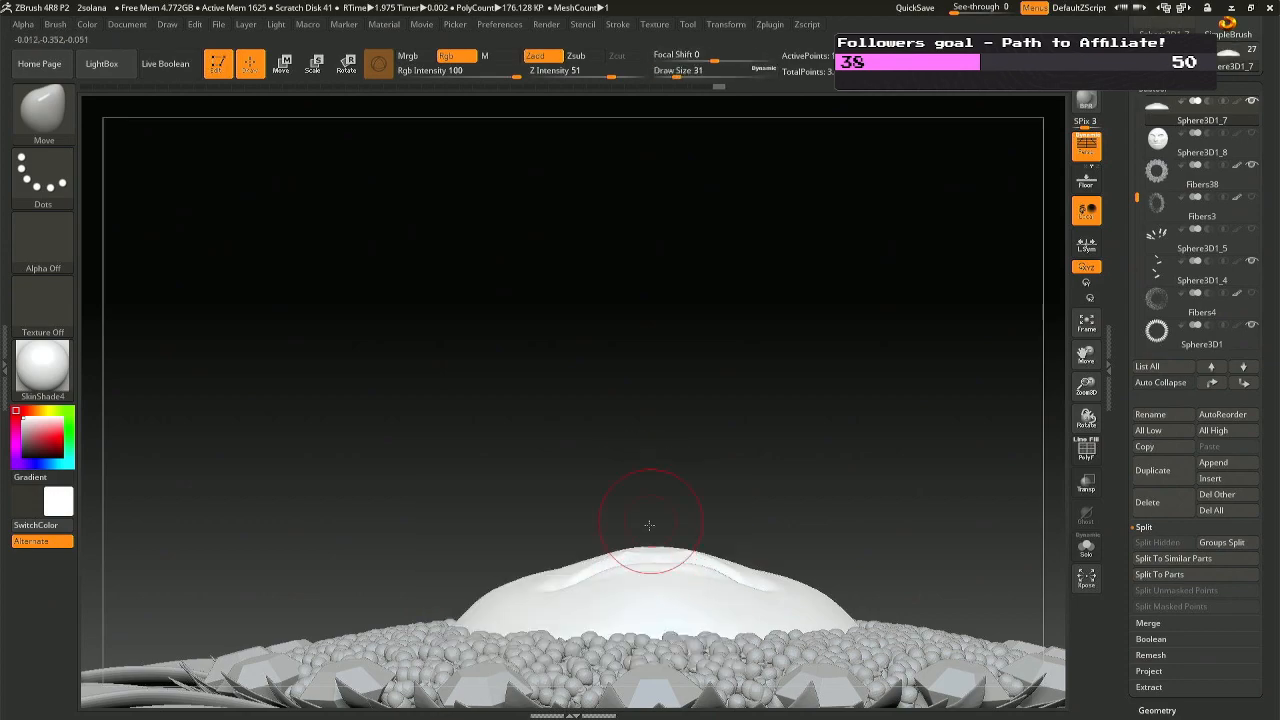
left_click_drag(649, 525, 643, 633)
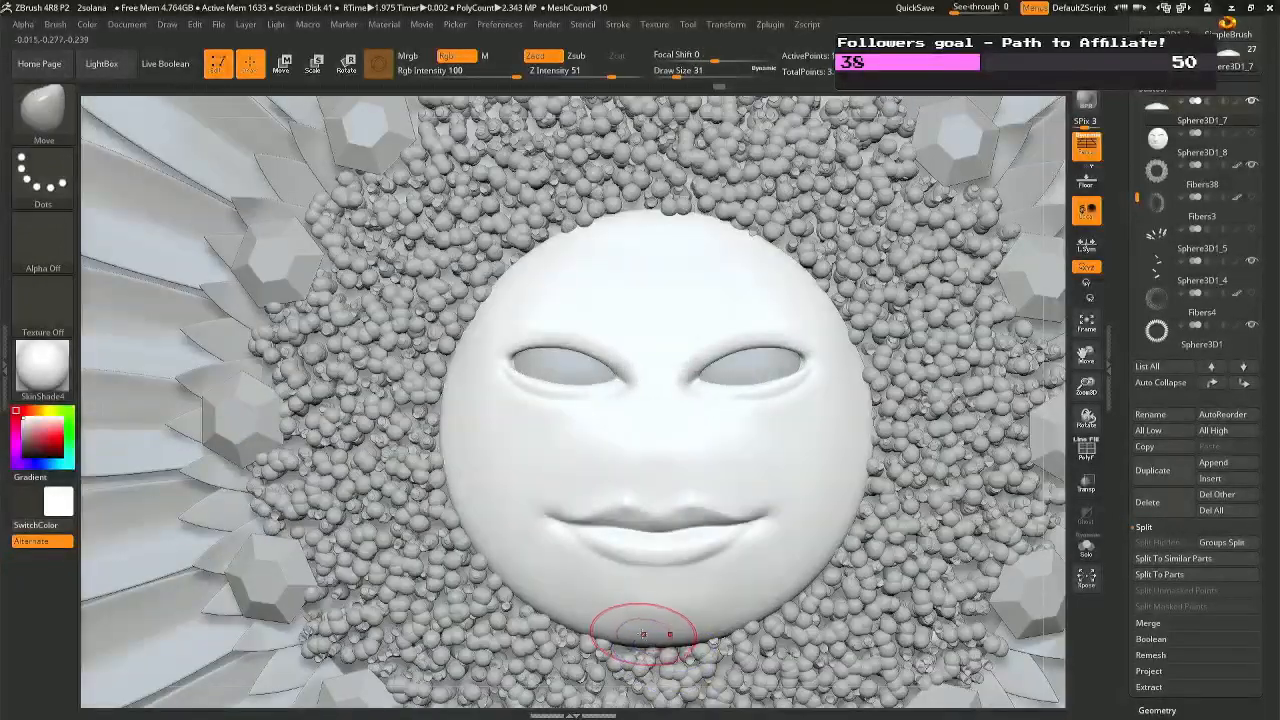
mouse_move(667, 561)
right_mouse_down()
mouse_move(667, 600)
mouse_move(660, 560)
mouse_move(733, 504)
mouse_move(723, 514)
mouse_move(660, 468)
right_mouse_up()
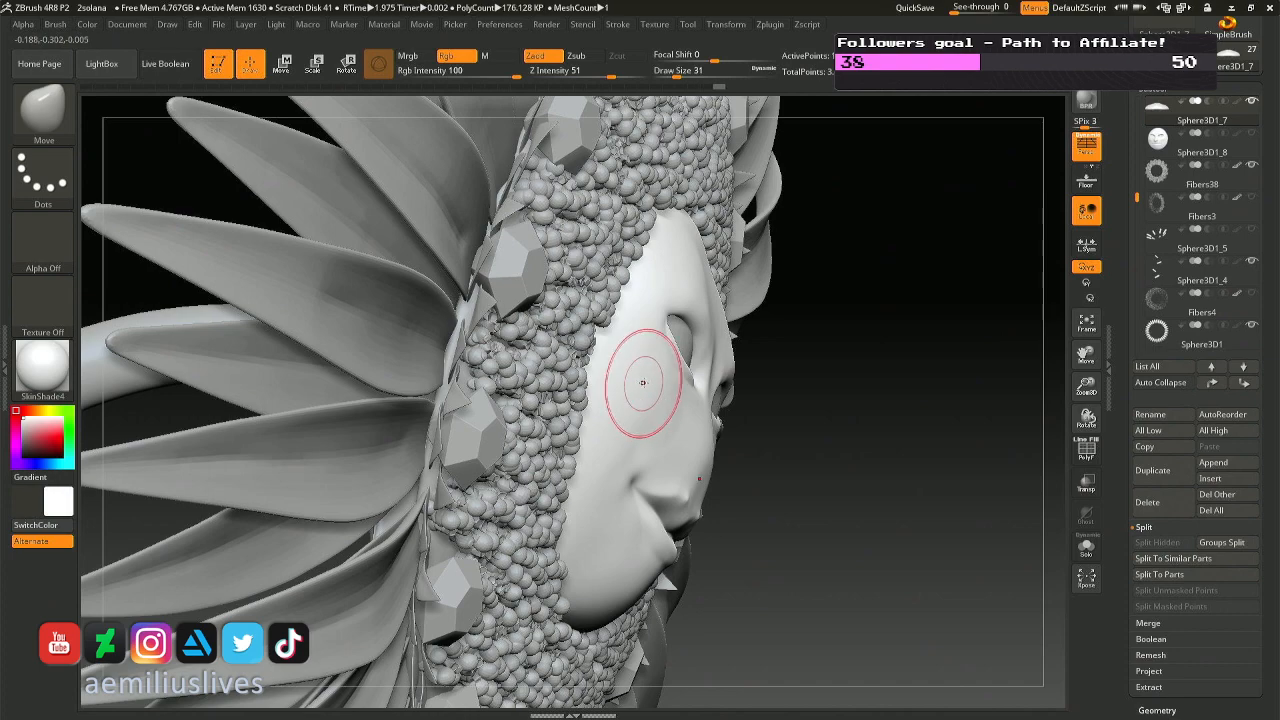
Adjust the cheeks below the eyes with the Move brush, reduce the draw size to 22 and smooth the cheek surface.
left_click_drag(648, 377, 669, 403)
mouse_move(669, 403)
right_mouse_down()
mouse_move(590, 405)
mouse_move(694, 409)
right_mouse_up()
mouse_move(851, 409)
right_mouse_down()
mouse_move(800, 418)
mouse_move(829, 428)
mouse_move(734, 431)
right_mouse_up()
key("s")
left_click_drag(631, 438, 624, 438)
key("shift")
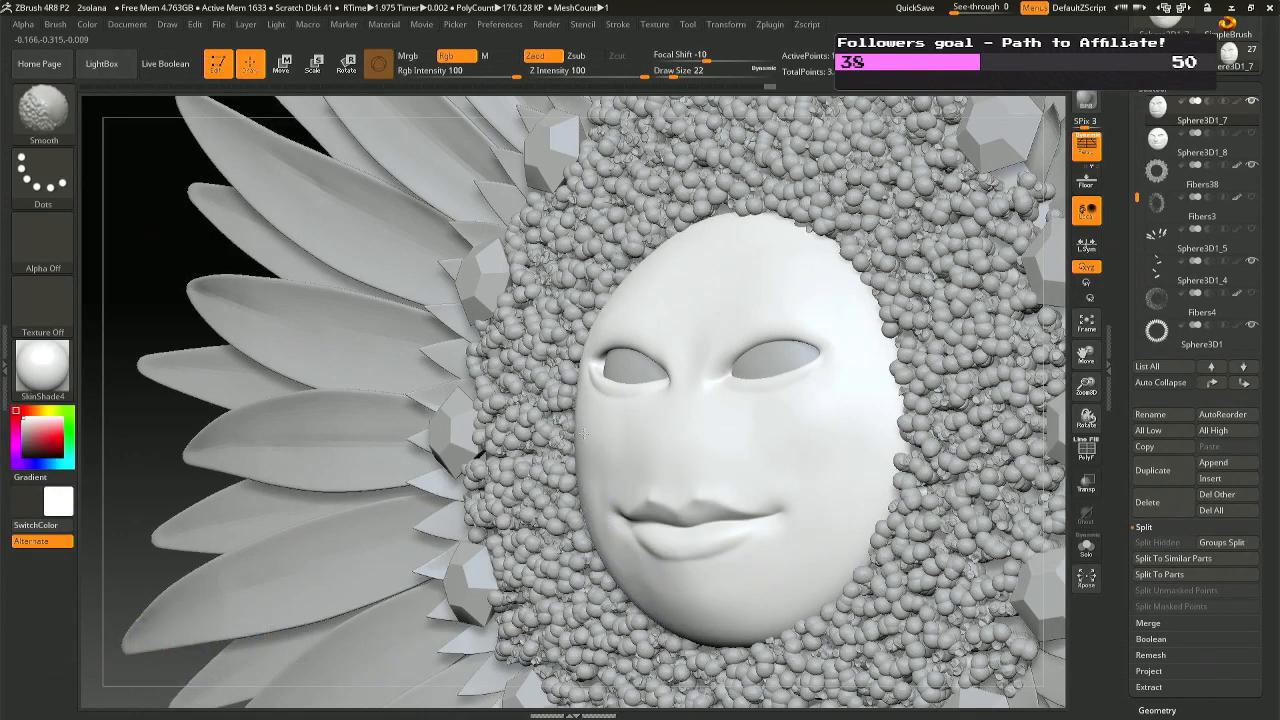
mouse_move(593, 435)
right_mouse_down()
mouse_move(525, 436)
mouse_move(674, 443)
mouse_move(575, 443)
mouse_move(602, 443)
right_mouse_up()
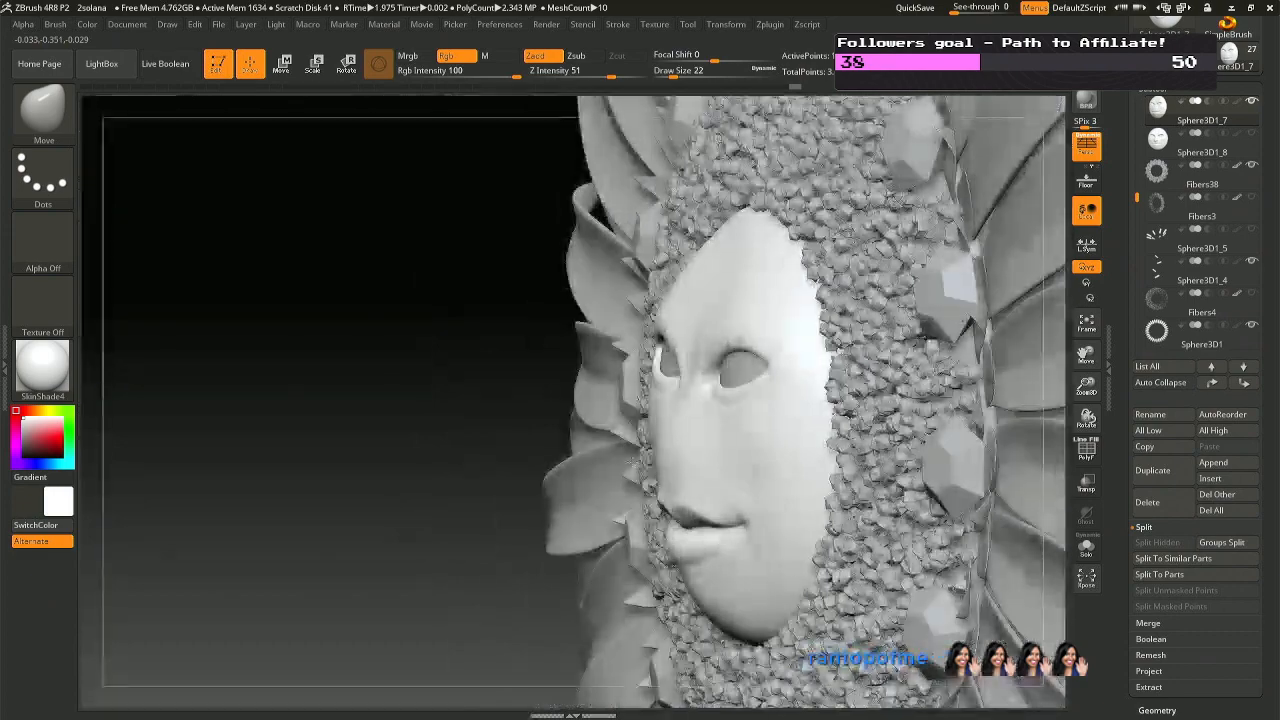
mouse_move(751, 487)
right_mouse_down()
mouse_move(691, 486)
mouse_move(636, 468)
mouse_move(632, 450)
right_mouse_up()
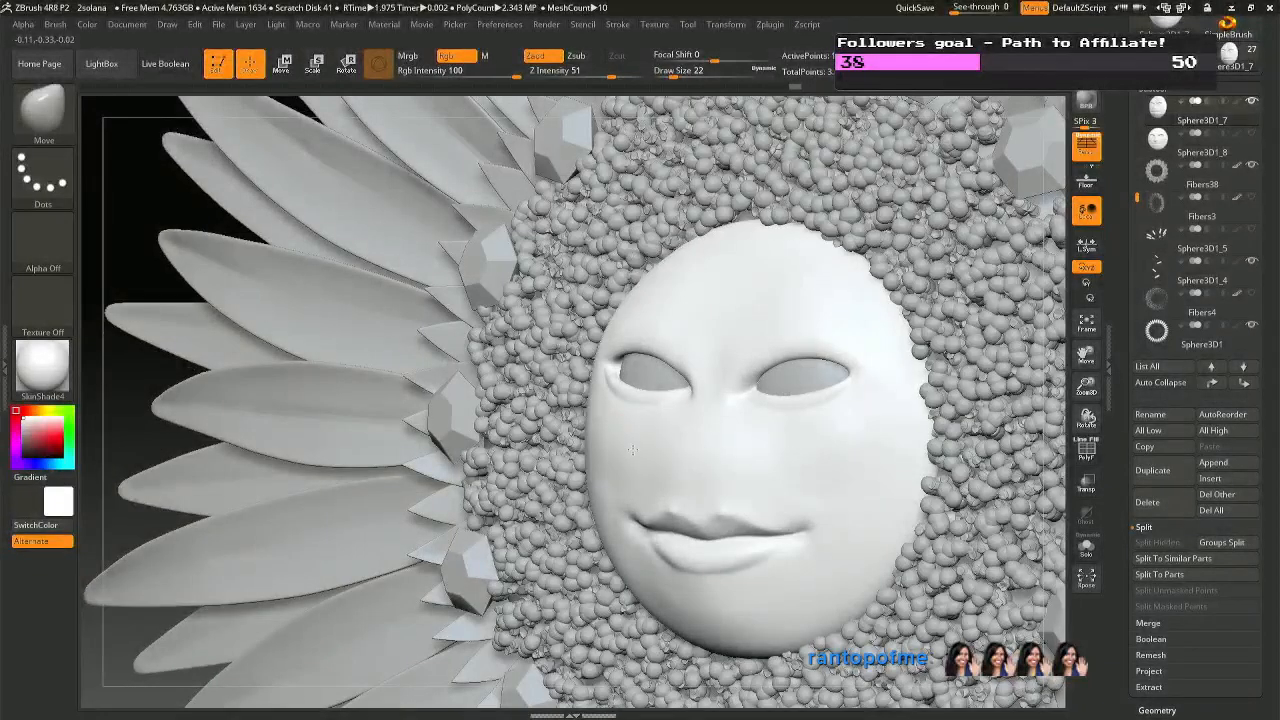
Refine the cheeks' volume with the Move brush at draw sizes 37 and 41, checking the shape from several angles.
key("space")
left_click_drag(634, 449, 642, 447)
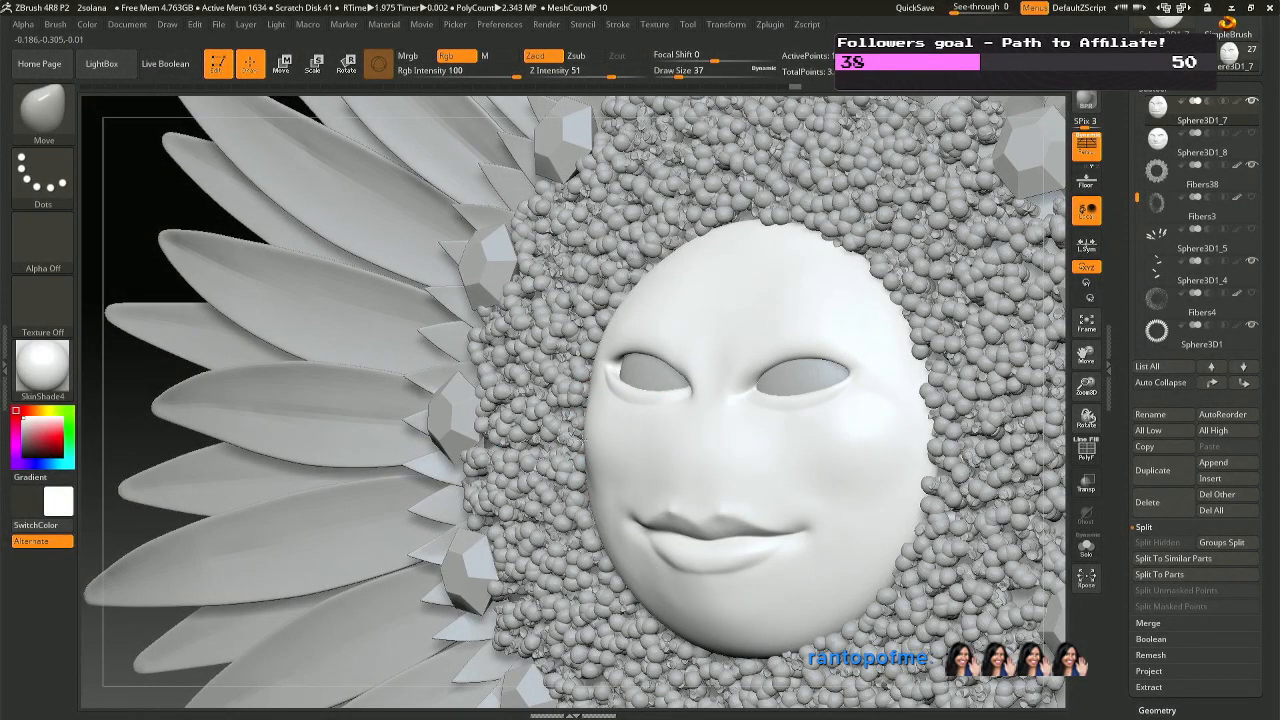
right_click_drag(472, 436, 586, 440)
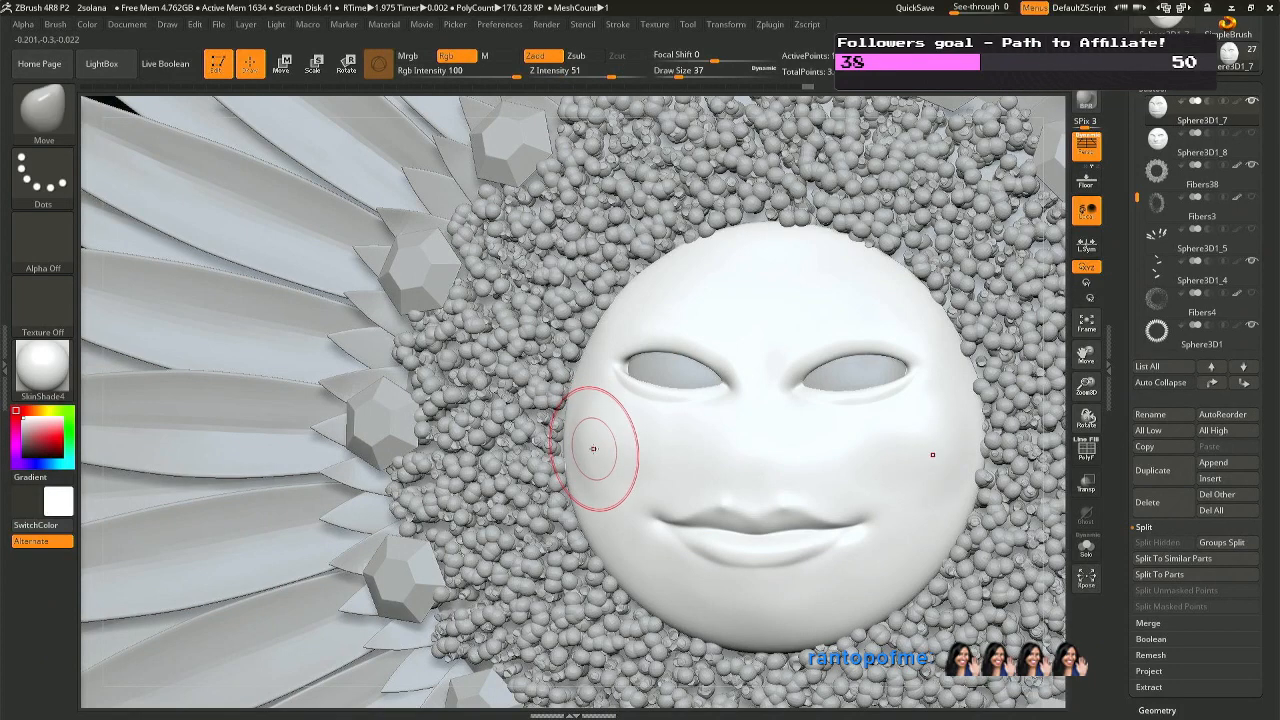
key("space")
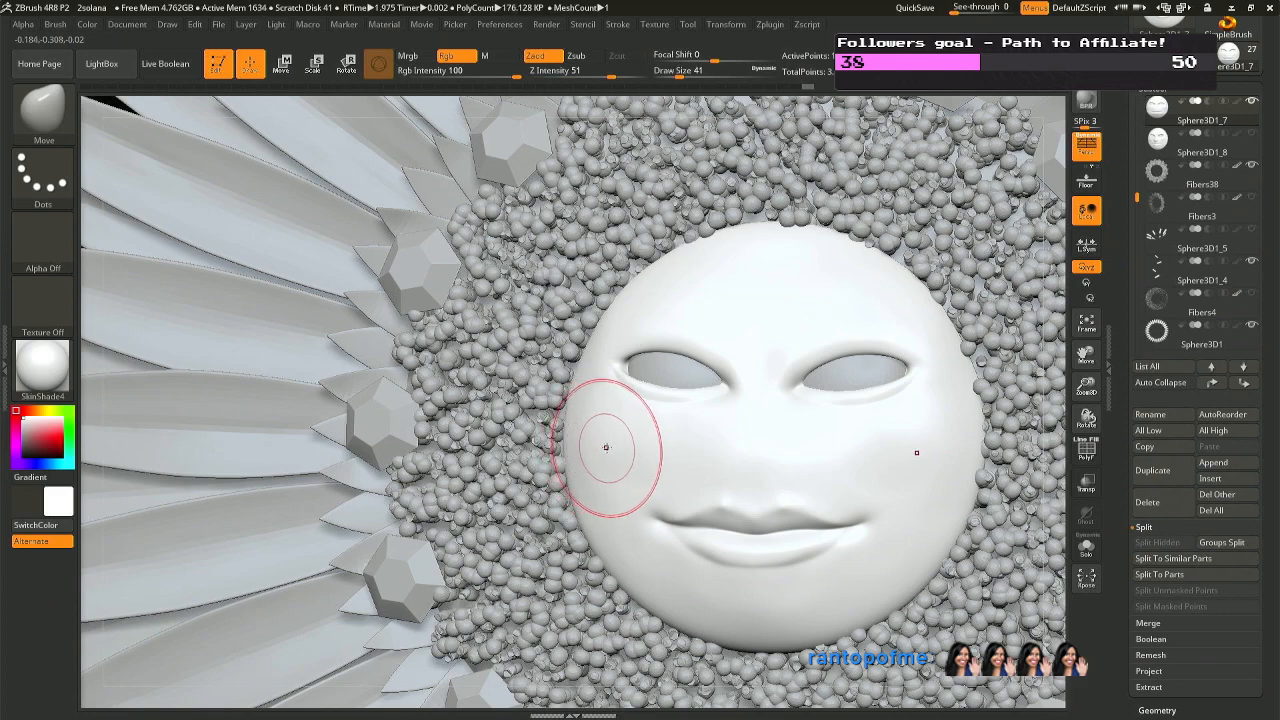
right_click_drag(610, 448, 480, 448)
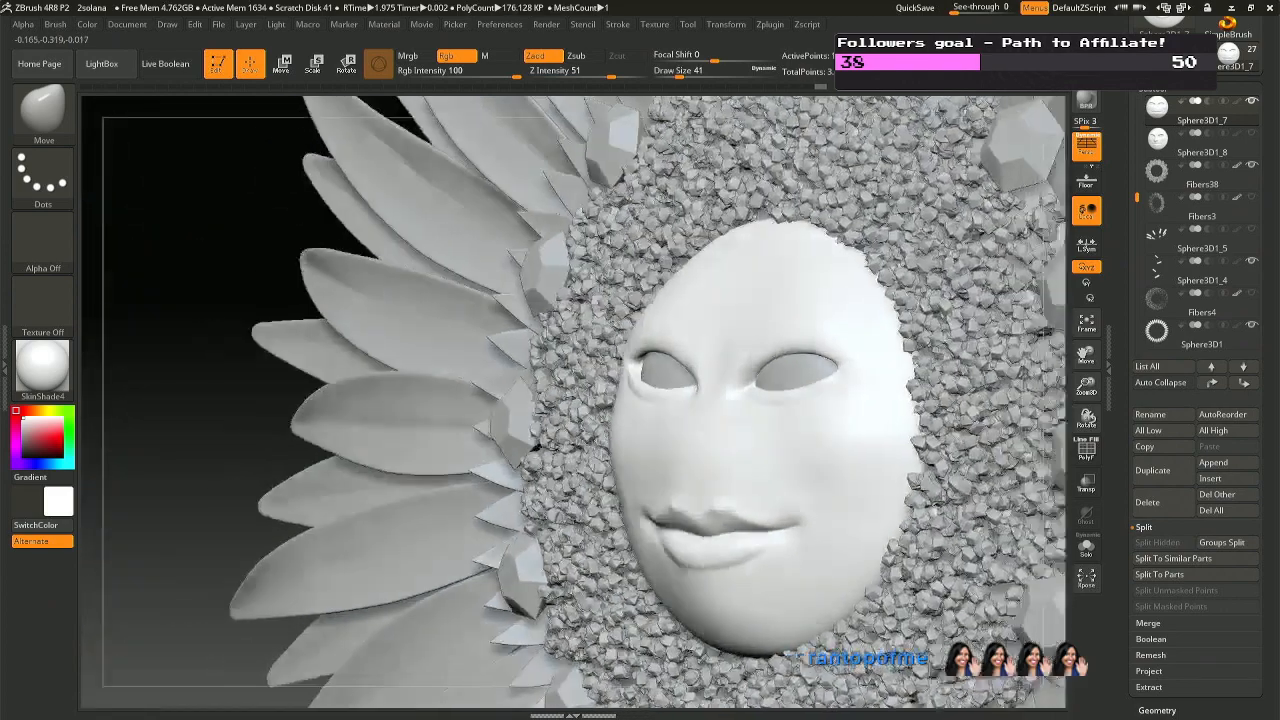
mouse_move(765, 524)
right_mouse_down()
mouse_move(417, 509)
mouse_move(651, 523)
right_mouse_up()
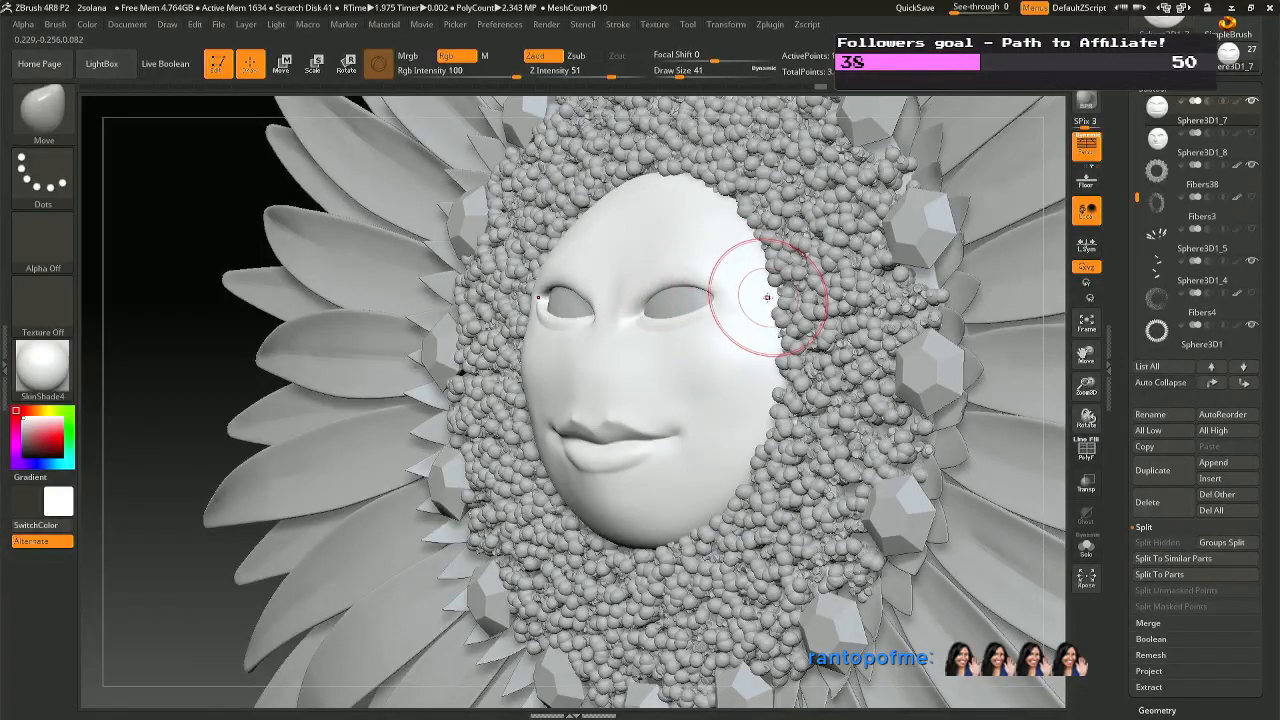
Deepen the crease under the lower lip with the Crease (DamStandard) brush at draw size 20 and Z intensity 7.
mouse_move(686, 491)
right_mouse_down()
mouse_move(690, 410)
mouse_move(662, 437)
mouse_move(657, 471)
mouse_move(600, 450)
mouse_move(663, 446)
right_mouse_up()
key("b")
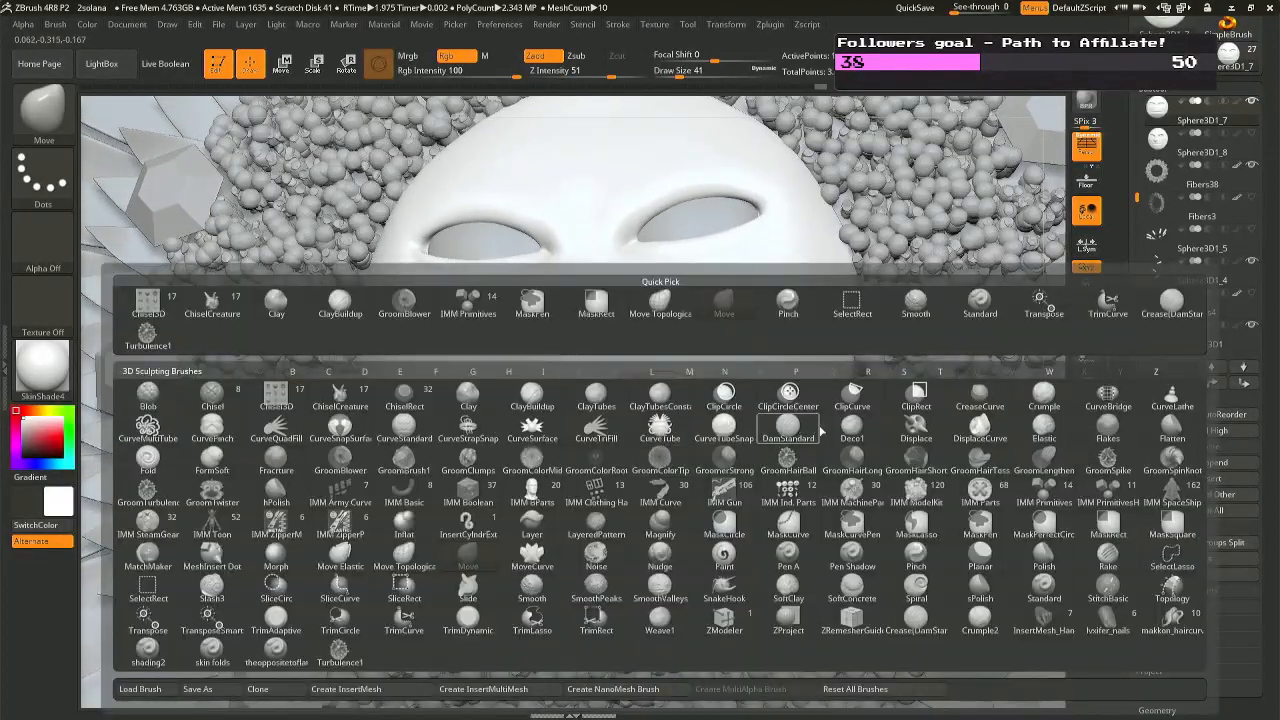
left_click(1168, 303)
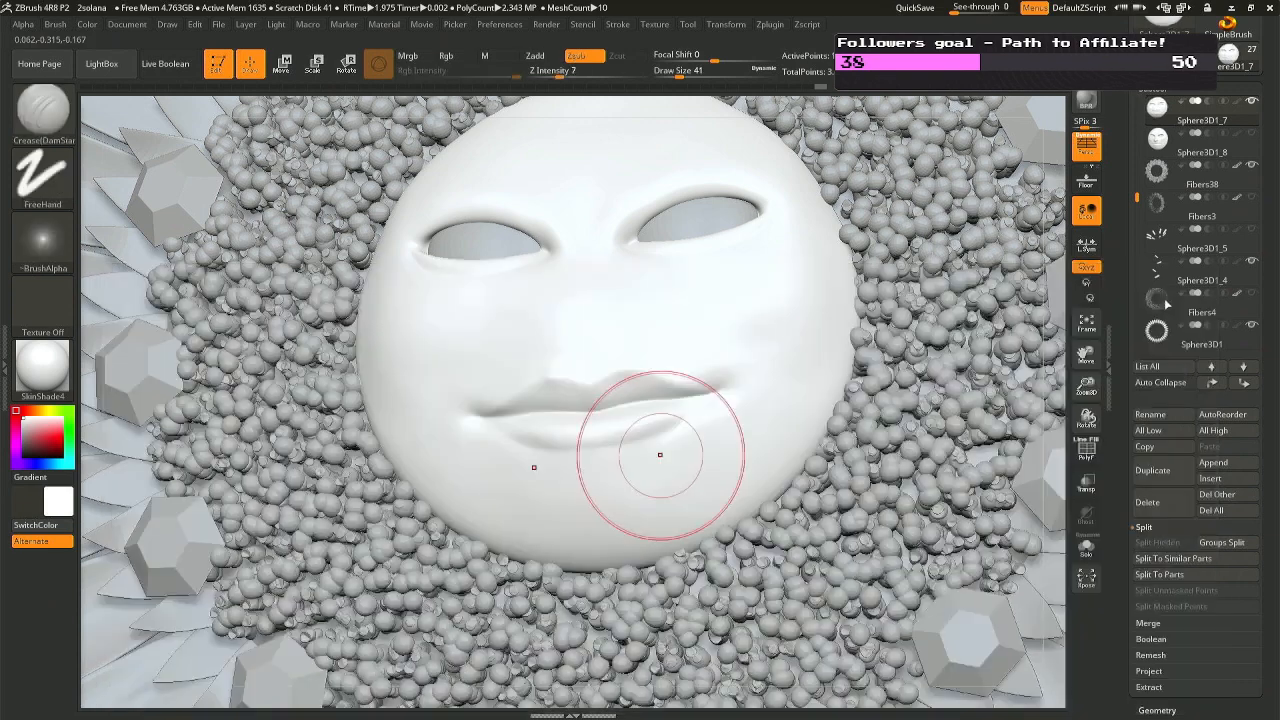
key("space")
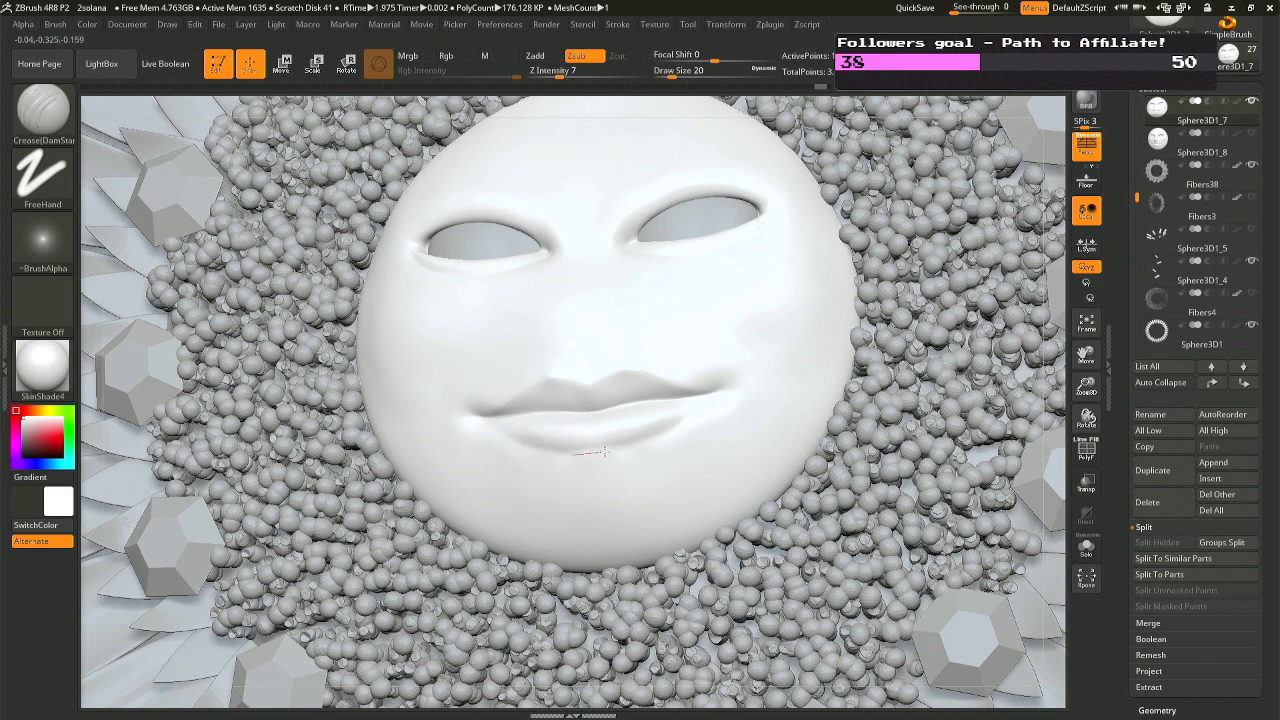
mouse_move(660, 440)
right_mouse_down()
mouse_move(590, 440)
mouse_move(615, 448)
mouse_move(597, 451)
right_mouse_up()
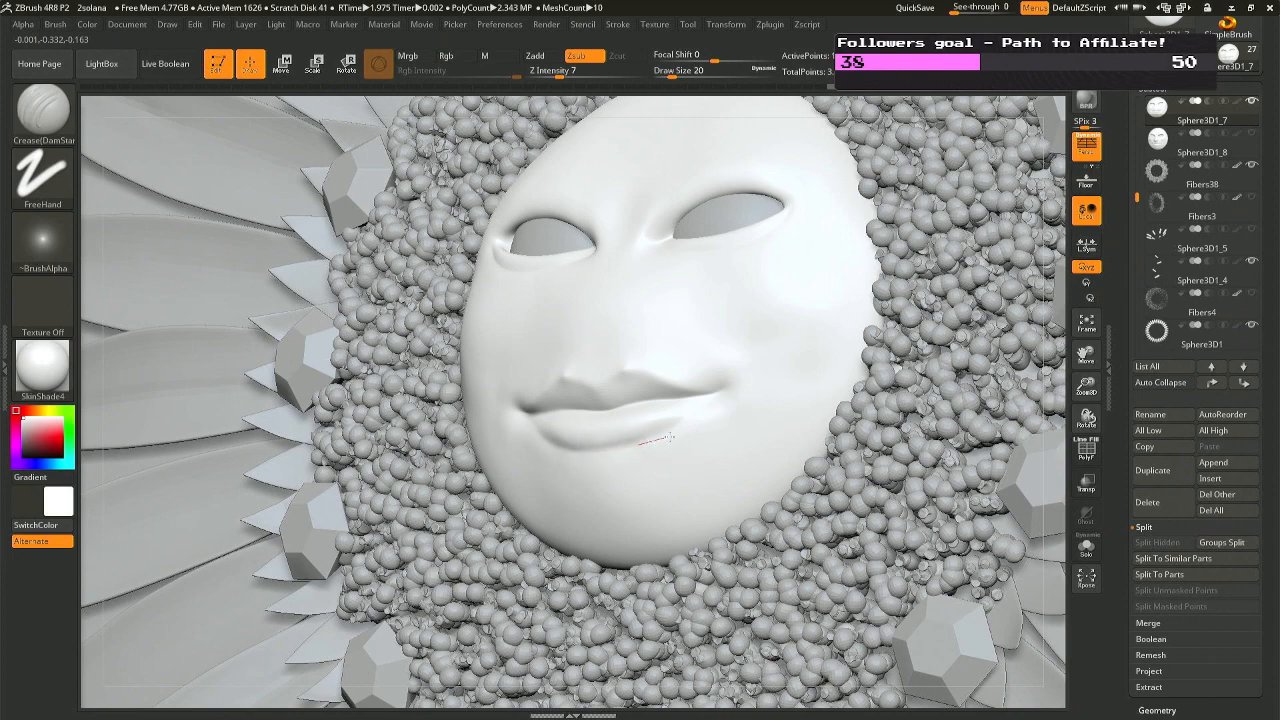
right_click_drag(668, 438, 640, 458)
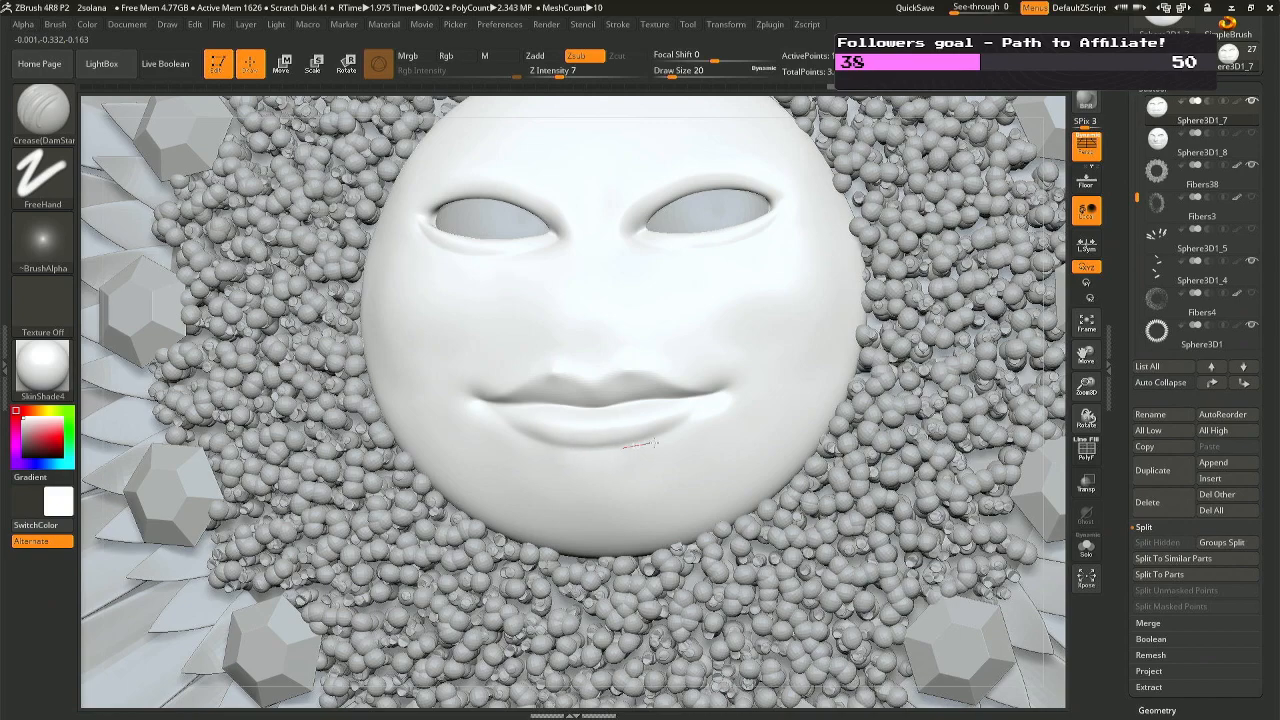
mouse_move(698, 410)
right_mouse_down()
mouse_move(702, 395)
mouse_move(645, 400)
mouse_move(601, 416)
mouse_move(580, 449)
right_mouse_up()
Refine the lower and upper lip contours with the Move brush at draw size 16.
key("b")
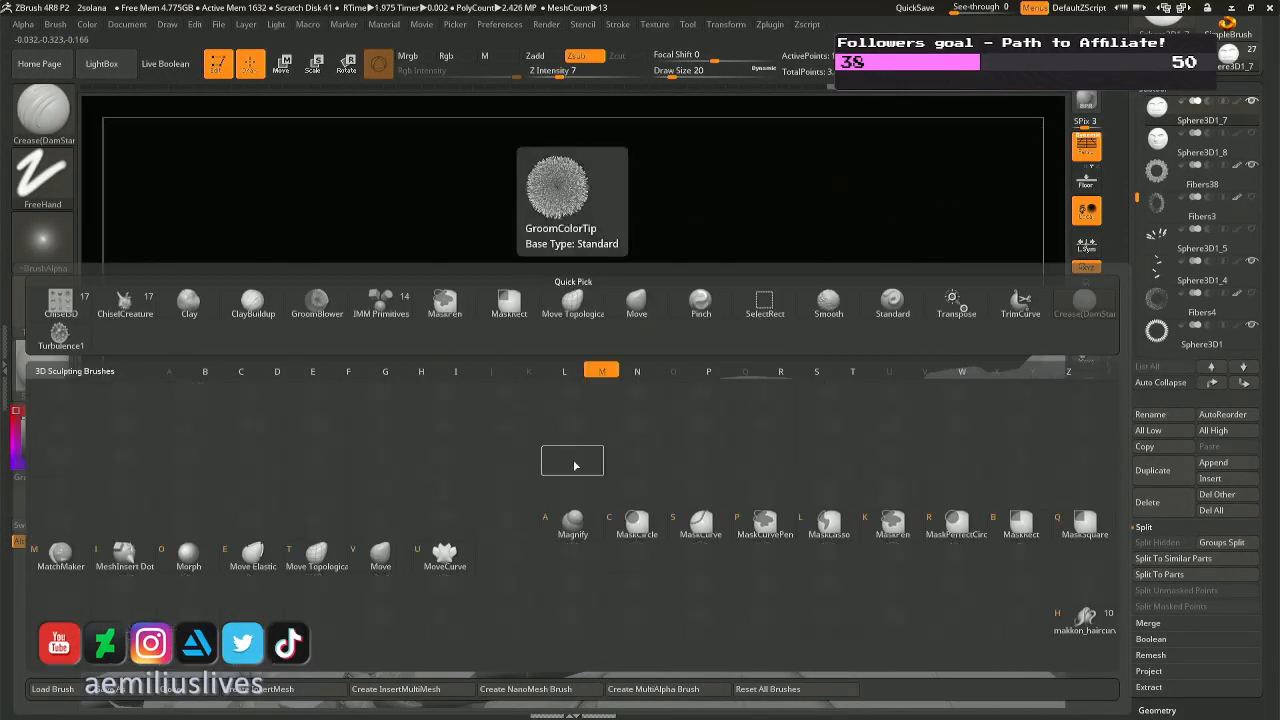
key("m")
key("v")
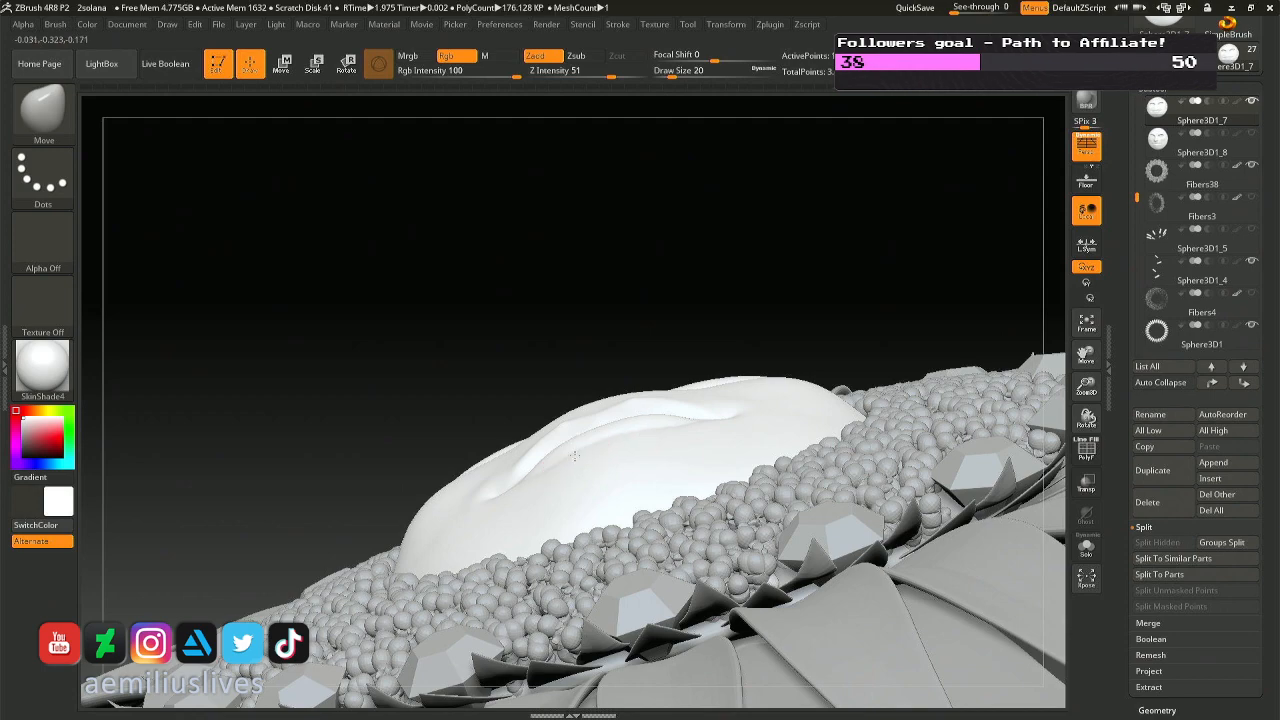
right_click_drag(600, 426, 560, 438)
key("space")
left_click_drag(560, 438, 553, 440)
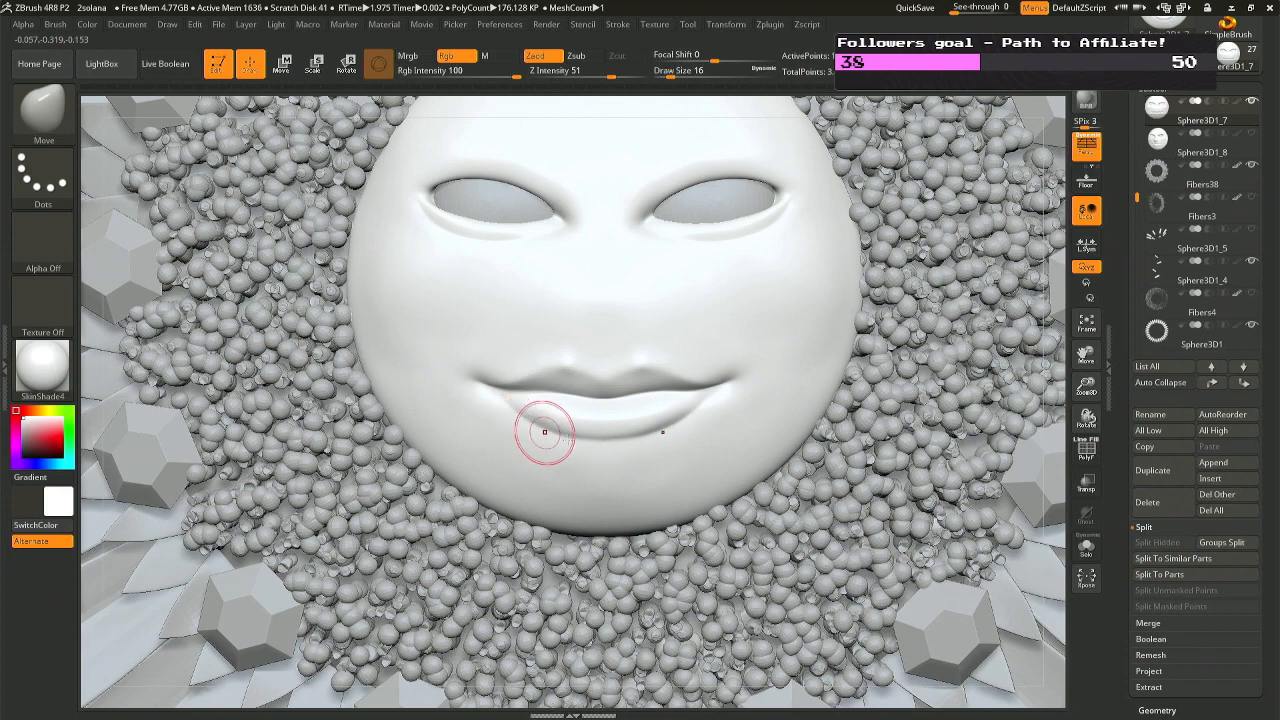
right_click_drag(544, 432, 571, 343)
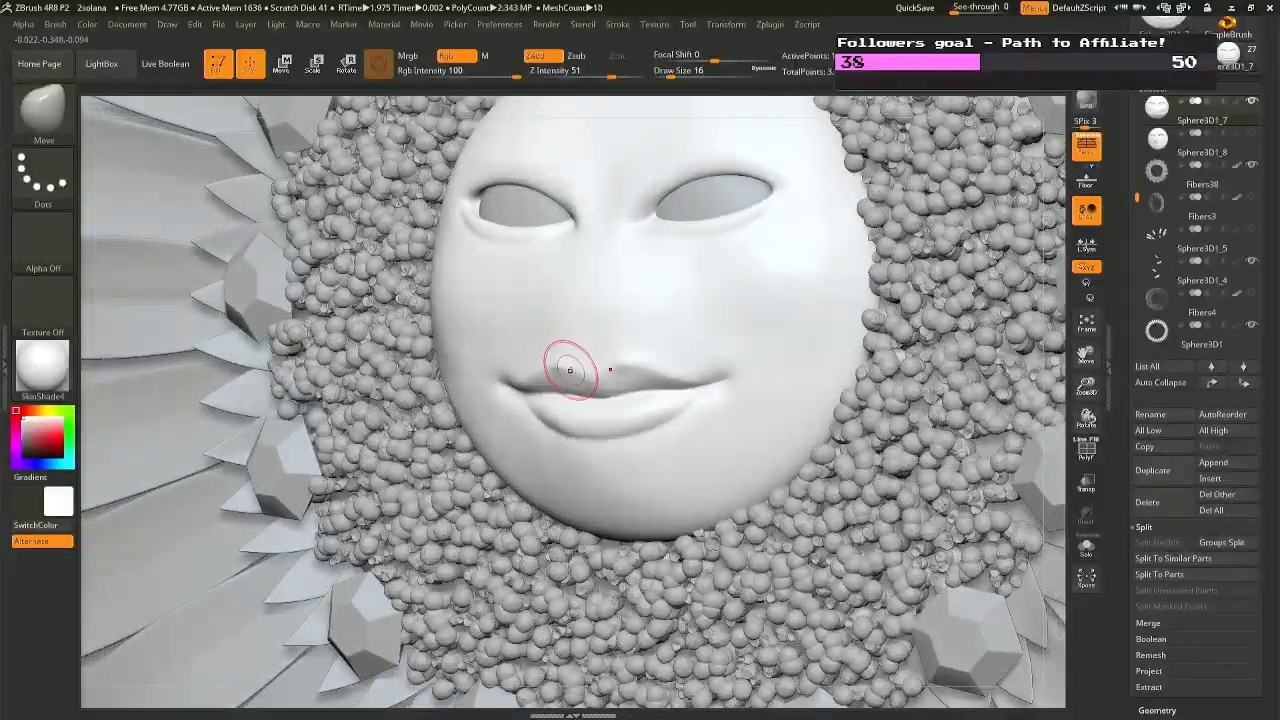
Isolate the face and cover its front with a rectangular mask, leaving the back and lower rim unmasked.
mouse_move(640, 467)
right_mouse_down("ctrl")
mouse_move(634, 428)
mouse_move(629, 443)
mouse_move(610, 418)
mouse_move(634, 434)
mouse_move(614, 422)
mouse_move(623, 436)
right_mouse_up("ctrl")
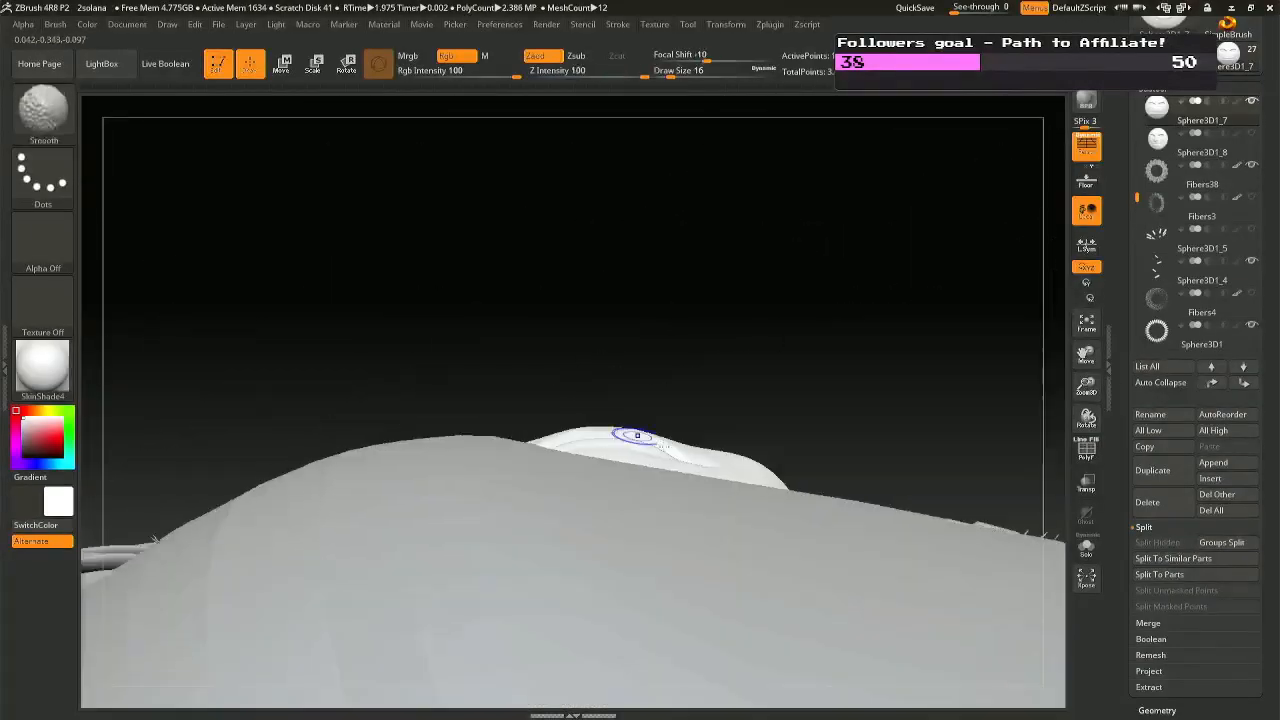
left_click(1087, 547)
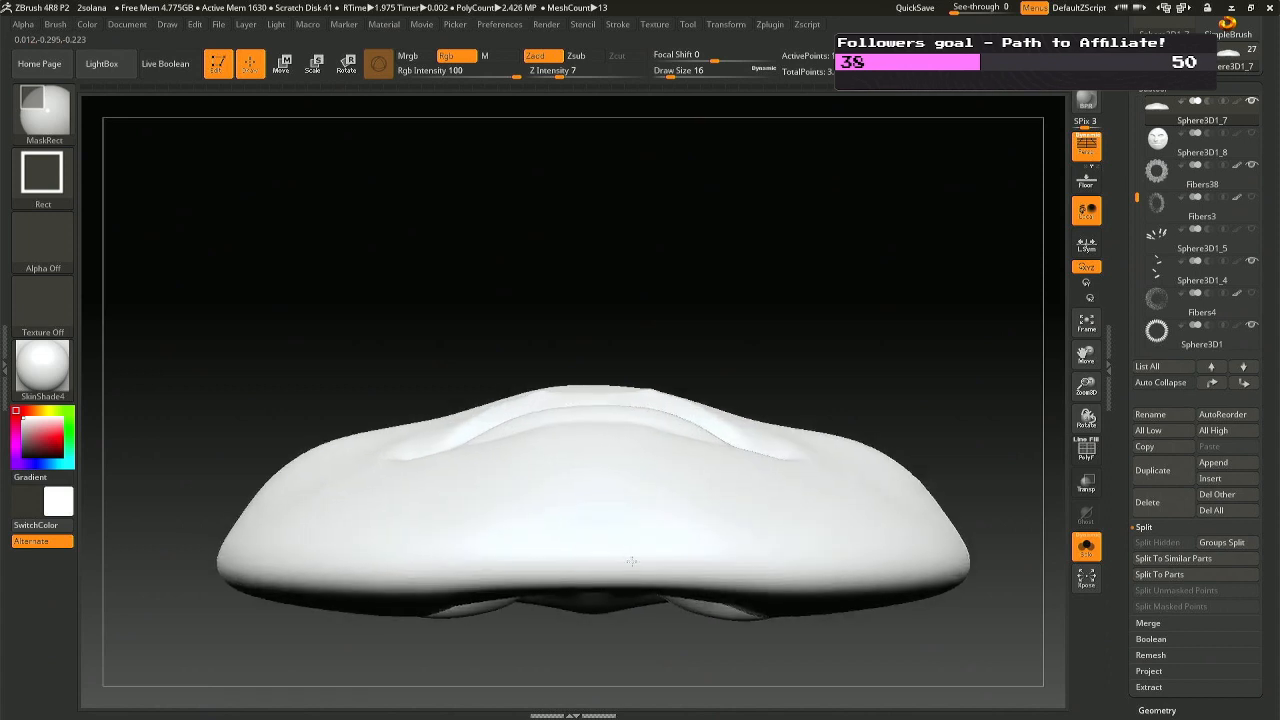
mouse_move(591, 457)
right_mouse_down()
mouse_move(634, 277)
mouse_move(662, 336)
mouse_move(663, 409)
right_mouse_up()
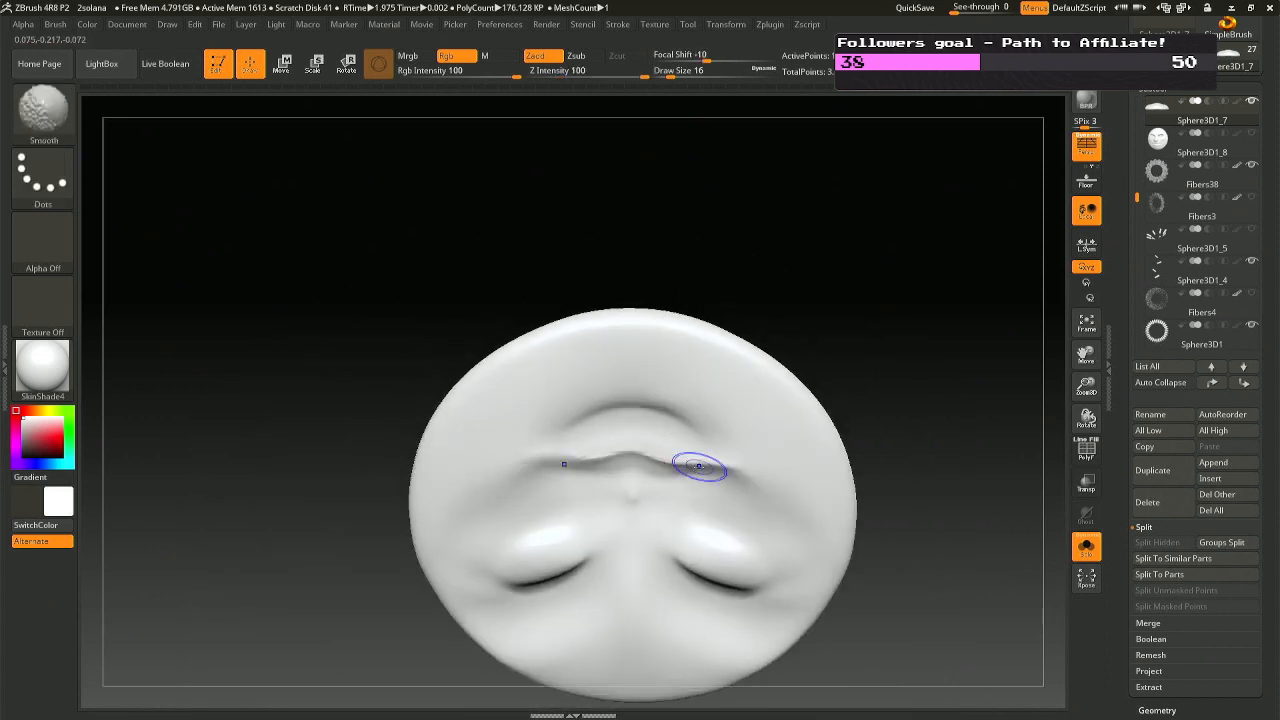
mouse_move(603, 449)
right_mouse_down()
mouse_move(714, 571)
mouse_move(815, 541)
right_mouse_up()
key("ctrl")
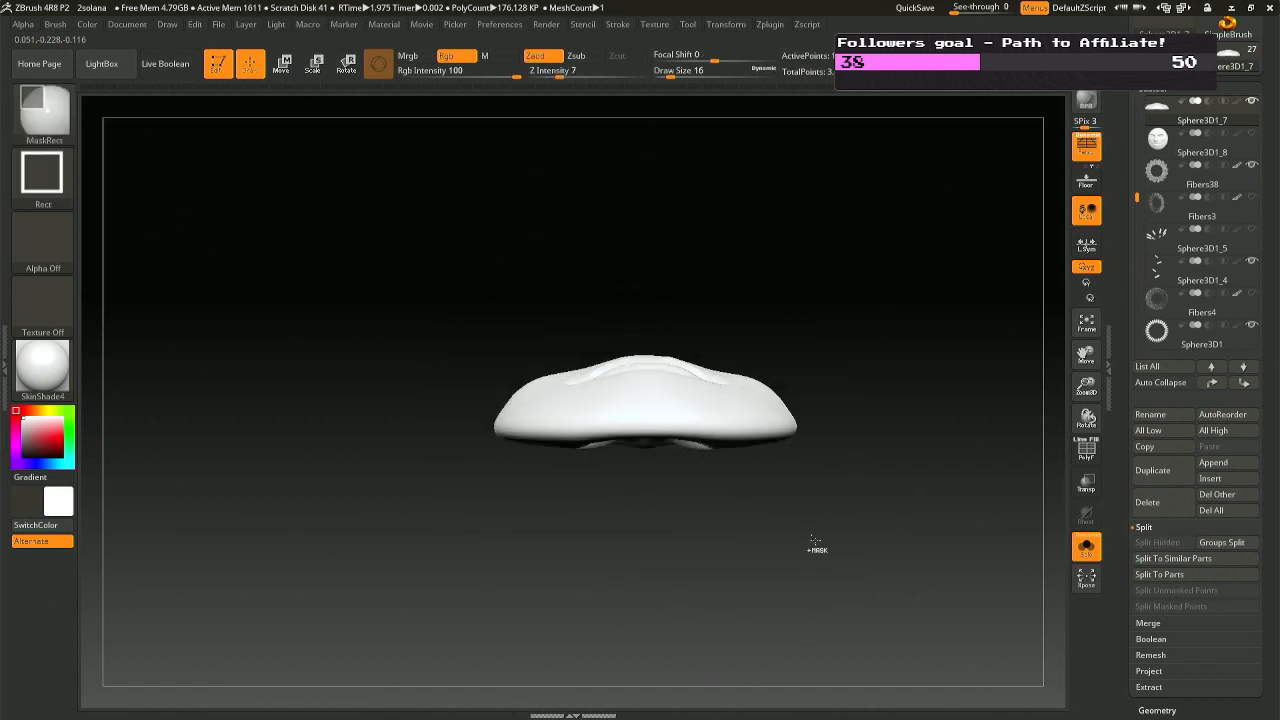
left_click_drag(824, 285, 274, 417, "ctrl")
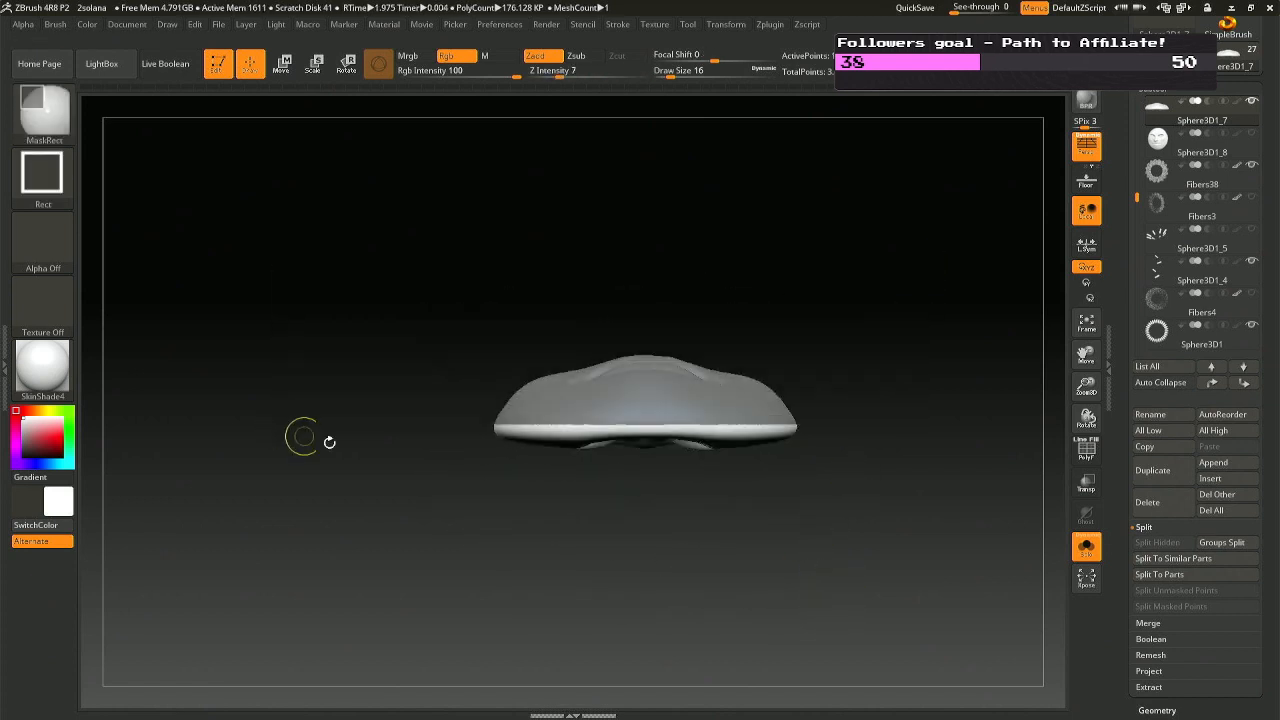
Smooth the back of the face at draw size 62 and lower its subdivision level to 1.
right_click_drag(306, 437, 495, 404)
right_click_drag(609, 469, 607, 439)
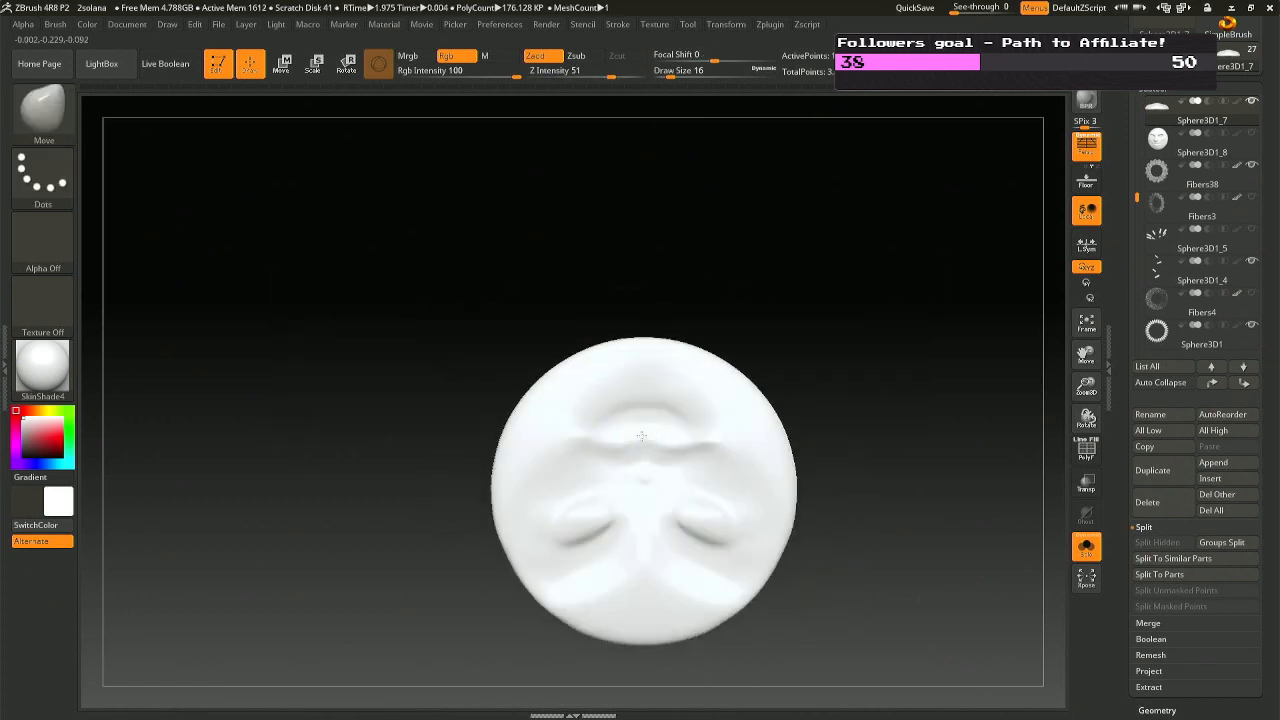
key("space")
left_click_drag(640, 435, 651, 435)
key("shift")
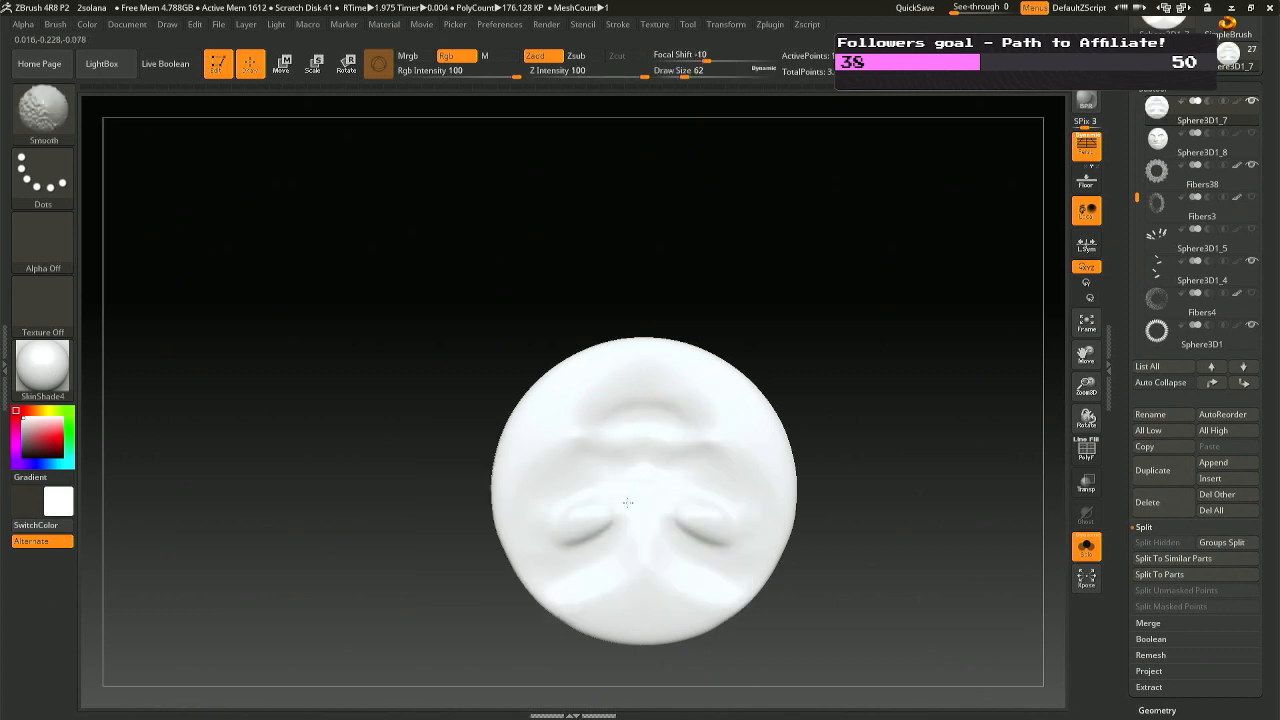
left_click(1170, 90)
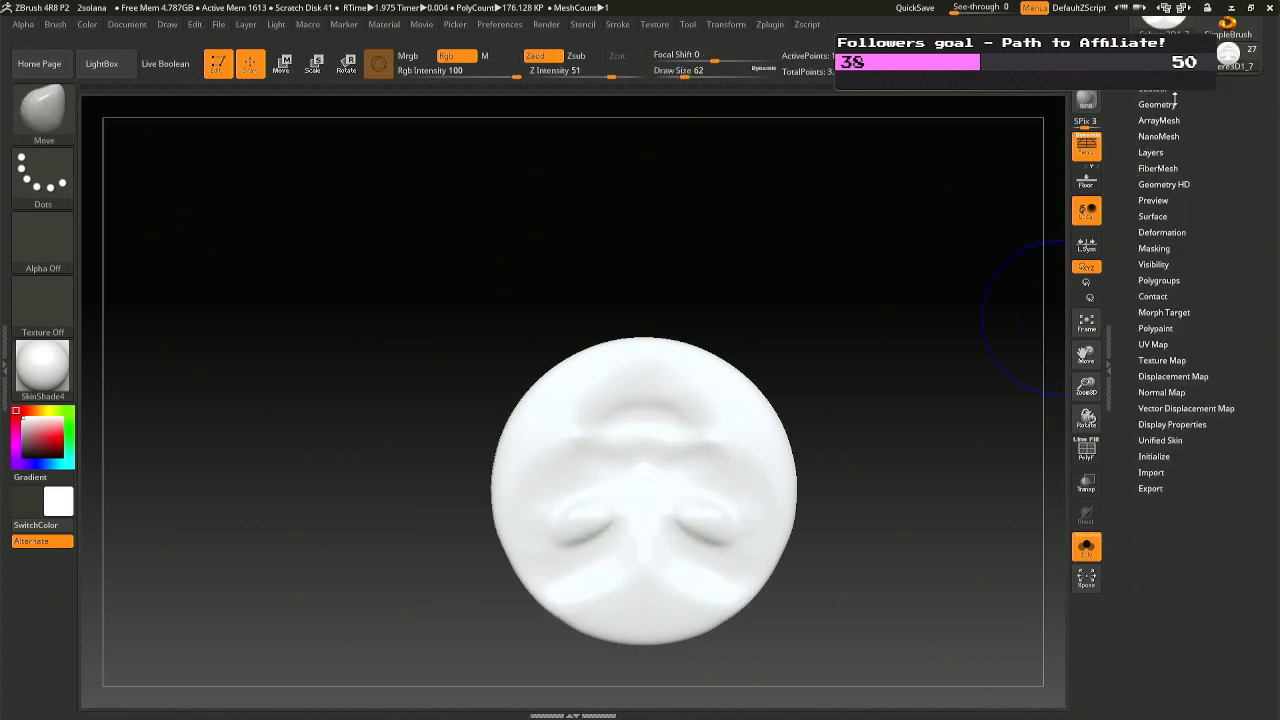
left_click(1170, 90)
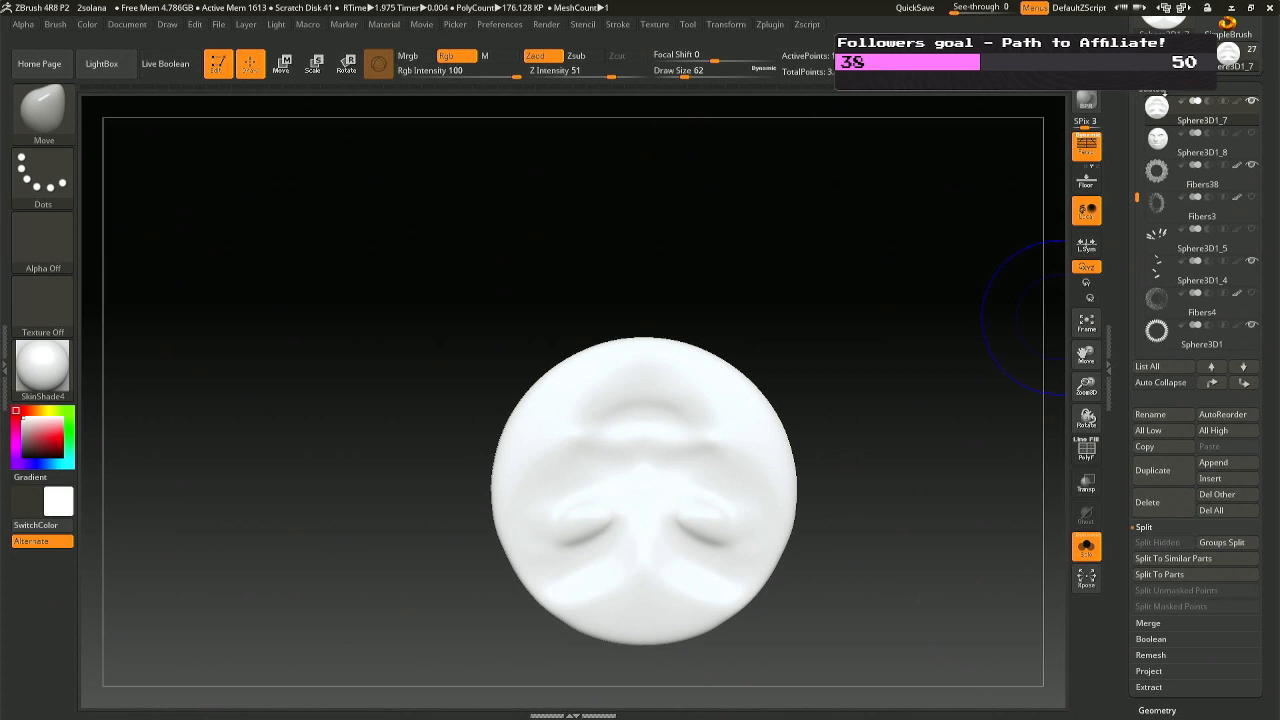
left_click(1170, 90)
left_click(1179, 103)
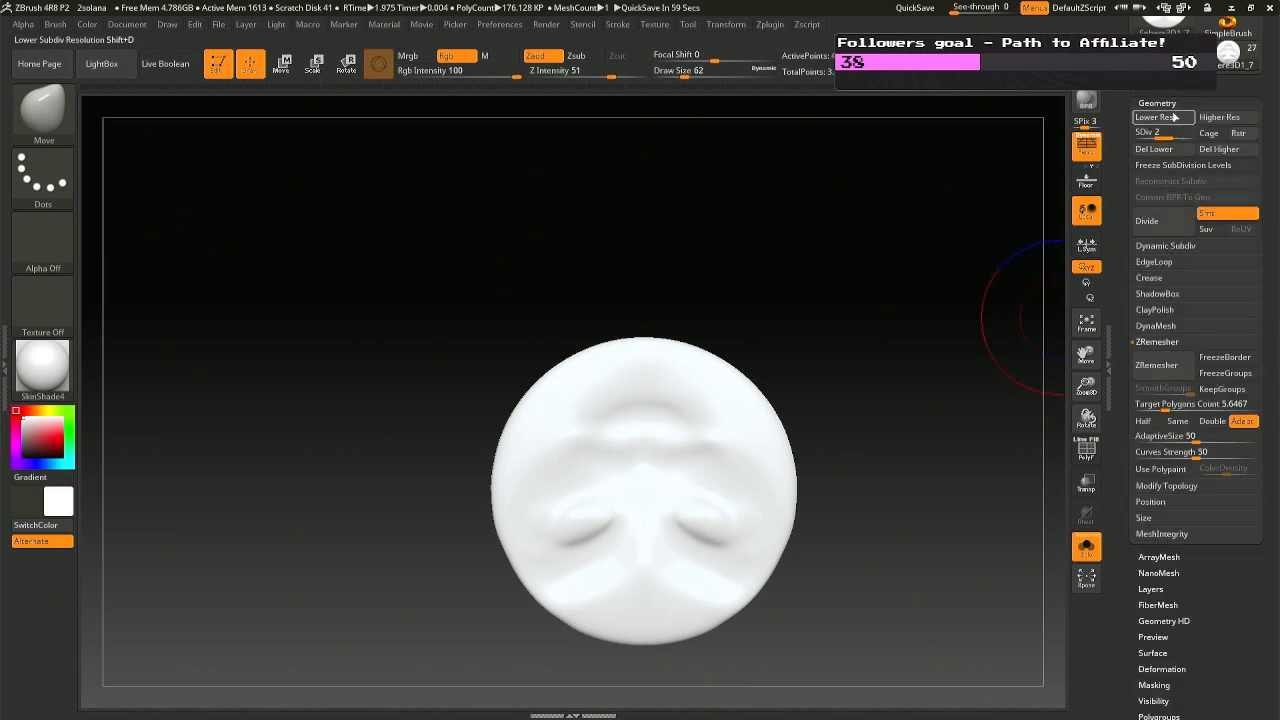
left_click(1175, 117)
Even out the unmasked back of the face at the lowest subdivision level with Smooth and Move brush strokes.
key("shift")
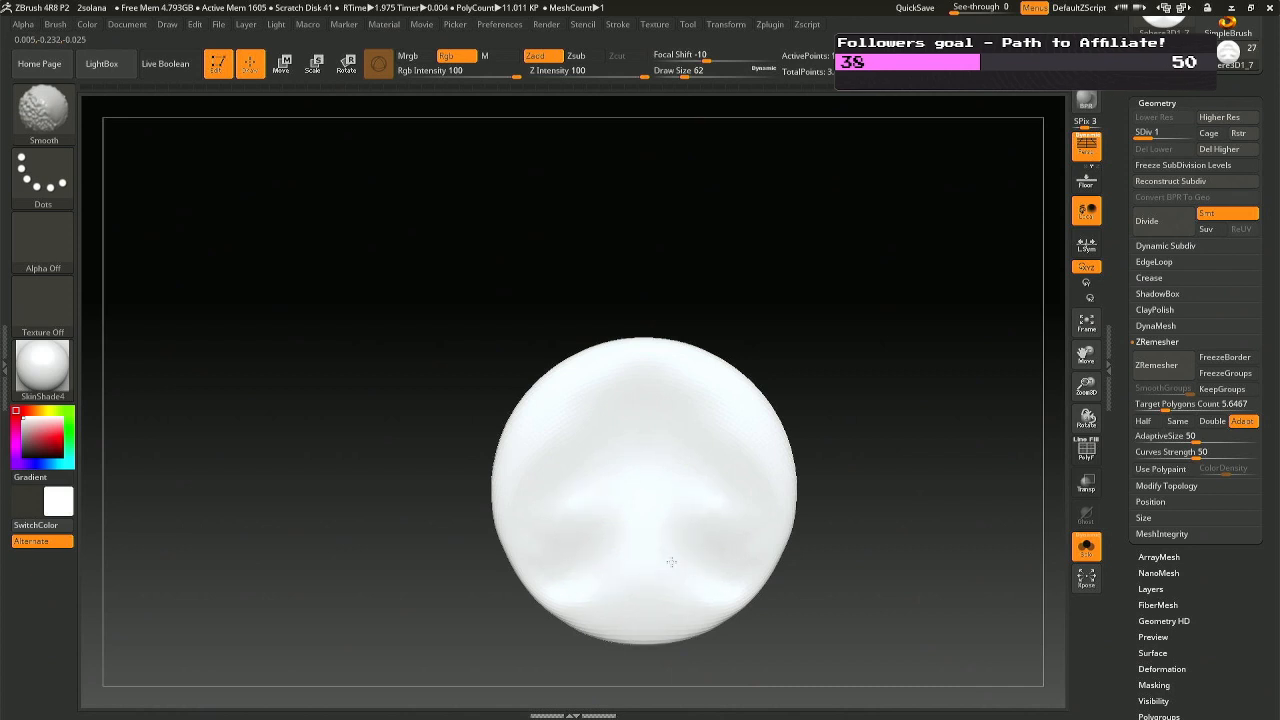
right_click_drag(669, 486, 646, 468)
mouse_move(646, 468)
left_mouse_down()
mouse_move(630, 480)
mouse_move(548, 476)
left_mouse_up()
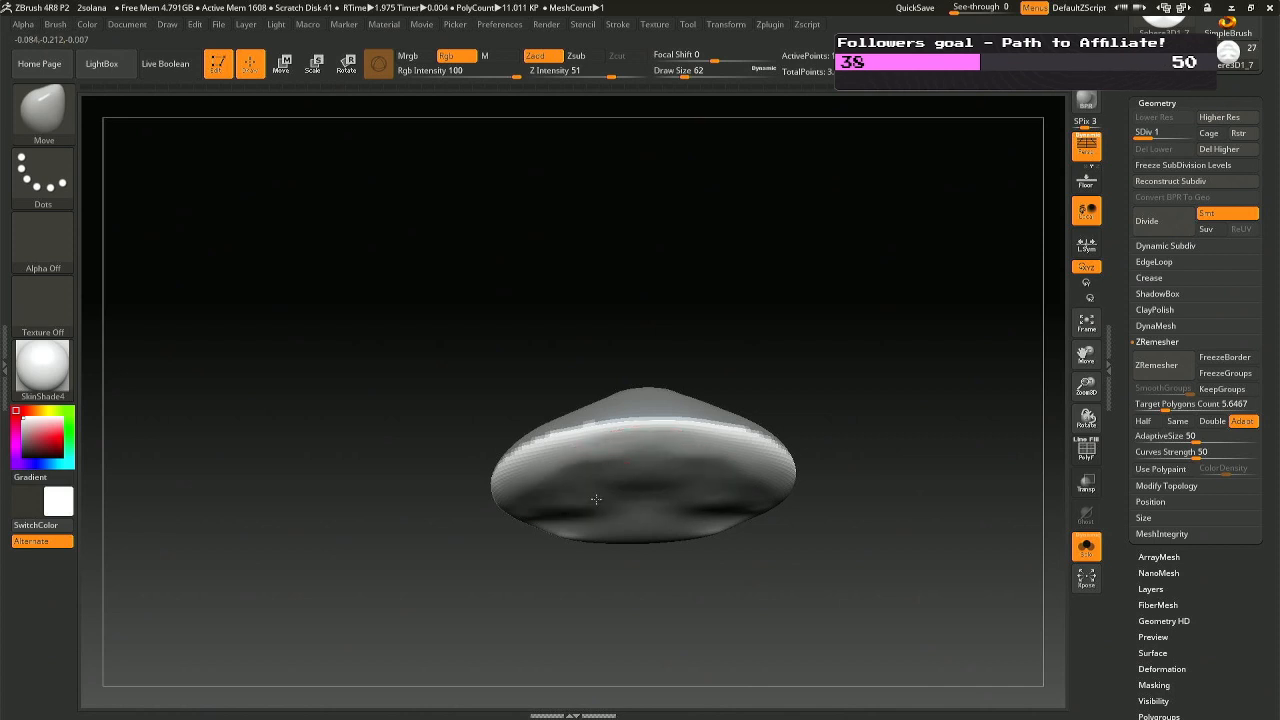
left_click_drag(579, 518, 573, 527)
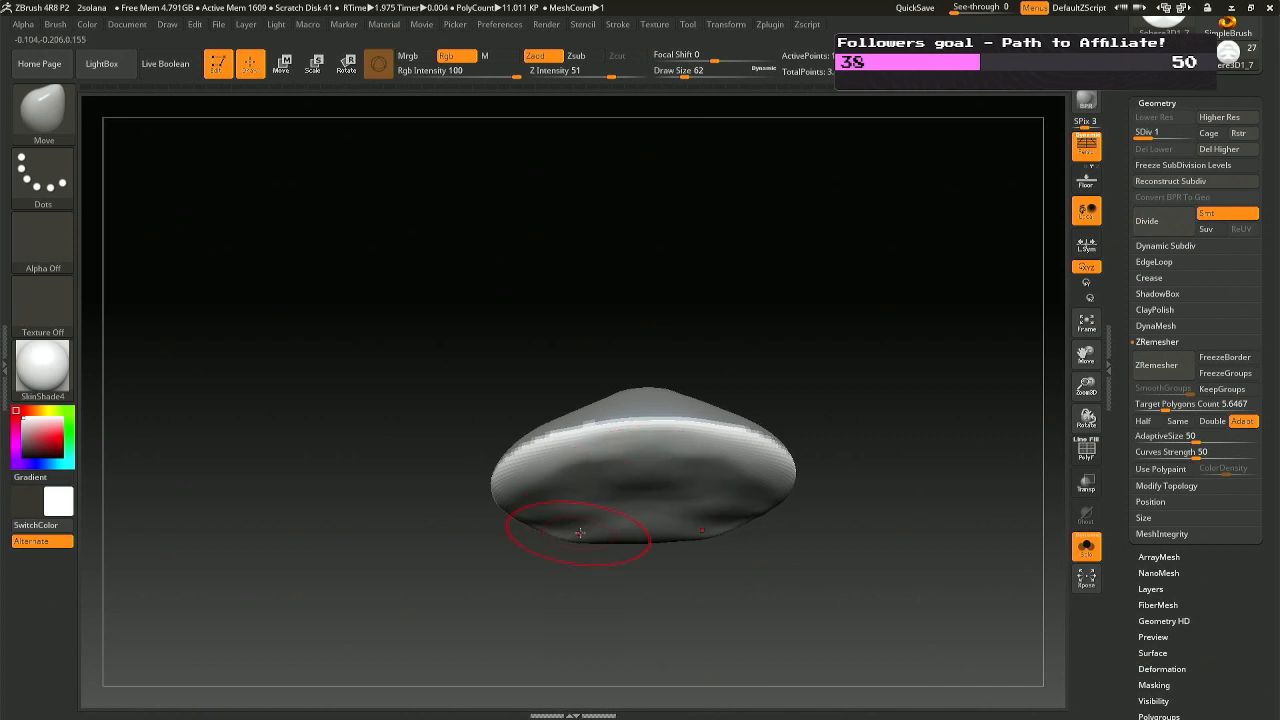
key("shift")
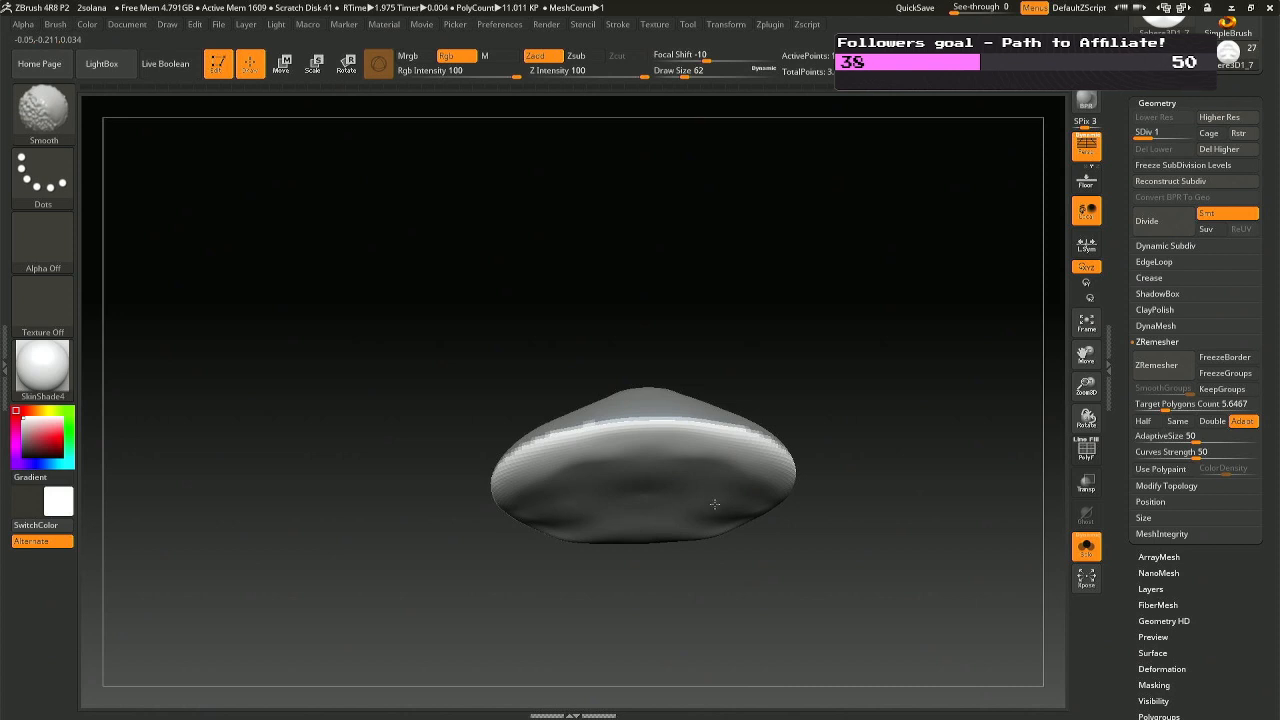
Raise the face to subdivision level 3 and show the whole sunflower again.
left_click_drag(768, 395, 755, 465)
left_click_drag(710, 355, 703, 492)
left_click_drag(817, 417, 786, 303, "alt")
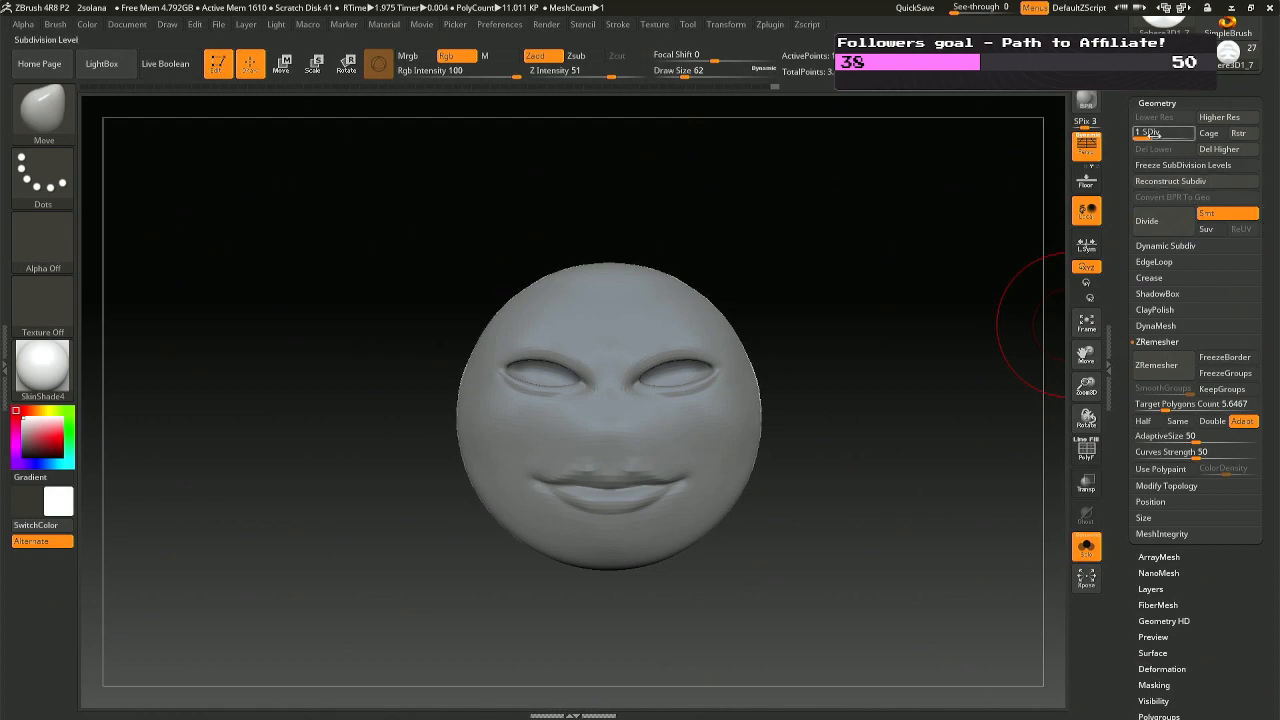
left_click(1196, 132)
left_click(1088, 547)
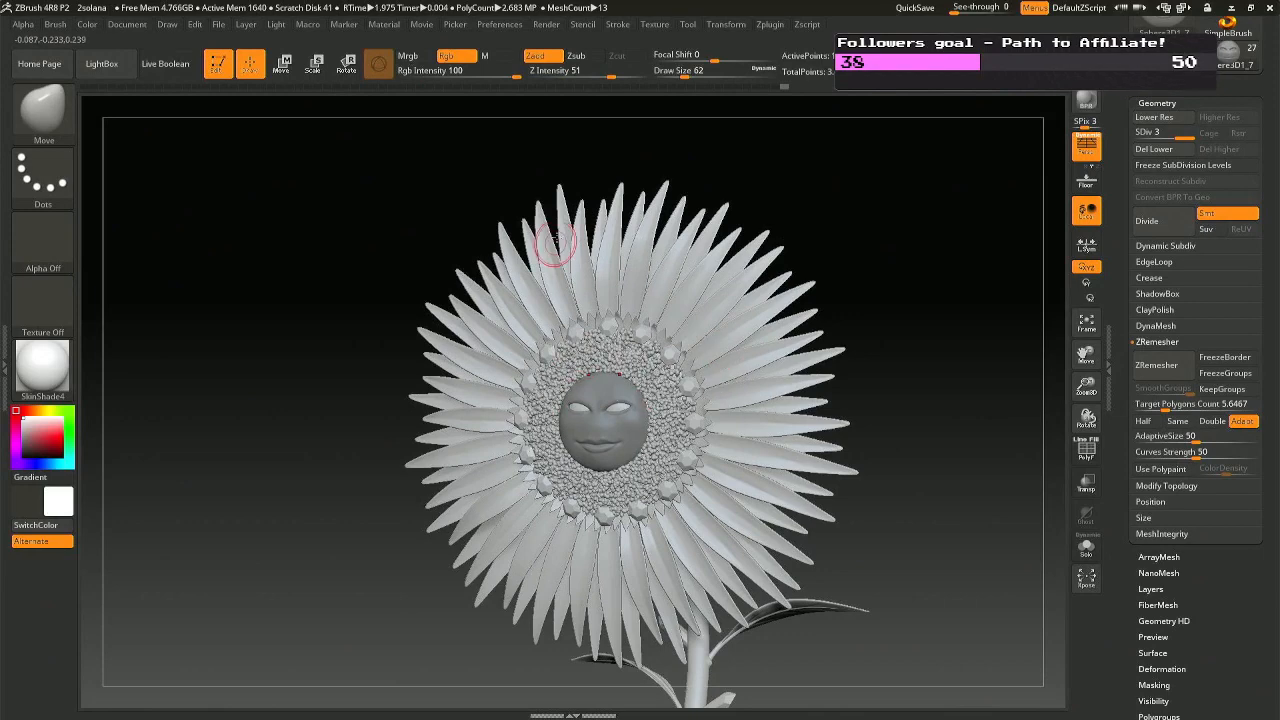
left_click_drag(900, 388, 978, 402)
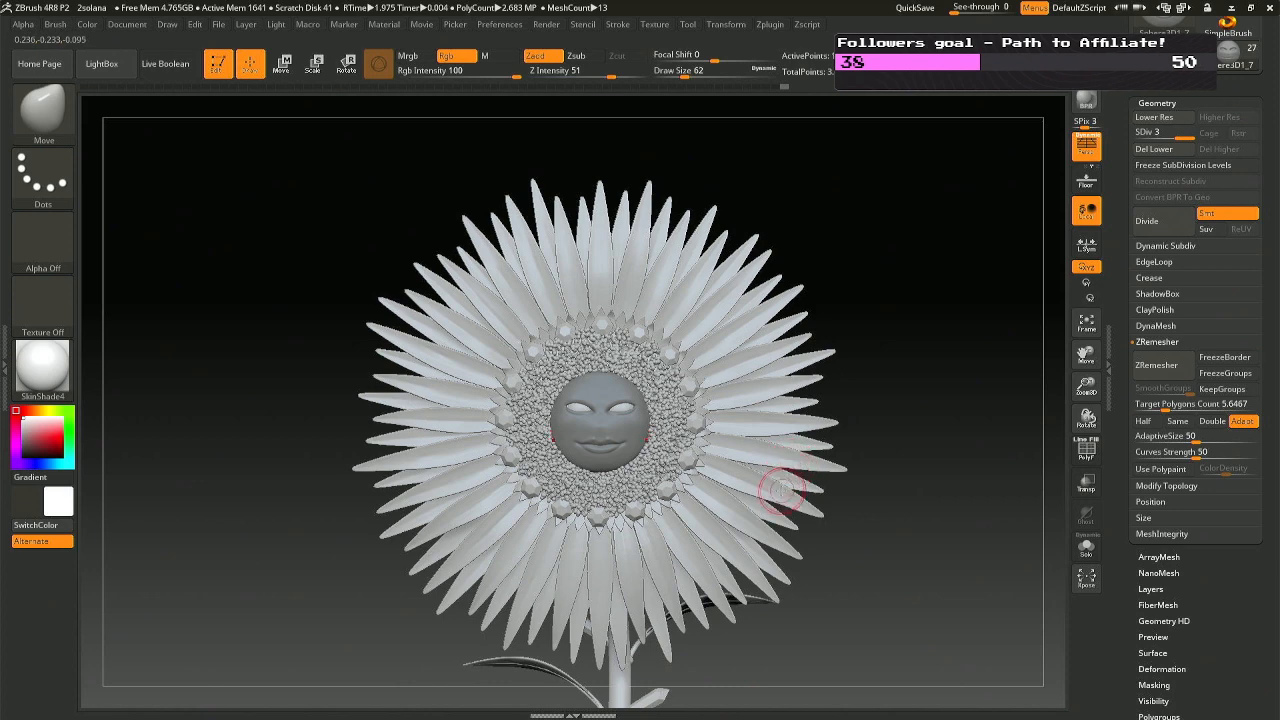
Clear the mask from the face.
key("ctrl")
key("ctrl")
left_click(716, 471, "ctrl")
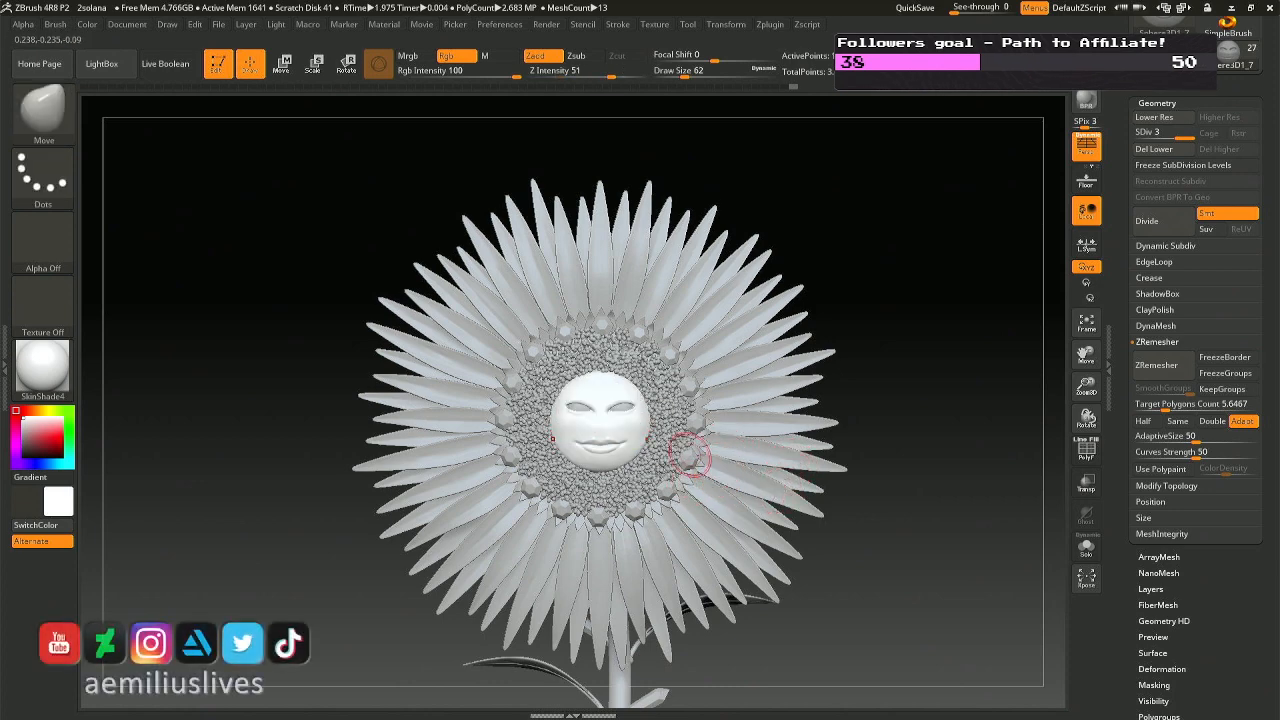
Try to enlarge the face uniformly about its centre on the flower's disc.
key("r")
left_click_drag(600, 421, 614, 406)
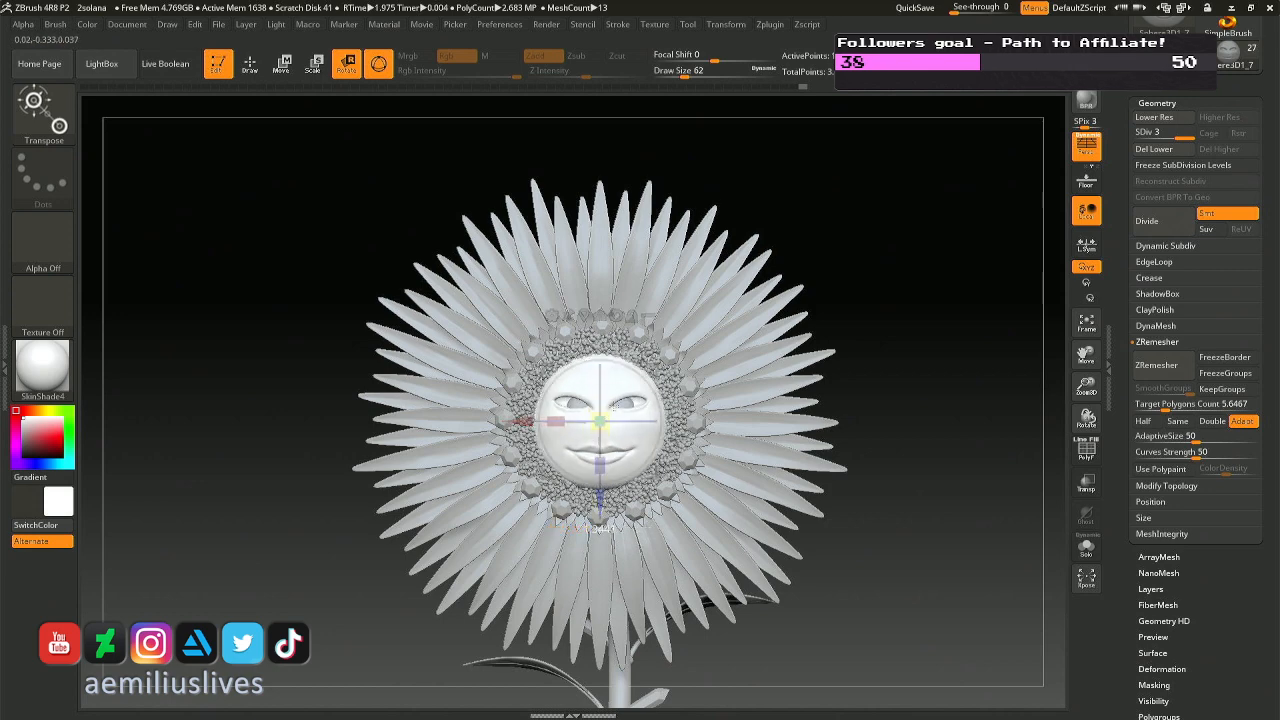
left_click_drag(612, 409, 613, 408)
key("q")
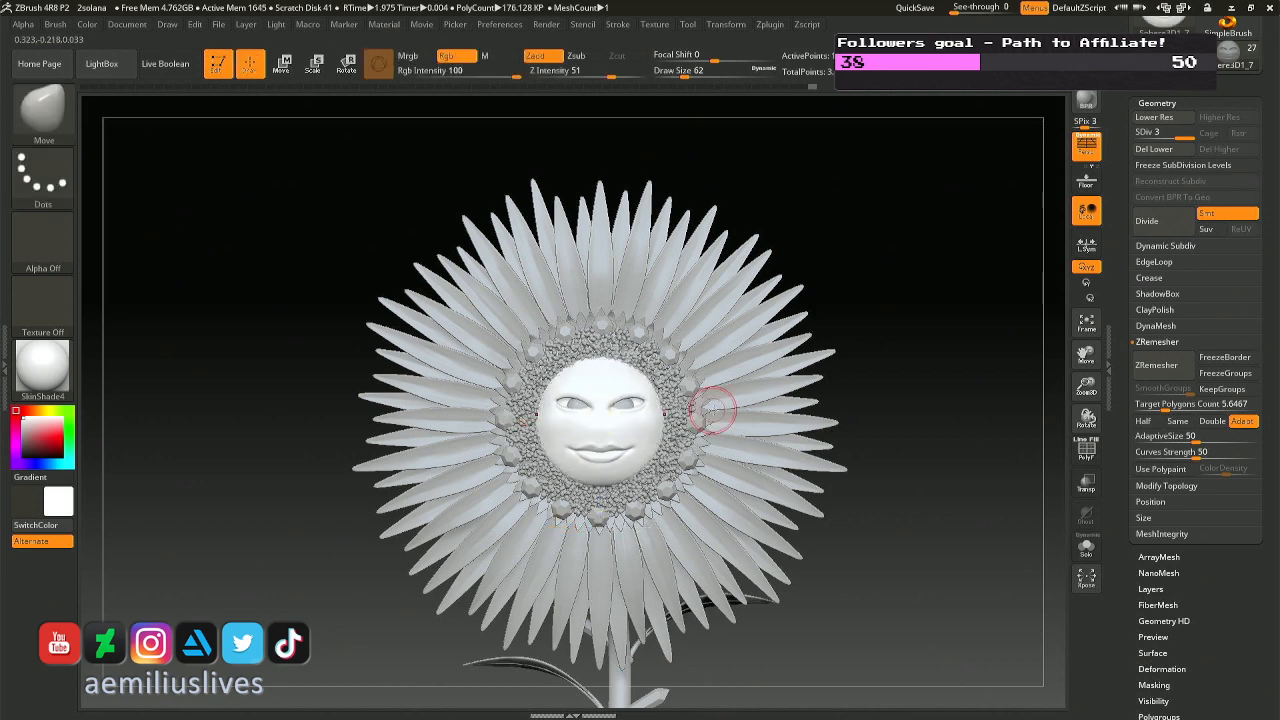
mouse_move(714, 411)
left_mouse_down()
mouse_move(612, 412)
mouse_move(704, 404)
left_mouse_up()
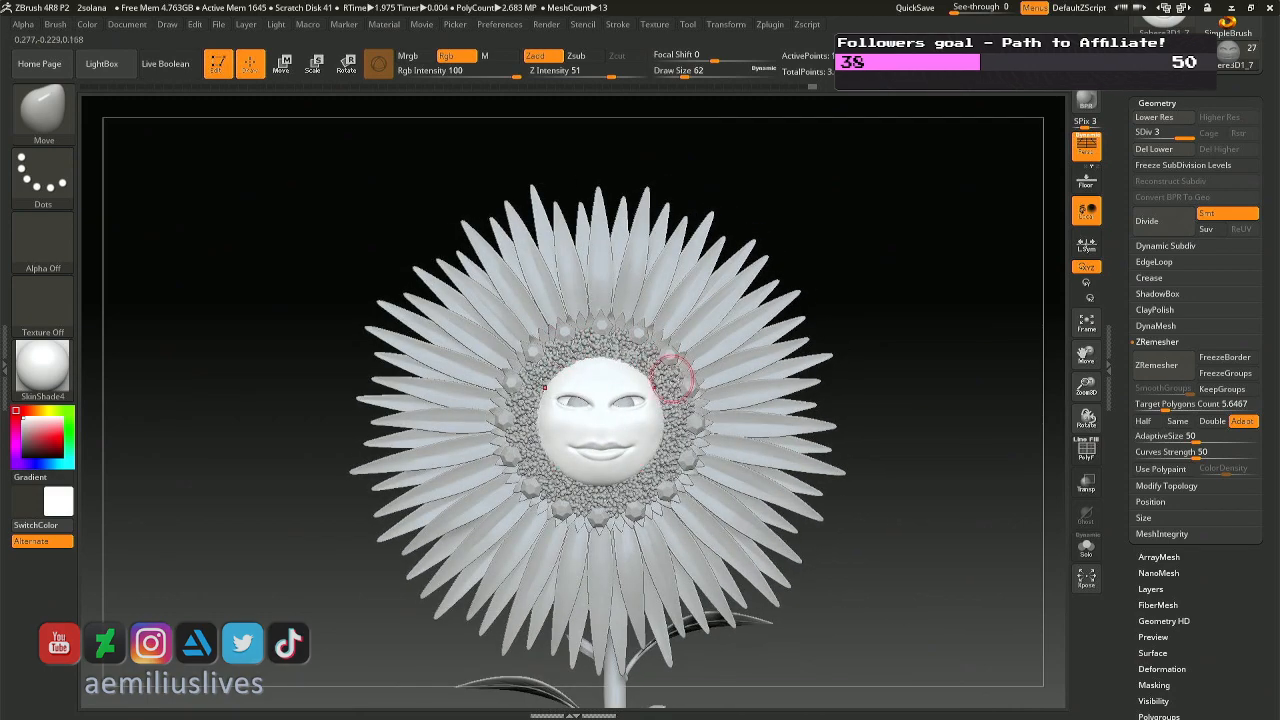
key("ctrl+z")
Adjust the cheek and nose area below the eyes with the Move brush at draw sizes 44 and 35.
mouse_move(655, 486)
right_mouse_down()
mouse_move(565, 484)
mouse_move(658, 486)
right_mouse_up()
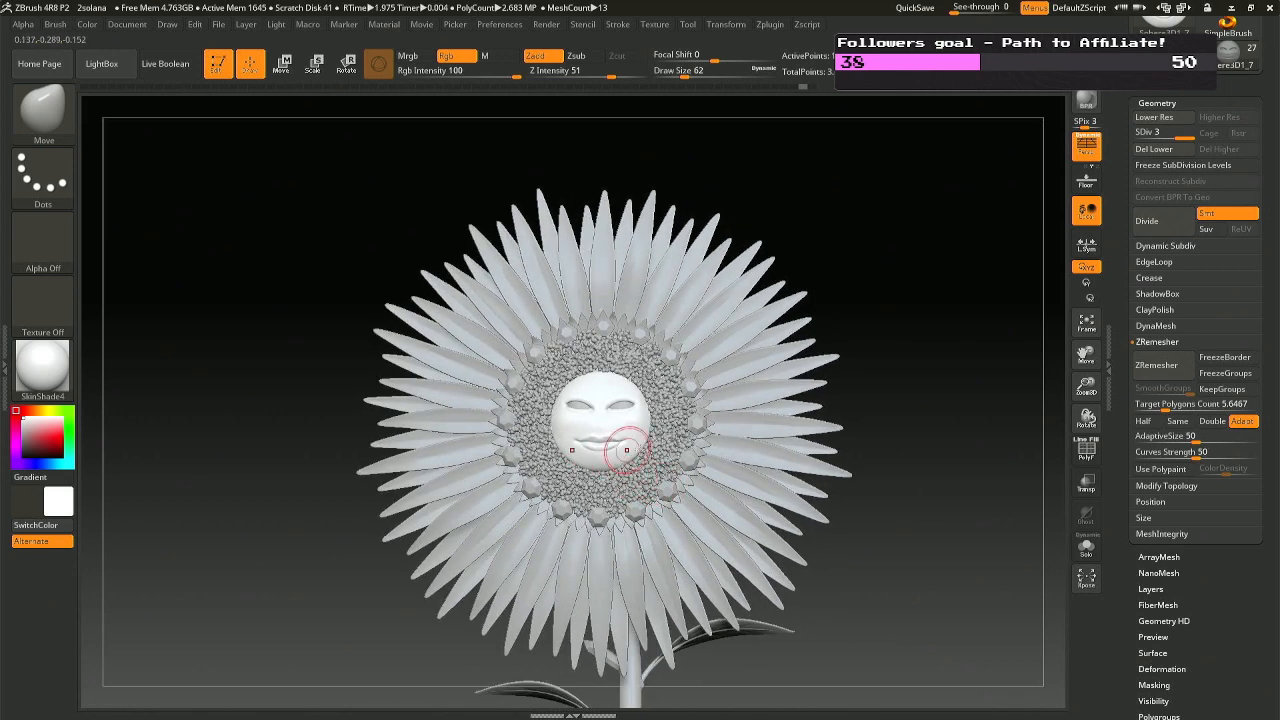
mouse_move(658, 462)
right_mouse_down("alt")
mouse_move(704, 416)
mouse_move(570, 320)
mouse_move(582, 268)
mouse_move(663, 243)
mouse_move(663, 356)
mouse_move(608, 293)
mouse_move(610, 418)
mouse_move(594, 371)
mouse_move(610, 333)
right_mouse_up("alt")
key("space")
left_click_drag(612, 338, 610, 338)
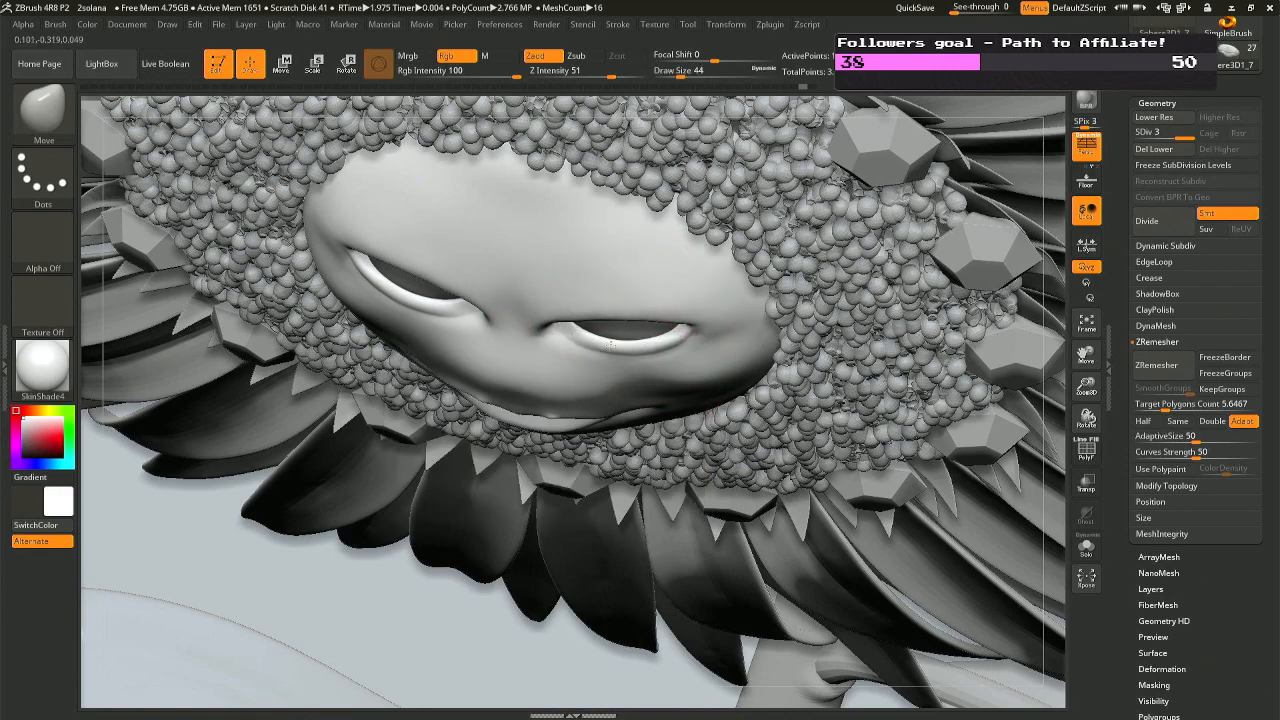
key("space")
left_click_drag(614, 342, 616, 348)
key("ctrl+z")
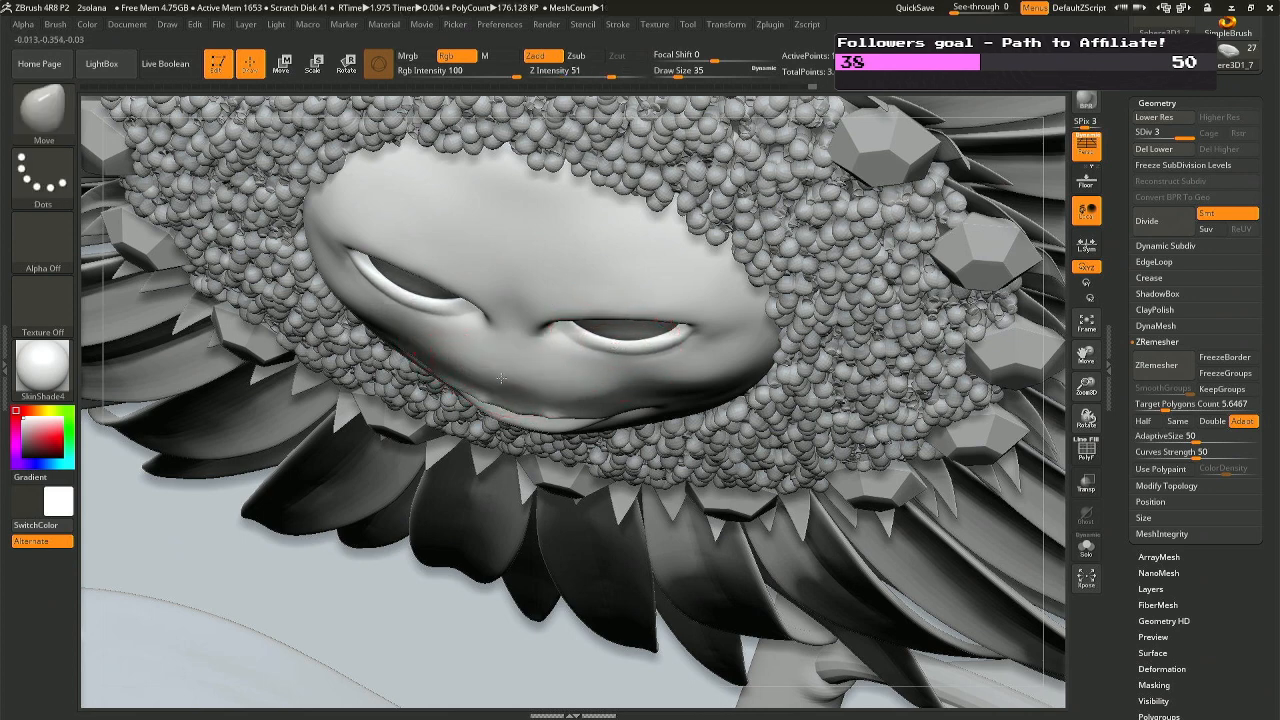
left_click_drag(501, 378, 496, 376)
Reduce the draw size to 20 and smooth the cheeks beside the nose area from several angles.
right_click_drag(496, 377, 370, 262)
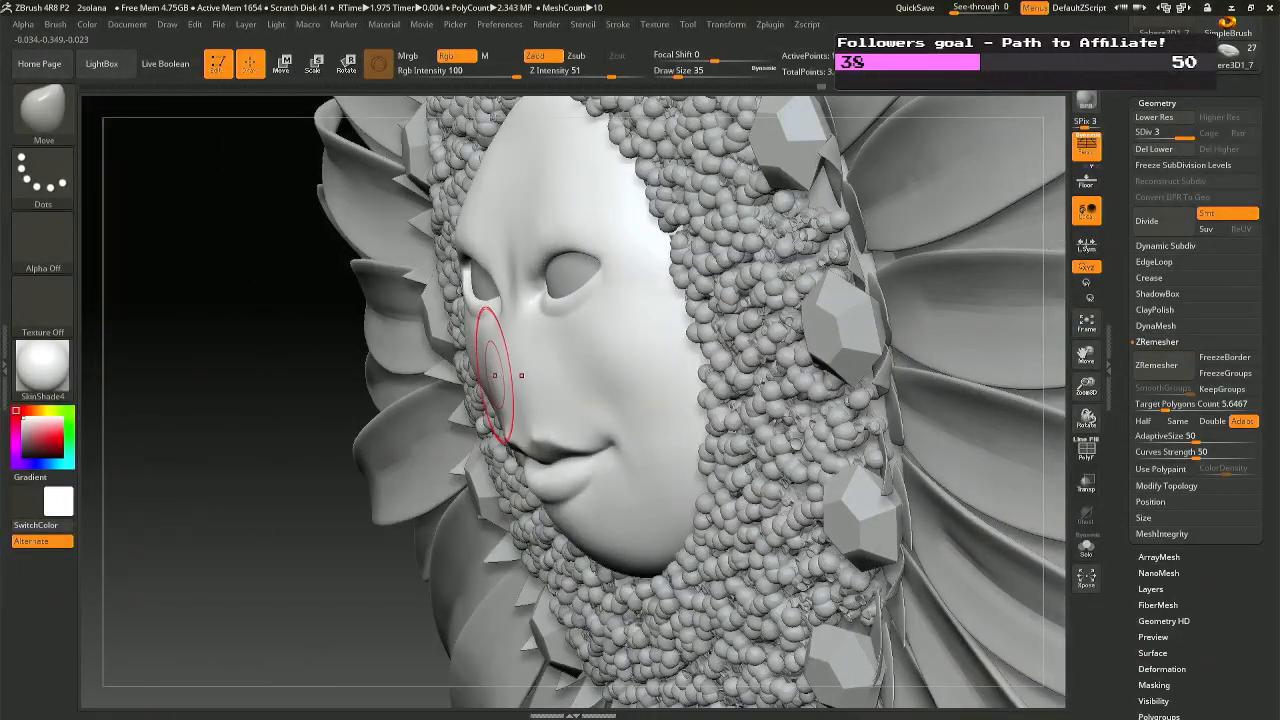
key("space")
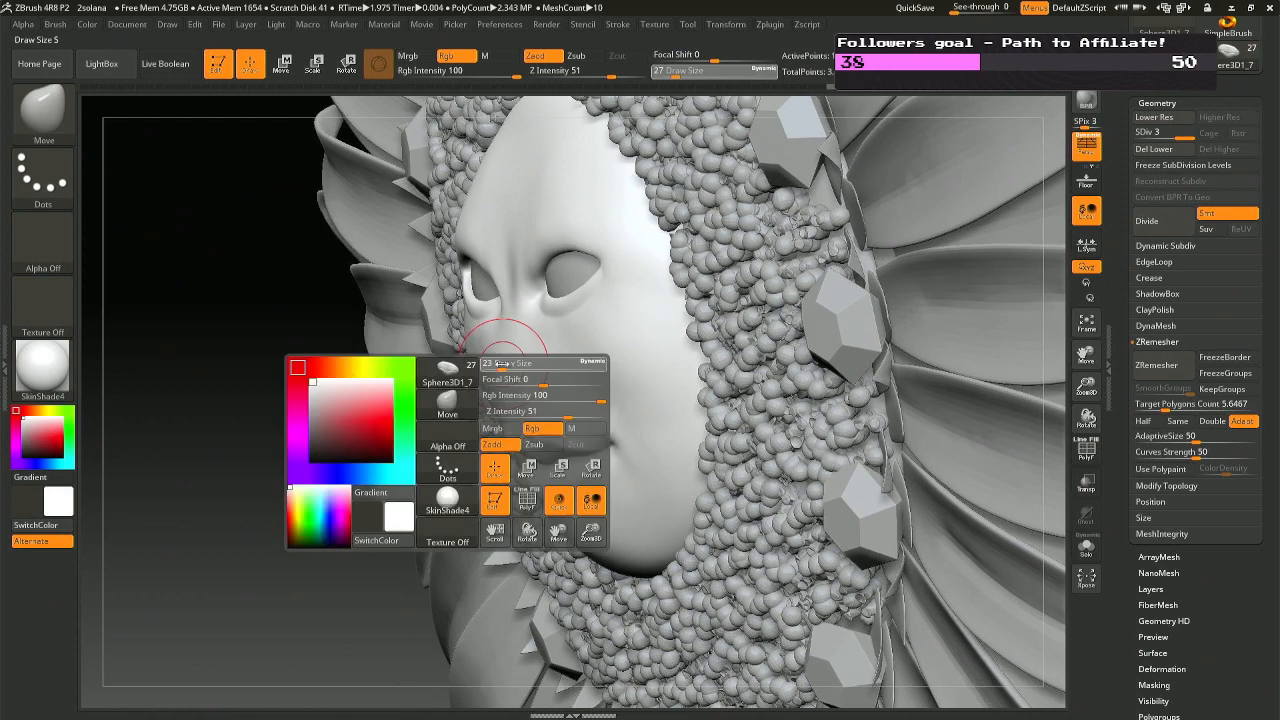
key("shift")
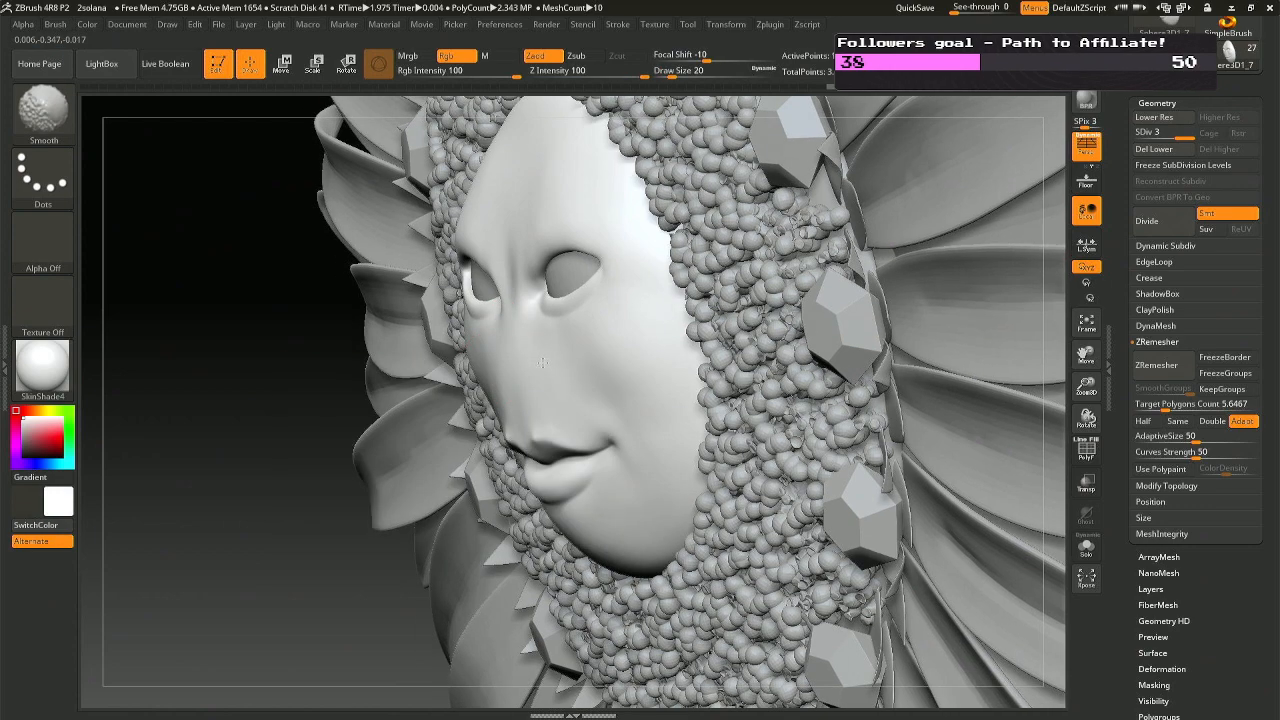
mouse_move(543, 363)
left_mouse_down("shift")
mouse_move(518, 370)
mouse_move(514, 351)
left_mouse_up("shift")
right_click_drag(514, 360, 655, 372)
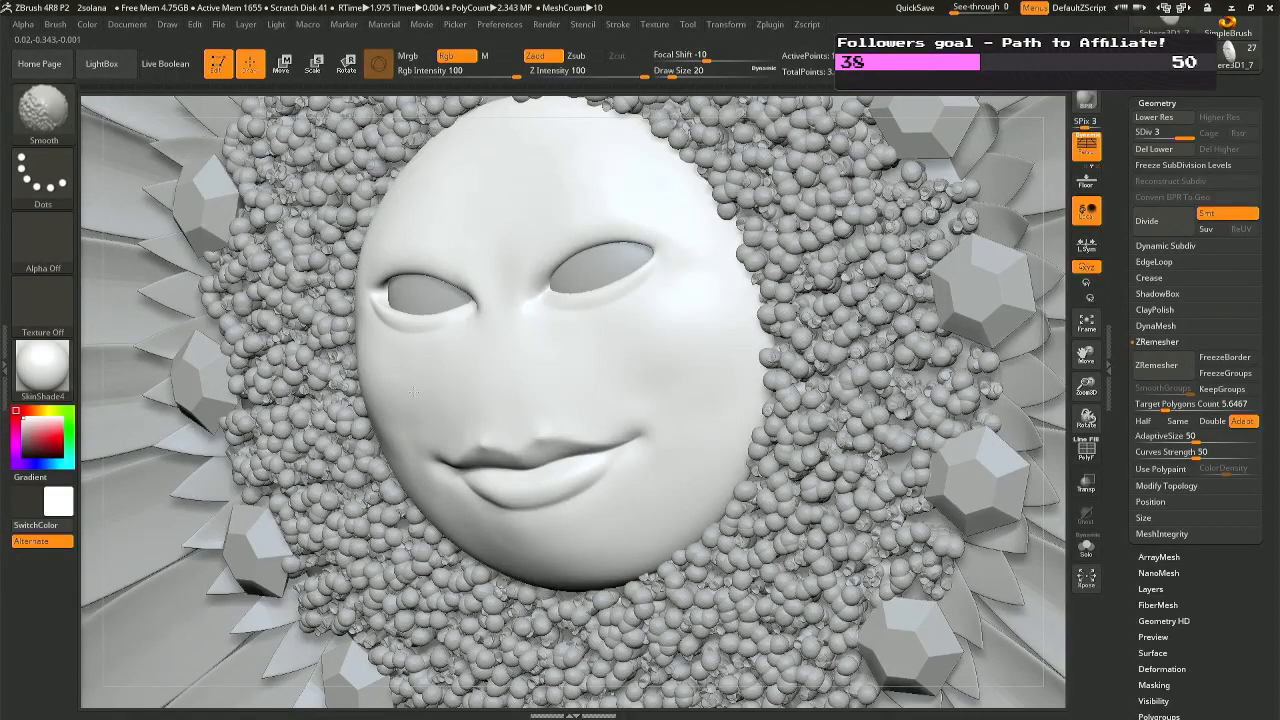
left_click_drag(414, 391, 443, 366, "shift")
mouse_move(417, 371)
right_mouse_down()
mouse_move(526, 366)
mouse_move(449, 369)
mouse_move(466, 383)
right_mouse_up()
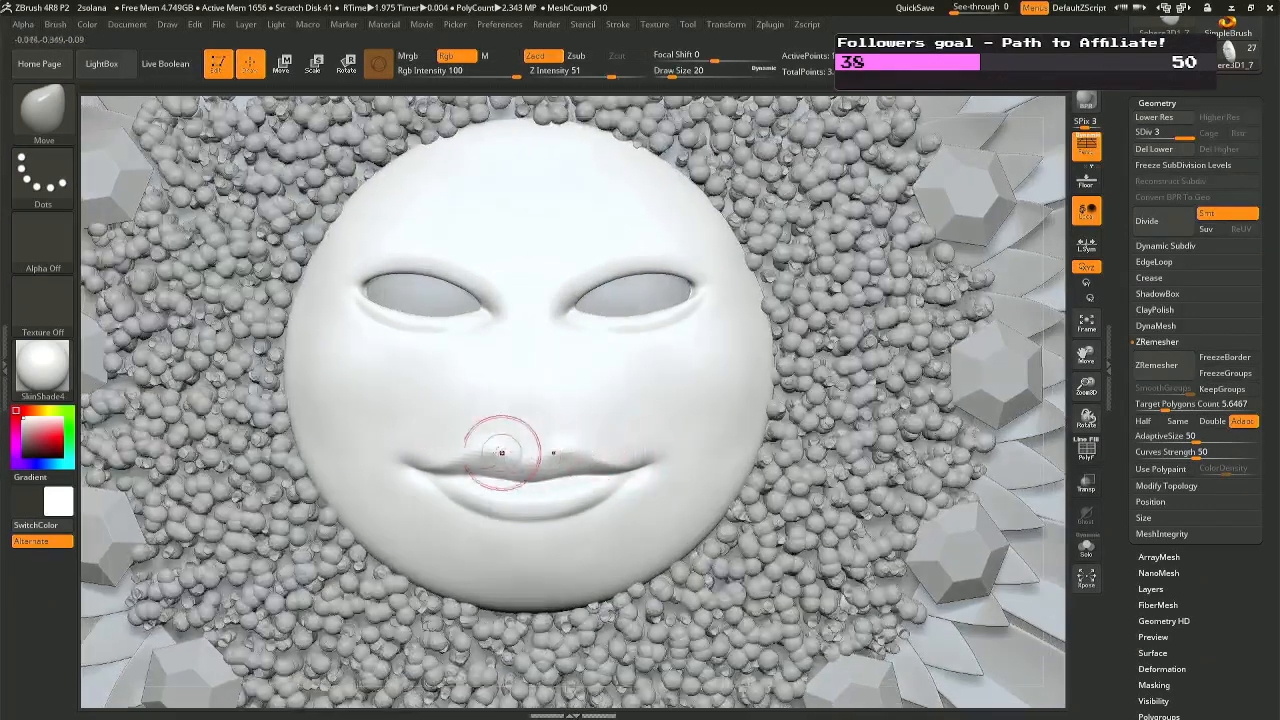
Refine the upper lip with the Move brush at draw sizes 20 and 11 with focal shift -7, smoothing the skin above it.
mouse_move(502, 452)
left_mouse_down()
mouse_move(469, 449)
mouse_move(495, 450)
mouse_move(479, 457)
left_mouse_up()
right_click_drag(850, 458, 725, 438)
right_click_drag(614, 443, 551, 491, "ctrl")
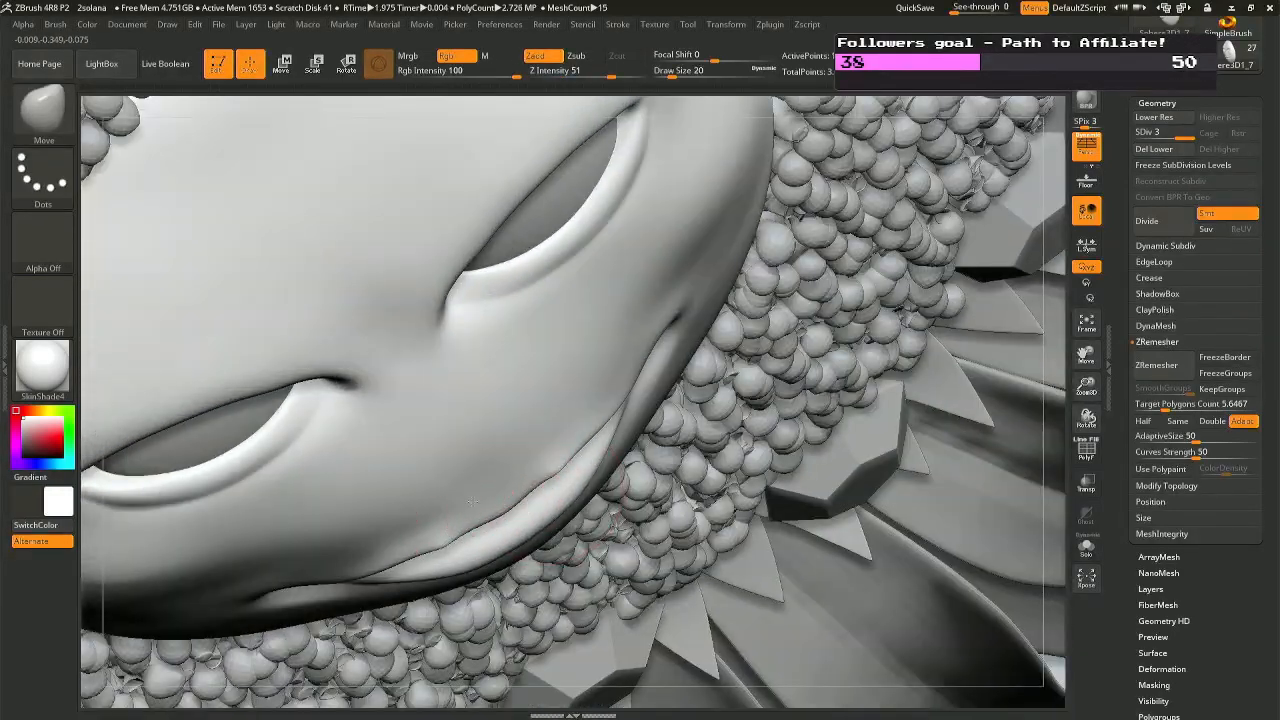
key("space")
left_click_drag(509, 506, 478, 491)
key("space")
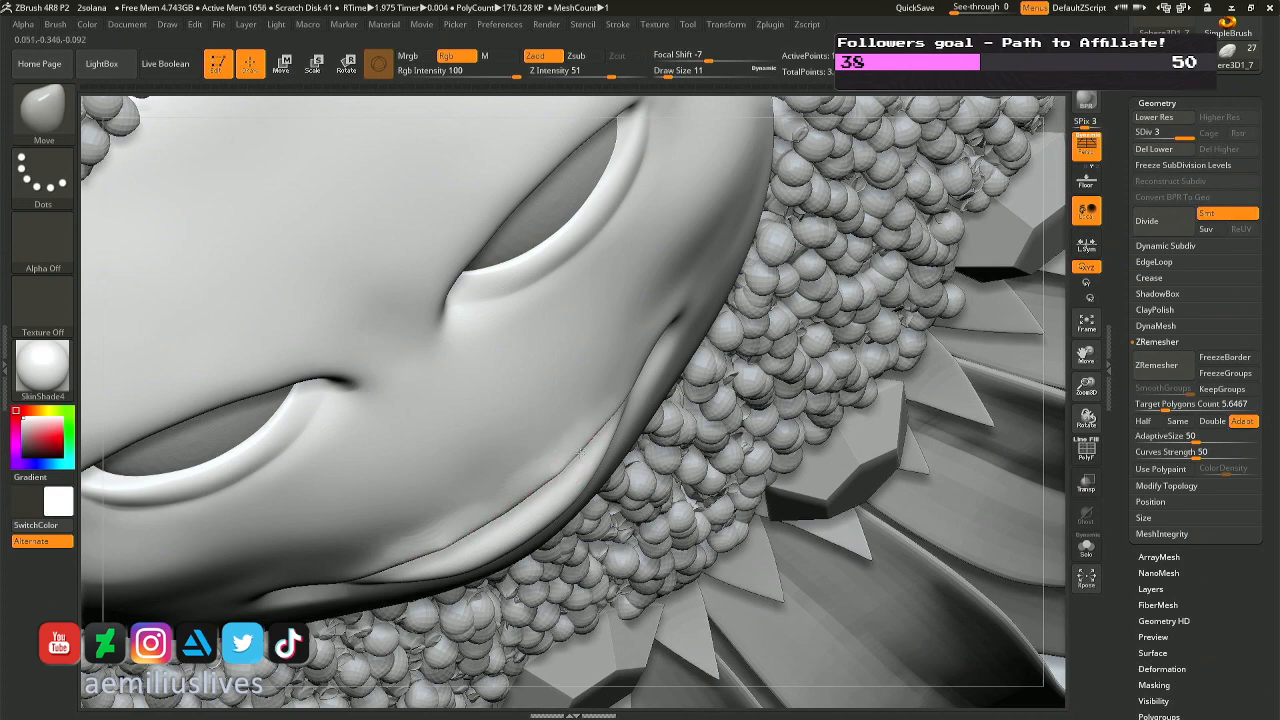
key("shift")
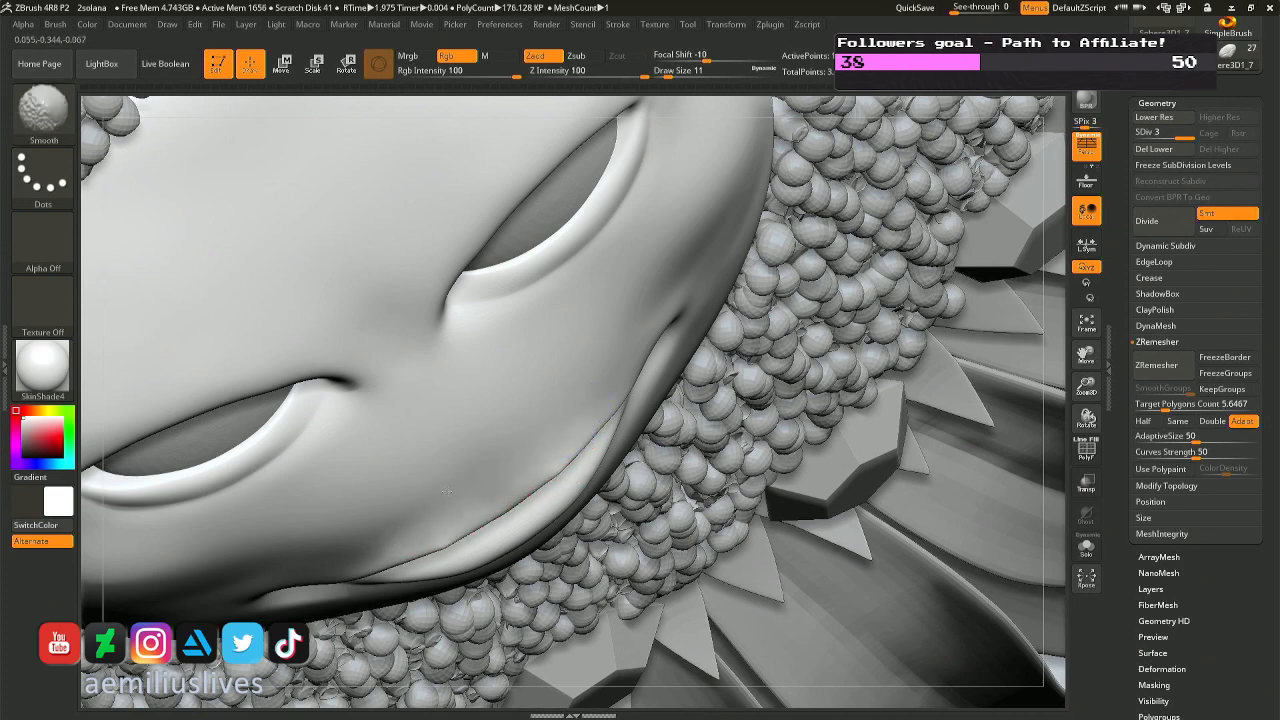
mouse_move(424, 501)
right_mouse_down()
mouse_move(454, 426)
mouse_move(528, 440)
mouse_move(436, 470)
mouse_move(437, 420)
mouse_move(538, 453)
mouse_move(549, 423)
mouse_move(562, 431)
mouse_move(531, 449)
mouse_move(526, 485)
mouse_move(516, 445)
mouse_move(462, 481)
mouse_move(495, 394)
right_mouse_up()
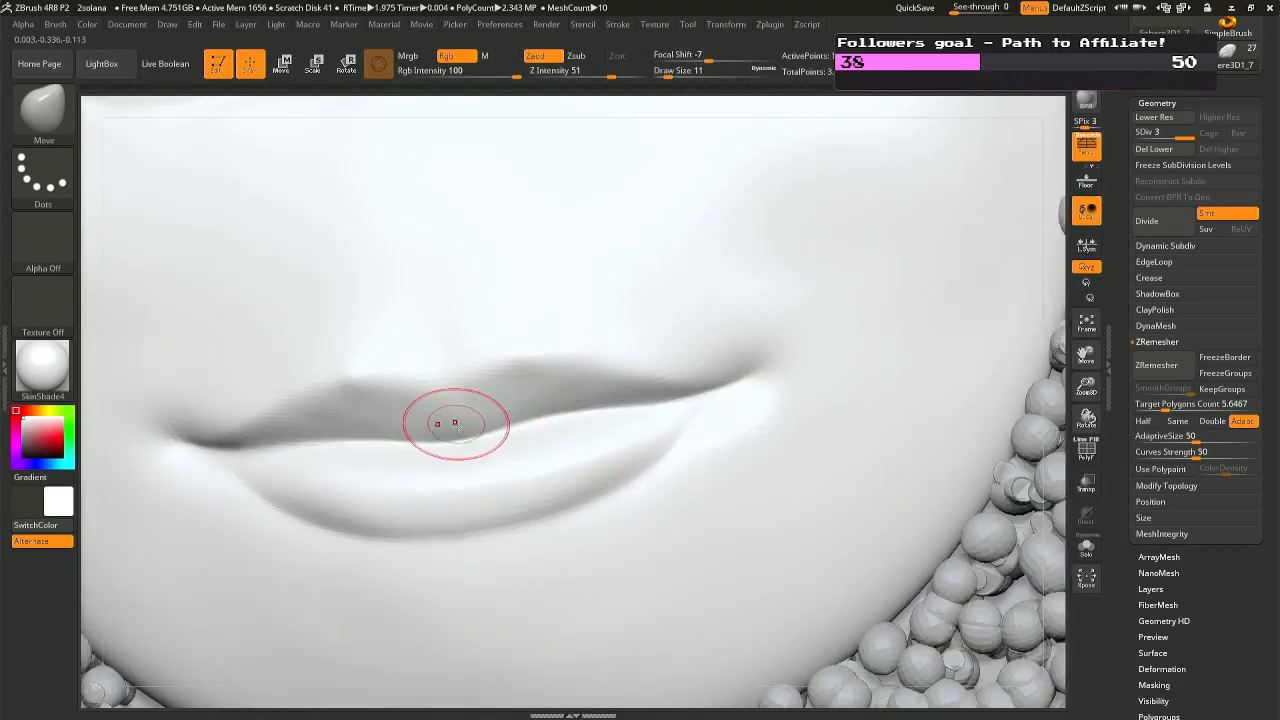
Raise the face to subdivision level 4 and build up the upper lip with the Standard brush at draw size 9, smoothing the strokes.
key("b")
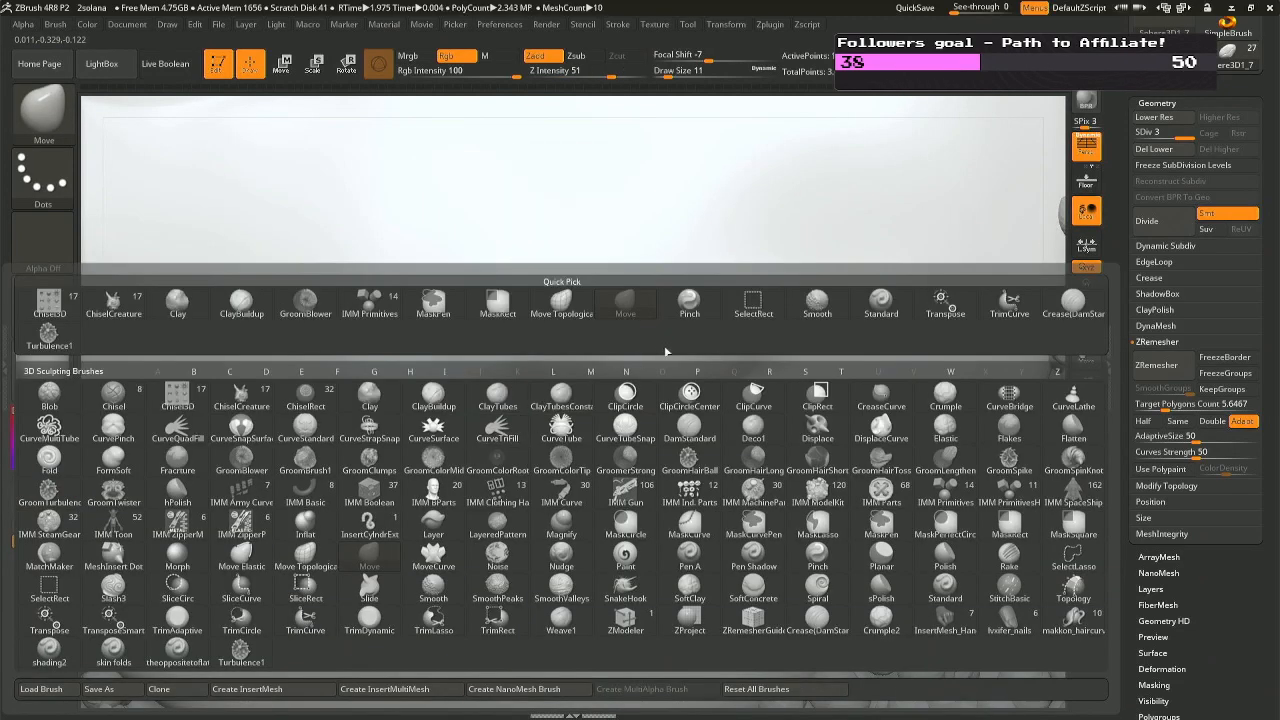
left_click(883, 300)
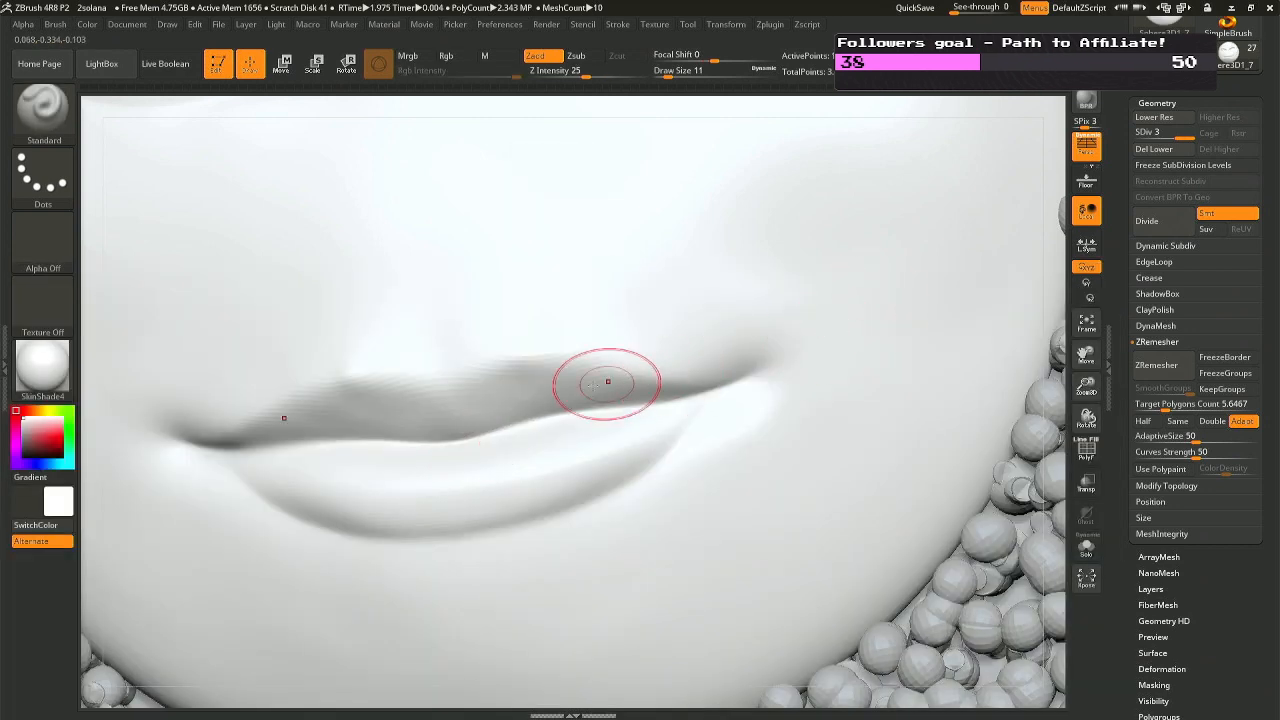
mouse_move(240, 440)
left_mouse_down()
mouse_move(700, 360)
mouse_move(514, 380)
mouse_move(477, 396)
mouse_move(512, 402)
mouse_move(486, 411)
left_mouse_up()
key("d")
key("space")
key("space")
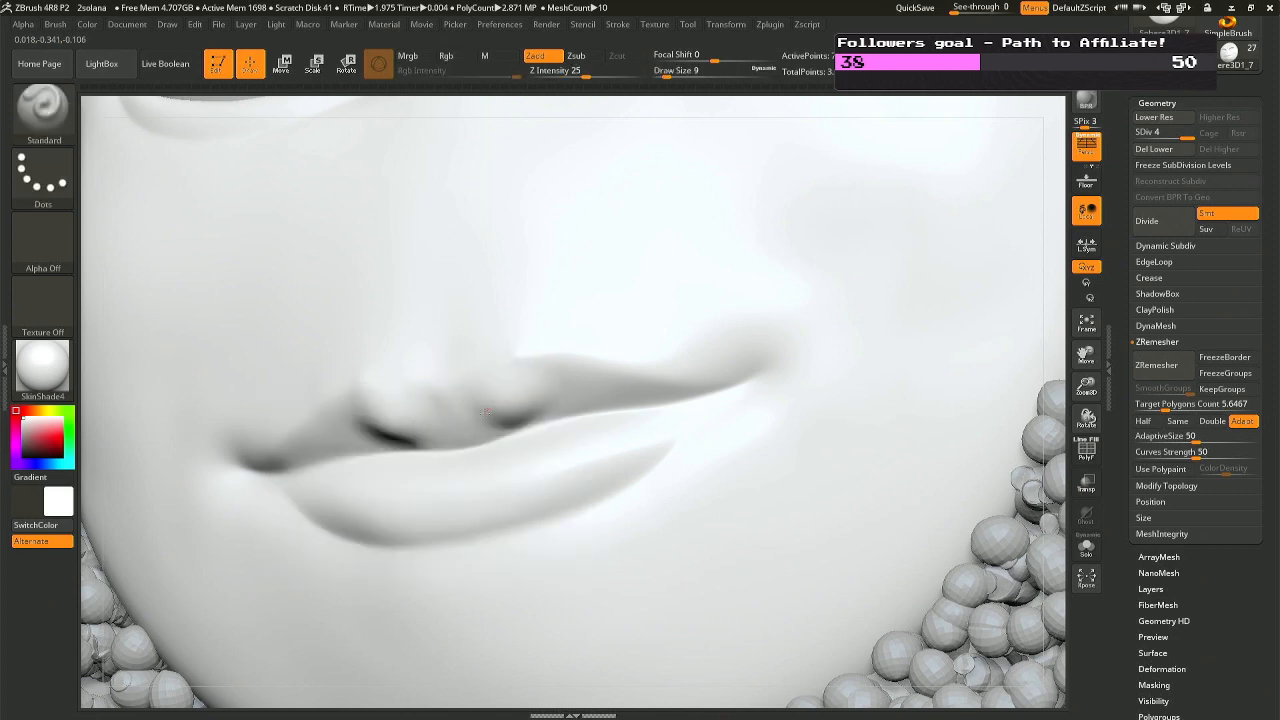
left_click_drag(508, 366, 496, 404, "shift")
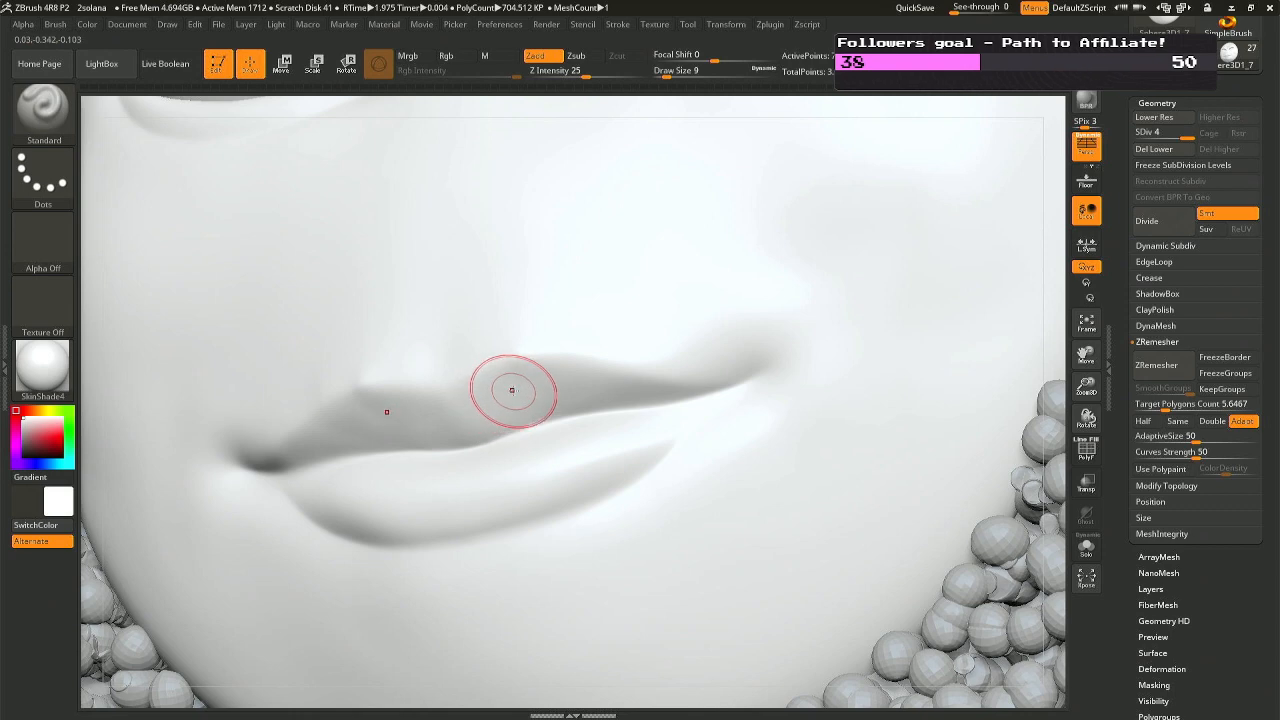
Swell the middle of the upper lip with the Inflat brush, lower its Z intensity to 4 and smooth the bulge.
key("b")
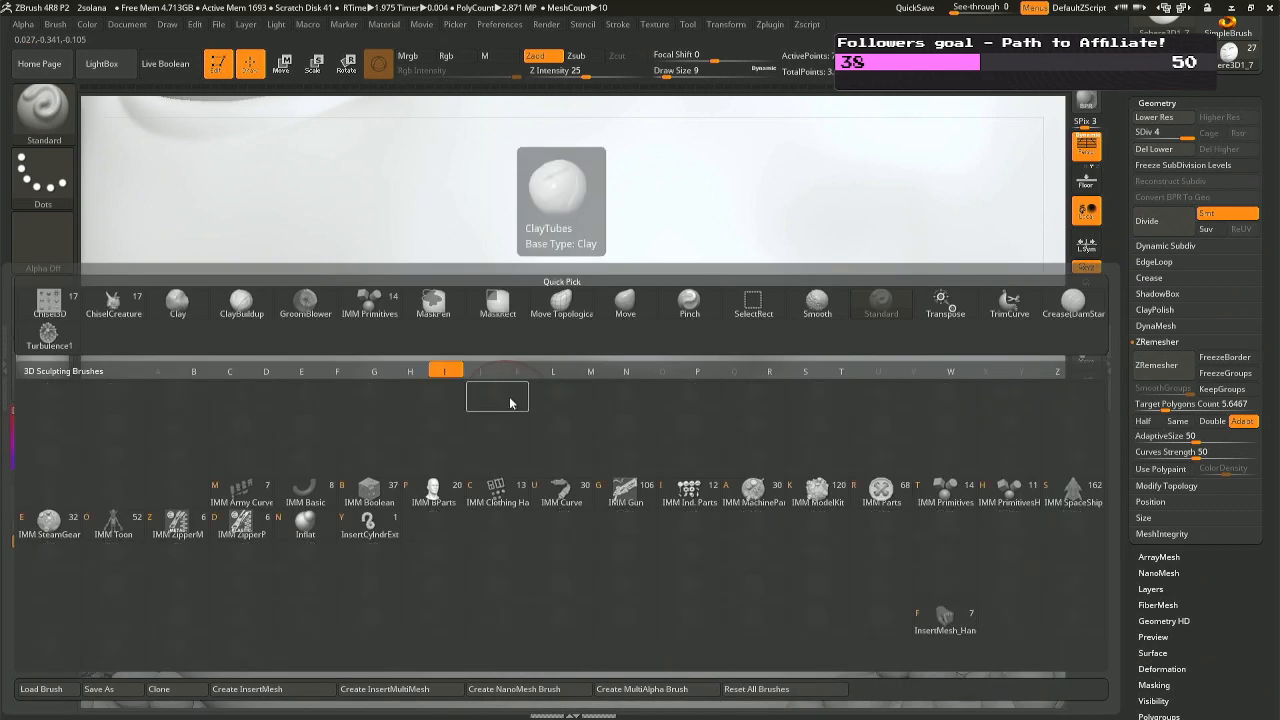
key("i")
key("n")
mouse_move(486, 403)
left_mouse_down()
mouse_move(521, 386)
mouse_move(512, 392)
left_mouse_up()
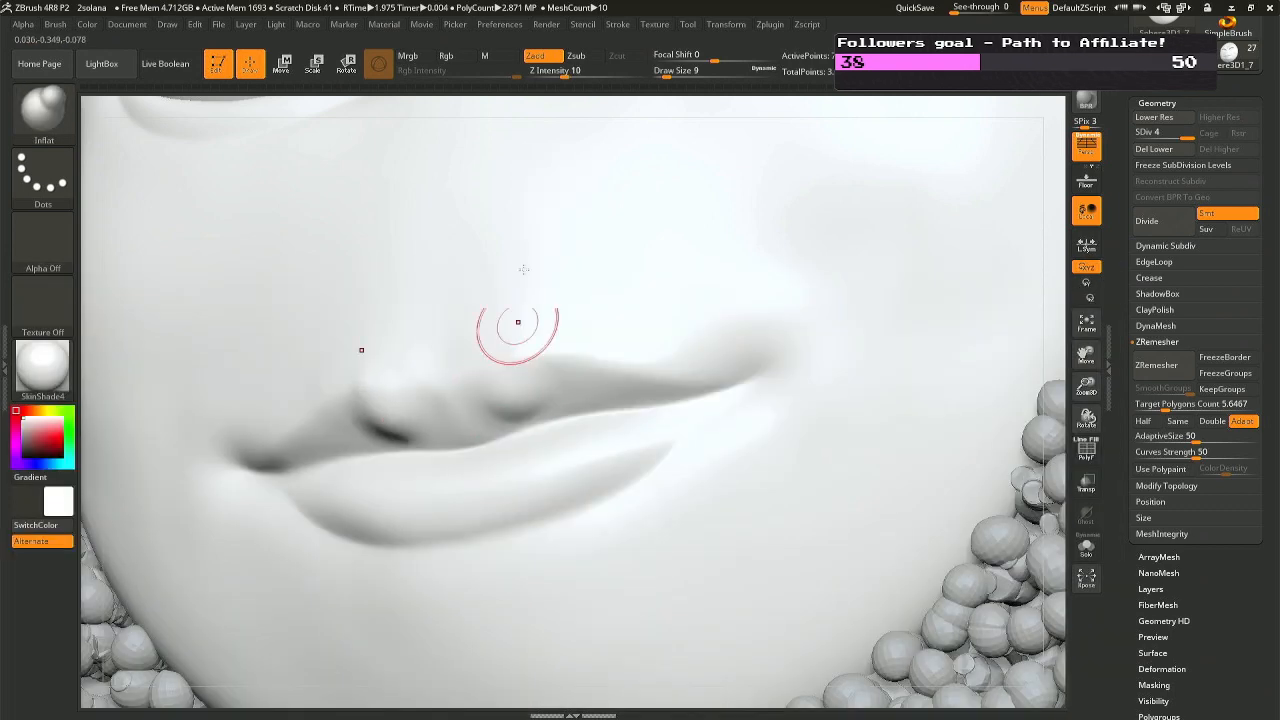
left_click_drag(566, 73, 548, 72)
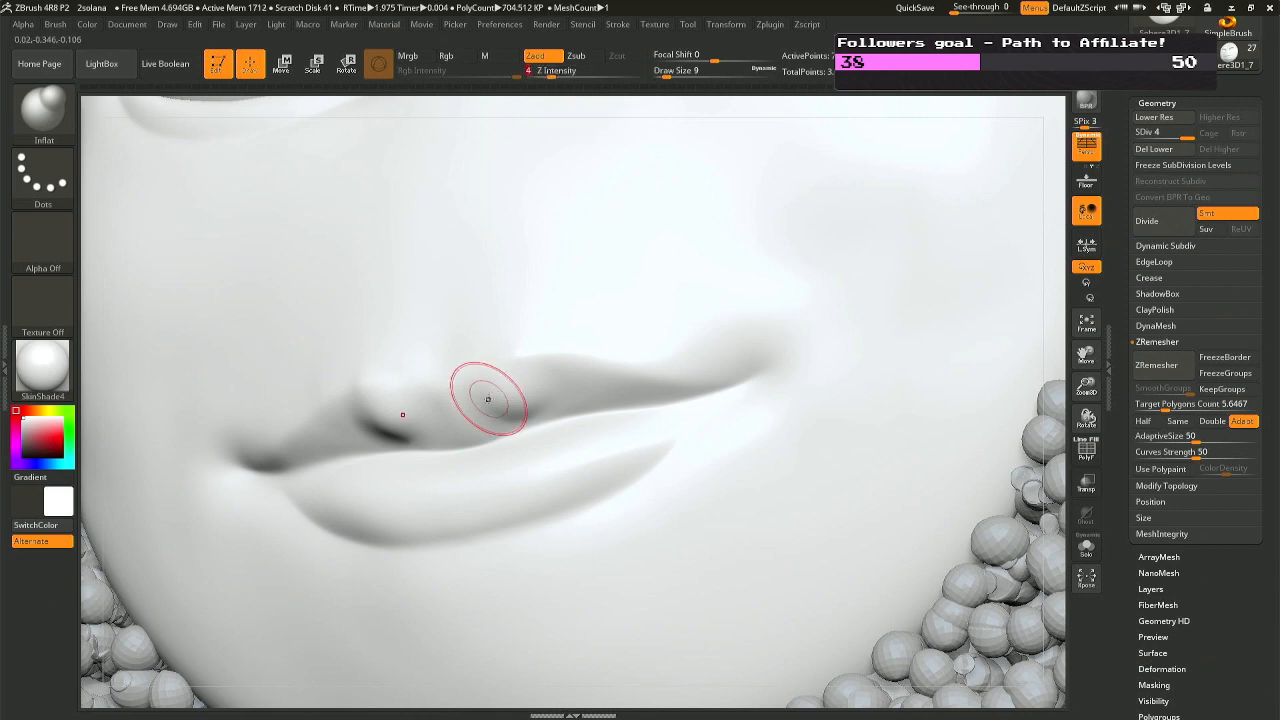
left_click_drag(486, 400, 490, 408, "shift")
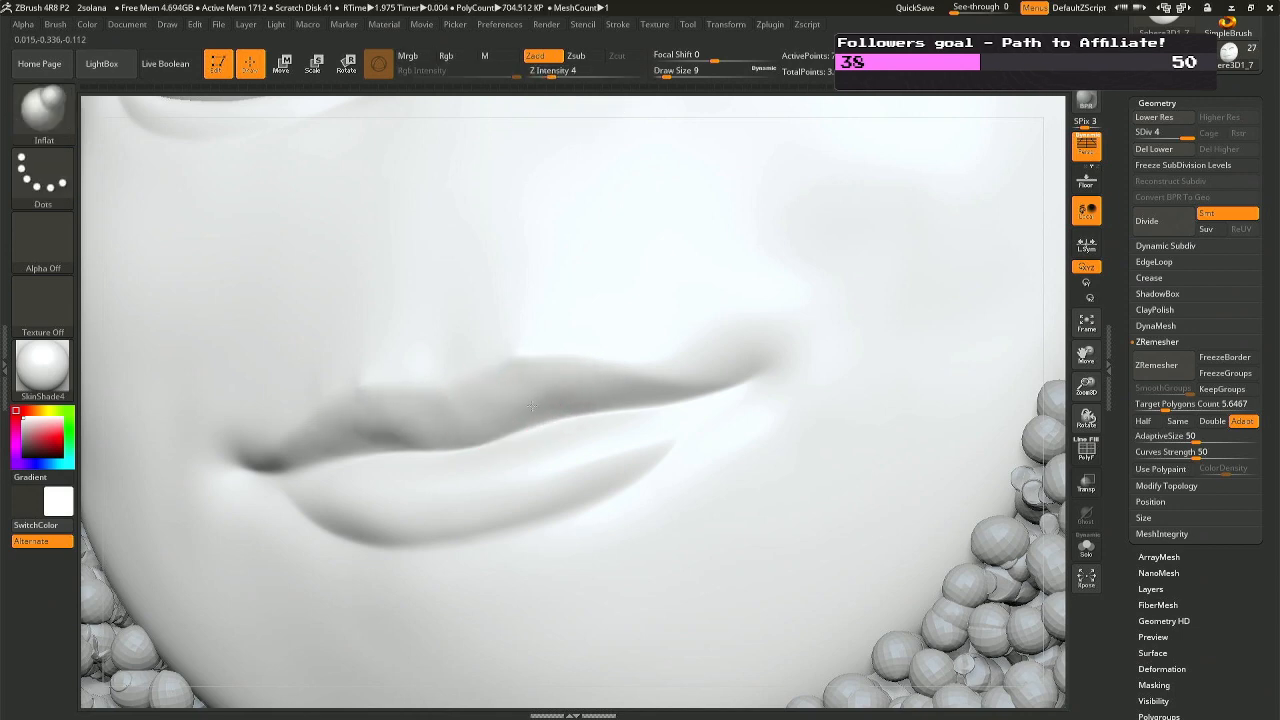
Add gentle volume along both halves of the upper lip with the Inflat brush, working from several angles.
left_click_drag(532, 407, 630, 393)
right_click_drag(670, 407, 530, 407)
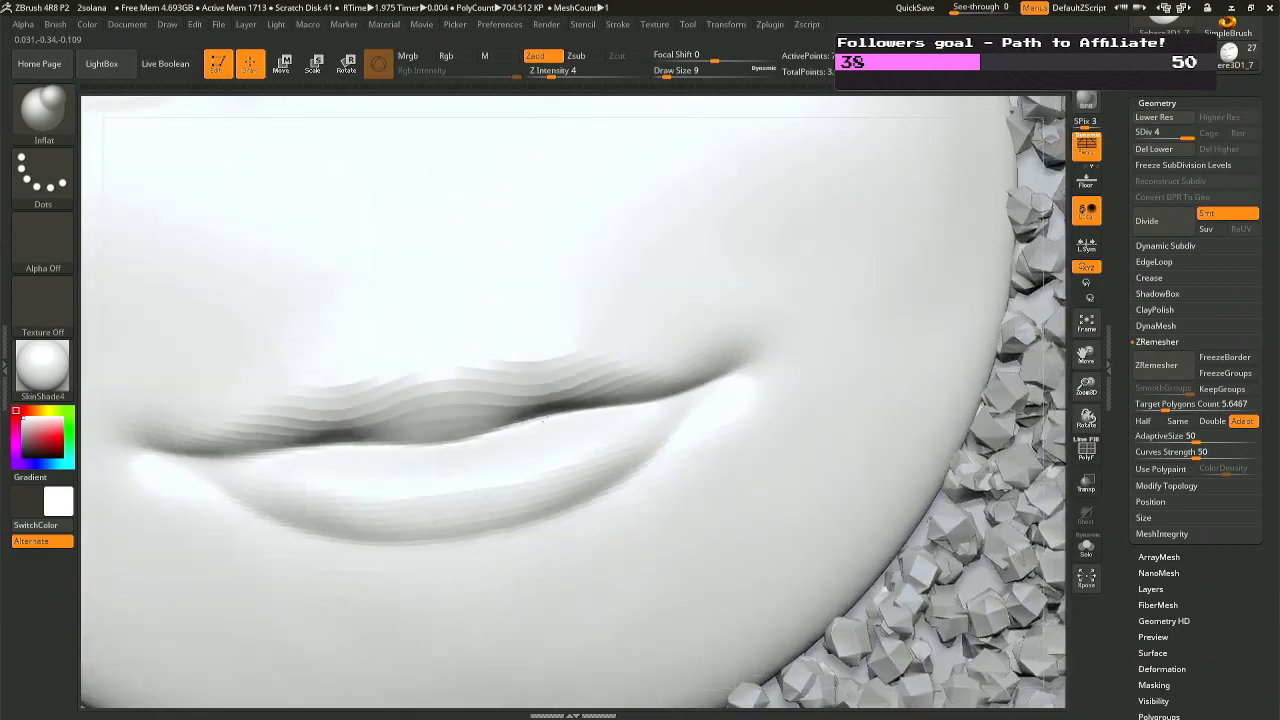
left_click_drag(474, 409, 427, 413)
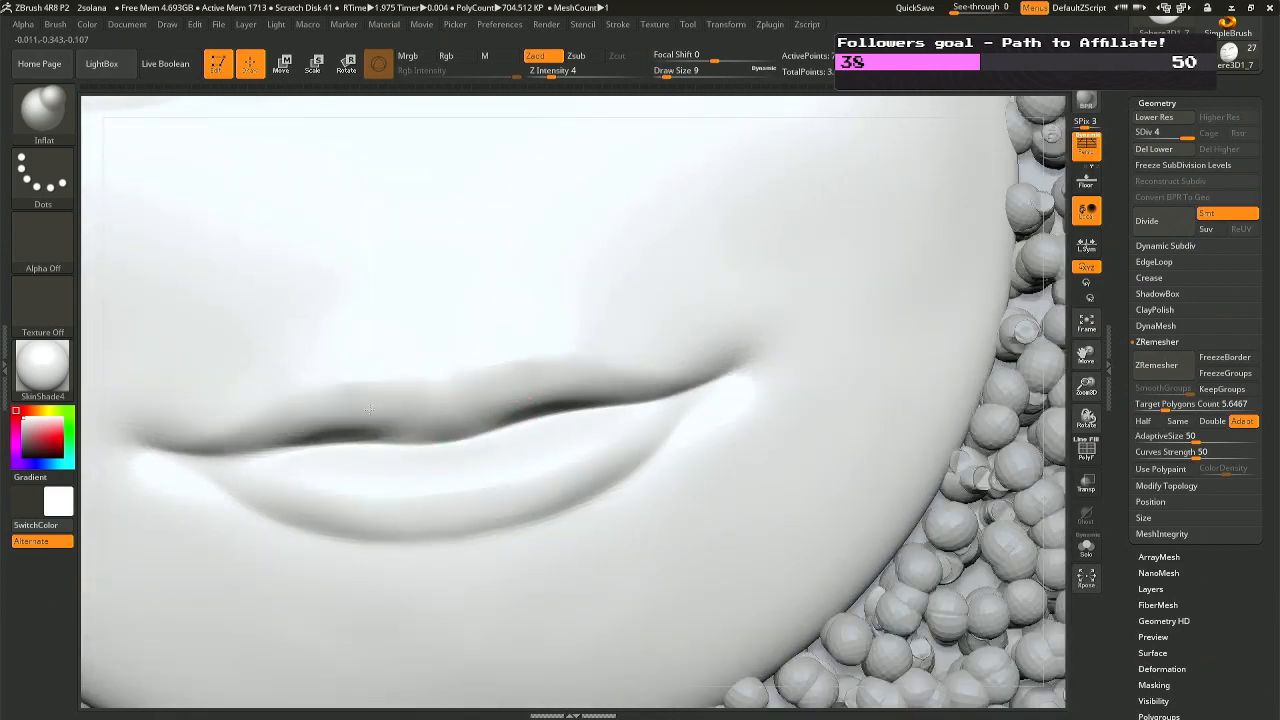
mouse_move(427, 413)
right_mouse_down()
mouse_move(428, 385)
mouse_move(482, 350)
mouse_move(514, 383)
mouse_move(492, 341)
mouse_move(496, 304)
right_mouse_up()
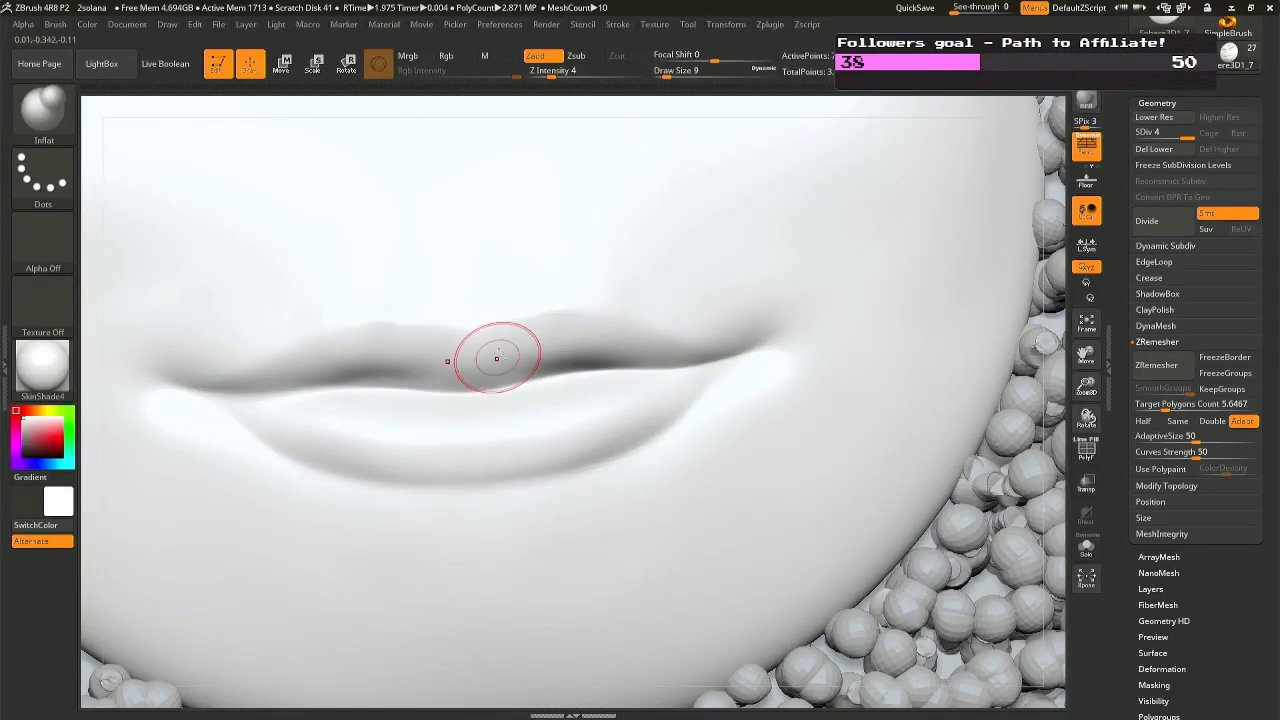
mouse_move(497, 360)
right_mouse_down()
mouse_move(529, 334)
mouse_move(514, 314)
right_mouse_up()
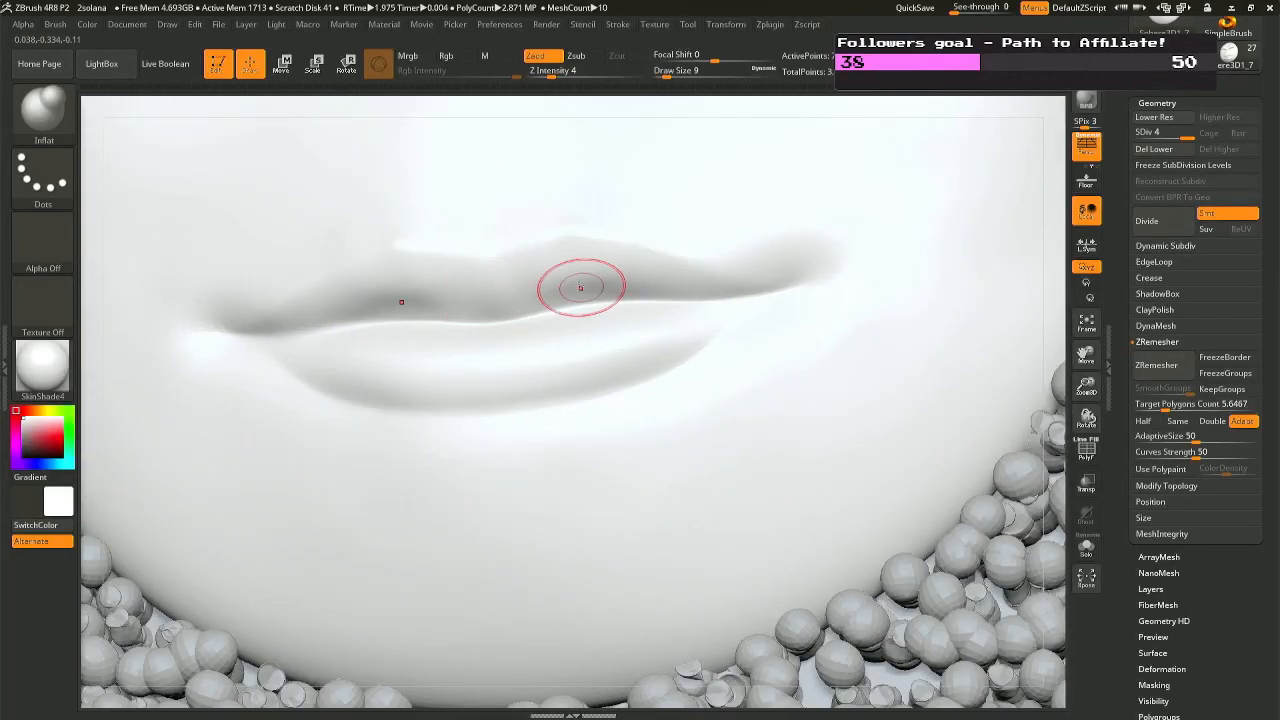
right_click_drag(590, 287, 606, 203, "ctrl")
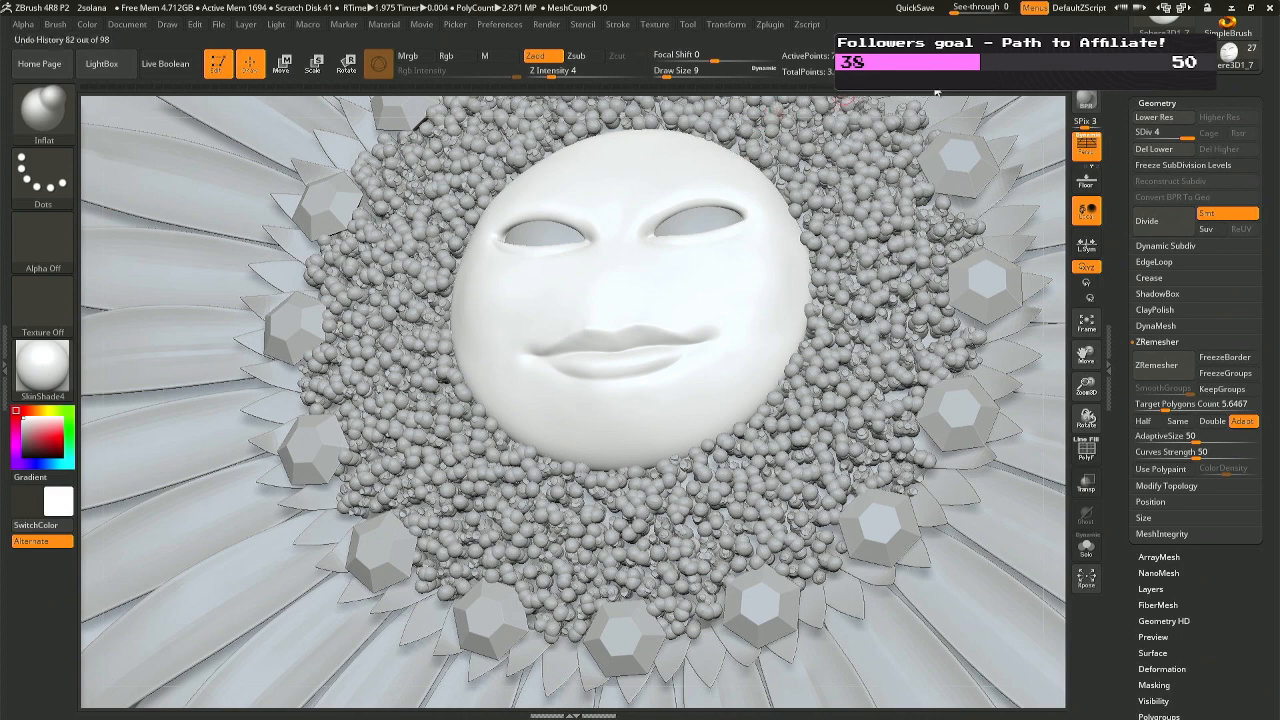
right_click_drag(657, 315, 660, 523, "ctrl")
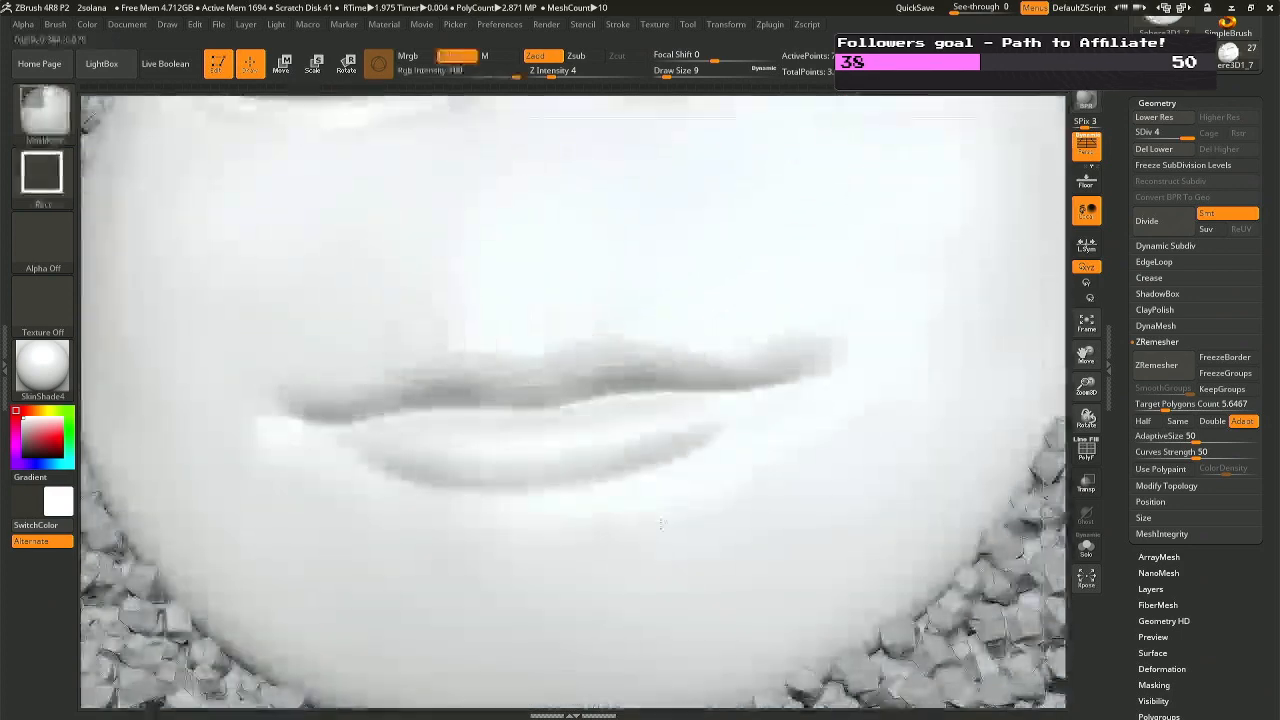
Reduce the Inflat draw size to 5, try a finer stroke on the upper lip, undo it and smooth the surface.
left_click_drag(601, 384, 602, 363)
key("space")
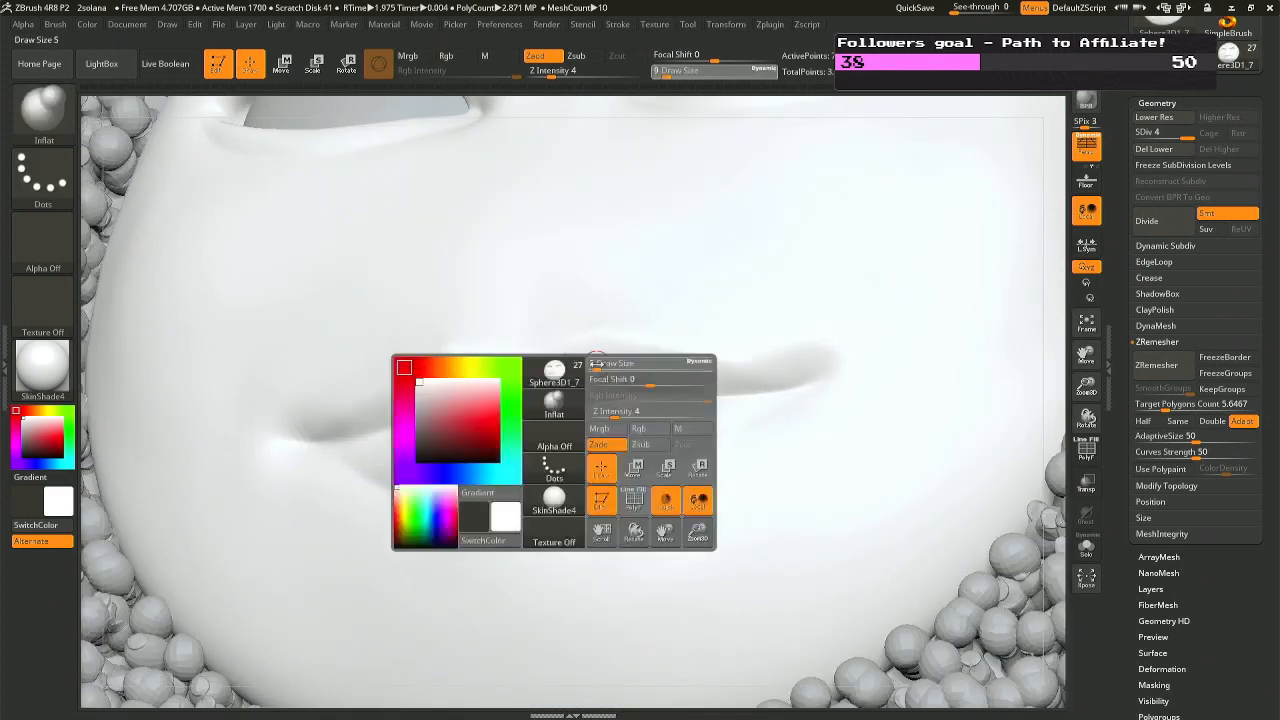
left_click(597, 363)
key("space")
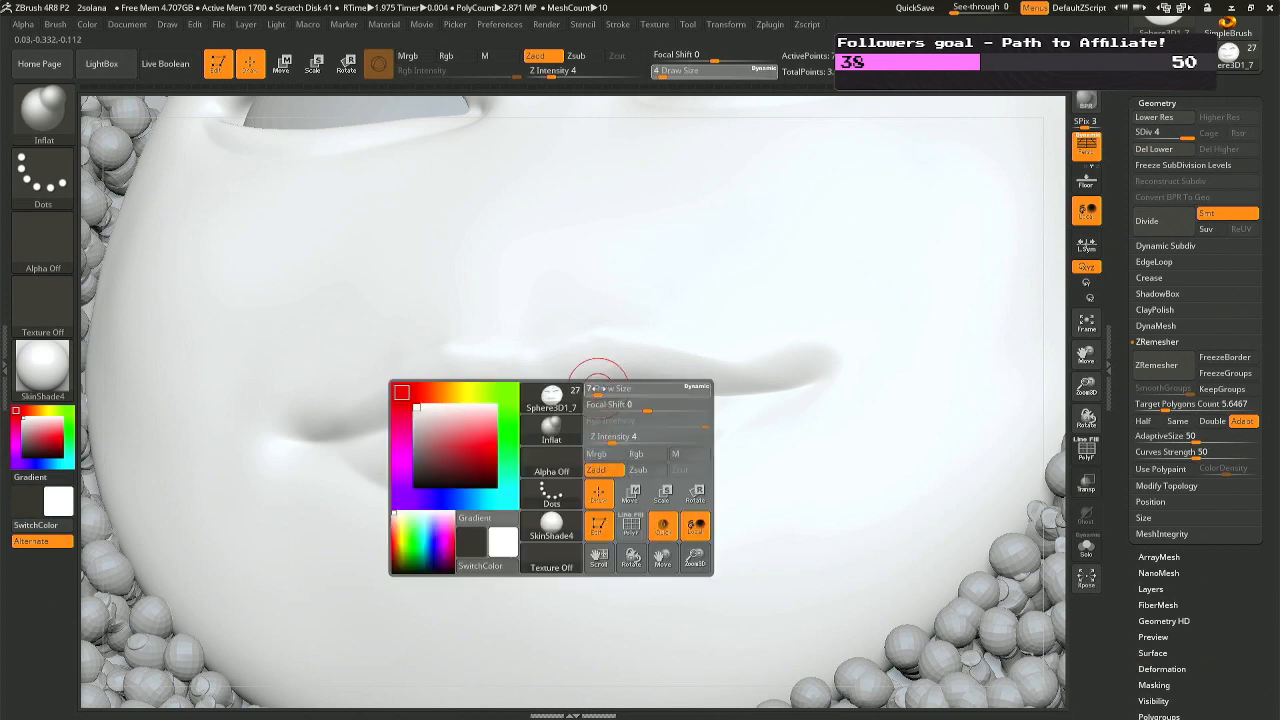
left_click(598, 388)
mouse_move(589, 388)
left_mouse_down()
mouse_move(643, 380)
mouse_move(617, 381)
left_mouse_up()
key("ctrl+z")
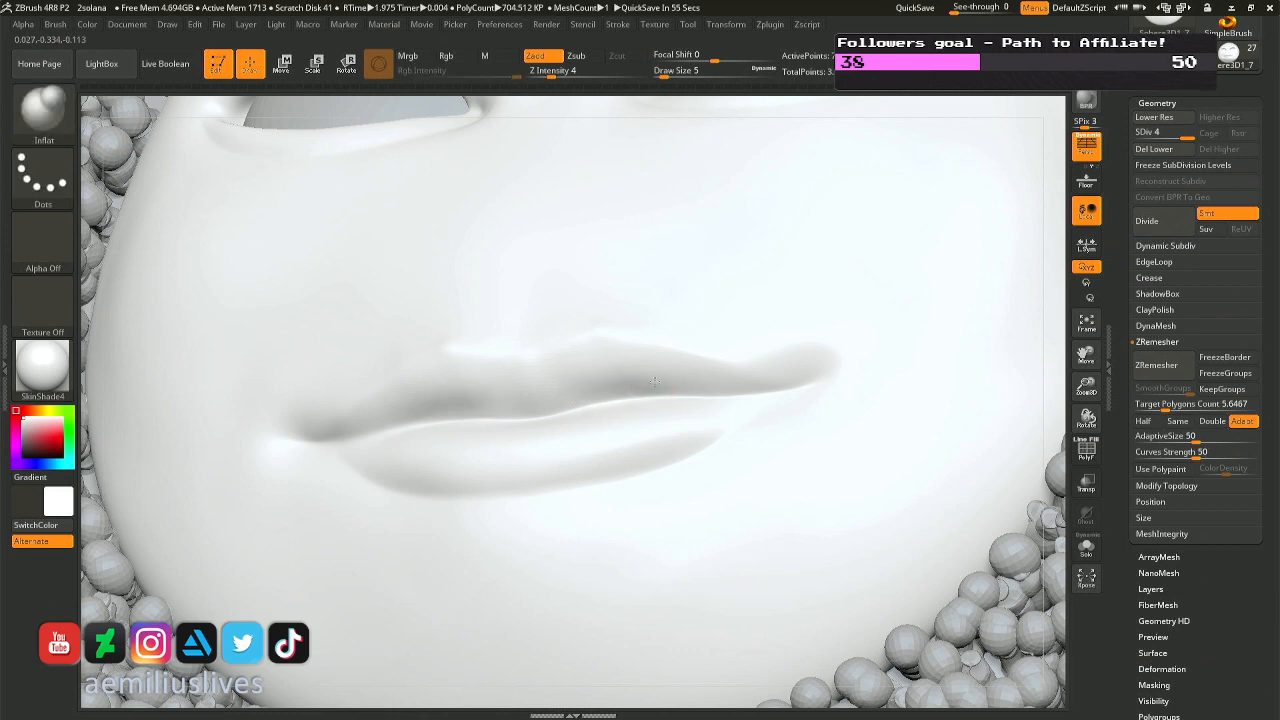
key("shift")
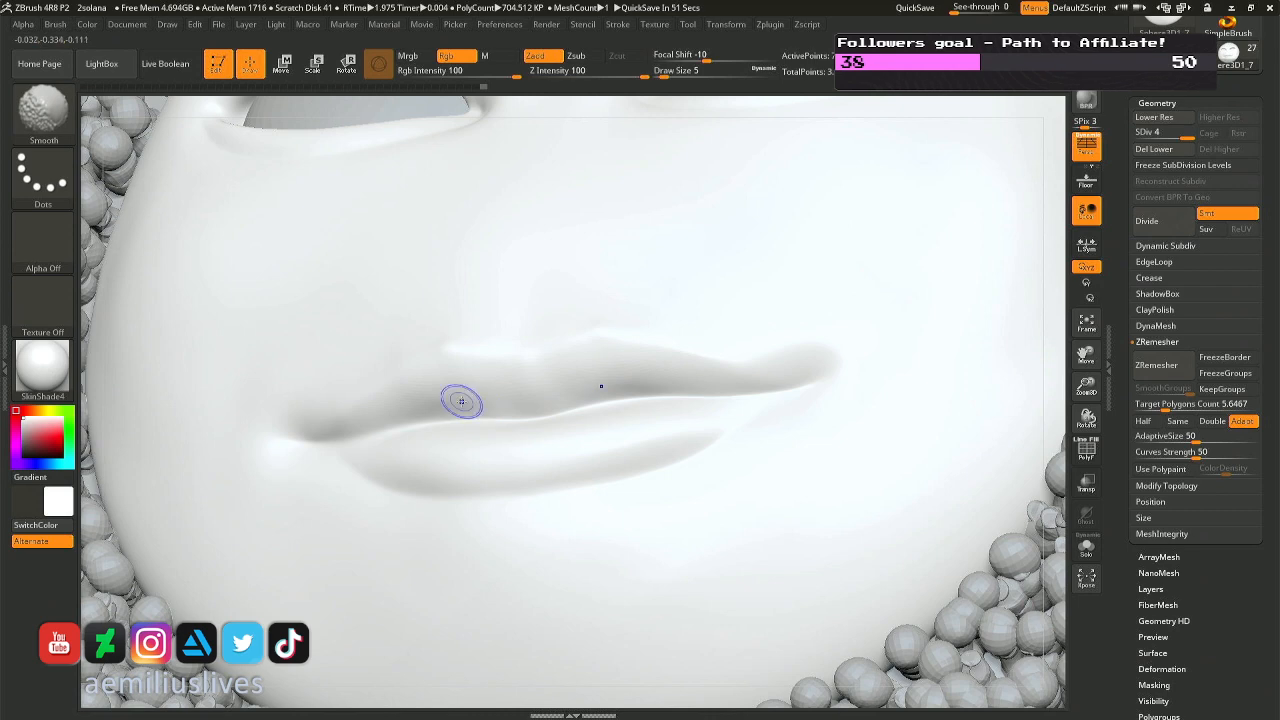
Sharpen the upper lip's outline and cupid's bow with the Pinch brush at Z intensity 15, smoothing the lip surface below it.
right_click_drag(461, 401, 529, 351)
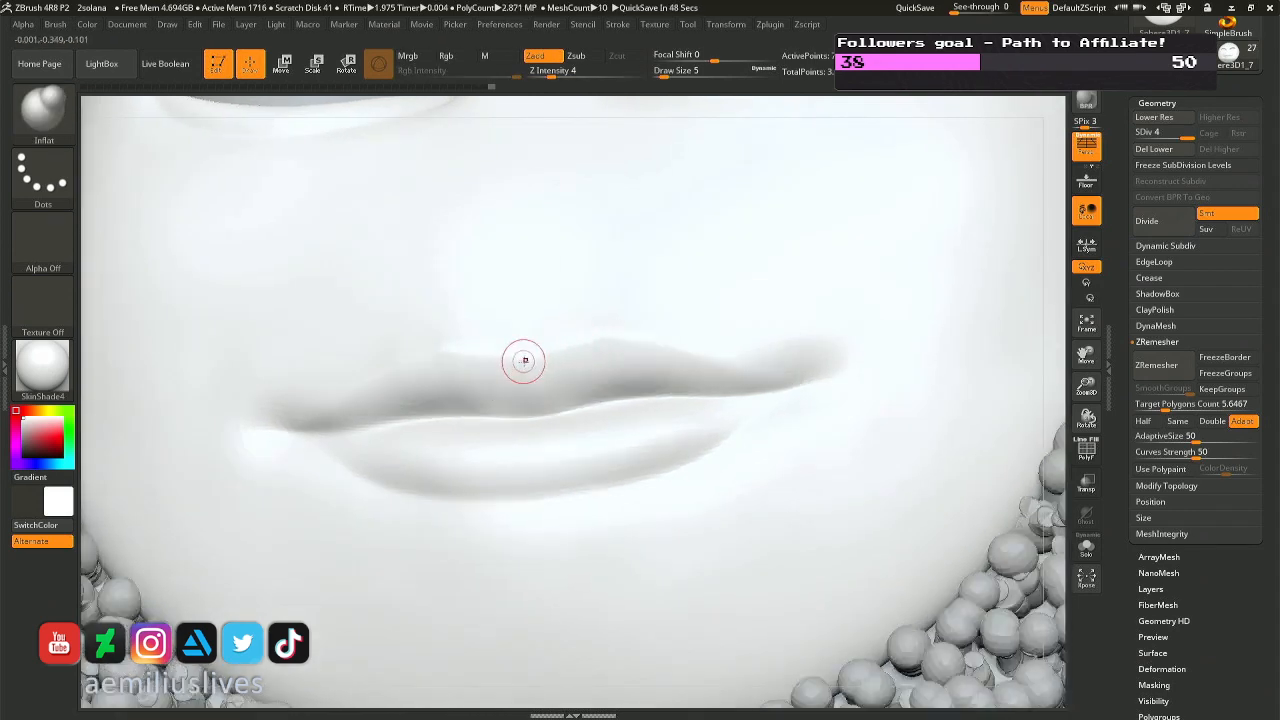
key("b")
key("p")
key("i")
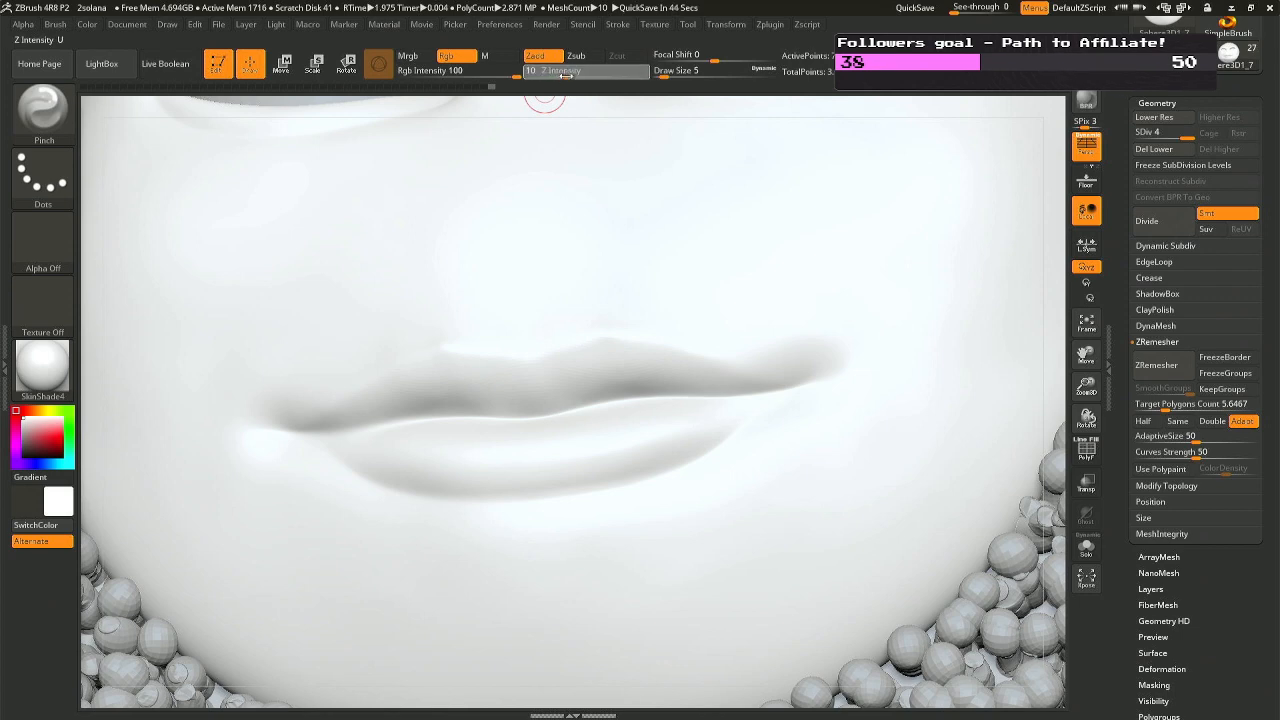
left_click_drag(572, 75, 575, 75)
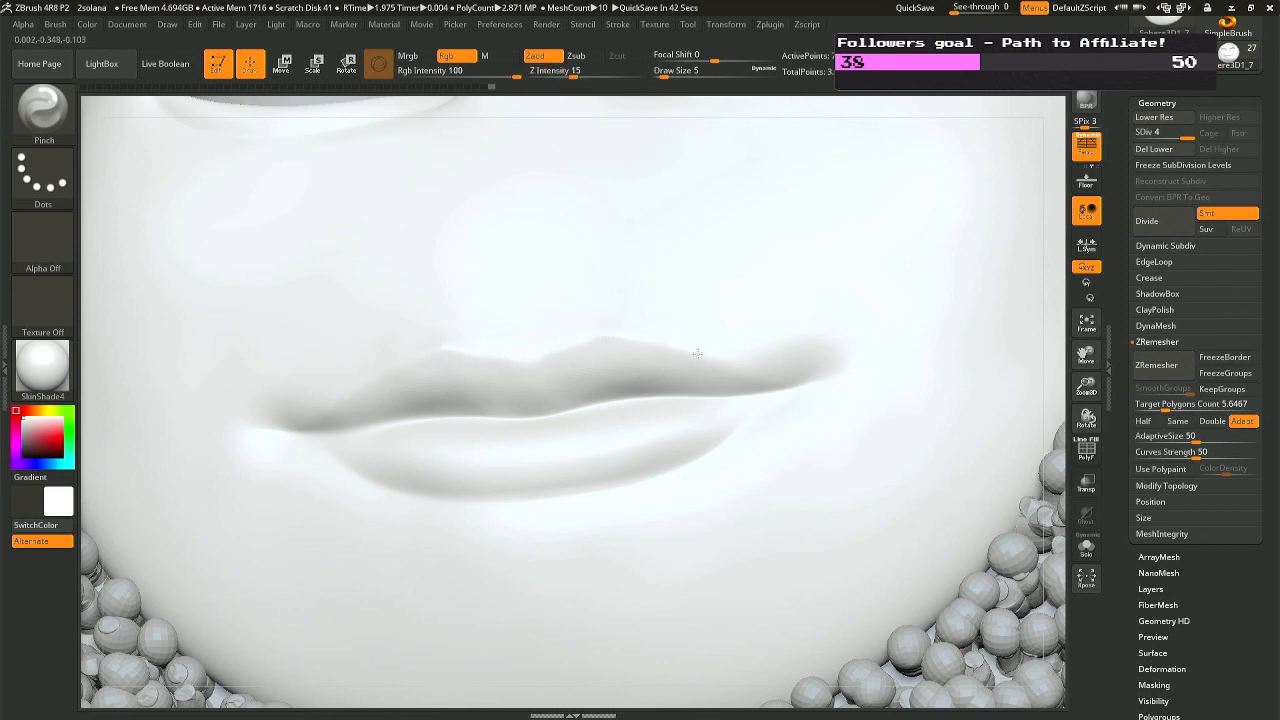
key("shift")
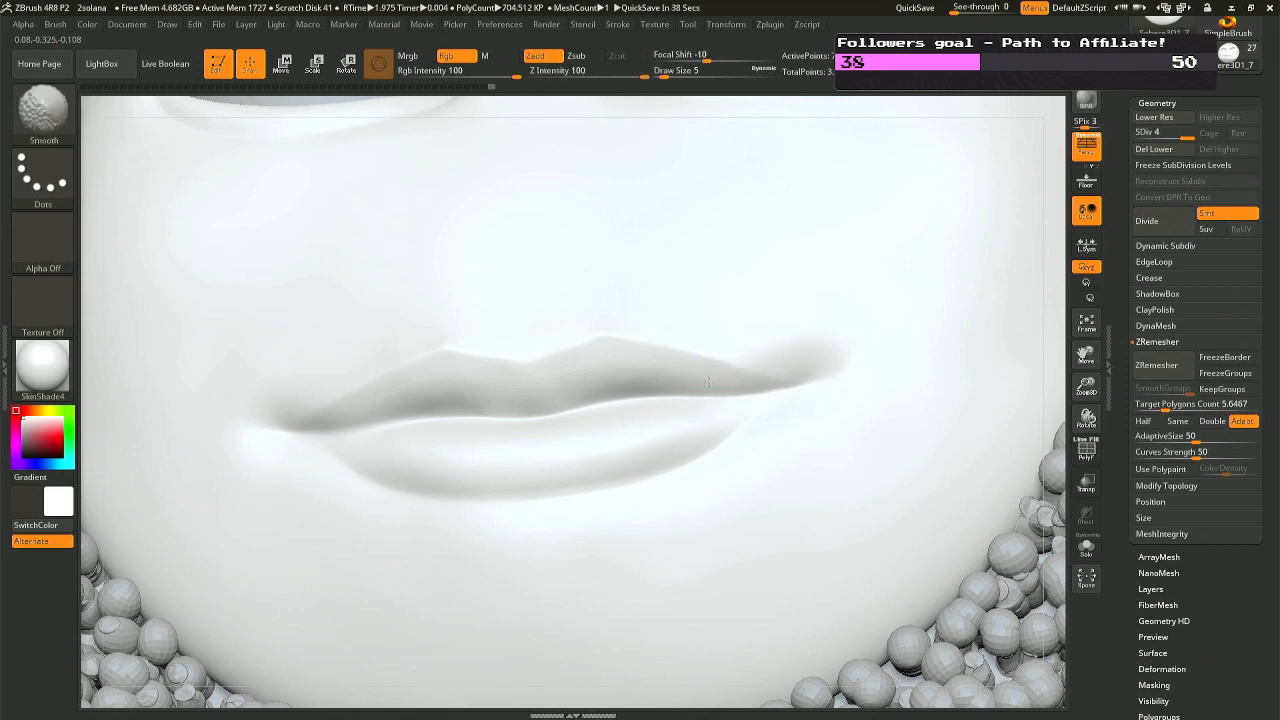
right_click_drag(603, 355, 735, 358)
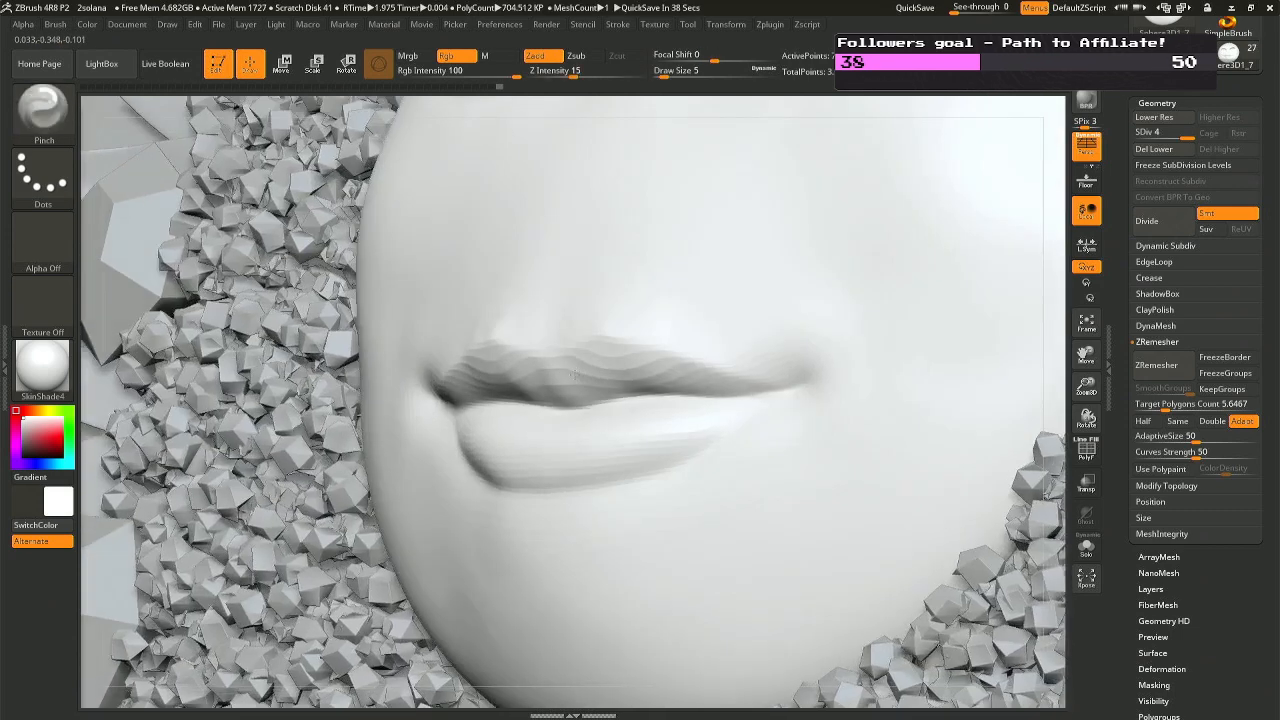
left_click_drag(545, 385, 502, 380, "shift")
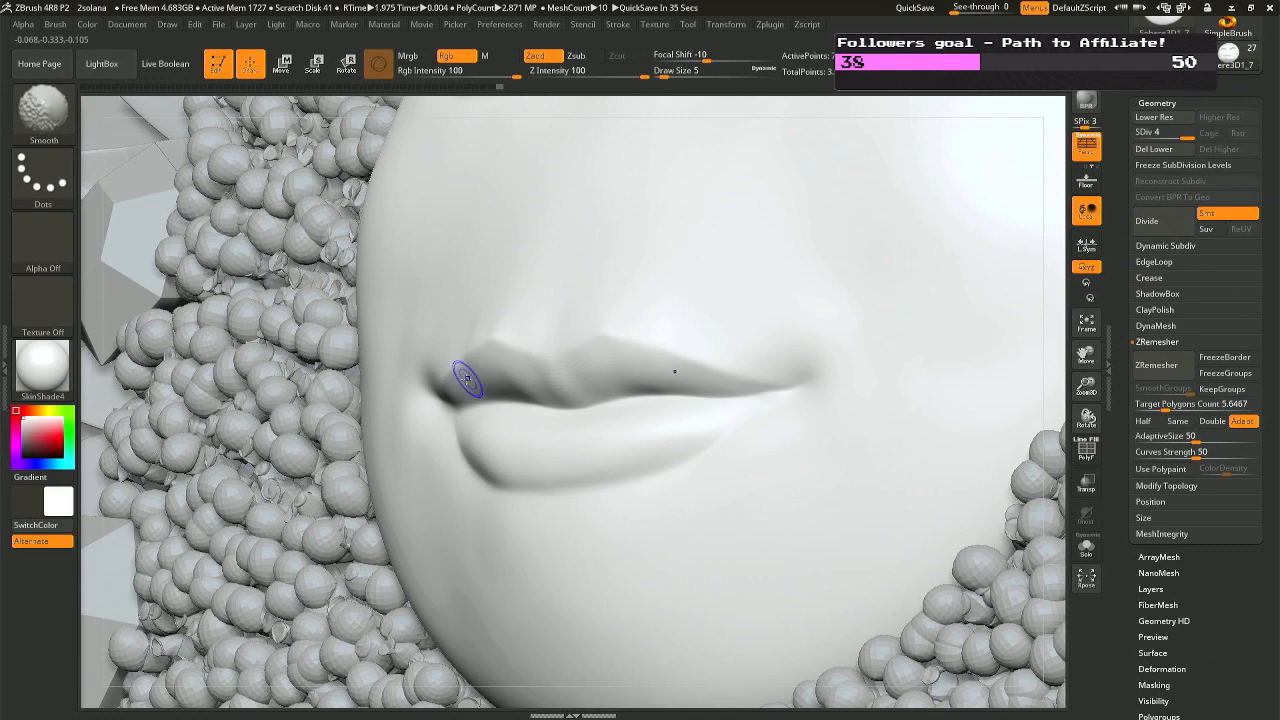
right_click_drag(466, 338, 492, 455)
right_click_drag(474, 344, 461, 371)
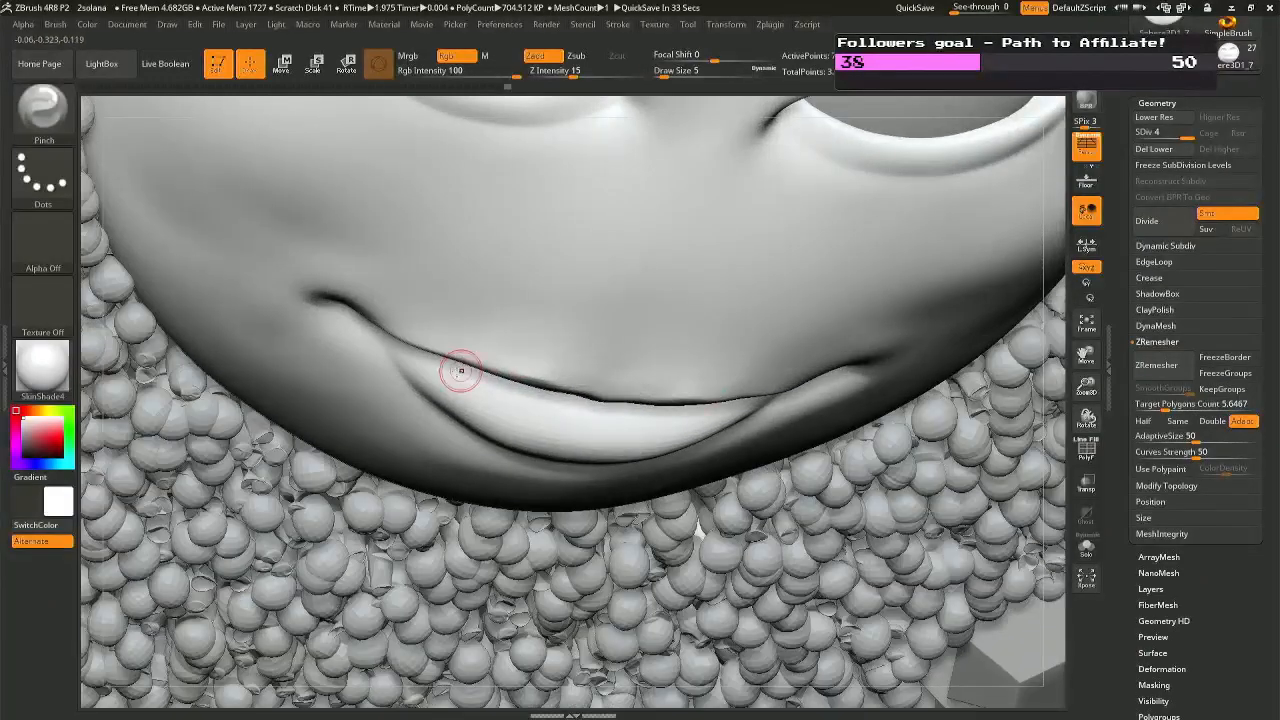
key("b")
key("m")
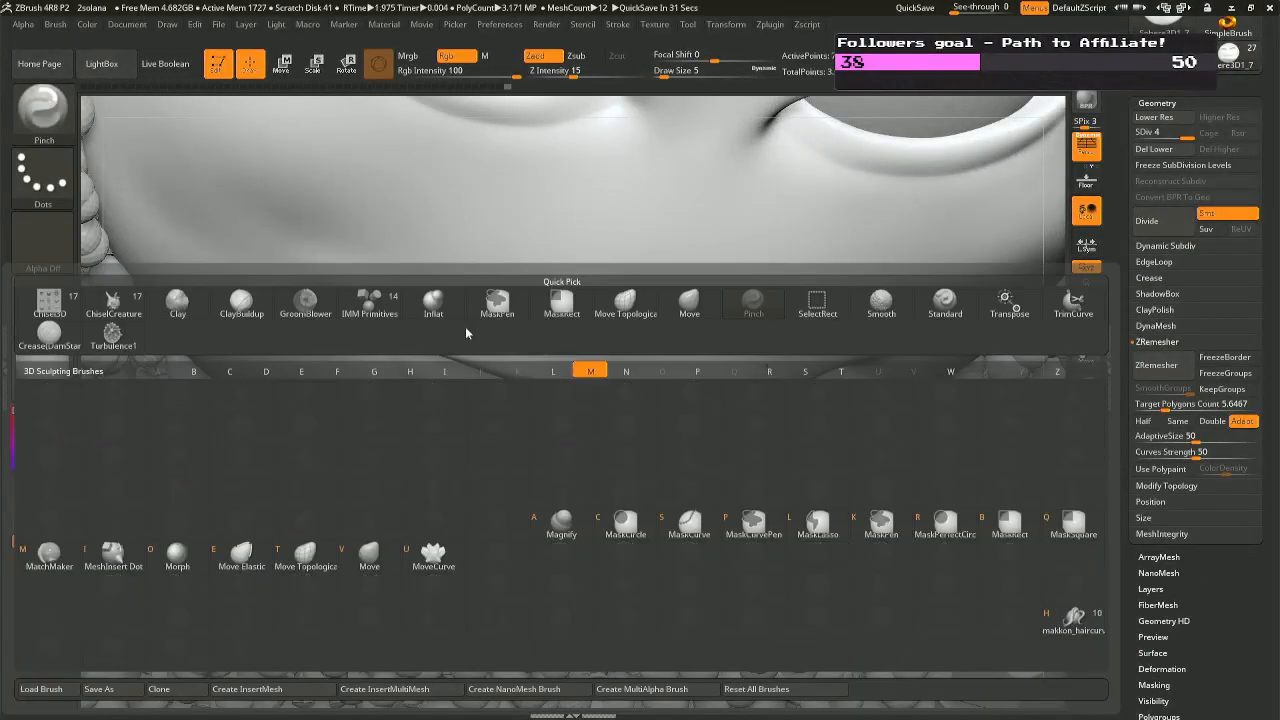
key("l")
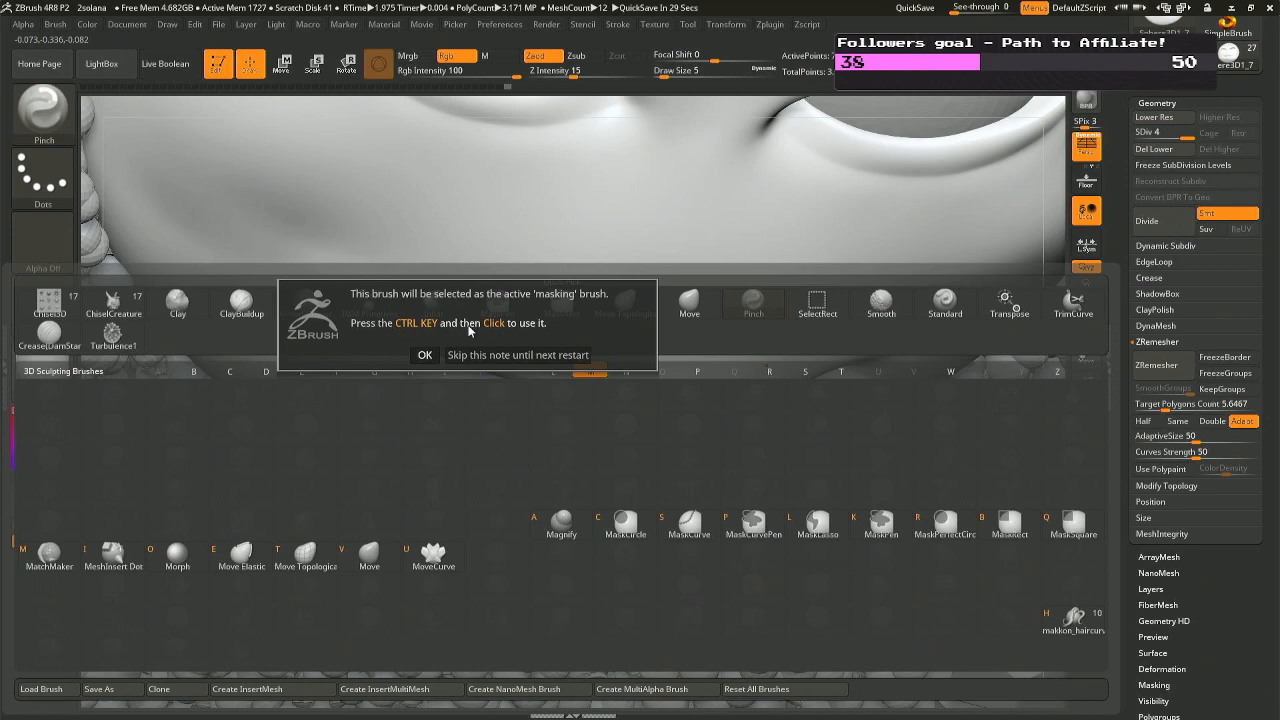
left_click(425, 355)
Reshape the upper lip line between the mouth corner and centre with the Move brush at draw sizes 17 and 11.
key("b")
key("m")
key("v")
key("space")
left_click_drag(423, 339, 433, 338)
right_click_drag(484, 345, 419, 338)
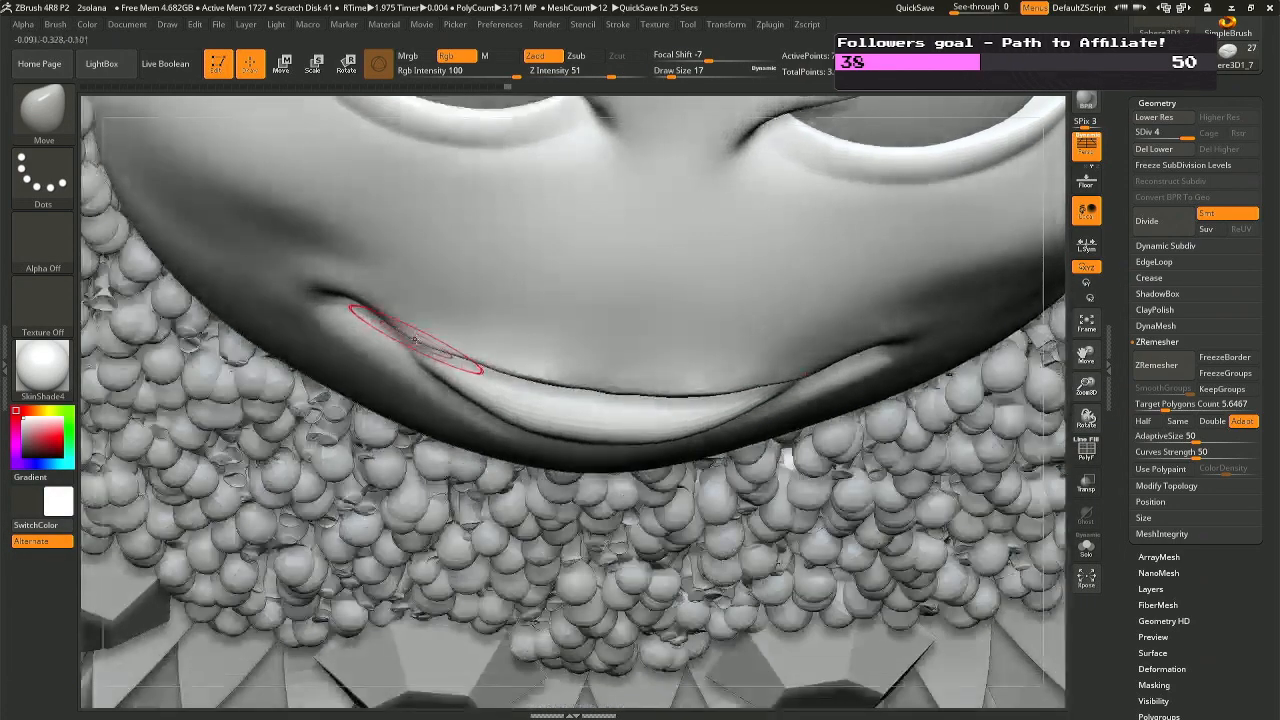
left_click_drag(414, 340, 469, 347)
key("space")
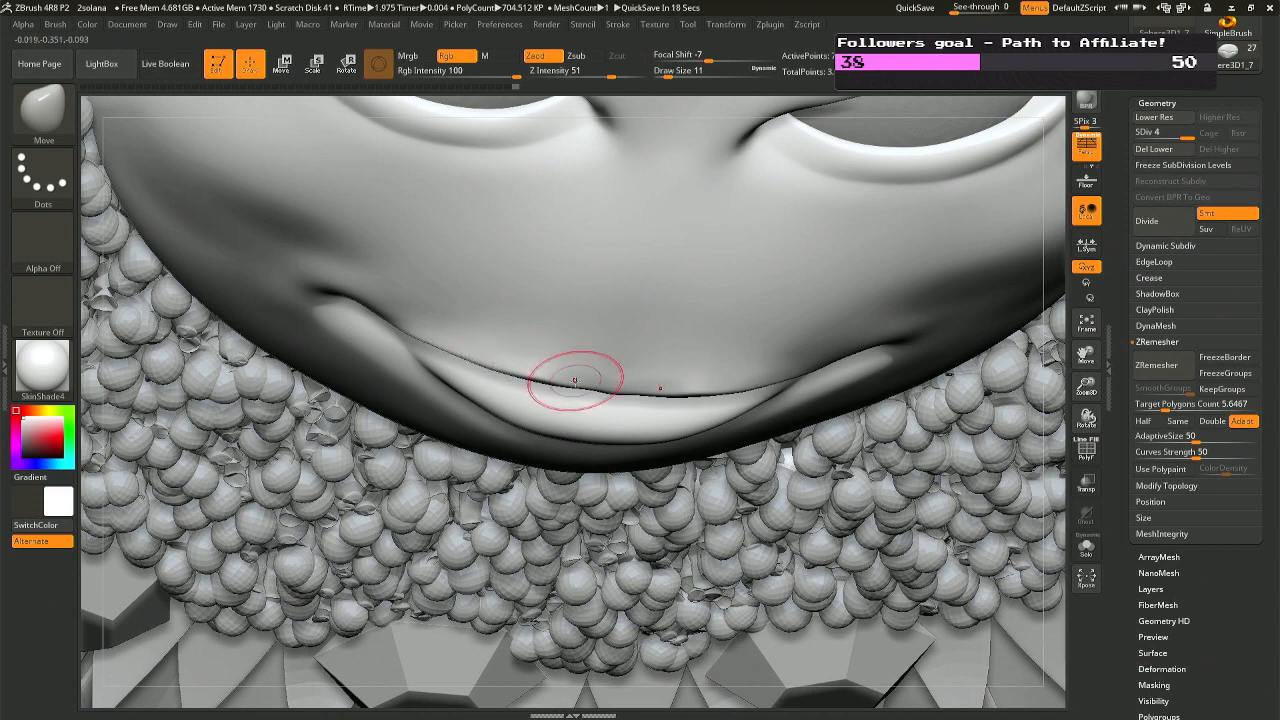
Smooth the skin above the upper lip and check the mouth's shape from above, the front and the side.
mouse_move(586, 380)
right_mouse_down()
mouse_move(580, 395)
mouse_move(588, 386)
right_mouse_up()
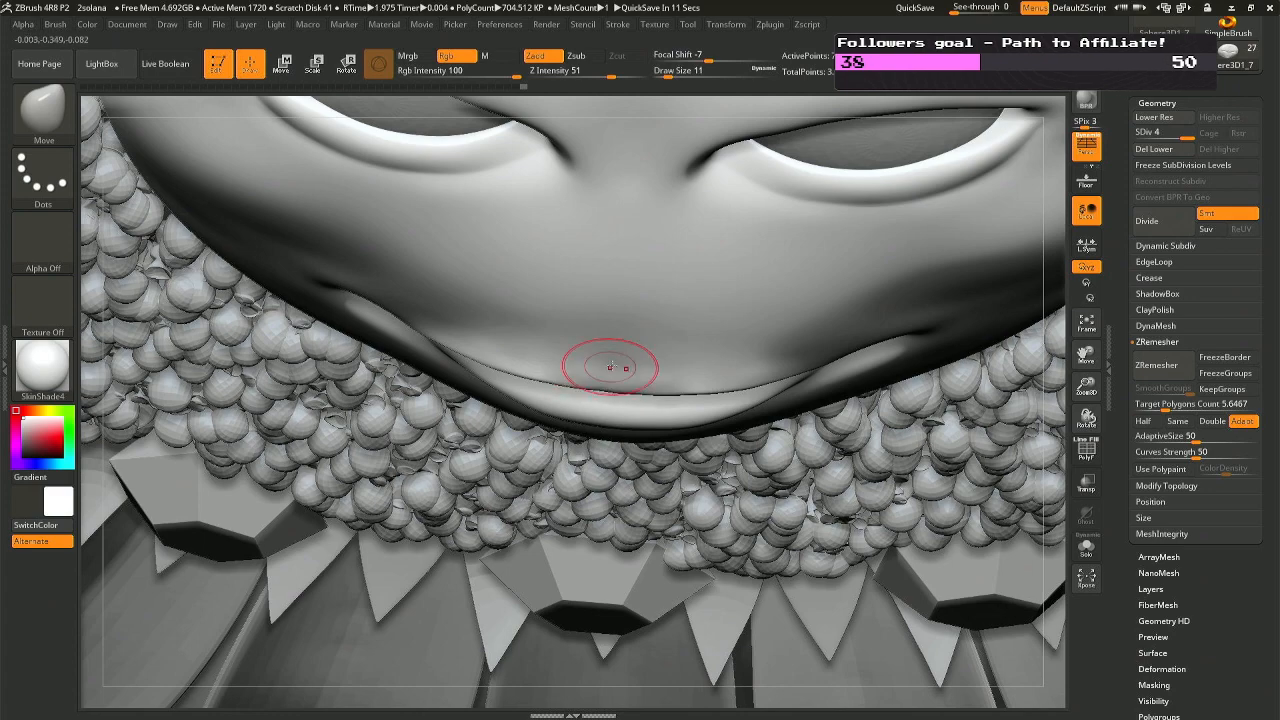
key("shift")
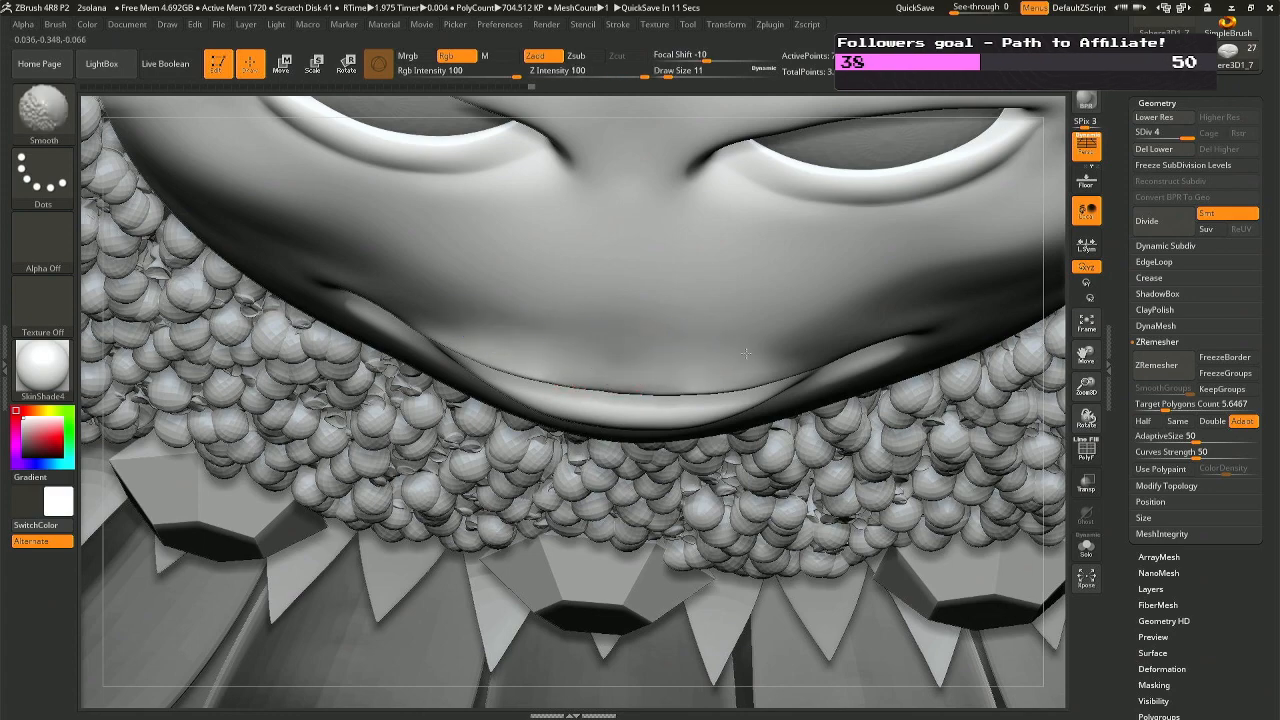
right_click_drag(785, 360, 766, 234)
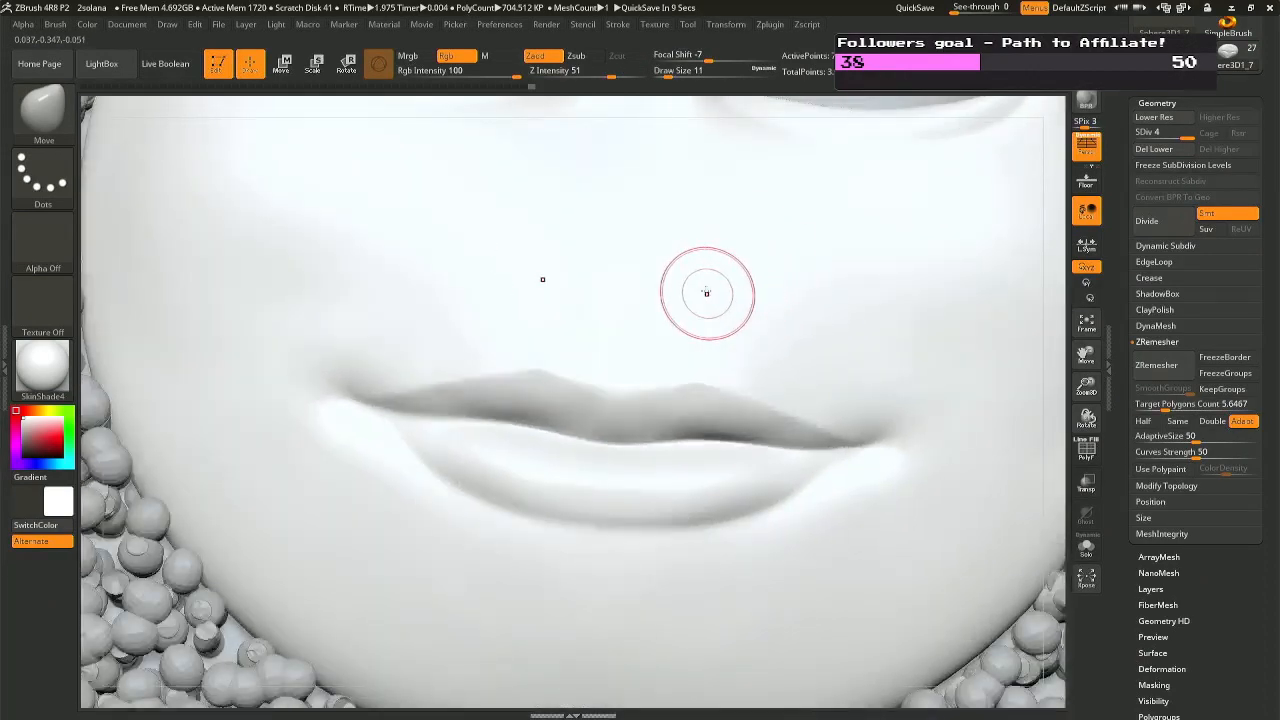
right_click_drag(706, 294, 694, 274)
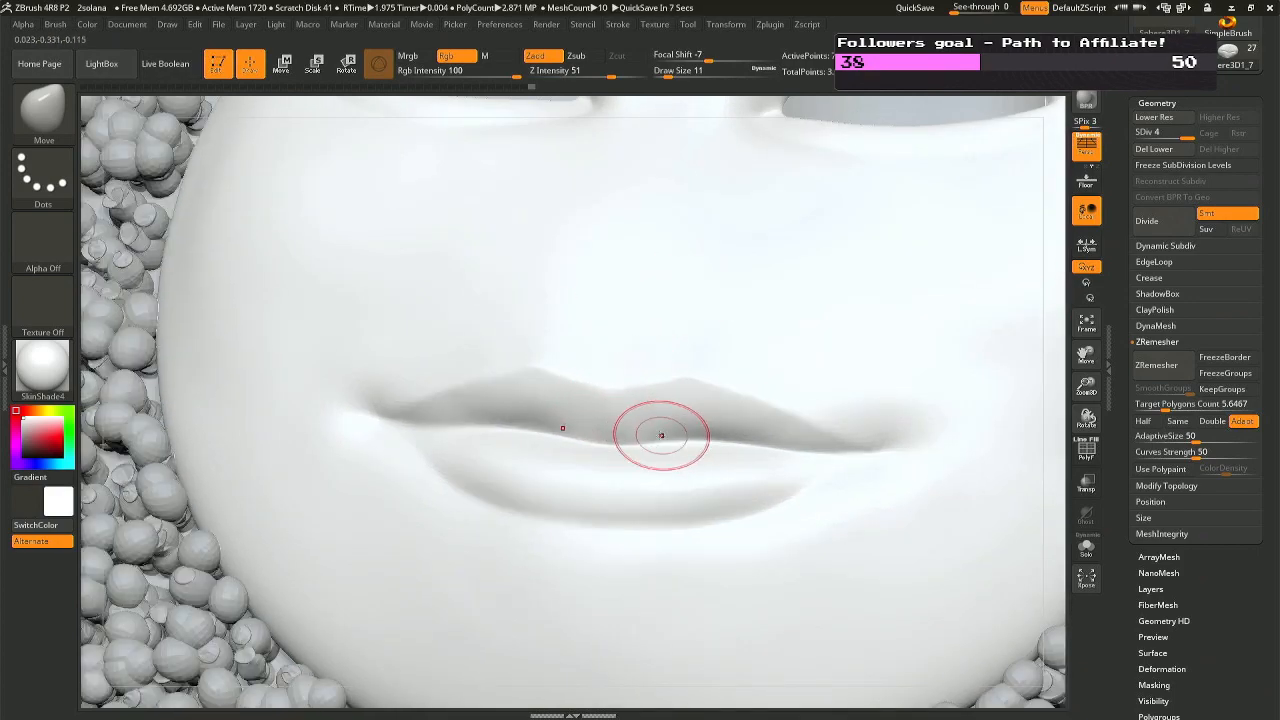
right_click_drag(677, 577, 634, 612)
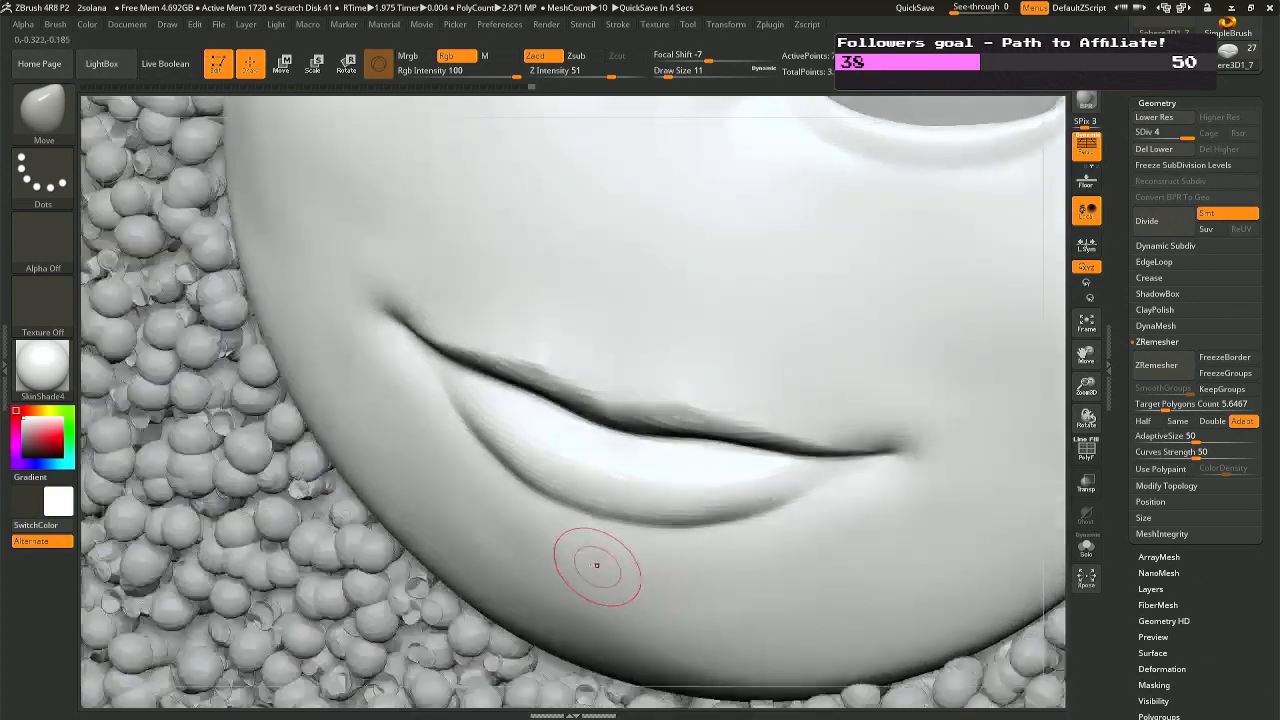
right_click_drag(518, 455, 505, 451)
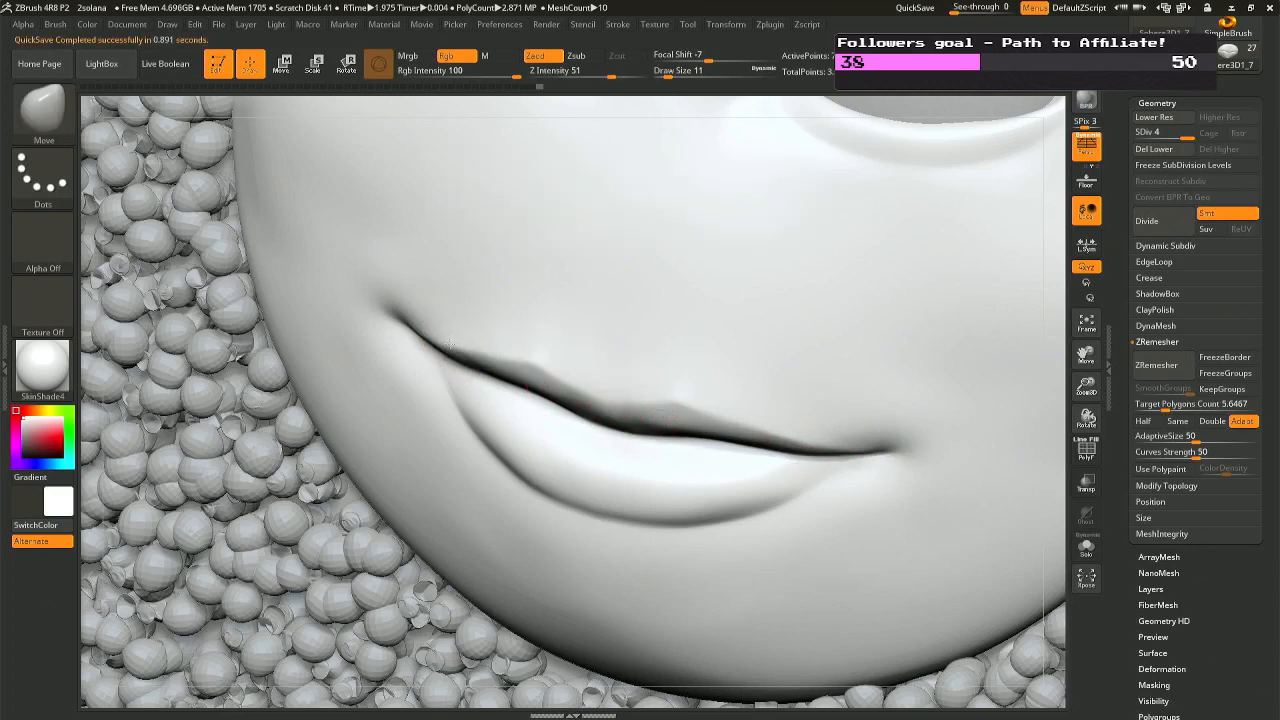
Refine the upper lip line with the Move brush at draw sizes 11 and 6, smoothing the lip near its centre.
left_click_drag(478, 345, 476, 350)
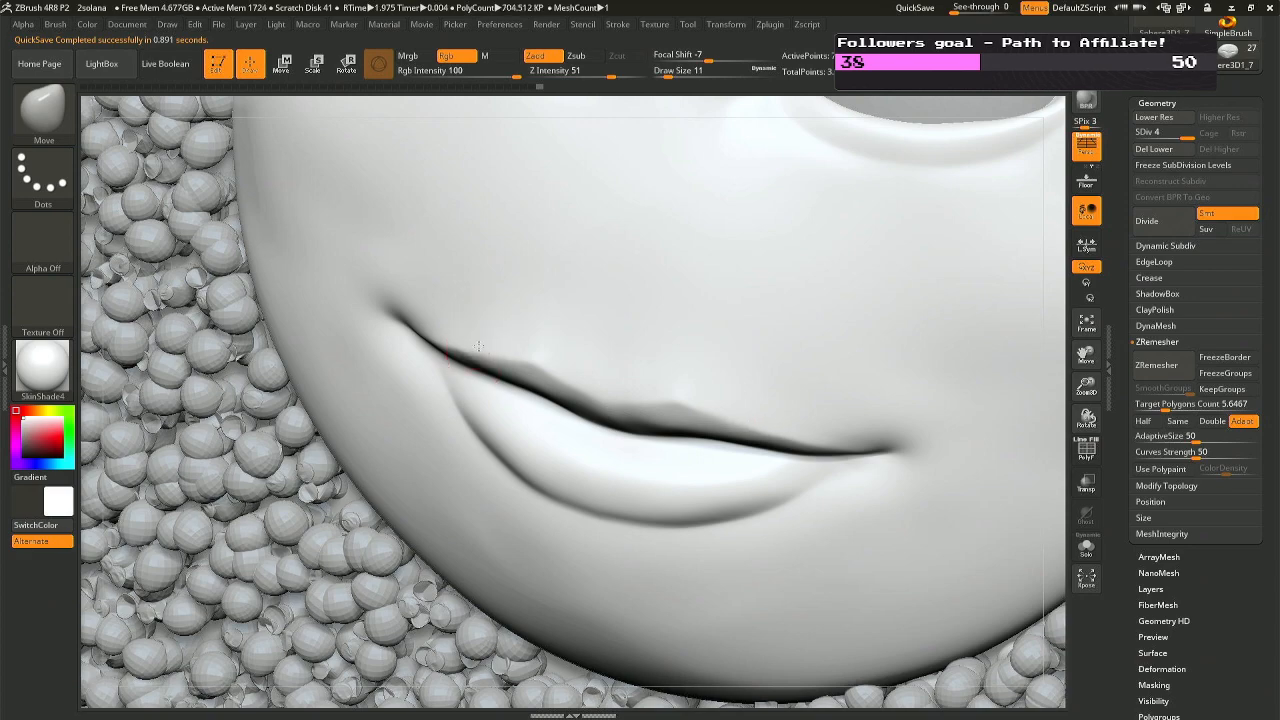
right_click_drag(497, 349, 543, 321)
right_click_drag(423, 357, 457, 371)
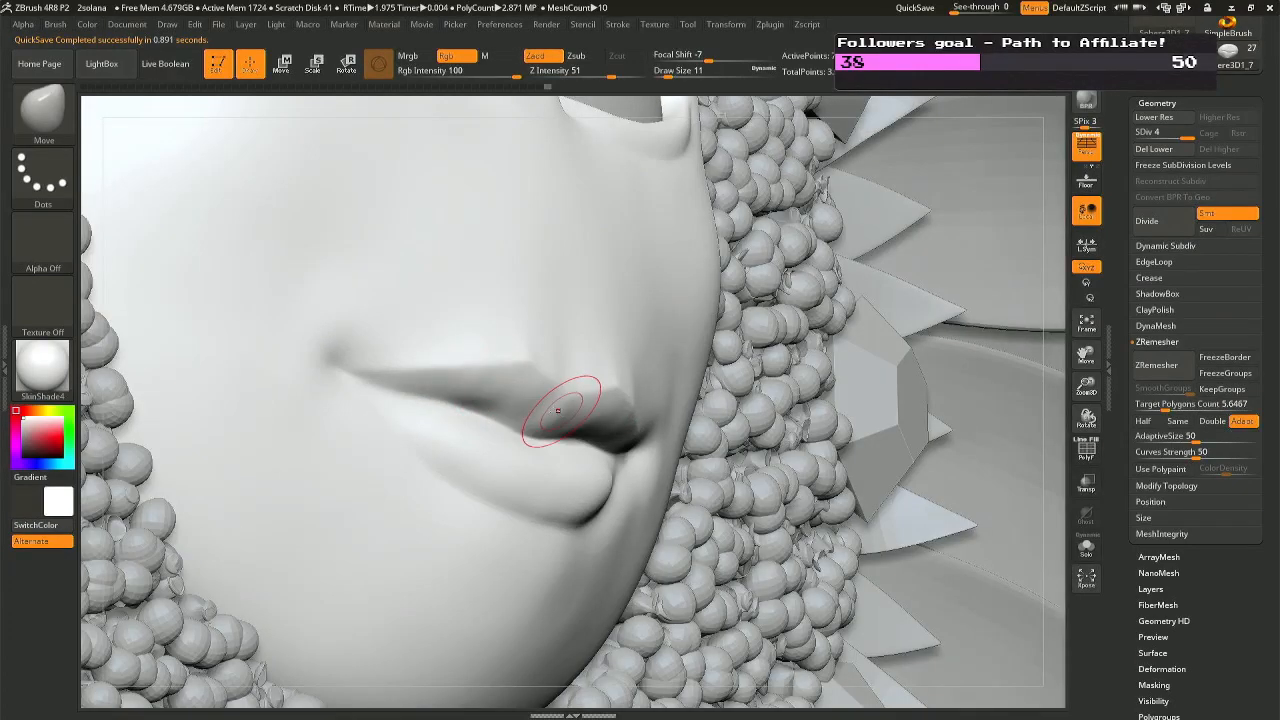
right_click_drag(560, 406, 551, 380)
key("space")
left_click_drag(543, 358, 537, 356)
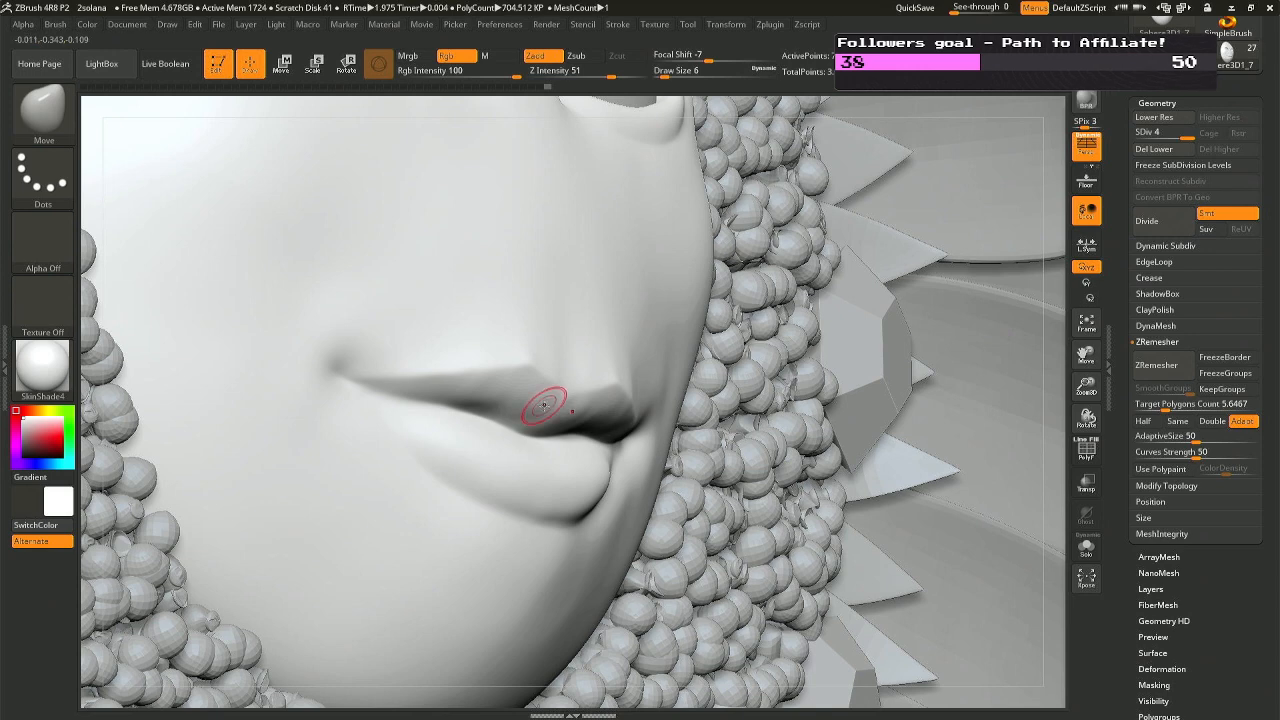
key("shift")
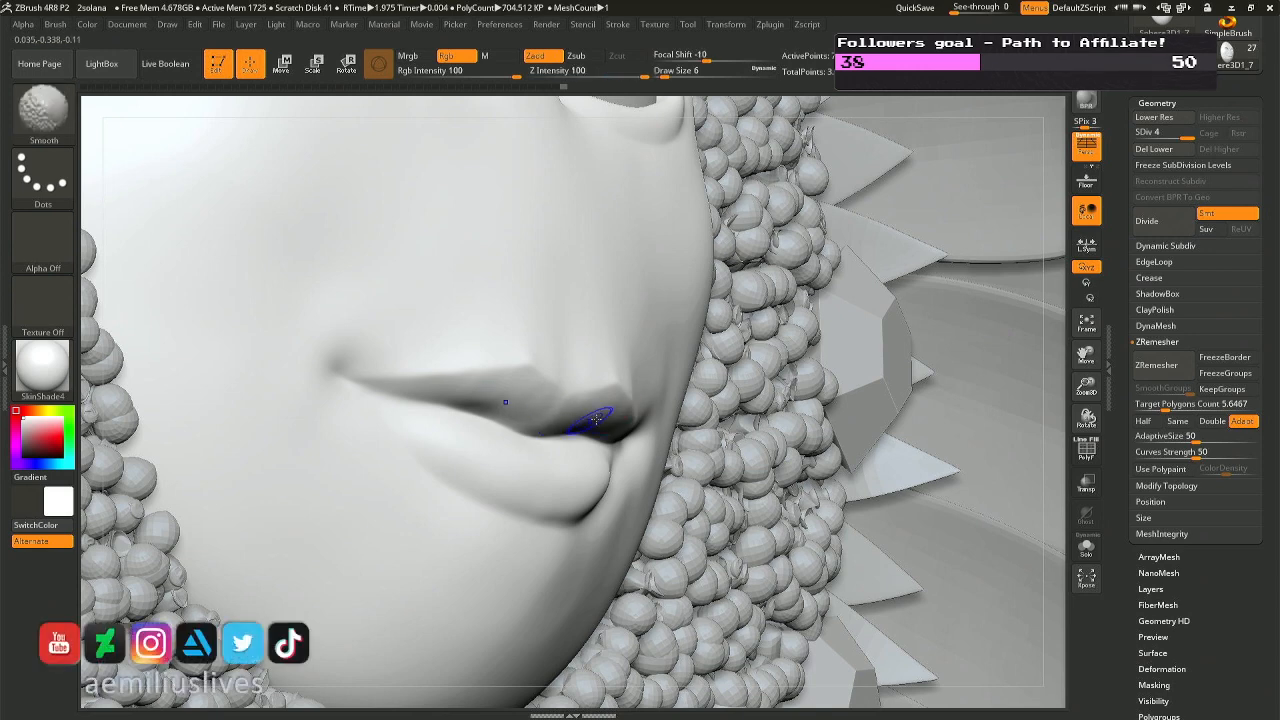
right_click_drag(608, 408, 500, 460)
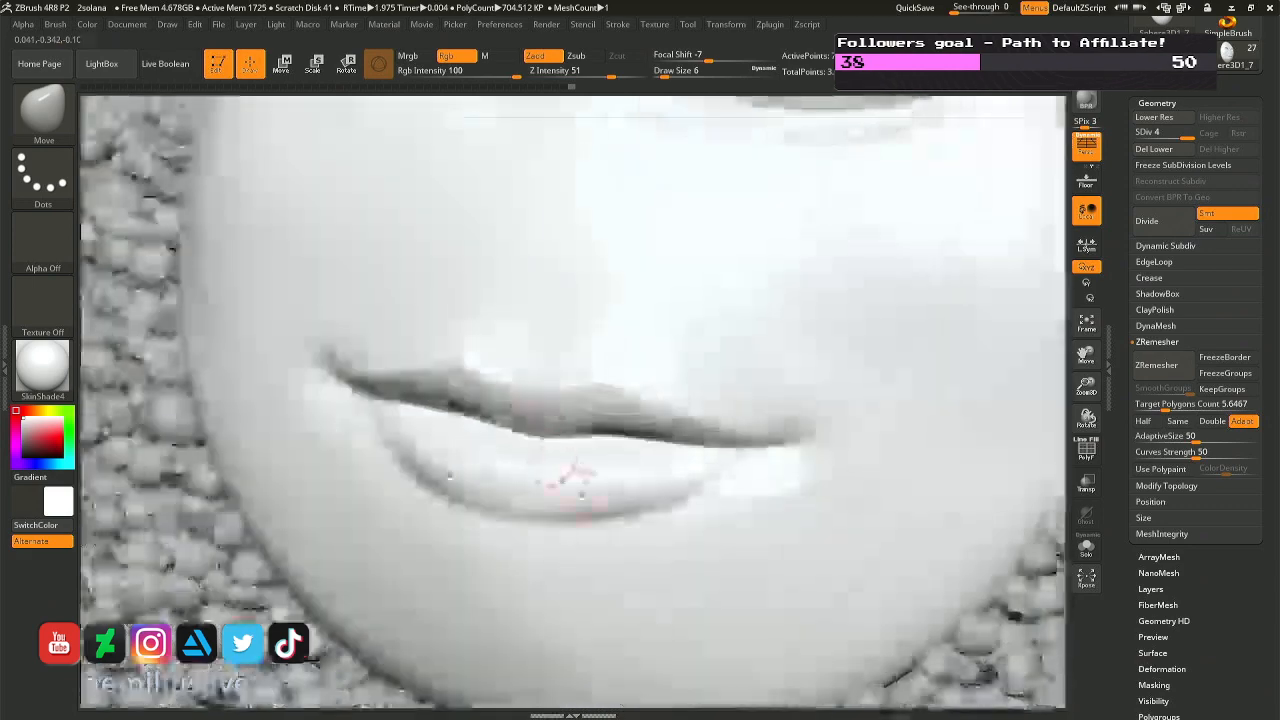
key("ctrl")
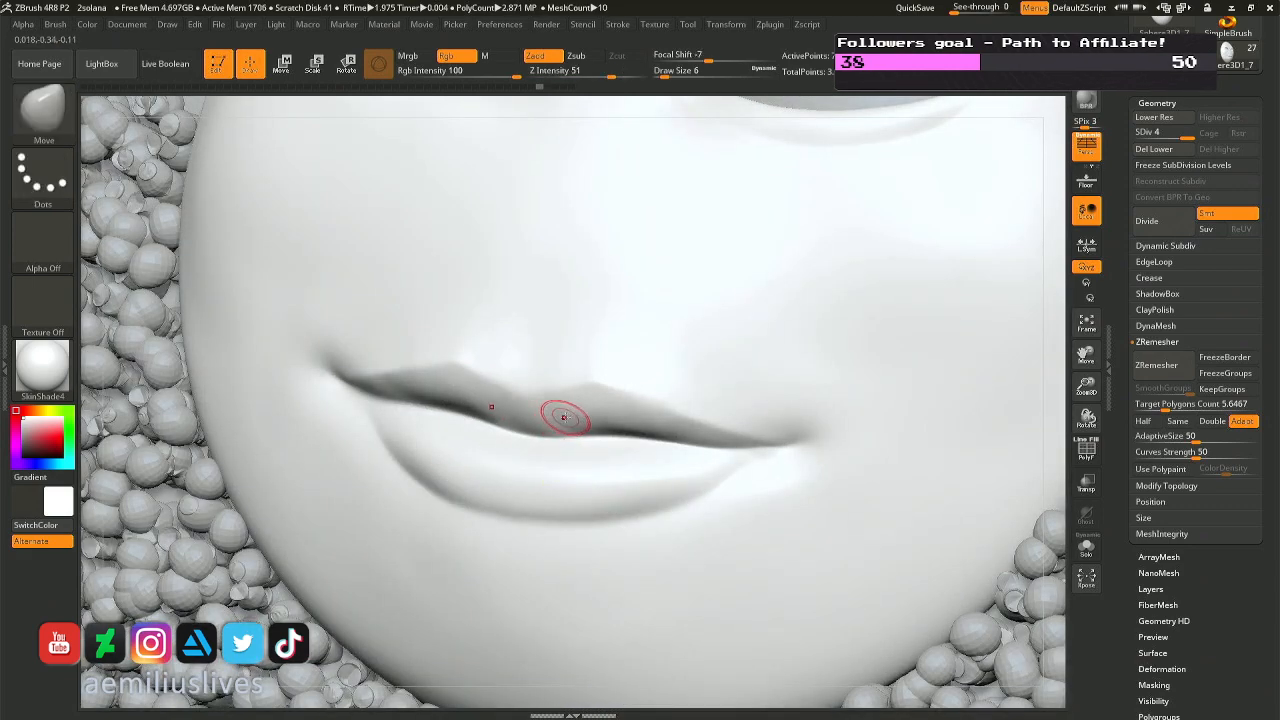
Fill out the upper lip with the Inflat brush at draw size 7 and Z intensity 4, smoothing its surface.
key("b")
key("i")
key("n")
key("space")
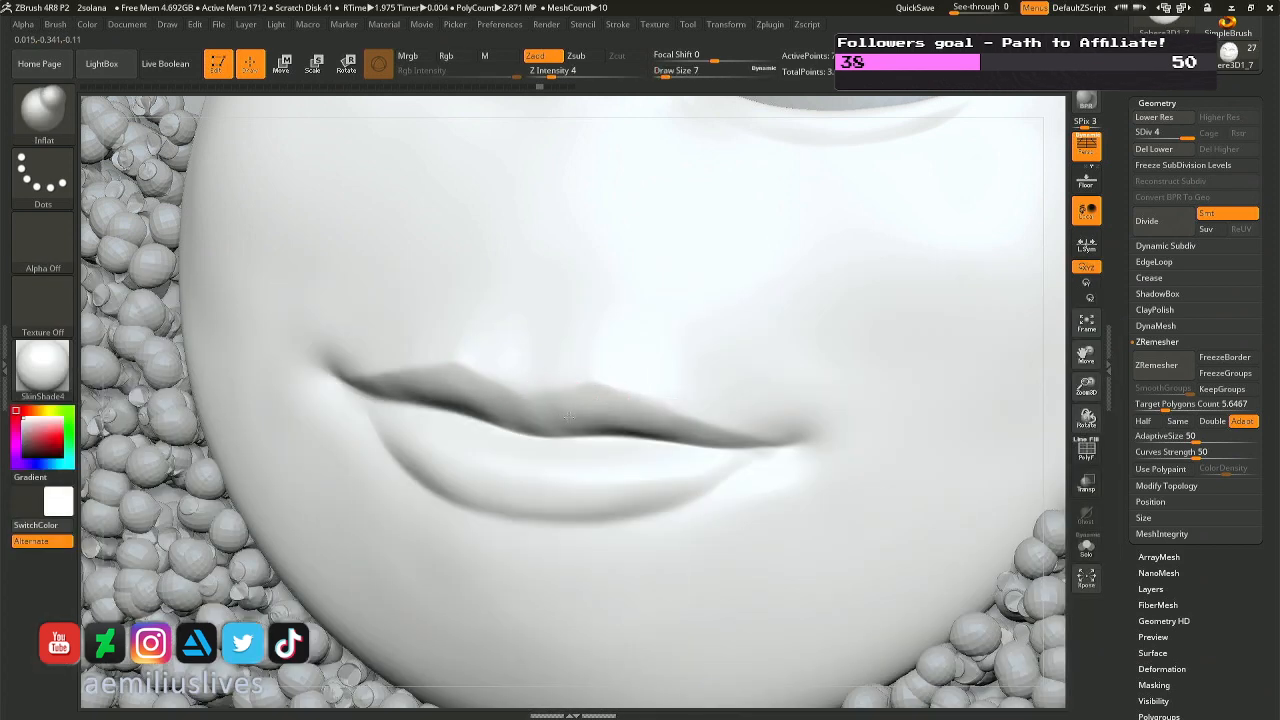
left_click_drag(550, 418, 557, 417, "shift")
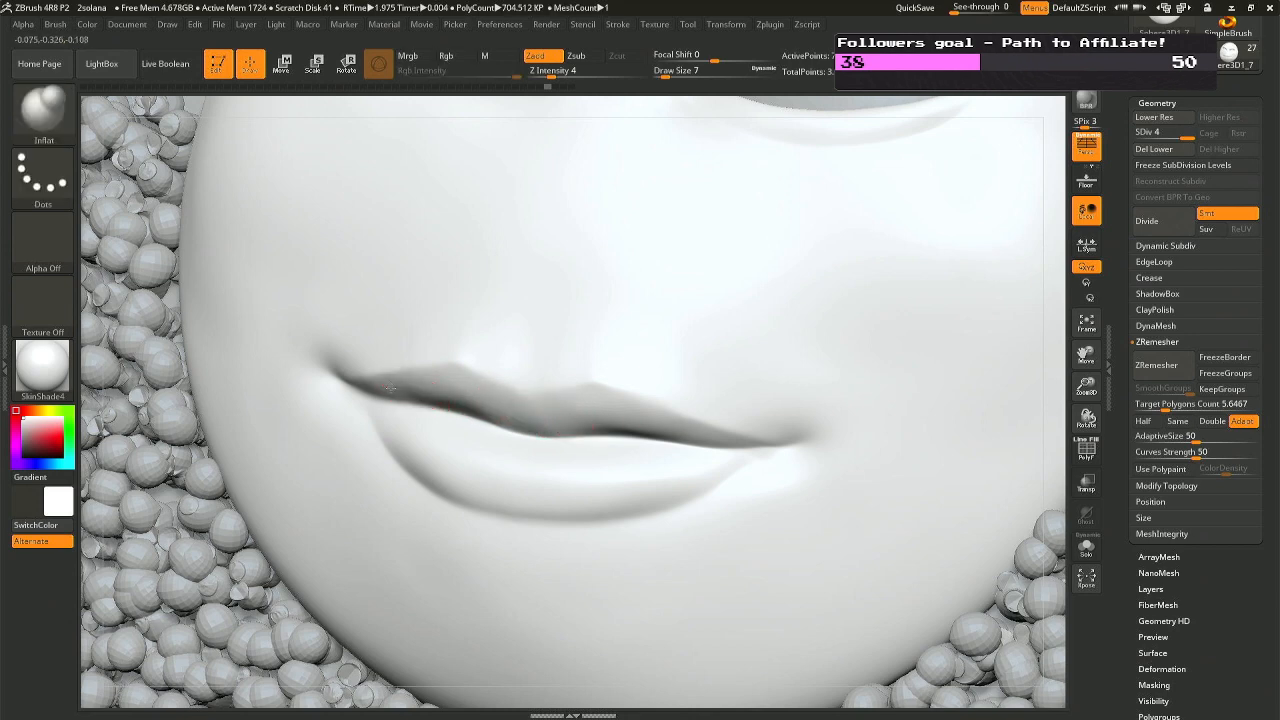
right_click_drag(434, 378, 484, 386)
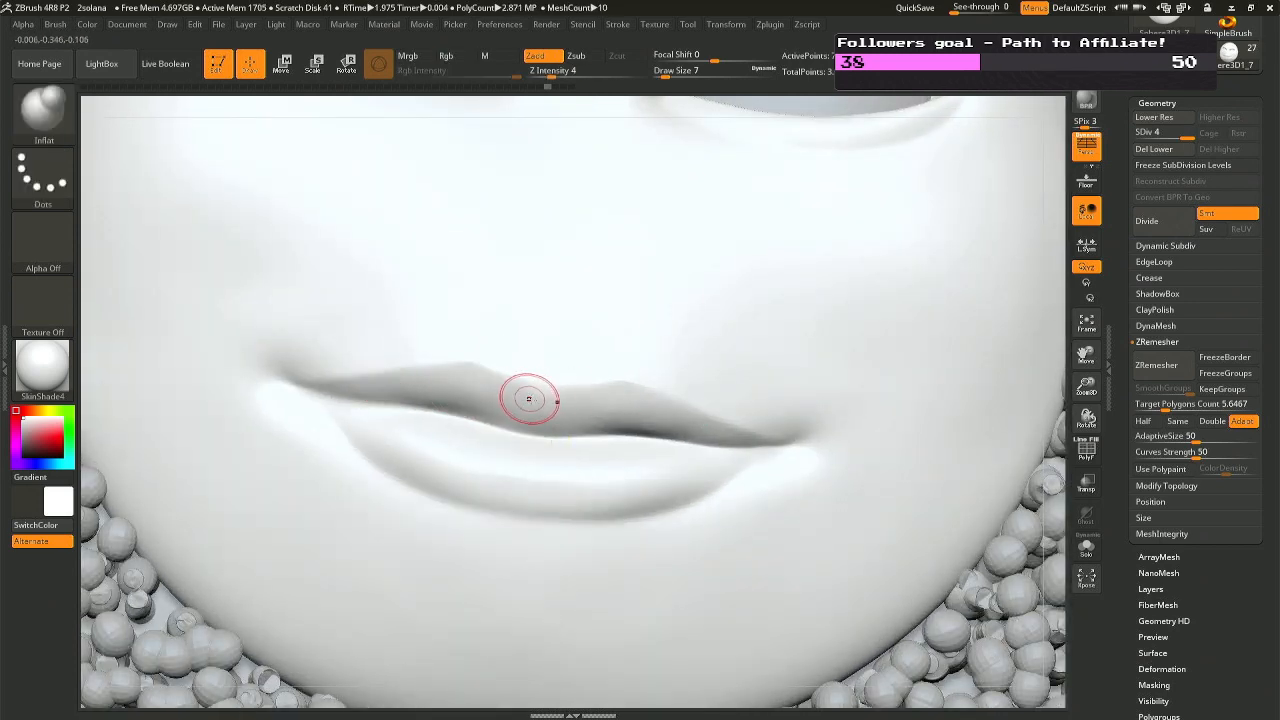
right_click_drag(630, 402, 700, 406)
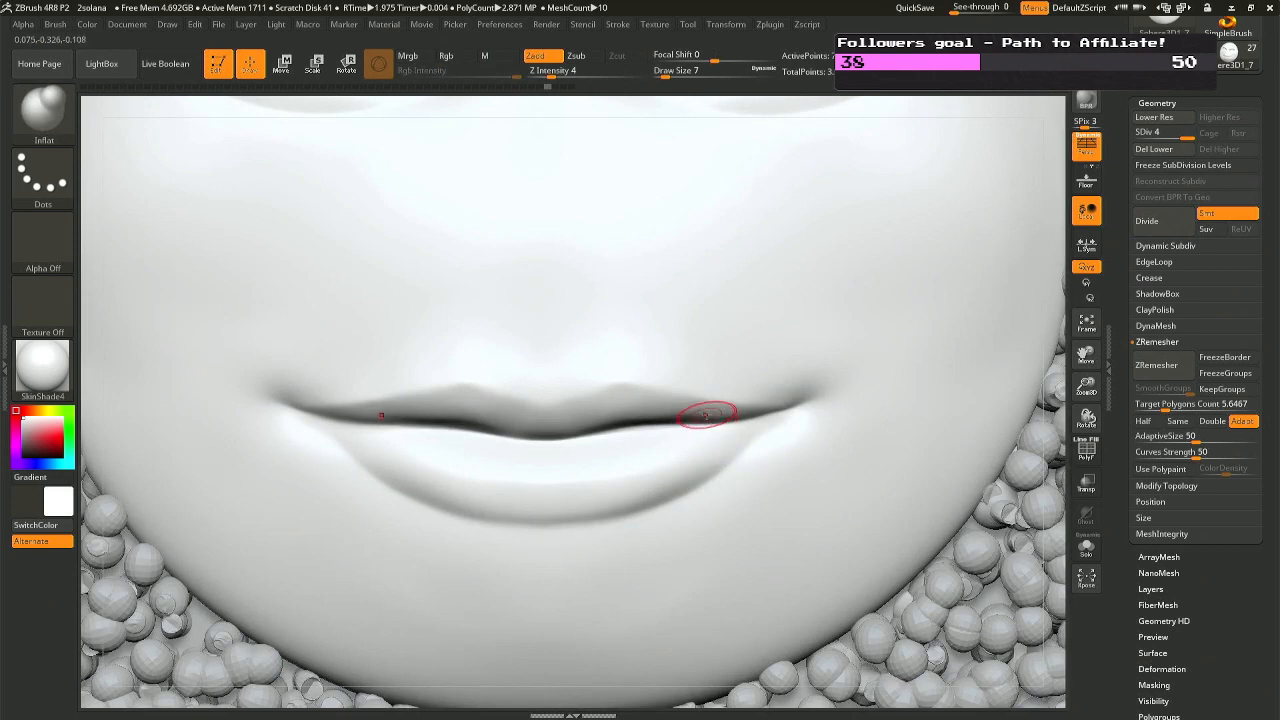
right_click_drag(709, 416, 780, 430, "ctrl")
mouse_move(711, 366)
right_mouse_down("alt")
mouse_move(707, 457)
mouse_move(711, 420)
mouse_move(641, 418)
mouse_move(733, 518)
right_mouse_up("alt")
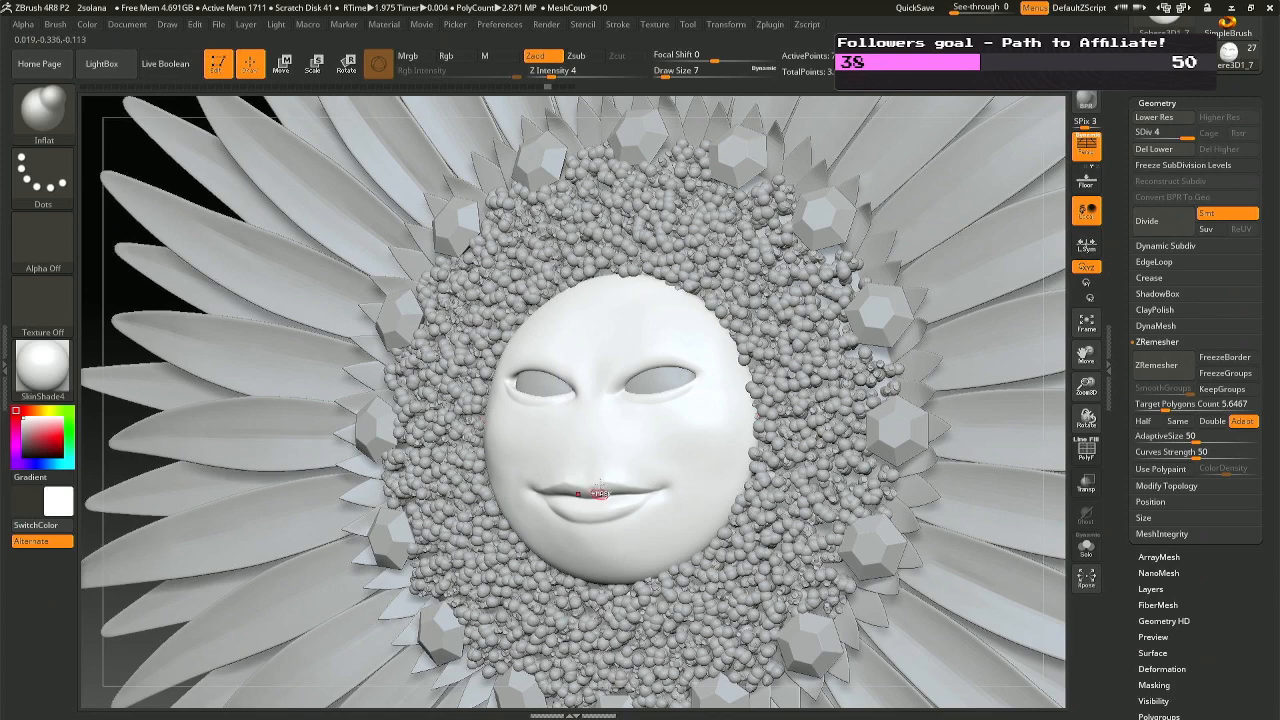
Apply Polish By Features to the face mesh at 100.
right_click_drag(598, 492, 761, 581, "ctrl")
scroll(1273, 584, "down", 1)
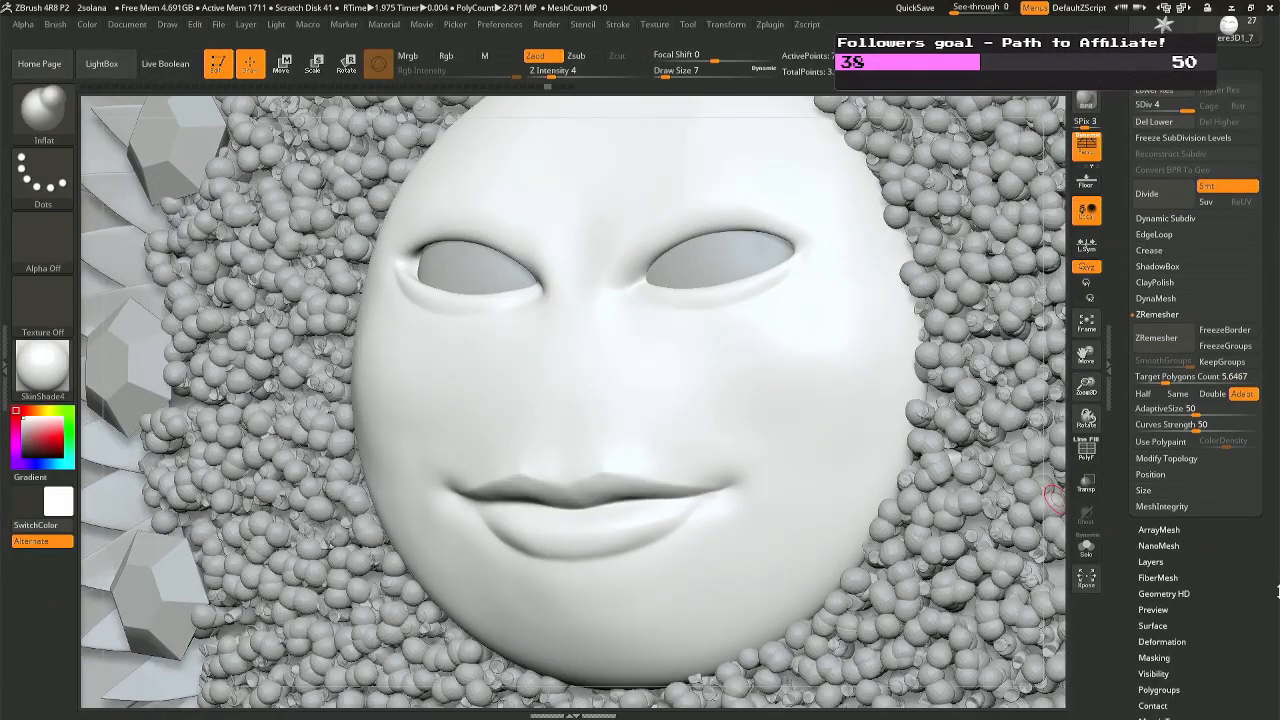
scroll(1266, 437, "down", 3)
scroll(1266, 437, "down", 1)
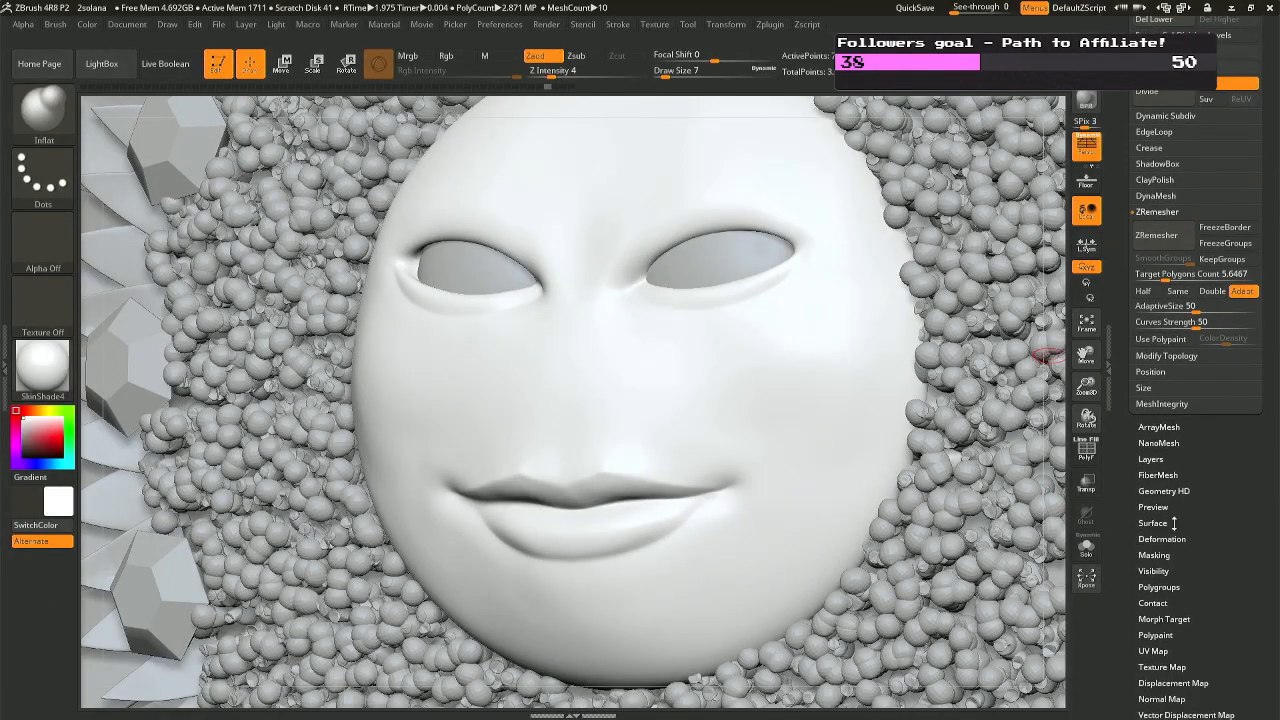
left_click(1162, 539)
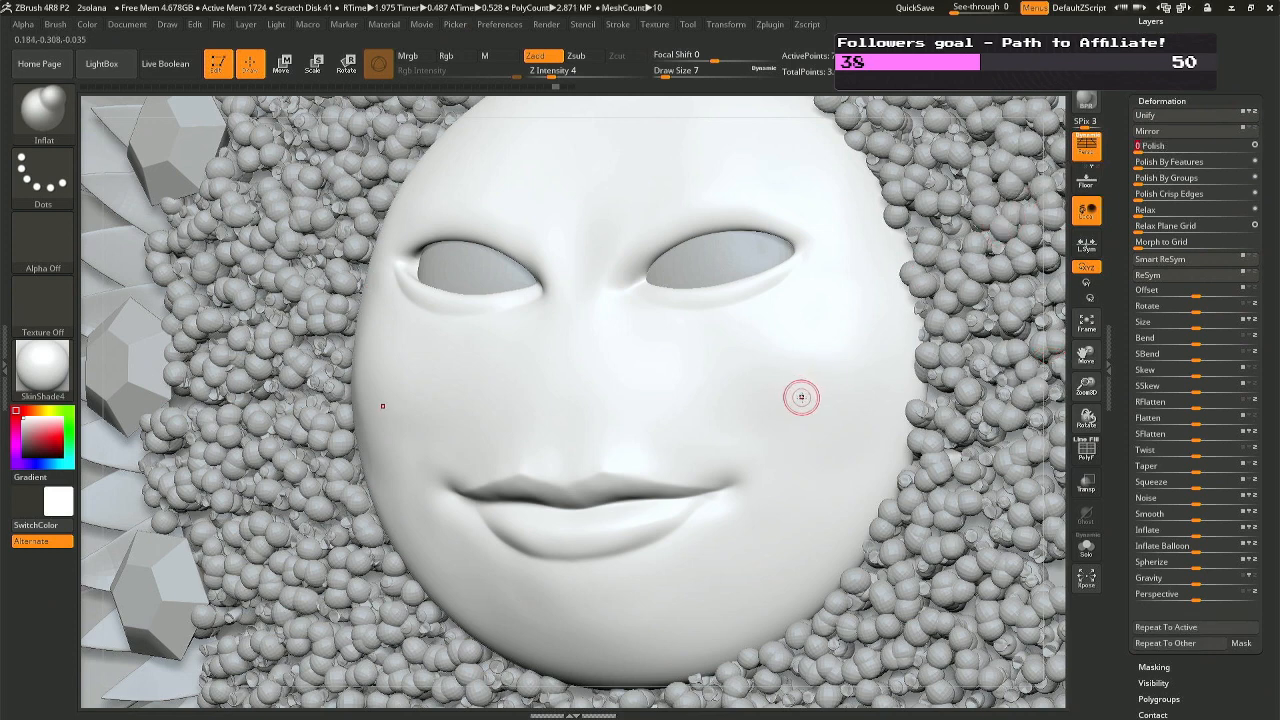
left_click(1150, 161)
left_click_drag(1181, 163, 1275, 161)
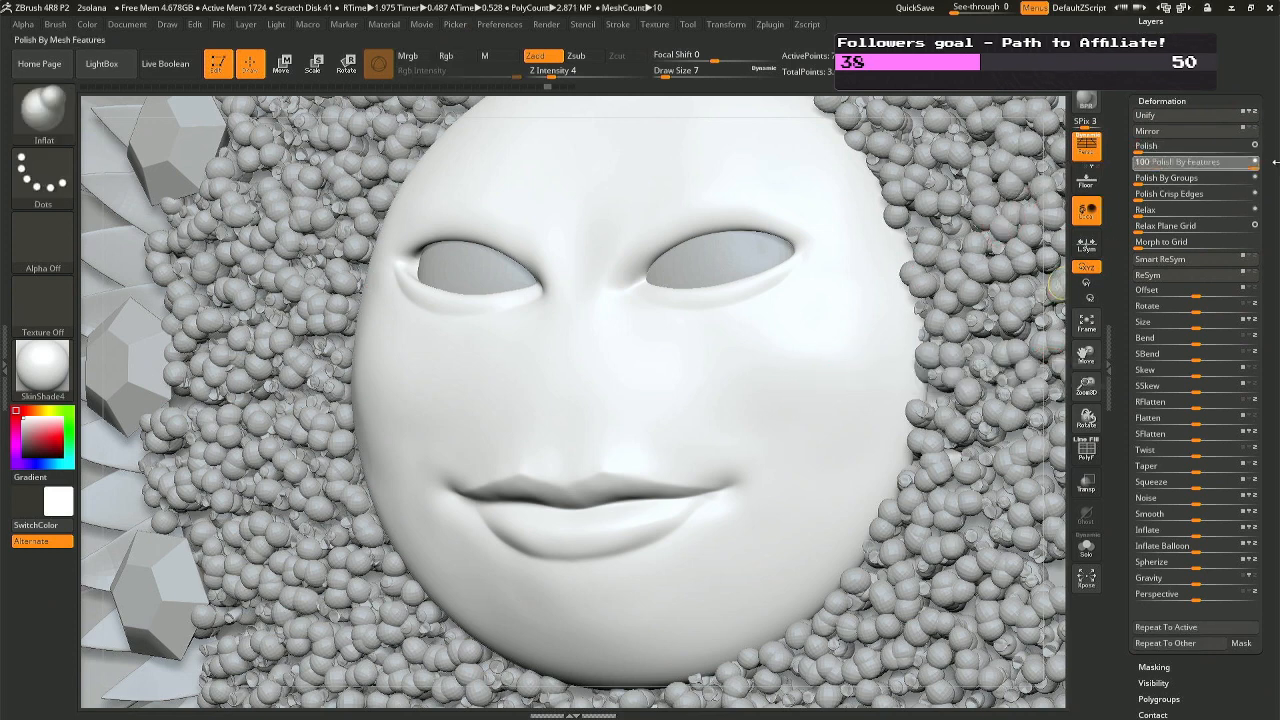
Lower the face mesh to subdivision level 3 and apply Polish By Features to it.
left_click_drag(1278, 30, 1278, 102)
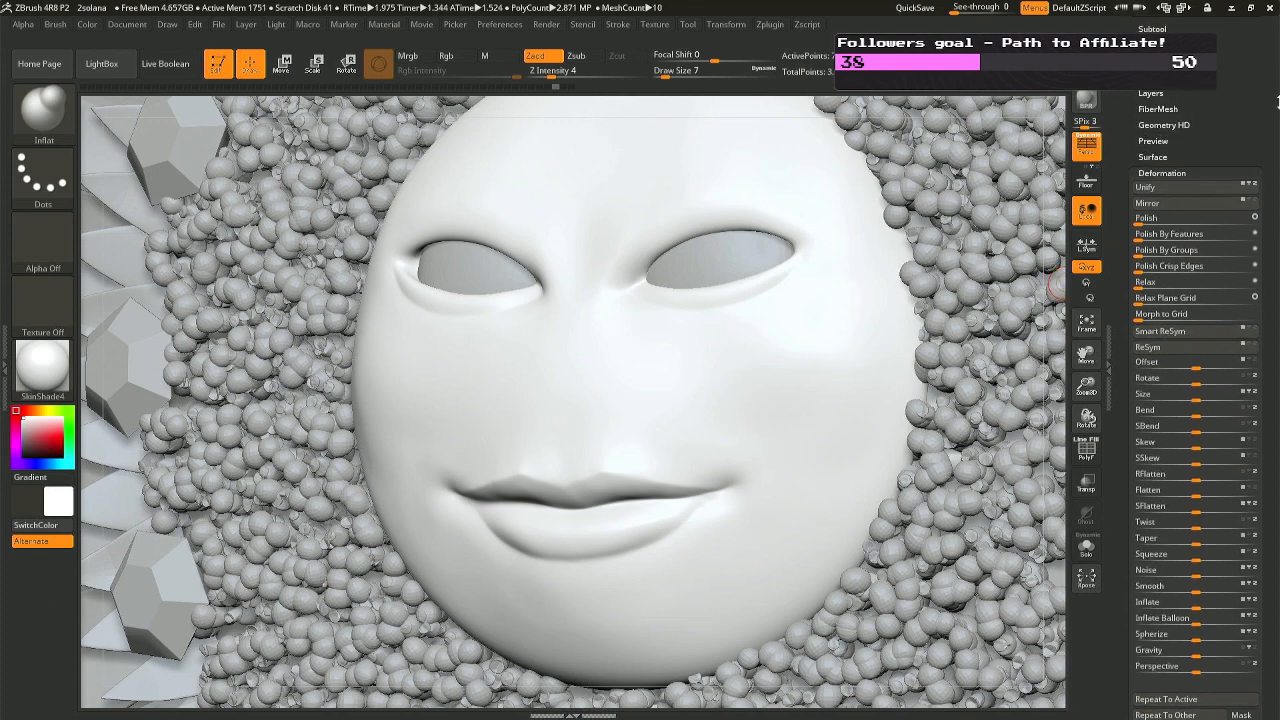
scroll(1226, 46, "up", 5)
left_click_drag(1189, 499, 1189, 195)
left_click(1164, 305)
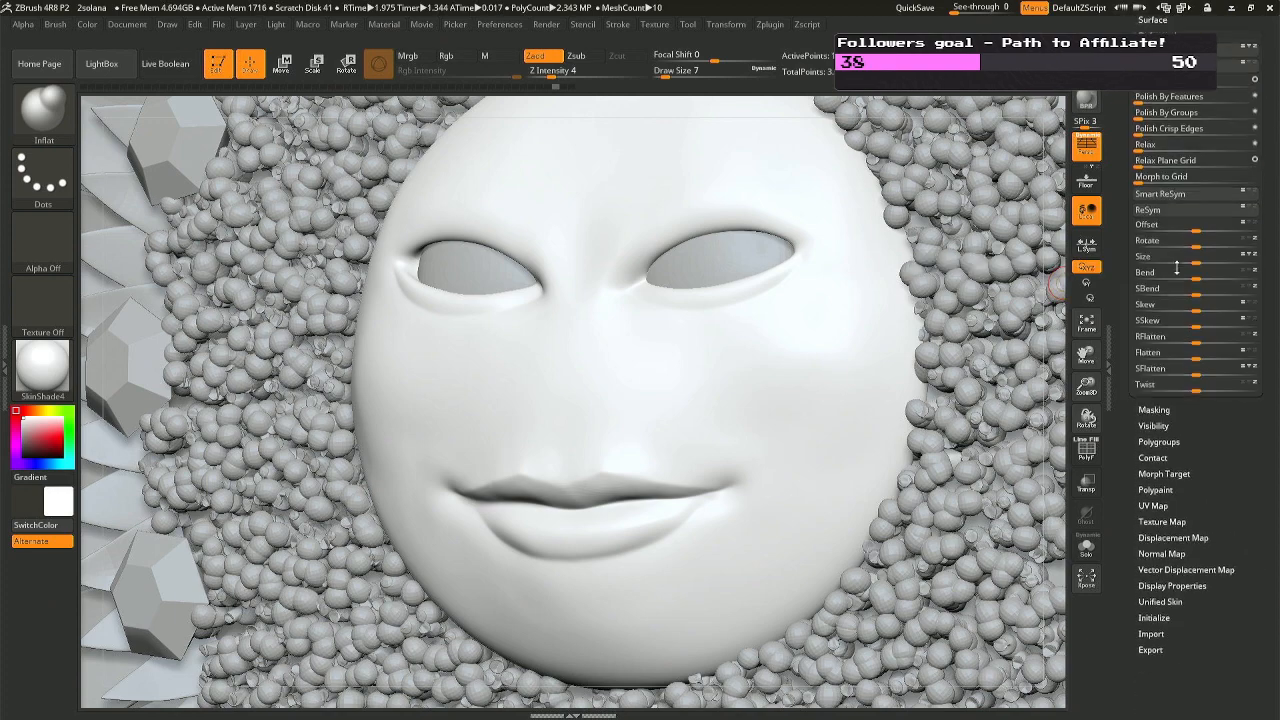
left_click_drag(1277, 82, 1277, 117)
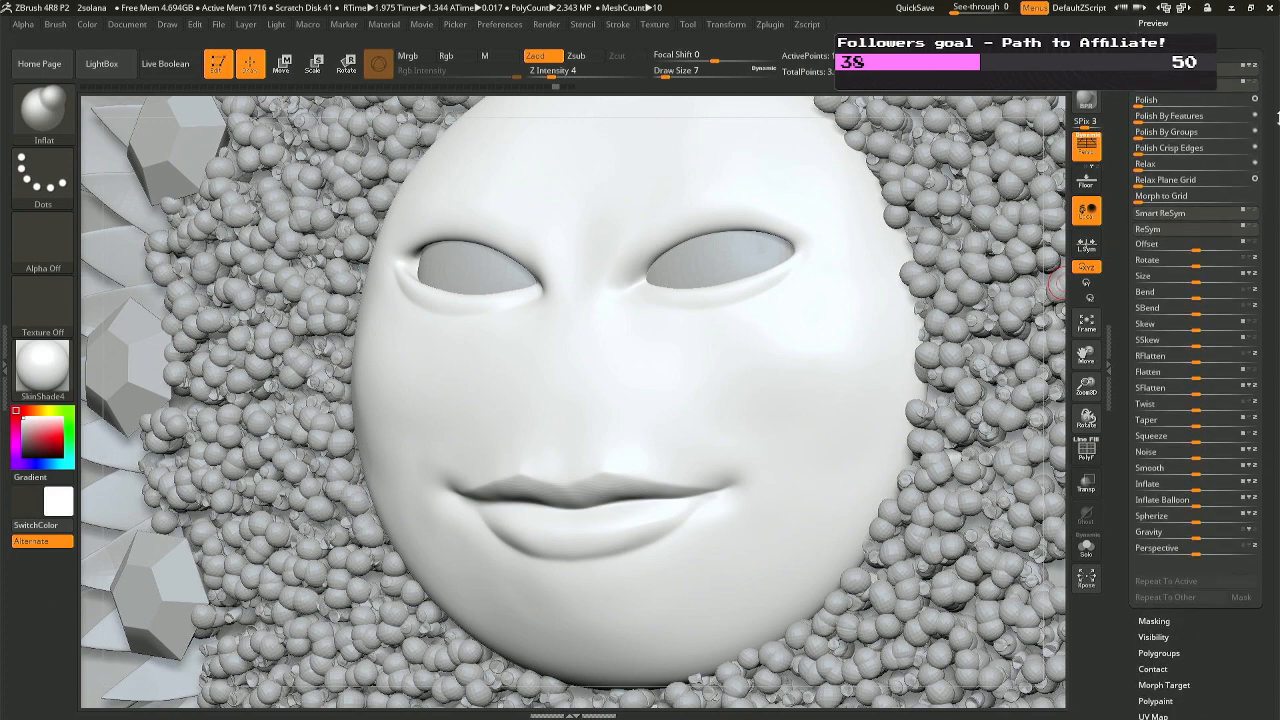
left_click_drag(1140, 116, 1212, 116)
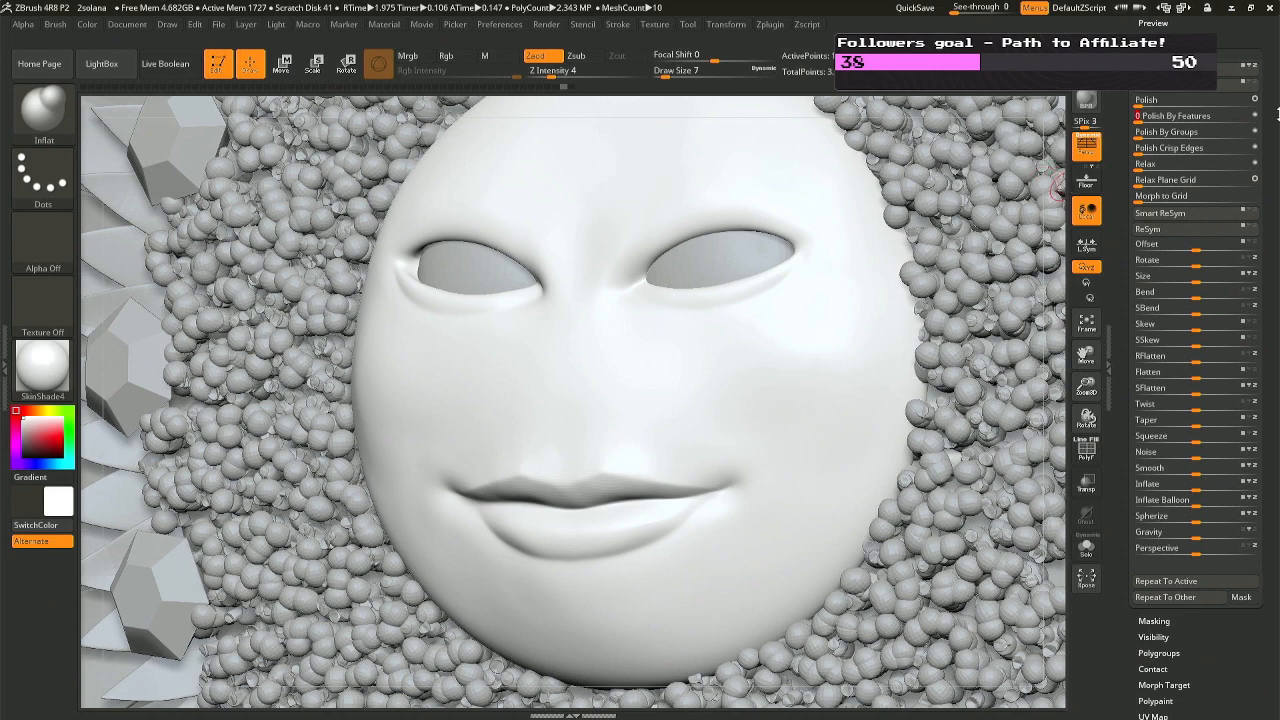
Return the face mesh to subdivision level 4.
scroll(1261, 113, "up", 5)
scroll(1276, 177, "up", 1)
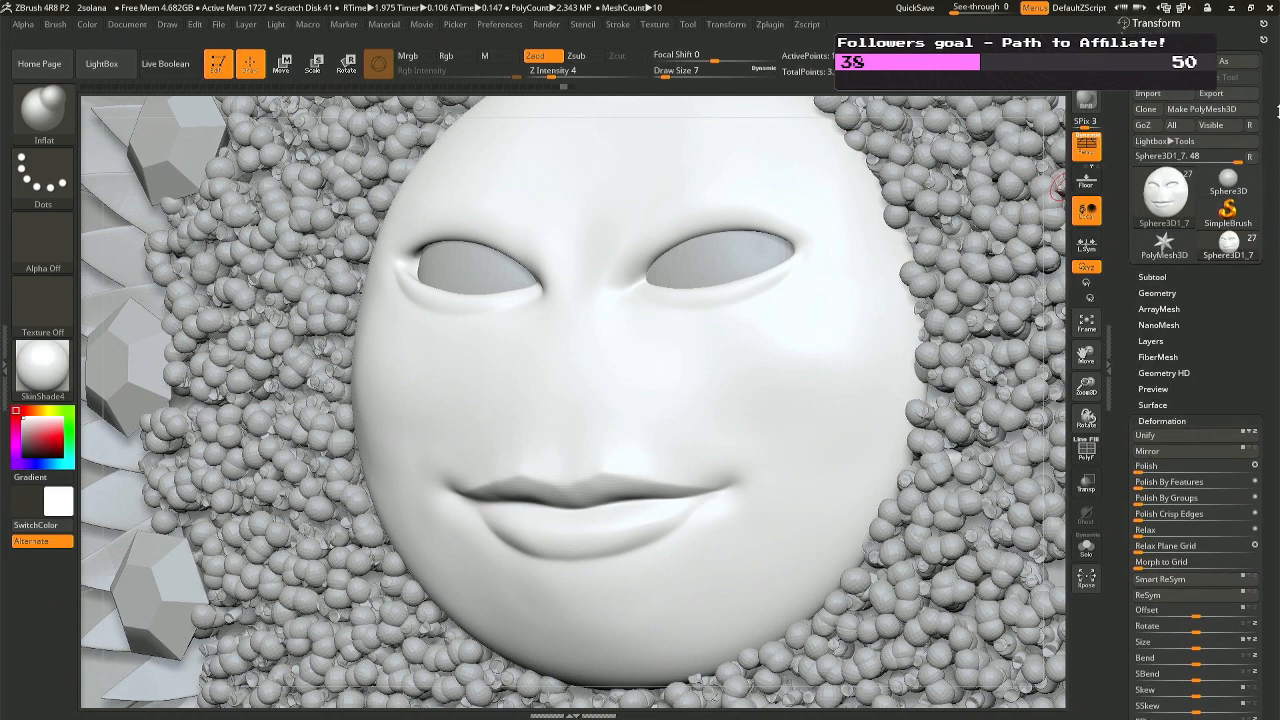
left_click(1152, 277)
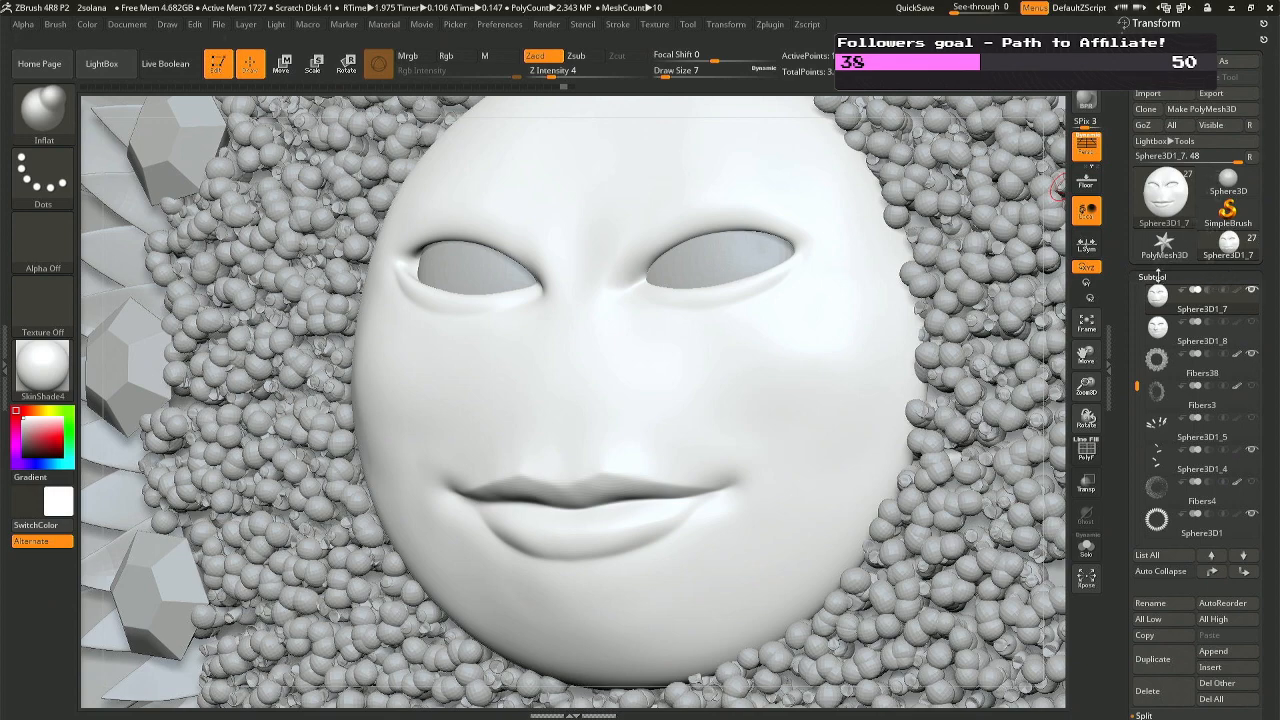
left_click(1156, 277)
left_click(1160, 293)
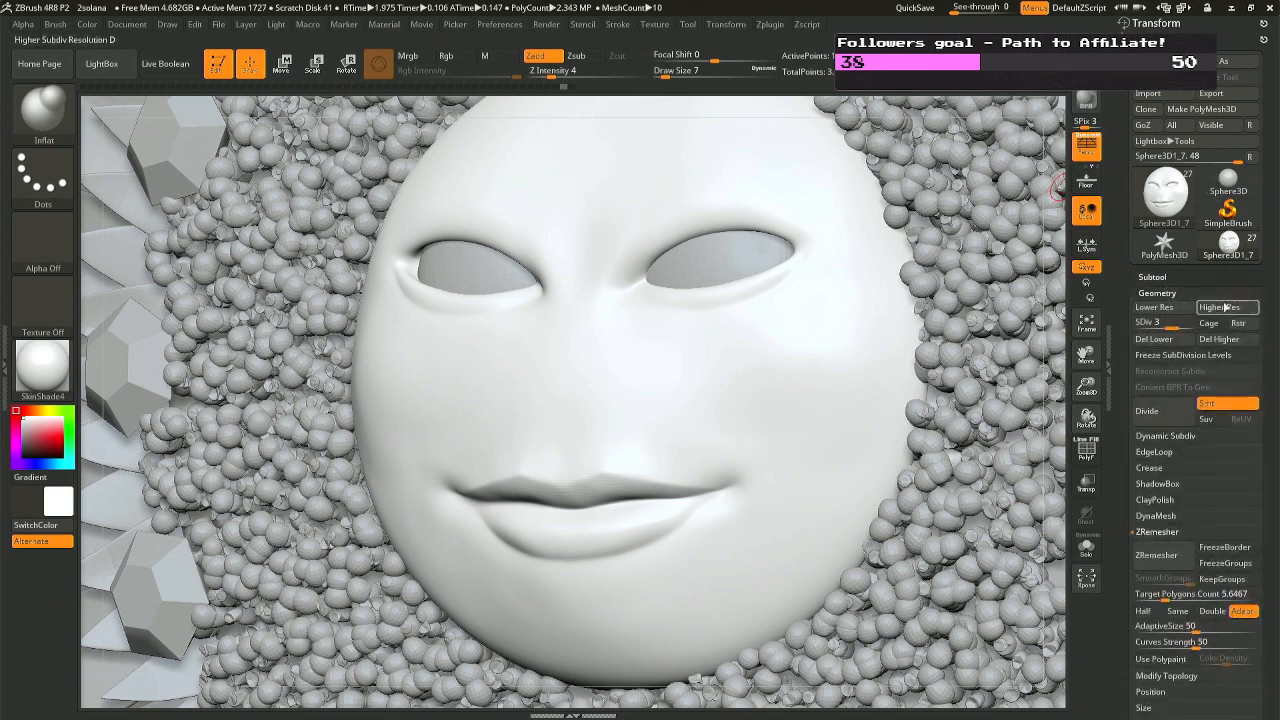
left_click(1225, 308)
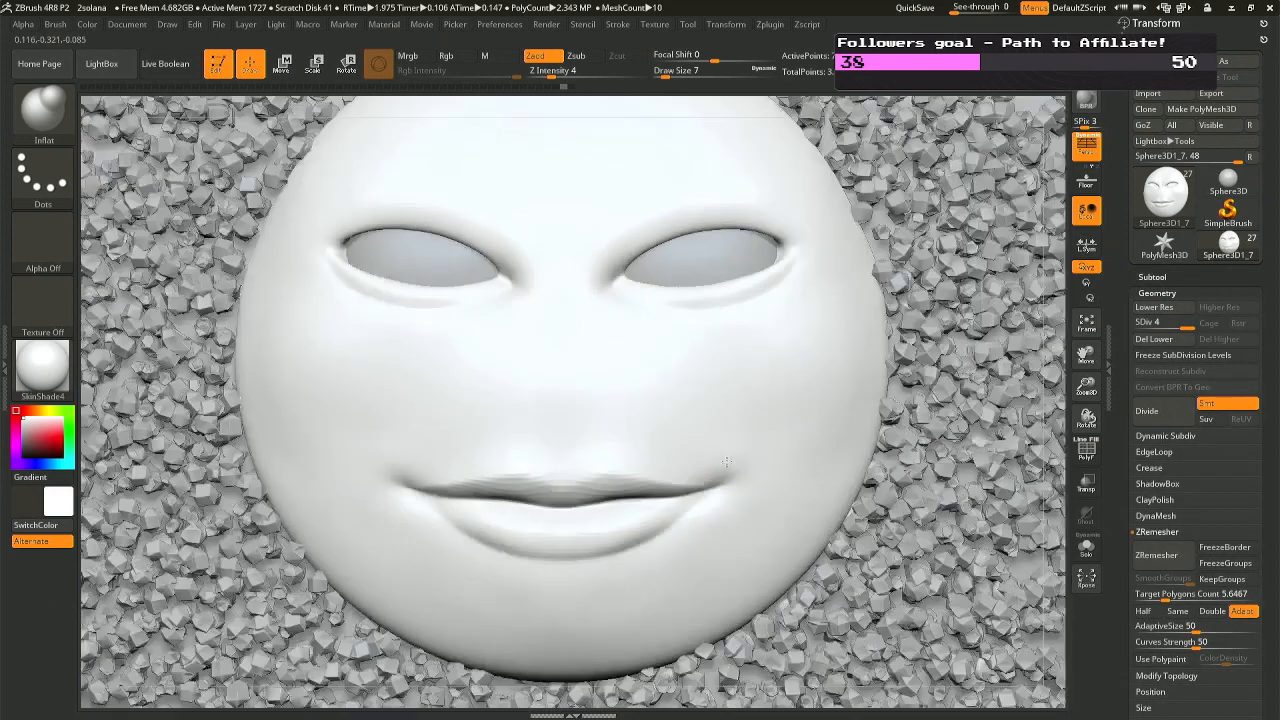
Push the protruding mouth area back in profile with the Move brush, using draw sizes 90 and 101.
right_click_drag(806, 545, 748, 462, "ctrl")
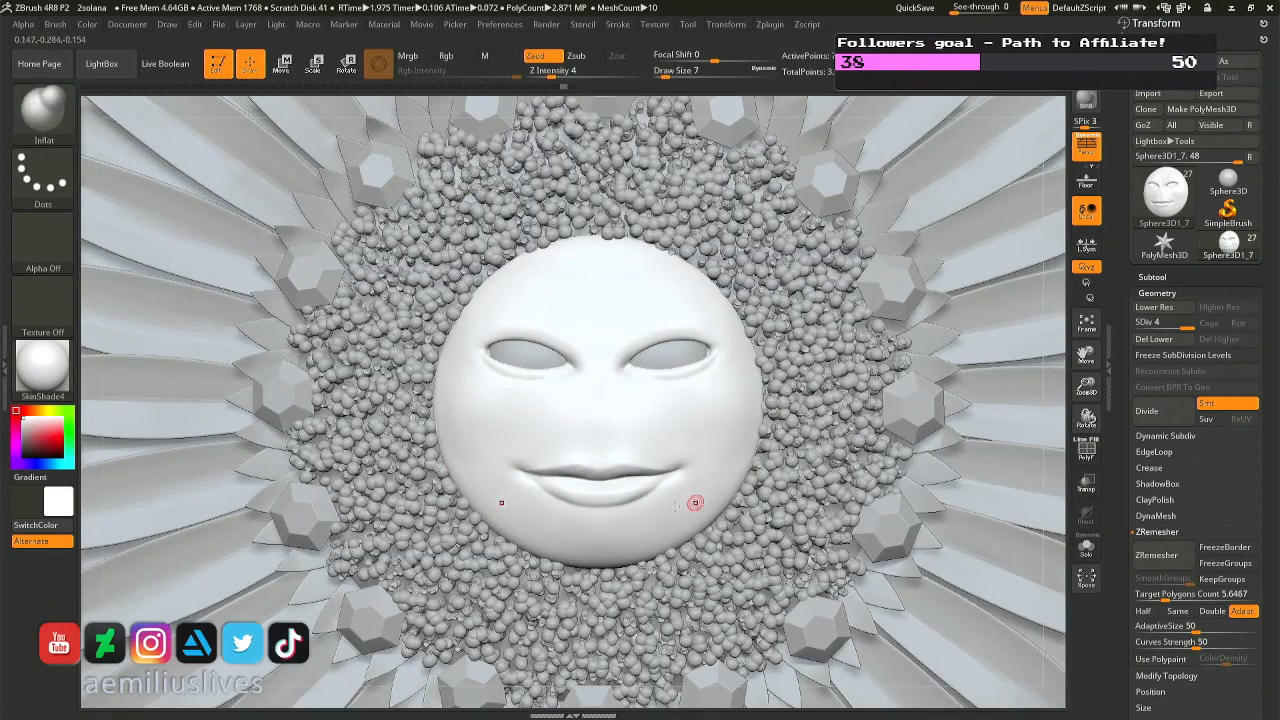
right_click_drag(773, 461, 500, 456)
right_click_drag(720, 456, 734, 426)
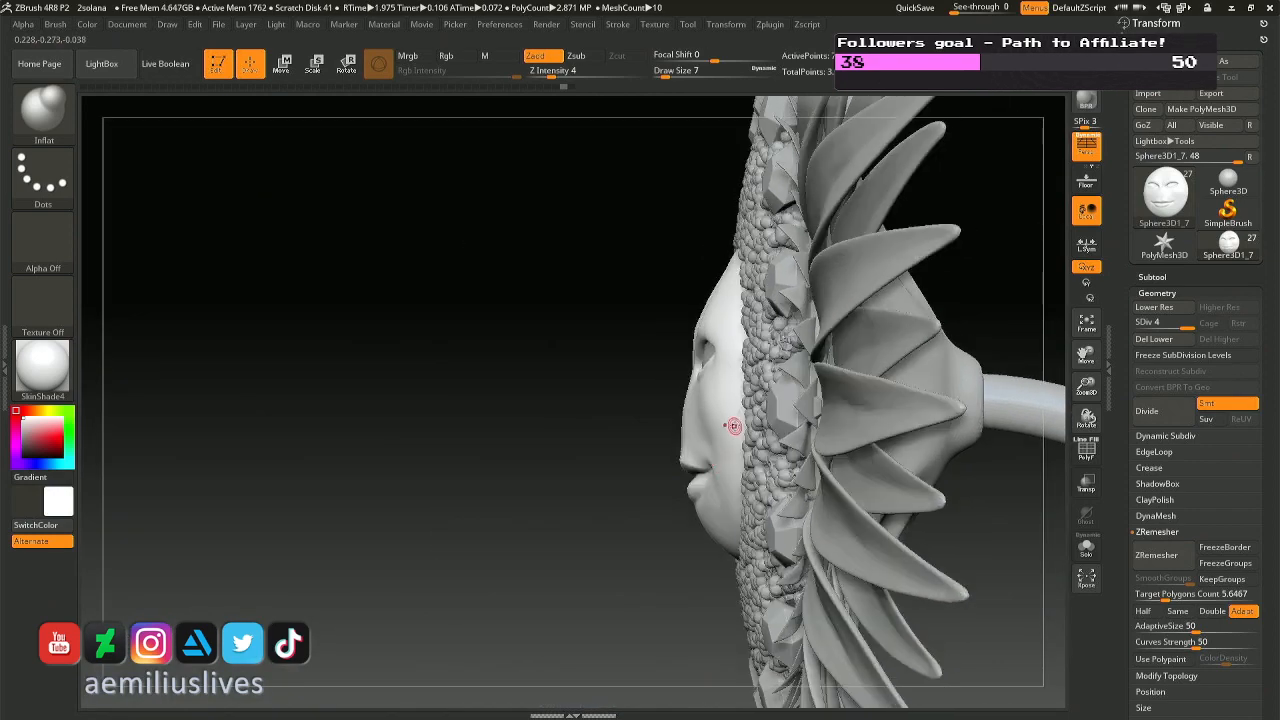
key("b")
key("m")
key("v")
key("space")
left_click_drag(727, 421, 754, 421)
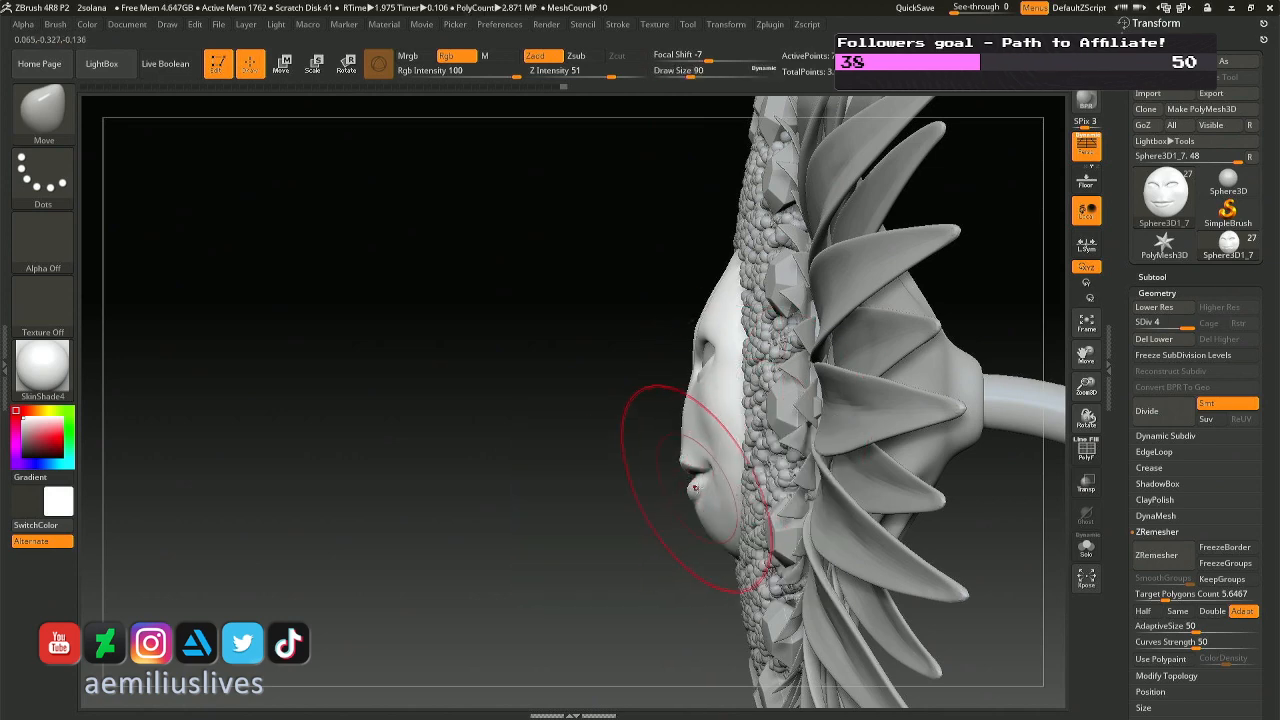
key("space")
mouse_move(691, 481)
left_mouse_down()
mouse_move(708, 481)
mouse_move(672, 476)
left_mouse_up()
key("space")
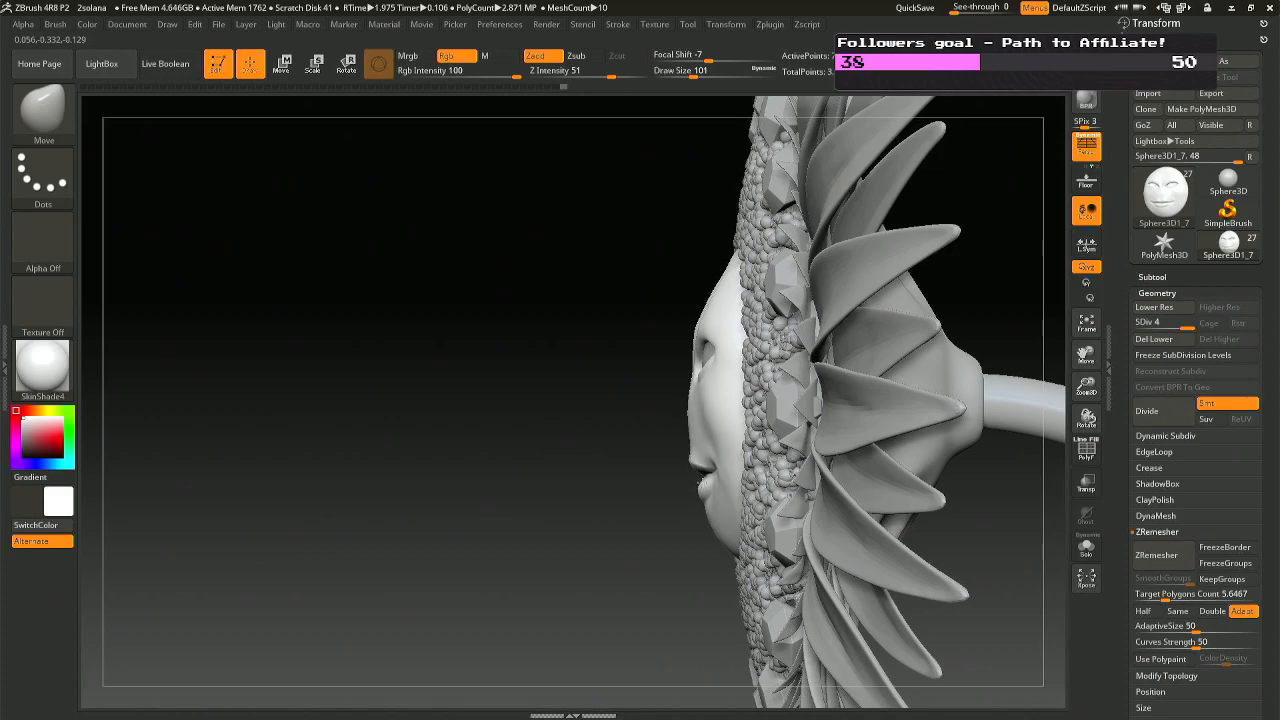
Compare the mouth with and without the recent Move strokes, and examine the face from below, the side and the front.
right_click_drag(669, 483, 760, 472)
right_click_drag(656, 404, 651, 451)
key("ctrl+z")
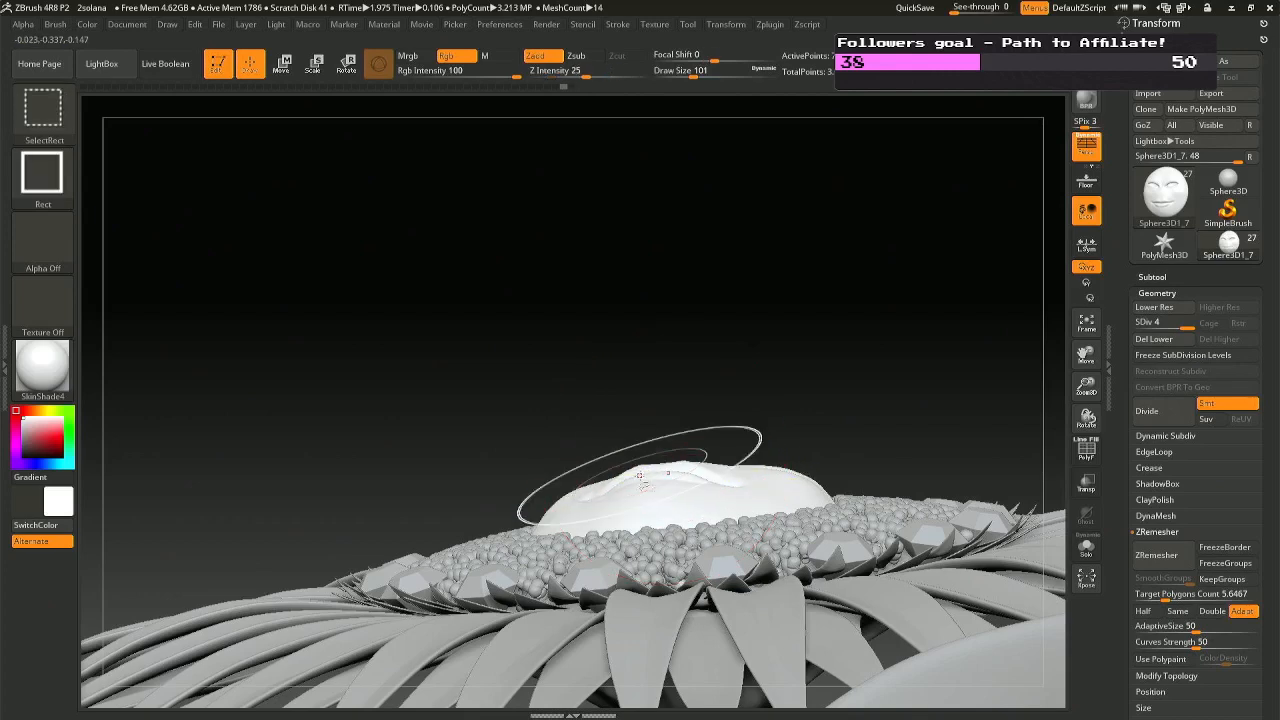
key("ctrl+shift+z")
key("ctrl+z")
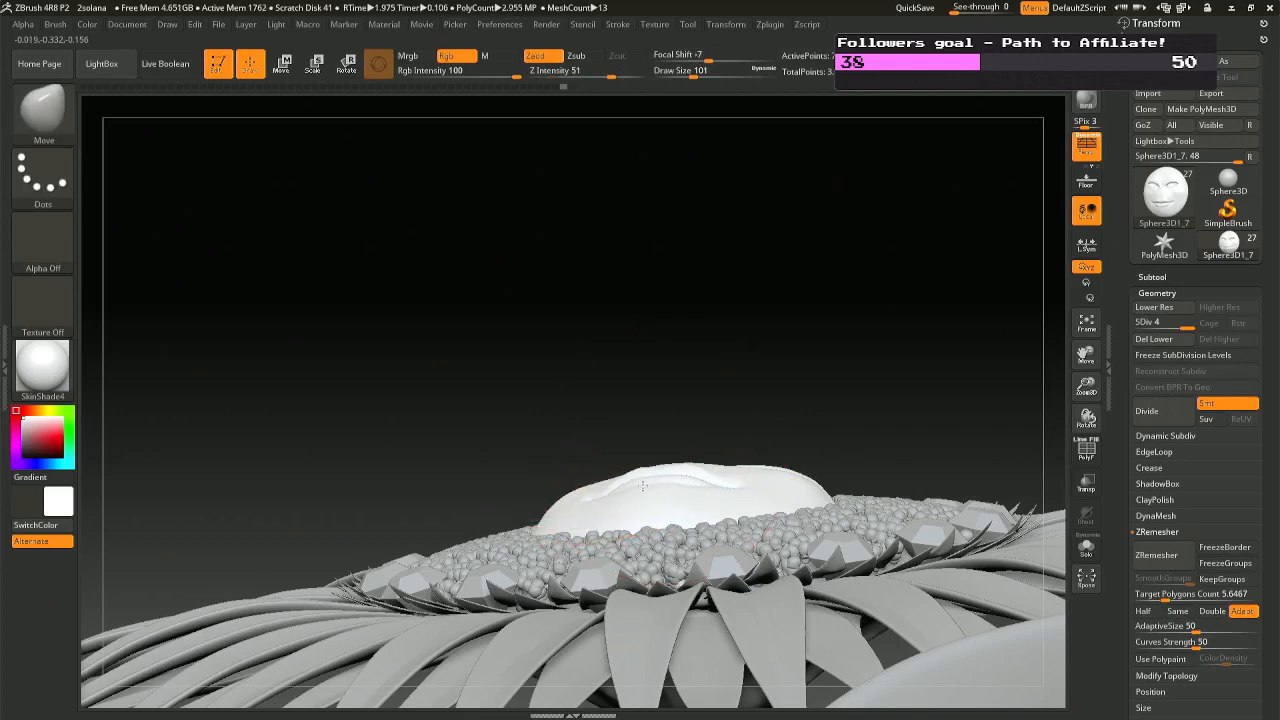
key("ctrl+shift+z")
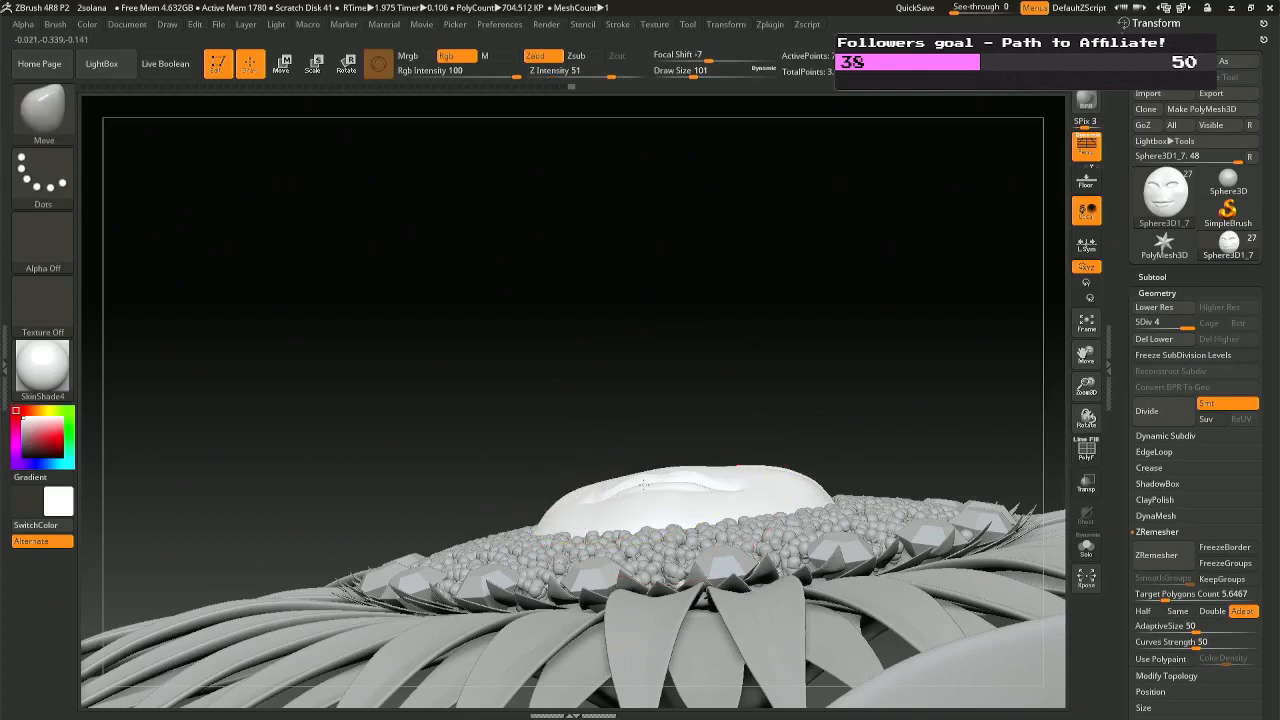
right_click_drag(646, 457, 602, 460)
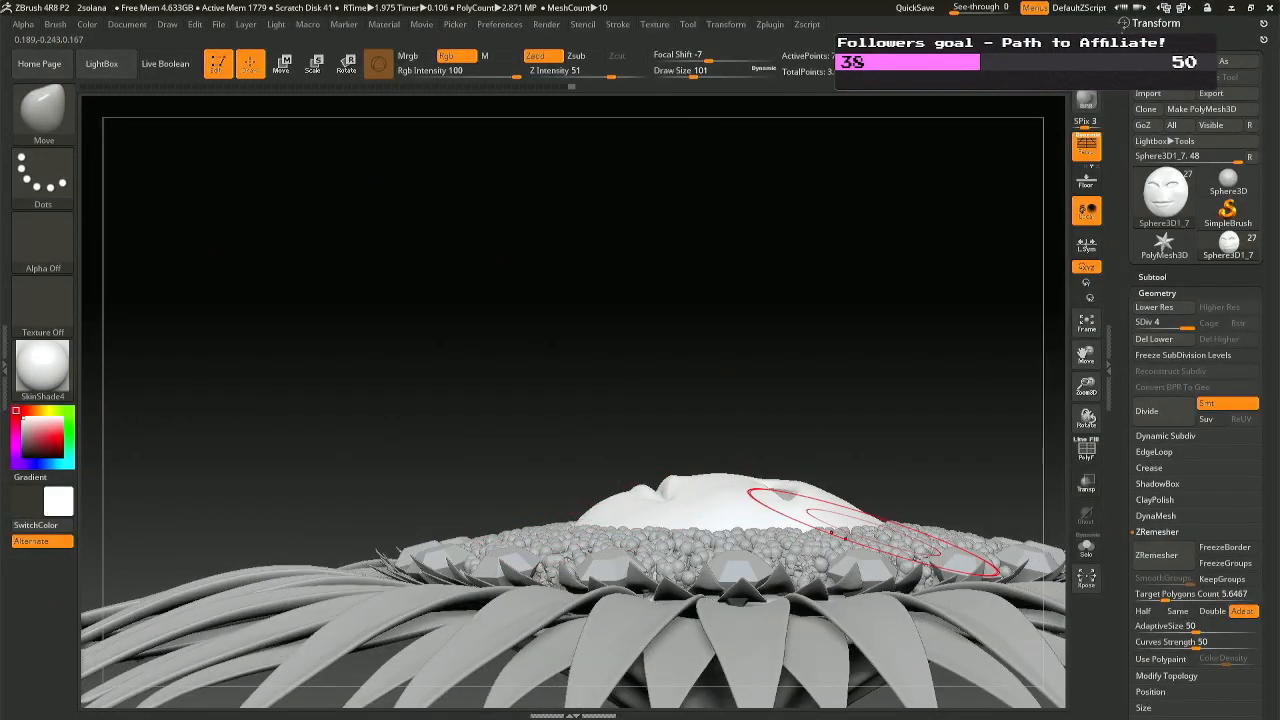
mouse_move(602, 373)
right_mouse_down()
mouse_move(557, 362)
mouse_move(668, 521)
mouse_move(717, 489)
mouse_move(705, 485)
mouse_move(726, 458)
mouse_move(700, 474)
mouse_move(728, 516)
mouse_move(780, 500)
mouse_move(580, 460)
right_mouse_up()
key("ctrl")
mouse_move(684, 508)
right_mouse_down()
mouse_move(662, 512)
mouse_move(704, 502)
right_mouse_up()
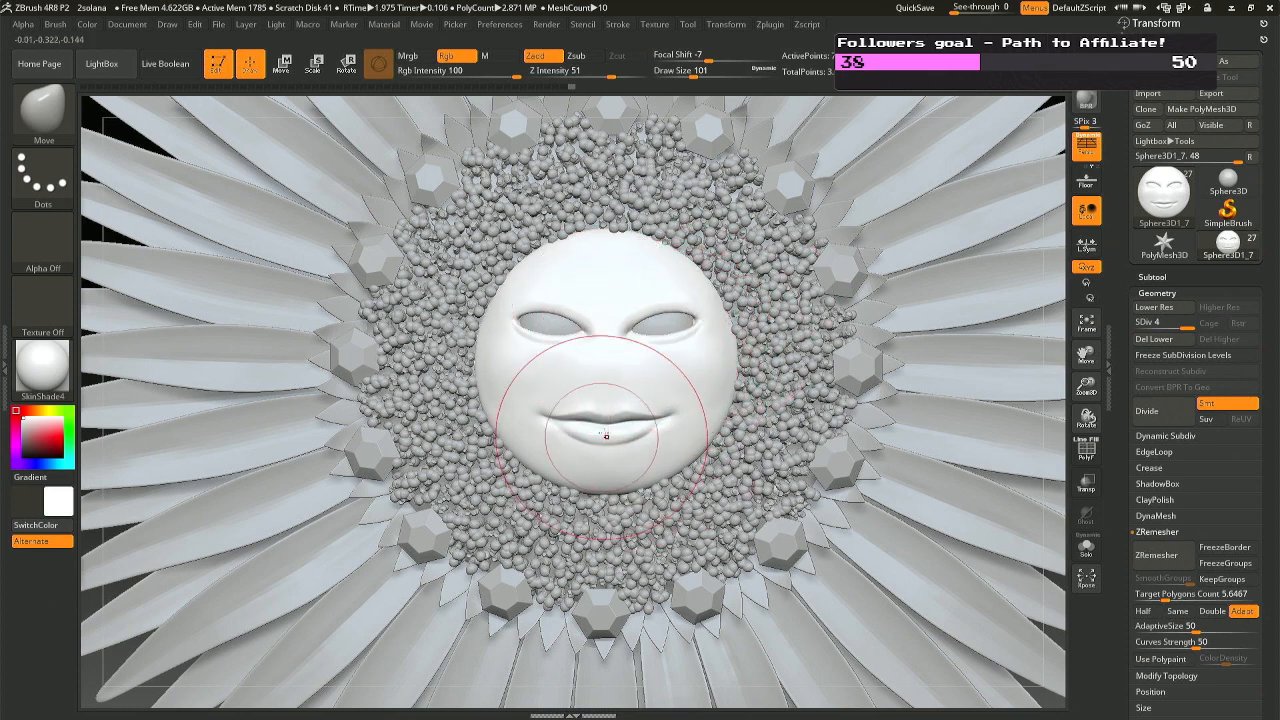
Reduce the draw size to 46 and reshape the lips from below with the Move Topological brush.
key("space")
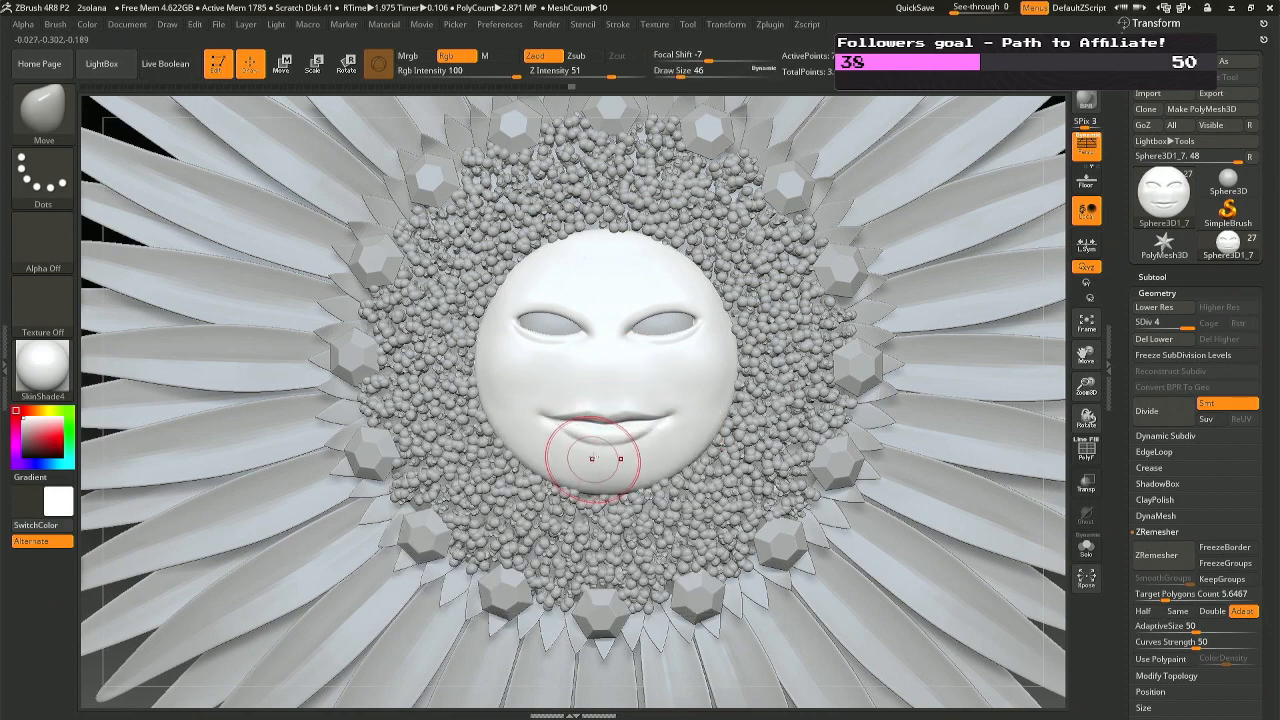
scroll(585, 456, "up", 3)
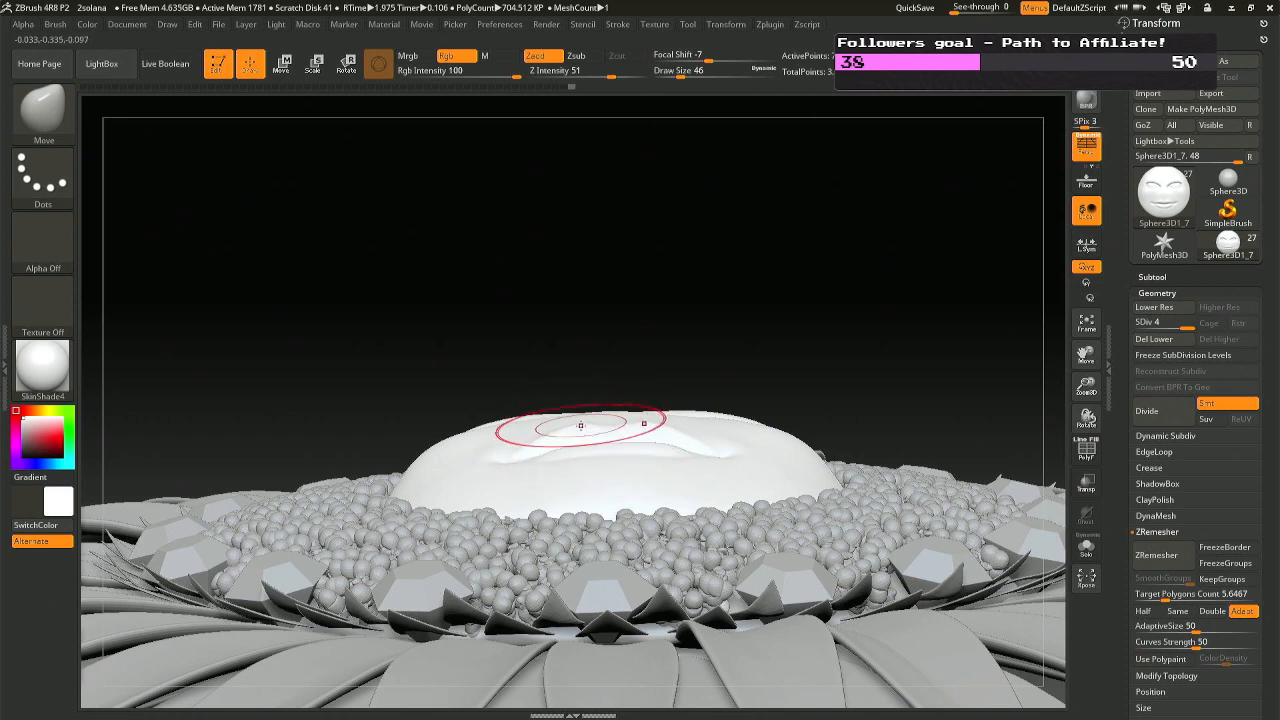
key("b")
key("m")
key("t")
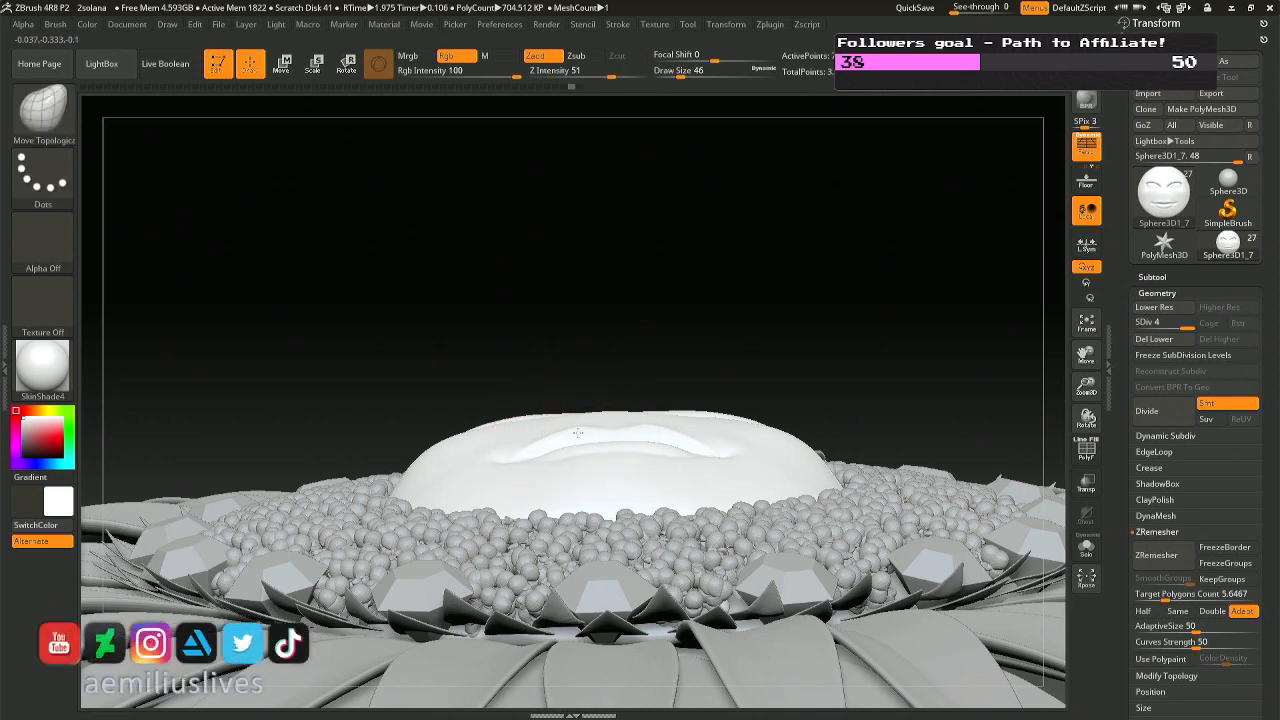
left_click_drag(589, 437, 530, 438)
Examine the face from the side, at three-quarter angles and from the front, both close up and within the whole flower.
key("ctrl")
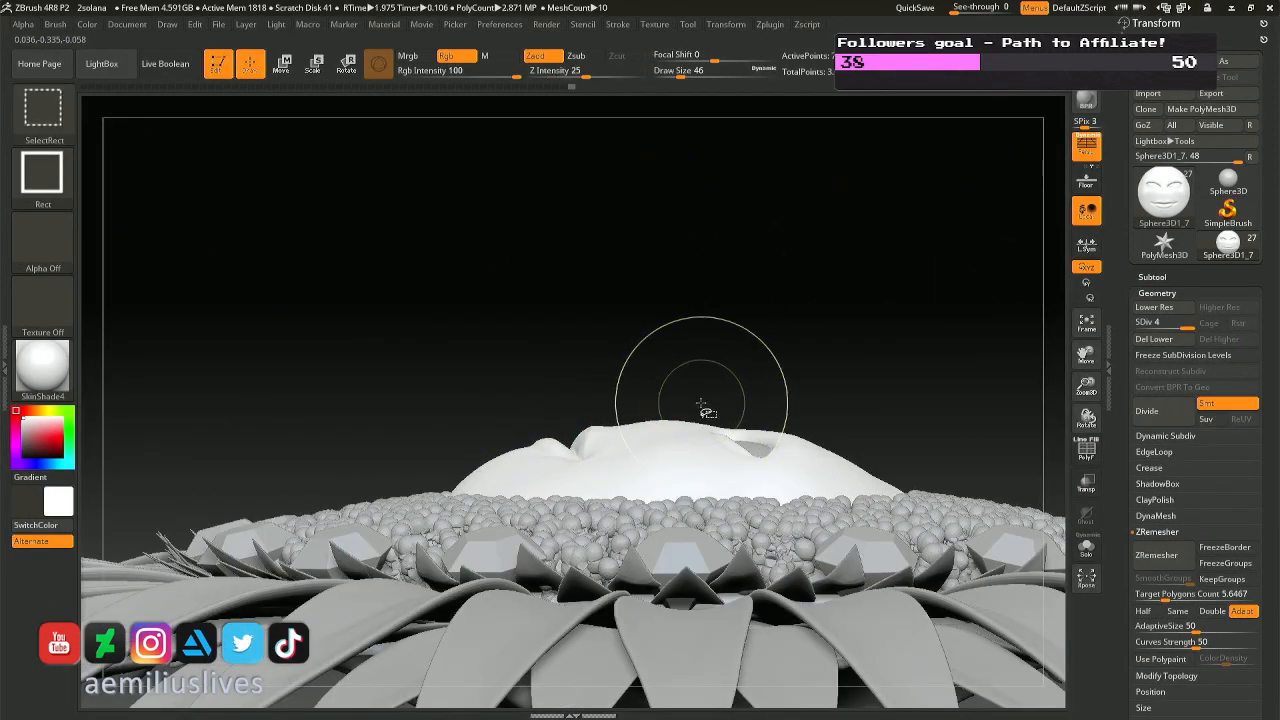
mouse_move(676, 407)
left_mouse_down()
mouse_move(712, 520)
mouse_move(765, 580)
left_mouse_up()
mouse_move(765, 580)
right_mouse_down()
mouse_move(706, 514)
mouse_move(682, 514)
mouse_move(800, 557)
right_mouse_up()
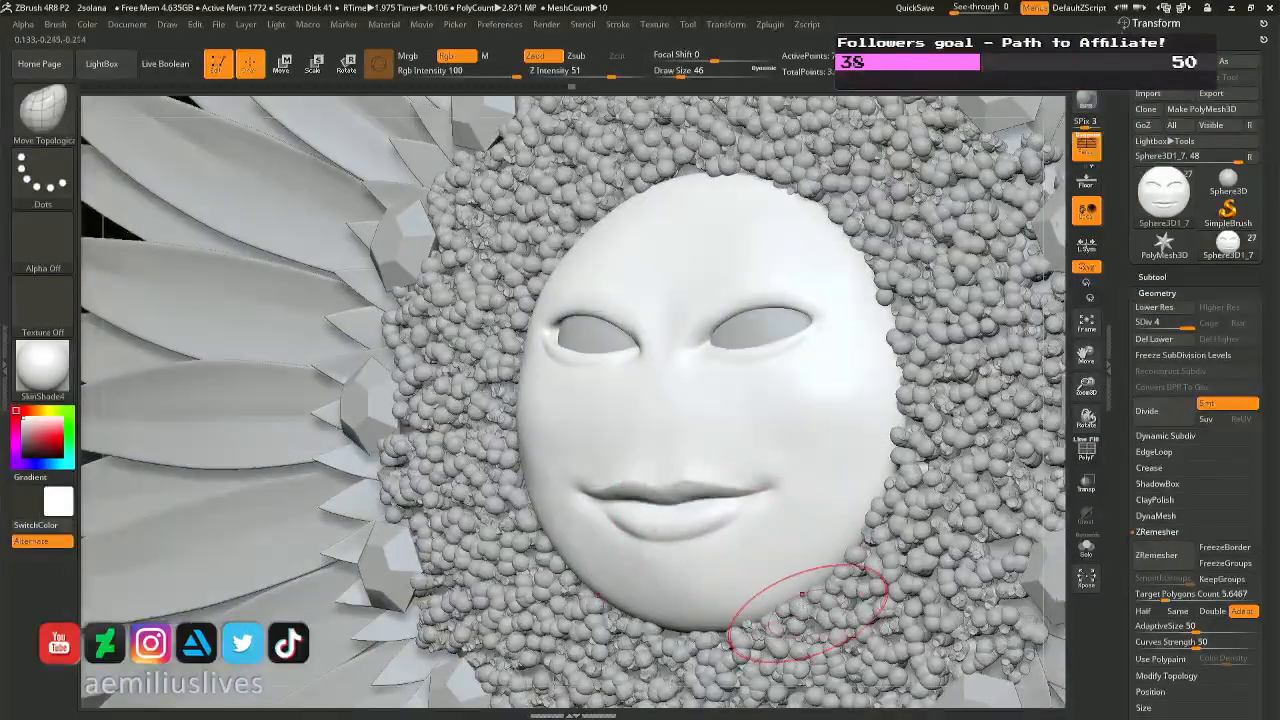
right_click_drag(816, 638, 795, 545, "ctrl")
mouse_move(838, 345)
right_mouse_down("ctrl")
mouse_move(797, 486)
mouse_move(686, 423)
right_mouse_up("ctrl")
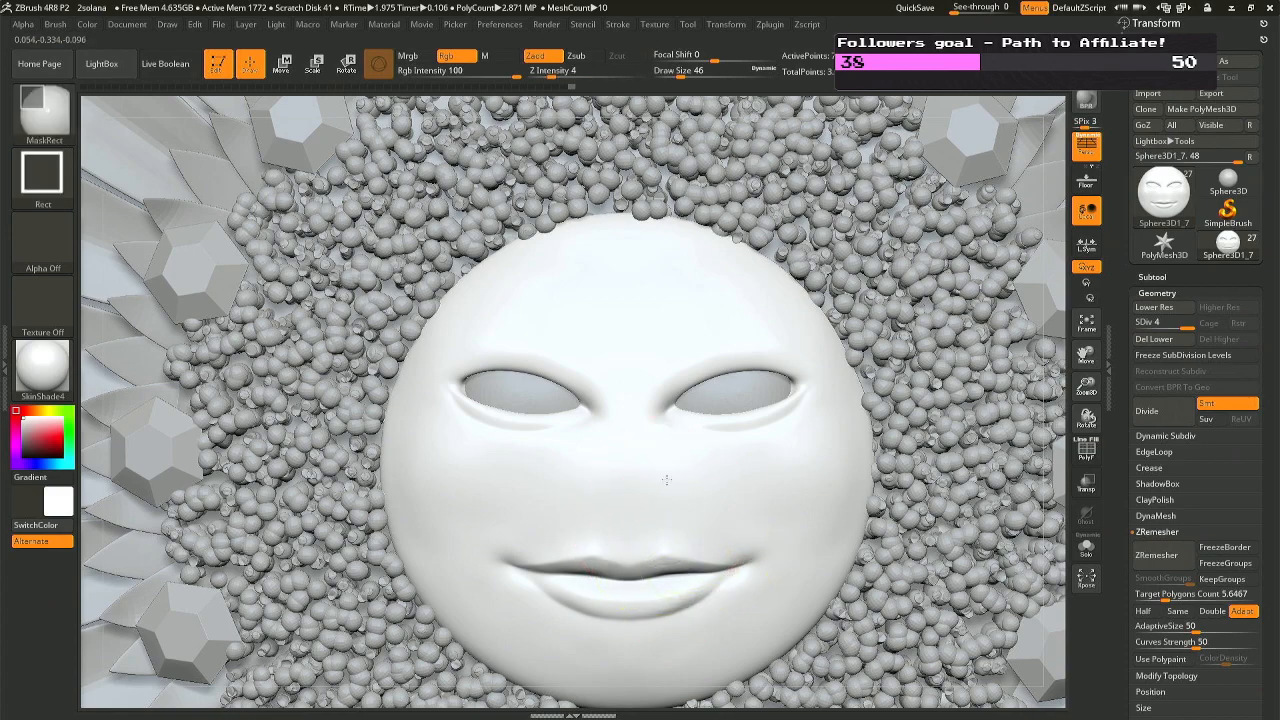
right_click_drag(692, 550, 686, 460, "ctrl")
right_click_drag(755, 516, 720, 498)
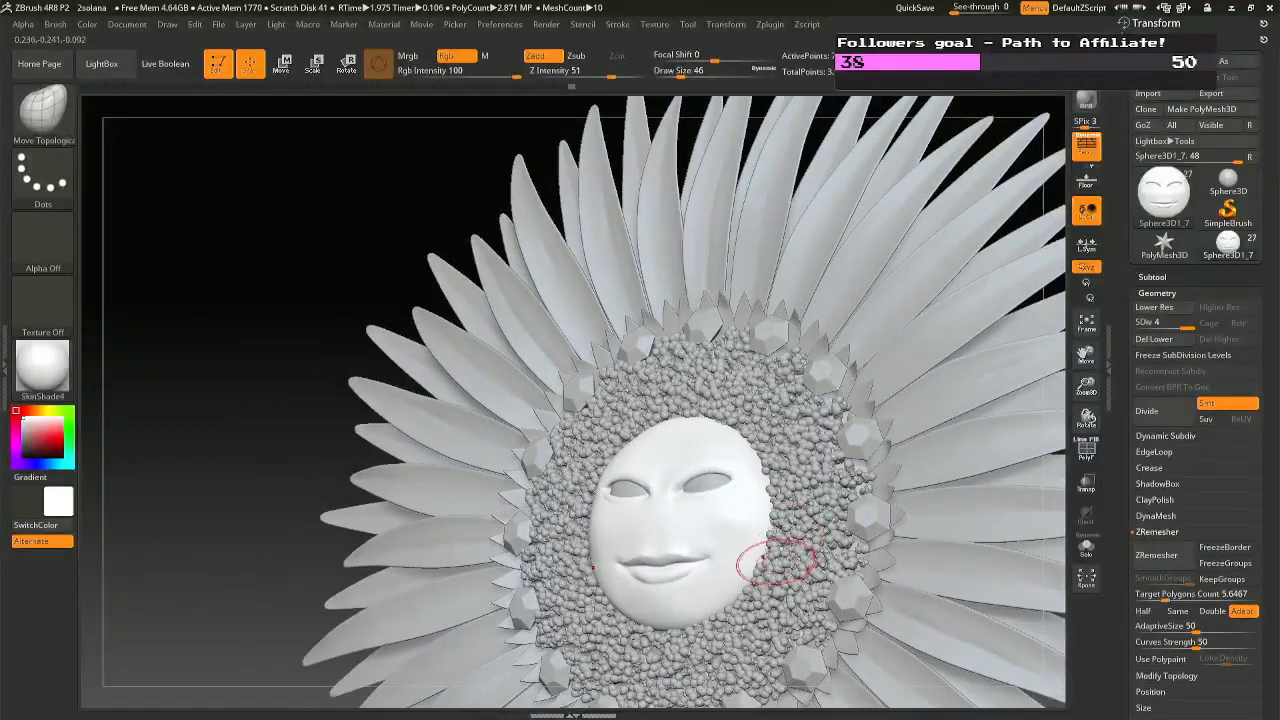
mouse_move(777, 572)
right_mouse_down()
mouse_move(826, 574)
mouse_move(731, 526)
right_mouse_up()
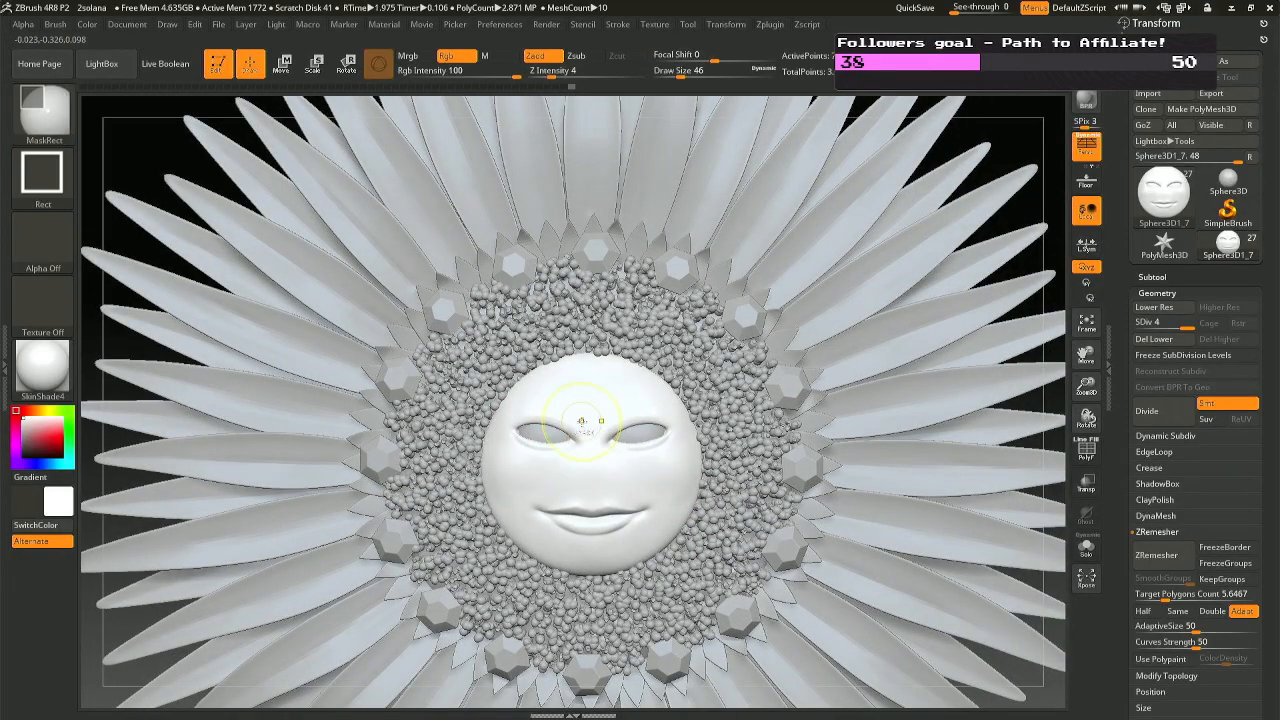
mouse_move(591, 430)
right_mouse_down("ctrl")
mouse_move(596, 508)
mouse_move(590, 496)
right_mouse_up("ctrl")
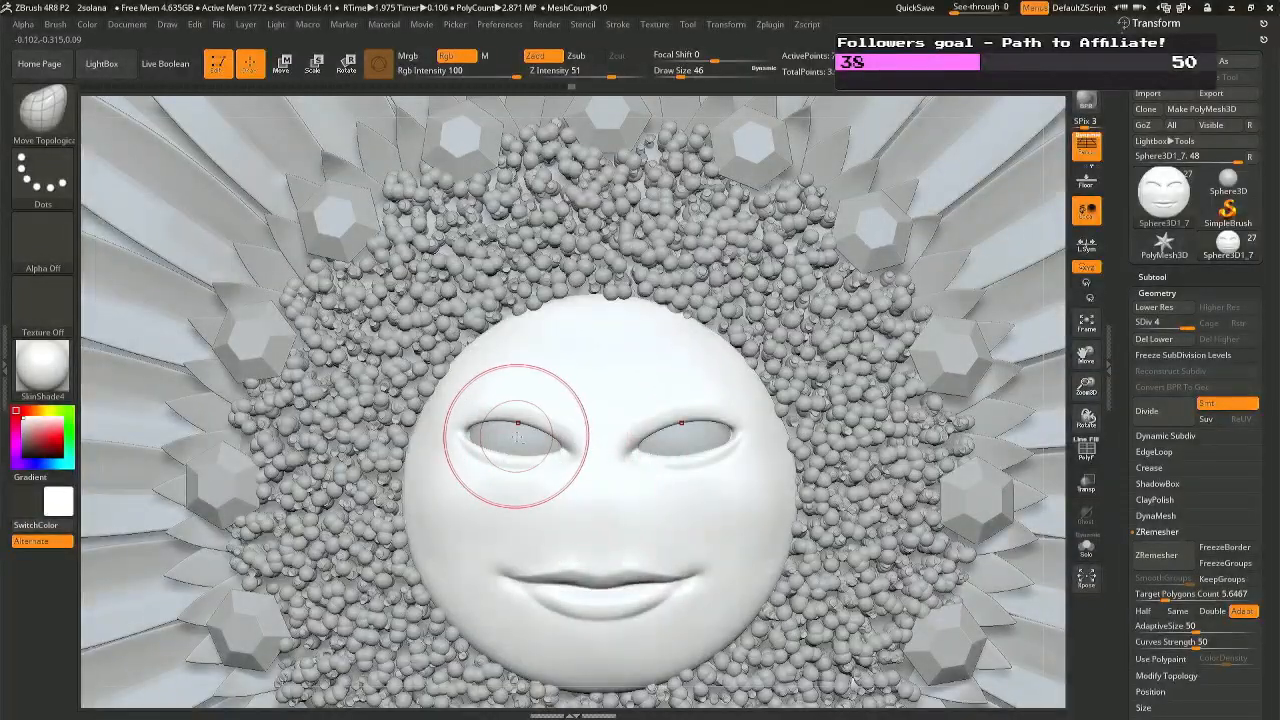
Select the eyeball mesh, delete its lower subdivision levels and insert an H Sphere from IMM PrimitivesH over each eye.
left_click(542, 445, "alt")
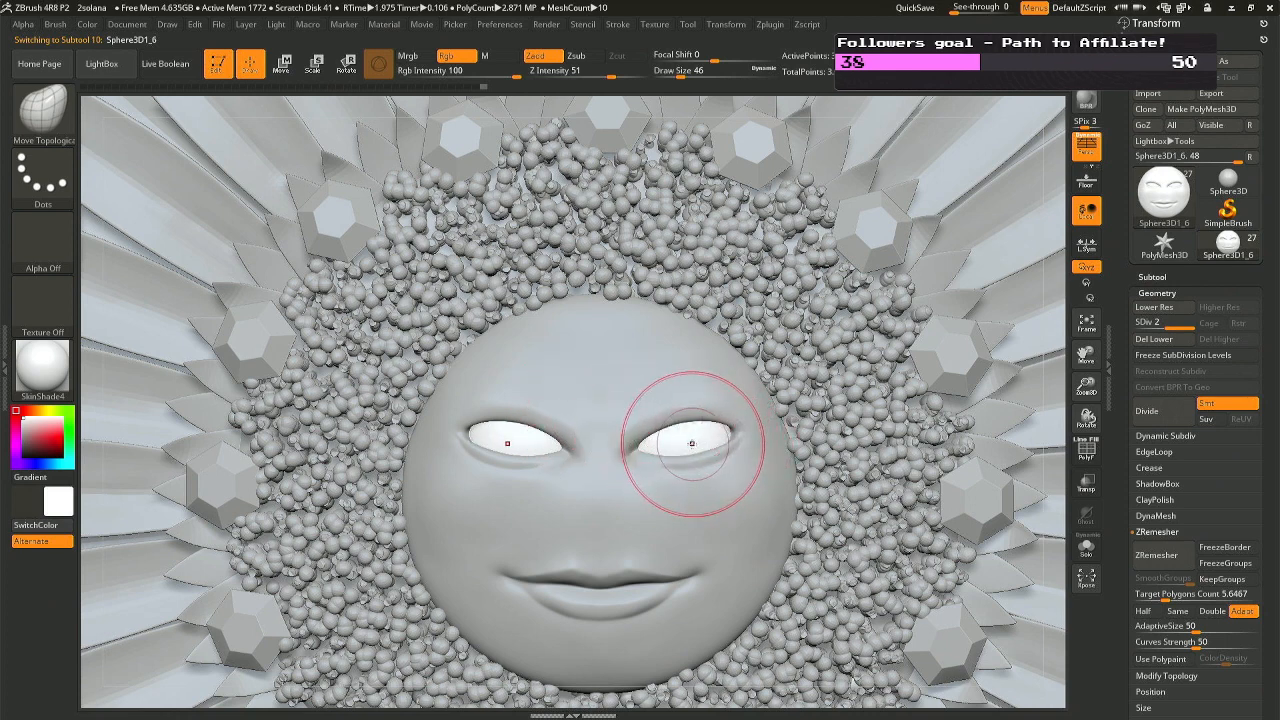
left_click(1160, 342)
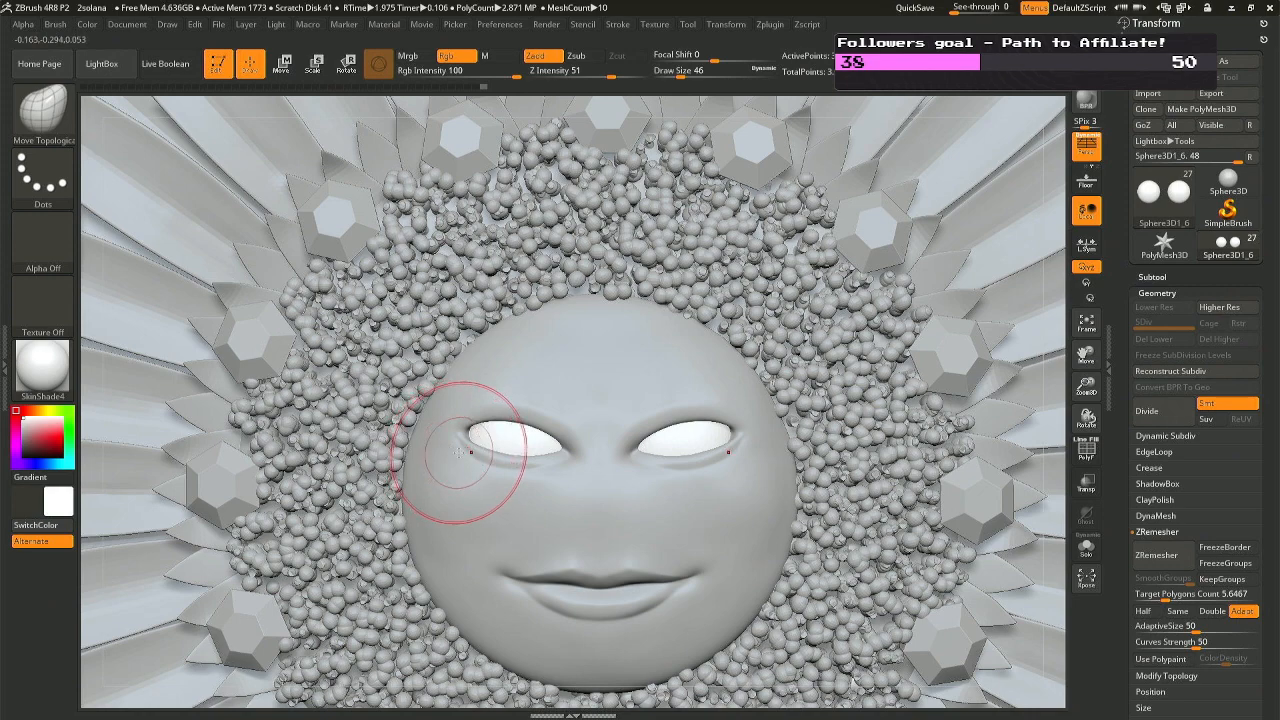
key("b")
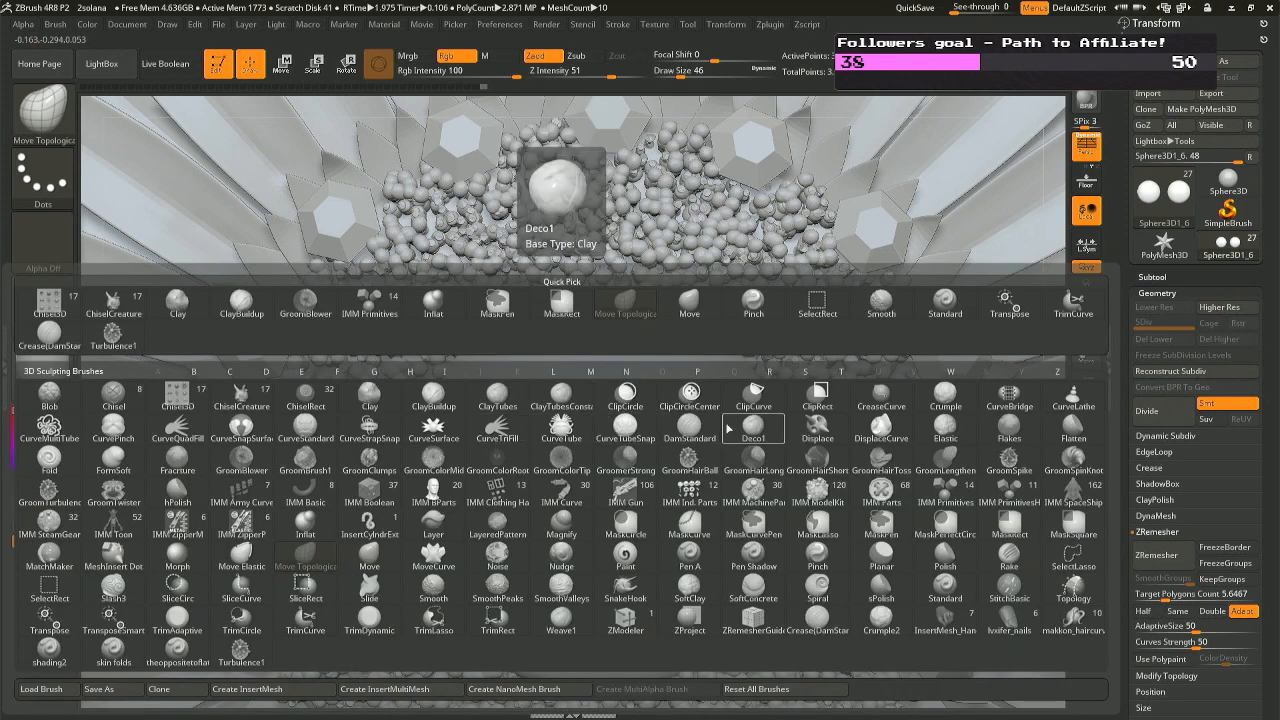
key("i")
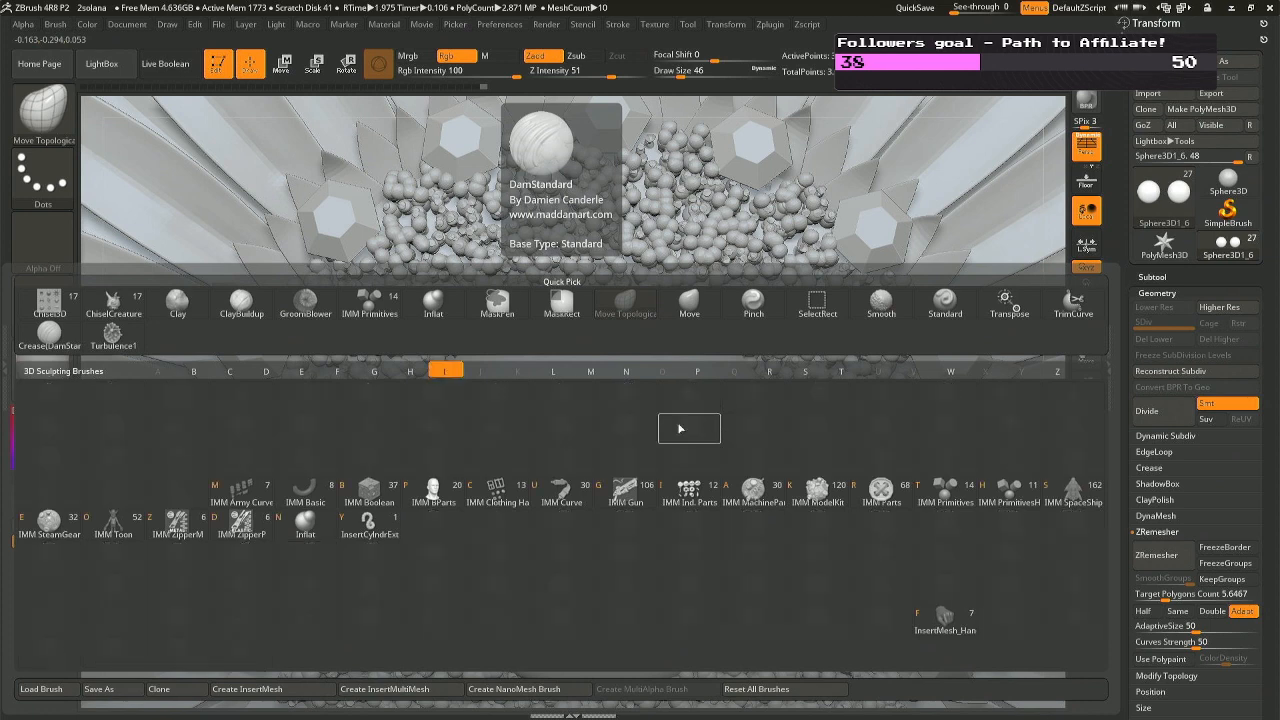
left_click(997, 497)
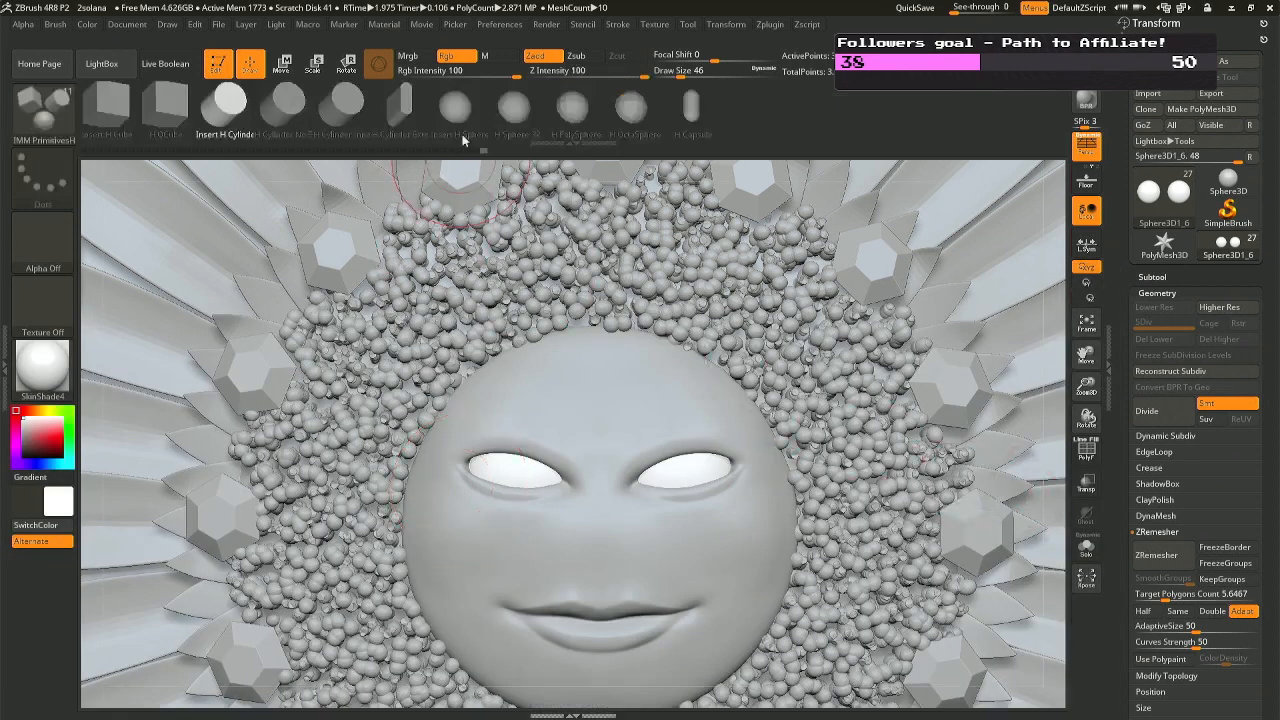
left_click_drag(509, 469, 536, 429)
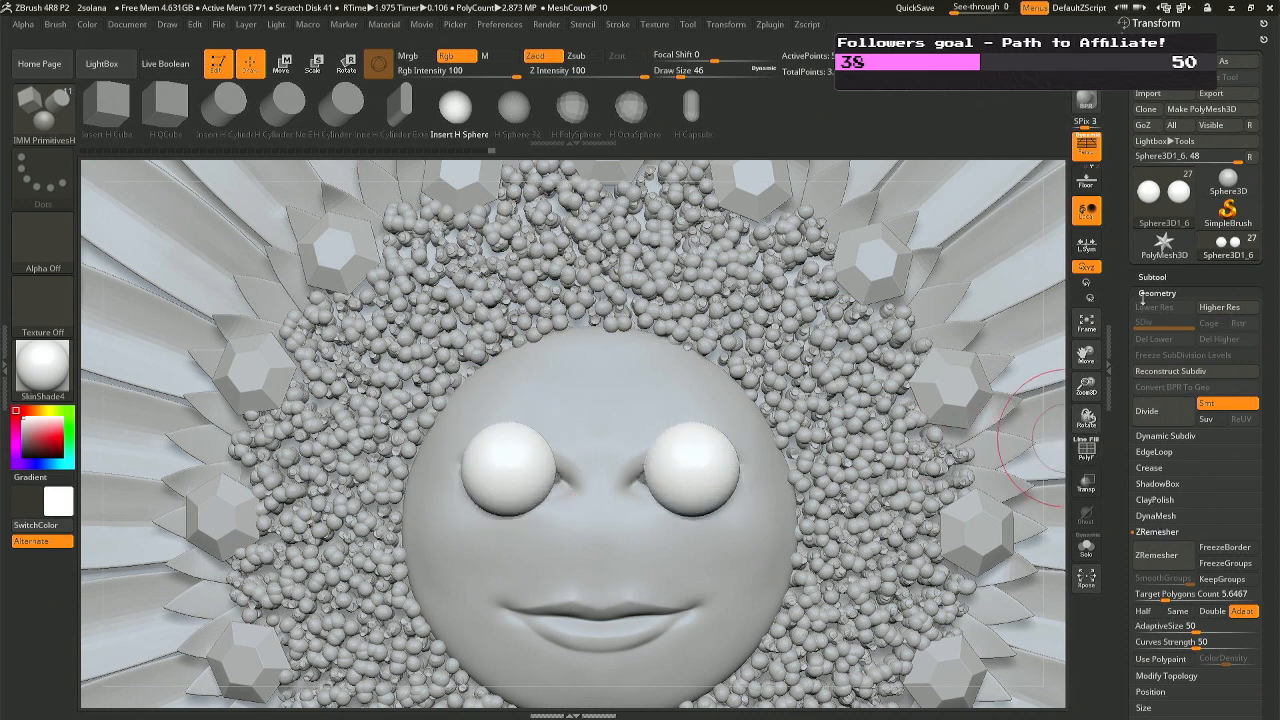
Separate the inserted eye shapes from the original eyeballs by splitting the masked points into their own subtool.
left_click(1151, 273)
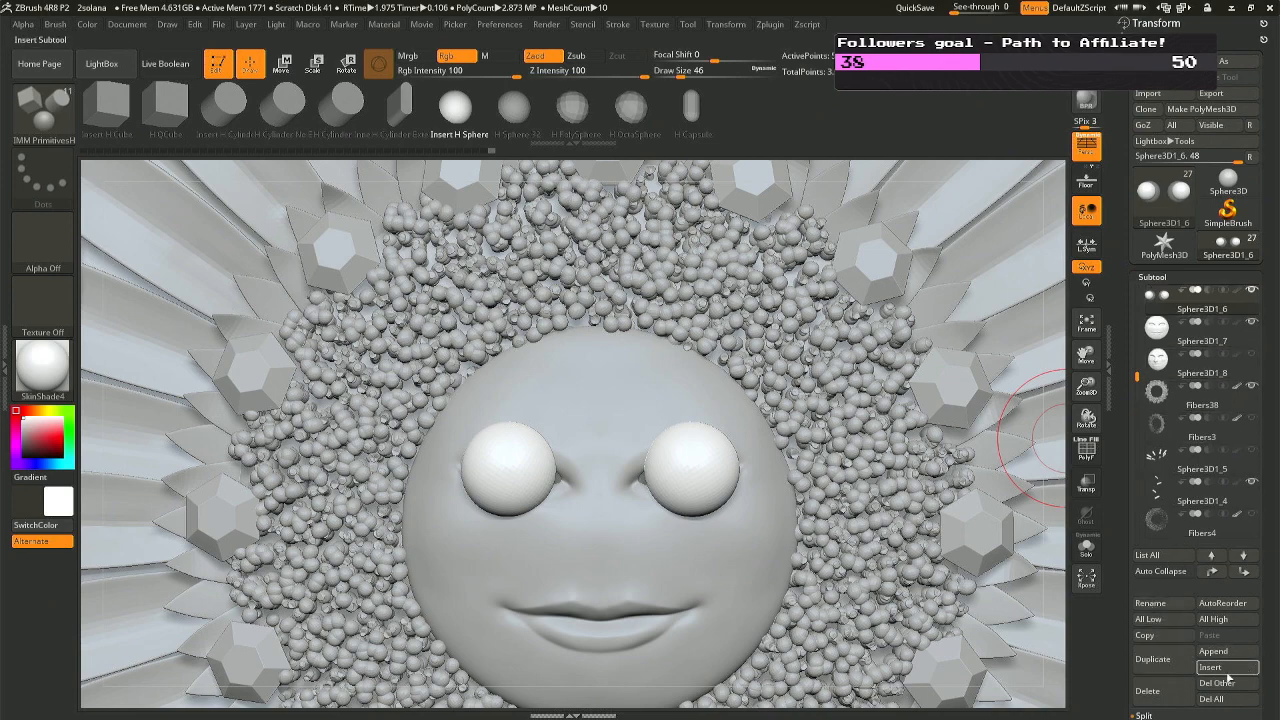
left_click_drag(1268, 694, 1272, 577)
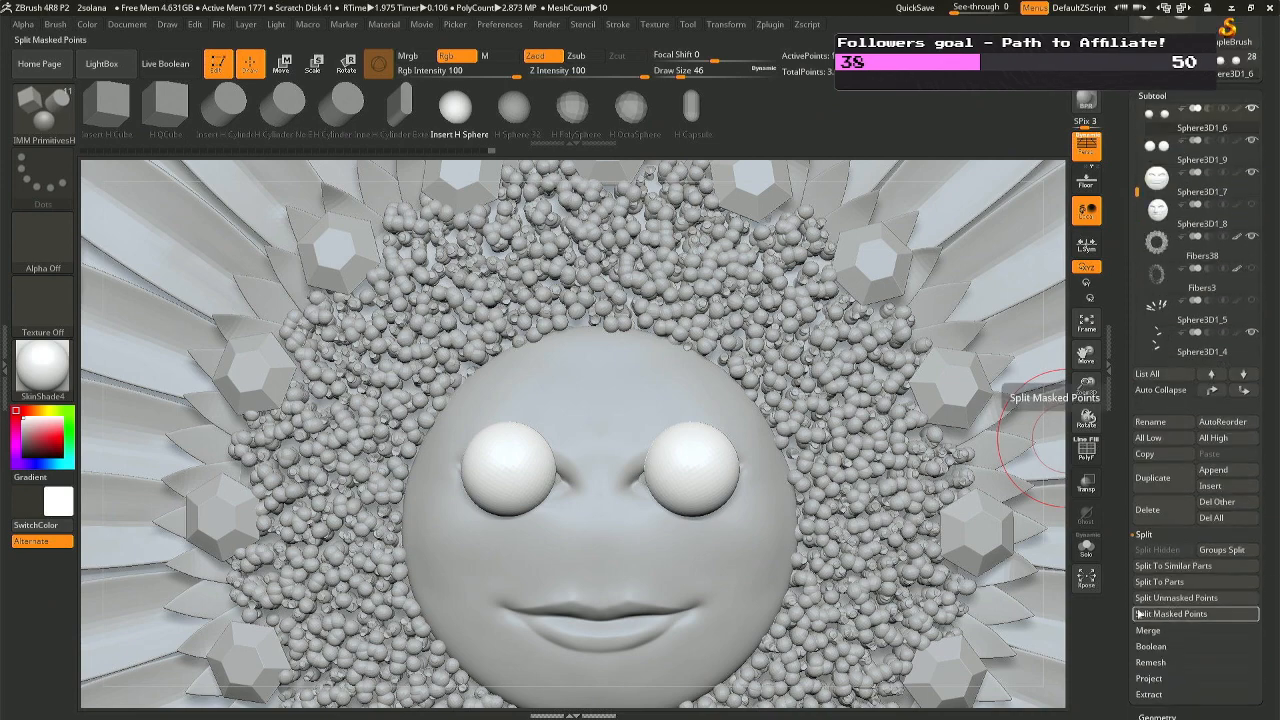
left_click(1138, 614)
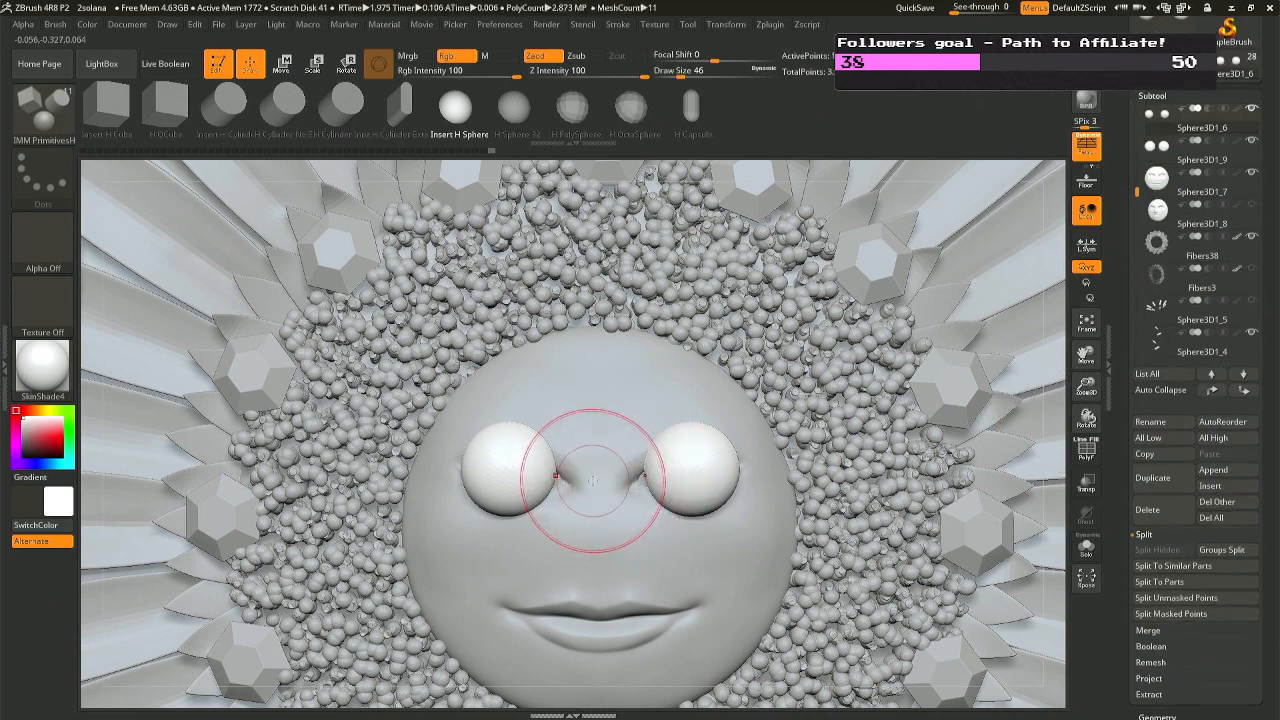
Rotate the inserted eye shapes upward by about 99° with symmetry so they sit as upper eyelids.
key("b")
key("m")
key("l")
left_click(556, 509)
key("b")
key("m")
key("v")
key("r")
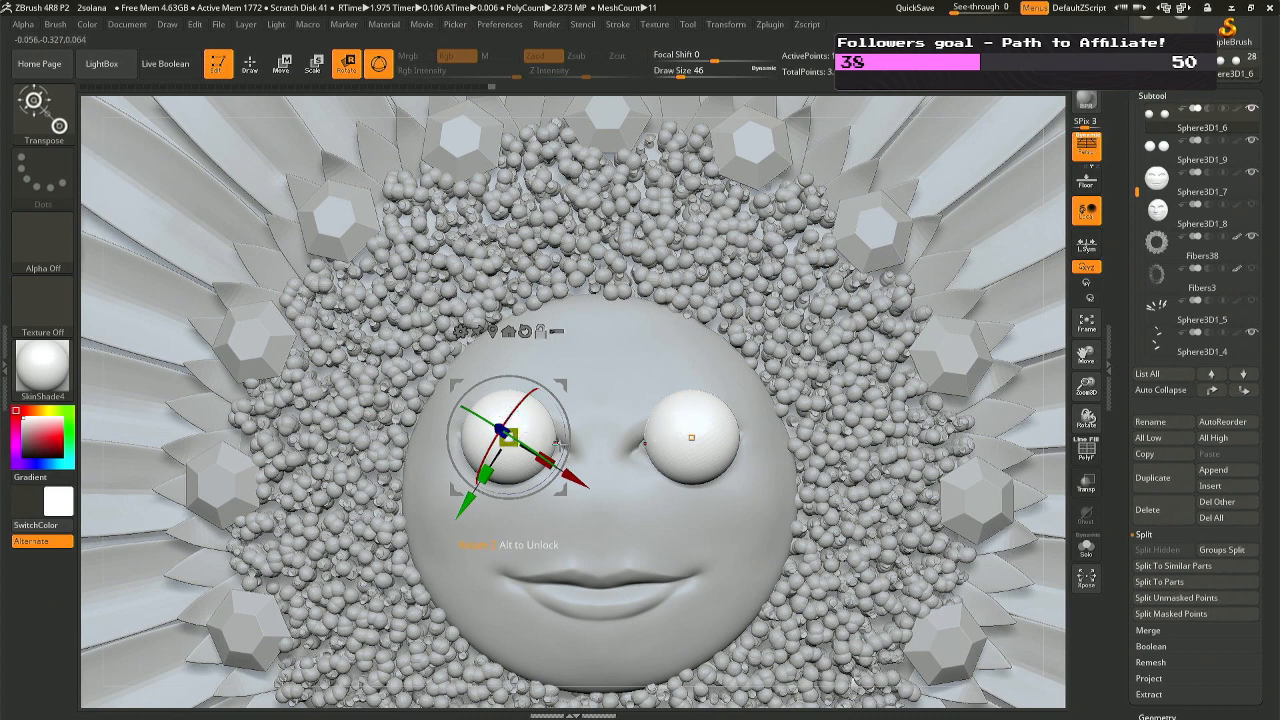
left_click_drag(557, 444, 523, 408)
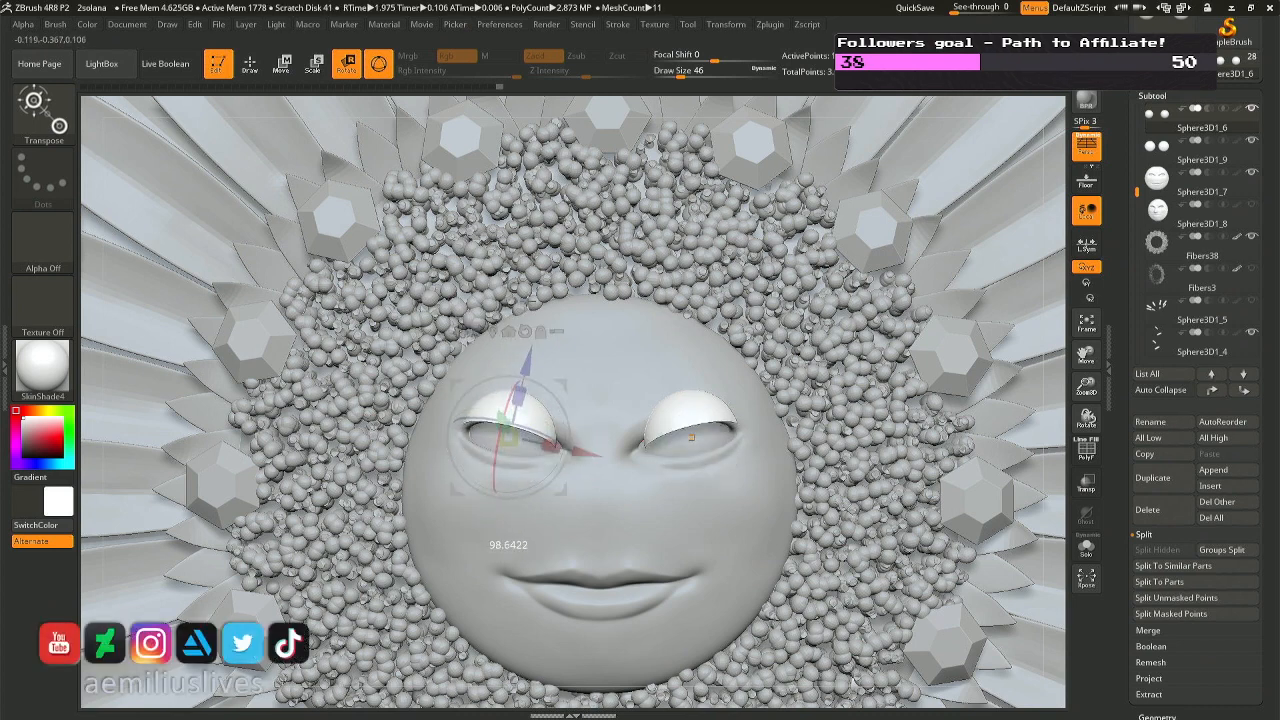
Close the open holes of the eyelid shapes with Close Holes.
right_click_drag(525, 544, 744, 383)
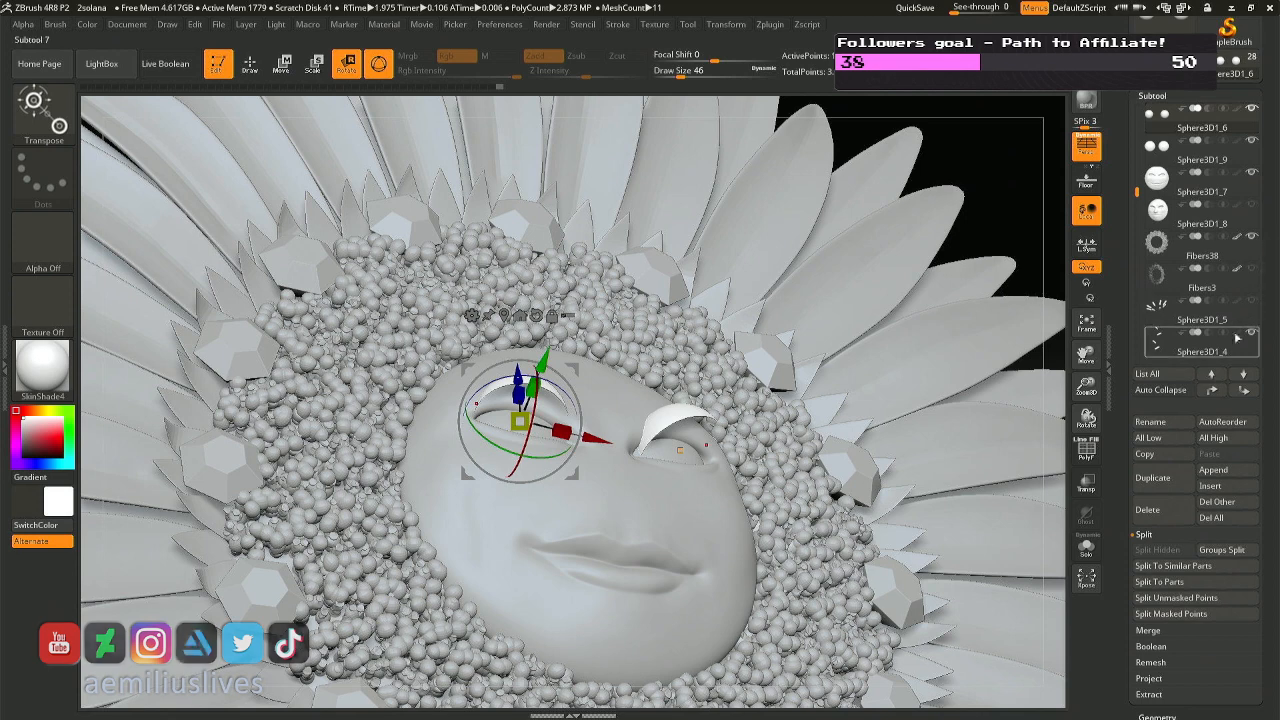
left_click(1159, 96)
left_click(1157, 111)
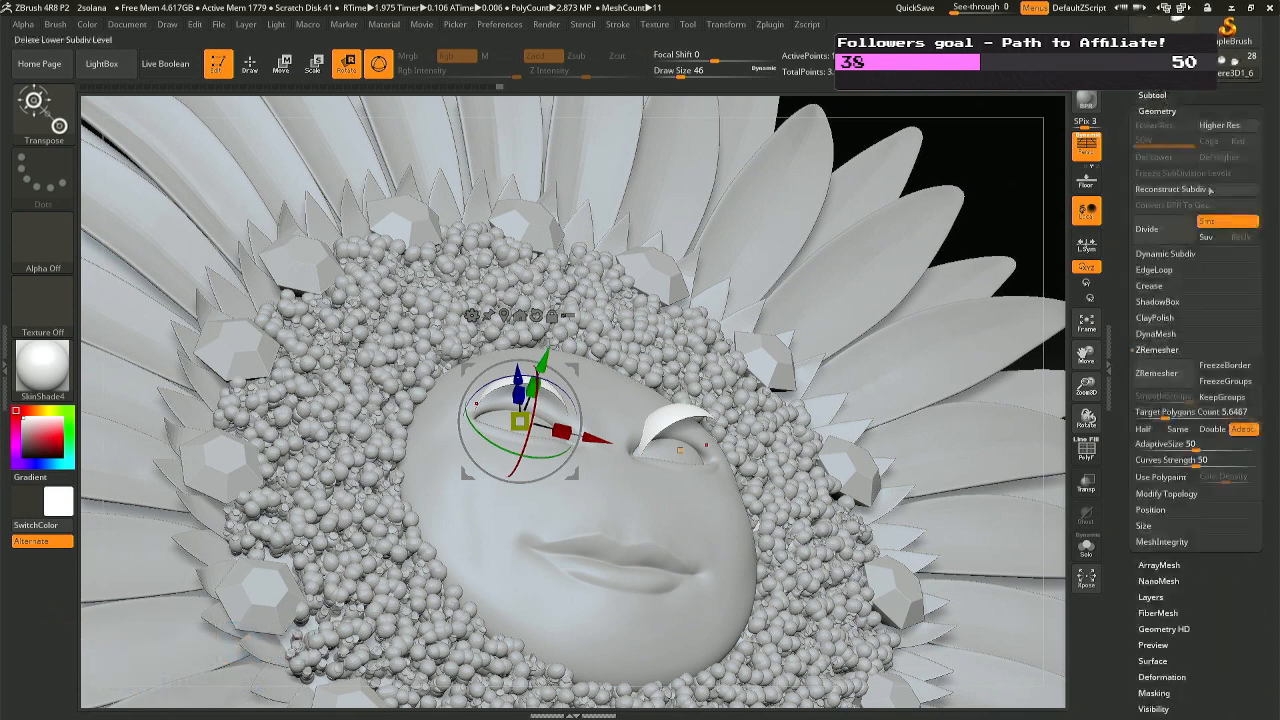
left_click(1170, 492)
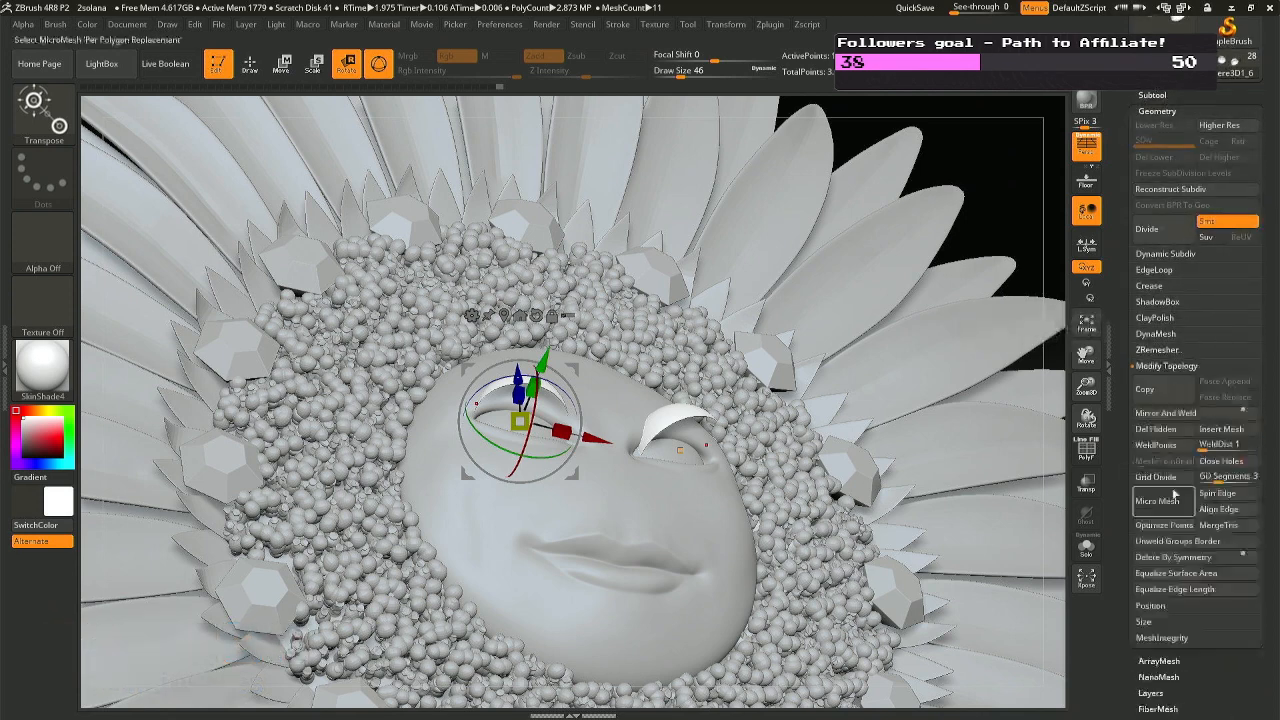
left_click(1222, 462)
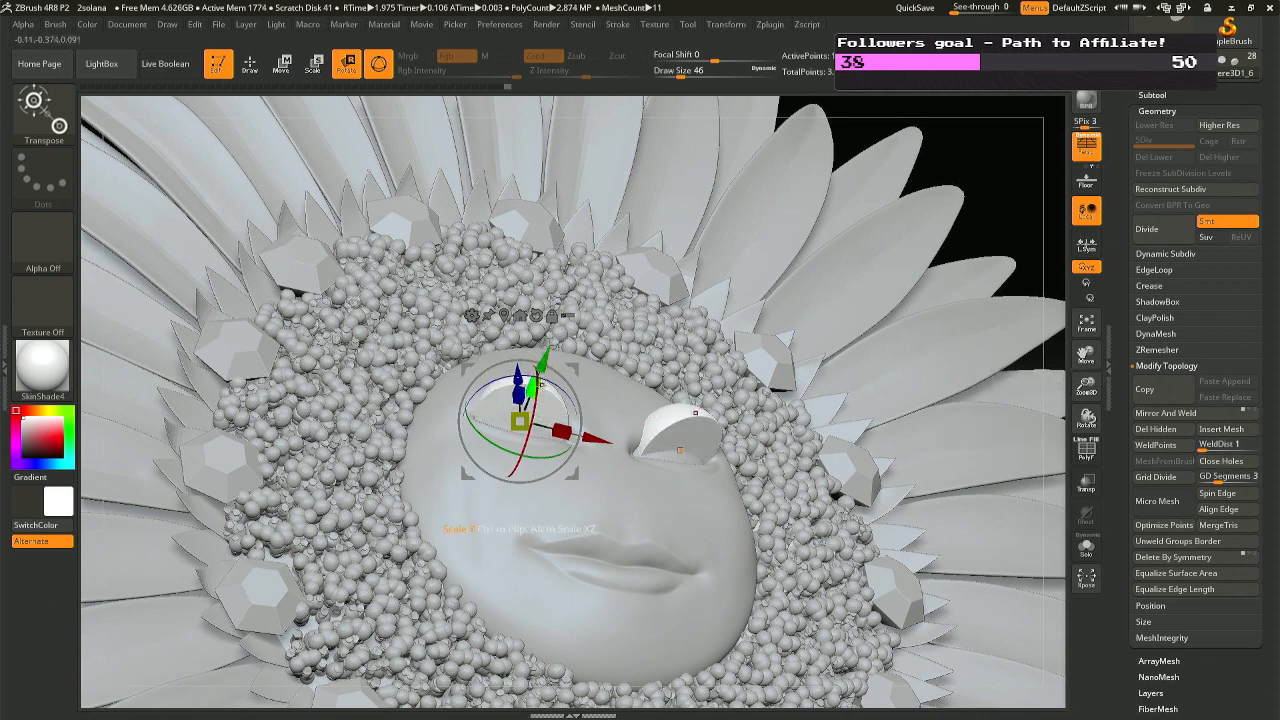
Move the eyelid shapes into the eye sockets, fine-tune their position and undo the last adjustment.
left_click_drag(537, 386, 516, 437)
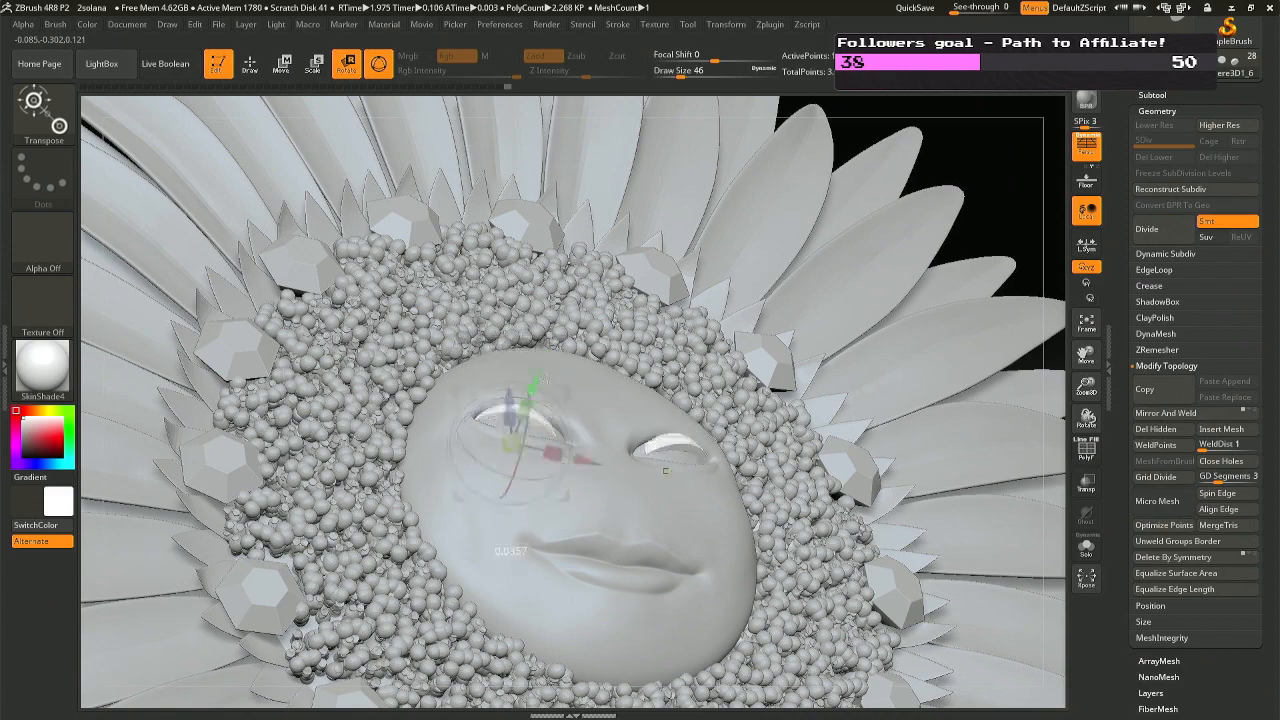
right_click_drag(520, 437, 676, 387, "shift")
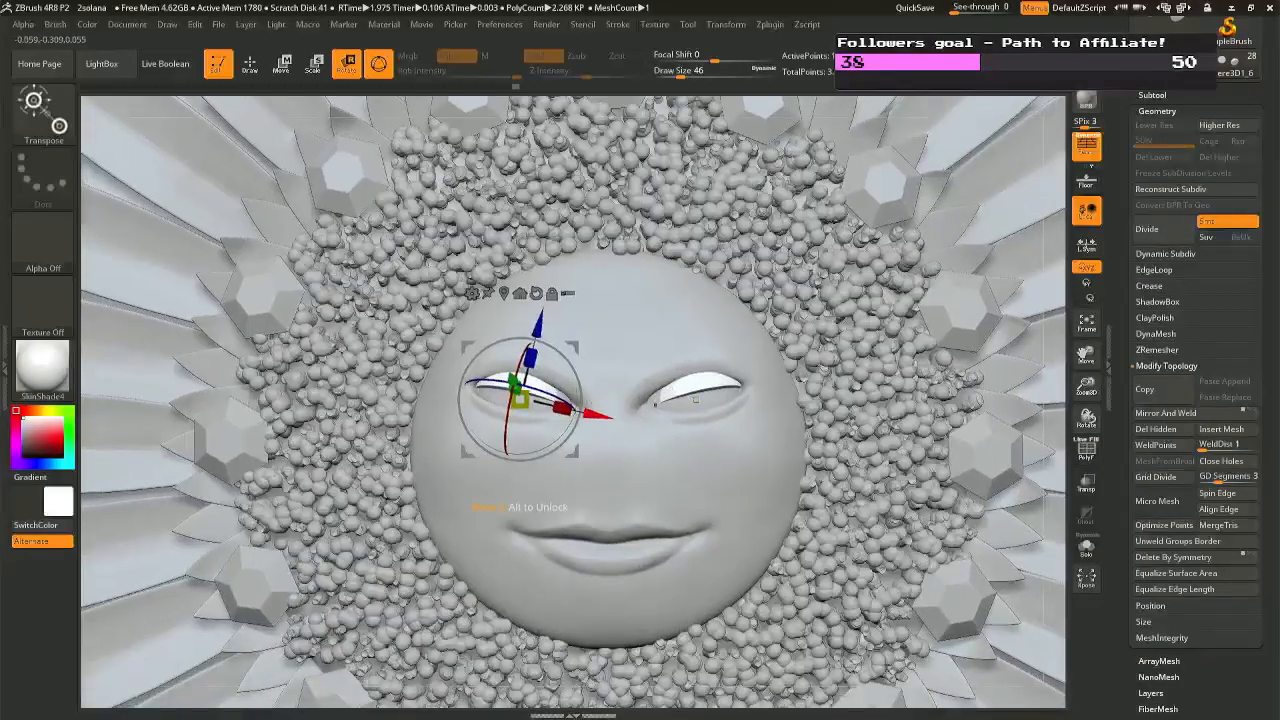
left_click_drag(590, 413, 599, 416)
left_click_drag(596, 415, 596, 415)
left_click_drag(521, 372, 527, 356)
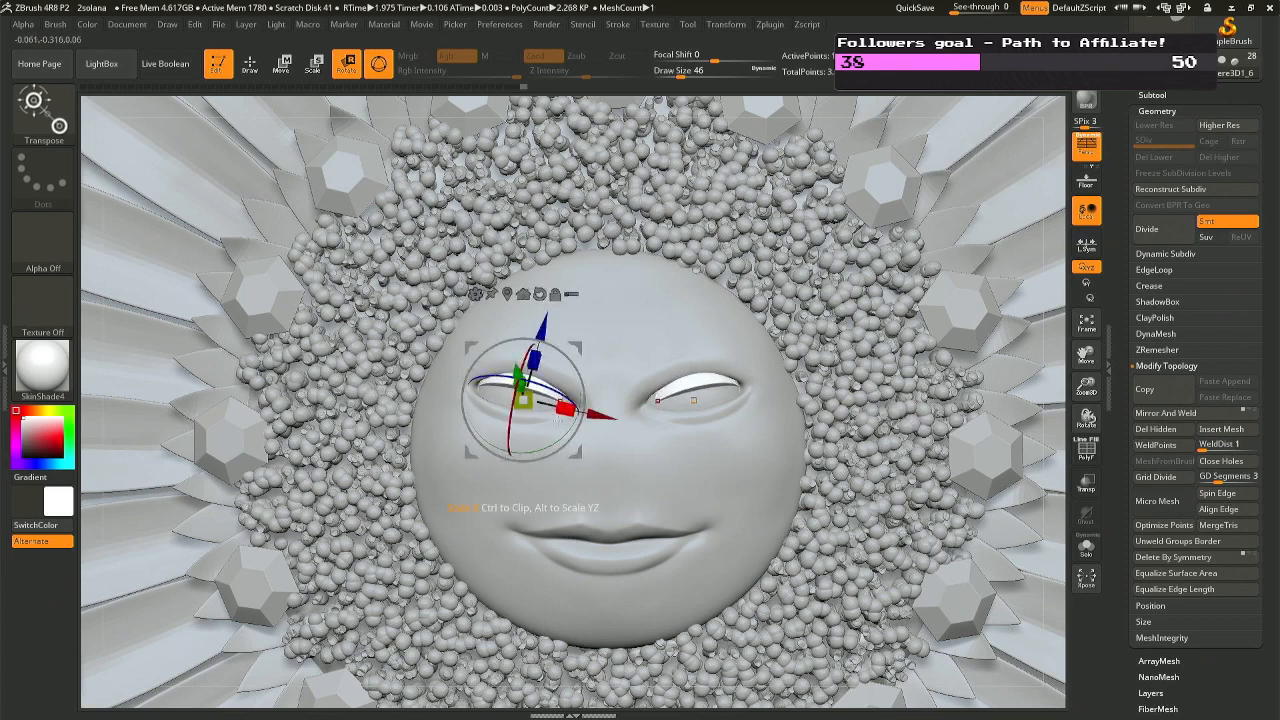
left_click_drag(566, 410, 579, 413)
key("ctrl+z")
Turn off symmetry and adjust the fit of the left eyelid in its eye opening with the gizmo.
key("x")
right_click_drag(585, 425, 548, 345)
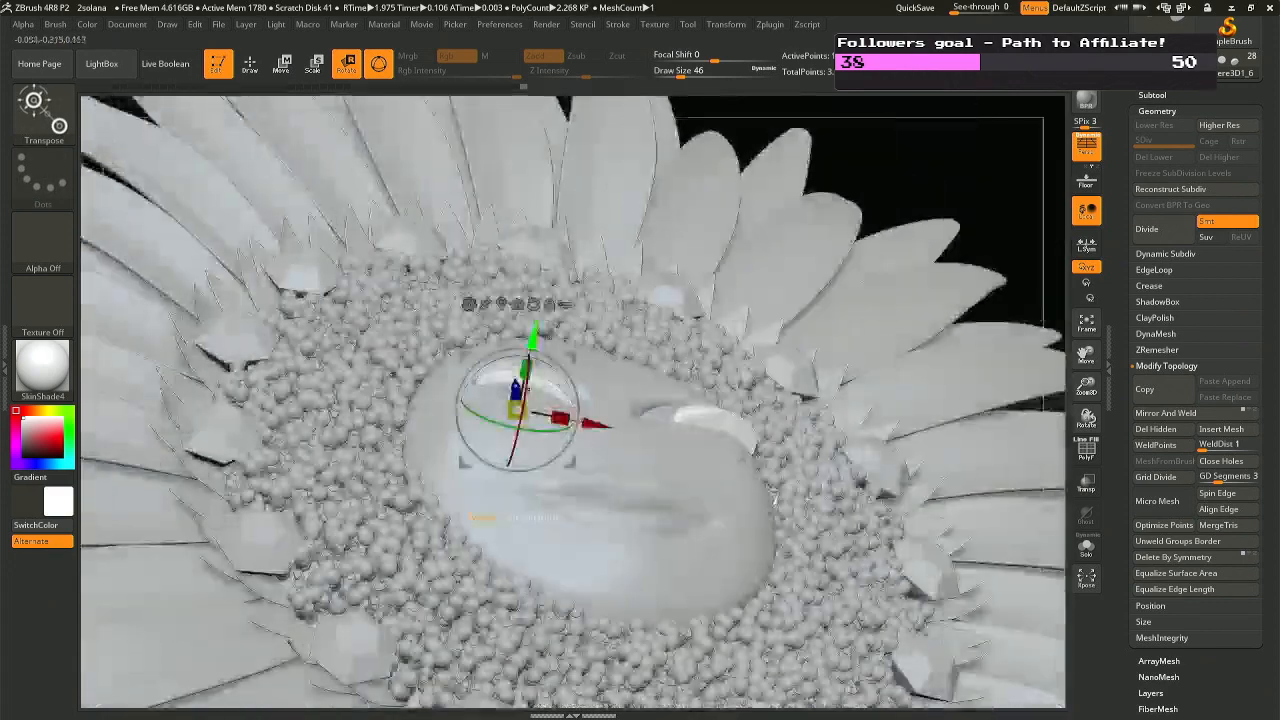
left_click_drag(532, 333, 531, 330)
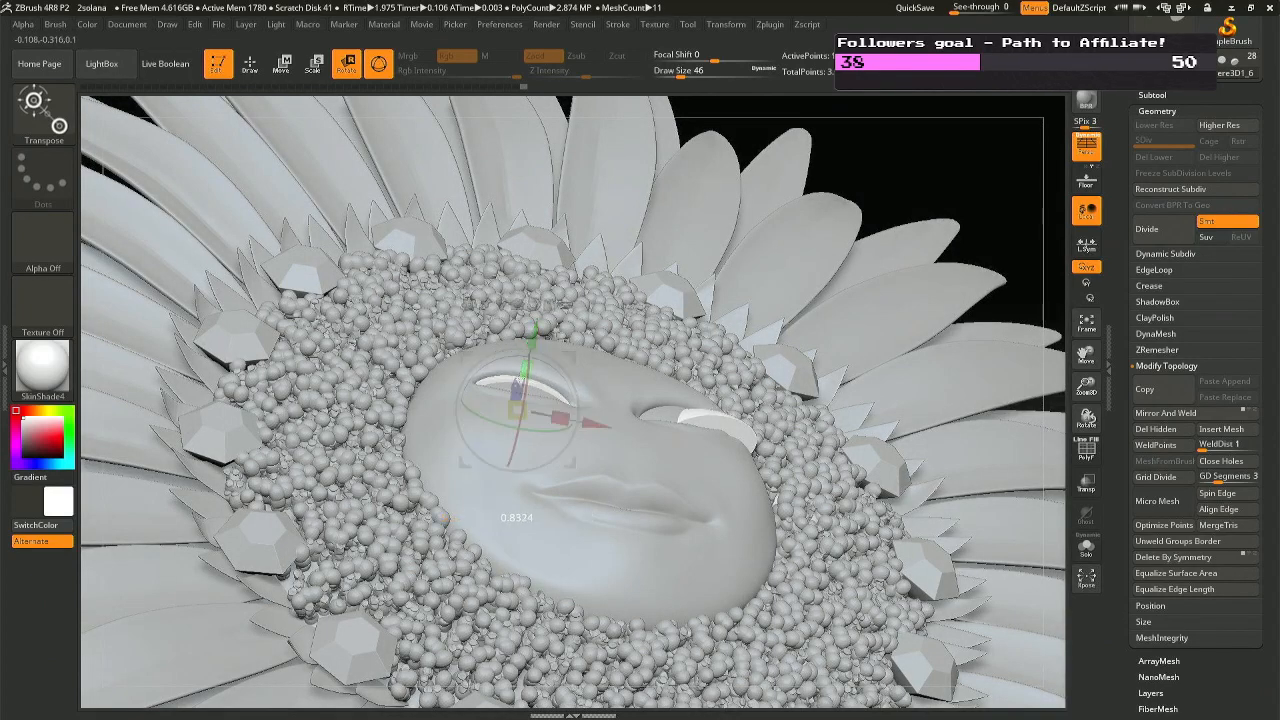
left_click_drag(517, 411, 516, 413)
key("q")
right_click_drag(516, 425, 556, 413)
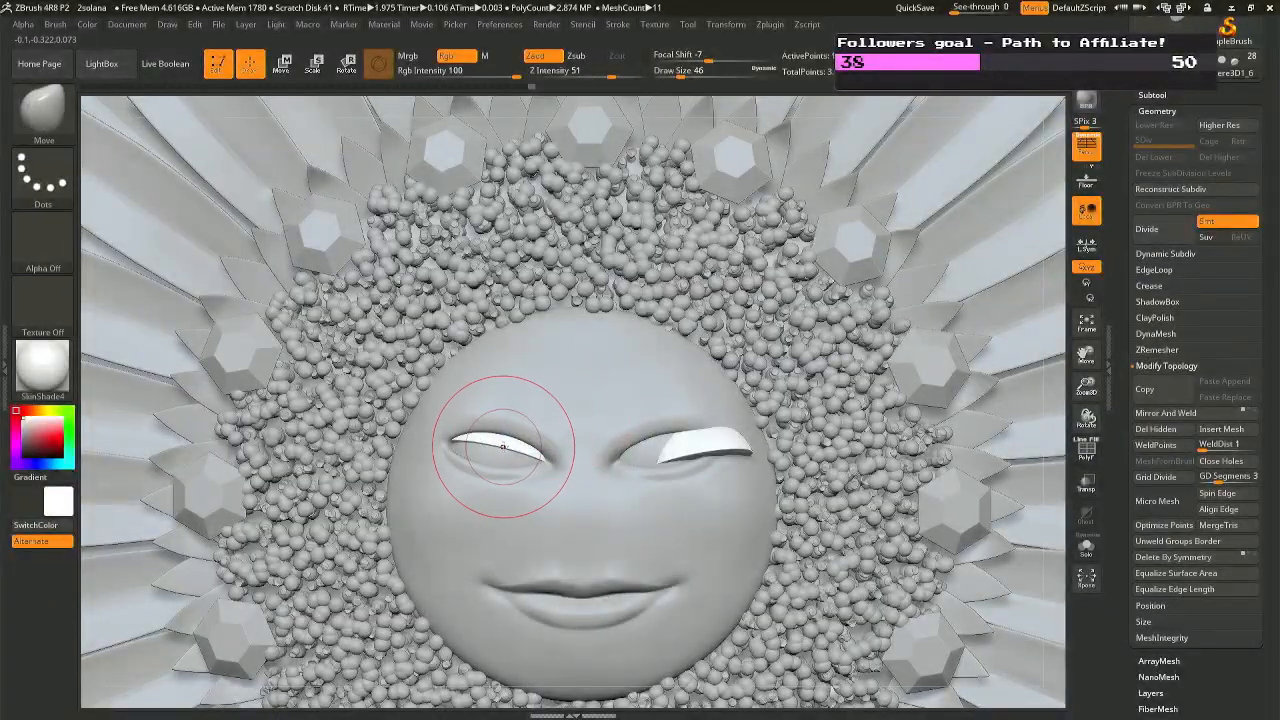
Copy the left eyelid onto the opposite eye with Mirror And Weld.
key("r")
mouse_move(484, 478)
left_mouse_down()
mouse_move(466, 509)
mouse_move(489, 476)
left_mouse_up()
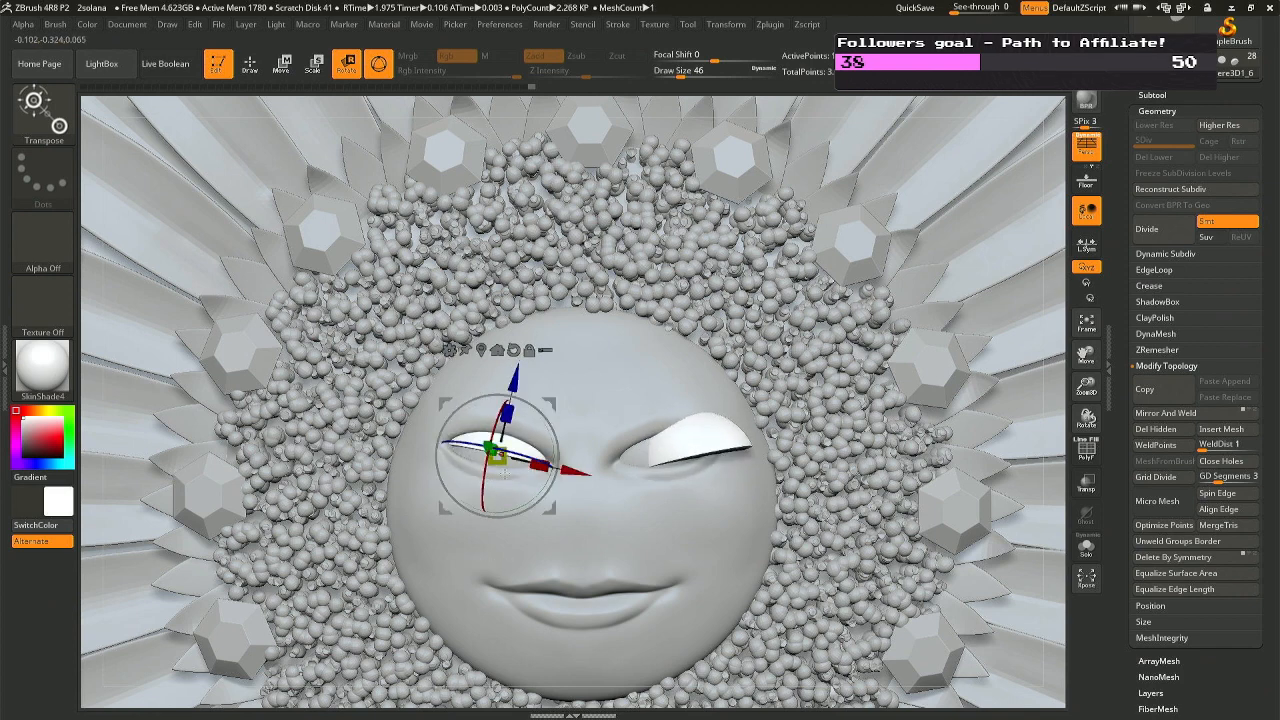
key("q")
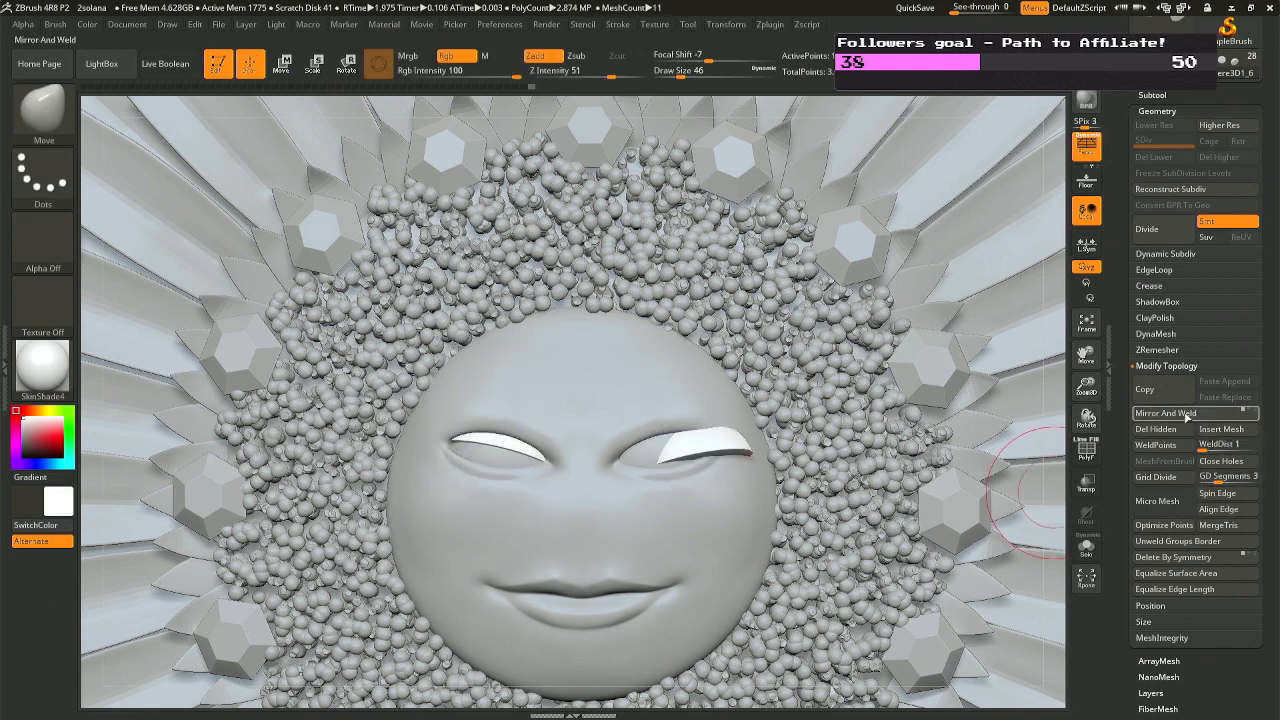
left_click(1165, 412)
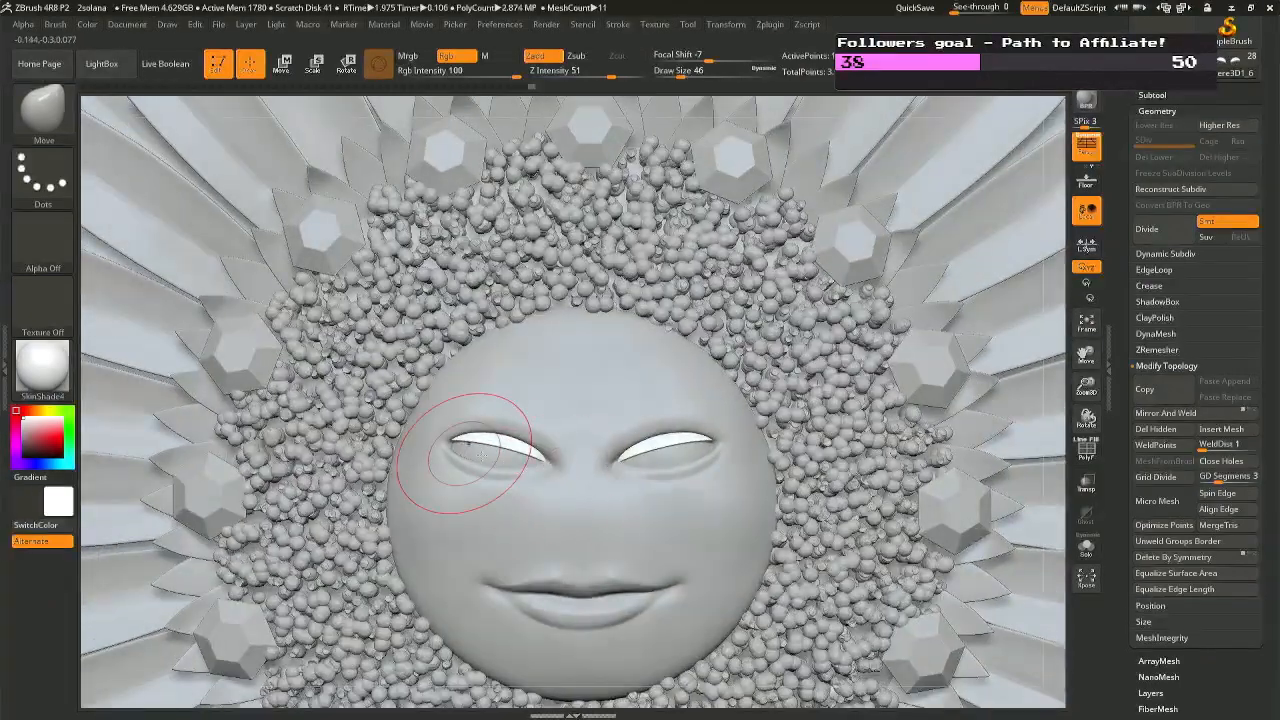
Rotate the left eyelid slightly in its eye opening and mirror it onto the opposite eye with Mirror And Weld.
key("r")
left_click_drag(481, 463, 482, 460)
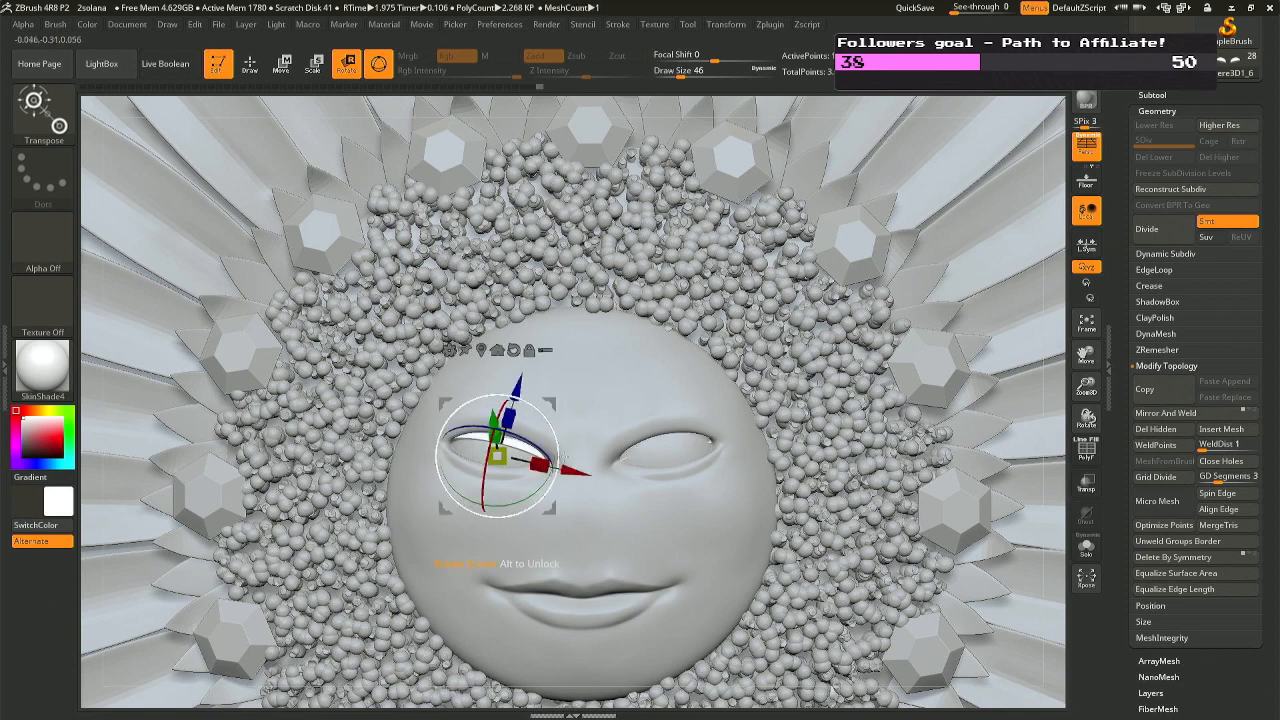
left_click_drag(562, 453, 718, 447)
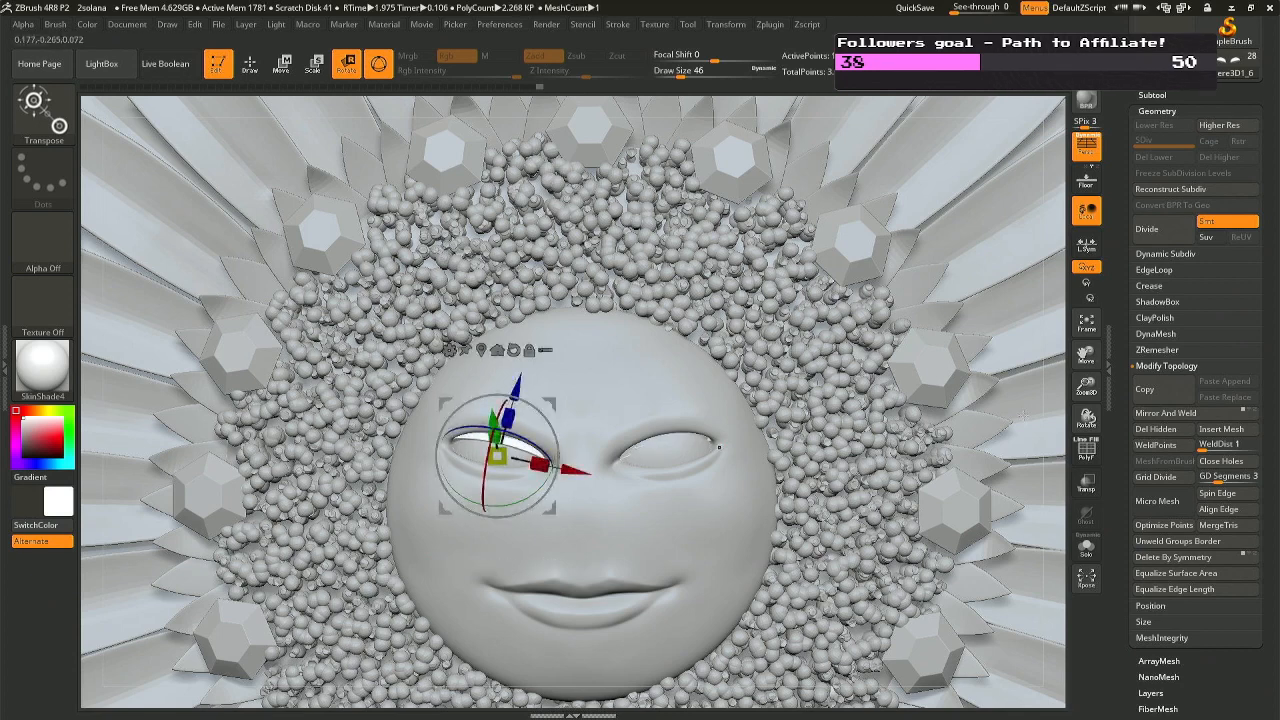
left_click(1178, 413)
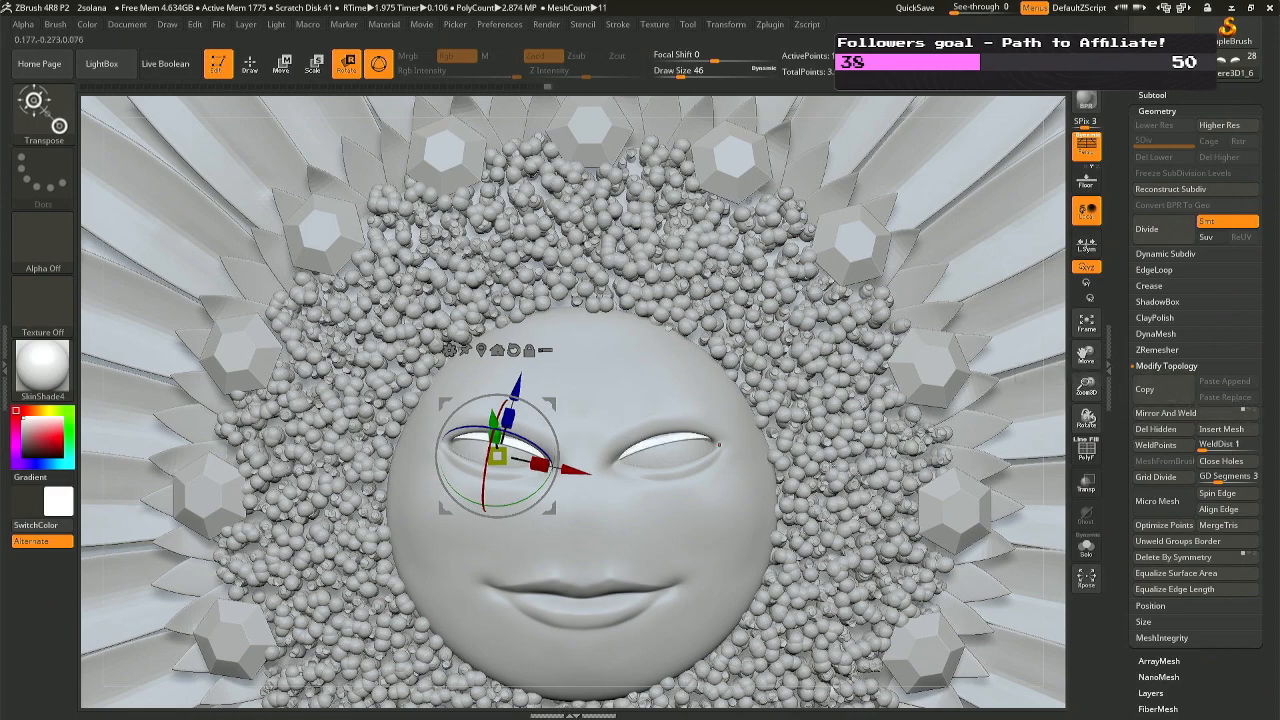
Select the eyelid mesh and hide the Sphere3D1_7 face subtool to expose the eyeballs.
key("w")
mouse_move(532, 586)
right_mouse_down()
mouse_move(499, 563)
mouse_move(544, 563)
mouse_move(587, 533)
mouse_move(543, 518)
right_mouse_up()
key("q")
left_click(549, 516, "alt")
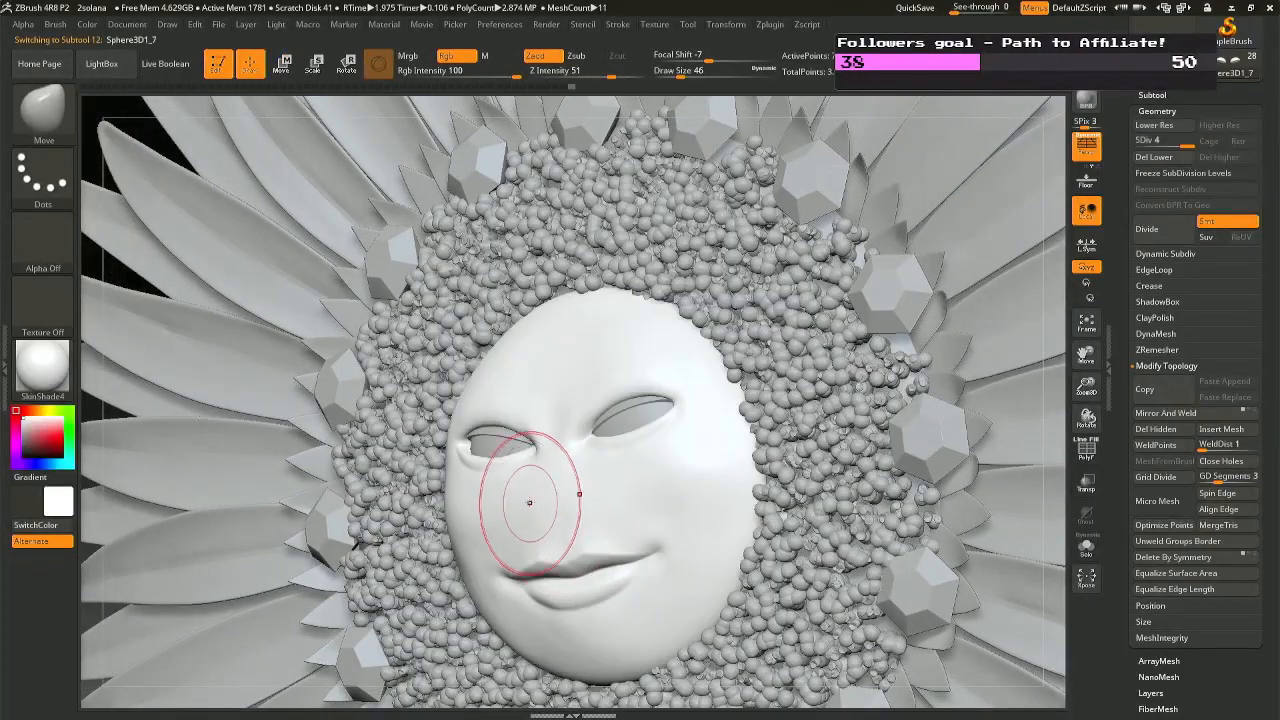
right_click_drag(549, 511, 474, 404, "ctrl")
left_click(476, 437, "alt")
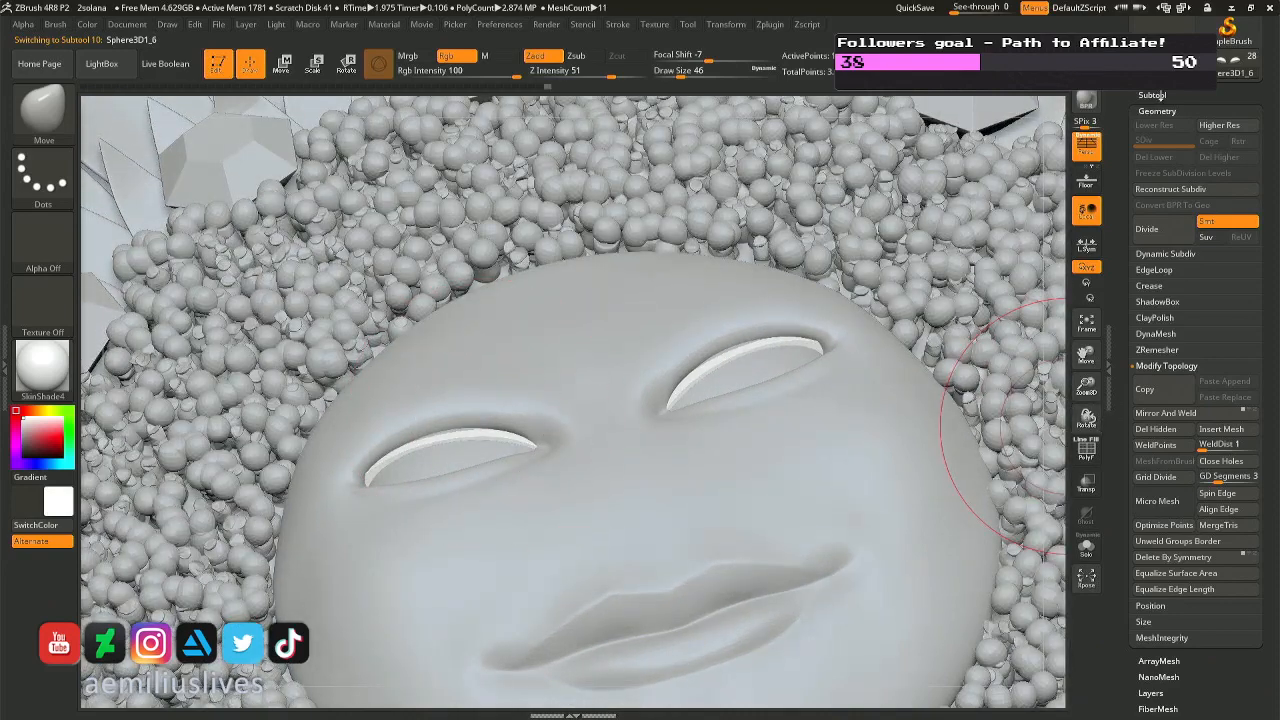
left_click(1153, 95)
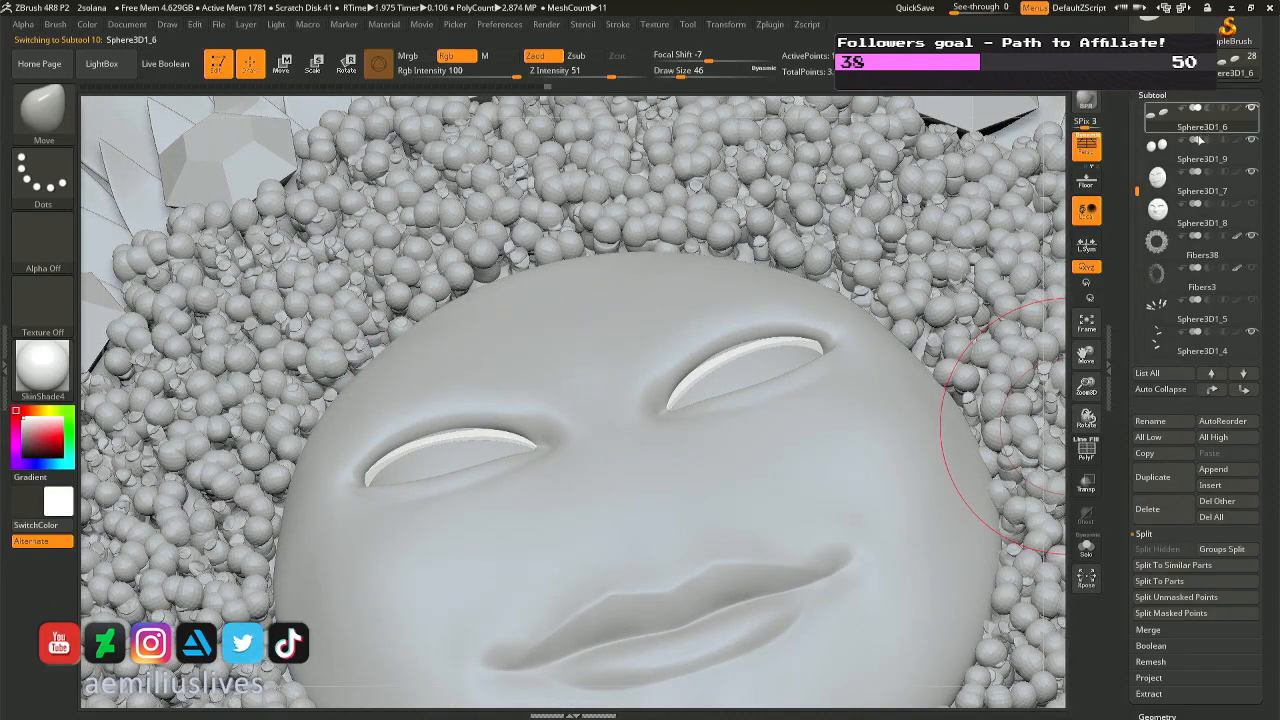
left_click(1252, 172)
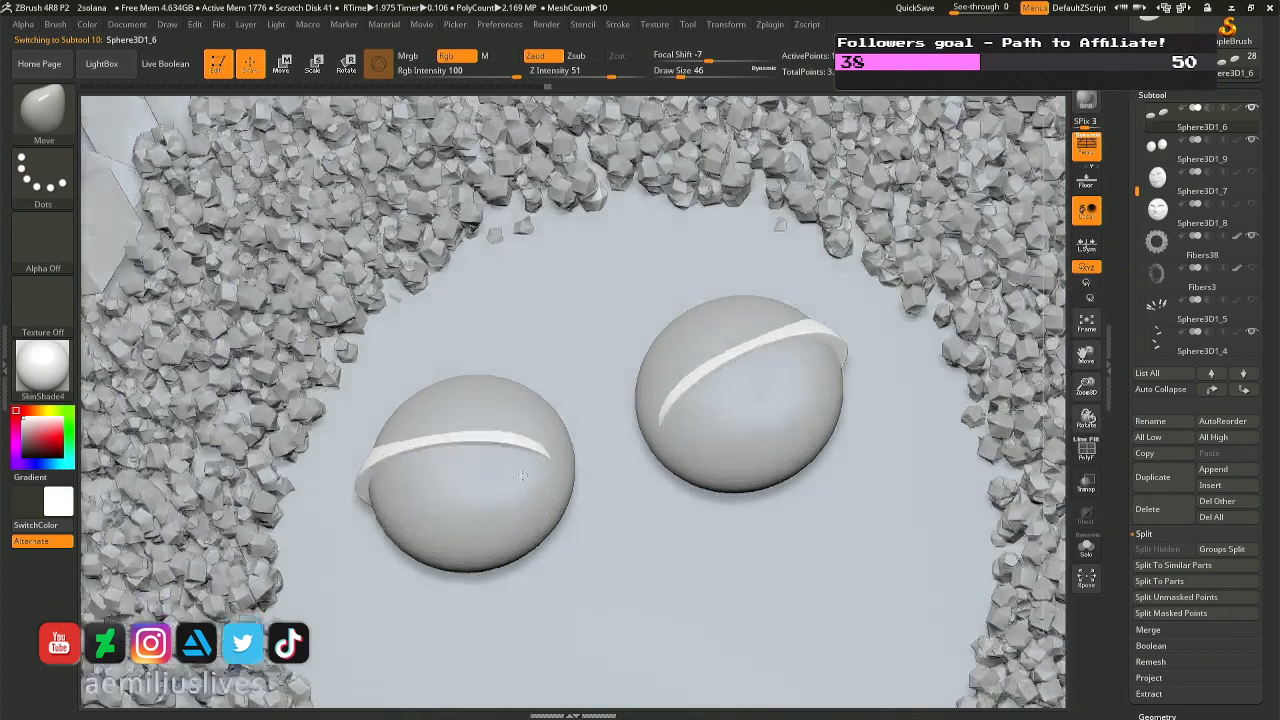
Move, rotate and scale the left eyelid with the gizmo so it wraps closely around the upper half of its eyeball.
right_click_drag(523, 476, 514, 451)
key("r")
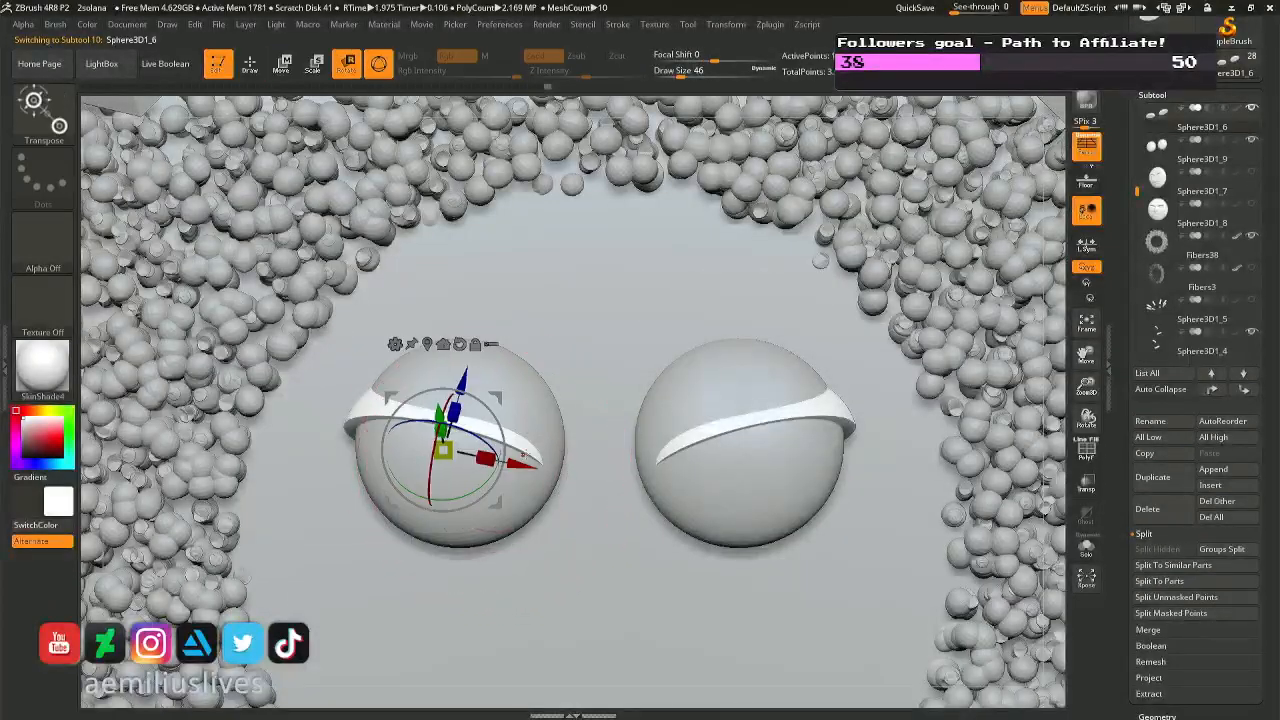
left_click_drag(511, 479, 533, 469)
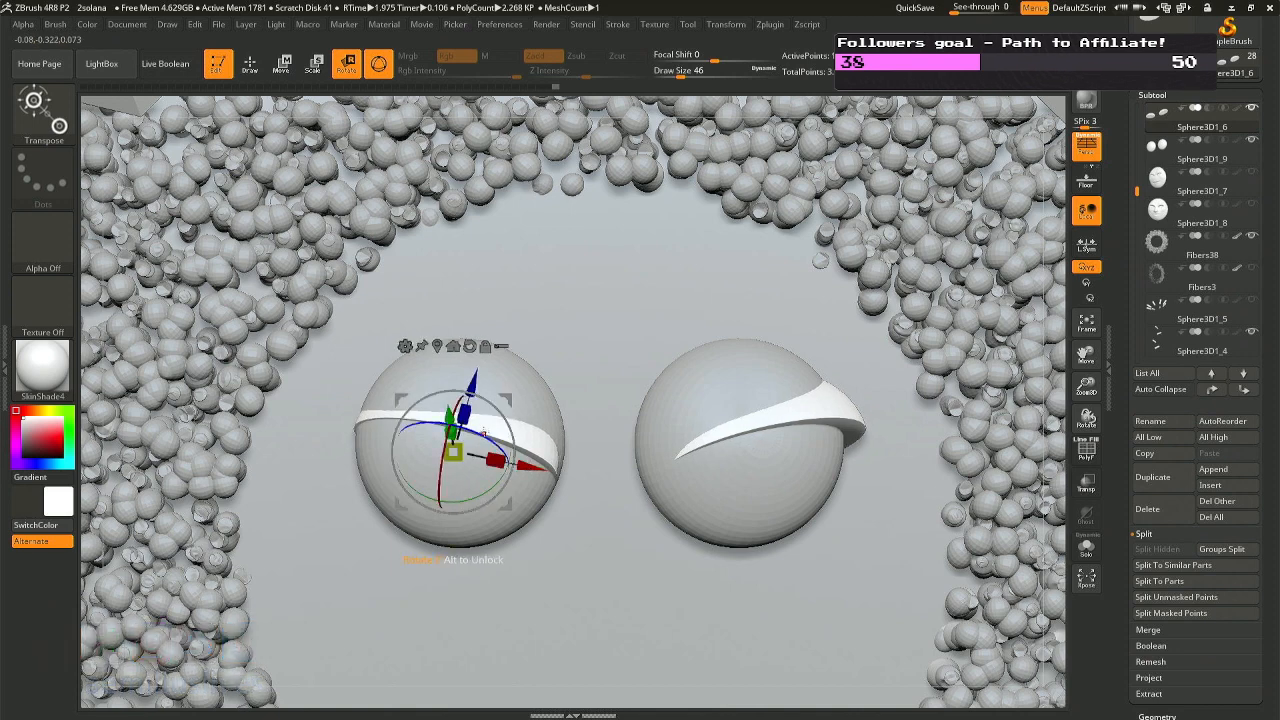
left_click_drag(484, 432, 502, 352)
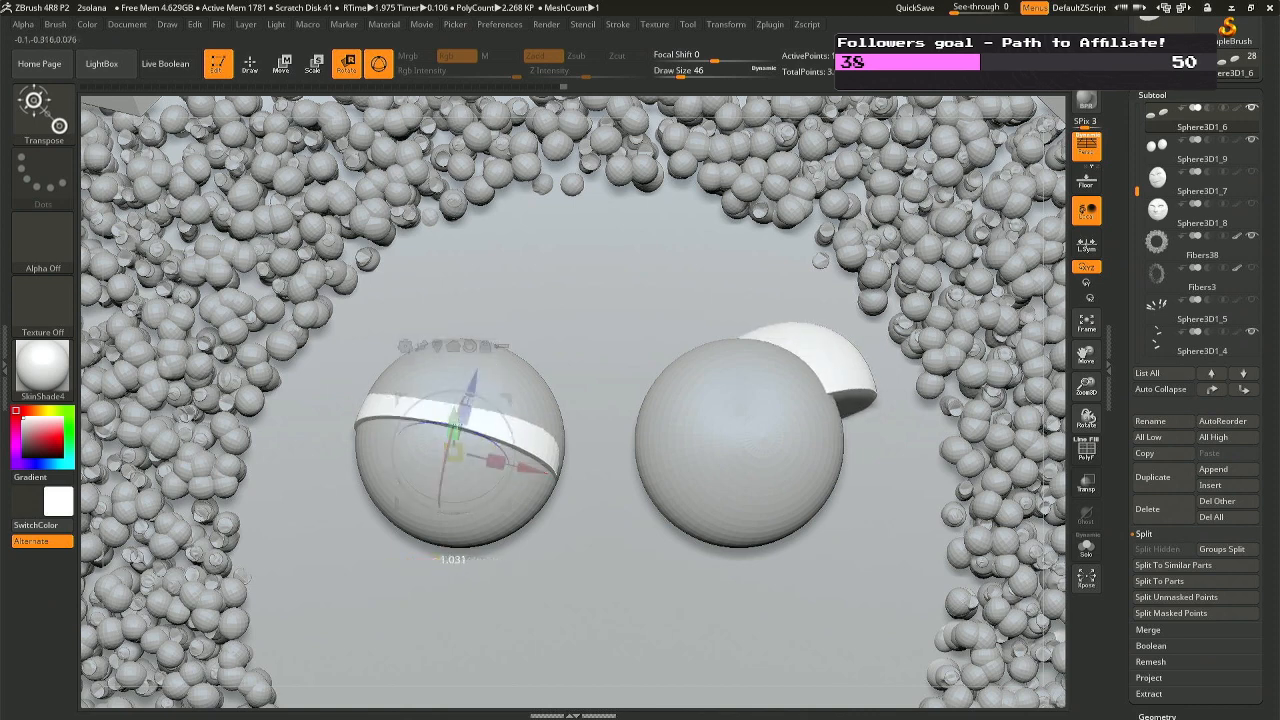
left_click_drag(455, 431, 455, 429)
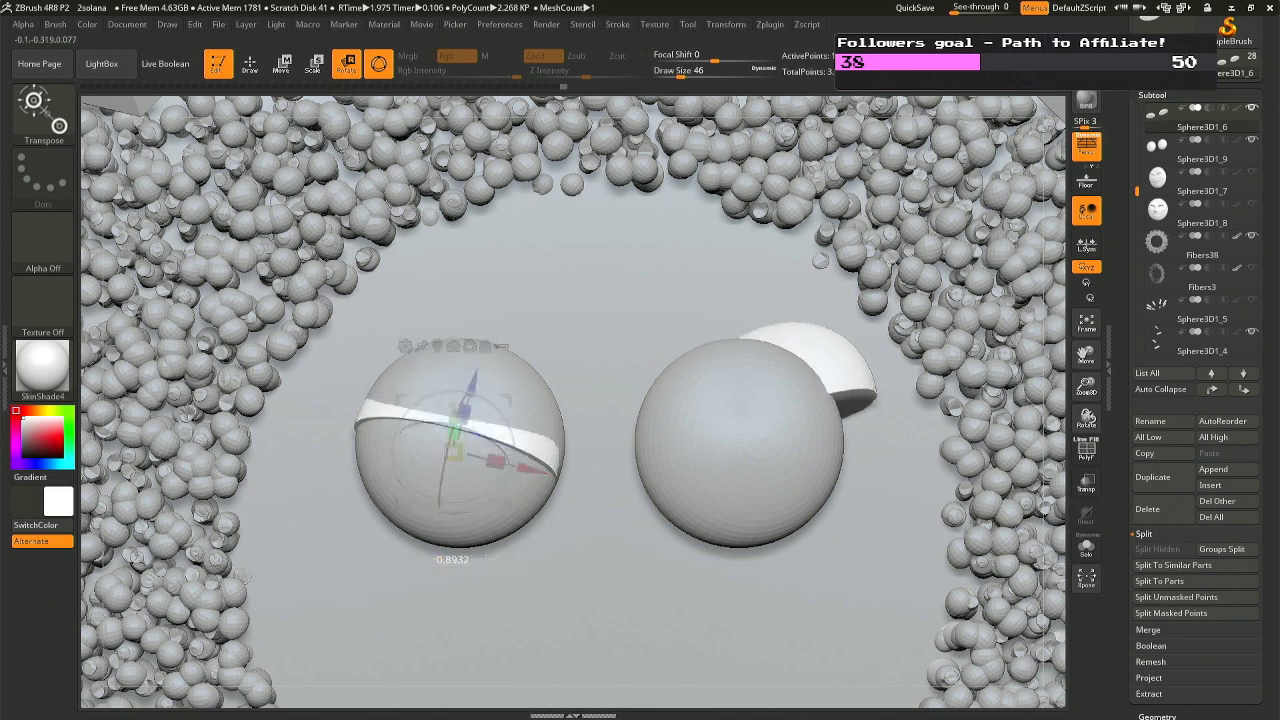
right_click_drag(441, 464, 730, 465)
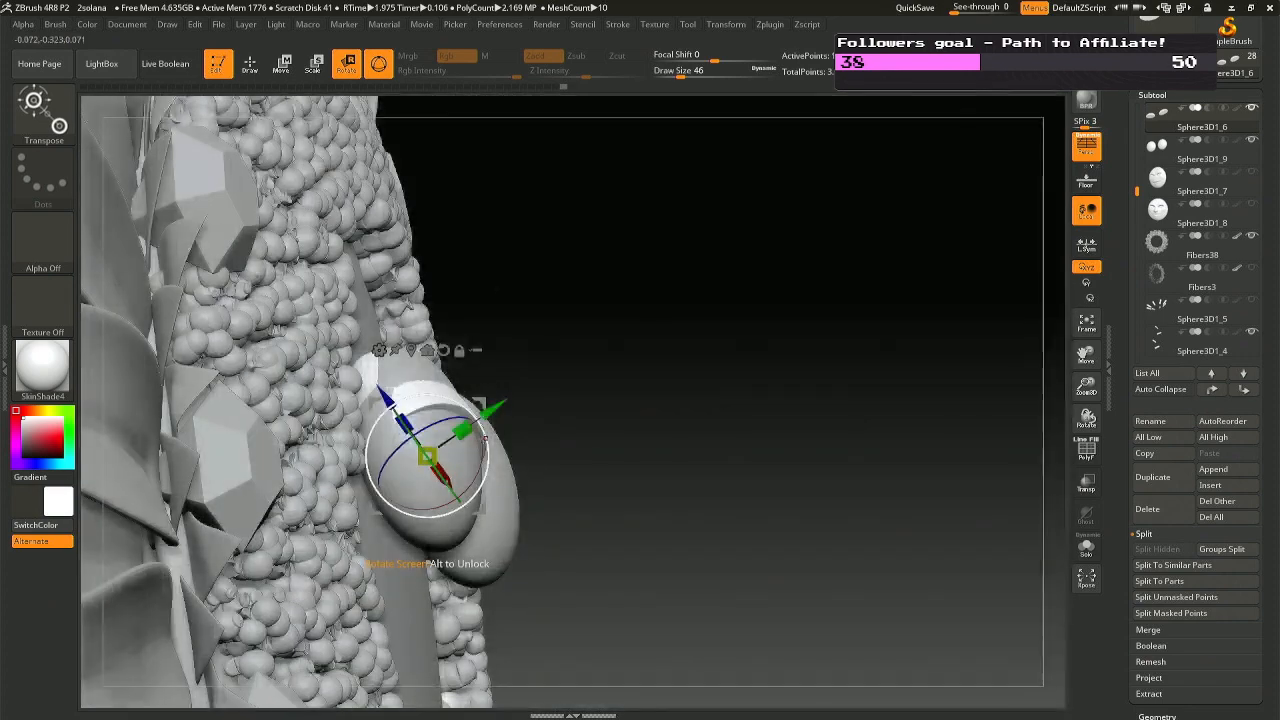
mouse_move(481, 452)
left_mouse_down()
mouse_move(494, 436)
mouse_move(481, 455)
left_mouse_up()
right_click_drag(490, 457, 250, 465)
mouse_move(493, 473)
left_mouse_down()
mouse_move(475, 454)
mouse_move(425, 459)
mouse_move(509, 483)
left_mouse_up()
Mirror the fitted eyelid onto the other eyeball with Mirror And Weld and show the Sphere3D1_7 face subtool again.
left_click(1156, 95)
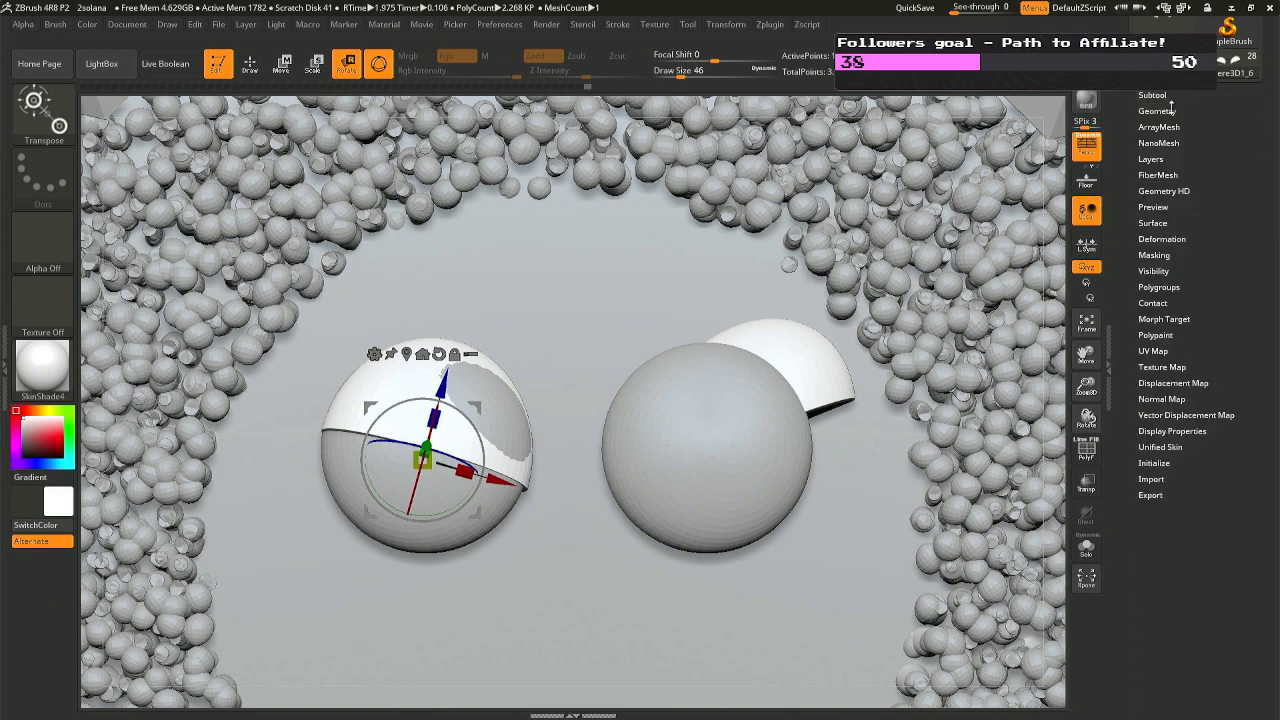
left_click(1165, 413)
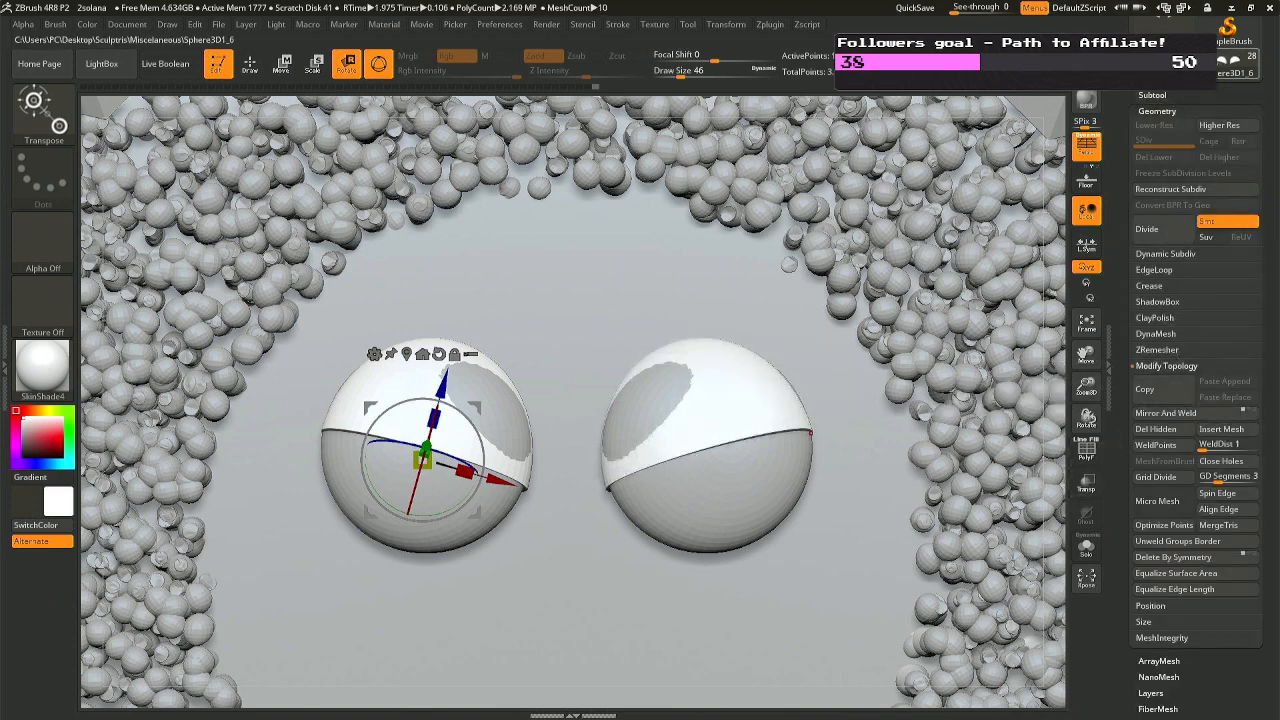
left_click(1153, 95)
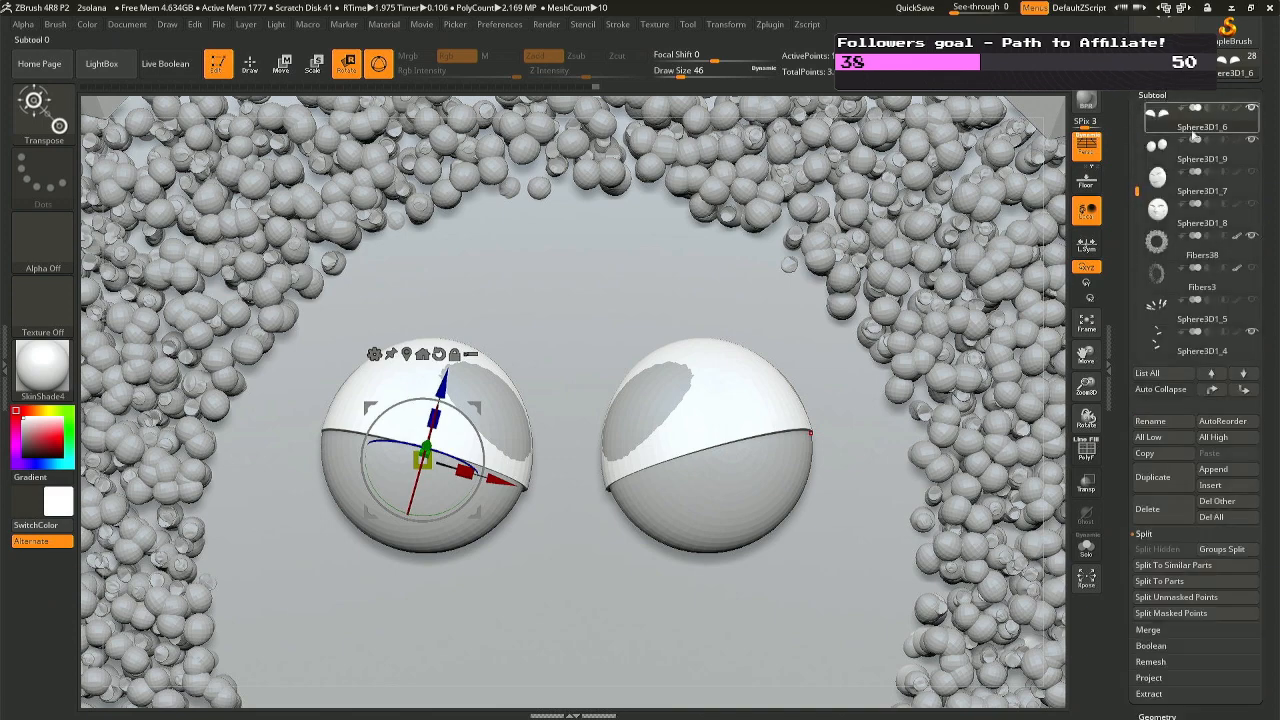
left_click(1251, 172)
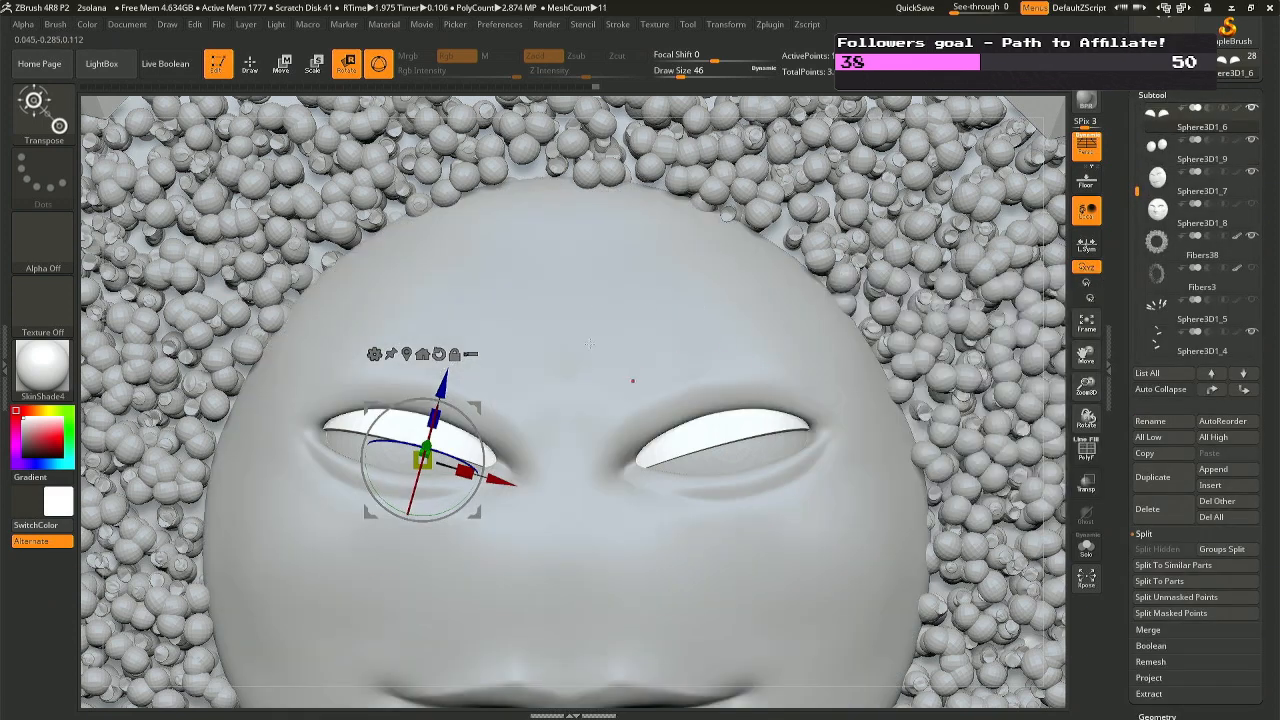
Rotate the eyelids upward over the eyeballs to open the eyes wider and smooth their outer ends.
left_click_drag(412, 483, 709, 460)
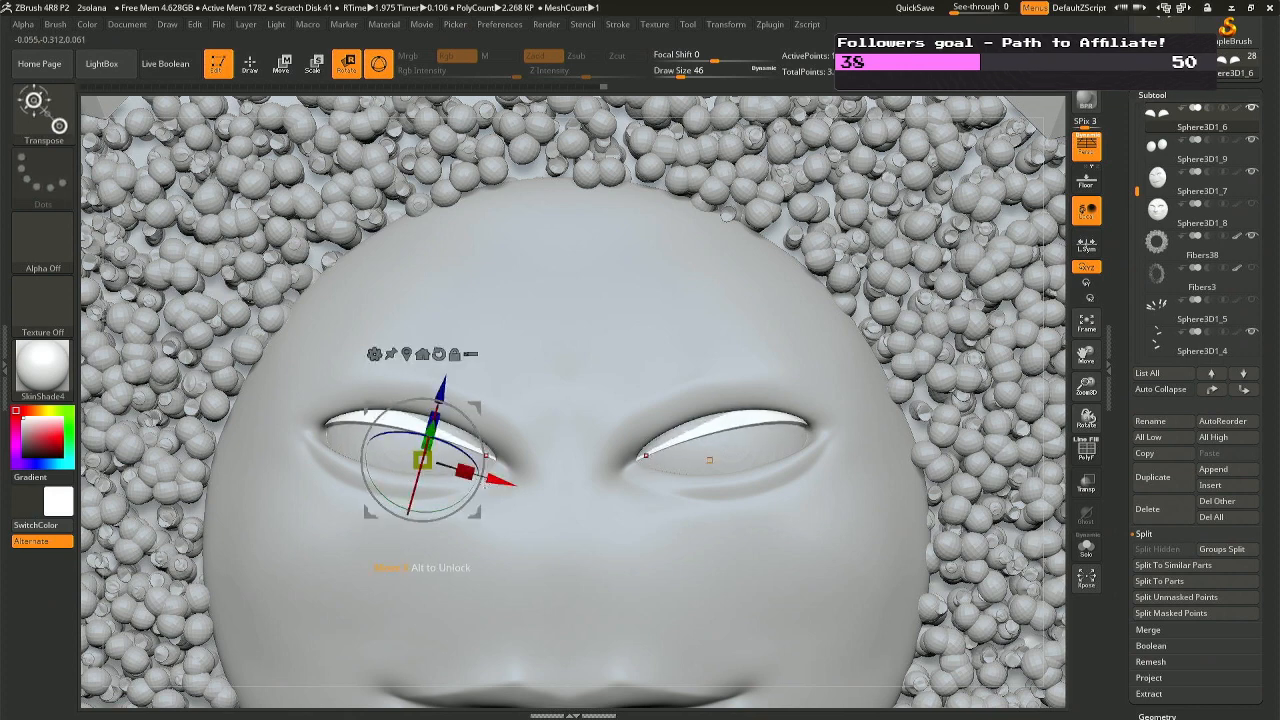
left_click_drag(470, 466, 435, 422)
key("q")
mouse_move(468, 412)
right_mouse_down()
mouse_move(488, 365)
mouse_move(480, 320)
mouse_move(524, 332)
right_mouse_up()
mouse_move(394, 415)
left_mouse_down("shift")
mouse_move(404, 418)
mouse_move(343, 400)
left_mouse_up("shift")
Switch to the Move brush, subdivide the eyelid mesh once and retopologize it with ZRemesher.
key("b")
key("m")
key("v")
right_click_drag(543, 329, 617, 325)
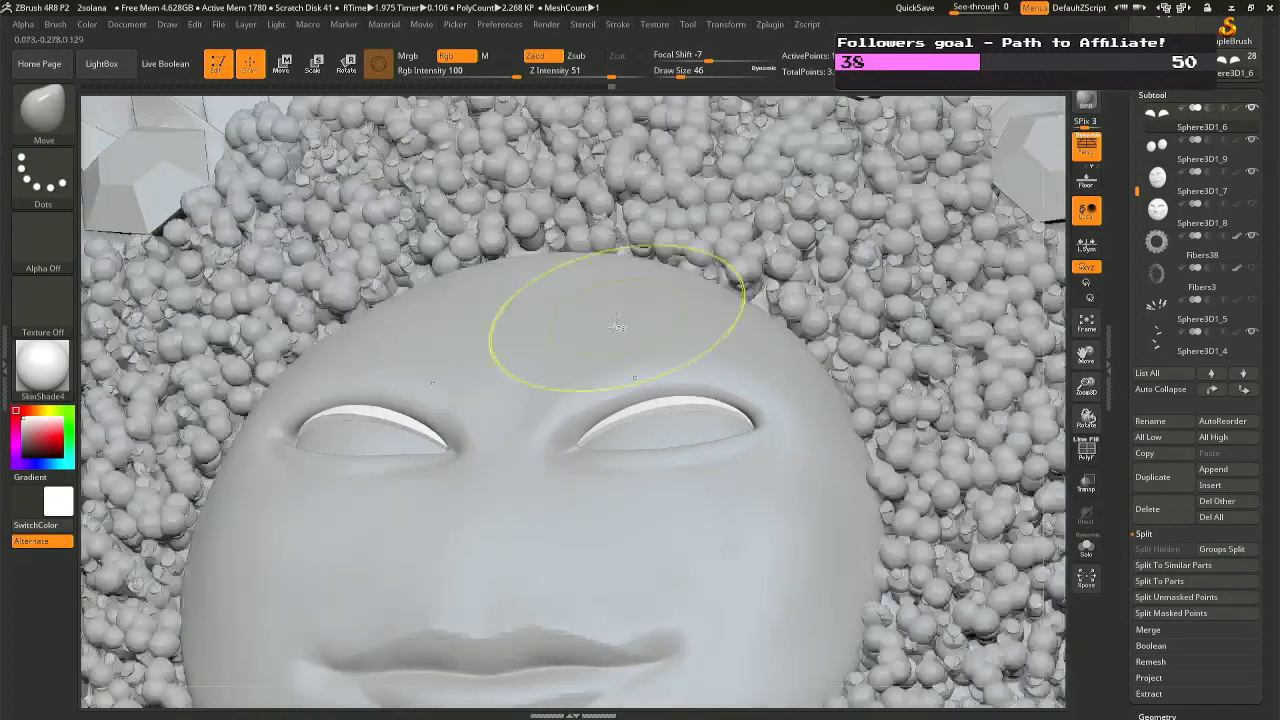
left_click_drag(617, 325, 592, 308, "ctrl")
right_click_drag(528, 312, 562, 348)
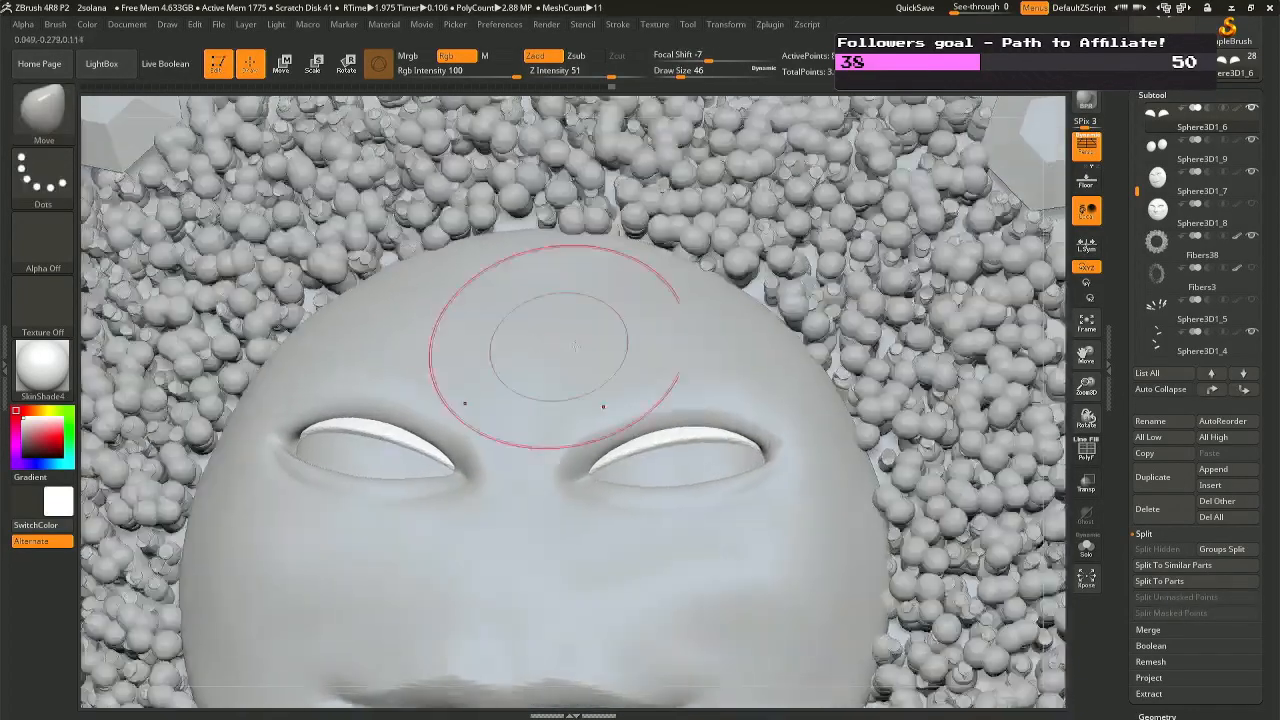
left_click(1170, 96)
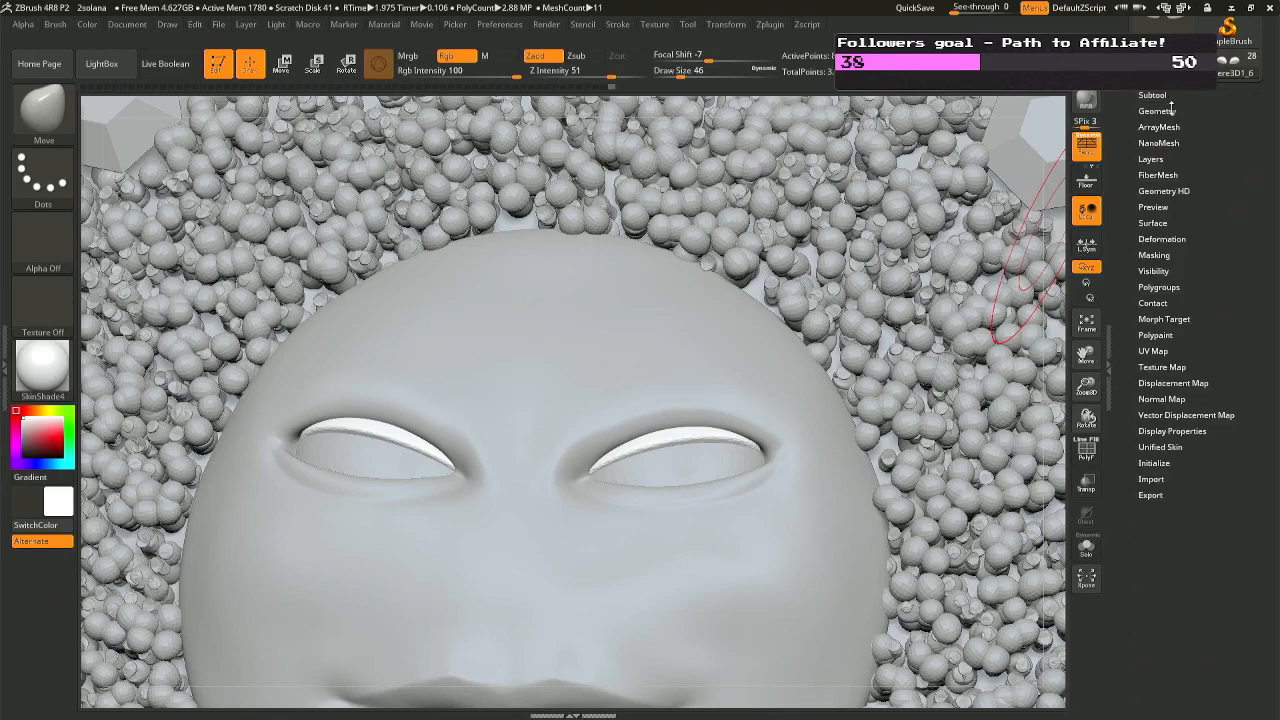
left_click(1160, 111)
left_click(1157, 350)
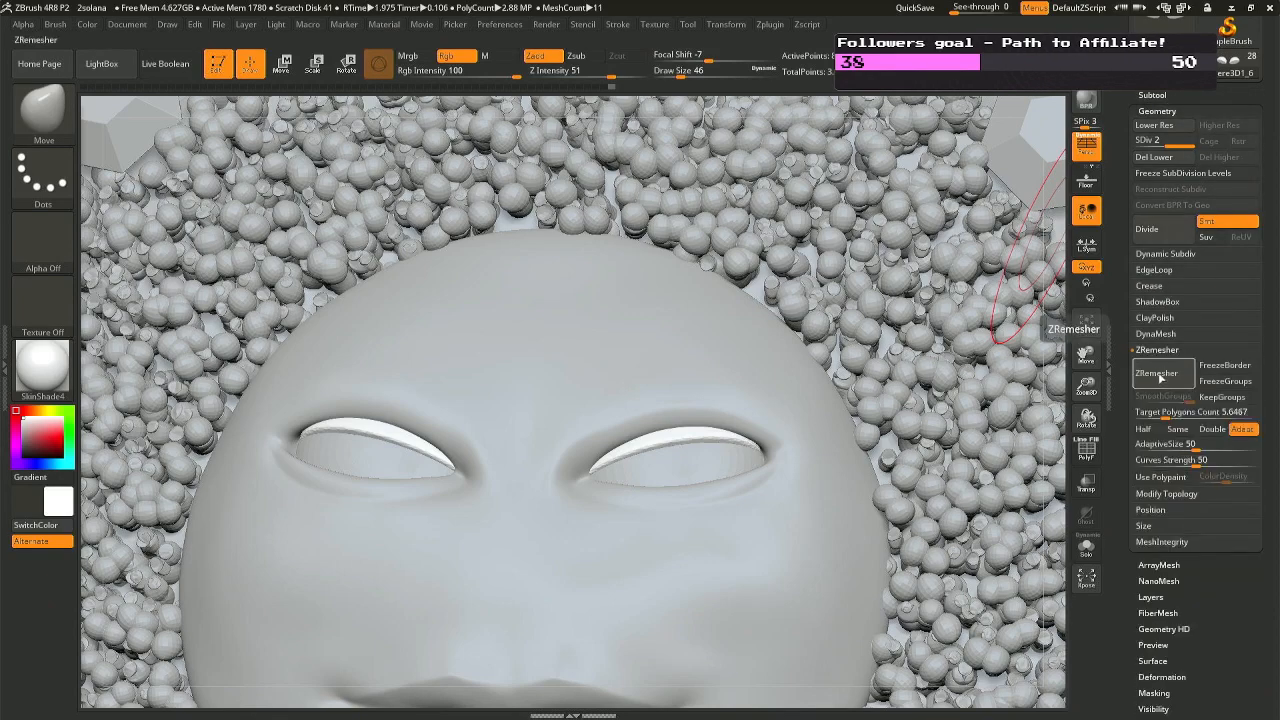
left_click(1158, 376)
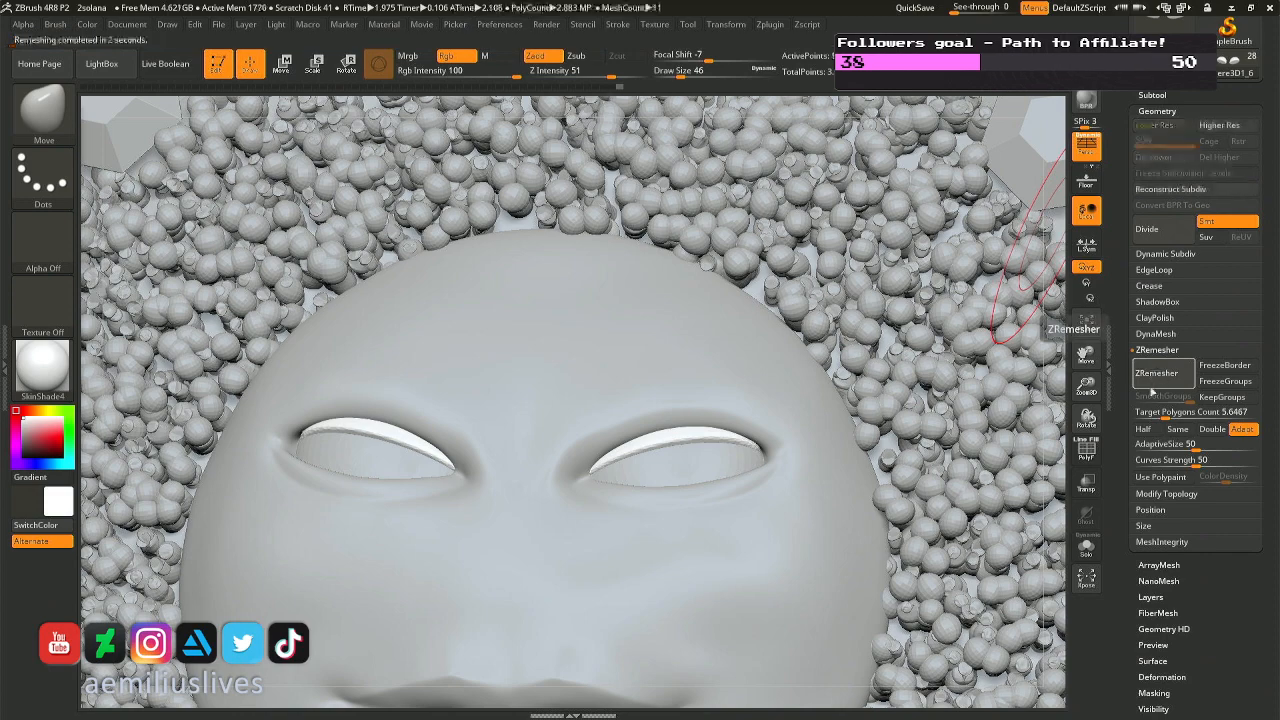
Open the Deformation settings and adjust the eyelids' outer corners with the Move brush at draw size 22.
left_click(1163, 677)
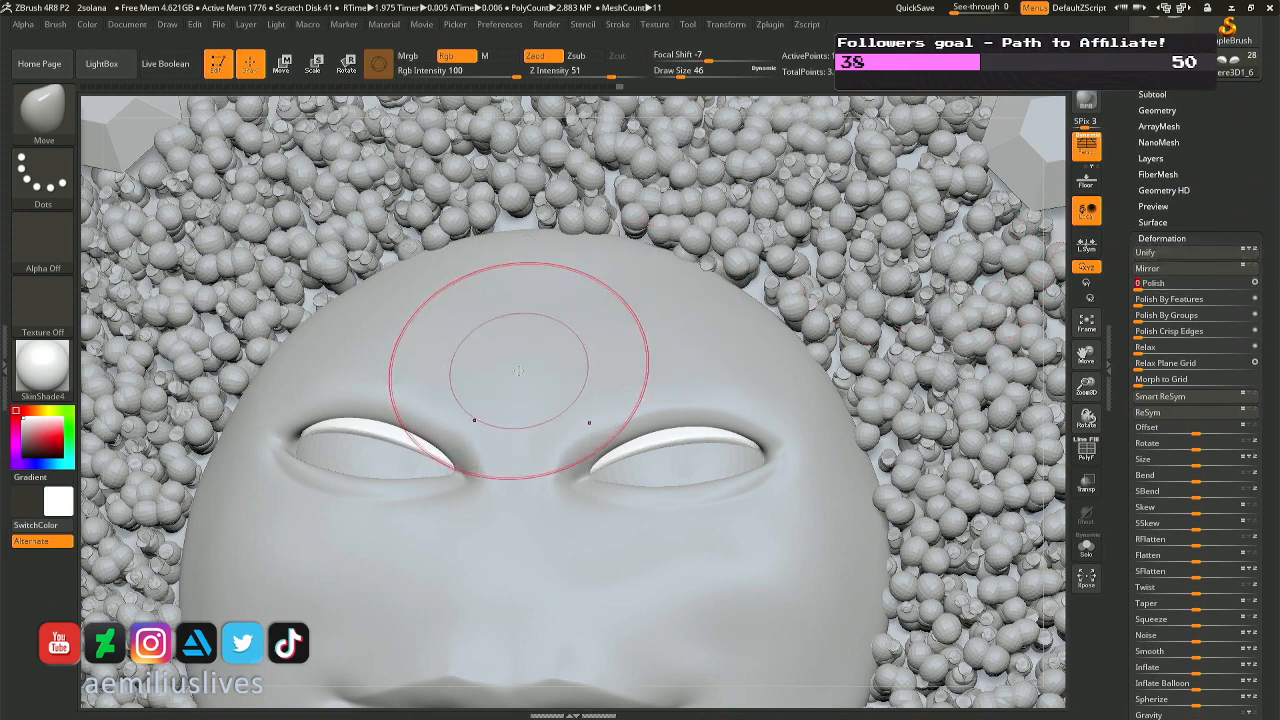
mouse_move(558, 363)
right_mouse_down()
mouse_move(450, 400)
mouse_move(553, 353)
right_mouse_up()
key("space")
left_click_drag(484, 385, 474, 383)
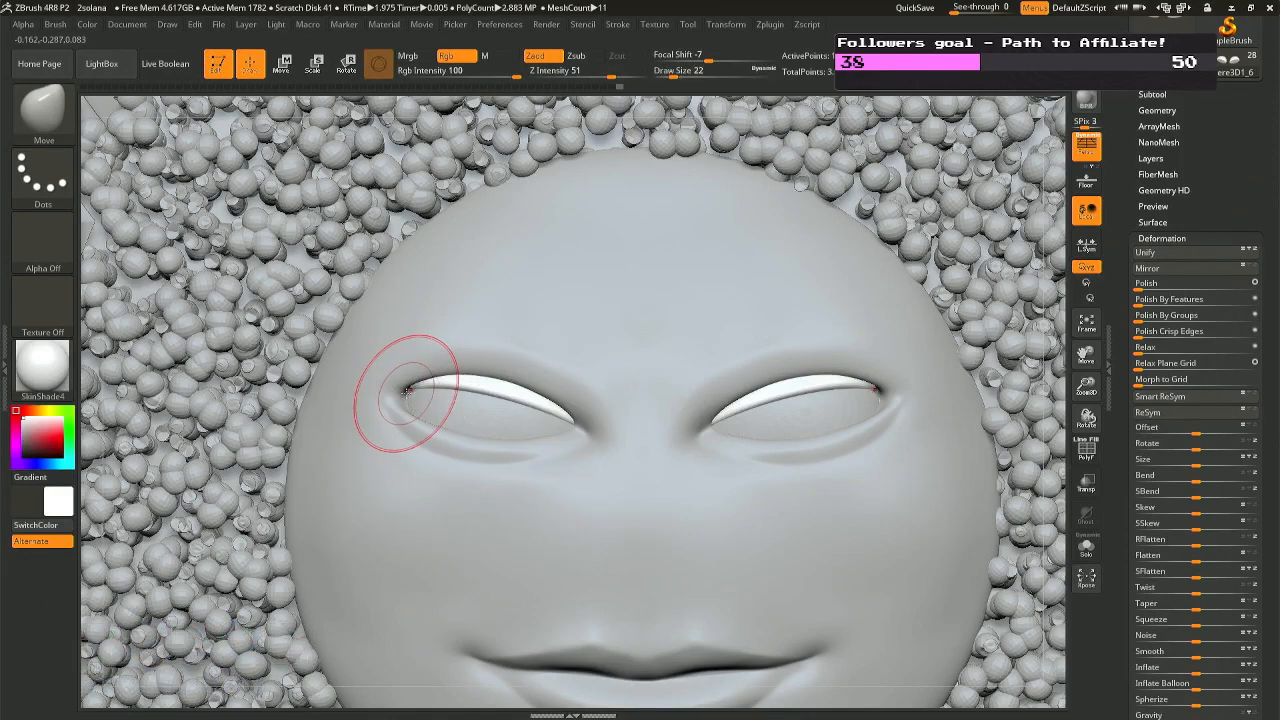
mouse_move(482, 384)
right_mouse_down()
mouse_move(440, 366)
mouse_move(545, 376)
right_mouse_up()
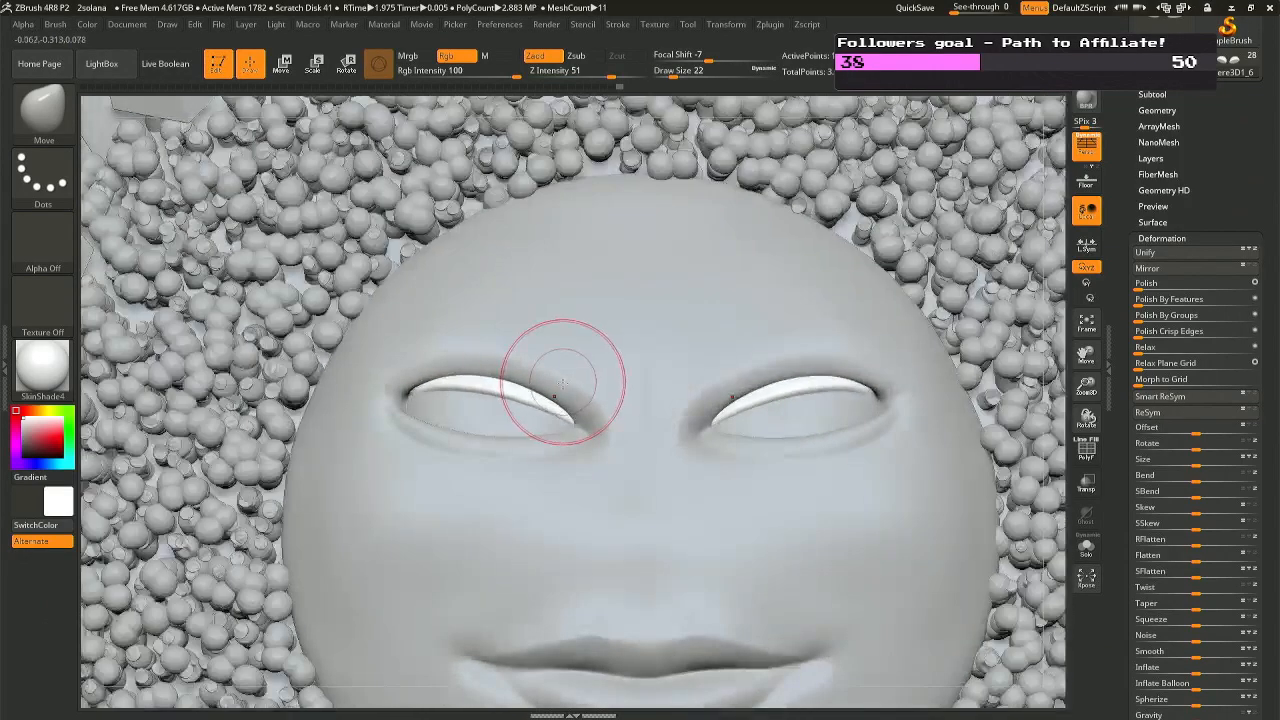
Select the eyeballs and fine-tune their fit behind the eyelids with the gizmo.
left_click(815, 411, "alt")
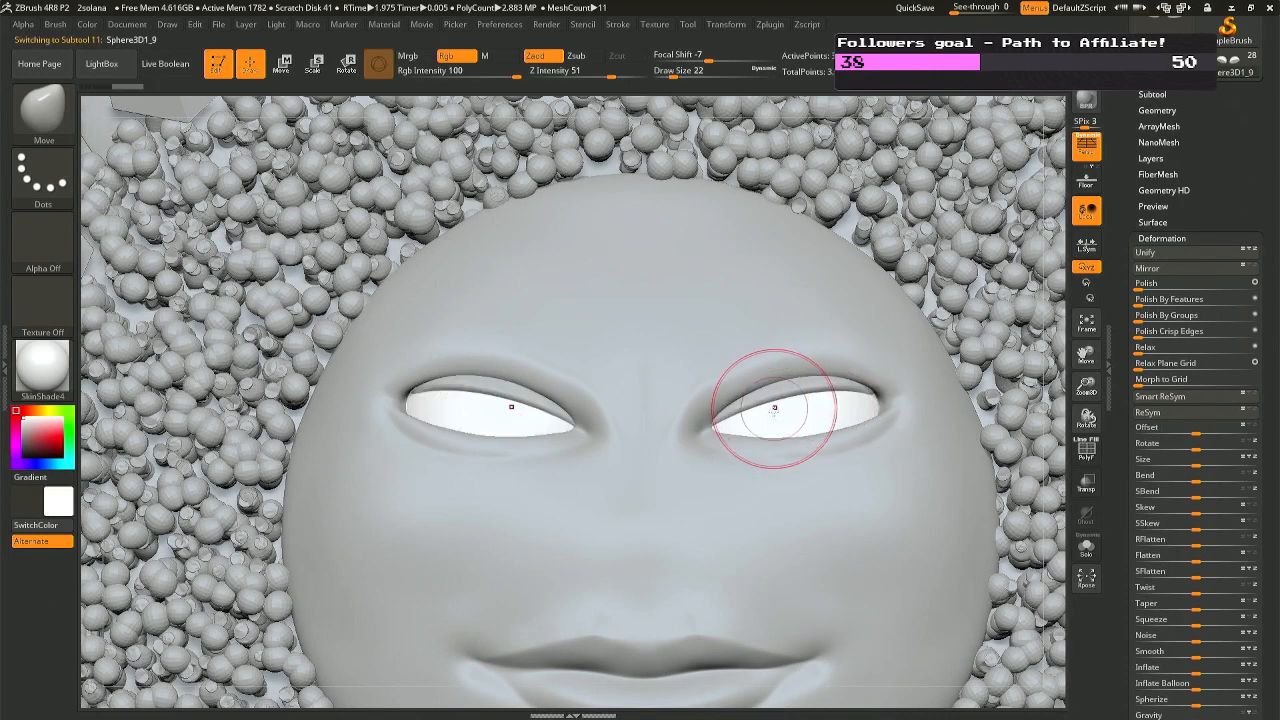
key("r")
left_click_drag(478, 405, 481, 406)
key("q")
Select the eyelids again and scale them up slightly with the gizmo.
right_click_drag(520, 366, 434, 392)
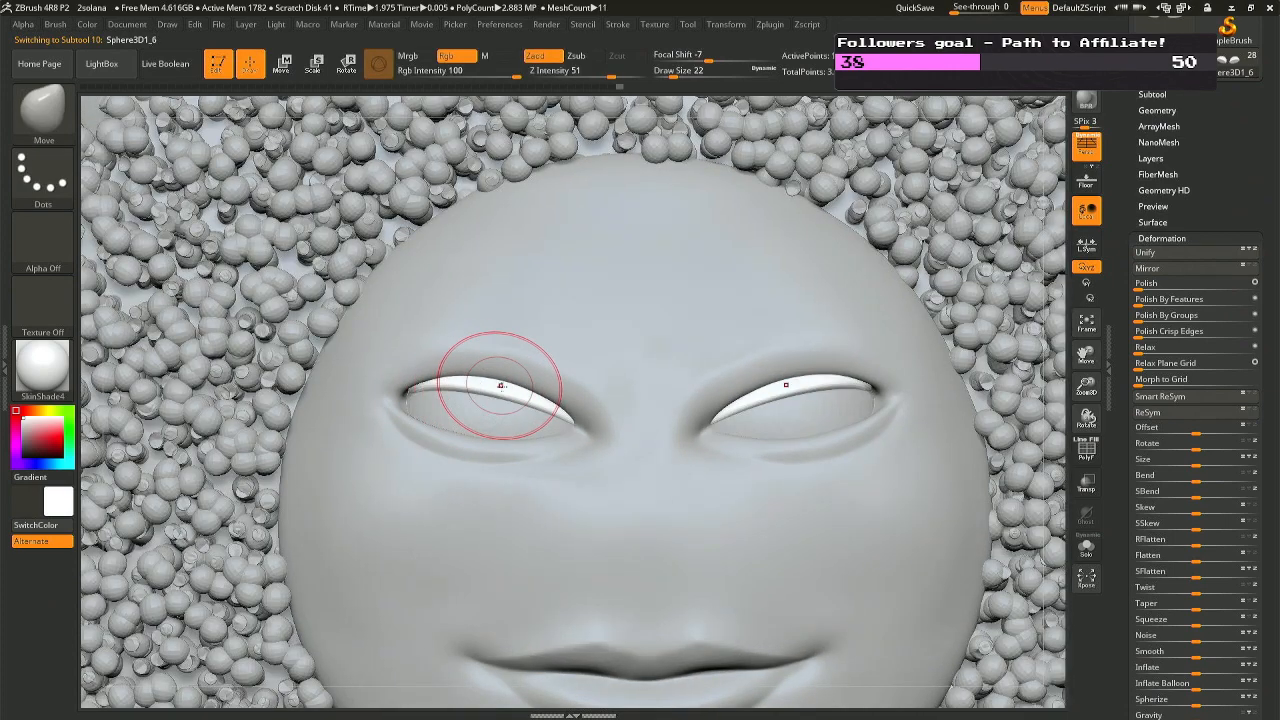
key("r")
left_click_drag(540, 438, 542, 440)
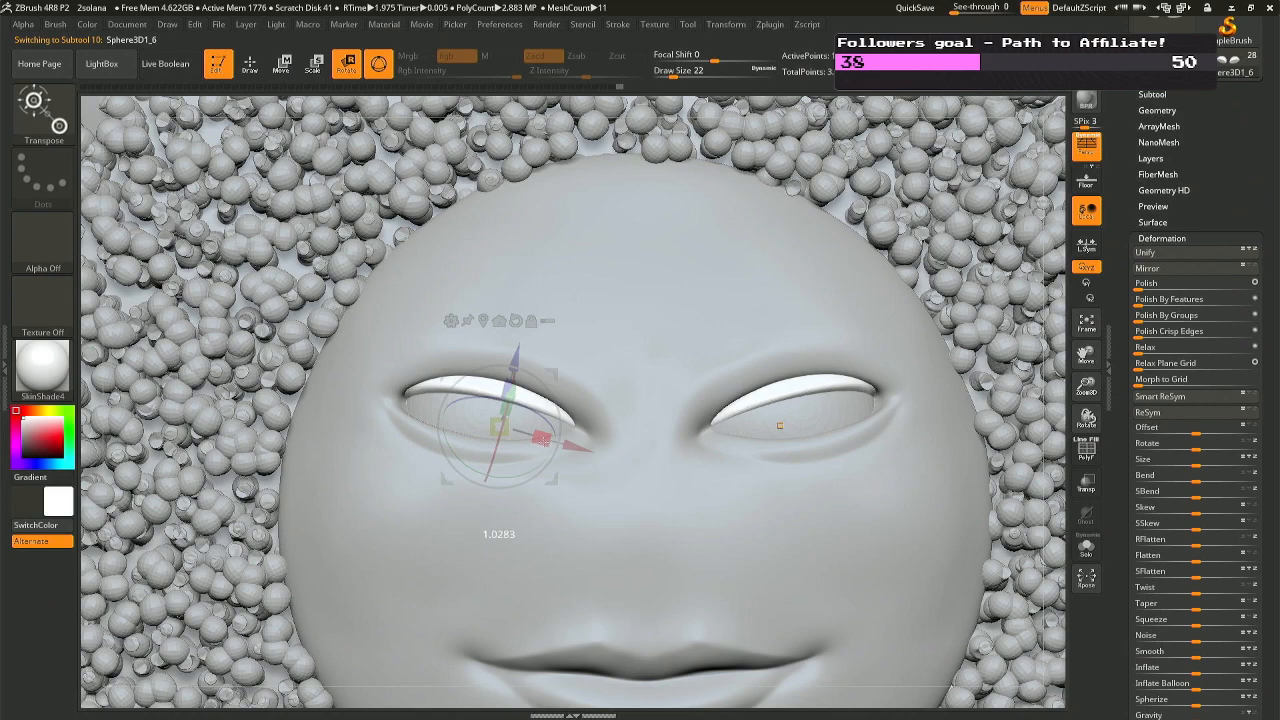
left_click_drag(543, 440, 544, 440)
key("q")
Save the project as 2solana.ZPR, replacing the existing file.
mouse_move(562, 428)
right_mouse_down("ctrl")
mouse_move(586, 320)
mouse_move(520, 325)
right_mouse_up("ctrl")
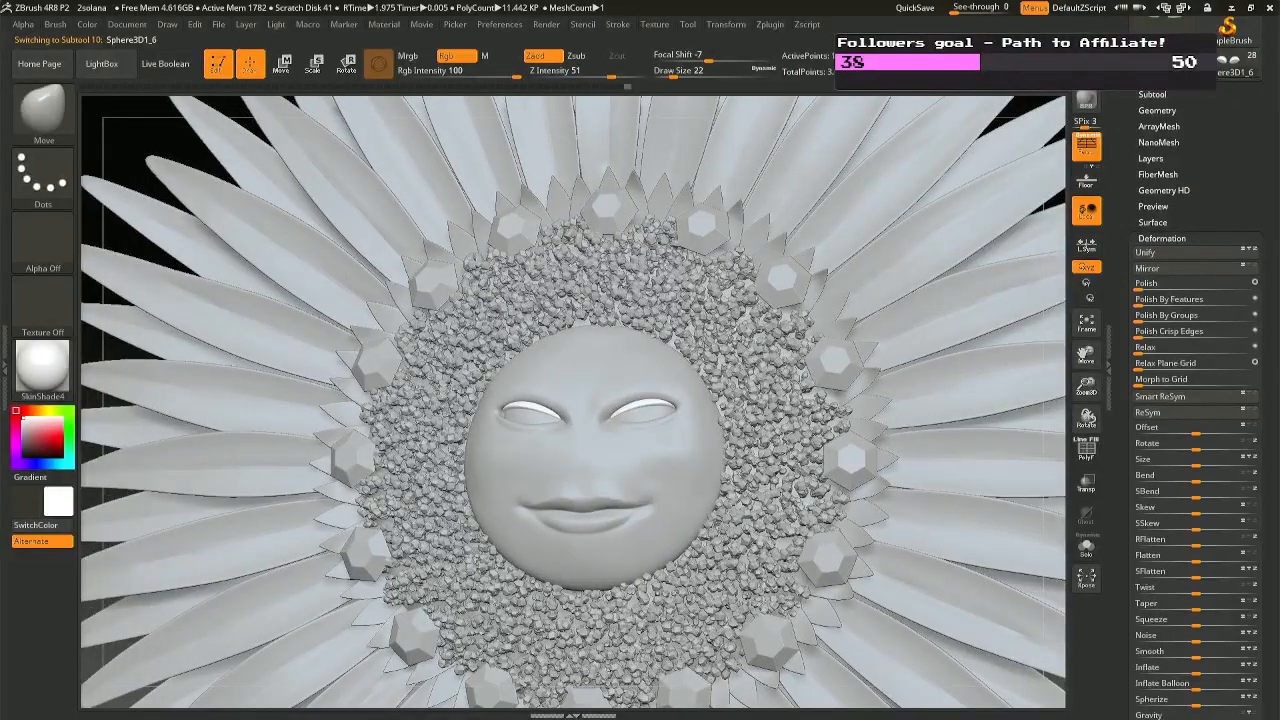
mouse_move(620, 374)
right_mouse_down("ctrl")
mouse_move(603, 451)
mouse_move(614, 480)
mouse_move(553, 478)
mouse_move(591, 384)
right_mouse_up("ctrl")
key("ctrl+s")
key("Return")
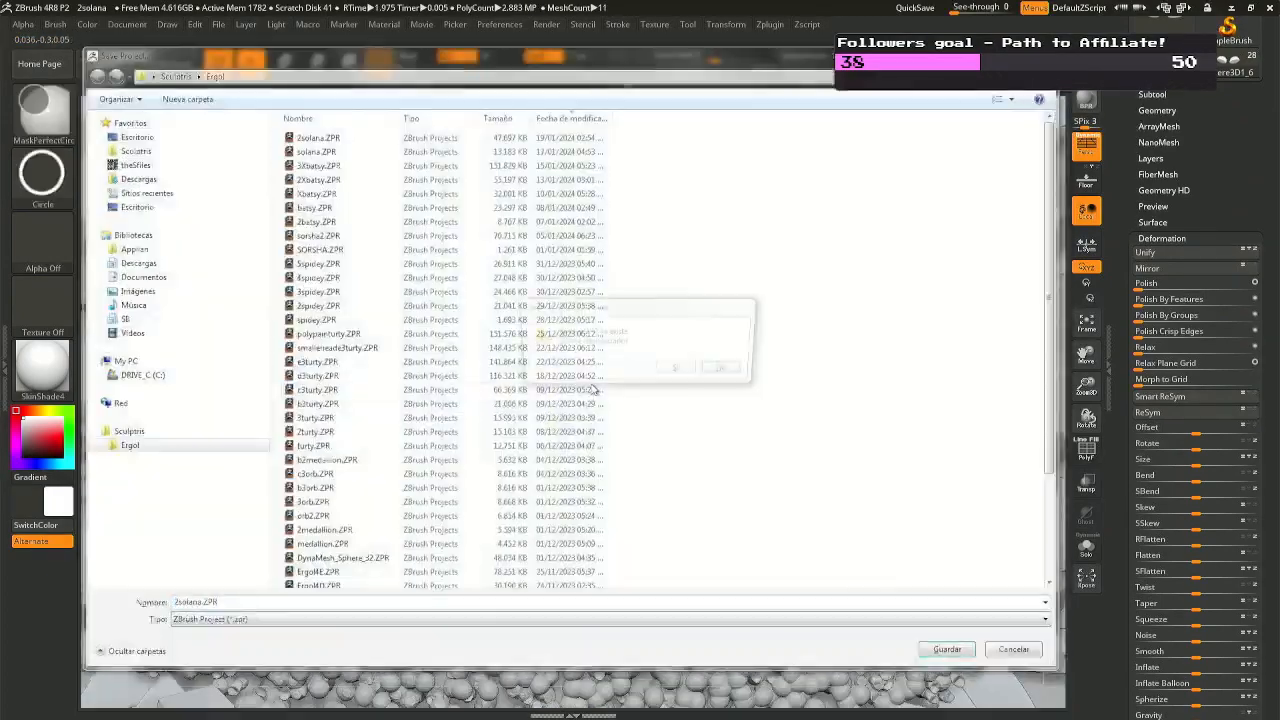
key("s")
Select the Sphere3D1_7 face mesh and set the Move brush to draw size 33 in Edit mode.
mouse_move(529, 423)
right_mouse_down()
mouse_move(498, 403)
mouse_move(740, 238)
right_mouse_up()
mouse_move(686, 270)
right_mouse_down()
mouse_move(700, 285)
mouse_move(680, 270)
right_mouse_up()
key("b")
key("m")
key("v")
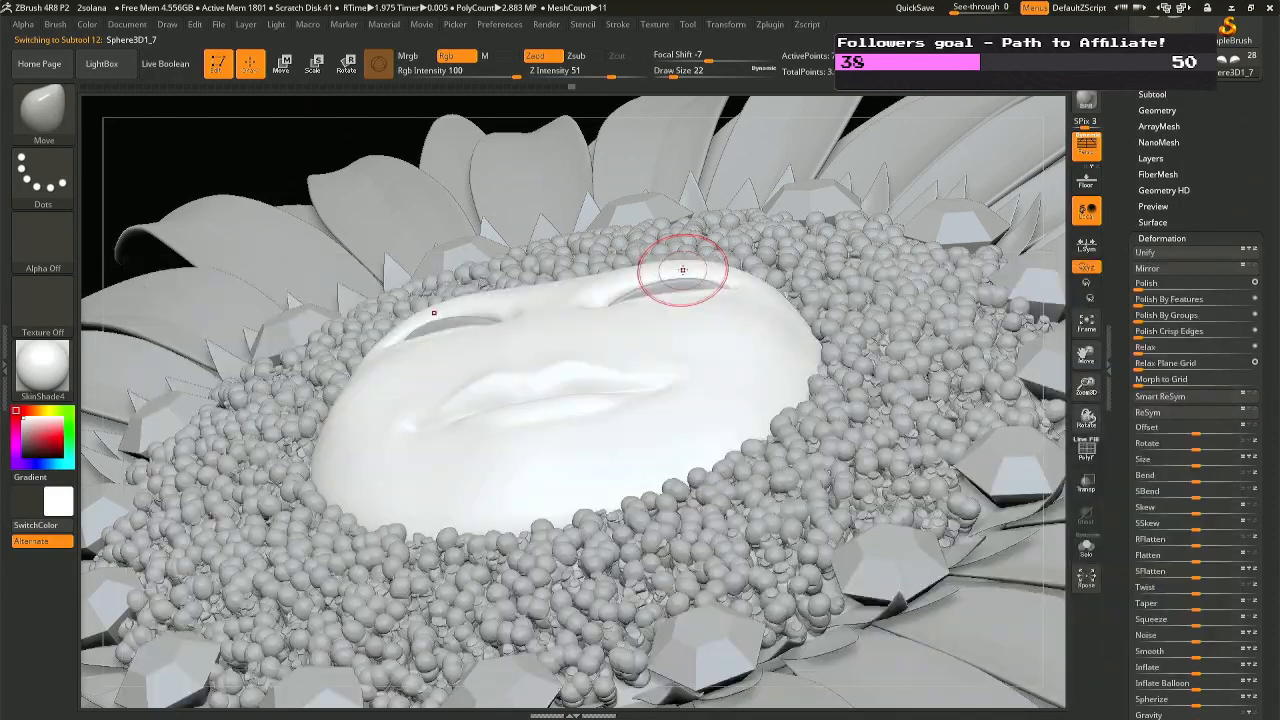
key("space")
left_click_drag(680, 271, 684, 269)
key("t")
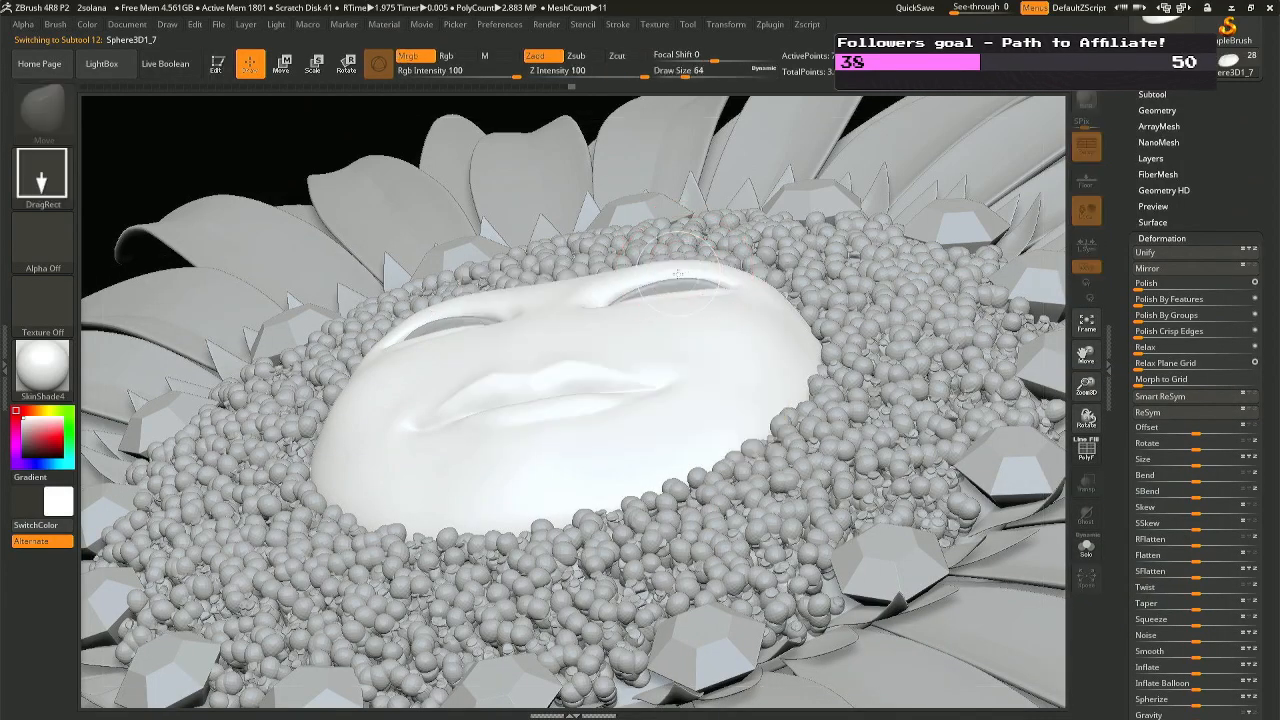
left_click(222, 64)
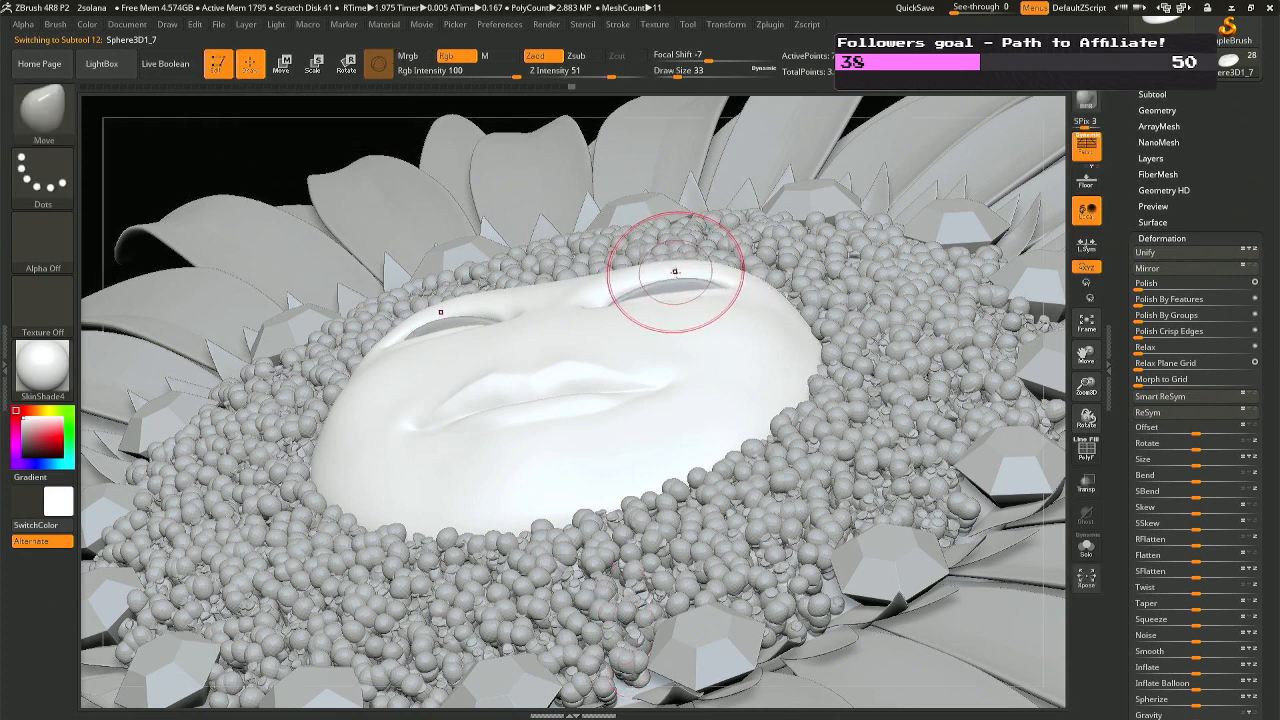
key("ctrl+z")
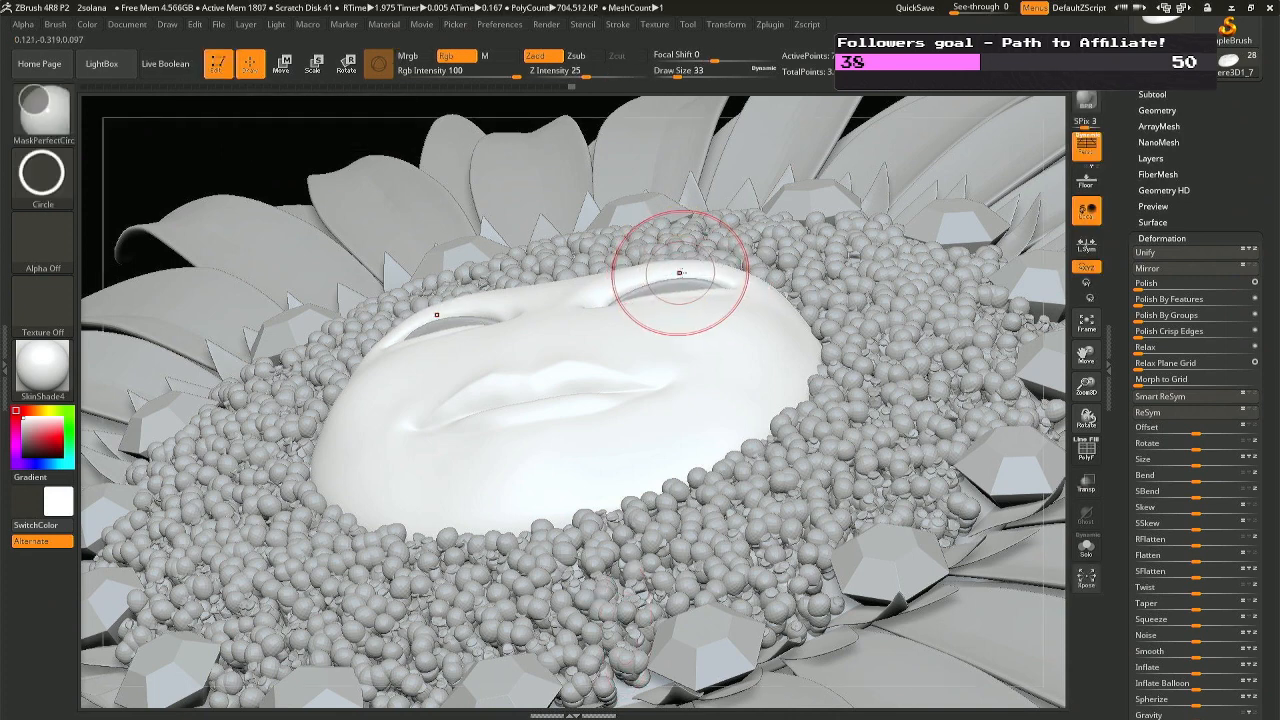
left_click_drag(680, 273, 684, 272)
key("ctrl+z")
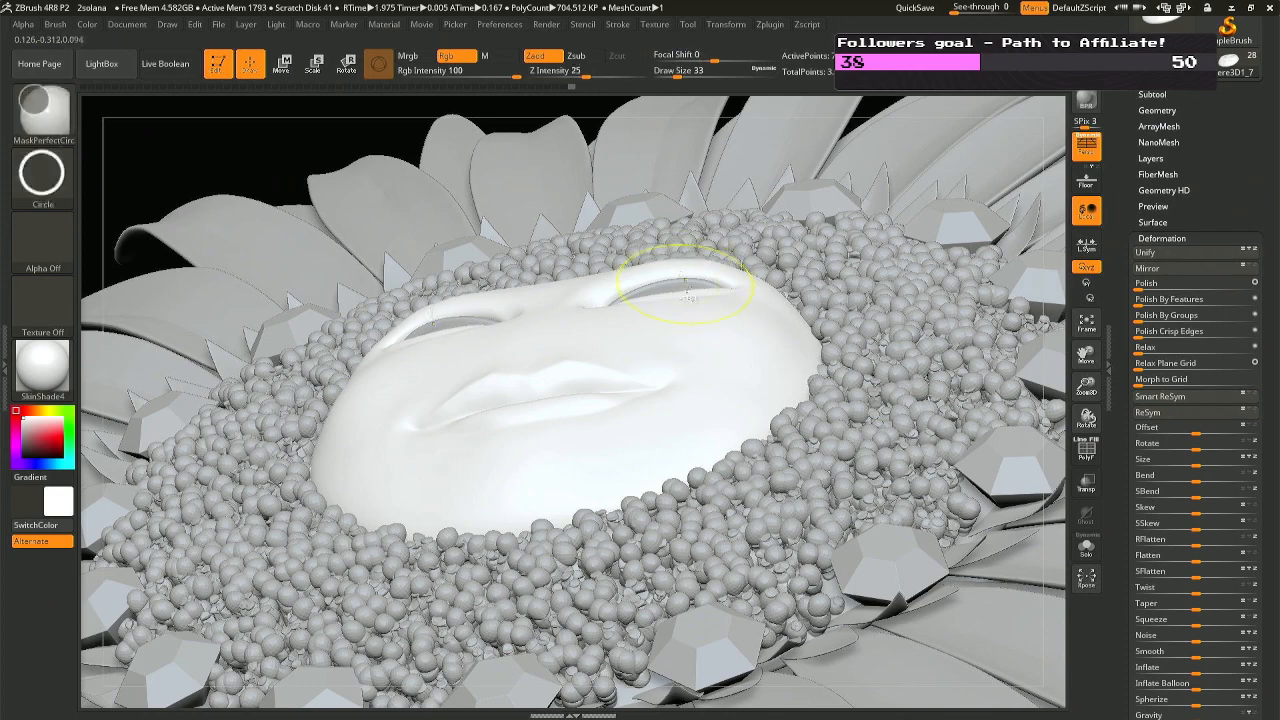
mouse_move(683, 269)
right_mouse_down()
mouse_move(668, 350)
mouse_move(655, 336)
right_mouse_up()
left_click_drag(655, 336, 538, 276, "ctrl")
left_click_drag(112, 128, 98, 123, "ctrl")
Switch the masking brush to MaskPen with a FreeHand stroke and paint a mask across the face below both eyes.
left_click(49, 173, "ctrl")
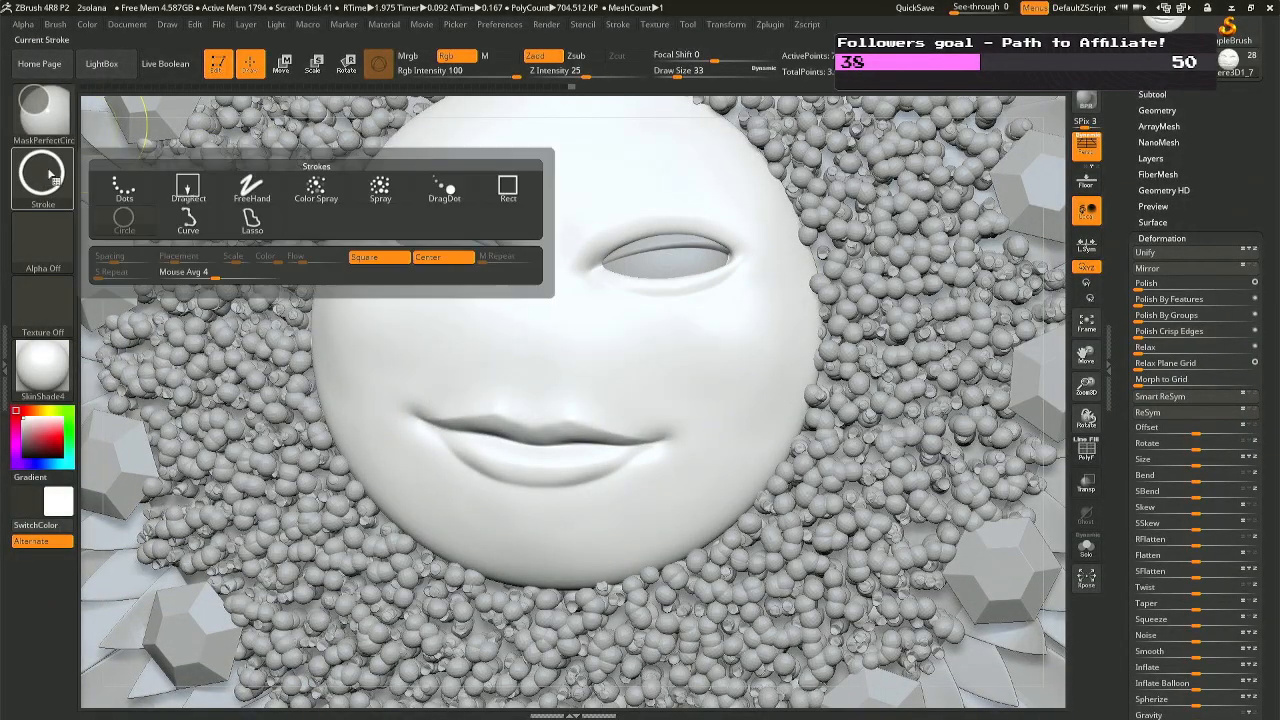
left_click(54, 126, "ctrl")
left_click(126, 128, "ctrl")
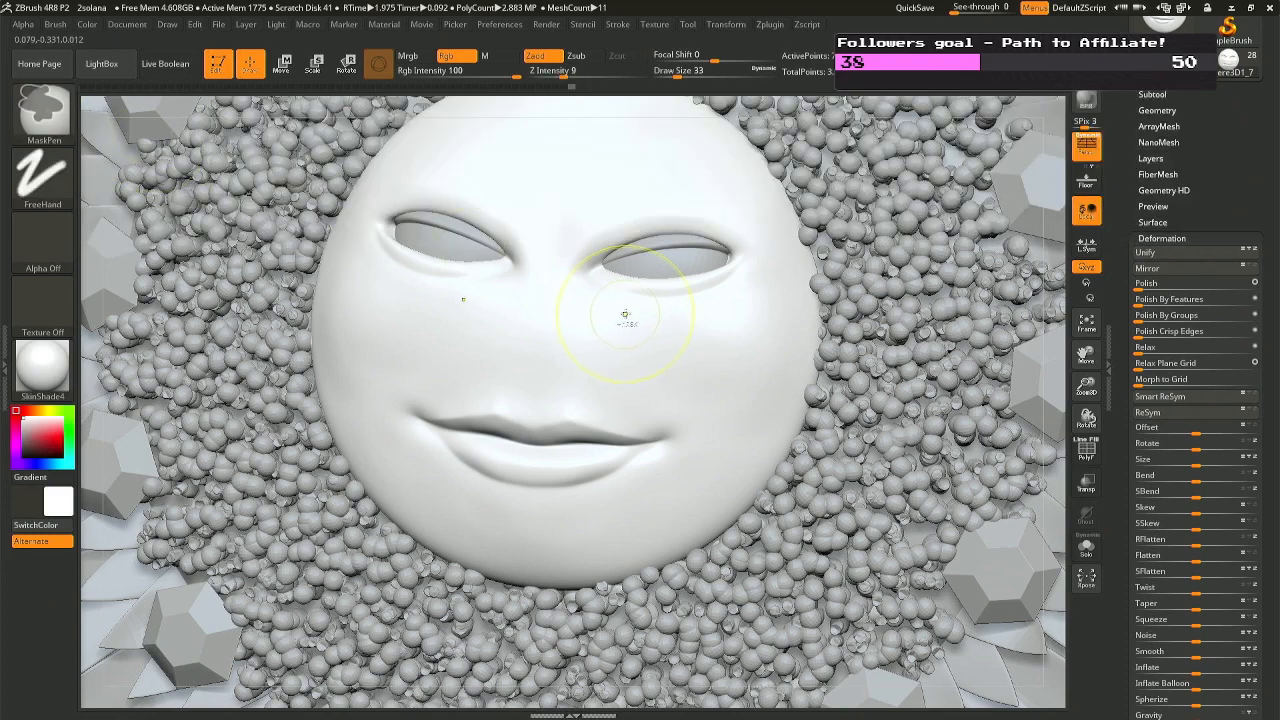
mouse_move(614, 306)
left_mouse_down("ctrl")
mouse_move(630, 330)
mouse_move(740, 318)
mouse_move(590, 285)
mouse_move(590, 360)
mouse_move(762, 298)
left_mouse_up("ctrl")
Adjust the upper rims of the eye openings with the Move brush and clear the mask from the face.
mouse_move(716, 378)
right_mouse_down()
mouse_move(668, 240)
mouse_move(676, 284)
right_mouse_up()
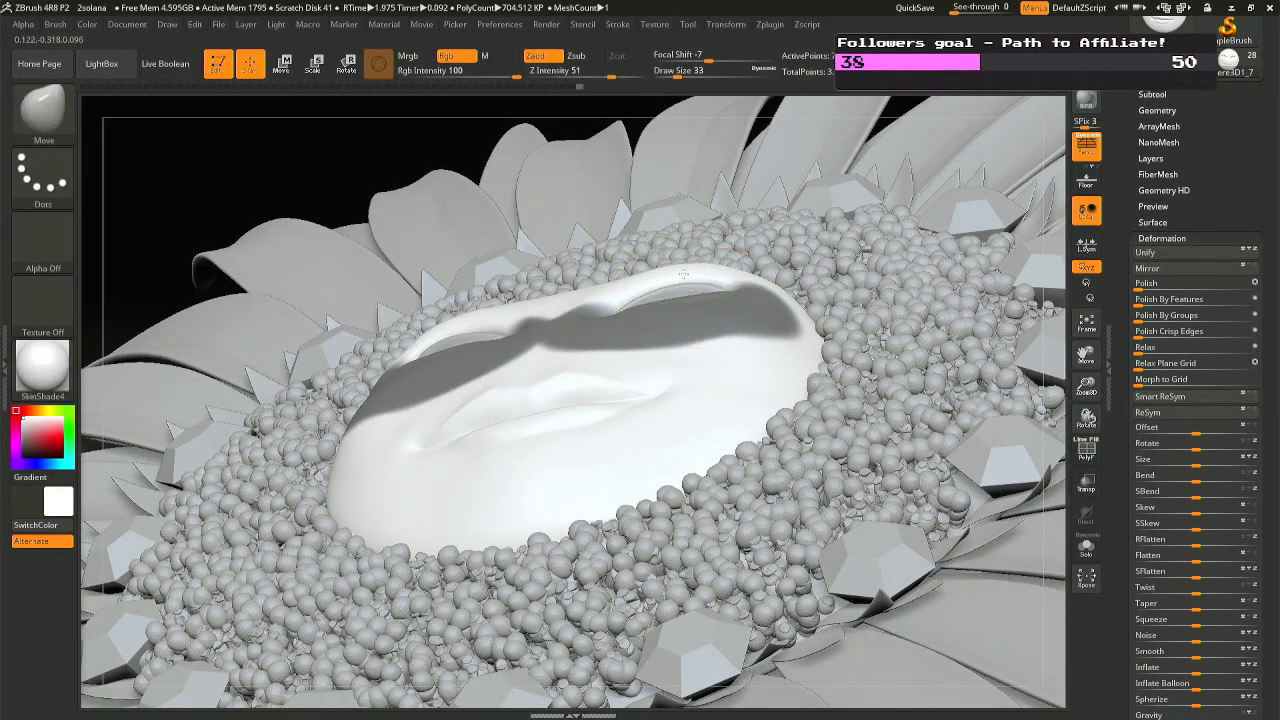
right_click_drag(680, 272, 663, 420)
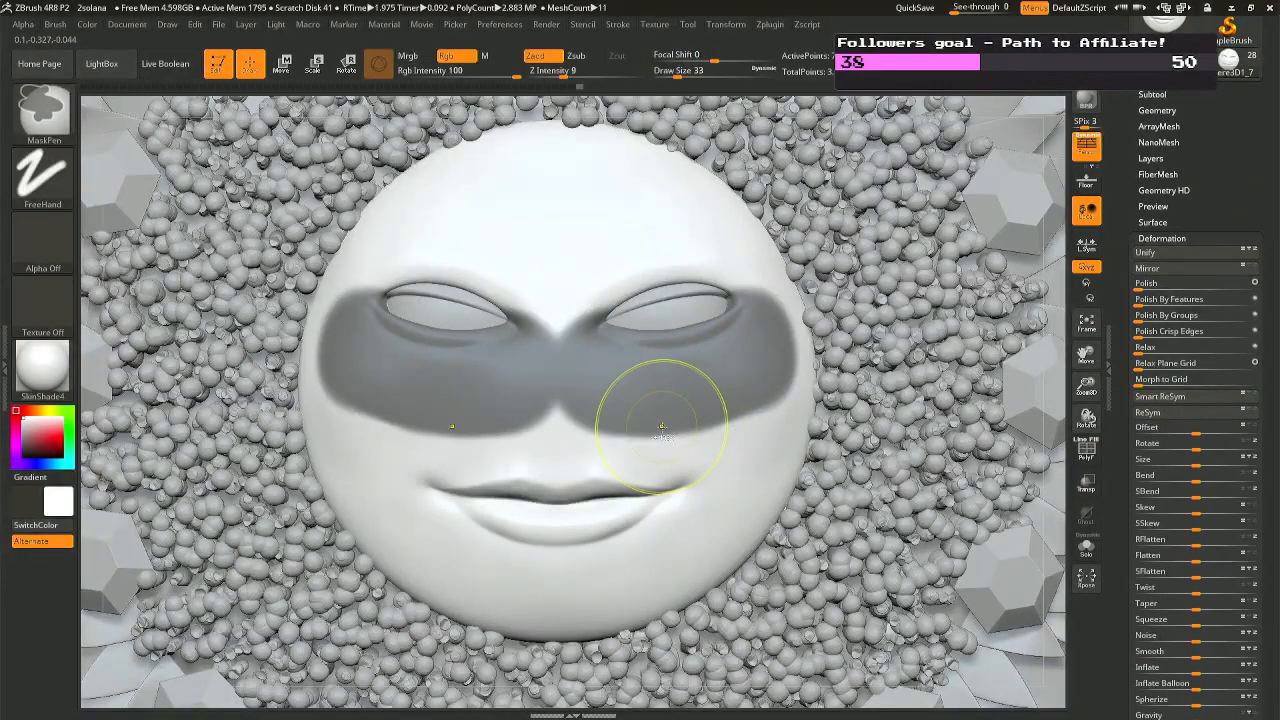
key("ctrl+shift+a")
key("ctrl+i")
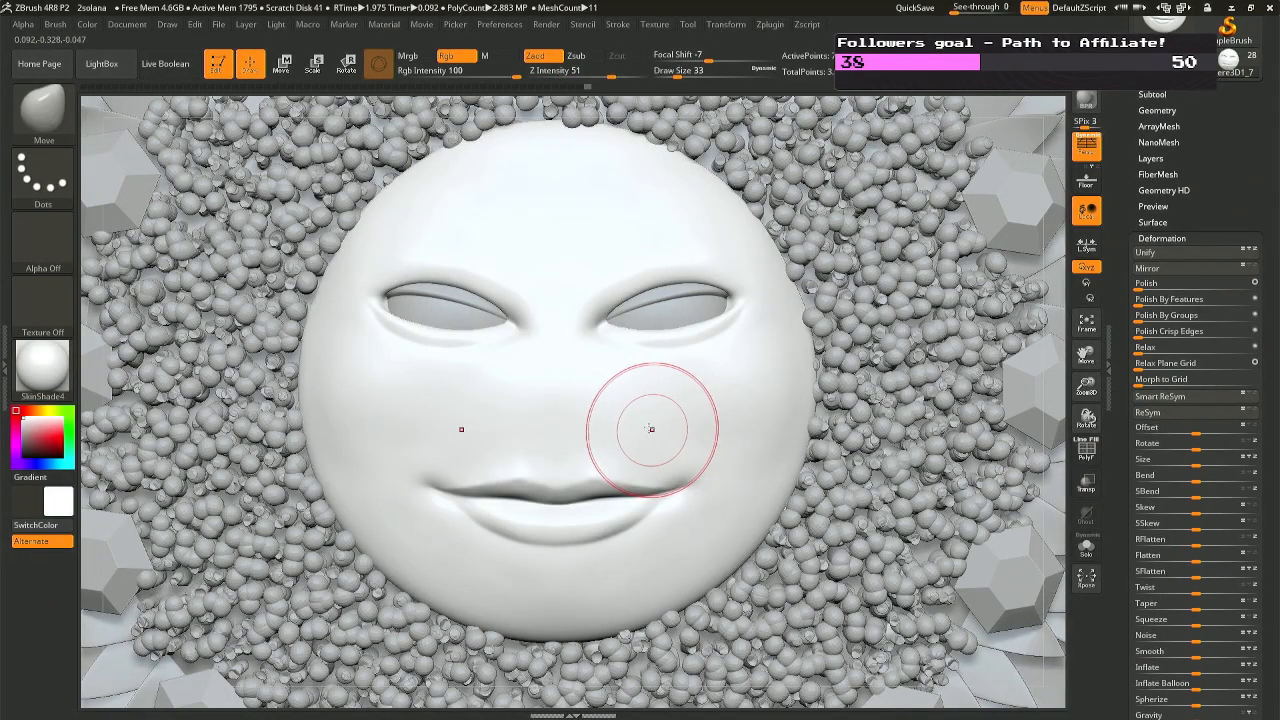
right_click_drag(652, 429, 605, 406)
key("d")
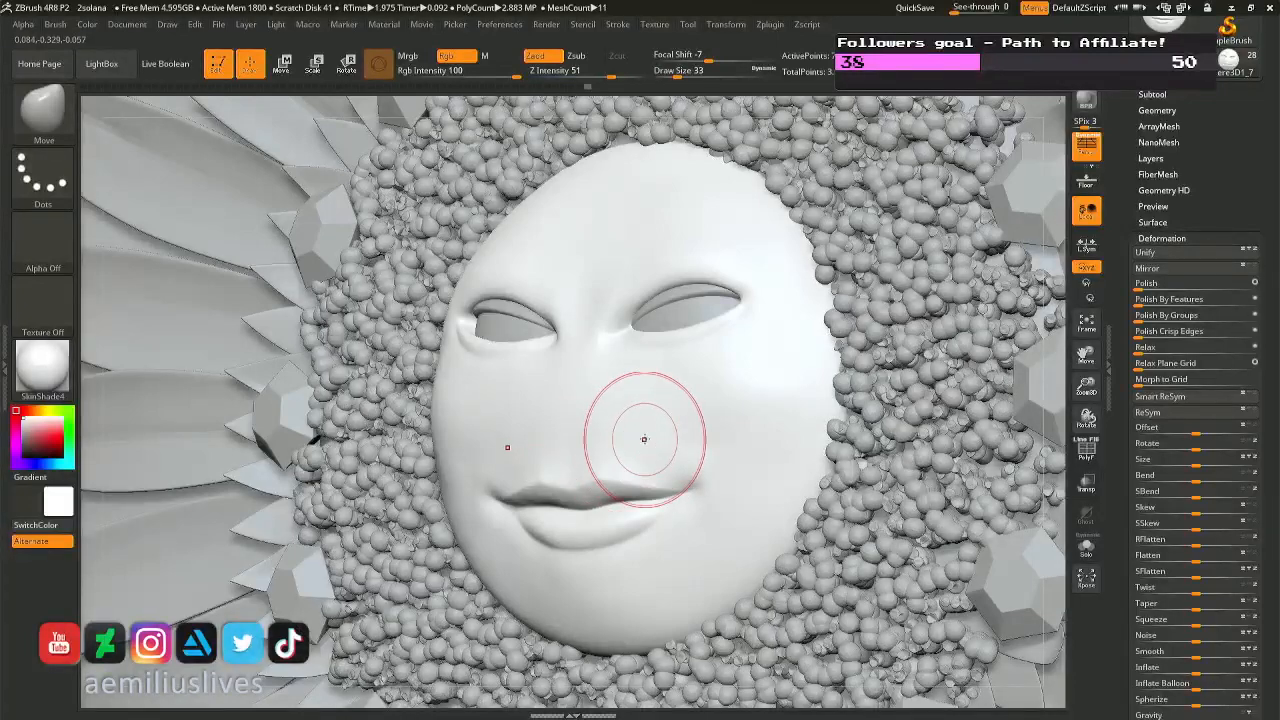
Select the Sphere3D1_6 eyelids and scale them slightly along the X axis with the gizmo.
left_click(667, 318, "alt")
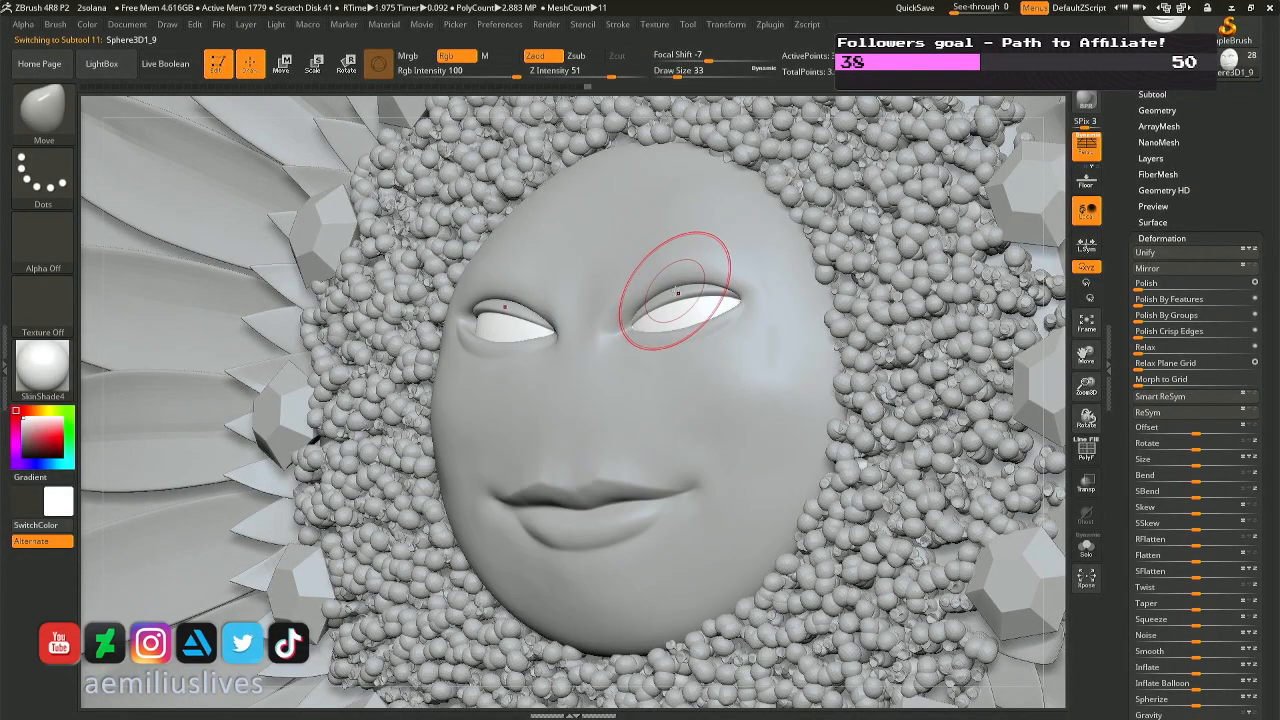
left_click(707, 293, "alt")
right_click_drag(712, 292, 732, 284)
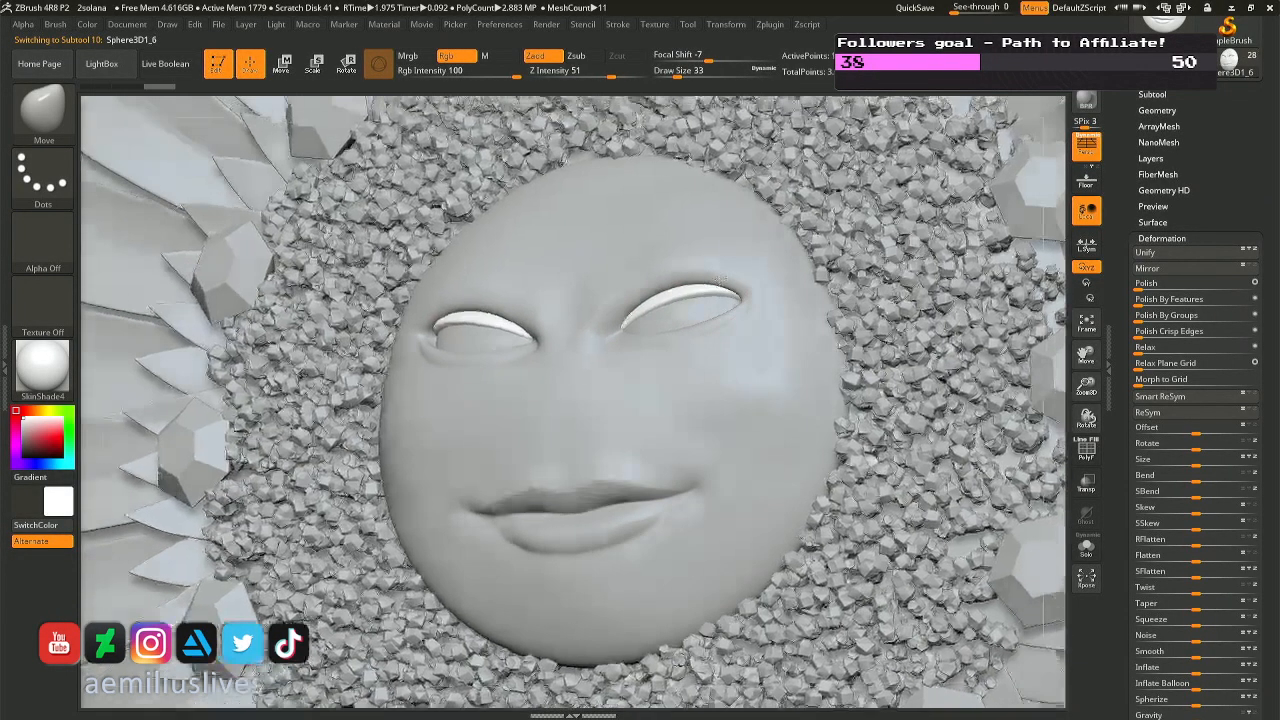
key("r")
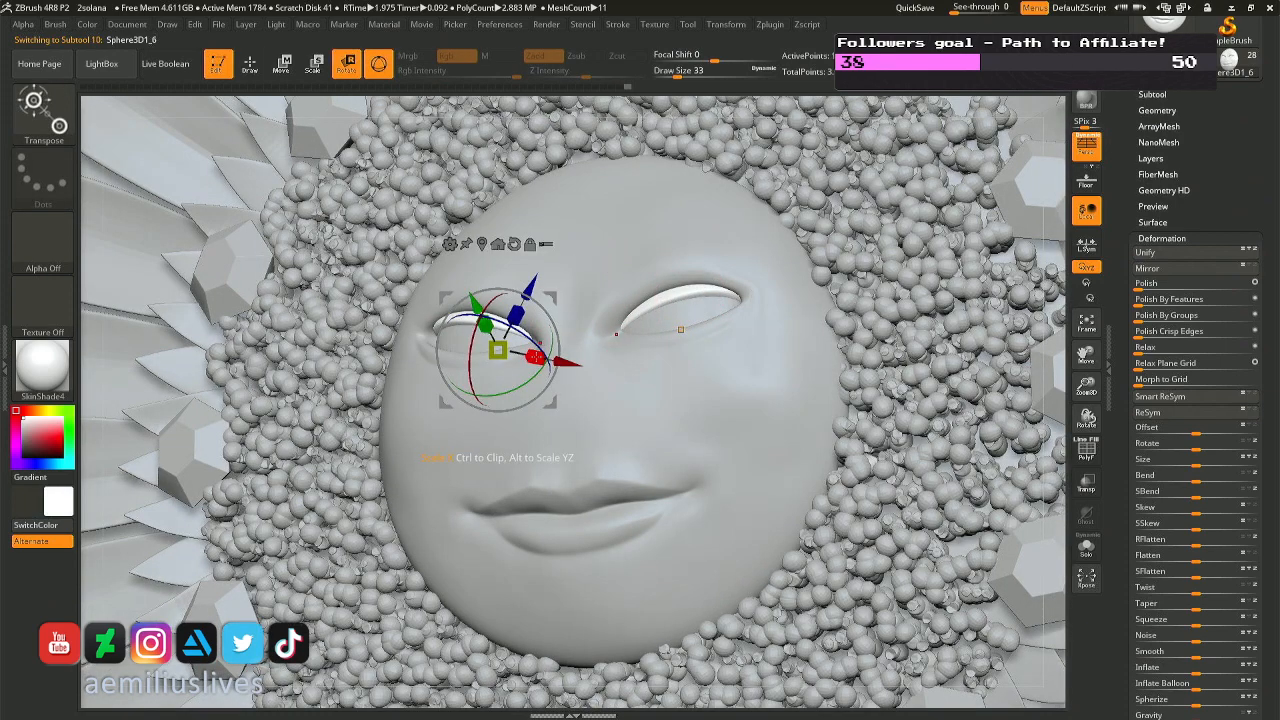
left_click_drag(535, 357, 541, 357)
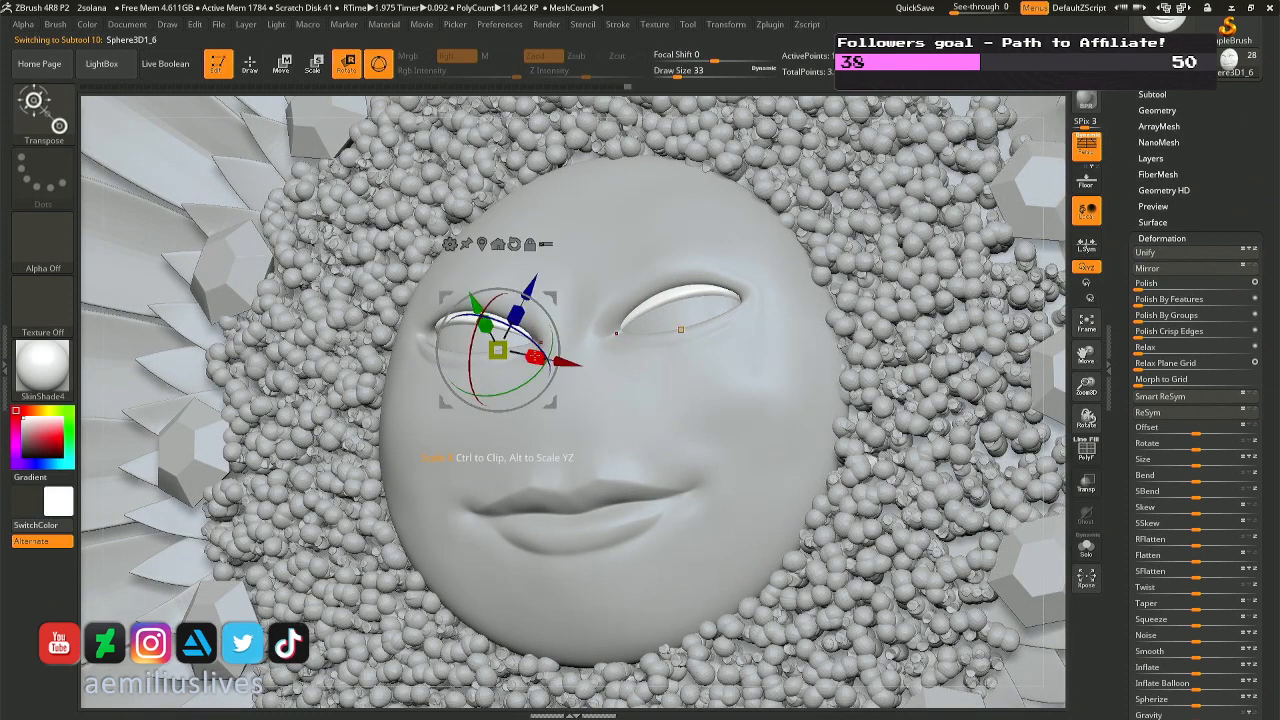
Return to Draw mode with the Move brush and save the project as 2solana.ZPR, replacing the existing file.
key("q")
mouse_move(680, 329)
right_mouse_down()
mouse_move(562, 343)
mouse_move(626, 335)
mouse_move(597, 332)
right_mouse_up()
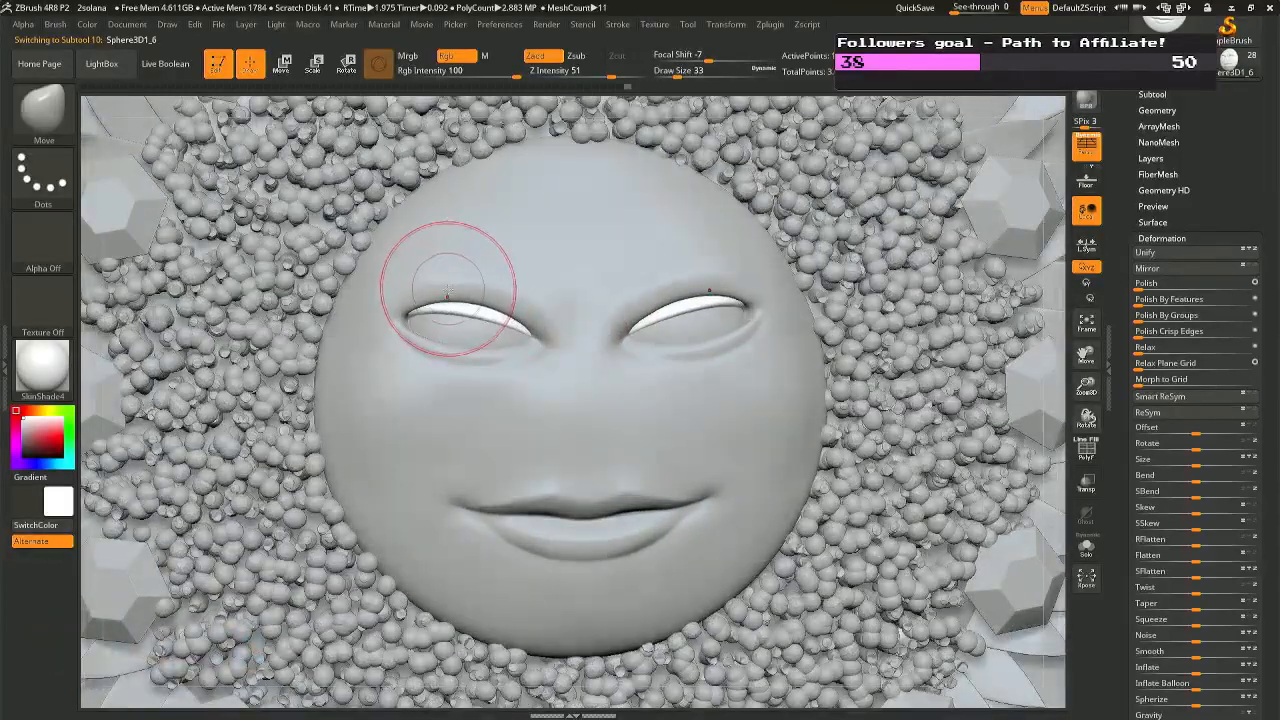
mouse_move(481, 283)
right_mouse_down()
mouse_move(425, 295)
mouse_move(467, 309)
right_mouse_up()
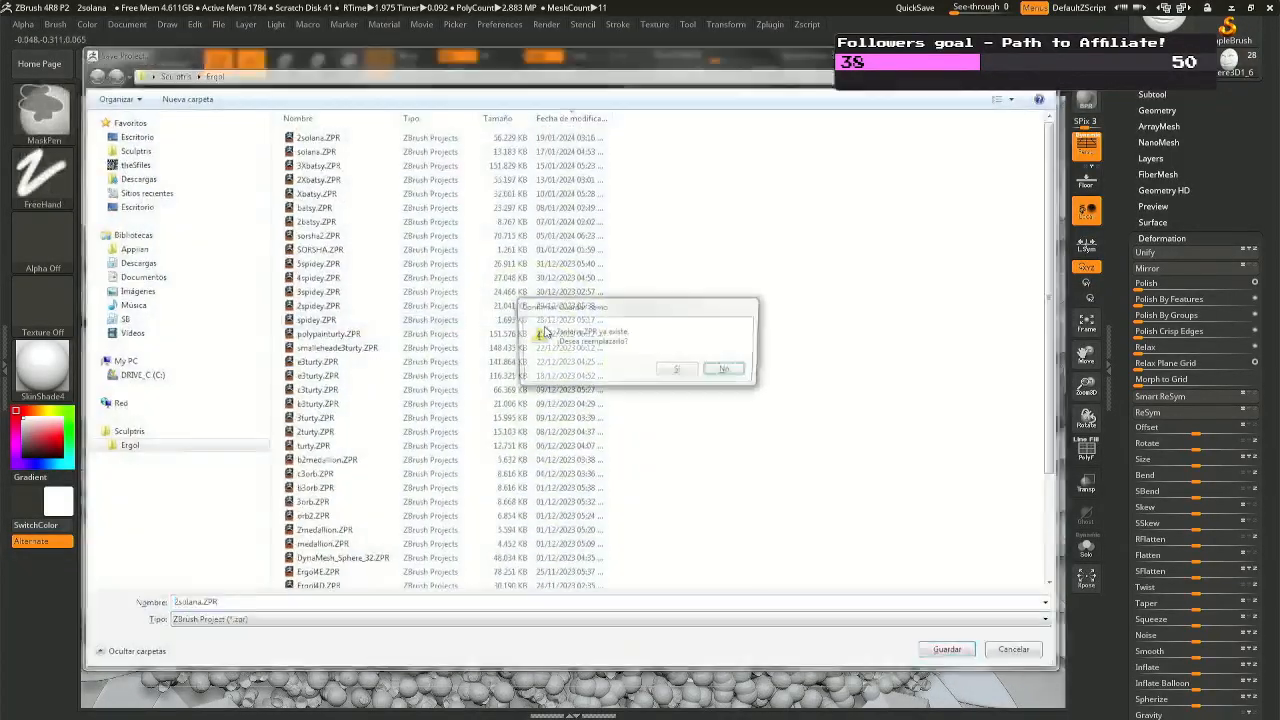
left_click(544, 328)
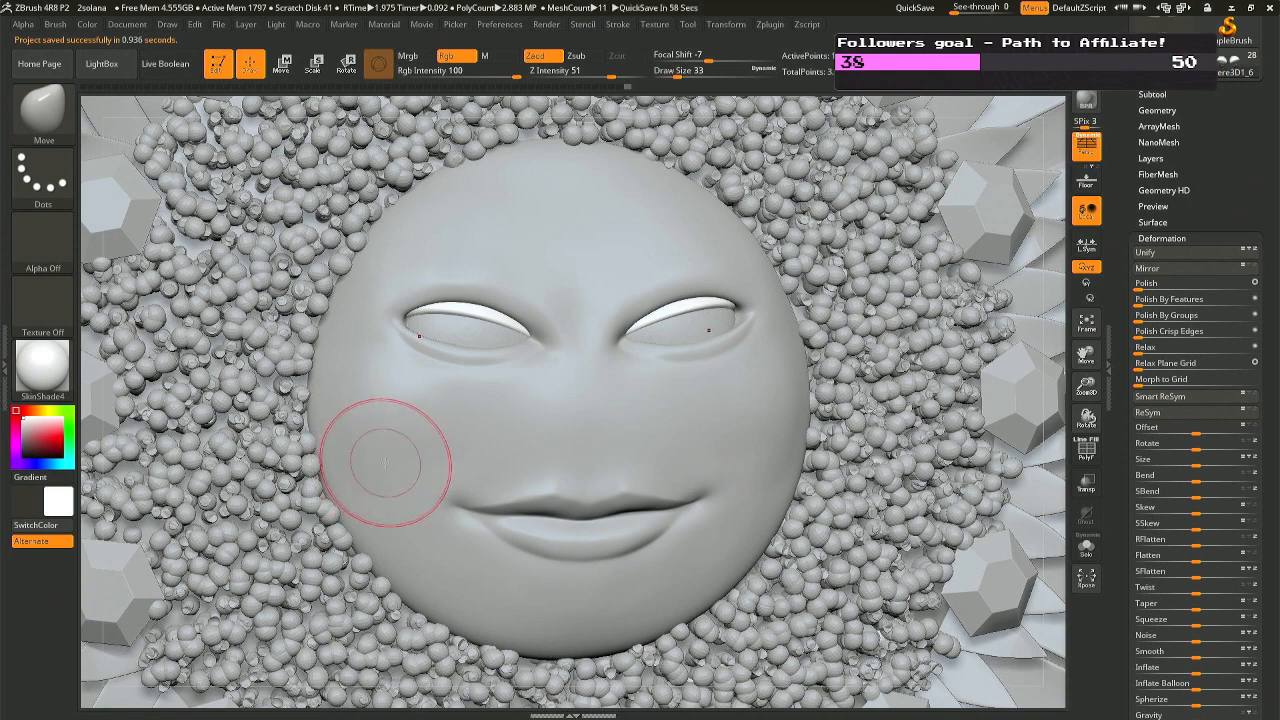
Load the EyeLashesCurve_FH_v1.ZBP brush preset from the Ergol folder.
key("b")
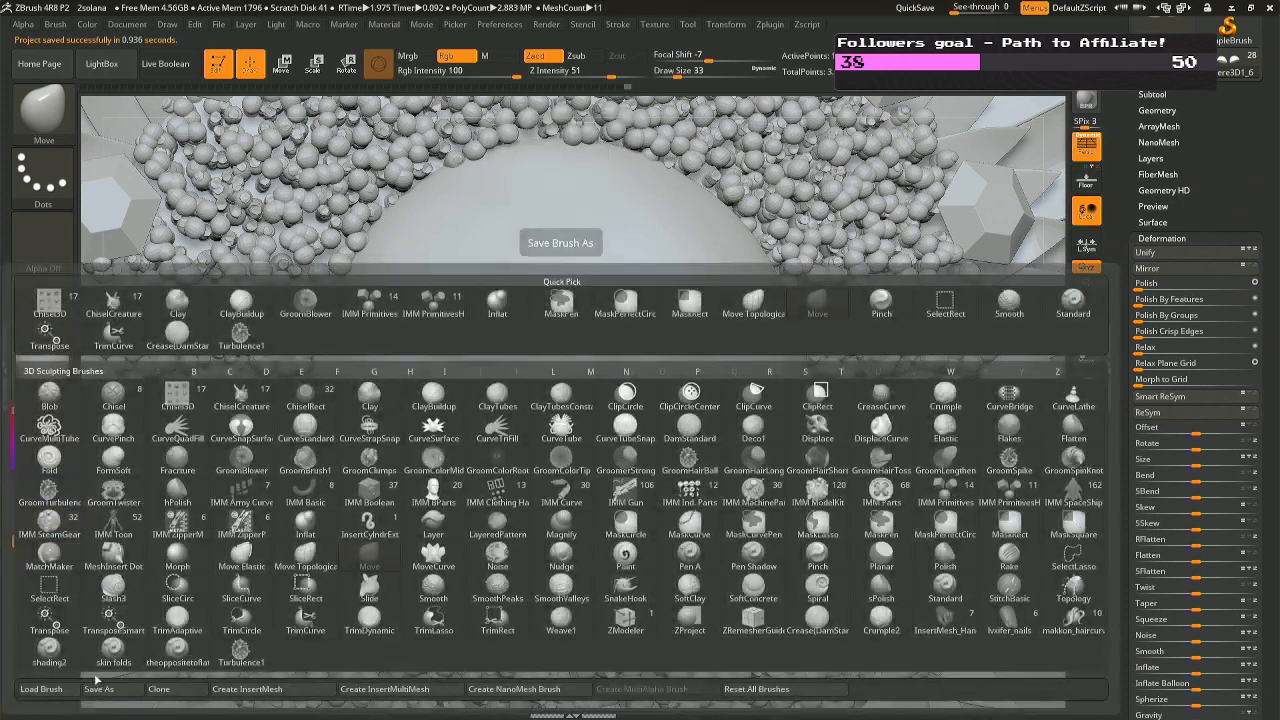
left_click(40, 689)
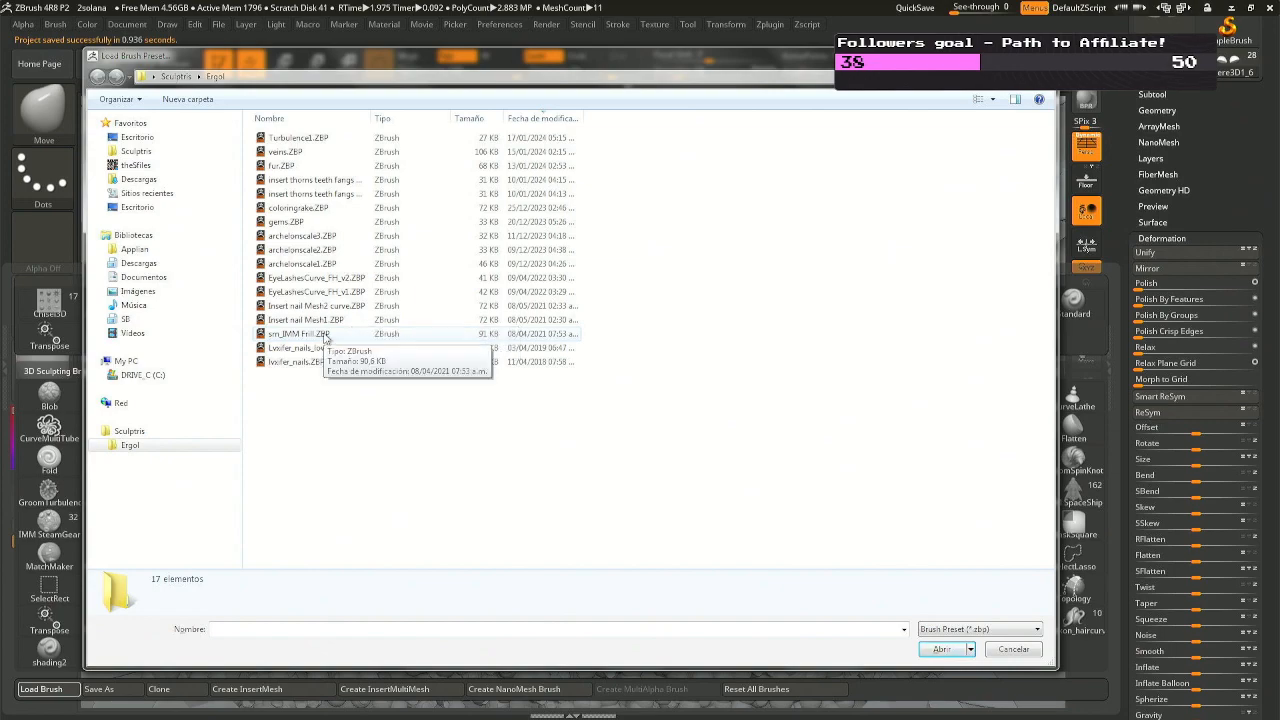
double_click(324, 292)
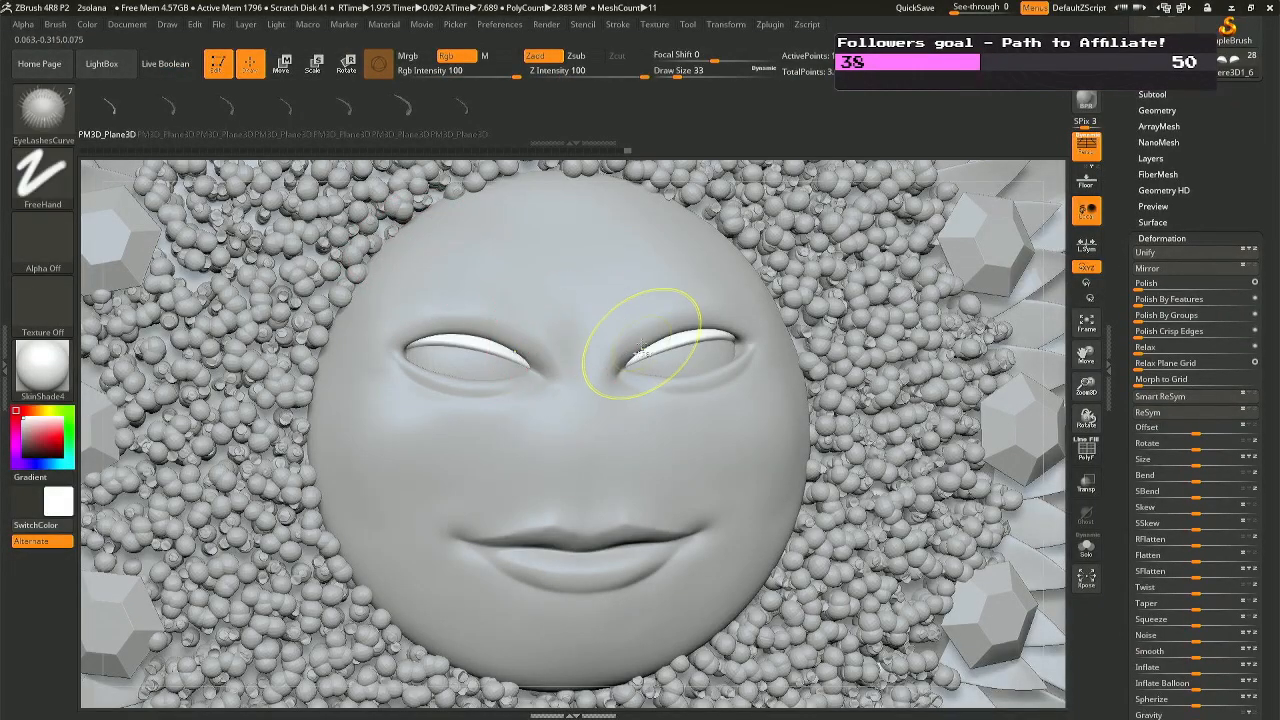
Try an eyelash curve along the upper eyelid edge at draw size 6.
right_click_drag(652, 343, 611, 366, "ctrl")
key("space")
left_click_drag(622, 361, 654, 346)
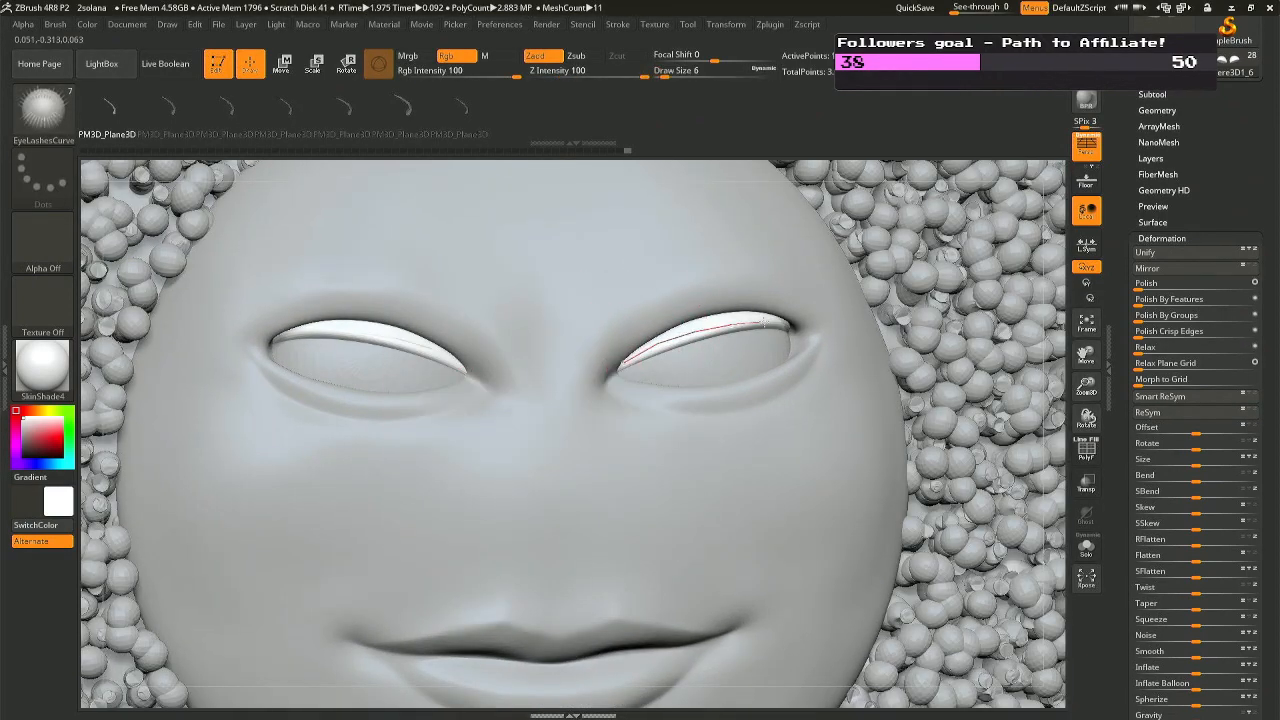
left_click_drag(793, 324, 796, 330)
mouse_move(724, 355)
right_mouse_down()
mouse_move(732, 345)
mouse_move(715, 325)
mouse_move(600, 280)
mouse_move(550, 392)
right_mouse_up()
key("ctrl+z")
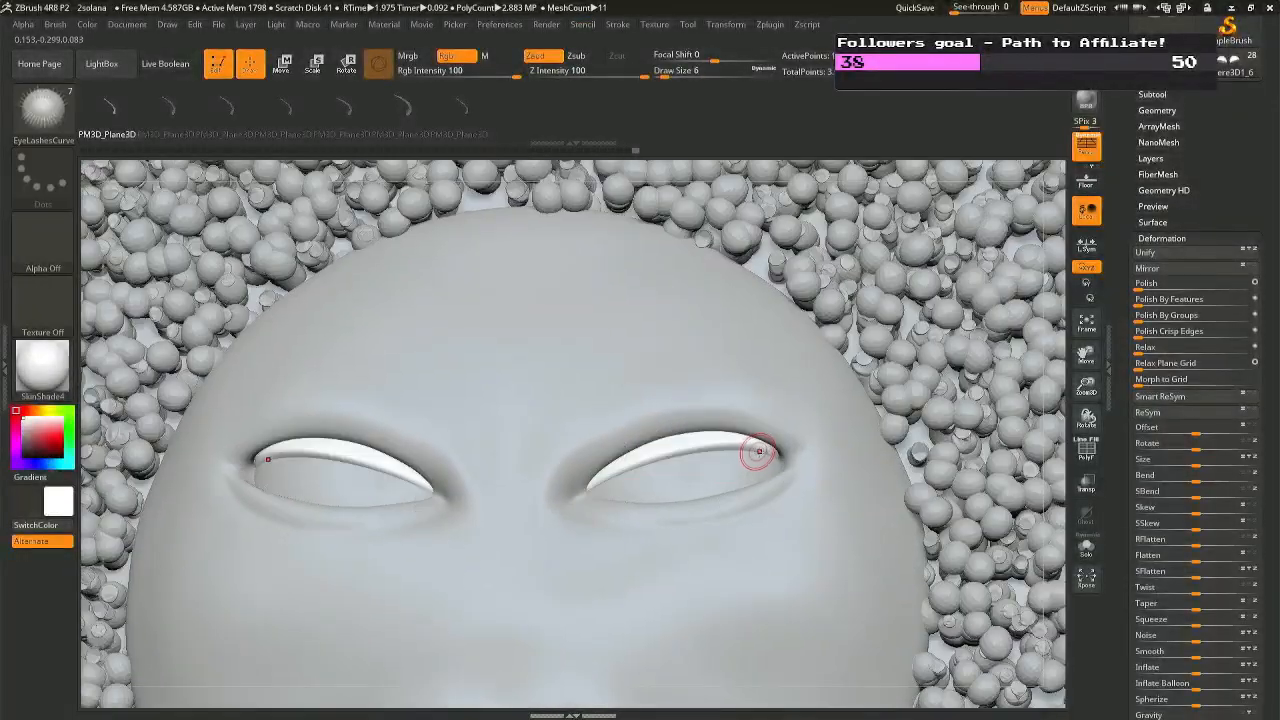
Set the draw size to 4, try an eyelash curve from the eyelid's outer corner inward, and undo the lashes.
key("space")
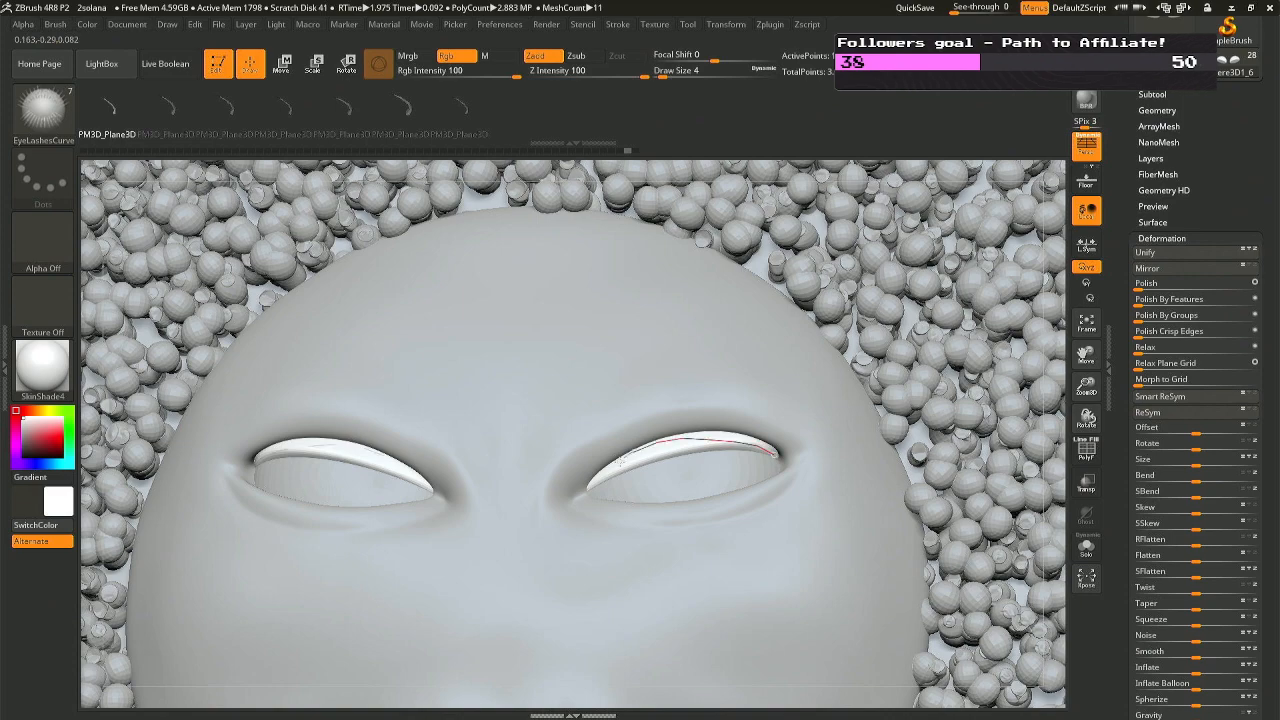
left_click_drag(777, 456, 779, 458)
right_click_drag(756, 434, 928, 443)
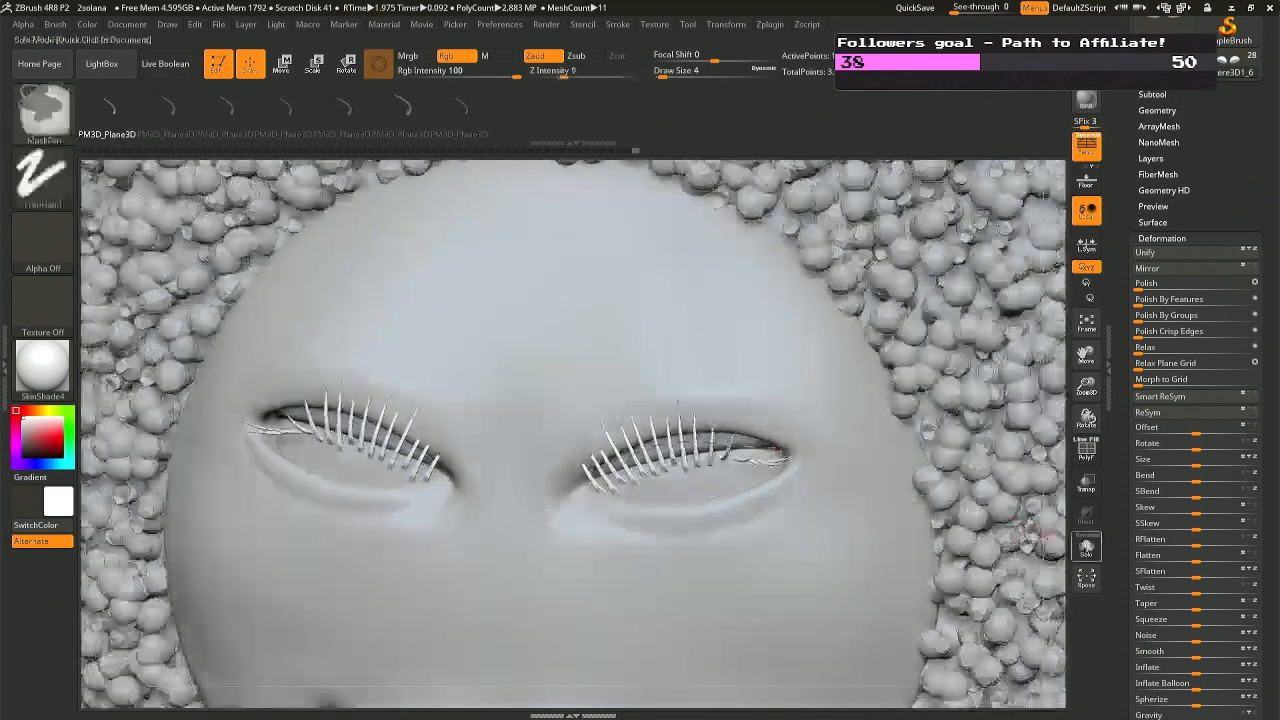
key("ctrl+z")
Isolate the eyelids, try an eyelash curve from the outer corner along the lower edge, compare it with the face, and undo it.
left_click(1096, 550)
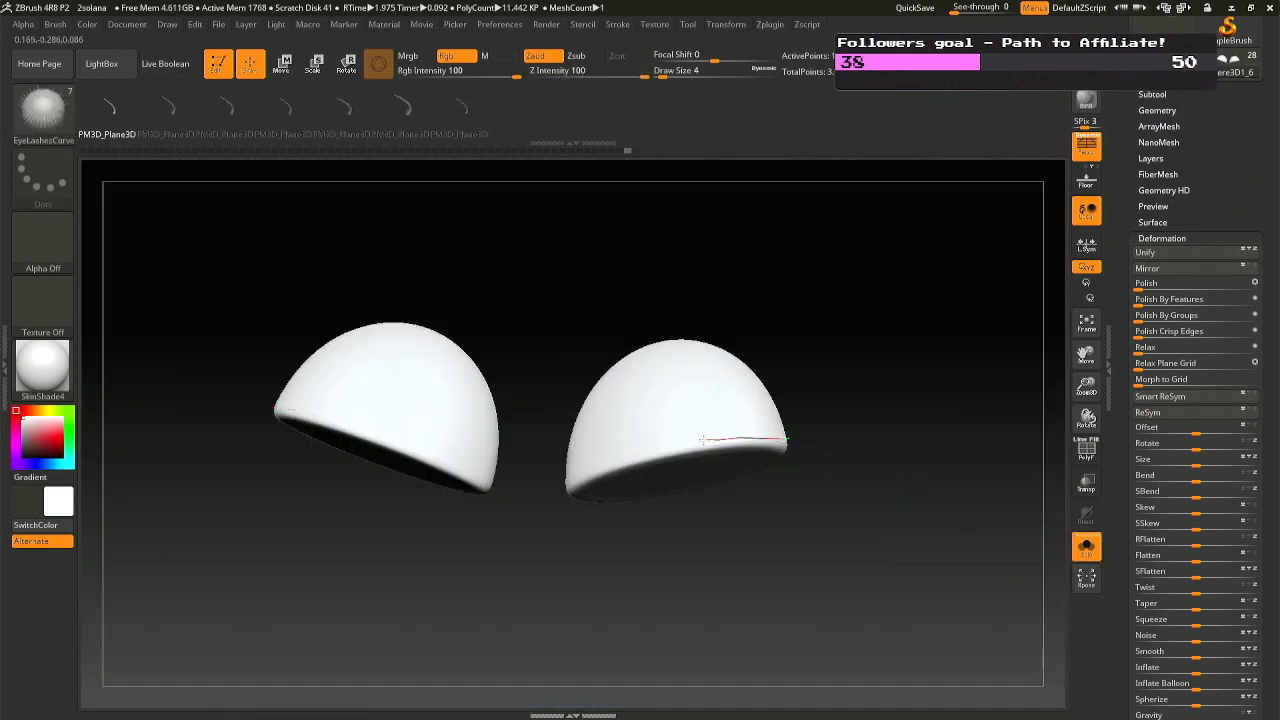
left_click_drag(786, 439, 786, 439)
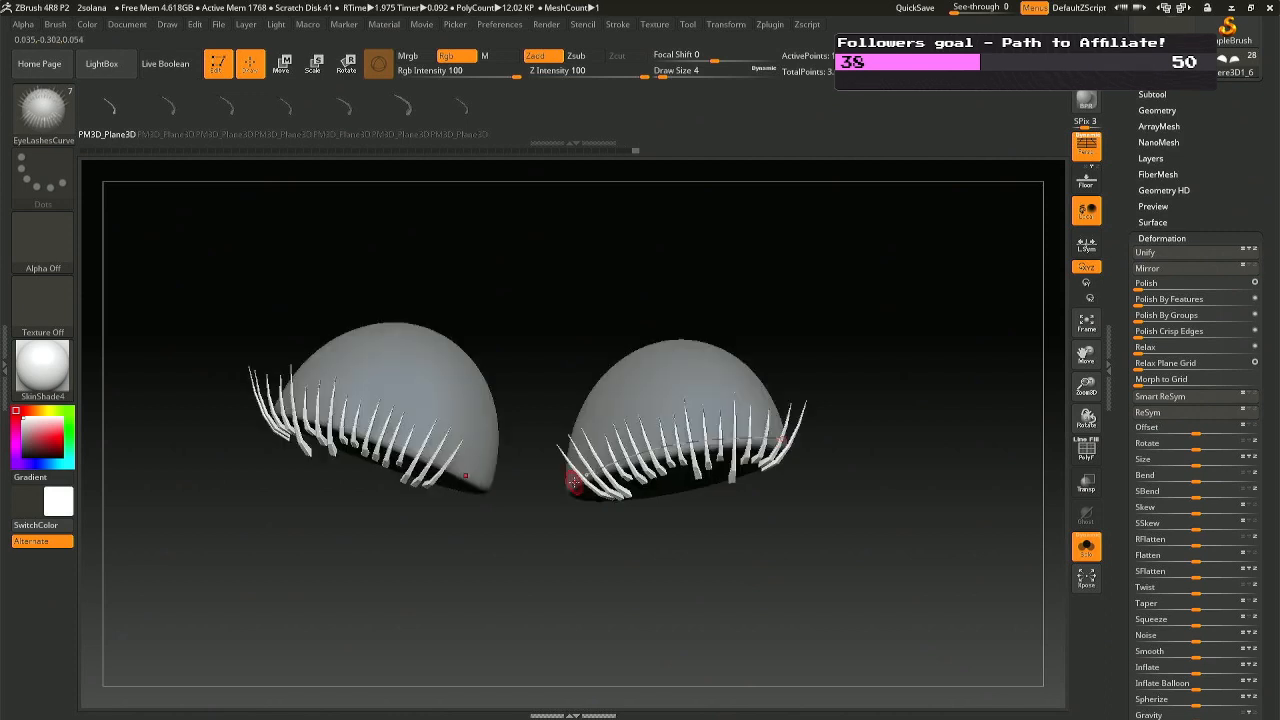
mouse_move(589, 443)
right_mouse_down()
mouse_move(781, 440)
mouse_move(690, 428)
mouse_move(909, 477)
right_mouse_up()
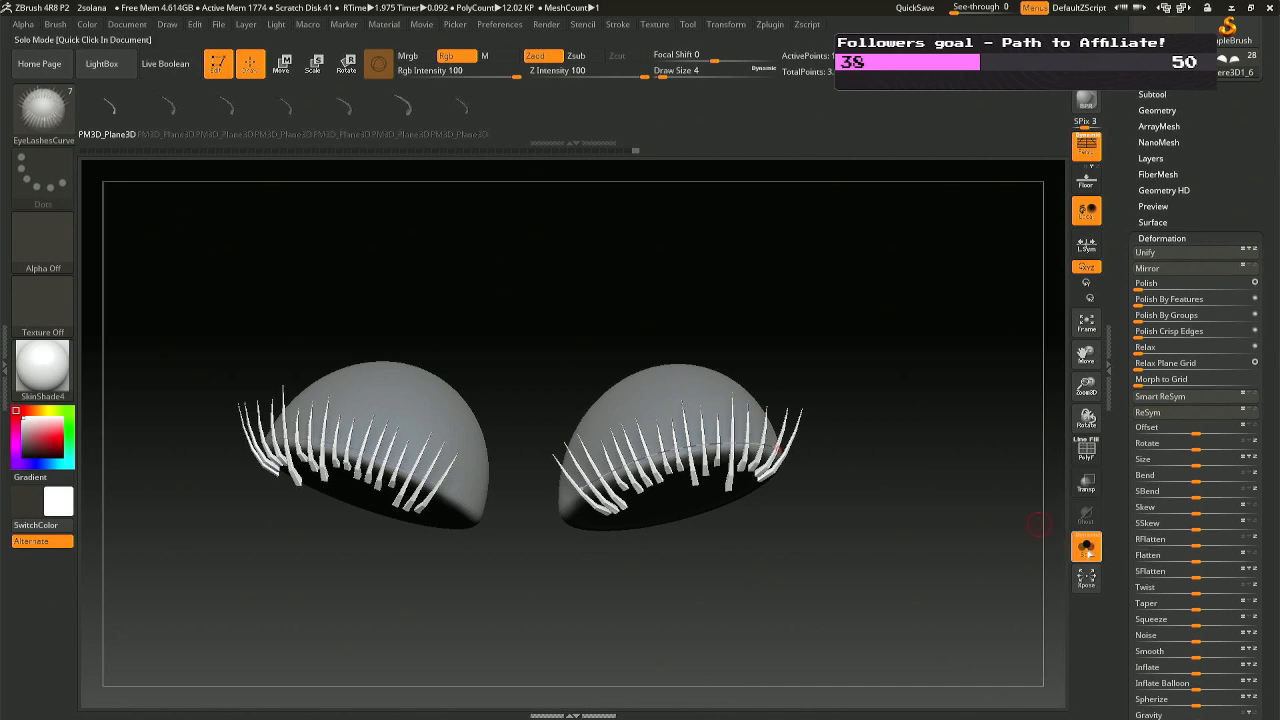
left_click(1092, 553)
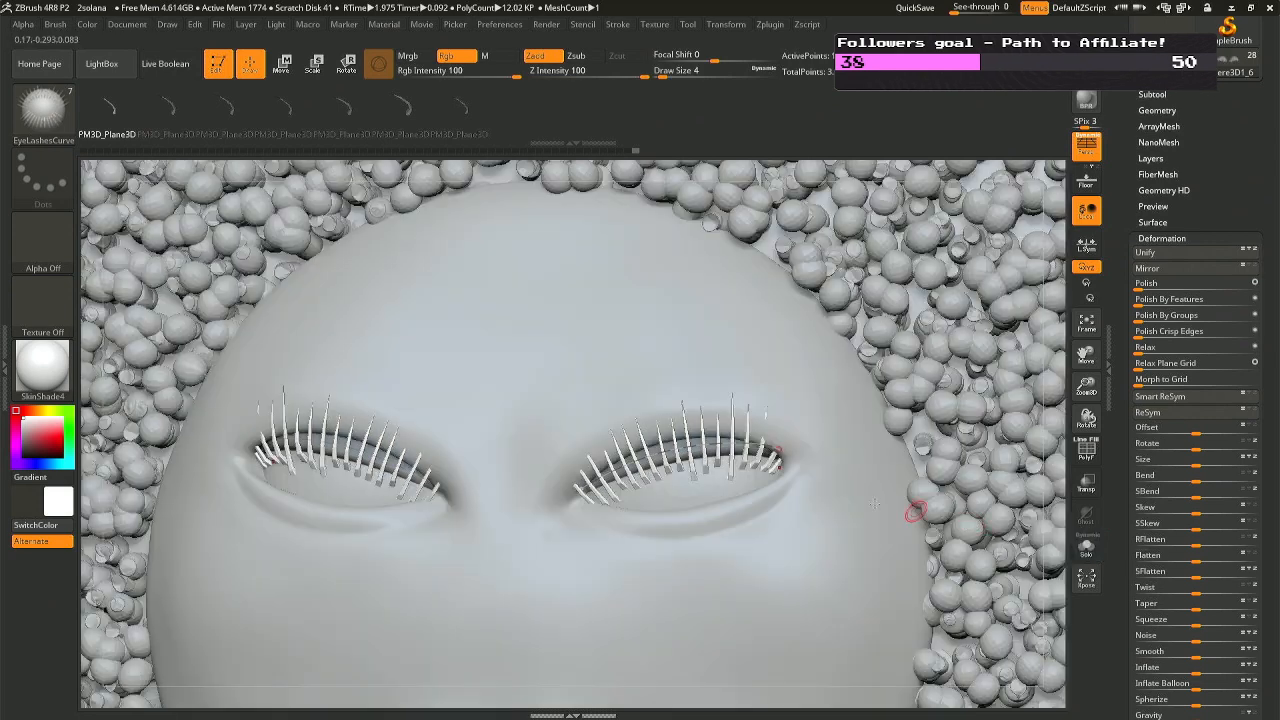
left_click(1090, 552)
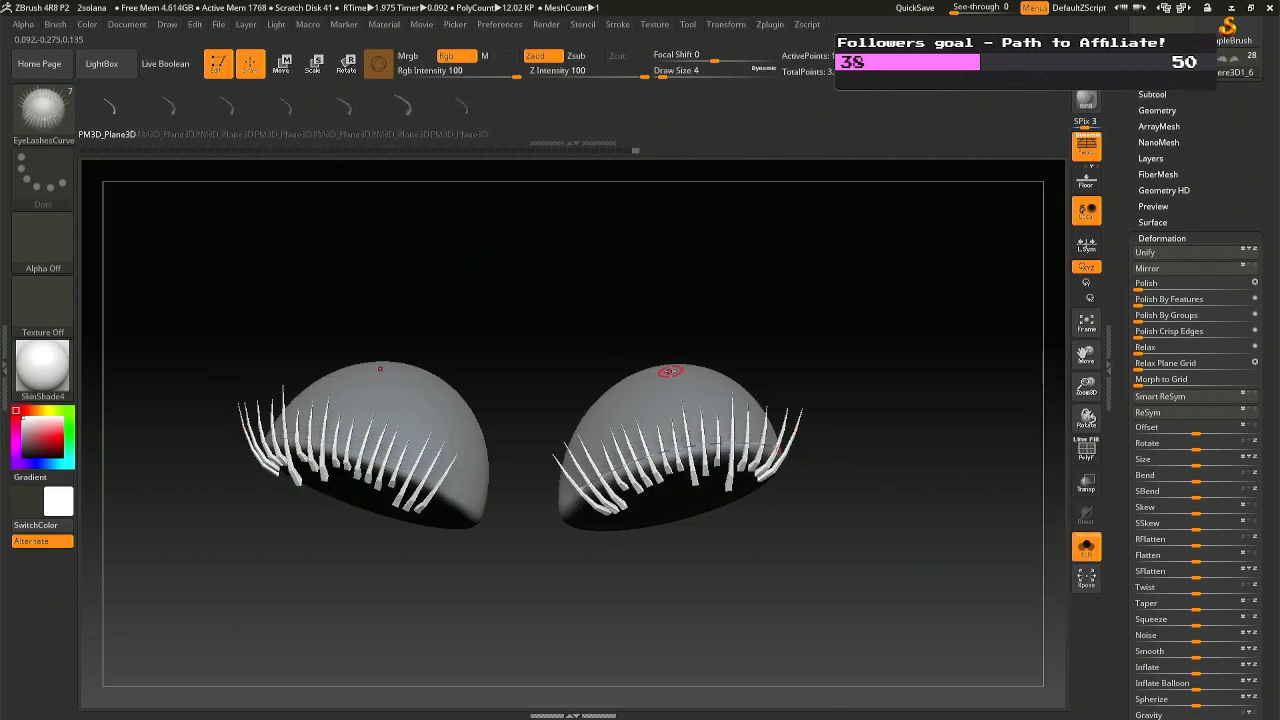
right_click_drag(670, 371, 667, 383)
key("ctrl+z")
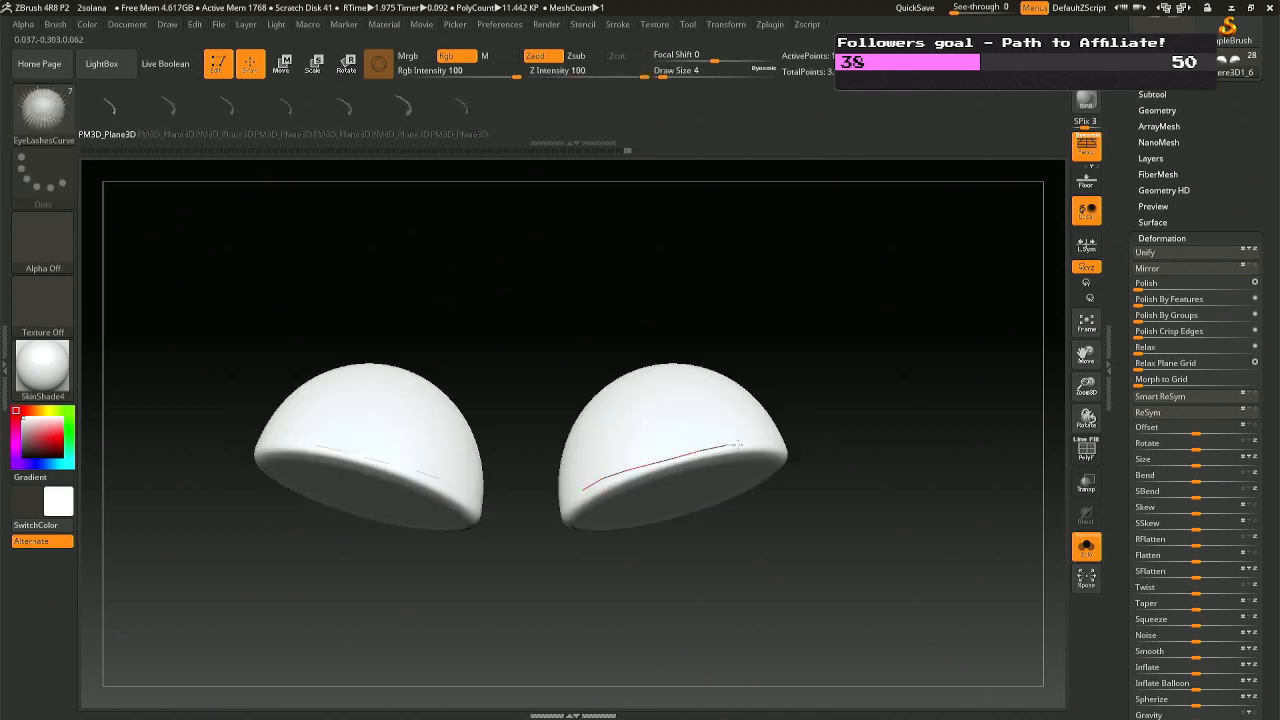
Try an eyelash curve from inner to outer corner on the isolated eyelids, check it with the face shown, and undo it.
left_click_drag(788, 444, 780, 456)
mouse_move(670, 480)
right_mouse_down()
mouse_move(666, 546)
mouse_move(657, 470)
mouse_move(650, 540)
mouse_move(645, 500)
right_mouse_up()
left_click(1087, 548)
key("ctrl+z")
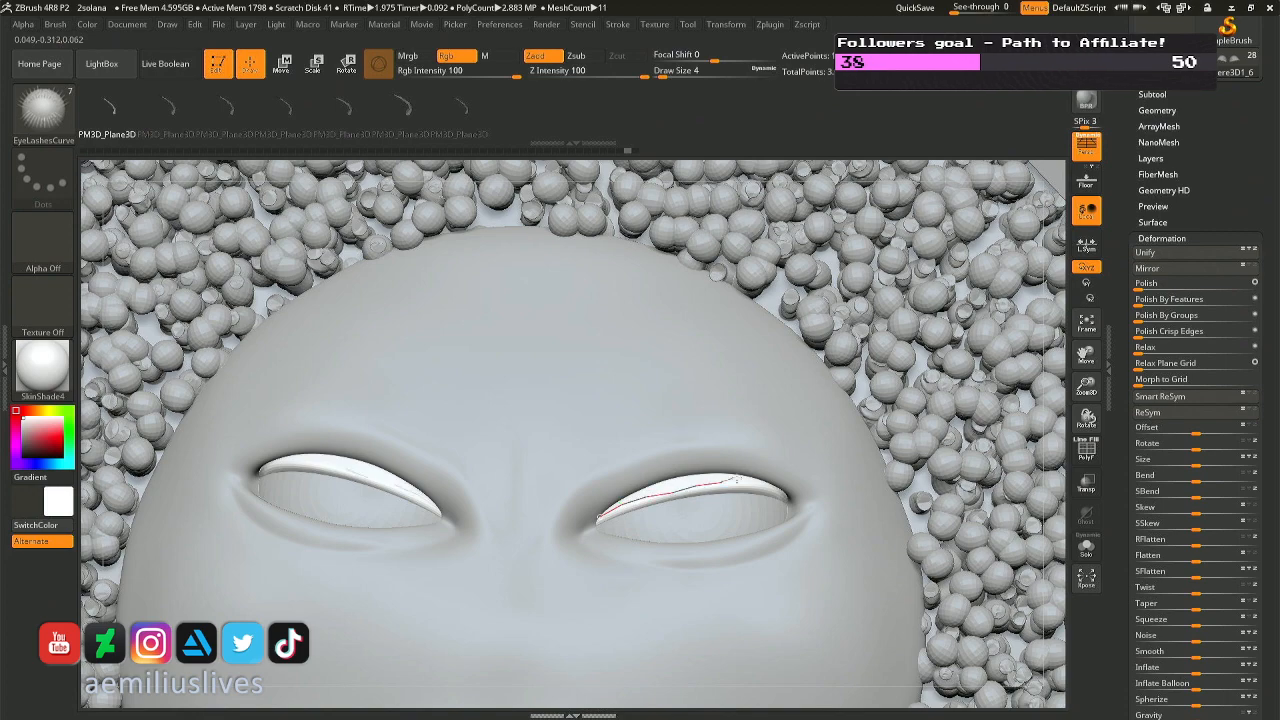
Try the eyelash curve along the eyelids with the whole face shown, inspect the lashes in isolation, and undo them.
key("ctrl+shift+z")
right_click_drag(771, 482, 778, 488)
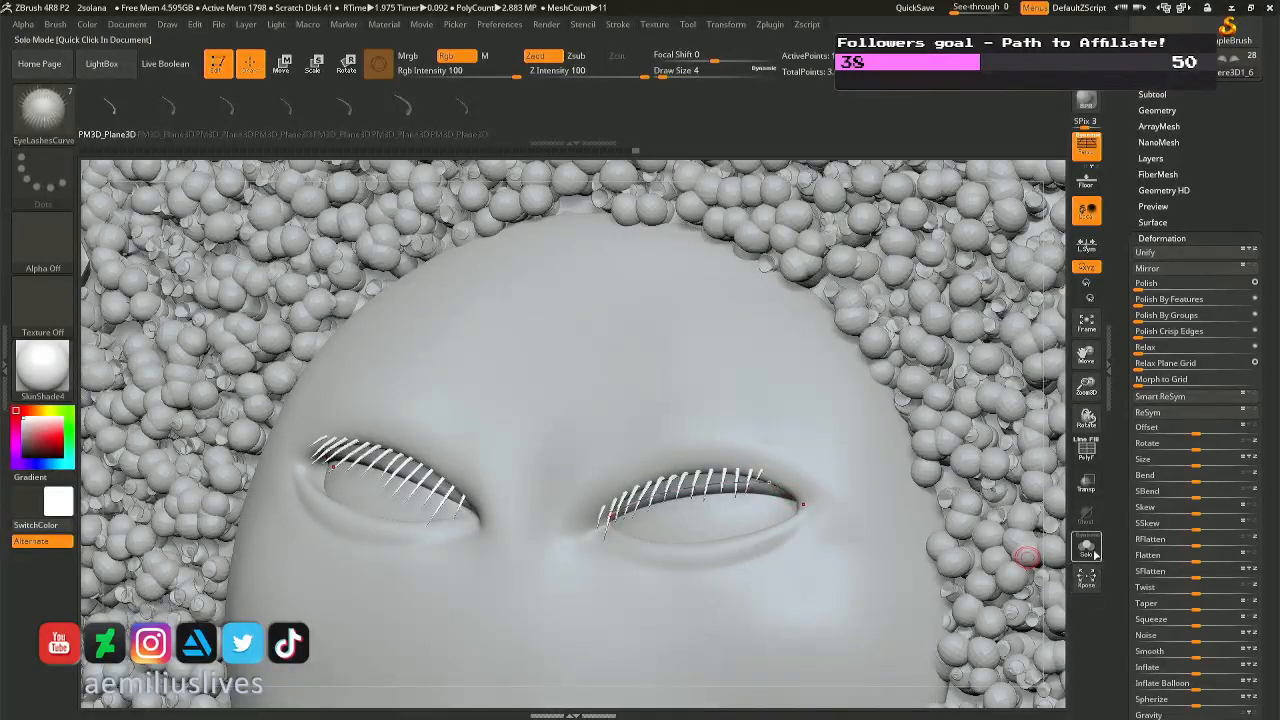
left_click(1088, 548)
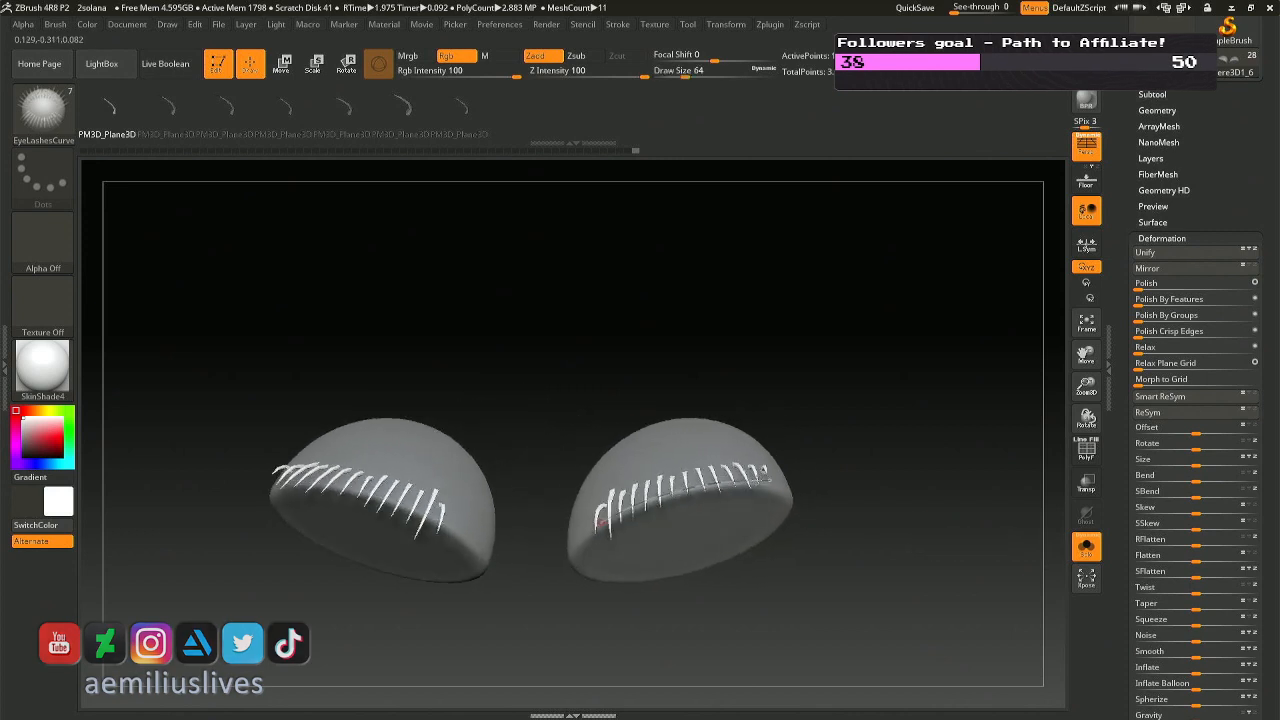
key("ctrl+z")
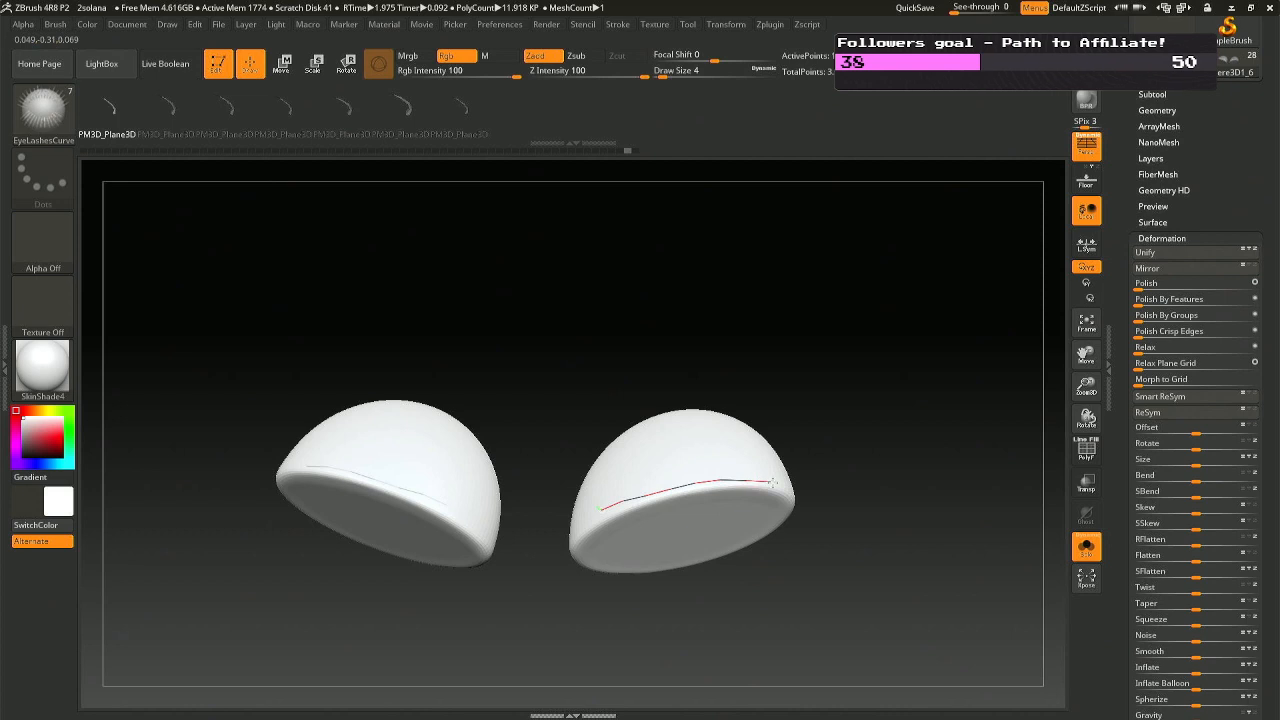
Redraw the eyelash curve just above the isolated eyelids' lower edge and try adjusting the curve's position.
key("ctrl+shift+z")
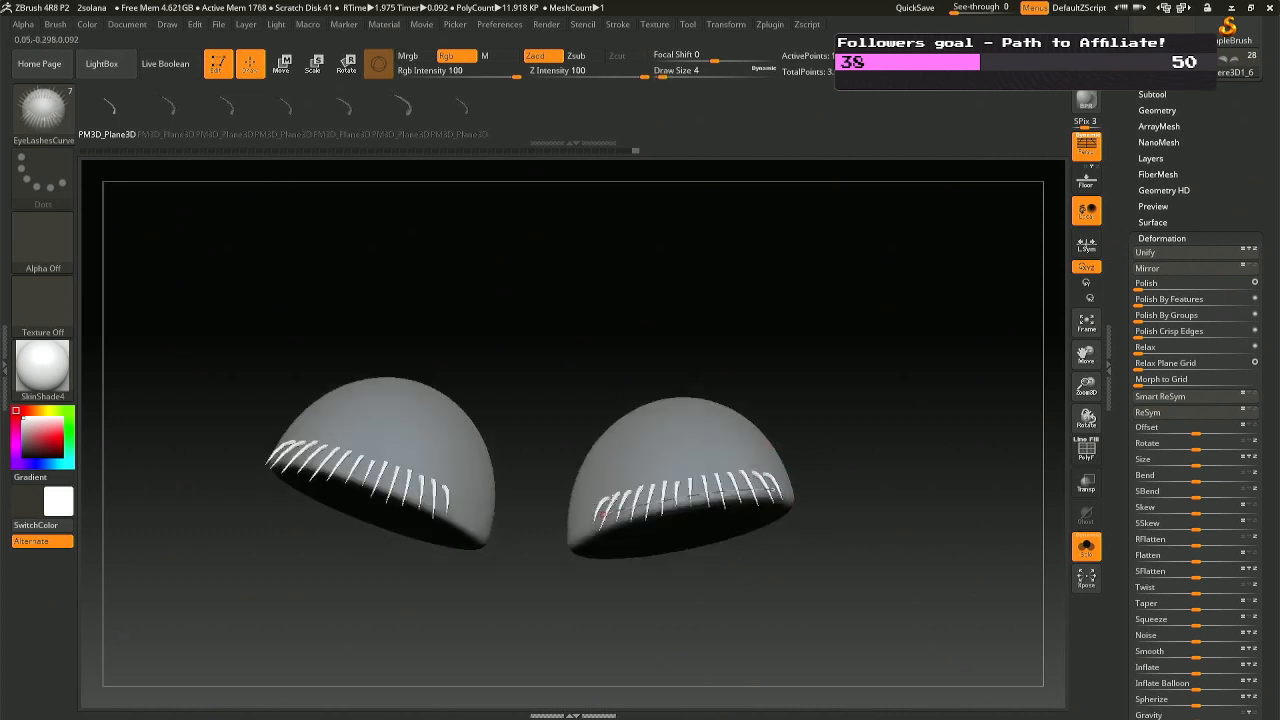
left_click(605, 522, "ctrl+shift")
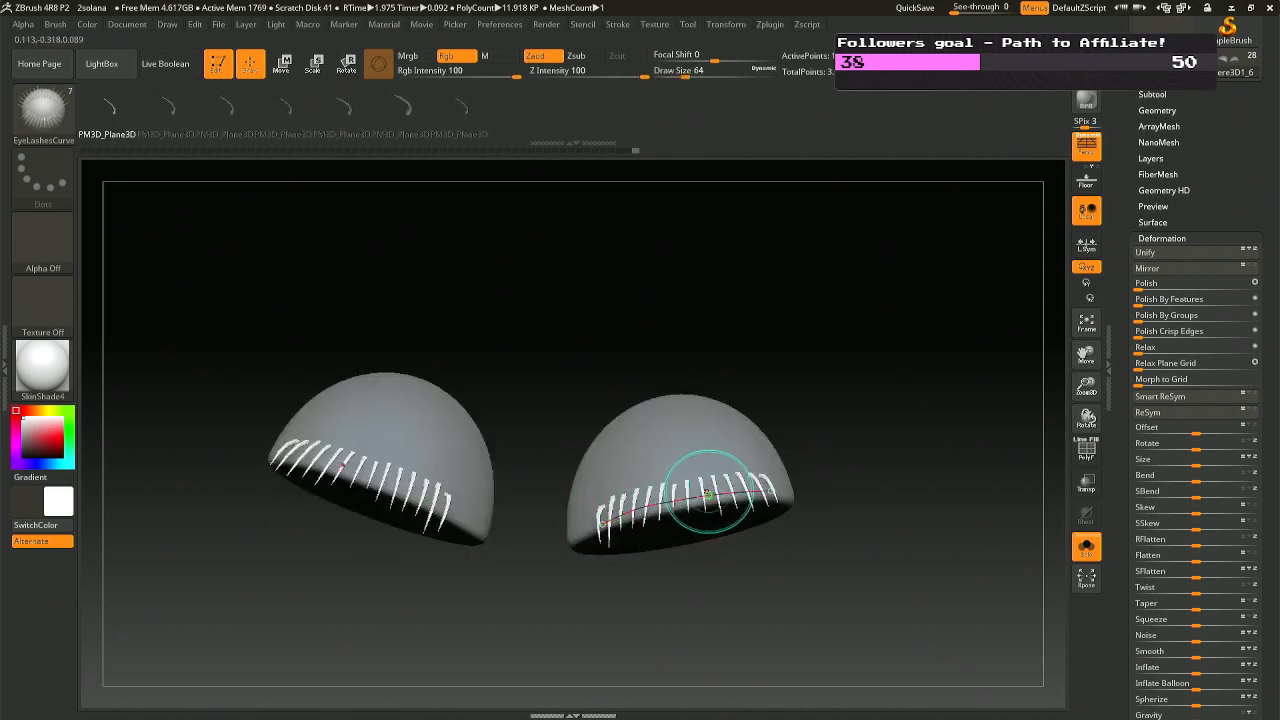
key("ctrl+z")
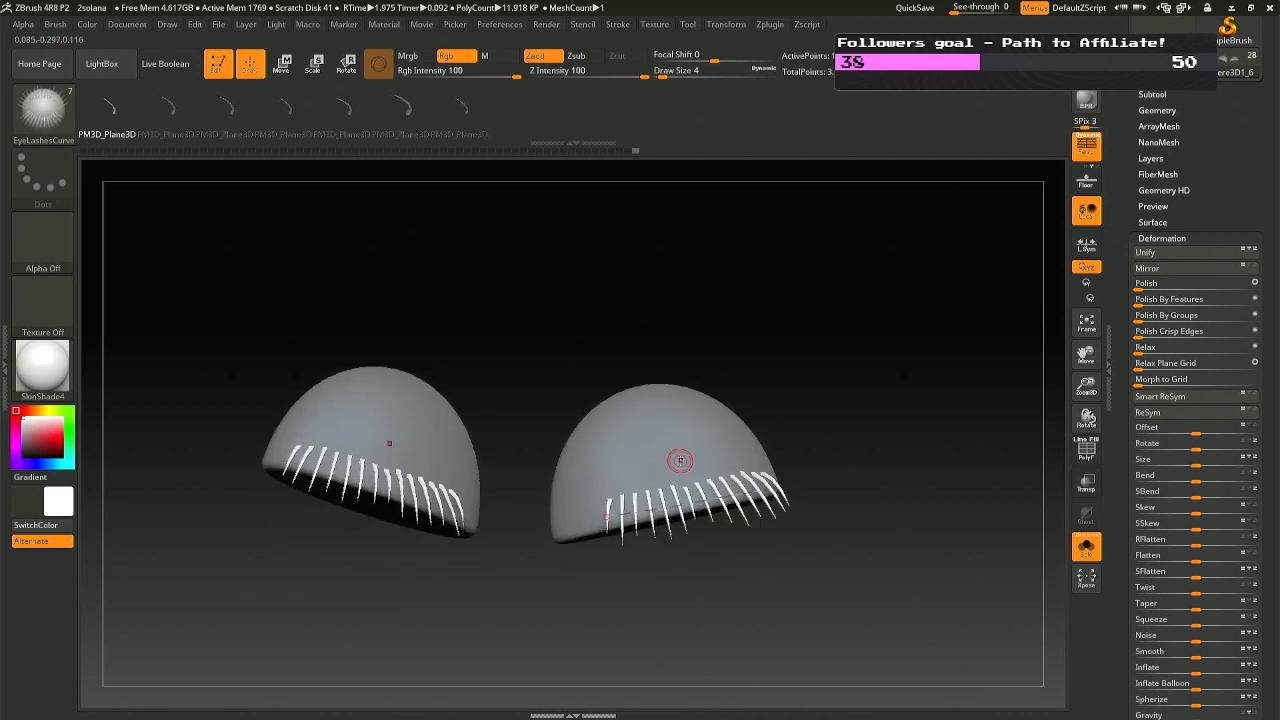
Separate the eyelashes from the eyelids with Split Masked Points and show the whole model again.
left_click(1165, 94)
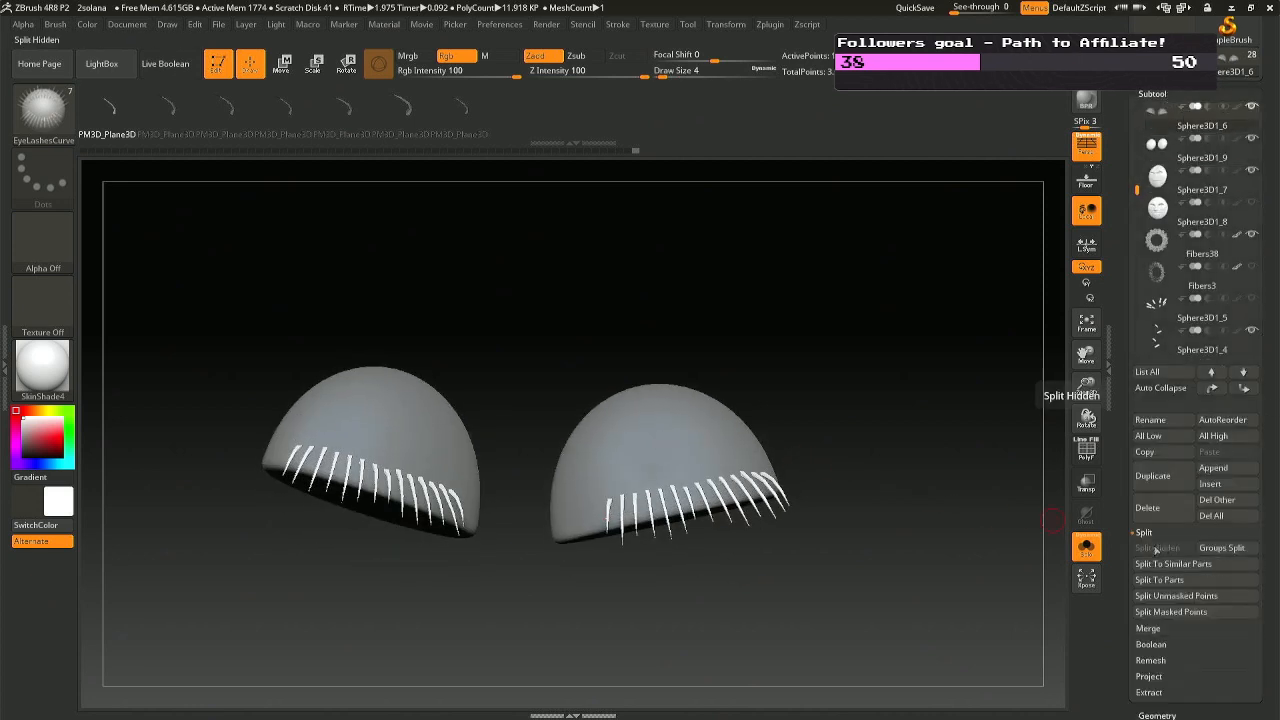
left_click(1155, 612)
left_click(1086, 547)
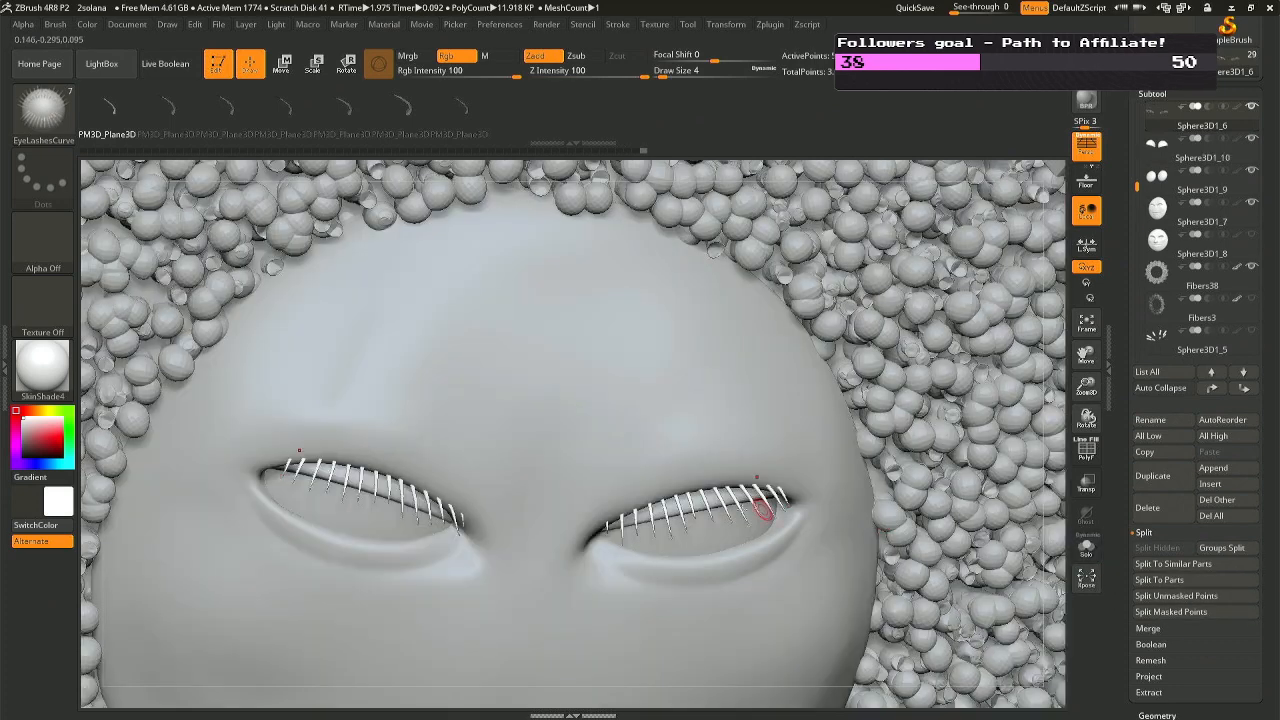
Clear the mask and shift the eyelashes slightly down and outward with the gizmo to follow the upper eyelids.
key("ctrl")
left_click_drag(808, 481, 809, 484, "ctrl")
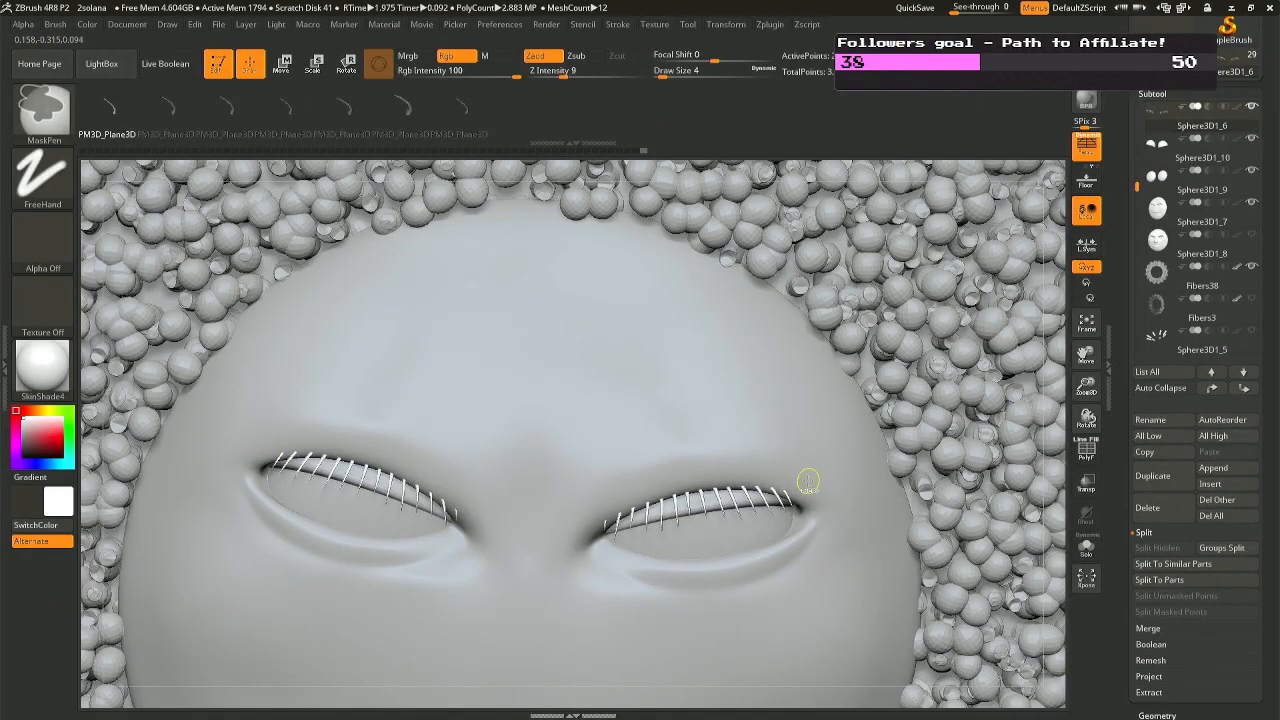
key("r")
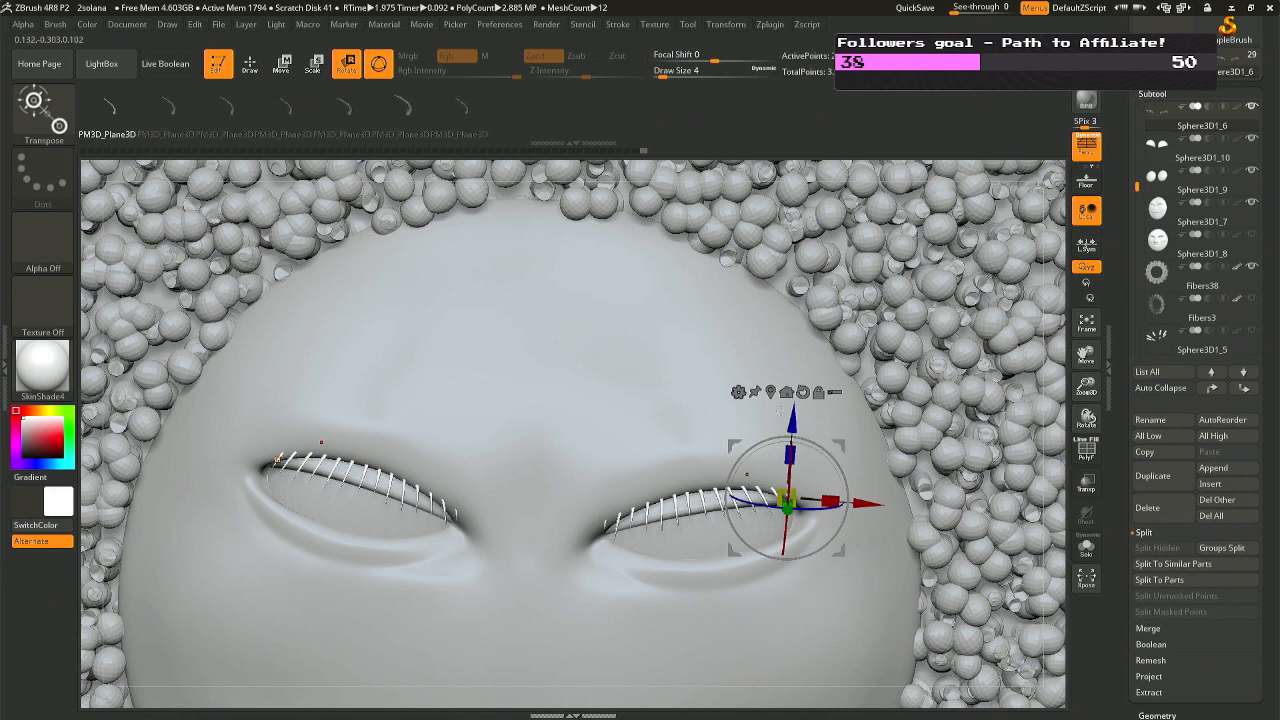
left_click_drag(795, 412, 797, 430)
left_click_drag(866, 521, 876, 522)
right_click_drag(876, 522, 822, 520)
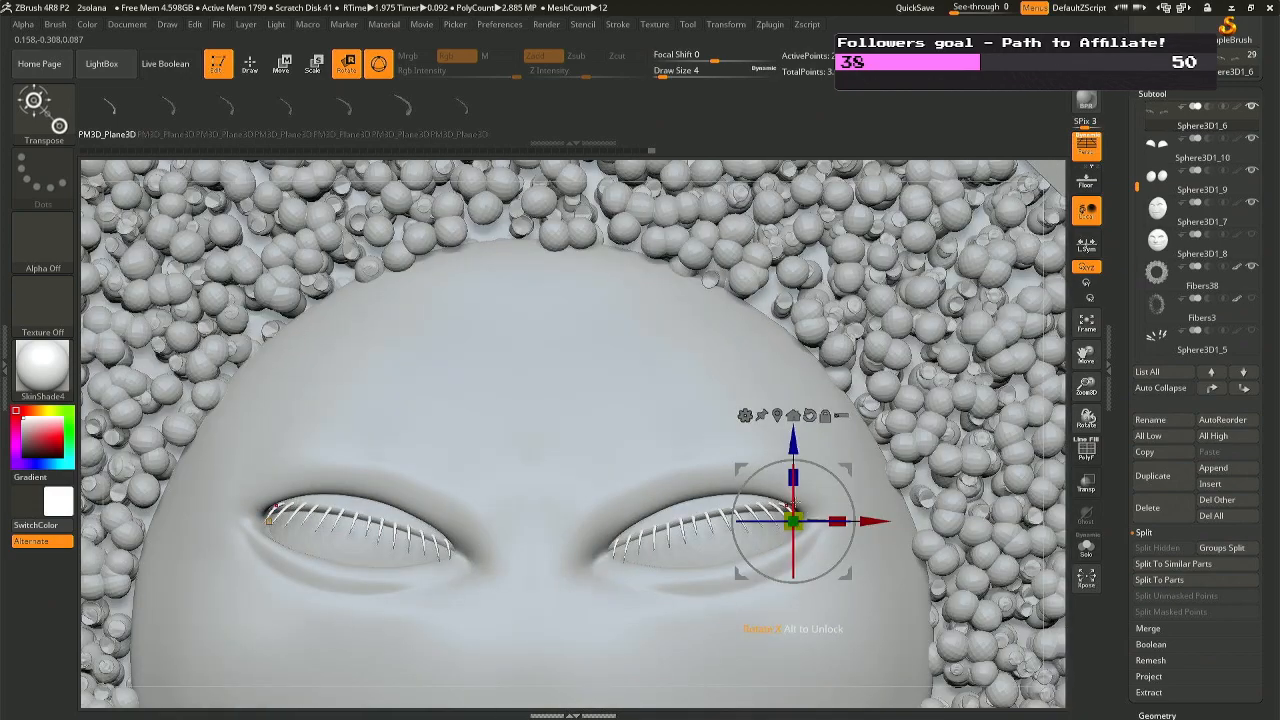
Check the eyelashes in profile and adjust them with the gizmo so they sit along the eyelid edge.
right_click_drag(744, 500, 723, 406)
key("q")
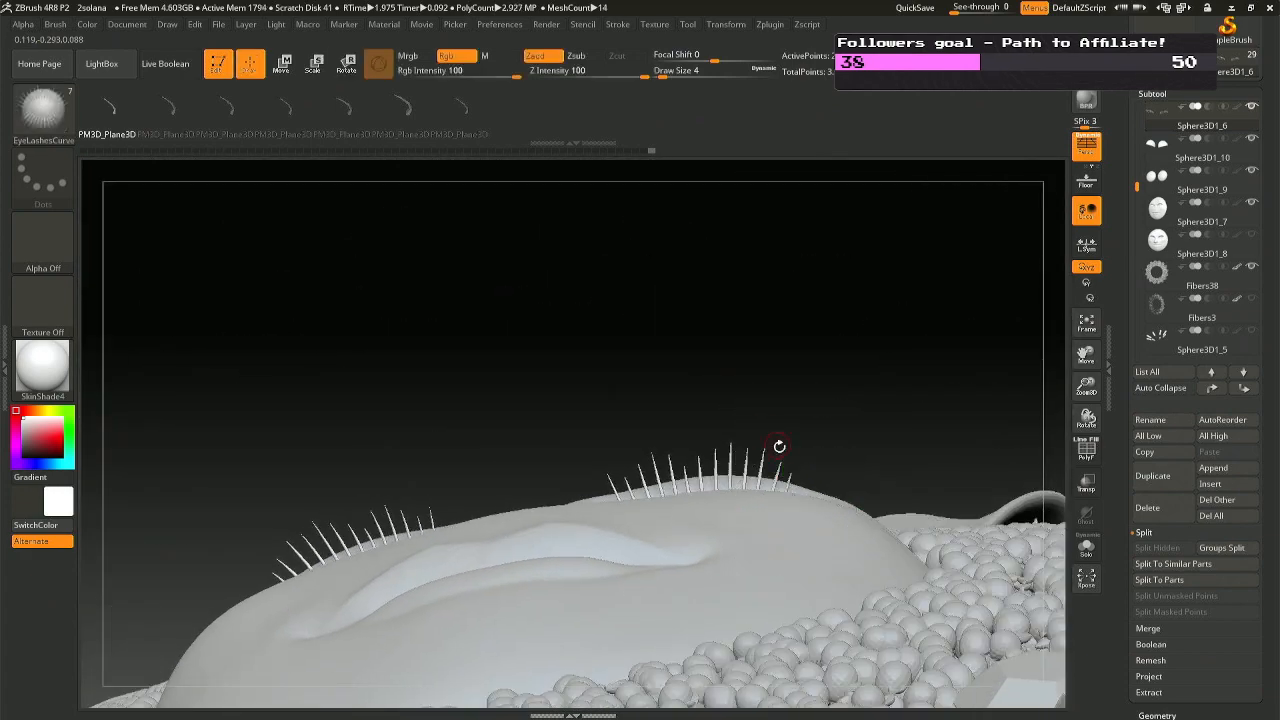
right_click_drag(803, 513, 770, 525)
key("r")
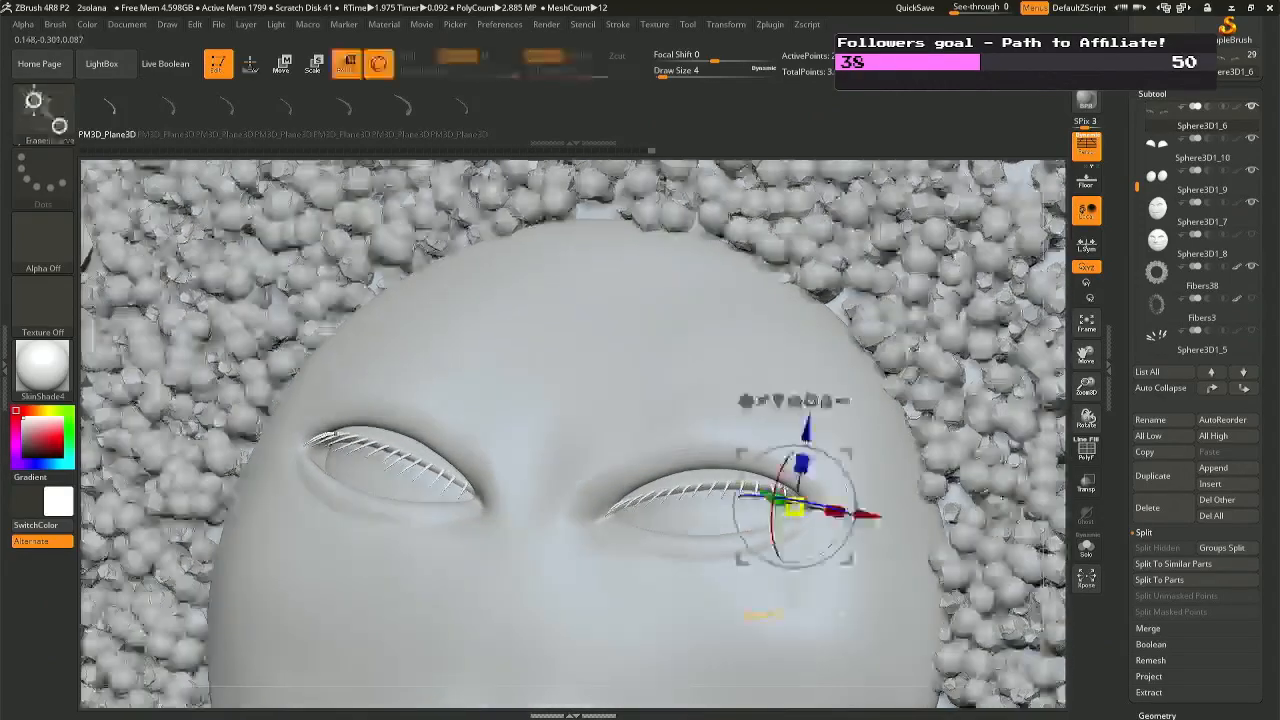
left_click_drag(849, 560, 853, 535)
key("q")
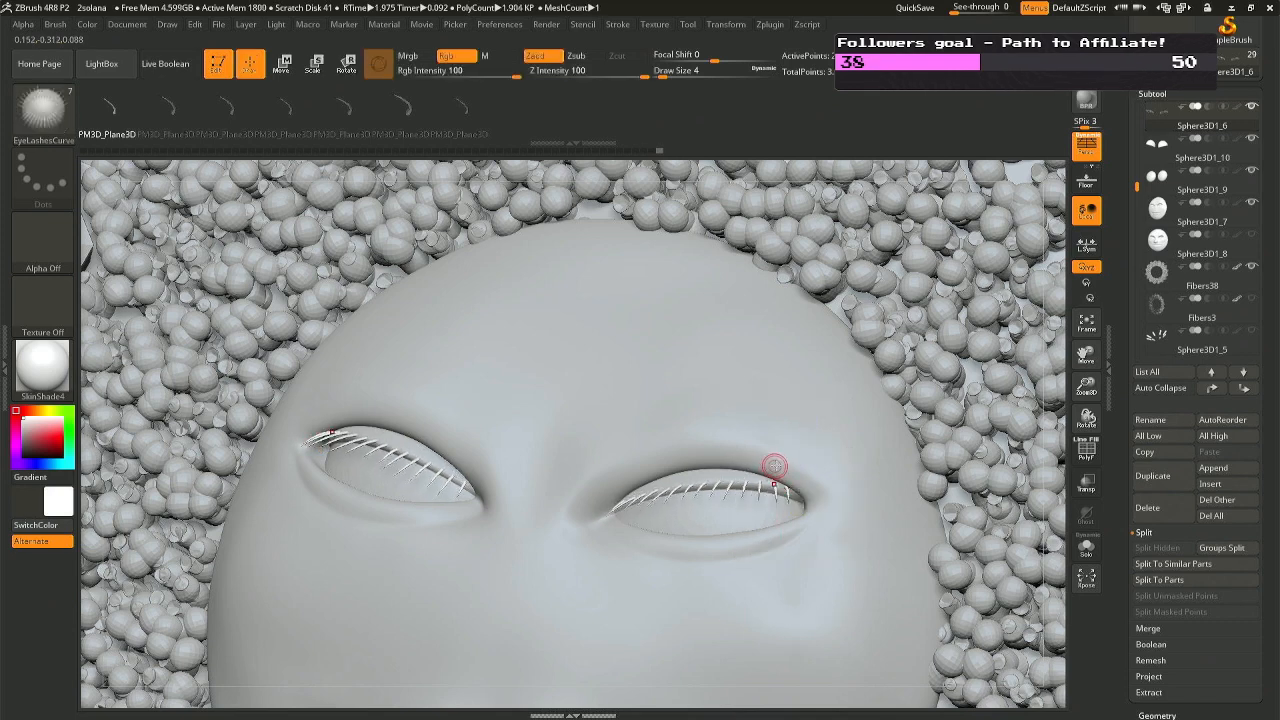
Reshape the outer-corner eyelashes with the Move brush, enlarging the draw size to 49.
key("b")
key("m")
key("v")
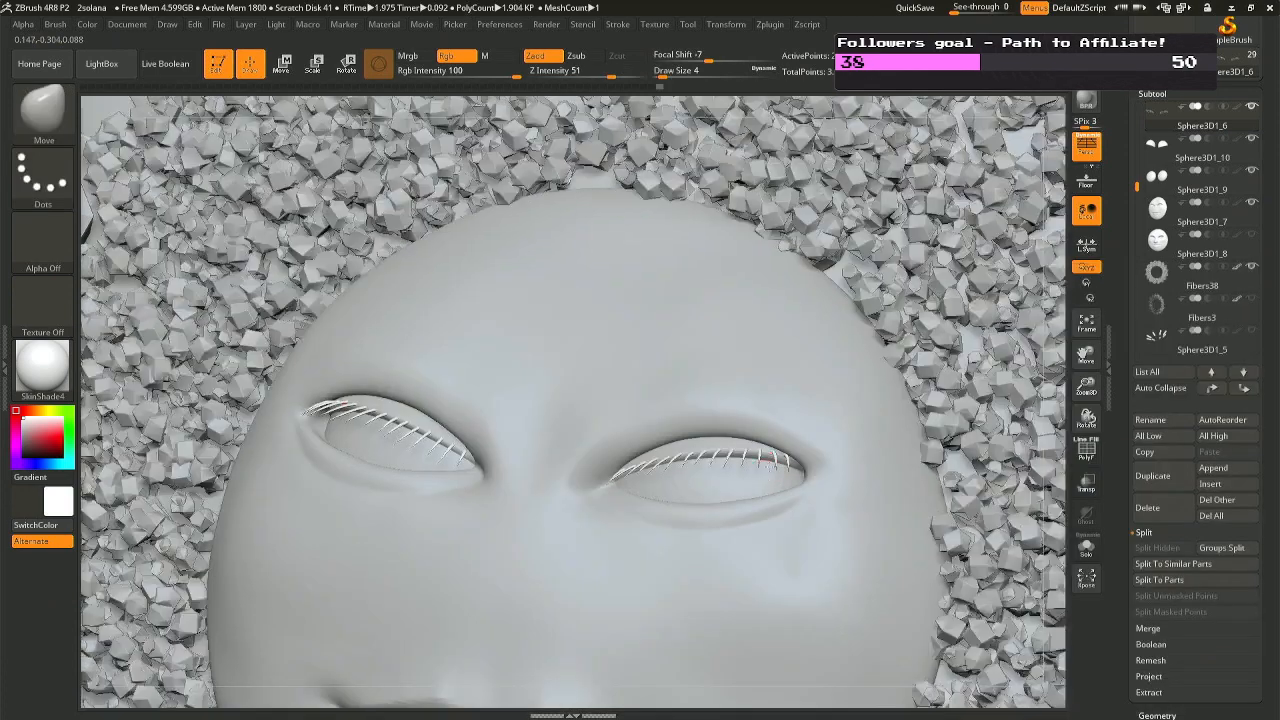
right_click(720, 557)
left_click_drag(782, 468, 780, 448)
mouse_move(591, 446)
right_mouse_down()
mouse_move(520, 462)
mouse_move(480, 443)
mouse_move(526, 474)
mouse_move(665, 507)
right_mouse_up()
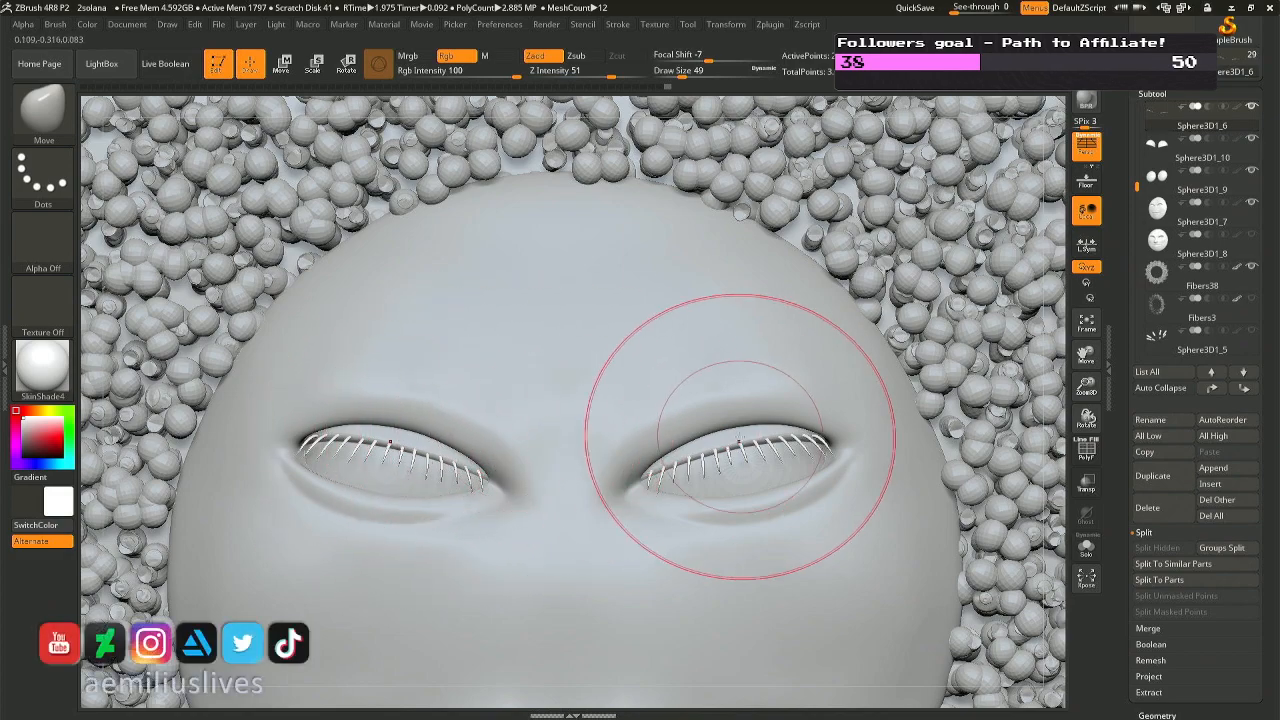
mouse_move(757, 423)
right_mouse_down()
mouse_move(757, 443)
mouse_move(880, 448)
mouse_move(682, 438)
right_mouse_up()
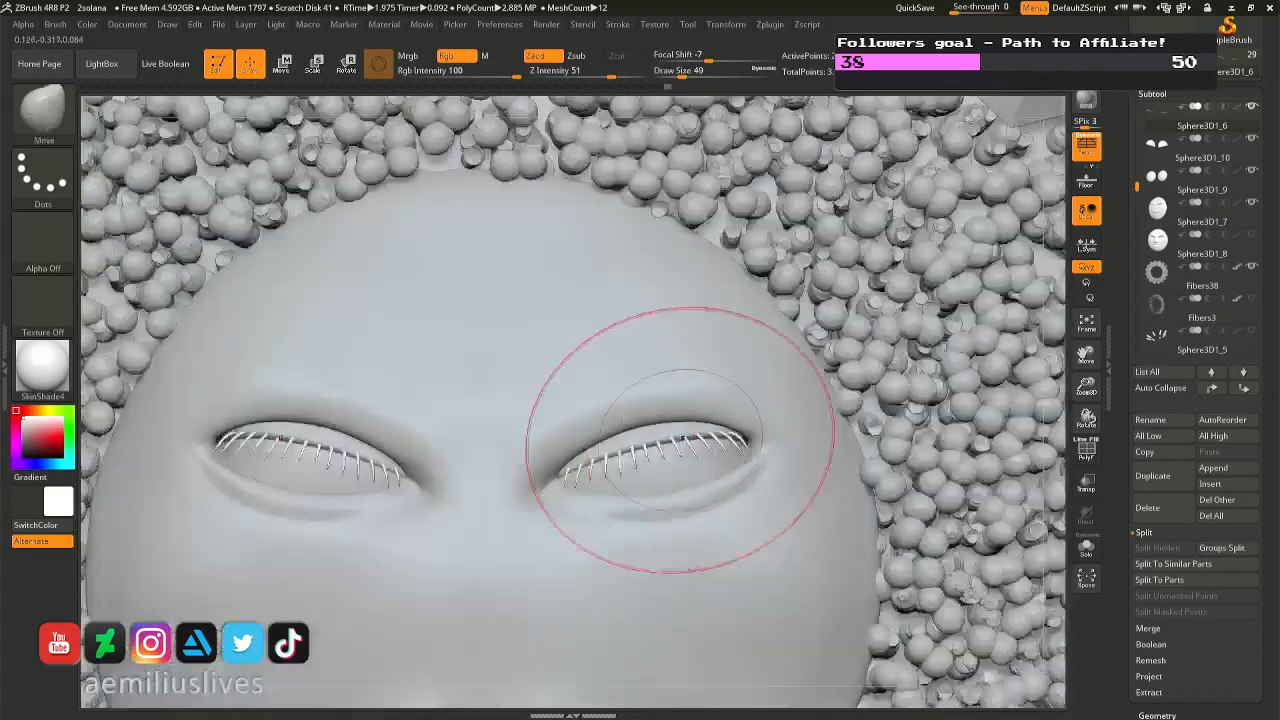
Rotate the eyelashes with the gizmo so their tips point upward, away from the eyes.
key("r")
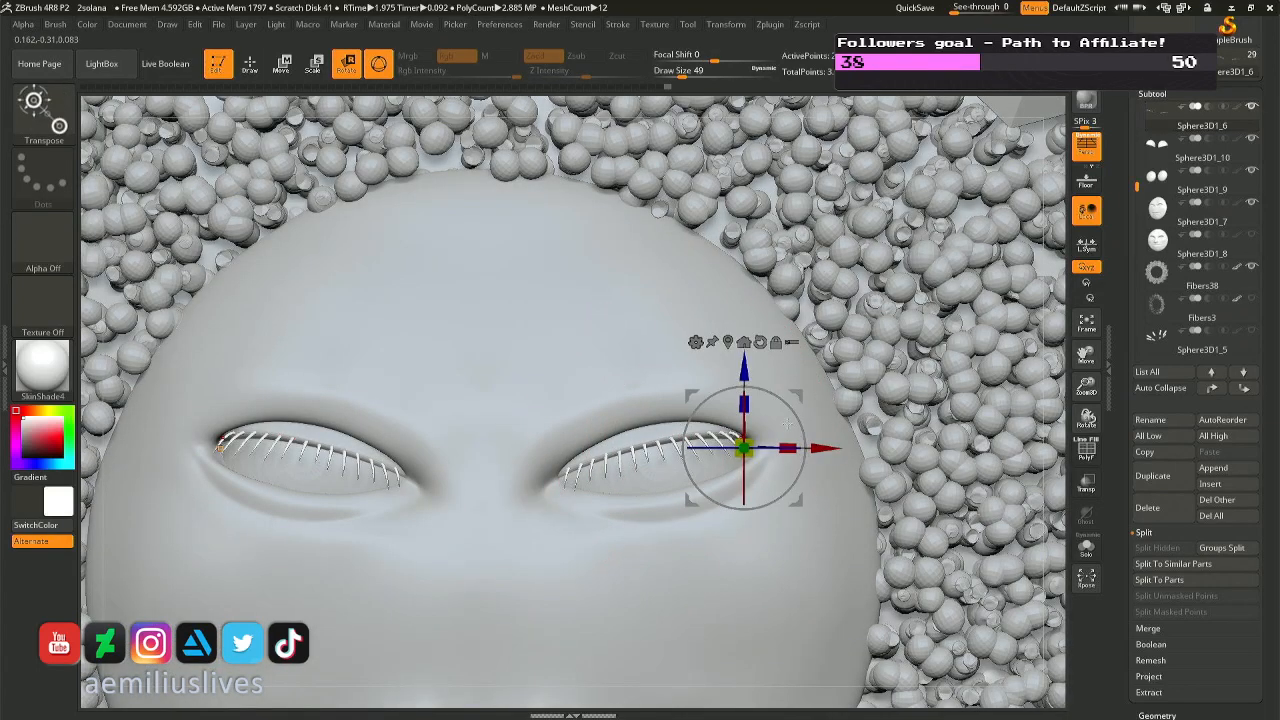
left_click_drag(799, 422, 650, 480)
left_click_drag(798, 496, 605, 473)
mouse_move(605, 473)
right_mouse_down()
mouse_move(545, 476)
mouse_move(548, 460)
mouse_move(612, 440)
right_mouse_up()
key("q")
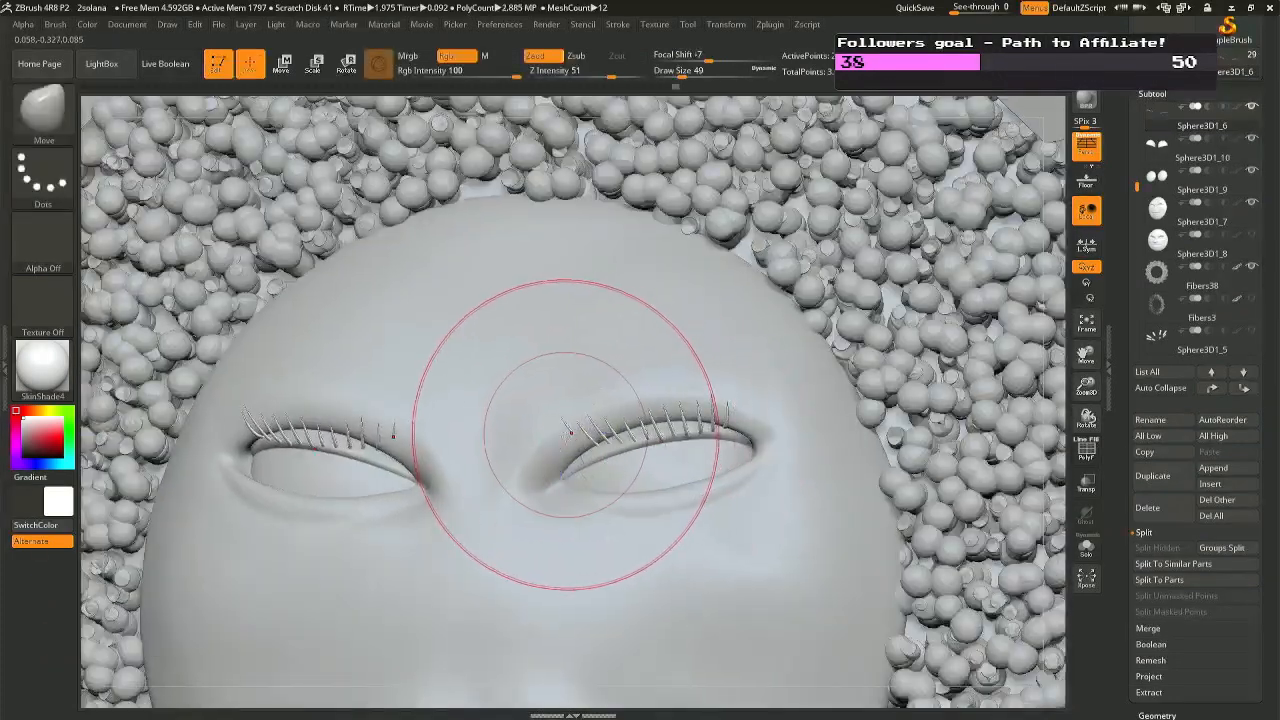
Pull the inner-corner eyelashes down onto the eyelid edge with the Move brush and refine them at draw size 22.
left_click_drag(567, 434, 562, 474)
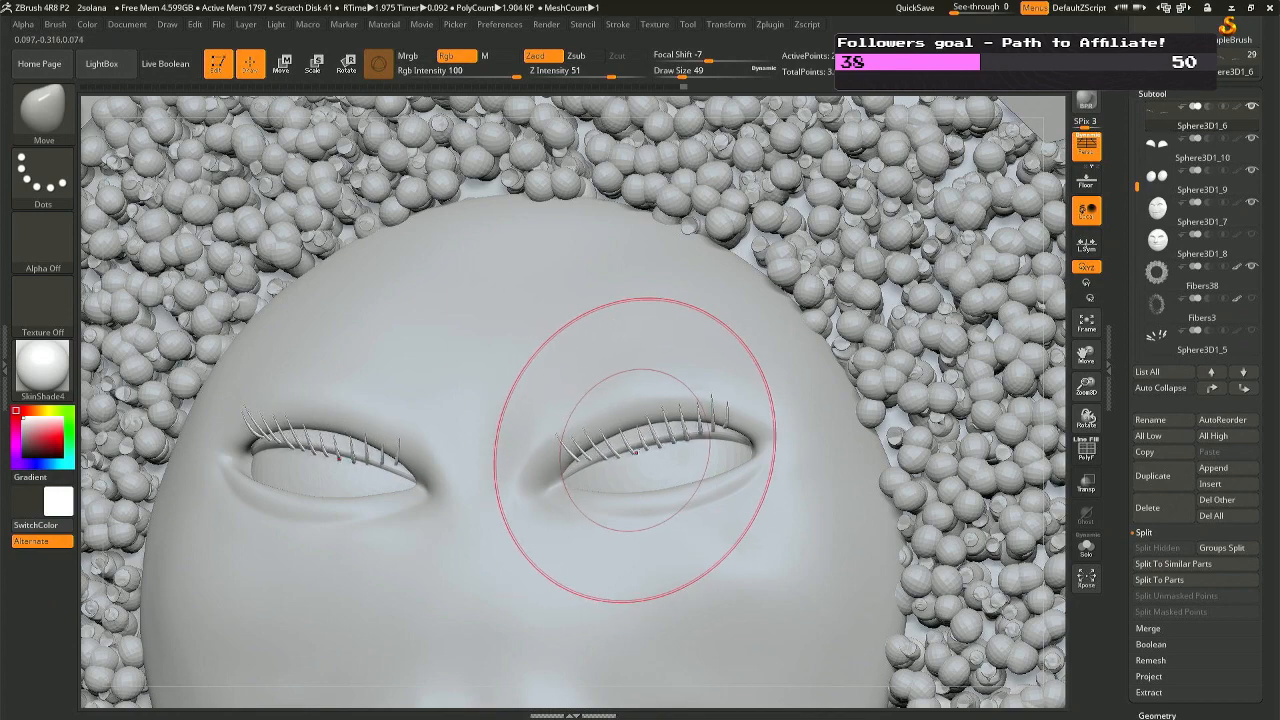
key("space")
left_click_drag(636, 451, 617, 450)
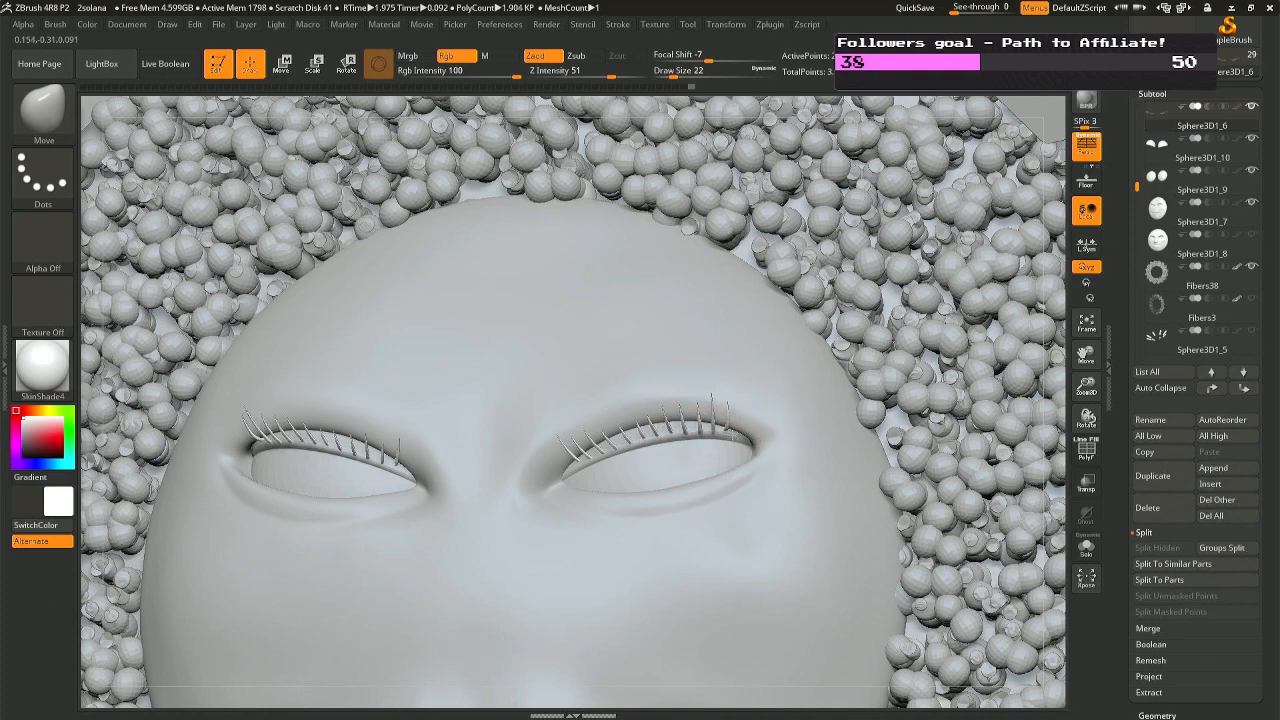
right_click_drag(539, 440, 580, 448)
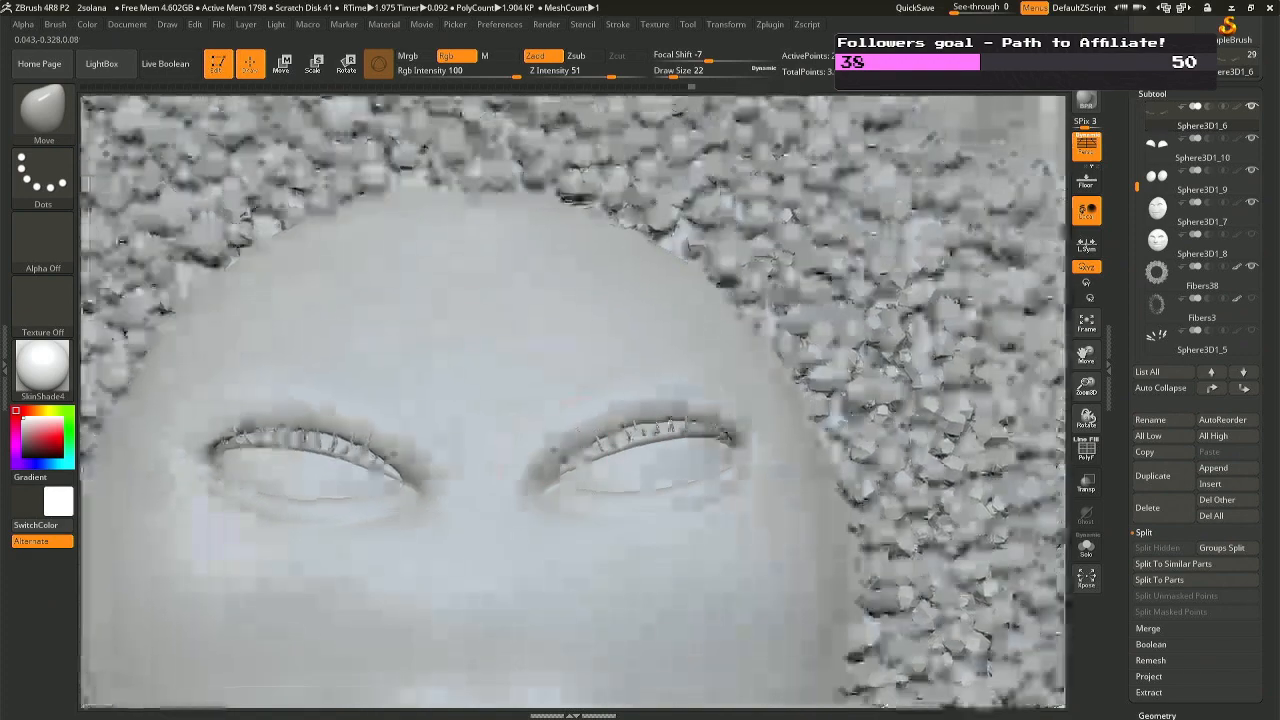
left_click_drag(596, 462, 598, 463)
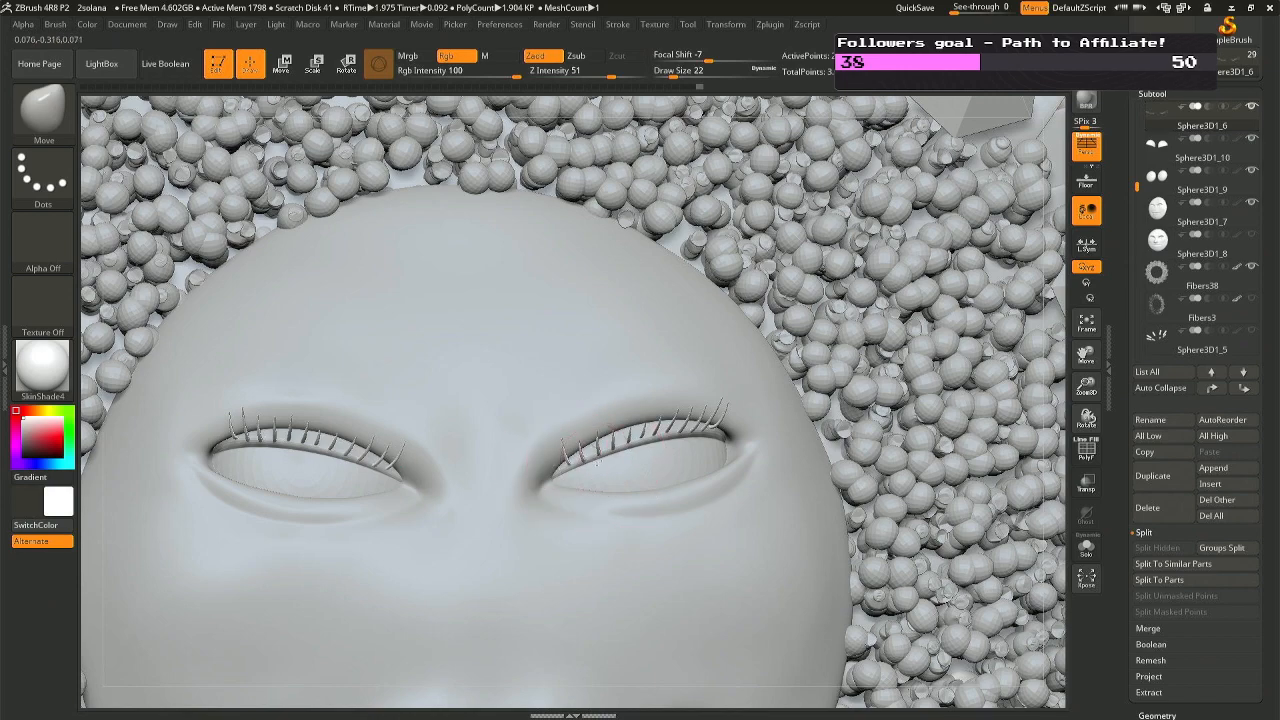
Nudge the outer-corner eyelashes into line with the eyelid from a low viewing angle.
mouse_move(743, 444)
right_mouse_down()
mouse_move(768, 430)
mouse_move(772, 385)
mouse_move(745, 330)
mouse_move(740, 250)
right_mouse_up()
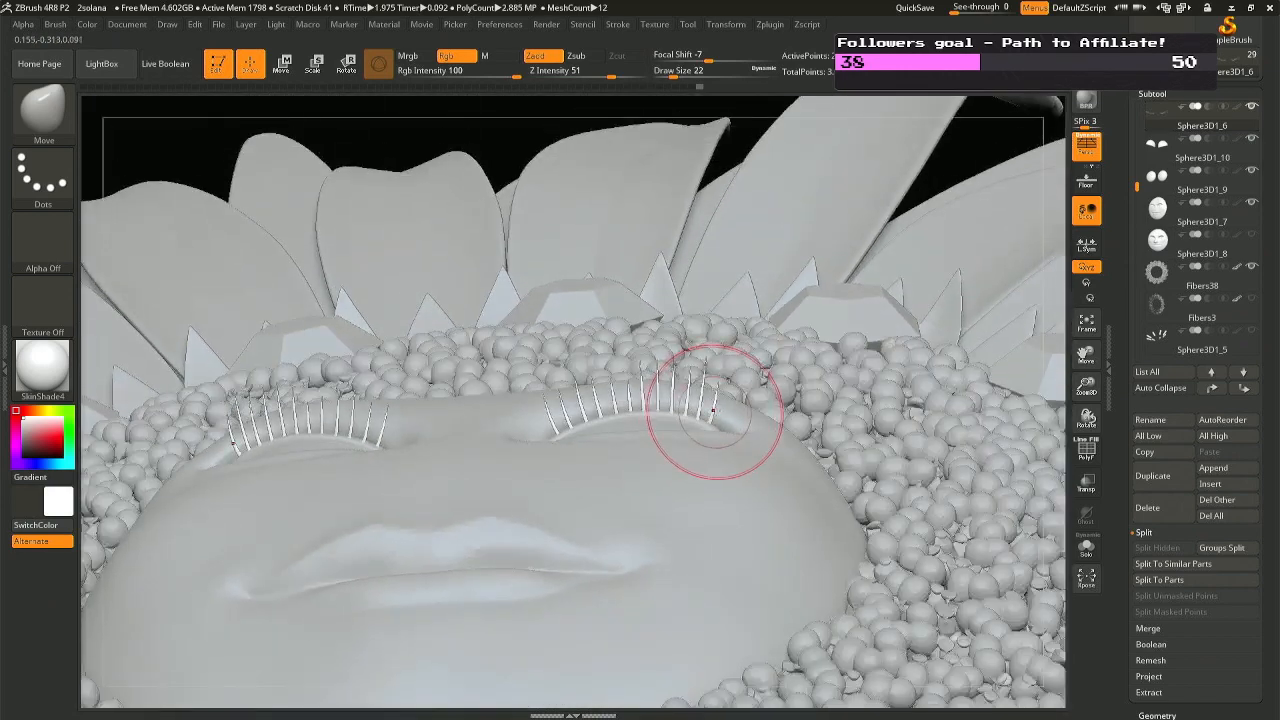
left_click_drag(714, 415, 704, 396)
right_click_drag(704, 396, 700, 428, "ctrl")
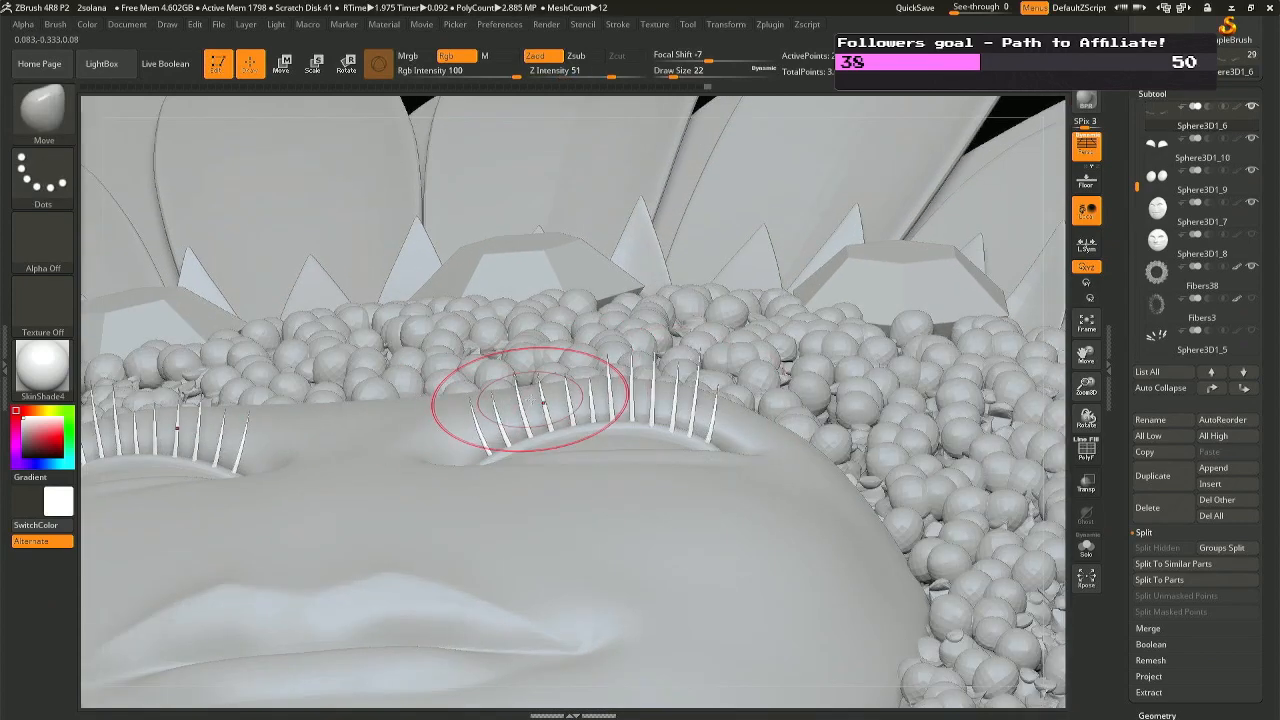
Even out individual eyelash tips with the Move Topological brush at draw size 17, undoing an unwanted stroke.
key("b")
key("m")
key("t")
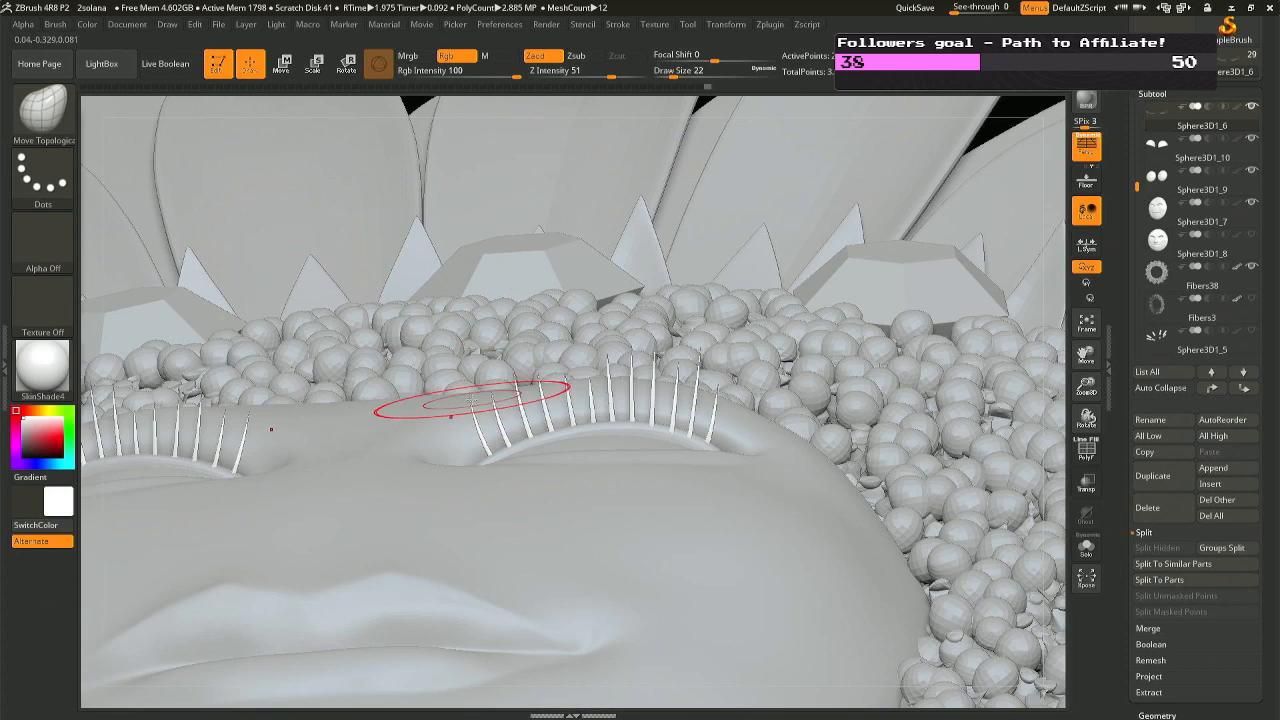
key("space")
left_click_drag(478, 398, 470, 398)
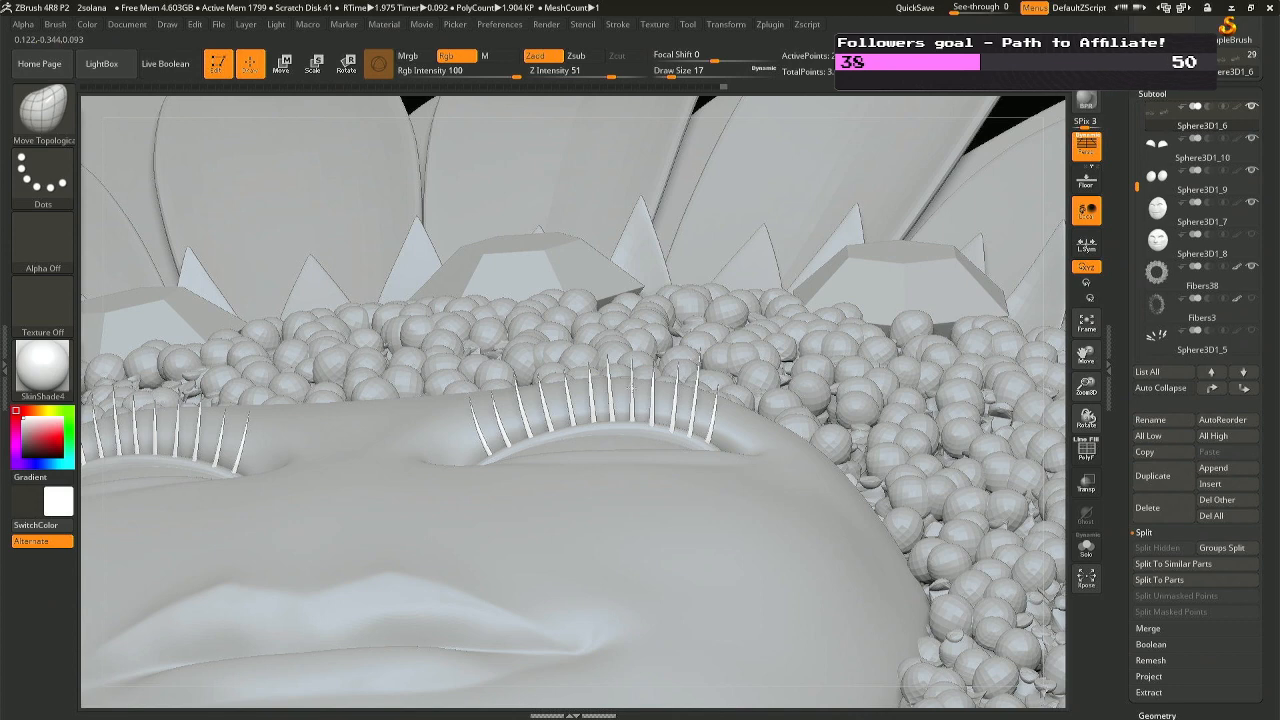
key("ctrl+z")
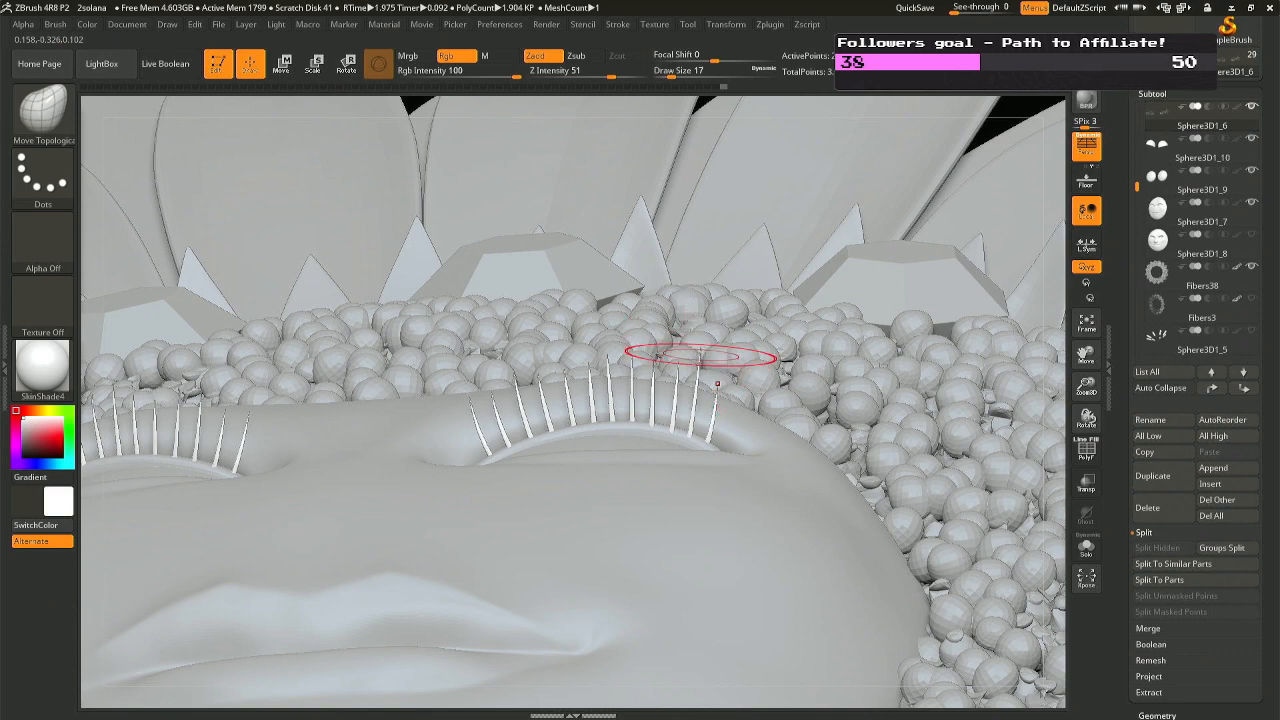
right_click_drag(700, 357, 686, 320)
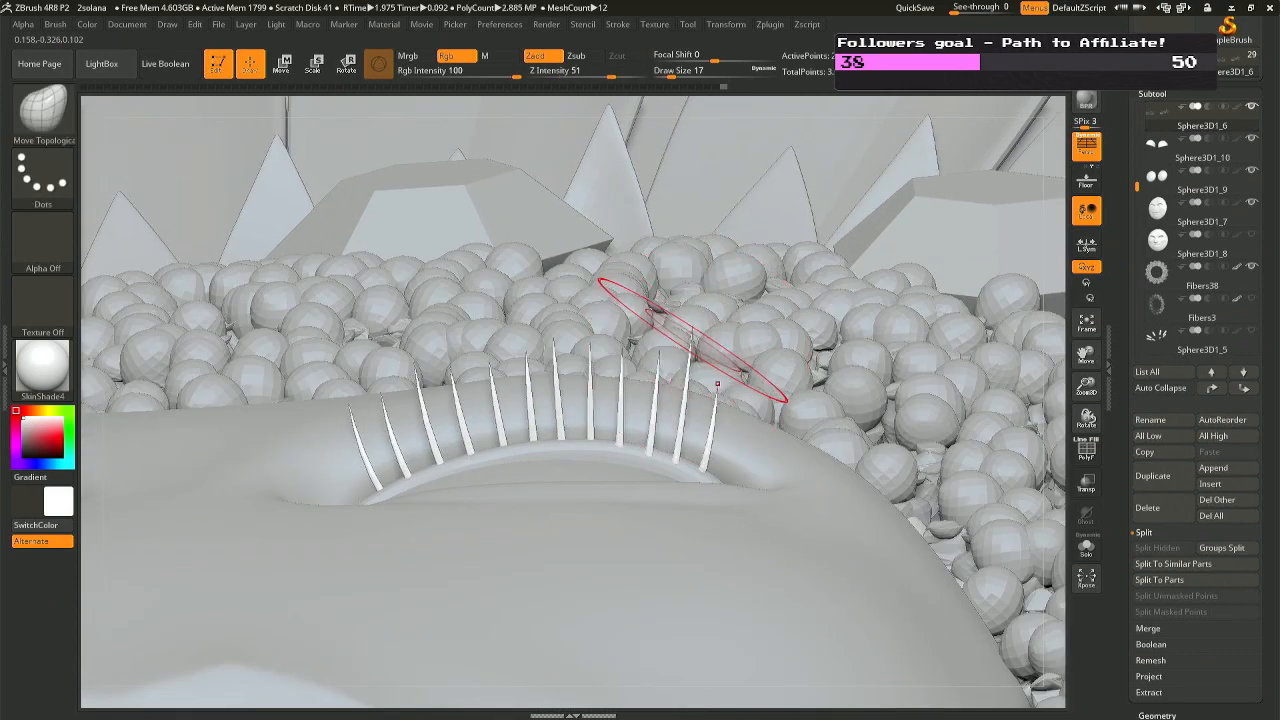
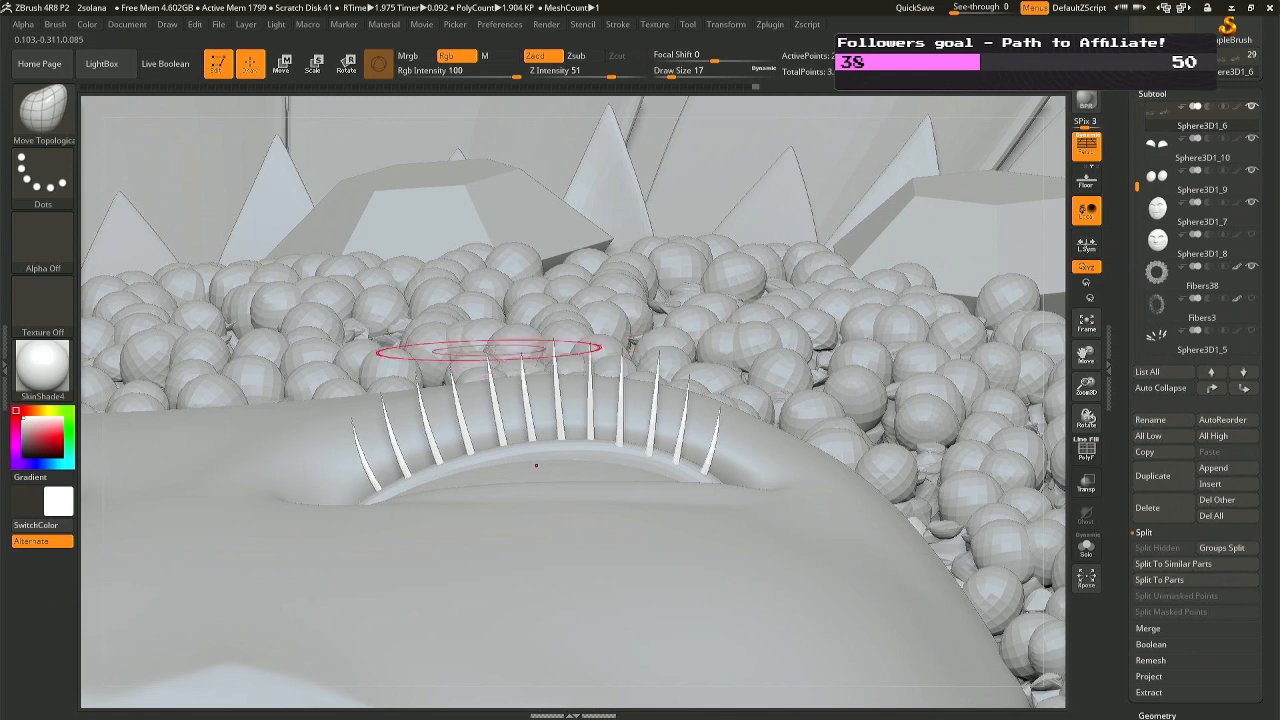
left_click_drag(488, 360, 484, 360)
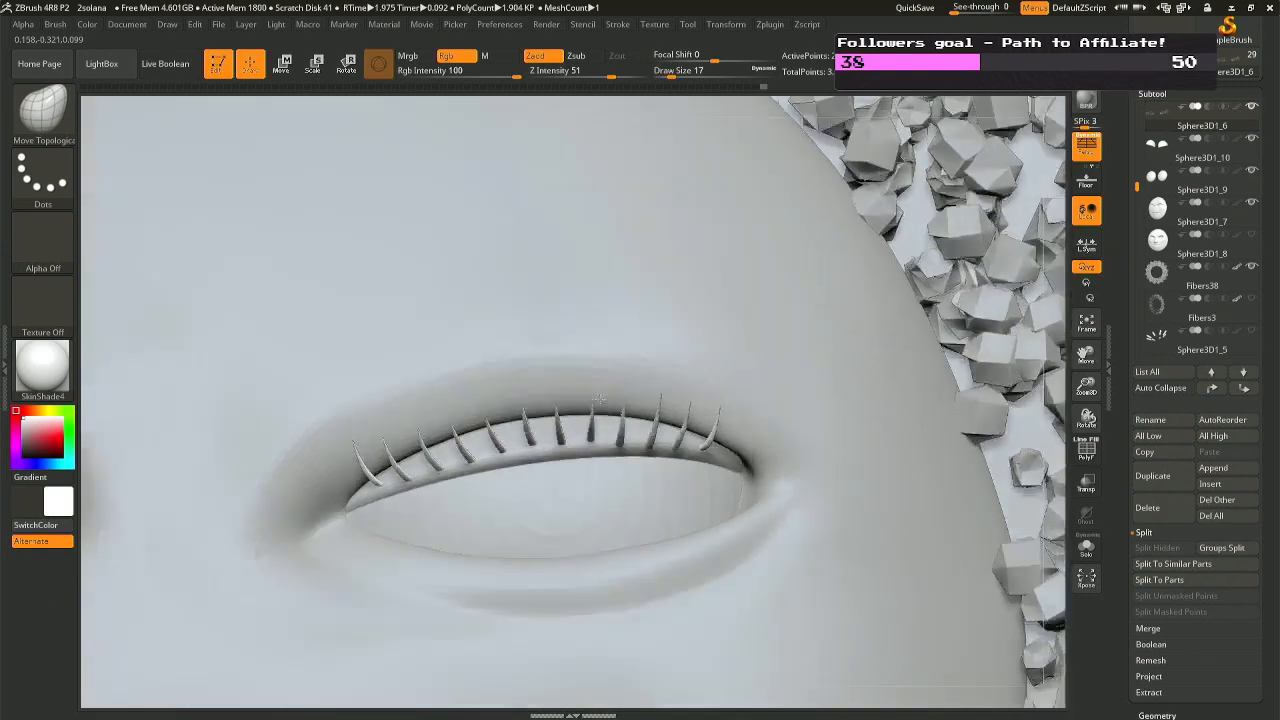
Examine the eyelashes' fit and direction against the face from the front, from above and at an angle.
key("ctrl")
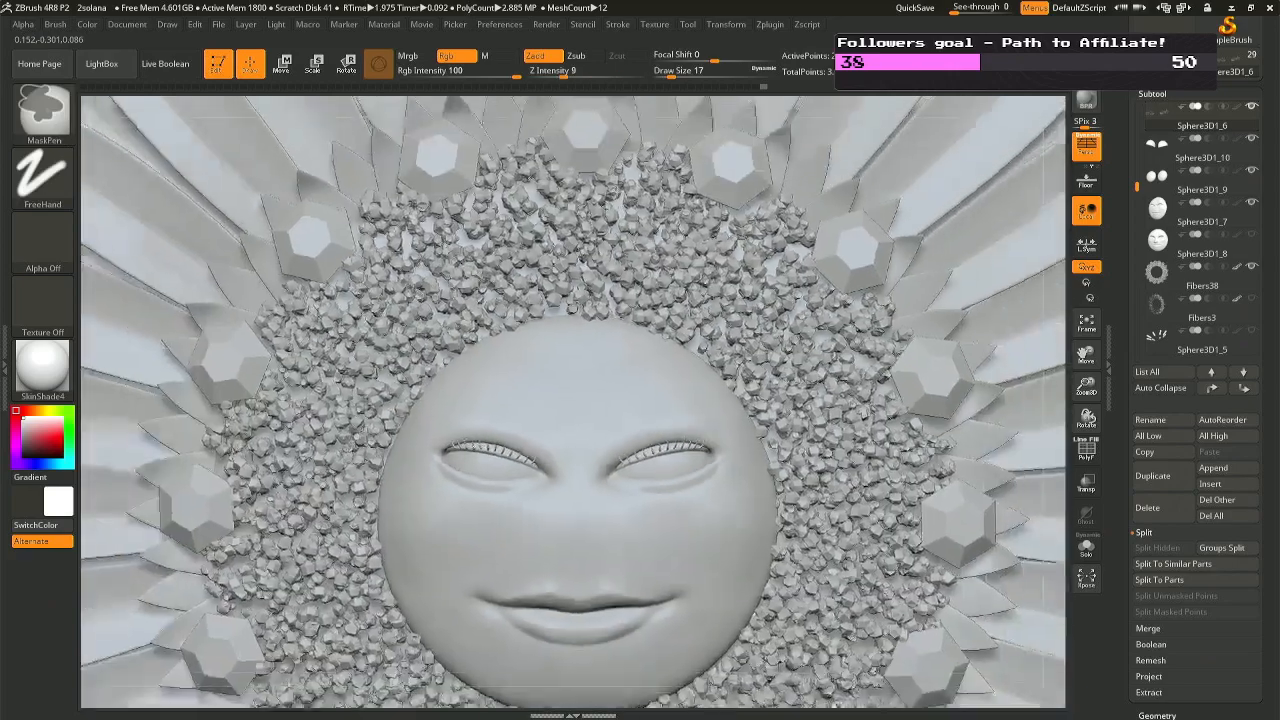
mouse_move(640, 440)
right_mouse_down("ctrl")
mouse_move(640, 405)
mouse_move(480, 415)
mouse_move(550, 435)
right_mouse_up("ctrl")
mouse_move(608, 304)
right_mouse_down("alt")
mouse_move(626, 251)
mouse_move(654, 251)
mouse_move(654, 349)
mouse_move(725, 362)
mouse_move(680, 358)
mouse_move(660, 388)
right_mouse_up("alt")
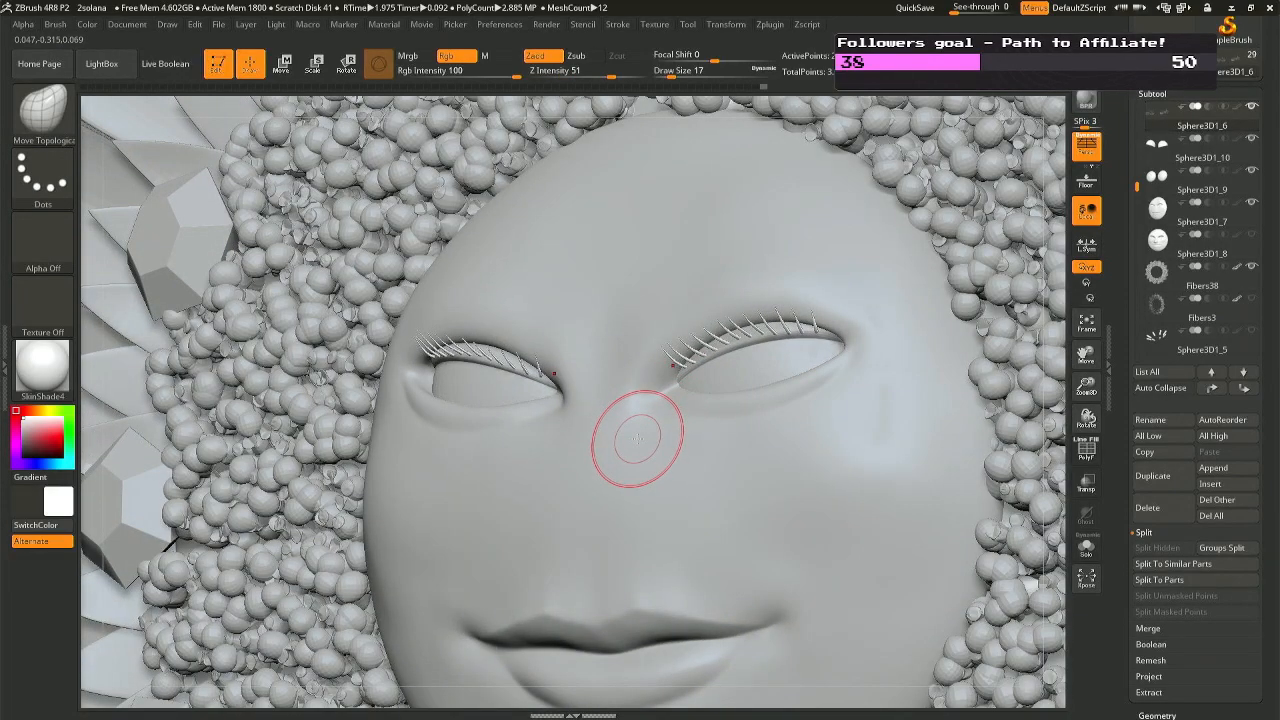
mouse_move(551, 451)
right_mouse_down()
mouse_move(529, 423)
mouse_move(516, 493)
mouse_move(540, 515)
mouse_move(510, 430)
mouse_move(495, 455)
mouse_move(501, 471)
mouse_move(571, 471)
right_mouse_up()
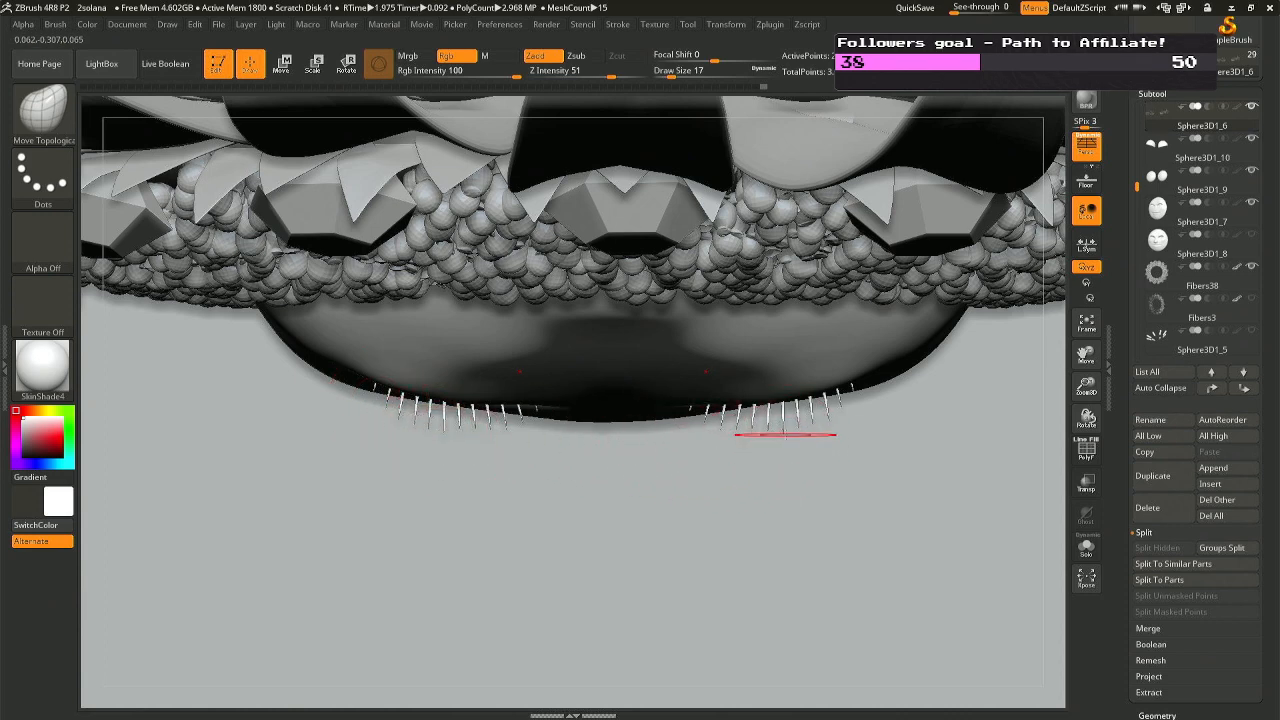
right_click_drag(803, 423, 869, 497, "ctrl")
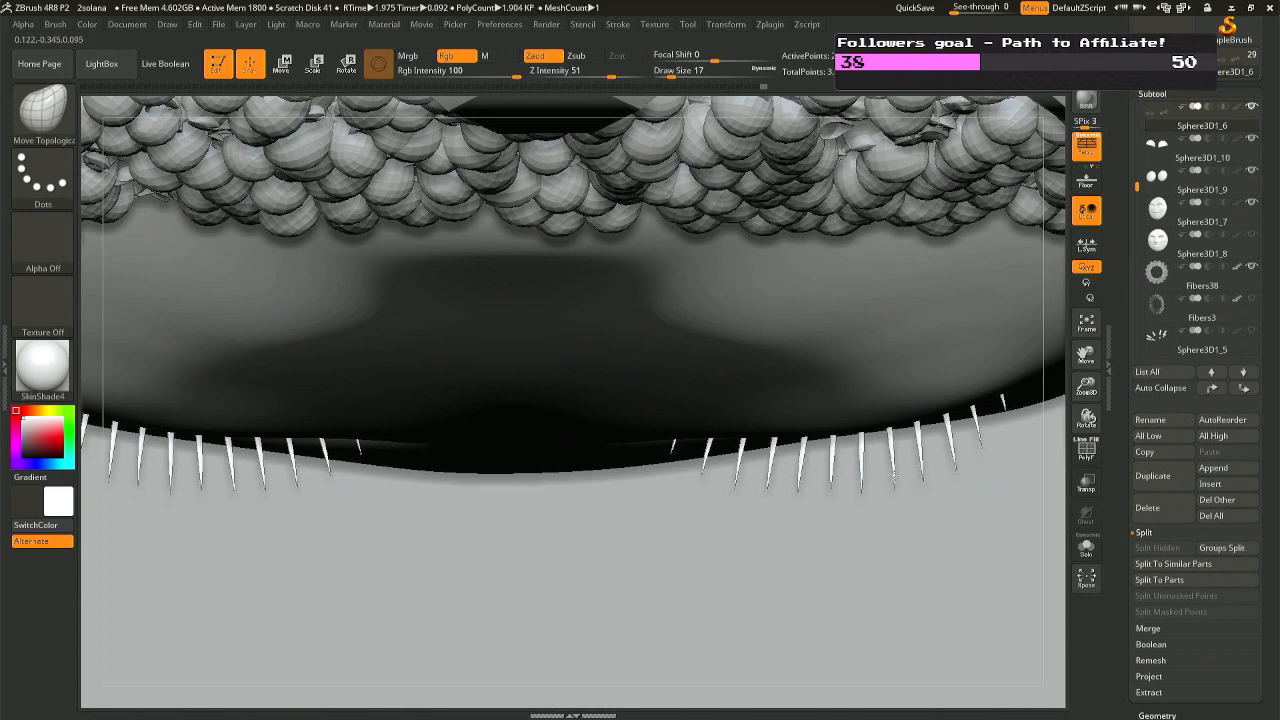
right_click_drag(896, 479, 703, 510)
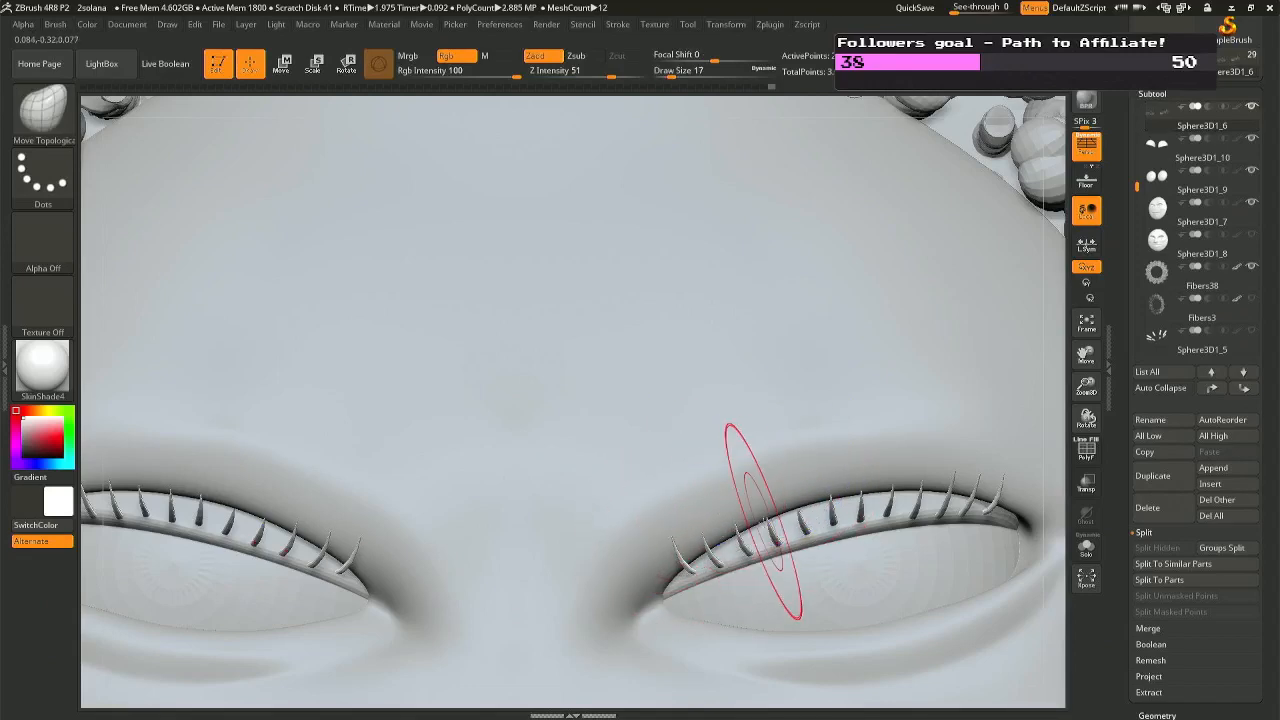
right_click_drag(761, 516, 731, 519)
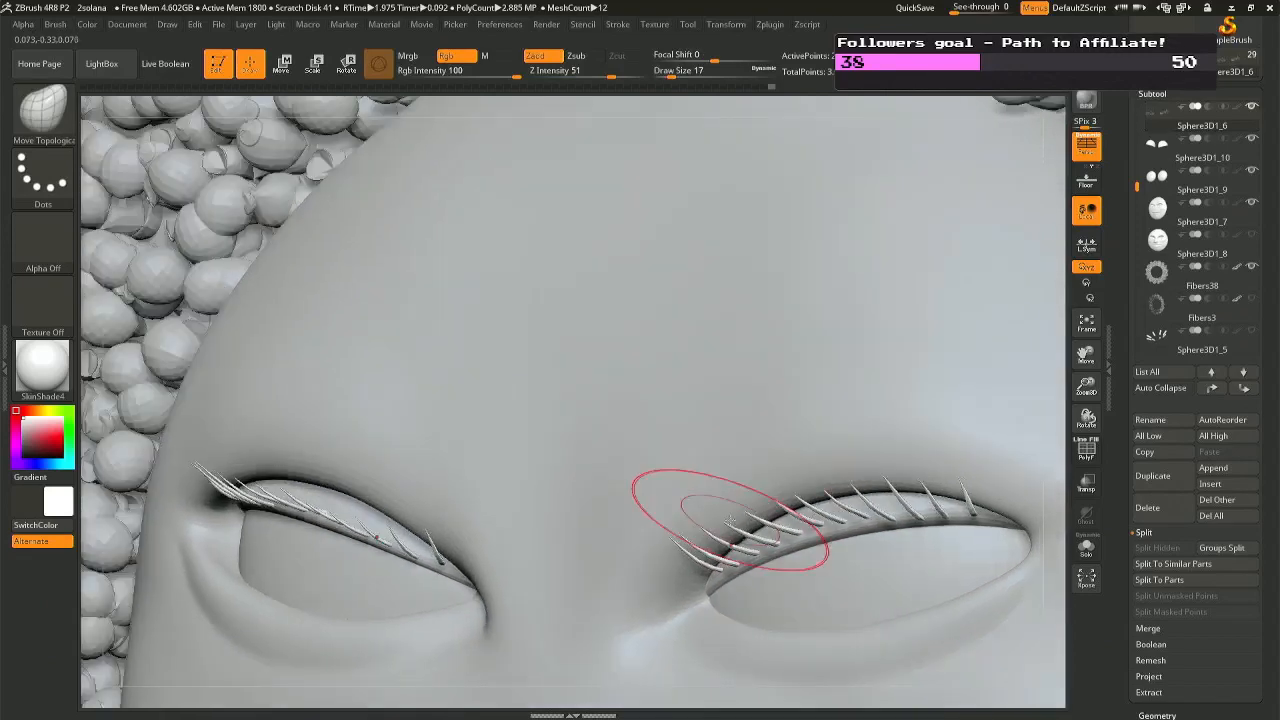
Set the Move Topological brush to Z intensity 23 and draw size 8.
right_click(731, 519)
left_click(732, 516)
left_click(761, 548)
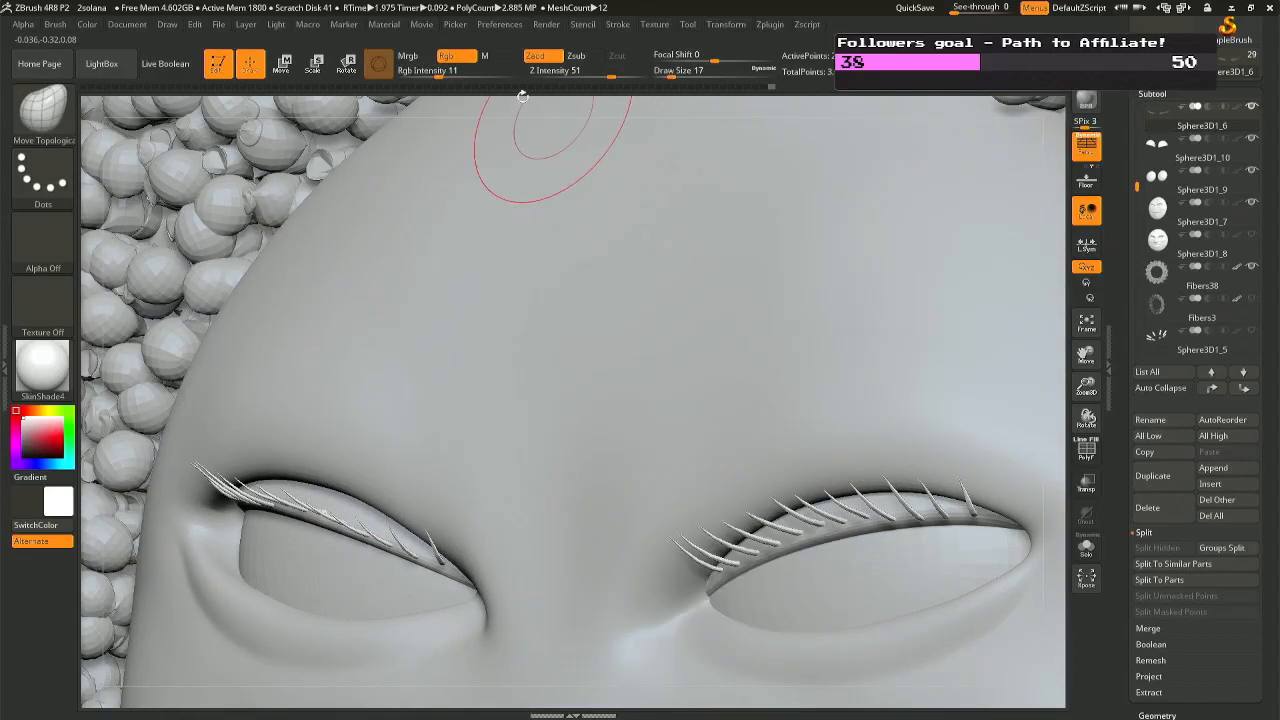
left_click_drag(583, 71, 594, 69)
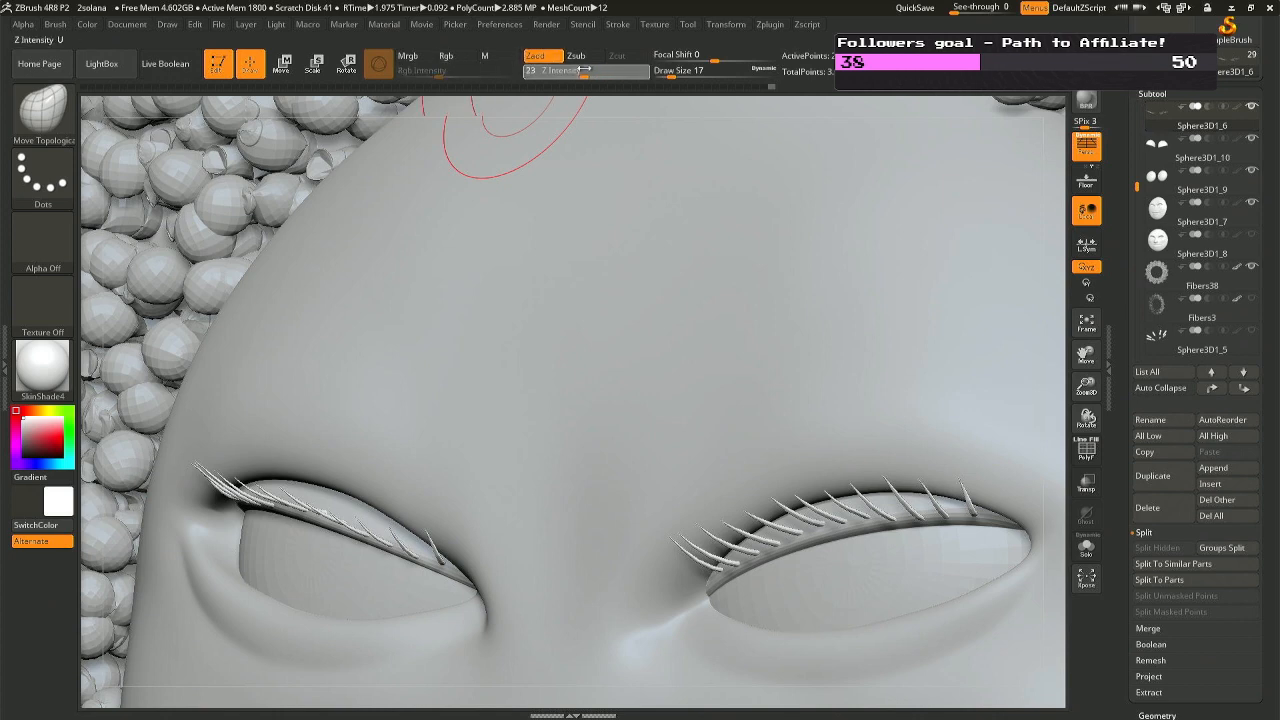
left_click_drag(671, 71, 667, 72)
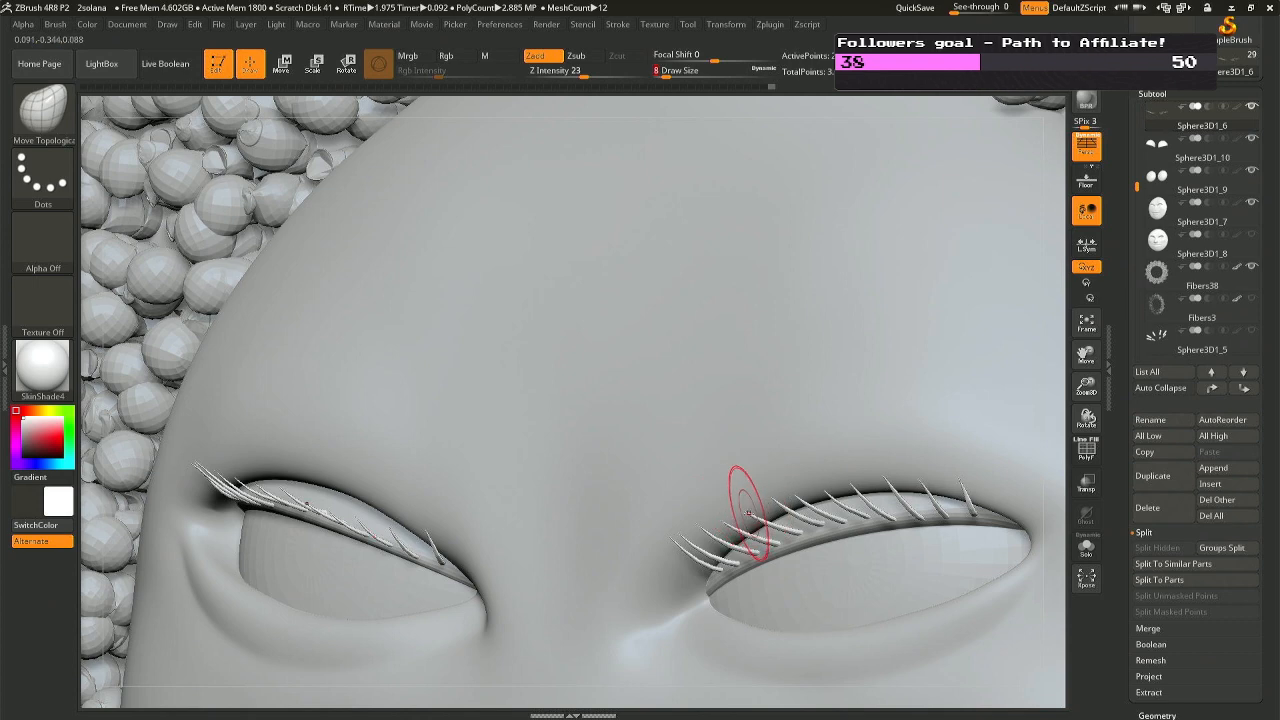
Nudge individual eyelashes along the upper eyelid into an even fan with small Move Topological strokes.
right_click_drag(741, 478, 560, 480)
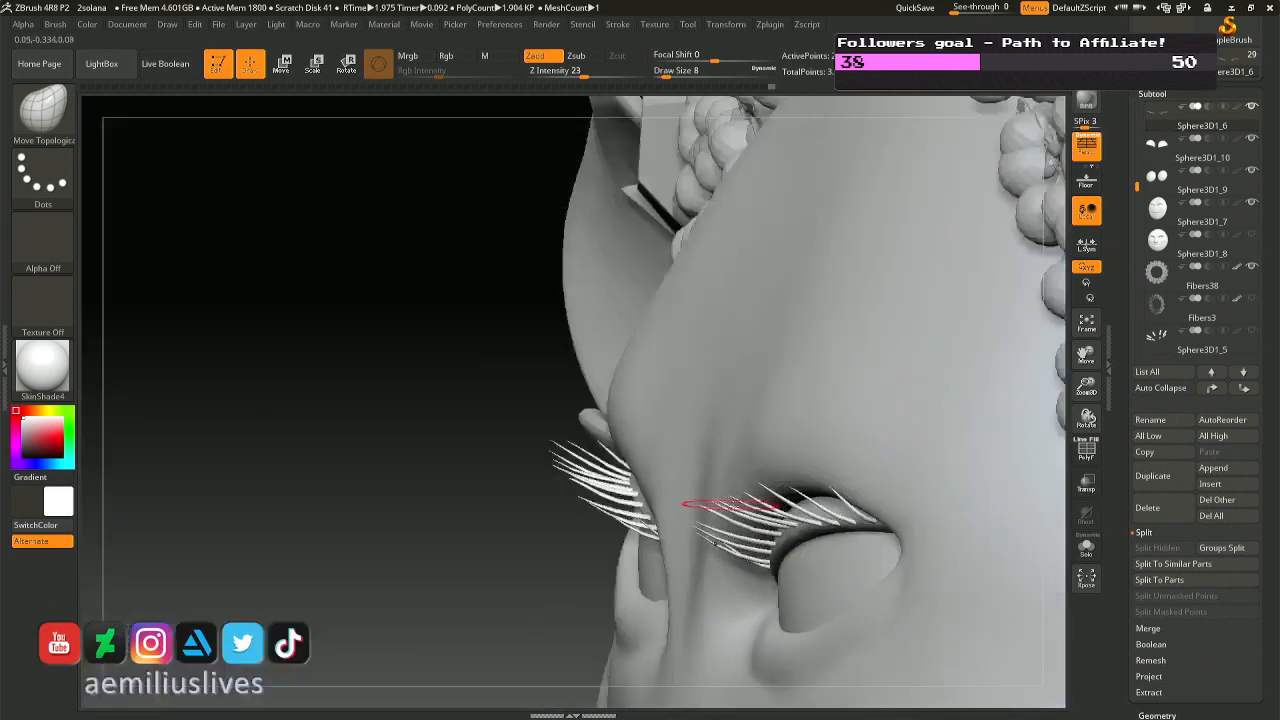
mouse_move(738, 497)
right_mouse_down()
mouse_move(700, 490)
mouse_move(785, 525)
right_mouse_up()
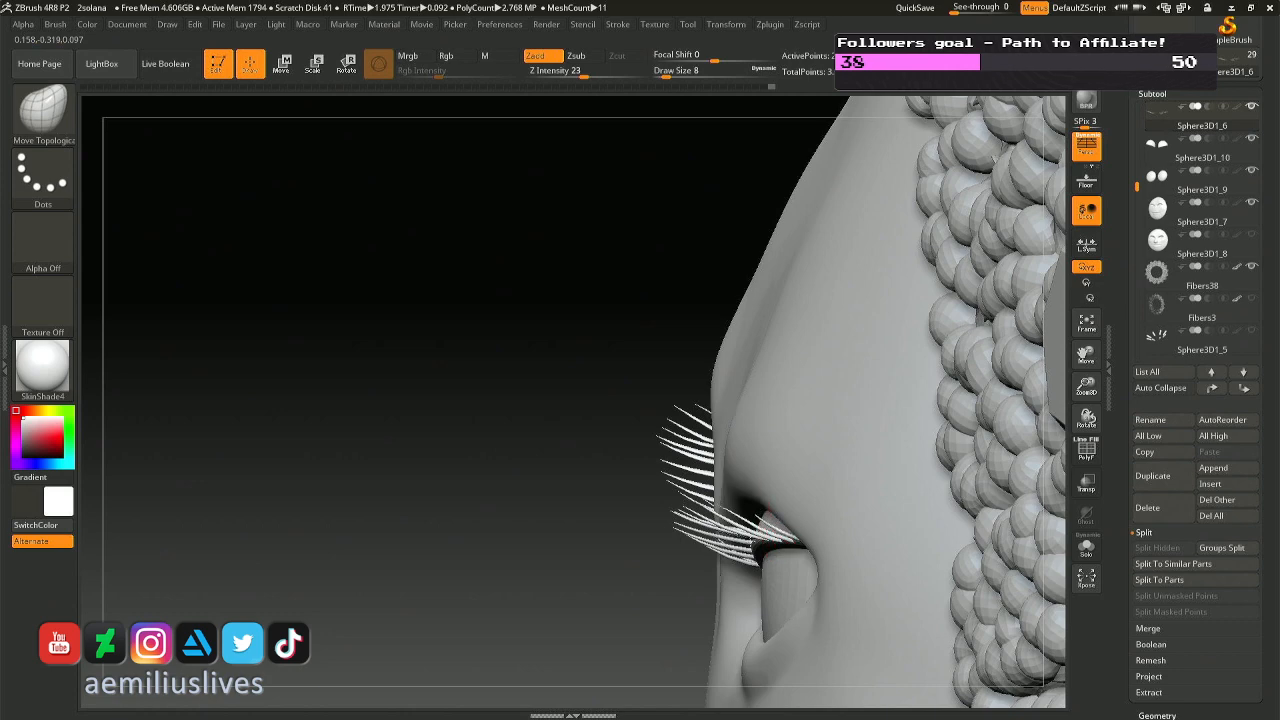
mouse_move(768, 516)
right_mouse_down()
mouse_move(905, 528)
mouse_move(845, 512)
mouse_move(818, 488)
mouse_move(788, 496)
right_mouse_up()
right_click(788, 498)
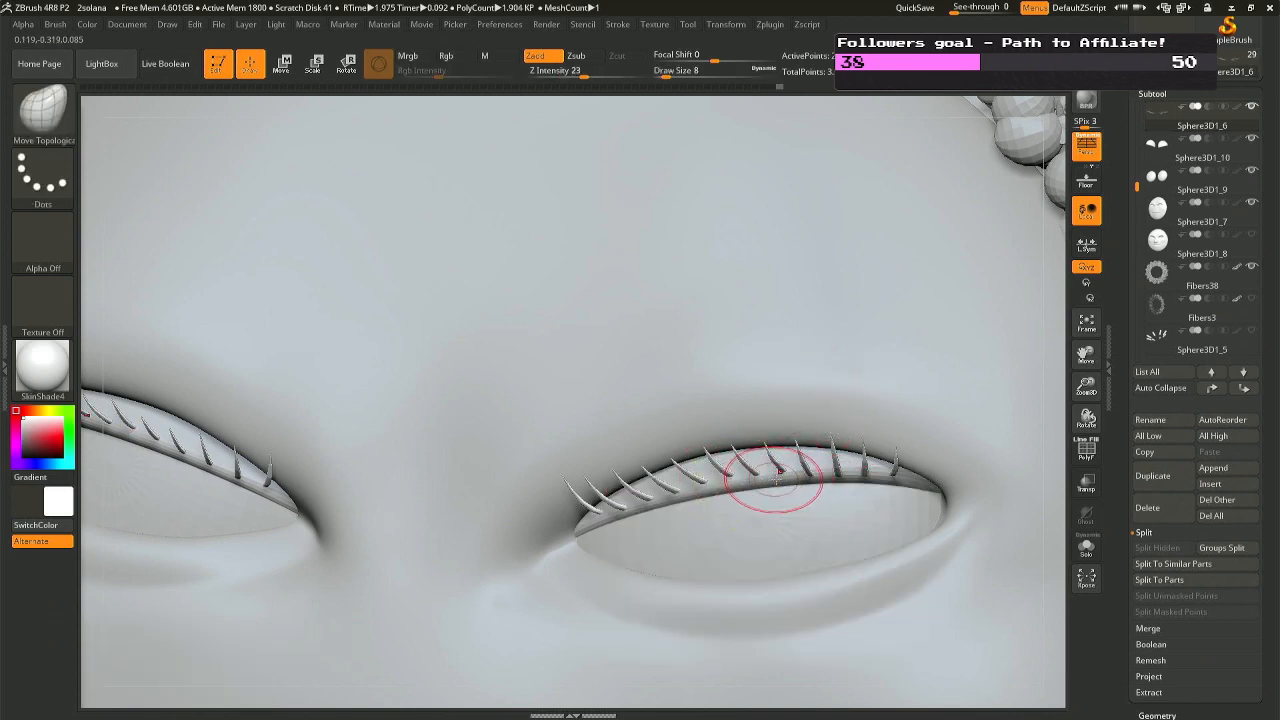
left_click_drag(810, 478, 812, 476)
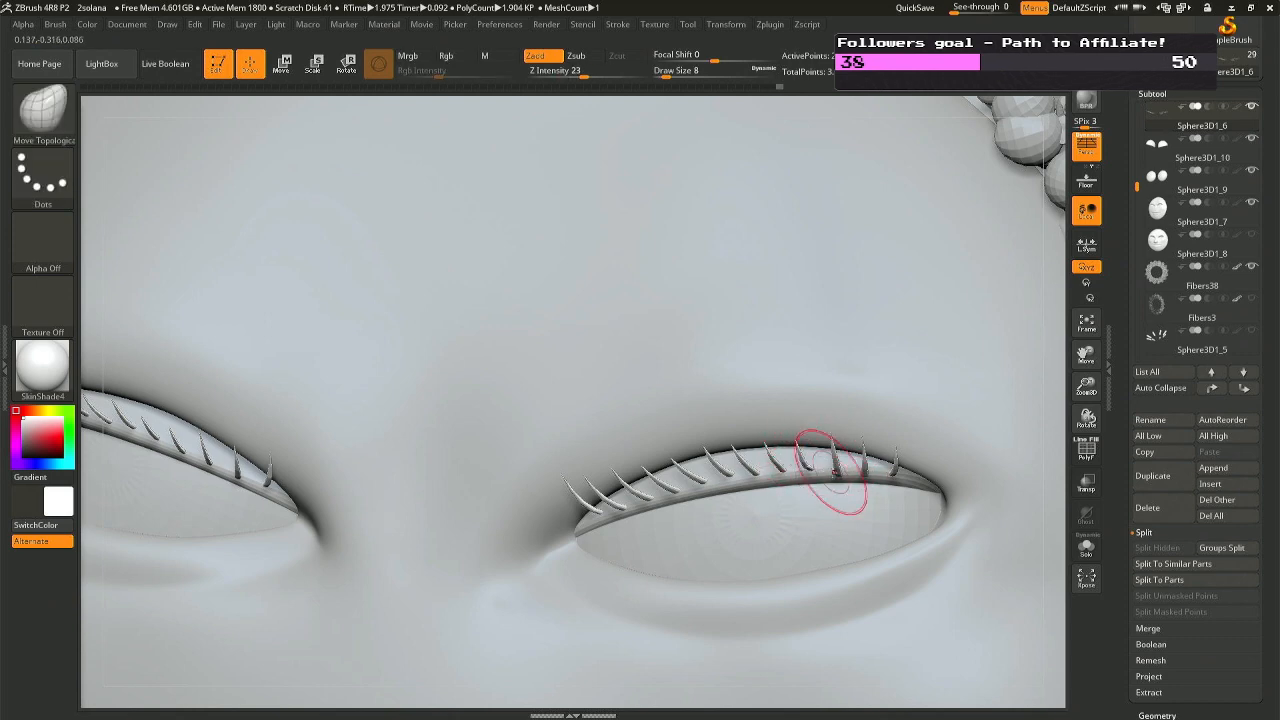
left_click_drag(833, 476, 837, 450)
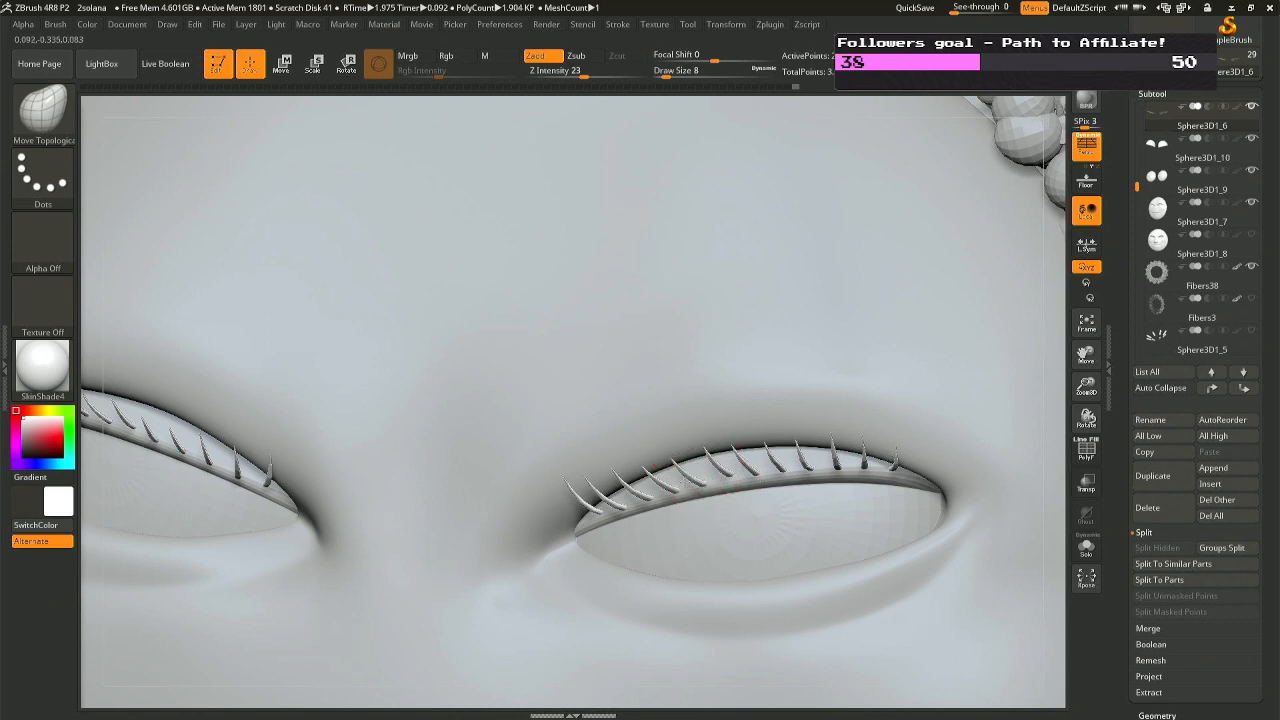
mouse_move(720, 473)
left_mouse_down()
mouse_move(735, 477)
mouse_move(706, 460)
left_mouse_up()
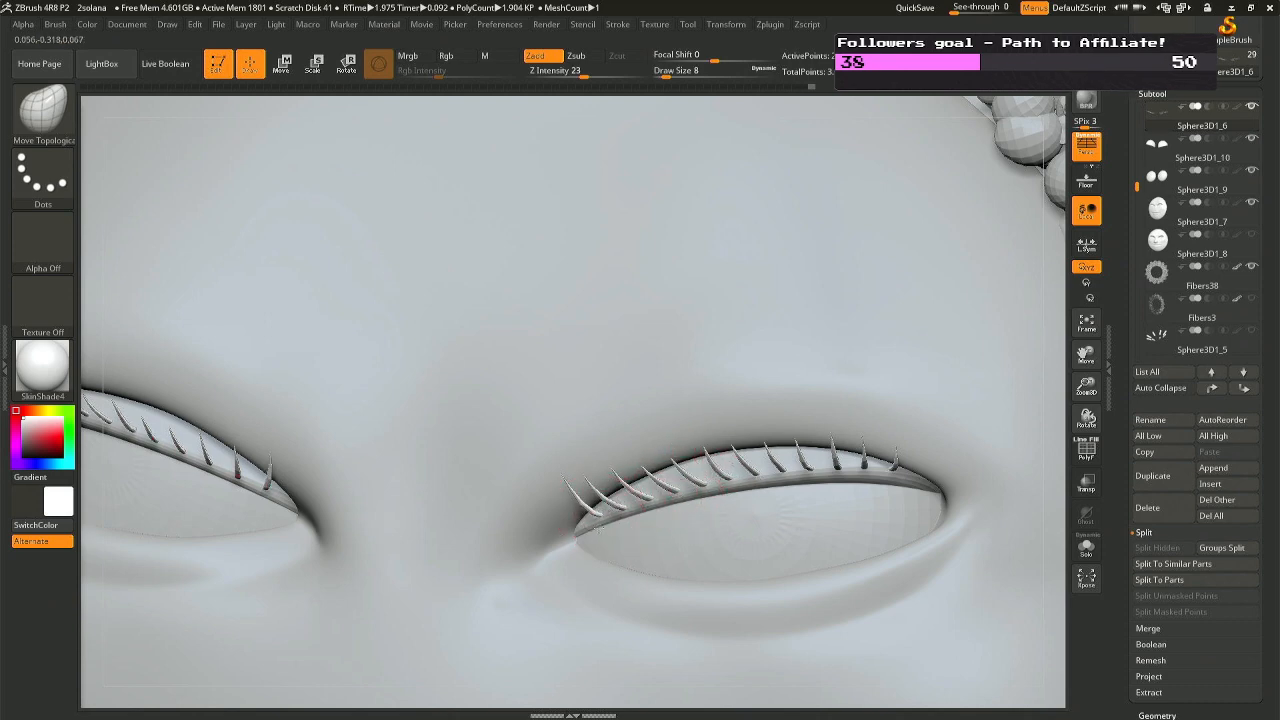
mouse_move(579, 501)
left_mouse_down()
mouse_move(569, 489)
mouse_move(572, 500)
left_mouse_up()
Duplicate the eyelash subtool and reselect the original Sphere3D1_6.
mouse_move(571, 486)
right_mouse_down()
mouse_move(580, 355)
mouse_move(566, 497)
right_mouse_up()
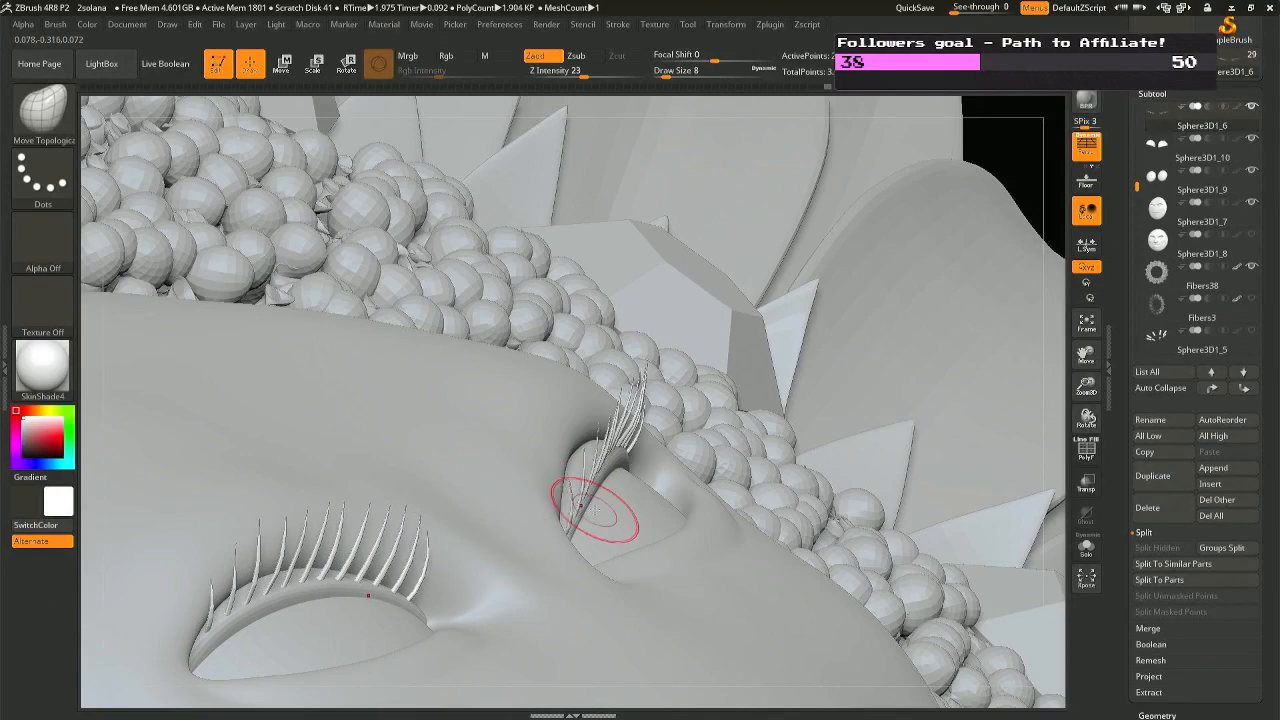
mouse_move(574, 494)
right_mouse_down()
mouse_move(531, 500)
mouse_move(530, 418)
right_mouse_up()
right_click_drag(718, 553, 725, 474, "ctrl")
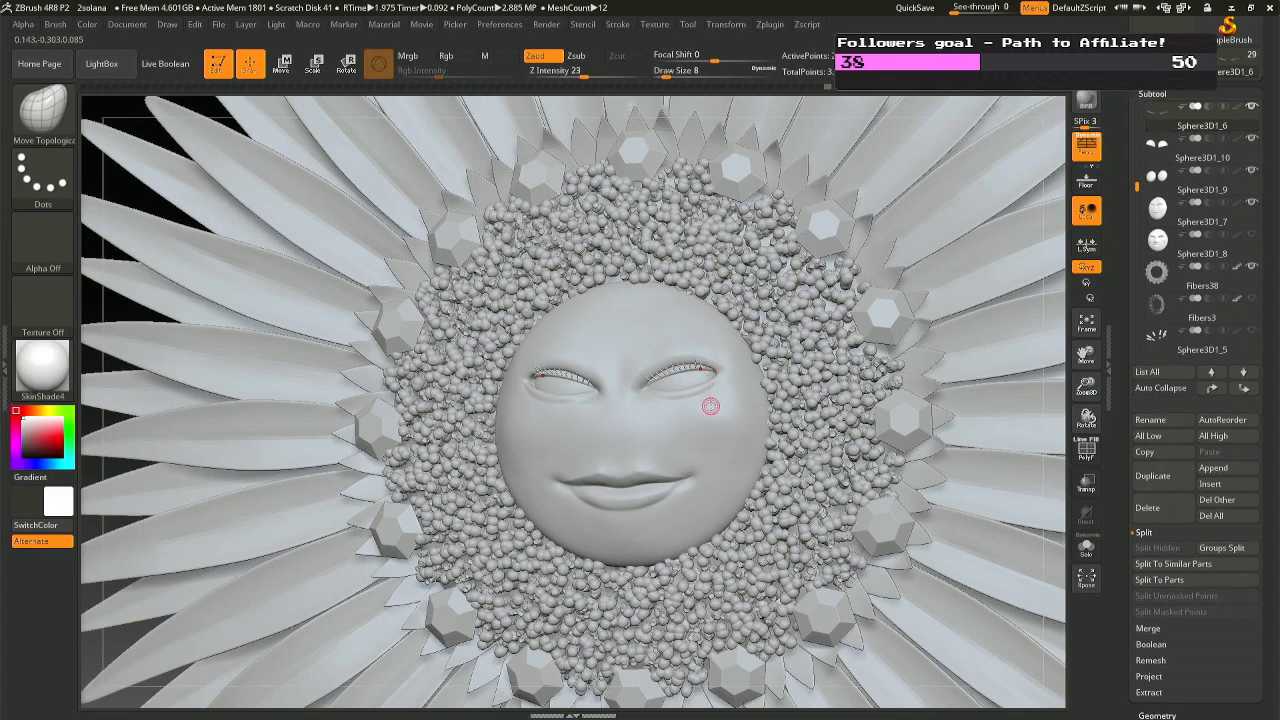
mouse_move(711, 406)
right_mouse_down()
mouse_move(632, 408)
mouse_move(662, 392)
mouse_move(704, 403)
right_mouse_up()
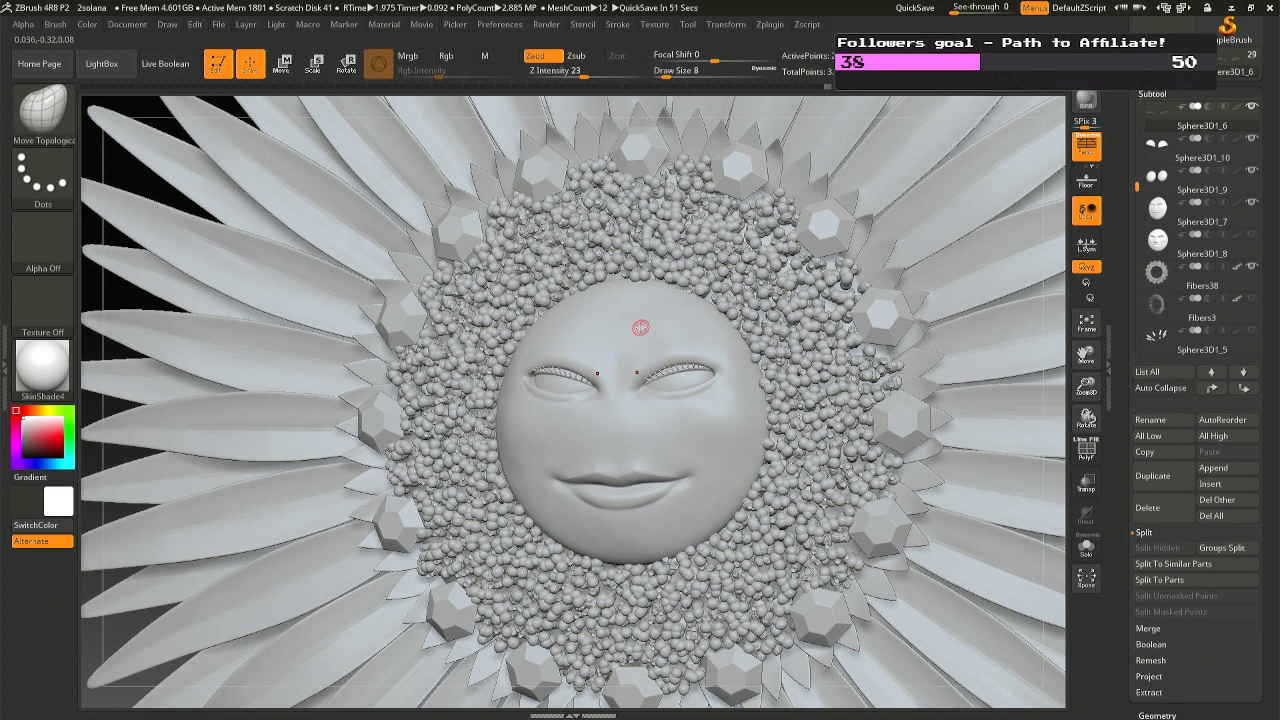
key("ctrl+shift")
key("ctrl+shift+d")
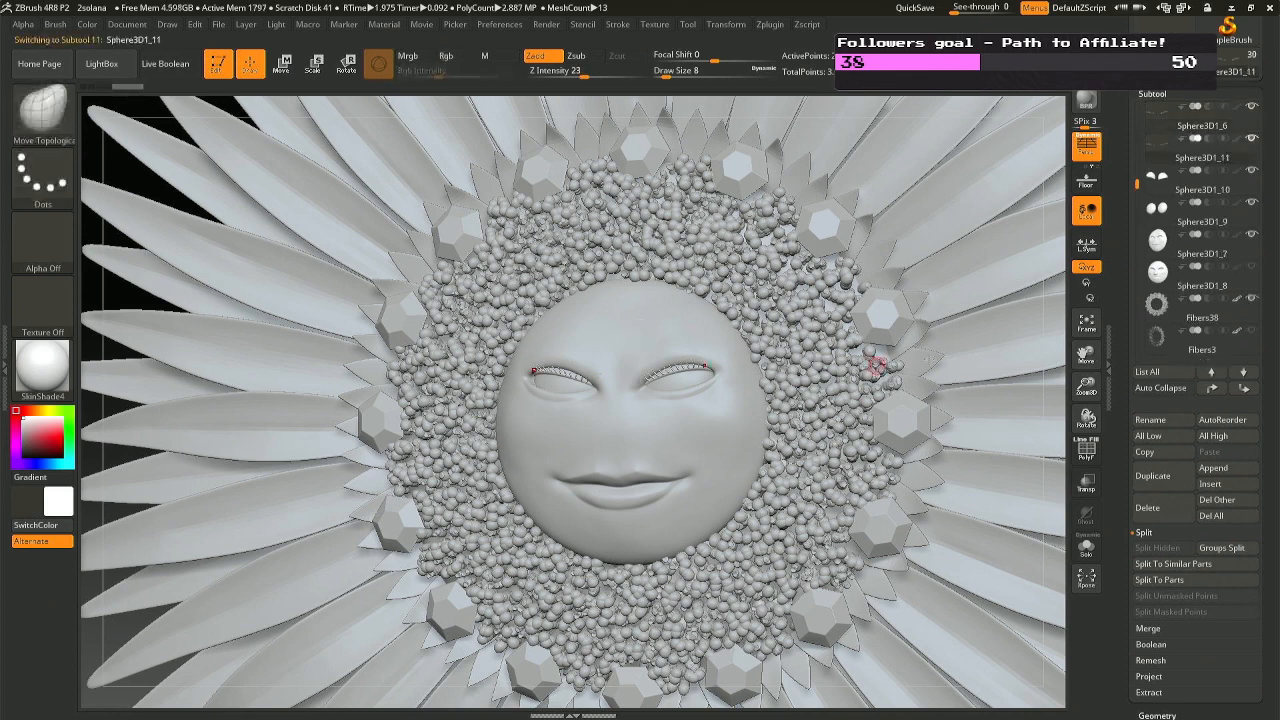
key("Up")
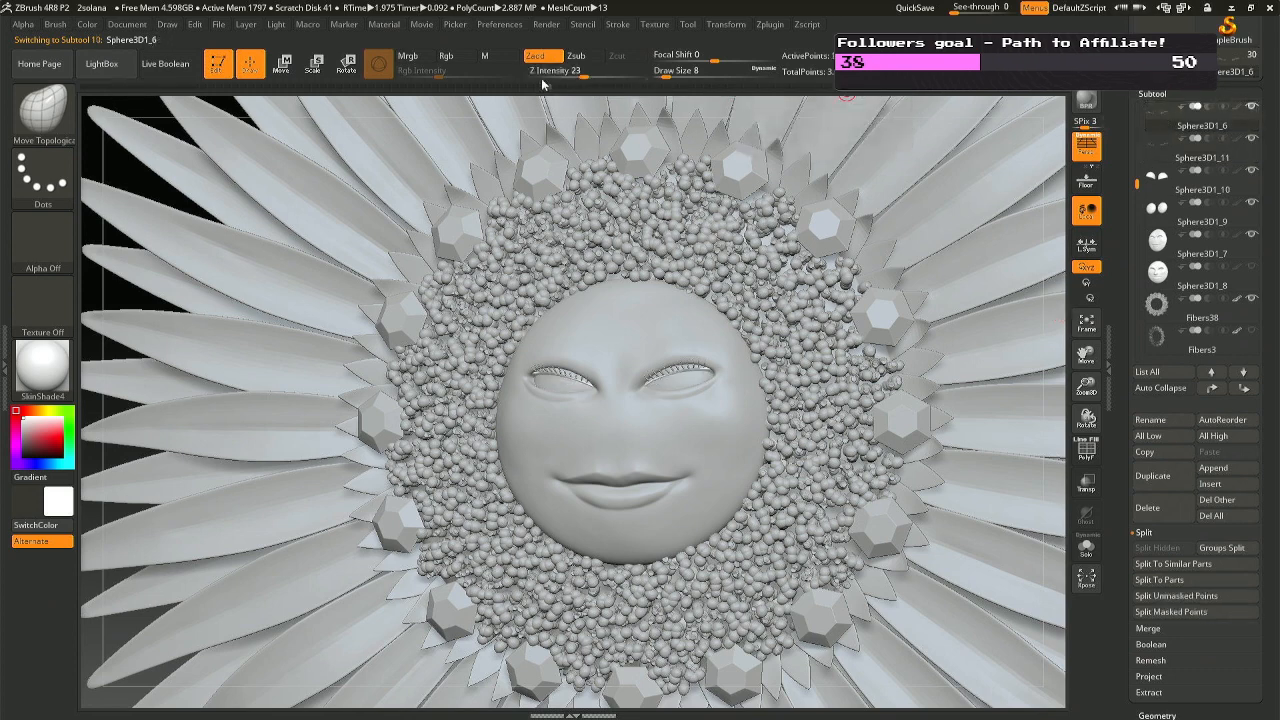
Roll Sphere3D1_6 back through its undo history to an earlier shape of the eyelashes.
mouse_move(520, 77)
left_mouse_down()
mouse_move(505, 73)
mouse_move(693, 73)
left_mouse_up()
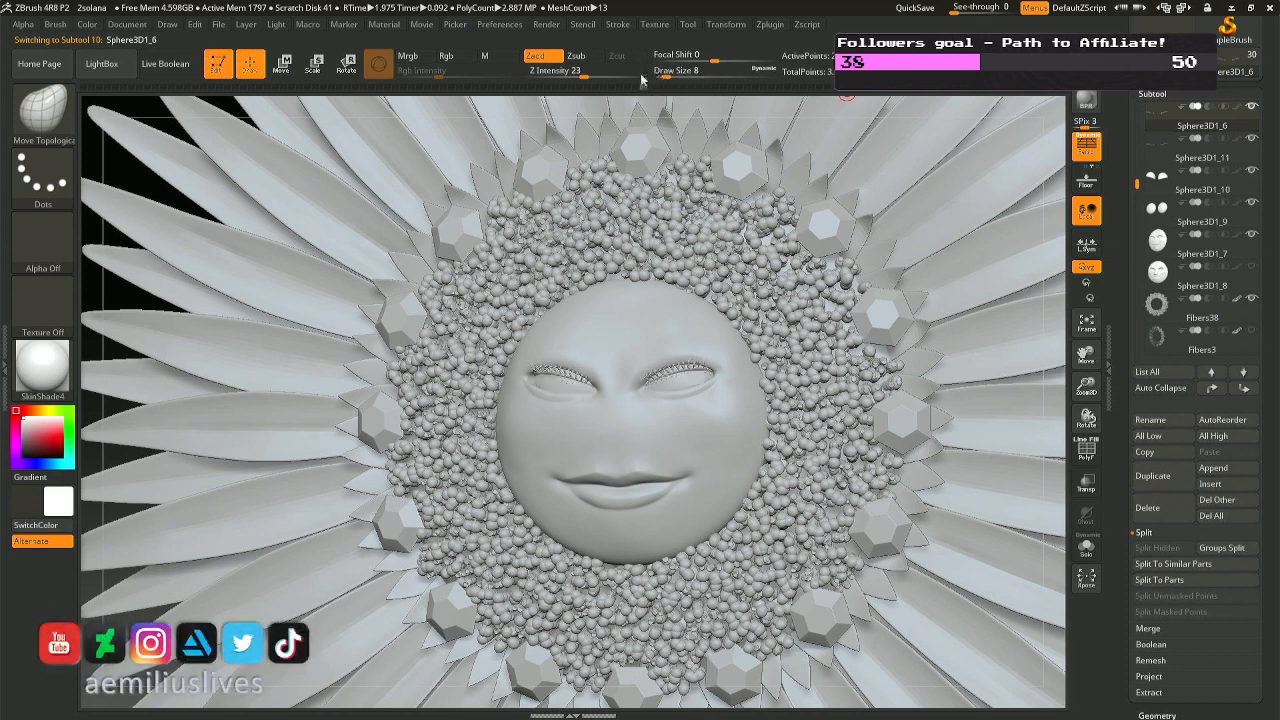
left_click_drag(642, 77, 654, 77)
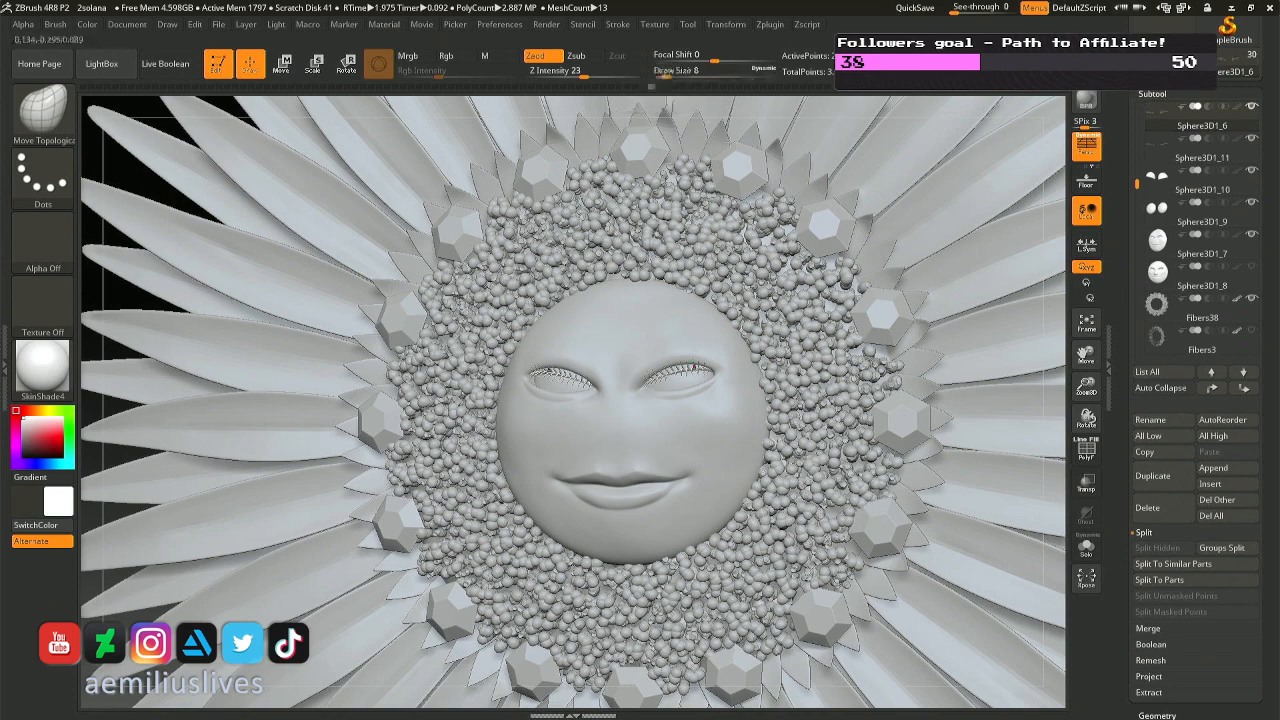
right_click_drag(700, 205, 768, 278, "ctrl")
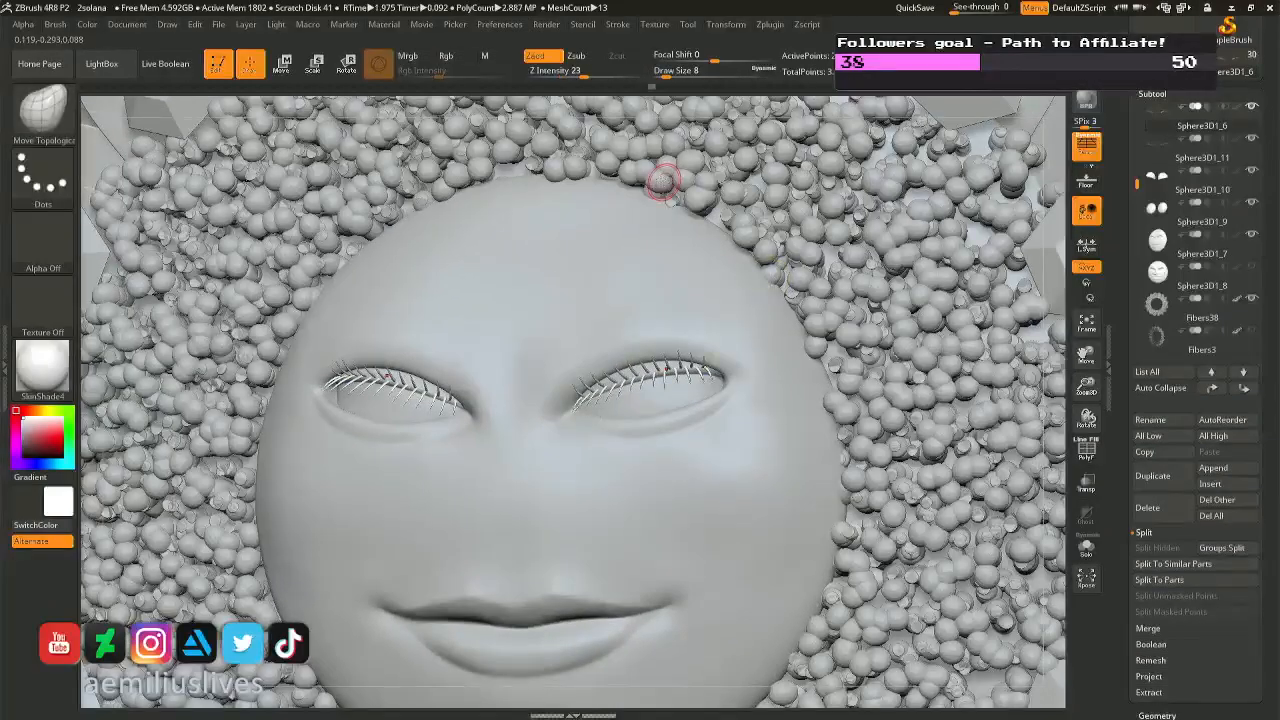
left_click(661, 89)
left_click_drag(681, 92, 659, 92)
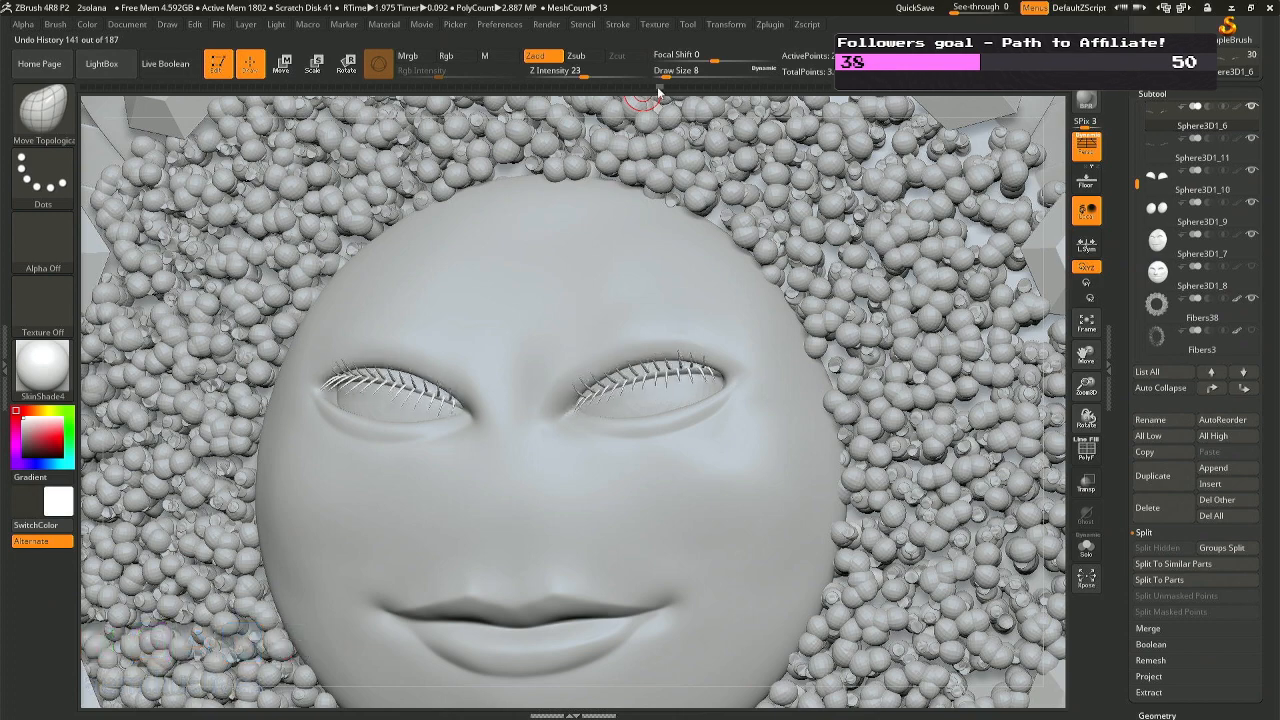
Move the rolled-back eyelashes down below the eyes with the transform gizmo, accepting removal of the newer undo history entries.
key("r")
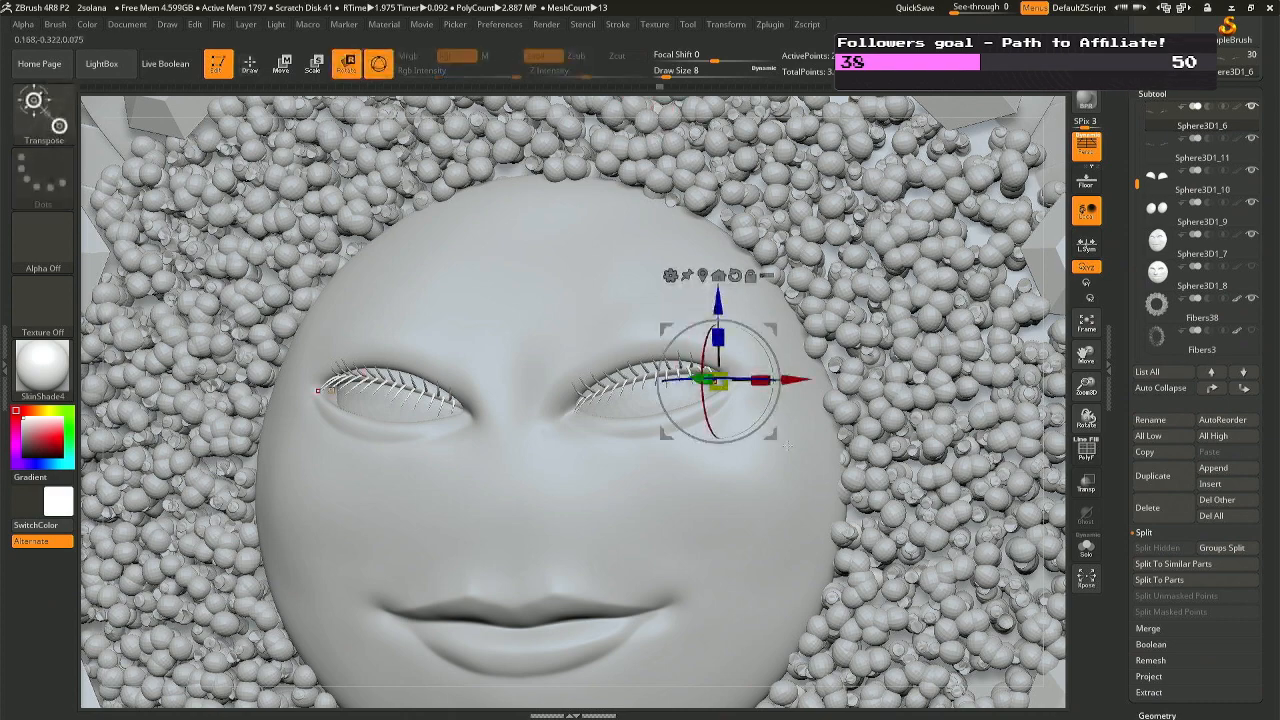
left_click_drag(781, 437, 785, 476)
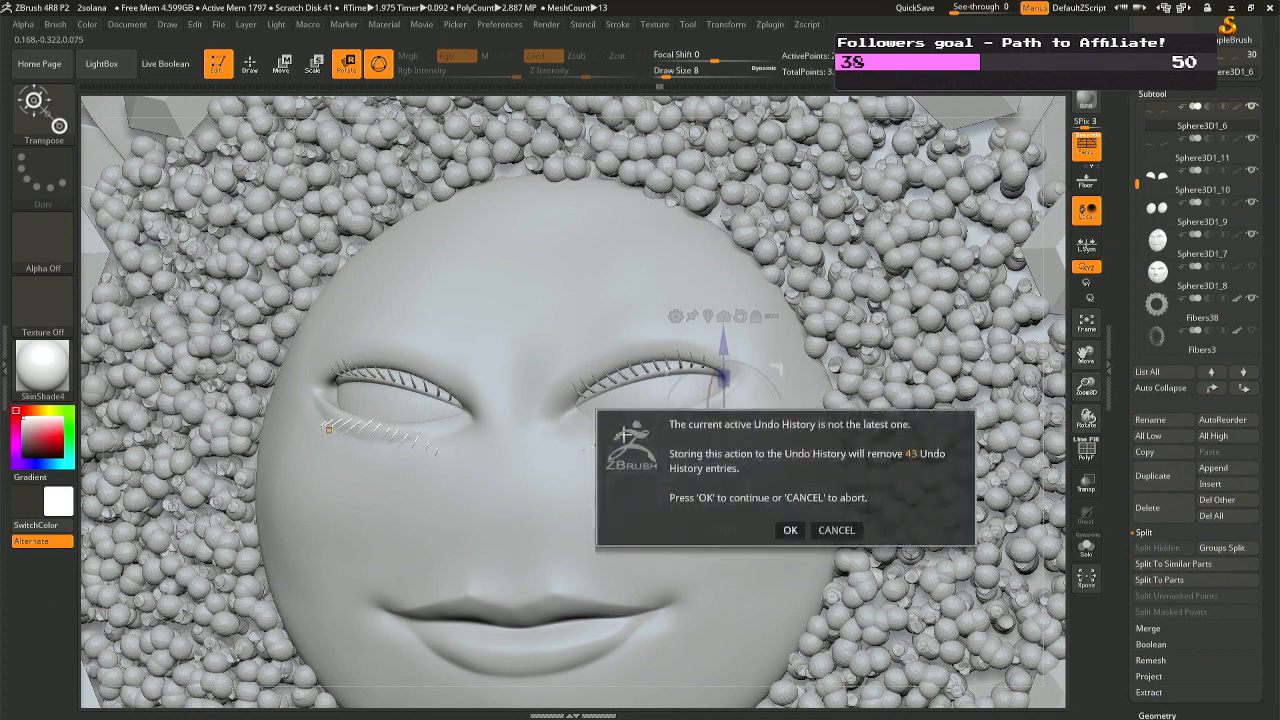
left_click(789, 531)
key("q")
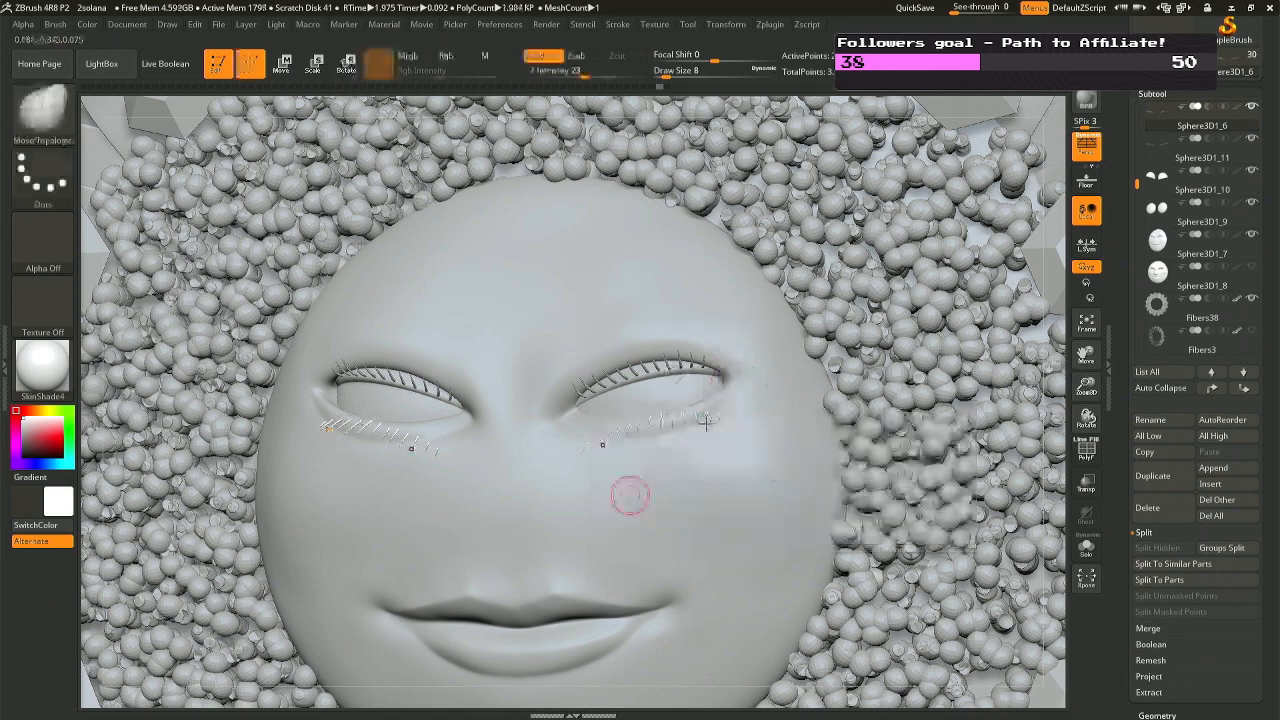
Fit the lower eyelashes to the curve of the lower eyelid with the Move brush at draw sizes 37 and 17.
key("space")
left_click_drag(638, 427, 586, 413)
key("b")
key("m")
key("v")
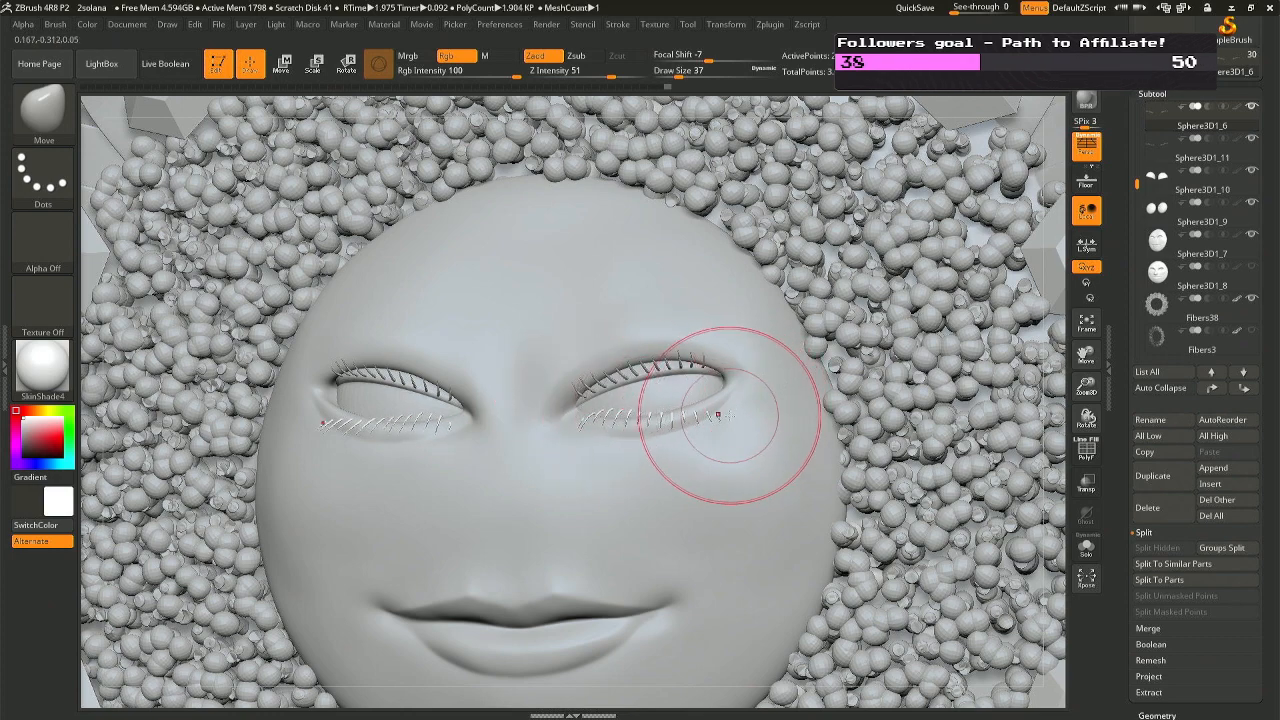
mouse_move(700, 429)
left_mouse_down()
mouse_move(712, 398)
mouse_move(688, 385)
left_mouse_up()
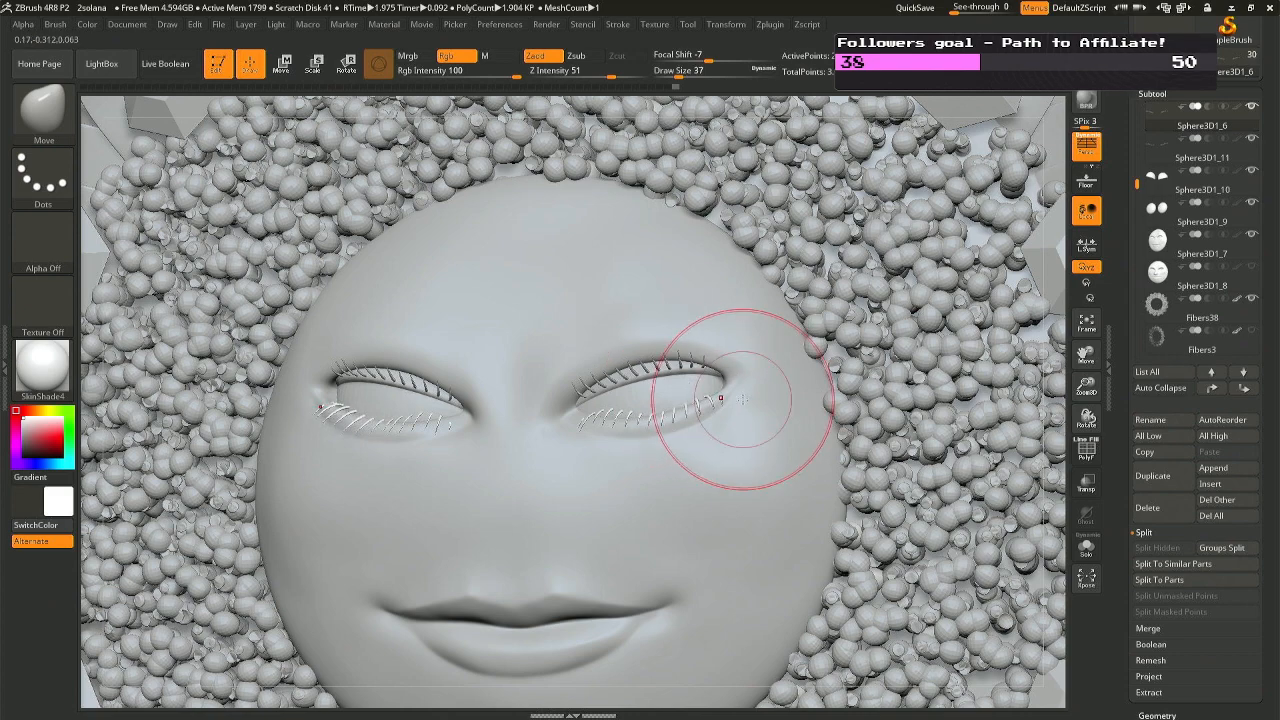
key("space")
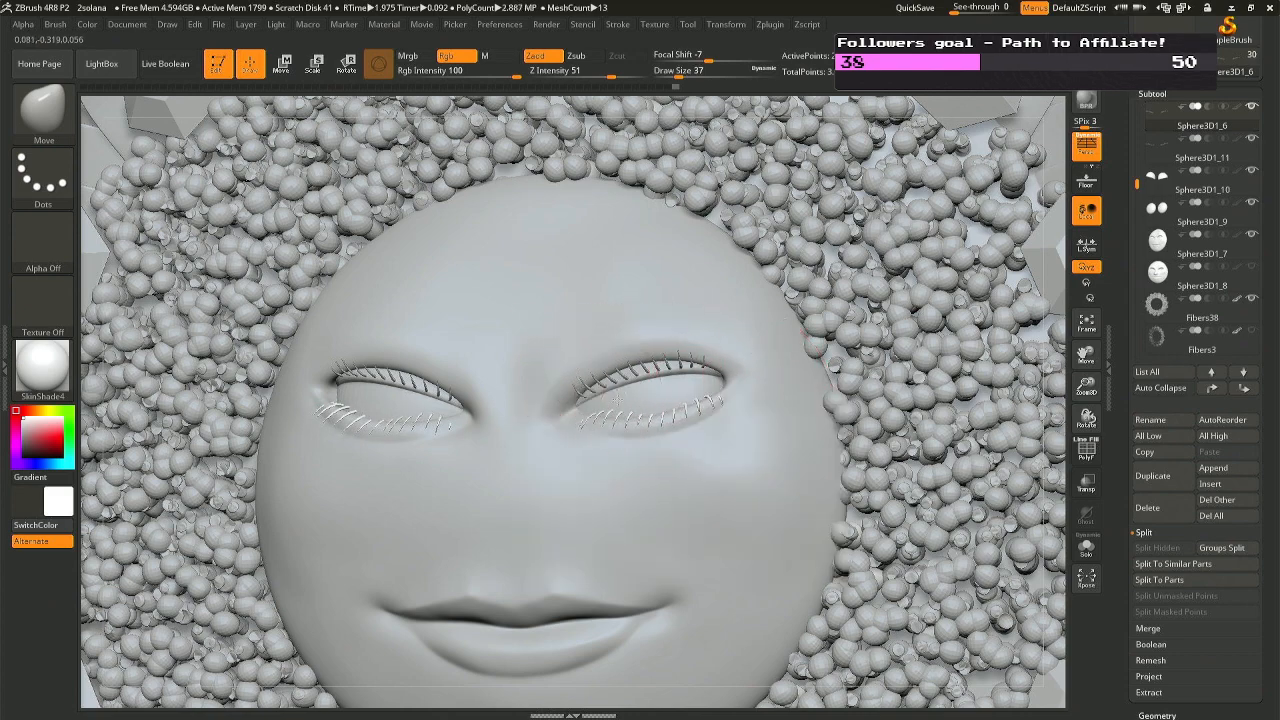
key("space")
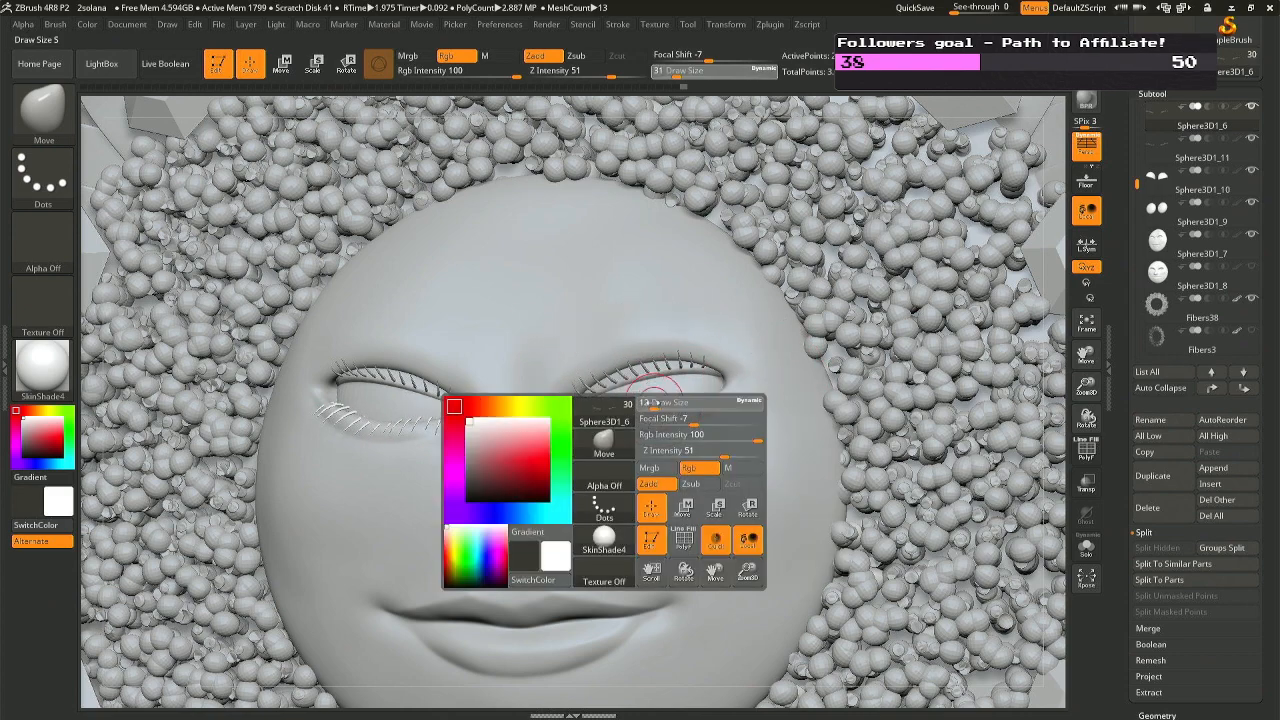
left_click_drag(652, 403, 660, 406)
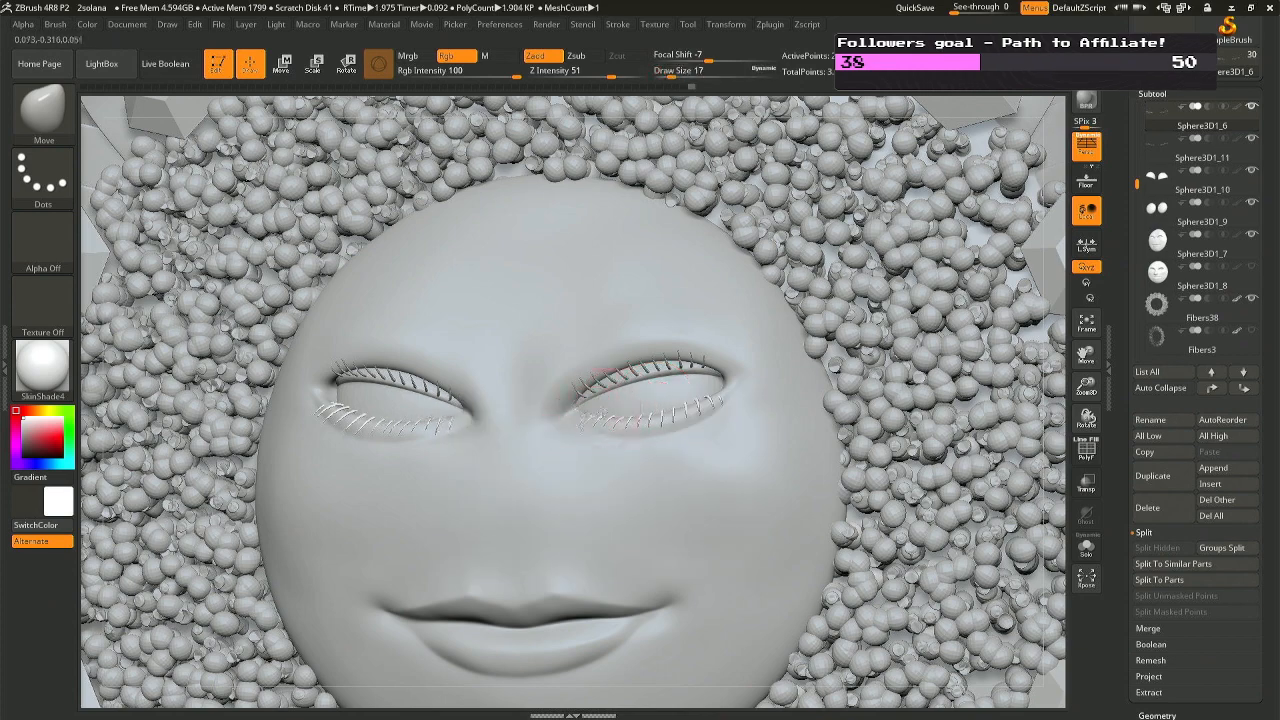
Rotate the lower eyelashes against the eyelid with the transform gizmo.
right_click_drag(602, 414, 310, 491)
key("r")
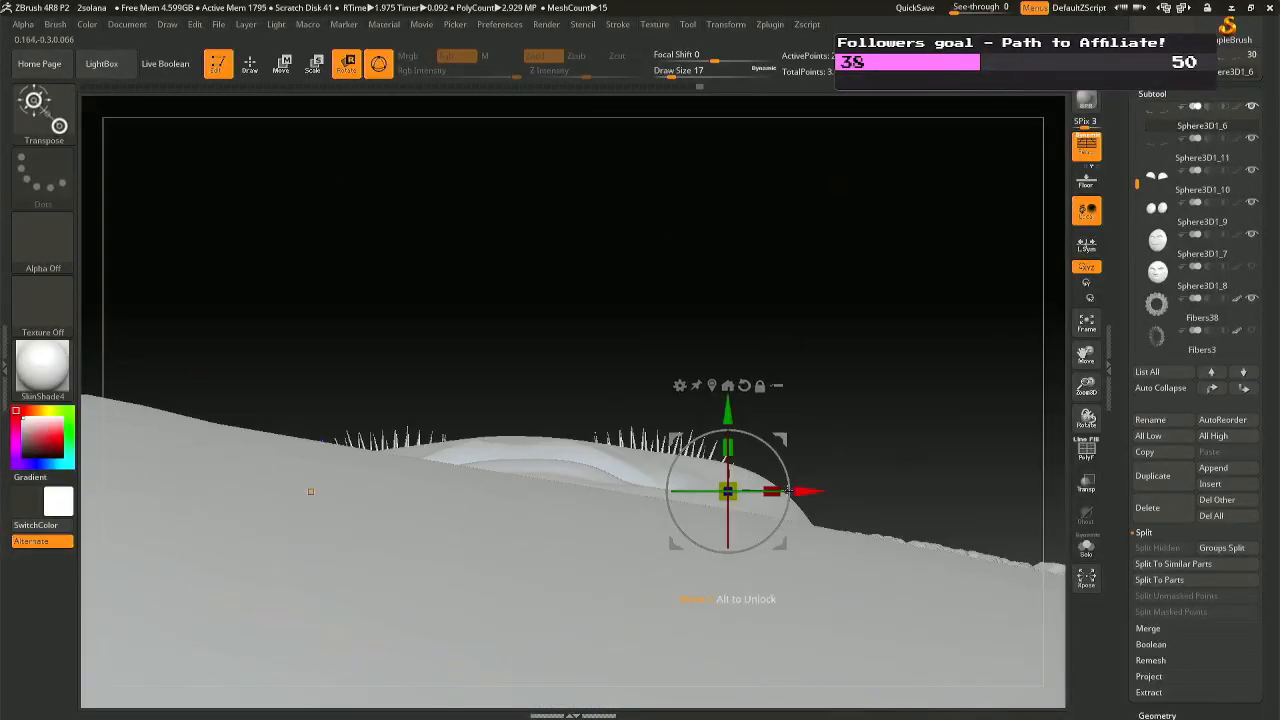
Adjust the lower eyelashes against the eyelid with the transform gizmo and return to sculpting mode.
left_click_drag(736, 455, 740, 479)
right_click_drag(700, 600, 677, 430)
key("q")
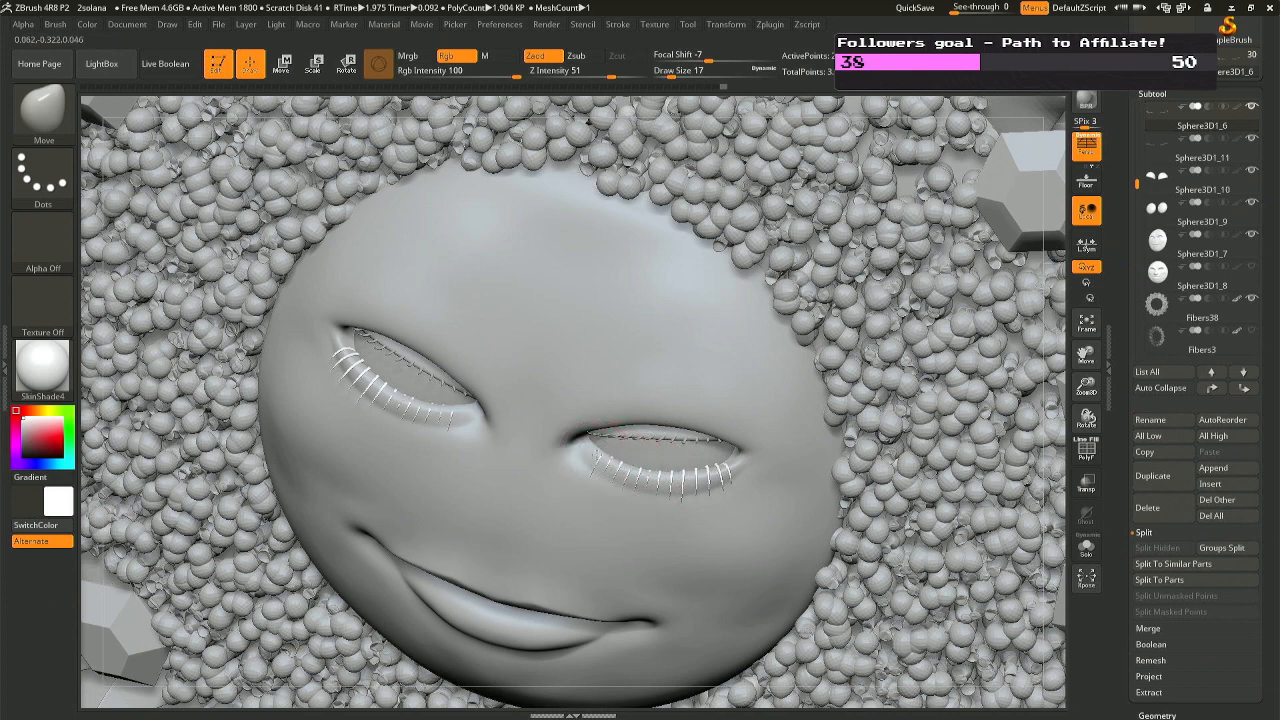
Switch to the Move Topological brush and isolate the lower eyelashes subtool.
mouse_move(652, 463)
right_mouse_down()
mouse_move(662, 448)
mouse_move(590, 462)
mouse_move(738, 473)
mouse_move(729, 441)
mouse_move(749, 514)
right_mouse_up()
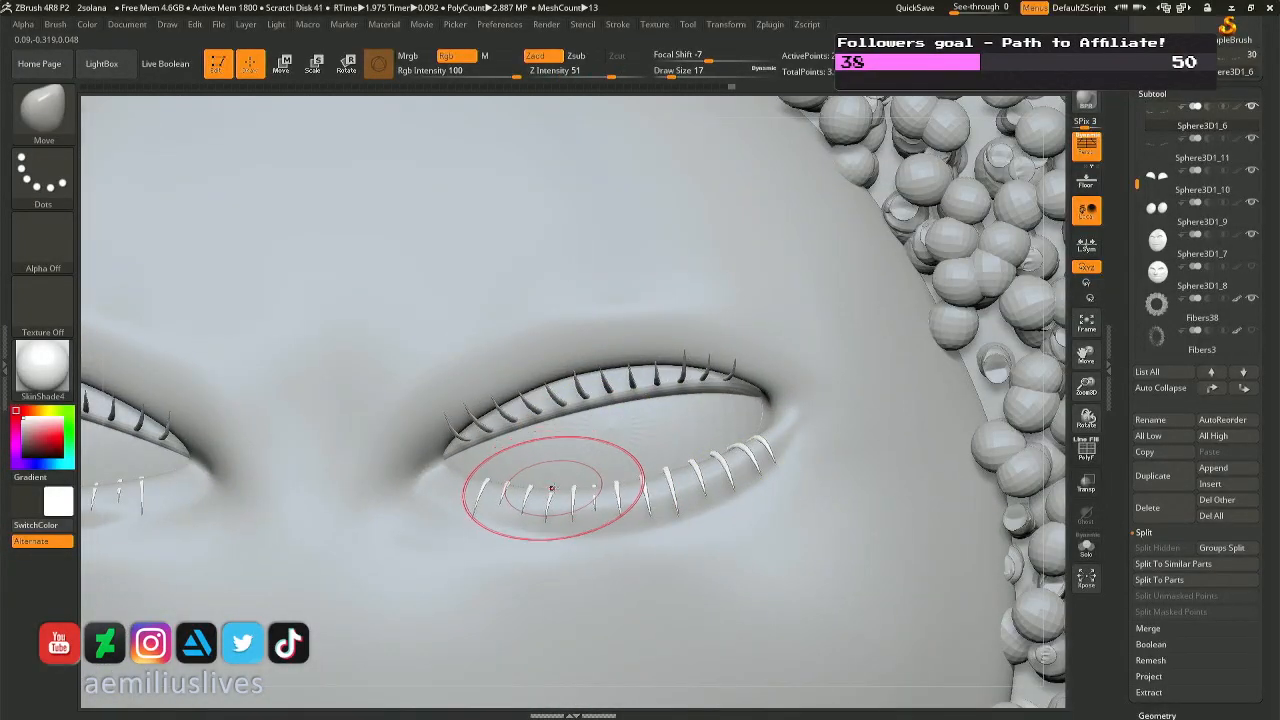
key("b")
key("m")
key("t")
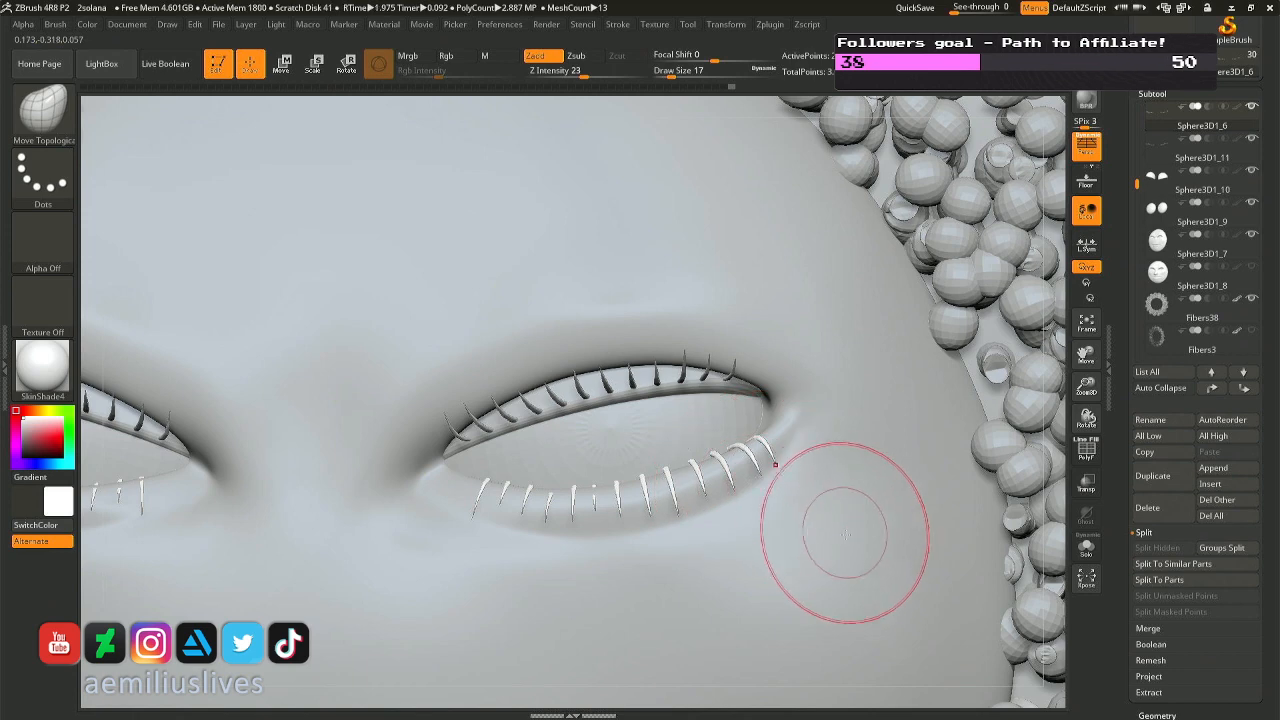
left_click(1087, 548)
left_click_drag(871, 551, 793, 565)
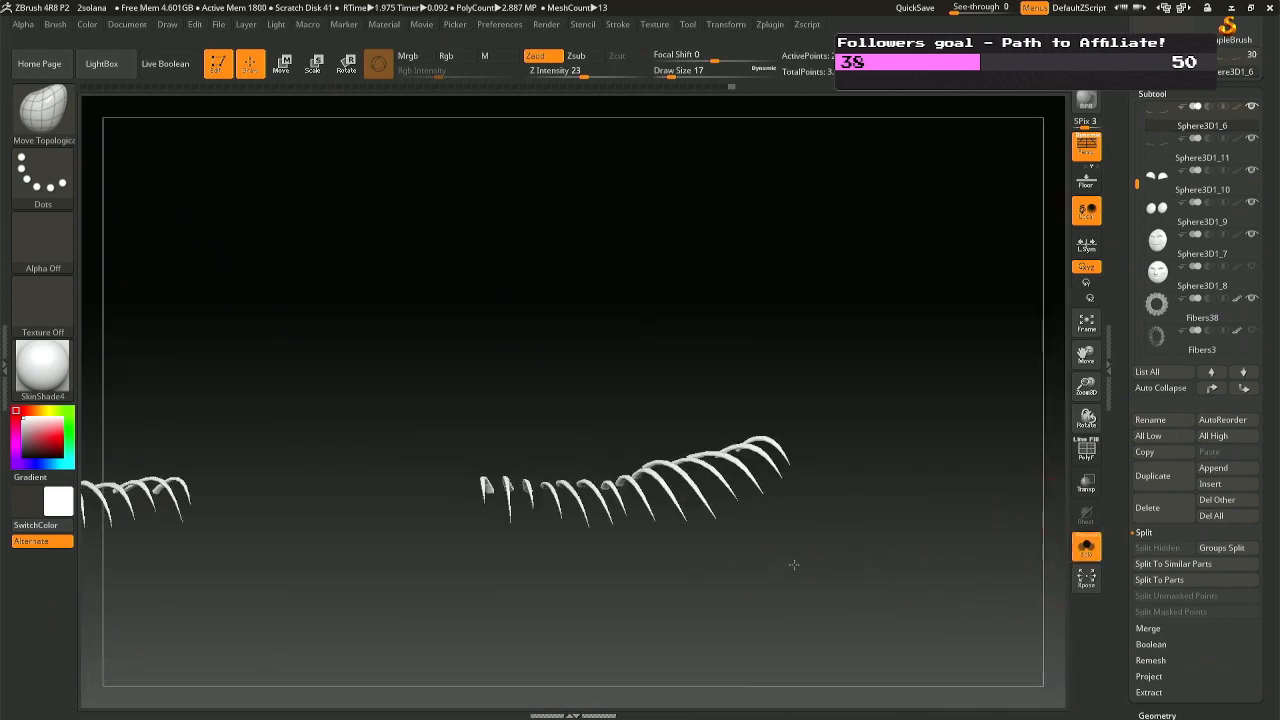
Mask all lower lashes except the innermost one and try to duplicate it with the gizmo, undoing each attempt.
left_click_drag(892, 598, 497, 358, "ctrl")
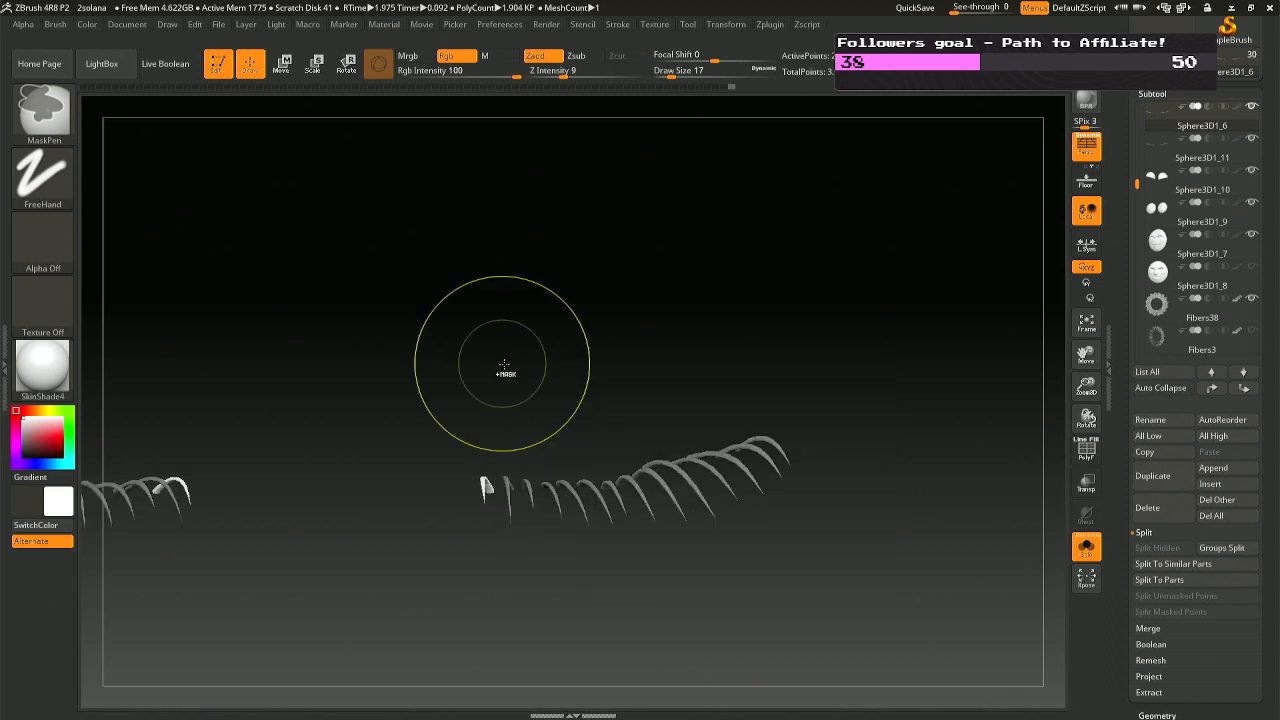
key("r")
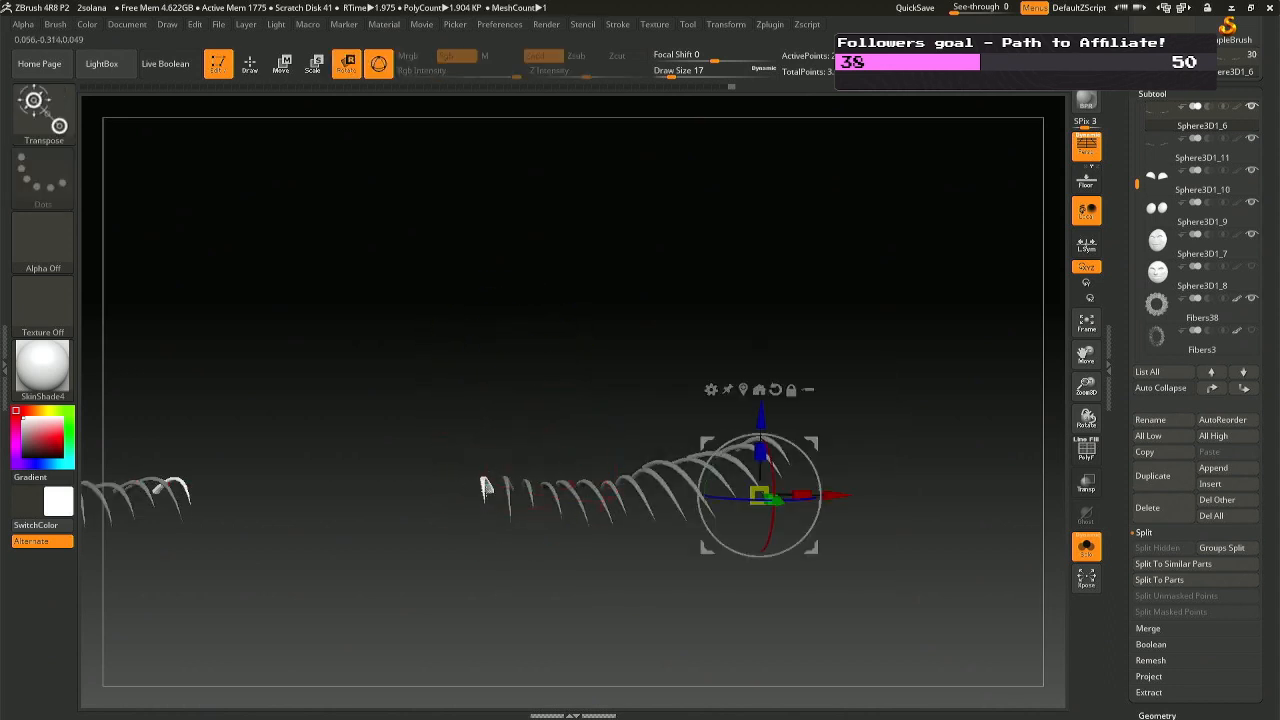
left_click_drag(818, 551, 802, 551, "ctrl")
key("ctrl+z")
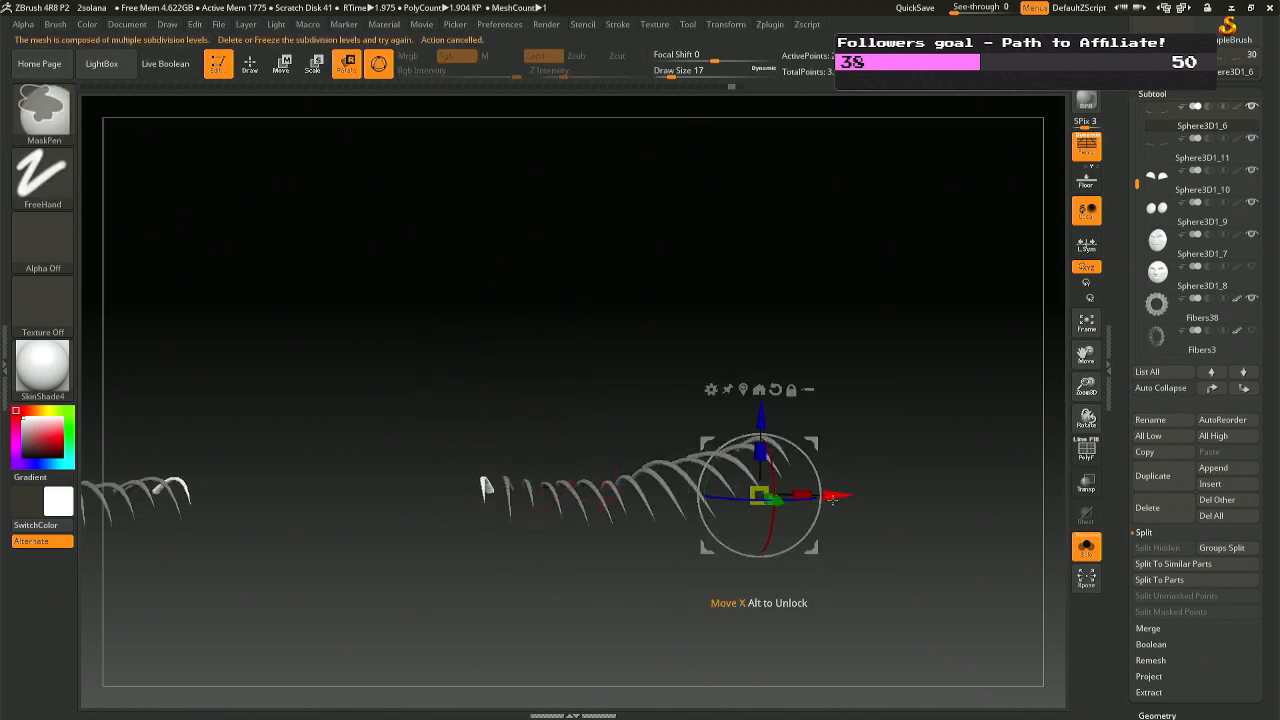
left_click_drag(836, 494, 820, 494)
key("ctrl+z")
left_click_drag(831, 495, 816, 495, "ctrl+shift")
key("ctrl+z")
left_click_drag(774, 418, 766, 390)
key("ctrl+z")
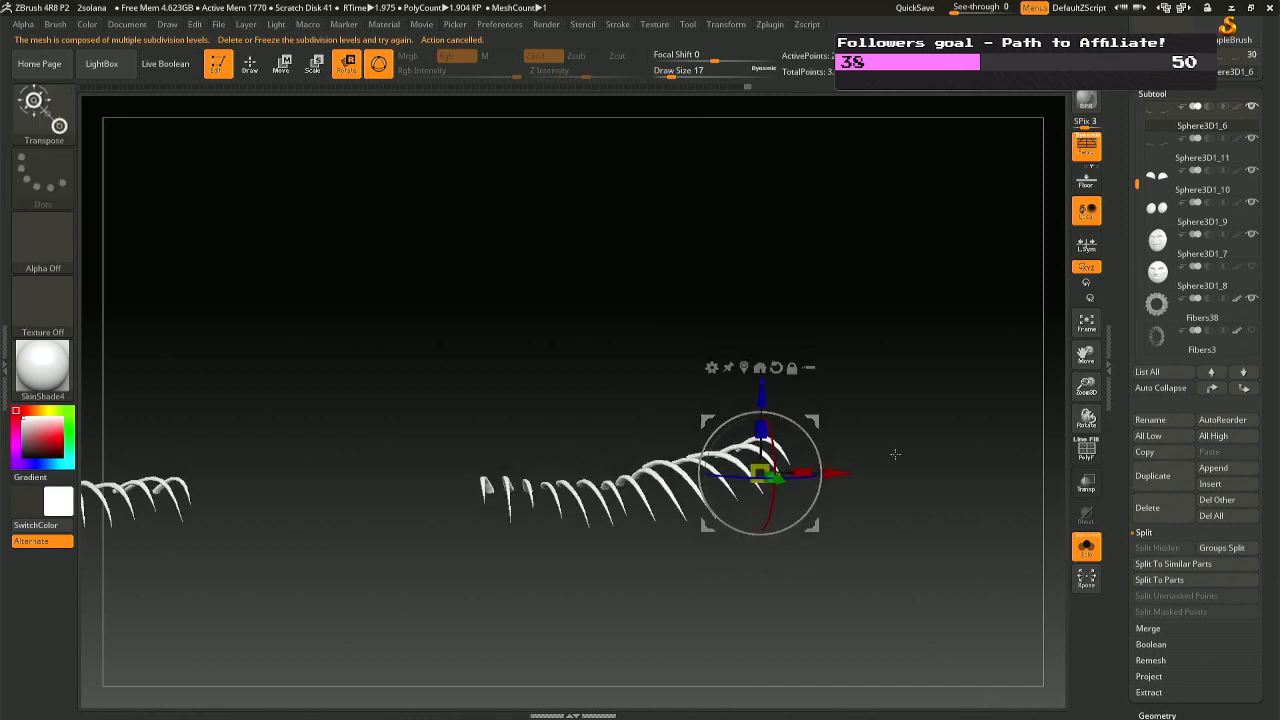
Delete the lower subdivision level of the lower eyelashes.
left_click(1160, 95)
left_click(1168, 112)
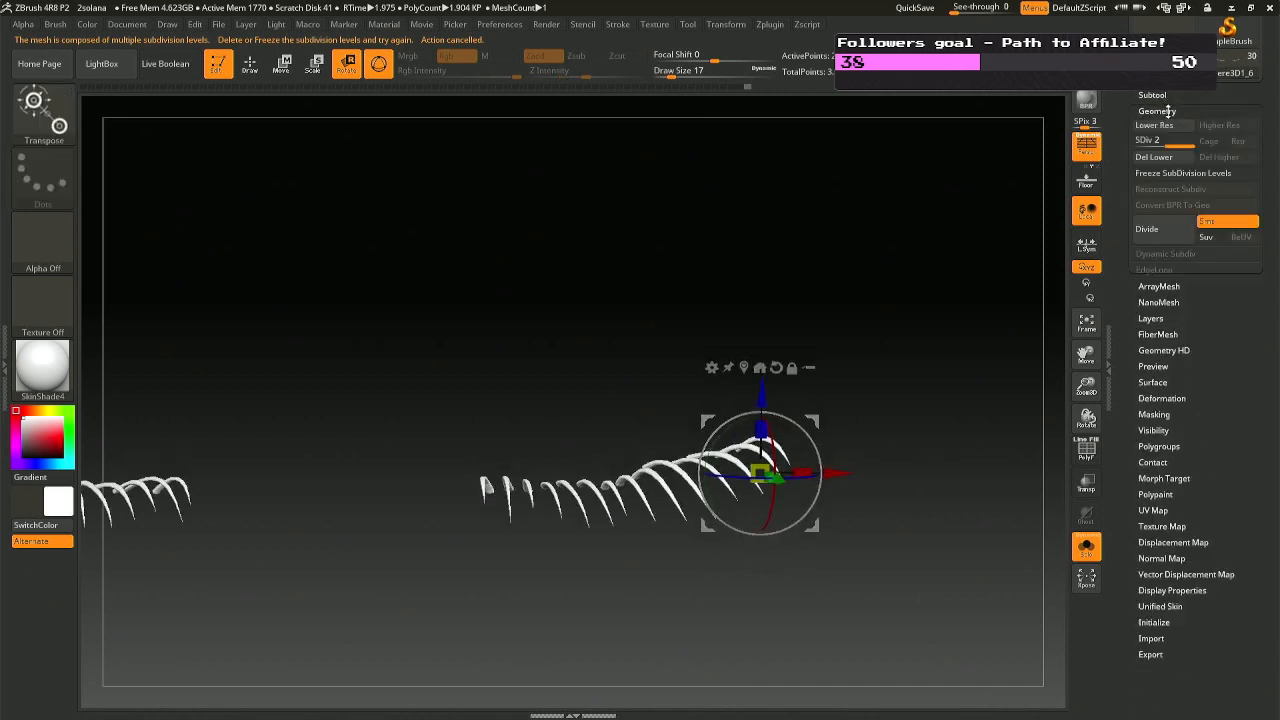
left_click(1152, 157)
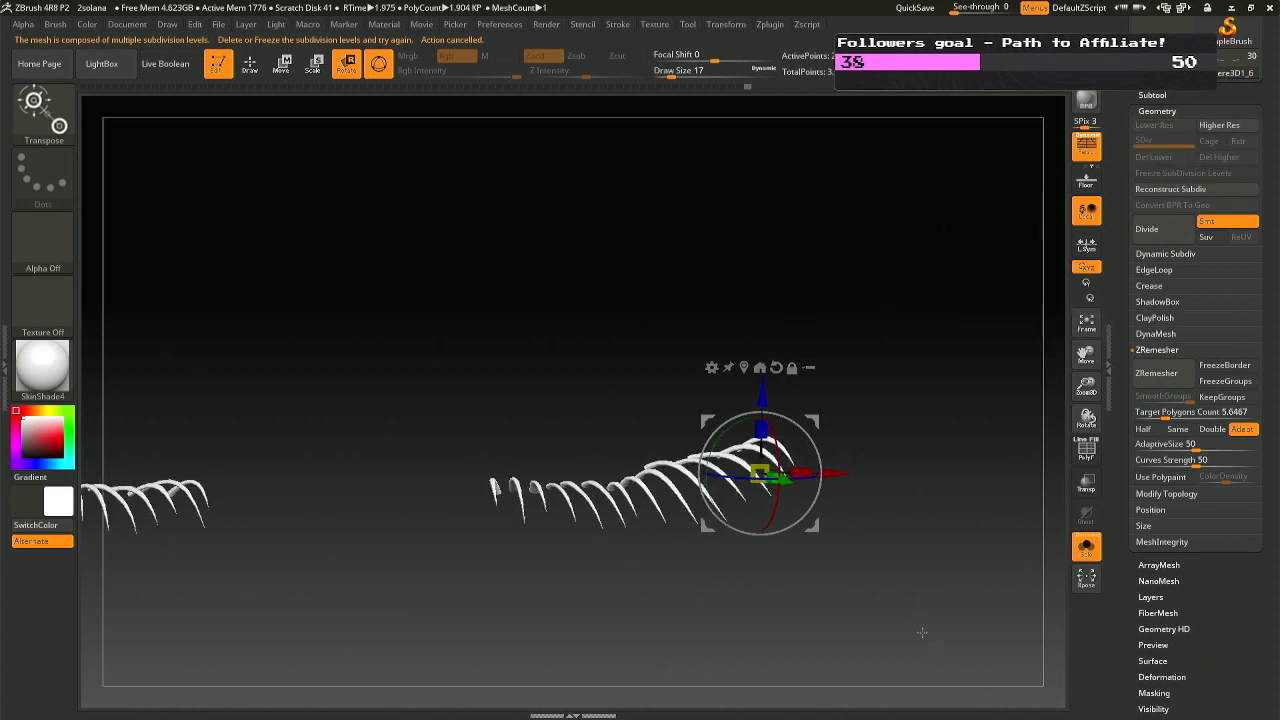
Mask all lower lashes except the innermost one, duplicate it toward the eye's inner corner, and show the whole model again.
mouse_move(928, 634)
left_mouse_down("ctrl")
mouse_move(512, 414)
mouse_move(508, 383)
left_mouse_up("ctrl")
mouse_move(829, 471)
left_mouse_down("ctrl")
mouse_move(810, 472)
mouse_move(777, 406)
mouse_move(965, 503)
left_mouse_up("ctrl")
key("q")
left_click(1087, 549)
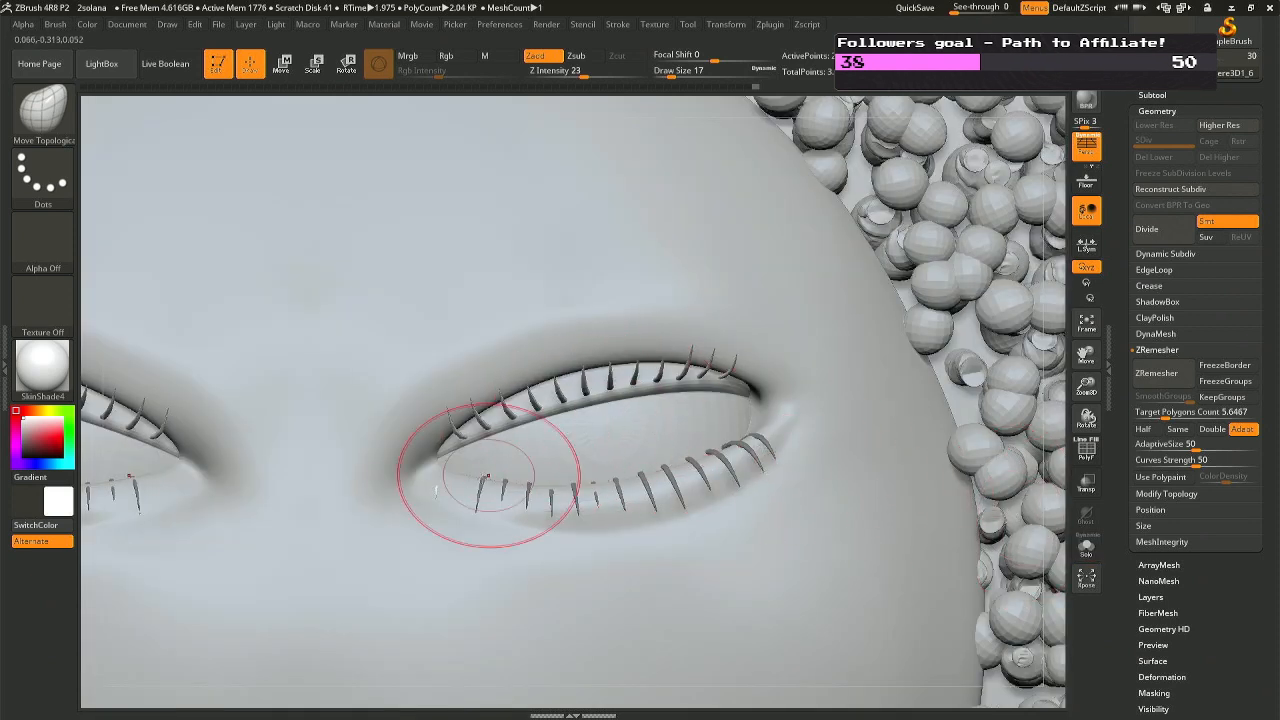
Move the duplicated lash up onto the inner corner of the lower eyelid.
left_click_drag(439, 481, 440, 460)
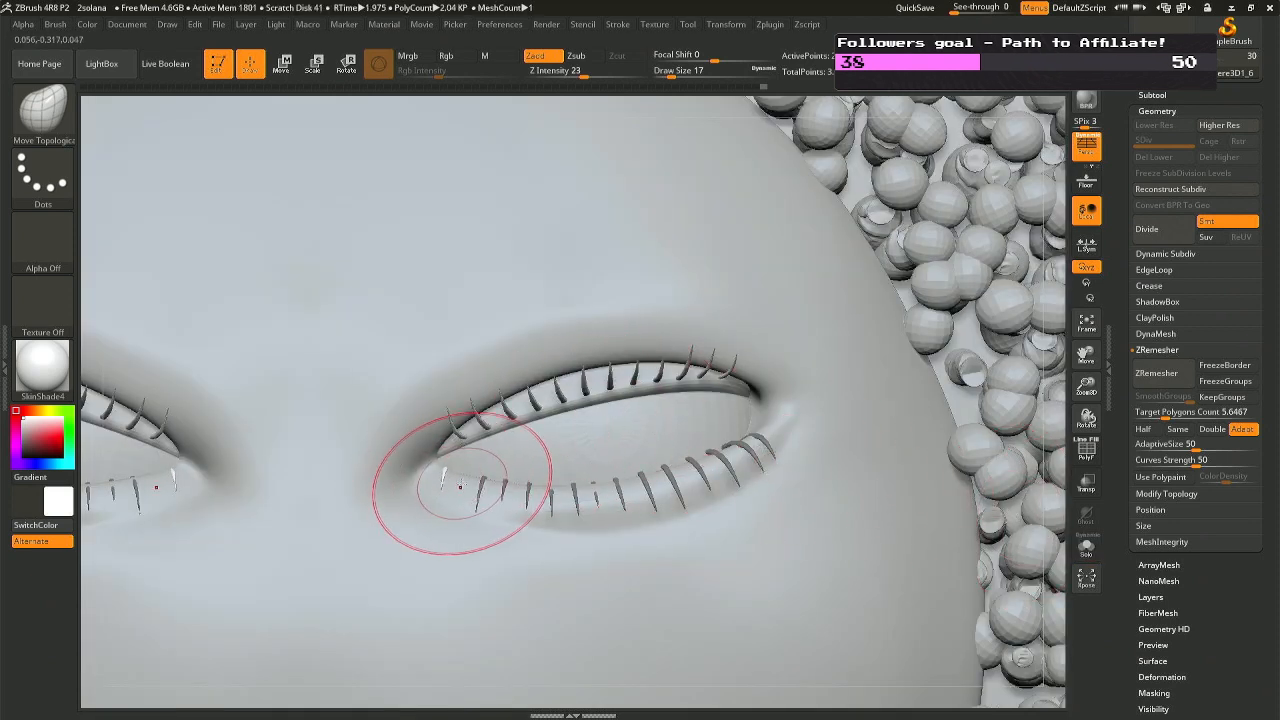
left_click(1098, 552)
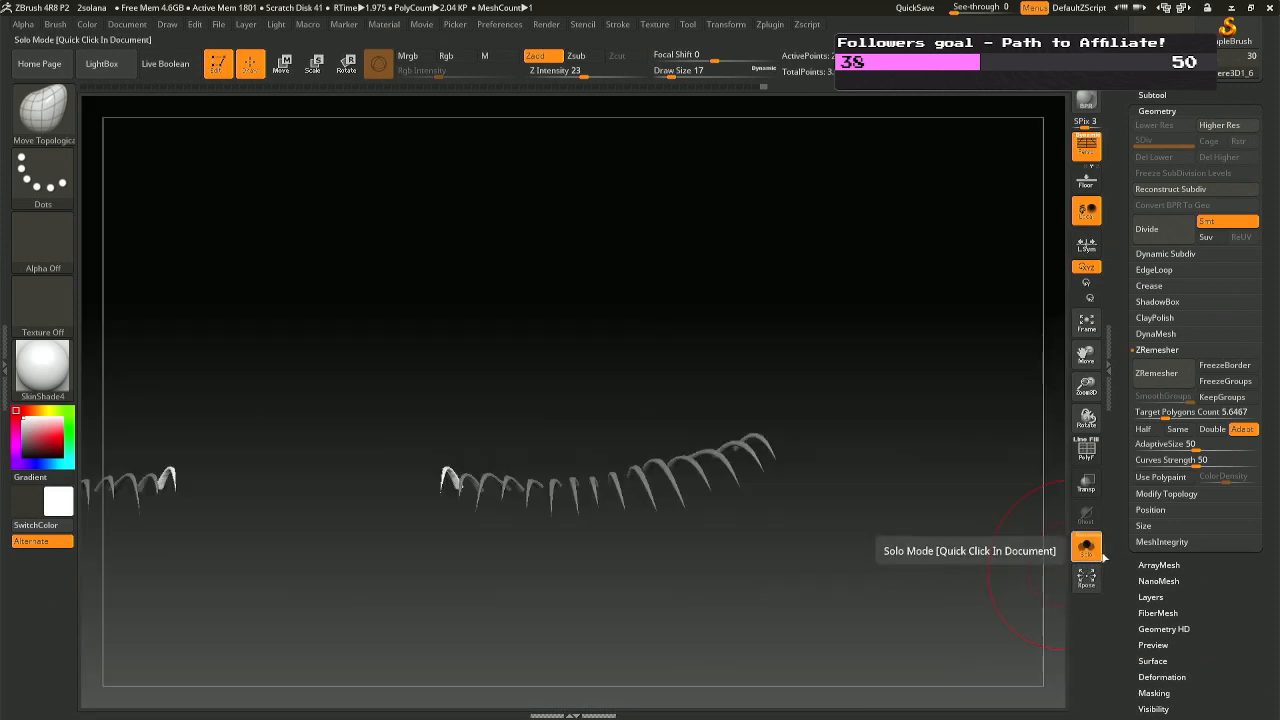
left_click(1097, 558)
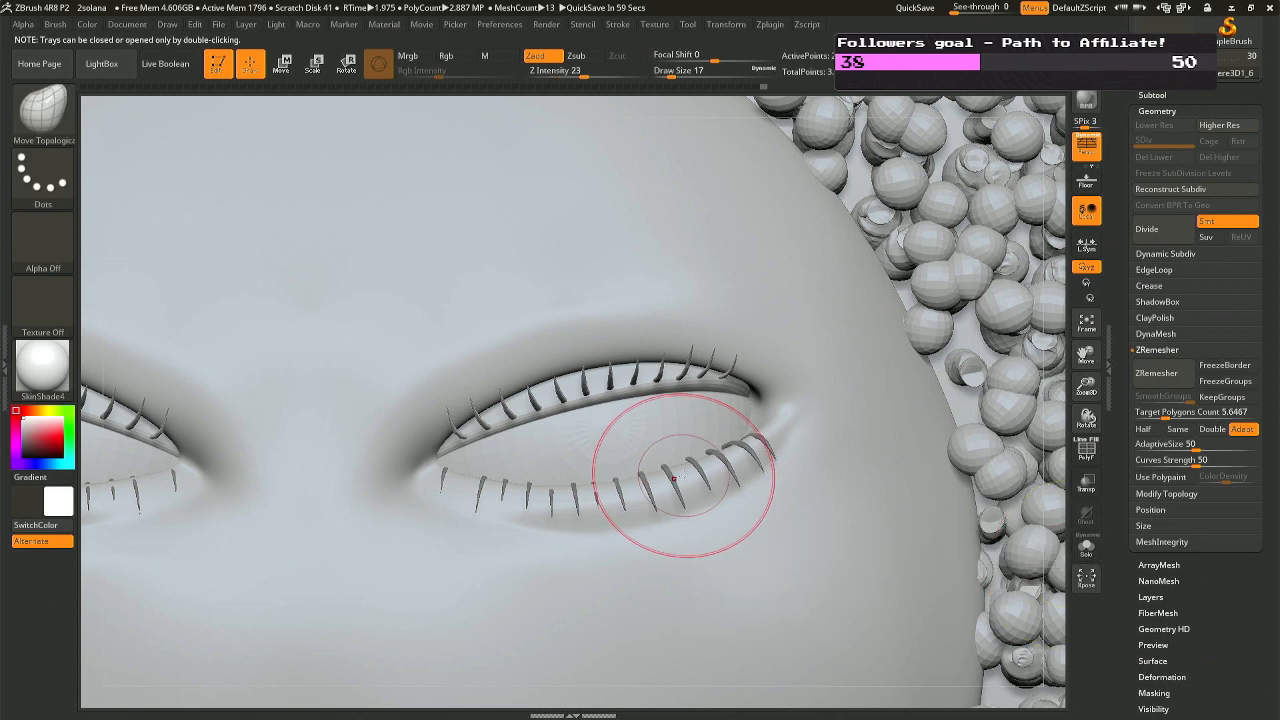
Isolate the lower eyelashes, raise the second lash from the inner corner, and show the whole model again.
left_click(696, 474, "alt")
left_click(1086, 546)
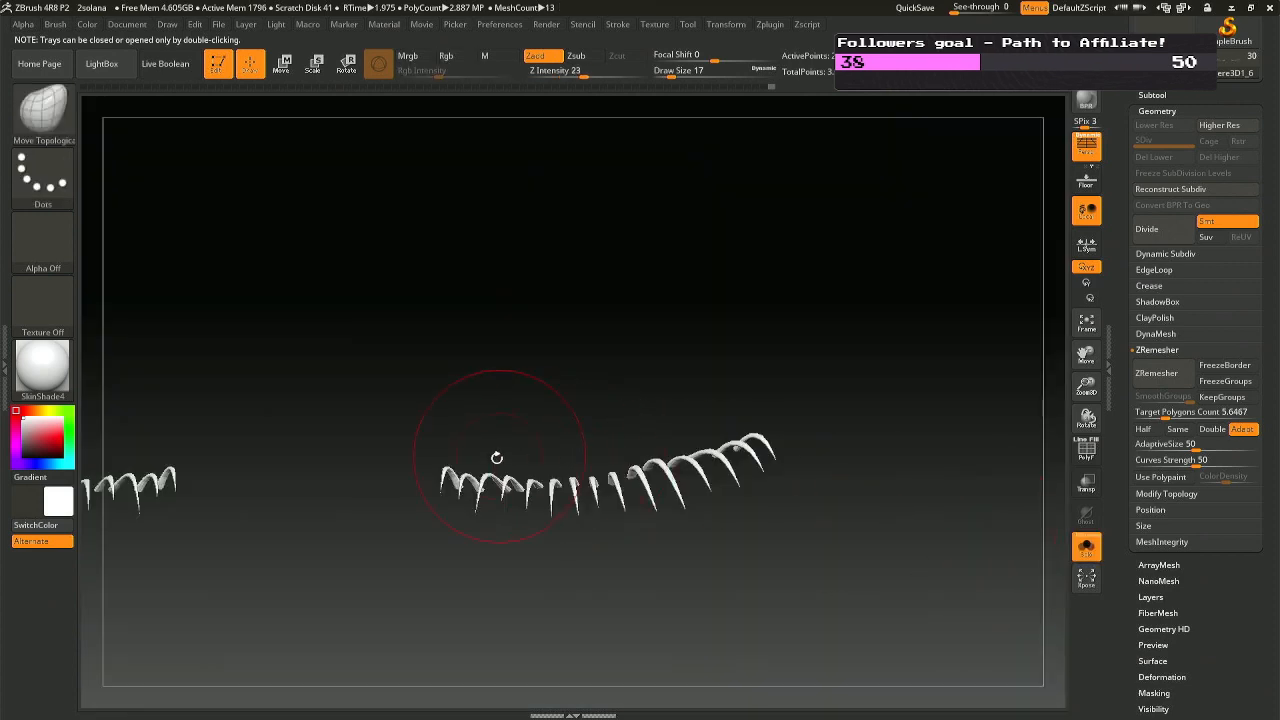
key("b")
key("Escape")
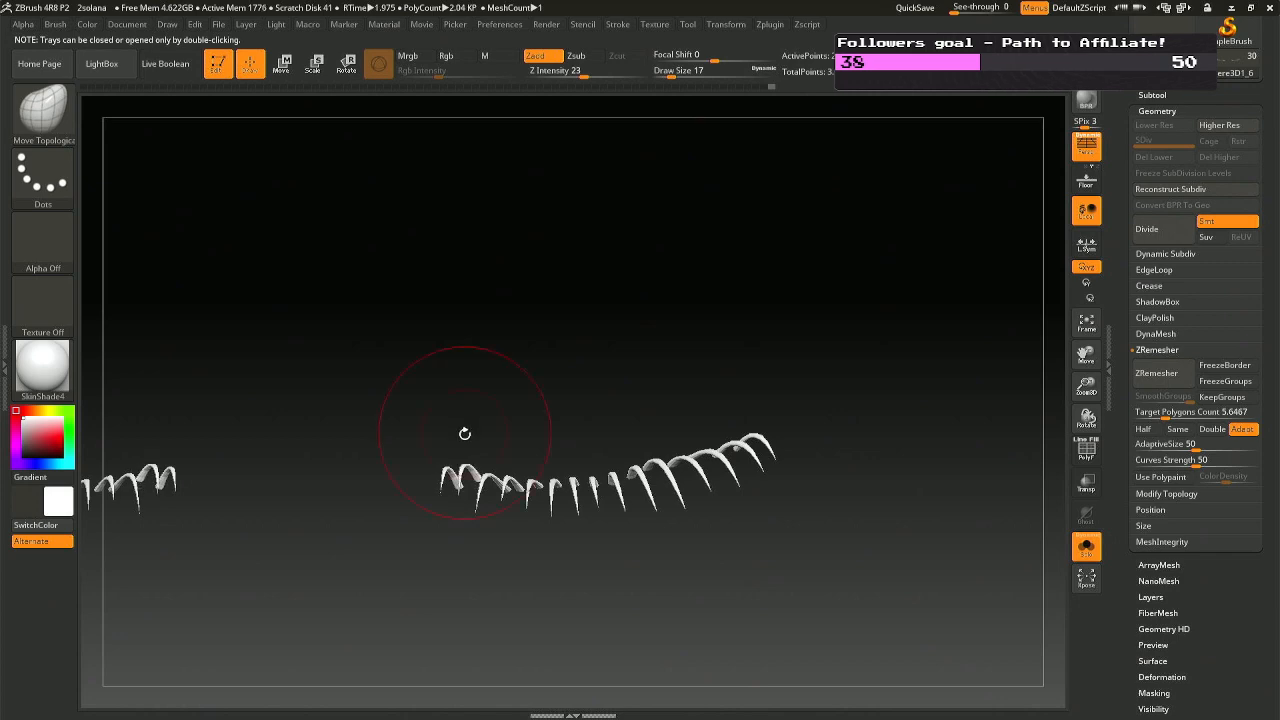
left_click(1076, 547)
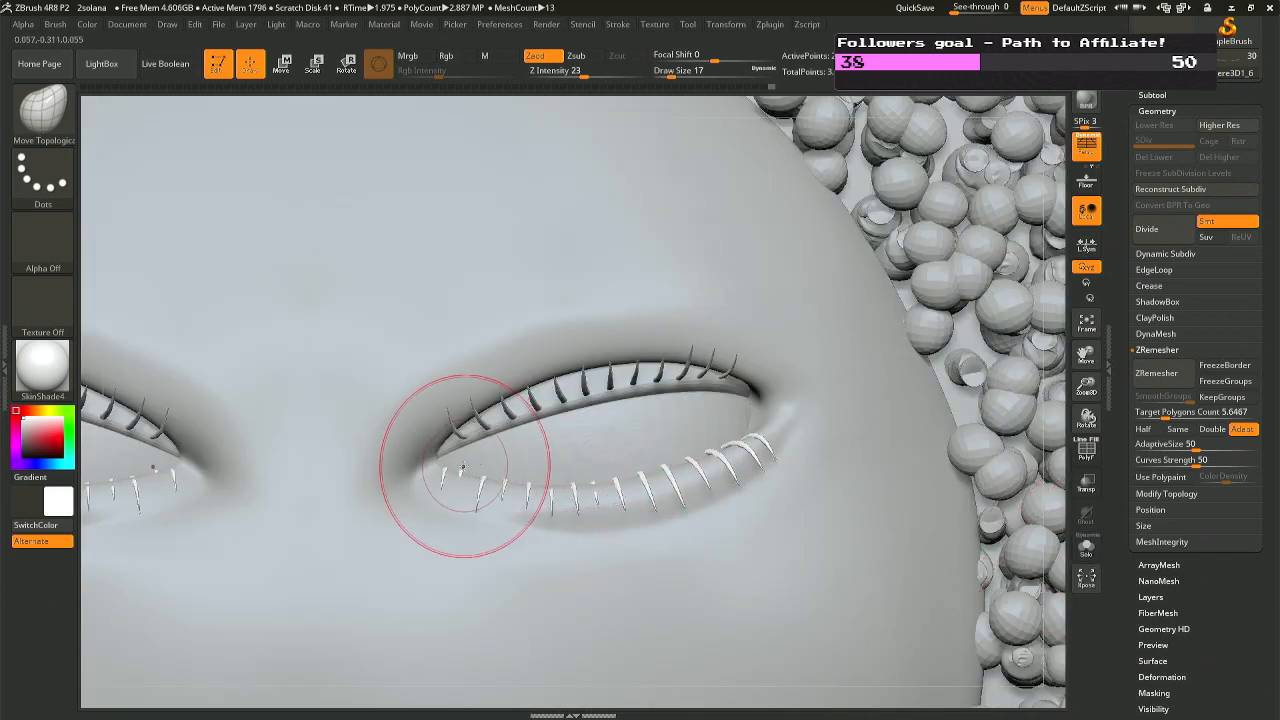
Pull the second lash out of the lower eyelid between its neighbours, keeping the lower eyelashes as the active subtool.
left_click_drag(457, 457, 398, 492)
right_click_drag(398, 492, 457, 494)
left_click(445, 490, "alt")
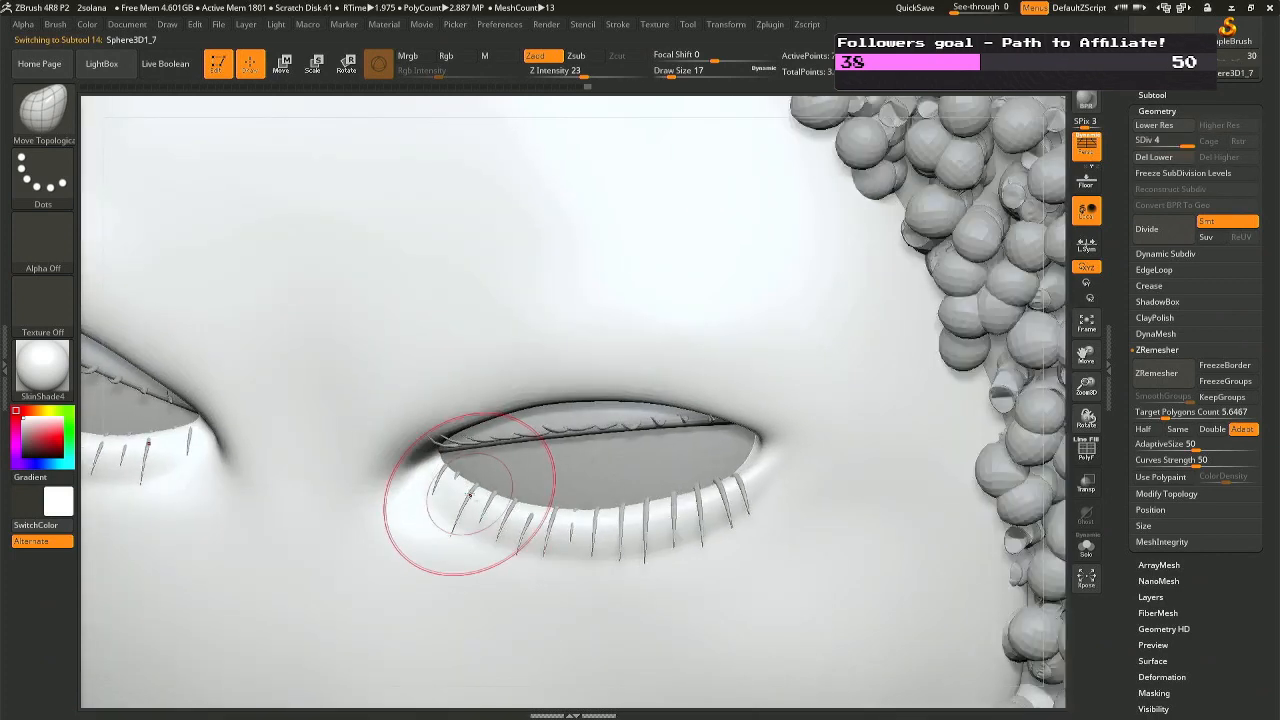
left_click(445, 488, "alt")
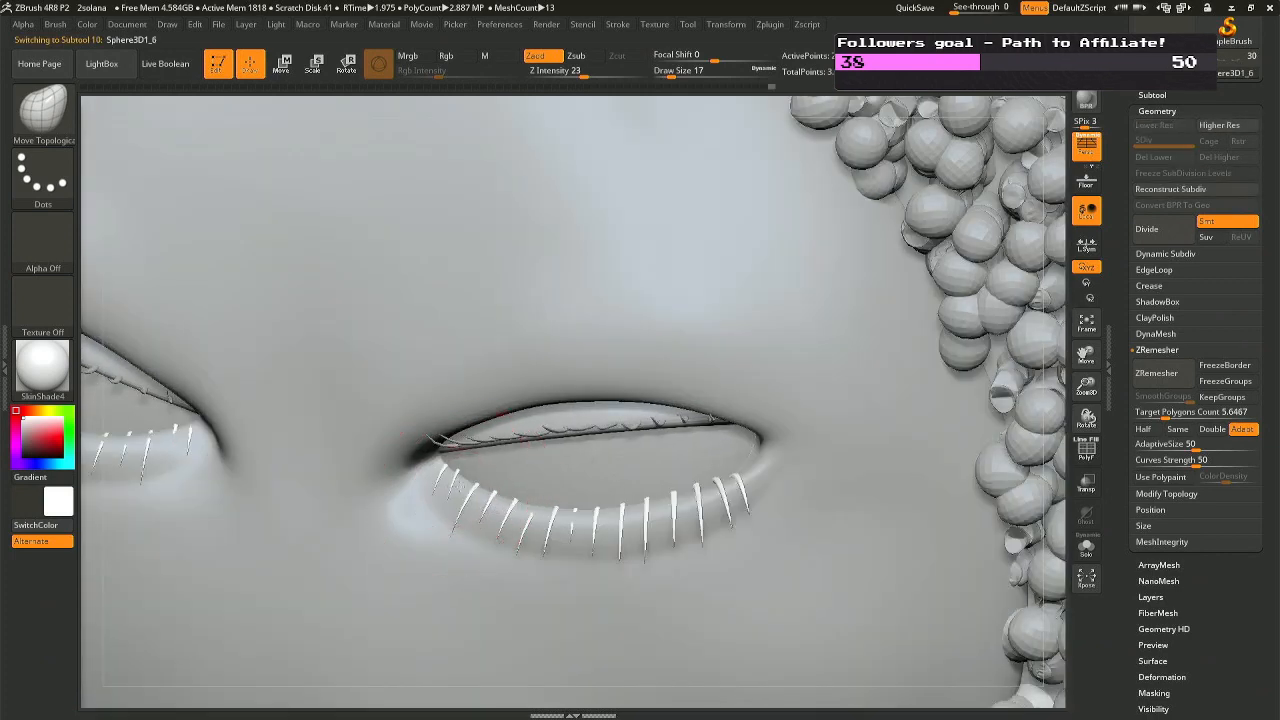
left_click_drag(459, 486, 460, 490)
right_click_drag(467, 502, 471, 525)
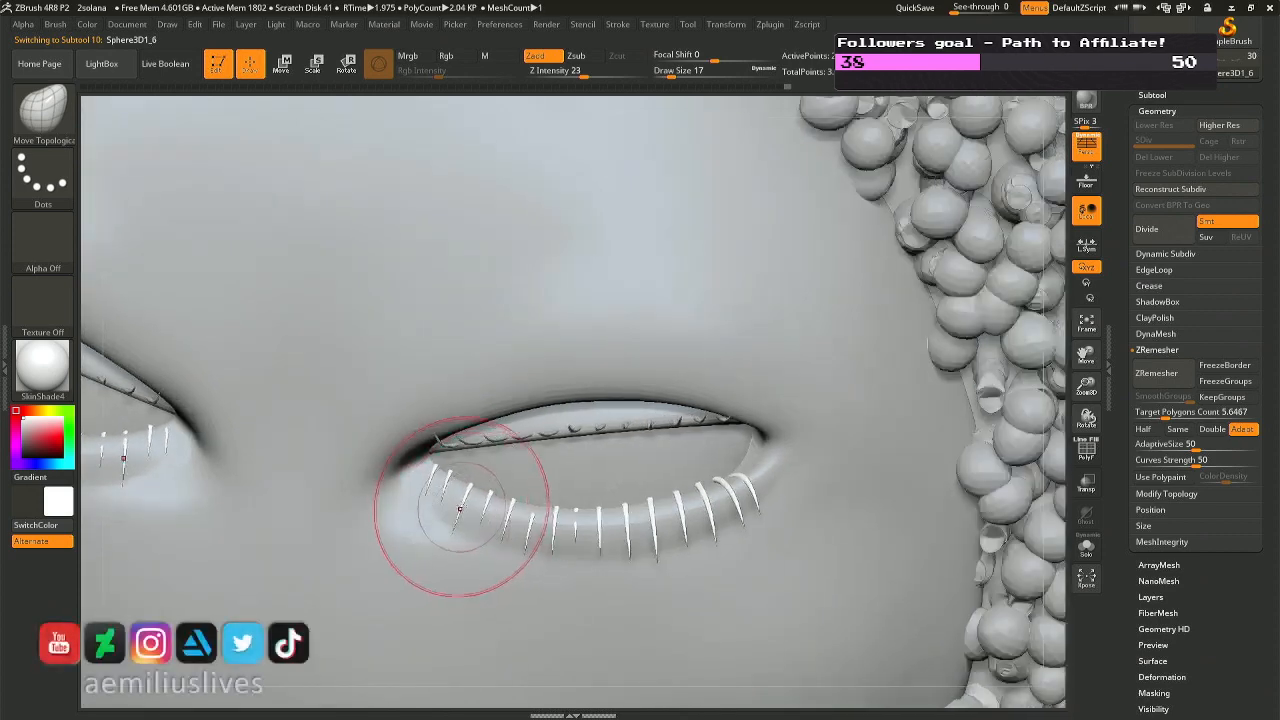
Set the draw size to 7 and even out the lashes along the inner half of the lower eyelid.
key("space")
mouse_move(463, 503)
left_mouse_down()
mouse_move(486, 505)
mouse_move(455, 490)
left_mouse_up()
key("space")
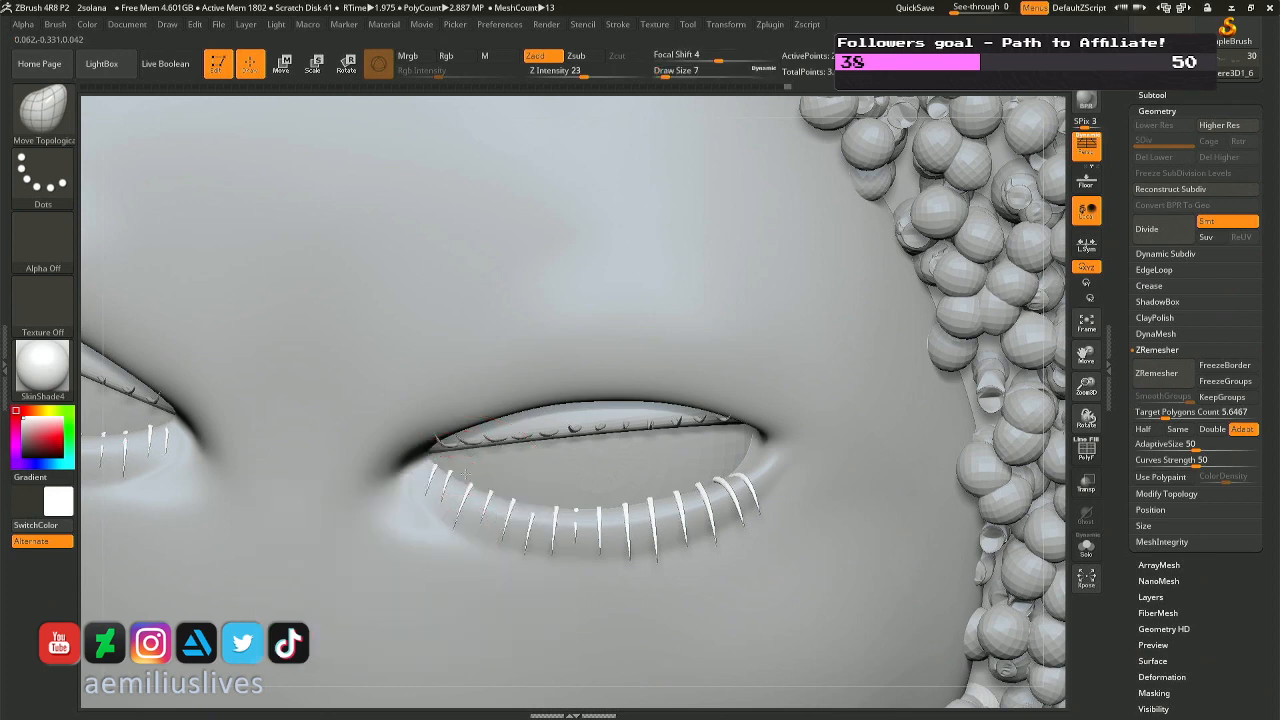
left_click_drag(459, 519, 457, 524)
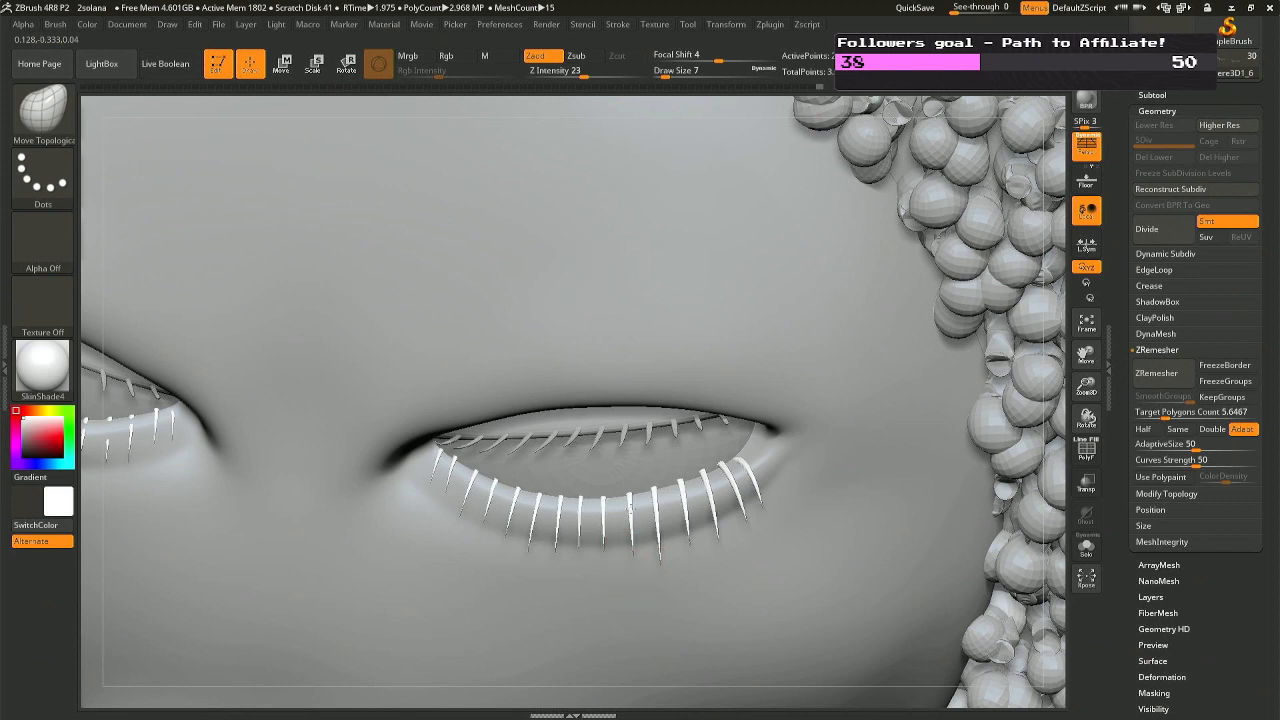
Nudge a lash near the middle of the lower eyelid with draw size 9 and set the brush's Z Intensity to 44.
key("space")
left_click_drag(633, 540, 637, 538)
left_click(796, 580, "ctrl")
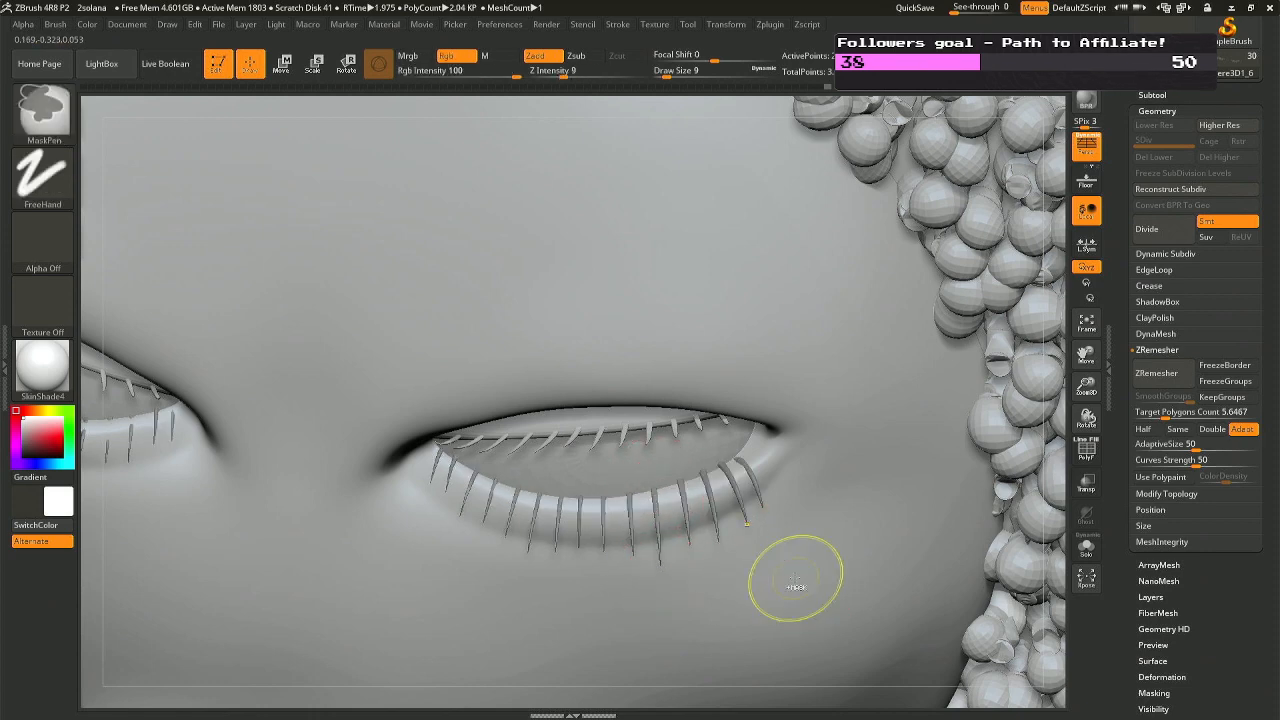
left_click(795, 580, "ctrl")
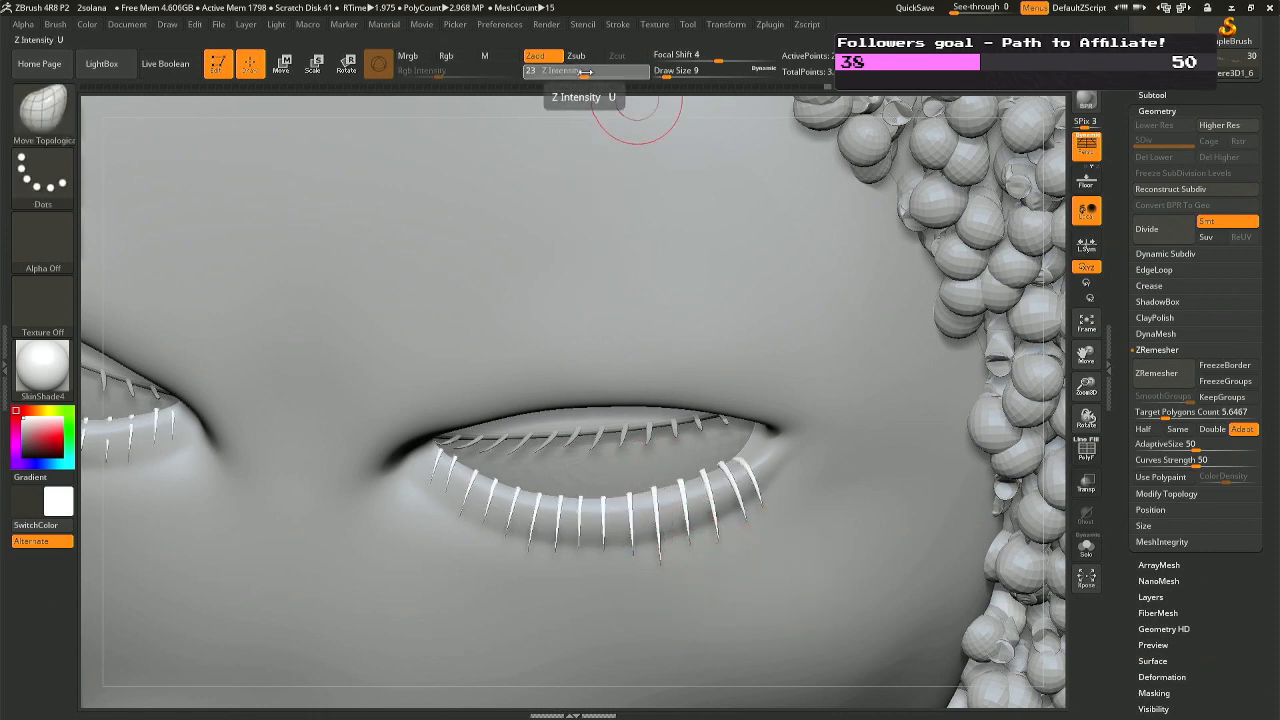
left_click_drag(585, 75, 605, 75)
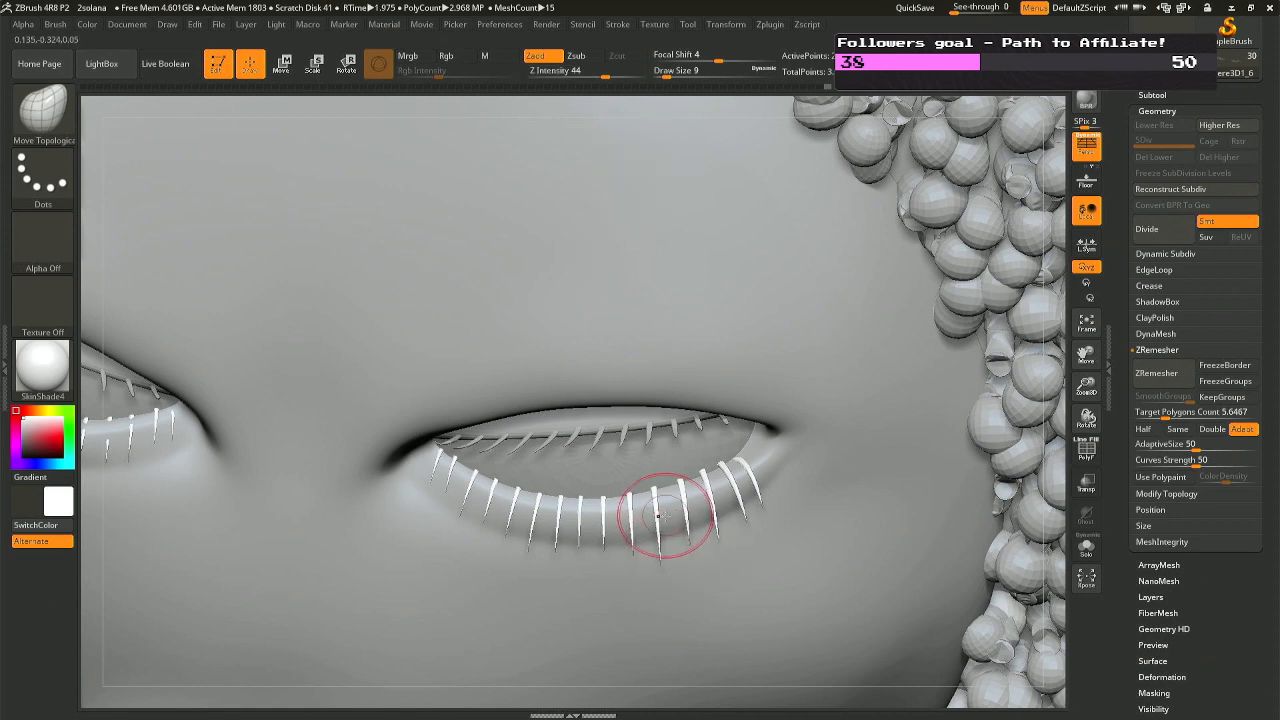
right_click_drag(660, 515, 760, 535)
mouse_move(663, 557)
right_mouse_down()
mouse_move(740, 600)
mouse_move(640, 538)
mouse_move(700, 530)
mouse_move(667, 558)
right_mouse_up()
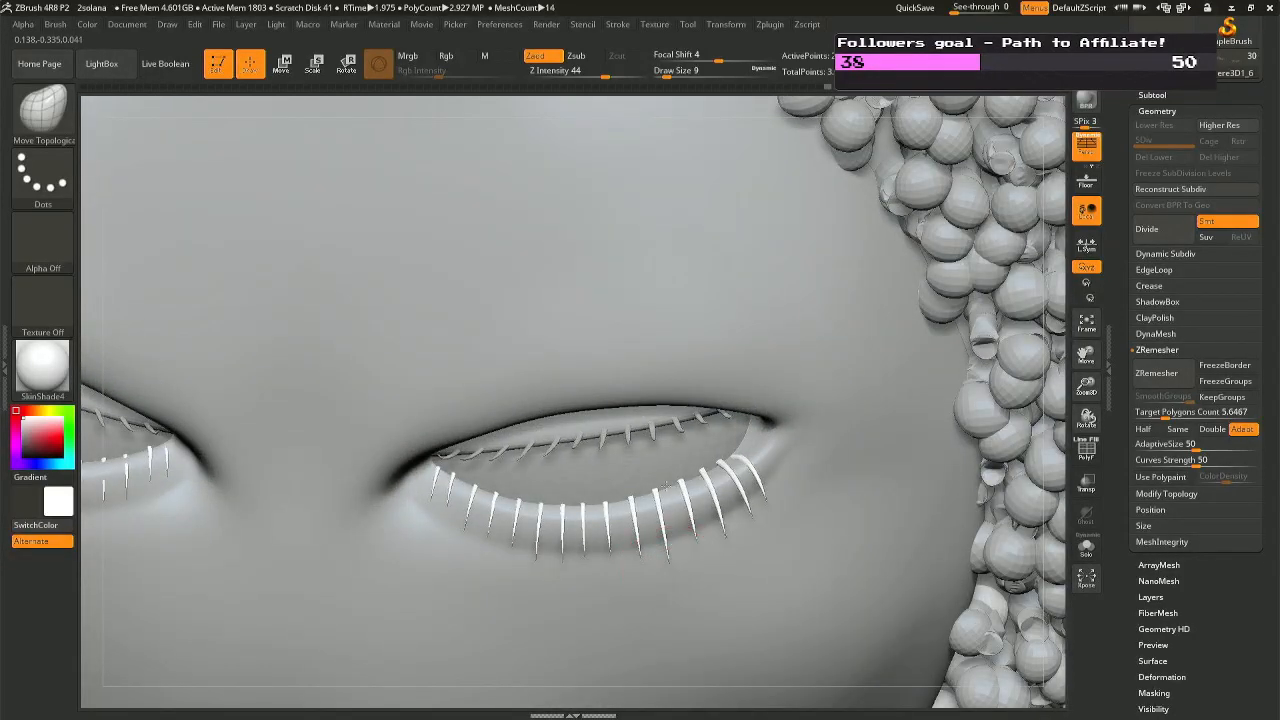
Reconstruct a lower subdivision level for the lower eyelashes and smooth the tip of the long lash past the middle.
left_click(1197, 195)
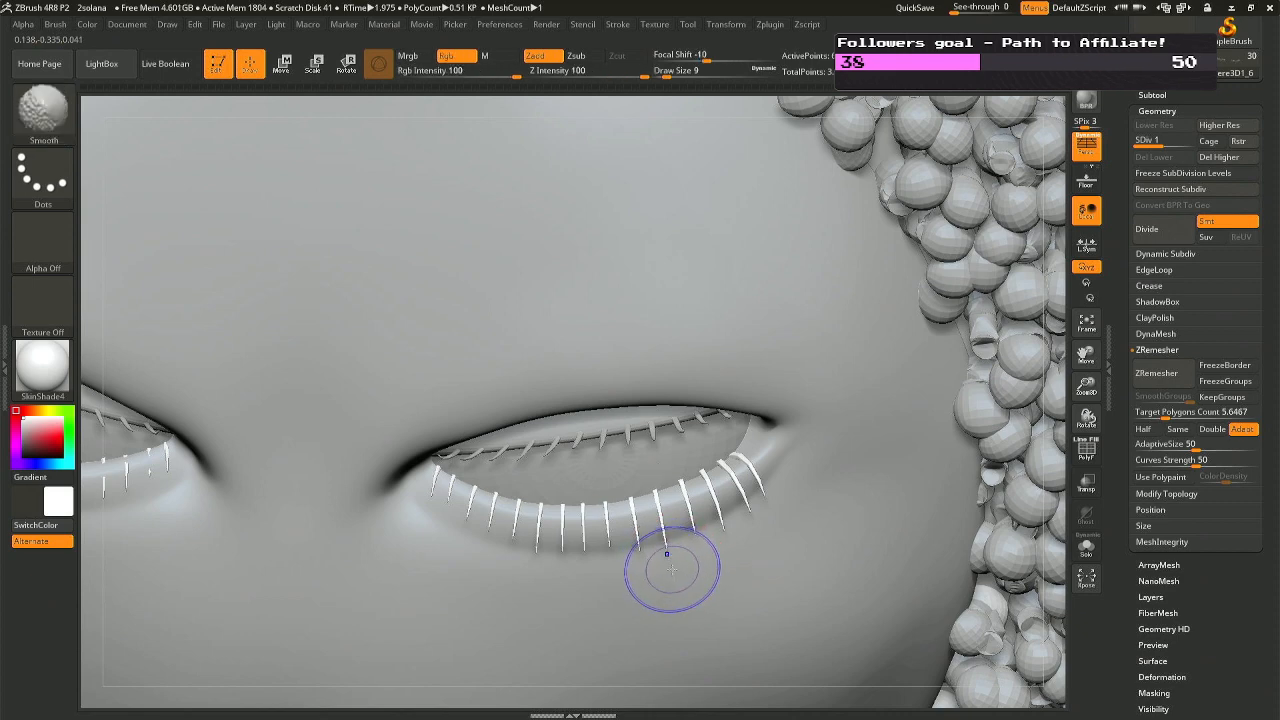
left_click_drag(677, 554, 835, 583)
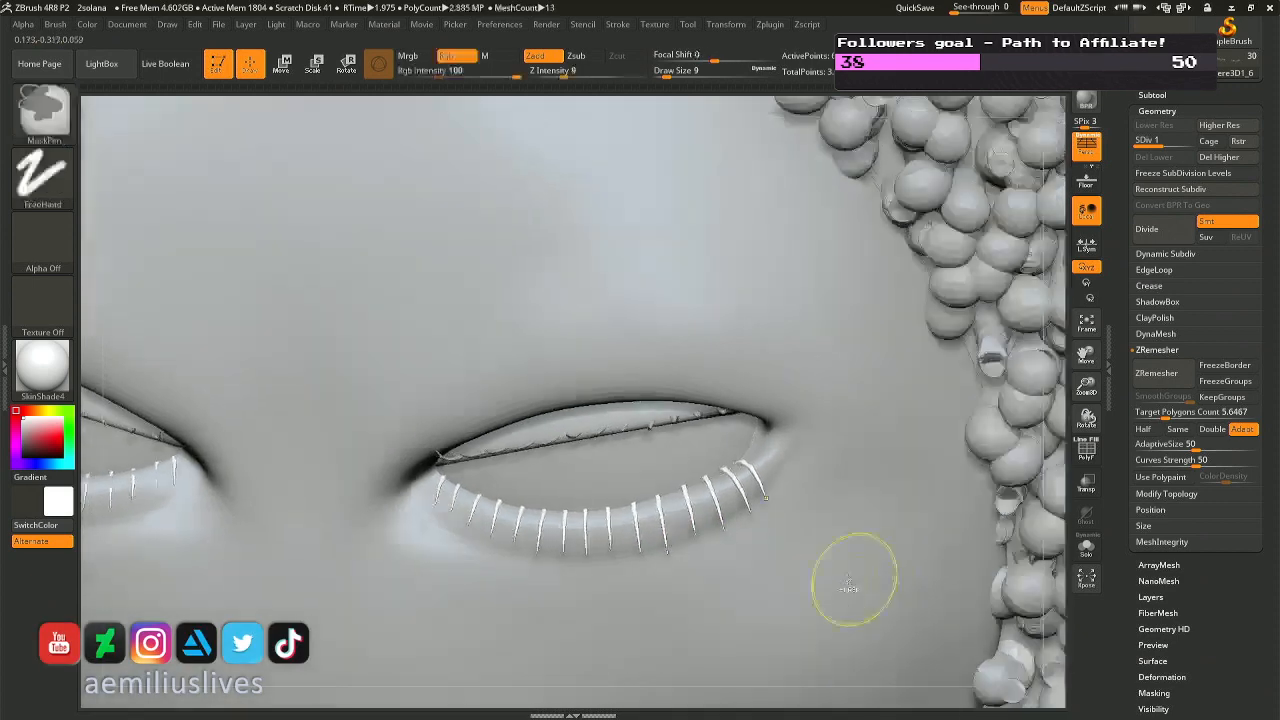
left_click(848, 584, "ctrl")
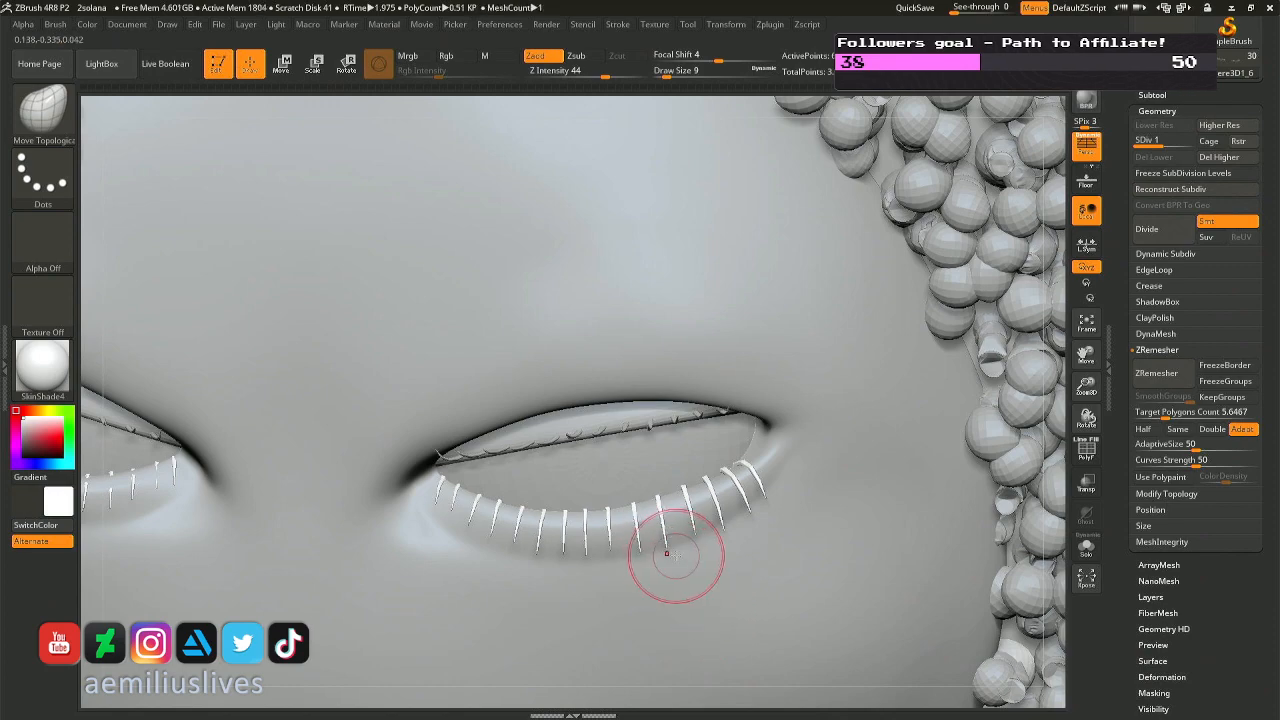
Isolate the lower eyelashes to examine their curvature from the side, and show the whole model again.
right_click_drag(666, 557, 704, 598)
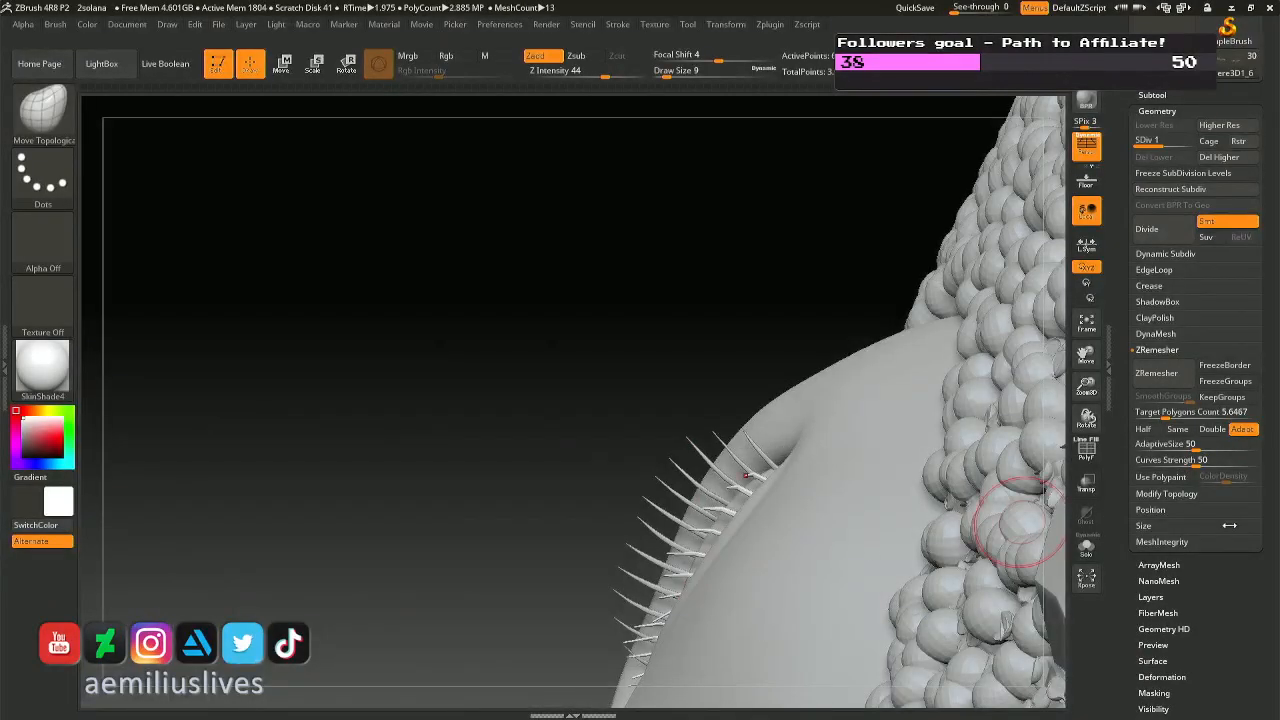
left_click(1086, 546)
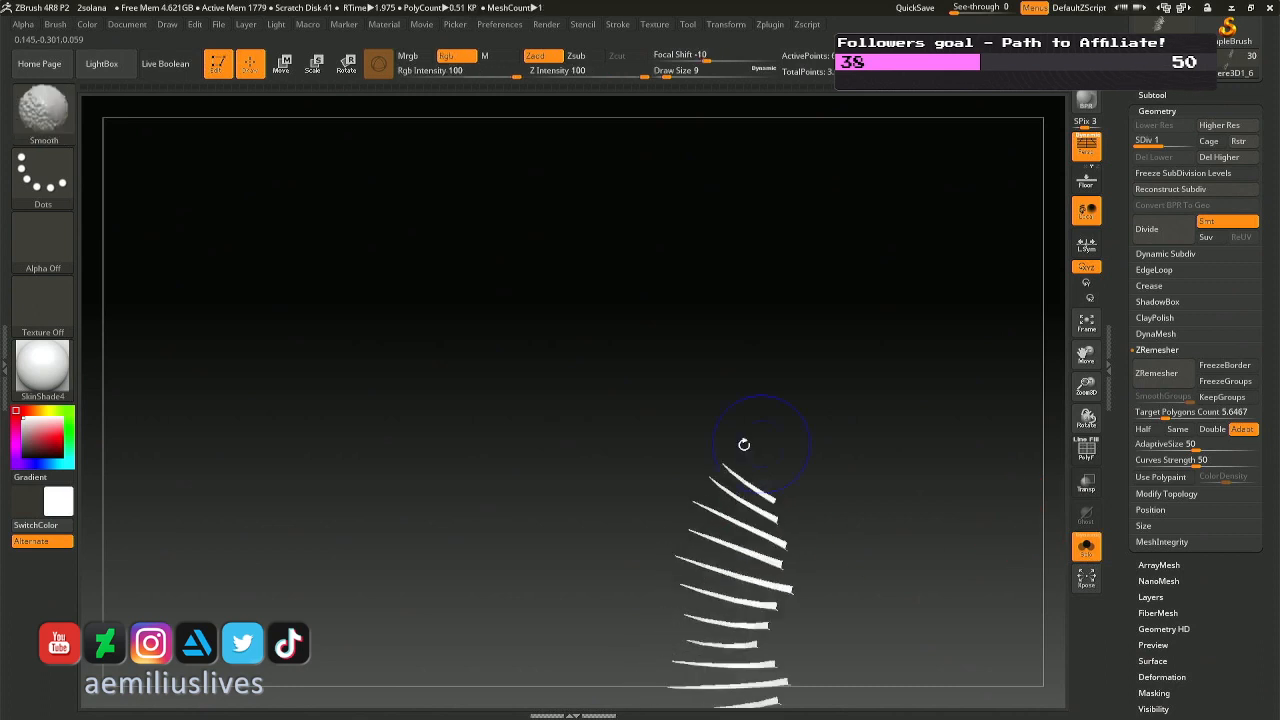
right_click_drag(743, 443, 722, 408)
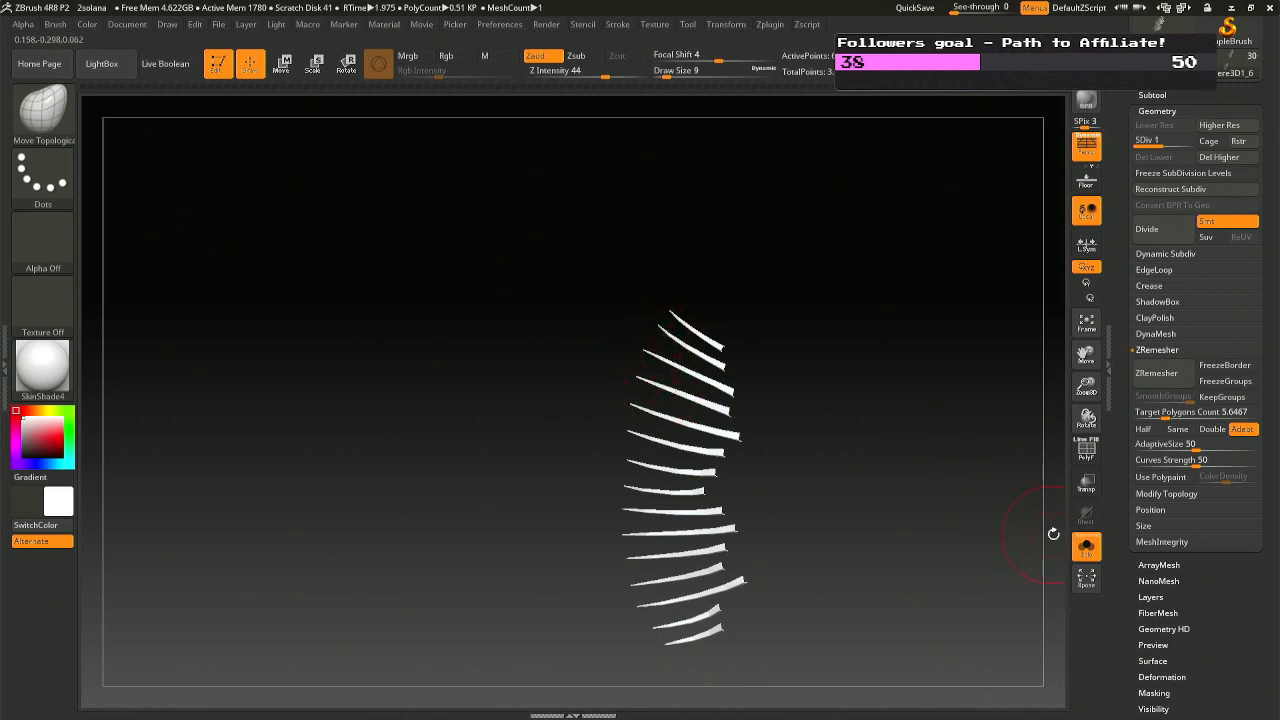
left_click(1086, 545)
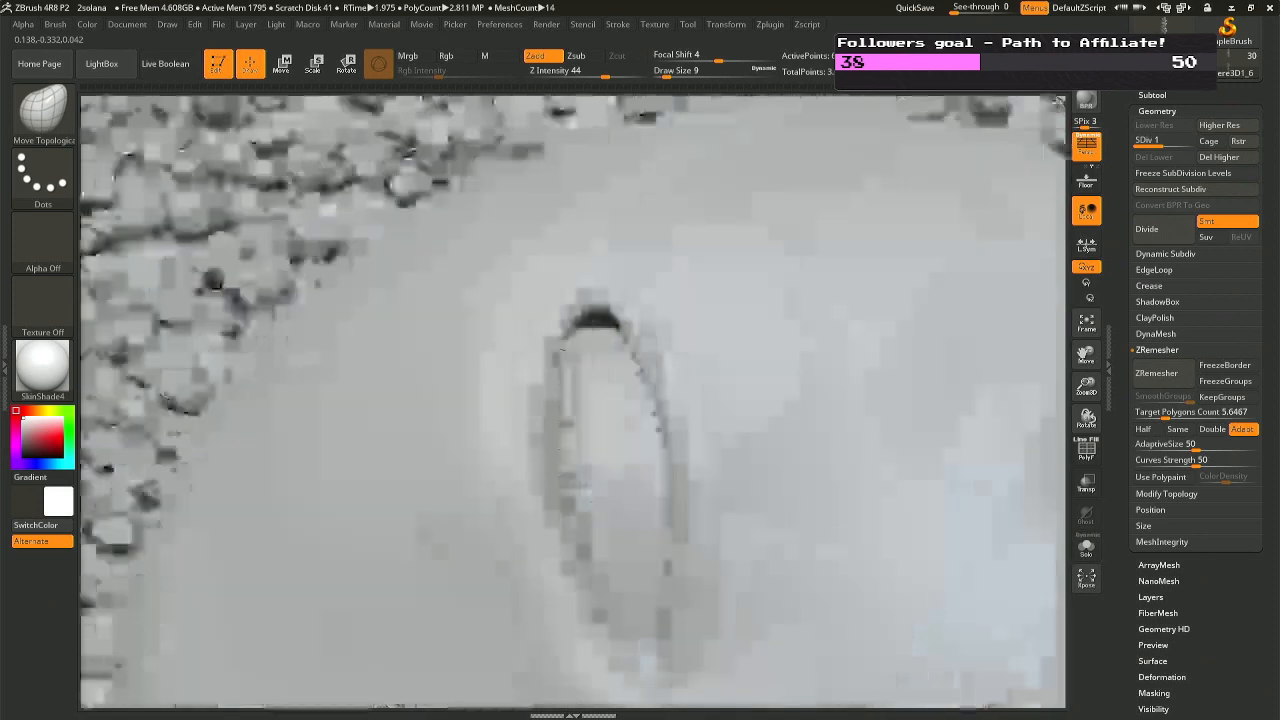
Raise the lower eyelashes to subdivision level 2.
right_click_drag(648, 390, 640, 560)
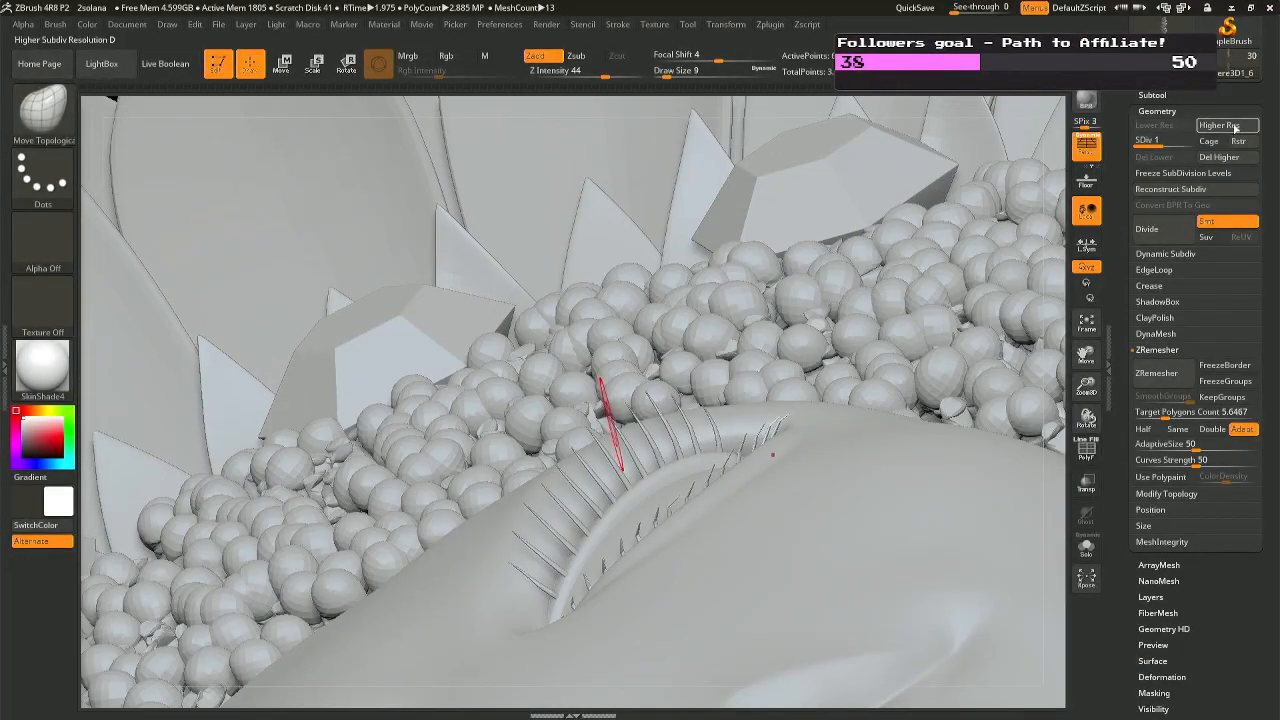
left_click(1235, 128)
right_click_drag(786, 229, 670, 425)
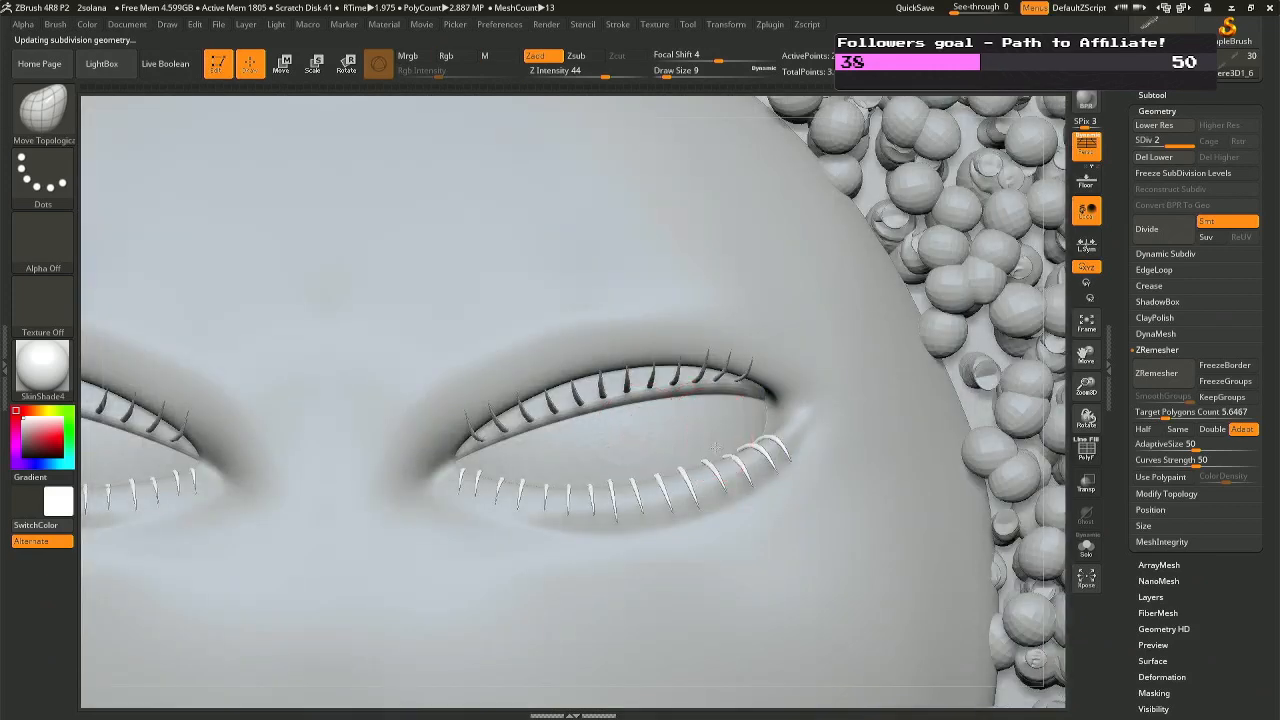
Set the Move Topological brush's draw size to 6 for working on the lower eyelashes toward the outer corner.
right_click_drag(729, 409, 675, 370, "ctrl")
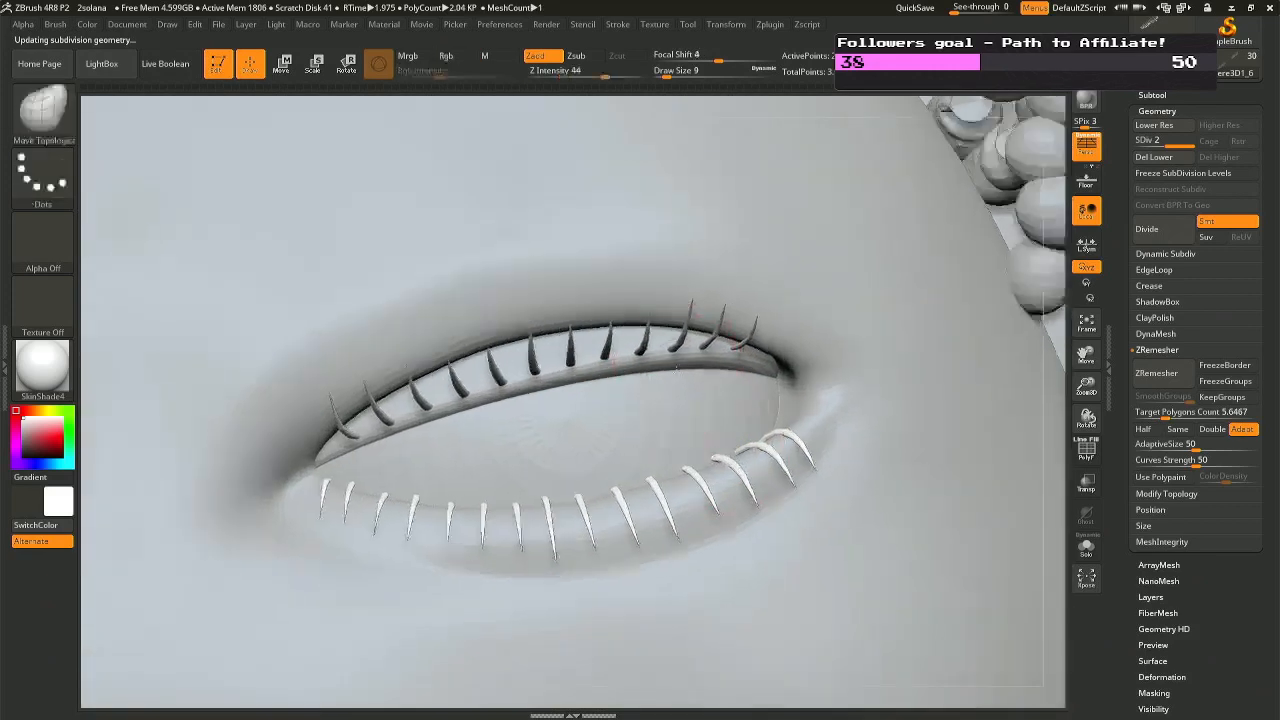
right_click(675, 370)
left_click_drag(672, 370, 667, 370)
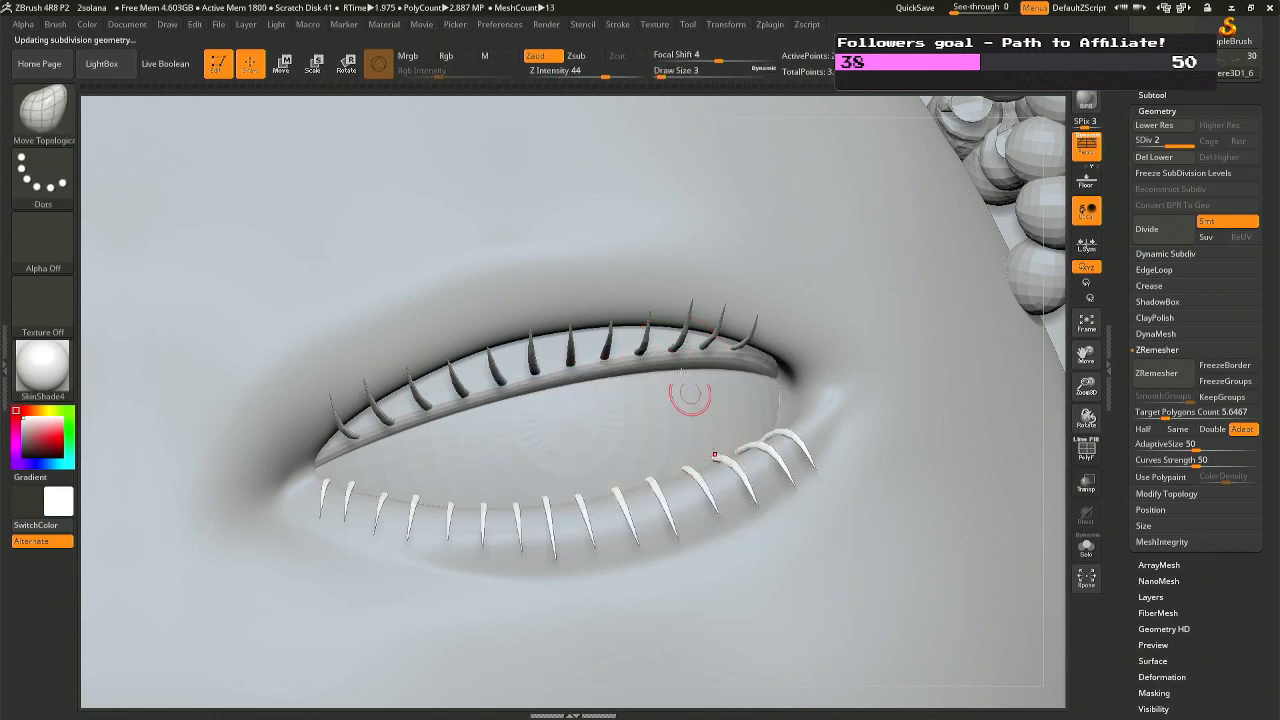
right_click(679, 358)
left_click_drag(679, 358, 684, 358)
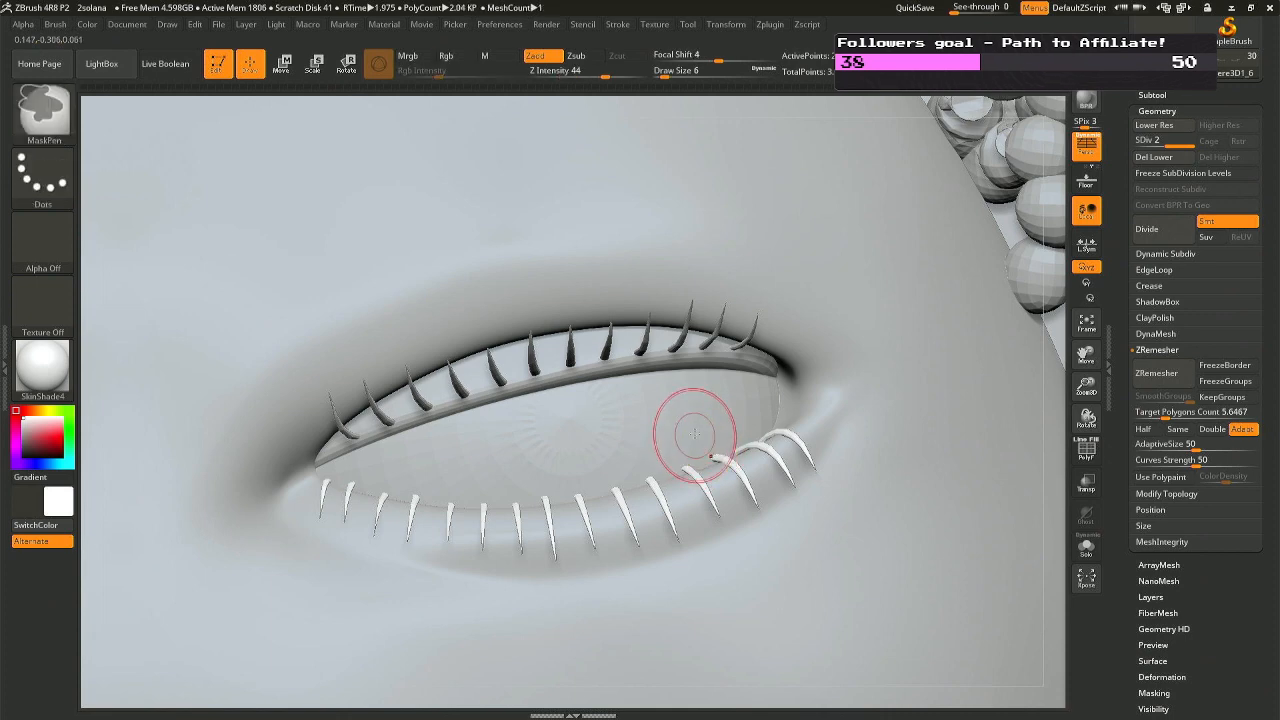
right_click_drag(684, 434, 712, 441)
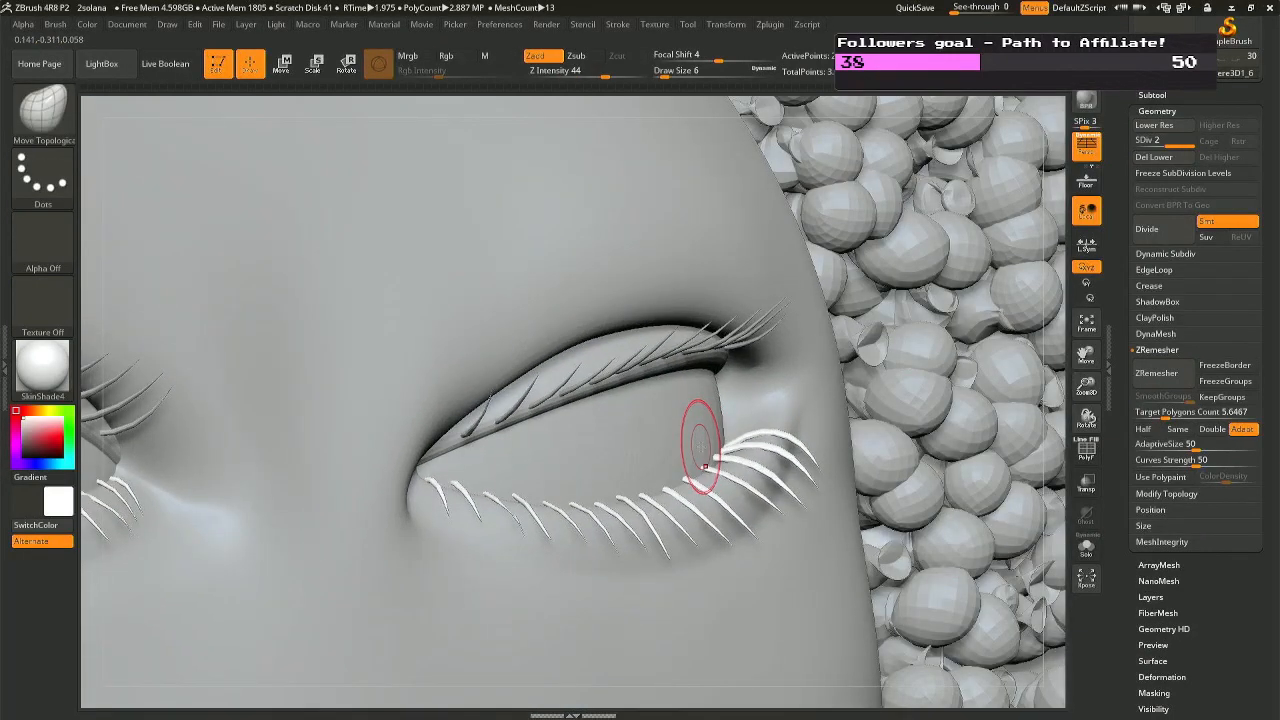
Examine the lower eyelash roots from several angles, first in isolation and then with the surrounding model transparent.
left_click(1086, 545)
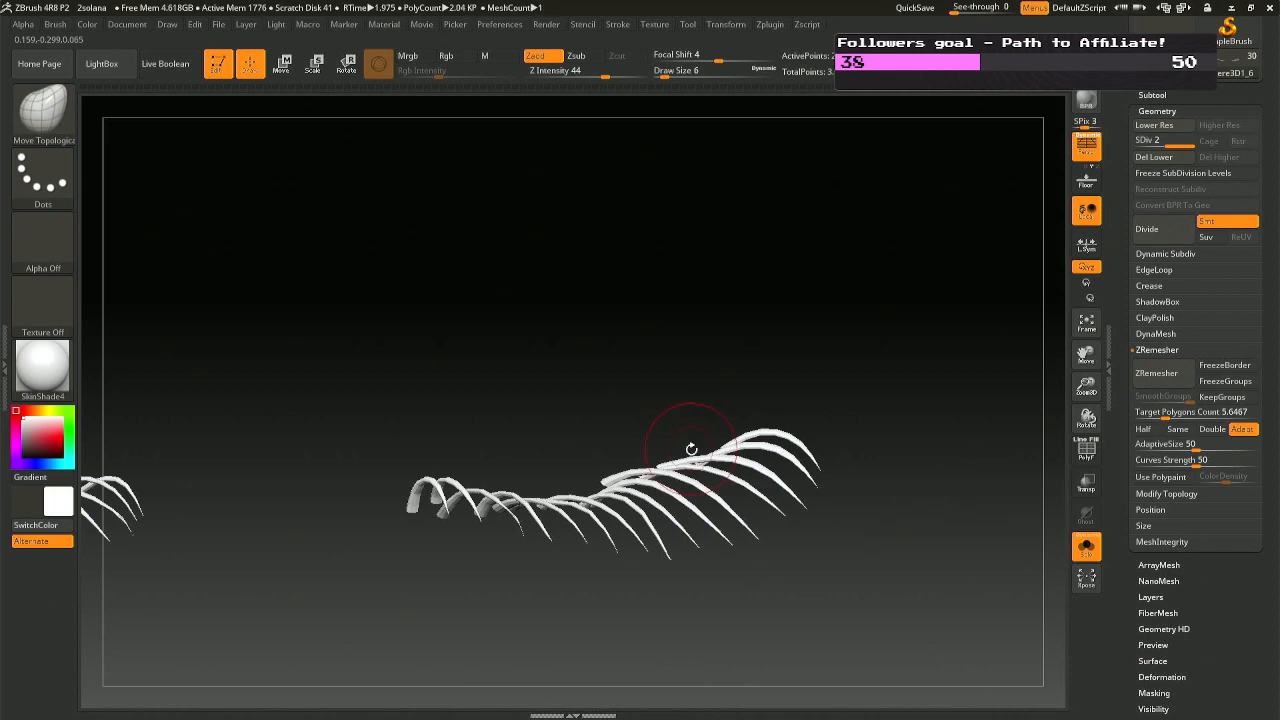
right_click_drag(691, 449, 983, 510)
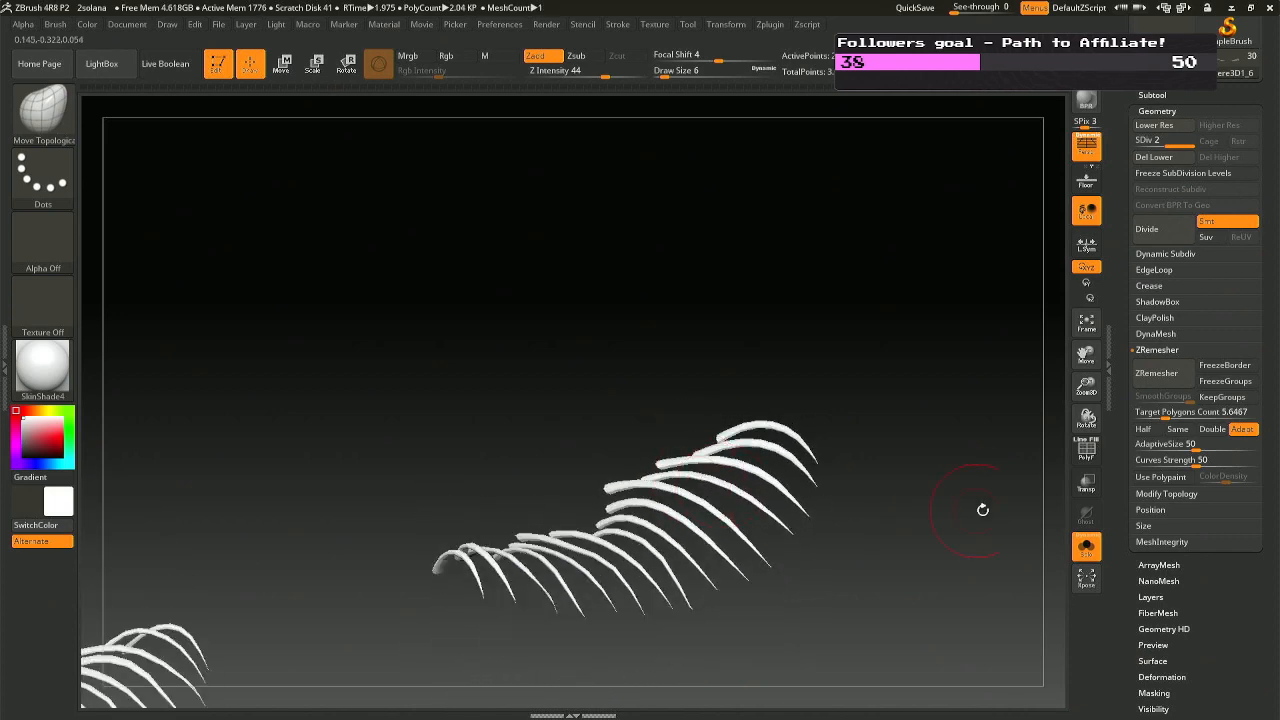
left_click(1086, 483)
left_click(1086, 547)
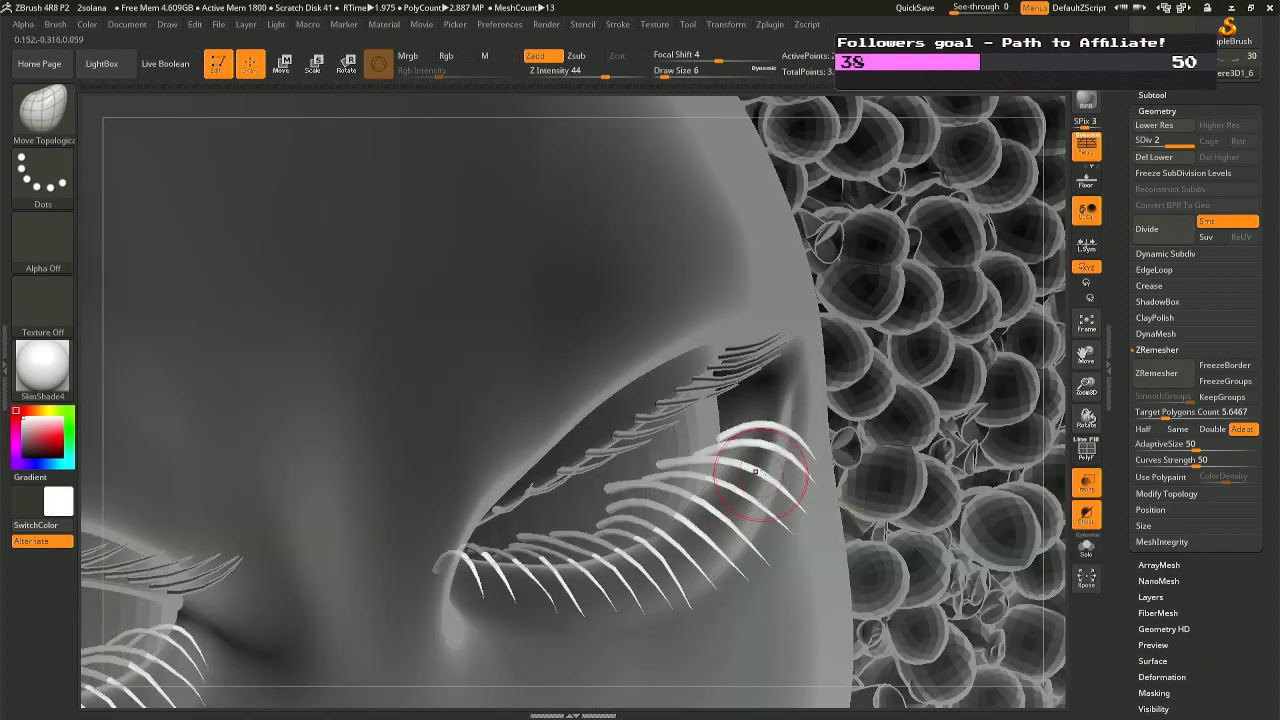
right_click_drag(712, 436, 690, 452)
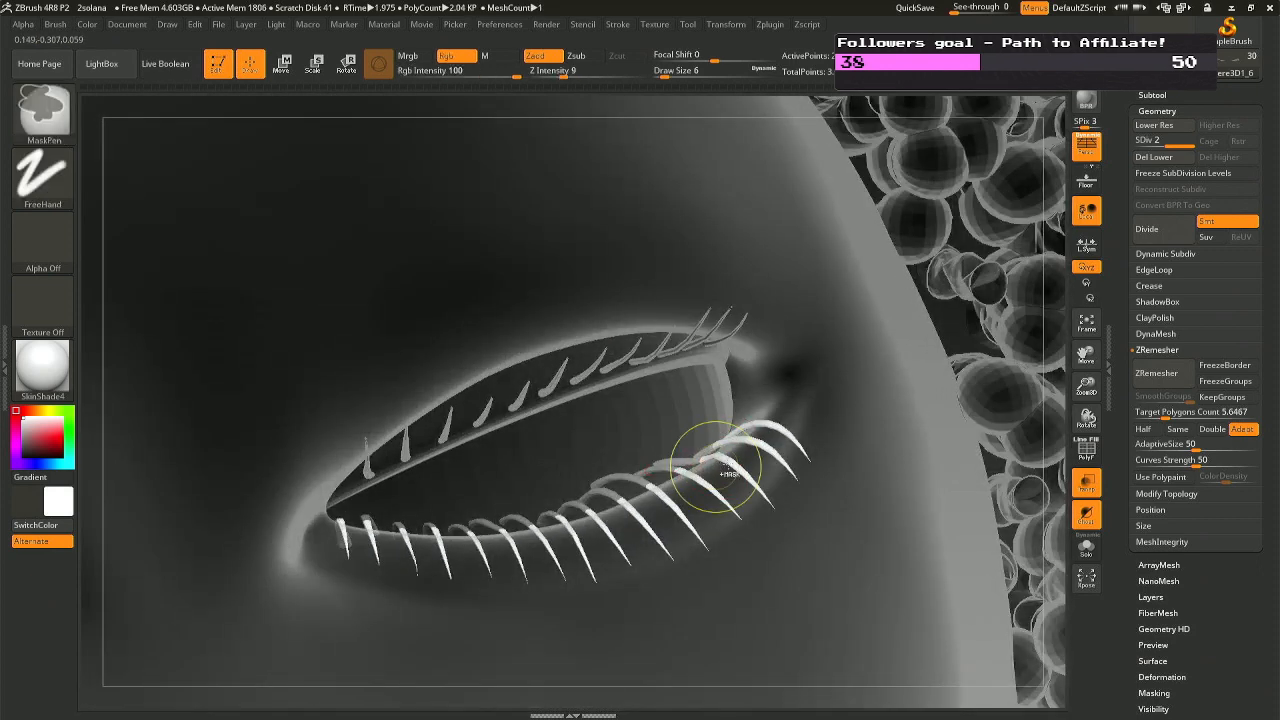
right_click_drag(688, 442, 686, 502)
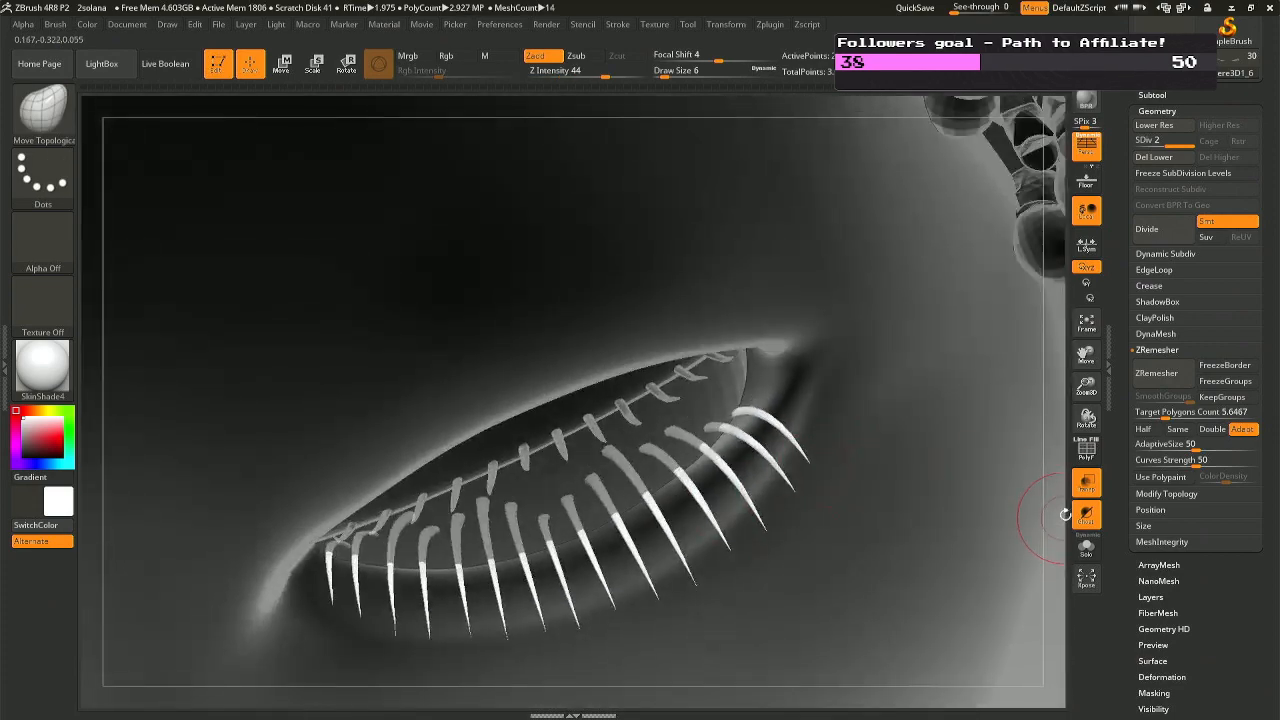
left_click(1086, 514)
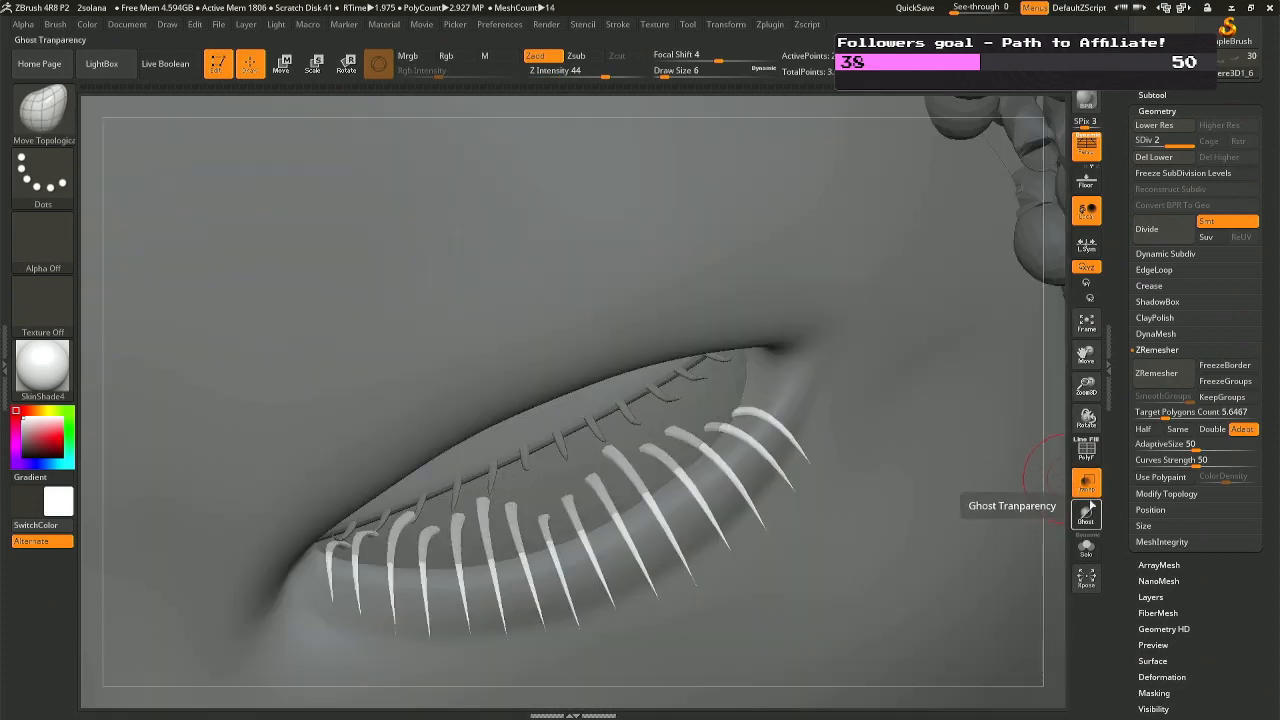
left_click(1087, 484)
left_click(1087, 484)
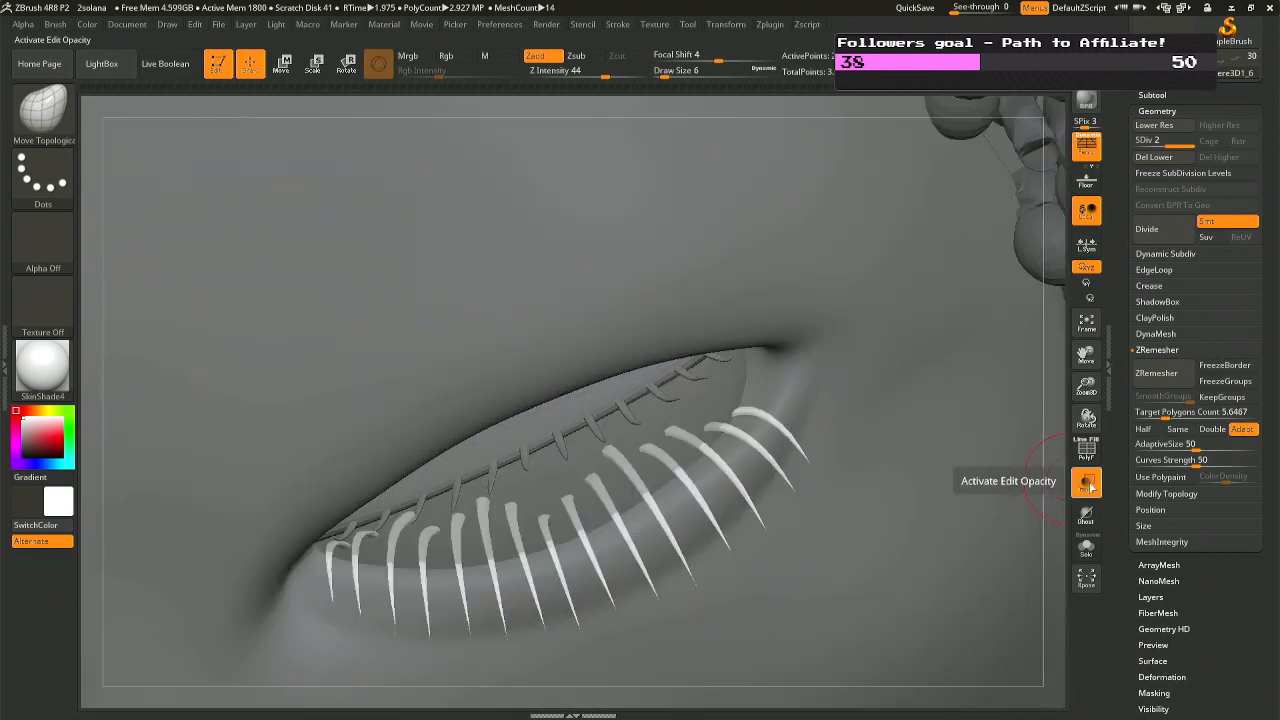
left_click(1087, 484)
Isolate the lower eyelashes with their roots in view and save the project over 2solana.ZPR.
left_click(1087, 547)
left_click_drag(960, 460, 751, 354)
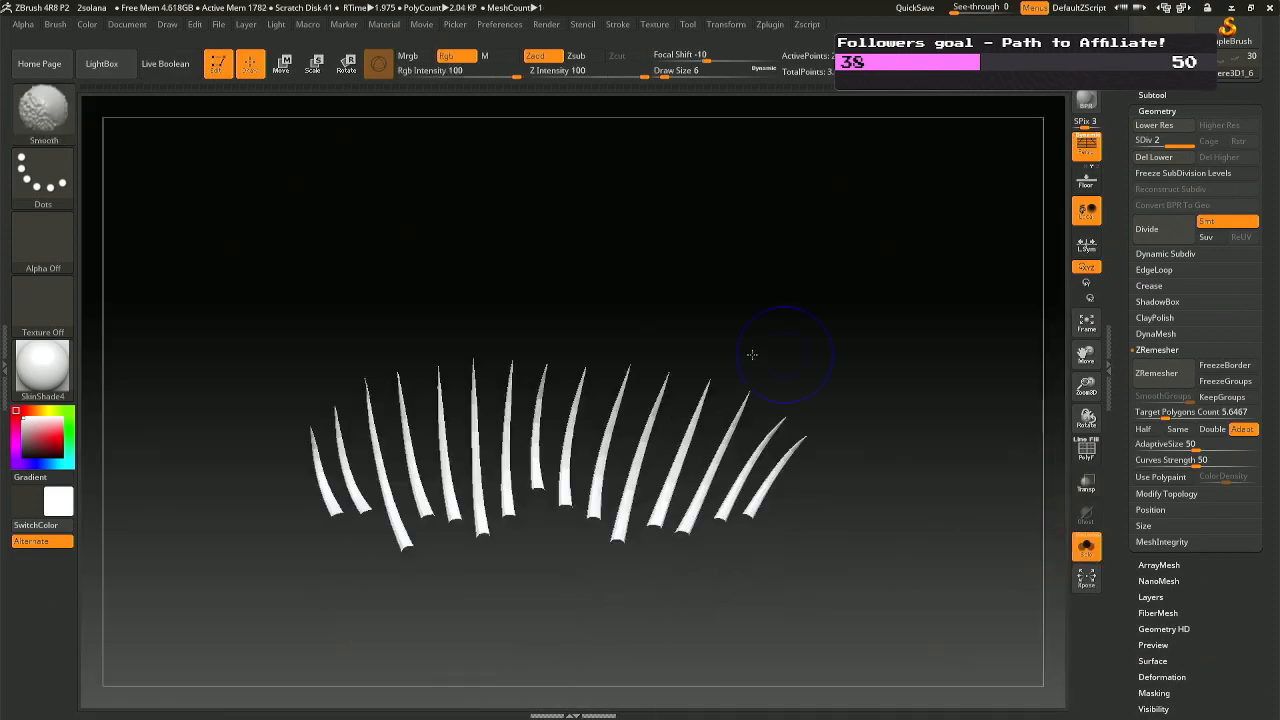
right_click_drag(751, 354, 686, 403, "ctrl")
key("ctrl+s")
key("Return")
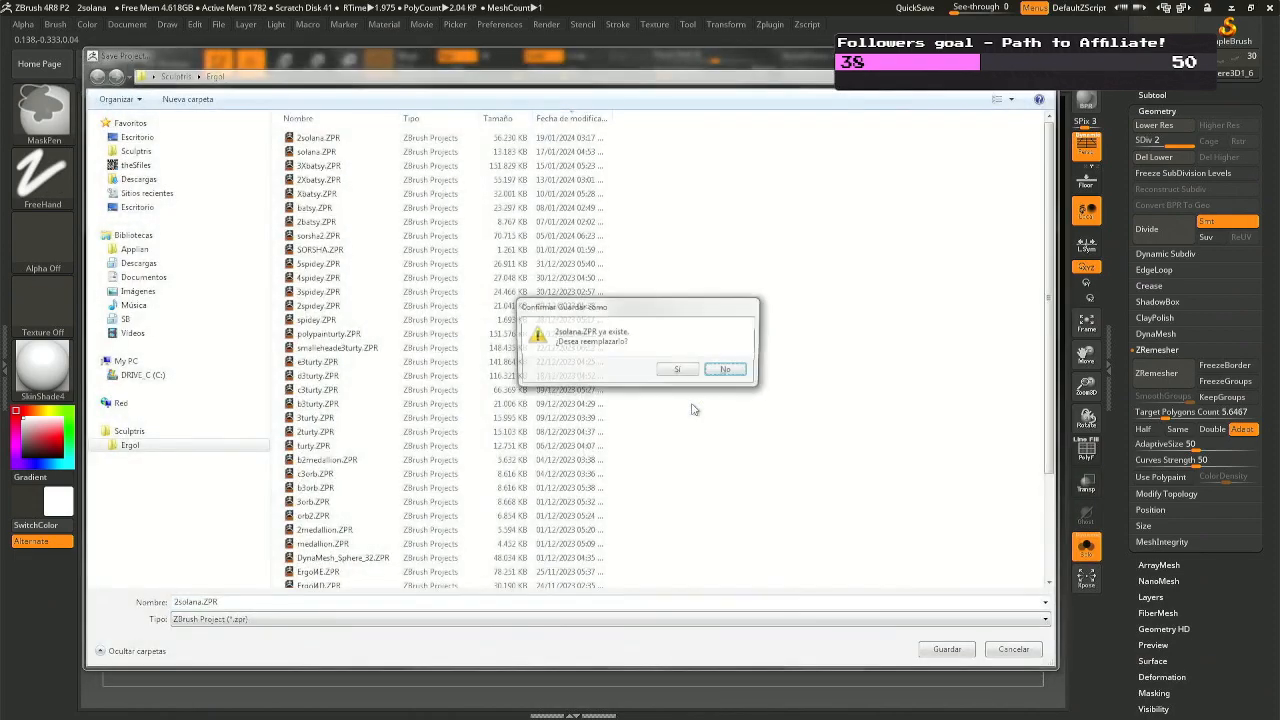
key("Return")
Pull the protruding root of a lash past the middle back toward the row and set the draw size to 9.
left_click_drag(680, 380, 657, 485)
key("space")
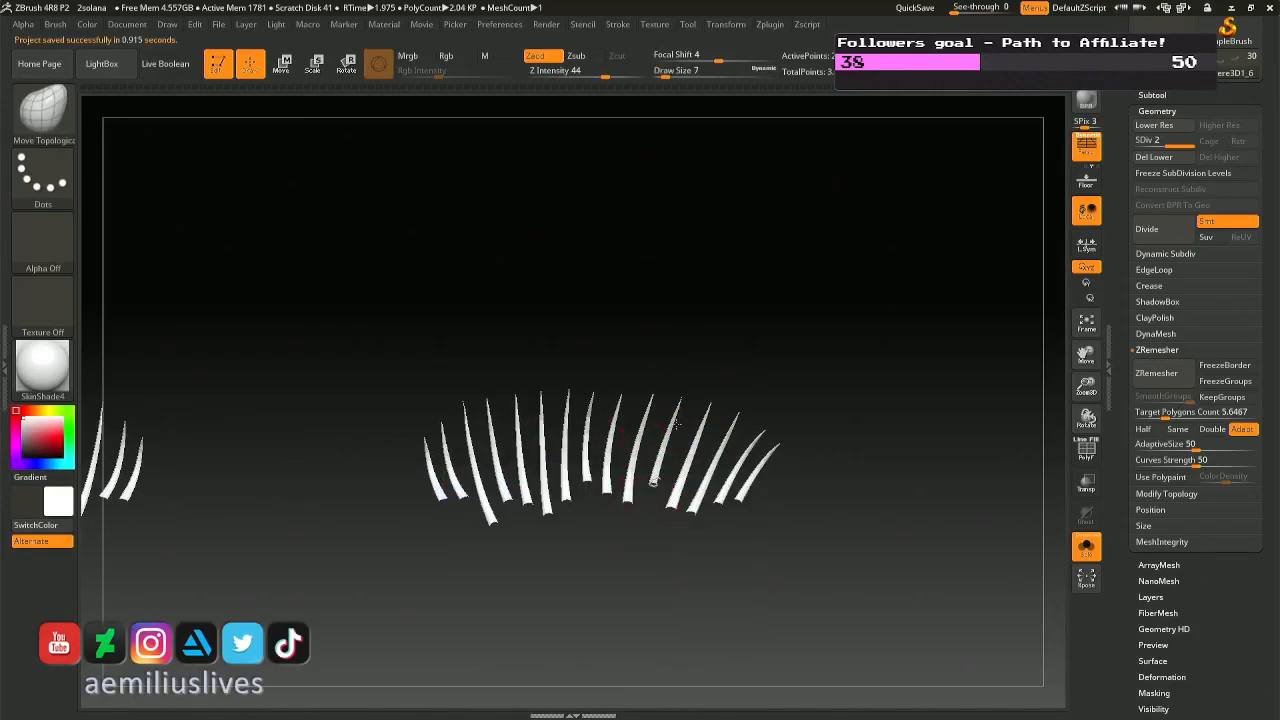
key("space")
left_click_drag(662, 467, 672, 467)
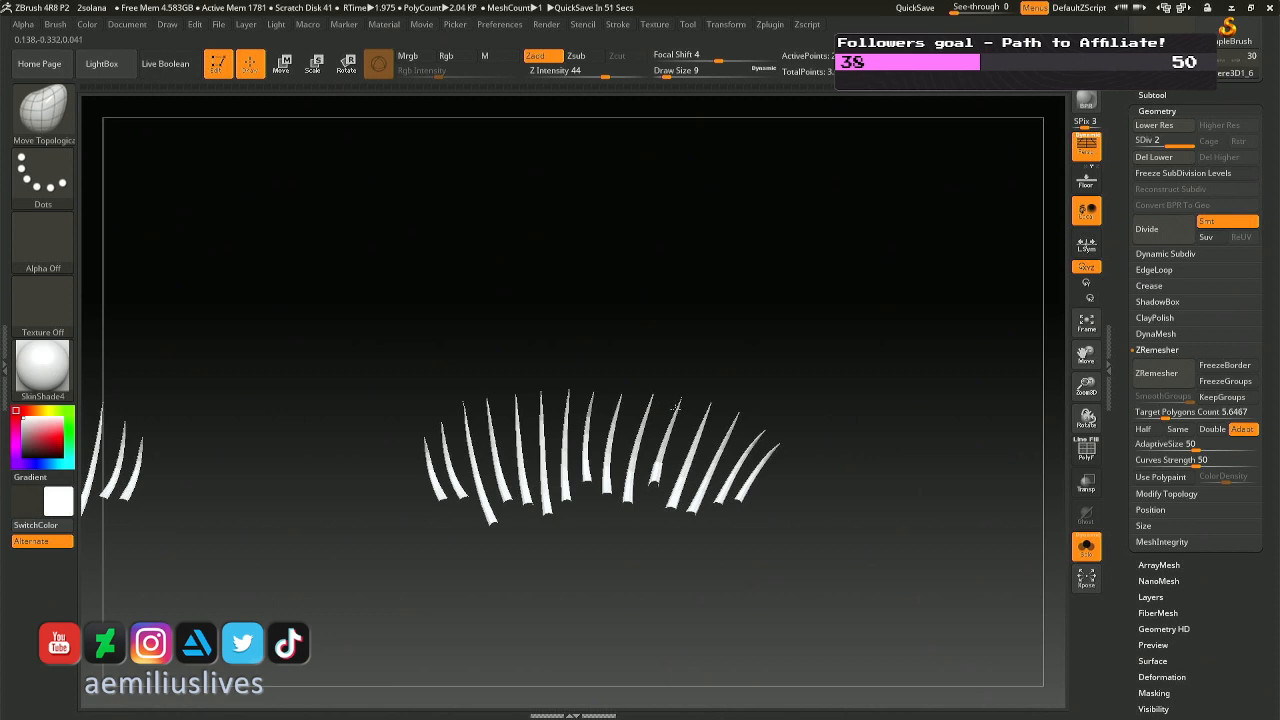
Mask the tips of the isolated lower eyelashes with the MaskPen brush, switching its stroke to Dots.
mouse_move(674, 404)
left_mouse_down()
mouse_move(717, 451)
mouse_move(690, 480)
mouse_move(721, 486)
left_mouse_up()
key("ctrl")
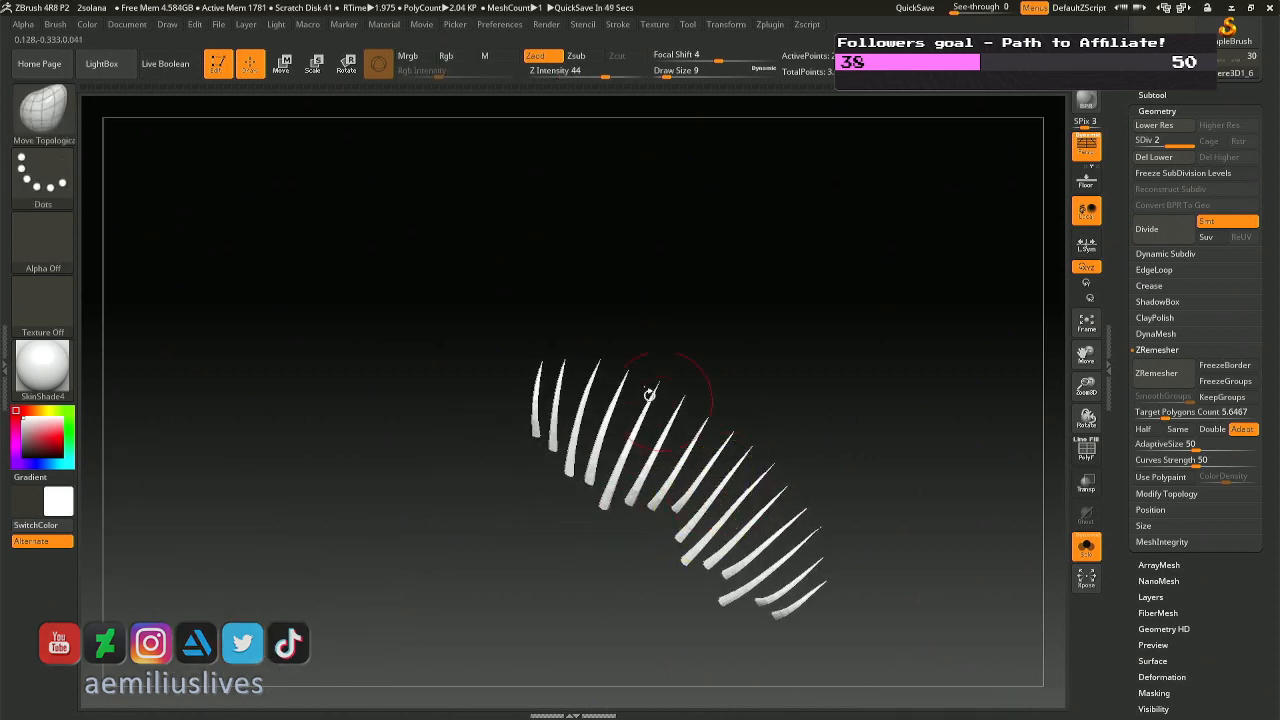
mouse_move(528, 346)
left_mouse_down("ctrl")
mouse_move(595, 353)
mouse_move(800, 435)
left_mouse_up("ctrl")
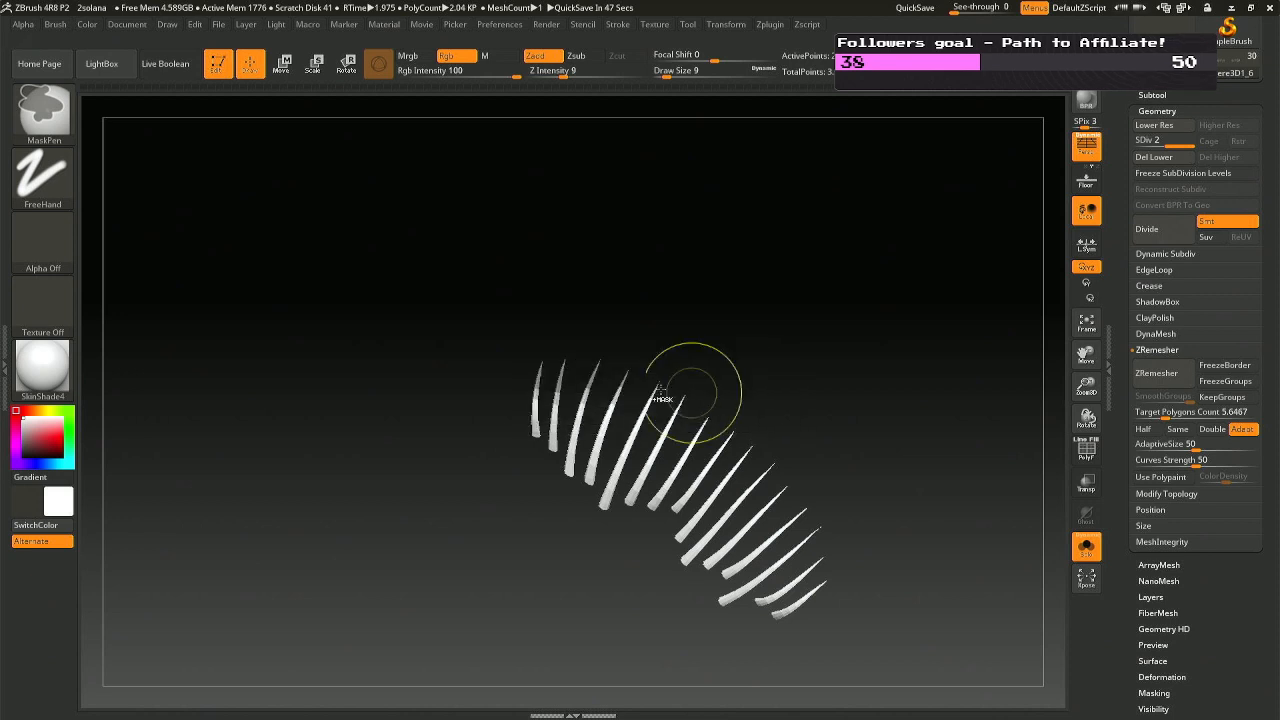
left_click(43, 178)
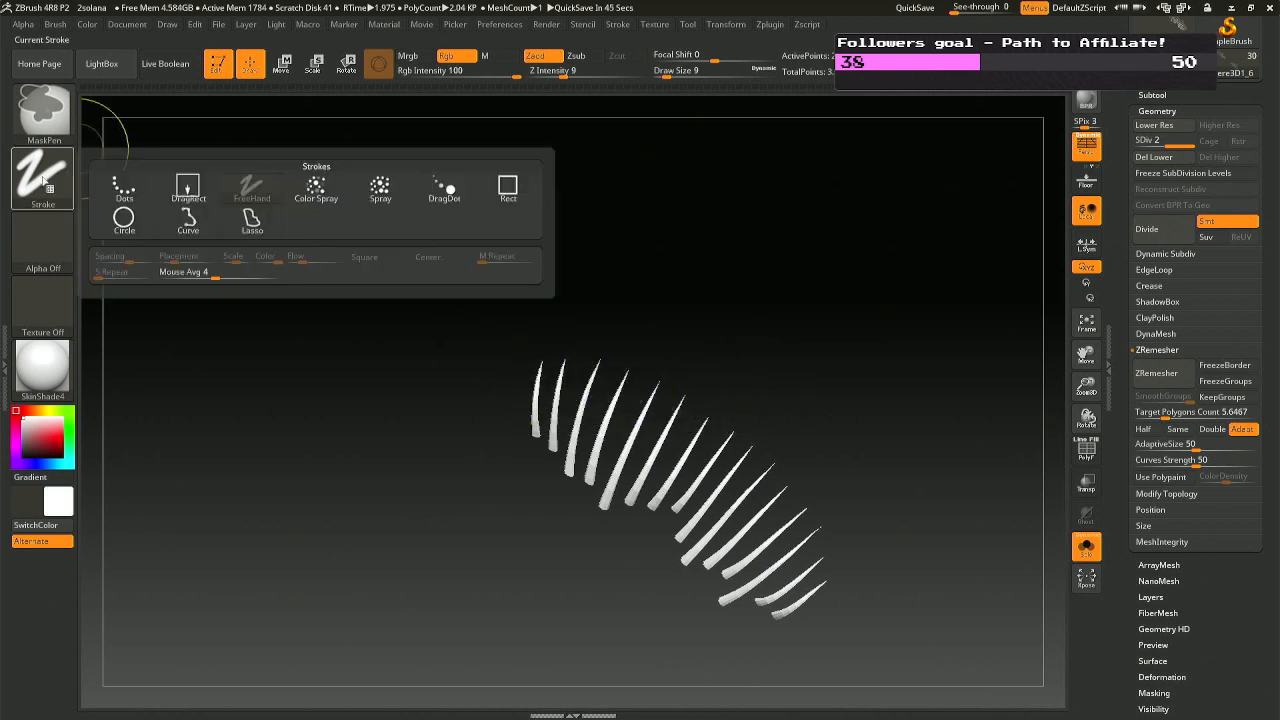
left_click(124, 188)
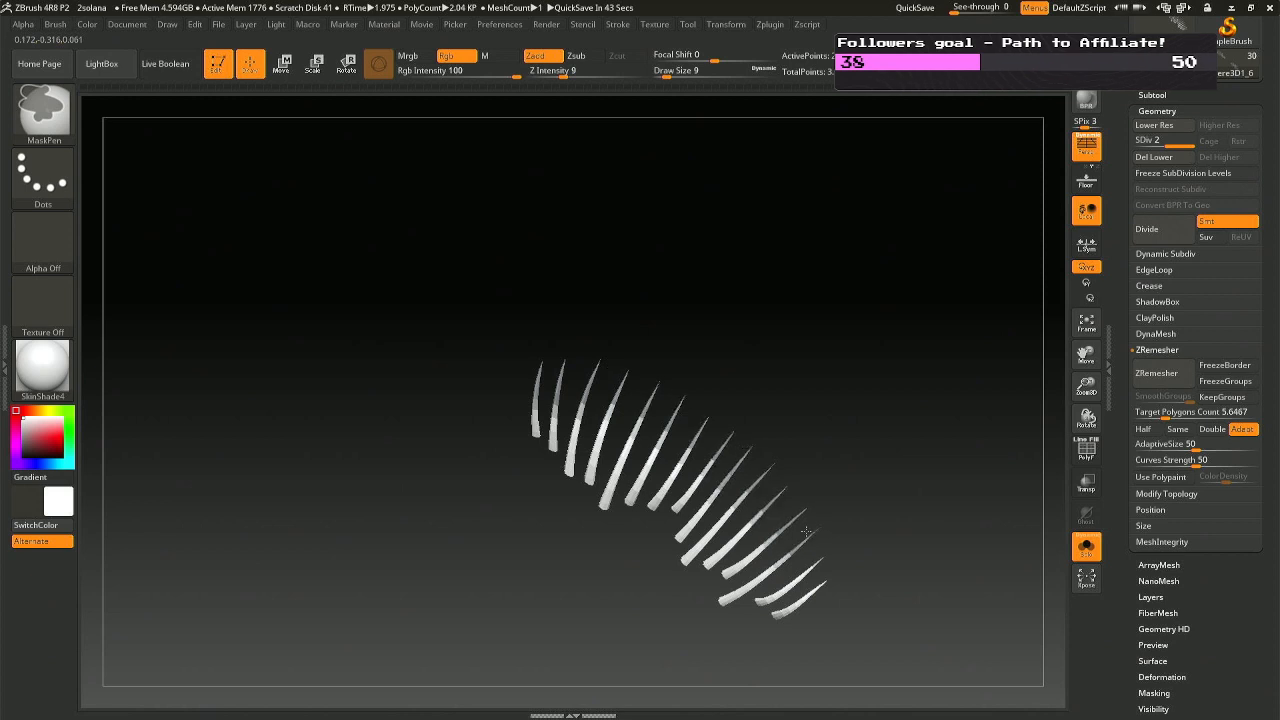
left_click(1089, 547)
left_click(1091, 548)
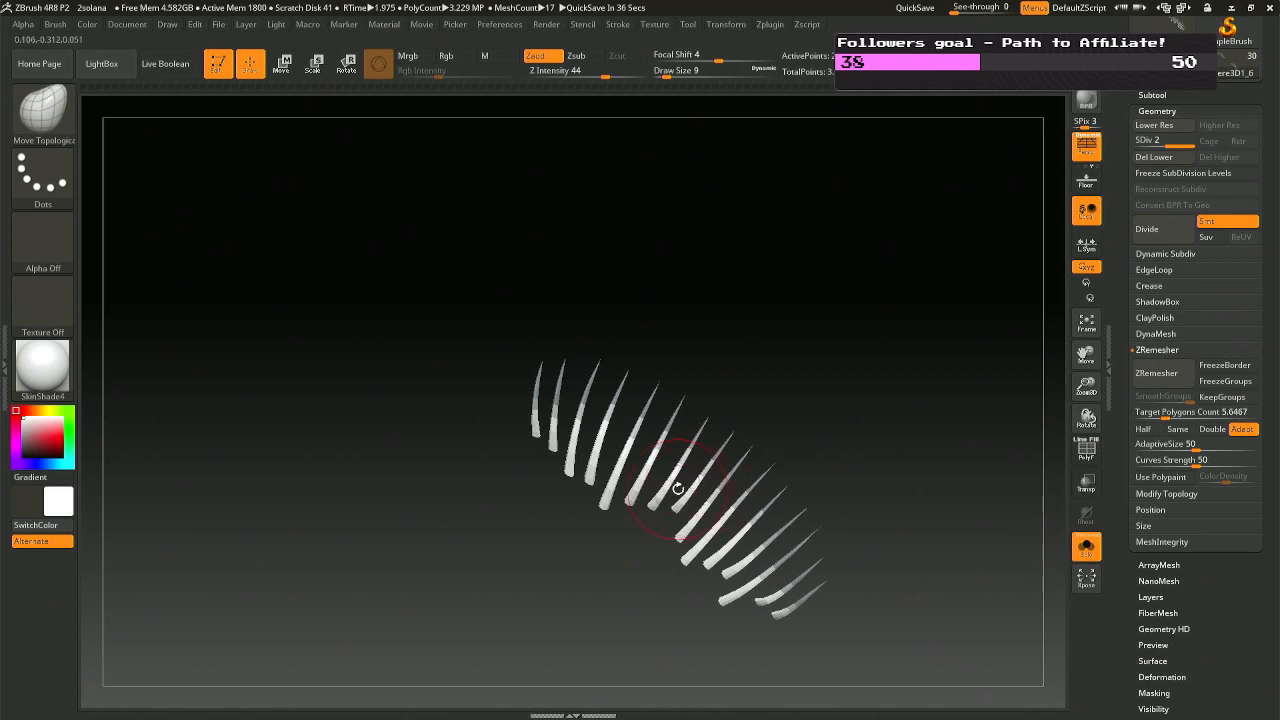
Move the unmasked lash roots into an even curve with draw size 18, refining their alignment from several sides.
key("space")
mouse_move(678, 488)
left_mouse_down()
mouse_move(697, 490)
mouse_move(669, 490)
left_mouse_up()
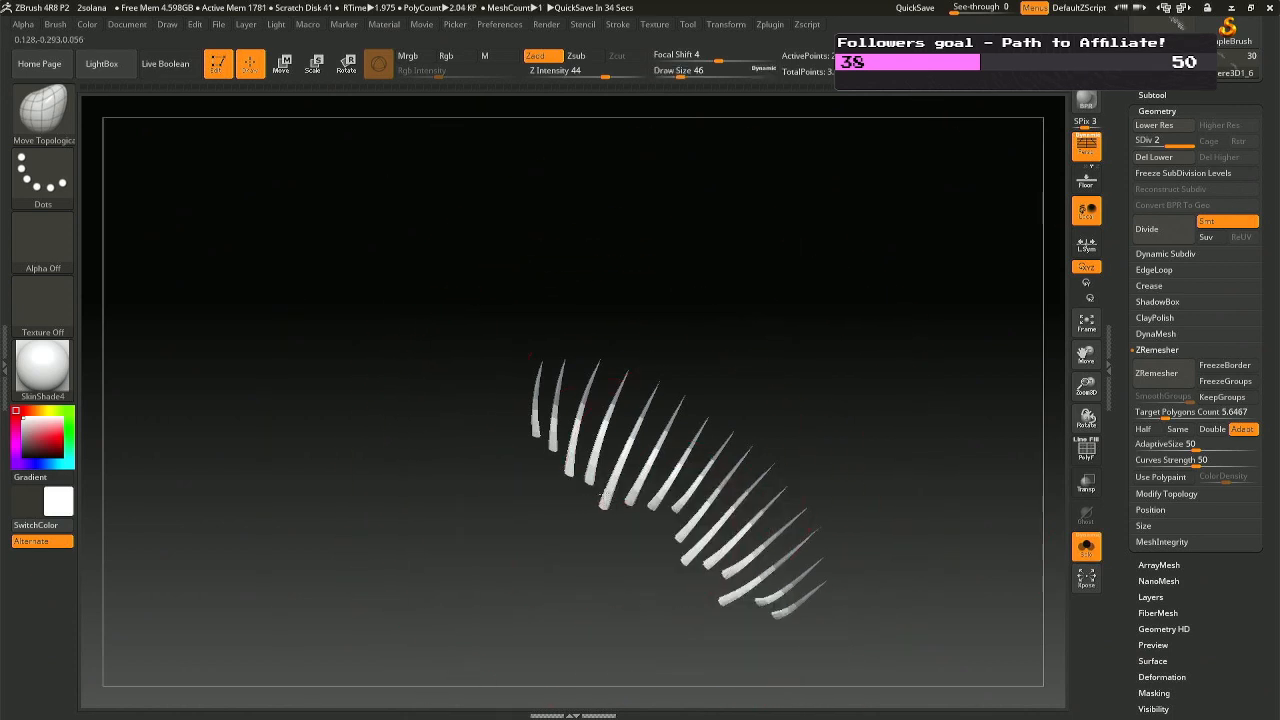
key("space")
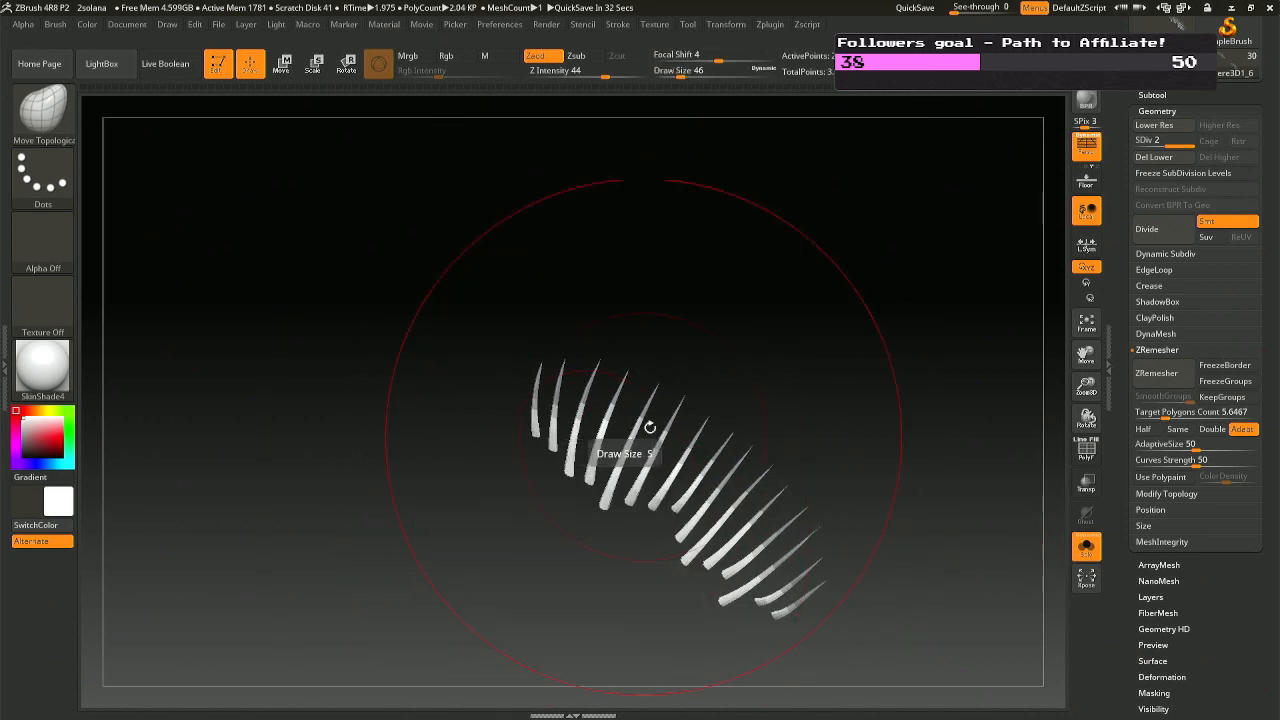
key("space")
left_click_drag(648, 471, 624, 471)
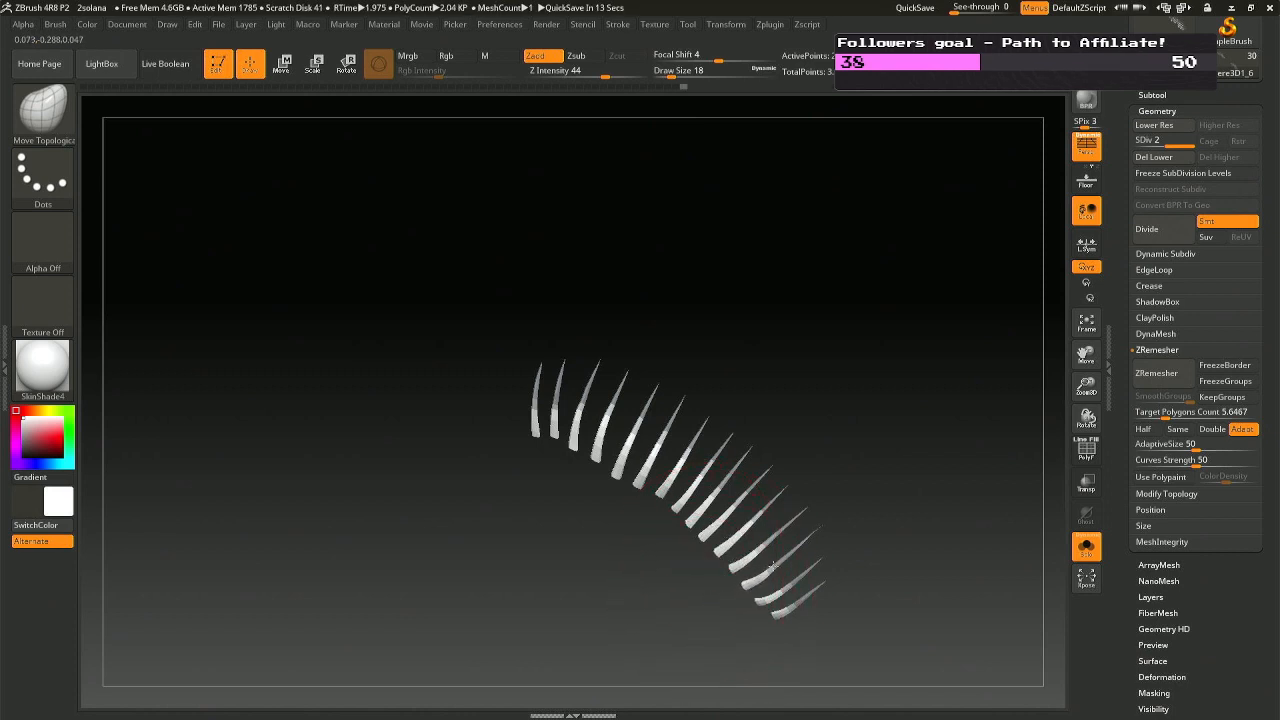
mouse_move(772, 567)
left_mouse_down()
mouse_move(794, 500)
mouse_move(806, 517)
mouse_move(826, 460)
left_mouse_up()
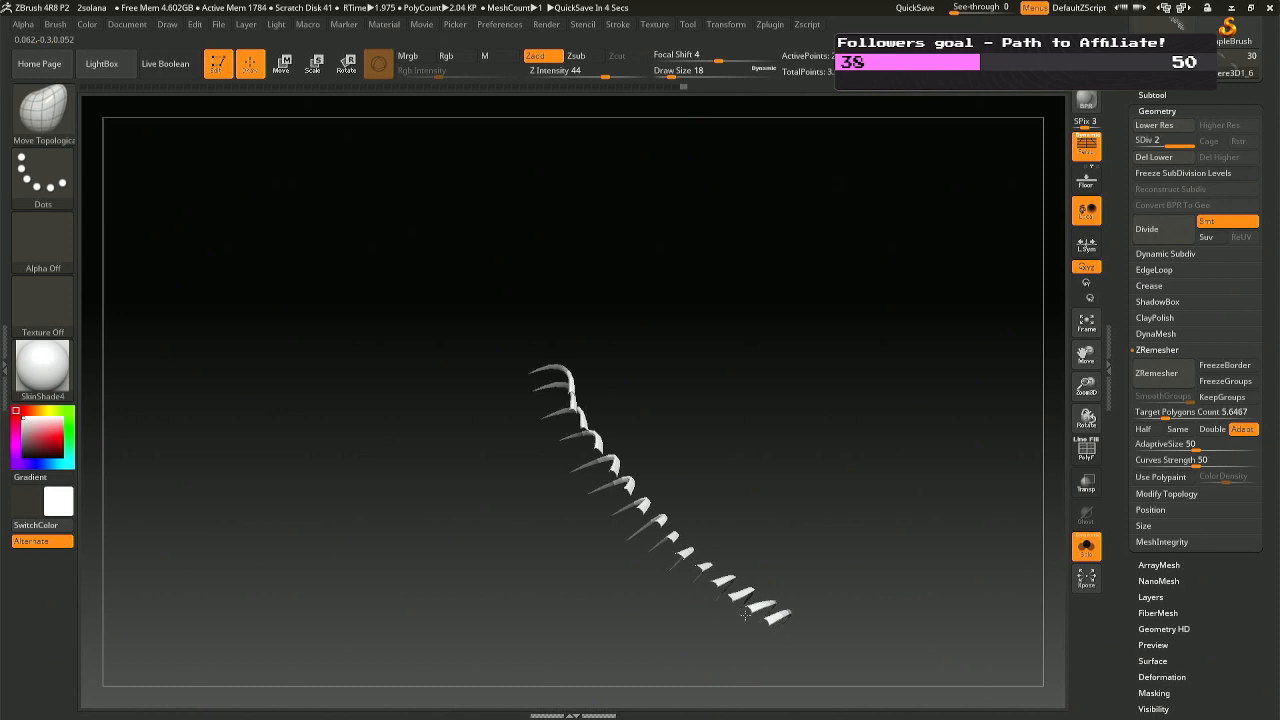
mouse_move(743, 527)
left_mouse_down()
mouse_move(703, 609)
mouse_move(748, 590)
left_mouse_up()
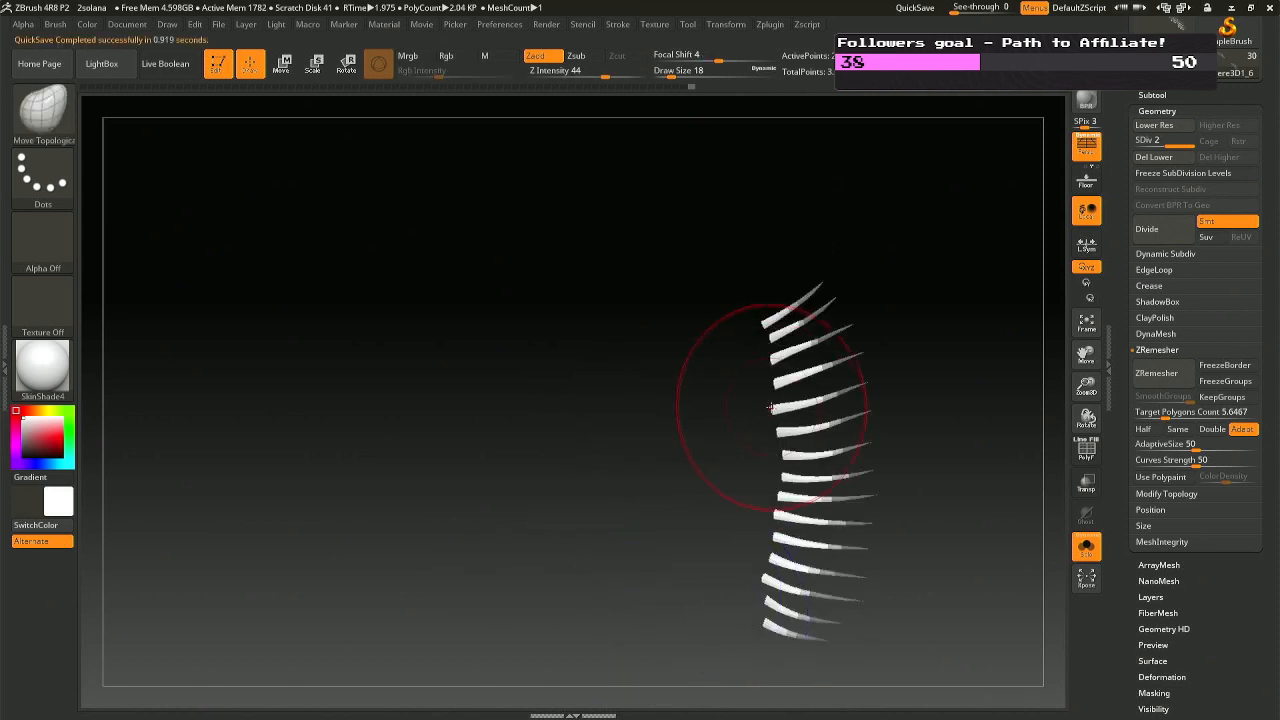
mouse_move(779, 404)
left_mouse_down()
mouse_move(689, 349)
mouse_move(686, 363)
mouse_move(640, 354)
mouse_move(650, 351)
left_mouse_up()
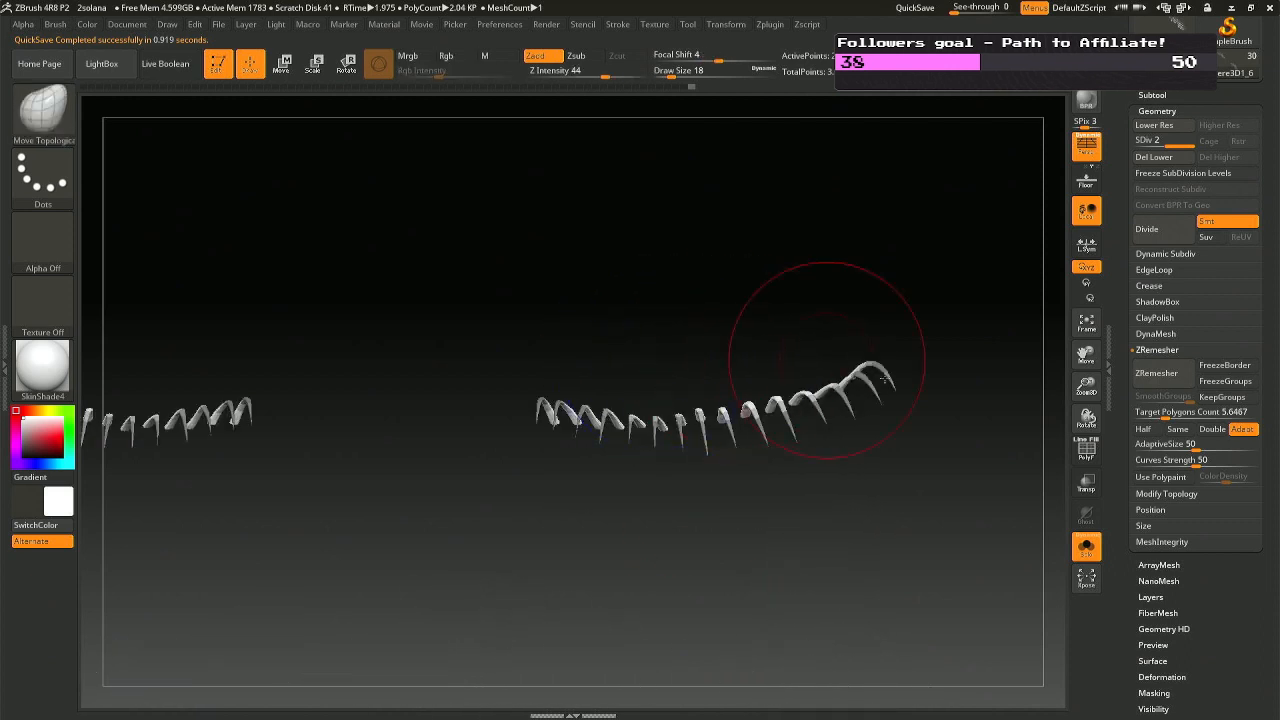
Show the whole model to check the lash roots against the lower eyelid, and clear the eyelash mask.
left_click(1096, 552)
left_click_drag(623, 420, 627, 466)
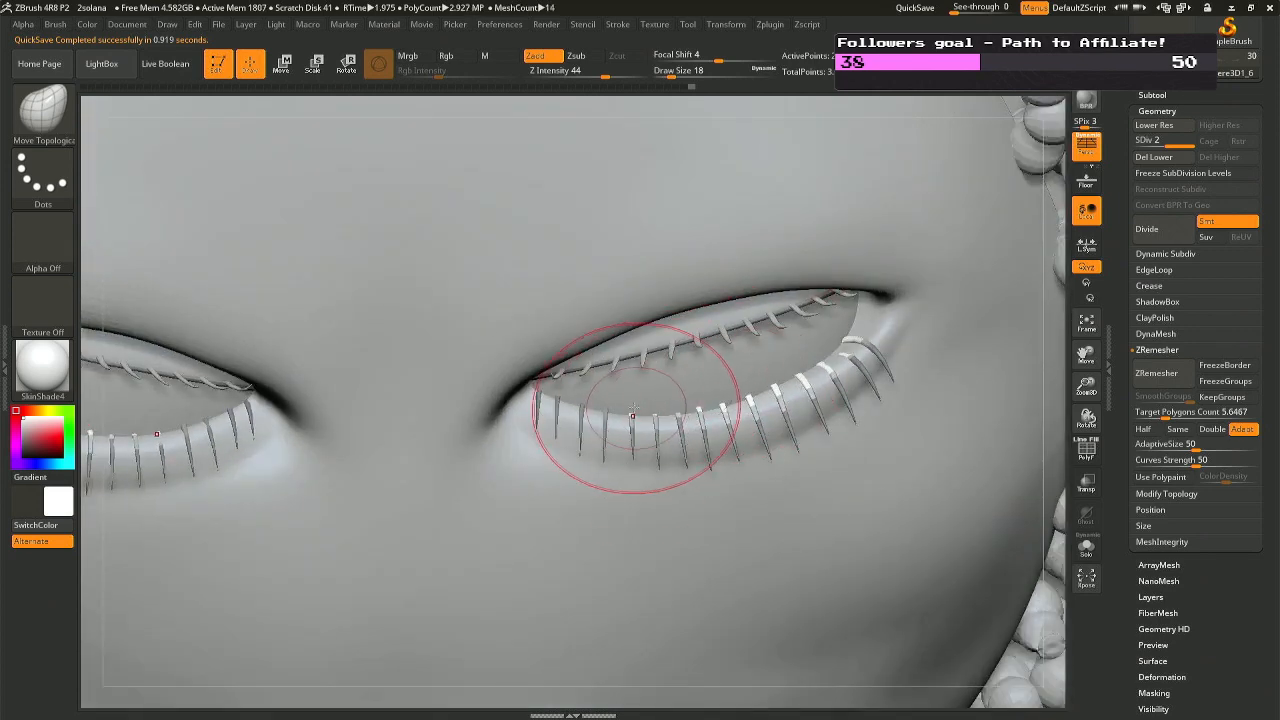
mouse_move(568, 385)
right_mouse_down()
mouse_move(566, 398)
mouse_move(900, 357)
right_mouse_up()
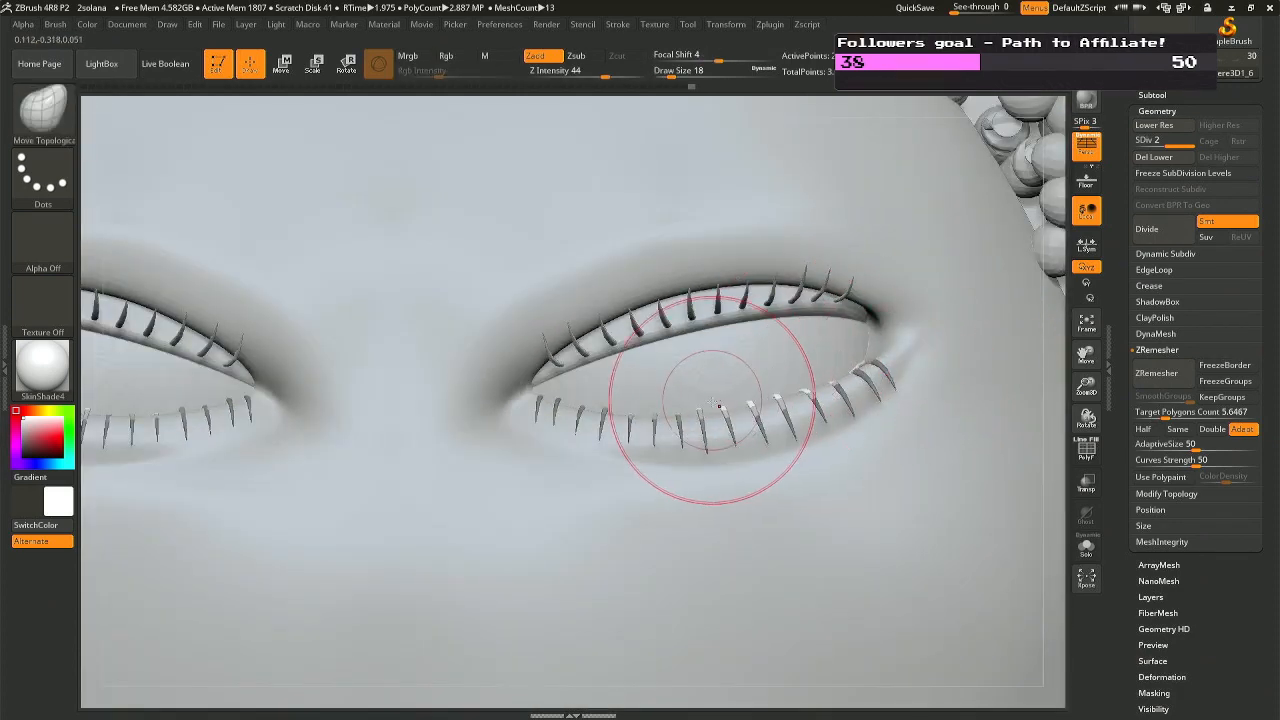
left_click(829, 453, "ctrl")
Inflate and polish the lower eyelashes with the Deformation settings.
left_click_drag(1278, 602, 1278, 509)
scroll(1232, 469, "down", 3)
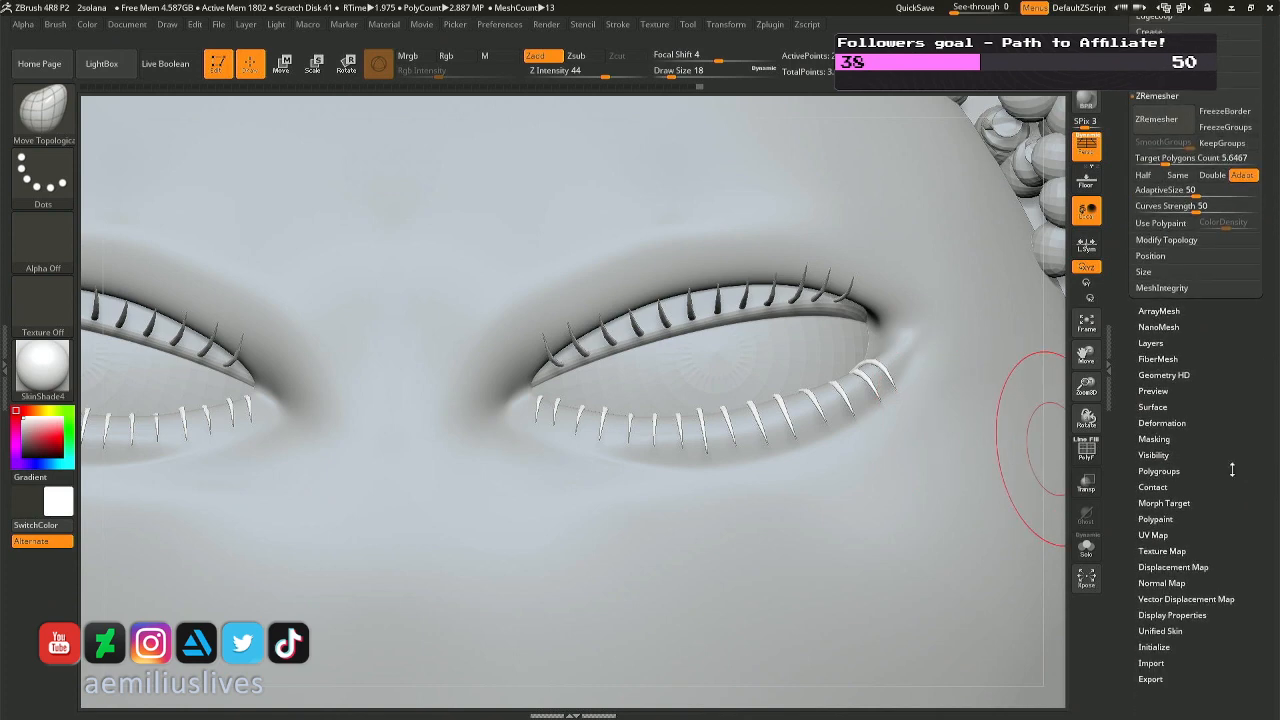
left_click(1163, 423)
left_click_drag(1277, 140, 1277, 205)
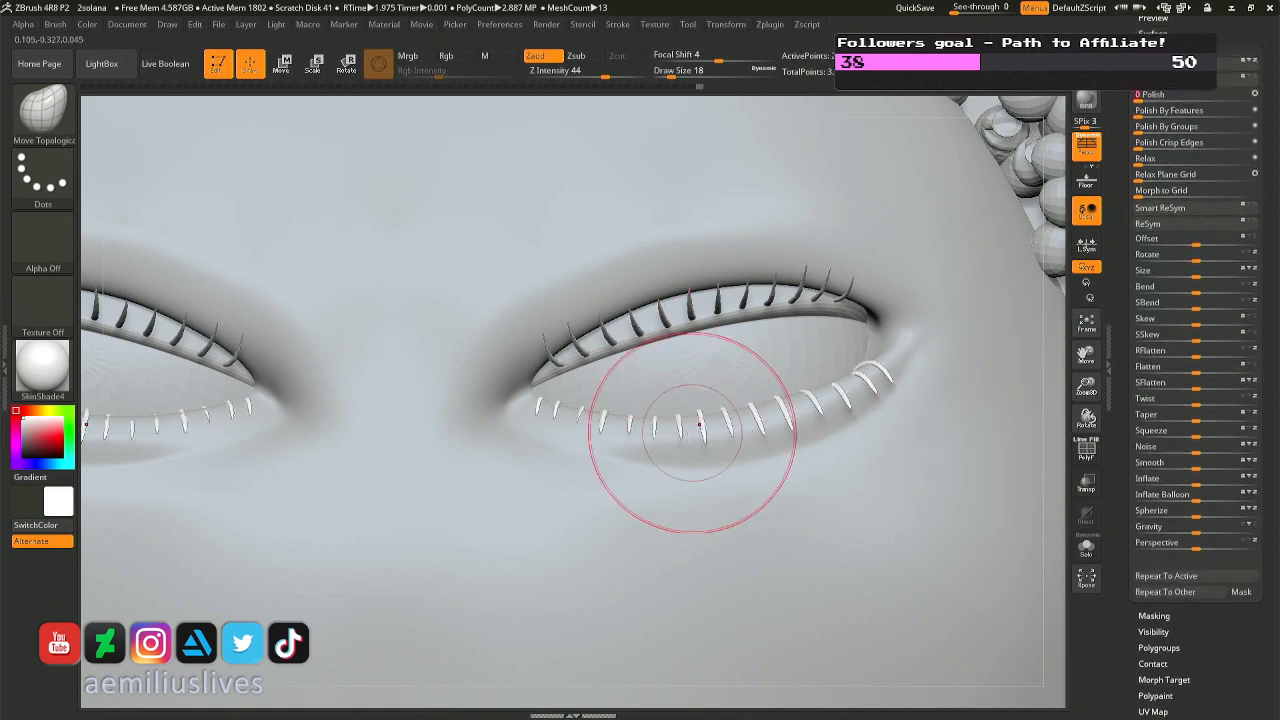
mouse_move(692, 433)
right_mouse_down()
mouse_move(940, 453)
mouse_move(900, 484)
right_mouse_up()
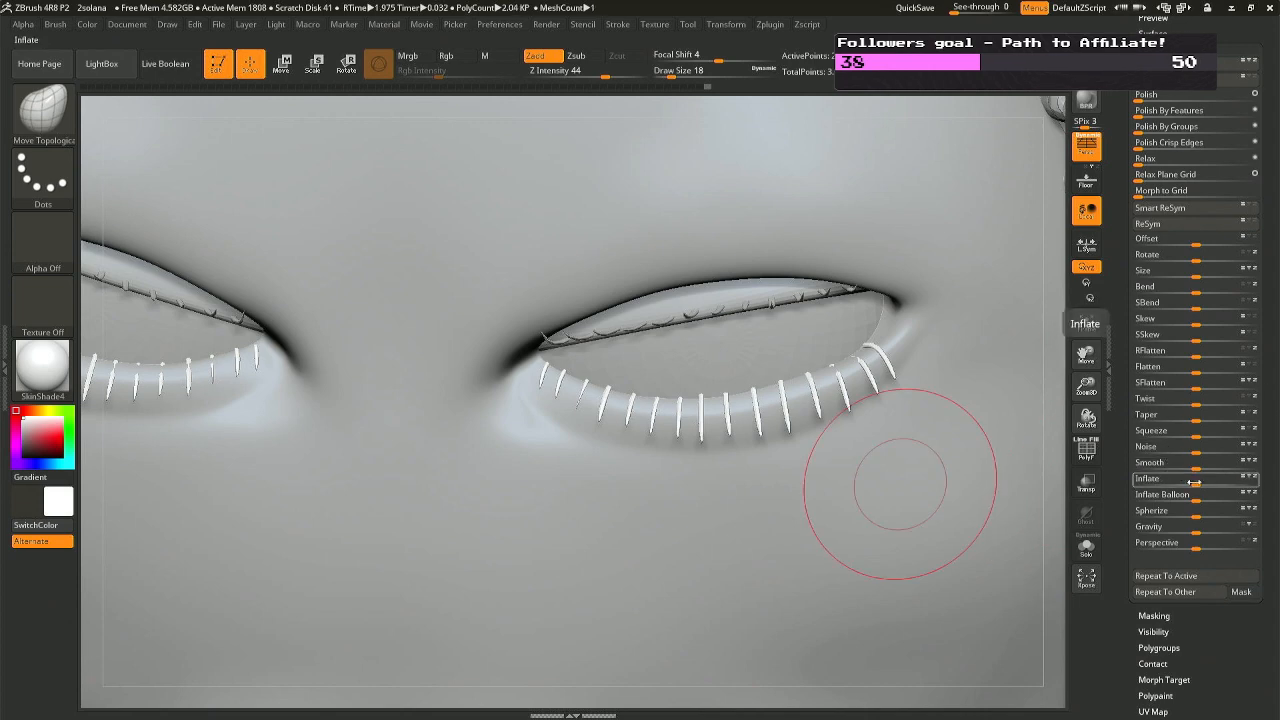
mouse_move(1190, 478)
left_mouse_down()
mouse_move(1214, 481)
mouse_move(1195, 482)
left_mouse_up()
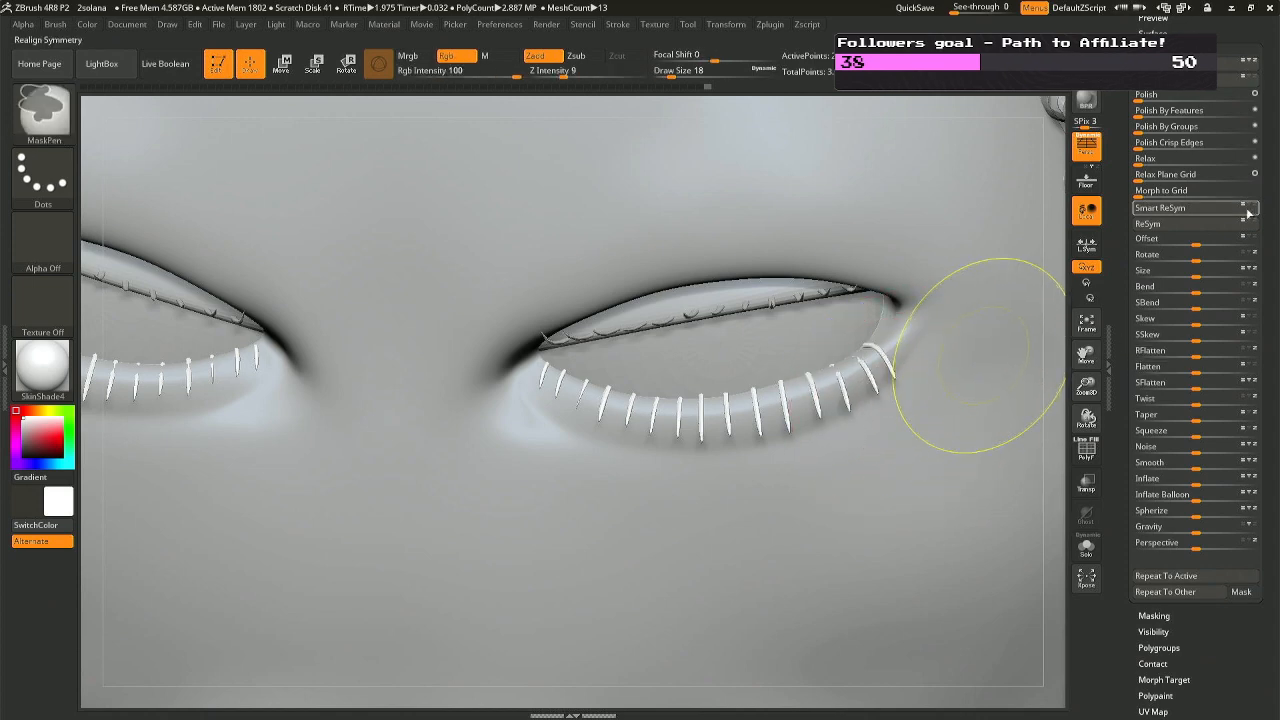
left_click_drag(1139, 94, 1163, 95)
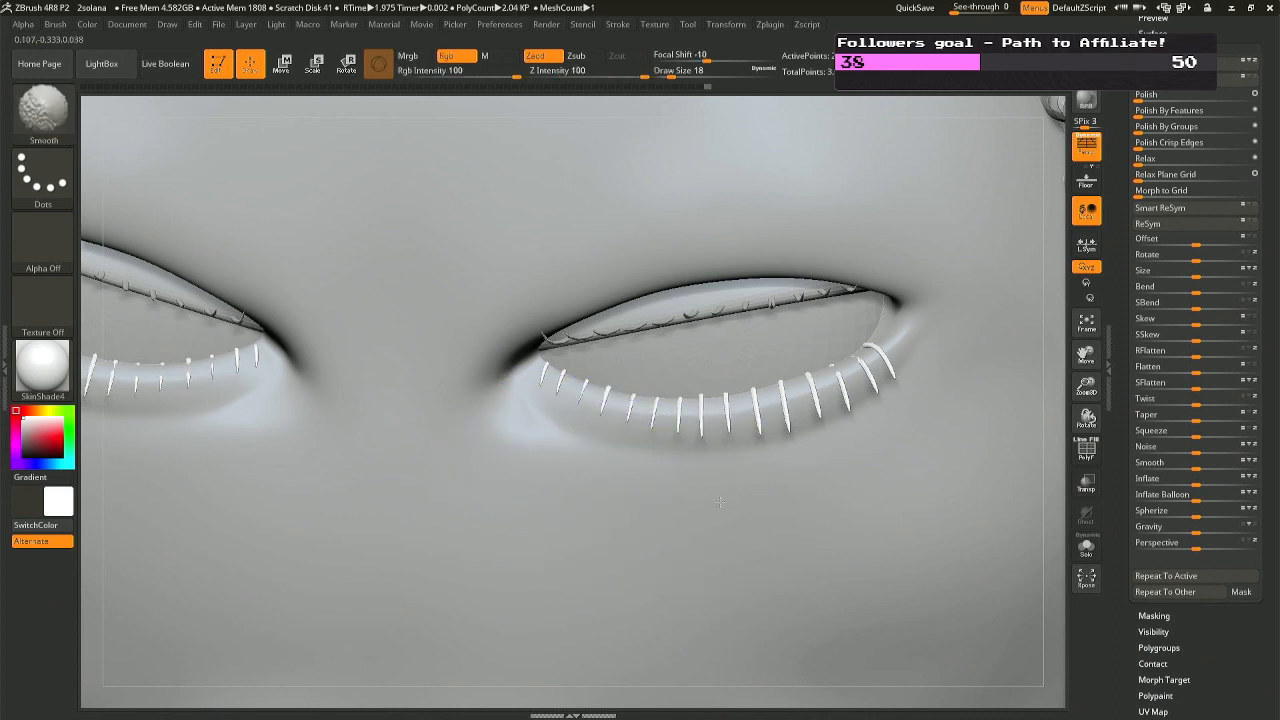
Smooth the lower eyelashes toward the outer corner and set the Move Topological brush's draw size to 8.
left_click_drag(807, 490, 909, 456, "shift")
left_click_drag(951, 389, 957, 388, "shift")
key("space")
left_click(681, 374)
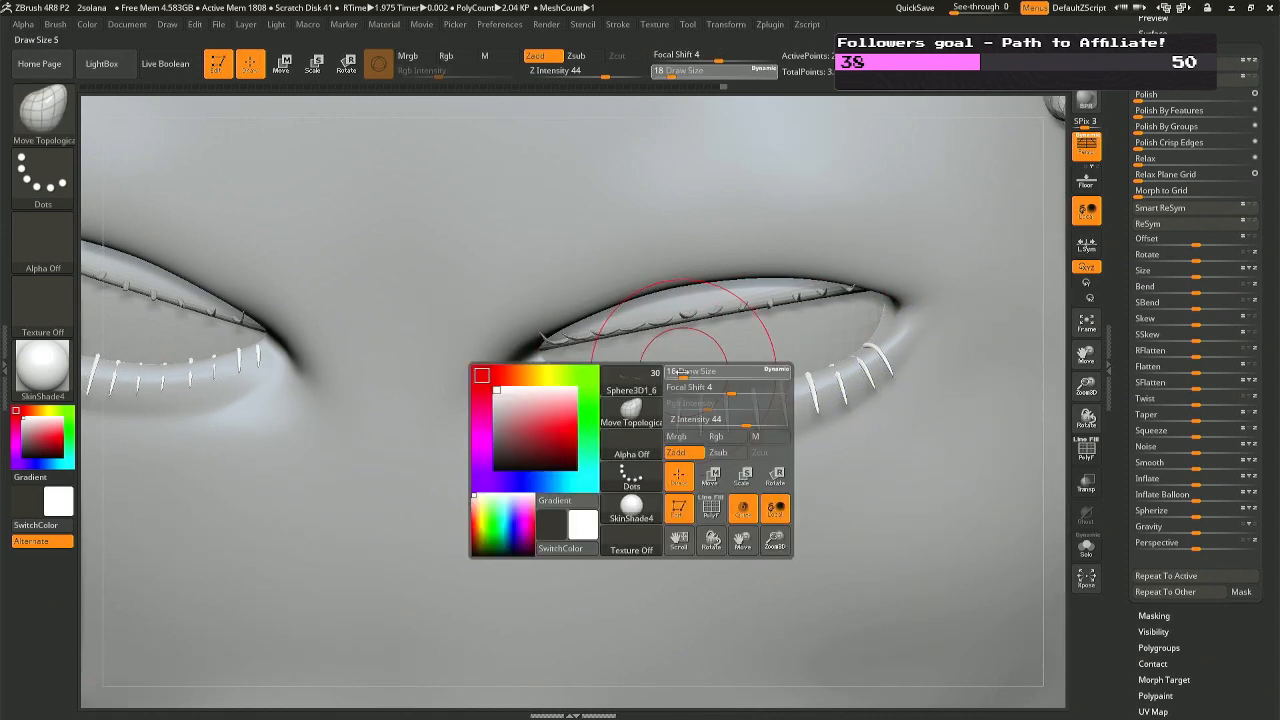
mouse_move(680, 374)
right_mouse_down()
mouse_move(560, 392)
mouse_move(625, 402)
right_mouse_up()
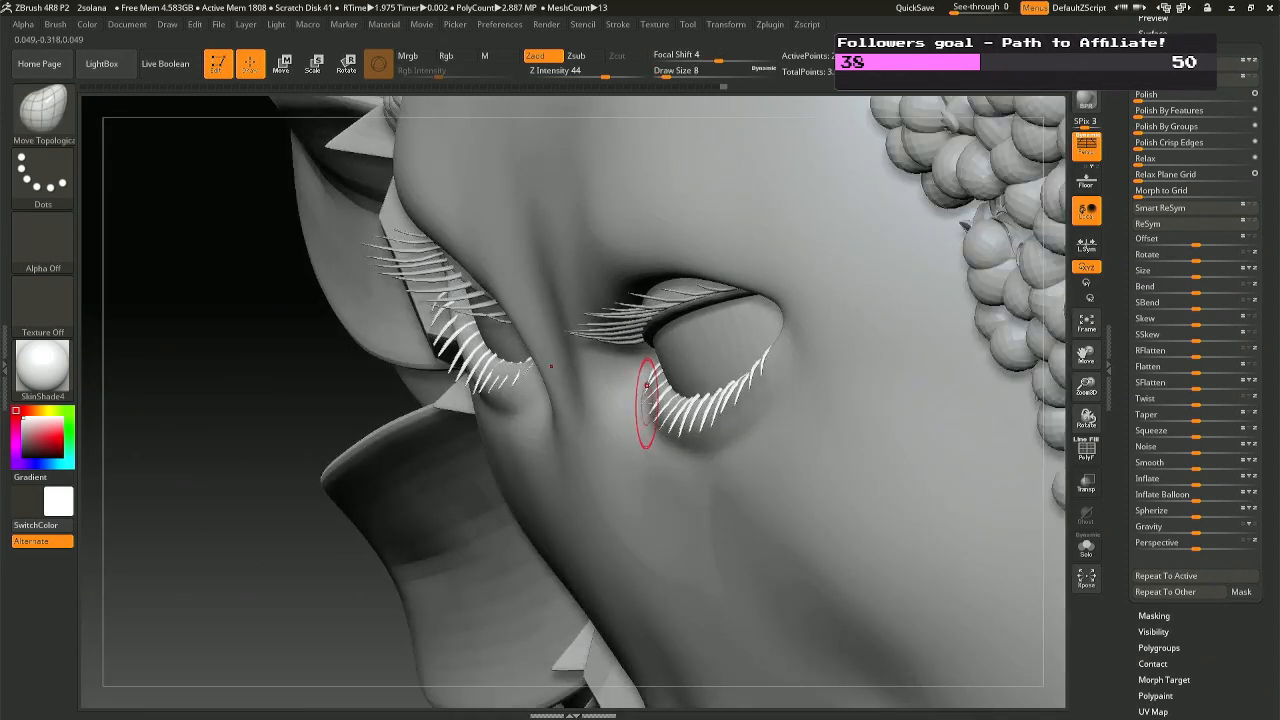
Switch to the Move brush with draw size 14 and adjust the lower eyelashes, checking their alignment from several angles.
key("space")
left_click_drag(659, 398, 685, 380)
key("v")
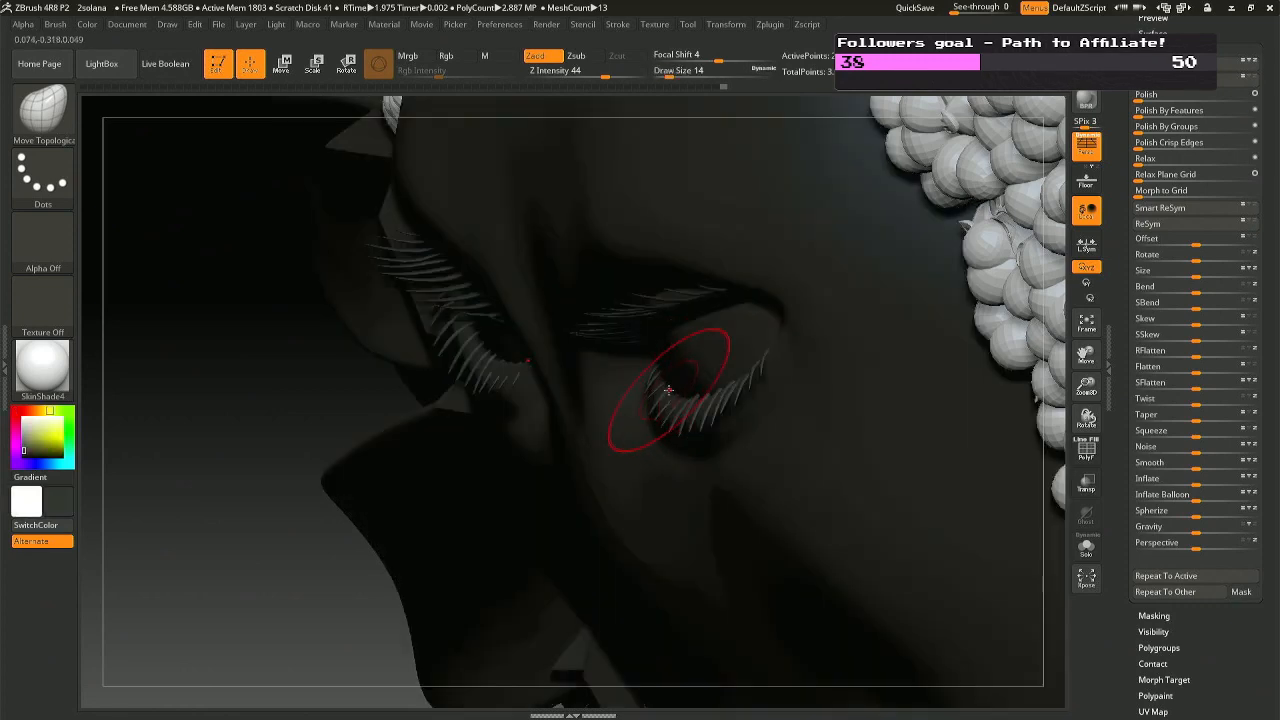
key("v")
key("b")
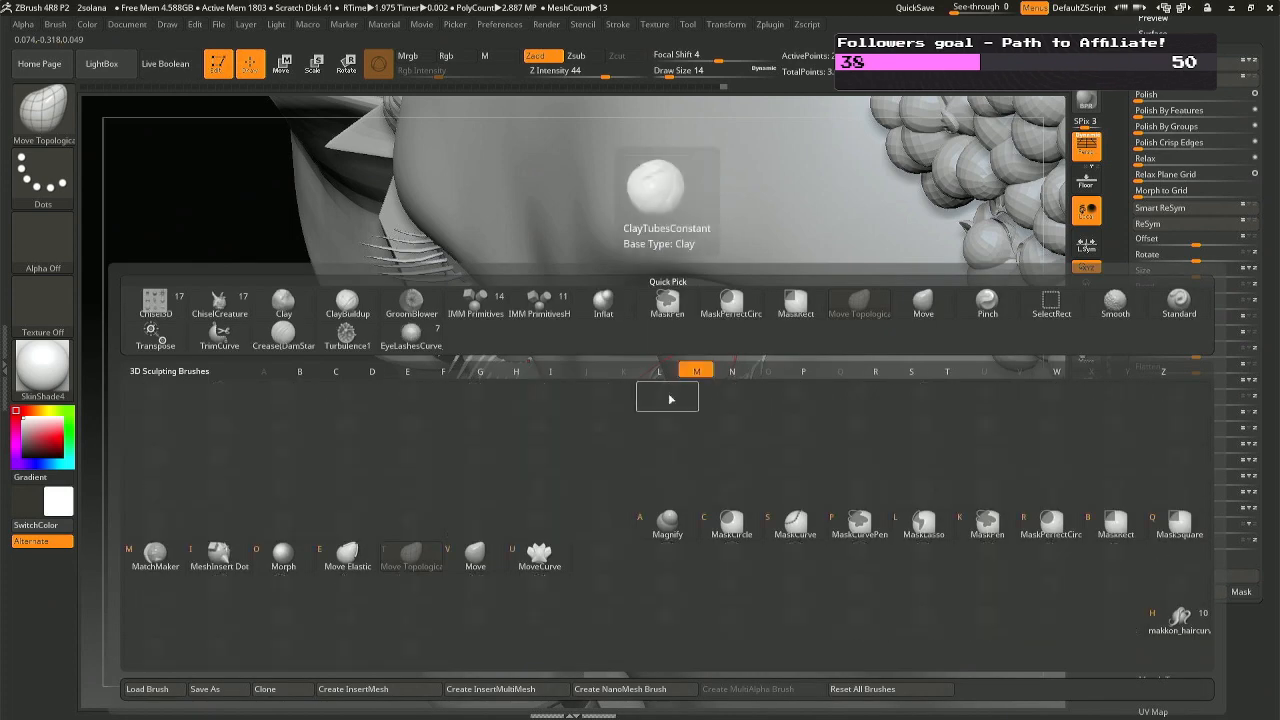
key("m")
key("v")
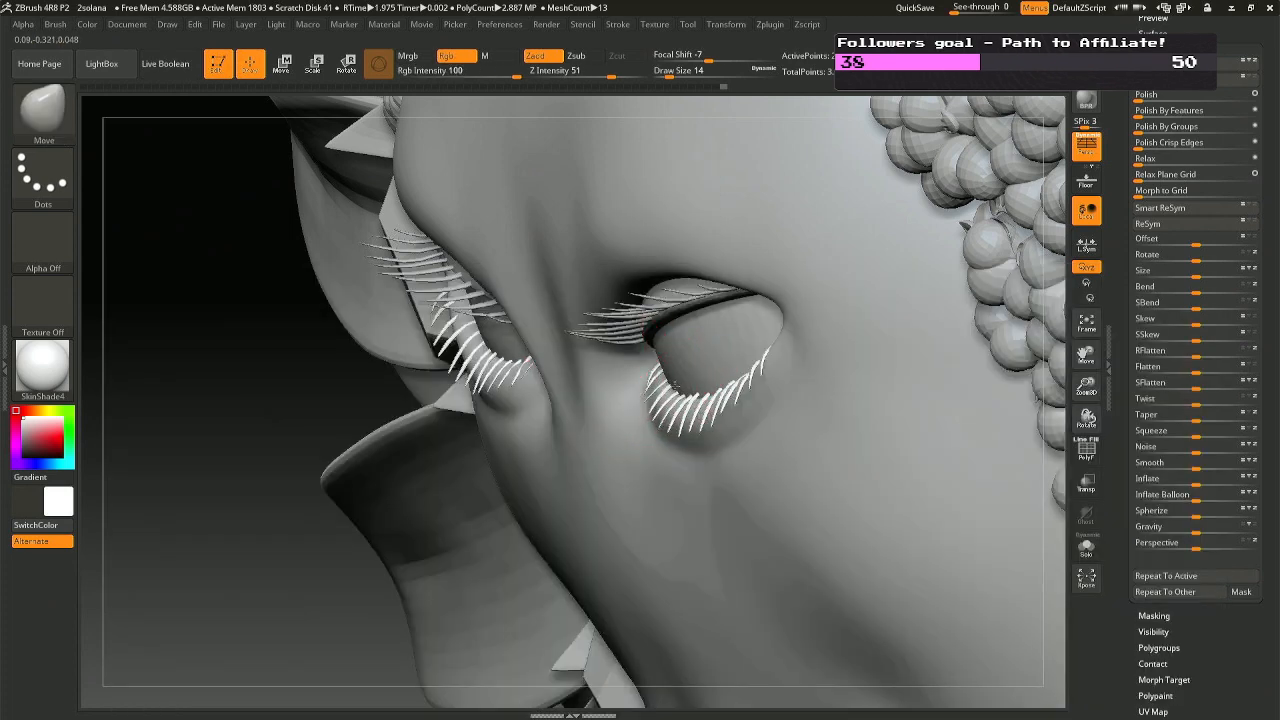
right_click_drag(660, 383, 690, 396)
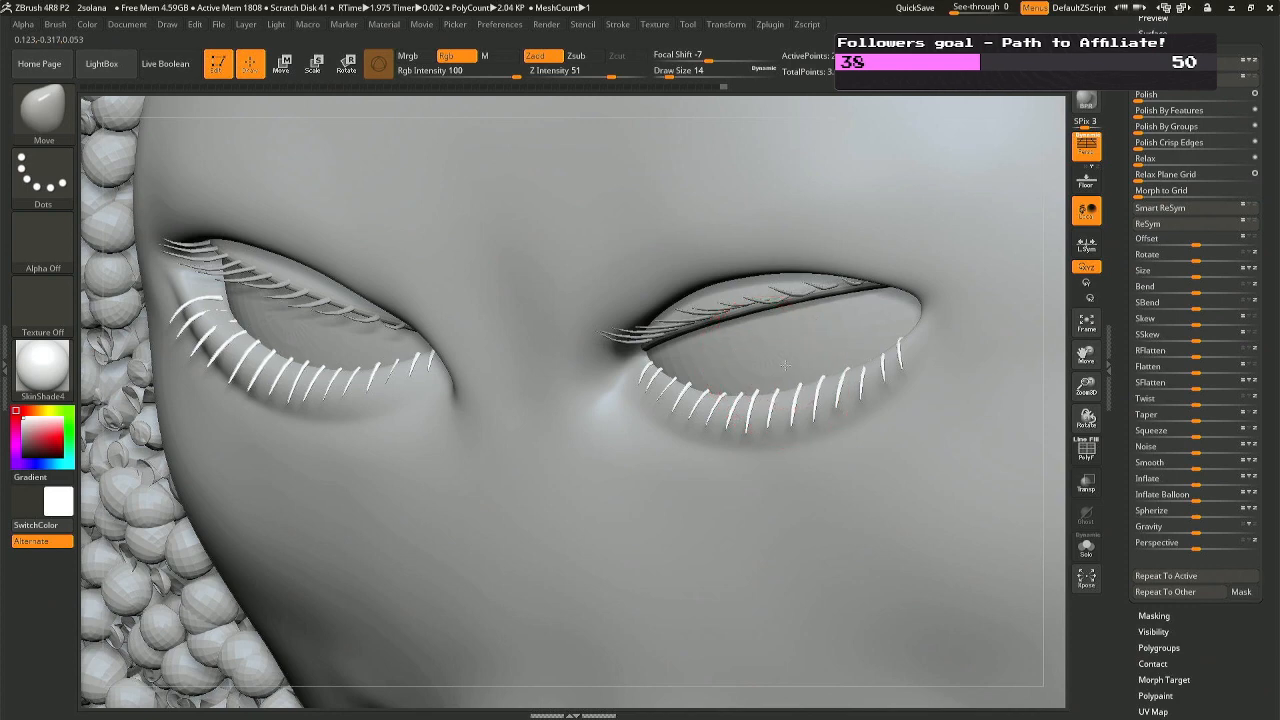
left_click_drag(859, 338, 874, 346)
mouse_move(832, 358)
right_mouse_down()
mouse_move(732, 380)
mouse_move(728, 345)
mouse_move(666, 380)
right_mouse_up()
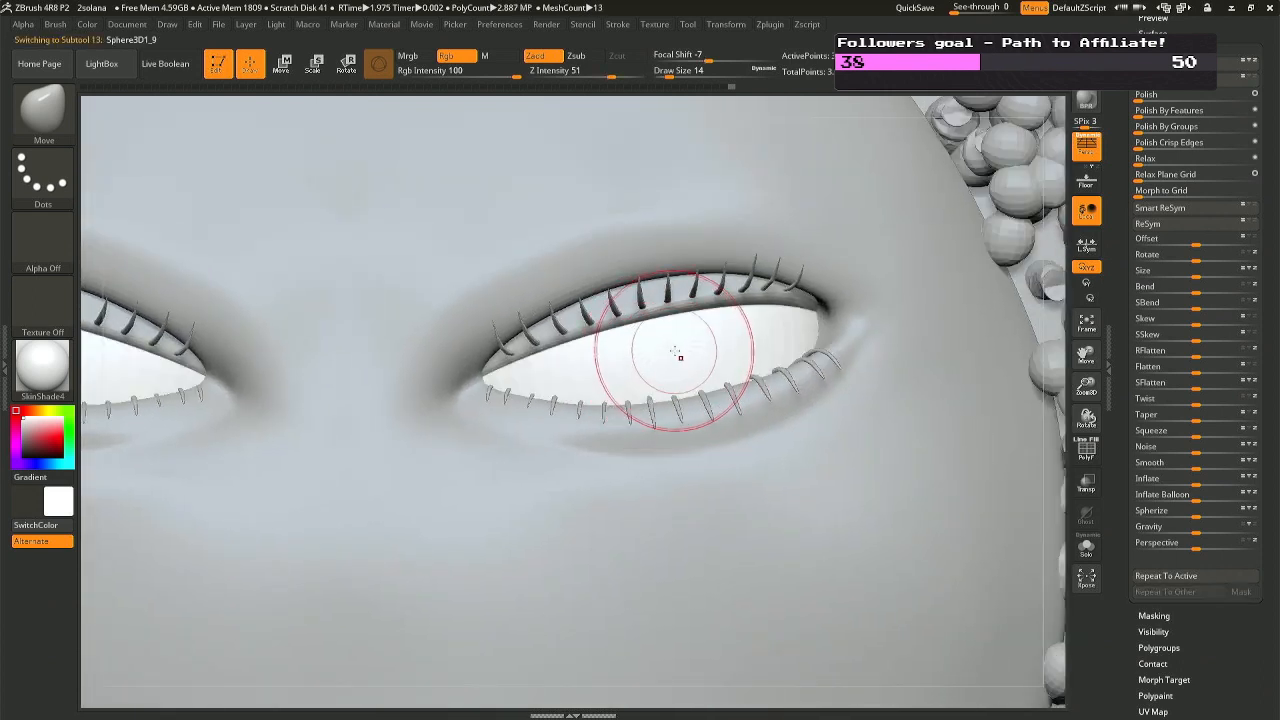
Select the lower eyelashes and move them all down about 0.0023 so their roots sit in the eyelid.
left_click(677, 363, "alt")
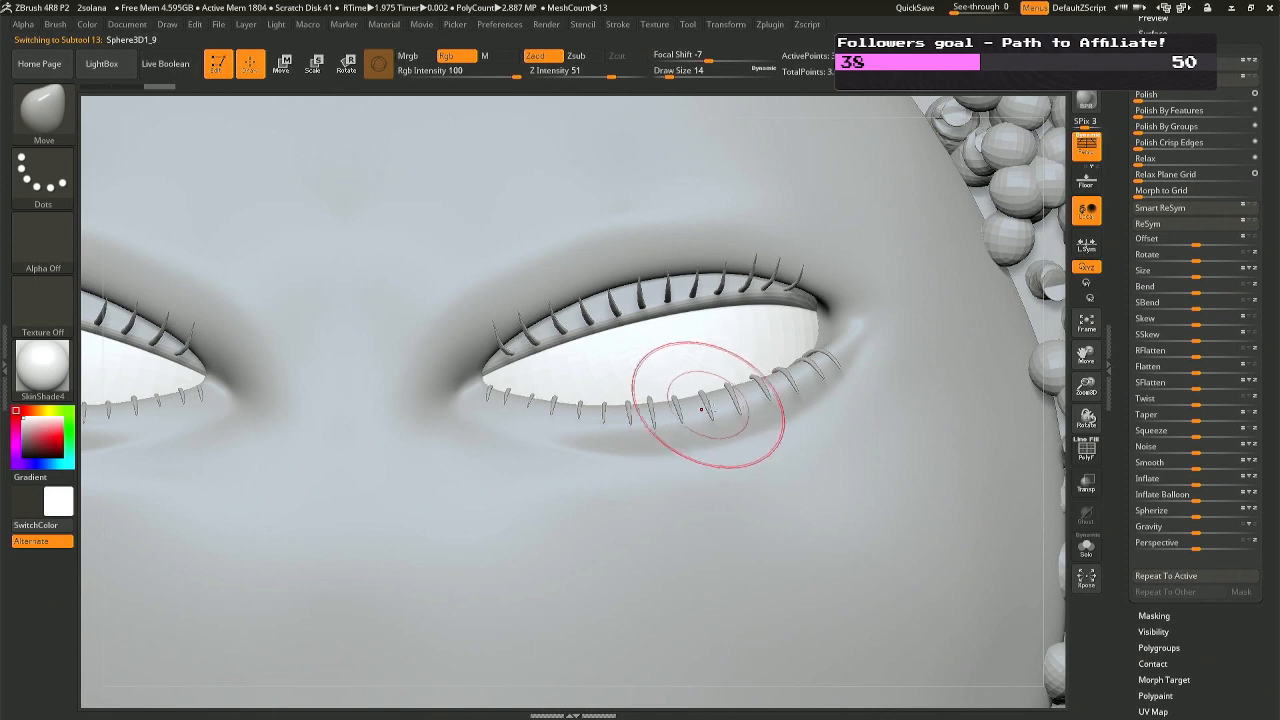
left_click(680, 400, "alt")
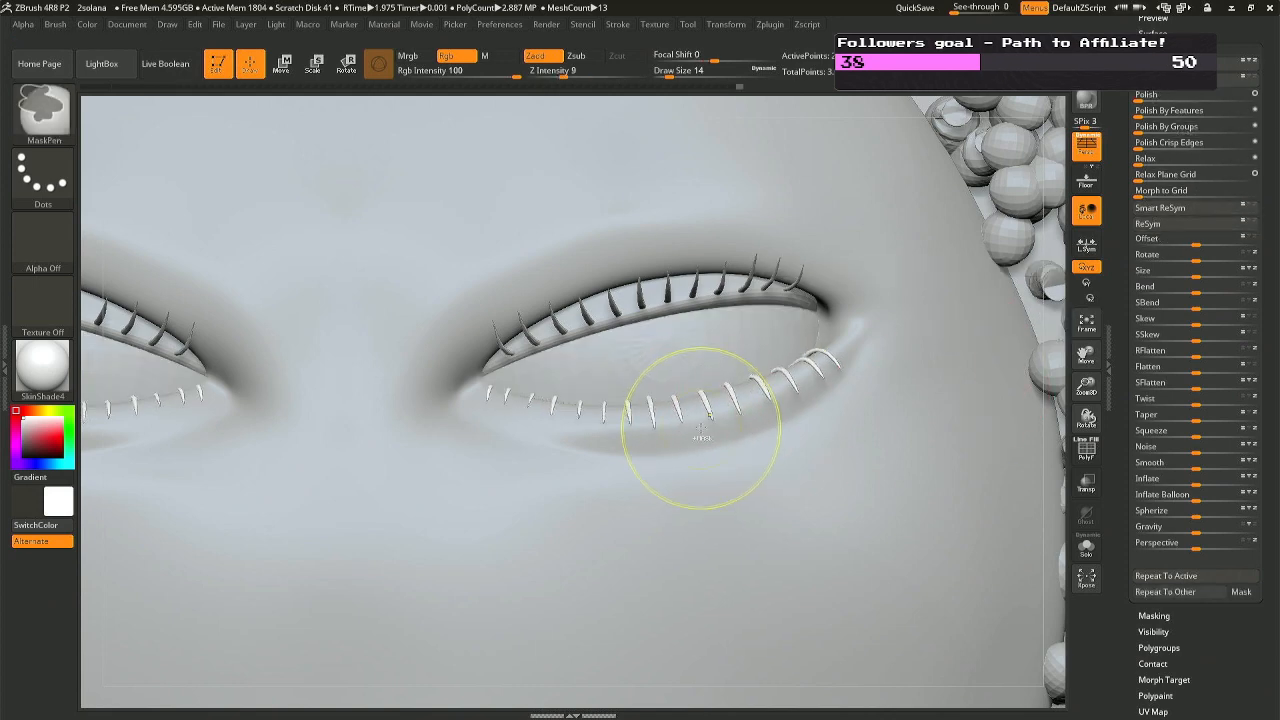
key("r")
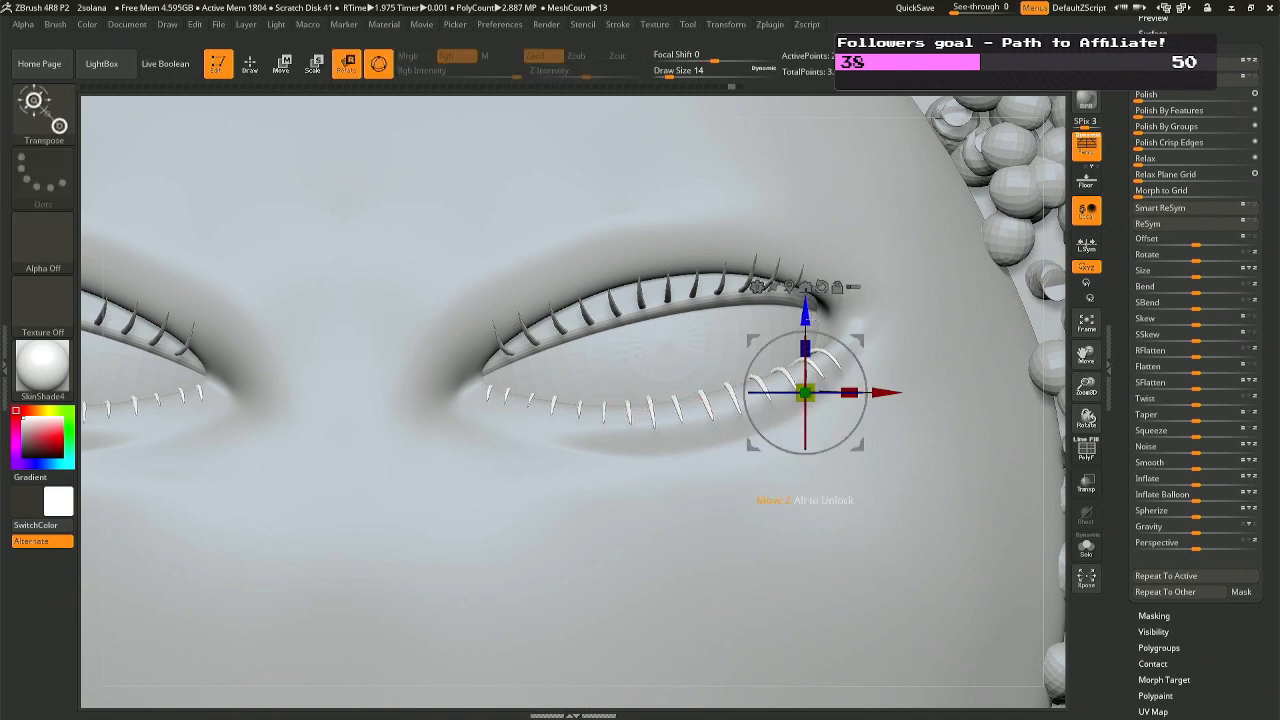
left_click_drag(805, 320, 806, 324)
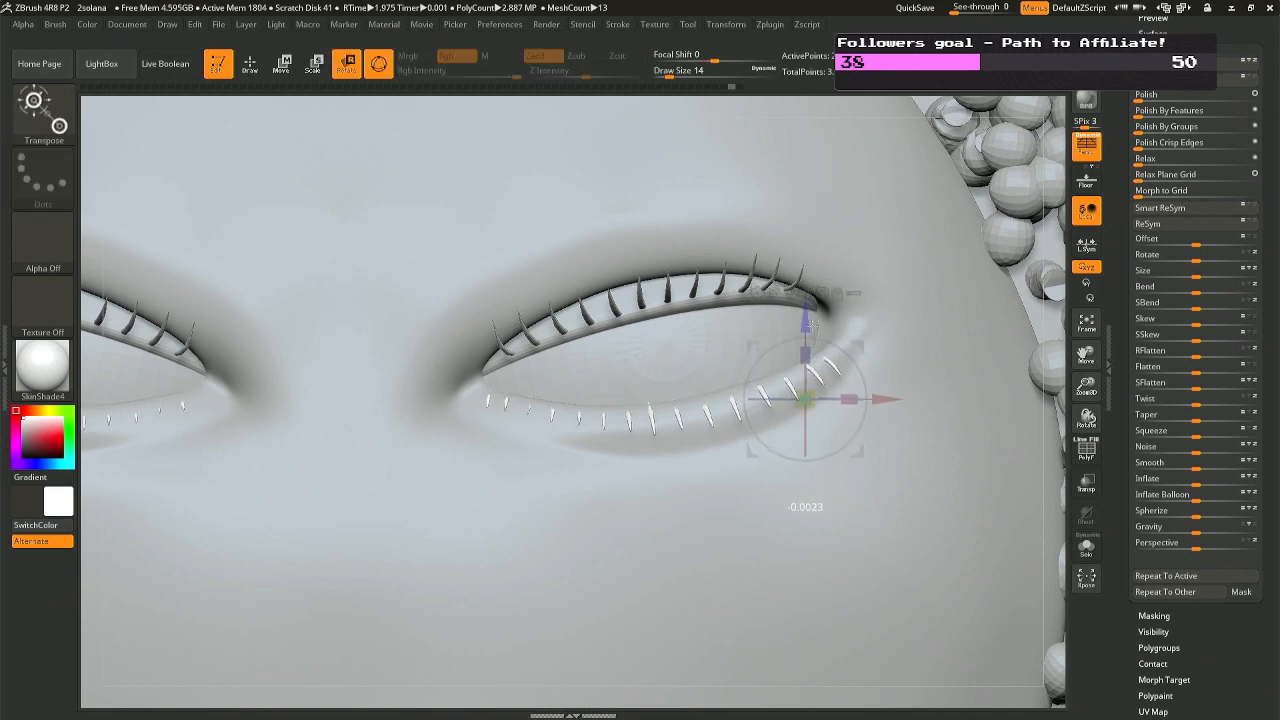
right_click_drag(640, 325, 622, 389)
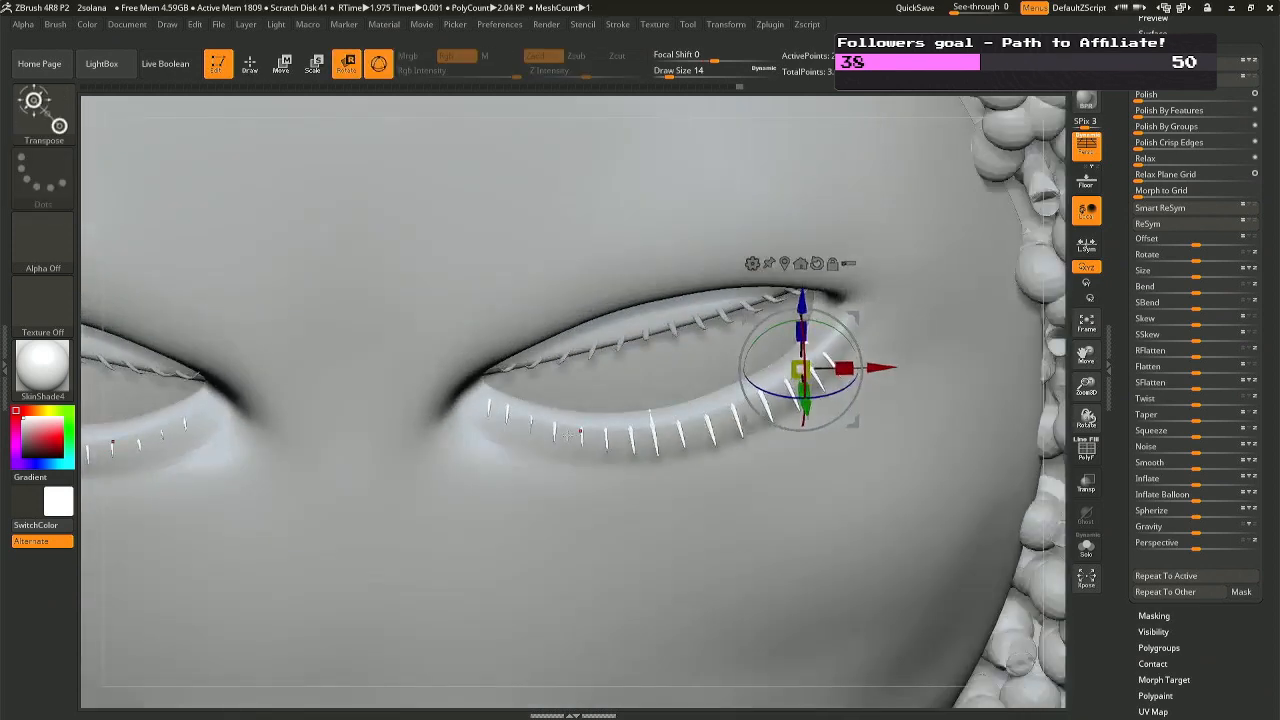
right_click_drag(569, 435, 618, 395)
key("q")
left_click(605, 386, "alt")
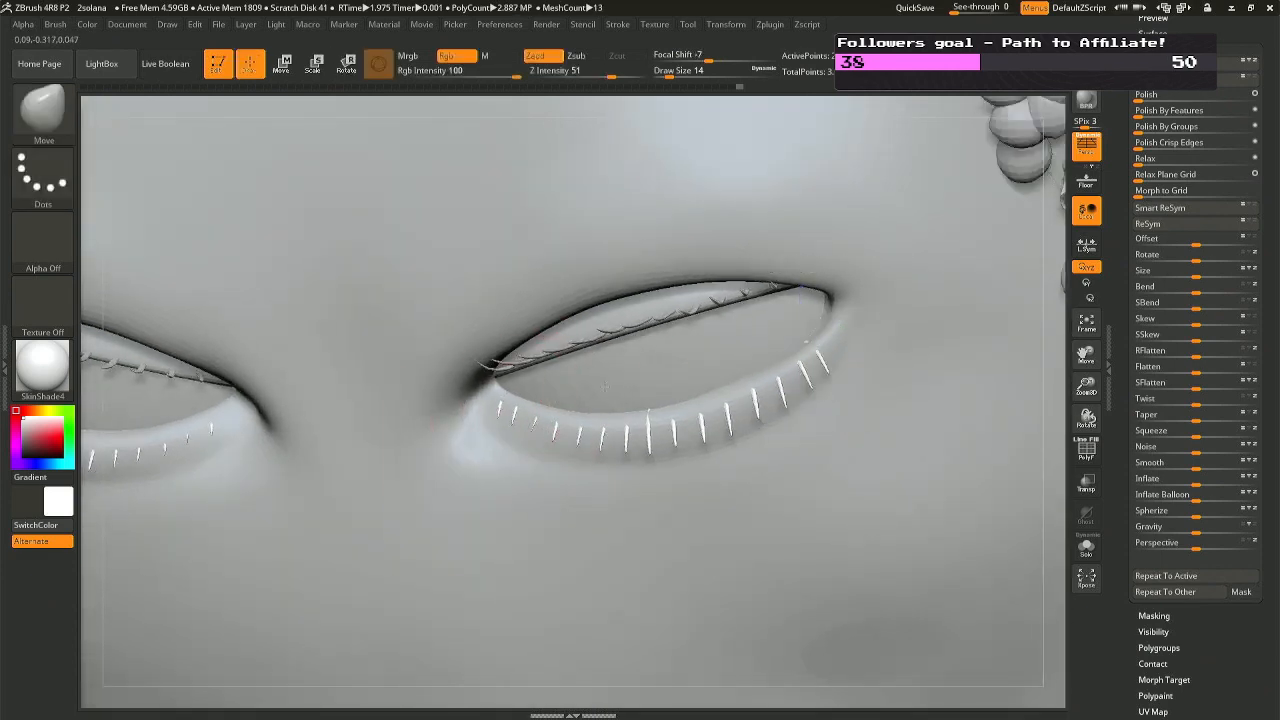
Reduce the Move brush's draw size to 4 and reshape individual lower lashes, starting at the inner corner of the eye.
key("space")
left_click(598, 386)
left_click_drag(498, 401, 493, 378)
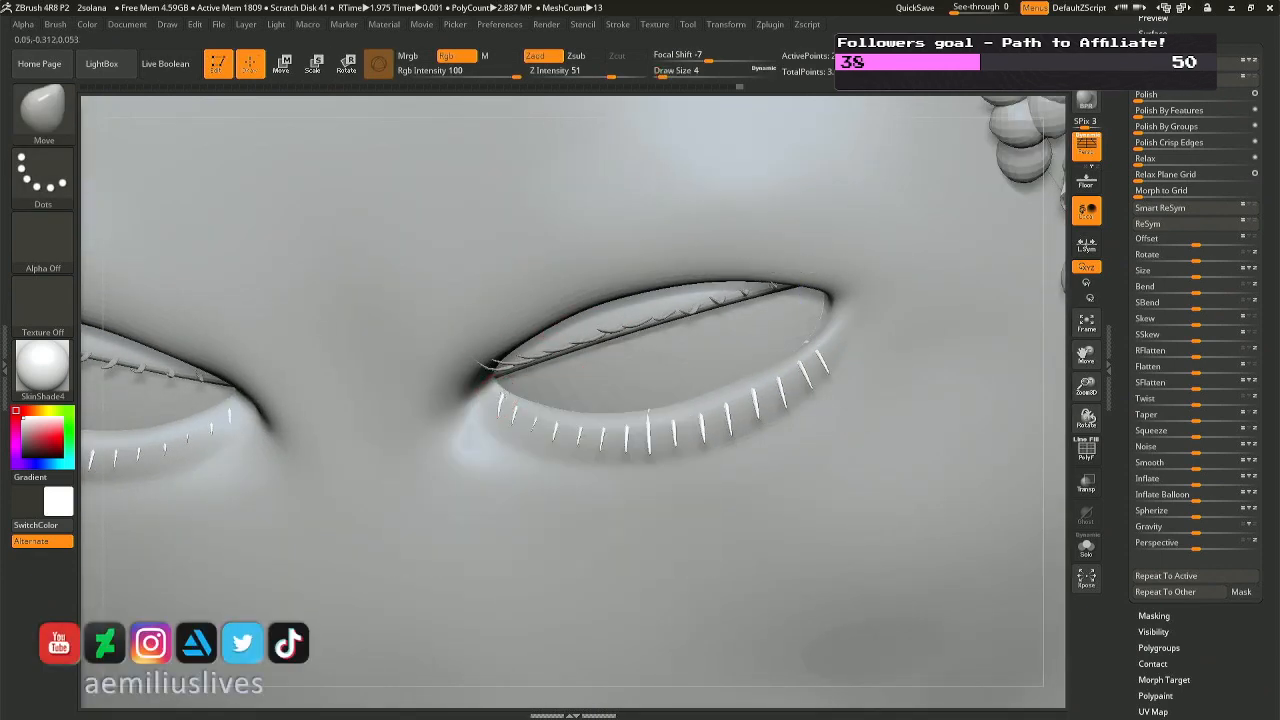
left_click(526, 400, "alt")
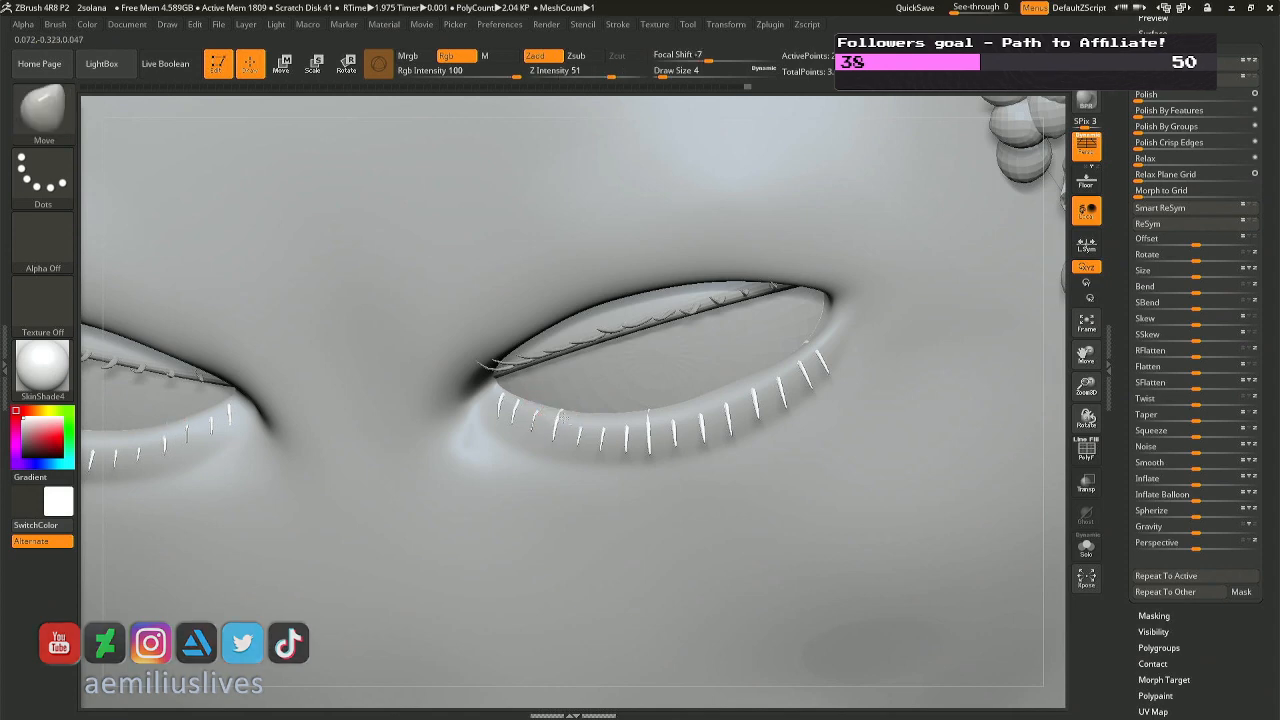
key("ctrl+z")
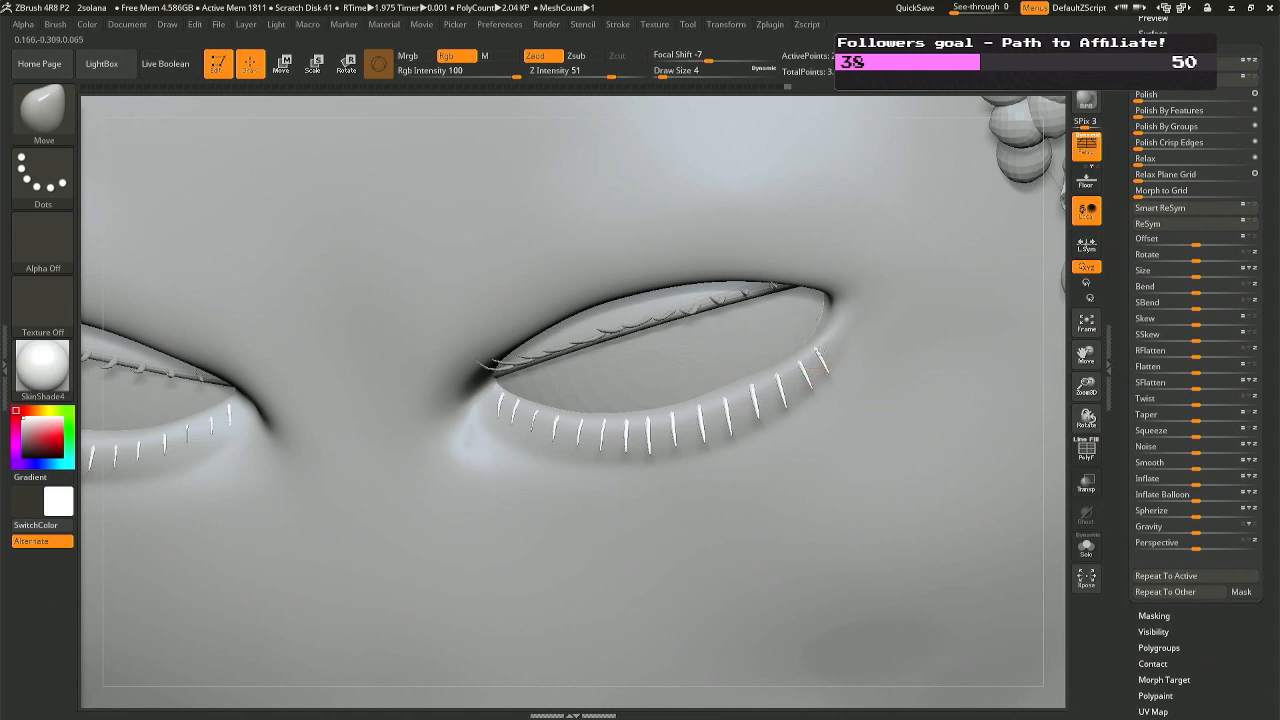
right_click_drag(813, 391, 700, 406)
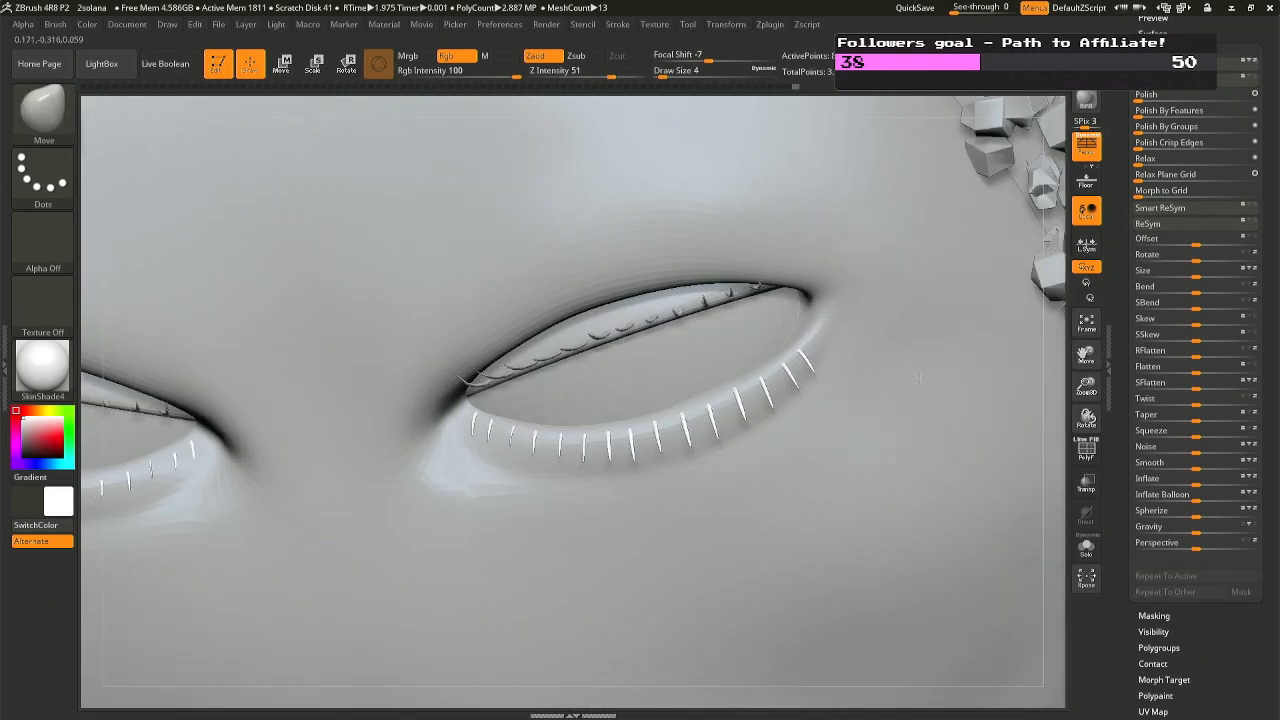
Check the lashes against the whole face and set up the Move Topological brush with draw size 7 for the opposite eye.
mouse_move(807, 459)
right_mouse_down("ctrl")
mouse_move(800, 270)
mouse_move(824, 255)
mouse_move(805, 300)
right_mouse_up("ctrl")
right_click_drag(625, 470, 709, 493)
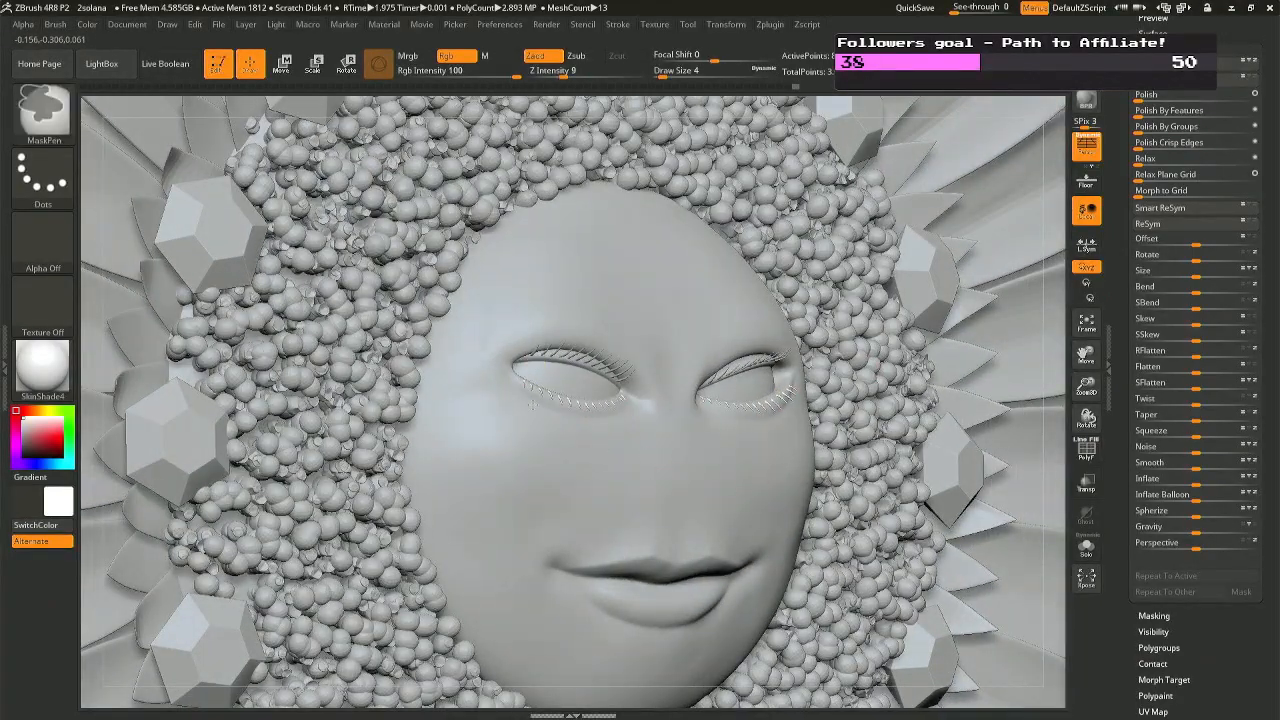
mouse_move(535, 361)
right_mouse_down("ctrl")
mouse_move(534, 469)
mouse_move(546, 470)
mouse_move(818, 306)
mouse_move(796, 430)
right_mouse_up("ctrl")
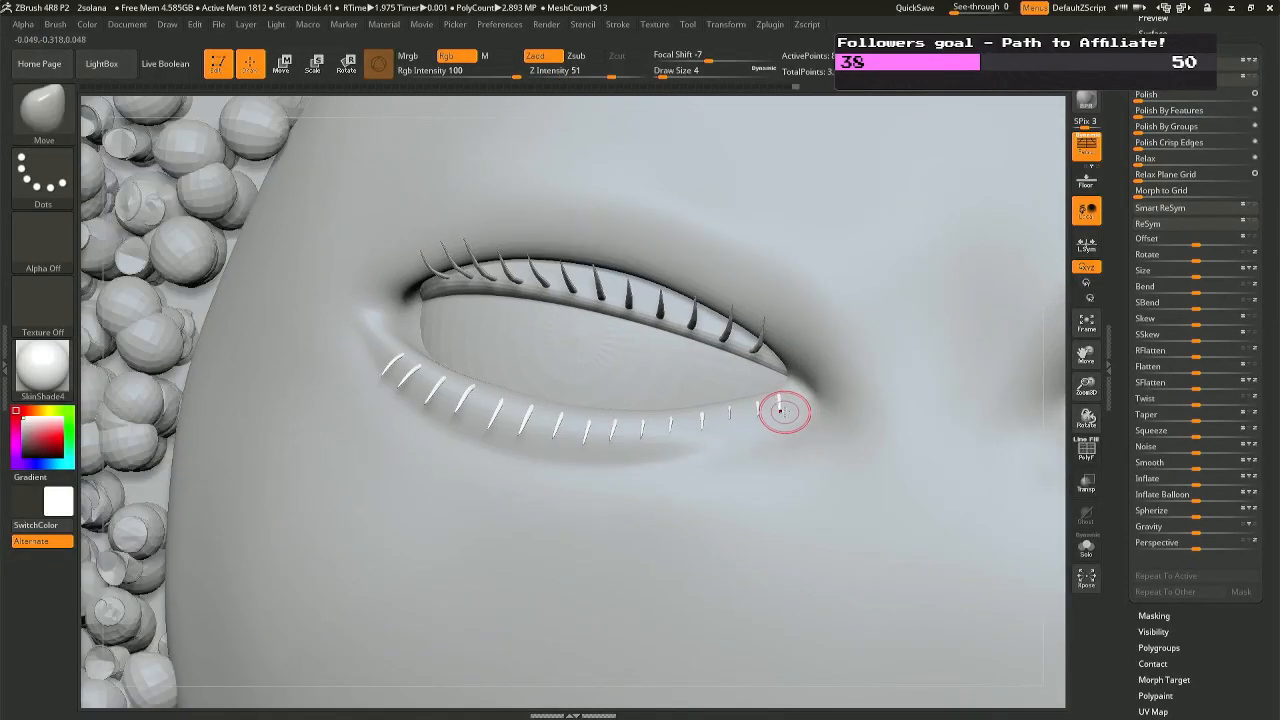
key("n")
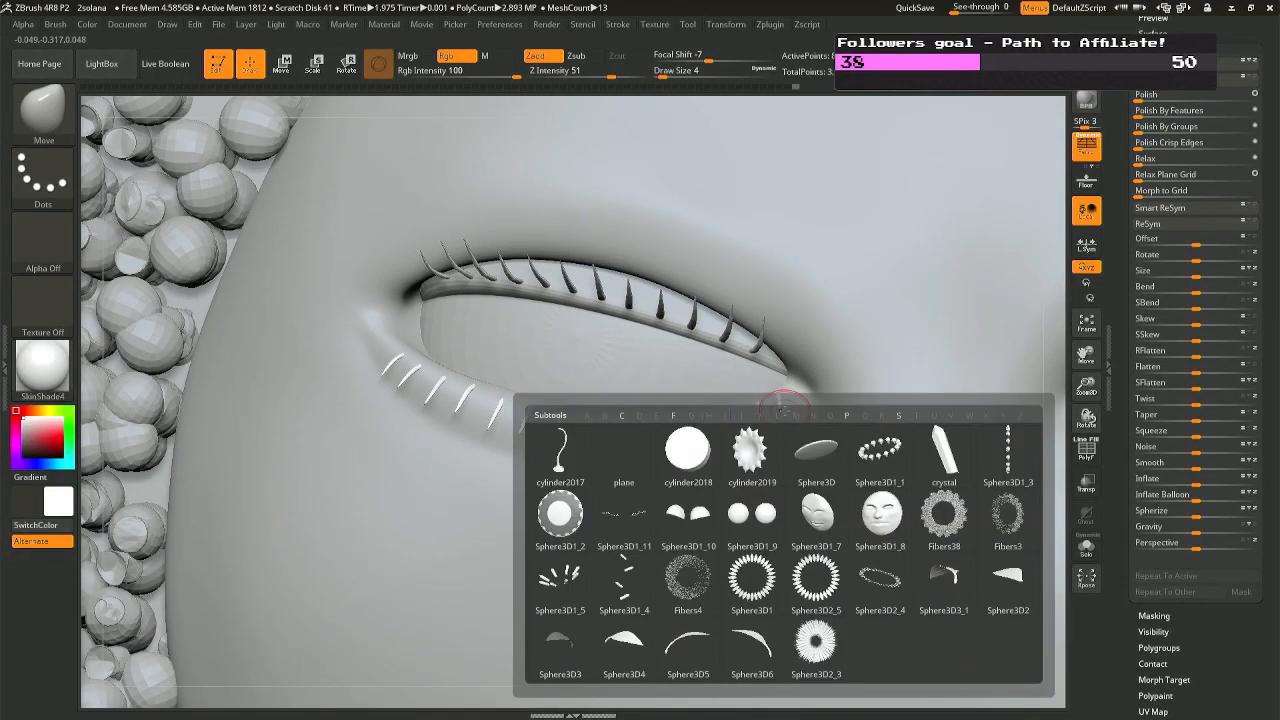
key("b")
key("m")
key("t")
key("space")
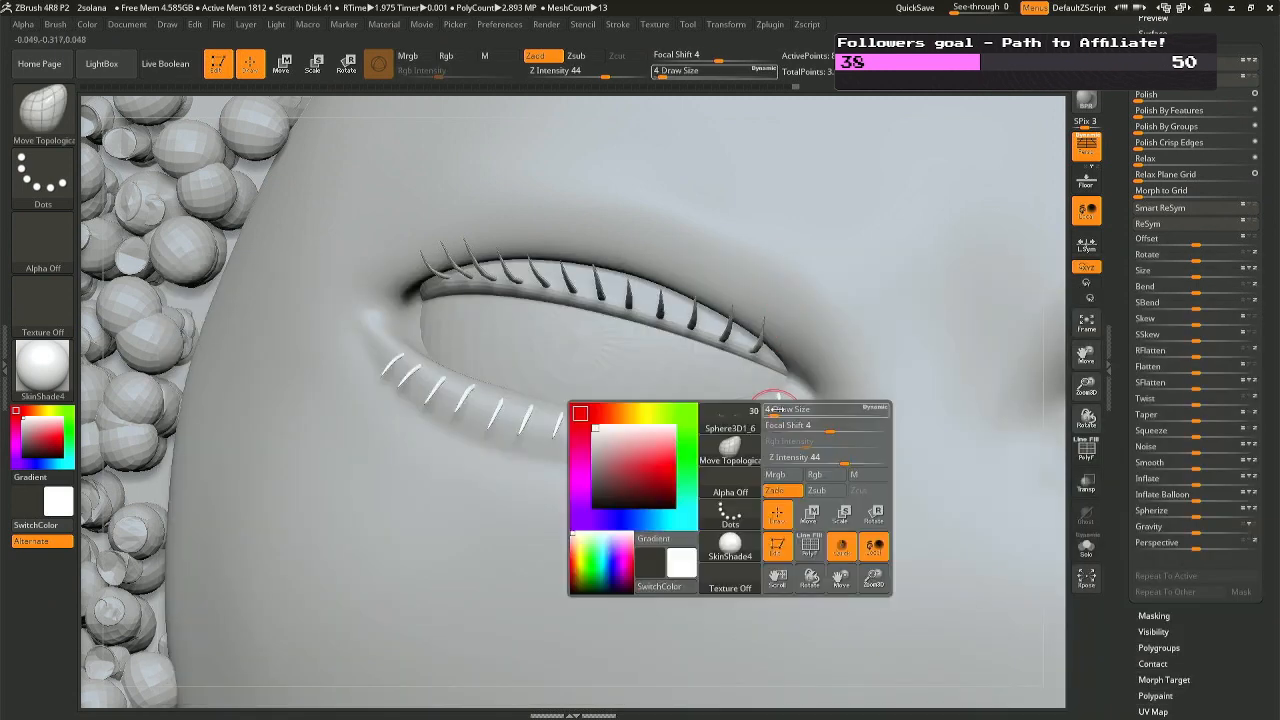
left_click_drag(778, 409, 781, 413)
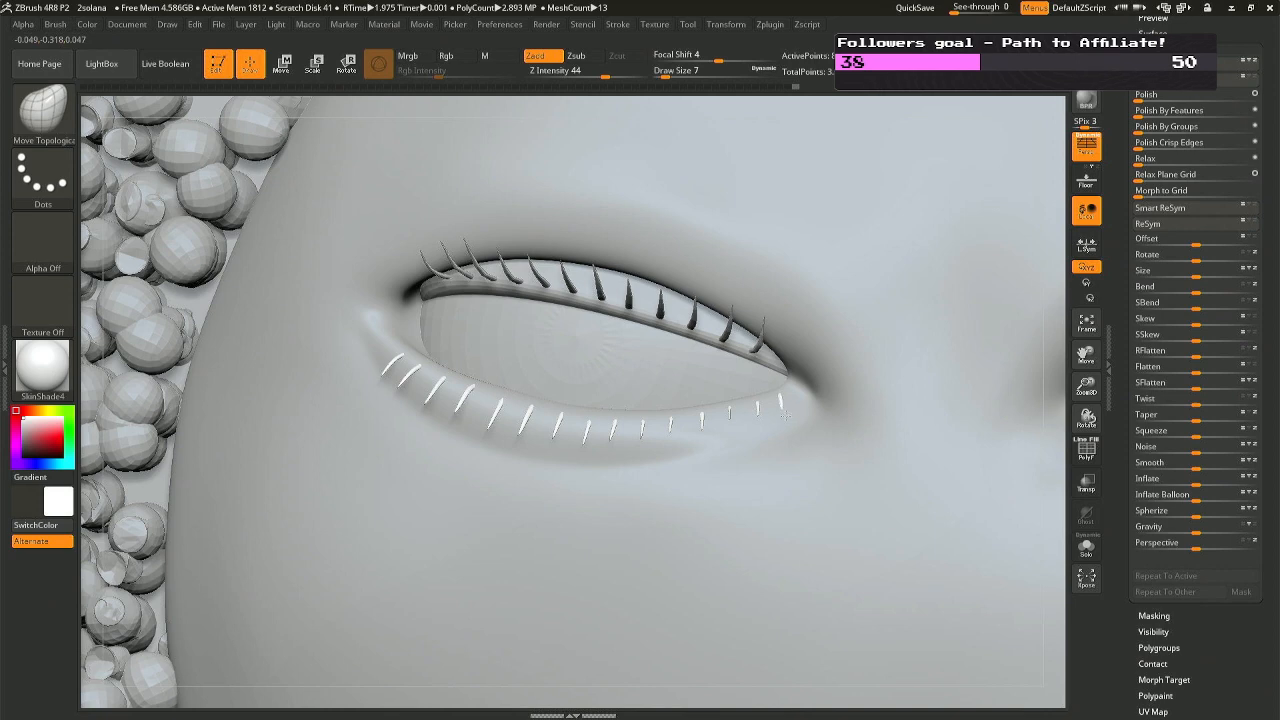
right_click_drag(421, 352, 455, 354)
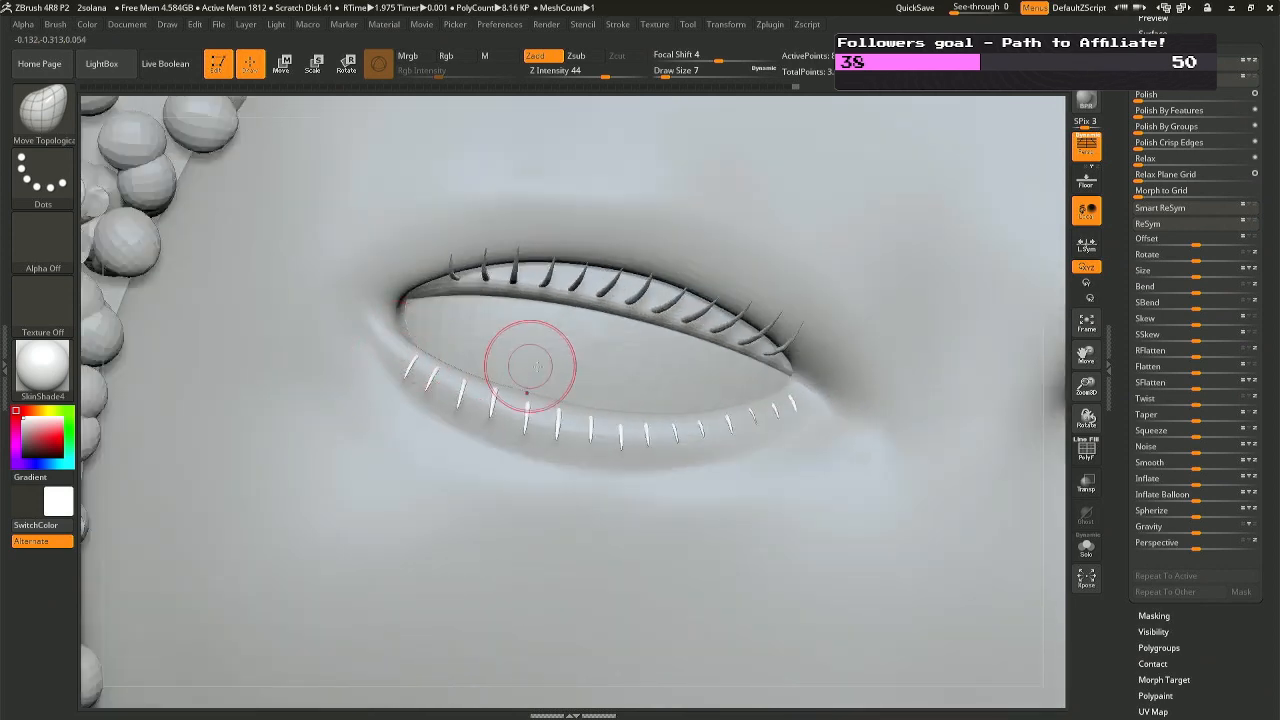
Delete the lower subdivision levels of the lower eyelashes and isolate them from the rest of the model.
scroll(1276, 123, "up", 5)
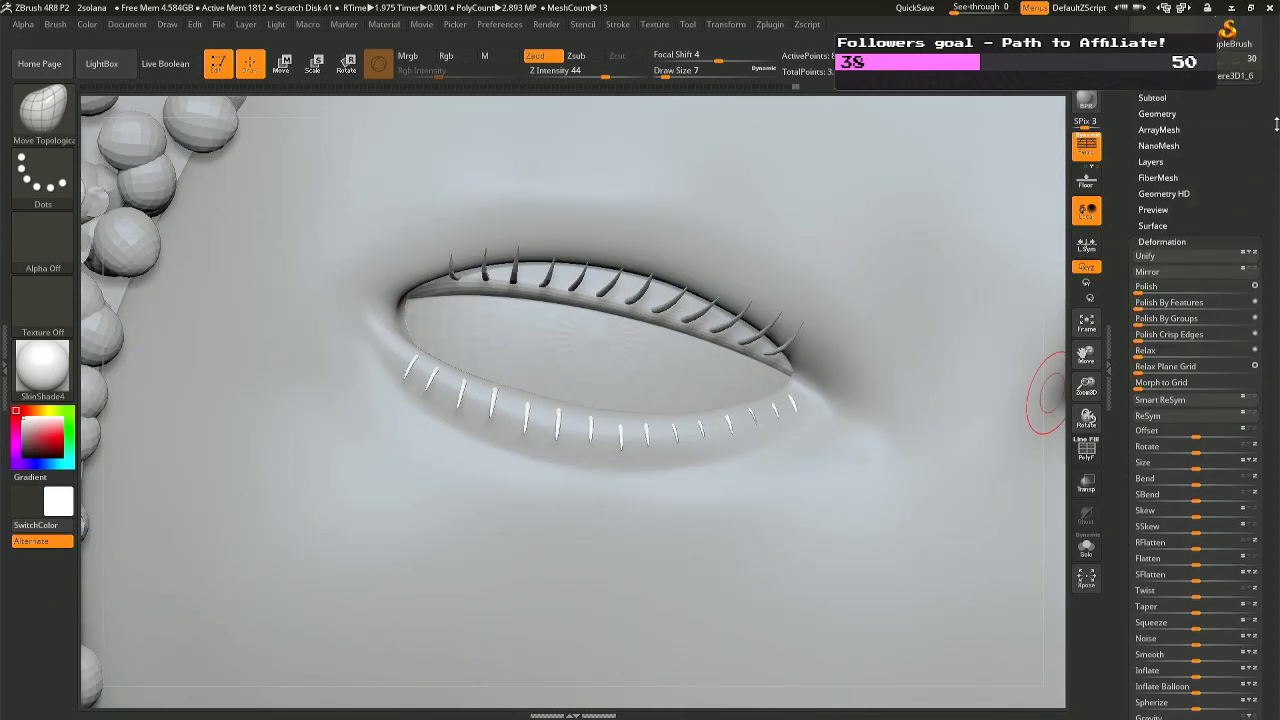
left_click(1157, 114)
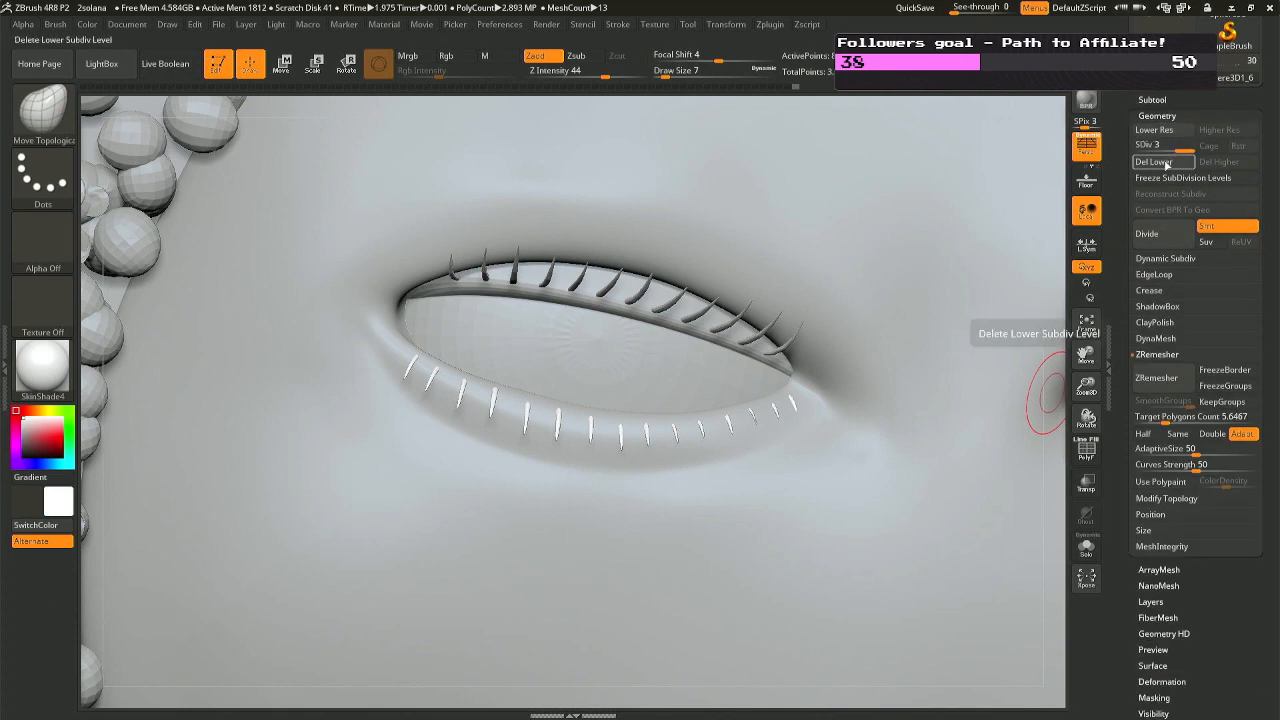
left_click(1154, 161)
left_click(1086, 547)
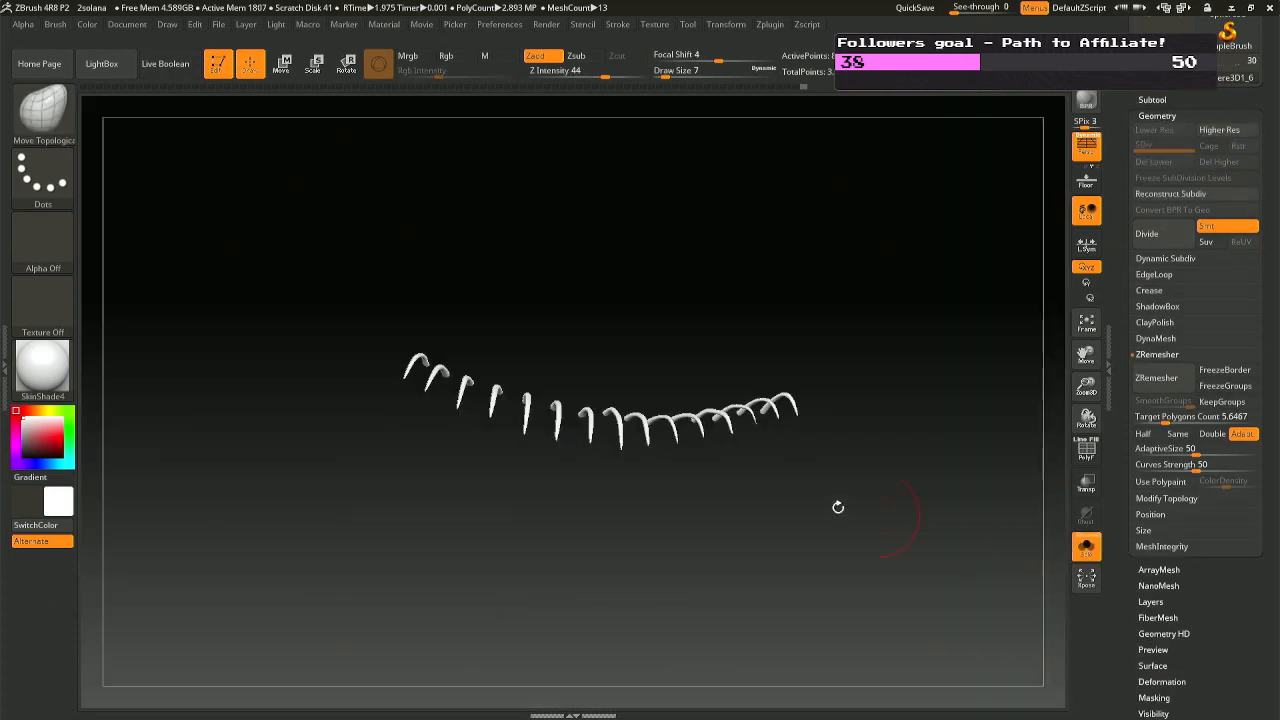
Mask every lash except the outermost one, duplicate it outward by about 0.0075, and clear the mask.
left_click_drag(923, 543, 871, 520)
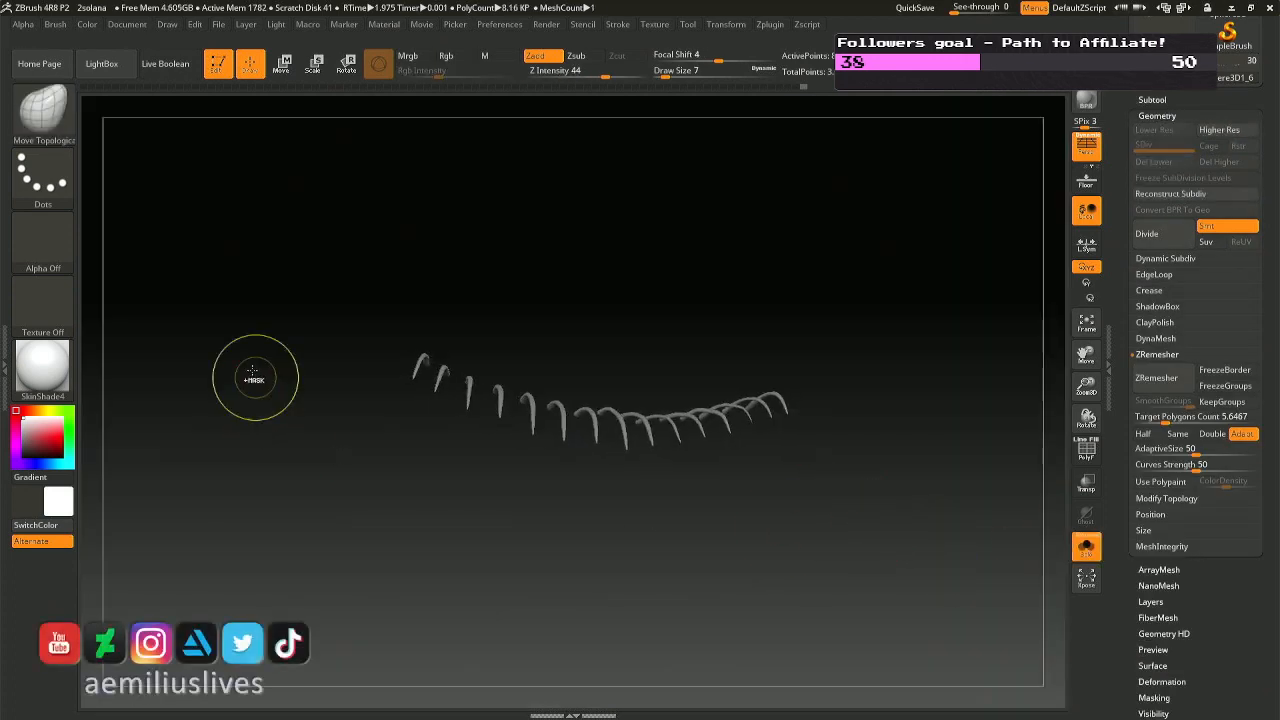
left_click_drag(276, 278, 436, 436, "ctrl")
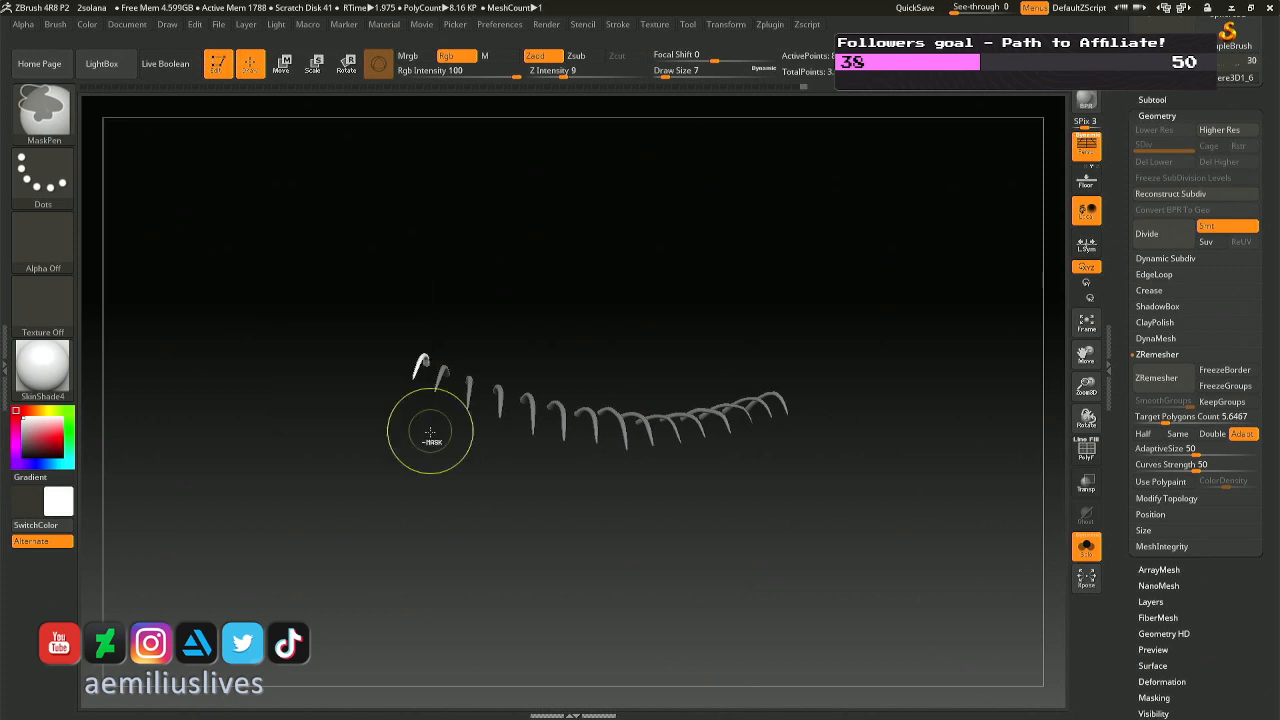
mouse_move(404, 384)
left_mouse_down()
mouse_move(426, 407)
mouse_move(412, 400)
left_mouse_up()
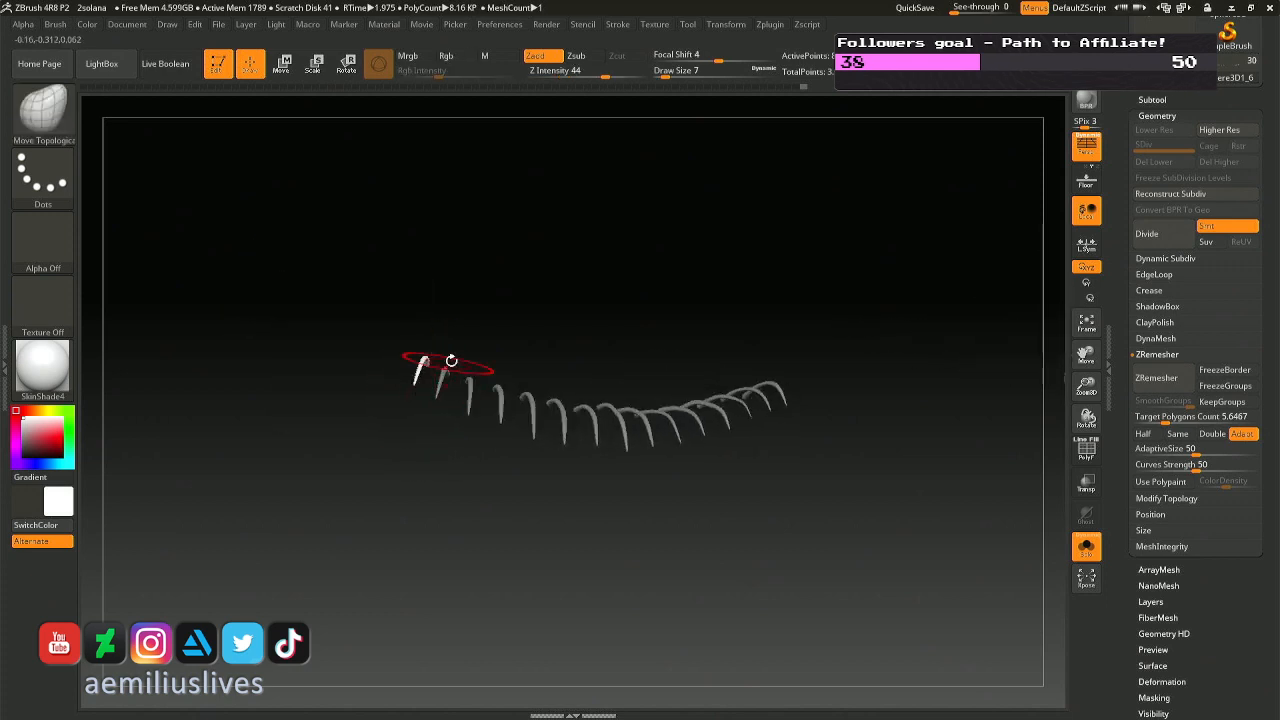
key("r")
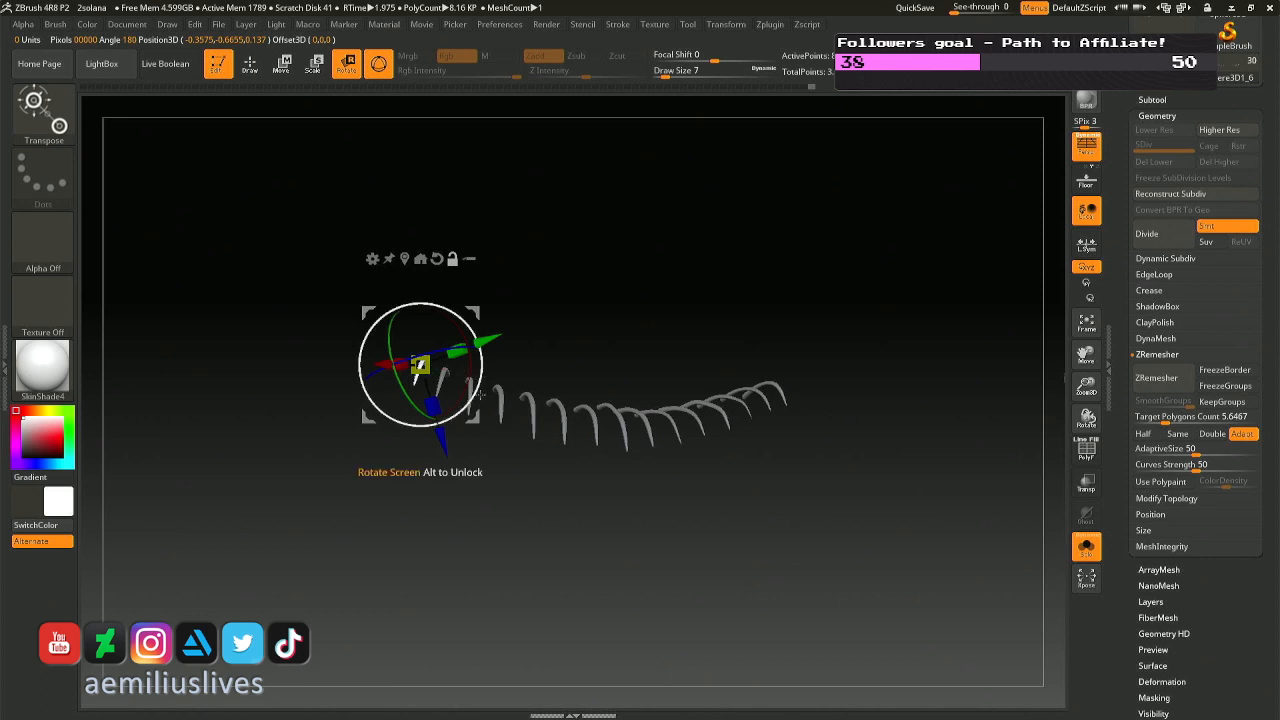
left_click_drag(478, 415, 454, 404, "ctrl")
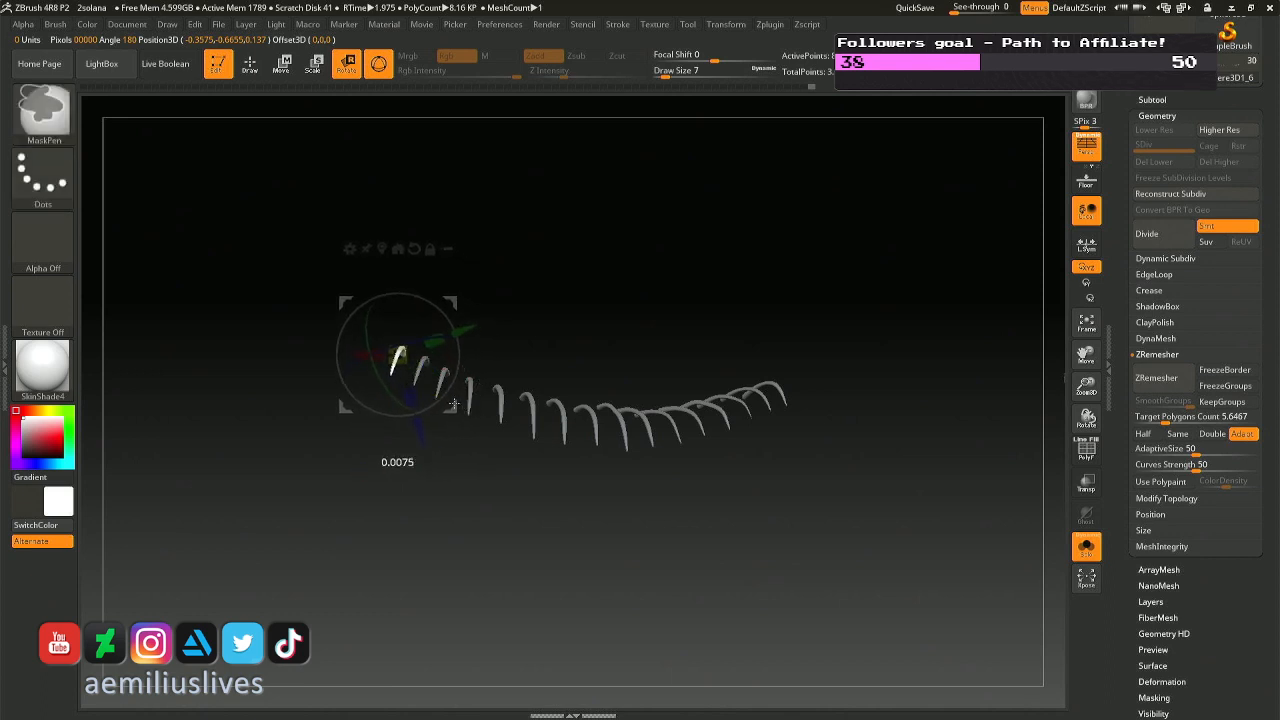
key("q")
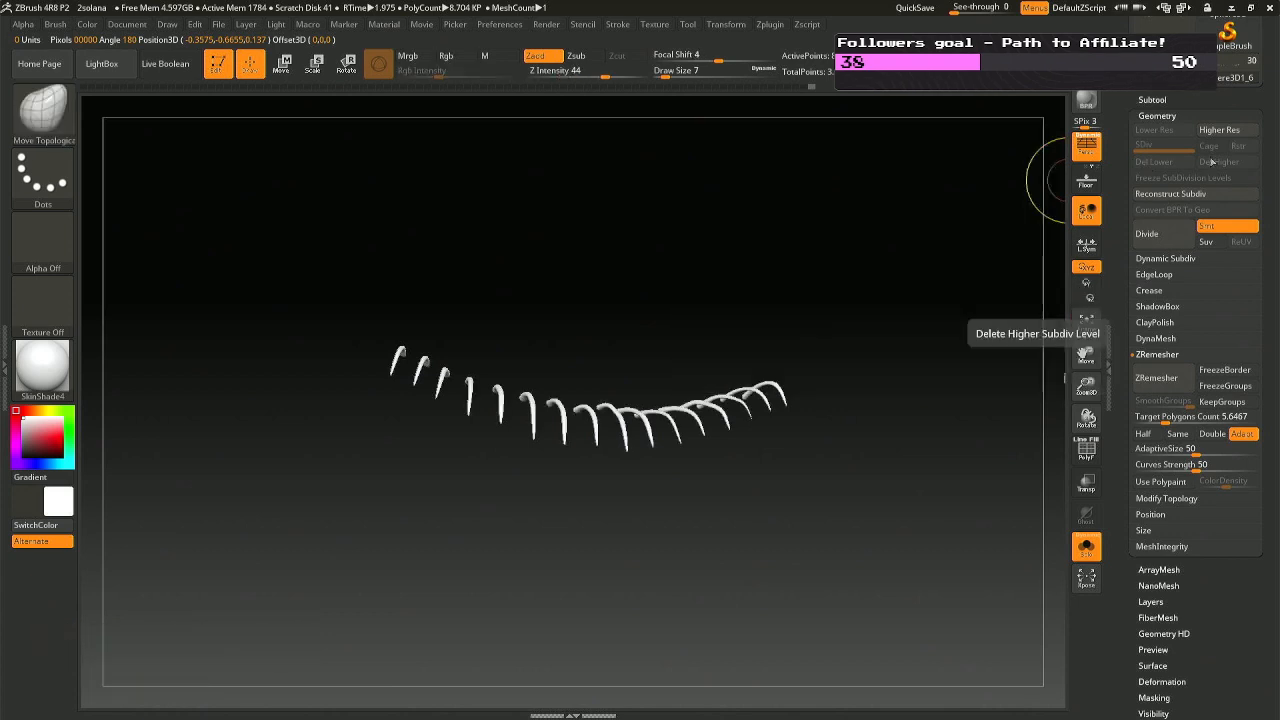
Reconstruct the eyelashes' subdivision levels, set SDiv to 3, and show the whole model to check the added outer lash.
left_click(1170, 193)
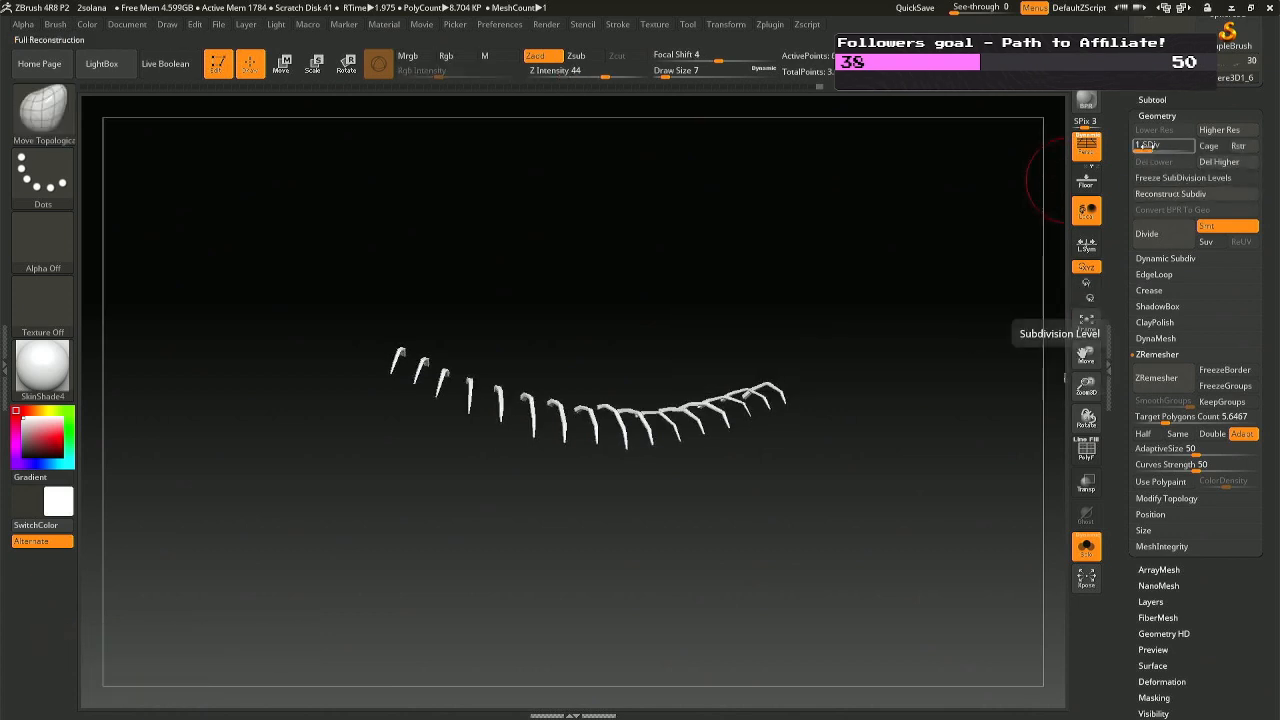
left_click_drag(1143, 146, 1192, 146)
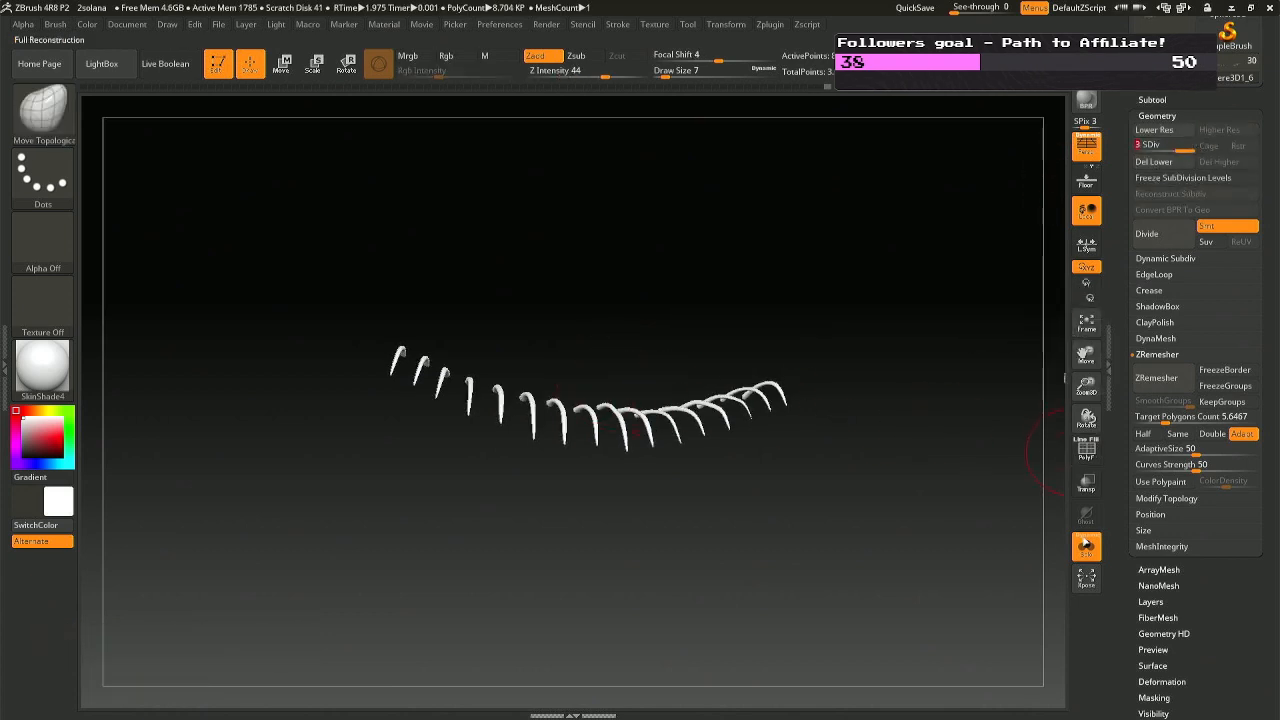
left_click(1086, 545)
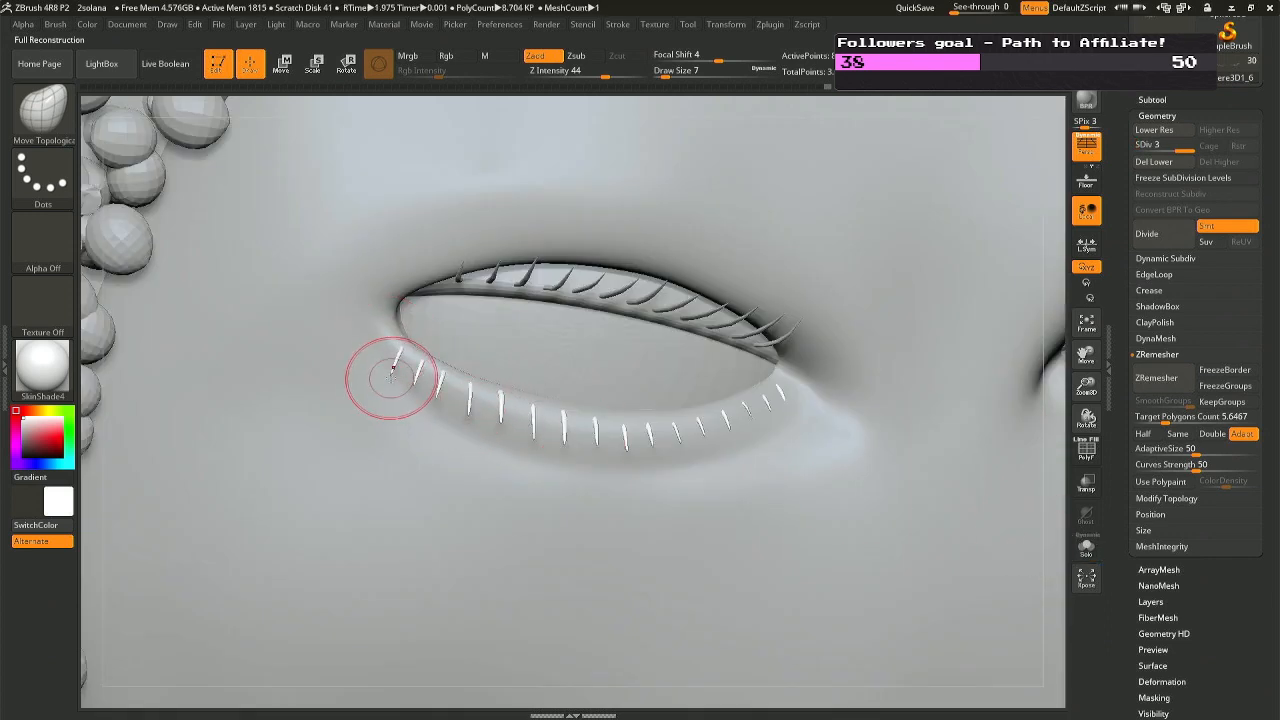
key("ctrl")
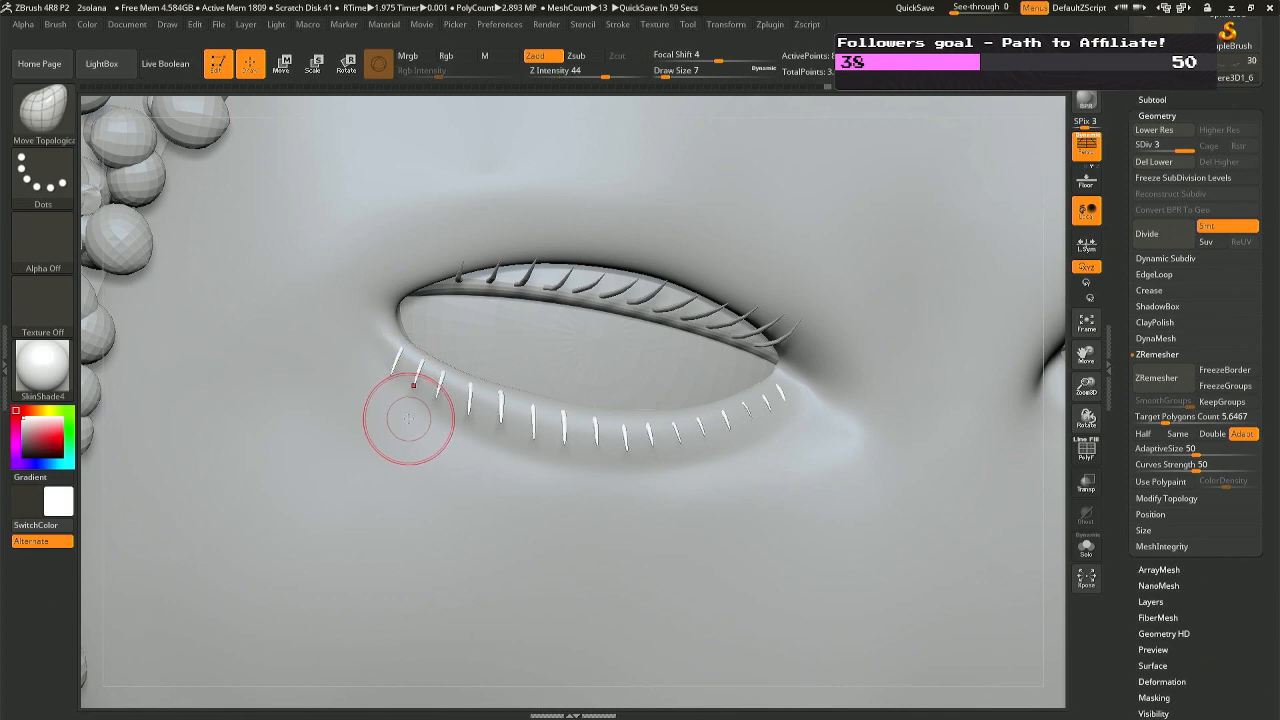
right_click_drag(419, 431, 745, 440)
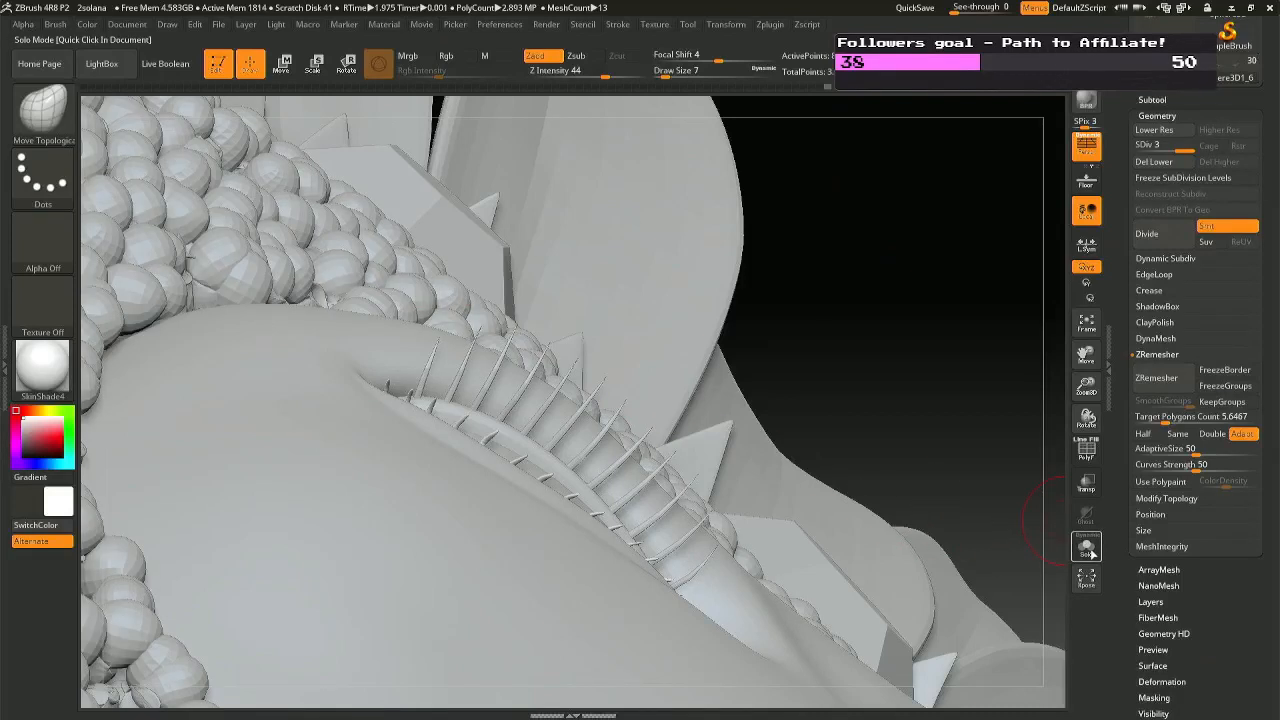
Isolate the lower eyelashes and adjust the tip of the end lash with Move Topological at draw size 17.
left_click(1086, 546)
right_click_drag(457, 400, 535, 358)
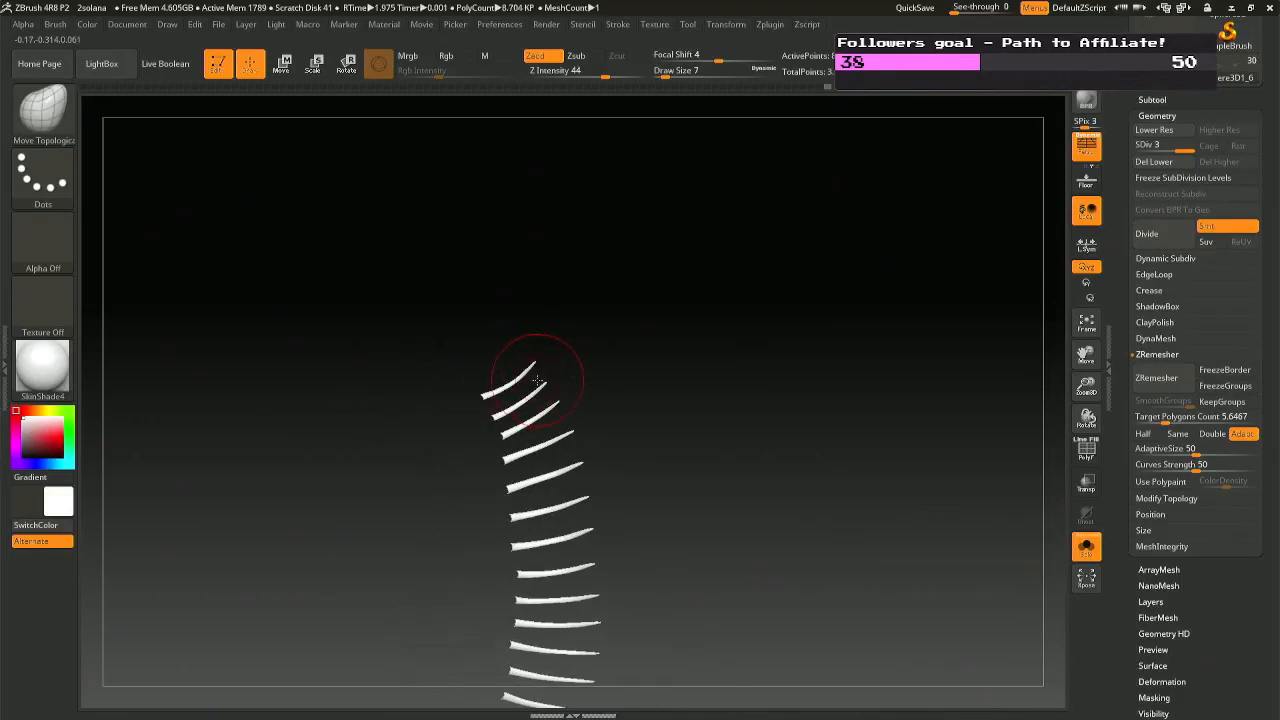
key("b")
key("m")
key("t")
key("space")
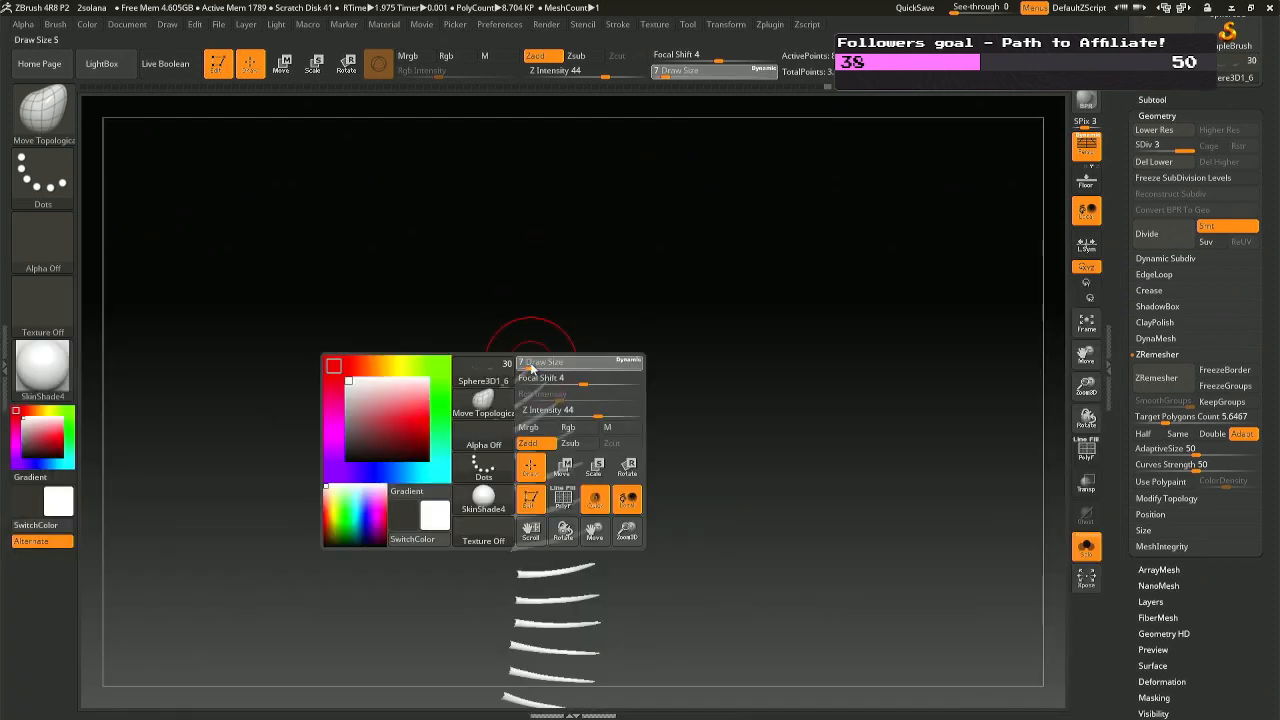
left_click(536, 363)
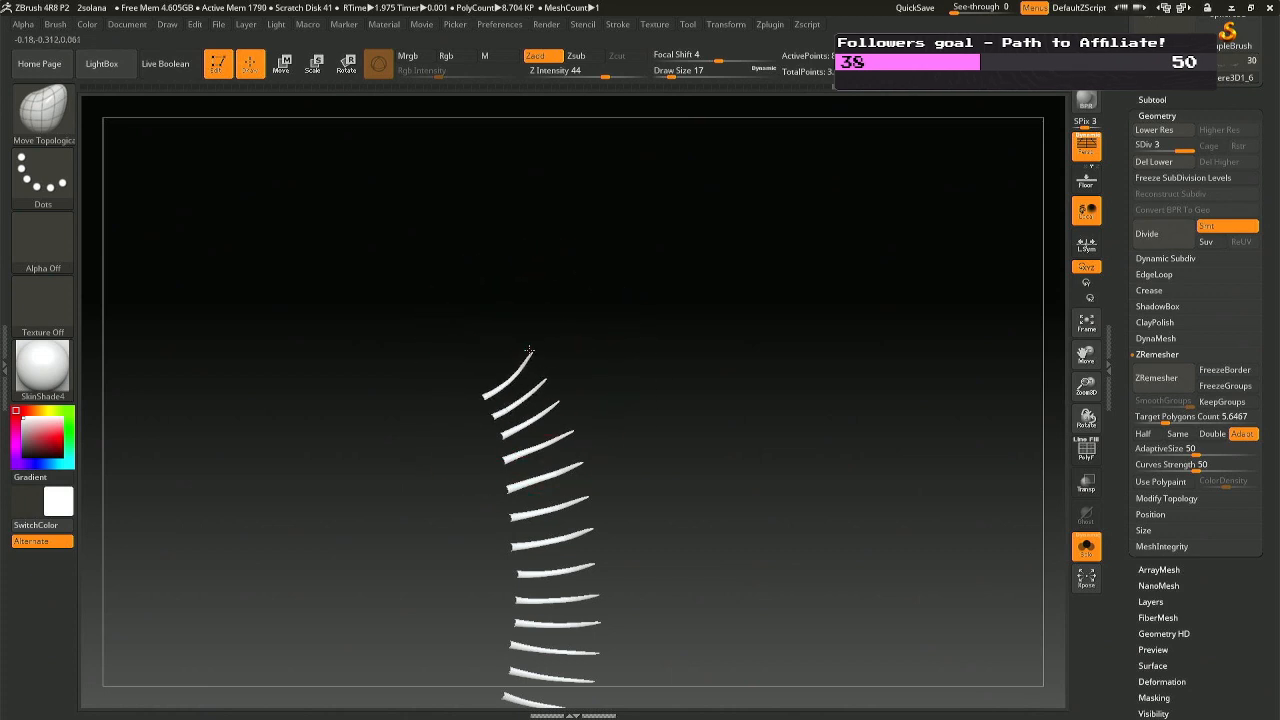
Nudge the lash tips toward the other end of the isolated row to even out their spacing and lengths.
left_click_drag(585, 358, 674, 246)
mouse_move(647, 398)
left_mouse_down()
mouse_move(662, 398)
mouse_move(666, 357)
left_mouse_up()
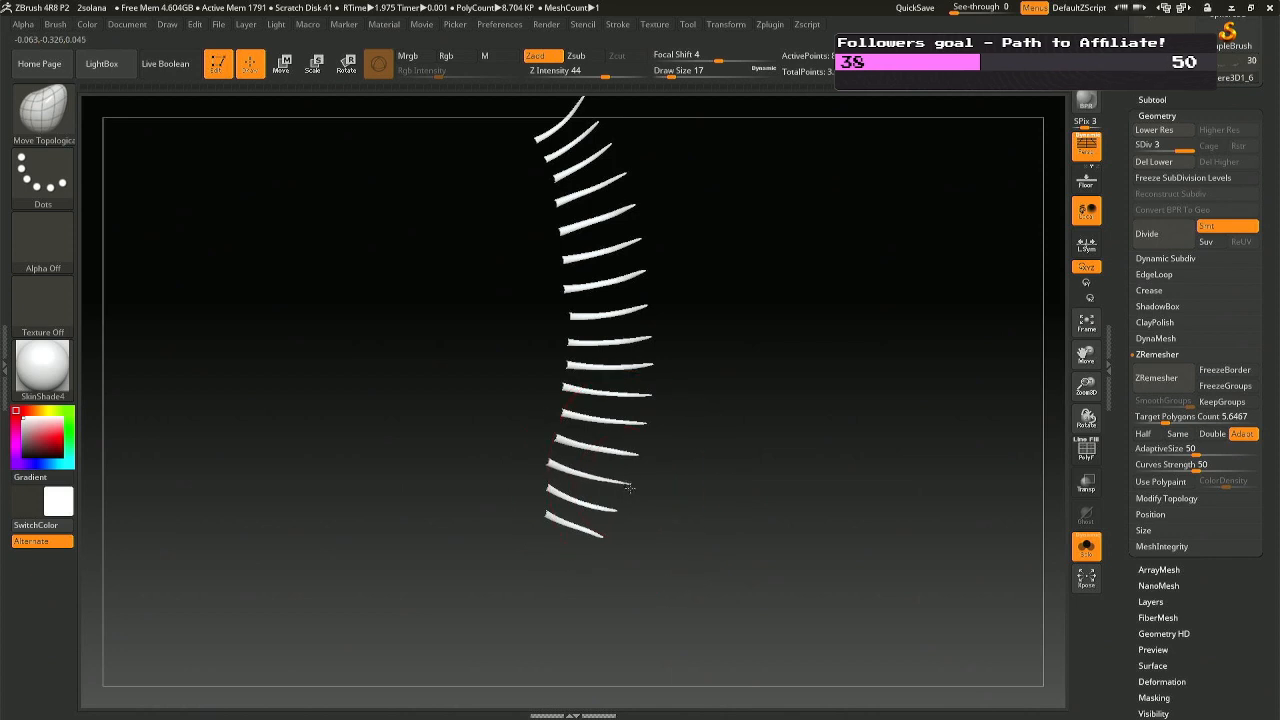
left_click_drag(635, 457, 635, 467)
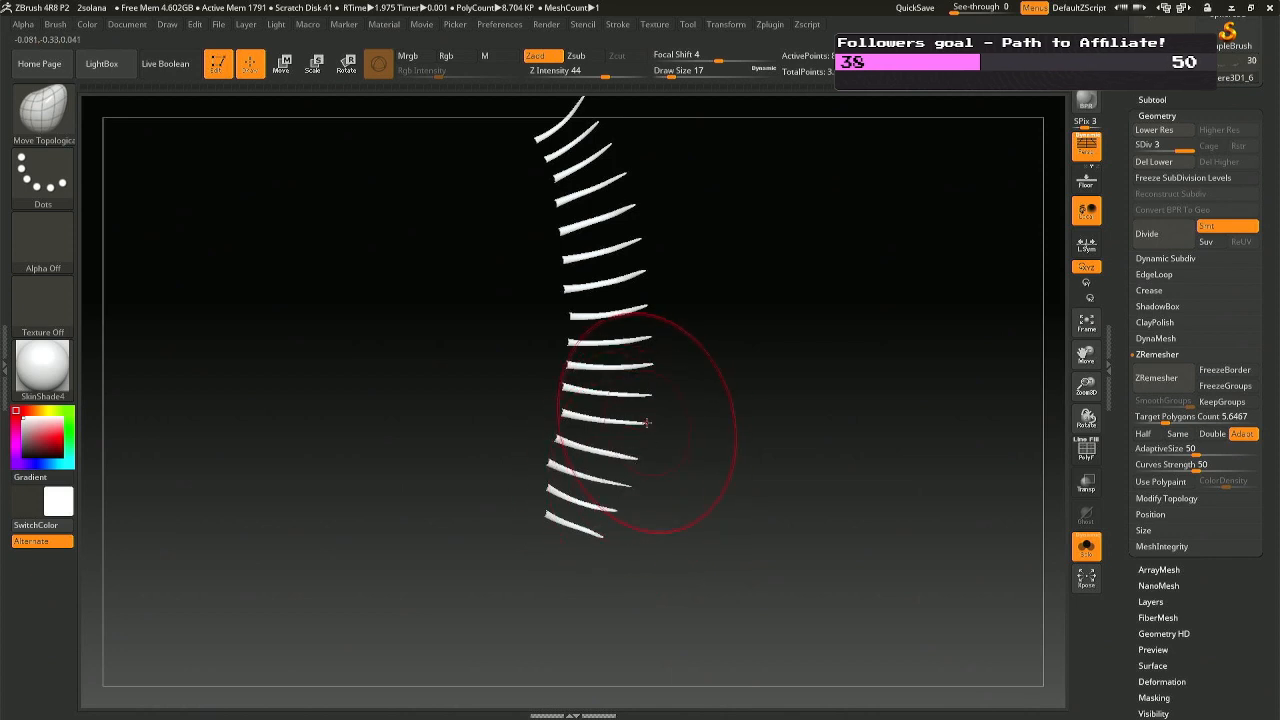
left_click_drag(660, 253, 668, 352, "alt")
left_click_drag(591, 537, 971, 465)
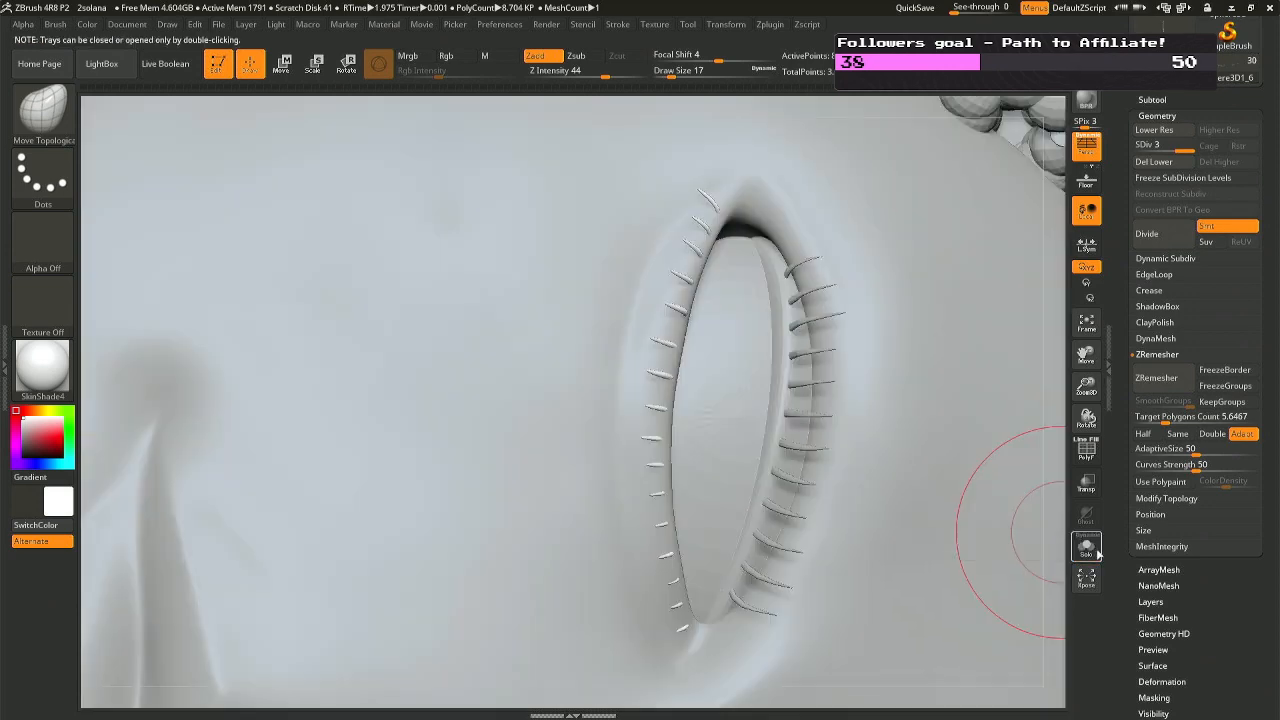
Bring back the whole model and reposition the outer lower lashes along the eyelid with draw size 4.
left_click(1086, 546)
left_click_drag(729, 600, 668, 466)
right_click_drag(668, 466, 672, 437, "ctrl")
key("s")
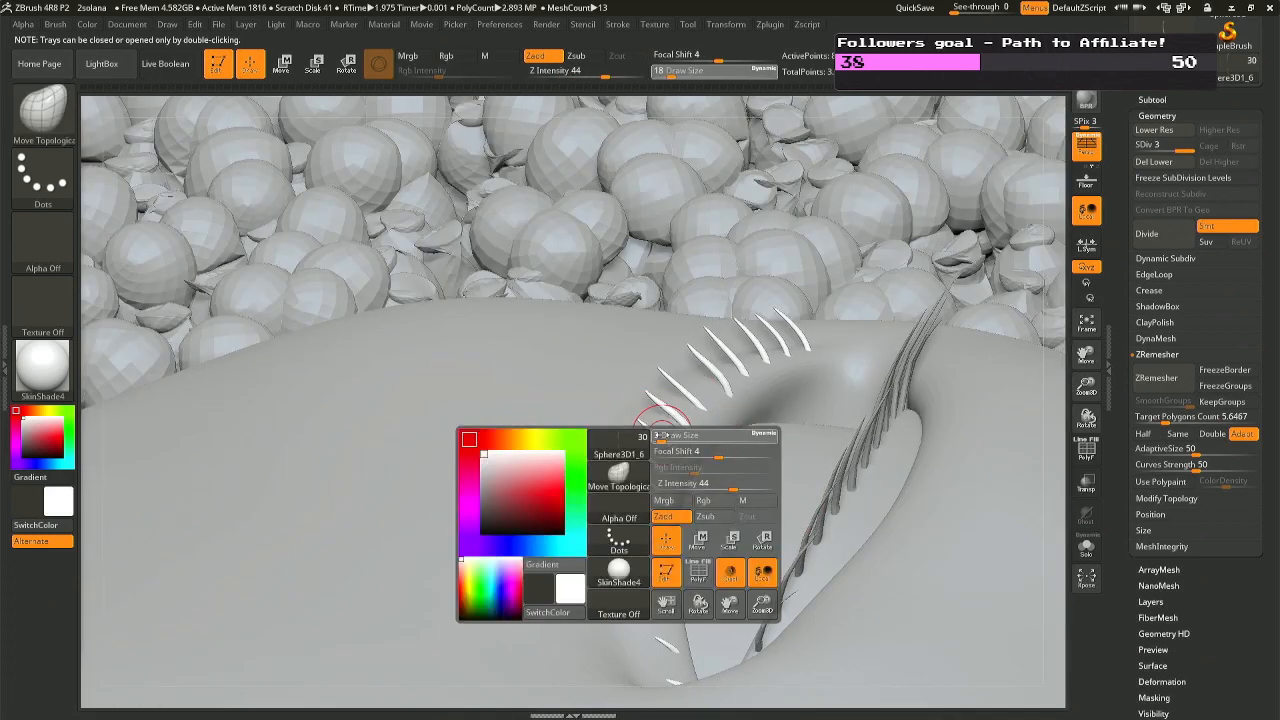
left_click_drag(668, 436, 672, 422)
key("space")
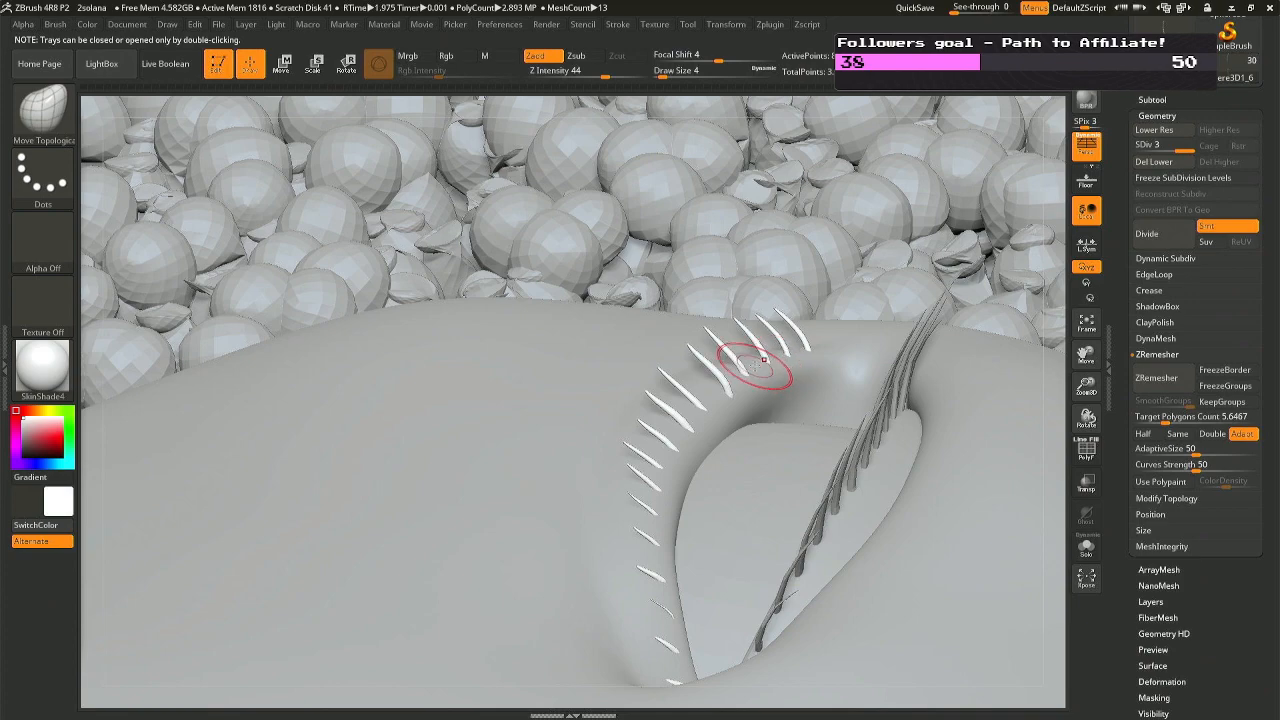
right_click_drag(757, 343, 762, 334)
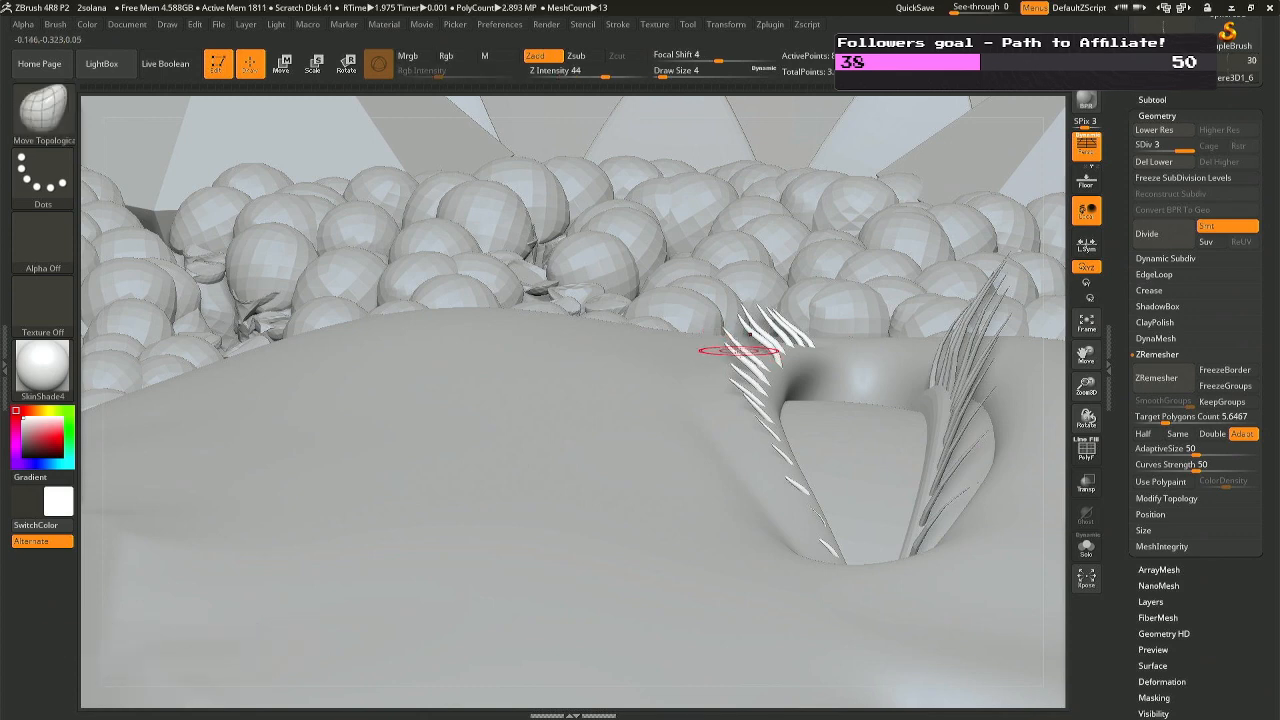
right_click_drag(738, 351, 754, 310)
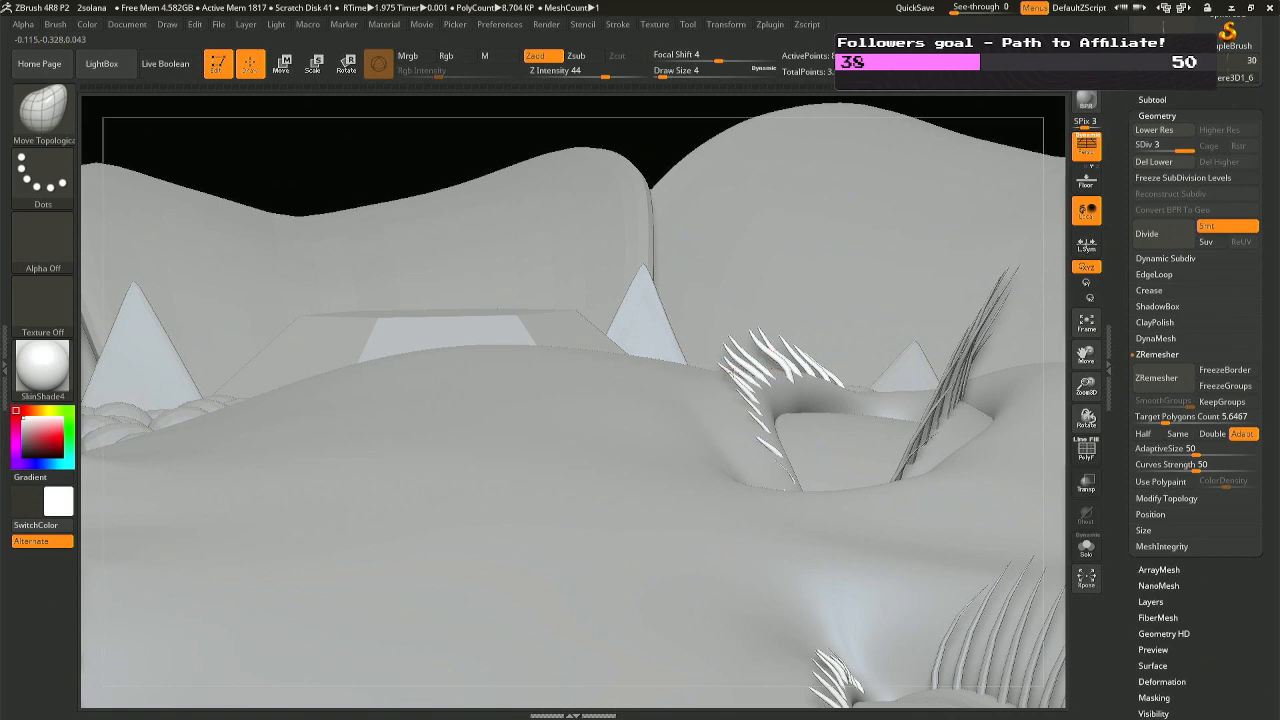
Adjust the lashes near the inner eye corner from a low side angle to follow the lower lid.
right_click_drag(739, 376, 731, 374)
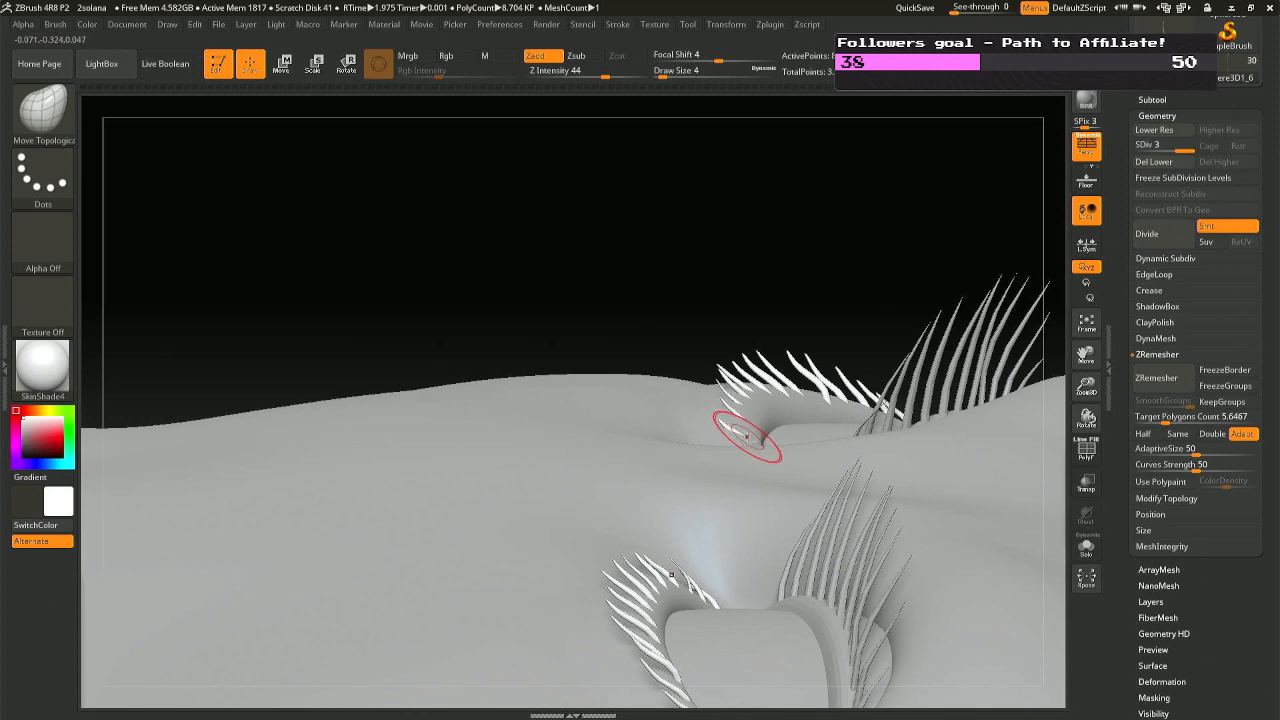
left_click_drag(747, 437, 746, 415)
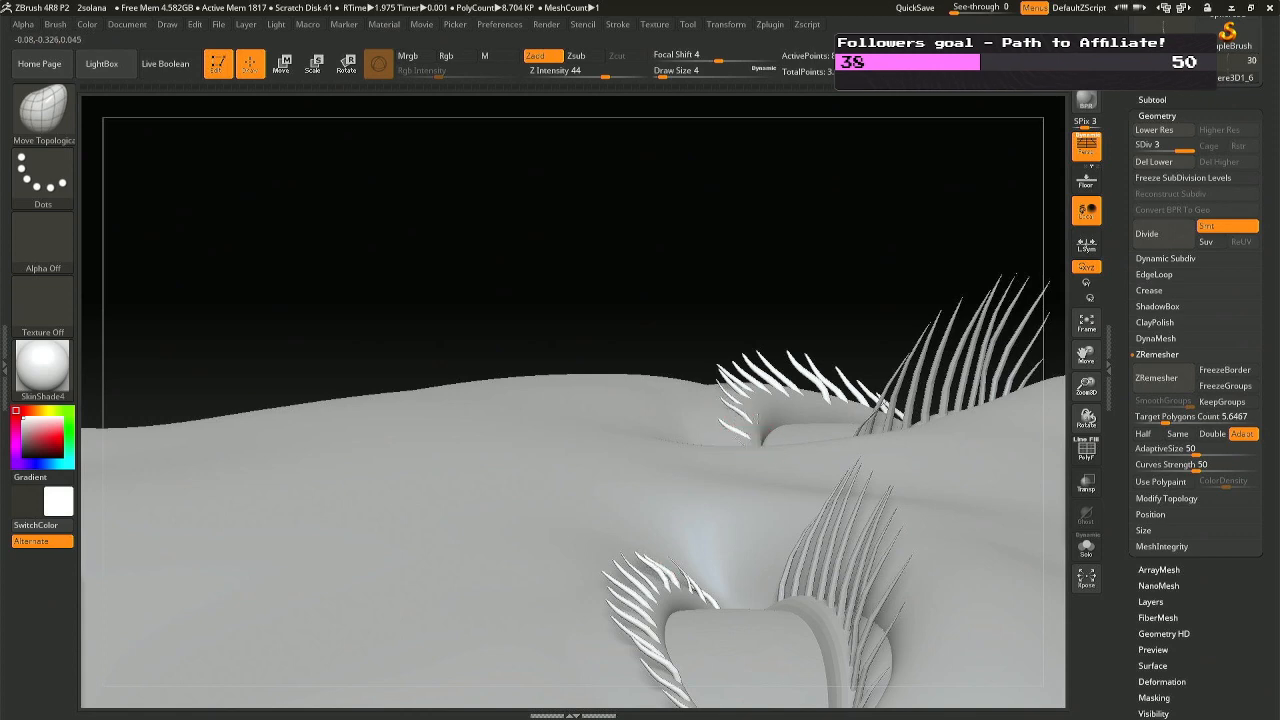
mouse_move(753, 402)
right_mouse_down()
mouse_move(748, 428)
mouse_move(740, 405)
mouse_move(709, 449)
right_mouse_up()
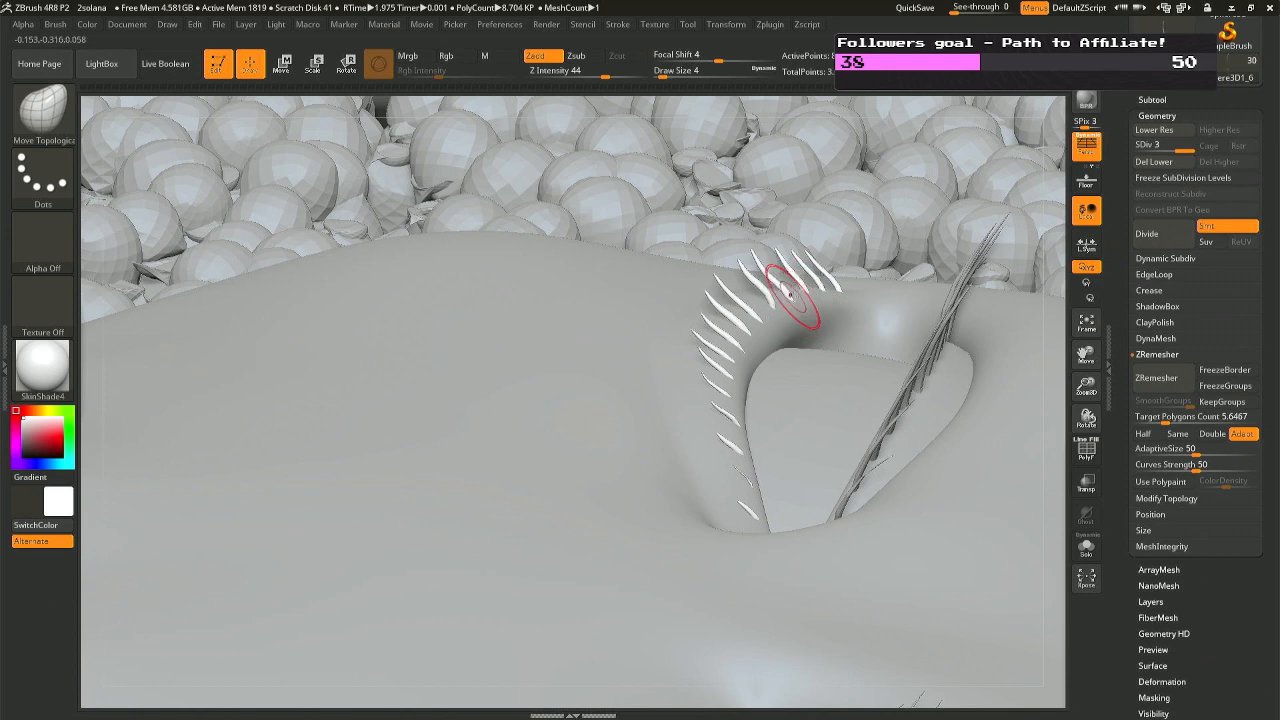
mouse_move(792, 292)
right_mouse_down()
mouse_move(779, 447)
mouse_move(852, 430)
mouse_move(794, 431)
mouse_move(838, 354)
mouse_move(719, 438)
mouse_move(586, 432)
right_mouse_up()
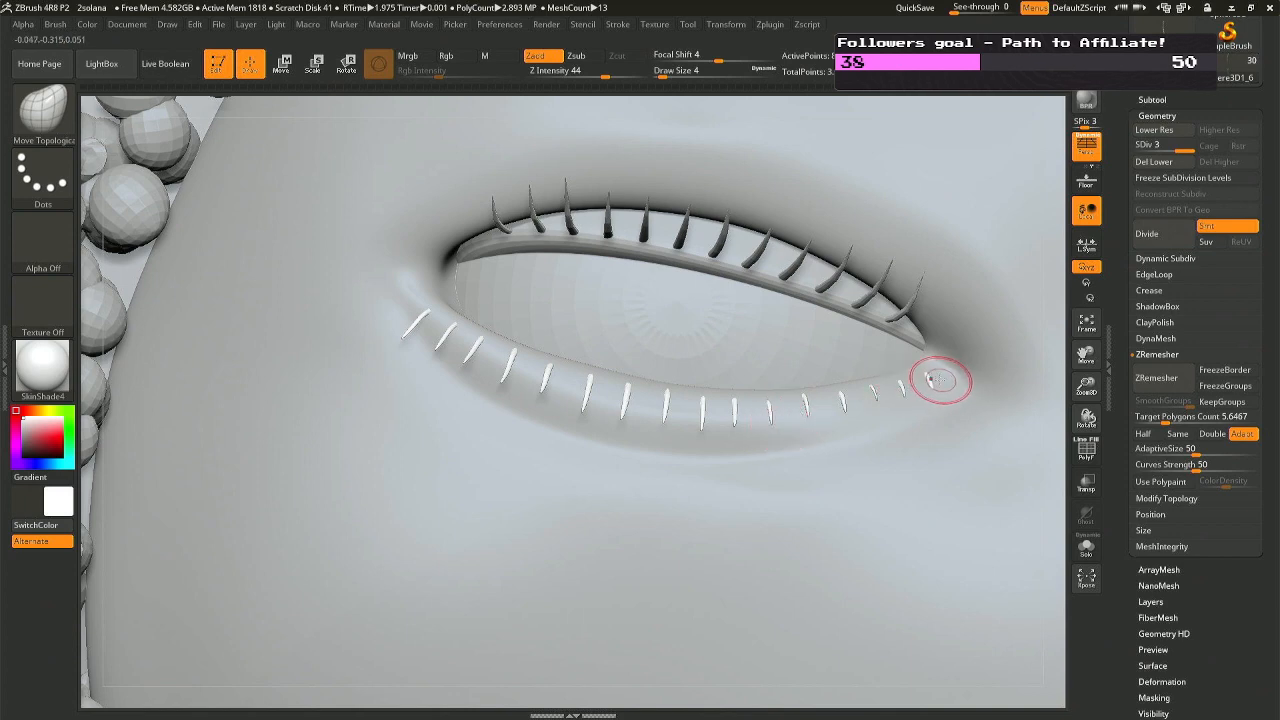
Set the draw size to 14 and scale the lower lash row slightly narrower along X from the outermost lash.
key("space")
left_click_drag(932, 377, 940, 376)
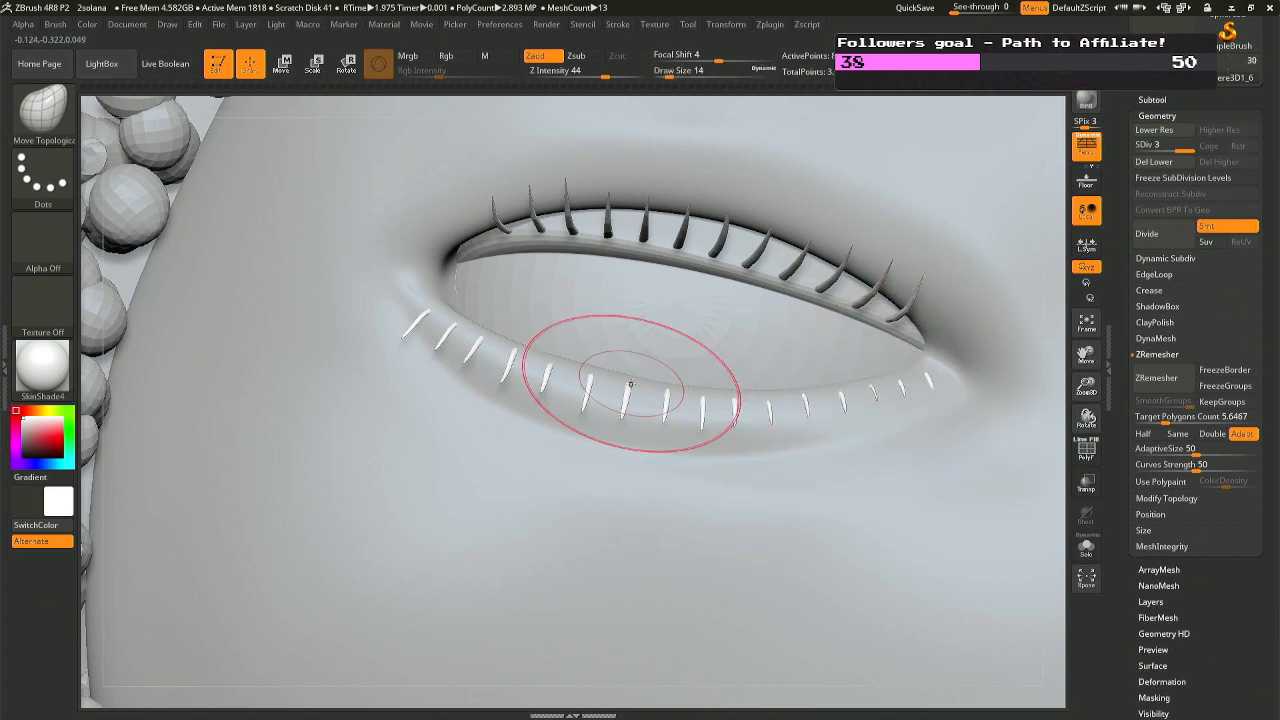
key("r")
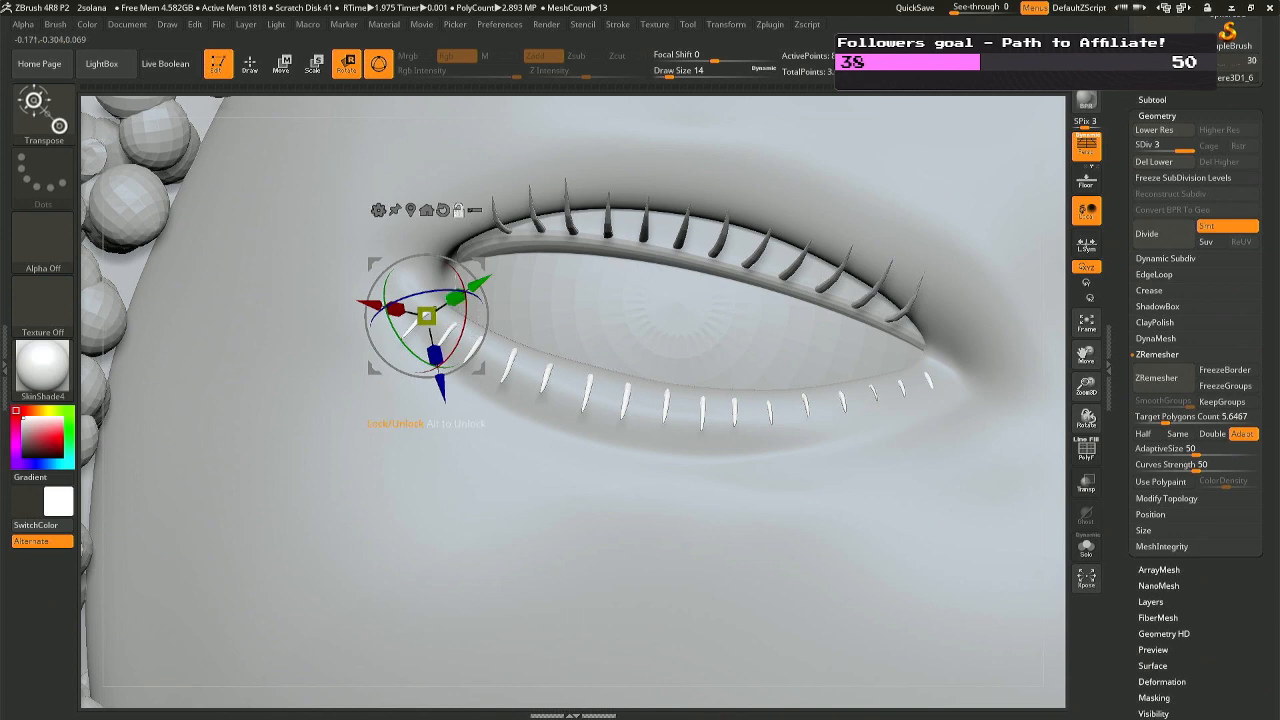
left_click(443, 209)
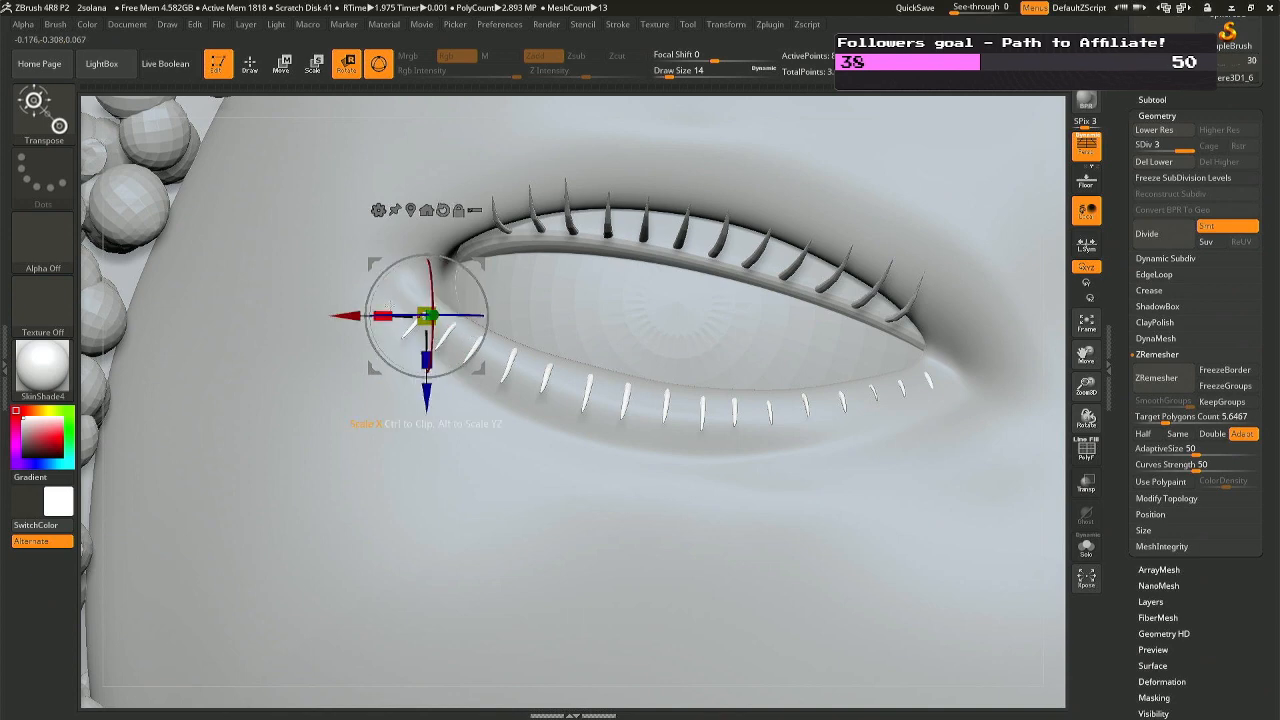
mouse_move(383, 316)
left_mouse_down()
mouse_move(406, 318)
mouse_move(395, 310)
left_mouse_up()
key("q")
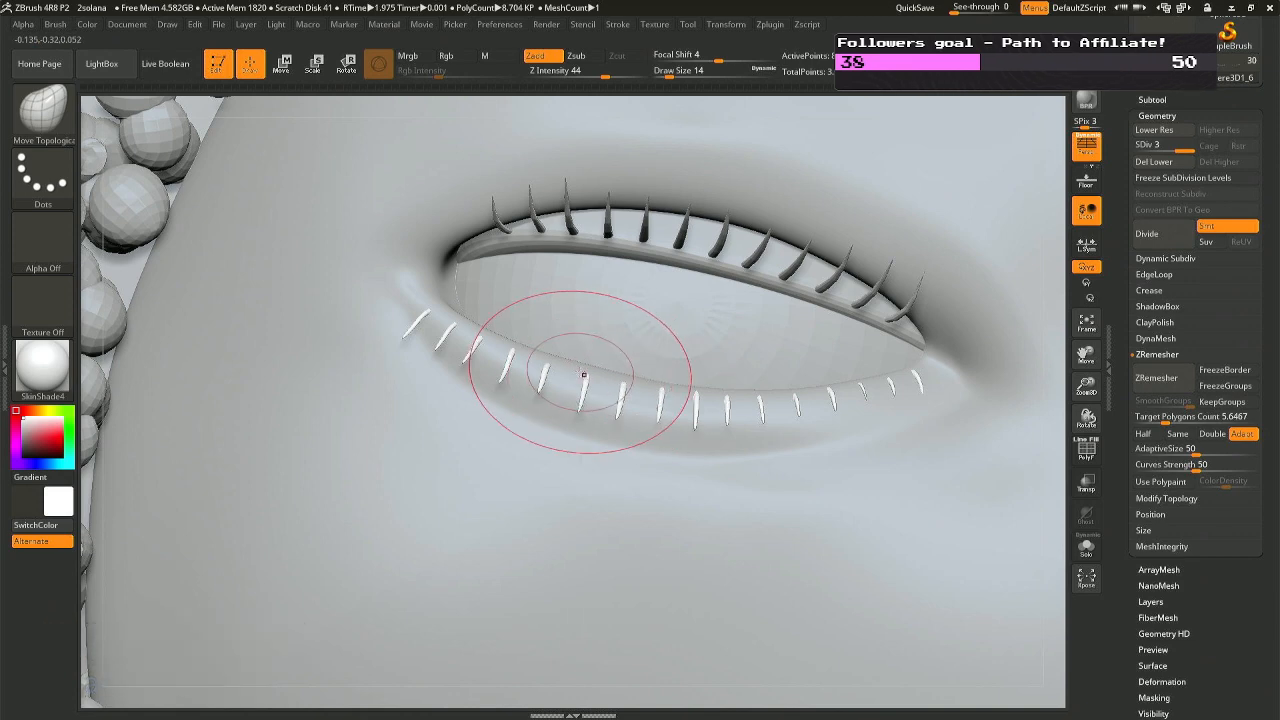
Even out the spacing of the lashes toward the outer corner with the Move Topological brush.
left_click_drag(541, 365, 544, 364)
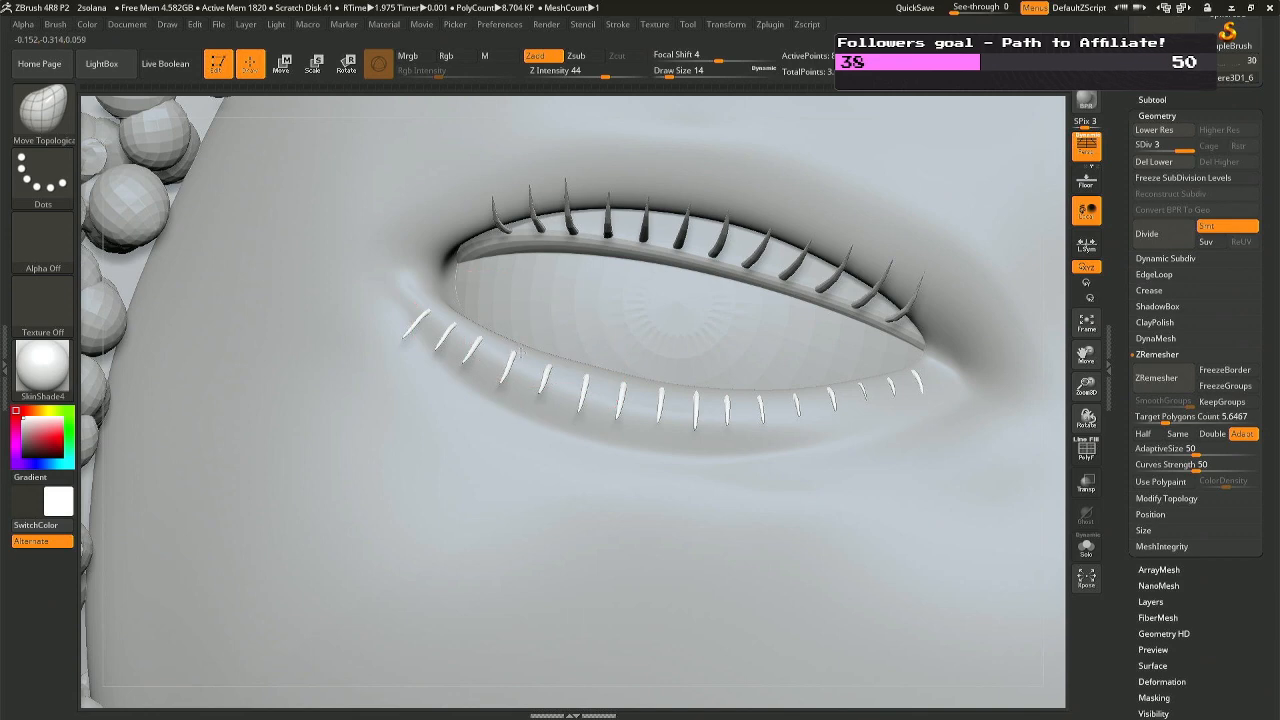
left_click_drag(481, 335, 455, 332)
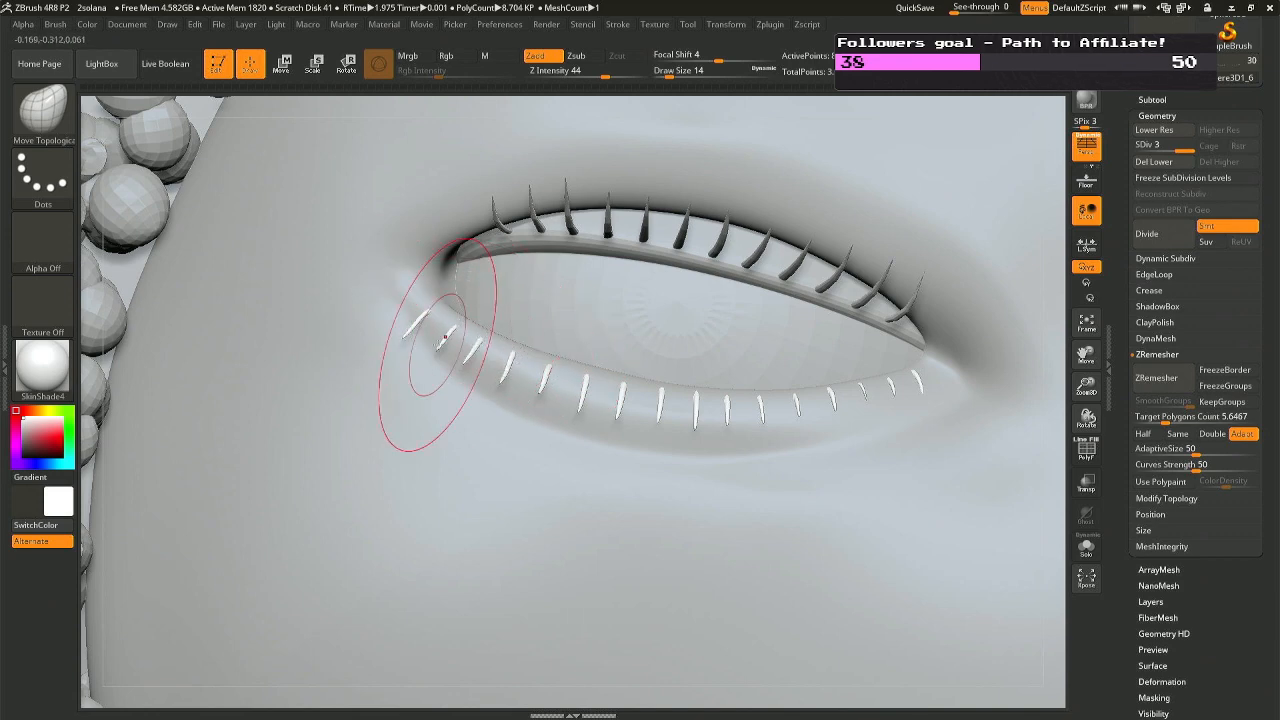
mouse_move(866, 401)
right_mouse_down()
mouse_move(836, 415)
mouse_move(866, 388)
mouse_move(869, 420)
right_mouse_up()
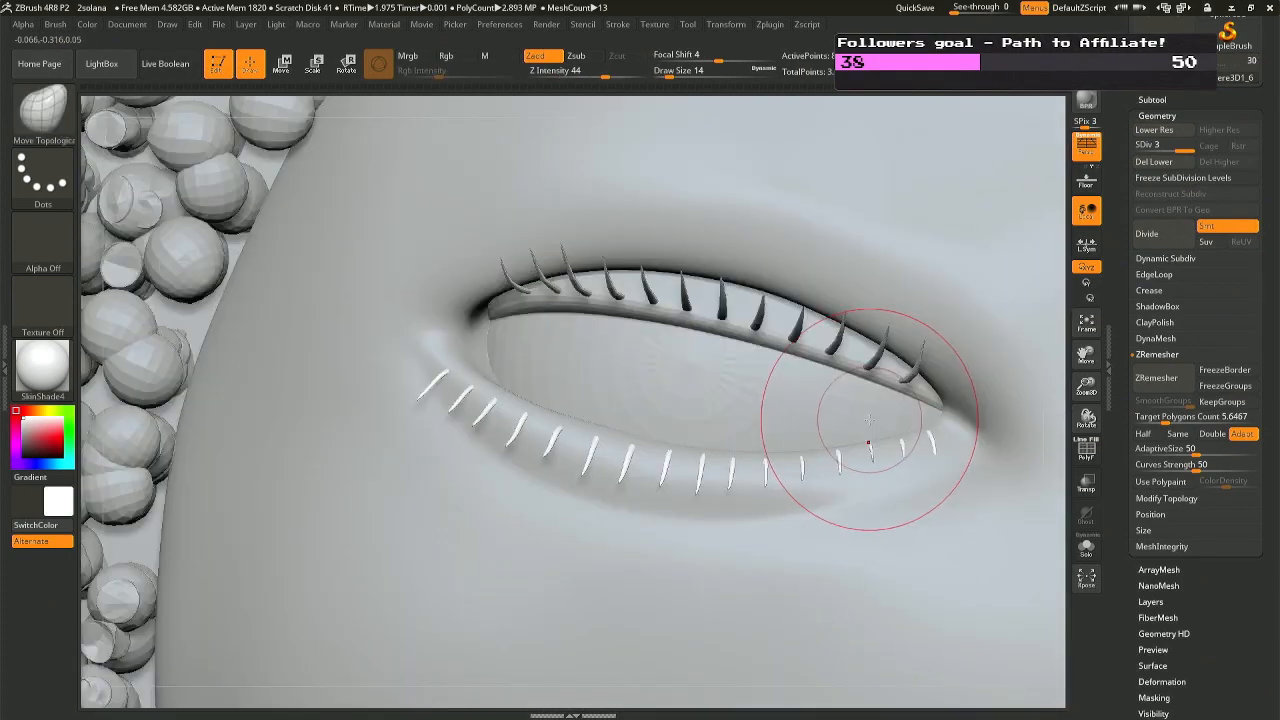
Reduce the draw size to 6 and adjust the innermost lash at the inner eye corner.
key("space")
right_click_drag(886, 486, 739, 441, "alt")
key("space")
left_click_drag(826, 430, 821, 429)
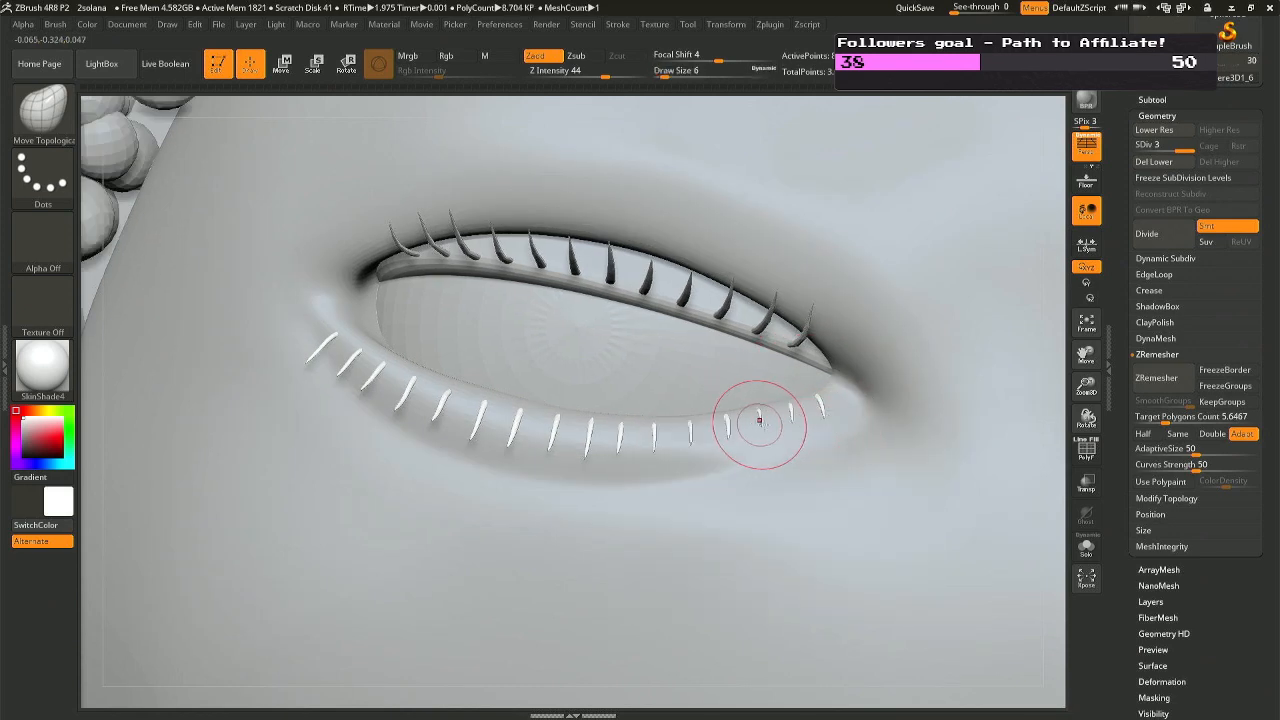
Switch to the Inflat brush for the small inner-corner lashes and compare both eyes from the front.
key("b")
key("i")
key("n")
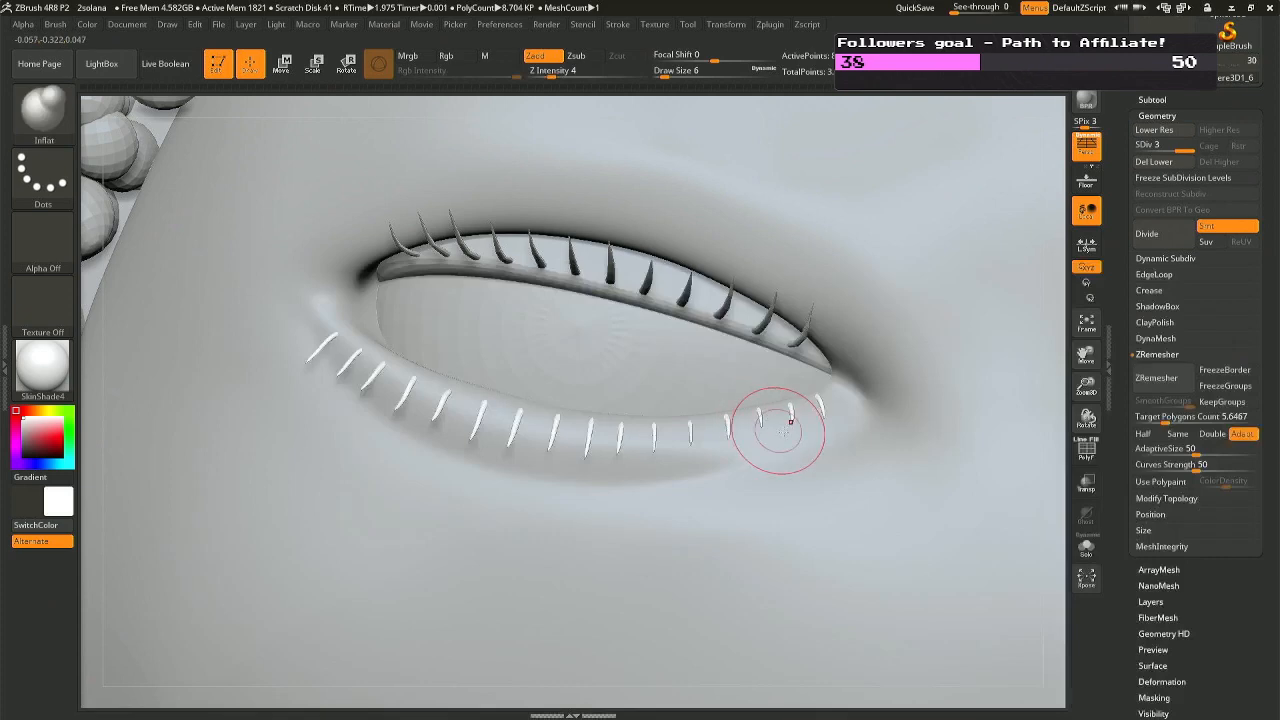
mouse_move(790, 425)
right_mouse_down()
mouse_move(822, 426)
mouse_move(768, 424)
mouse_move(750, 186)
mouse_move(835, 300)
mouse_move(951, 417)
mouse_move(756, 427)
mouse_move(766, 410)
mouse_move(918, 408)
right_mouse_up()
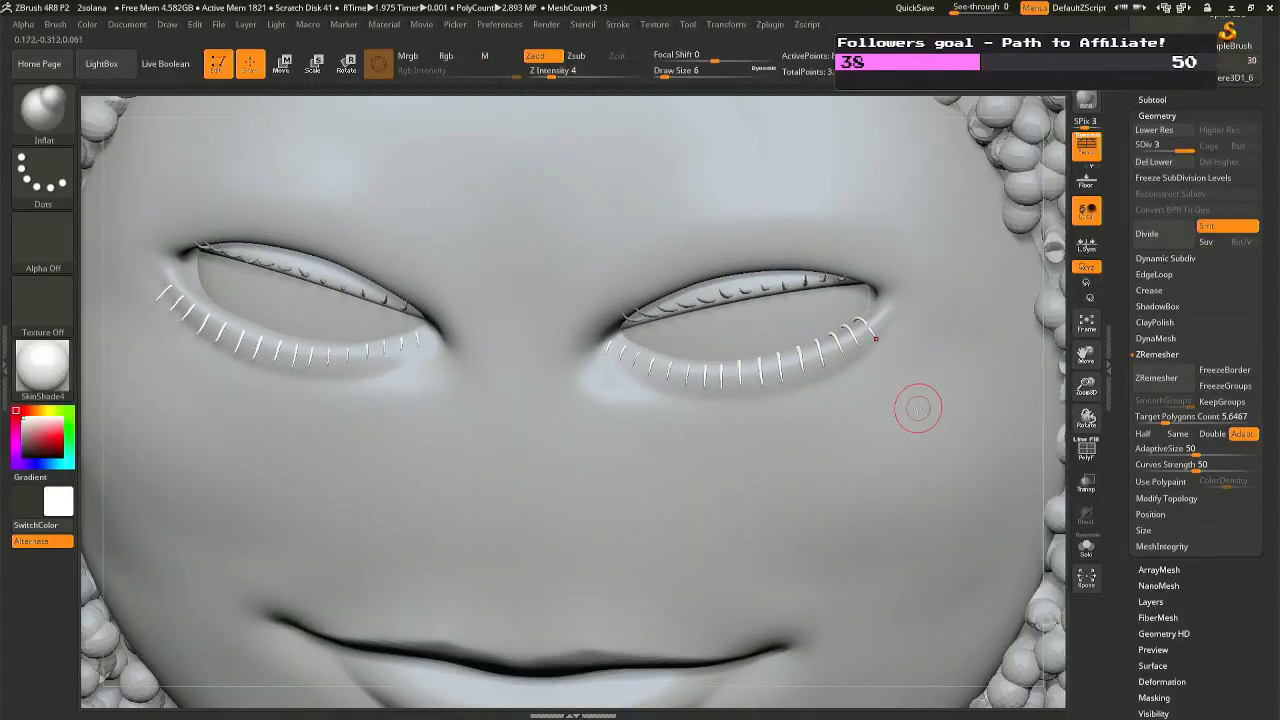
Delete the lower subdivision levels of the lower eyelashes and apply Mirror And Weld to match the opposite eye.
left_click(1158, 162)
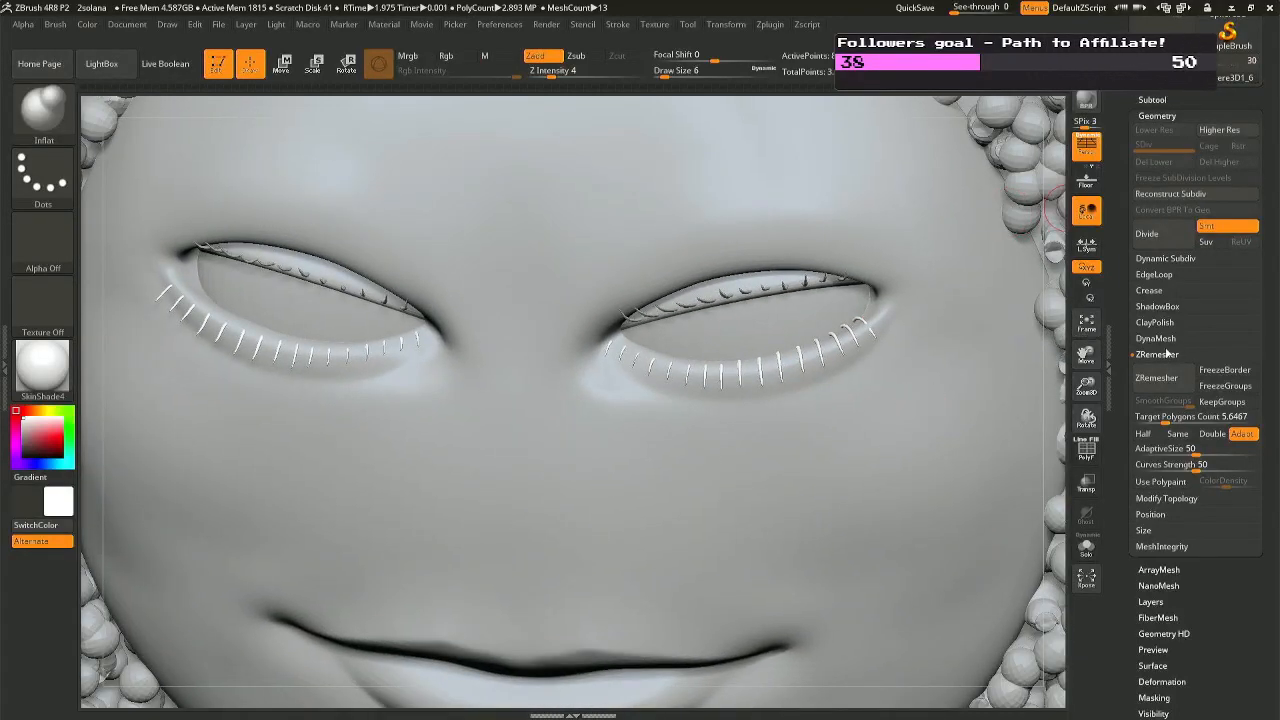
left_click(1166, 498)
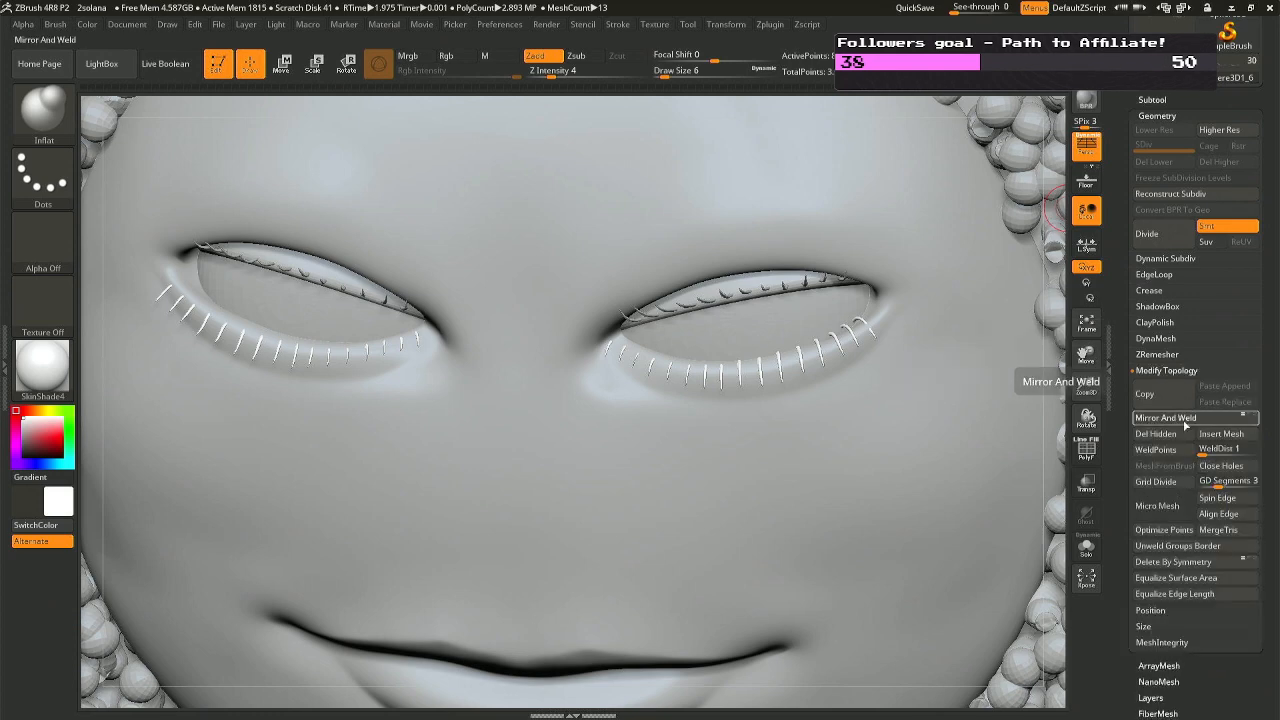
left_click(1185, 424)
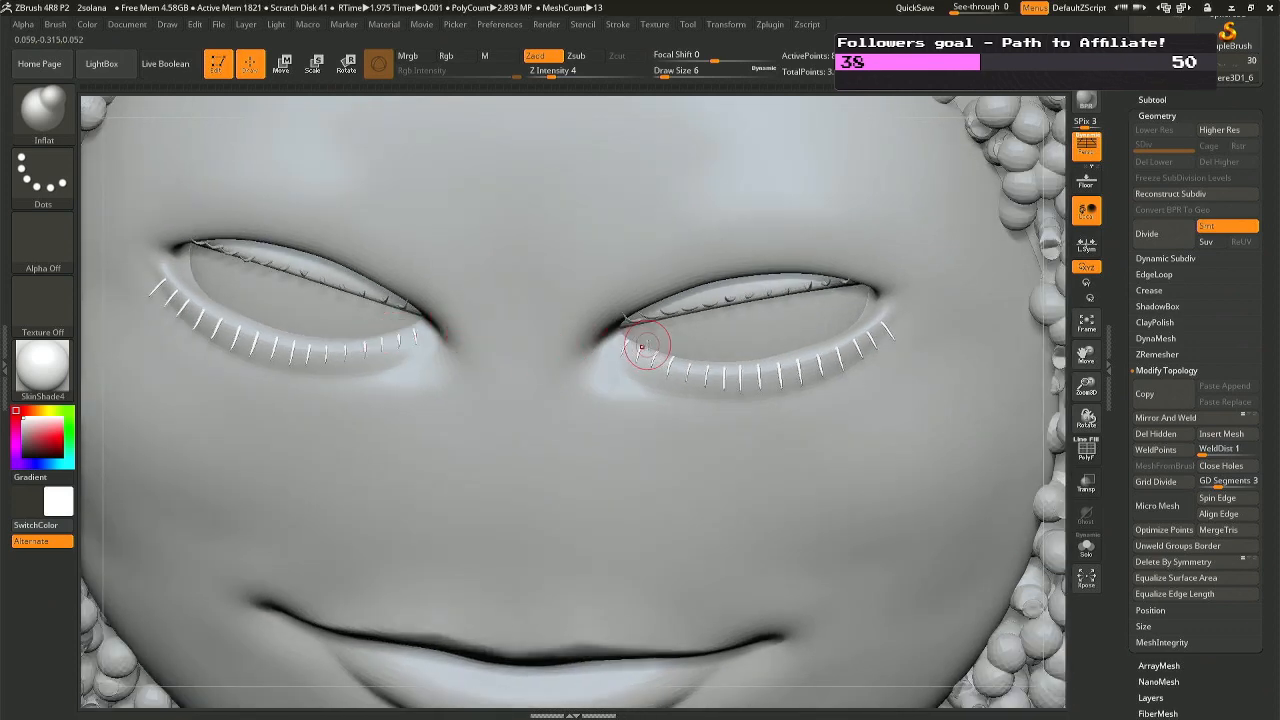
right_click_drag(592, 351, 440, 362)
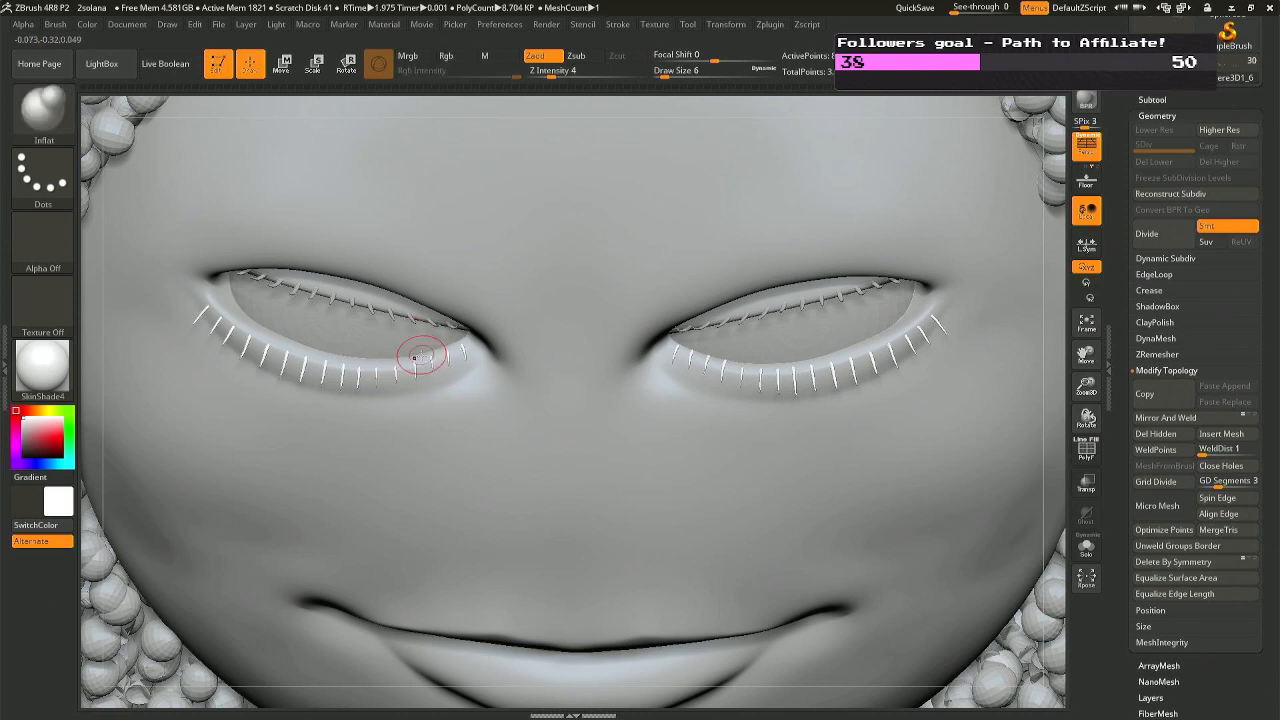
Return to the Move Topological brush, inspect the mirrored lashes up close, and select the eyeballs.
key("b")
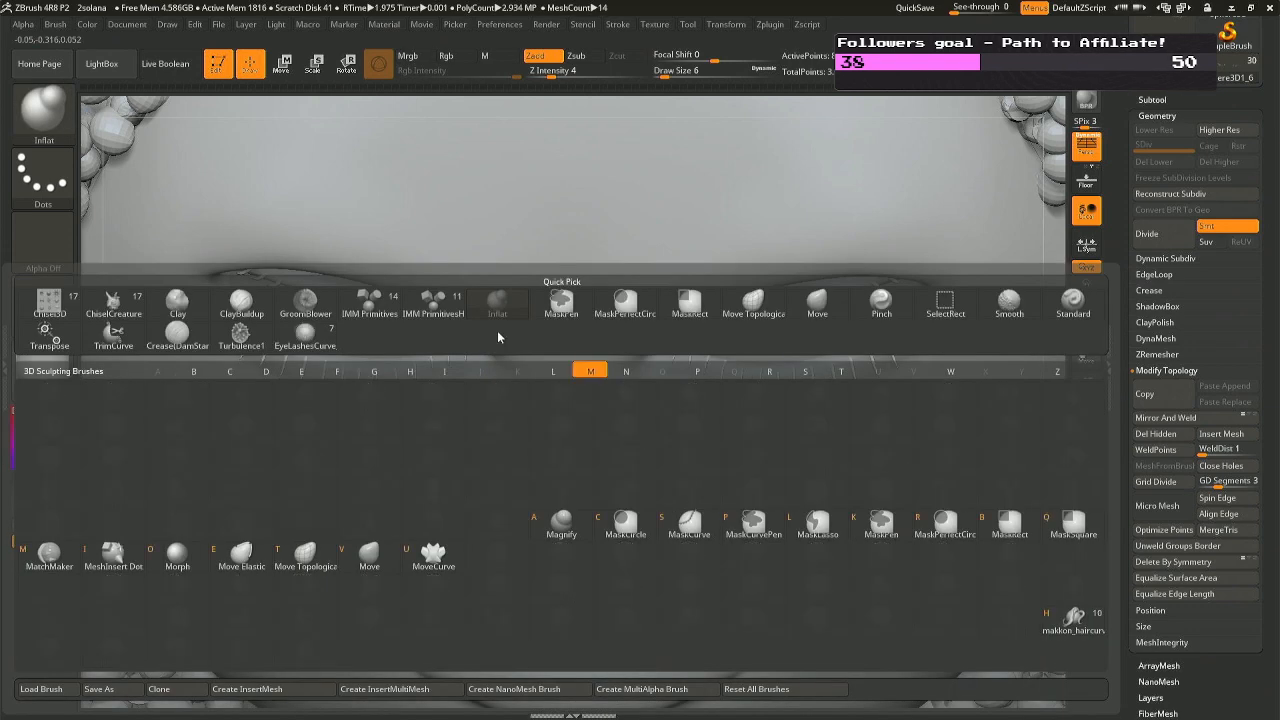
key("m")
key("t")
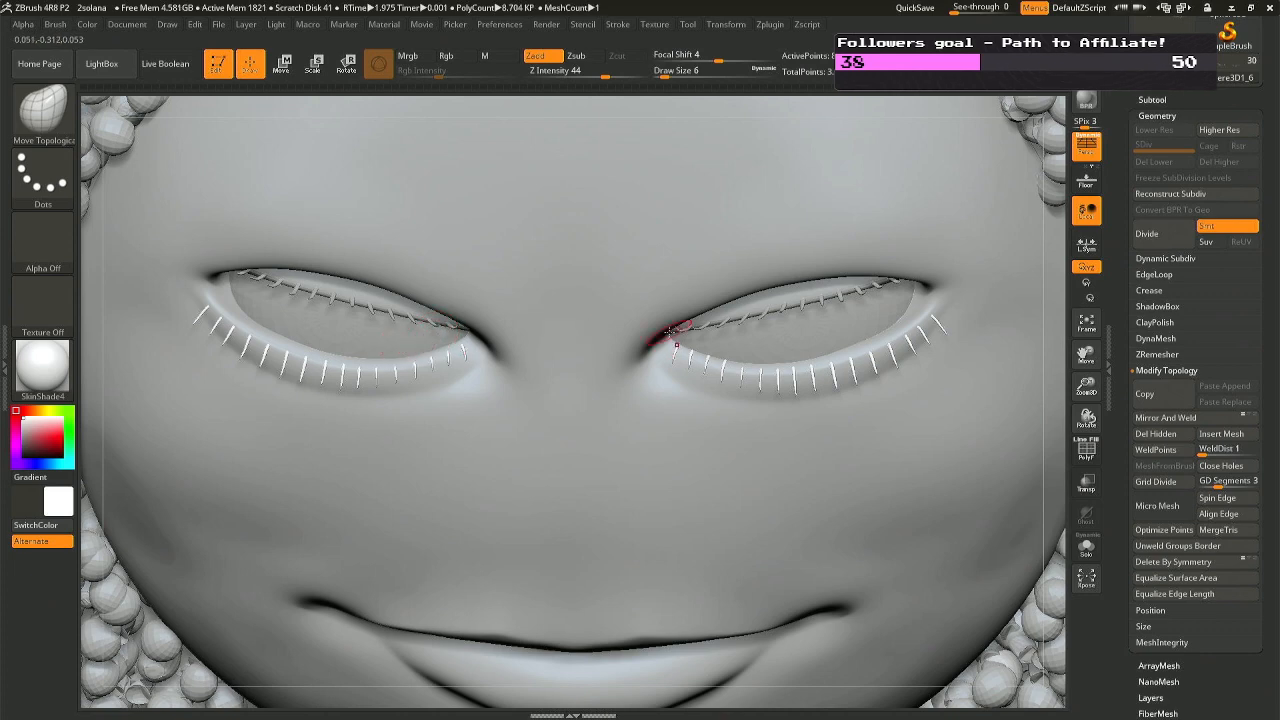
right_click_drag(675, 350, 694, 376, "ctrl")
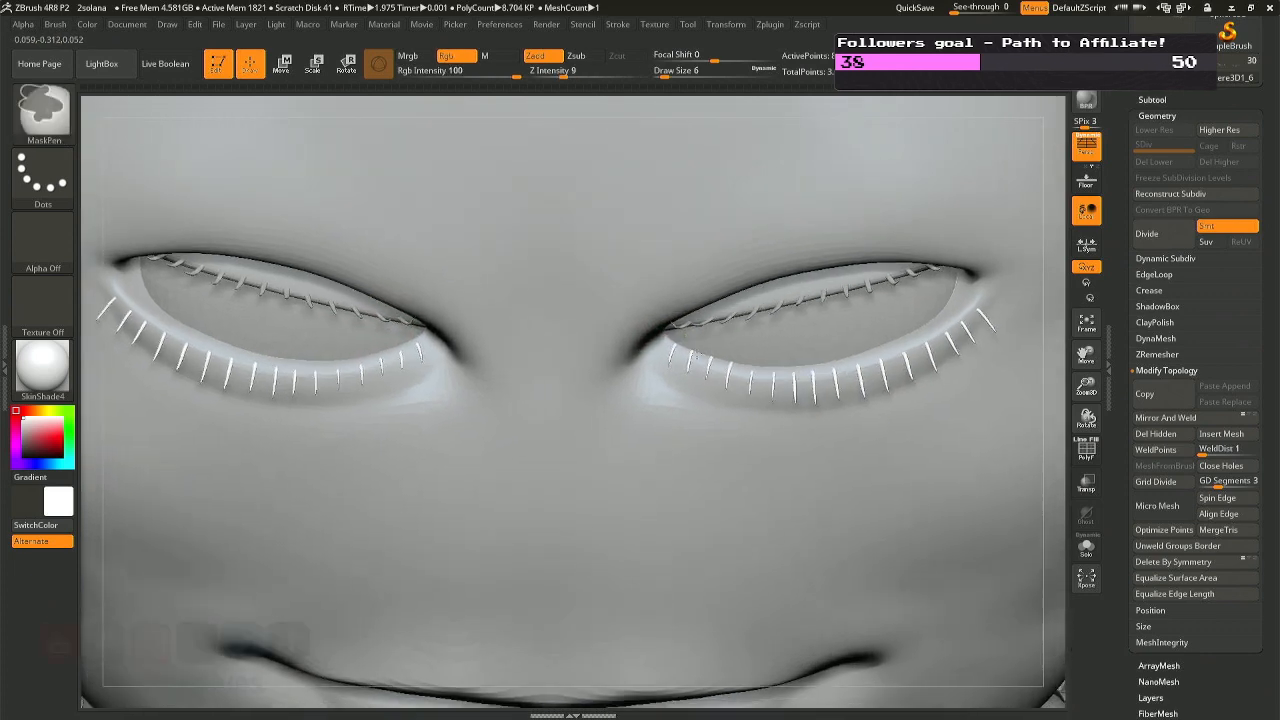
left_click(717, 338, "alt")
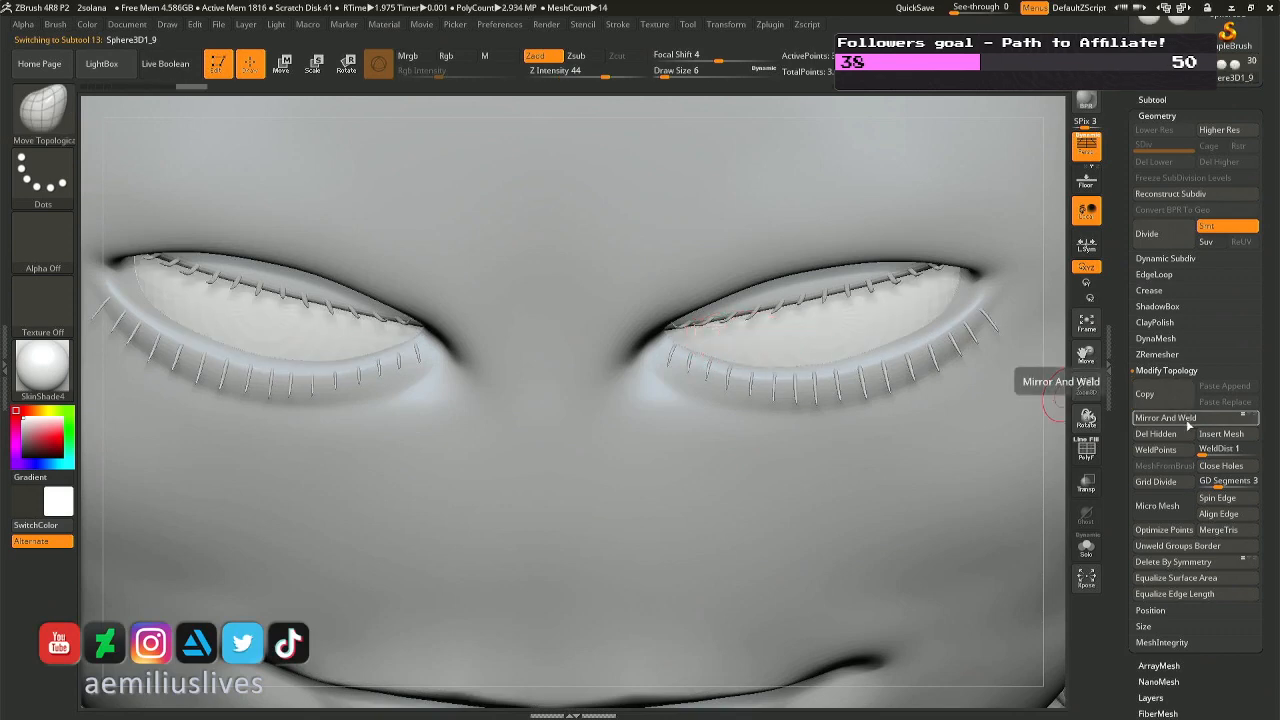
Select the face mesh, save the project as 2solana.ZPR, and delete the face's lower subdivision levels.
left_click(1006, 437, "alt")
key("ctrl+s")
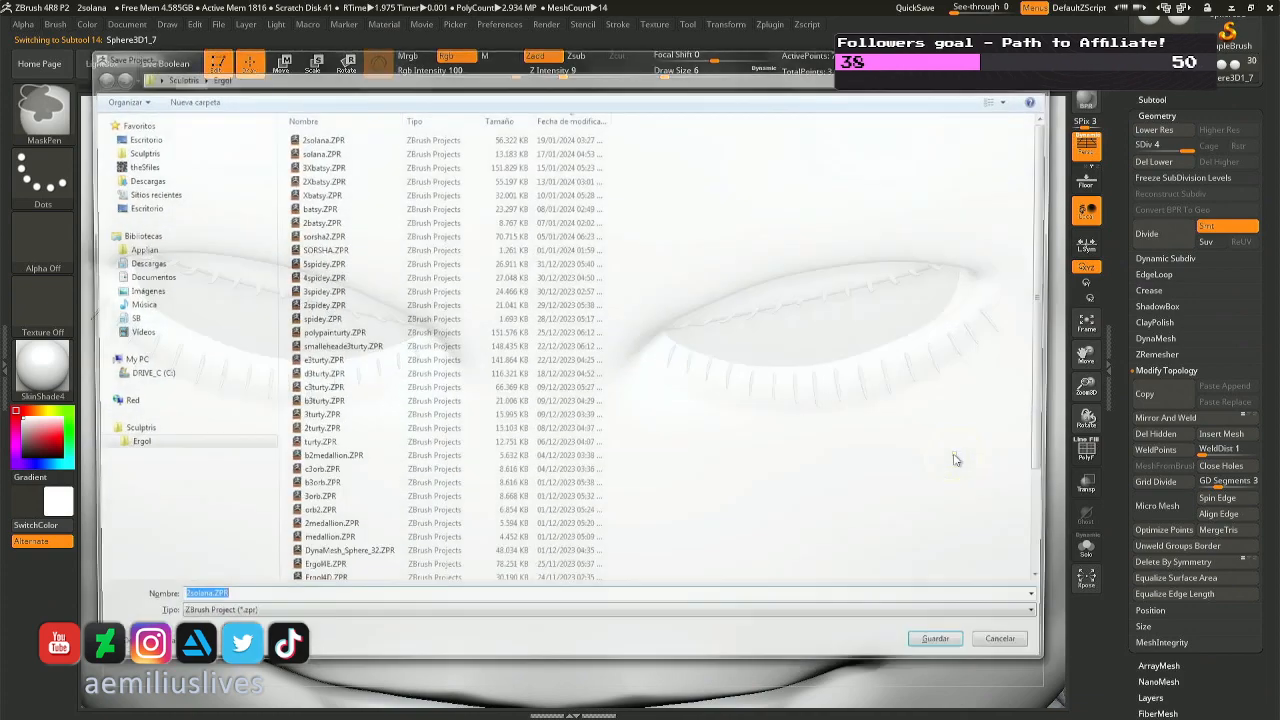
key("Return")
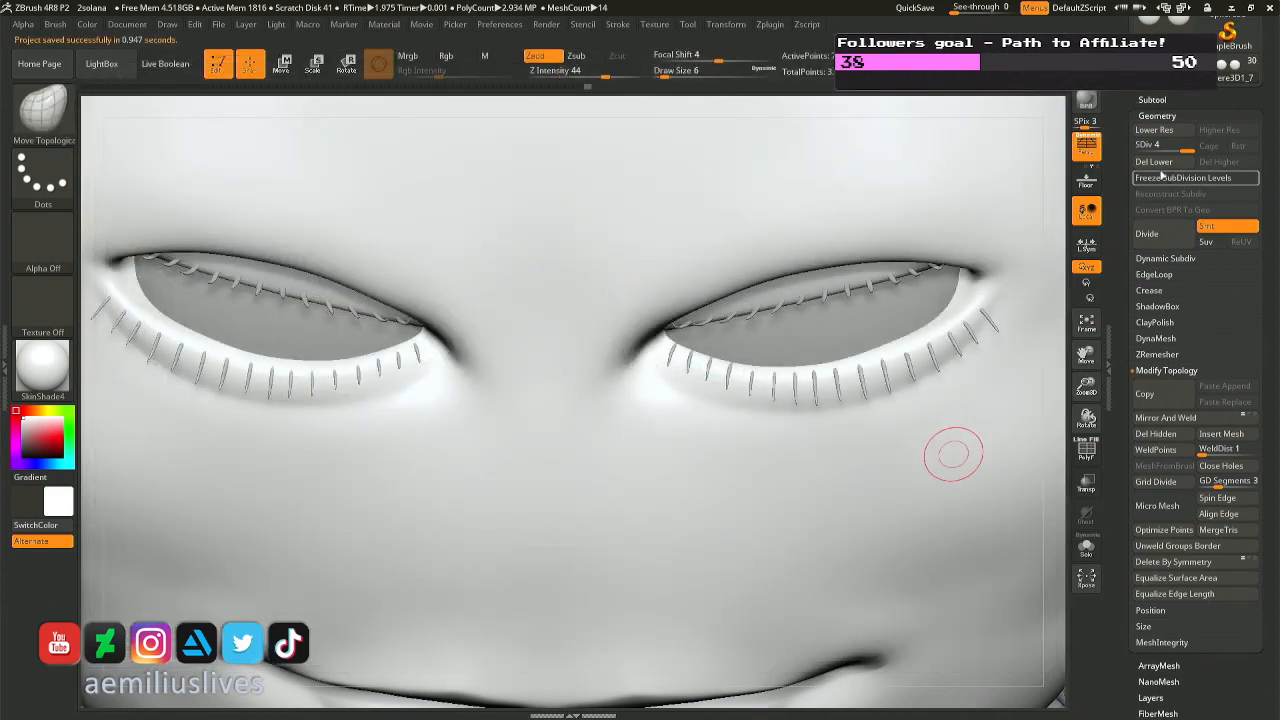
left_click(1157, 162)
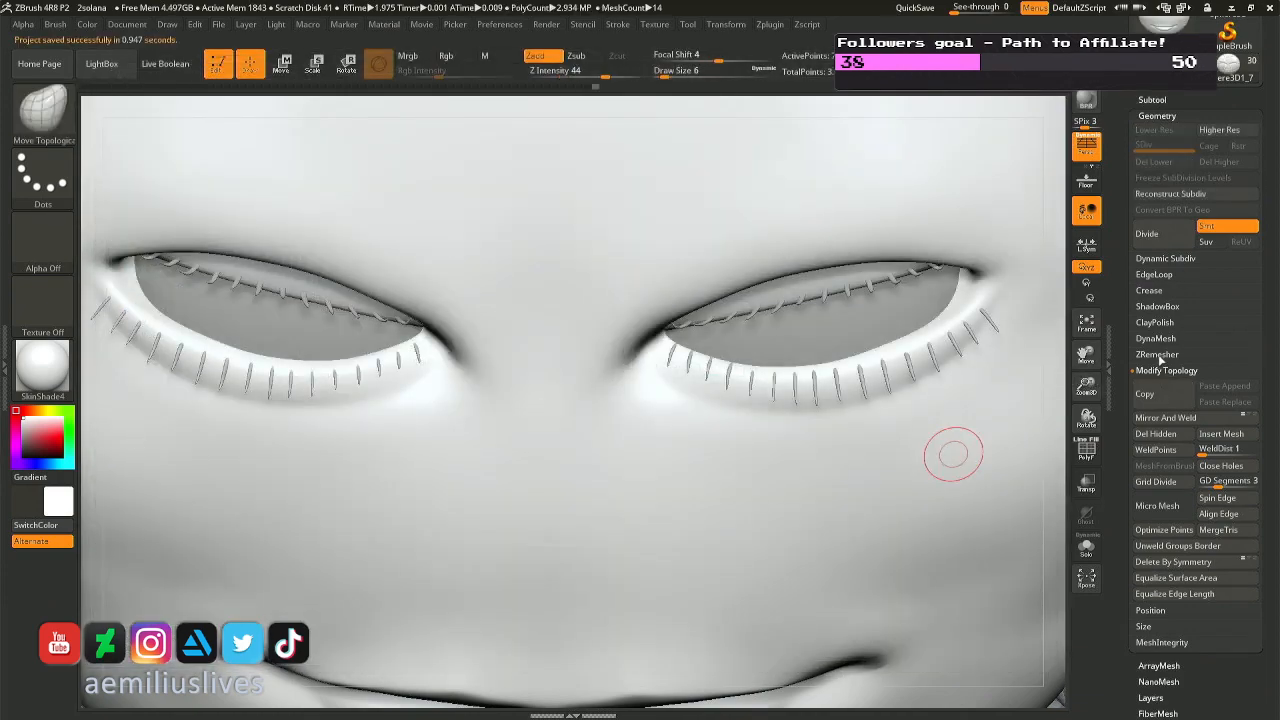
Apply Mirror And Weld to the face mesh, then undo and redo it to check the difference.
left_click(1168, 420)
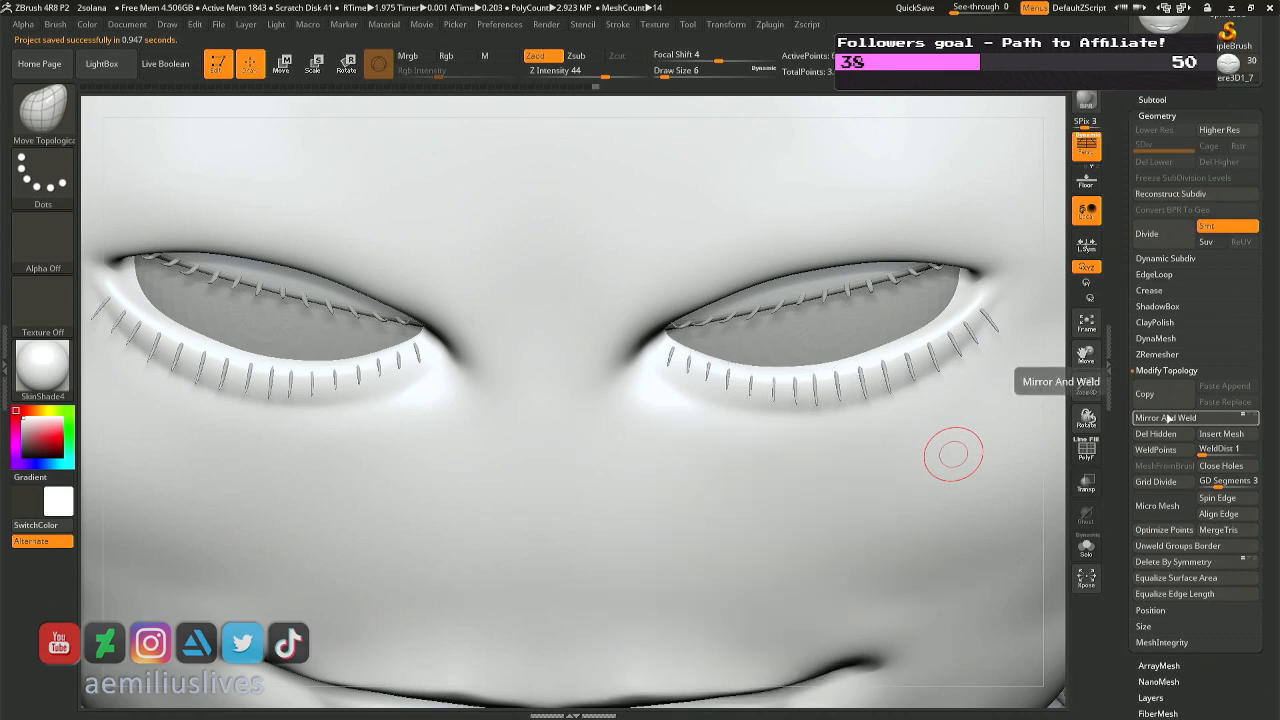
key("ctrl")
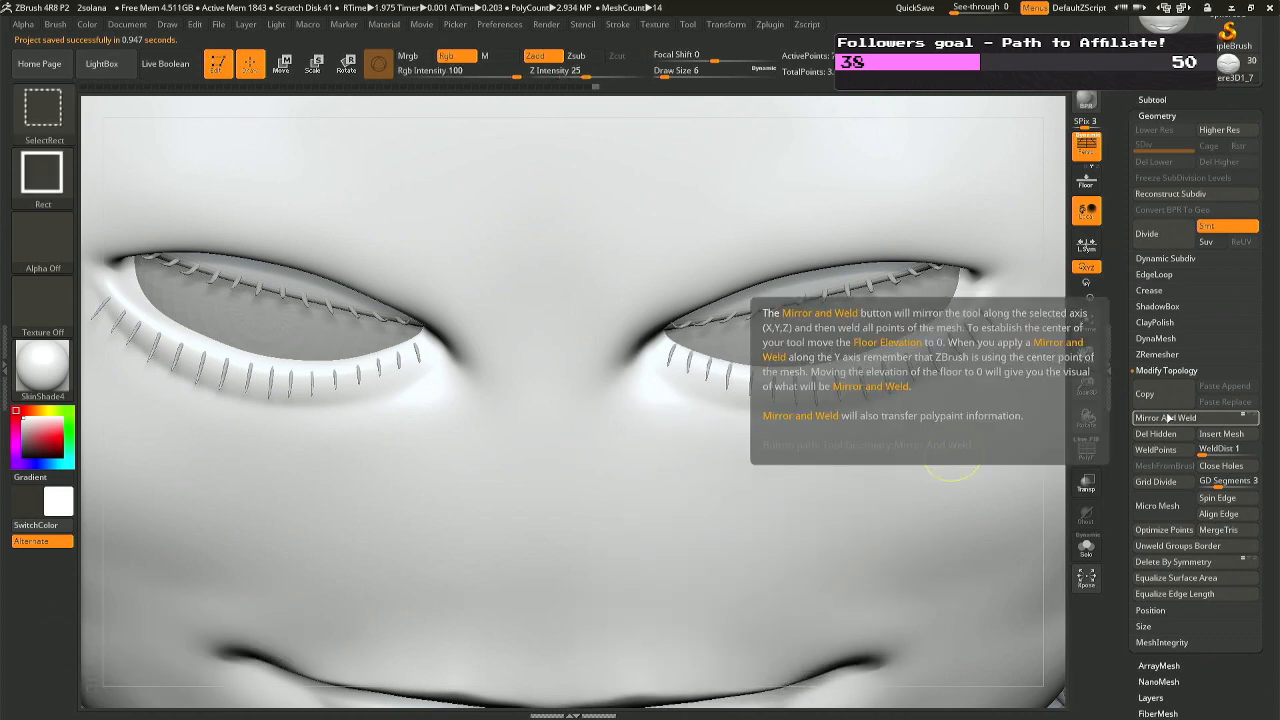
key("ctrl+z")
key("ctrl+shift+z")
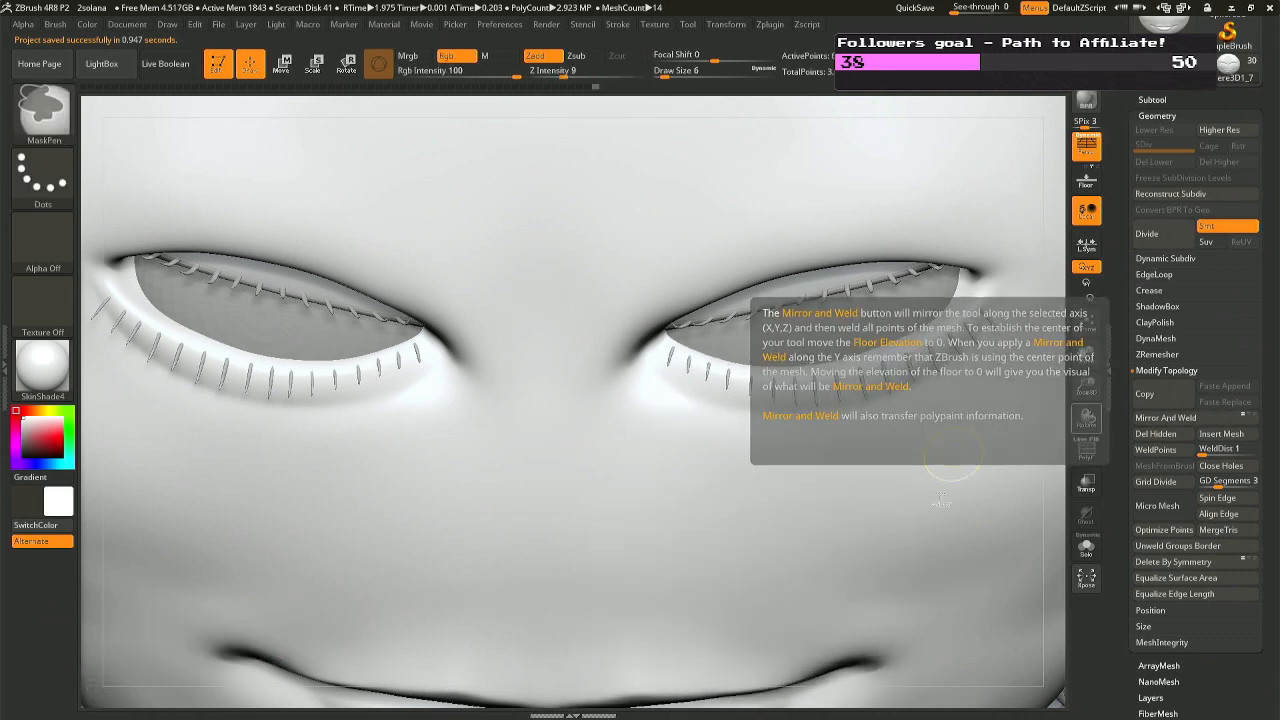
Compare the whole face before and after mirroring, keep the mirrored version, and return to the Move Topological brush.
right_click_drag(908, 514, 905, 382, "ctrl")
right_click_drag(946, 437, 891, 379)
key("ctrl+shift")
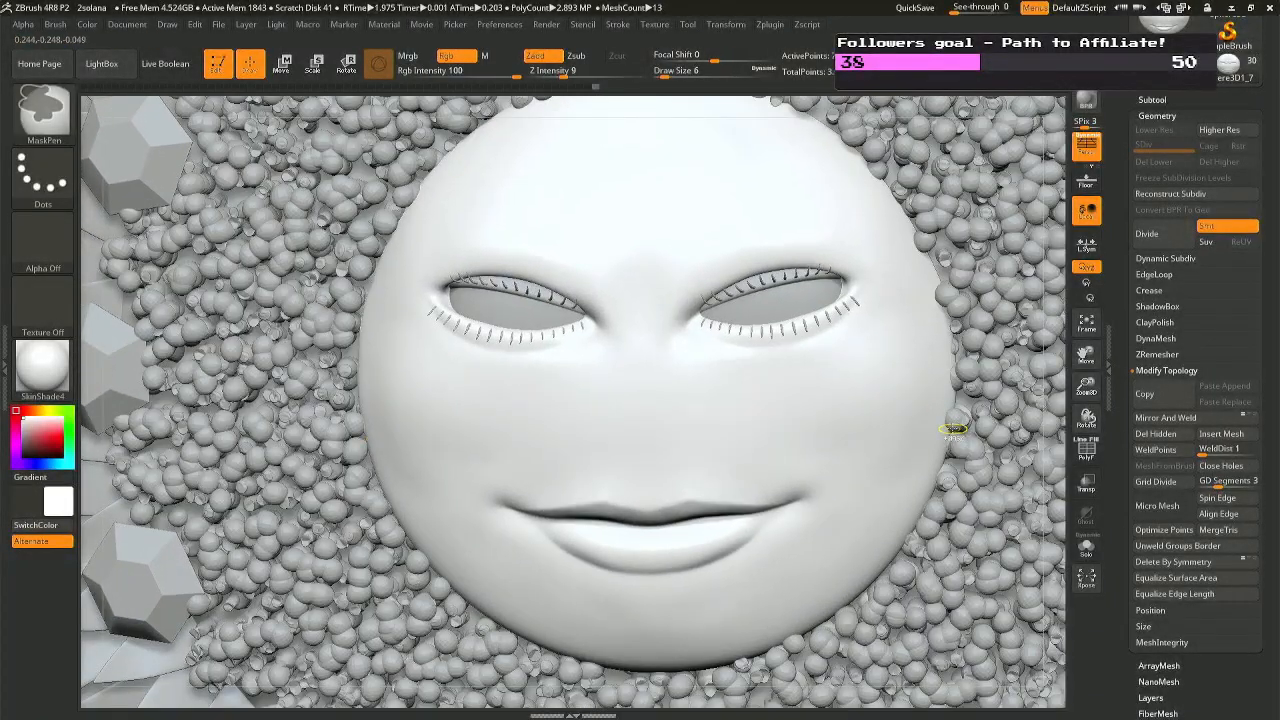
key("ctrl+shift+z")
key("ctrl+z")
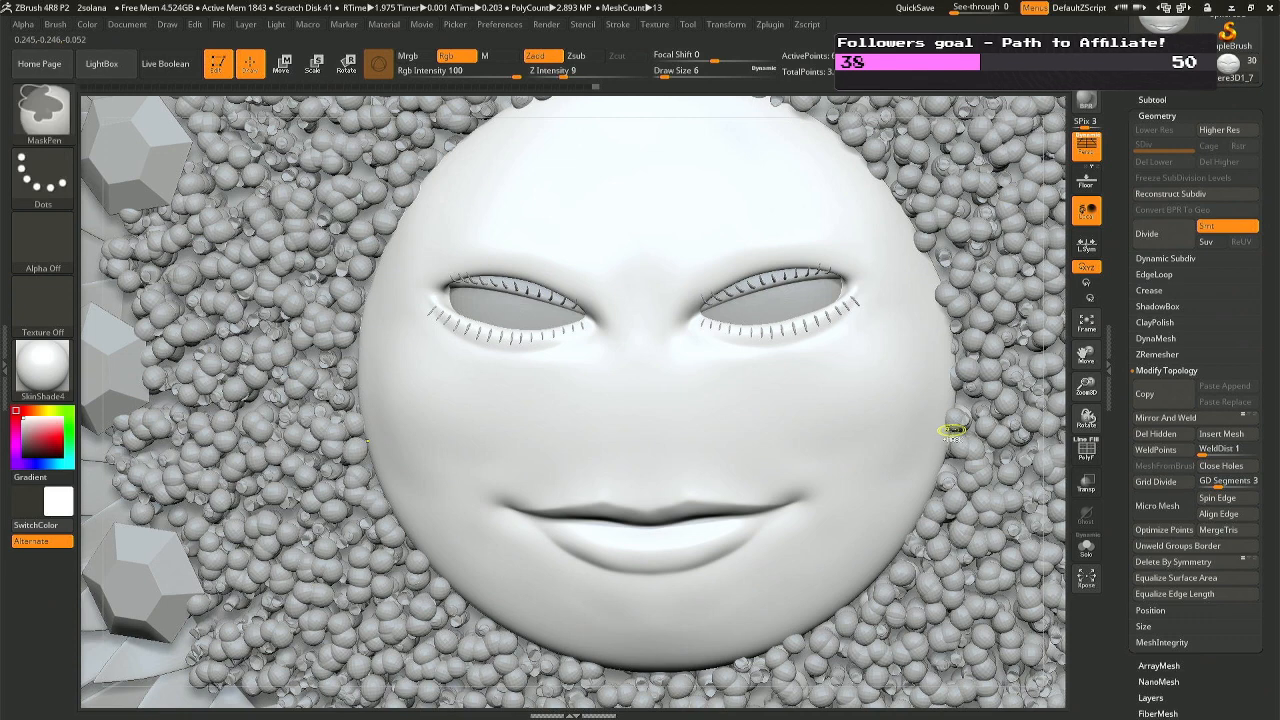
key("ctrl+z")
key("ctrl+shift+z")
key("ctrl+shift")
key("b")
key("m")
key("t")
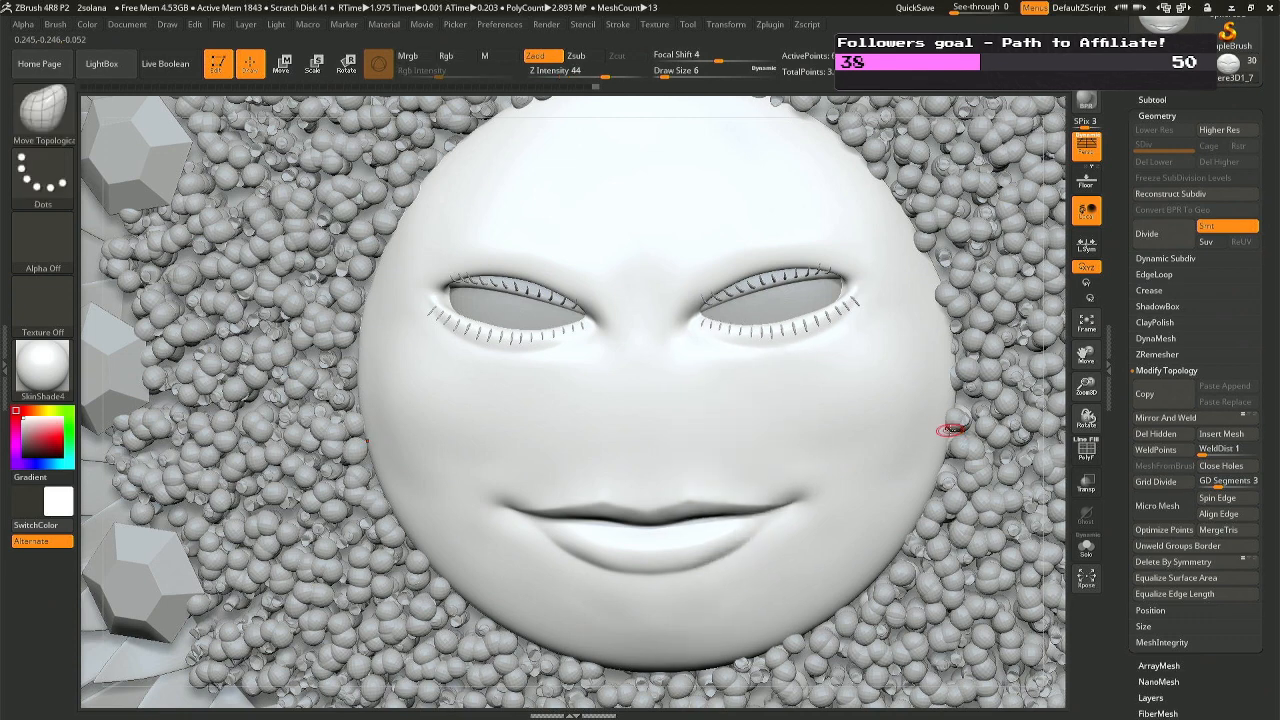
Inspect the face's topology in polyframe display and try to reconstruct a lower subdivision level.
left_click(1097, 458)
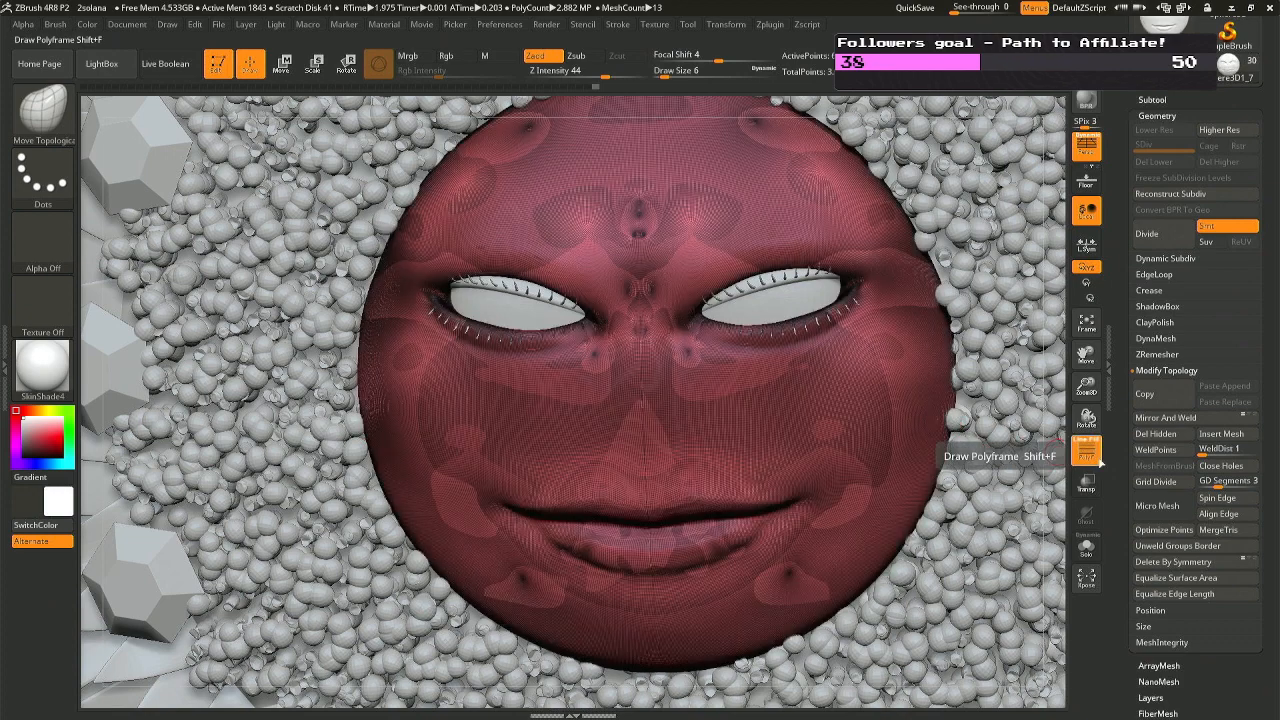
right_click_drag(692, 456, 576, 507, "ctrl")
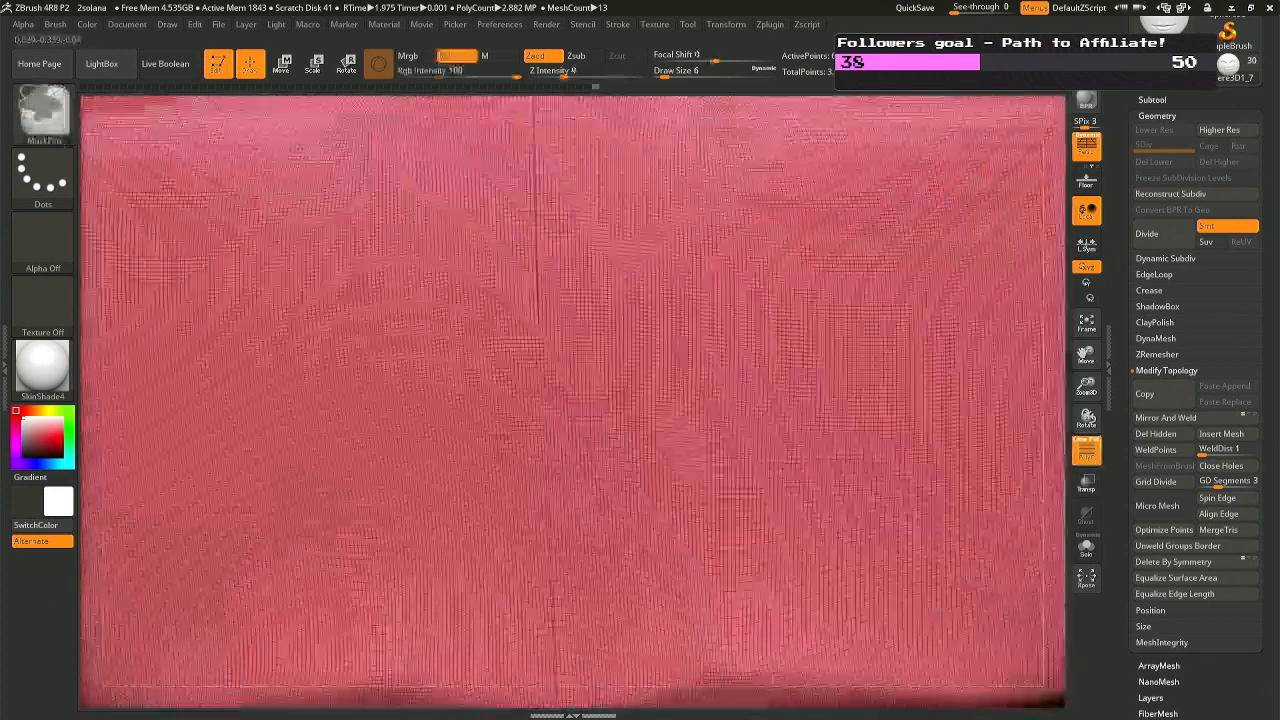
right_click_drag(700, 523, 680, 580, "ctrl")
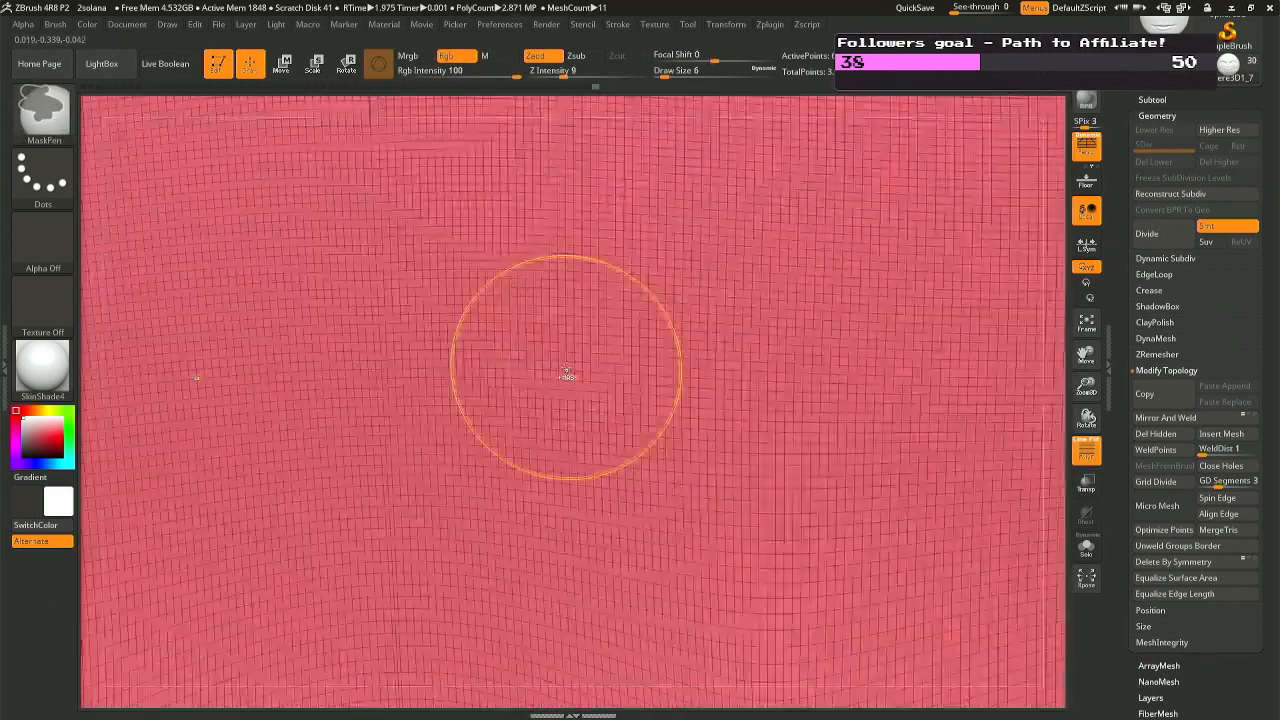
right_click_drag(830, 452, 806, 415, "ctrl")
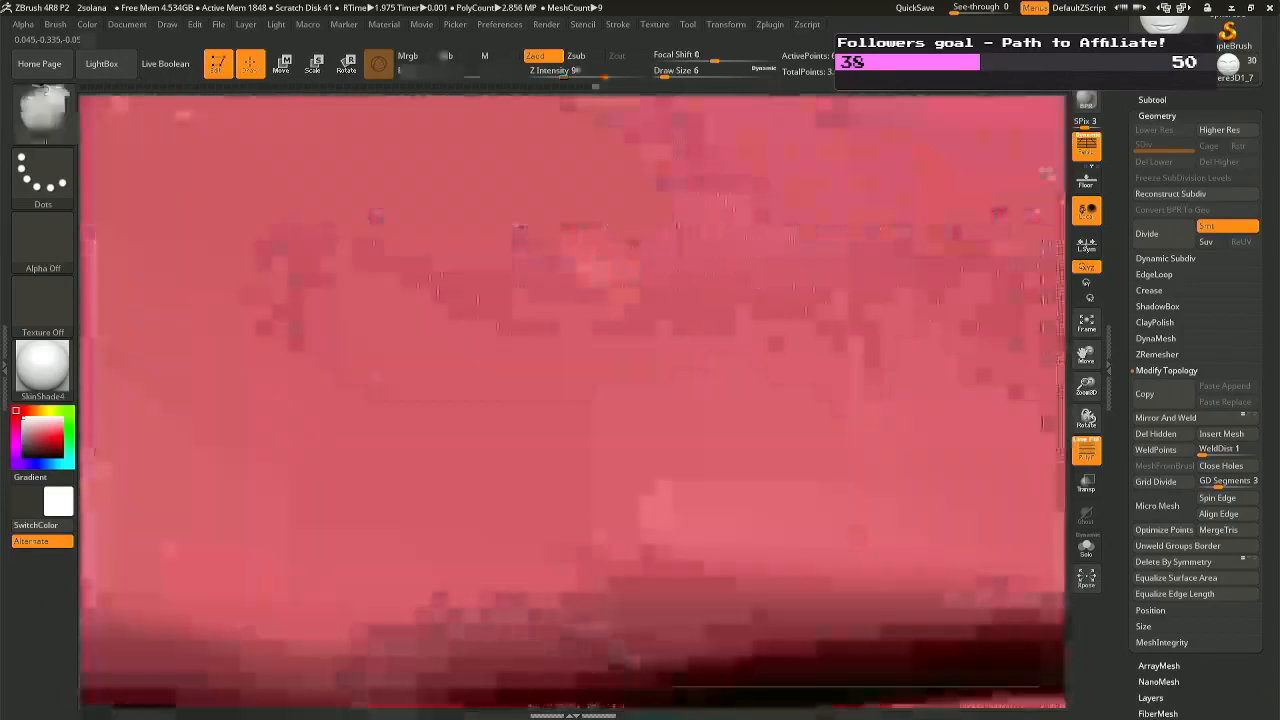
left_click(1172, 194)
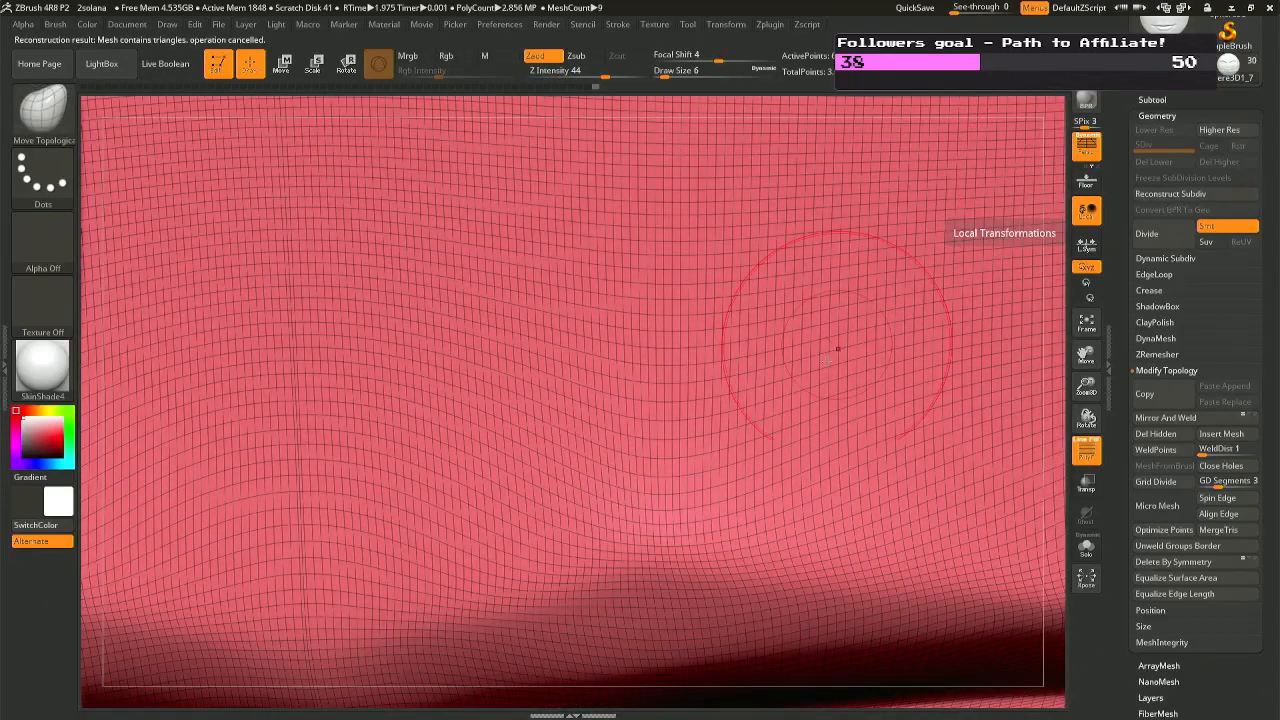
right_click_drag(829, 358, 832, 276, "ctrl")
mouse_move(868, 390)
right_mouse_down("ctrl")
mouse_move(826, 321)
mouse_move(822, 280)
mouse_move(627, 329)
right_mouse_up("ctrl")
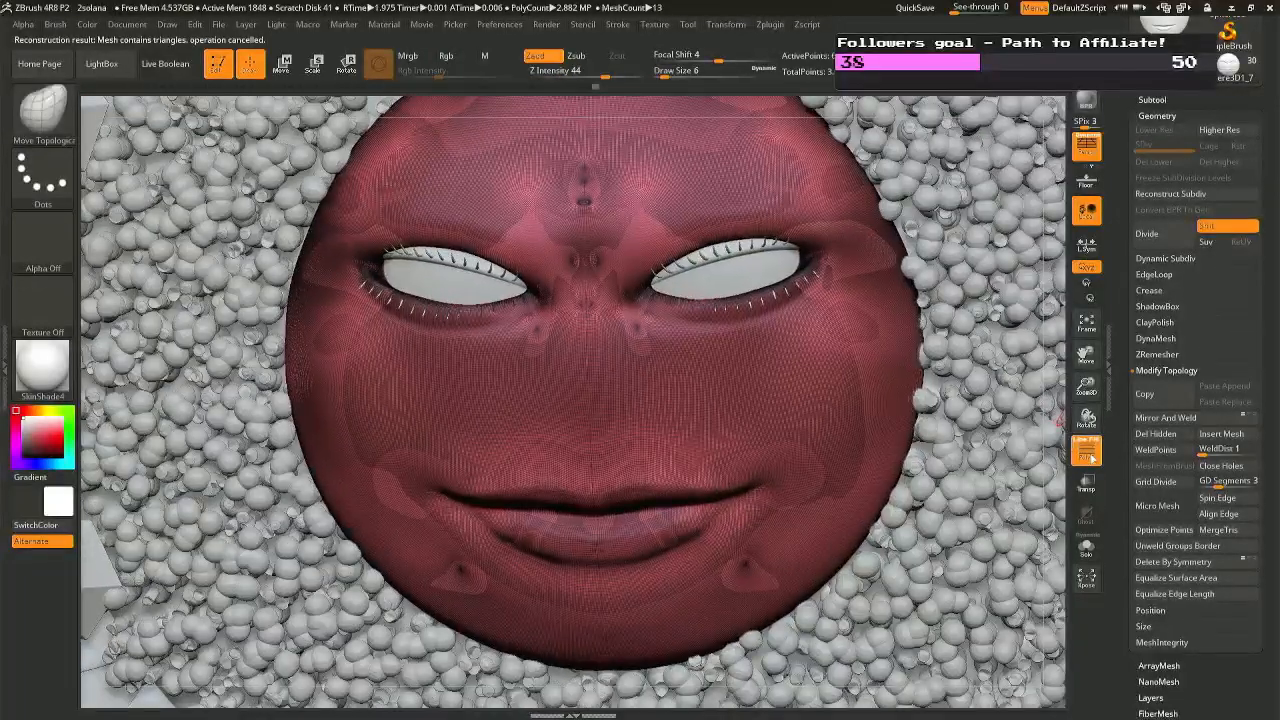
left_click(1088, 452)
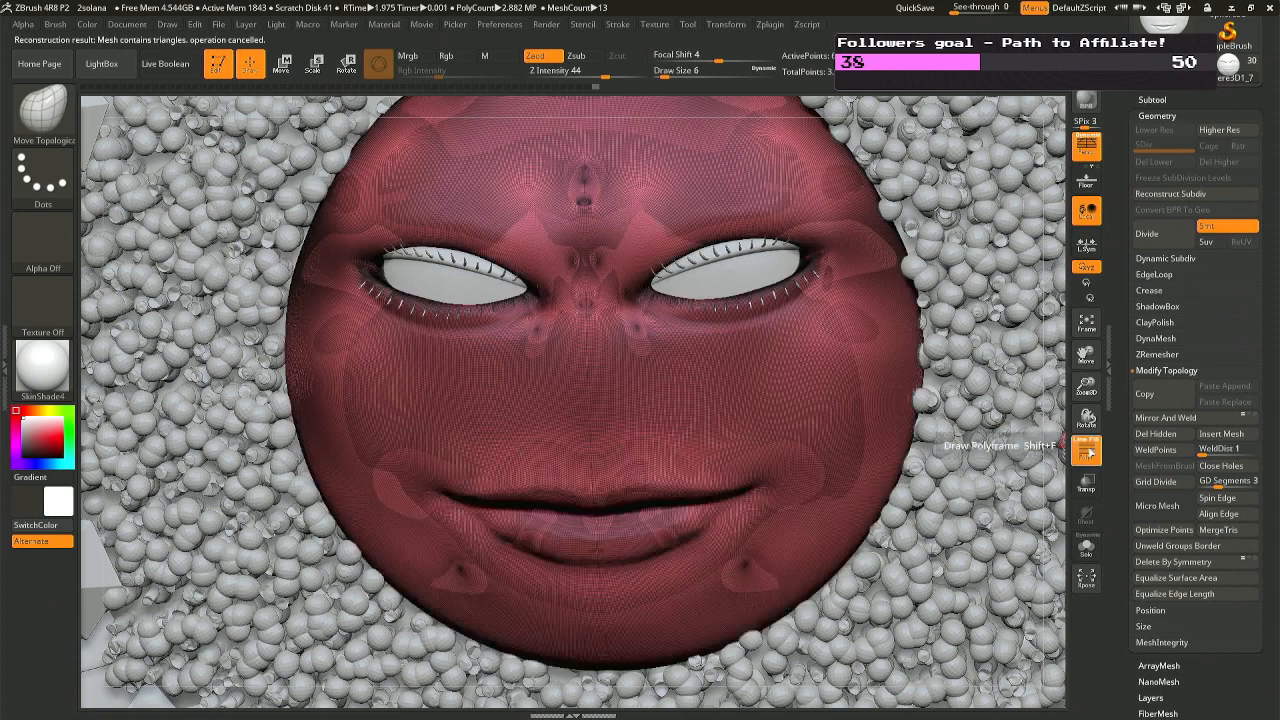
left_click(1088, 452)
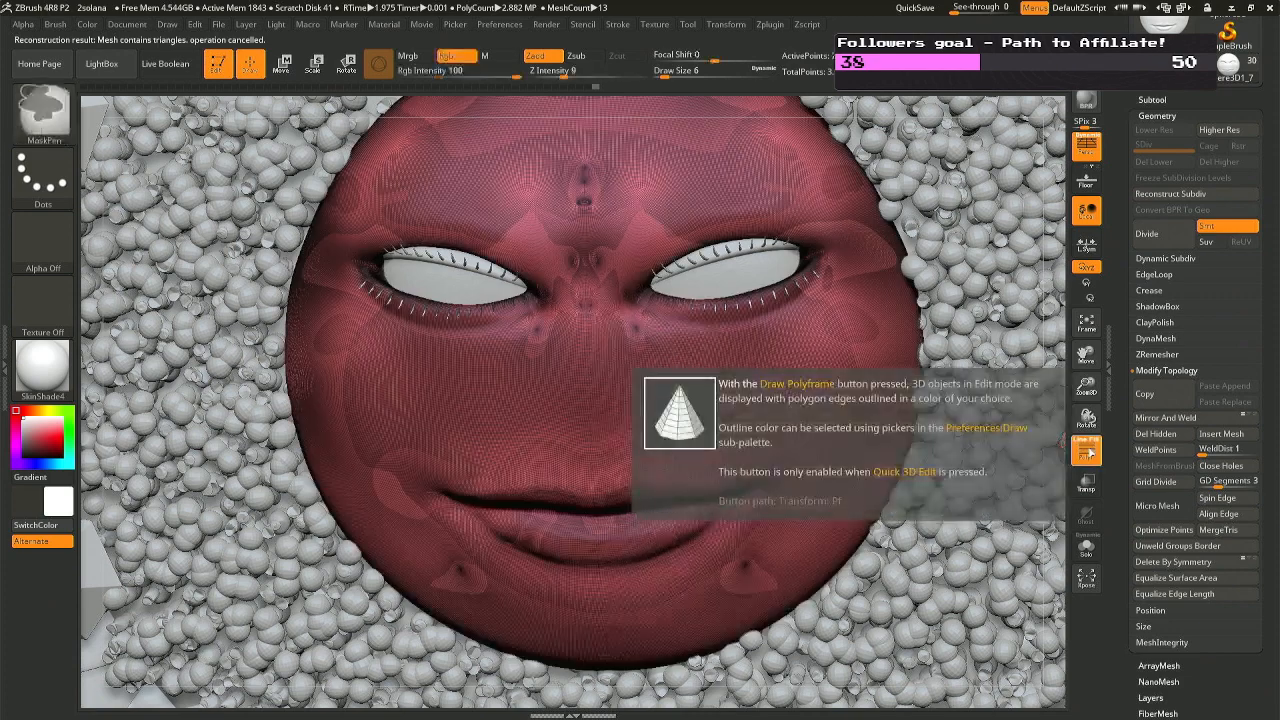
left_click(1088, 452)
Adjust the face's lower eyelid edge with the Move brush, using draw size 13 and then 11.
right_click_drag(694, 301, 693, 322, "ctrl")
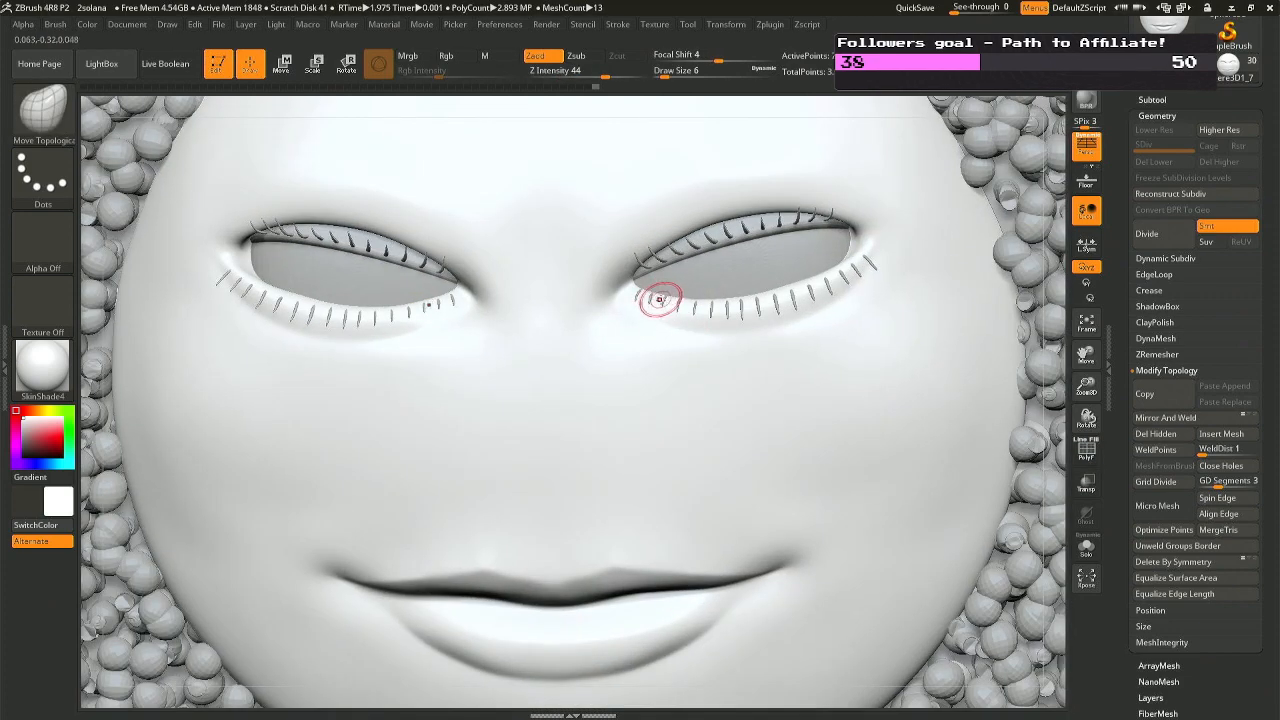
key("b")
key("m")
key("v")
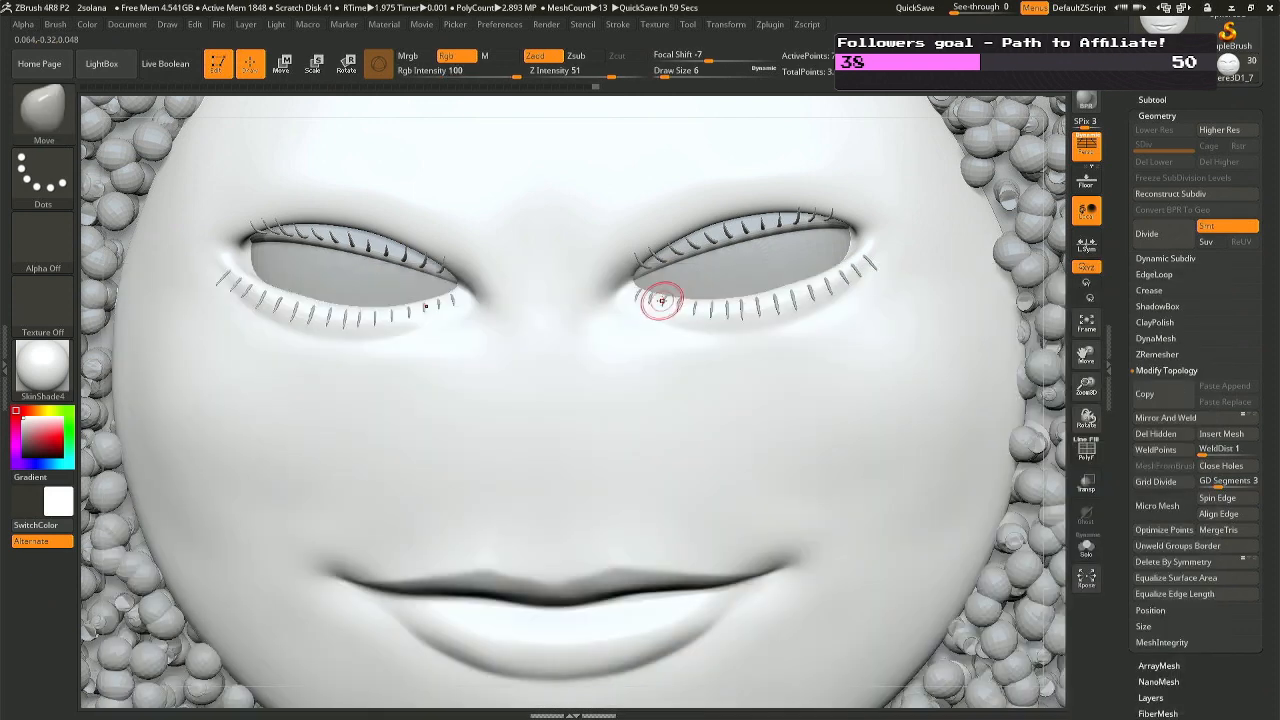
right_click(661, 300)
left_click(661, 300)
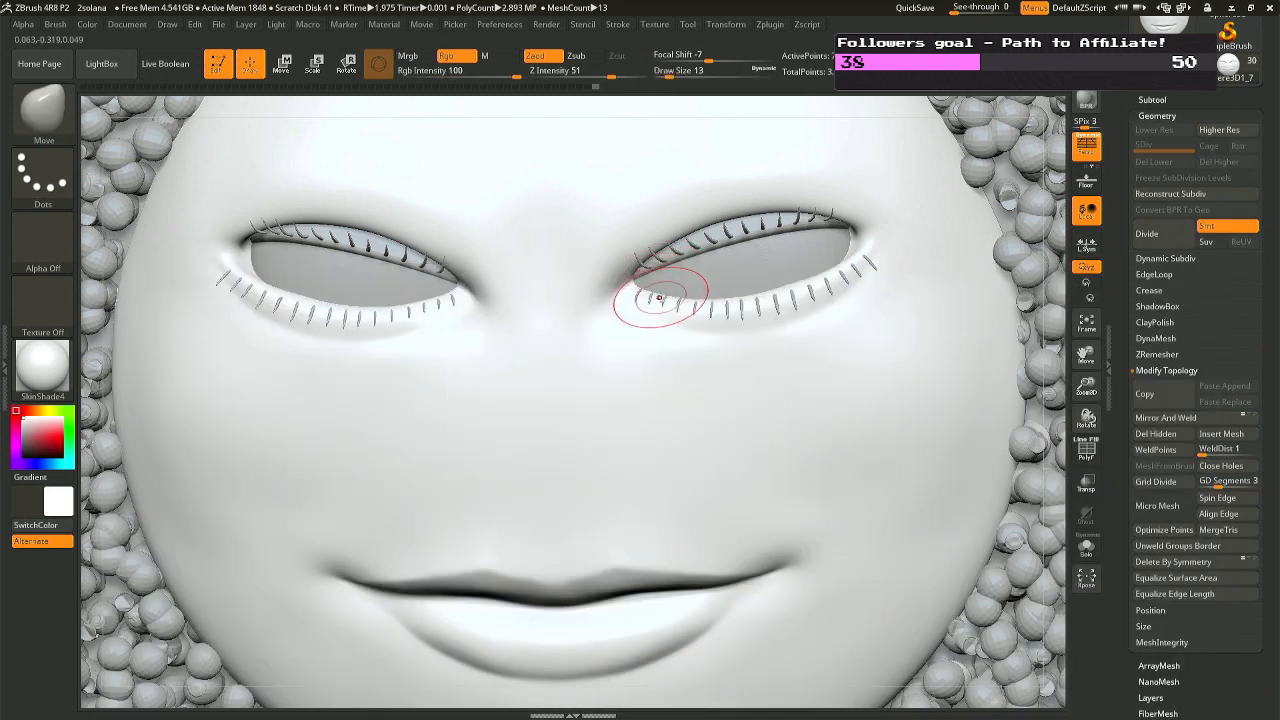
left_click_drag(686, 301, 687, 299)
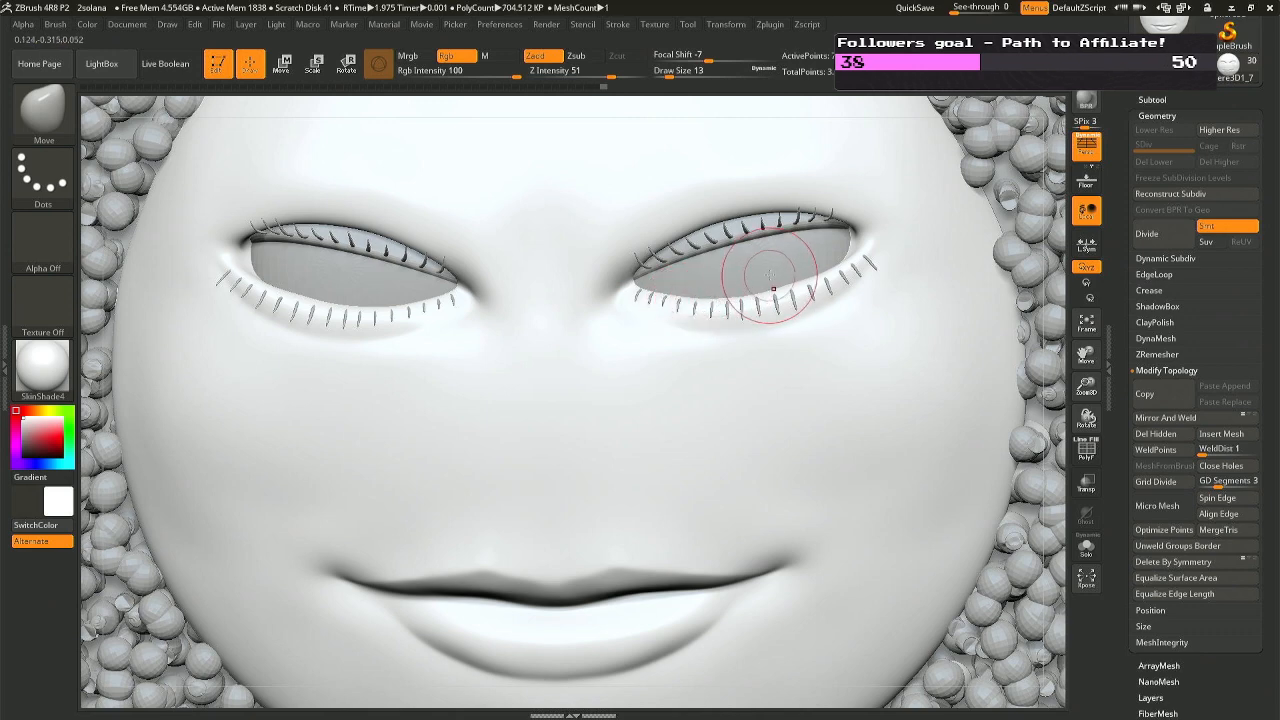
key("space")
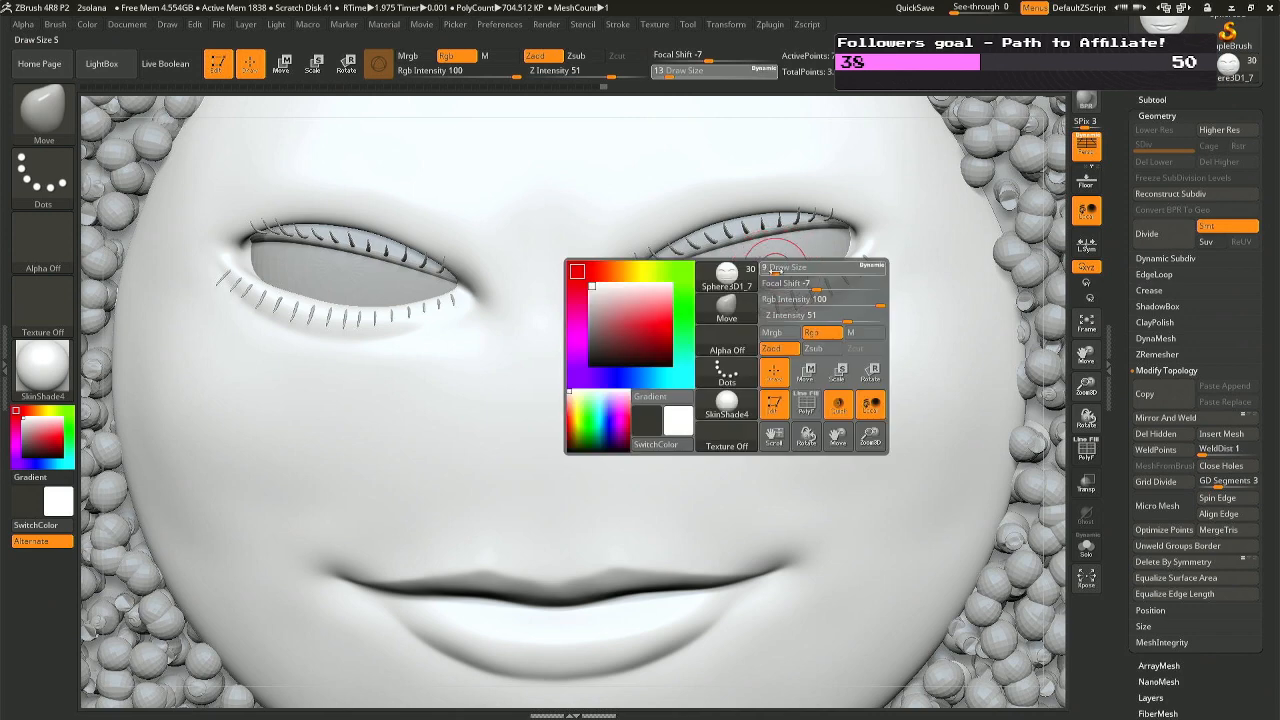
left_click_drag(776, 268, 778, 271)
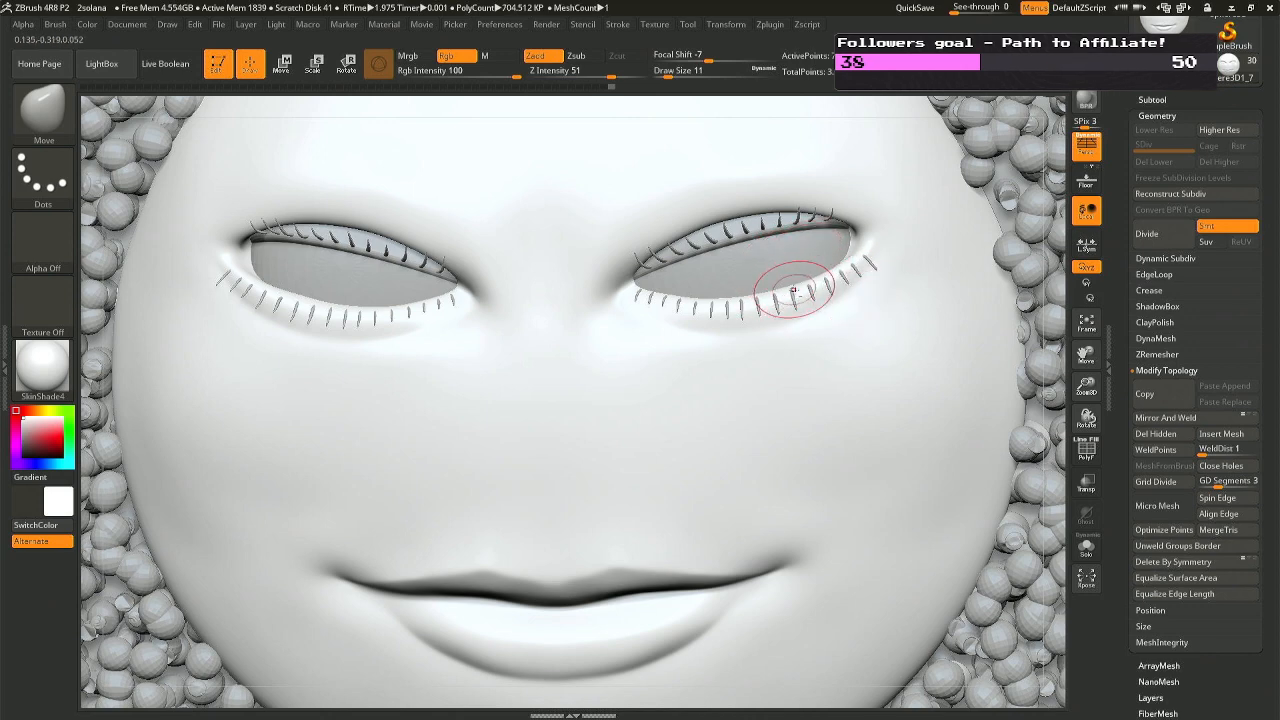
Select the lower eyelashes and nudge them to fit the eyelid with the Move brush, reducing the draw size from 22 to 7.
left_click(791, 294, "alt")
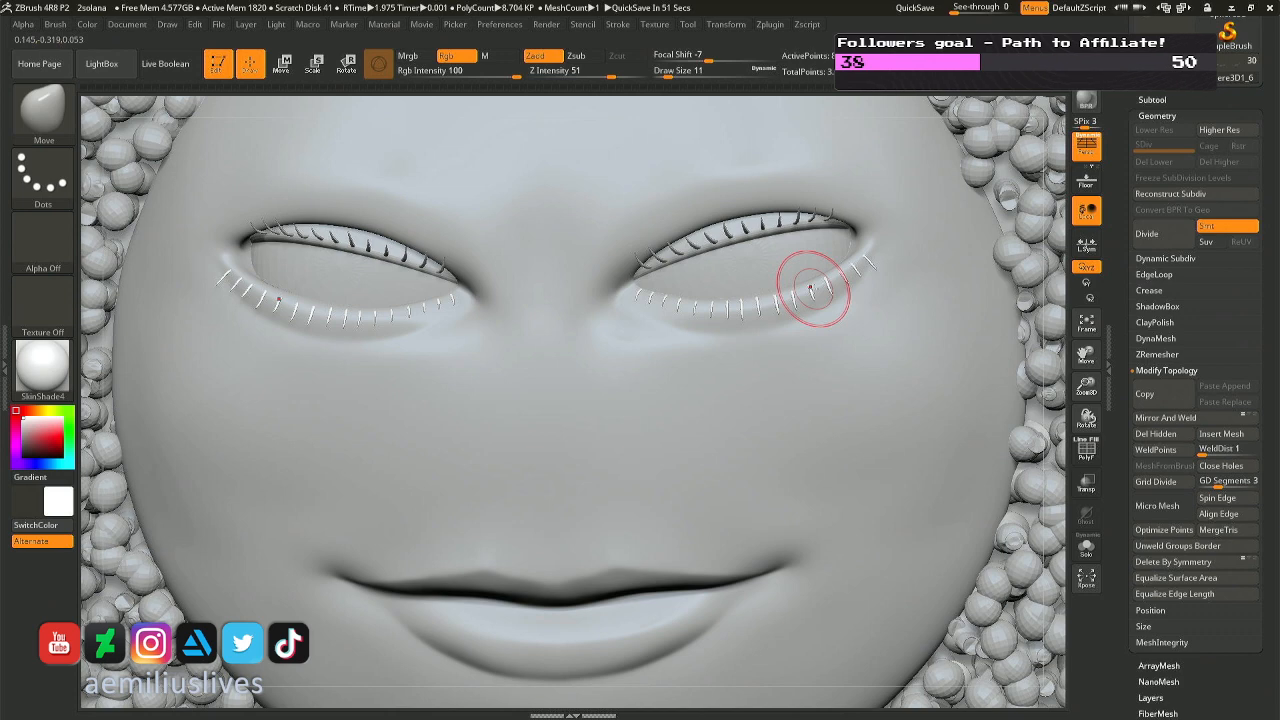
right_click_drag(820, 278, 871, 271)
key("space")
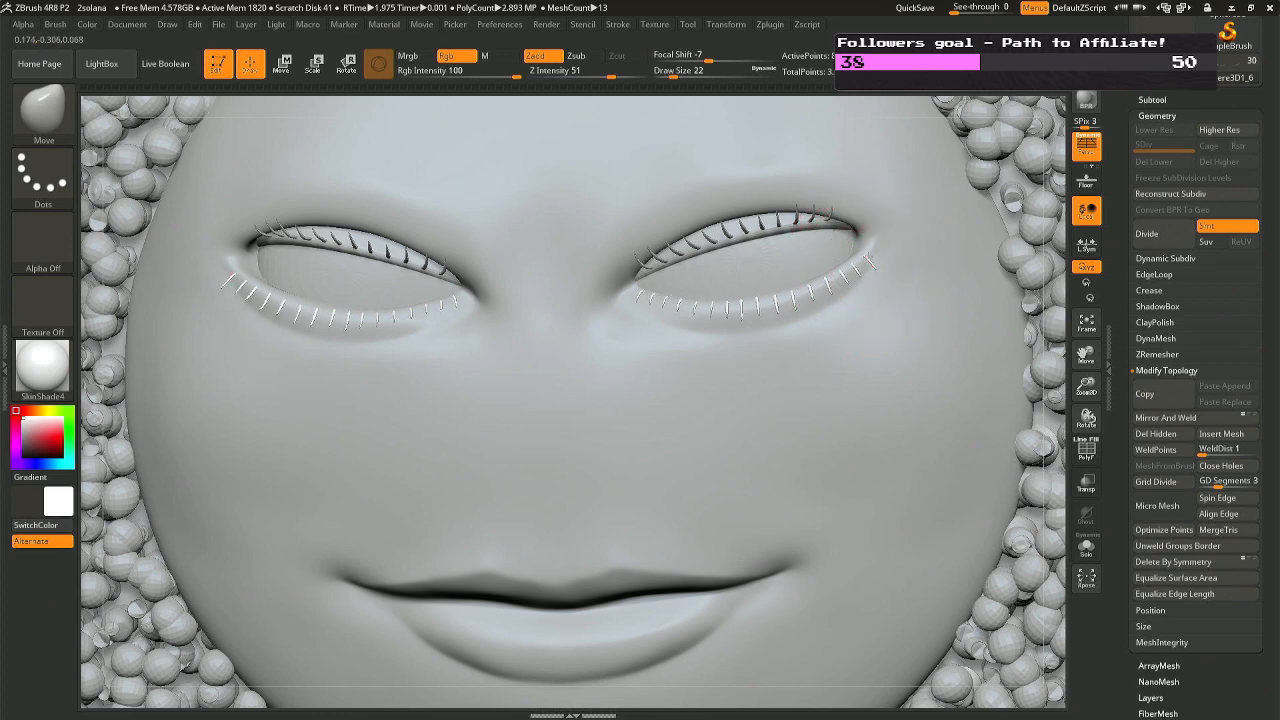
mouse_move(870, 254)
left_mouse_down()
mouse_move(861, 262)
mouse_move(871, 254)
left_mouse_up()
key("ctrl+z")
right_click_drag(866, 246, 829, 244)
key("space")
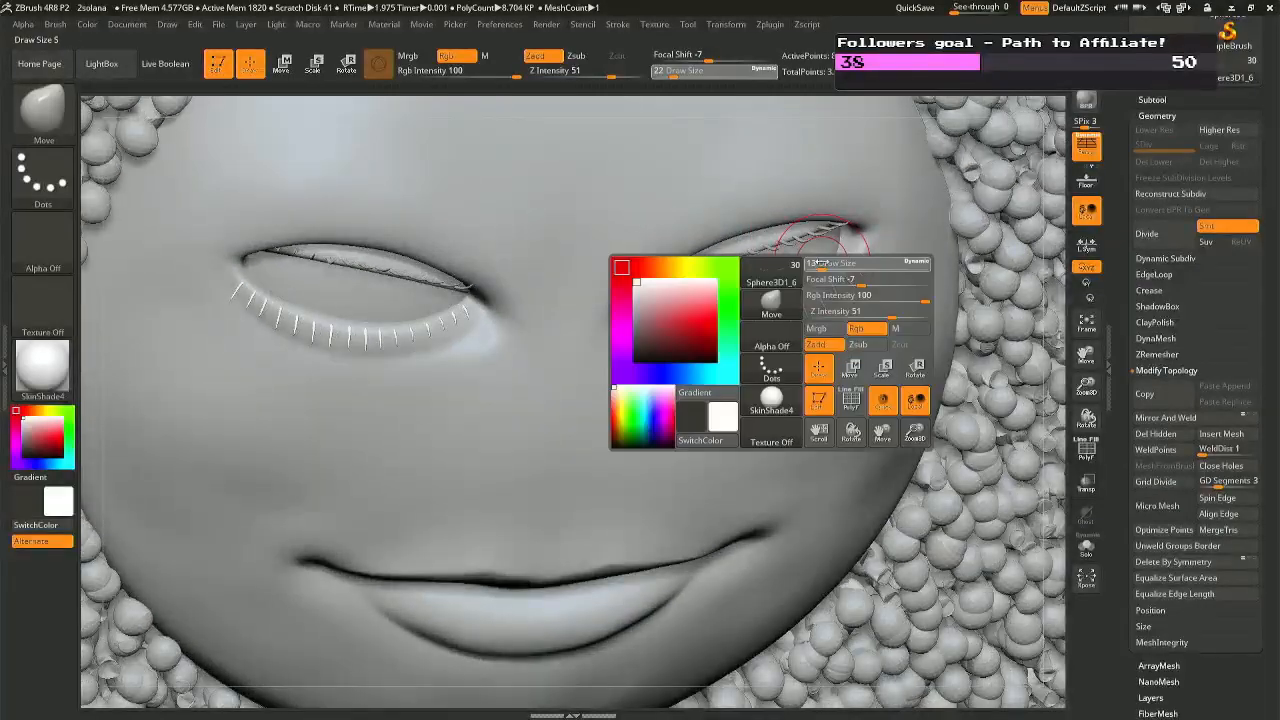
left_click_drag(821, 263, 819, 261)
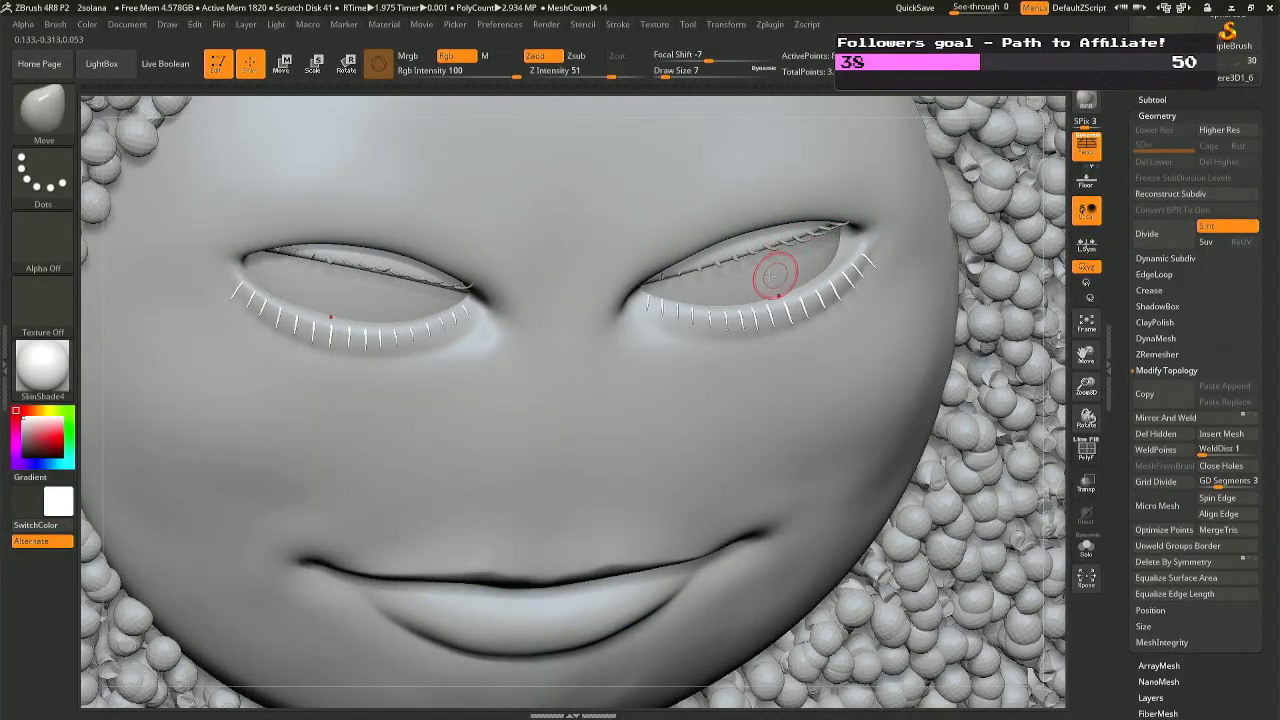
mouse_move(822, 248)
right_mouse_down()
mouse_move(843, 284)
mouse_move(826, 260)
mouse_move(737, 271)
right_mouse_up()
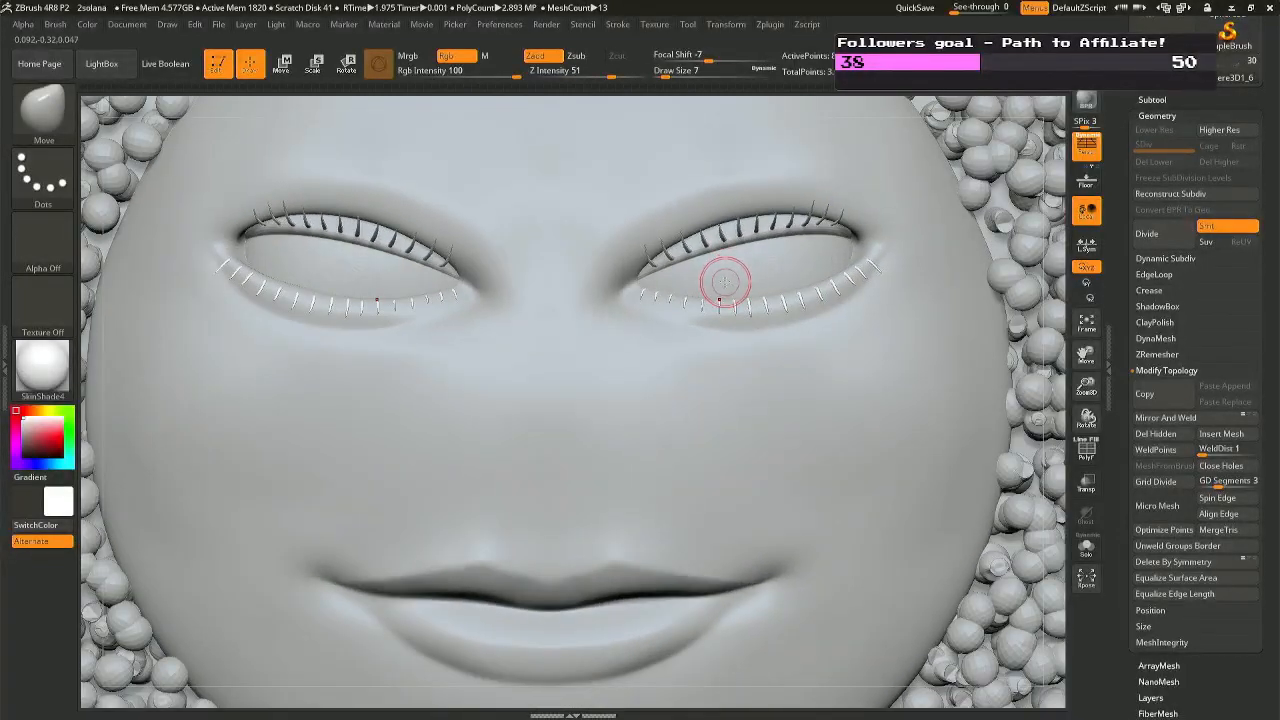
mouse_move(634, 297)
right_mouse_down()
mouse_move(716, 287)
mouse_move(702, 295)
mouse_move(714, 280)
right_mouse_up()
Select the eyeballs, shift them slightly within the eye openings with the transform gizmo, and return to draw mode.
left_click(708, 279, "alt")
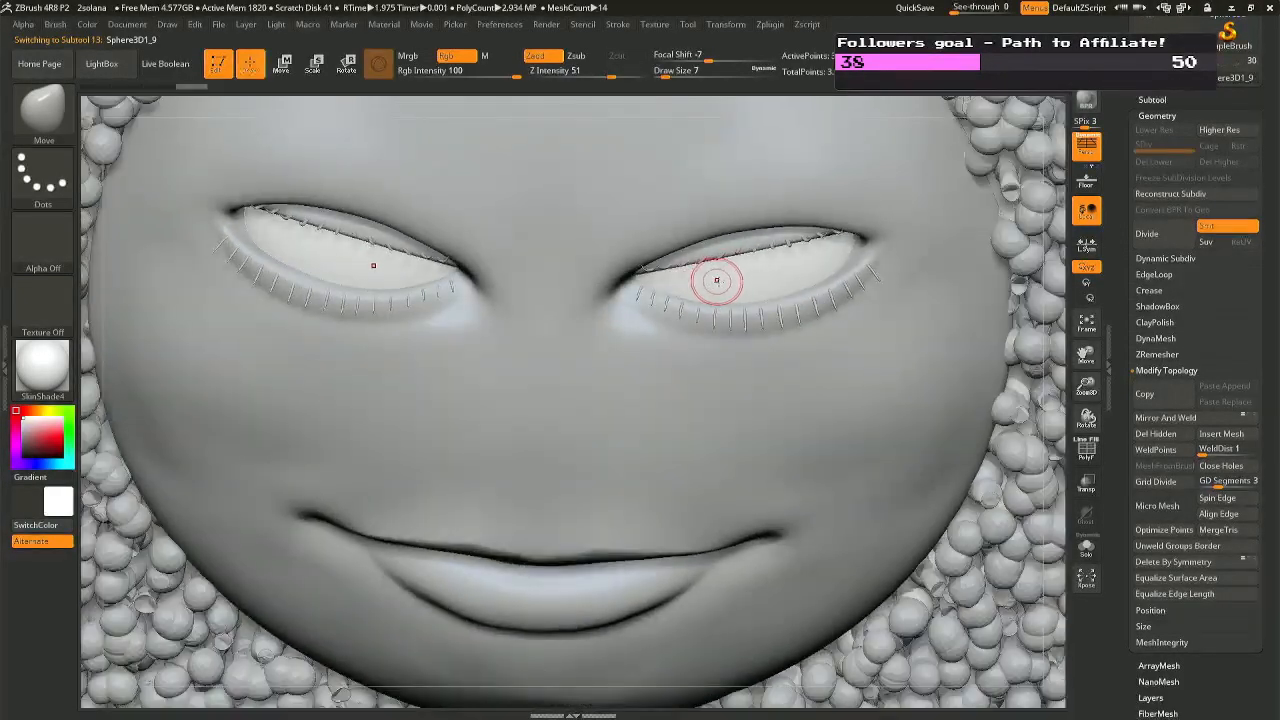
key("r")
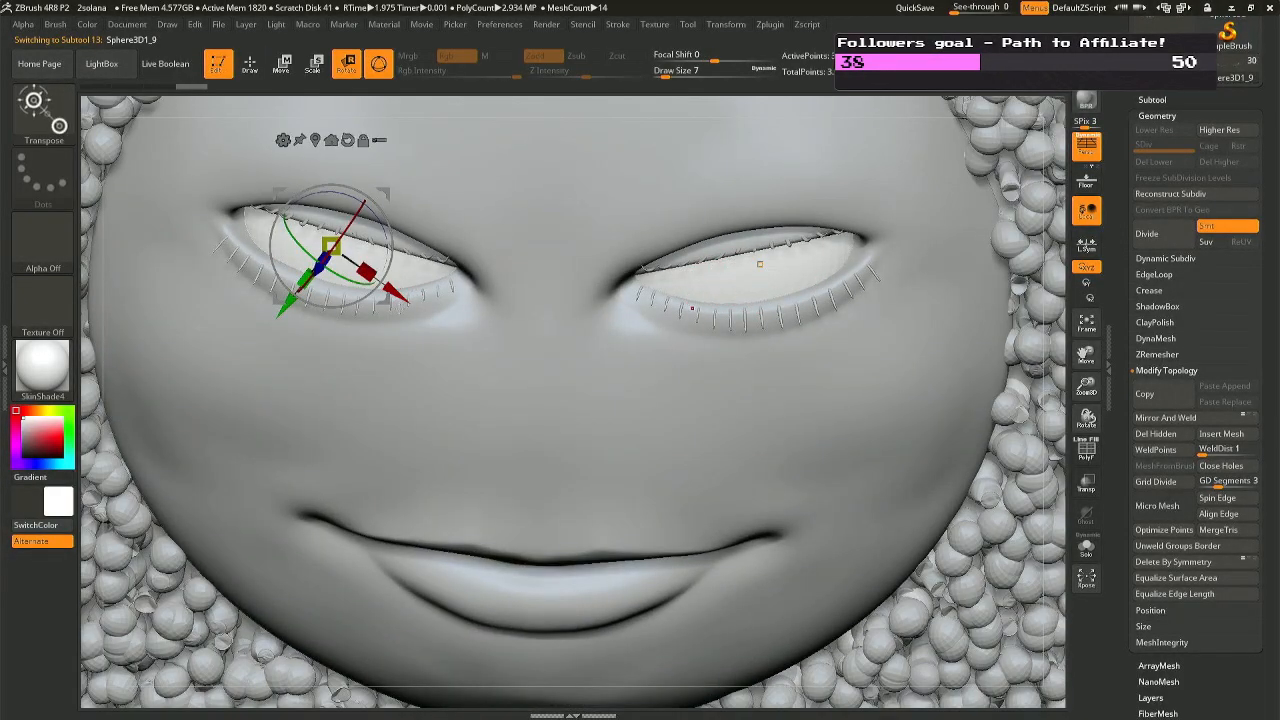
mouse_move(389, 303)
left_mouse_down()
mouse_move(376, 297)
mouse_move(386, 293)
left_mouse_up()
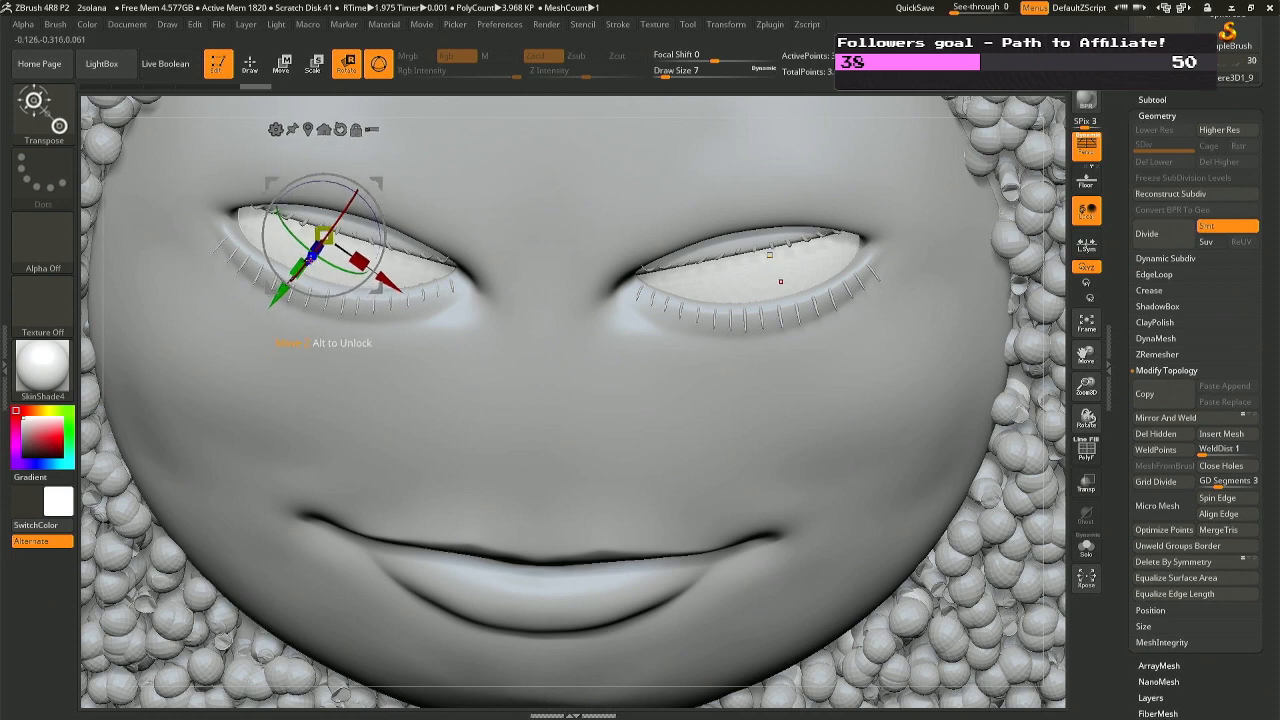
left_click_drag(386, 293, 385, 294)
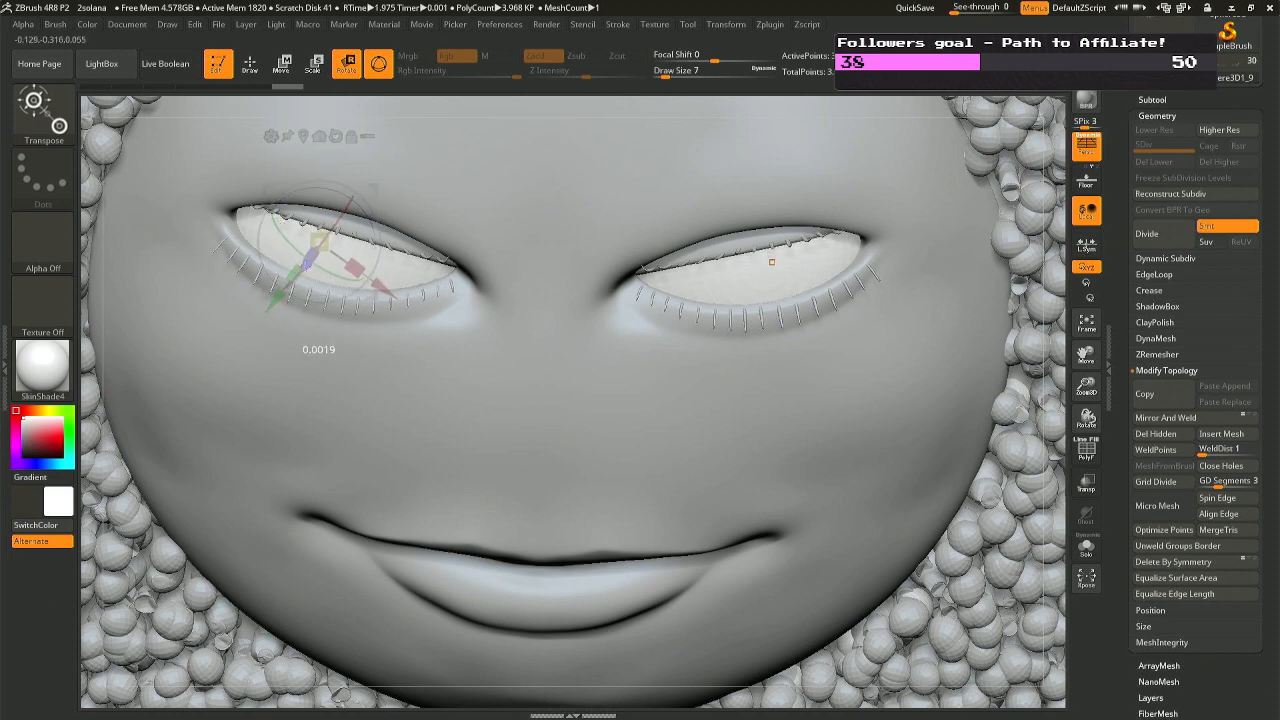
left_click_drag(771, 262, 772, 263)
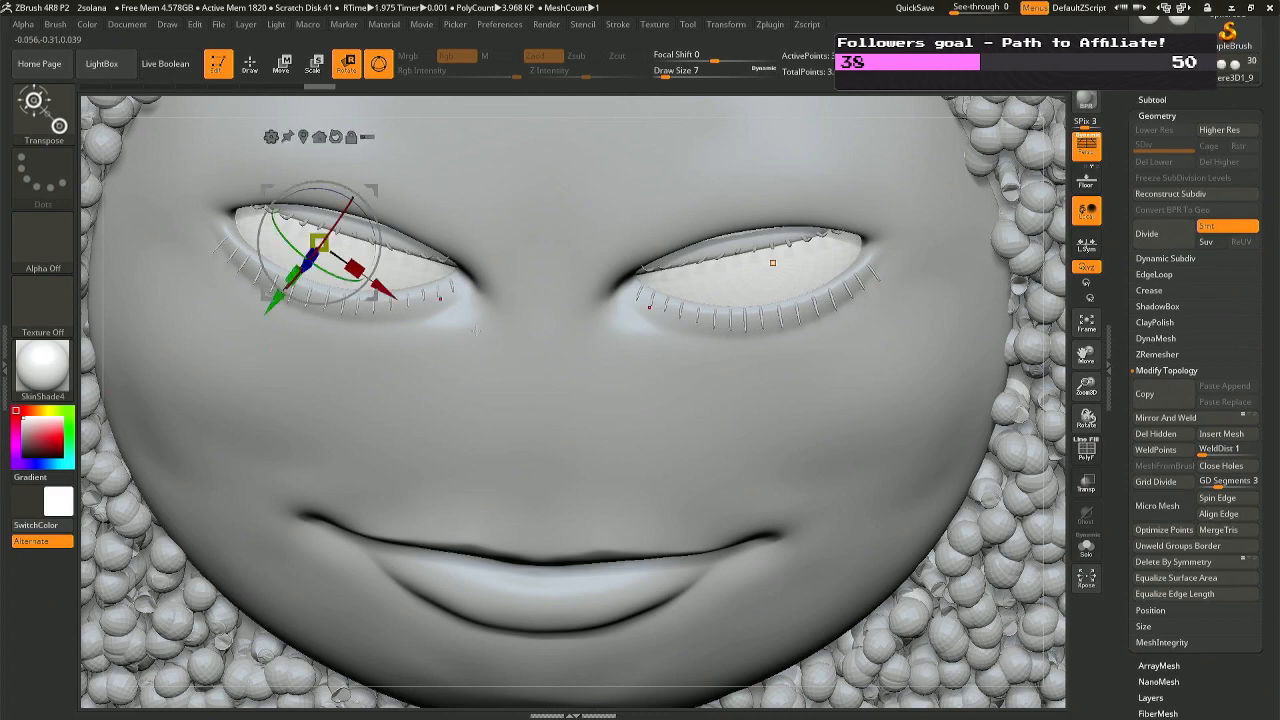
right_click_drag(514, 392, 520, 299)
key("q")
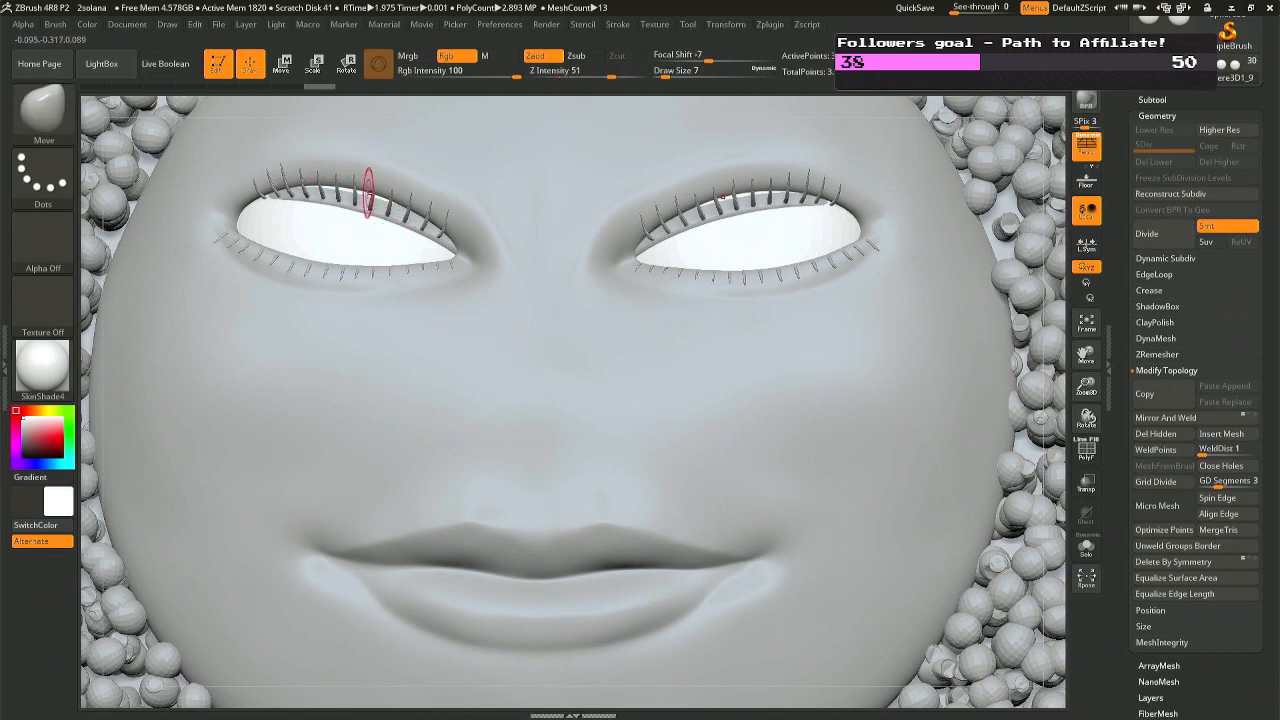
Reselect the eyeballs and rotate them slightly with the transform gizmo to fit behind the eyelids.
left_click(368, 218, "alt")
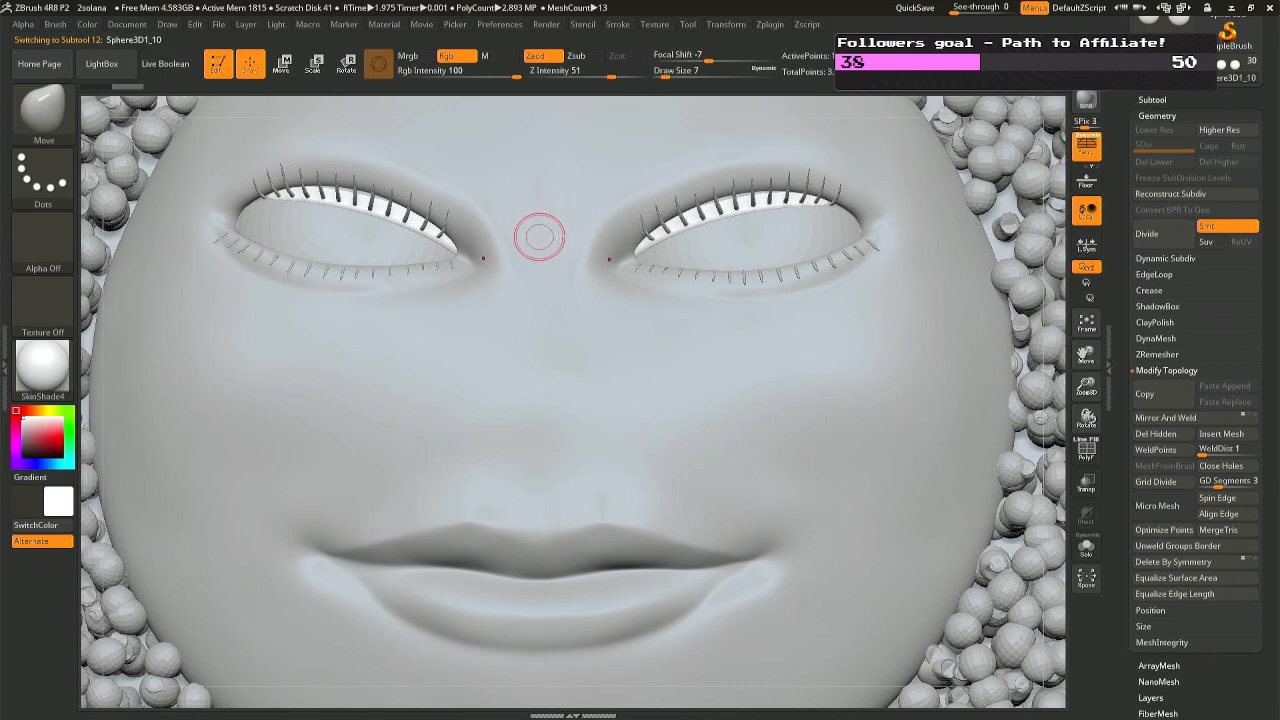
left_click(836, 234, "alt")
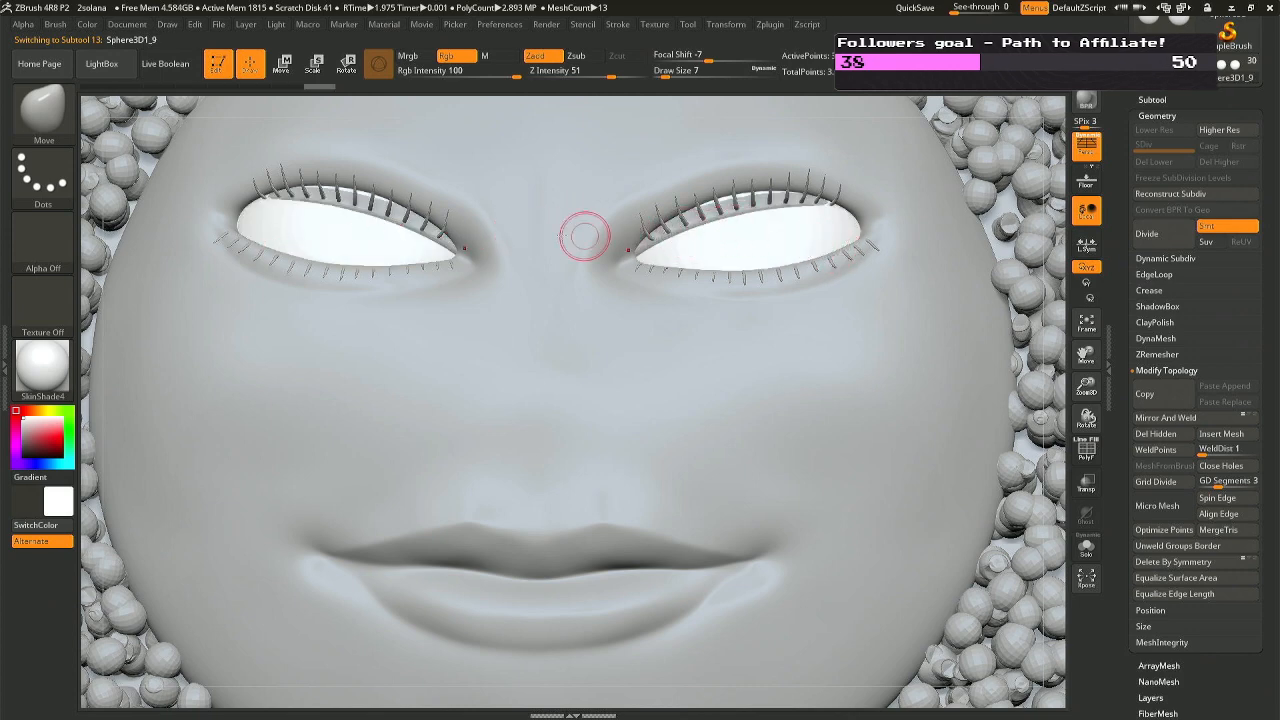
key("r")
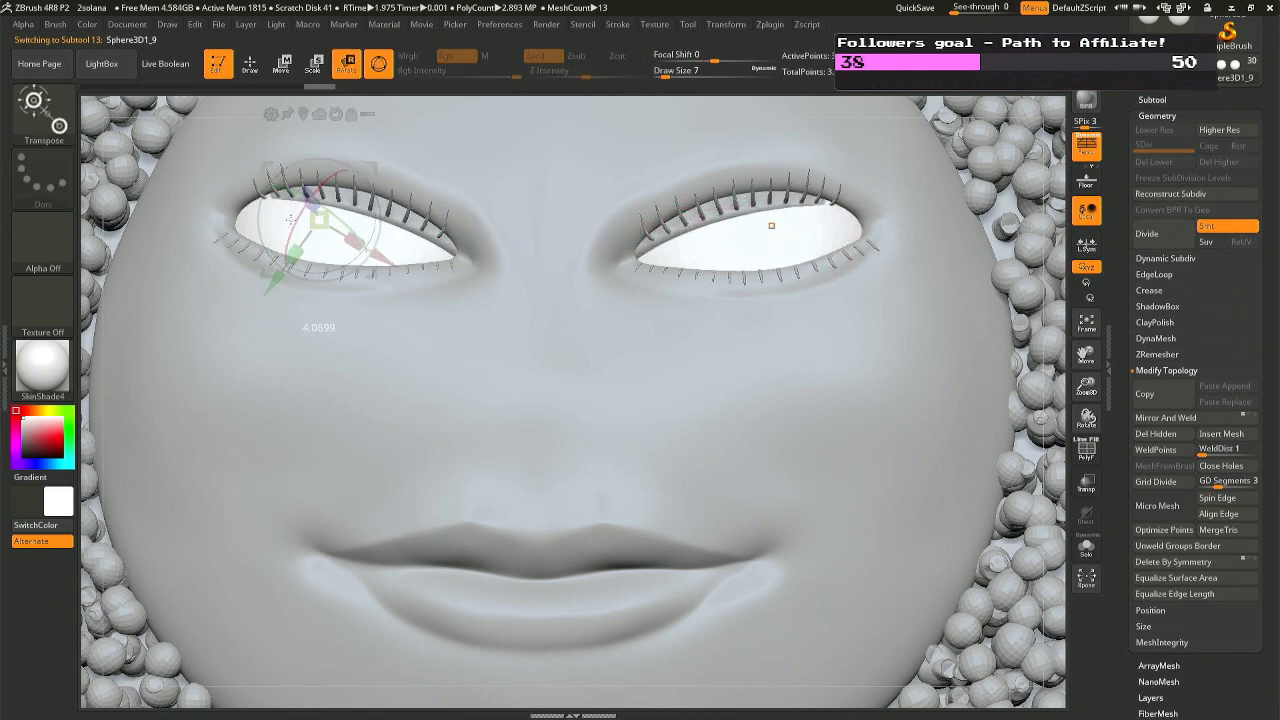
mouse_move(365, 222)
left_mouse_down()
mouse_move(351, 225)
mouse_move(350, 211)
mouse_move(365, 214)
left_mouse_up()
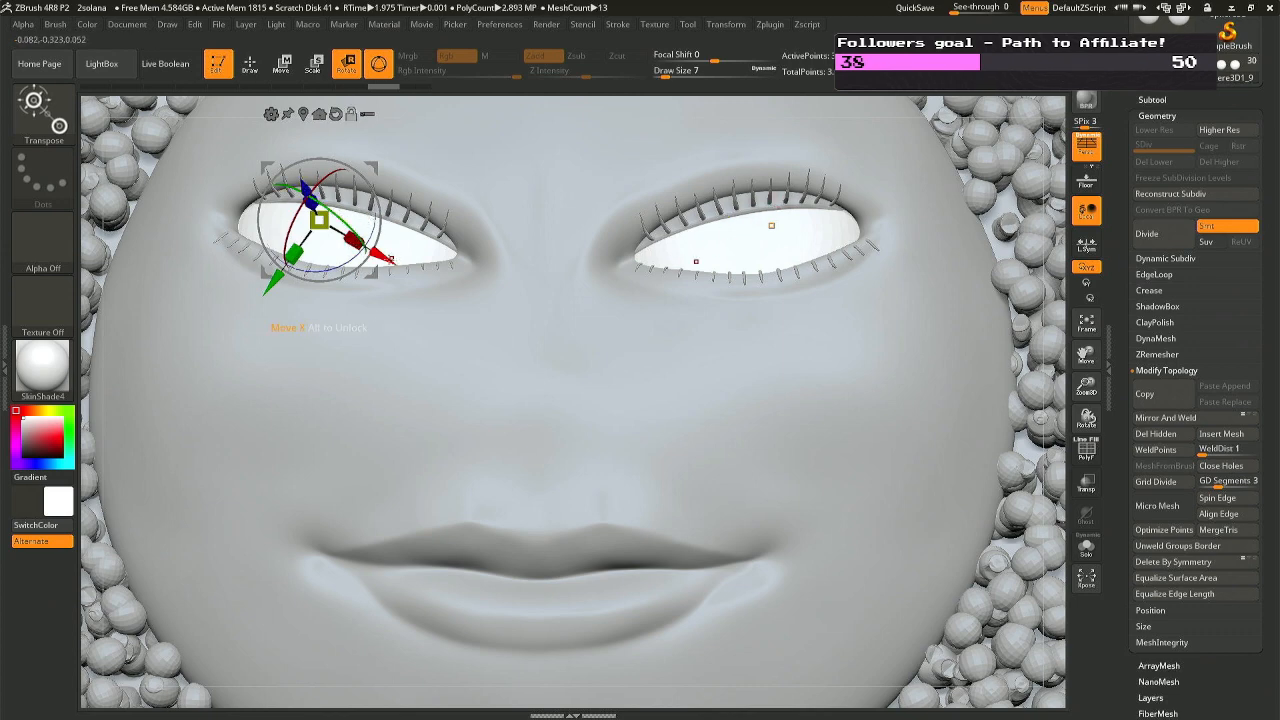
Scale the eyeballs down slightly to about 0.98 with the transform gizmo, then mirror and weld them.
mouse_move(391, 259)
left_mouse_down()
mouse_move(446, 290)
mouse_move(414, 229)
mouse_move(397, 250)
left_mouse_up()
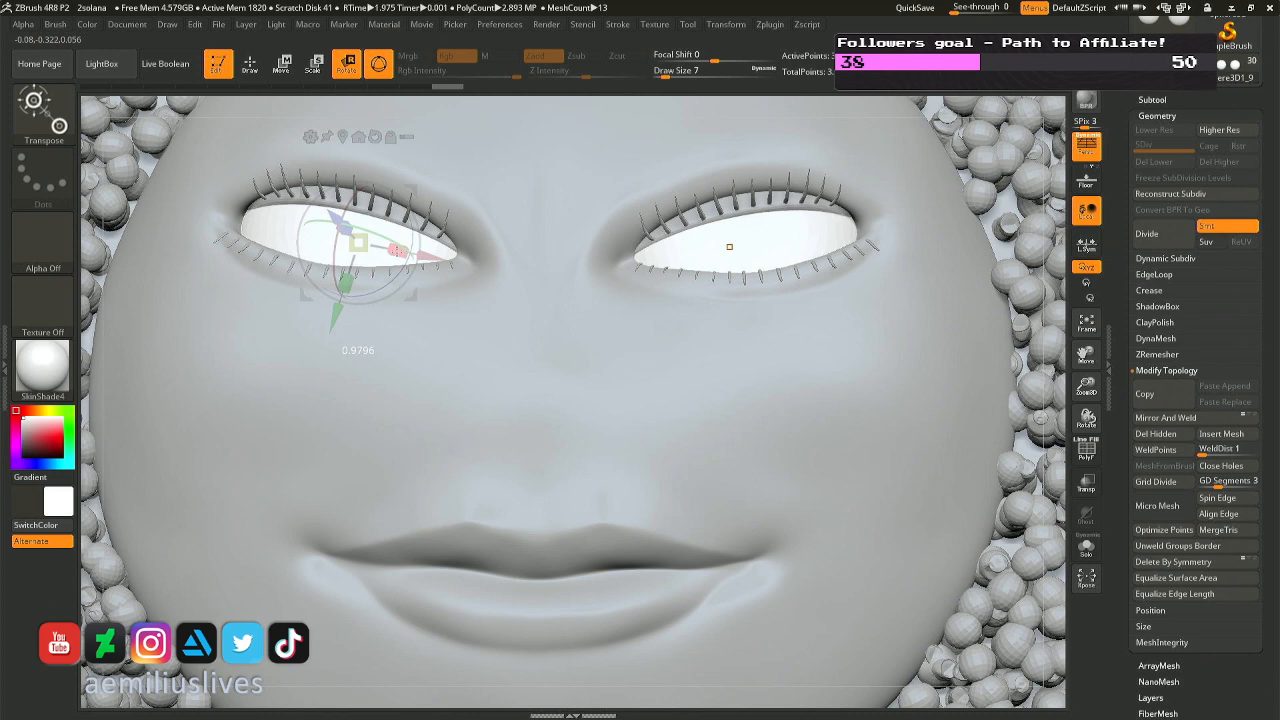
left_click_drag(397, 250, 397, 250)
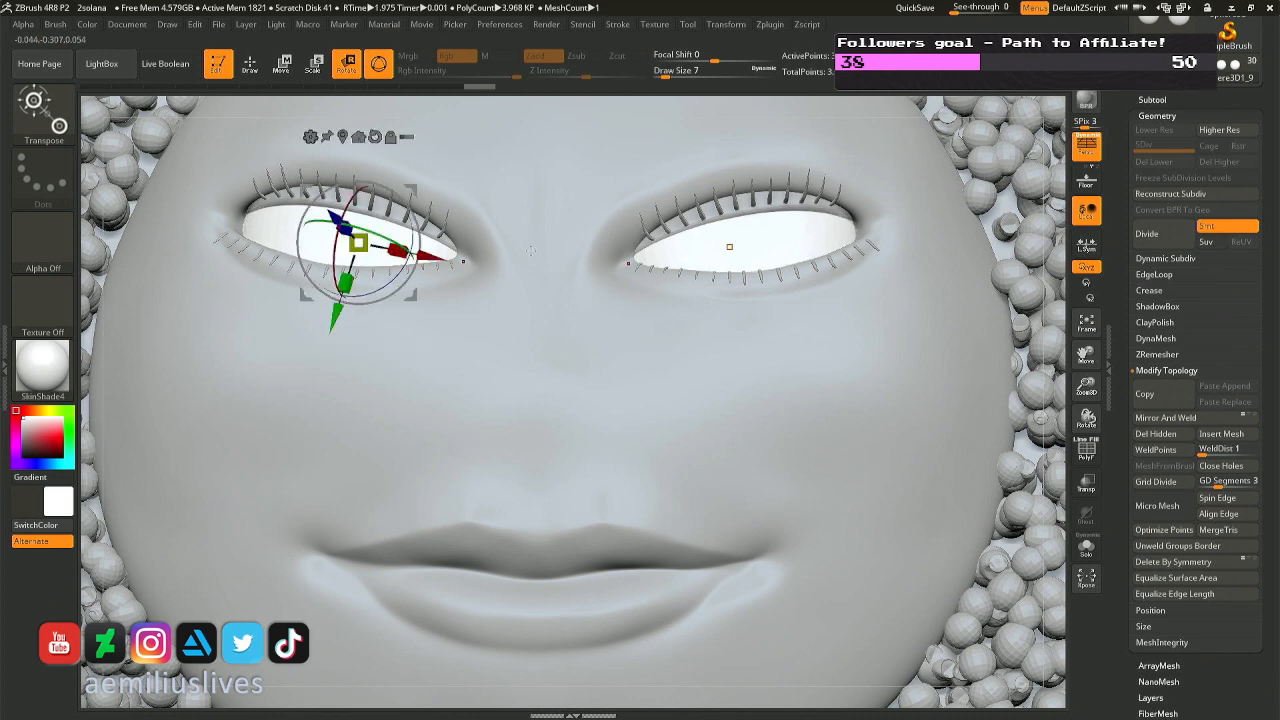
key("q")
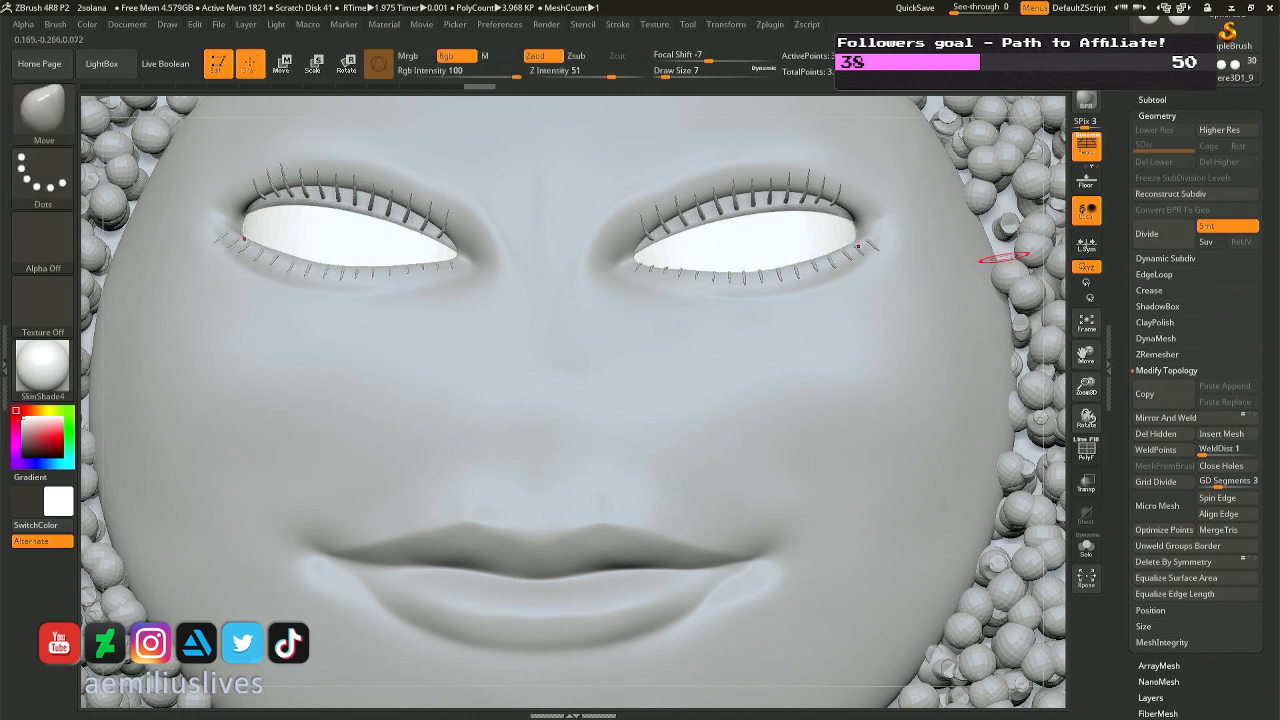
left_click(1165, 419)
Narrow the eyeballs horizontally to about 0.94 with the transform gizmo and return to draw mode.
right_click_drag(384, 212, 406, 206)
mouse_move(250, 190)
right_mouse_down("alt")
mouse_move(318, 237)
mouse_move(362, 218)
mouse_move(390, 180)
mouse_move(440, 202)
right_mouse_up("alt")
key("r")
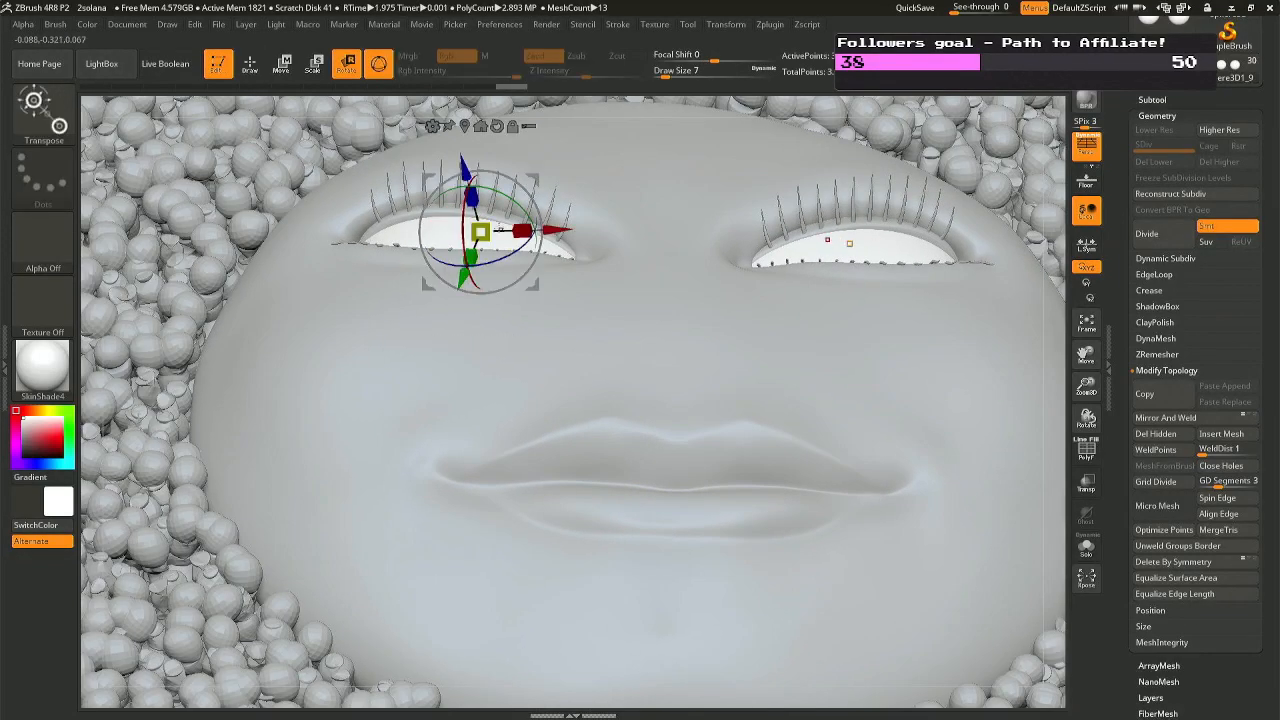
left_click_drag(521, 231, 474, 242)
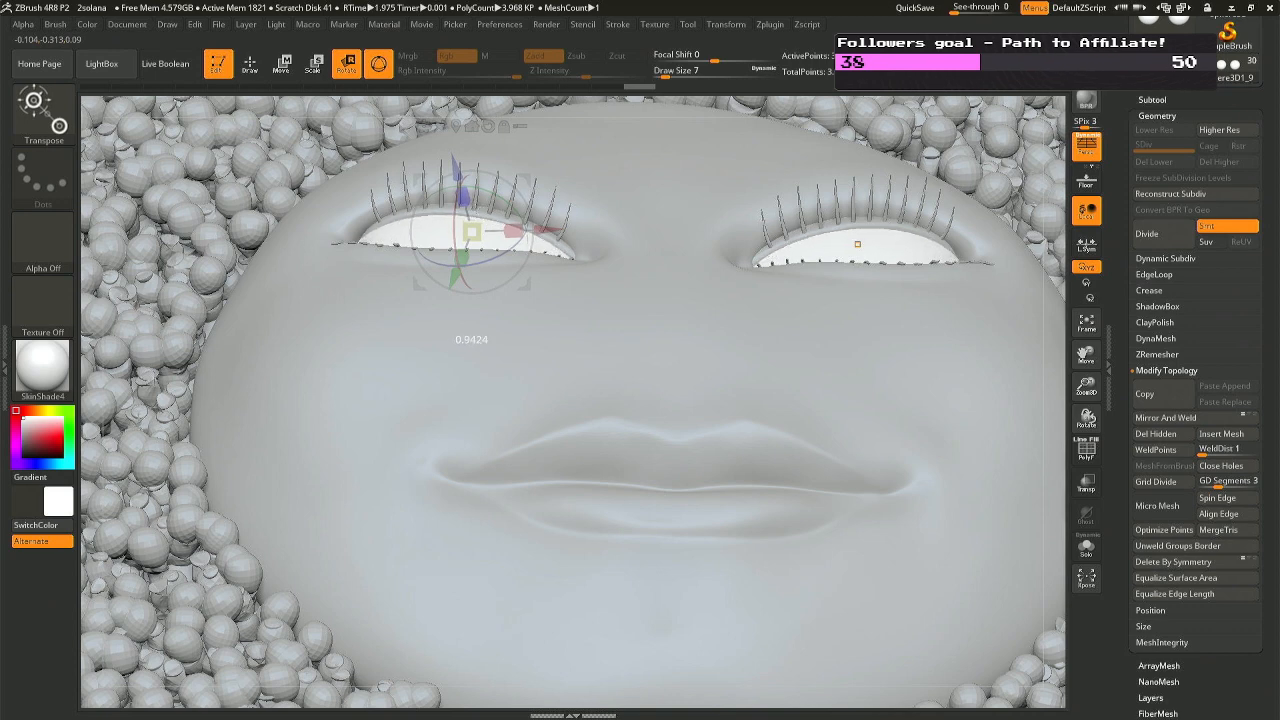
left_click_drag(474, 242, 474, 242)
key("q")
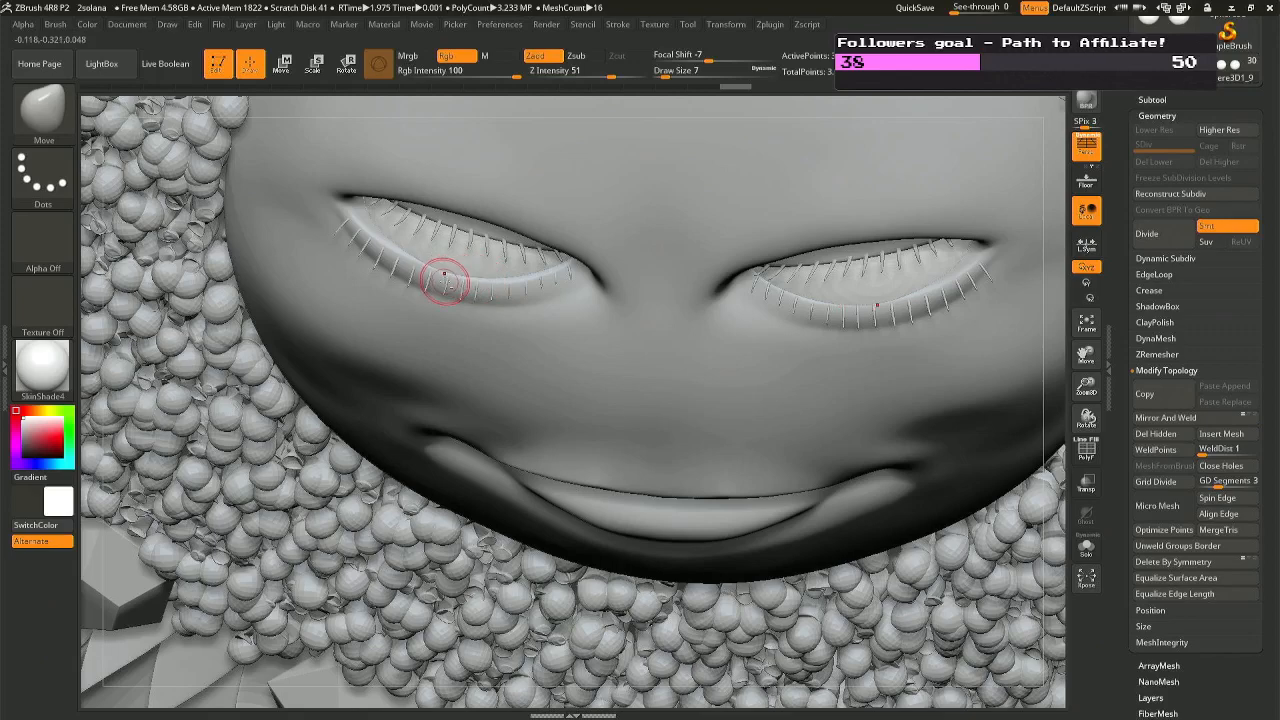
Select the face subtool and save the project over the existing file.
left_click(444, 283, "alt")
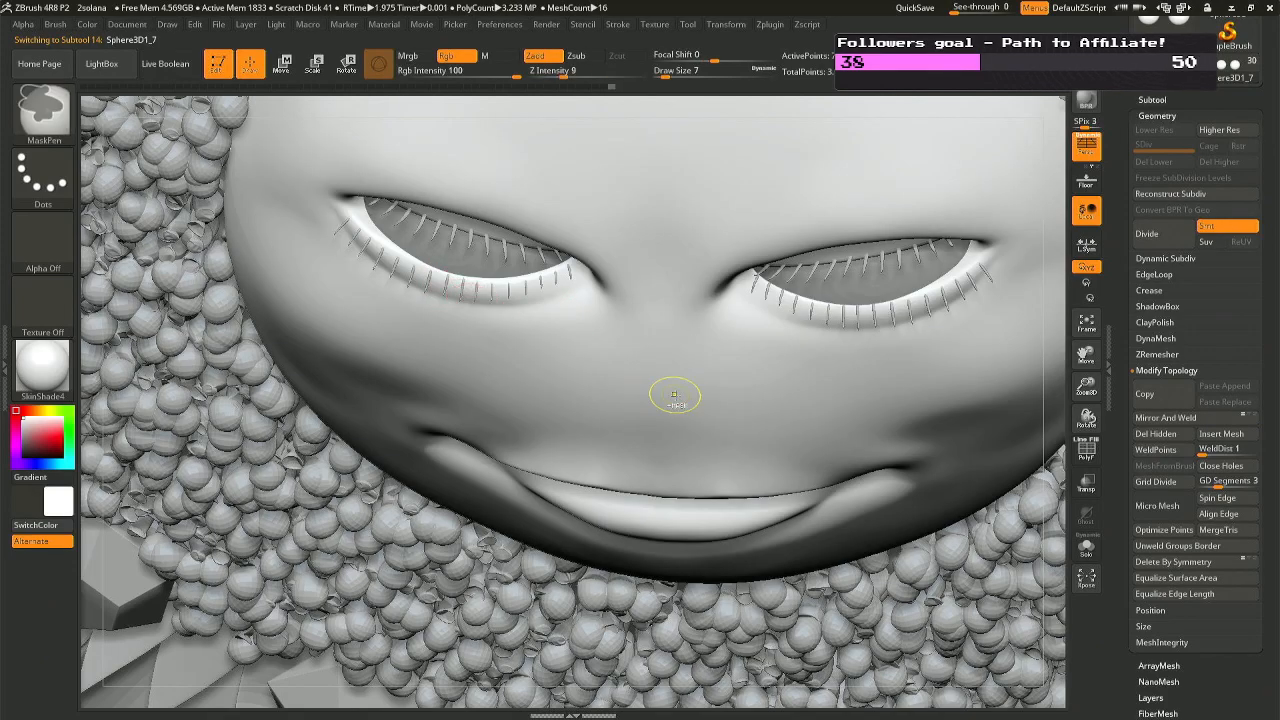
key("ctrl+s")
key("Return")
Mask the upper eyelids and brow area on both sides of the face with symmetry, using draw size 16.
key("s")
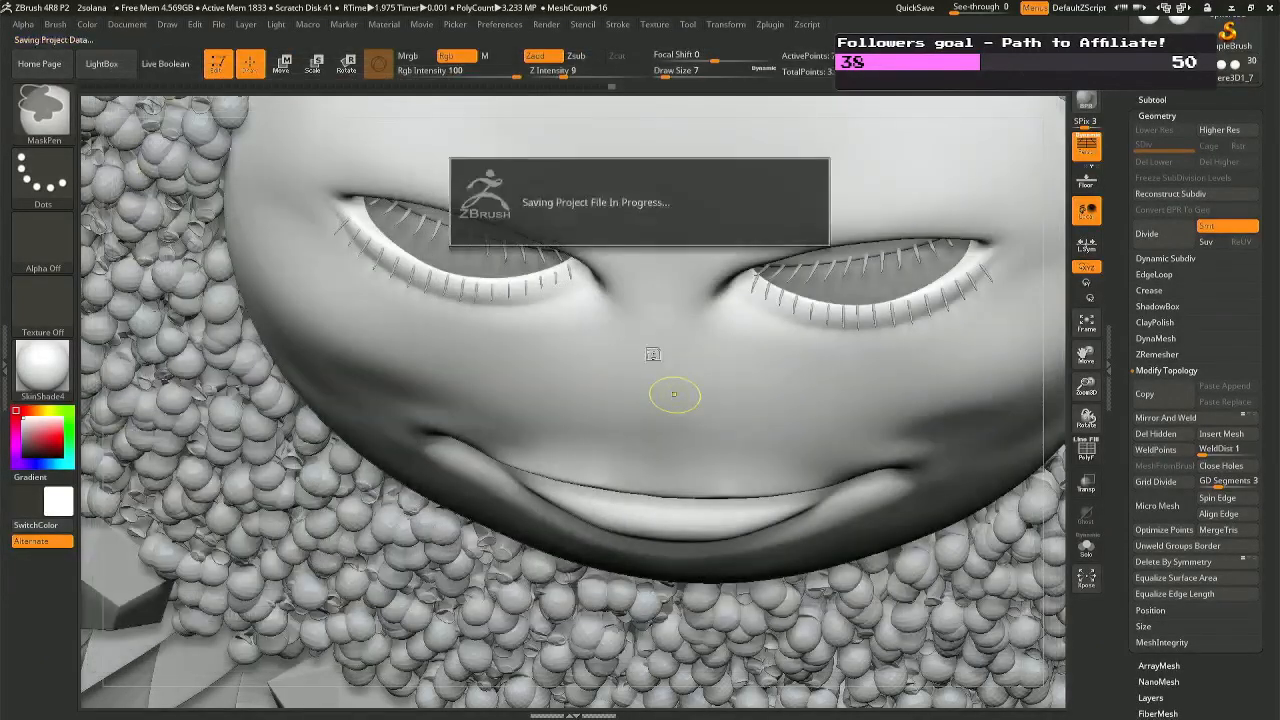
key("space")
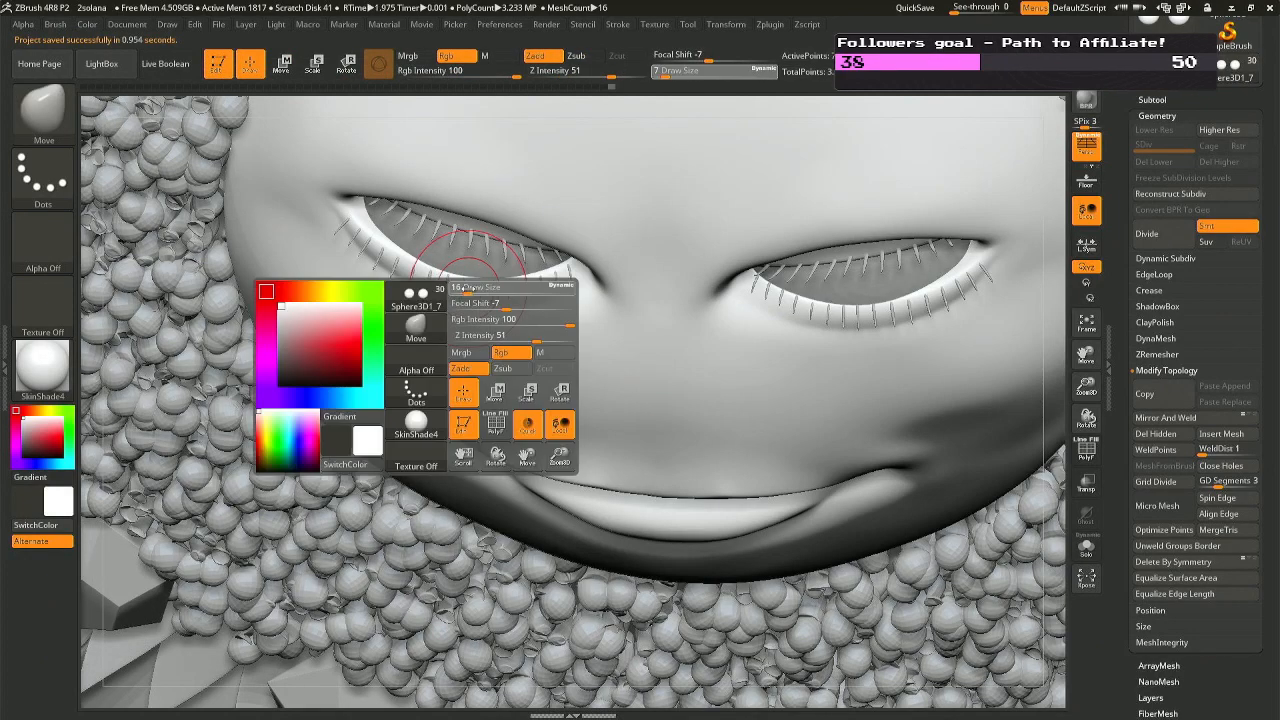
right_click_drag(468, 288, 491, 163)
mouse_move(370, 192)
left_mouse_down("ctrl")
mouse_move(545, 184)
mouse_move(595, 208)
mouse_move(333, 185)
mouse_move(335, 236)
mouse_move(450, 122)
mouse_move(615, 250)
mouse_move(372, 145)
mouse_move(540, 125)
mouse_move(660, 140)
left_mouse_up("ctrl")
key("ctrl+z")
key("x")
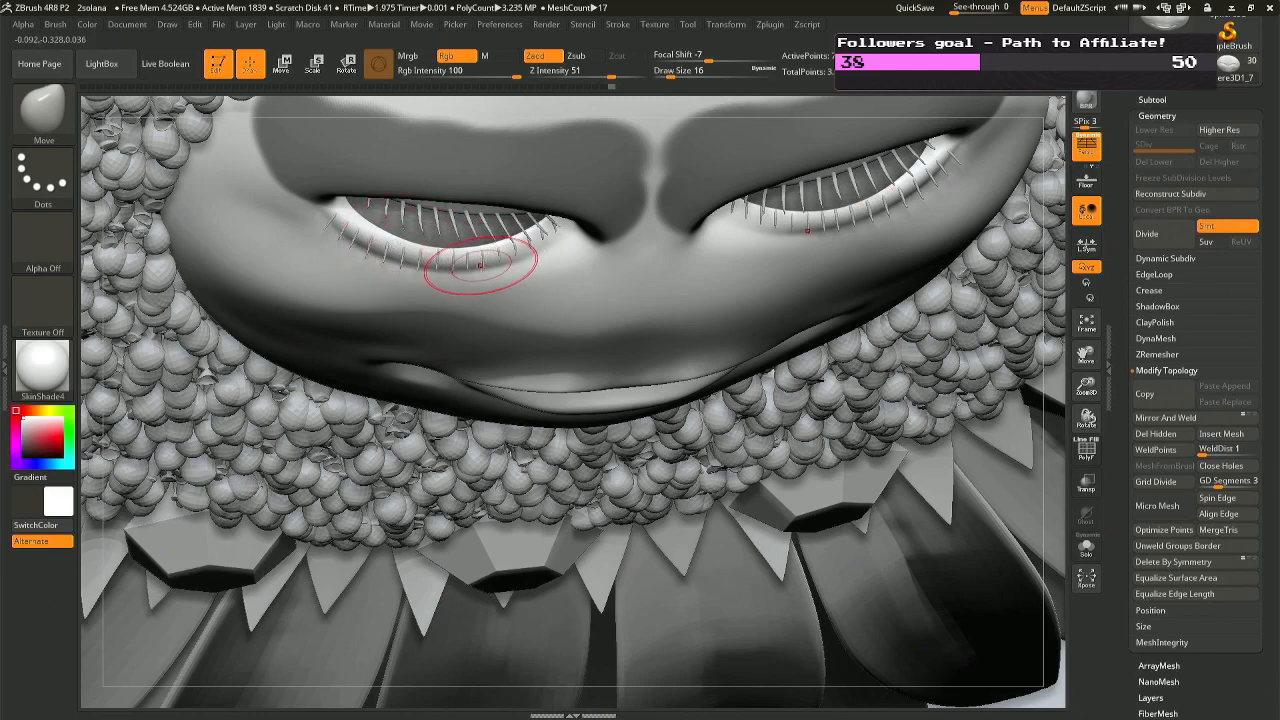
Try to reshape the face's lower eyelid with the Move brush at draw size 27.
key("b")
key("m")
key("v")
key("space")
left_click(477, 254)
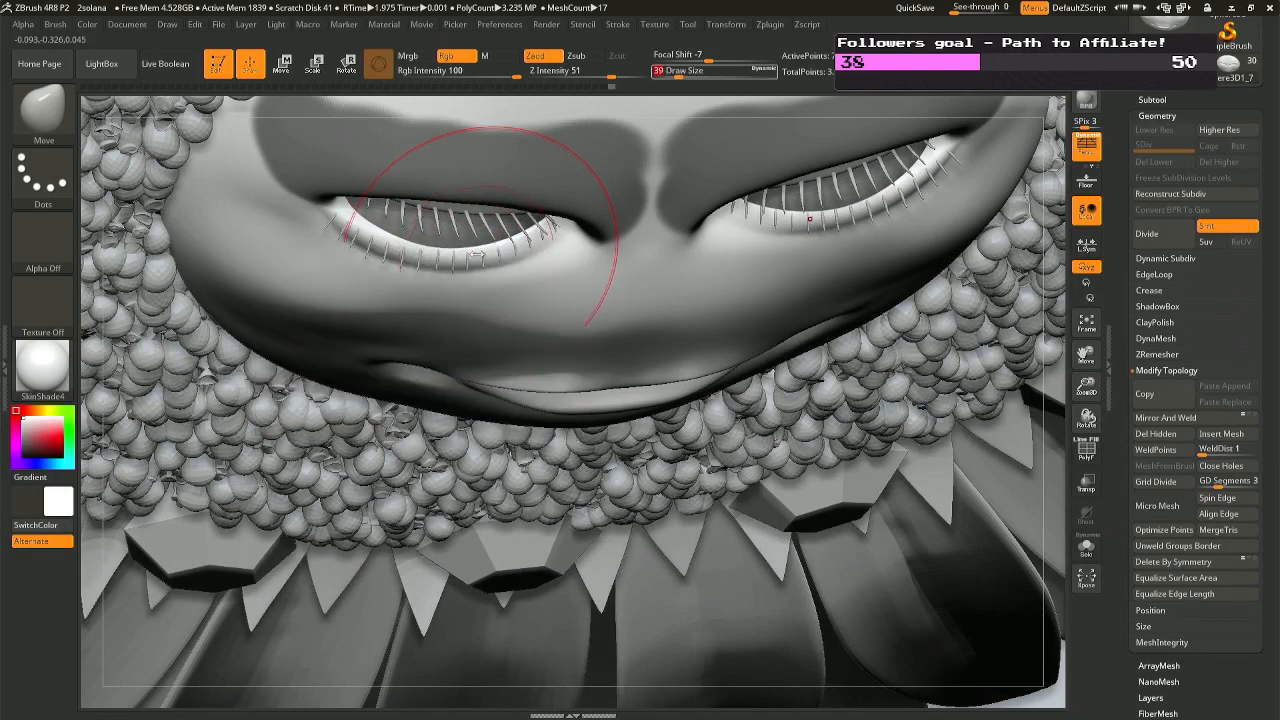
key("space")
left_click(447, 249)
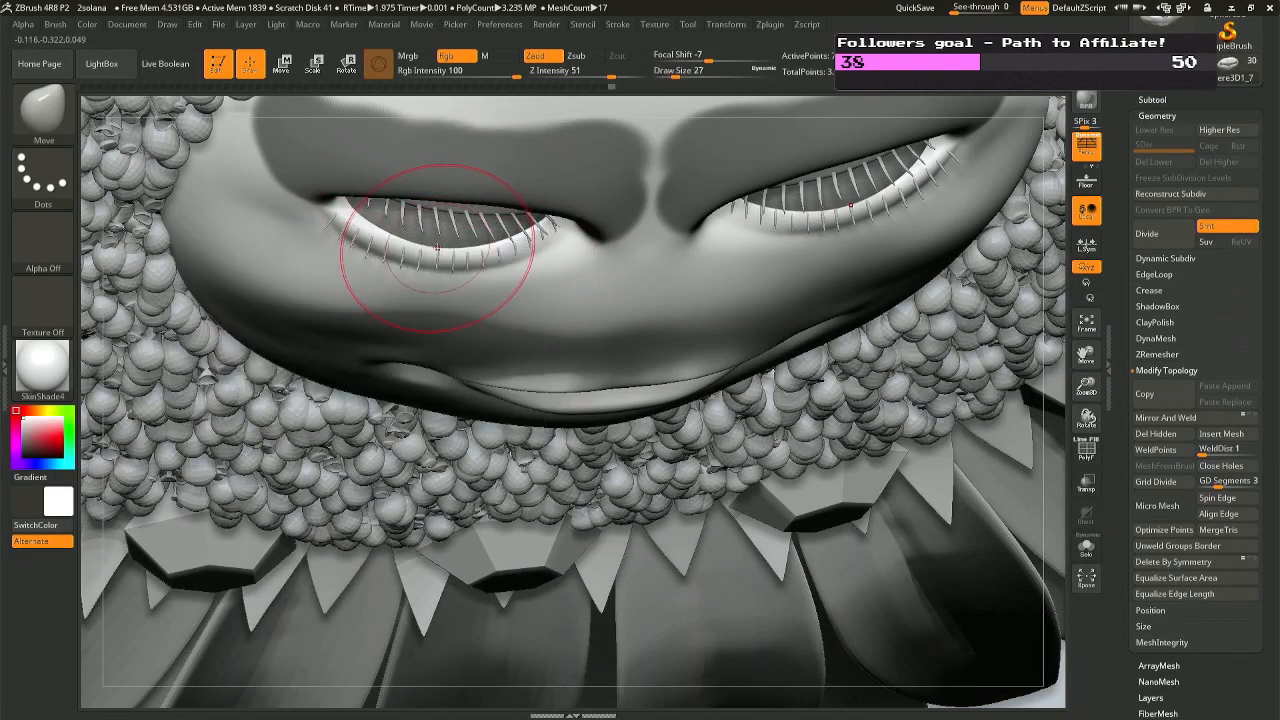
left_click_drag(437, 247, 446, 252)
key("ctrl+z")
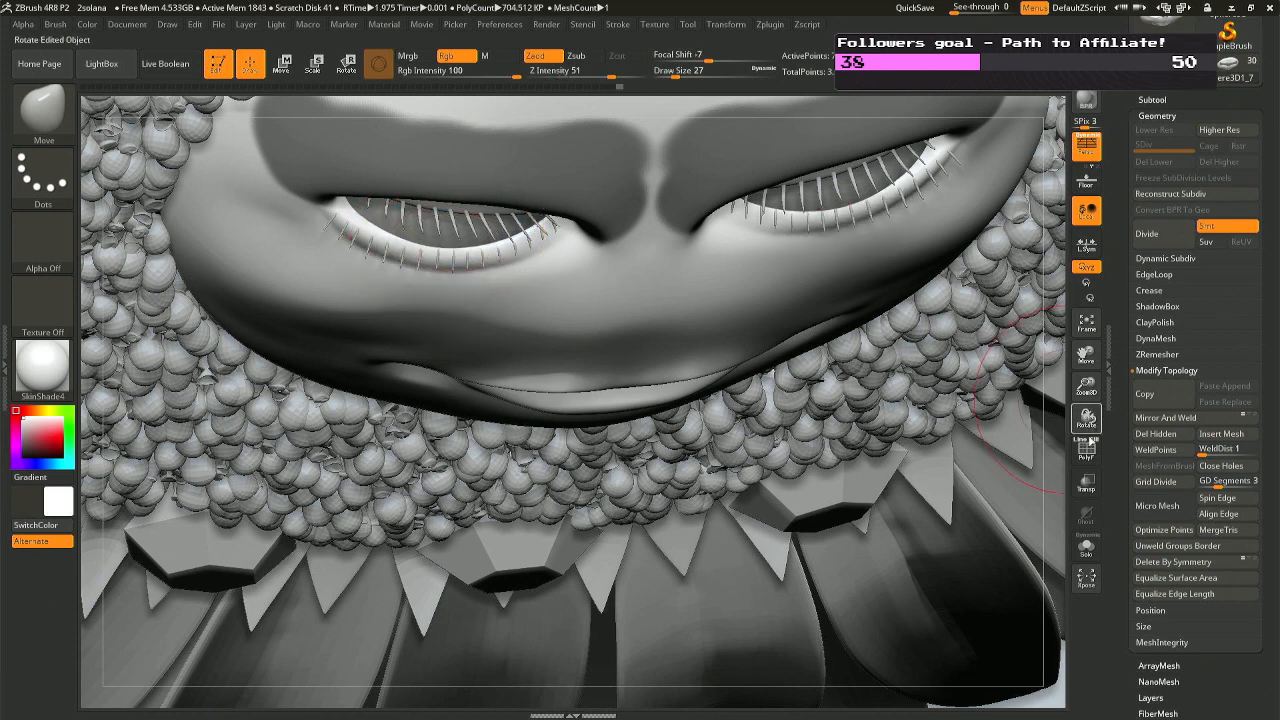
Isolate the face, adjust its lower eyelids with the Move brush at draw size 18, and show all subtools again.
left_click(1086, 546)
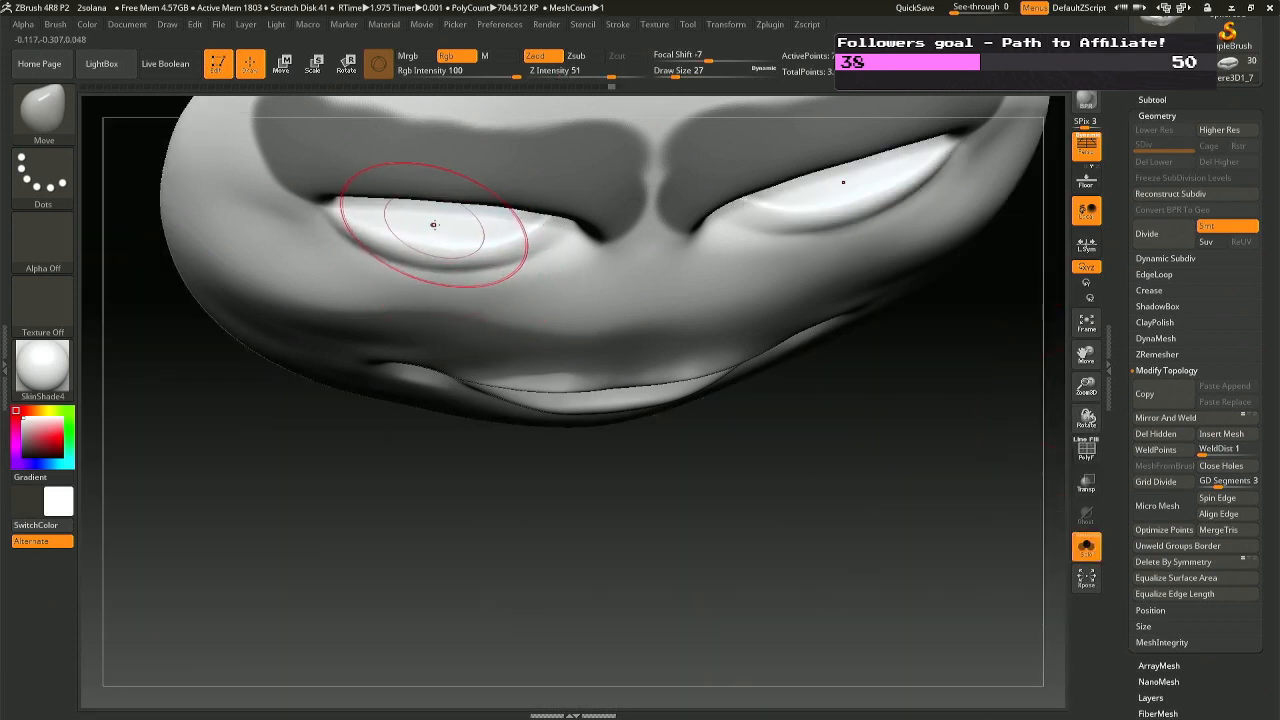
key("space")
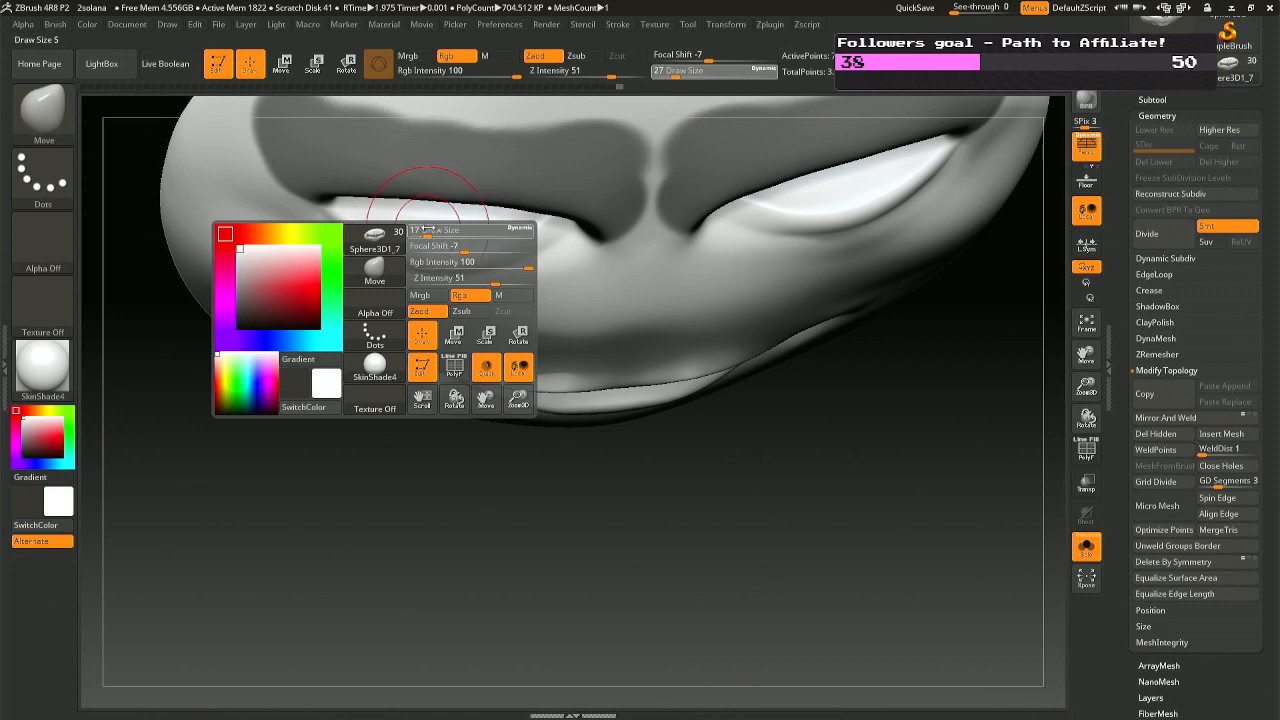
mouse_move(428, 229)
left_mouse_down()
mouse_move(408, 233)
mouse_move(455, 241)
left_mouse_up()
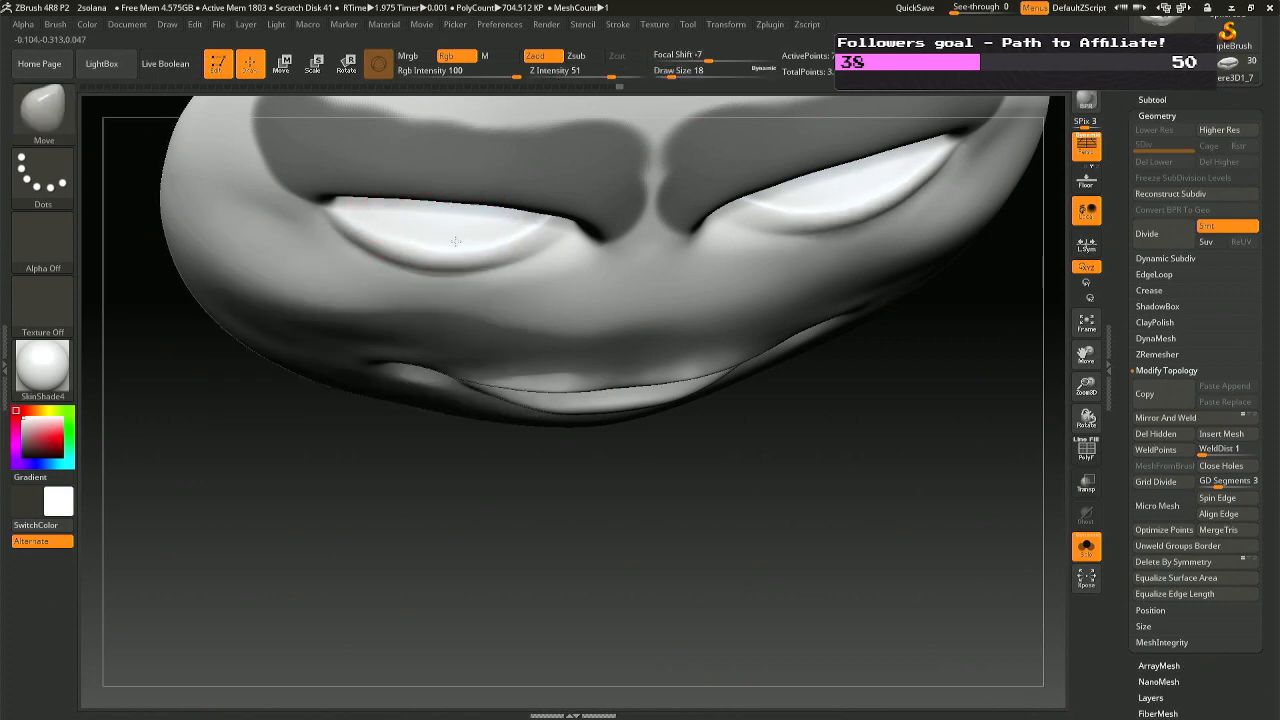
left_click(1088, 542)
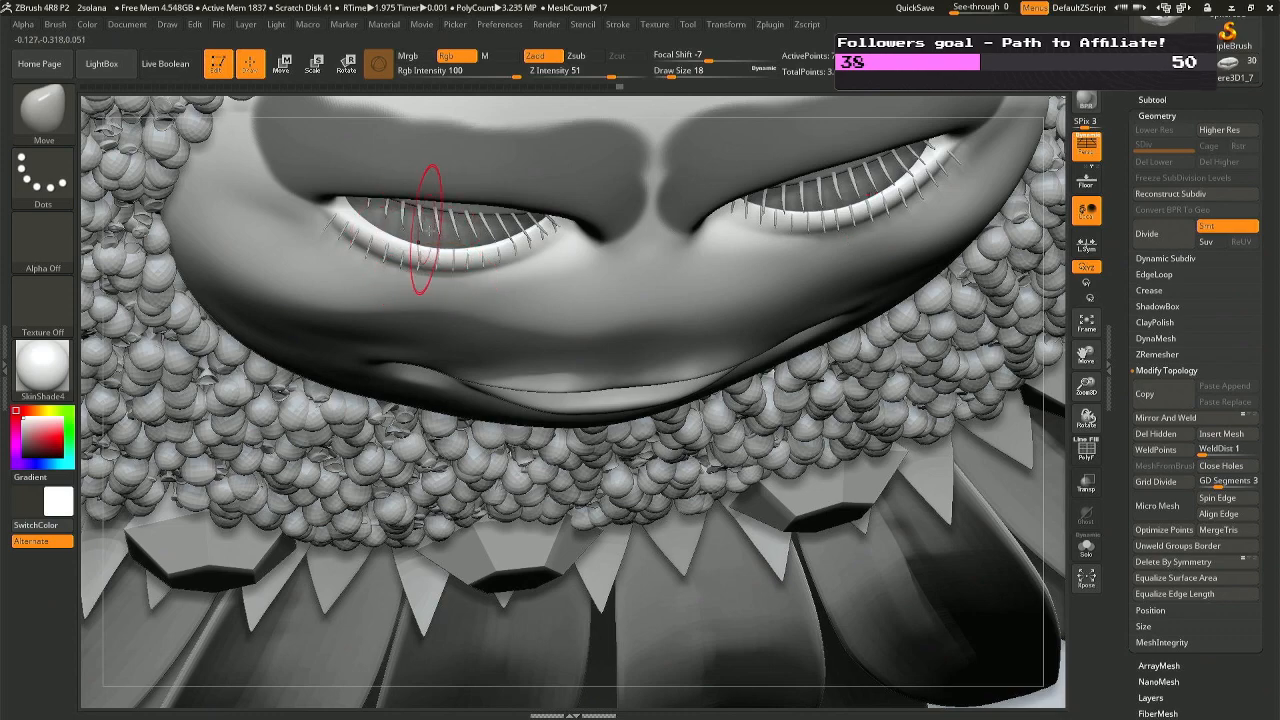
Select the lower eyelashes and adjust their fit against the eyelids with the Move brush at draw size 29.
key("ctrl")
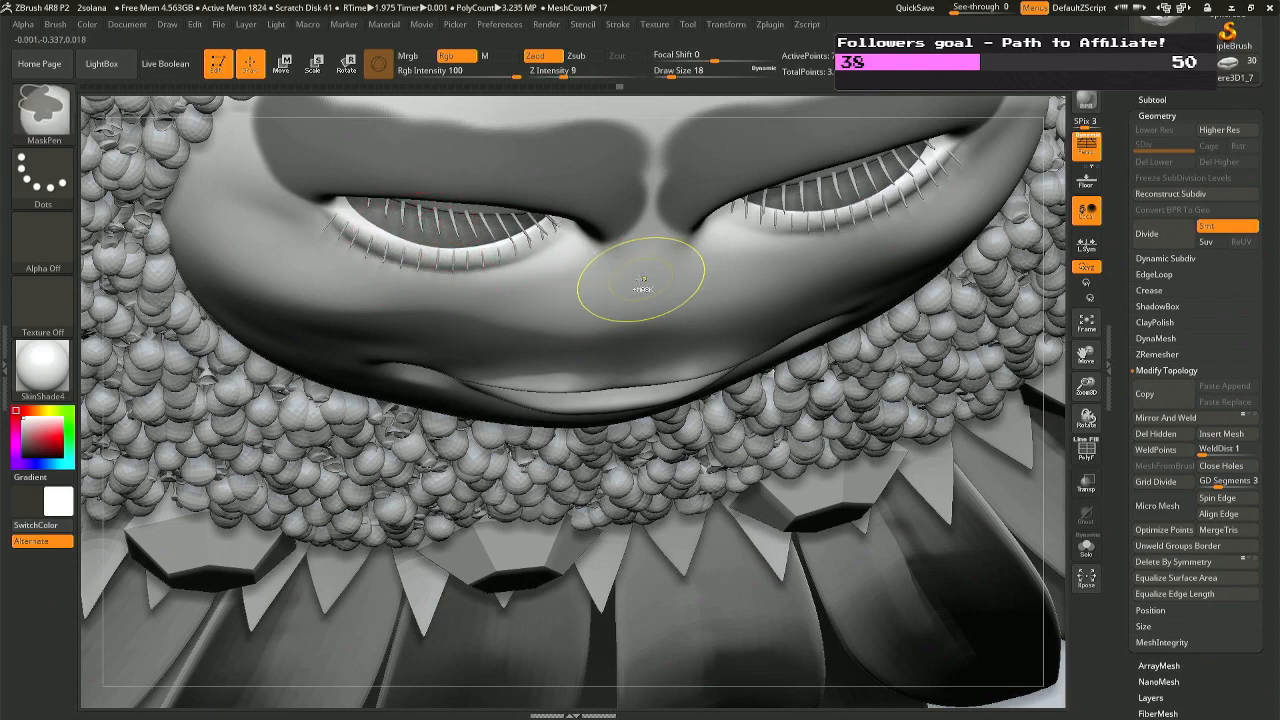
key("ctrl+shift")
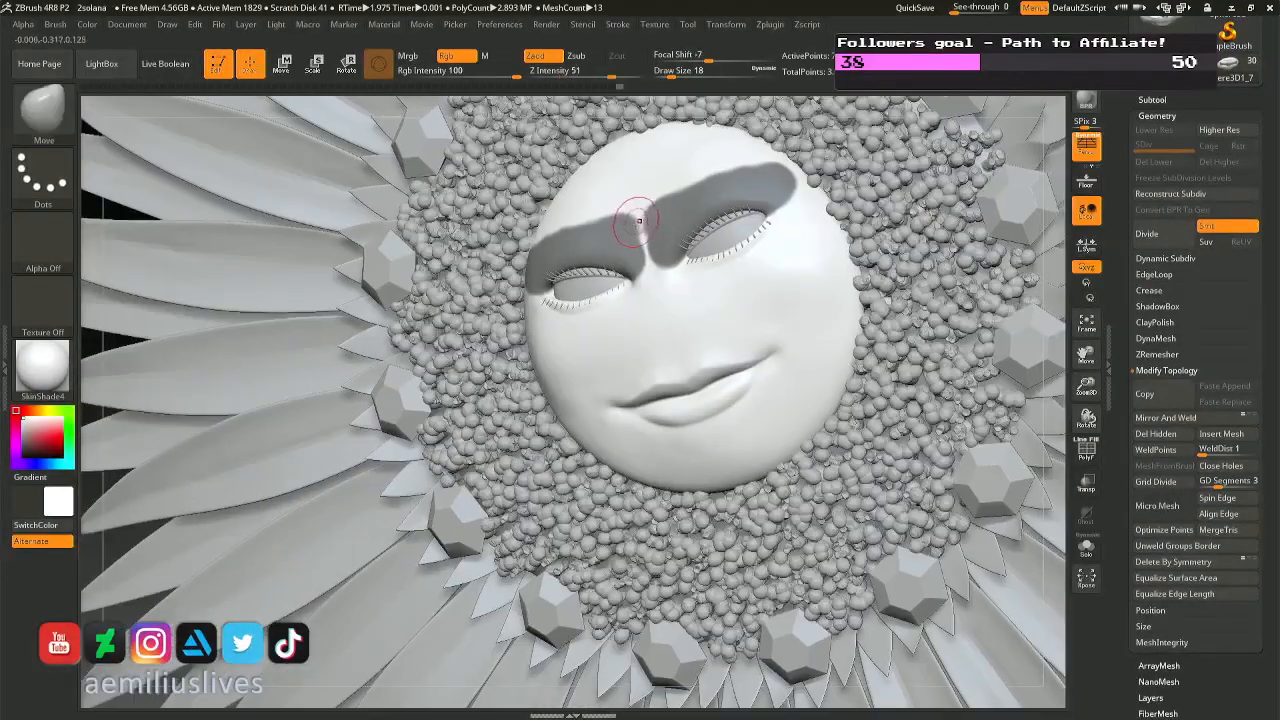
right_click_drag(669, 245, 660, 277)
right_click_drag(633, 214, 650, 460, "ctrl")
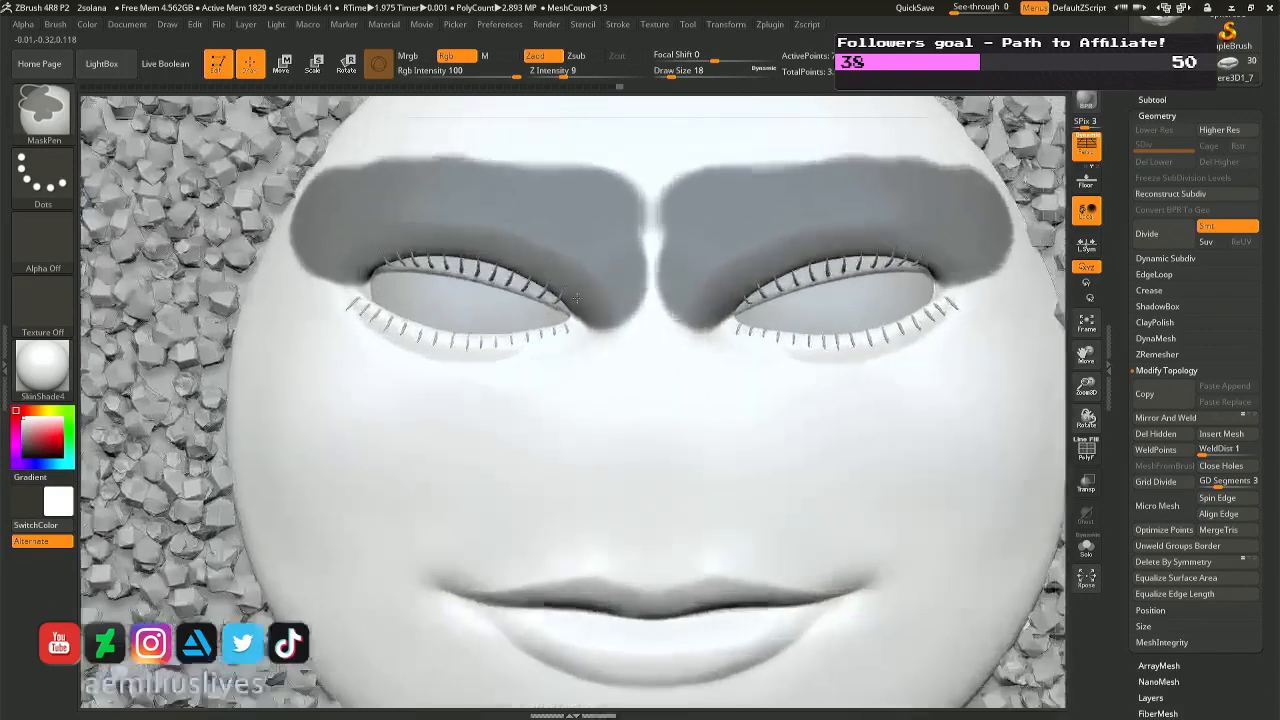
right_click_drag(502, 243, 468, 310, "ctrl")
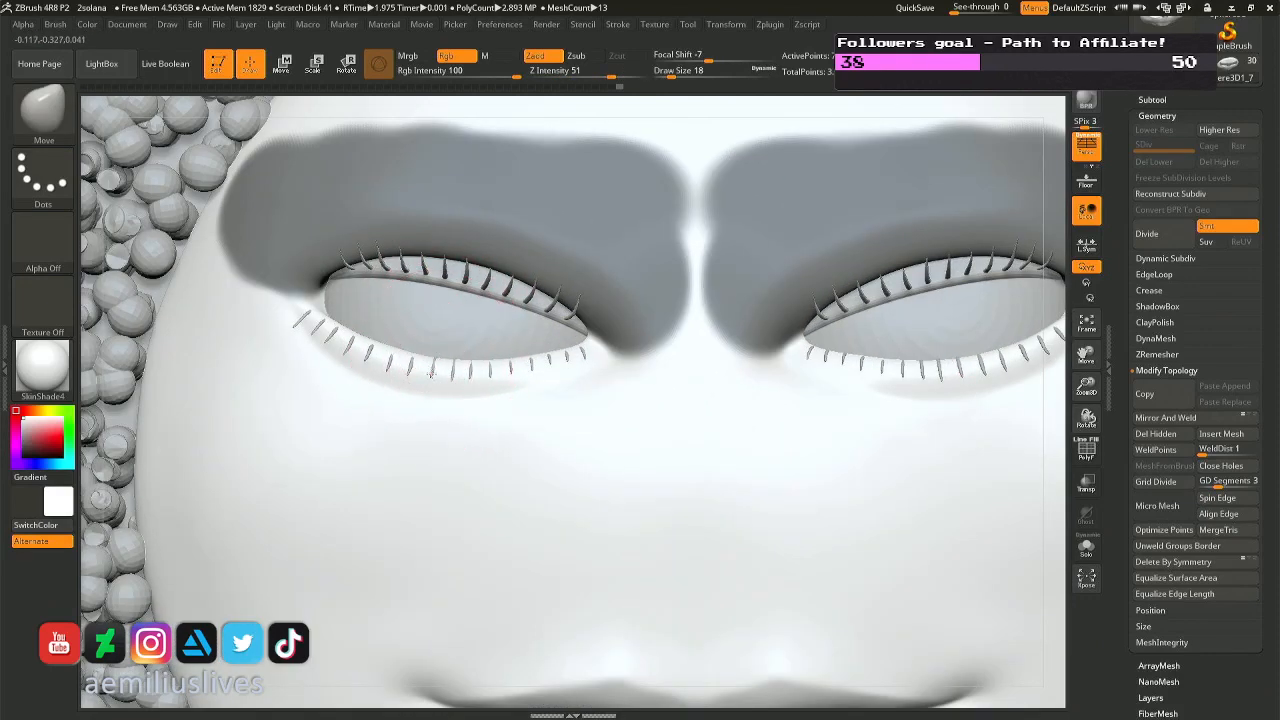
left_click(431, 374, "alt")
mouse_move(439, 366)
right_mouse_down()
mouse_move(460, 415)
mouse_move(476, 421)
mouse_move(492, 401)
right_mouse_up()
key("space")
left_click_drag(458, 370, 466, 370)
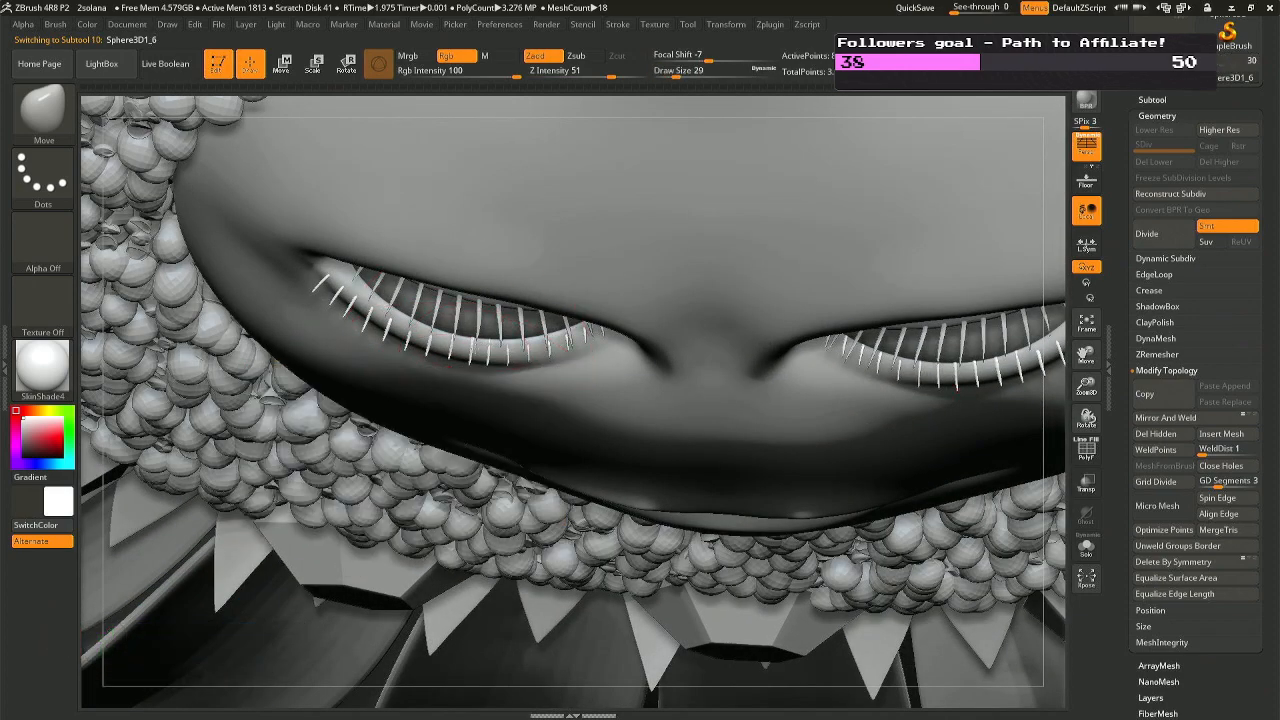
mouse_move(466, 366)
right_mouse_down()
mouse_move(465, 412)
mouse_move(466, 329)
mouse_move(467, 358)
right_mouse_up()
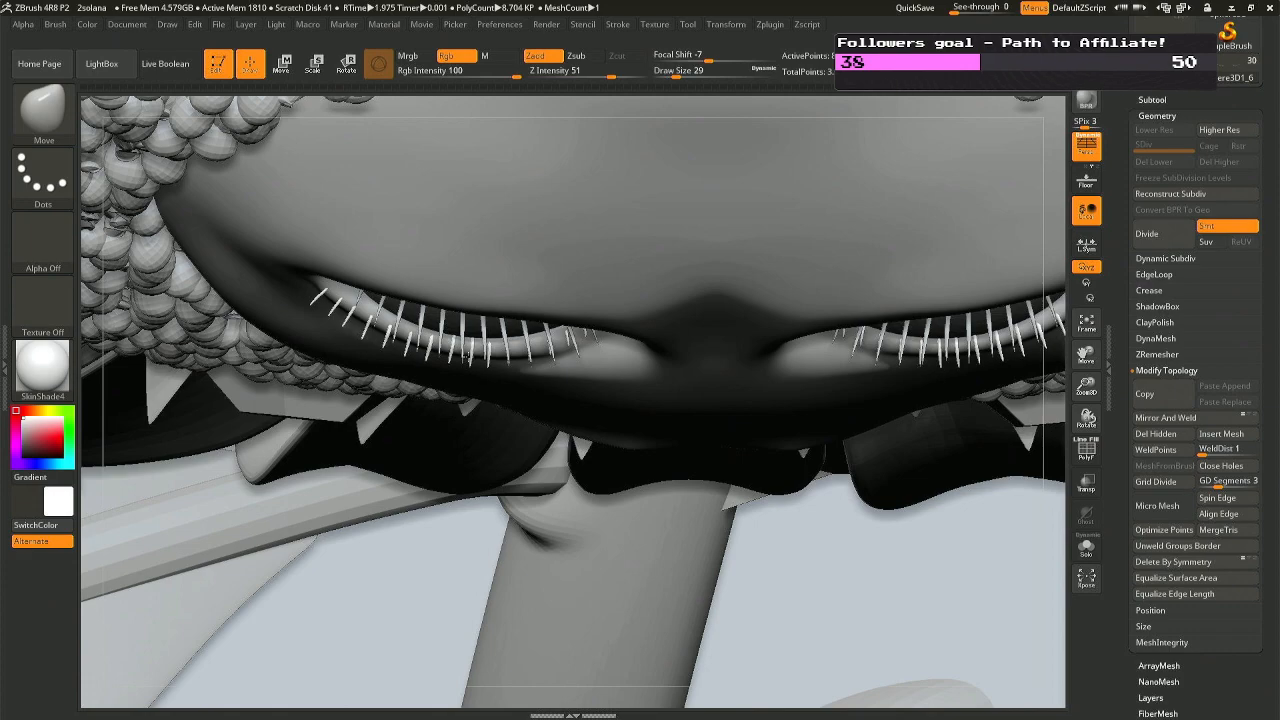
right_click_drag(467, 356, 490, 301)
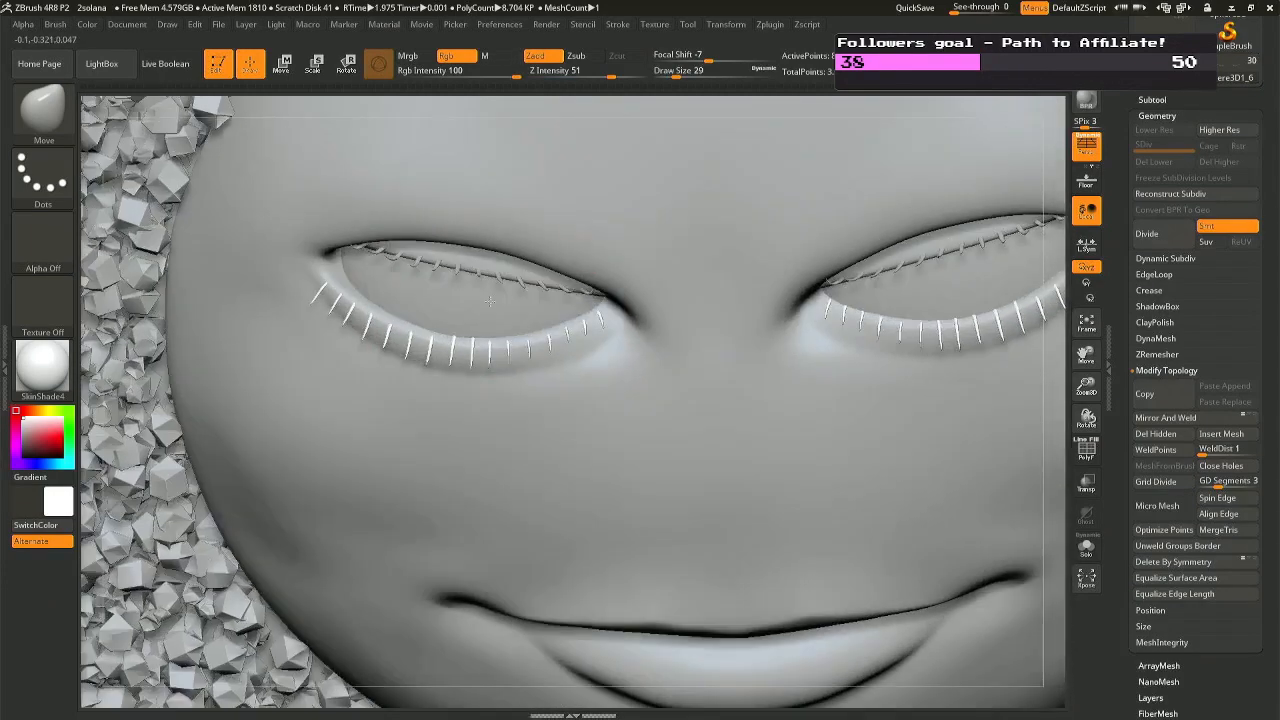
Nudge the inner and outer lower eyelashes onto the eyelid edge with the Move brush at draw size 12.
right_click(472, 318)
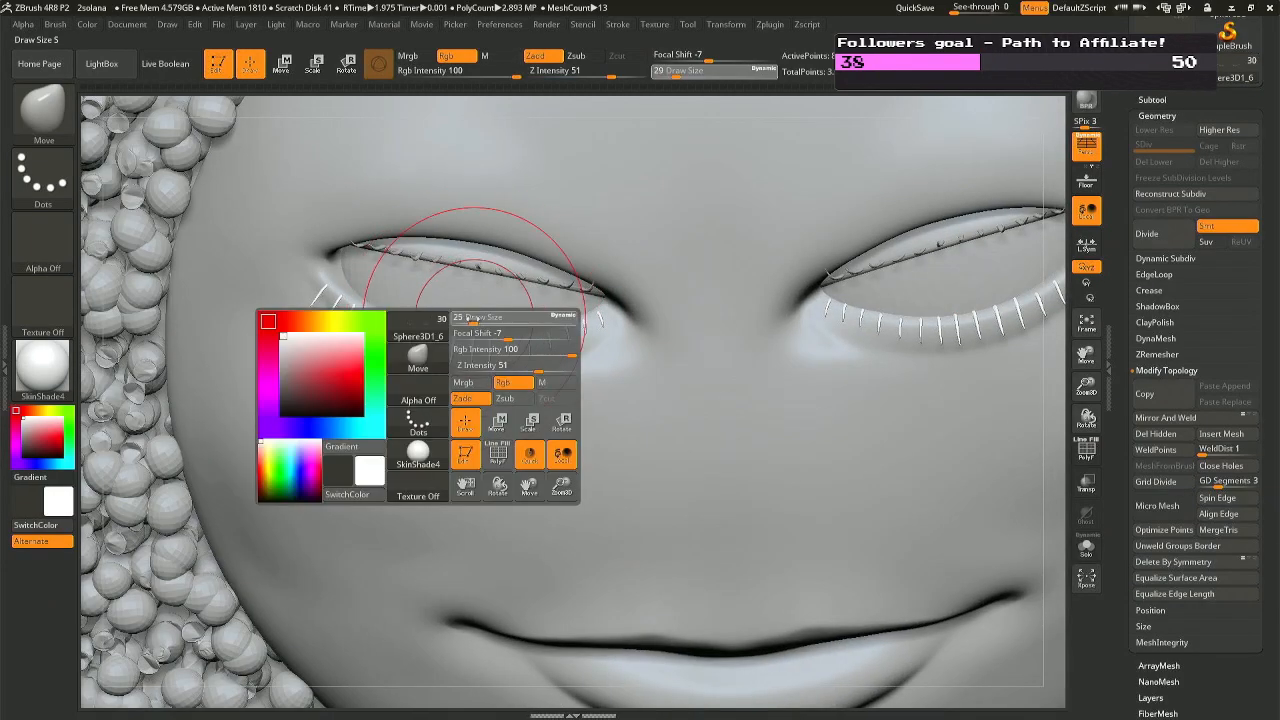
left_click(467, 318)
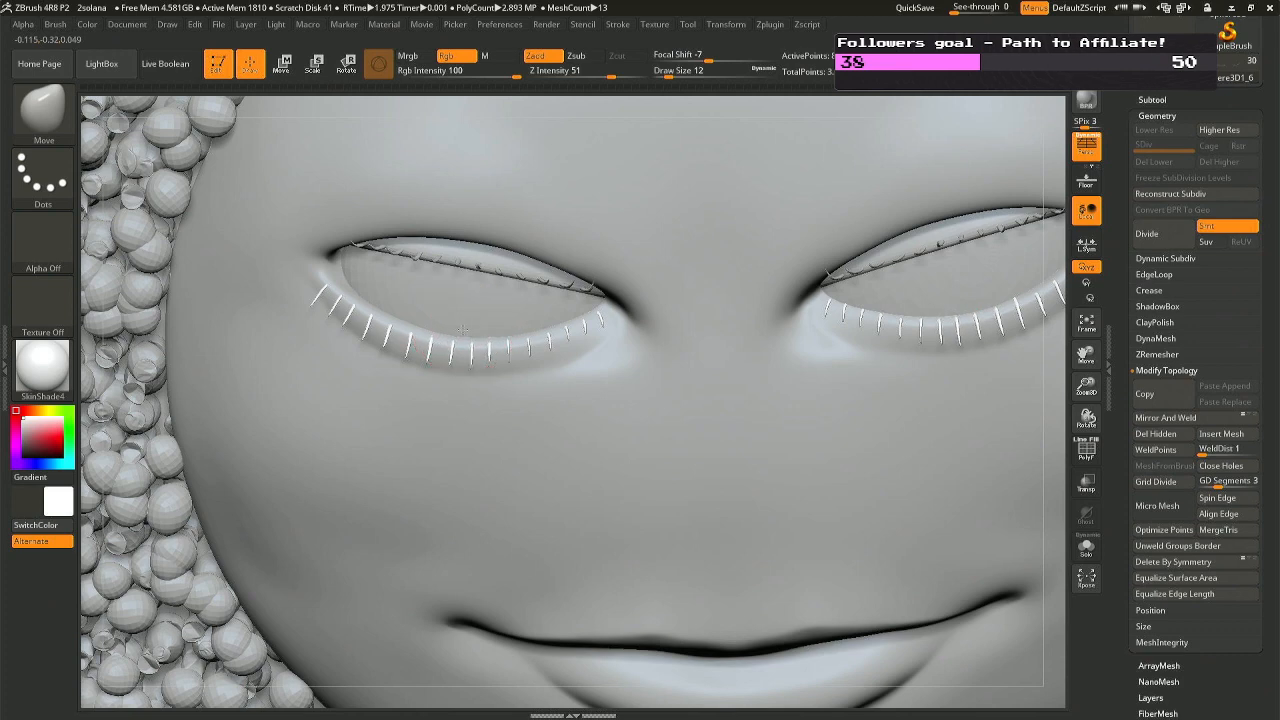
left_click_drag(507, 331, 516, 328)
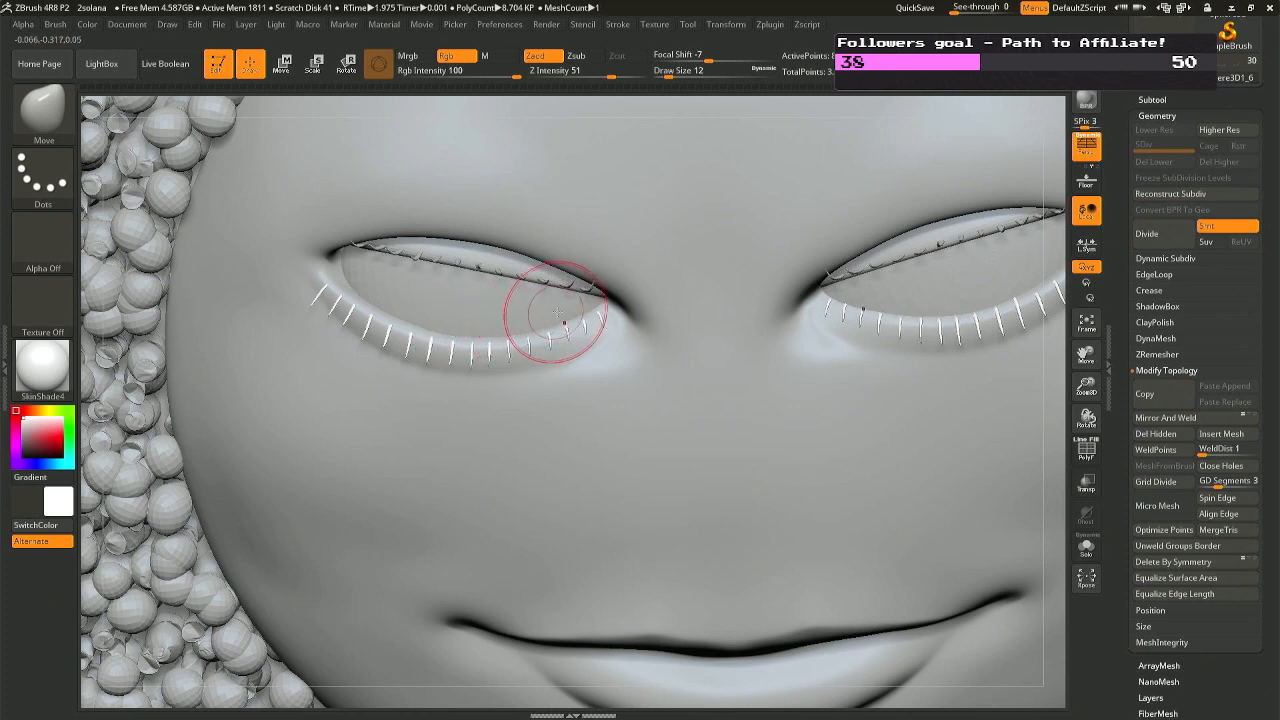
left_click_drag(565, 323, 595, 309)
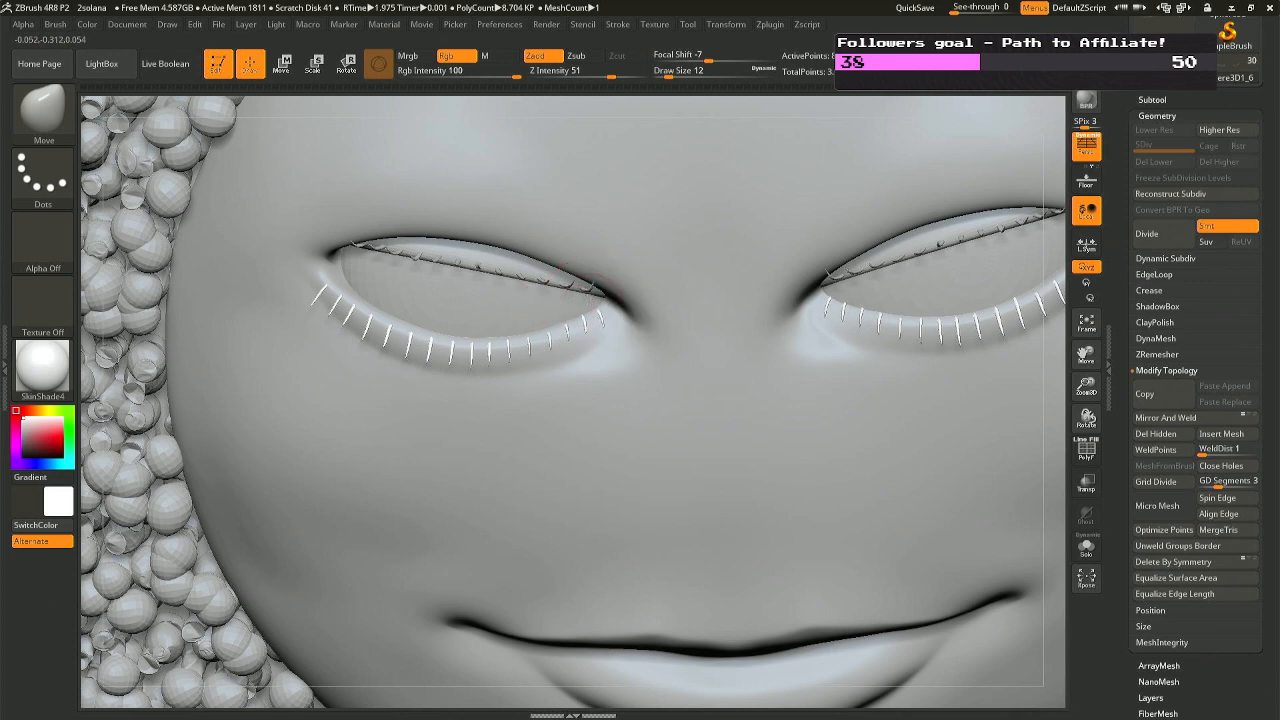
mouse_move(469, 309)
right_mouse_down()
mouse_move(434, 328)
mouse_move(350, 278)
right_mouse_up()
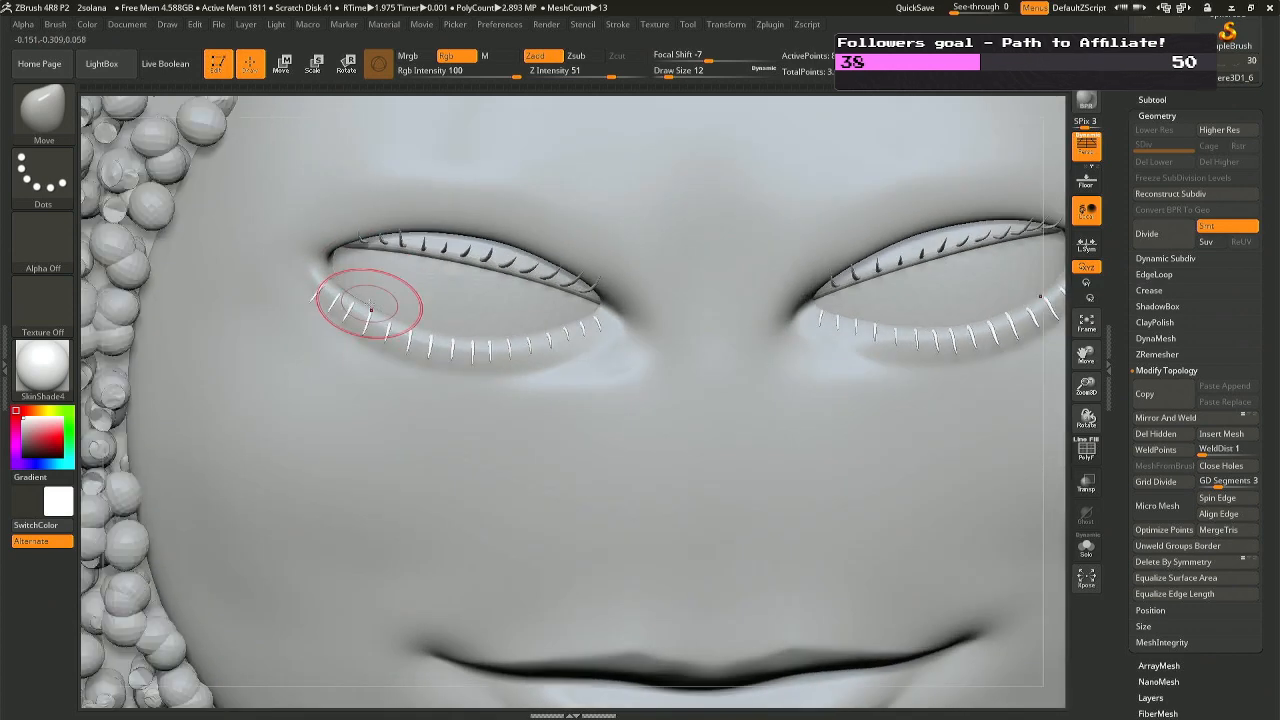
left_click_drag(378, 308, 374, 309)
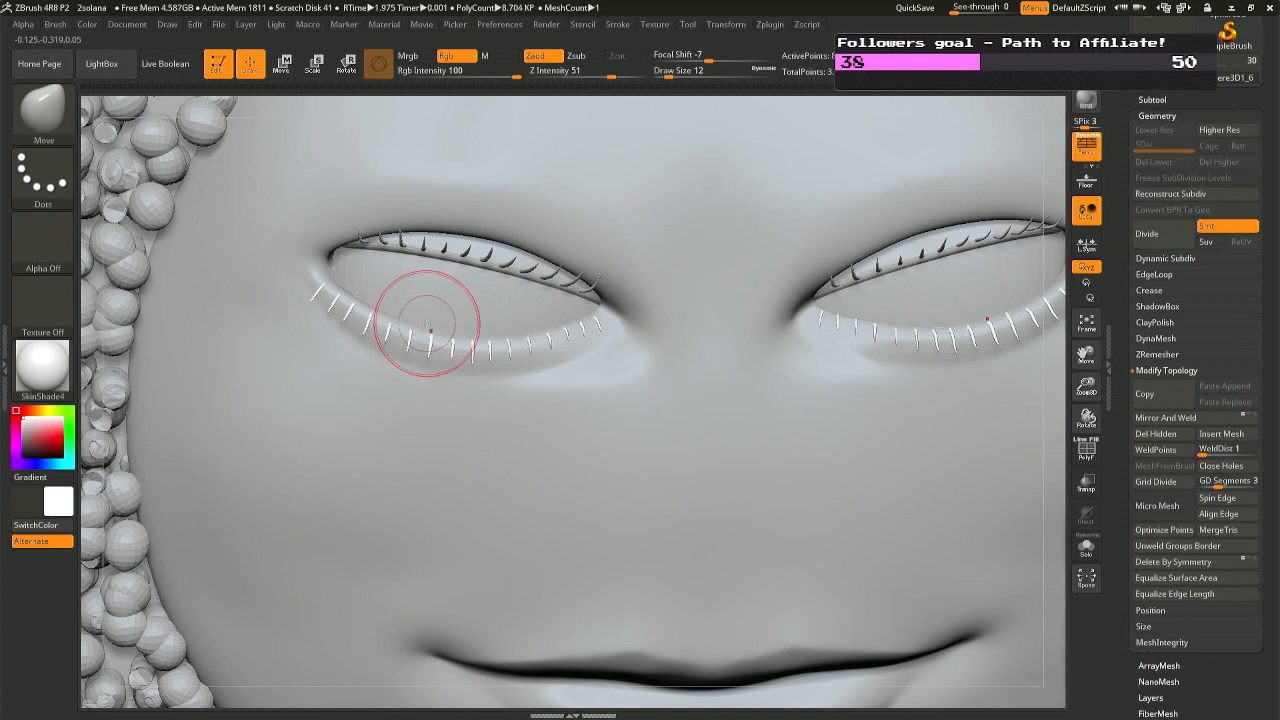
Select the face, isolate it, and reshape its lower eyelids with the Move brush at draw sizes 18 and 16.
mouse_move(424, 322)
right_mouse_down()
mouse_move(449, 301)
mouse_move(462, 246)
mouse_move(510, 212)
mouse_move(380, 300)
mouse_move(397, 278)
mouse_move(392, 258)
right_mouse_up()
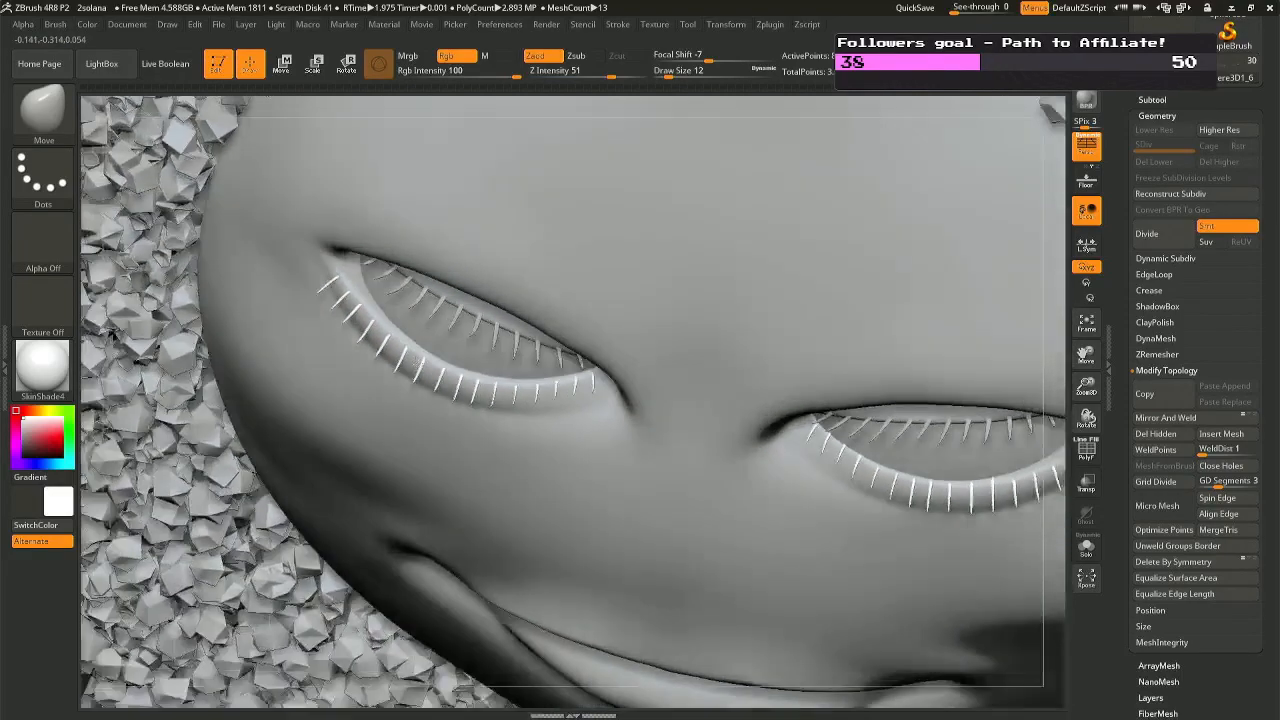
left_click(418, 356, "alt")
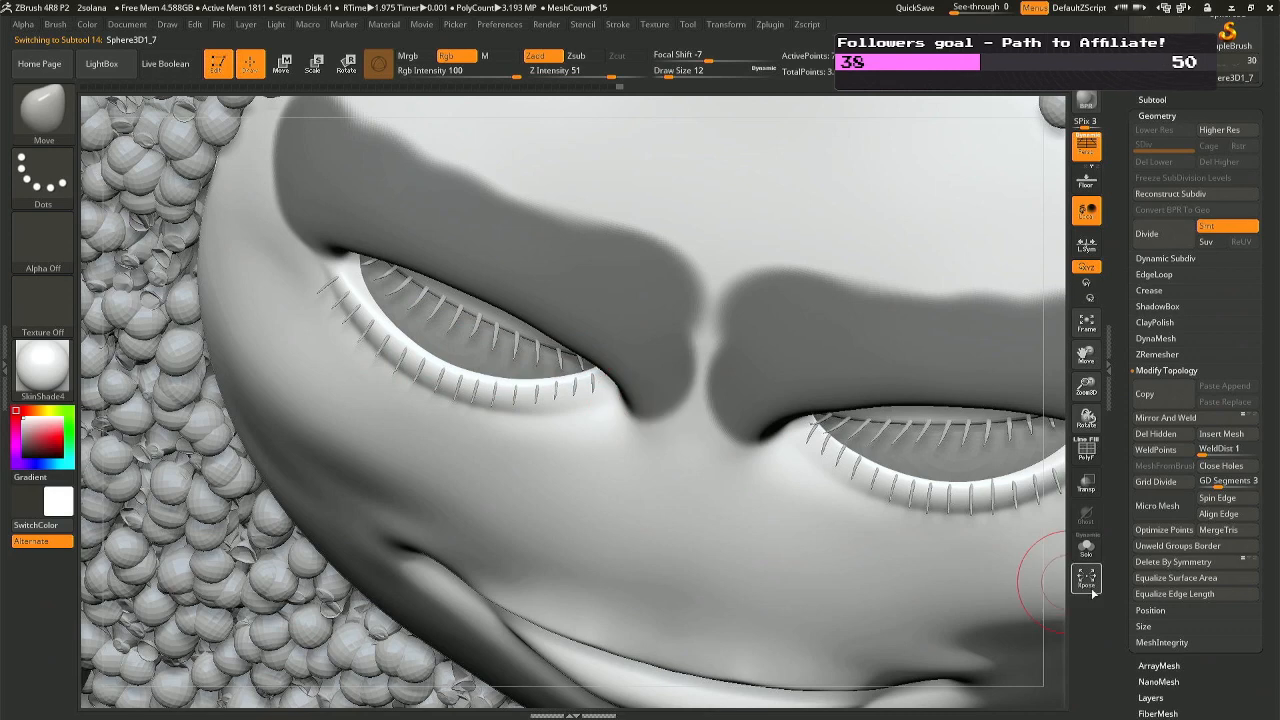
left_click(1086, 545)
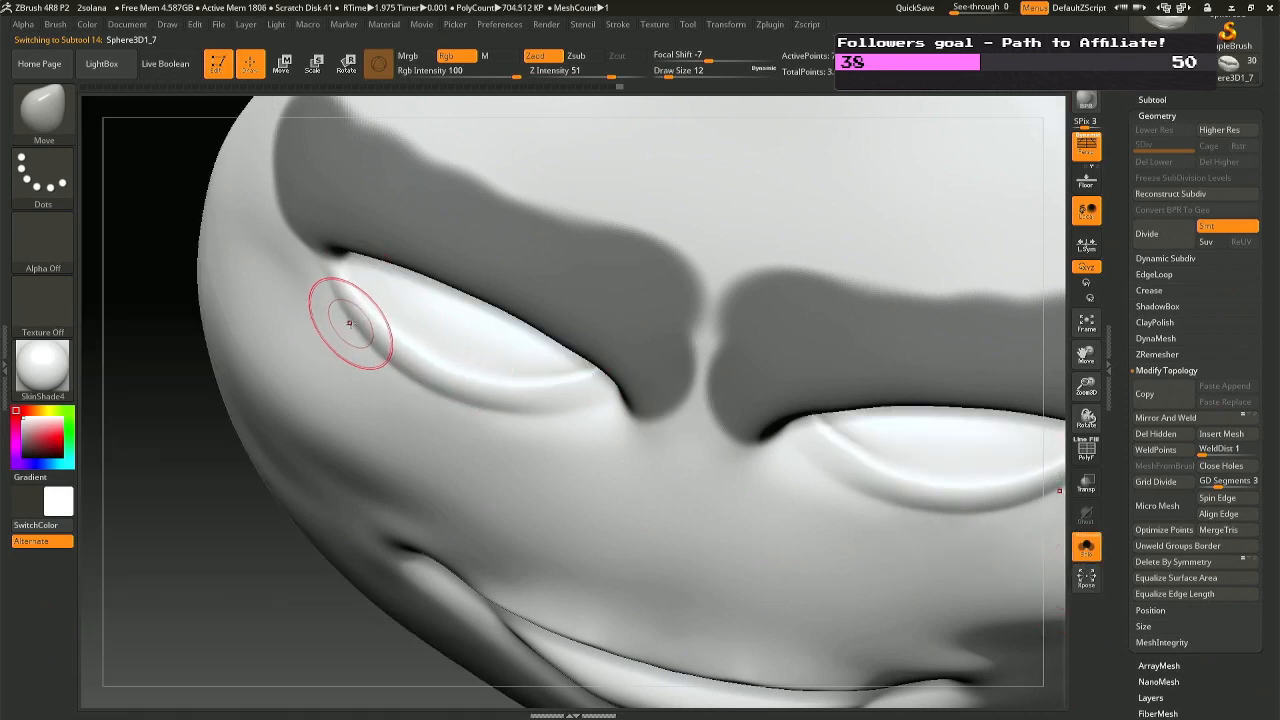
key("space")
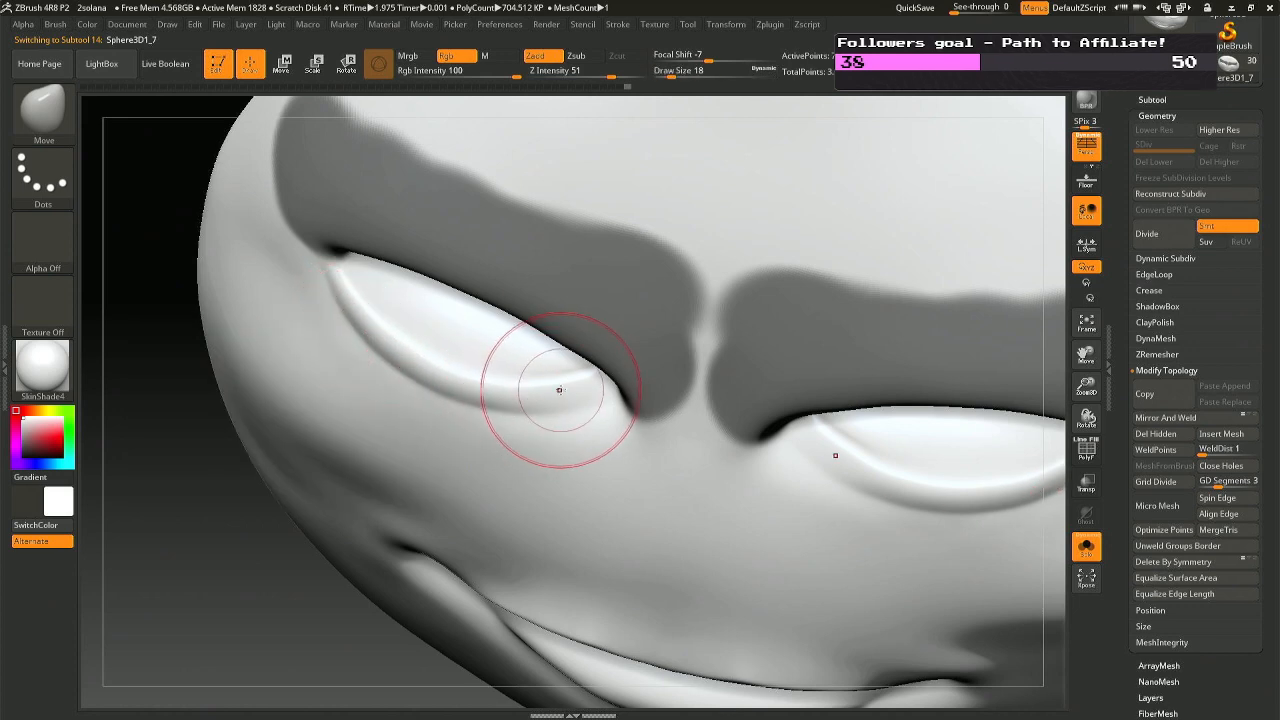
key("space")
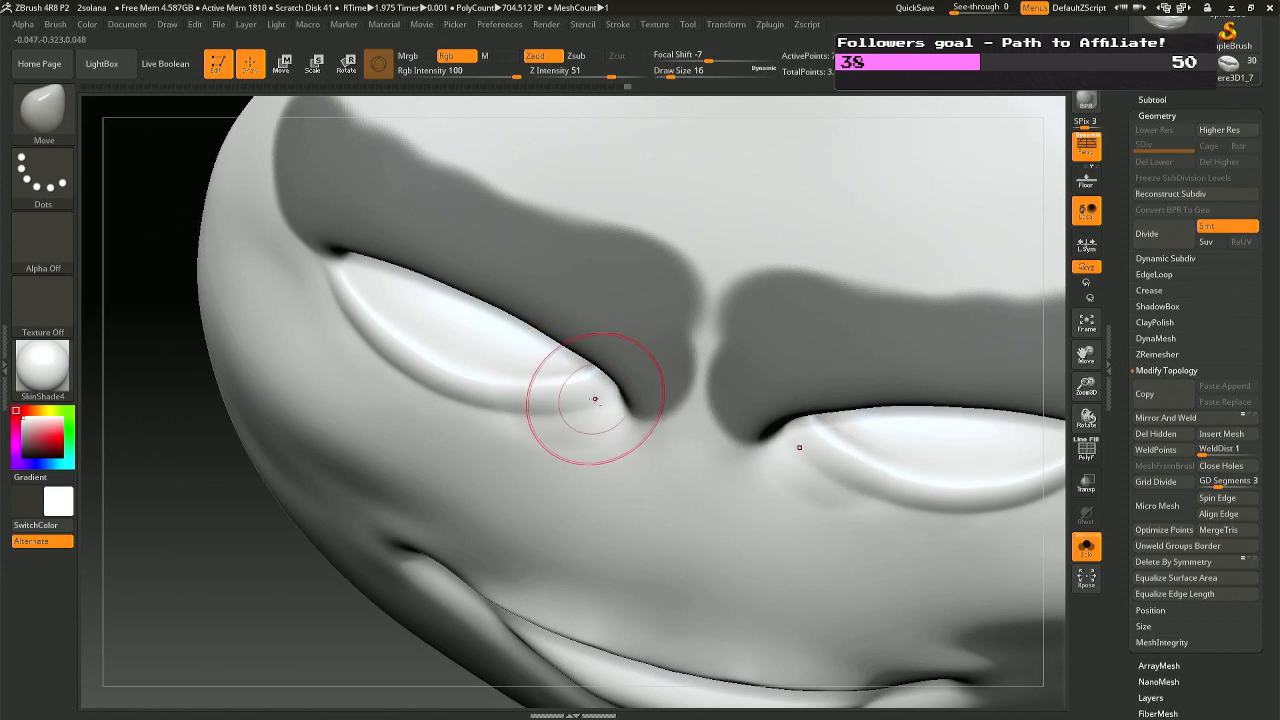
Refine the face's lower eyelid edge against the eyeball with the Move brush at draw size 13.
mouse_move(570, 396)
right_mouse_down()
mouse_move(592, 317)
mouse_move(596, 340)
mouse_move(547, 360)
right_mouse_up()
key("space")
left_click_drag(542, 364, 566, 370)
key("space")
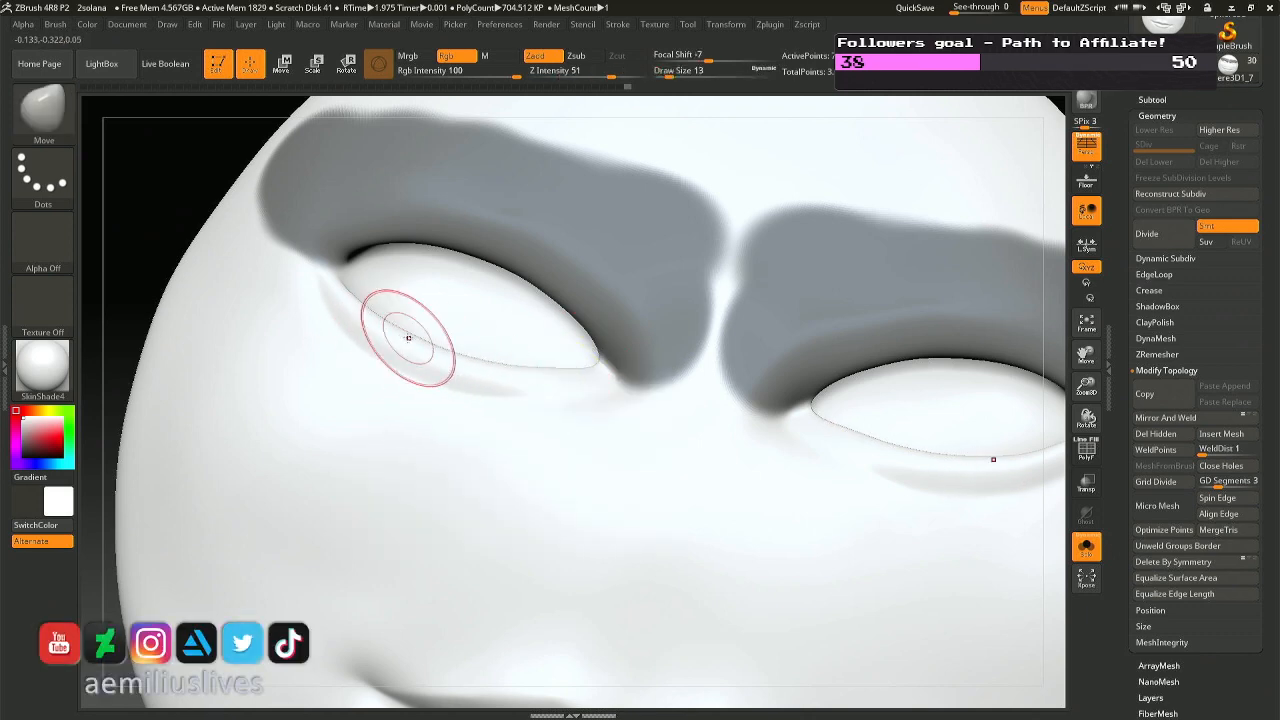
key("ctrl")
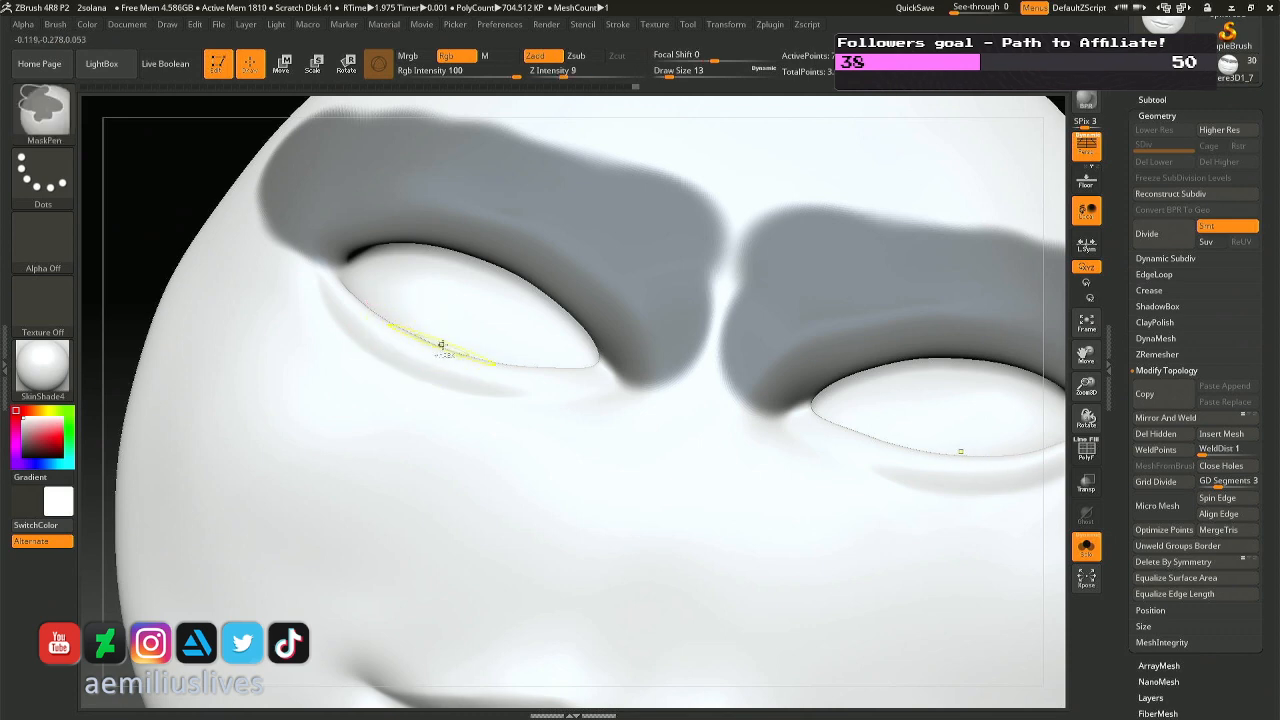
key("ctrl+shift")
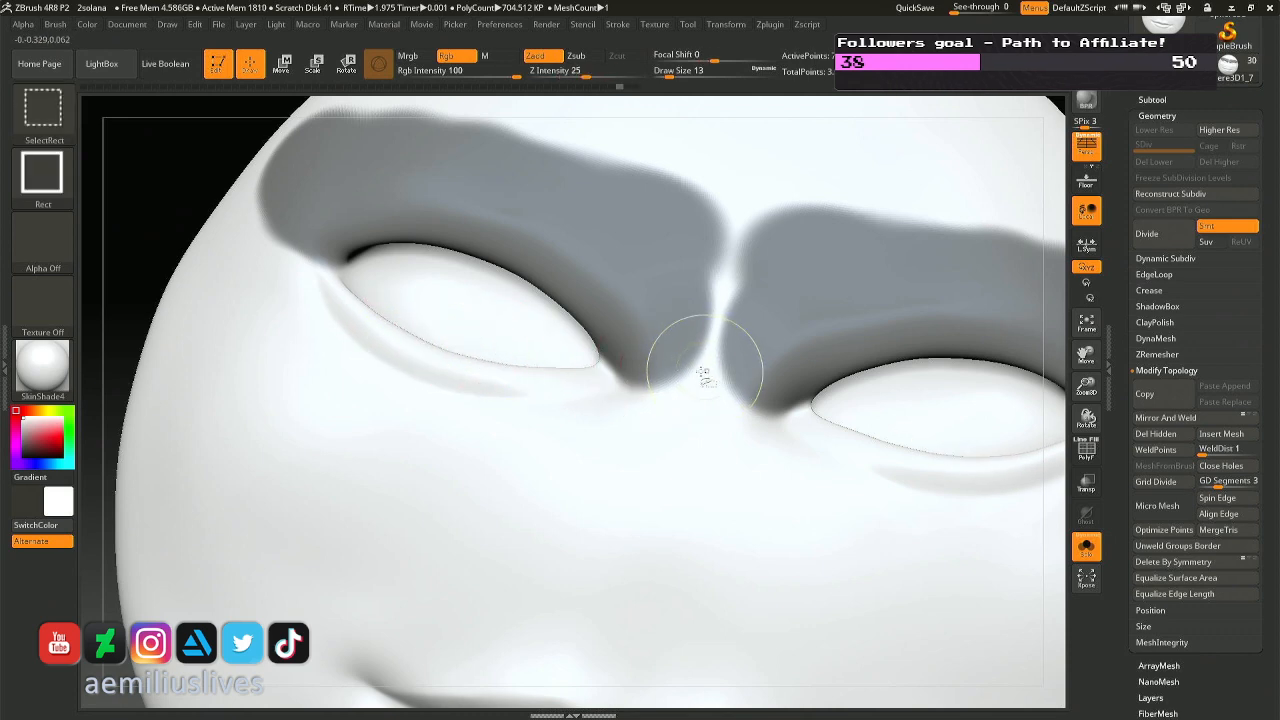
key("ctrl+shift")
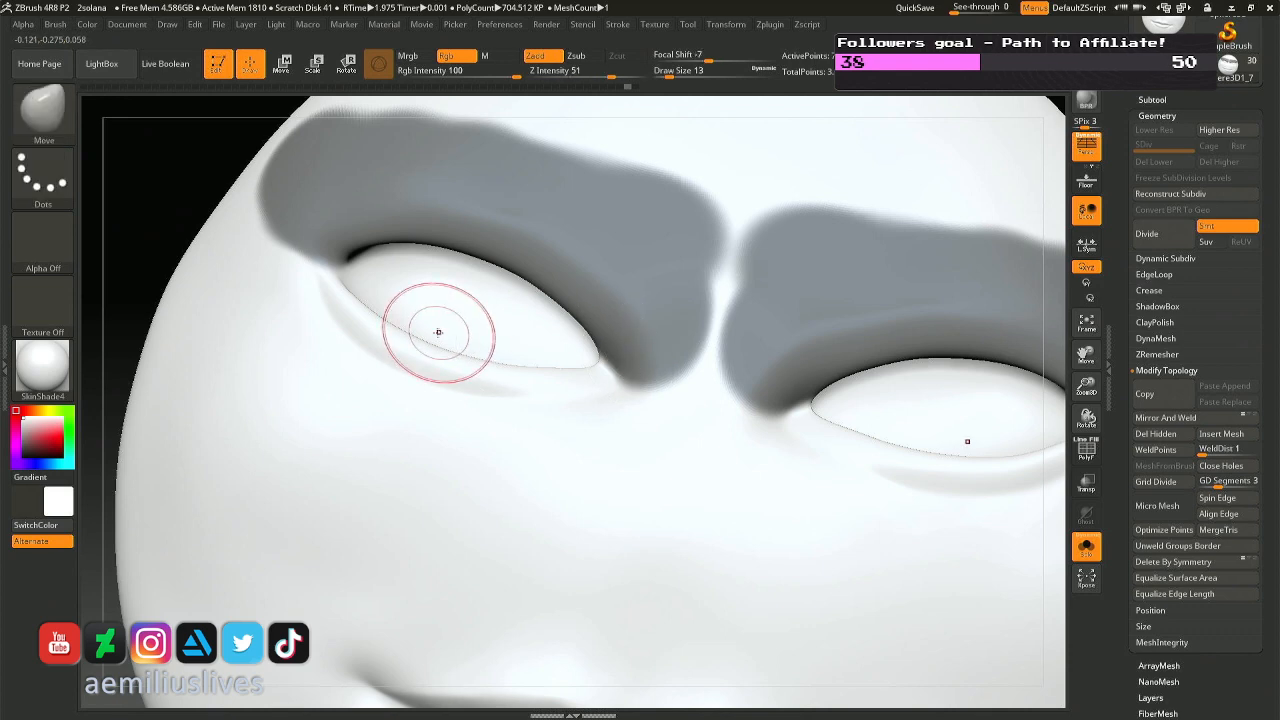
key("ctrl")
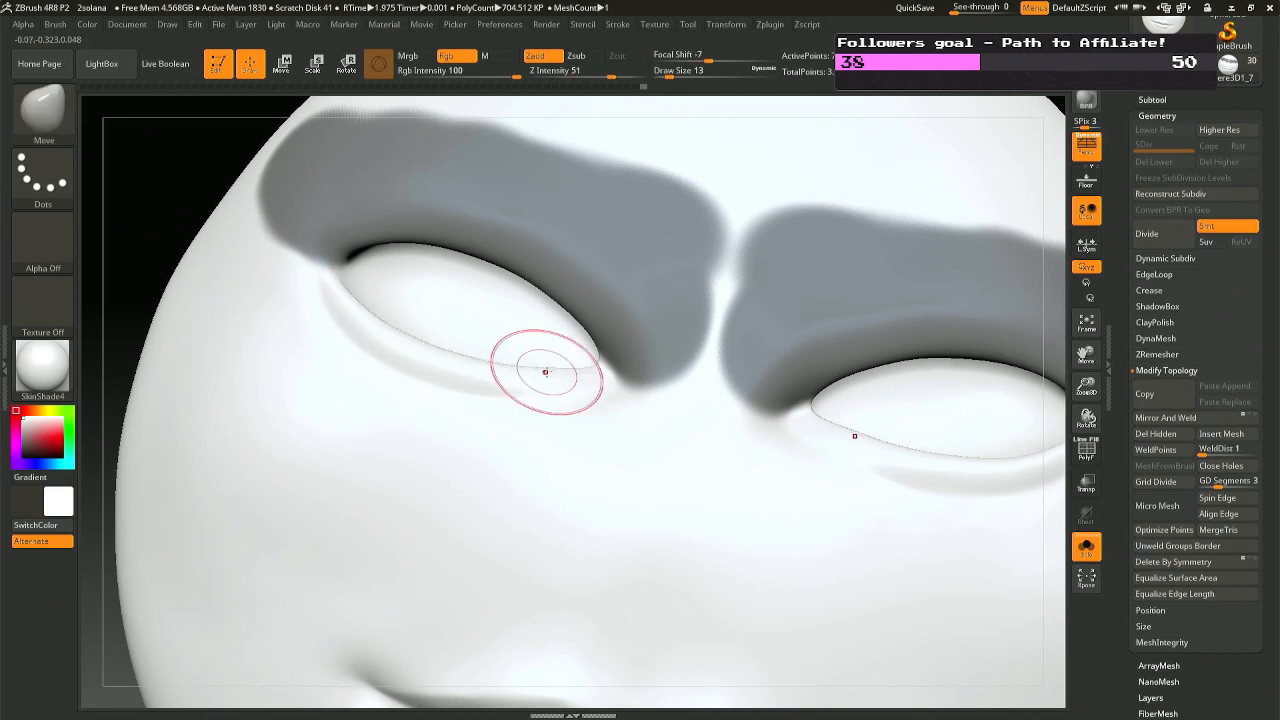
Even out the depth of the lower eyelids as seen from above the forehead with the Move brush.
mouse_move(454, 317)
right_mouse_down()
mouse_move(492, 410)
mouse_move(529, 451)
right_mouse_up()
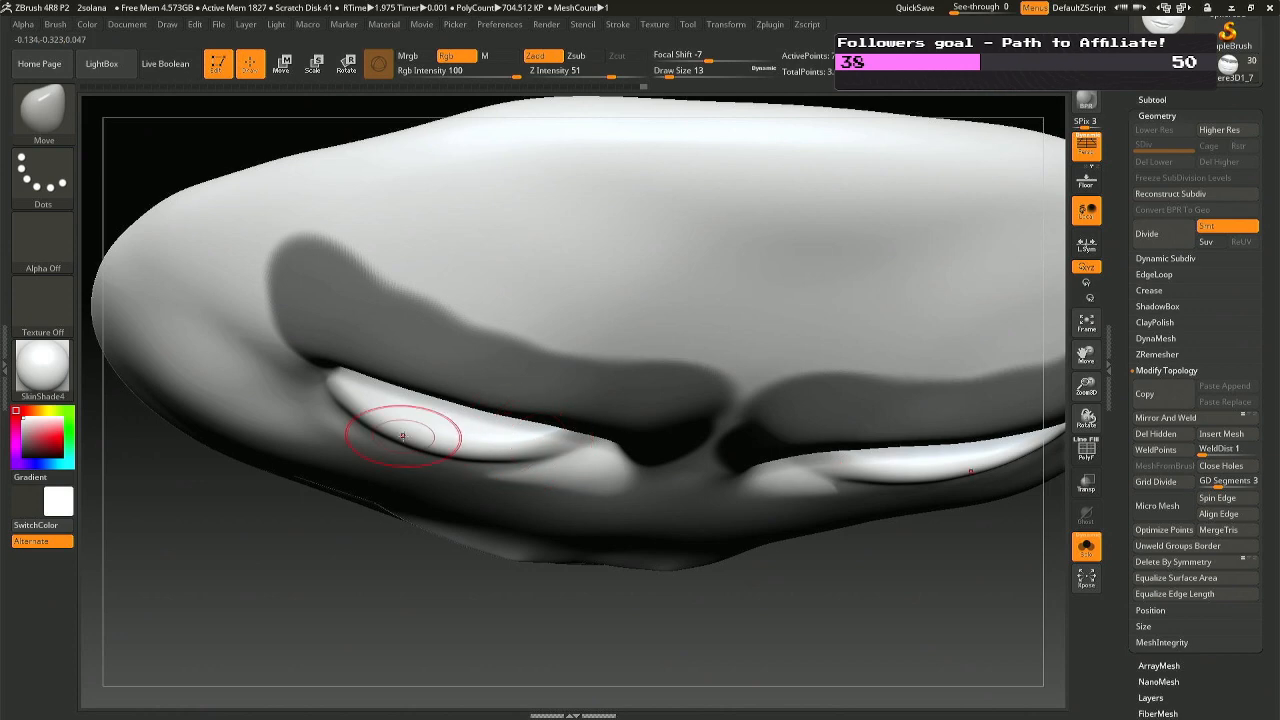
right_click_drag(400, 429, 452, 457)
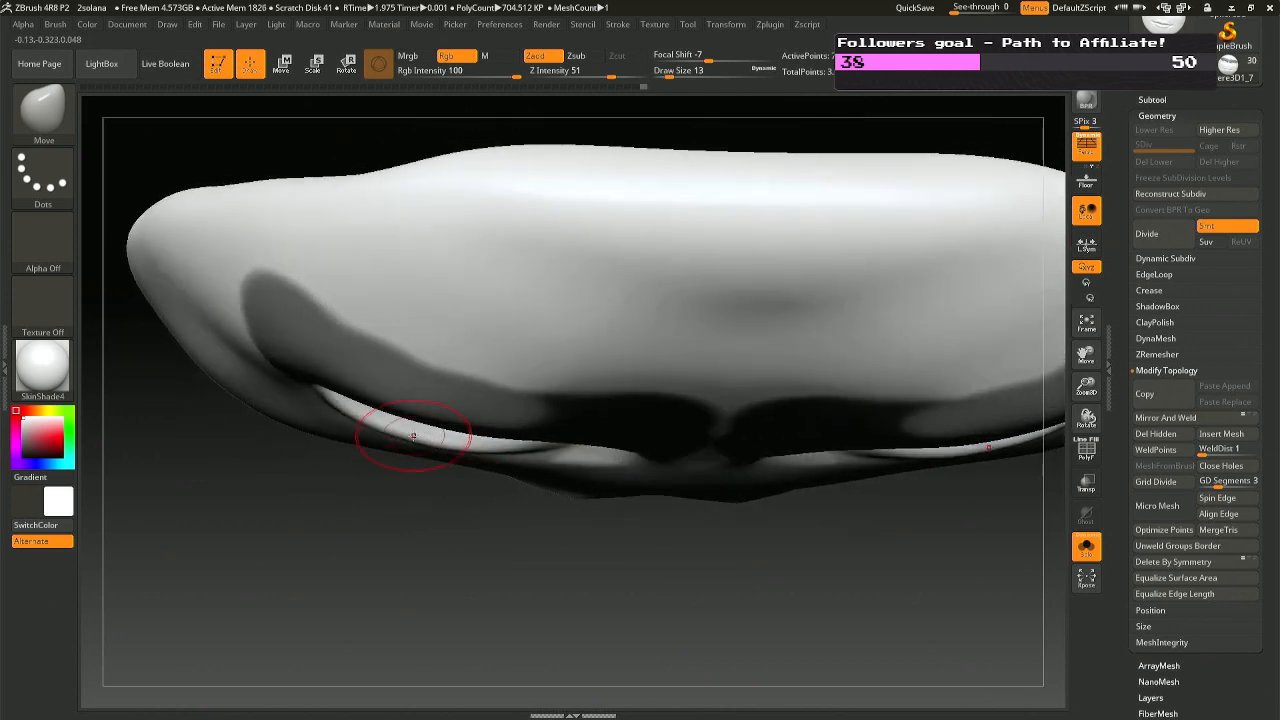
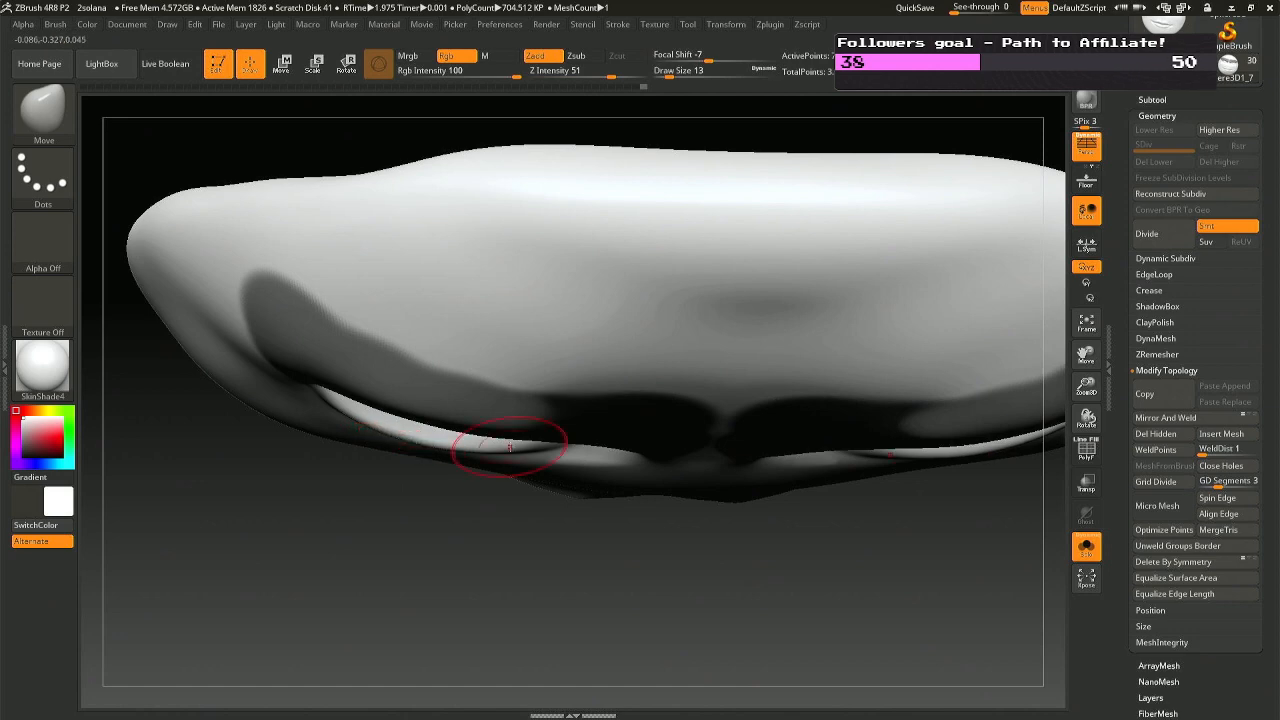
right_click_drag(517, 457, 450, 340)
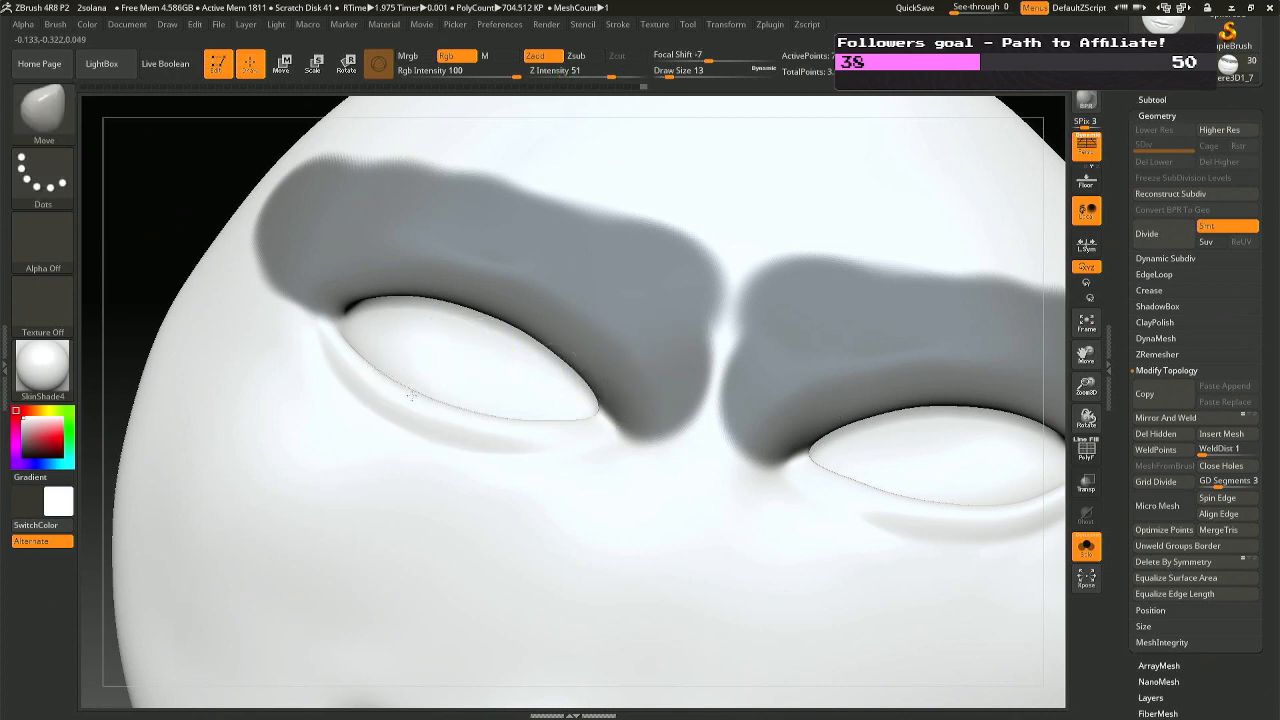
Fine-tune the outer part of the lower eyelid edge with the Move brush at draw size 7.
scroll(430, 374, "up", 3)
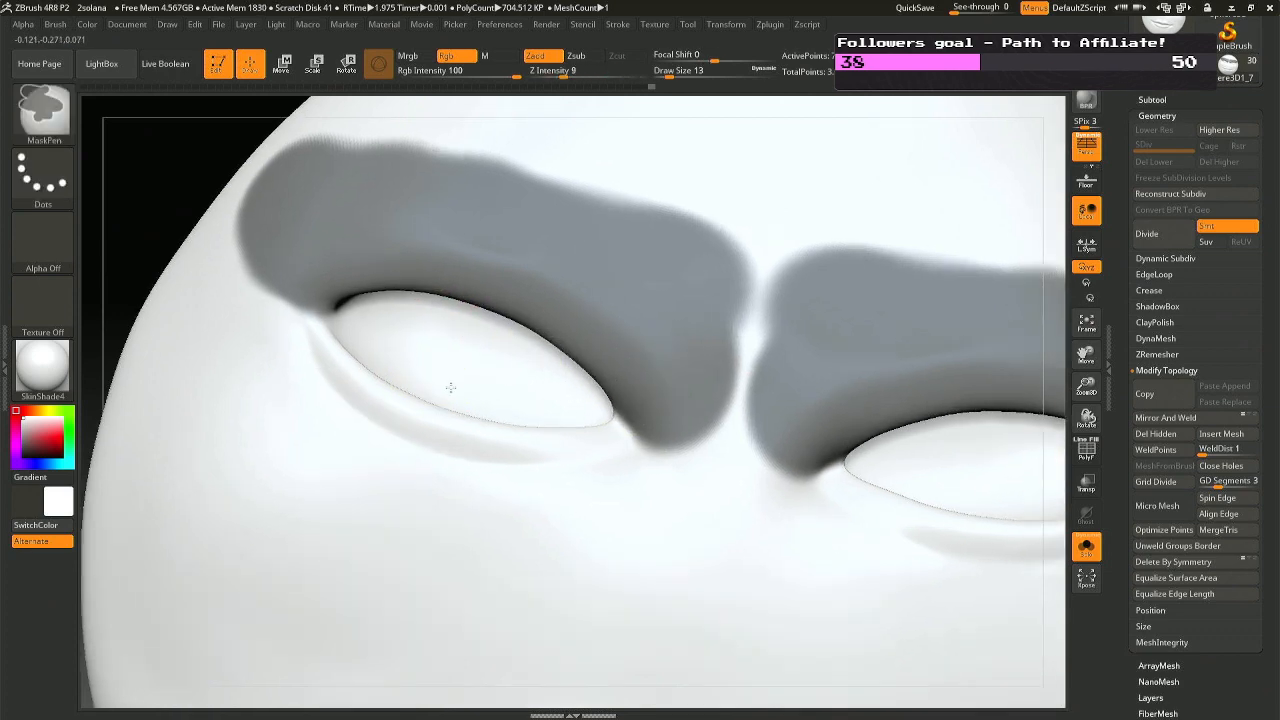
key("space")
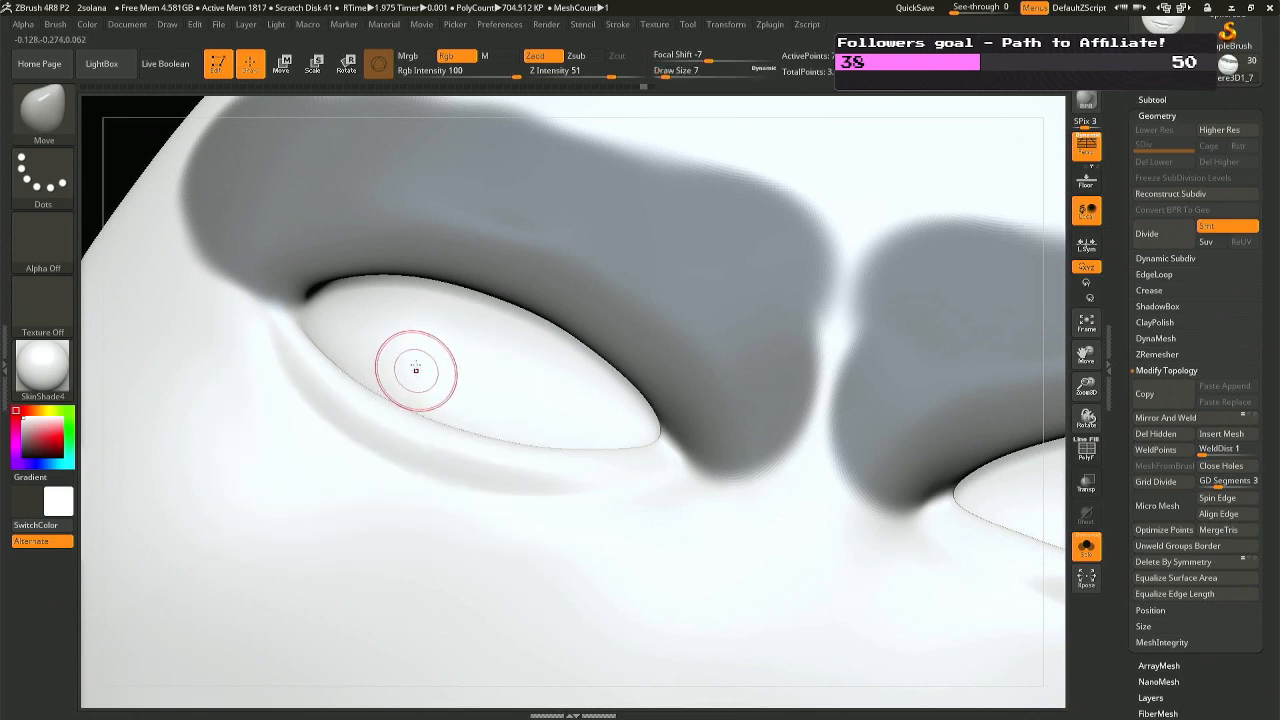
left_click_drag(417, 366, 407, 402)
scroll(407, 402, "down", 5)
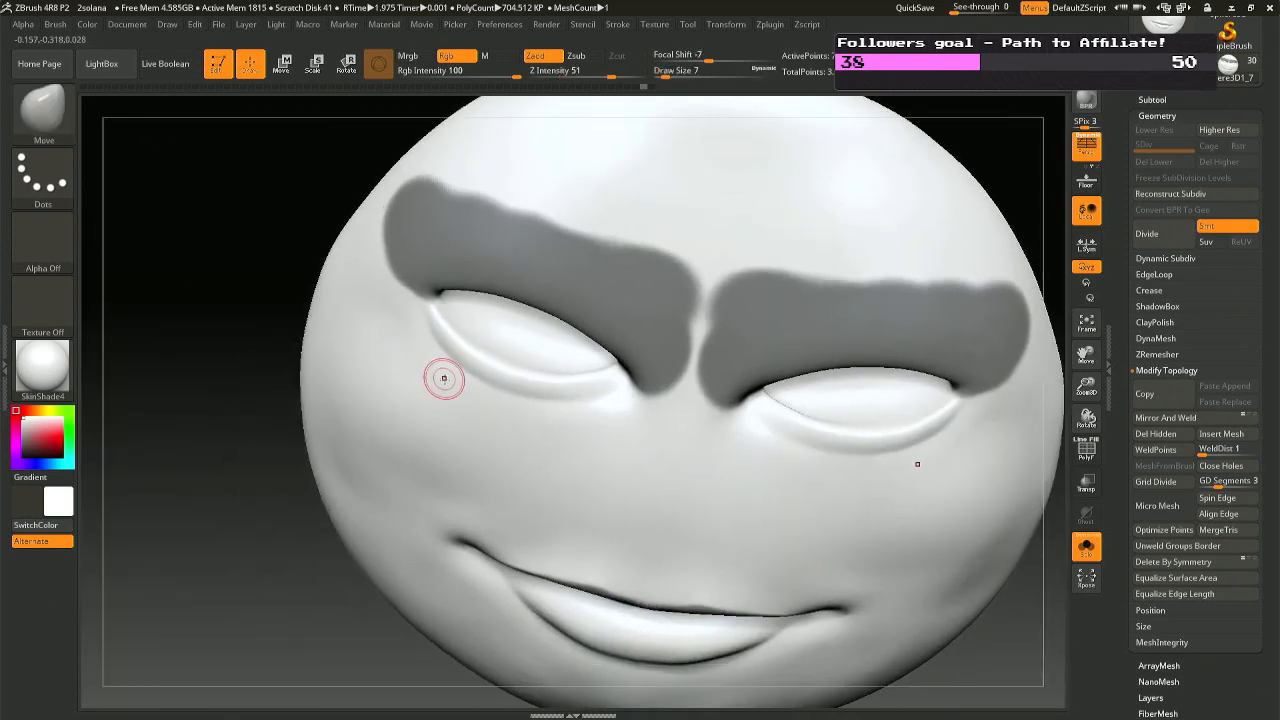
Mask both lower eyelids and the skin below them, from the outer to the inner eye corners.
key("ctrl")
left_click_drag(428, 323, 468, 367, "ctrl")
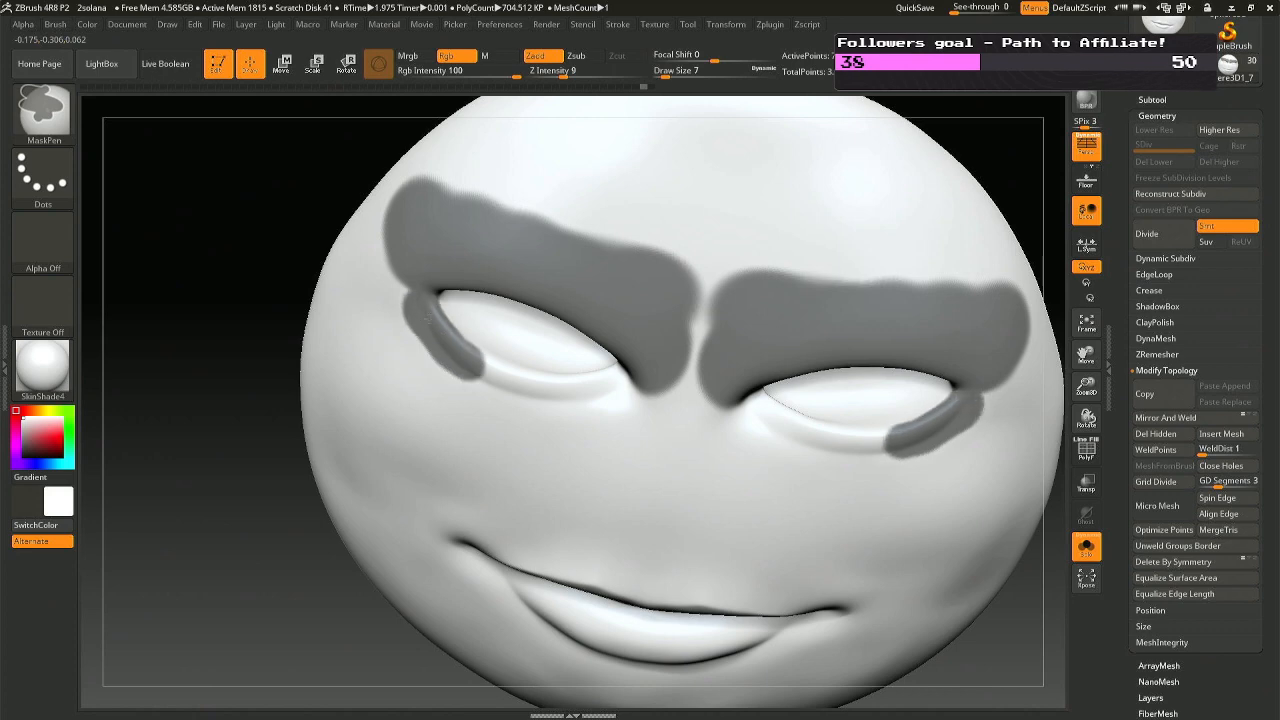
mouse_move(487, 370)
left_mouse_down("ctrl")
mouse_move(554, 391)
mouse_move(620, 381)
left_mouse_up("ctrl")
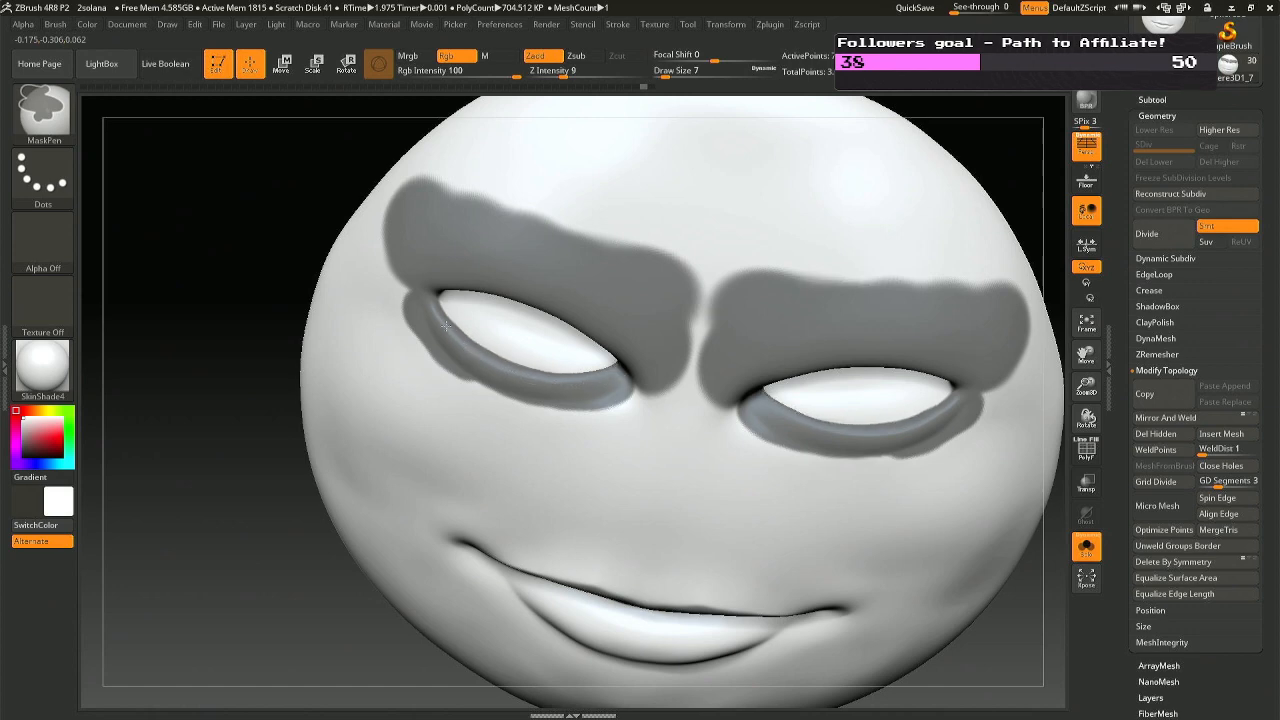
mouse_move(420, 331)
left_mouse_down("ctrl")
mouse_move(572, 426)
mouse_move(470, 394)
mouse_move(422, 345)
left_mouse_up("ctrl")
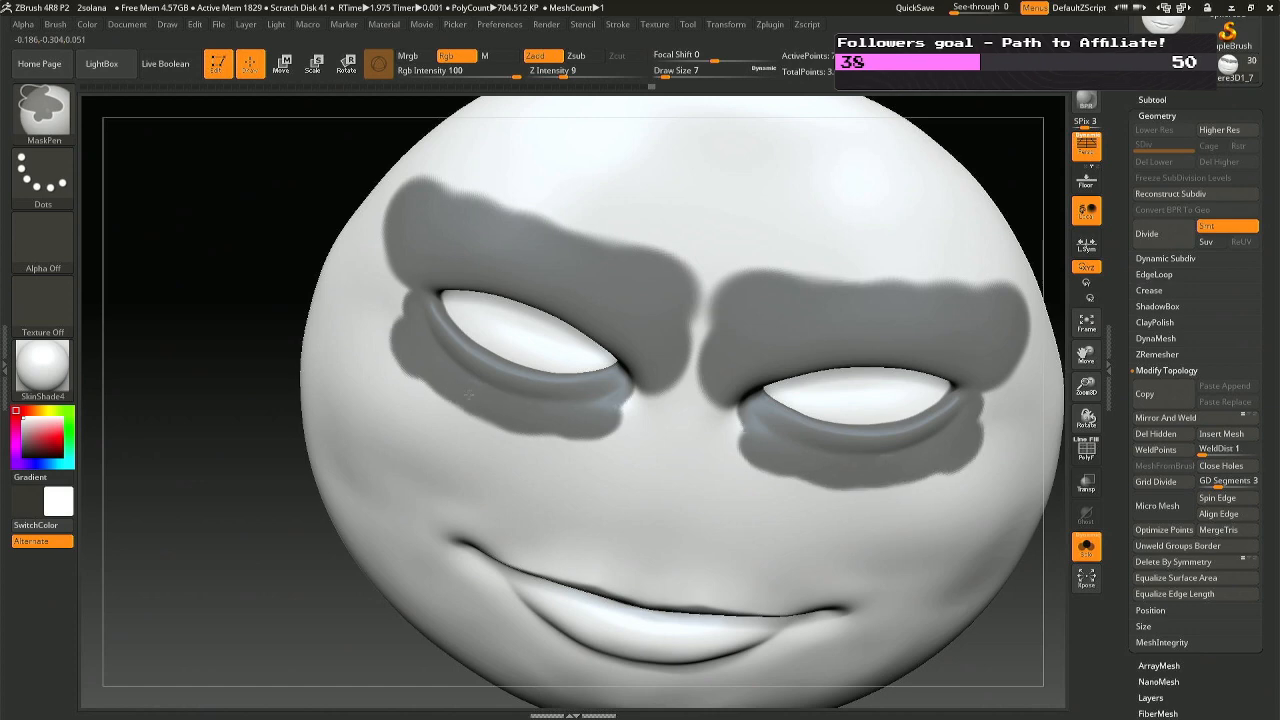
mouse_move(466, 392)
left_mouse_down("ctrl")
mouse_move(420, 405)
mouse_move(630, 400)
mouse_move(495, 424)
left_mouse_up("ctrl")
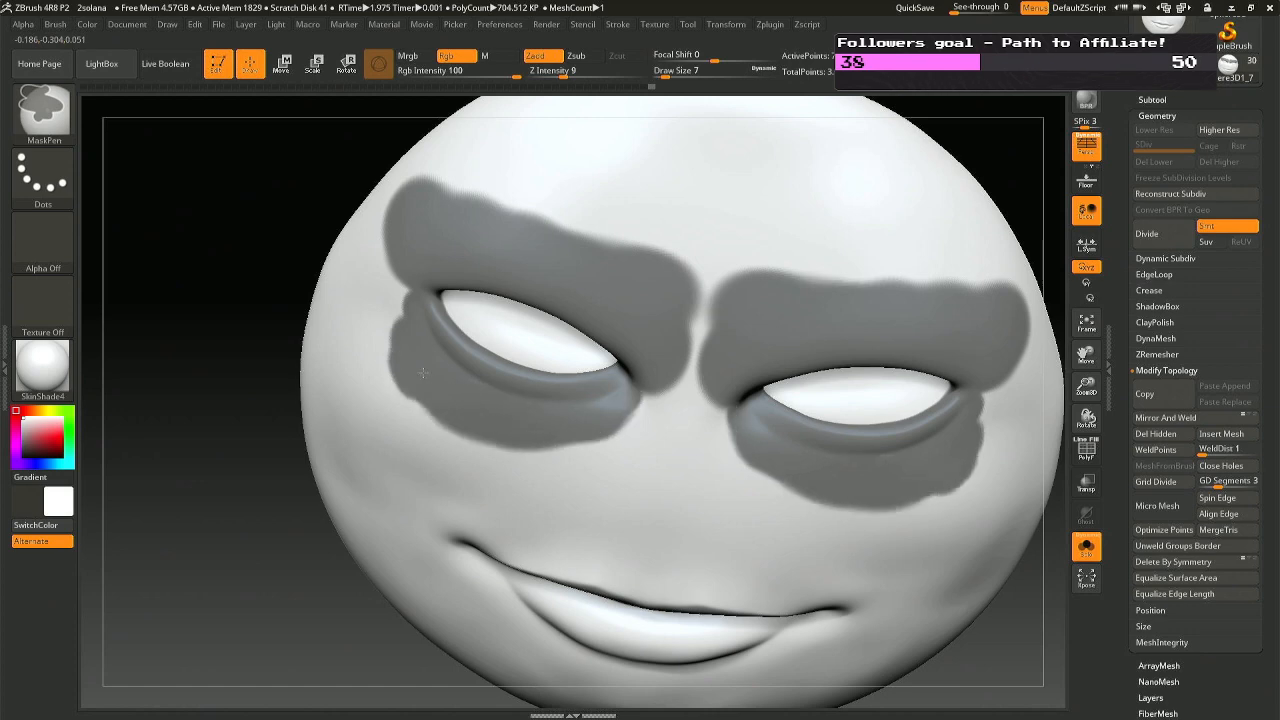
left_click_drag(422, 372, 600, 432, "ctrl")
Adjust the unmasked eye surfaces between the masked lids with the Move brush at draw size 27.
key("space")
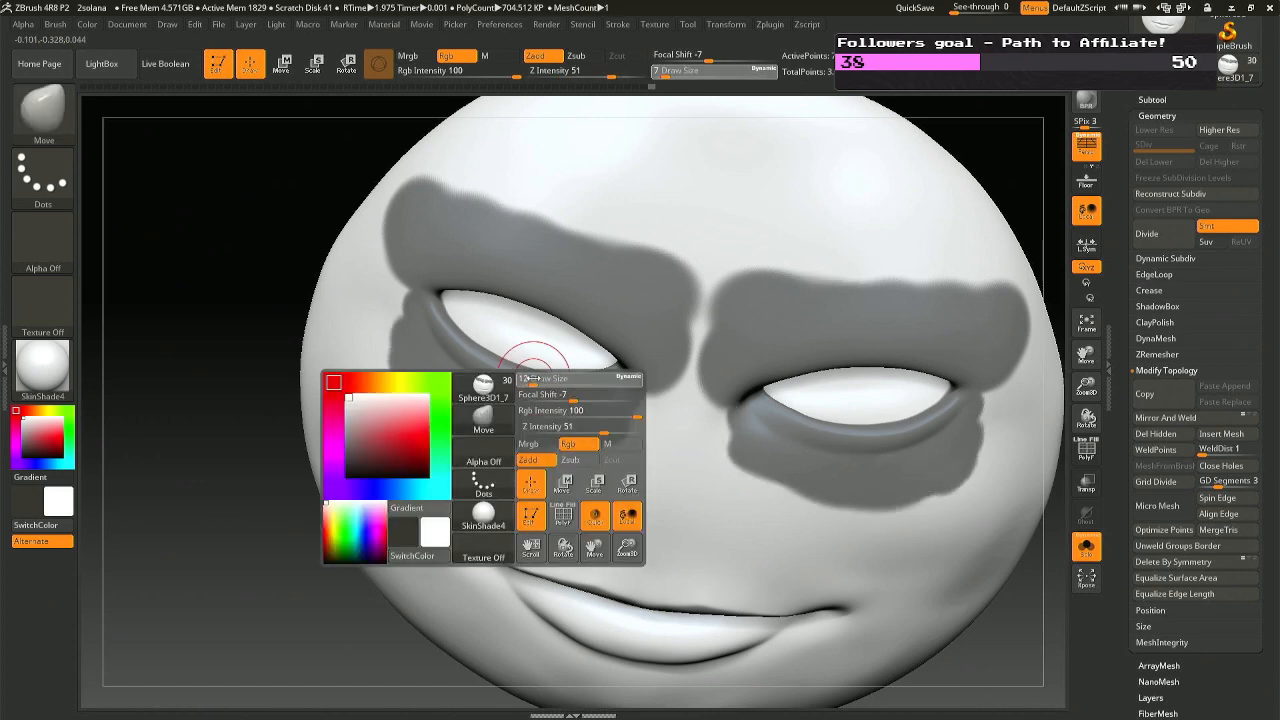
mouse_move(537, 378)
left_mouse_down()
mouse_move(530, 398)
mouse_move(578, 356)
mouse_move(603, 300)
left_mouse_up()
right_click_drag(603, 302, 570, 436)
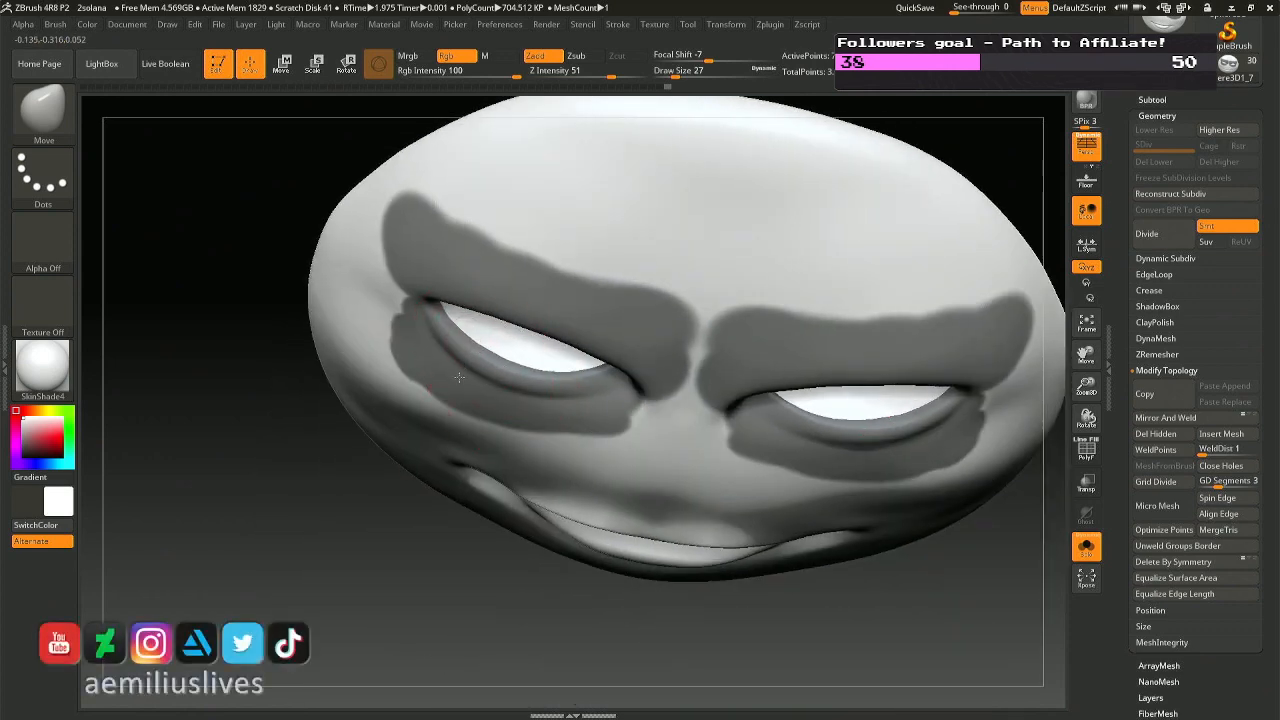
mouse_move(537, 346)
right_mouse_down()
mouse_move(532, 300)
mouse_move(575, 344)
right_mouse_up()
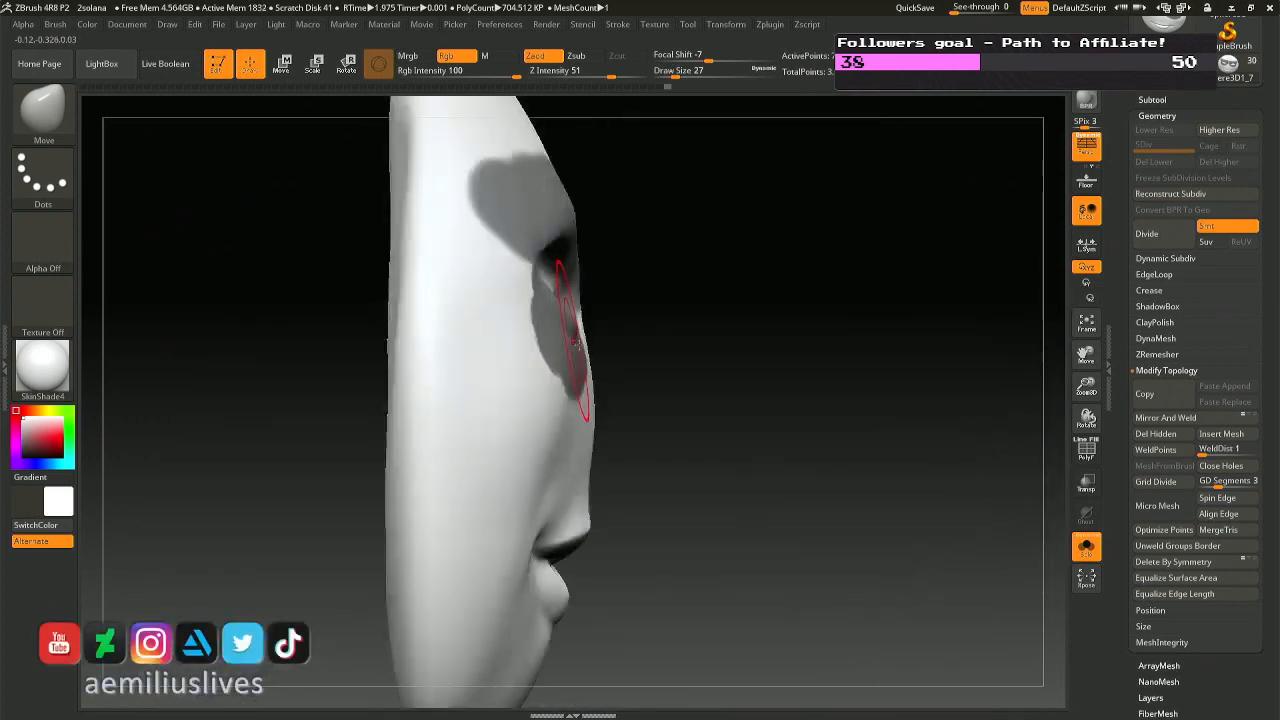
Isolate the front slice of the face in side view to inspect it, and show the whole mesh again.
left_click_drag(737, 566, 546, 98, "ctrl+shift")
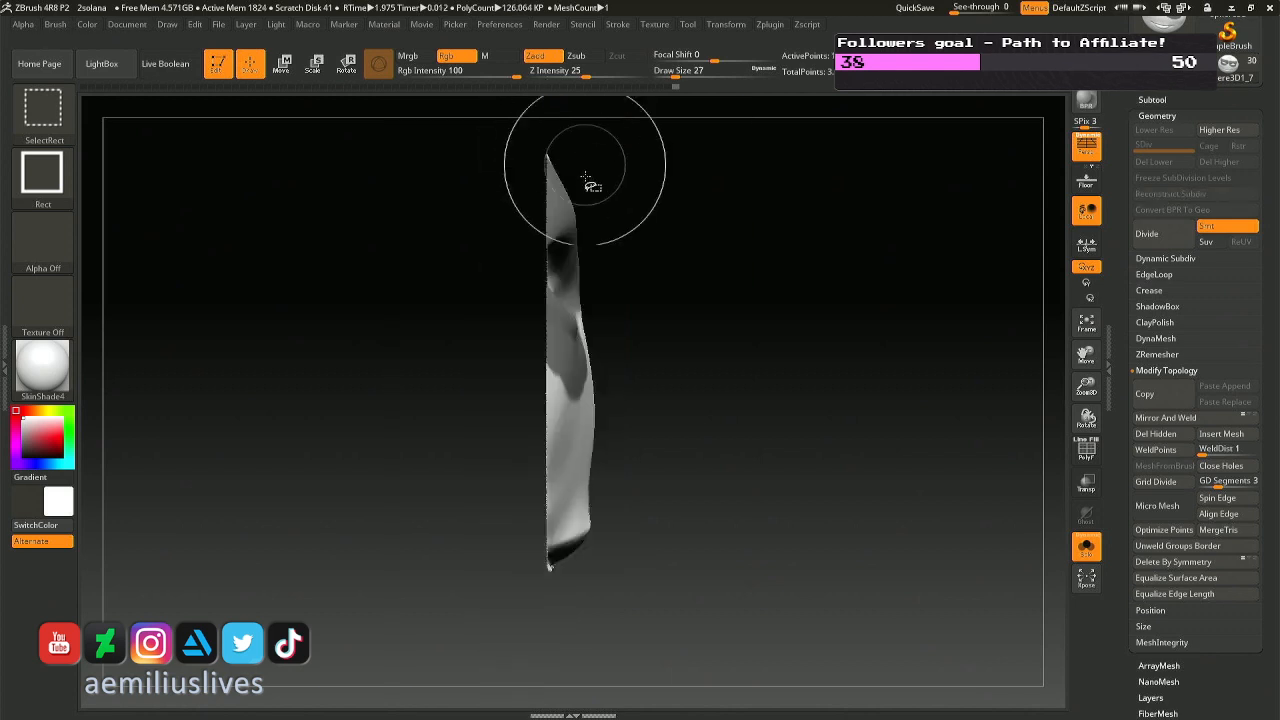
mouse_move(588, 180)
right_mouse_down()
mouse_move(669, 309)
mouse_move(543, 354)
mouse_move(539, 402)
mouse_move(560, 354)
mouse_move(787, 345)
mouse_move(337, 323)
right_mouse_up()
left_click(337, 323, "ctrl+shift")
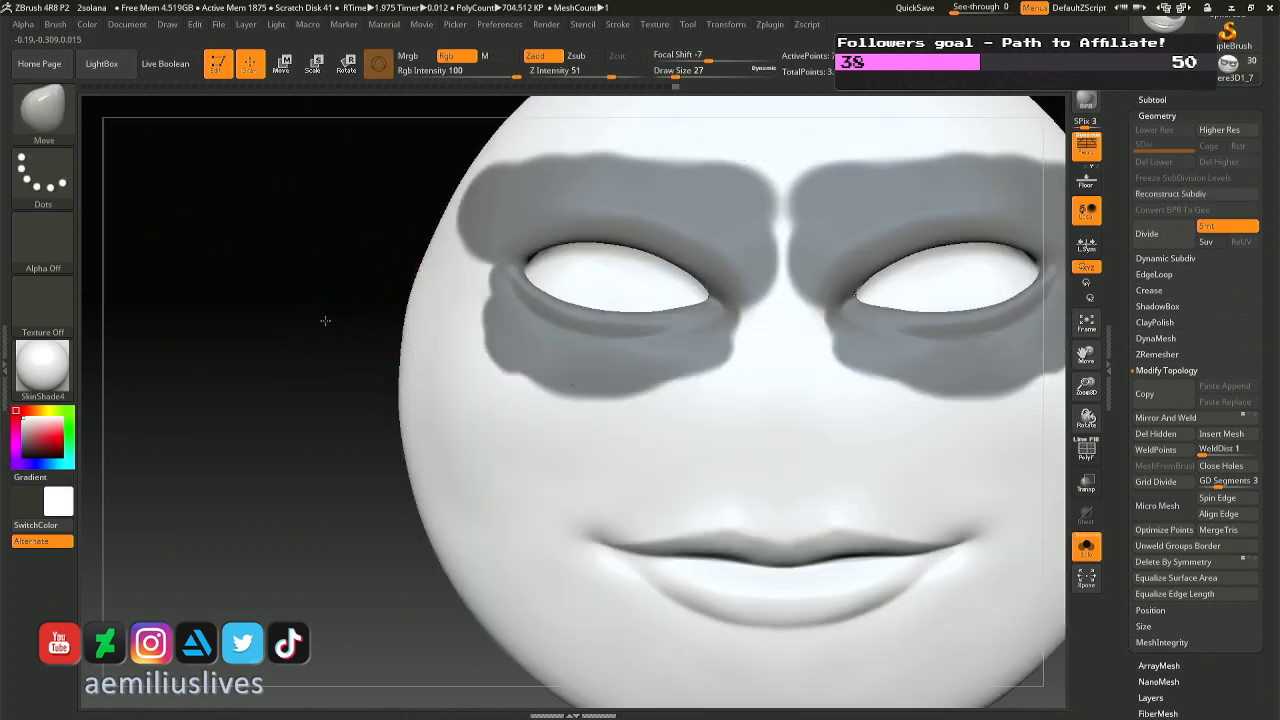
Clear all masking from the face, including the masks around the upper and lower eyelids.
key("f")
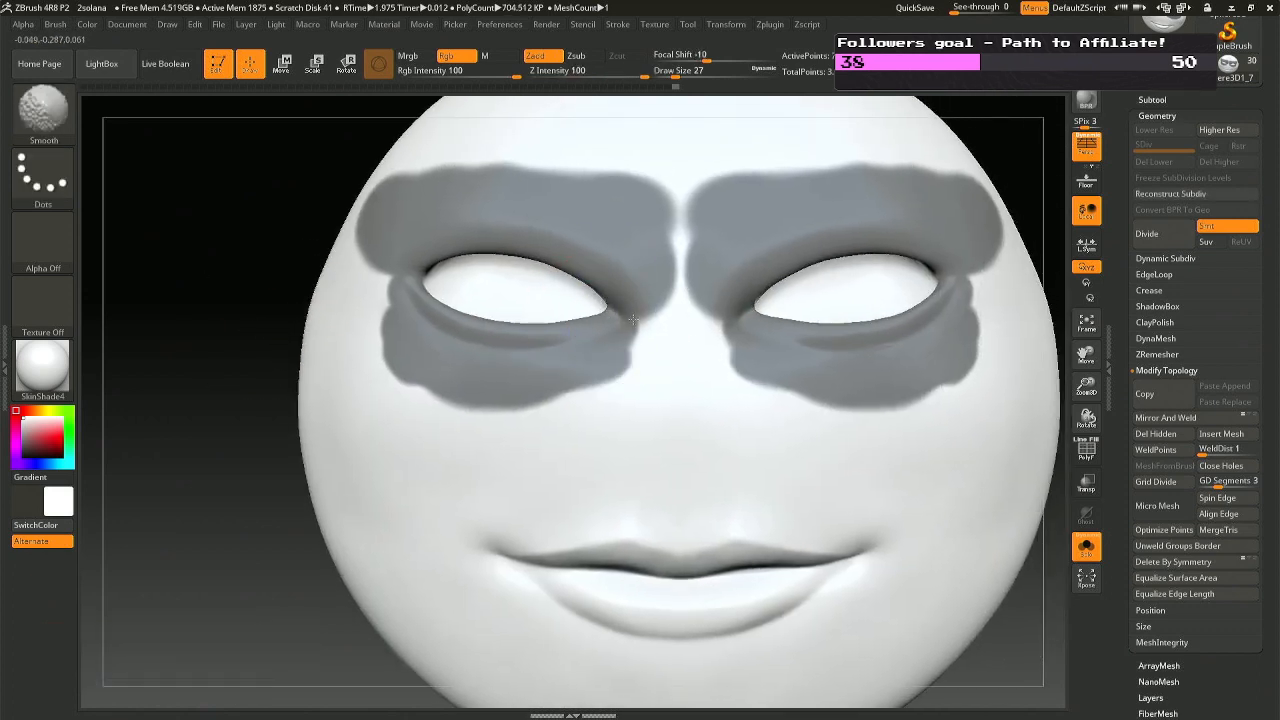
mouse_move(600, 303)
right_mouse_down()
mouse_move(625, 306)
mouse_move(620, 390)
mouse_move(644, 376)
mouse_move(598, 401)
mouse_move(552, 338)
mouse_move(522, 348)
right_mouse_up()
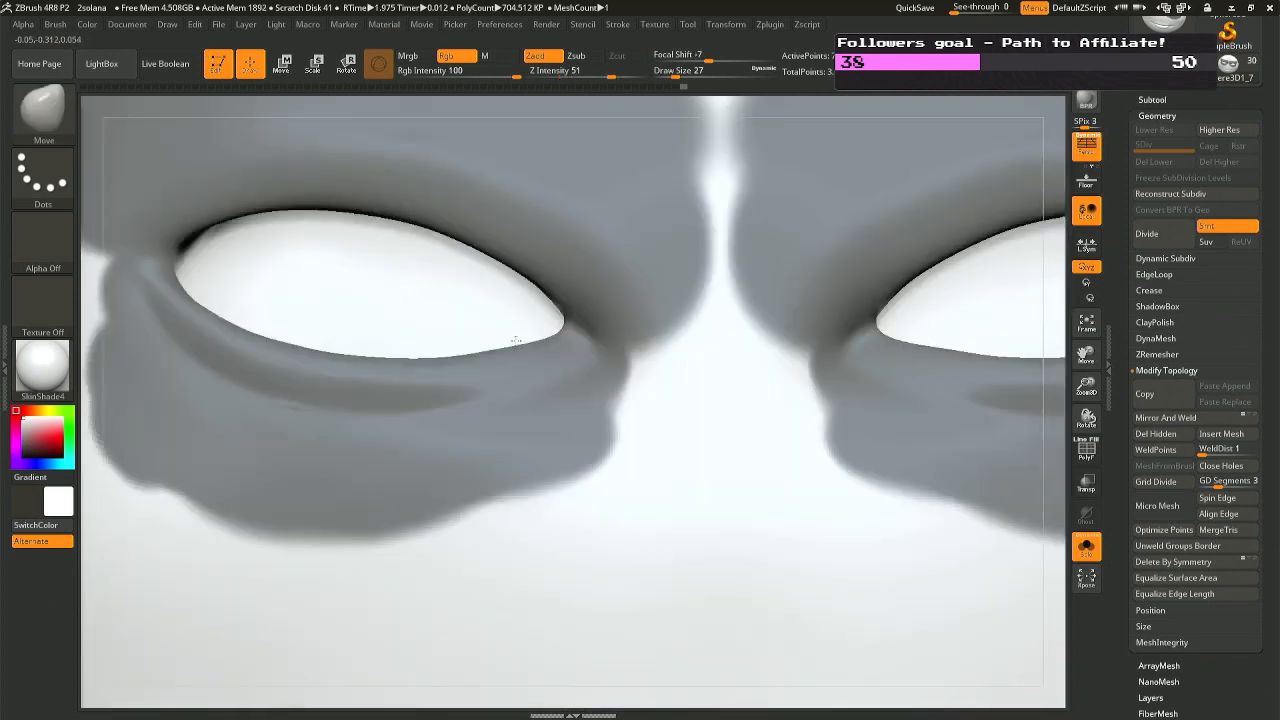
right_click_drag(425, 291, 397, 237, "ctrl")
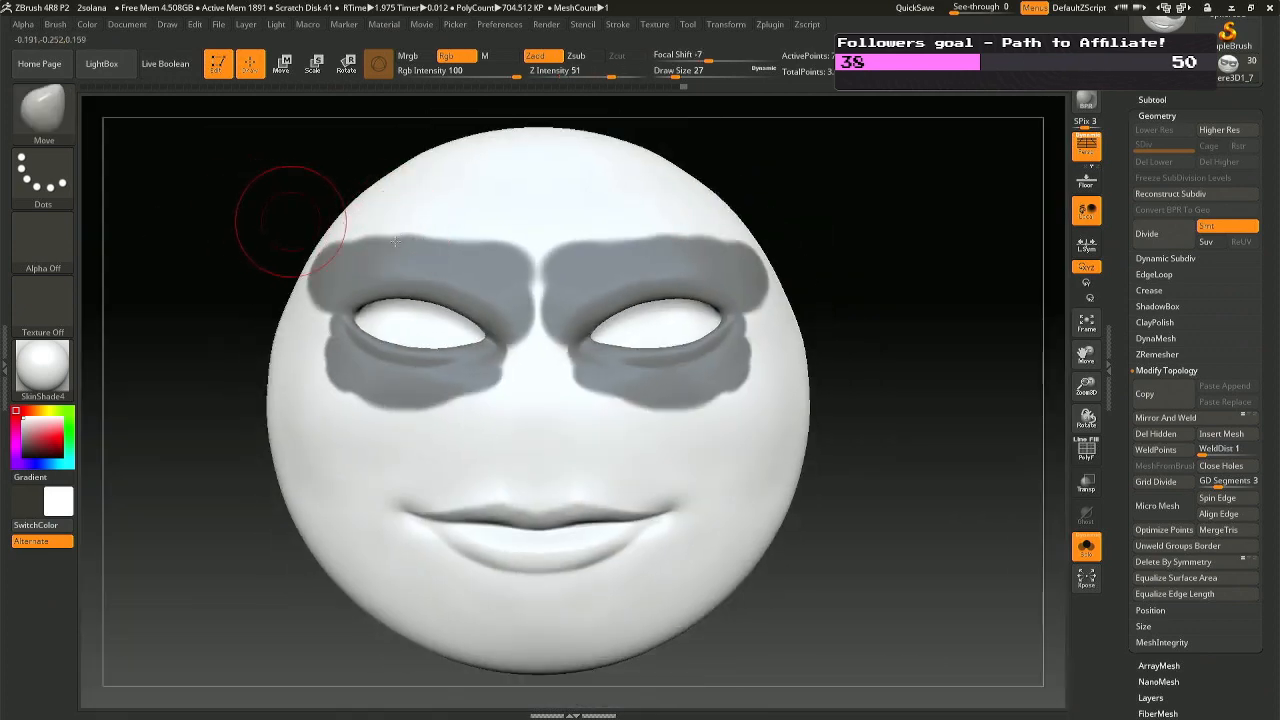
key("ctrl+a")
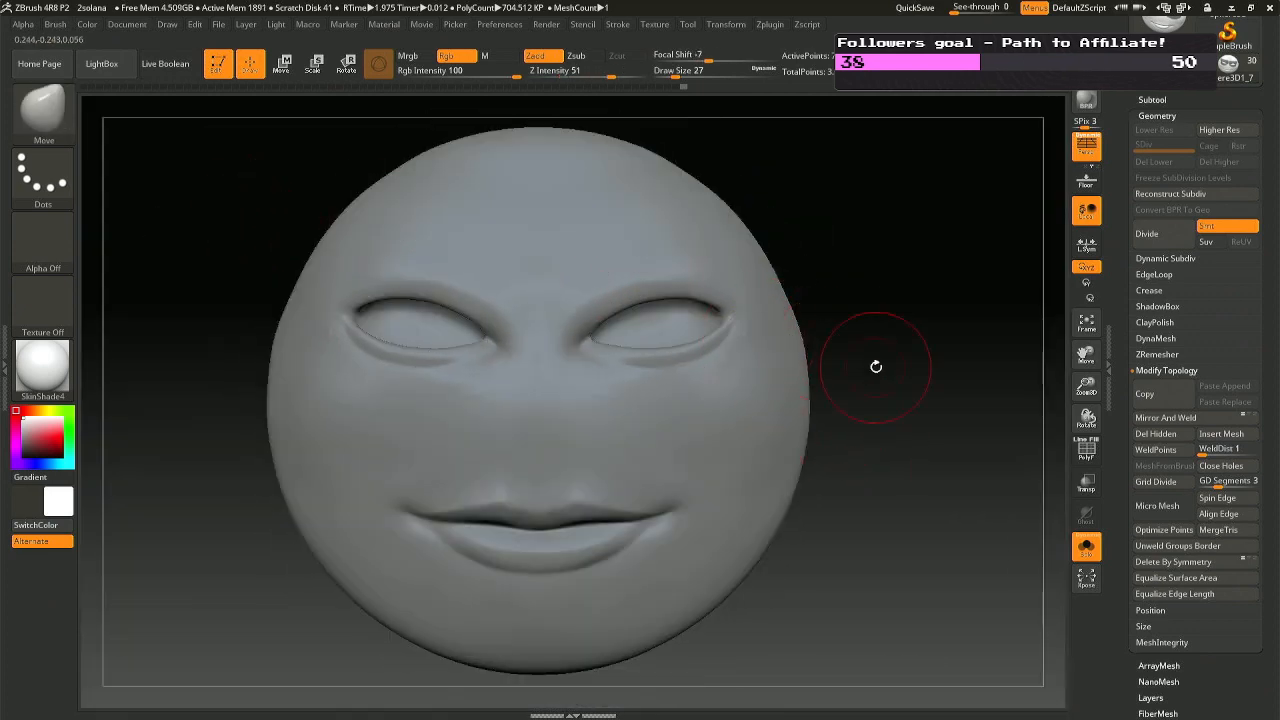
key("ctrl")
key("ctrl+i")
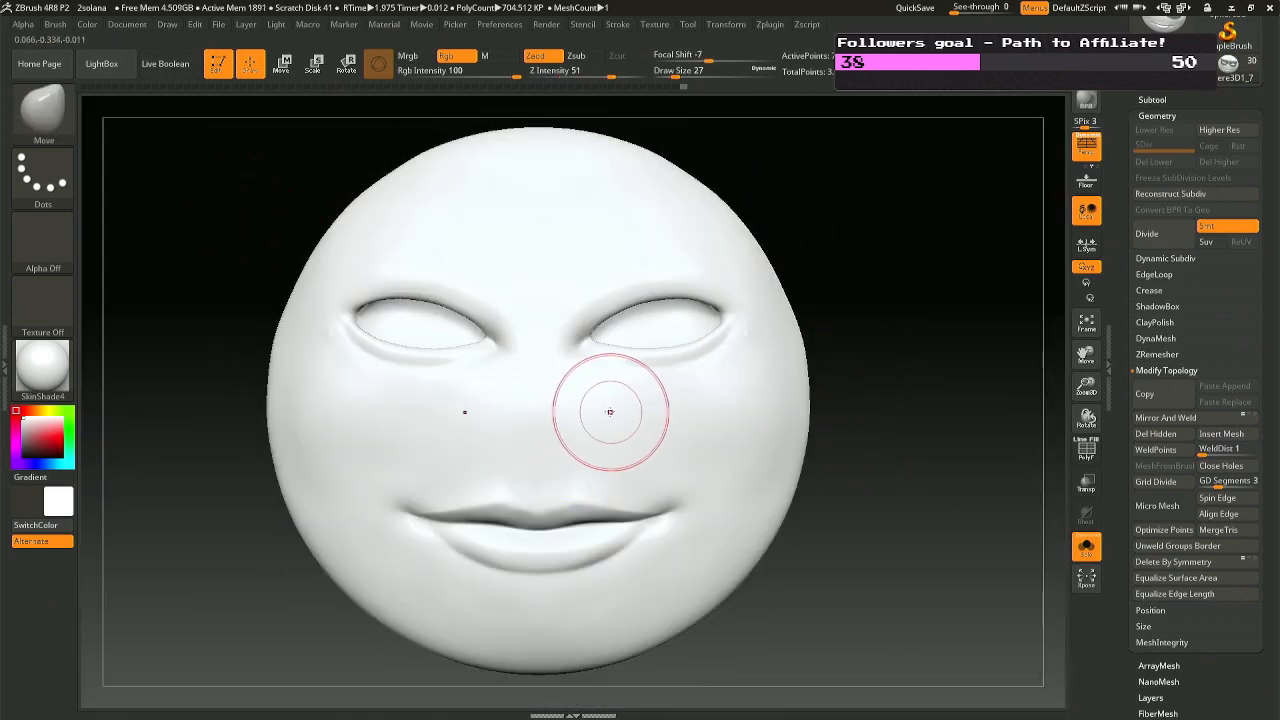
Smooth the skin around the outer eye corners and below the eyes with the Smooth brush at draw size 7.
right_click(725, 346, "ctrl")
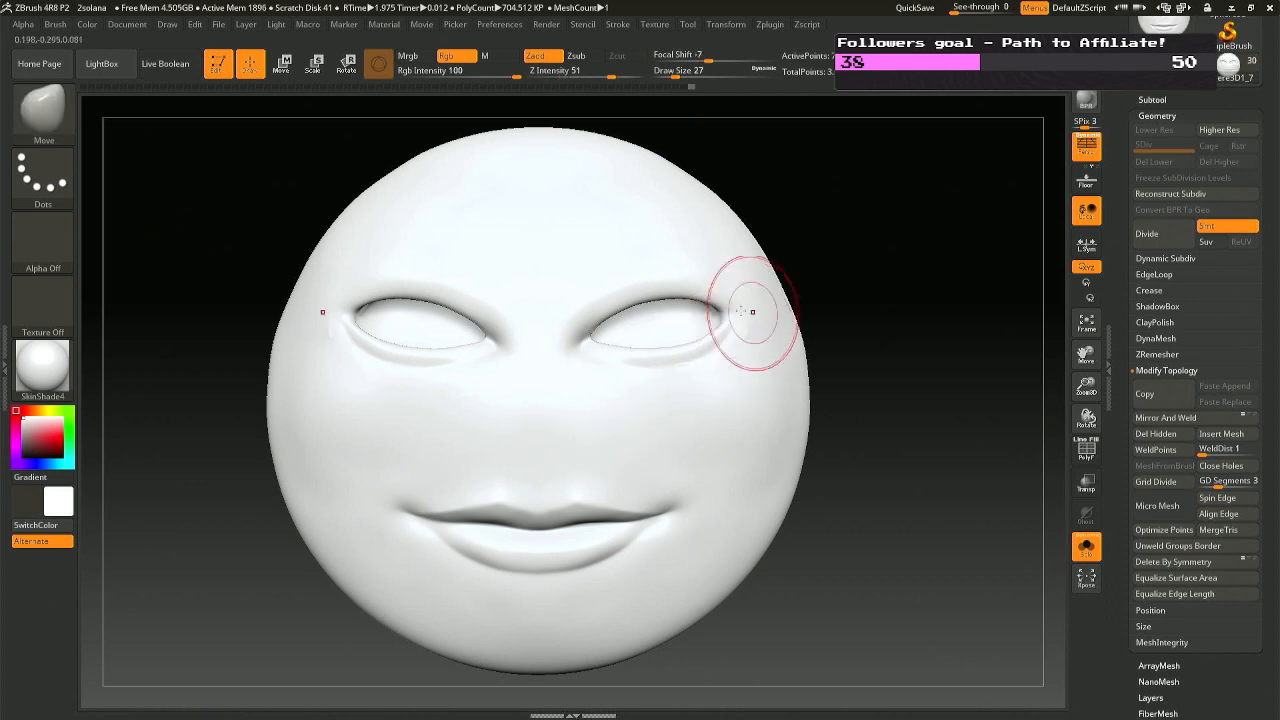
right_click(755, 322)
left_click_drag(752, 322, 747, 322)
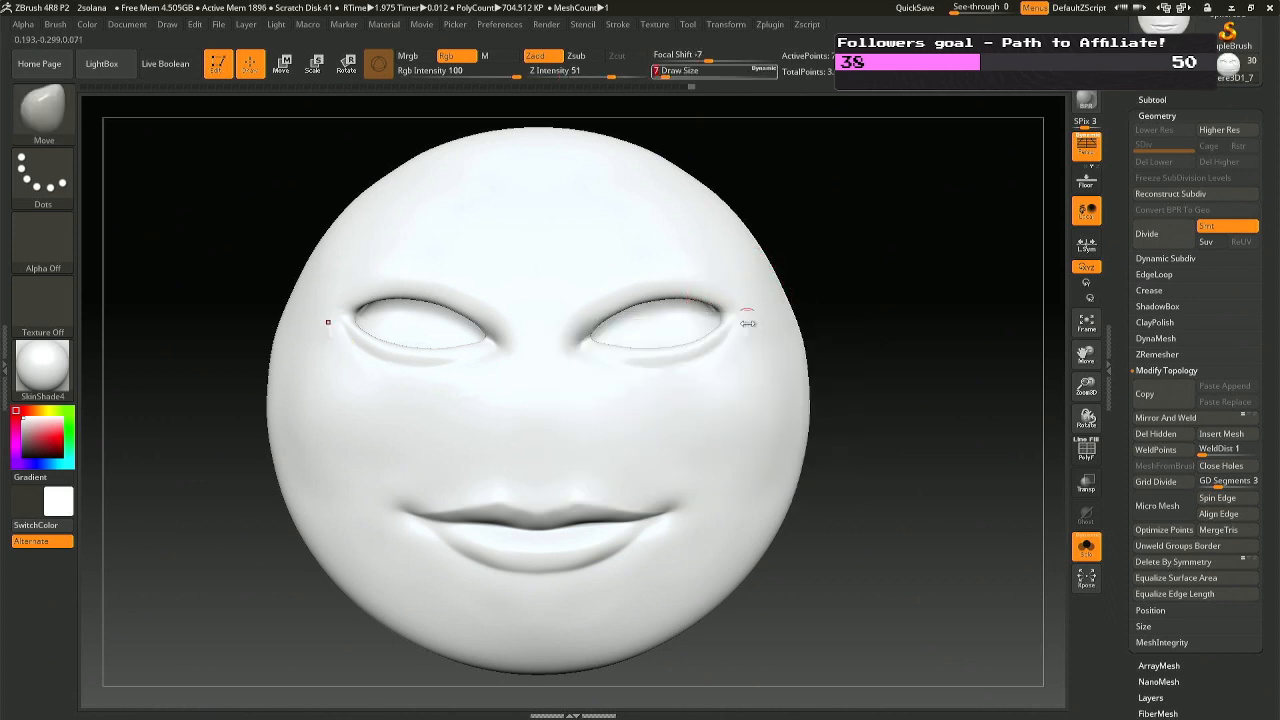
key("shift")
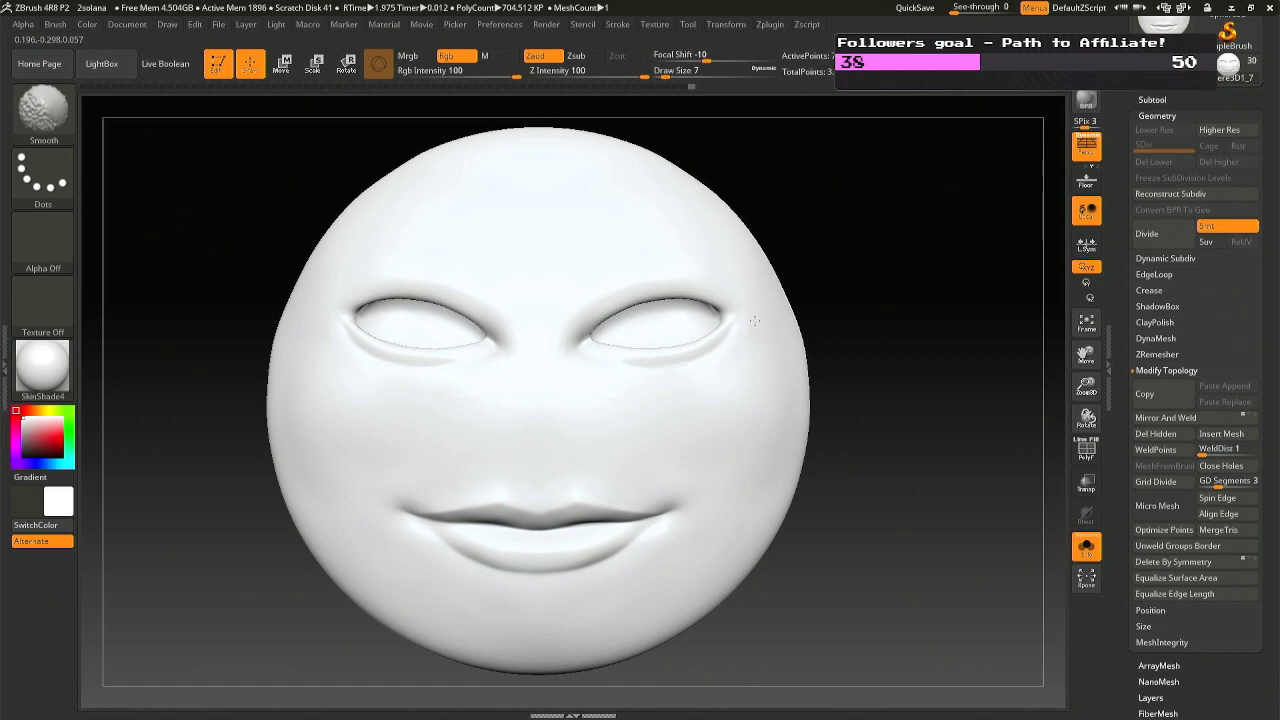
mouse_move(736, 364)
right_mouse_down()
mouse_move(706, 358)
mouse_move(732, 350)
mouse_move(660, 402)
mouse_move(671, 335)
mouse_move(685, 353)
mouse_move(548, 404)
right_mouse_up()
key("shift")
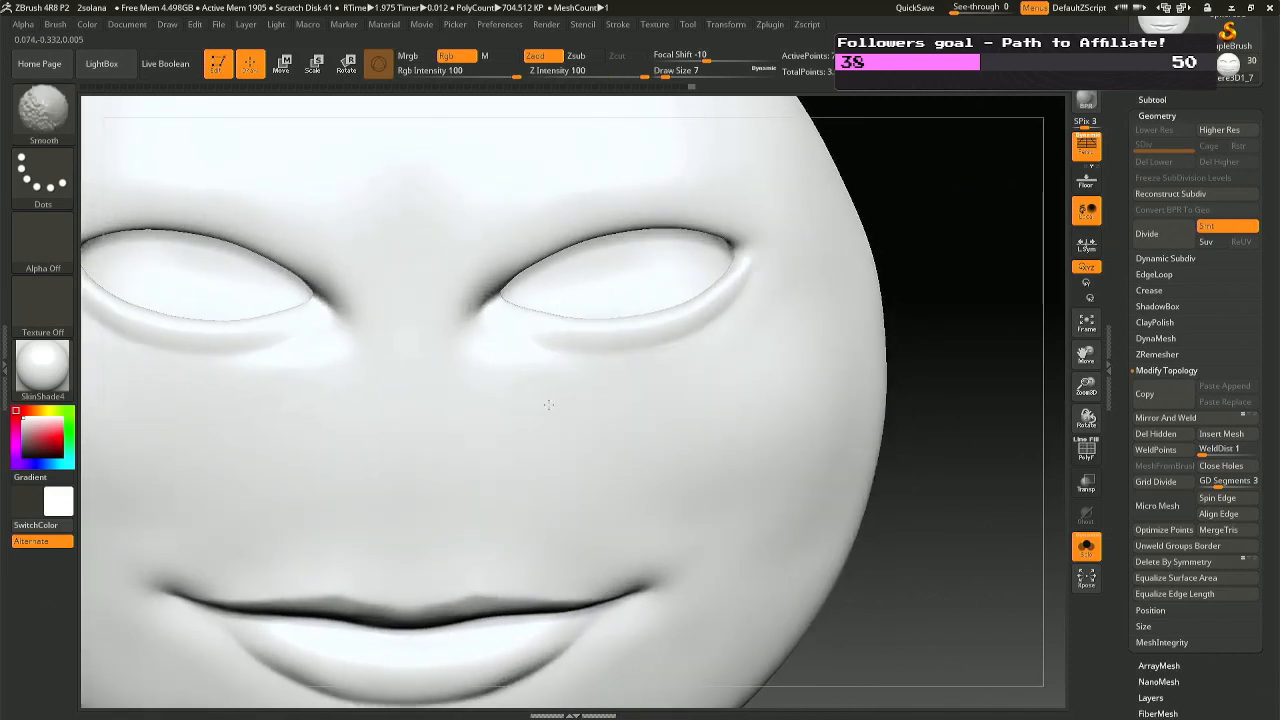
Refine the lower eyelids and outer eye corners with the Move and Smooth brushes at draw size 2.
key("space")
left_click_drag(680, 332, 674, 330)
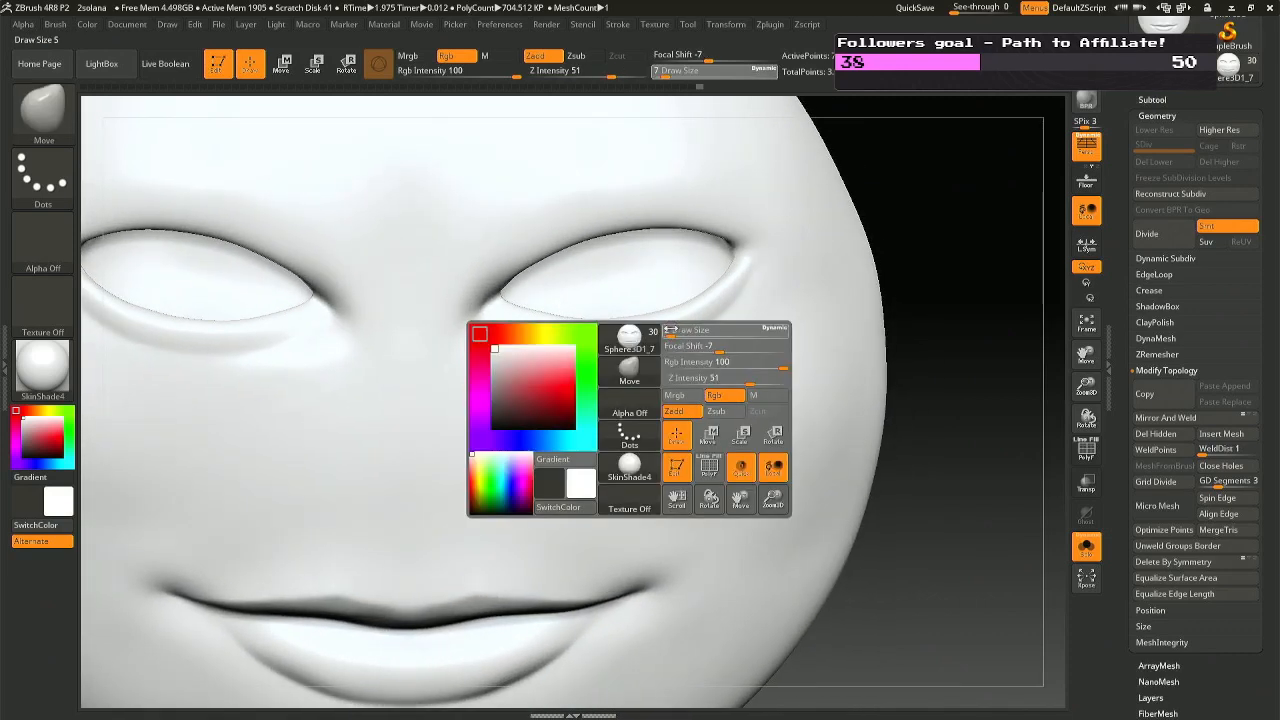
right_click_drag(703, 400, 666, 349, "ctrl")
key("shift")
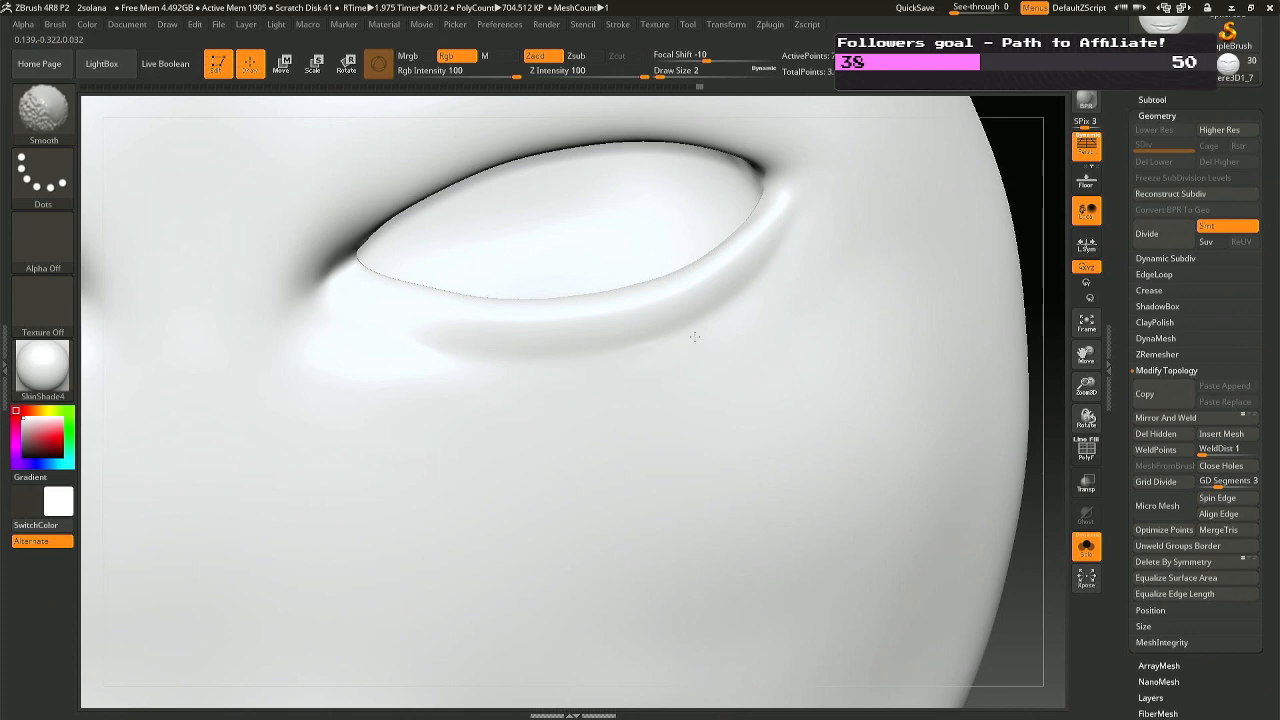
mouse_move(674, 395)
right_mouse_down()
mouse_move(512, 392)
mouse_move(563, 371)
right_mouse_up()
key("shift")
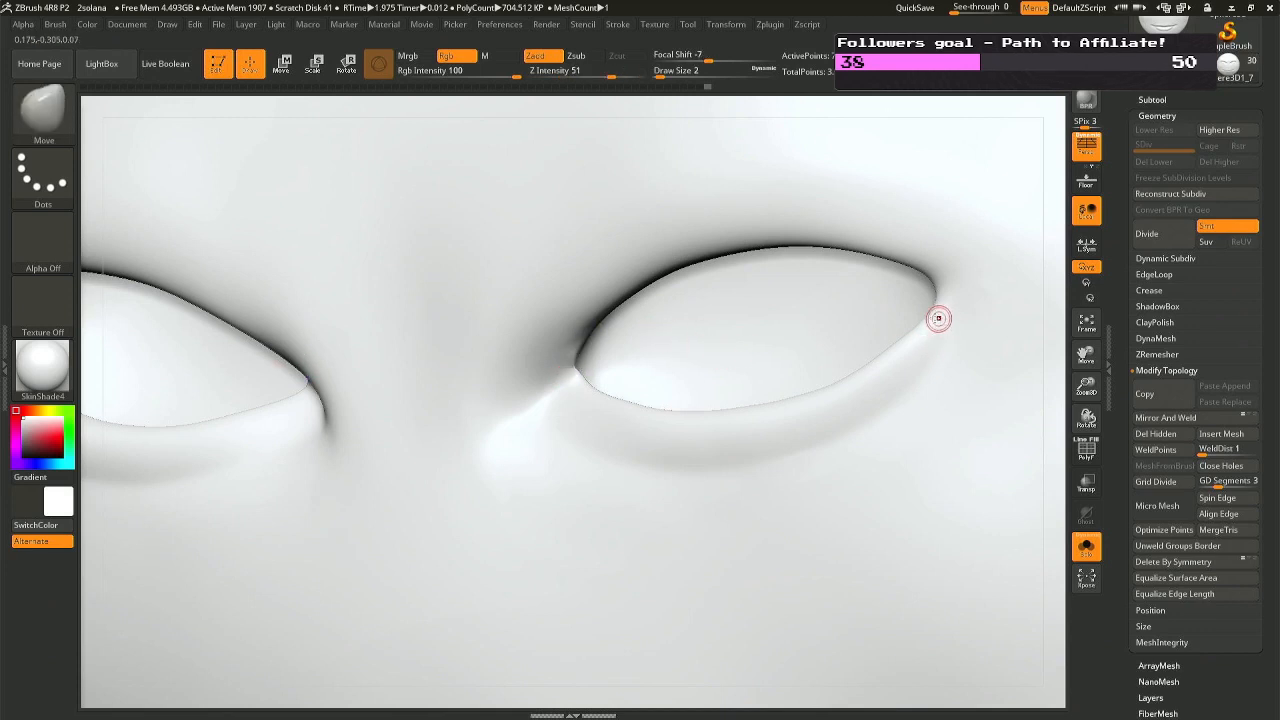
right_click_drag(938, 318, 671, 377)
Try to sharpen the lower eyelid rims with the Pinch brush at draw size 5, and reduce its Z Intensity to 8.
key("b")
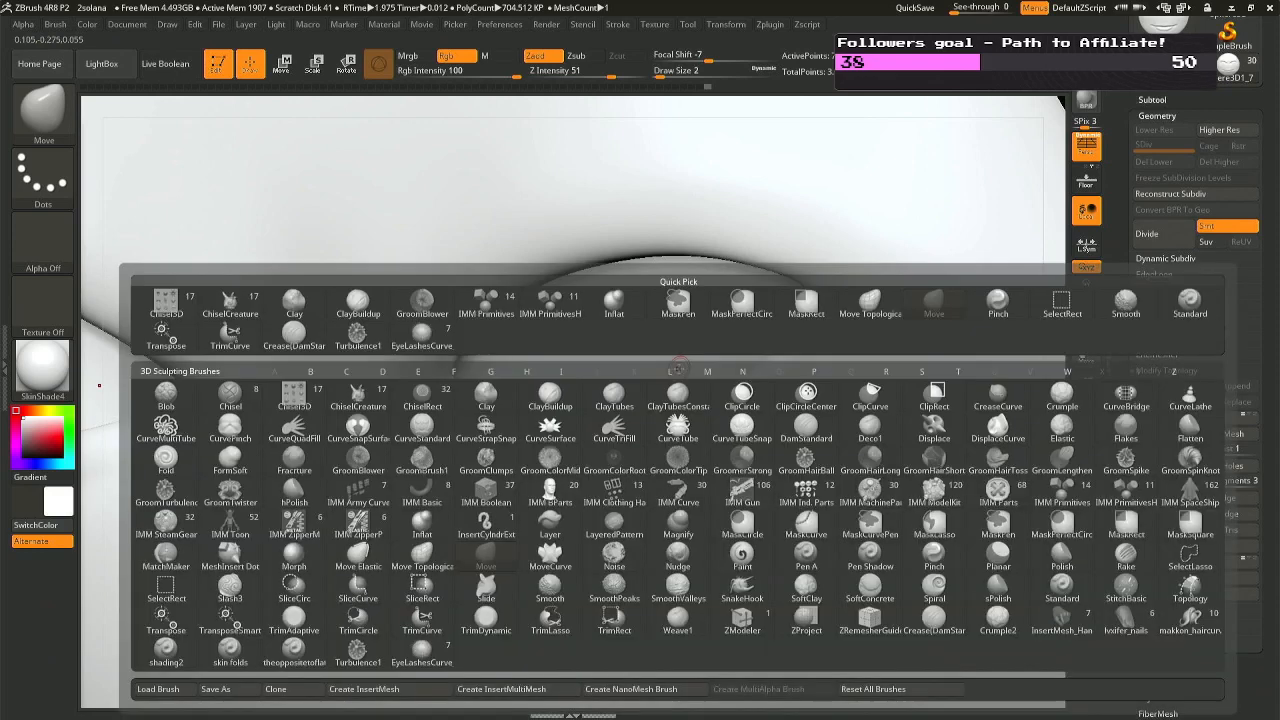
key("p")
key("i")
right_click_drag(480, 371, 460, 410)
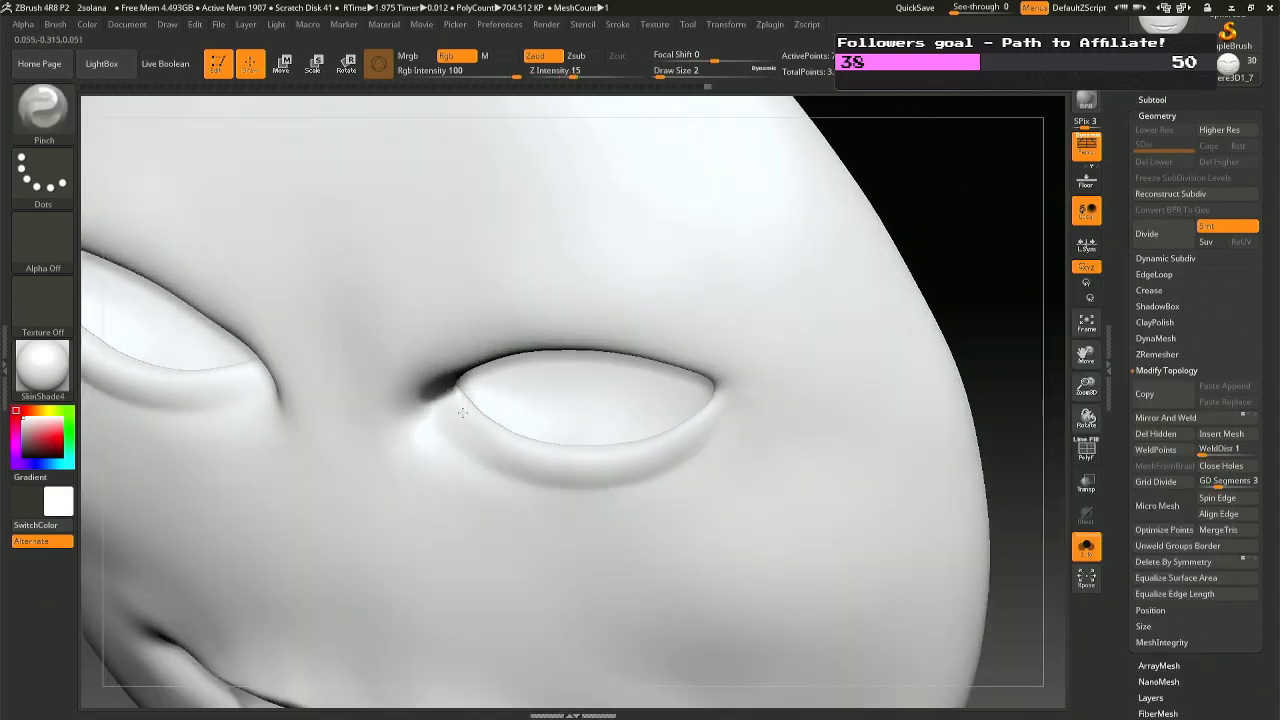
key("space")
left_click_drag(466, 411, 465, 411)
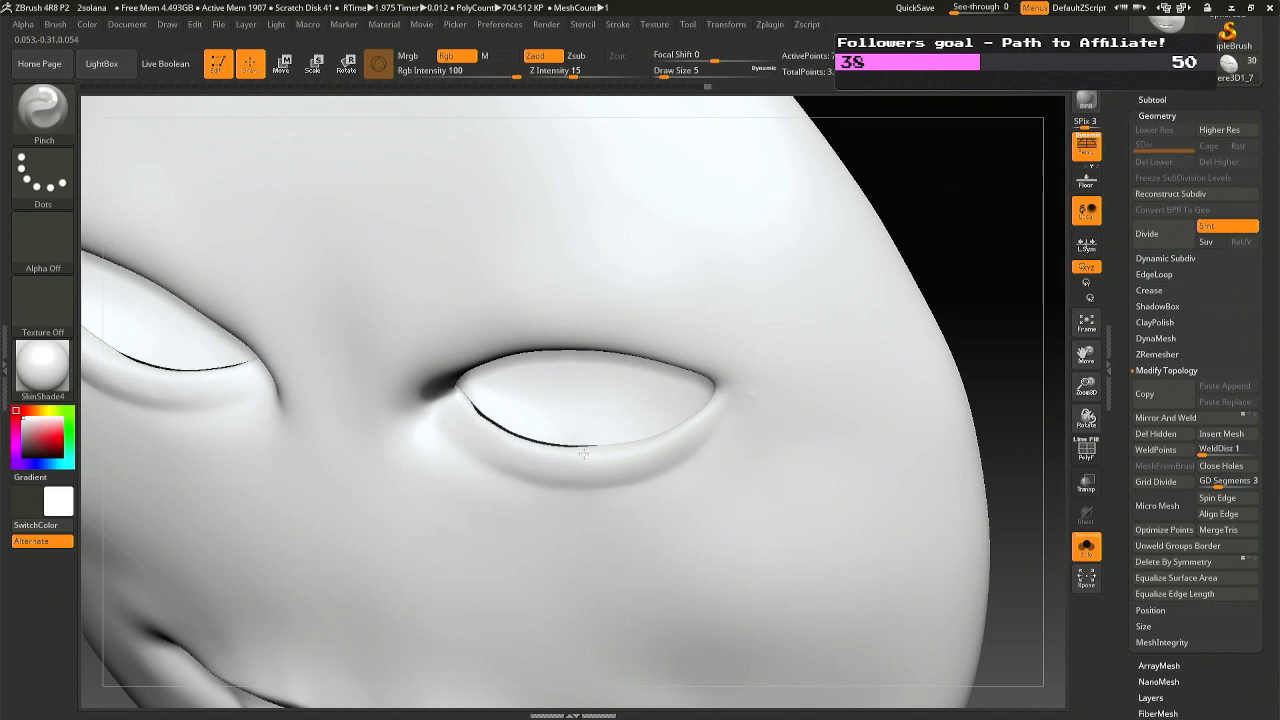
left_click_drag(577, 74, 561, 74)
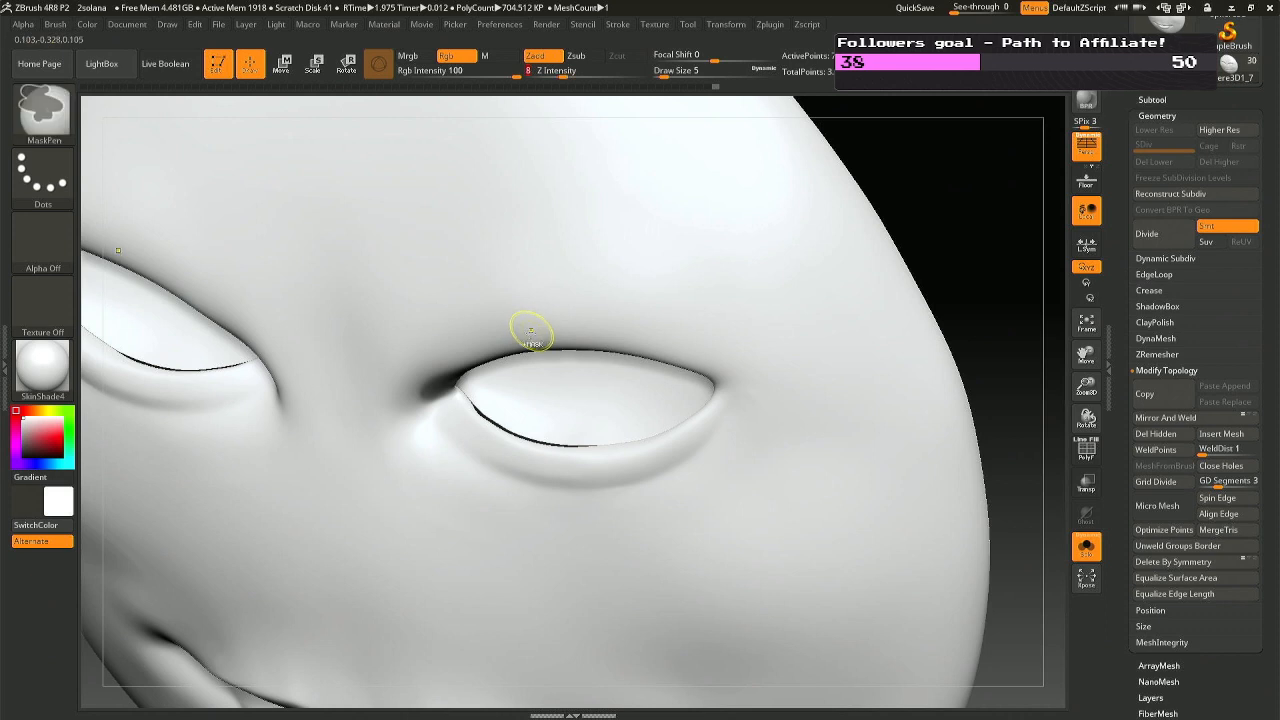
key("ctrl+z")
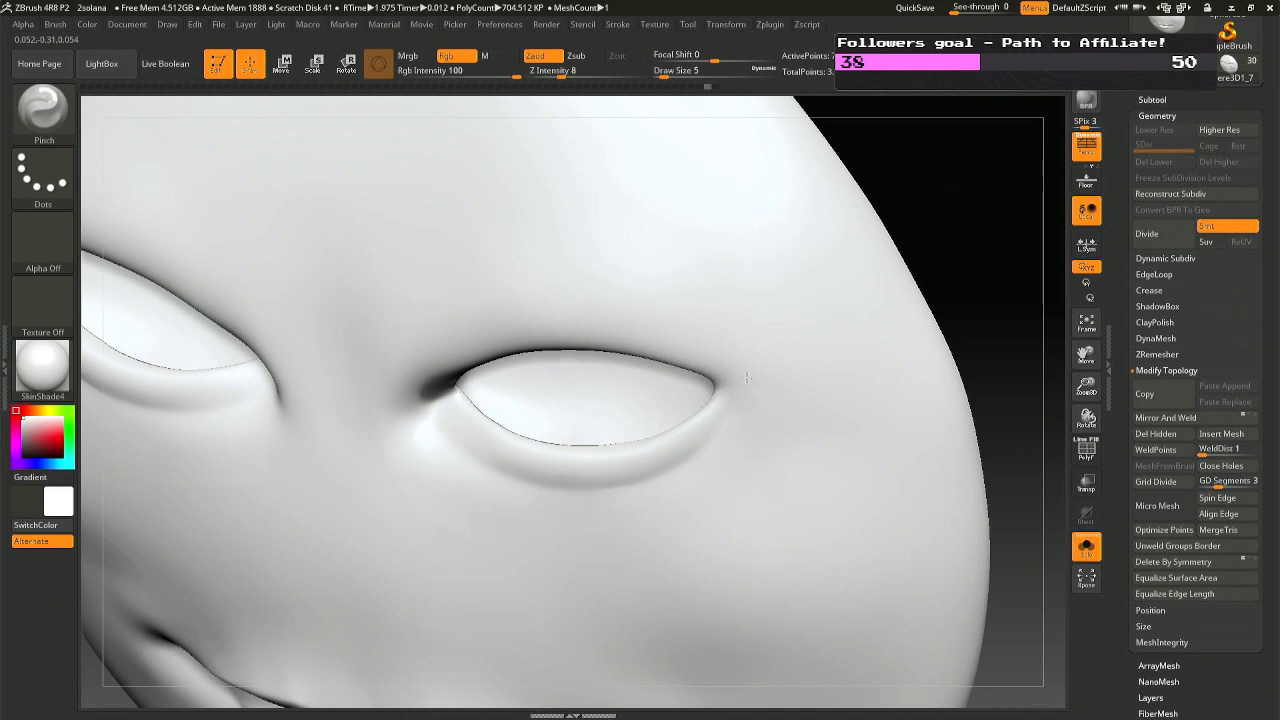
Show the lashes, eyeballs and surrounding subtools together with the face to check both eyes.
left_click(1093, 548)
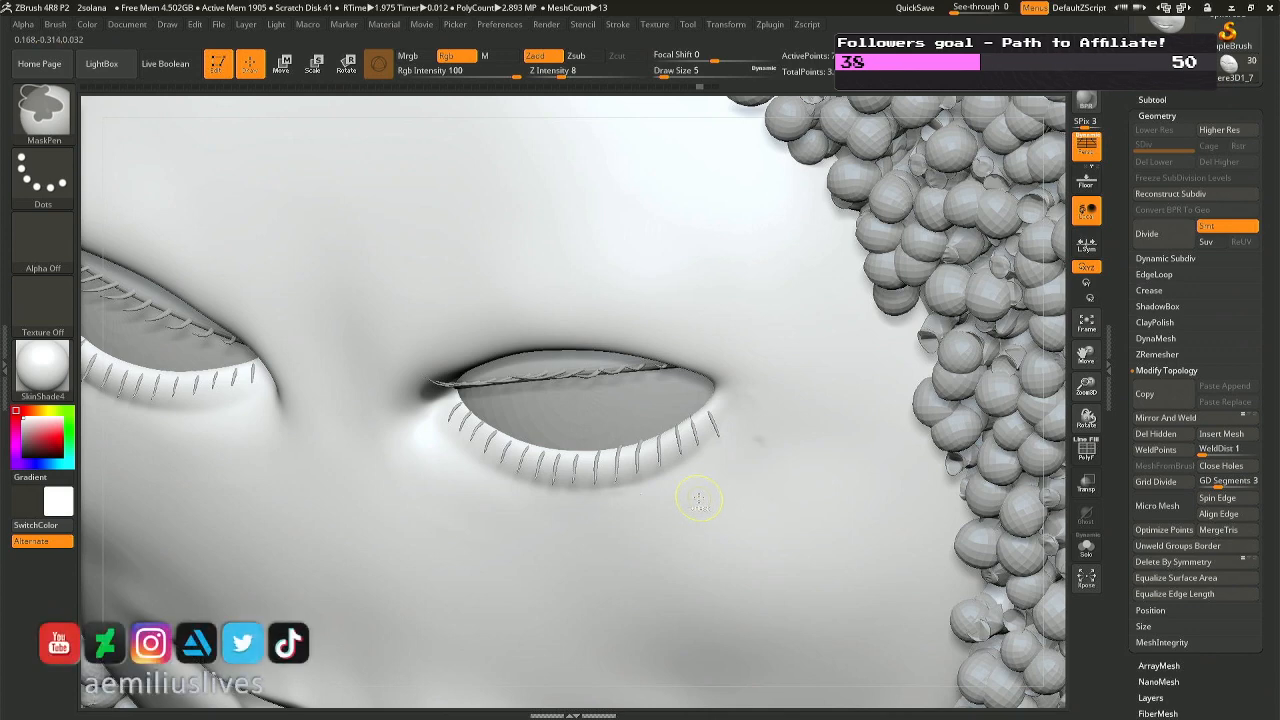
key("ctrl+shift")
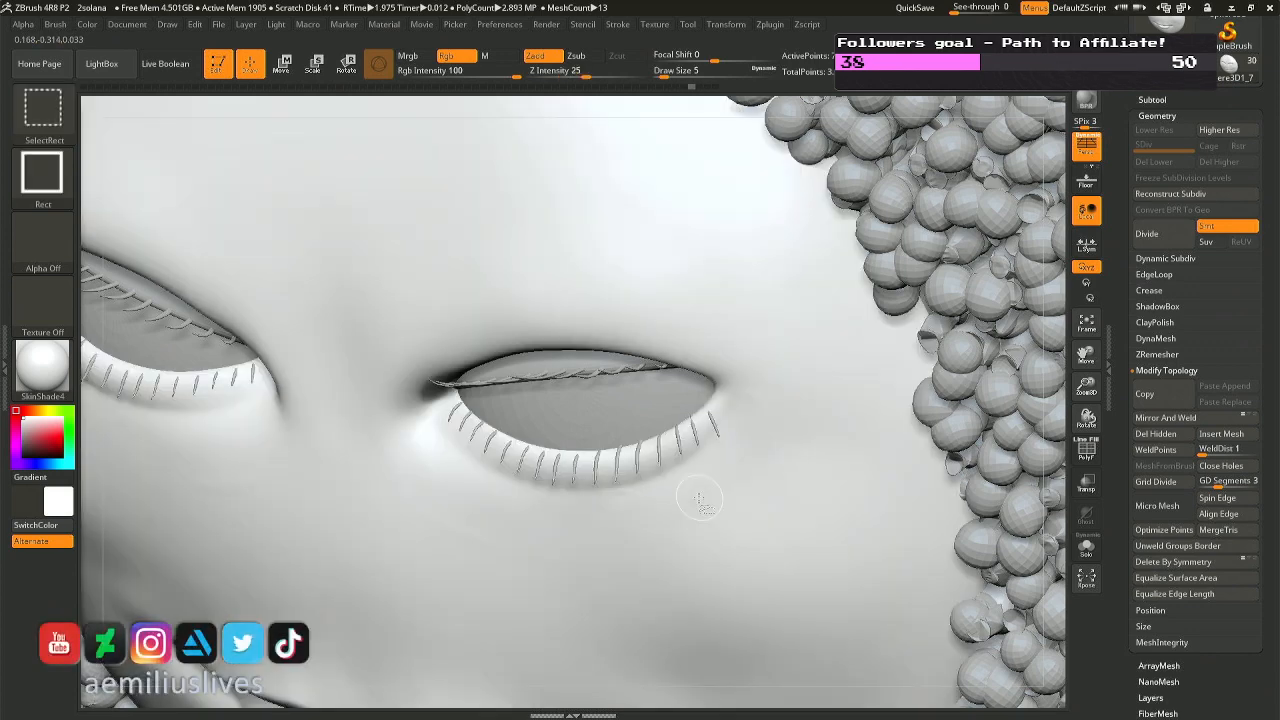
key("ctrl")
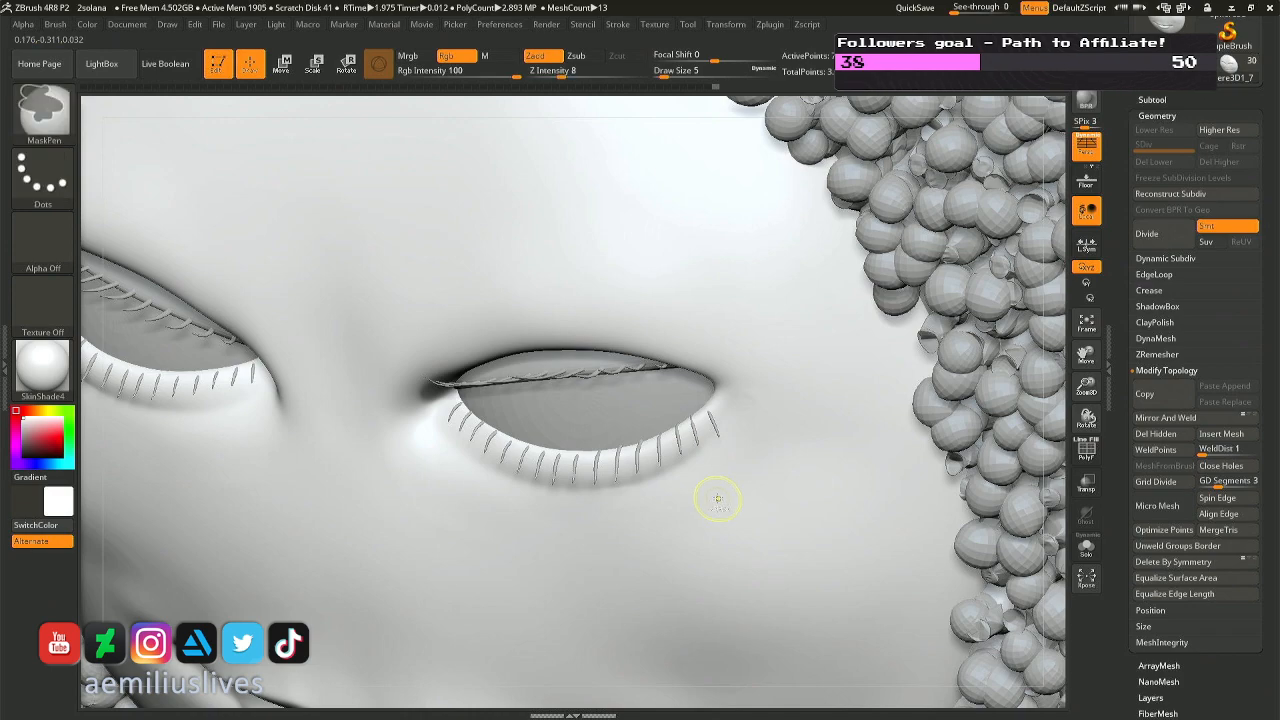
right_click_drag(413, 500, 774, 521, "alt")
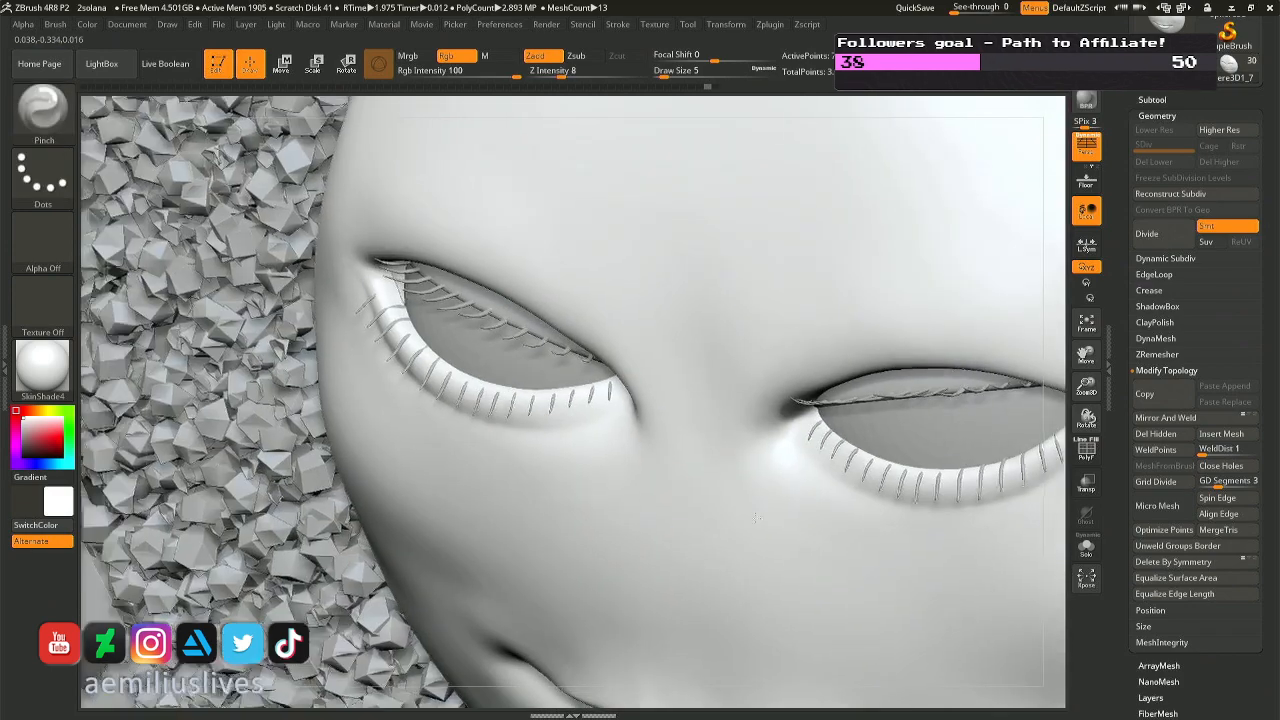
mouse_move(465, 396)
right_mouse_down()
mouse_move(457, 371)
mouse_move(470, 360)
right_mouse_up()
Select the lower eyelashes for the Move brush and apply Mirror And Weld to them.
left_click(425, 374, "alt")
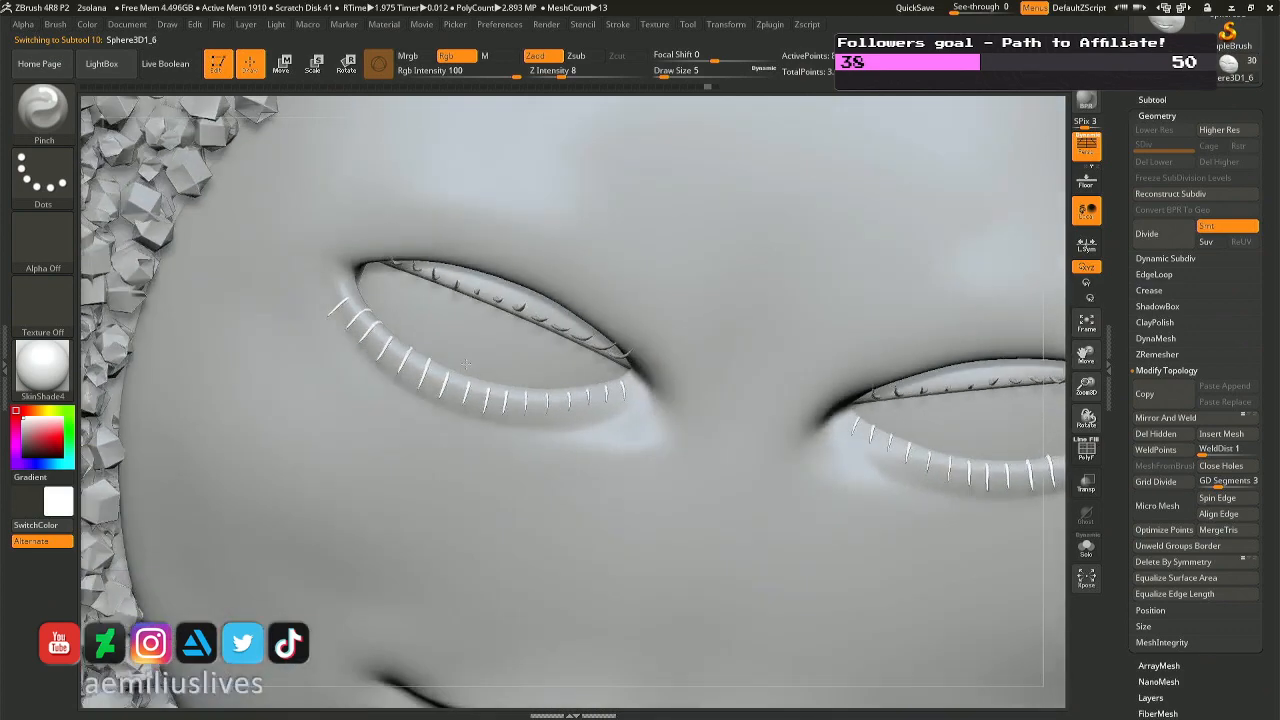
key("b")
key("m")
key("v")
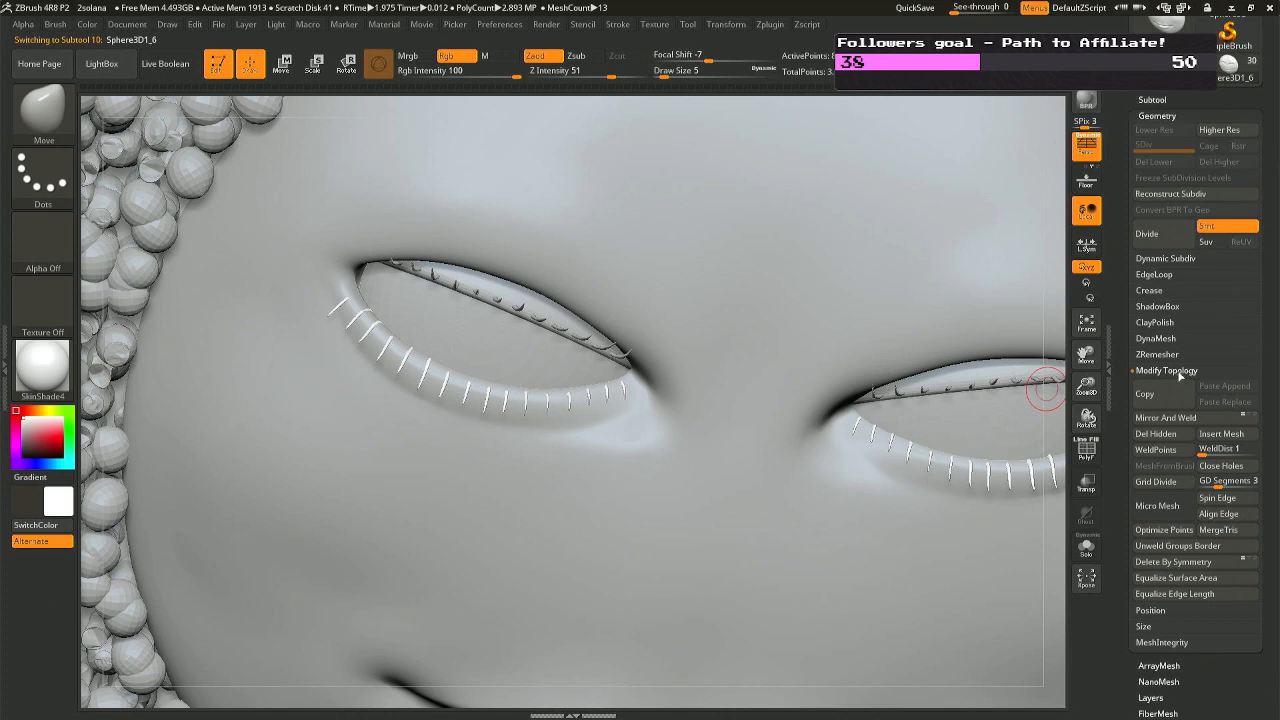
left_click(1173, 420)
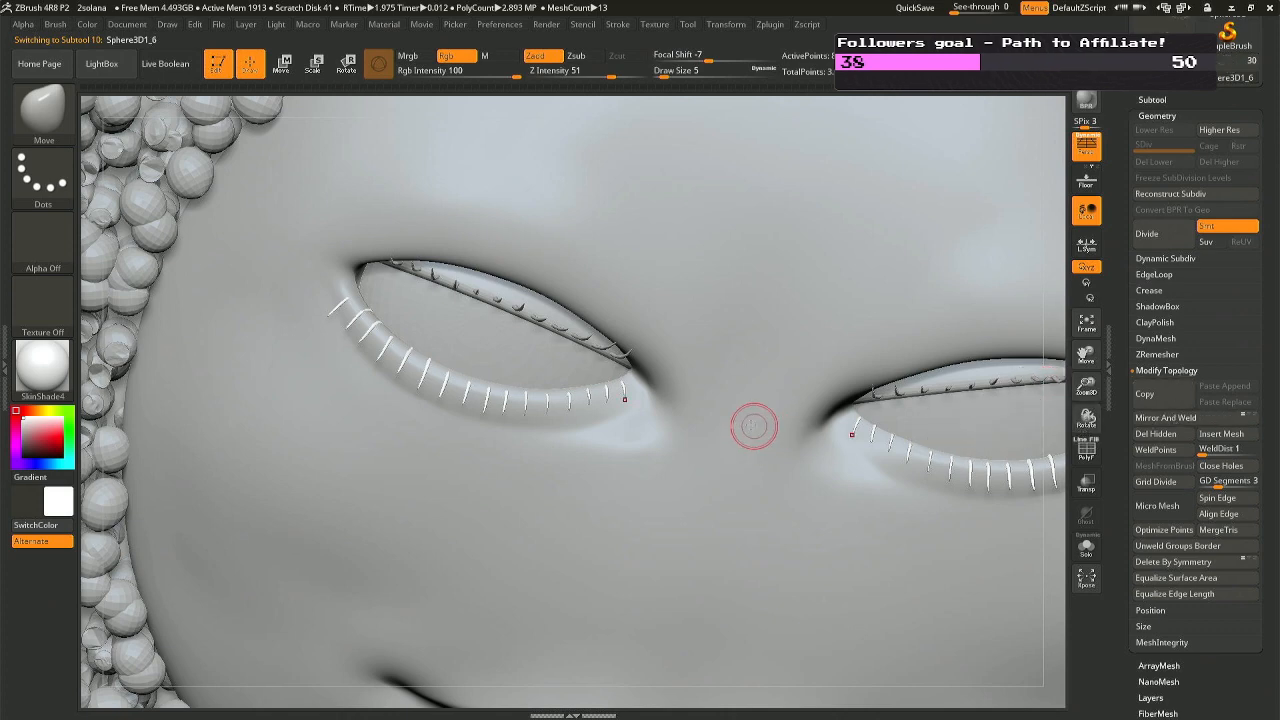
right_click_drag(491, 354, 497, 340)
right_click_drag(694, 449, 680, 391, "ctrl")
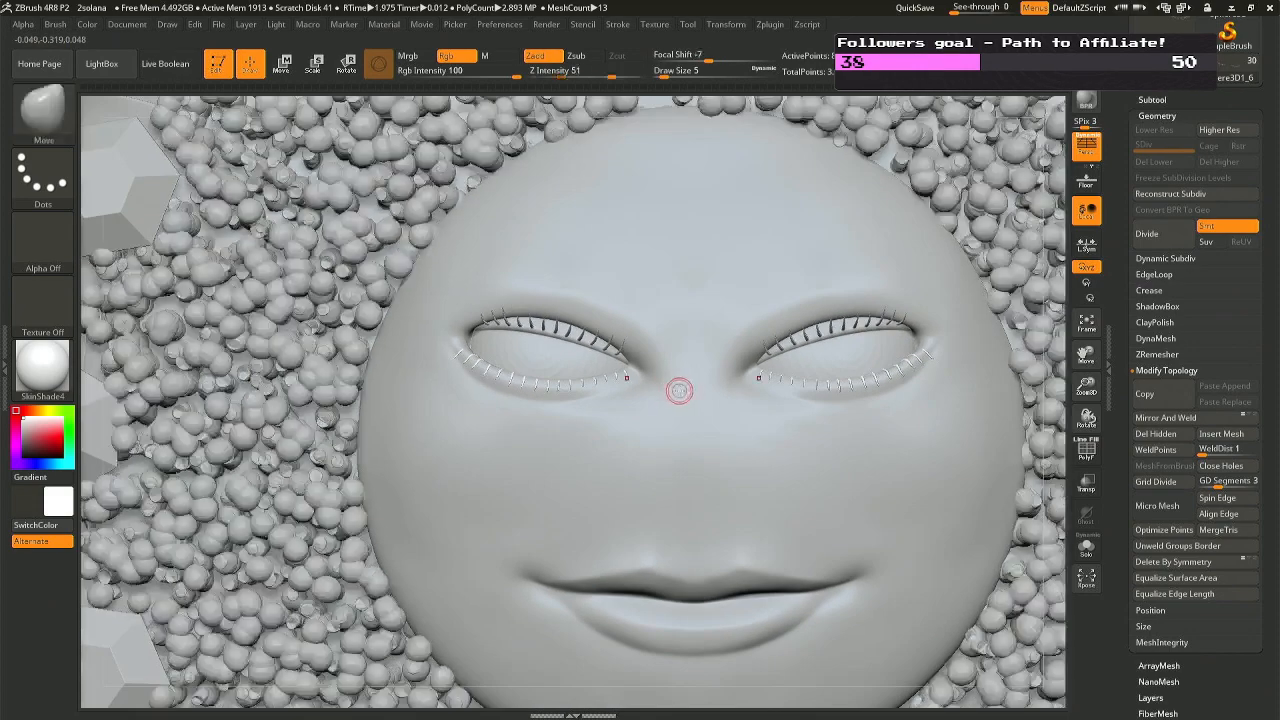
Reposition the lower lashes near the outer eye corners with the Move brush at draw size 5.
left_click(686, 410, "alt")
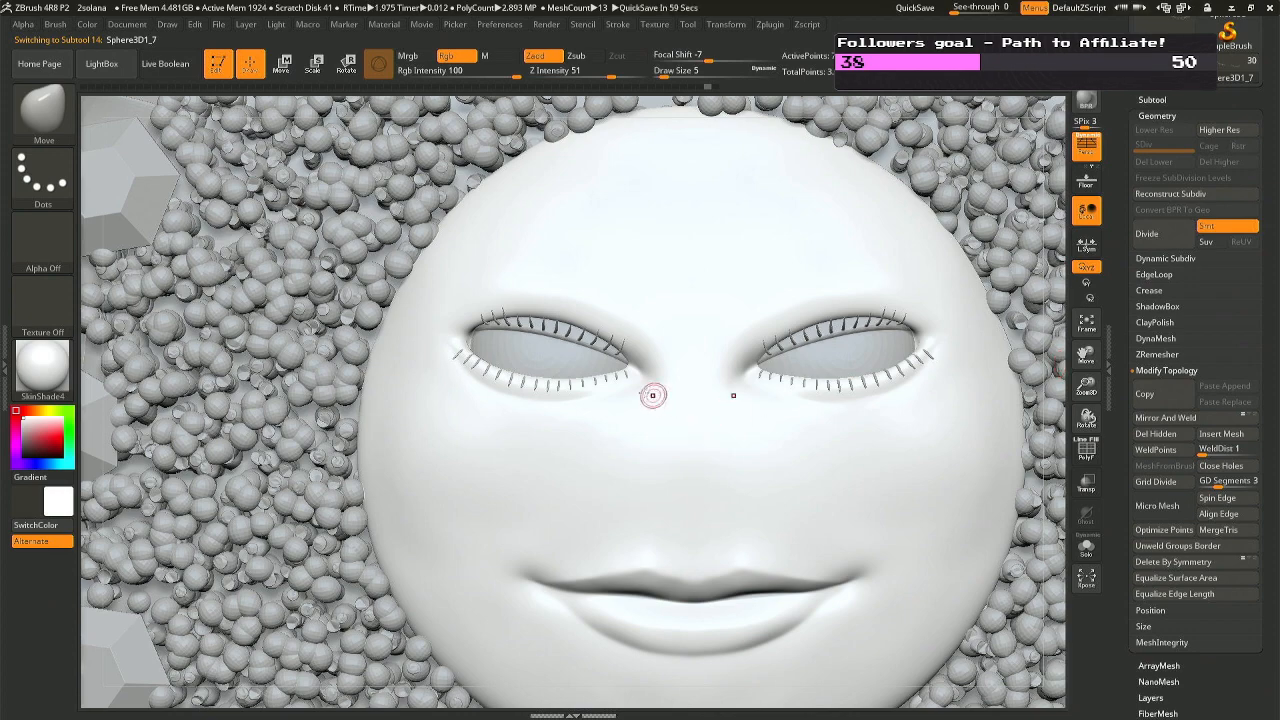
right_click_drag(652, 397, 652, 483, "ctrl")
right_click_drag(366, 326, 326, 338, "ctrl")
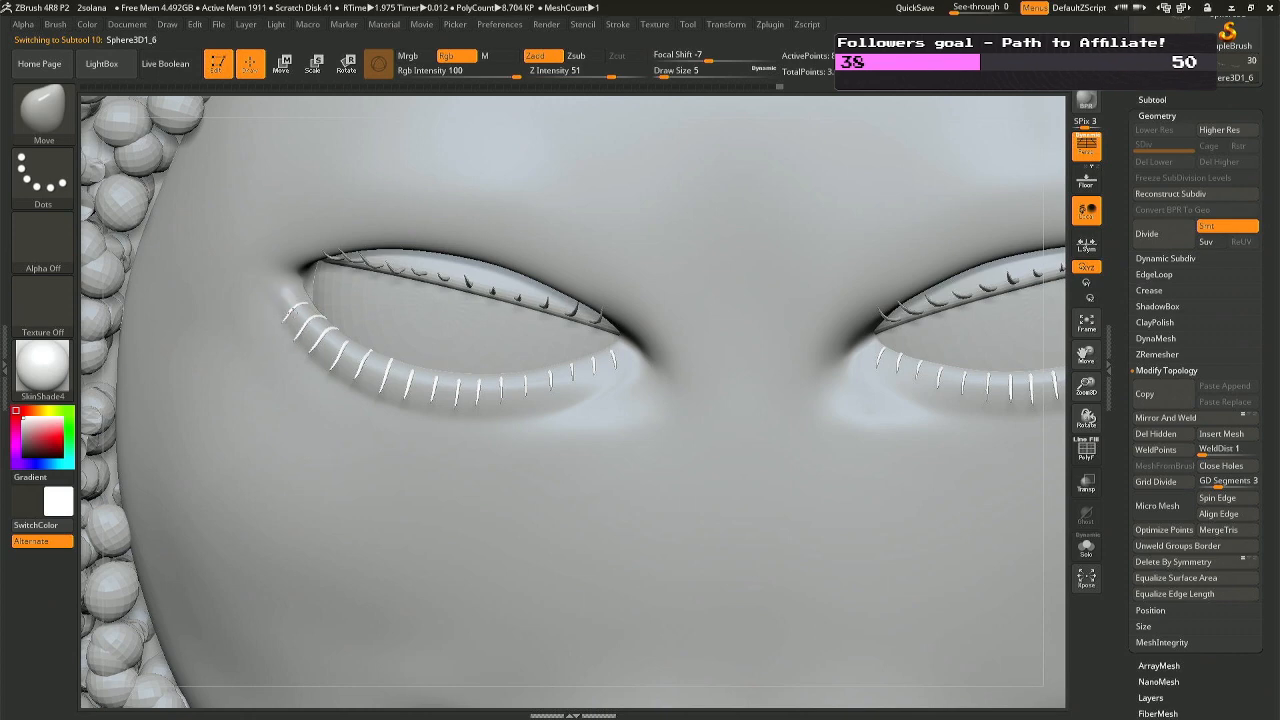
right_click_drag(287, 313, 342, 343)
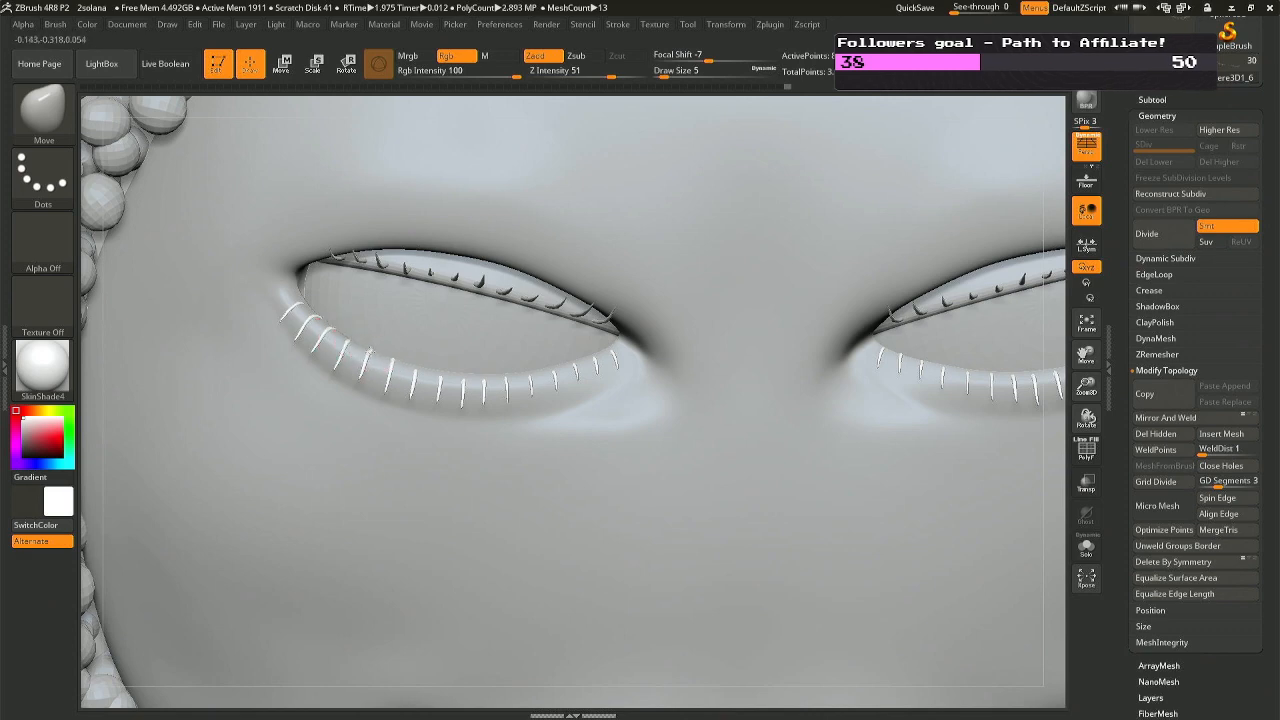
right_click_drag(400, 352, 438, 368)
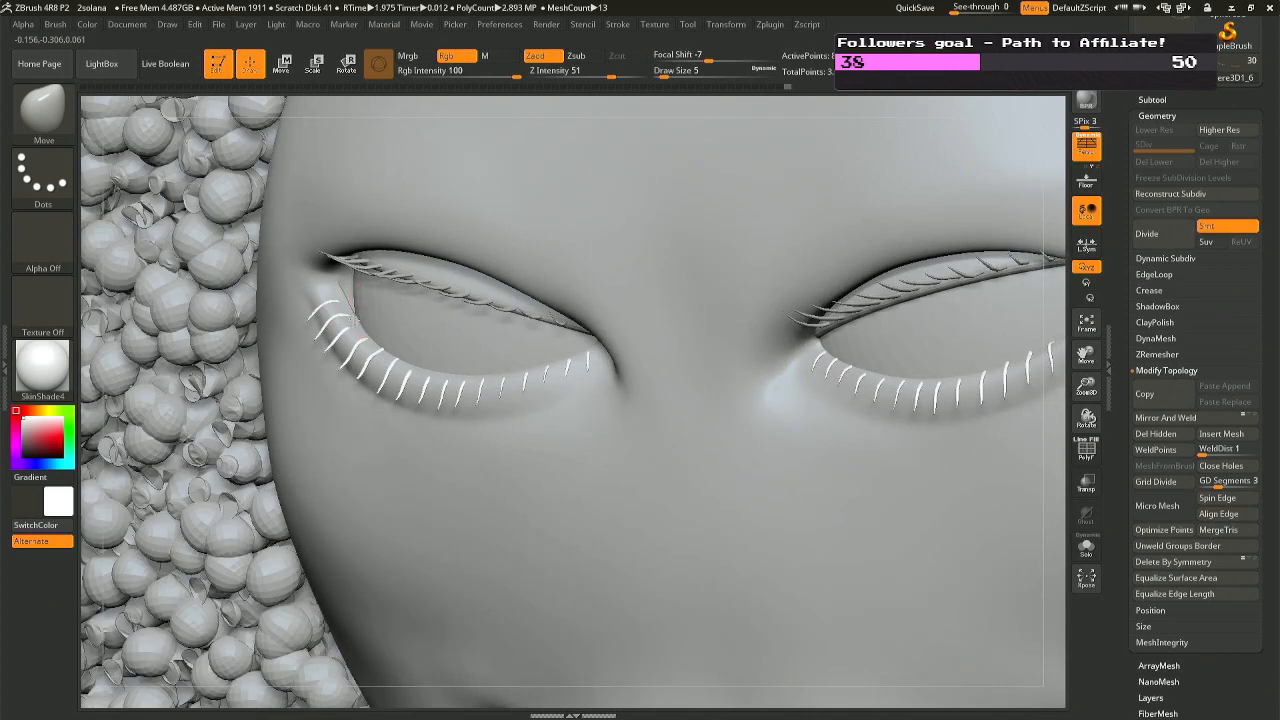
left_click(356, 307, "alt")
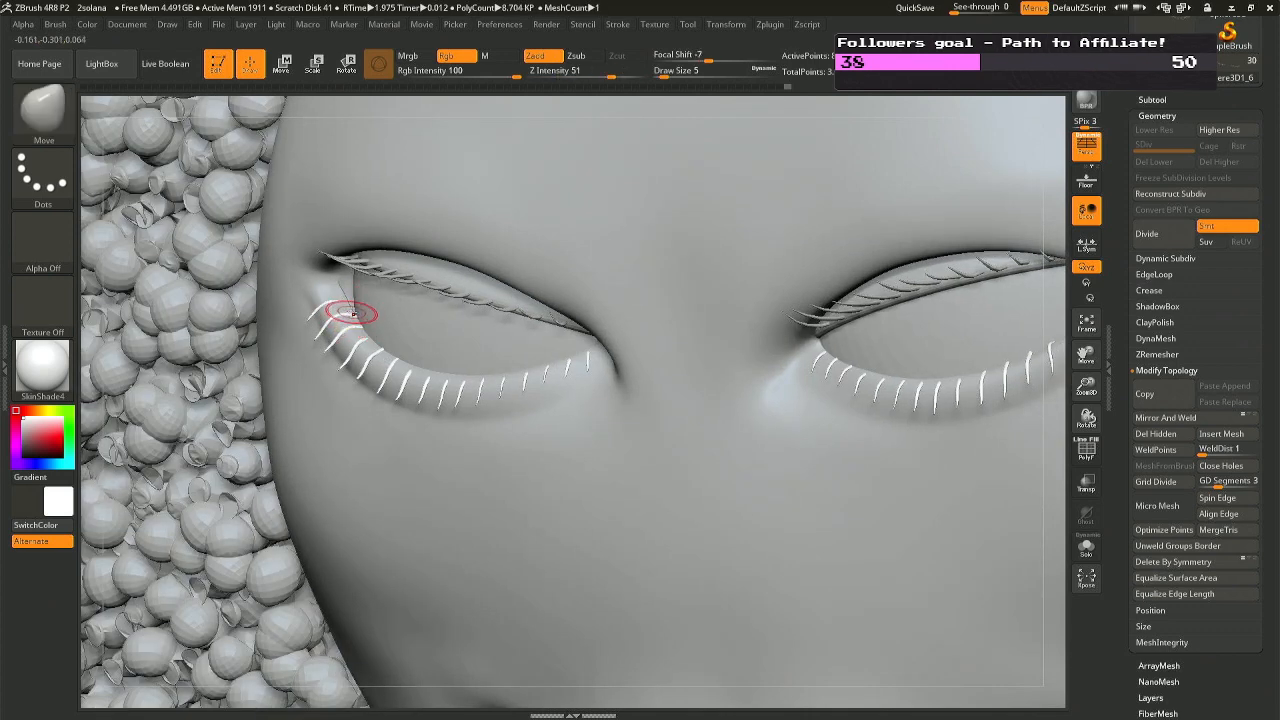
Adjust individual lower lashes along the eyelids with the Move Topological brush at draw size 5, temporarily isolating the lashes.
key("b")
key("m")
key("t")
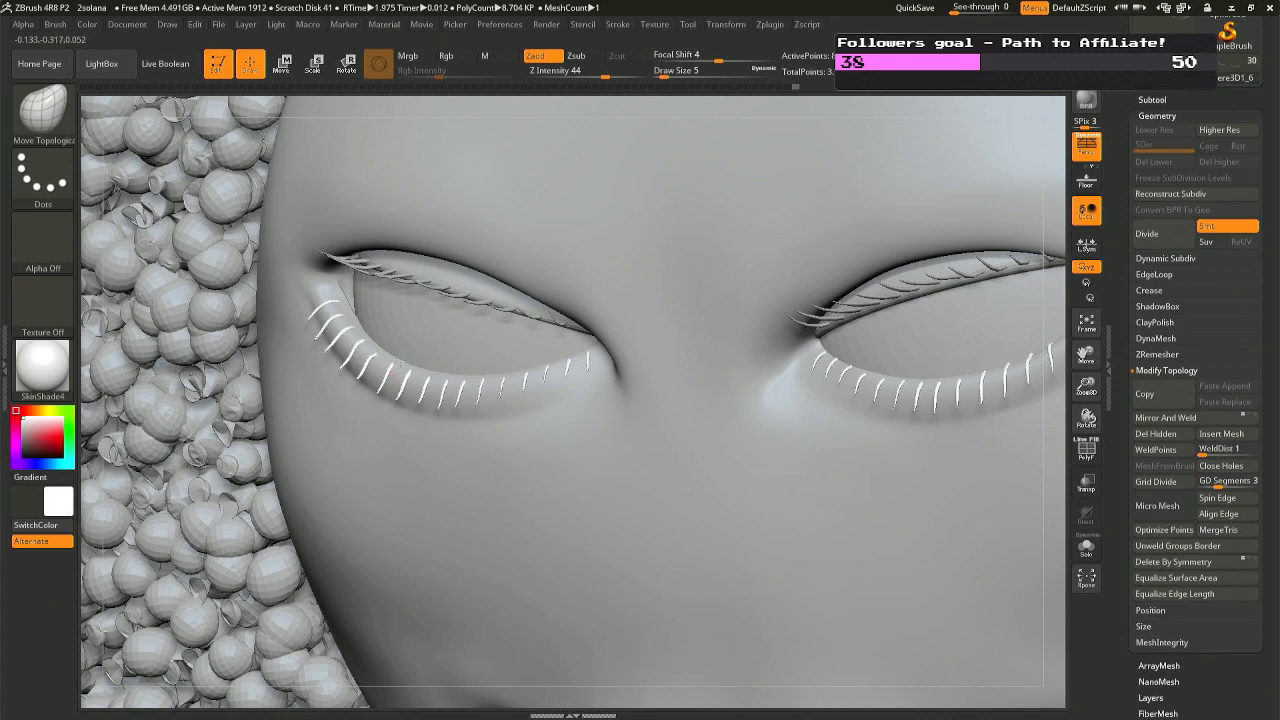
right_click_drag(400, 365, 509, 360)
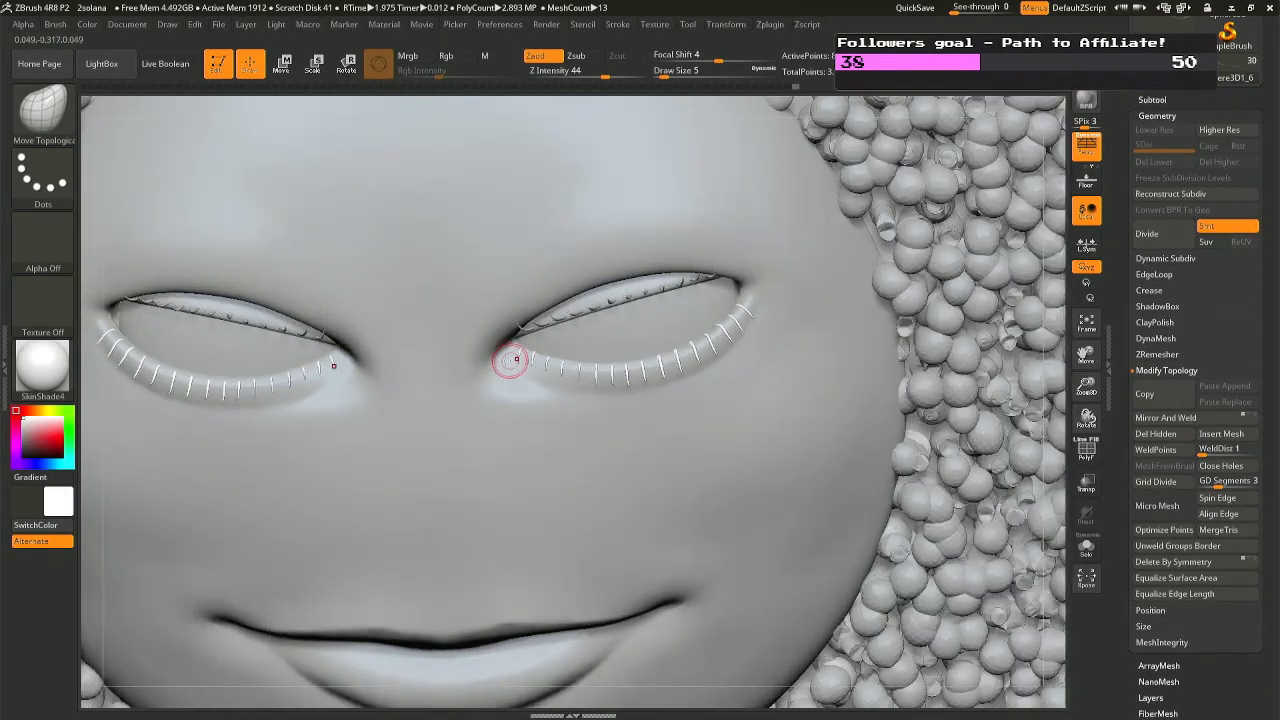
scroll(666, 329, "up", 3)
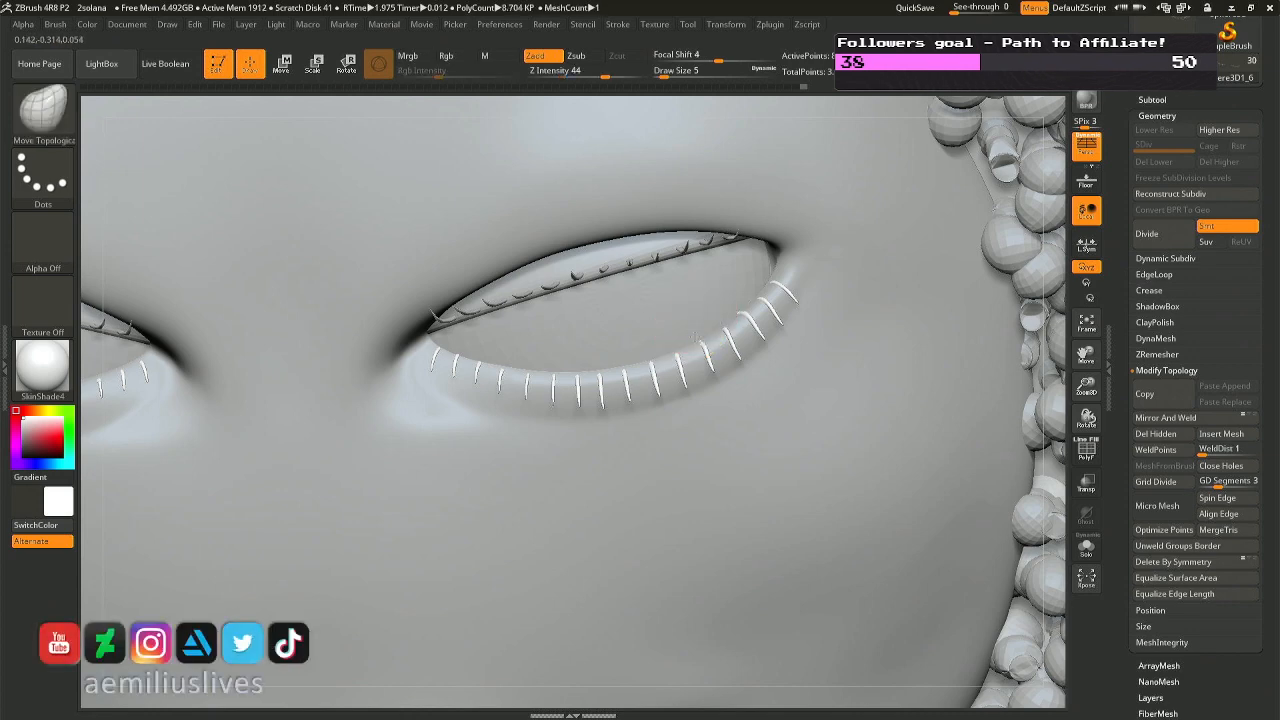
right_click_drag(698, 340, 702, 408)
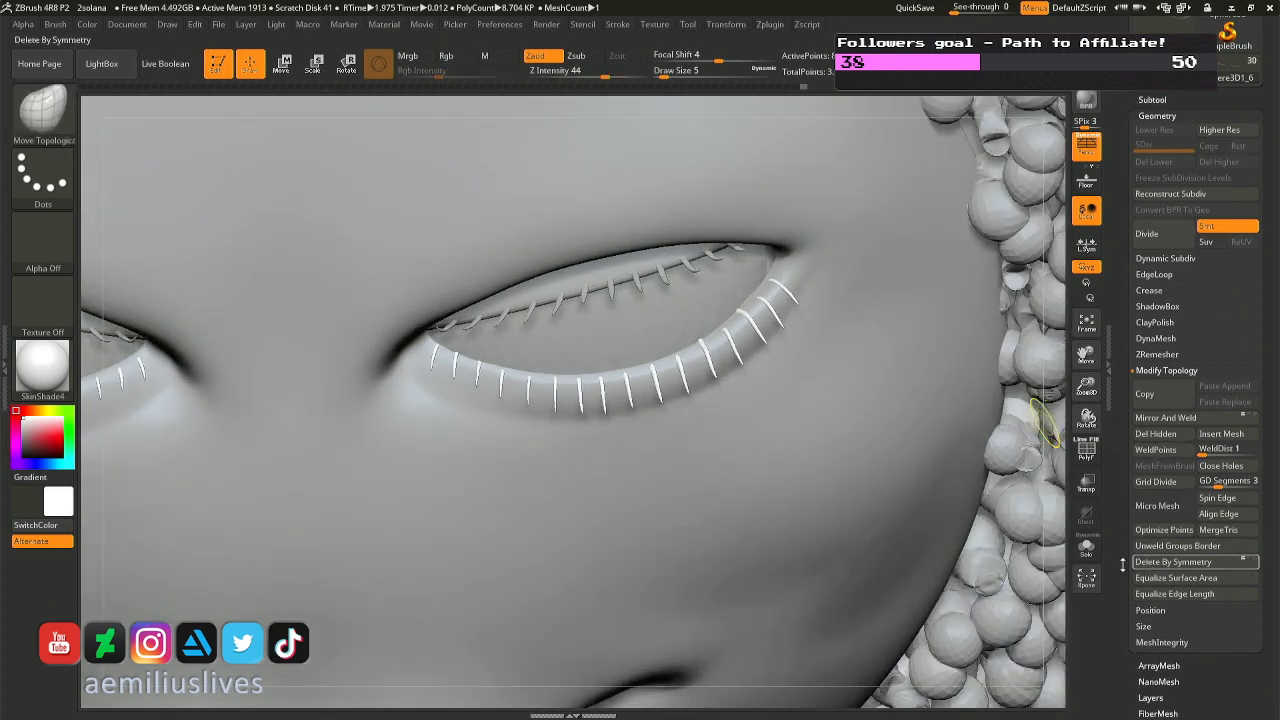
left_click(1085, 550)
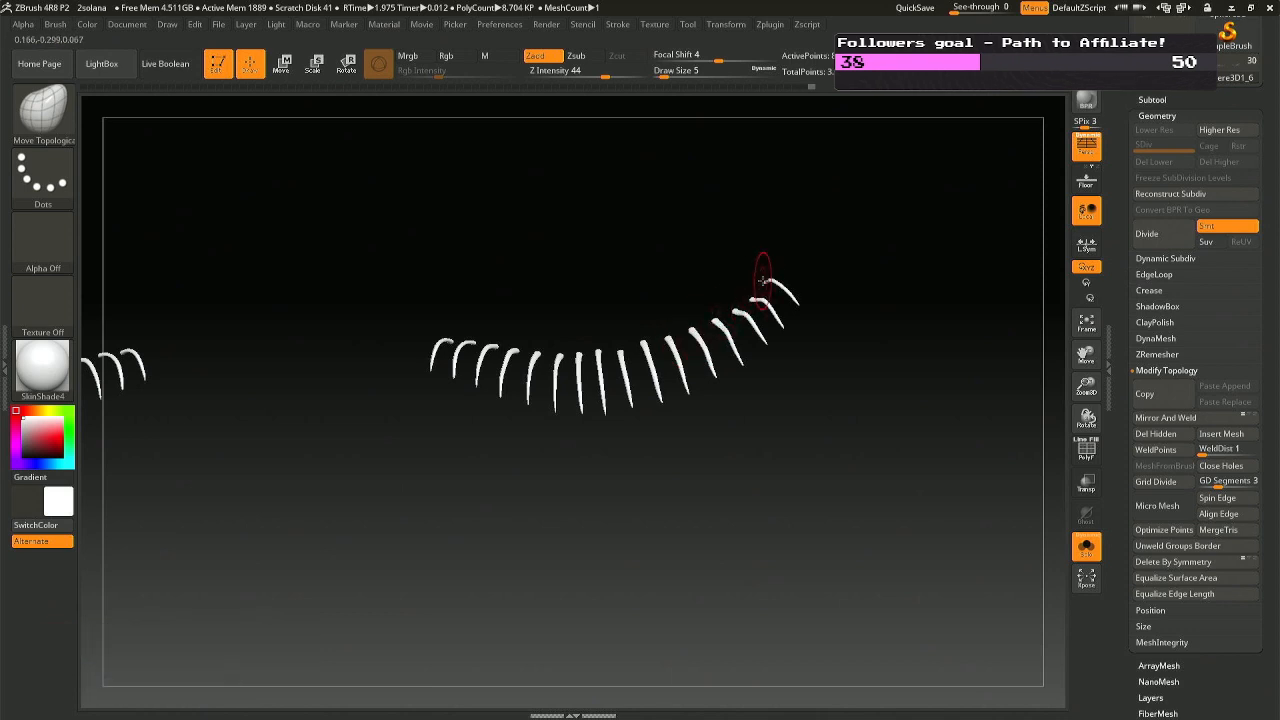
left_click(1086, 545)
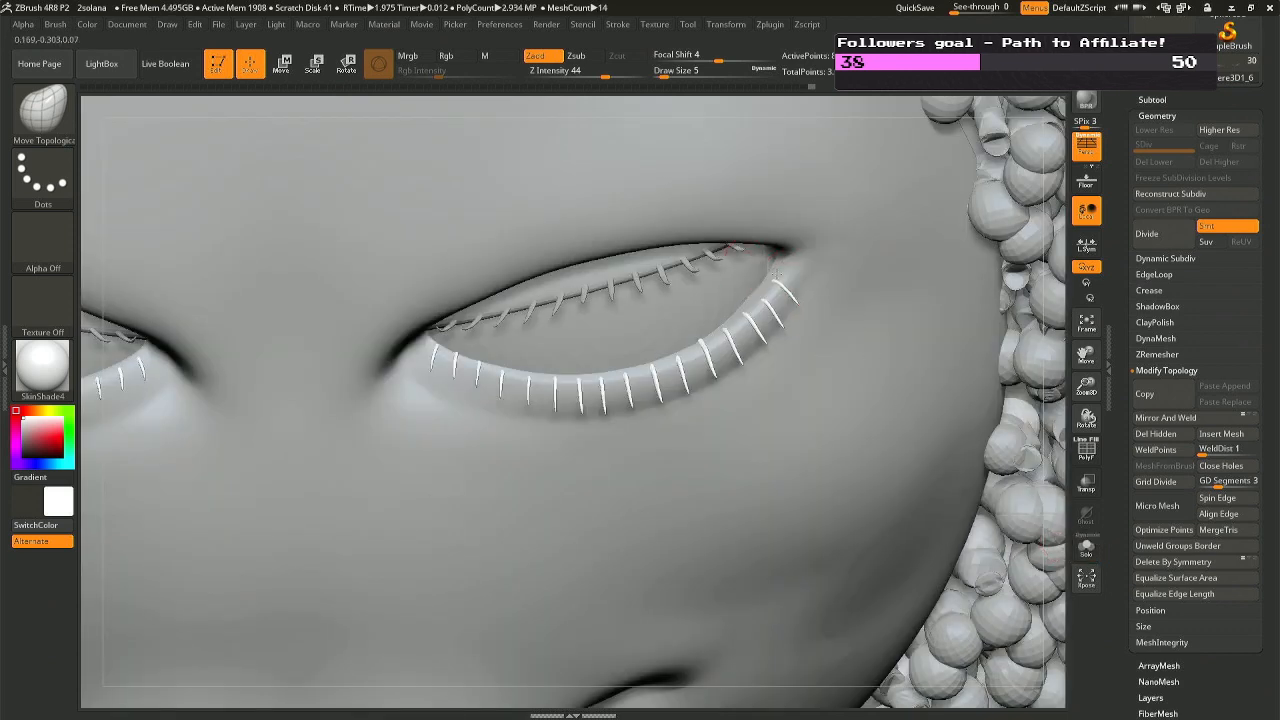
Try to reposition the outermost lower lashes at the outer eye corner with the Move Topological brush, and undo the attempts.
left_click(764, 300, "alt")
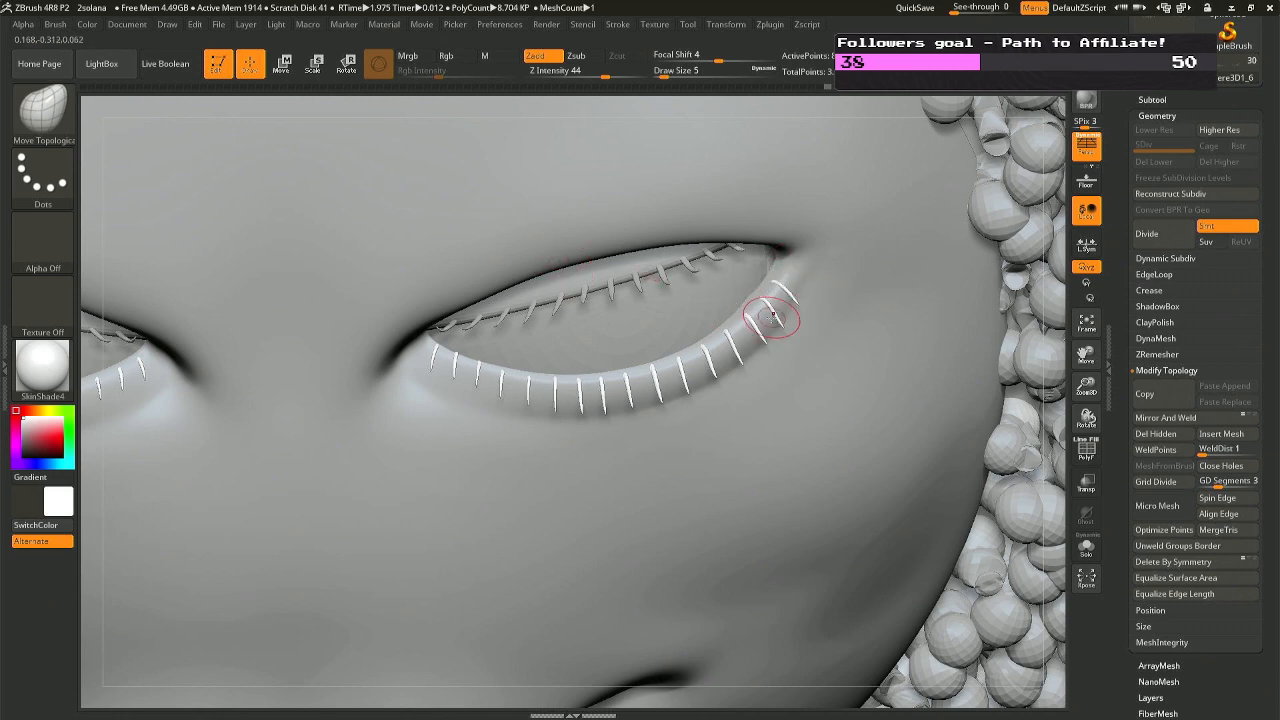
mouse_move(777, 317)
right_mouse_down()
mouse_move(766, 282)
mouse_move(806, 296)
right_mouse_up()
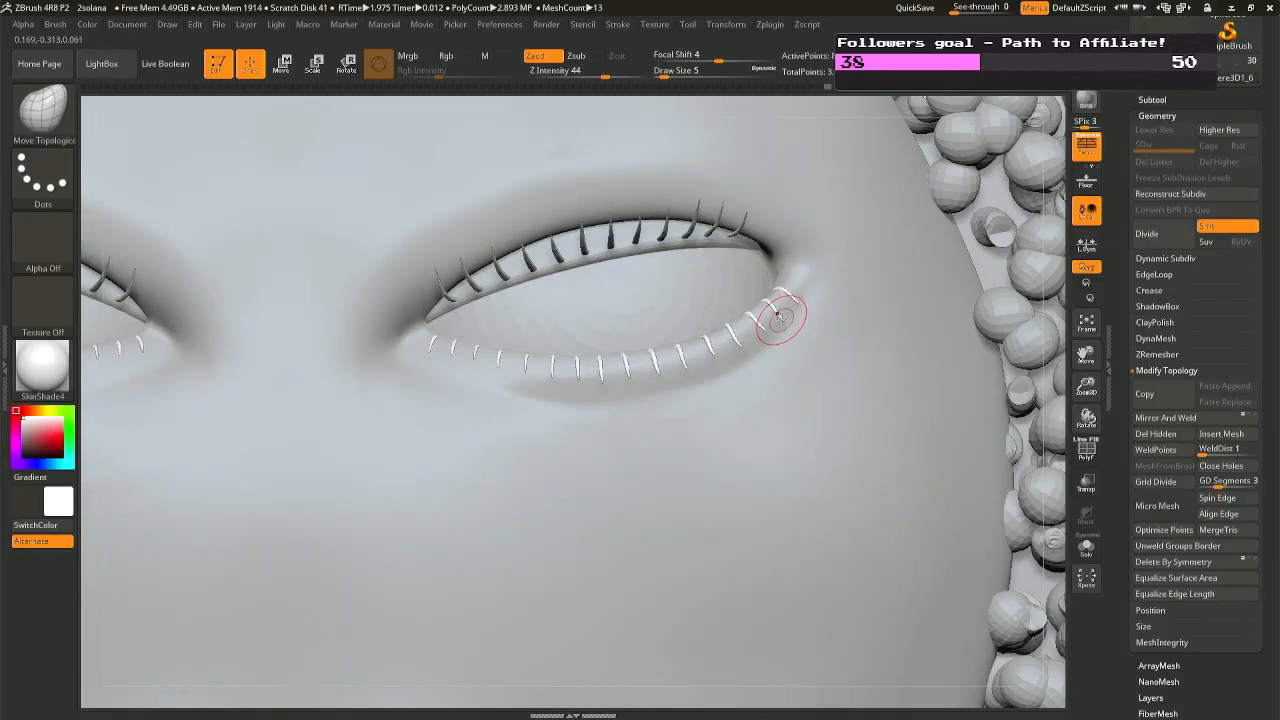
key("ctrl+z")
mouse_move(791, 313)
left_mouse_down()
mouse_move(780, 317)
mouse_move(798, 334)
mouse_move(794, 314)
left_mouse_up()
key("ctrl+z")
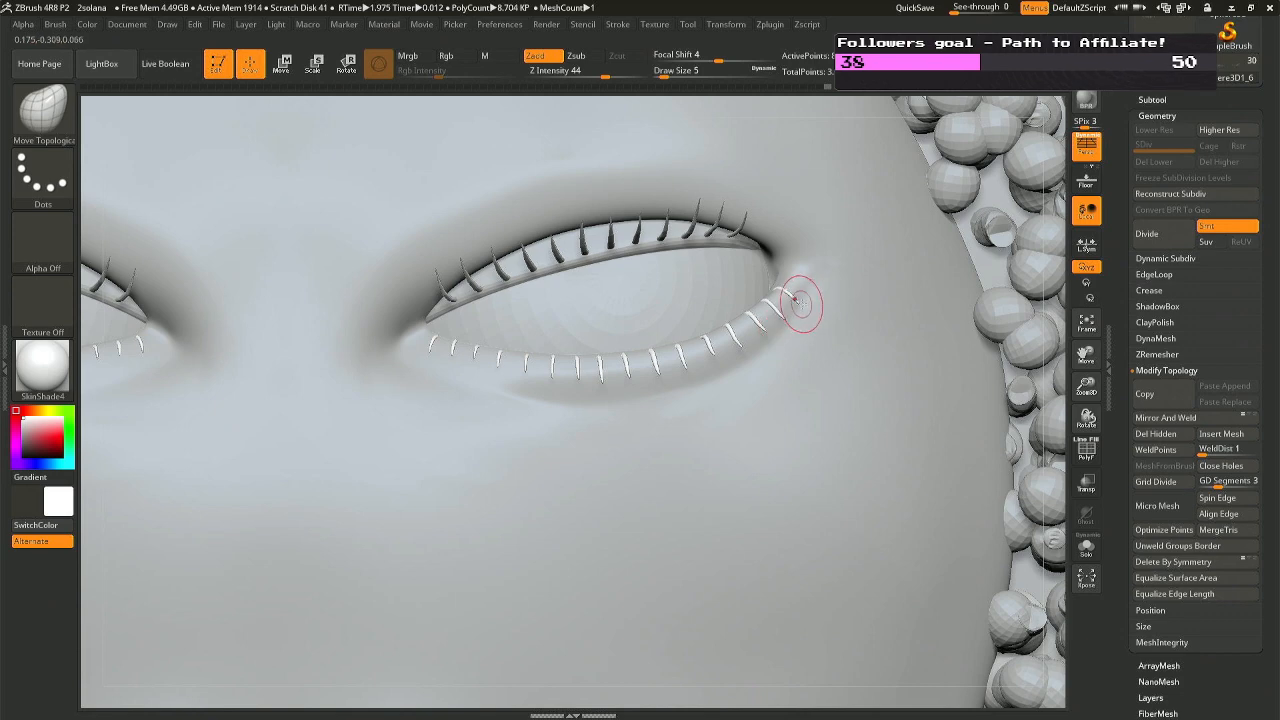
key("ctrl+z")
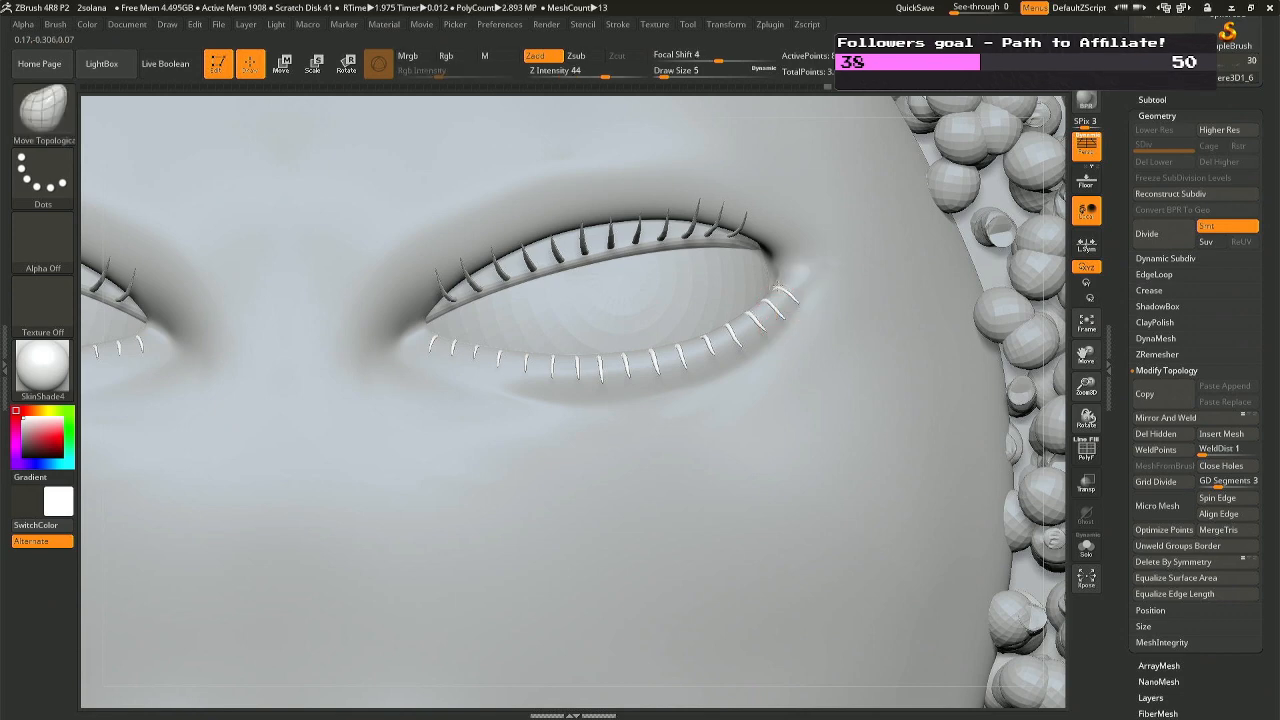
Nudge a lower lash near the outer eye corner with the Move Topological brush, then check both rows of lashes on the face.
left_click_drag(727, 330, 731, 339)
right_click_drag(205, 302, 462, 287, "alt")
right_click_drag(506, 374, 412, 316, "ctrl")
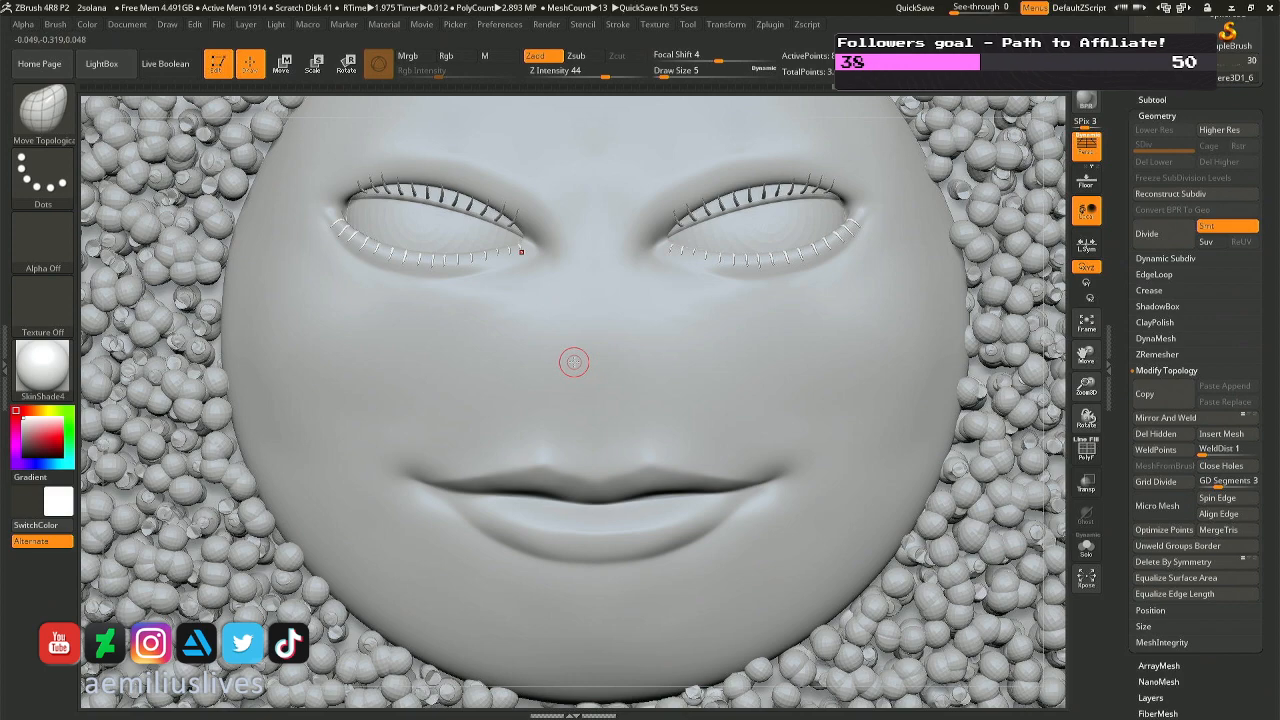
right_click_drag(582, 361, 569, 346)
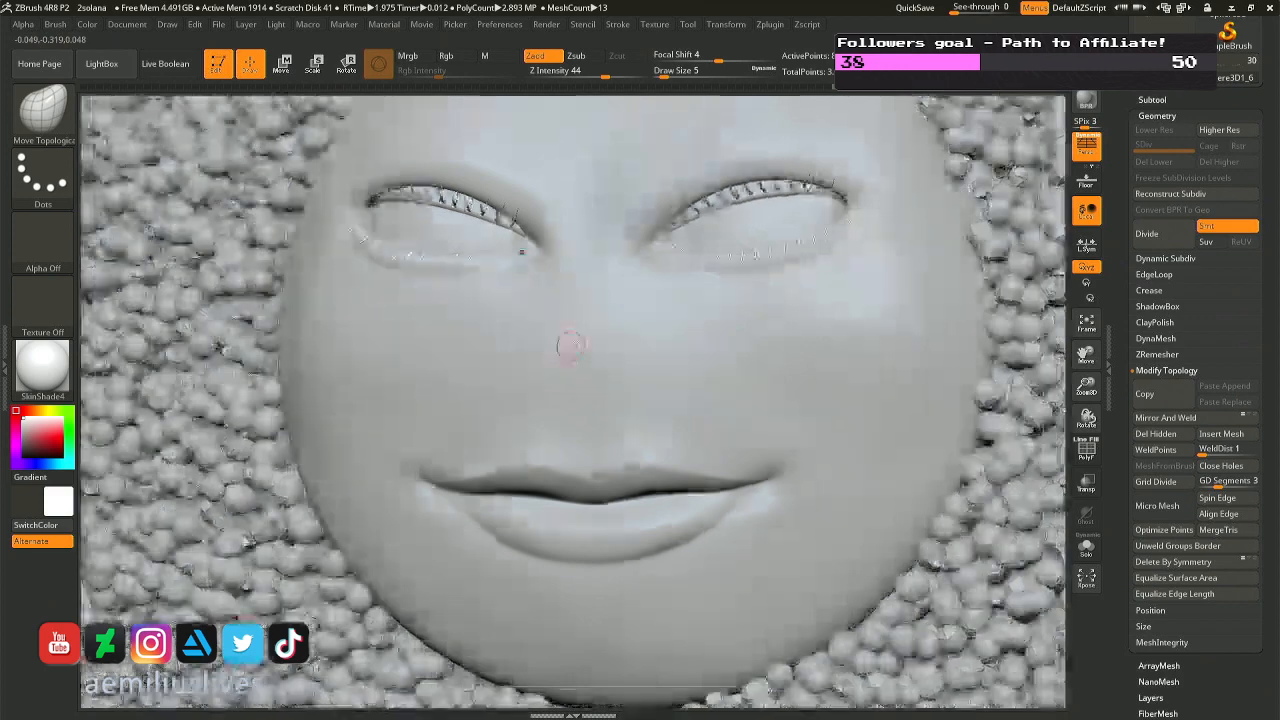
right_click_drag(752, 275, 840, 210)
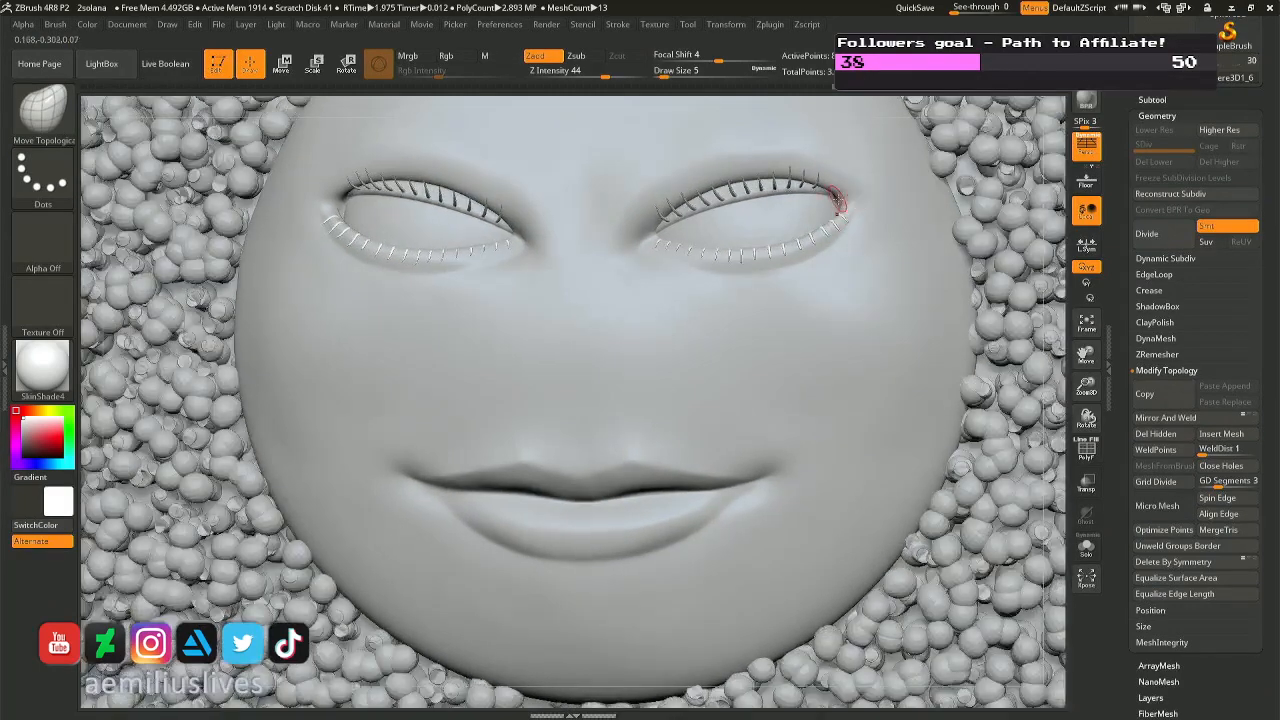
Select the face subtool and save the project under its existing file name.
left_click(377, 307, "alt")
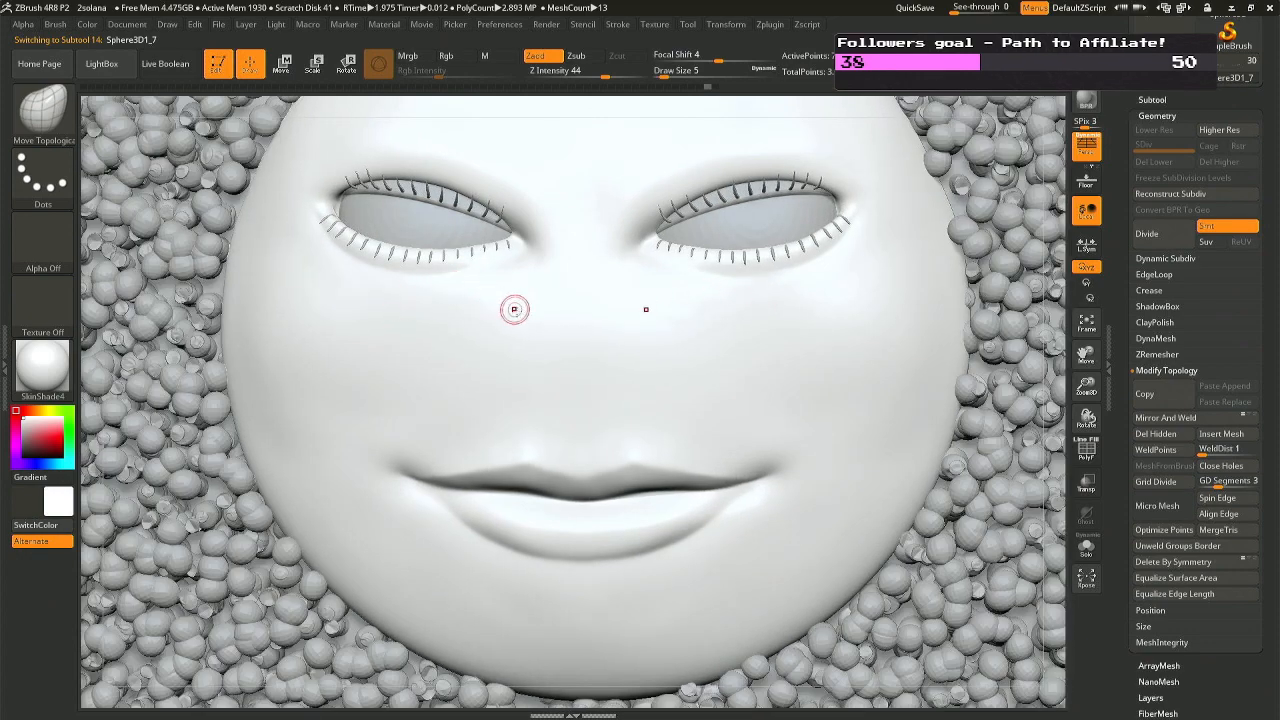
mouse_move(514, 309)
right_mouse_down()
mouse_move(531, 300)
mouse_move(714, 391)
right_mouse_up()
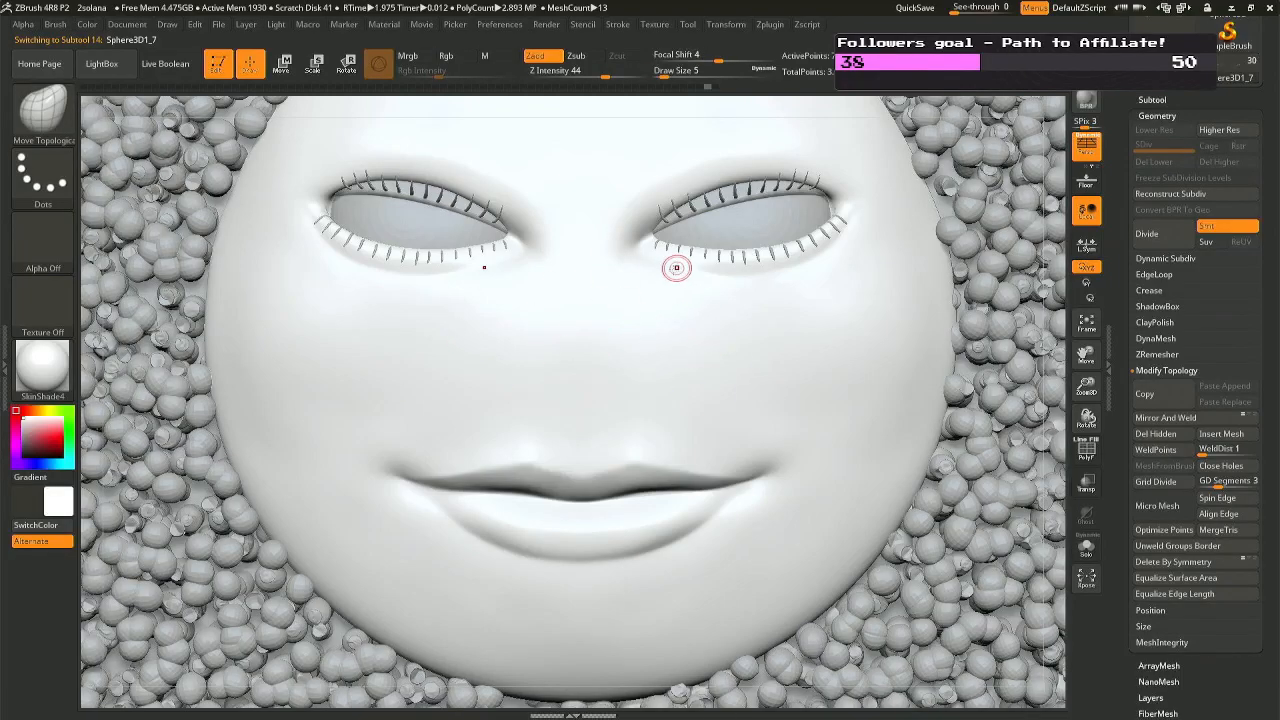
mouse_move(511, 313)
right_mouse_down()
mouse_move(492, 345)
mouse_move(498, 370)
mouse_move(535, 303)
right_mouse_up()
right_click_drag(631, 397, 621, 373, "ctrl")
key("ctrl+s")
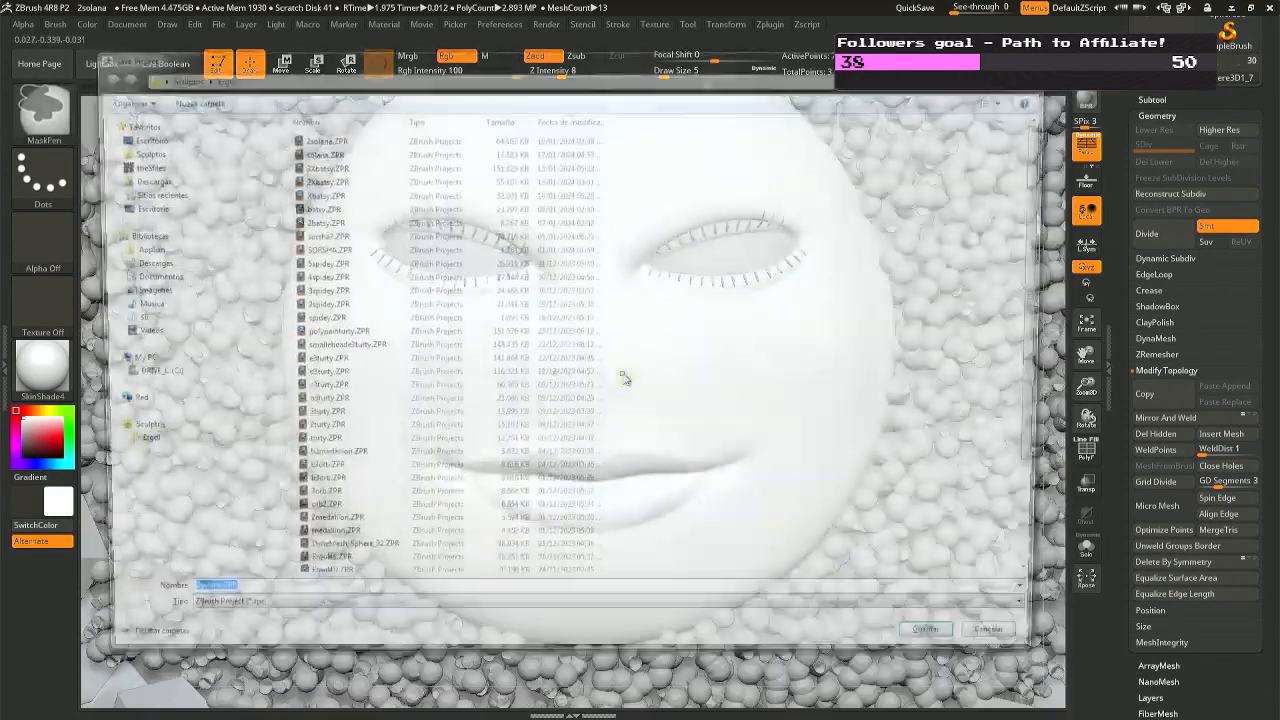
key("Return")
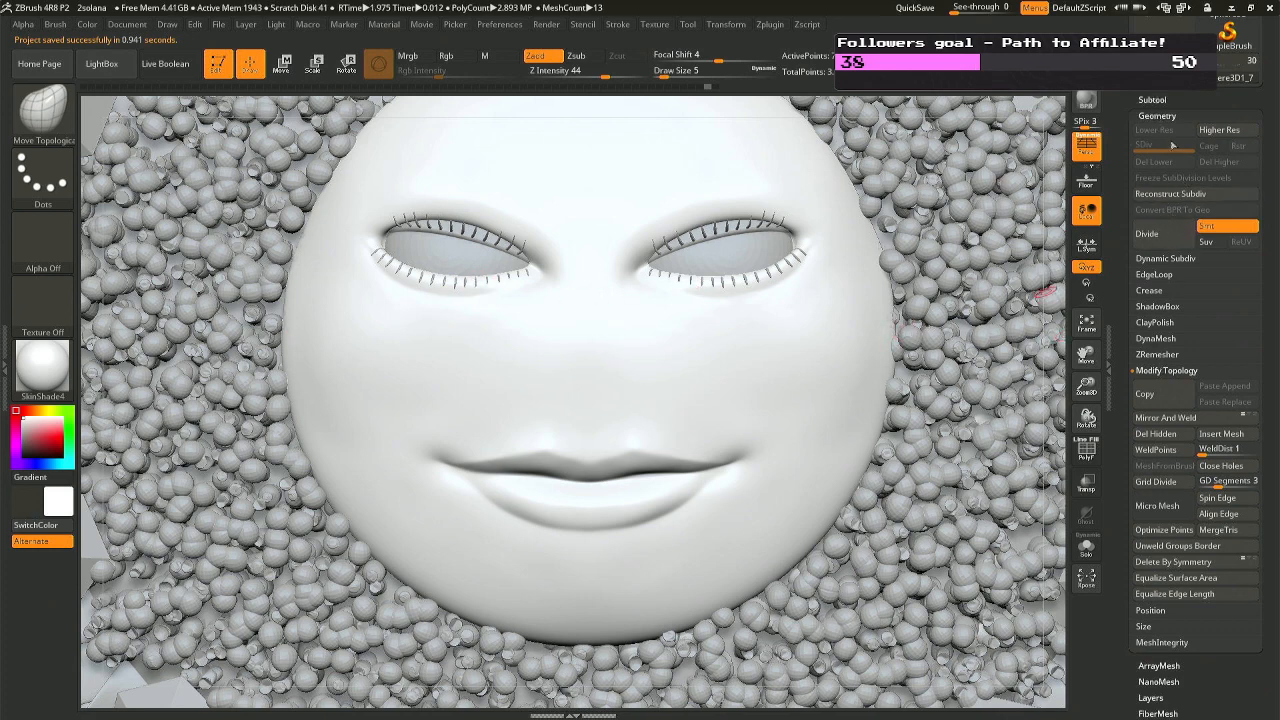
Try reconstructing a lower subdivision level of the face, and undo it while stepping through earlier history states.
left_click(1178, 194)
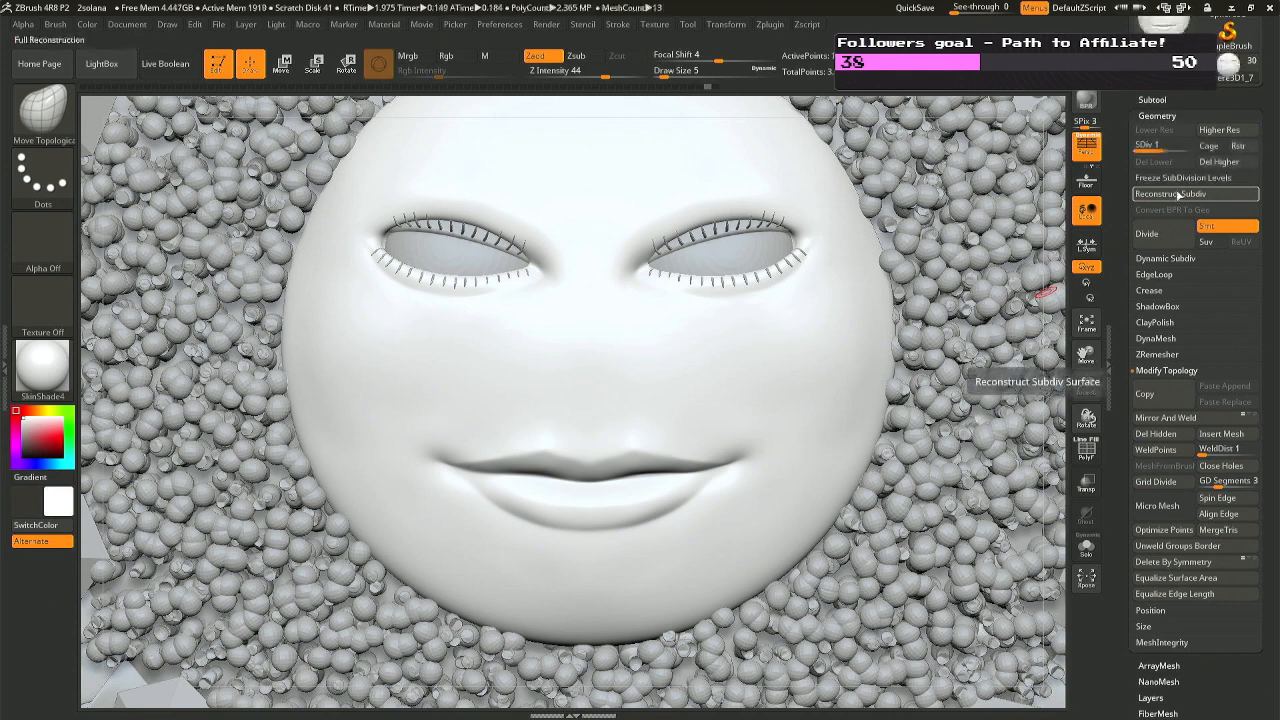
left_click(1188, 146)
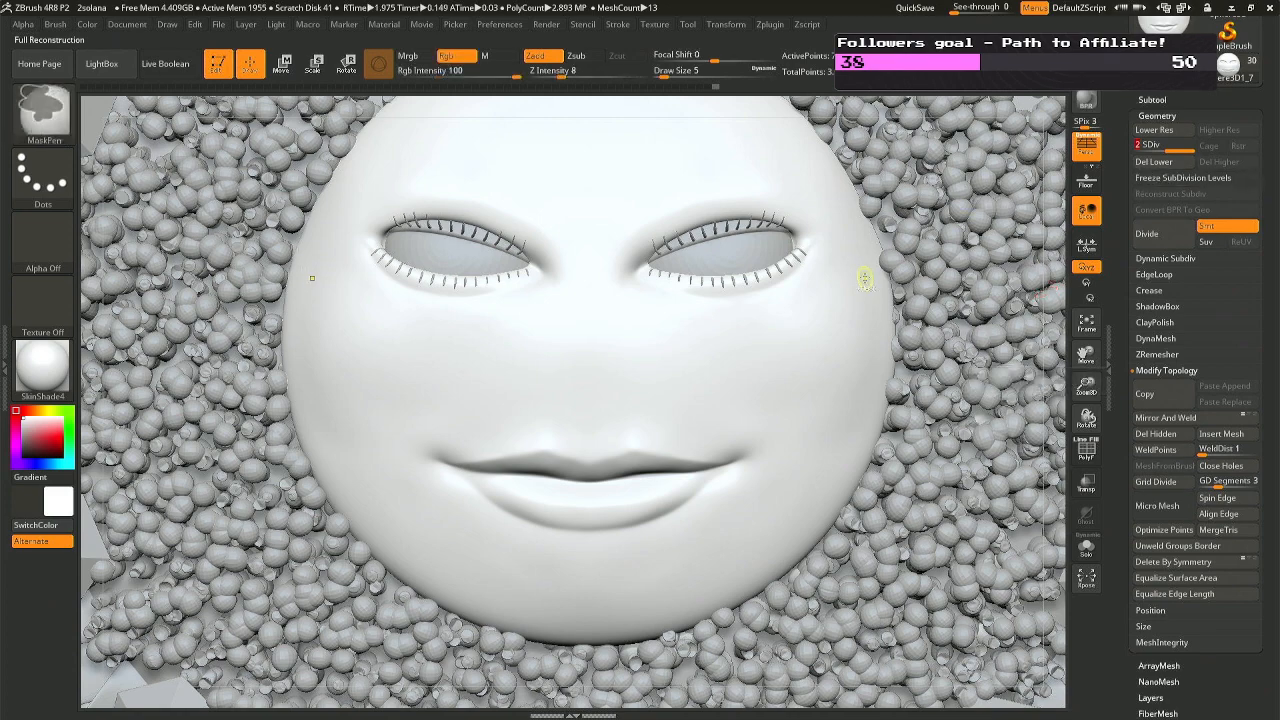
key("shift+d")
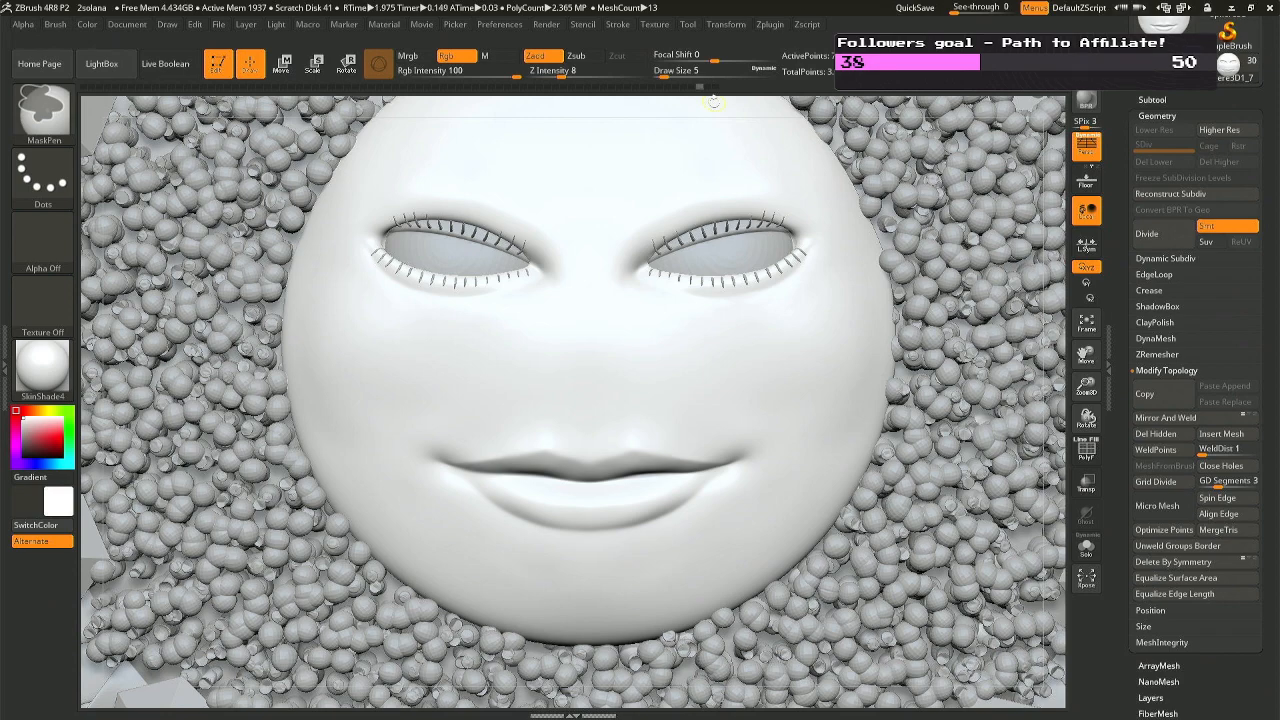
key("ctrl+z")
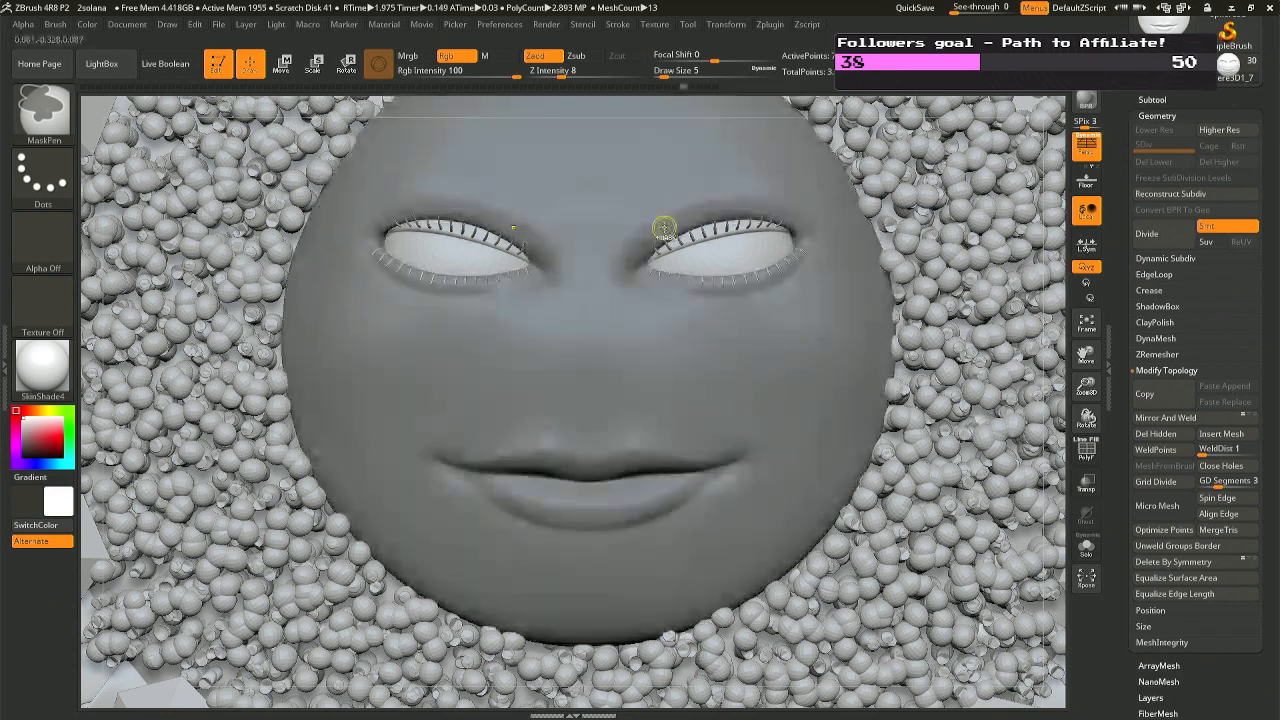
key("ctrl+z")
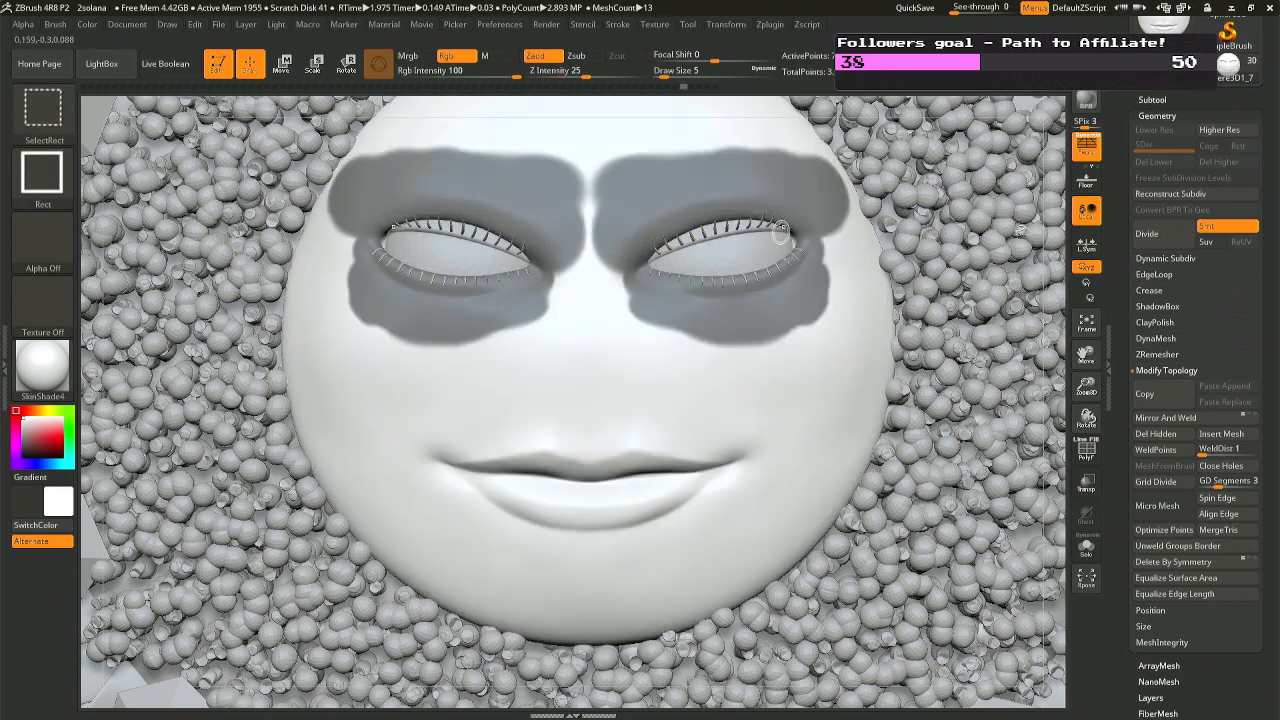
key("ctrl+shift+z")
key("ctrl+shift+z")
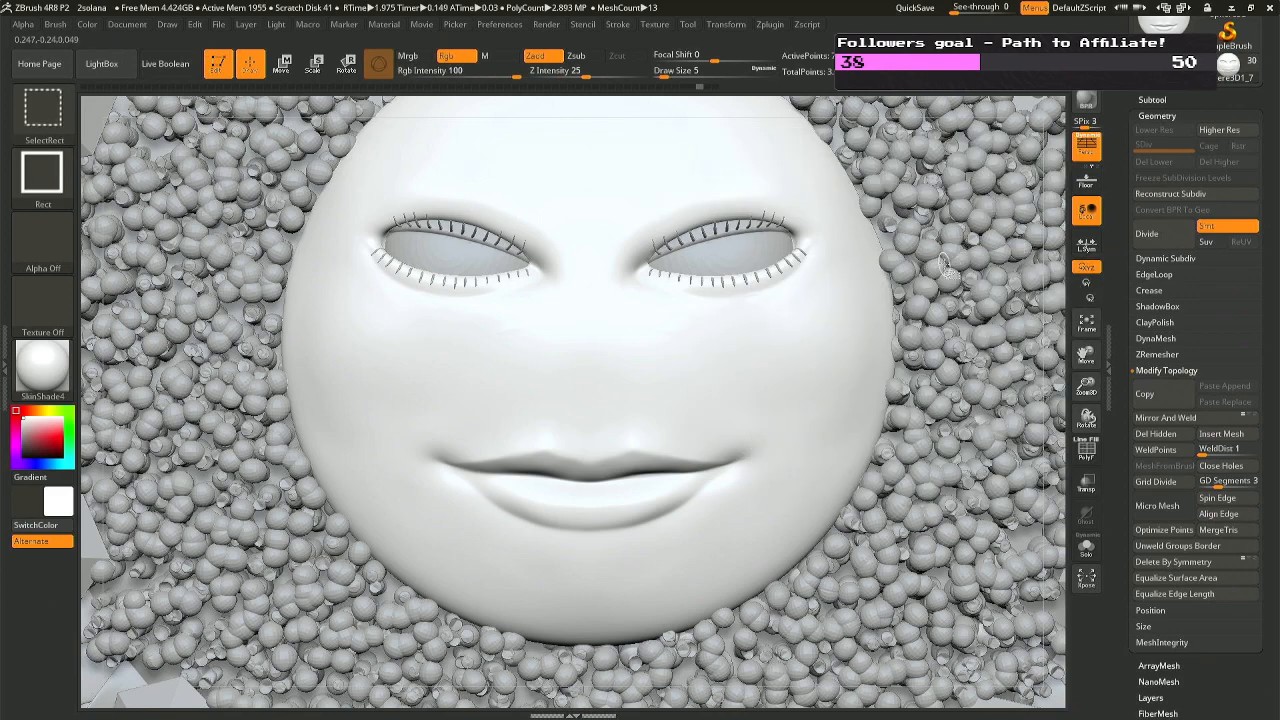
Reconstruct the face's lower subdivision levels three times, return it to subdivision level 4, and save the project.
left_click(1171, 200)
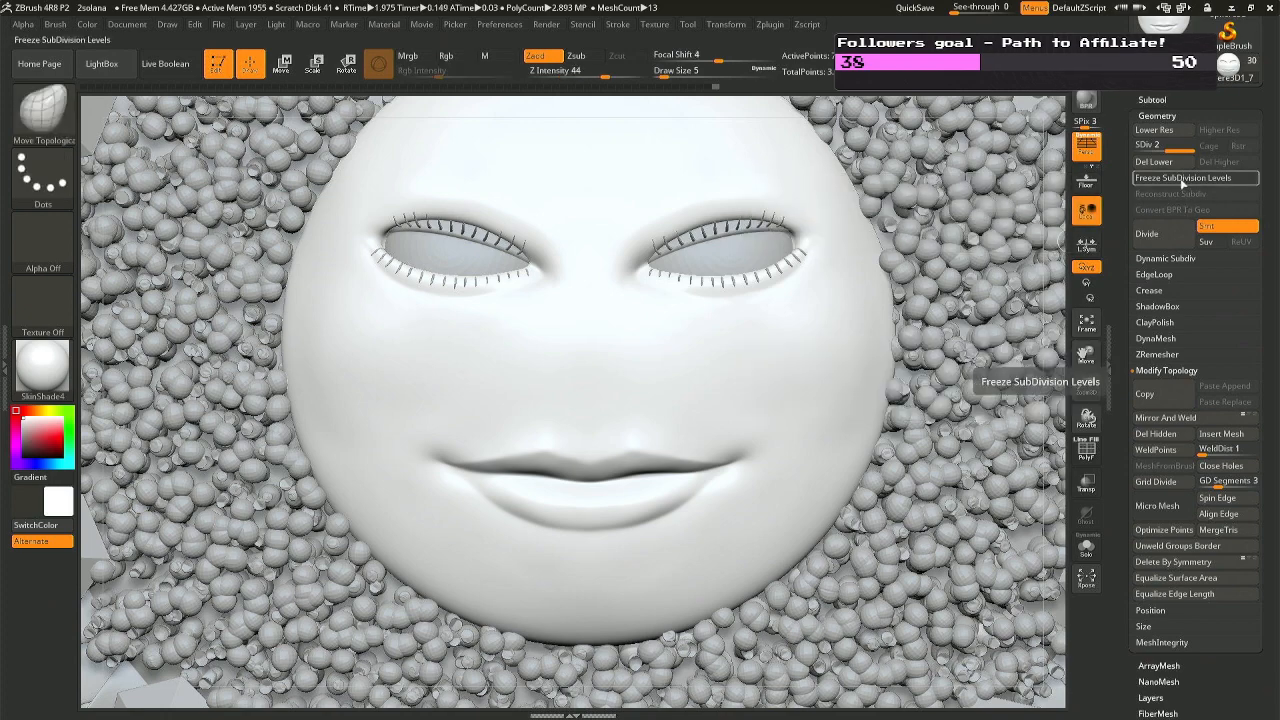
key("ctrl+shift")
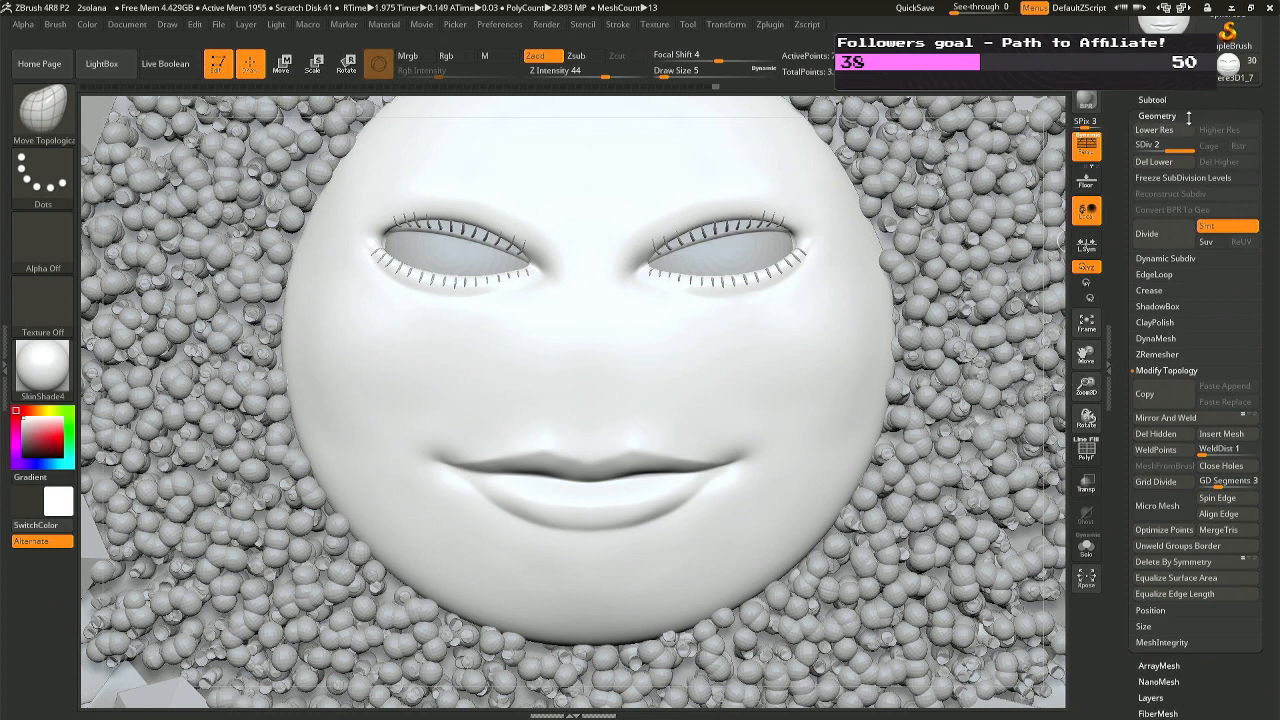
left_click(1126, 150)
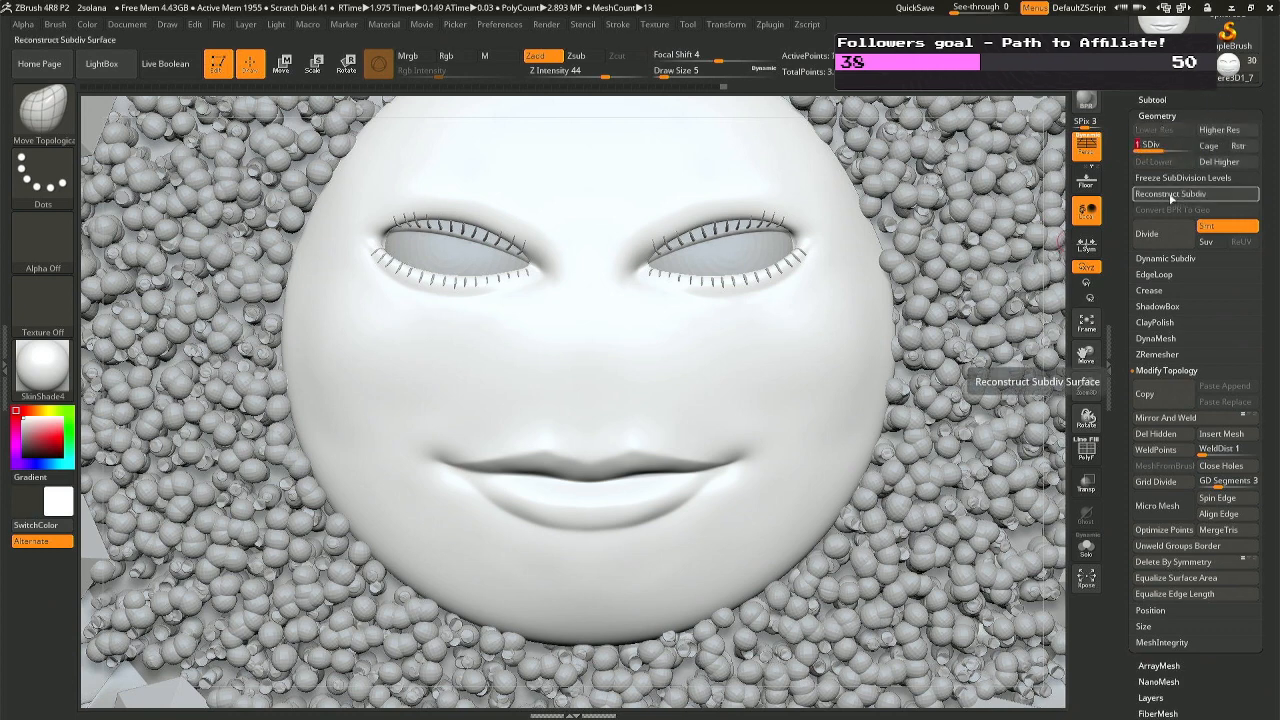
left_click(1171, 198)
left_click(1171, 198)
left_click_drag(1150, 152, 1189, 147)
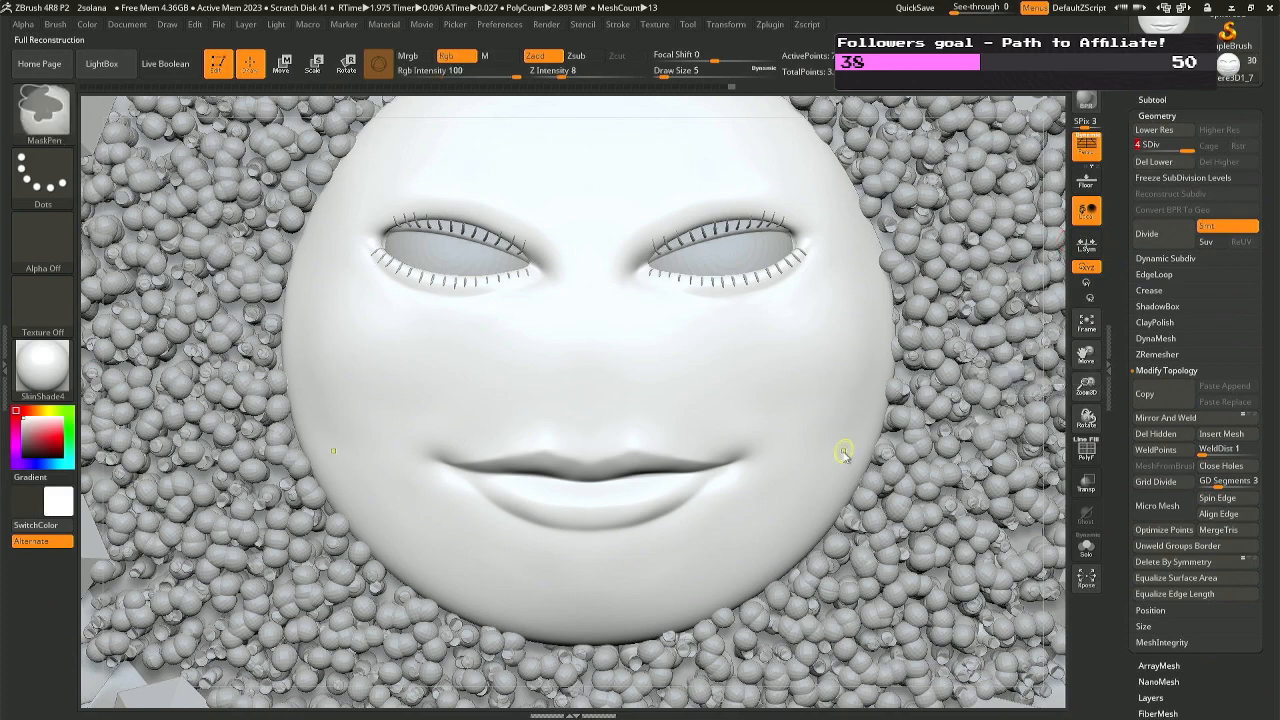
key("ctrl+s")
key("Return")
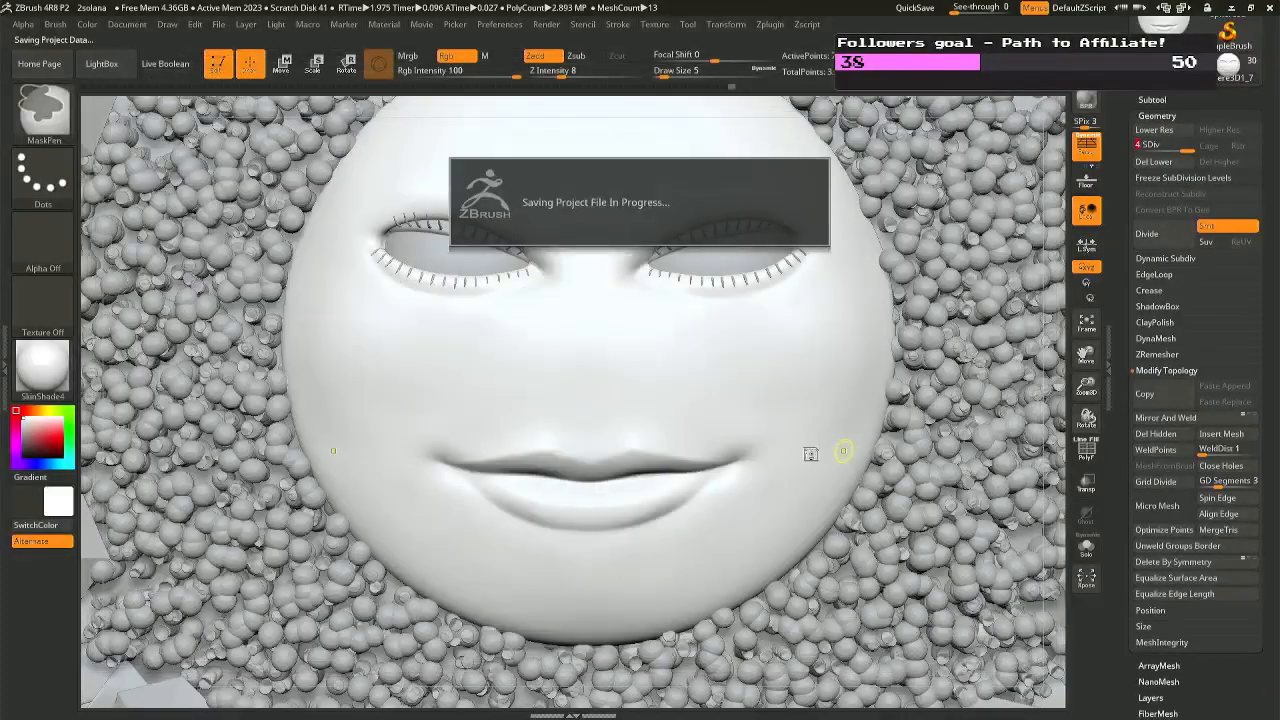
Delete the face's lower subdivision levels and apply Mirror And Weld to the mesh.
left_click(1165, 180)
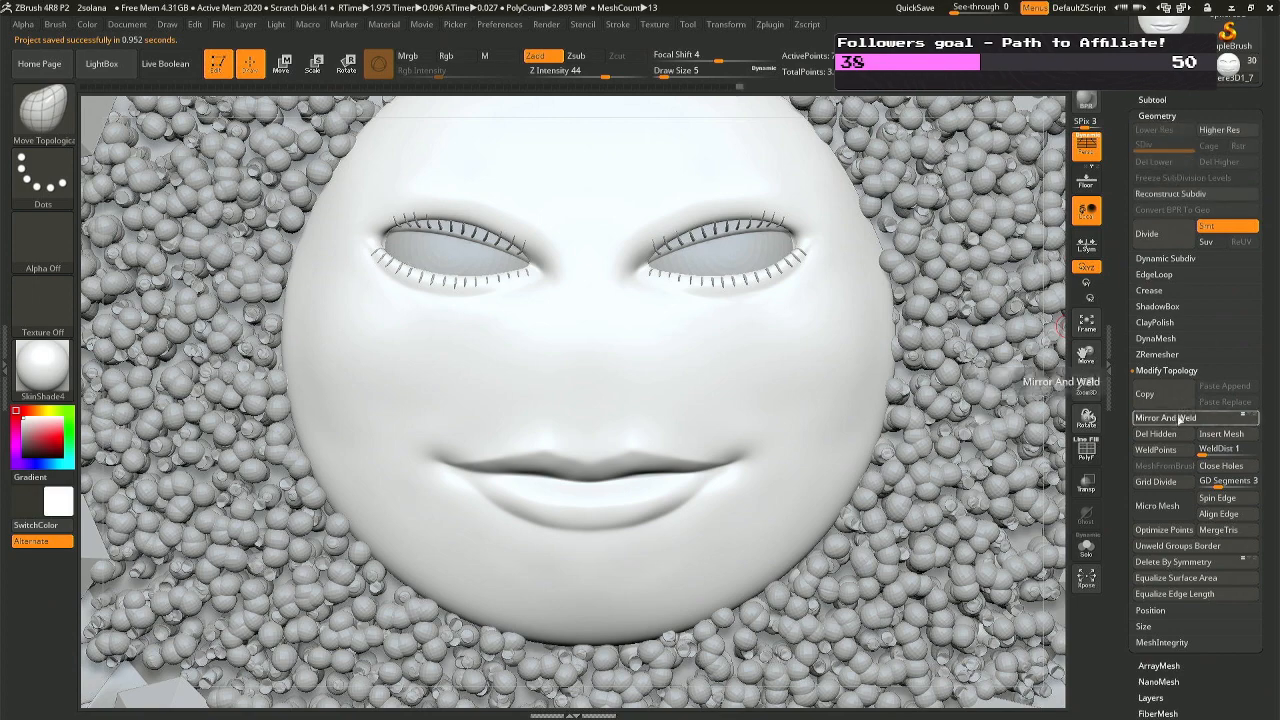
left_click(1170, 418)
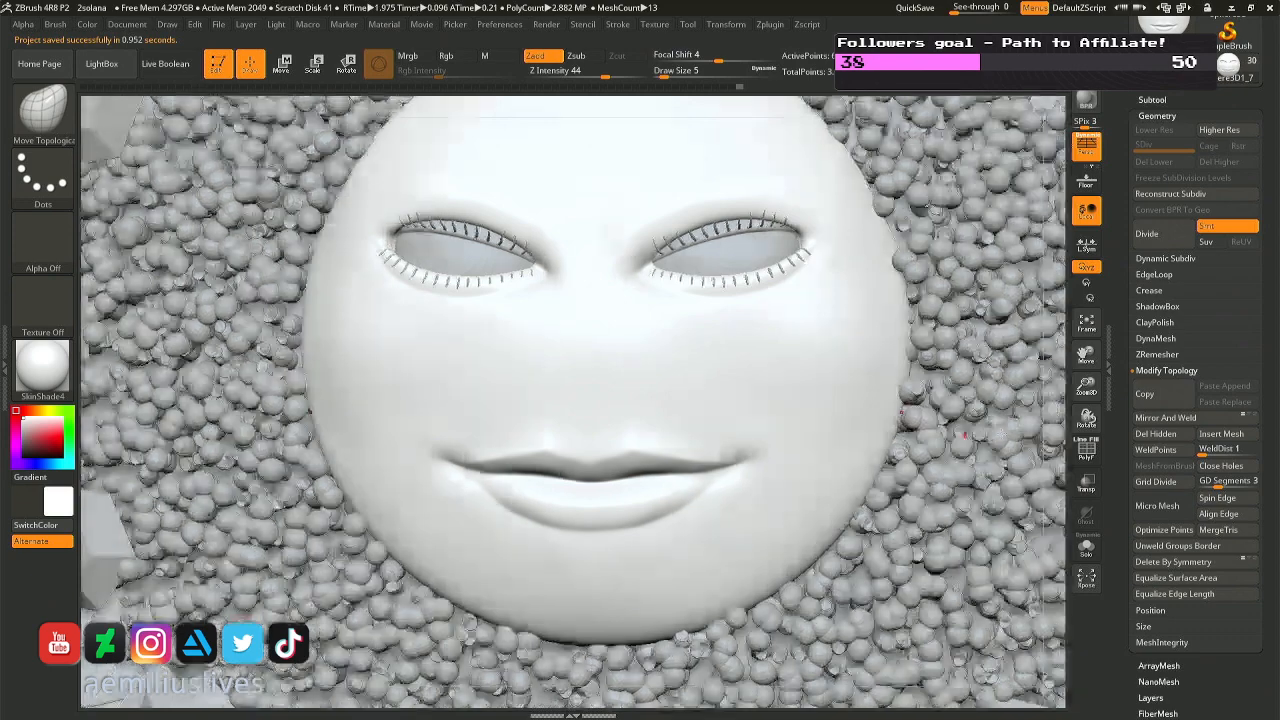
Try ZRemesher on the face with the Same polygon count and reconstruct its subdivisions, then undo the remesh and inspect the polyframe.
left_click(1160, 356)
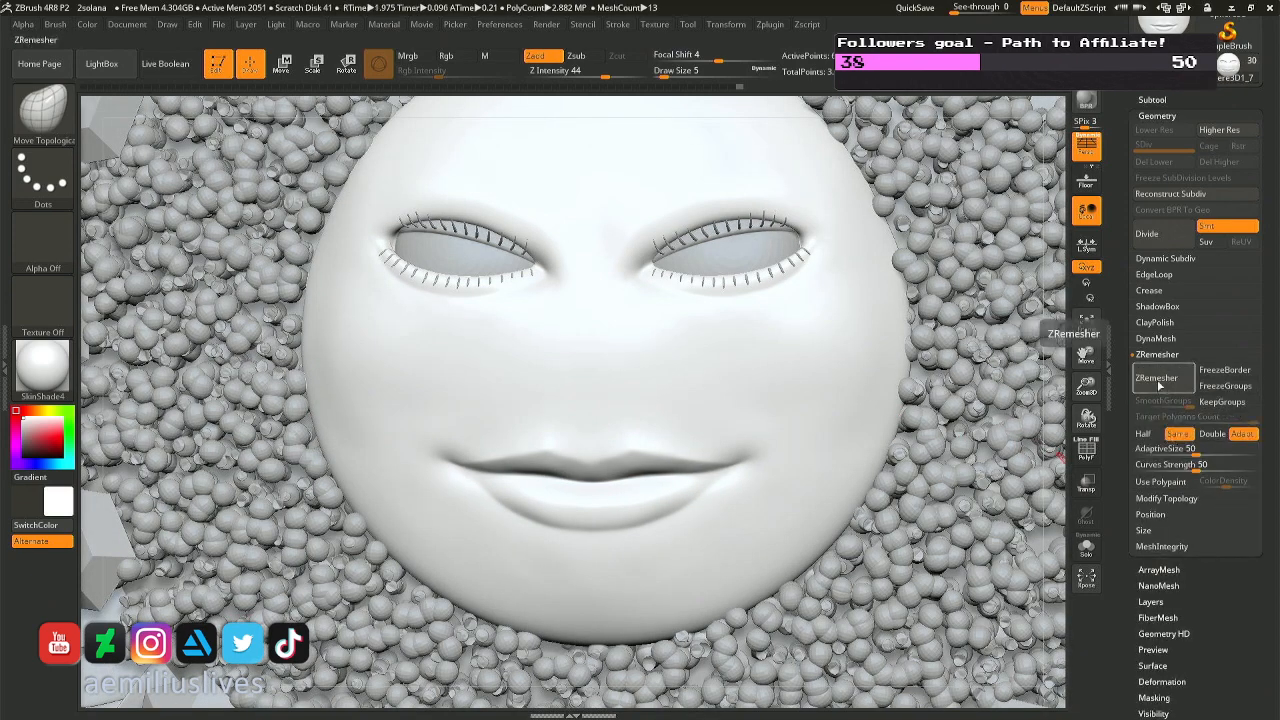
left_click(1156, 377)
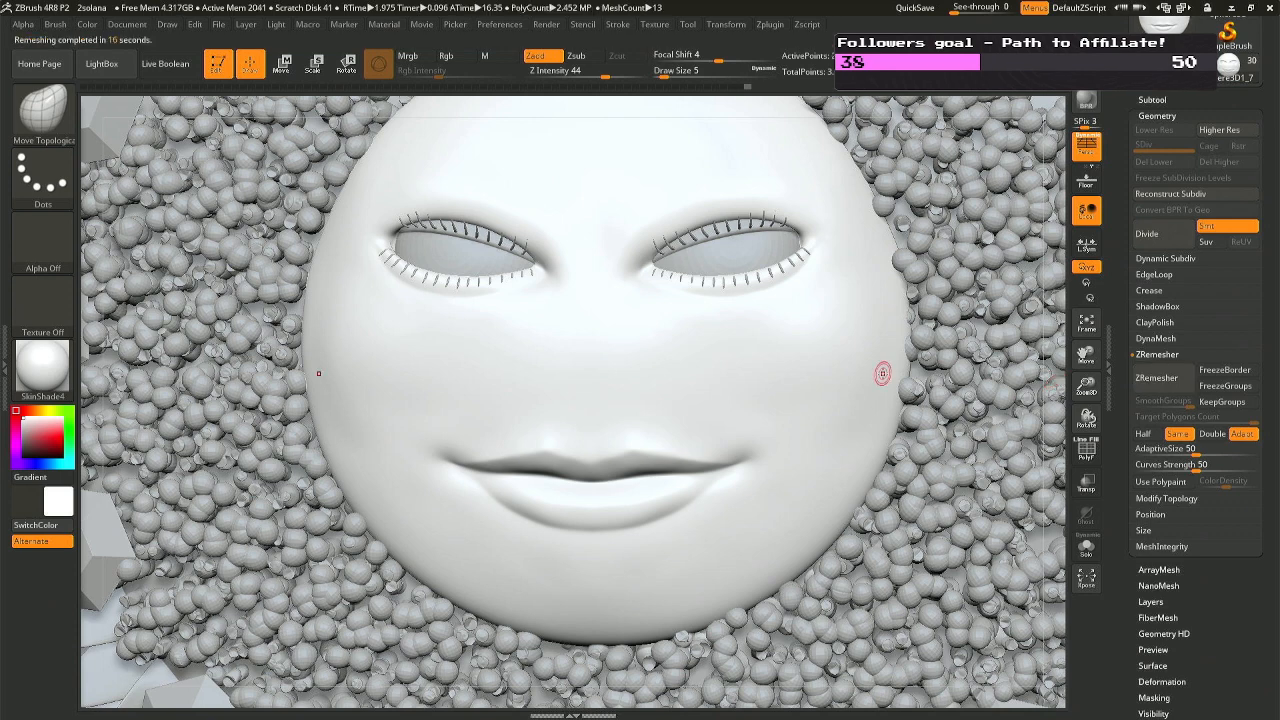
key("ctrl")
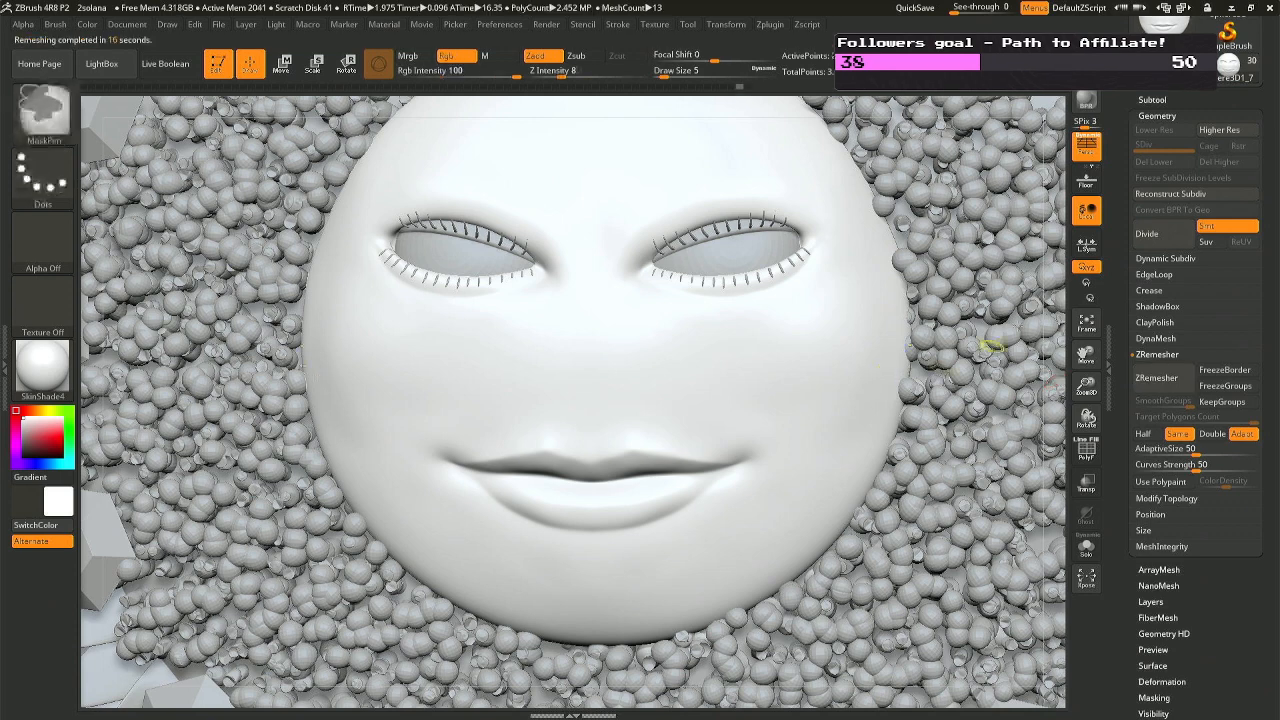
left_click(1165, 196)
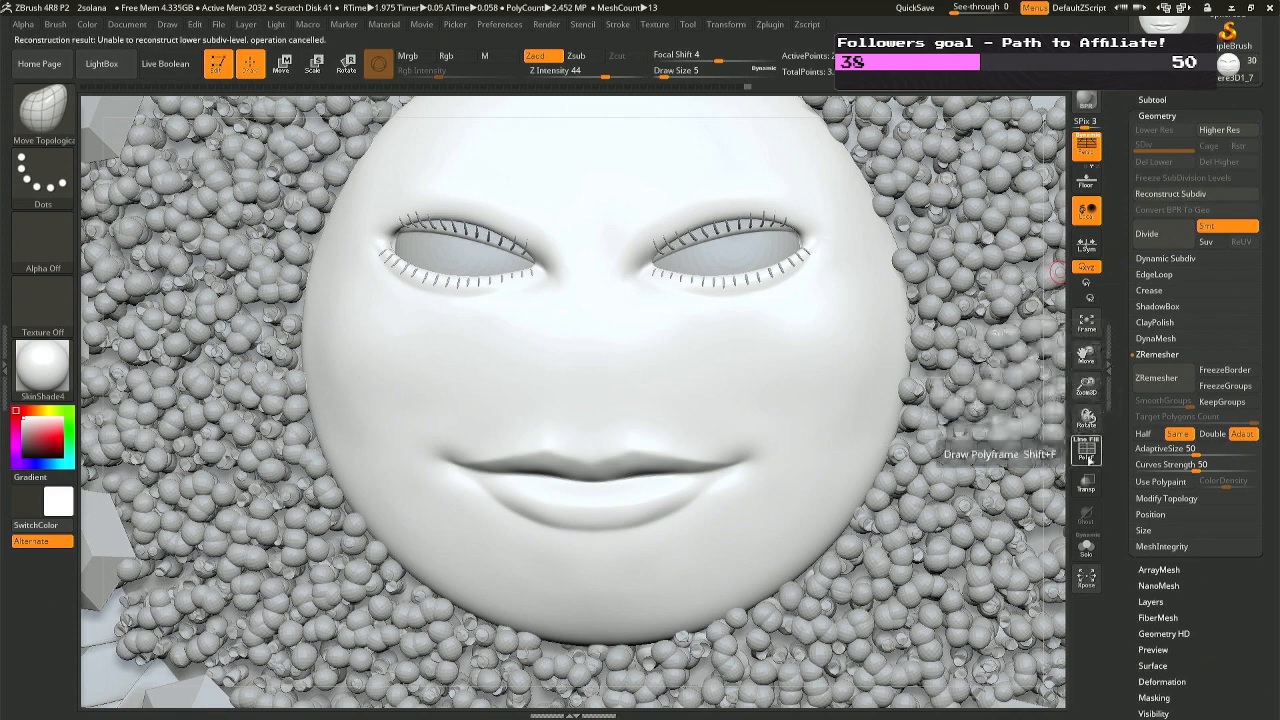
left_click(1087, 452)
left_click(1087, 452)
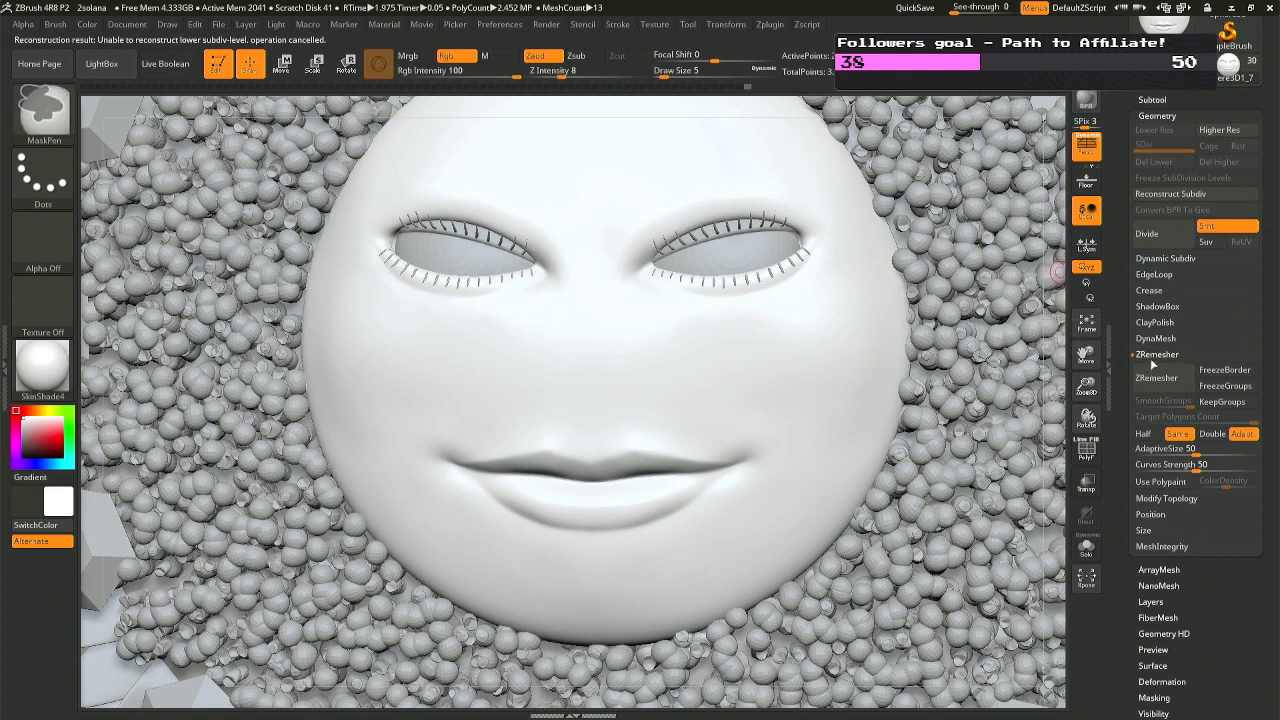
left_click(1087, 455)
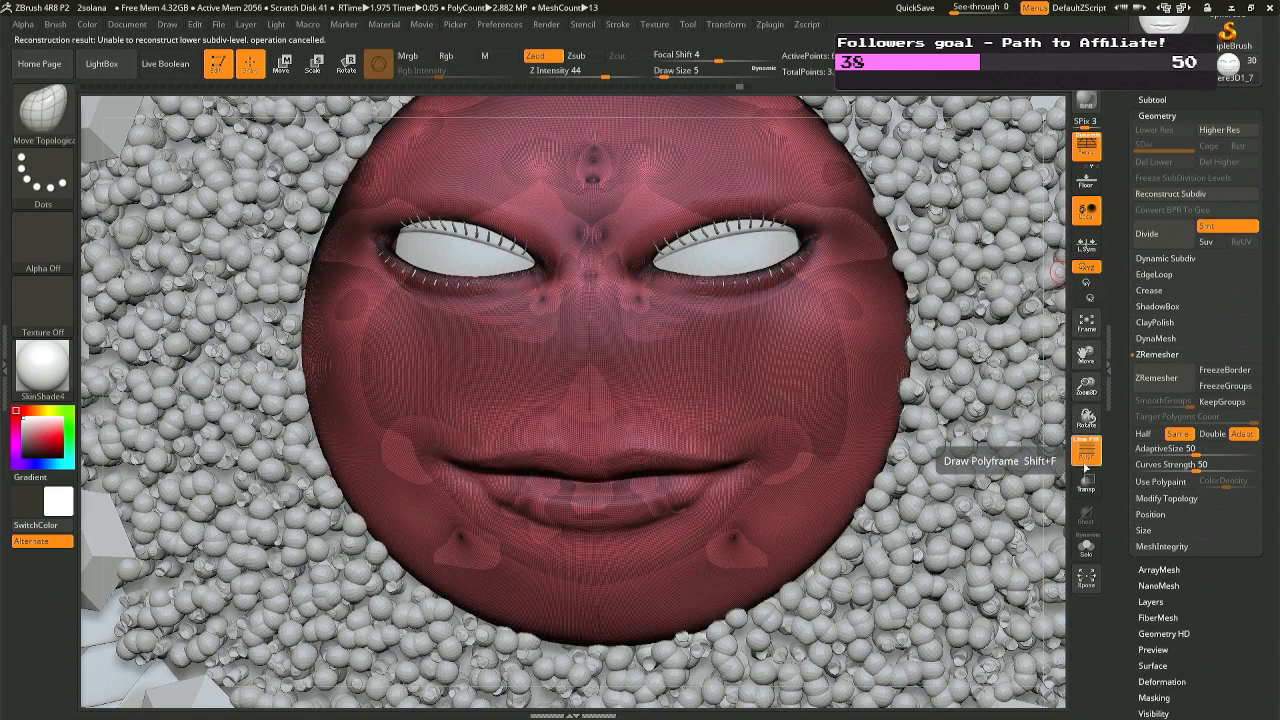
left_click(1087, 455)
Remesh the face with ZRemesher set to Half, try reconstructing lower levels, decline Dynamic Subdiv, and divide the mesh to subdivision level 2.
left_click(1144, 434)
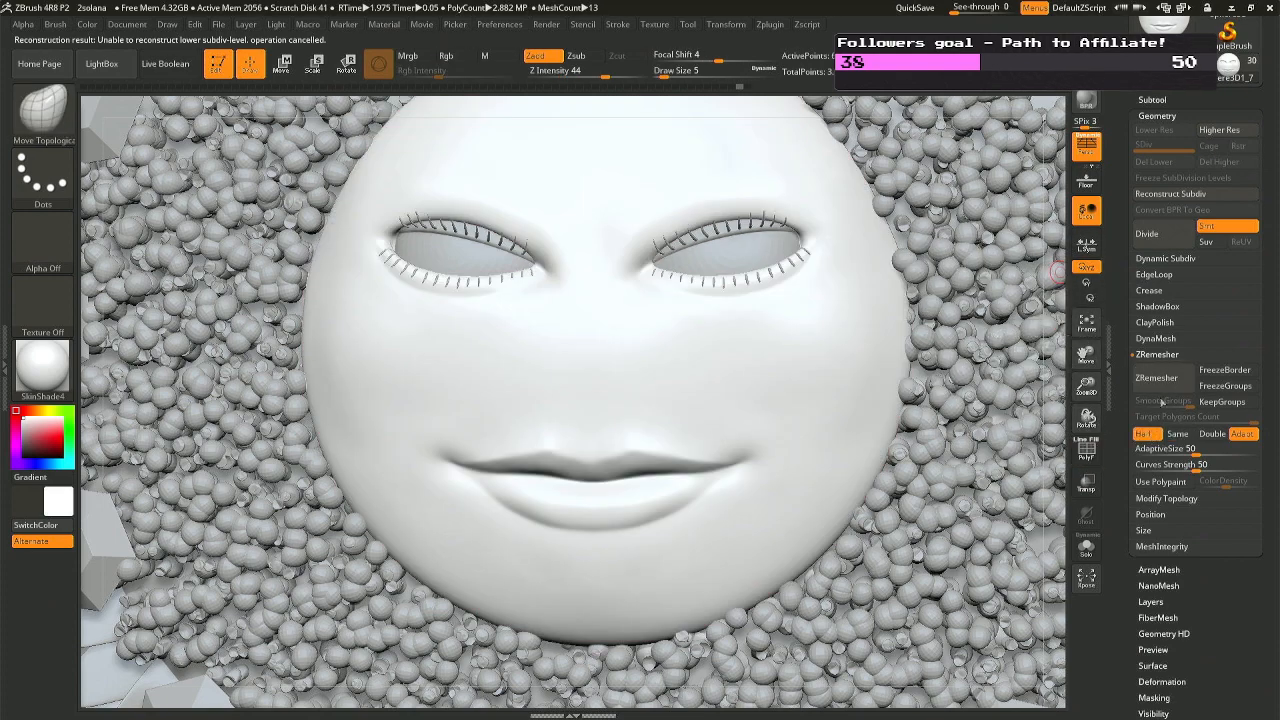
left_click(1157, 380)
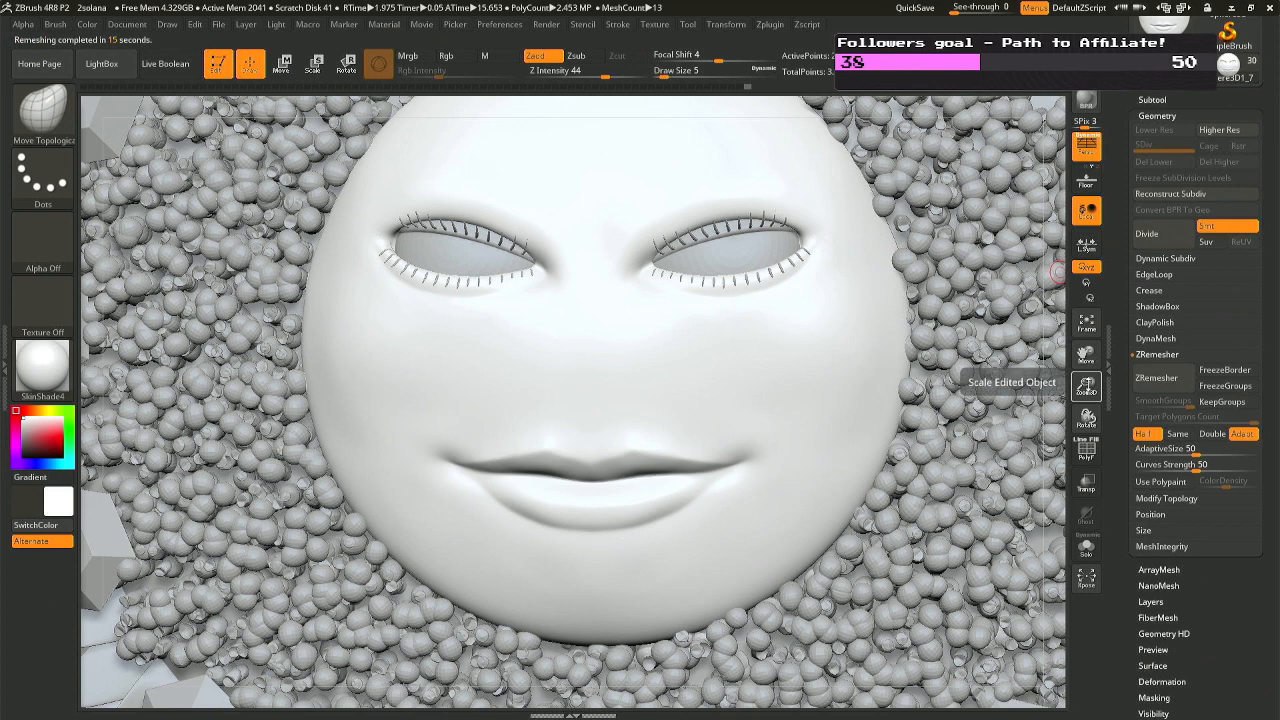
left_click(1211, 196)
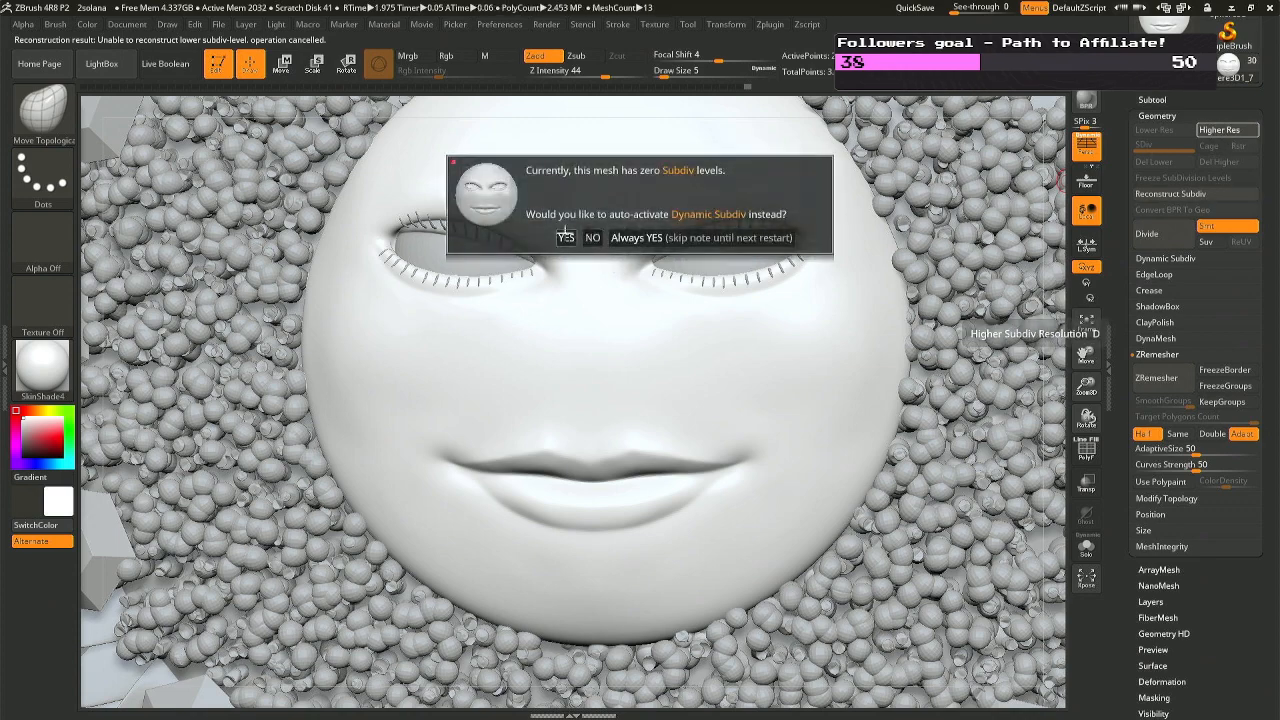
left_click(590, 237)
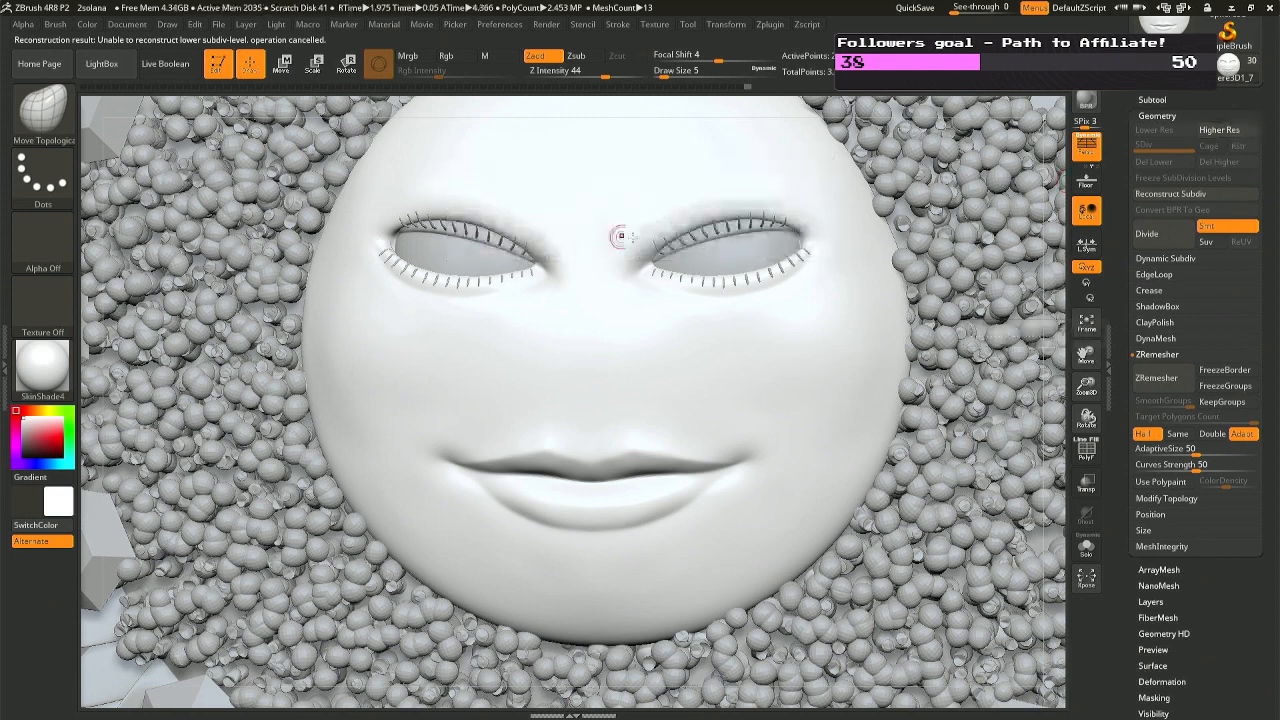
key("ctrl+d")
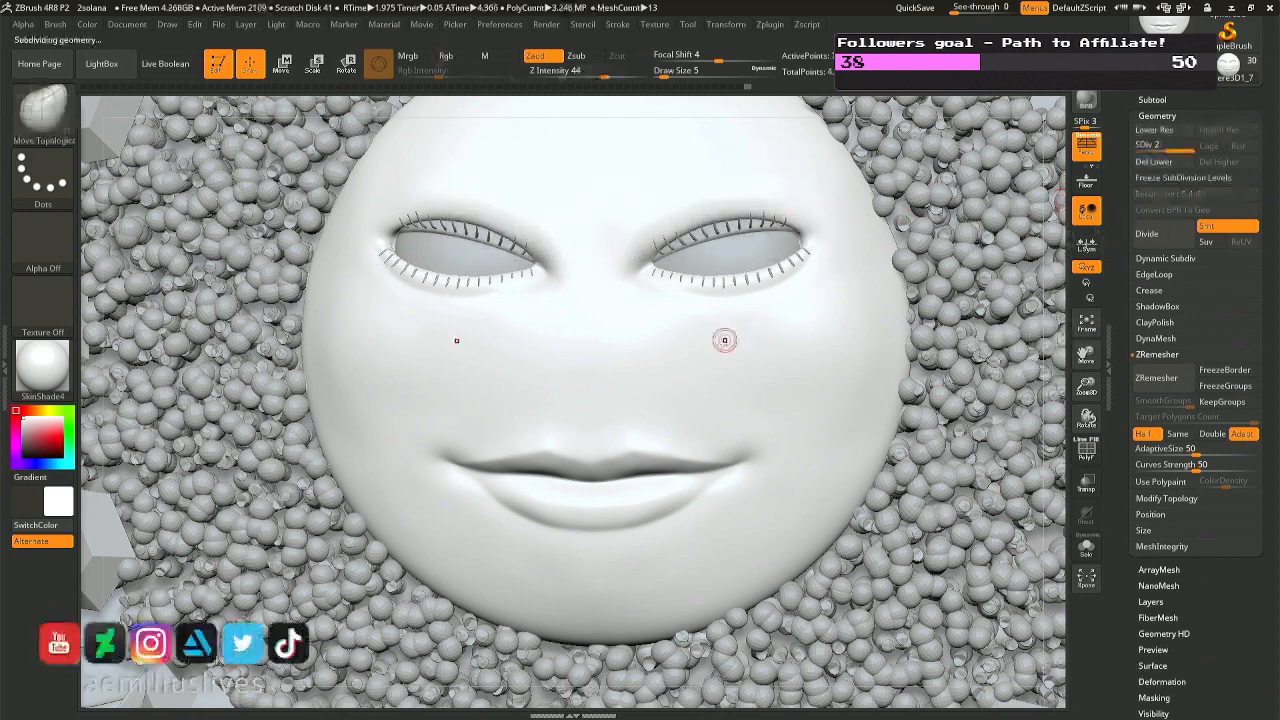
Apply ClayPolish to the face with Max 25, Min 0 and RSoft 5.
left_click(1158, 323)
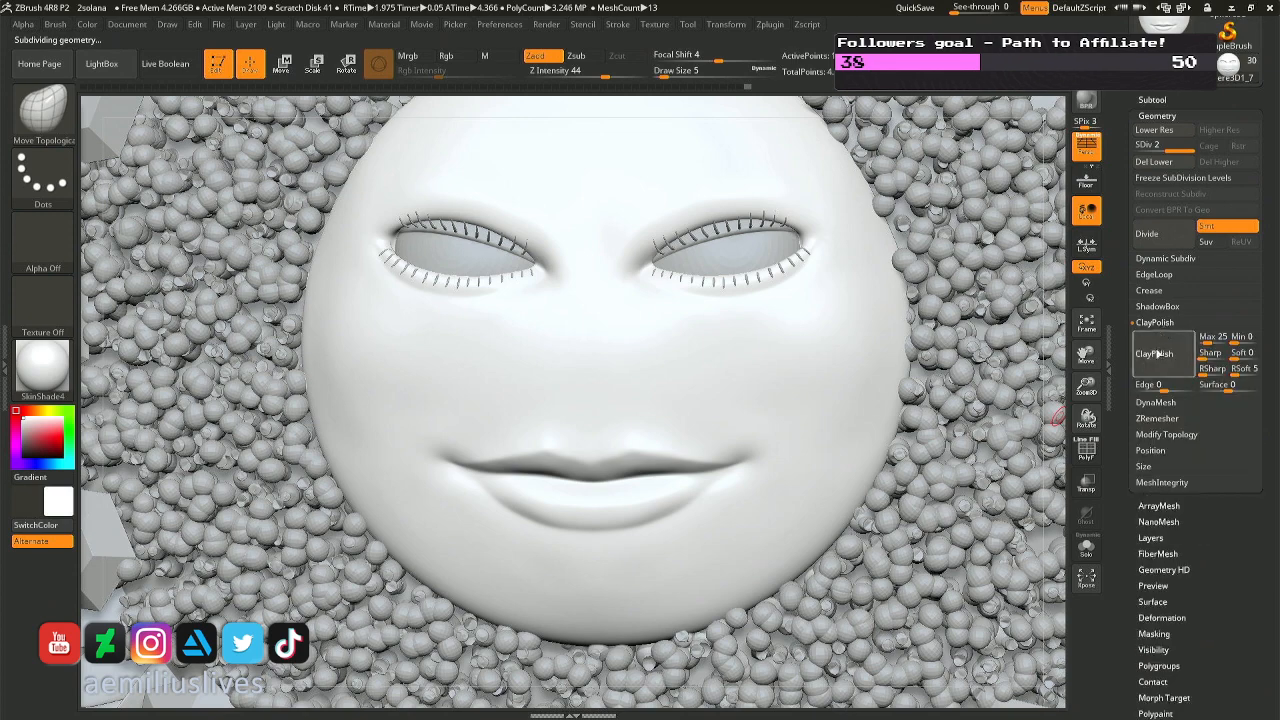
left_click(1158, 353)
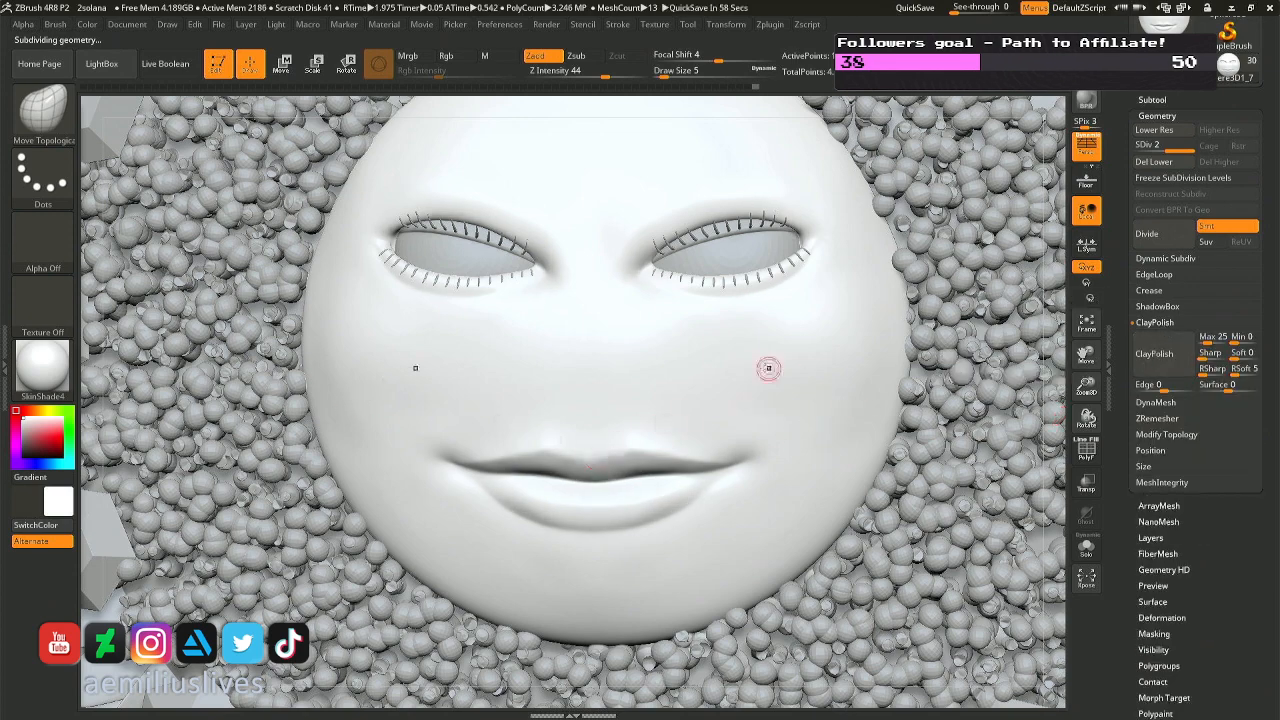
Crease the skin beneath the lower eyelids with the custom Crease DamStandard brush at Draw Size 11 and Z Intensity 5.
mouse_move(694, 363)
right_mouse_down()
mouse_move(610, 355)
mouse_move(732, 516)
mouse_move(735, 300)
right_mouse_up()
key("ctrl+shift")
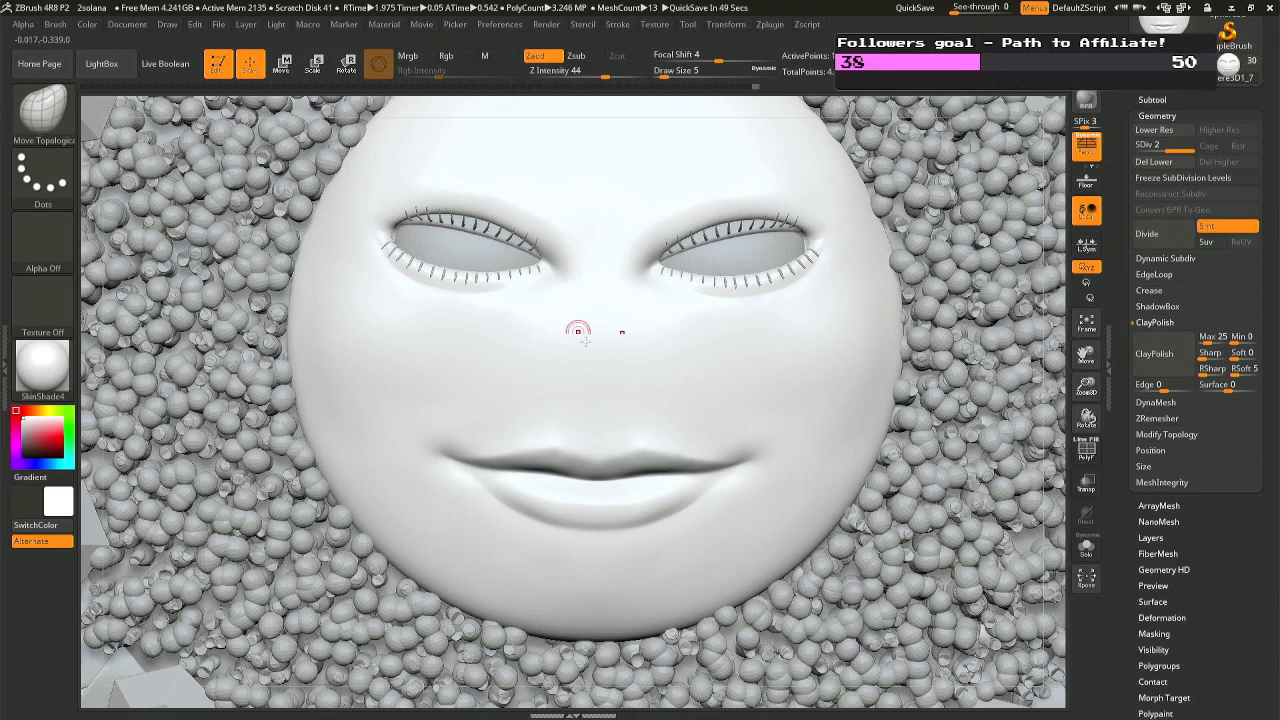
key("b")
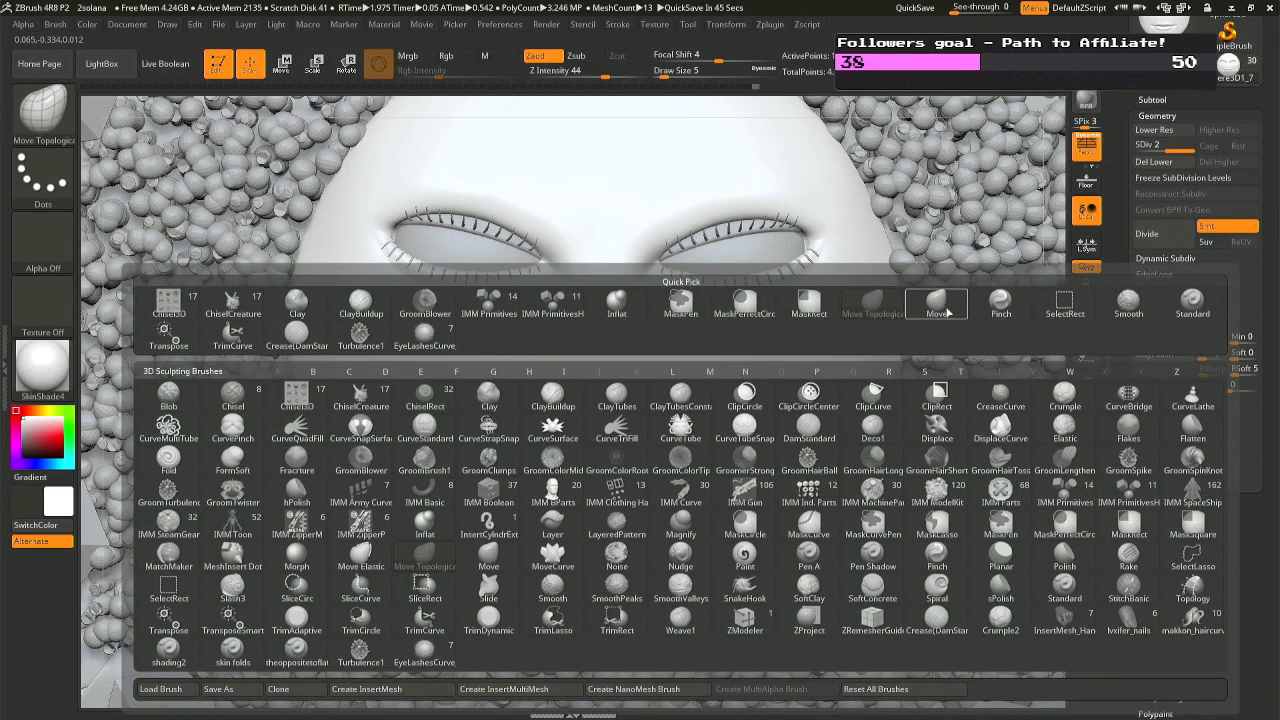
left_click(940, 622)
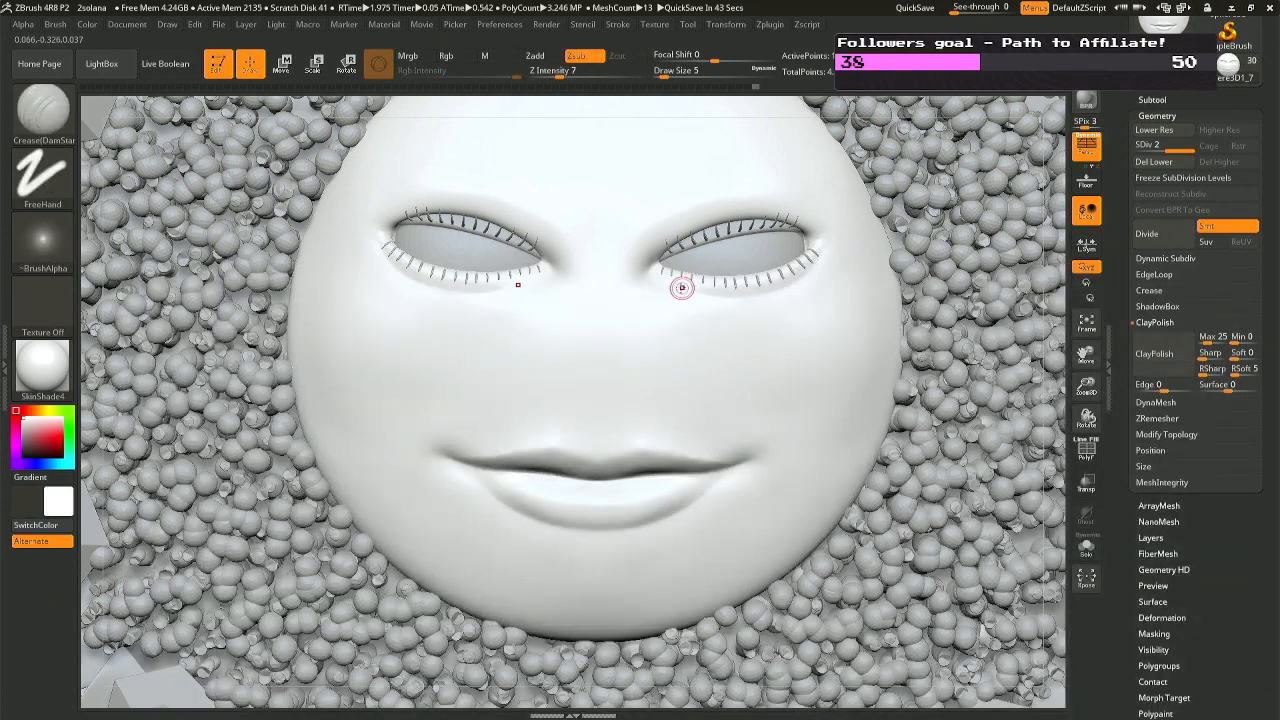
right_click_drag(654, 295, 659, 281)
key("space")
left_click_drag(653, 281, 657, 280)
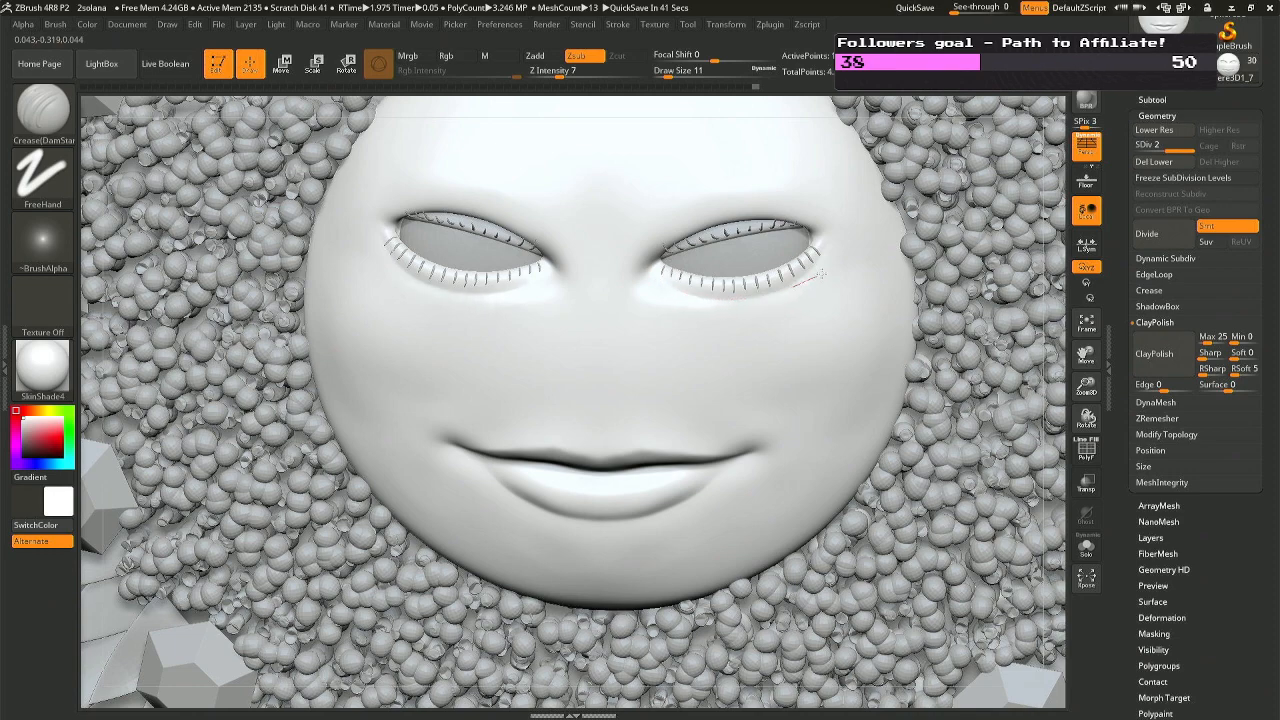
left_click_drag(558, 72, 552, 72)
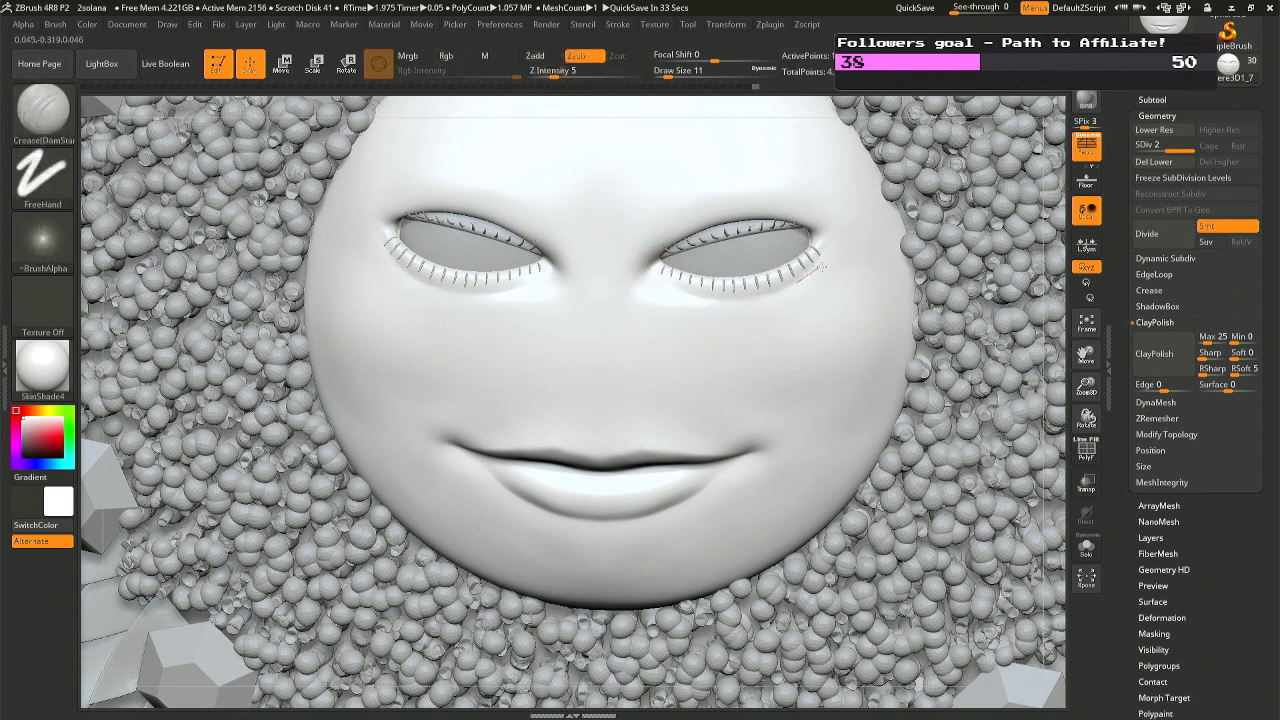
right_click_drag(838, 228, 812, 272)
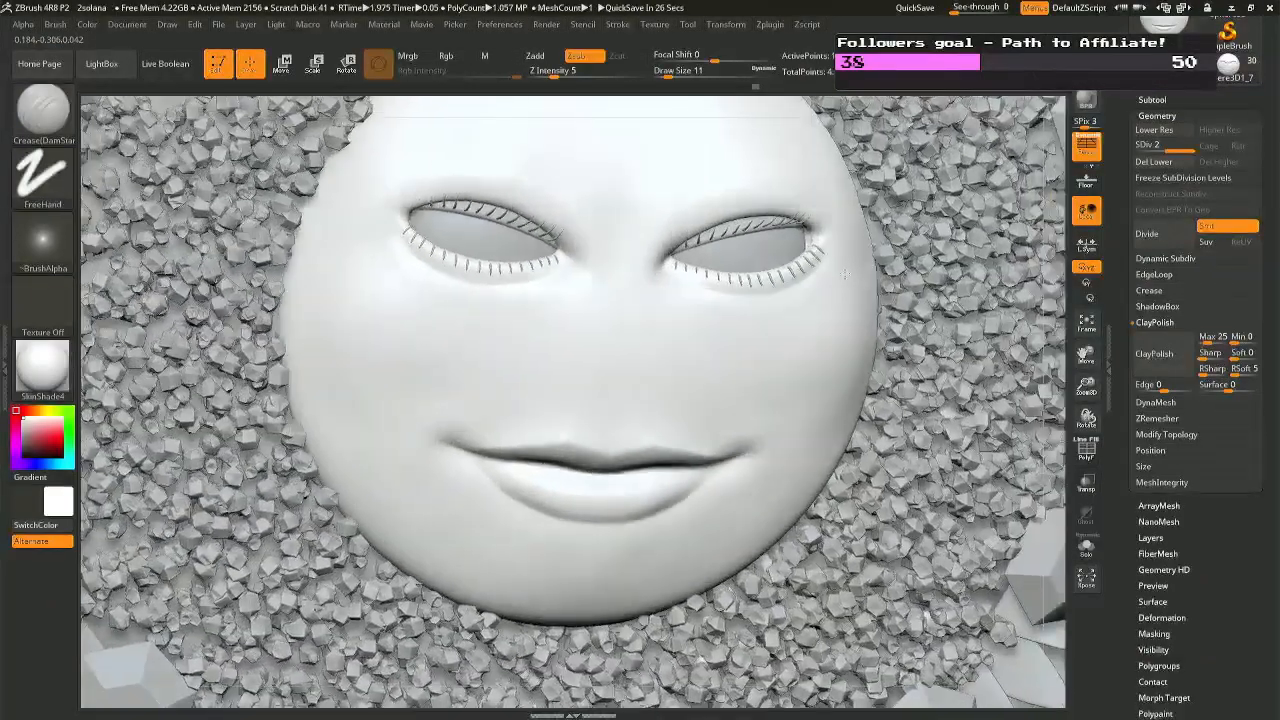
Select the lower eyelashes mesh and expand the Modify Topology options.
right_click_drag(470, 266, 490, 360, "ctrl")
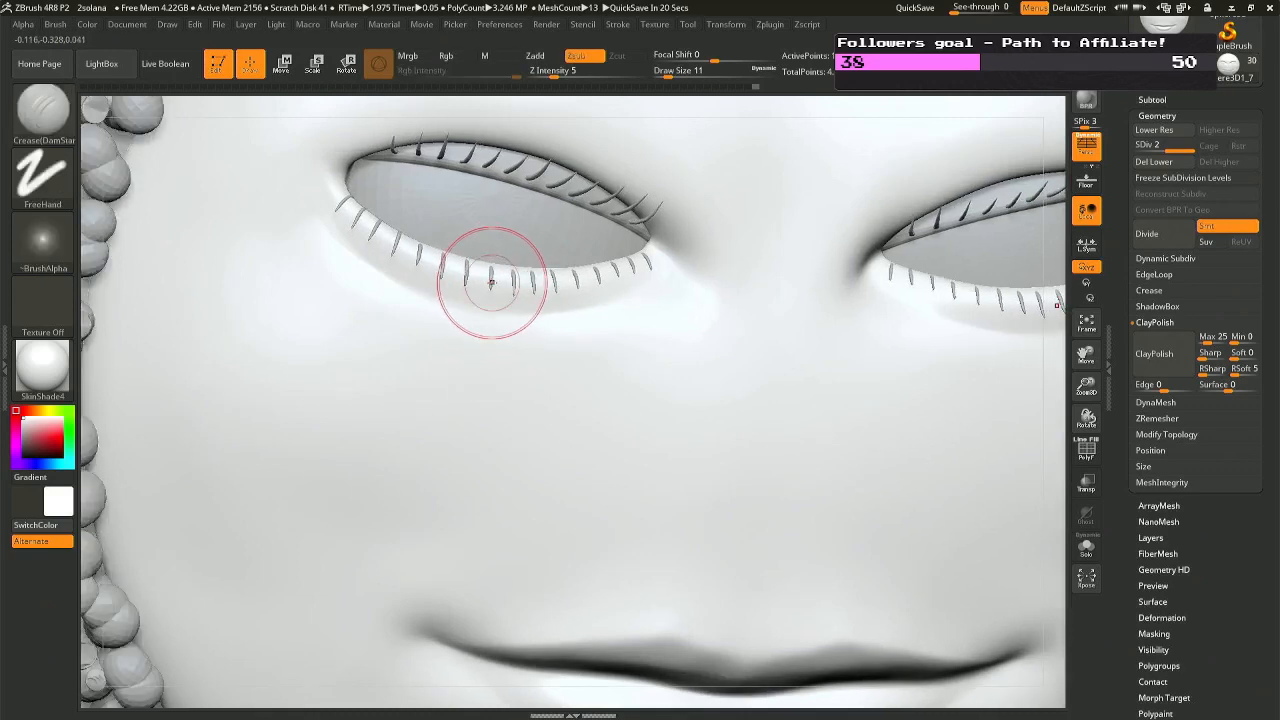
mouse_move(491, 279)
right_mouse_down("ctrl")
mouse_move(543, 423)
mouse_move(550, 485)
right_mouse_up("ctrl")
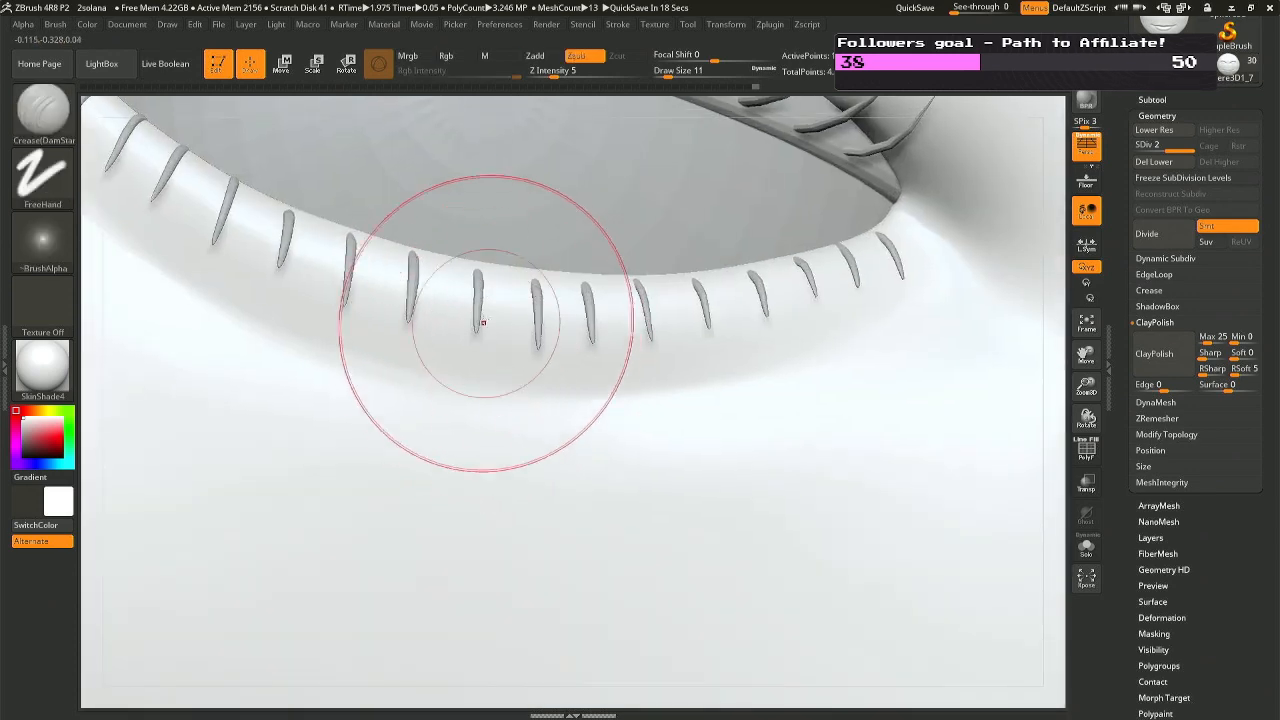
left_click(476, 316, "alt")
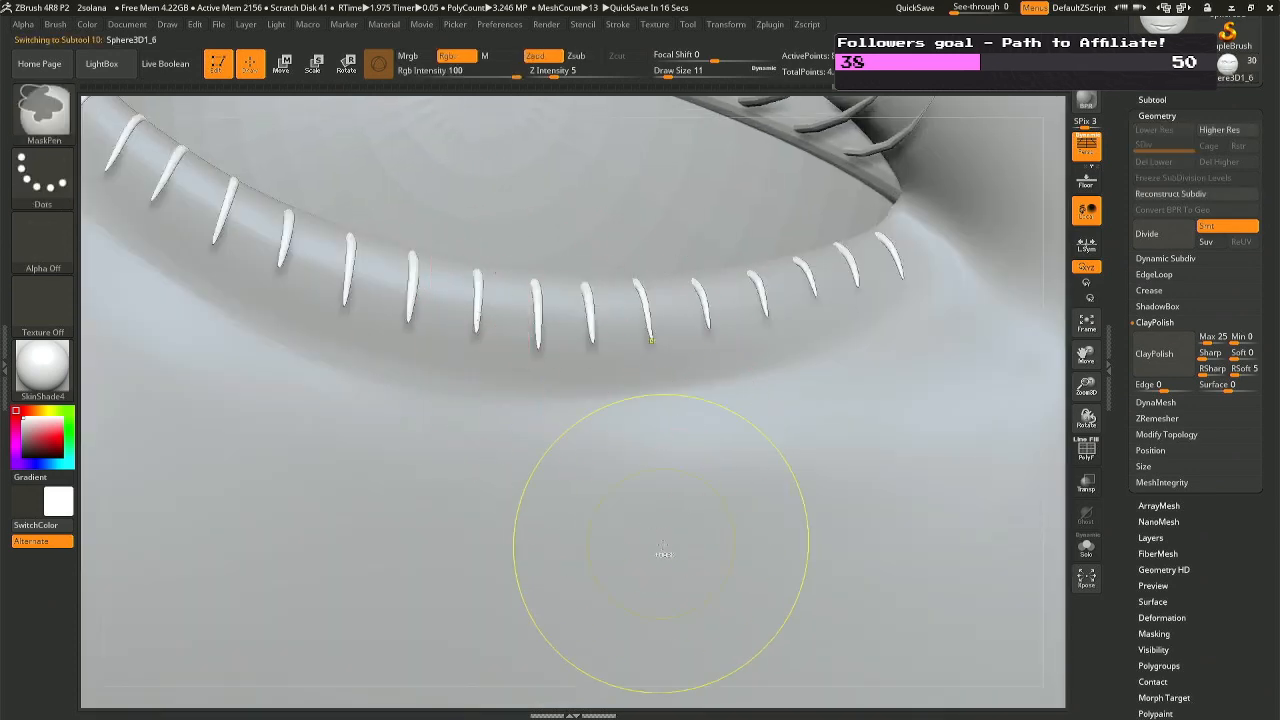
right_click_drag(663, 552, 700, 390, "ctrl")
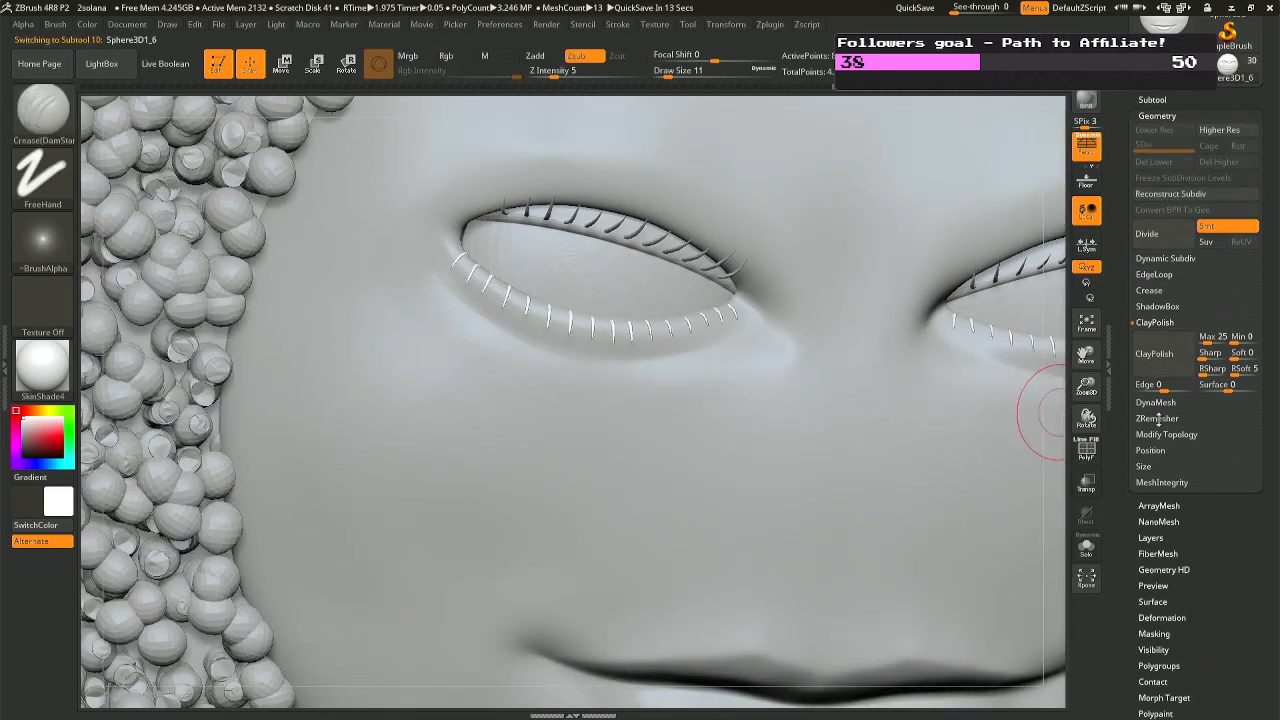
left_click(1168, 434)
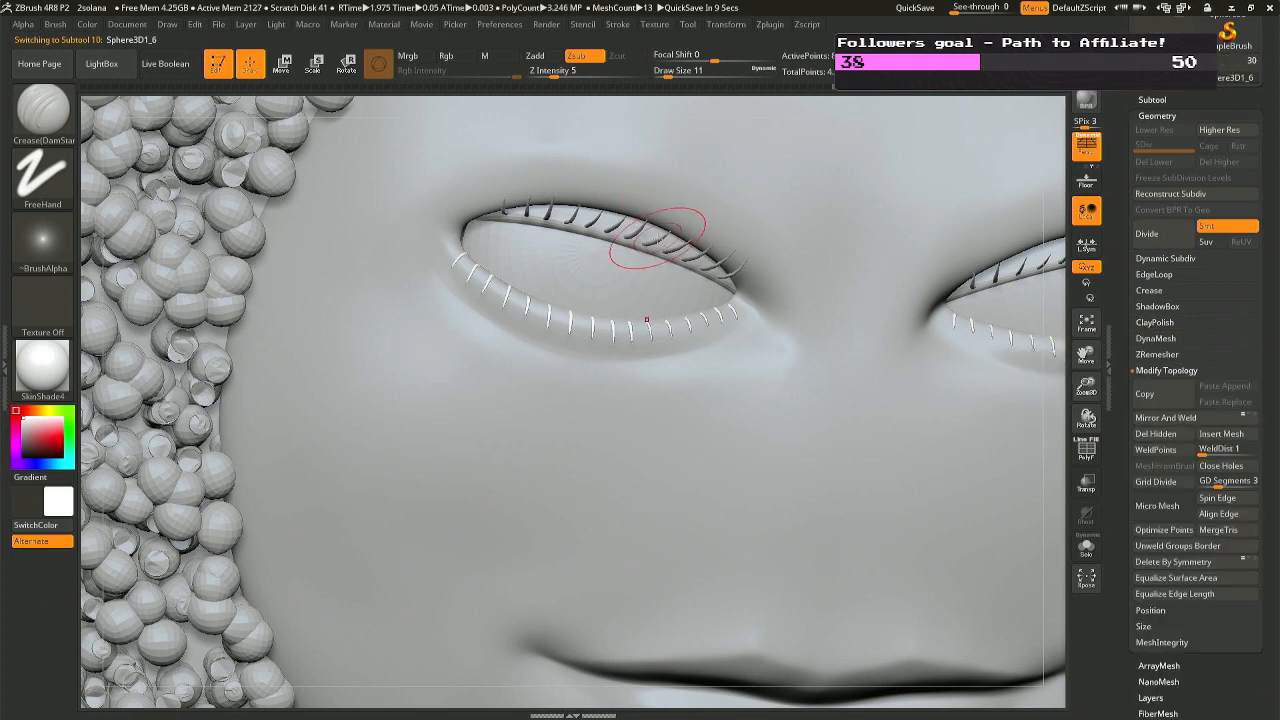
Delete the upper eyelashes' lower subdivision levels, apply Mirror And Weld, then reconstruct the subdivisions and return to level 2.
left_click(642, 241, "alt")
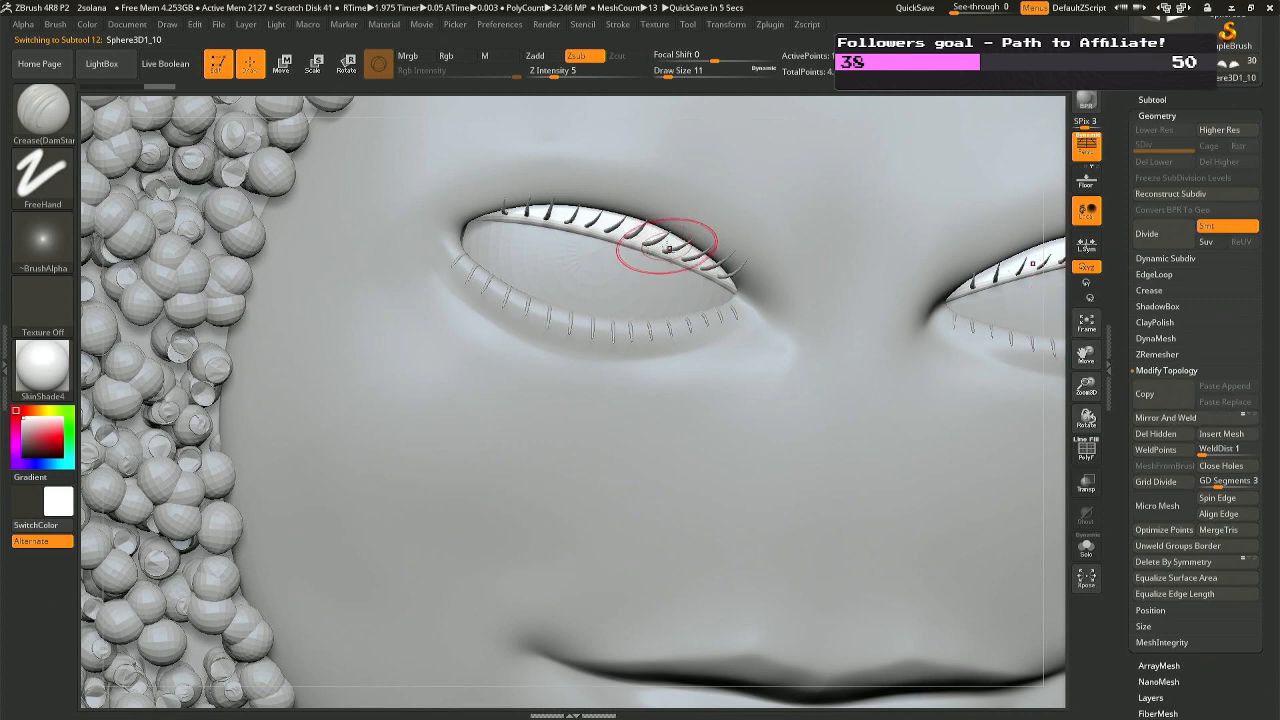
left_click(652, 241, "alt")
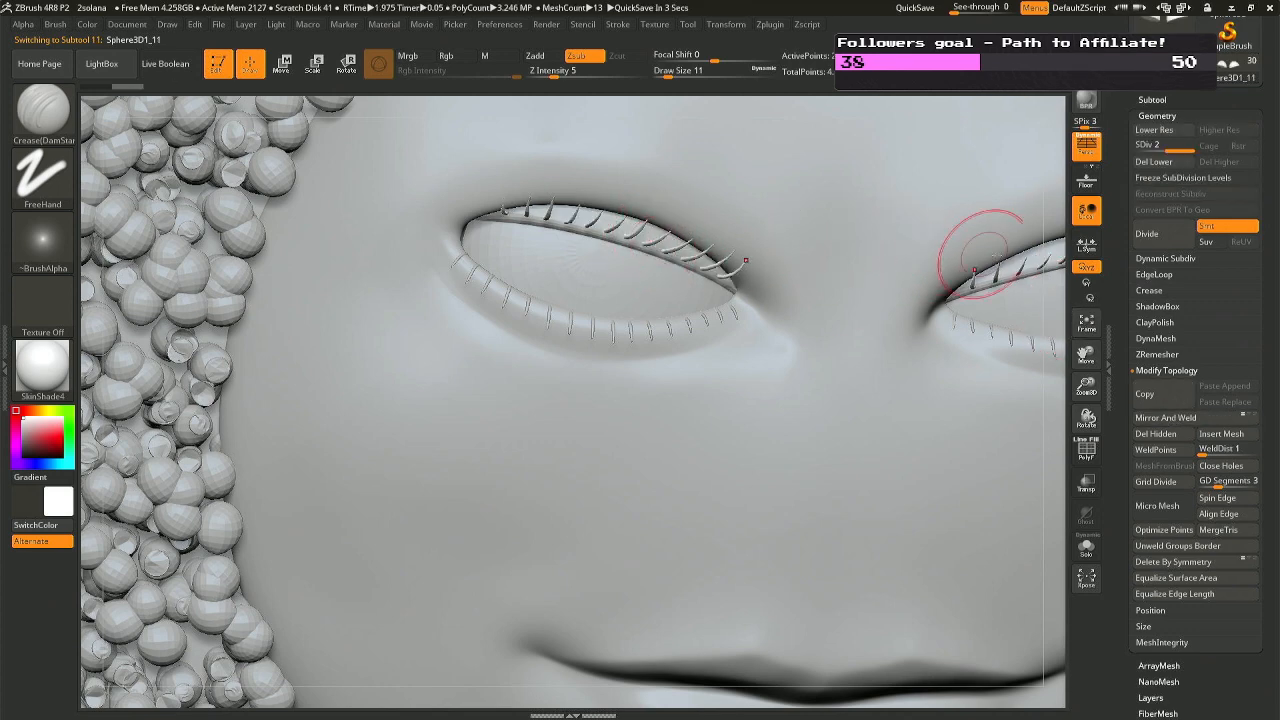
left_click(1155, 162)
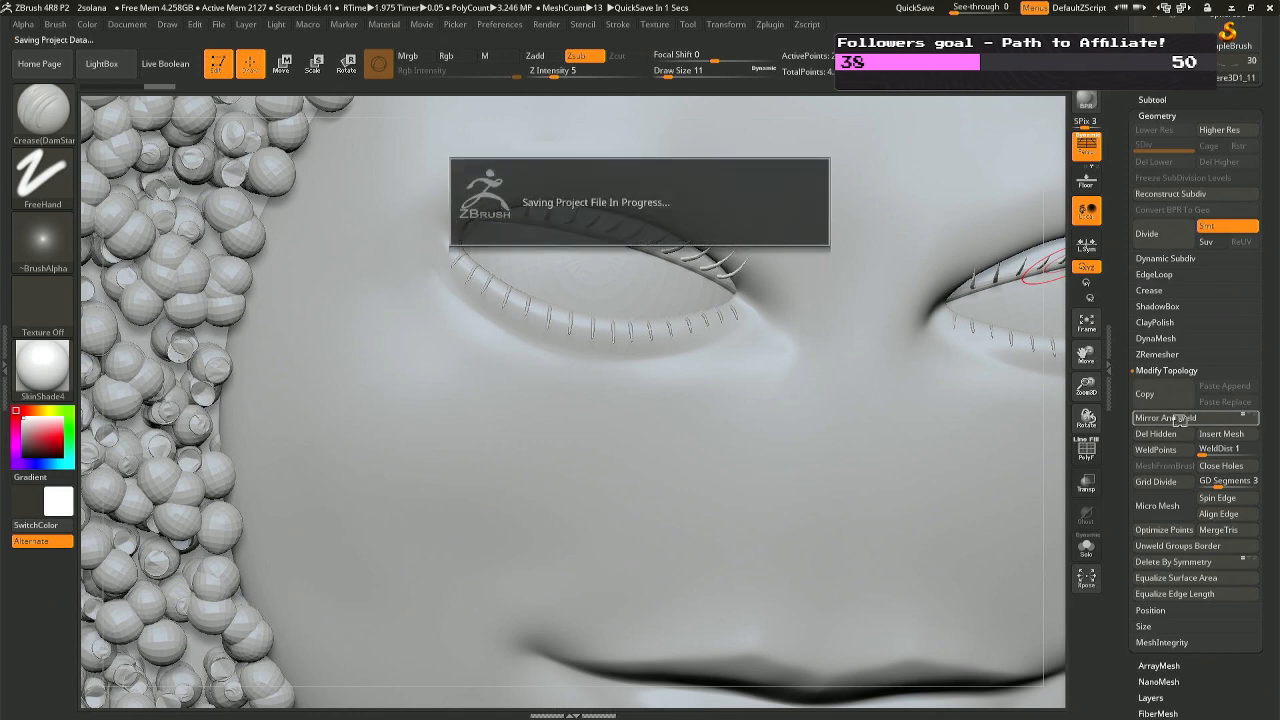
left_click(1168, 197)
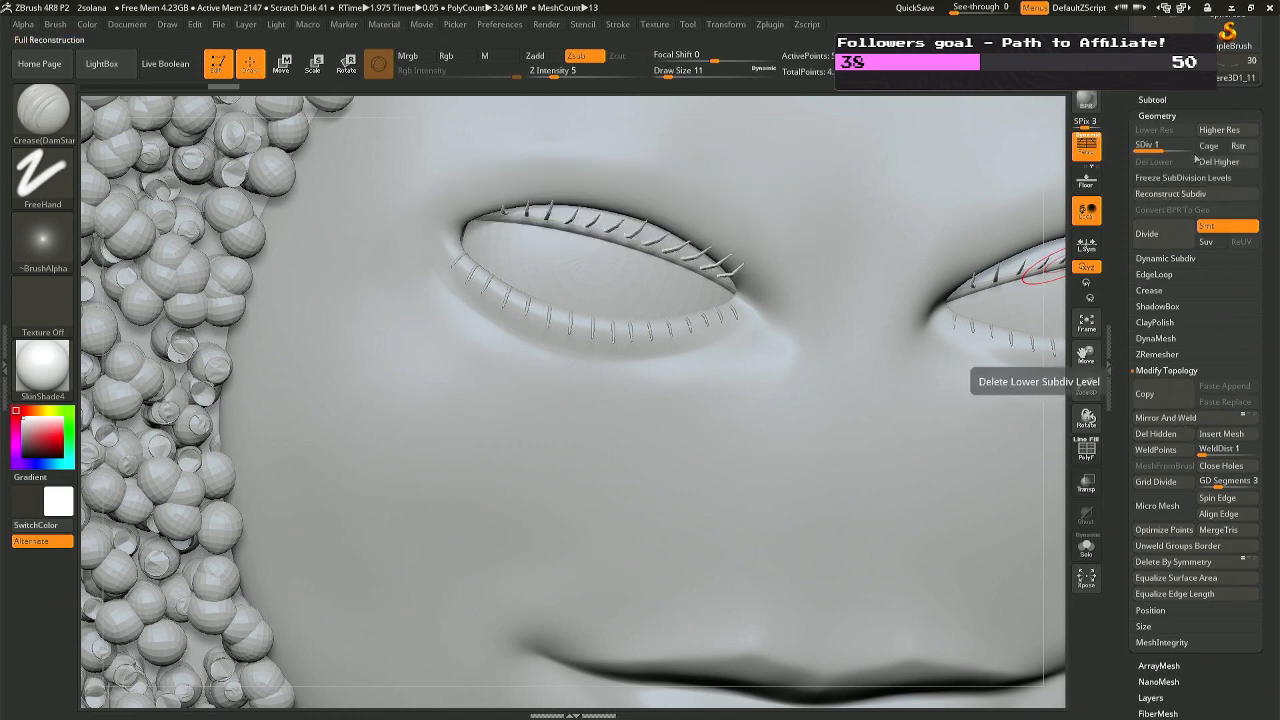
left_click(1218, 132)
Select the face again and sharpen the contour of the upper lip with the Crease brush.
right_click_drag(793, 440, 761, 394, "ctrl")
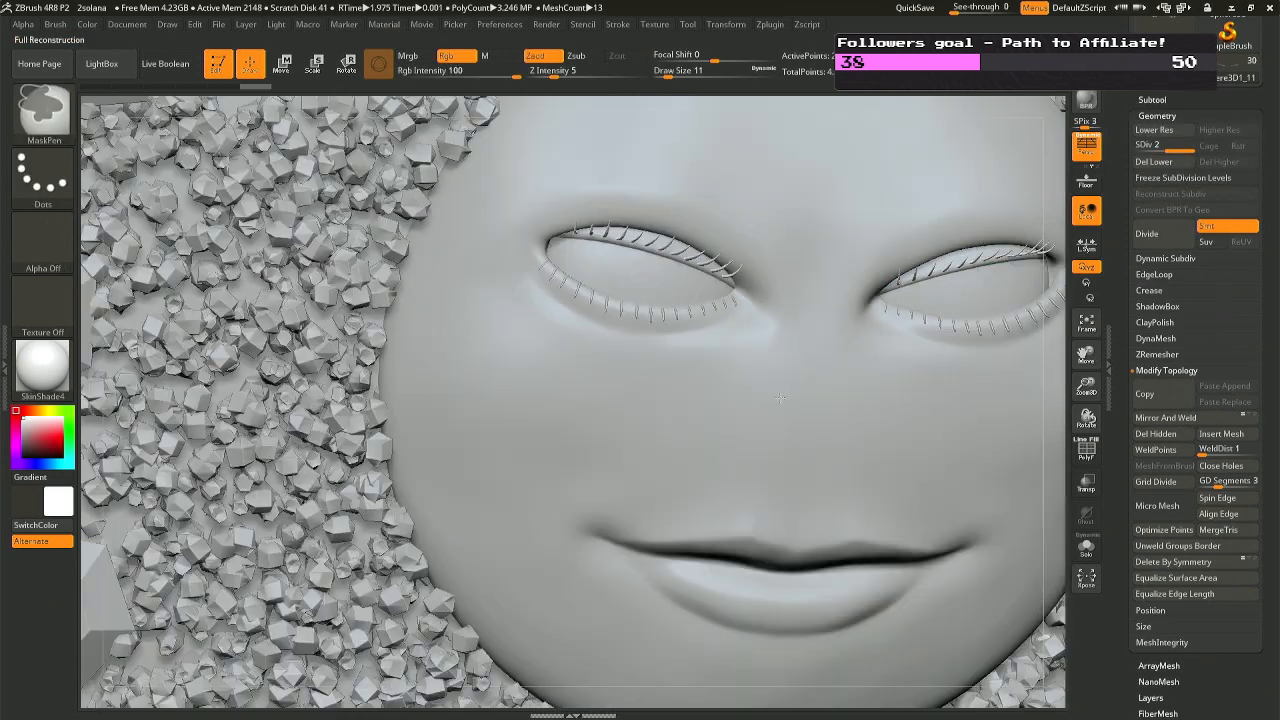
left_click(761, 394, "alt")
mouse_move(848, 443)
right_mouse_down("ctrl")
mouse_move(808, 385)
mouse_move(815, 430)
mouse_move(731, 359)
mouse_move(623, 449)
right_mouse_up("ctrl")
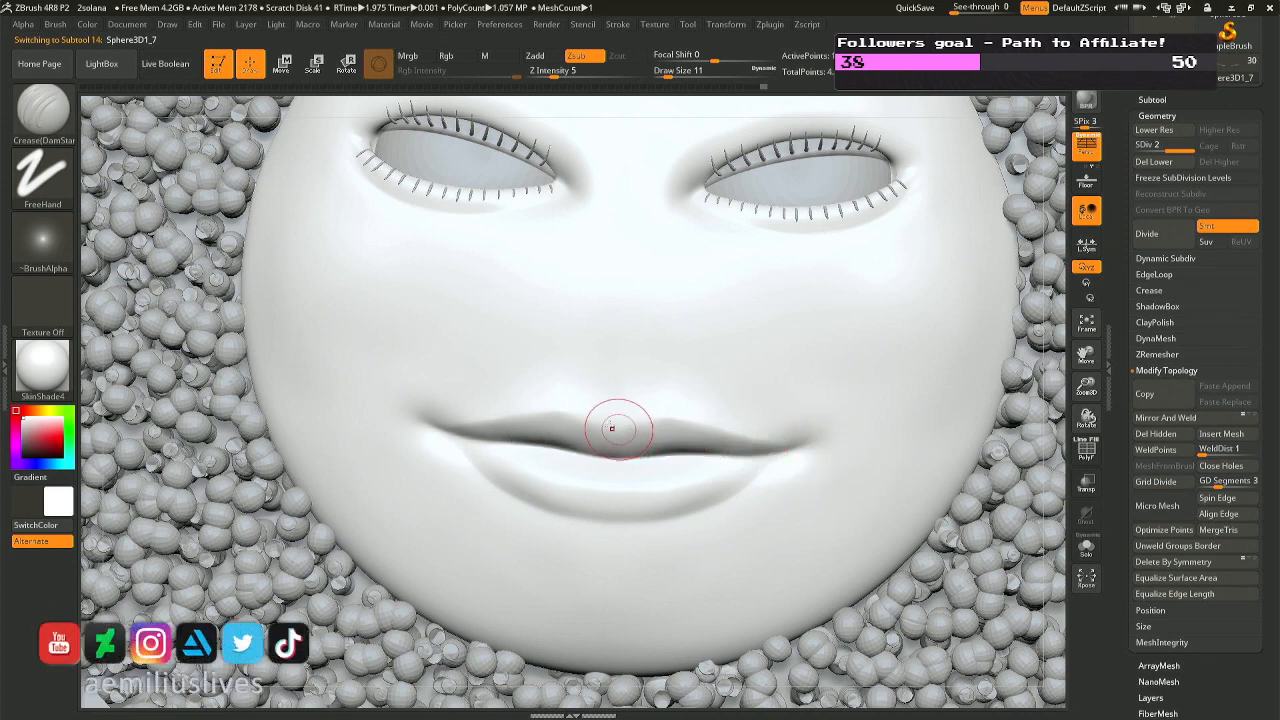
left_click_drag(612, 428, 648, 421)
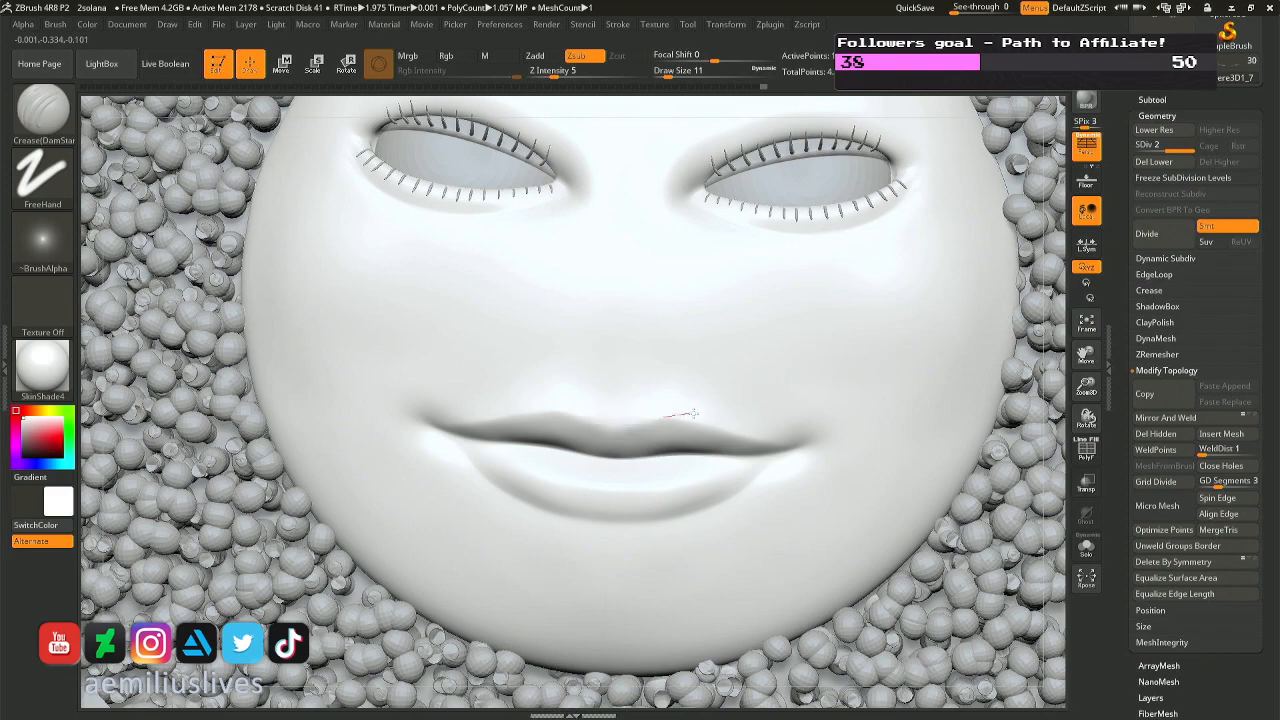
right_click_drag(690, 415, 682, 493)
right_click_drag(700, 429, 698, 500)
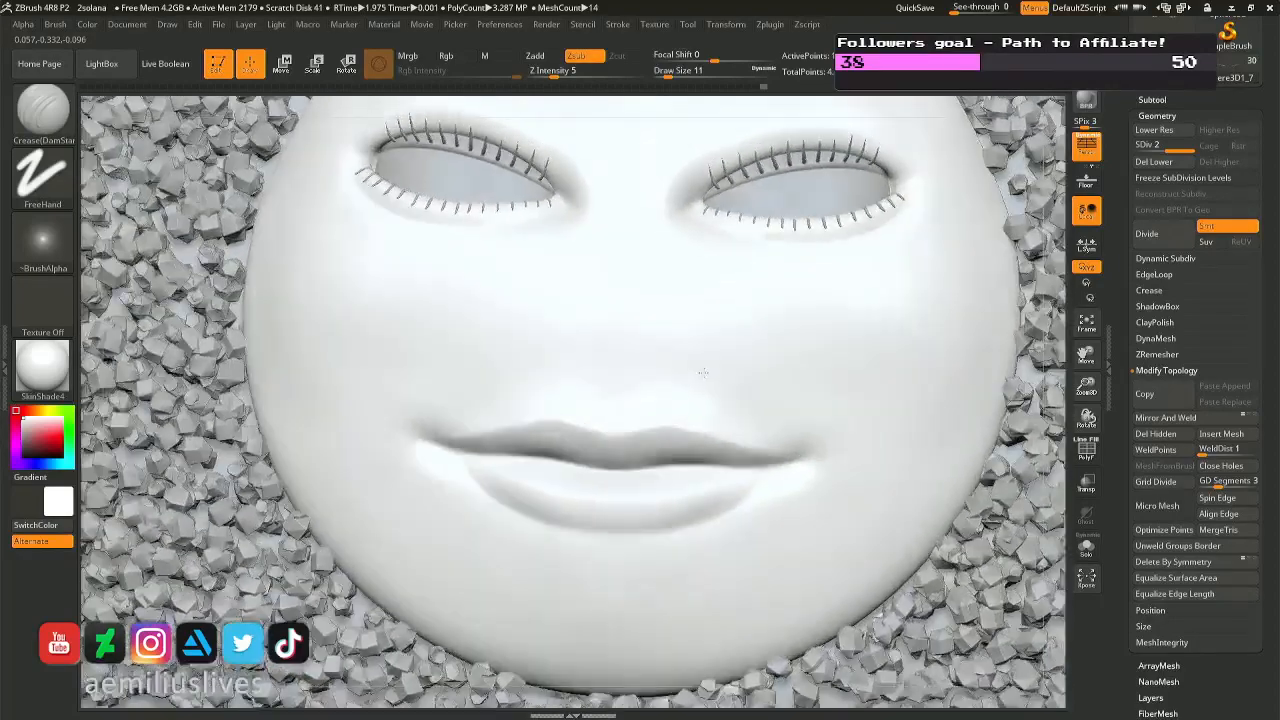
Smooth the area around the lower lip and lightly crease its lower edge.
key("shift")
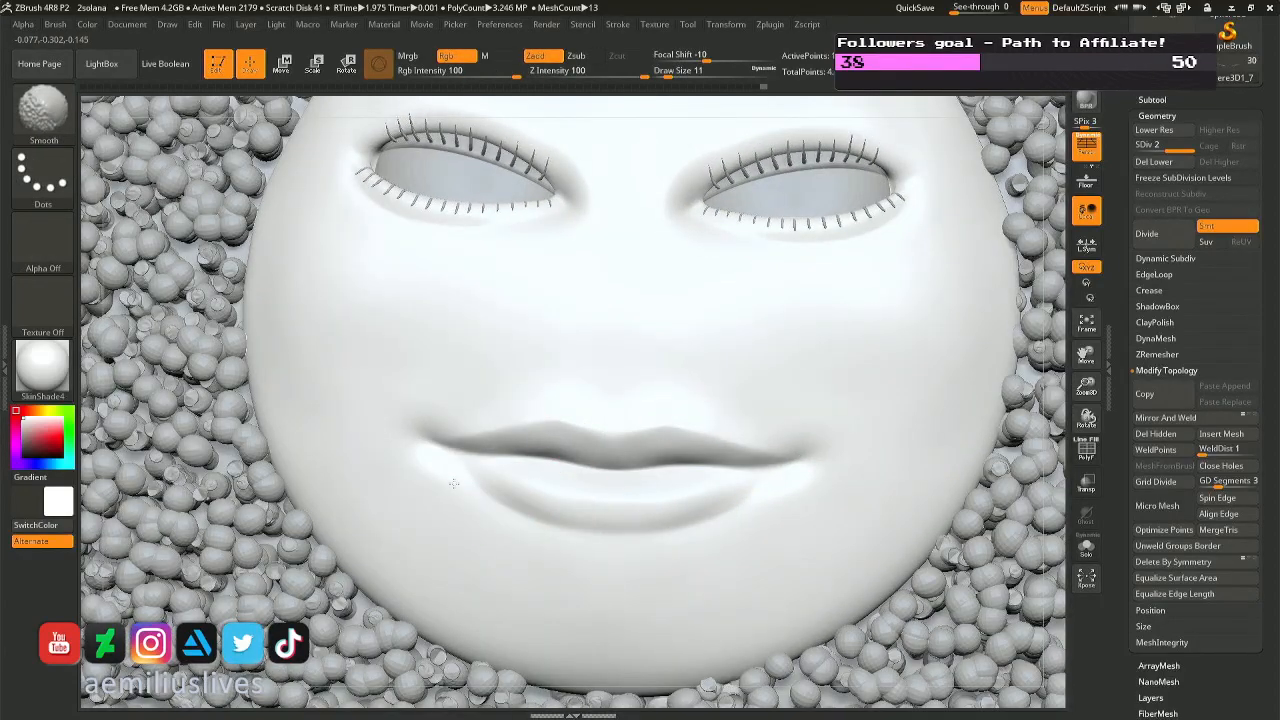
mouse_move(484, 525)
left_mouse_down("shift")
mouse_move(514, 514)
mouse_move(609, 531)
mouse_move(515, 507)
mouse_move(581, 532)
left_mouse_up("shift")
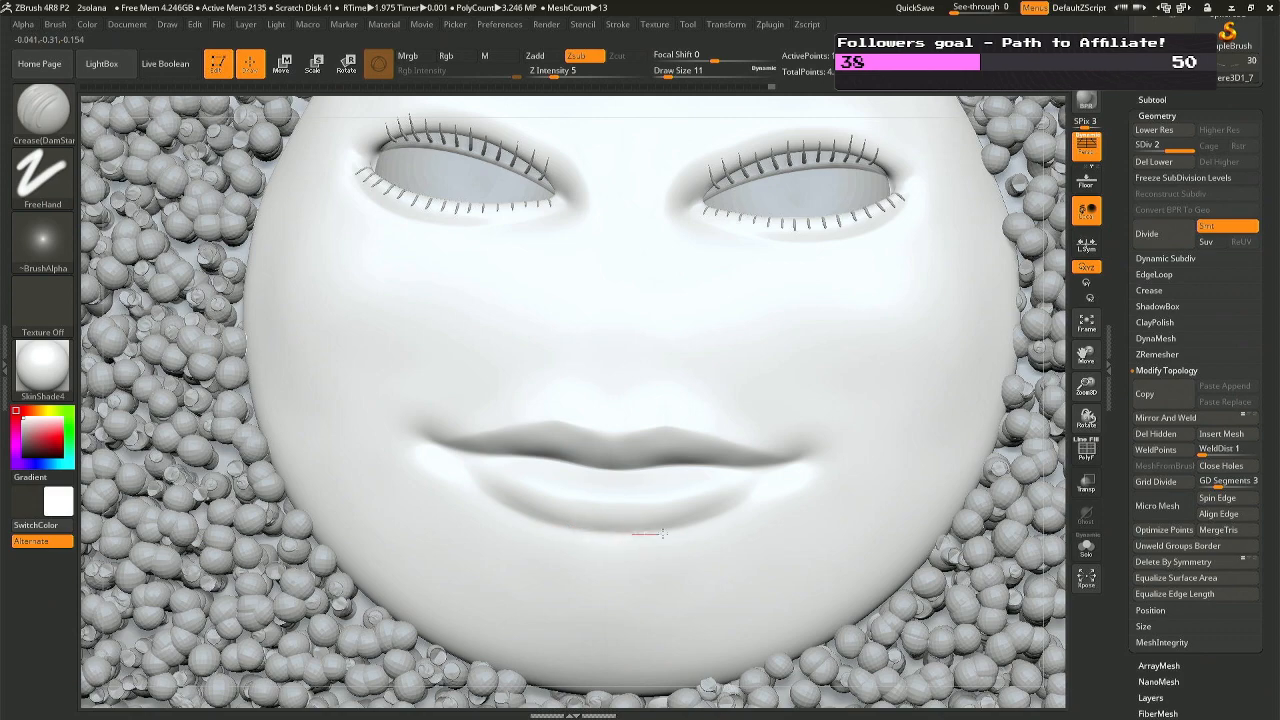
mouse_move(768, 490)
left_mouse_down()
mouse_move(789, 489)
mouse_move(730, 545)
left_mouse_up()
mouse_move(714, 541)
right_mouse_down()
mouse_move(693, 532)
mouse_move(704, 528)
mouse_move(705, 427)
mouse_move(744, 458)
mouse_move(740, 440)
right_mouse_up()
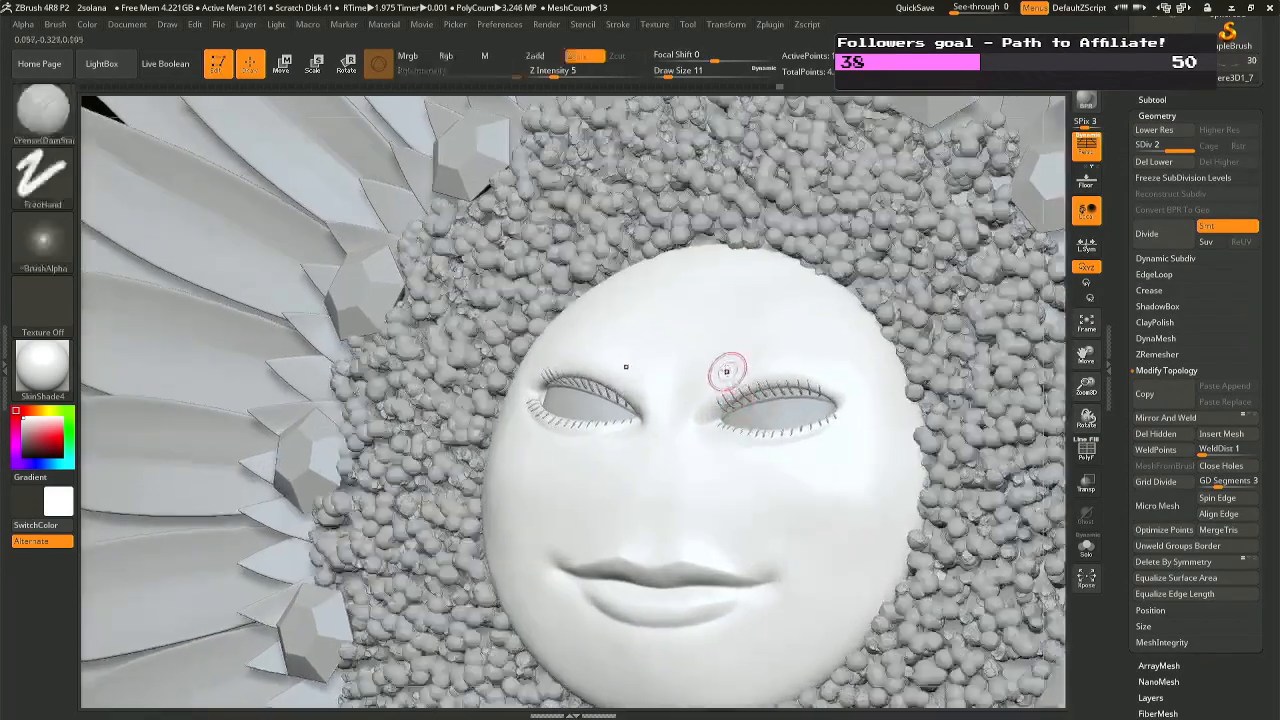
Select the upper eyelashes and divide them to subdivision level 3.
right_click_drag(726, 371, 732, 440, "ctrl")
left_click(795, 388, "alt")
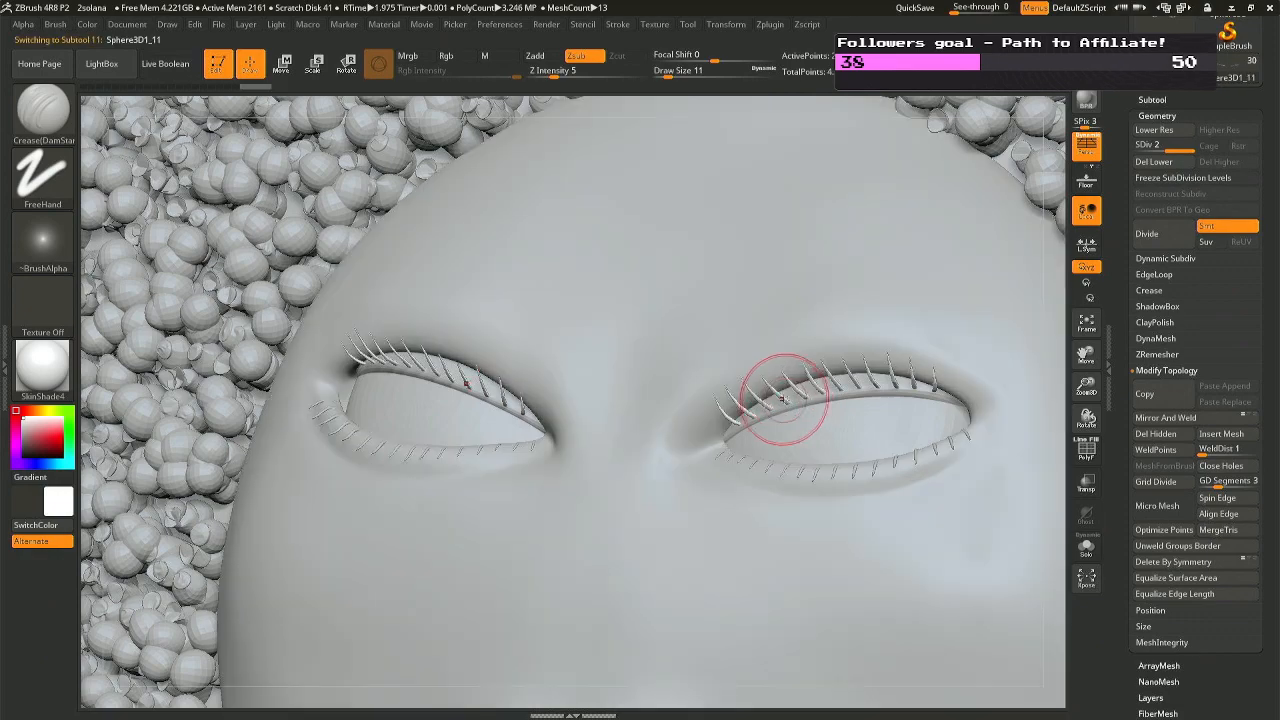
key("ctrl+d")
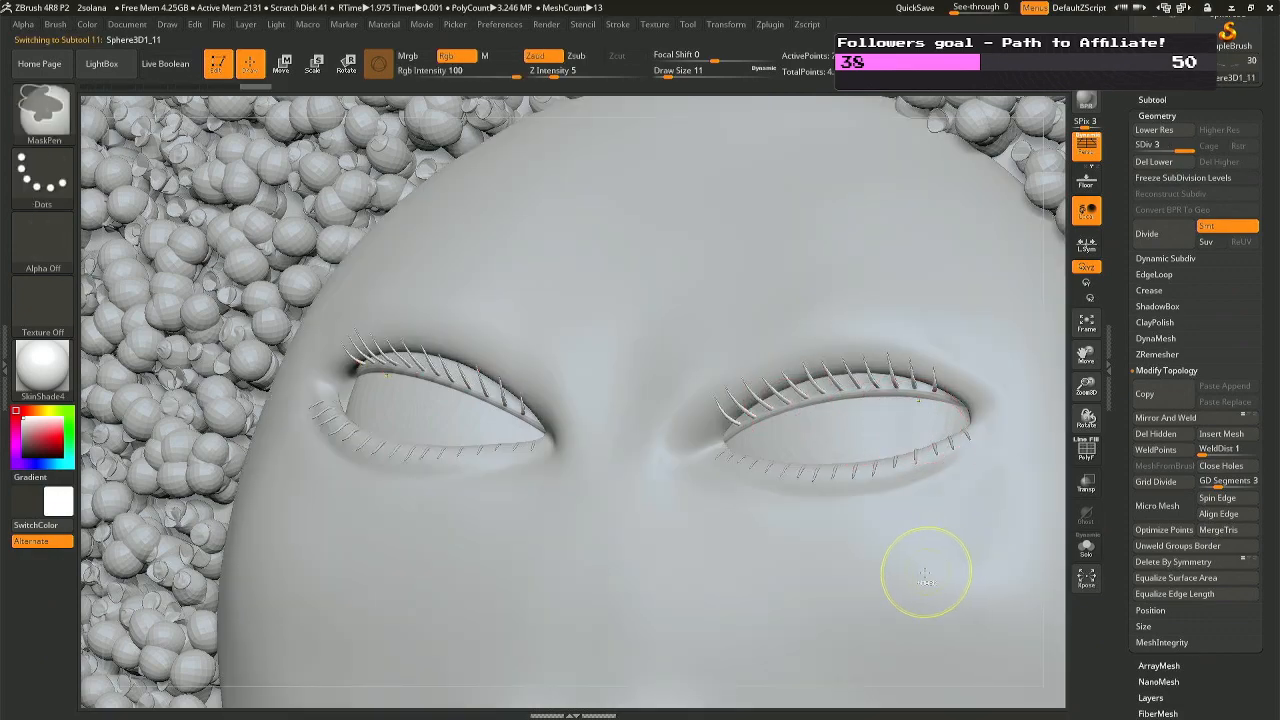
Select the lower eyelashes mesh and choose the Move Topological brush.
right_click_drag(761, 553, 685, 513)
left_click(685, 513, "alt")
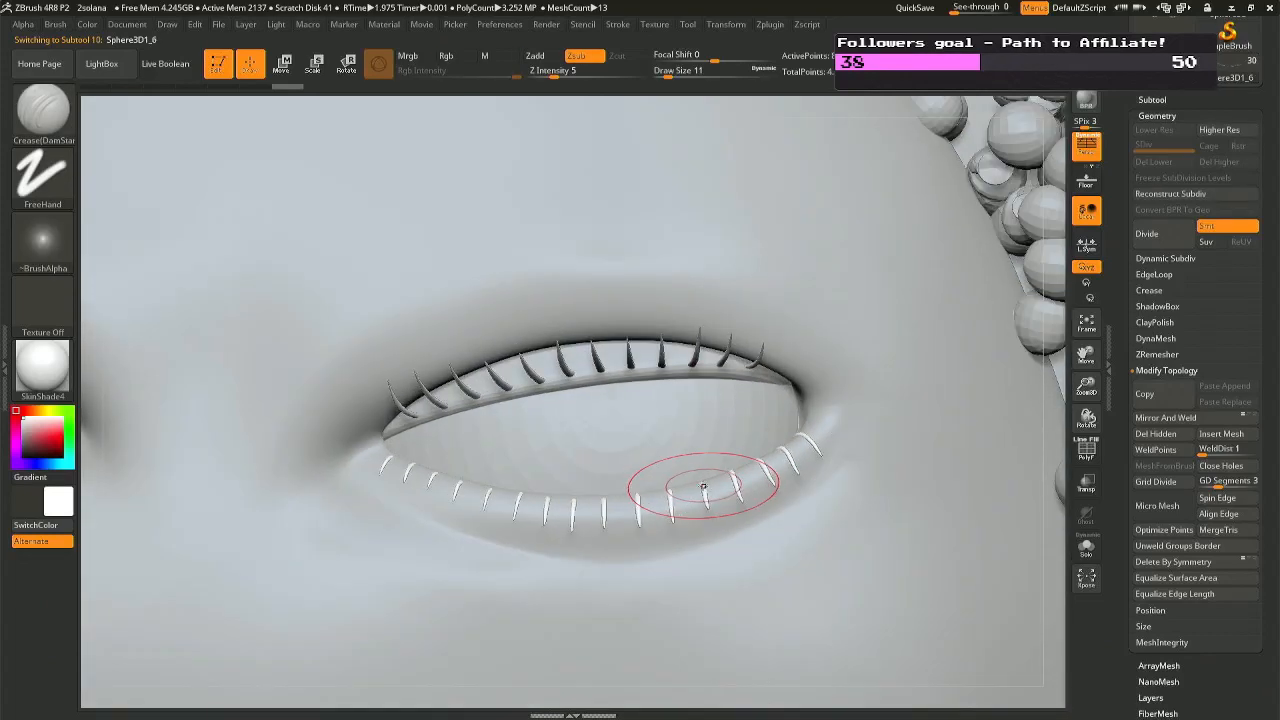
key("b")
key("m")
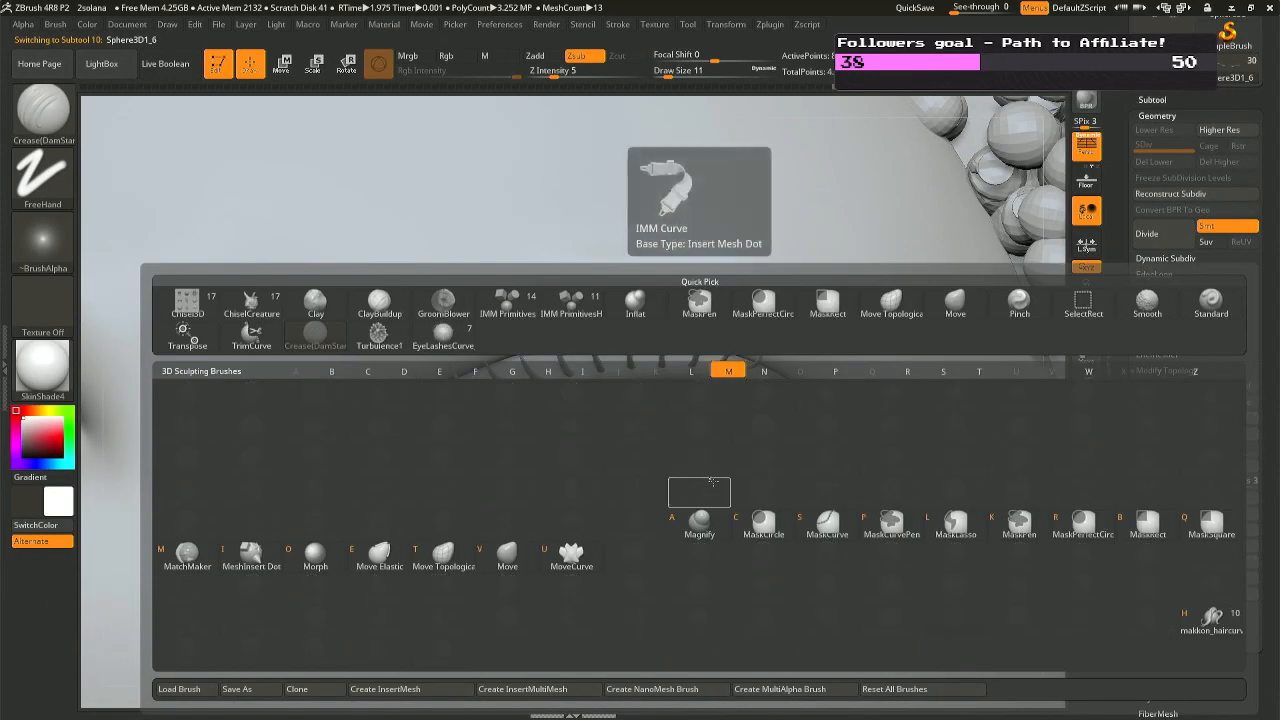
key("v")
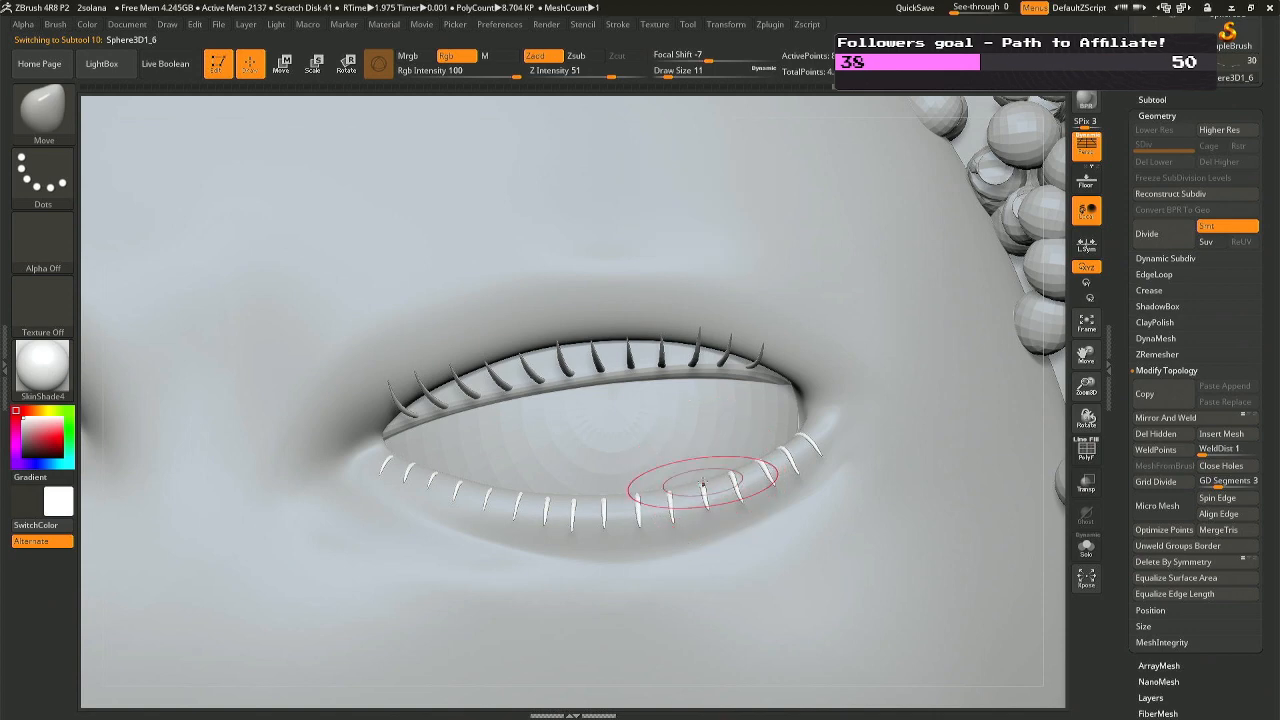
key("b")
key("m")
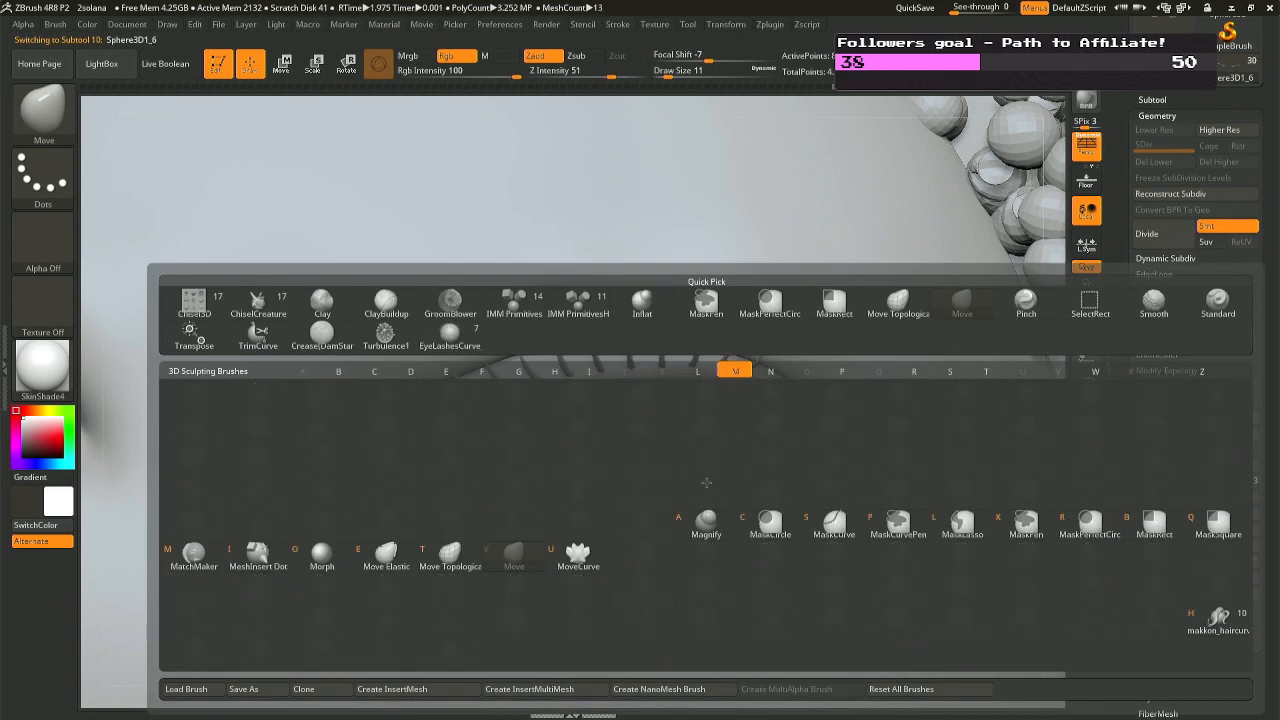
key("t")
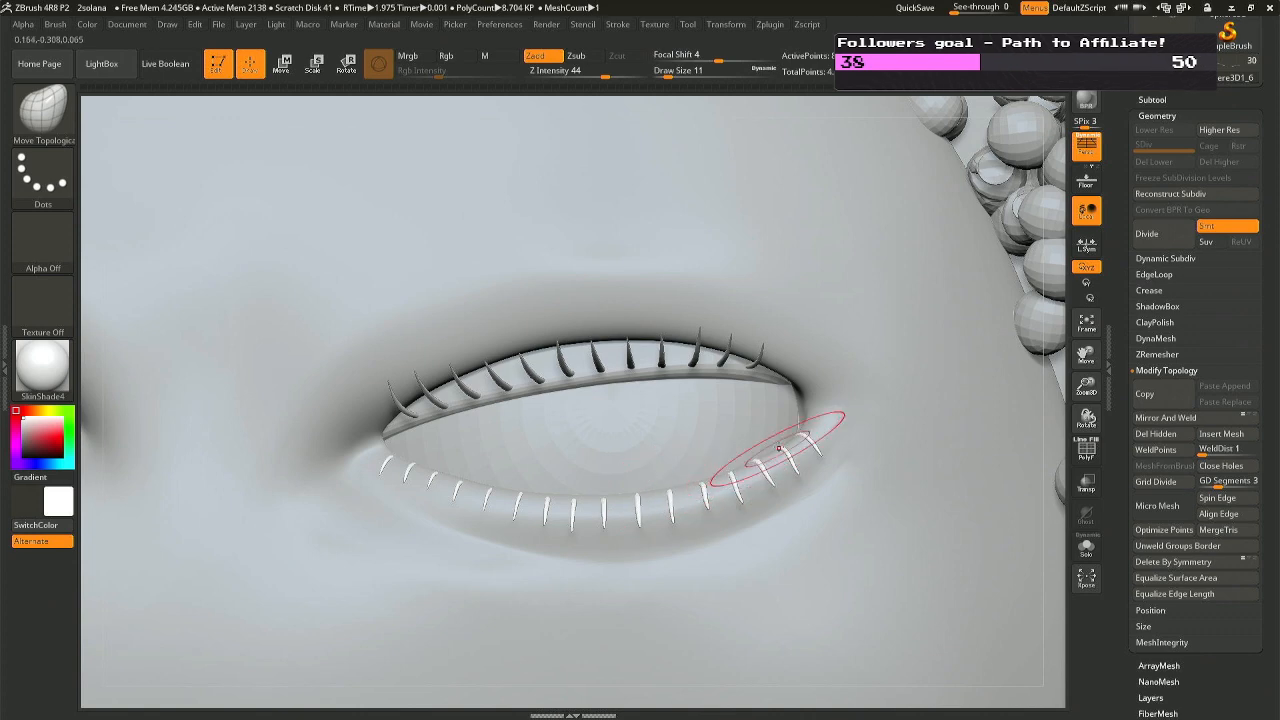
Nudge the individual lower eyelashes into place along the eyelid rim using Draw Size 3.
right_click_drag(777, 448, 787, 509)
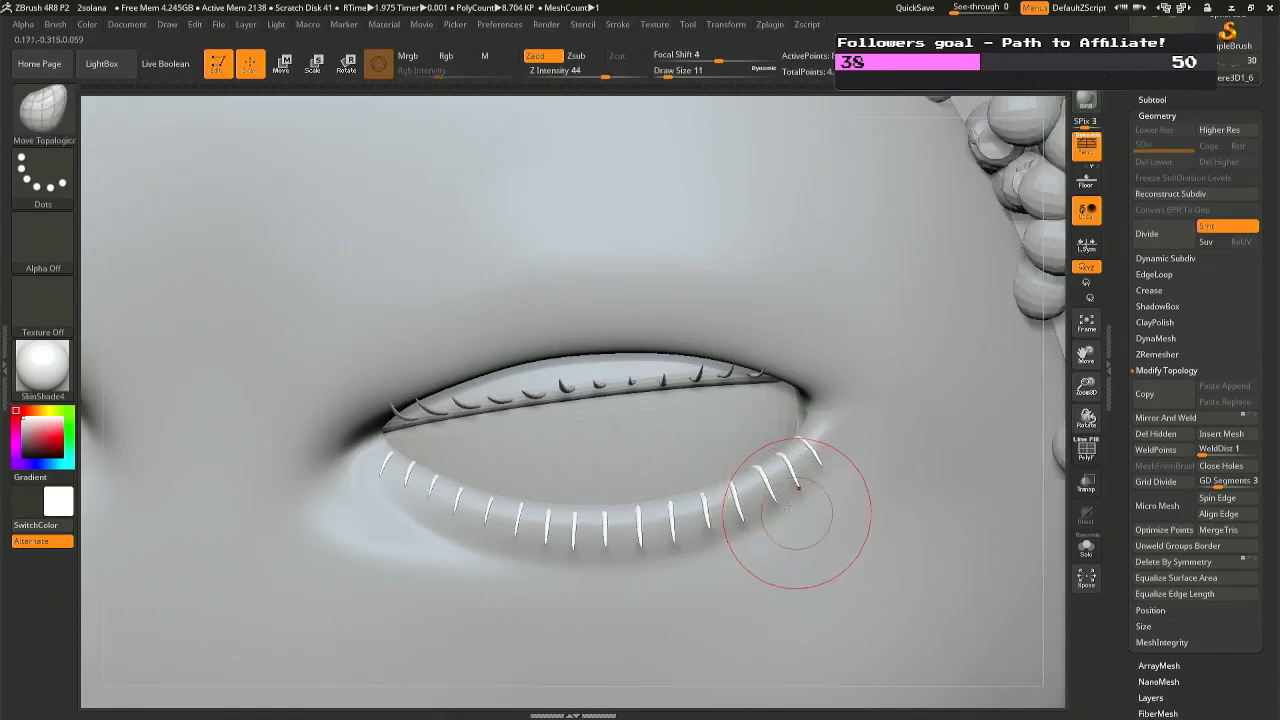
key("space")
left_click(738, 456)
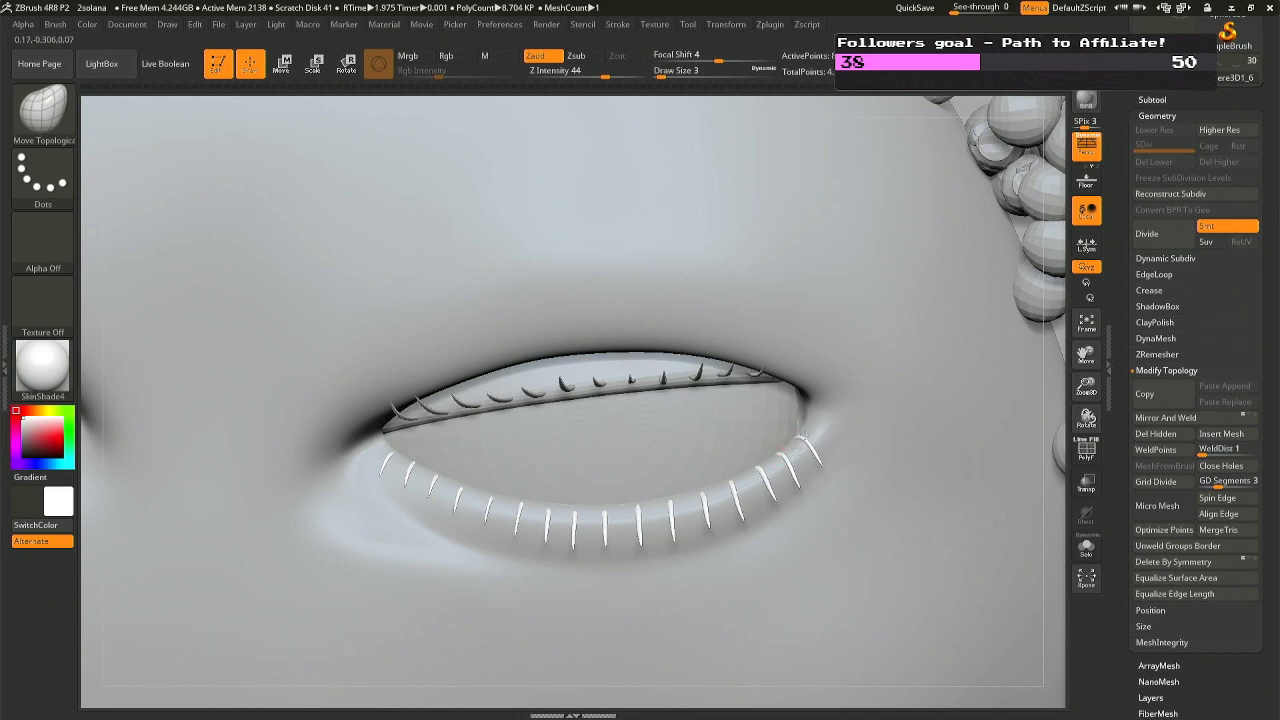
right_click_drag(760, 466, 757, 508)
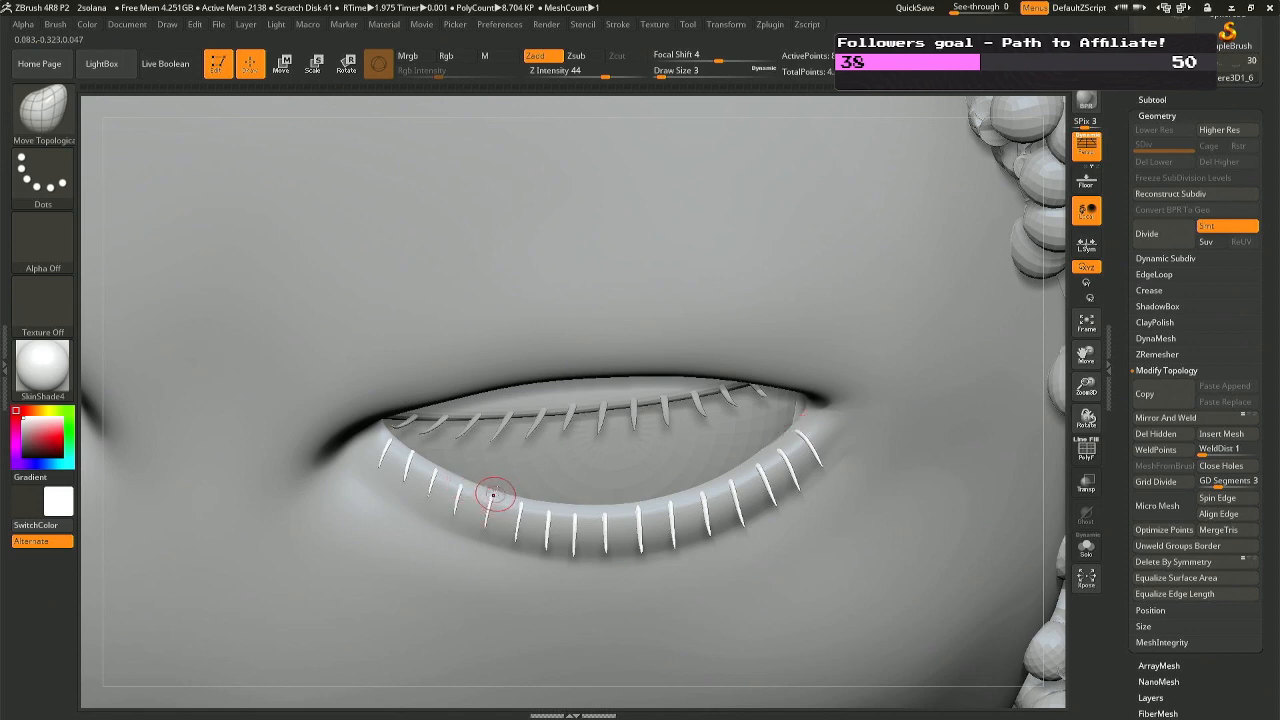
right_click_drag(492, 496, 503, 453)
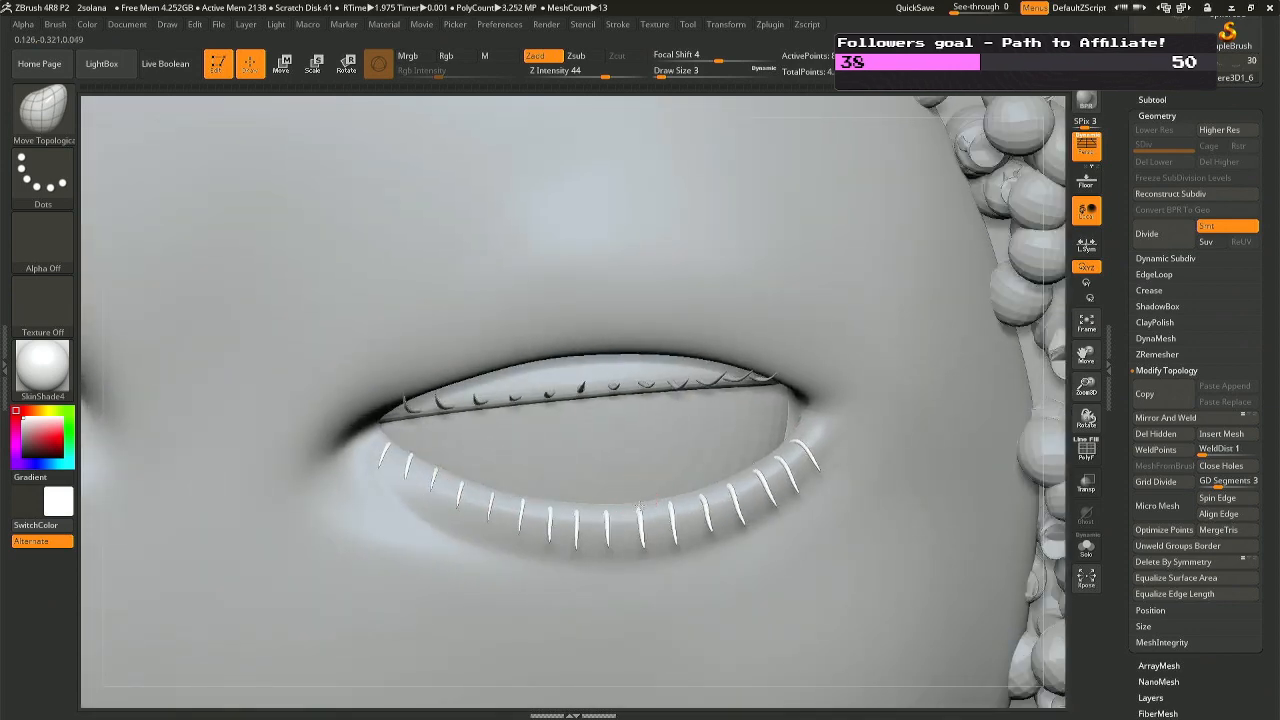
right_click_drag(676, 497, 651, 529)
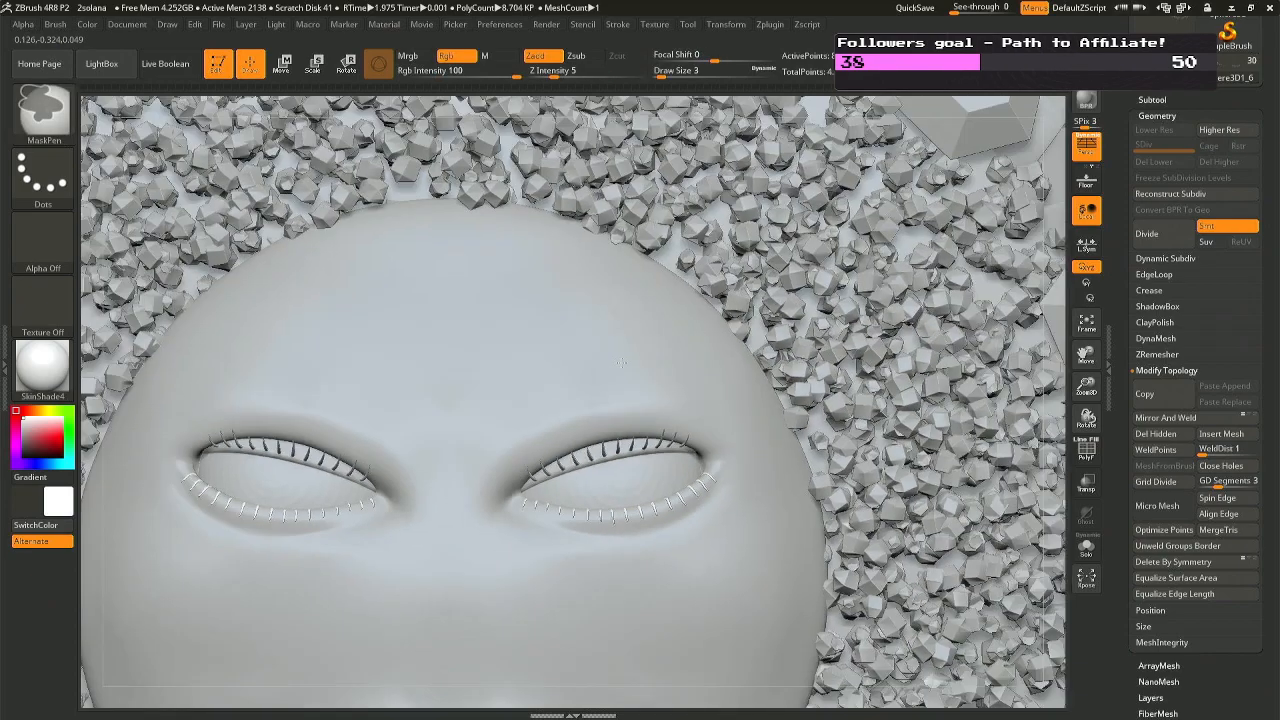
right_click_drag(621, 362, 645, 470, "ctrl")
mouse_move(650, 638)
right_mouse_down("ctrl")
mouse_move(654, 650)
mouse_move(662, 480)
right_mouse_up("ctrl")
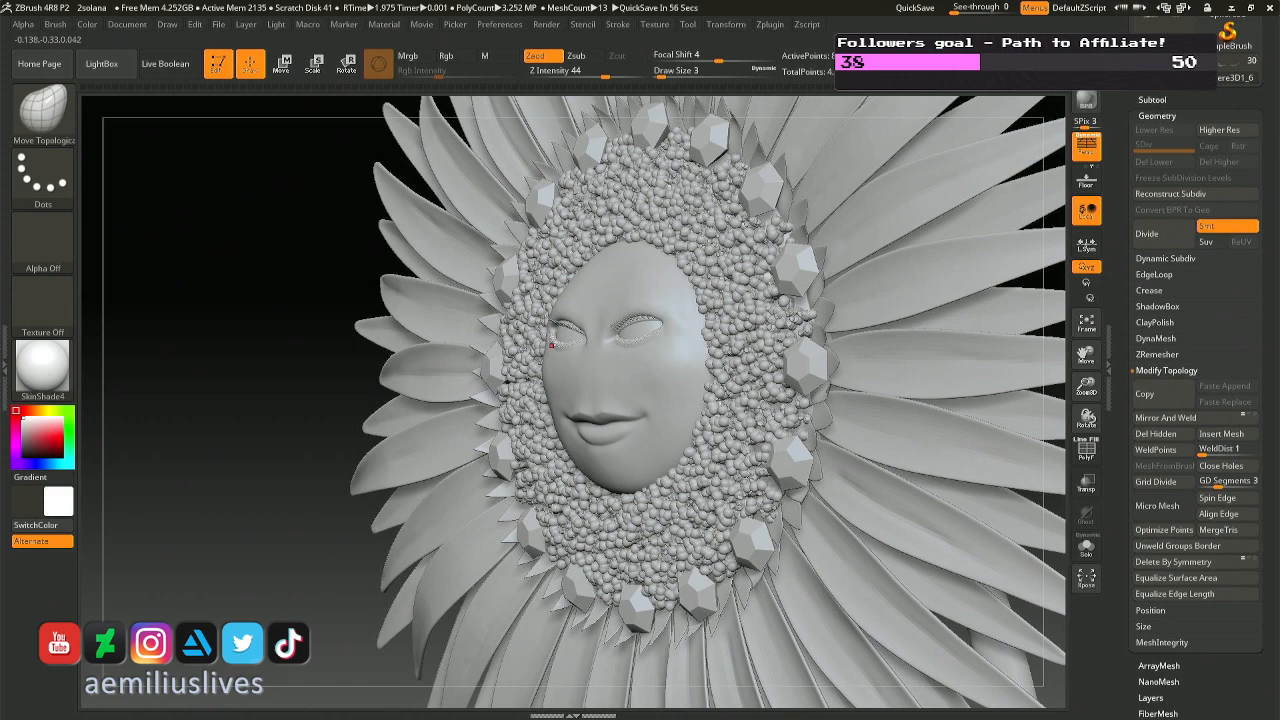
Select the face mesh and paint a symmetrical mask in the shape of two arched eyebrows above the eyes.
right_click_drag(555, 346, 742, 290)
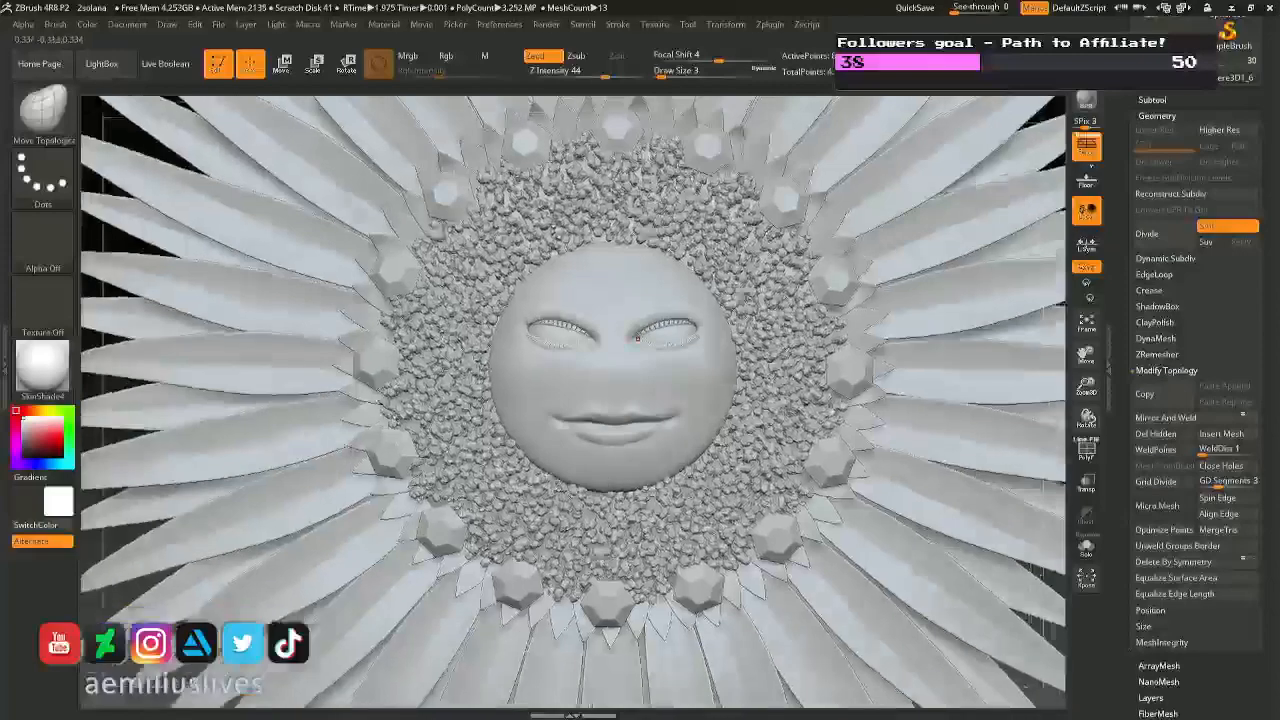
left_click(572, 296, "alt")
mouse_move(544, 299)
left_mouse_down("ctrl")
mouse_move(683, 289)
mouse_move(643, 308)
mouse_move(697, 297)
left_mouse_up("ctrl")
key("space")
key("ctrl+z")
key("space")
key("ctrl+z")
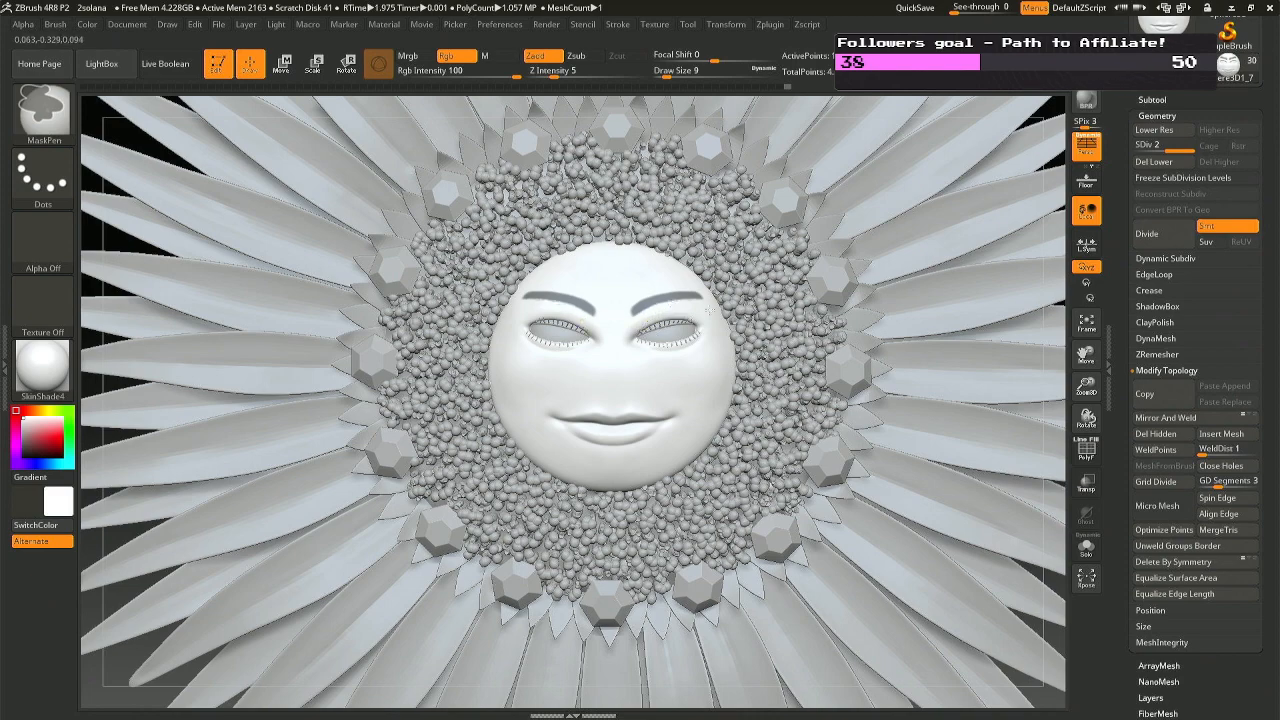
left_click_drag(672, 287, 652, 282)
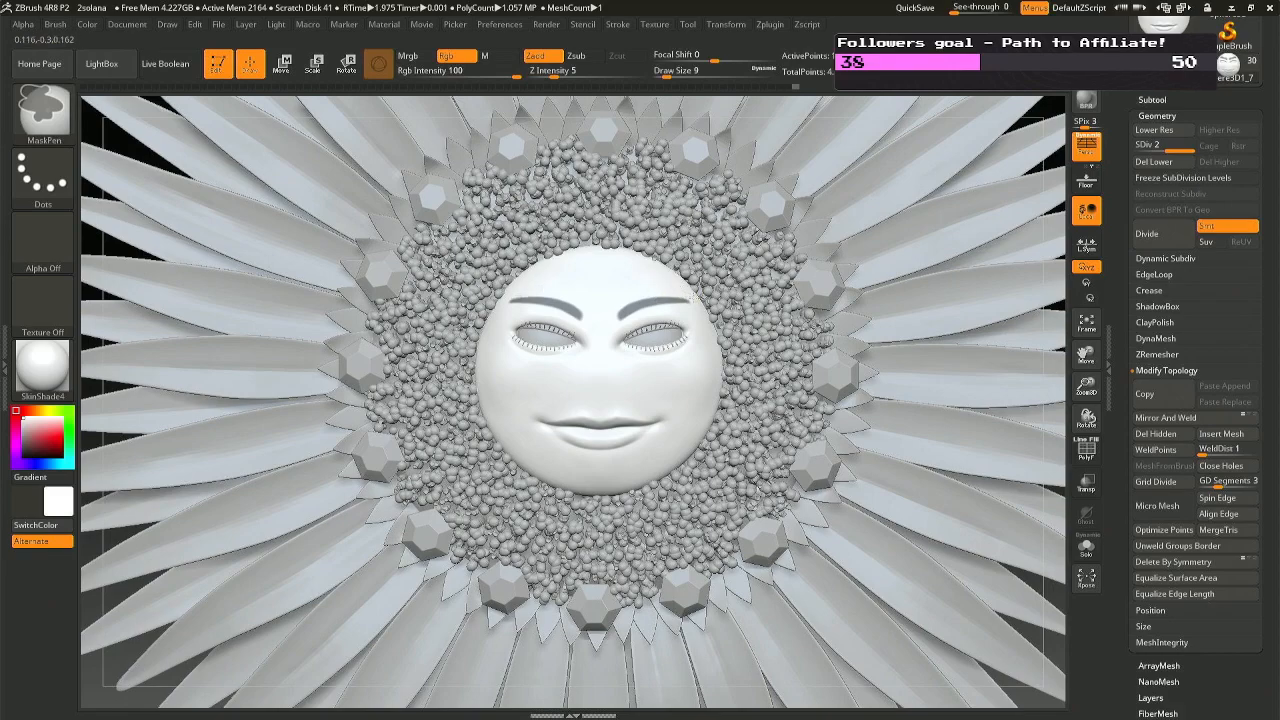
Refine the outer ends of the eyebrow mask, extending them slightly and erasing the excess into tapered tips.
mouse_move(637, 363)
right_mouse_down()
mouse_move(580, 370)
mouse_move(572, 385)
mouse_move(655, 402)
mouse_move(606, 409)
mouse_move(640, 430)
mouse_move(586, 409)
mouse_move(600, 409)
right_mouse_up()
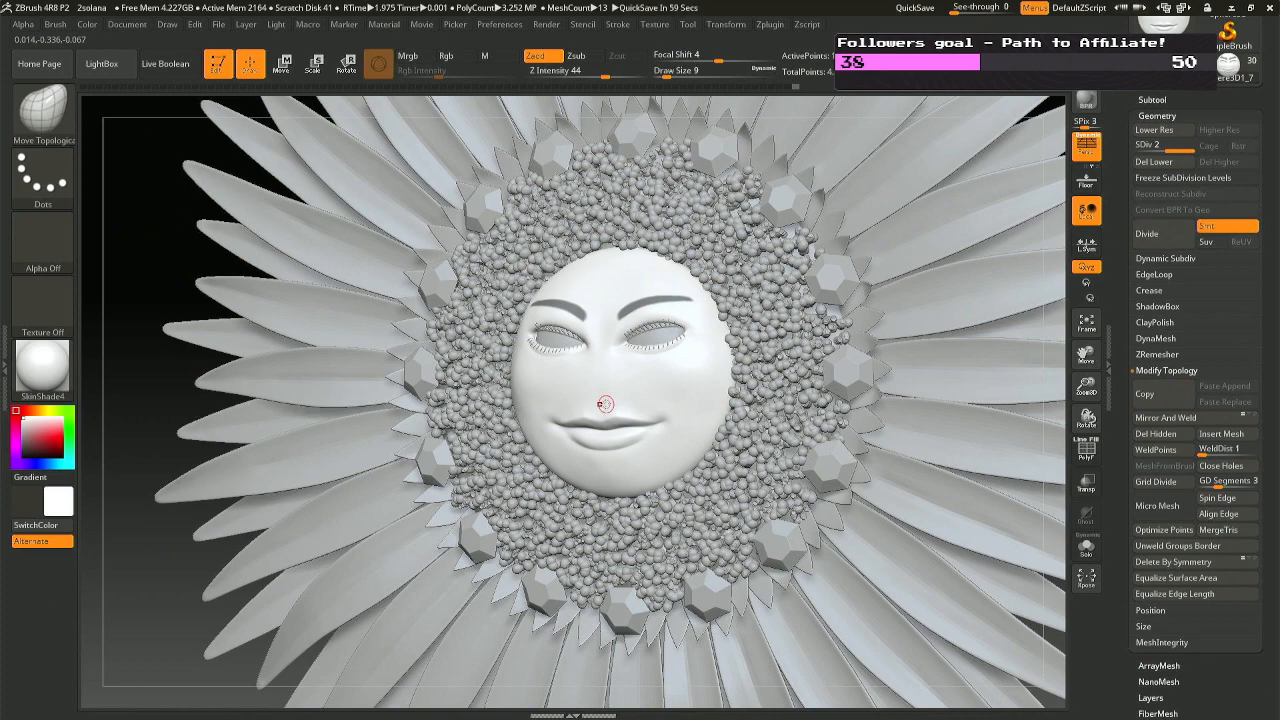
mouse_move(605, 409)
right_mouse_down()
mouse_move(620, 413)
mouse_move(543, 383)
right_mouse_up()
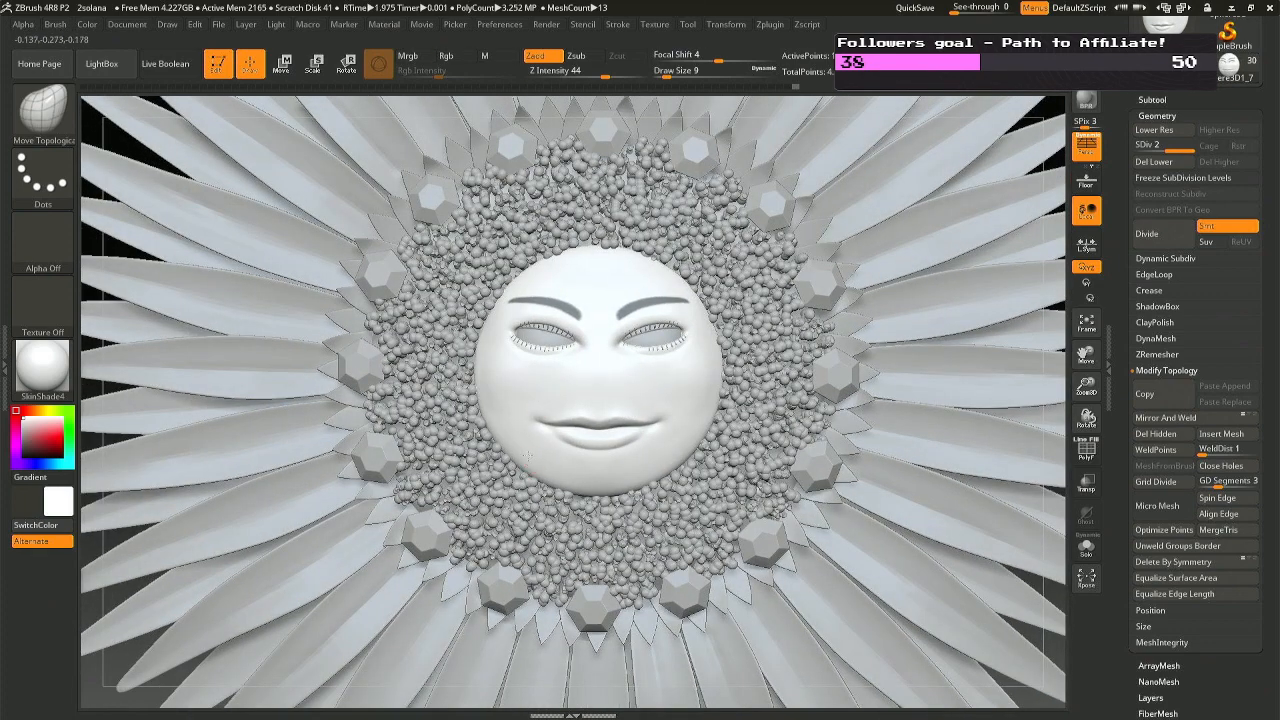
right_click_drag(540, 473, 590, 474)
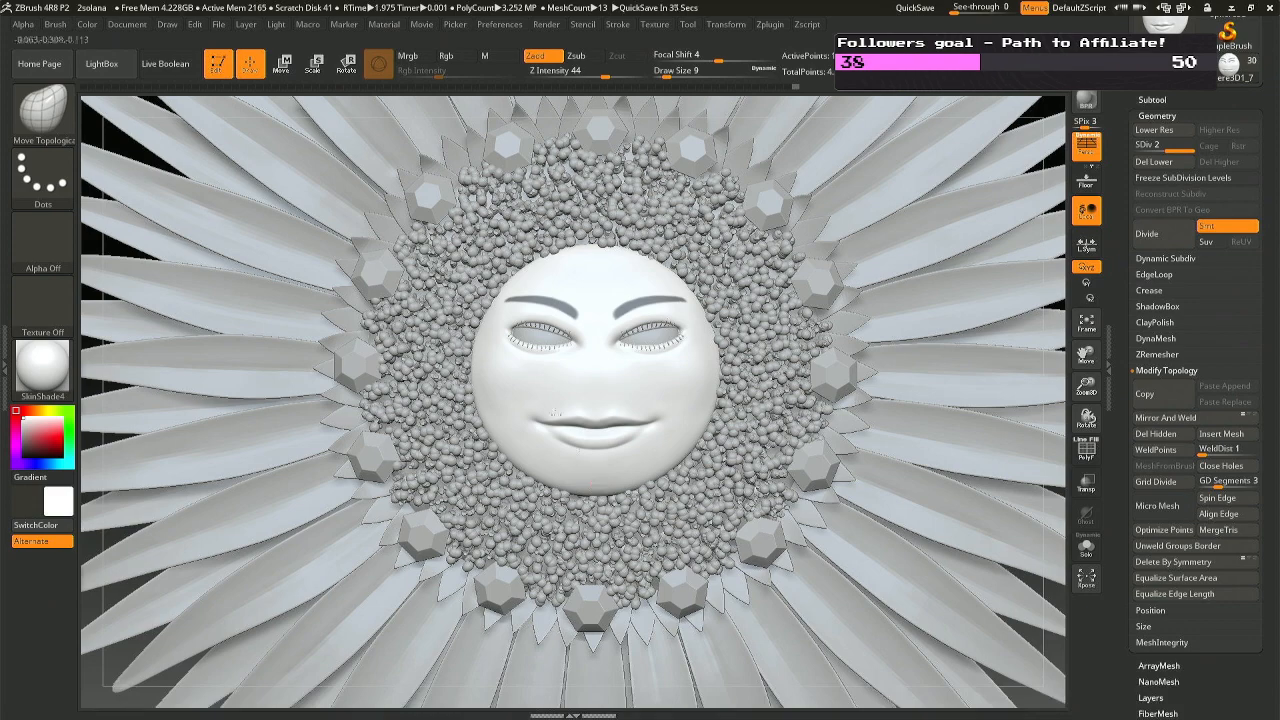
right_click_drag(694, 283, 652, 286)
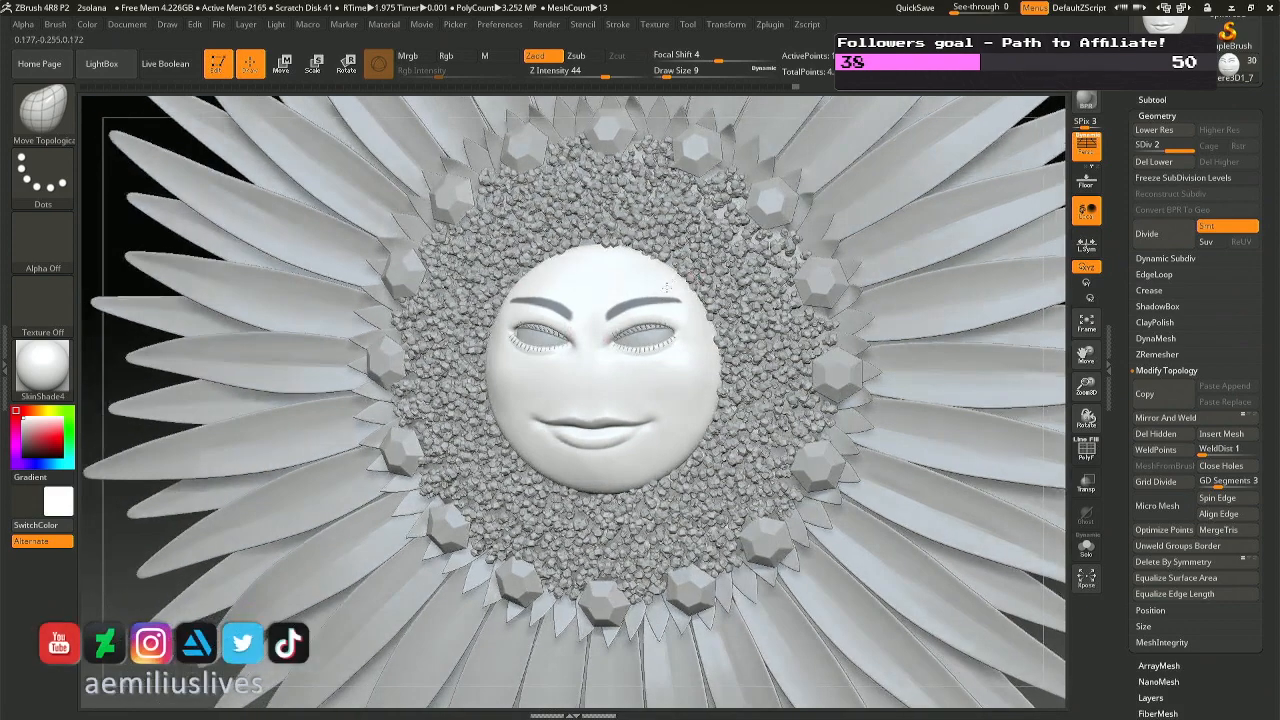
key("ctrl")
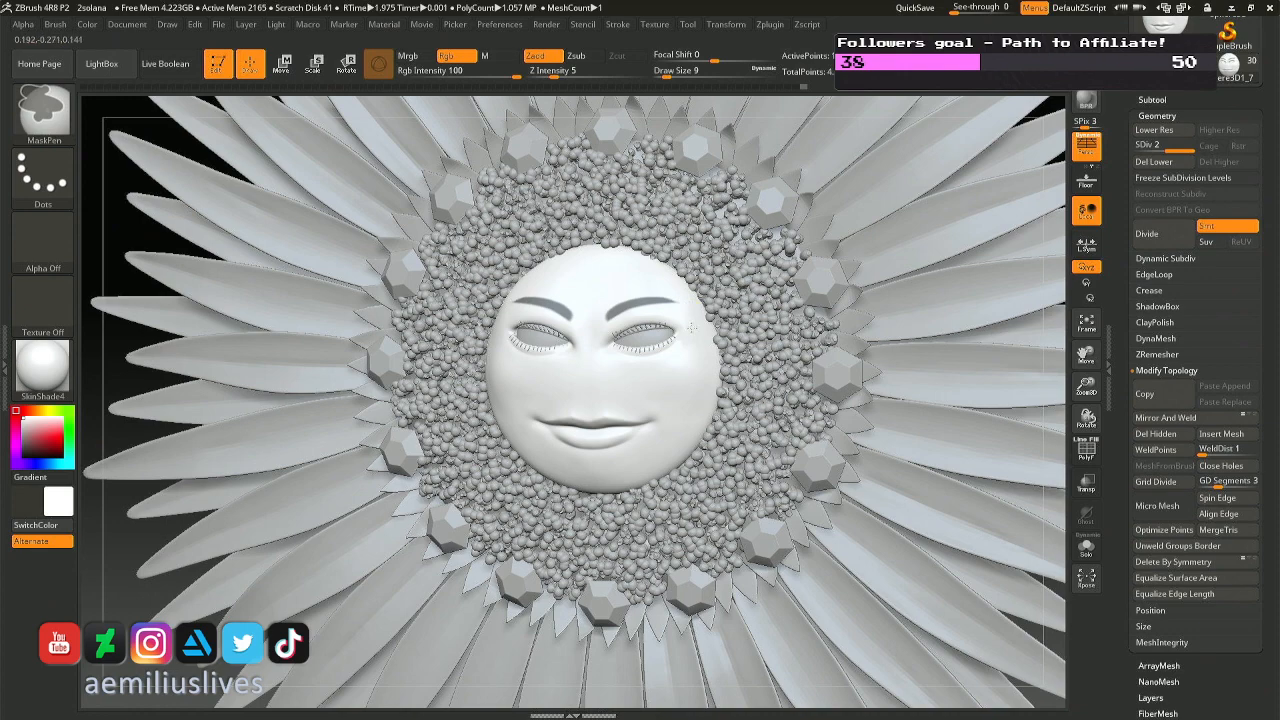
right_click_drag(688, 304, 663, 316, "ctrl")
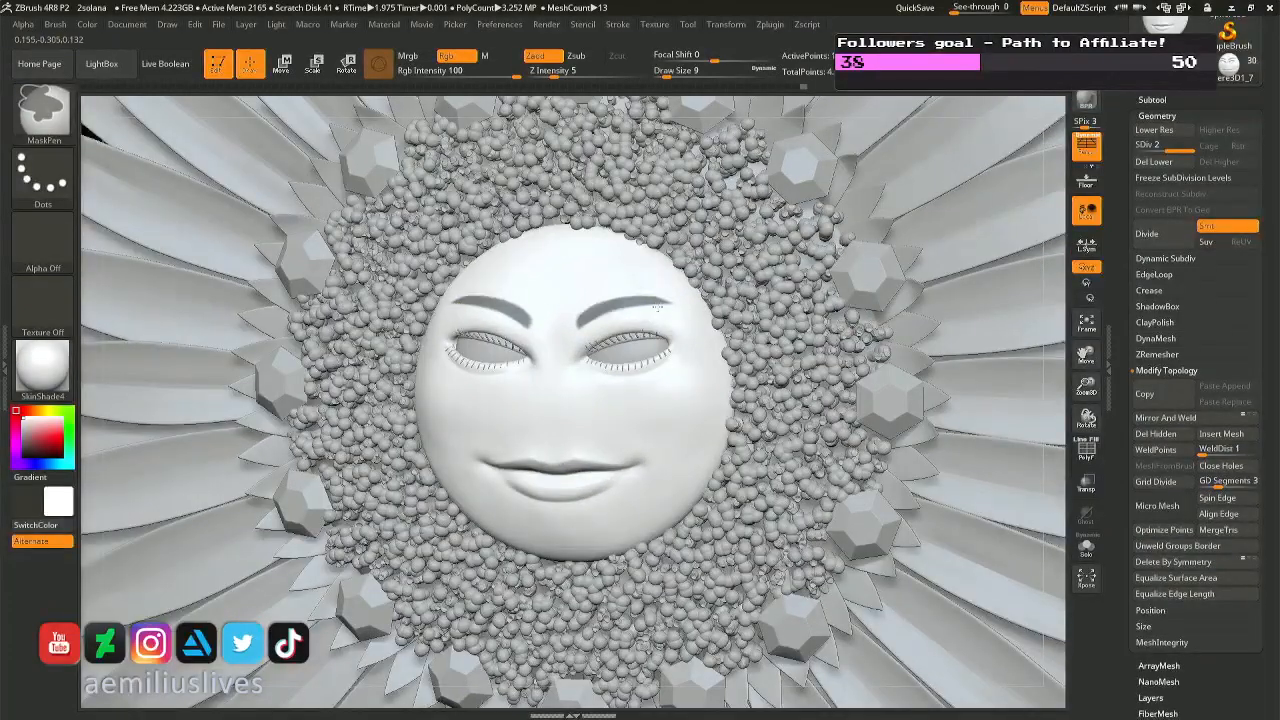
left_click_drag(657, 307, 686, 320, "ctrl")
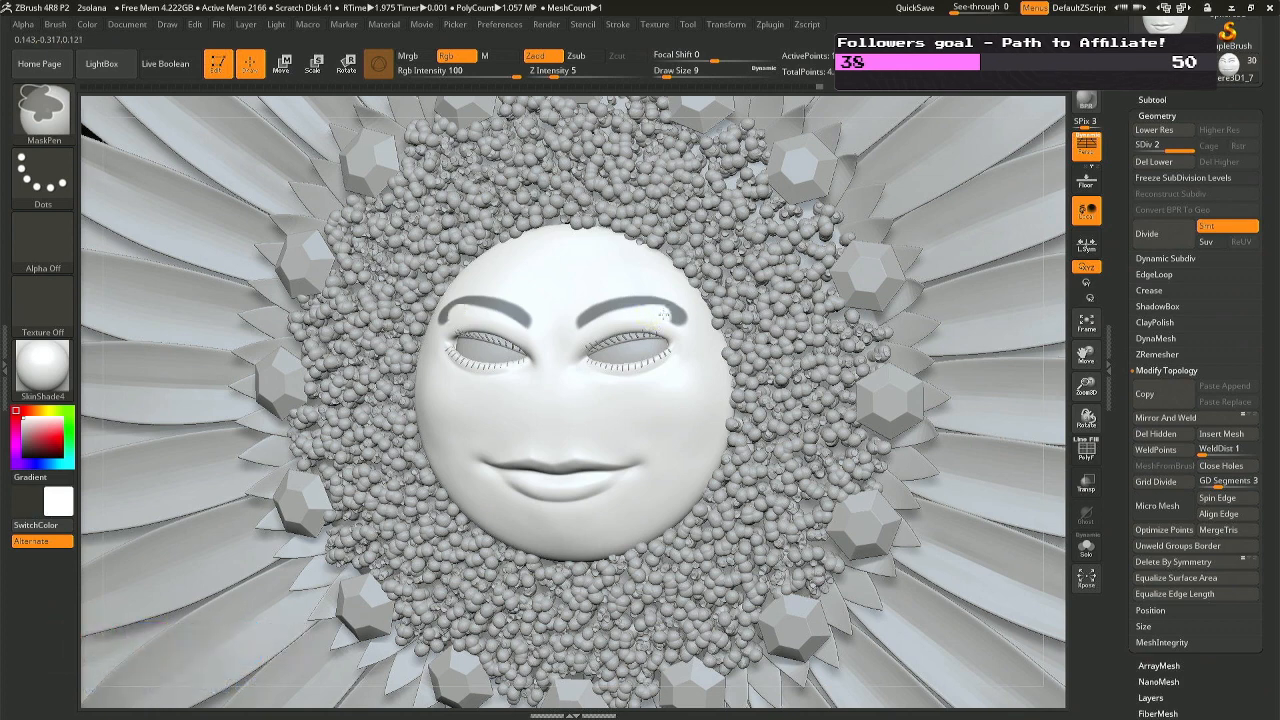
left_click_drag(663, 316, 689, 319, "ctrl+alt")
right_click_drag(651, 341, 508, 338)
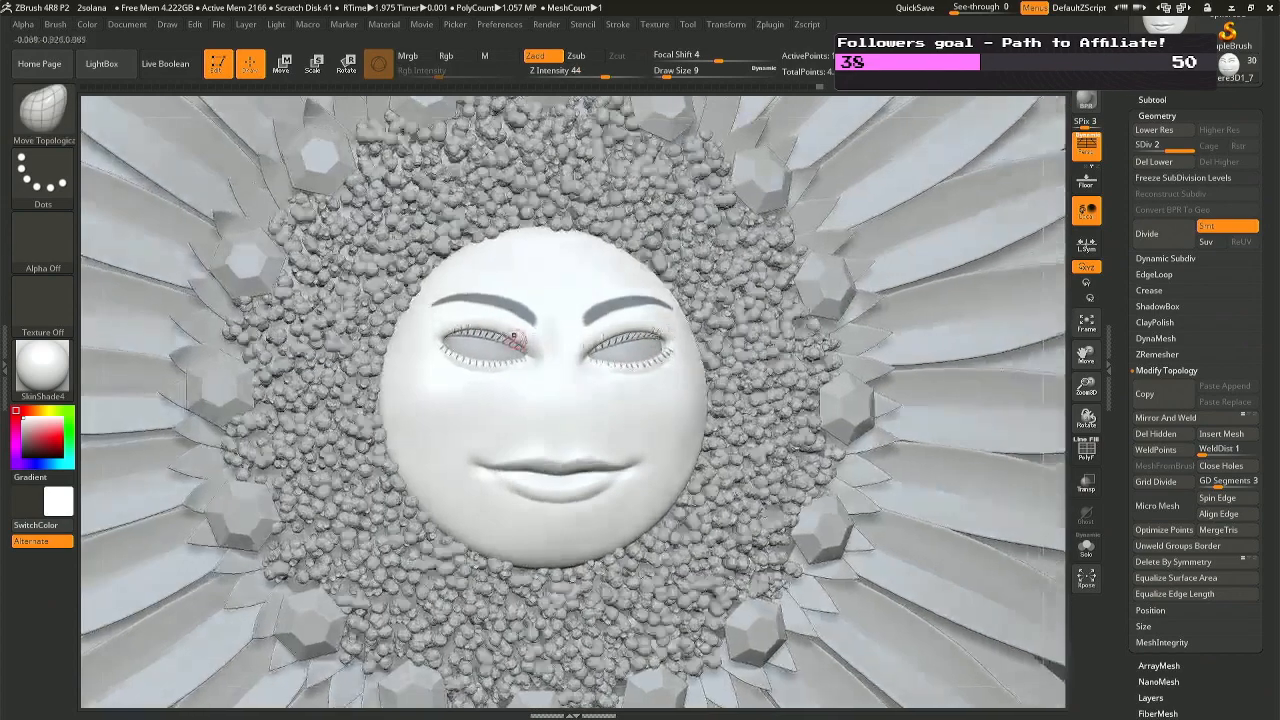
right_click_drag(428, 217, 415, 219)
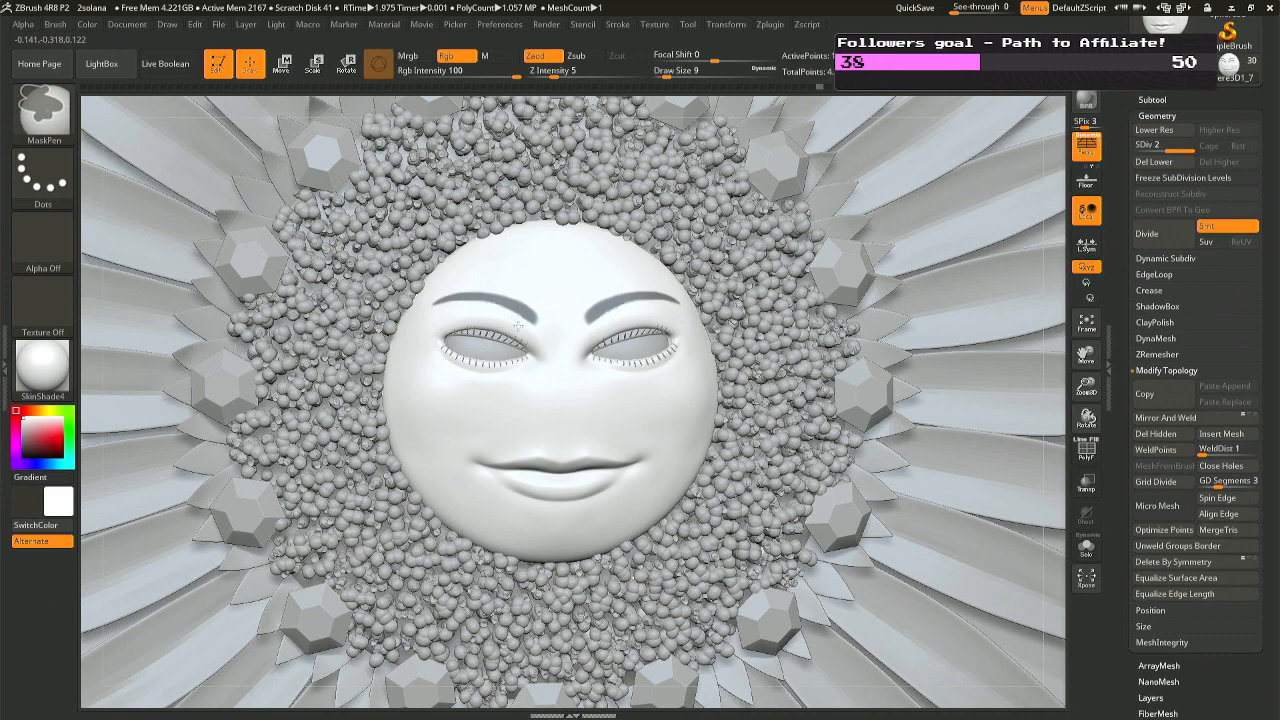
mouse_move(657, 323)
right_mouse_down()
mouse_move(630, 336)
mouse_move(634, 325)
right_mouse_up()
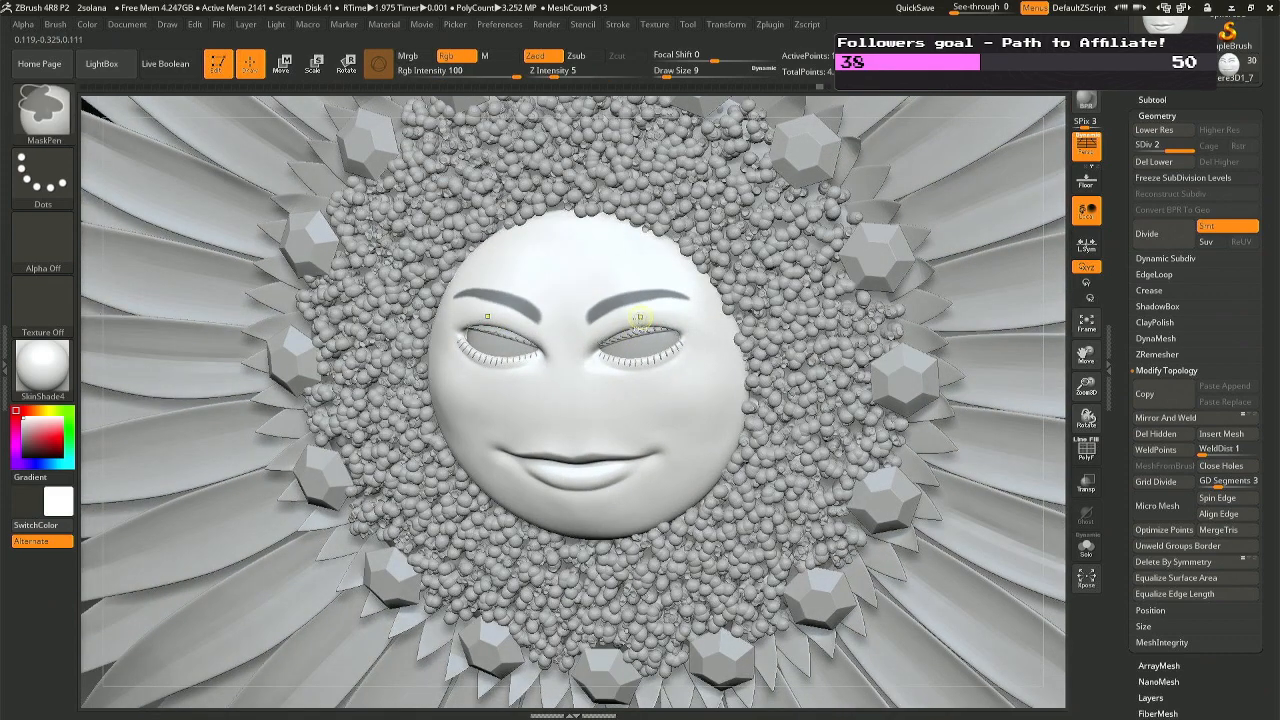
key("ctrl+shift+z")
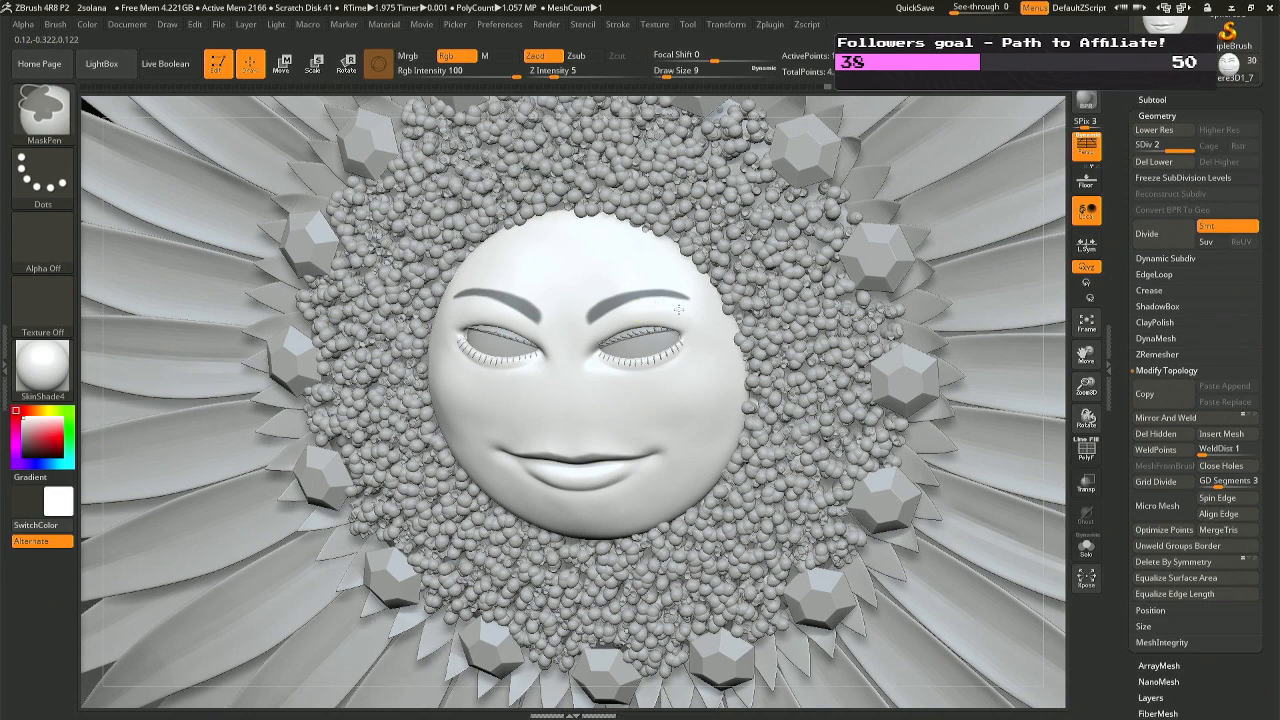
Inspect the eyebrow mask from several angles and look through the Extract and ClayPolish options.
mouse_move(663, 338)
right_mouse_down()
mouse_move(688, 448)
mouse_move(674, 394)
mouse_move(440, 440)
right_mouse_up()
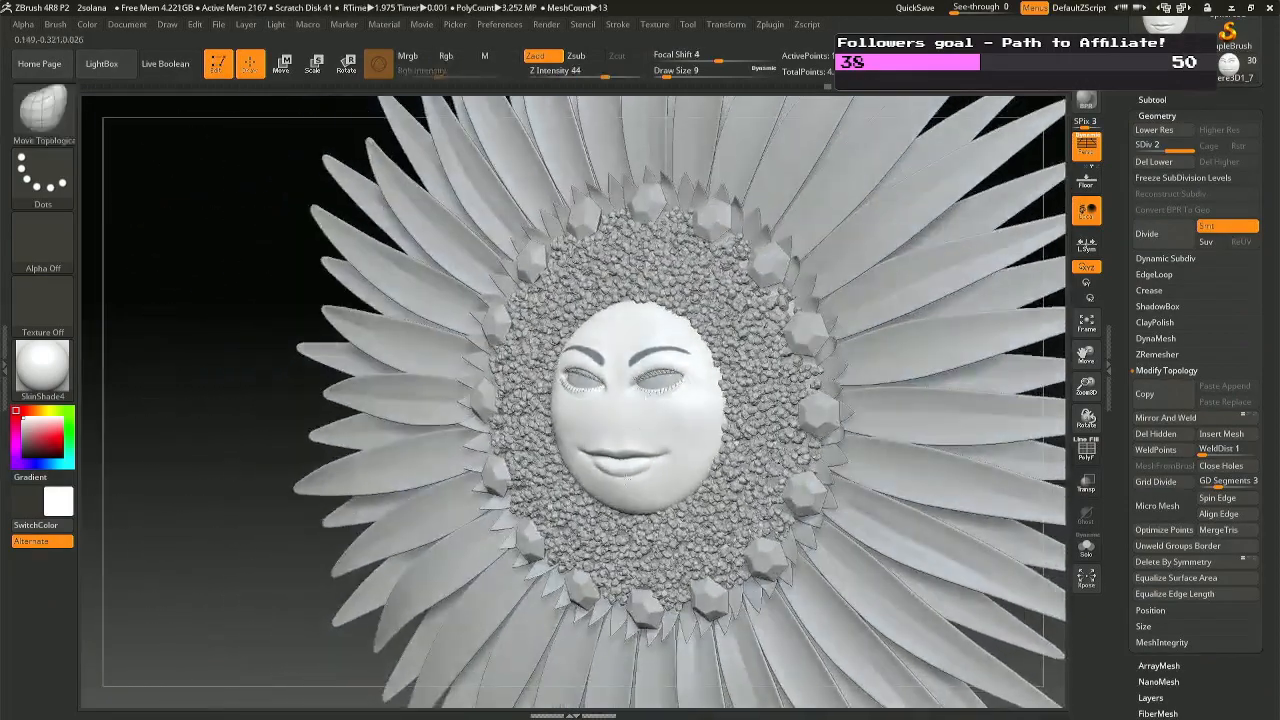
right_click_drag(575, 392, 806, 456, "ctrl")
right_click_drag(798, 368, 746, 456)
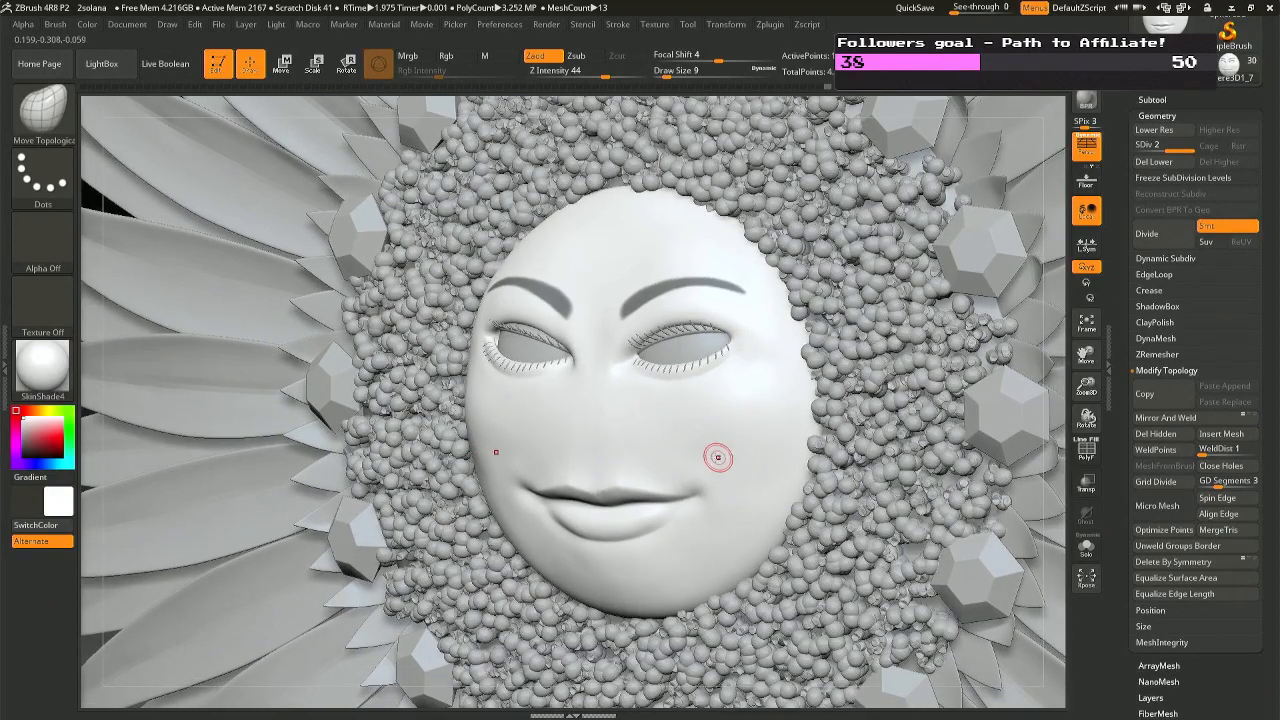
mouse_move(631, 463)
right_mouse_down()
mouse_move(632, 370)
mouse_move(660, 225)
mouse_move(646, 522)
mouse_move(628, 488)
right_mouse_up()
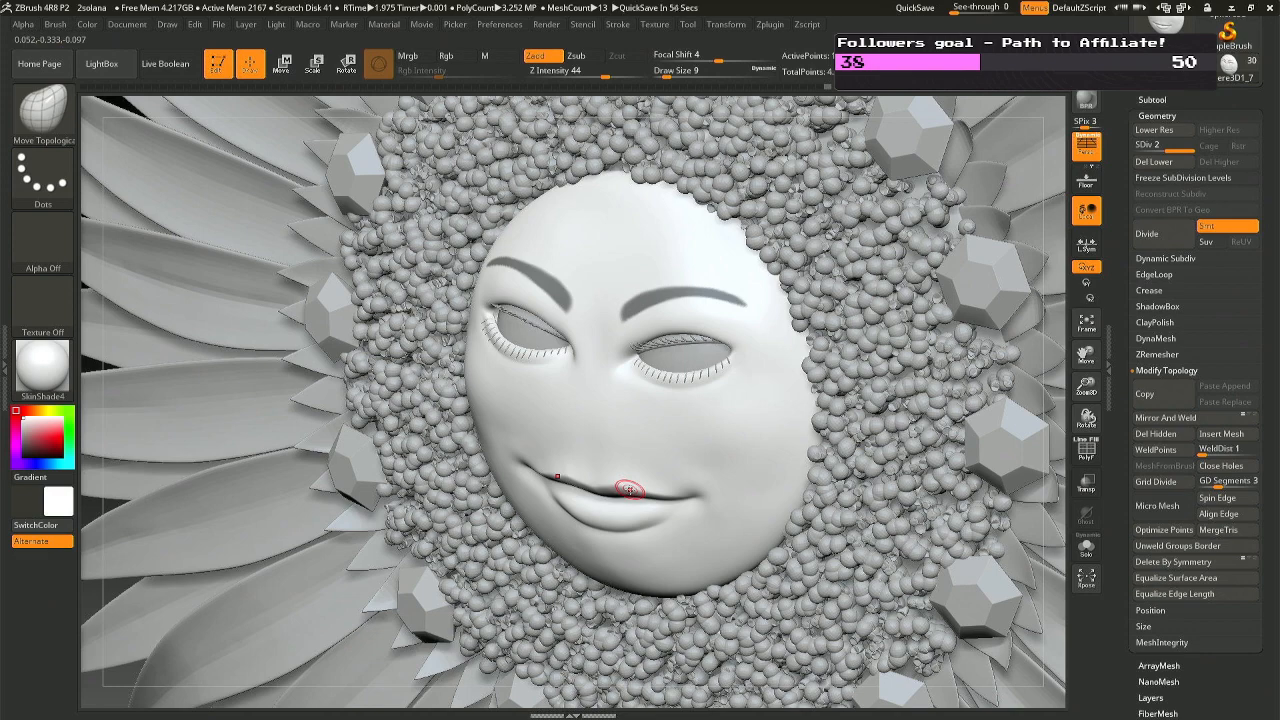
right_click_drag(620, 489, 641, 468)
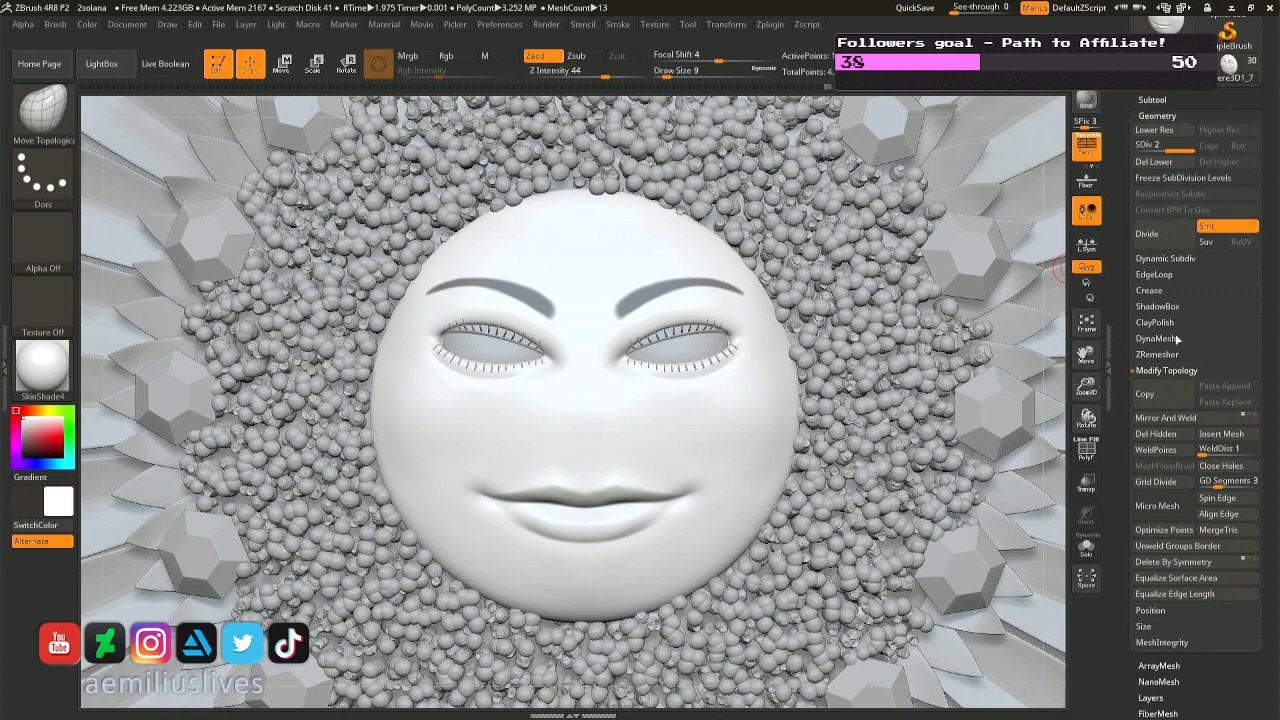
left_click(1157, 115)
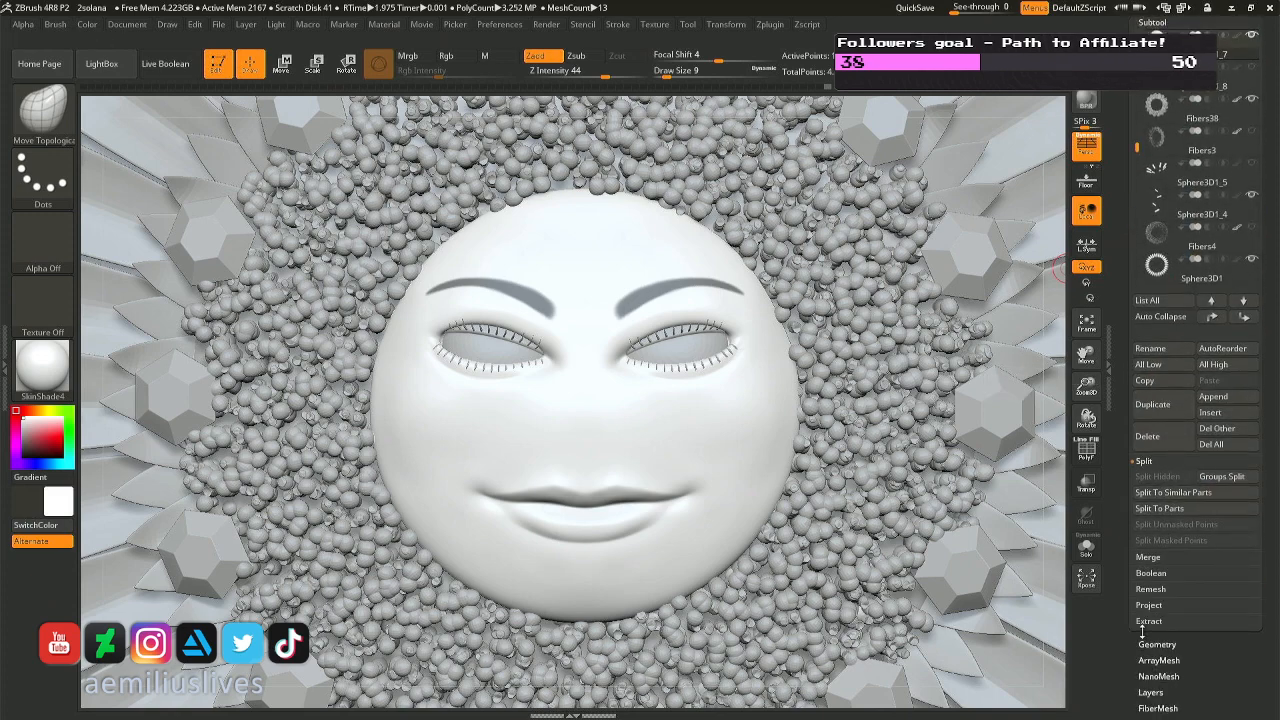
left_click(1148, 621)
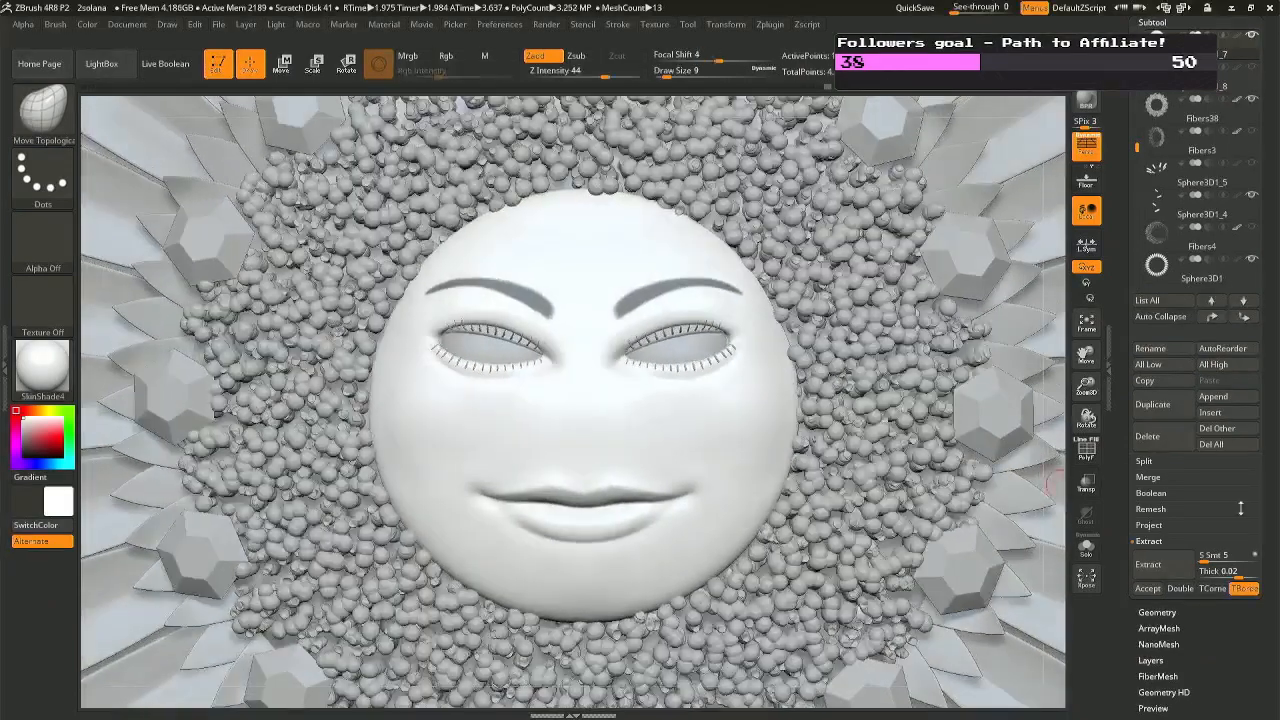
left_click_drag(1277, 133, 1278, 386)
left_click(1156, 277)
left_click(1178, 291)
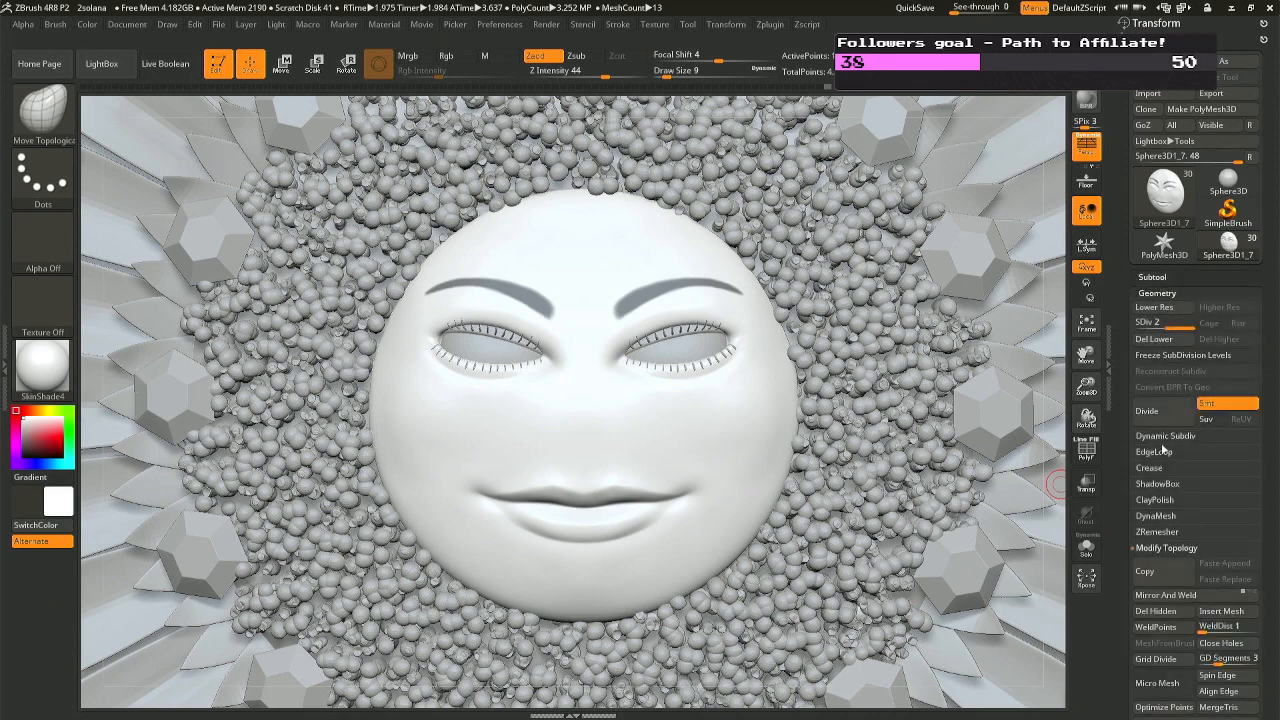
left_click(1155, 500)
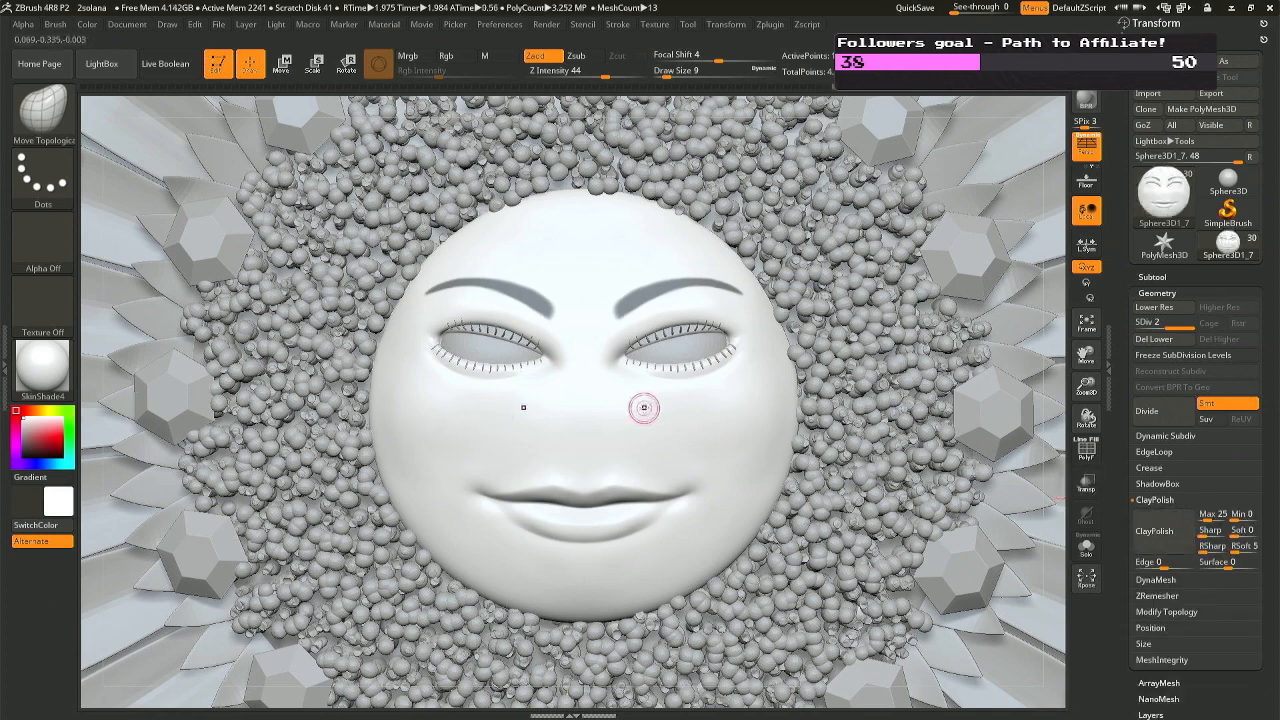
Isolate the face with Solo and clear stray masking from its front and back, leaving only the eyebrows masked.
key("ctrl")
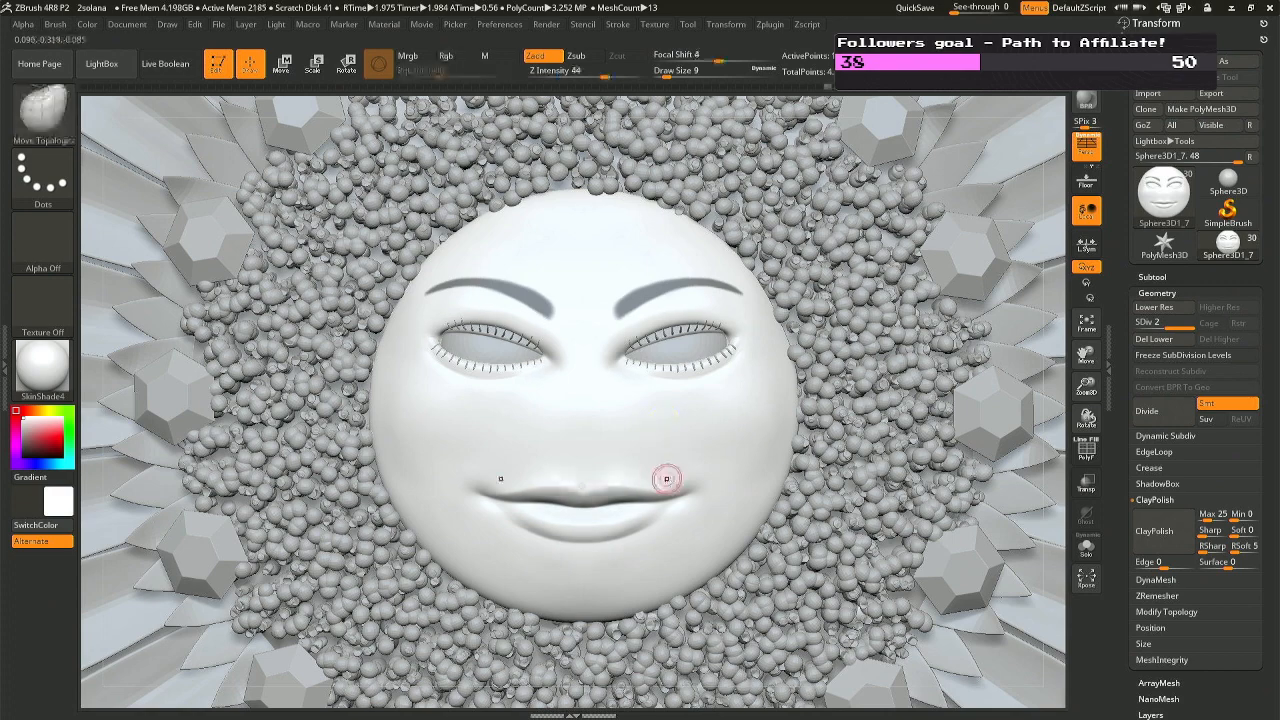
left_click(1086, 547)
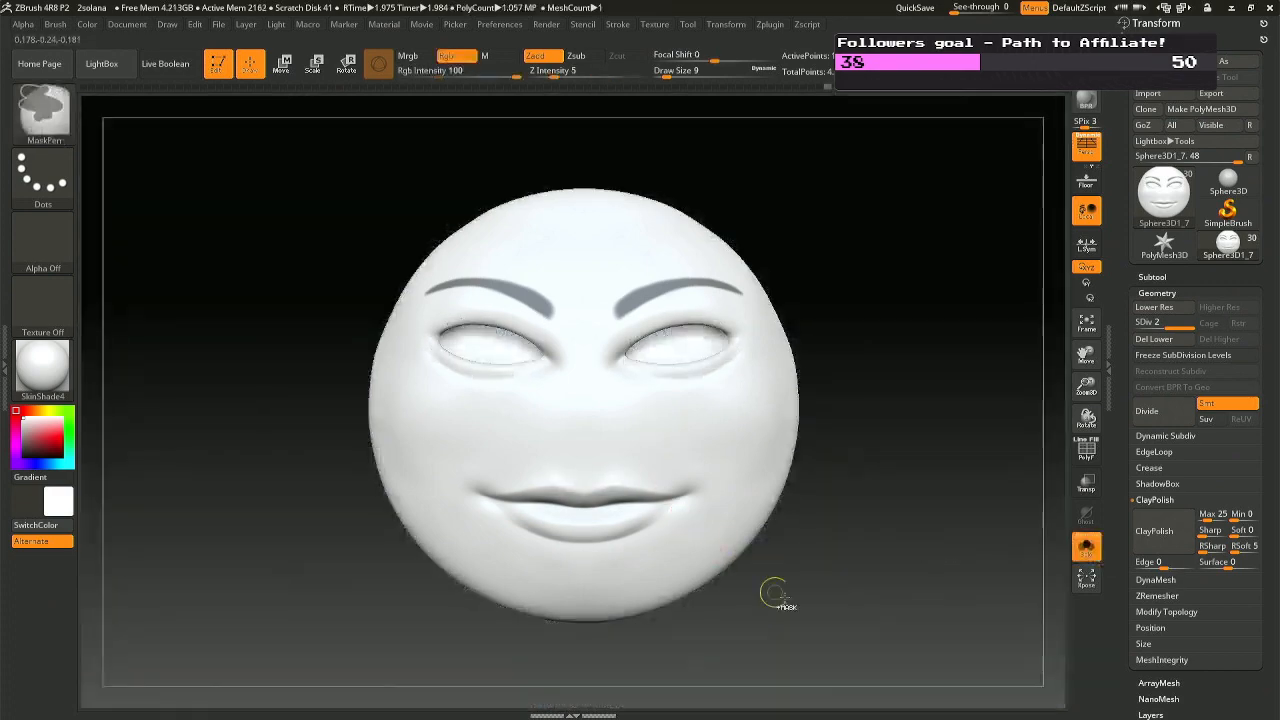
left_click_drag(868, 636, 229, 442, "ctrl")
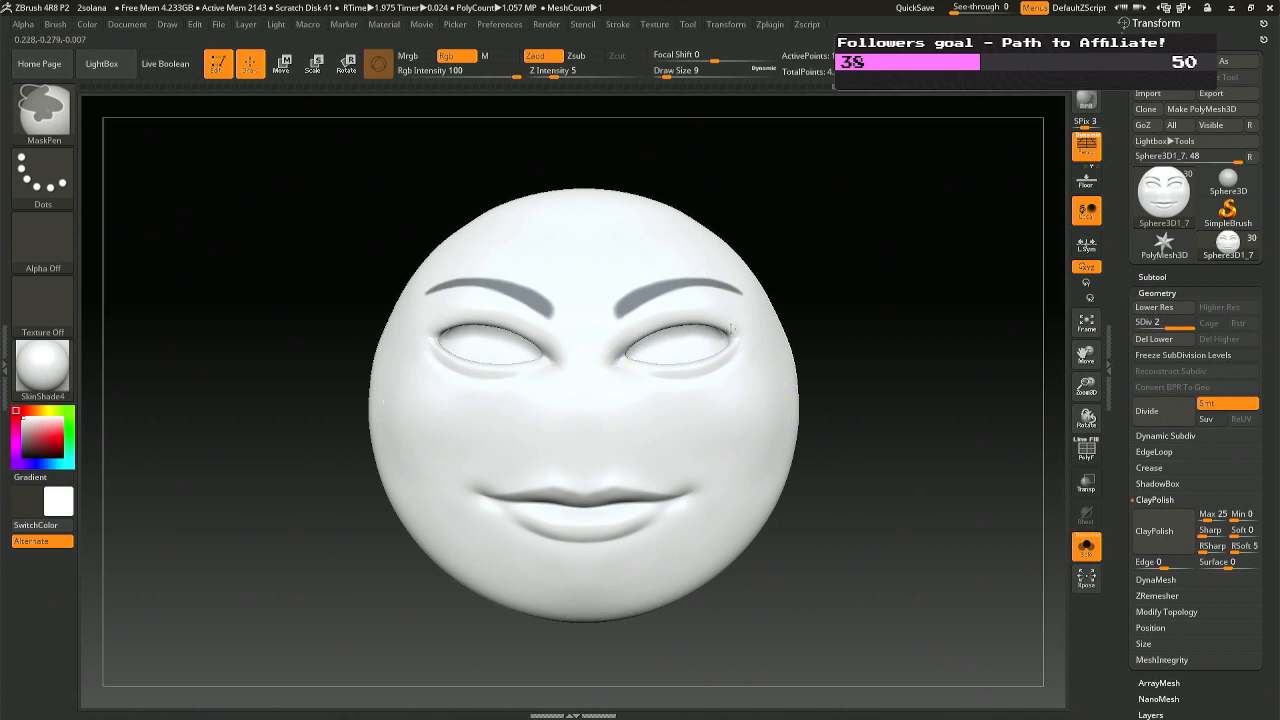
left_click_drag(890, 432, 674, 320, "ctrl")
left_click_drag(882, 411, 606, 333, "ctrl")
left_click_drag(921, 402, 625, 323, "ctrl")
left_click_drag(800, 317, 968, 486)
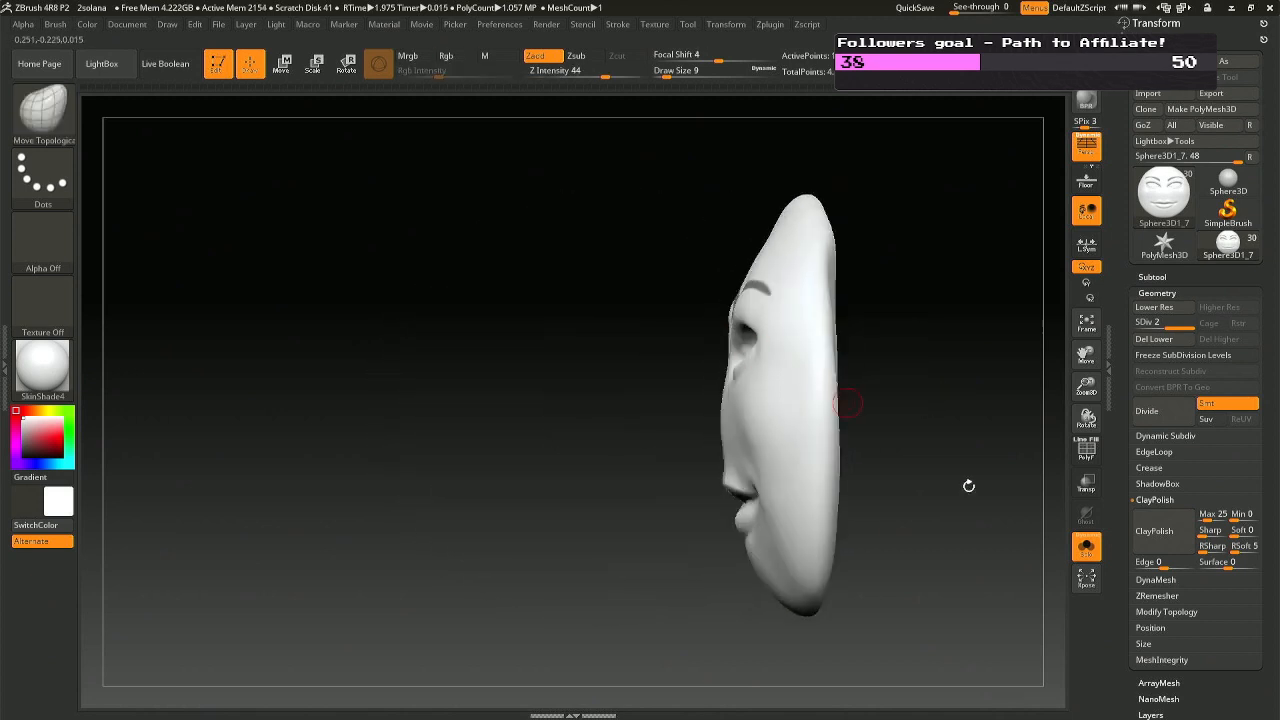
left_click_drag(975, 664, 794, 70, "ctrl")
left_click_drag(585, 232, 651, 225, "shift")
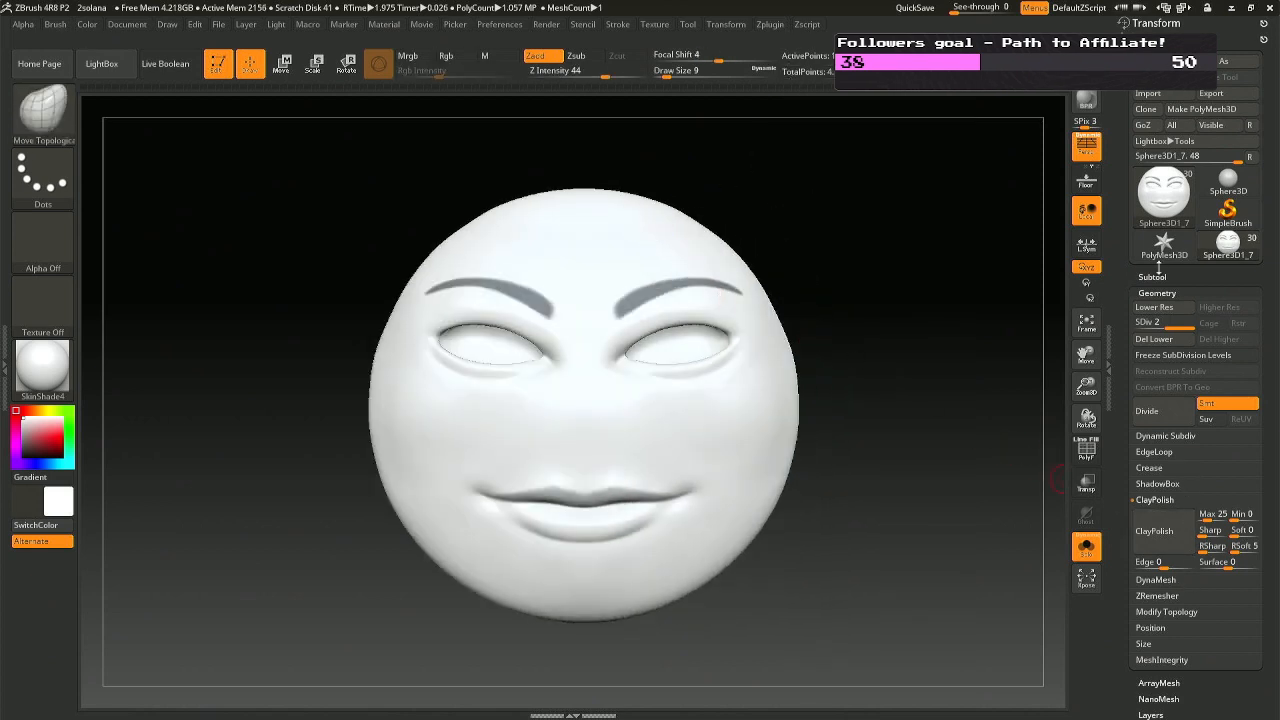
Extract the masked eyebrows as a new mesh with a thickness of 0.005.
left_click(1152, 276)
left_click(1148, 534)
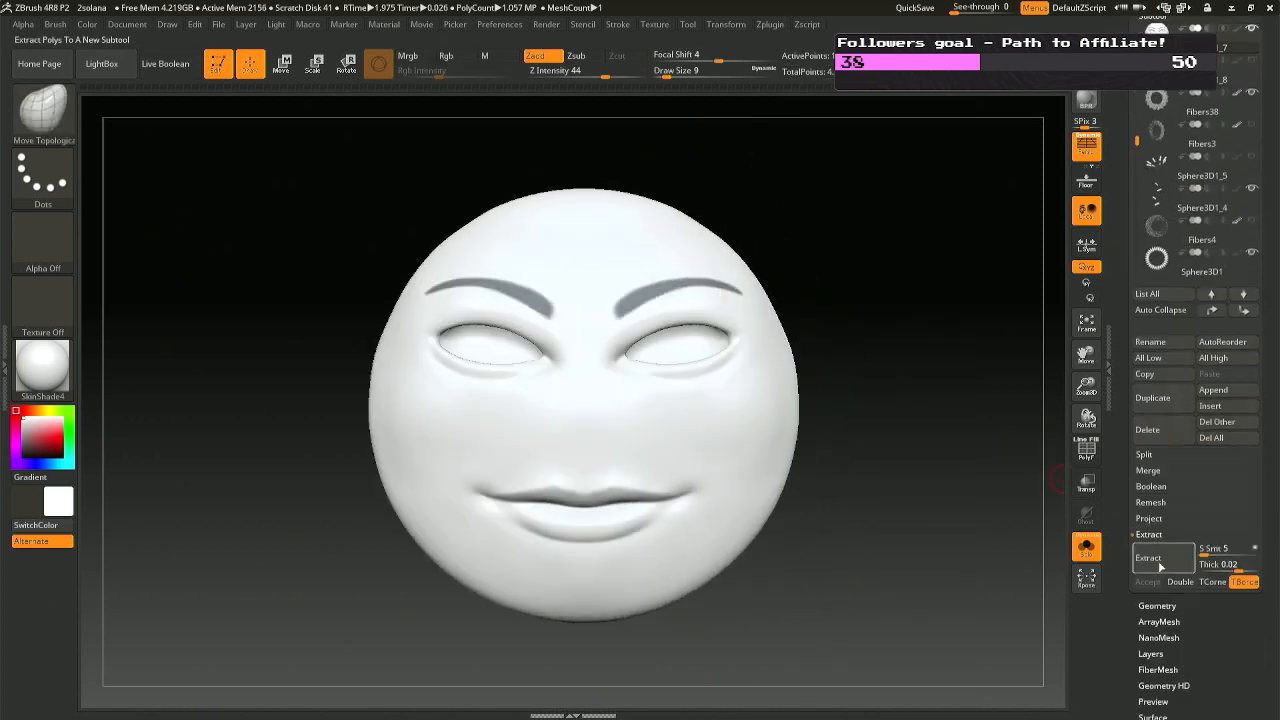
left_click(1218, 564)
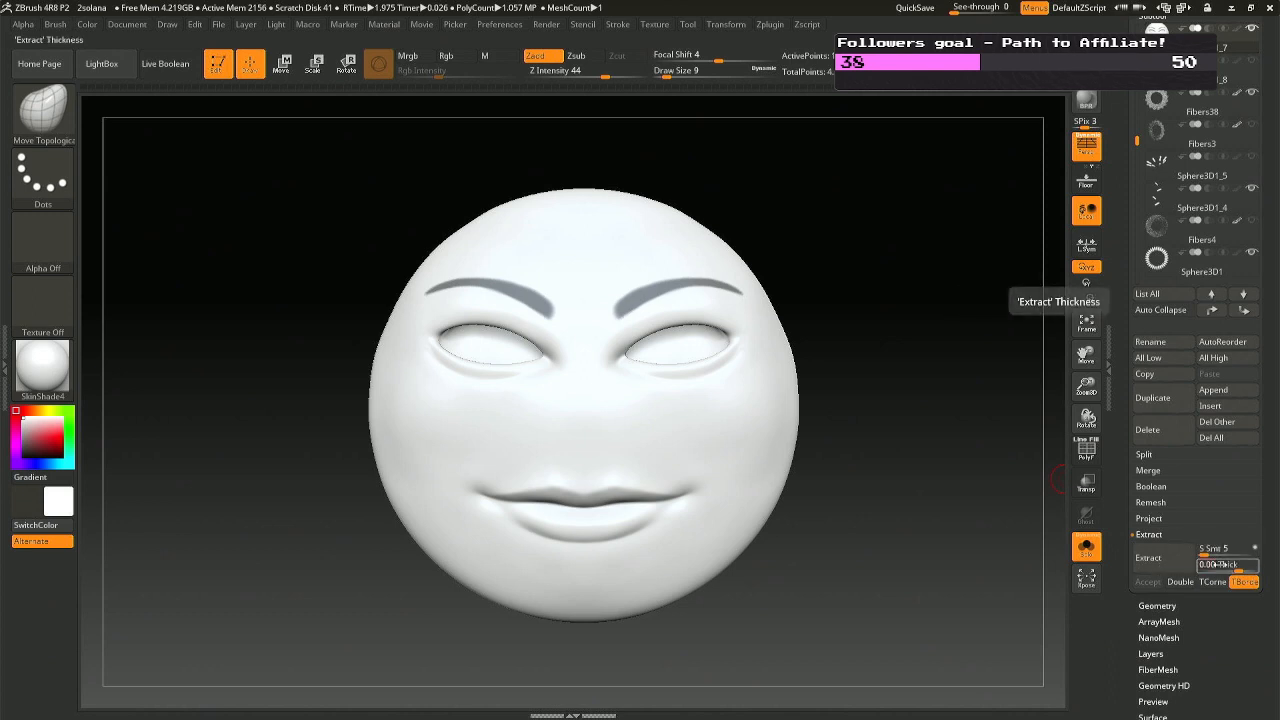
type("0.005")
key("Return")
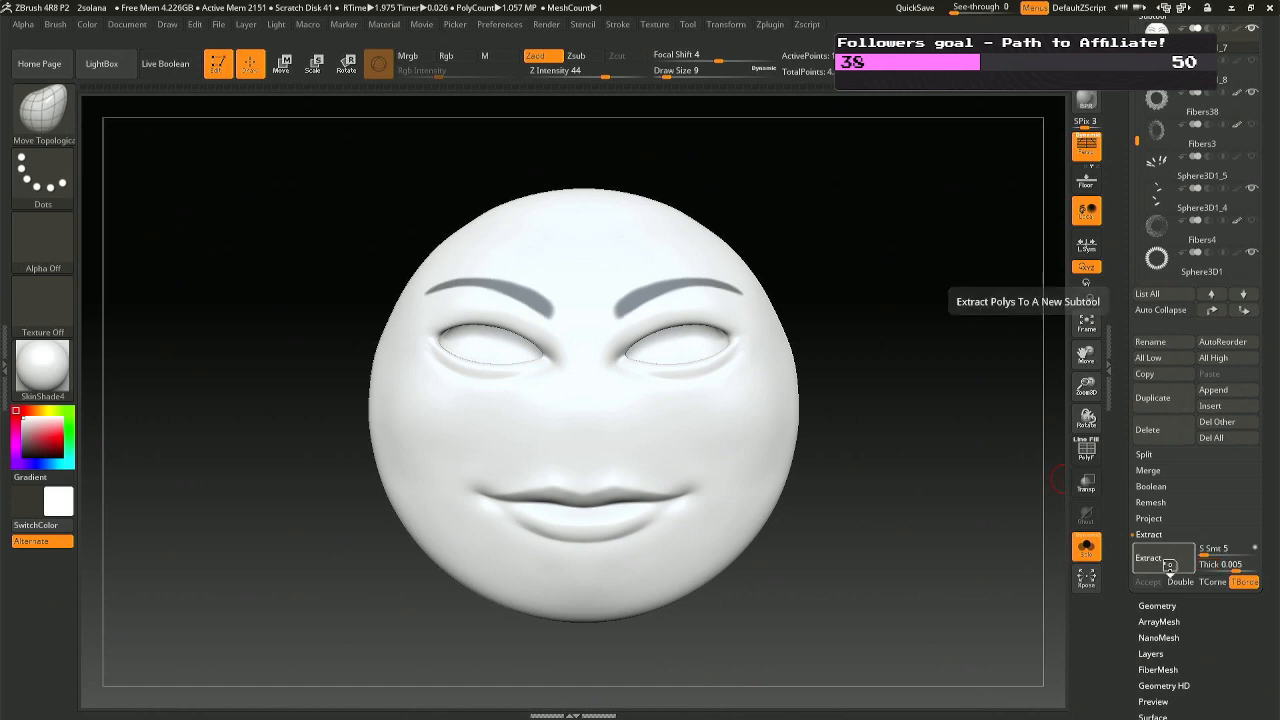
left_click(588, 350, "ctrl")
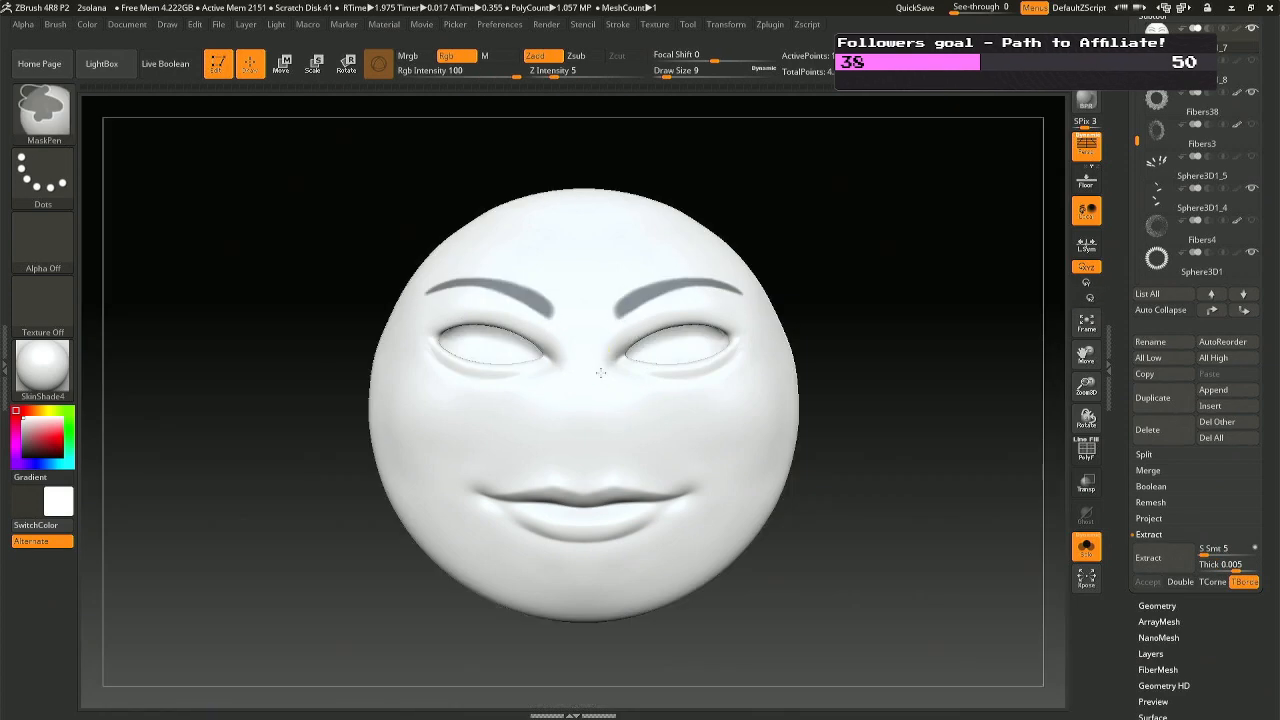
left_click(1166, 558)
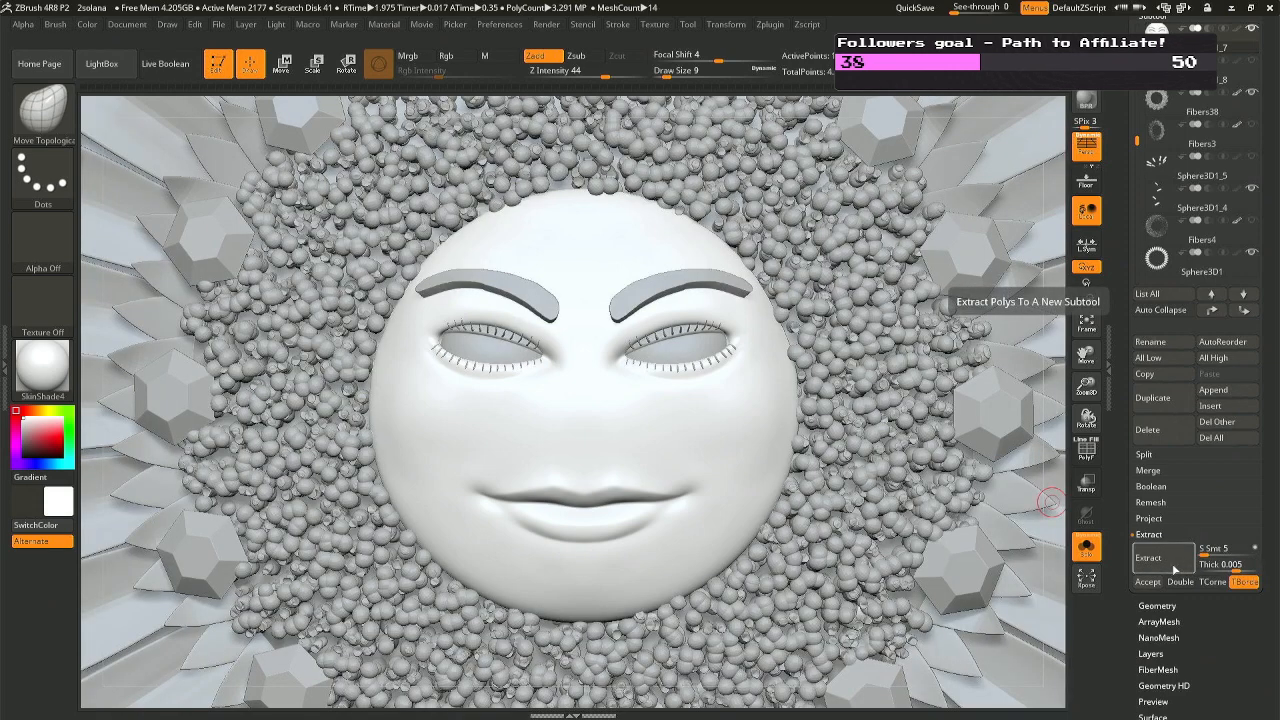
Reduce the extraction thickness to 0.0025 and extract the eyebrows again.
left_click(1222, 564)
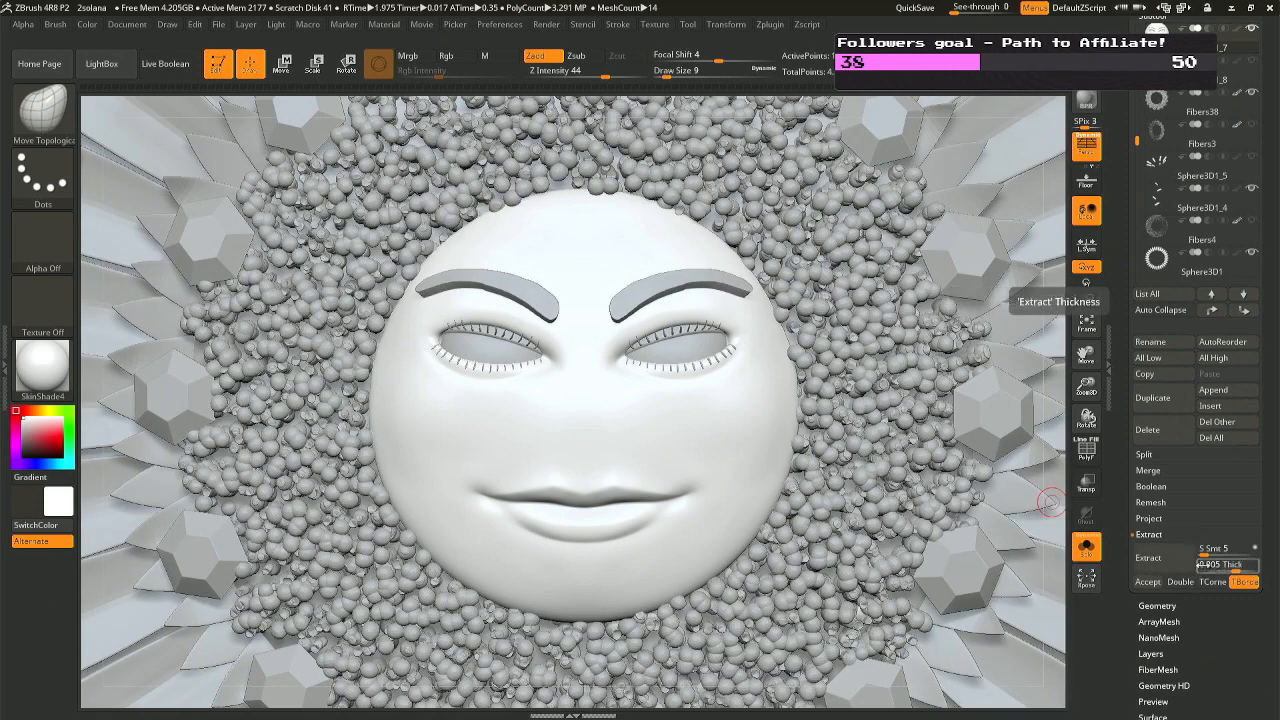
left_click(1220, 564)
left_click(1217, 565)
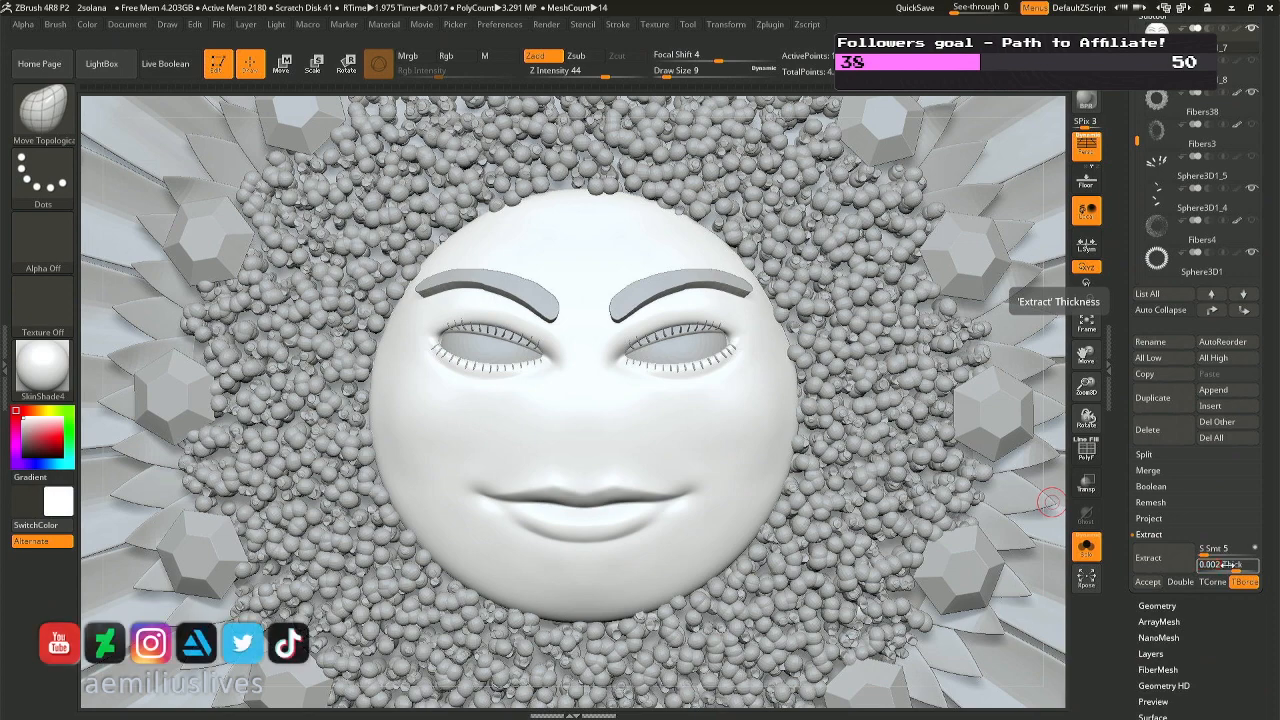
type("0.0025")
key("Return")
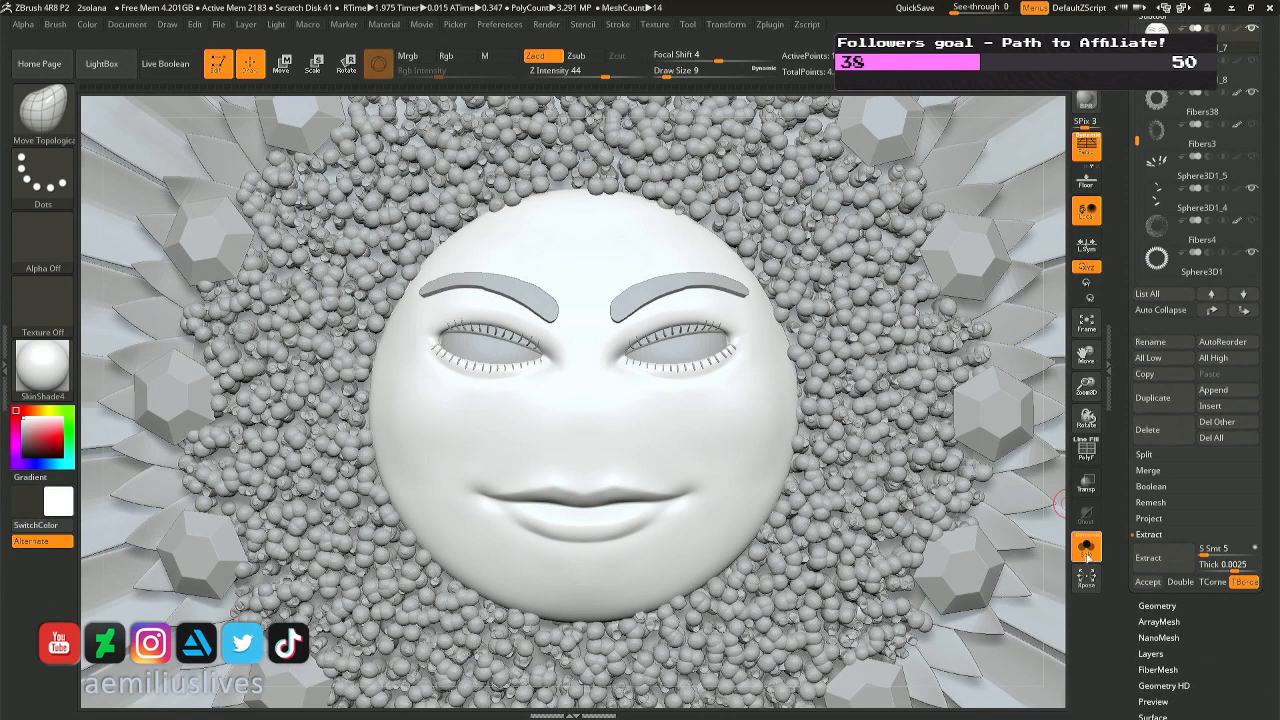
Accept the eyebrow extraction and split the resulting mesh with Split To Similar Parts.
left_click(1148, 582)
left_click_drag(687, 328, 688, 370)
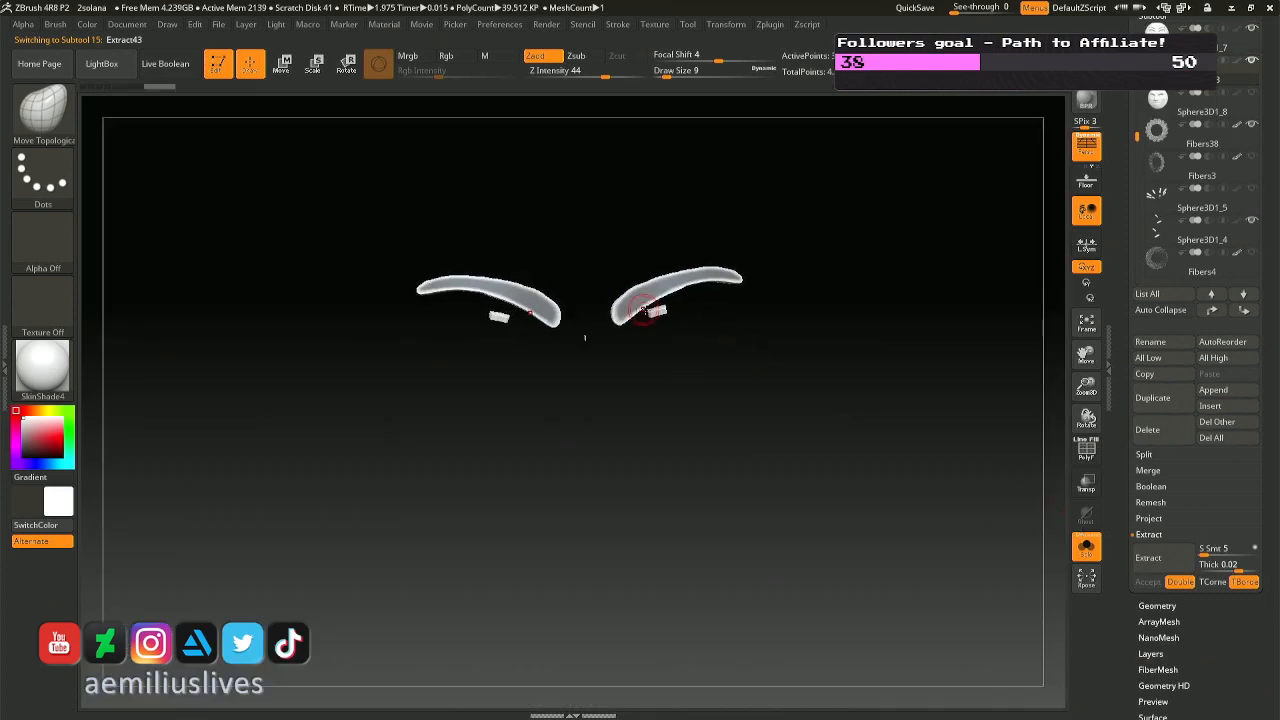
left_click_drag(651, 311, 654, 293)
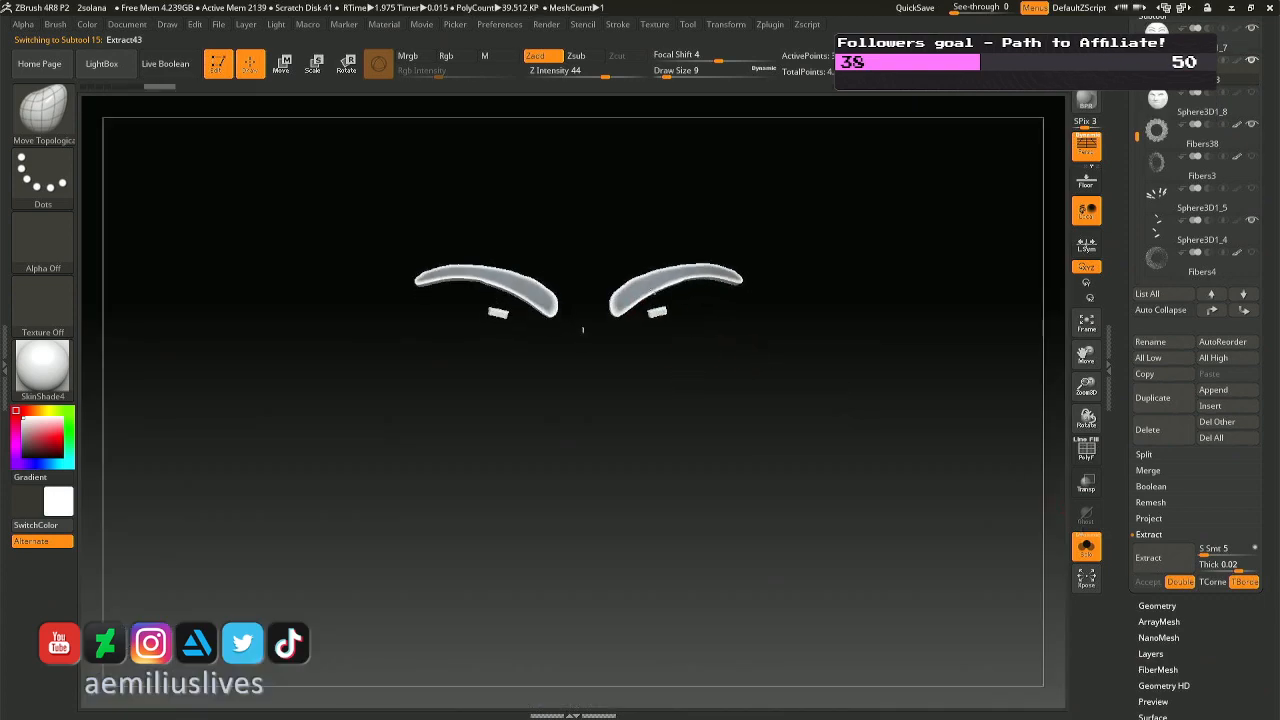
left_click(1150, 458)
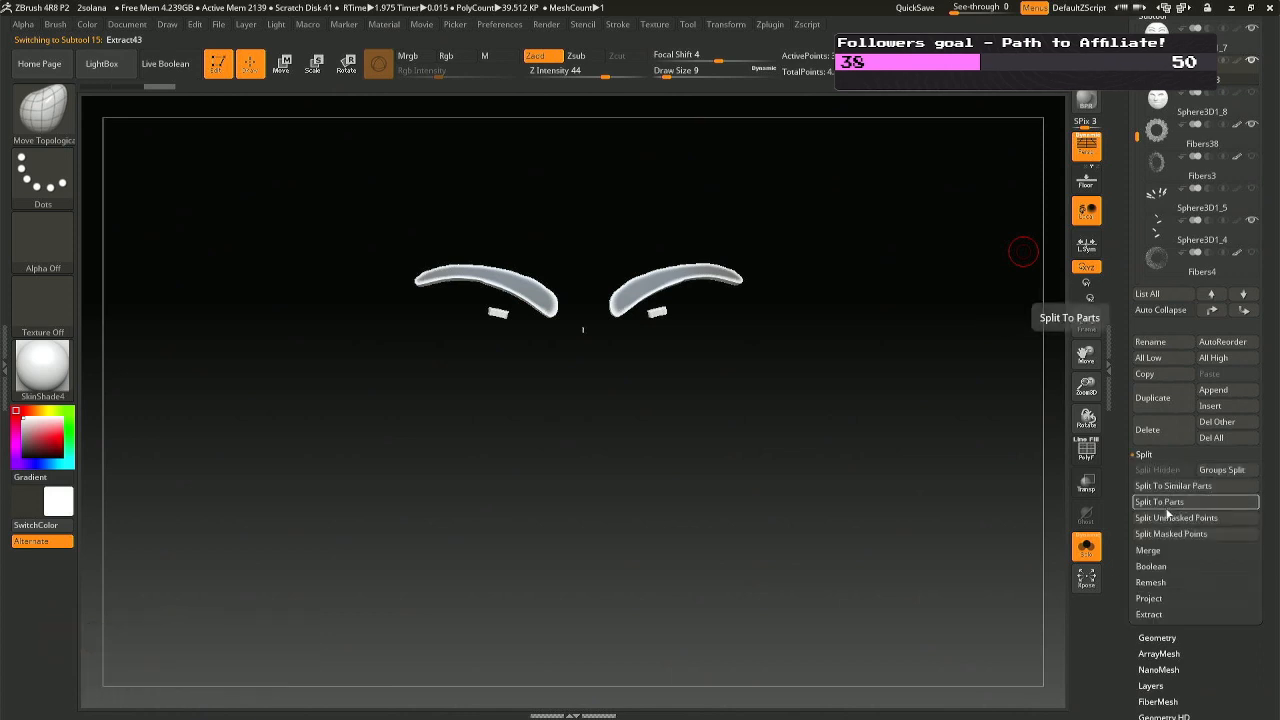
left_click(1170, 486)
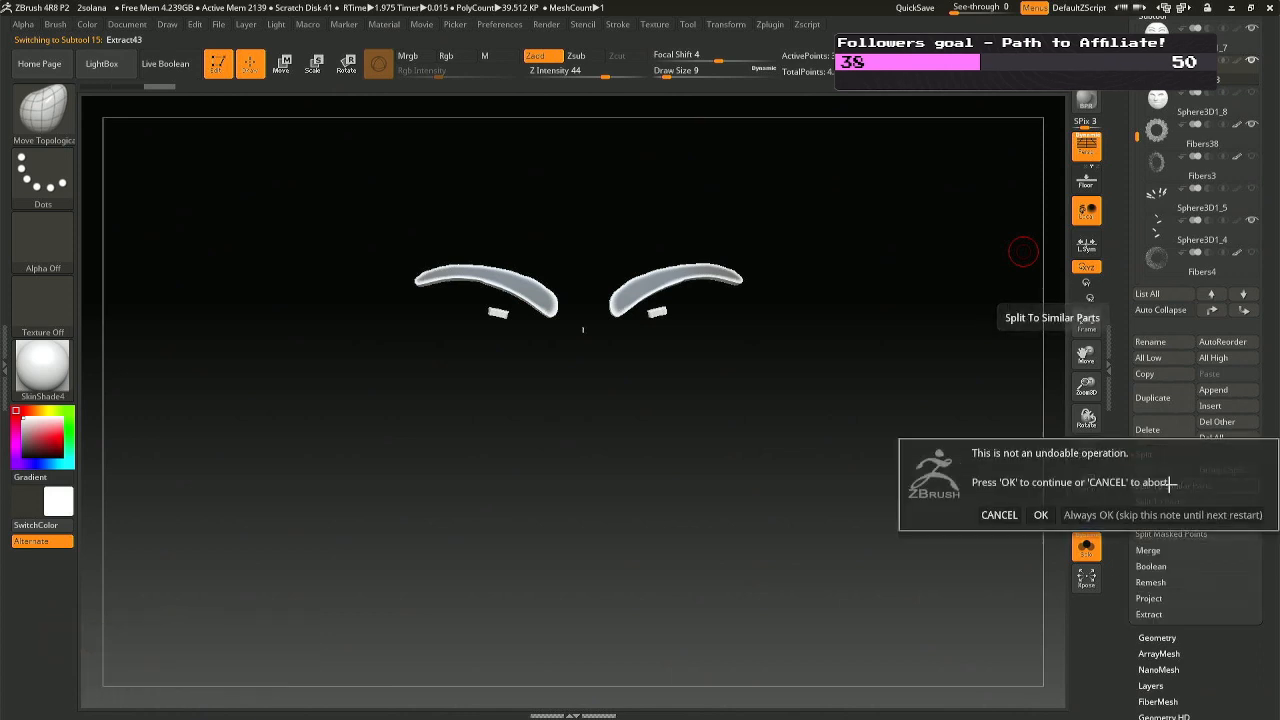
left_click(1042, 514)
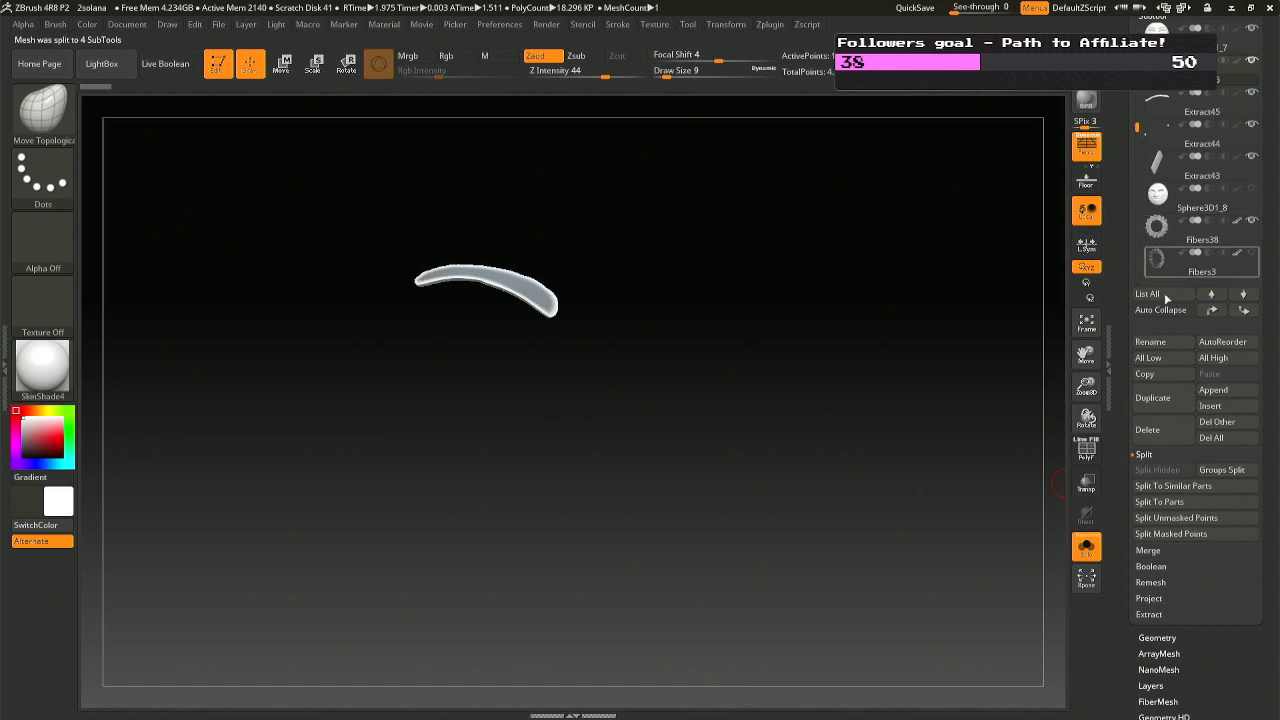
Delete the two stray fragment meshes split off from the extraction, keeping both eyebrow meshes.
left_click(1159, 113)
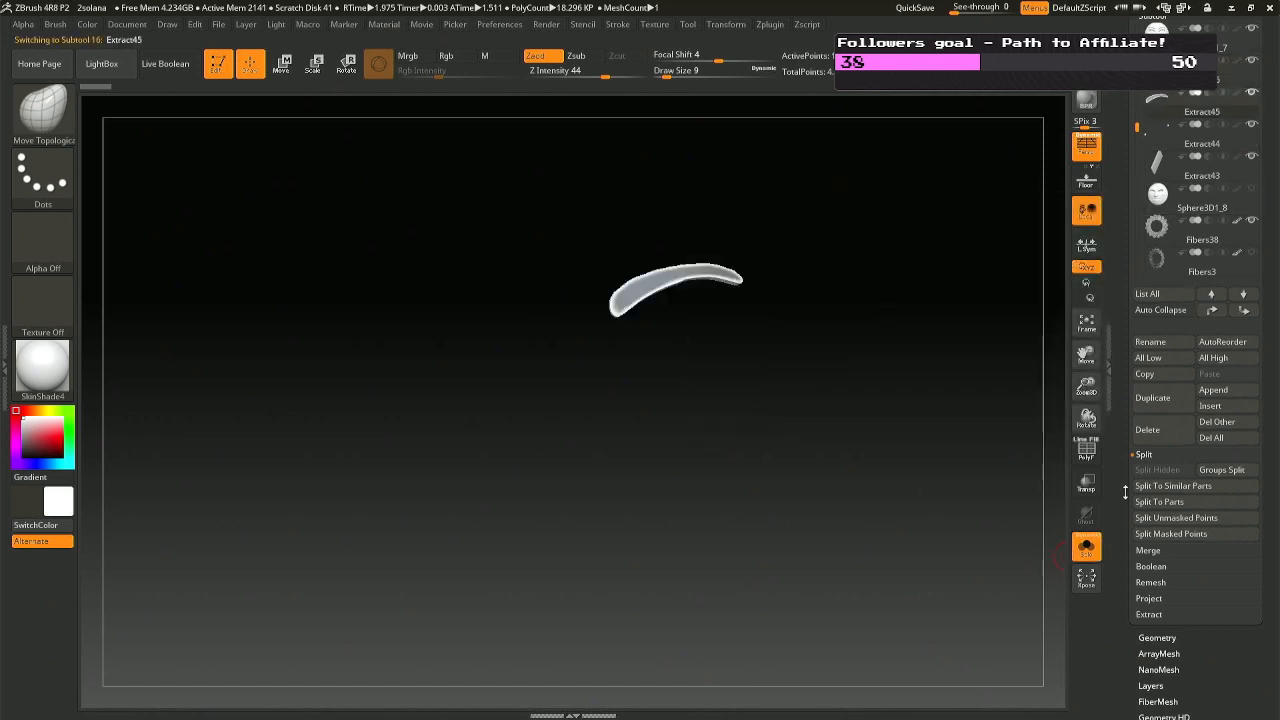
left_click(1150, 438)
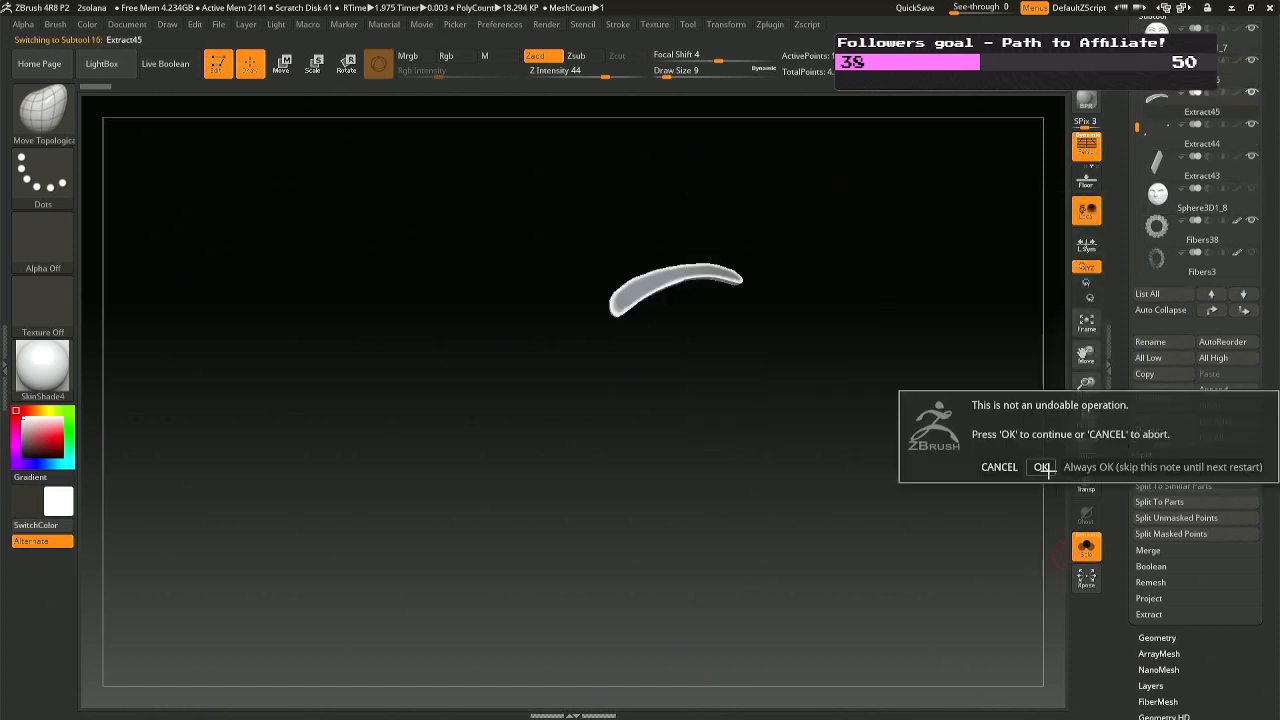
left_click(999, 467)
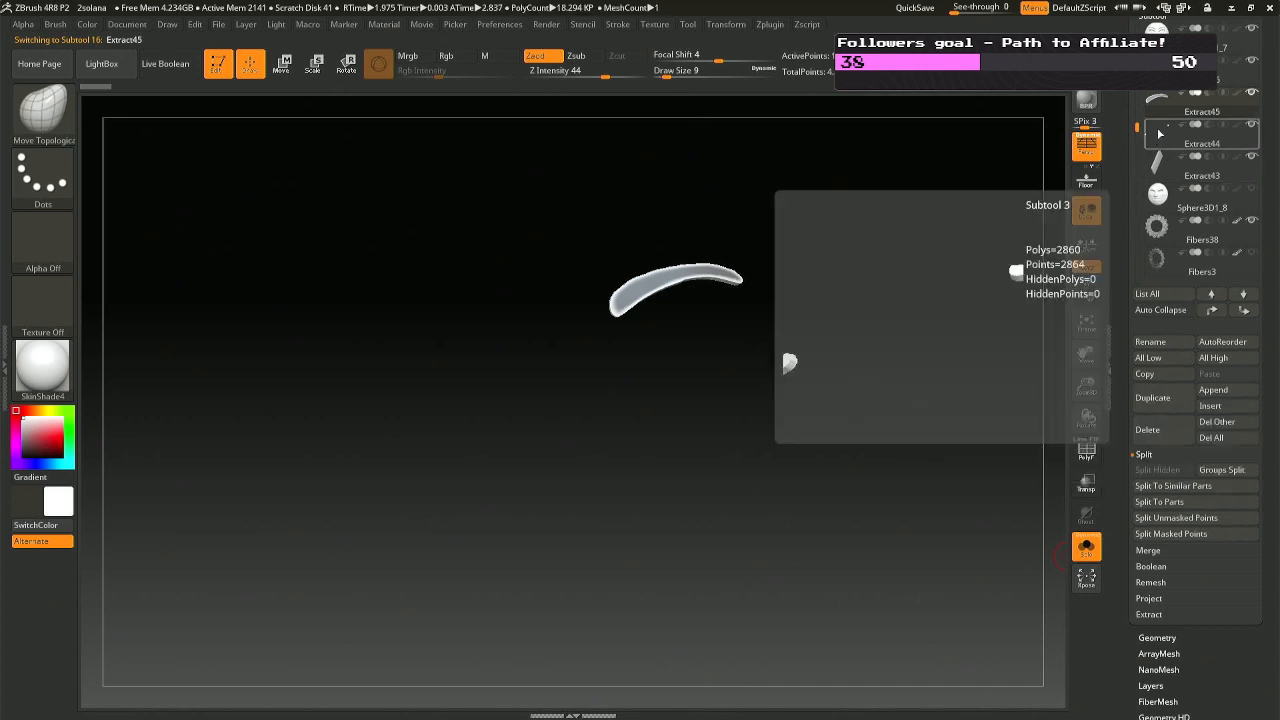
left_click(1157, 143)
left_click(1147, 430)
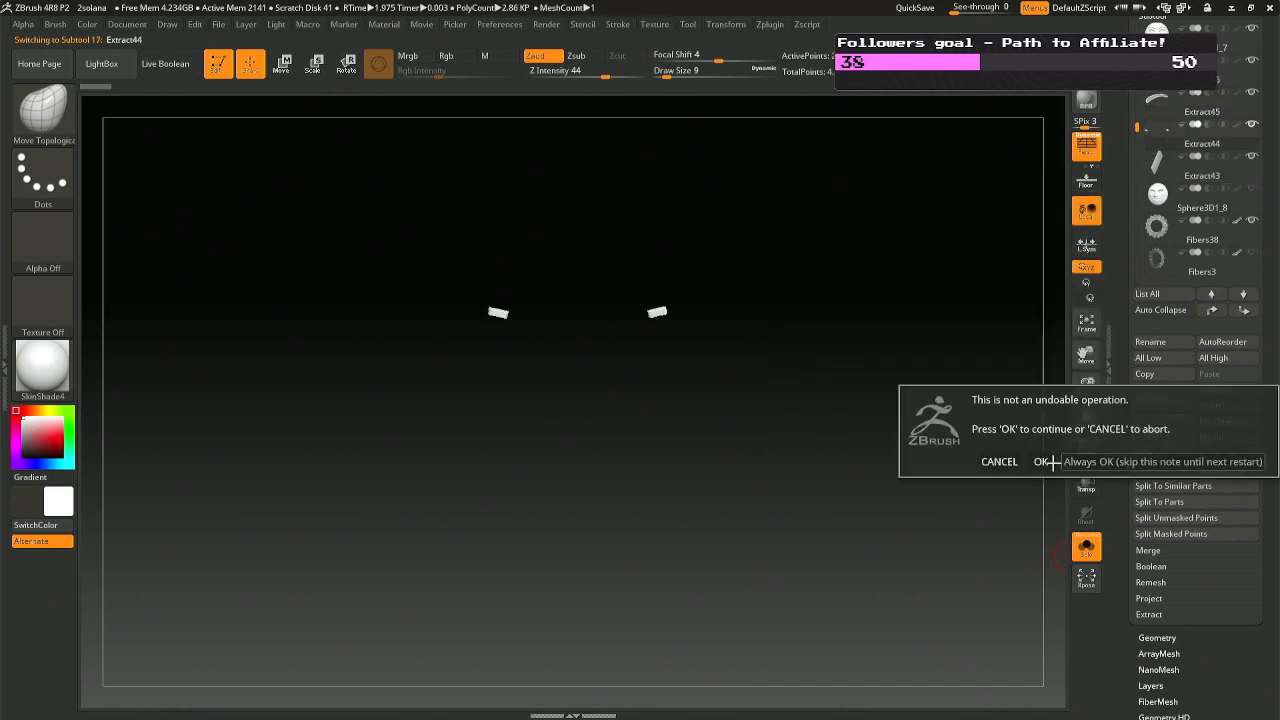
left_click(1043, 462)
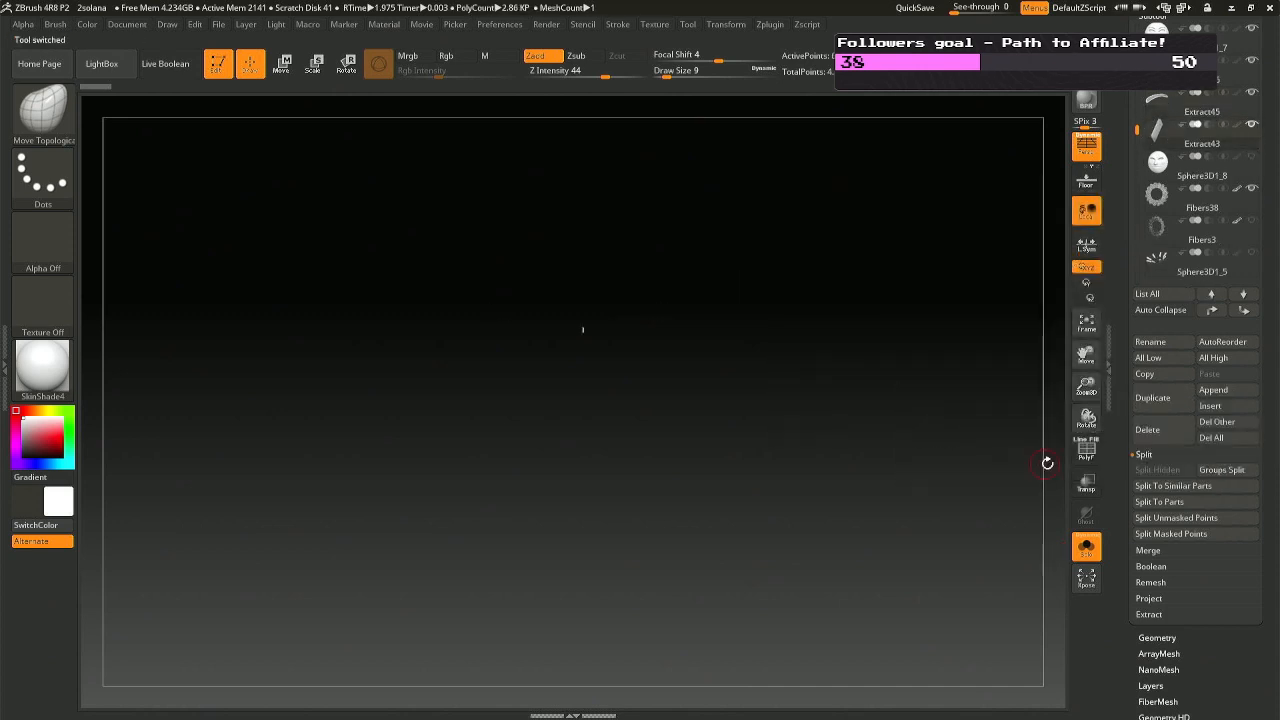
left_click(1145, 440)
left_click(1037, 467)
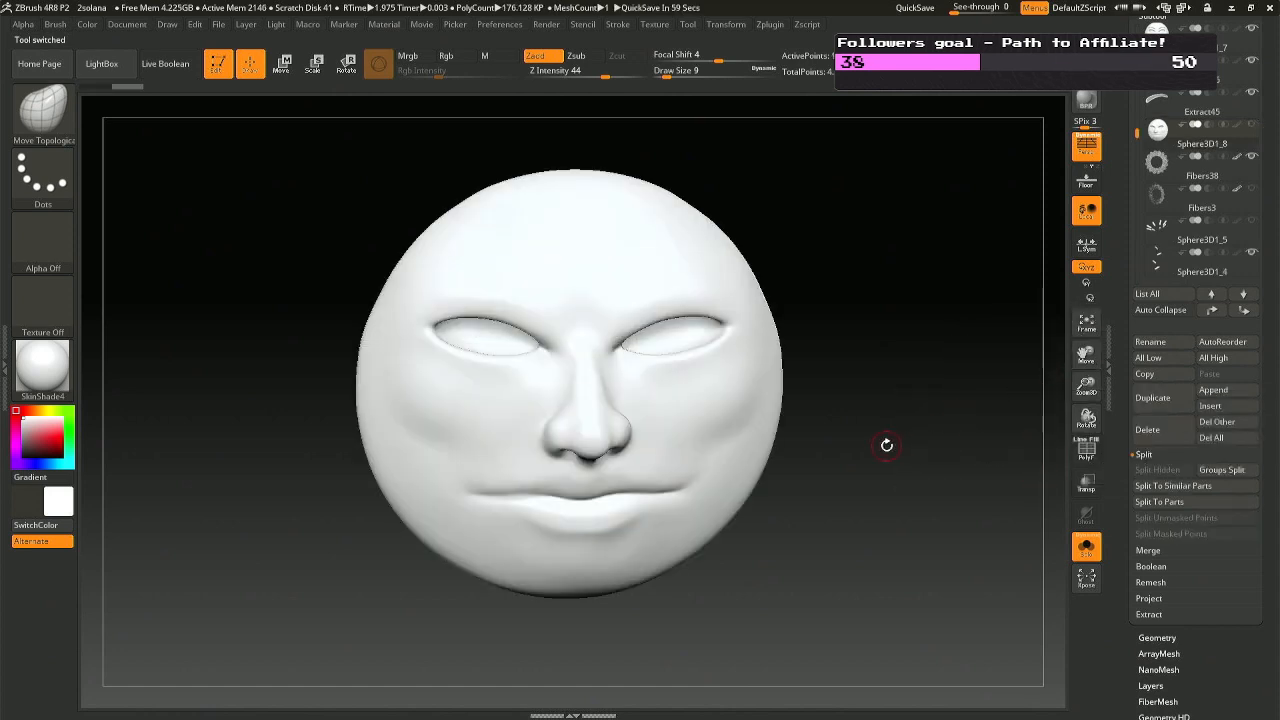
Turn off Solo to show the whole sunflower and merge the two eyebrow meshes into one subtool with MergeDown.
left_click_drag(886, 443, 856, 434)
left_click(1085, 548)
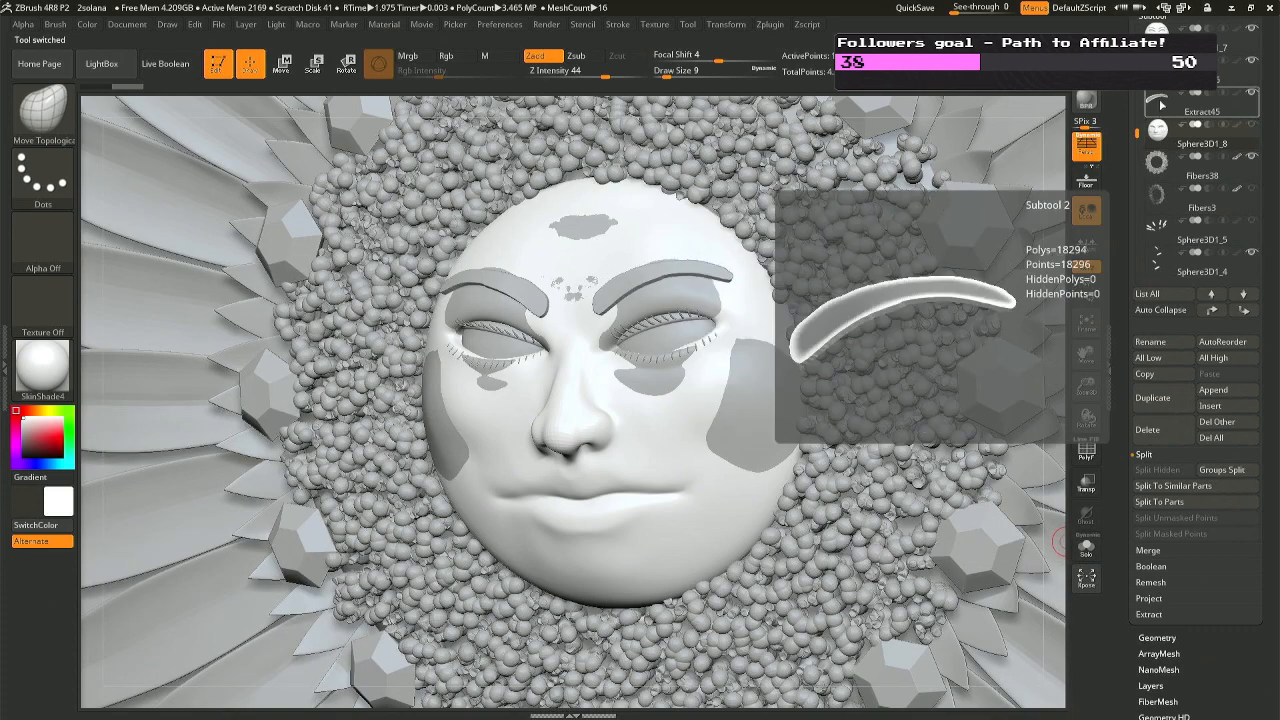
left_click(1190, 135)
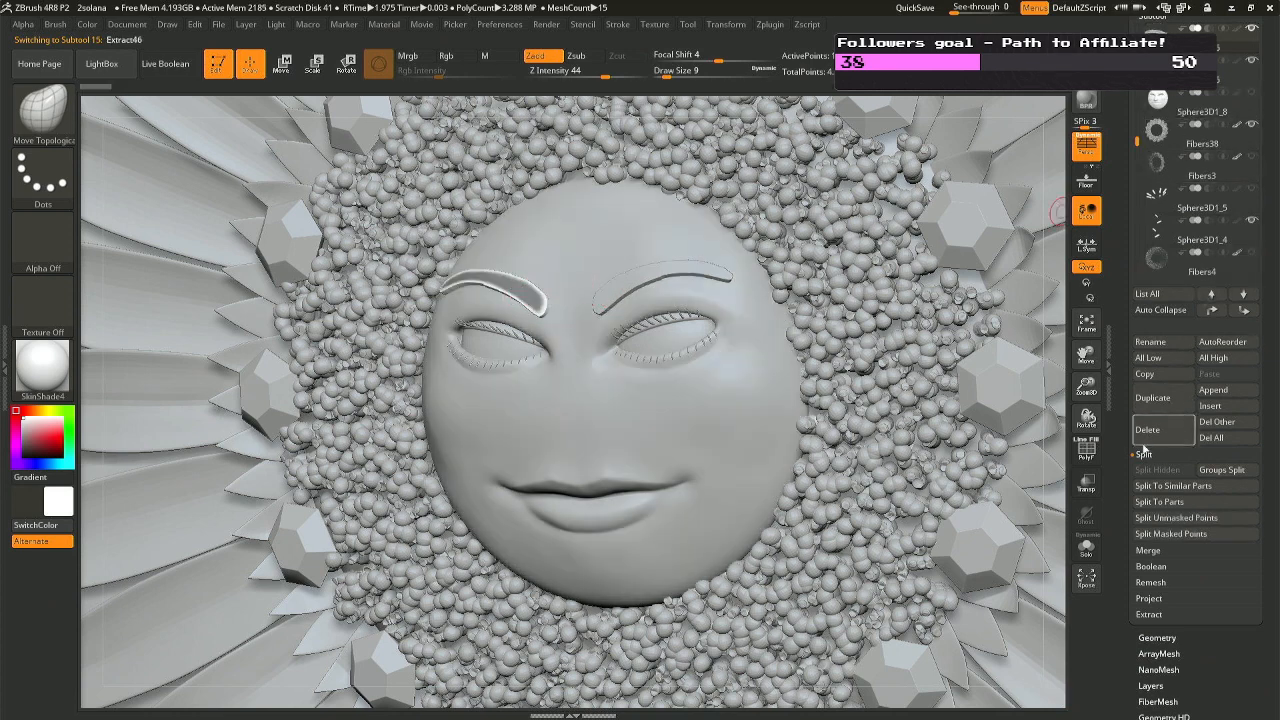
left_click(1145, 455)
left_click(1148, 470)
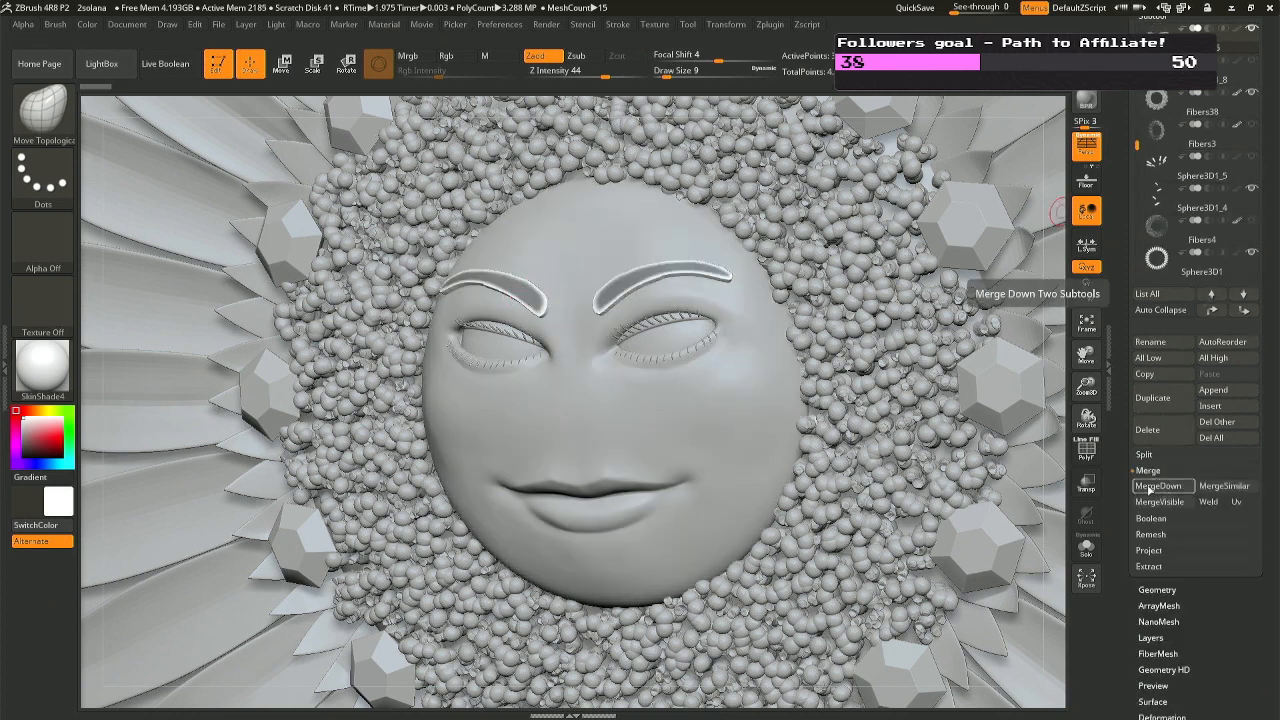
left_click(1157, 486)
Smooth the edges of both eyebrows with the Smooth brush and set the Move Topological draw size to 18.
right_click_drag(548, 310, 556, 312)
key("shift")
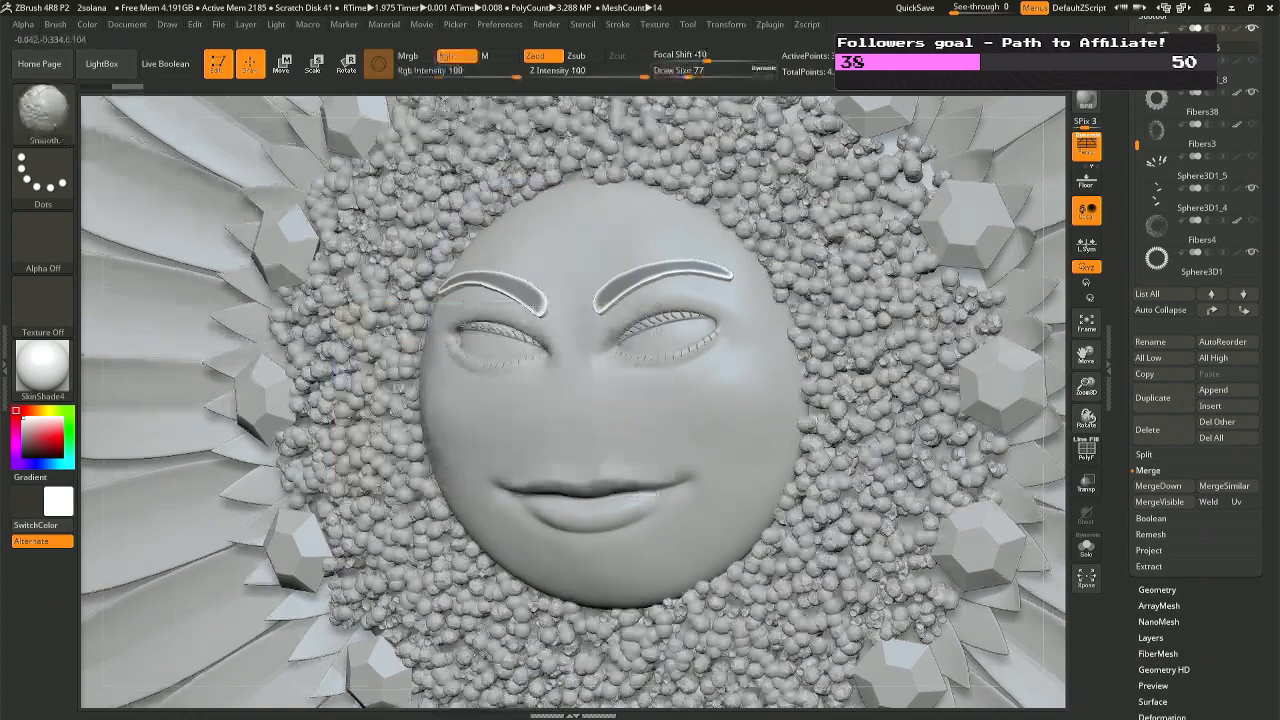
left_click_drag(544, 302, 538, 300, "shift")
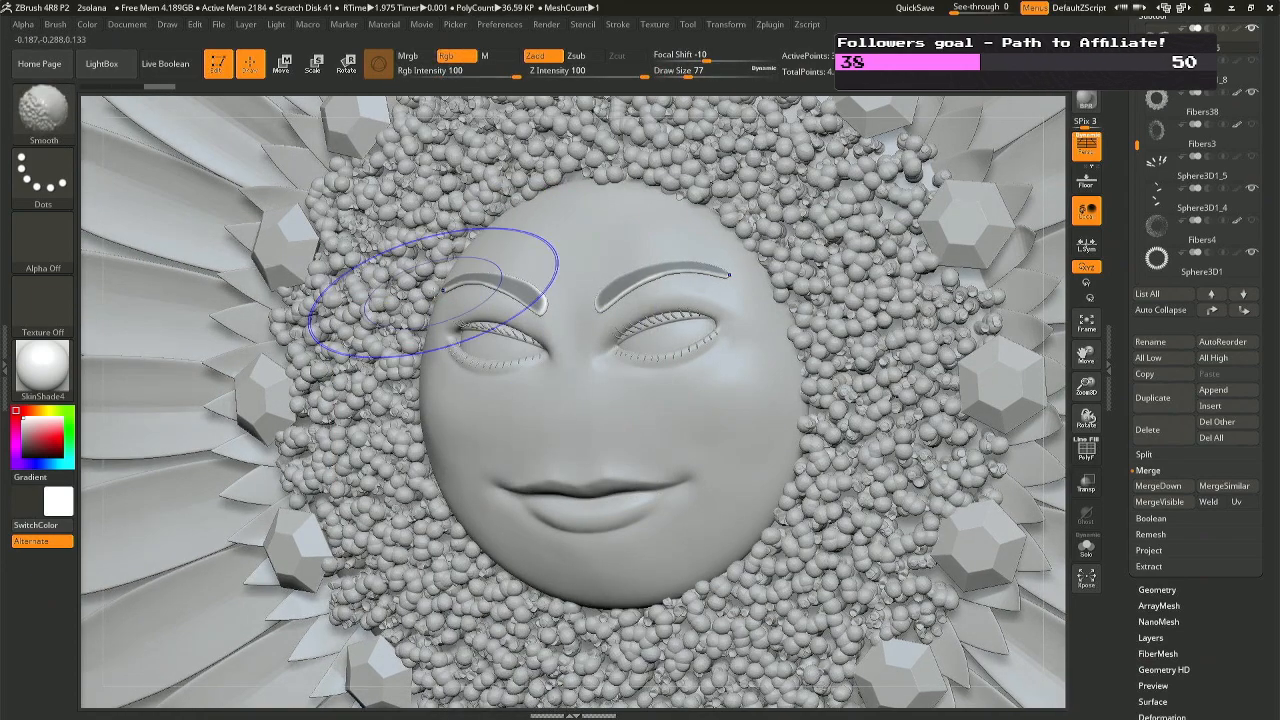
right_click_drag(541, 302, 578, 303)
left_click_drag(540, 298, 464, 297, "shift")
key("space")
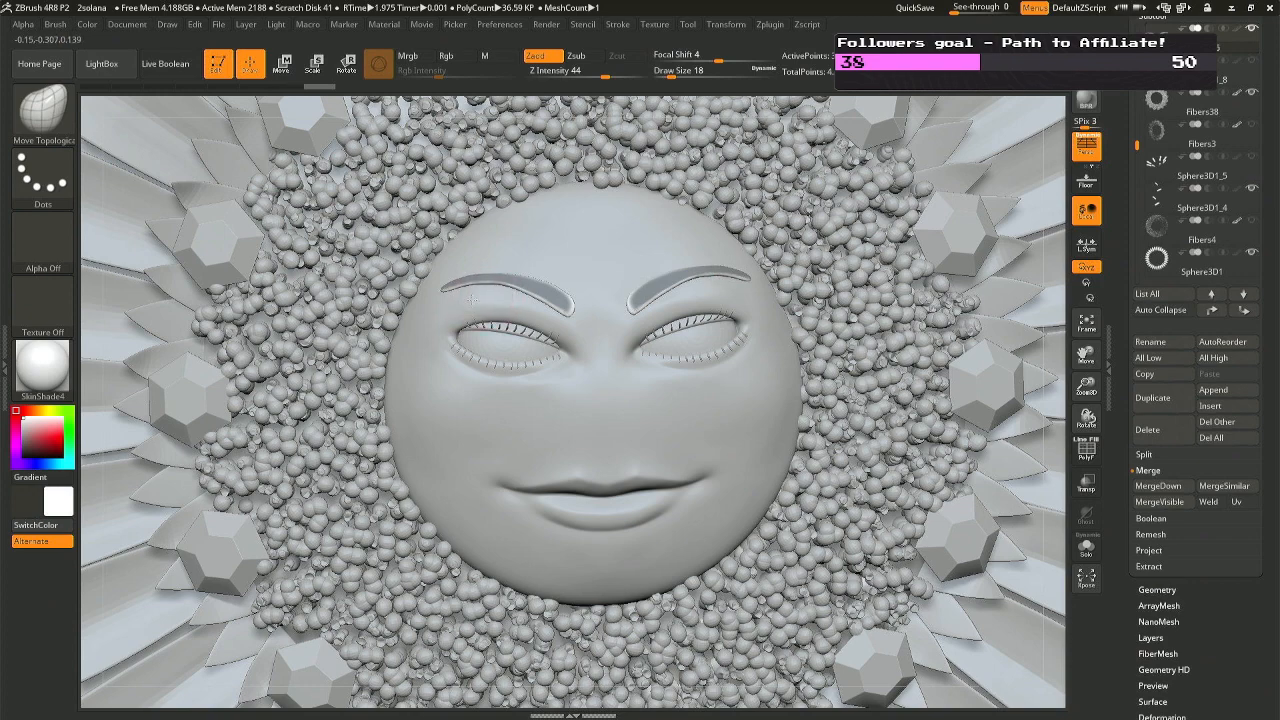
right_click_drag(472, 300, 552, 290)
left_click_drag(492, 296, 487, 300, "shift")
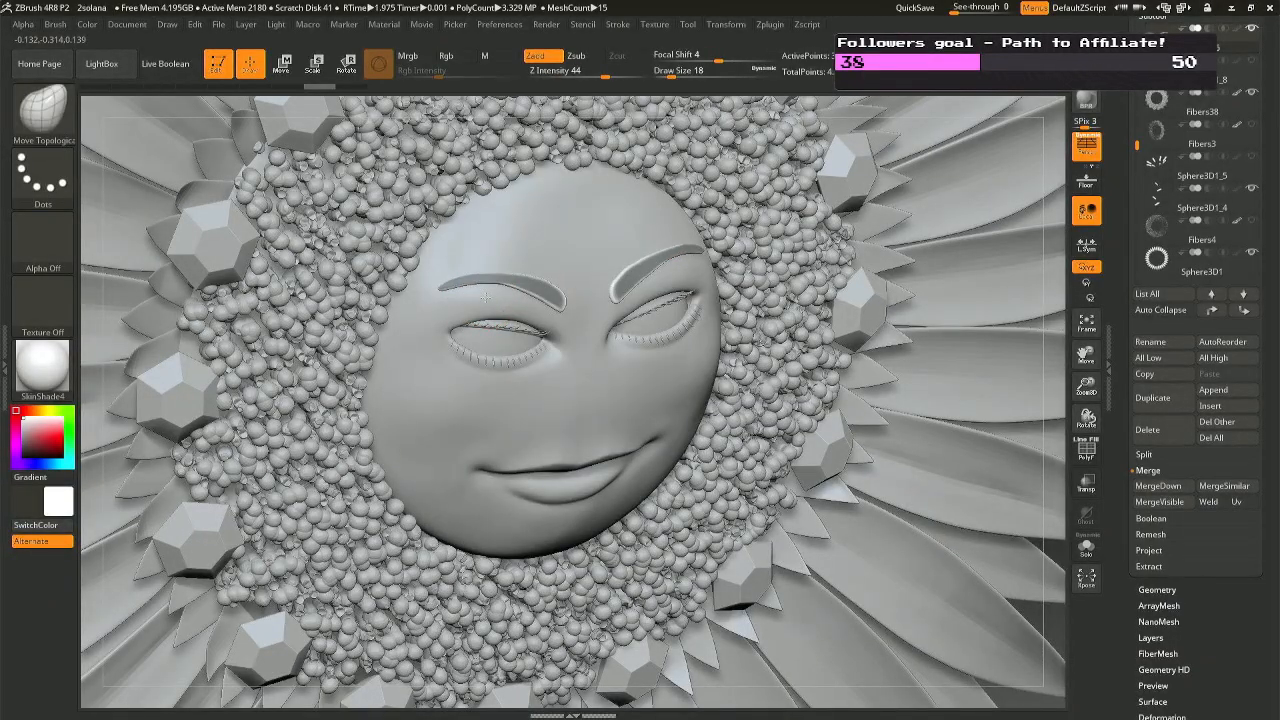
Clear the mask on the eyebrows and place the rotation gizmo on one eyebrow, above its eye.
key("f")
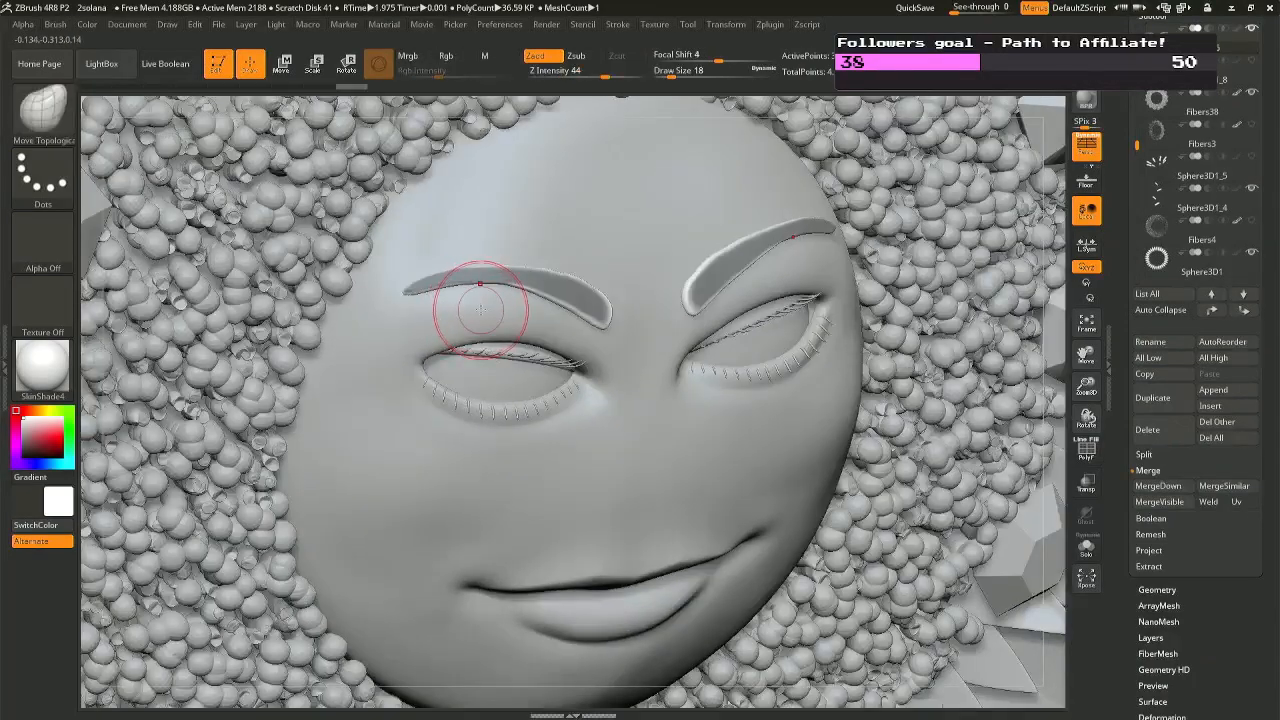
right_click_drag(480, 310, 575, 266)
right_click_drag(698, 322, 704, 338)
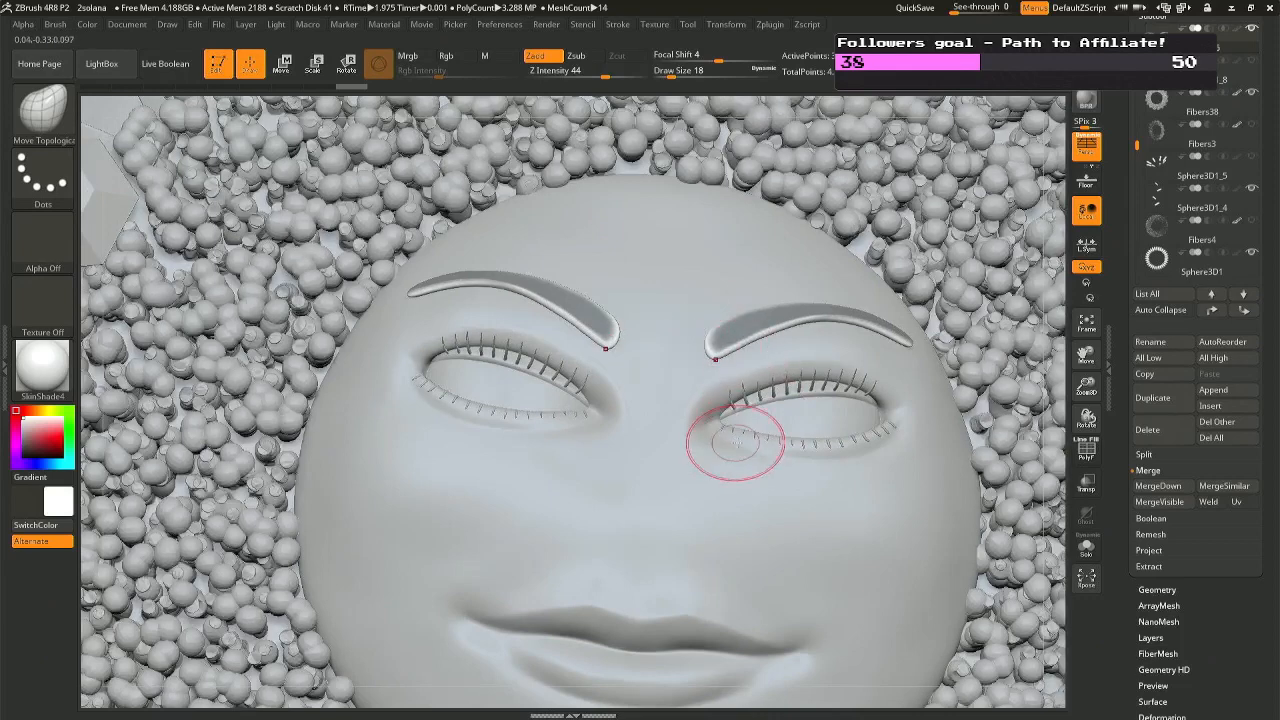
left_click(529, 420, "alt")
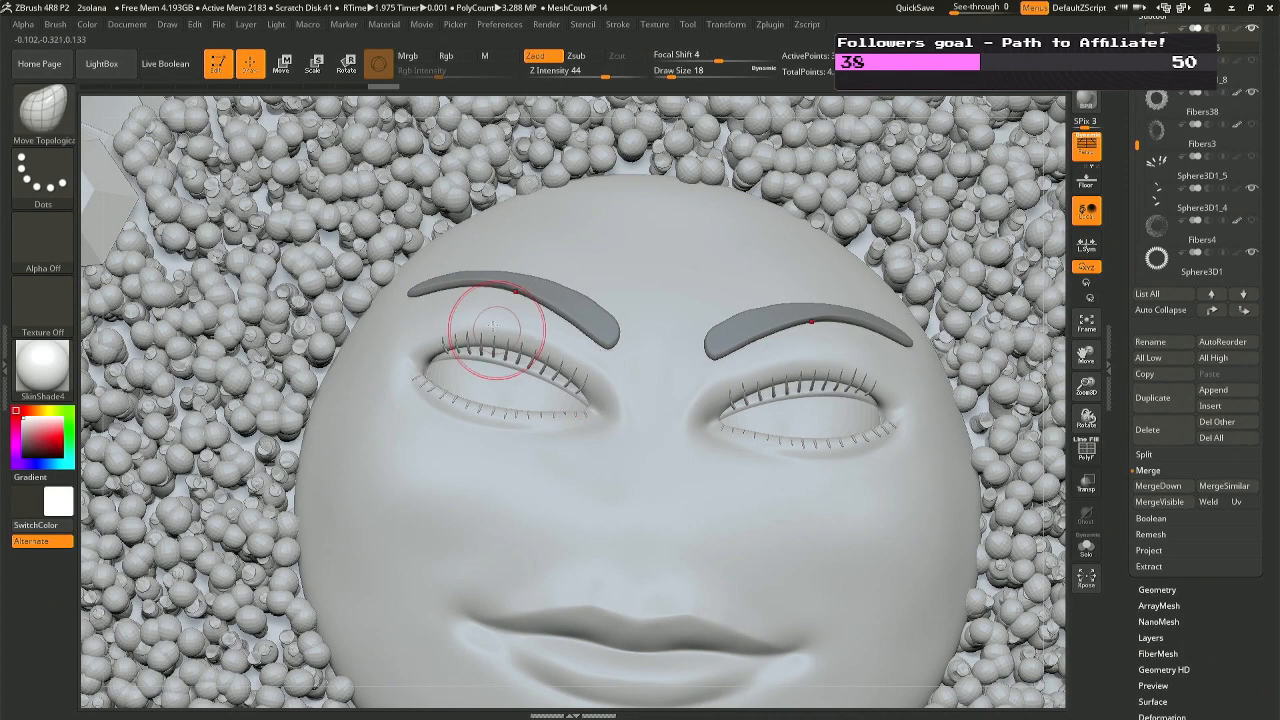
key("r")
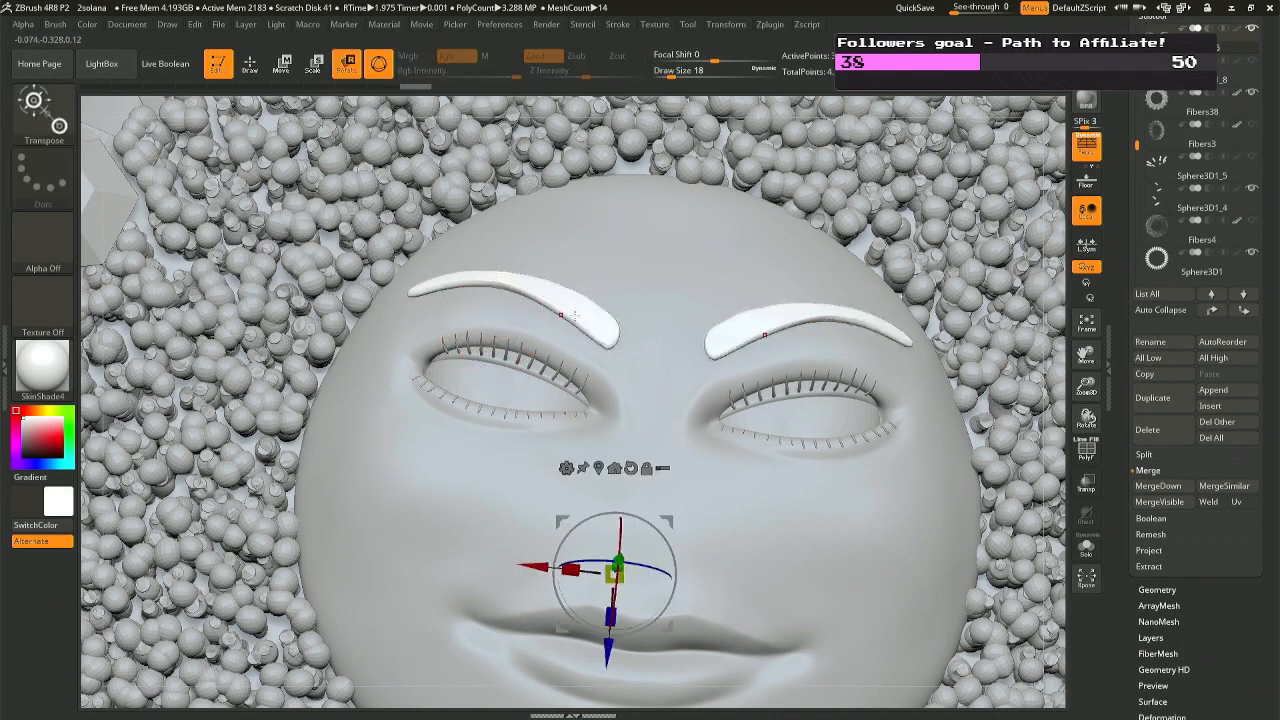
left_click(515, 292)
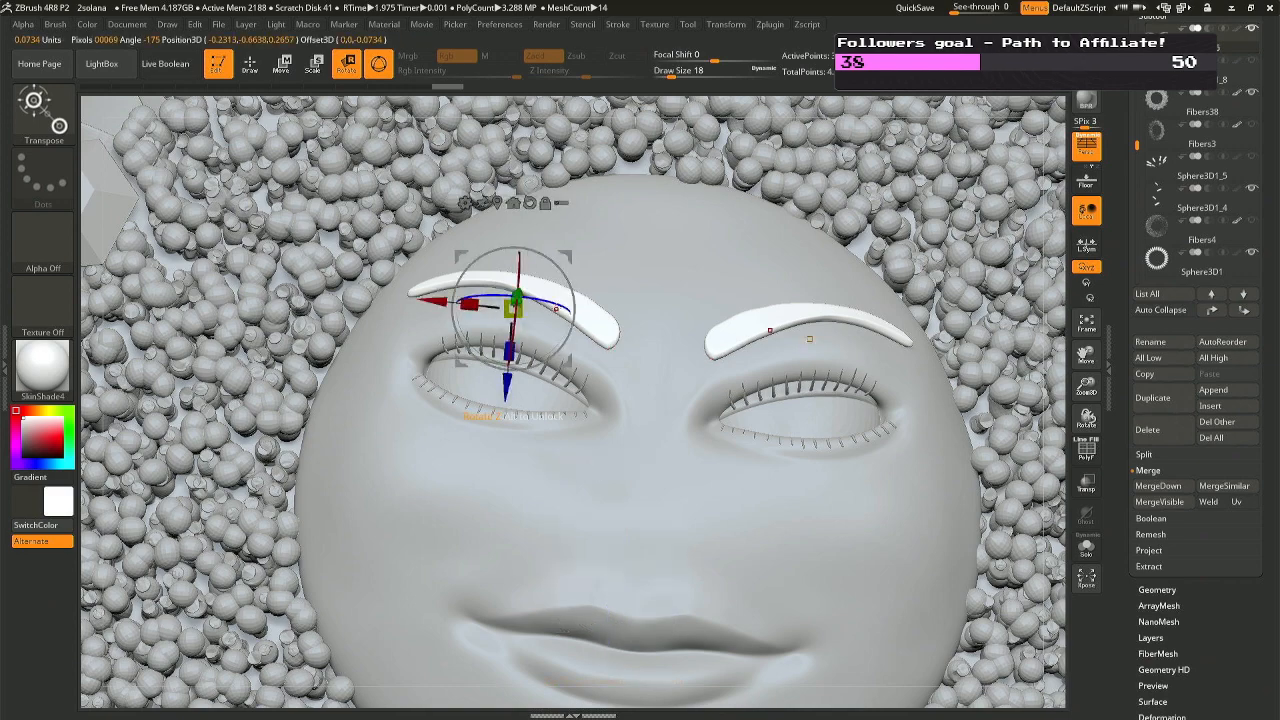
Adjust the eyebrows' fit on the forehead with the transform gizmo and return to drawing mode.
left_click_drag(556, 308, 621, 315)
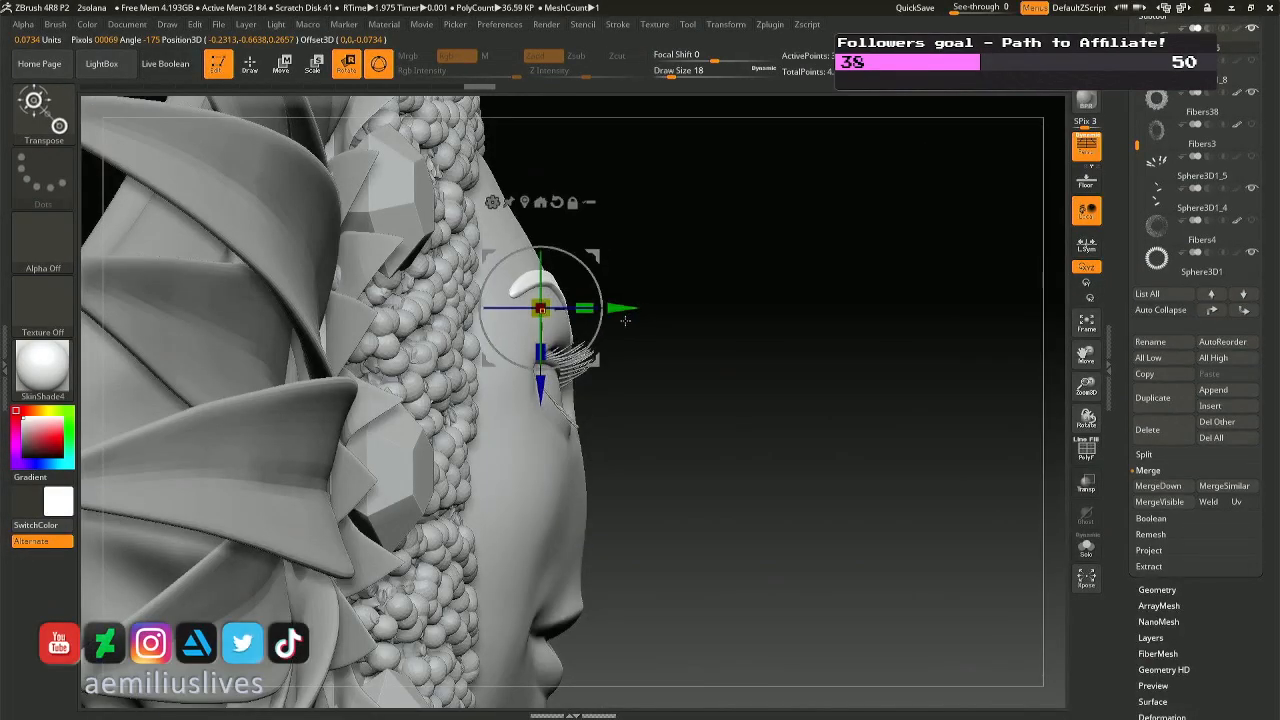
left_click_drag(890, 325, 785, 319)
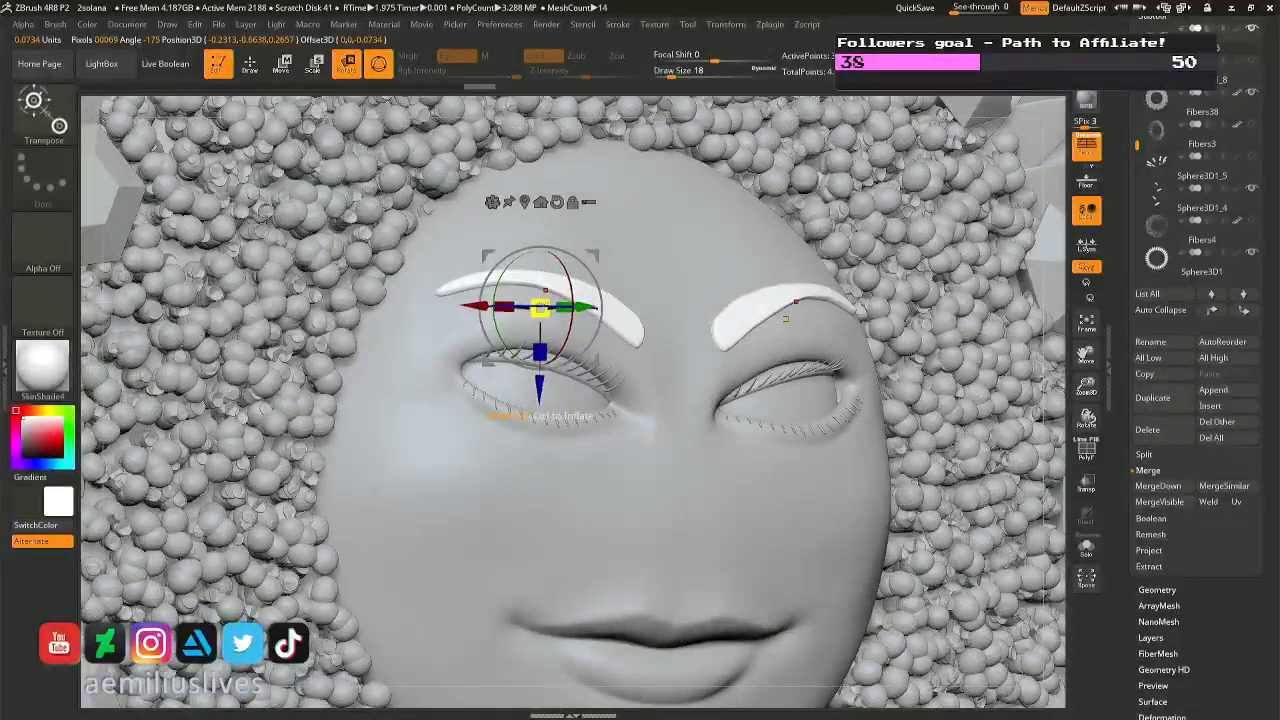
left_click_drag(541, 308, 539, 312)
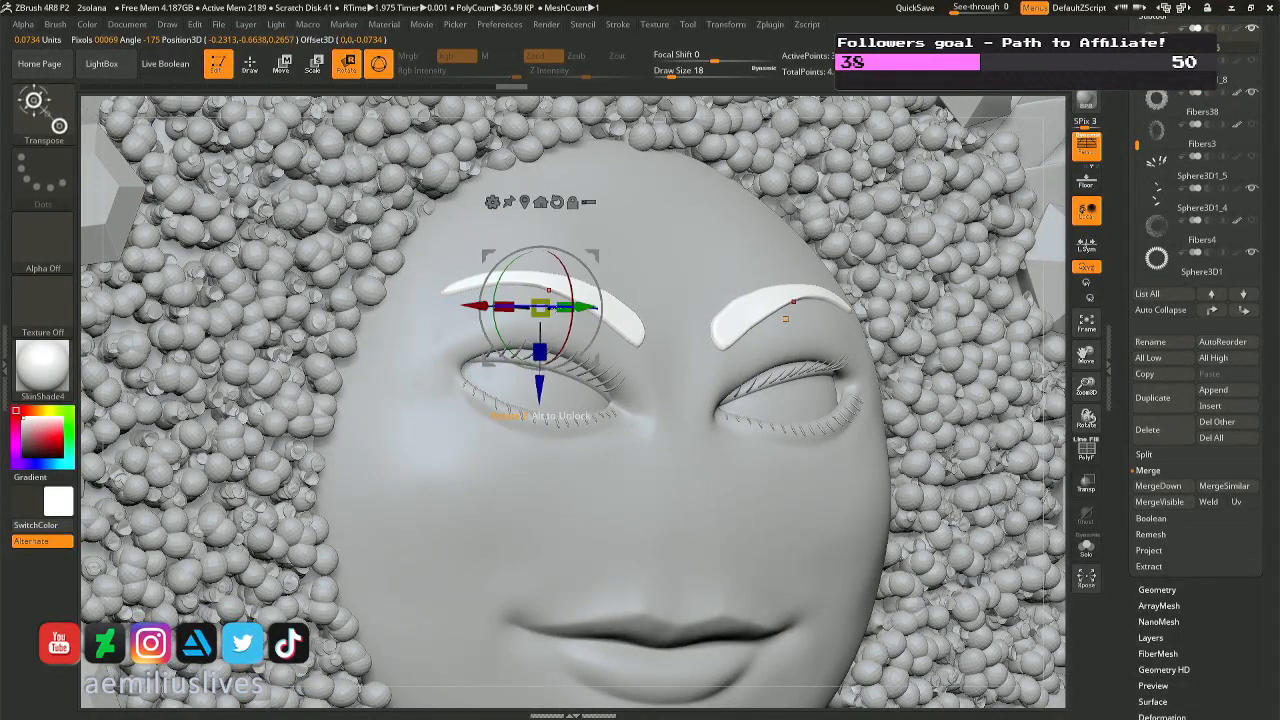
key("q")
Fine-tune the underside and outer tips of the eyebrows with the Move Topological brush at draw size 9.
left_click_drag(712, 353, 672, 348)
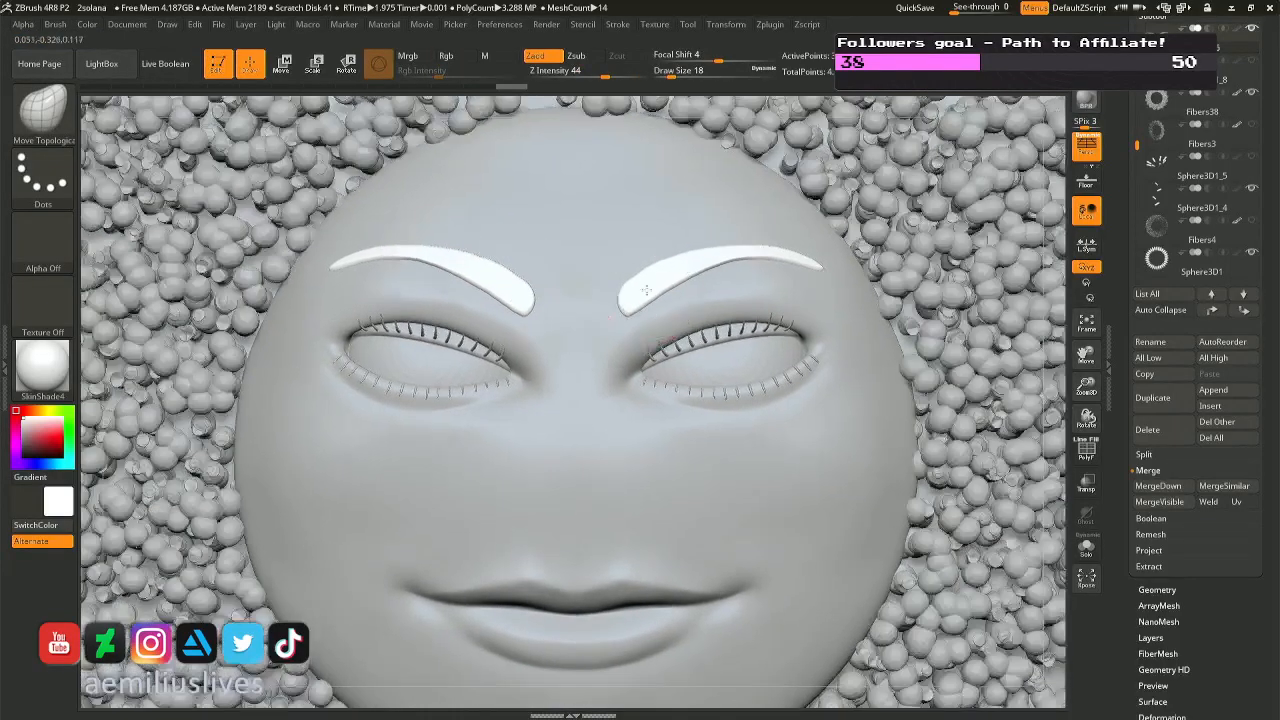
key("space")
right_click_drag(680, 257, 726, 258)
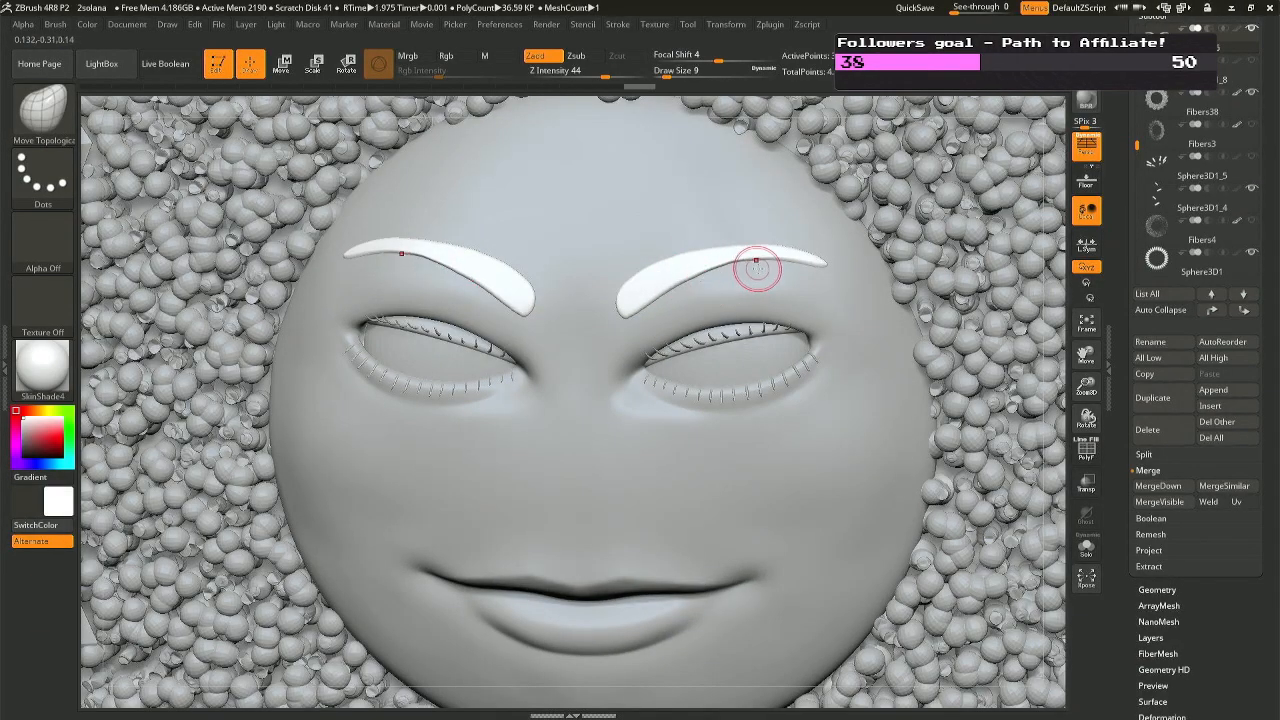
left_click_drag(760, 267, 761, 268)
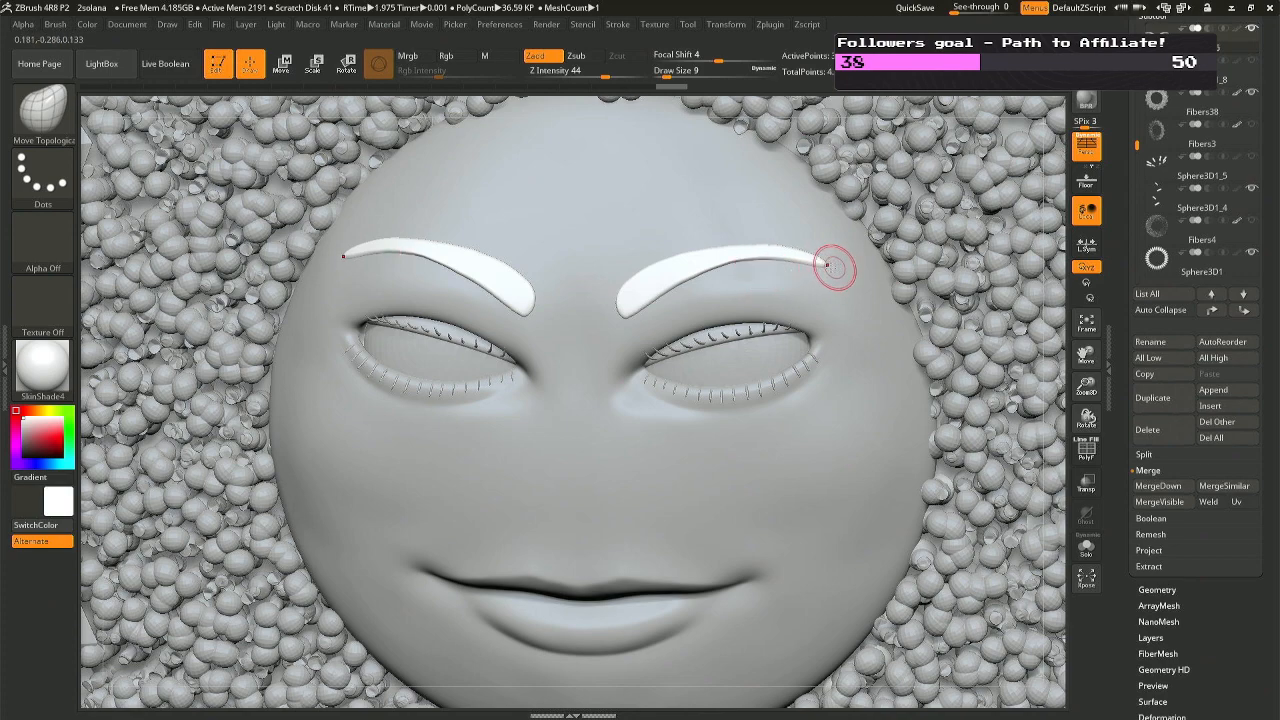
right_click_drag(754, 360, 777, 357)
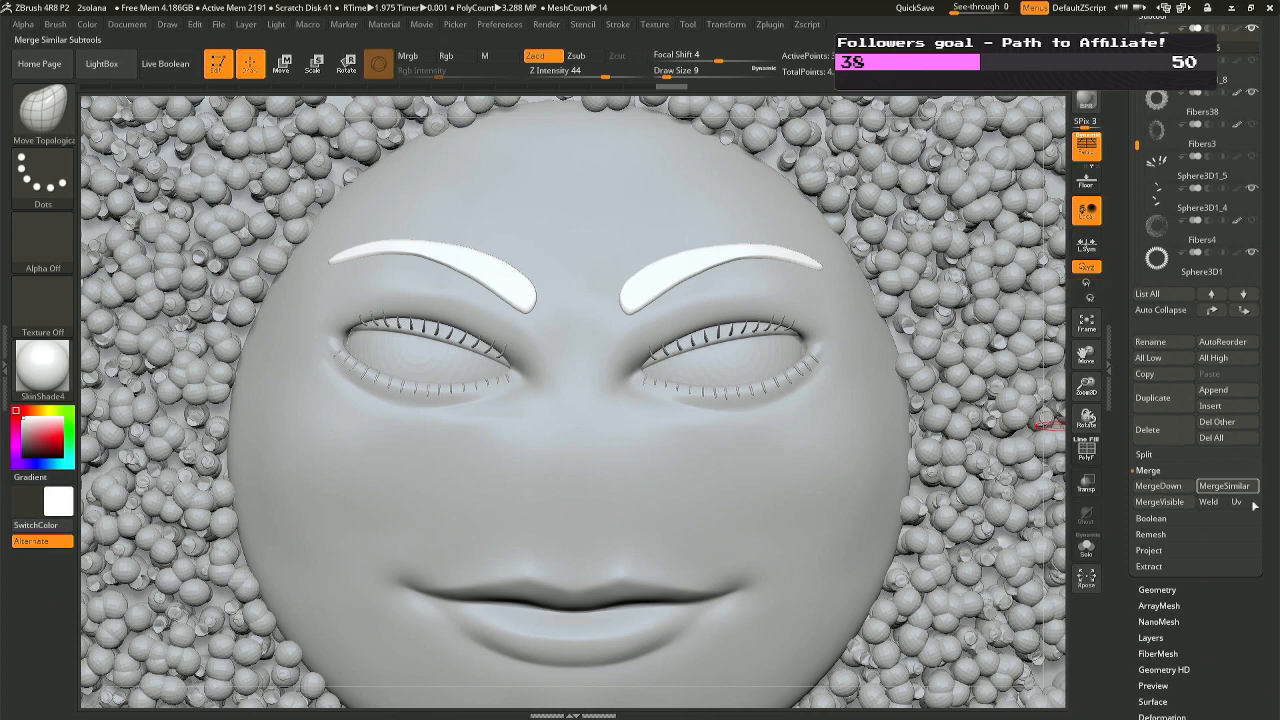
Remesh the eyebrows with ZRemesher at a target polygons count of about 1.7.
left_click(1170, 590)
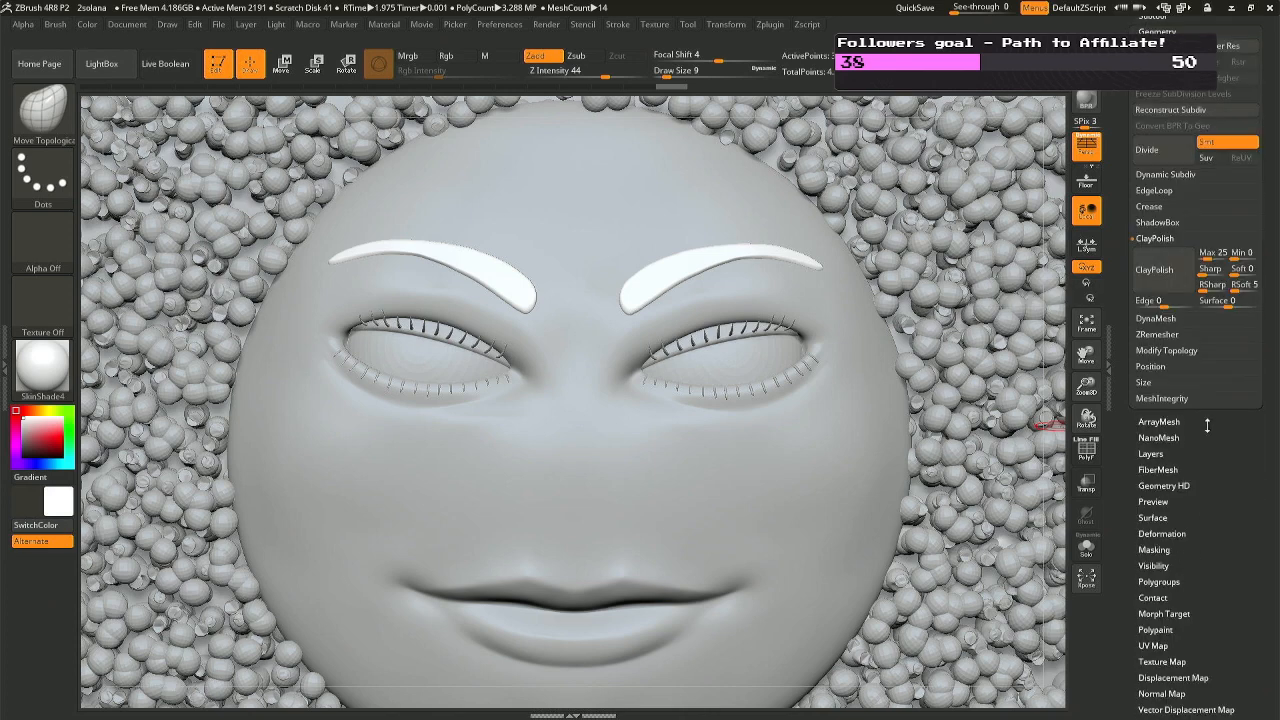
left_click(1158, 334)
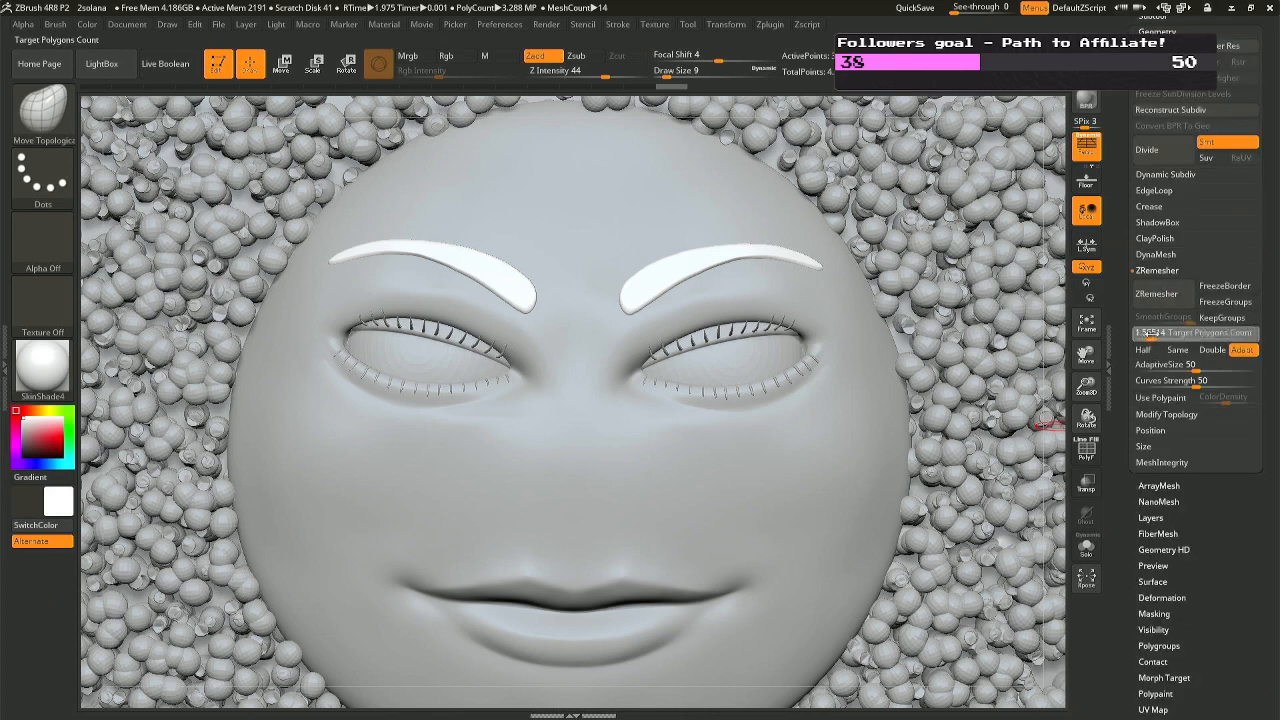
left_click_drag(1150, 333, 1153, 333)
left_click(1156, 293)
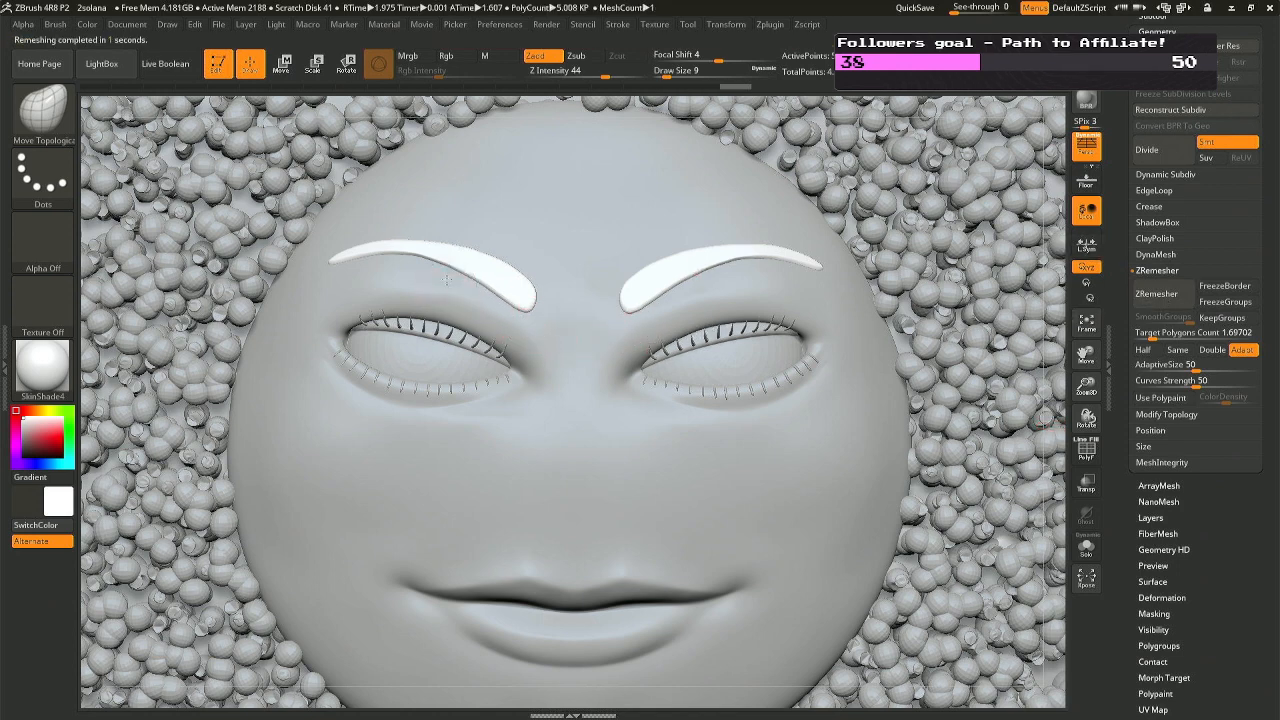
Smooth the eyebrow mesh with the Polish and Polish By Features deformations.
left_click_drag(1277, 445, 1277, 402)
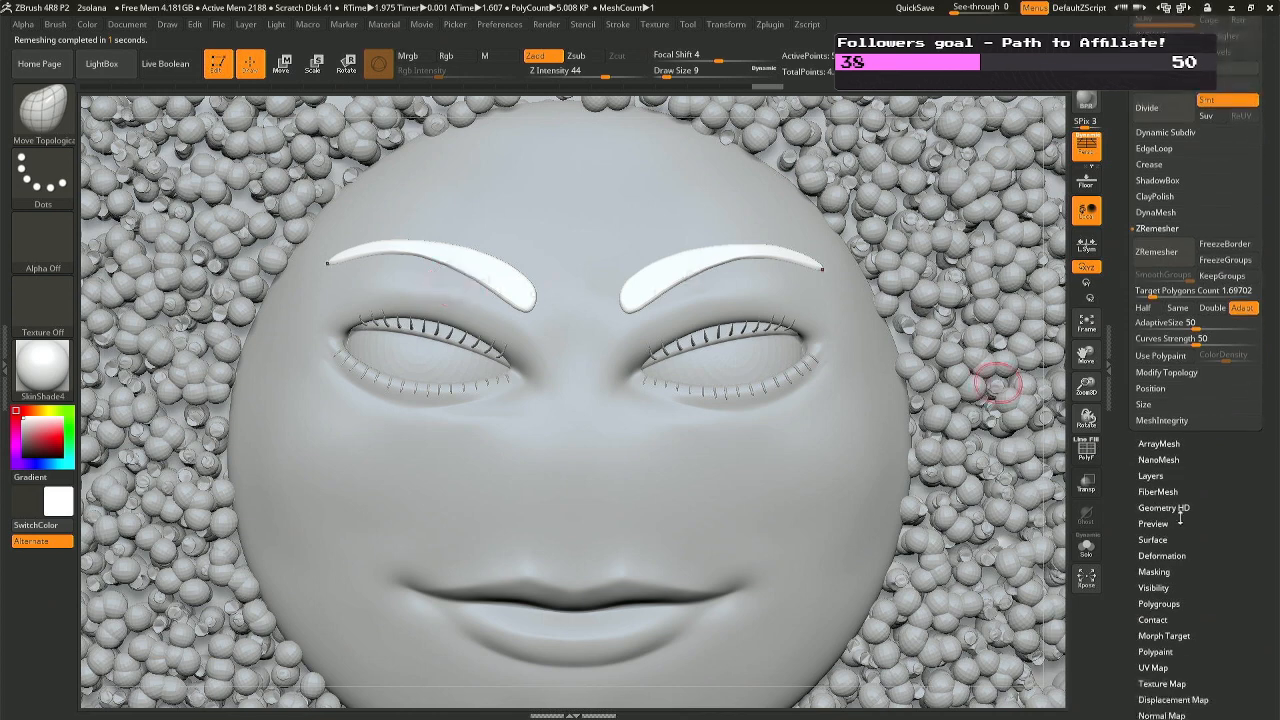
left_click(1163, 556)
left_click_drag(1138, 168, 1276, 163)
left_click_drag(1146, 163, 1268, 164)
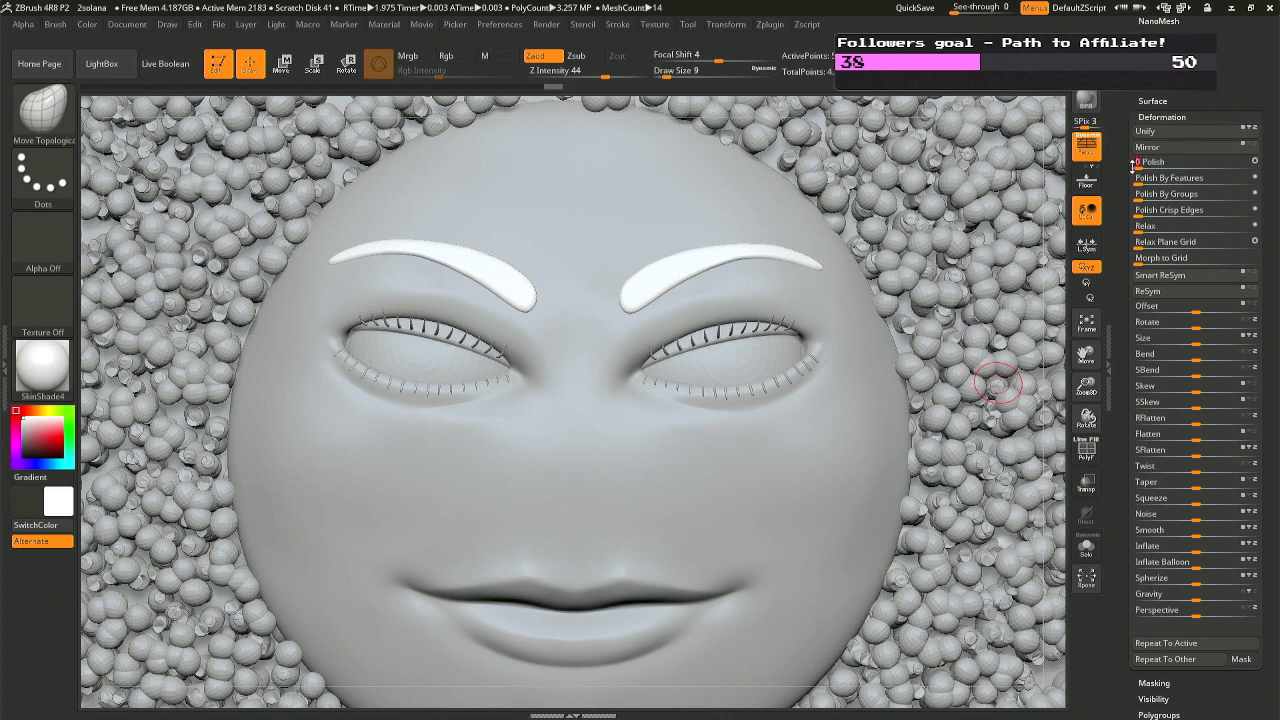
left_click_drag(1140, 180, 1276, 184)
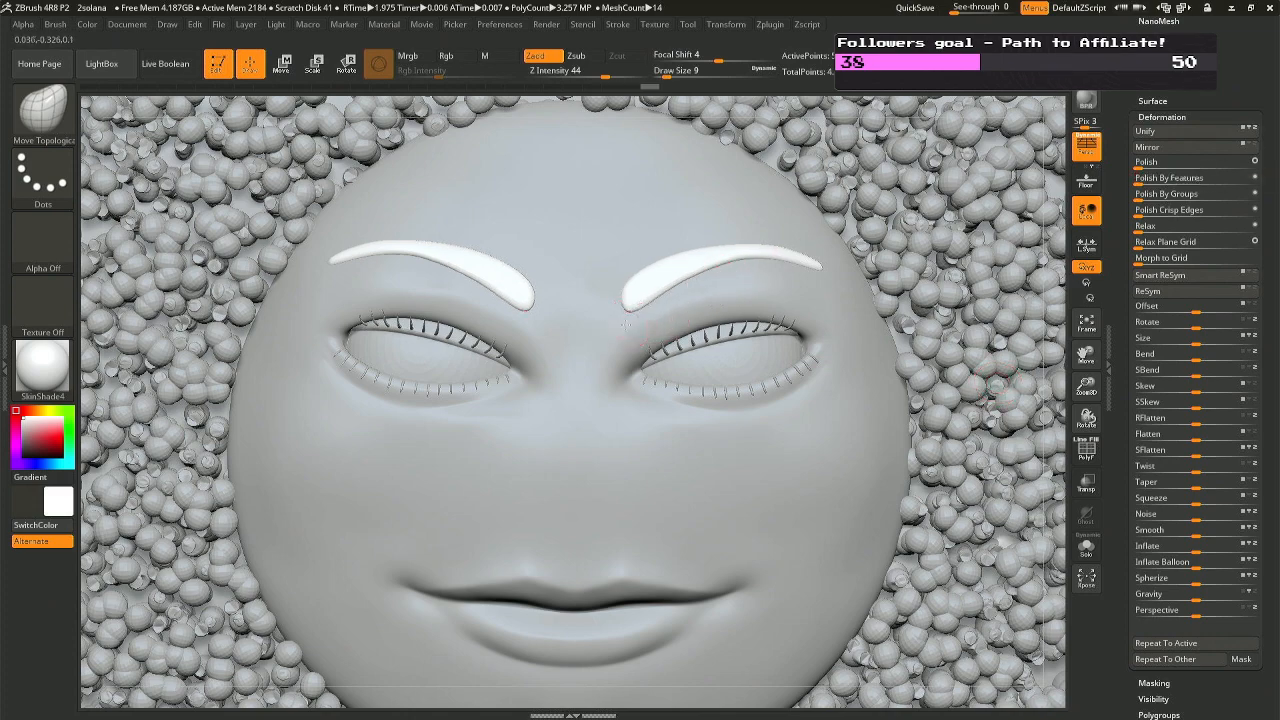
Reshape the eyebrows' arches with the Move Topological brush at draw size 35, undoing the last stroke.
right_click_drag(666, 294, 692, 350)
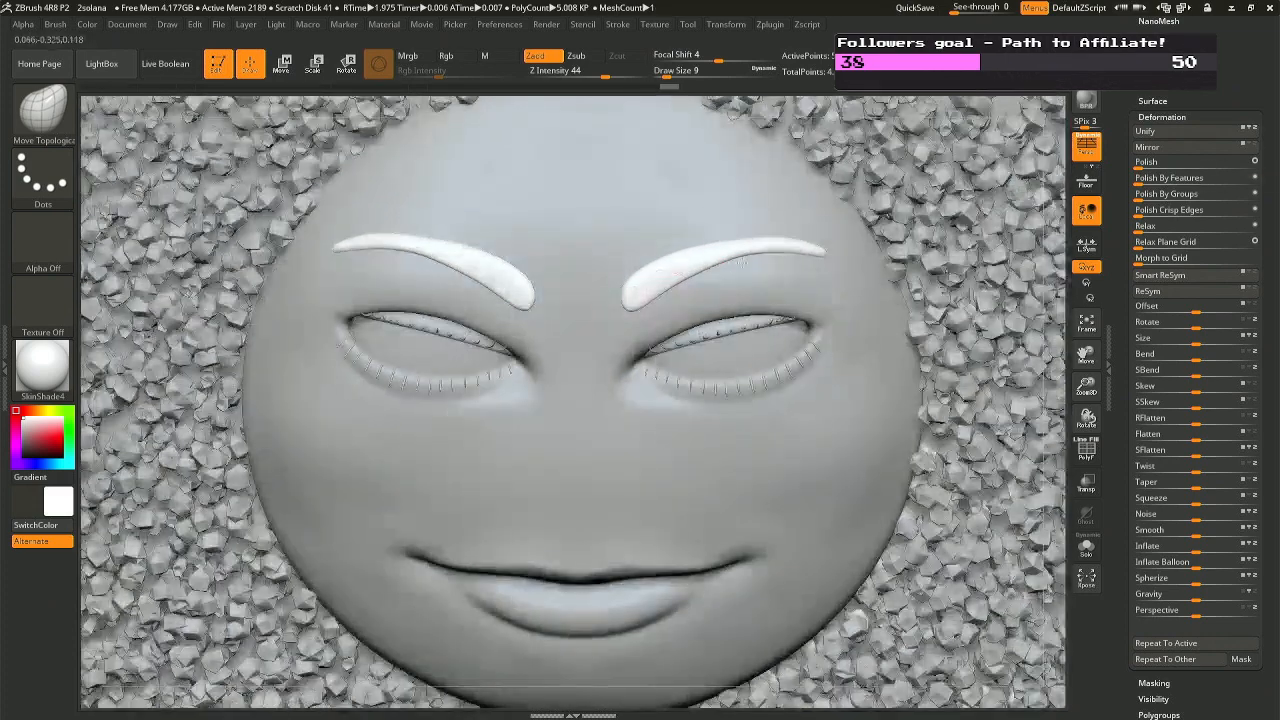
key("space")
left_click_drag(743, 260, 753, 260)
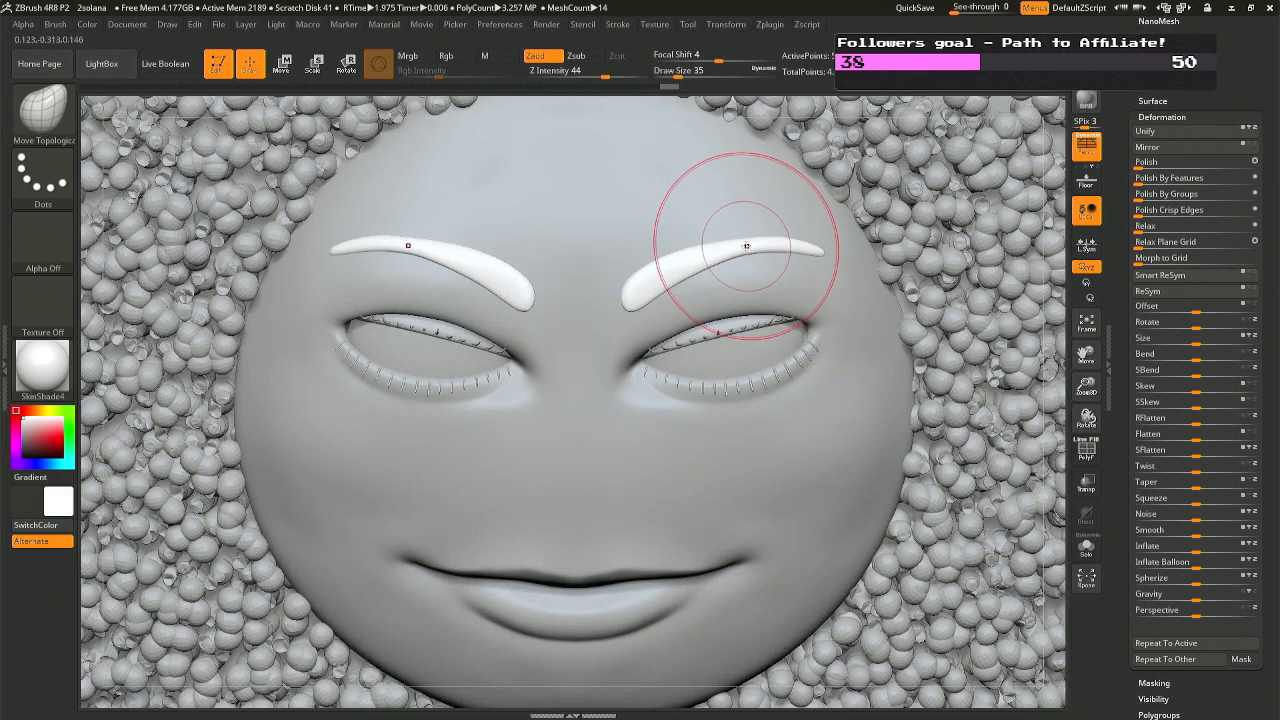
mouse_move(748, 243)
right_mouse_down()
mouse_move(715, 258)
mouse_move(775, 238)
right_mouse_up()
left_click_drag(775, 240, 769, 238)
key("space")
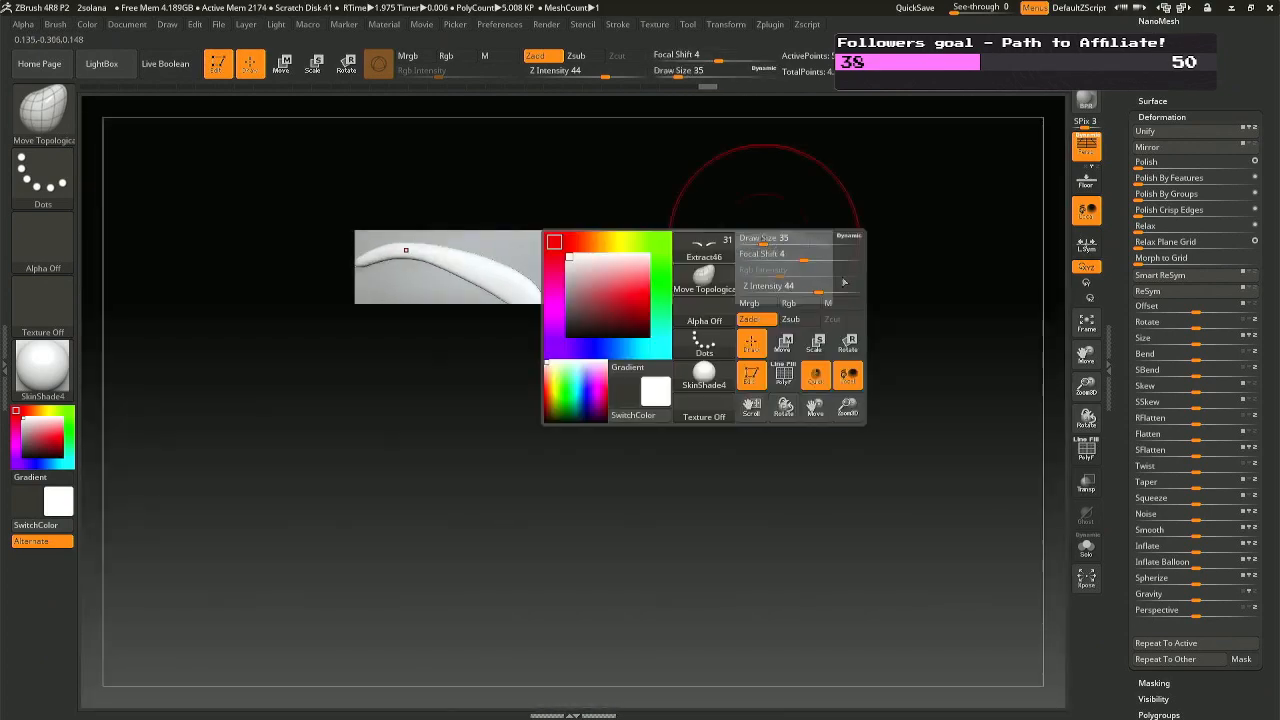
key("ctrl+z")
Adjust the outer part of the eyebrows with the Move Topological brush, reducing its draw size to 14.
key("space")
left_click_drag(791, 275, 806, 268)
key("space")
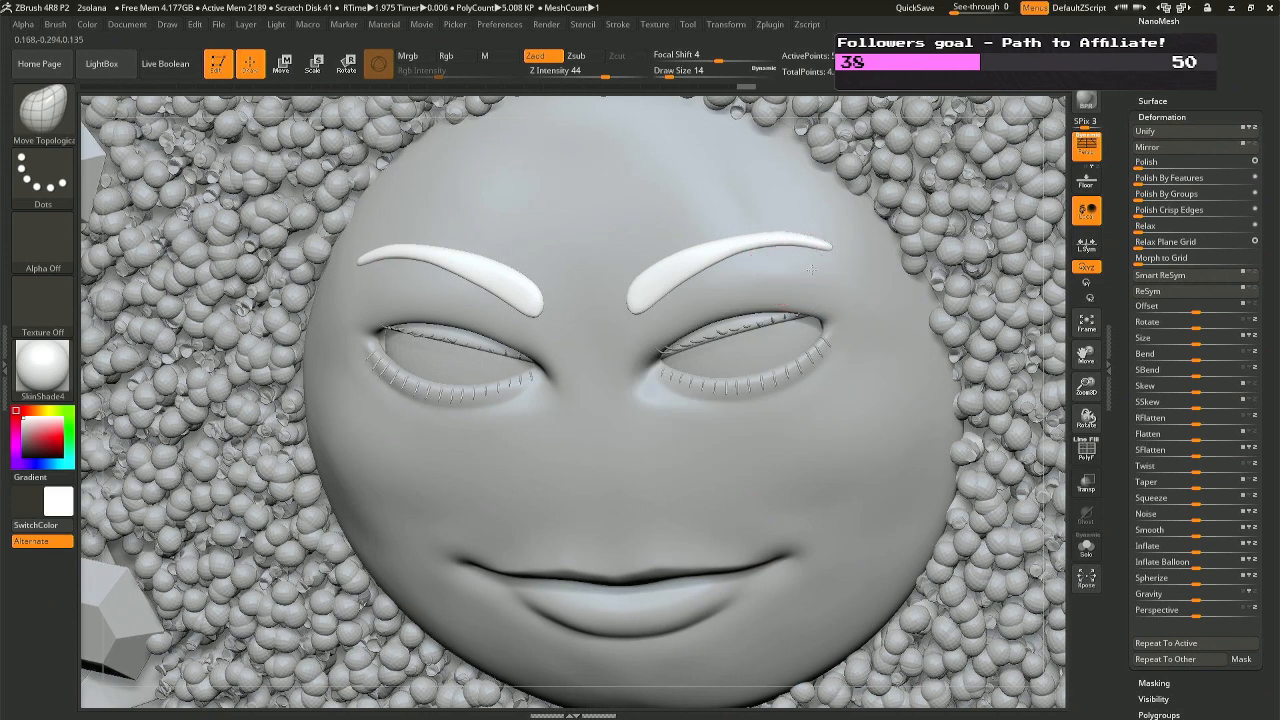
Sharpen the outer tips of the eyebrows with the Pinch brush at draw size 14.
key("b")
key("p")
key("i")
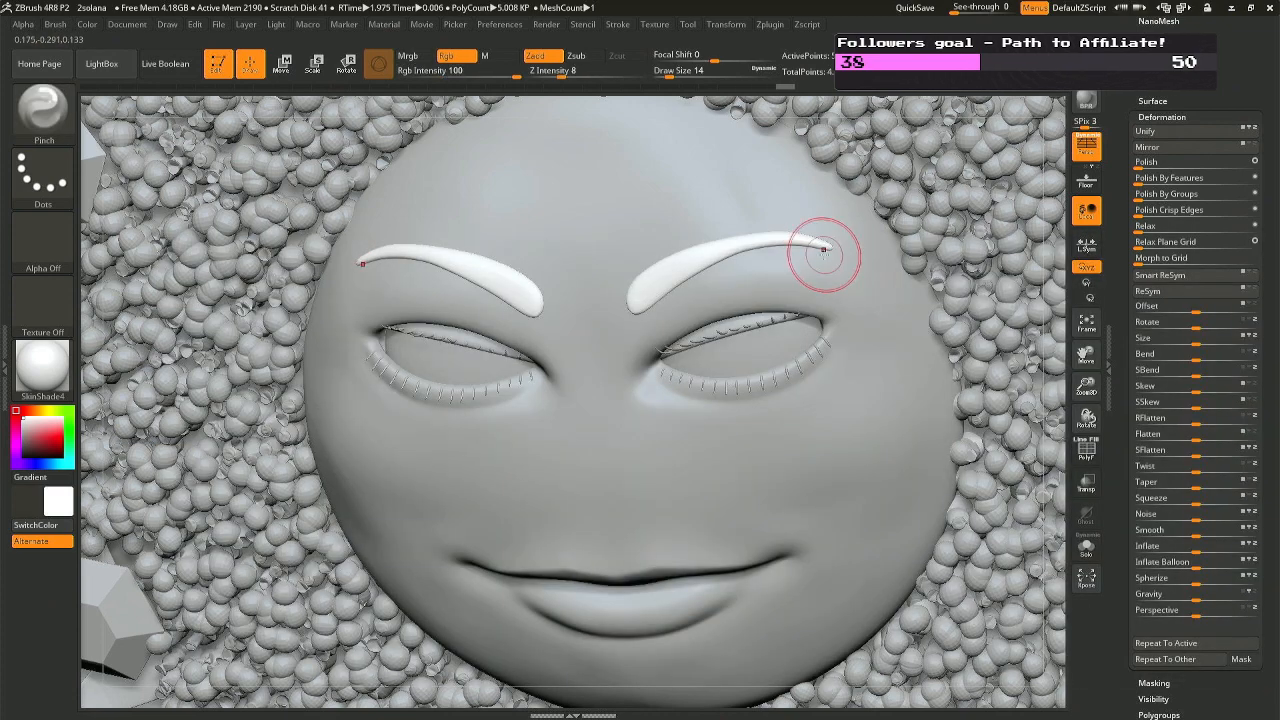
right_click_drag(824, 254, 752, 248)
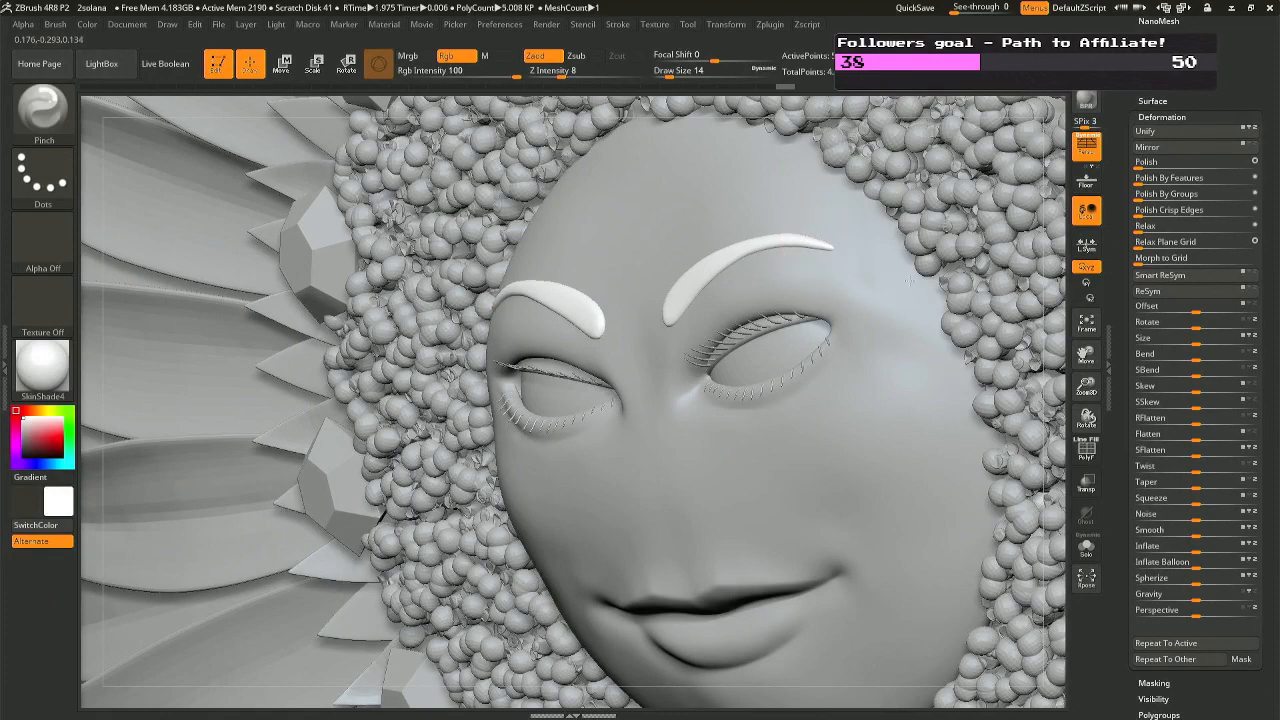
Refine the eyebrows' tails and inner ends with the Move brush at draw size 14.
key("b")
key("m")
key("v")
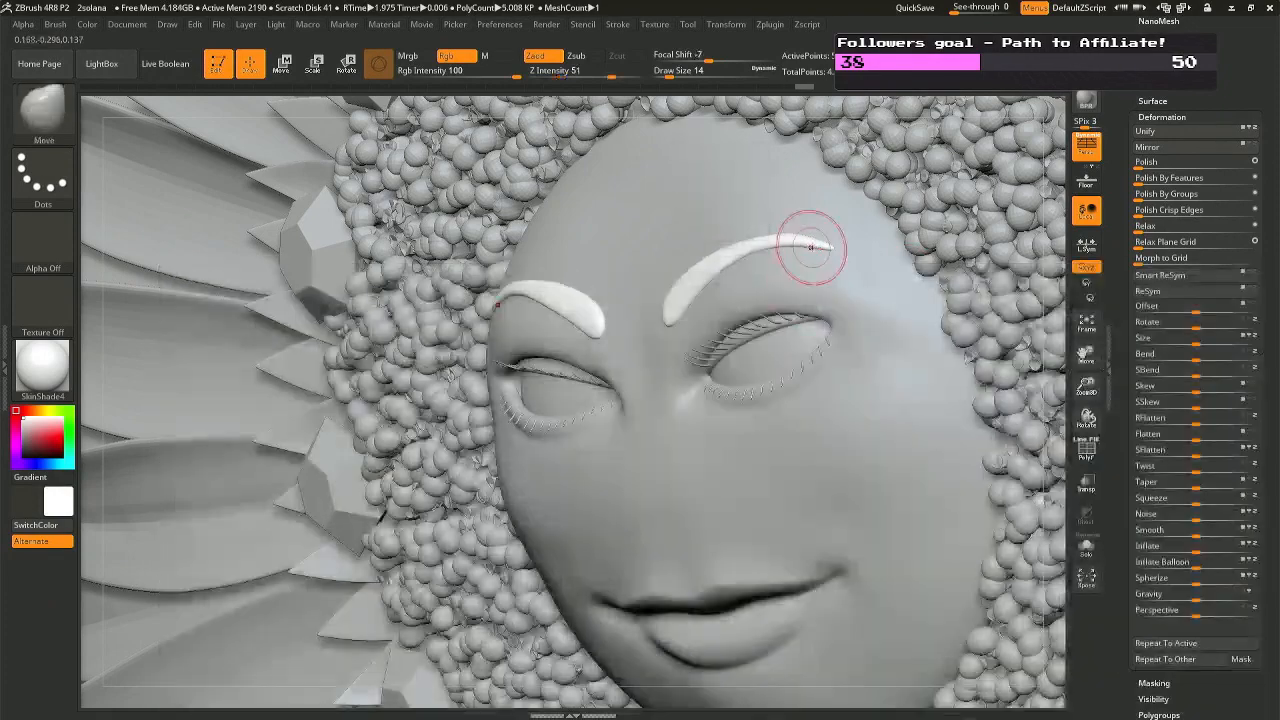
mouse_move(811, 249)
right_mouse_down()
mouse_move(825, 257)
mouse_move(808, 247)
right_mouse_up()
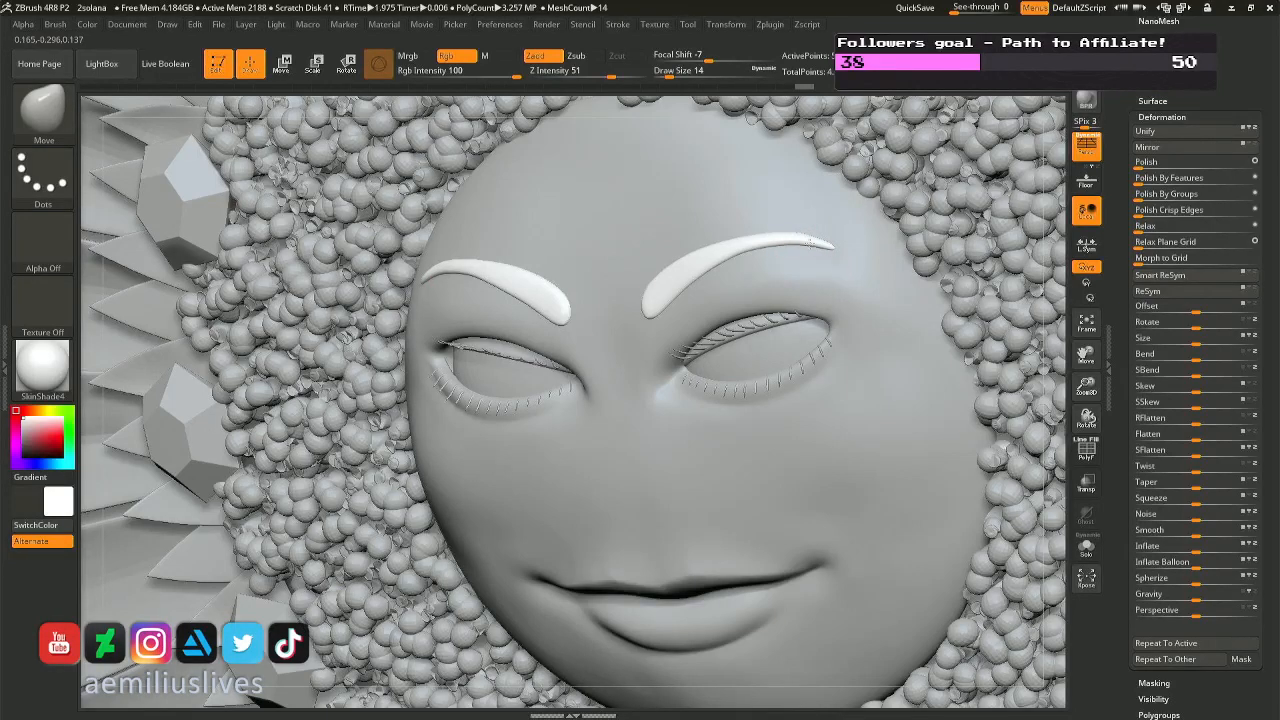
right_click_drag(760, 263, 700, 263)
right_click_drag(618, 338, 622, 288)
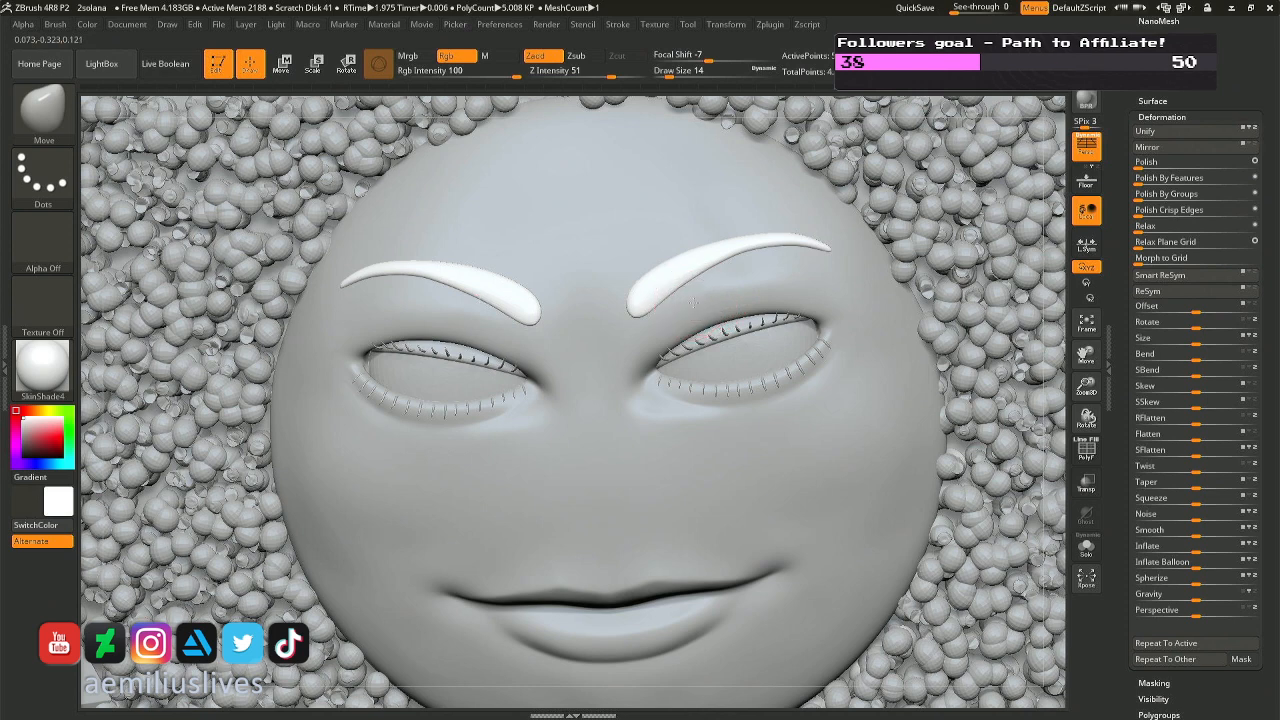
left_click_drag(695, 303, 686, 292)
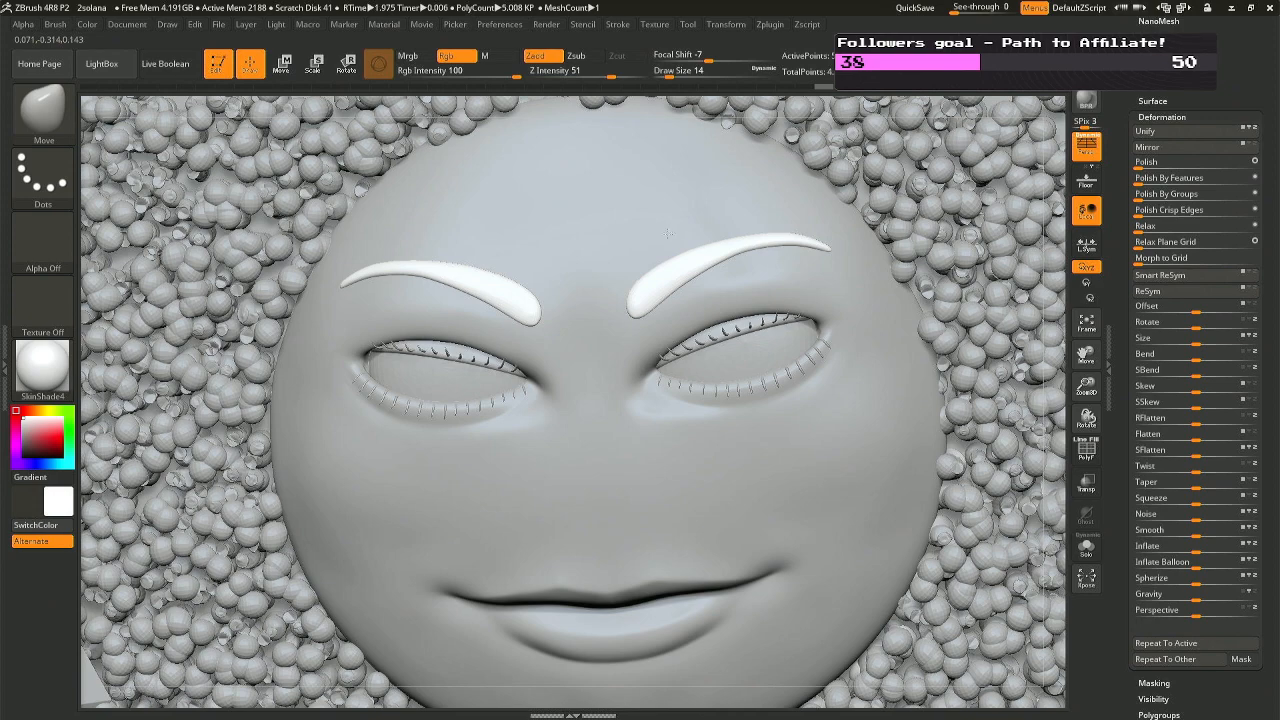
Try to nudge the eyebrow's outer end from a low angle with the Move brush at draw size 9, and undo it.
mouse_move(808, 249)
right_mouse_down()
mouse_move(755, 165)
mouse_move(768, 120)
right_mouse_up()
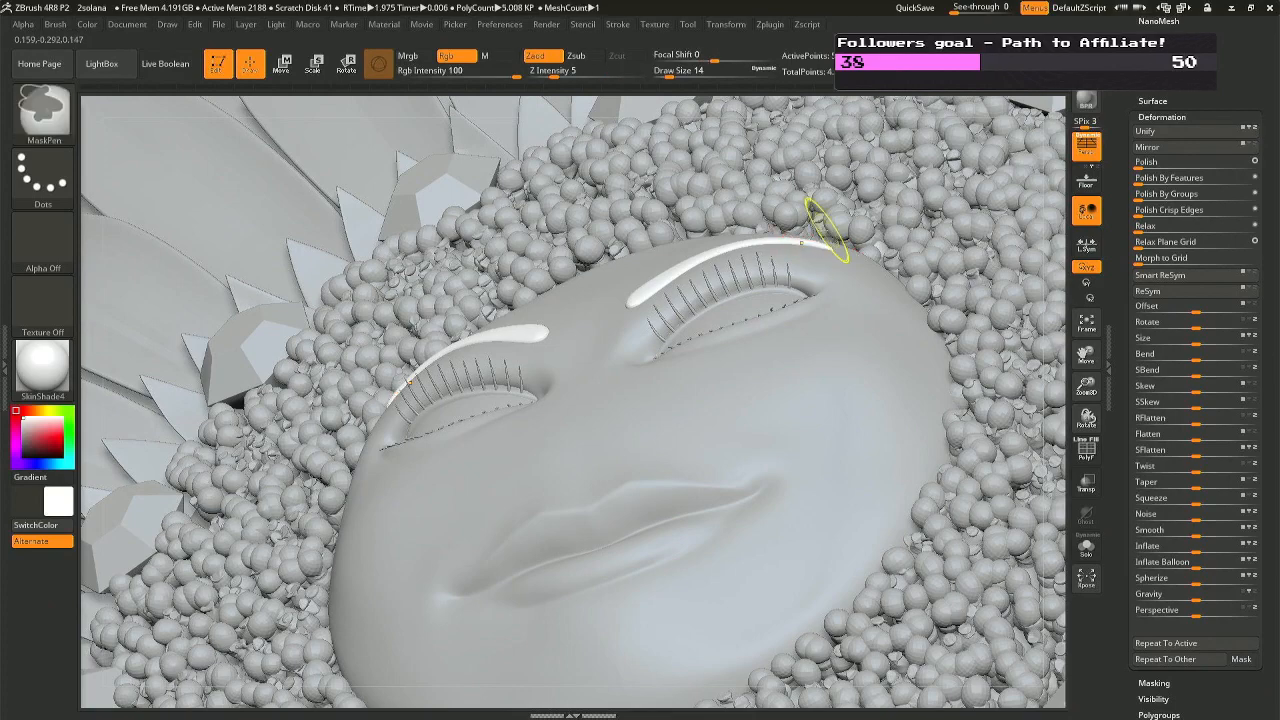
right_click_drag(822, 228, 830, 243, "ctrl")
key("space")
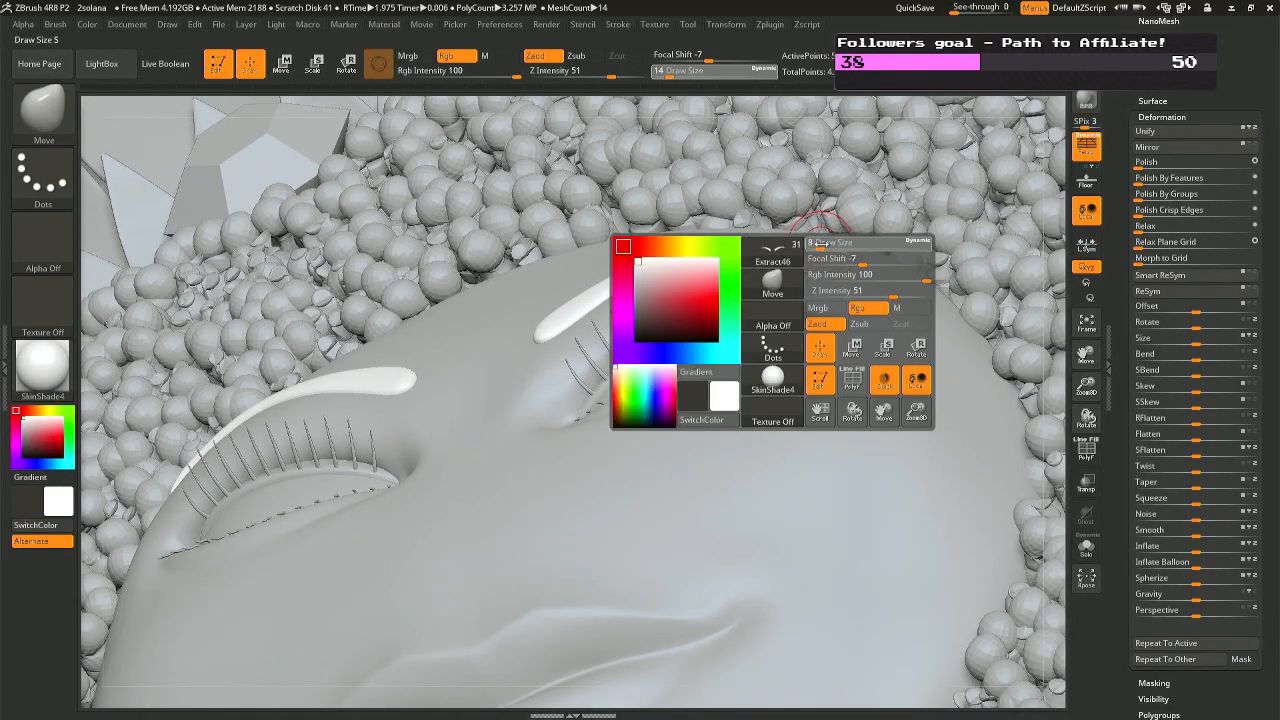
left_click_drag(818, 243, 826, 244)
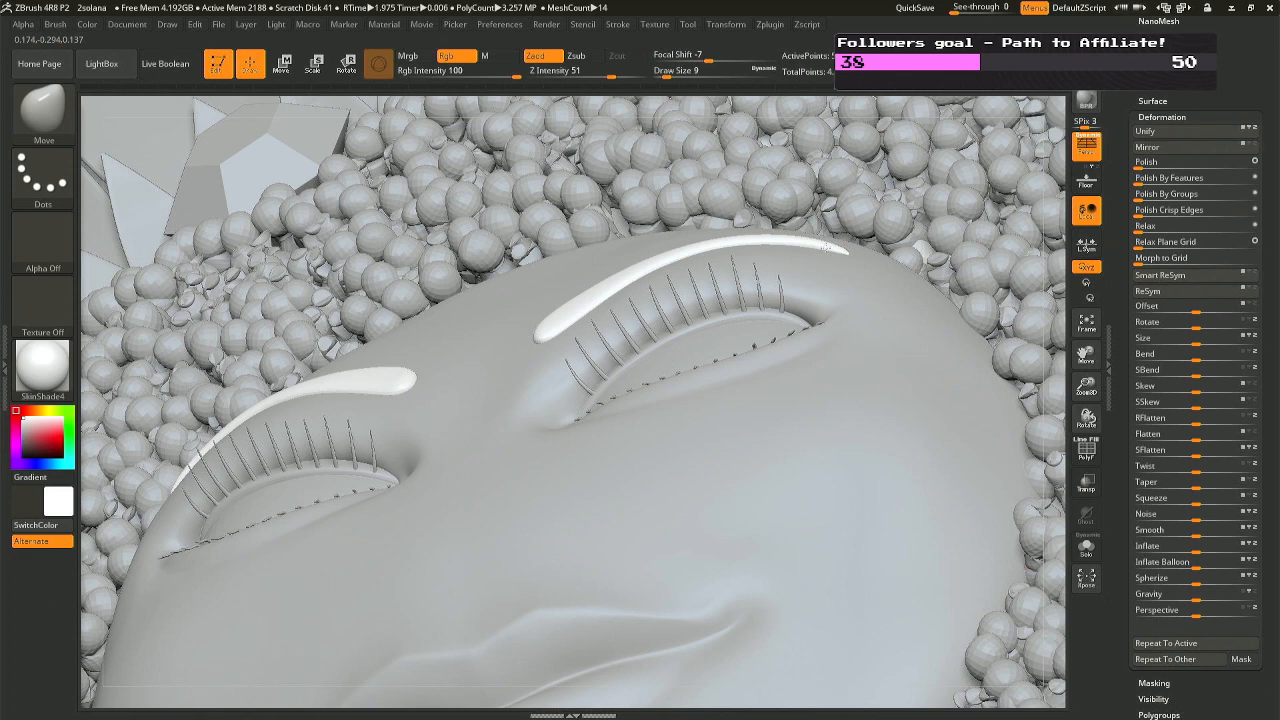
left_click_drag(820, 243, 828, 244)
key("ctrl+z")
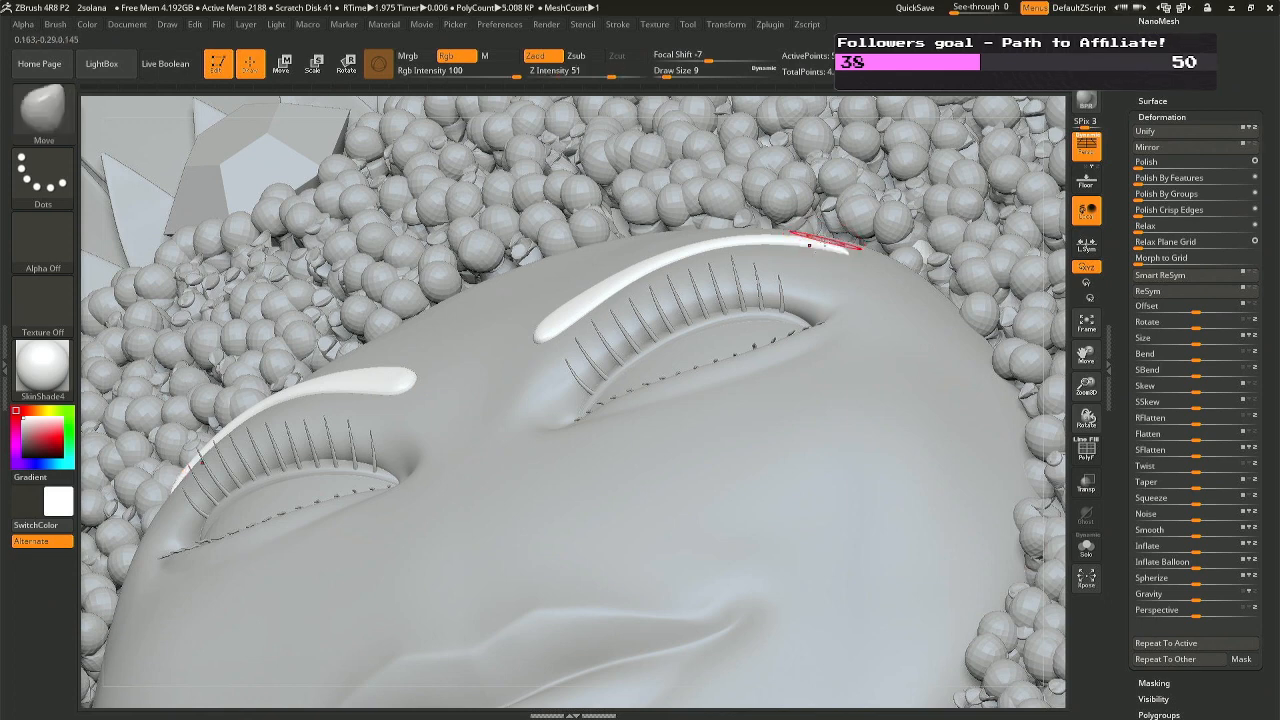
key("ctrl+z")
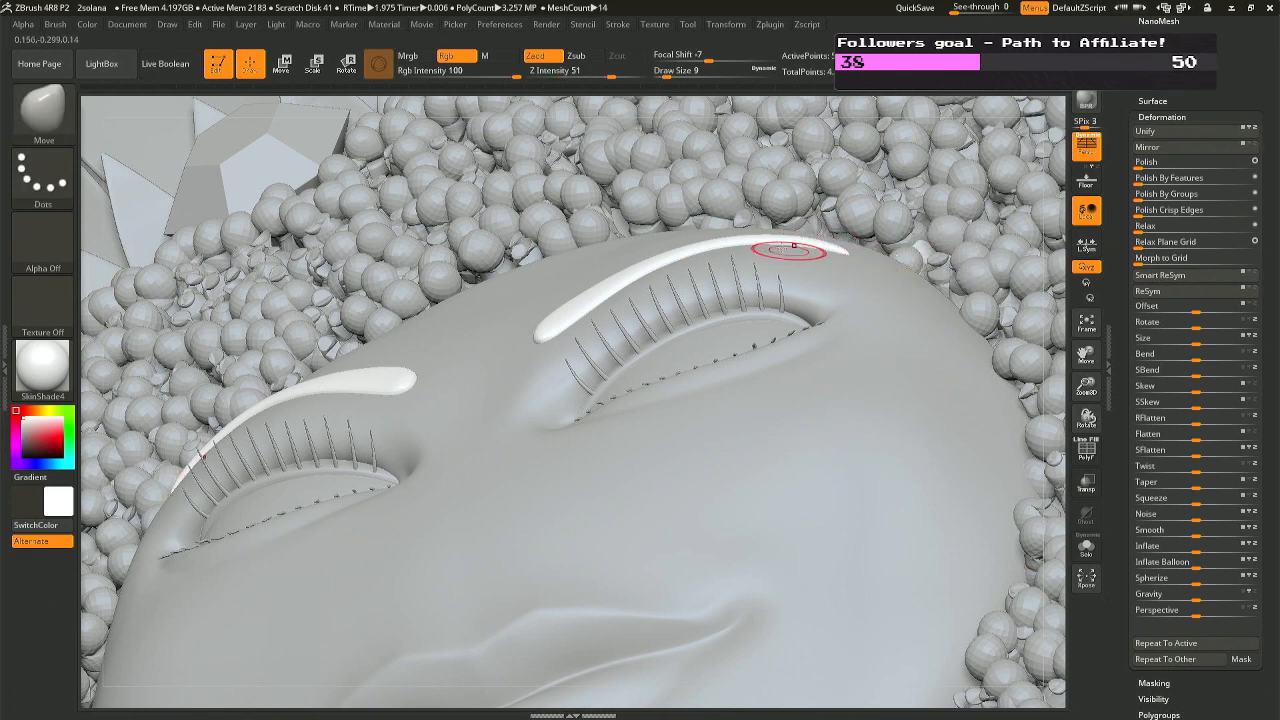
Reshape the eyebrow's tail from the side with the Move brush, trying draw size 16 and settling on 13.
mouse_move(846, 192)
right_mouse_down()
mouse_move(768, 290)
mouse_move(746, 343)
mouse_move(768, 378)
mouse_move(791, 265)
right_mouse_up()
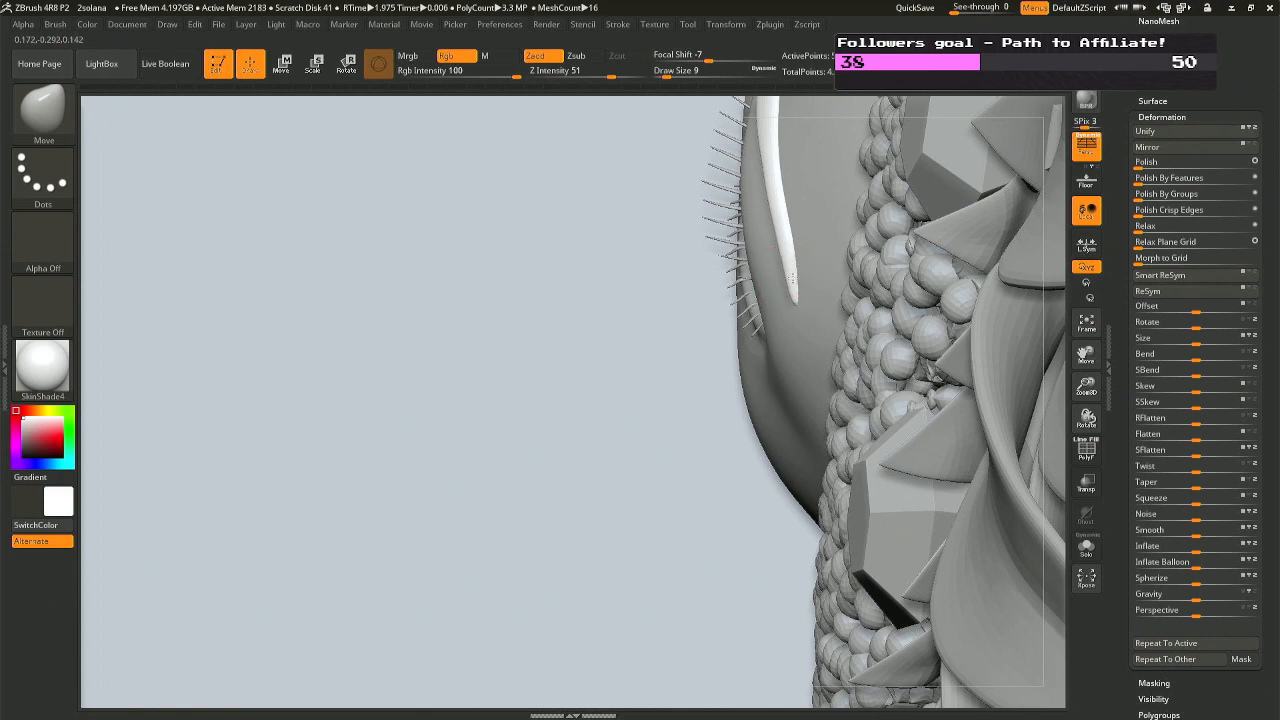
right_click_drag(792, 278, 758, 222)
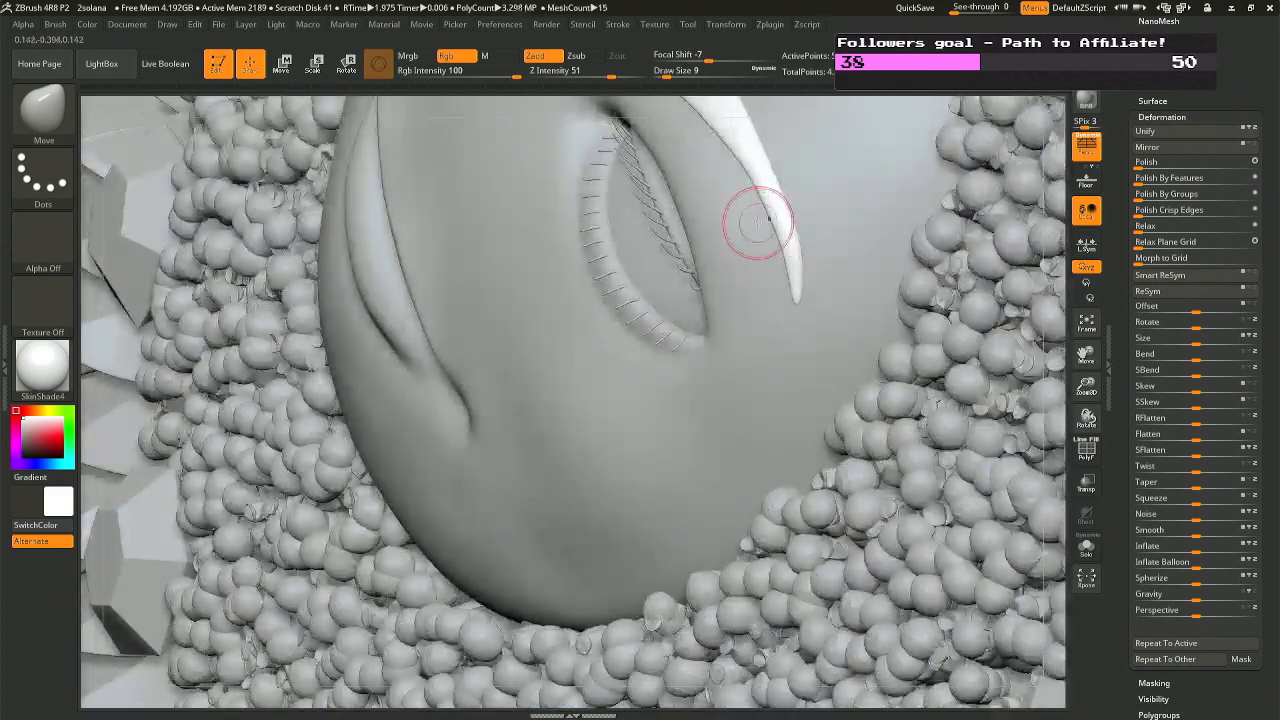
key("space")
left_click_drag(750, 227, 757, 227)
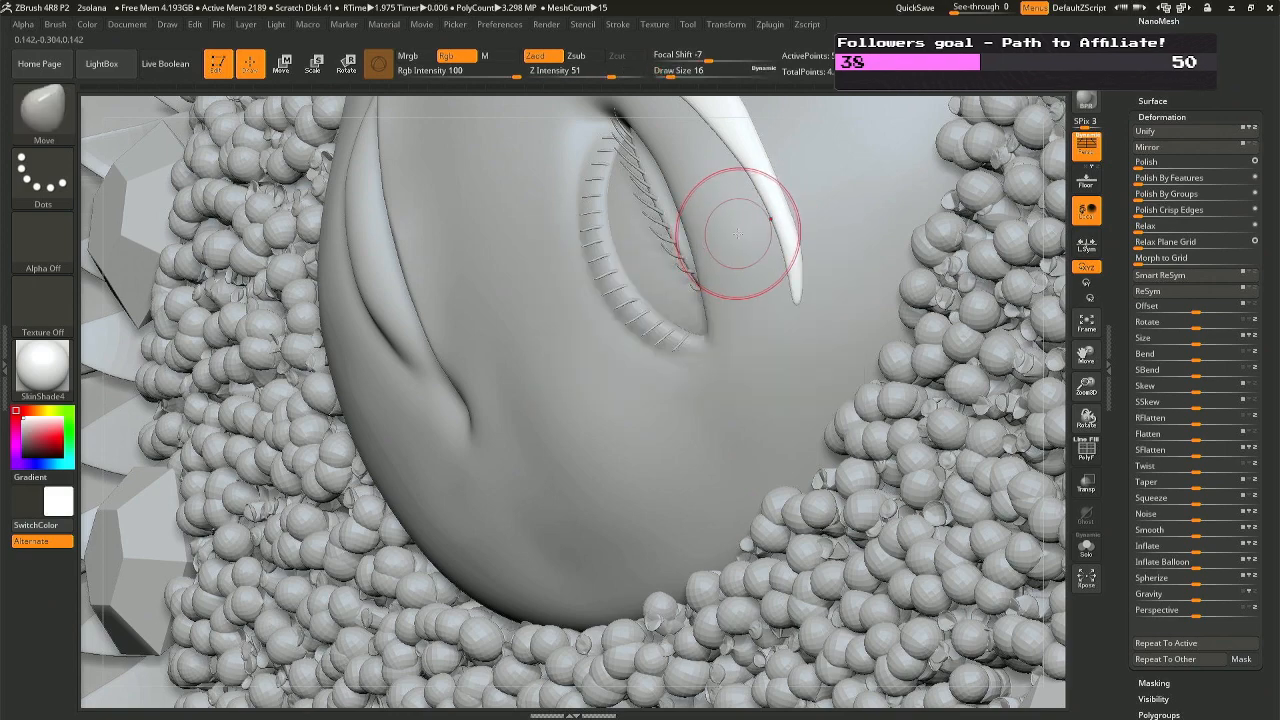
key("space")
left_click_drag(737, 233, 733, 233)
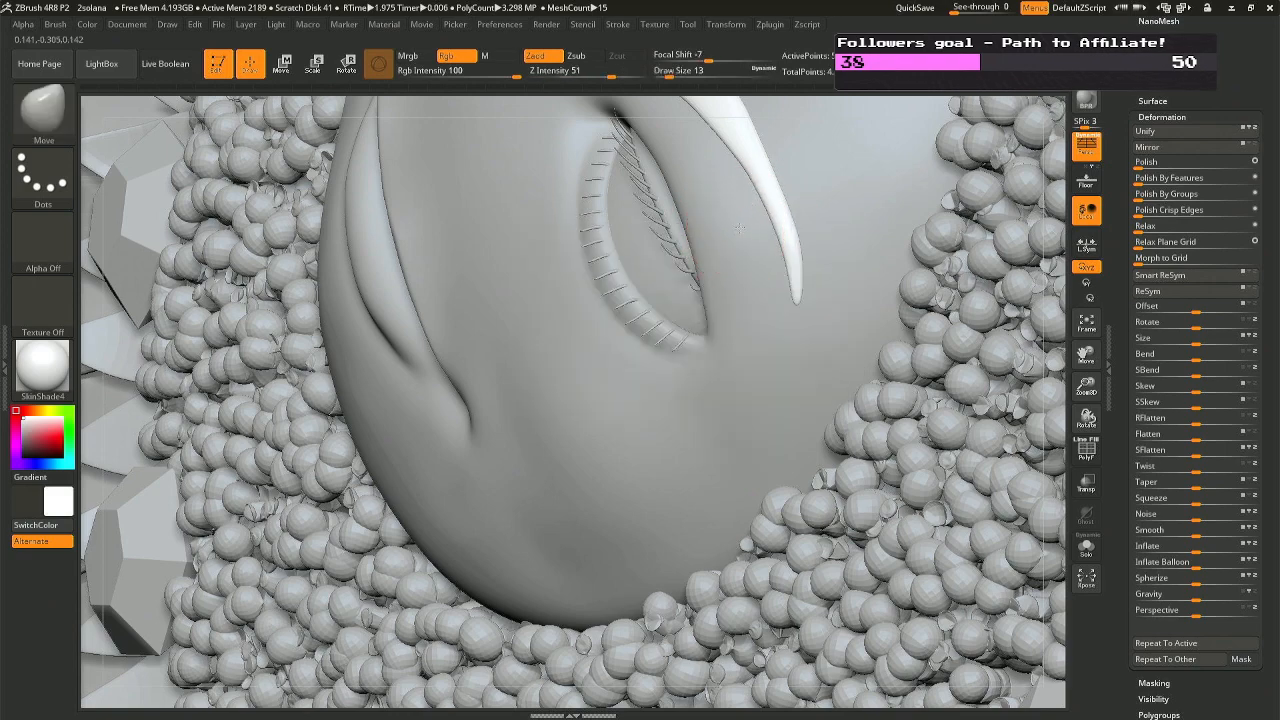
Even out the curve of the eyebrow's tail with the Move brush and smooth the mesh with the Polish deformation.
mouse_move(736, 231)
right_mouse_down()
mouse_move(748, 224)
mouse_move(733, 232)
right_mouse_up()
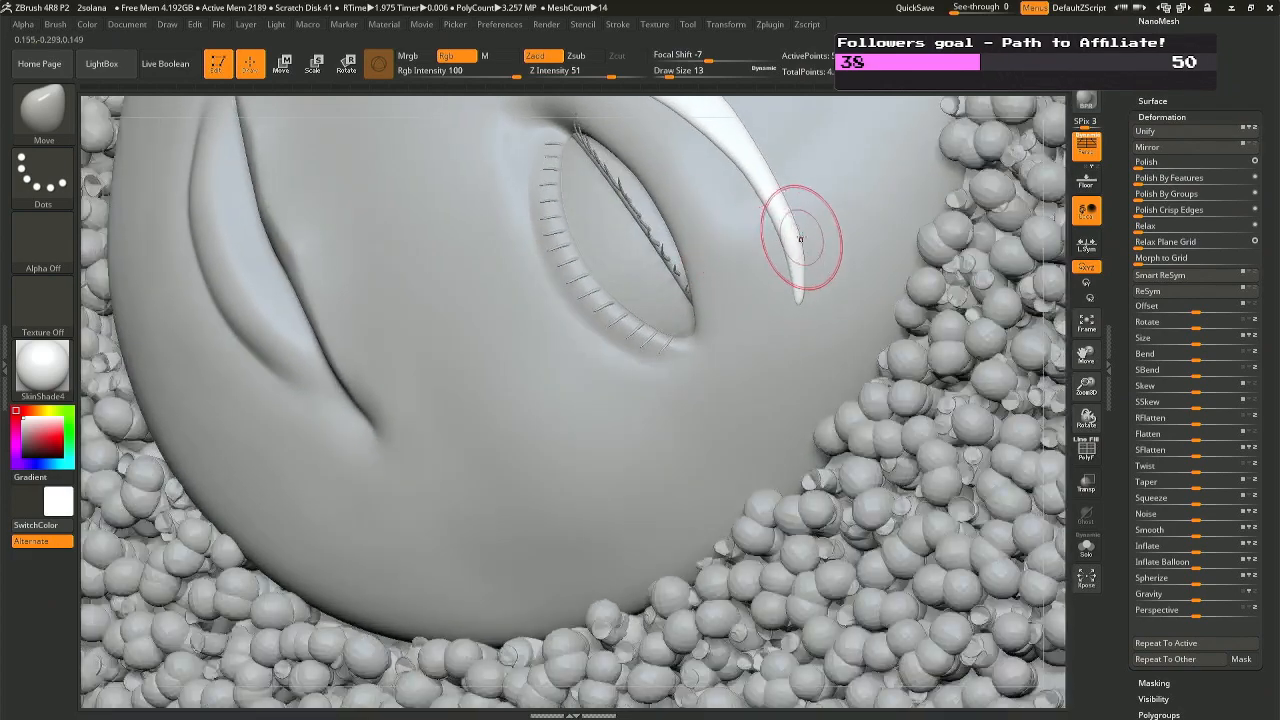
mouse_move(788, 224)
right_mouse_down()
mouse_move(760, 250)
mouse_move(771, 272)
mouse_move(780, 238)
right_mouse_up()
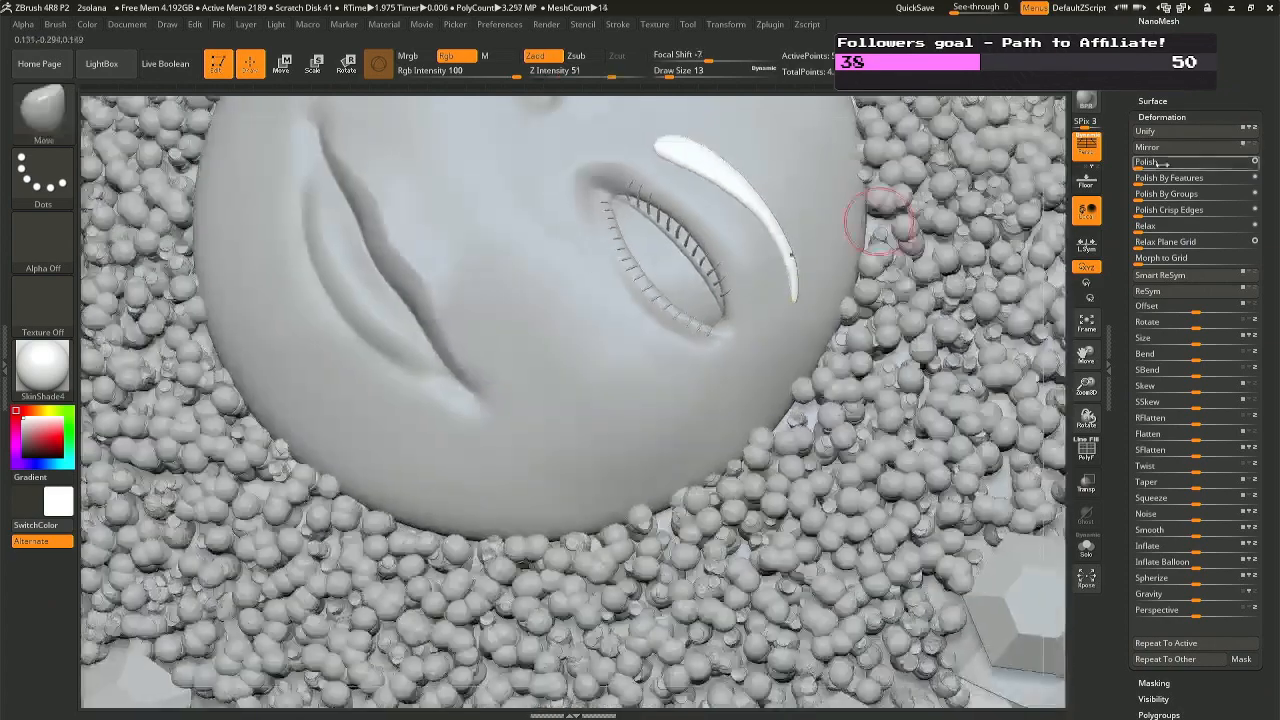
left_click_drag(1148, 166, 1278, 170)
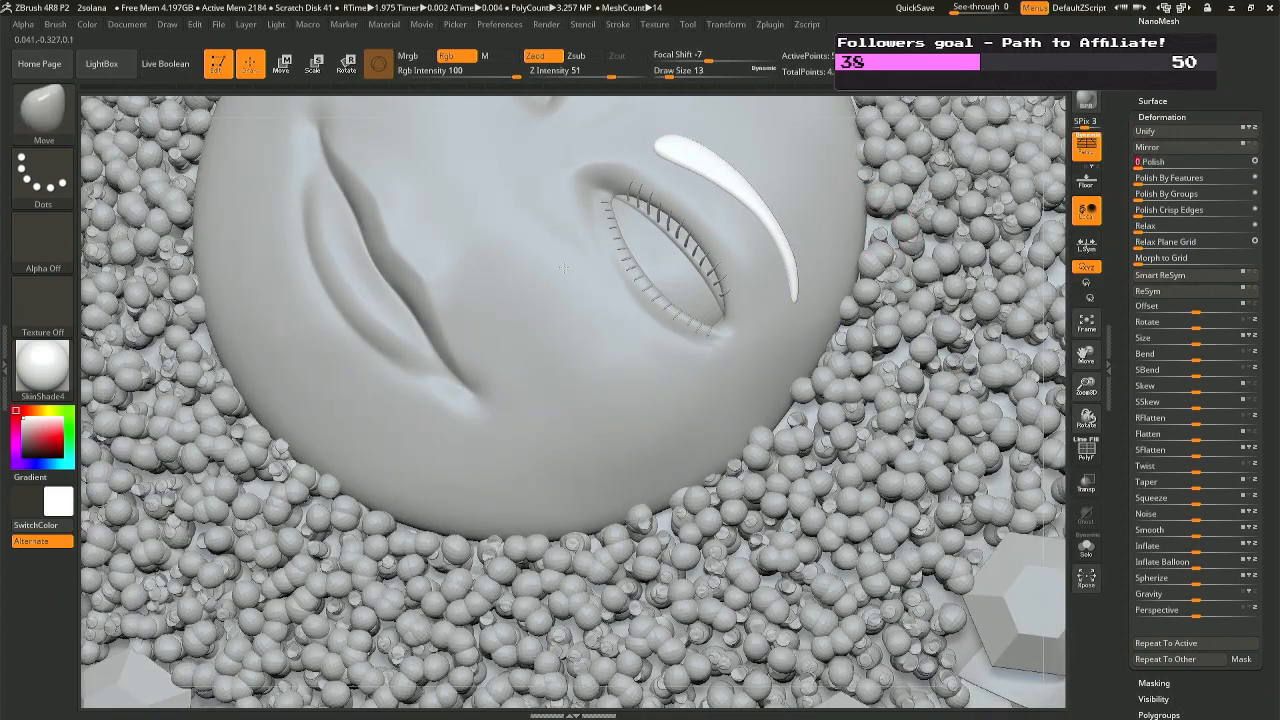
Examine the eyebrows from the front, both close to the face and against the whole sunflower.
right_click_drag(790, 235, 534, 242)
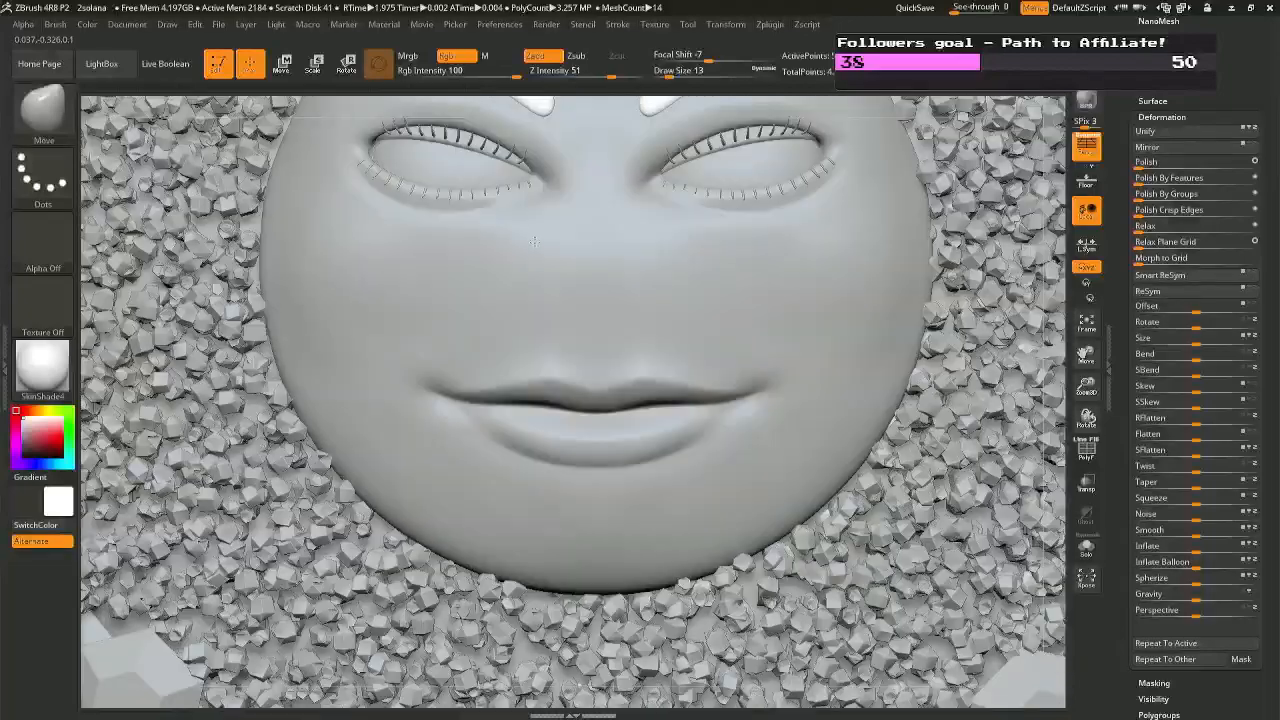
right_click_drag(600, 299, 604, 190, "ctrl")
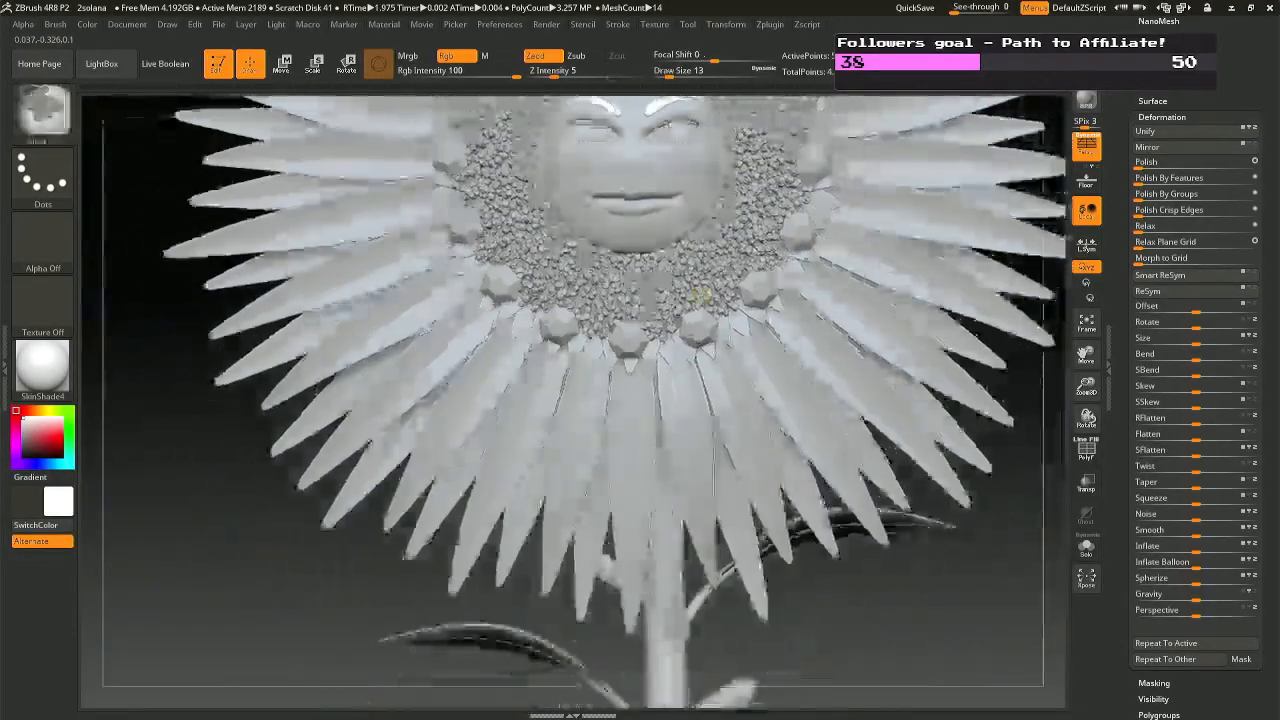
mouse_move(716, 300)
right_mouse_down("ctrl")
mouse_move(720, 223)
mouse_move(720, 353)
mouse_move(622, 347)
right_mouse_up("ctrl")
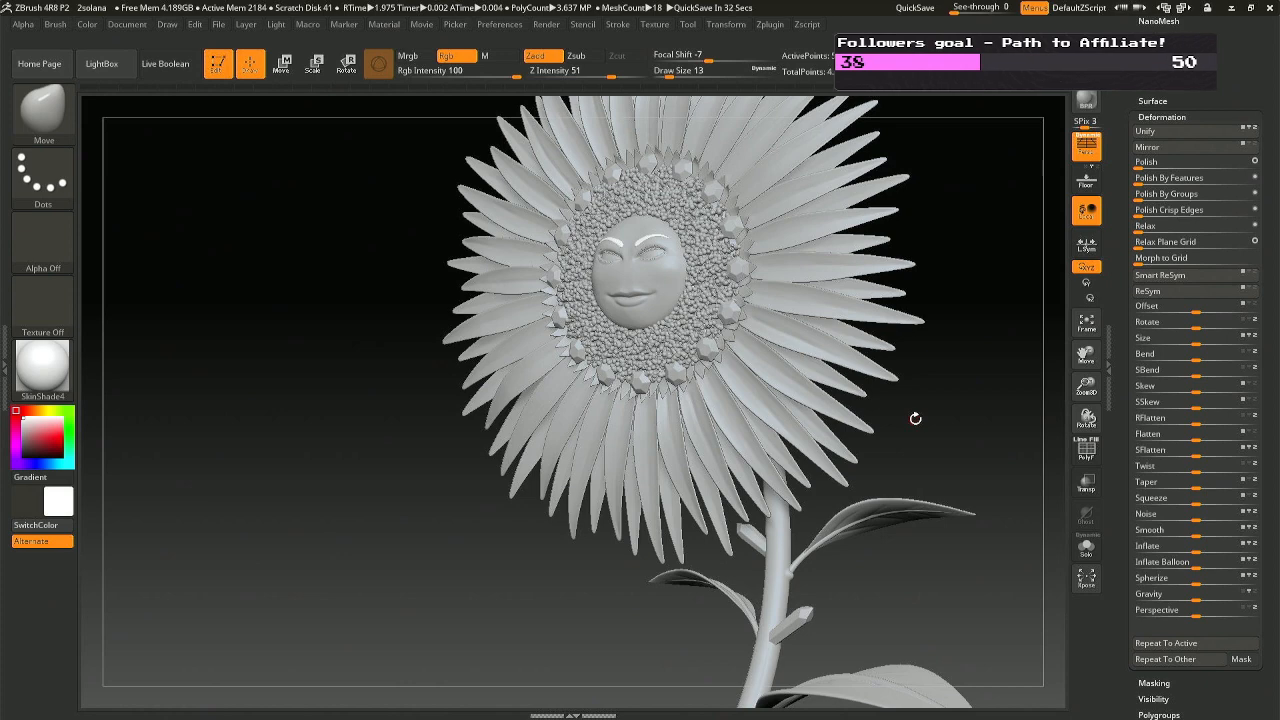
right_click_drag(650, 461, 670, 467)
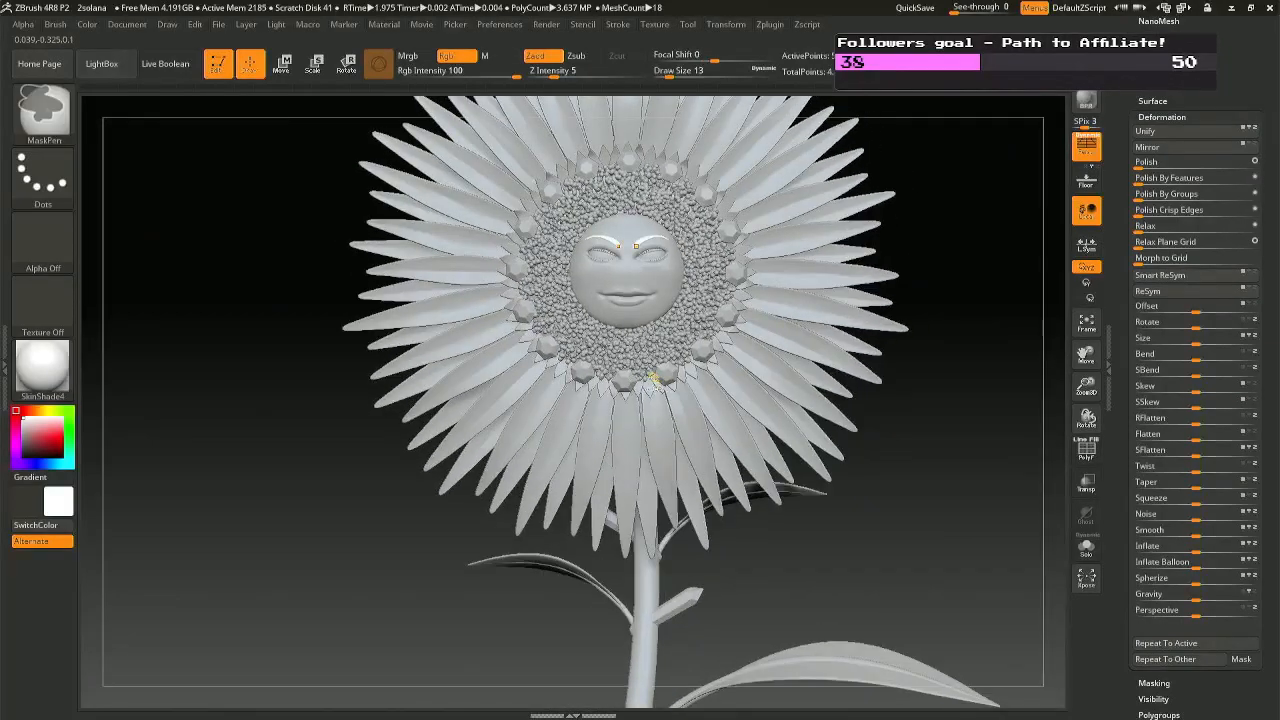
right_click_drag(659, 381, 505, 279, "ctrl")
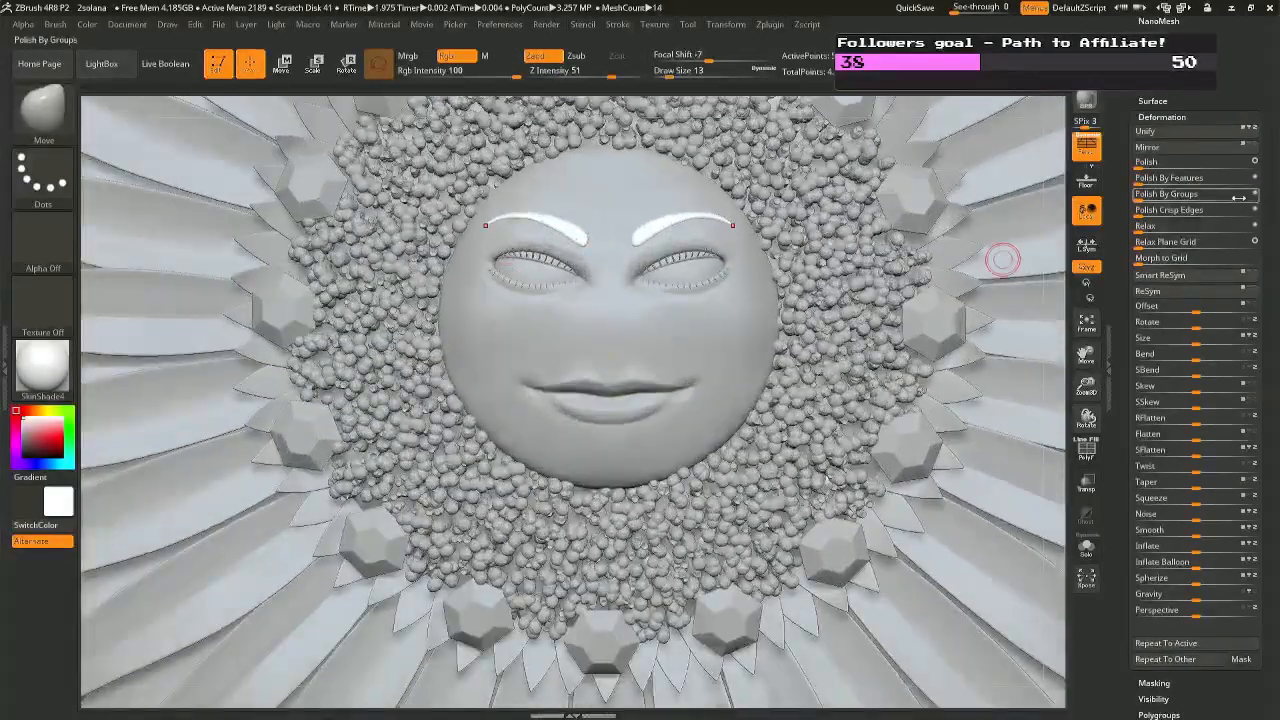
right_click_drag(543, 181, 505, 140, "ctrl")
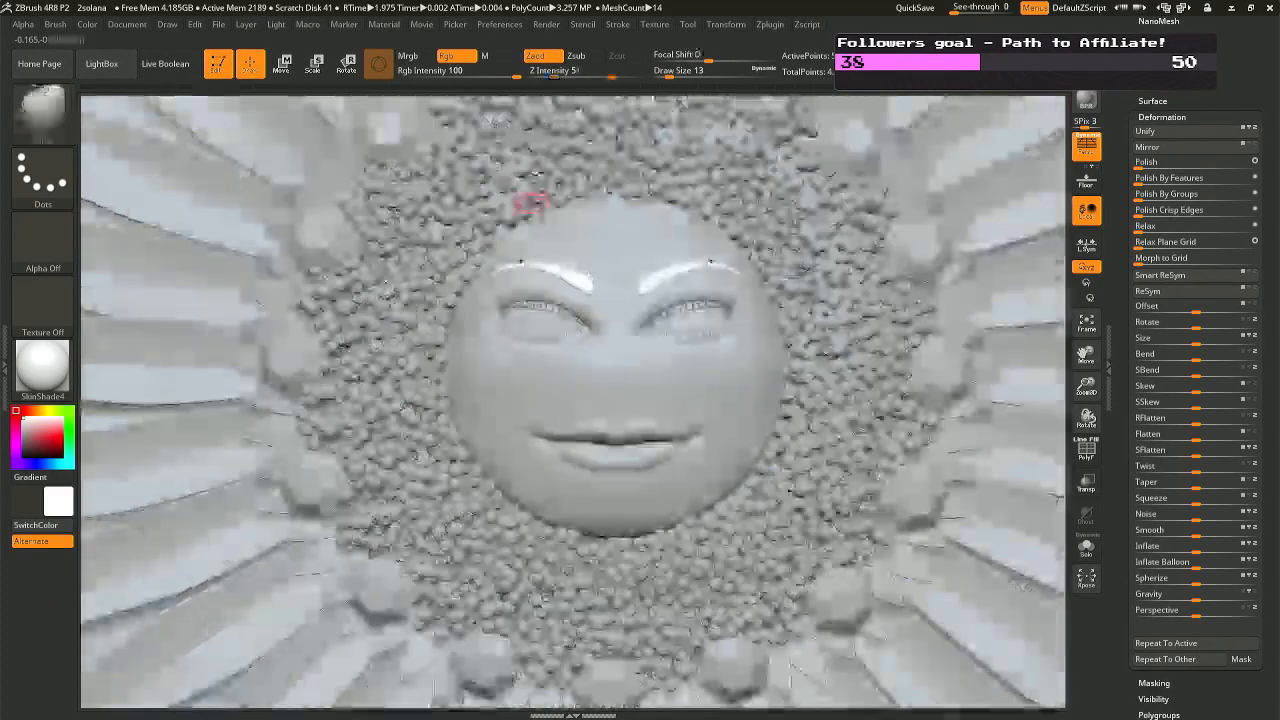
Set the Move brush's draw size to 16 for the eyebrows.
right_click_drag(529, 200, 531, 257)
right_click(528, 258)
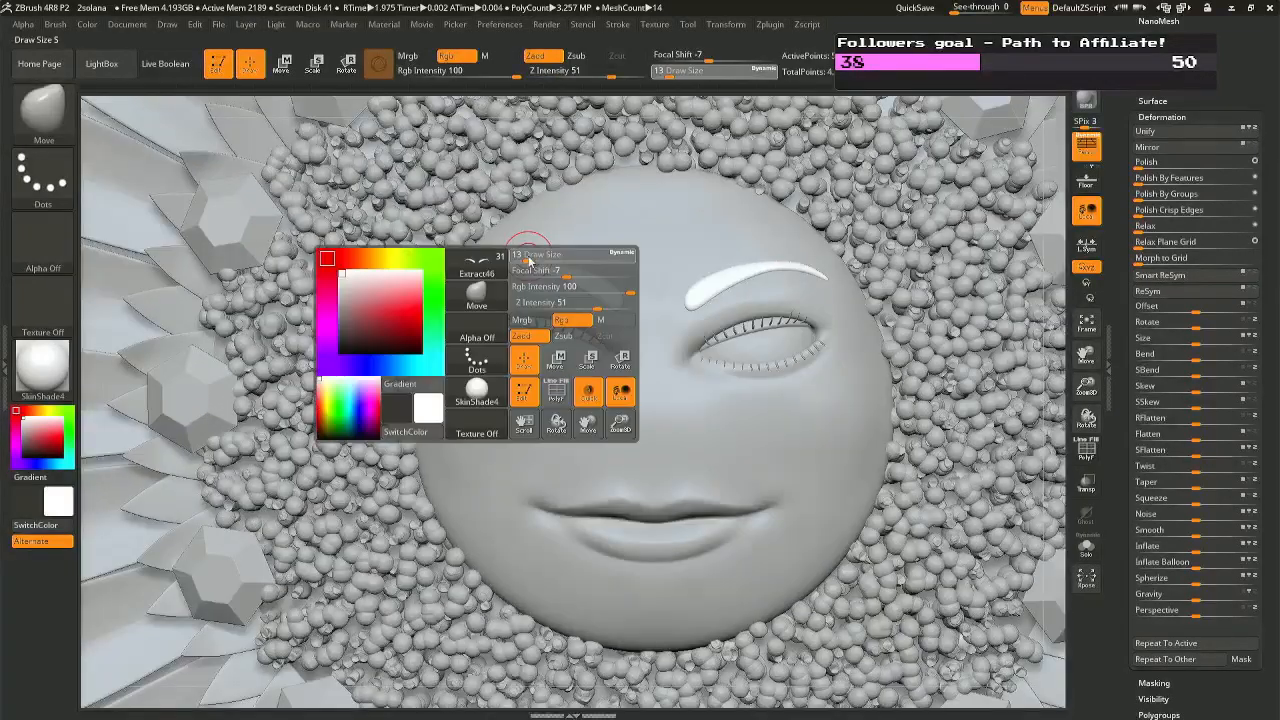
left_click_drag(528, 256, 530, 254)
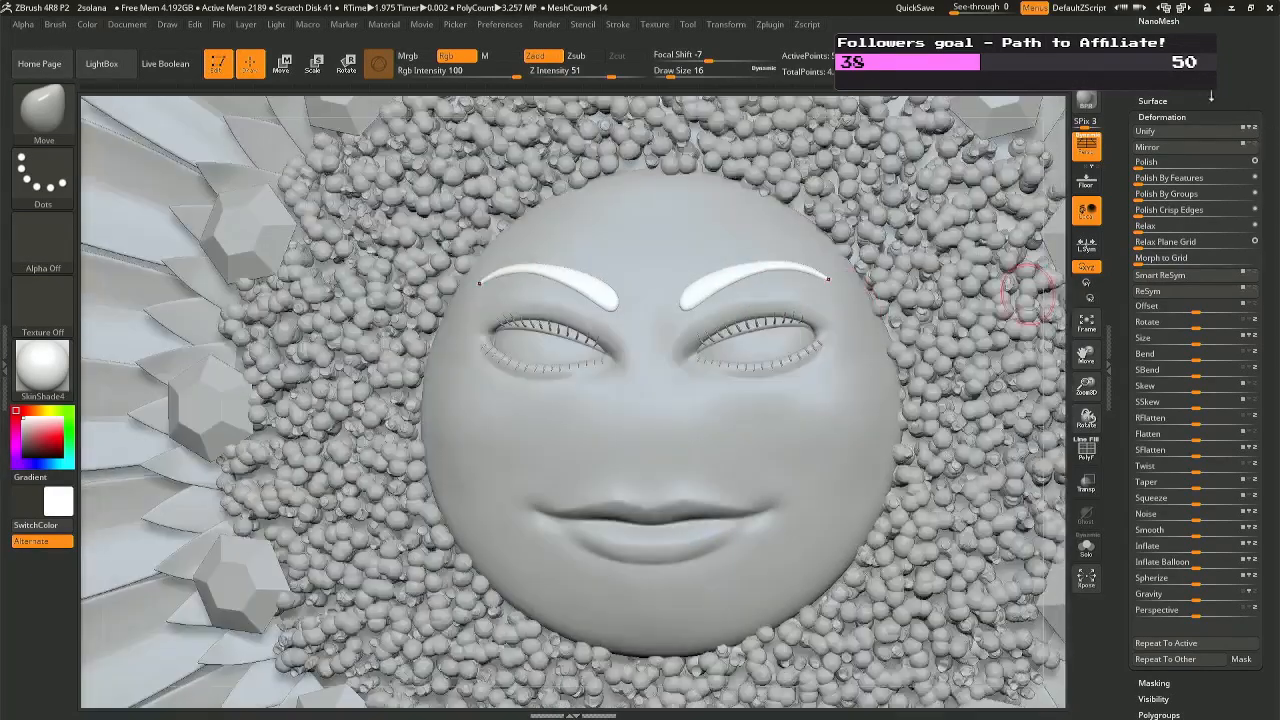
Remesh the eyebrows with ZRemesher at a target polygon count of 0.65764.
scroll(1274, 127, "up", 1)
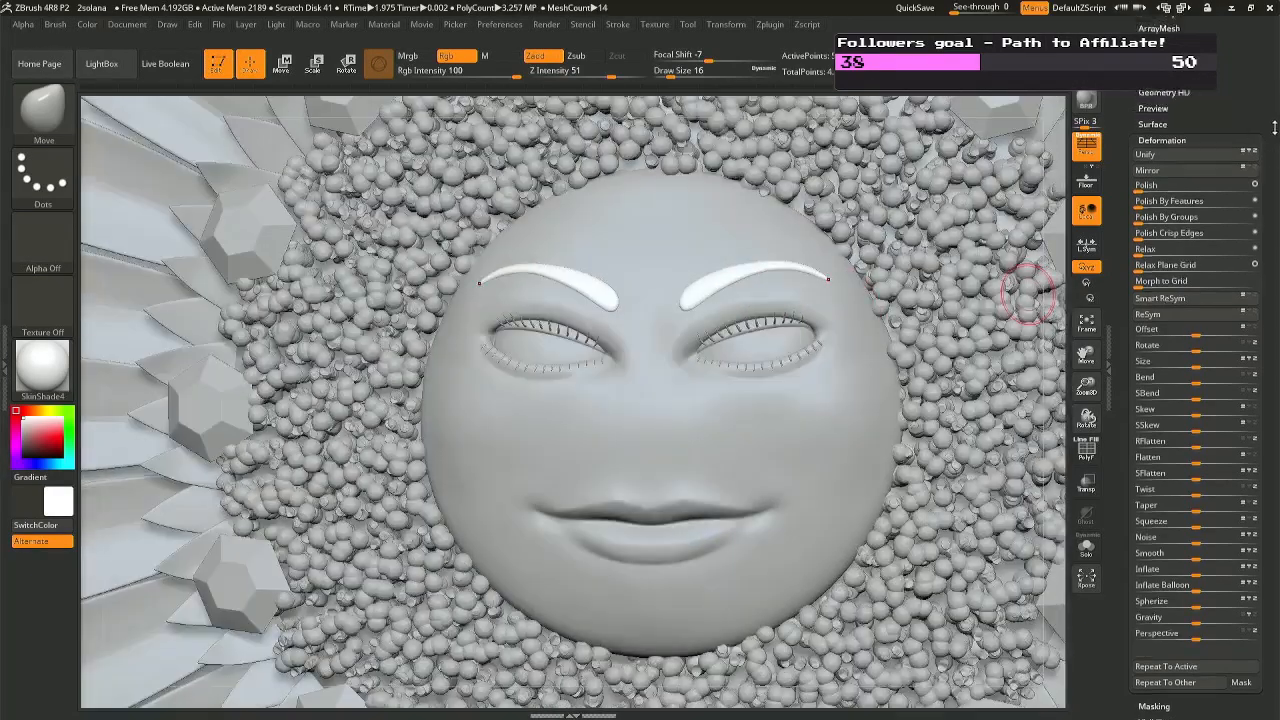
scroll(1196, 142, "up", 1)
left_click(1185, 105)
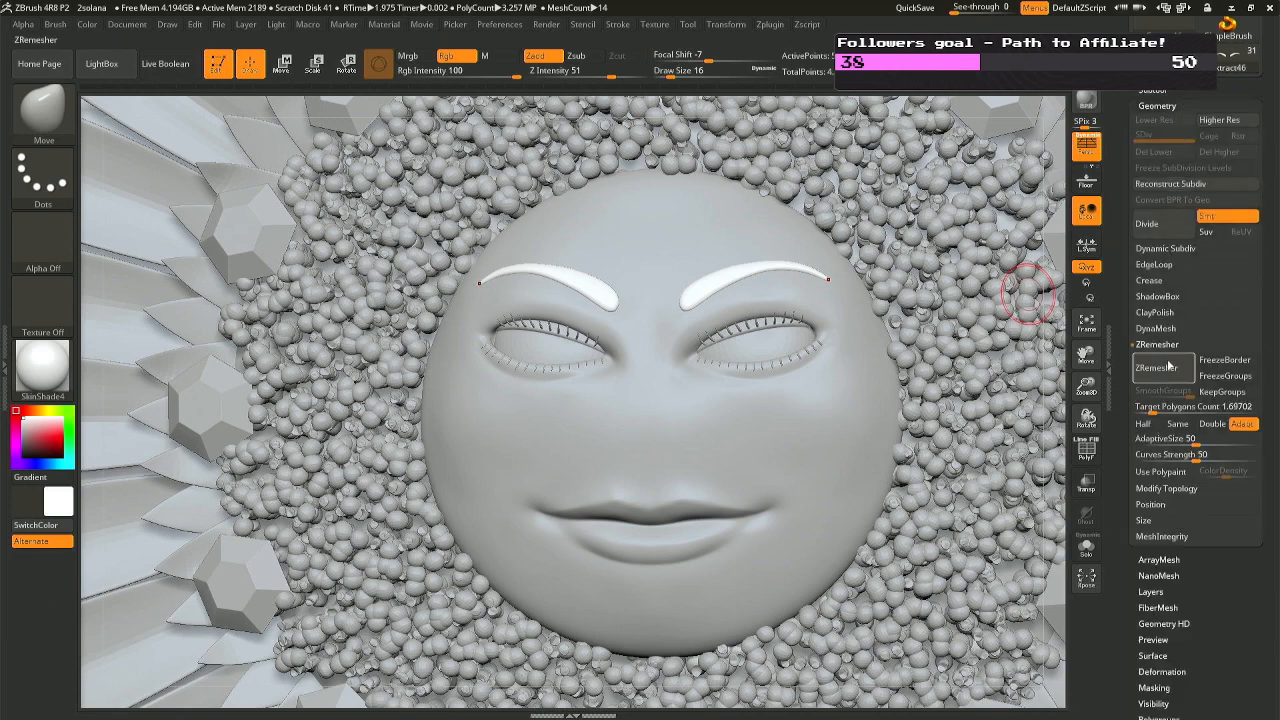
left_click_drag(1152, 407, 1142, 410)
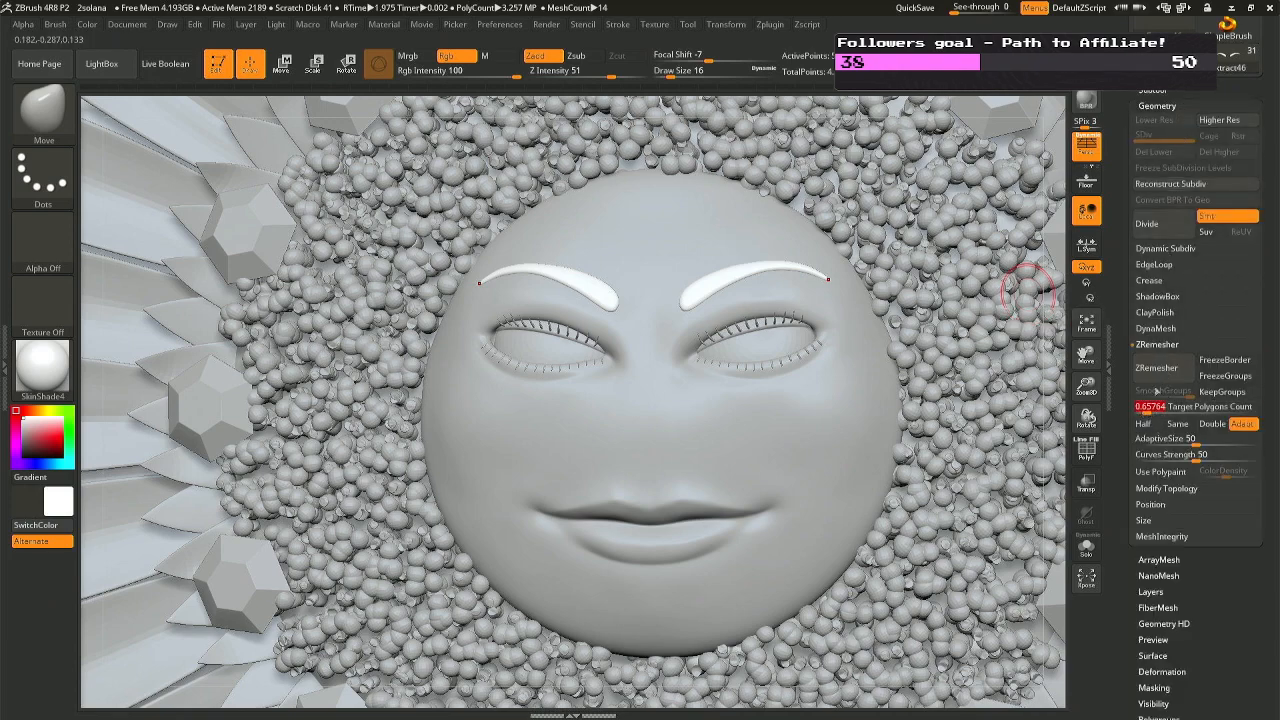
left_click(1156, 367)
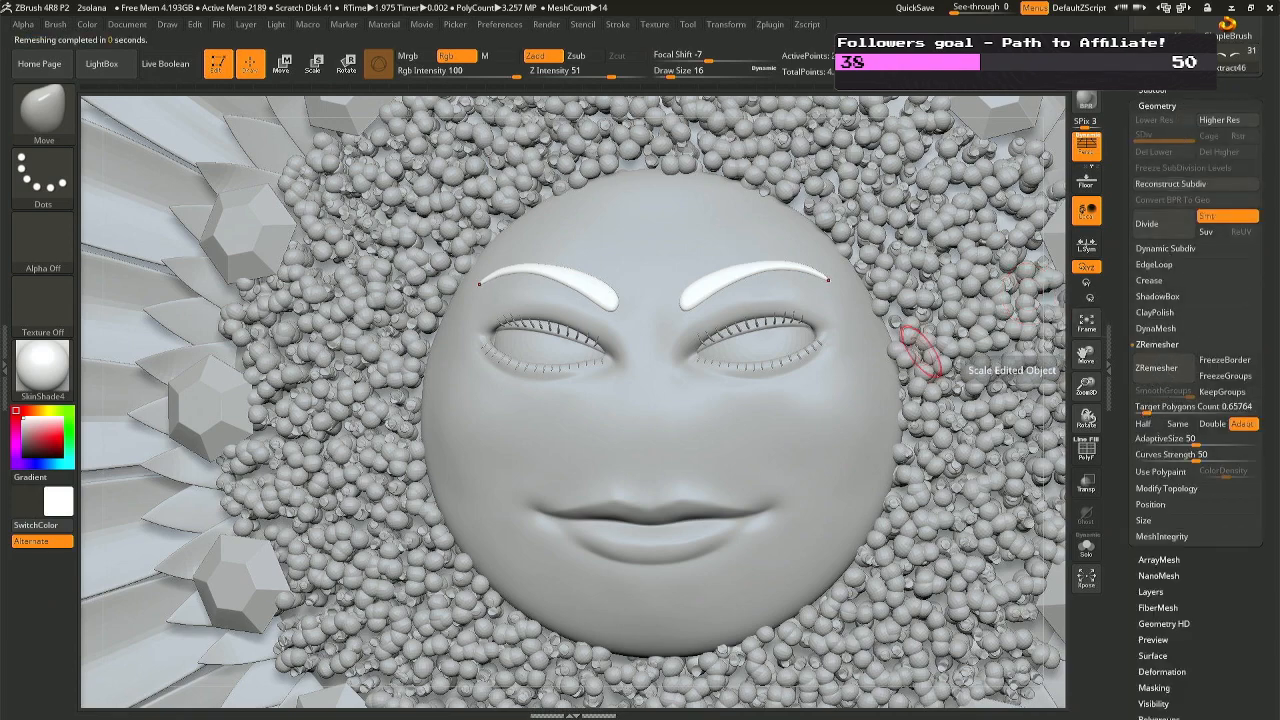
Smooth the remeshed eyebrows with the Polish By Features deformation.
left_click_drag(1268, 592, 1241, 496)
left_click(1190, 495)
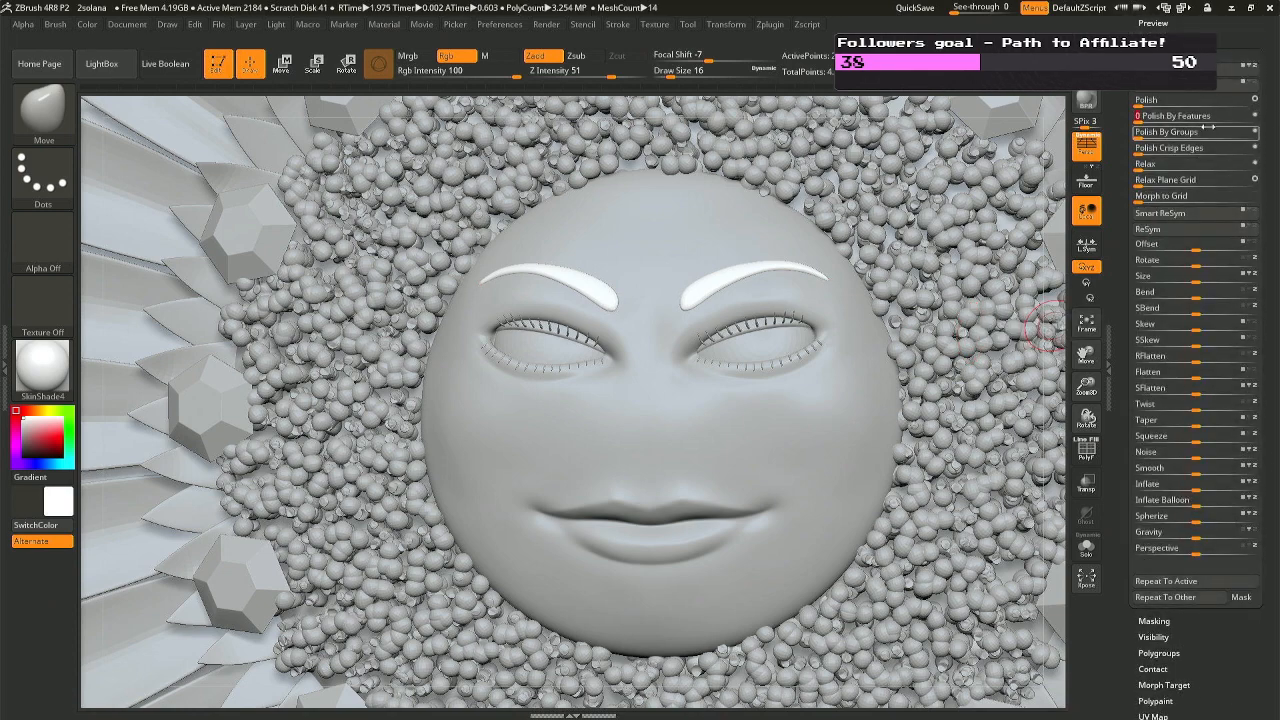
left_click_drag(1140, 122, 1262, 121)
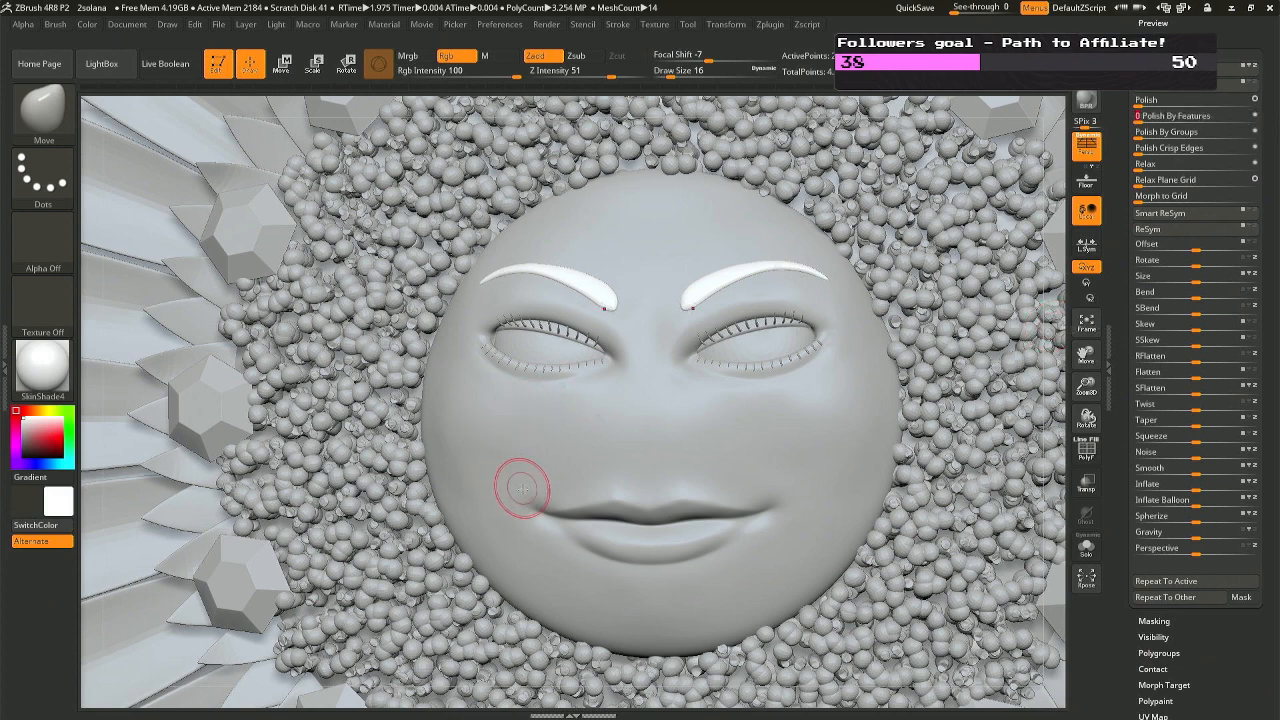
Make the face the active subtool and save the project.
key("ctrl+shift")
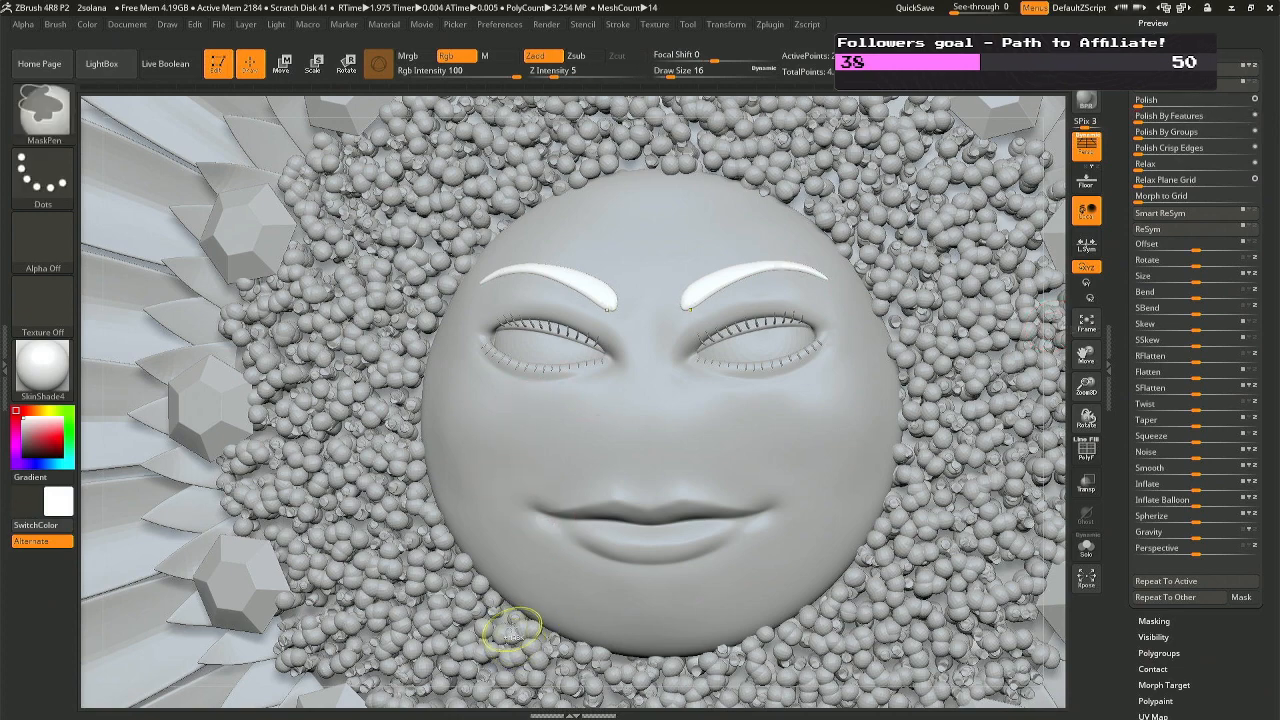
left_click_drag(985, 638, 666, 674)
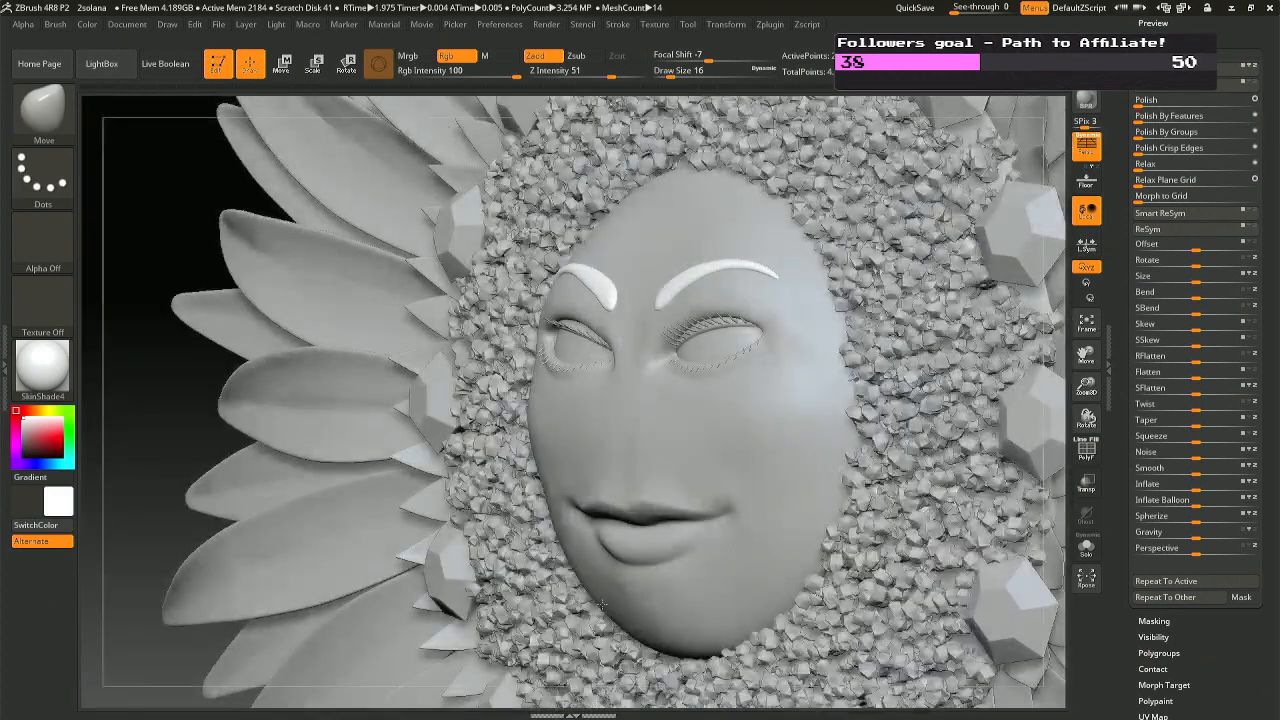
right_click_drag(657, 558, 670, 232, "ctrl")
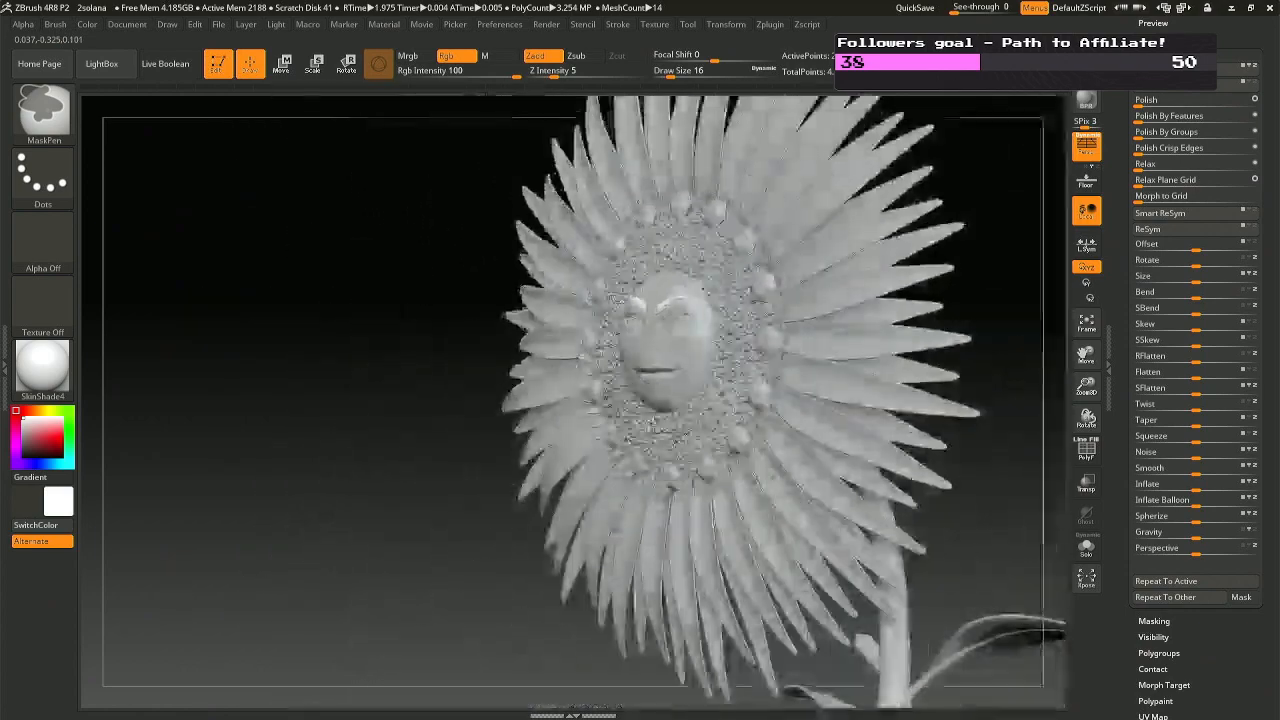
right_click_drag(663, 360, 701, 362)
right_click_drag(728, 318, 680, 445, "ctrl")
left_click(670, 422, "alt")
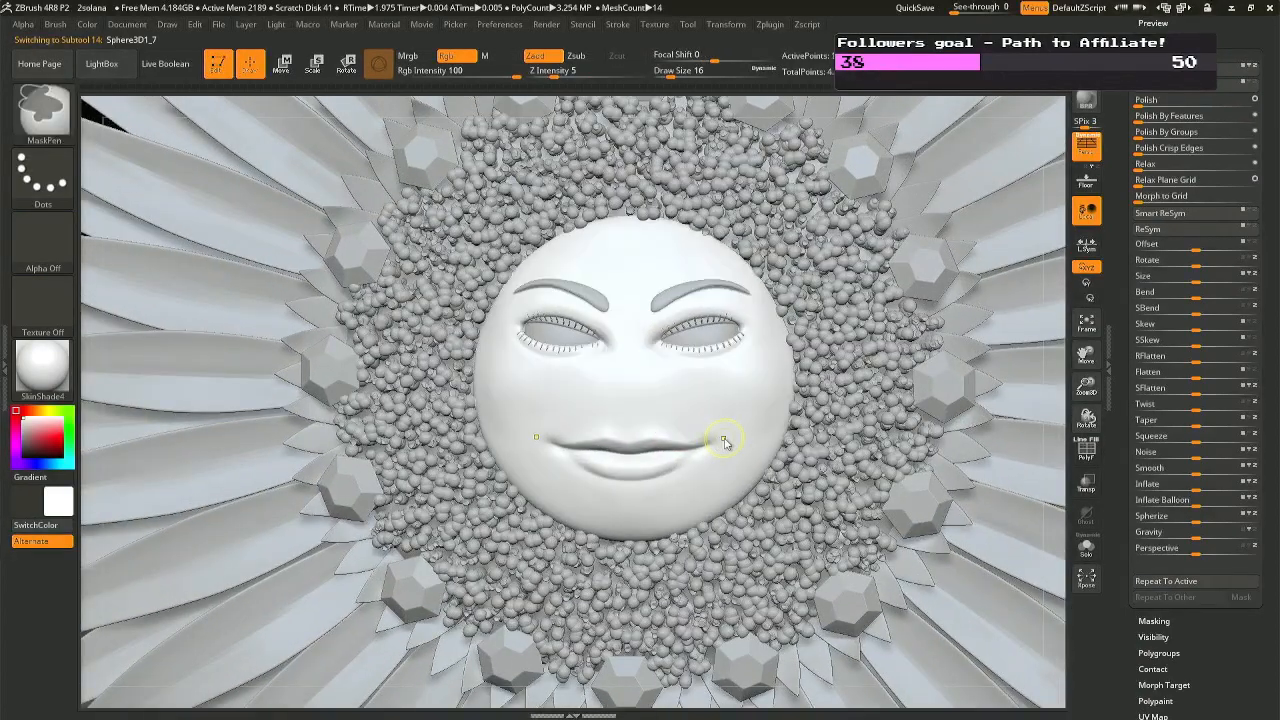
key("ctrl+s")
key("Return")
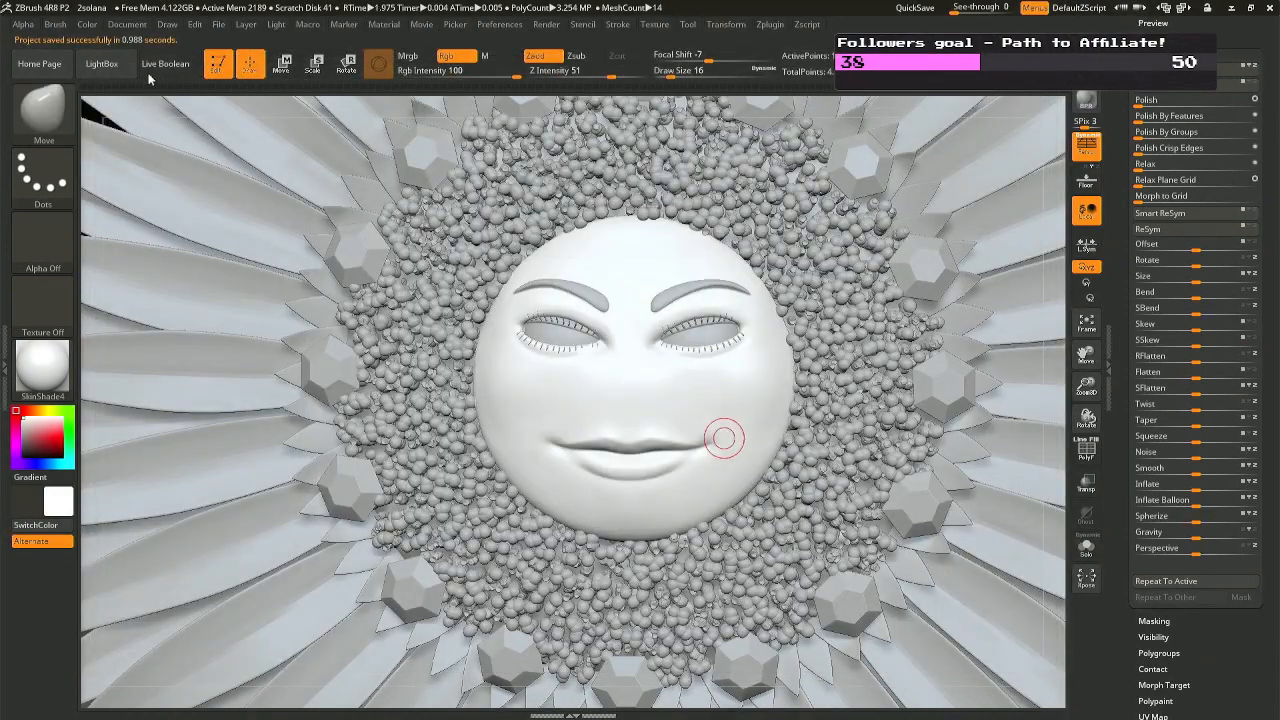
key("Up")
key("Up")
left_click_drag(50, 73, 895, 107)
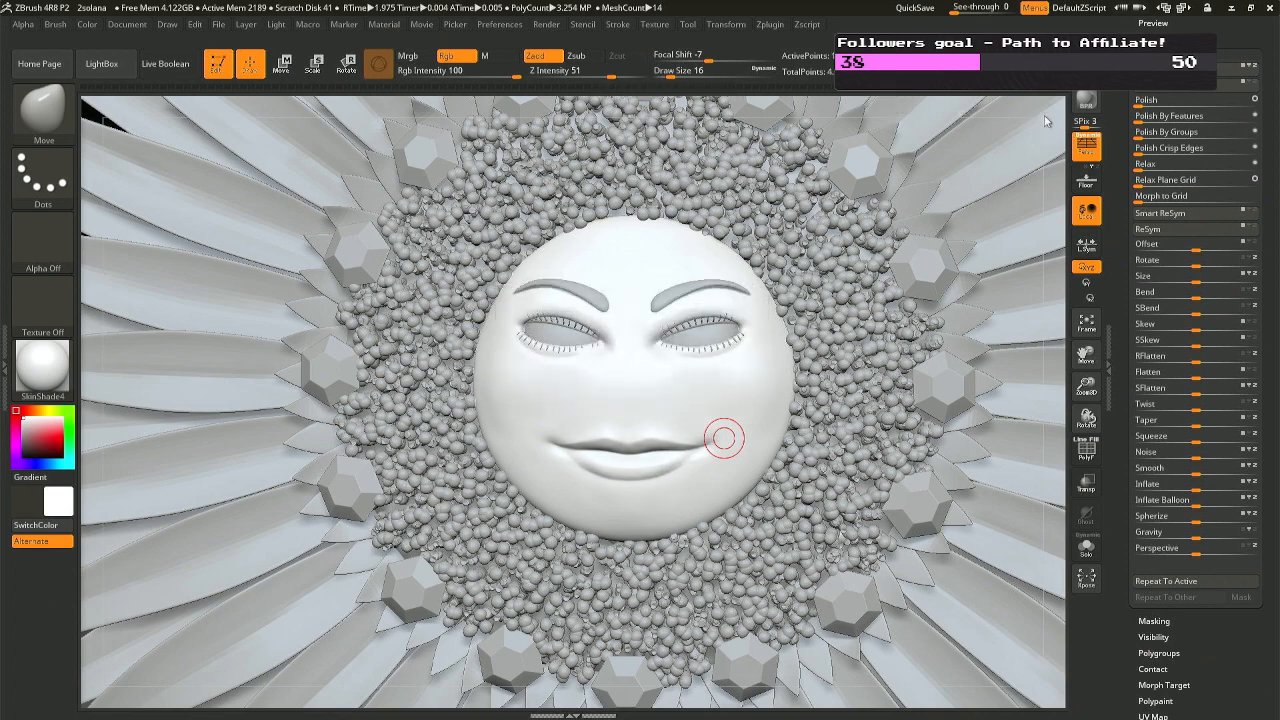
Select the ring of seed balls around the face and check its Geometry subdivision settings.
mouse_move(637, 416)
right_mouse_down()
mouse_move(615, 422)
mouse_move(674, 486)
mouse_move(704, 420)
right_mouse_up()
key("ctrl")
right_click_drag(776, 398, 793, 428, "ctrl")
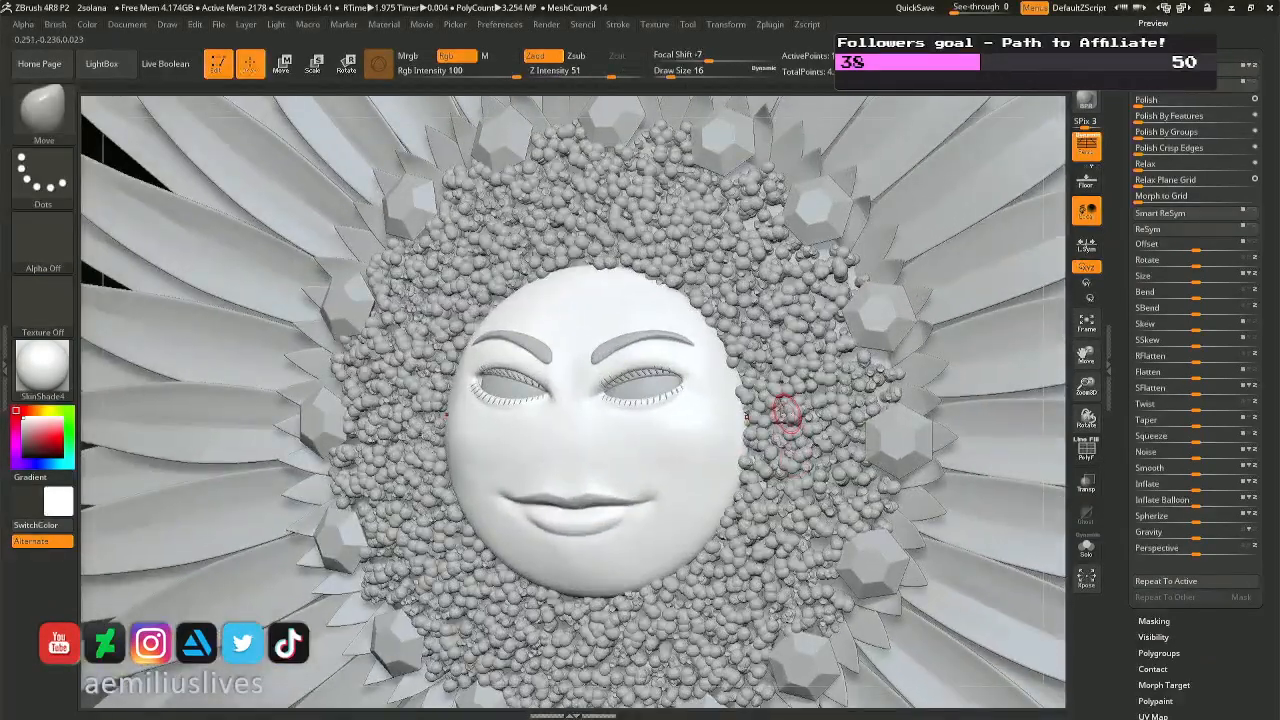
left_click(786, 412, "alt")
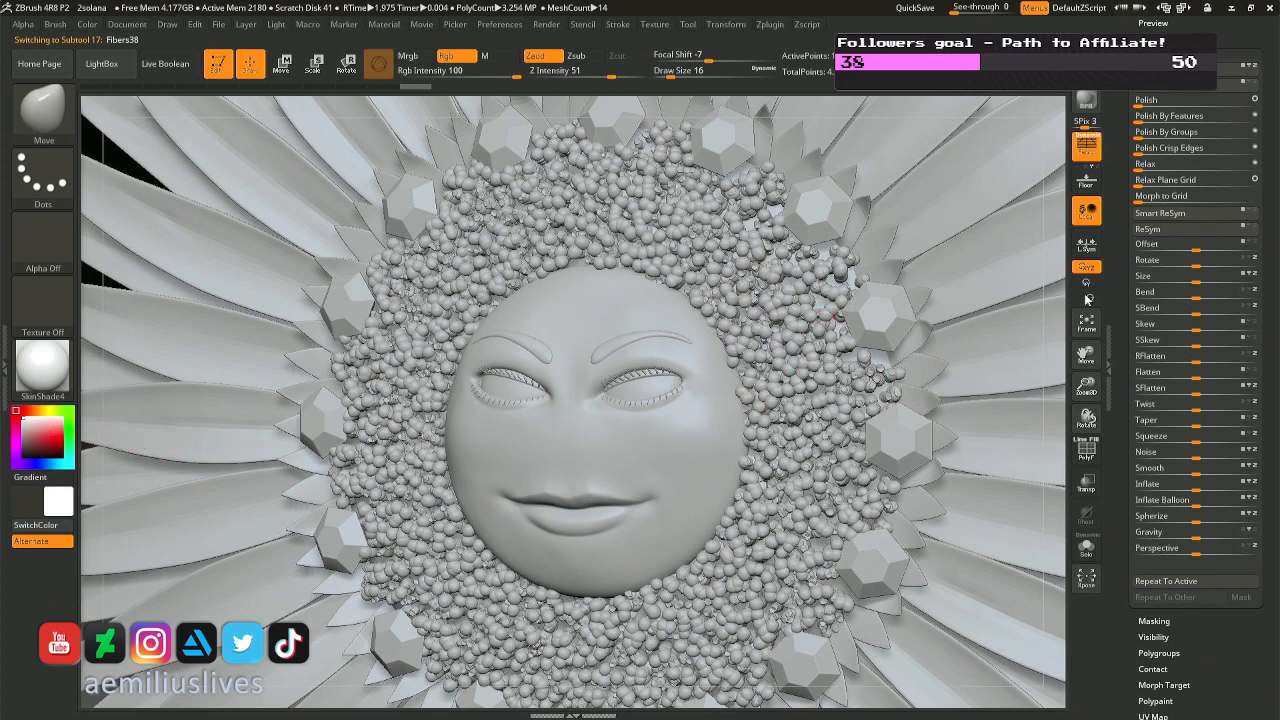
scroll(1262, 140, "up", 5)
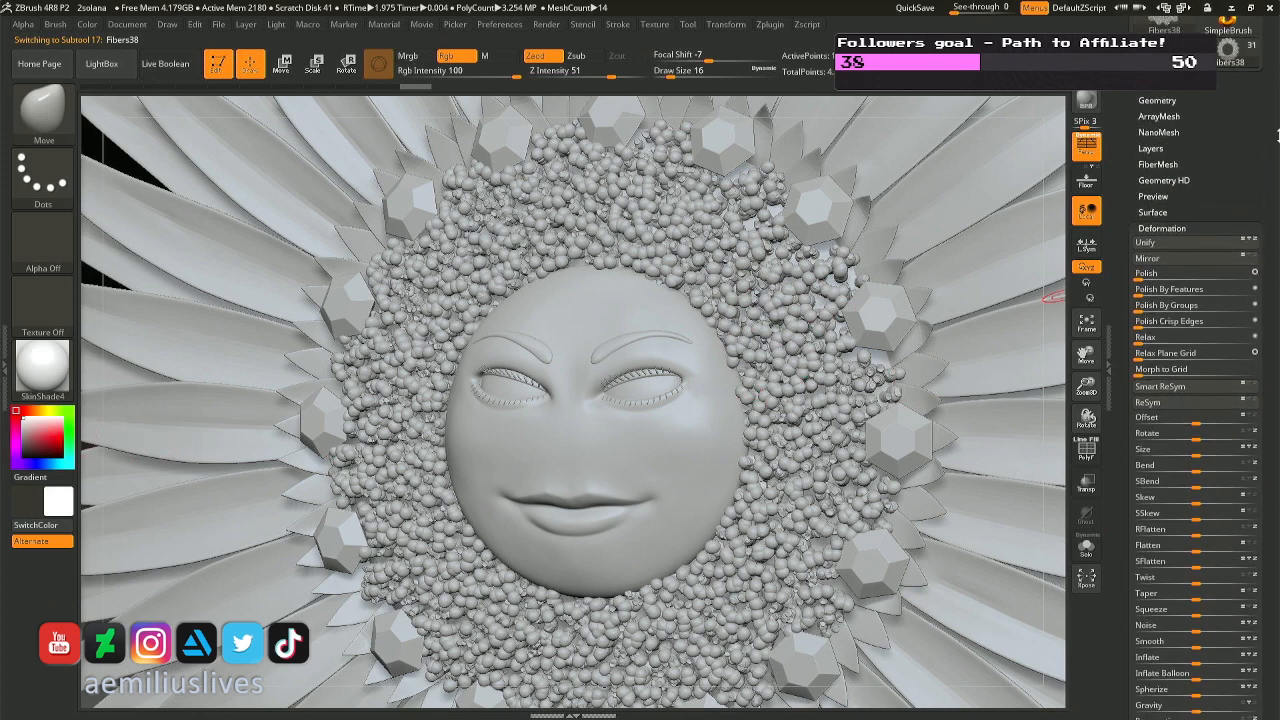
left_click(1160, 100)
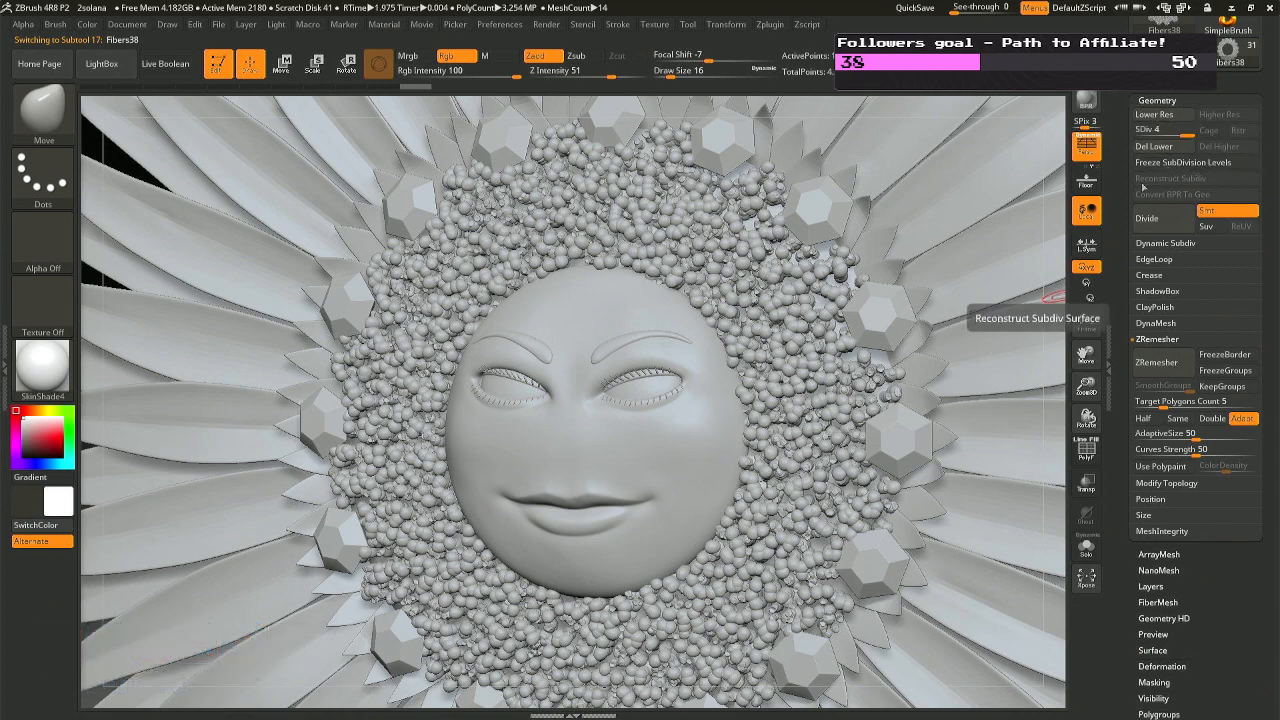
left_click(1157, 100)
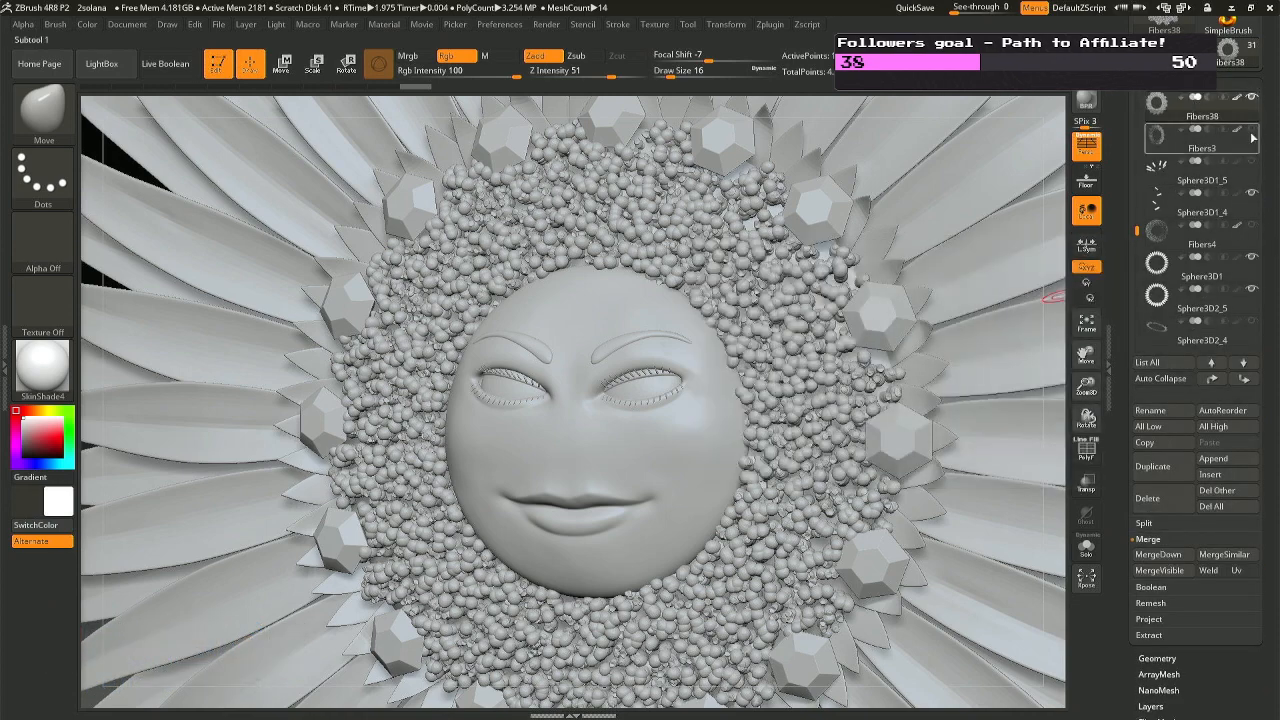
Hide the Fibers38 seed ball ring and make the Fibers3 spikes the active subtool.
left_click(1255, 110)
mouse_move(1257, 100)
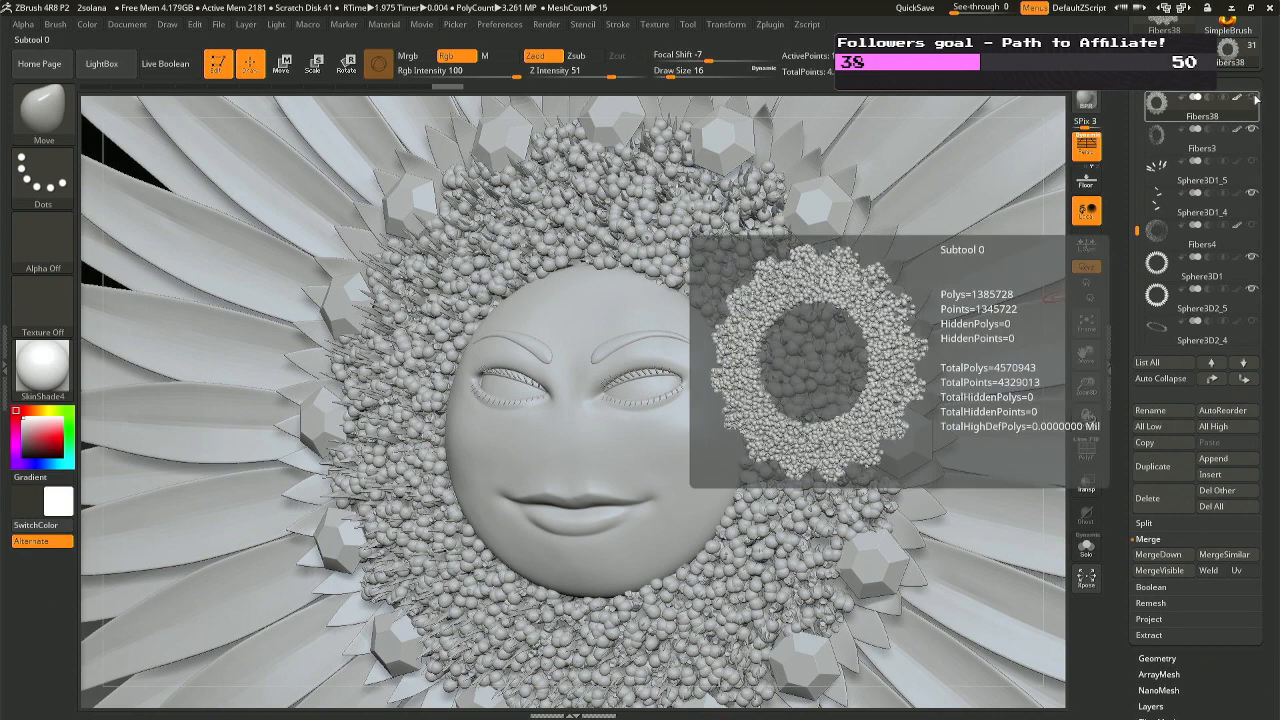
left_click(1168, 143)
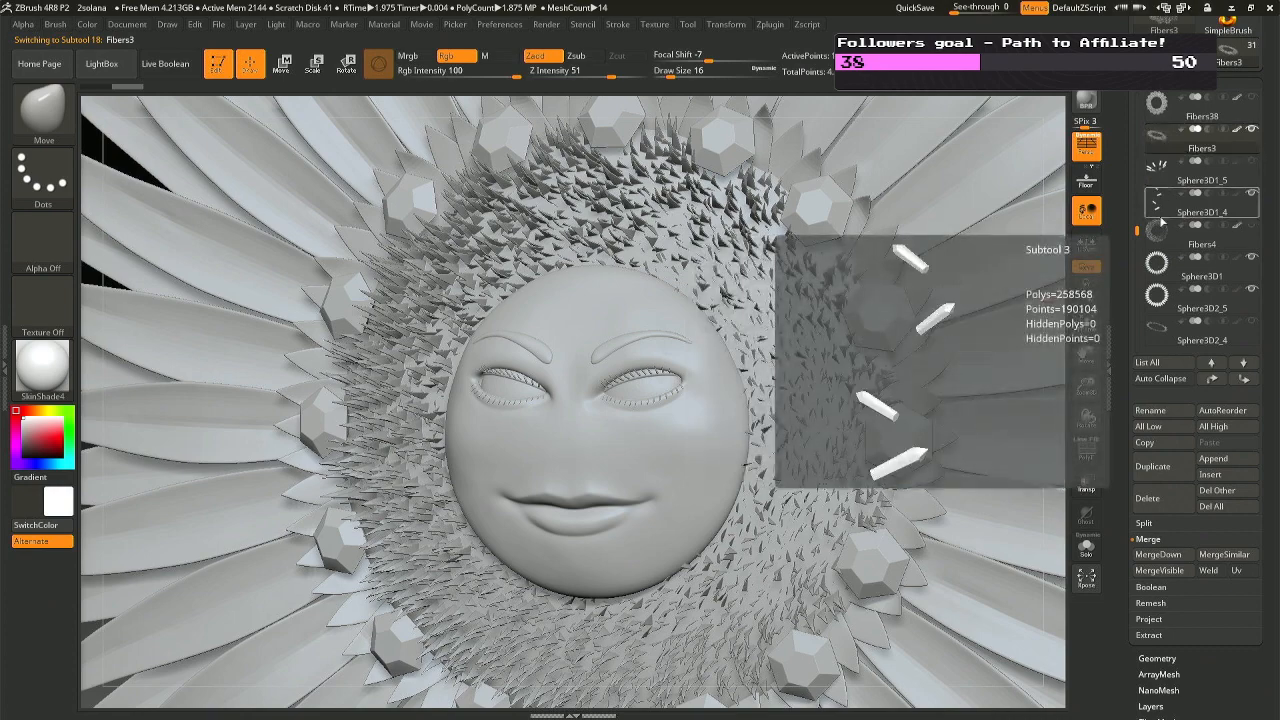
Compare the Fibers4 and Fibers3 spike rings in Solo mode and turn on Fibers4's visibility.
left_click(1159, 231)
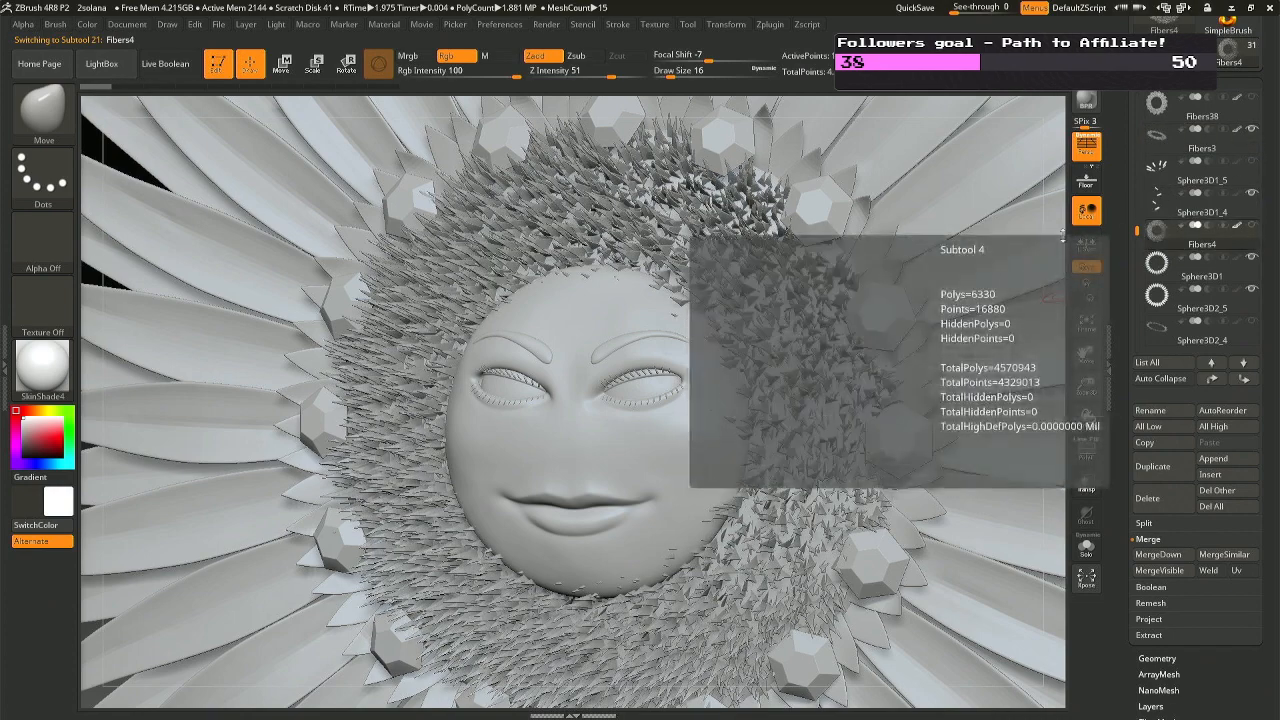
left_click(1085, 545)
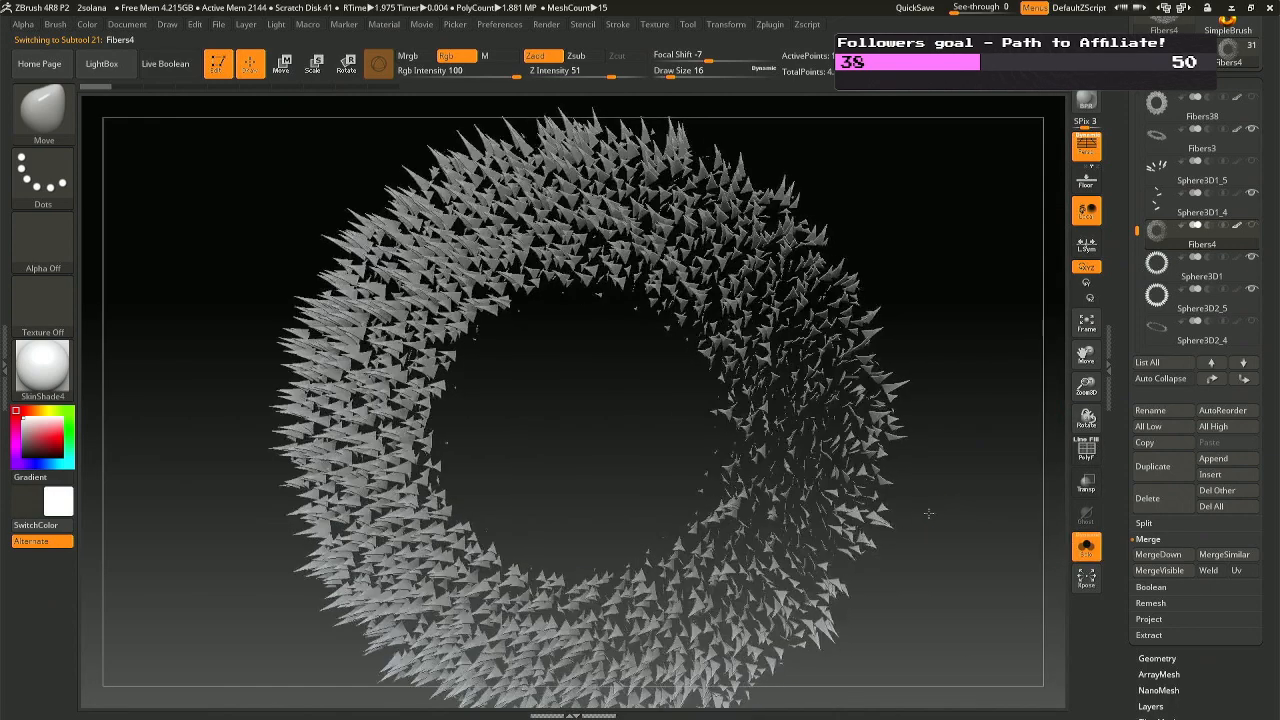
left_click_drag(929, 513, 943, 520)
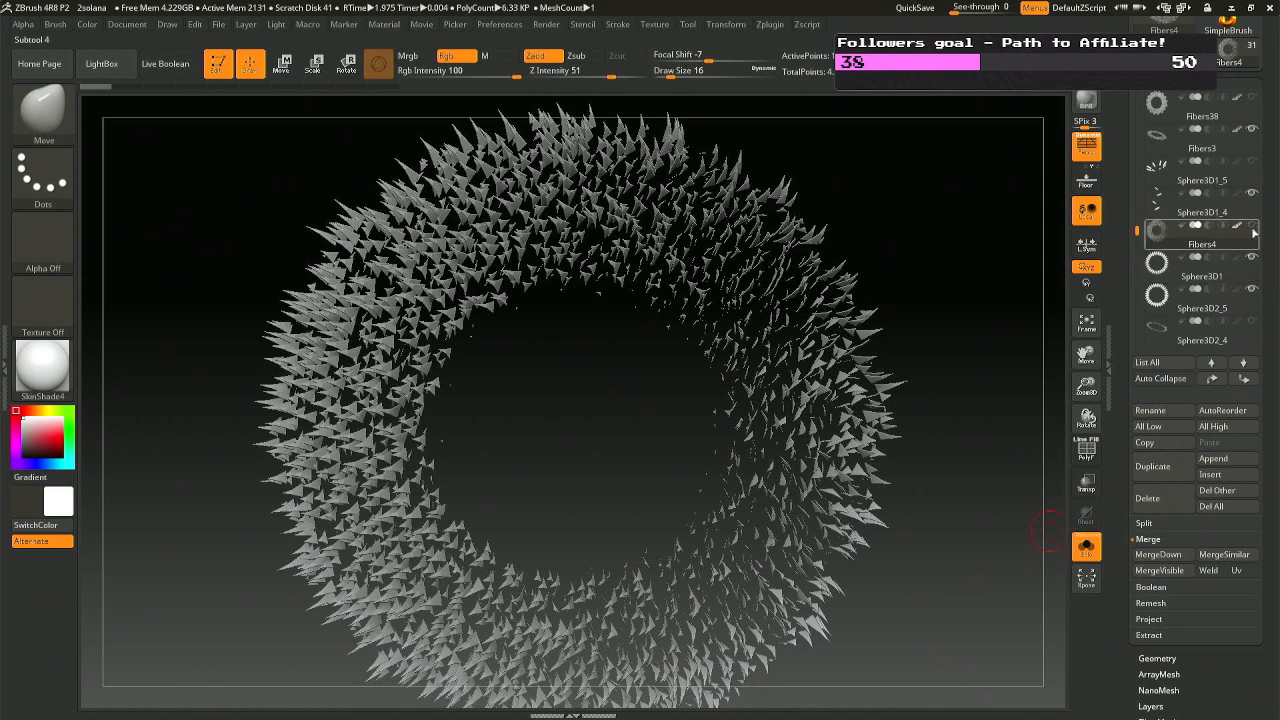
left_click(1161, 147)
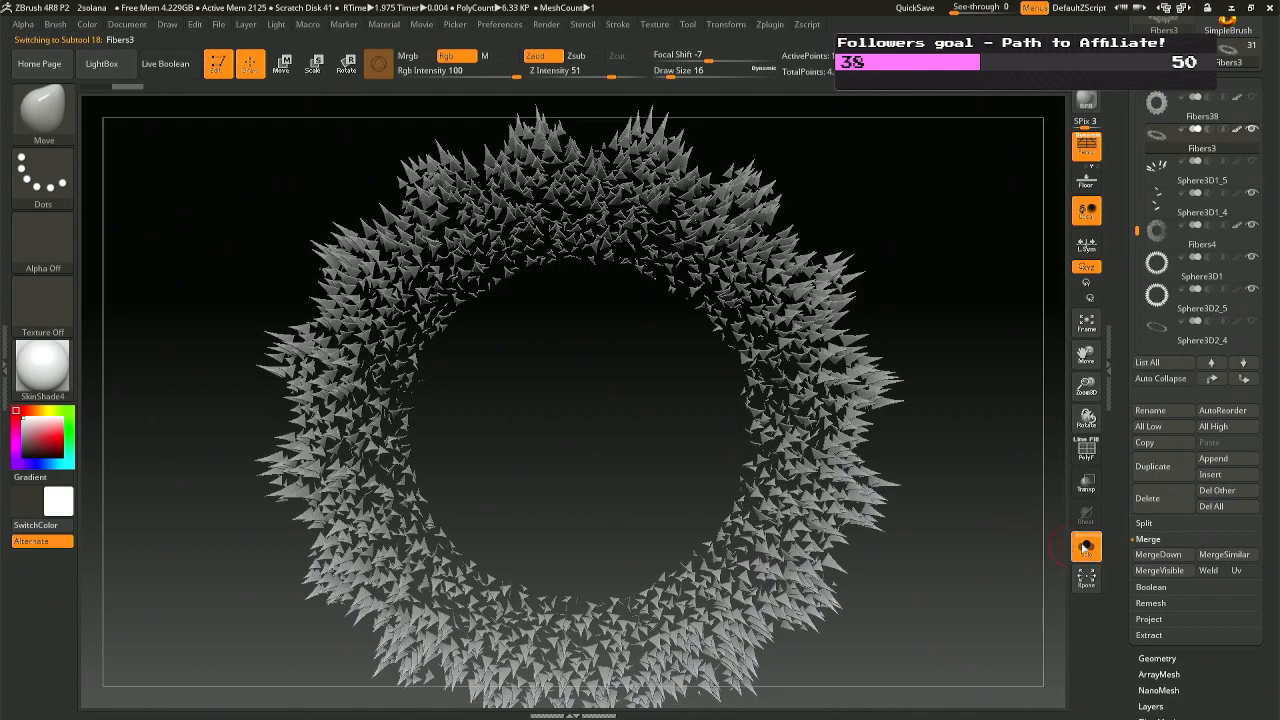
left_click(1085, 548)
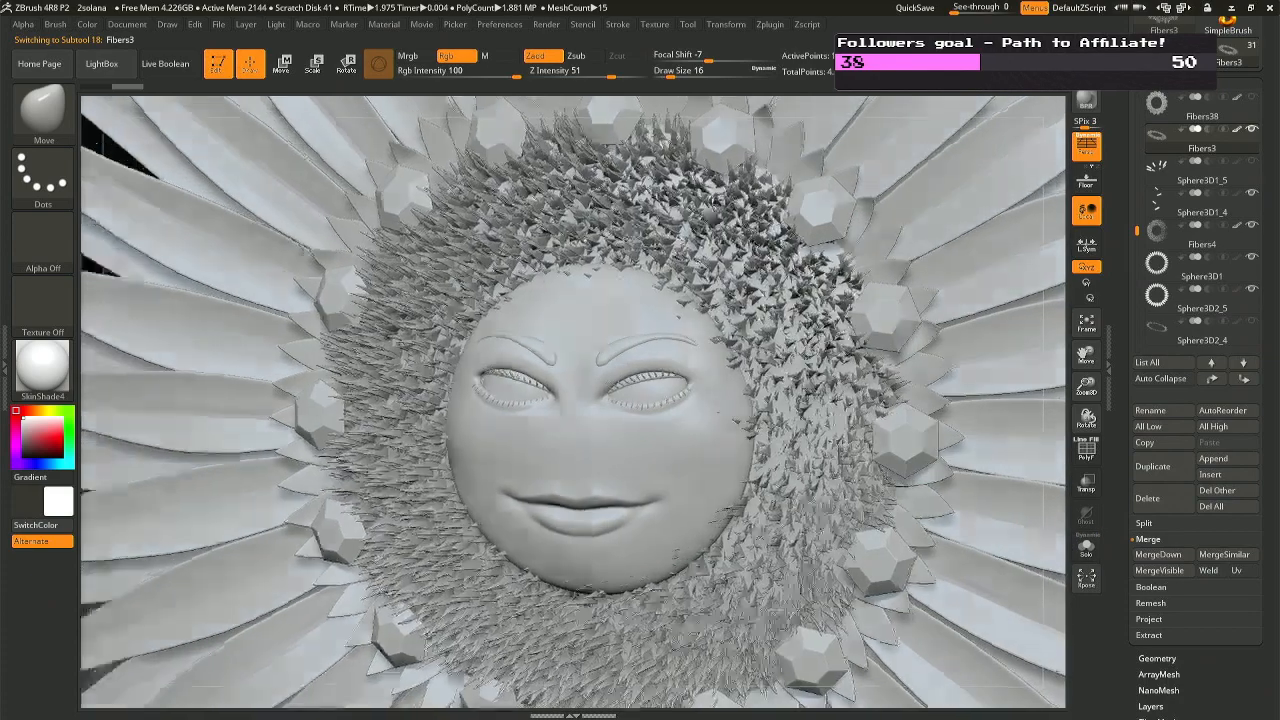
Inspect the combined spike rings around the face up close and on the whole flower.
left_click_drag(580, 112, 667, 120)
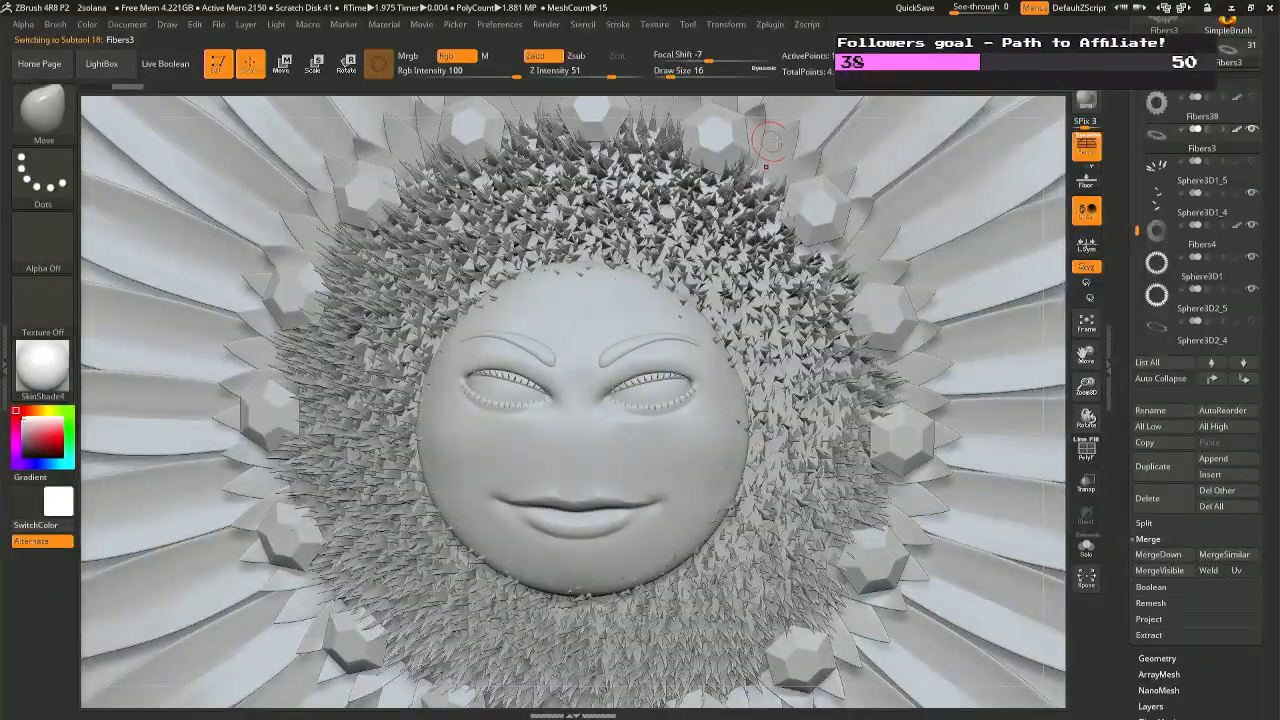
right_click_drag(595, 205, 590, 300, "ctrl")
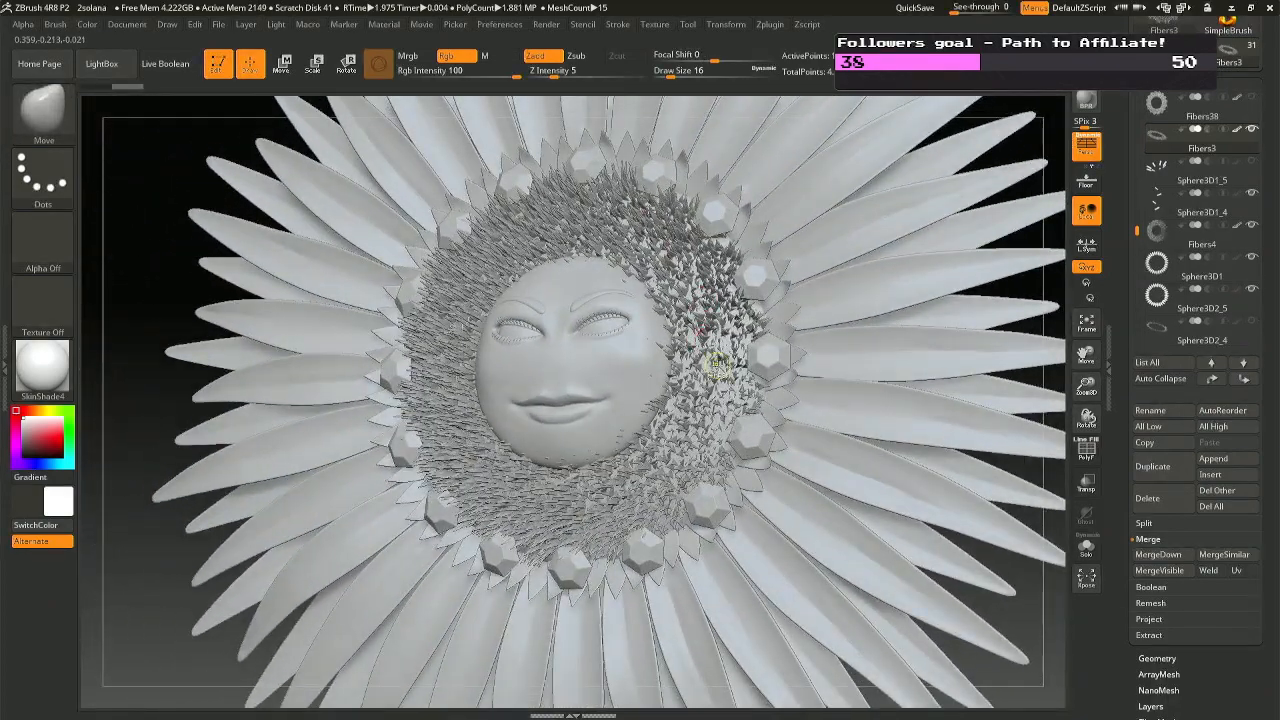
right_click_drag(718, 366, 694, 307, "ctrl")
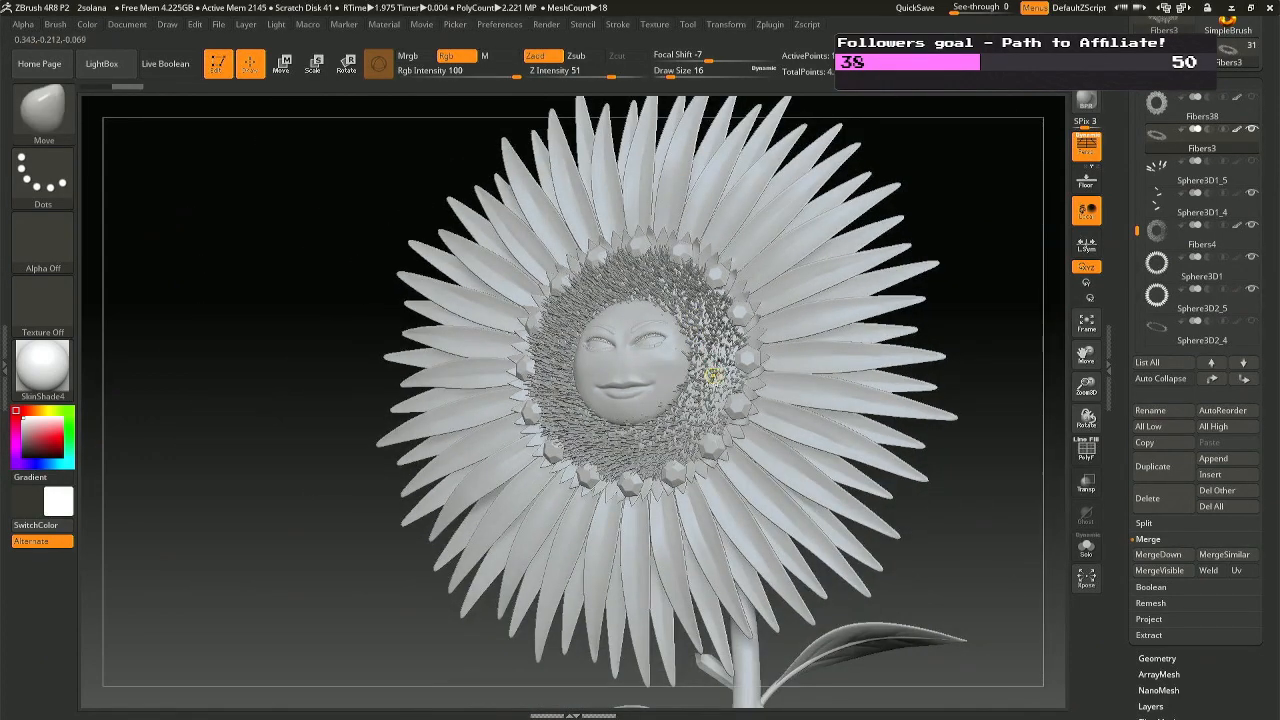
Render a best-preview image of the whole flower with its spike rings and faceted beads.
right_click_drag(713, 376, 664, 348, "ctrl")
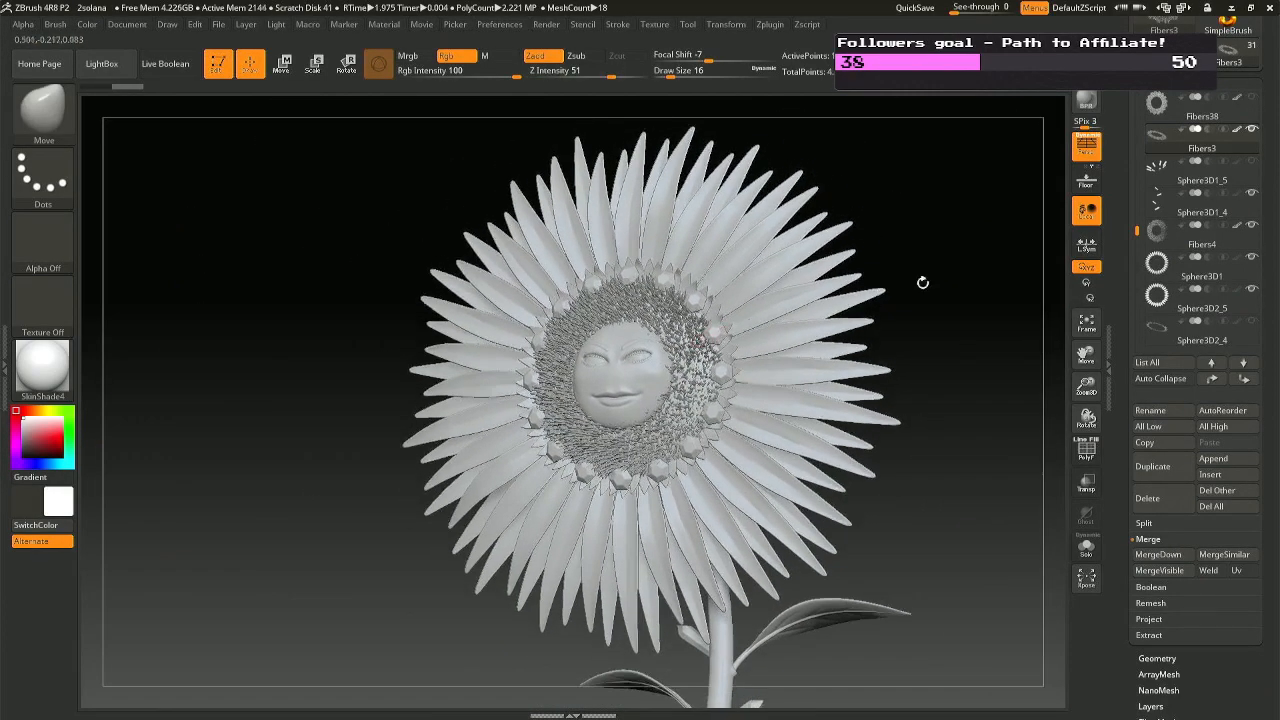
left_click(1085, 105)
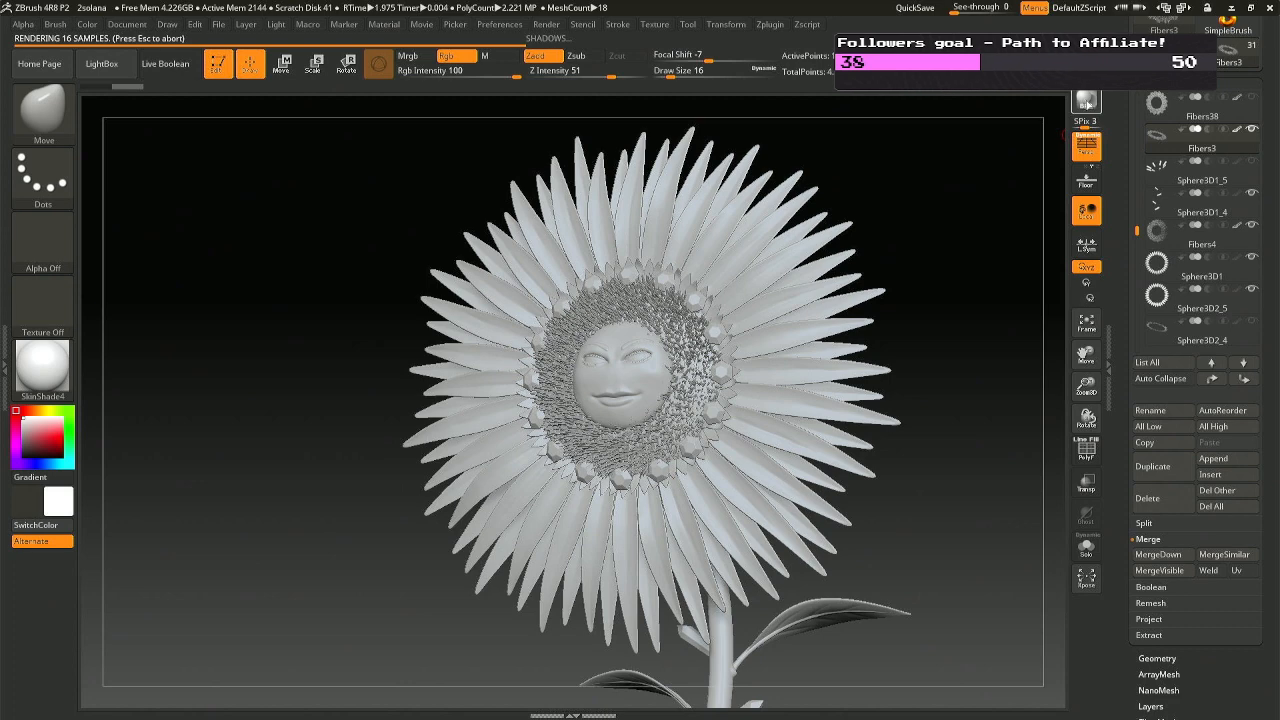
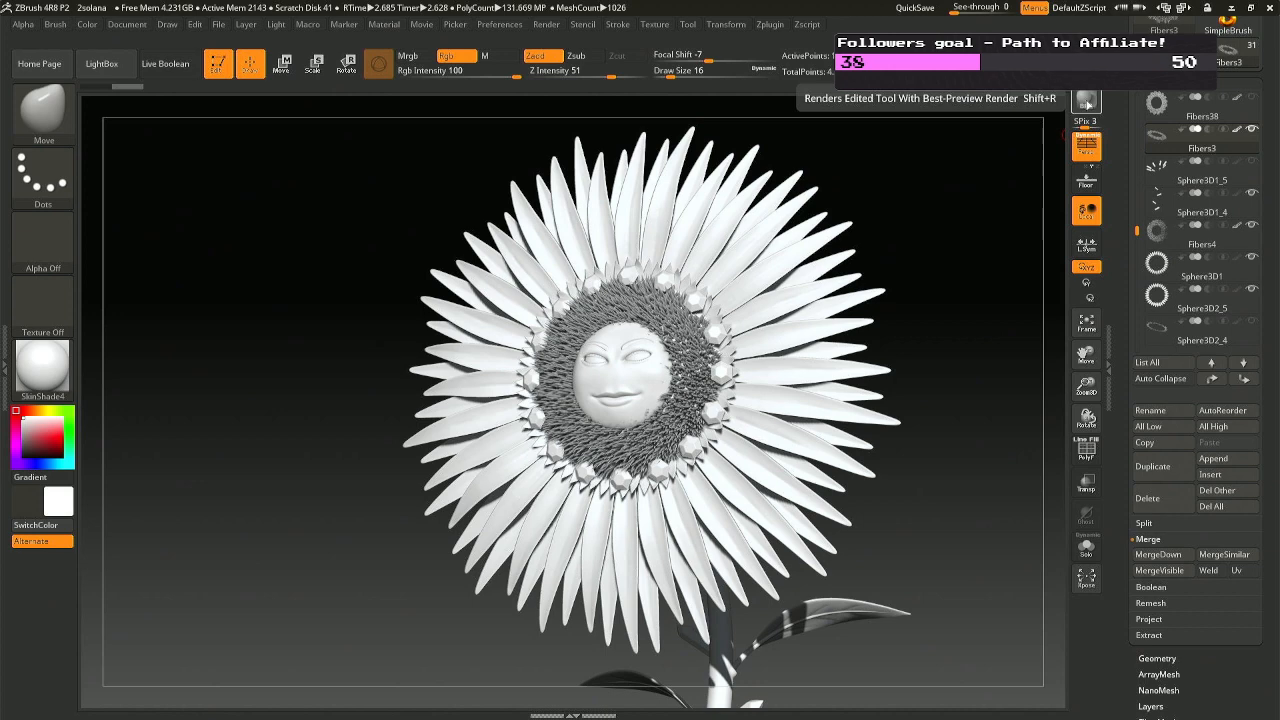
Turn on the Sphere3D1_5 crystals around the face and hide the ring of faceted beads.
left_click(1253, 163)
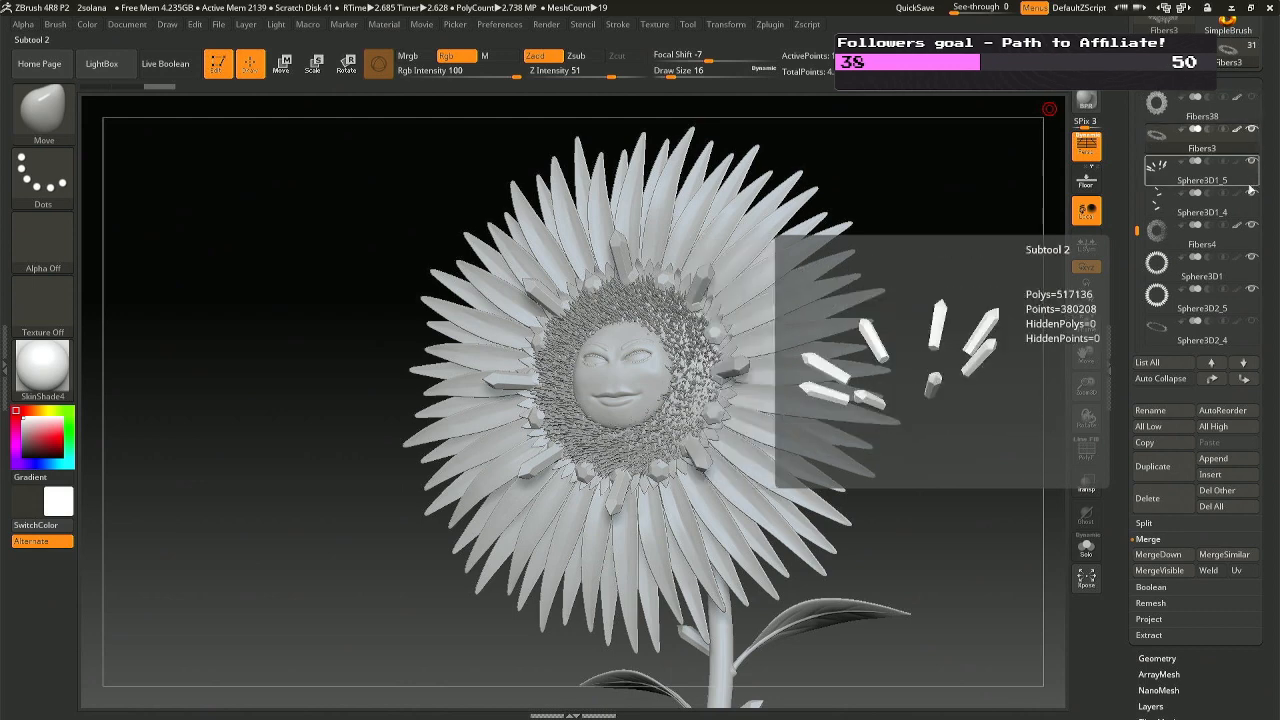
mouse_move(1252, 204)
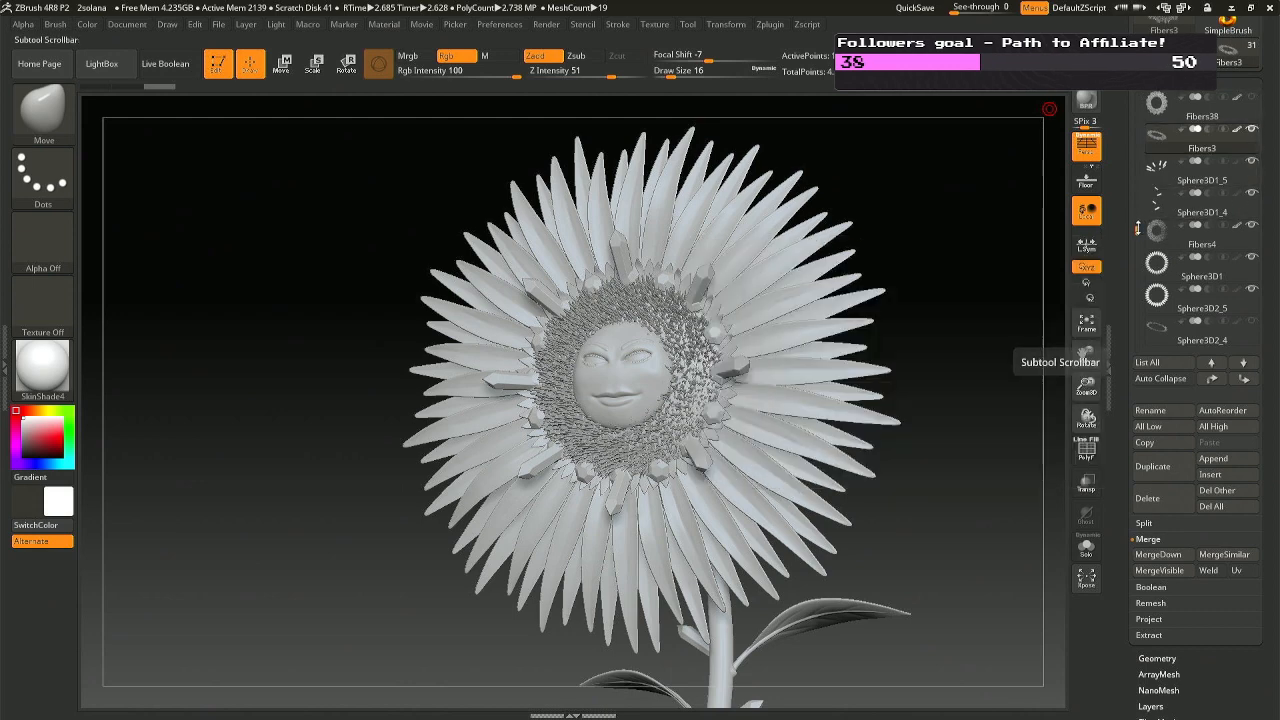
left_click_drag(1137, 230, 1137, 136)
left_click(1252, 162)
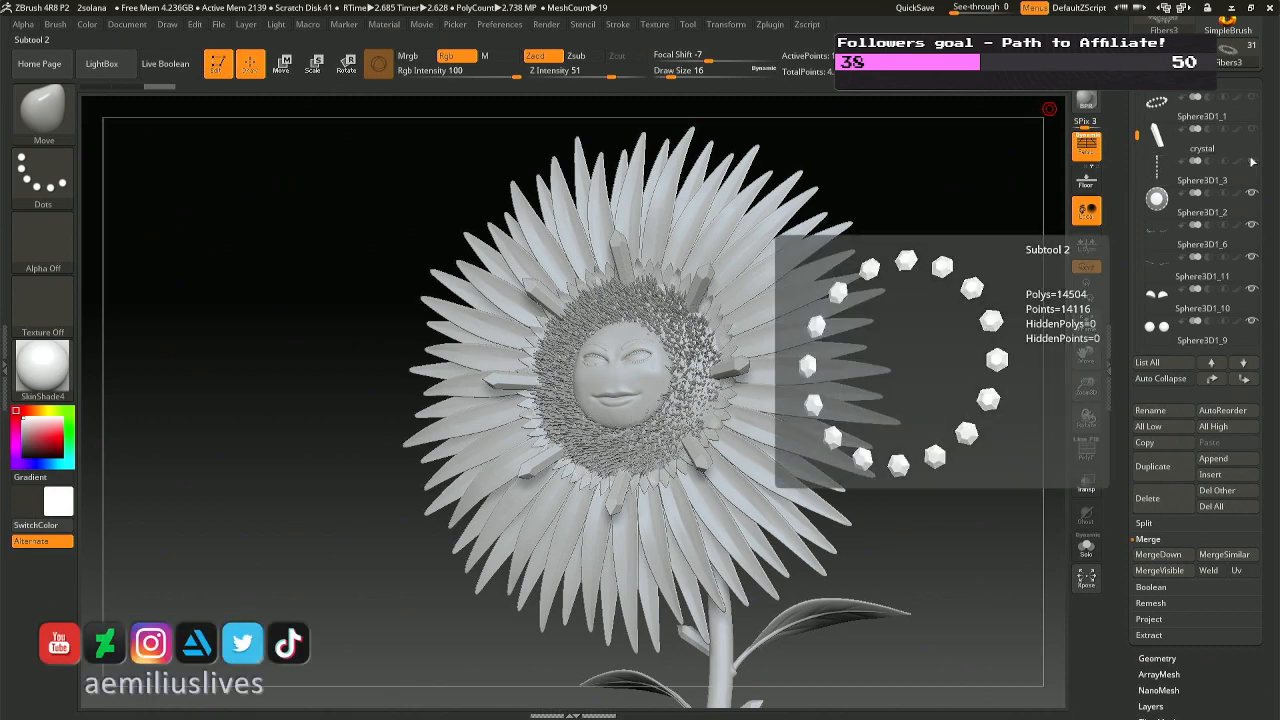
Examine the flower head, curved stem, leaves and crystals from the front and side, up close and at full height.
left_click_drag(894, 334, 903, 478)
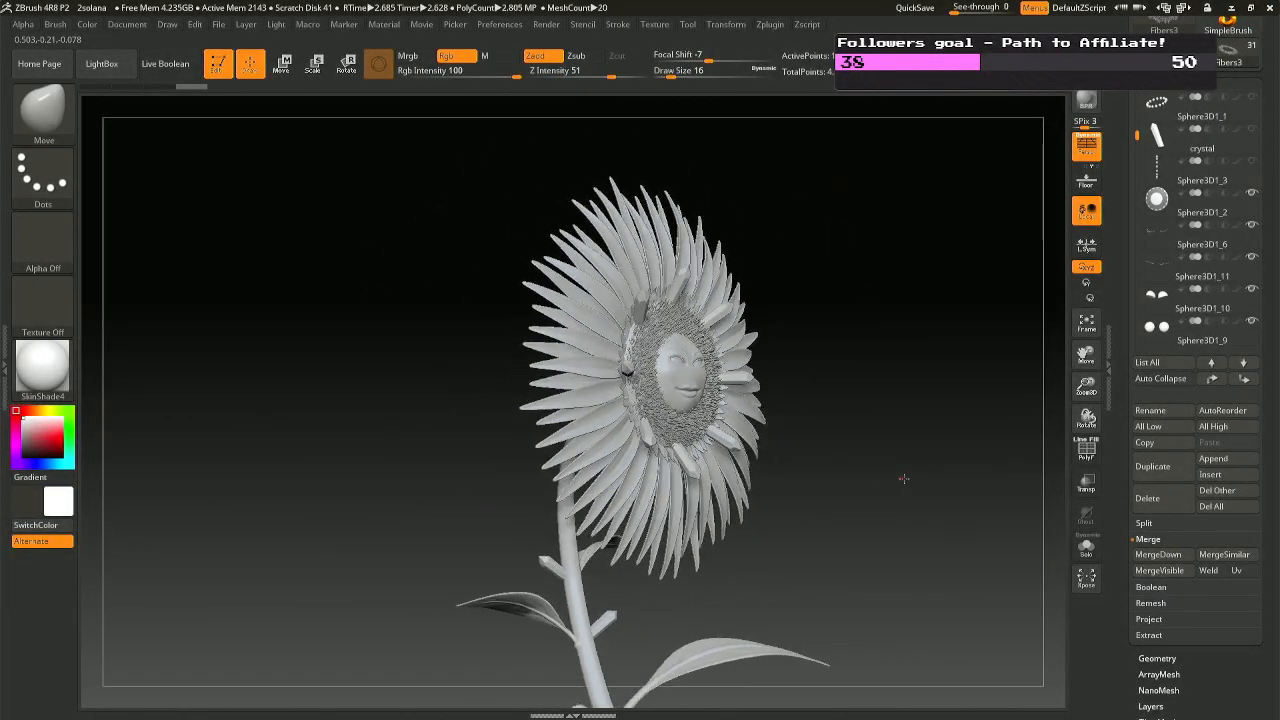
left_click_drag(862, 410, 798, 522)
mouse_move(799, 523)
right_mouse_down()
mouse_move(843, 585)
mouse_move(819, 490)
mouse_move(819, 285)
right_mouse_up()
right_click_drag(724, 489, 706, 452)
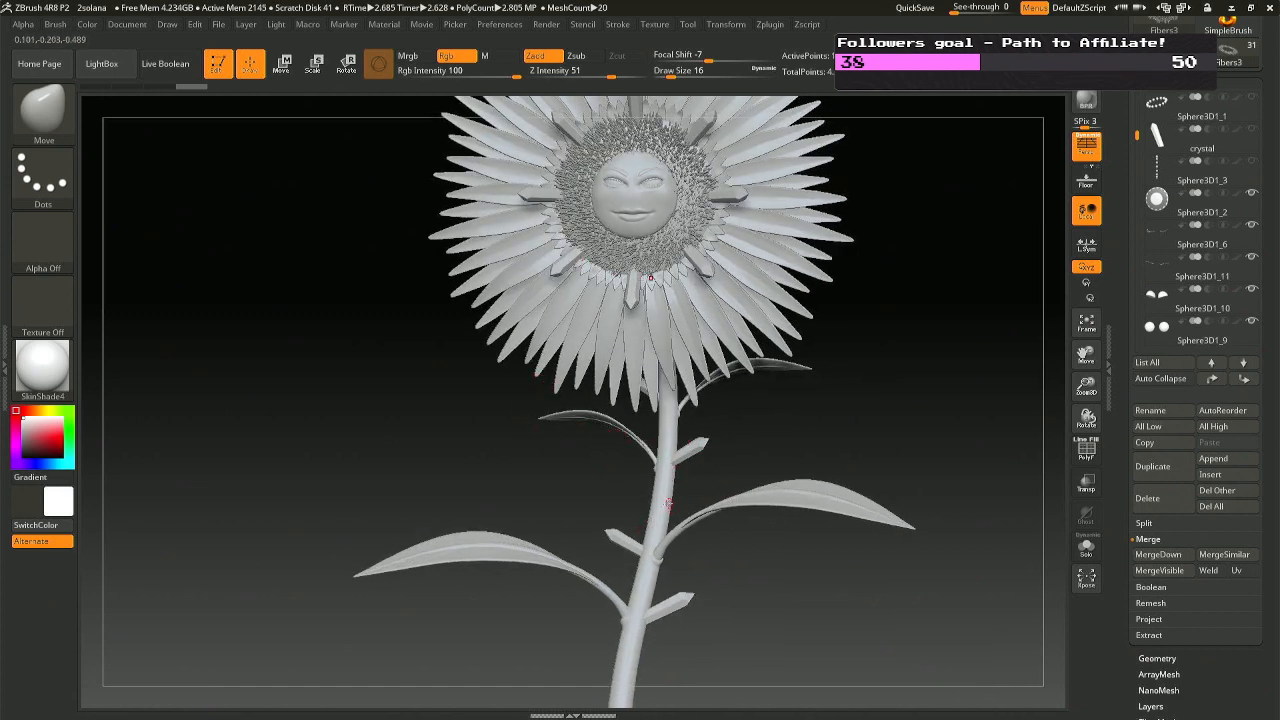
right_click_drag(654, 527, 705, 323)
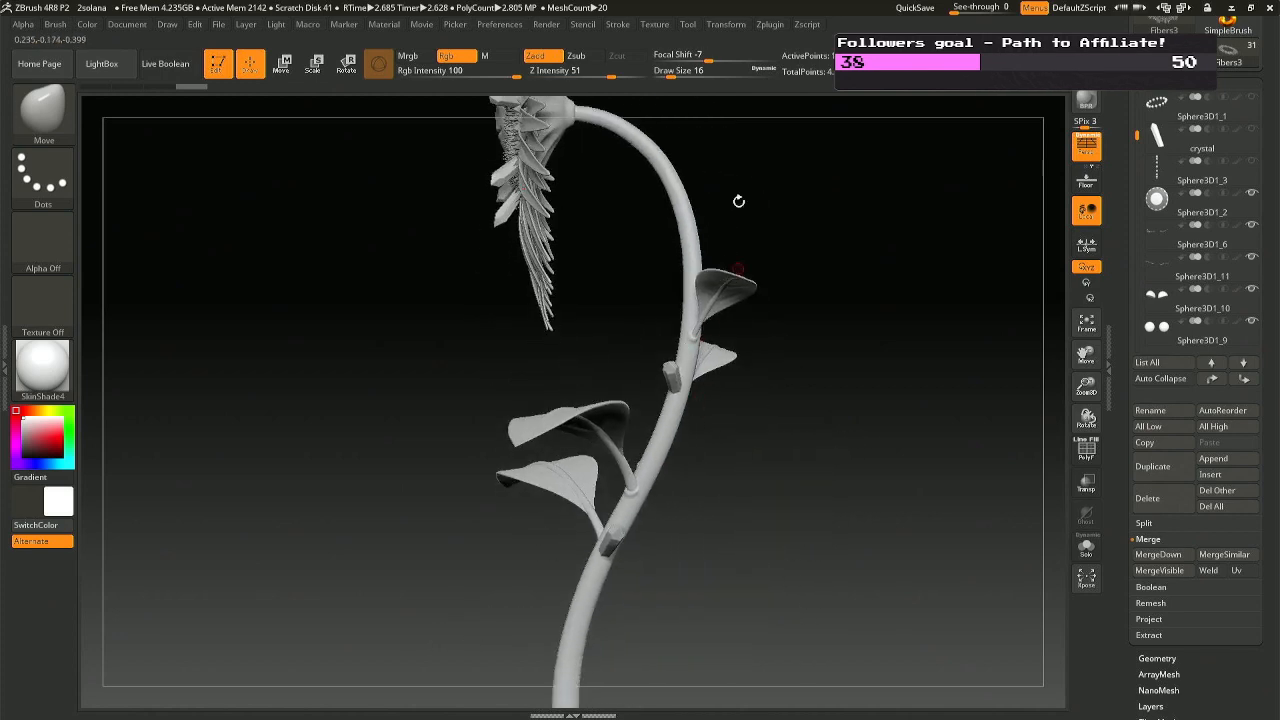
right_click_drag(738, 201, 589, 222)
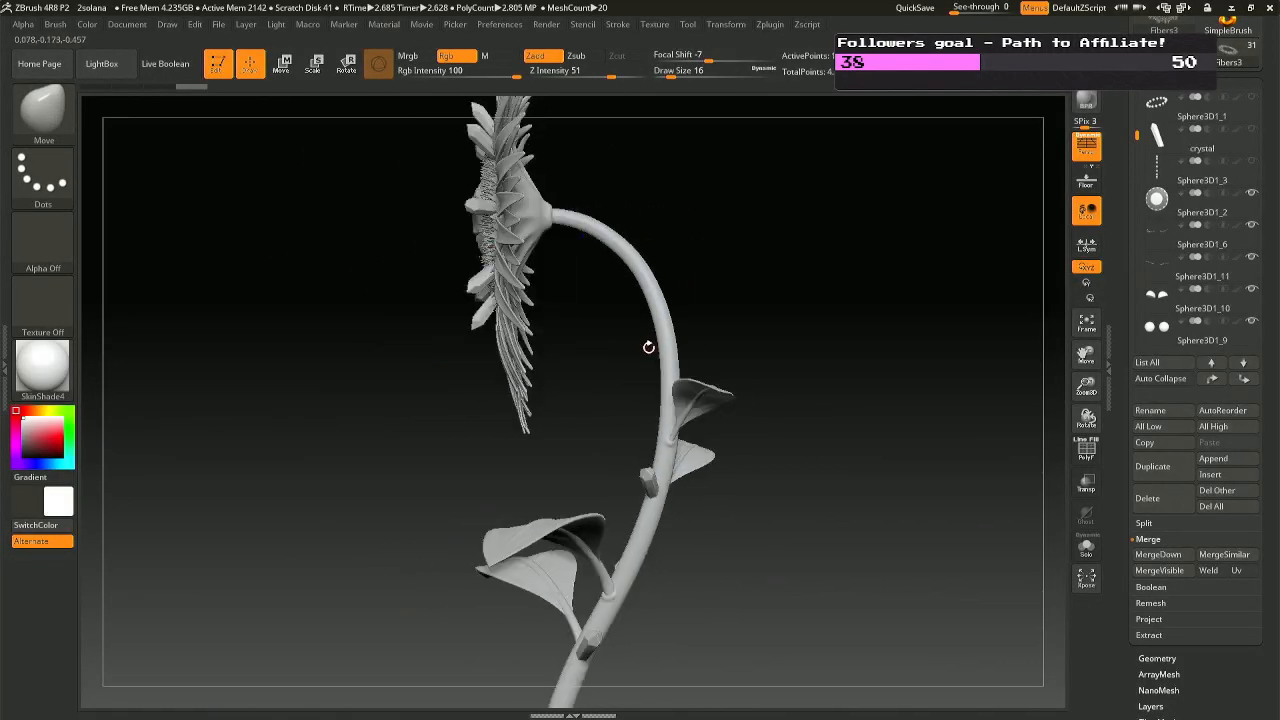
right_click_drag(648, 347, 908, 427)
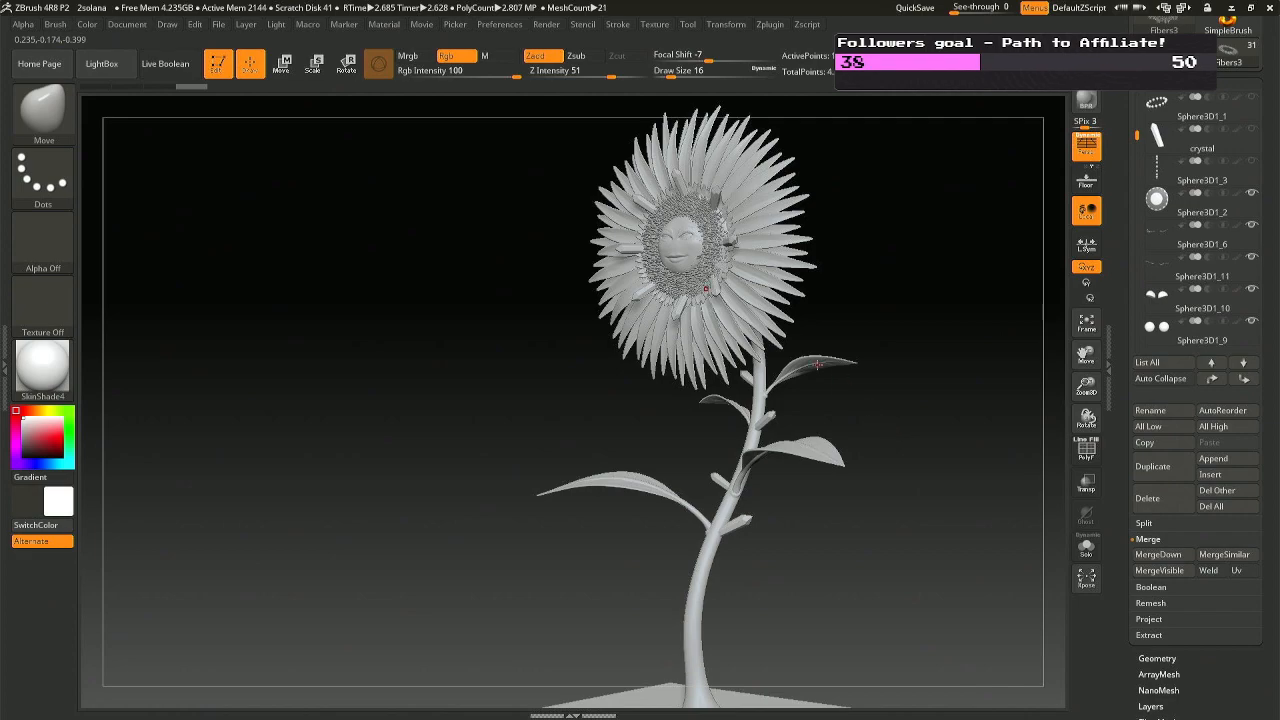
mouse_move(818, 364)
right_mouse_down()
mouse_move(843, 360)
mouse_move(857, 286)
mouse_move(763, 495)
mouse_move(766, 560)
right_mouse_up()
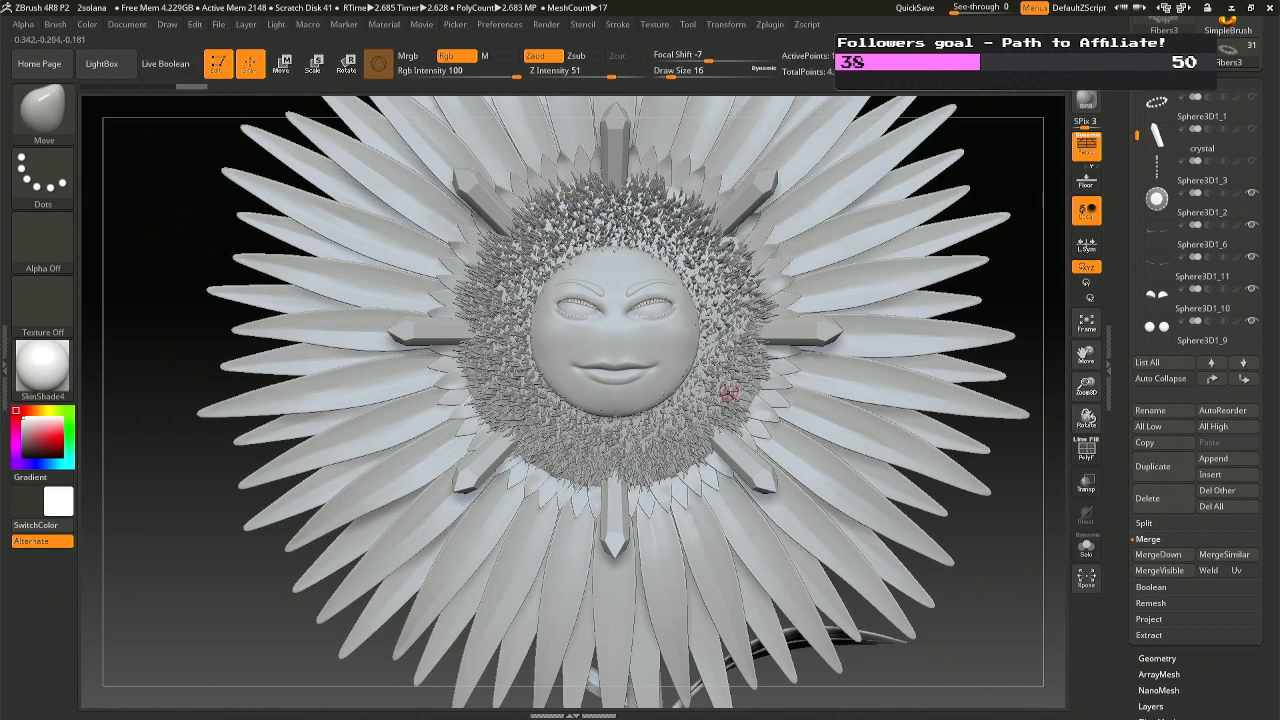
Show the single crystal subtool in place of the Sphere3D1_5 crystals and make it the active subtool.
left_click(1233, 107)
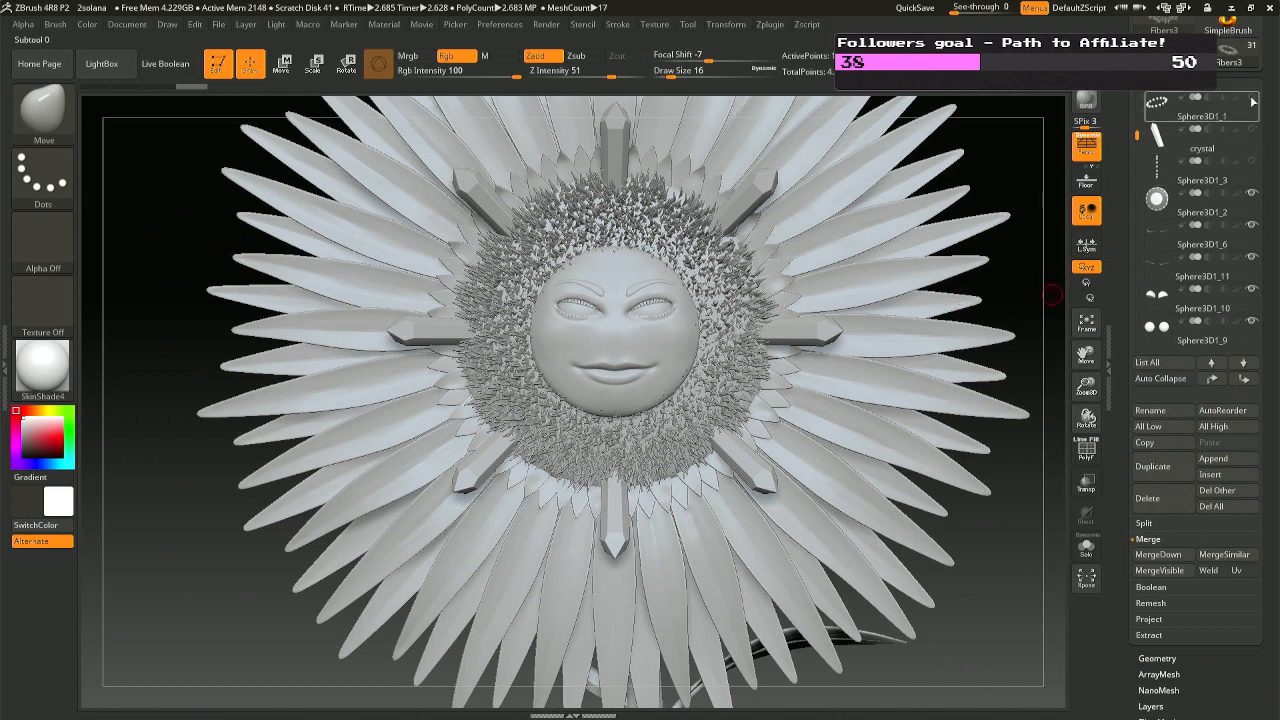
left_click(1200, 138)
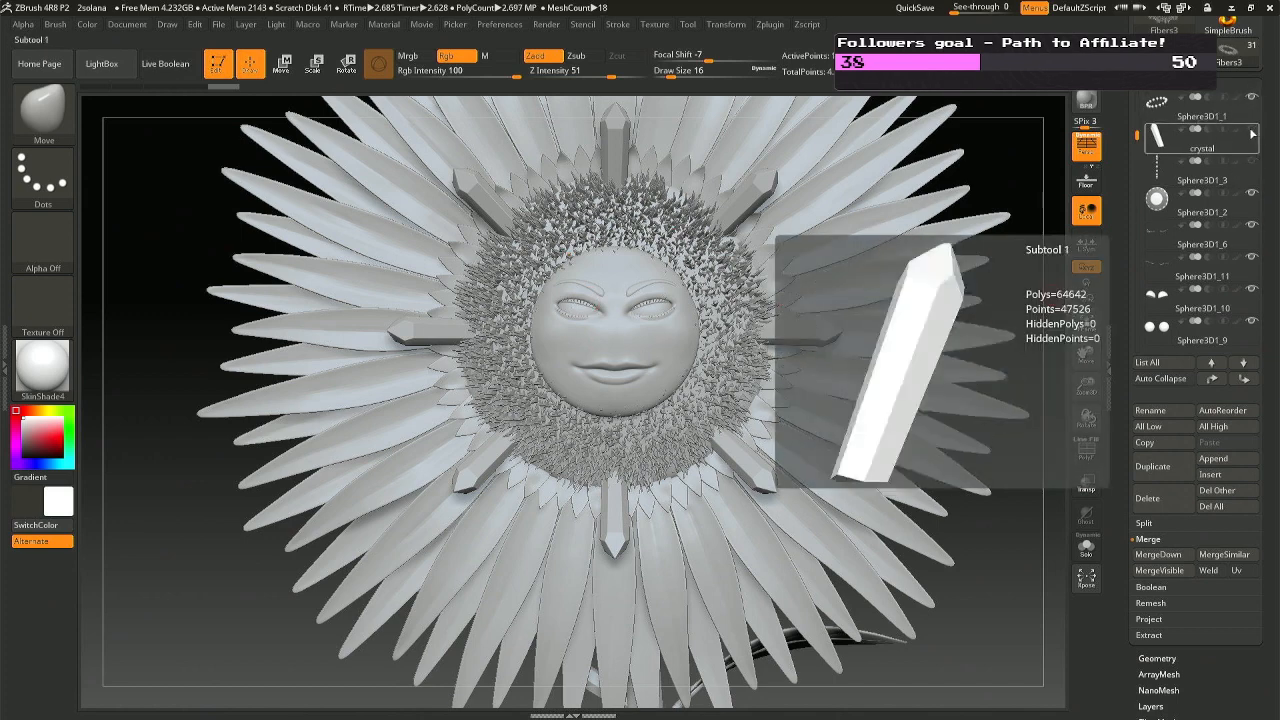
left_click(1257, 133)
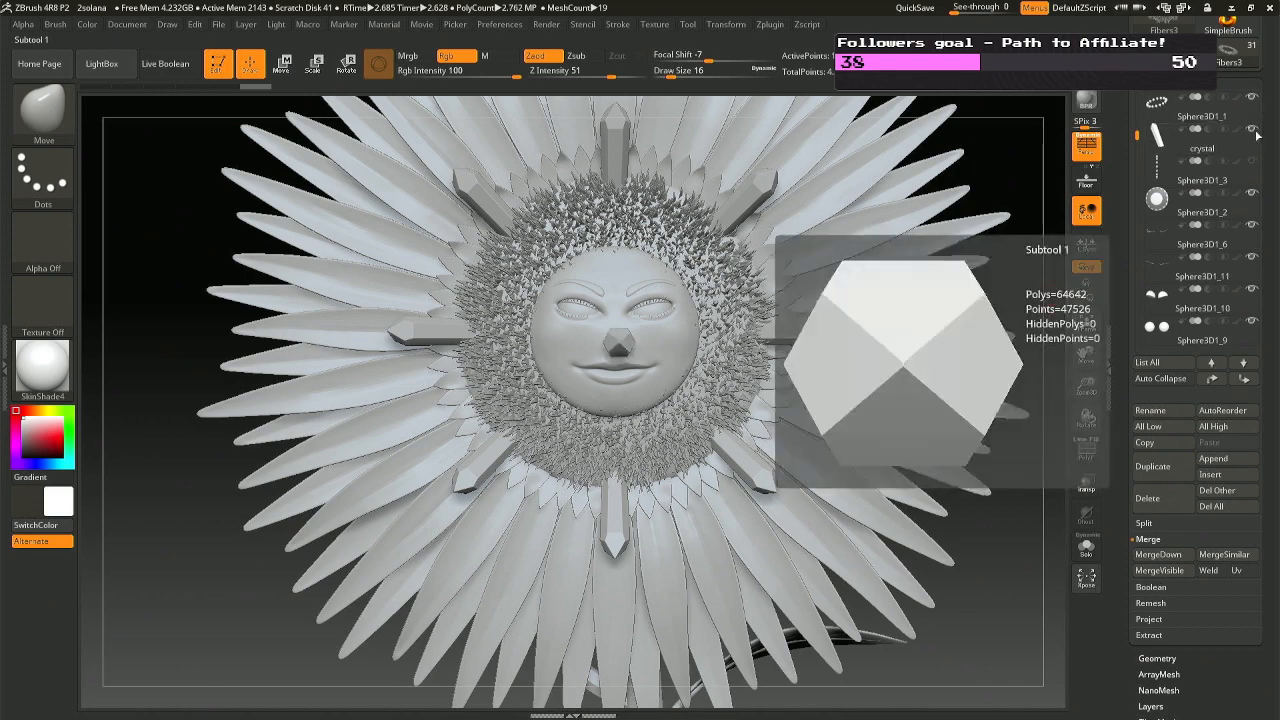
left_click_drag(1040, 165, 859, 173)
left_click(1248, 172)
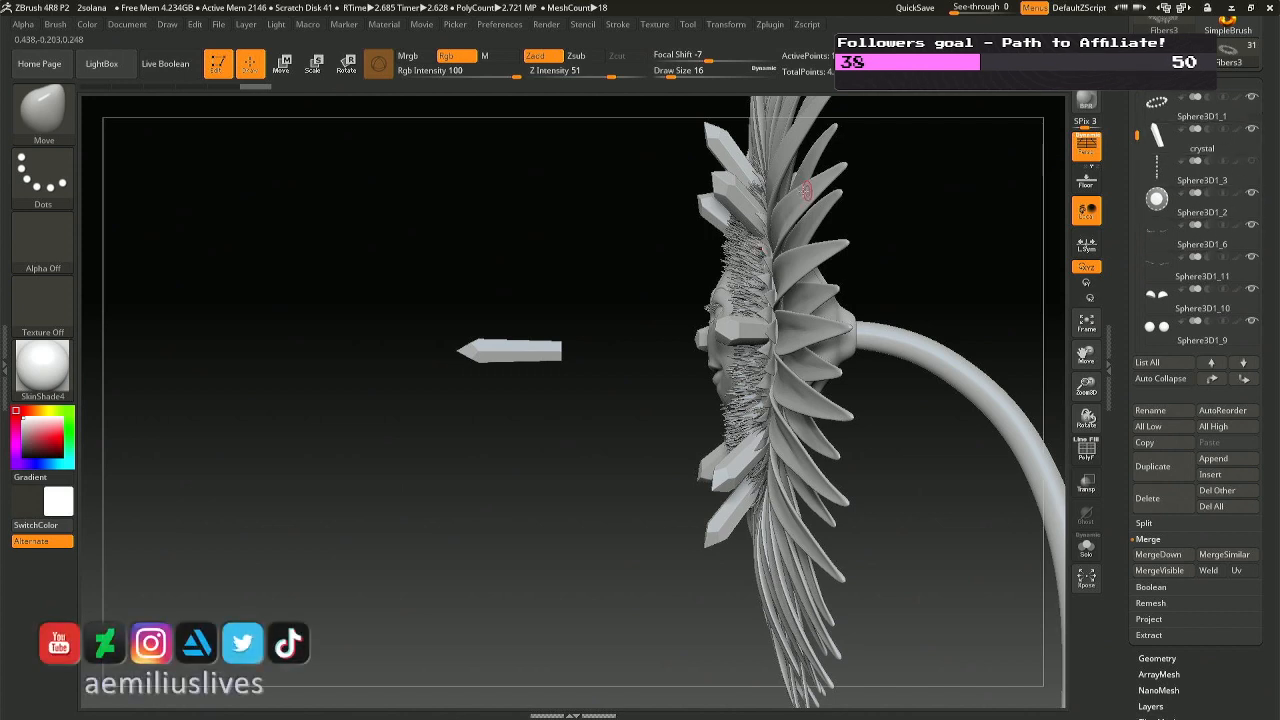
left_click(735, 158, "alt")
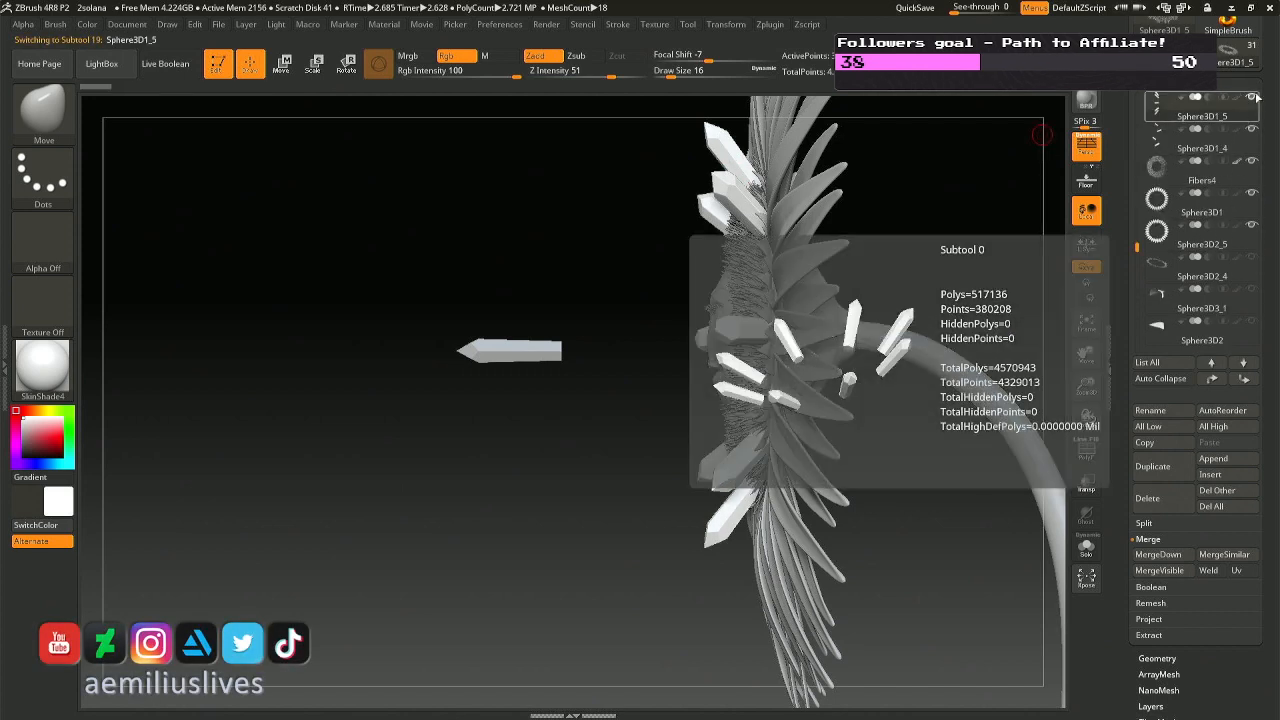
left_click(526, 344, "alt")
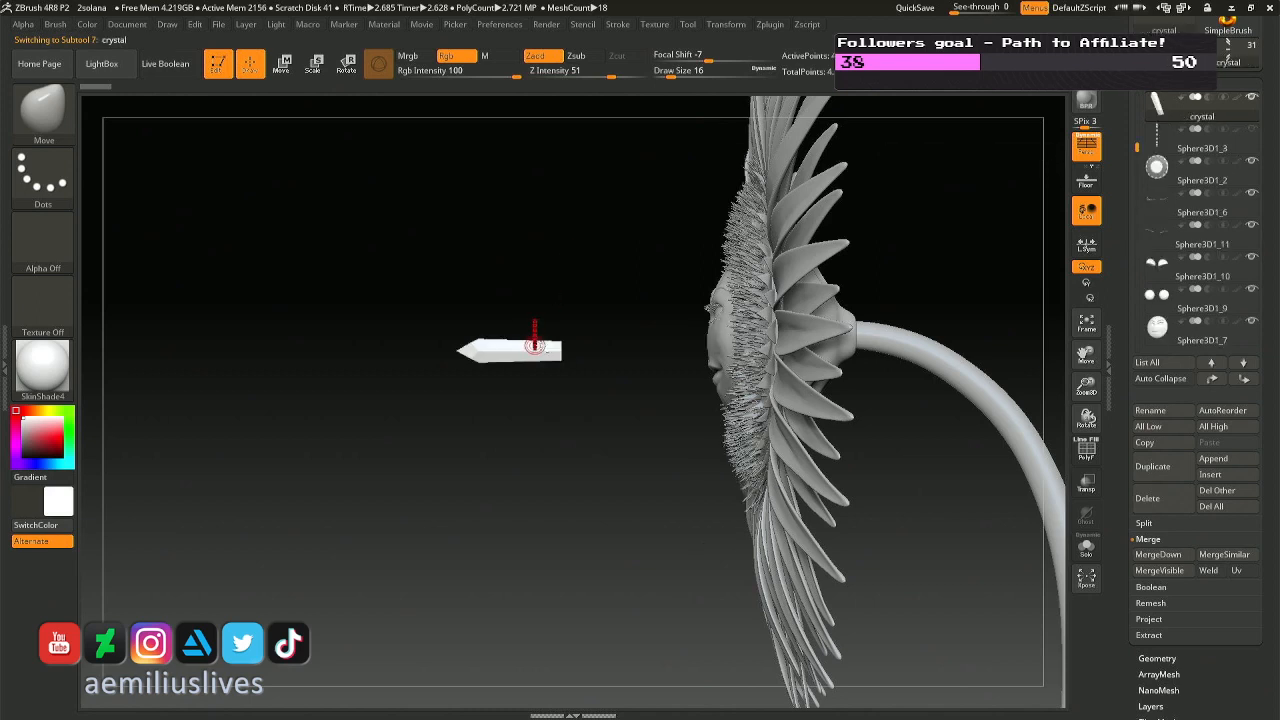
Centre the transform gizmo on the crystal and move the crystal along its Y axis toward the face.
key("r")
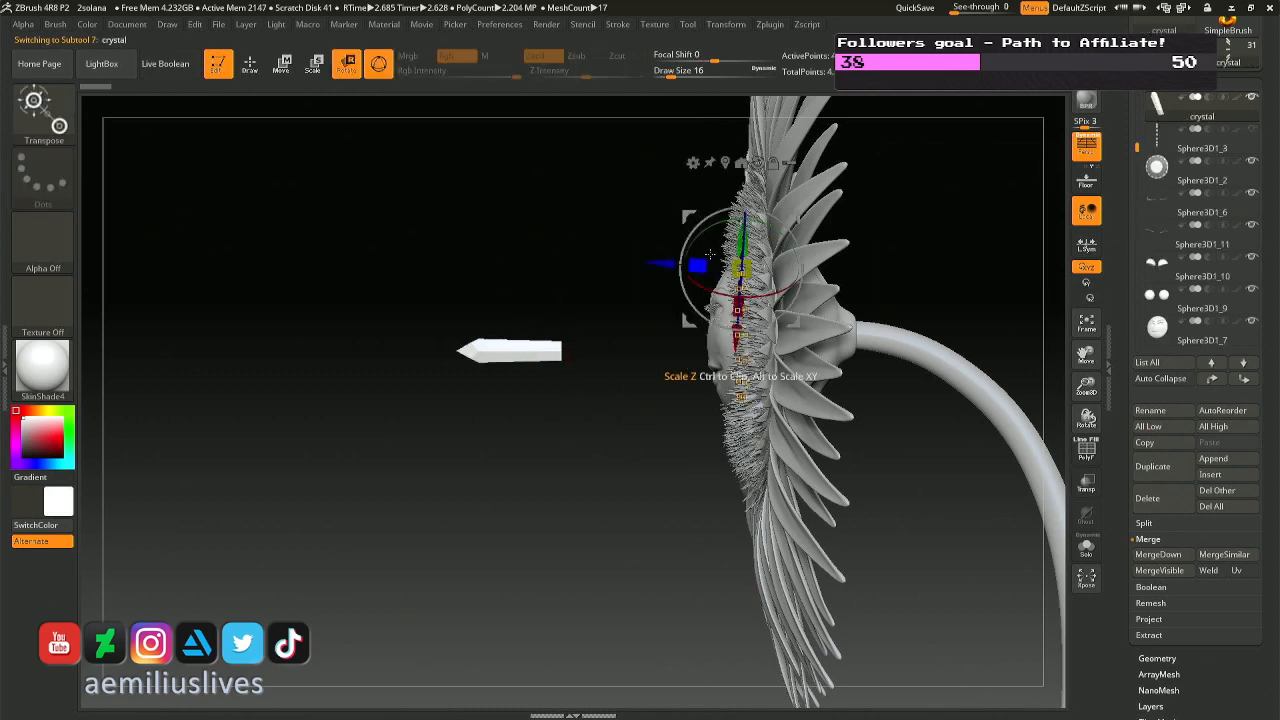
left_click(524, 245)
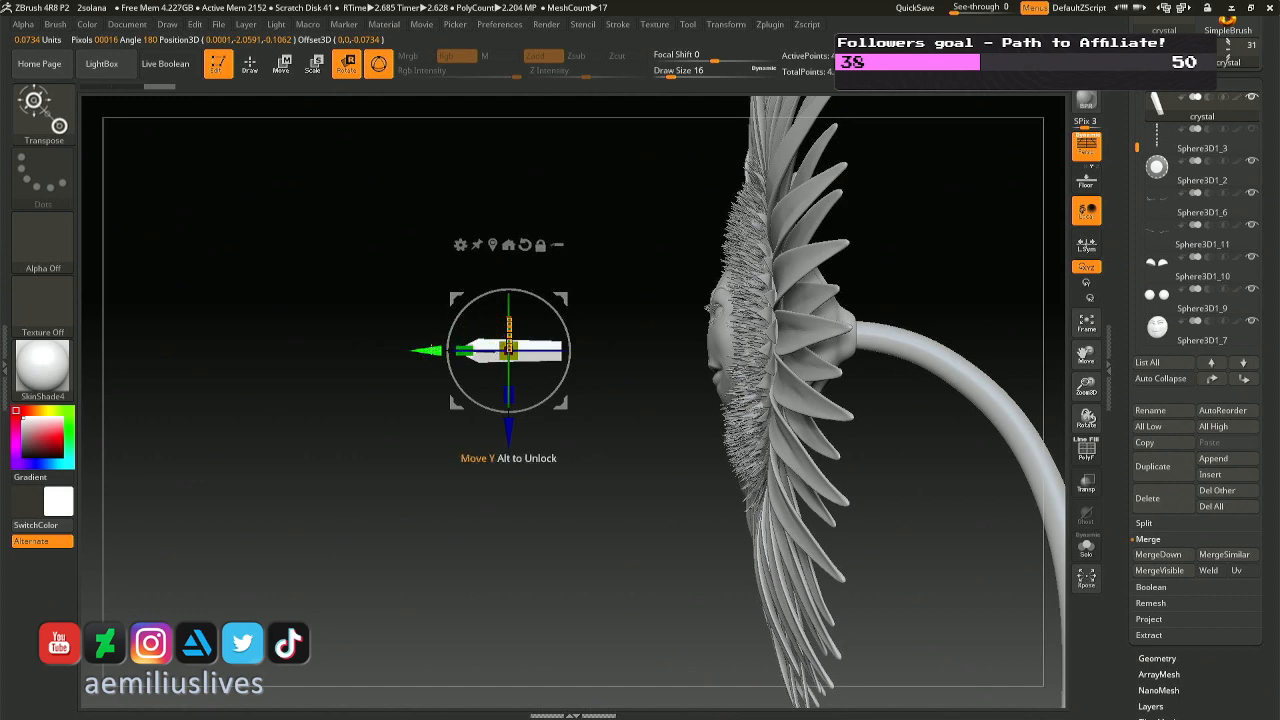
left_click_drag(431, 352, 595, 348)
left_click_drag(500, 363, 690, 365)
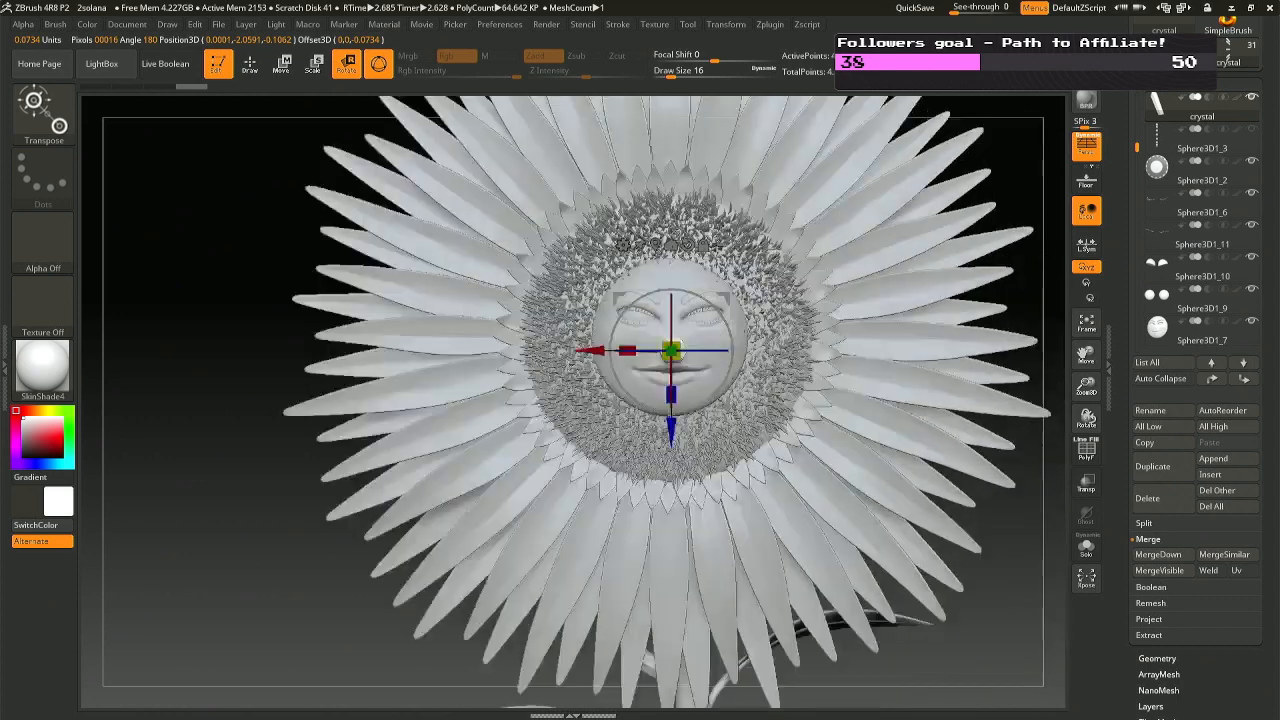
Align the crystal with the middle of the face and turn off perspective to judge its placement.
left_click_drag(671, 431, 672, 424)
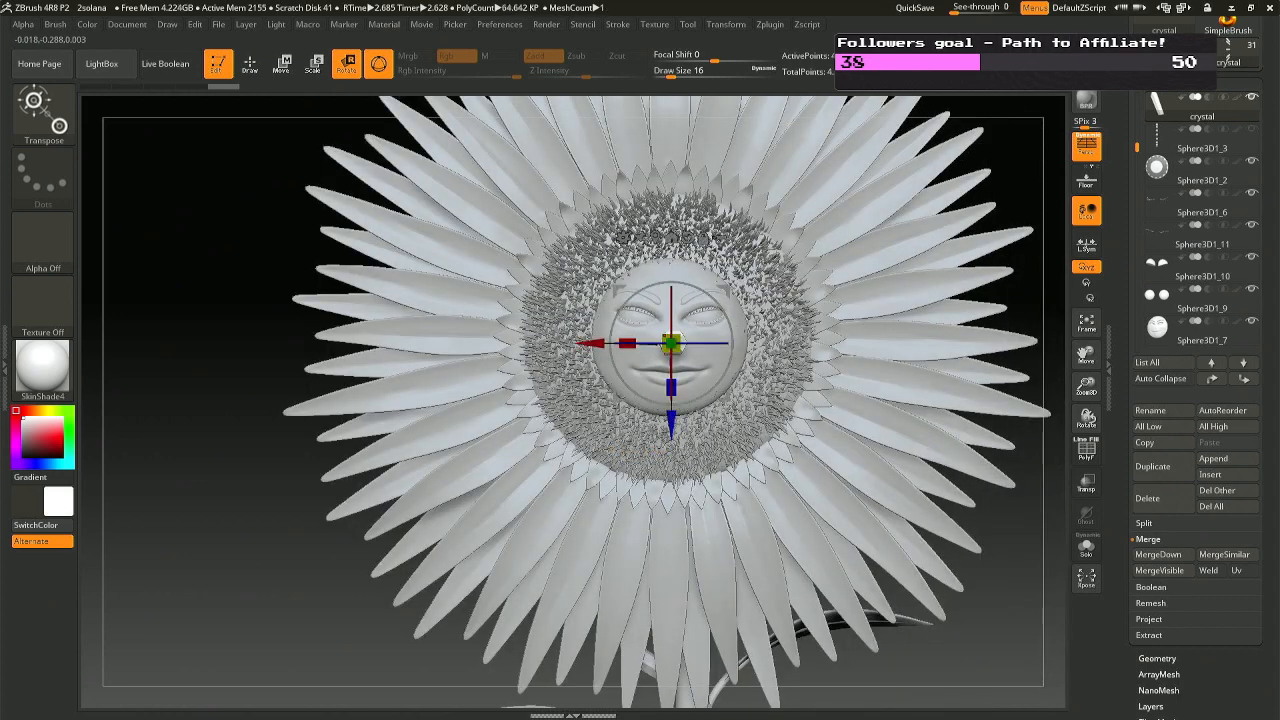
left_click_drag(681, 341, 676, 335)
left_click_drag(560, 350, 804, 340)
left_click_drag(880, 356, 724, 360)
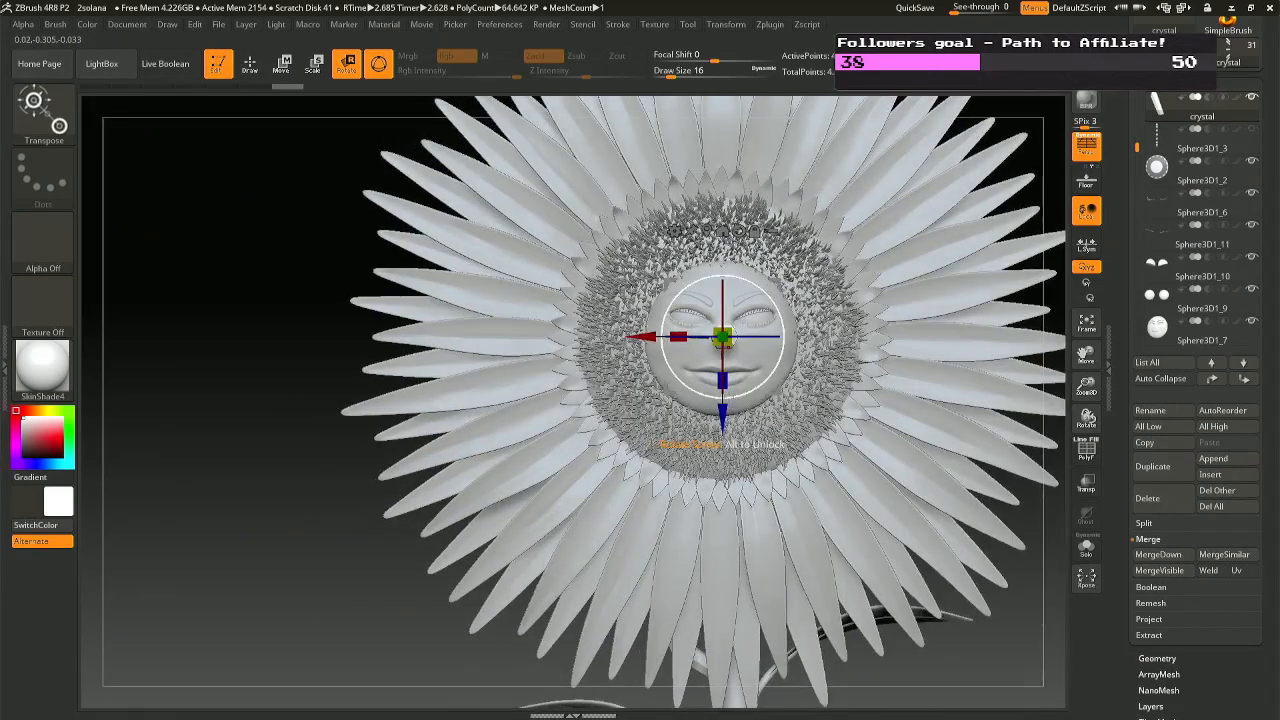
mouse_move(722, 417)
left_mouse_down()
mouse_move(723, 428)
mouse_move(726, 415)
left_mouse_up()
left_click(1086, 147)
left_click_drag(726, 347, 636, 345, "alt")
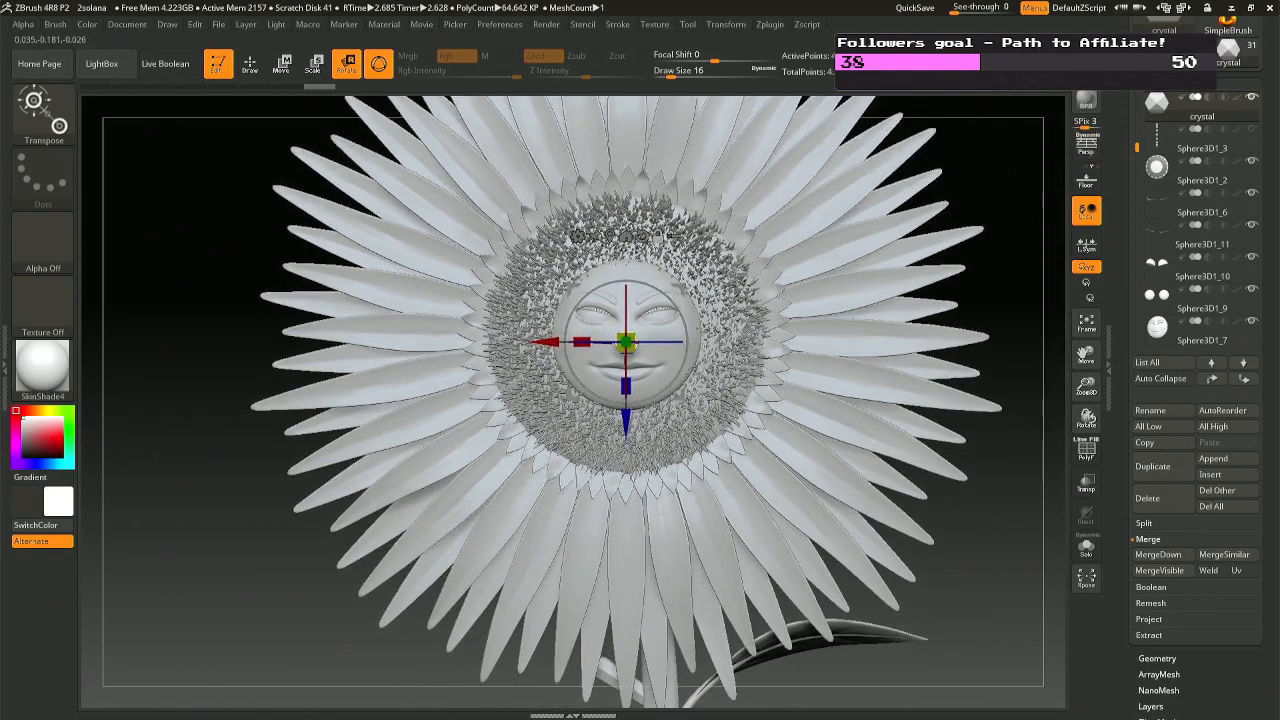
key("q")
mouse_move(706, 343)
right_mouse_down()
mouse_move(629, 343)
mouse_move(759, 365)
mouse_move(686, 403)
mouse_move(662, 395)
mouse_move(696, 401)
right_mouse_up()
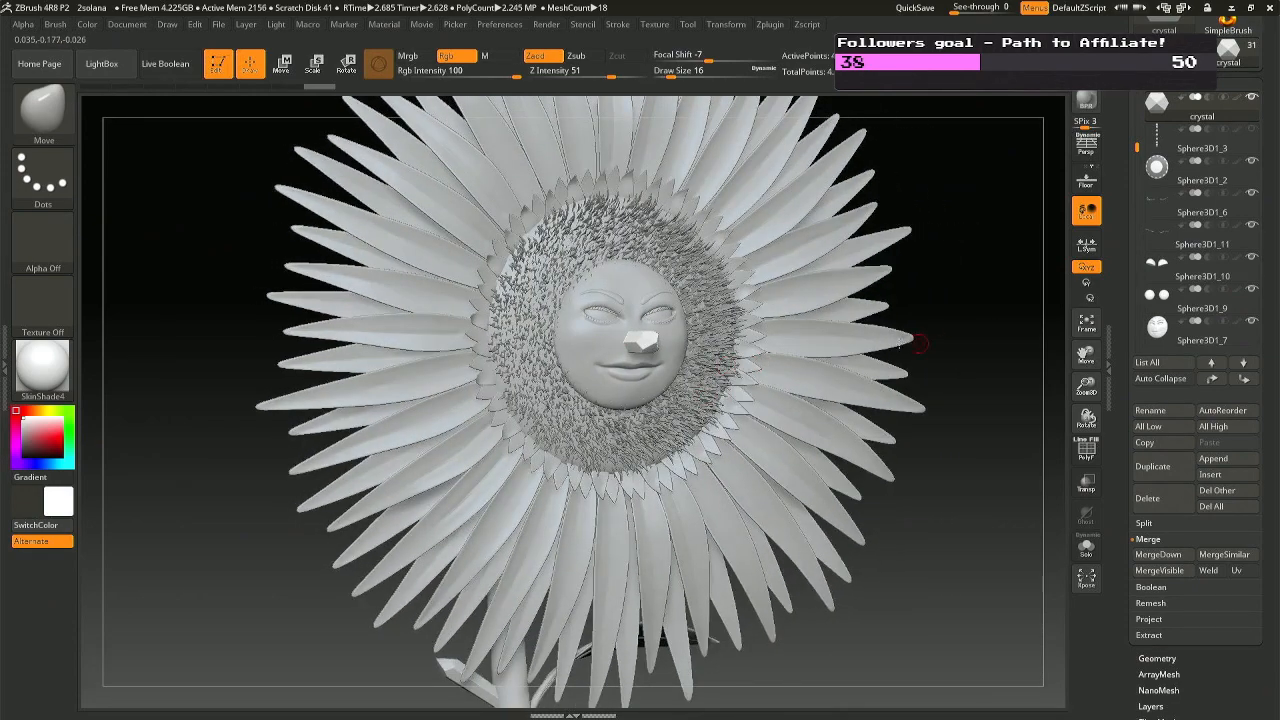
Duplicate the crystal and place the copy above the forehead, tilted upward and outward.
key("ctrl+shift")
key("ctrl+shift+d")
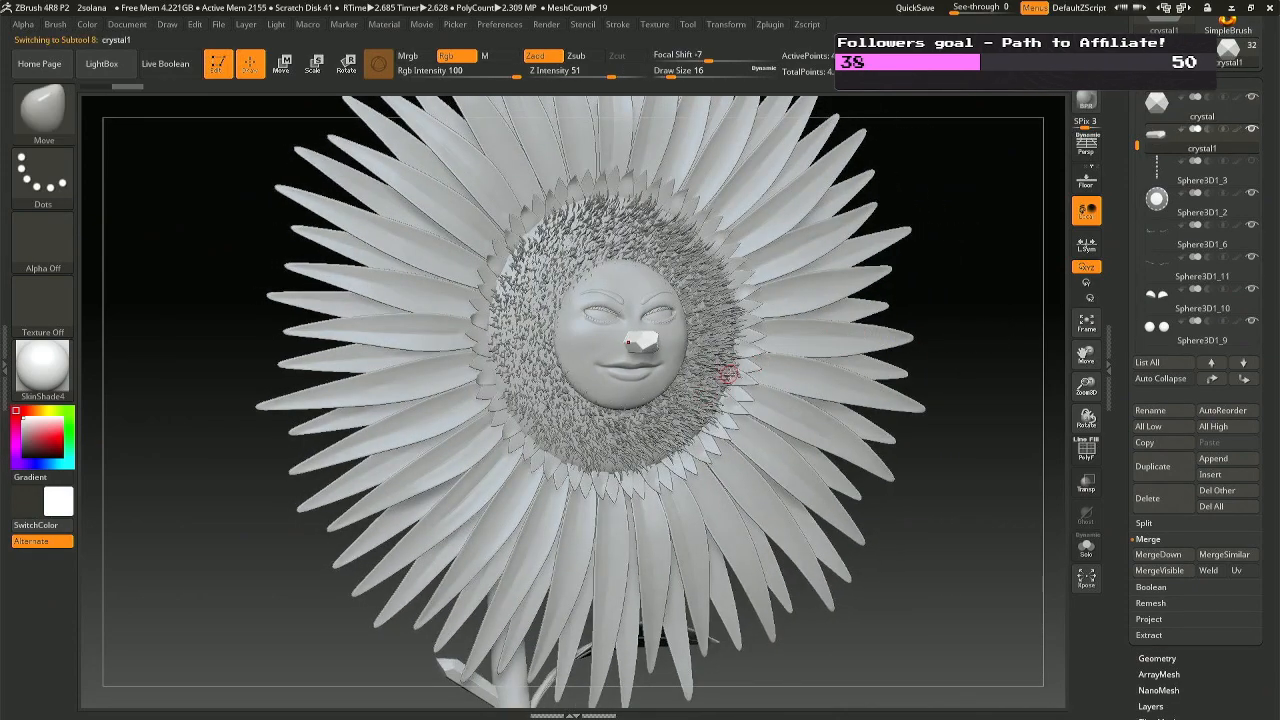
right_click_drag(971, 366, 746, 373)
key("r")
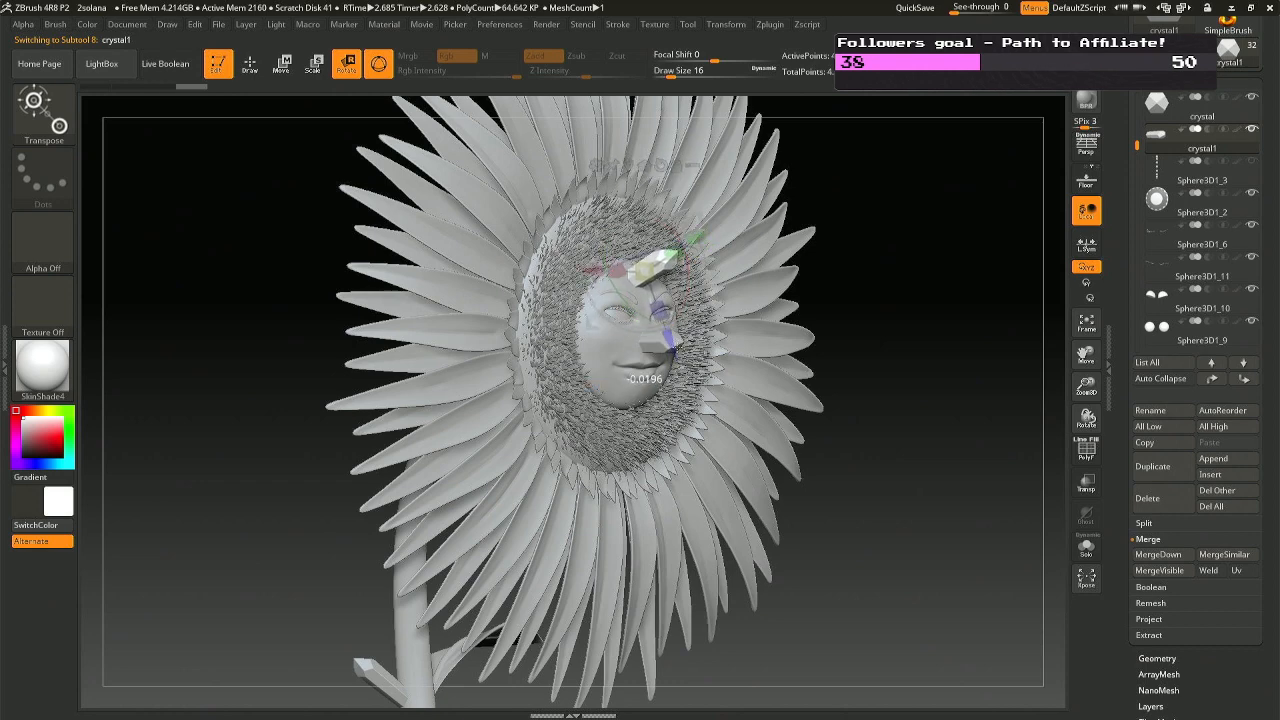
Hide the original crystal at the nose so that only the copy above the forehead remains shown.
key("q")
mouse_move(768, 352)
right_mouse_down()
mouse_move(455, 345)
mouse_move(560, 342)
right_mouse_up()
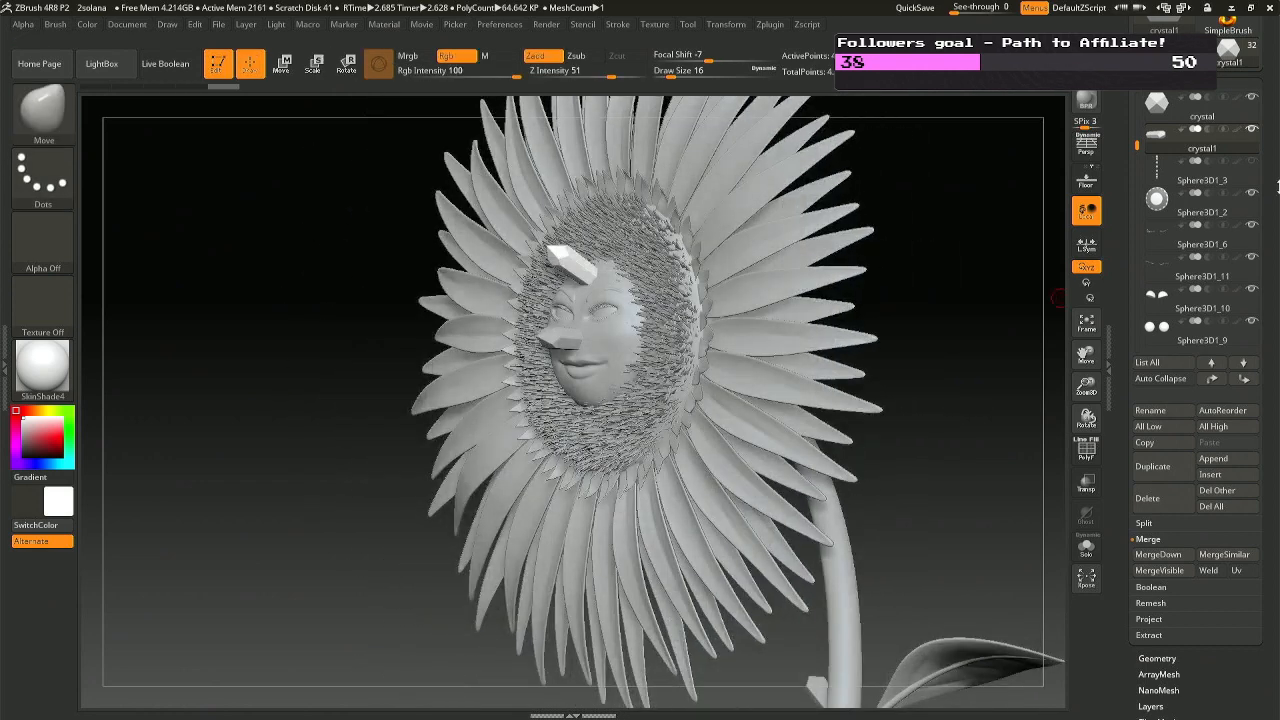
left_click(1253, 101)
mouse_move(747, 380)
right_mouse_down()
mouse_move(645, 380)
mouse_move(885, 378)
mouse_move(755, 388)
right_mouse_up()
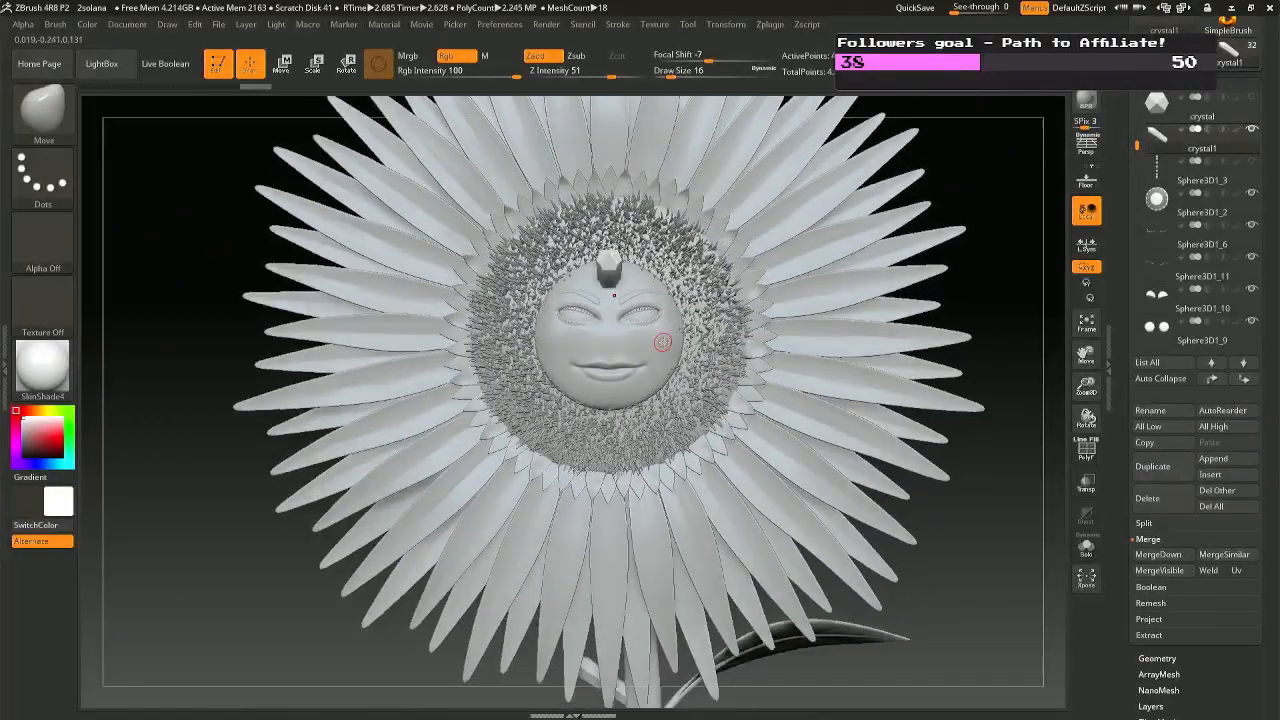
Refine the crystal copy's size, position and tilt so it rises more steeply from the top of the face.
right_click_drag(663, 342, 751, 338)
key("r")
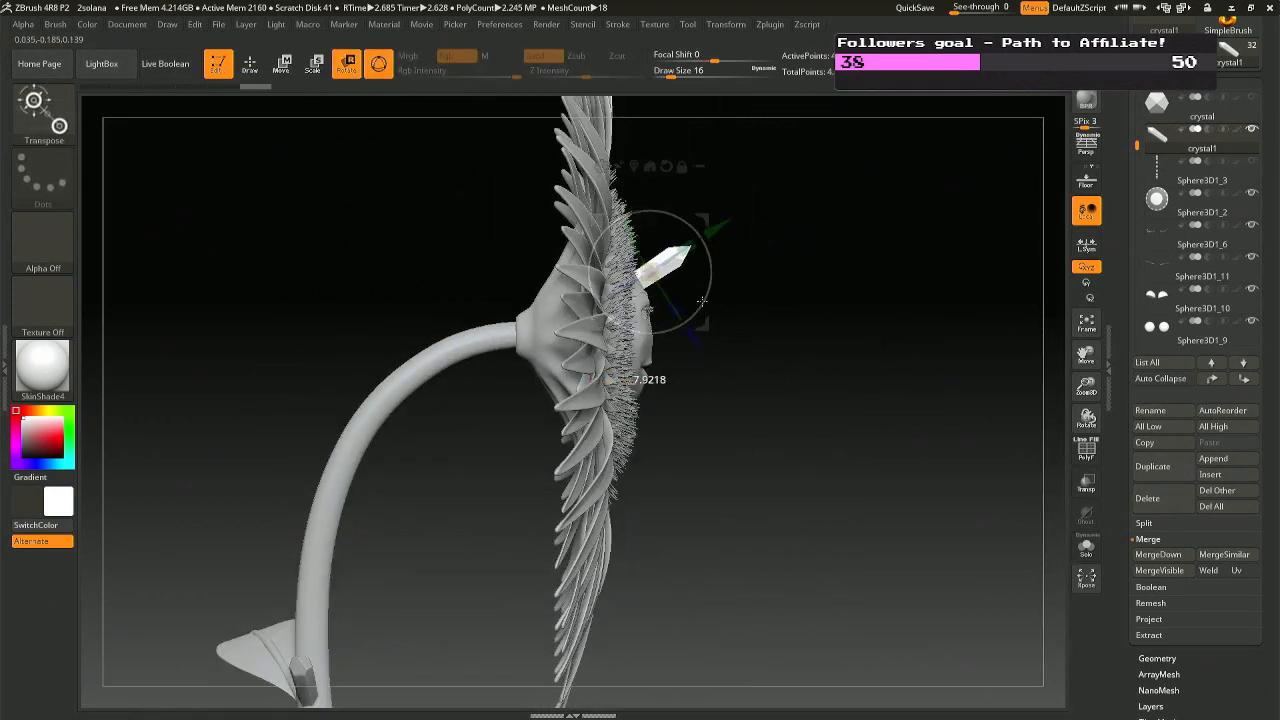
left_click_drag(703, 296, 697, 309)
right_click_drag(697, 309, 608, 292)
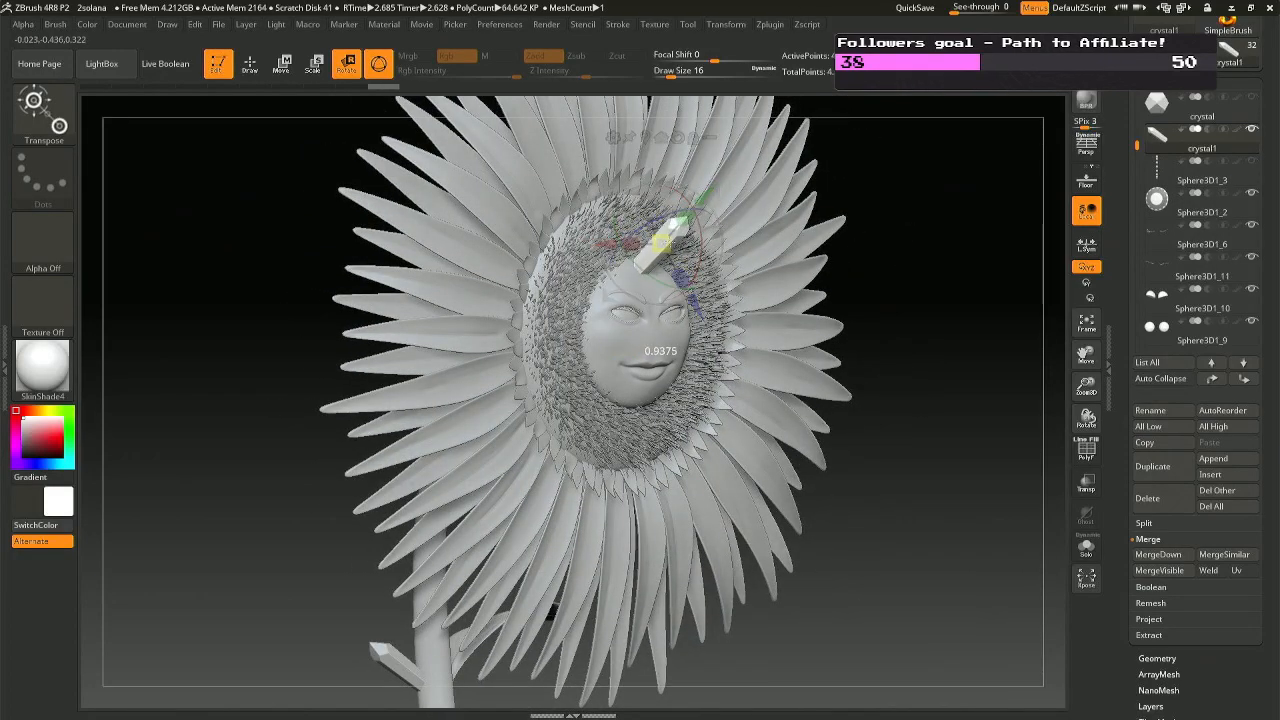
left_click_drag(660, 243, 638, 265)
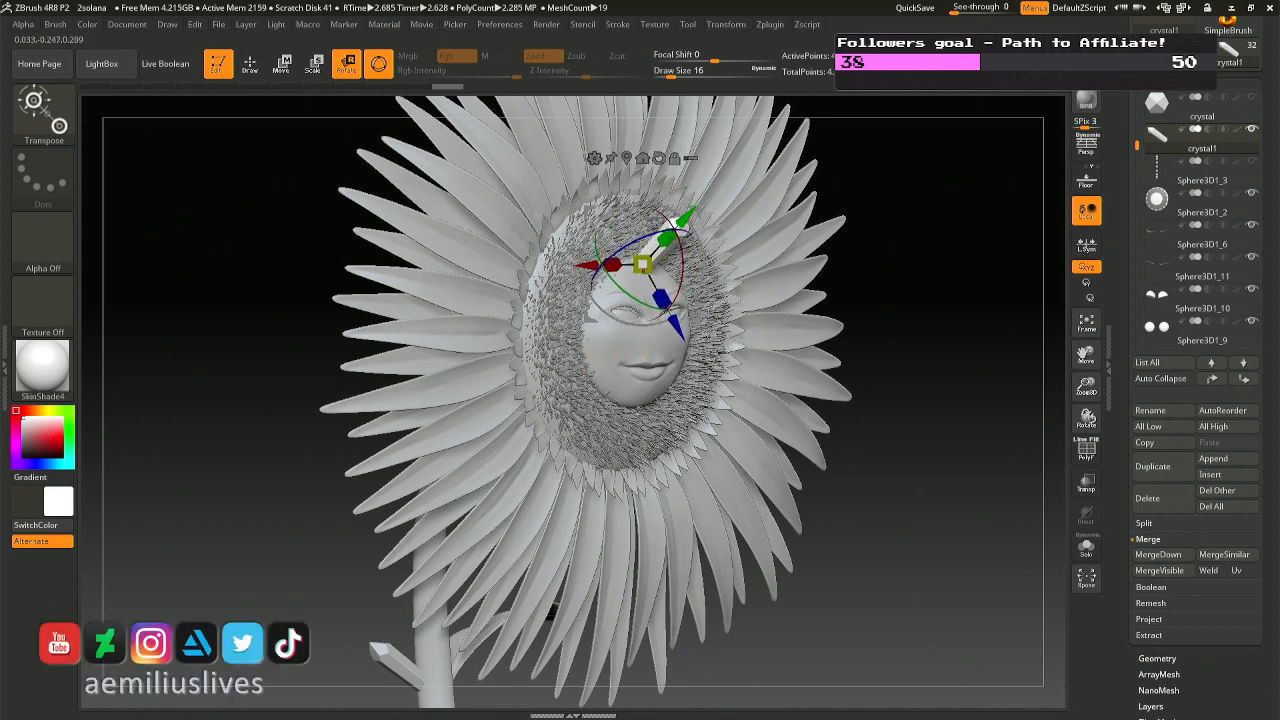
right_click_drag(632, 303, 720, 279)
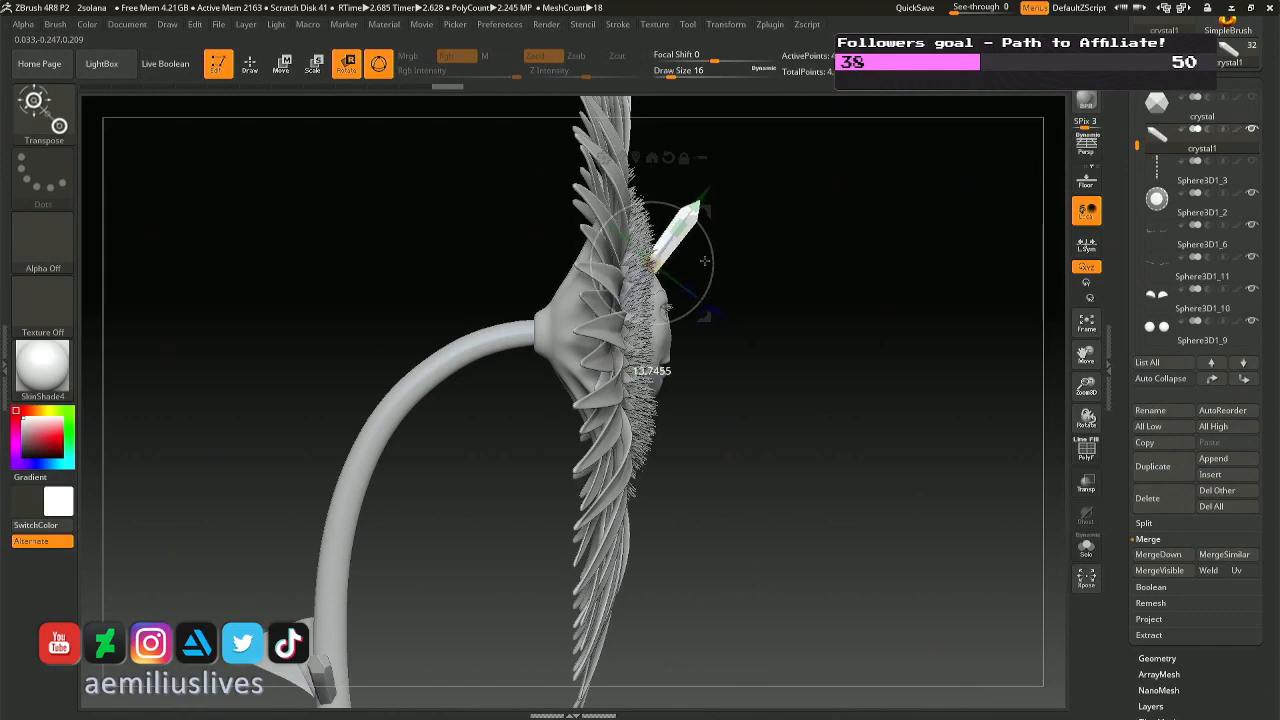
left_click_drag(703, 260, 705, 267)
Switch the crystal's symmetry to the X axis only and turn off radial symmetry.
right_click_drag(760, 292, 749, 358)
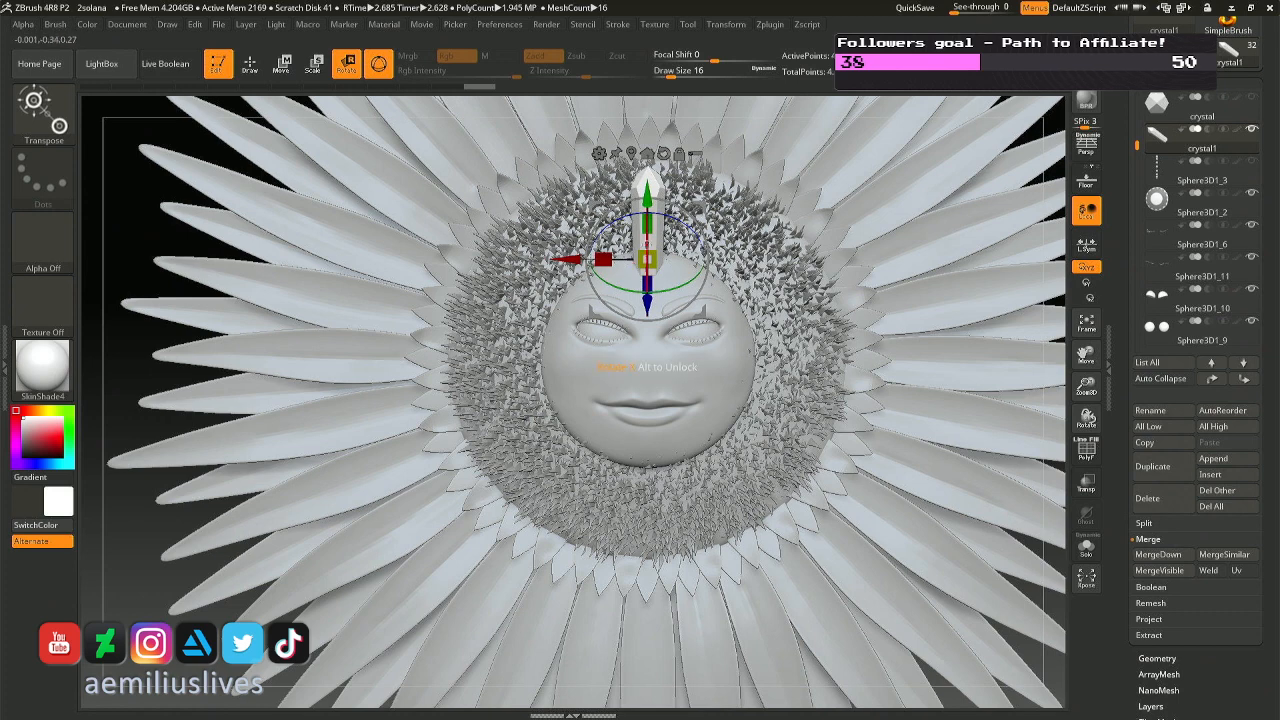
left_click(725, 24)
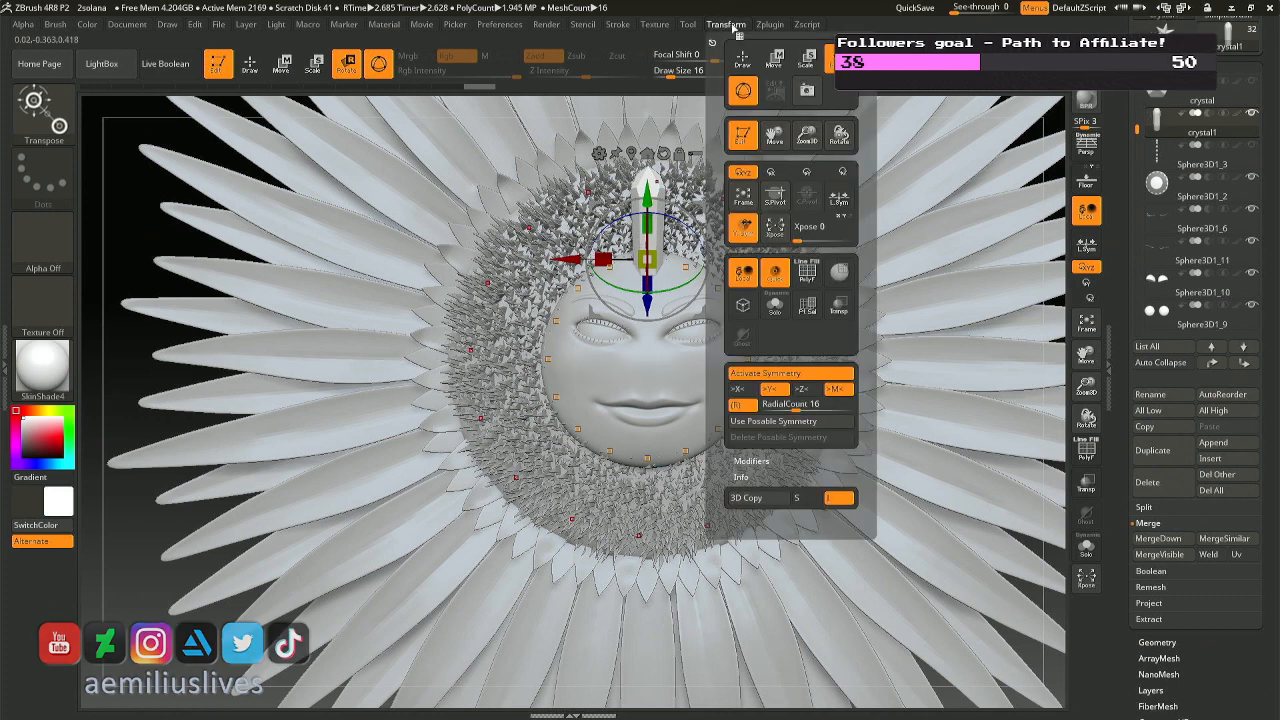
left_click(738, 388)
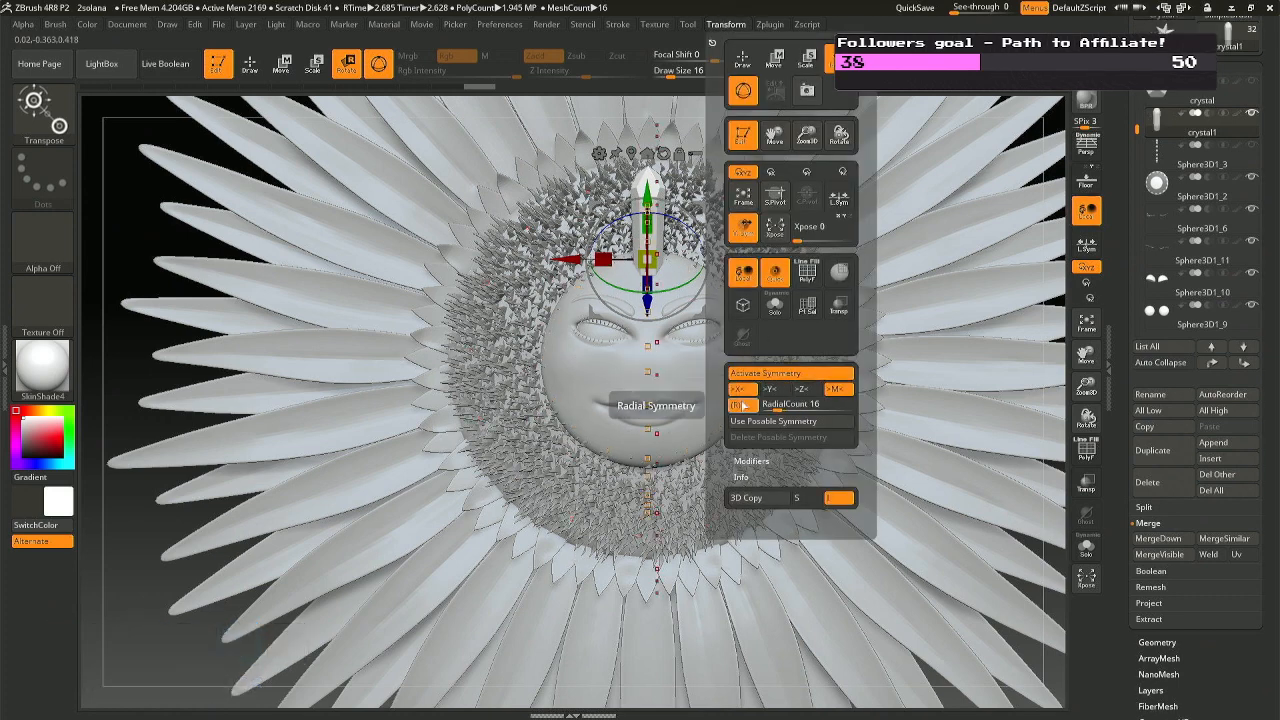
left_click(741, 404)
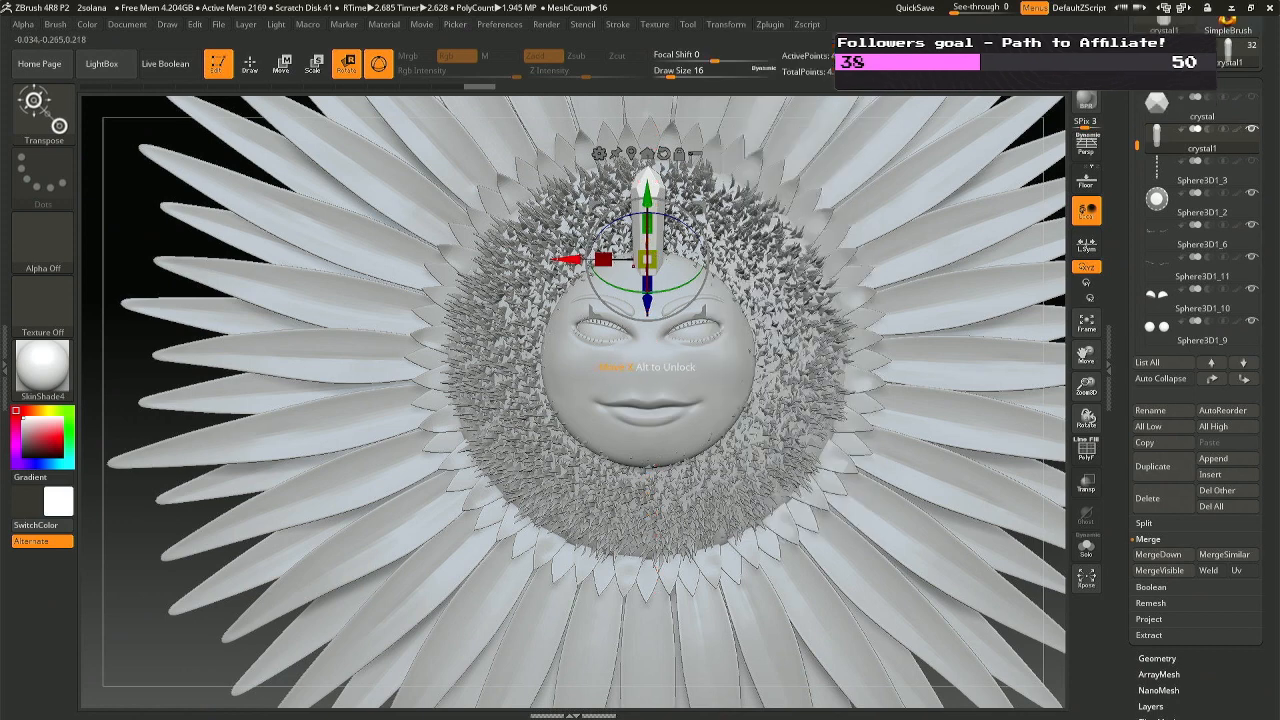
Copy the forehead crystal to one side, tilt the copy outward along the face's edge and shrink it slightly.
left_click_drag(567, 260, 528, 260, "ctrl")
left_click_drag(609, 197, 626, 220)
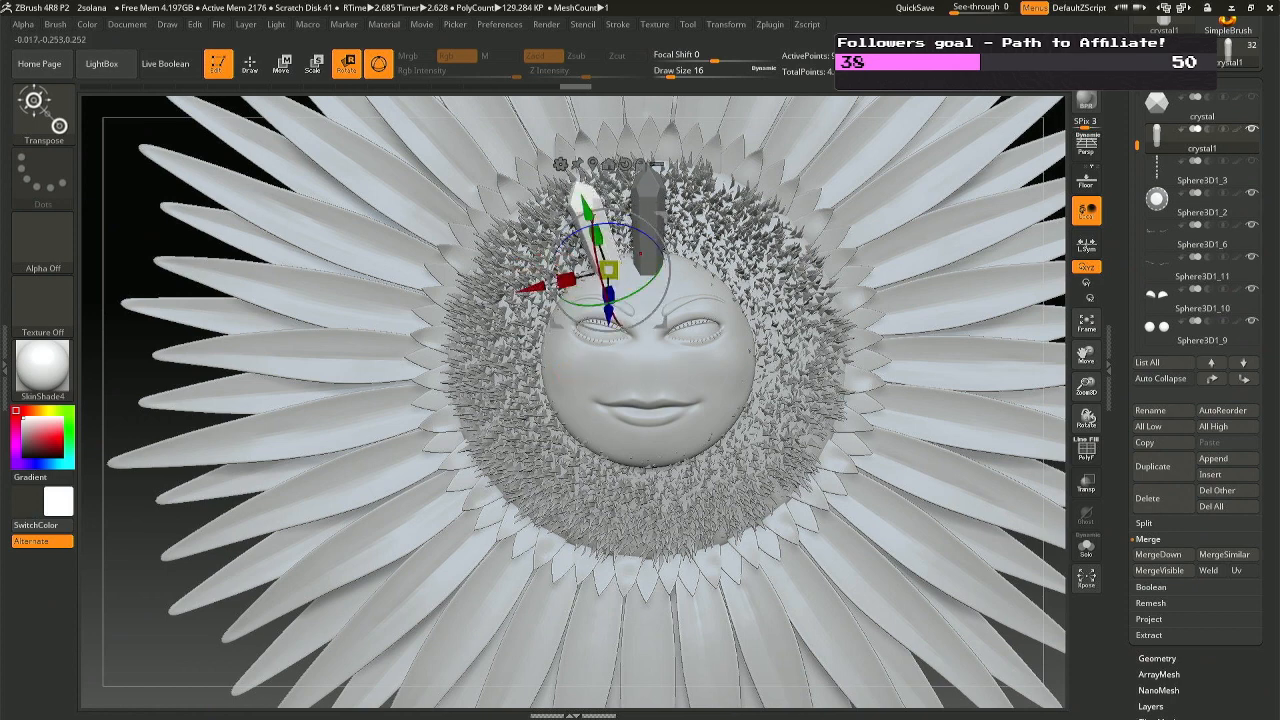
left_click_drag(609, 268, 608, 270)
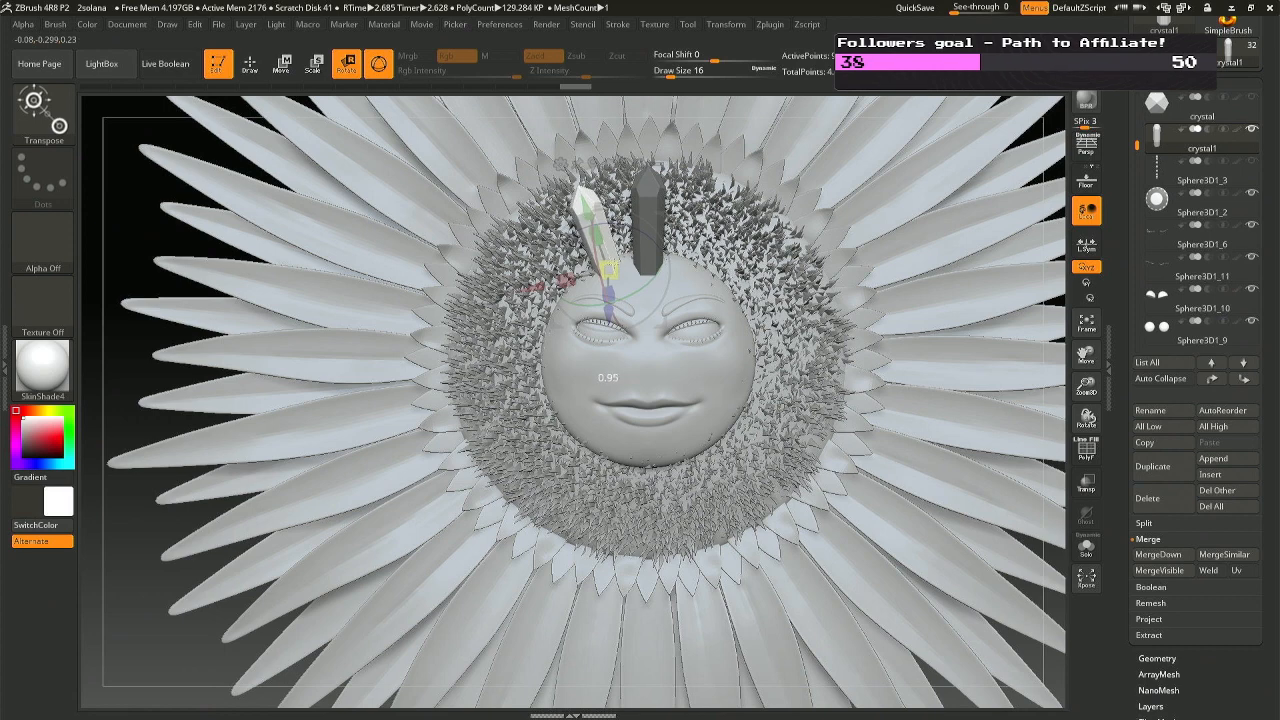
left_click_drag(612, 272, 615, 274)
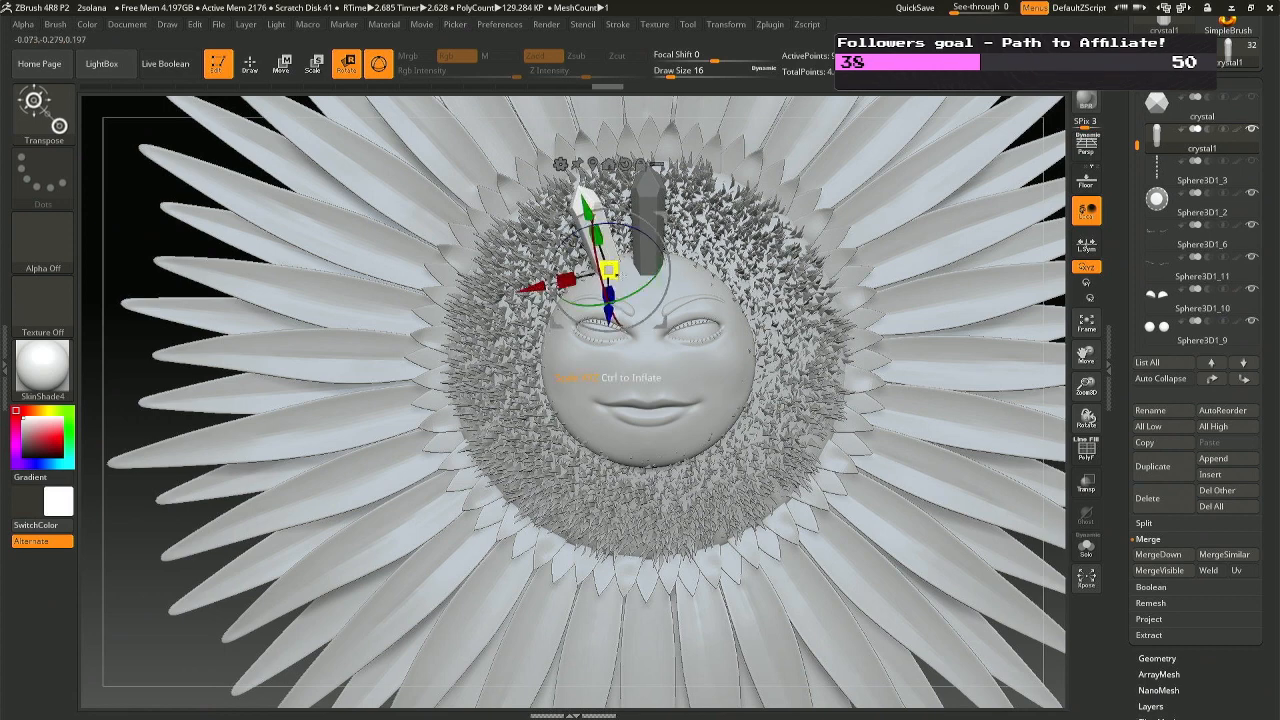
Add a smaller third crystal farther along the same side and adjust its depth so it sits against the head.
left_click_drag(498, 296, 494, 297, "ctrl")
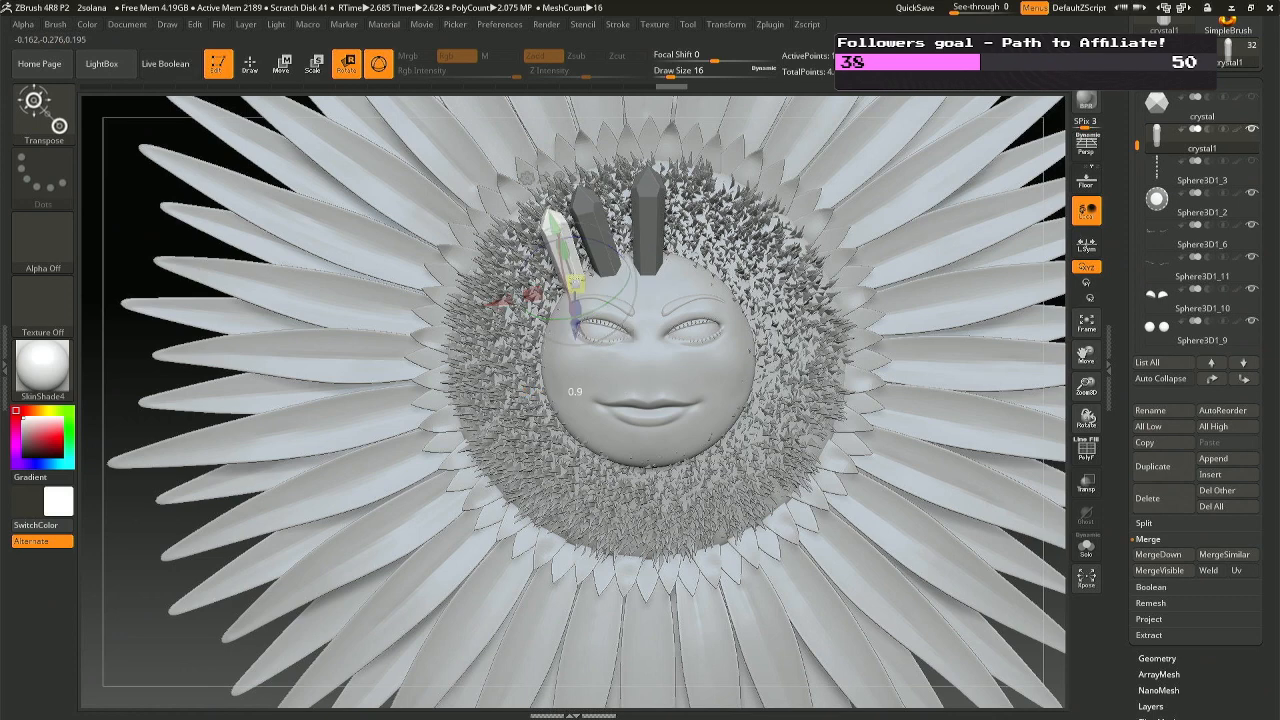
left_click_drag(573, 281, 601, 241)
right_click_drag(628, 250, 840, 262)
right_click_drag(700, 245, 689, 237)
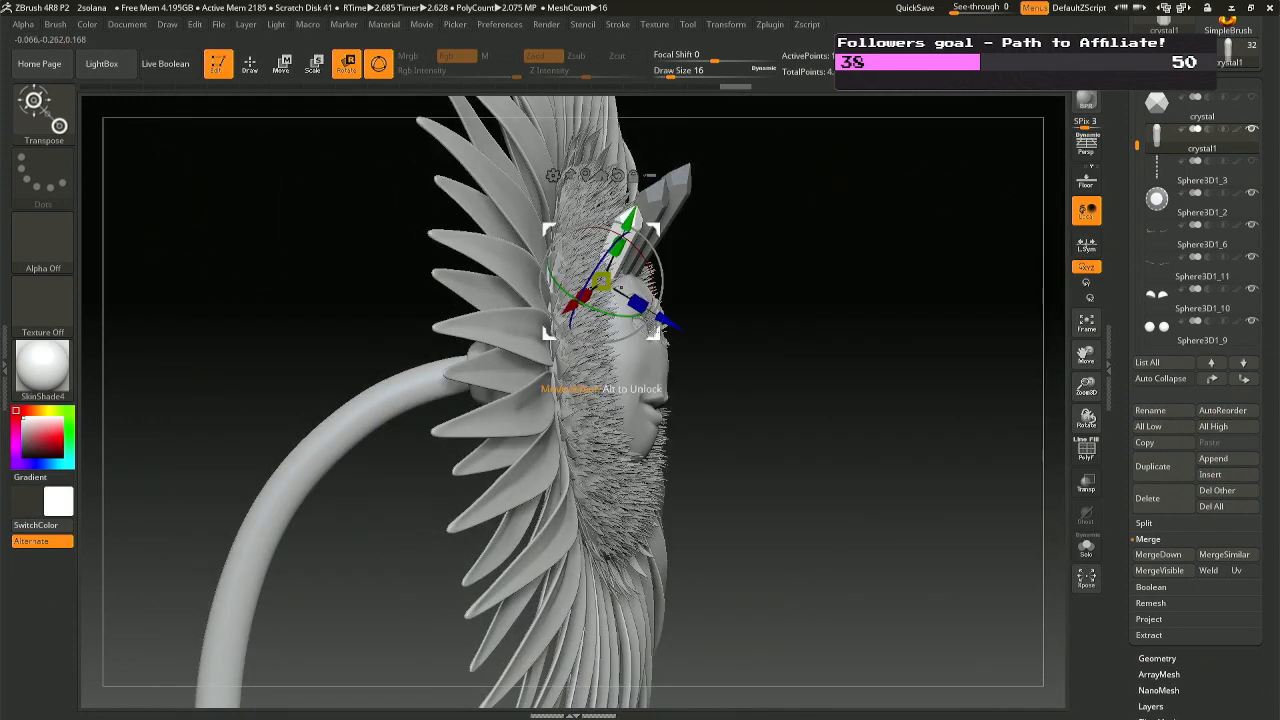
left_click_drag(656, 325, 666, 326)
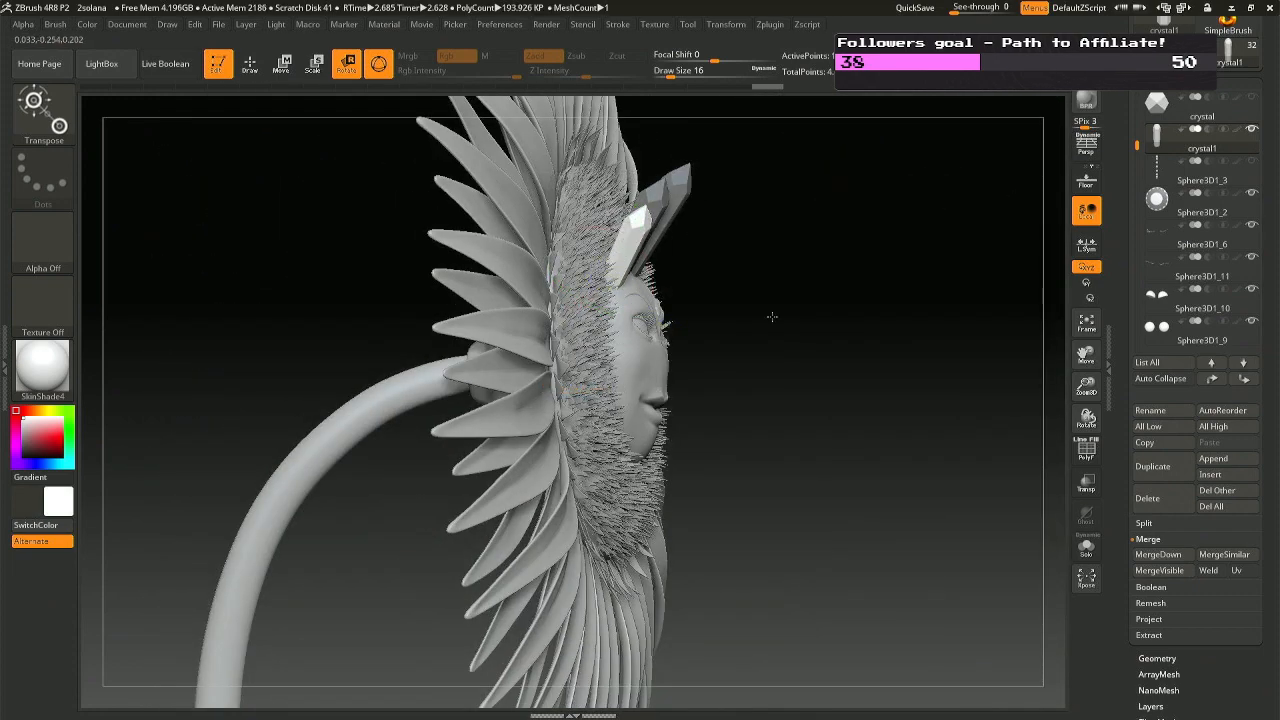
mouse_move(771, 316)
left_mouse_down()
mouse_move(610, 335)
mouse_move(606, 350)
left_mouse_up()
Clear the mask from the crystals and use Mirror And Weld to complete a symmetrical five-crystal crown.
key("q")
right_click_drag(754, 406, 750, 257, "ctrl")
key("ctrl+a")
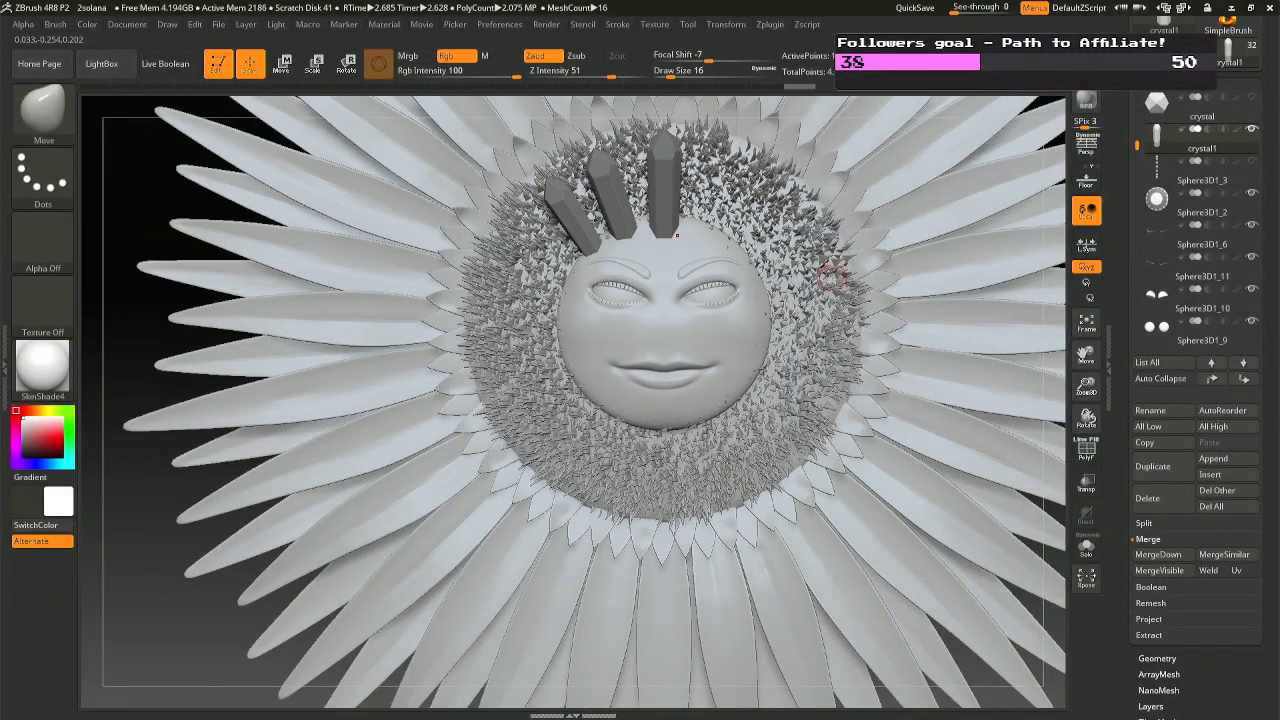
left_click(842, 312, "ctrl")
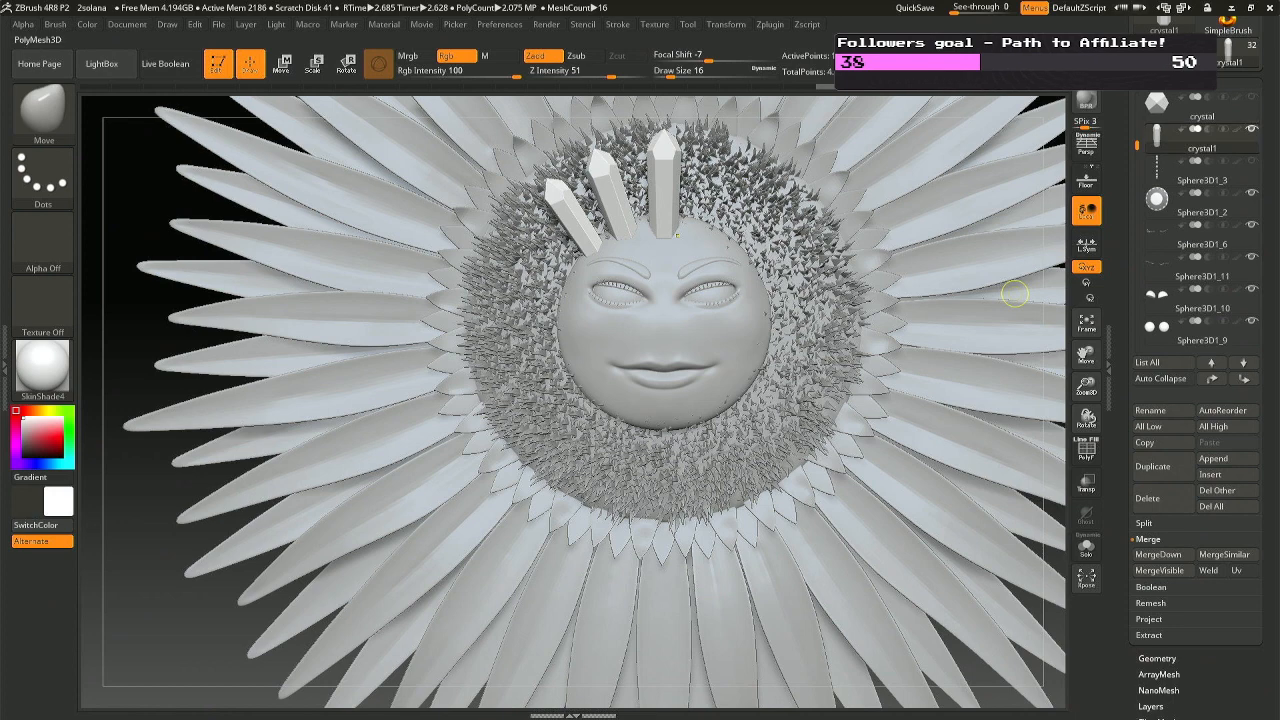
left_click(1157, 84)
left_click(1165, 99)
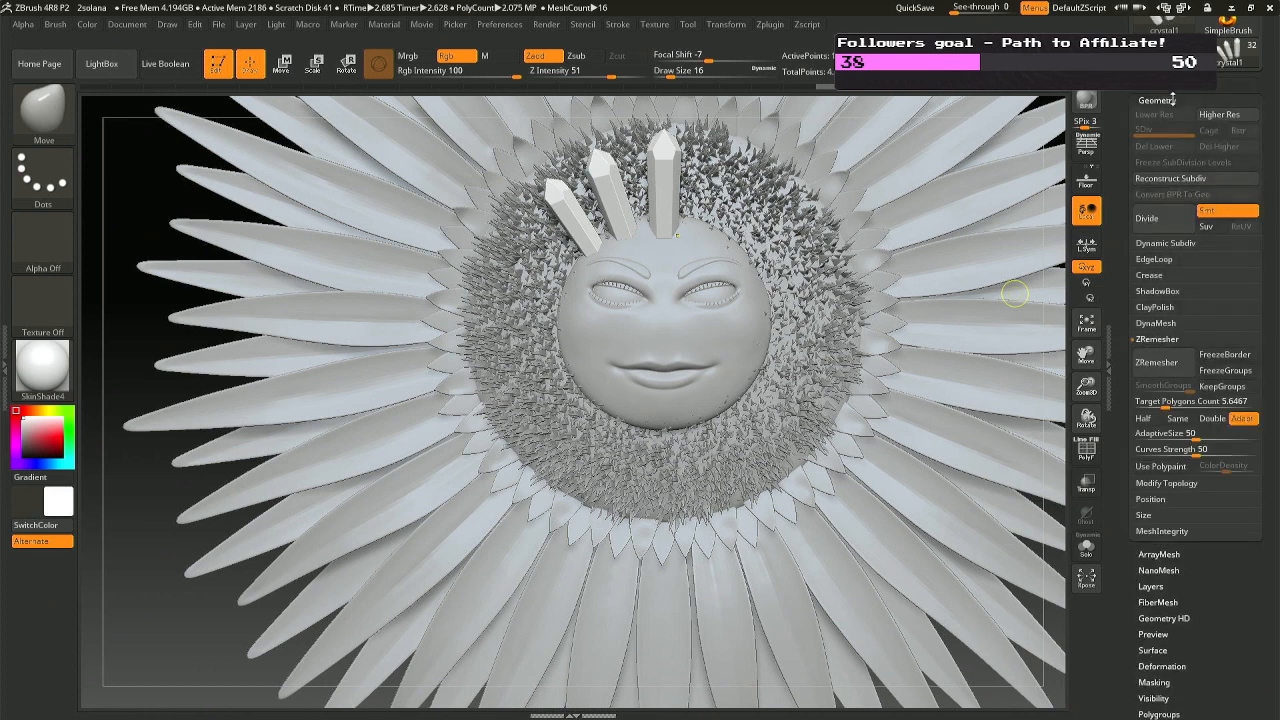
left_click(1166, 483)
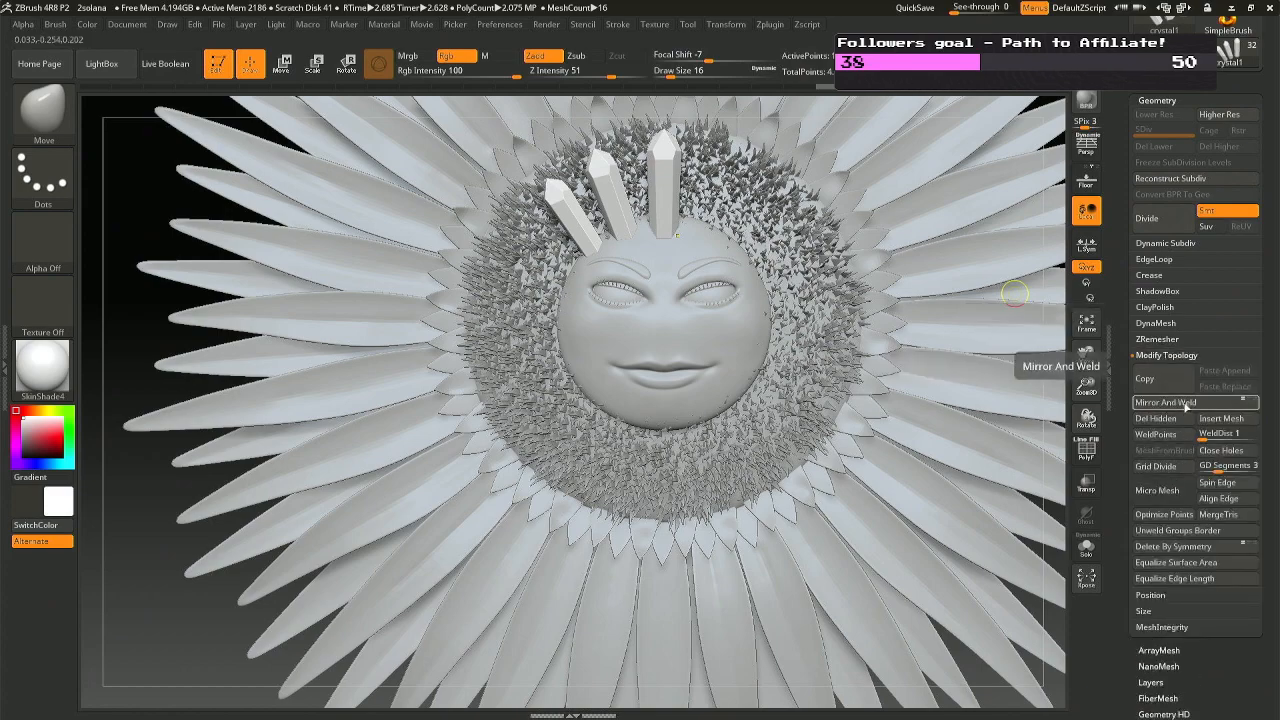
left_click_drag(1086, 418, 732, 322)
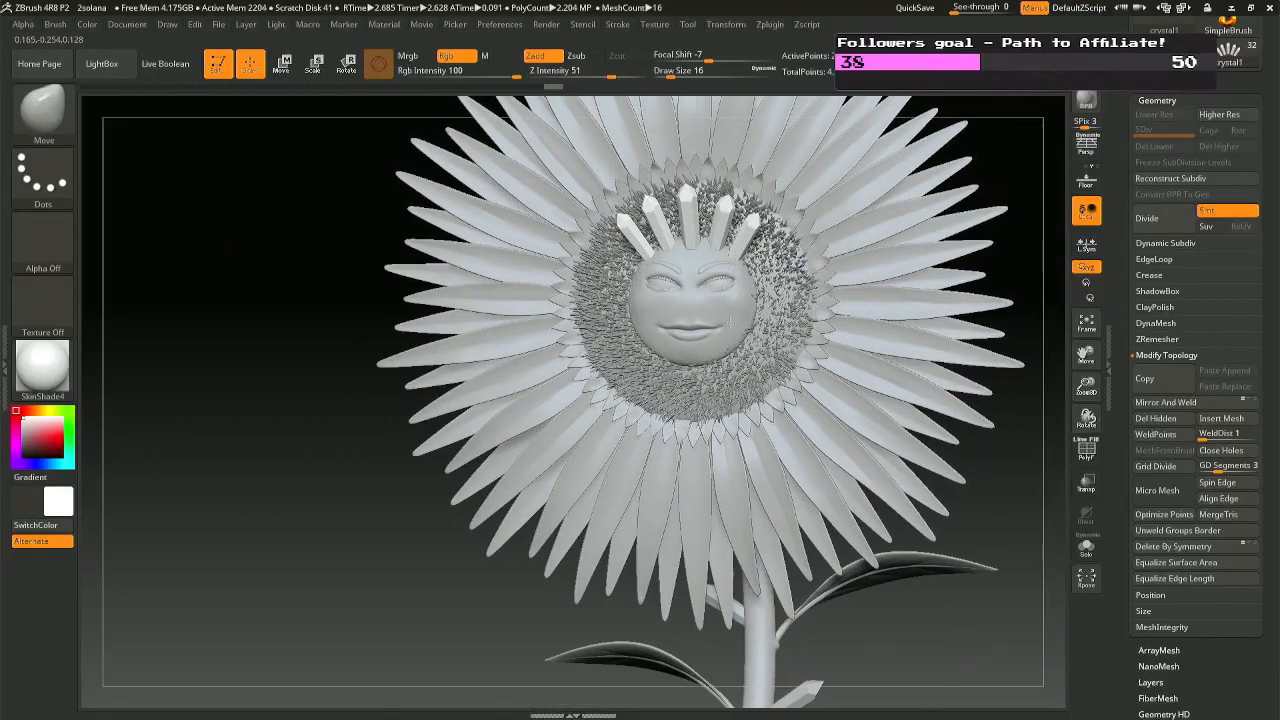
Center the gizmo on the crystal crown, reset its orientation and move the crown slightly down toward the face.
mouse_move(730, 323)
right_mouse_down()
mouse_move(766, 340)
mouse_move(766, 366)
mouse_move(704, 364)
mouse_move(738, 320)
right_mouse_up()
key("r")
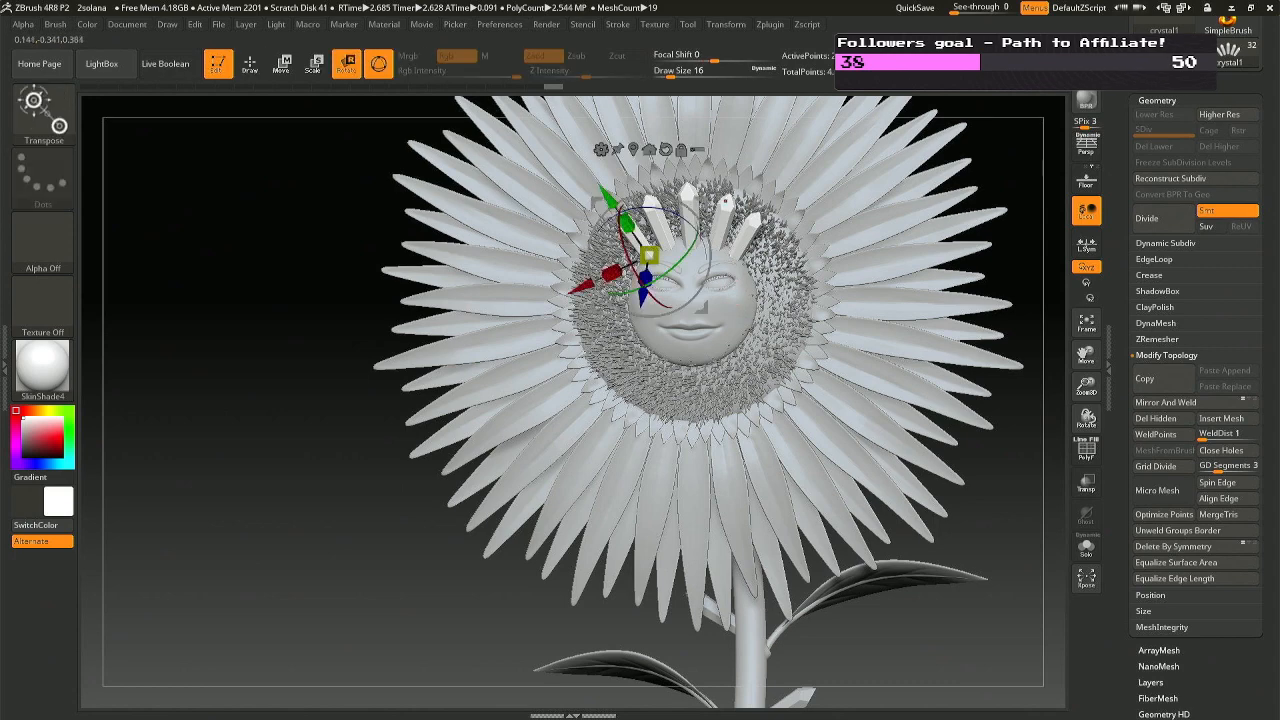
left_click(633, 149)
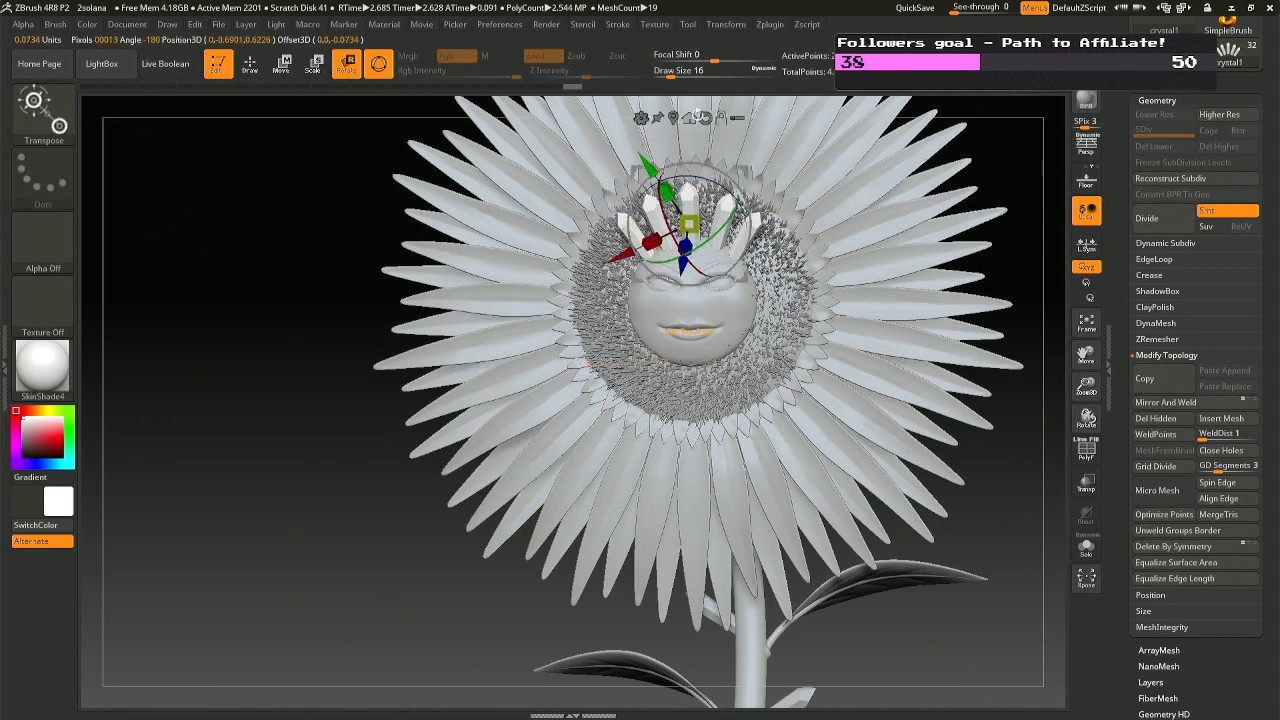
left_click(705, 119)
left_click_drag(689, 301, 691, 314)
key("q")
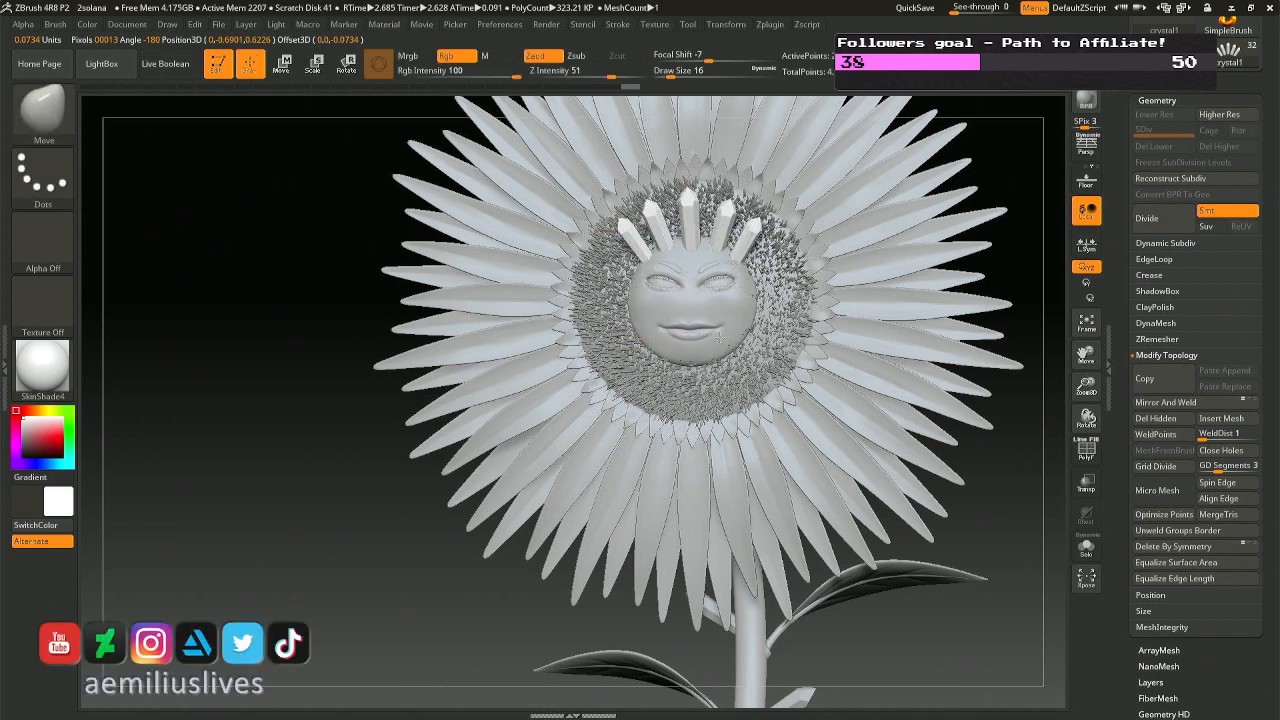
Select the Sphere3D1_3 gem ring and show it around the flower's center.
right_click_drag(675, 324, 772, 345)
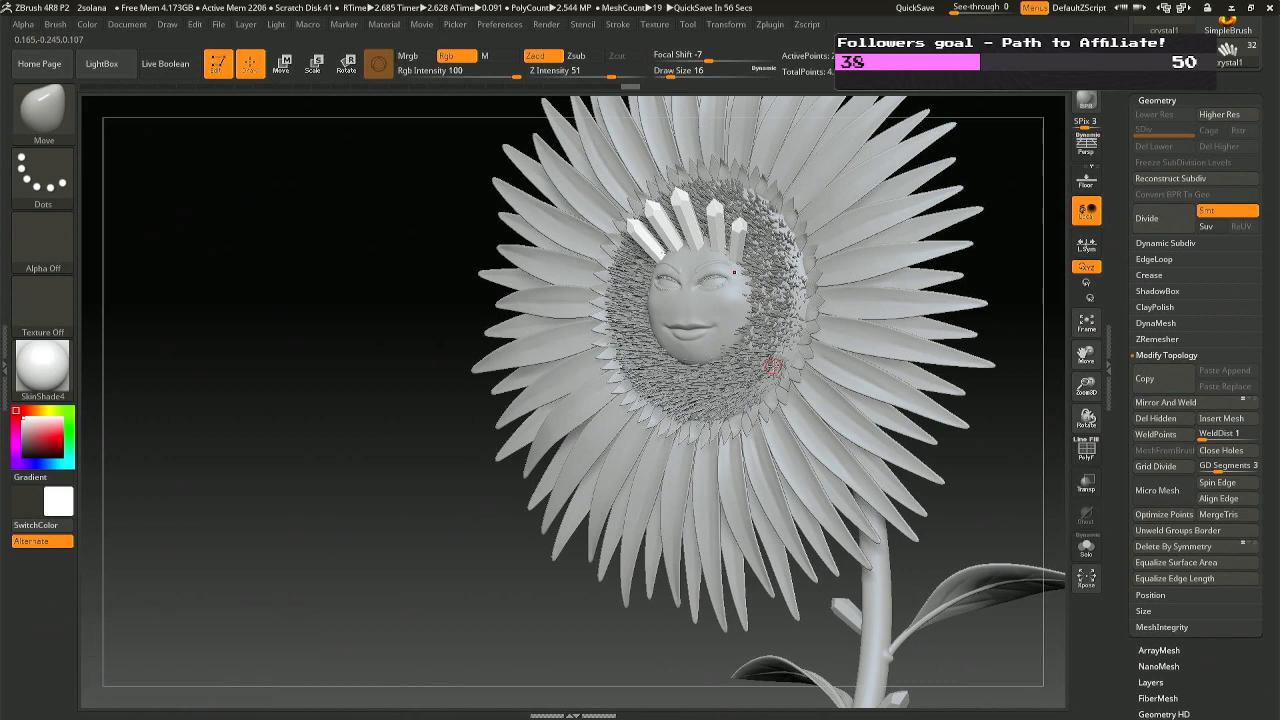
key("n")
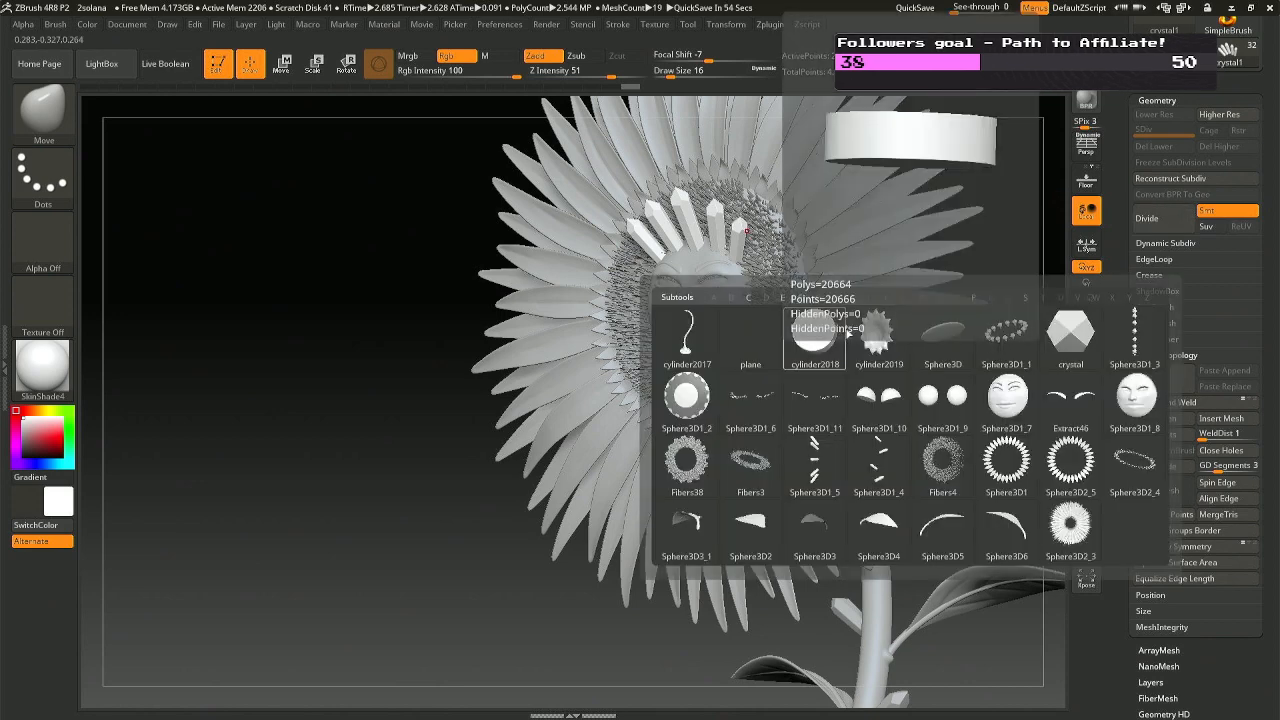
left_click(1134, 330)
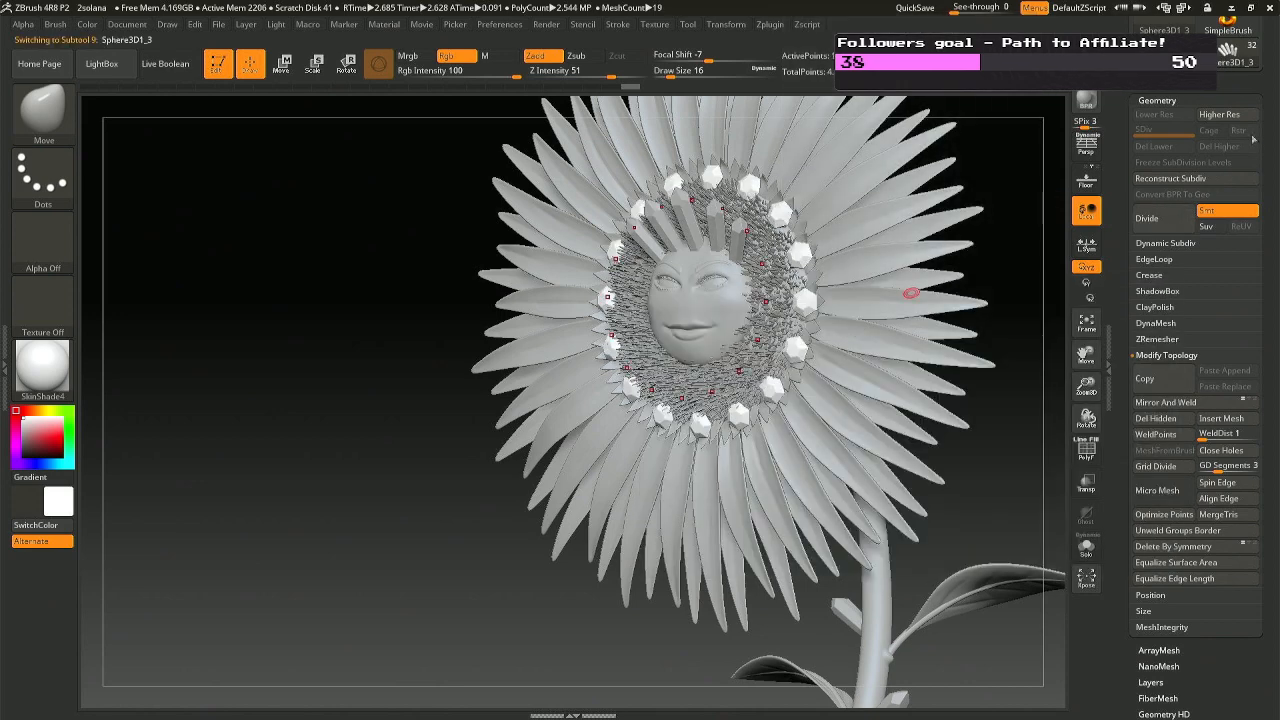
left_click(1161, 86)
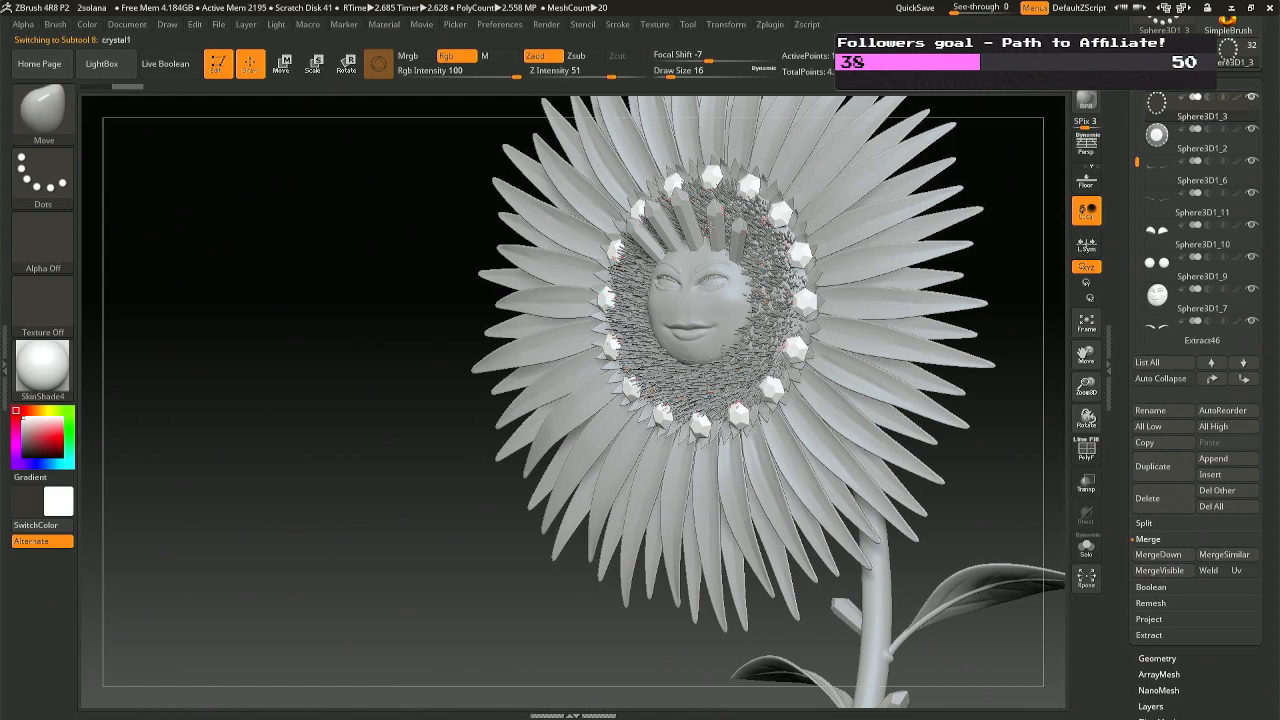
Hide the crystal crown, keep the Sphere3D1_3 gem ring selected and save the project.
left_click_drag(985, 165, 1056, 200)
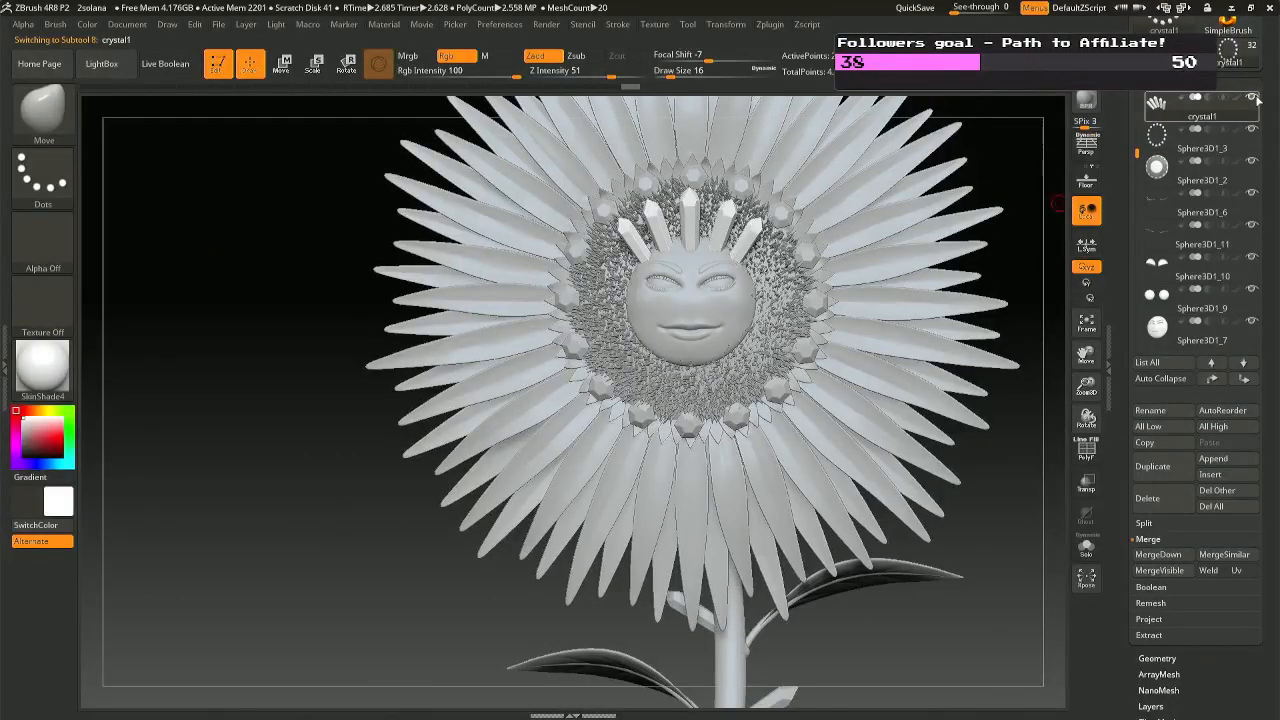
left_click_drag(808, 310, 717, 329)
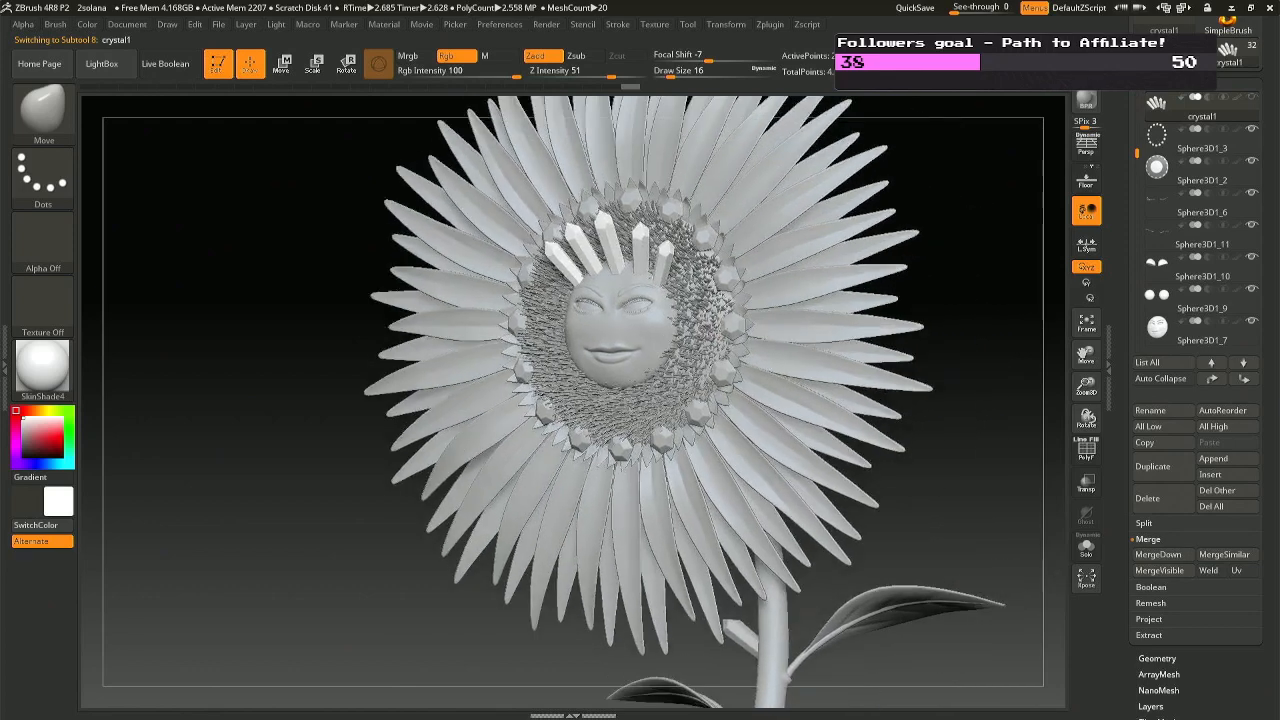
left_click(1159, 145)
left_click_drag(832, 478, 873, 489)
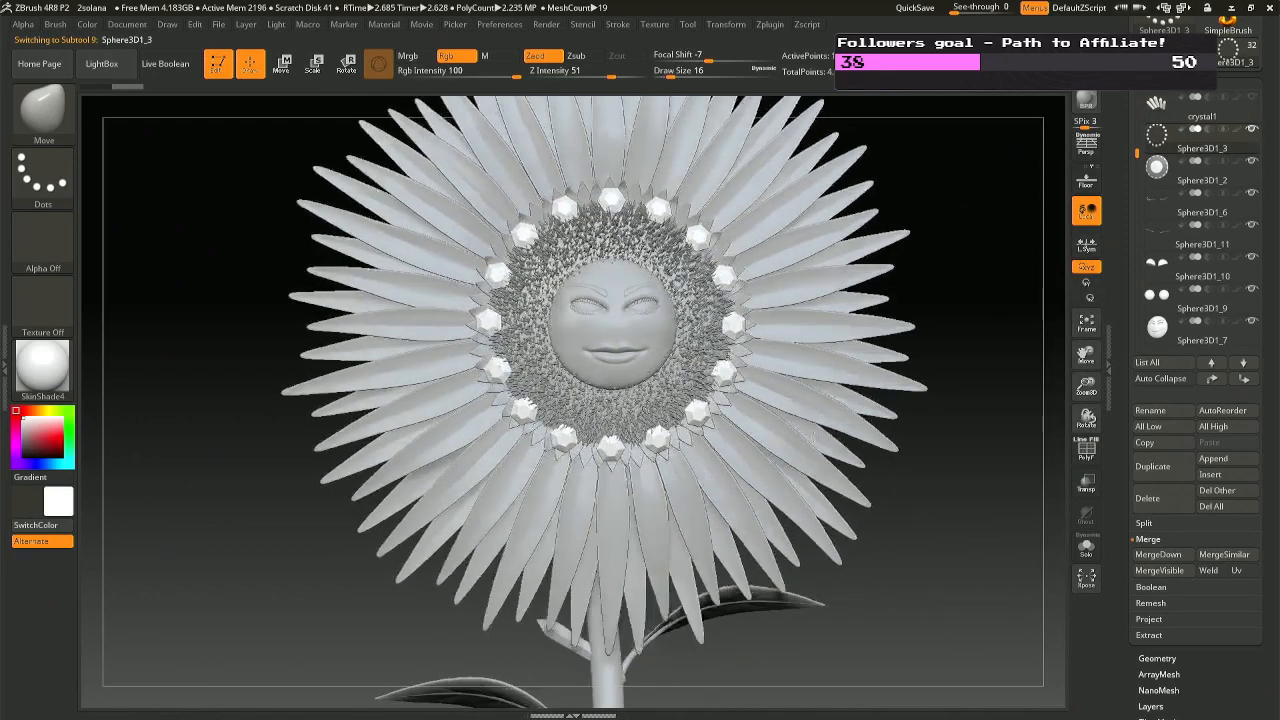
key("ctrl+s")
key("Return")
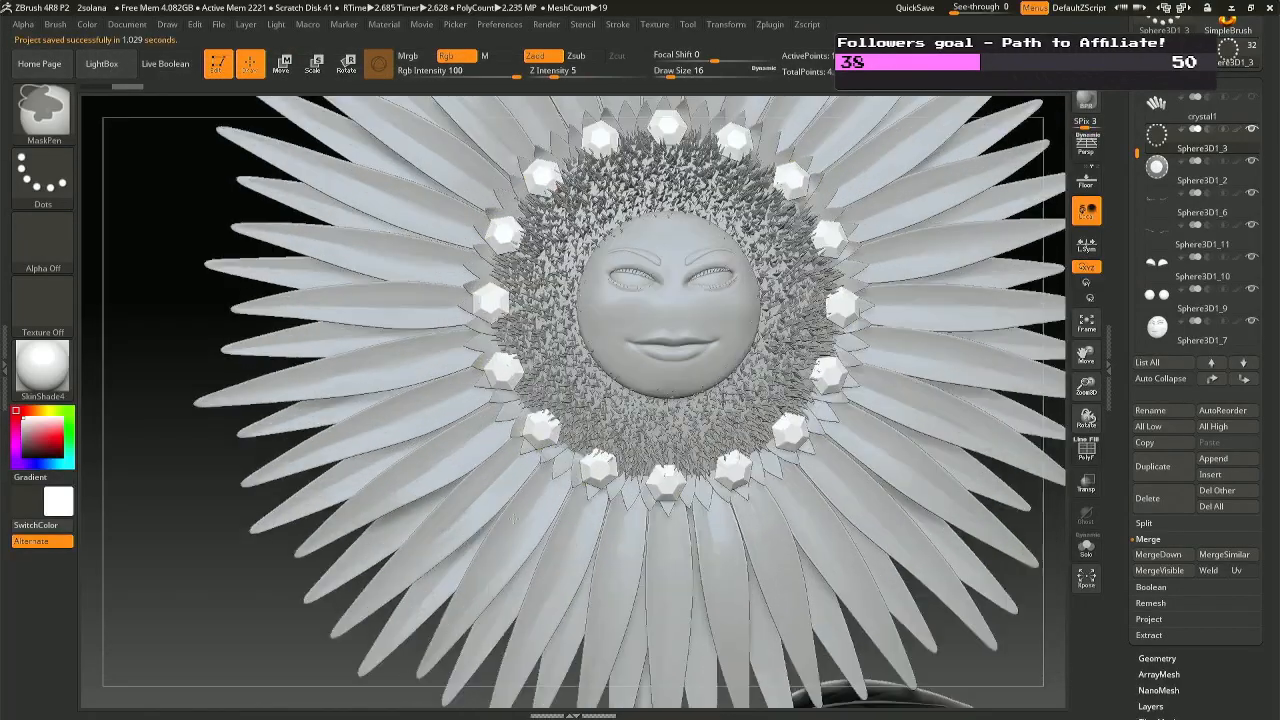
Select the Fibers4 spikes around the face and isolate them for a closer look.
left_click_drag(584, 590, 528, 300, "alt")
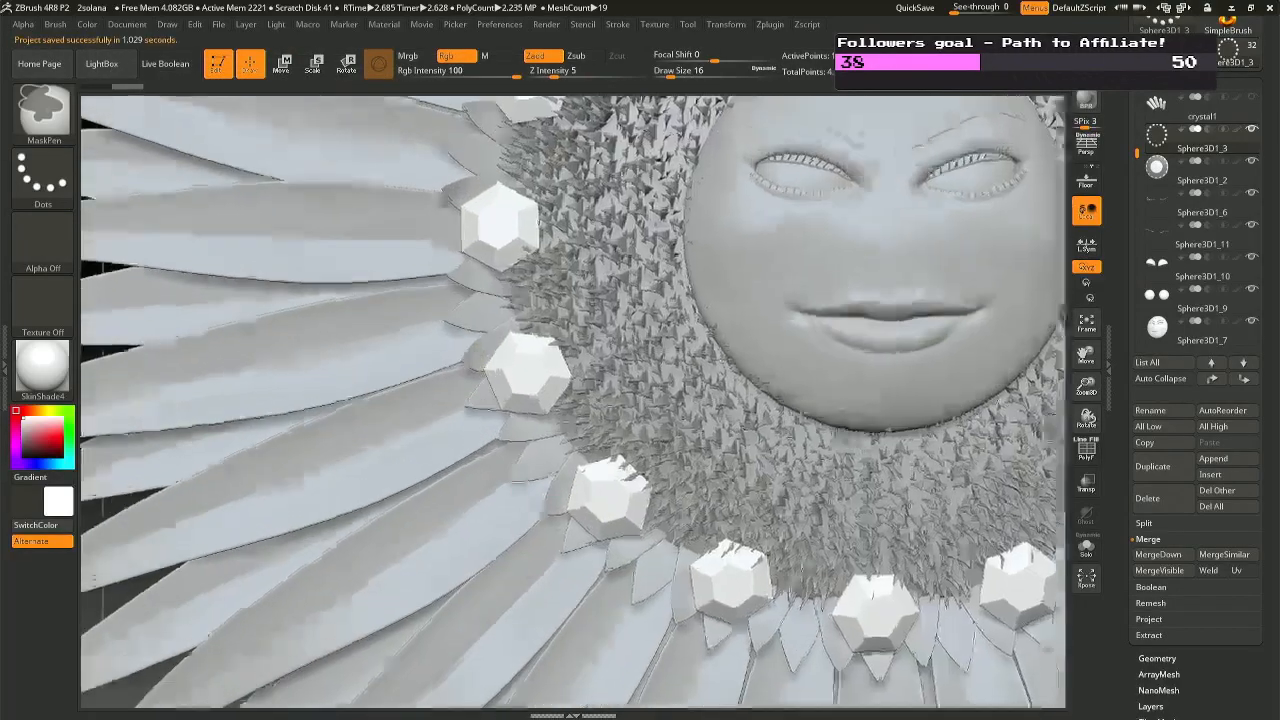
right_click_drag(548, 360, 594, 366)
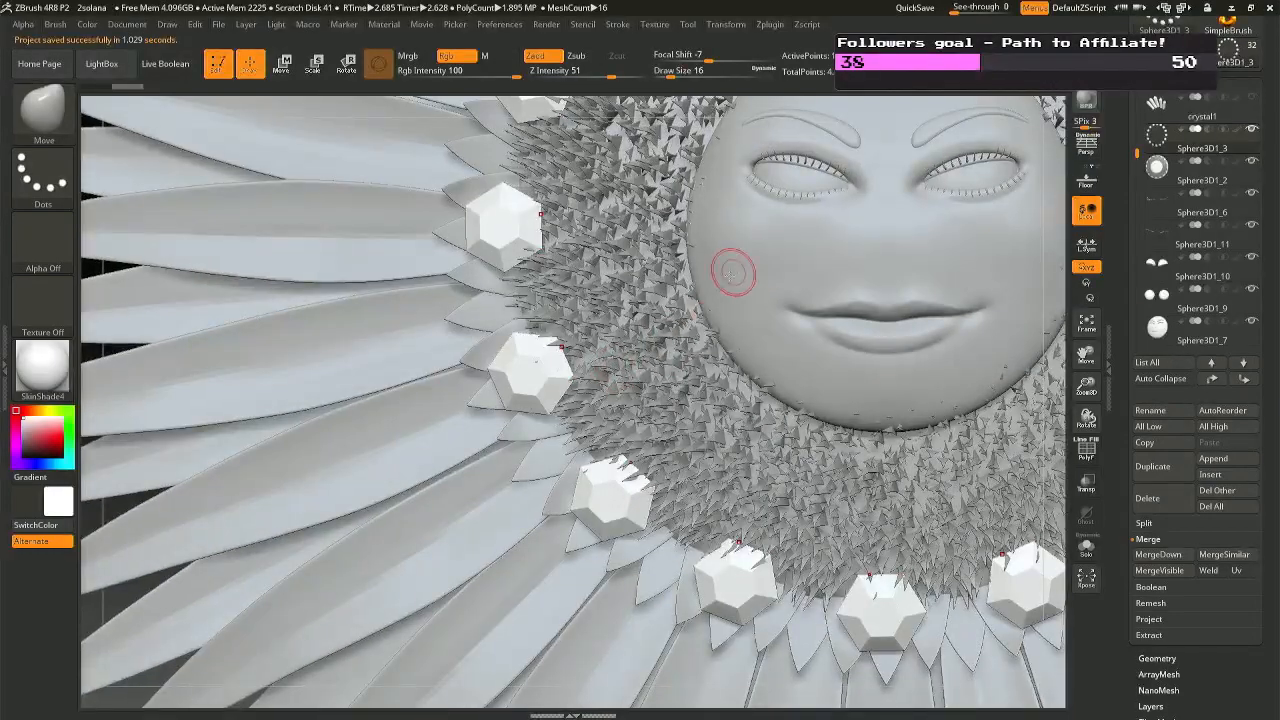
left_click(670, 402, "alt")
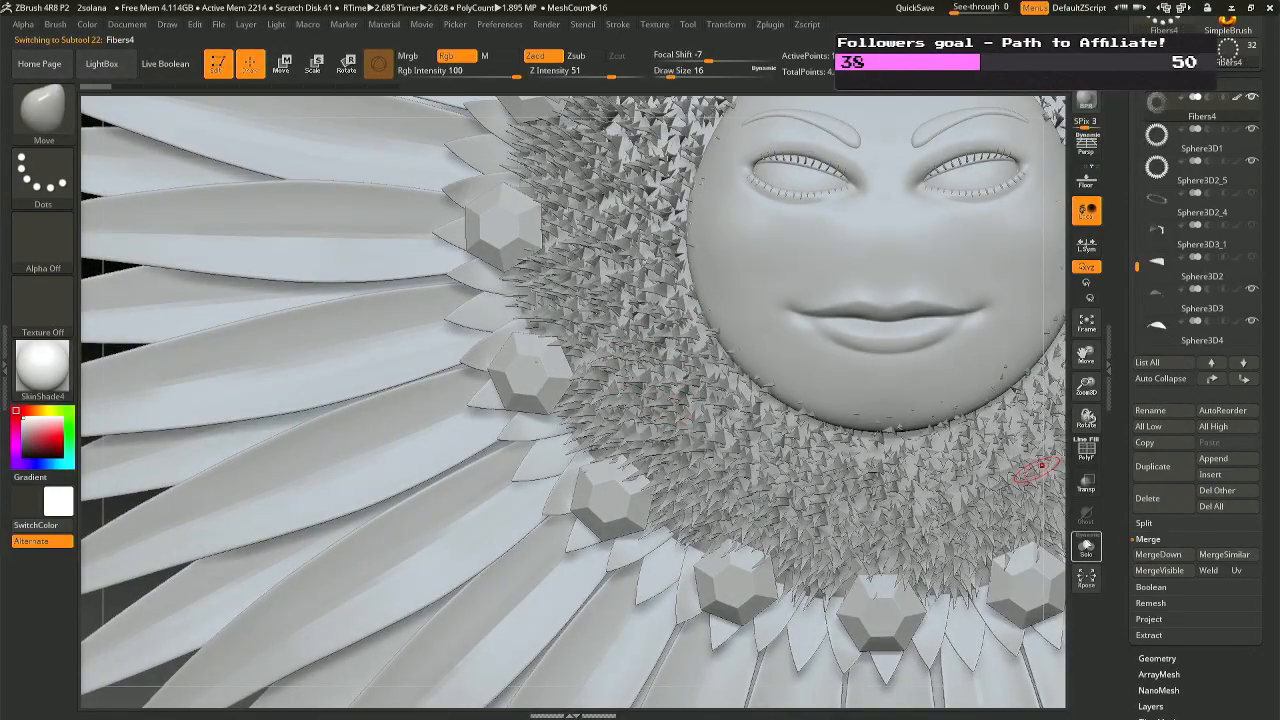
left_click(1087, 547)
right_click_drag(880, 480, 737, 403, "ctrl")
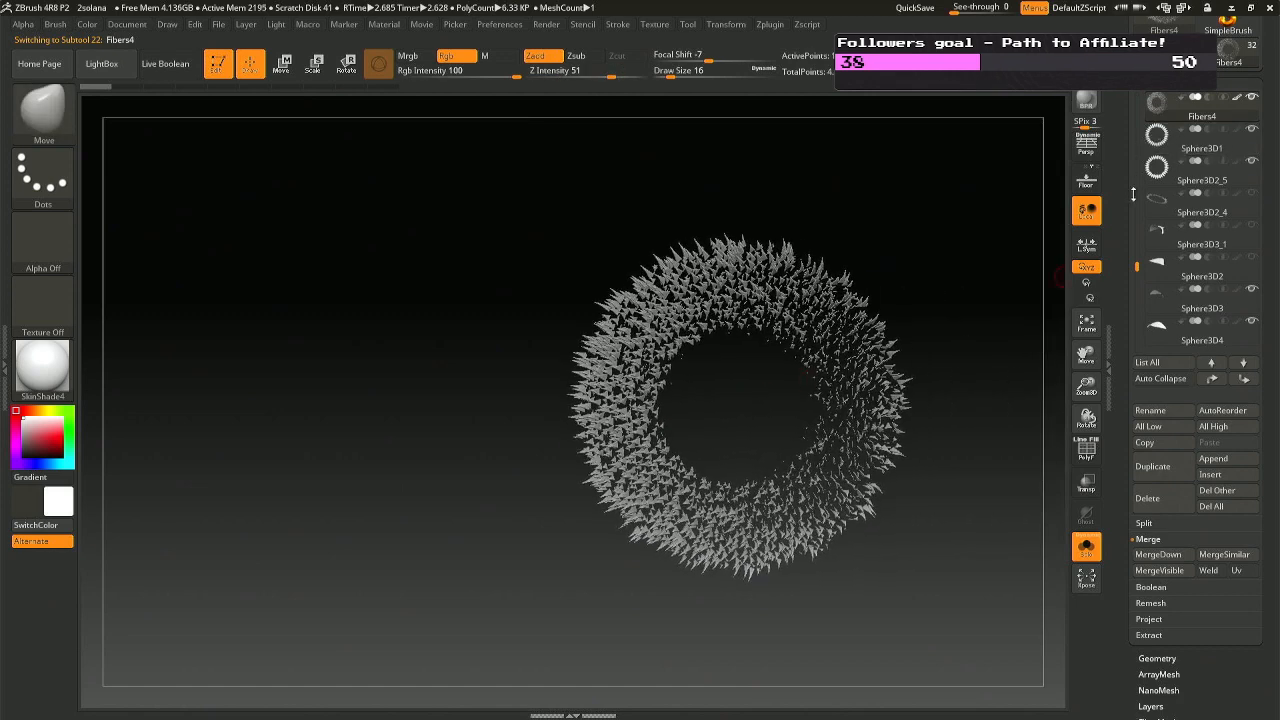
Hide Fibers4 and show the Fibers3 fibers in its place.
left_click_drag(1135, 264, 1137, 222)
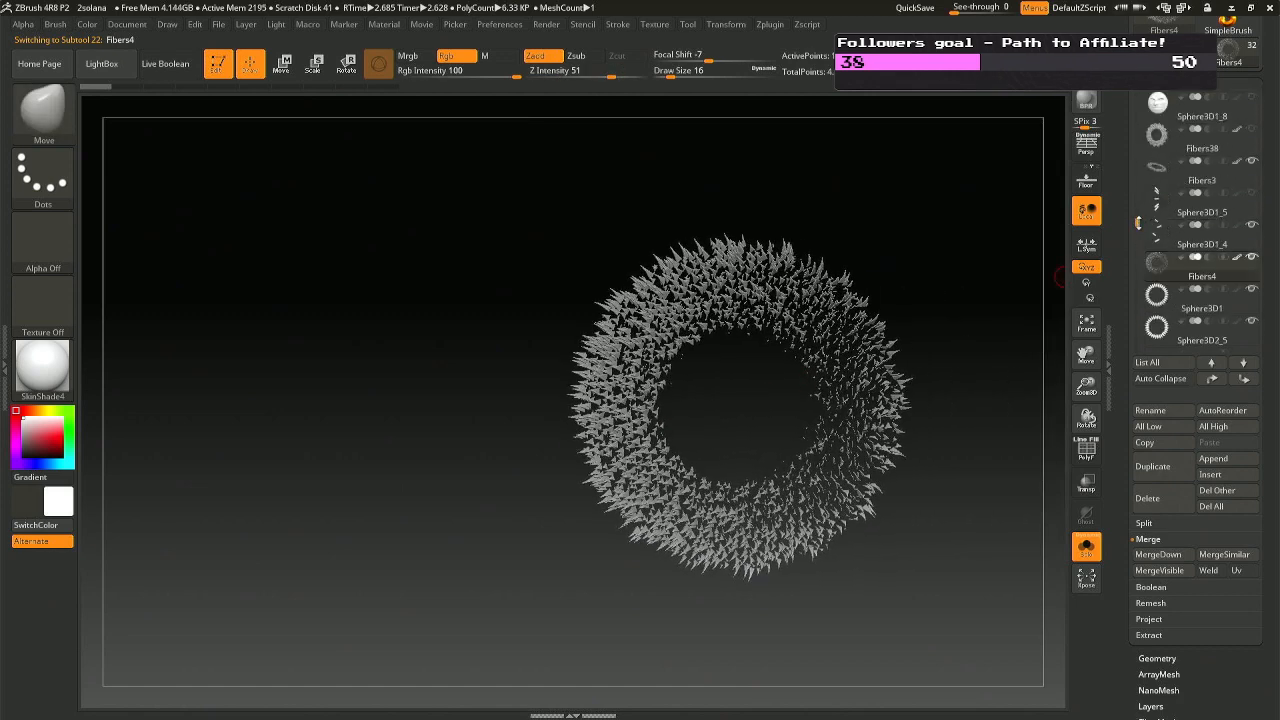
left_click(1254, 140)
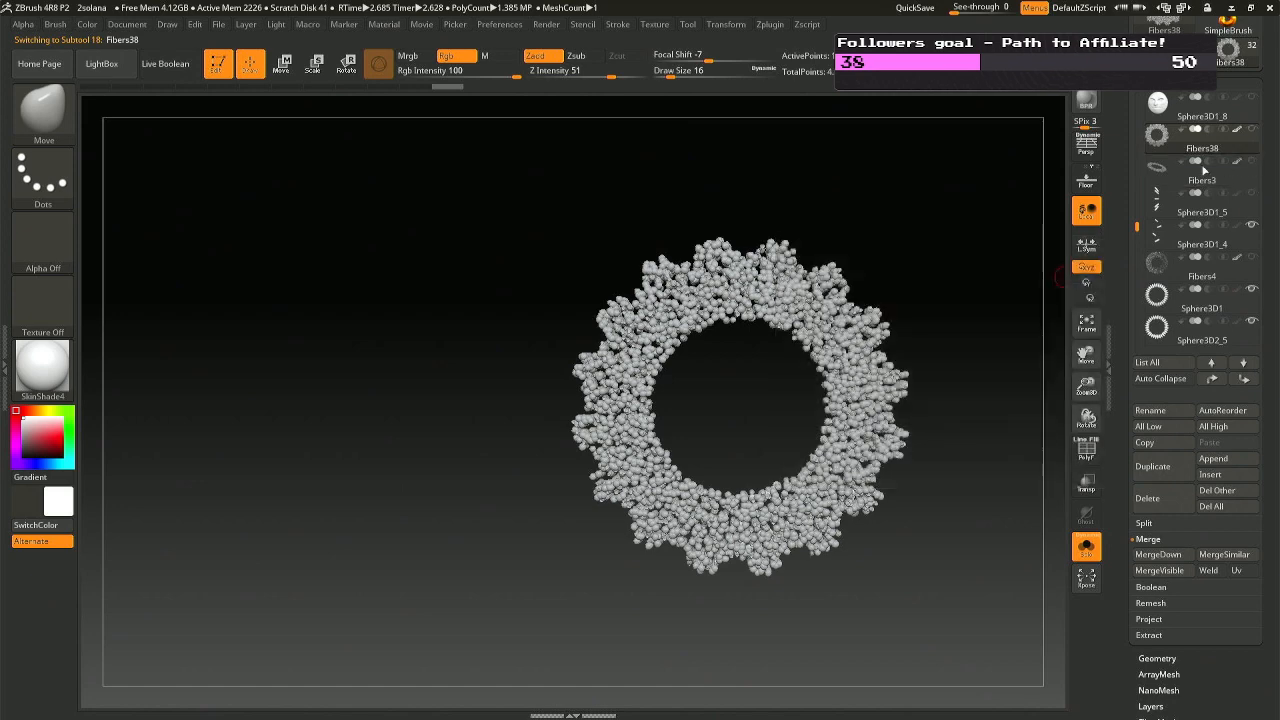
left_click(1160, 168)
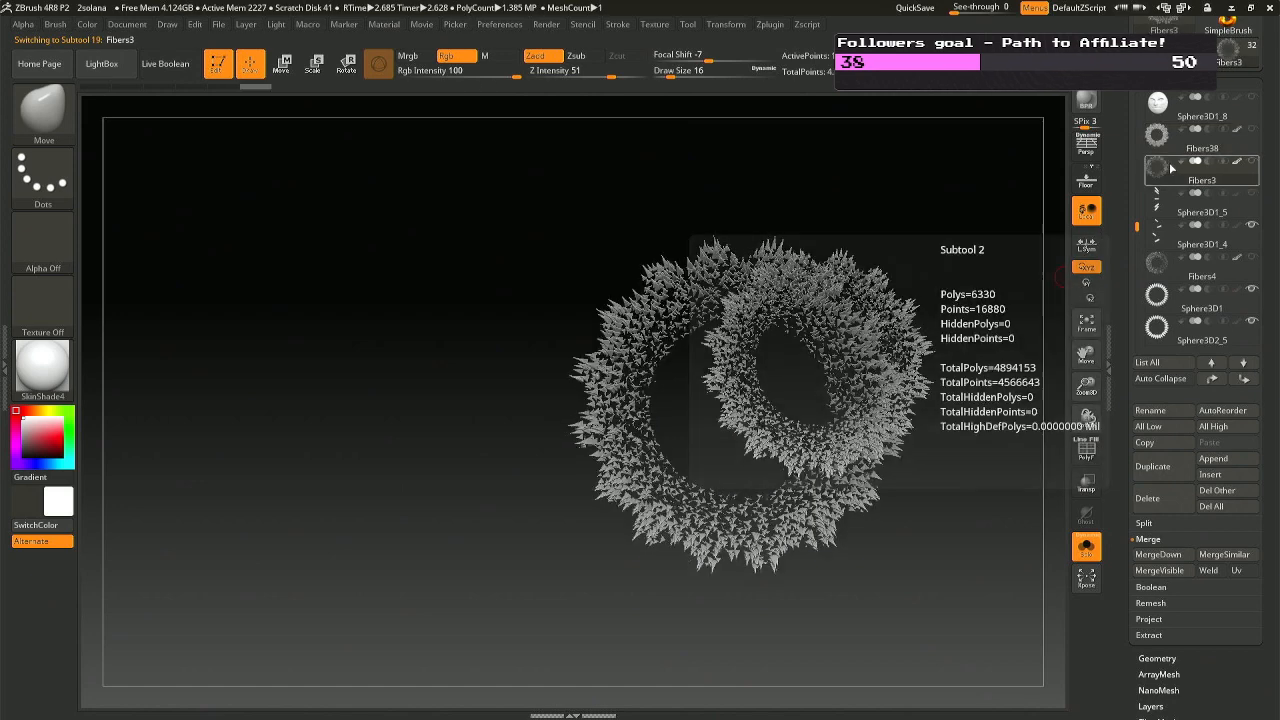
mouse_move(1258, 165)
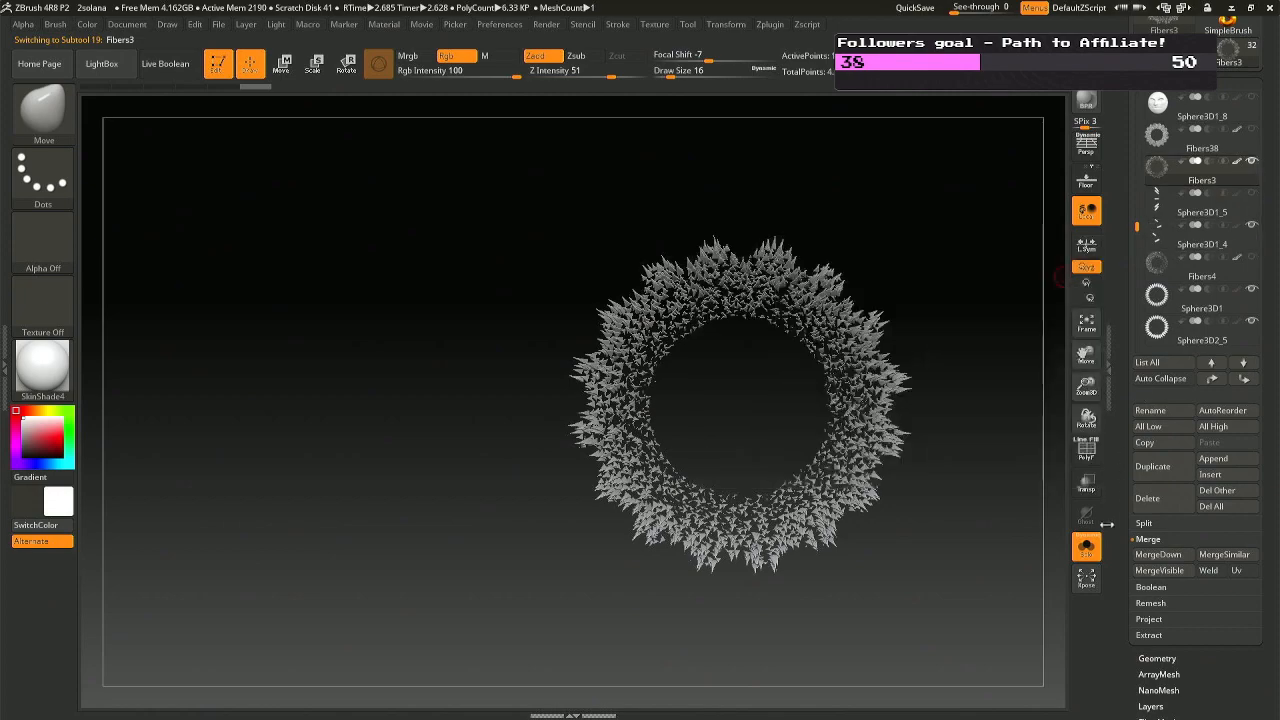
Show the whole flower again and make a Best Preview Render of its center.
left_click(1094, 558)
right_click_drag(932, 460, 798, 92)
key("shift+r")
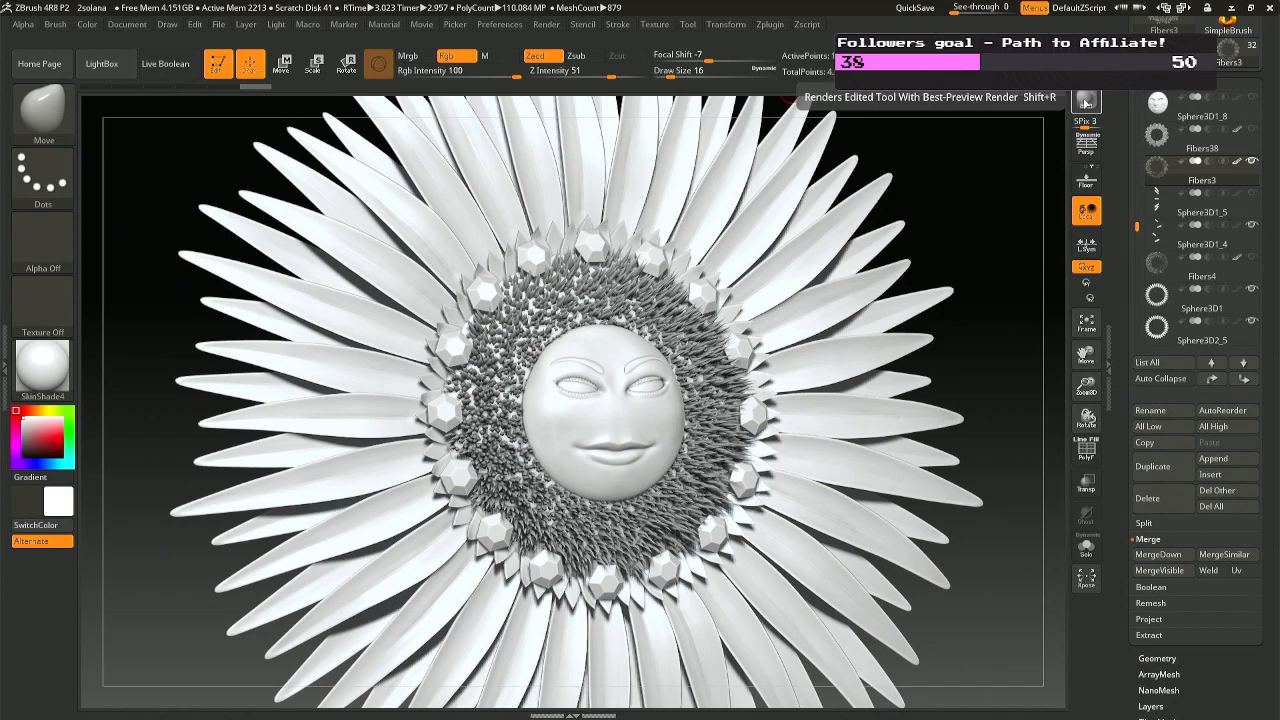
Save the project under its existing name, overwriting the previous version.
key("ctrl+s")
key("Return")
key("Return")
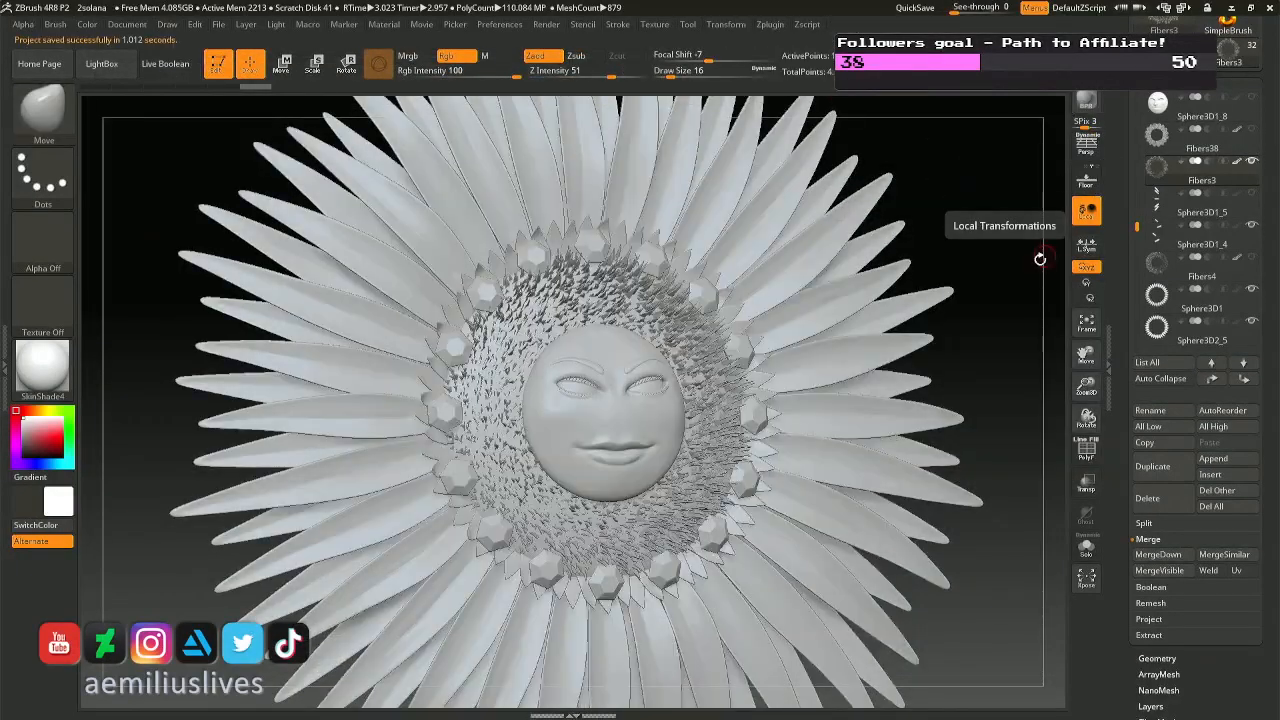
Make the ground plane the active subtool and turn on the perspective view.
left_click_drag(991, 279, 645, 335)
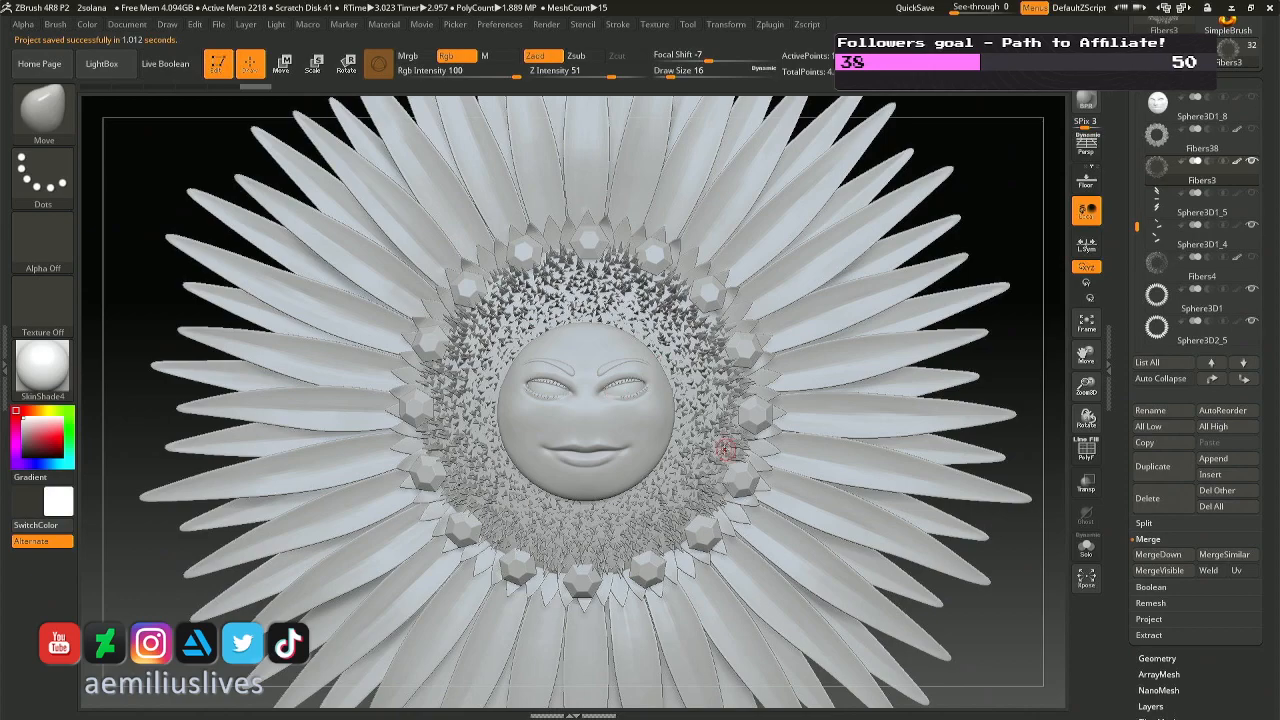
mouse_move(725, 449)
right_mouse_down()
mouse_move(652, 436)
mouse_move(705, 453)
mouse_move(700, 412)
mouse_move(730, 470)
right_mouse_up()
mouse_move(730, 470)
right_mouse_down("alt")
mouse_move(742, 440)
mouse_move(724, 355)
mouse_move(752, 366)
mouse_move(802, 477)
mouse_move(796, 339)
mouse_move(770, 432)
mouse_move(794, 477)
mouse_move(788, 508)
mouse_move(784, 490)
right_mouse_up("alt")
left_click(790, 473, "alt")
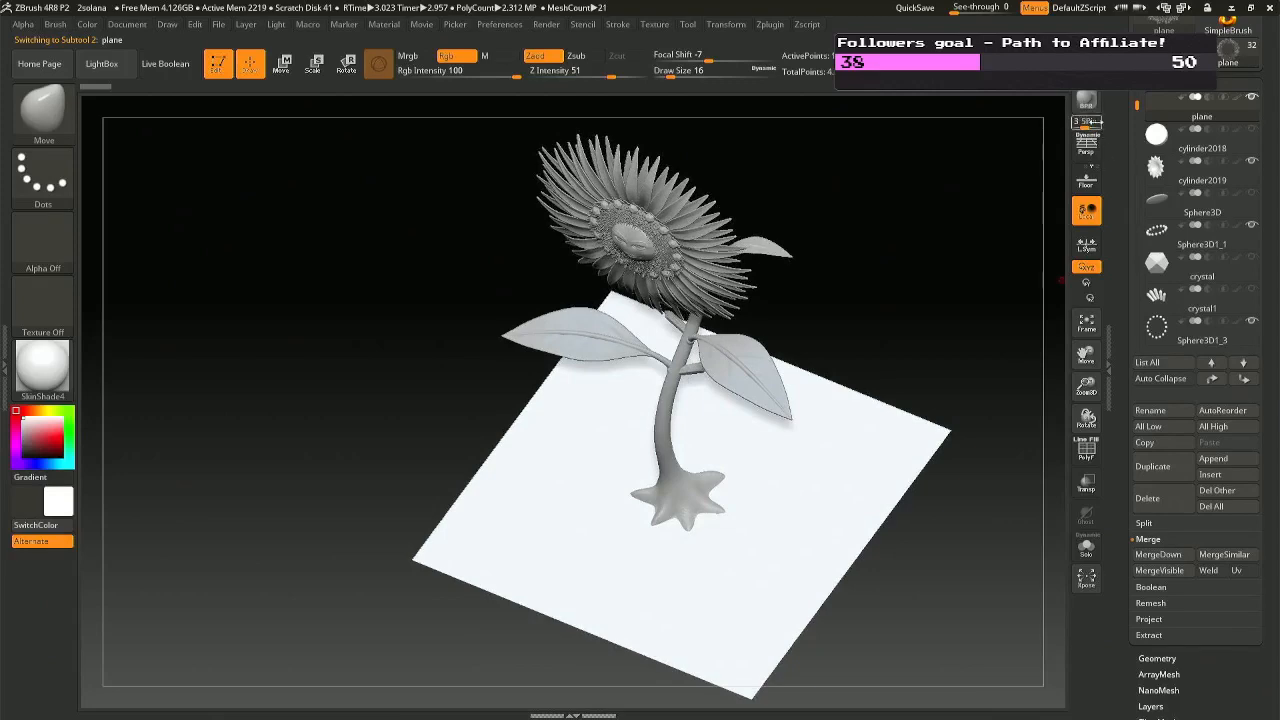
left_click(1087, 146)
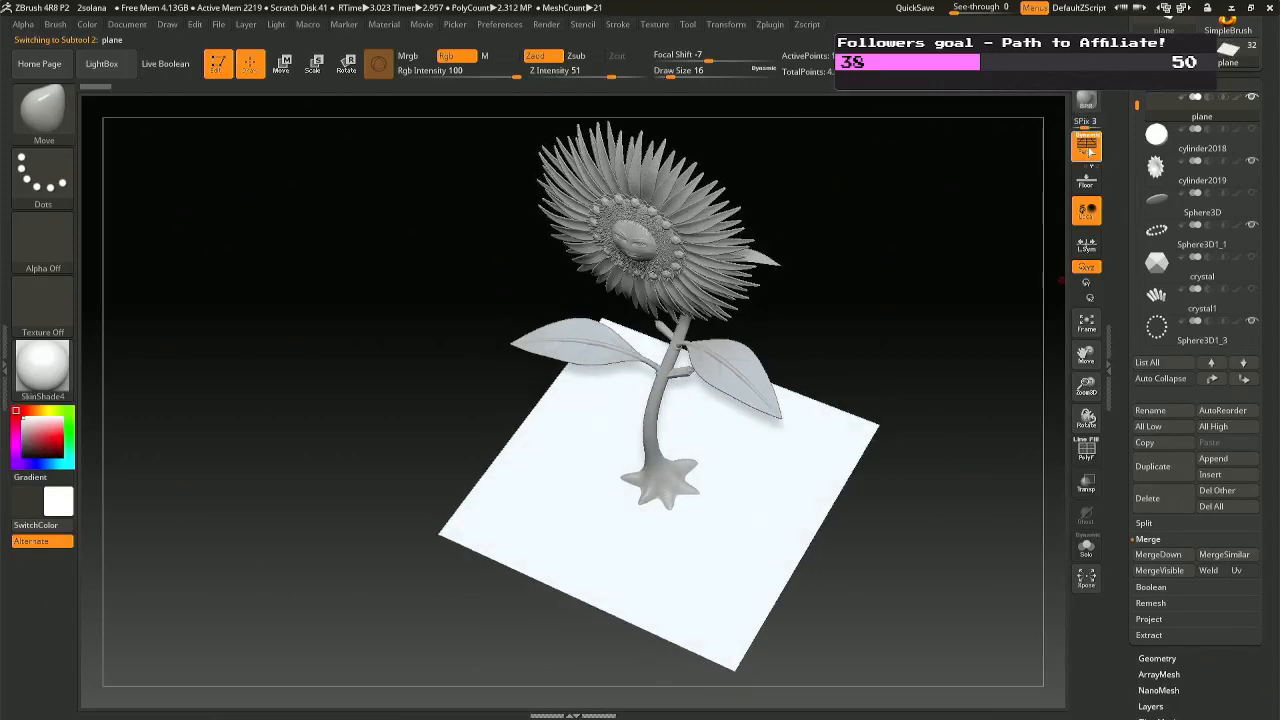
Frame the flower head in perspective and make a Best Preview Render of it.
right_click_drag(871, 294, 860, 389)
right_click_drag(858, 235, 914, 660, "alt")
right_click_drag(882, 325, 870, 644, "alt")
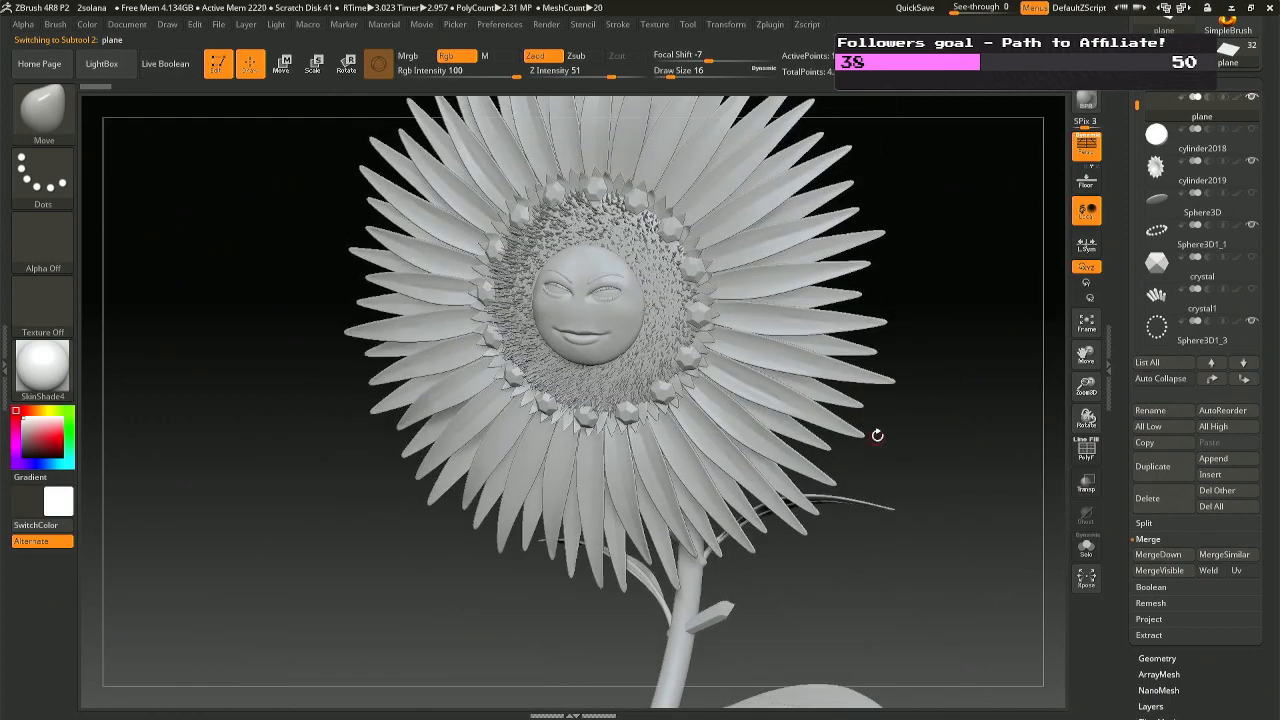
right_click_drag(877, 435, 893, 565)
left_click(1086, 101)
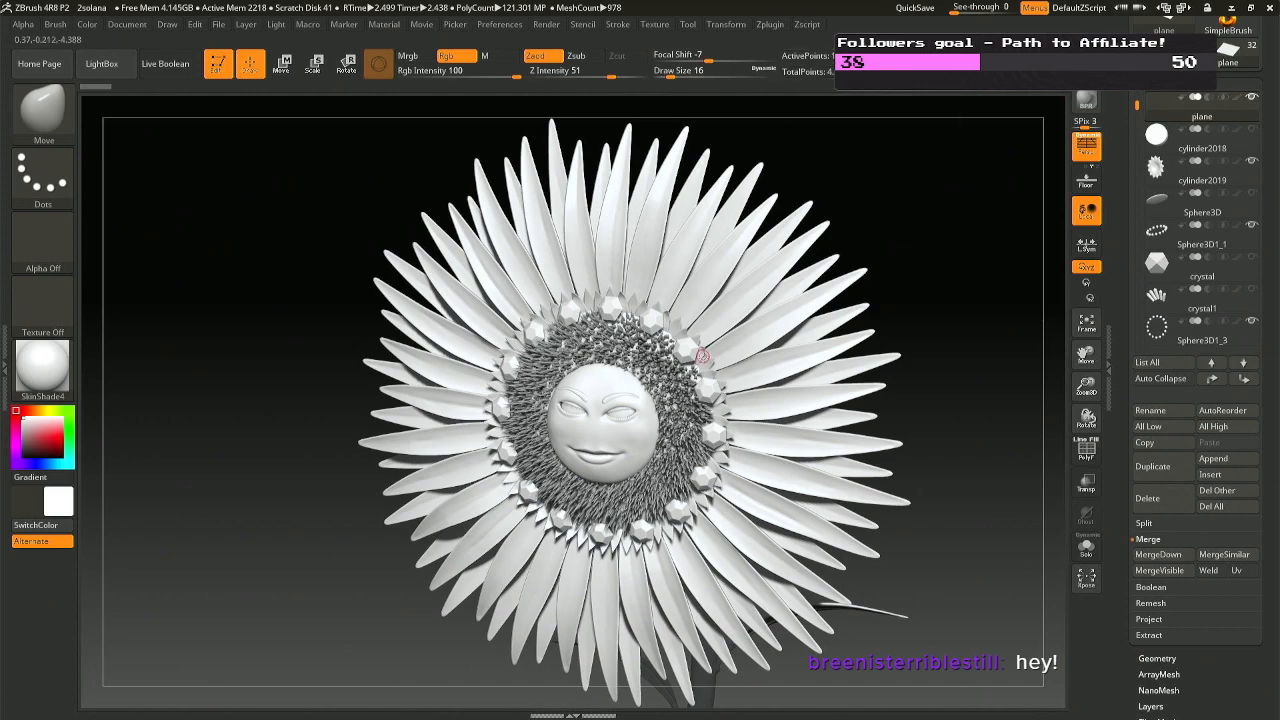
Make Sphere3D1_6 the active subtool and save the project over the existing file.
mouse_move(708, 357)
right_mouse_down()
mouse_move(732, 286)
mouse_move(726, 350)
right_mouse_up()
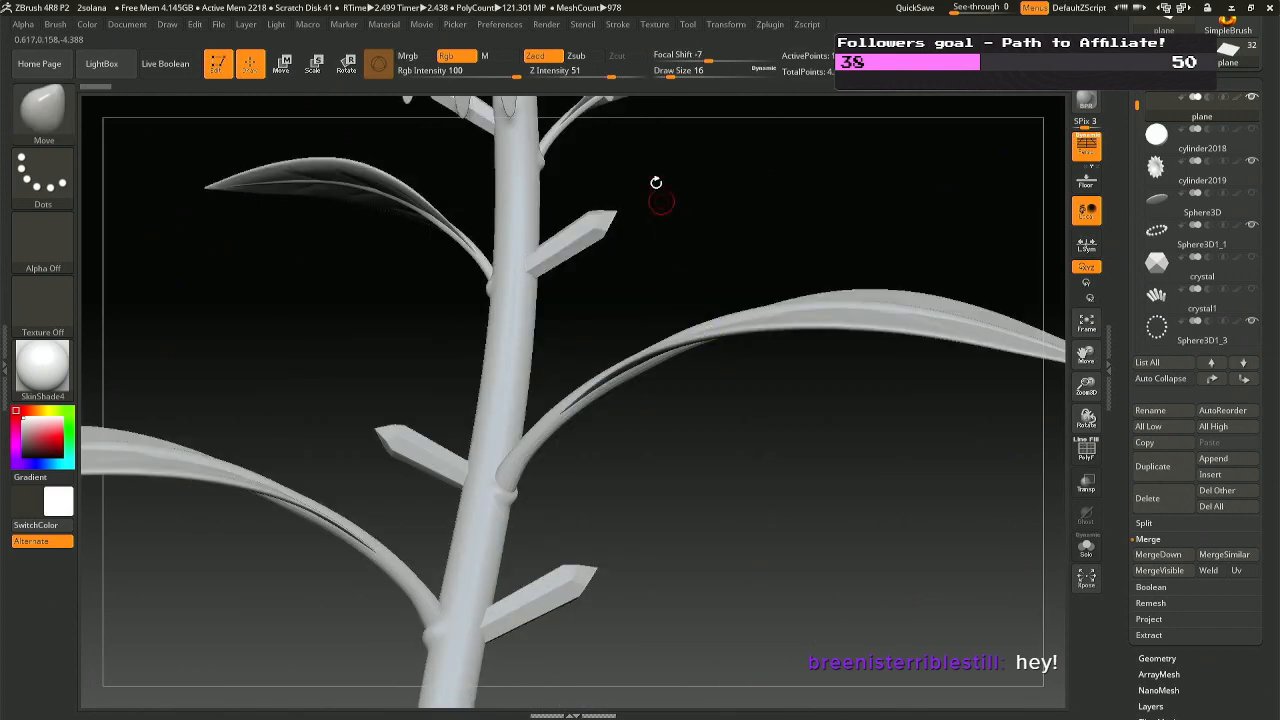
right_click_drag(660, 200, 787, 634, "alt")
right_click_drag(737, 129, 738, 416, "alt")
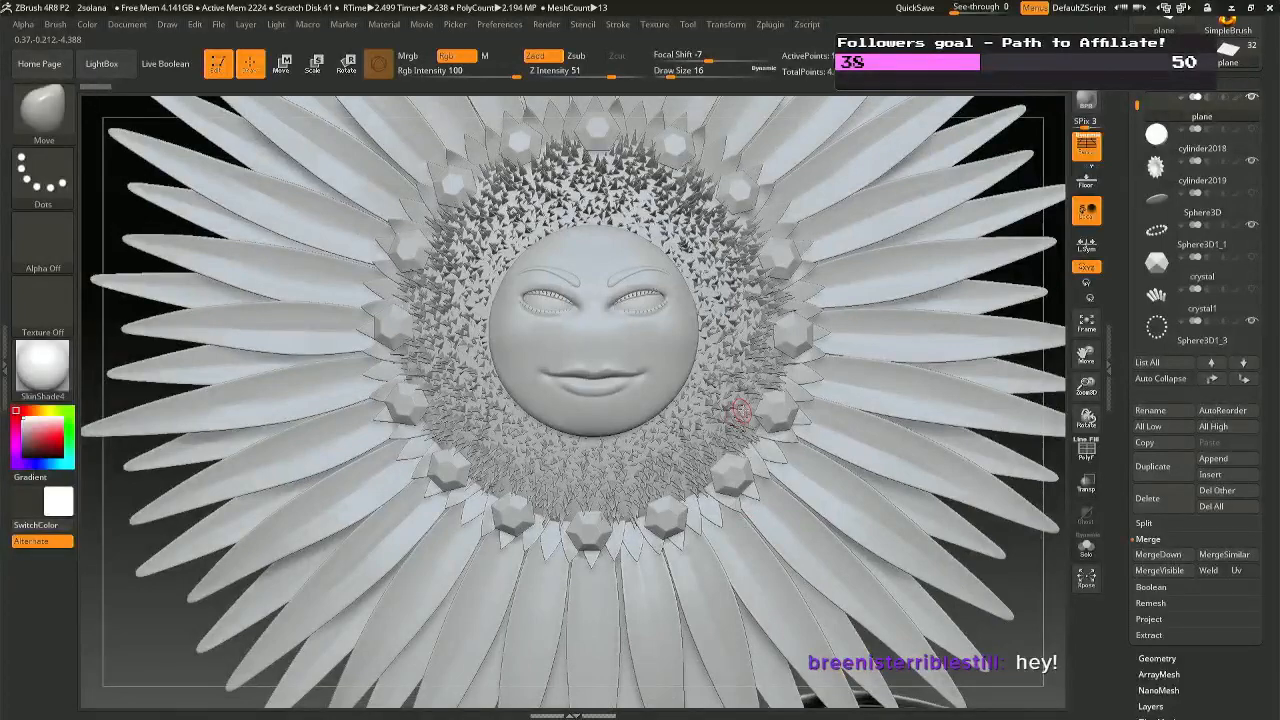
right_click_drag(827, 345, 829, 385, "alt")
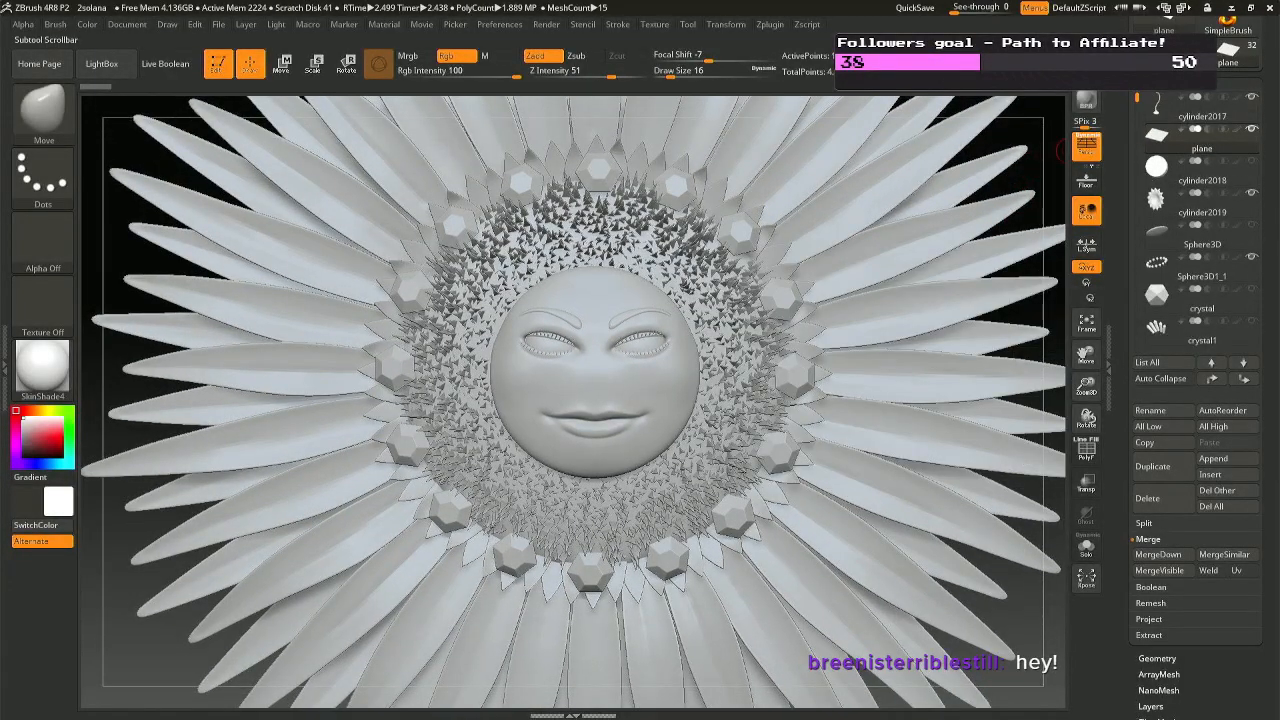
left_click_drag(1136, 103, 1133, 171)
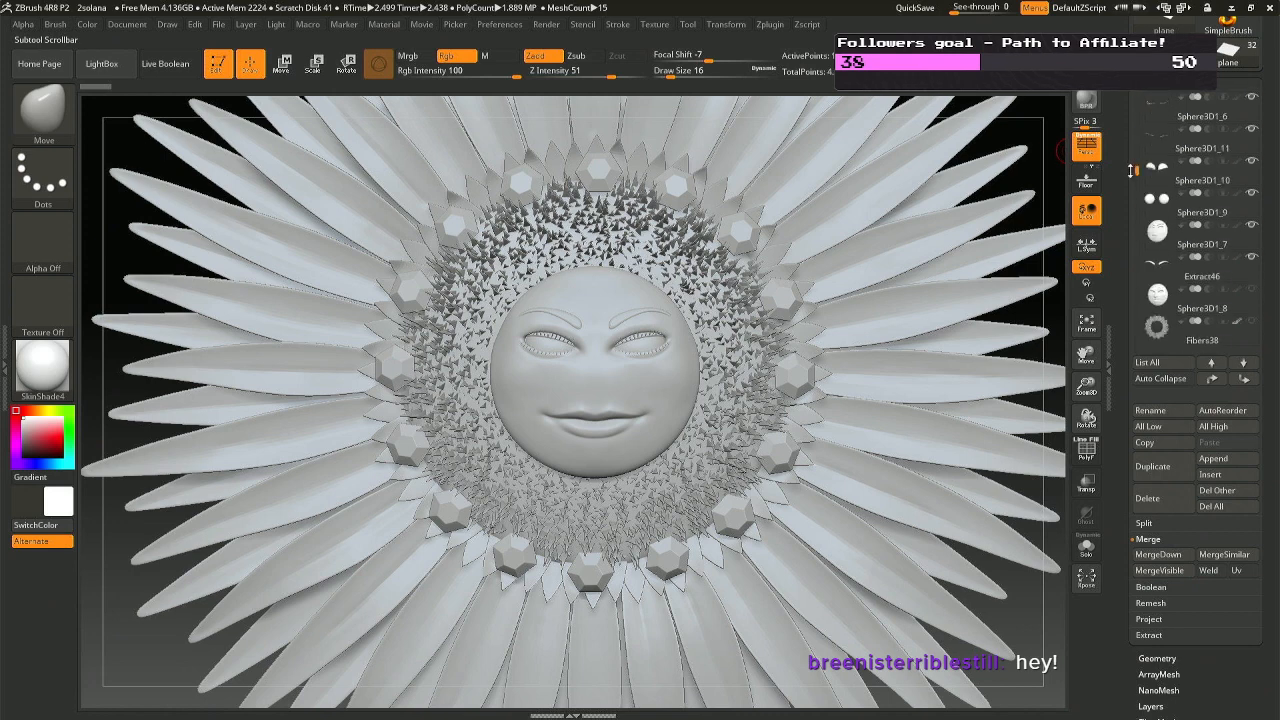
left_click(1160, 114)
left_click_drag(1136, 172, 1137, 167)
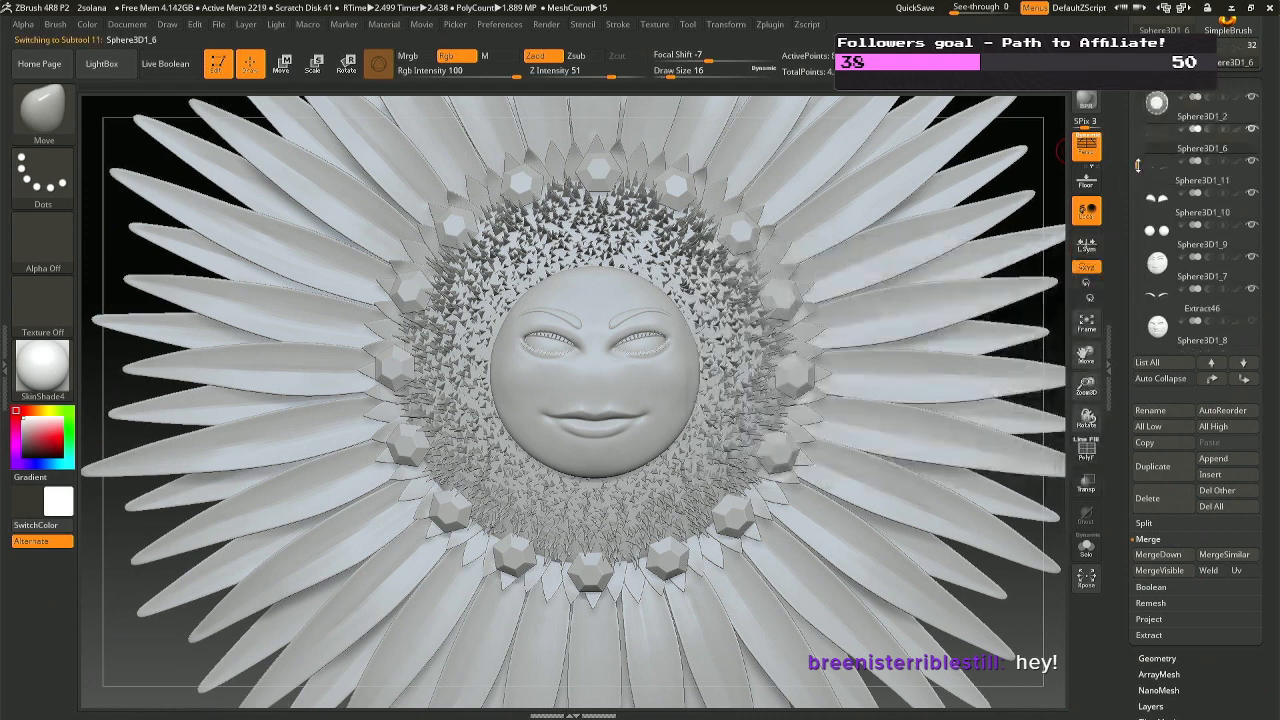
key("ctrl")
key("ctrl+s")
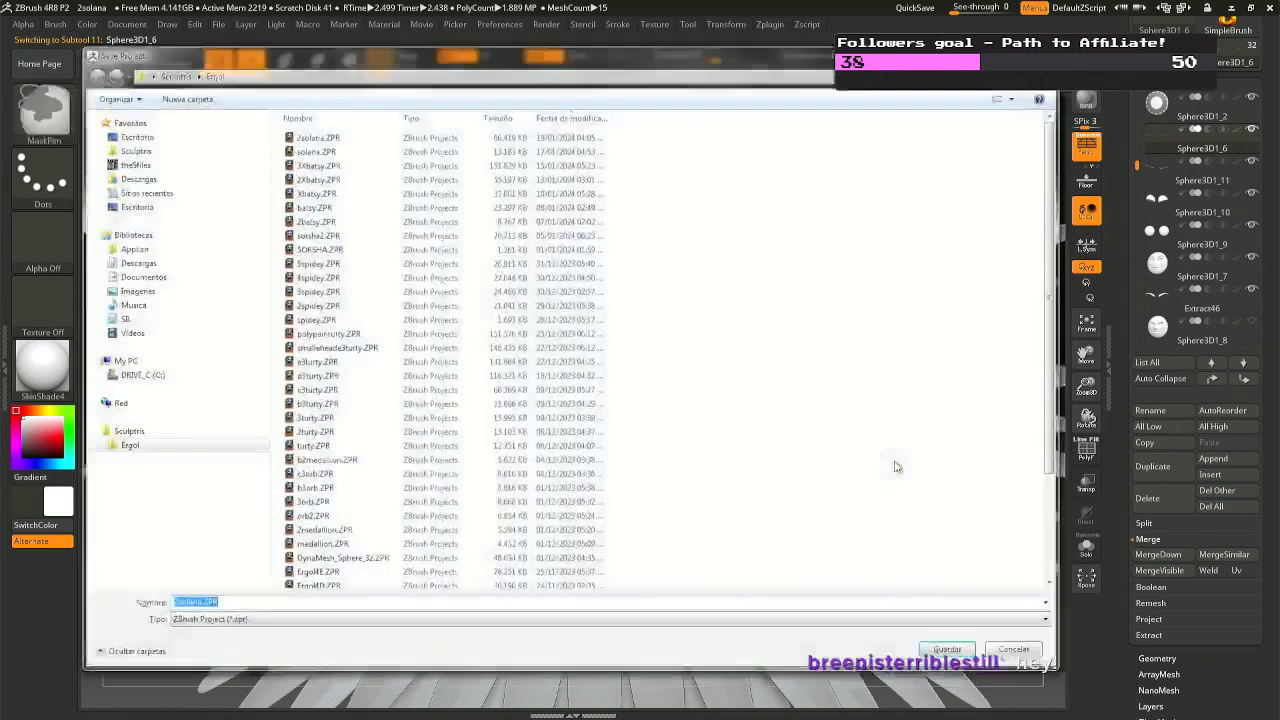
key("Return")
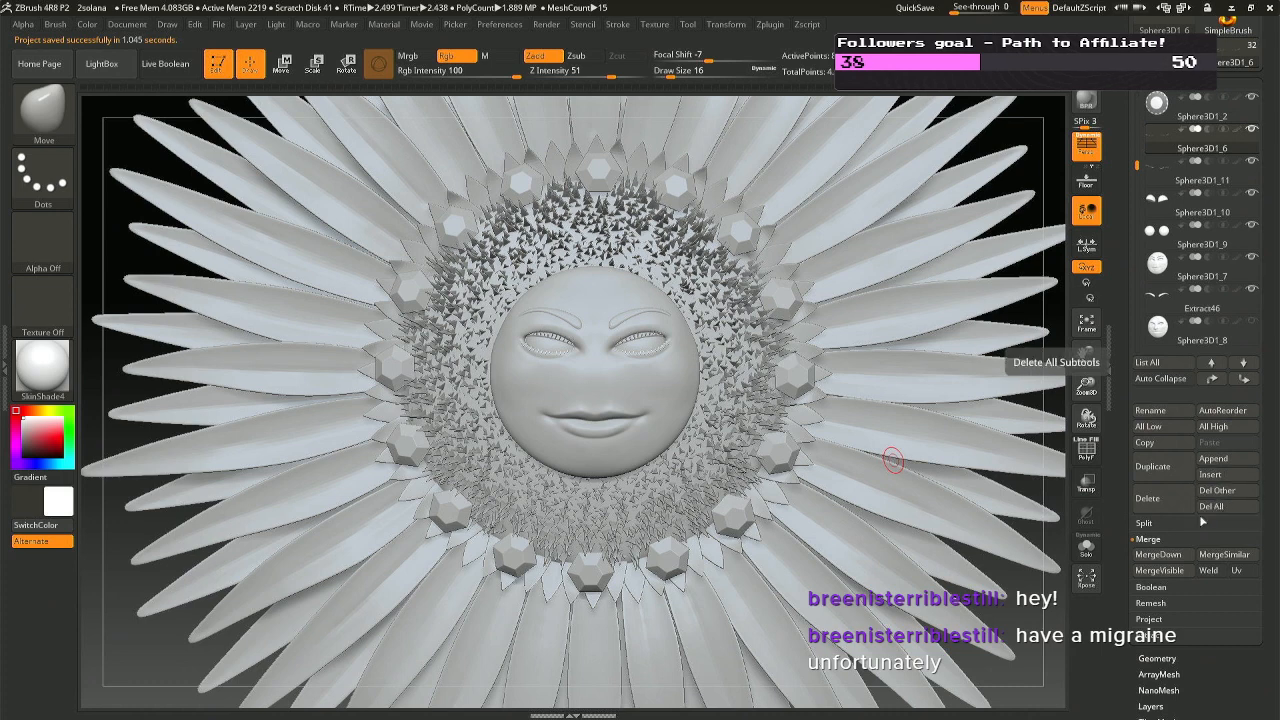
Merge Sphere3D1_6 down with Sphere3D1_11, Sphere3D1_10, Sphere3D1_9, Sphere3D1_7 and Extract46 to combine the face parts into one subtool.
left_click(1163, 554)
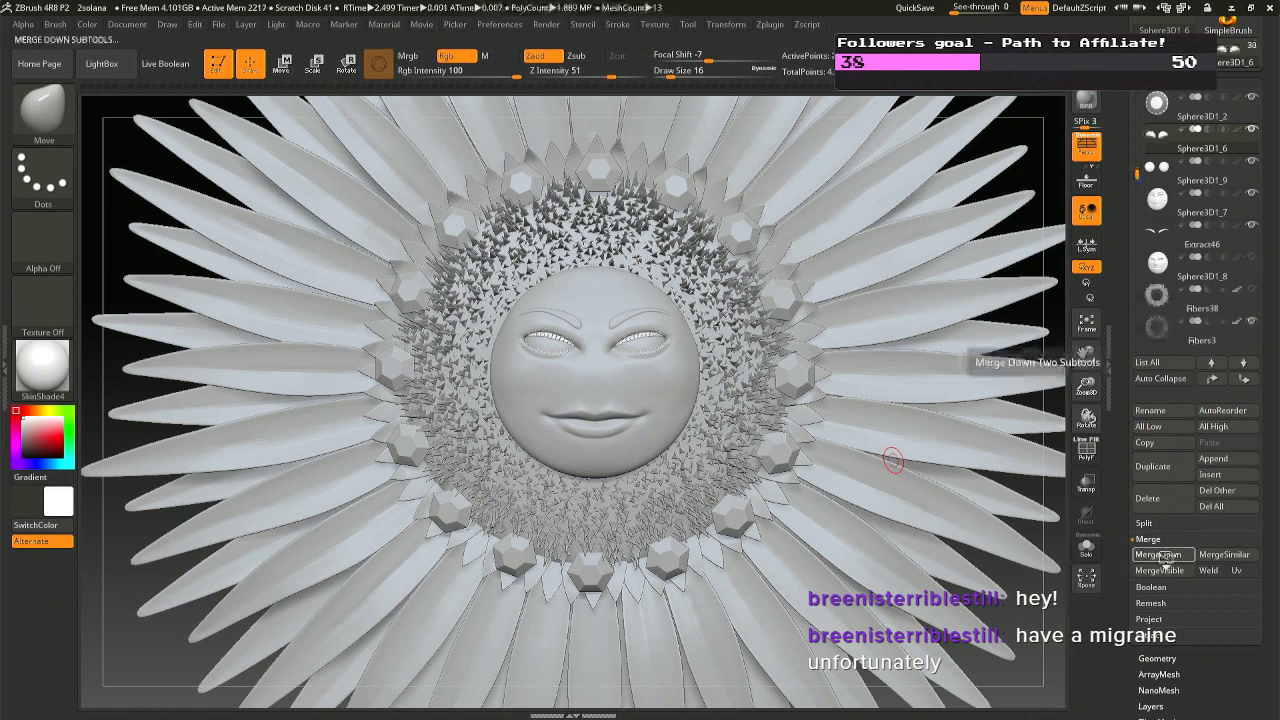
left_click(1163, 555)
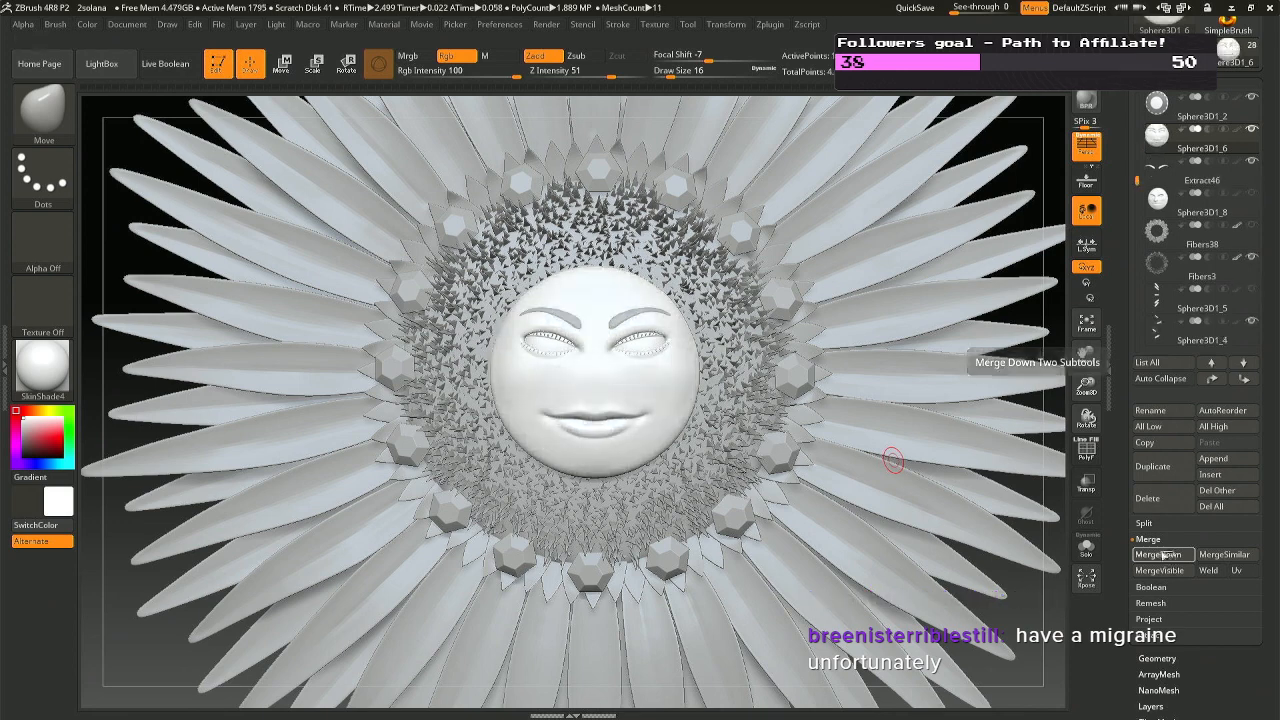
left_click(1163, 555)
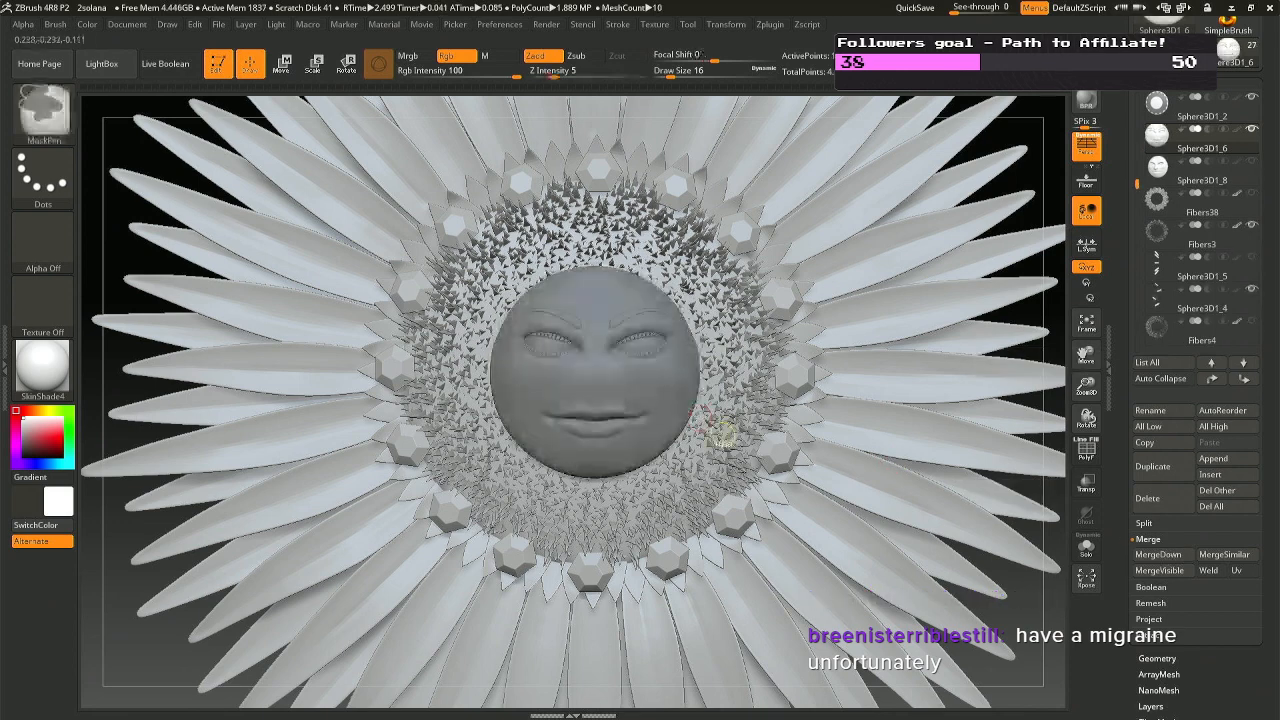
Center the transform gizmo on the merged face and scale the face up so it covers part of the surrounding fibers.
key("w")
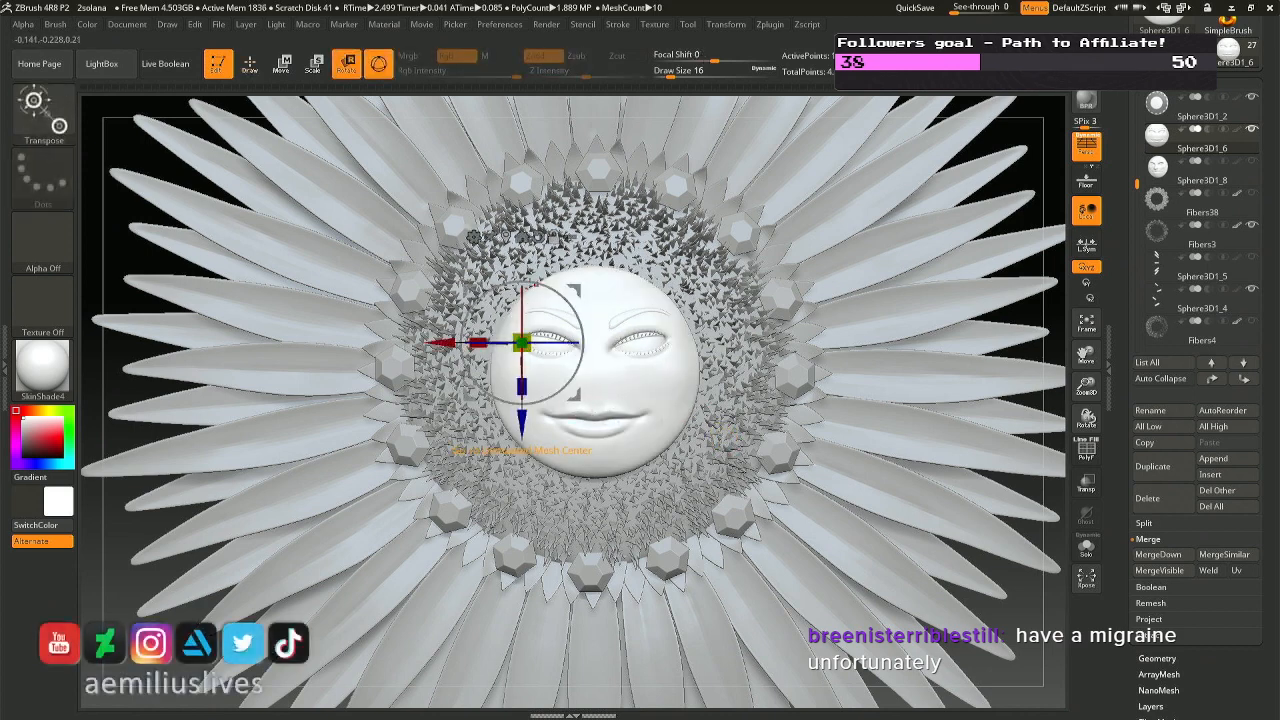
left_click(507, 237)
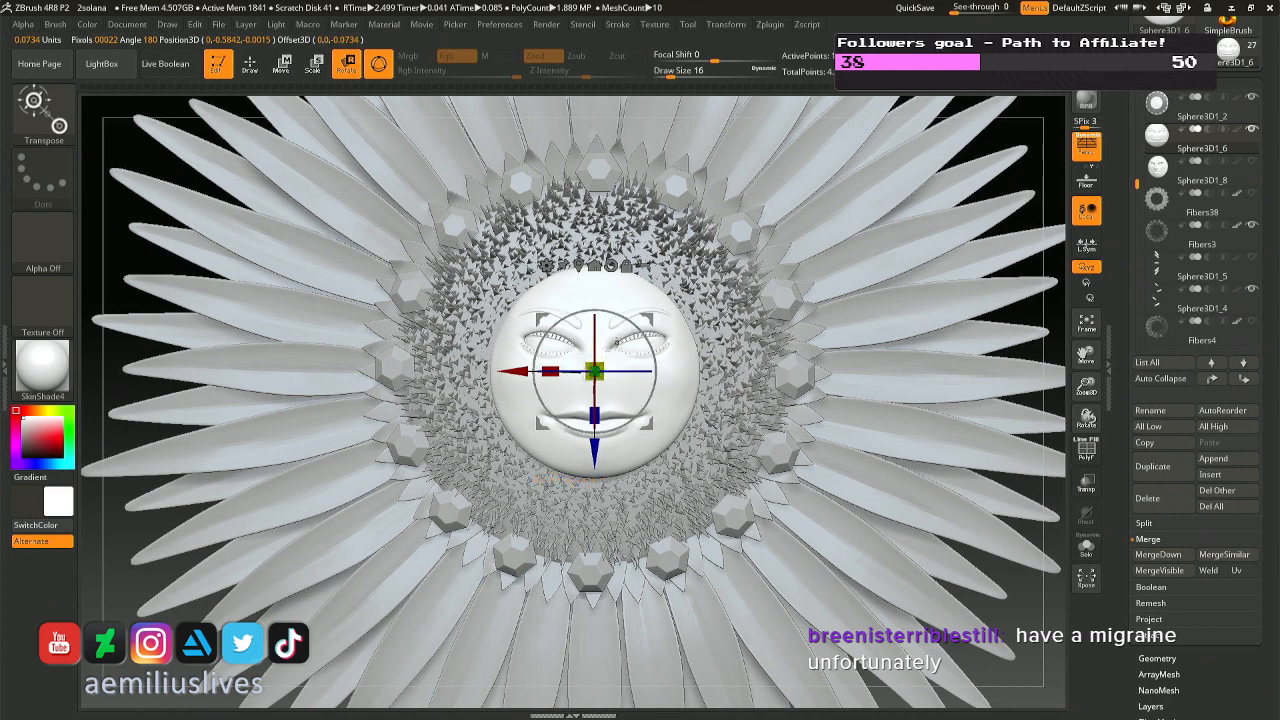
right_click_drag(596, 301, 614, 347)
left_click_drag(605, 369, 700, 375)
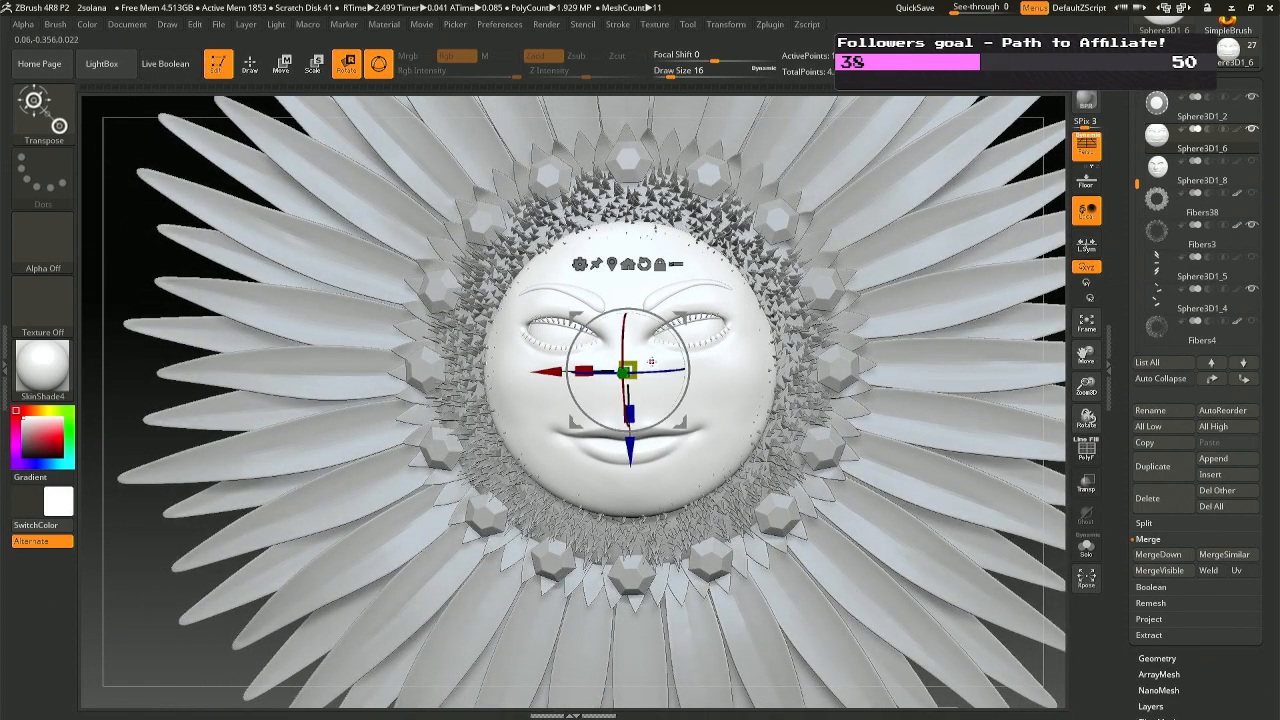
left_click_drag(651, 361, 662, 399)
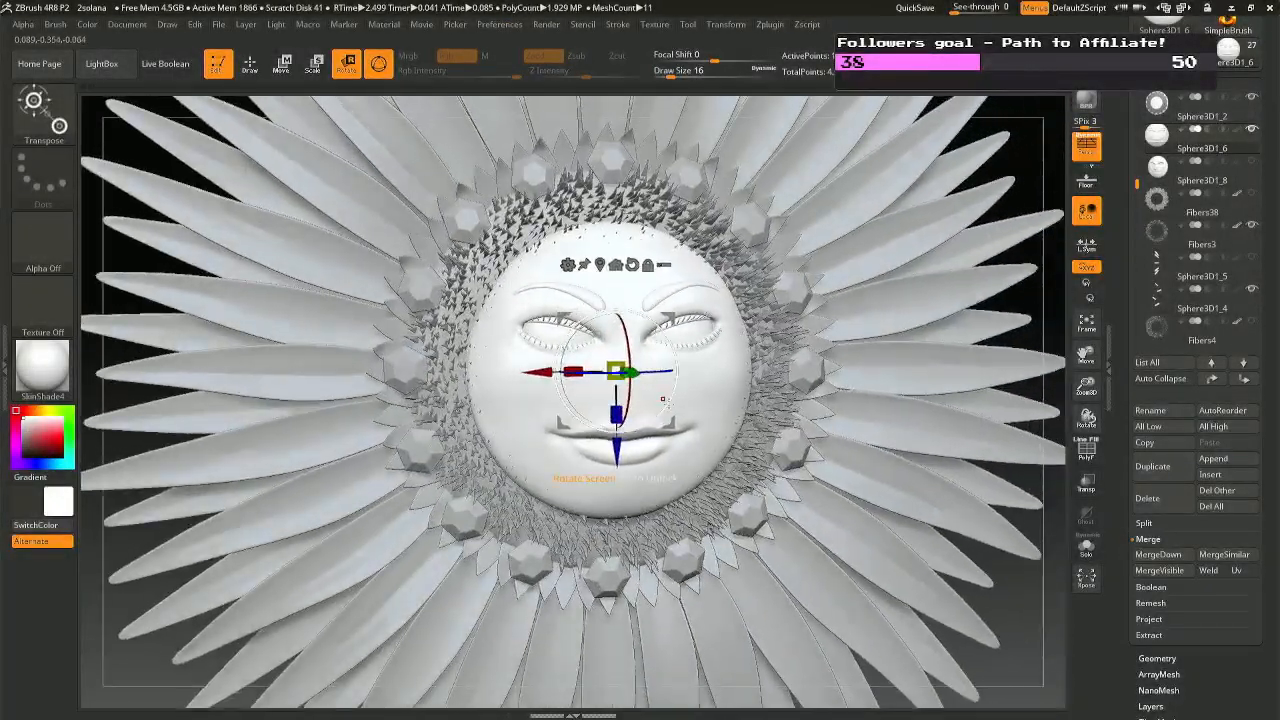
Push the enlarged face slightly deeper into the flower's center along its facing axis.
key("q")
mouse_move(691, 437)
right_mouse_down()
mouse_move(681, 422)
mouse_move(592, 400)
mouse_move(629, 348)
right_mouse_up()
key("r")
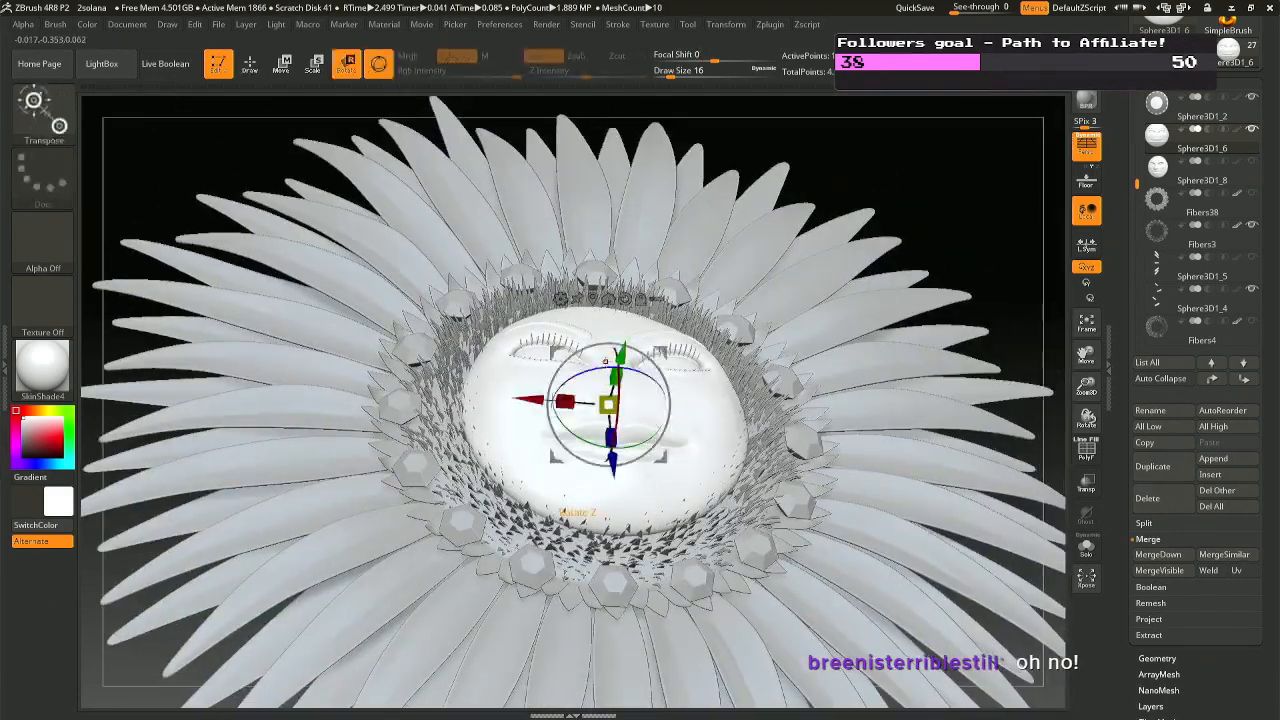
left_click_drag(622, 353, 621, 358)
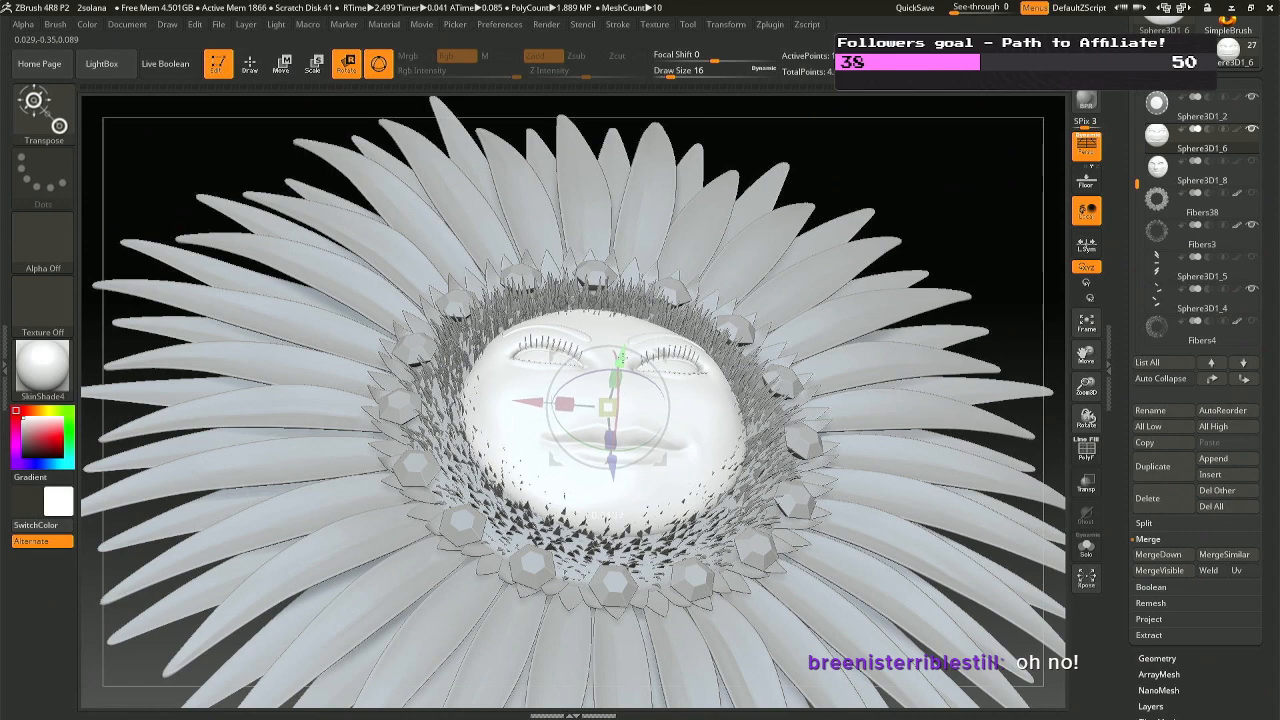
key("q")
right_click_drag(652, 336, 694, 420)
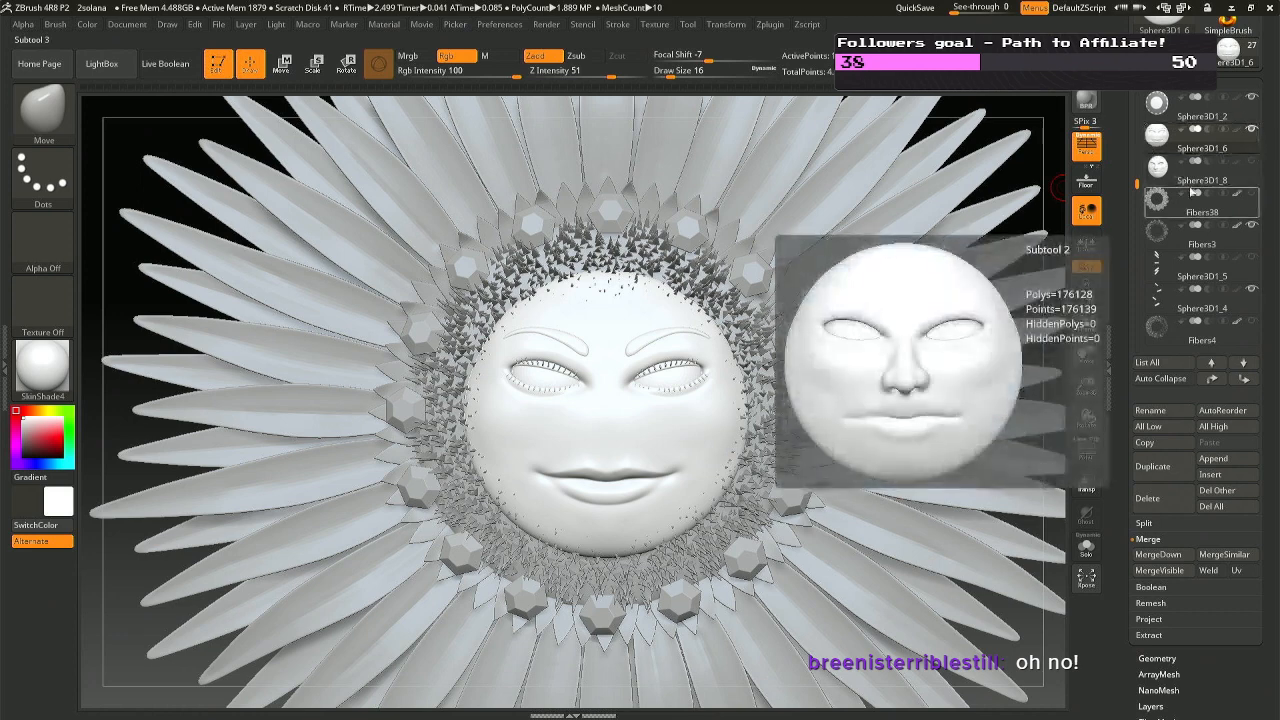
Hide the Fibers3 fibers and select the masked Sphere3D1_2 disc behind the face.
mouse_move(1163, 203)
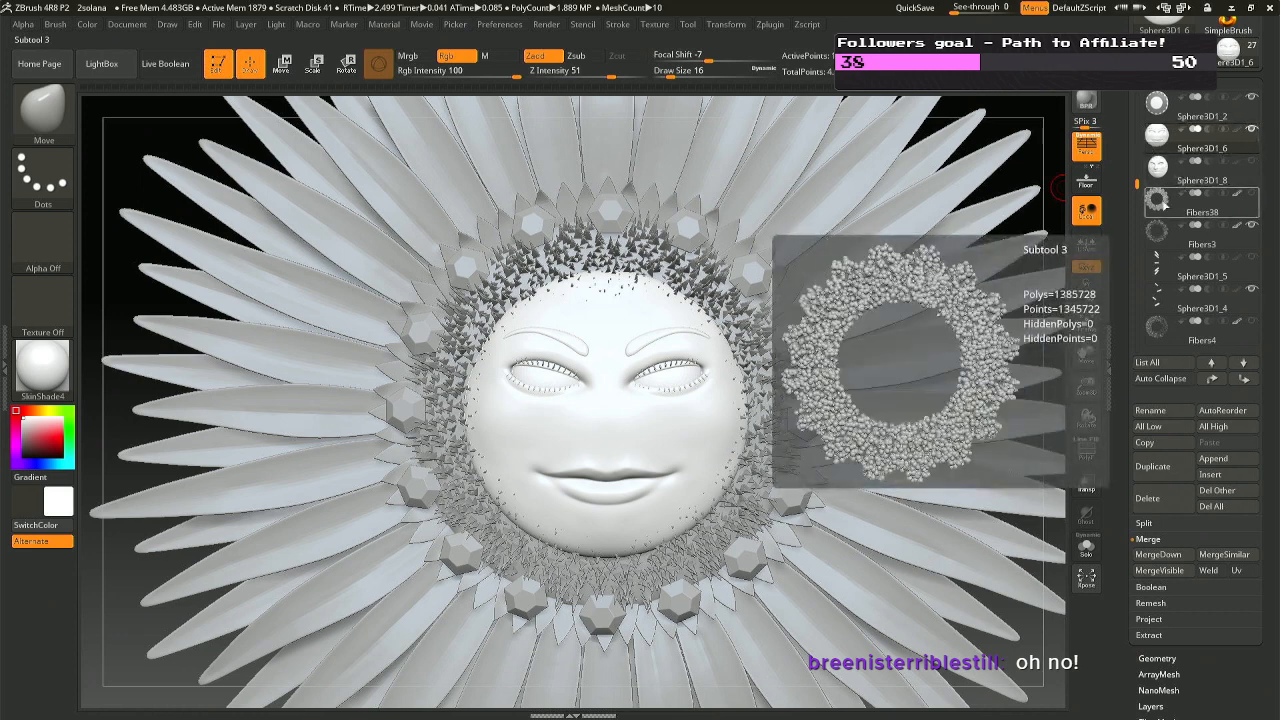
left_click(1250, 224)
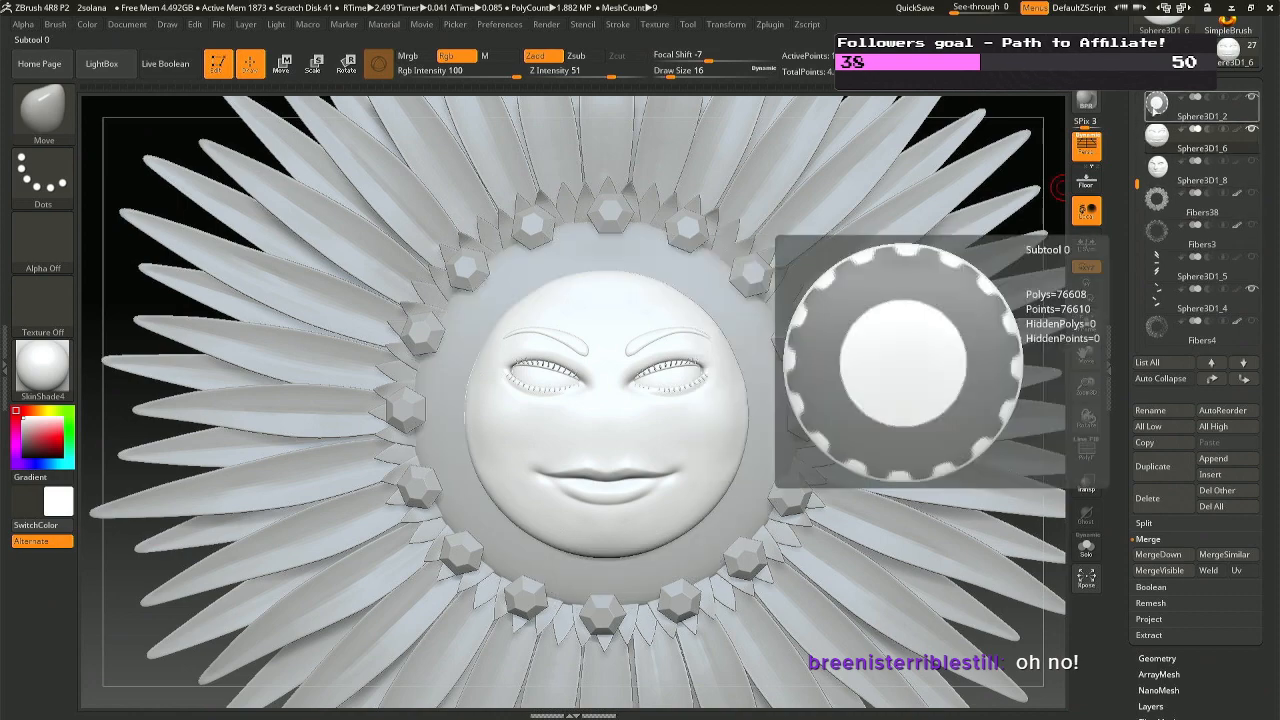
left_click(1157, 103)
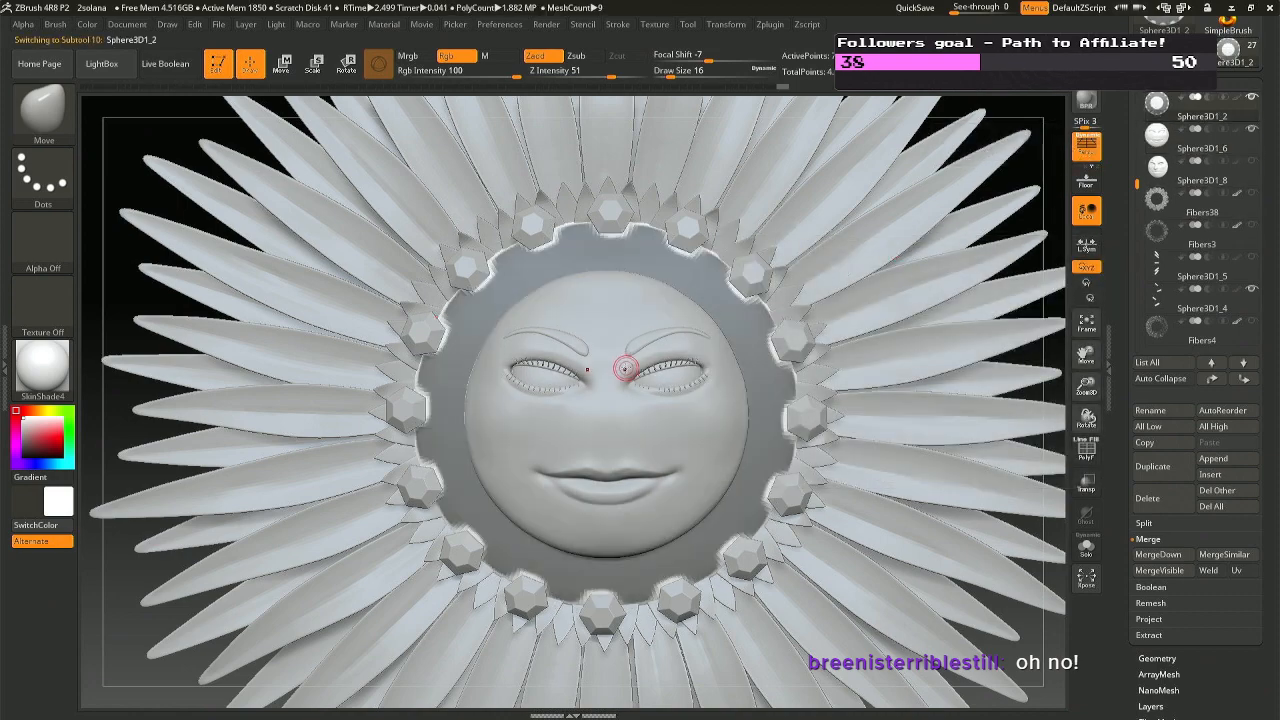
mouse_move(617, 368)
right_mouse_down()
mouse_move(562, 368)
mouse_move(598, 366)
right_mouse_up()
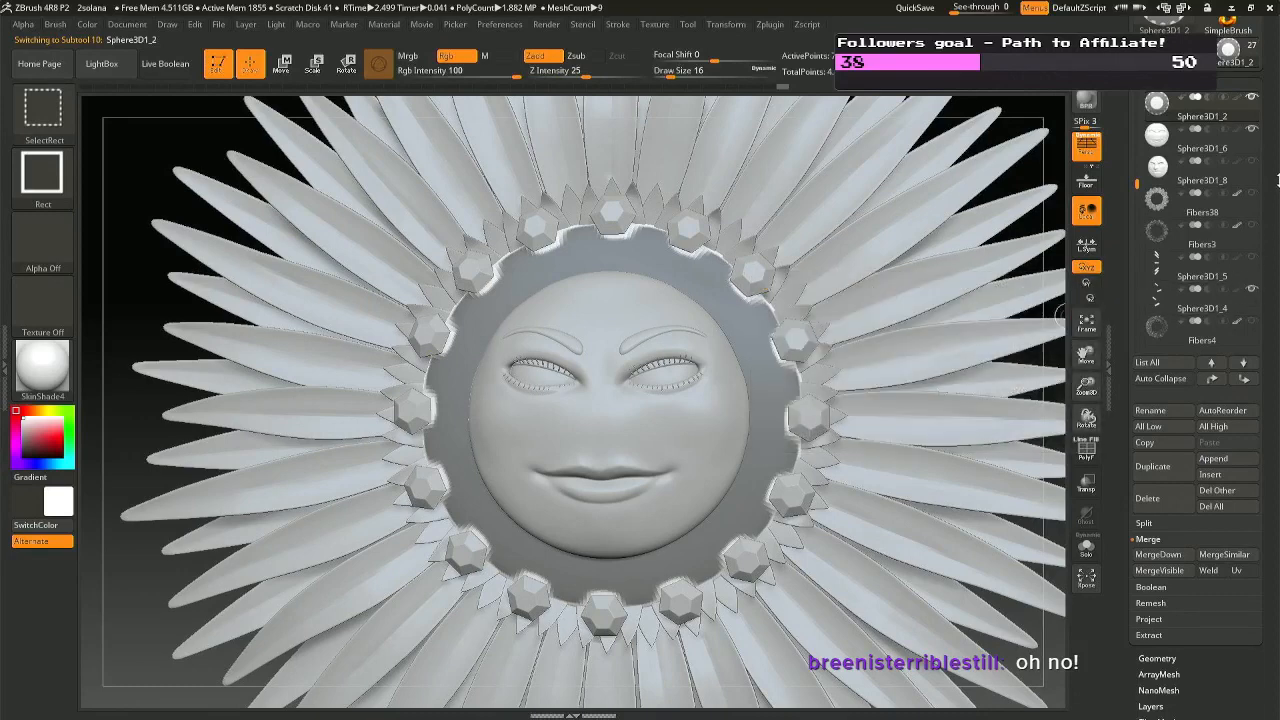
Duplicate the Sphere3D1_2 disc, hide the original and isolate the copy.
key("ctrl+shift+d")
left_click(1251, 98)
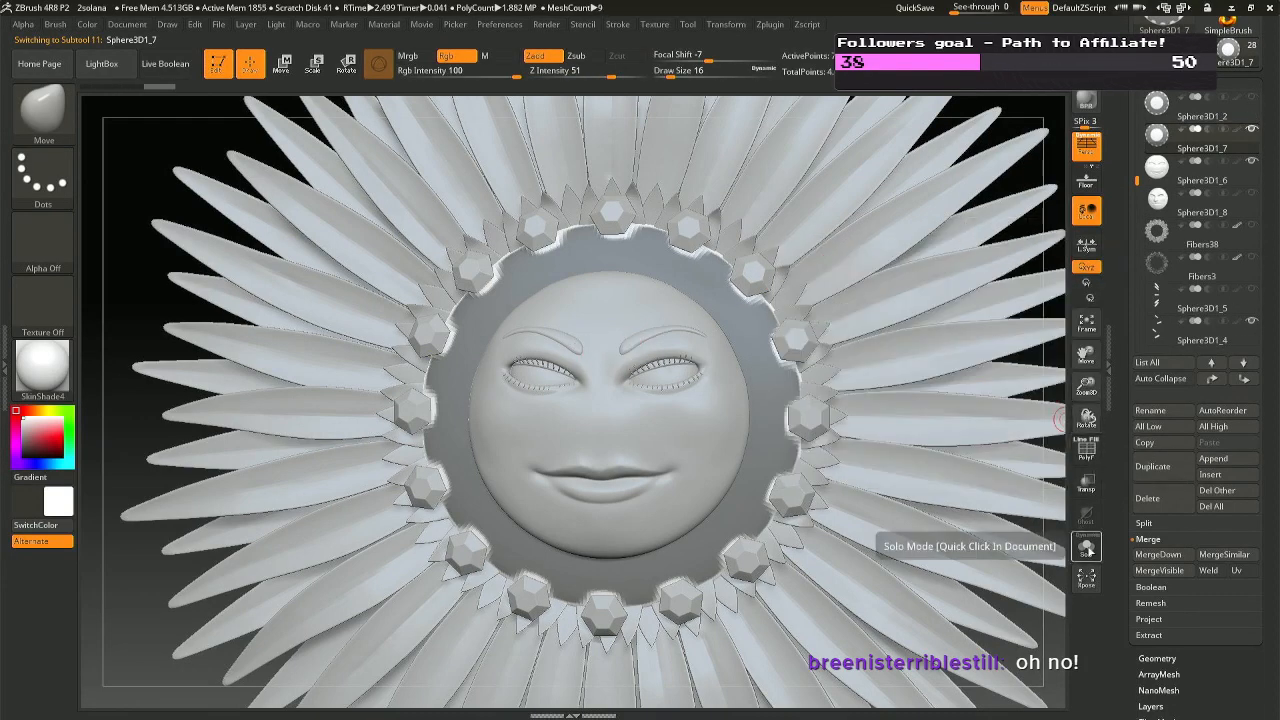
left_click(1086, 548)
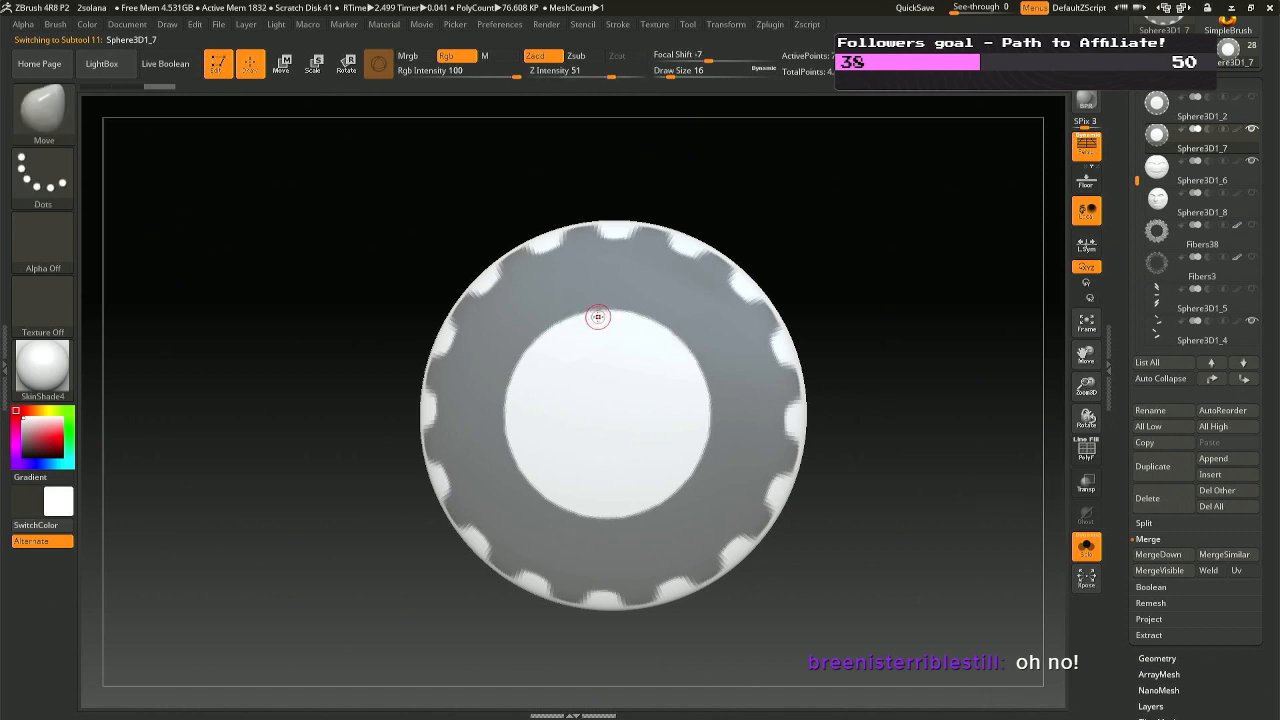
Switch the disc's symmetry to radial around the Y axis, with X symmetry turned off.
left_click(727, 25)
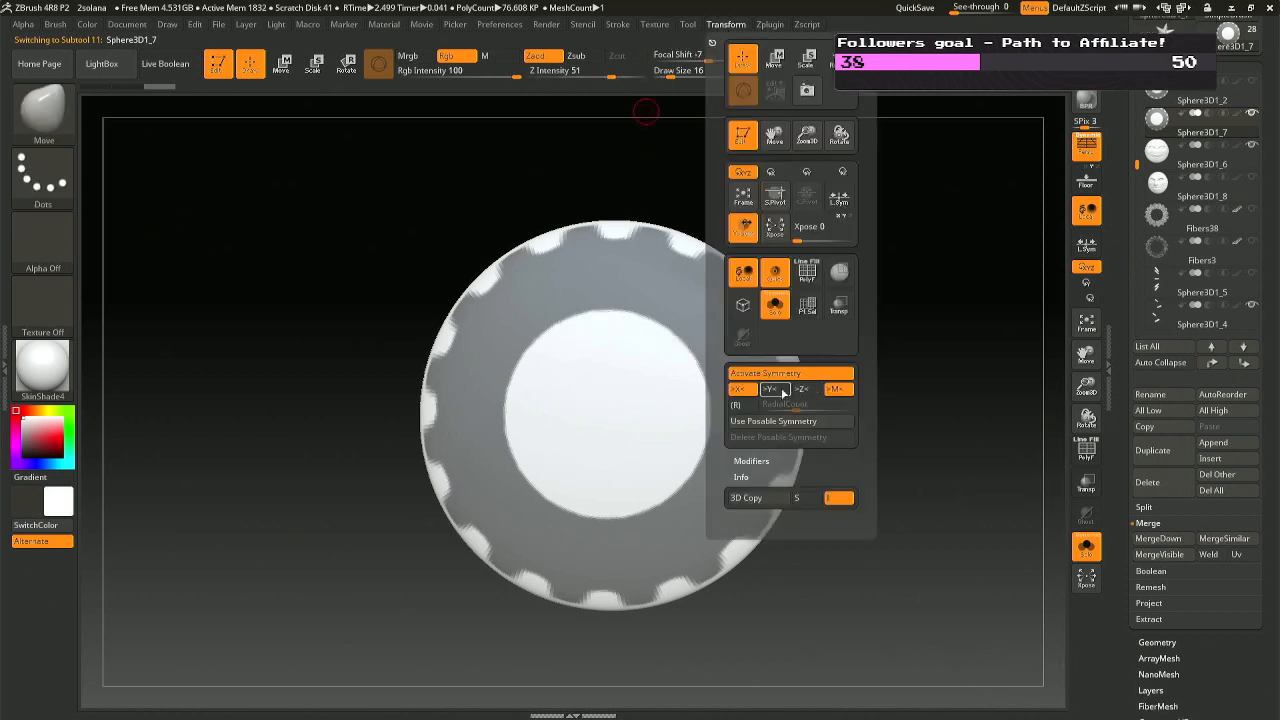
left_click(783, 393)
left_click(752, 405)
left_click(751, 391)
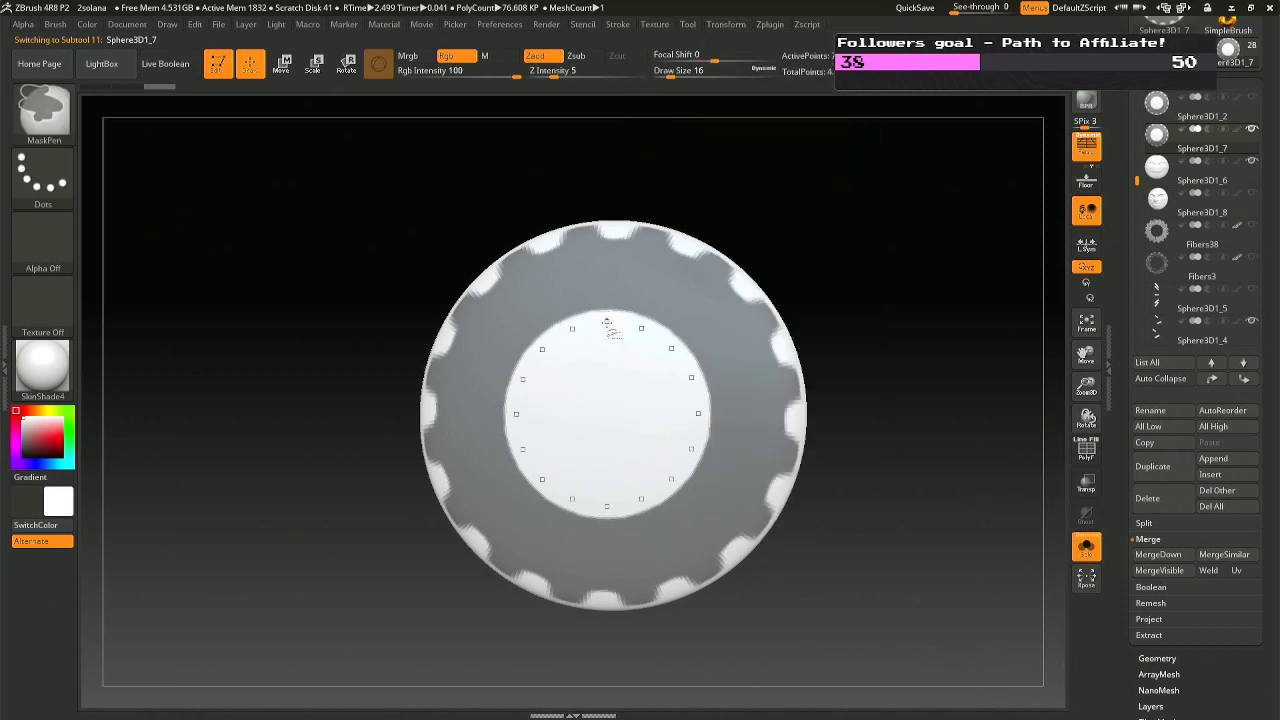
Erase the mask's inner edge on the disc copy until the unmasked circle reaches just past the enlarged face, checking it against the flower.
key("ctrl+shift")
mouse_move(596, 312)
left_mouse_down("ctrl+shift")
mouse_move(650, 319)
mouse_move(612, 306)
mouse_move(628, 292)
mouse_move(638, 301)
left_mouse_up("ctrl+shift")
key("ctrl+z")
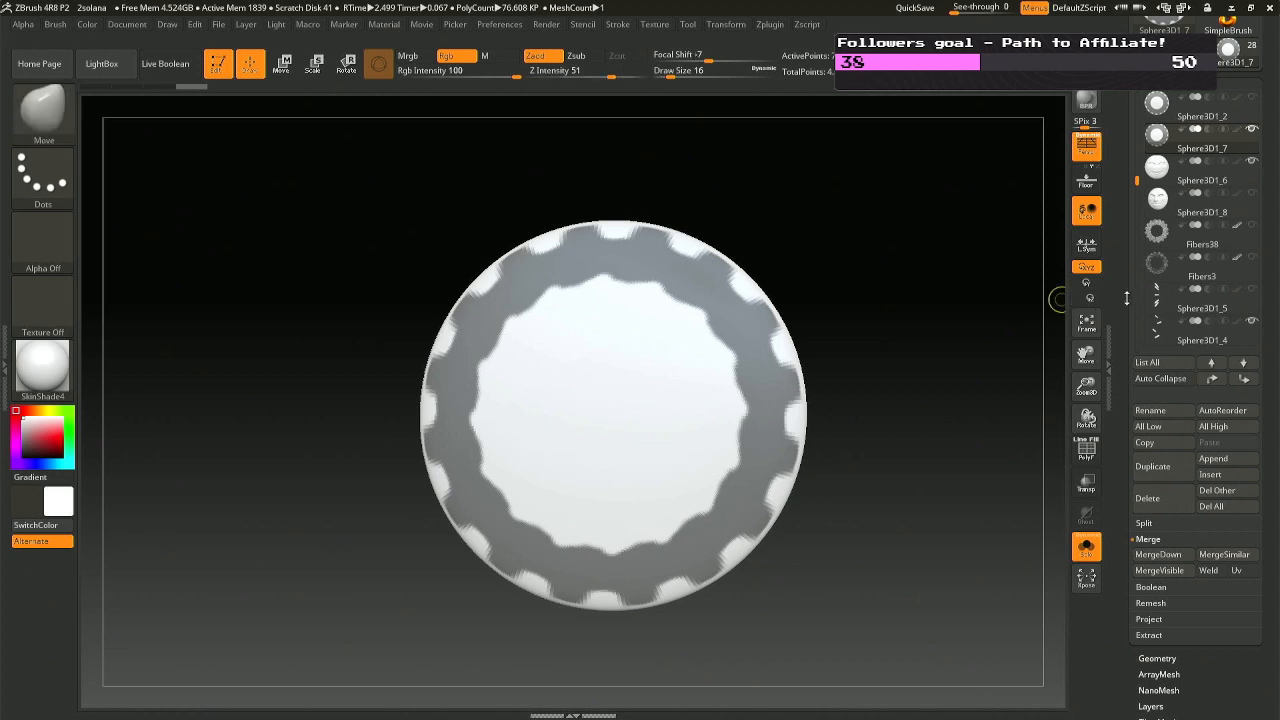
left_click(1086, 546)
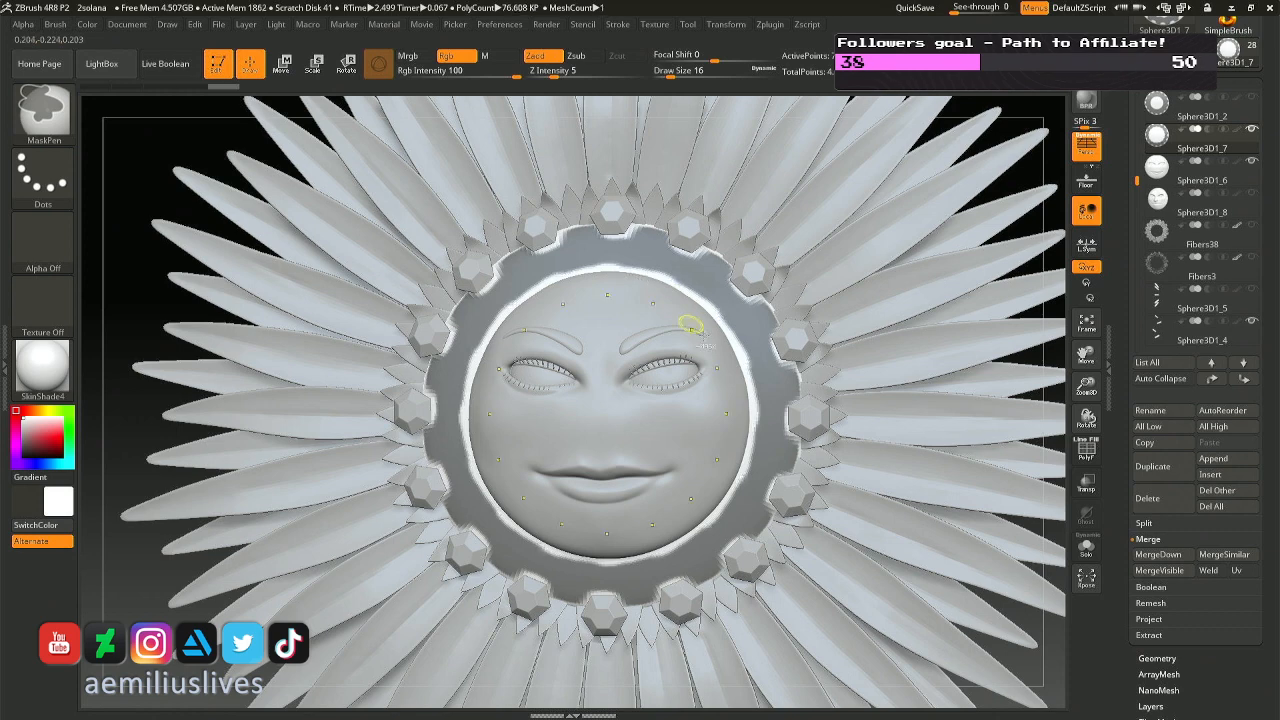
left_click(1088, 549)
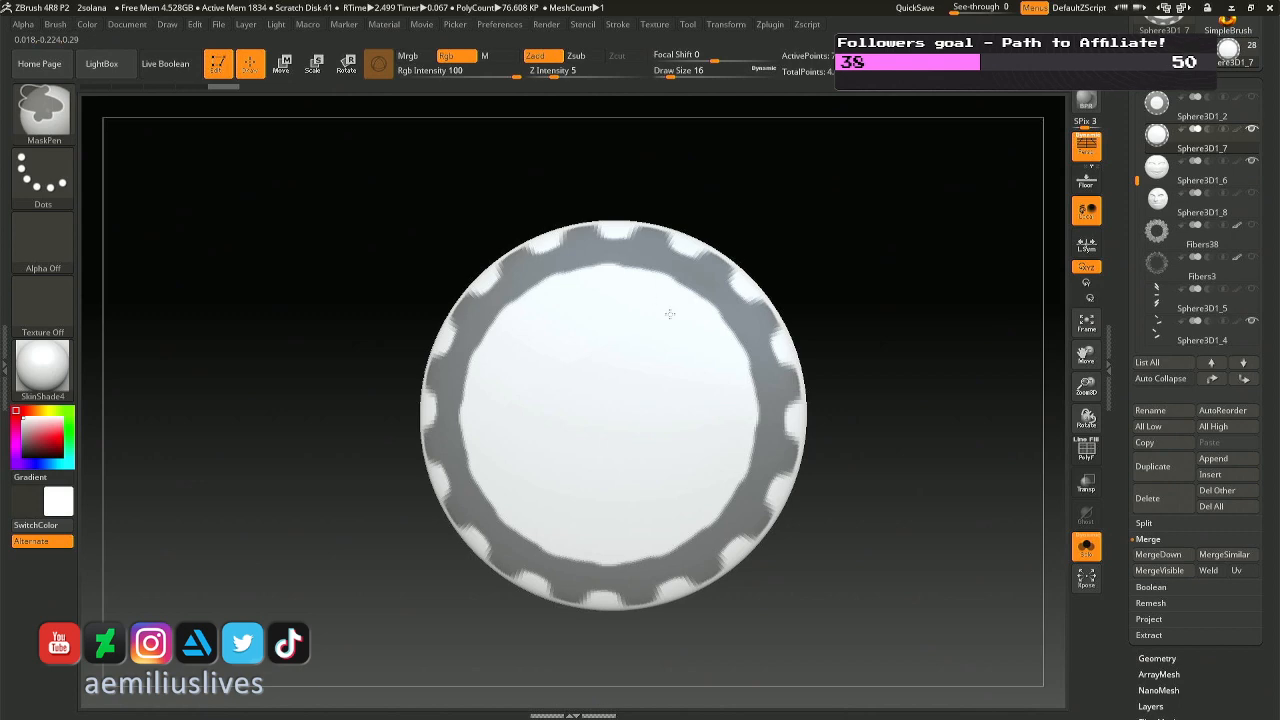
left_click(1088, 549)
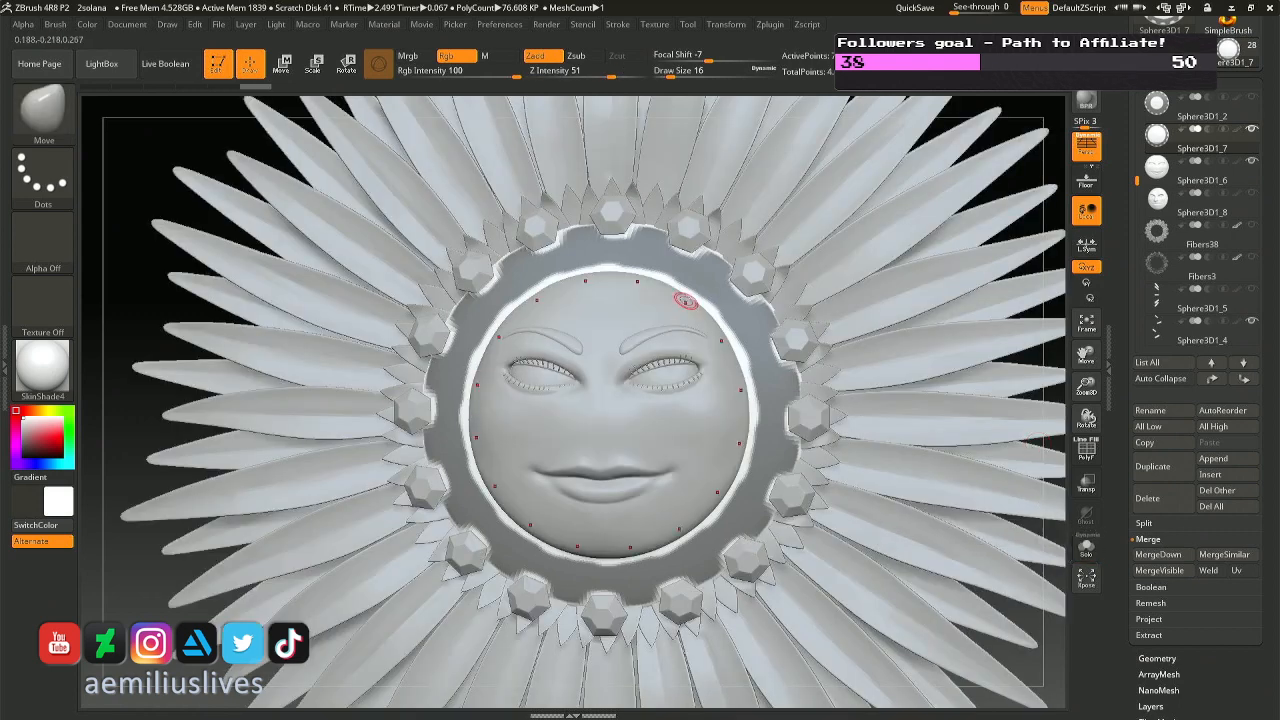
Set the brush size to 12 and repaint the disc copy's mask in toward the face, evening its inner edge and checking it in isolation.
key("space")
key("ctrl")
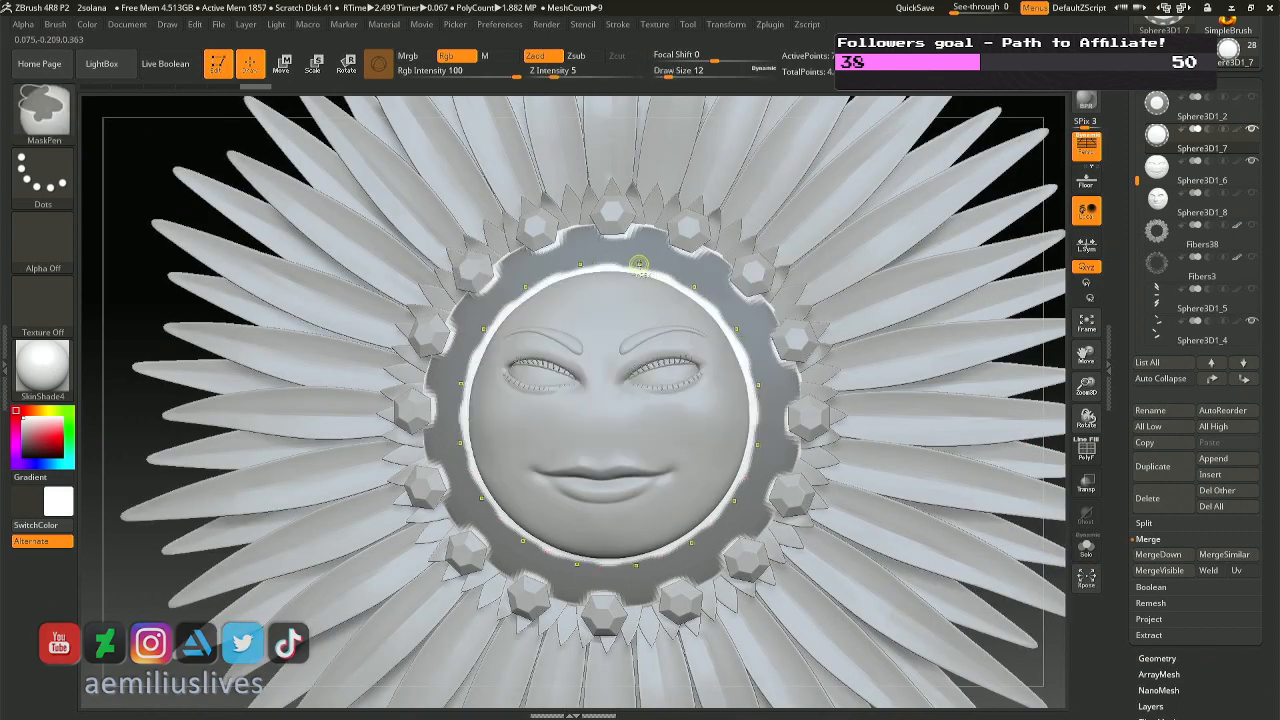
left_click_drag(639, 264, 683, 278, "ctrl+alt")
key("ctrl+z")
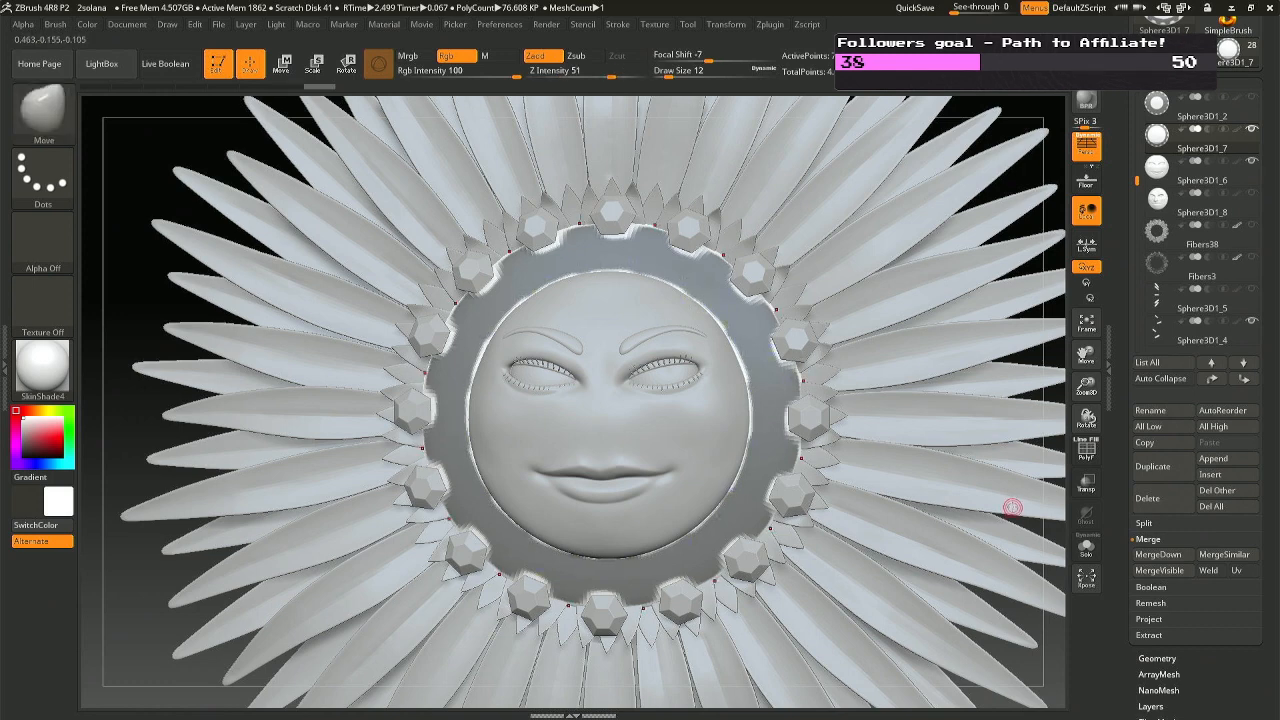
left_click(1086, 545)
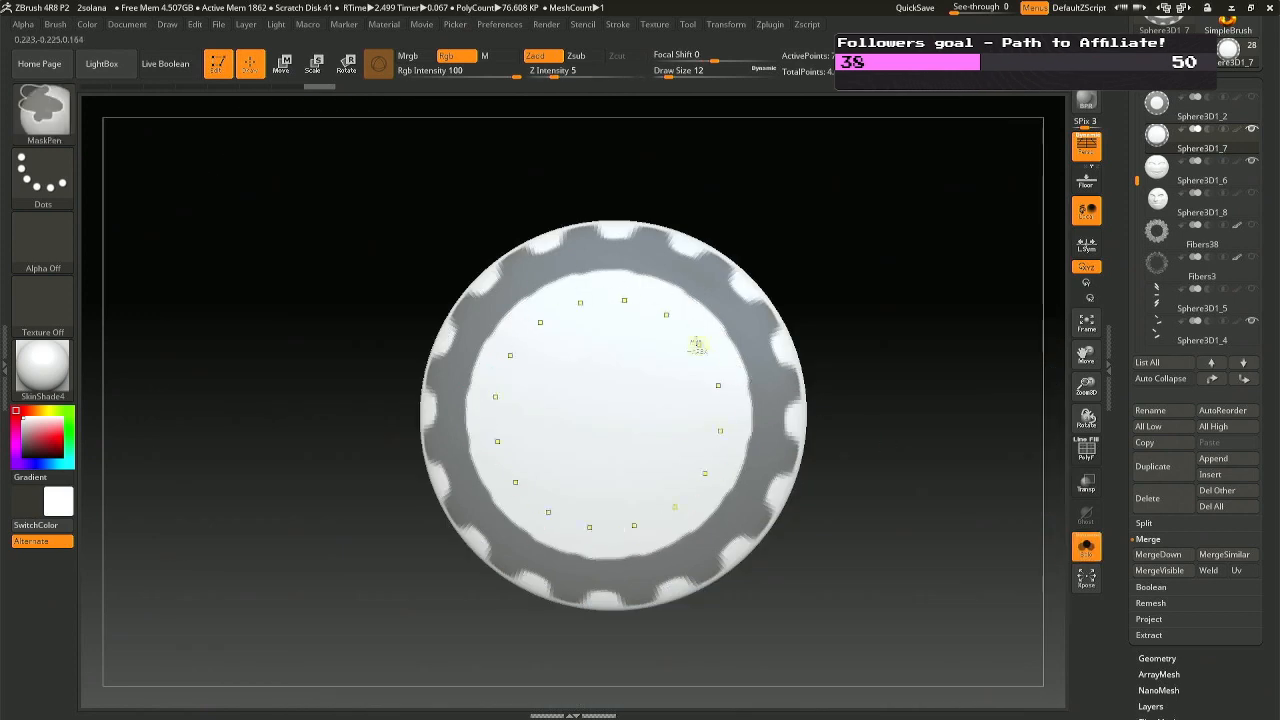
left_click_drag(667, 300, 694, 308)
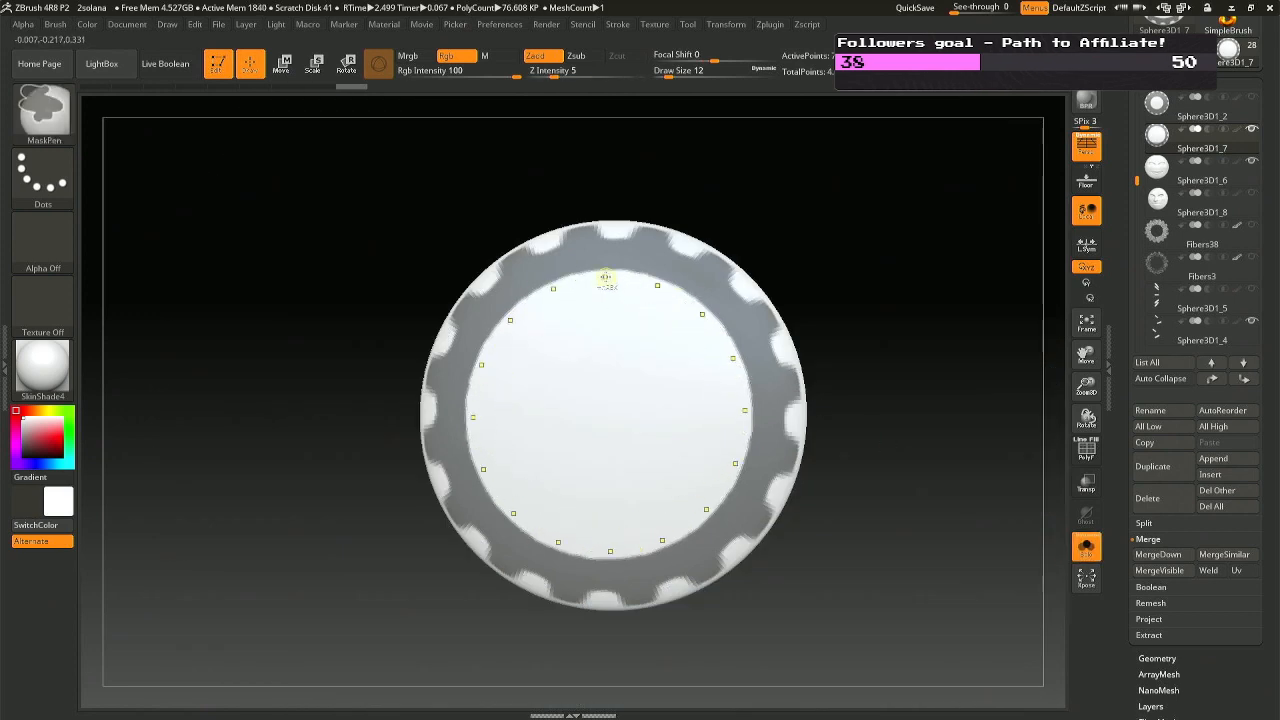
left_click(1086, 545)
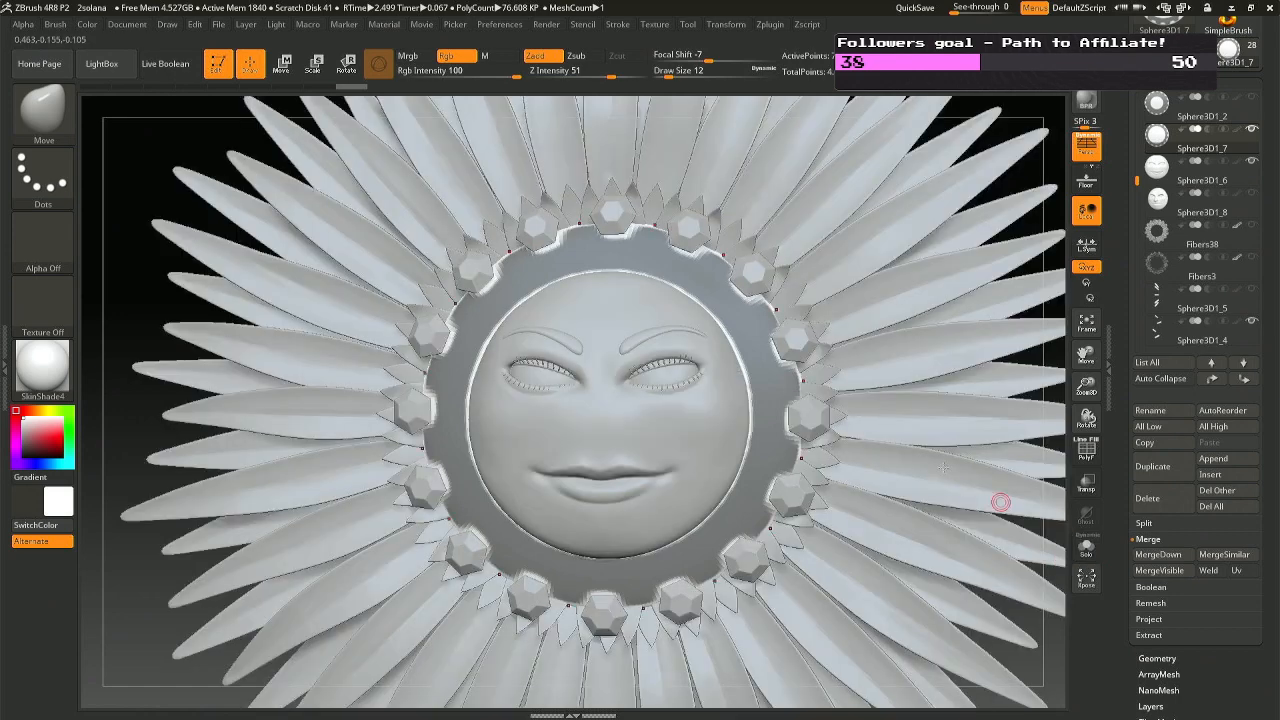
mouse_move(696, 432)
right_mouse_down()
mouse_move(720, 434)
mouse_move(676, 430)
right_mouse_up()
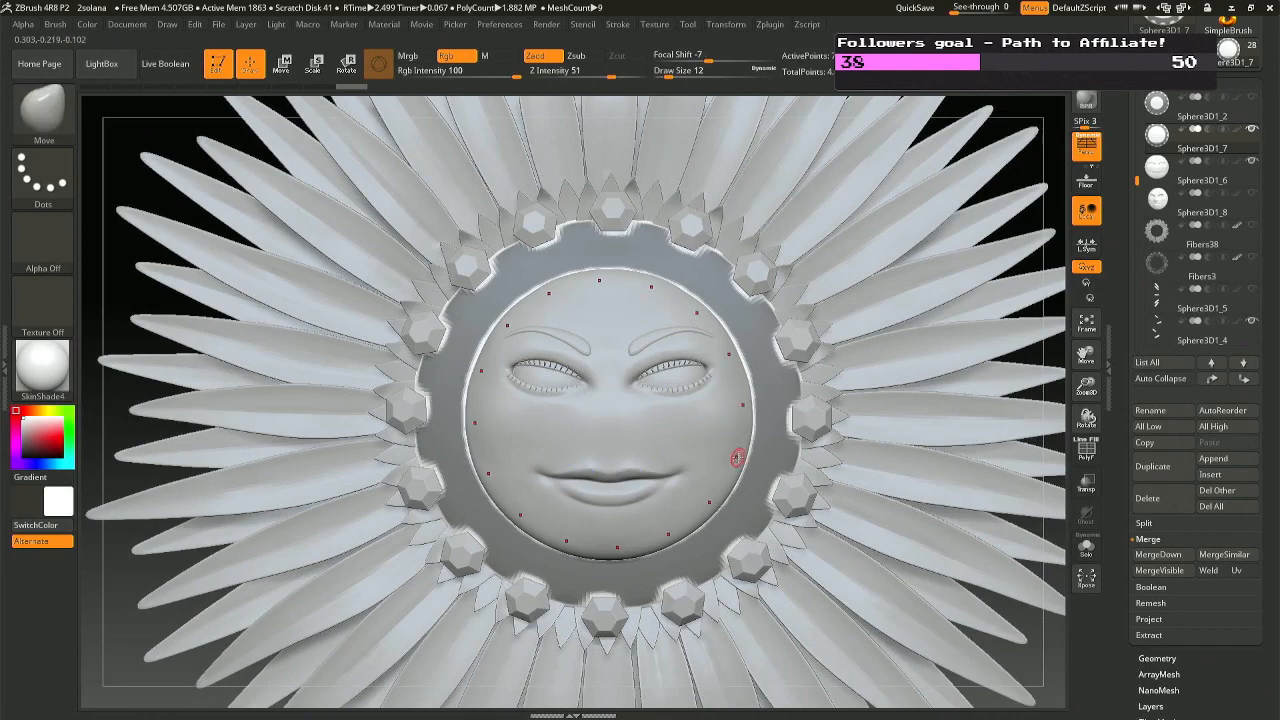
mouse_move(809, 456)
right_mouse_down()
mouse_move(766, 456)
mouse_move(808, 456)
mouse_move(771, 443)
right_mouse_up()
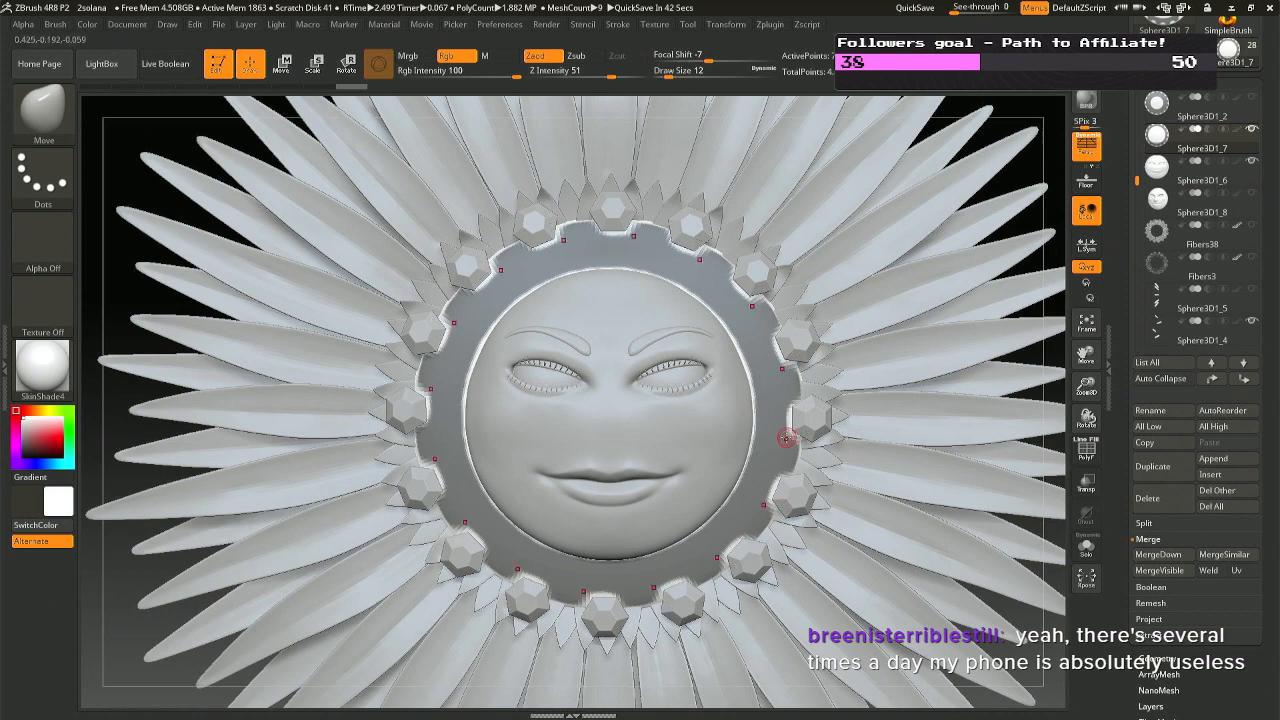
mouse_move(783, 437)
right_mouse_down()
mouse_move(752, 500)
mouse_move(765, 534)
mouse_move(768, 522)
mouse_move(748, 543)
right_mouse_up()
left_click(1087, 545)
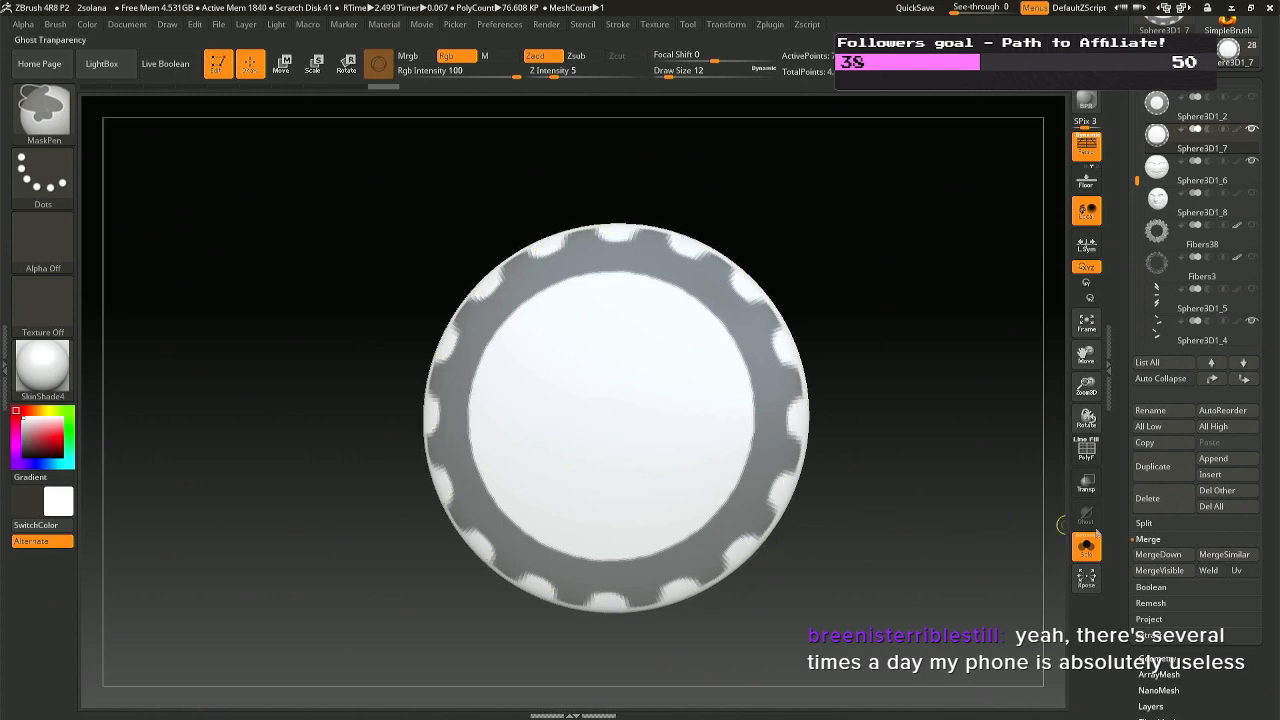
left_click(1087, 545)
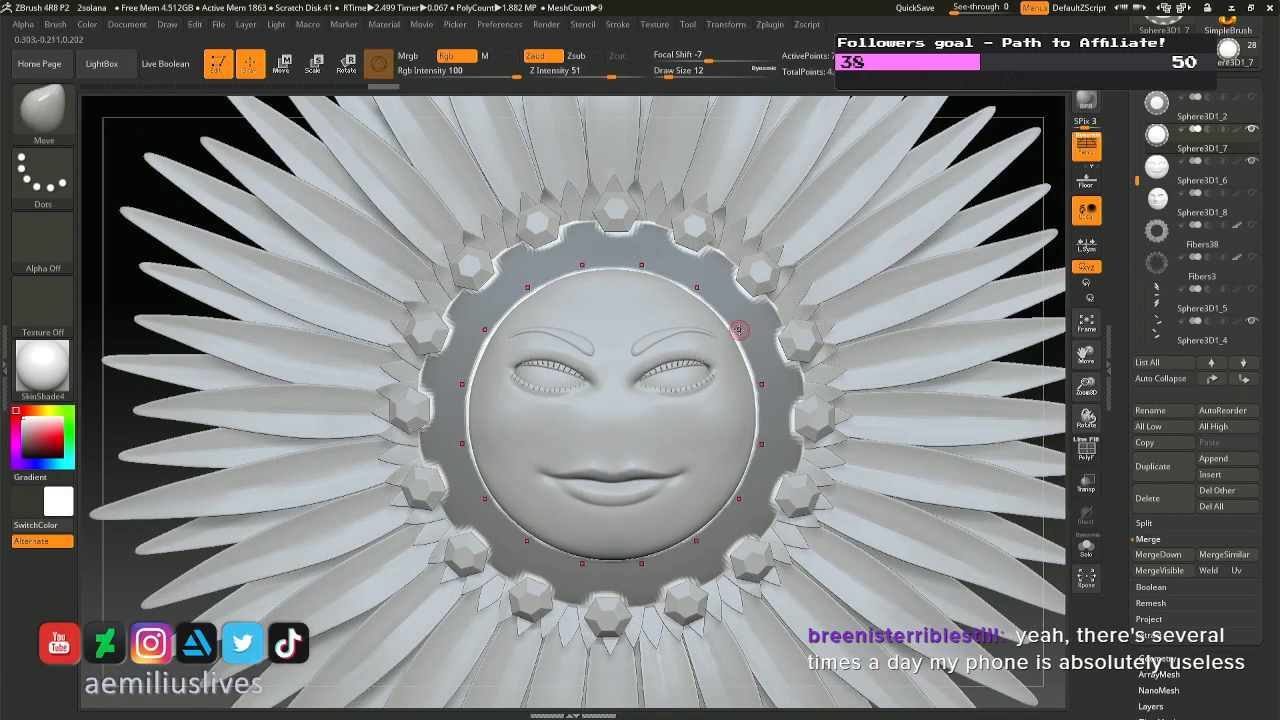
Load a saved fiber preset onto the masked disc copy with FiberMesh and view the fibers around the face.
mouse_move(760, 325)
right_mouse_down()
mouse_move(730, 316)
mouse_move(757, 374)
mouse_move(650, 290)
mouse_move(698, 300)
mouse_move(735, 283)
mouse_move(700, 250)
right_mouse_up()
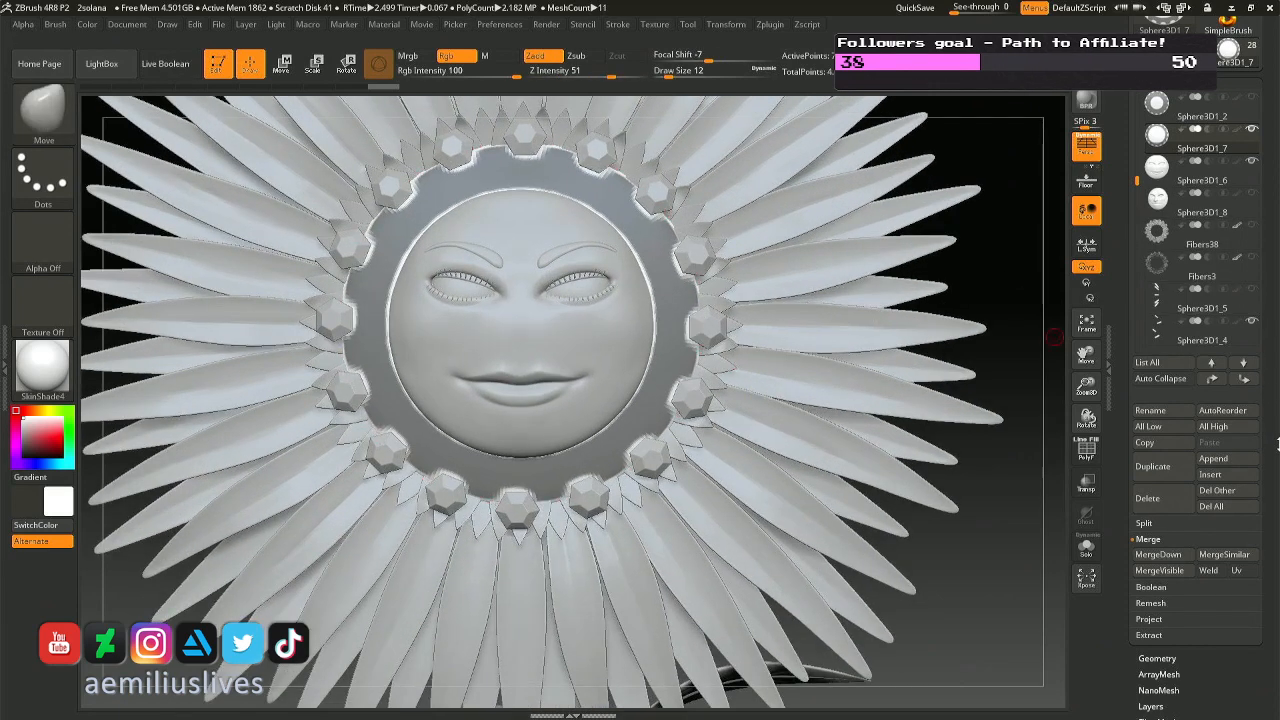
scroll(1255, 497, "down", 3)
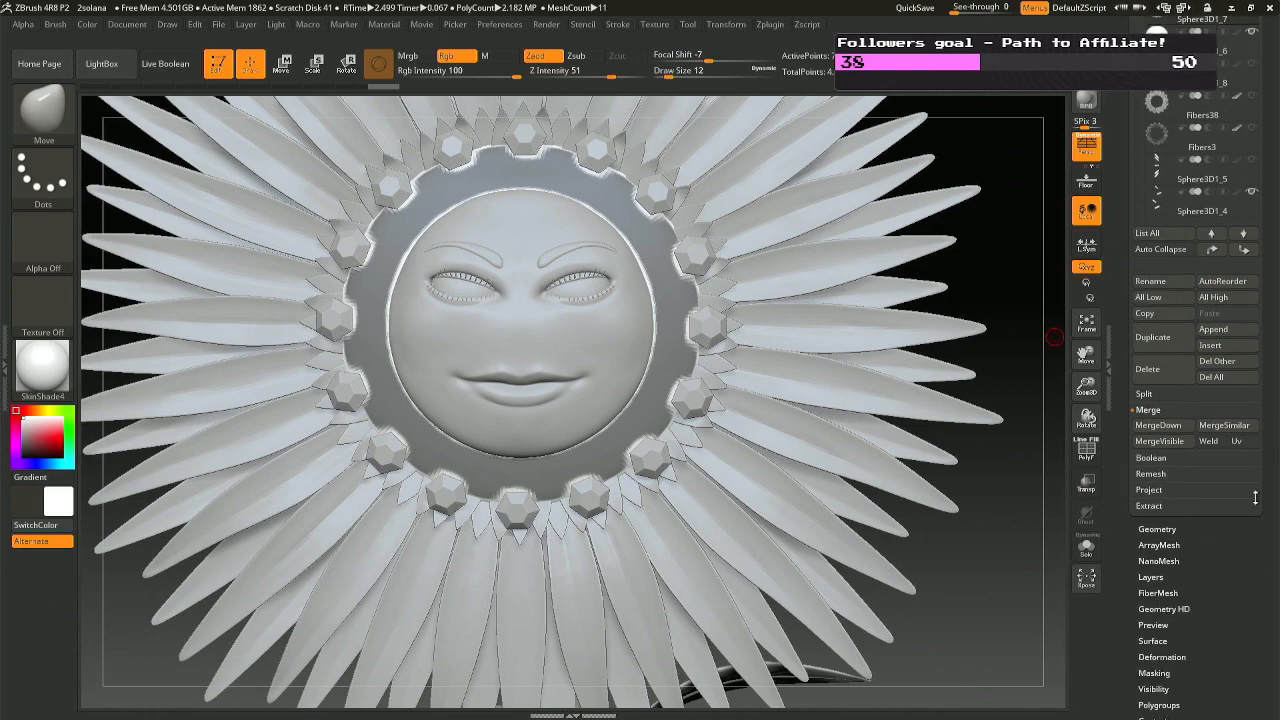
left_click(1158, 593)
scroll(1168, 206, "up", 2)
left_click(1168, 206)
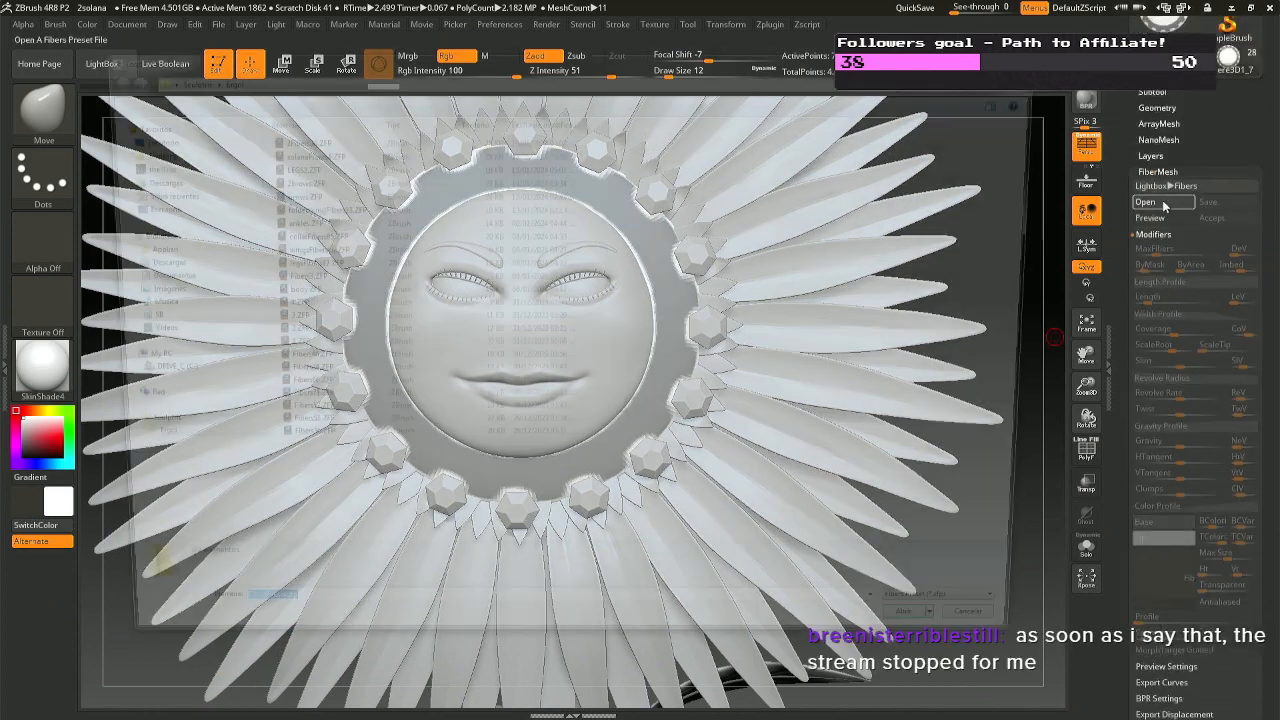
double_click(362, 182)
right_click_drag(362, 182, 333, 197)
right_click_drag(247, 229, 282, 221)
right_click_drag(528, 268, 612, 275)
right_click_drag(745, 249, 782, 265)
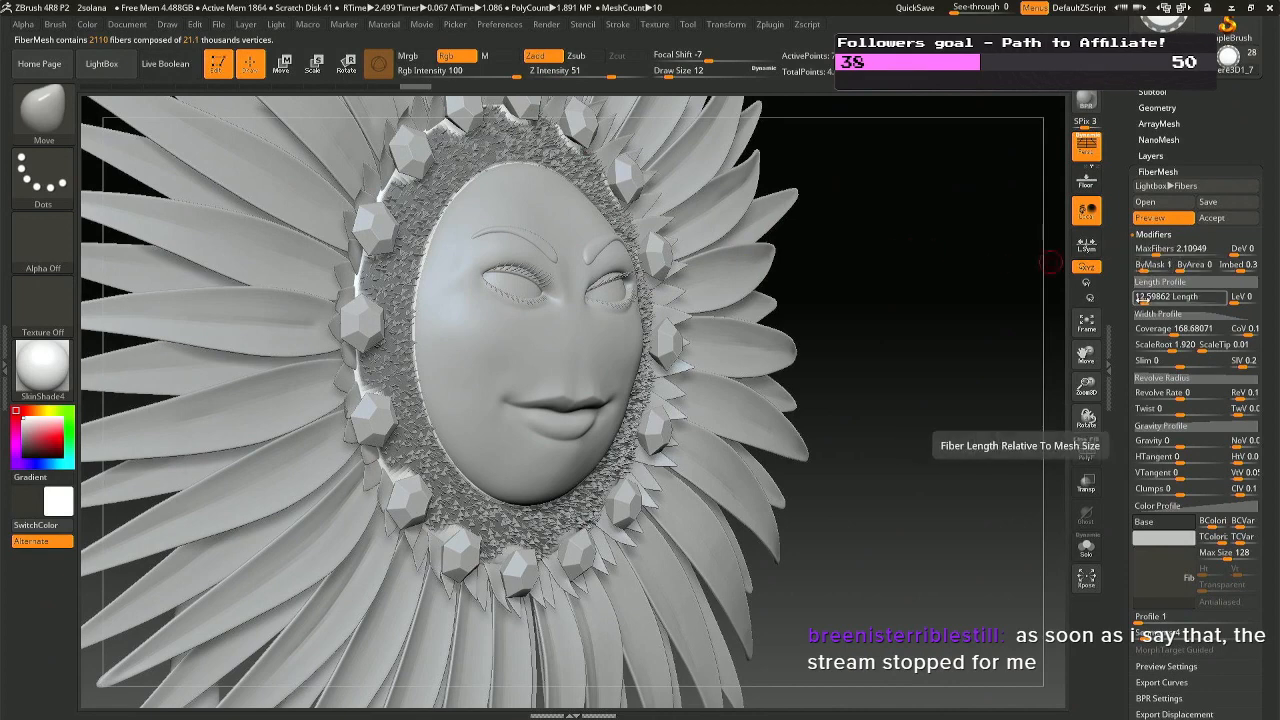
Set the fiber length to about 18.14 and coverage to about 734.29, and render the flower with BPR.
left_click_drag(1145, 303, 1147, 302)
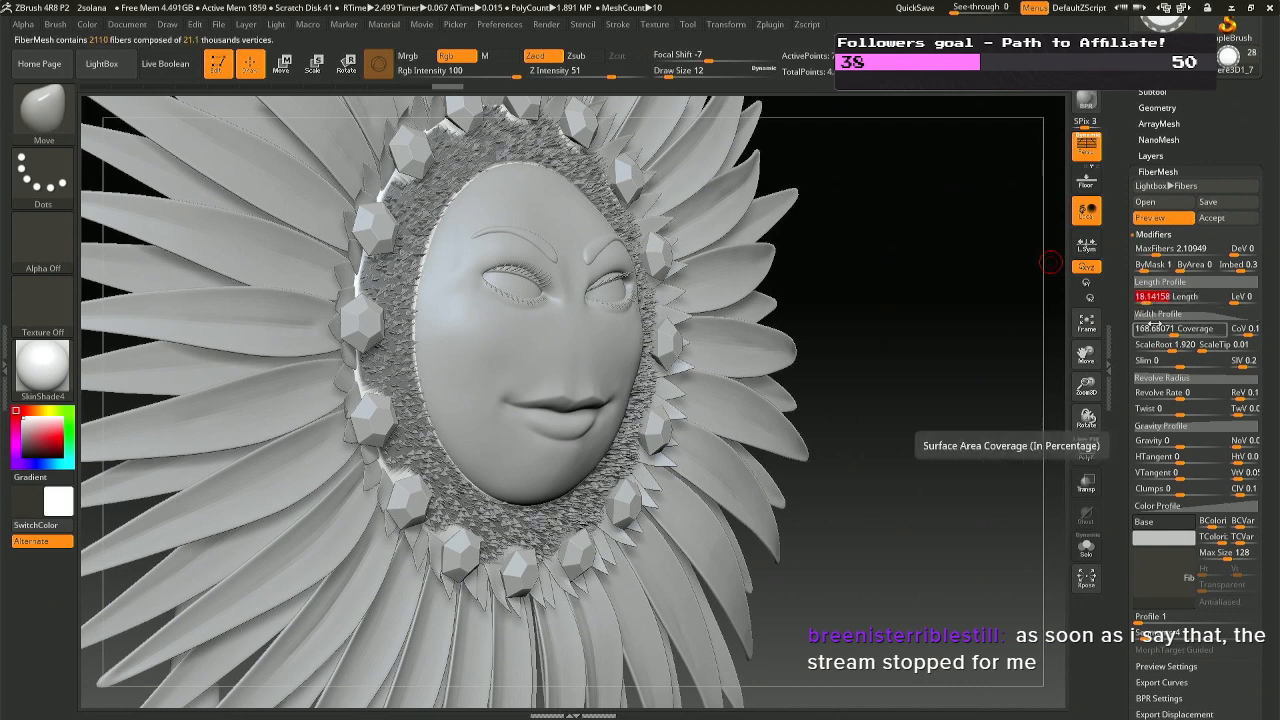
left_click_drag(1175, 332, 1189, 331)
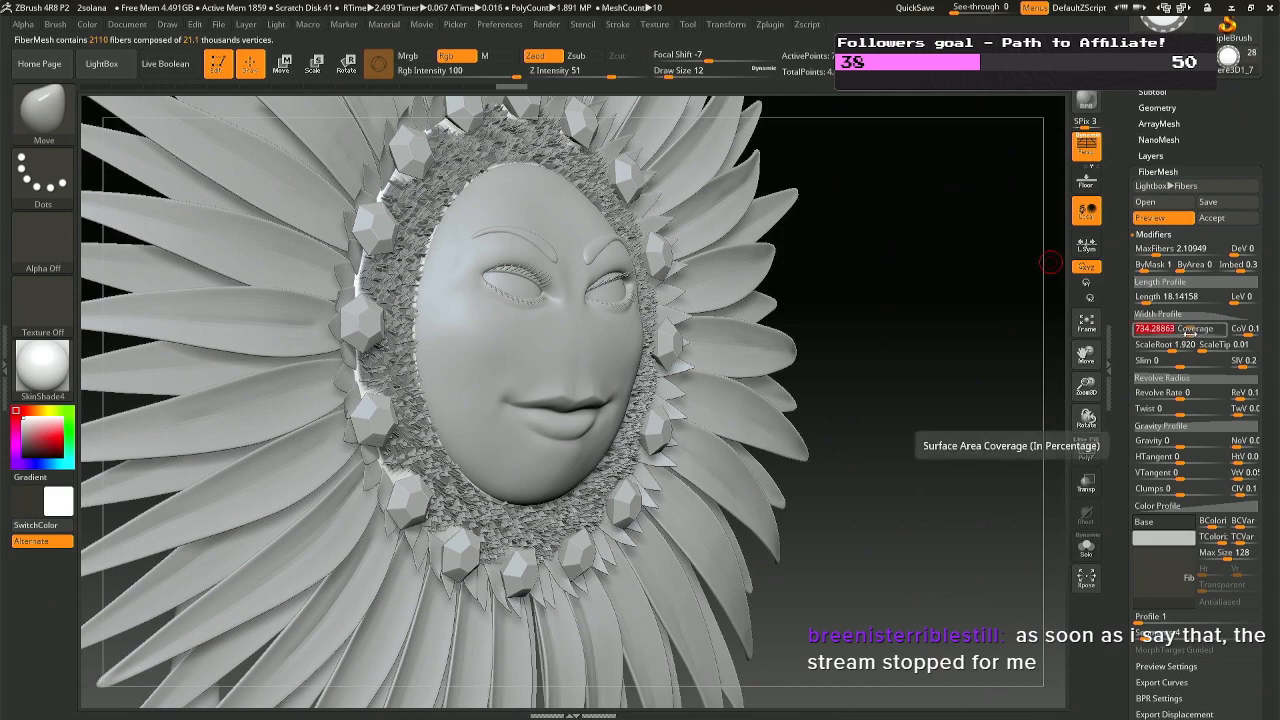
mouse_move(700, 263)
right_mouse_down()
mouse_move(630, 270)
mouse_move(617, 352)
mouse_move(1047, 130)
right_mouse_up()
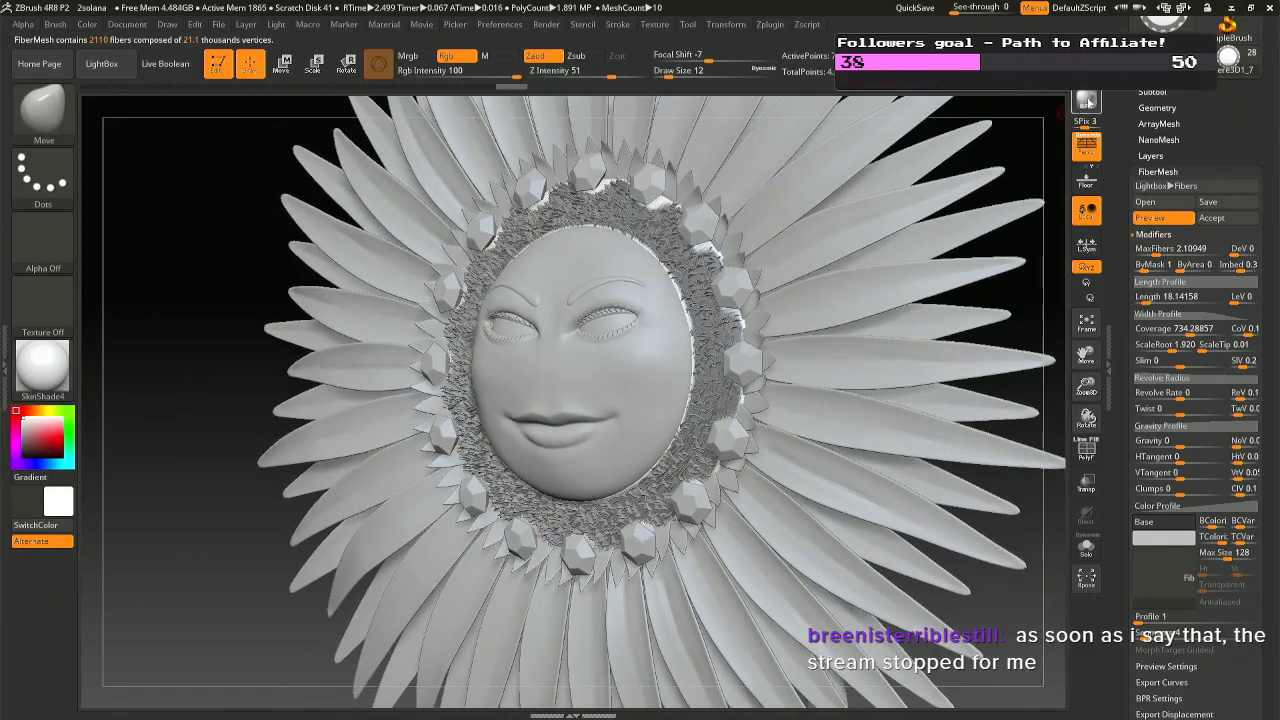
key("shift+r")
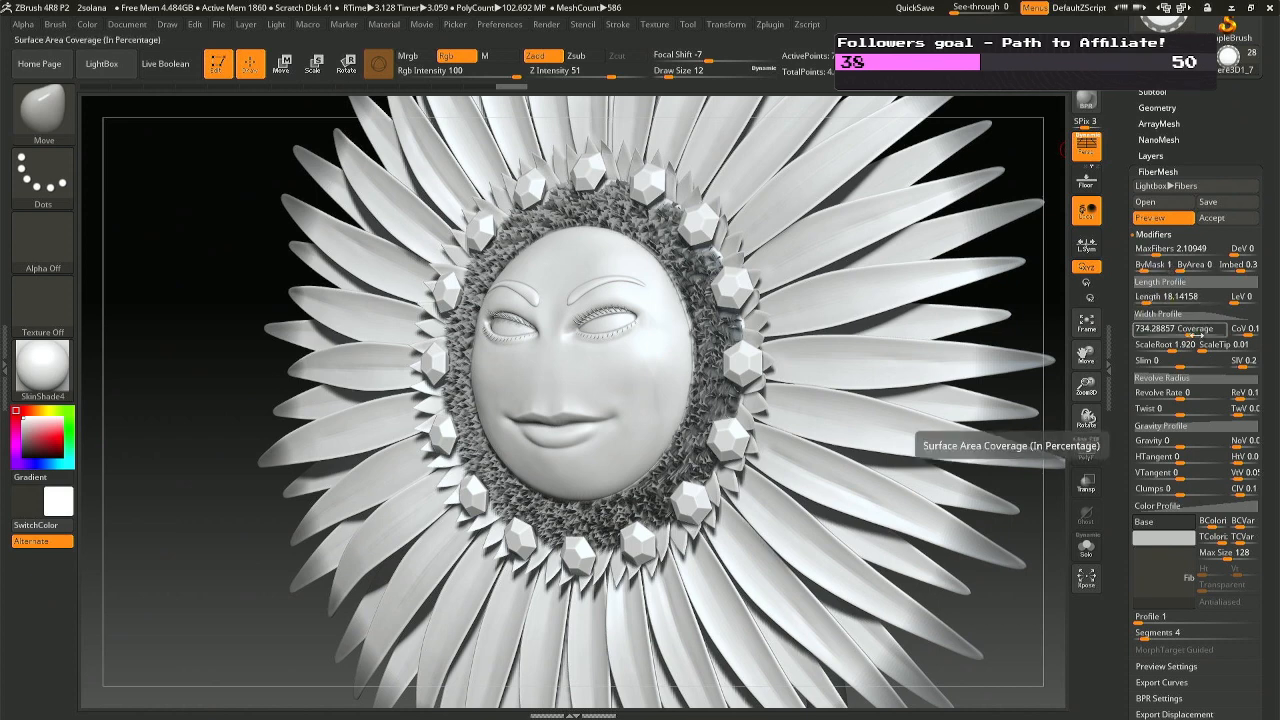
Reduce the fiber coverage to about 476.3, set MaxFibers to 2, and render the flower again.
left_click_drag(1193, 333, 1188, 333)
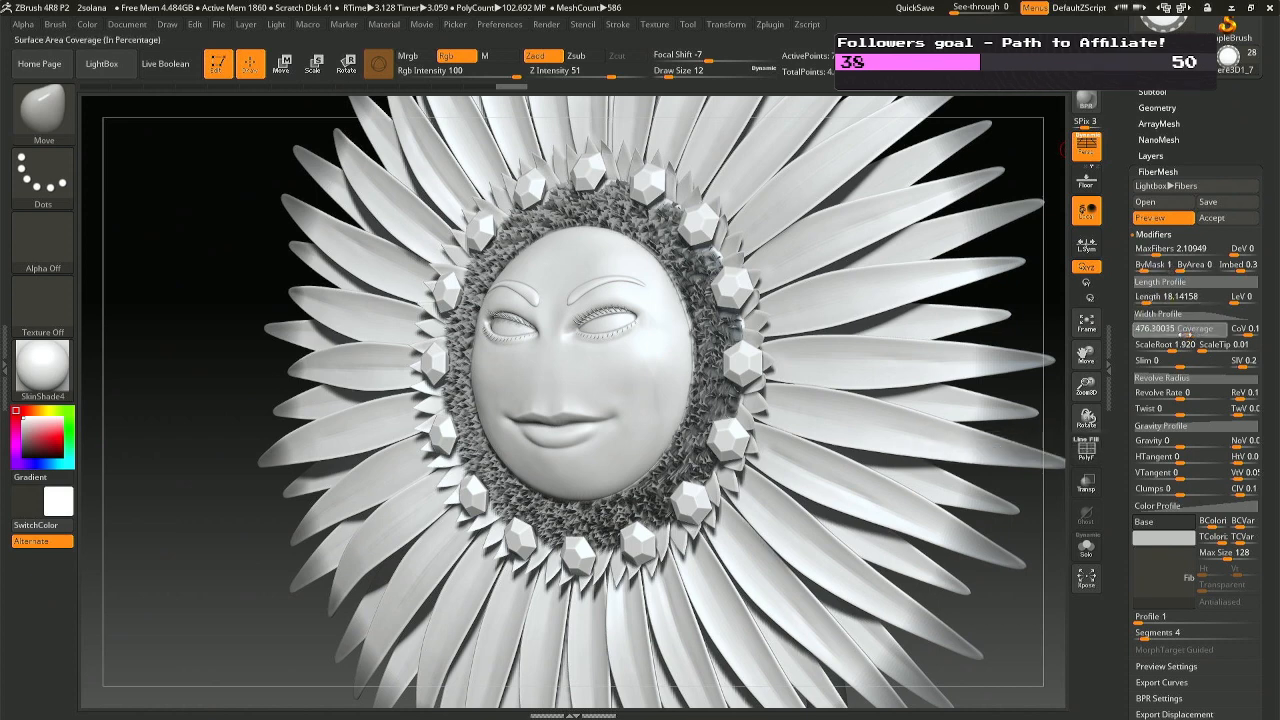
left_click_drag(1187, 338, 1187, 338)
left_click_drag(1146, 249, 1150, 250)
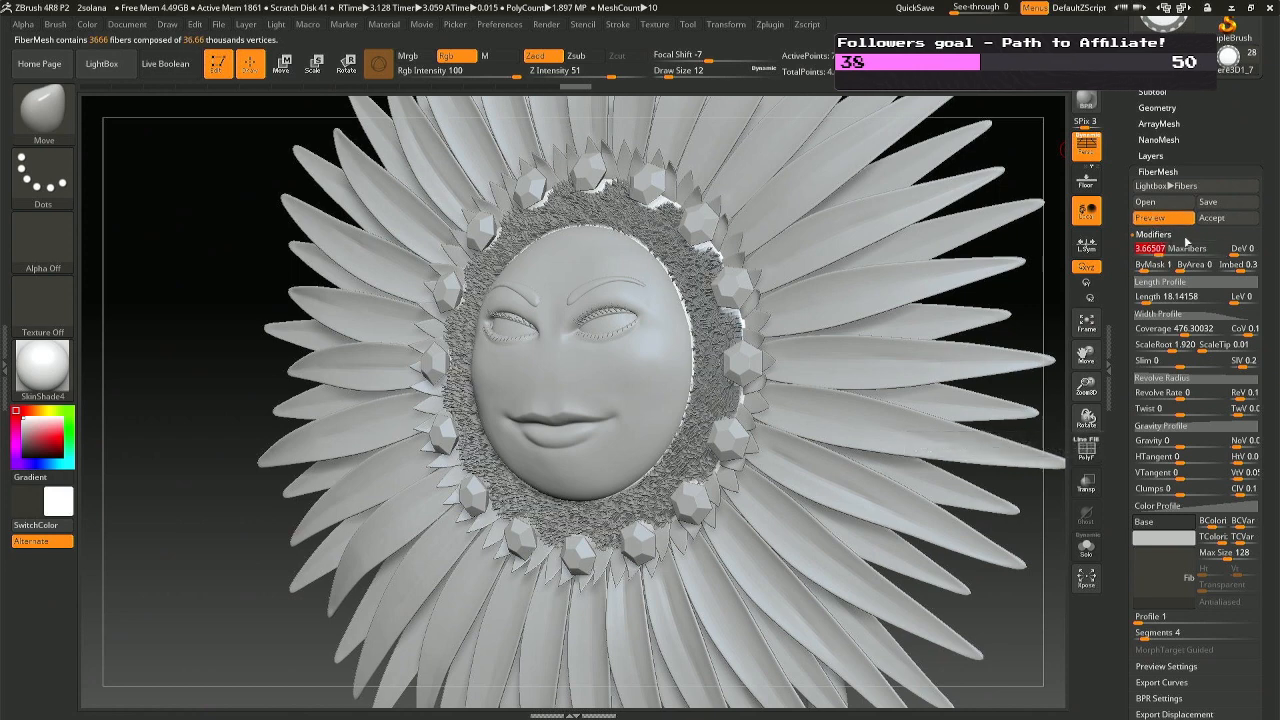
type("2")
key("Return")
left_click(1086, 101)
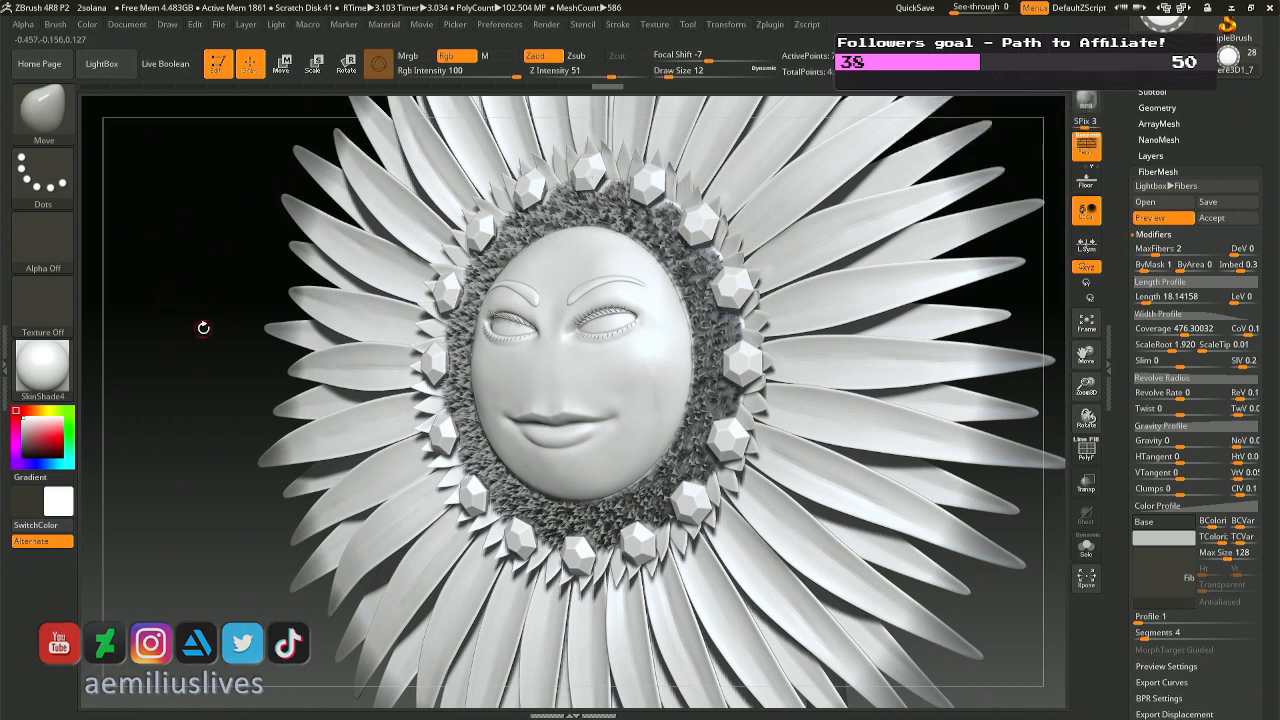
left_click_drag(185, 330, 640, 286, "shift")
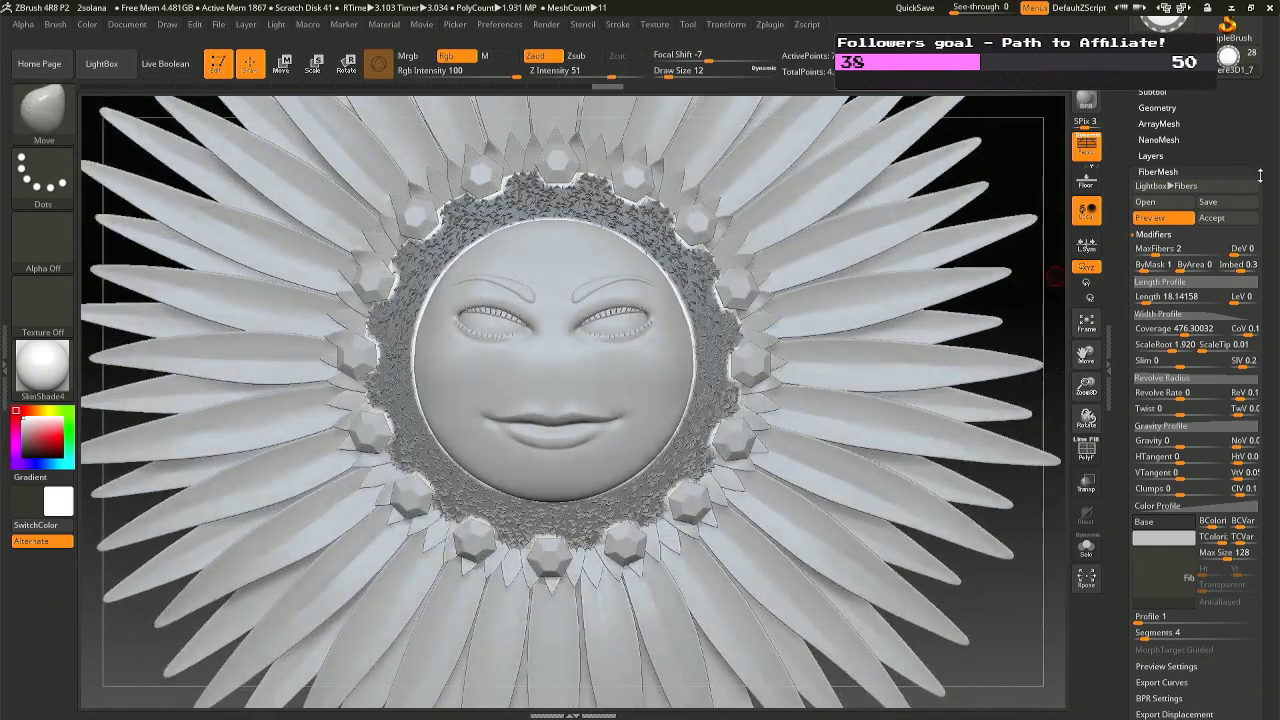
Load the solanaFibers preset on the disc copy, set gravity to 0 and length to about 18.14, and render the flower.
left_click(1160, 204)
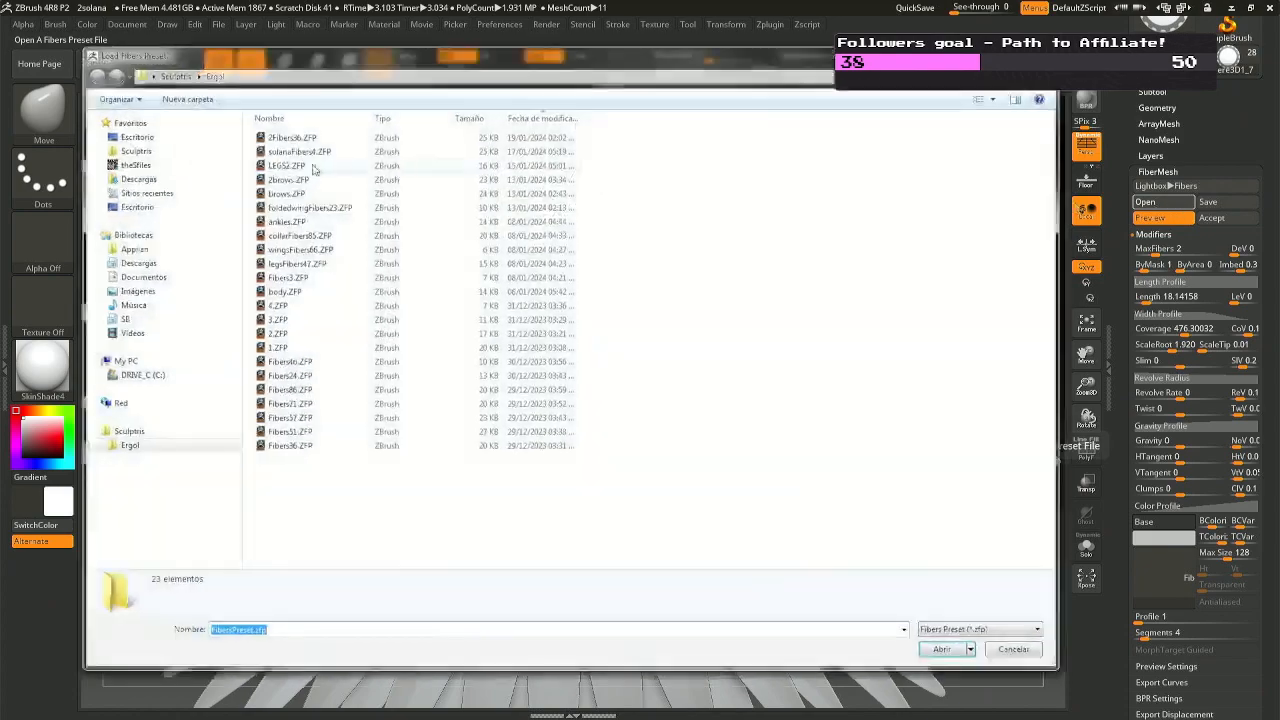
double_click(299, 151)
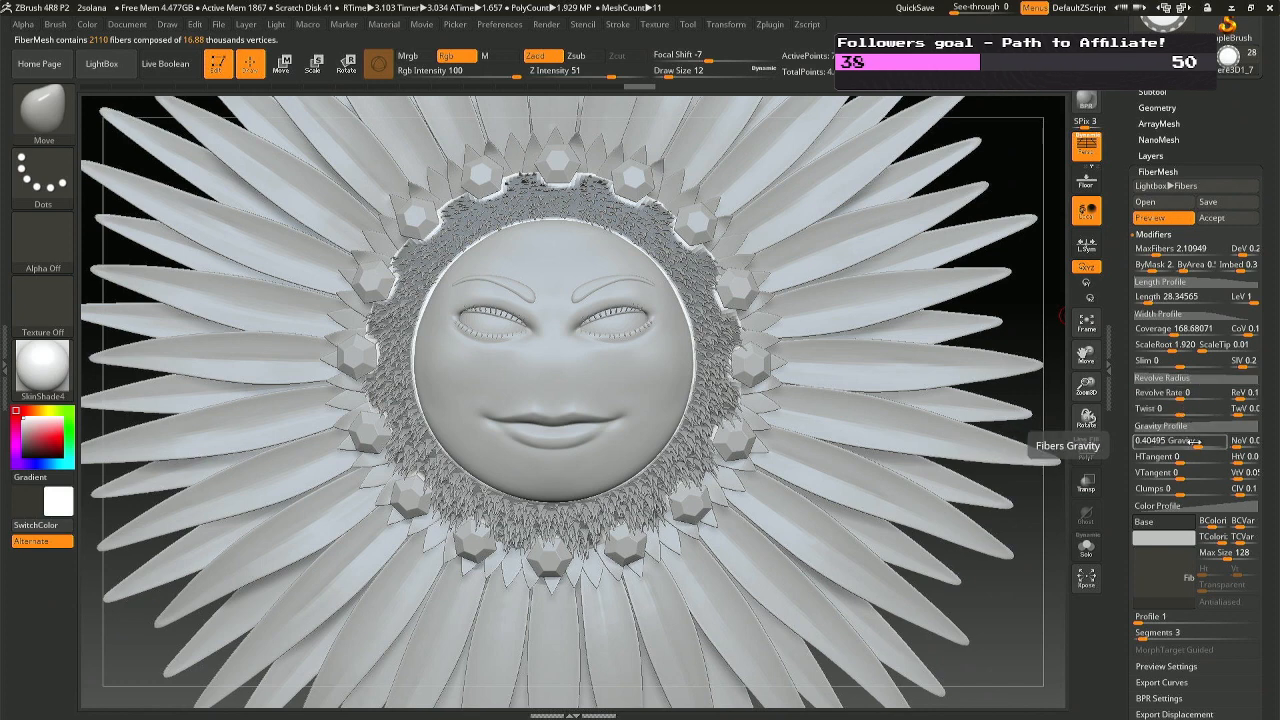
mouse_move(1180, 440)
left_mouse_down()
mouse_move(1105, 443)
mouse_move(1181, 441)
left_mouse_up()
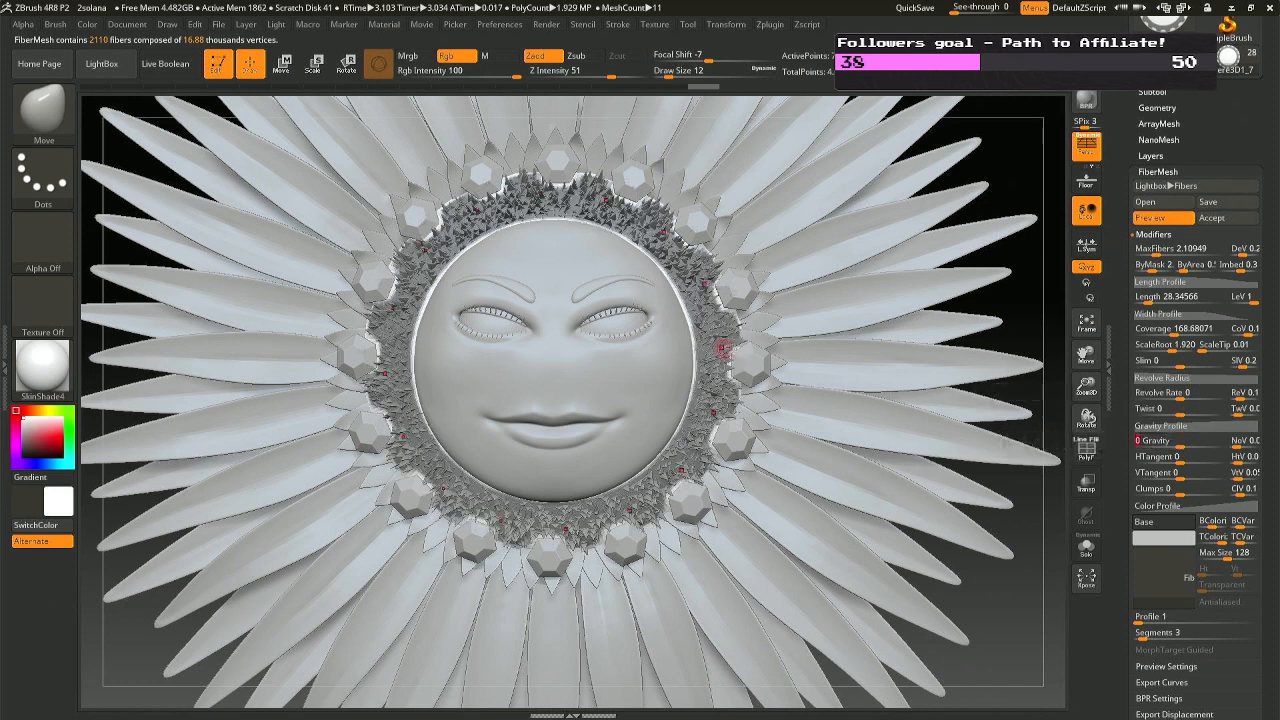
right_click_drag(792, 360, 670, 355)
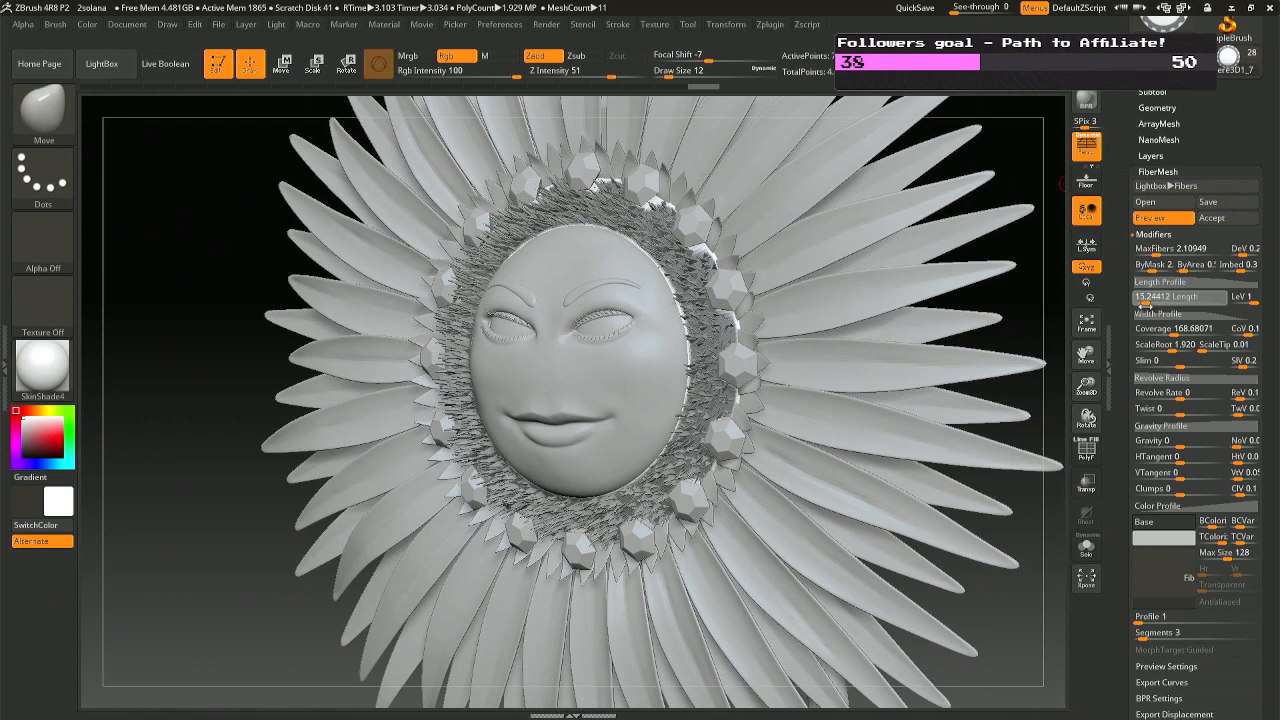
left_click(1087, 102)
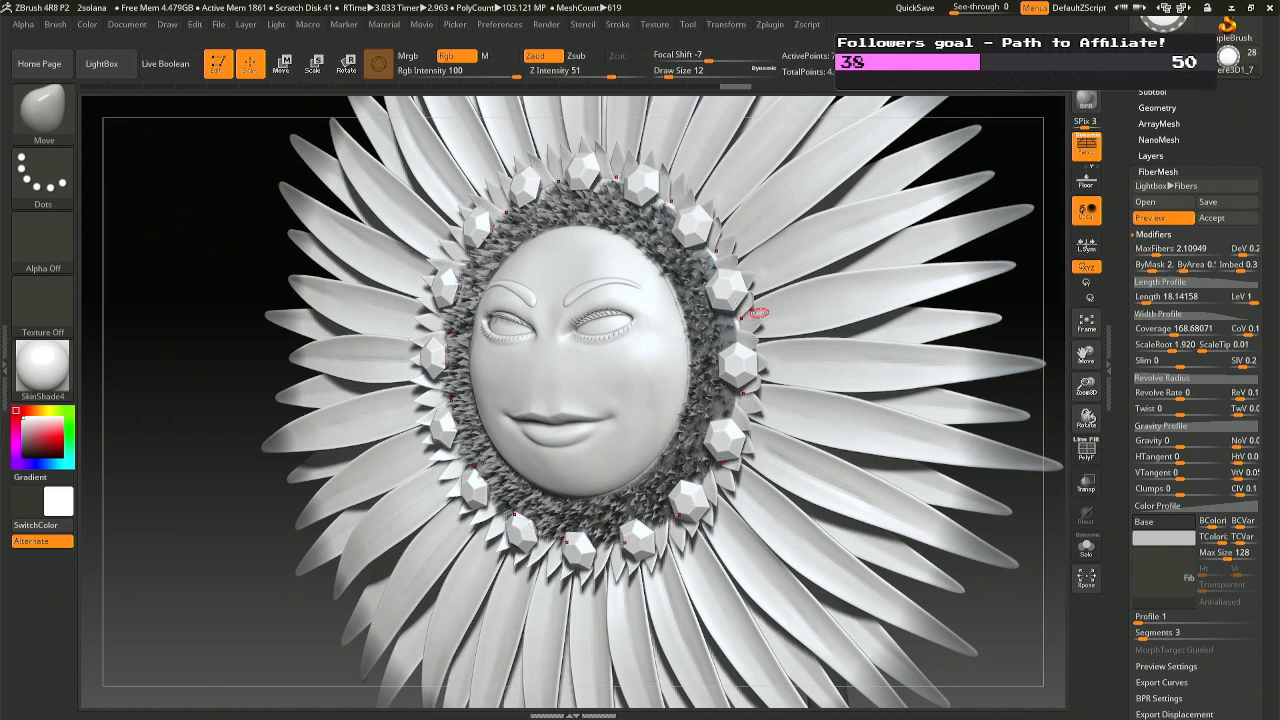
Reload the solanaFibers preset, set its gravity to 0, accept the fibers as a subtool, and render the flower.
left_click(1145, 201)
double_click(300, 151)
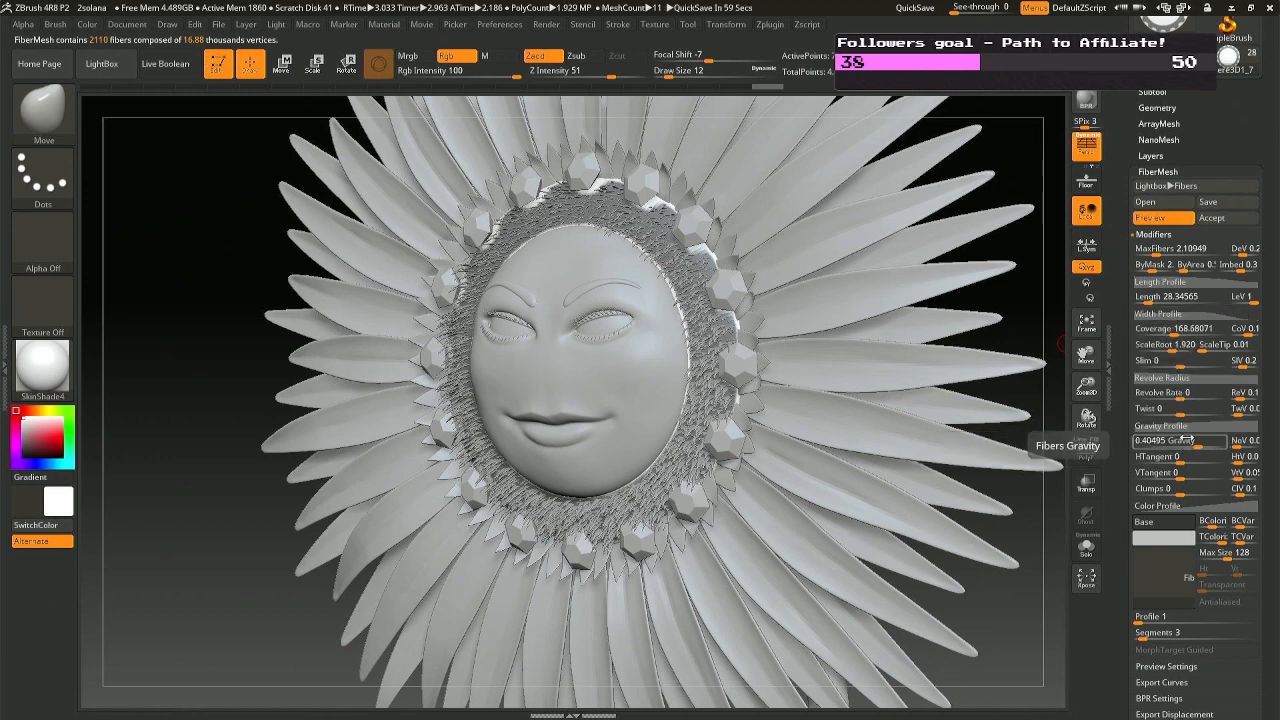
left_click(1186, 440)
type("0")
key("Return")
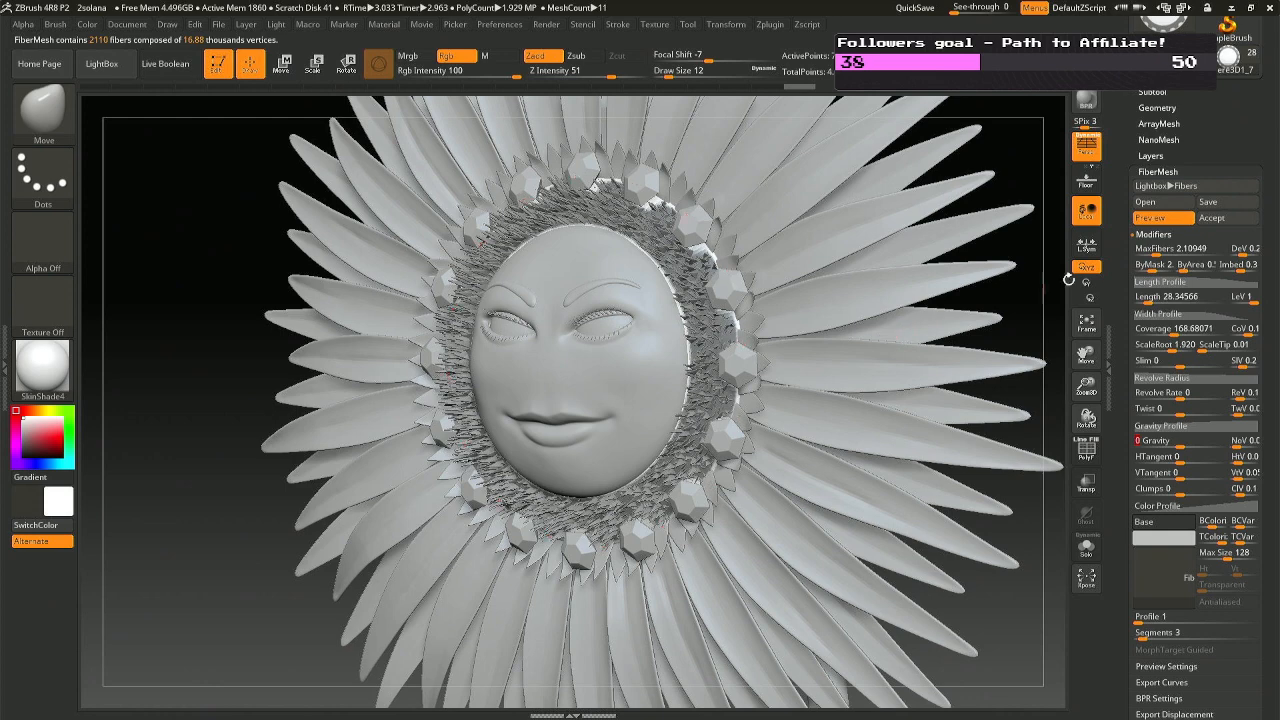
left_click(1205, 218)
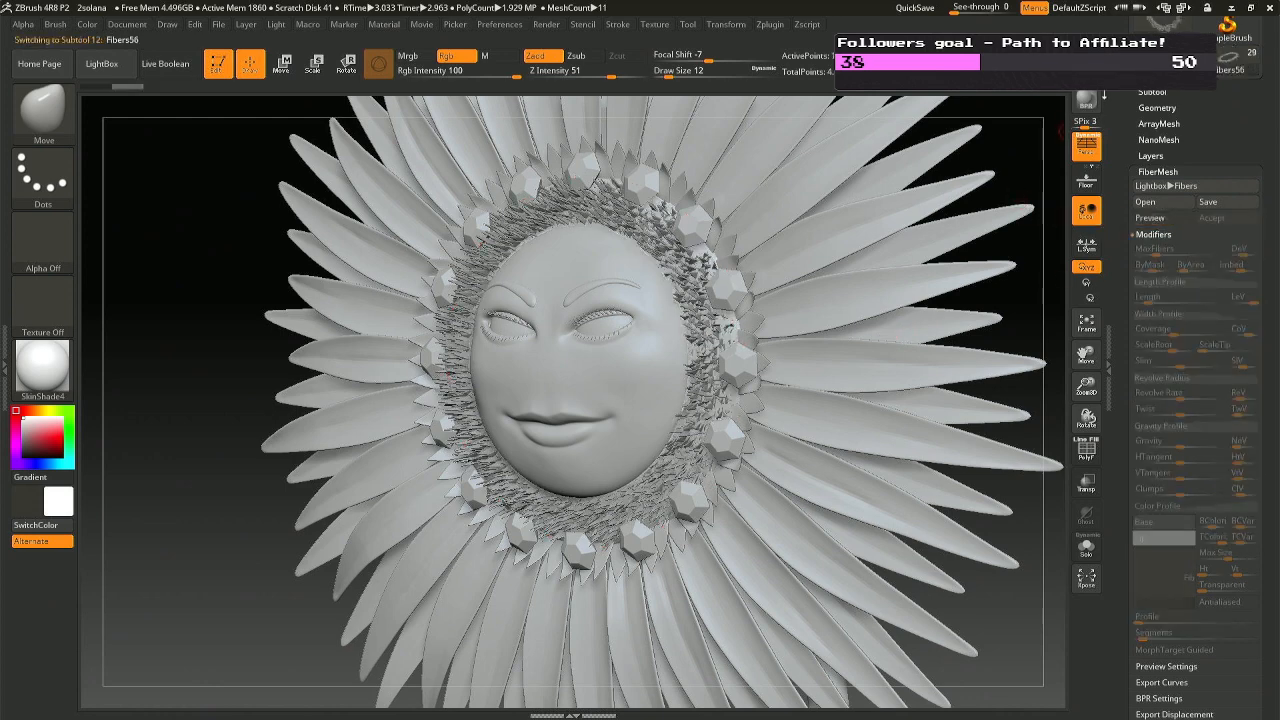
key("shift+r")
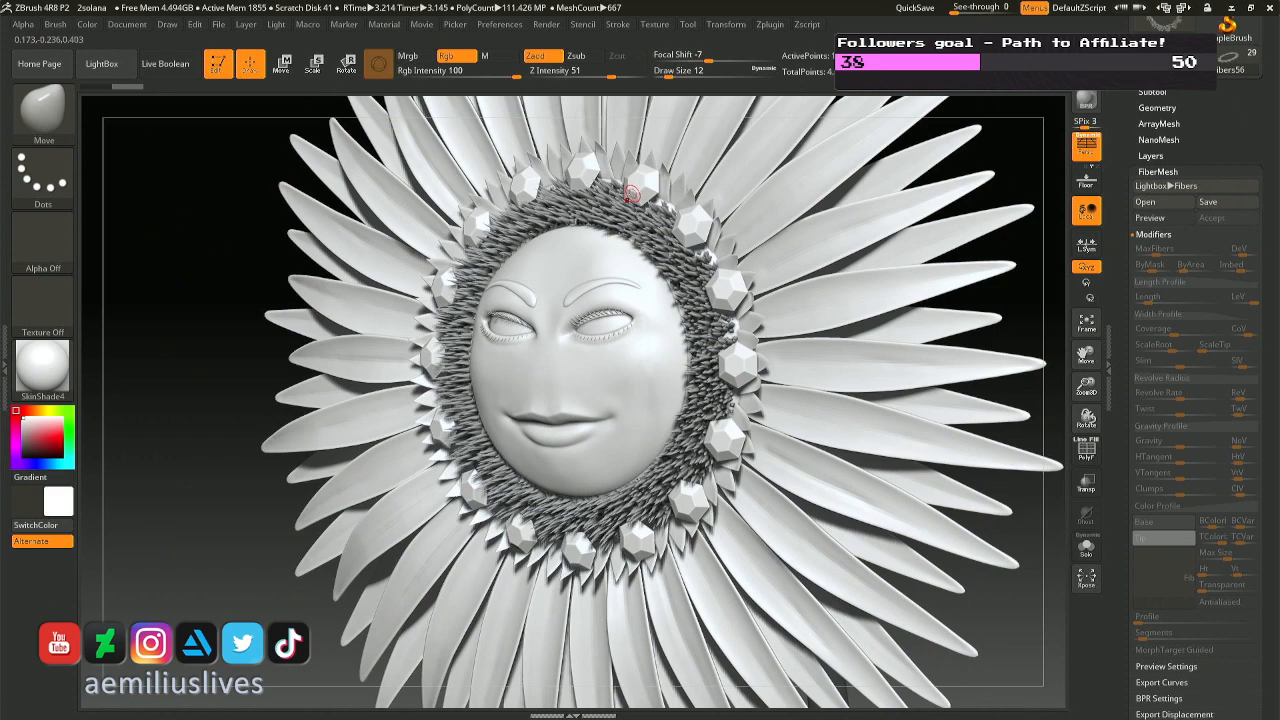
Check the new fibers from the front and across the whole model, and save the project as 3solana.ZPR.
mouse_move(171, 302)
left_mouse_down()
mouse_move(234, 294)
mouse_move(180, 289)
mouse_move(224, 294)
left_mouse_up()
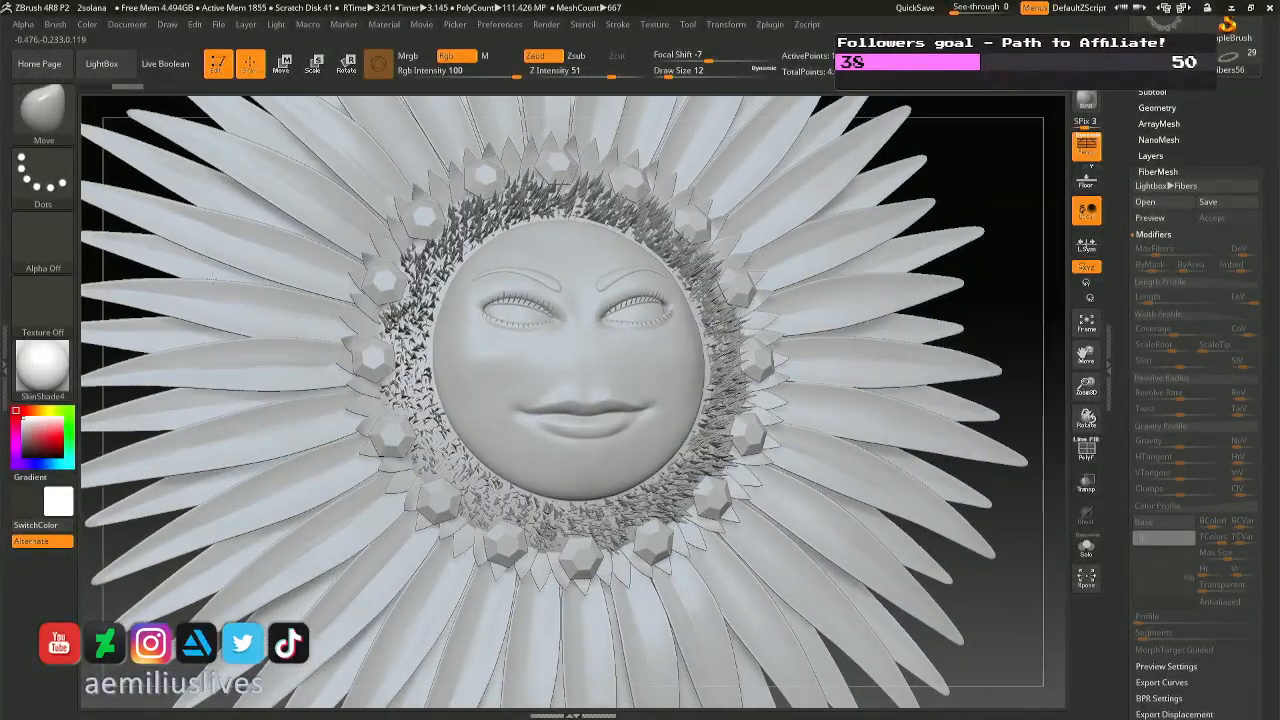
right_click_drag(757, 507, 698, 391, "ctrl")
right_click_drag(840, 530, 804, 387, "alt")
key("ctrl+s")
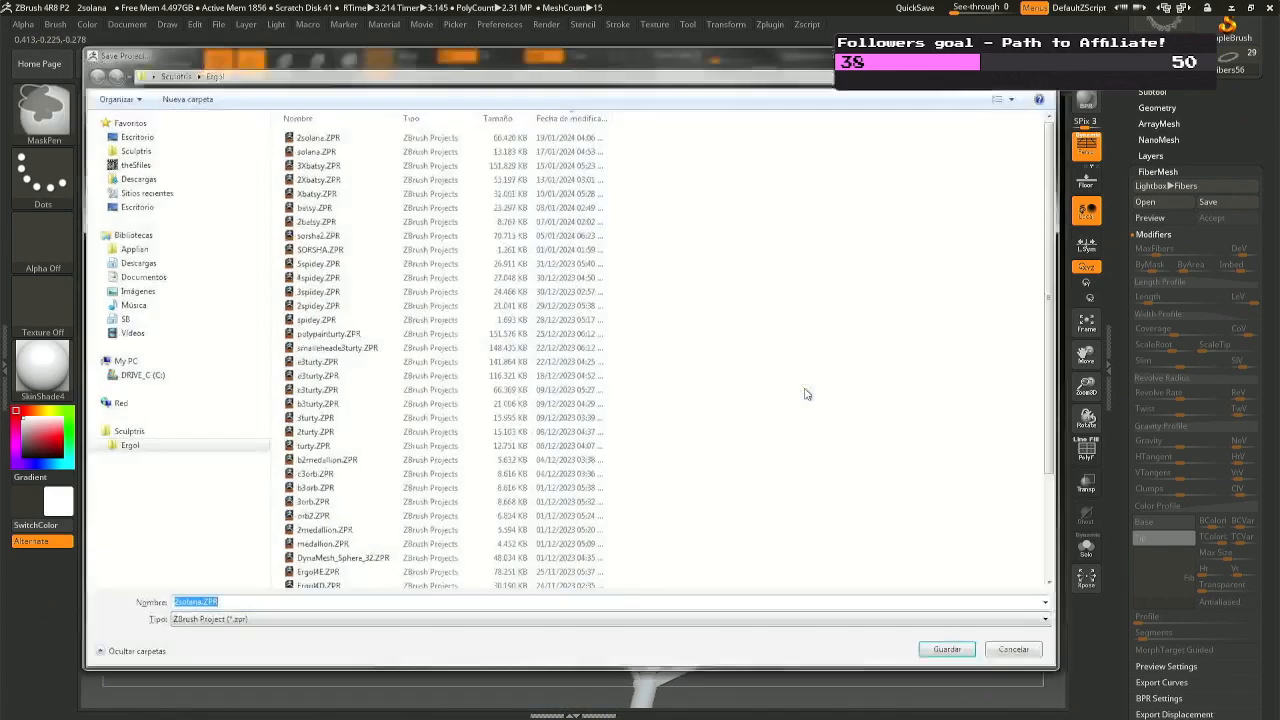
key("End")
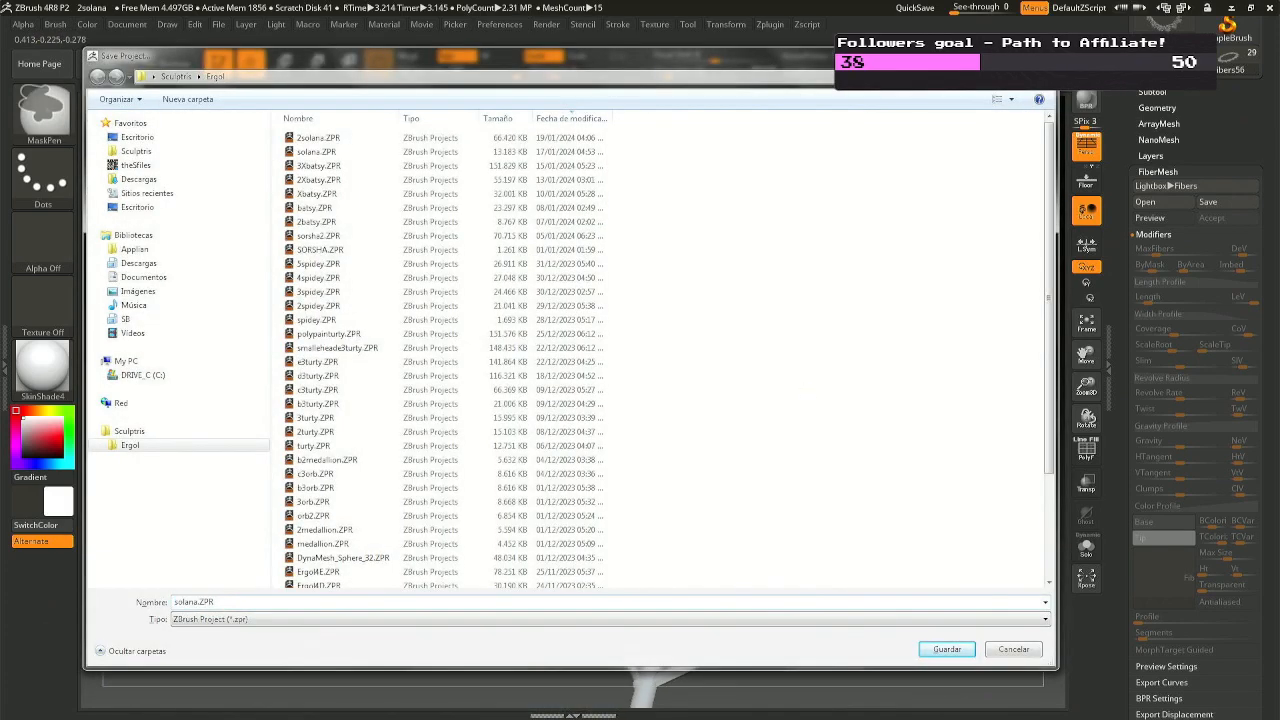
type("3")
key("Return")
Delete the unused Sphere3D1_8 face copy from the model's subtools.
right_click_drag(713, 257, 768, 500, "ctrl")
left_click(538, 350, "alt")
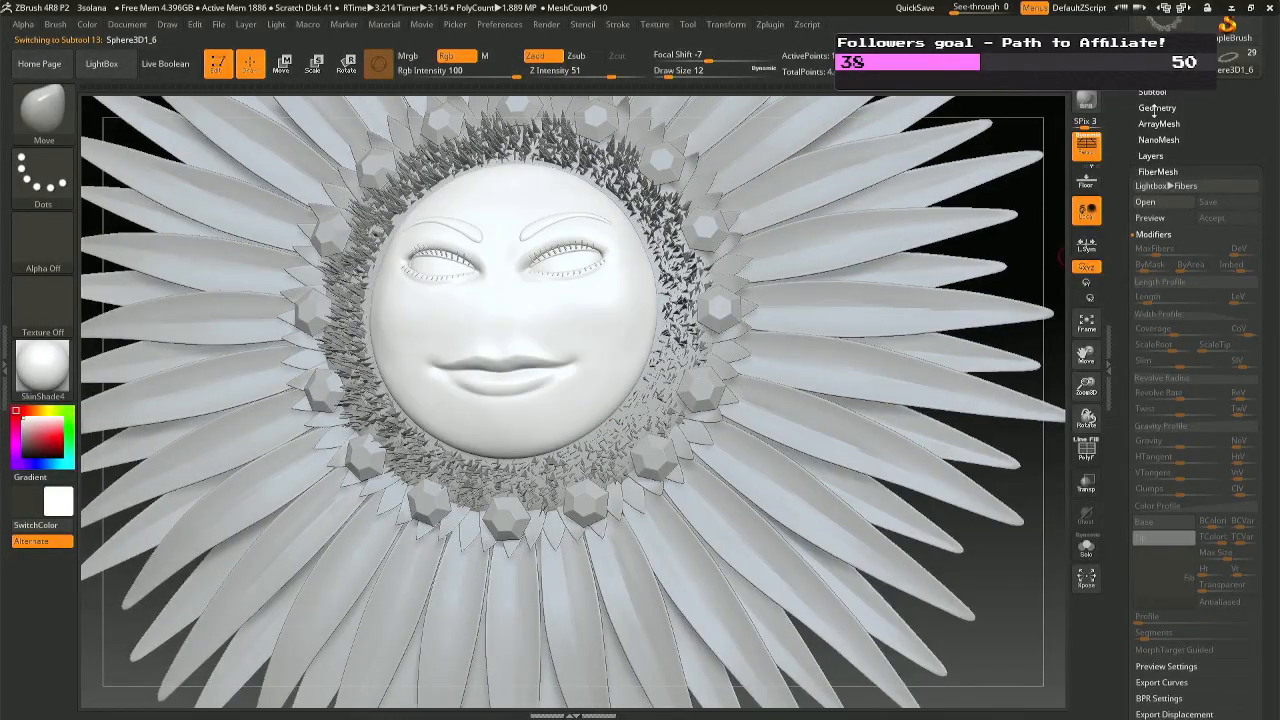
left_click(1152, 92)
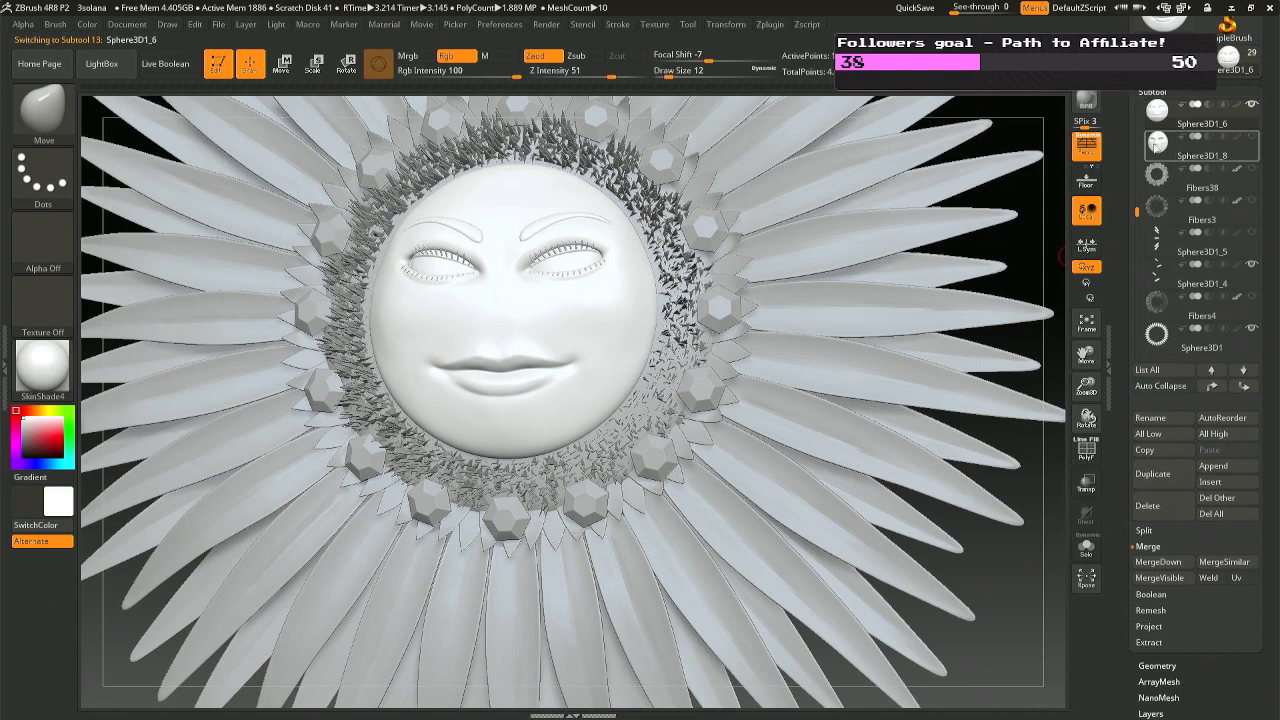
left_click(1156, 143)
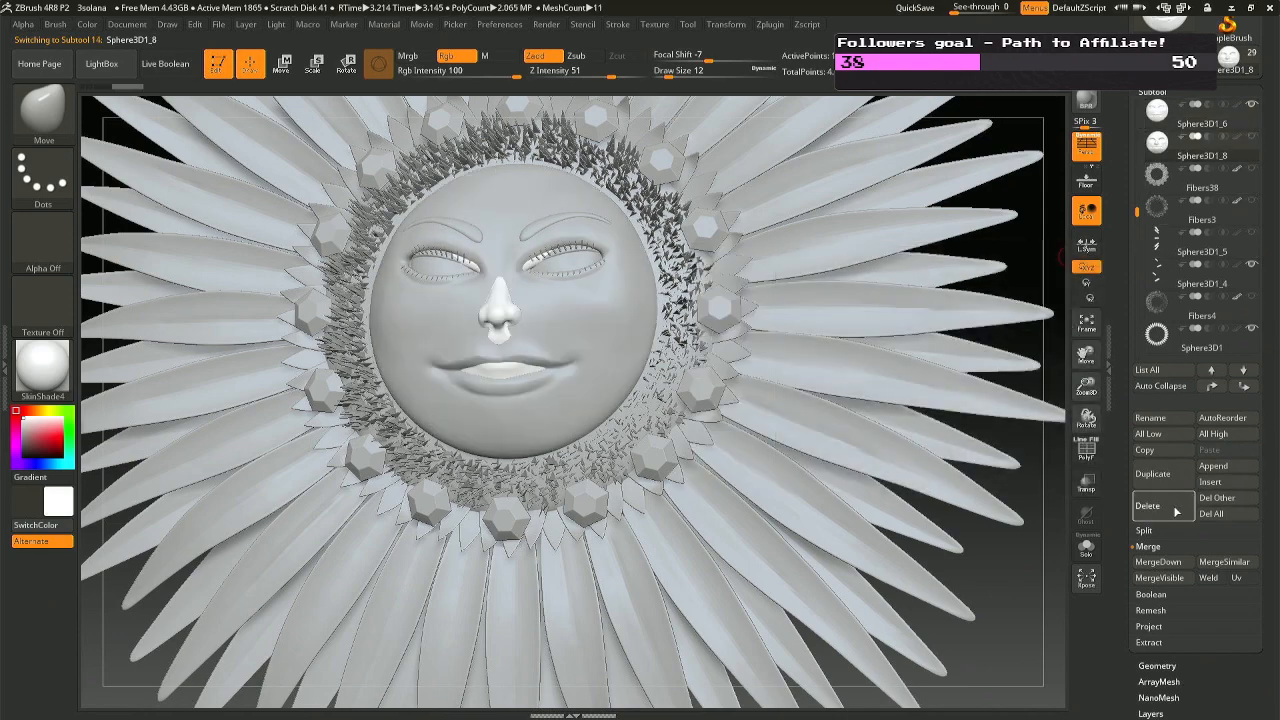
left_click(1176, 511)
left_click(1040, 534)
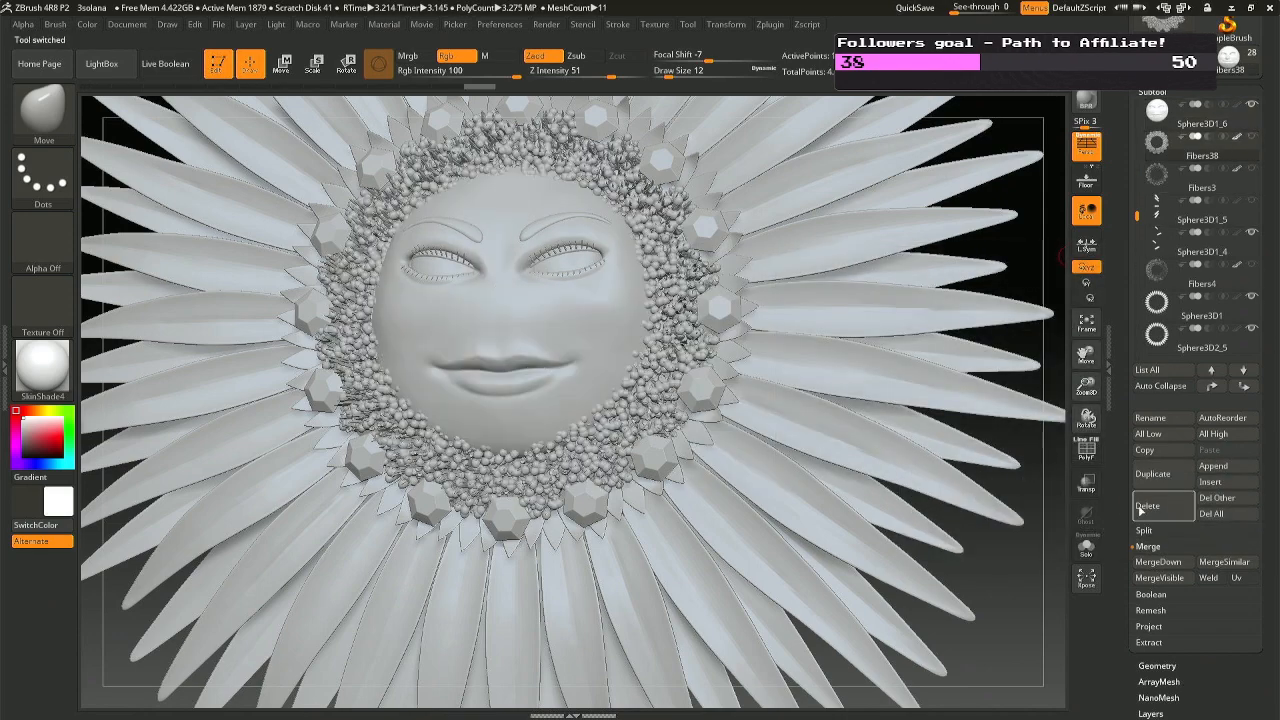
Delete the old Fibers38, Fibers3 and Fibers4 subtools and the hidden Sphere3D2_4 ring.
left_click(1142, 507)
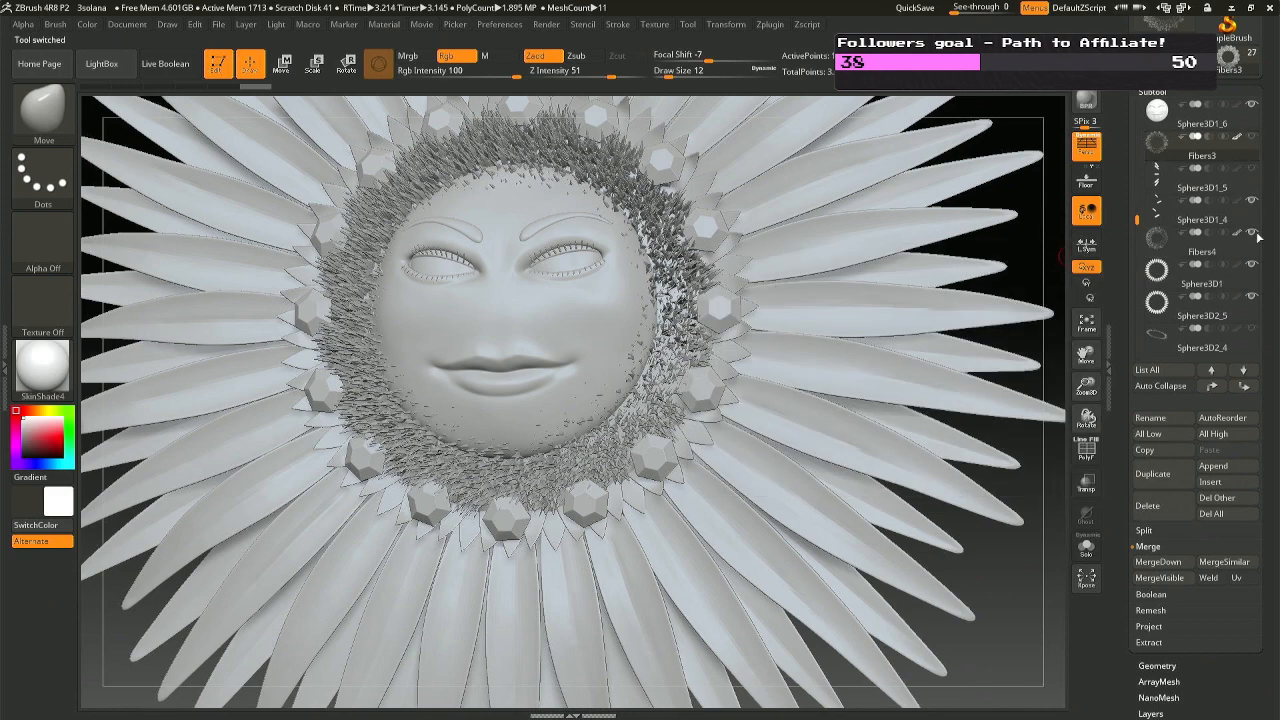
left_click(1163, 504)
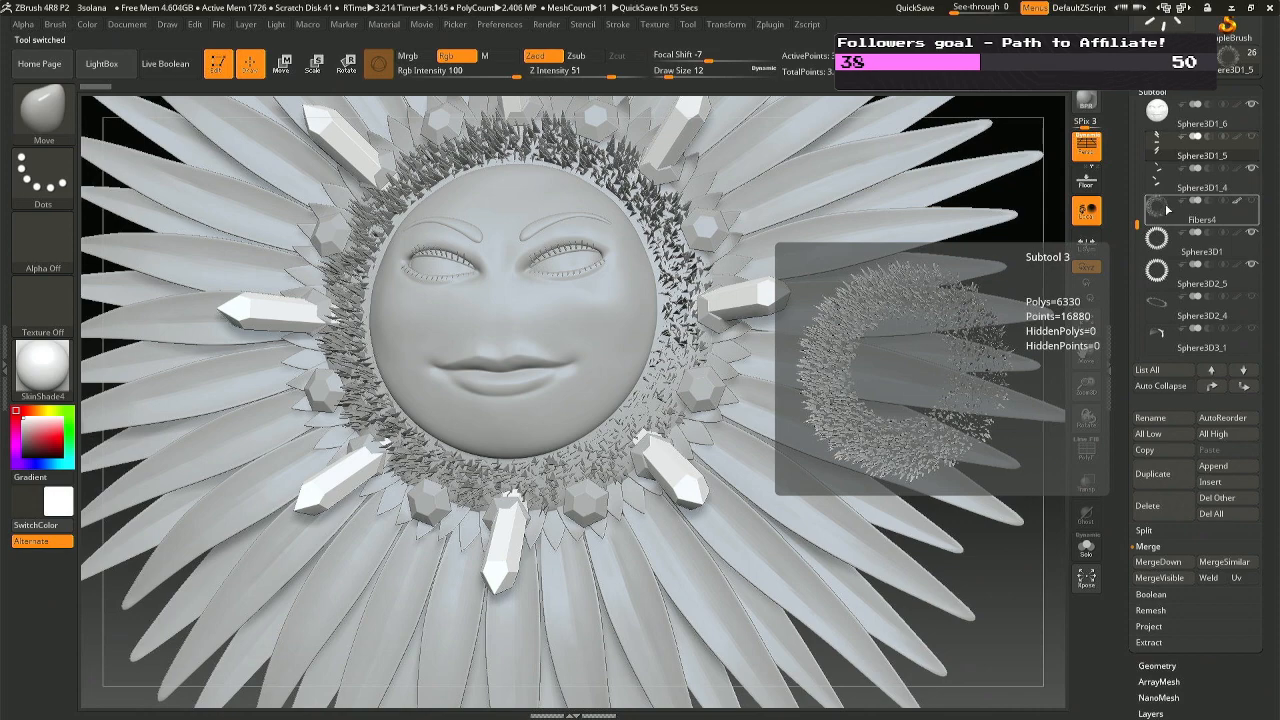
left_click(1167, 209)
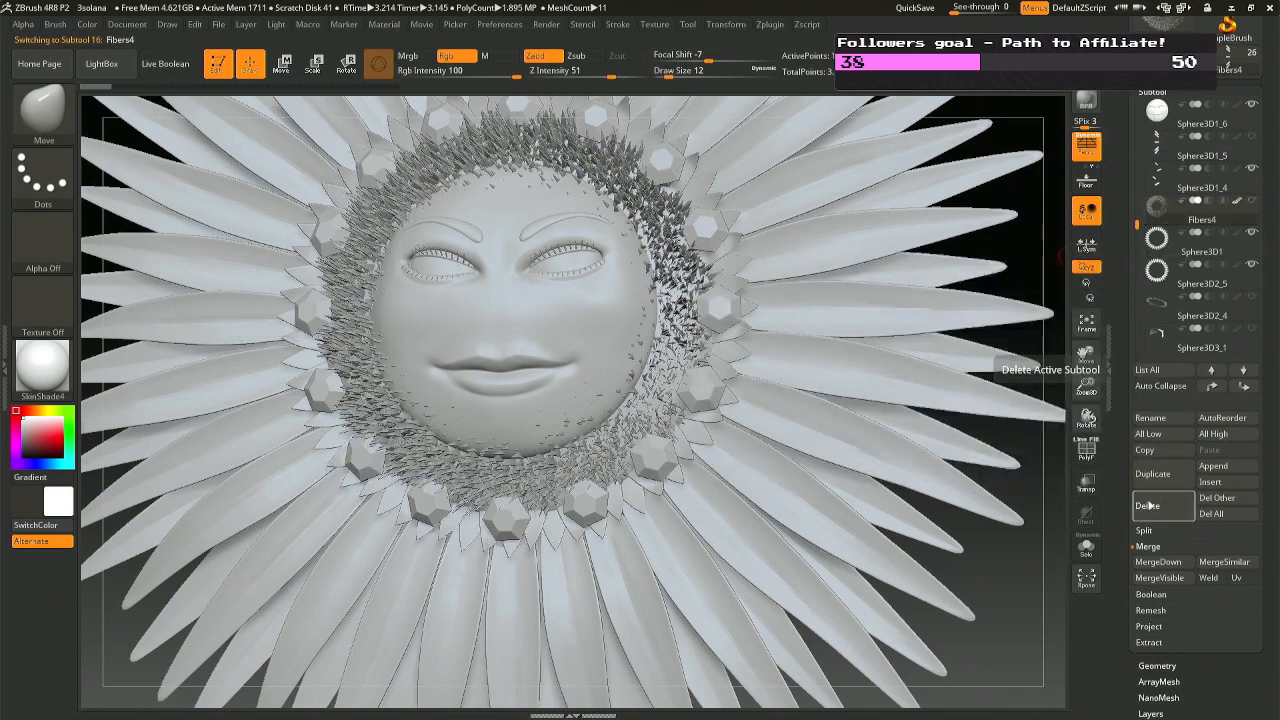
left_click(1148, 506)
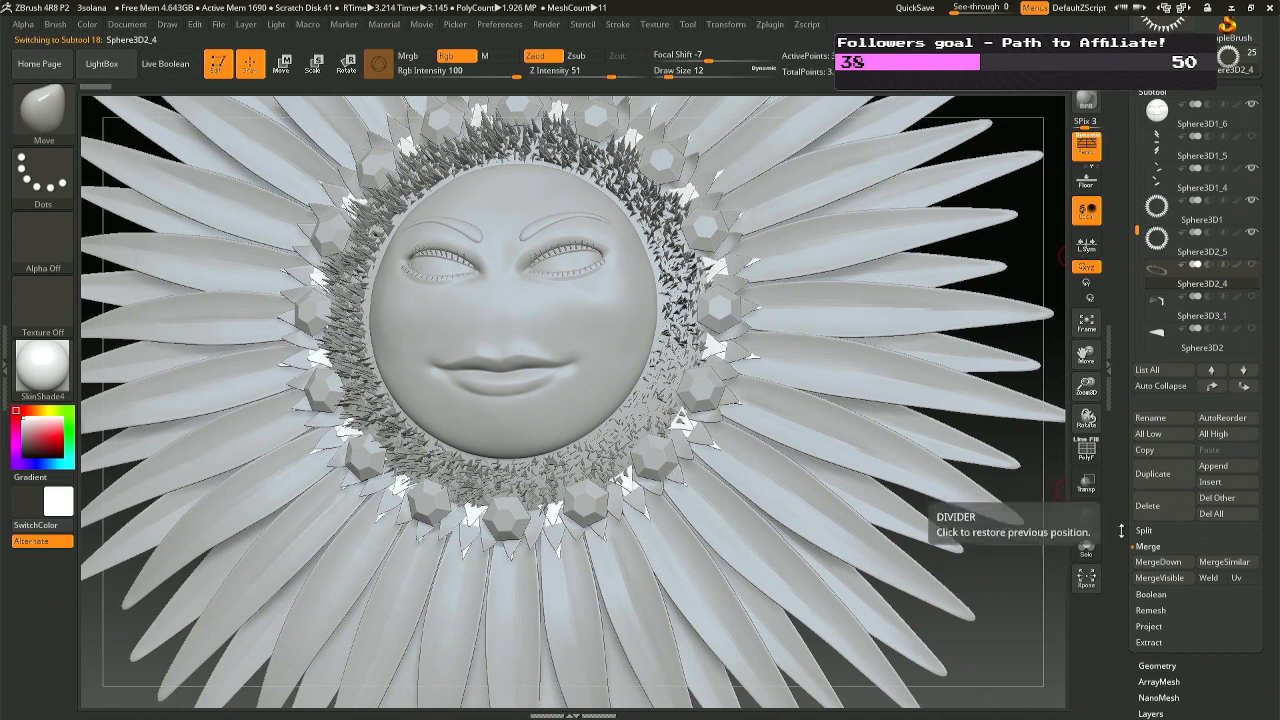
left_click(1147, 506)
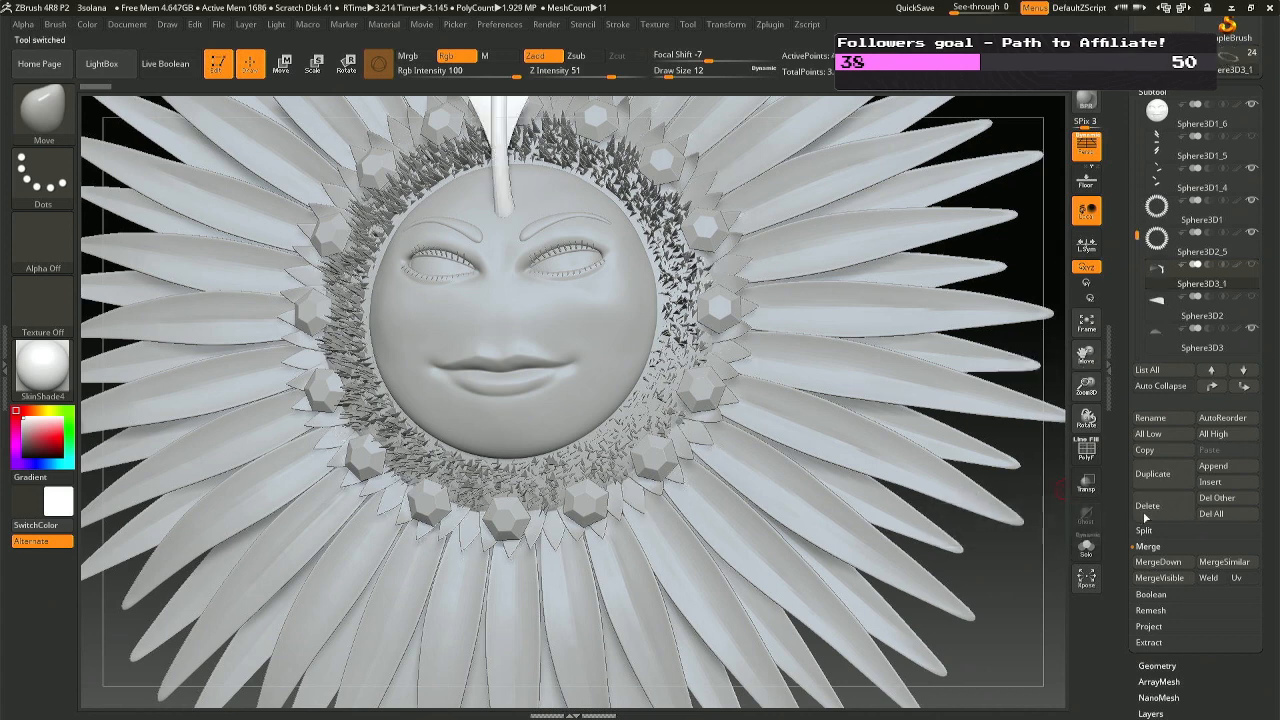
Examine the remaining subtools one by one, from the leaves and petals up to the crystal ring, looking for unused parts.
mouse_move(1197, 298)
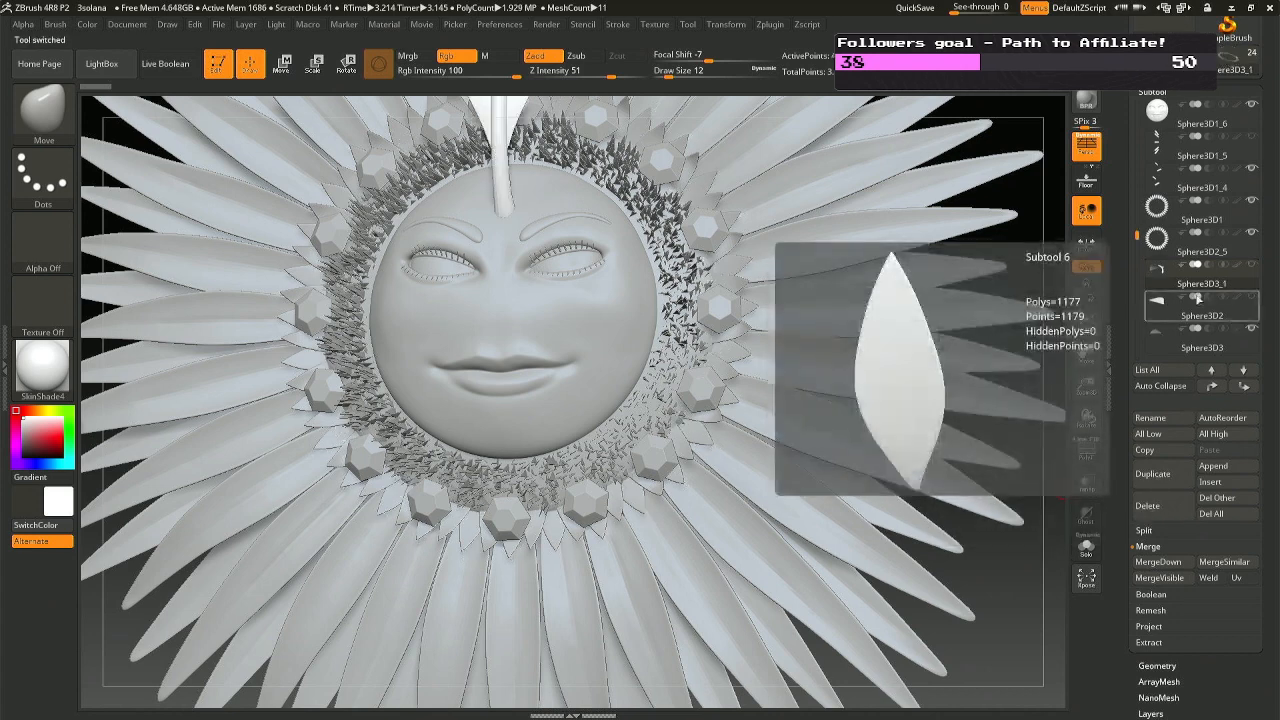
left_click(1160, 305)
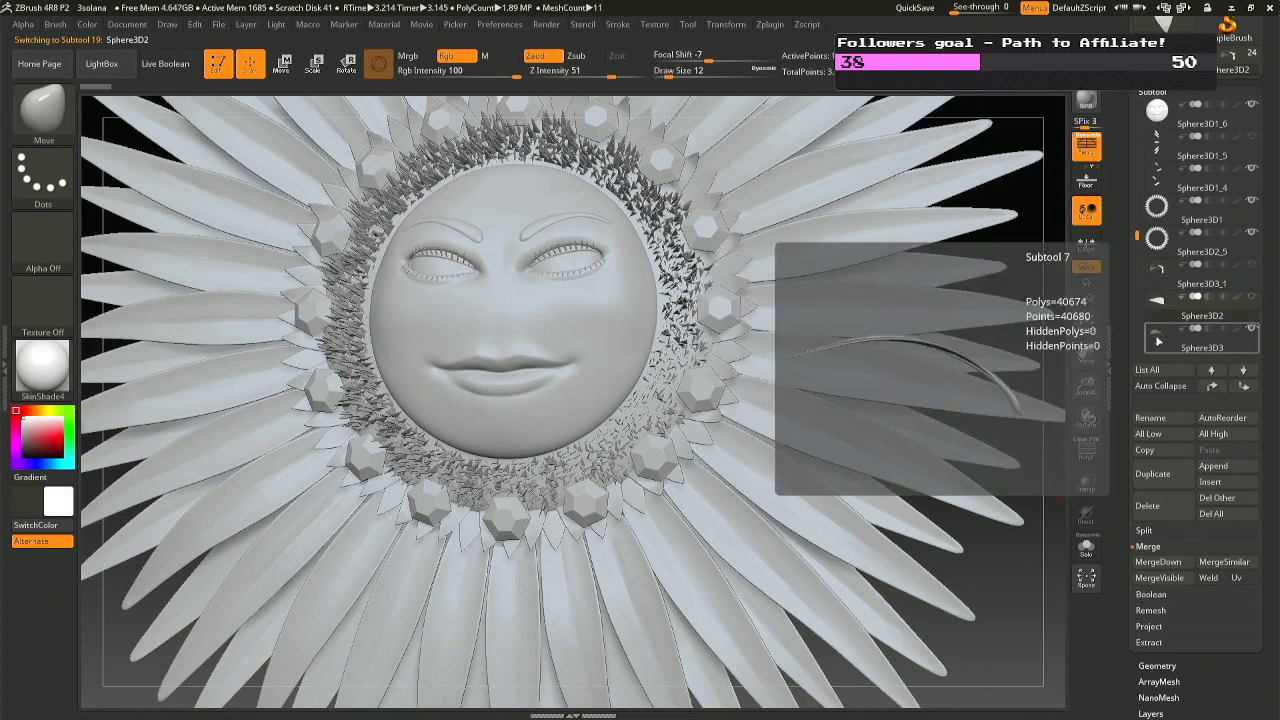
left_click(1160, 341)
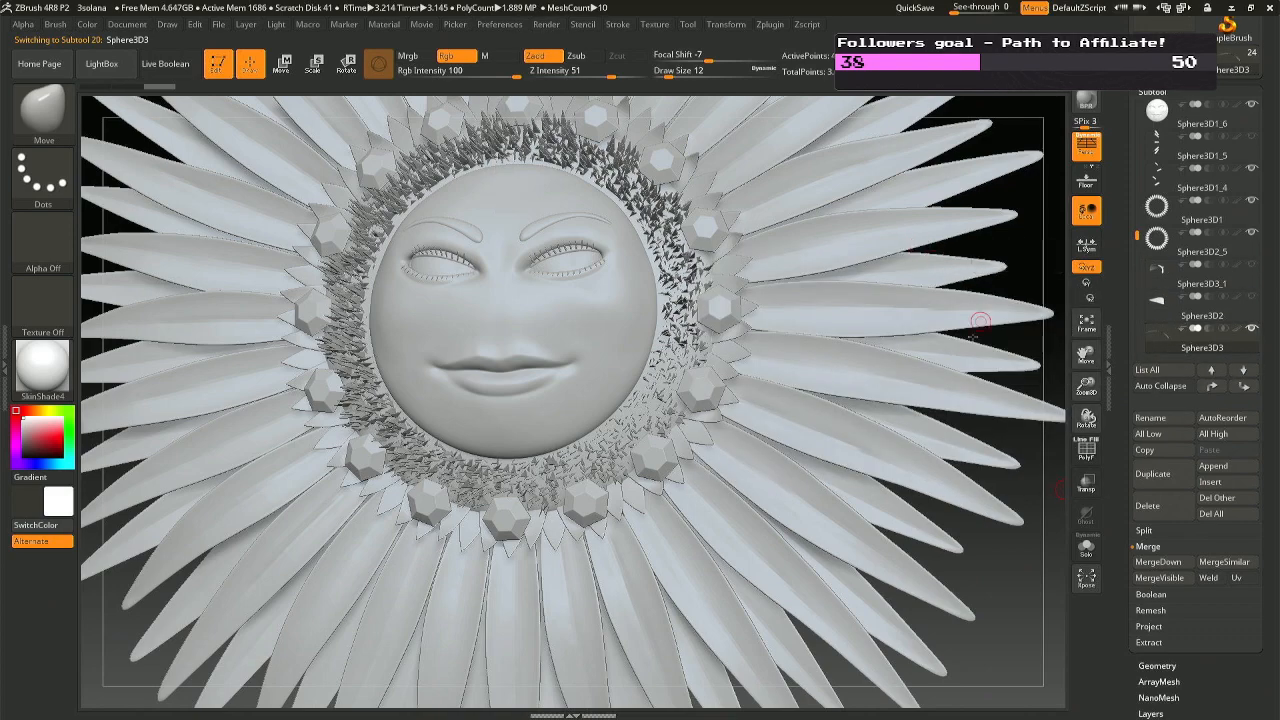
key("f")
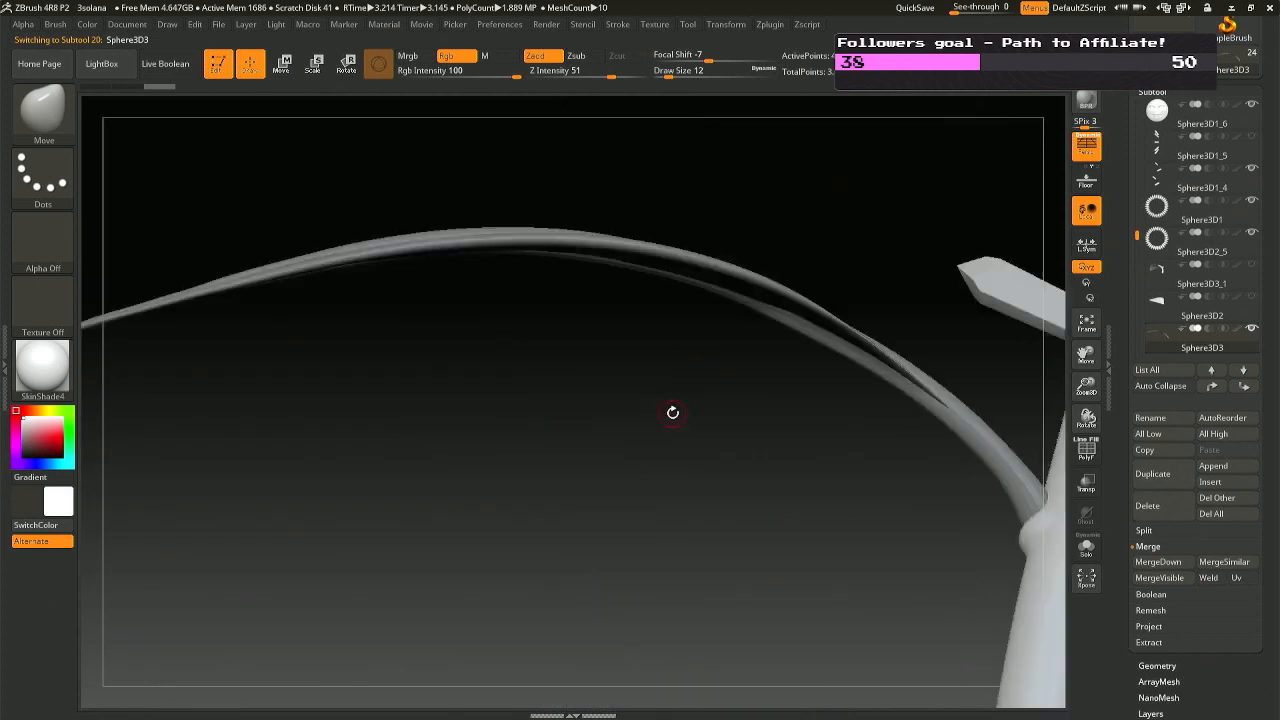
key("f")
key("Down")
key("Down")
key("Down")
key("Down")
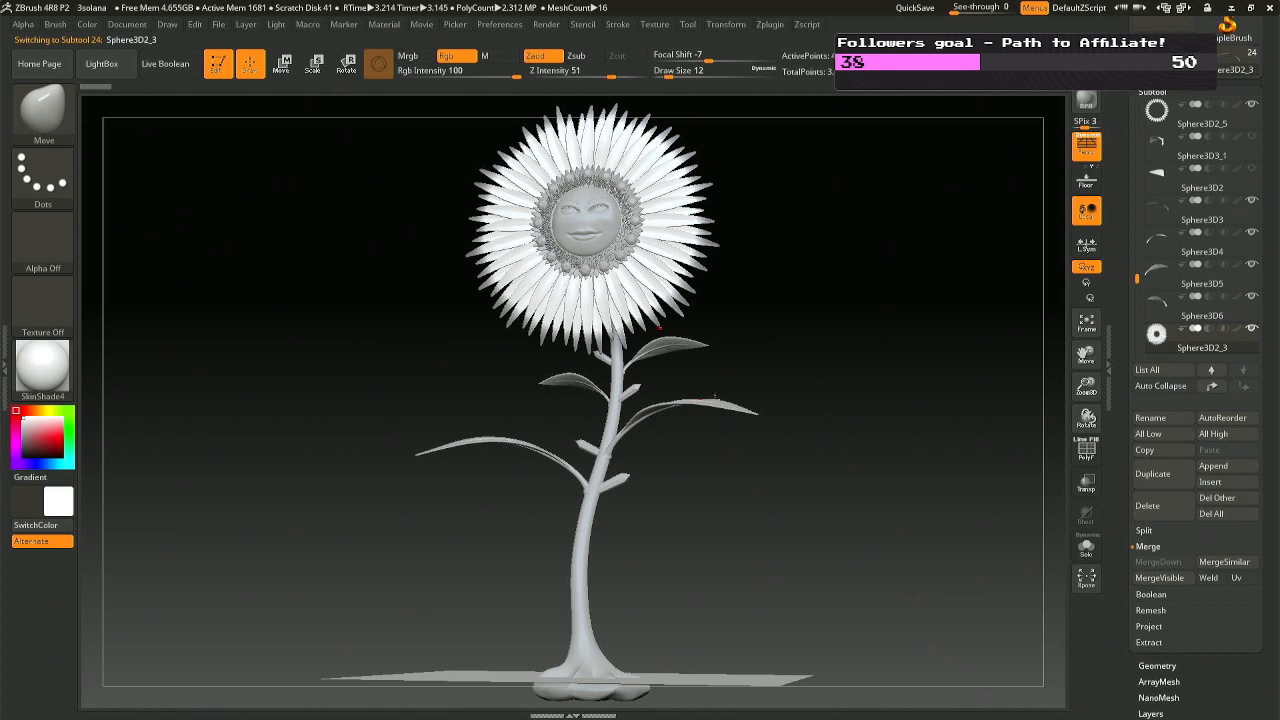
key("Up")
key("Up")
key("Up")
key("Up")
key("Up")
key("Up")
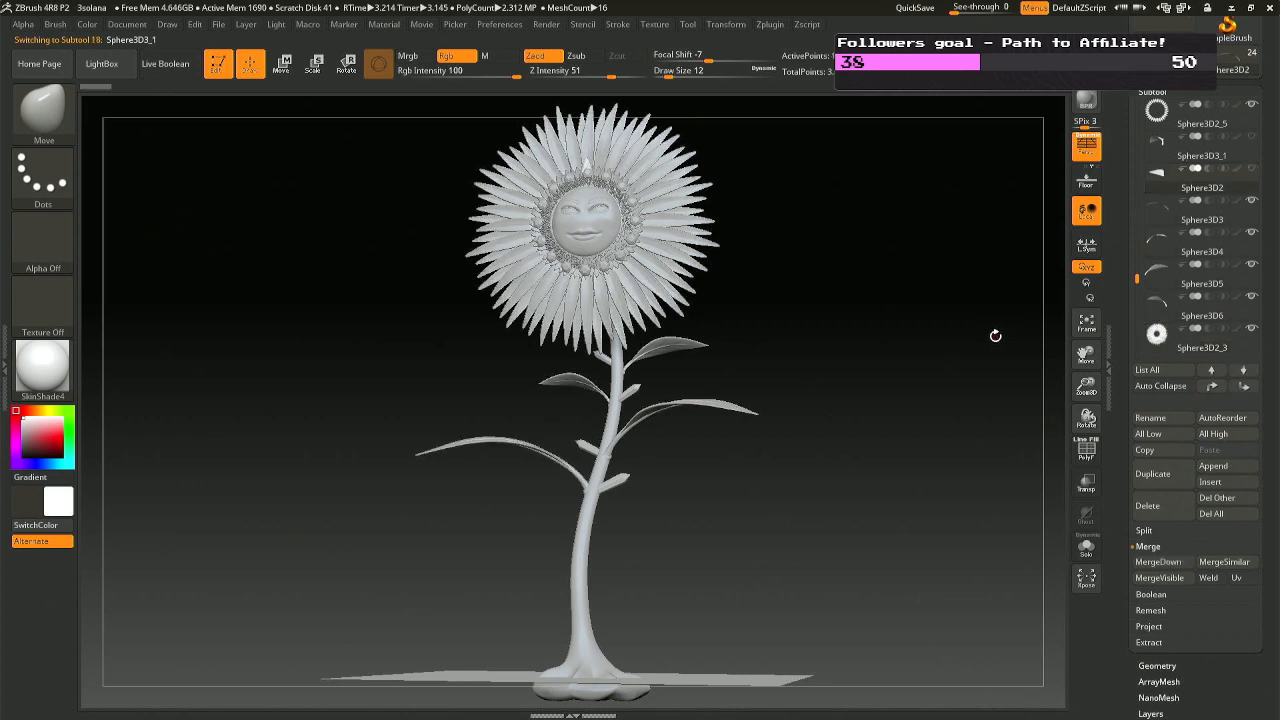
key("Up")
key("Up")
key("Up")
key("Up")
key("Up")
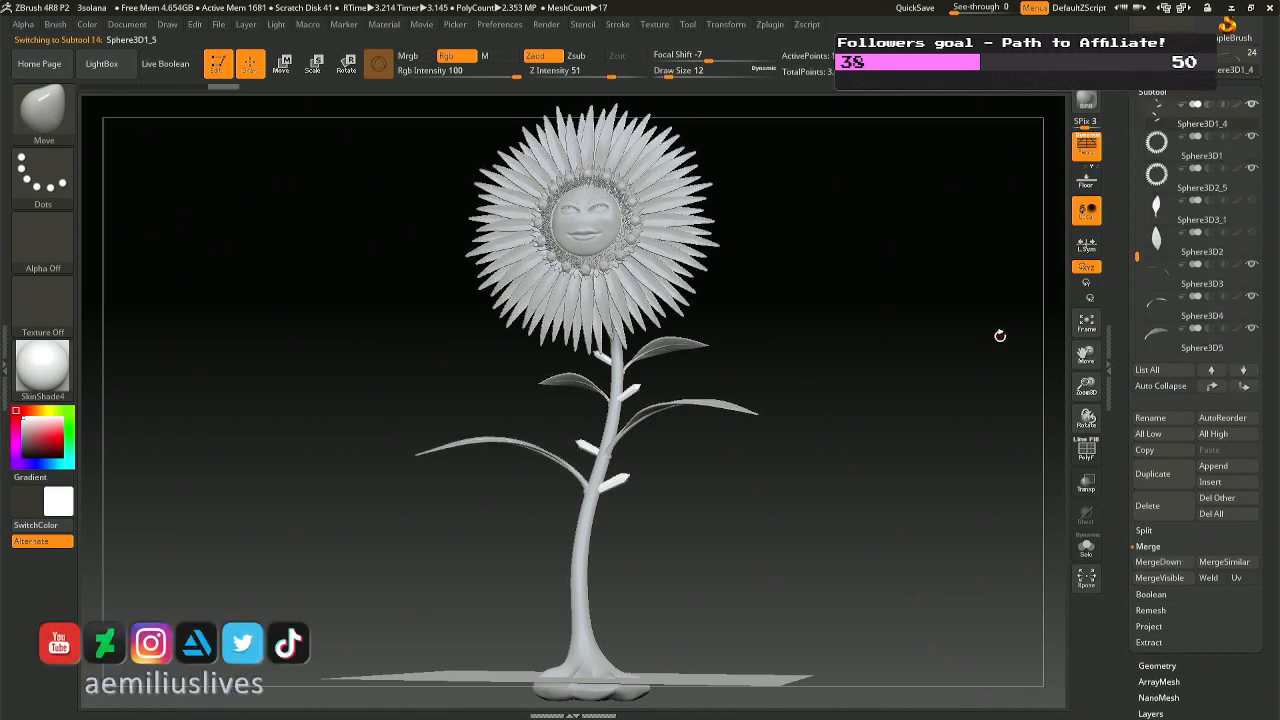
key("Up")
key("Up")
key("Up")
key("Up")
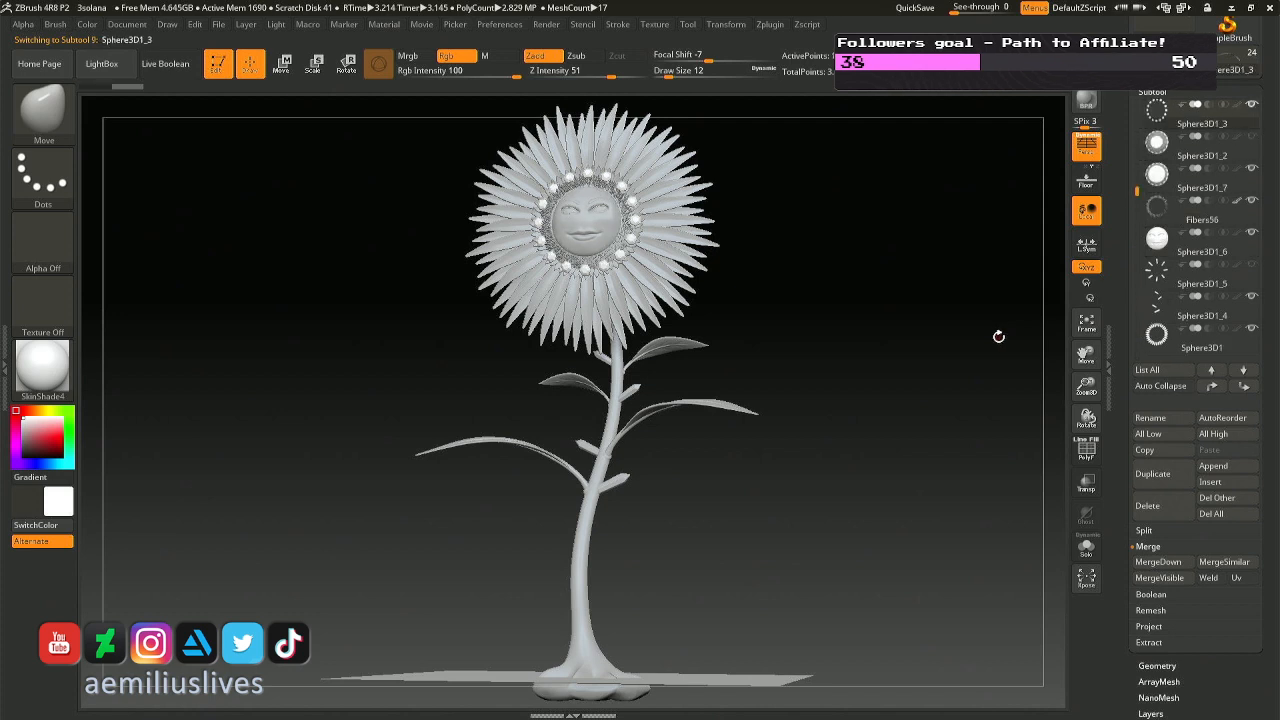
Delete the hidden Sphere3D1_2 disc subtool.
key("Down")
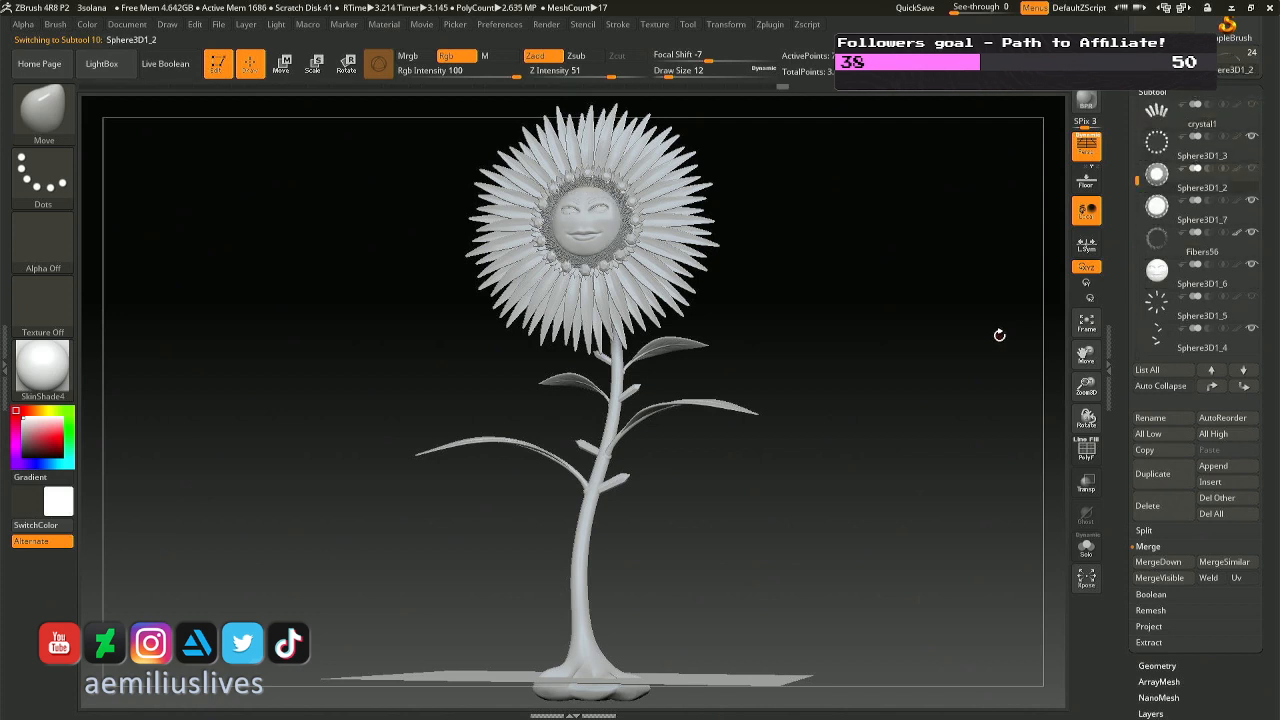
left_click(1152, 505)
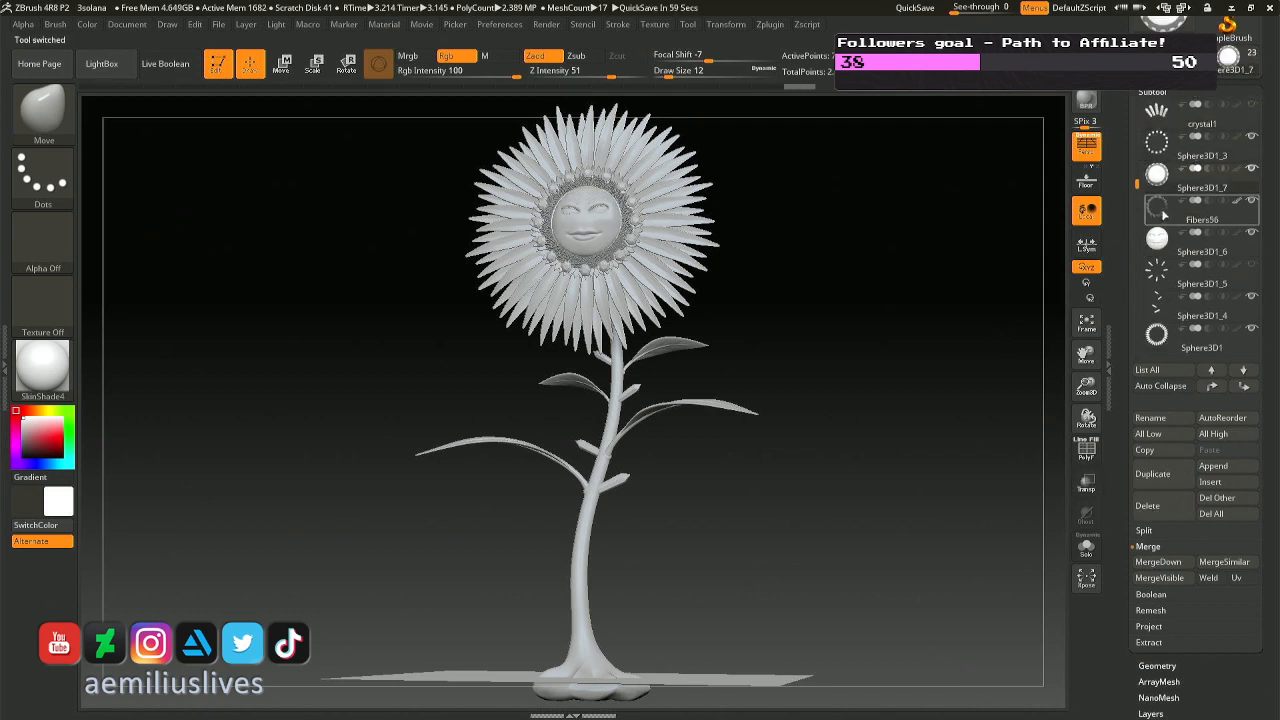
Examine the crystal1, crystal, Sphere3D1_1 and Sphere3D subtools against the flower head from the front and side.
key("Up")
key("Up")
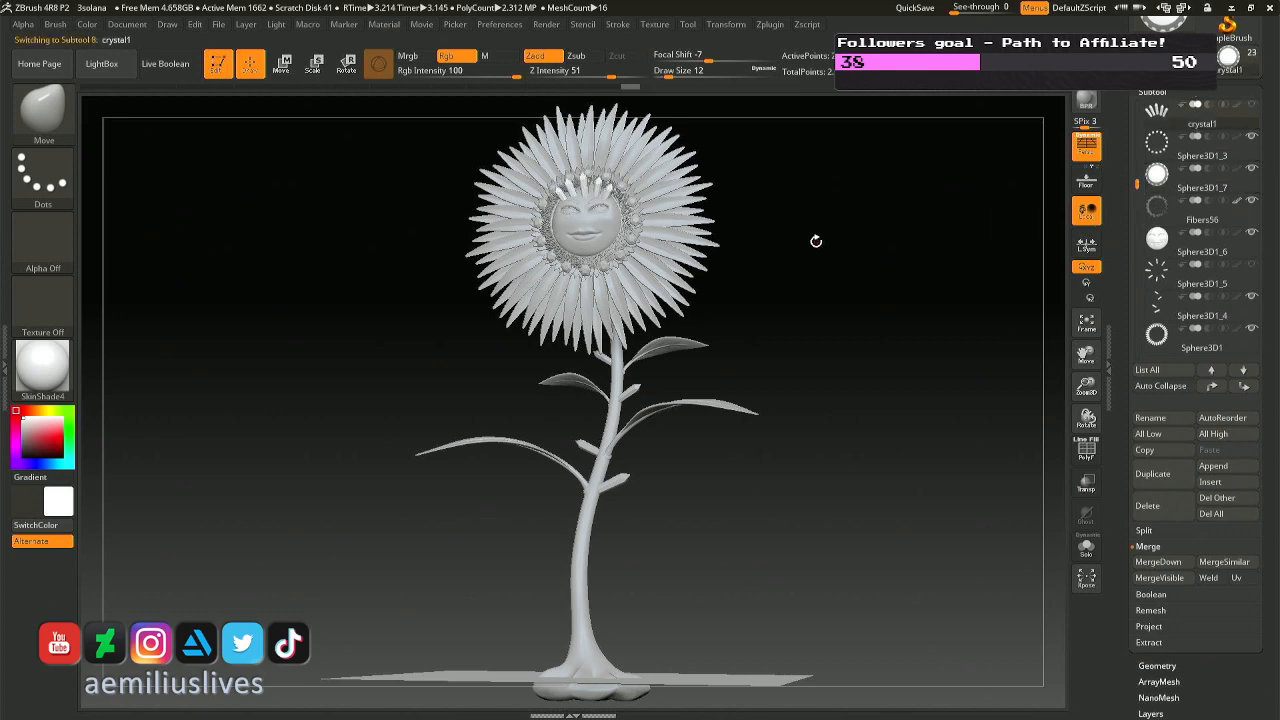
mouse_move(814, 242)
right_mouse_down()
mouse_move(831, 247)
mouse_move(818, 258)
mouse_move(866, 377)
mouse_move(834, 605)
right_mouse_up()
right_click_drag(792, 315, 768, 448)
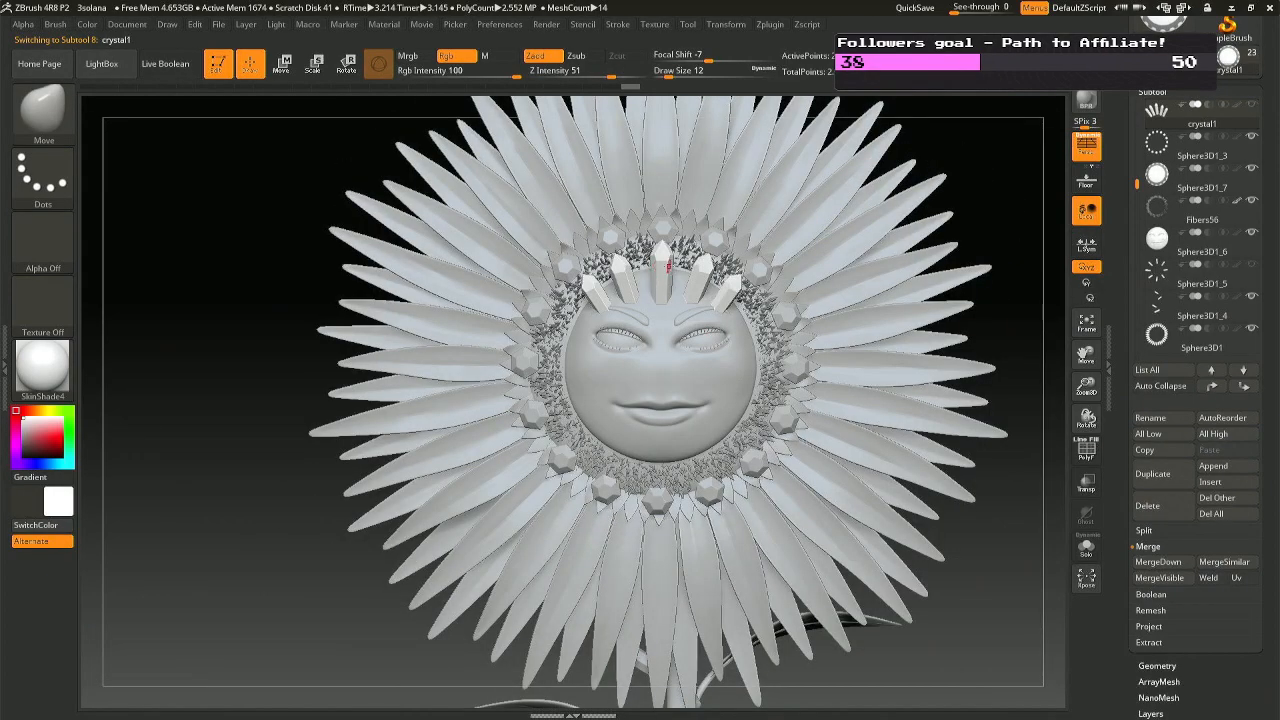
key("r")
left_click_drag(662, 362, 660, 337)
right_click_drag(660, 341, 764, 334)
left_click_drag(778, 264, 771, 265)
key("q")
mouse_move(831, 277)
right_mouse_down()
mouse_move(727, 284)
mouse_move(725, 258)
mouse_move(676, 268)
right_mouse_up()
right_click_drag(1000, 265, 1024, 262)
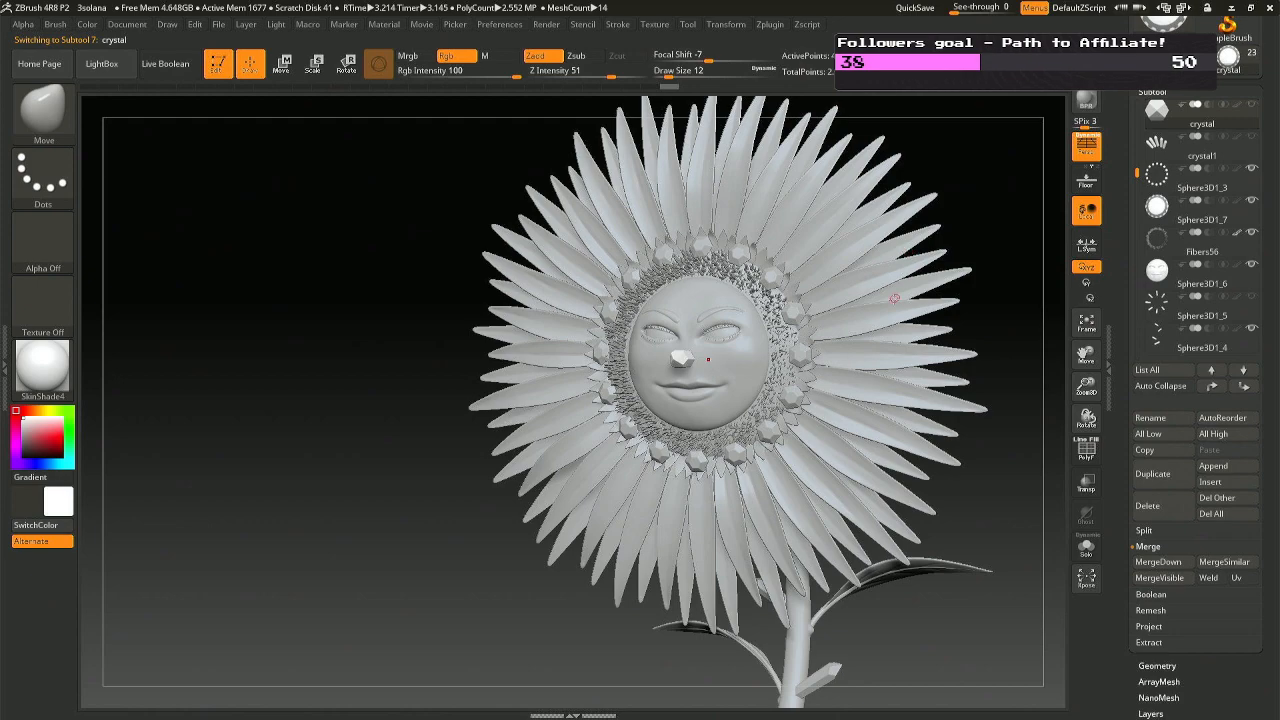
left_click_drag(898, 296, 923, 306)
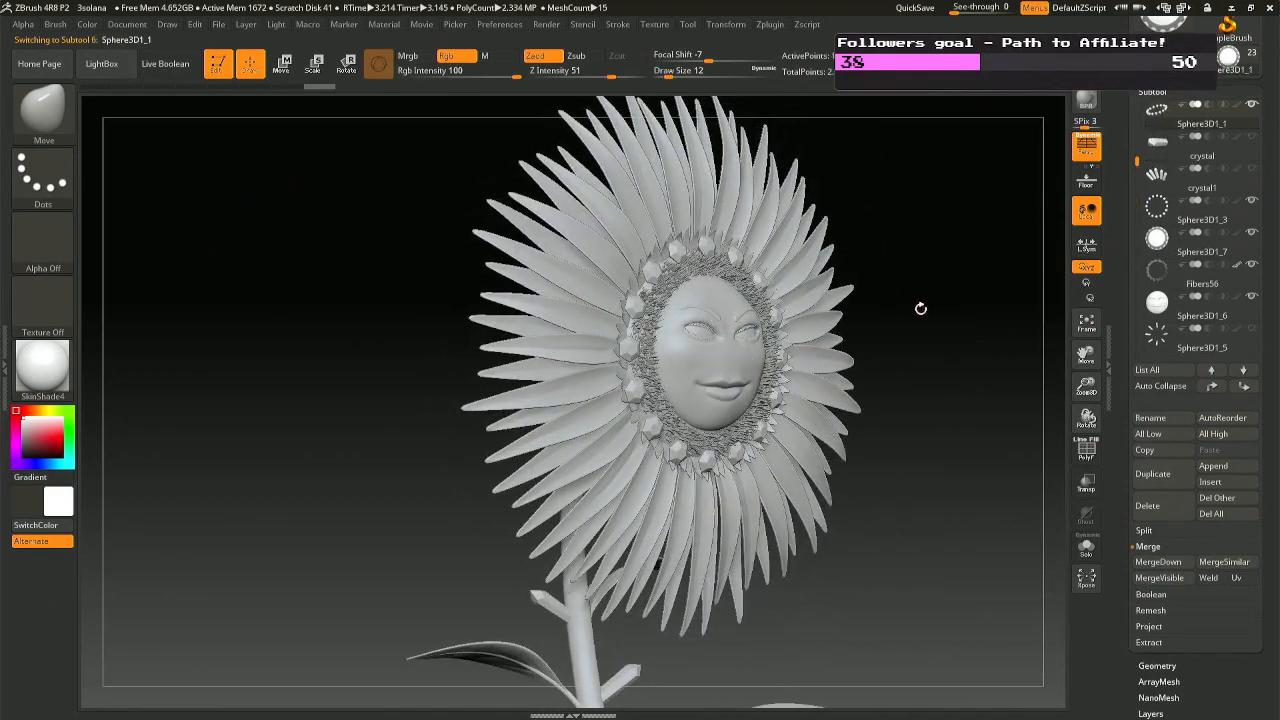
key("Up")
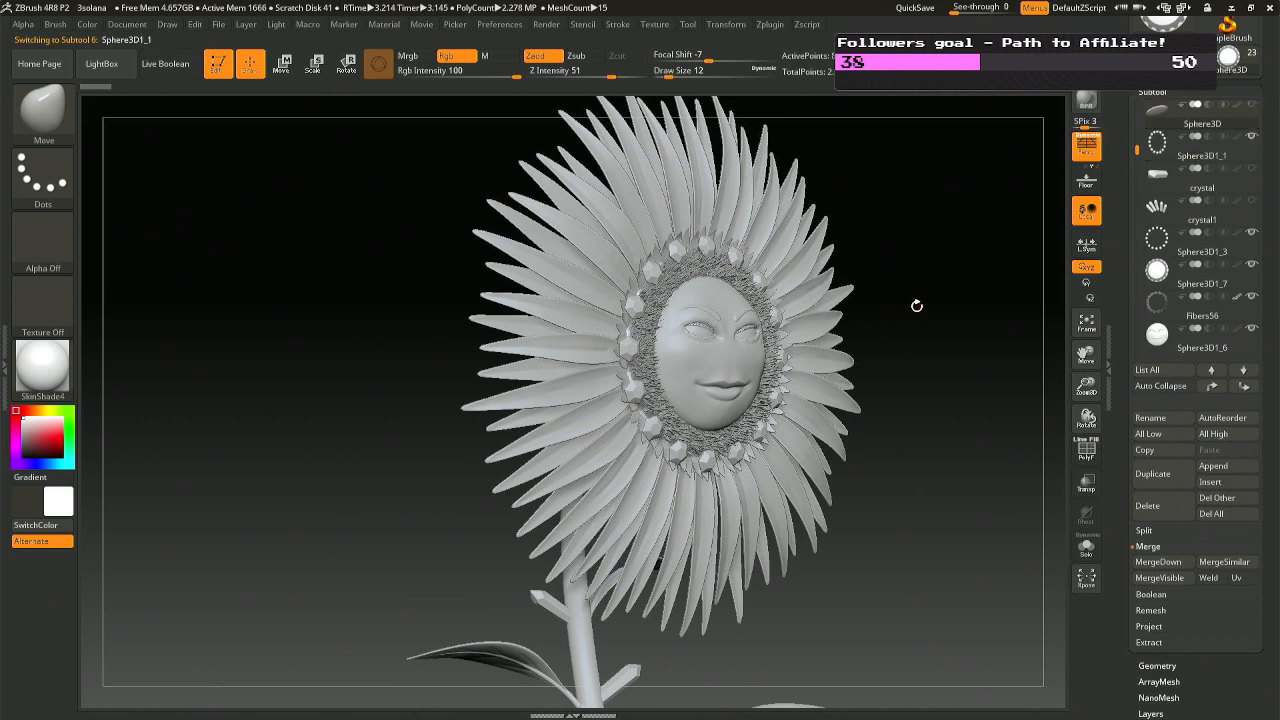
key("Up")
Isolate the Sphere3D and Sphere3D1_7 discs in turn to compare them, and delete the Sphere3D disc.
left_click(1085, 548)
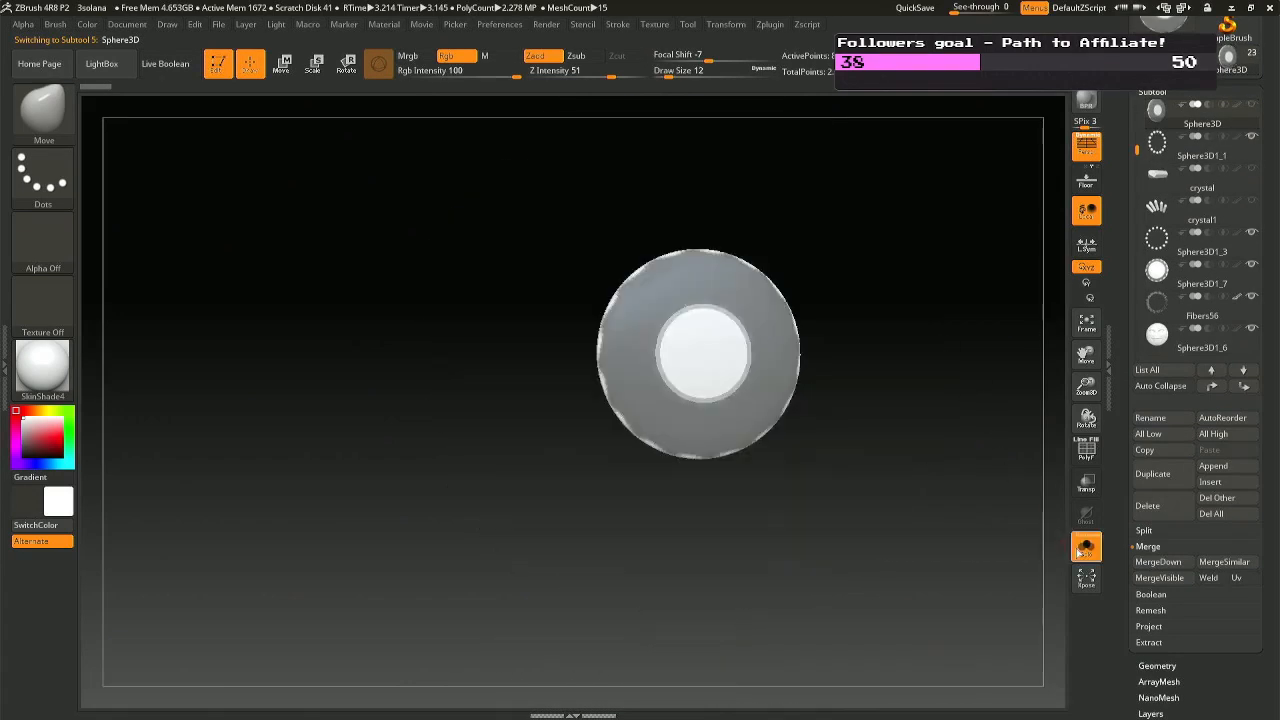
left_click(1085, 548)
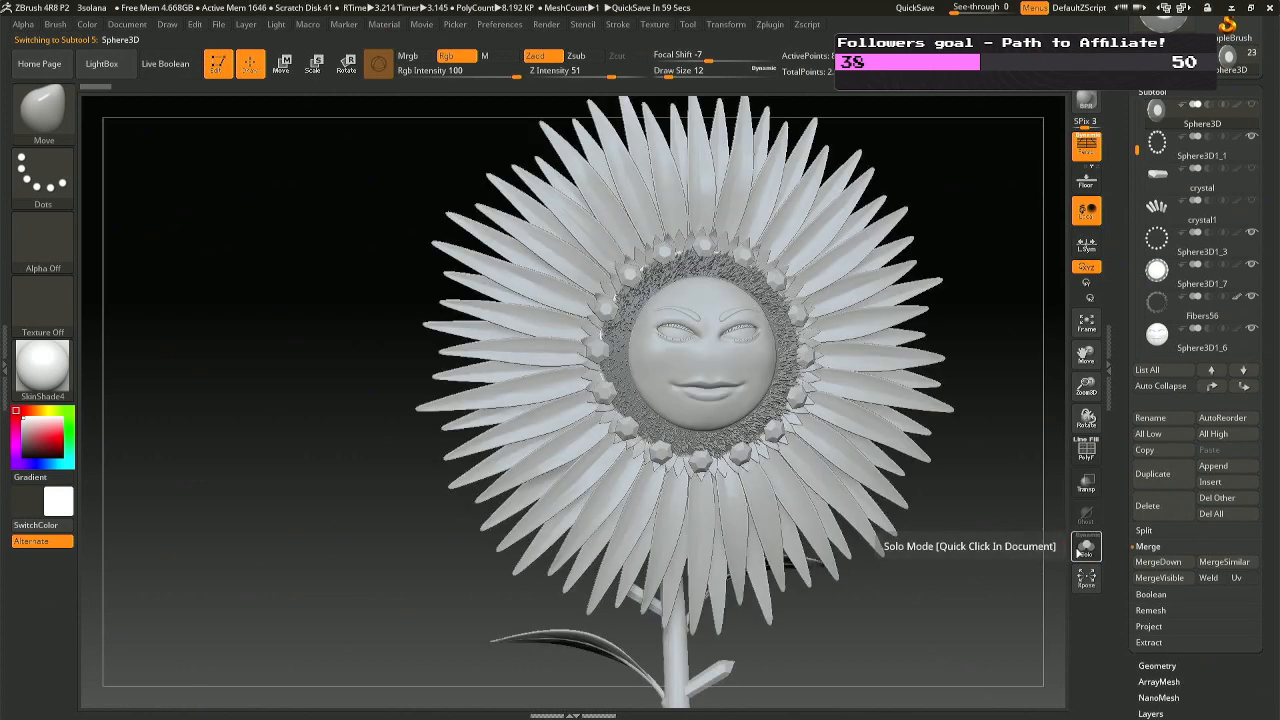
left_click(1085, 548)
left_click(1085, 548)
mouse_move(1006, 531)
left_mouse_down()
mouse_move(991, 534)
mouse_move(1037, 535)
mouse_move(1006, 525)
left_mouse_up()
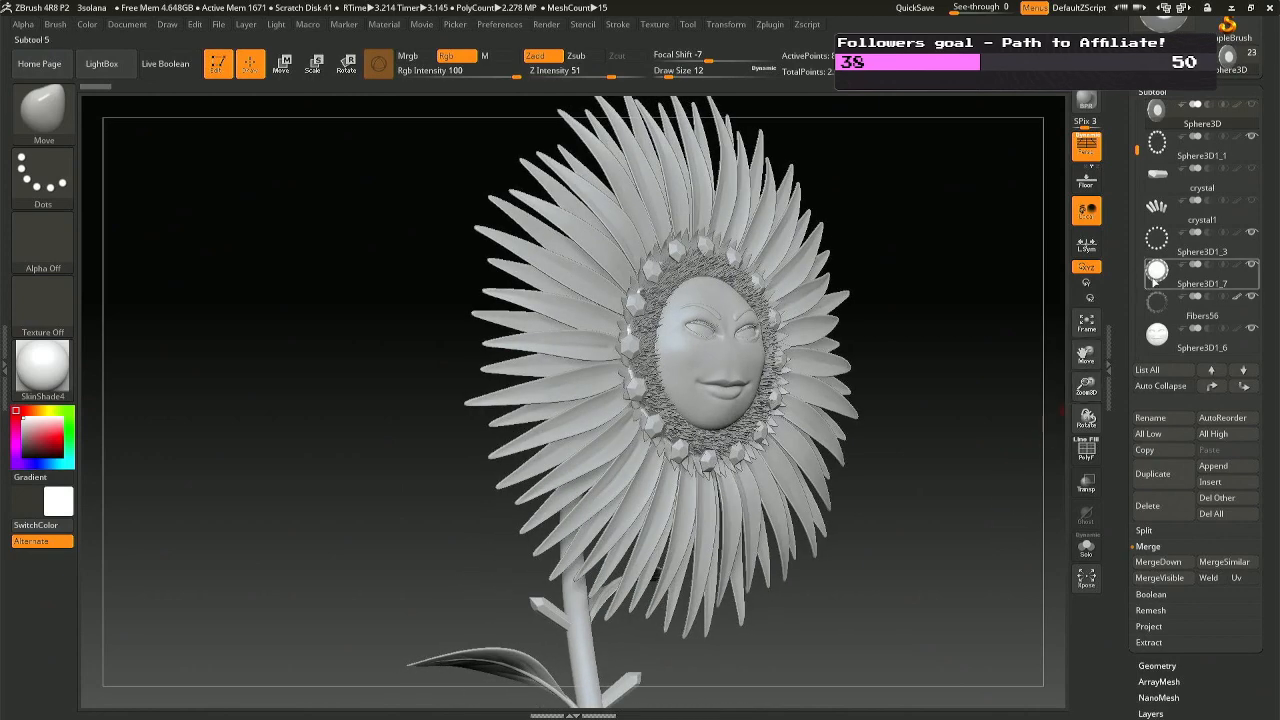
left_click(1157, 280)
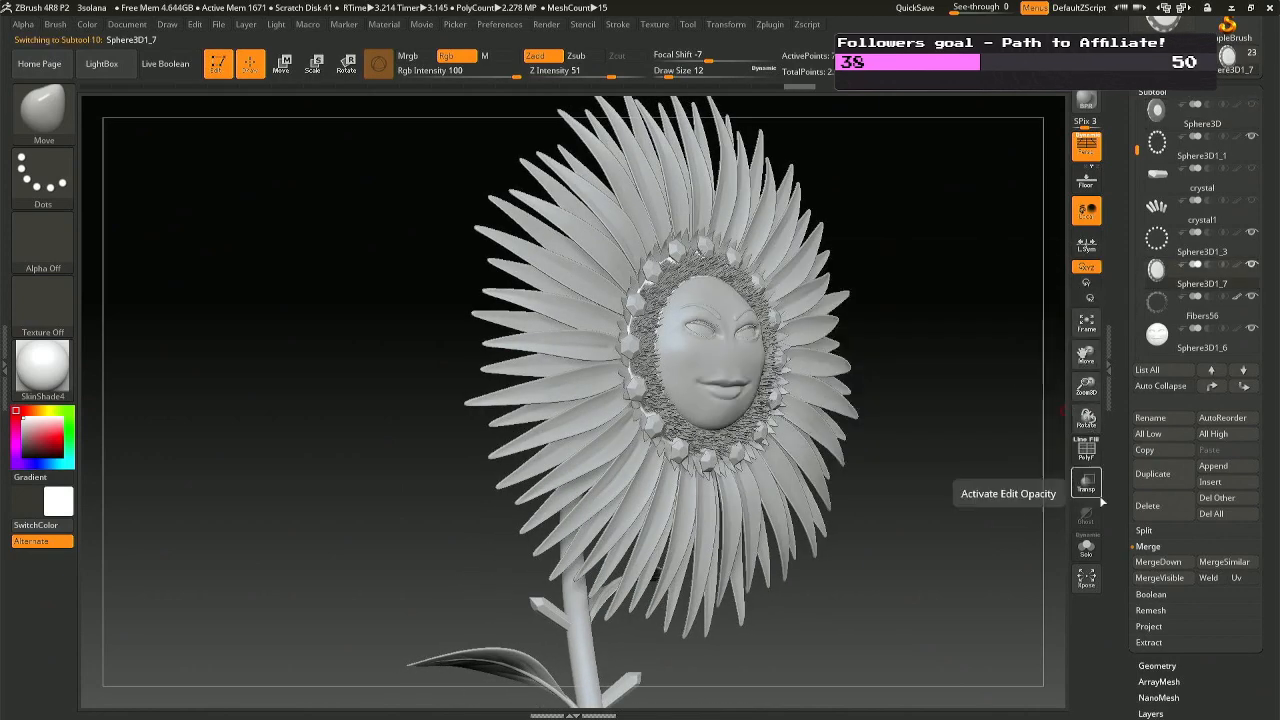
left_click(1085, 547)
left_click(1082, 548)
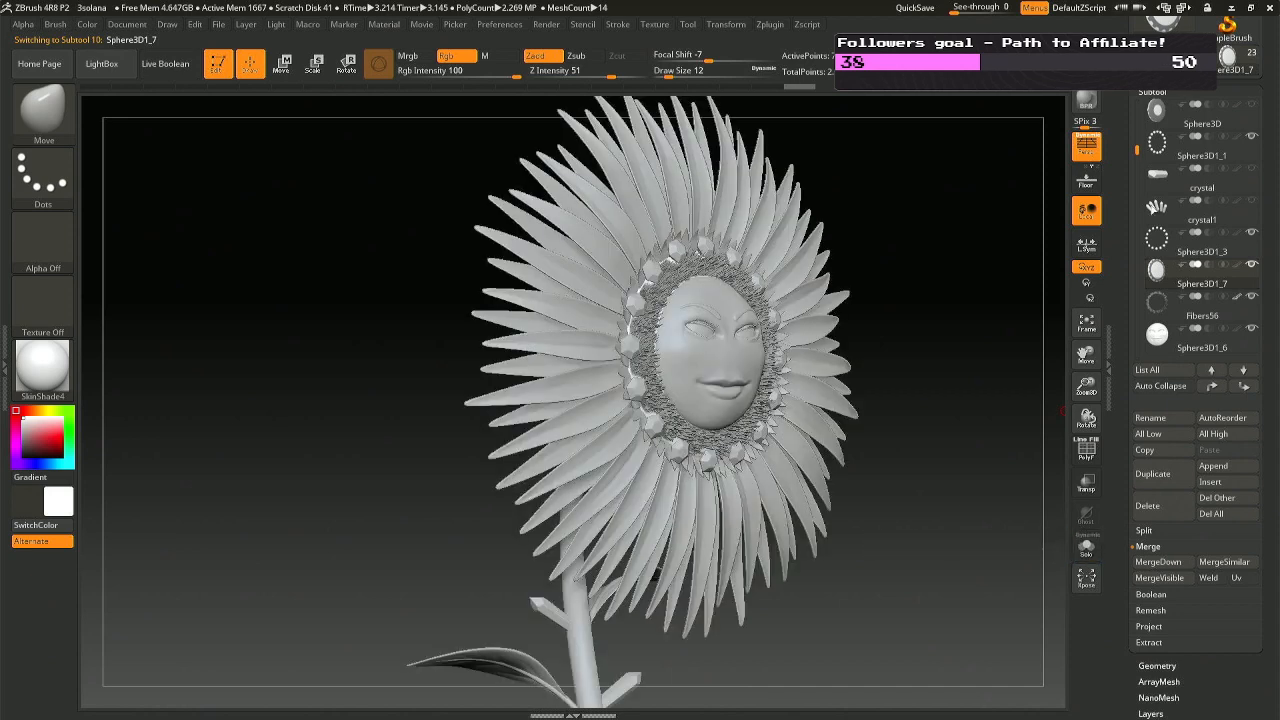
left_click(1160, 114)
left_click(1150, 505)
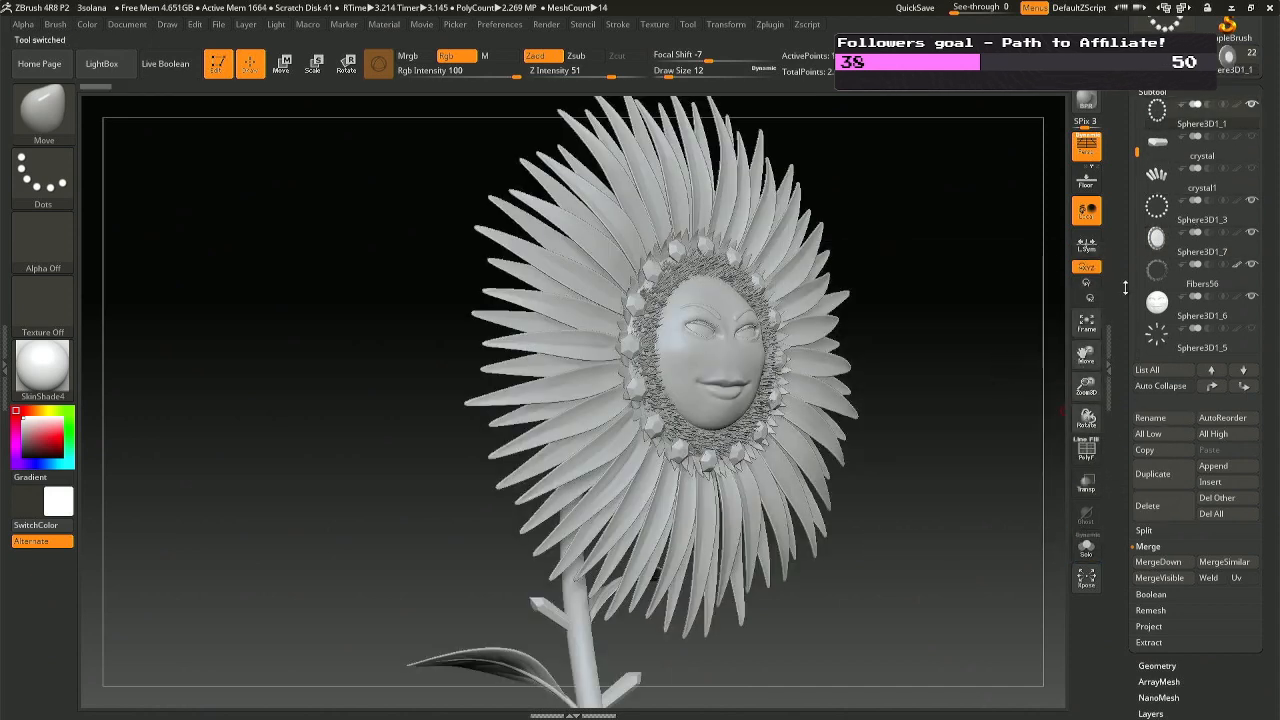
Delete the unused cylinder2018 subtool beside the flower head.
key("Up")
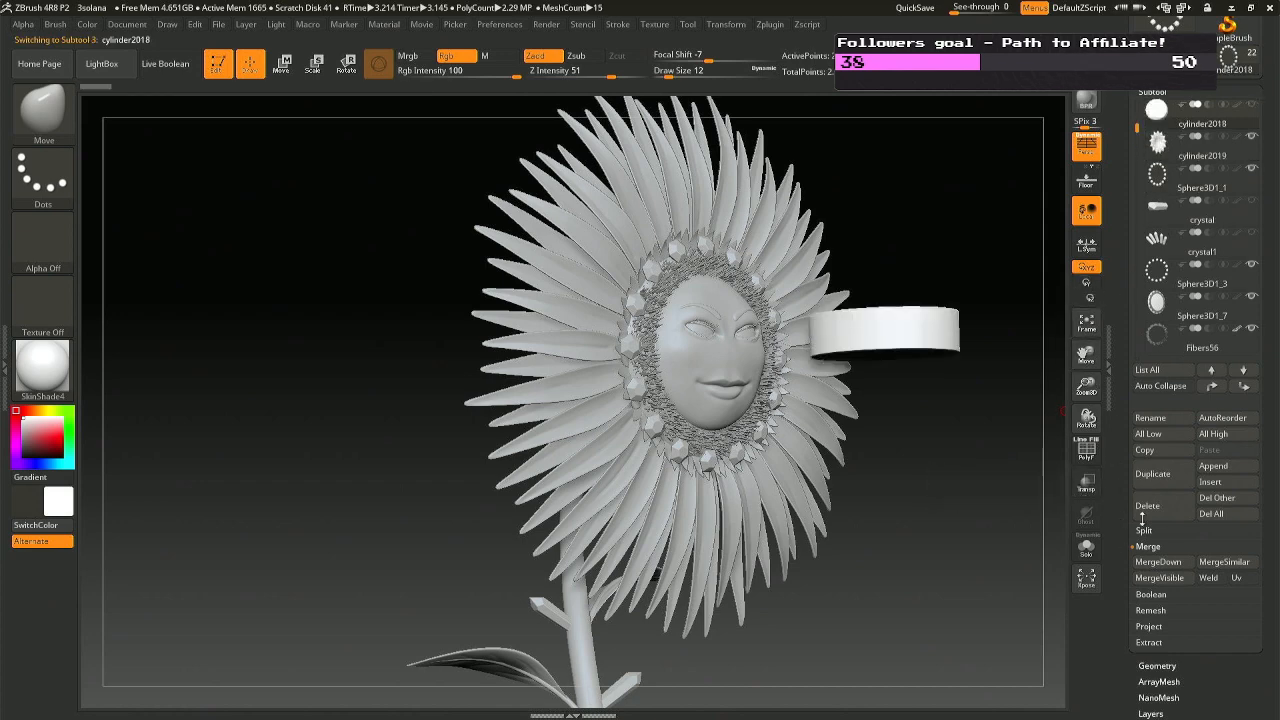
left_click(1147, 507)
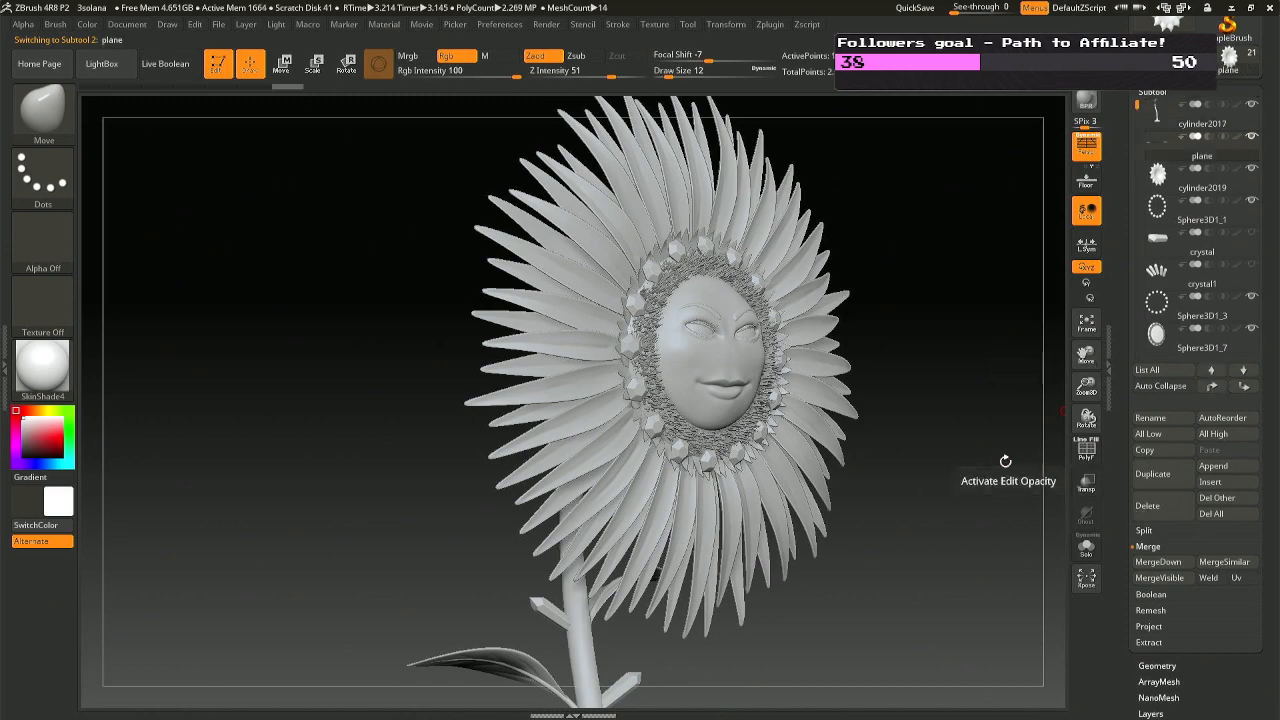
Examine the stem, leaves and roots down to the plane beneath the flower.
mouse_move(1006, 457)
left_mouse_down()
mouse_move(971, 494)
mouse_move(958, 537)
mouse_move(905, 530)
mouse_move(852, 341)
mouse_move(843, 221)
left_mouse_up()
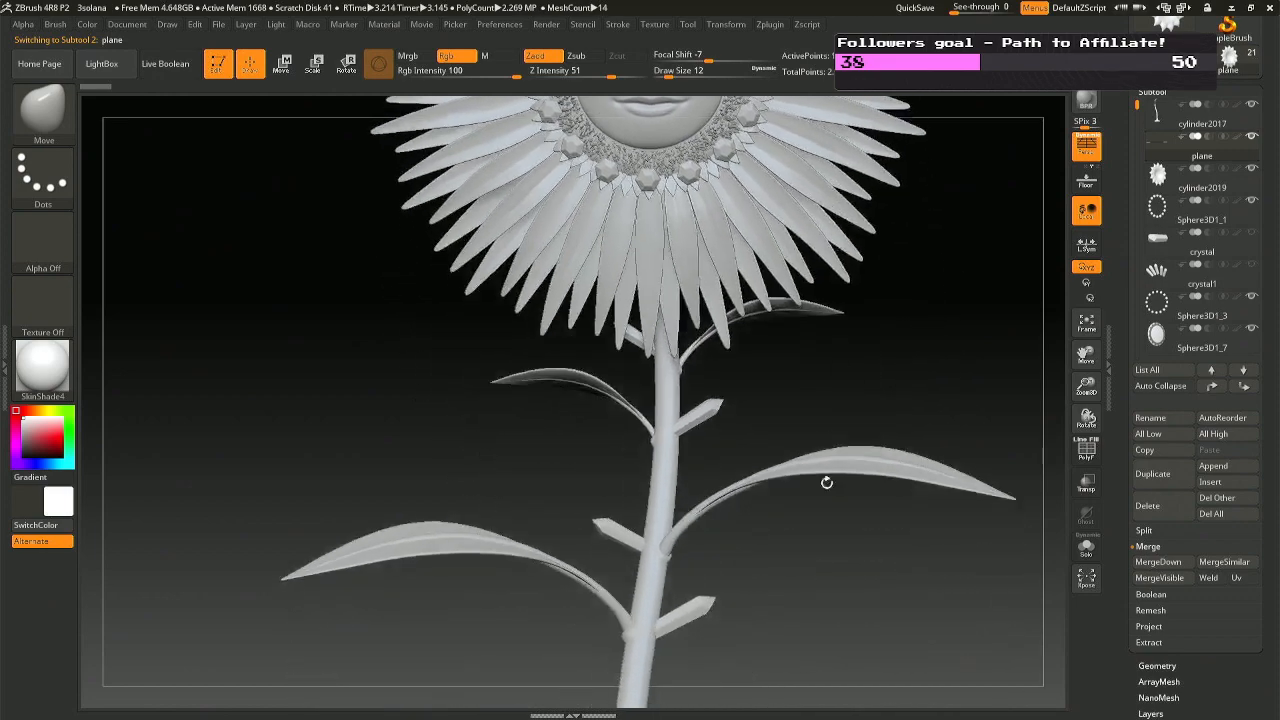
mouse_move(826, 480)
left_mouse_down("alt")
mouse_move(871, 231)
mouse_move(854, 309)
left_mouse_up("alt")
right_click_drag(861, 411, 857, 300, "ctrl")
left_click_drag(855, 480, 775, 272, "alt")
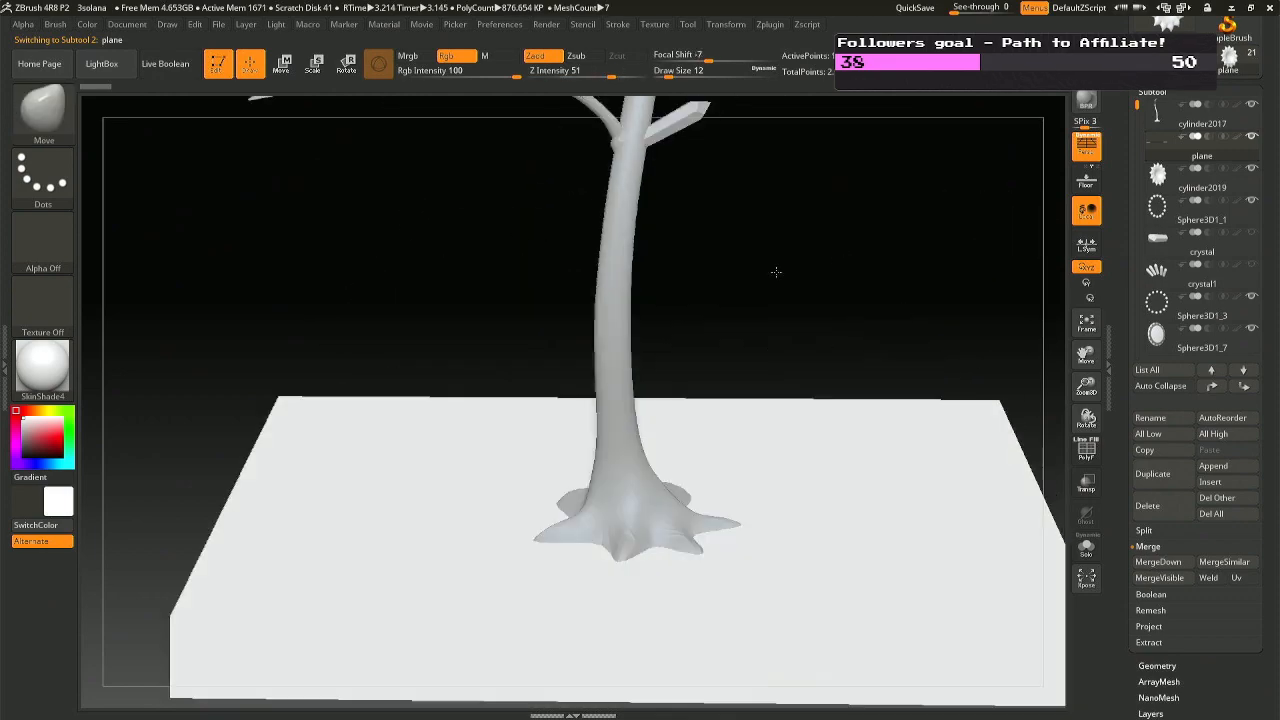
left_click_drag(830, 520, 775, 366, "alt")
right_click_drag(775, 366, 729, 240, "ctrl")
left_click_drag(729, 240, 737, 373)
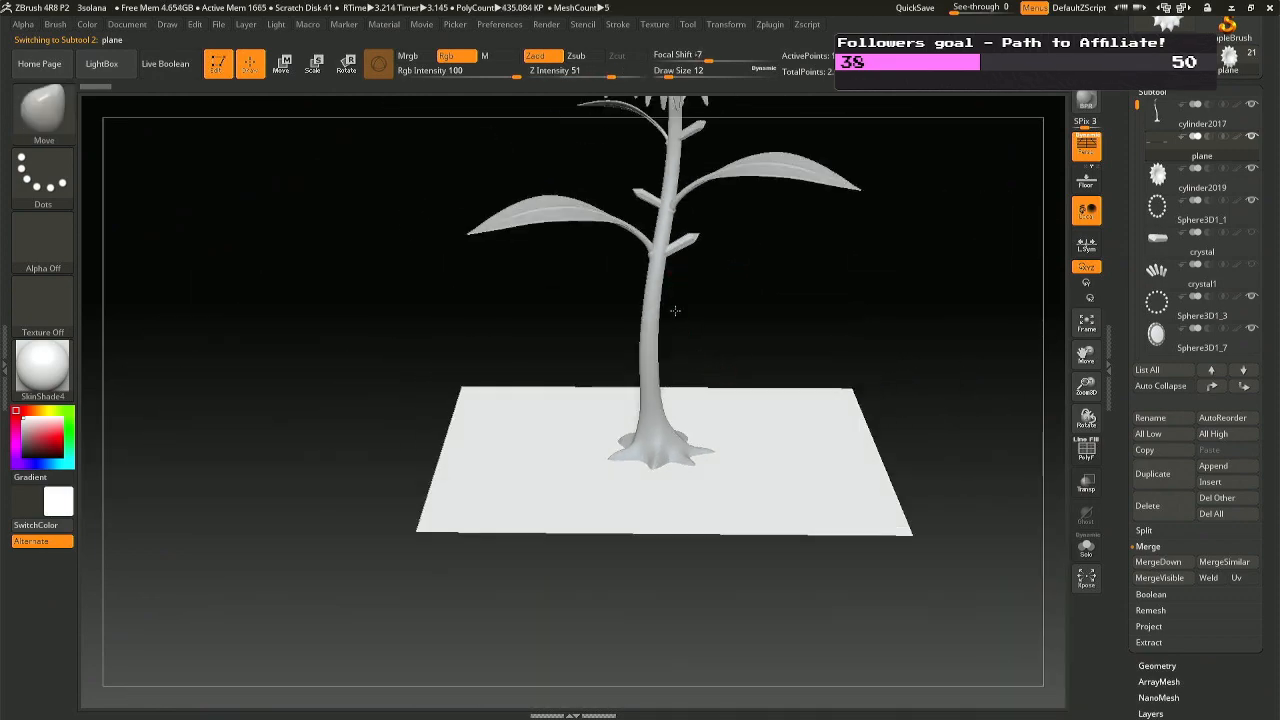
Save the 3solana project with the whole sunflower in view.
mouse_move(675, 310)
left_mouse_down("alt")
mouse_move(748, 383)
mouse_move(714, 457)
mouse_move(764, 492)
left_mouse_up("alt")
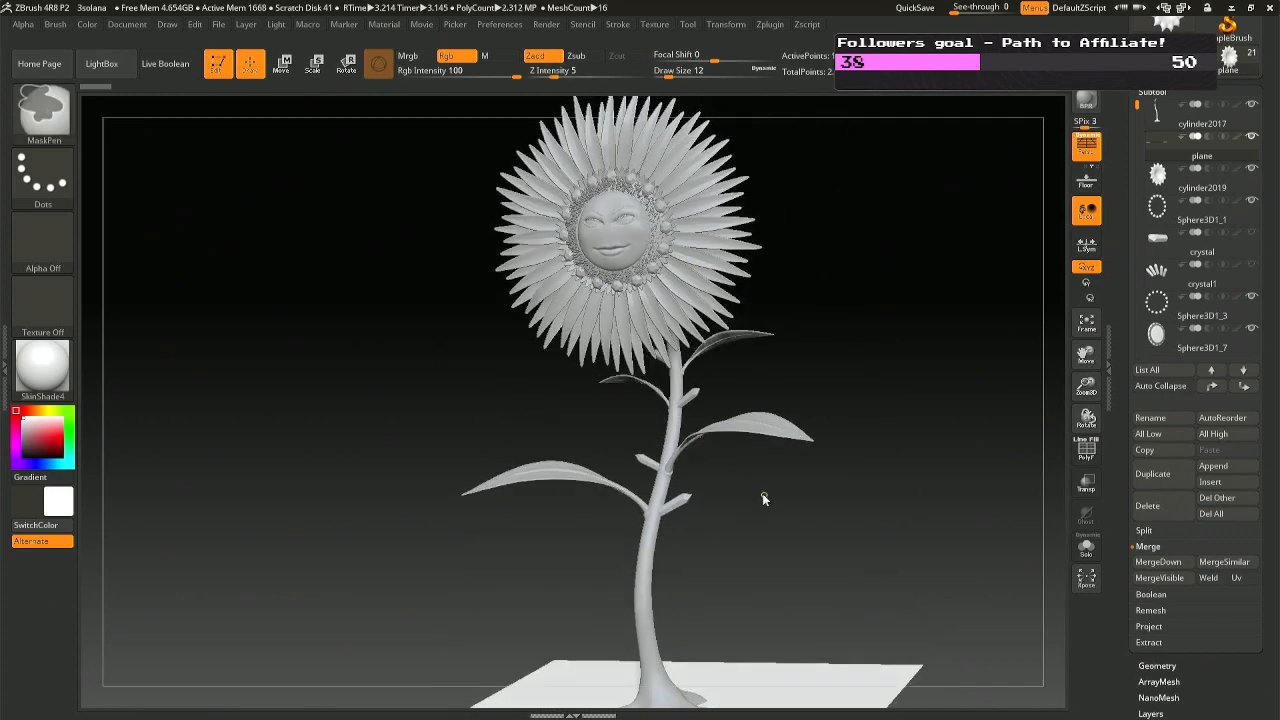
key("ctrl+s")
key("Return")
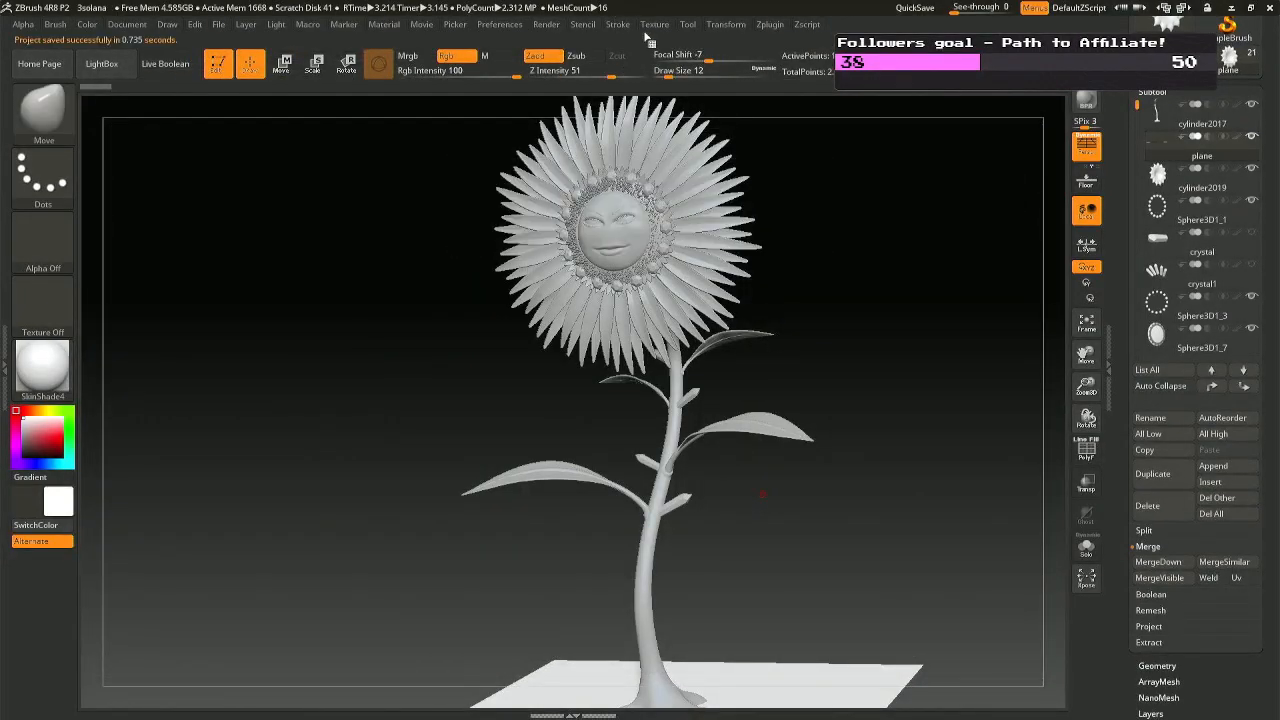
Send the sunflower model to KeyShot as the external renderer.
left_click(626, 28)
mouse_move(713, 30)
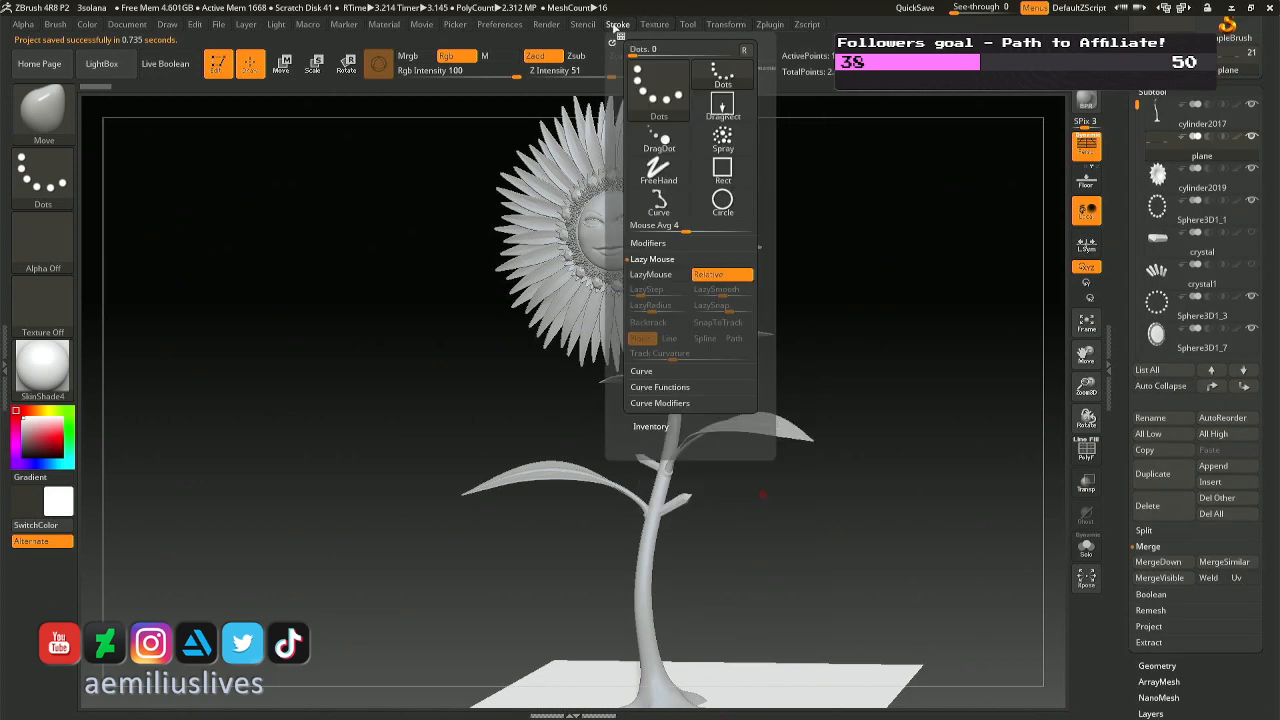
mouse_move(652, 30)
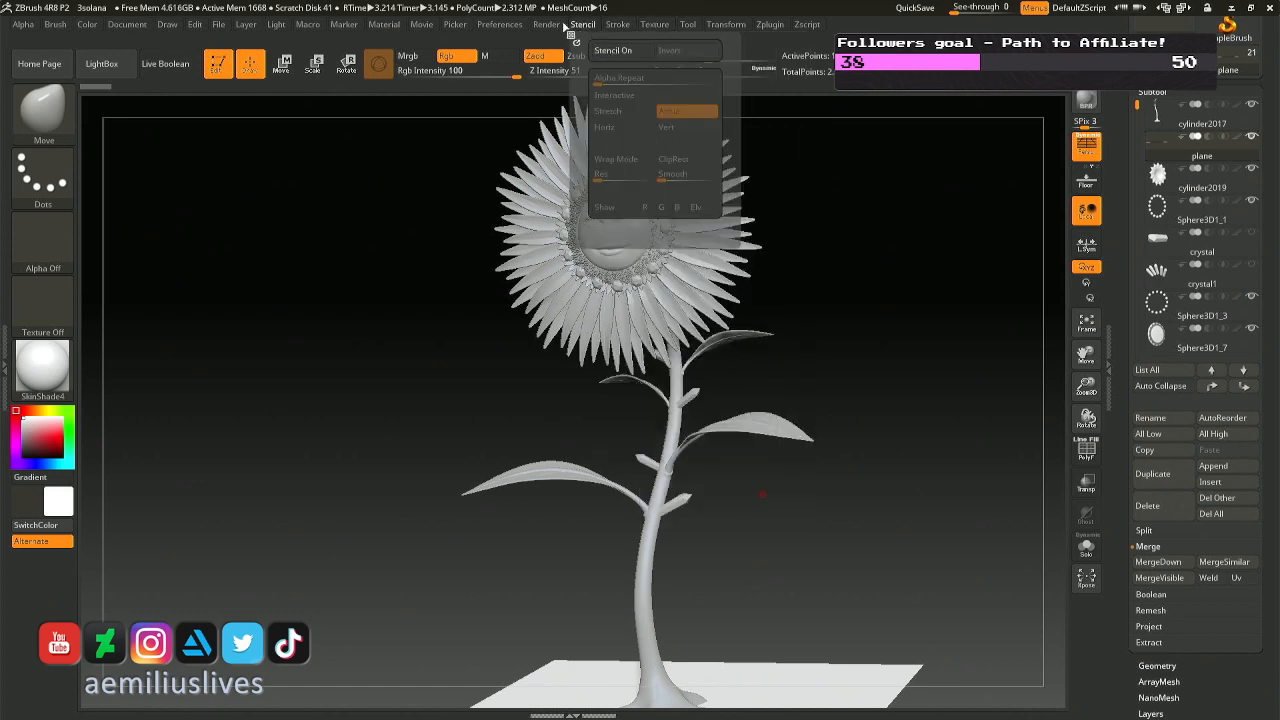
mouse_move(546, 24)
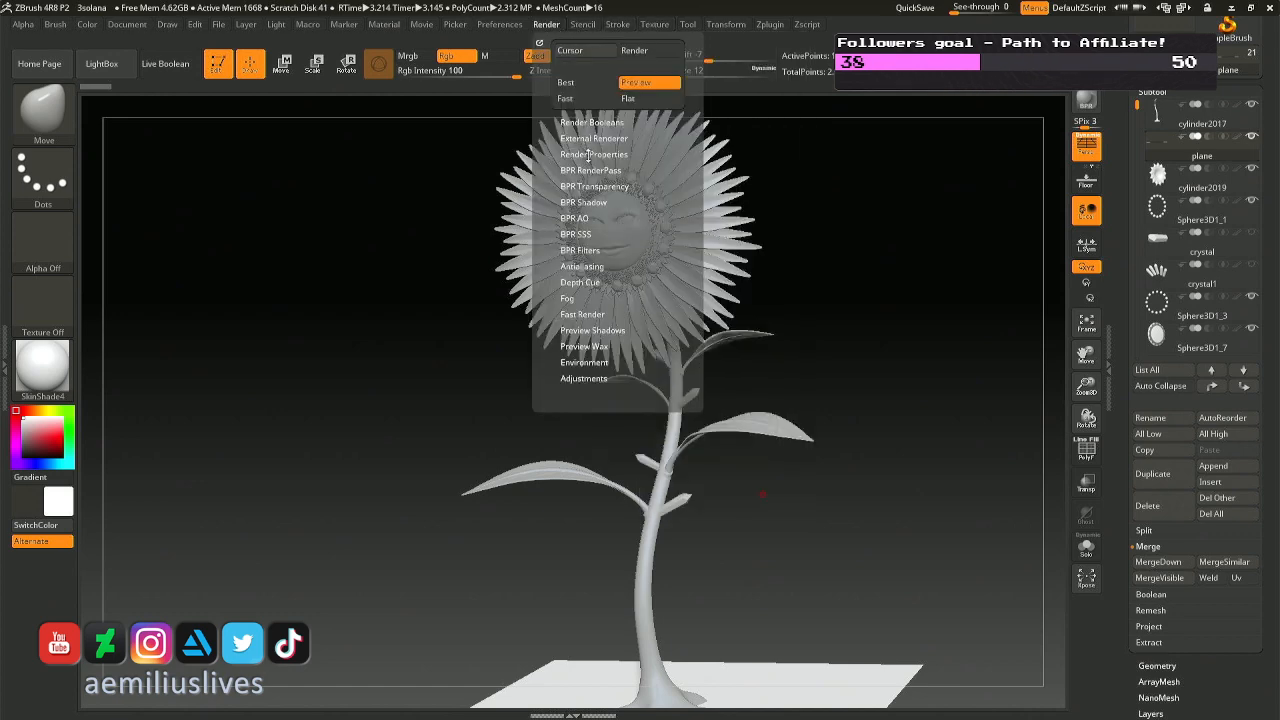
left_click(592, 154)
left_click(586, 201)
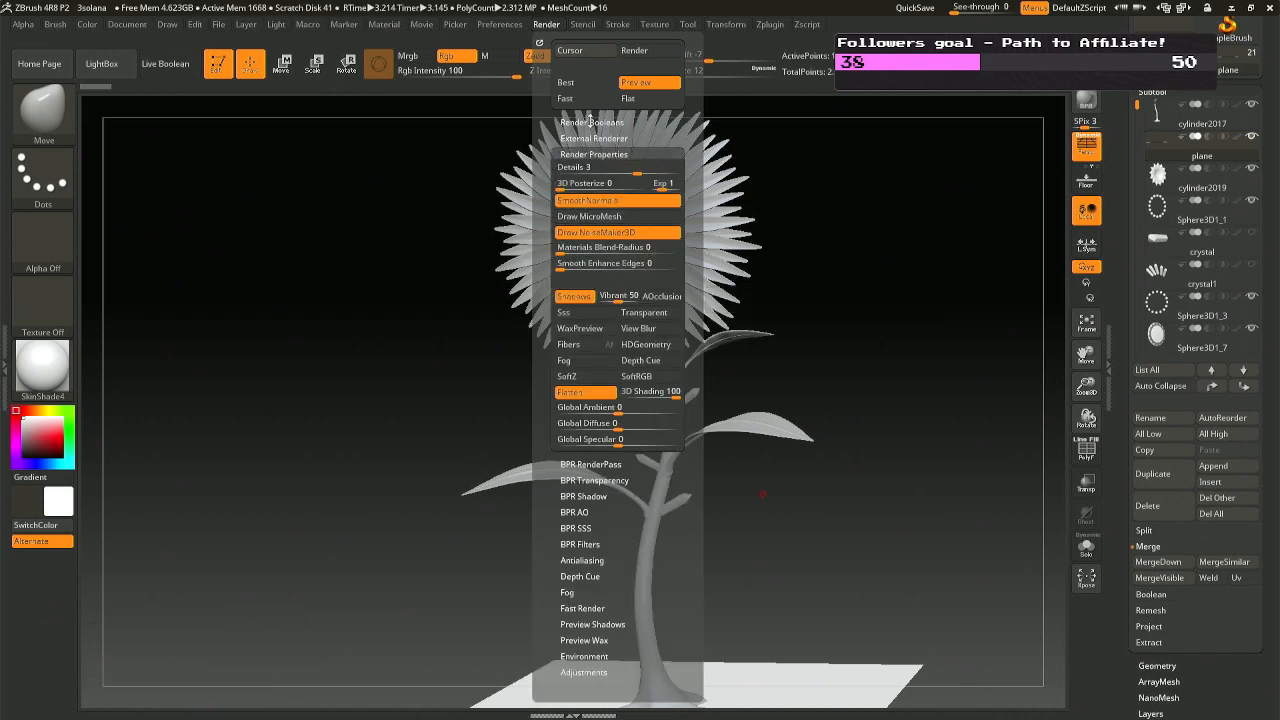
left_click(591, 120)
left_click(593, 138)
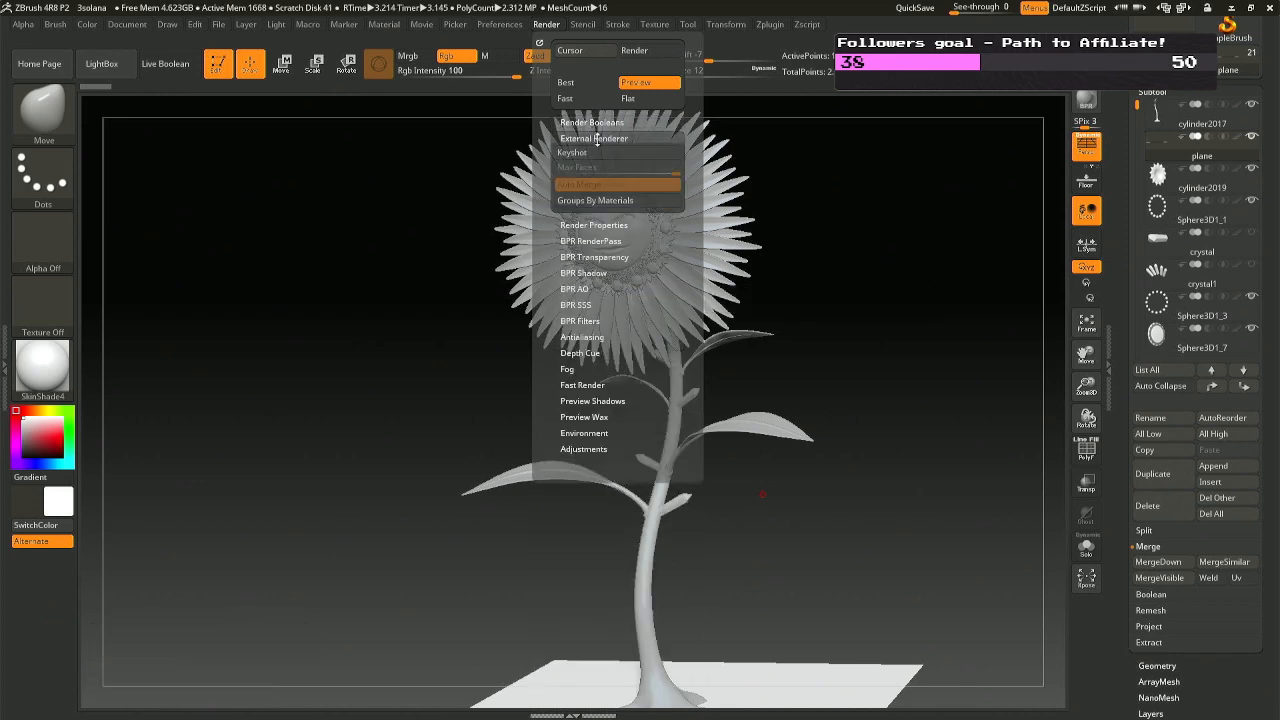
left_click(596, 154)
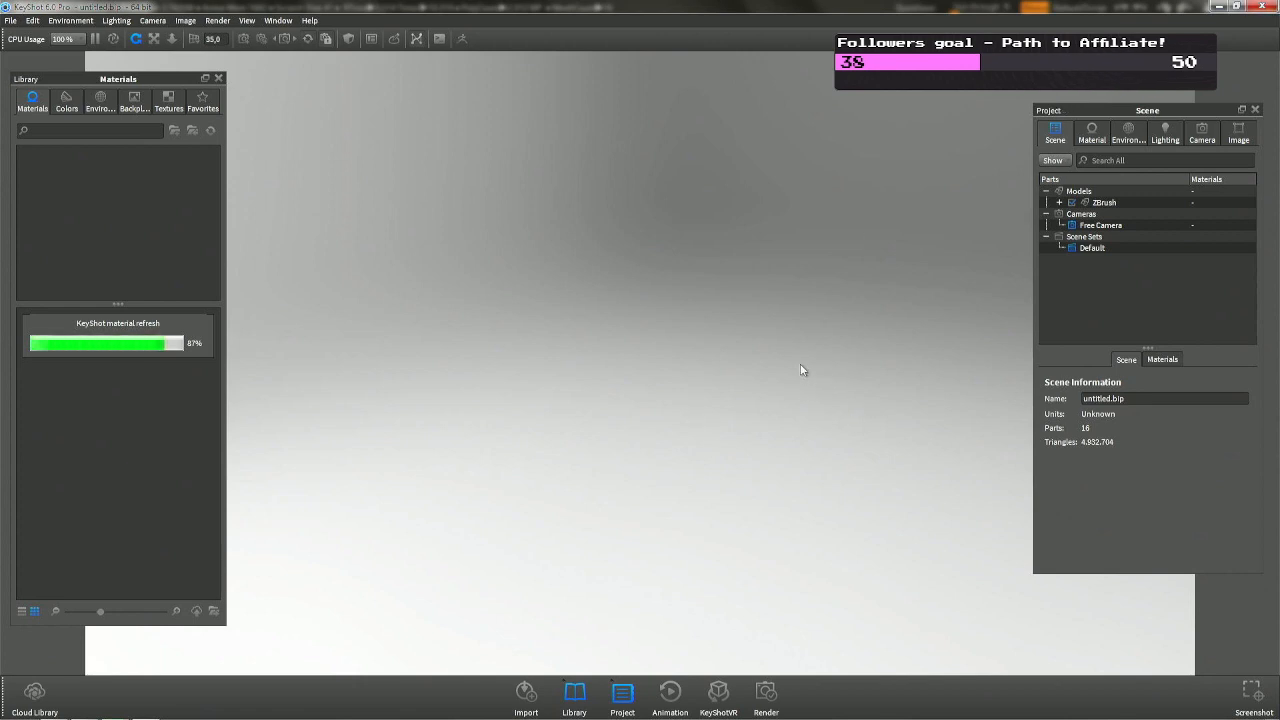
Stand the imported ZBrush model upright by setting its X rotation to -90.
left_click(1156, 203)
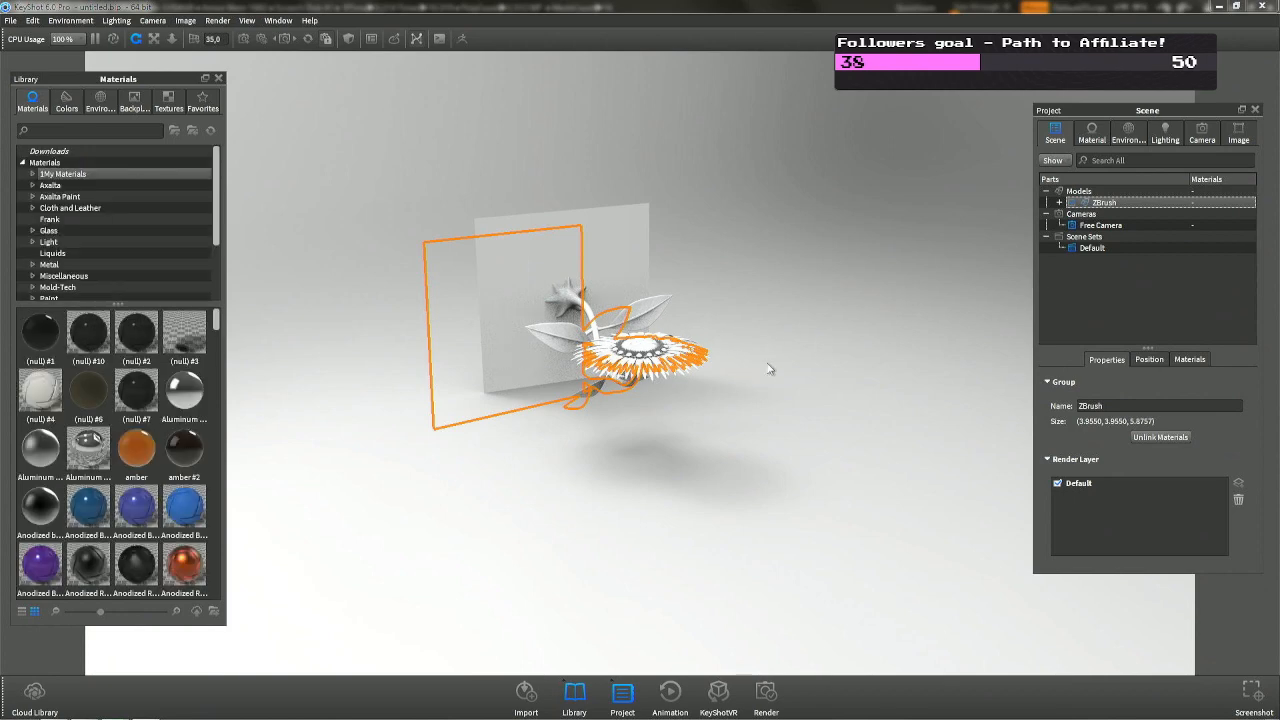
left_click(1148, 360)
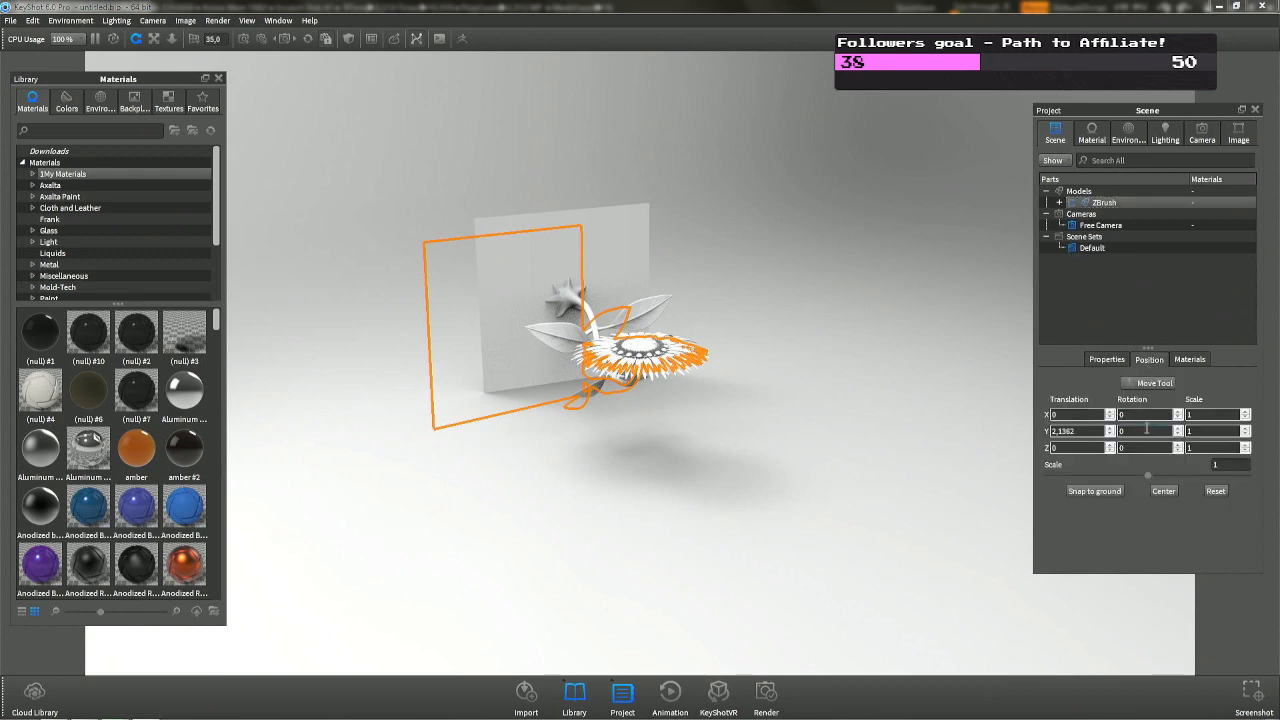
key("Return")
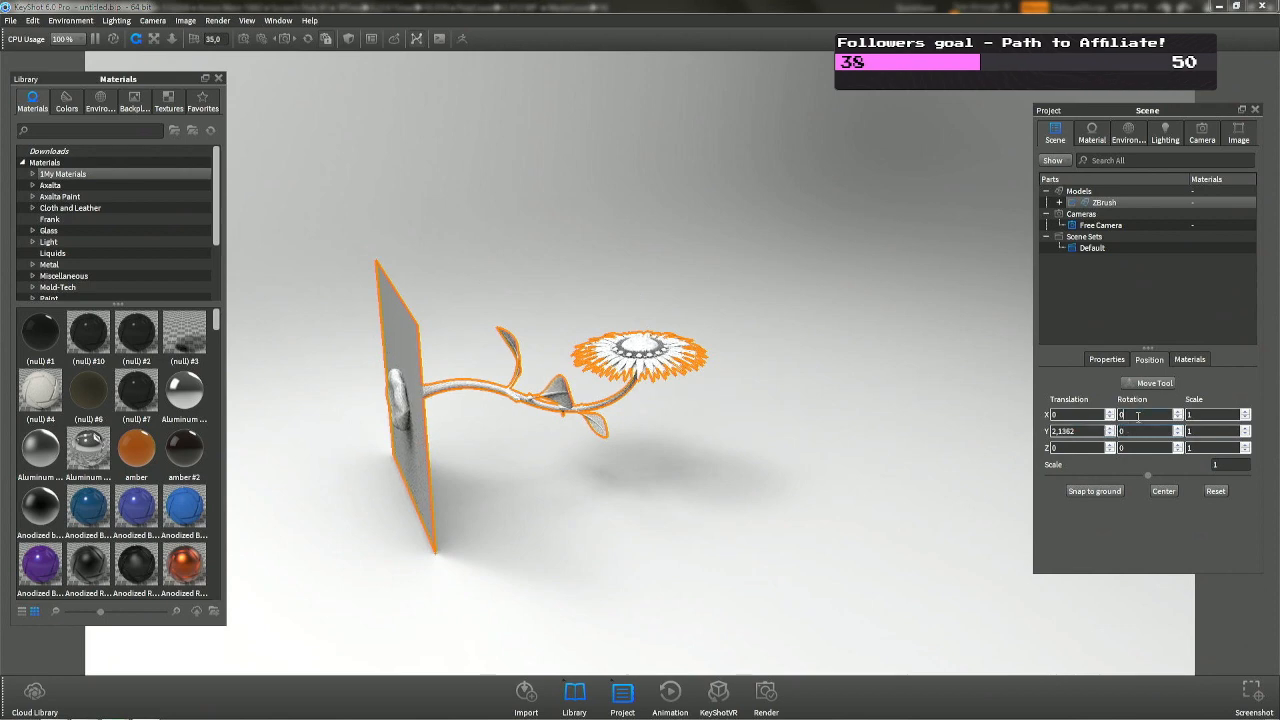
type("90")
key("Return")
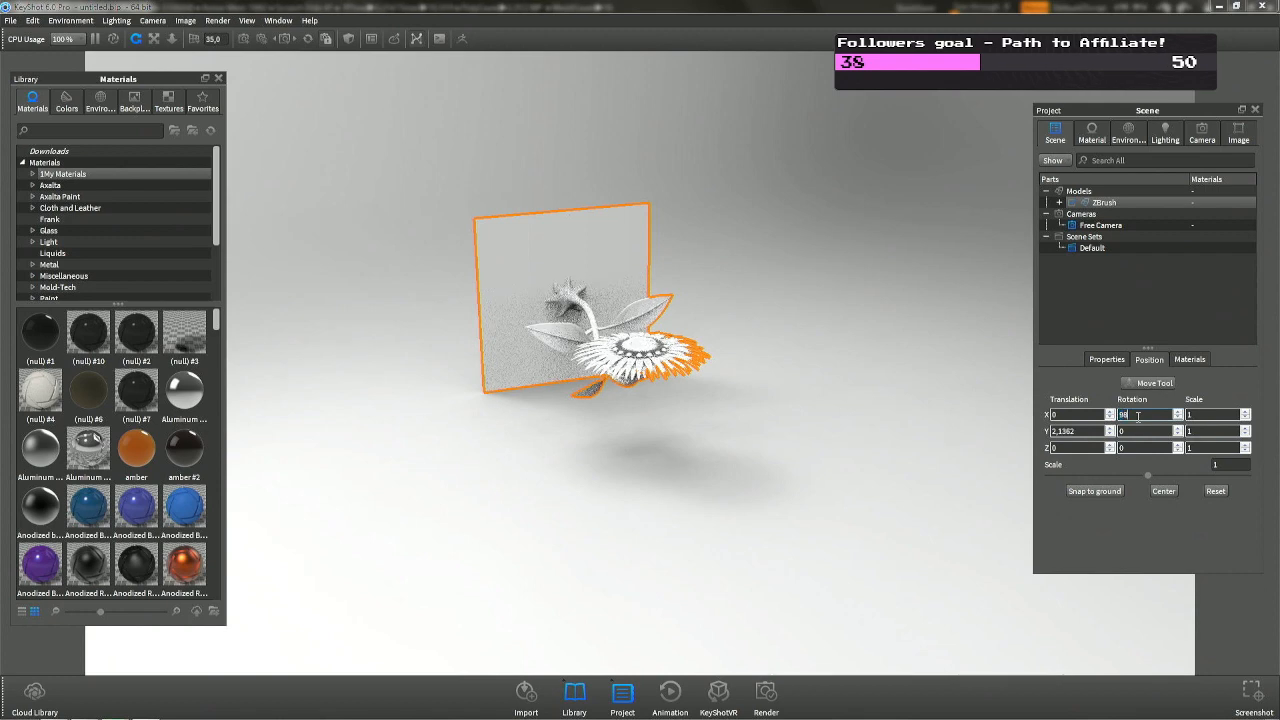
key("Return")
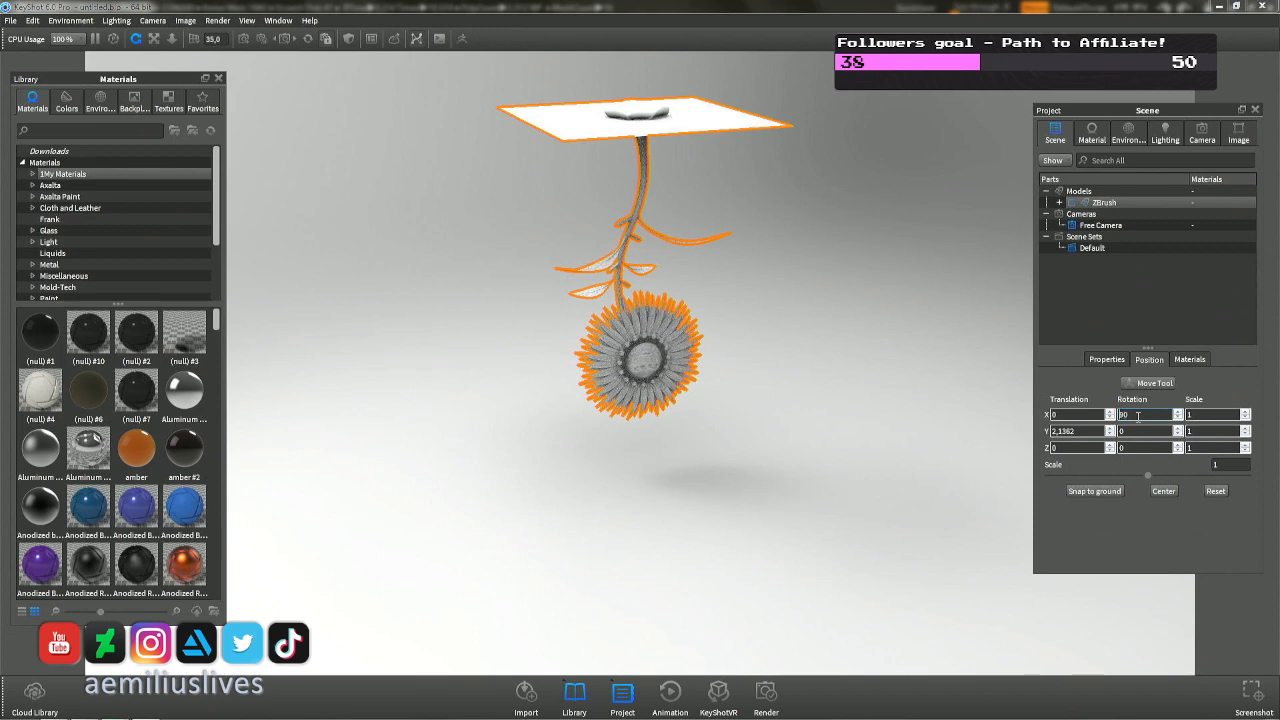
key("Return")
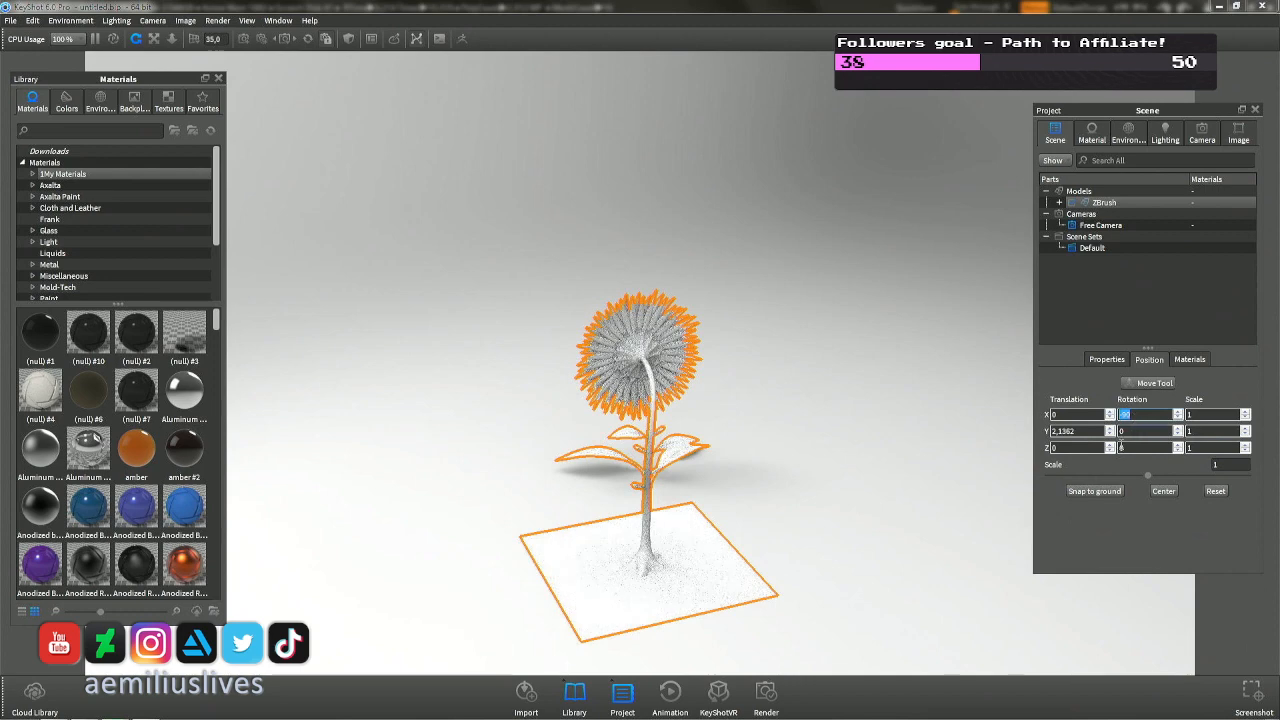
Snap the model to the ground and set its Y rotation to 180 so the face points forward.
left_click(1095, 491)
left_click(1140, 433)
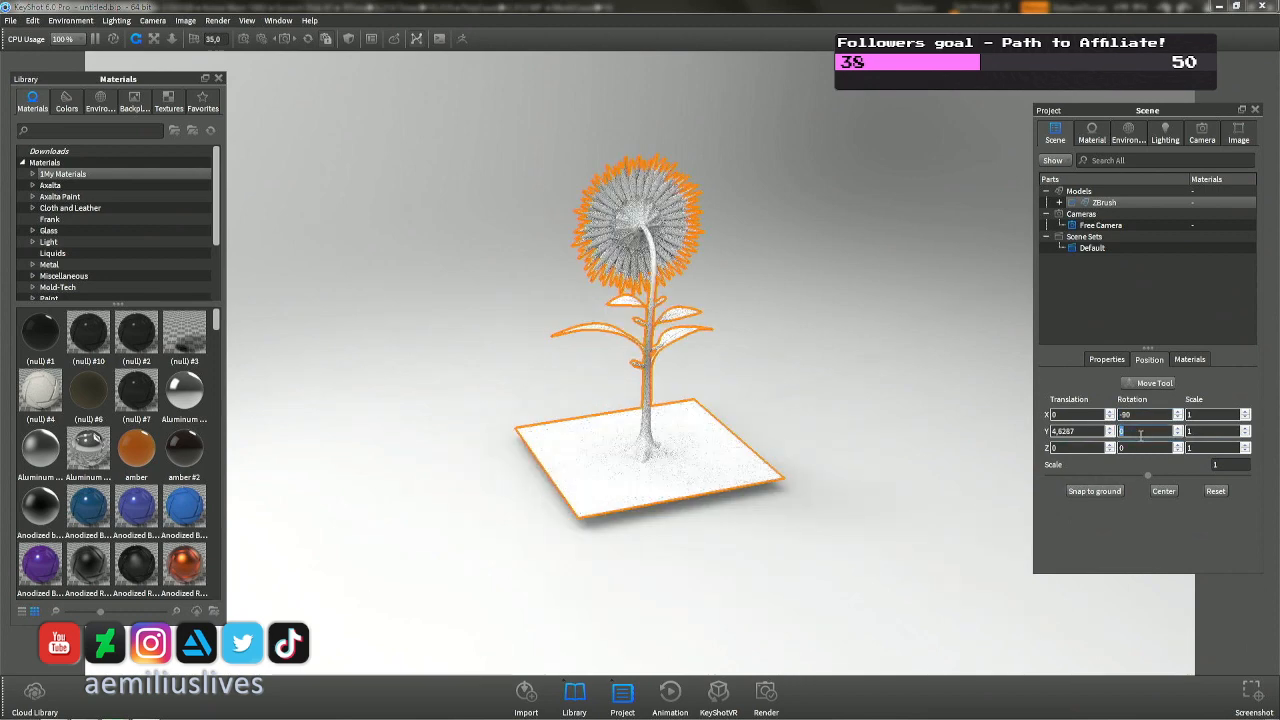
type("180")
key("Return")
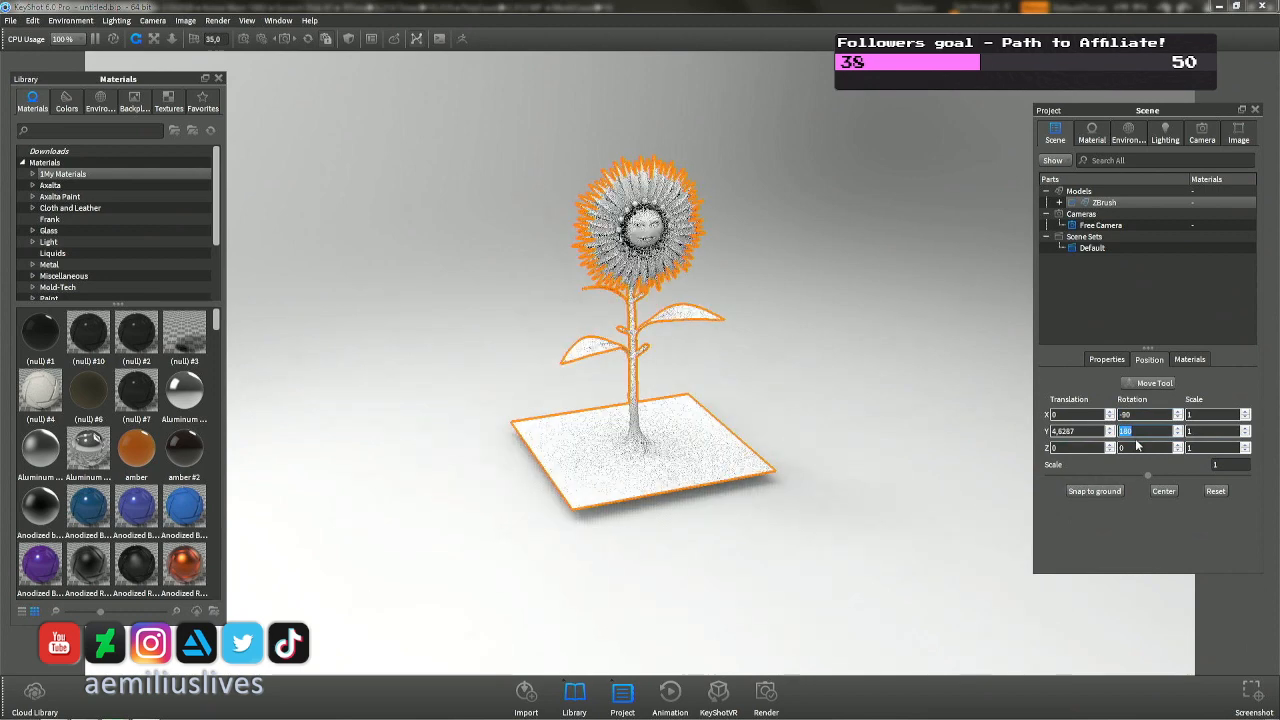
Lower the model with the Move tool to a Y translation of about 4.3953 and accept the move.
right_click(1141, 205)
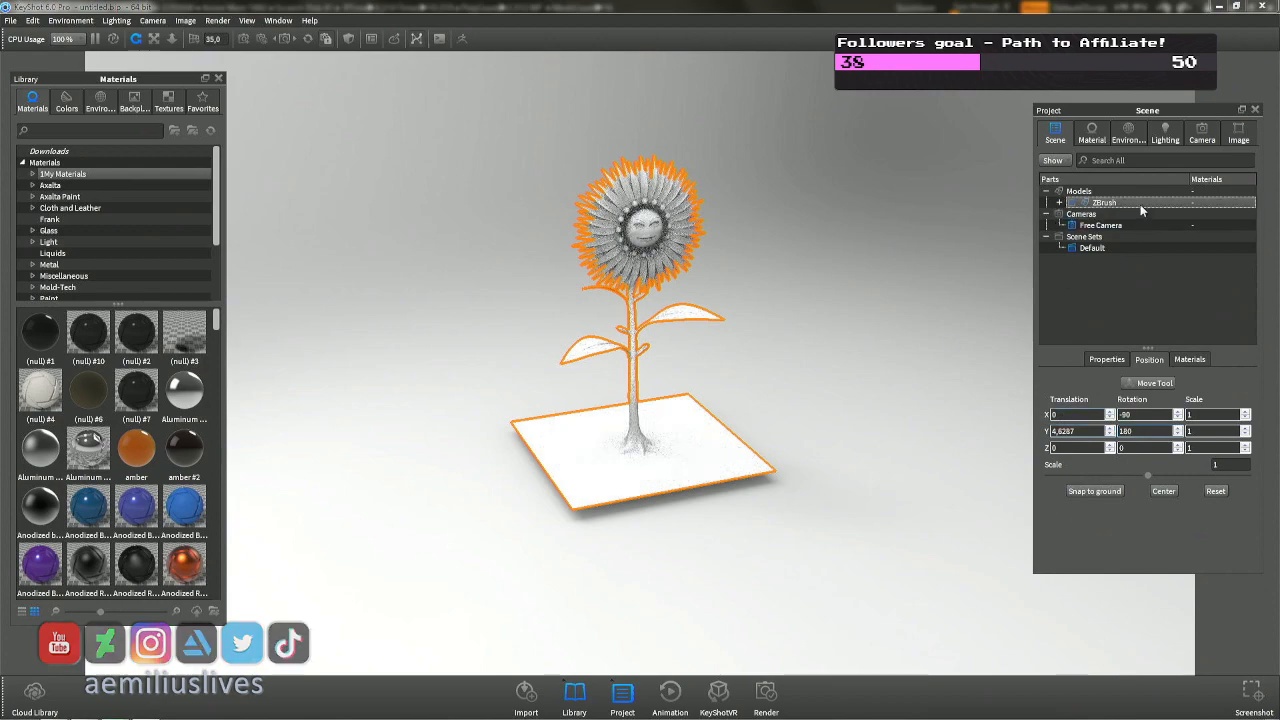
left_click(1175, 263)
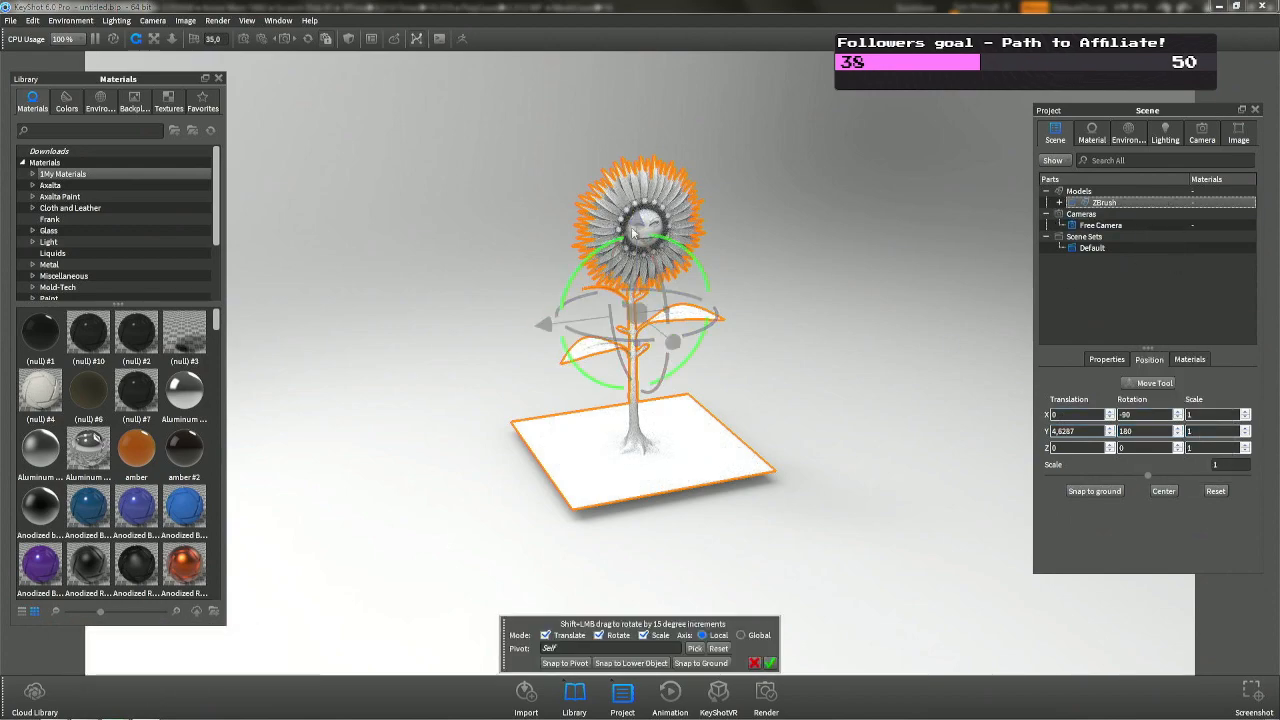
left_click_drag(638, 225, 638, 236)
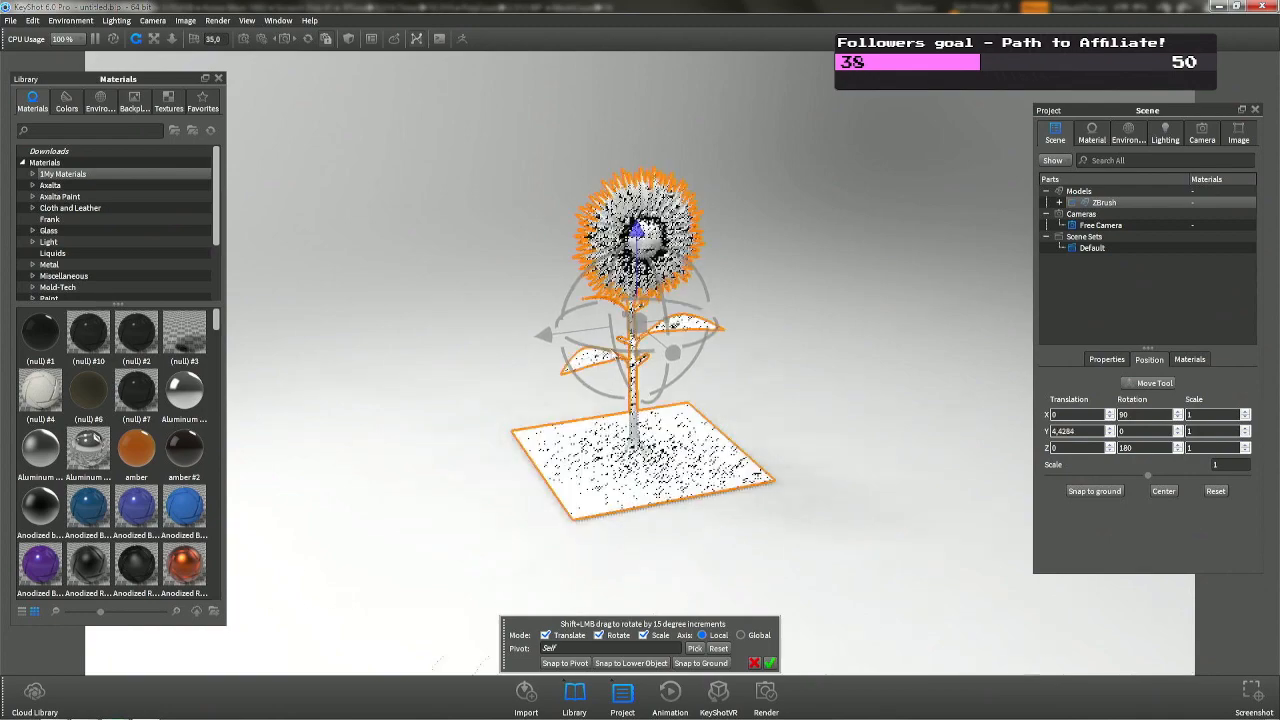
scroll(727, 519, "up", 3)
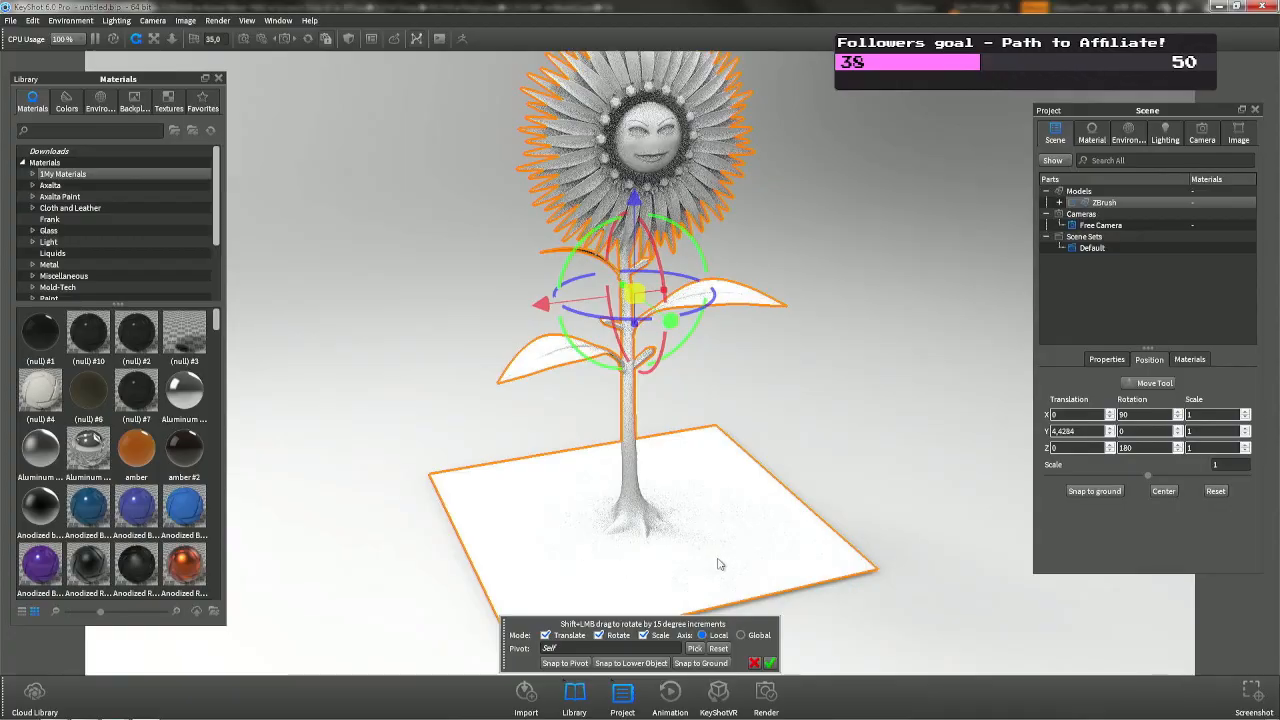
middle_click_drag(719, 561, 727, 428)
left_click_drag(729, 420, 732, 340)
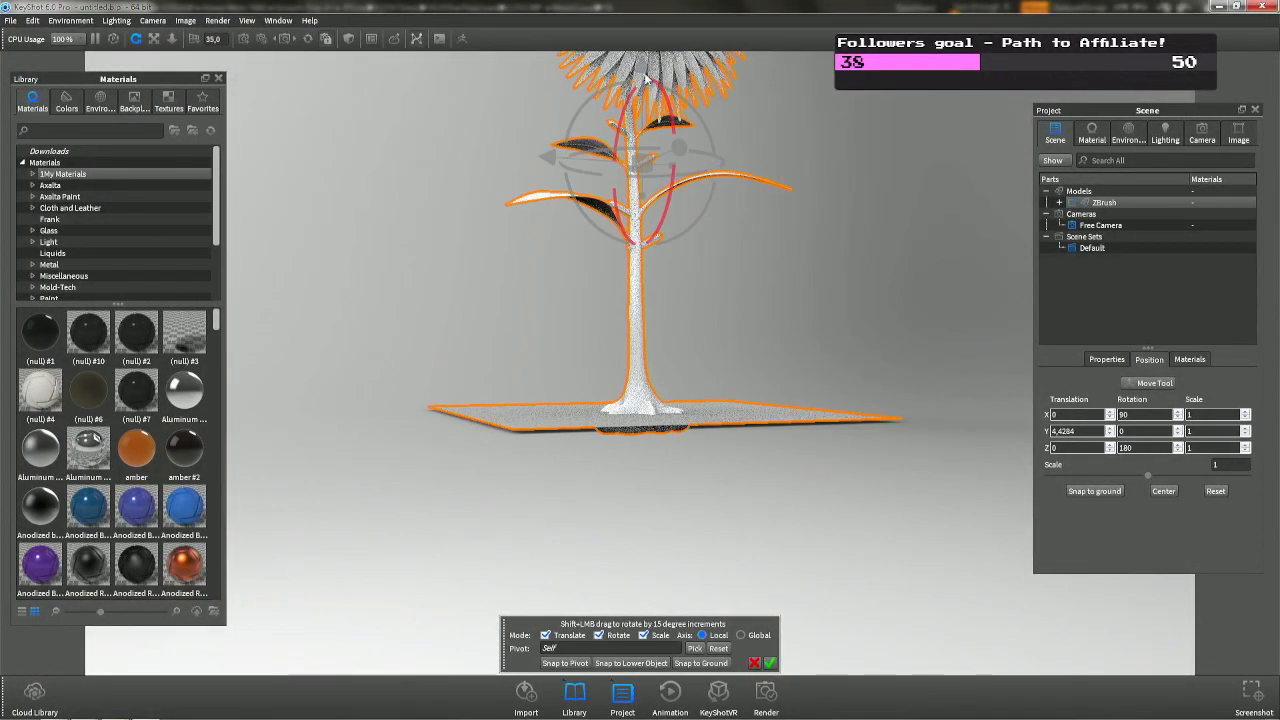
left_click_drag(642, 65, 642, 72)
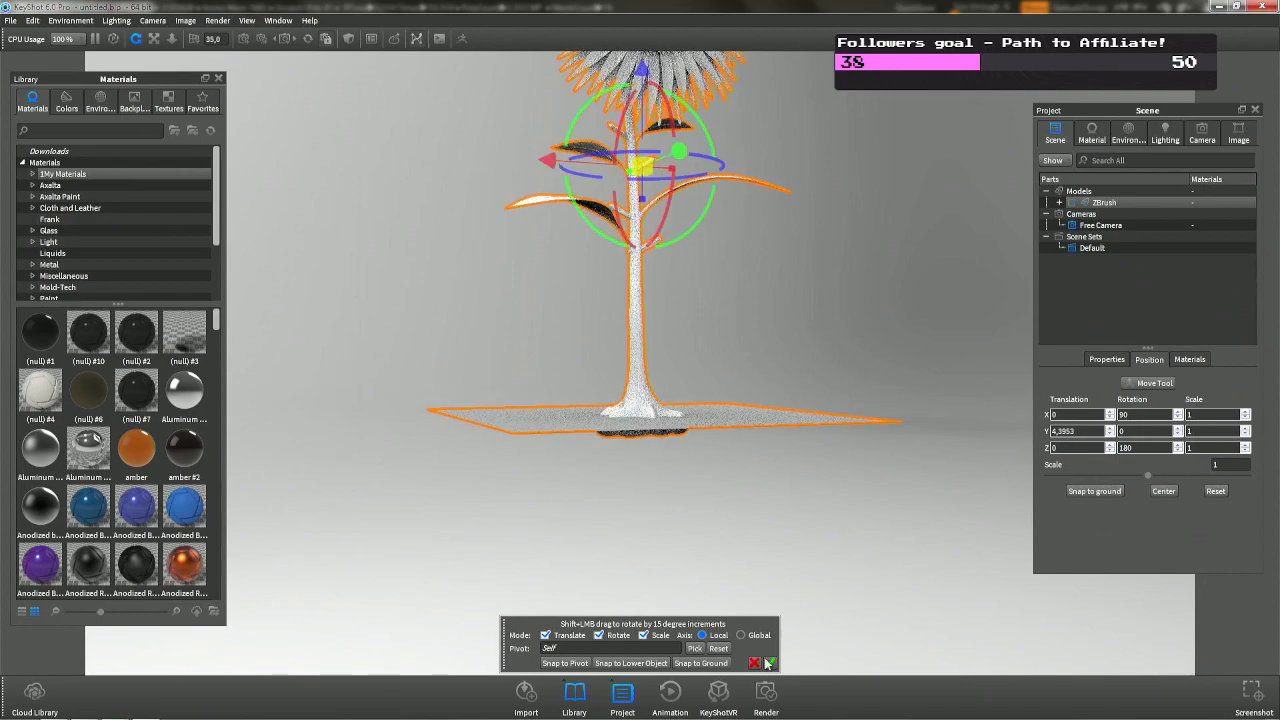
left_click(768, 663)
left_click_drag(775, 626, 594, 363)
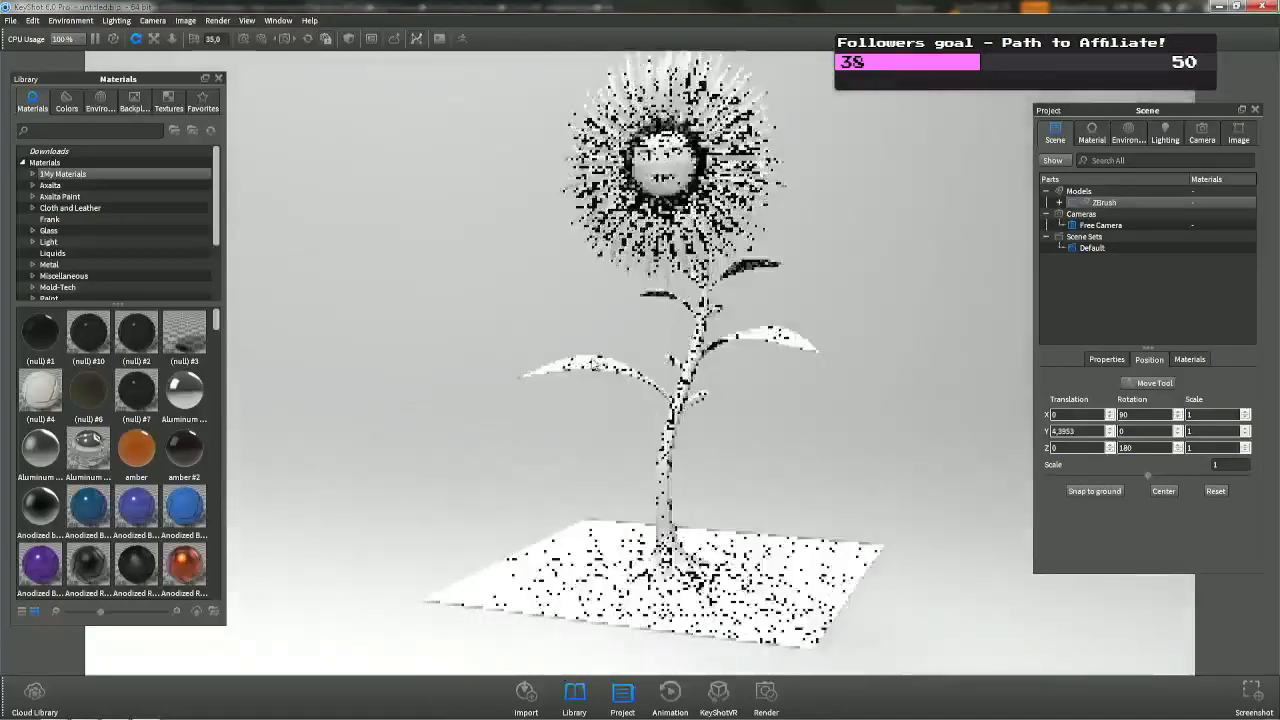
left_click(904, 253)
middle_click_drag(842, 277, 842, 301)
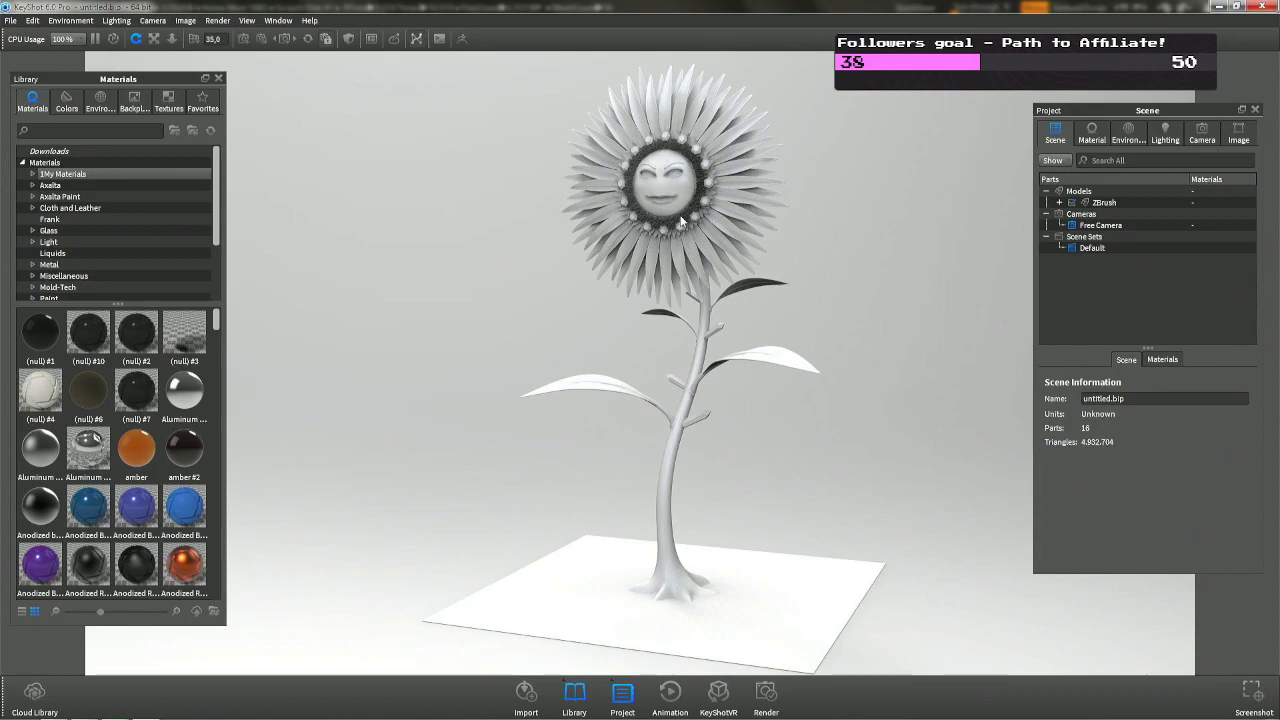
Switch back to ZBrush and unhide the crystal1 subtool above the face.
key("alt+Tab")
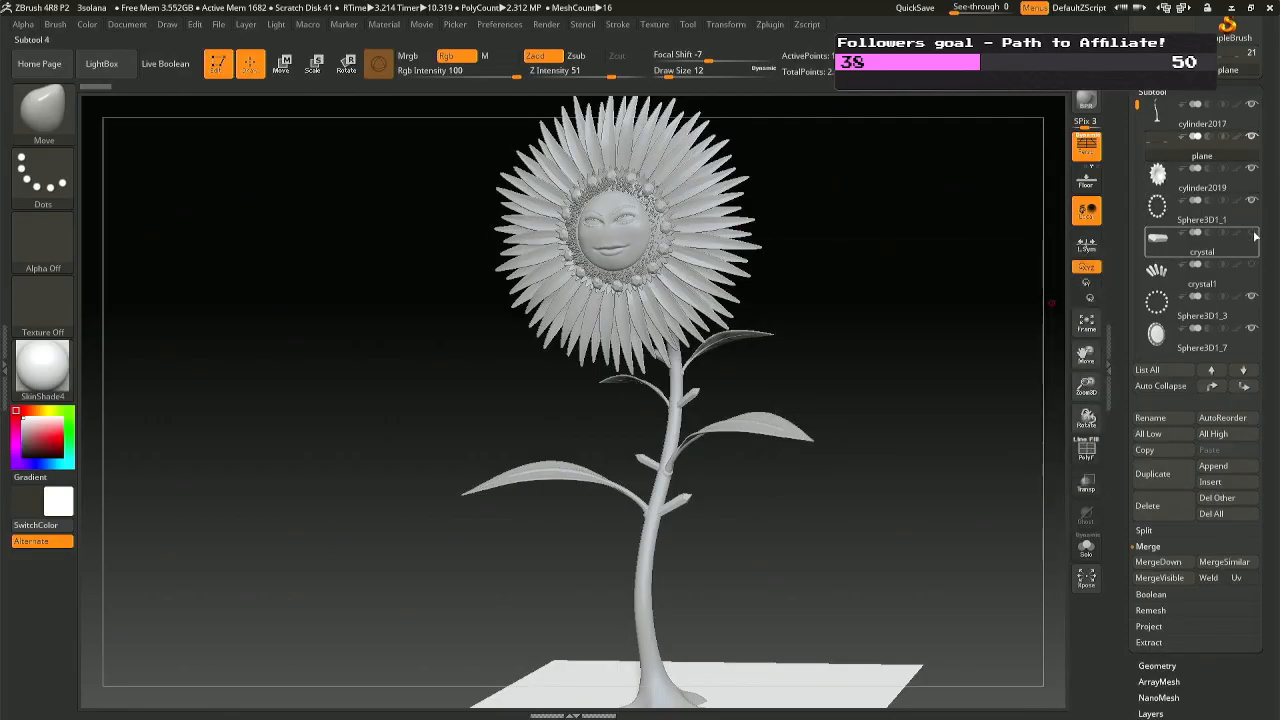
mouse_move(1257, 267)
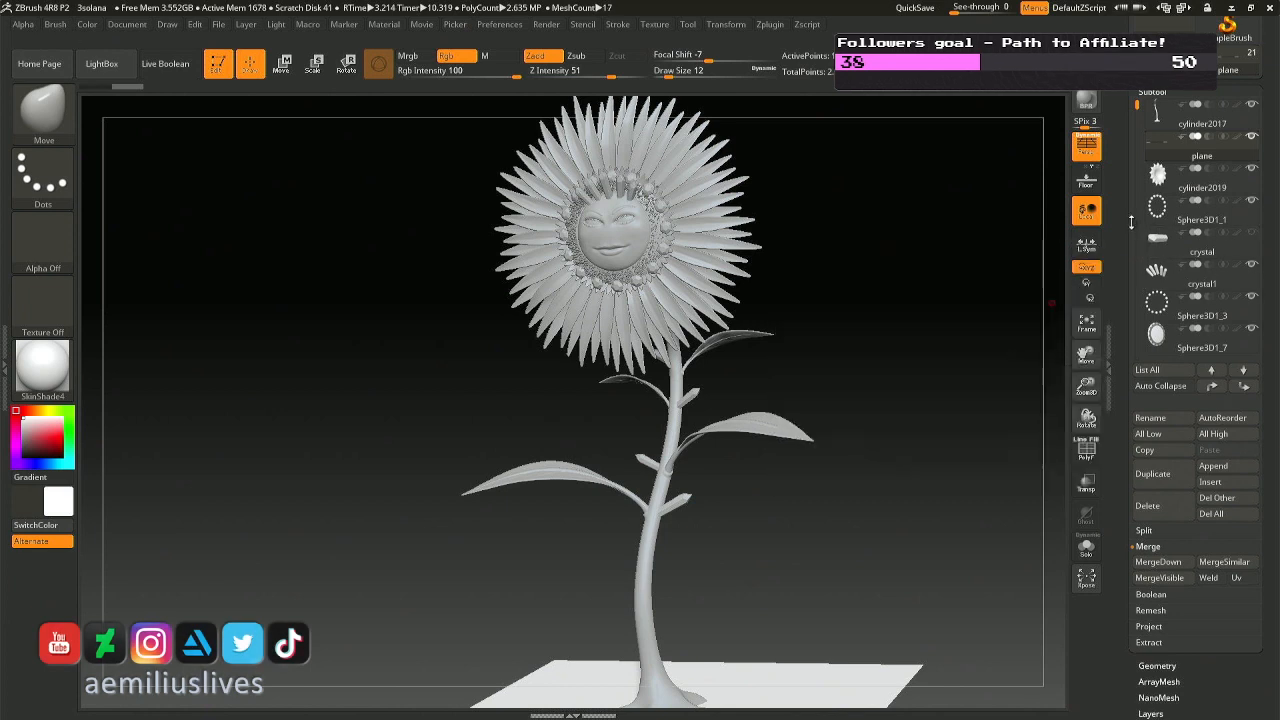
scroll(1134, 110, "down", 1)
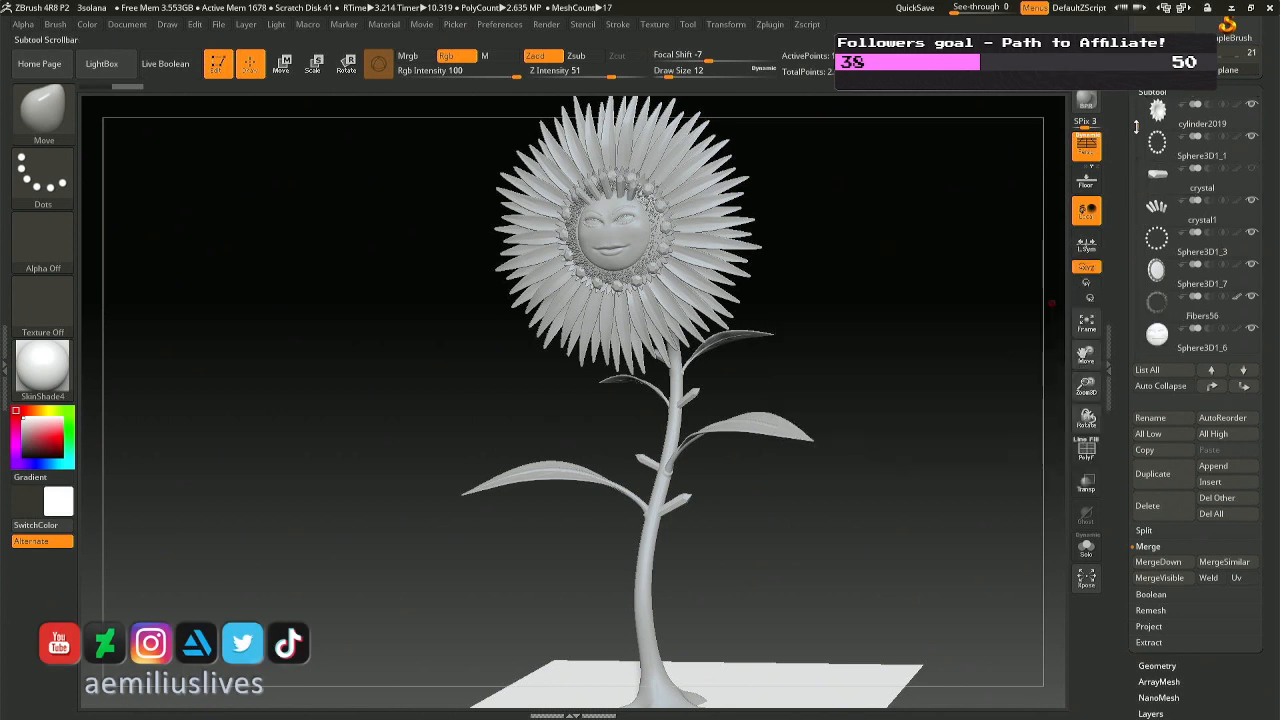
scroll(1134, 108, "up", 1)
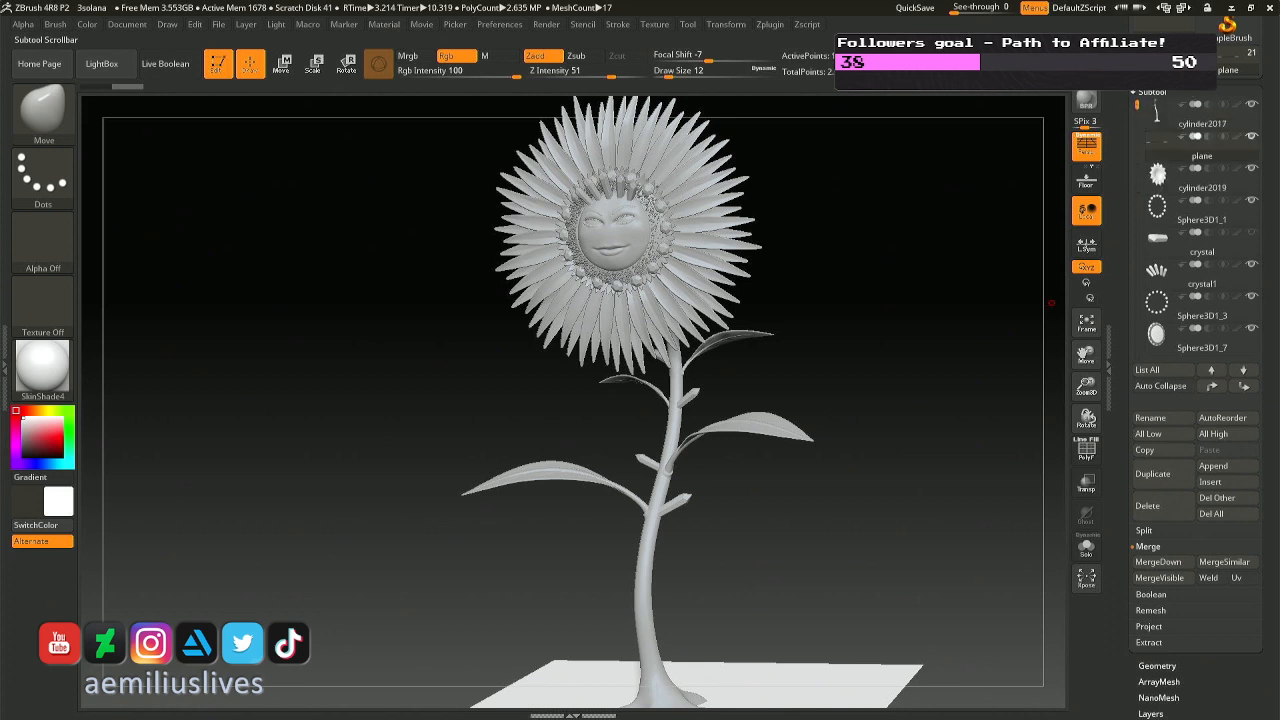
Isolate the plane subtool to check it, and bring the other subtools back into view.
left_click(1162, 153)
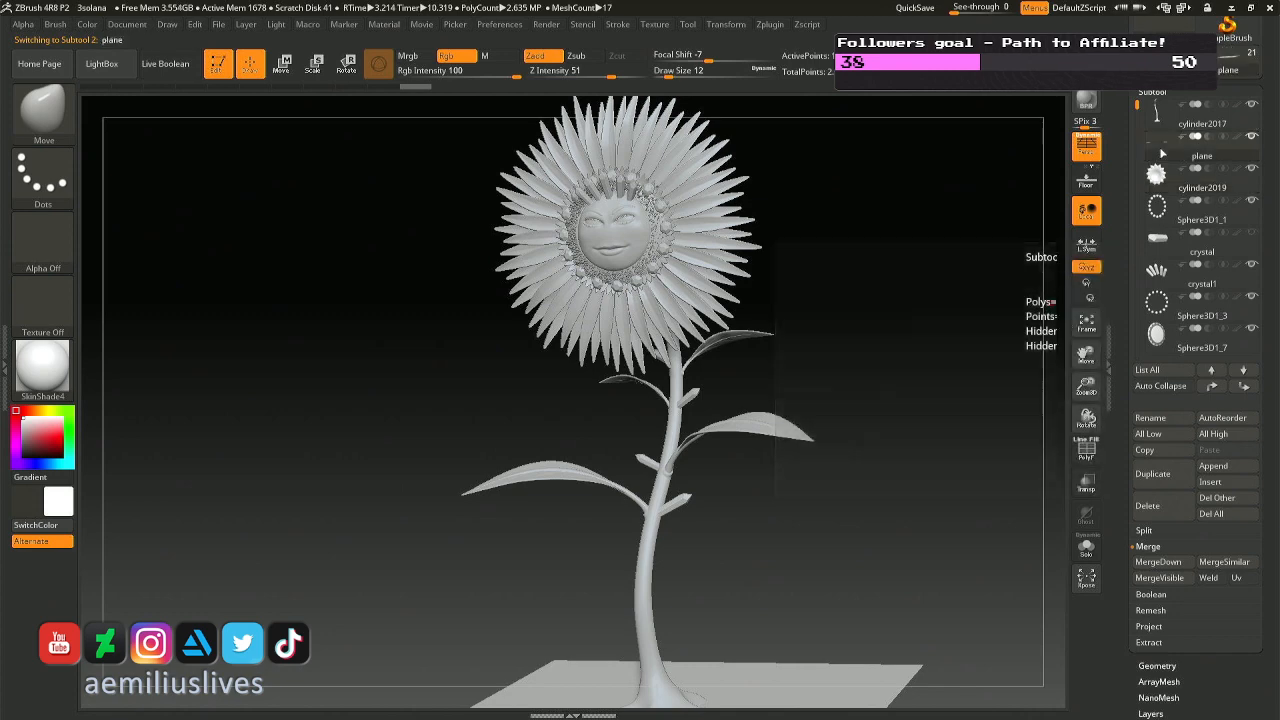
left_click(1087, 547)
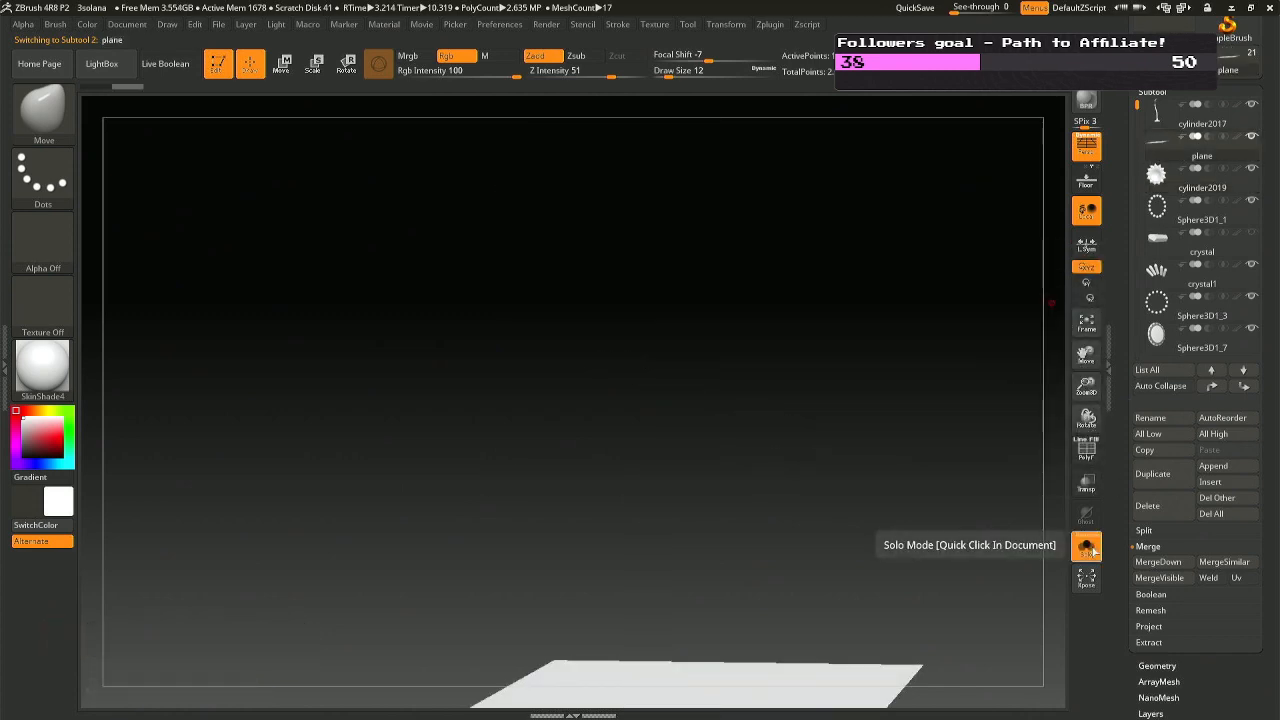
left_click(1087, 547)
Make crystal1 the active subtool, unhide the Sphere3D1_5 crystal ring, and examine the crystals around the face up close.
mouse_move(1157, 284)
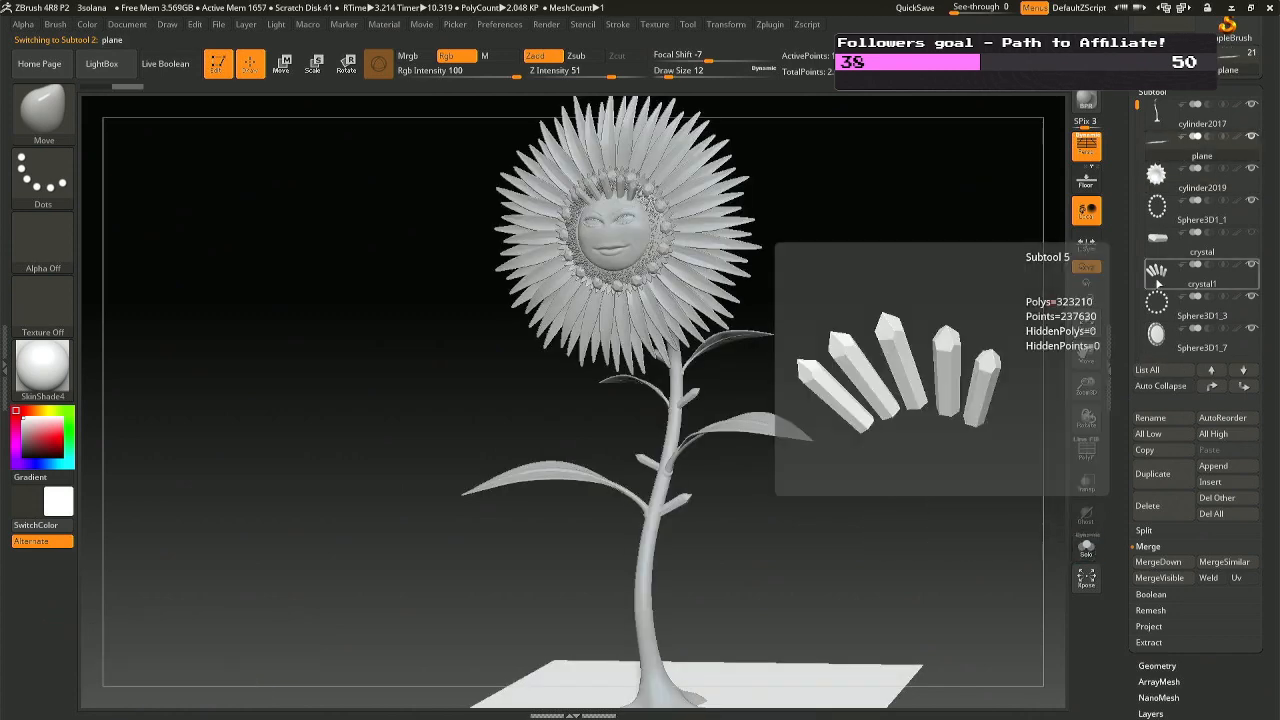
left_click(1170, 278)
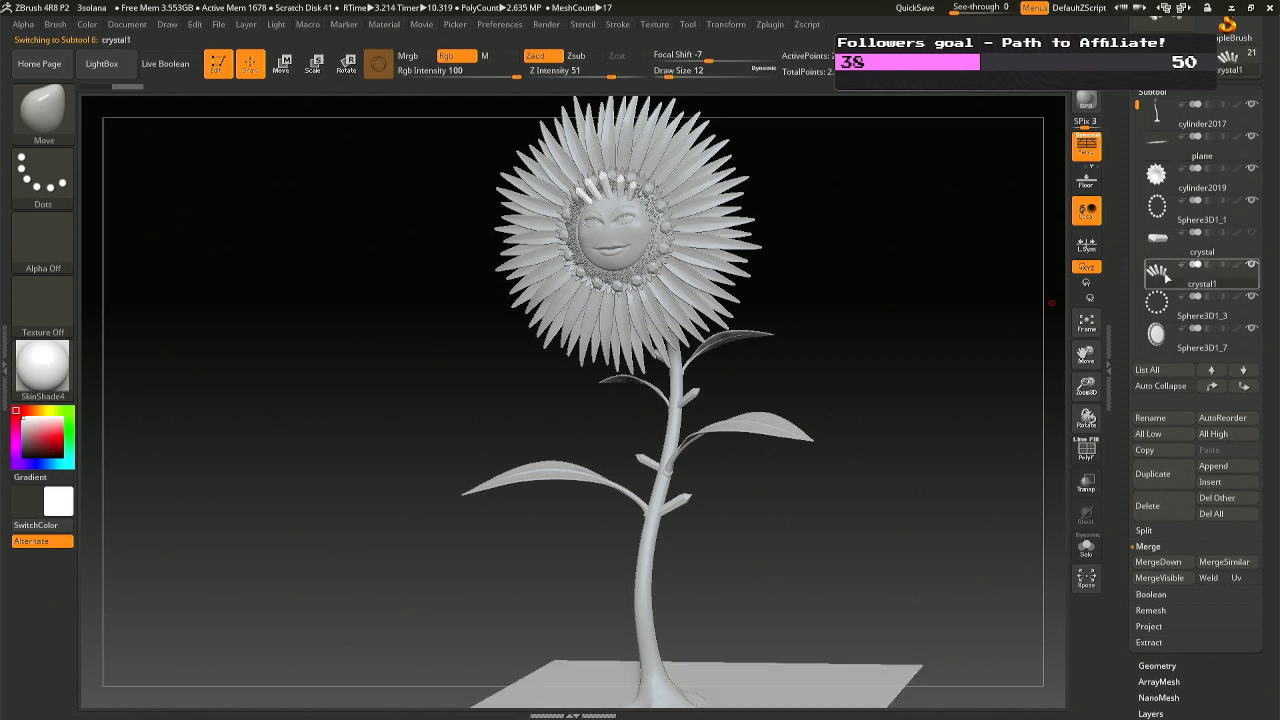
scroll(1135, 106, "down", 4)
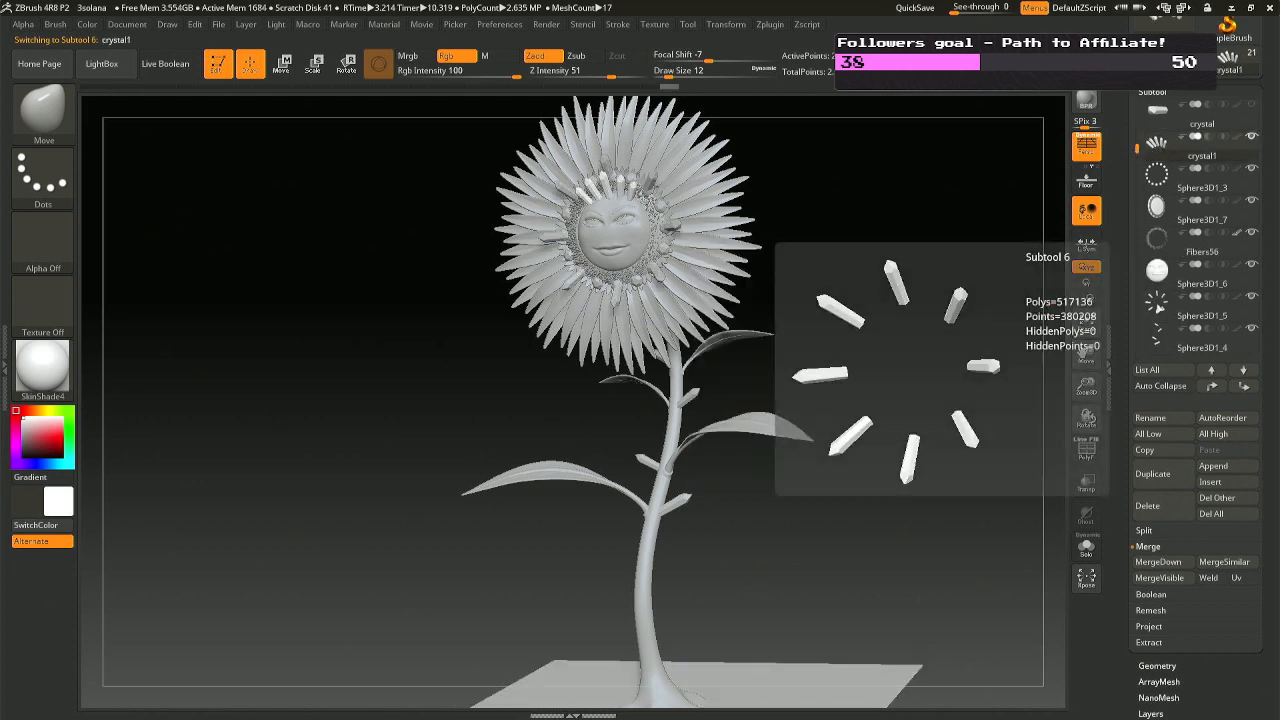
mouse_move(930, 300)
left_mouse_down()
mouse_move(966, 297)
mouse_move(953, 300)
left_mouse_up()
right_click_drag(953, 300, 879, 366, "ctrl")
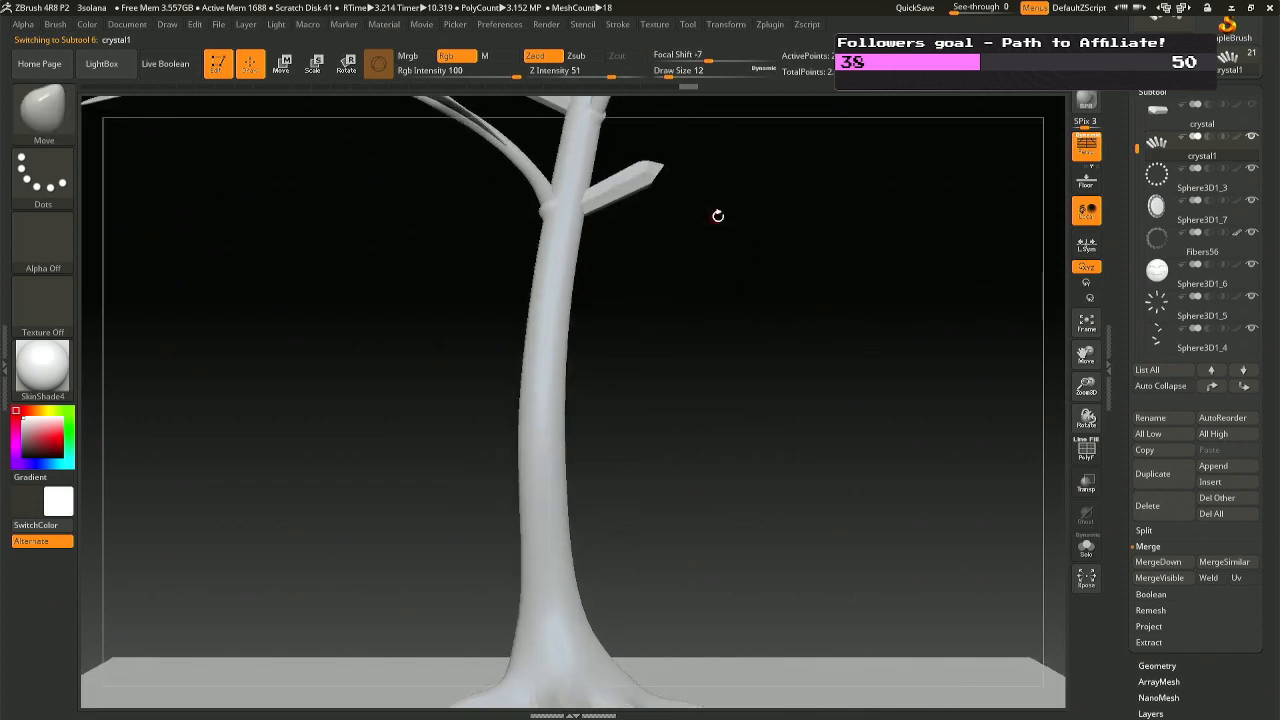
right_click_drag(719, 217, 850, 685, "alt")
right_click_drag(852, 538, 858, 700, "alt")
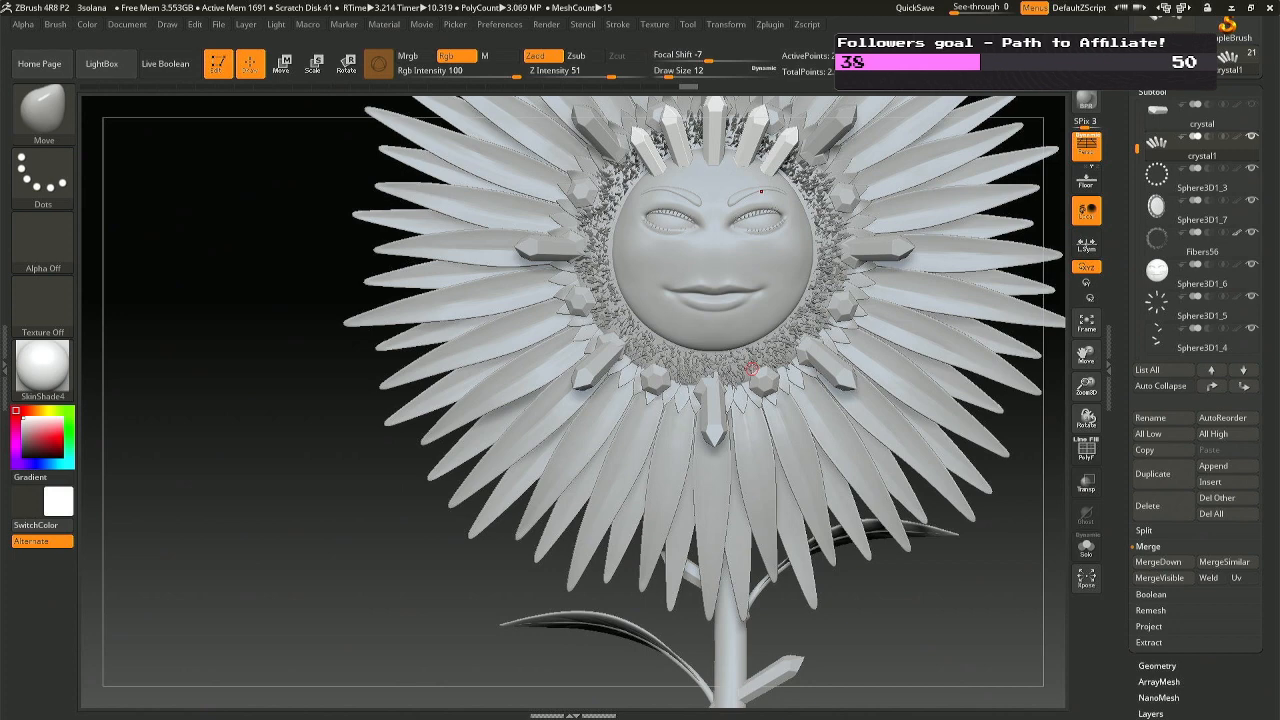
Isolate the Sphere3D1_3 ring of round crystals and mask every other crystal in it.
left_click(652, 383, "alt")
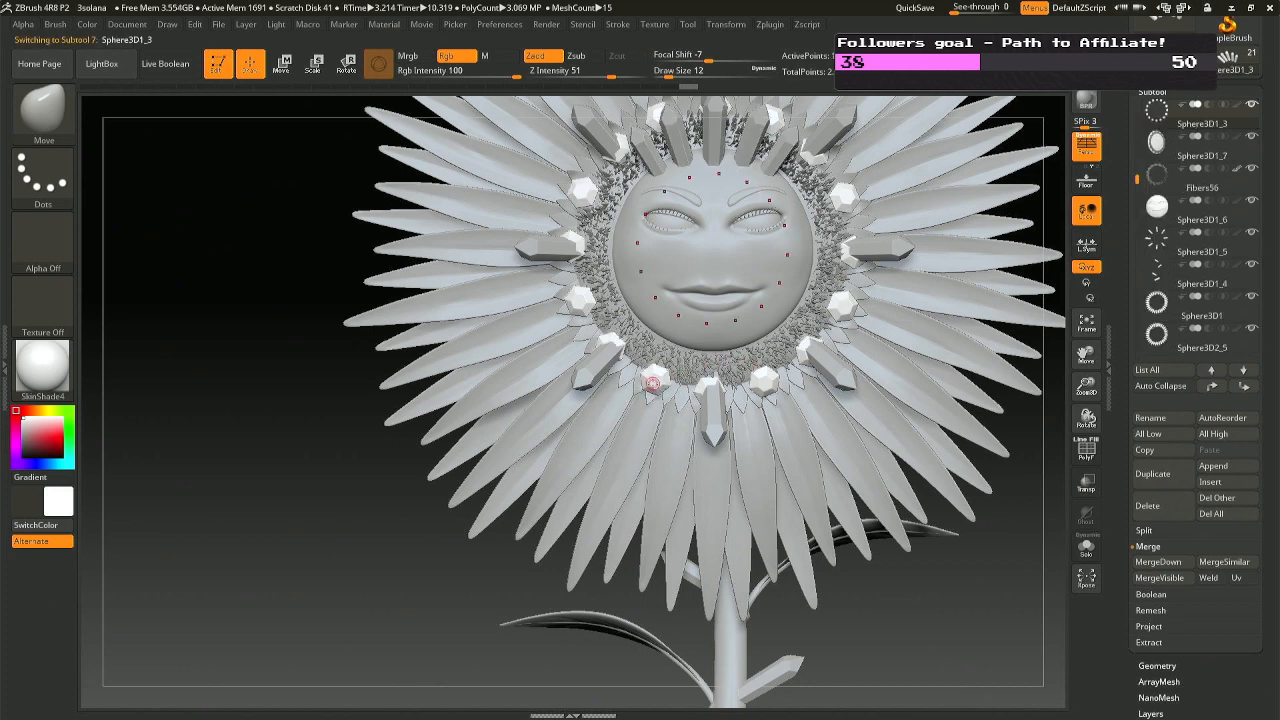
left_click(1086, 547)
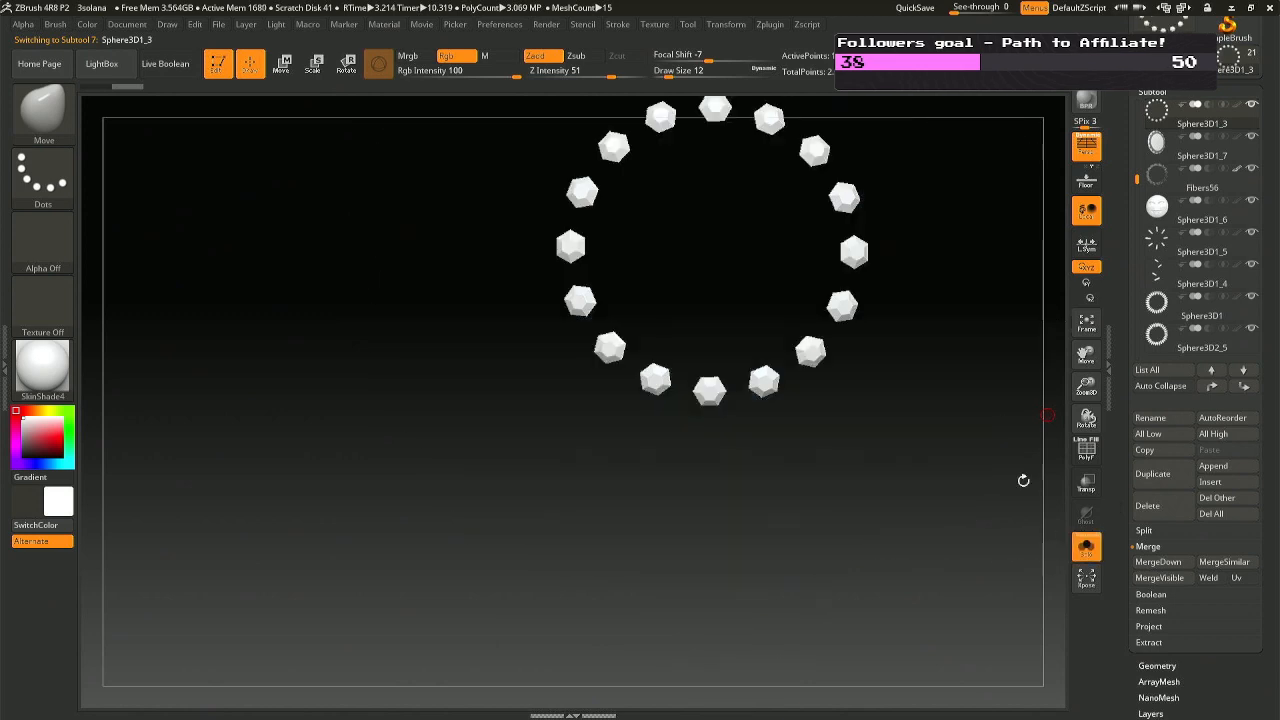
left_click_drag(789, 331, 834, 374, "ctrl")
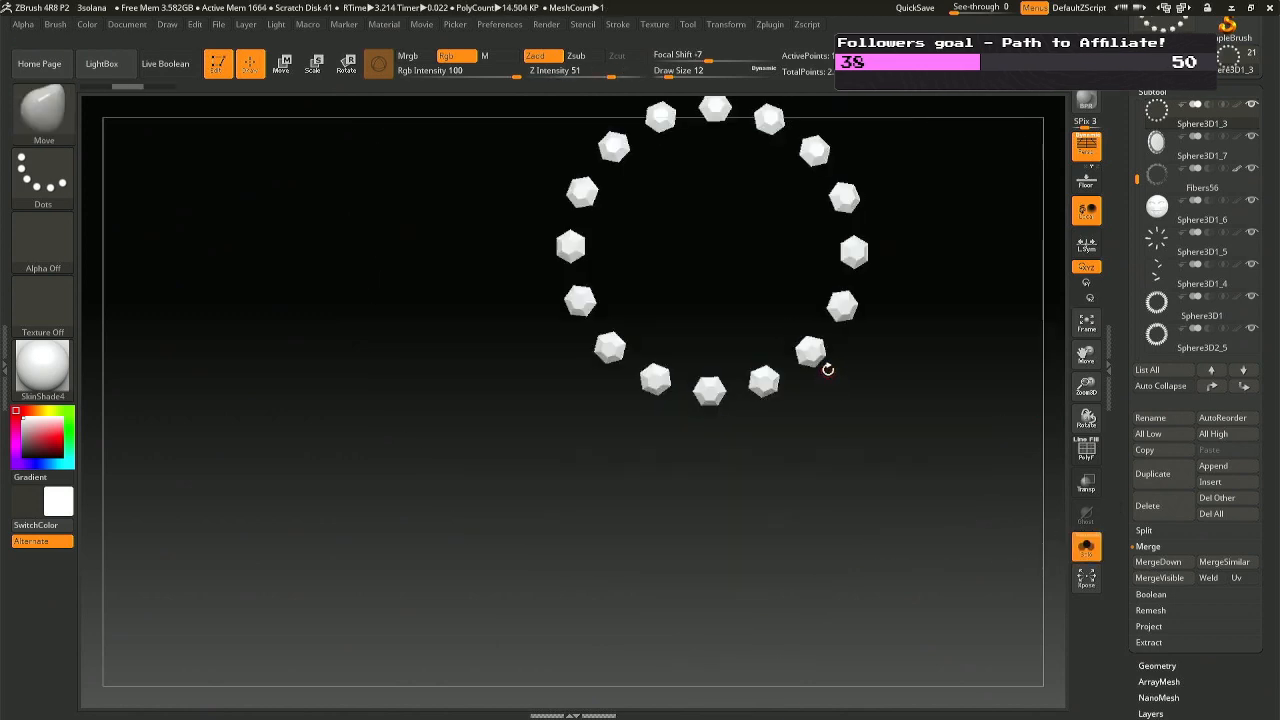
left_click(770, 27)
left_click(747, 26)
left_click_drag(842, 386, 786, 329, "ctrl")
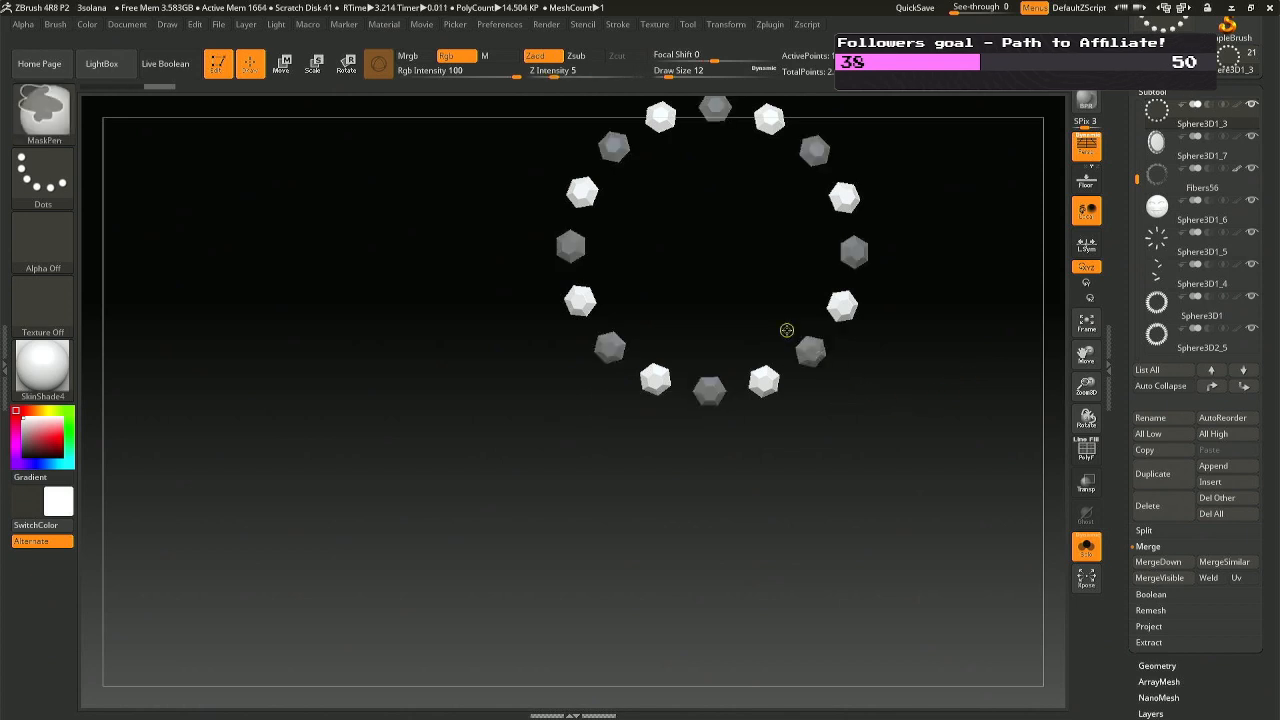
Split the masked crystals into their own subtool and bring the other subtools back into view.
left_click(1144, 530)
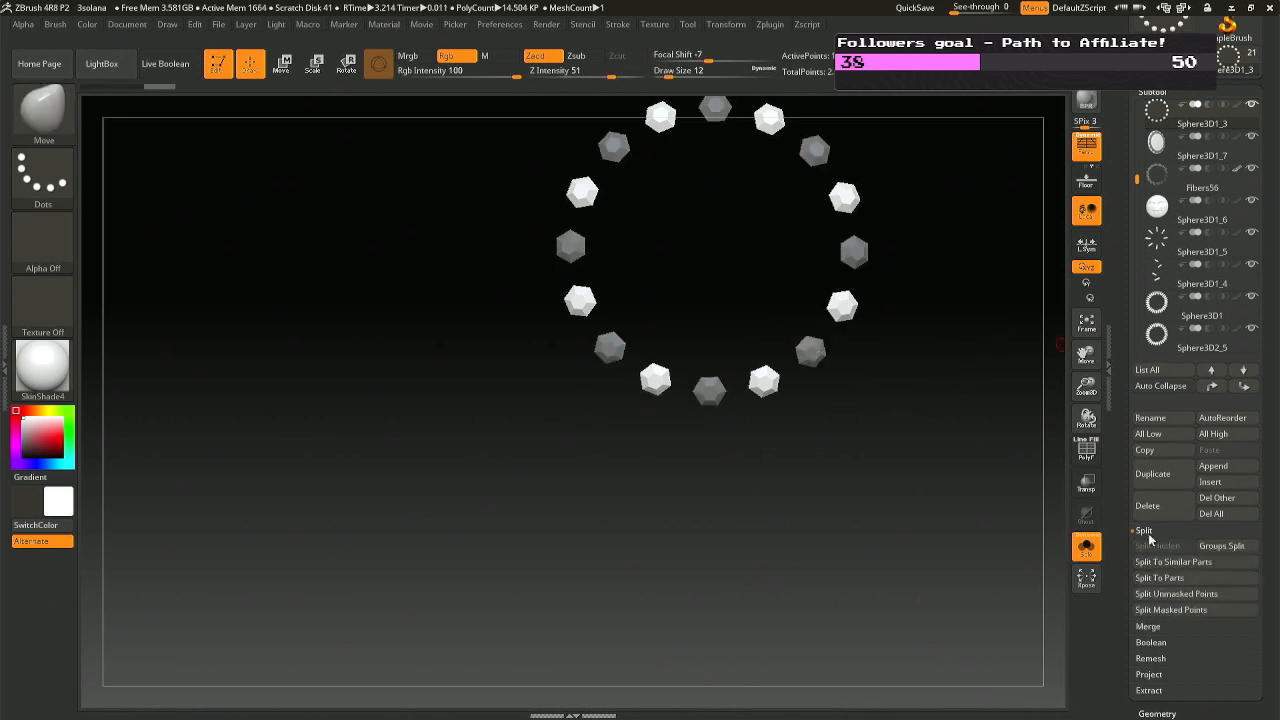
left_click(1153, 612)
left_click(1086, 547)
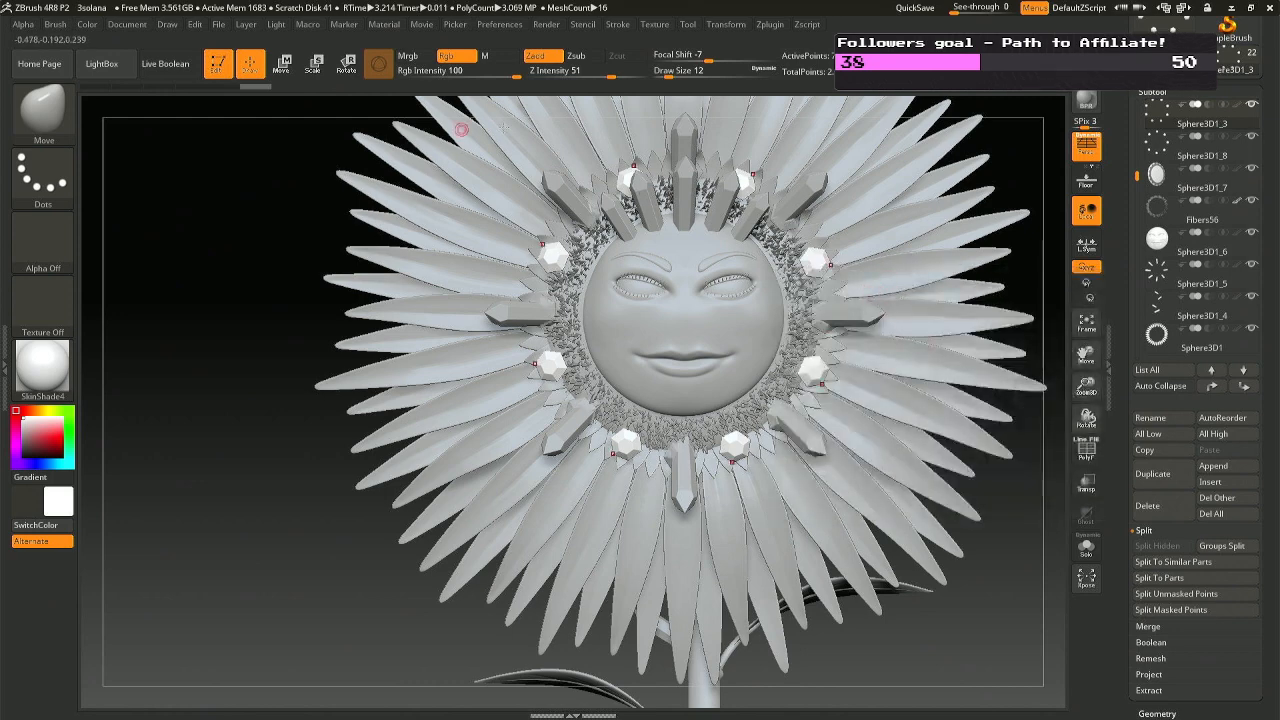
Save the ZBrush project over the existing file and send the model to KeyShot with a BPR render.
key("ctrl")
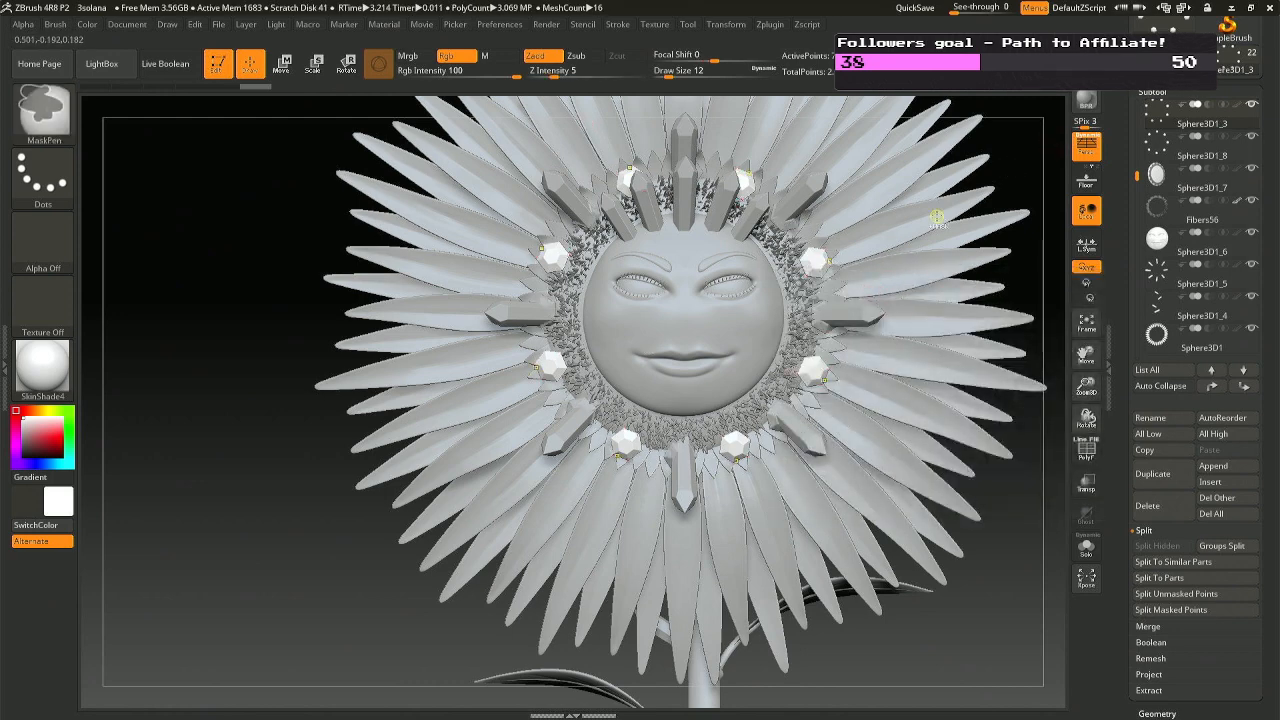
key("ctrl+s")
key("Return")
key("y")
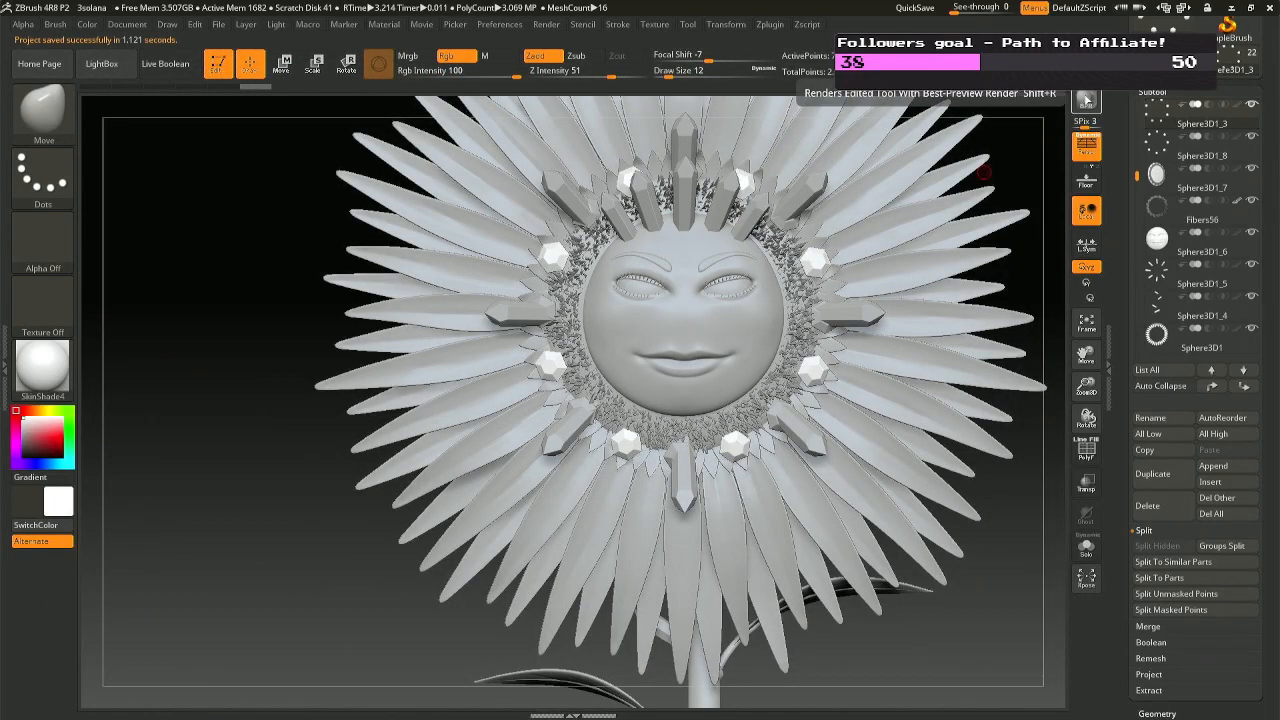
left_click(1085, 102)
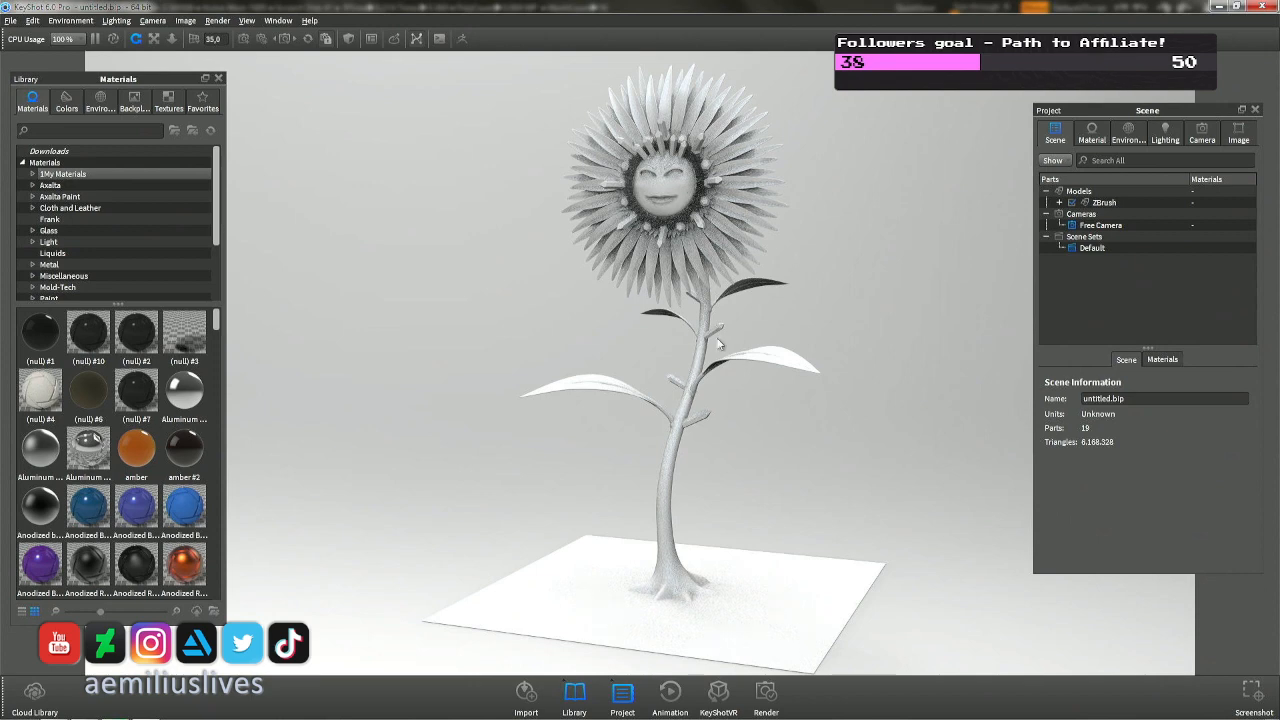
Save the KeyShot scene as solana in the Ergol folder.
key("ctrl+s")
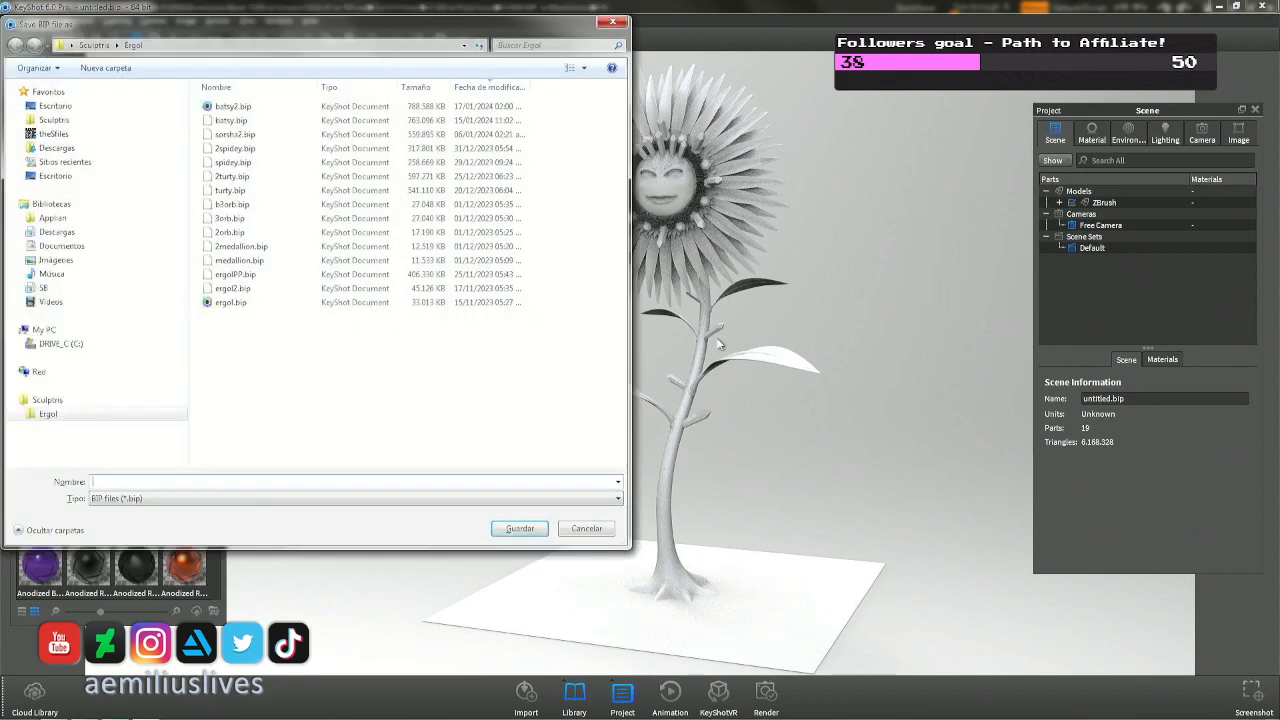
type("batsy3")
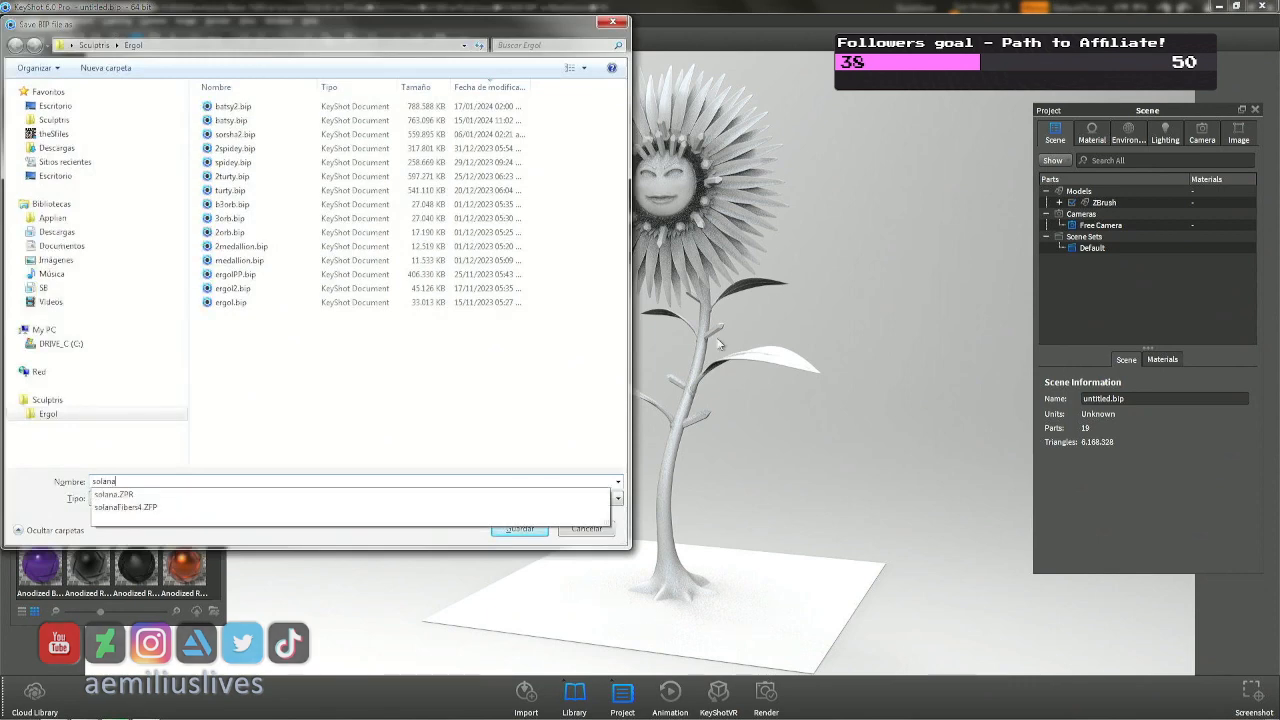
key("Return")
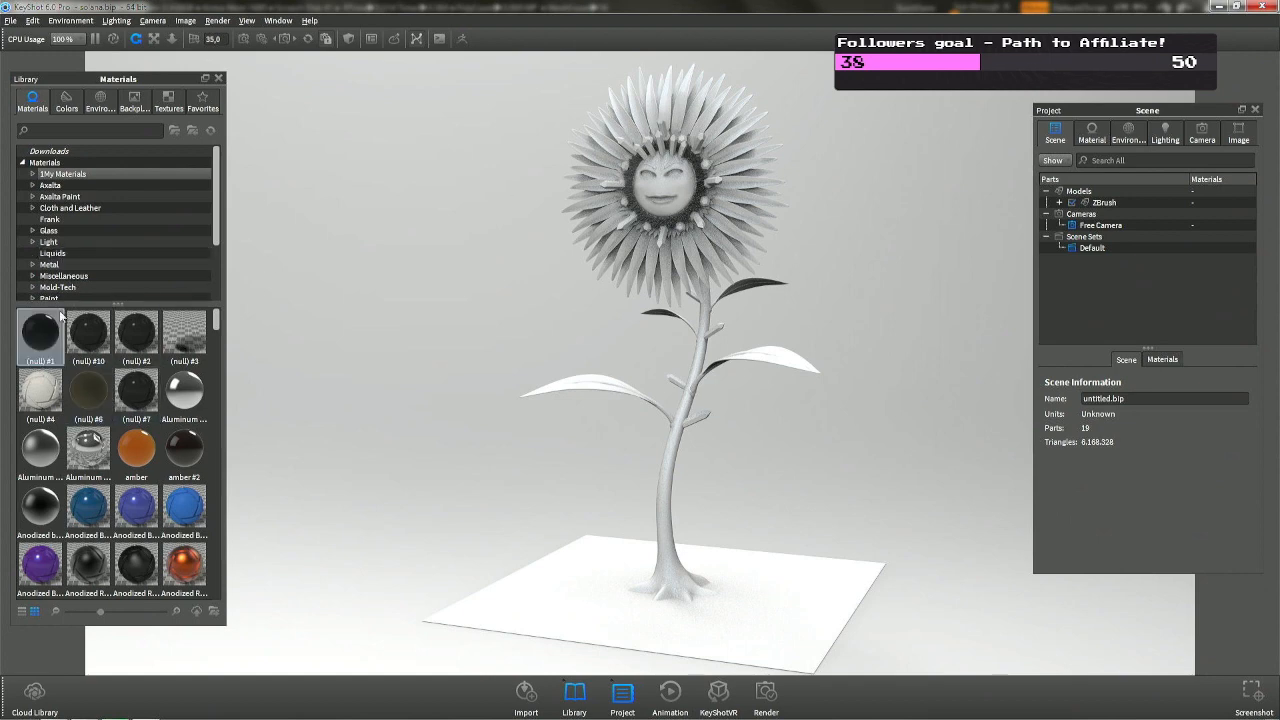
Search the material library for "turty" and apply turtygem to the crystals around the face and on the stem.
left_click(57, 130)
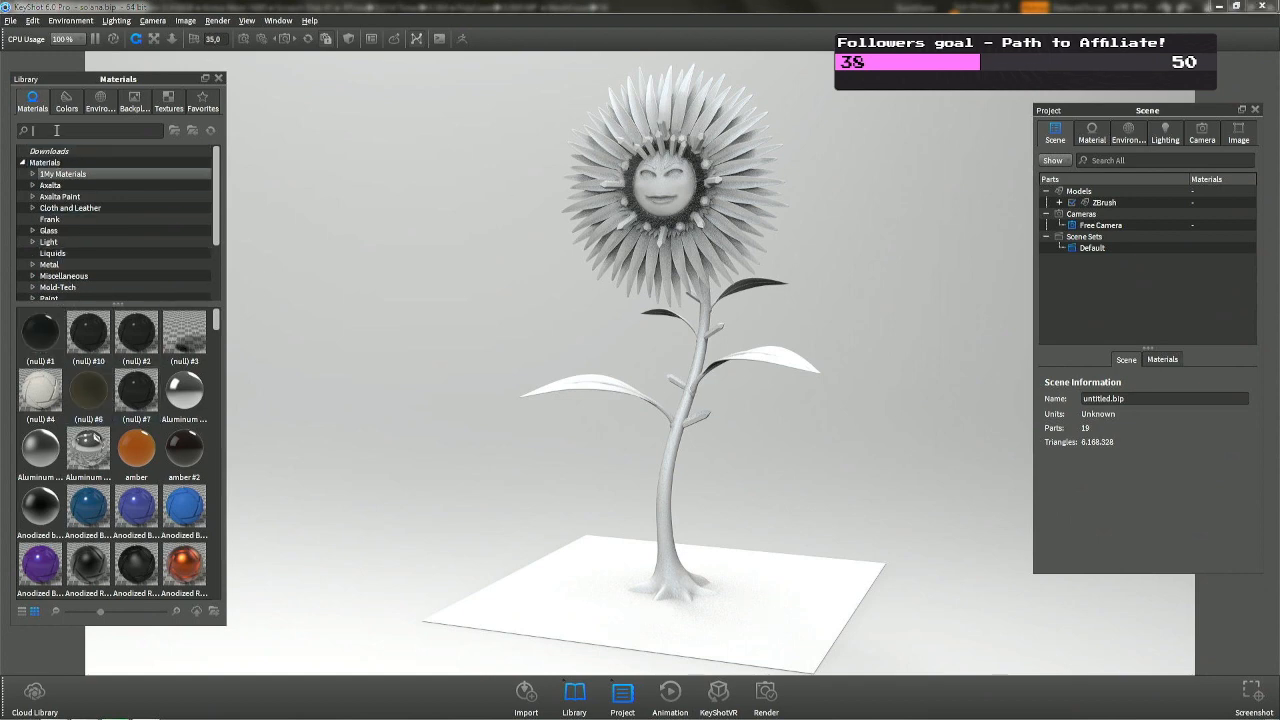
type("turty")
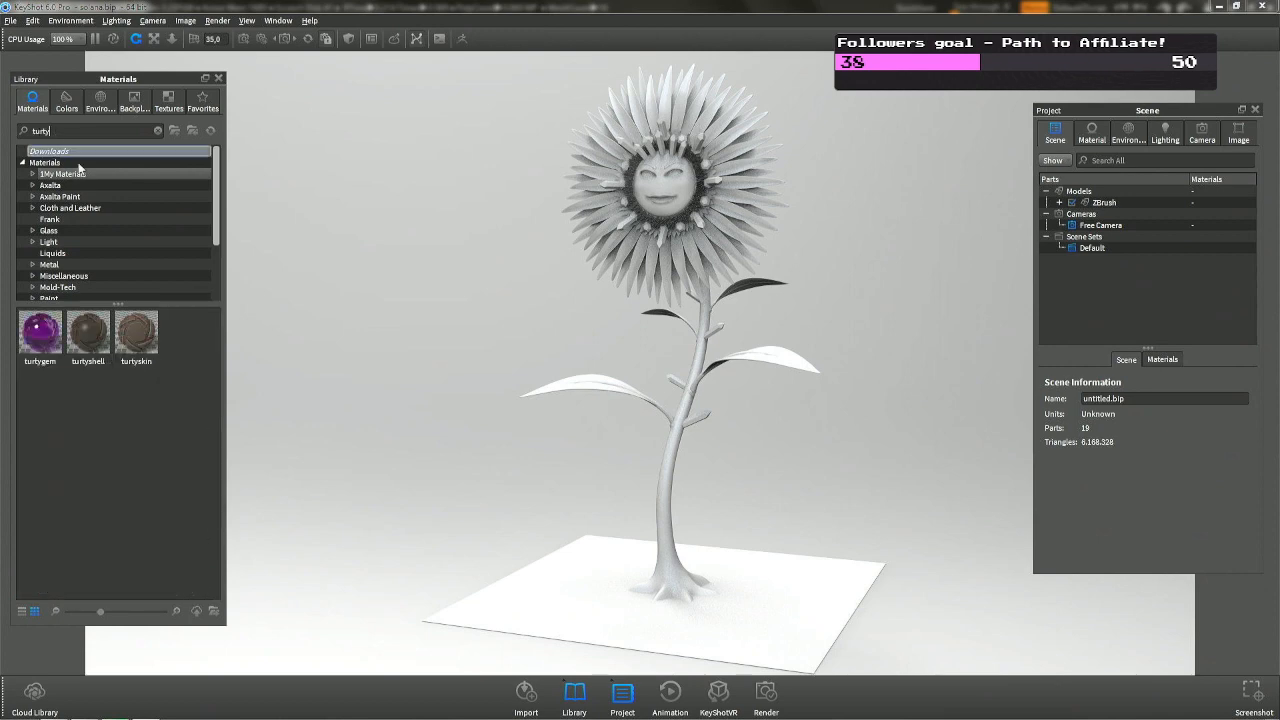
left_click_drag(38, 348, 700, 183)
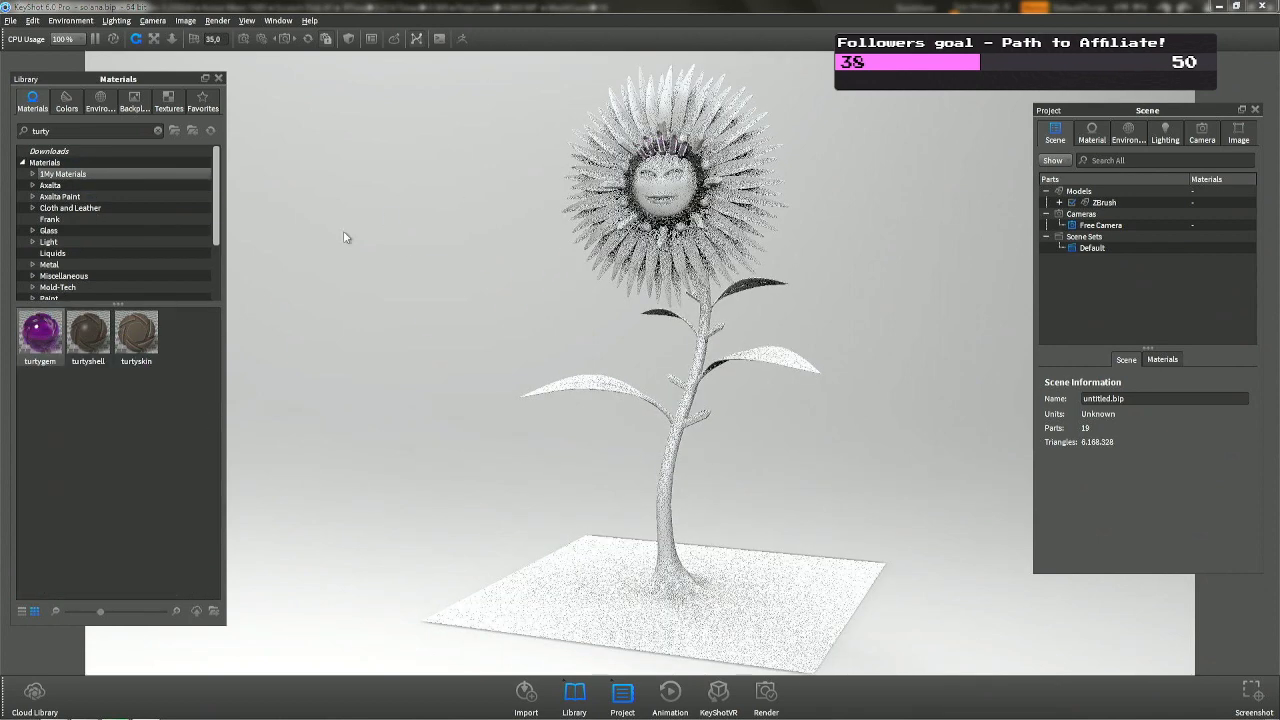
left_click_drag(45, 335, 702, 226)
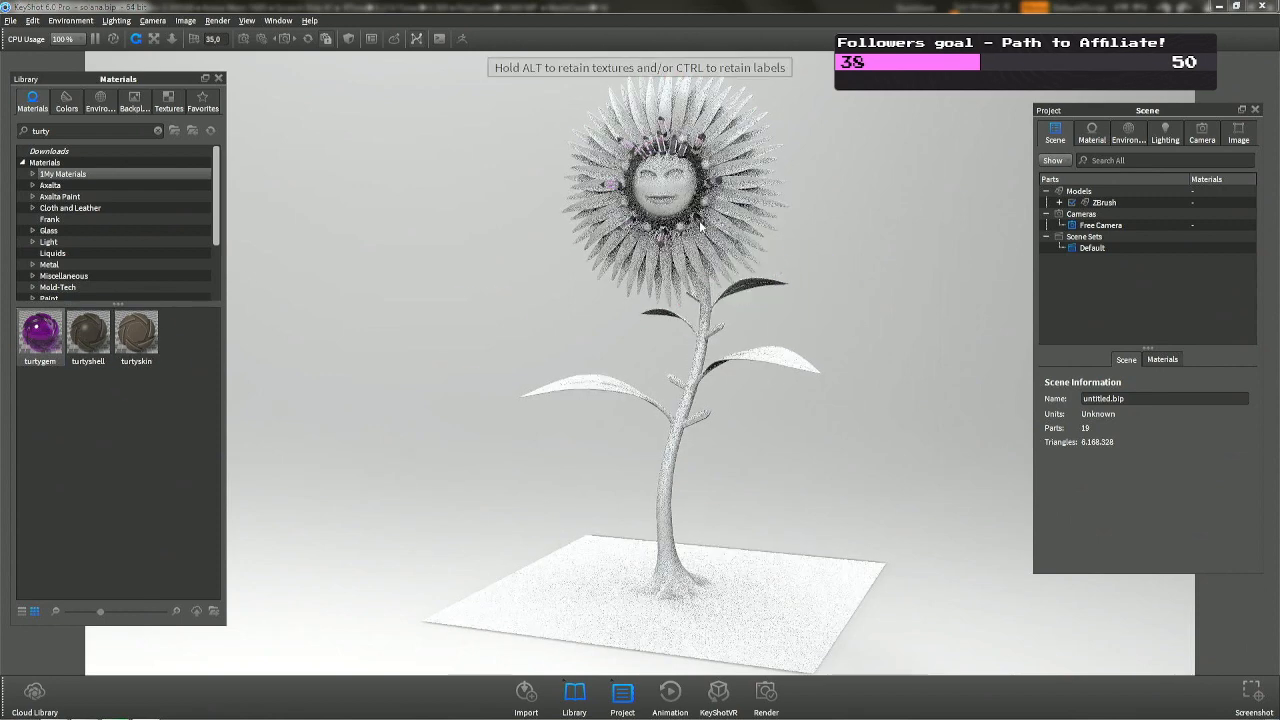
left_click_drag(40, 338, 716, 331)
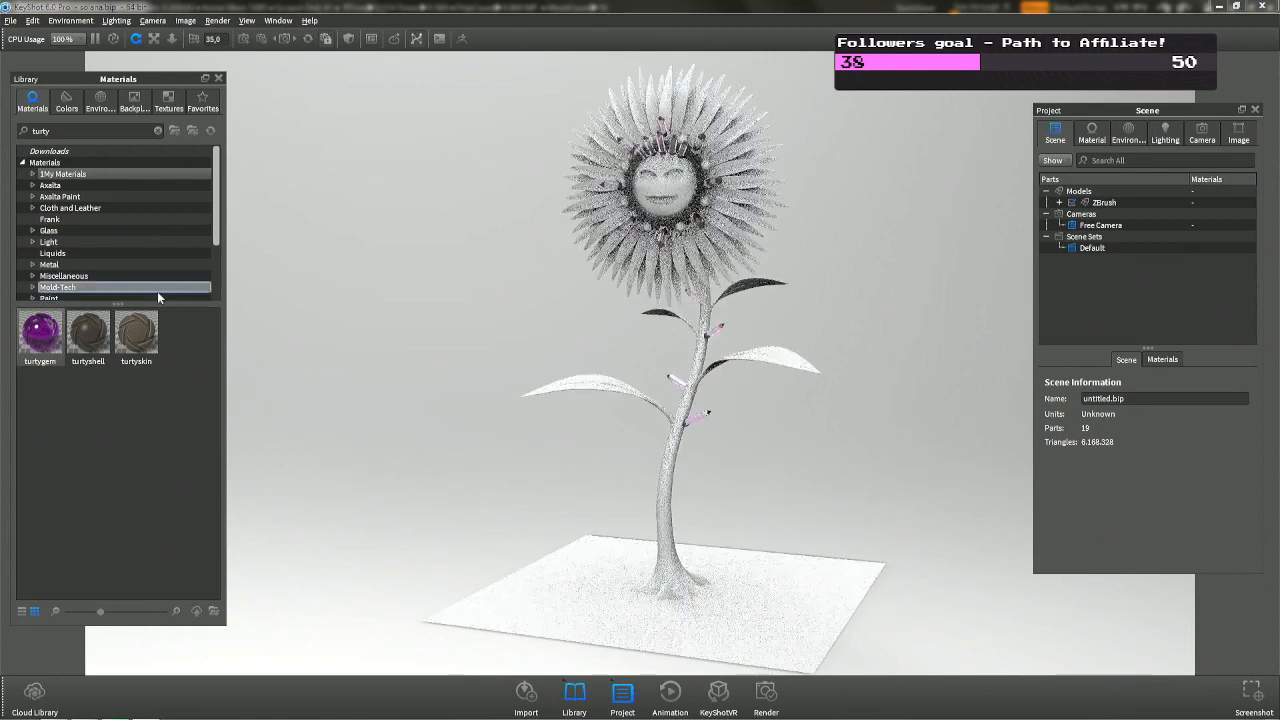
left_click_drag(40, 333, 680, 230)
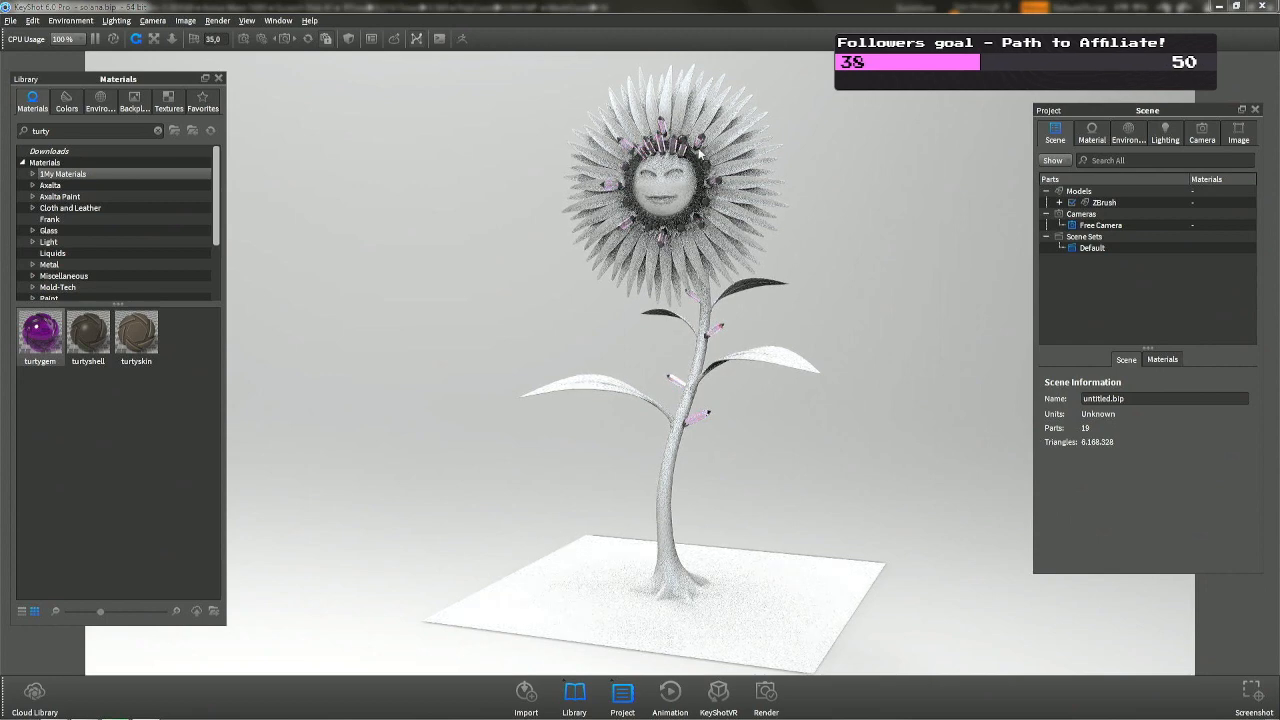
Hide the outer crystal part blocking the ring, apply turtygem to the crystals behind it, and show all parts again.
right_click(699, 145)
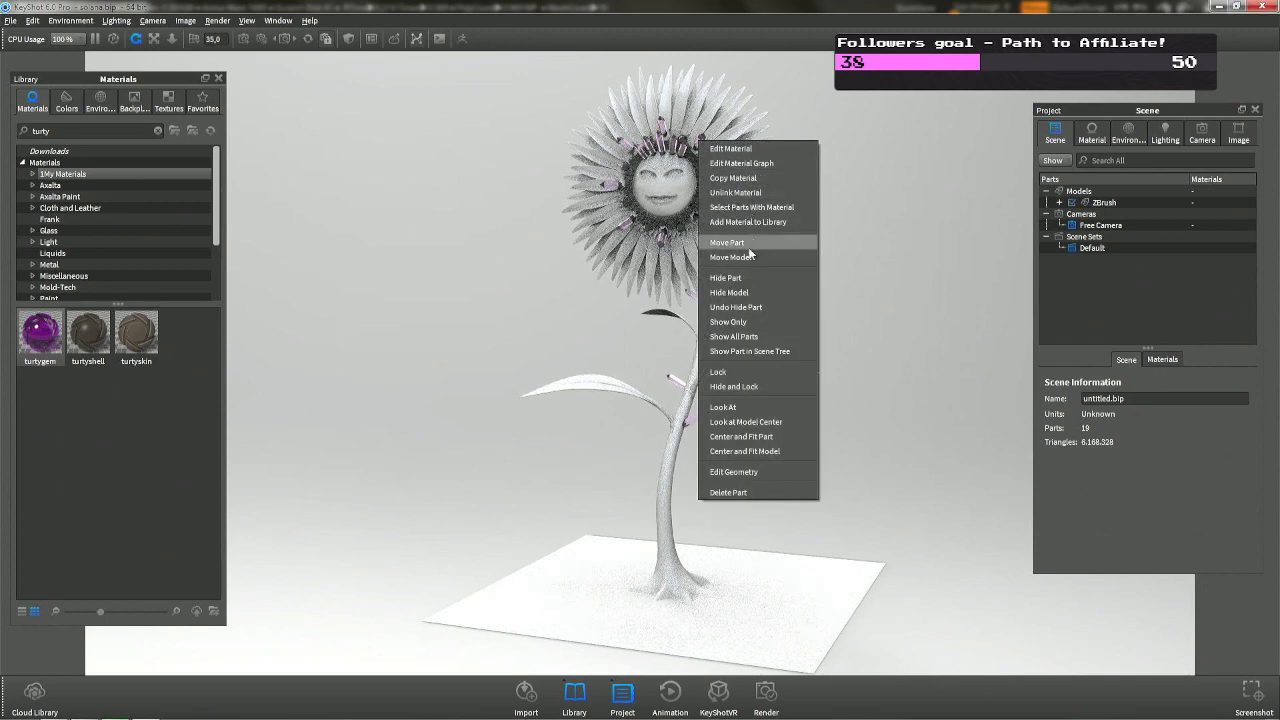
left_click(742, 277)
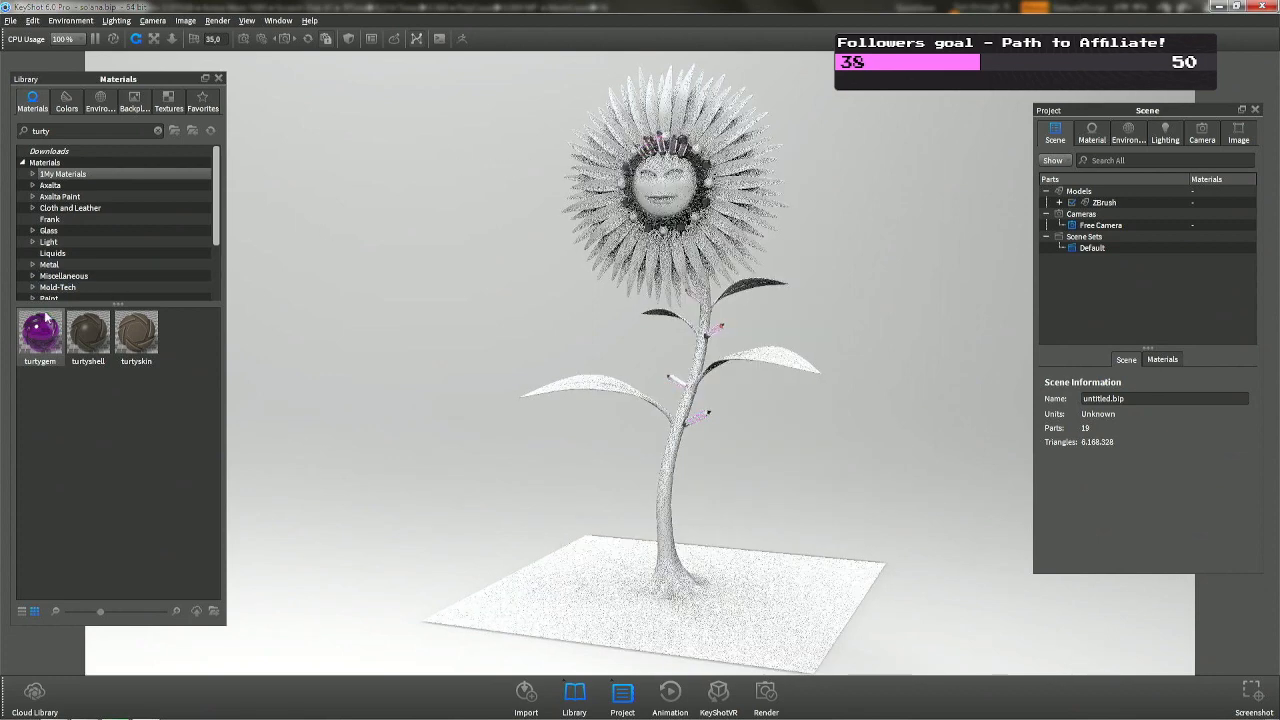
left_click_drag(38, 333, 697, 160)
right_click(866, 232)
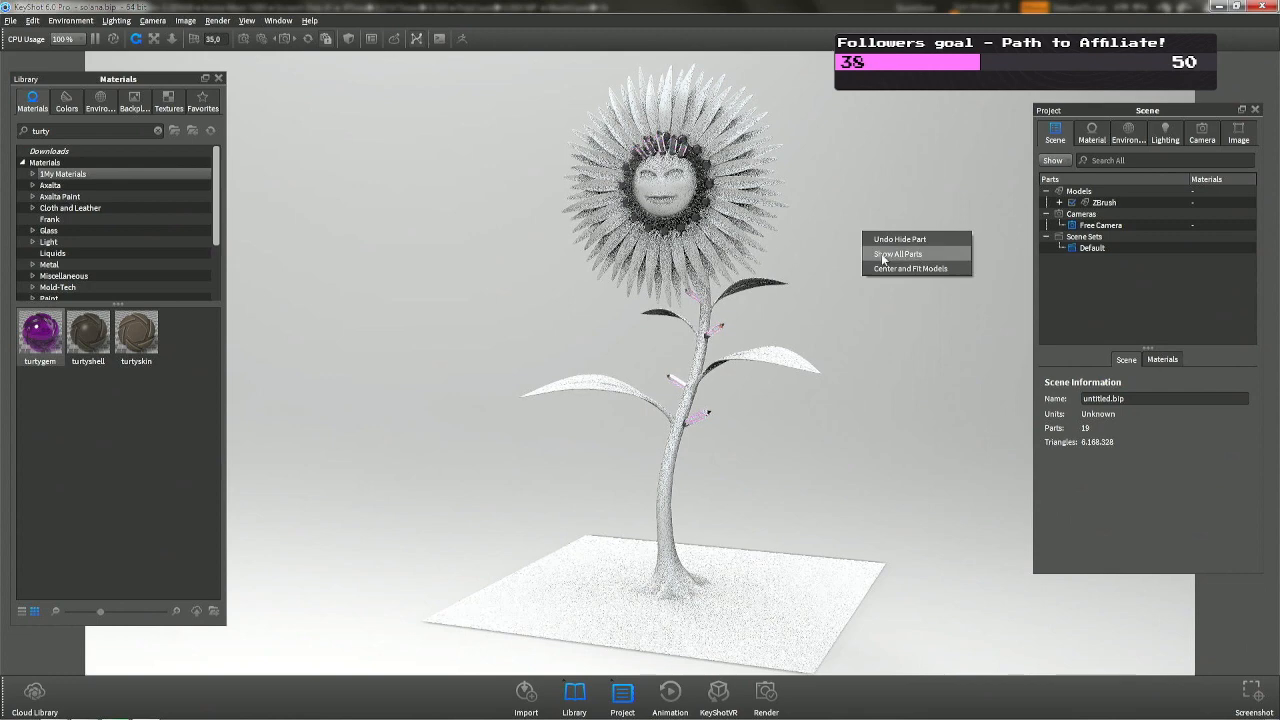
left_click(884, 254)
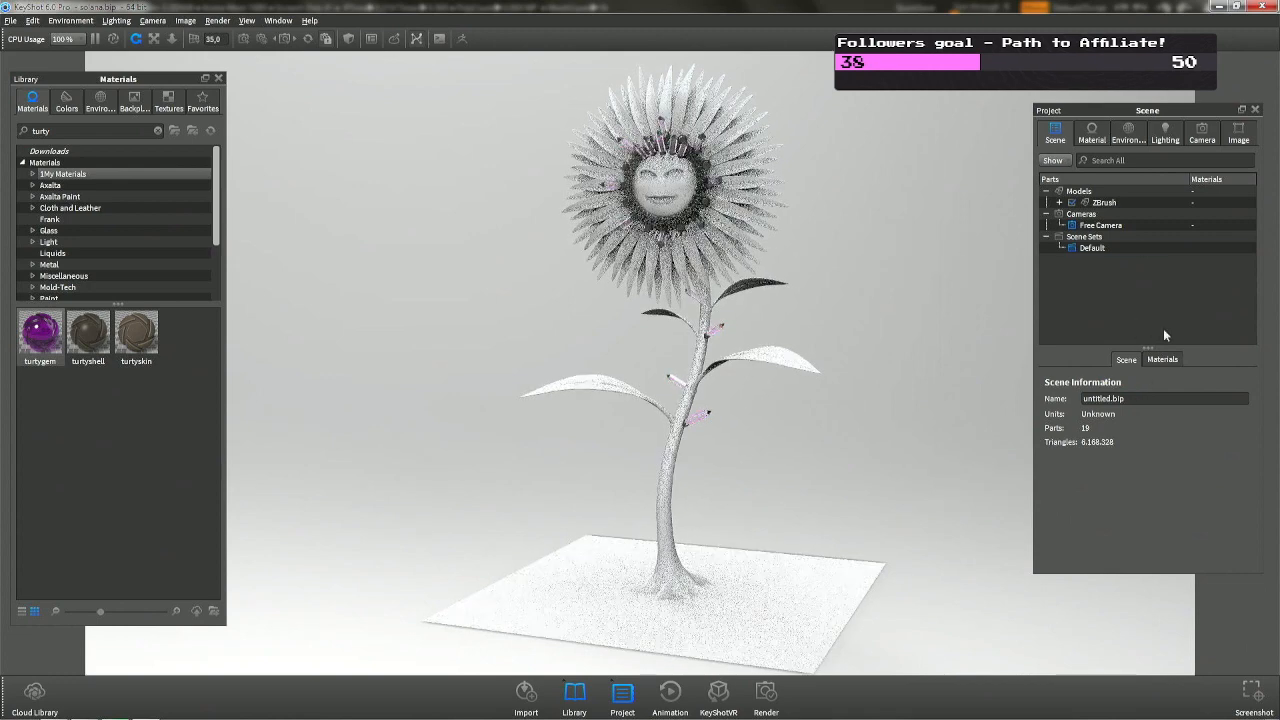
Select all turtygem copies among the scene's materials and link them into one material.
left_click(1163, 359)
scroll(1114, 490, "down", 3)
left_click(1095, 489)
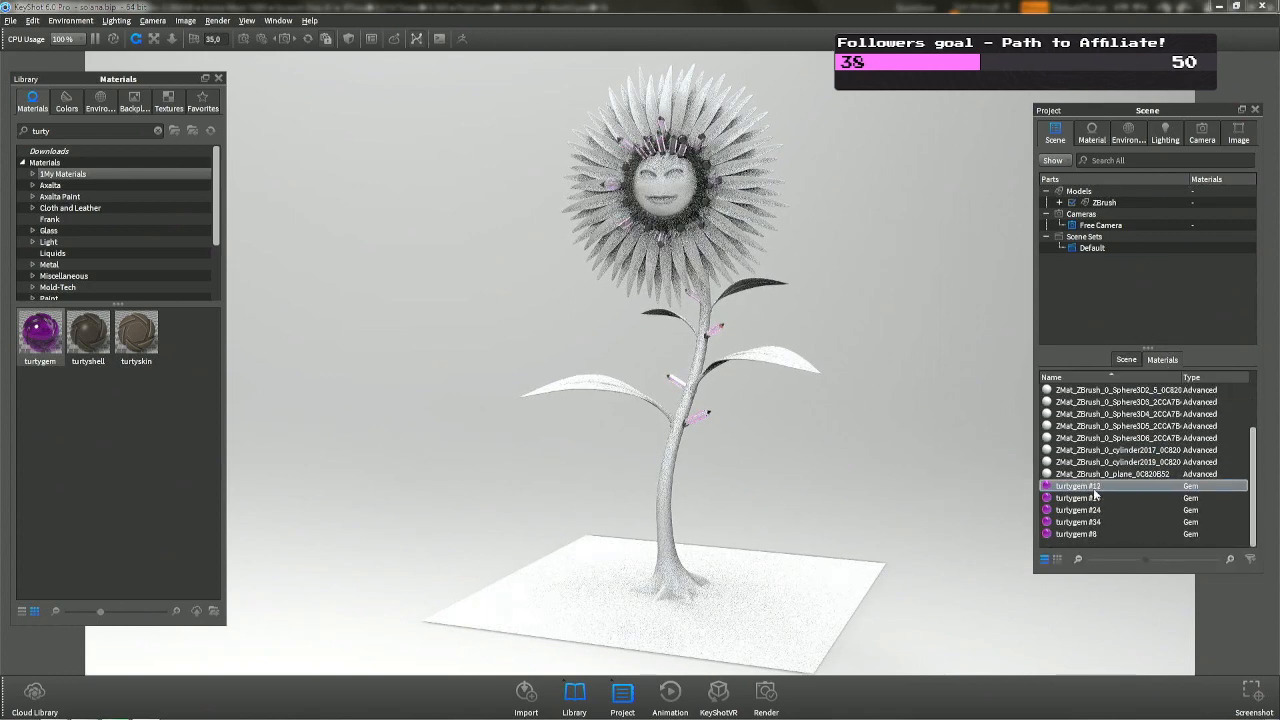
left_click(1088, 535, "shift")
right_click(1092, 512)
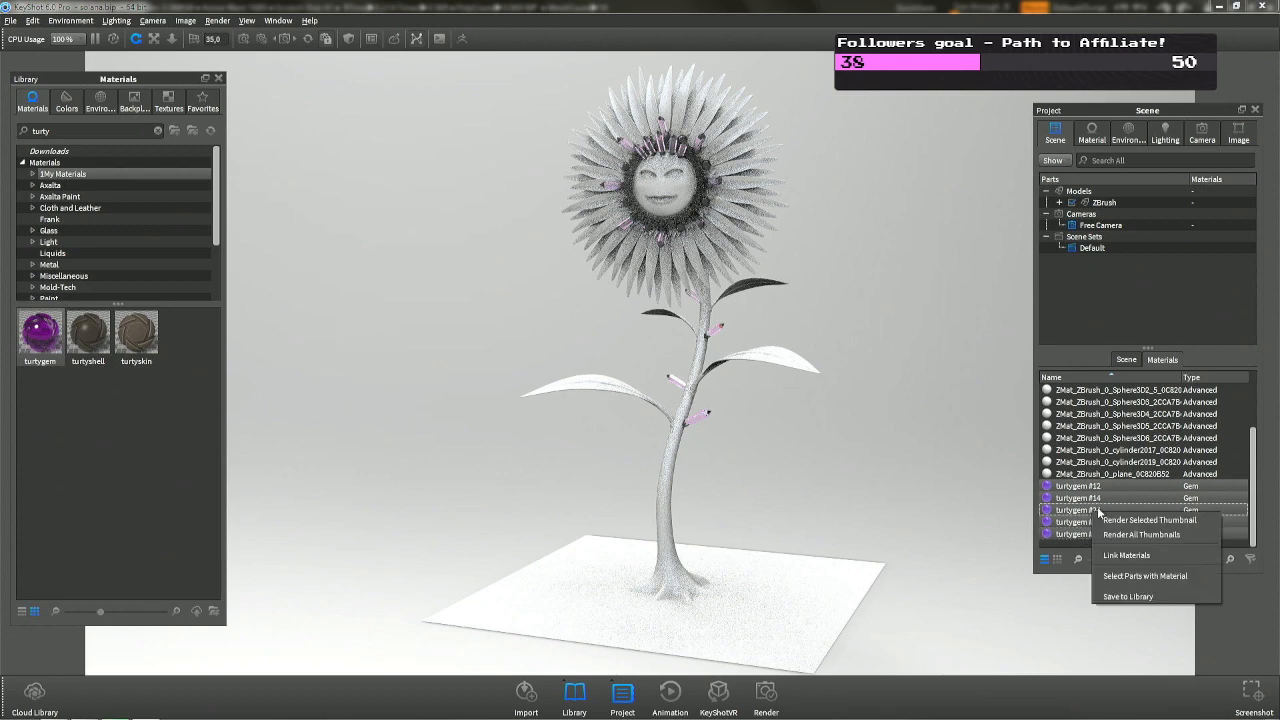
left_click(1126, 555)
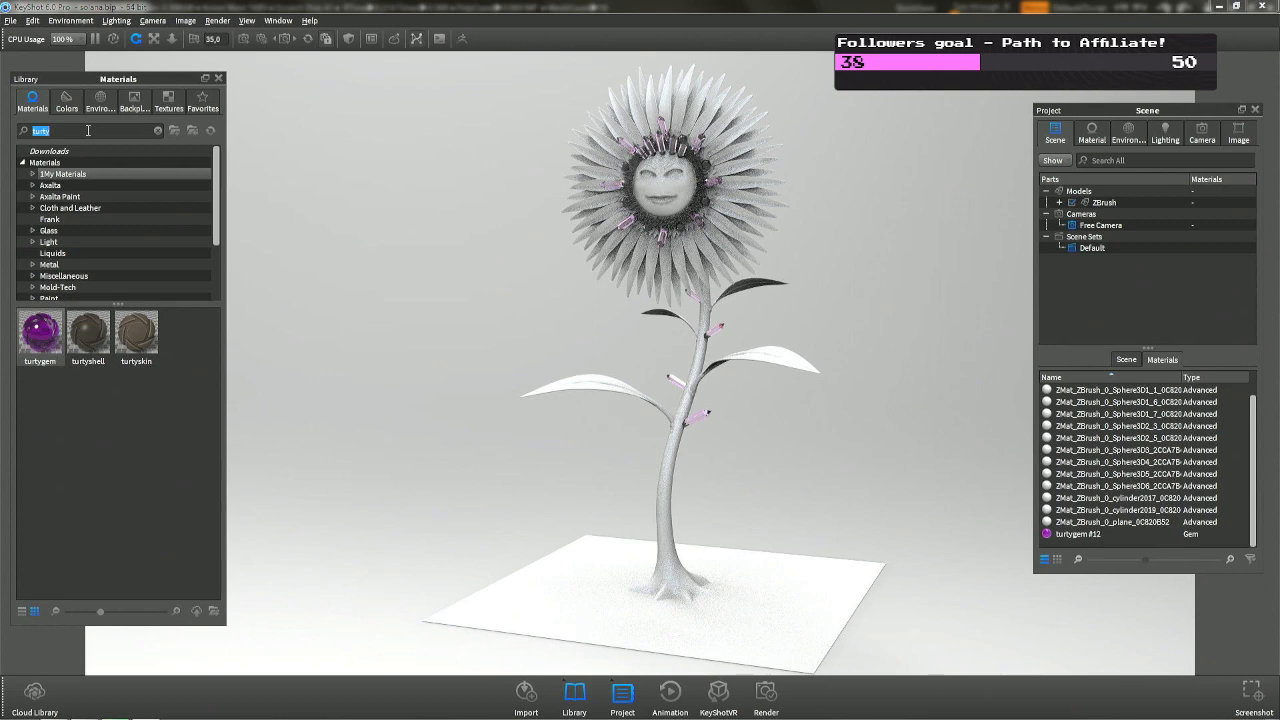
Search the material library for "skin", apply Baraka Skin #4 to the petals, and open that material's texture settings.
type("skin")
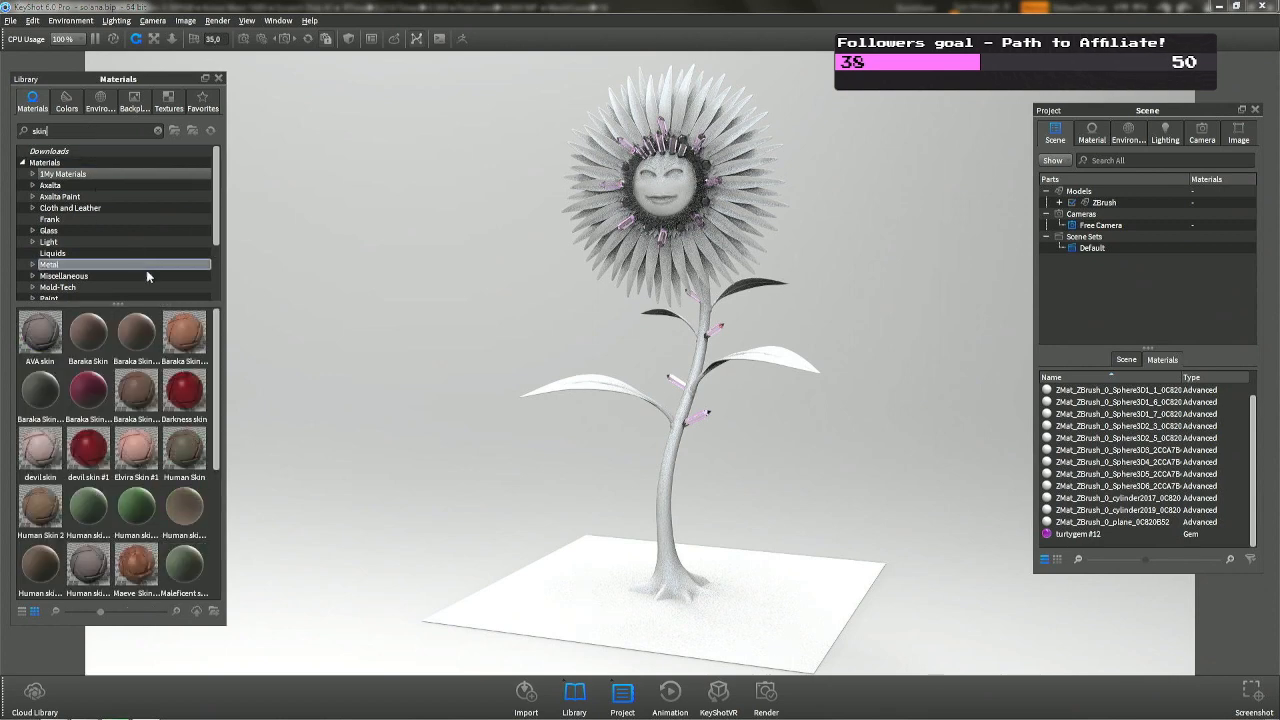
left_click_drag(184, 333, 634, 108)
left_click(633, 113)
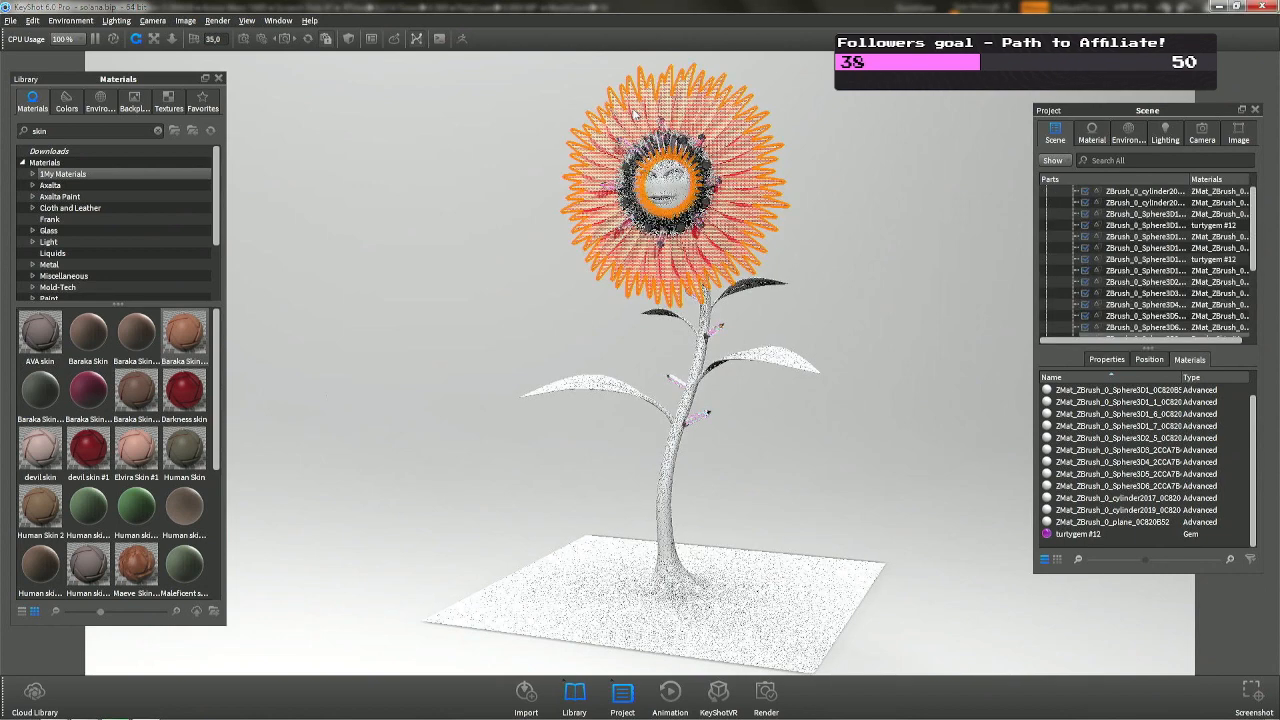
left_click(1099, 140)
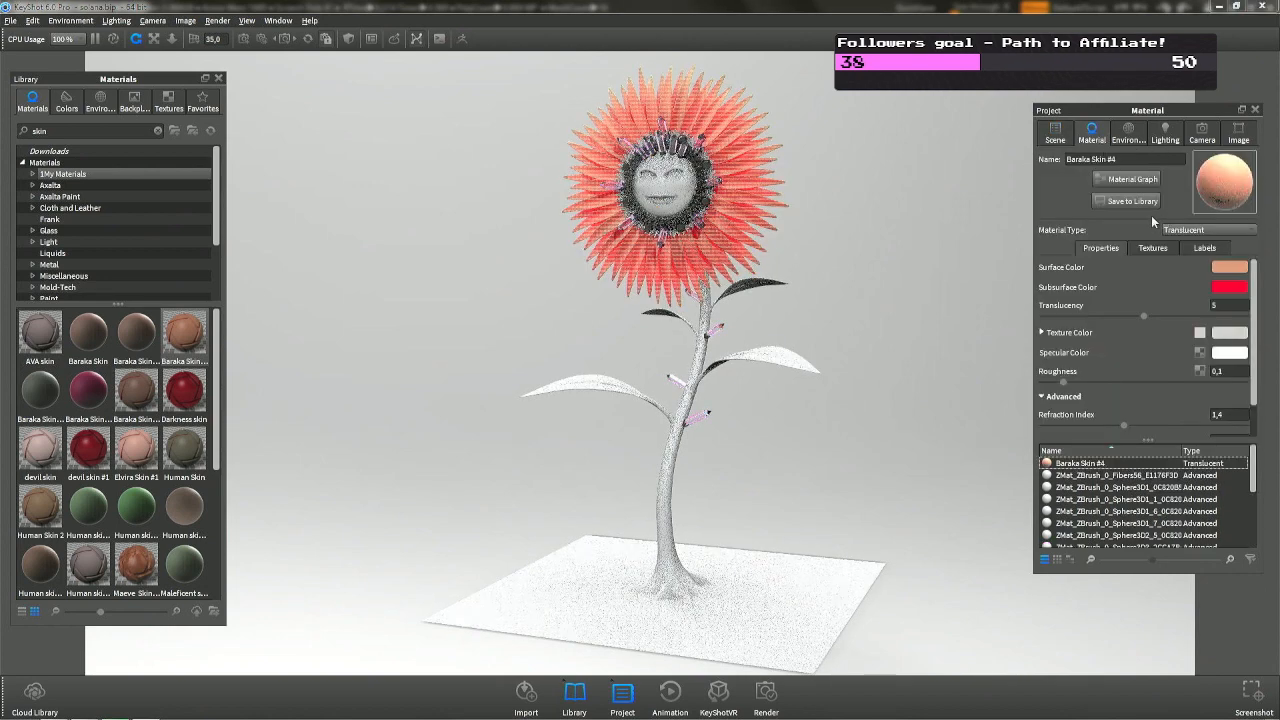
left_click(1151, 249)
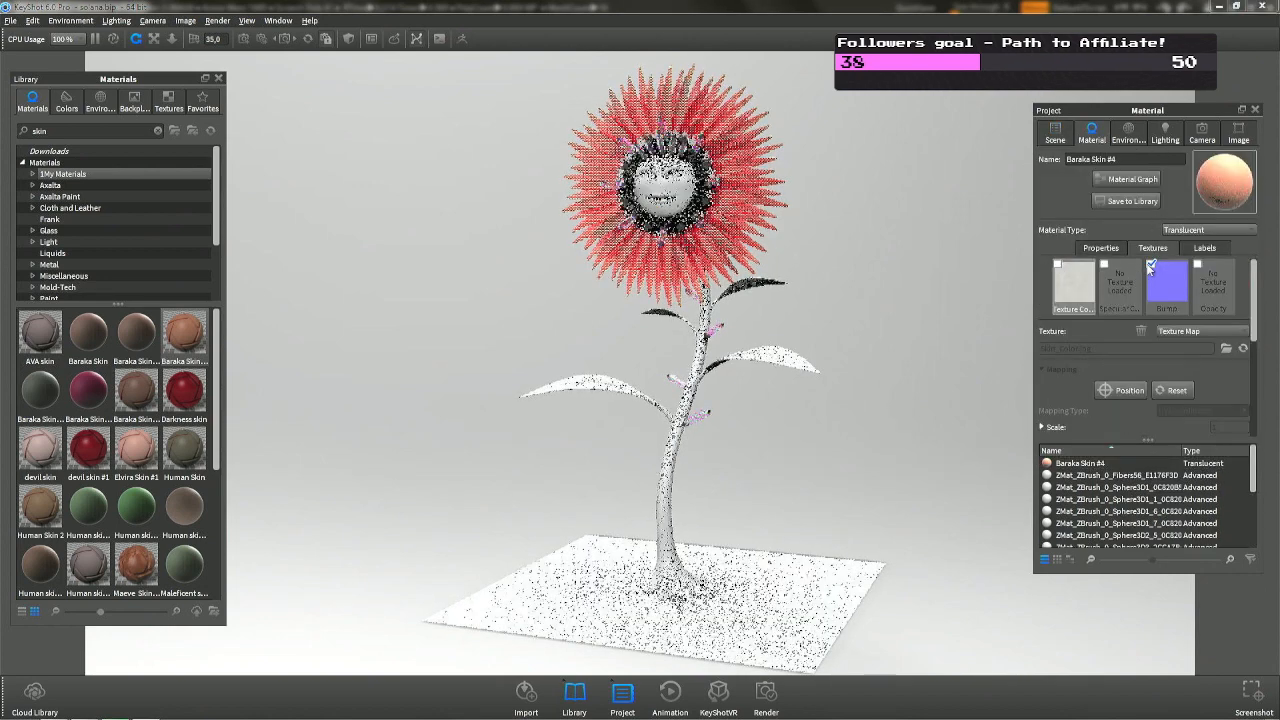
Change the petal material's surface color to yellow, RGB 234, 208, 100.
left_click(1122, 249)
left_click(1229, 267)
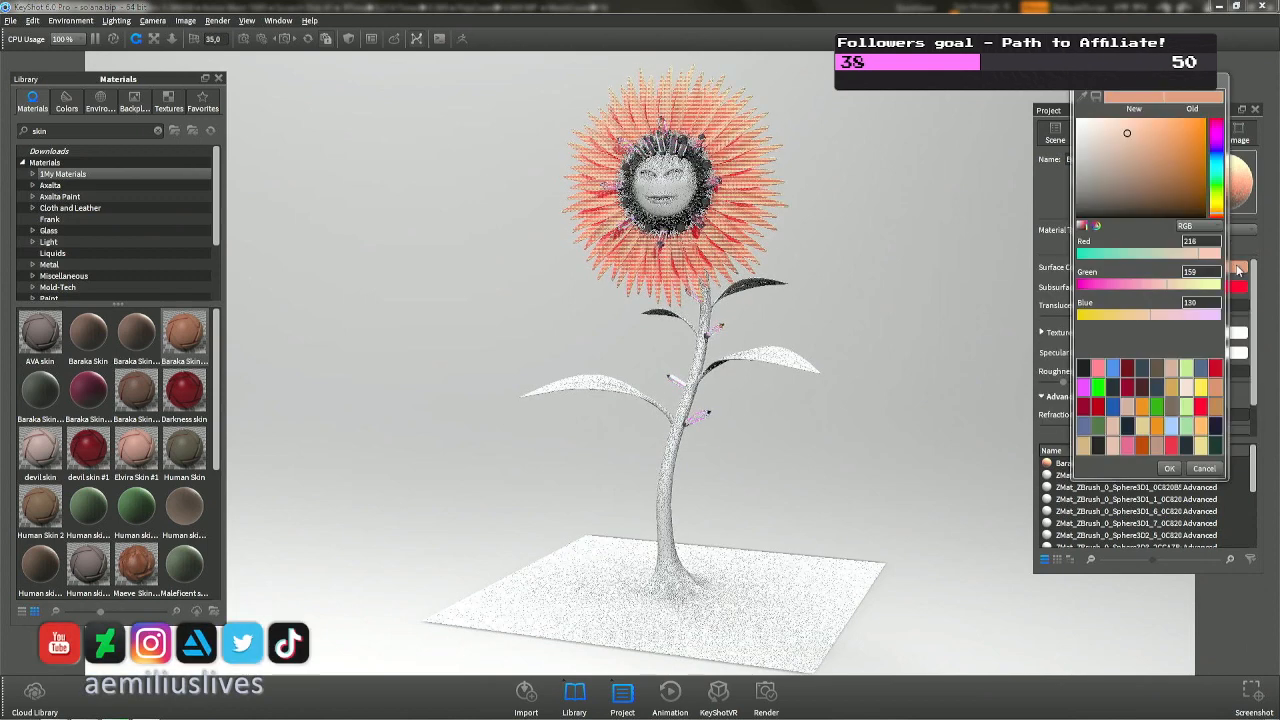
left_click_drag(1215, 195, 1217, 208)
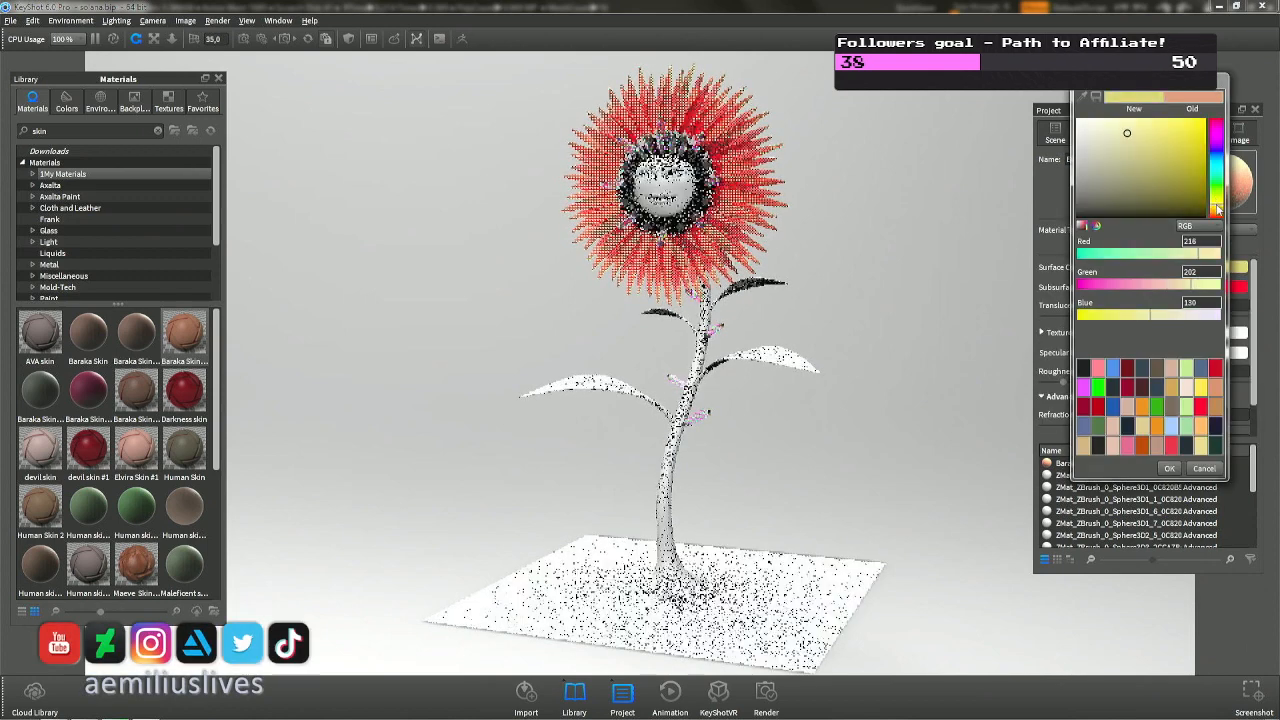
left_click(1151, 128)
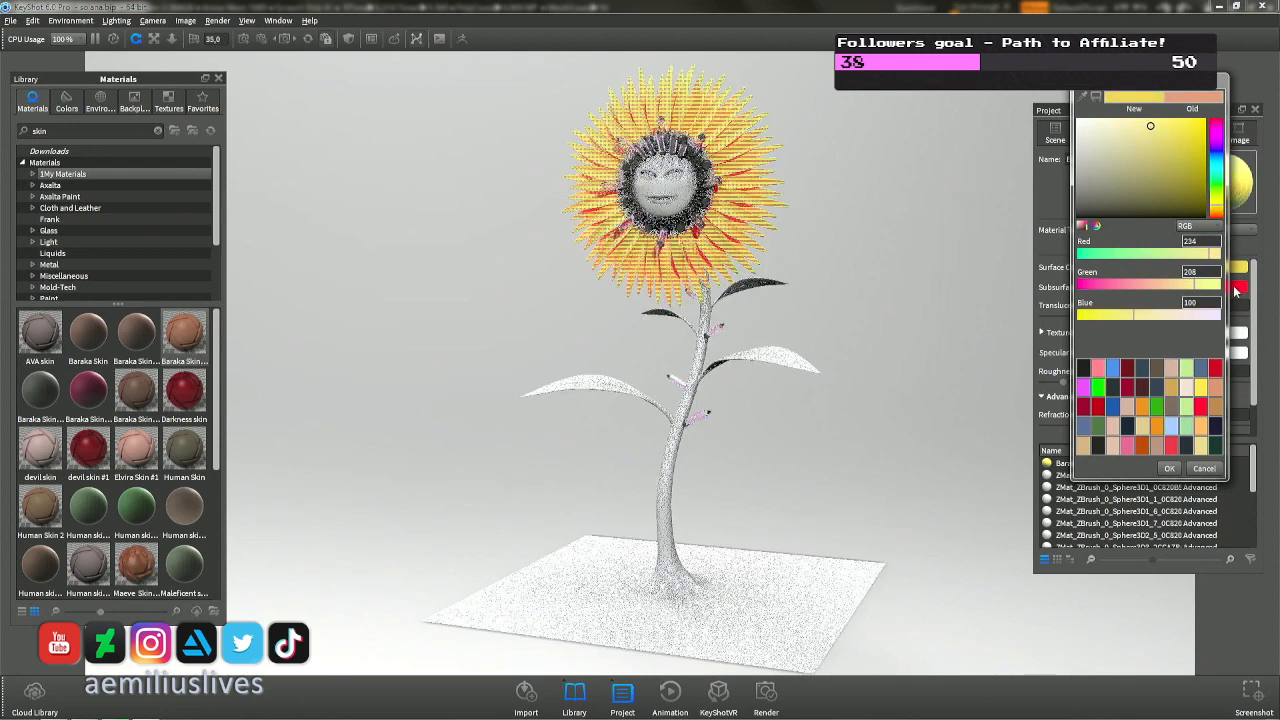
left_click(1169, 469)
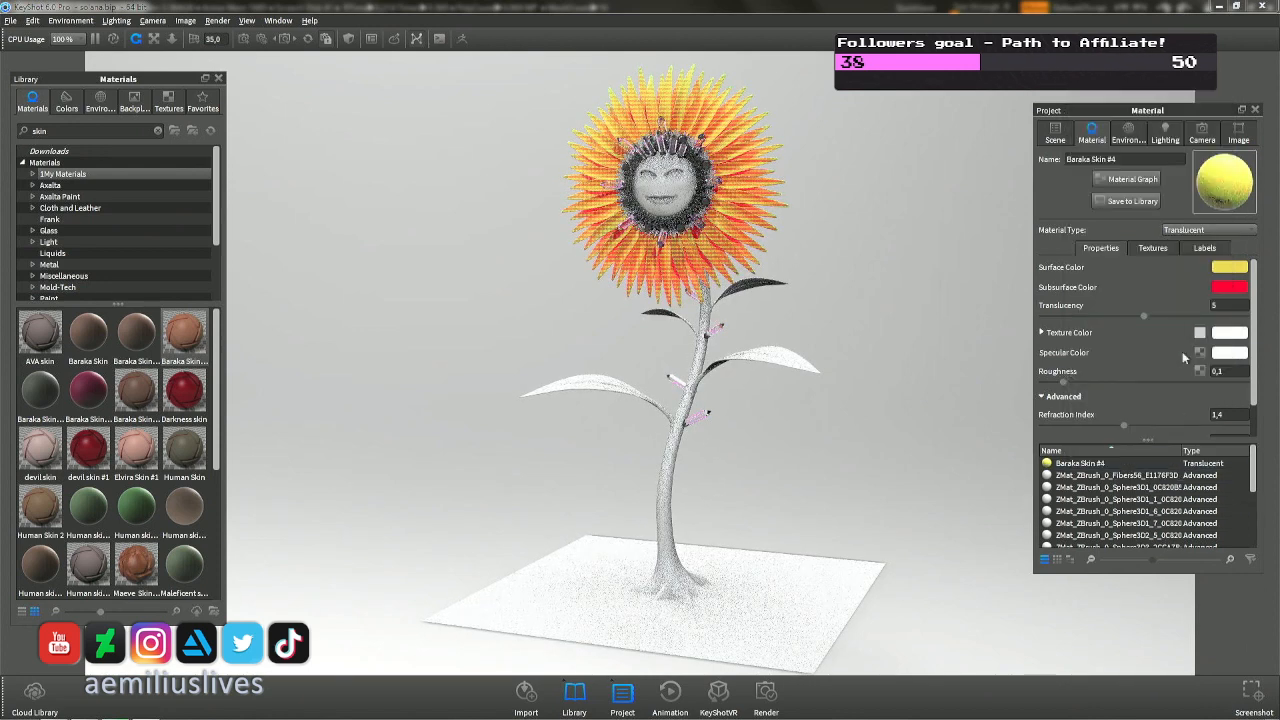
Change the petal material's subsurface color to orange, RGB 255, 140, 32.
left_click(1221, 289)
left_click(1222, 231)
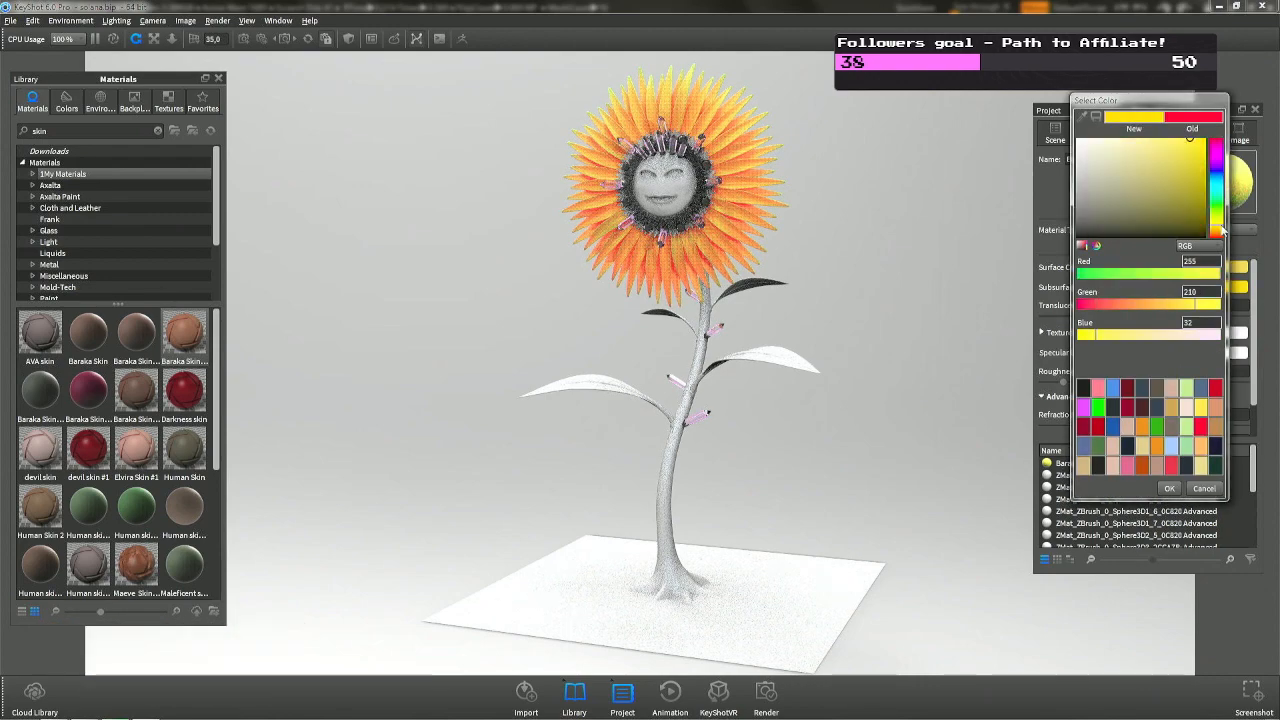
left_click_drag(1222, 231, 1222, 235)
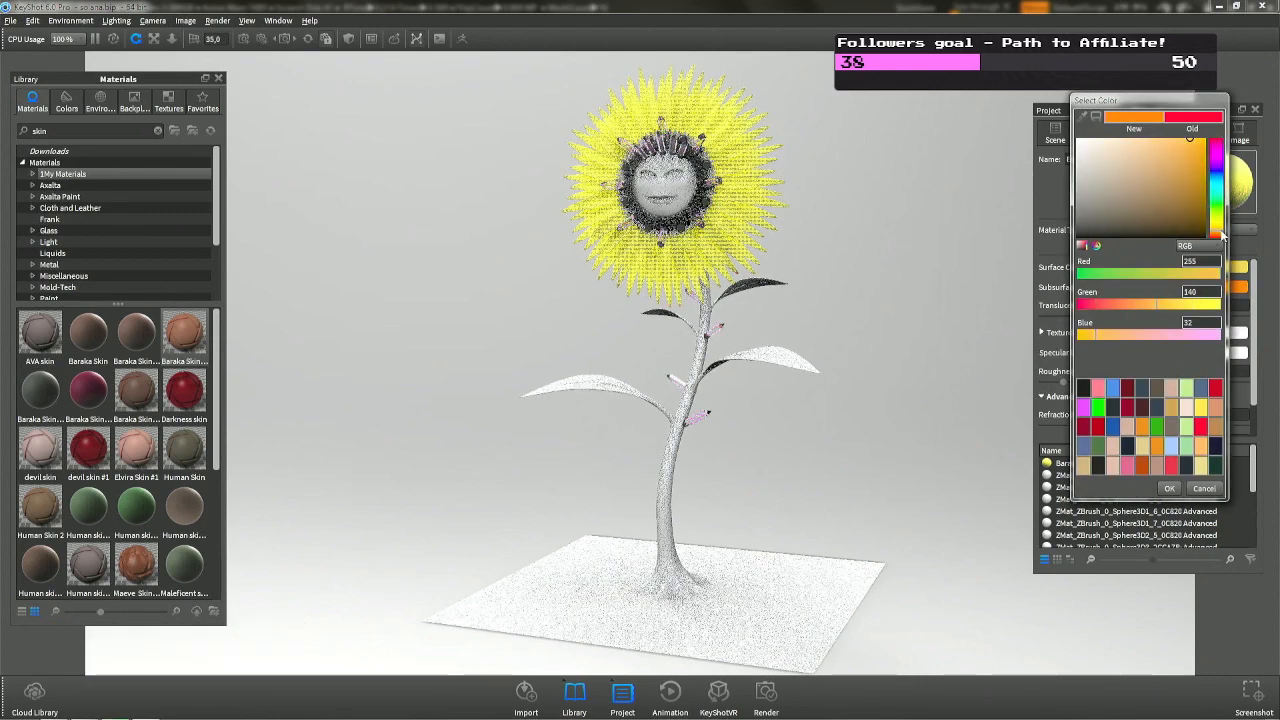
left_click(1169, 488)
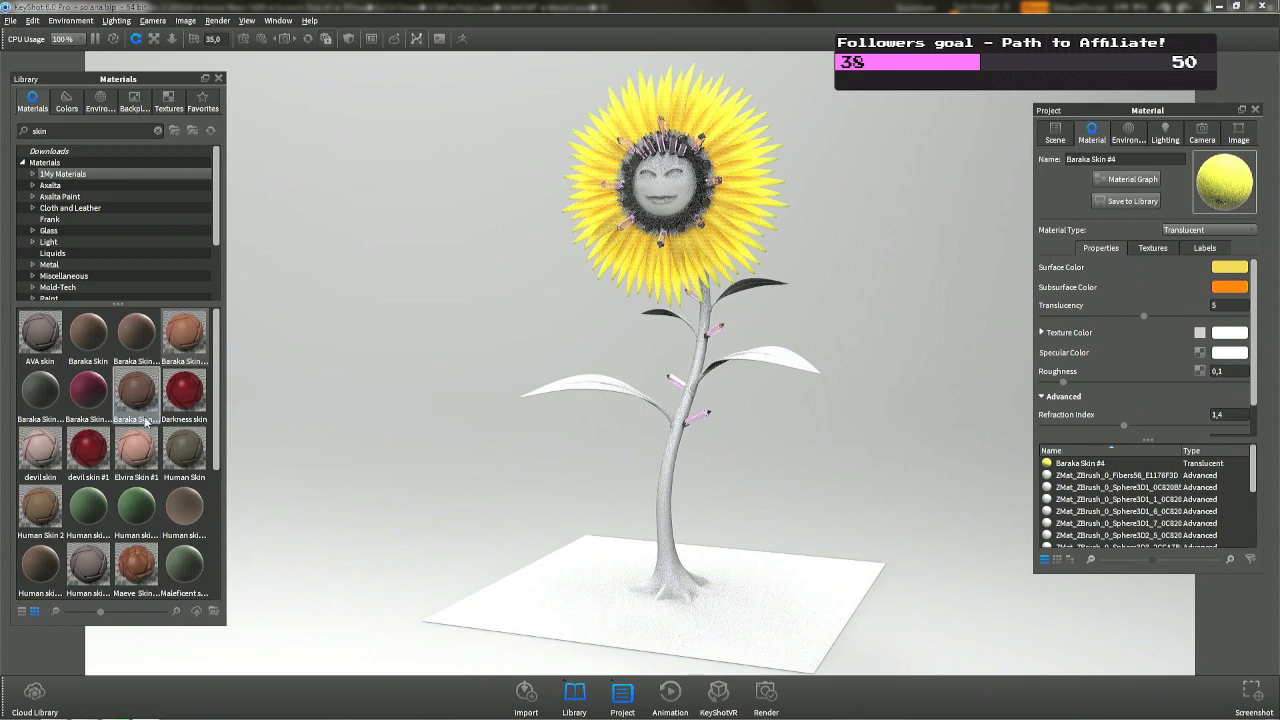
Search the material library for "curv" and apply the curvaturebase material to the stem and the left lower leaf.
scroll(140, 466, "down", 4)
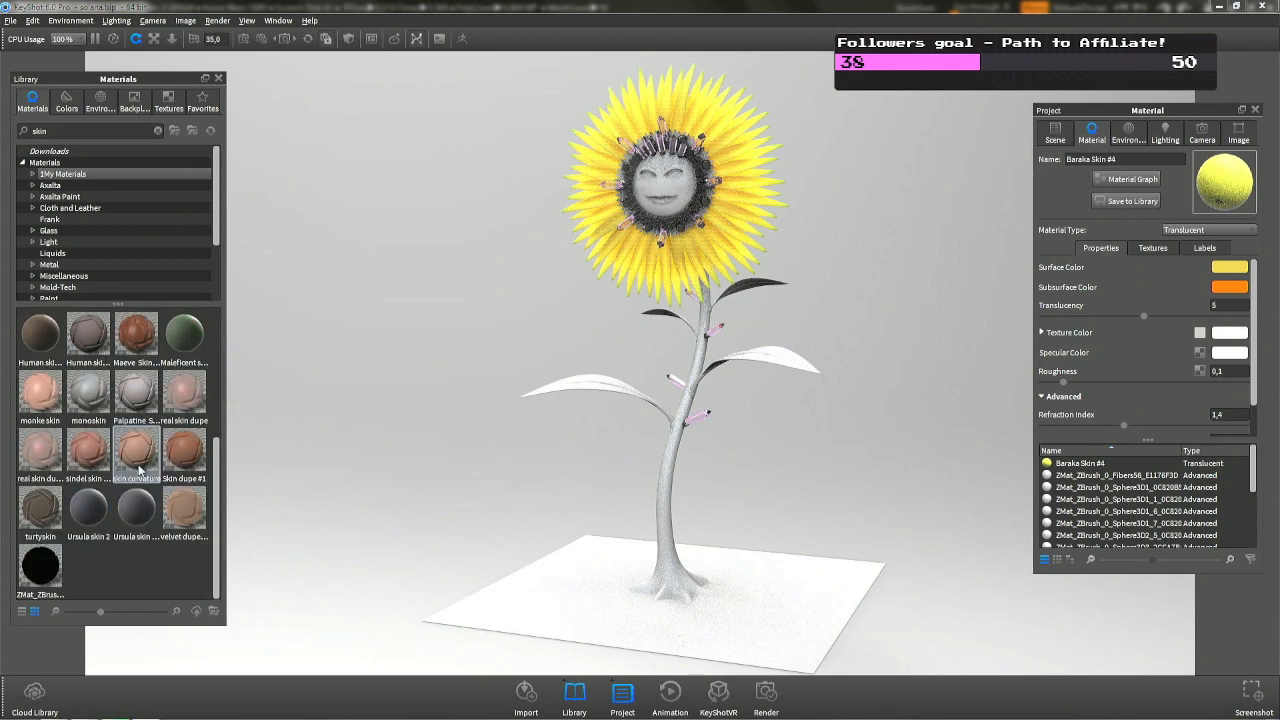
left_click_drag(42, 508, 492, 462)
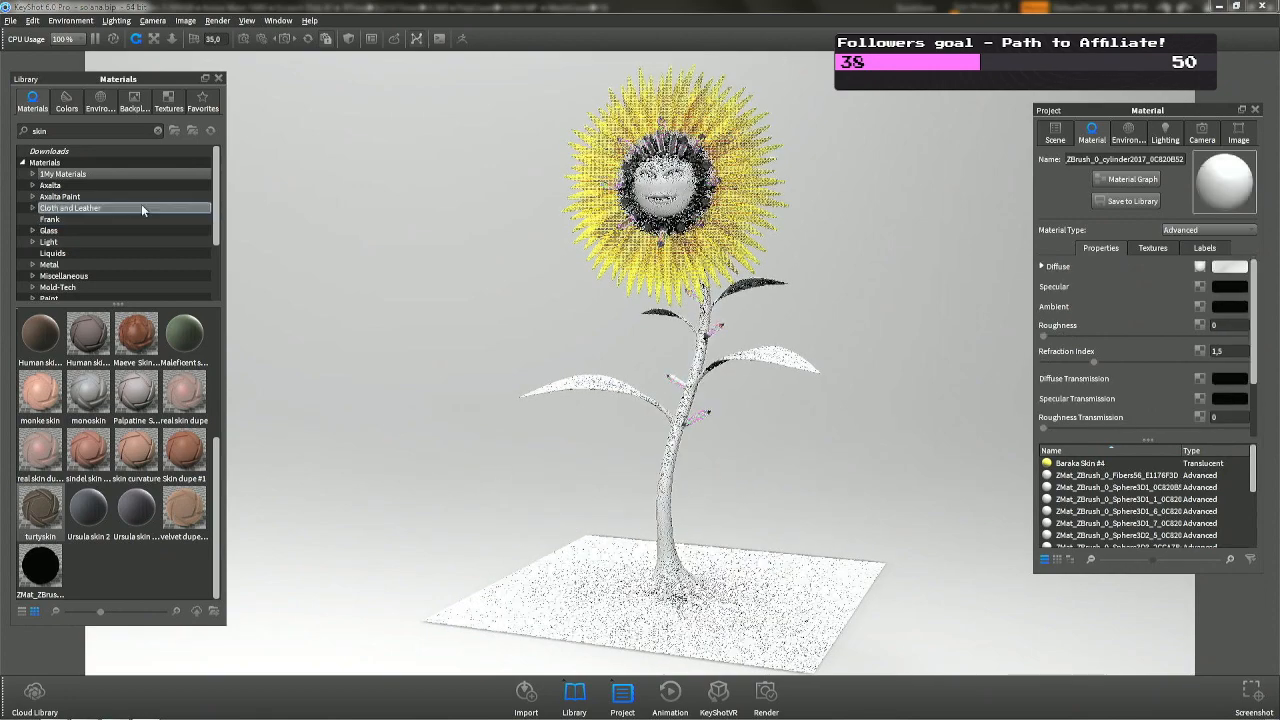
double_click(38, 131)
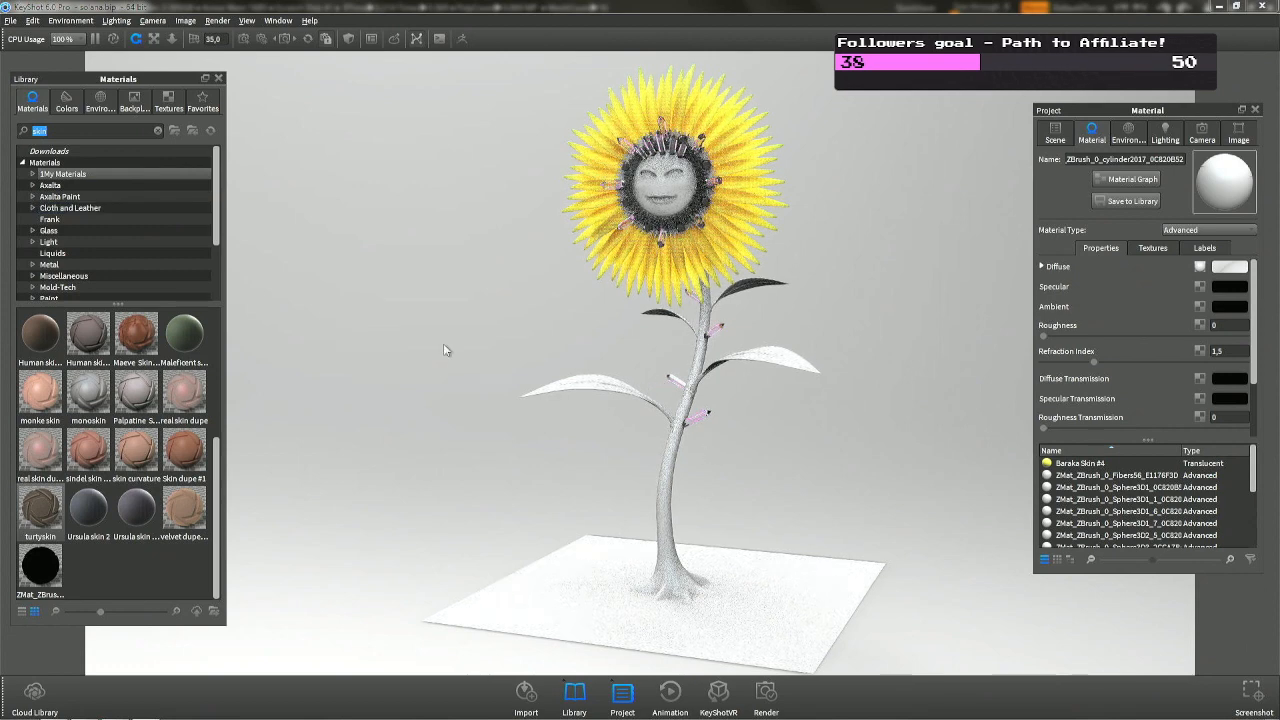
type("c")
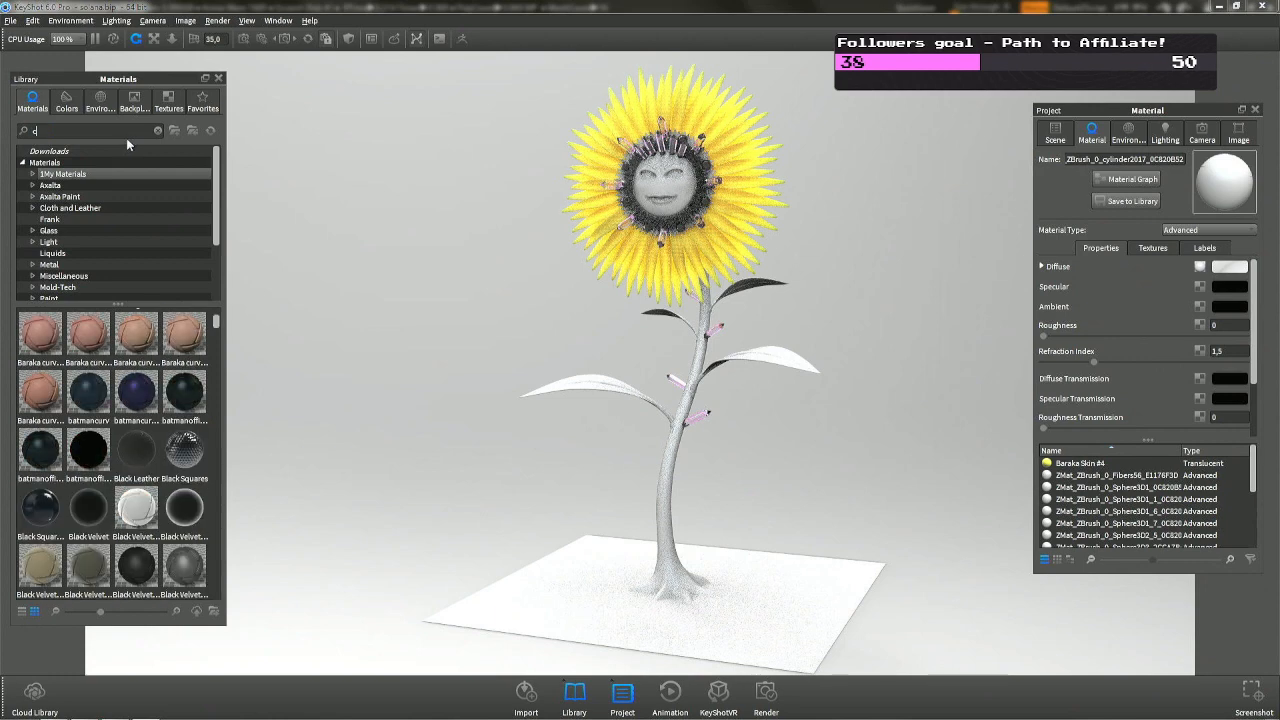
type("urv")
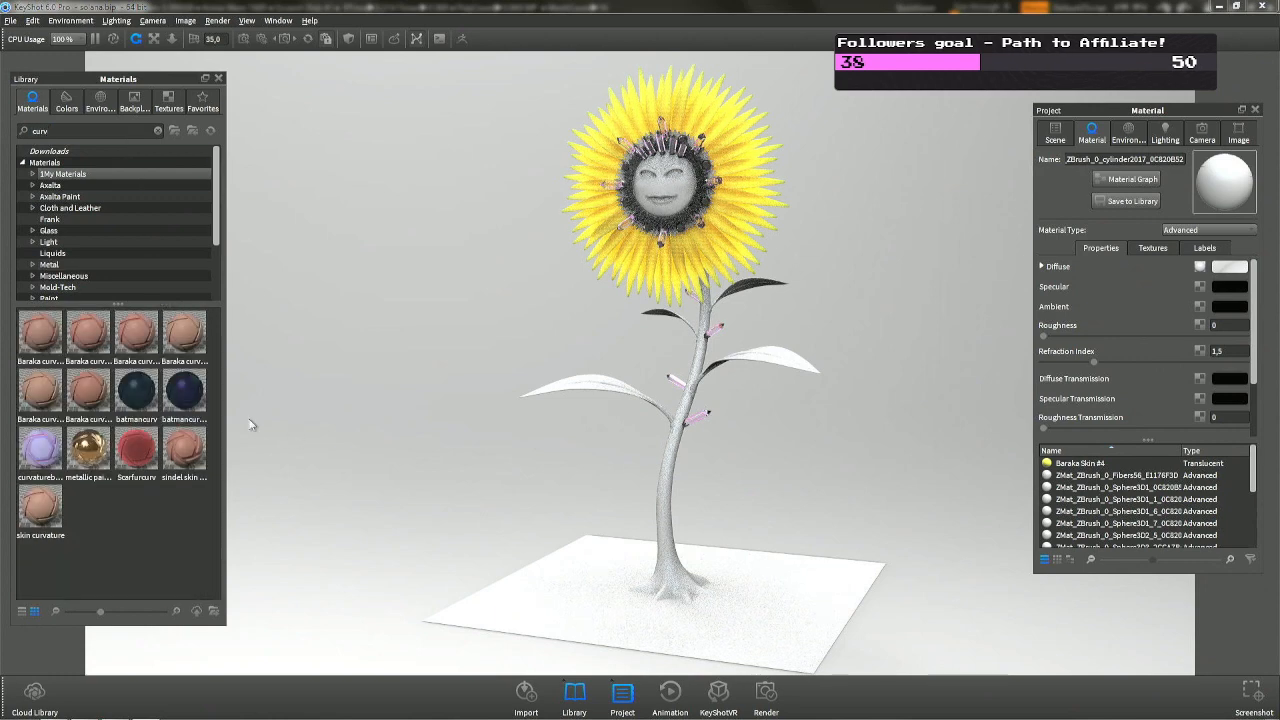
left_click_drag(40, 450, 668, 445)
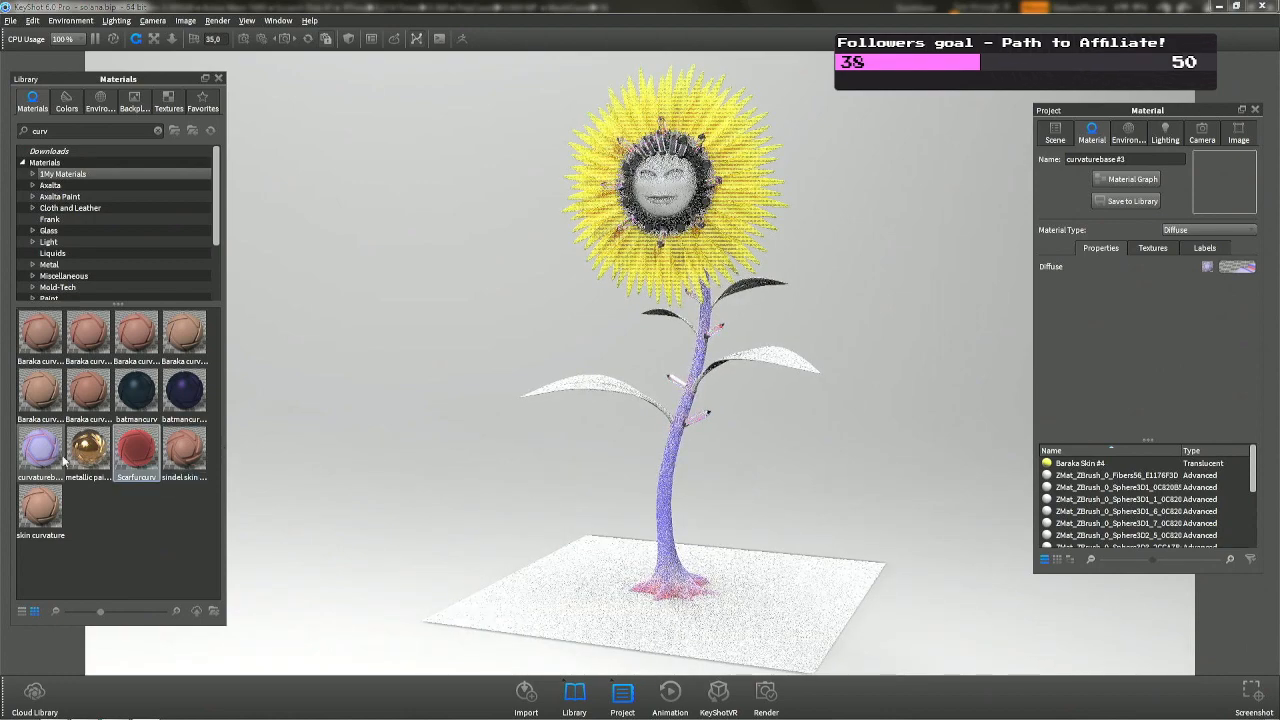
left_click_drag(29, 462, 641, 412)
left_click_drag(604, 393, 604, 393)
scroll(618, 462, "up", 5)
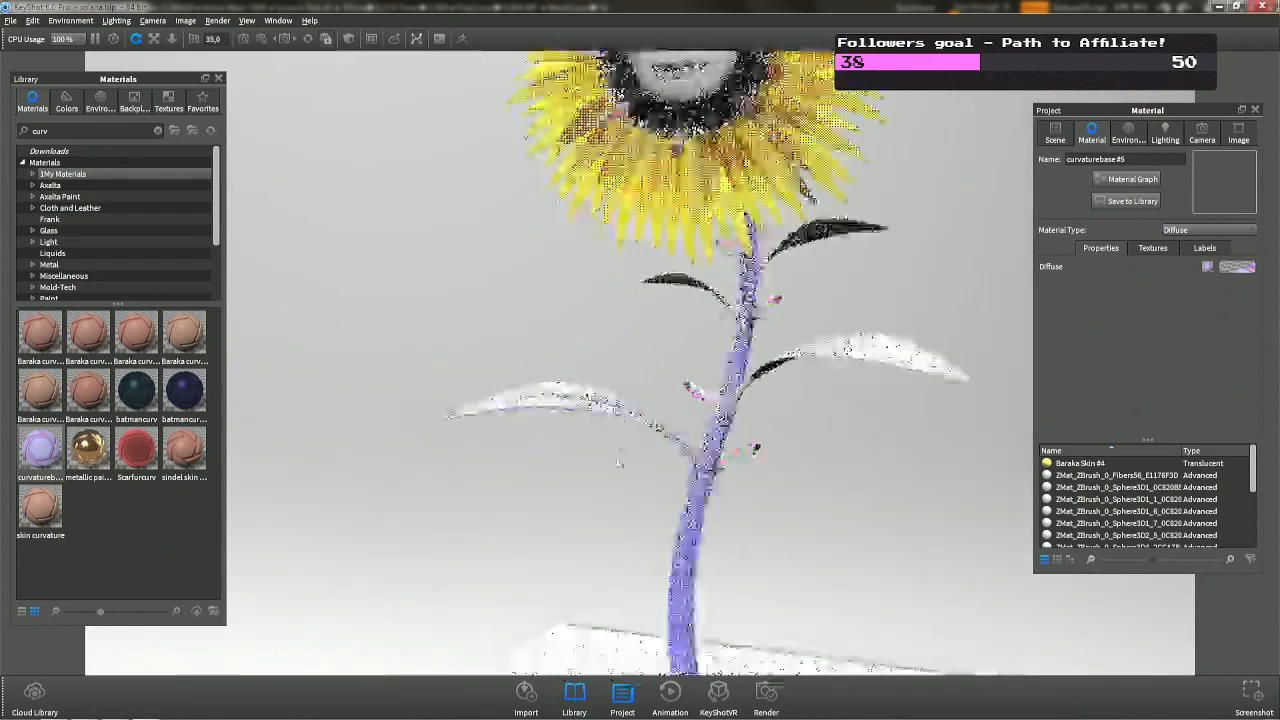
left_click_drag(618, 462, 626, 505)
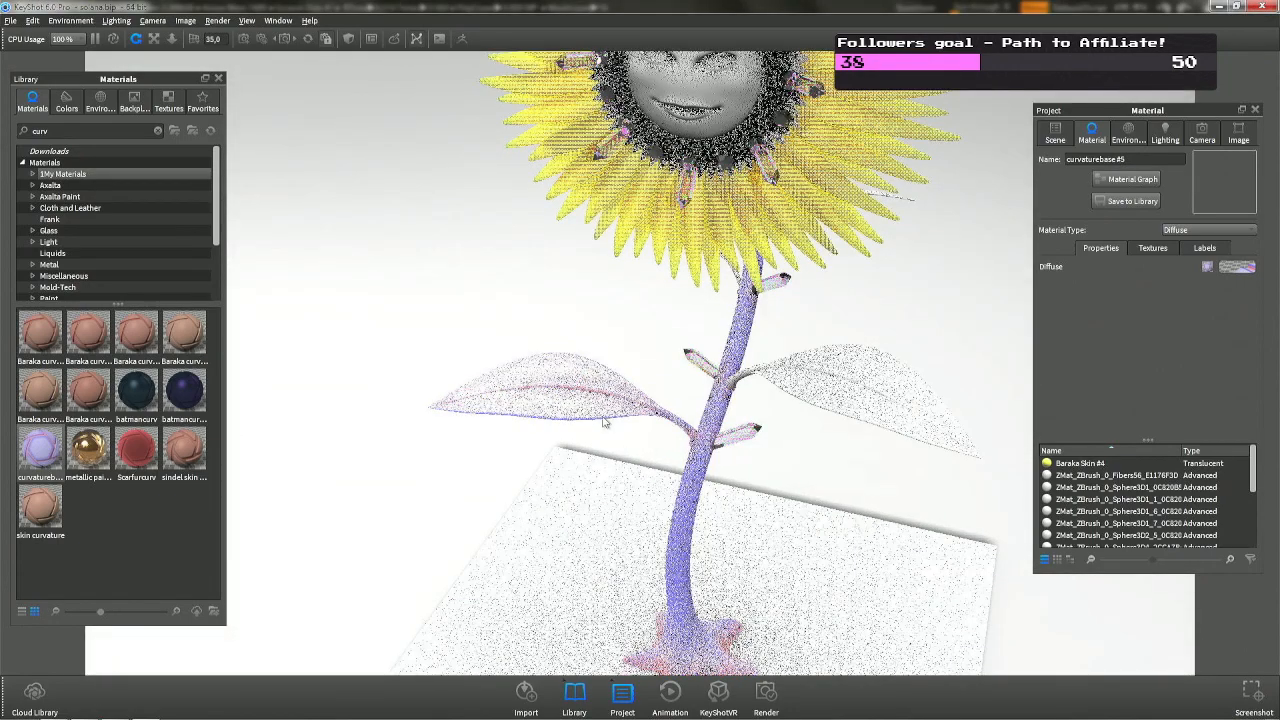
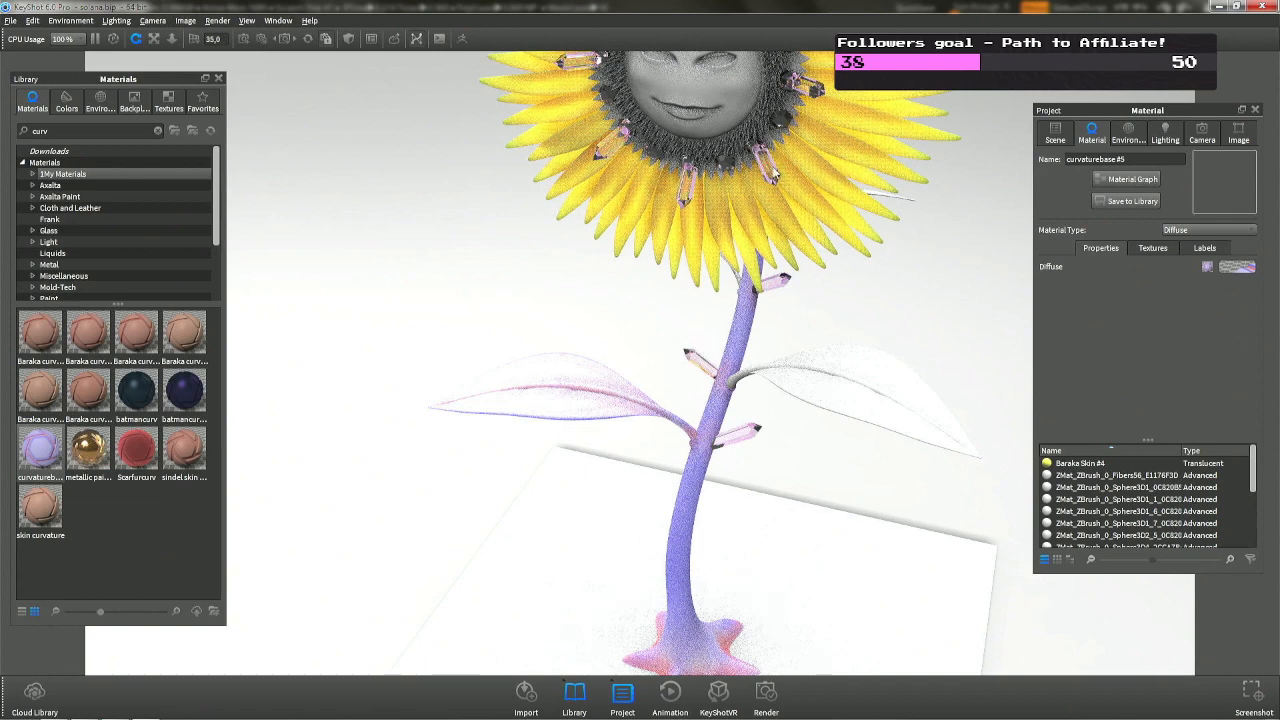
right_click(767, 166)
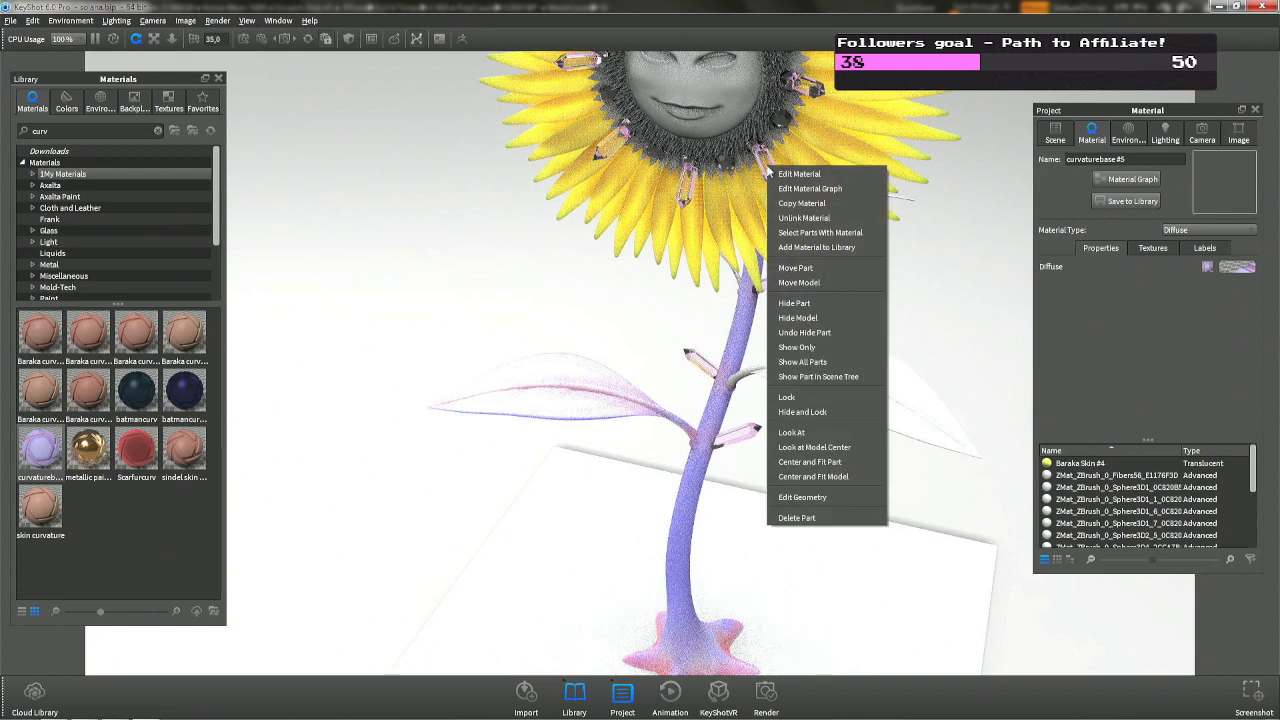
left_click(814, 304)
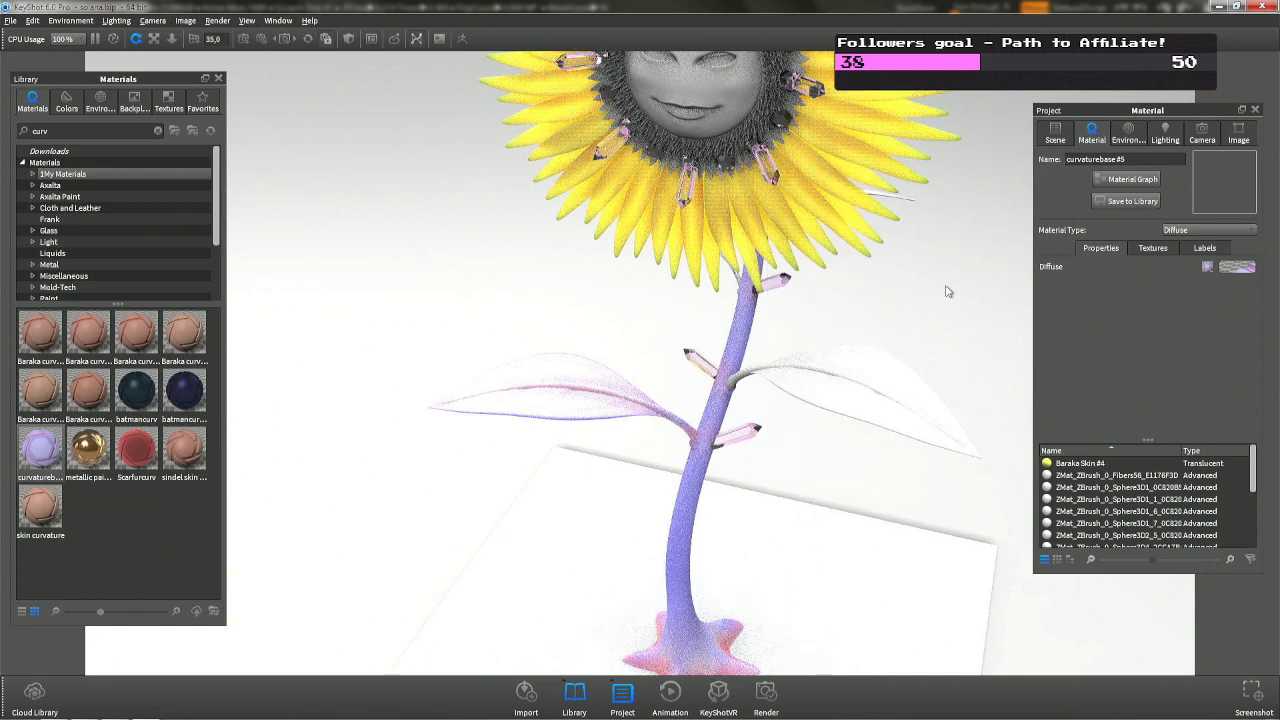
Select both curvaturebase copies among the scene's materials and link them into one material.
double_click(705, 439)
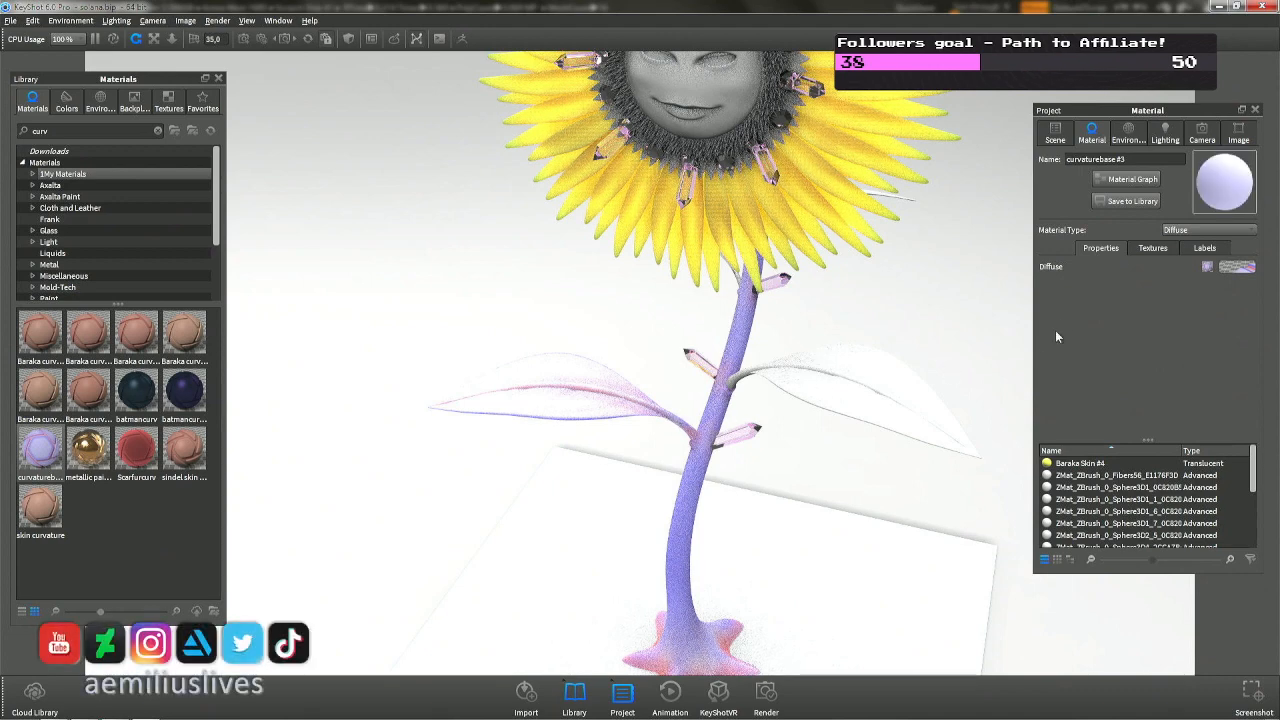
left_click(1154, 249)
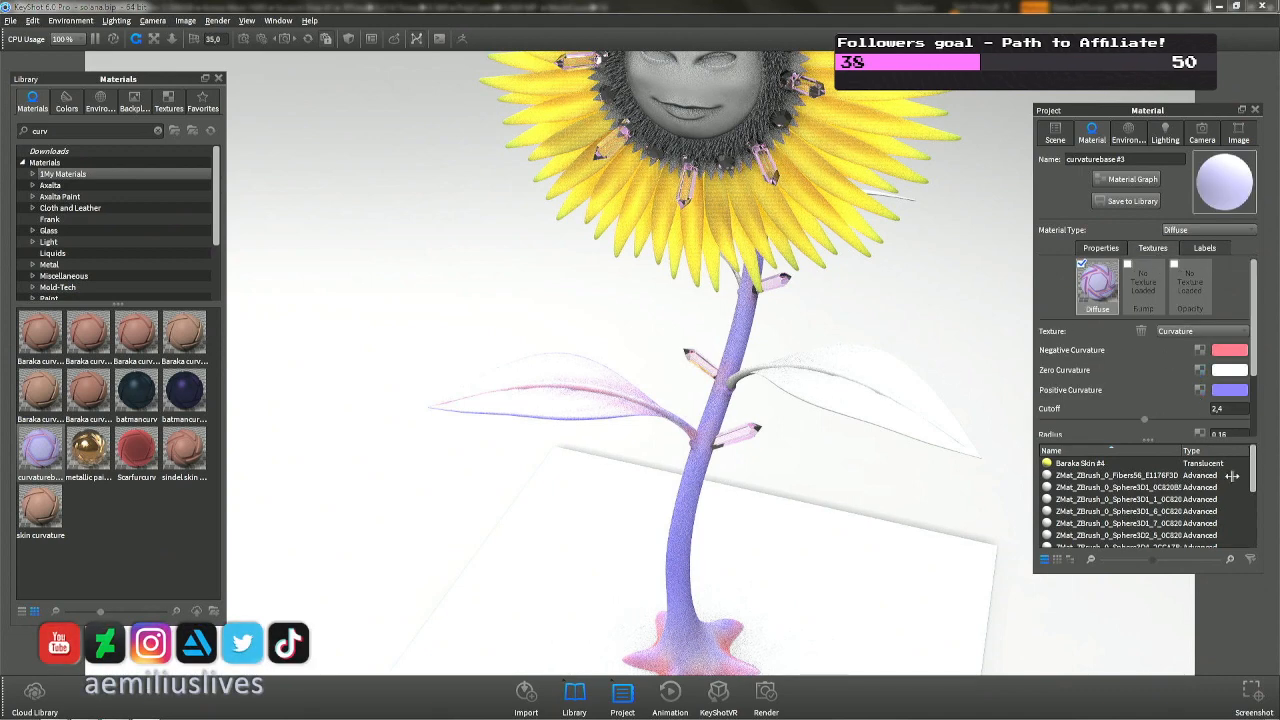
scroll(1085, 505, "down", 3)
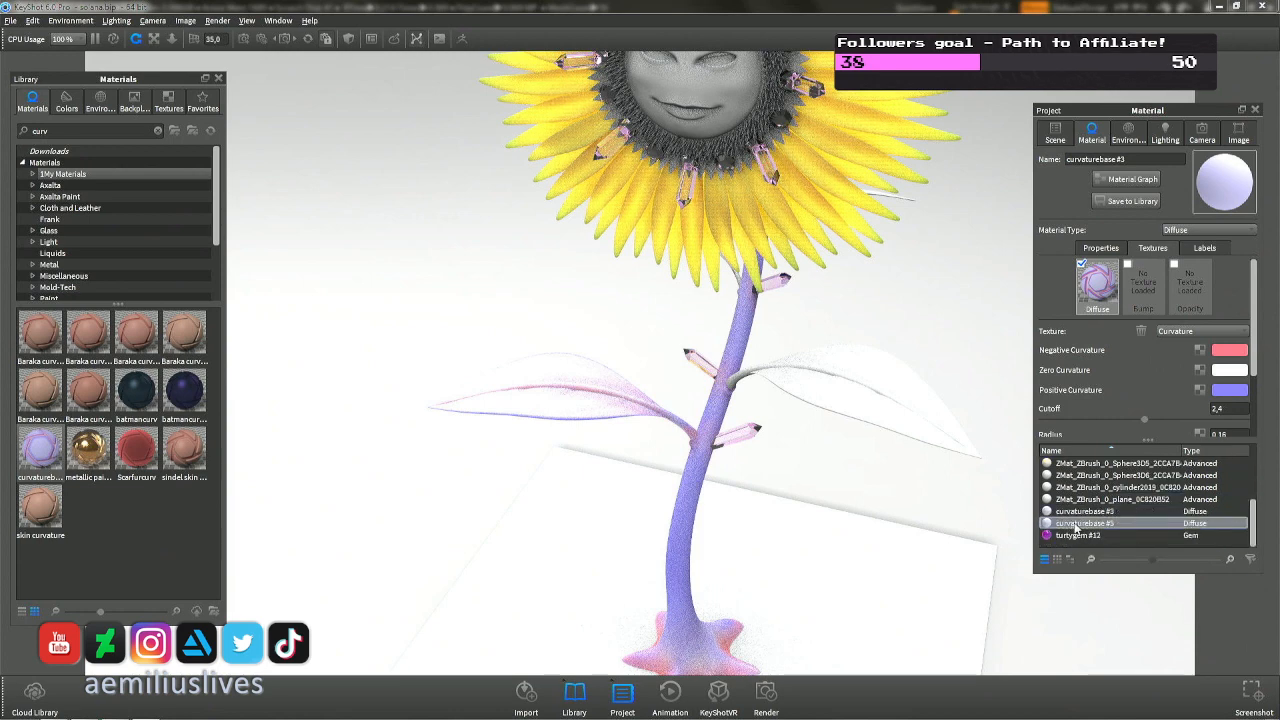
right_click(1085, 512)
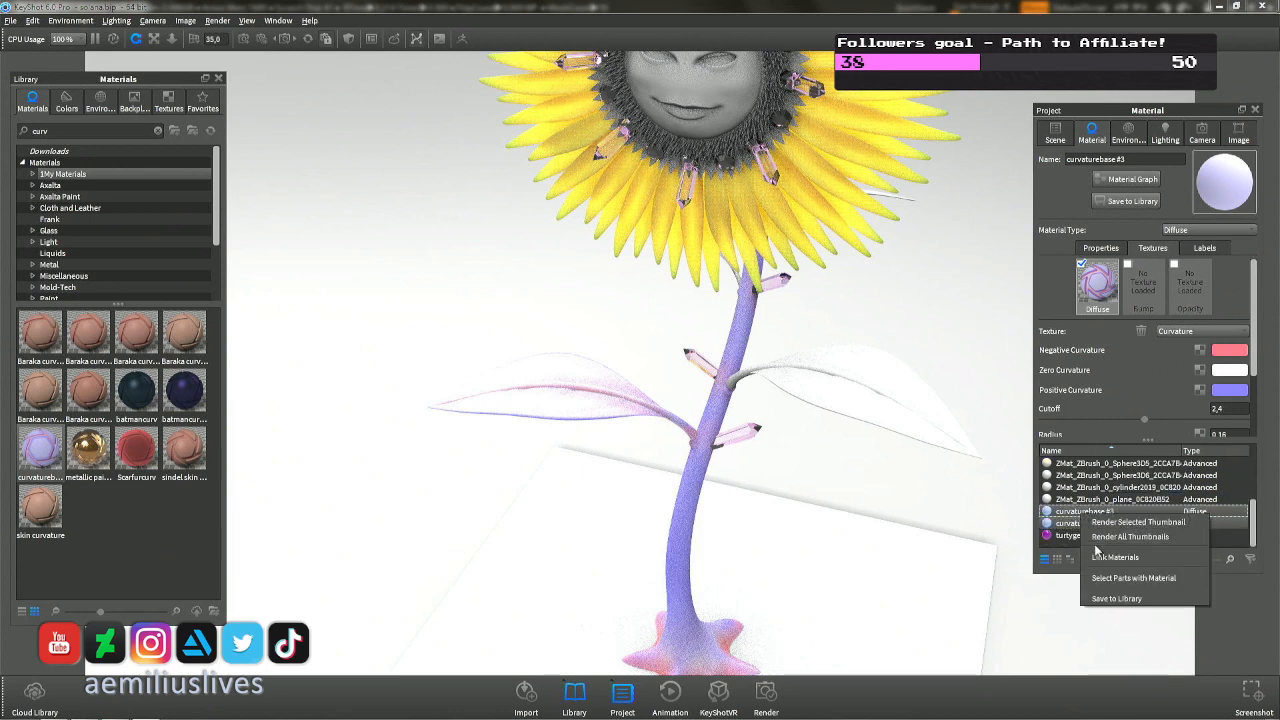
left_click(1102, 557)
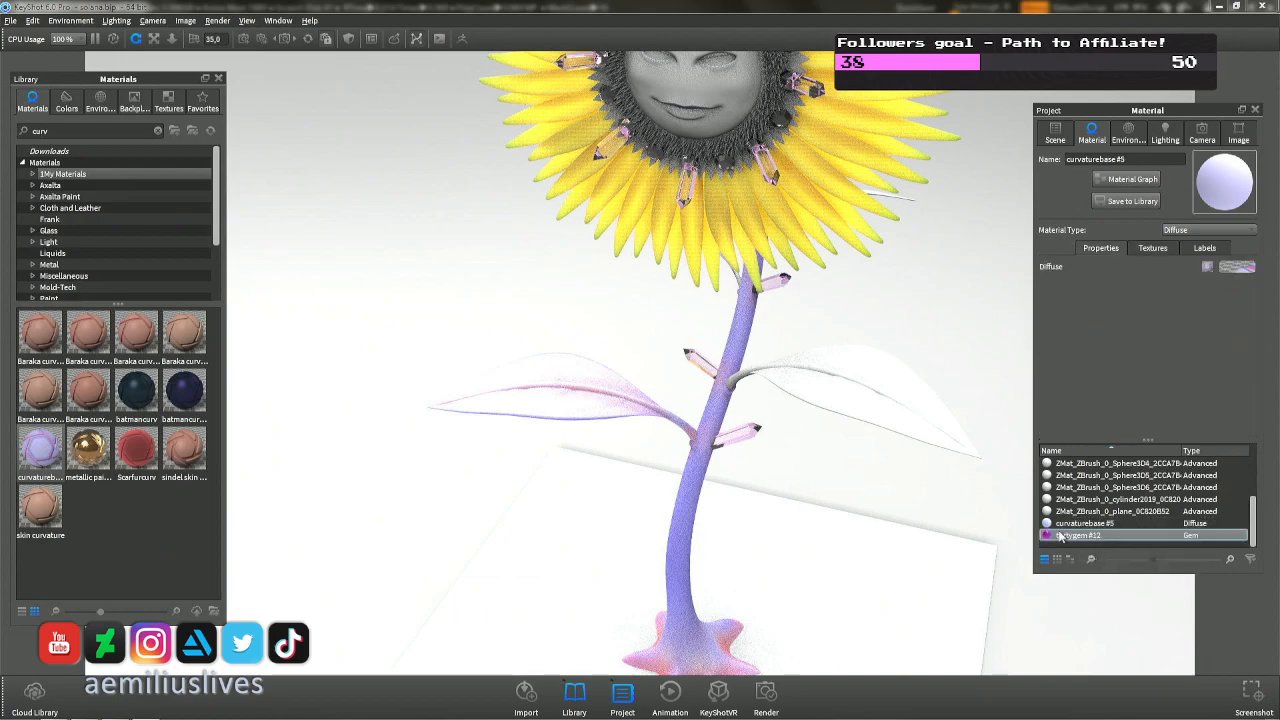
Apply the linked curvaturebase #5 material to the right lower leaf and the two upper leaves behind the stem.
left_click_drag(1085, 523, 918, 452)
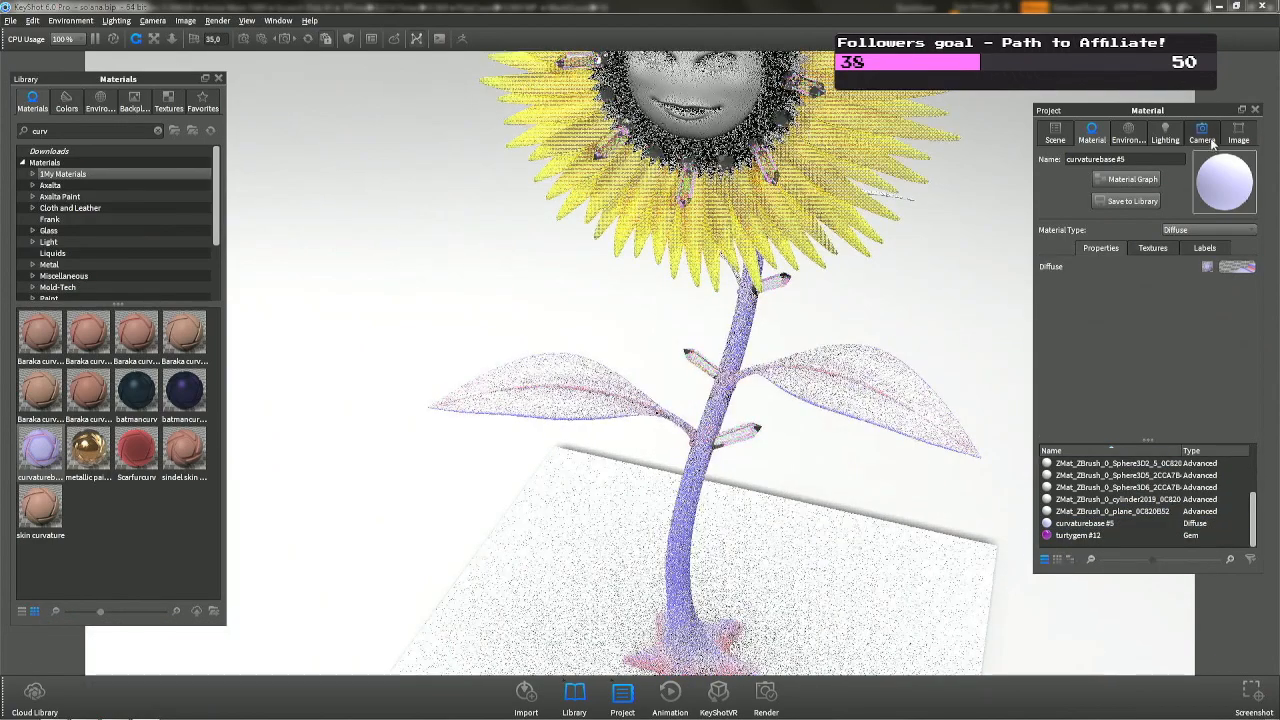
left_click(1202, 139)
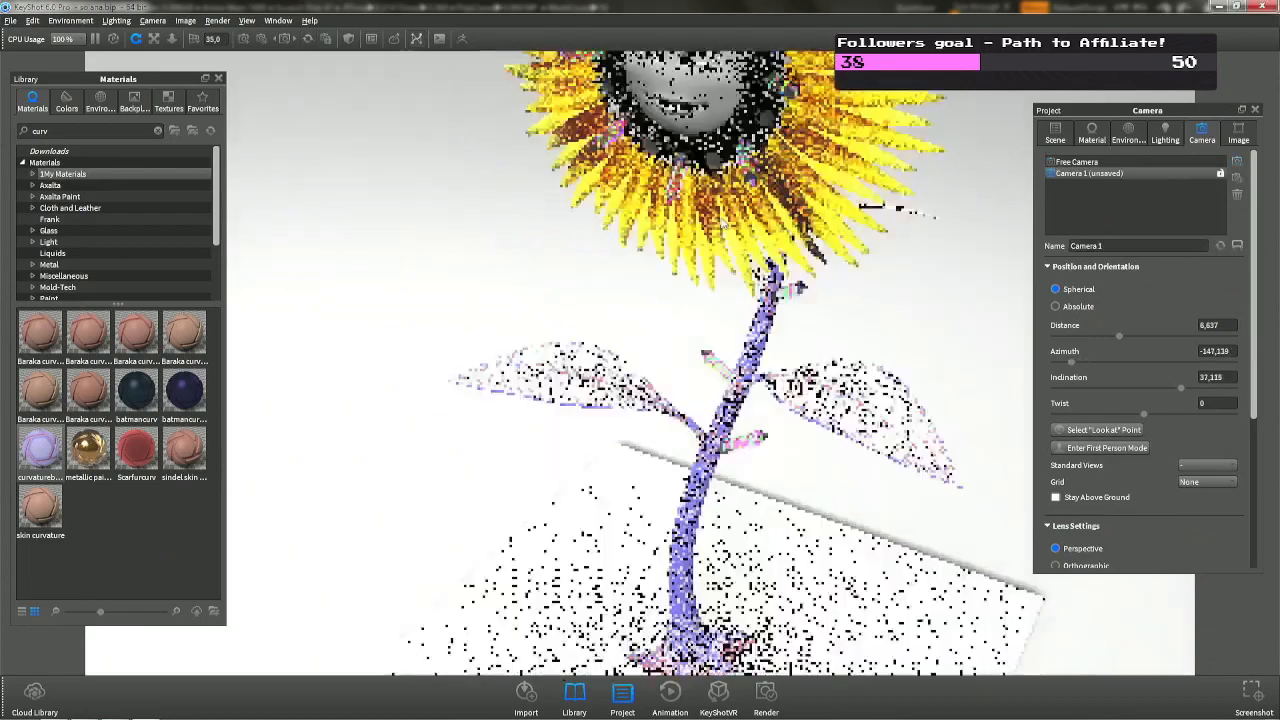
left_click_drag(722, 225, 458, 240)
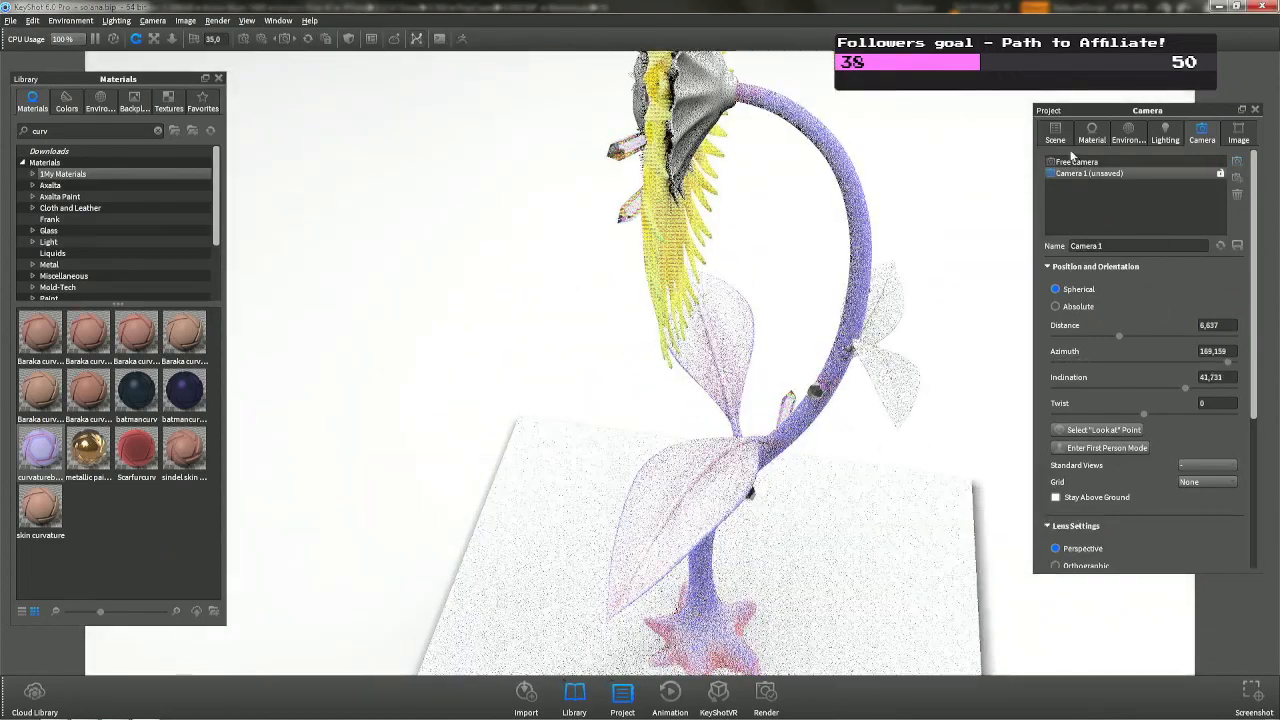
left_click(1058, 138)
left_click(1089, 136)
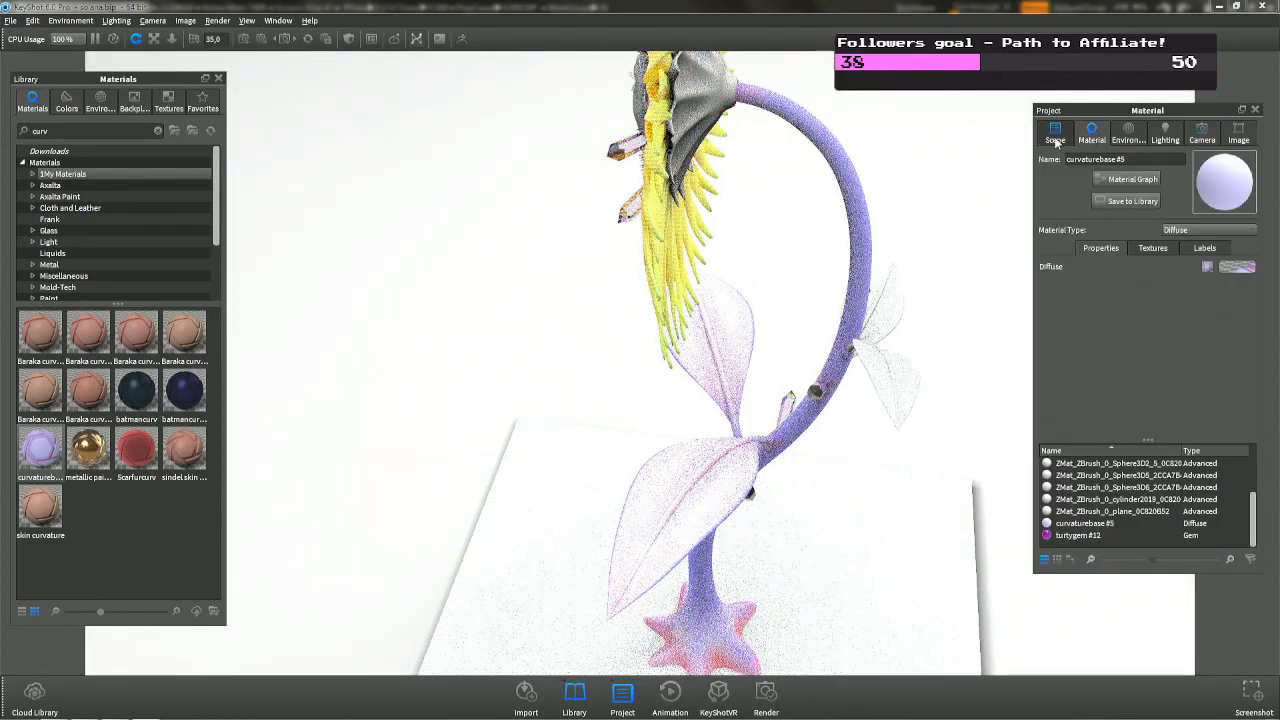
left_click(1055, 139)
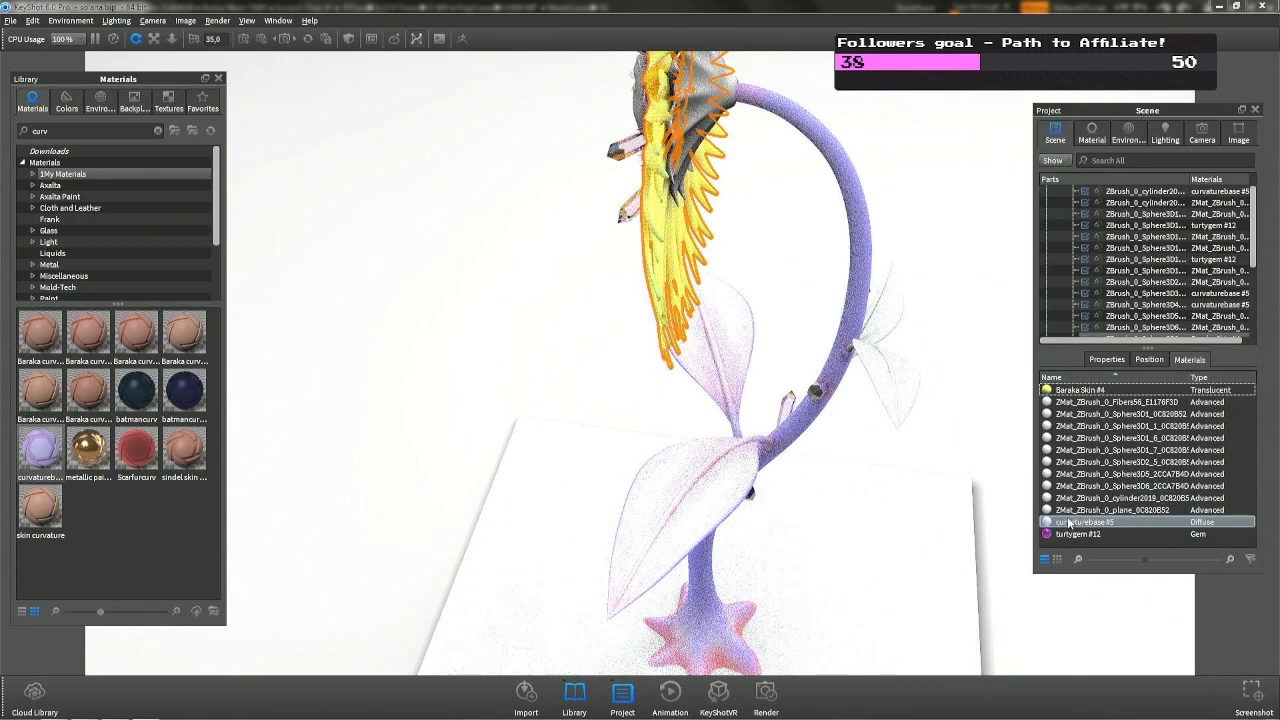
left_click_drag(1069, 523, 905, 389)
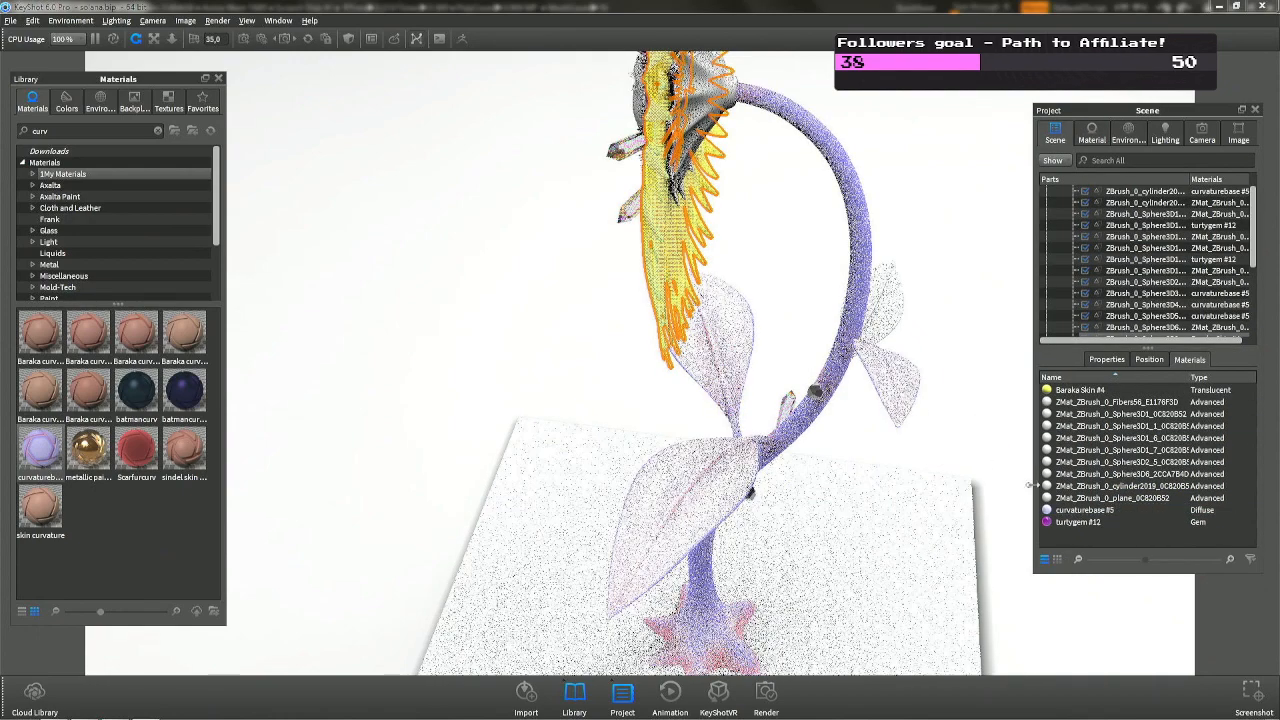
left_click_drag(1069, 510, 930, 358)
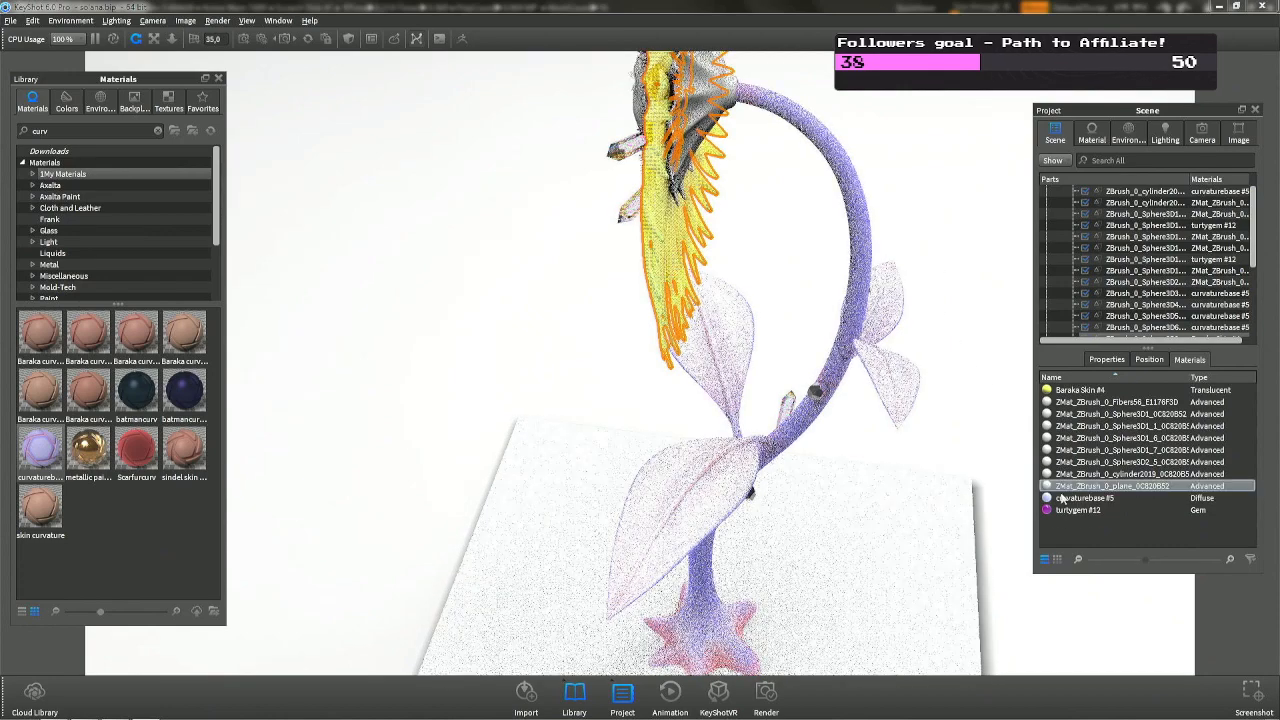
Apply the curvaturebase #5 material to the sepals at the back of the flower head.
left_click(958, 283)
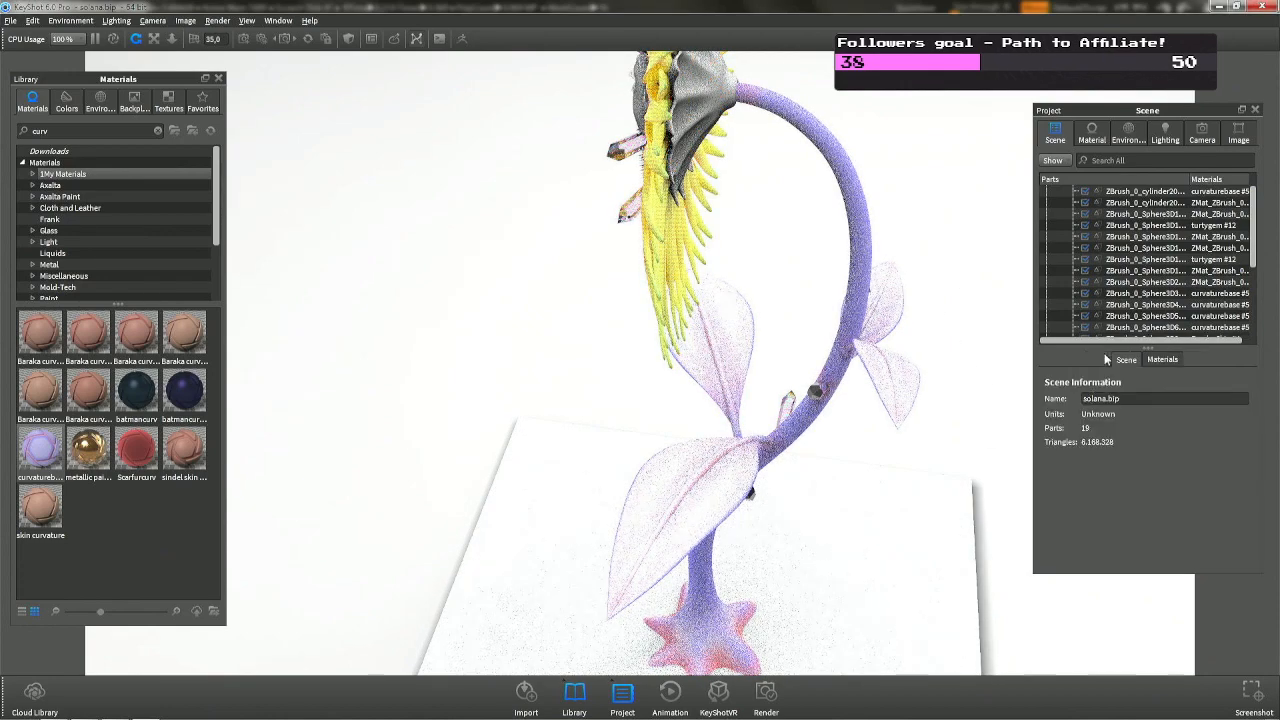
left_click(1162, 359)
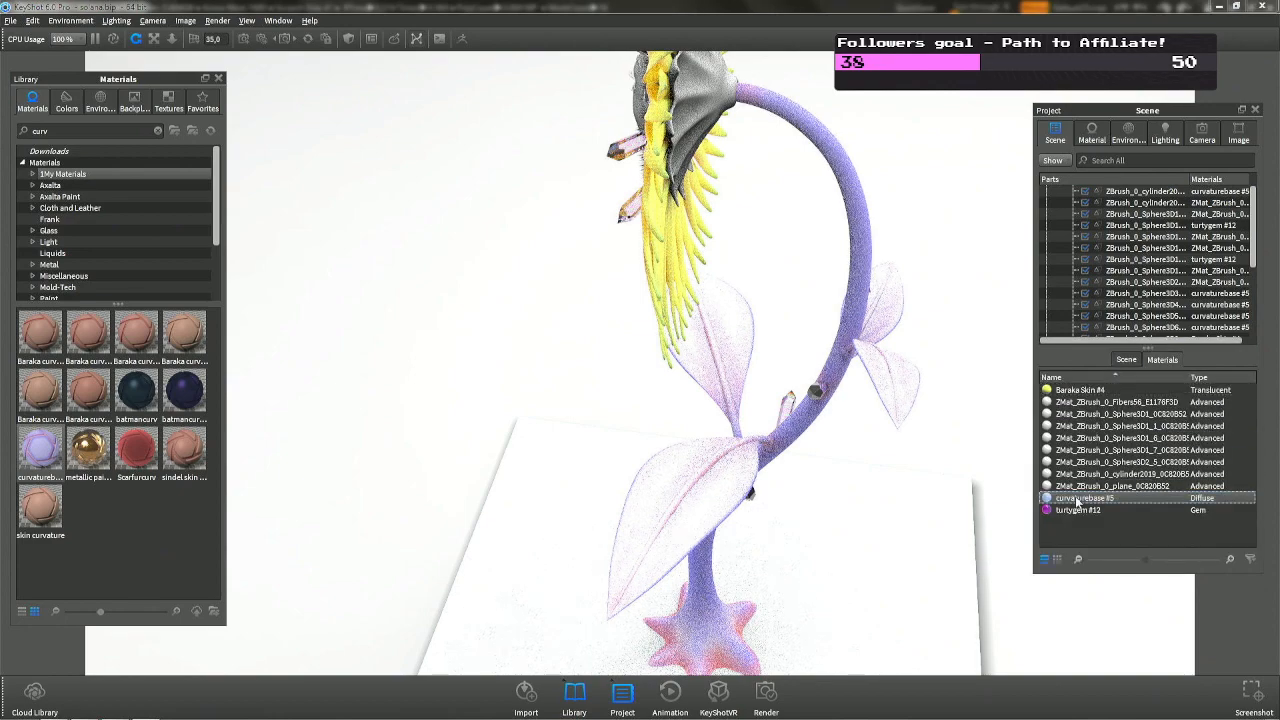
left_click_drag(1077, 501, 732, 121)
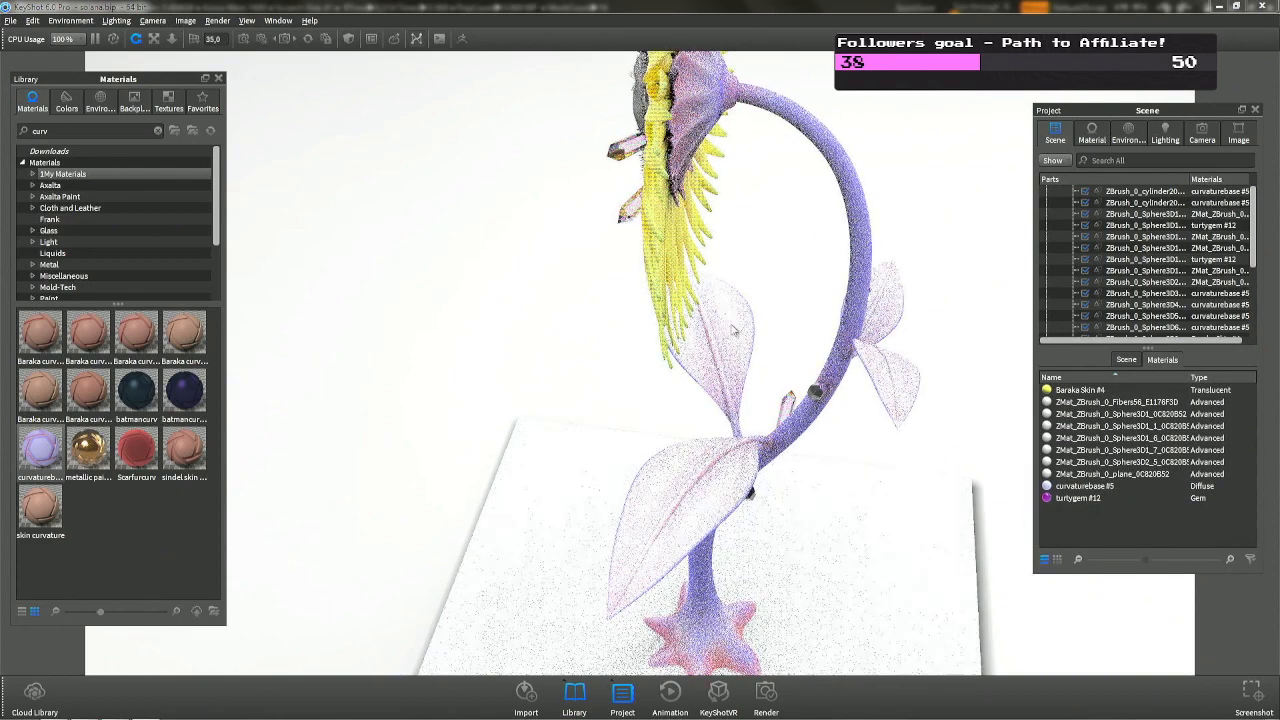
Open the curvaturebase #5 material's curvature texture and set Zero Curvature to the muted green swatch (RGB 81, 110, 73).
left_click_drag(504, 373, 778, 364)
scroll(778, 364, "down", 4)
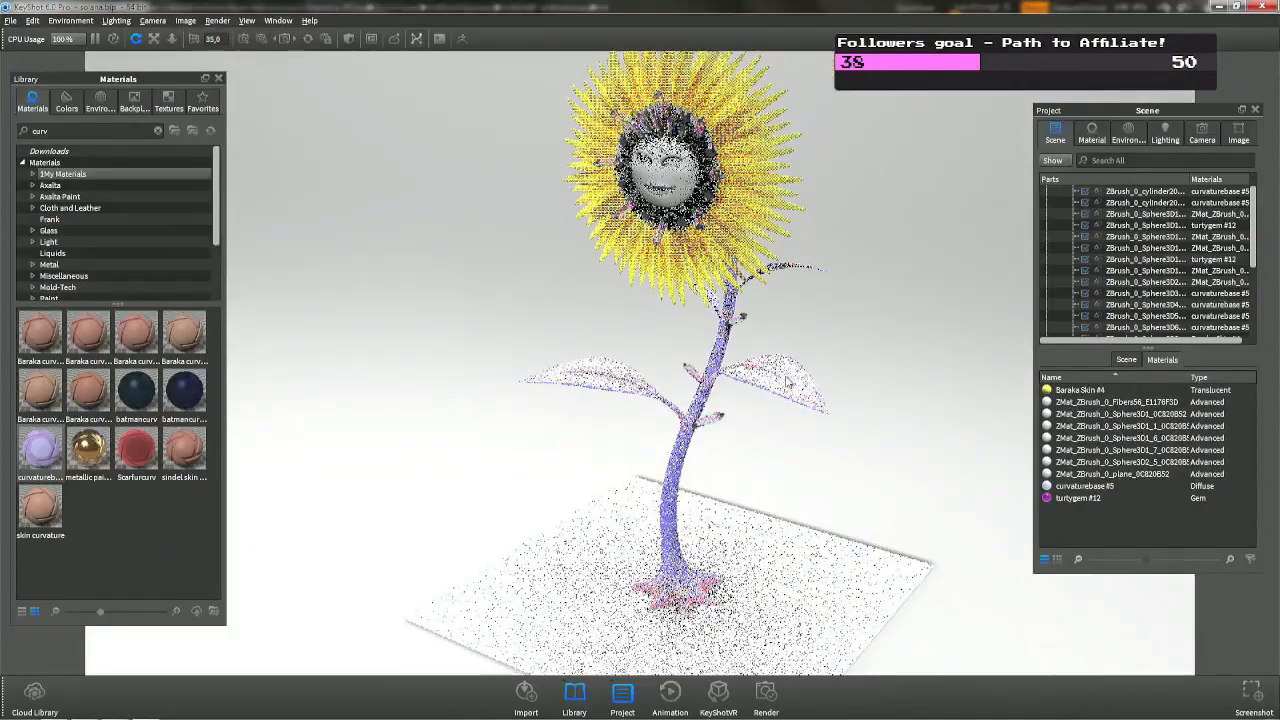
double_click(803, 373)
left_click(1168, 249)
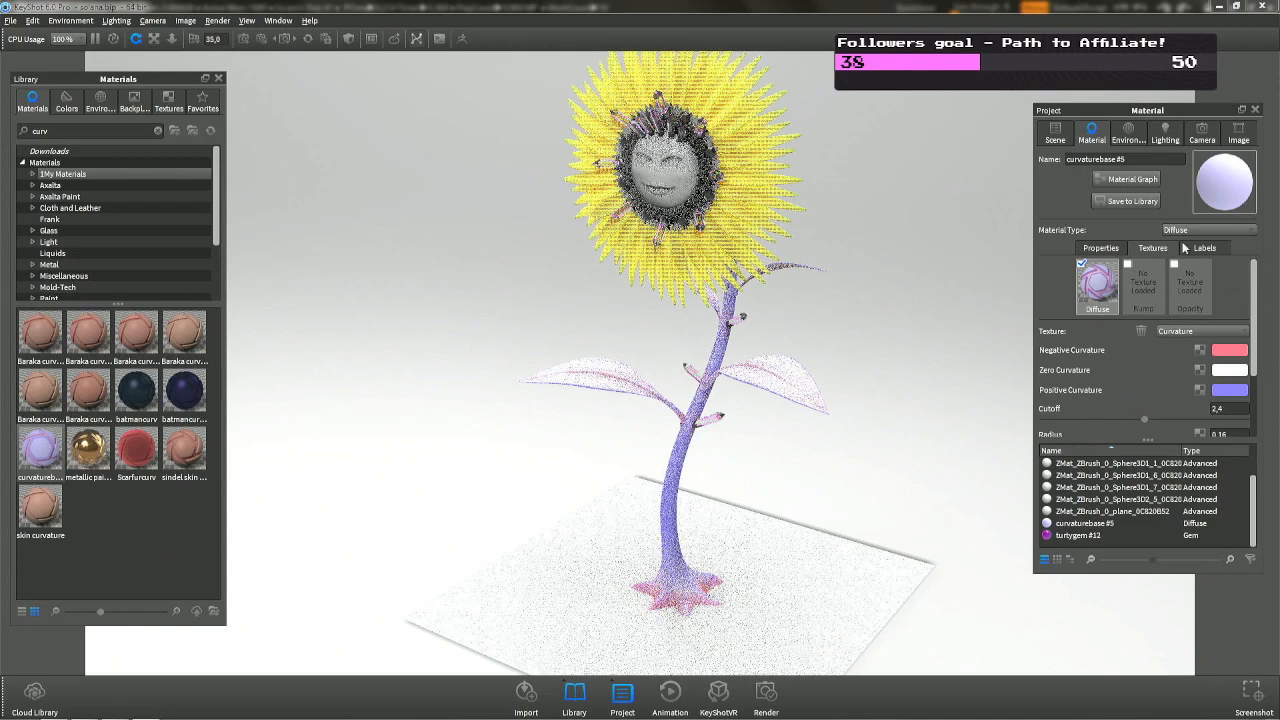
left_click(1184, 237)
left_click(1185, 236)
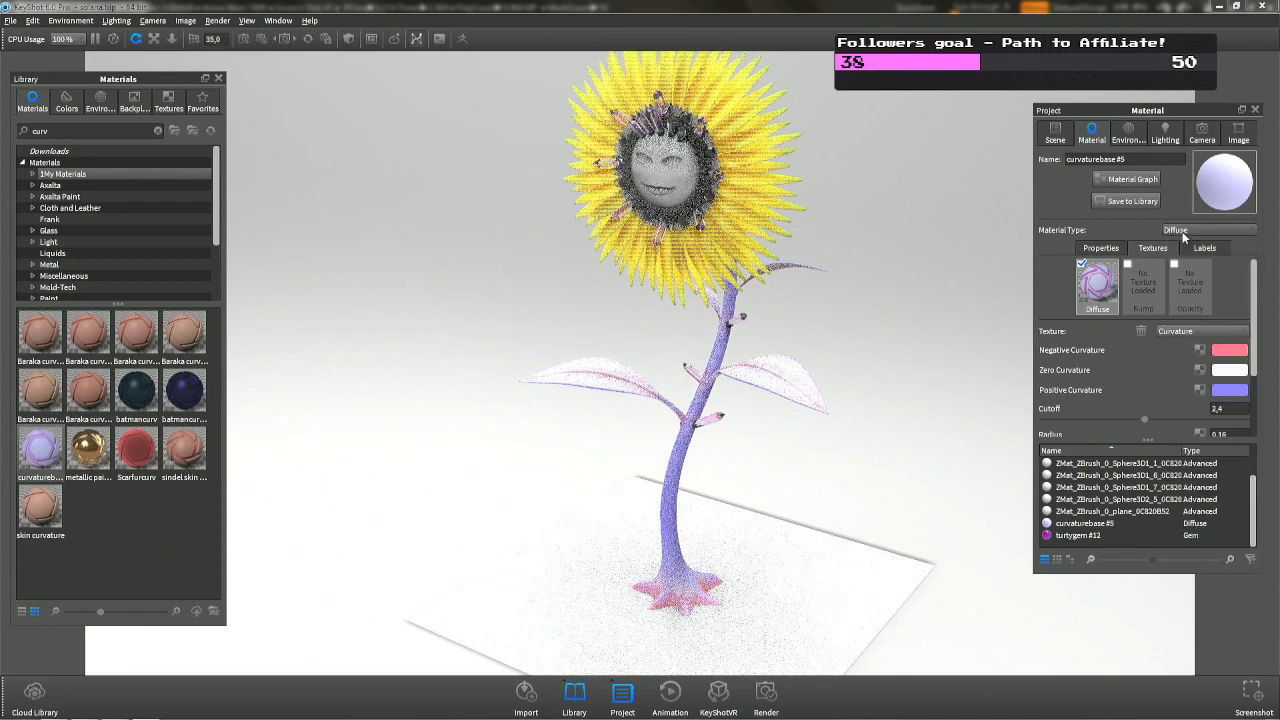
left_click(1225, 370)
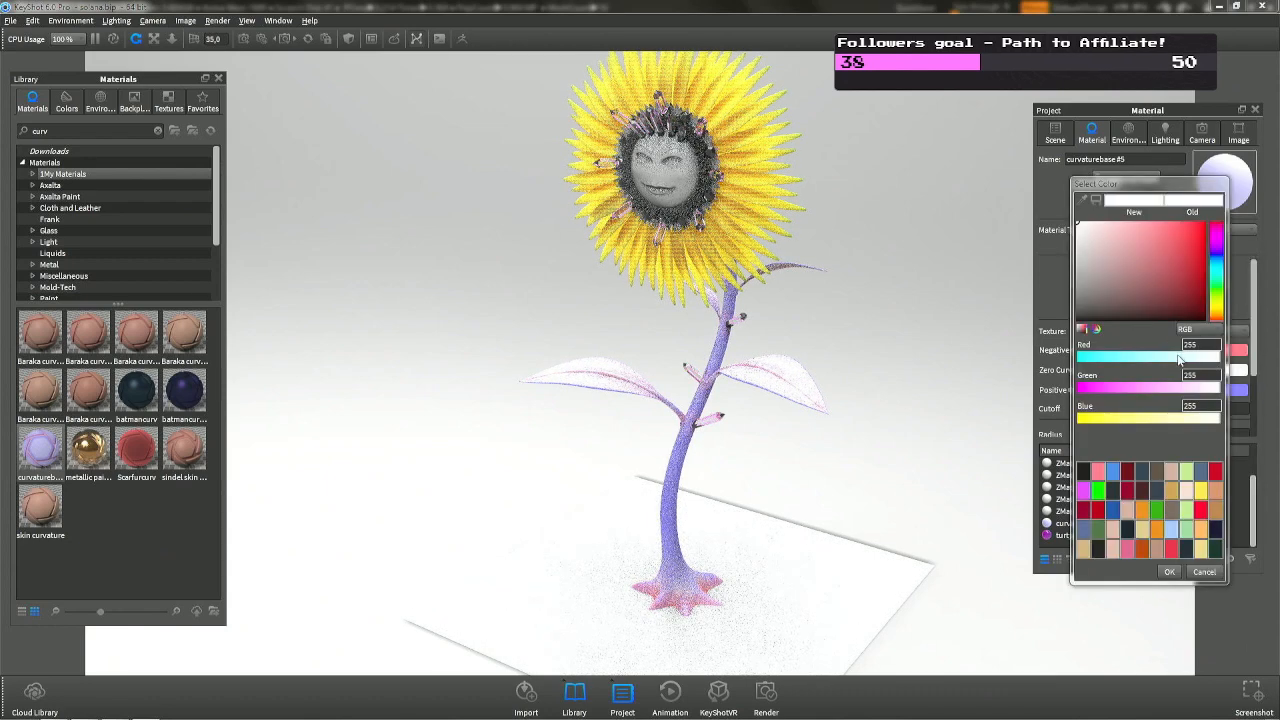
left_click(1157, 510)
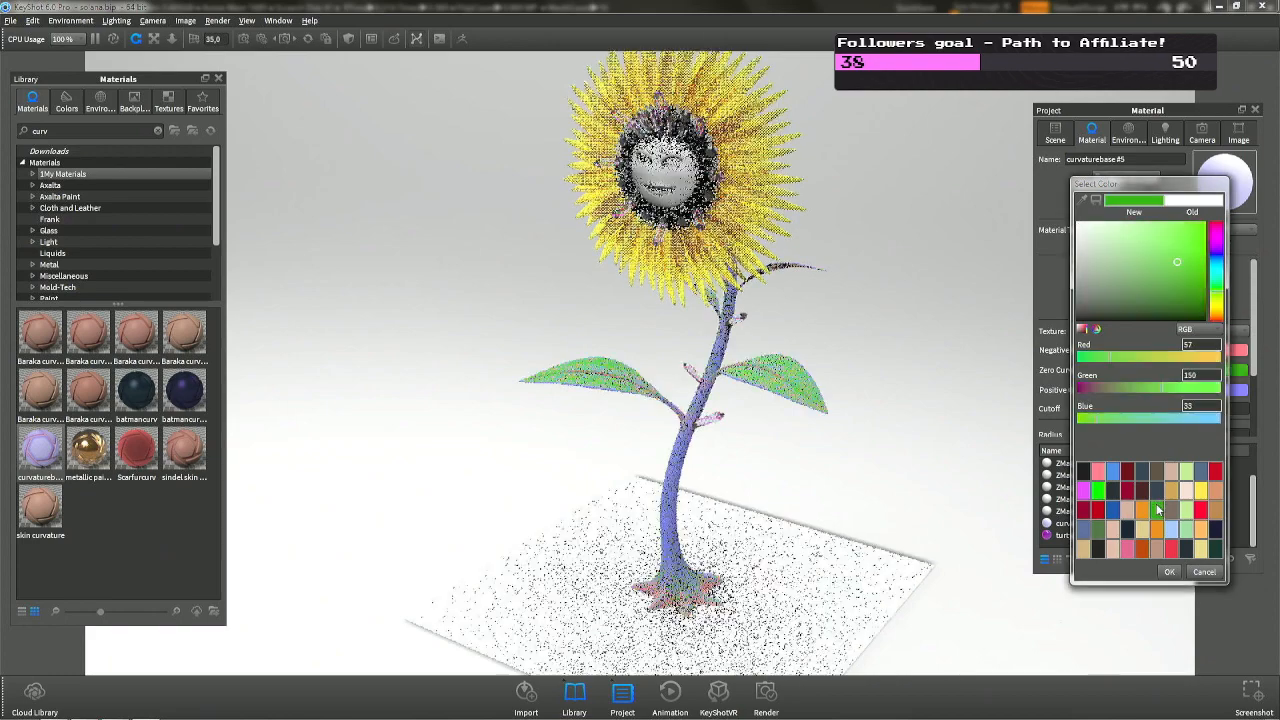
left_click(1212, 541)
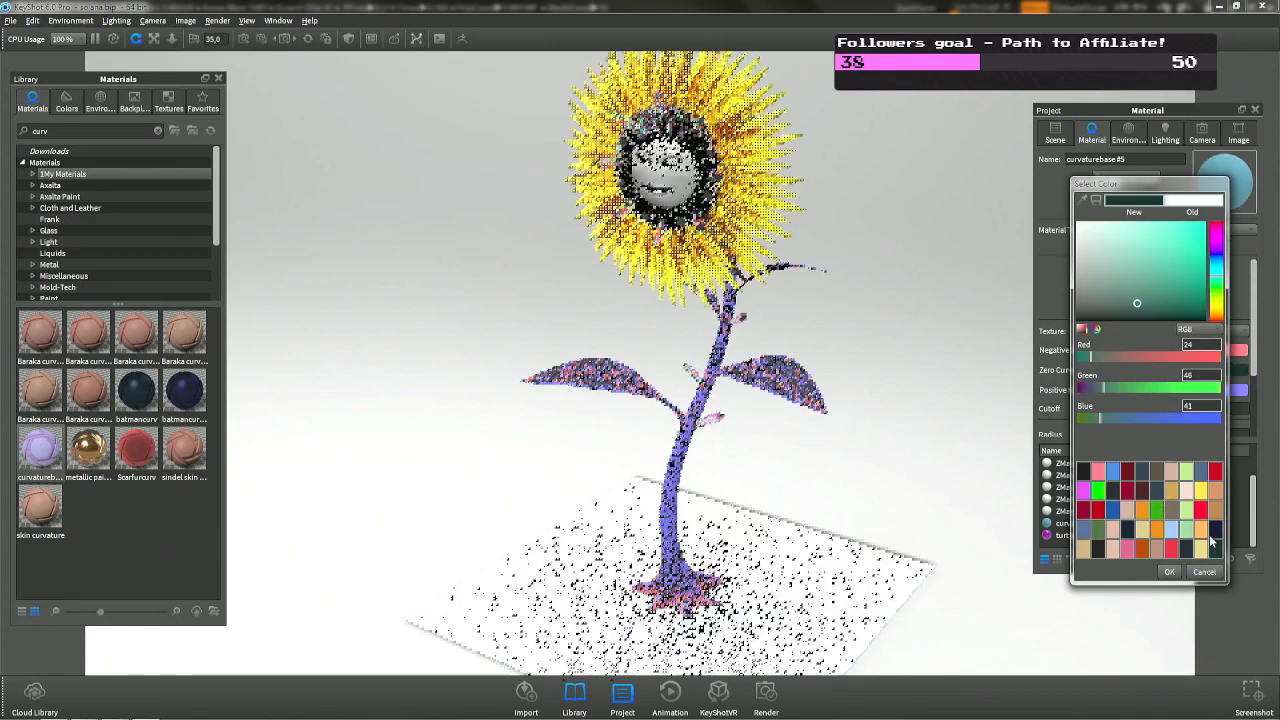
left_click(1113, 530)
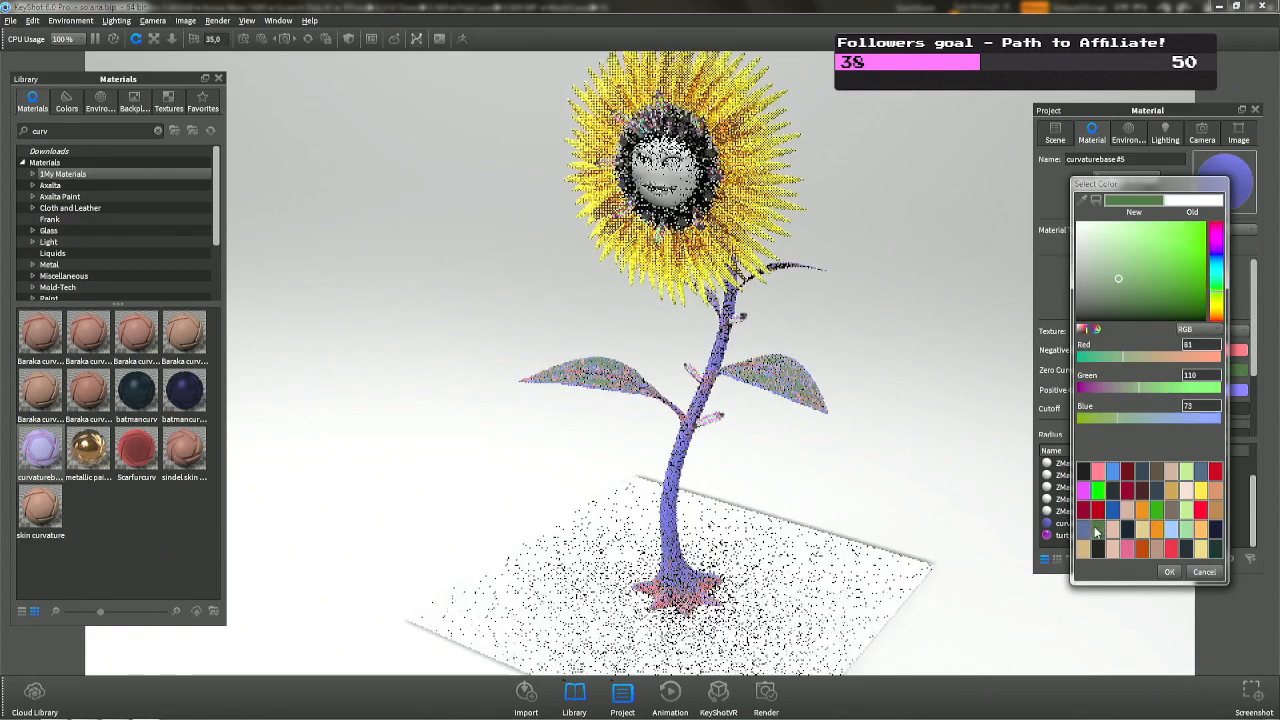
key("Return")
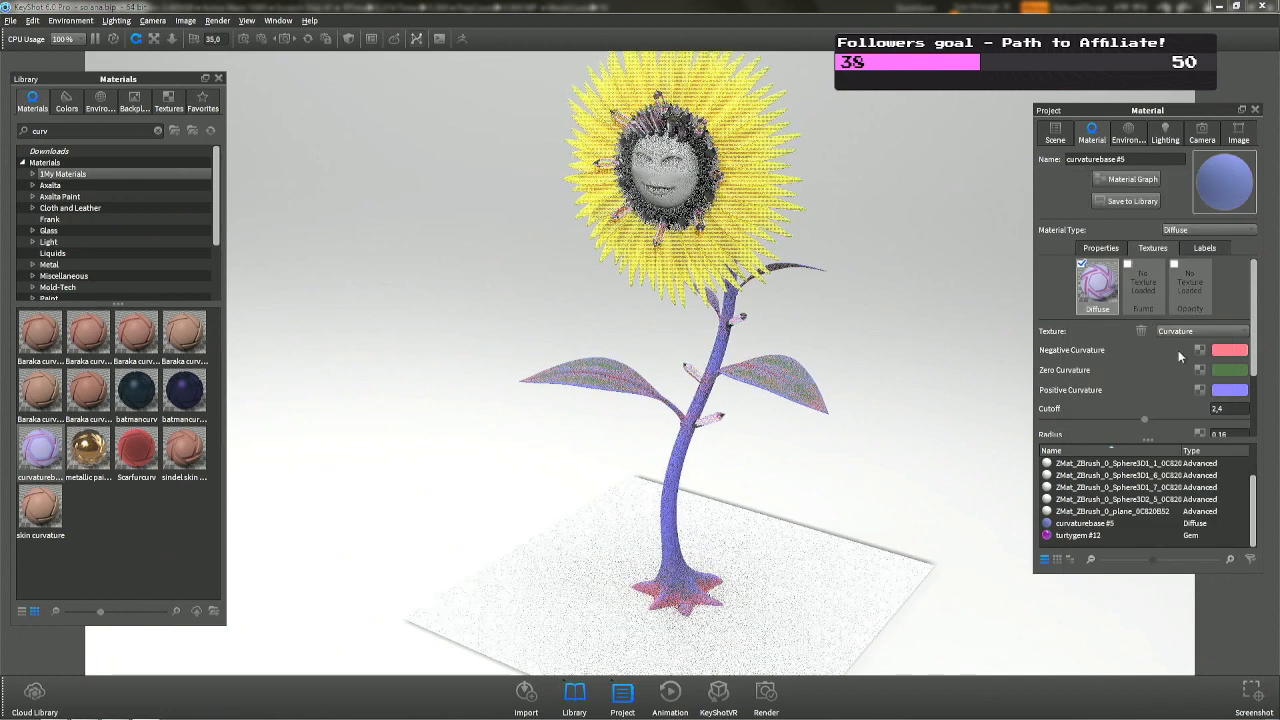
Set the Negative Curvature and Positive Curvature colors to the same muted green swatch.
left_click(1227, 351)
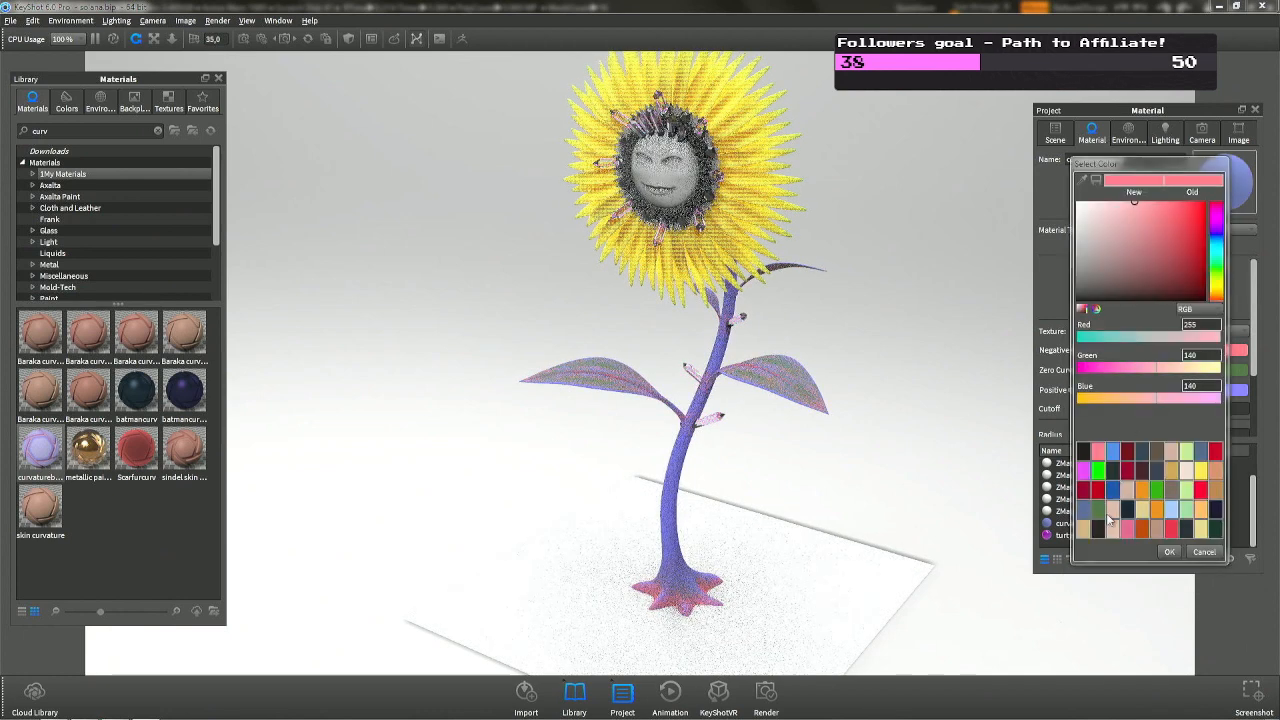
left_click(1097, 511)
left_click(1238, 390)
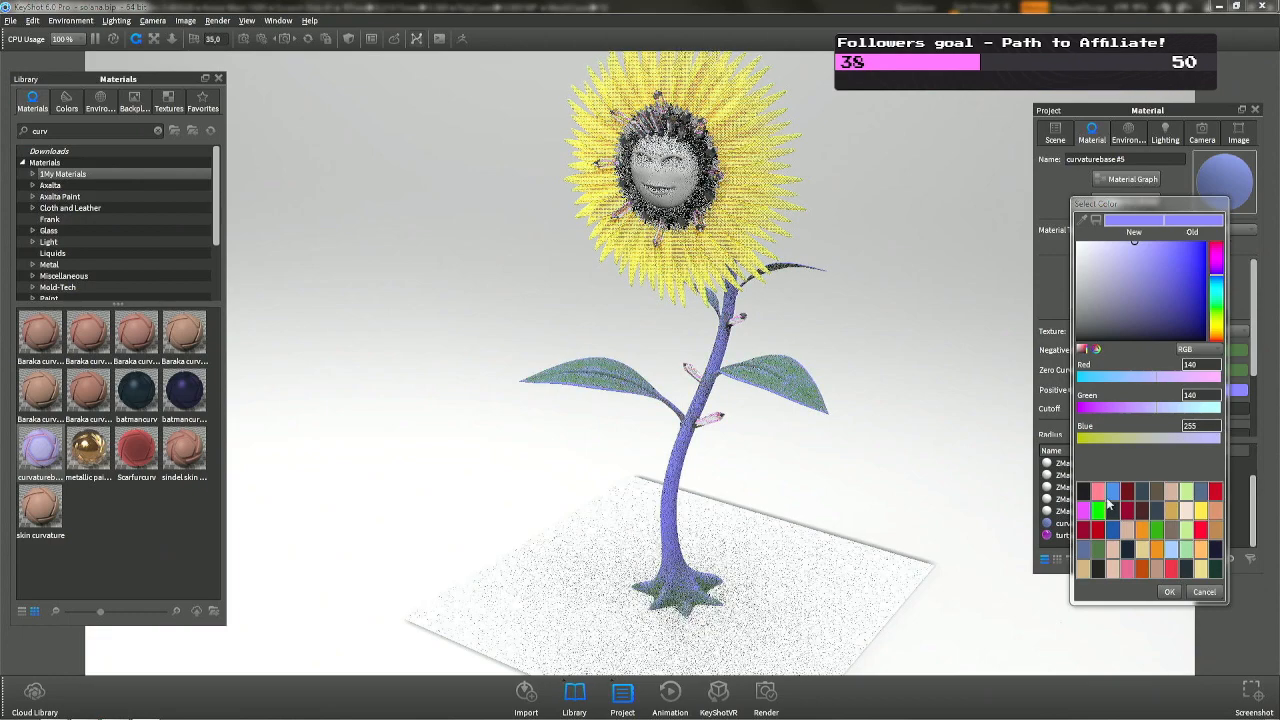
left_click(1097, 550)
key("Return")
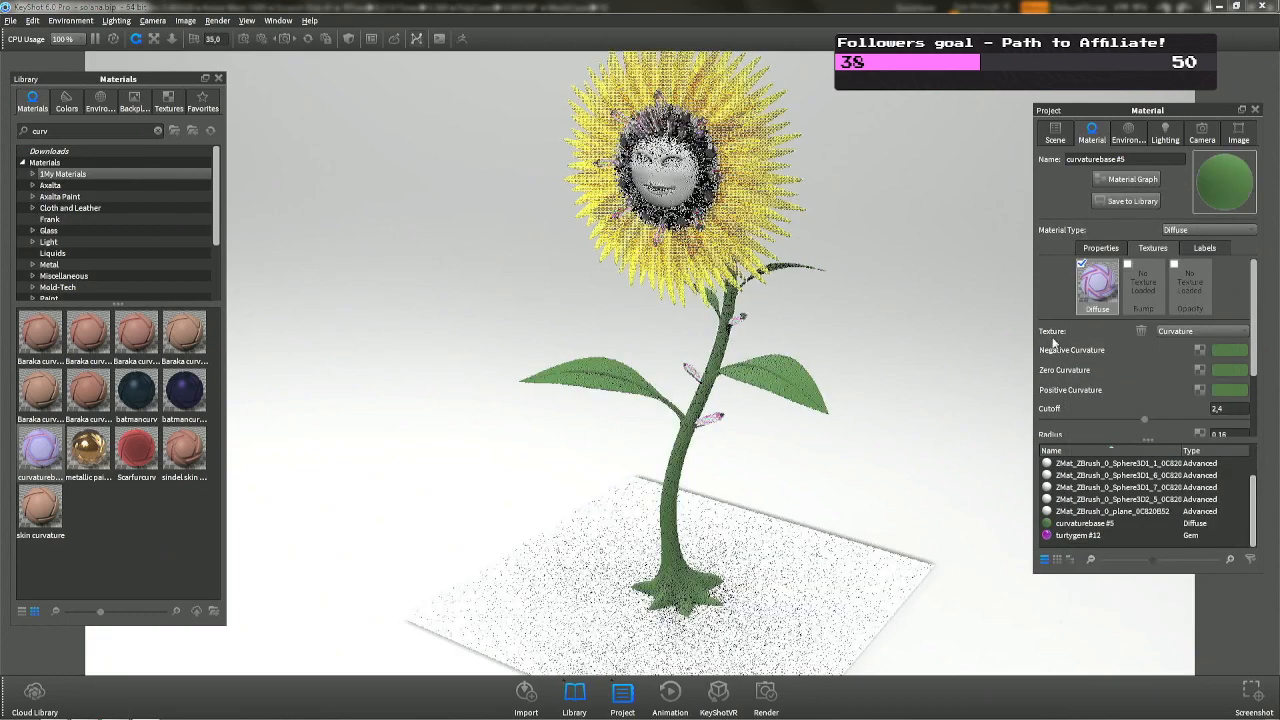
Lighten the Positive Curvature green and darken the Negative Curvature color to about RGB 49, 60, 46.
left_click(1226, 389)
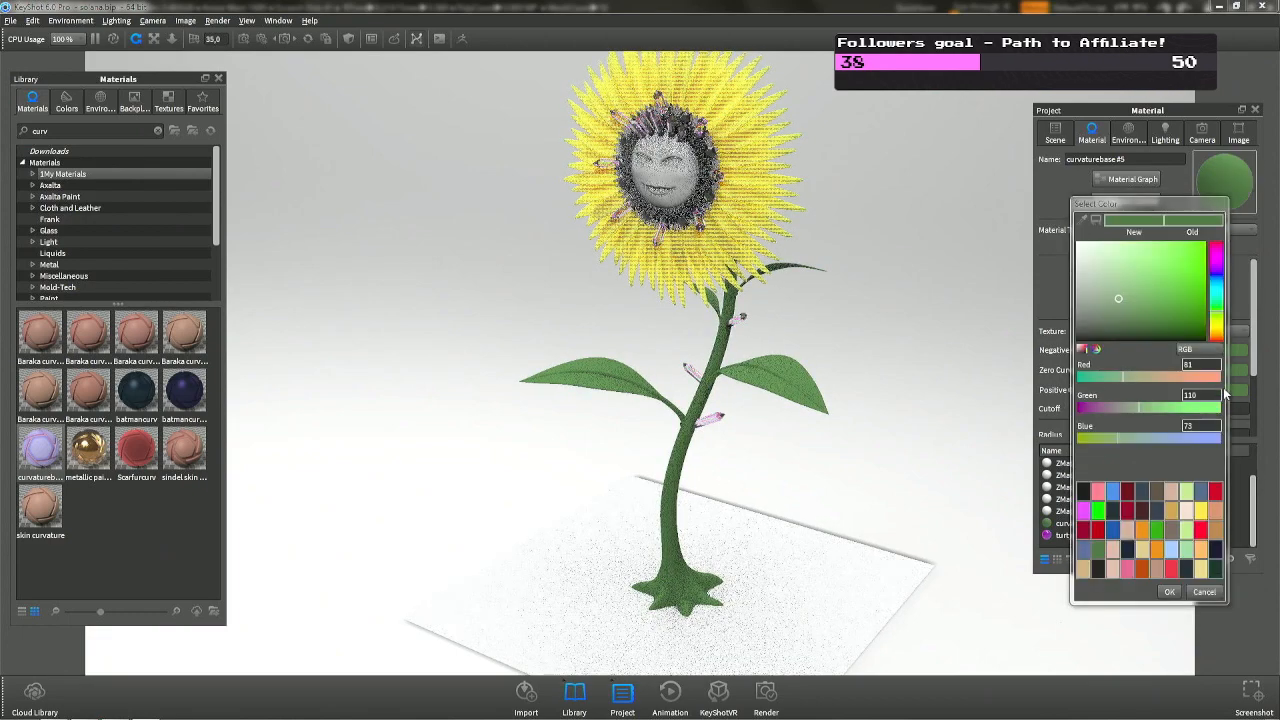
left_click_drag(1118, 284, 1117, 277)
key("Escape")
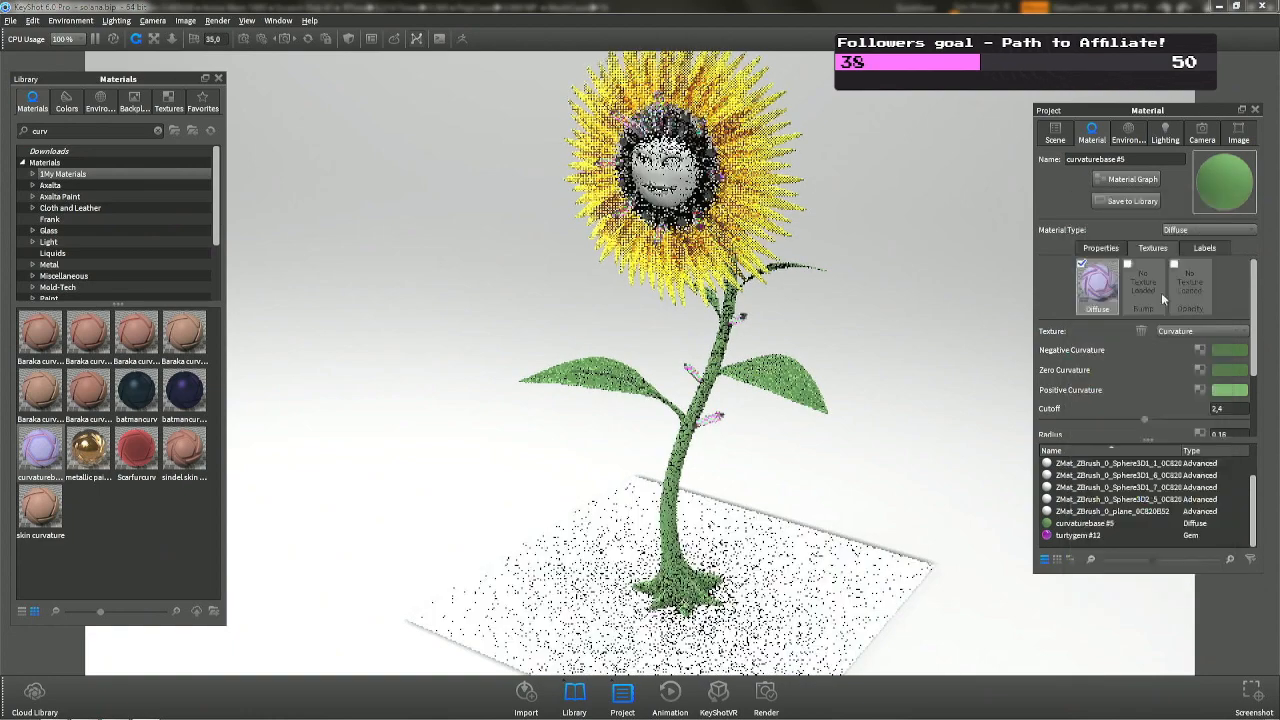
left_click(1232, 350)
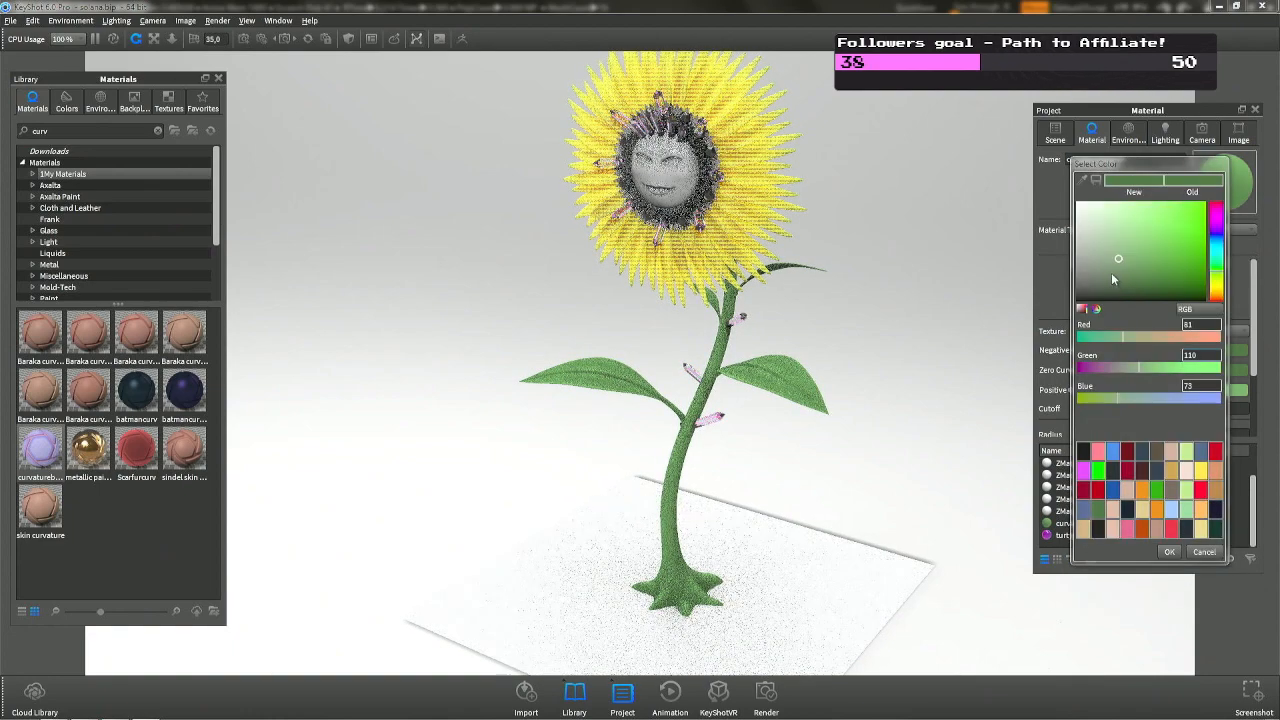
left_click_drag(1111, 272, 1106, 280)
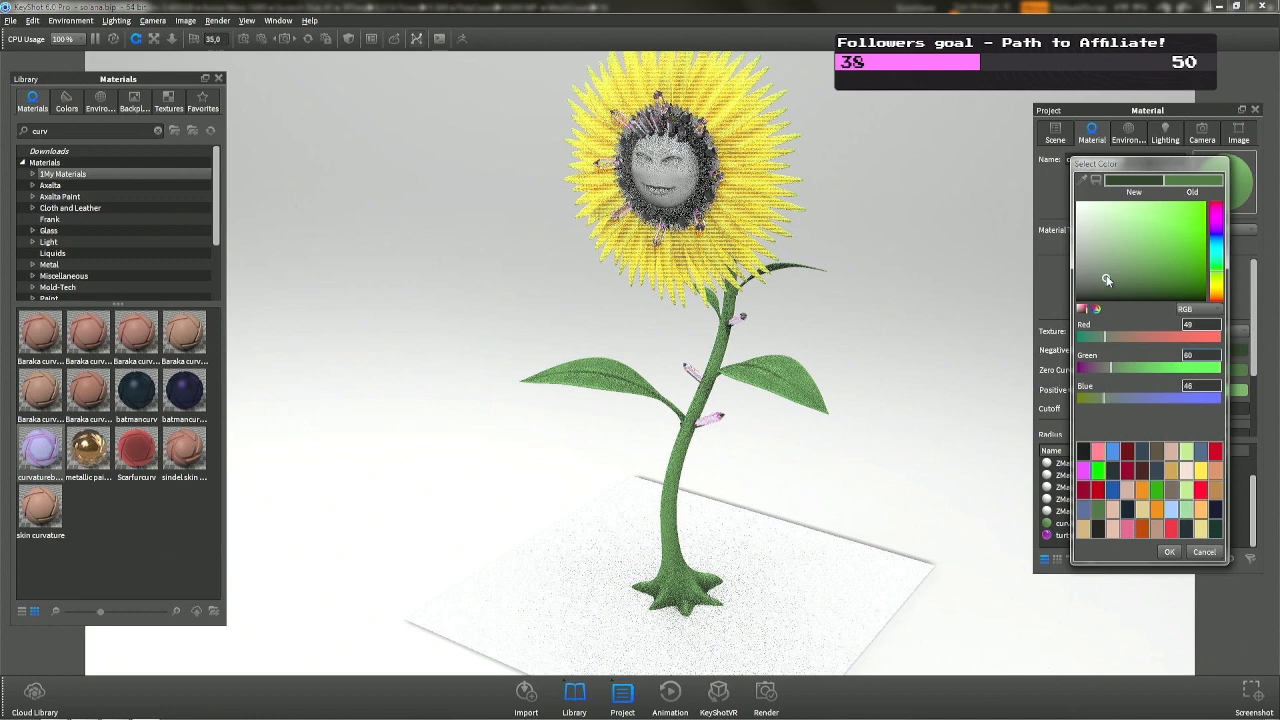
key("Return")
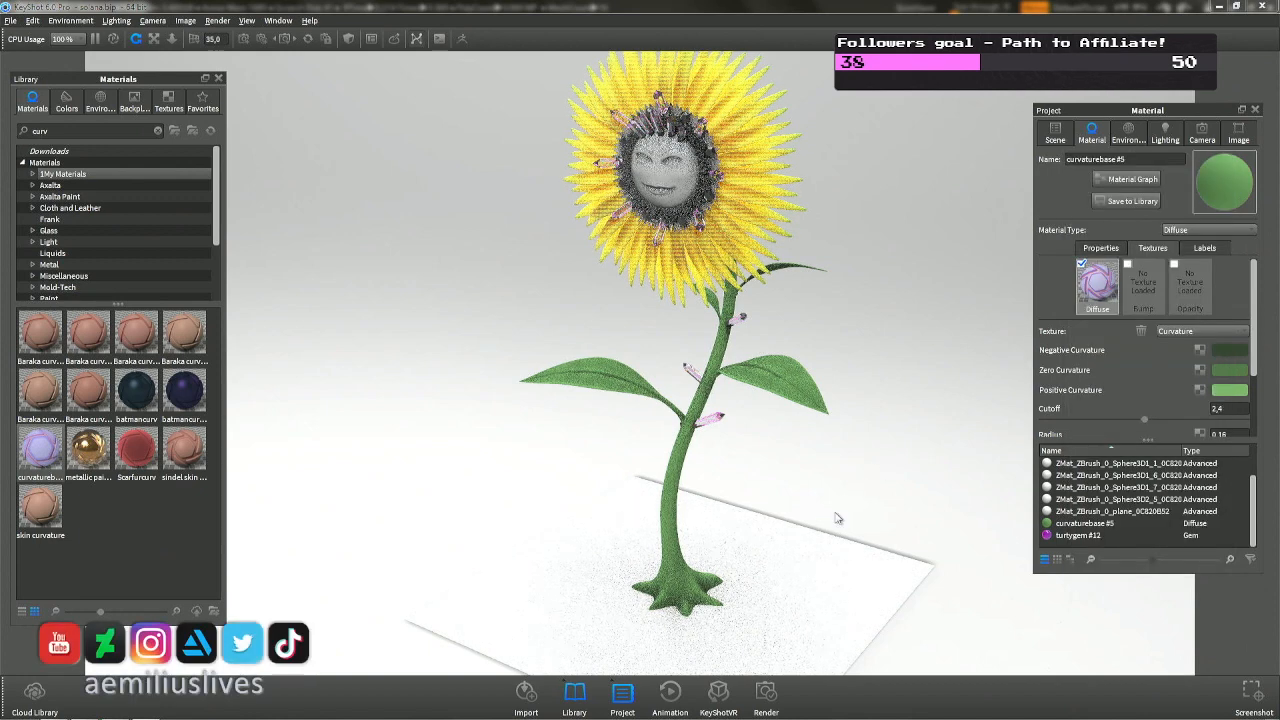
Change the curvaturebase #5 material type to Metallic Paint and set its metal color to the muted green swatch (RGB 81, 110, 73).
left_click(1191, 232)
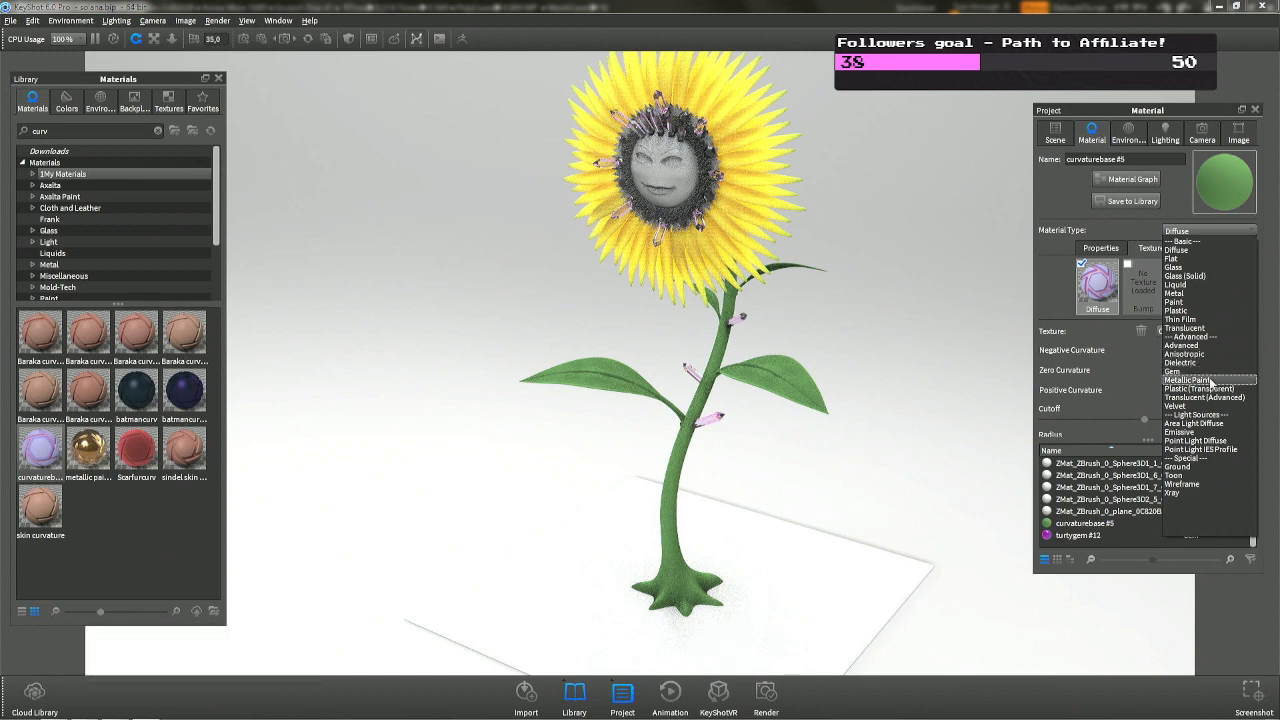
left_click(1211, 381)
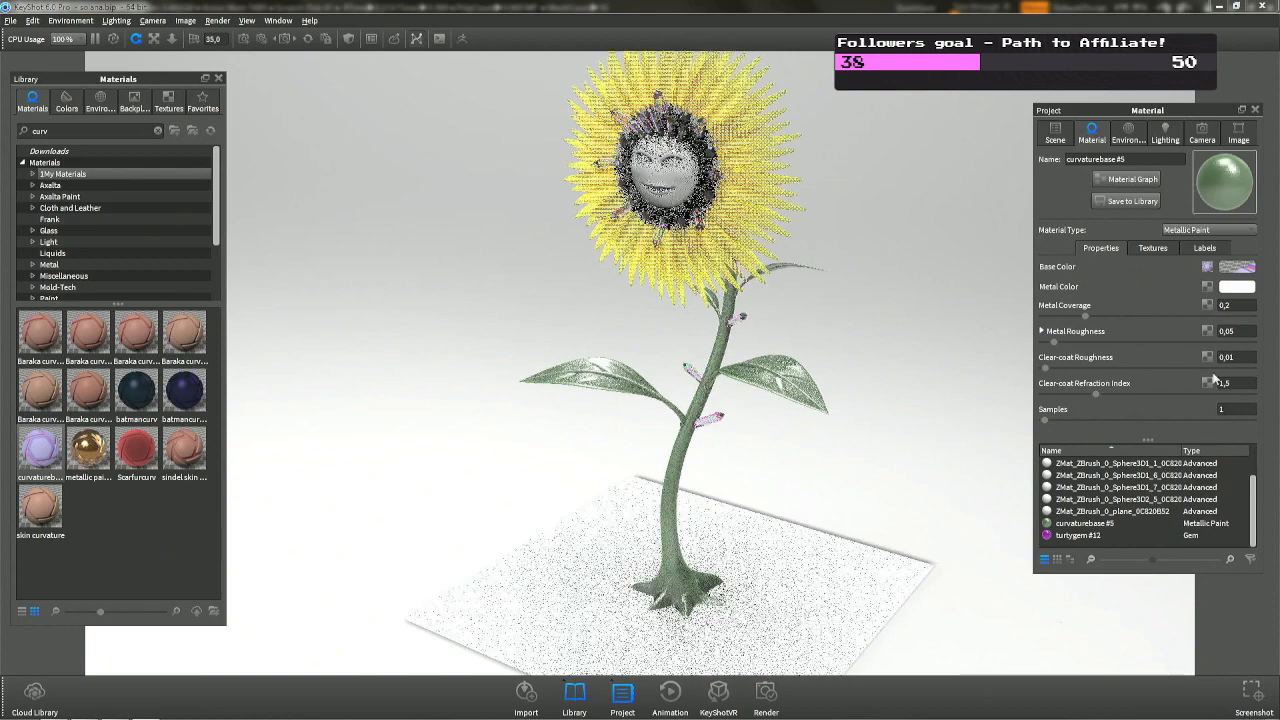
left_click(1220, 289)
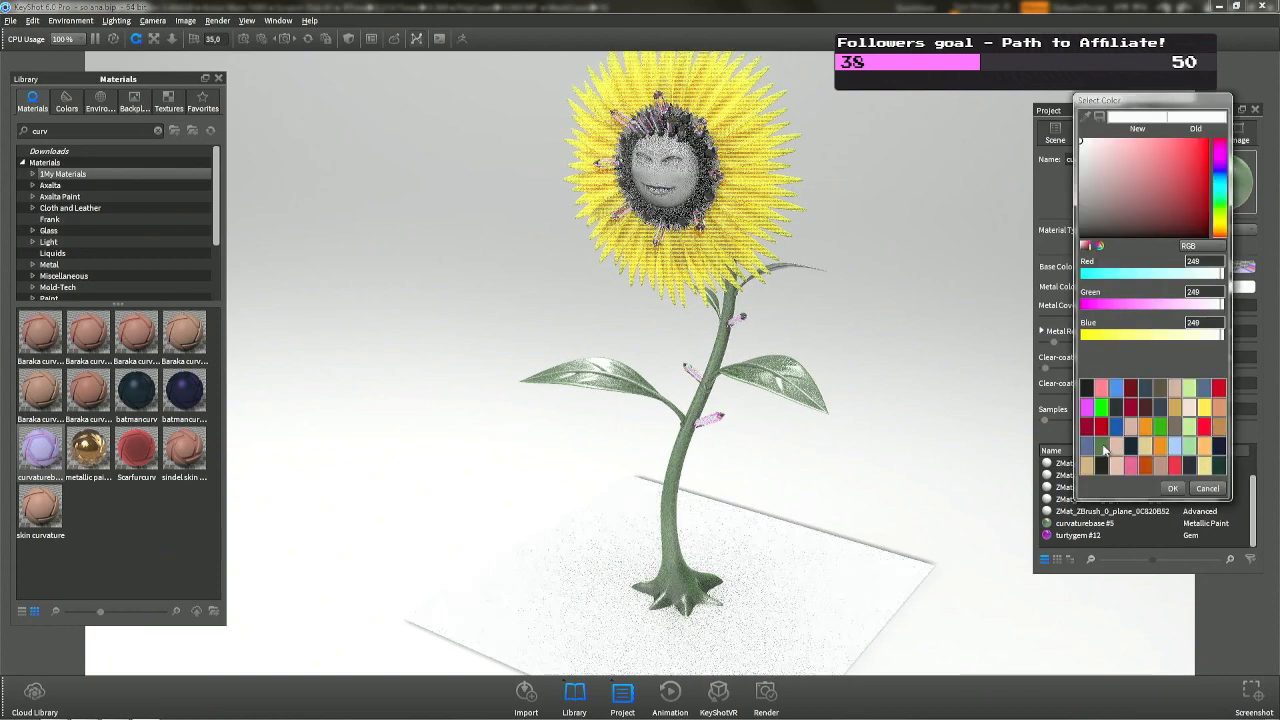
left_click(1106, 446)
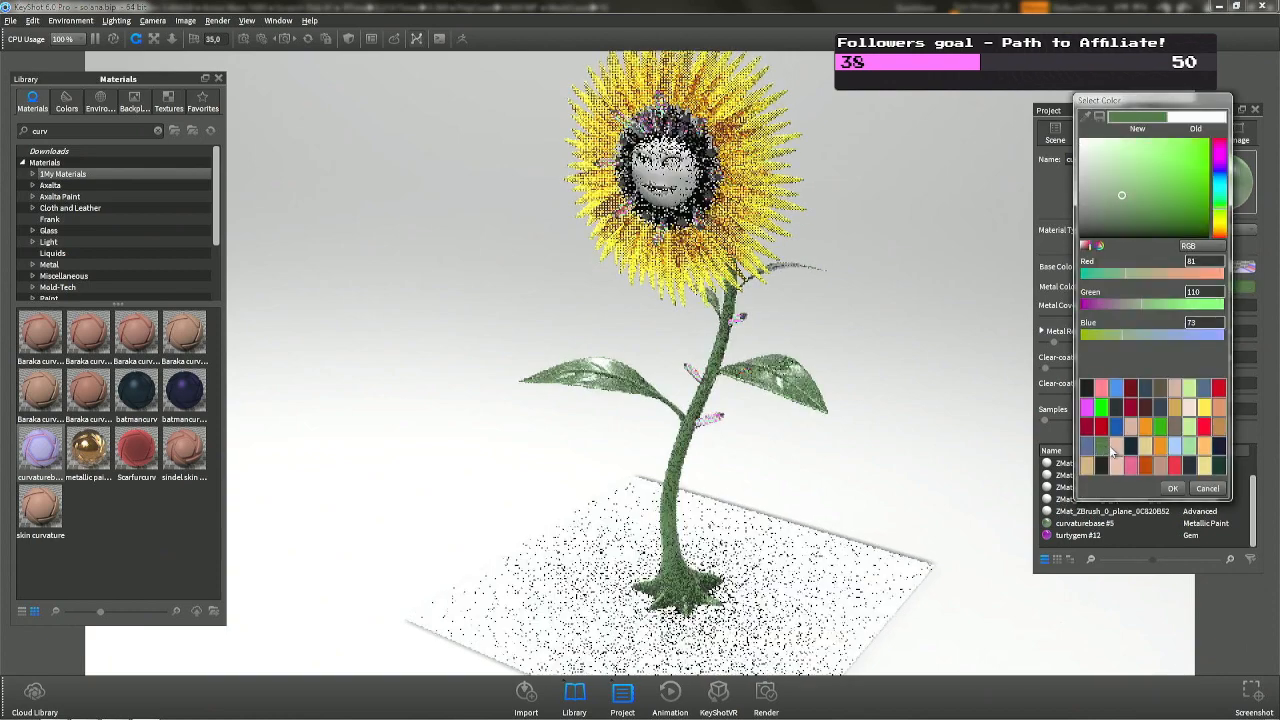
left_click(1172, 489)
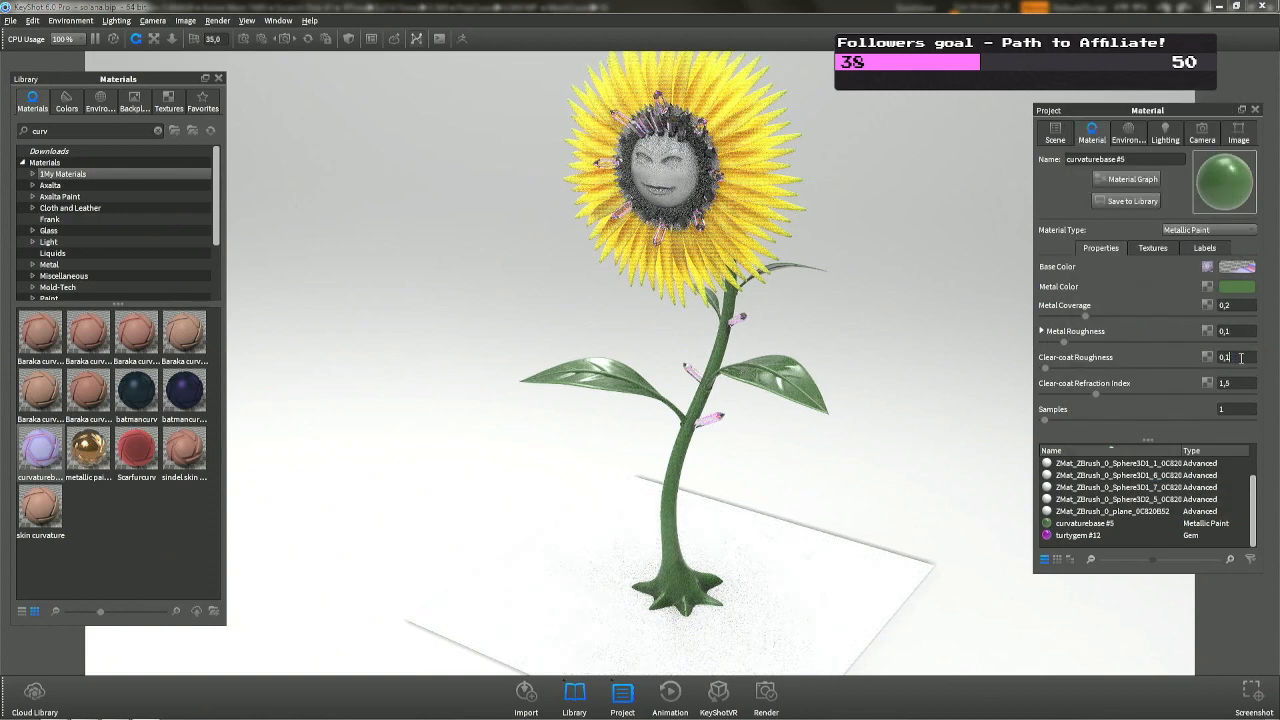
Set the green material's metal coverage, metal roughness and clear-coat roughness each to 0,1.
key("Return")
double_click(1228, 306)
type("0,1")
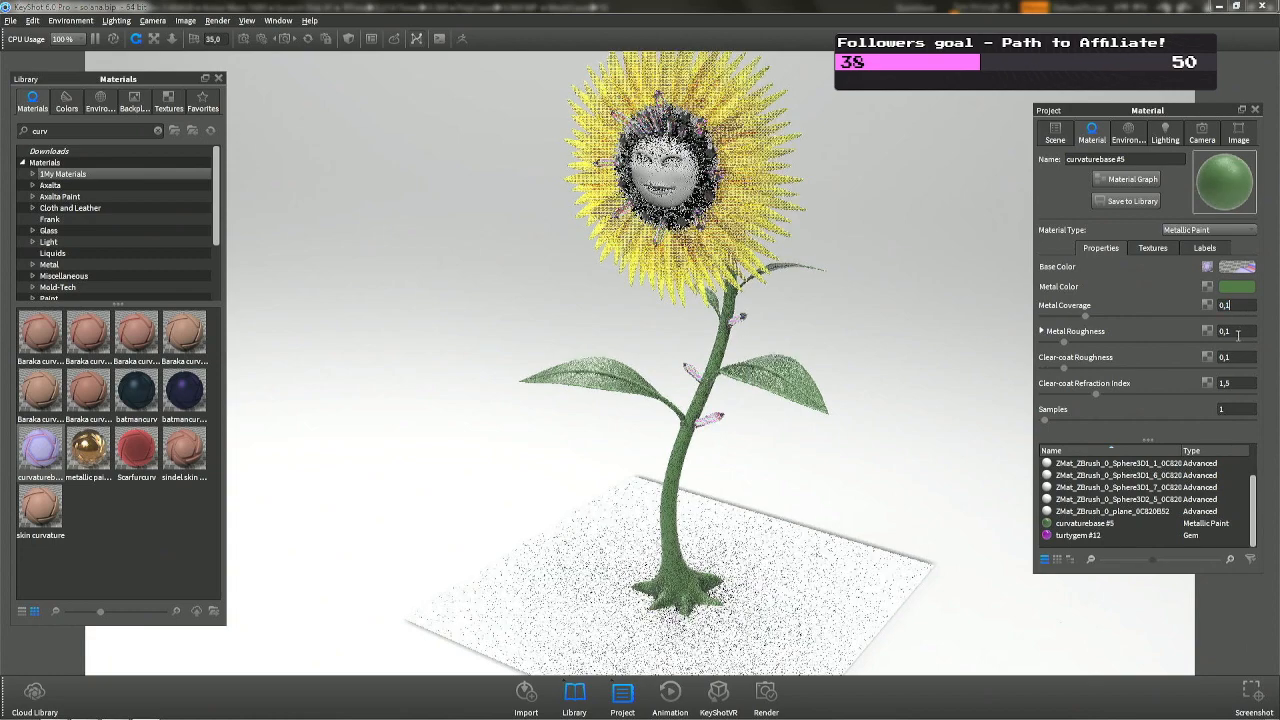
left_click(1238, 335)
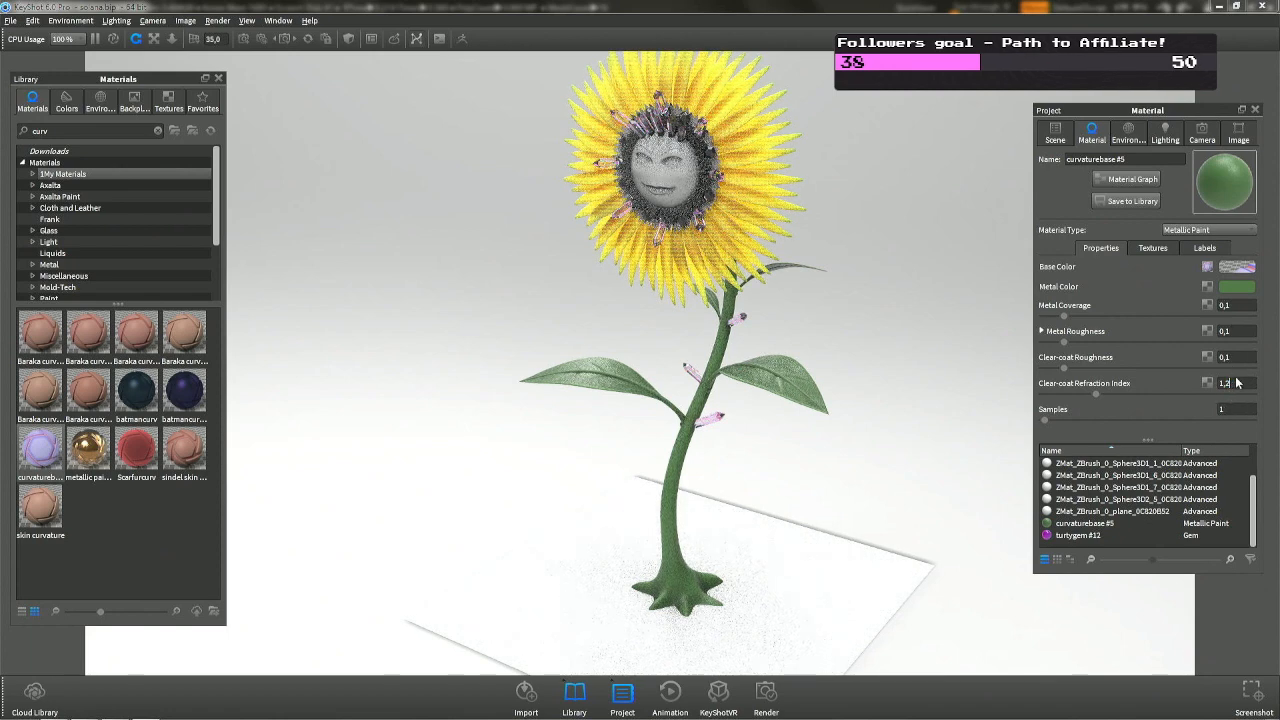
Set the green material's clear-coat refraction index to 1,25.
type("1,24")
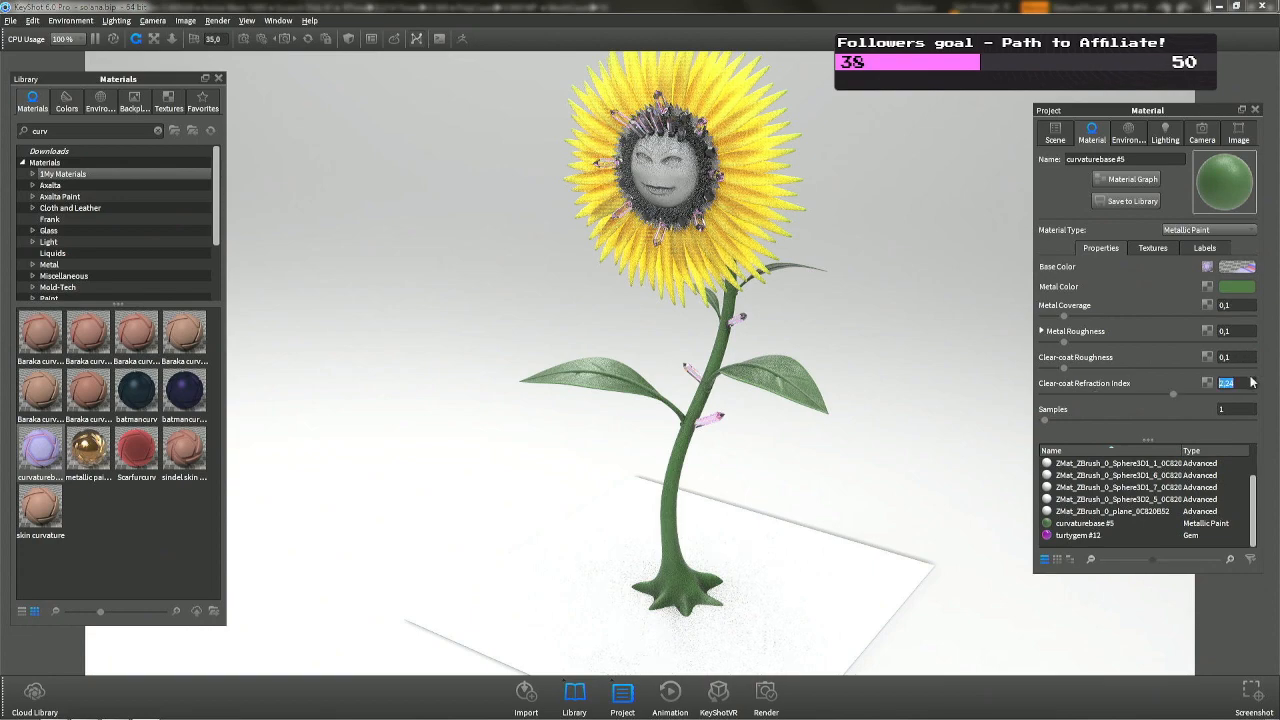
left_click(1246, 387)
left_click(1240, 384)
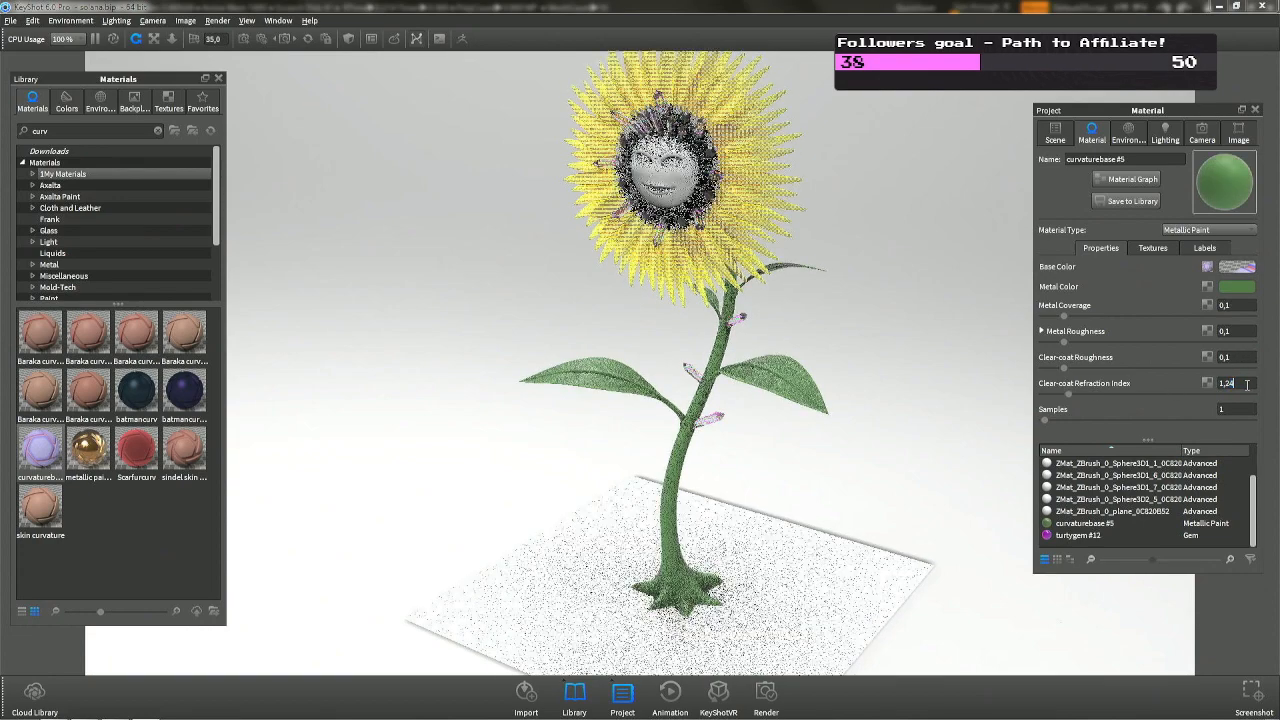
key("BackSpace")
type("5")
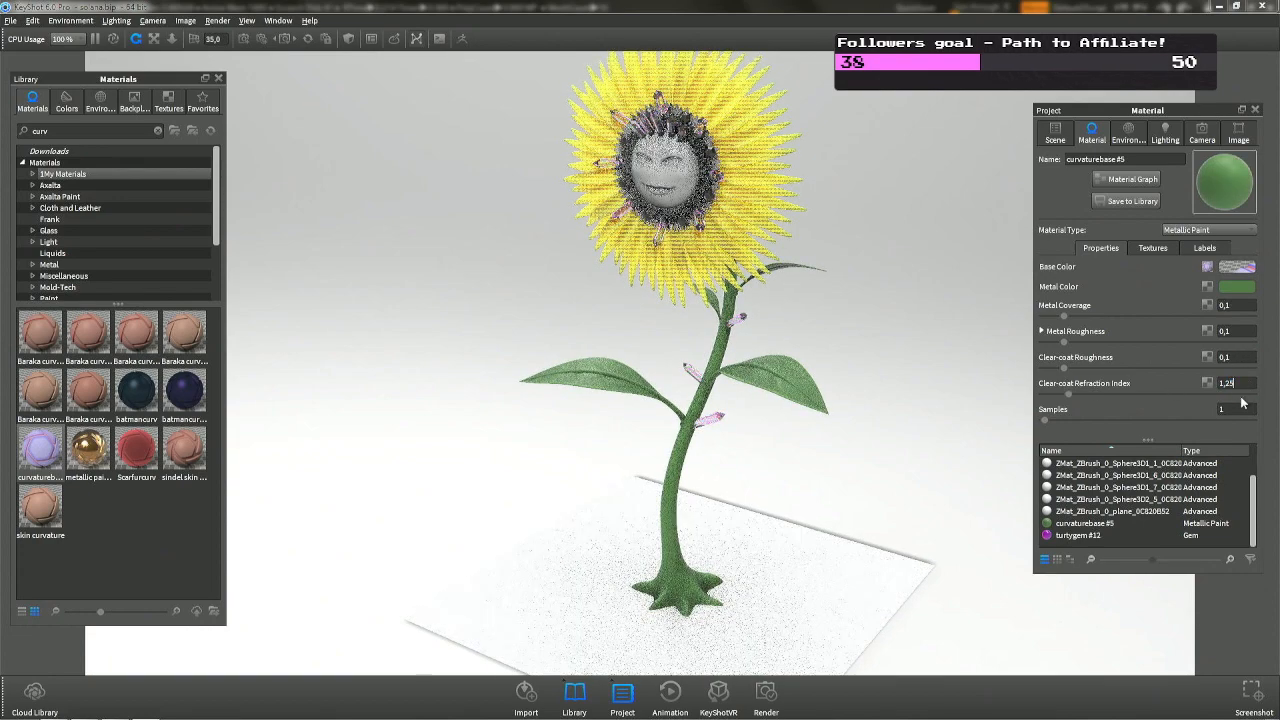
key("Return")
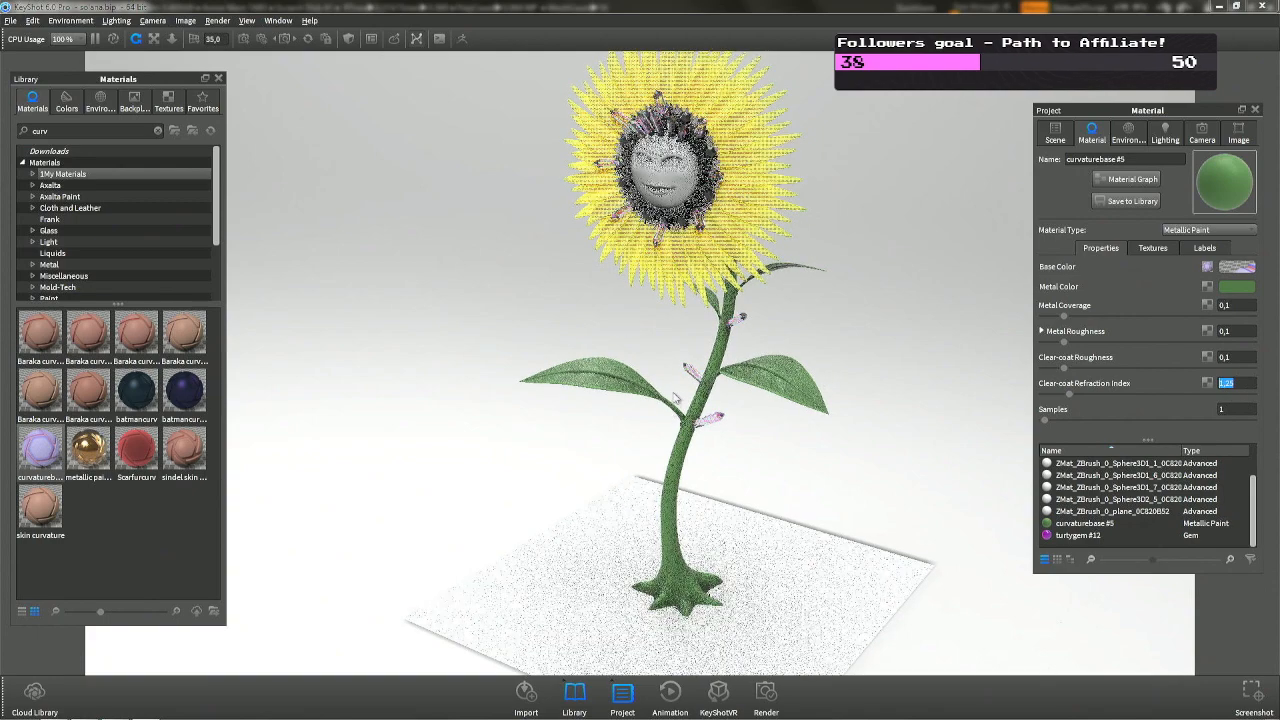
Search the material library for "jac" and apply the second Leather jacket material to the ground plane.
left_click_drag(862, 326, 918, 342)
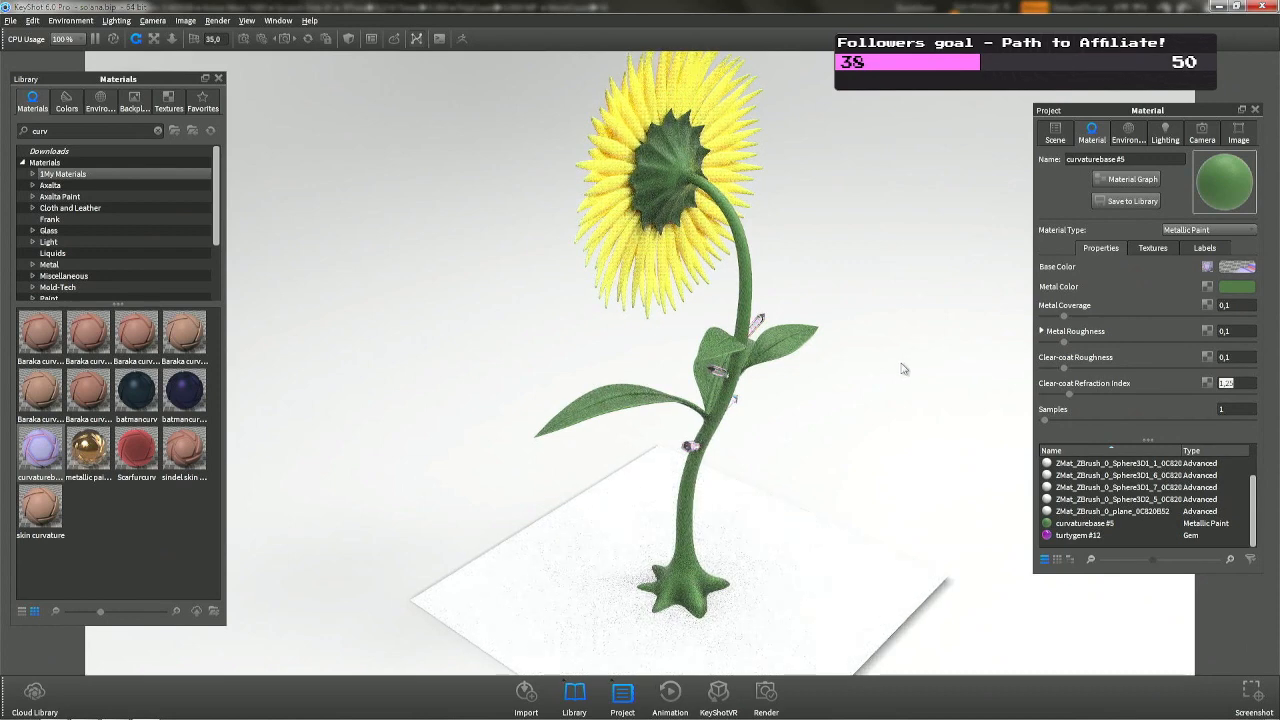
left_click_drag(895, 369, 380, 483)
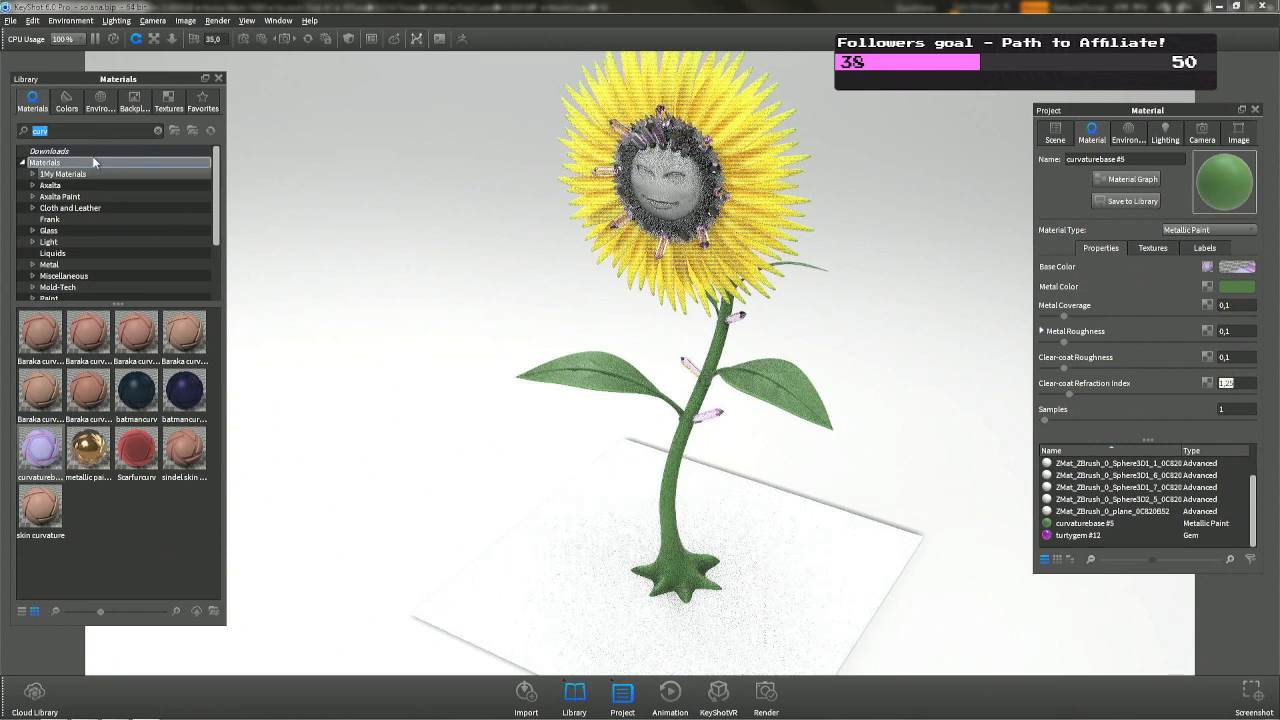
type("jac")
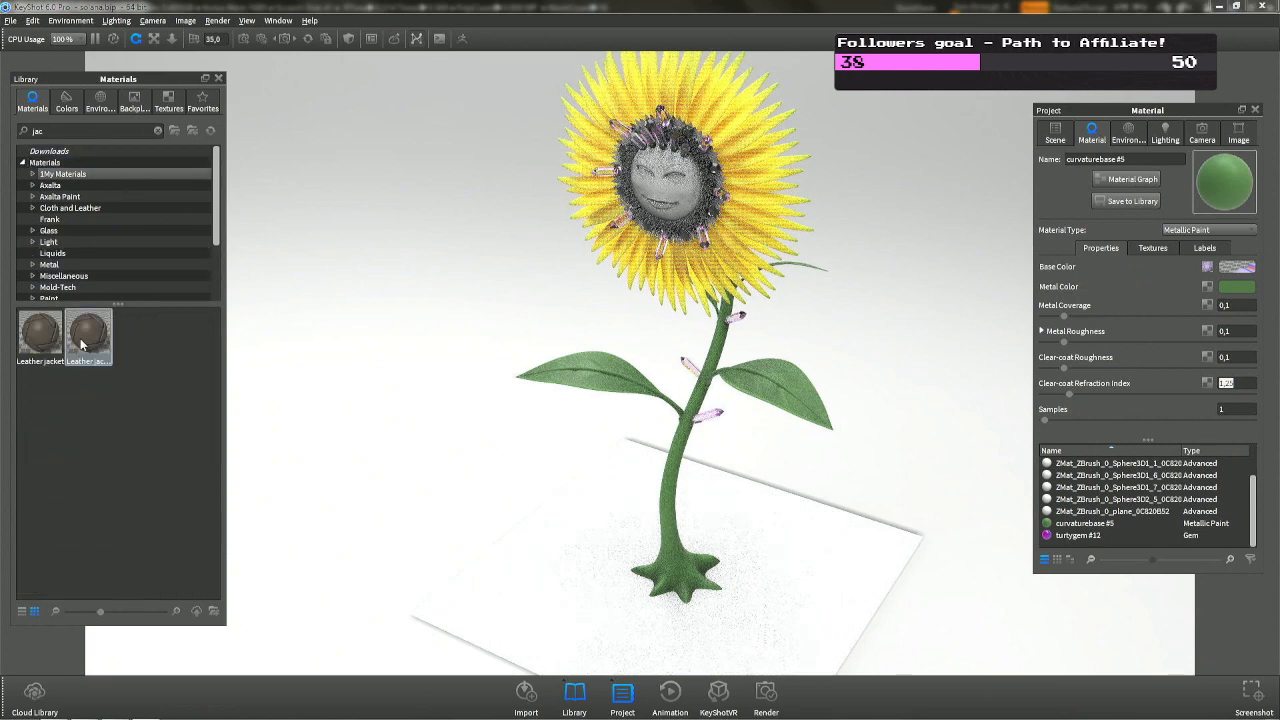
left_click_drag(82, 344, 558, 583)
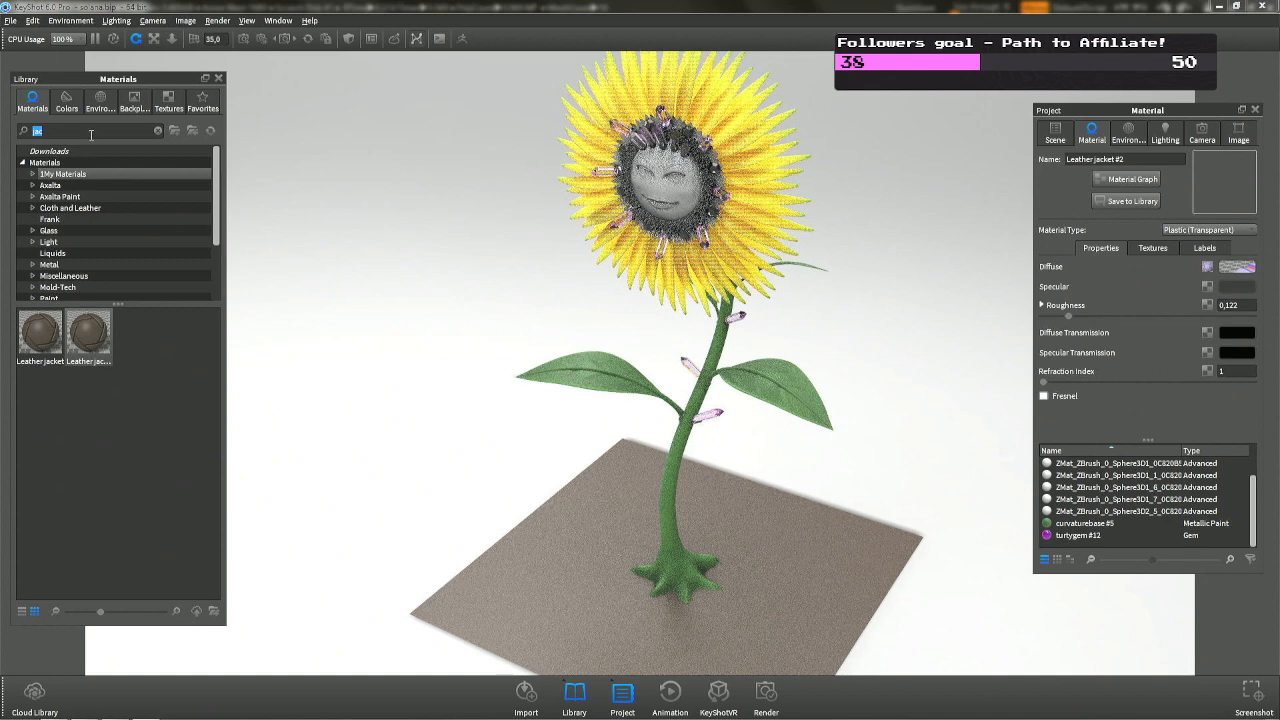
Search the material library for a ground material using "soil", "dirt" and "eart".
type("soil")
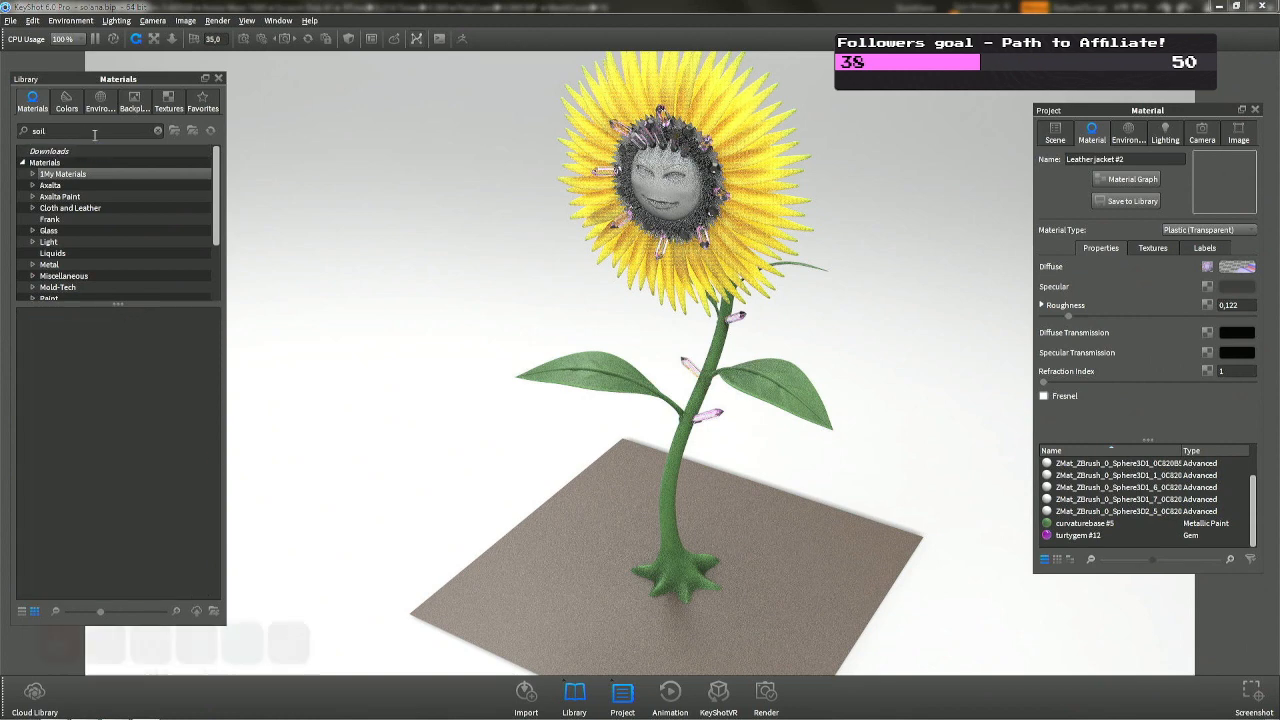
double_click(93, 134)
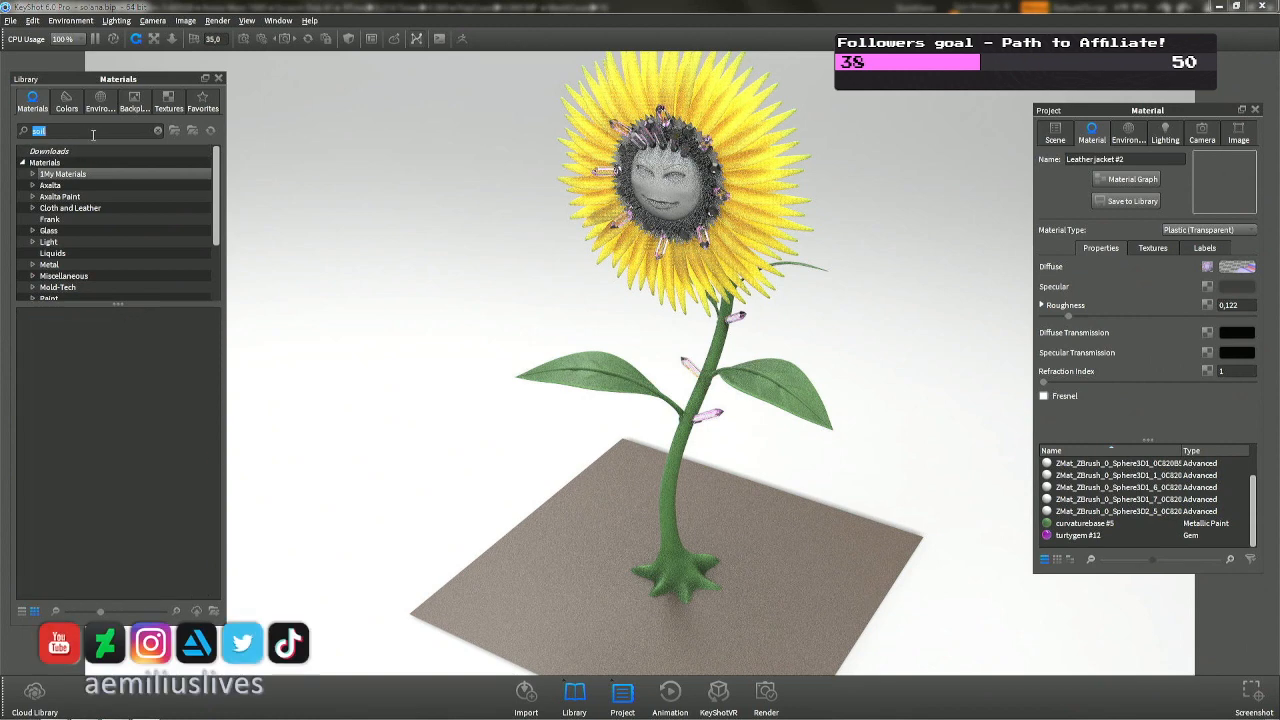
type("dirt")
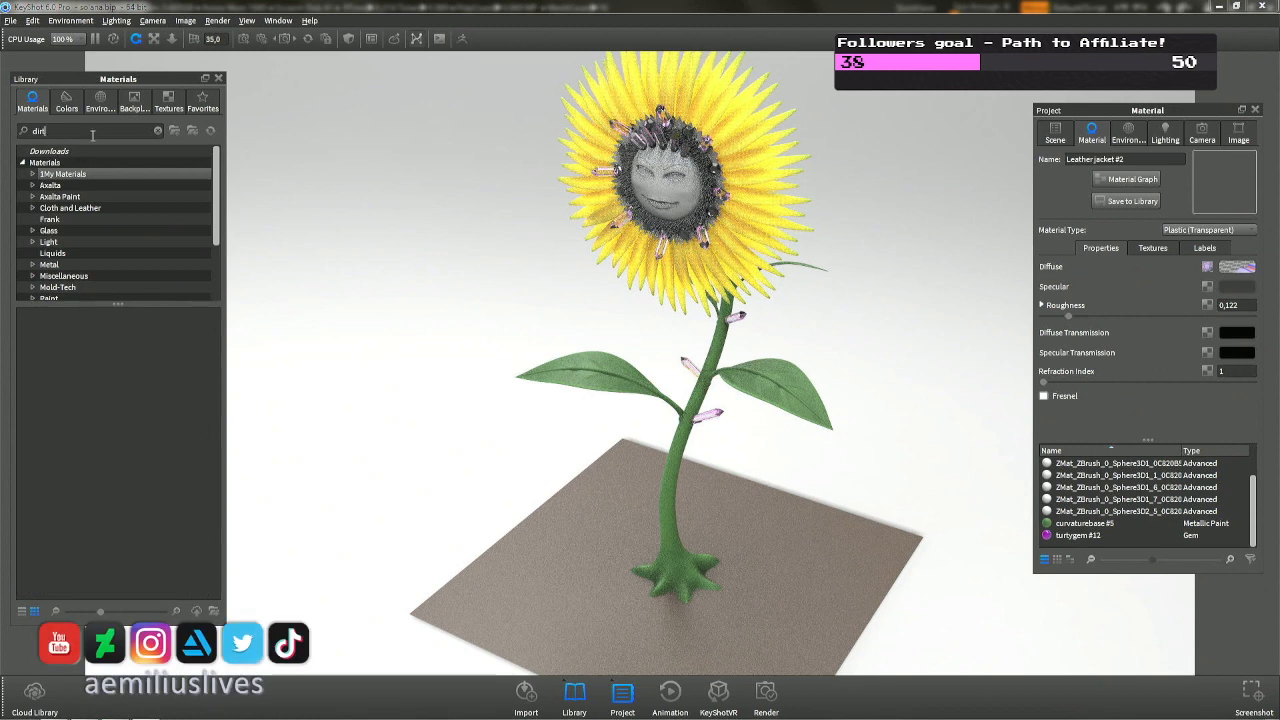
double_click(92, 134)
type("eart")
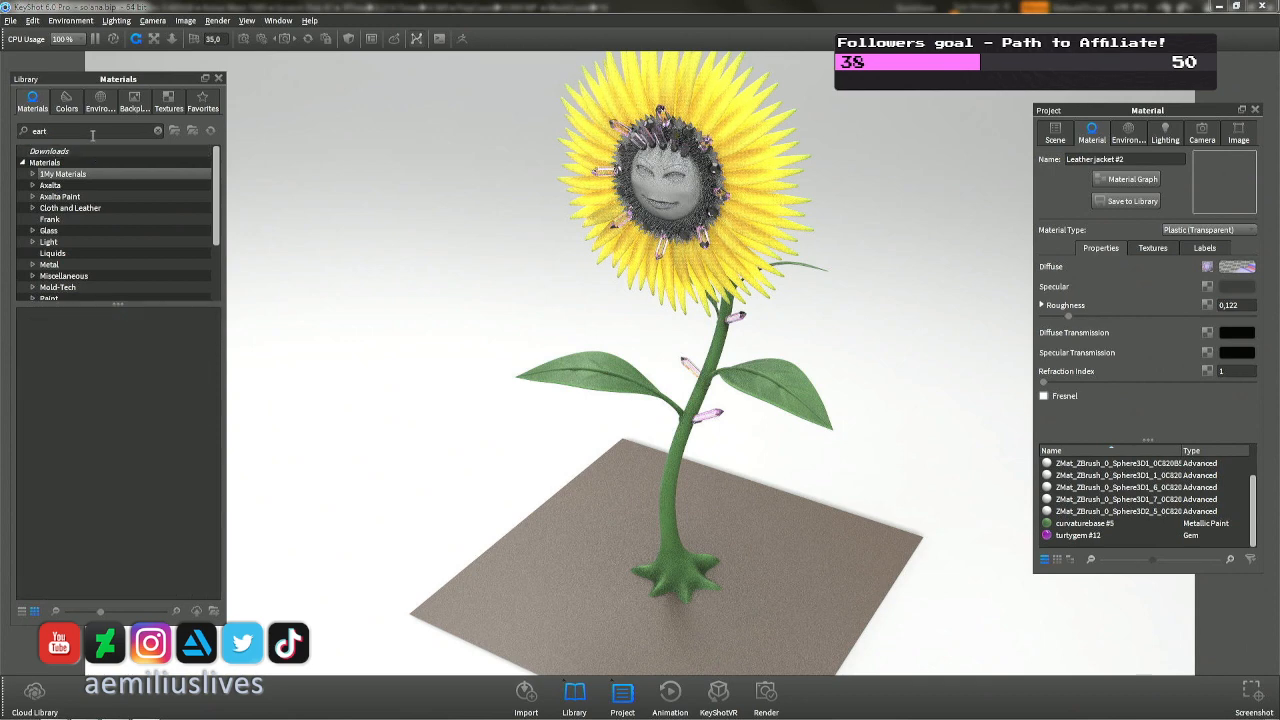
Search the material library for "grou" and try an Underground material on the ground plane.
type("grou")
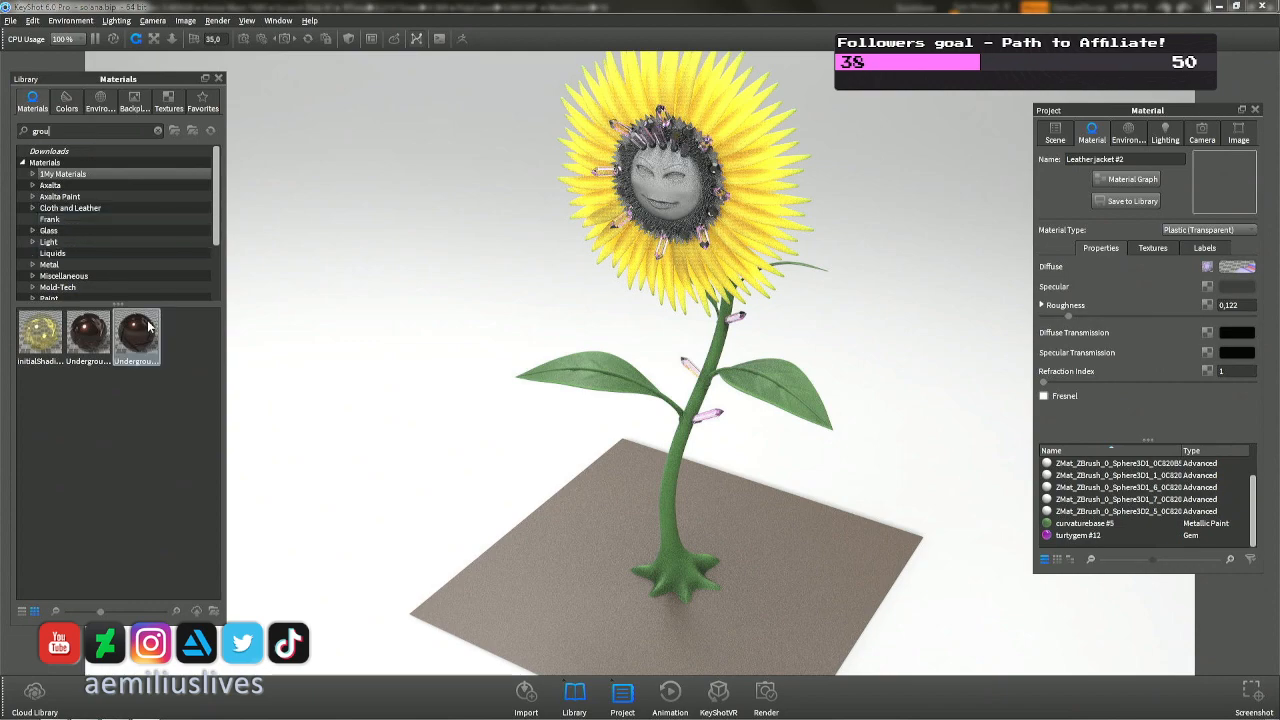
left_click_drag(45, 336, 402, 466)
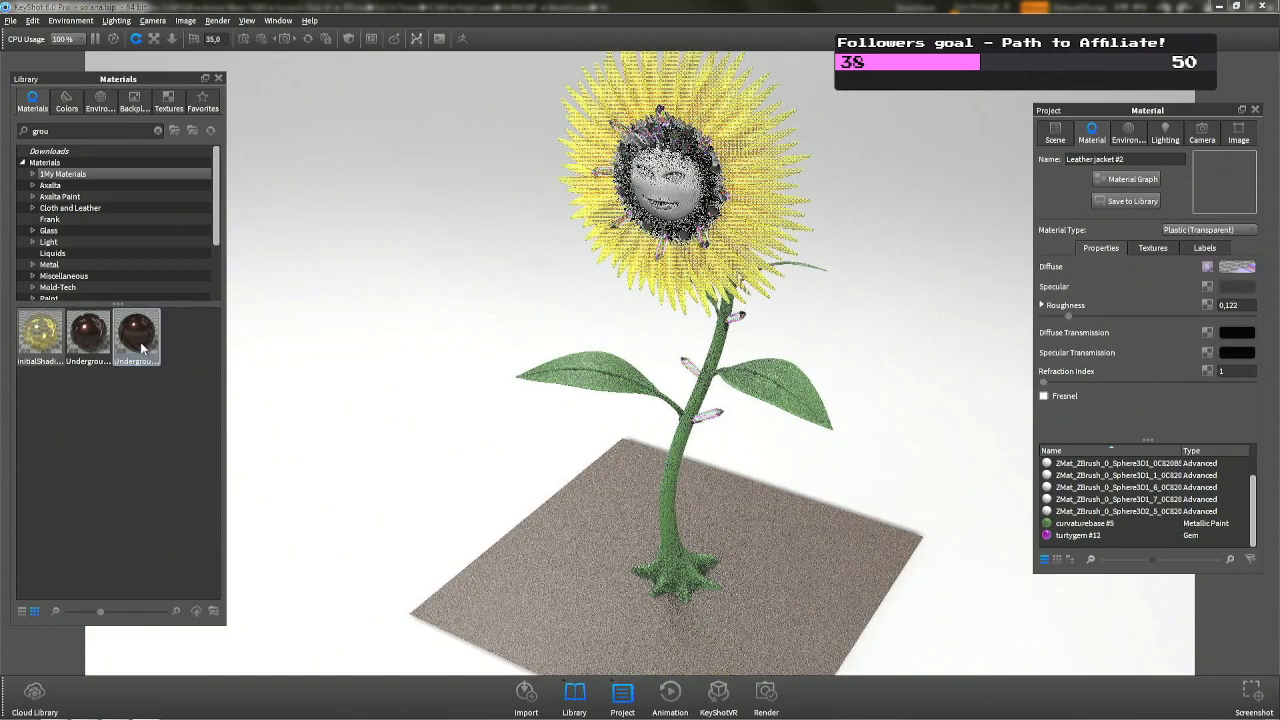
left_click_drag(136, 336, 497, 578)
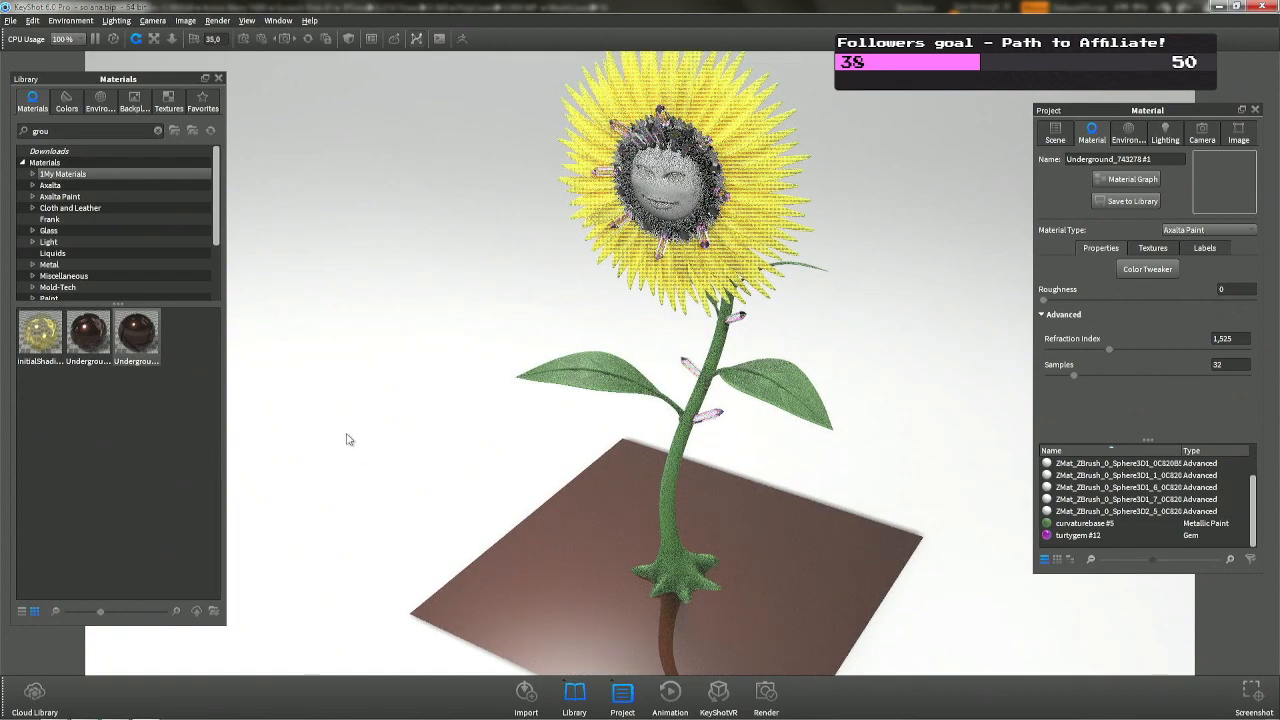
key("ctrl+z")
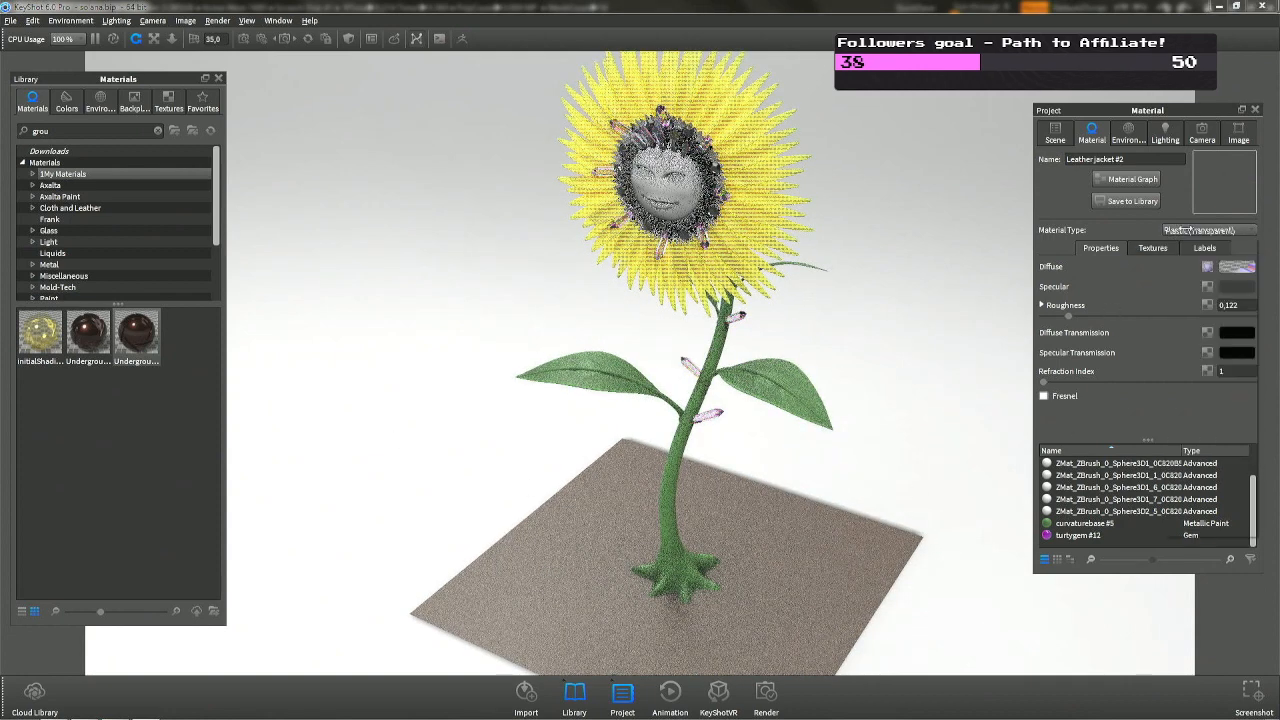
Change the ground plane's leather jacket material type to Plastic.
left_click(1200, 230)
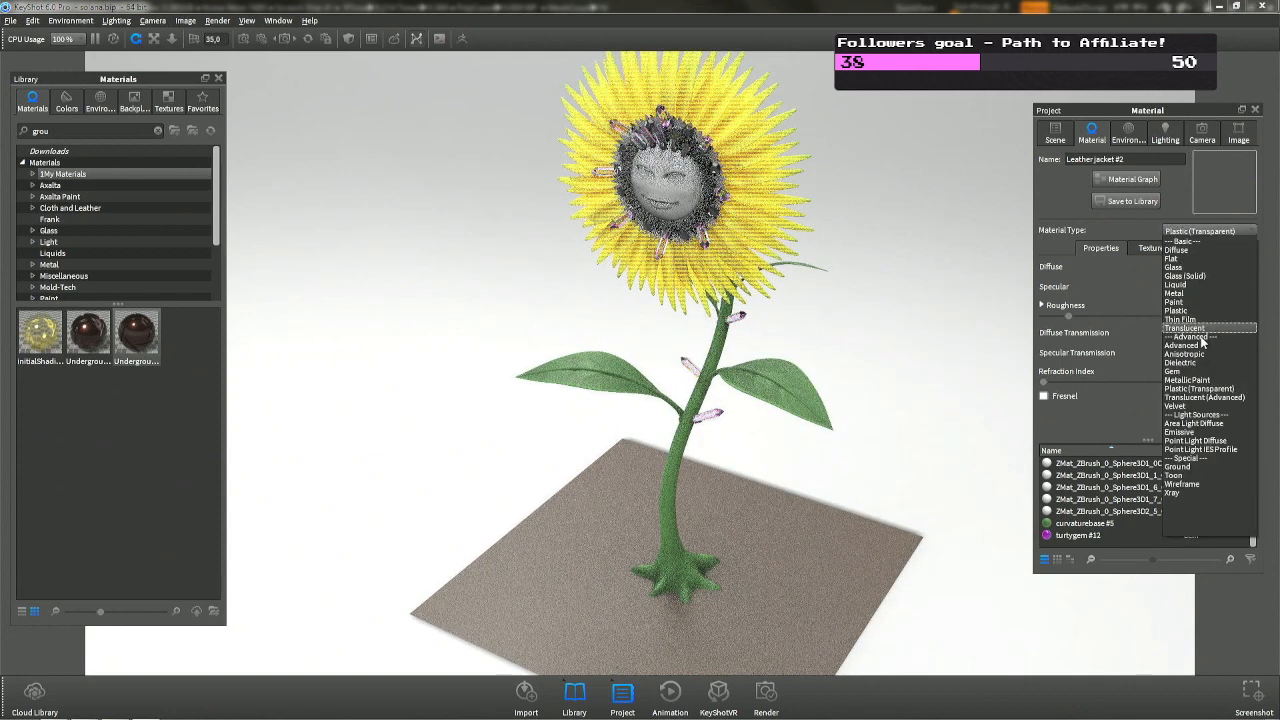
left_click(1198, 309)
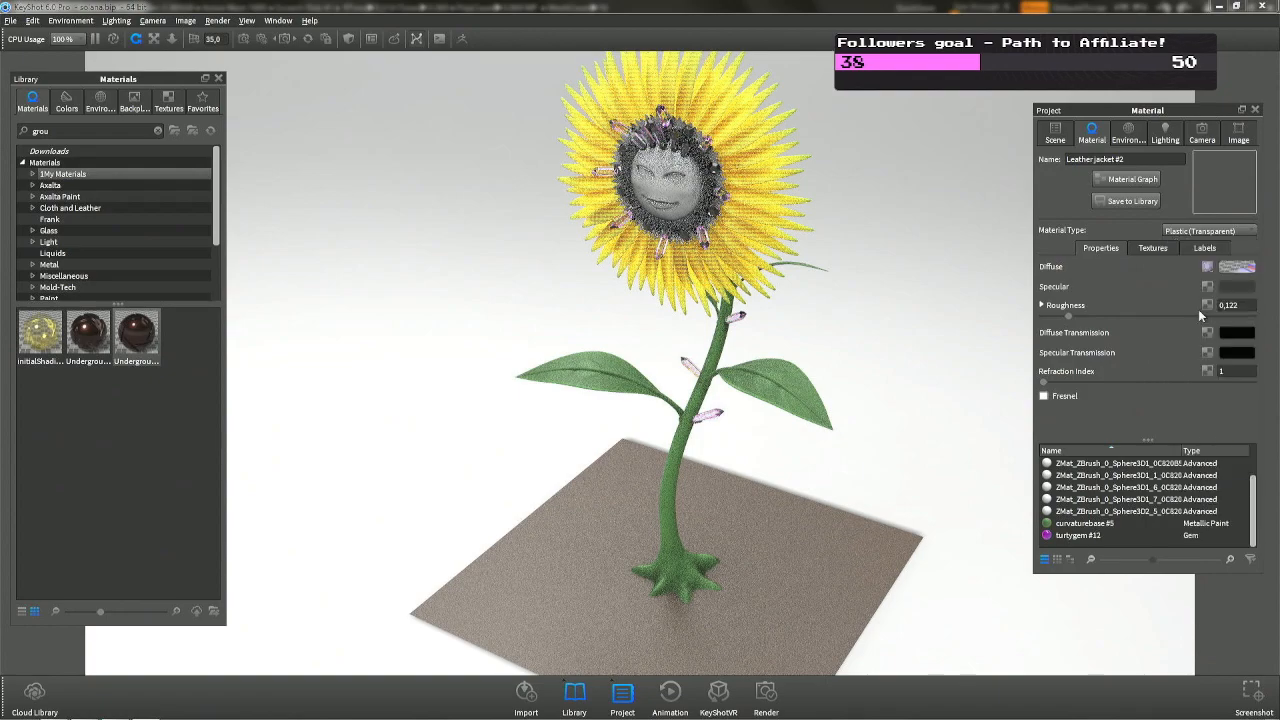
Hide the long gem crystals around the sunflower's face, including the group above the forehead.
left_click_drag(743, 476, 651, 333)
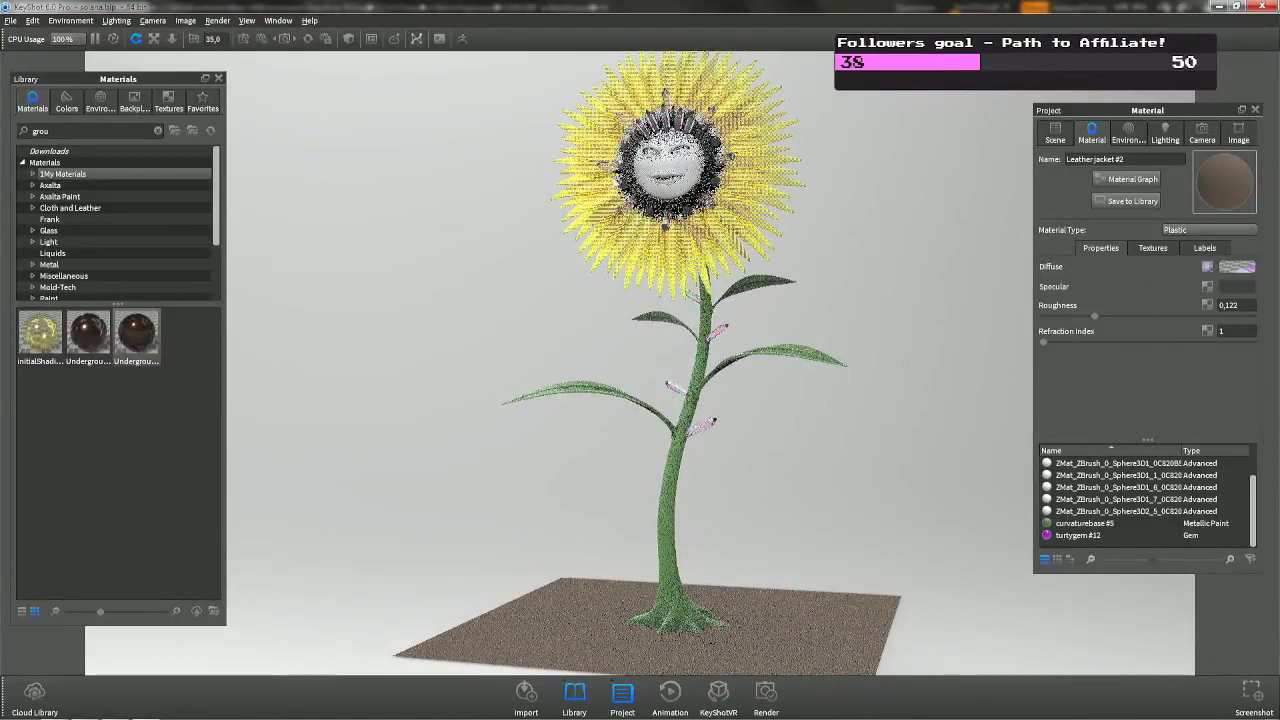
middle_click_drag(743, 178, 760, 405)
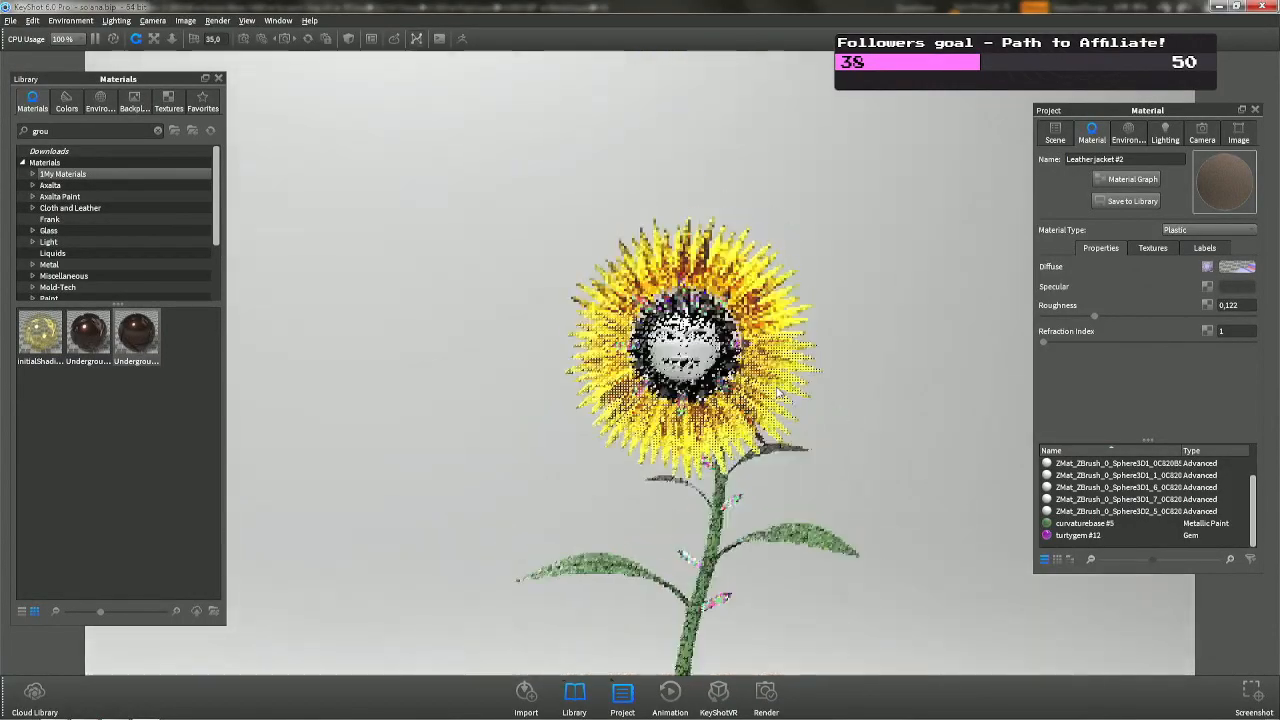
scroll(760, 411, "up", 5)
scroll(760, 410, "up", 6)
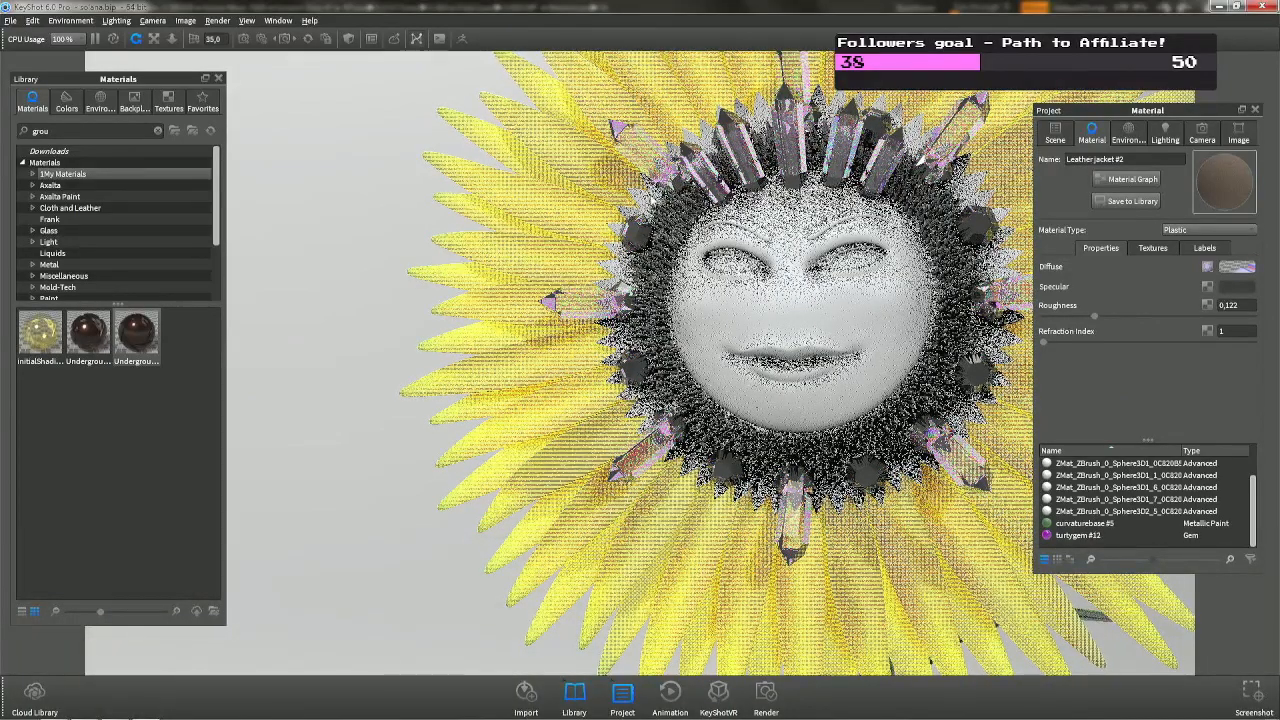
right_click(645, 151)
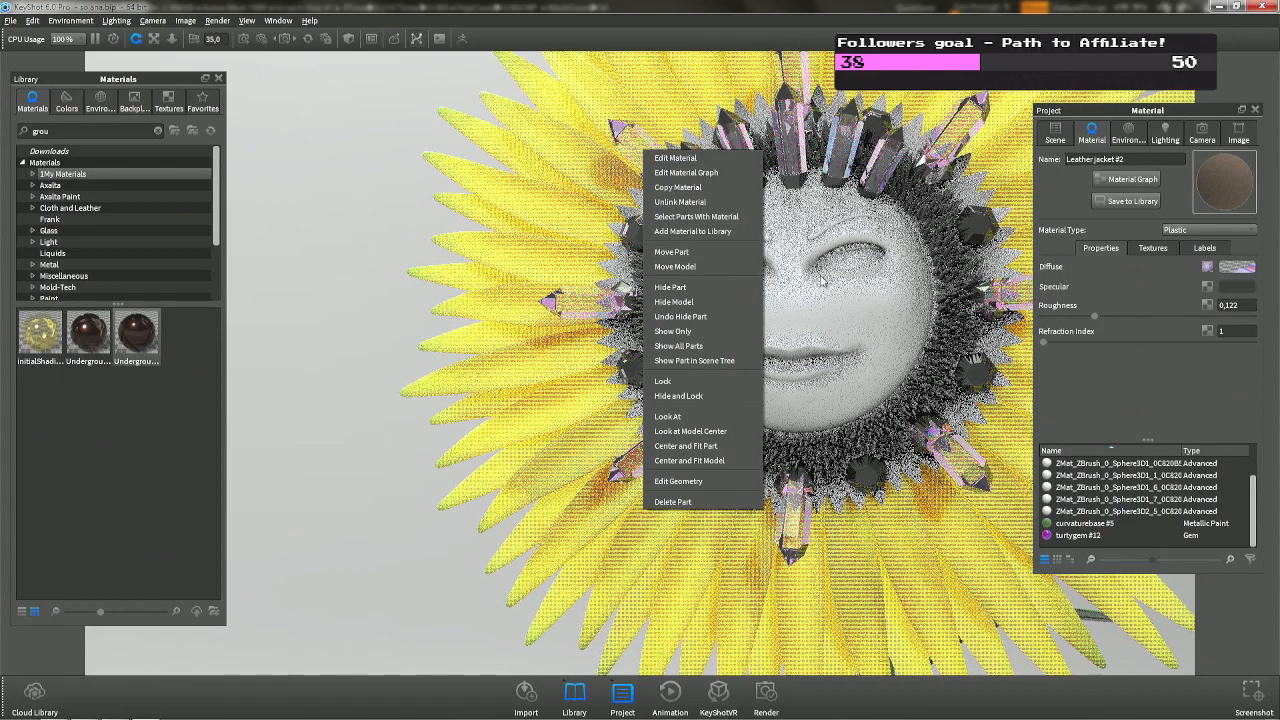
left_click(771, 300)
scroll(772, 334, "up", 2)
scroll(772, 334, "up", 5)
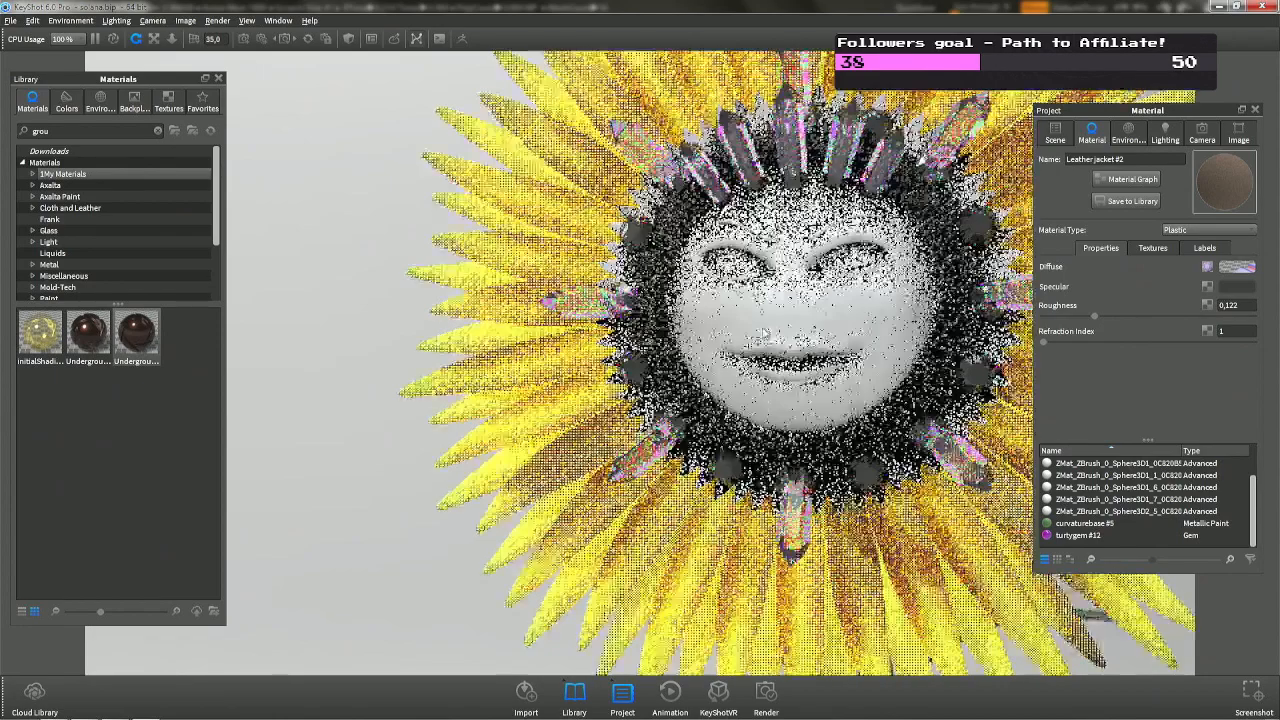
scroll(658, 318, "up", 4)
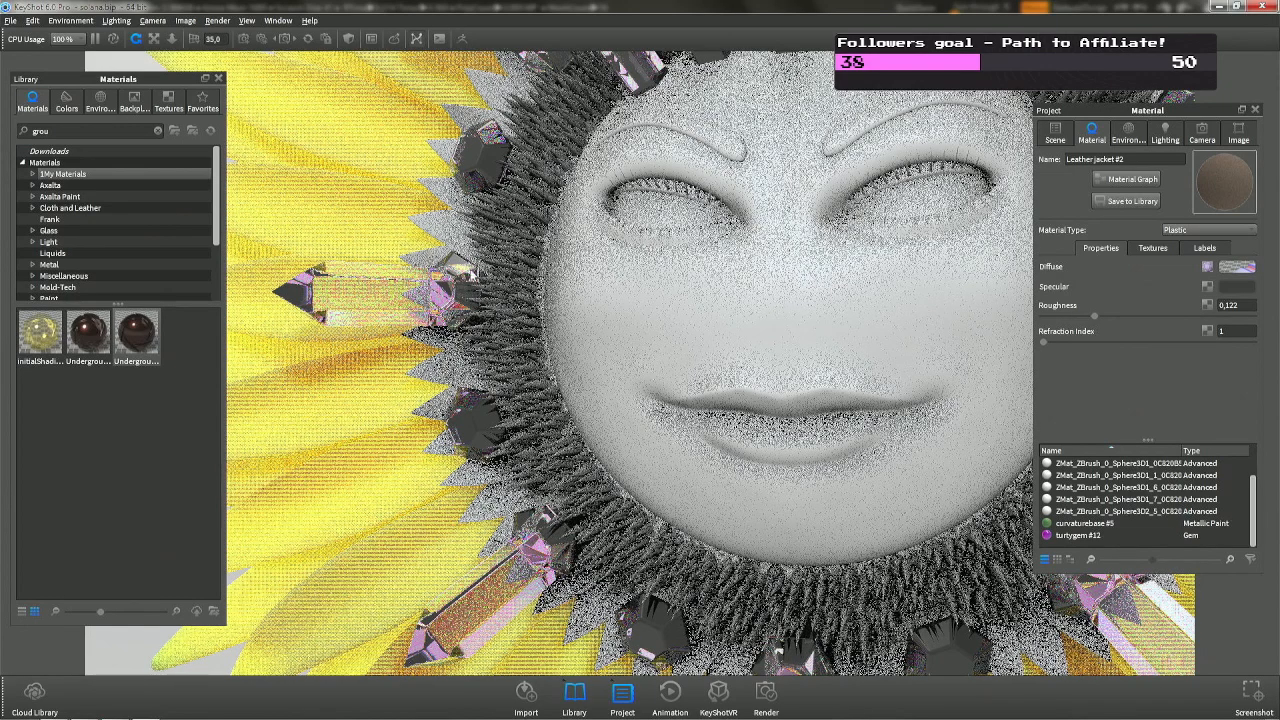
scroll(640, 363, "down", 2)
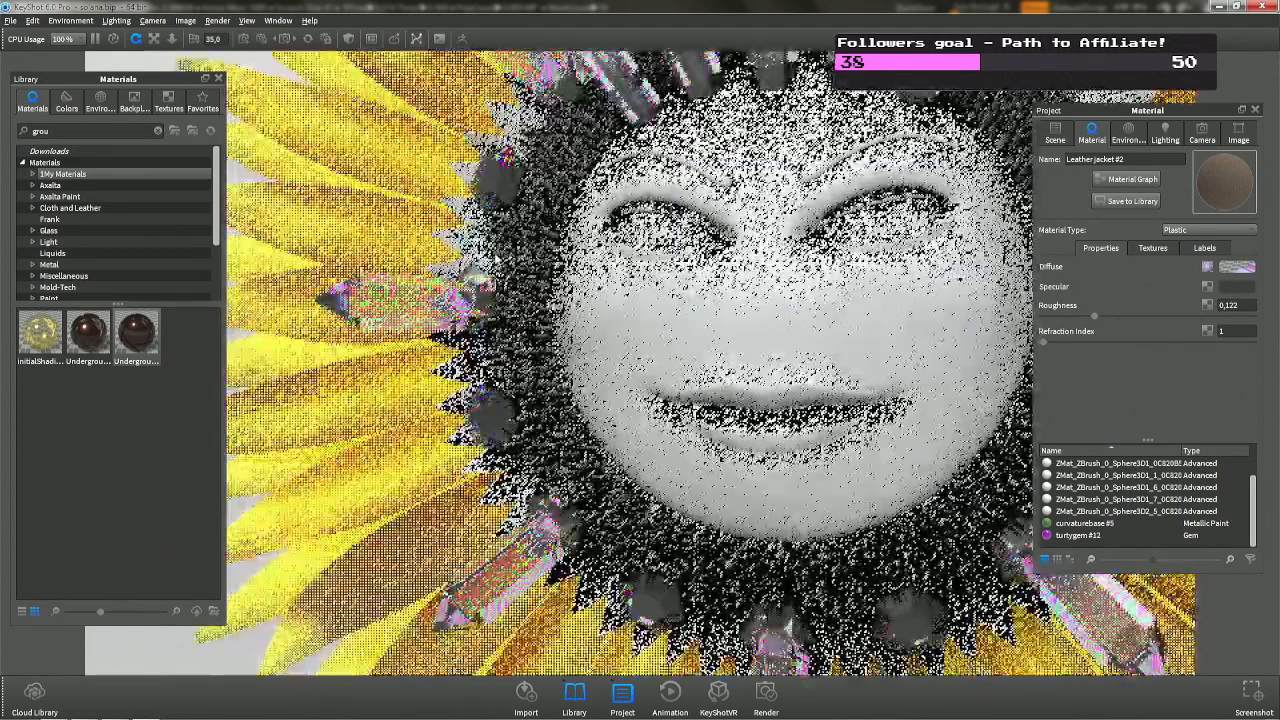
right_click(418, 297)
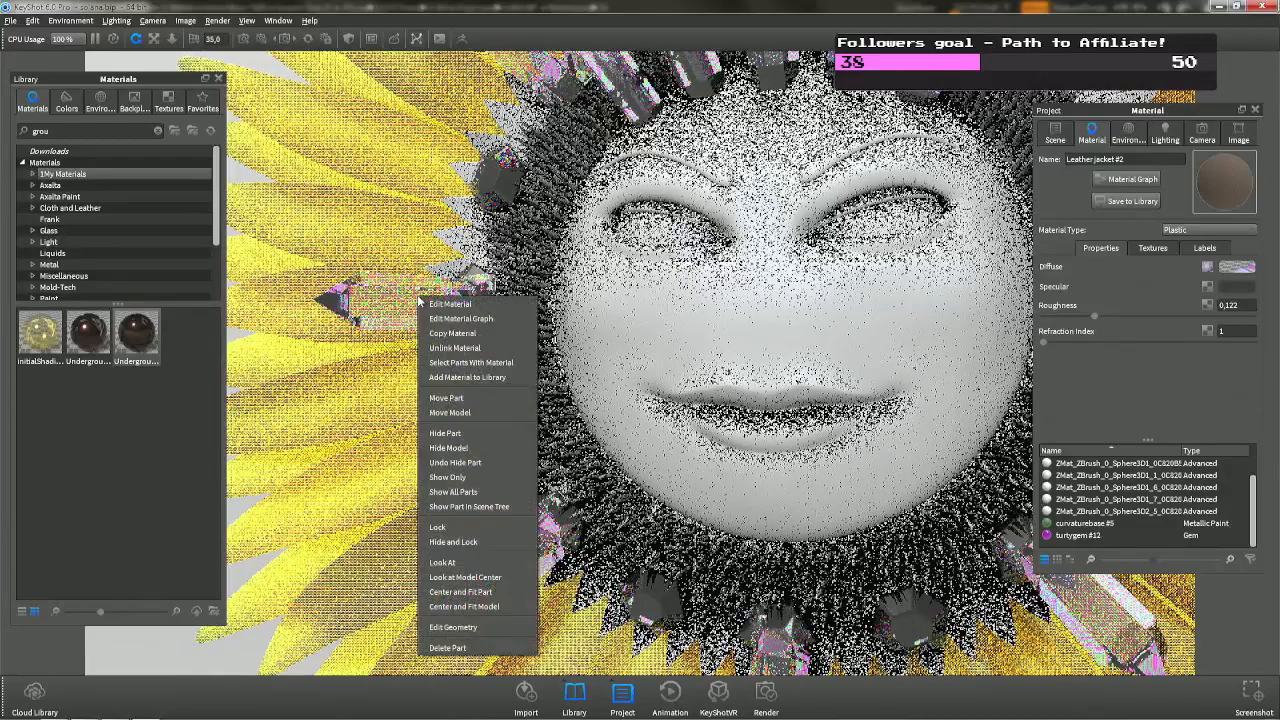
left_click(465, 433)
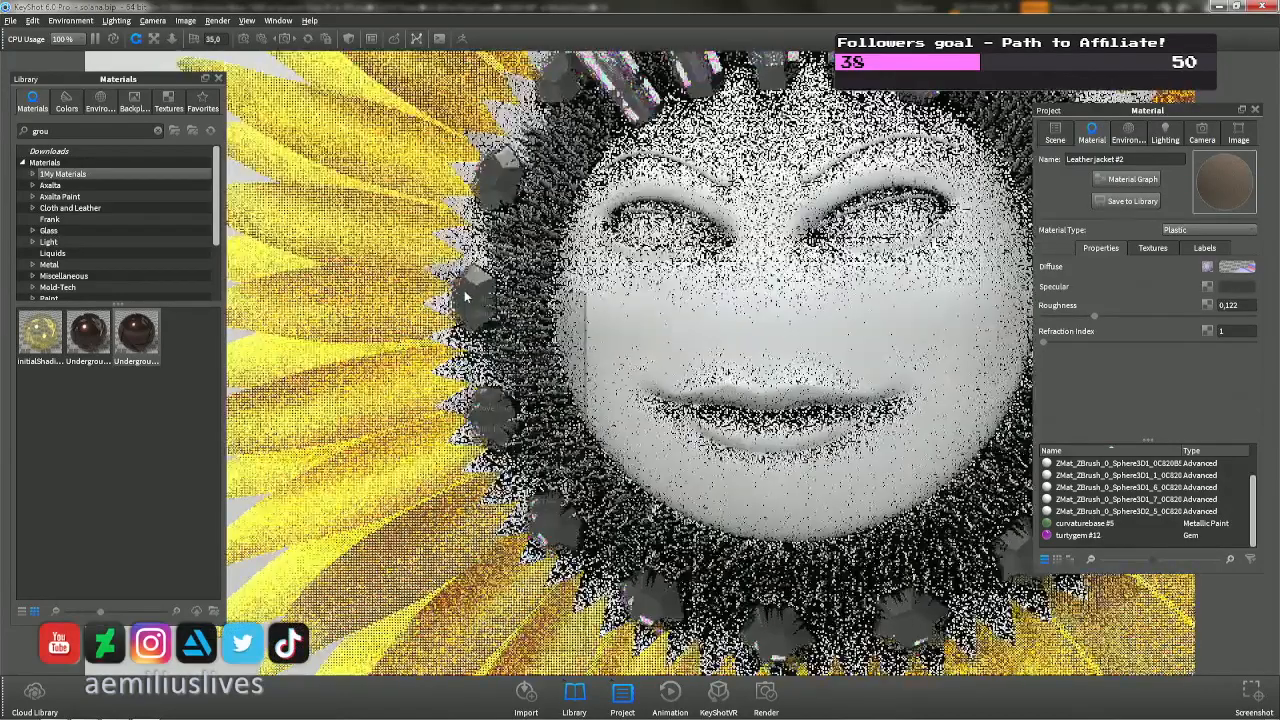
right_click(464, 291)
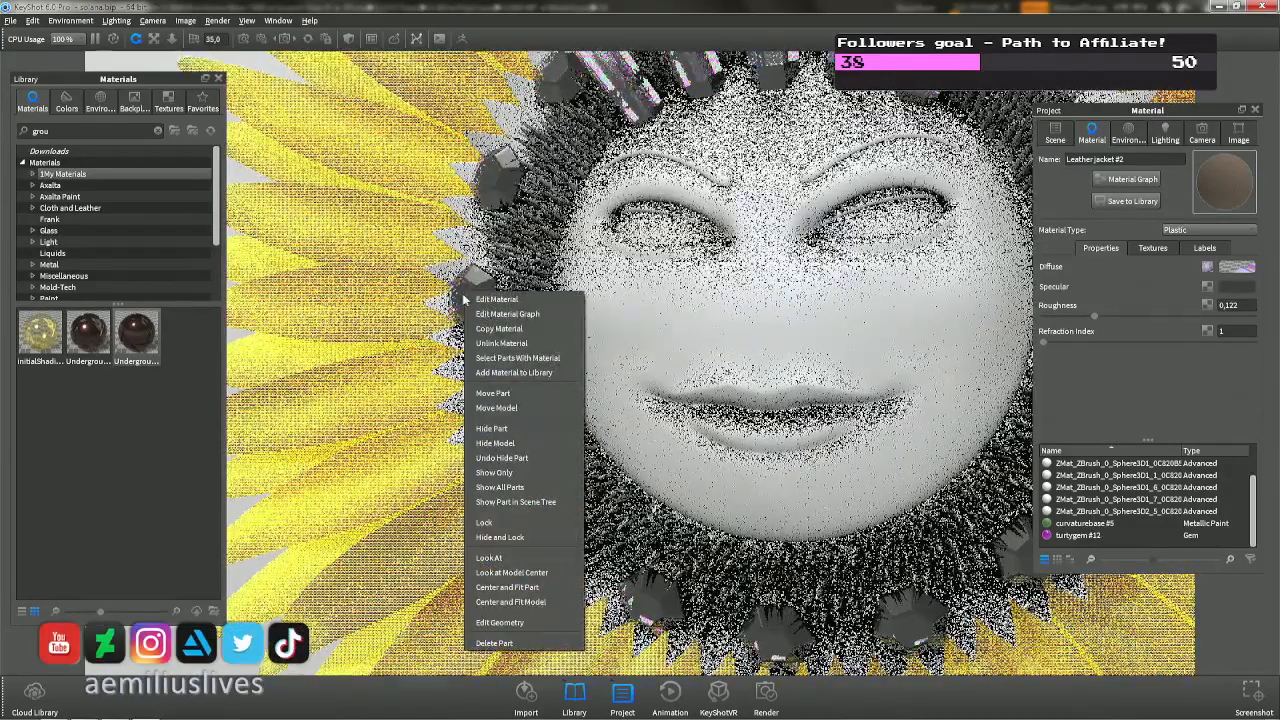
right_click(626, 89)
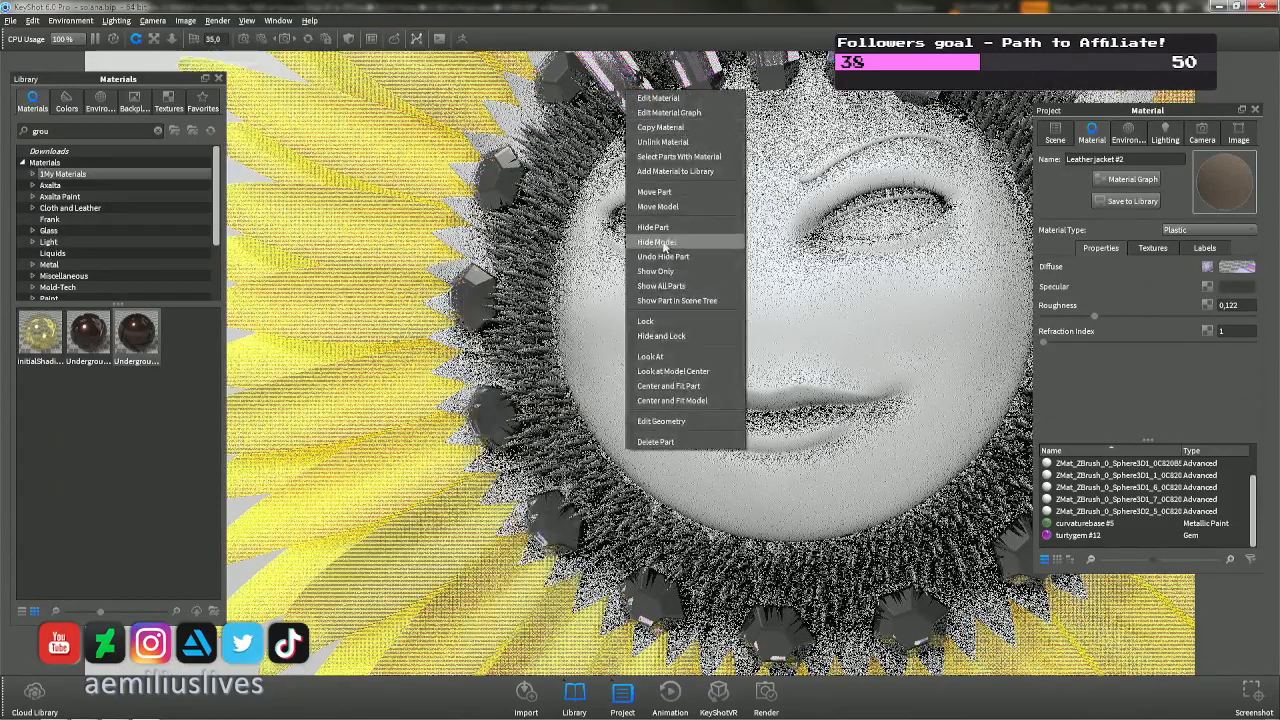
left_click(667, 227)
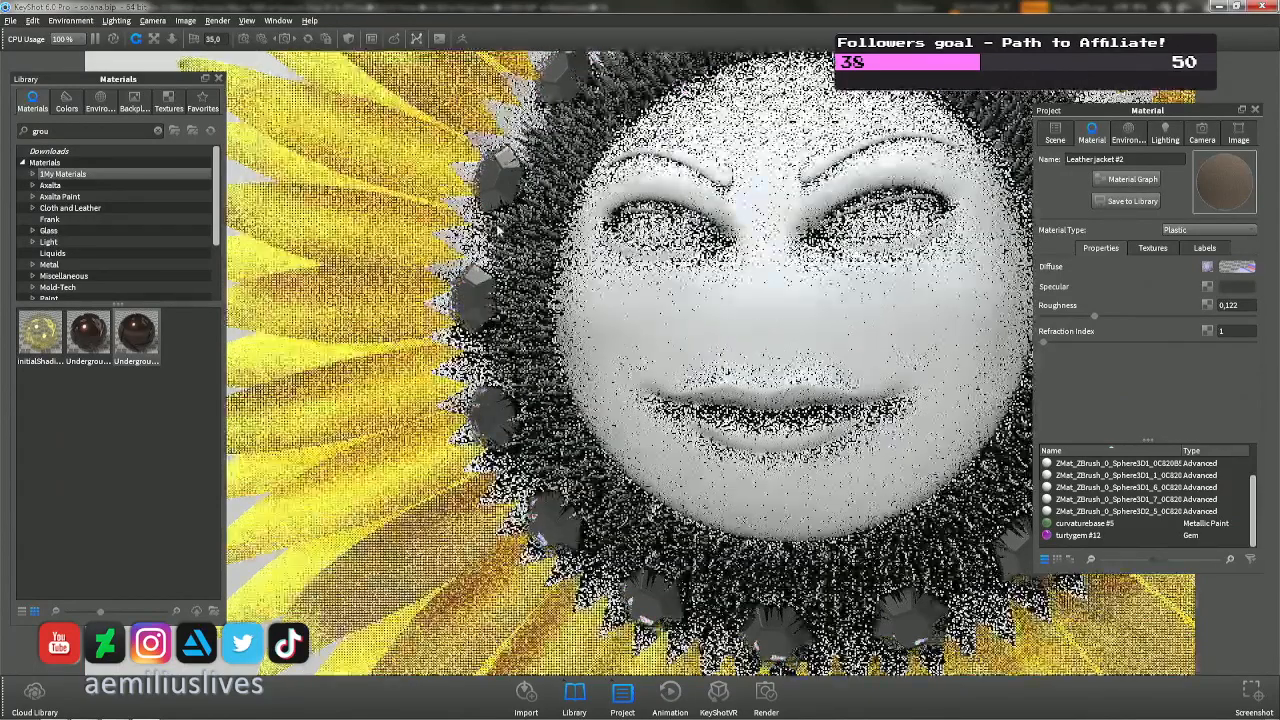
Search the material library for "velv" and apply a Velvet Black material to the fuzzy ring around the face.
double_click(90, 131)
type("velv")
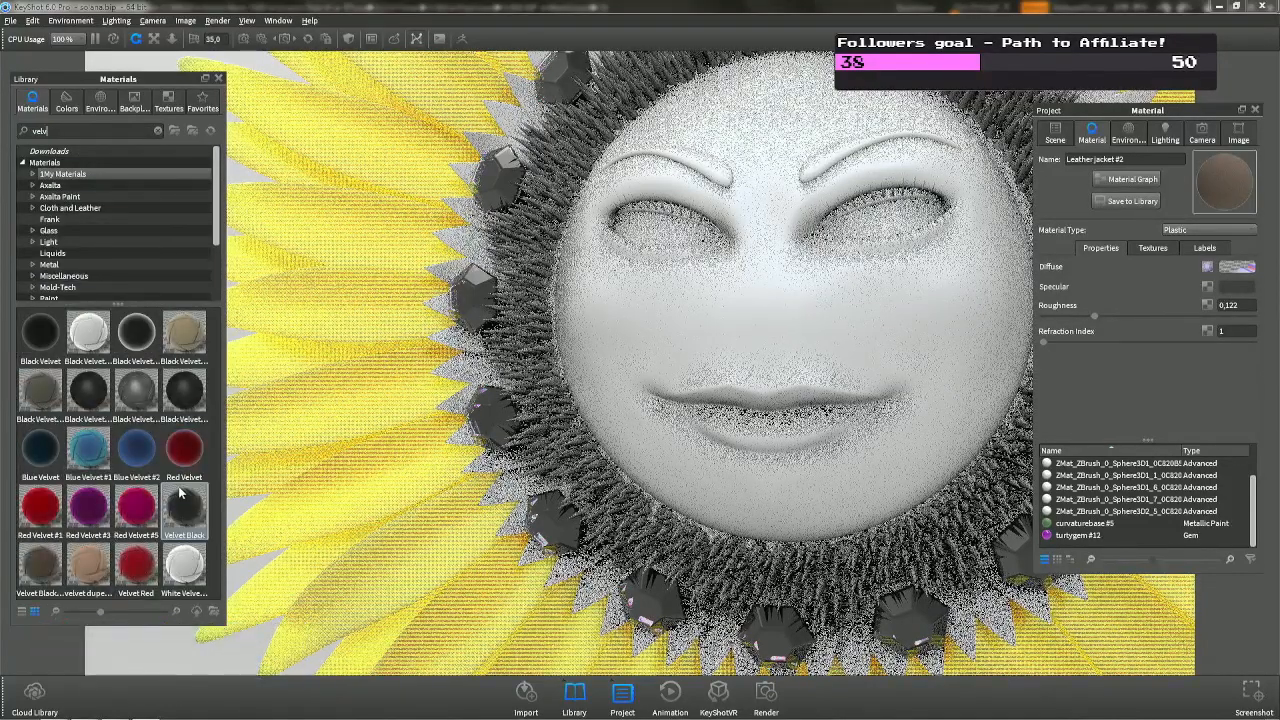
left_click_drag(40, 565, 548, 404)
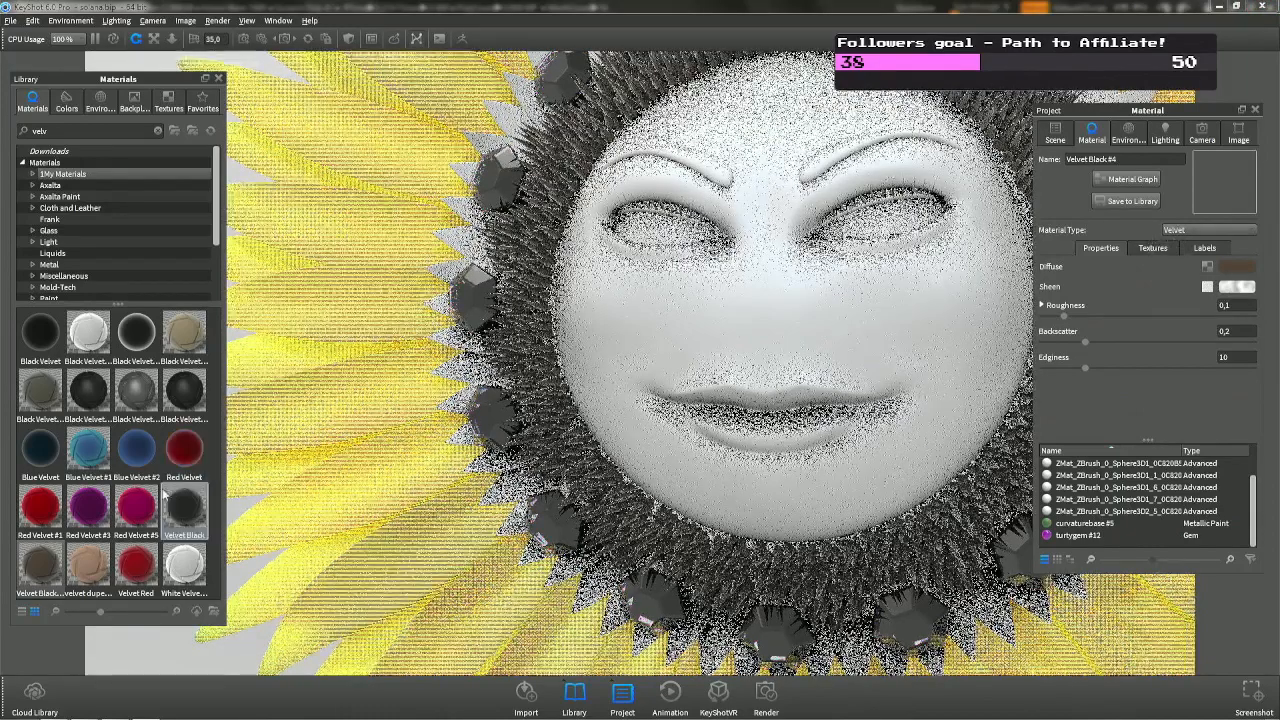
Apply the magenta Red Velvet #5 material to the disc behind the face and hide the fuzzy ring covering it.
left_click_drag(136, 507, 606, 462)
left_click_drag(537, 397, 538, 395)
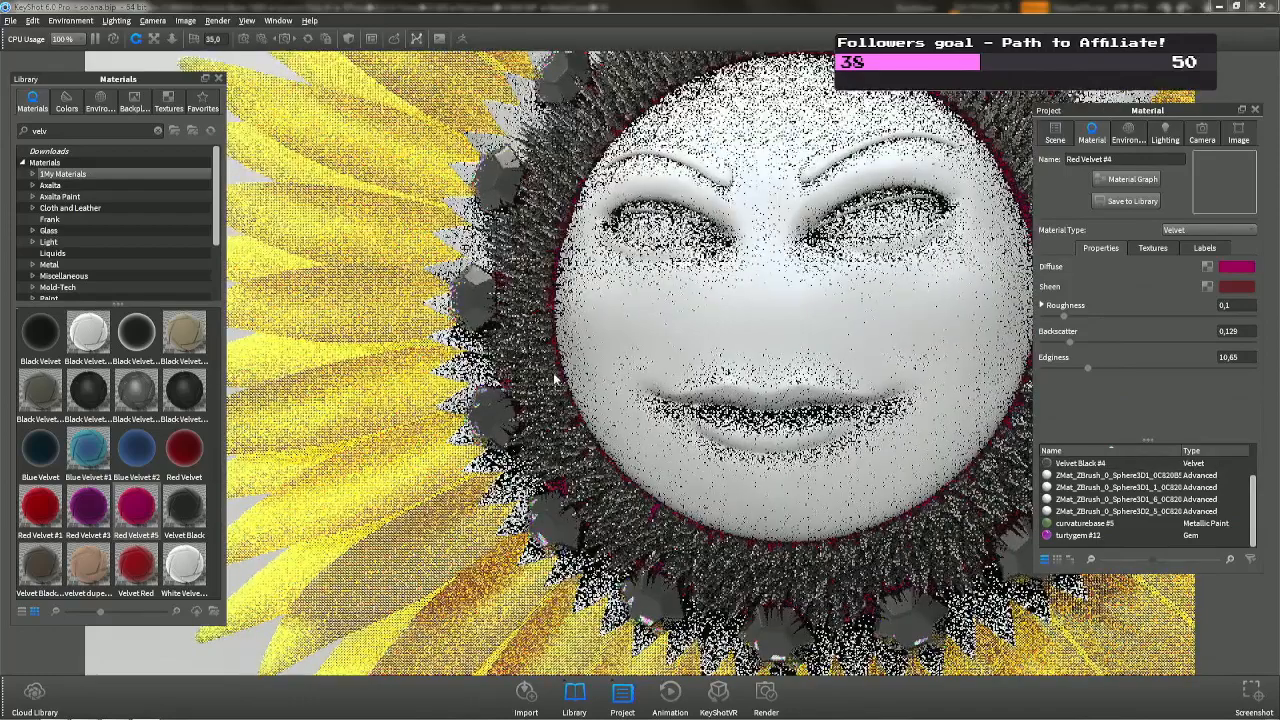
right_click(549, 381)
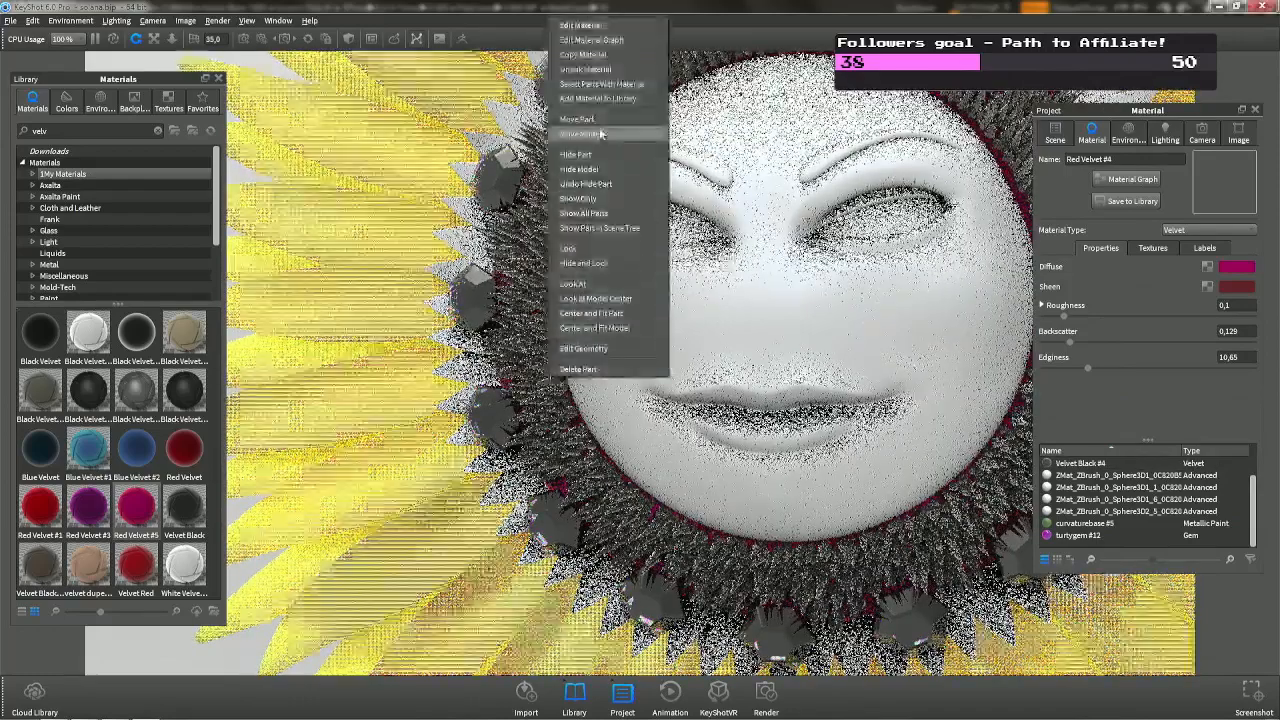
left_click(534, 268)
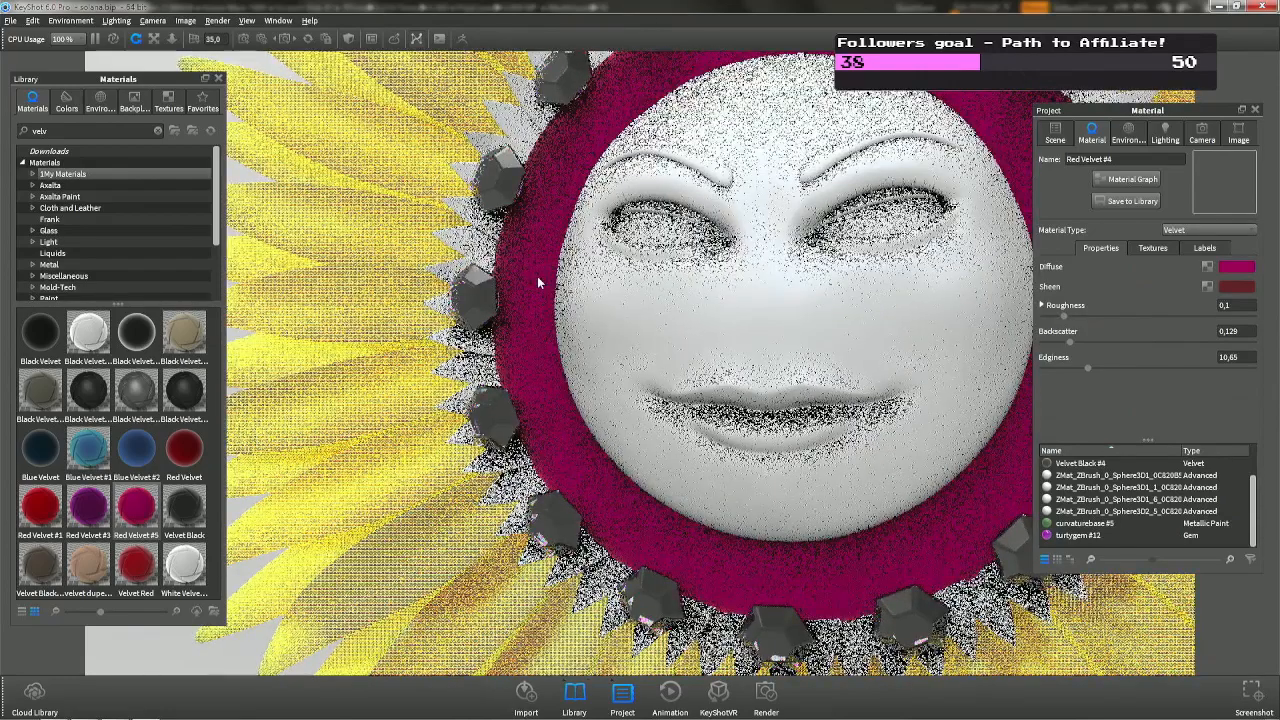
Undo the hiding of the fibers around the face and set Red Velvet #4's diffuse color to a muted dark red.
key("ctrl+z")
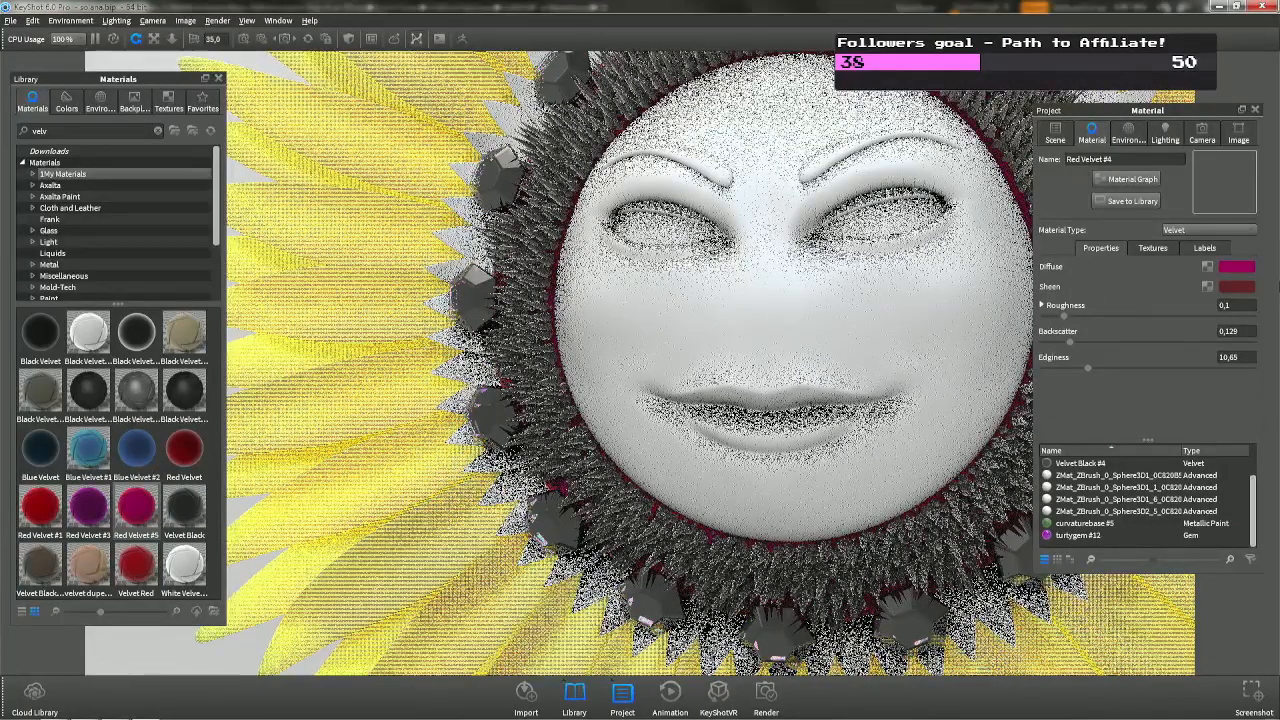
left_click(1237, 266)
left_click(1104, 198)
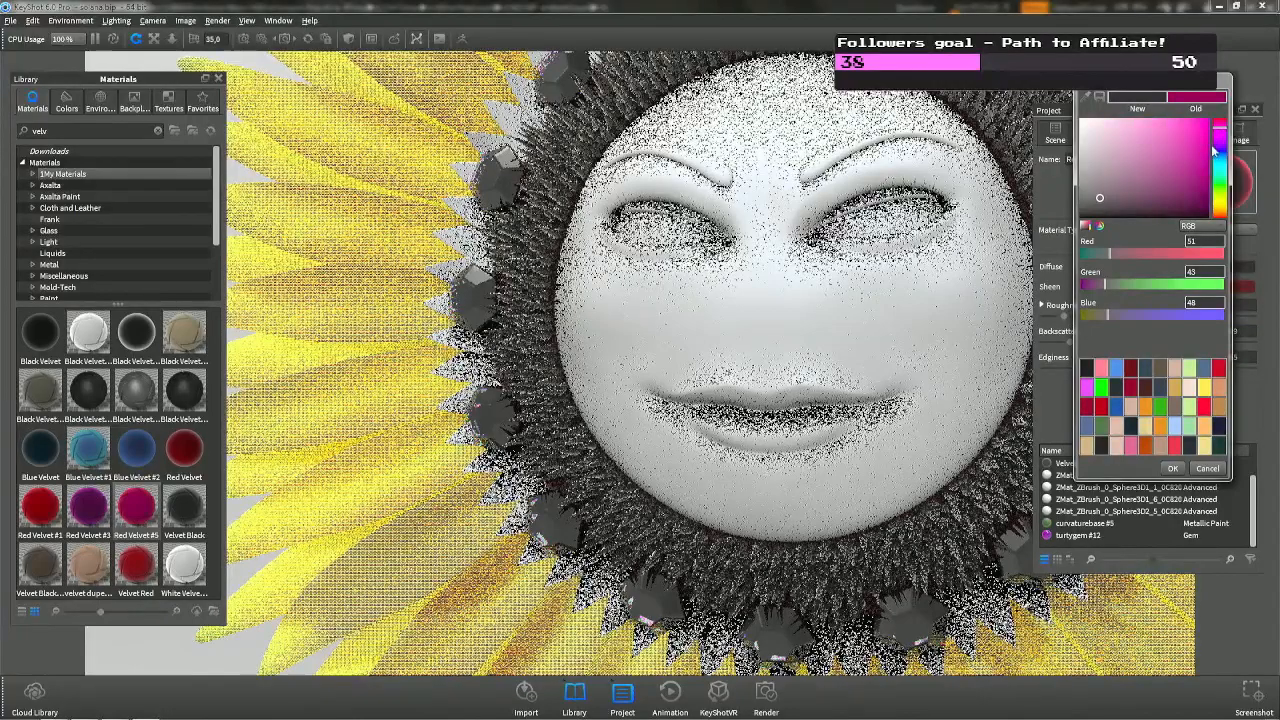
left_click_drag(1222, 139, 1222, 124)
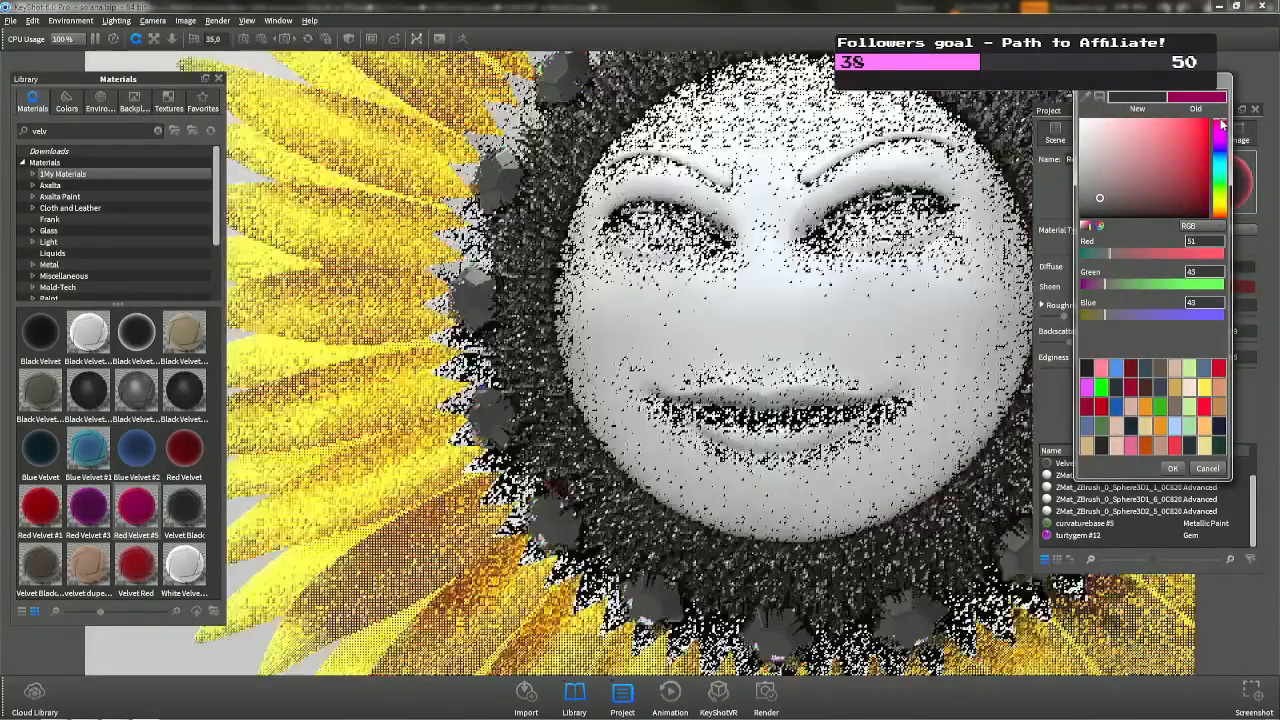
left_click_drag(1101, 198, 1110, 183)
key("Return")
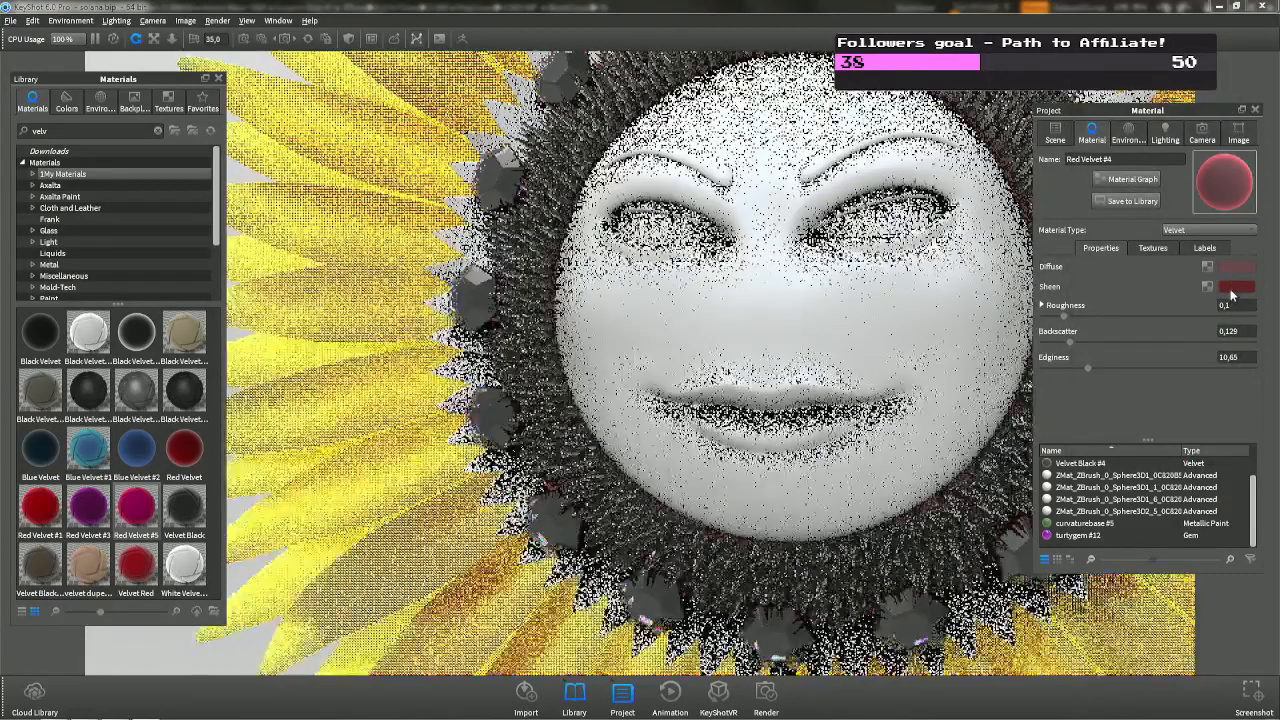
Set Red Velvet #4's sheen color to RGB 73, 52, 52 and apply the material to the fibers around the face.
left_click(1235, 289)
left_click(1121, 206)
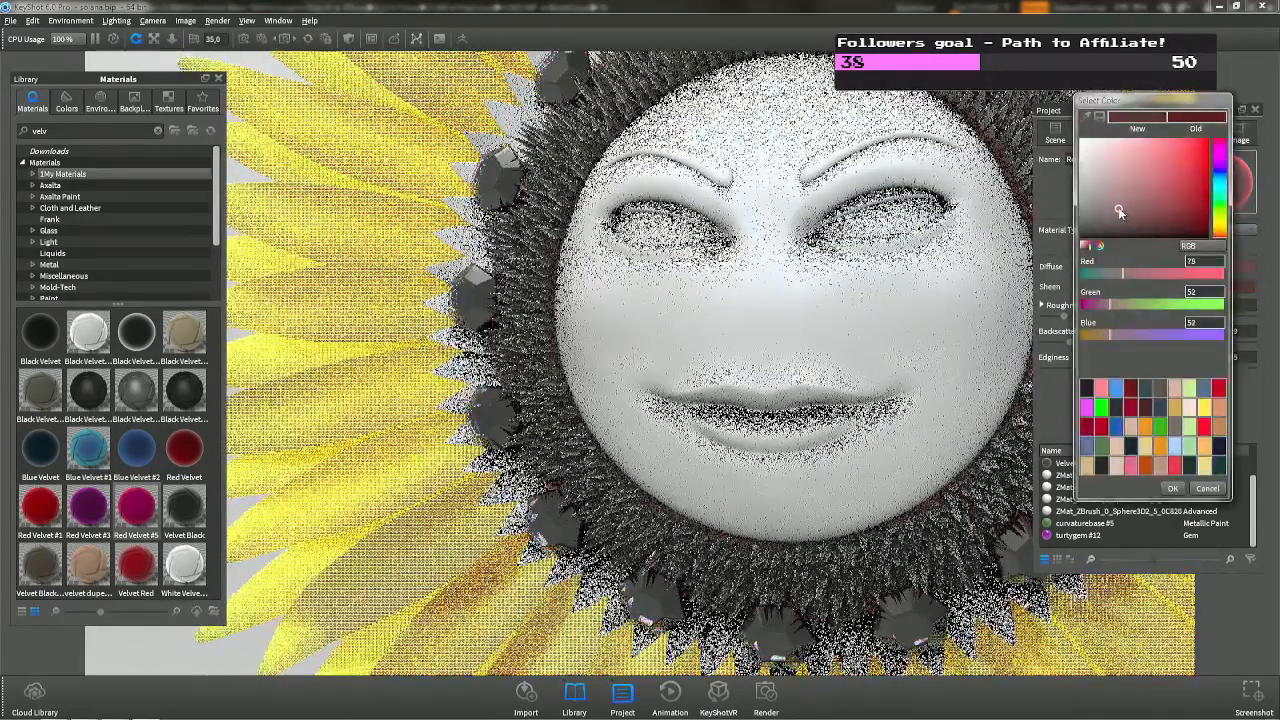
key("Return")
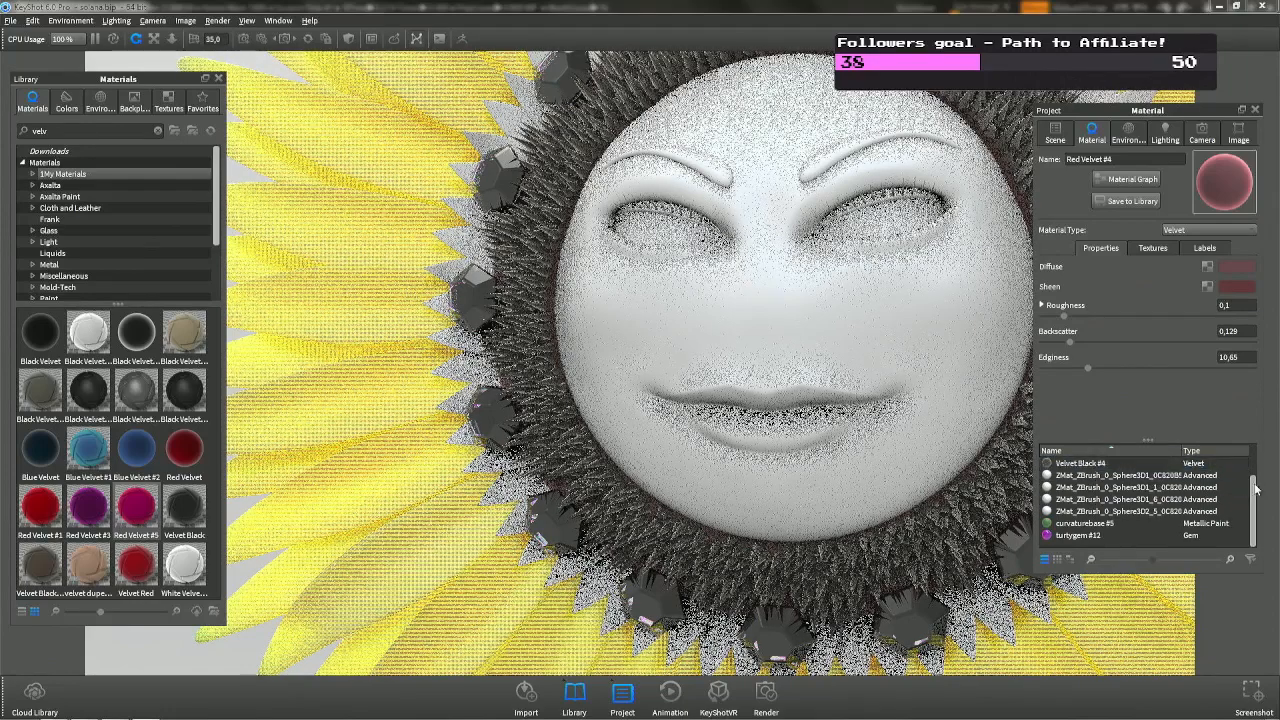
scroll(1105, 478, "up", 2)
left_click_drag(1105, 478, 983, 490)
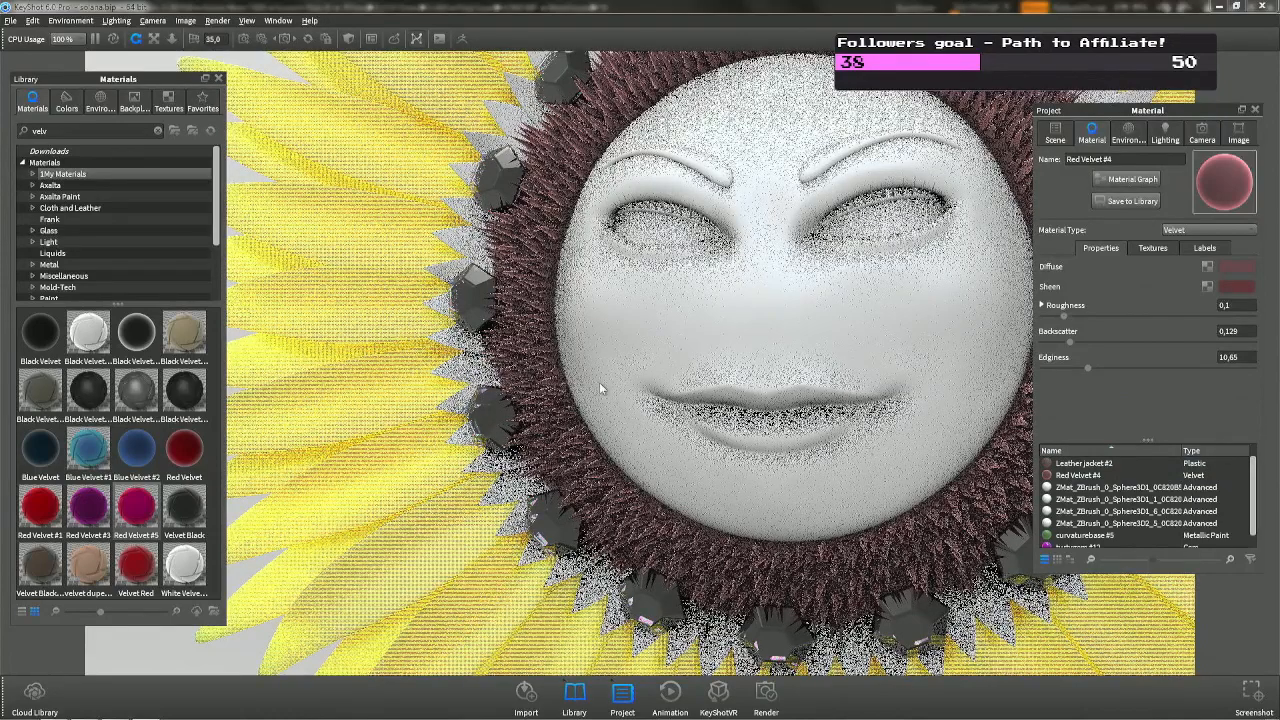
Copy the material of the yellow petals and paste it unlinked onto the small white sepals around the flower center.
double_click(464, 246)
scroll(487, 280, "down", 3)
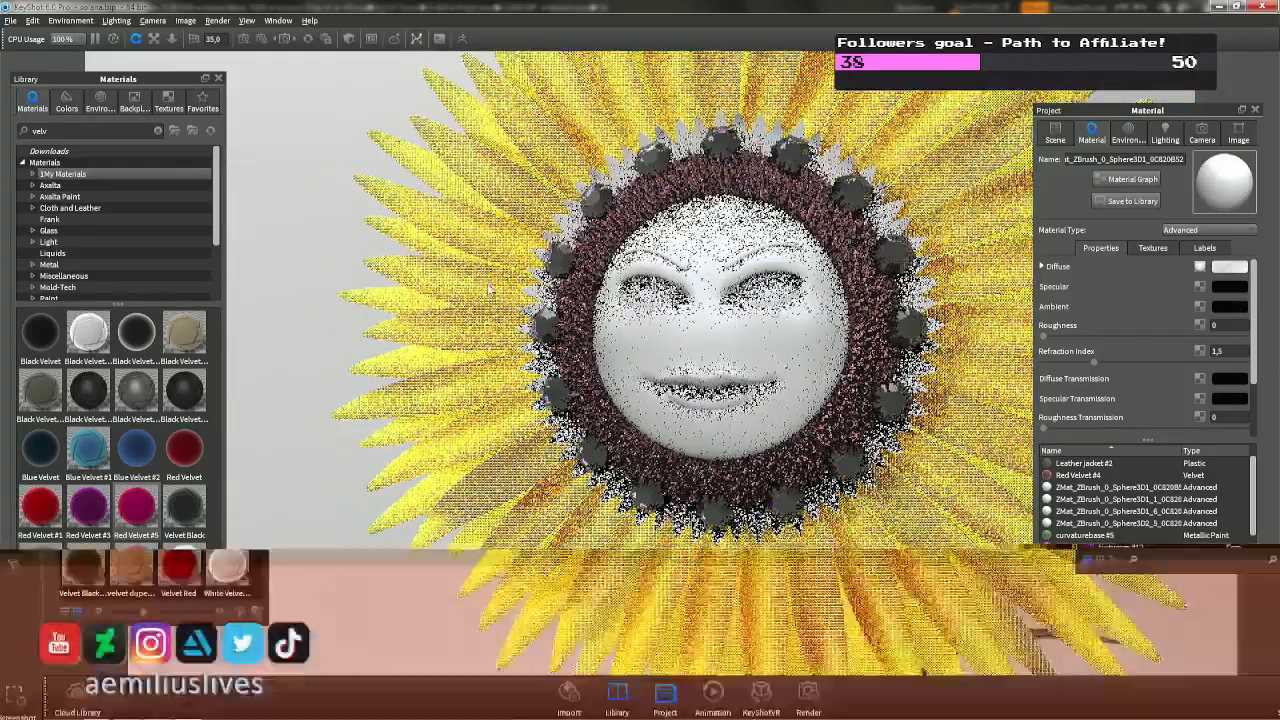
scroll(487, 280, "up", 2)
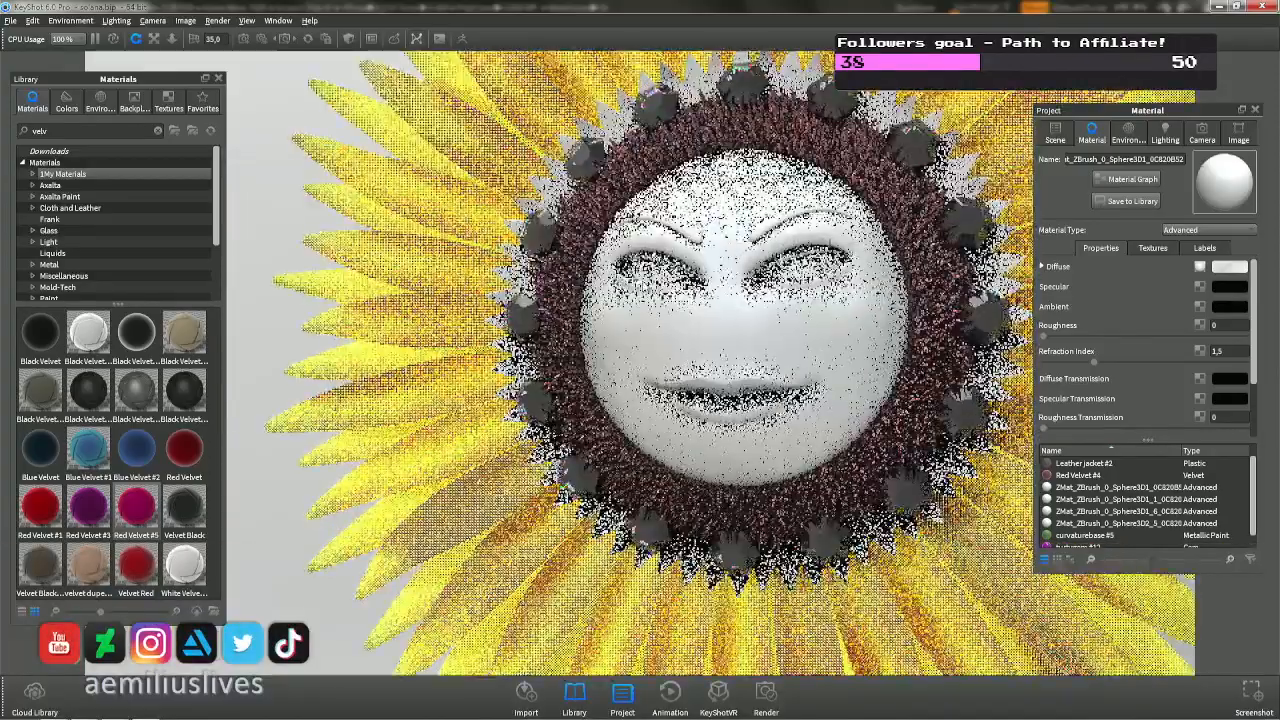
right_click(471, 268)
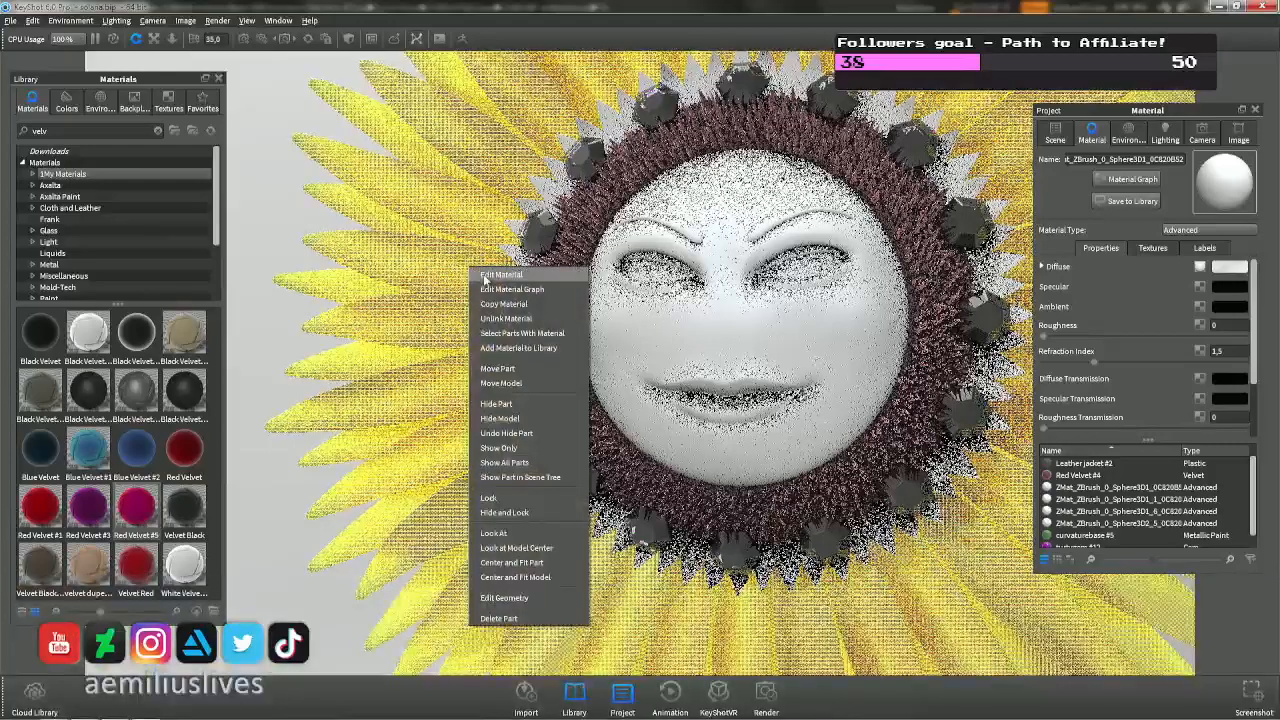
left_click(505, 304)
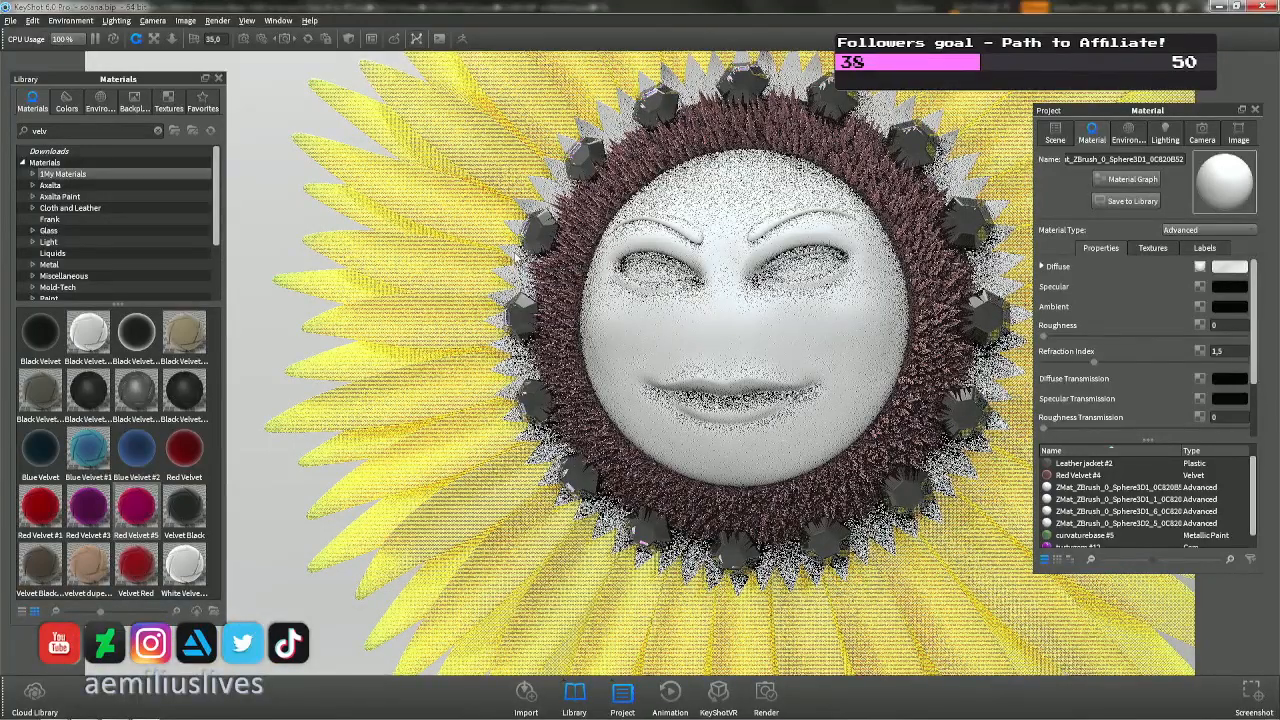
right_click(515, 258)
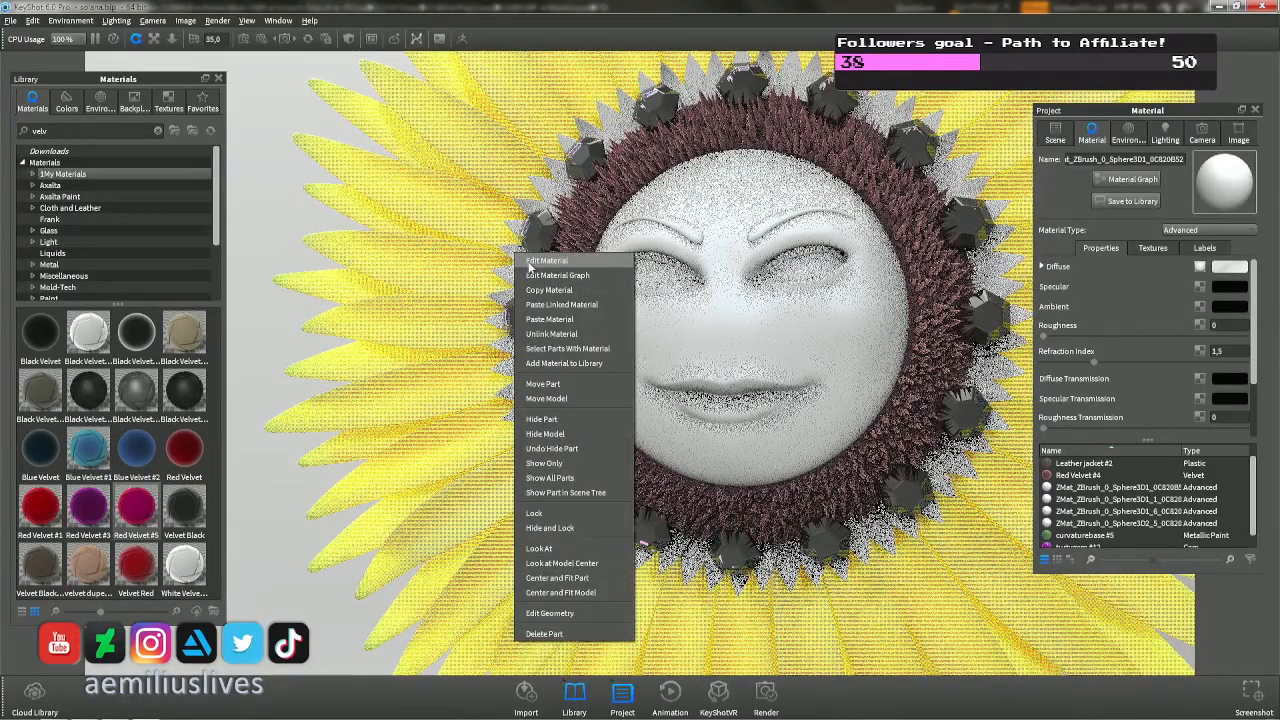
left_click(560, 318)
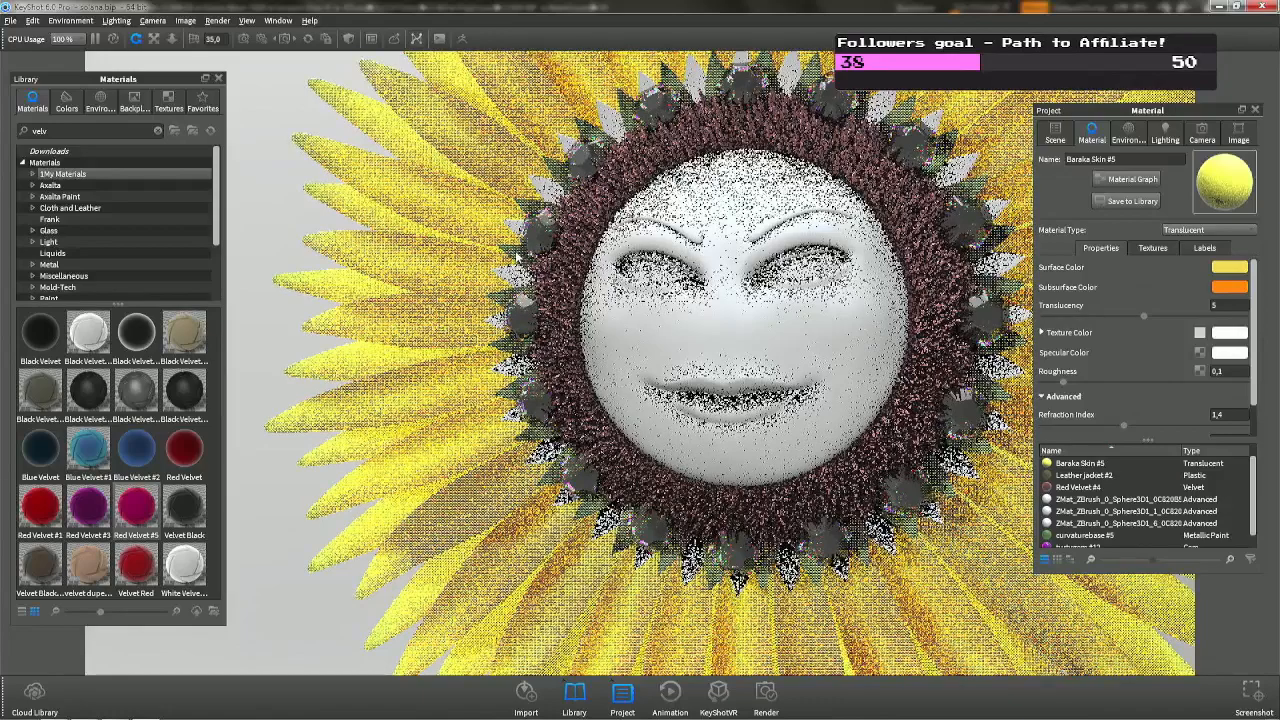
Change the material type of the sepals' Baraka Skin #5 to Plastic.
left_click(1204, 232)
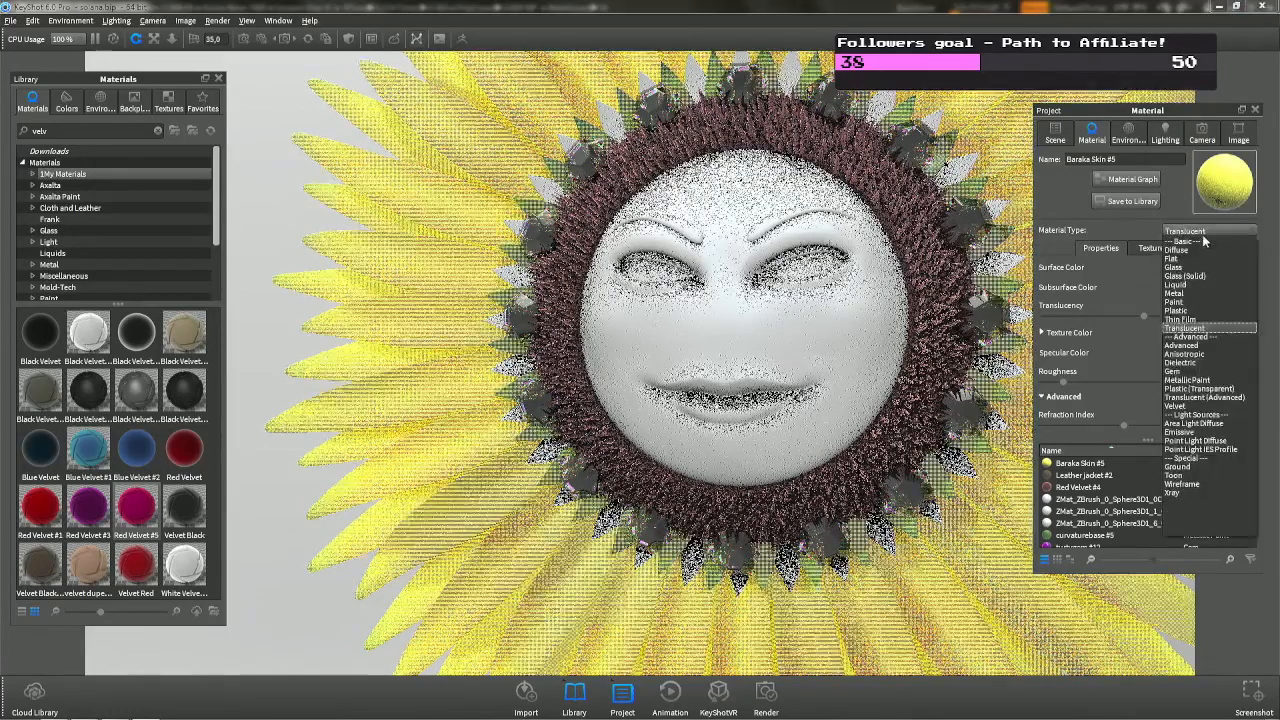
left_click(1201, 309)
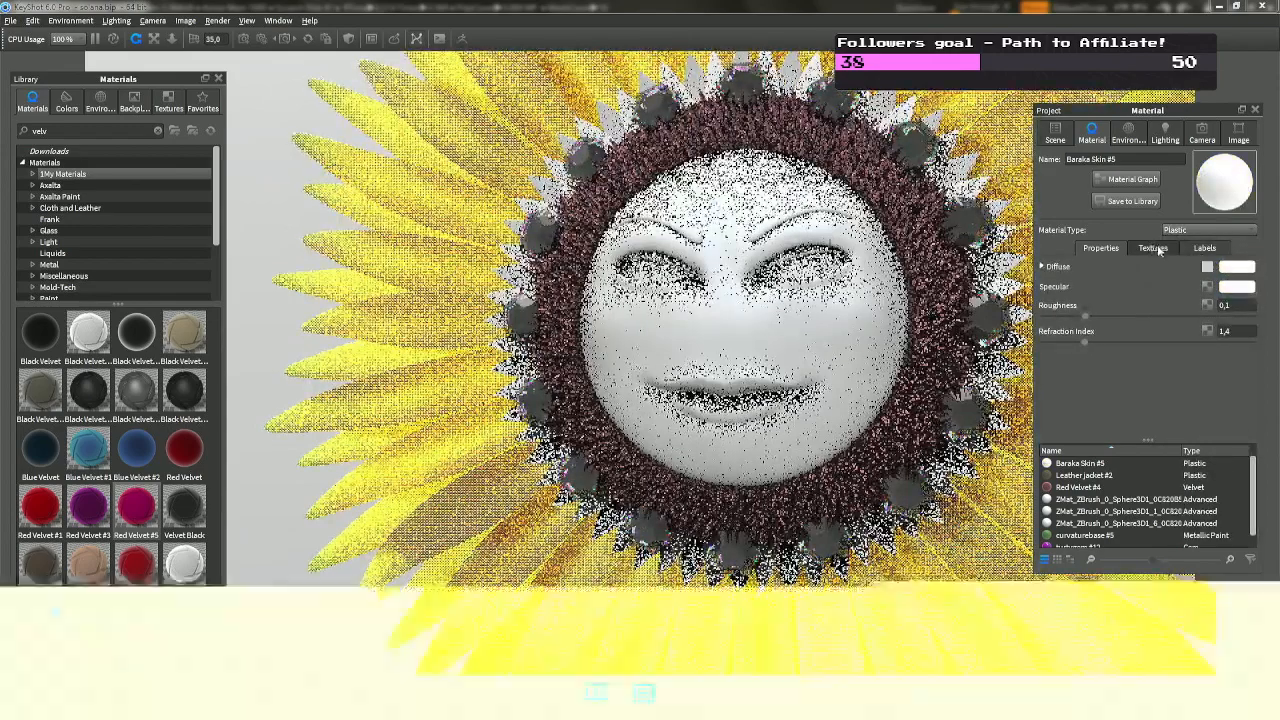
left_click(1152, 248)
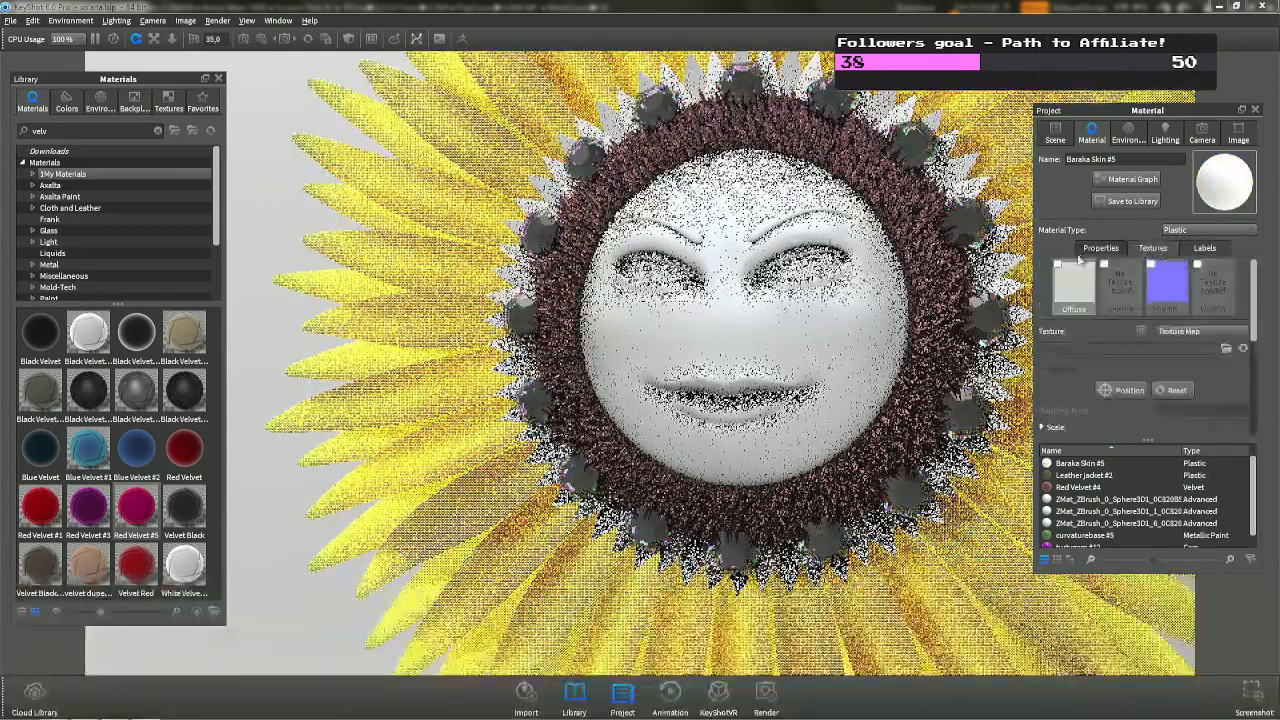
left_click(1100, 248)
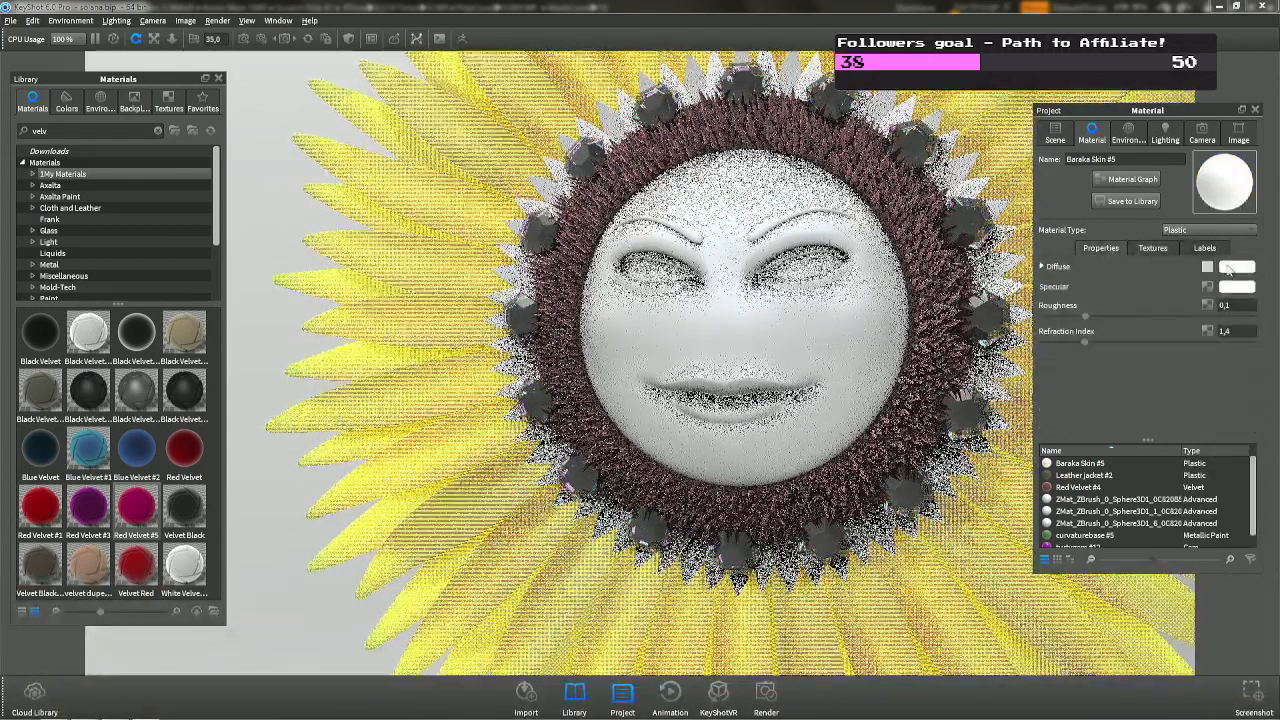
Set Baraka Skin #5's diffuse color to yellow-green, RGB 170, 185, 93, and apply the material to the remaining white sepals.
left_click(1230, 266)
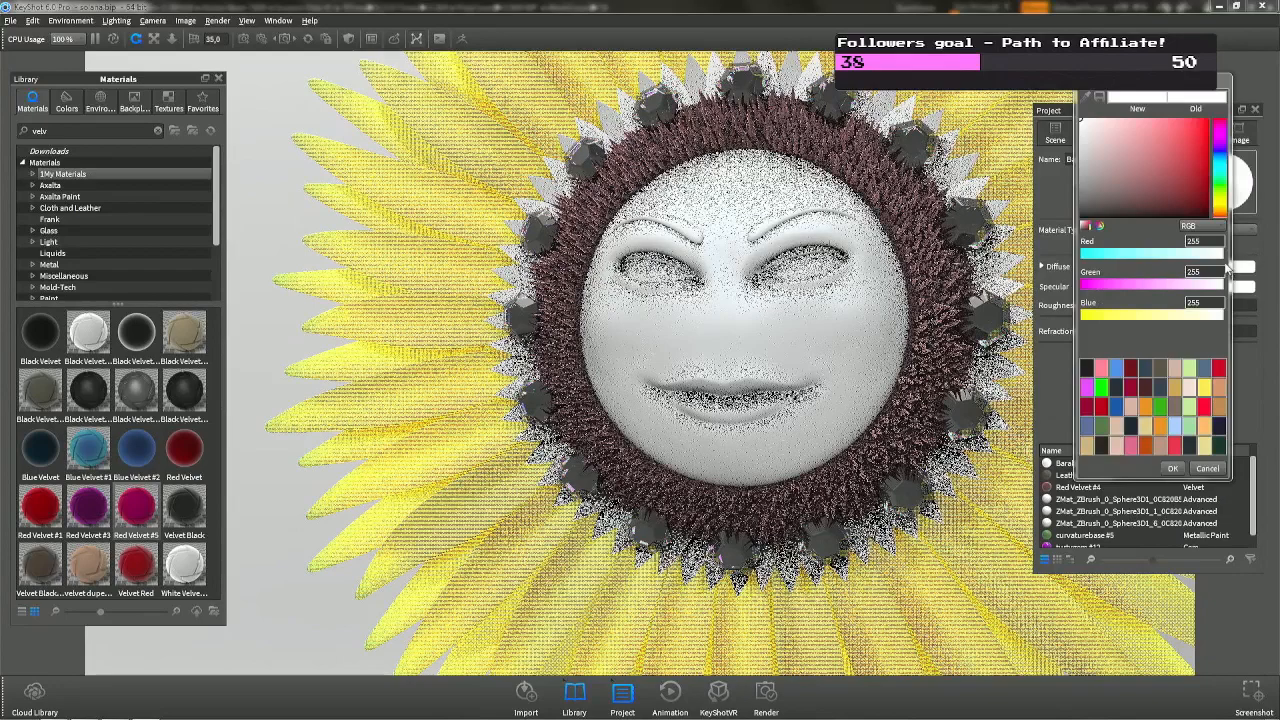
left_click(1109, 145)
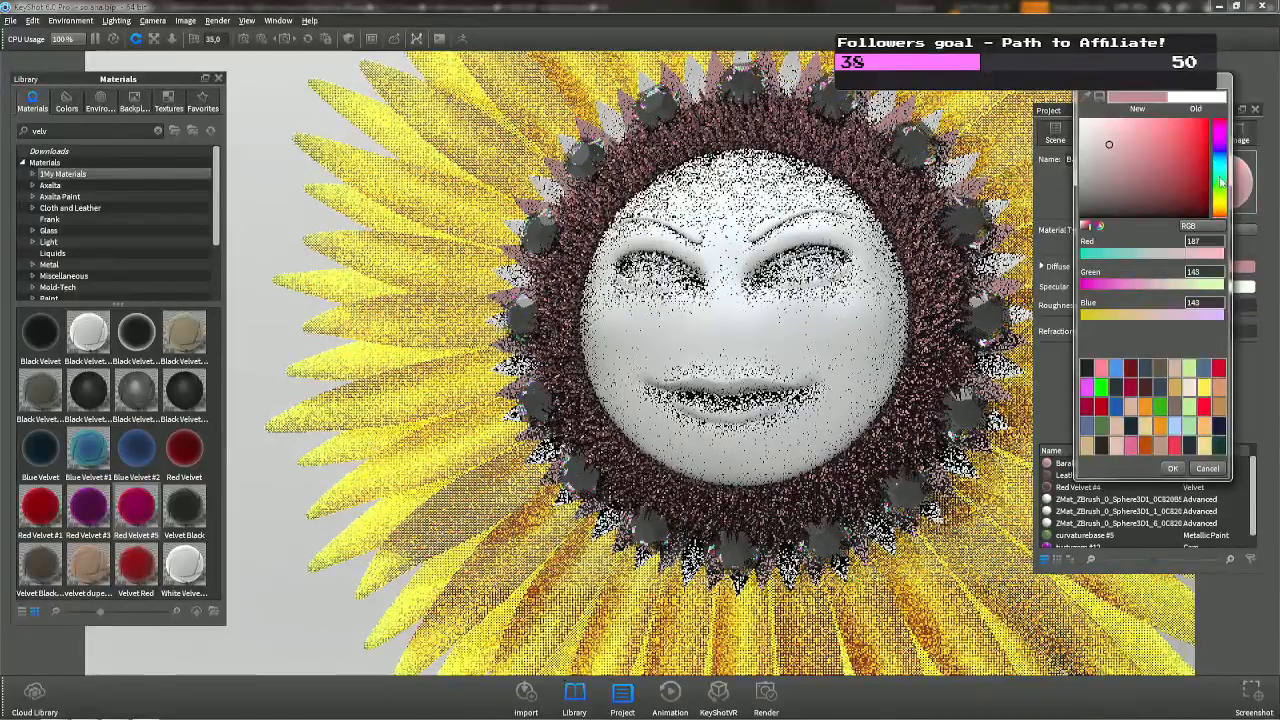
left_click_drag(1226, 187, 1226, 200)
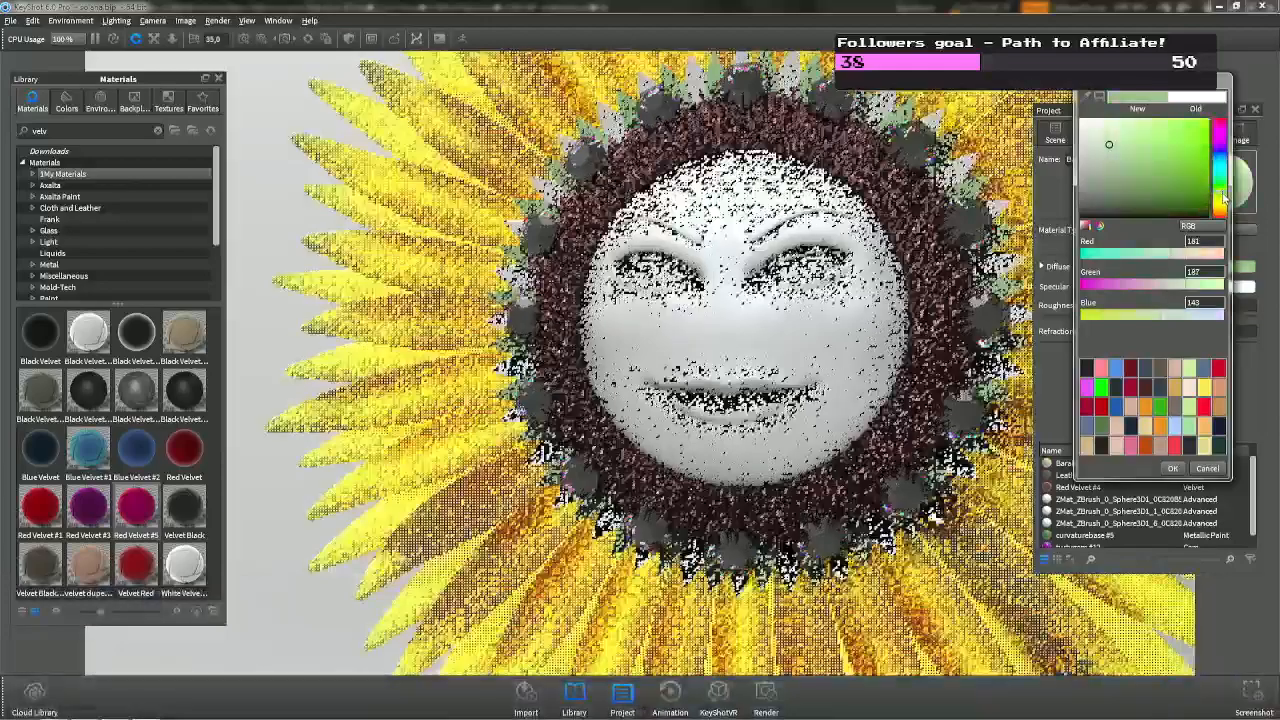
left_click_drag(1178, 146, 1153, 142)
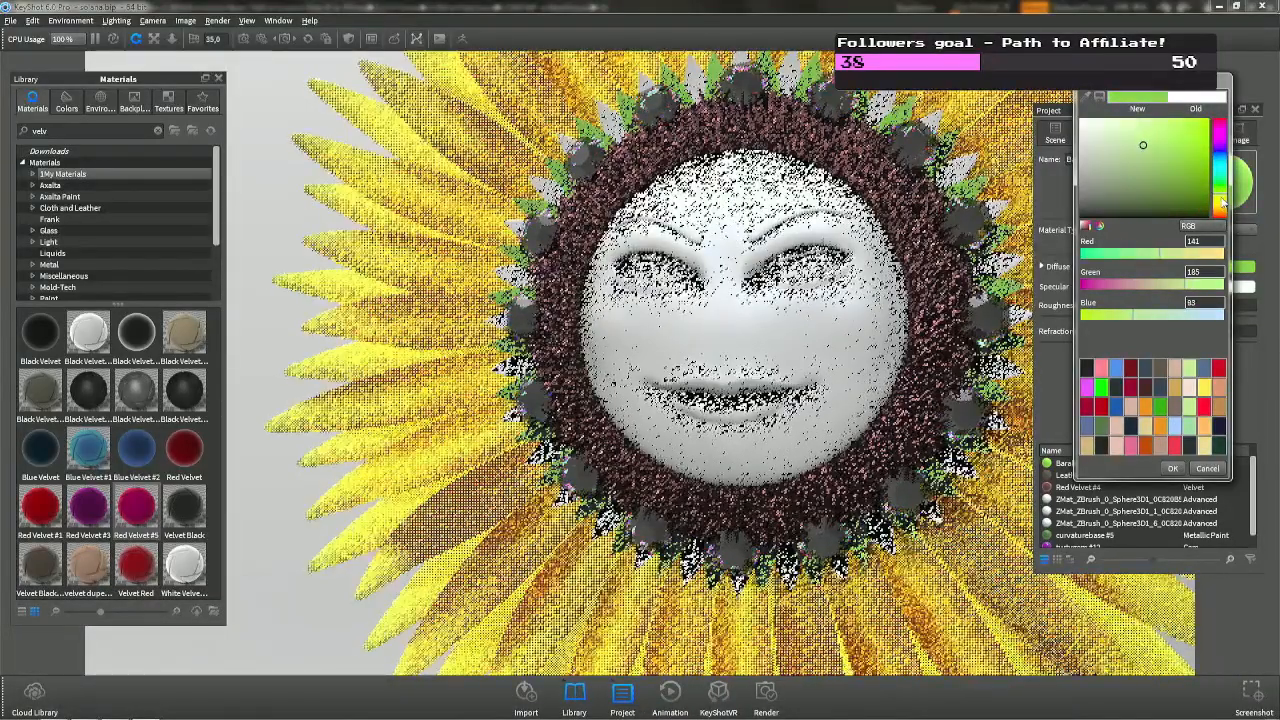
left_click(1221, 198)
key("Return")
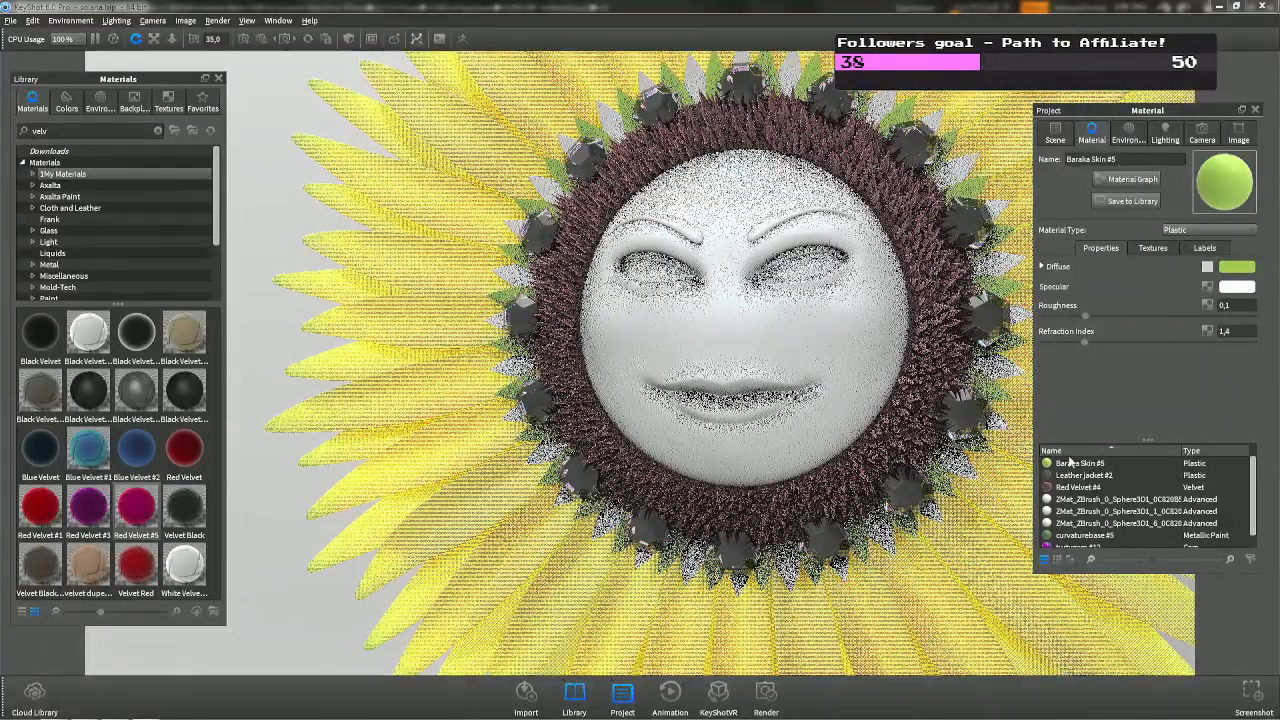
left_click_drag(1085, 463, 1000, 428)
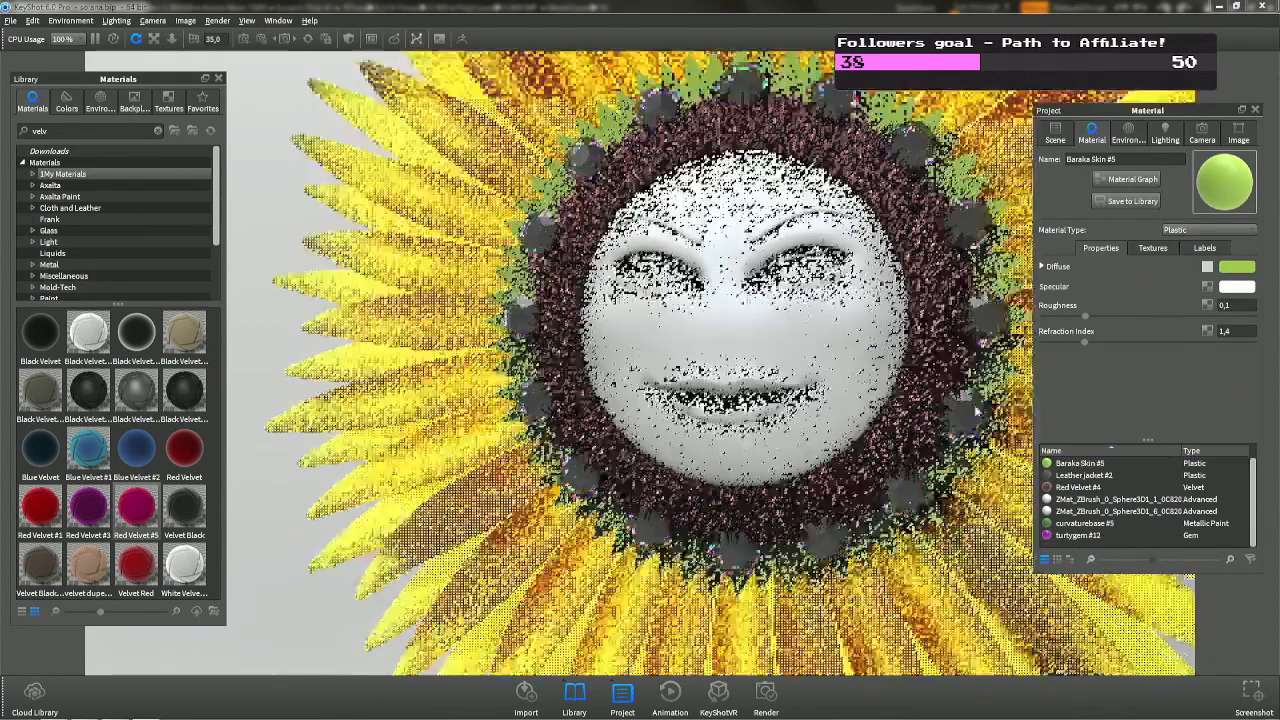
Keep the sepals' diffuse color and set their specular color to green, RGB 124, 176, 84.
left_click(1236, 267)
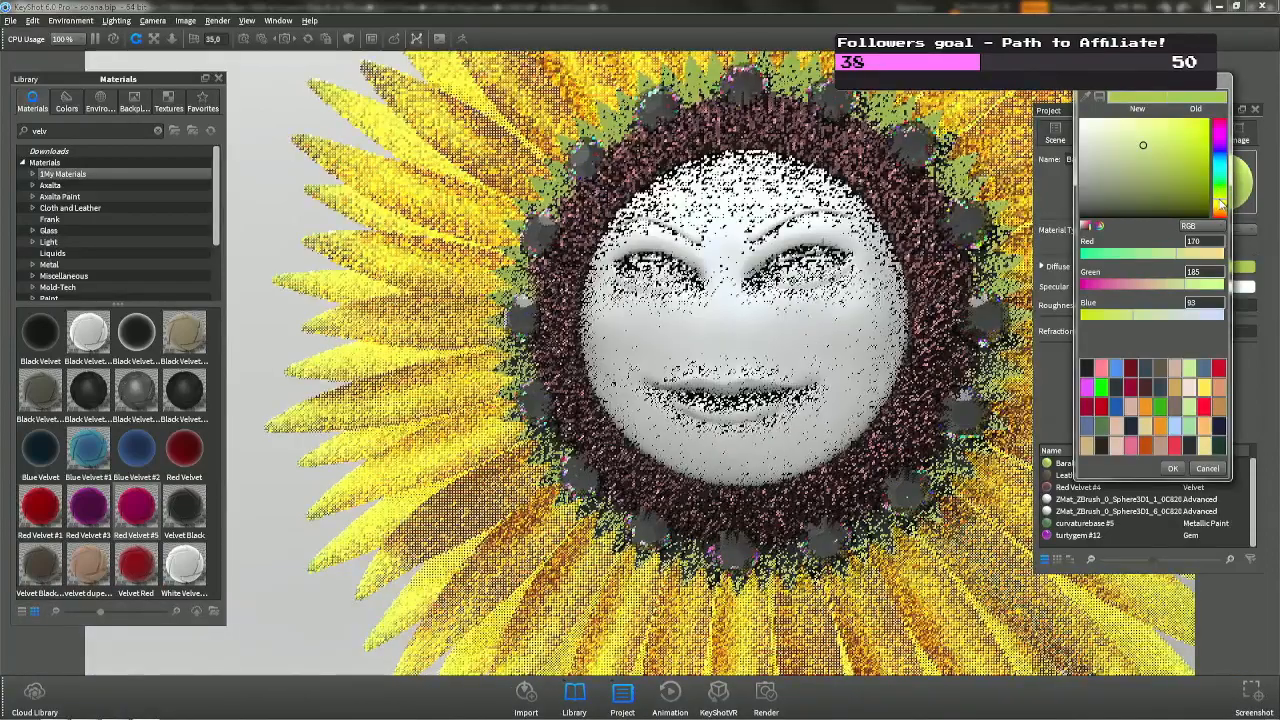
left_click(1173, 468)
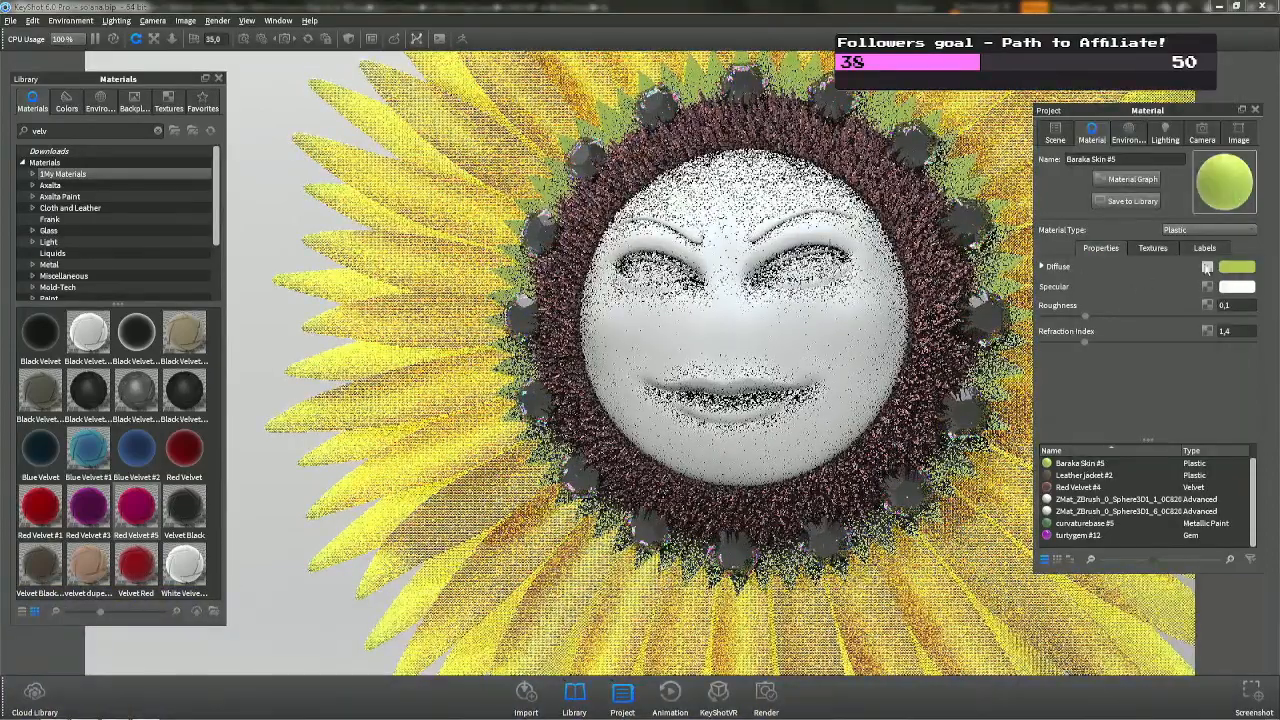
left_click(1236, 287)
left_click(1147, 168)
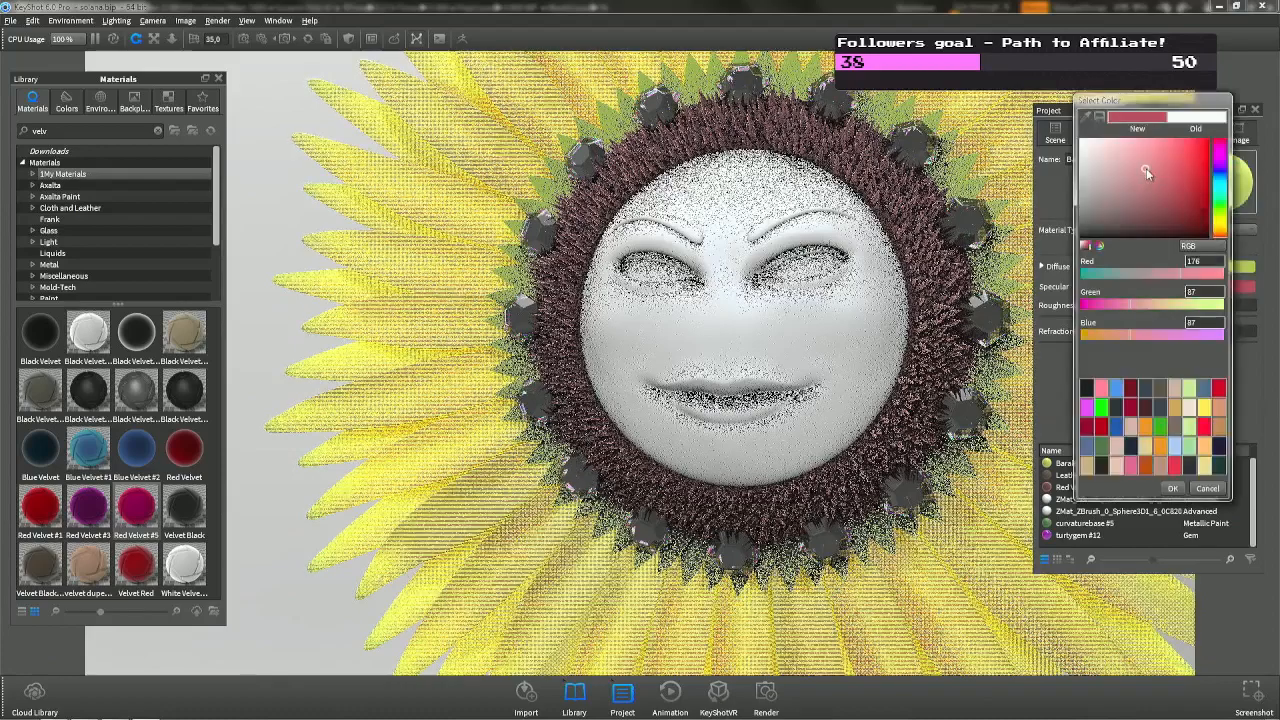
left_click(1224, 210)
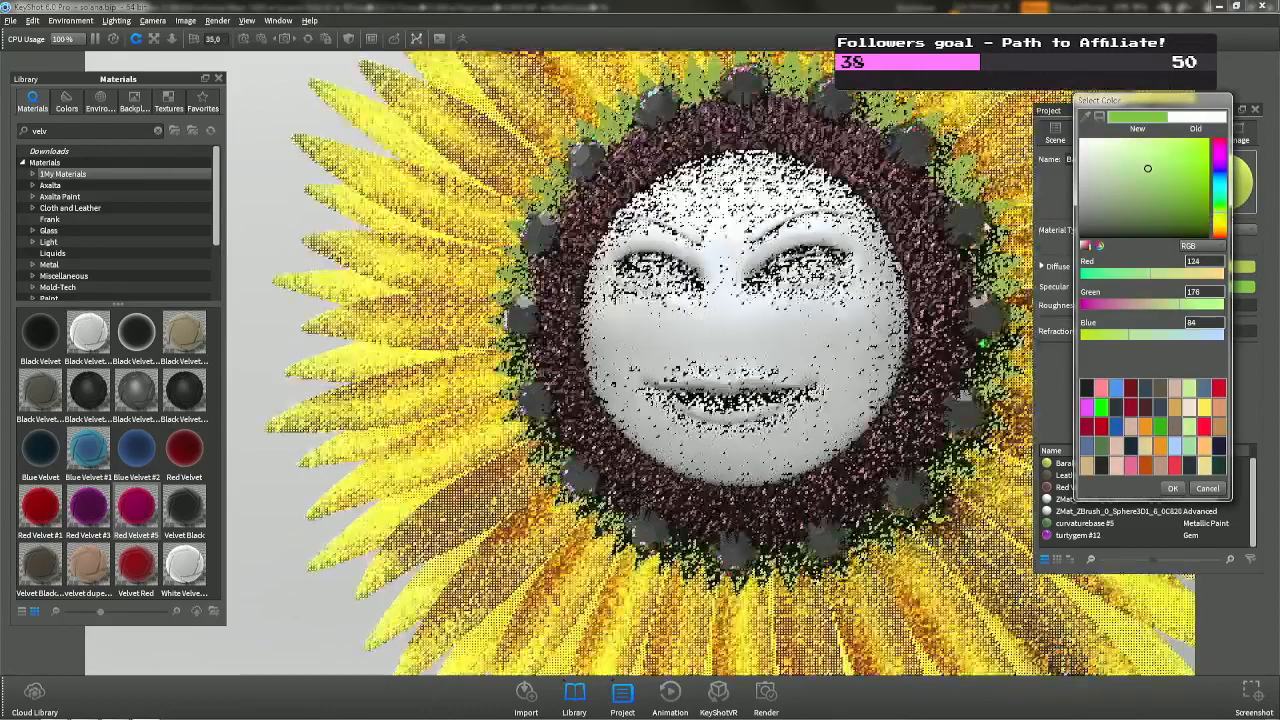
left_click(1173, 488)
Apply the Alaskan_Forest environment from the Outdoor library folder to the scene.
scroll(827, 431, "down", 10)
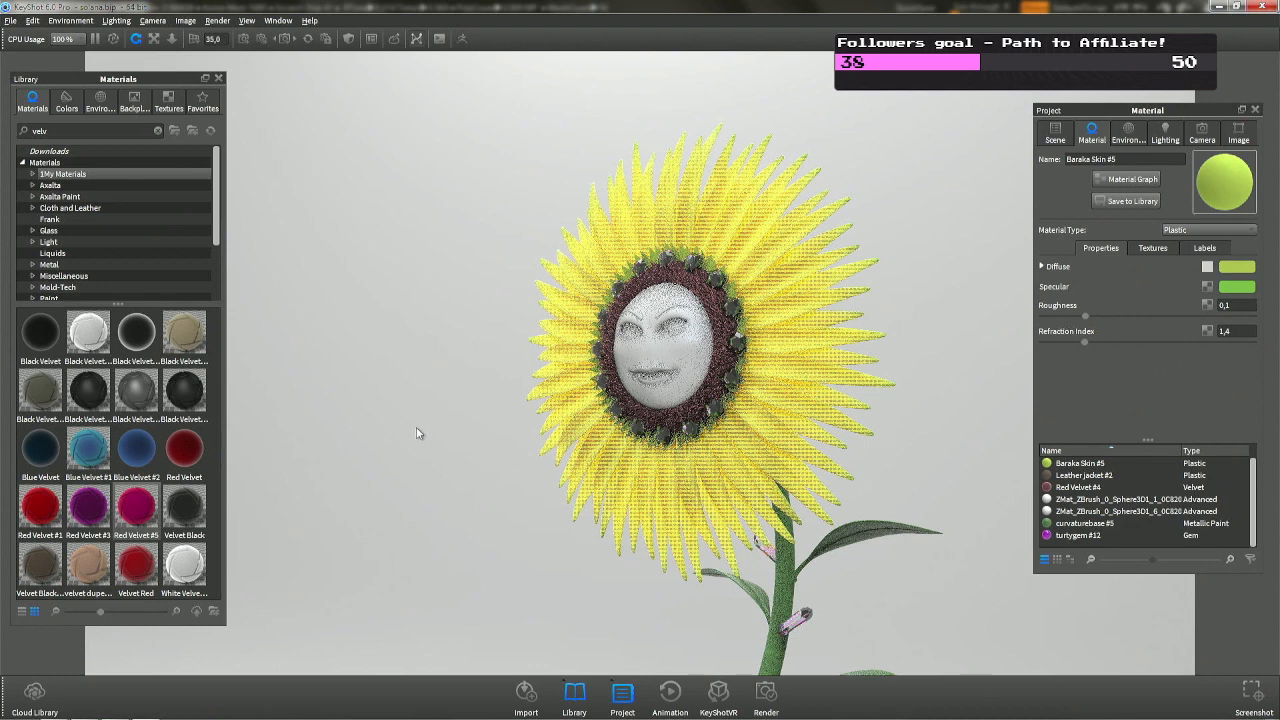
left_click(100, 100)
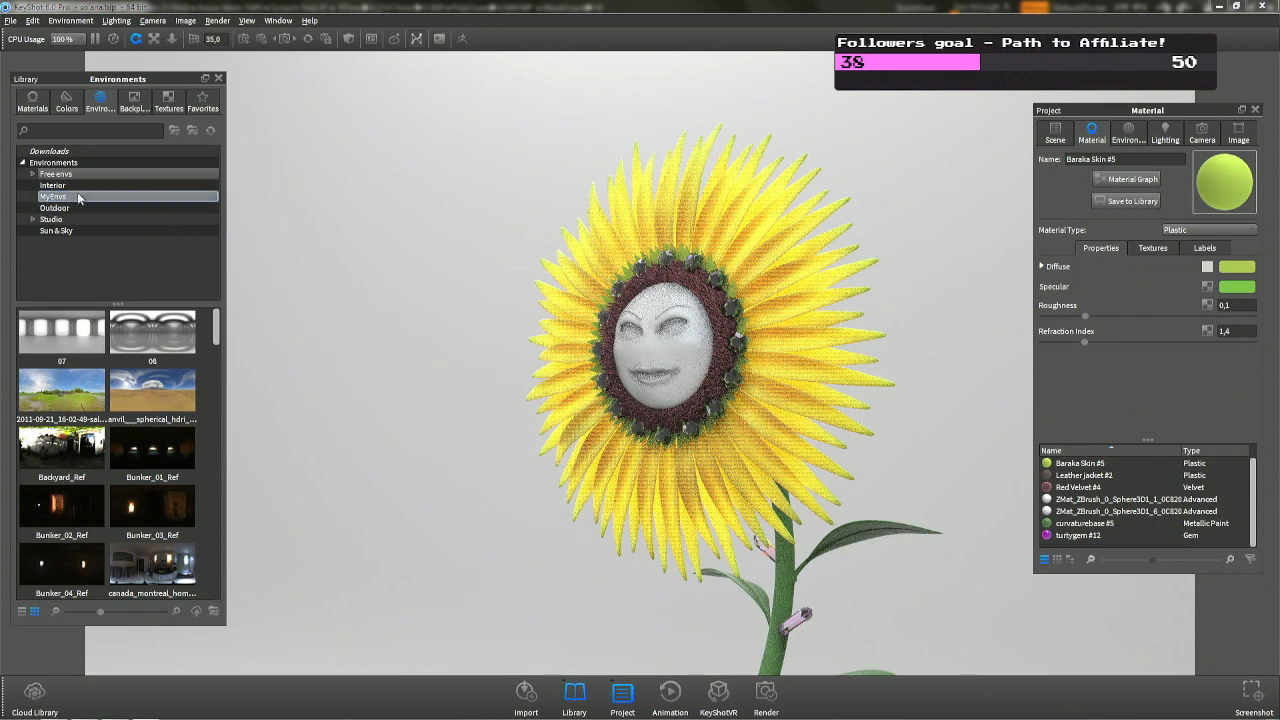
left_click(62, 207)
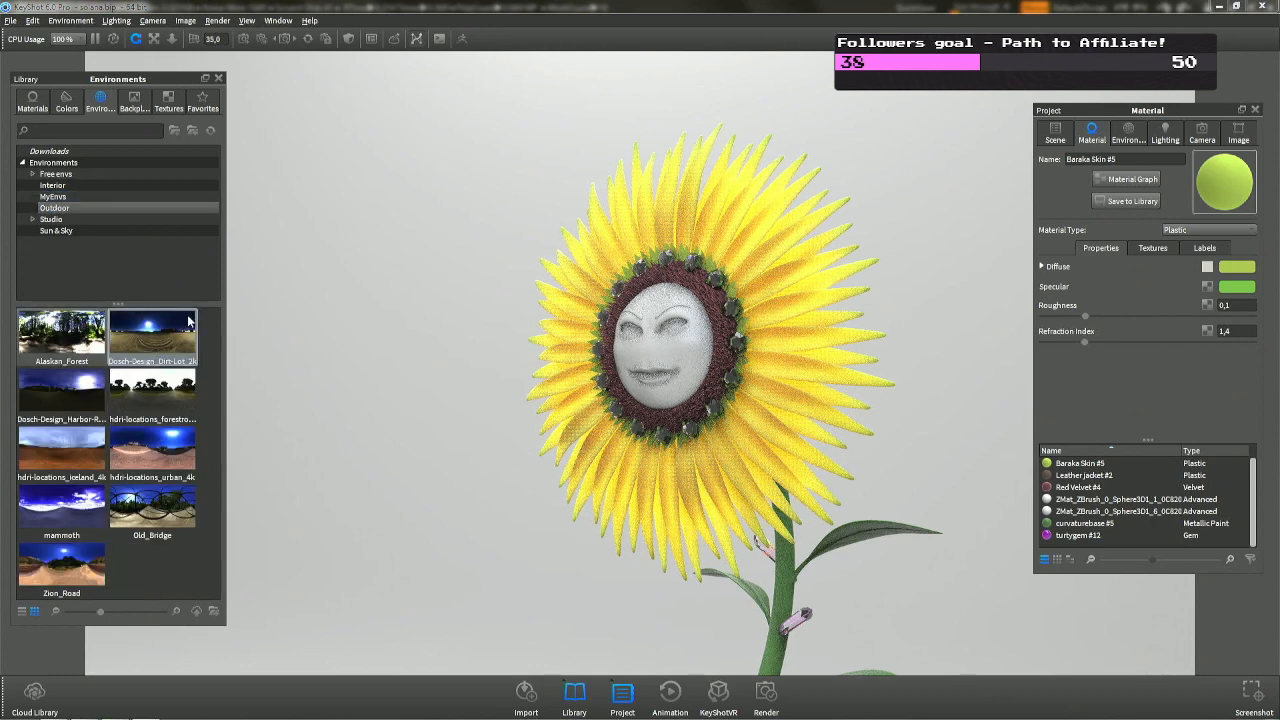
left_click_drag(188, 320, 242, 324)
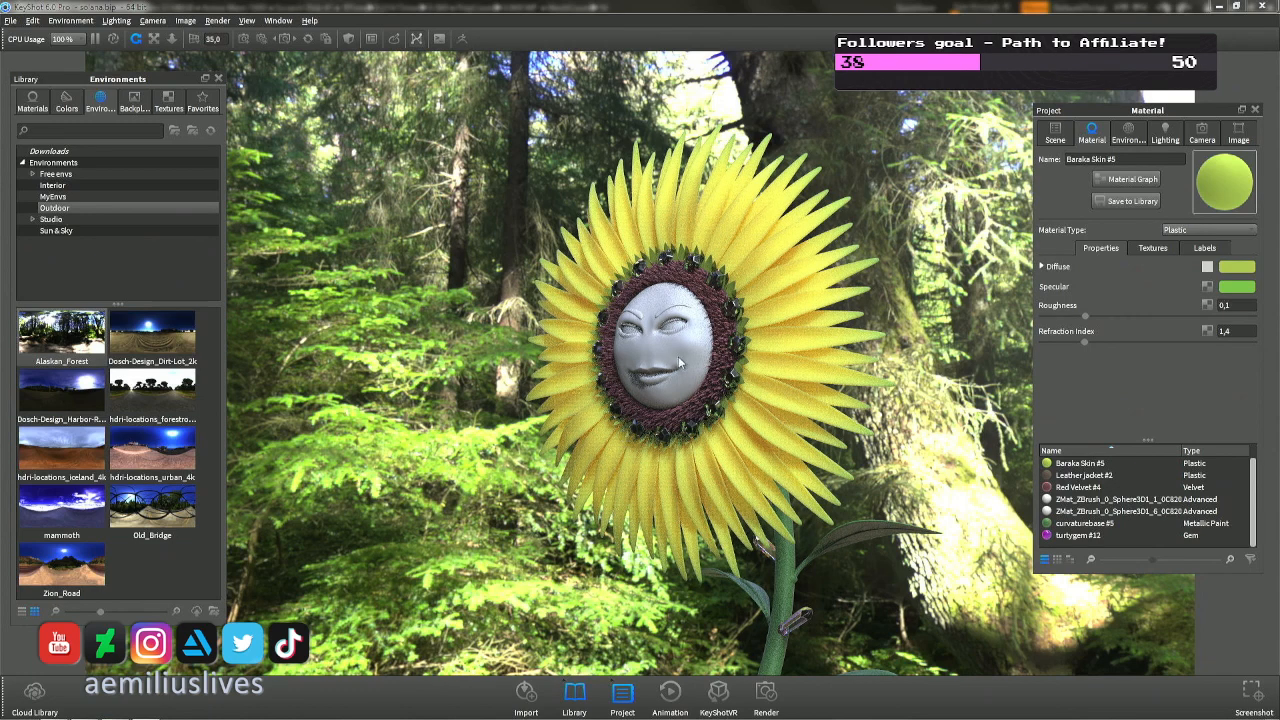
Search the material library for rubber materials for the face.
scroll(659, 383, "up", 5)
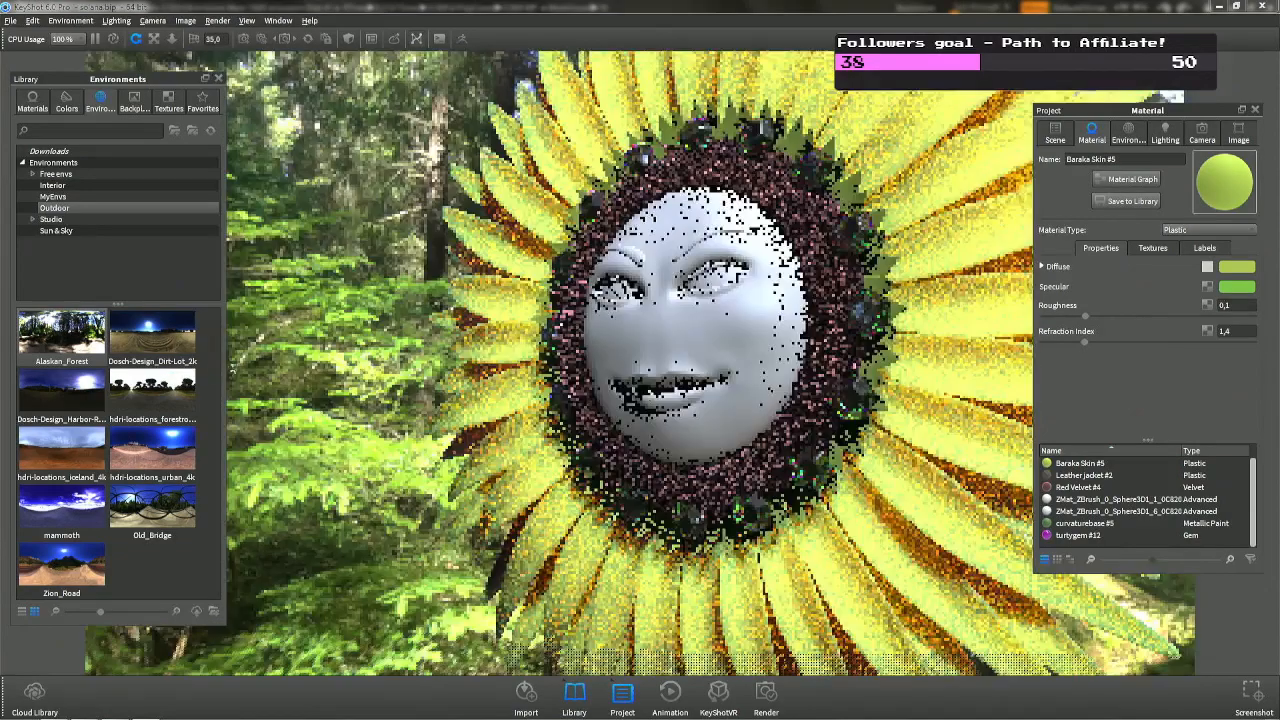
left_click(32, 100)
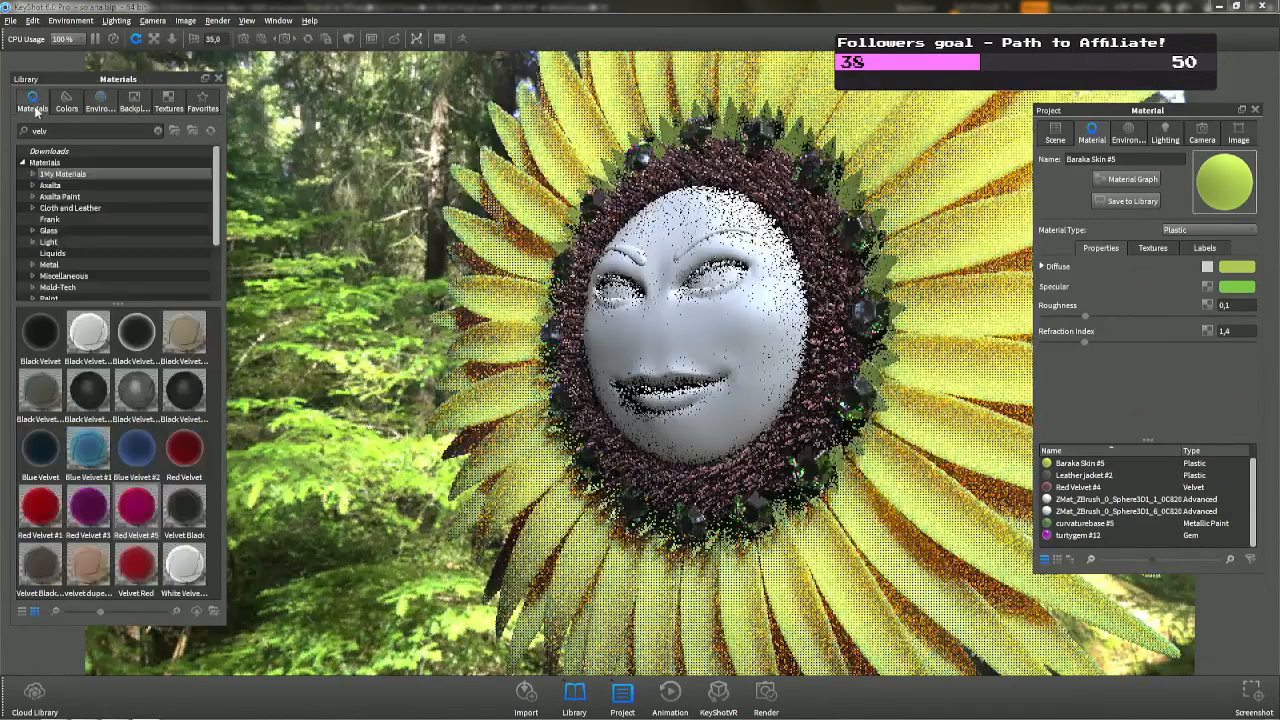
type("rubber")
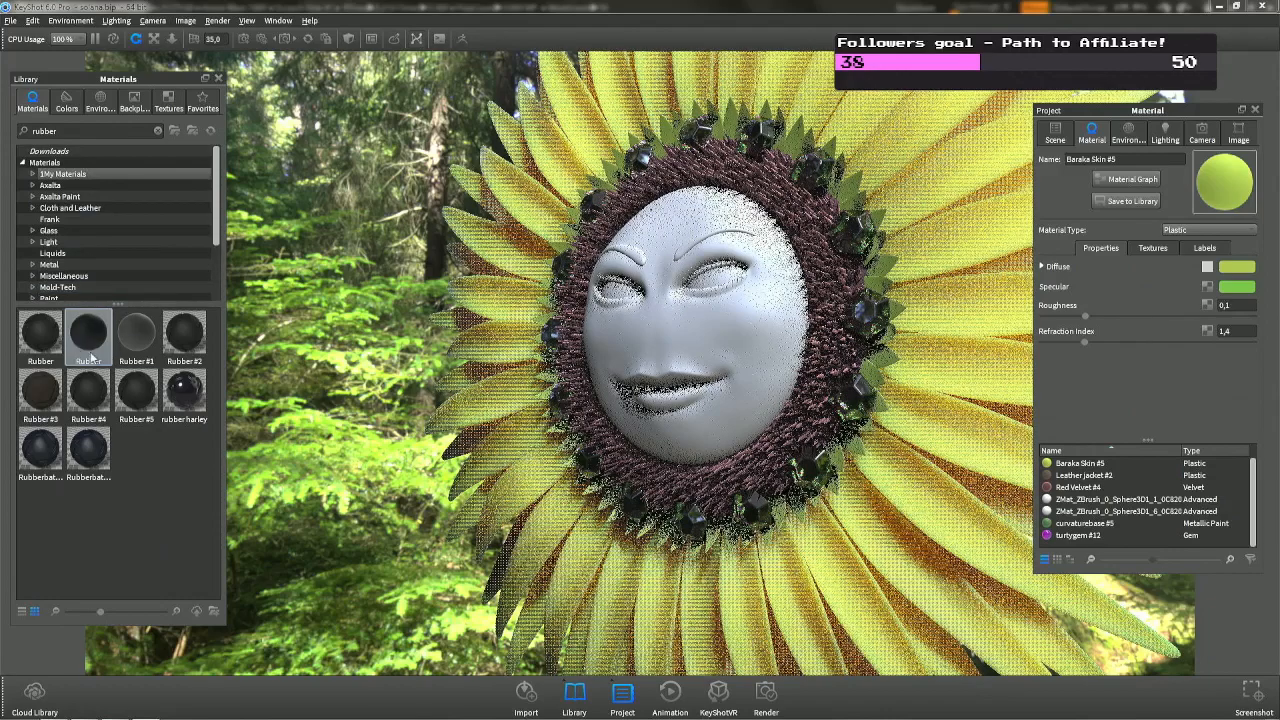
left_click_drag(85, 336, 167, 252)
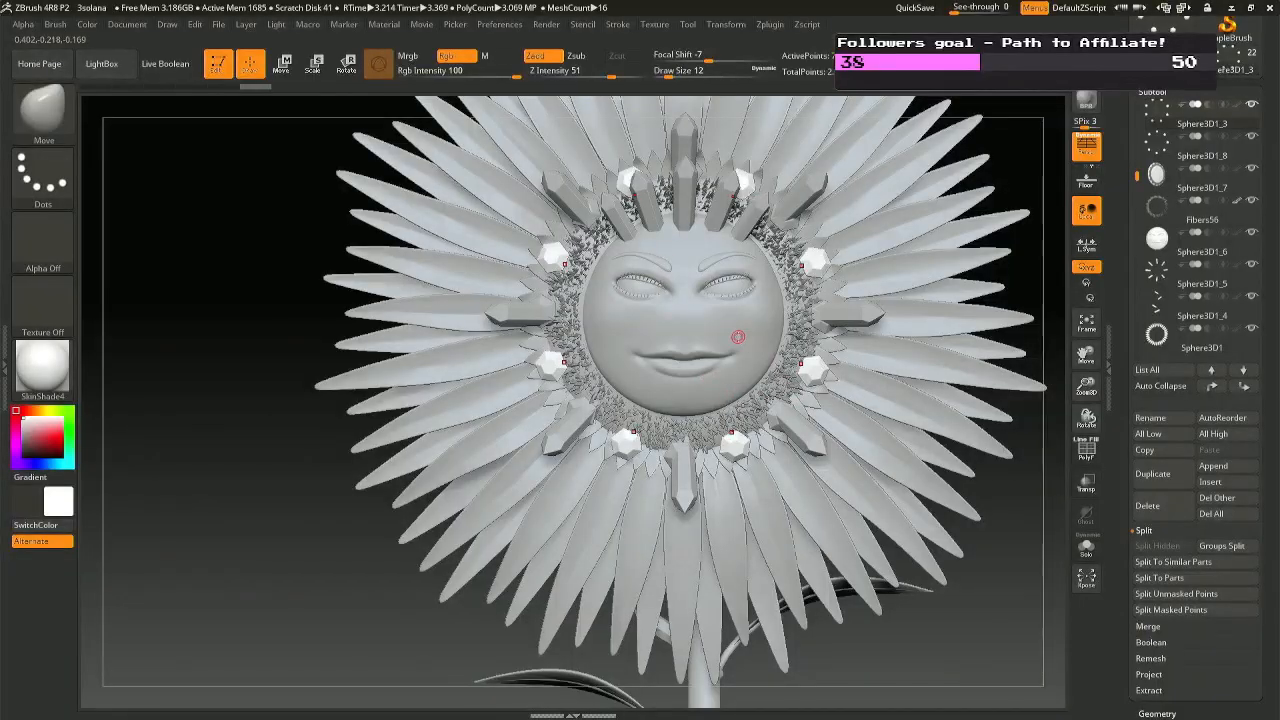
Switch to ZBrush and isolate the face surface, hiding the eyes, eyelashes and eyebrows of its subtool.
left_click(749, 323, "alt")
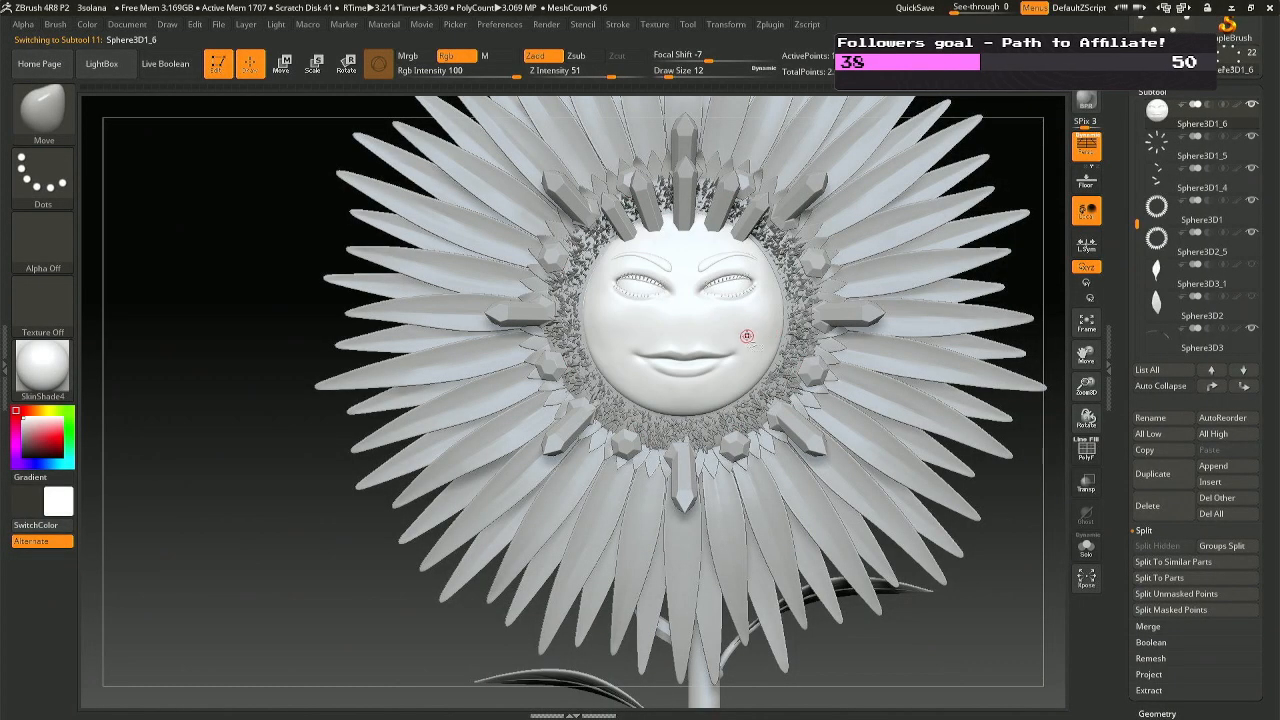
left_click(747, 336, "ctrl+shift")
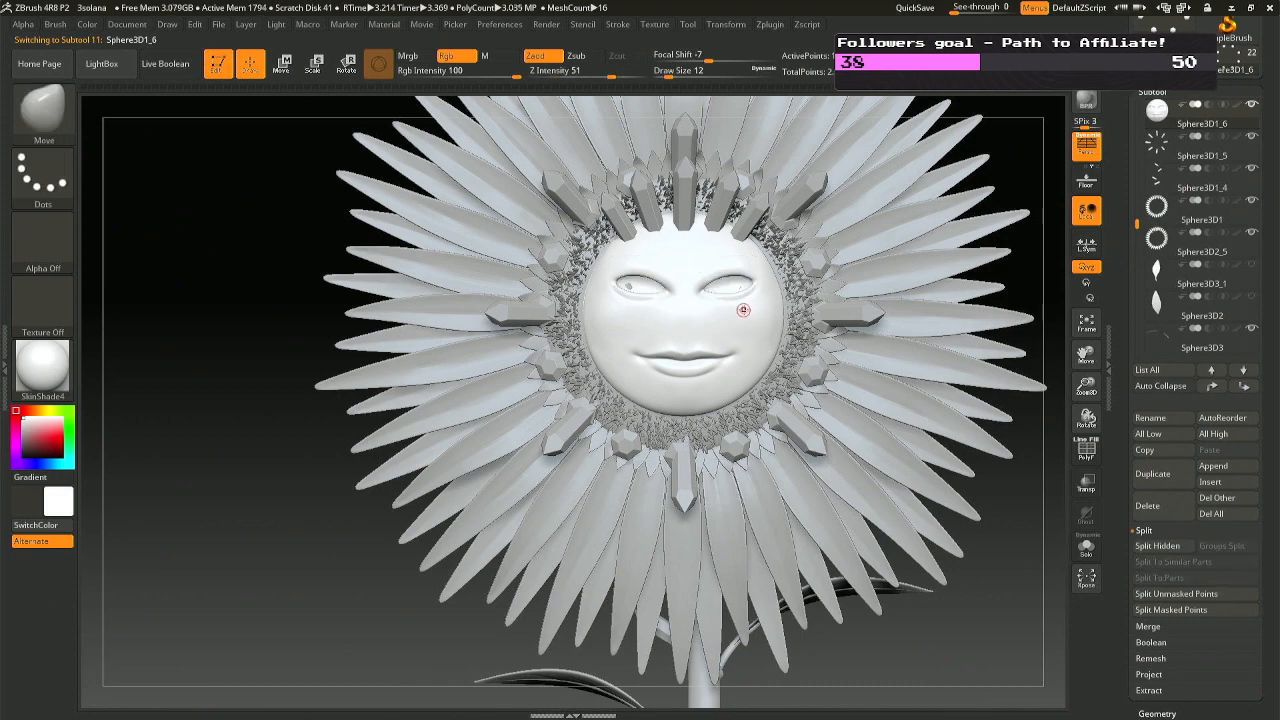
right_click_drag(743, 310, 718, 314)
right_click_drag(646, 291, 636, 274, "ctrl")
left_click_drag(636, 274, 638, 261)
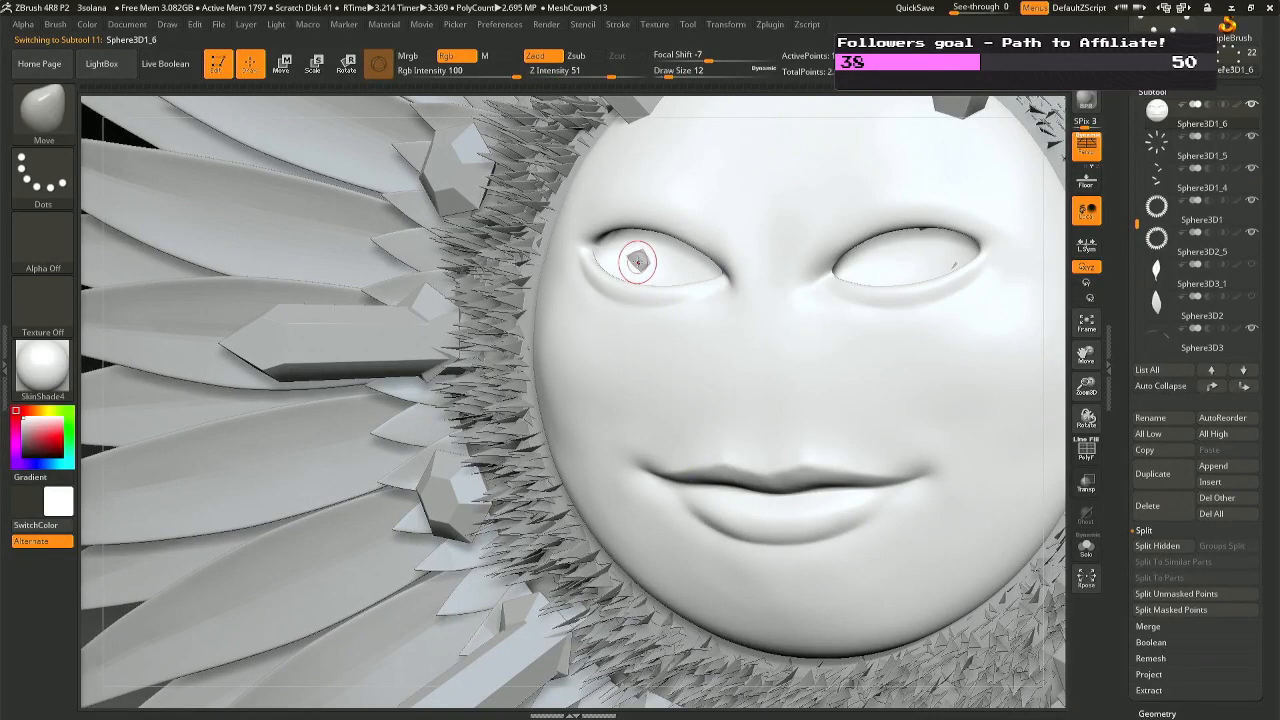
Turn on Solo mode, return to the face subtool and split its hidden parts into a separate subtool.
left_click(638, 261, "alt")
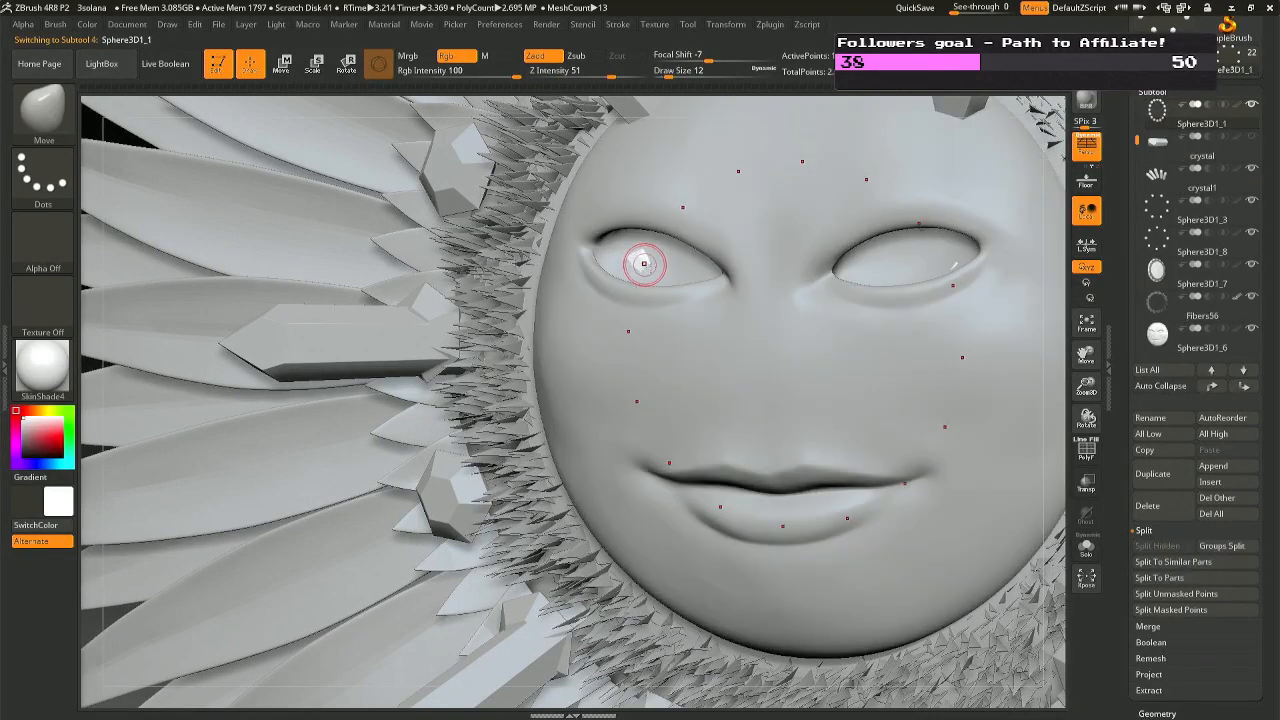
left_click(1086, 546)
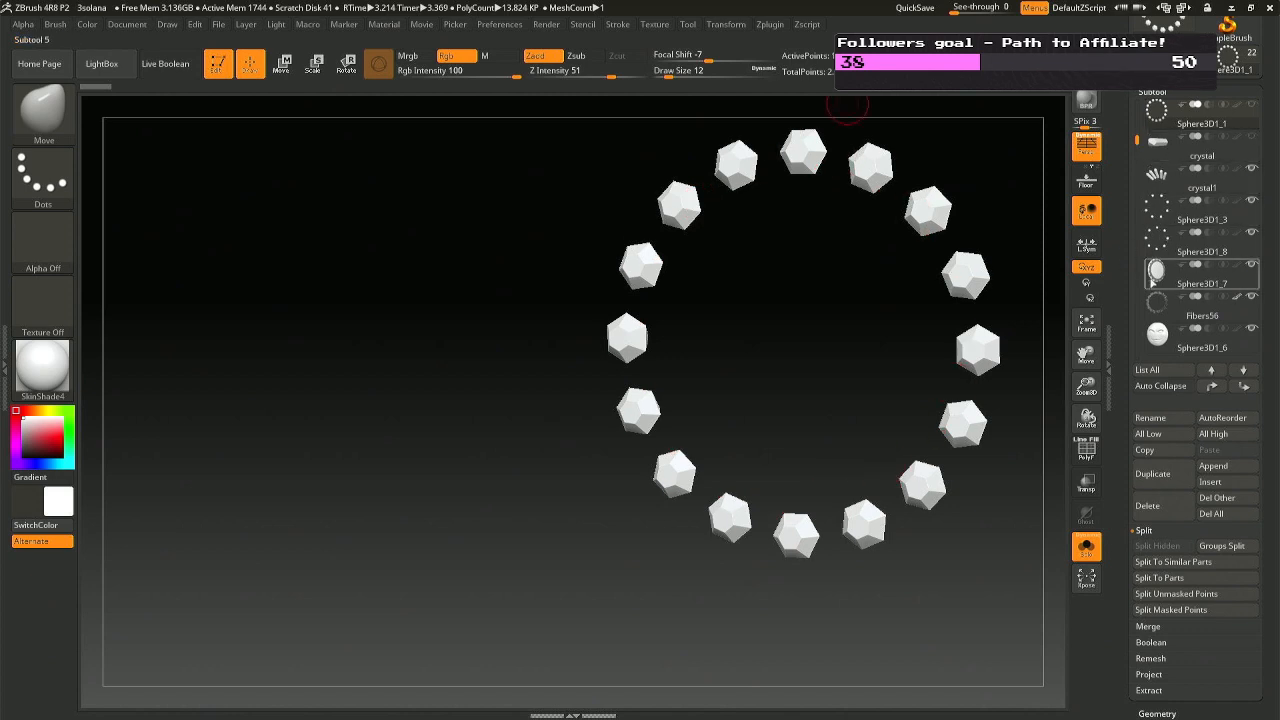
left_click(1150, 336)
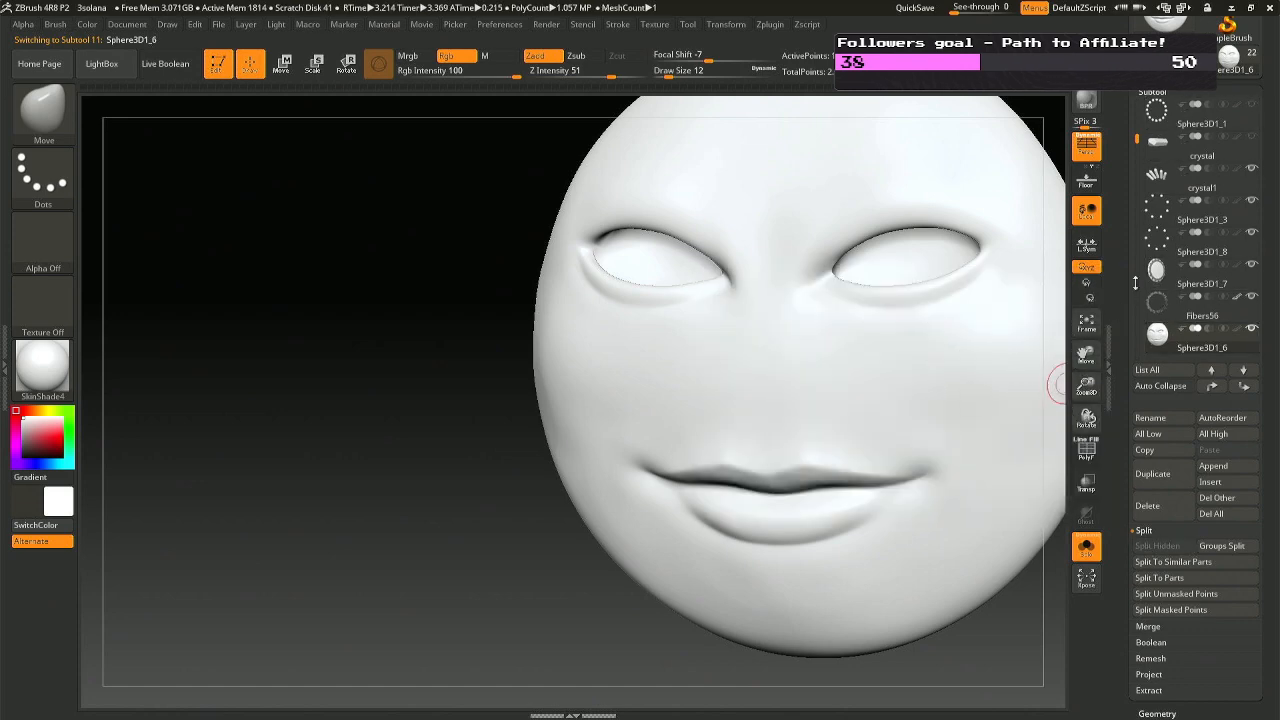
Reconstruct a lower subdivision level for the face mesh and set the mesh to SDiv 2.
left_click(1153, 93)
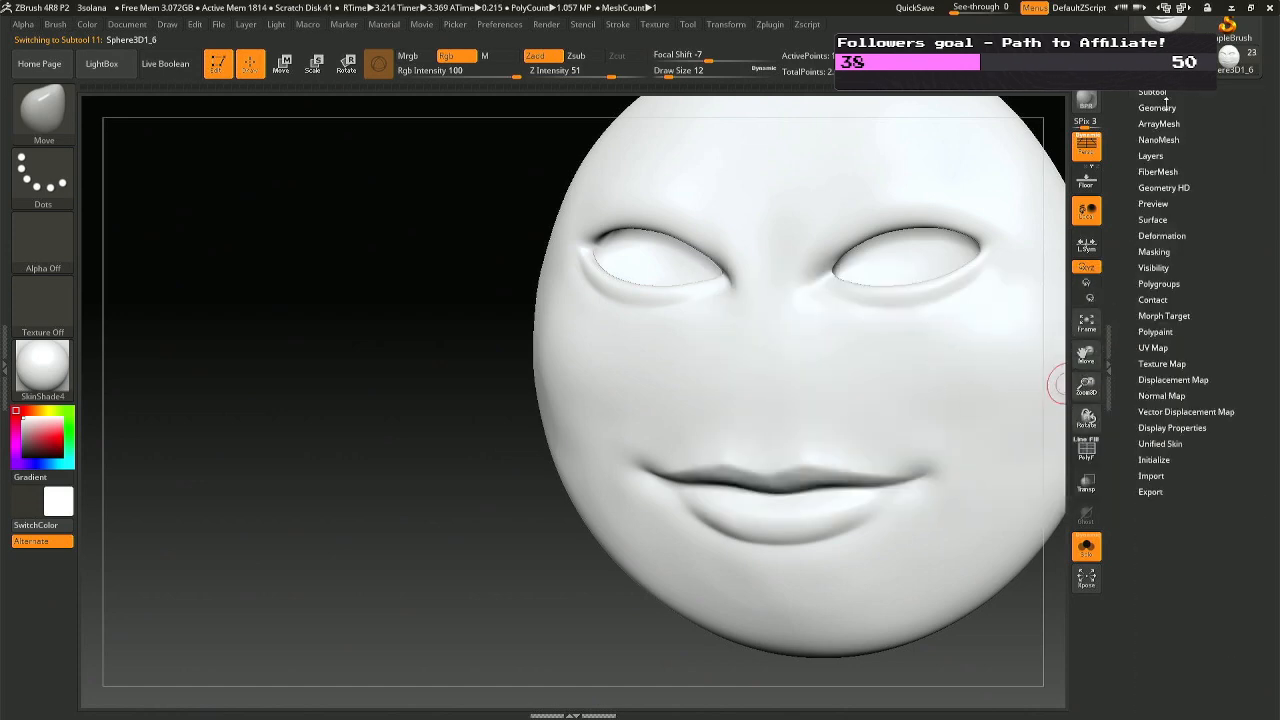
left_click(1170, 107)
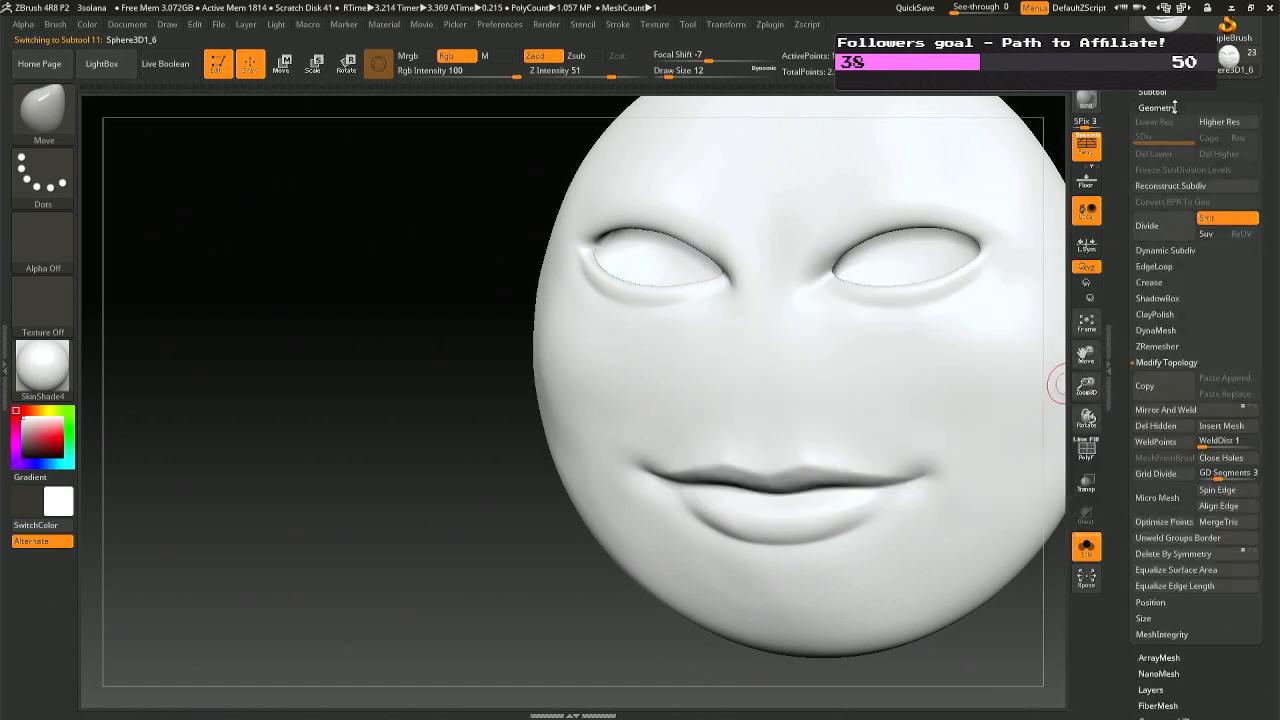
left_click(1181, 186)
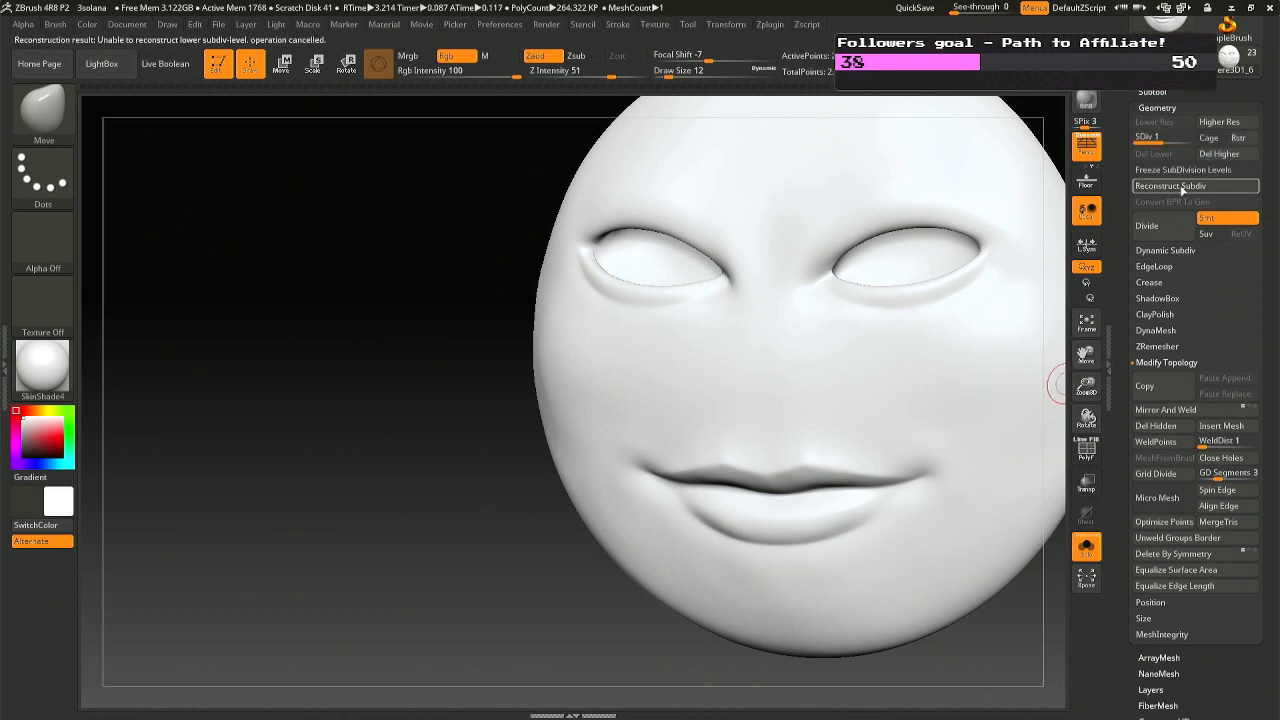
left_click(1188, 143)
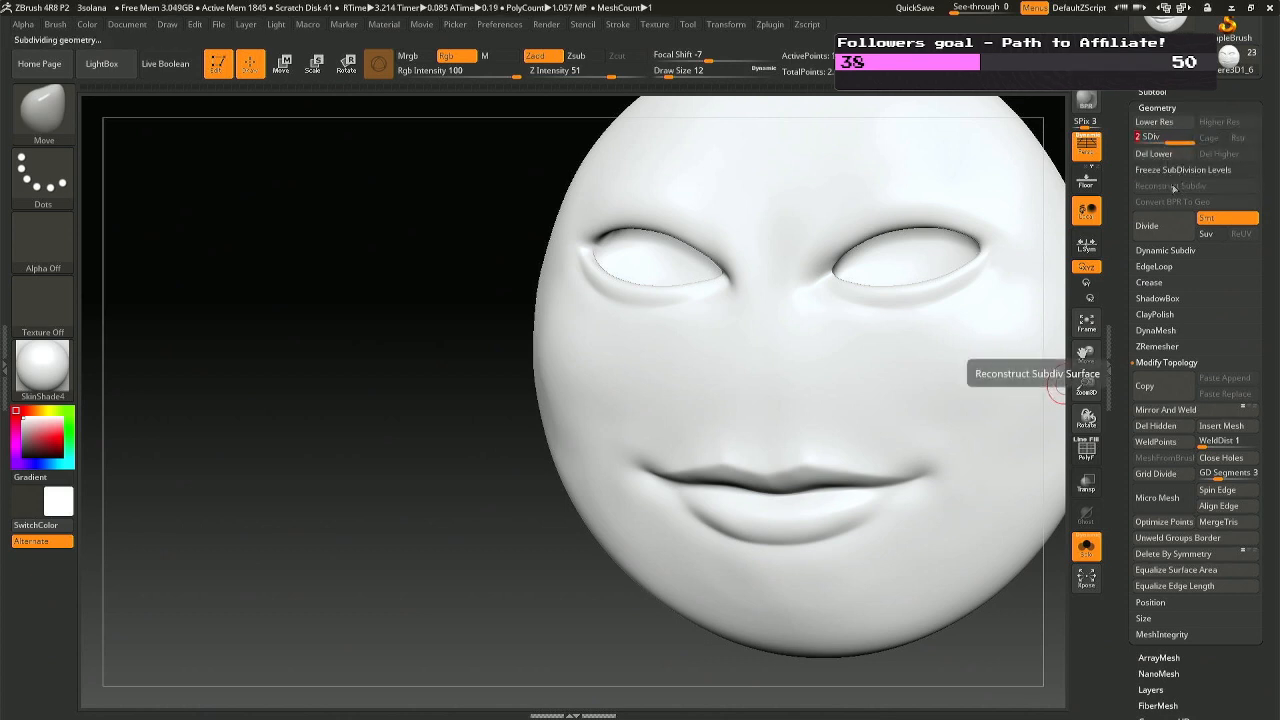
Try to reconstruct another lower subdivision level from SDiv 1 and return the face to SDiv 2.
left_click(1140, 137)
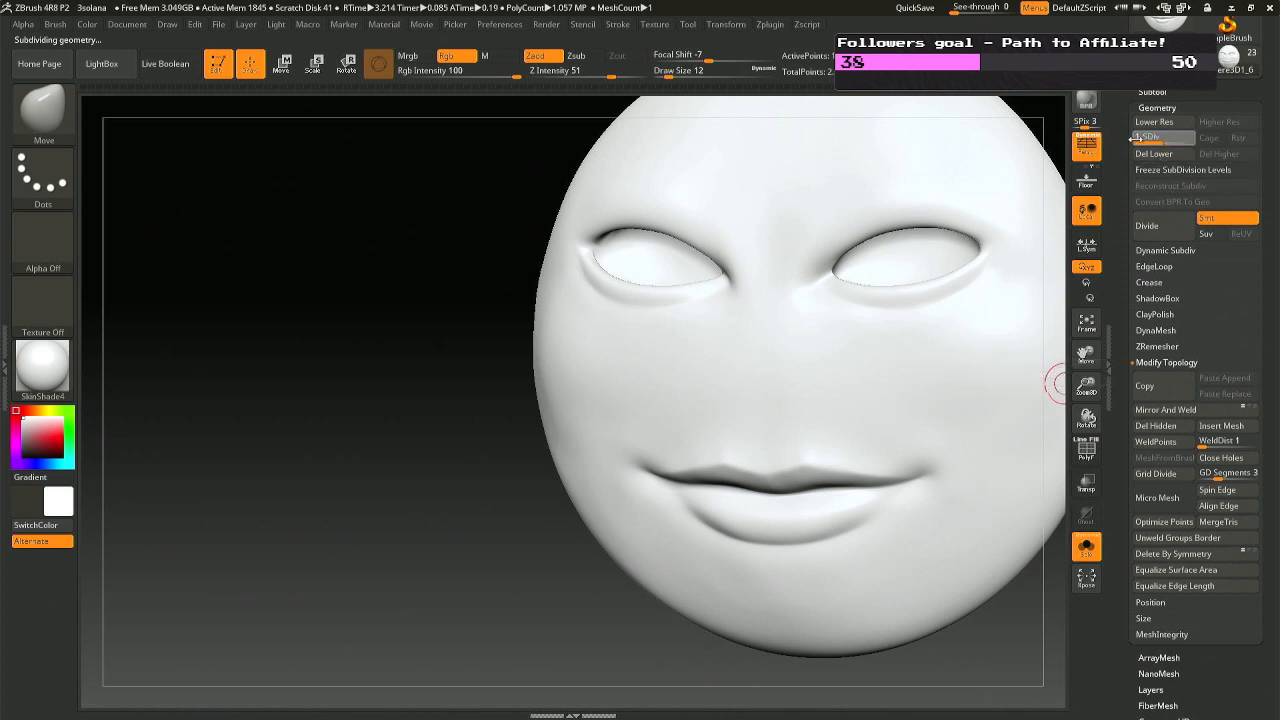
left_click(1160, 186)
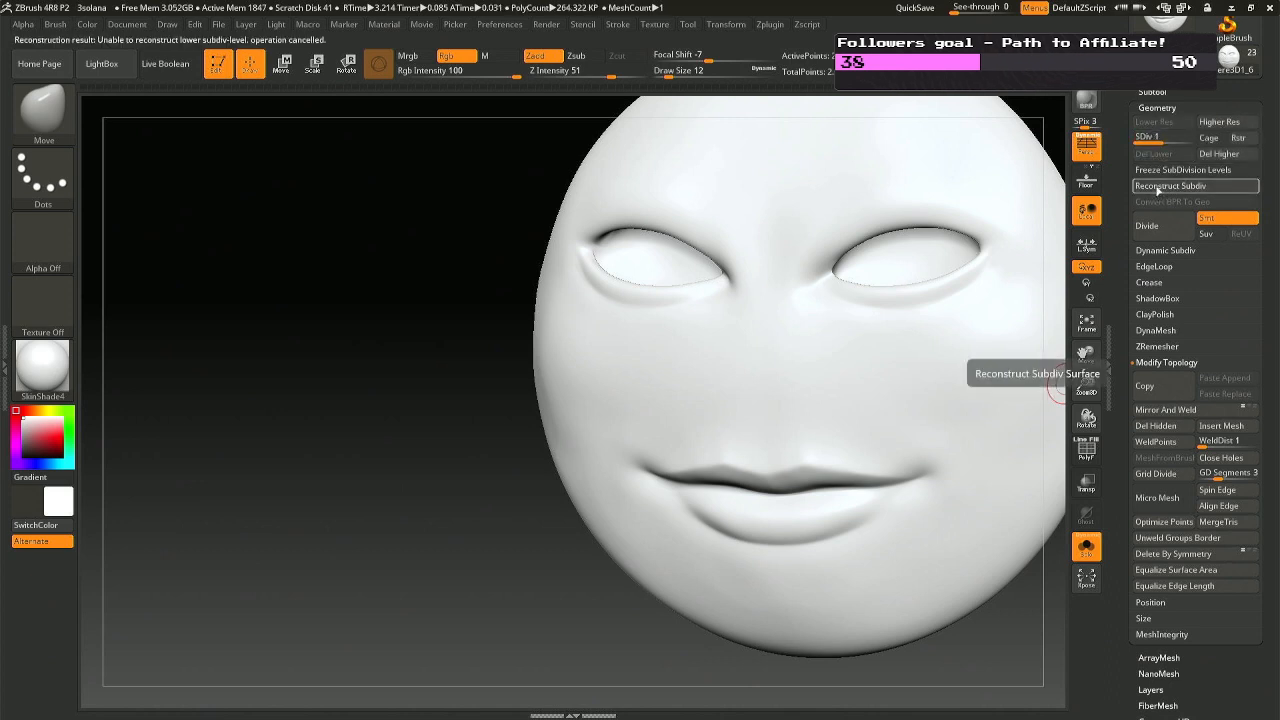
left_click(1193, 143)
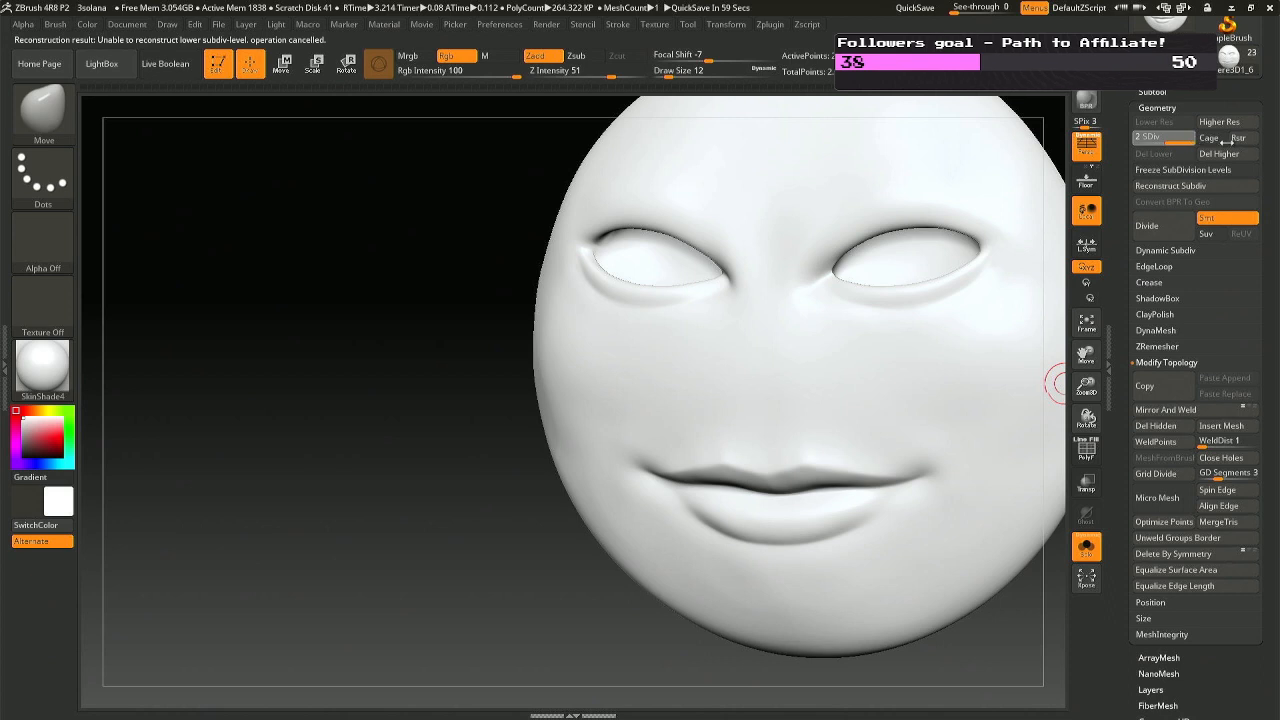
left_click(1184, 142)
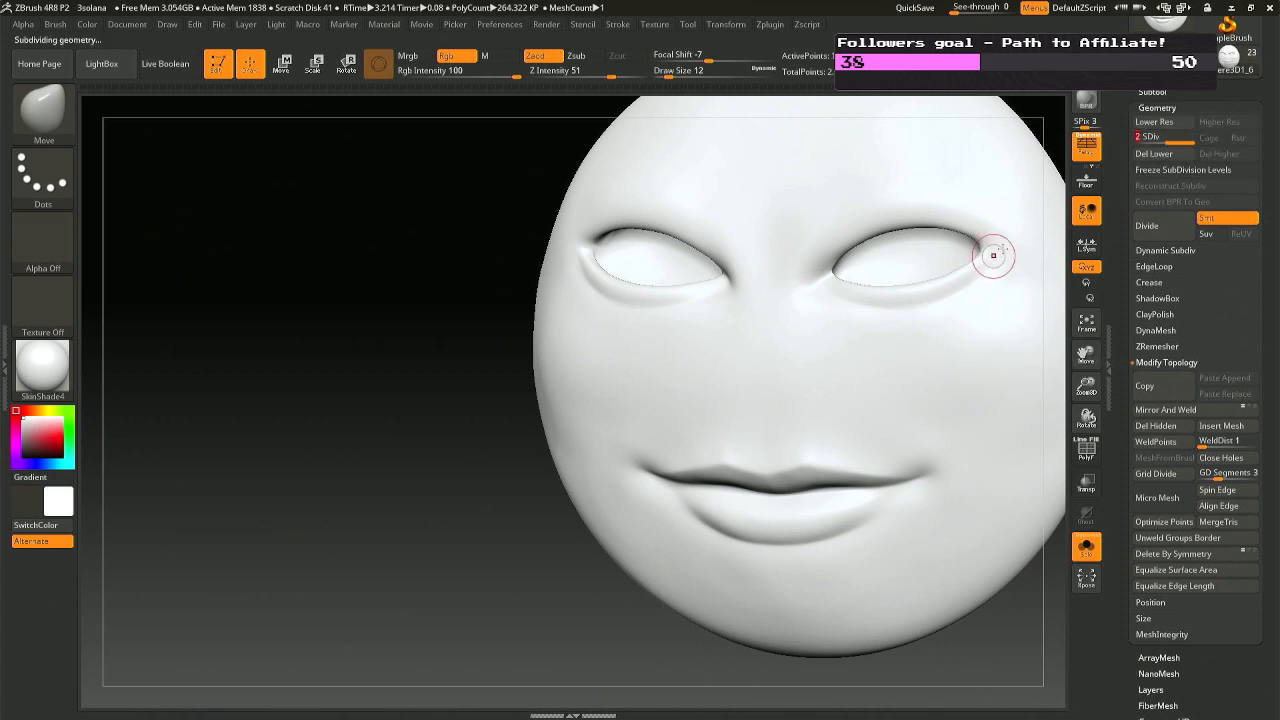
Isolate the eyeballs and split the hidden eyelids, eyelashes and eyebrows off into a separate subtool.
left_click(959, 242, "alt")
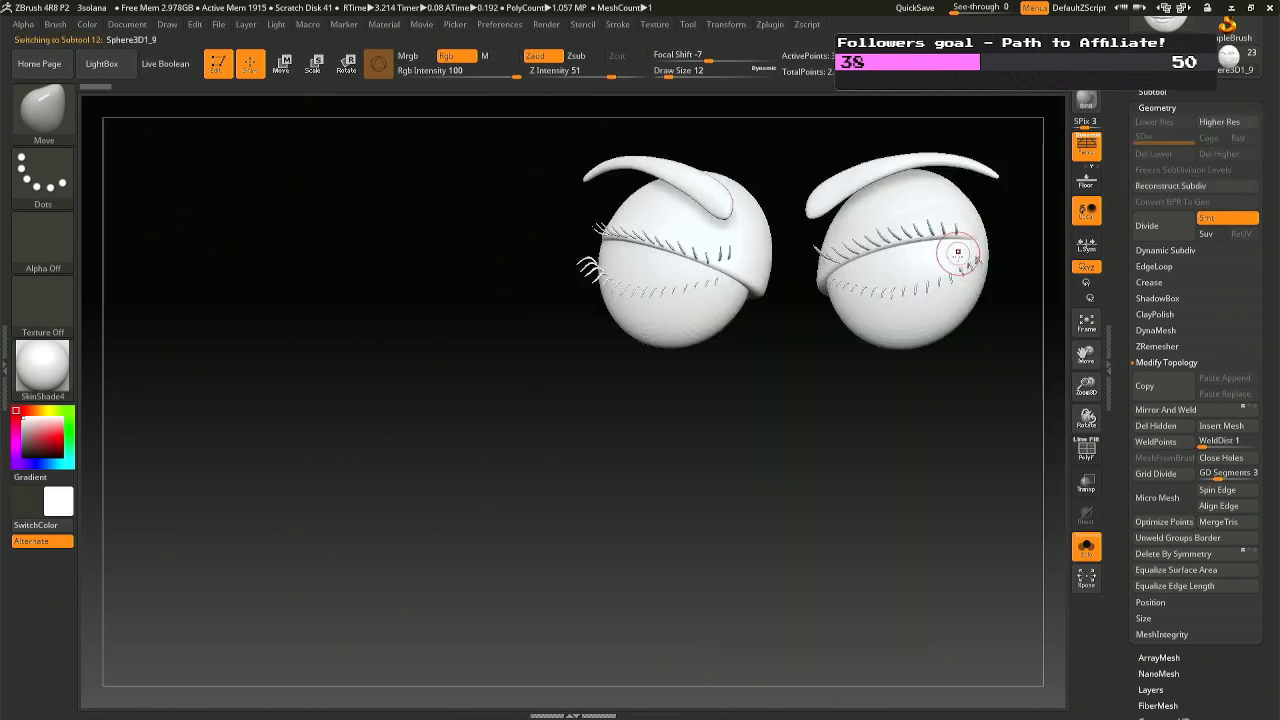
left_click(905, 320, "ctrl+shift")
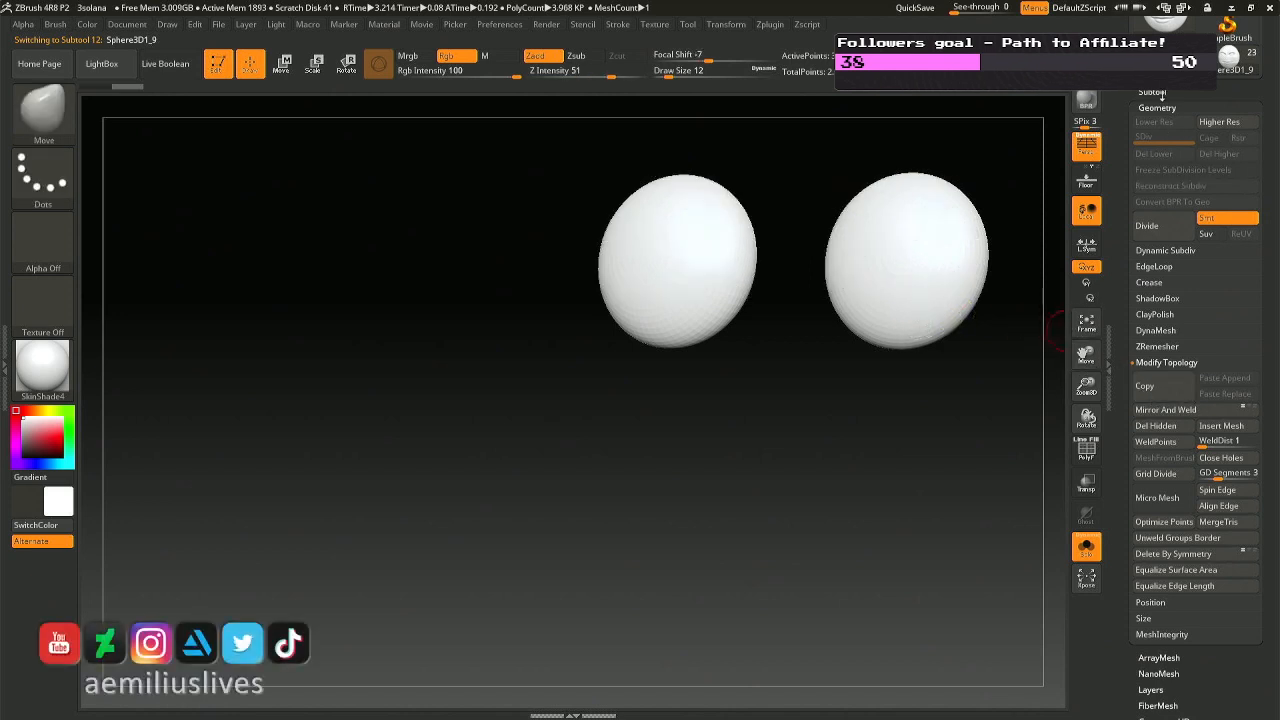
scroll(1168, 137, "up", 5)
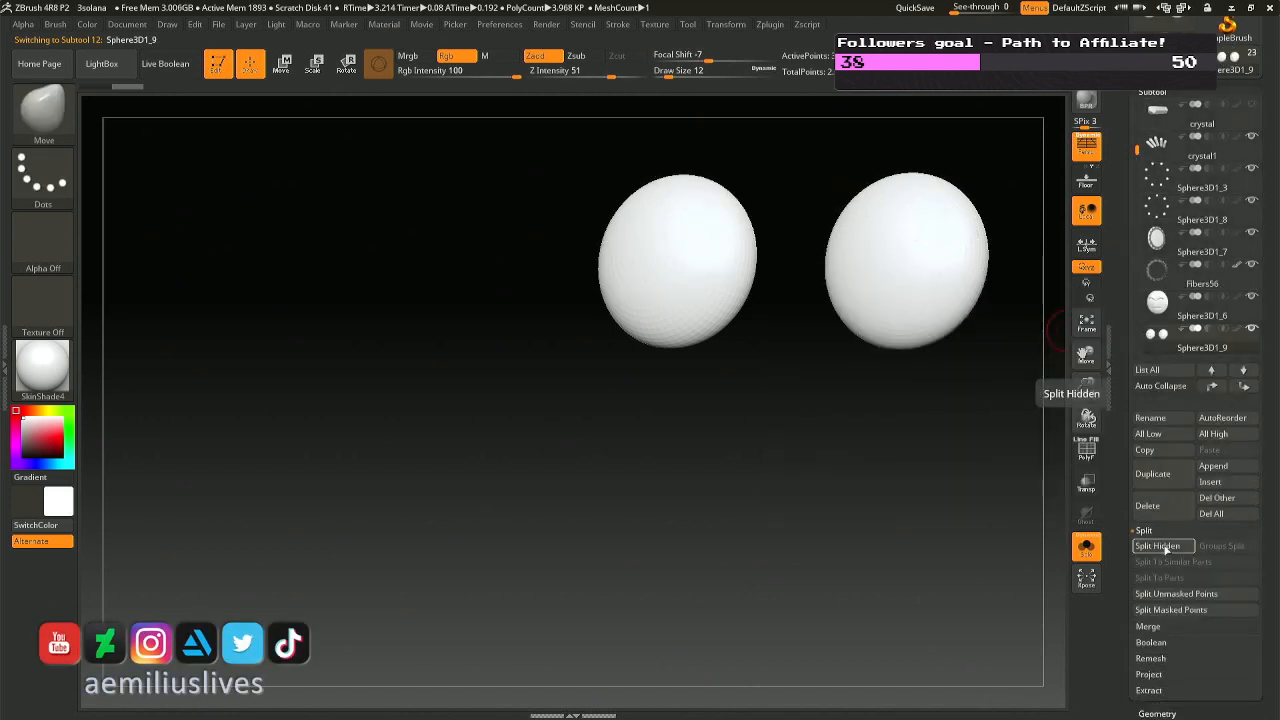
left_click(1163, 547)
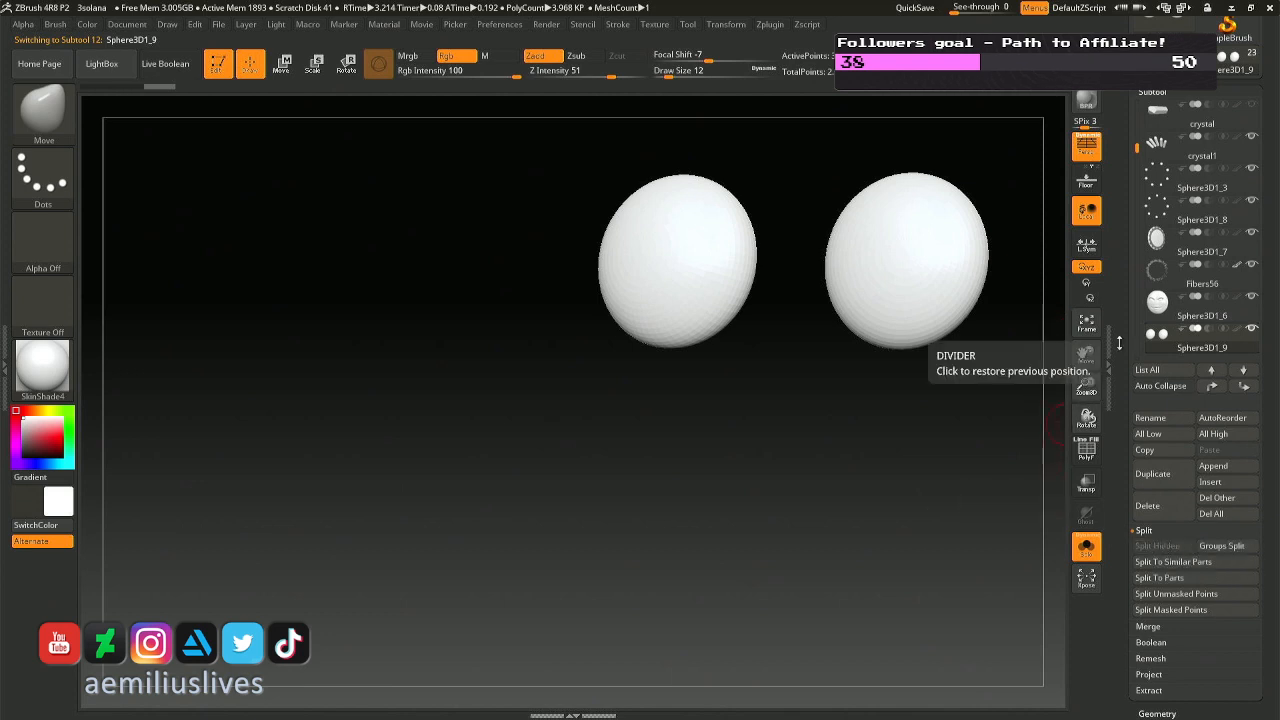
Isolate the eyelids and split the hidden eyelashes and eyebrows off into a separate subtool.
left_click(878, 295, "ctrl+shift")
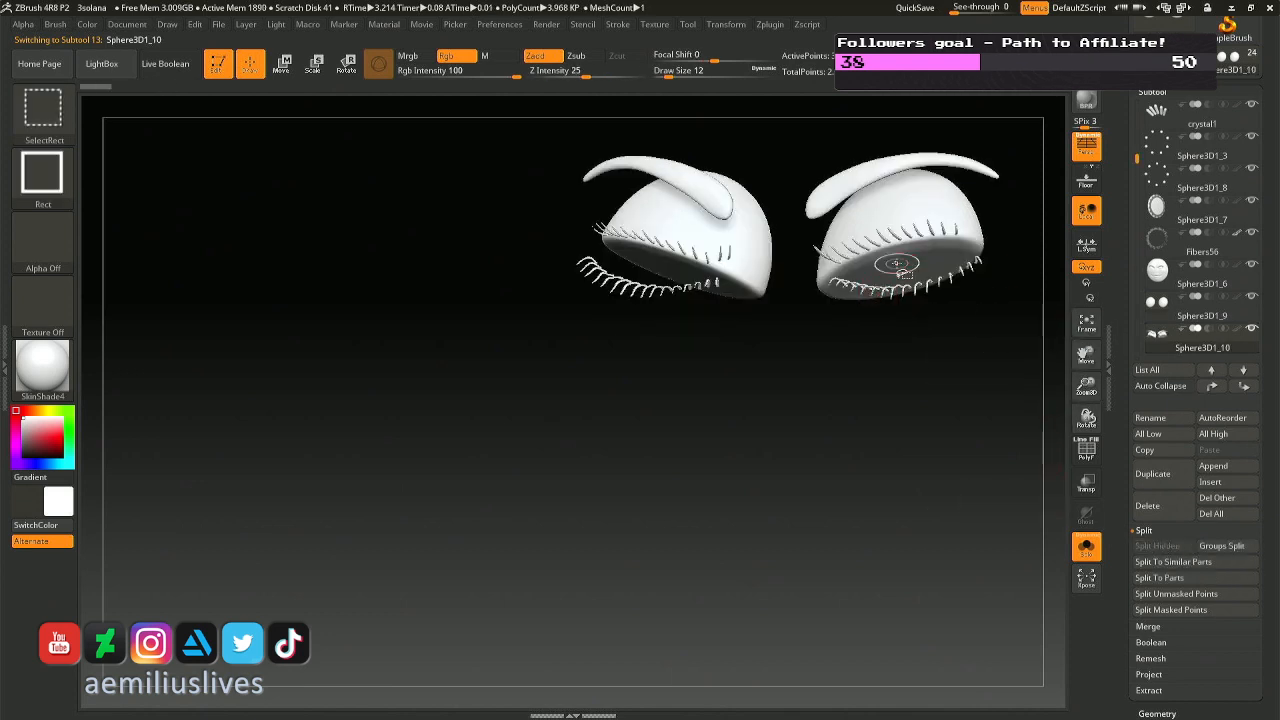
left_click(895, 260, "ctrl+shift")
left_click(1143, 547)
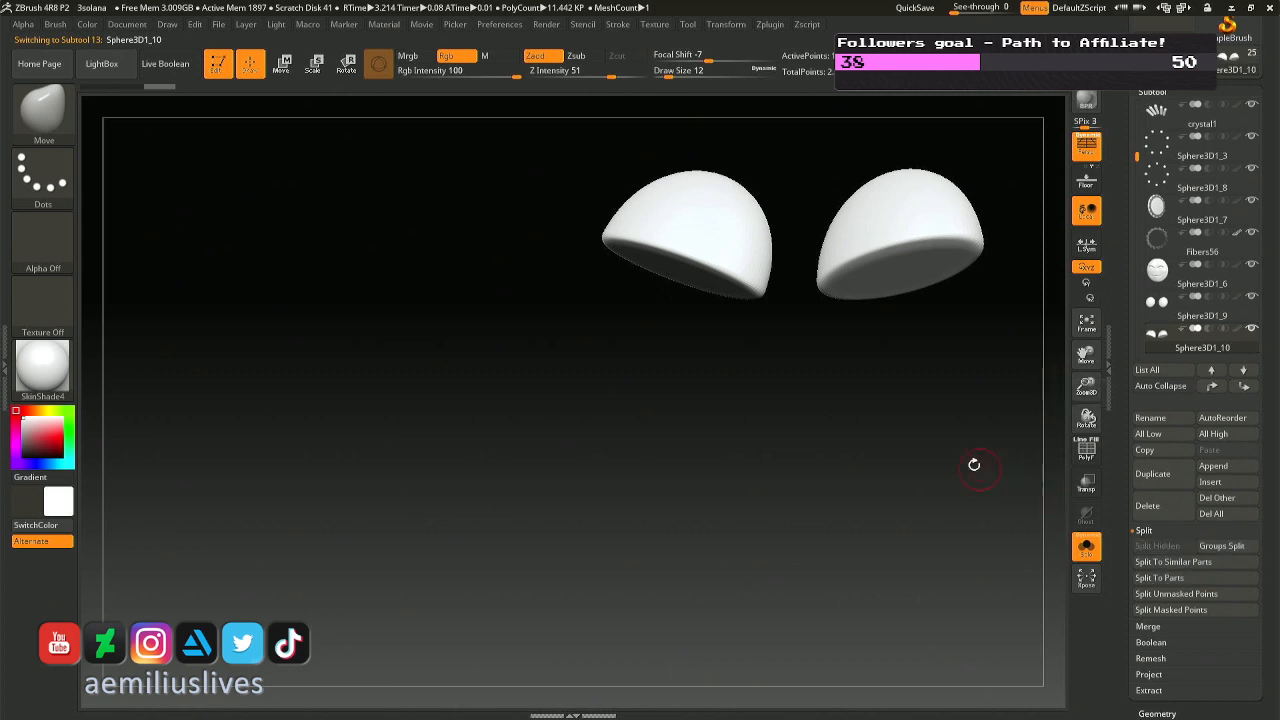
Split the eyebrows from the eyelashes into separate subtools and show the whole flower again.
left_click(871, 391, "ctrl+shift")
left_click(830, 192, "ctrl+shift")
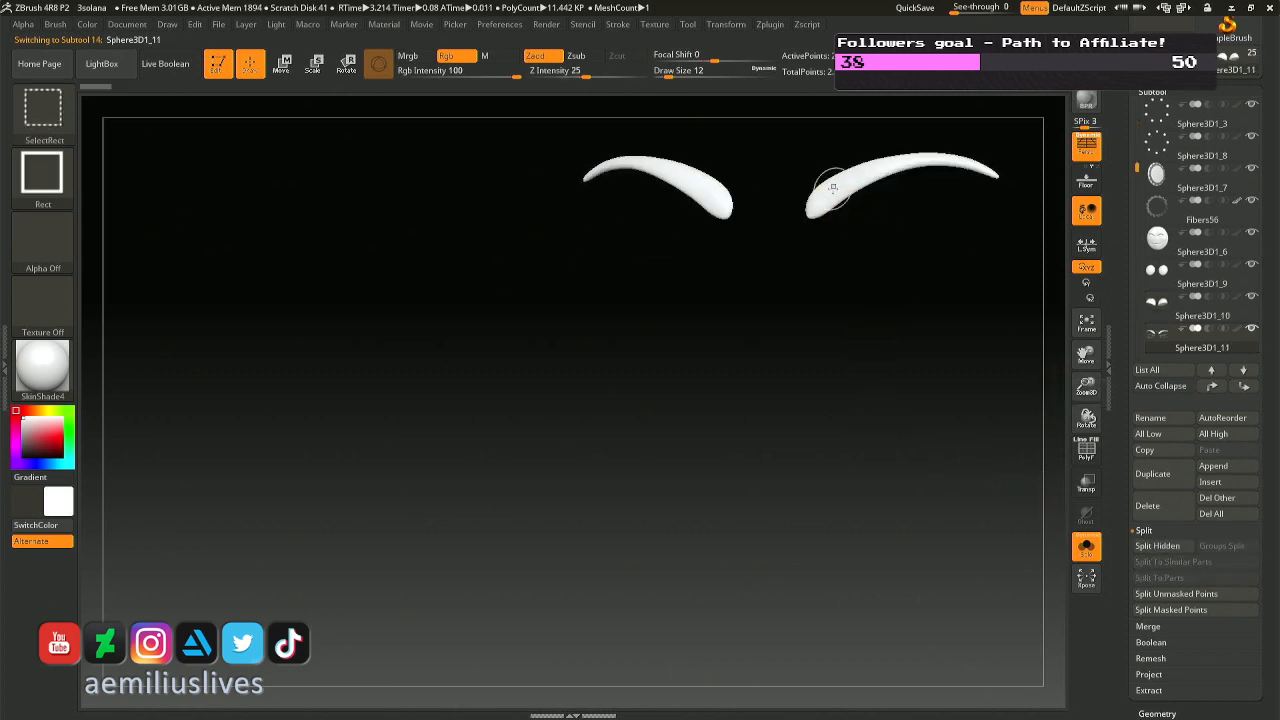
left_click(1086, 546)
right_click_drag(582, 454, 465, 246, "ctrl")
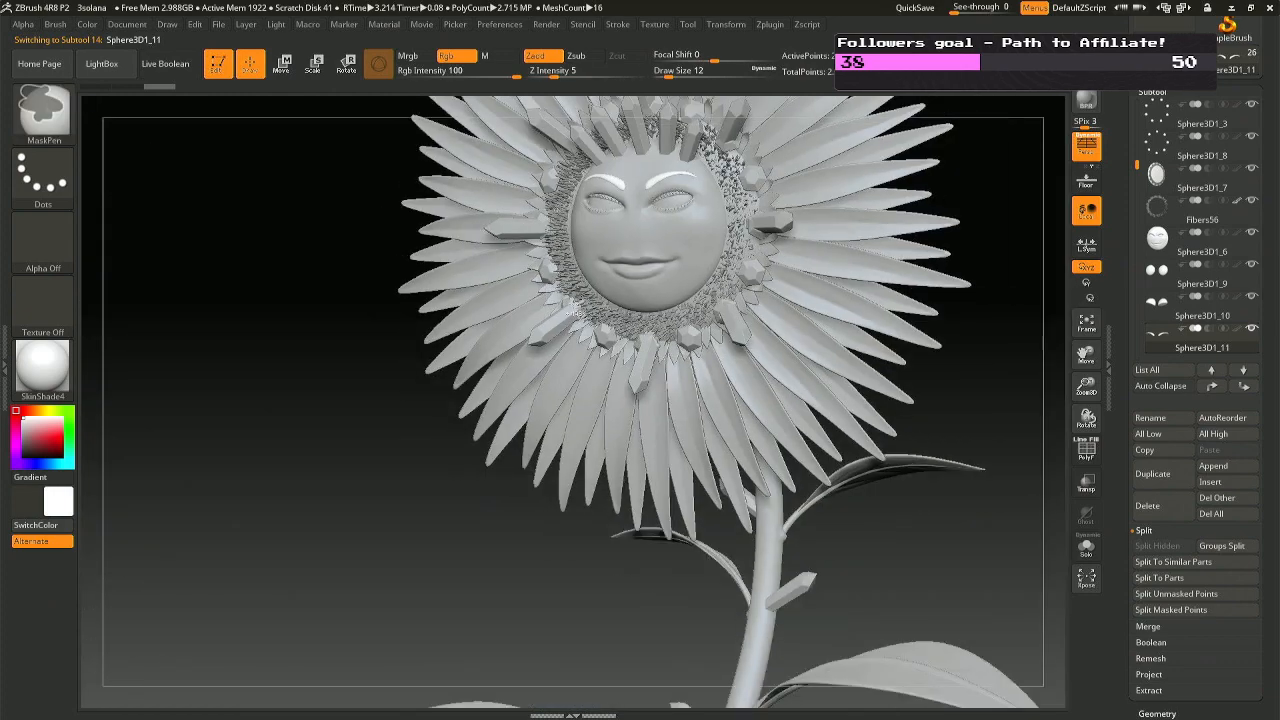
Save the project over 3solana.ZPR and send the updated model to KeyShot.
key("ctrl+s")
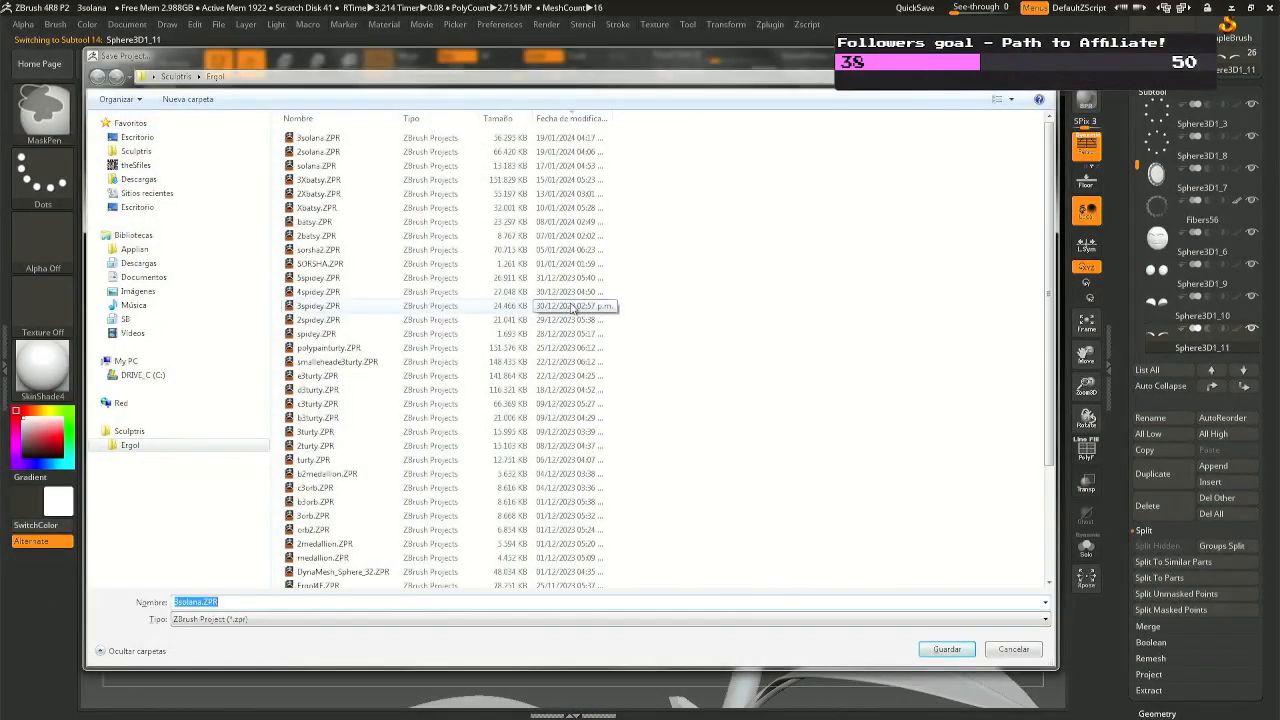
key("Return")
key("Return")
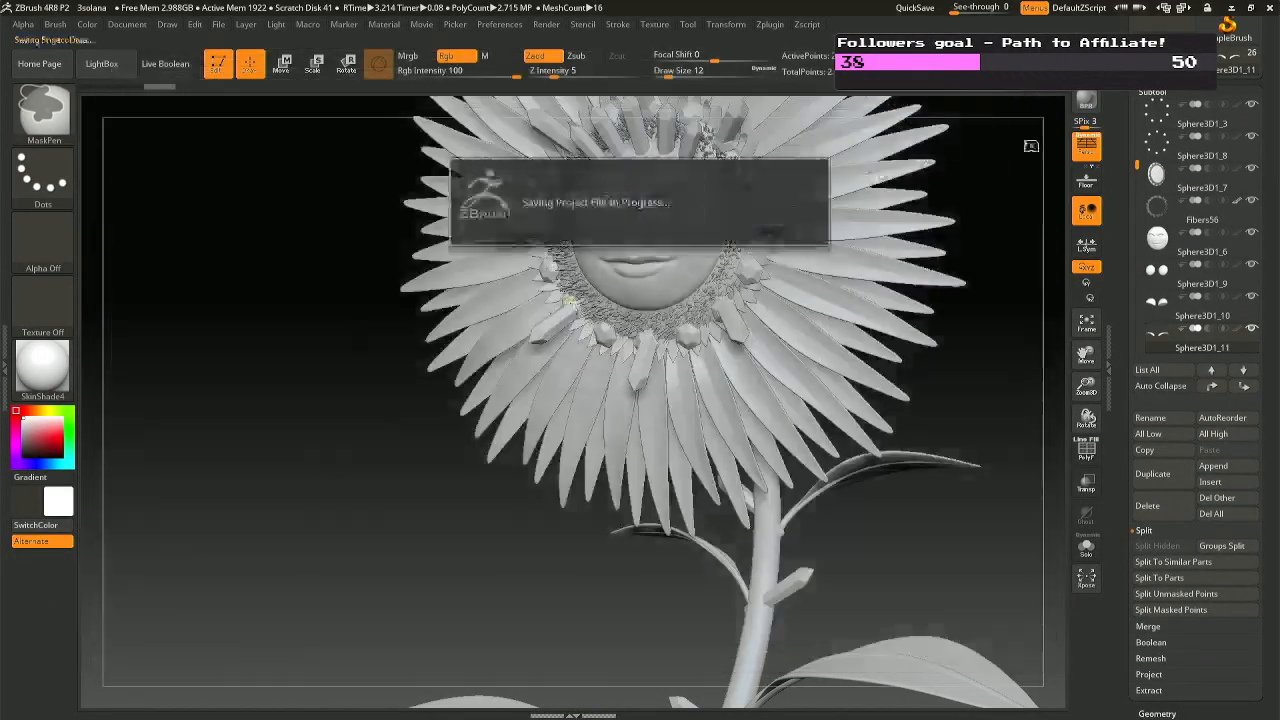
left_click(1088, 102)
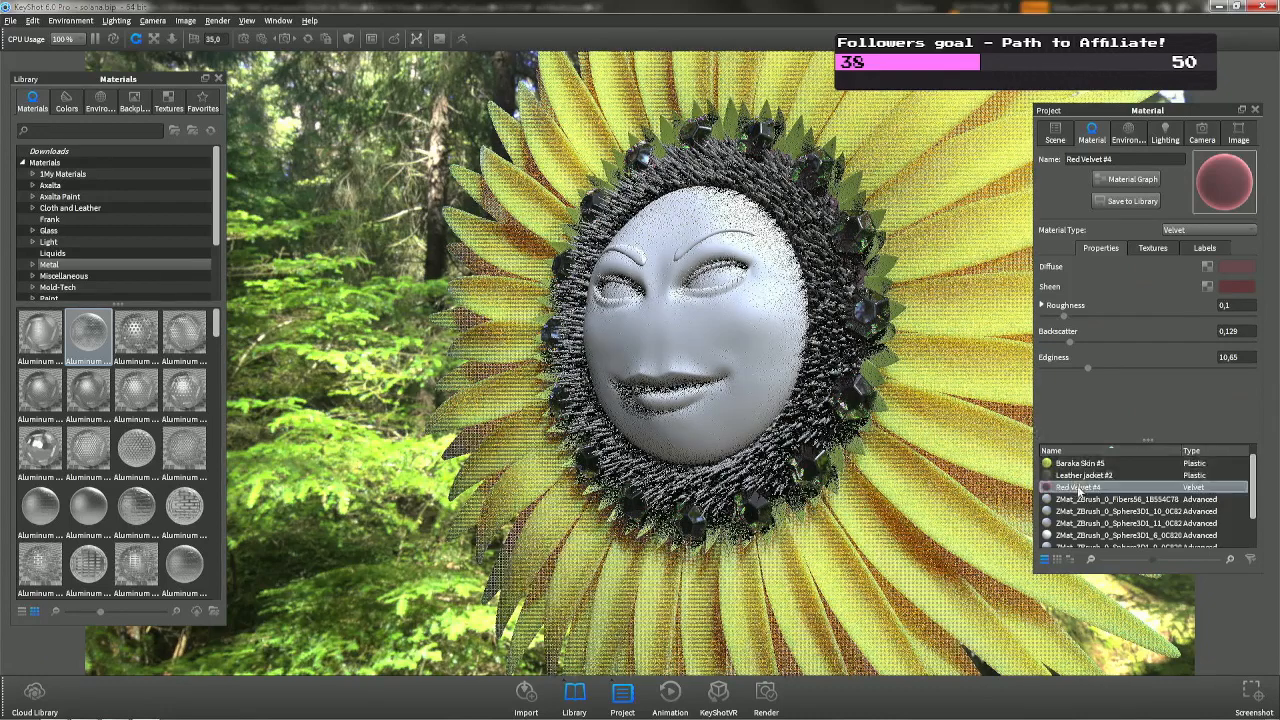
Try to apply the Red Velvet #4 material to the fibers around the face.
left_click_drag(1078, 487, 827, 369)
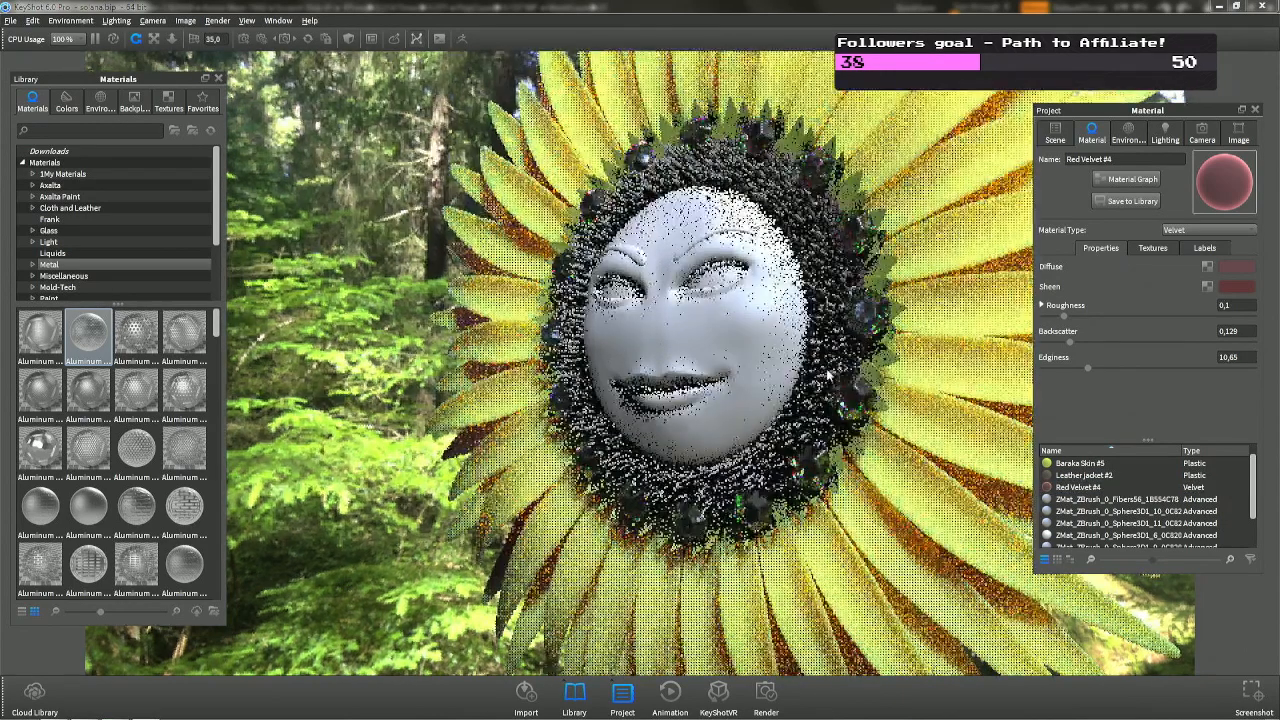
scroll(830, 375, "down", 8)
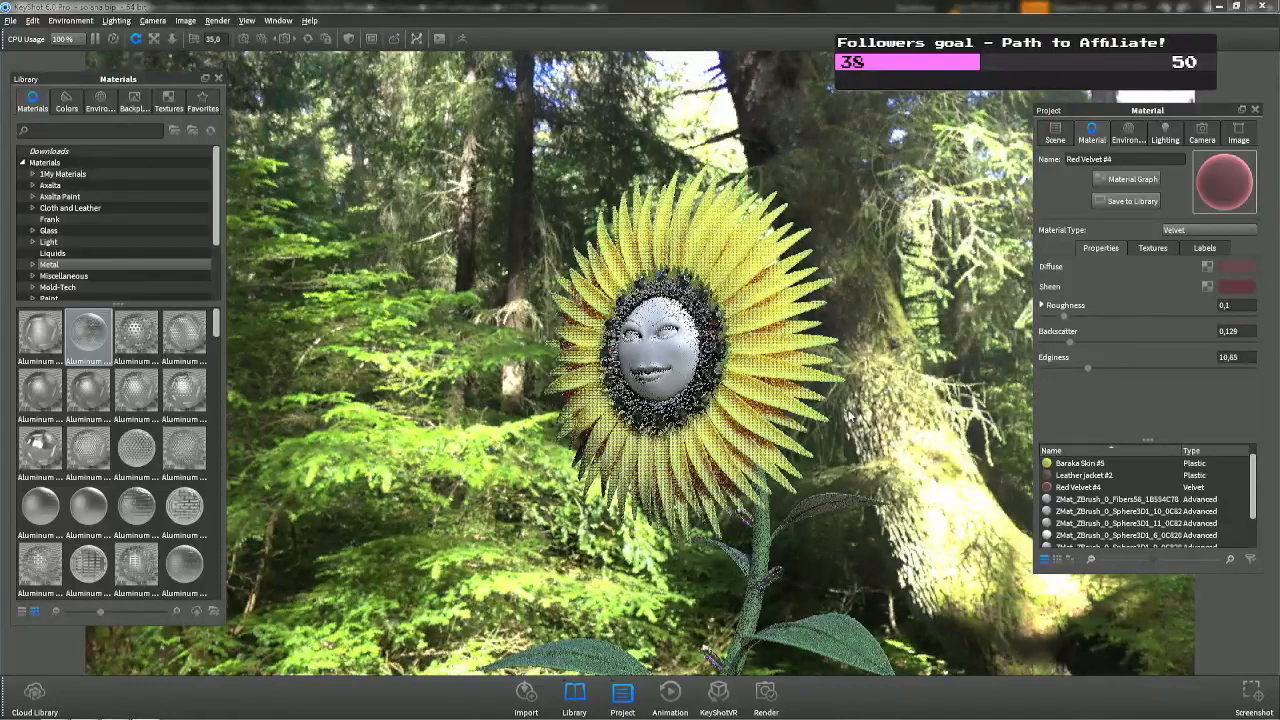
scroll(850, 412, "up", 4)
scroll(708, 405, "up", 5)
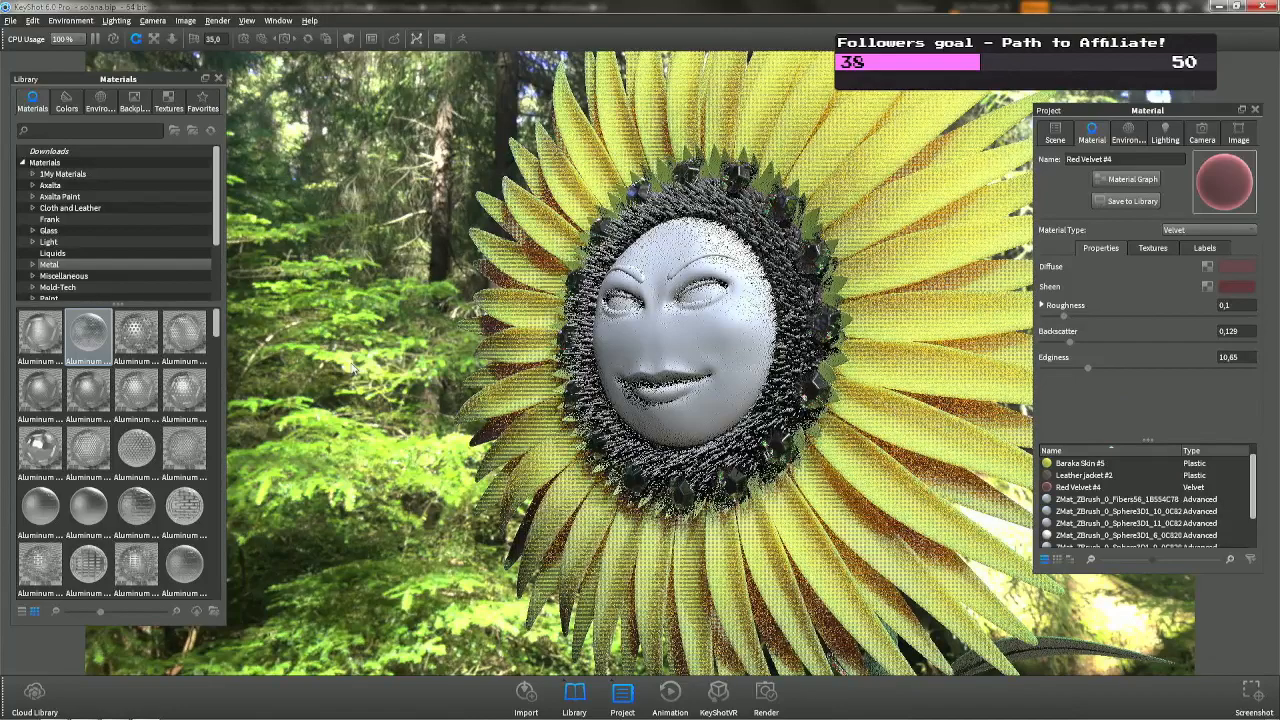
Hide the crystal parts around the face and apply the Red Velvet #4 material to the fibers.
right_click(661, 123)
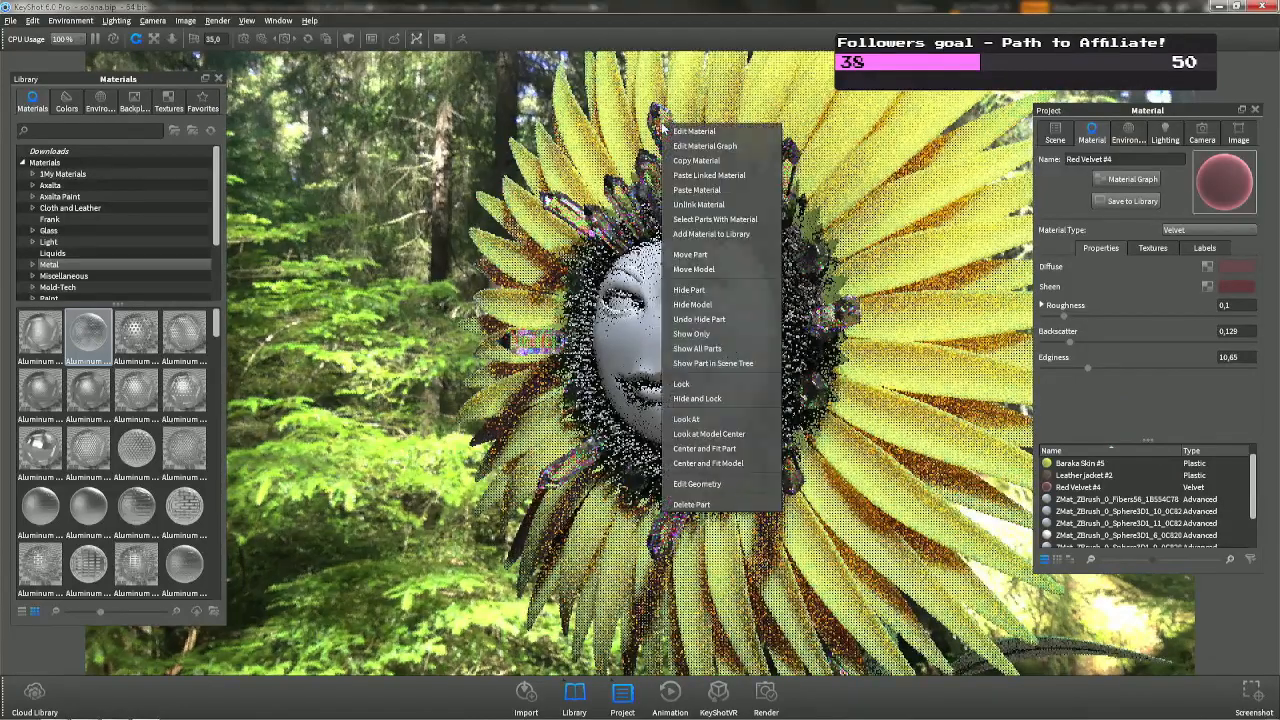
left_click(700, 289)
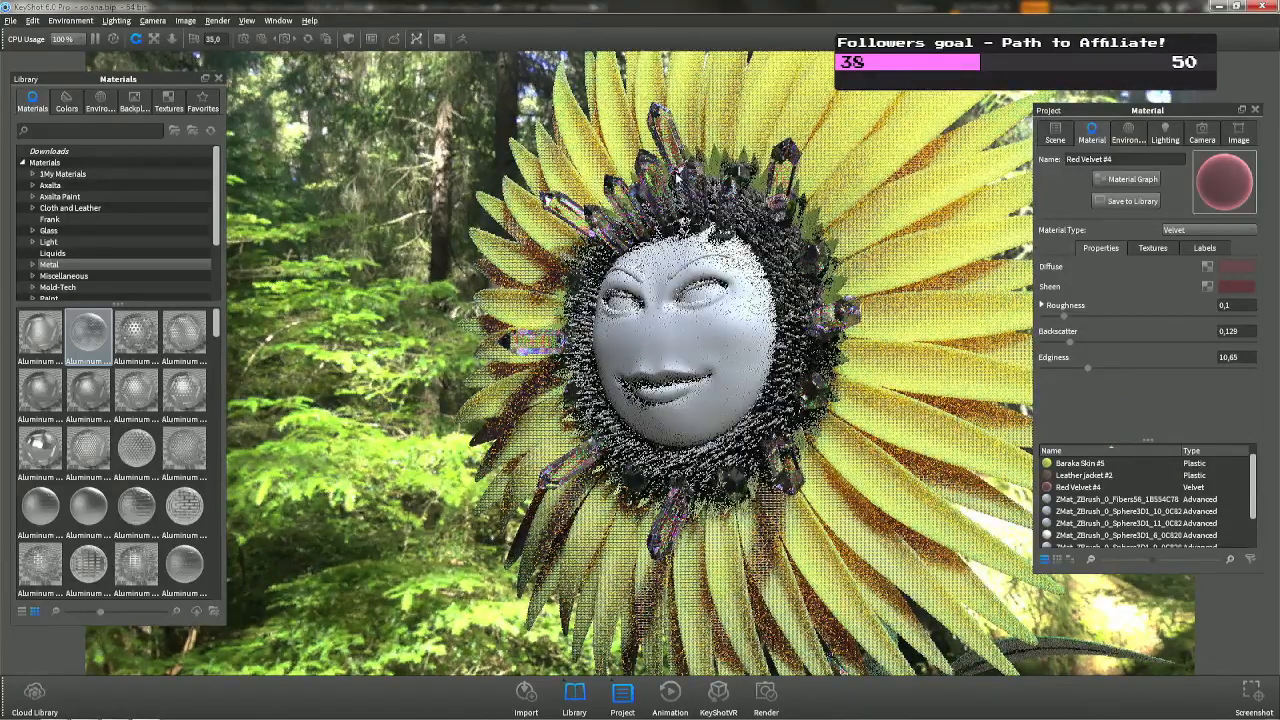
right_click(653, 175)
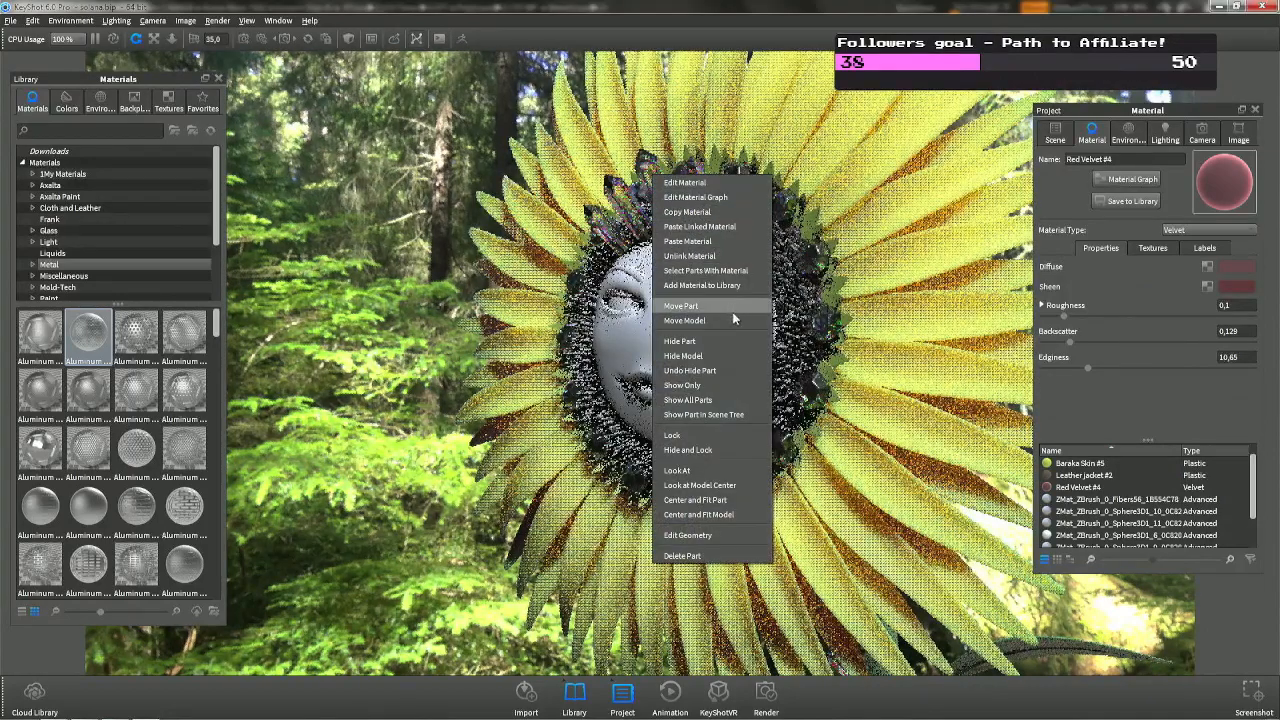
left_click(704, 341)
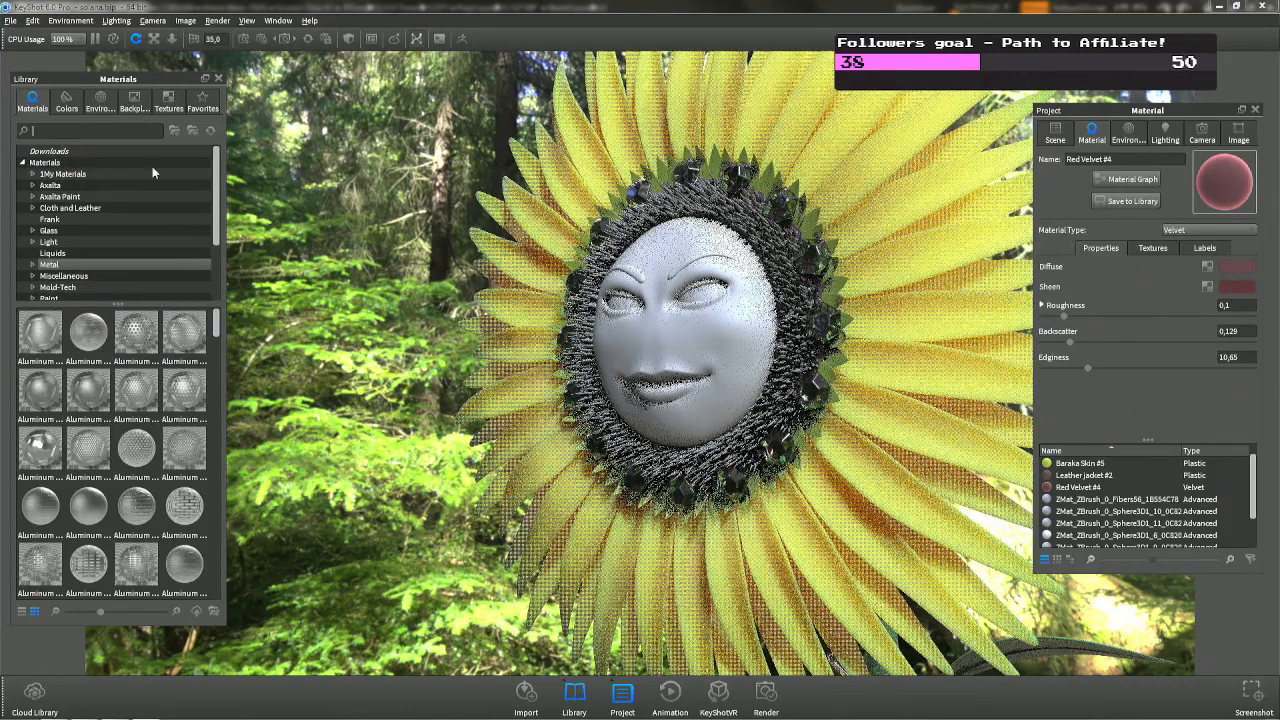
left_click_drag(1073, 490, 773, 415)
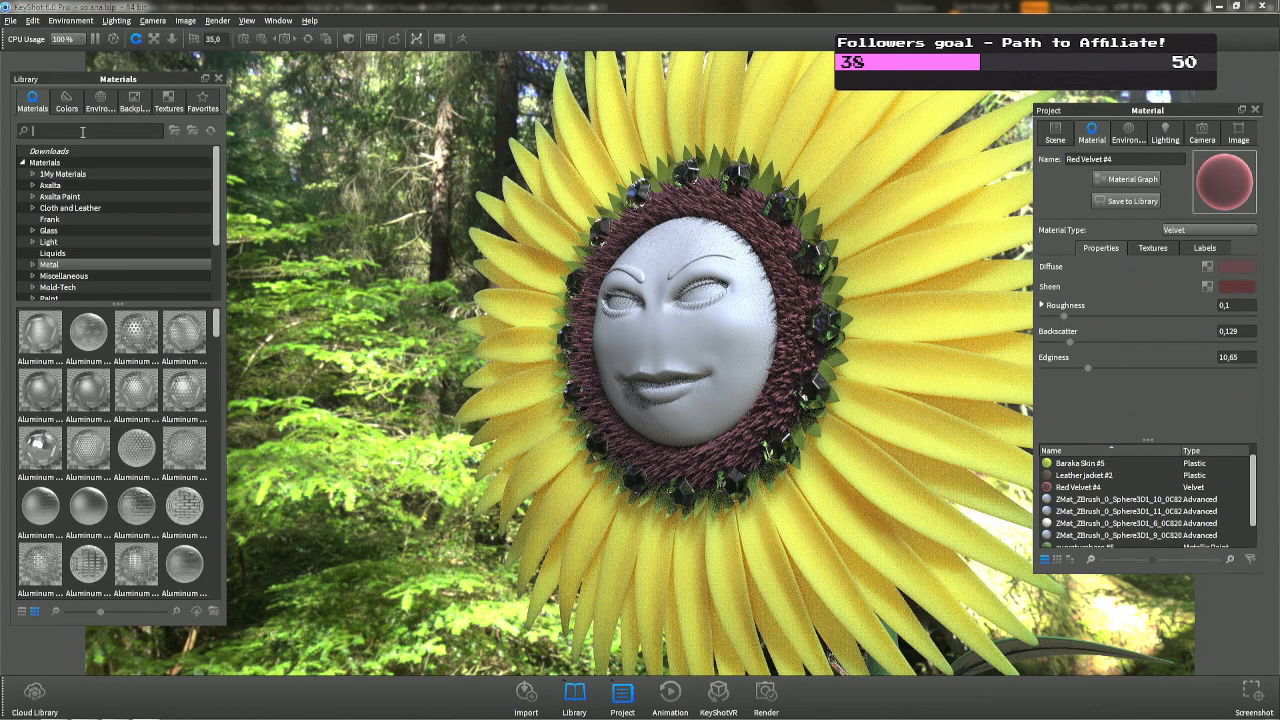
Search the material library for "rubb", apply a dark rubber material to the eyebrows and set its type to Plastic.
left_click(83, 131)
type("rubb")
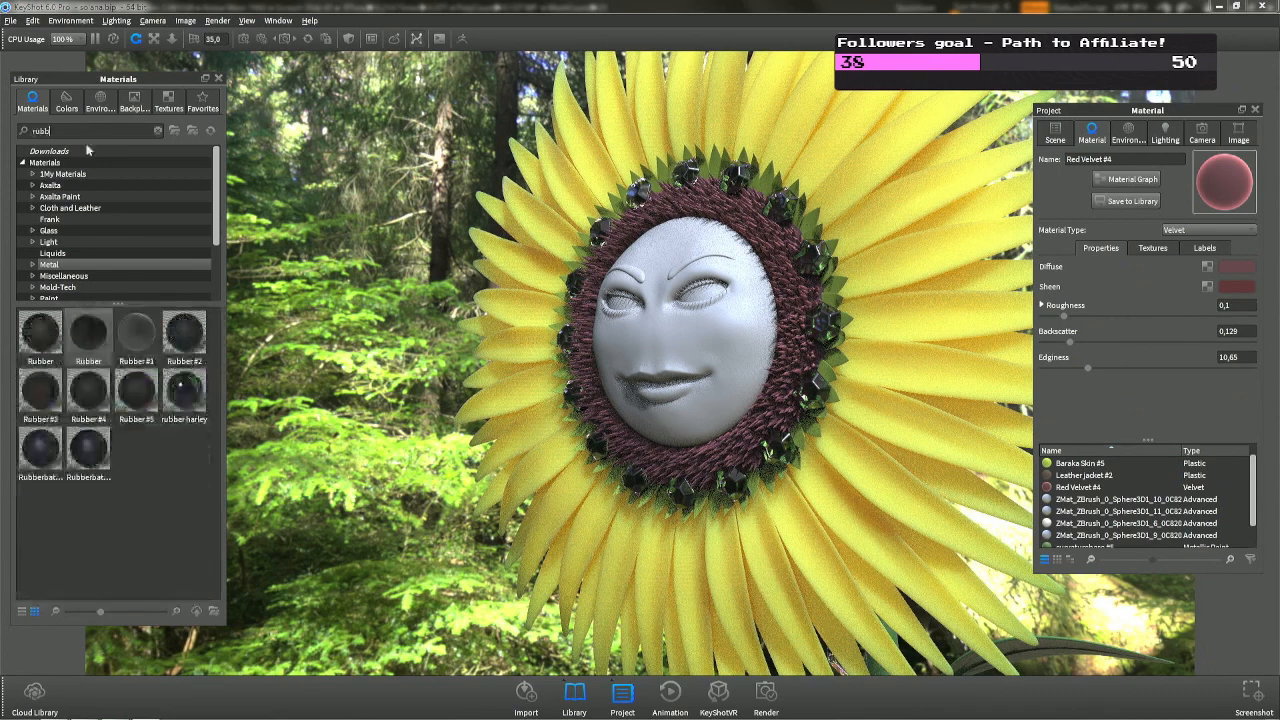
left_click_drag(88, 337, 700, 298)
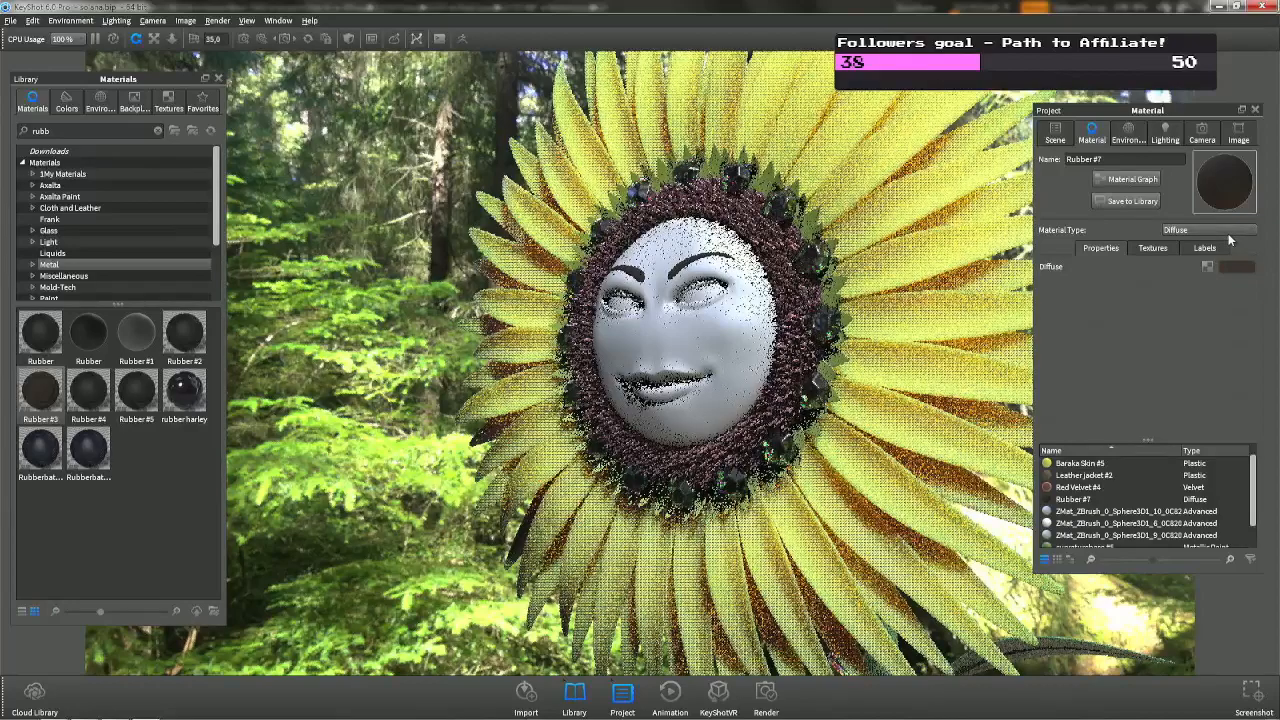
left_click(1228, 233)
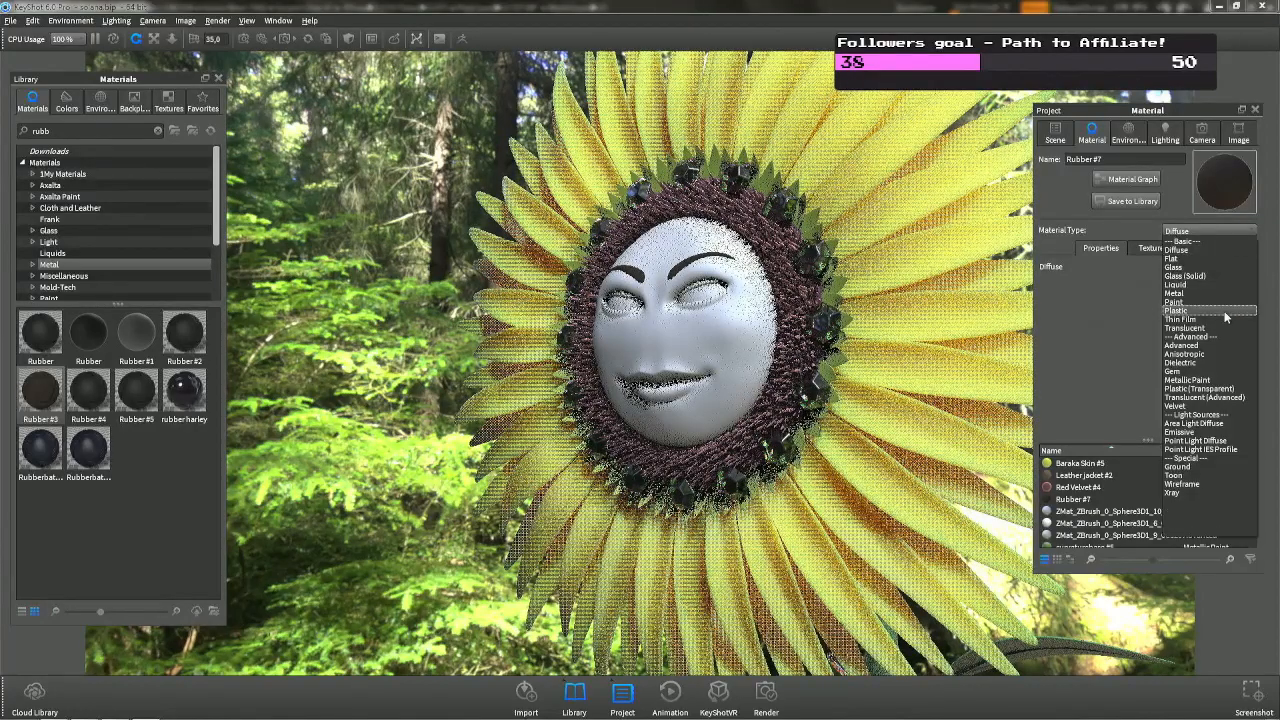
left_click(1223, 310)
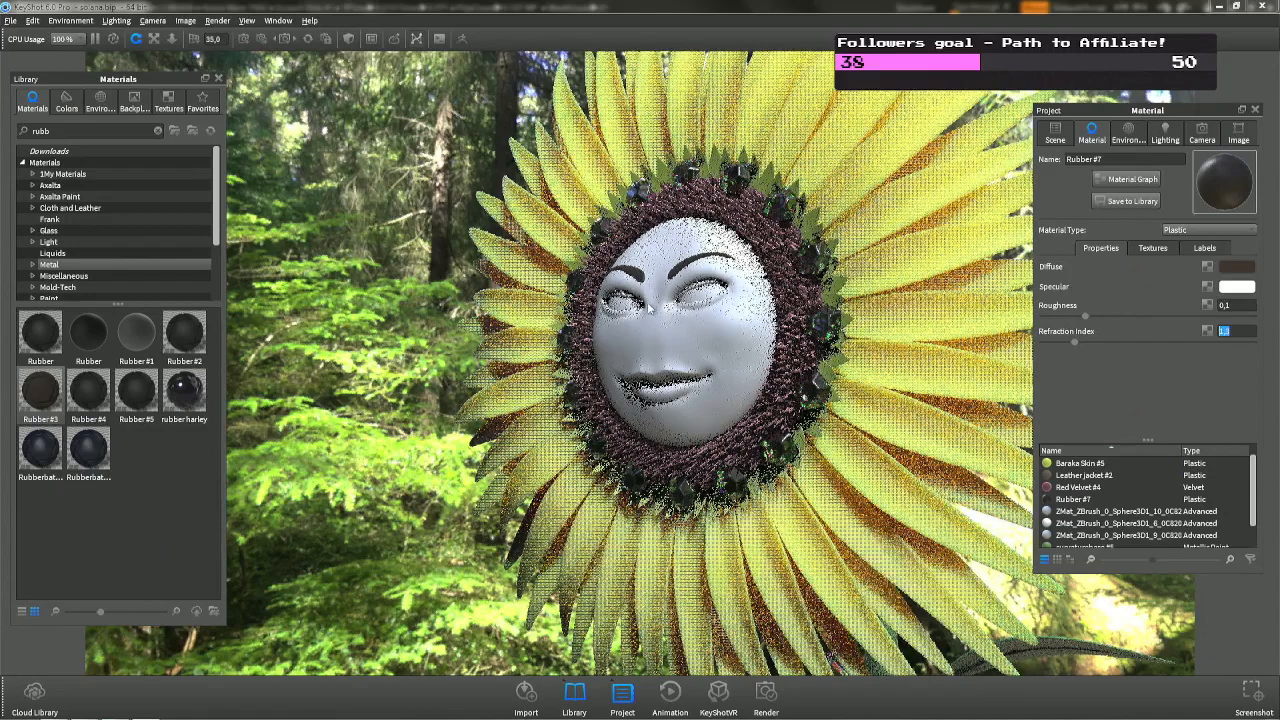
Try to apply the project's Rubber #7 material to the eyelashes.
scroll(687, 276, "up", 6)
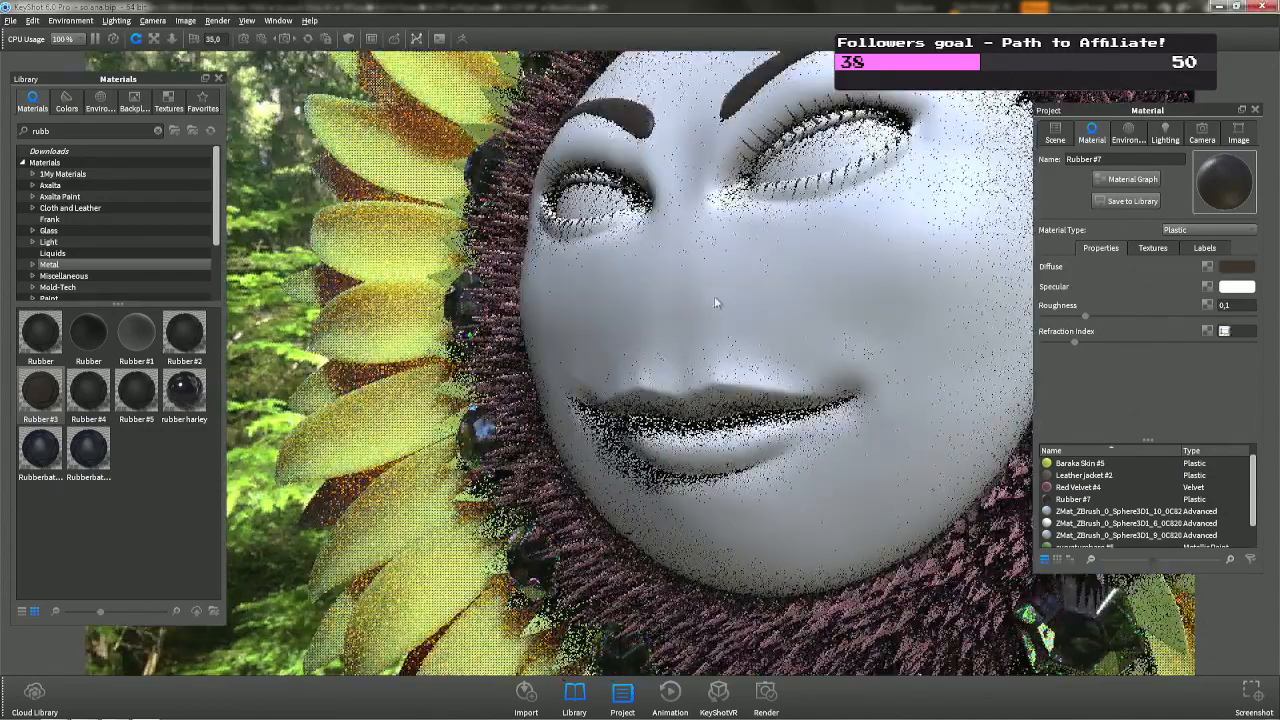
middle_click_drag(715, 302, 709, 334)
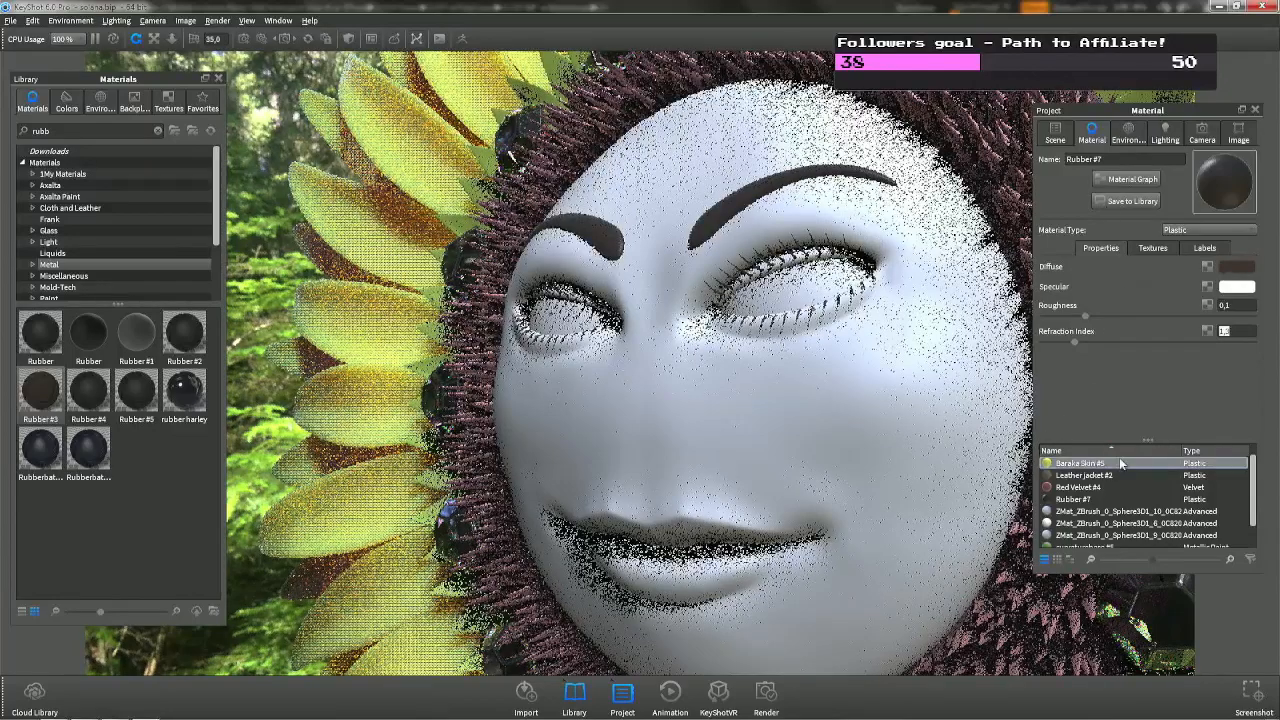
left_click_drag(1072, 507, 763, 262)
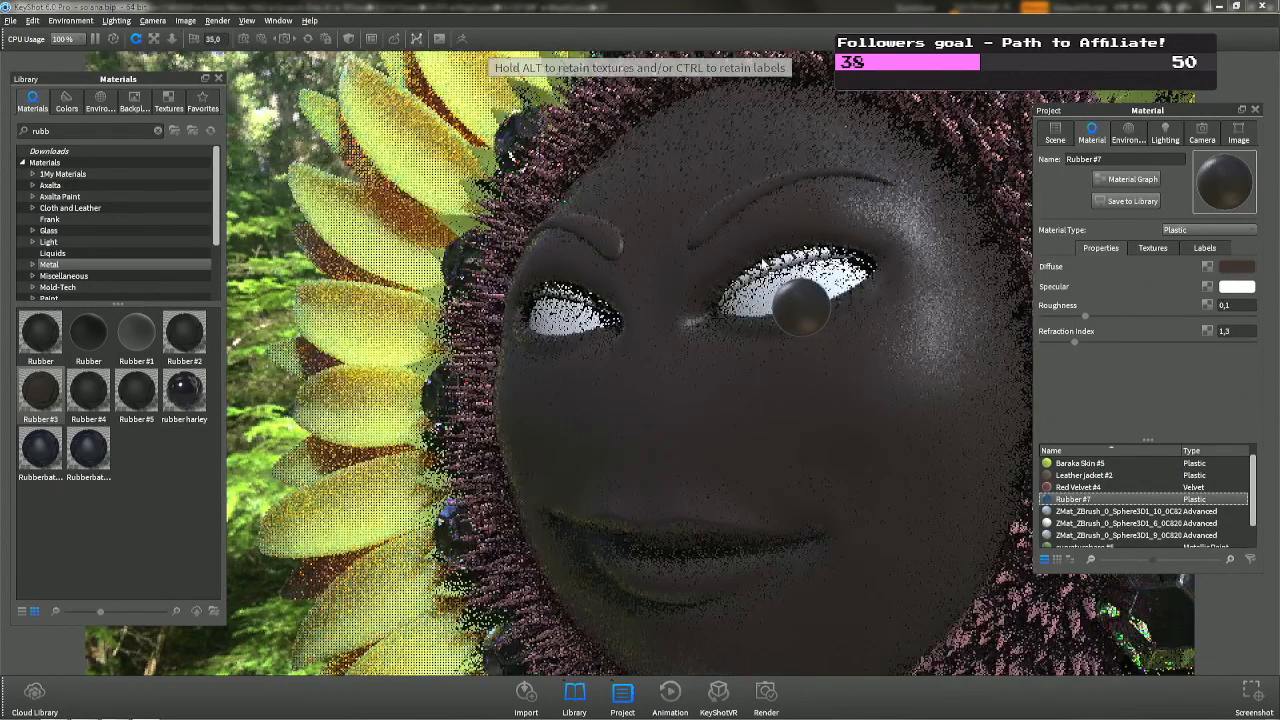
left_click_drag(763, 262, 254, 281)
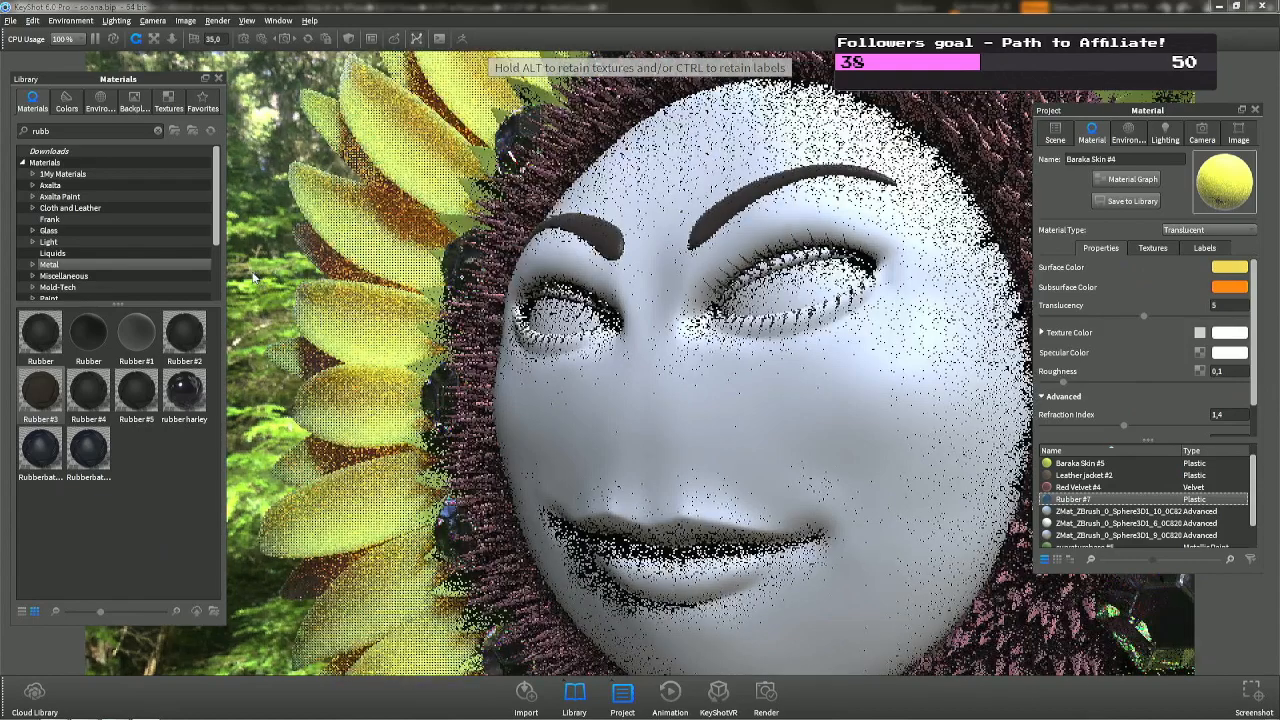
scroll(719, 240, "up", 4)
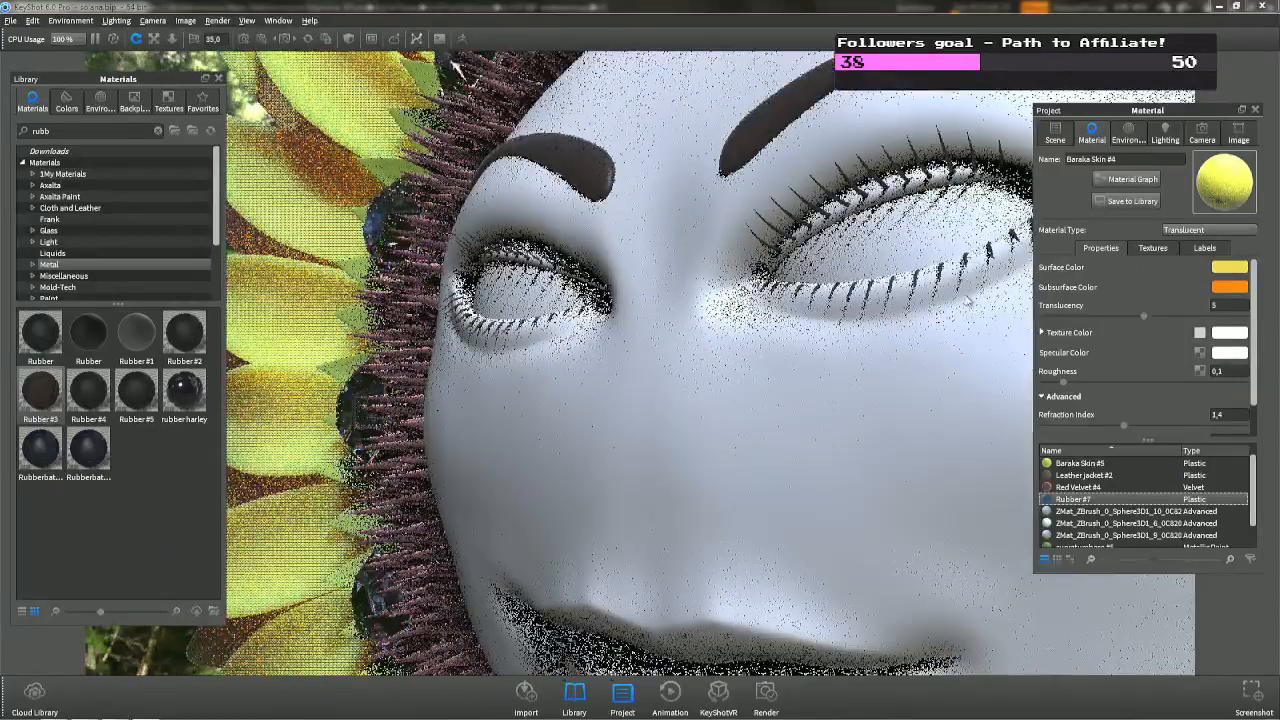
left_click_drag(1065, 499, 925, 233)
left_click_drag(886, 193, 1078, 478)
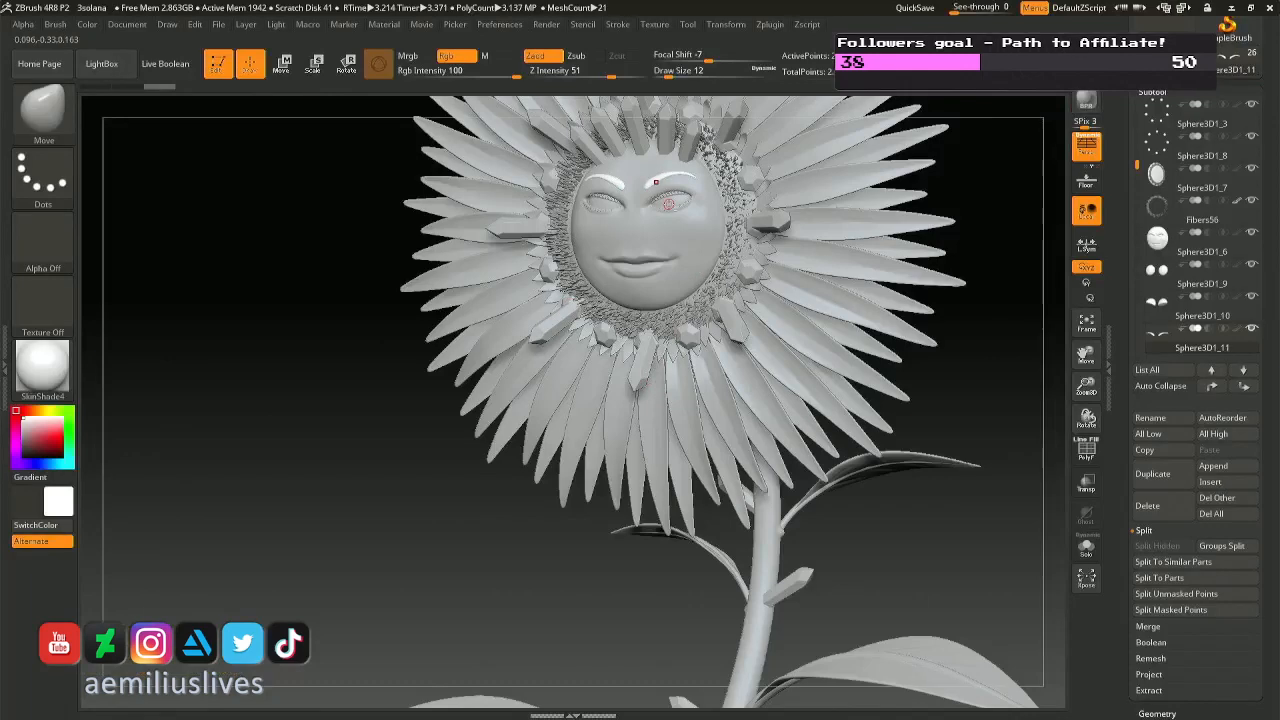
Check the eyelid and eyelash subtools in ZBrush and inspect the eyelashes' material back in KeyShot.
right_click_drag(681, 202, 629, 243, "ctrl")
left_click(626, 230, "alt")
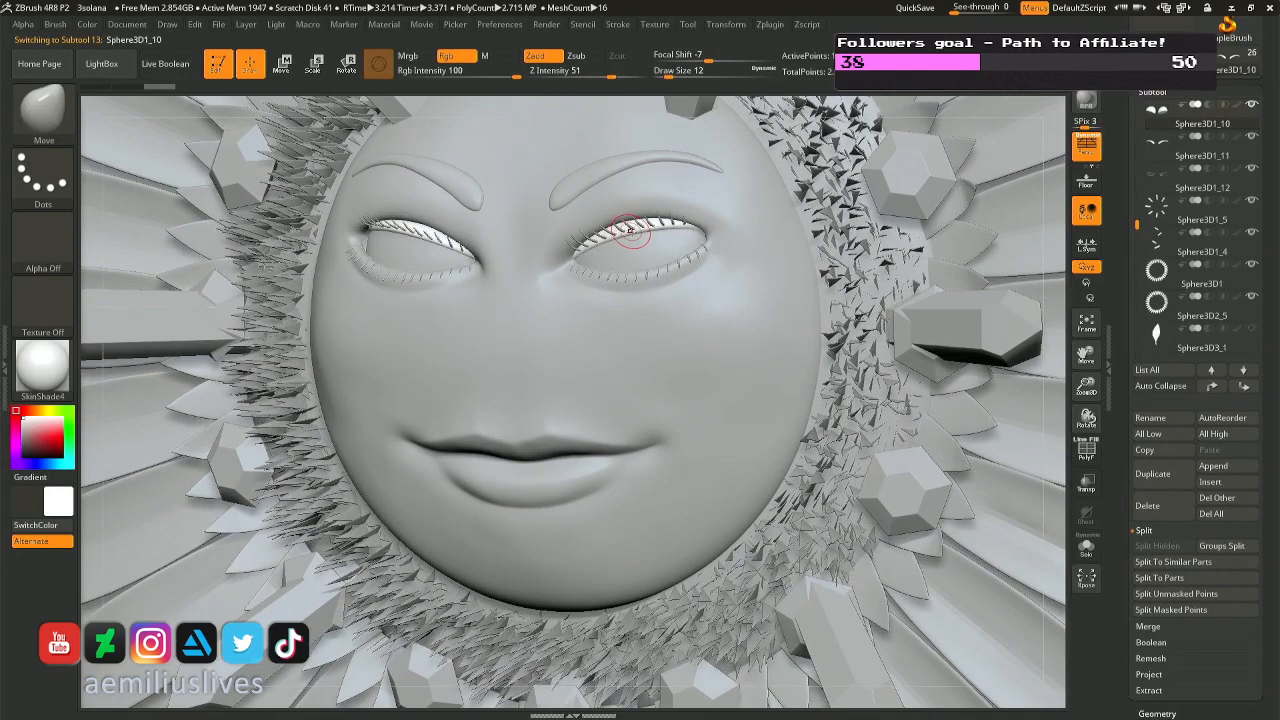
left_click(1086, 548)
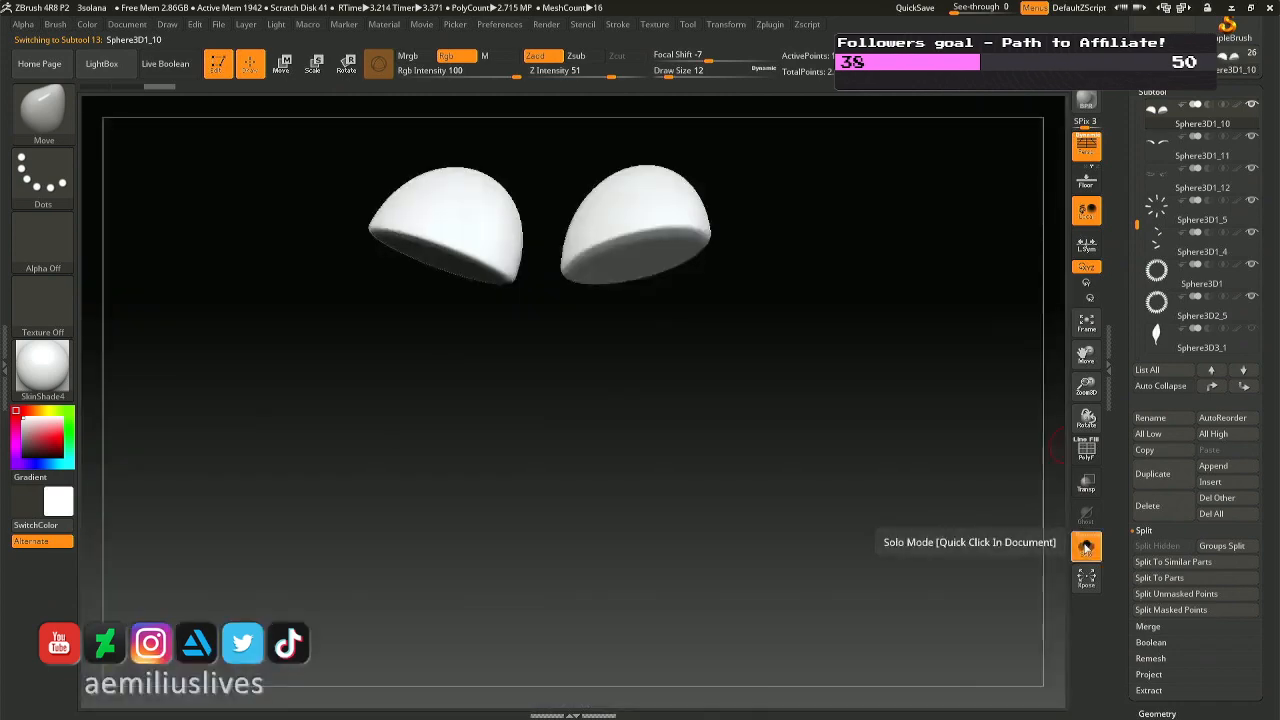
left_click(1086, 548)
left_click(1202, 187)
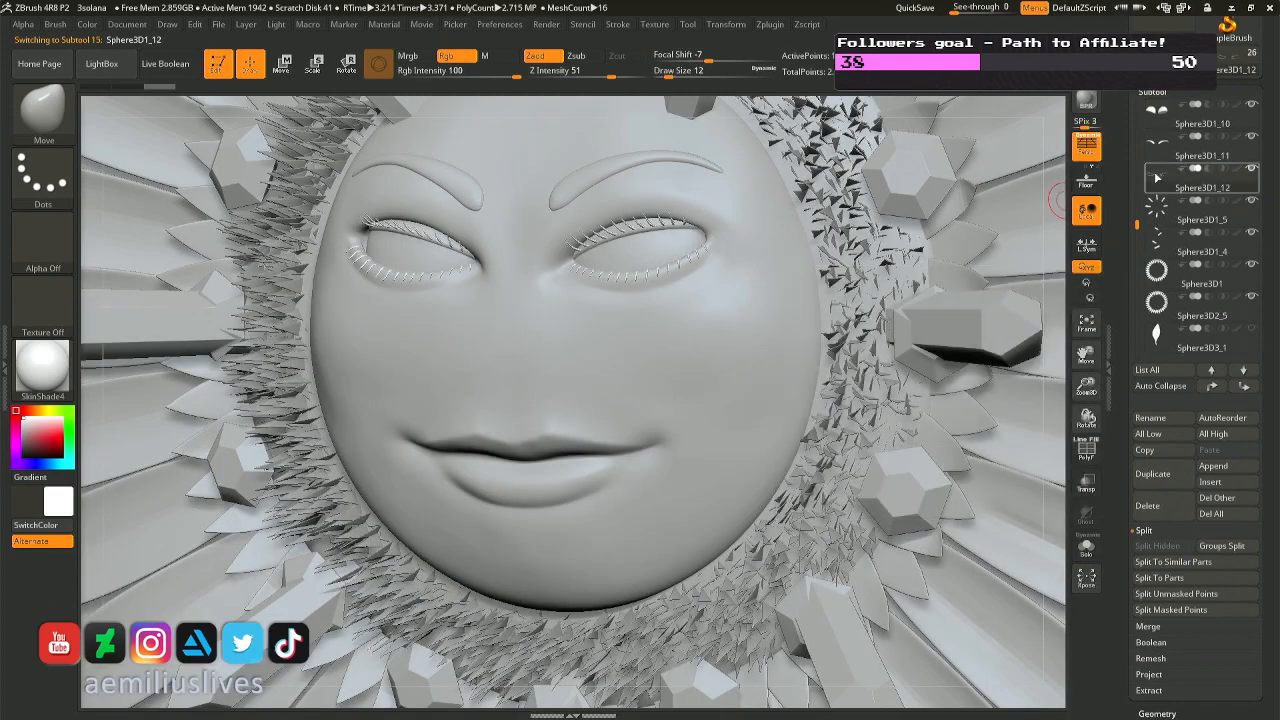
key("alt+Tab")
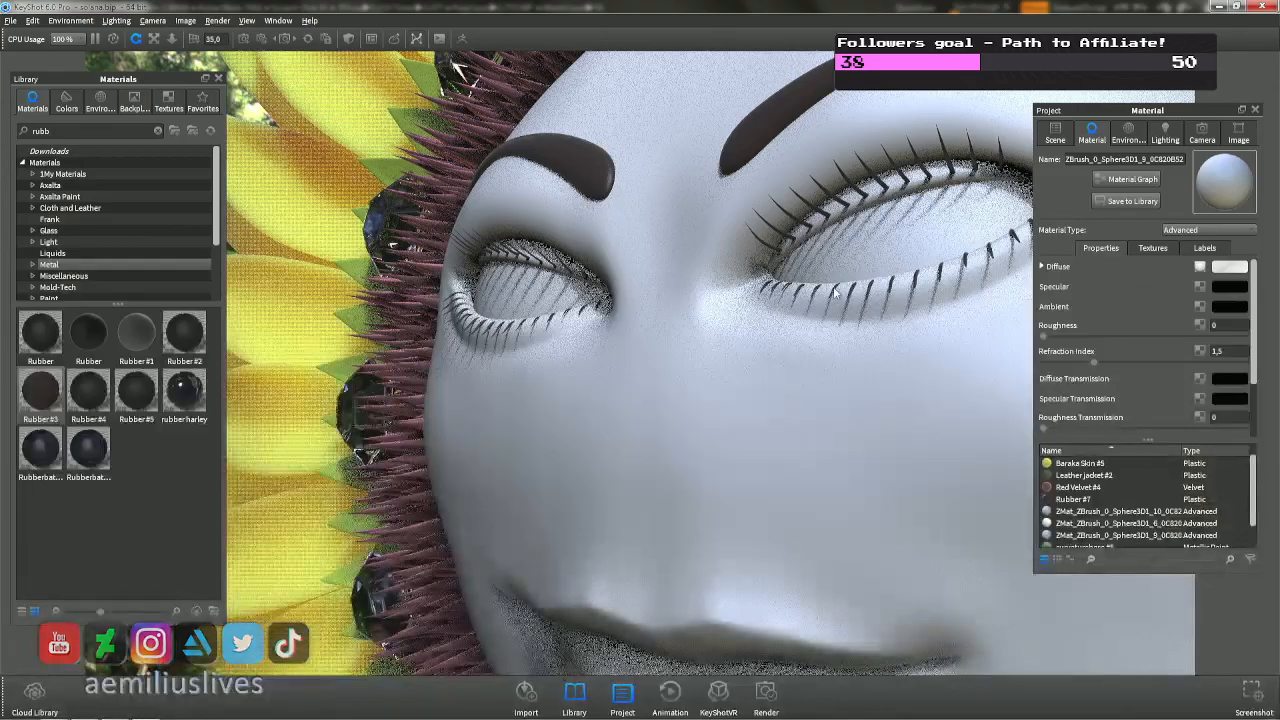
double_click(795, 218)
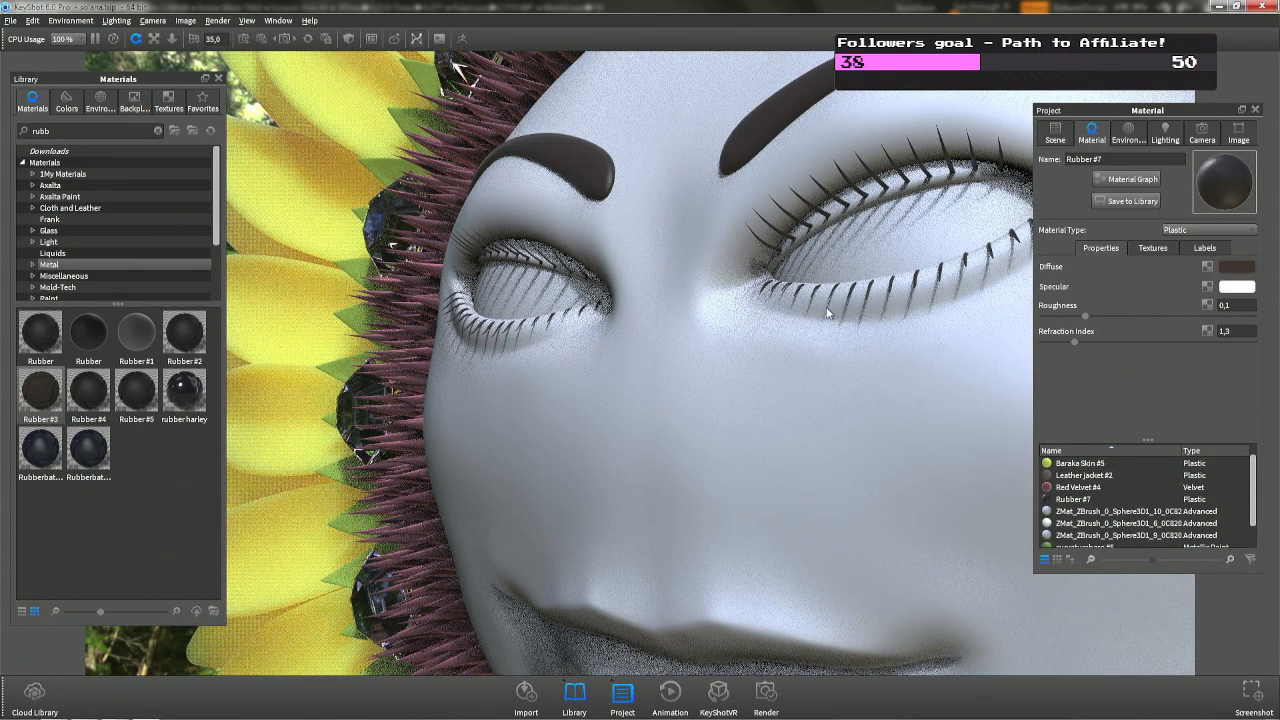
Search the material library for "eye" and apply the first devil Eyeballs material to the eyeballs.
scroll(827, 308, "down", 1)
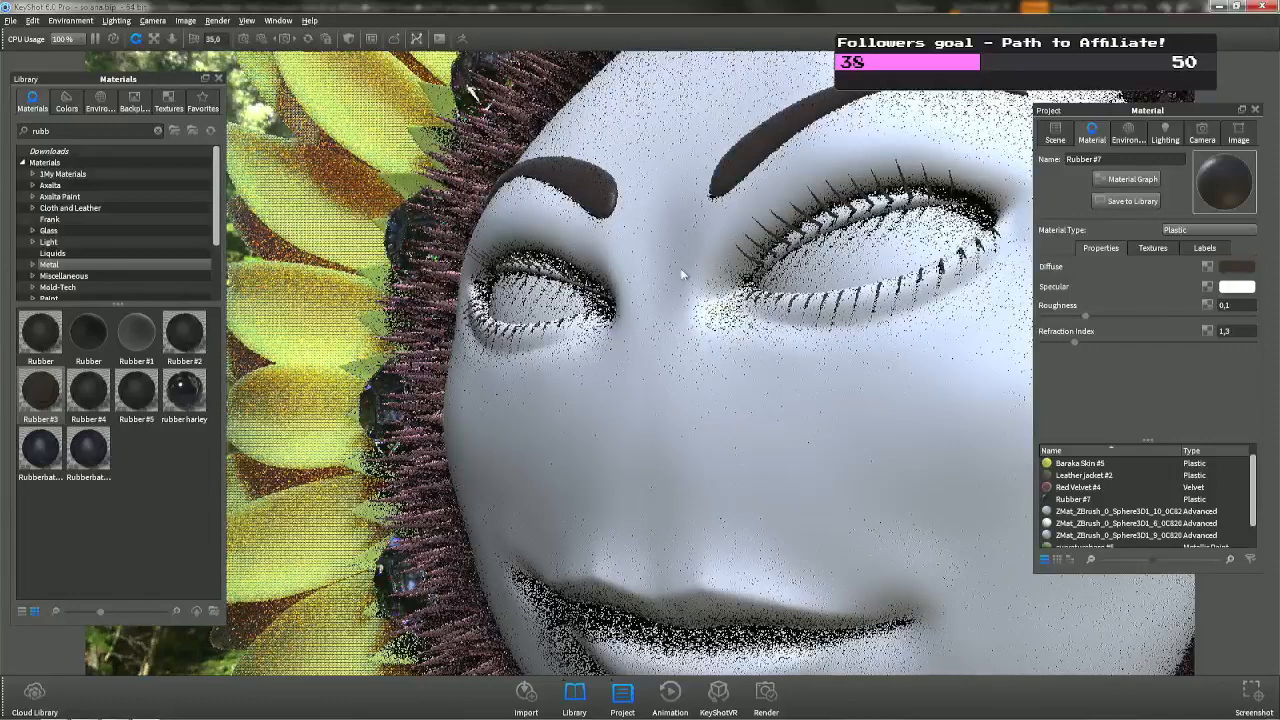
double_click(78, 132)
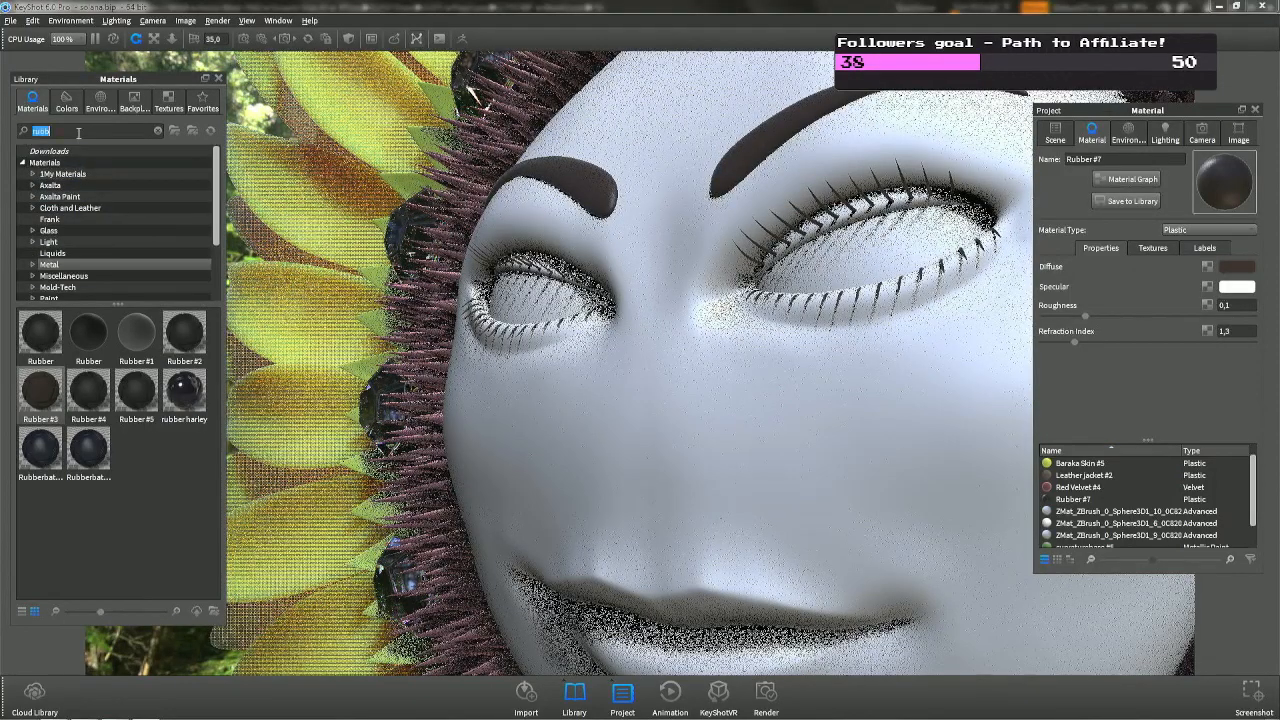
type("eye")
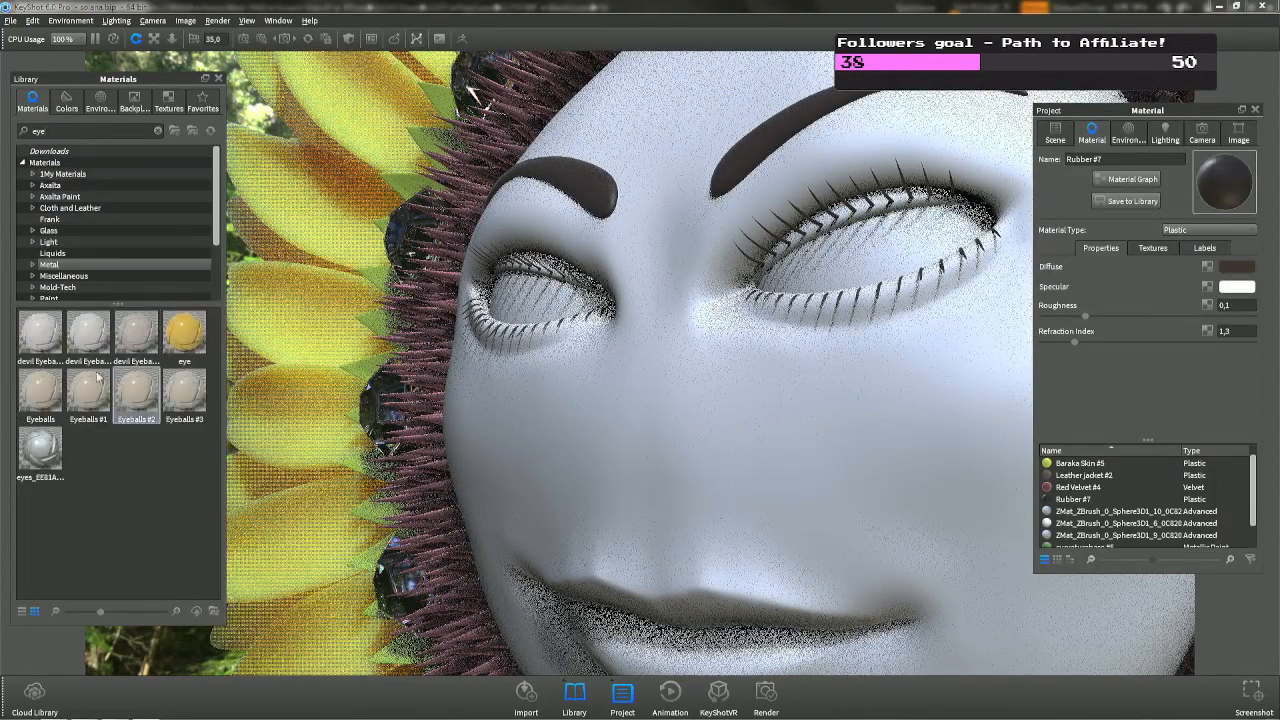
left_click_drag(40, 332, 537, 310)
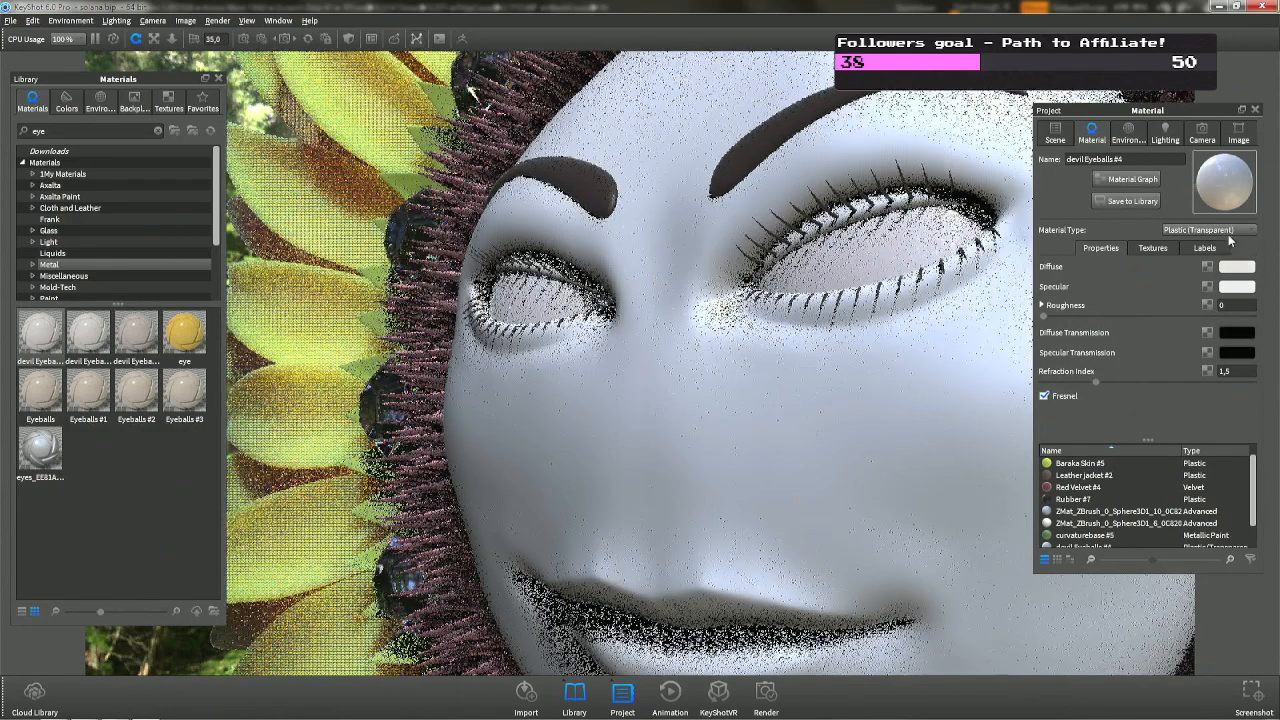
Recolour the eyeball material near-white (RGB 250, 246, 245) as Paint and finish with the Plastic material type.
left_click(1208, 230)
left_click(1224, 302)
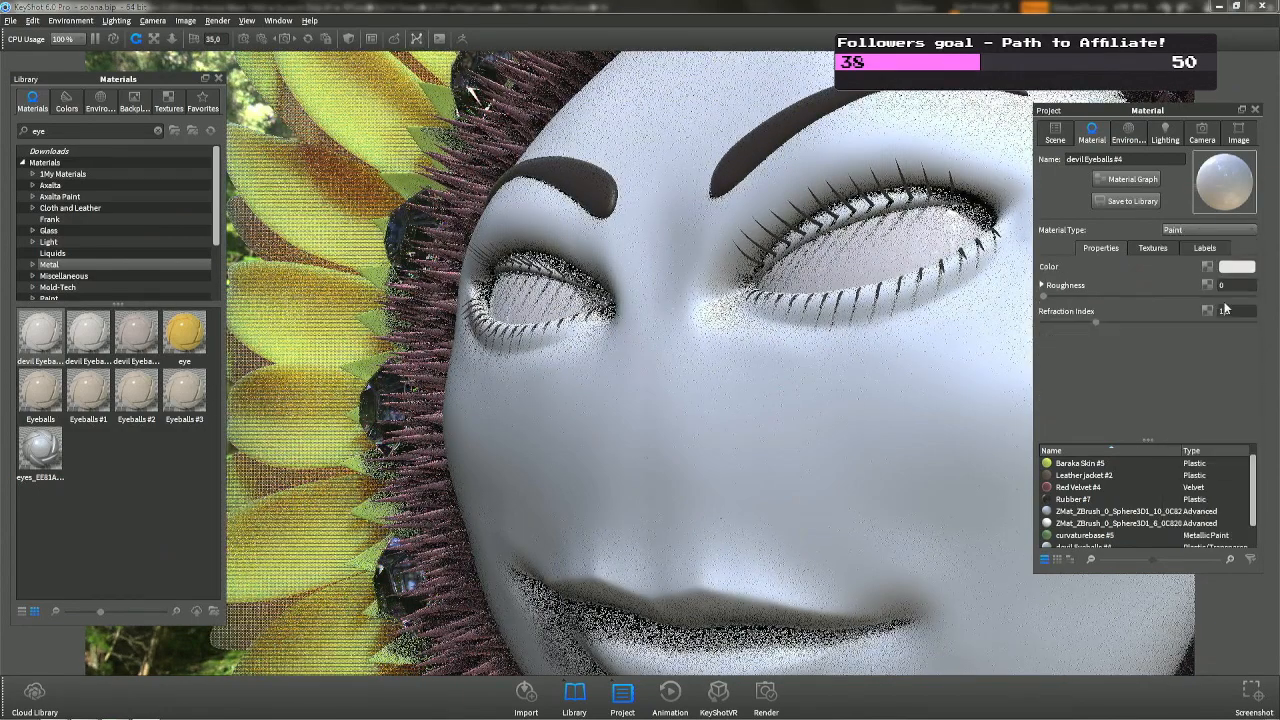
left_click(1237, 268)
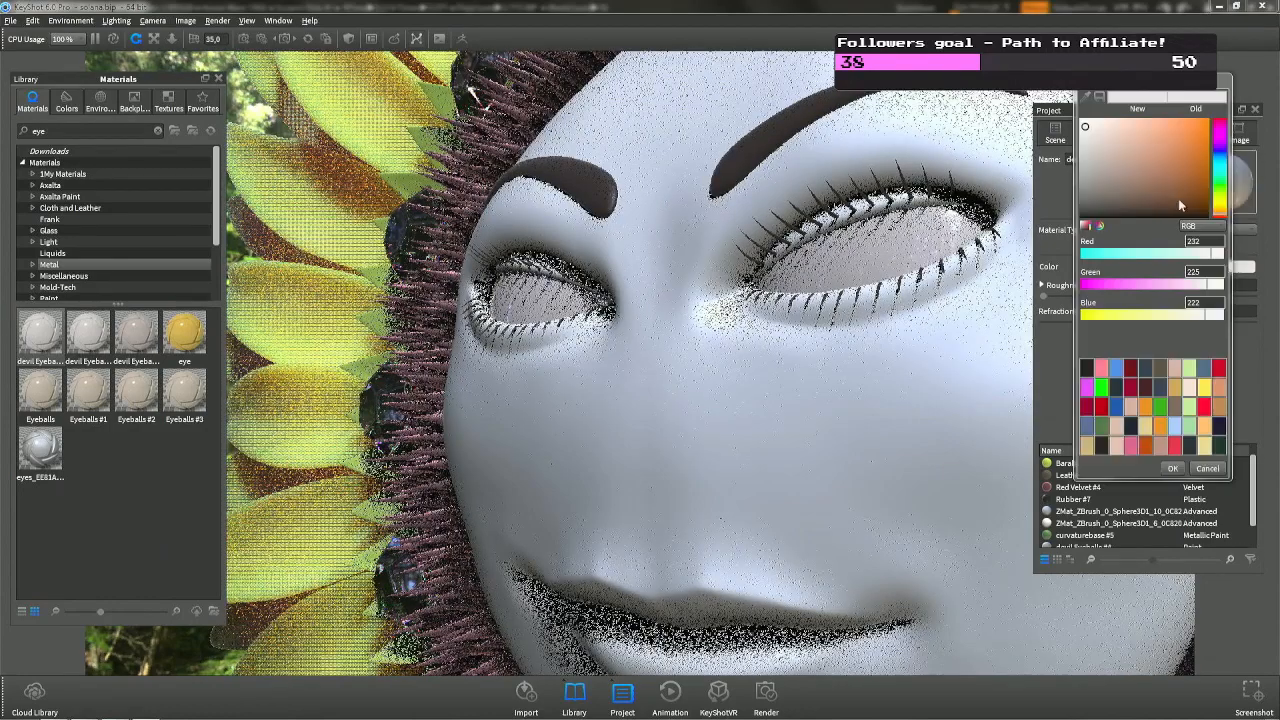
left_click(1083, 124)
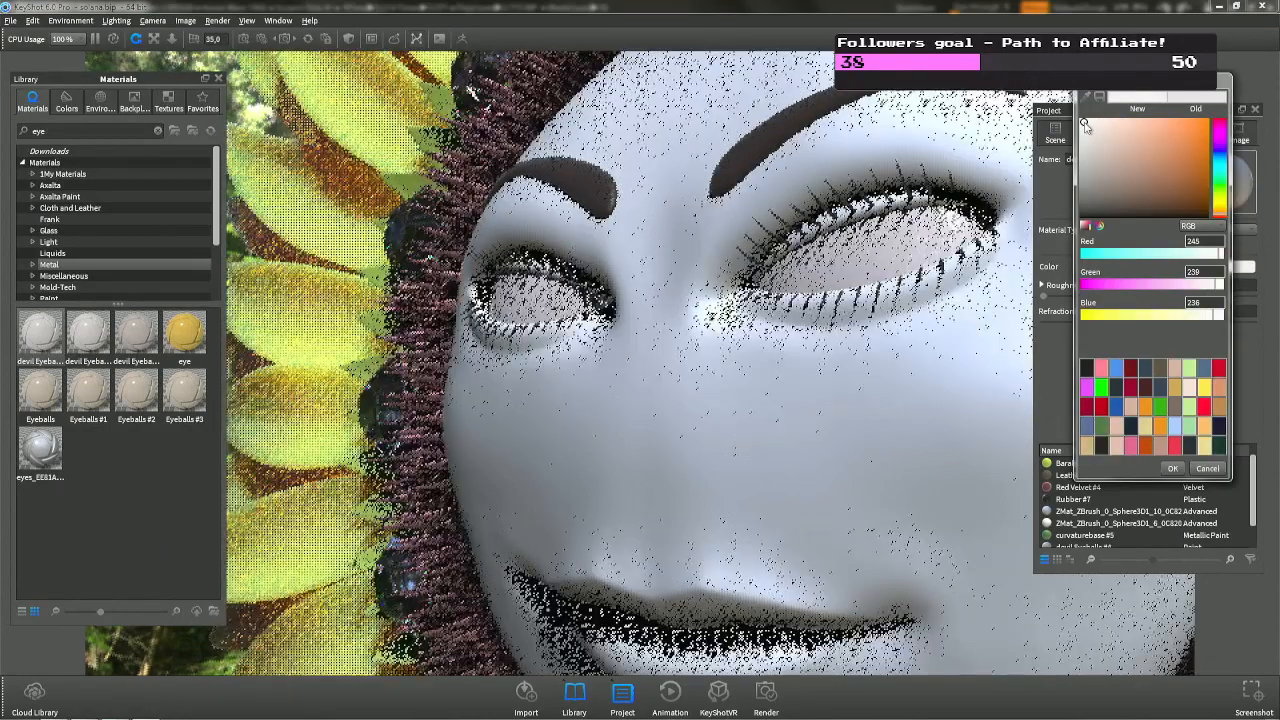
left_click(1082, 122)
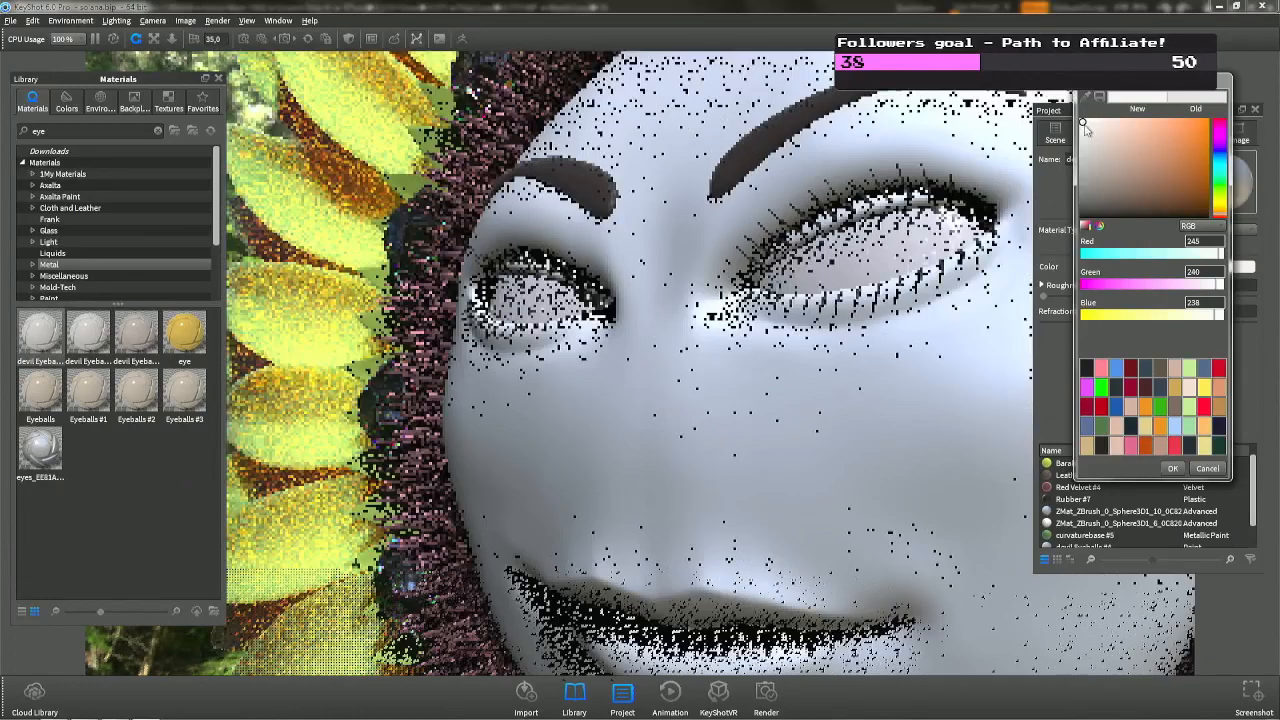
left_click(1081, 120)
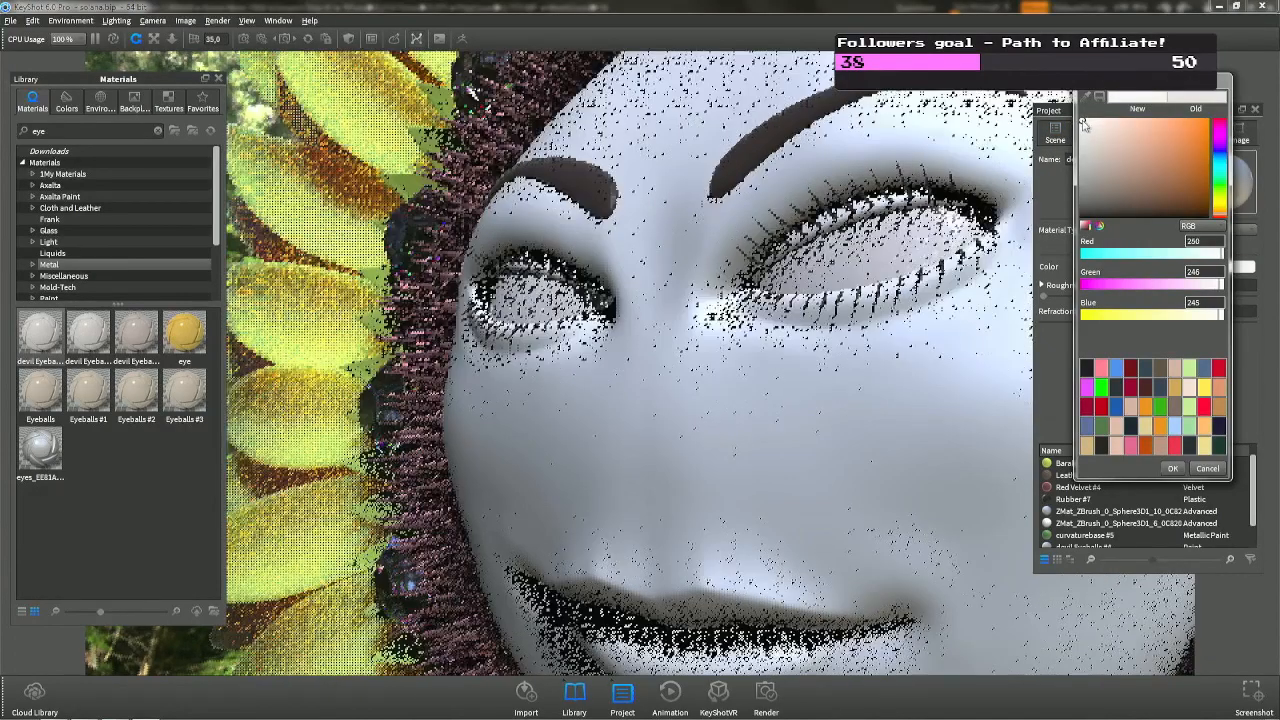
left_click(1051, 143)
left_click(1218, 229)
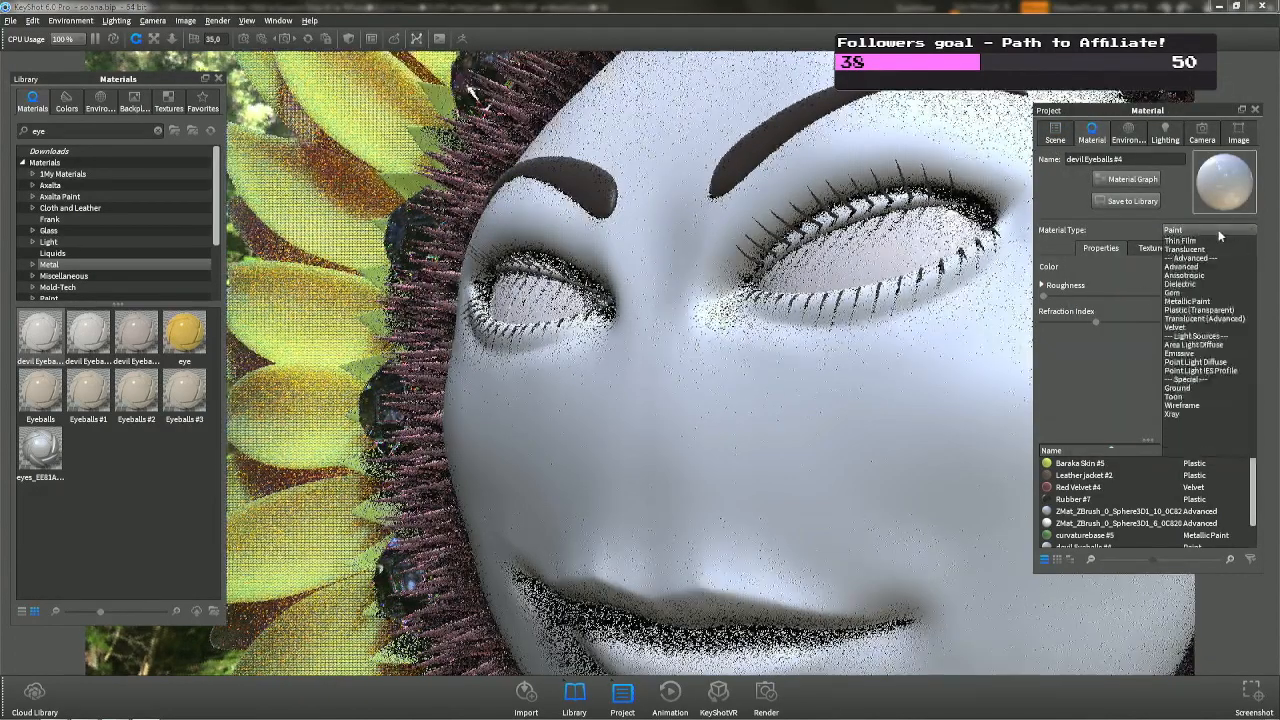
left_click(1210, 312)
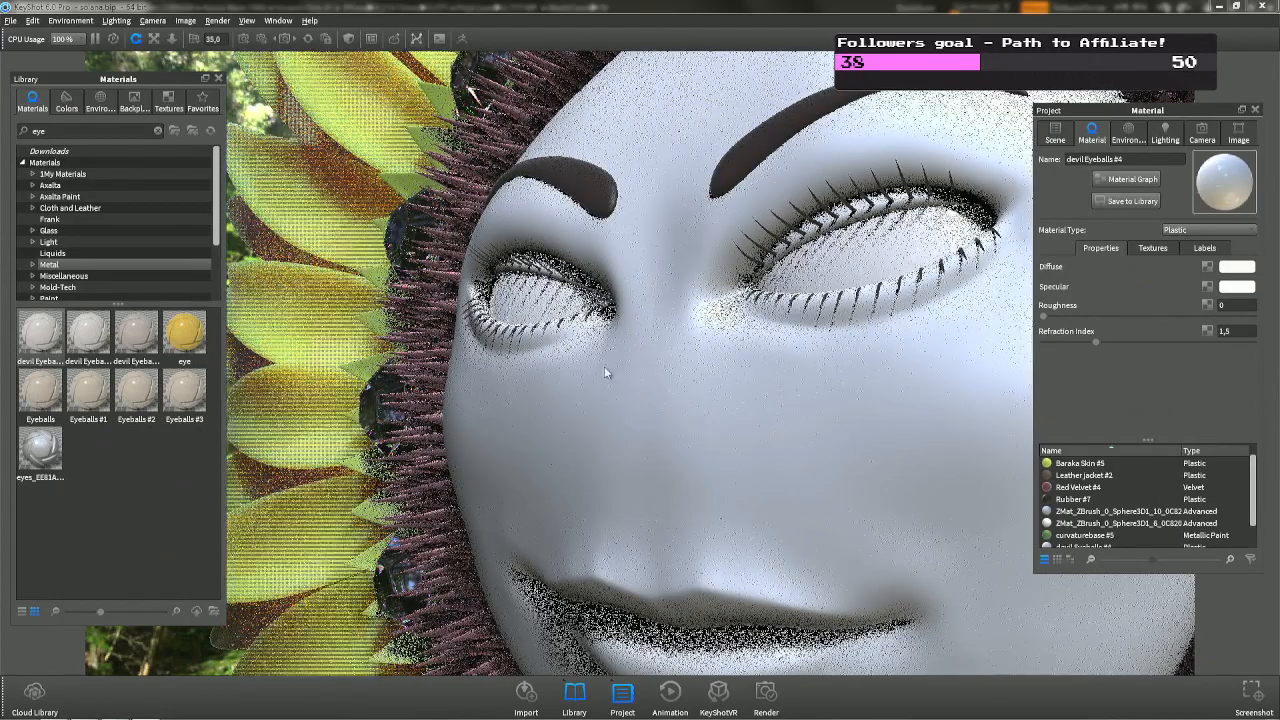
Apply the yellow "eye" material to the face.
scroll(614, 396, "down", 5)
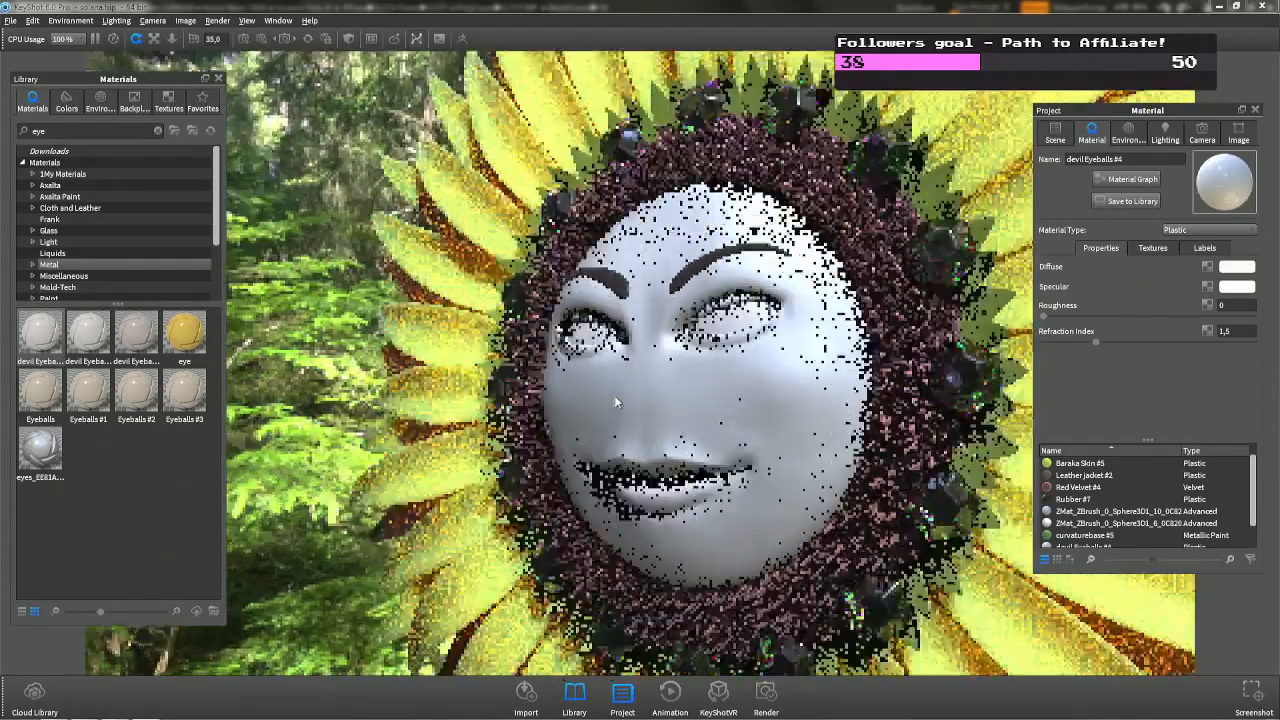
scroll(617, 400, "up", 1)
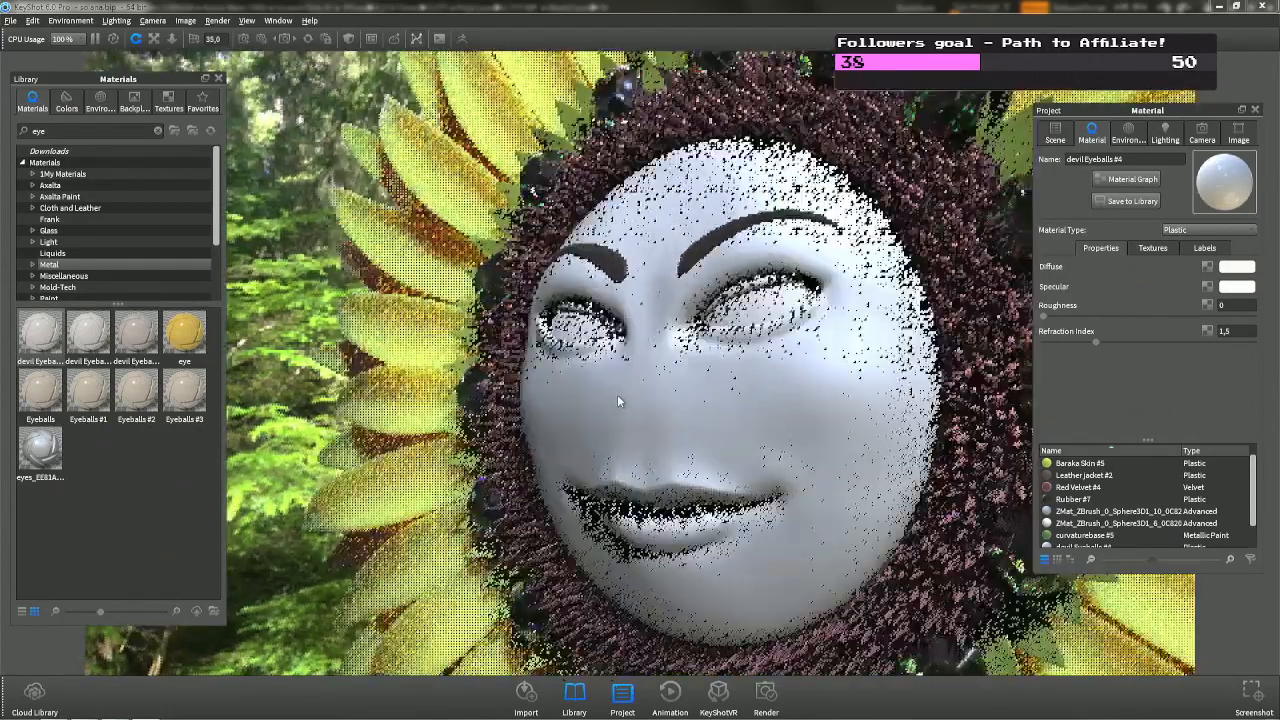
scroll(617, 400, "down", 2)
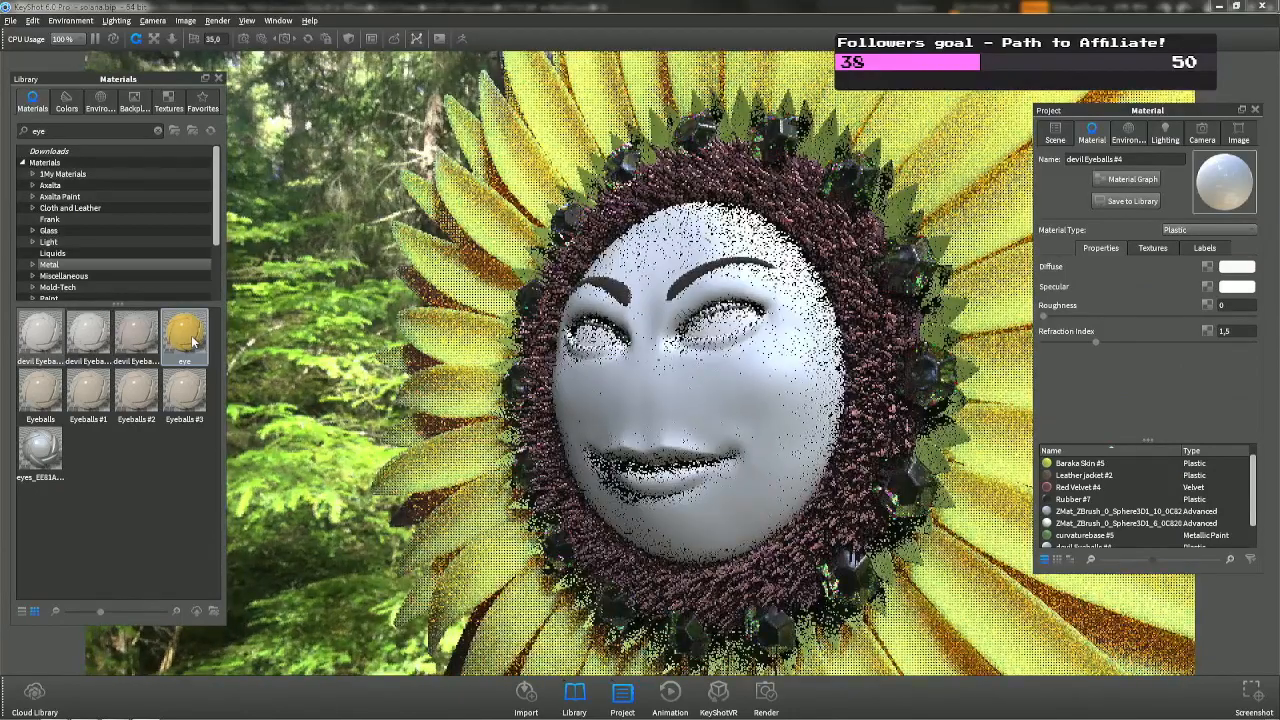
left_click_drag(190, 343, 790, 381)
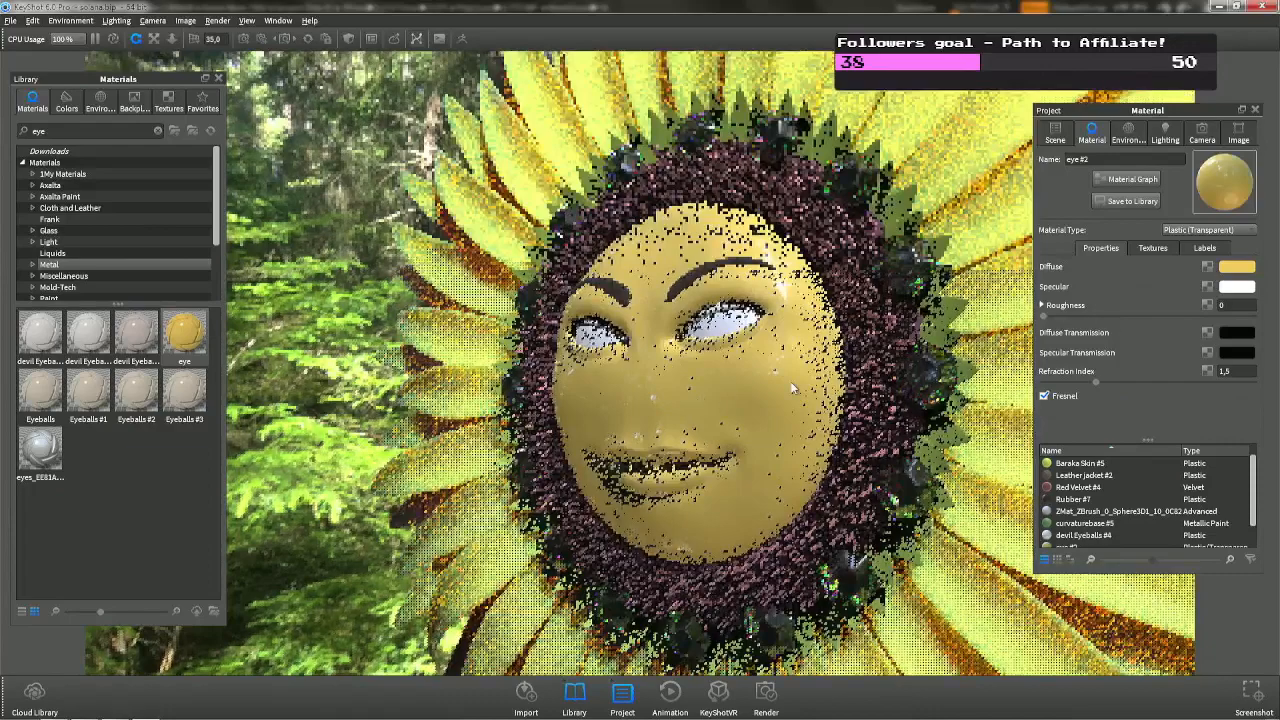
Change the face material's type from transparent plastic to Velvet.
left_click(1205, 232)
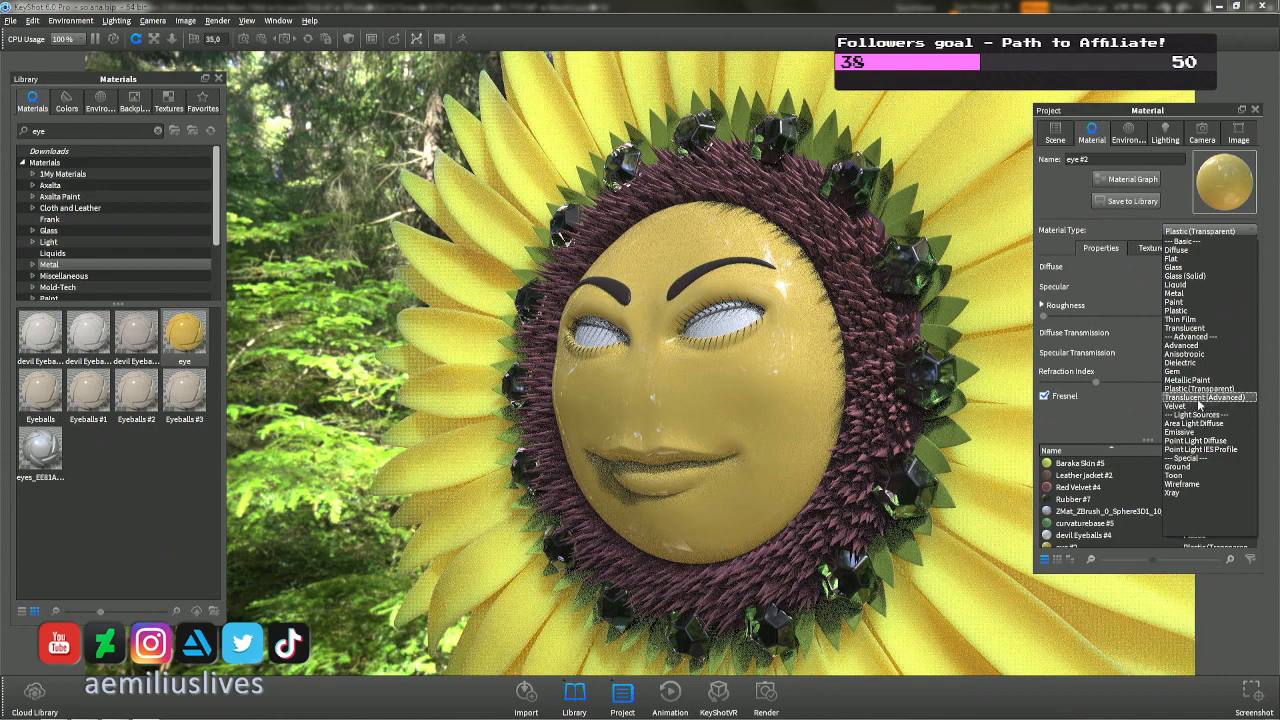
left_click(1199, 405)
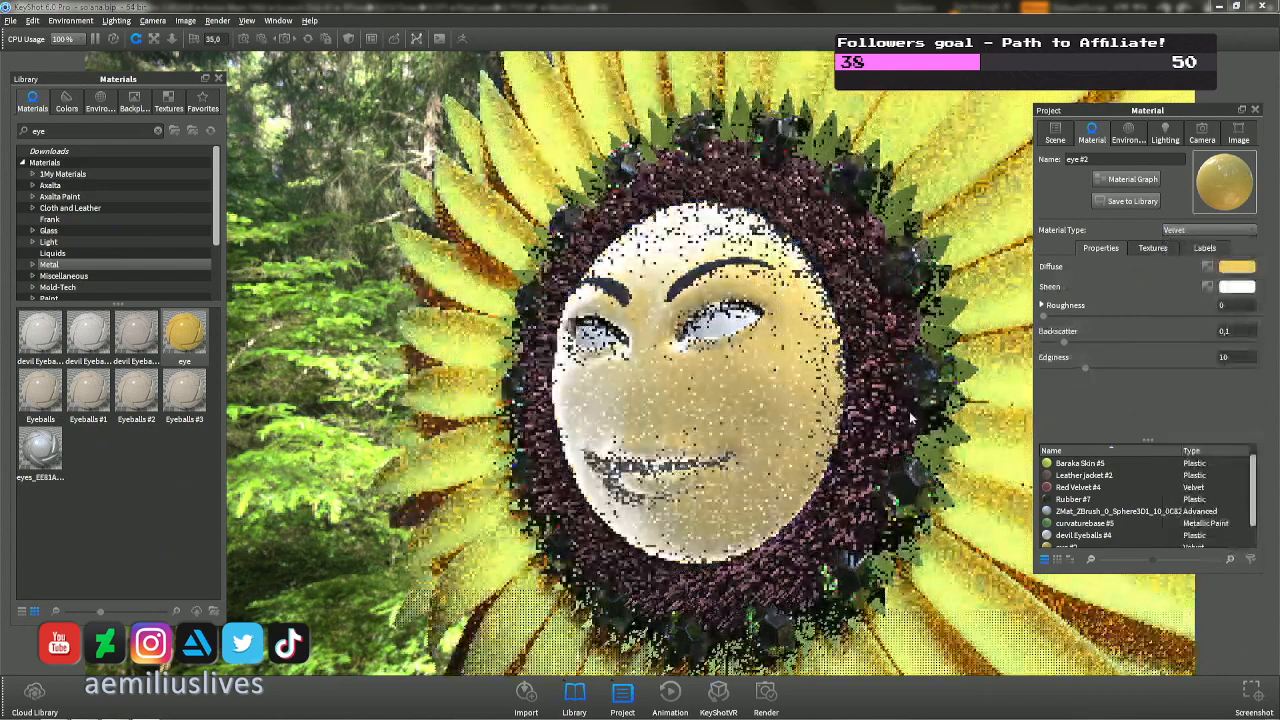
Try a dark red sheen (RGB 74, 17, 17) and a duller yellow diffuse (RGB 185, 159, 97) on the face, and undo both.
left_click(1237, 286)
left_click(1171, 187)
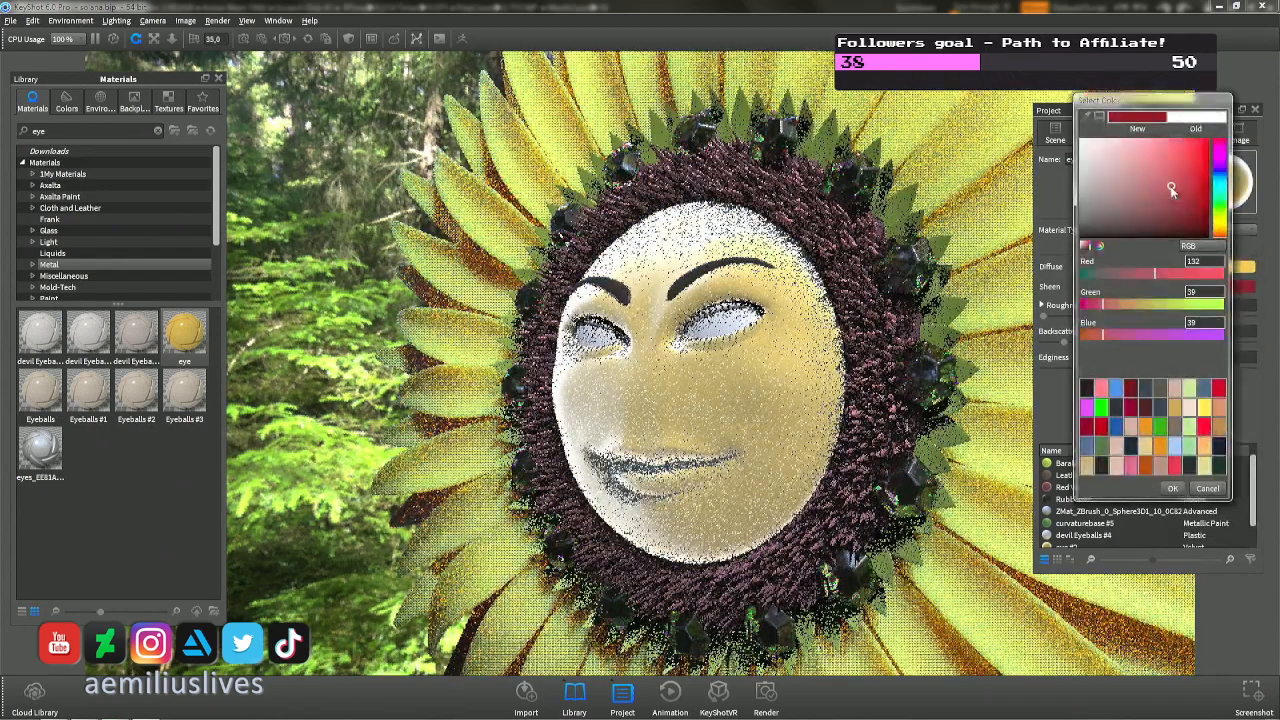
left_click(1142, 204)
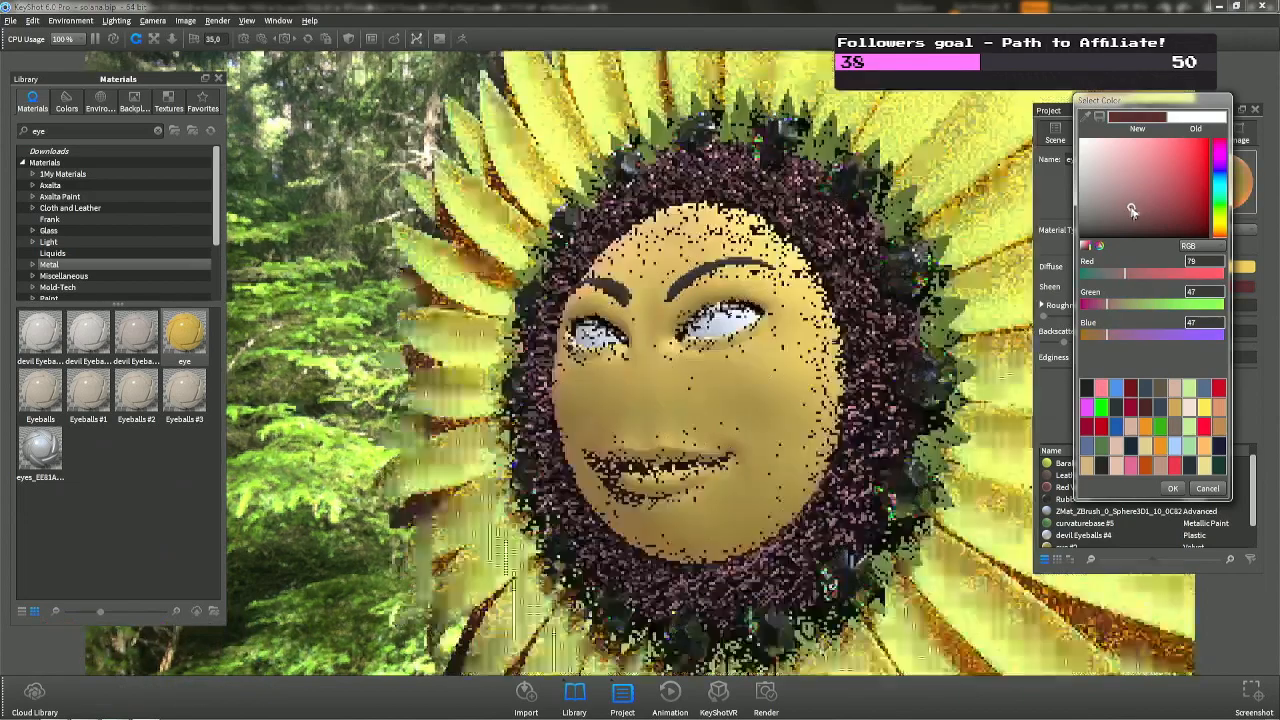
left_click(1174, 212)
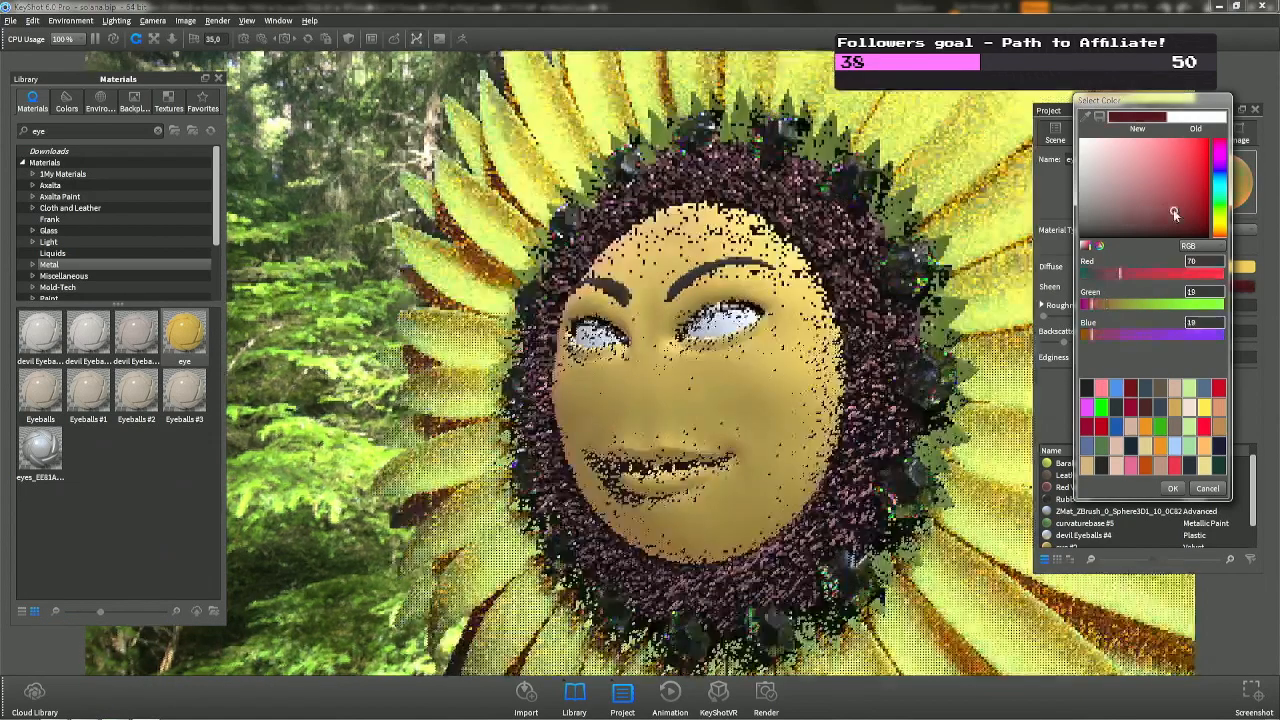
left_click(1179, 215)
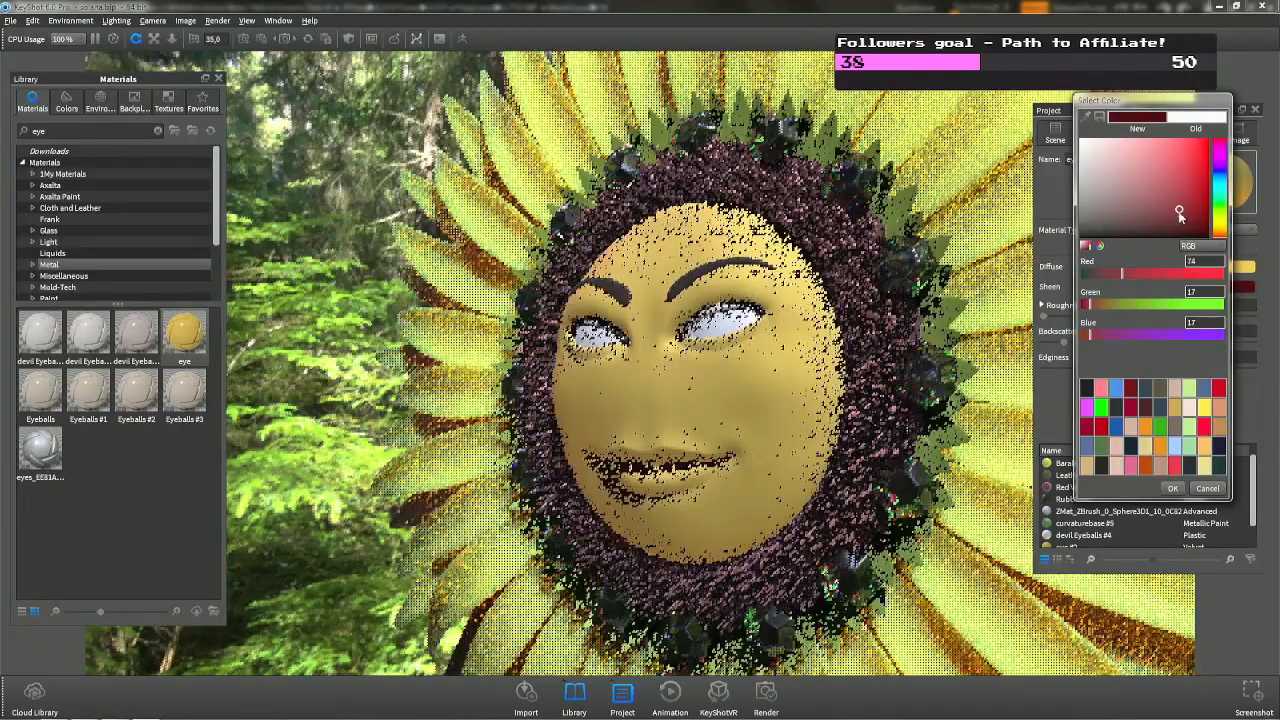
key("Return")
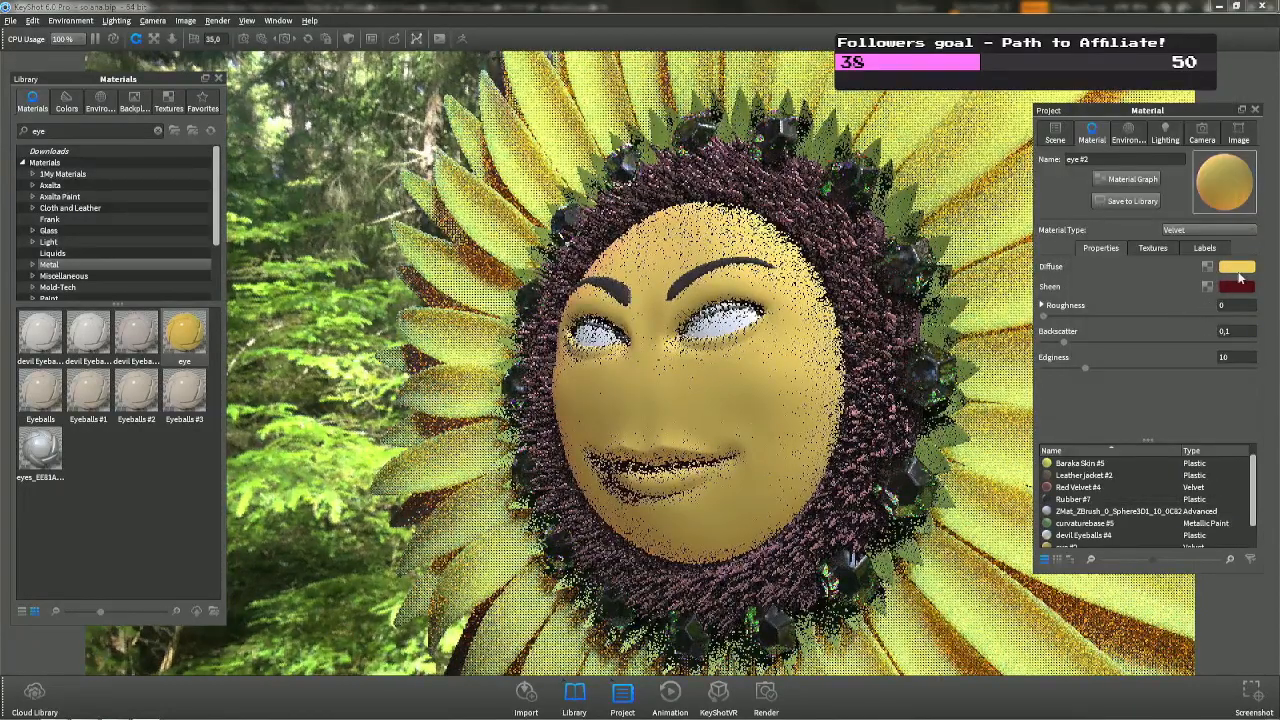
left_click(1238, 270)
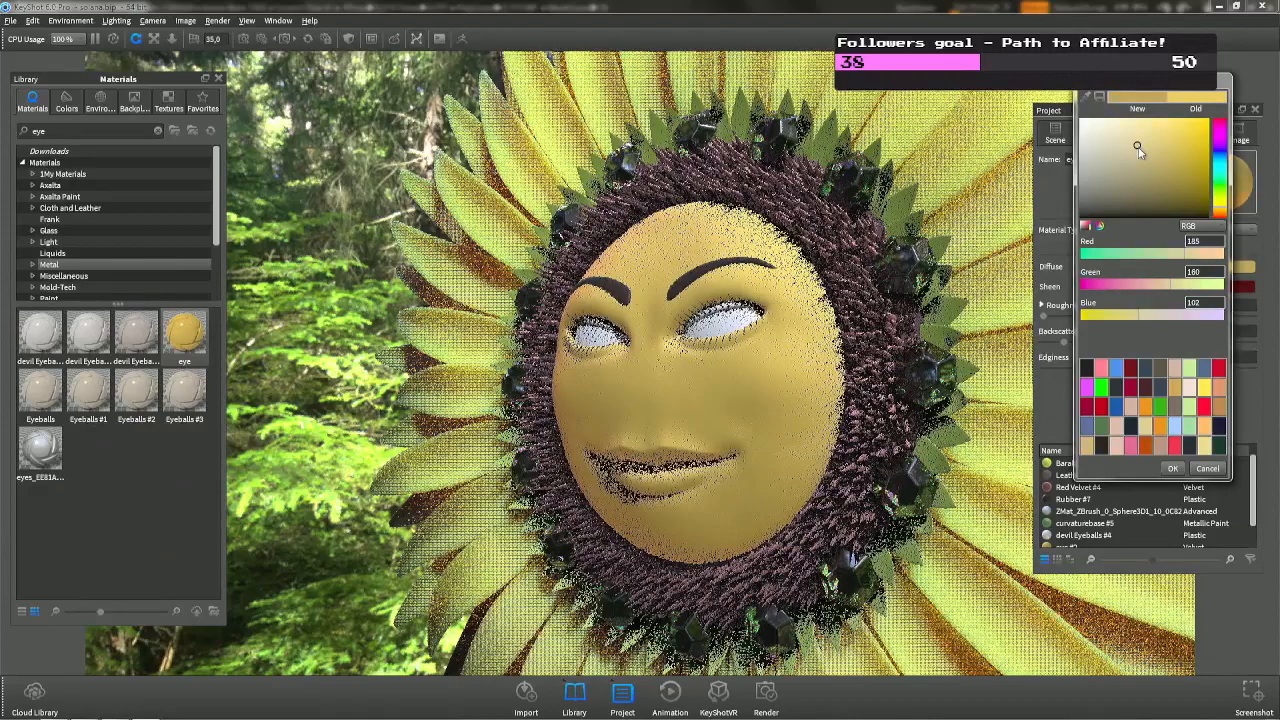
mouse_move(1138, 148)
left_mouse_down()
mouse_move(1170, 139)
mouse_move(1141, 148)
left_mouse_up()
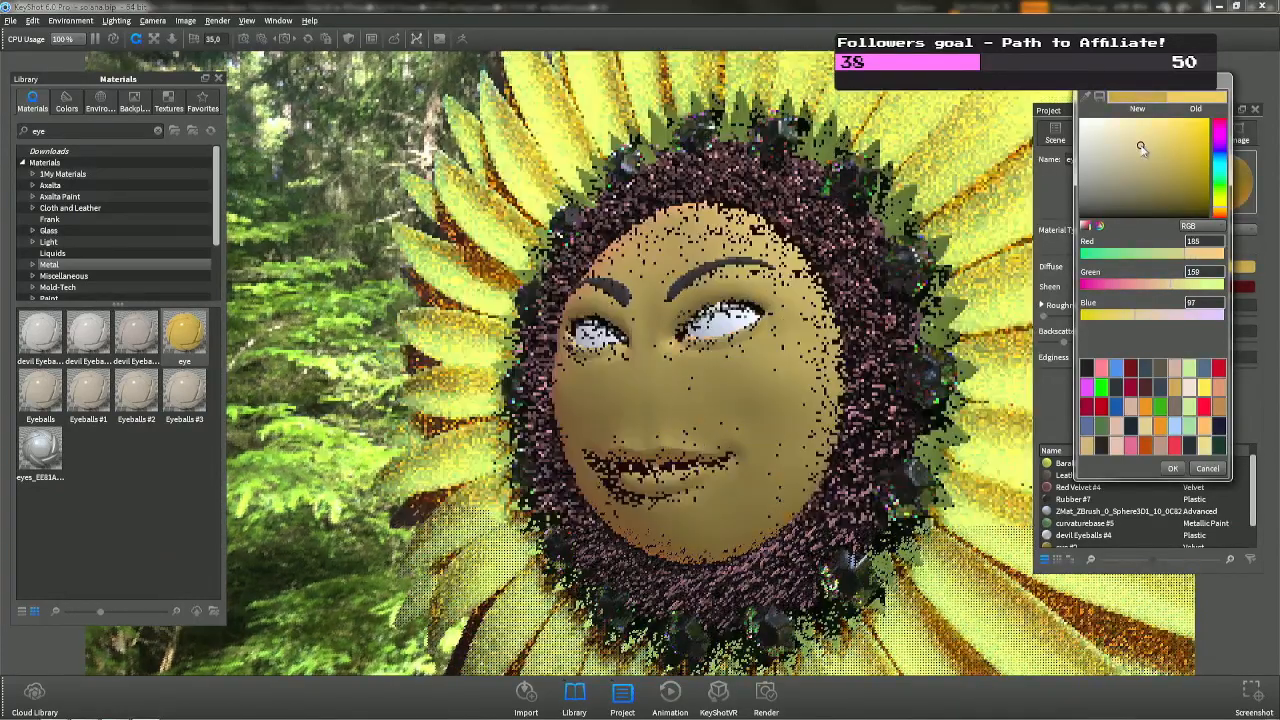
key("Return")
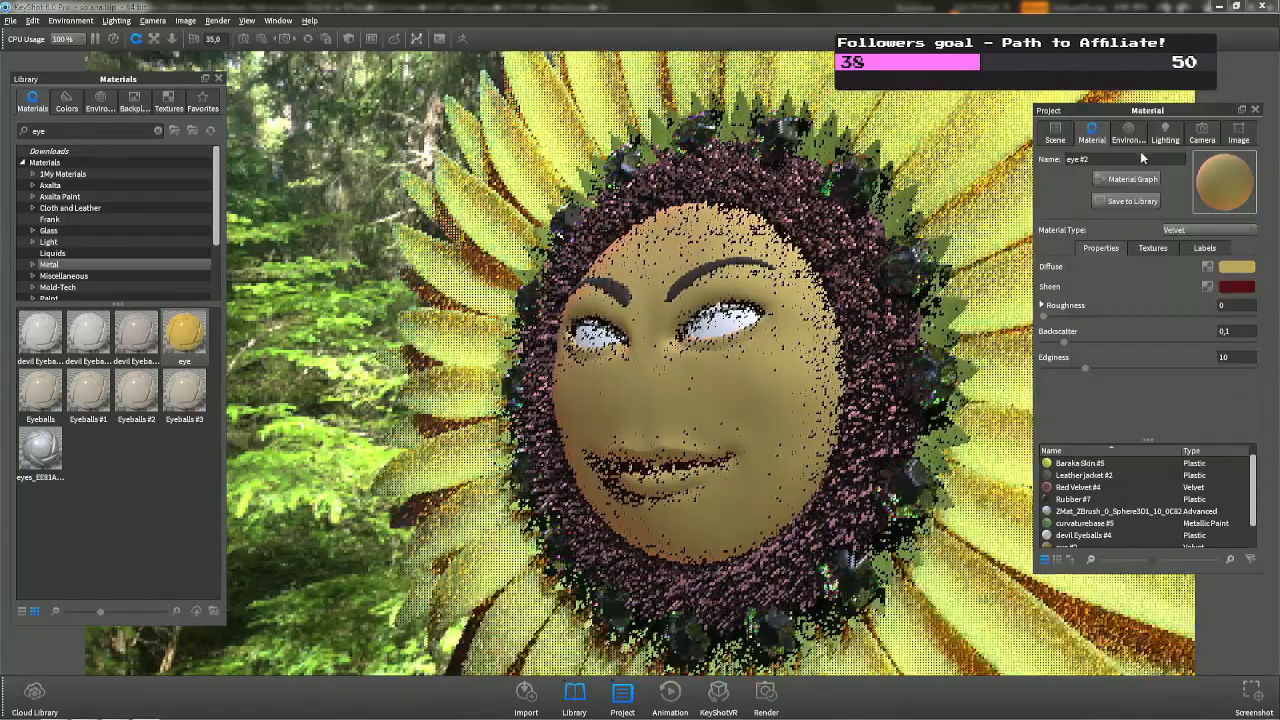
key("ctrl+z")
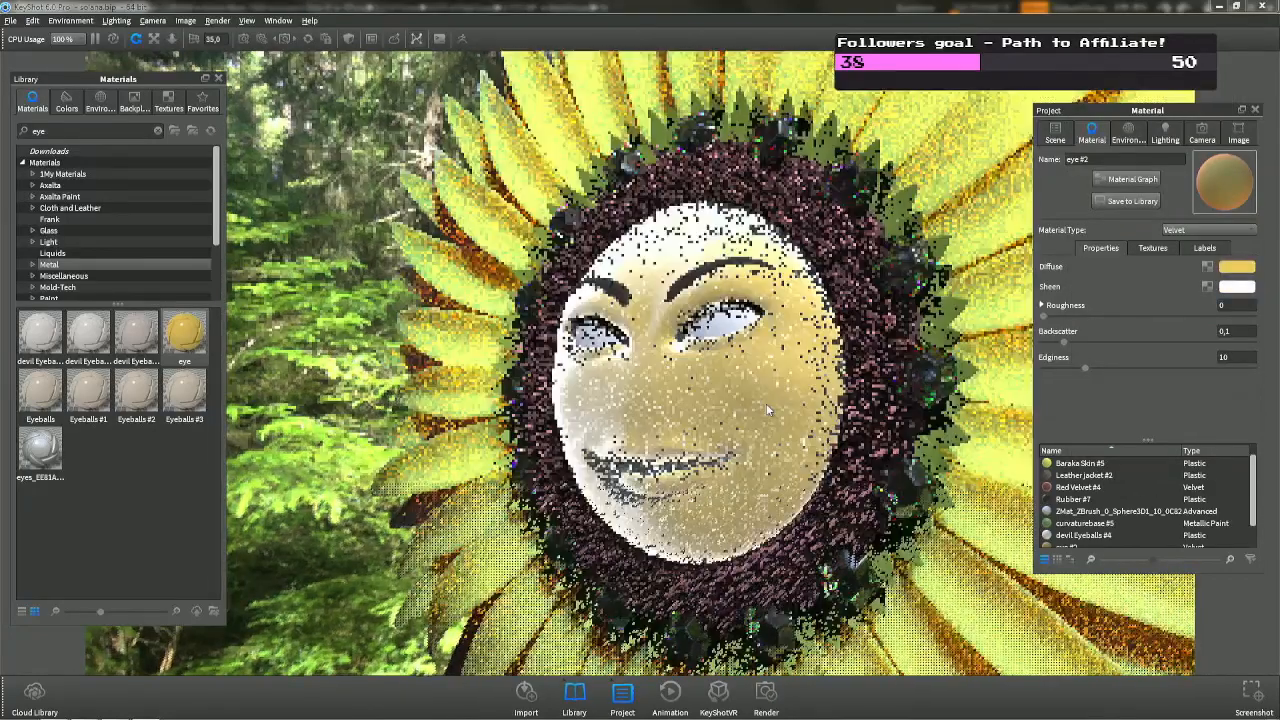
Set the sheen colour of the face's velvet material to a dark red.
left_click(1237, 286)
left_click(1185, 226)
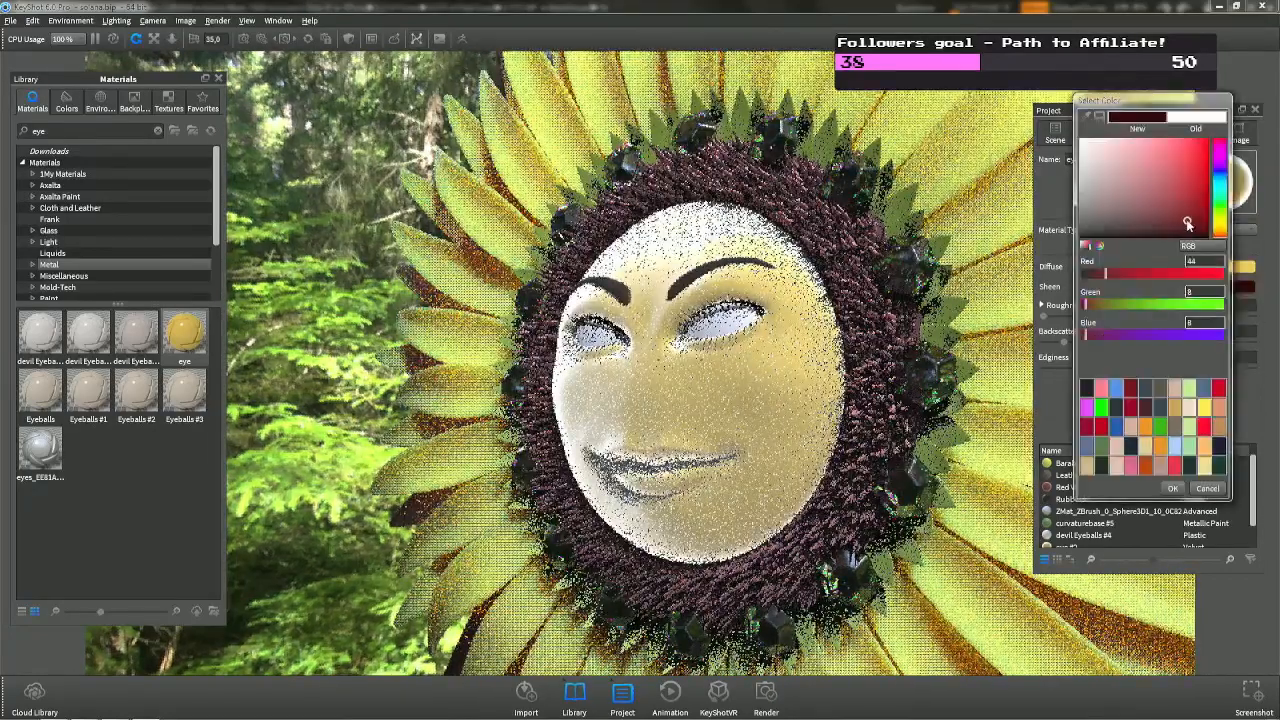
mouse_move(1183, 223)
left_mouse_down()
mouse_move(1187, 195)
mouse_move(1157, 213)
left_mouse_up()
key("Return")
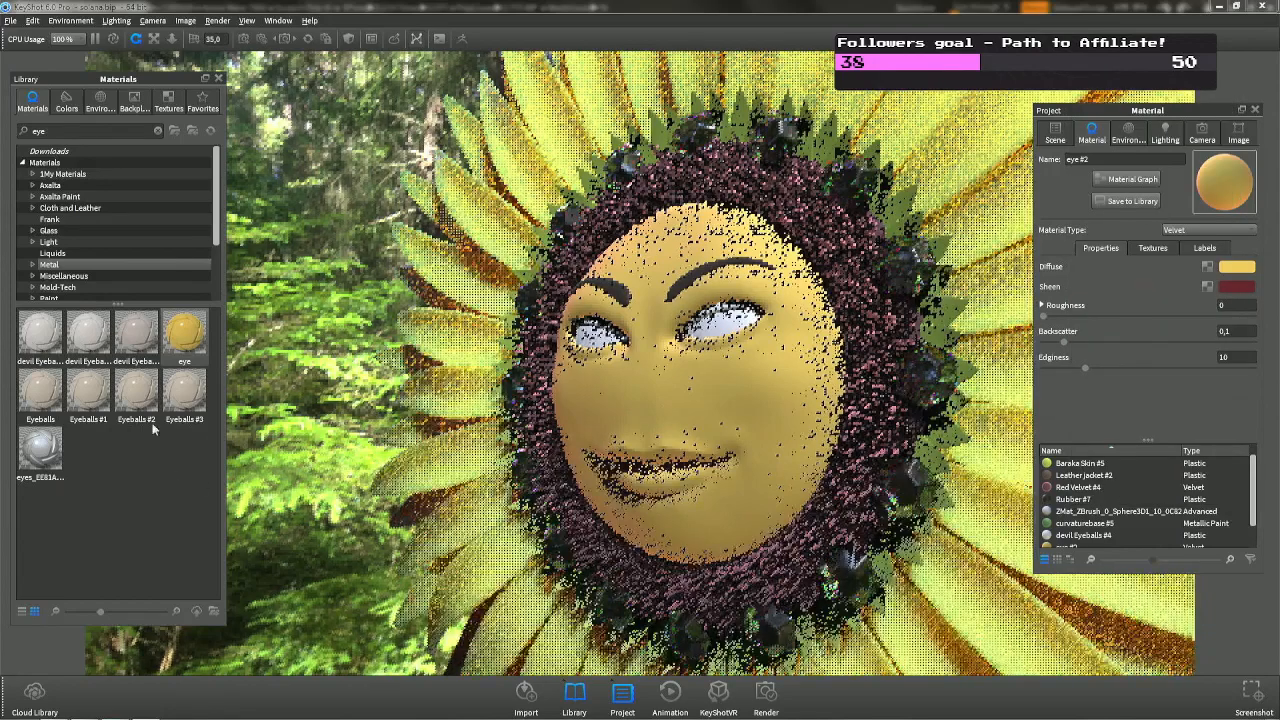
Search the material library for "velvet", try the Red Velvet material on the face and undo it.
left_click(48, 128)
key("BackSpace")
key("BackSpace")
key("BackSpace")
type("vel")
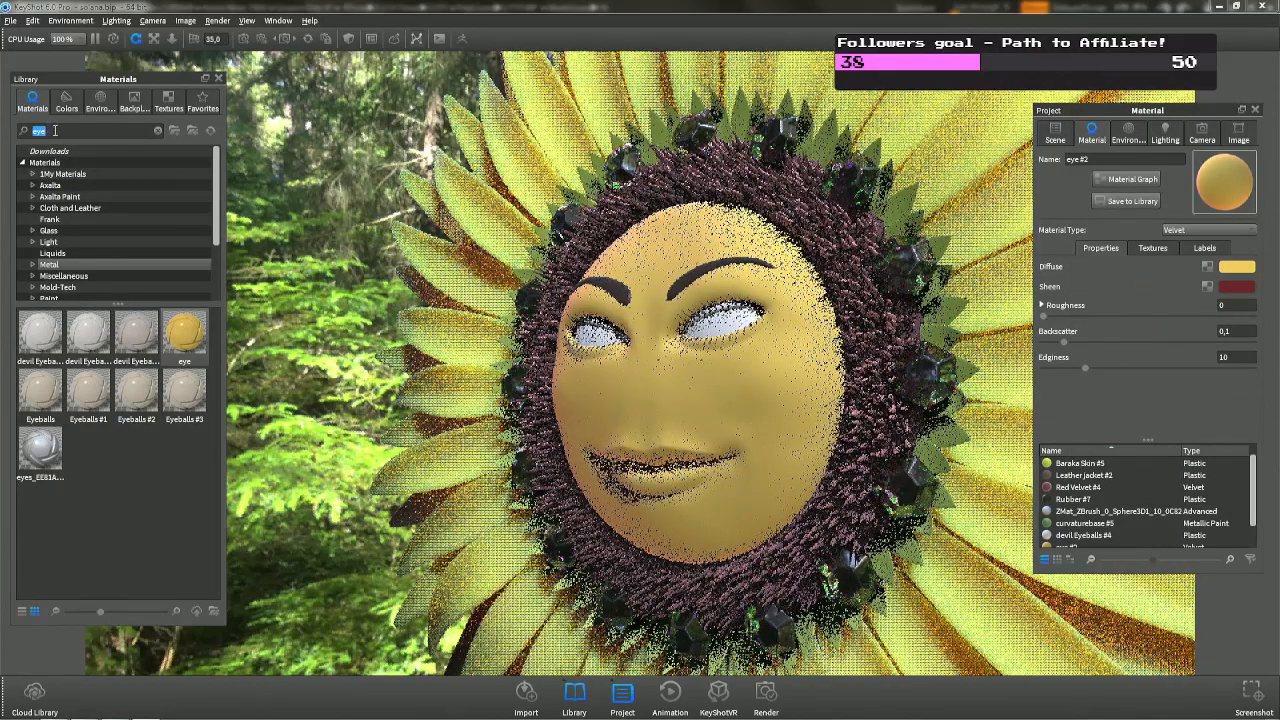
type("vet")
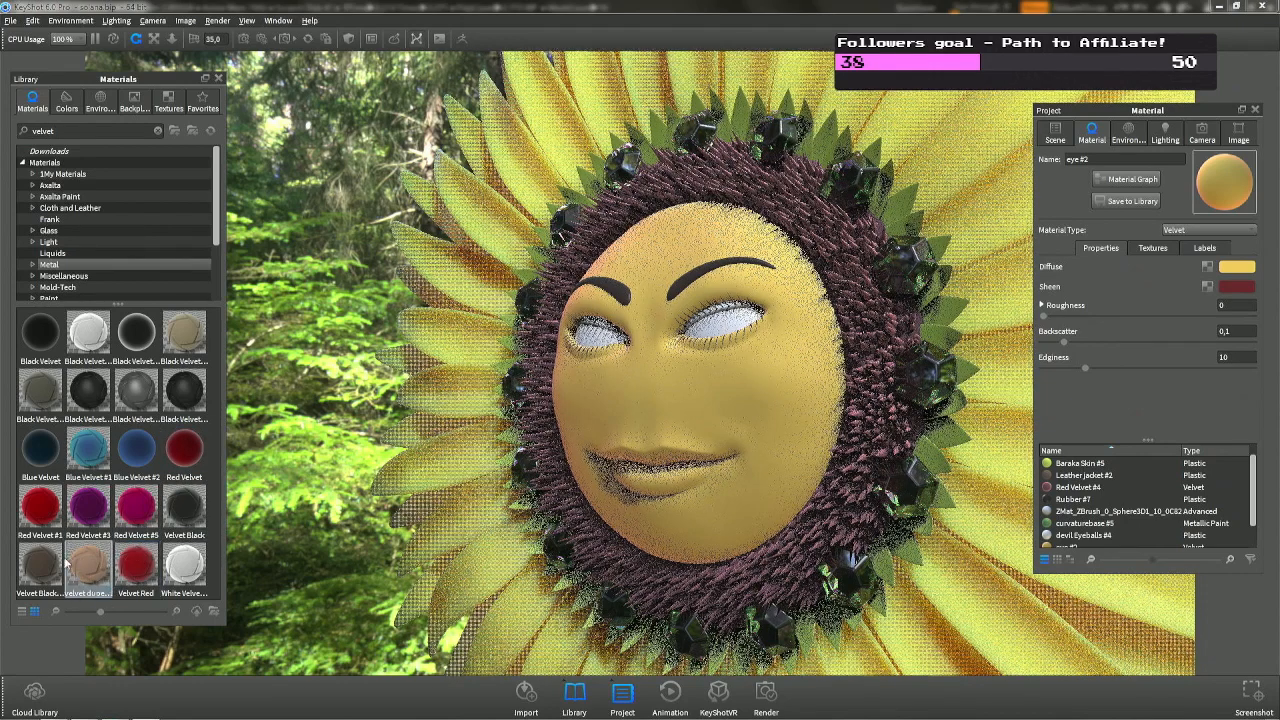
left_click_drag(40, 563, 745, 383)
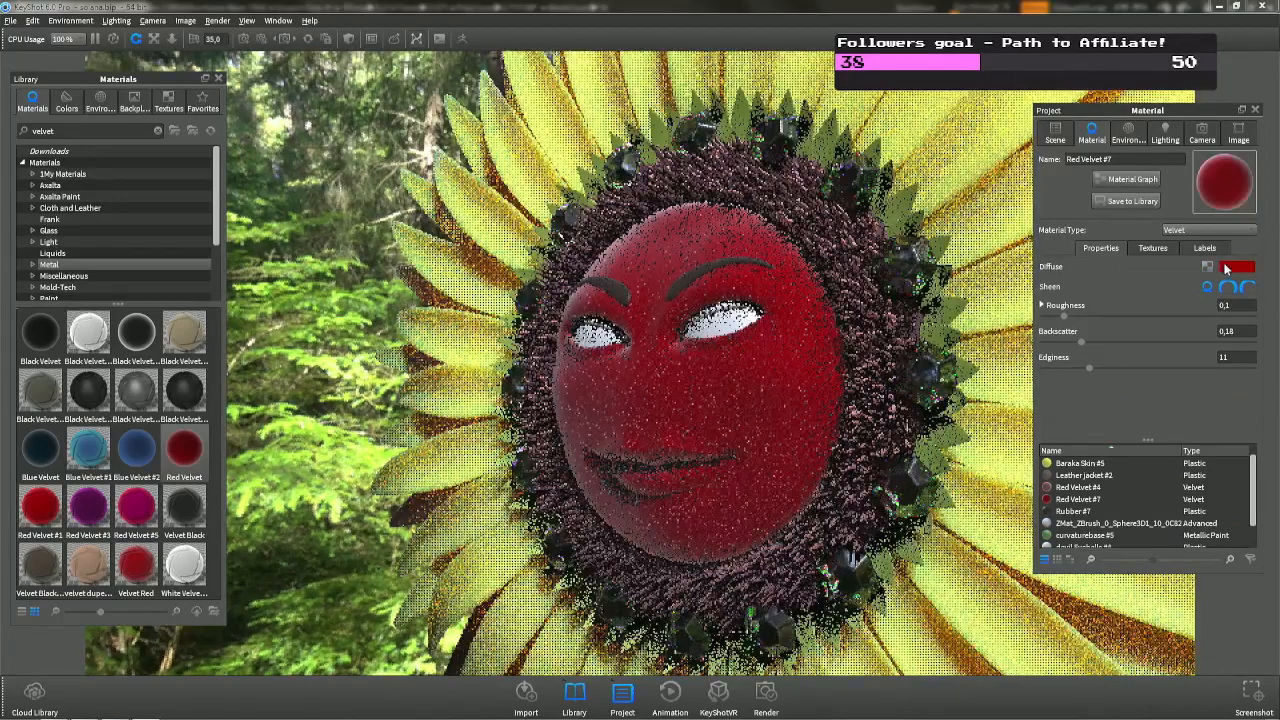
left_click(1207, 285)
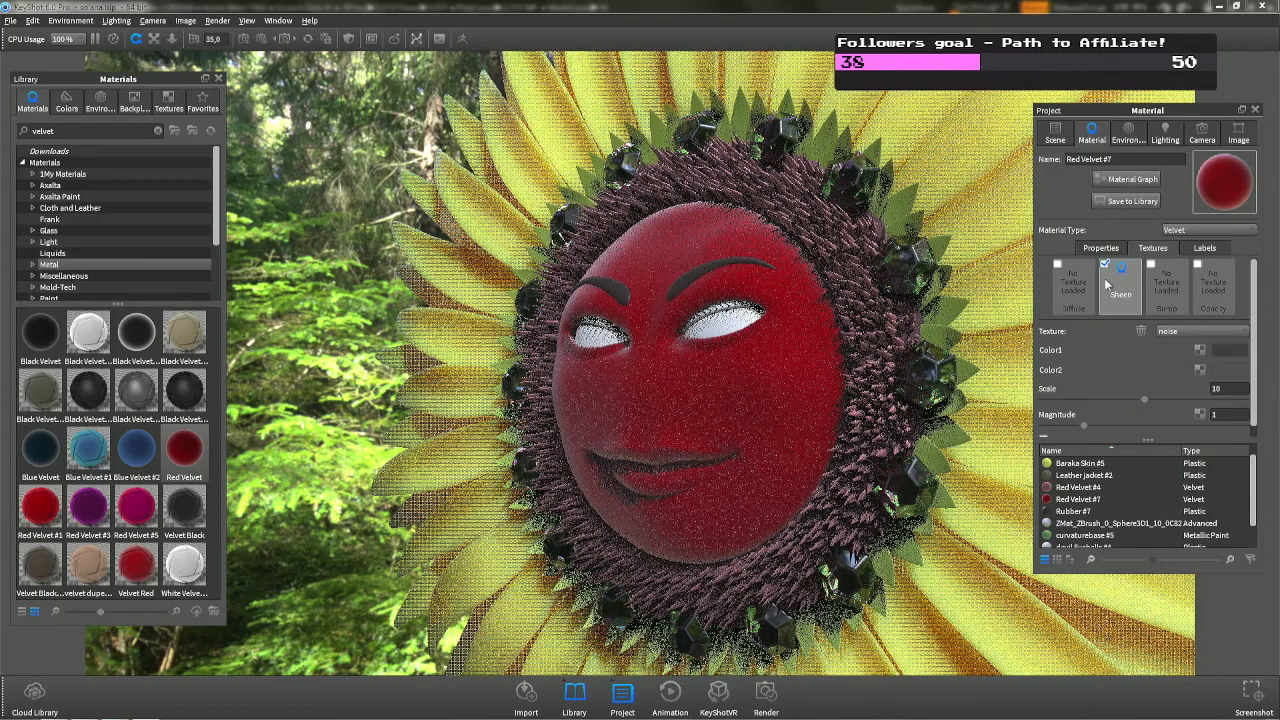
key("ctrl+z")
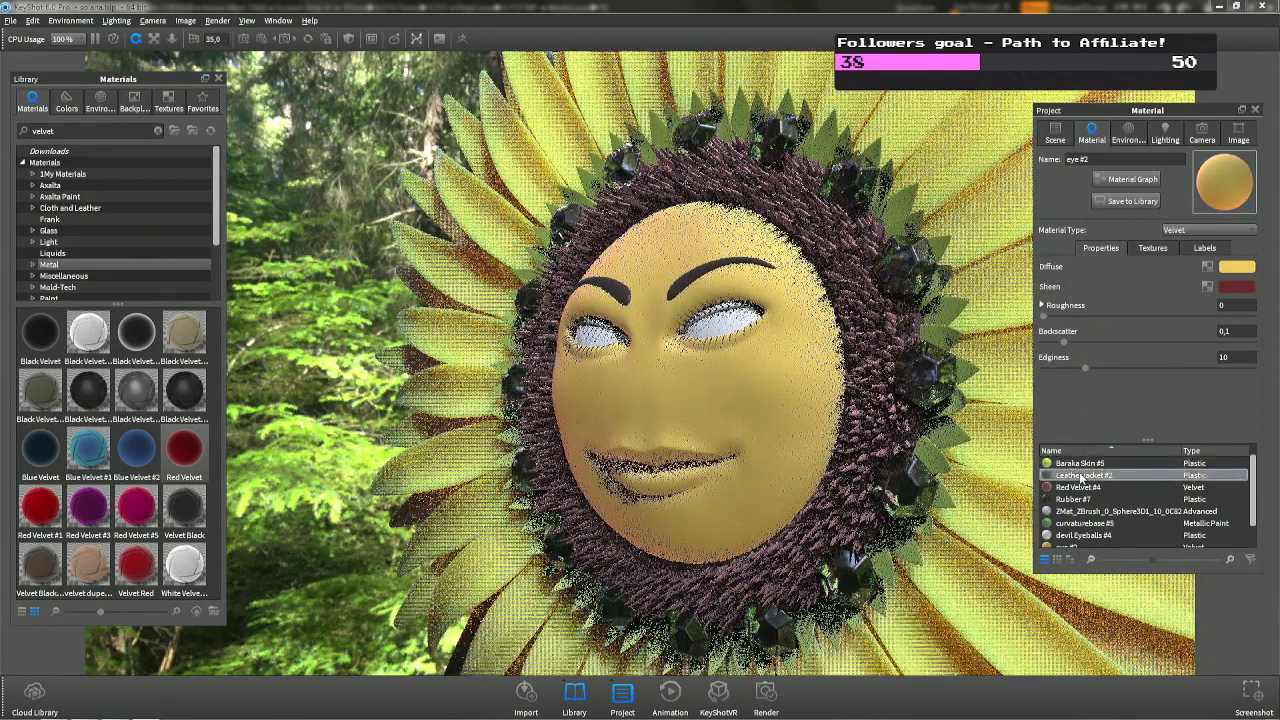
Replace the default ZBrush material on the eyelashes with one of the scene's existing materials.
scroll(1085, 479, "up", 1)
scroll(1084, 479, "down", 1)
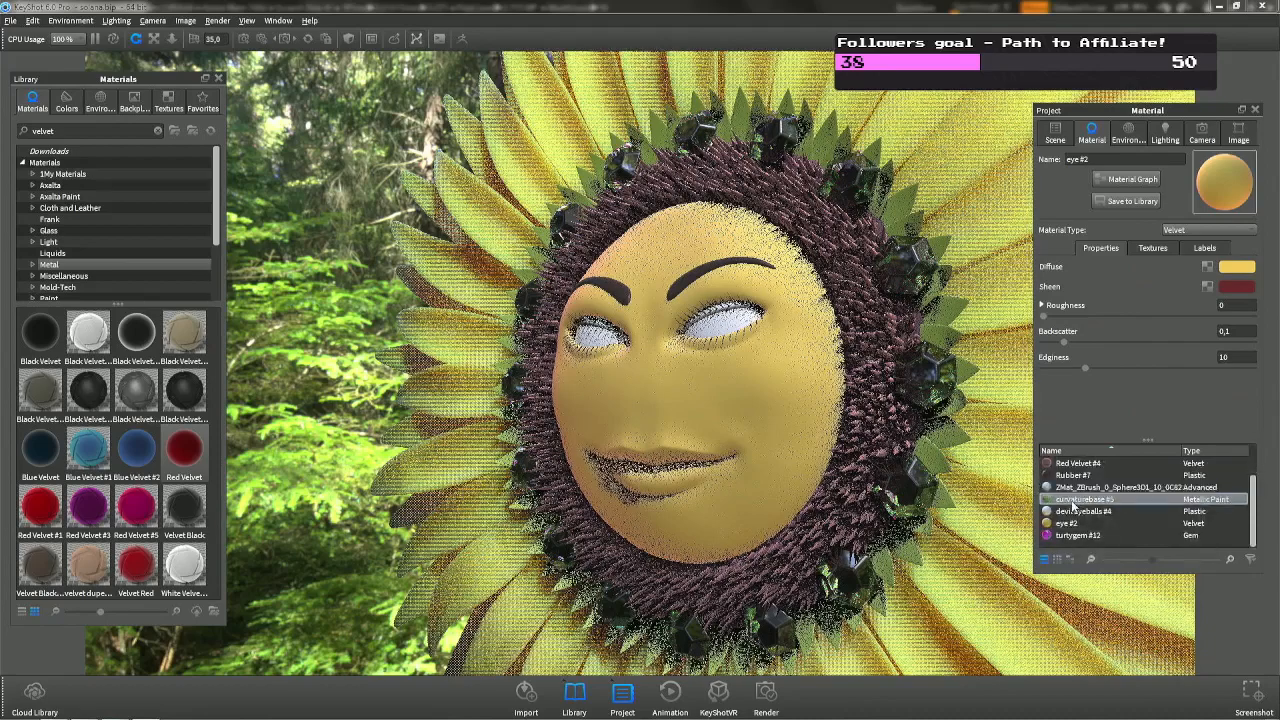
left_click_drag(724, 309, 720, 312)
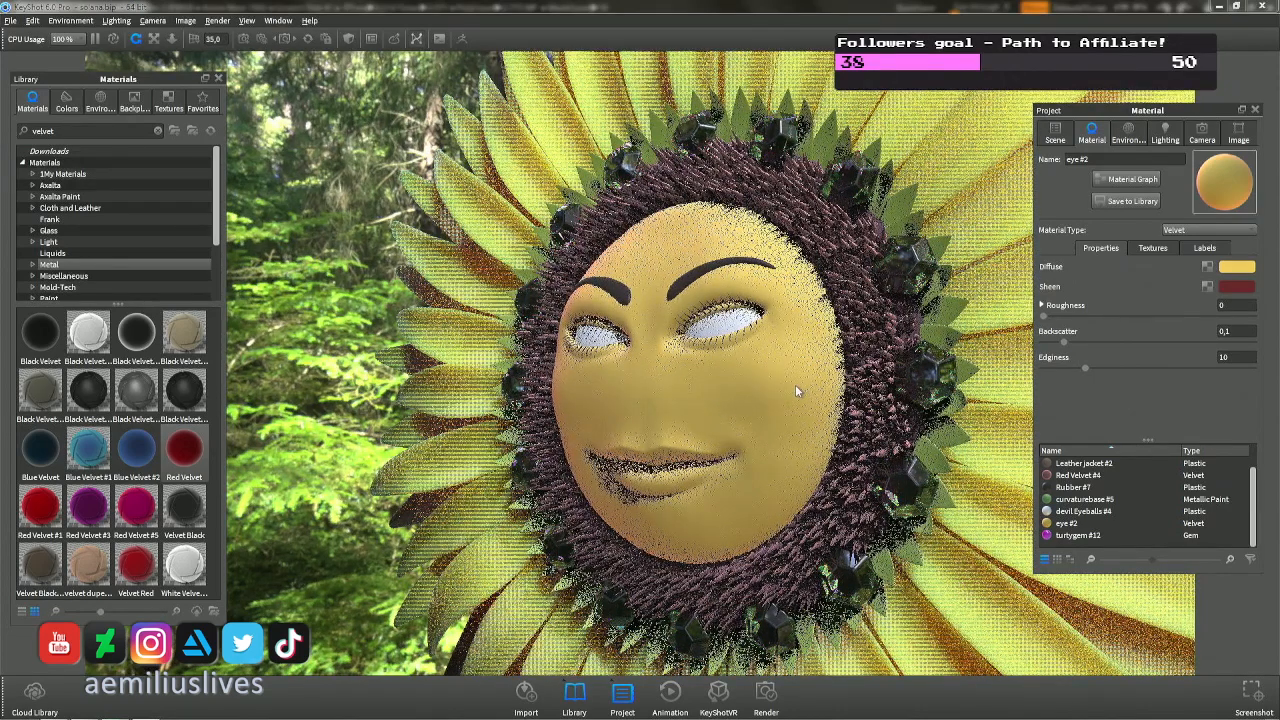
Switch to ZBrush, isolate the eyelashes, mask all except the right-hand eye's lower lashes, and split off the masked points.
key("alt+Tab")
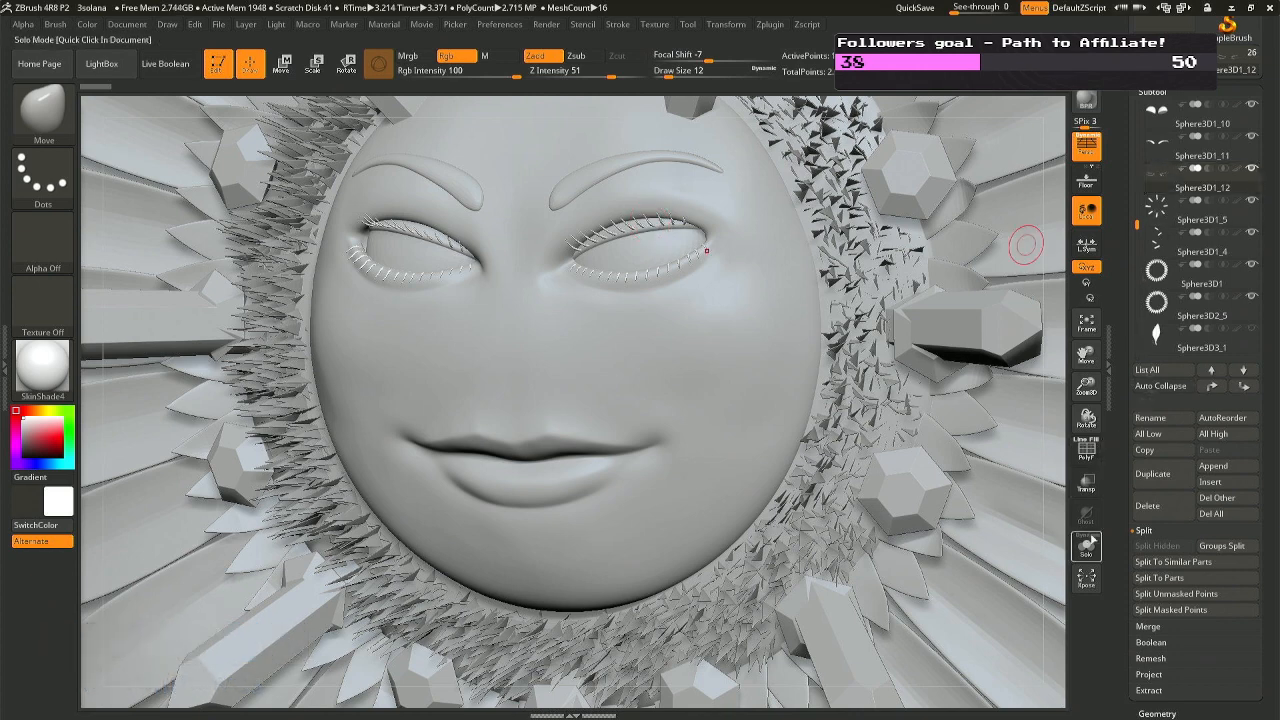
left_click(1086, 546)
left_click_drag(666, 351, 750, 400)
right_click_drag(750, 400, 872, 412, "shift")
left_click_drag(928, 504, 528, 341, "ctrl")
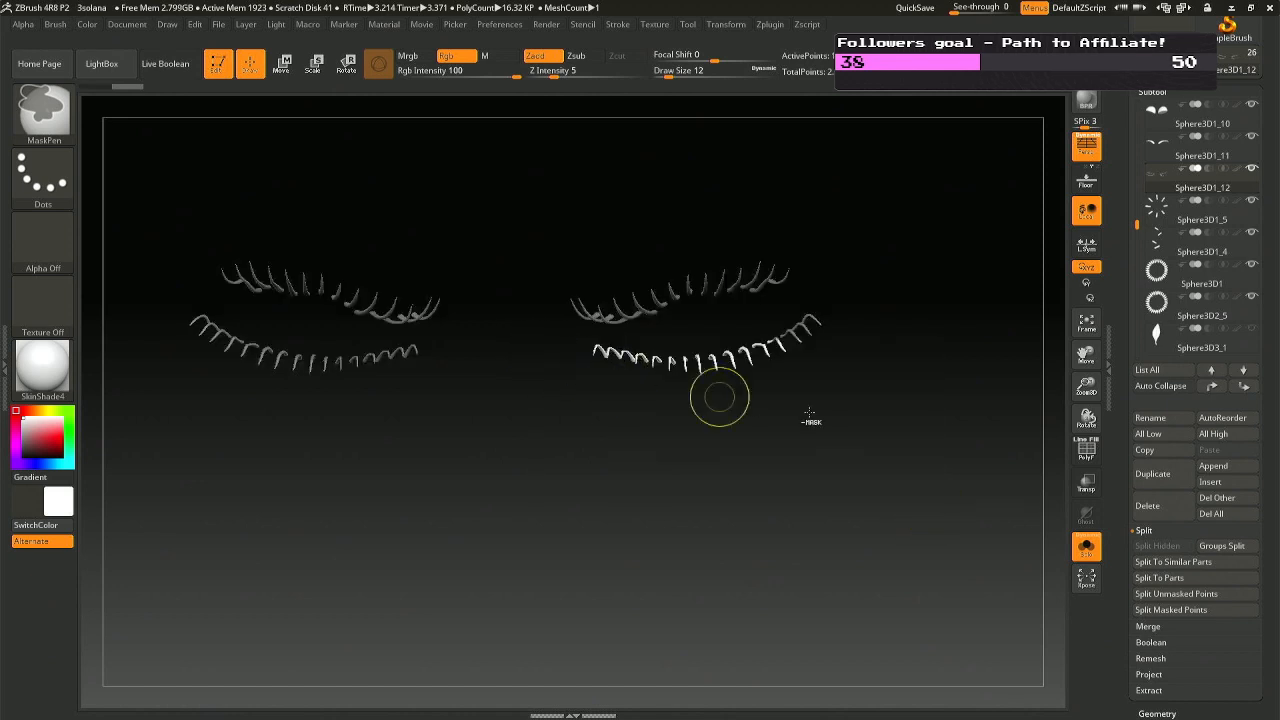
mouse_move(899, 301)
left_mouse_down("ctrl")
mouse_move(810, 338)
mouse_move(740, 417)
left_mouse_up("ctrl")
mouse_move(834, 374)
left_mouse_down()
mouse_move(831, 503)
mouse_move(831, 374)
left_mouse_up()
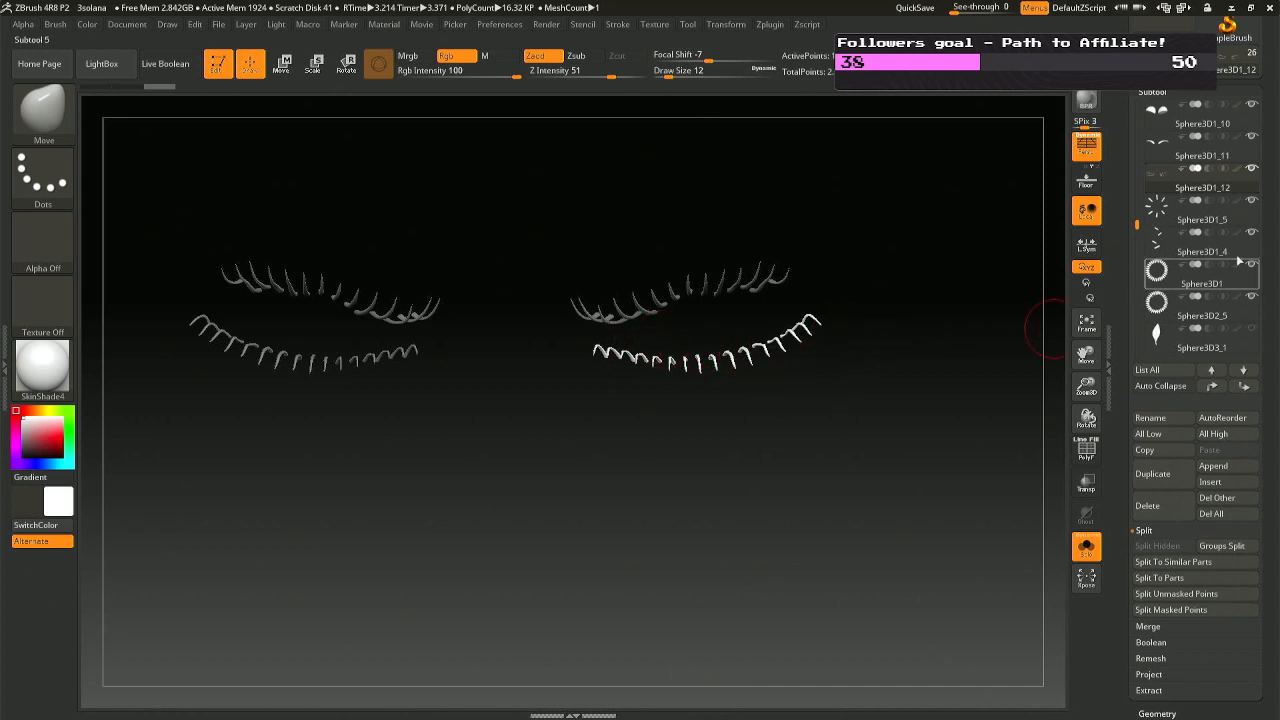
left_click(1164, 609)
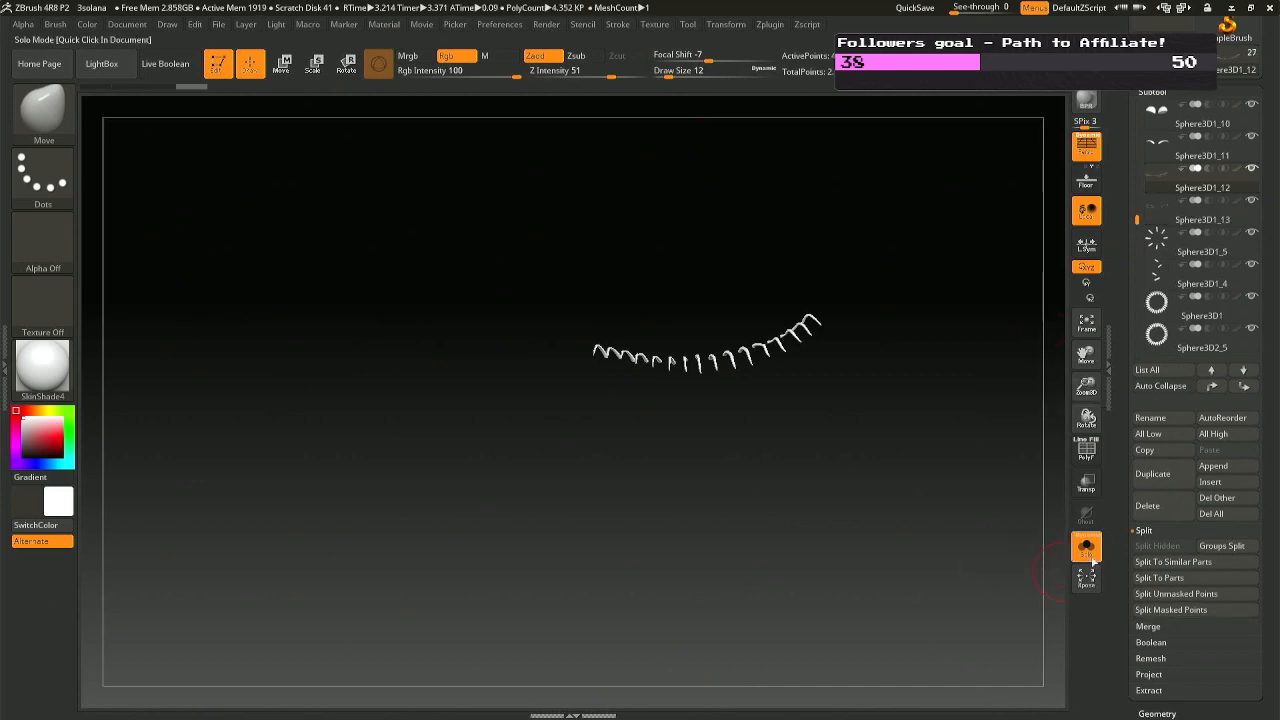
Show the whole flower again, check the separated lower lashes in isolation, and update the model in KeyShot.
left_click(1087, 549)
right_click_drag(942, 504, 920, 350, "ctrl")
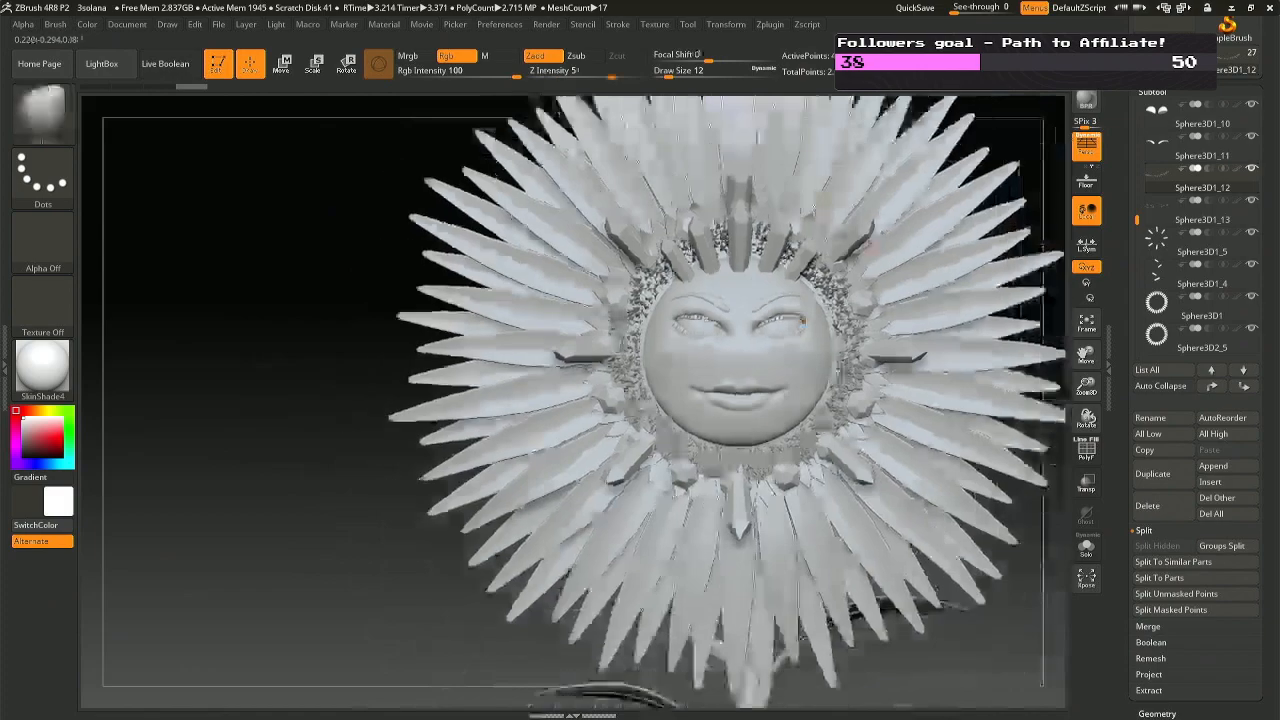
right_click_drag(888, 232, 738, 271)
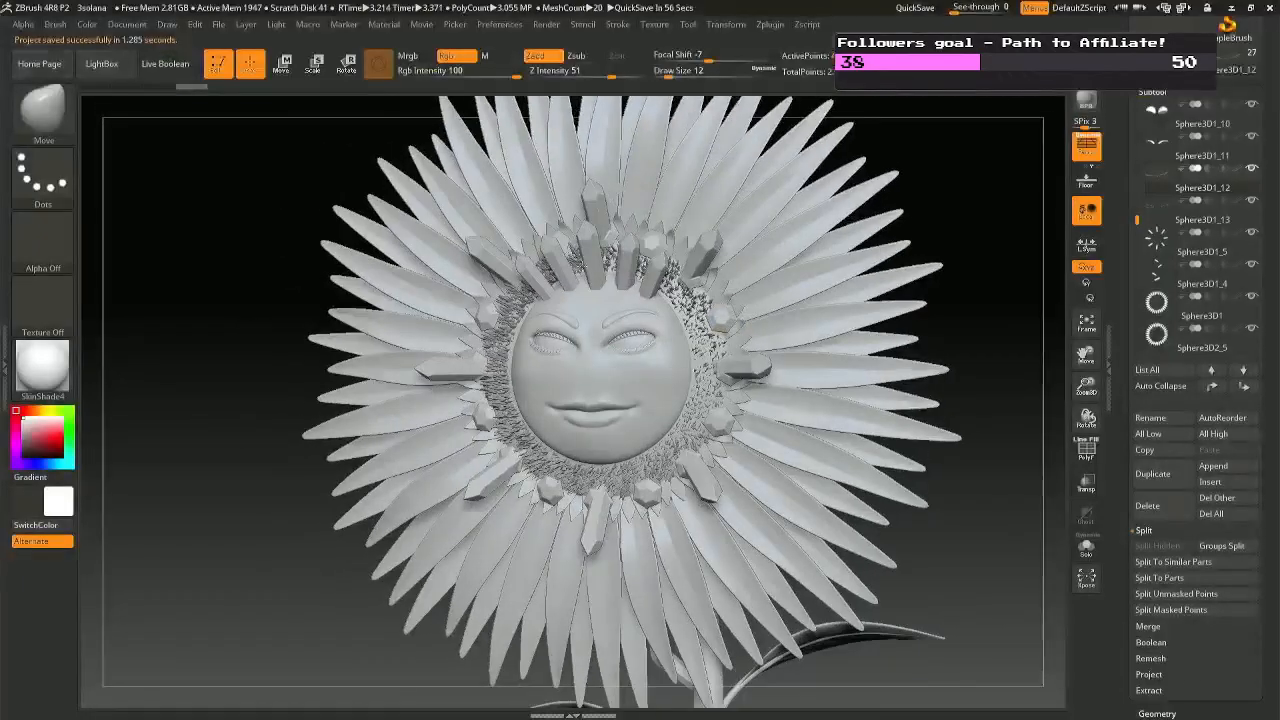
left_click_drag(1048, 474, 1062, 477)
left_click(1086, 545)
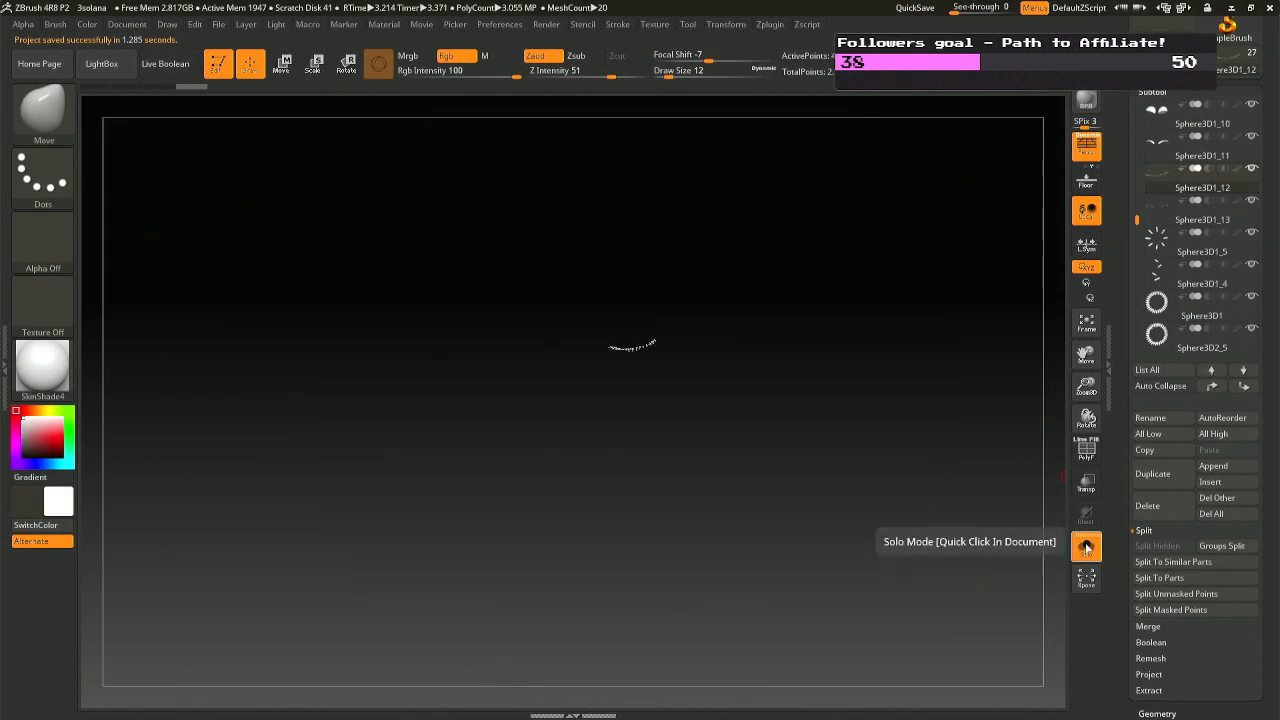
left_click(1086, 545)
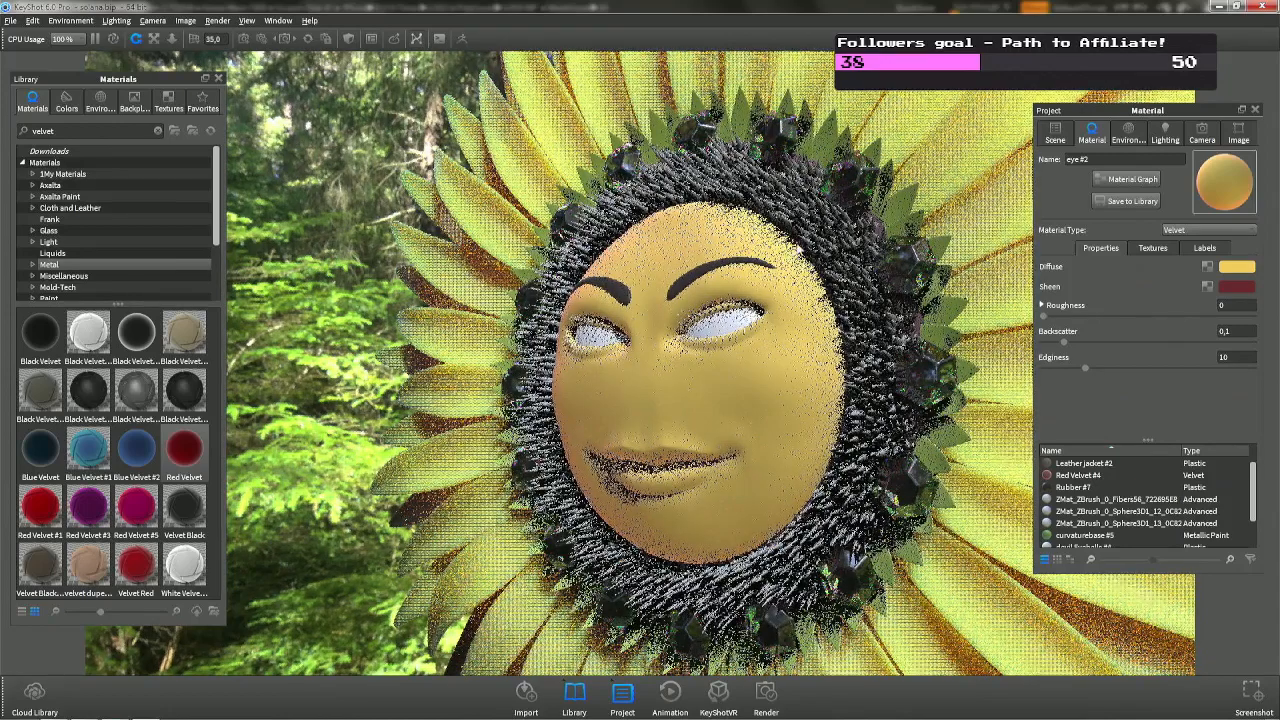
Reapply the Red Velvet #4 material to the fibers surrounding the face.
right_click(806, 256)
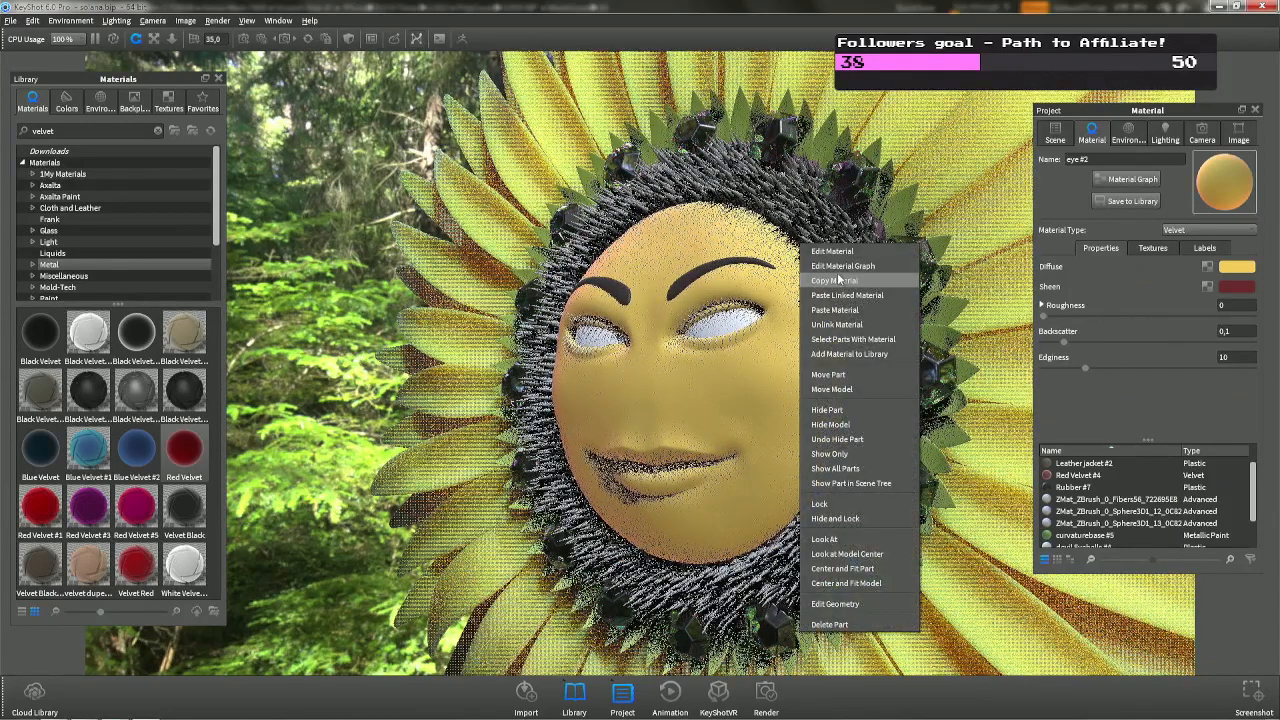
left_click(811, 252)
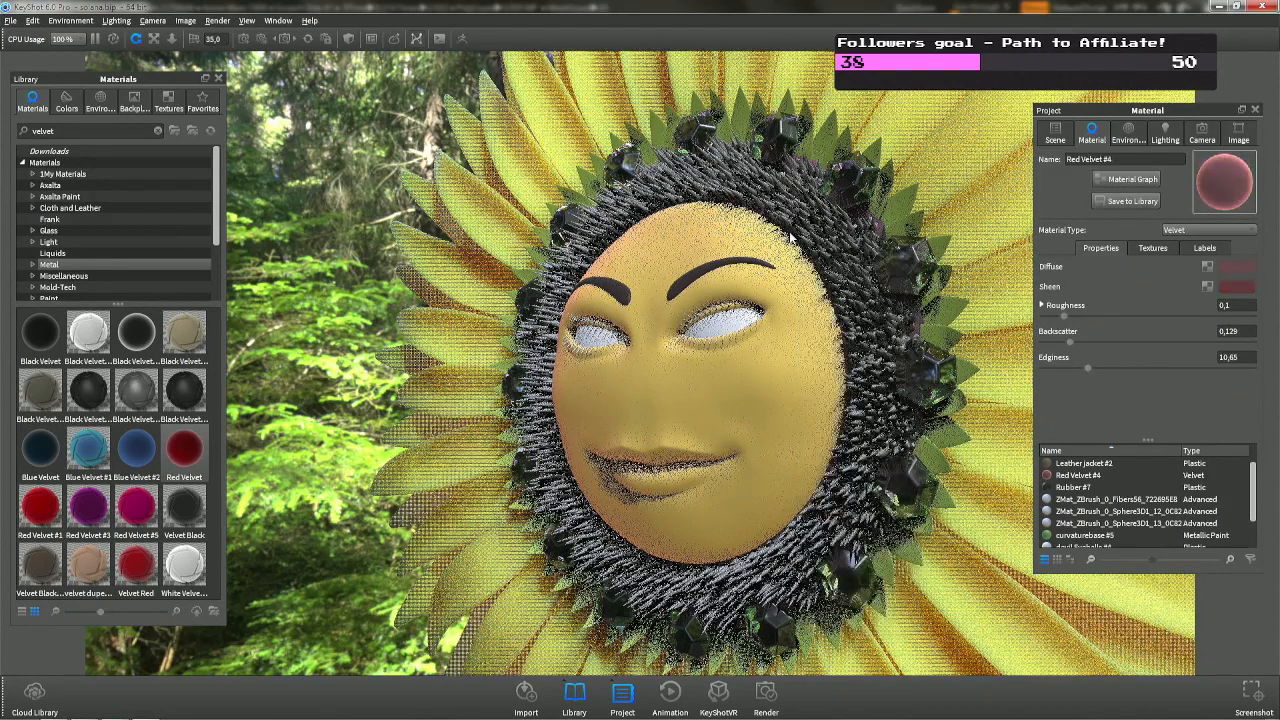
left_click_drag(1095, 477, 867, 316)
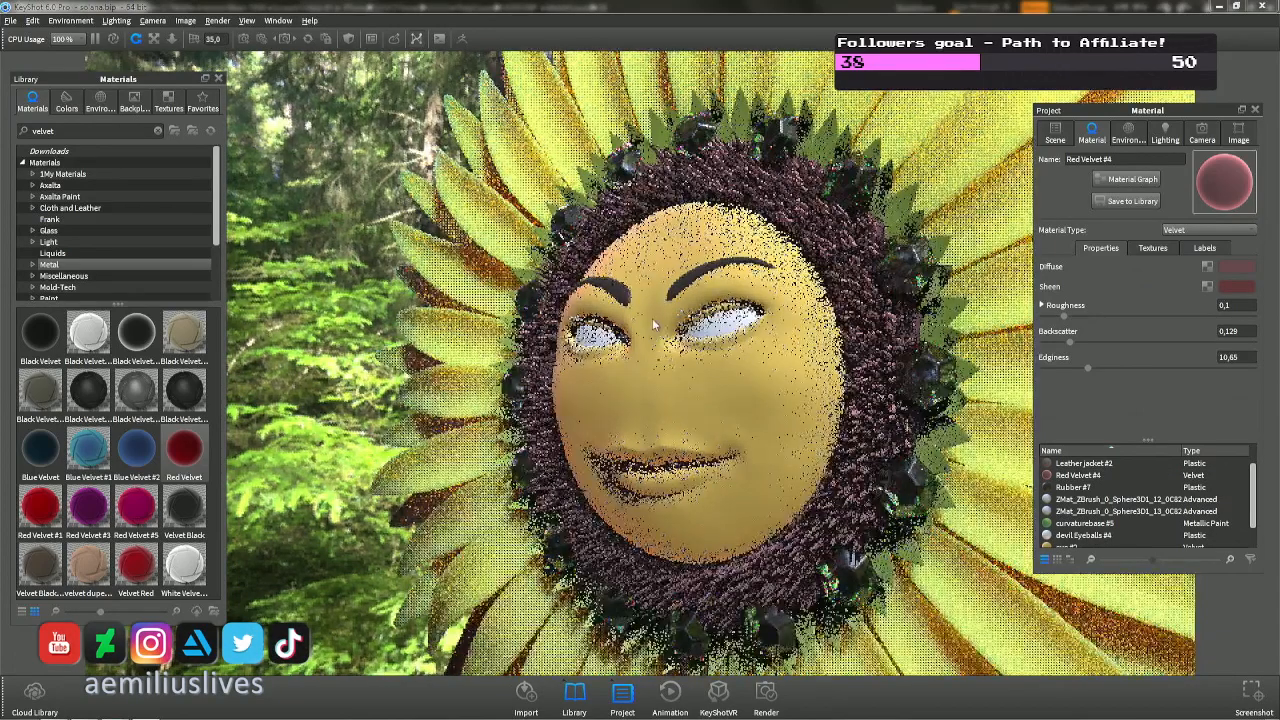
Apply the Rubber #7 material to the upper eyelashes and the separated lower eyelashes.
scroll(638, 293, "up", 2)
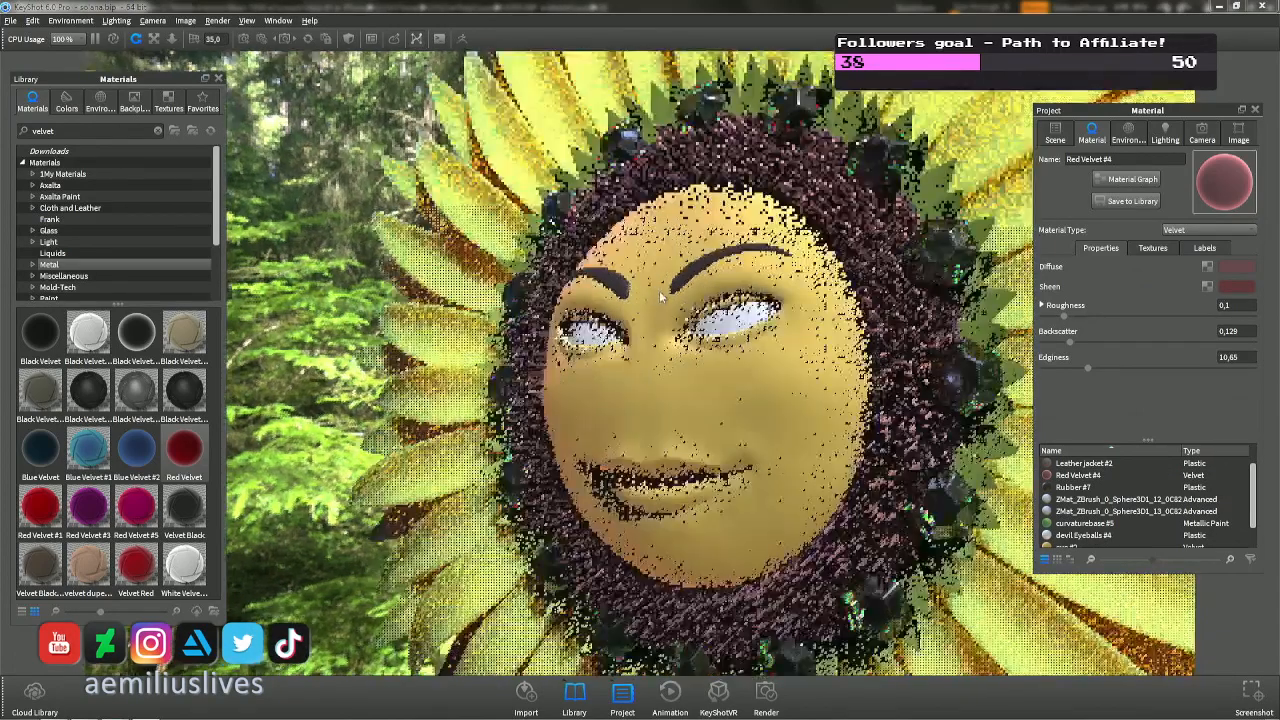
double_click(728, 315)
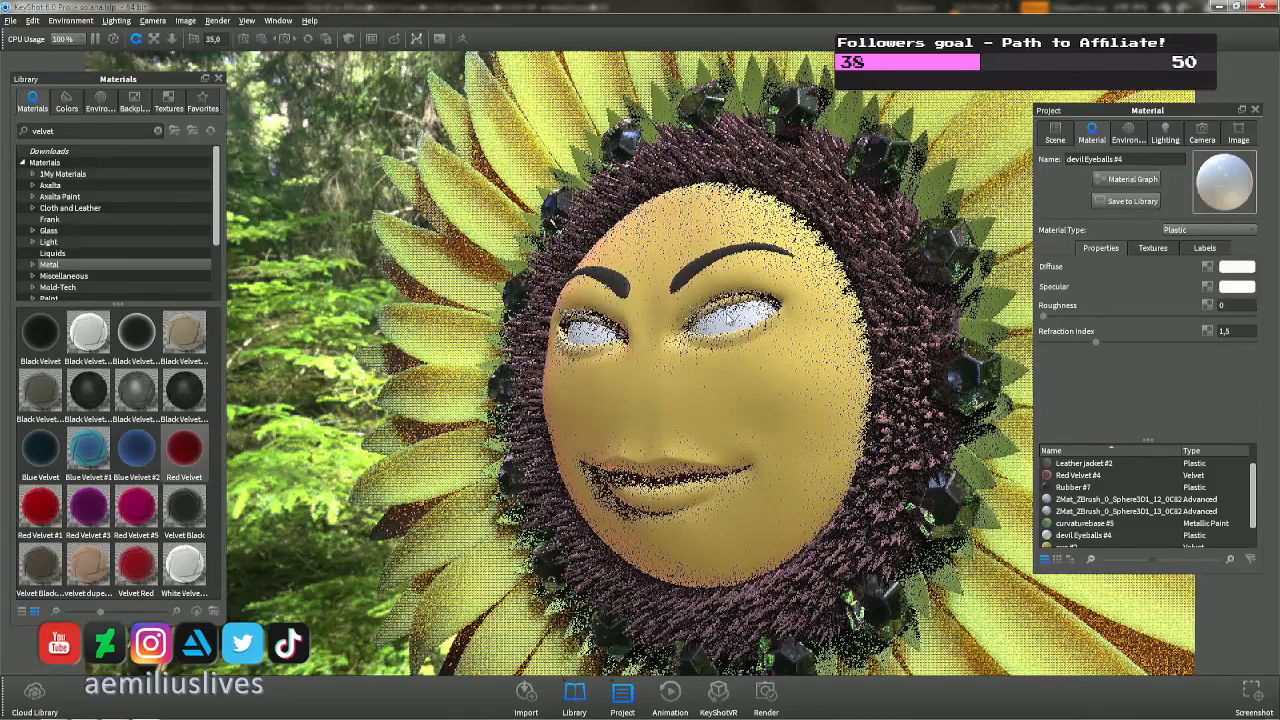
scroll(727, 317, "up", 3)
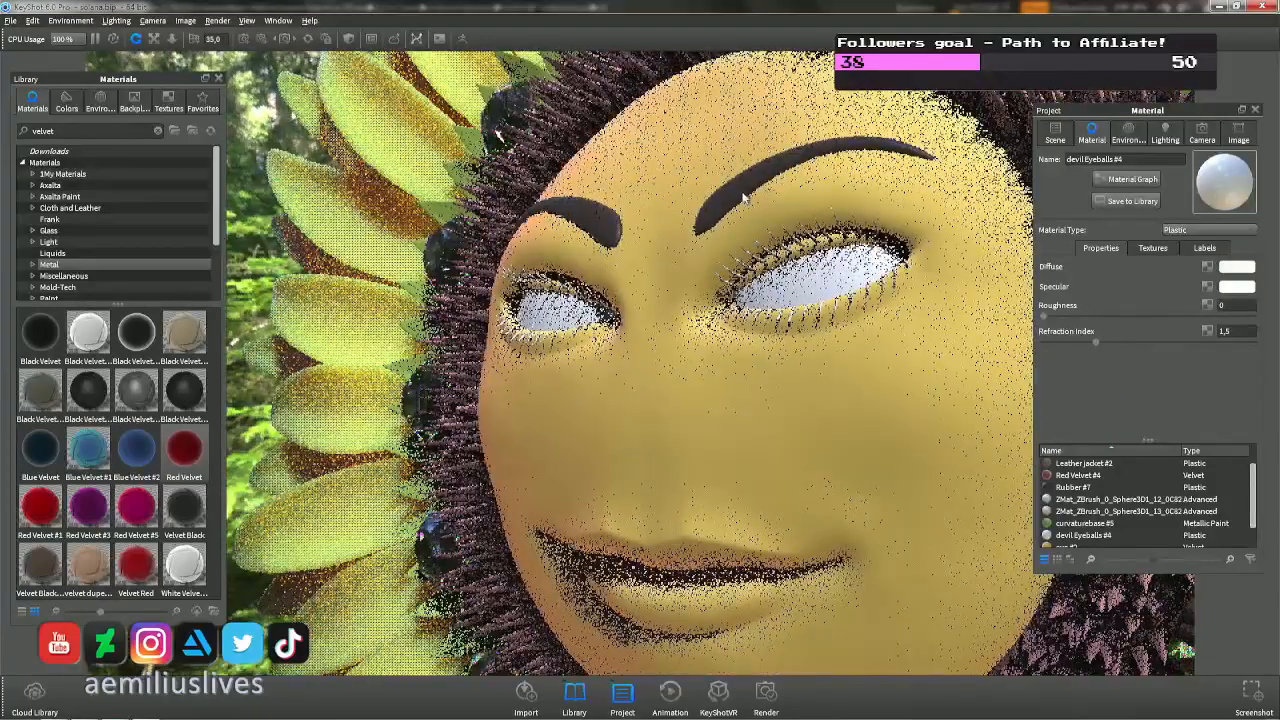
left_click(1073, 487)
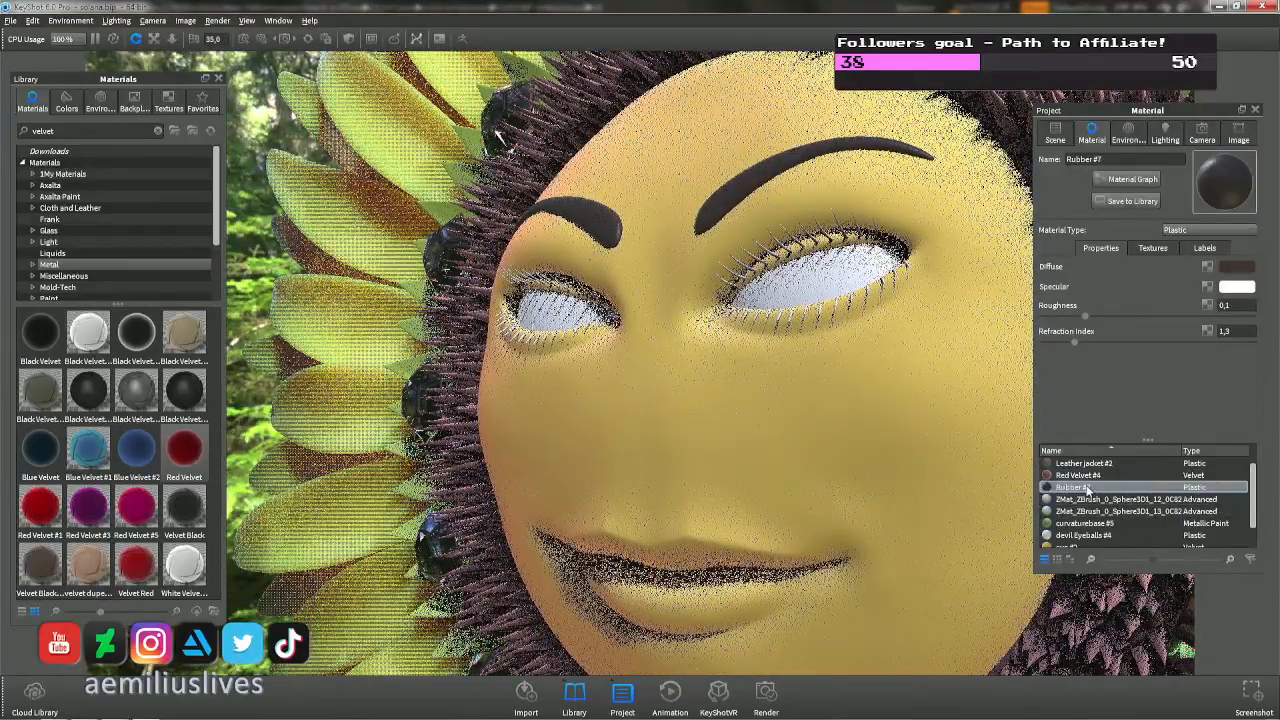
left_click_drag(1073, 487, 800, 247)
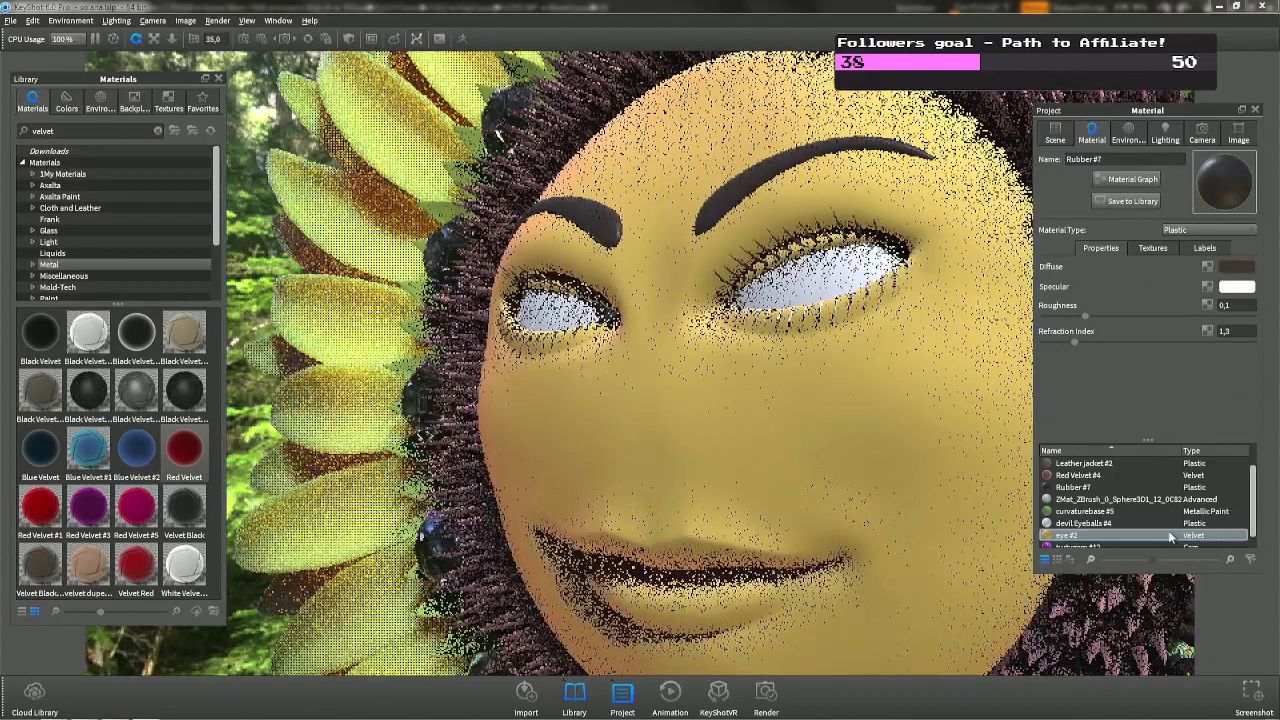
left_click_drag(1073, 487, 791, 318)
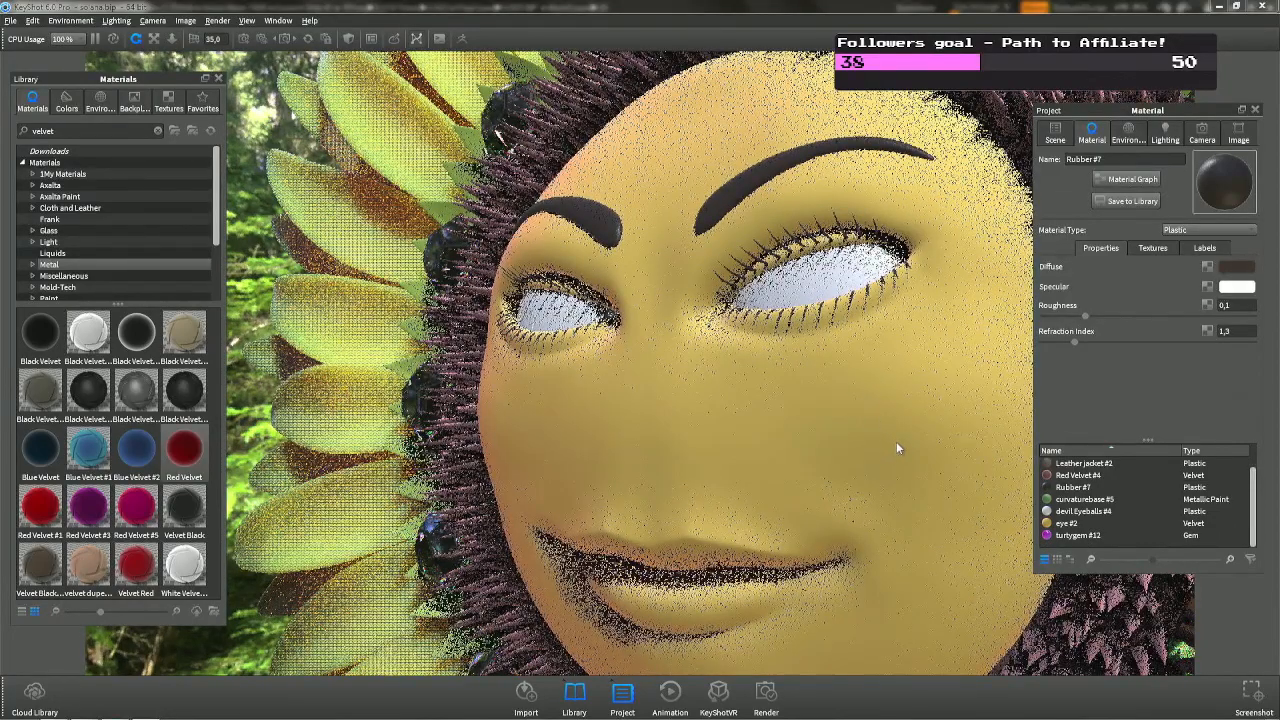
scroll(902, 435, "down", 8)
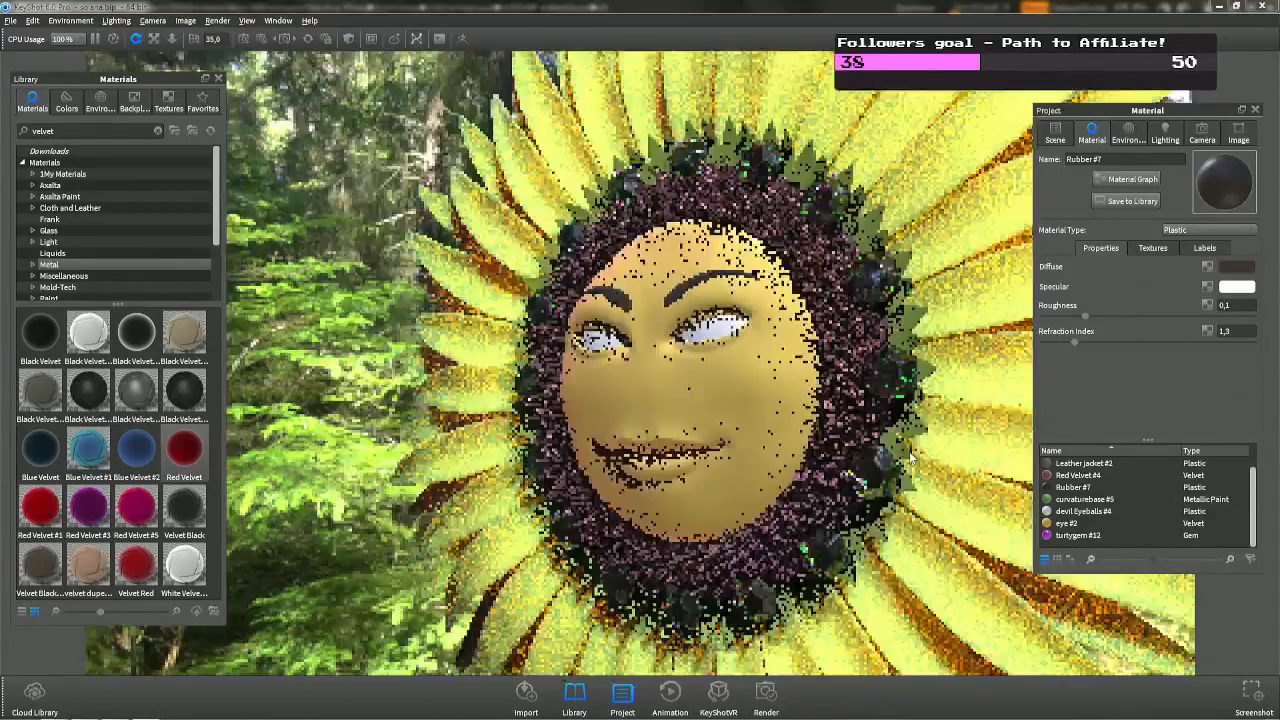
scroll(908, 451, "down", 5)
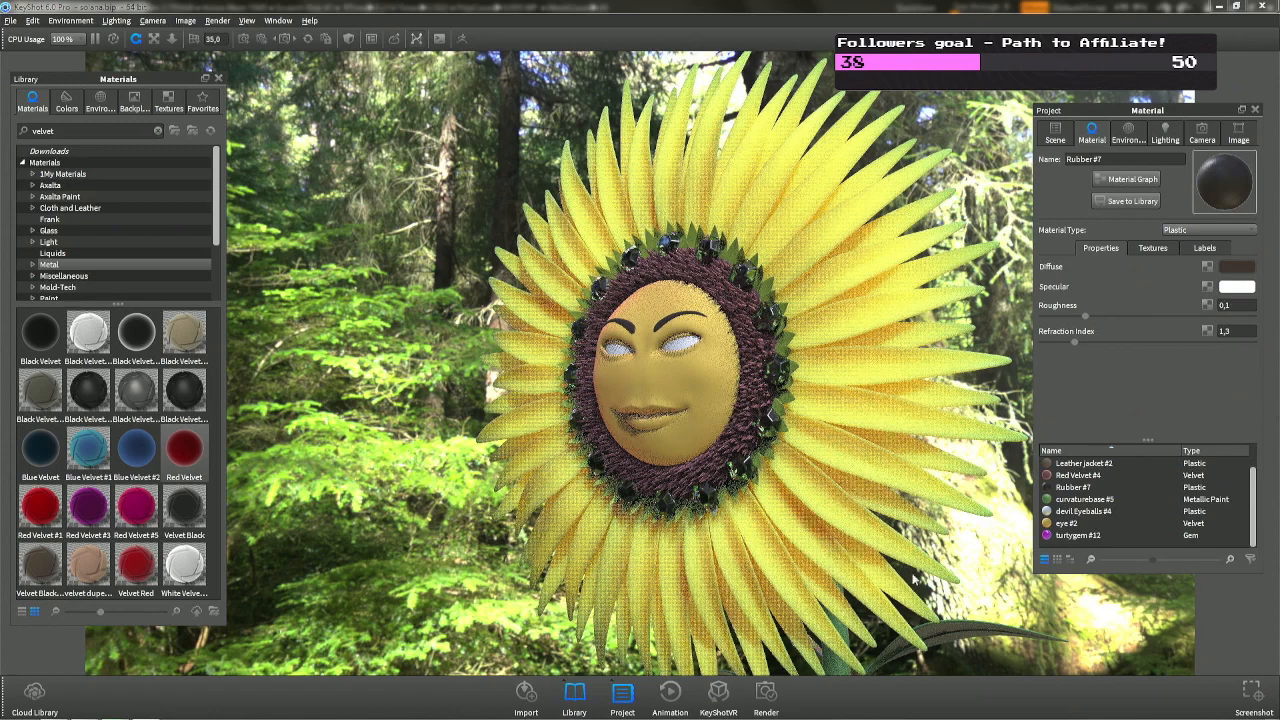
Darken the diffuse color of the face's velvet material to a golden yellow, about RGB 205, 171, 91.
left_click_drag(741, 554, 776, 421)
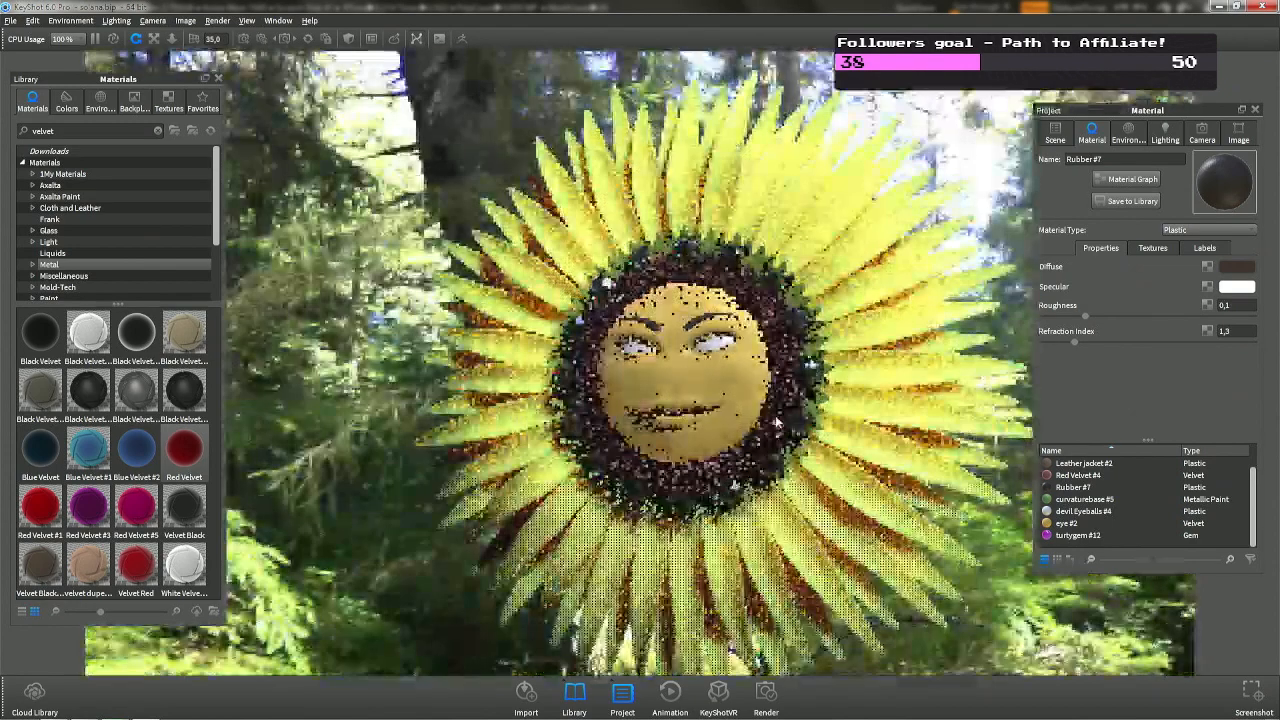
double_click(776, 421)
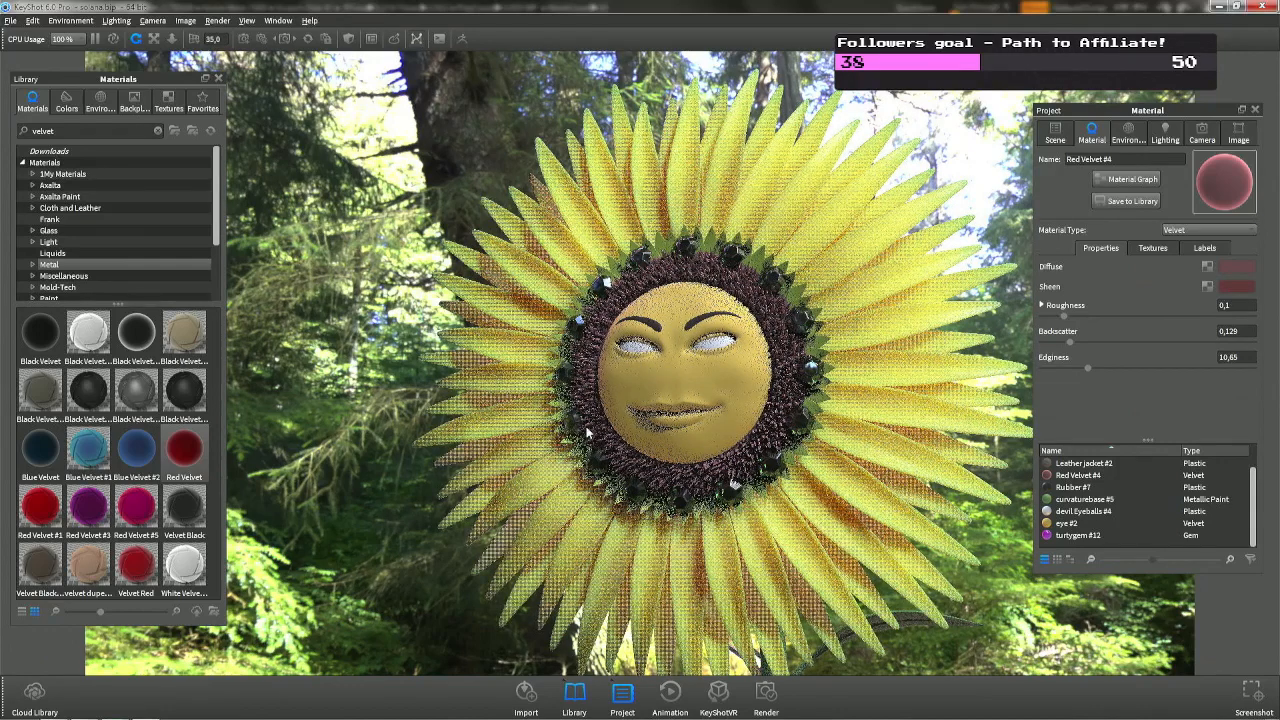
double_click(722, 362)
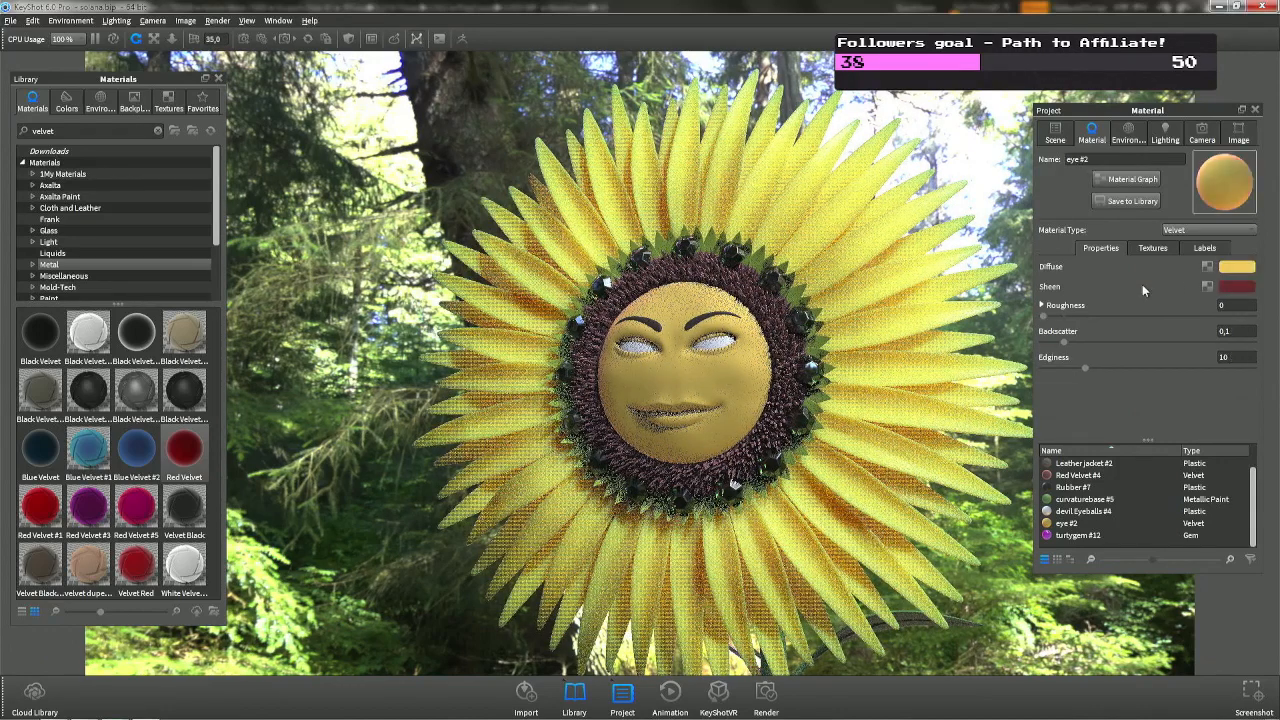
left_click(1235, 268)
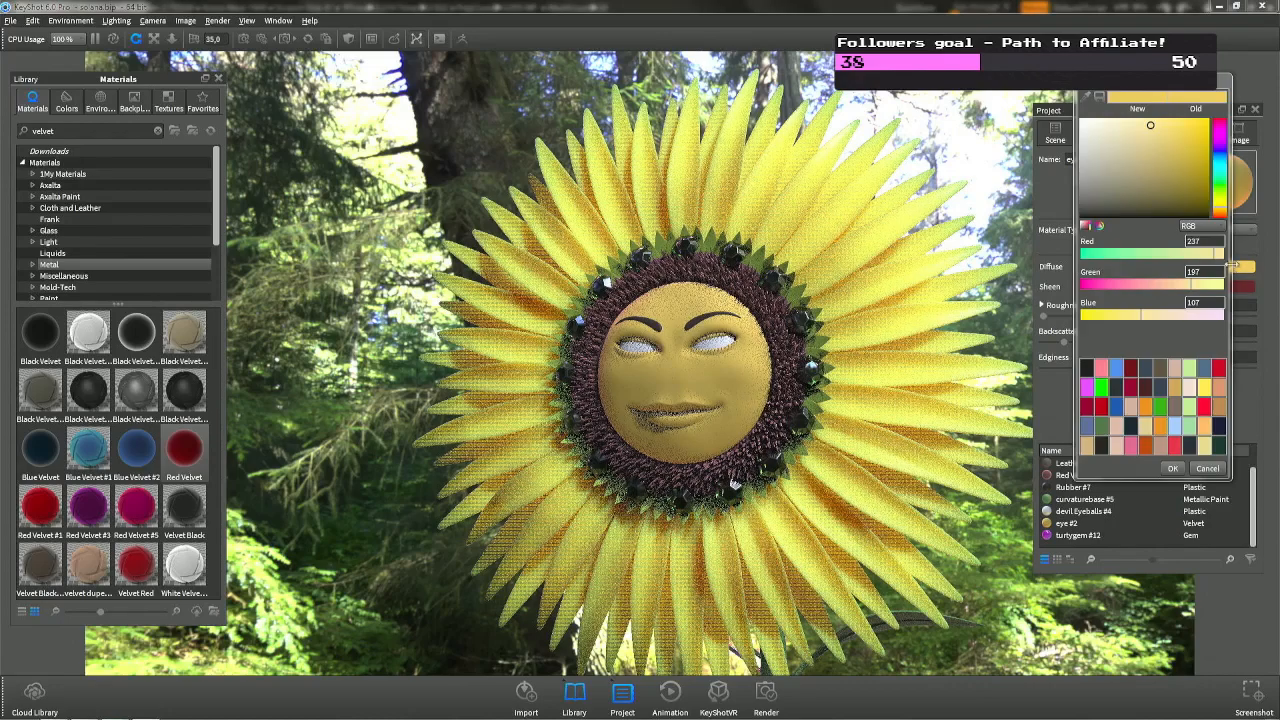
left_click(1151, 136)
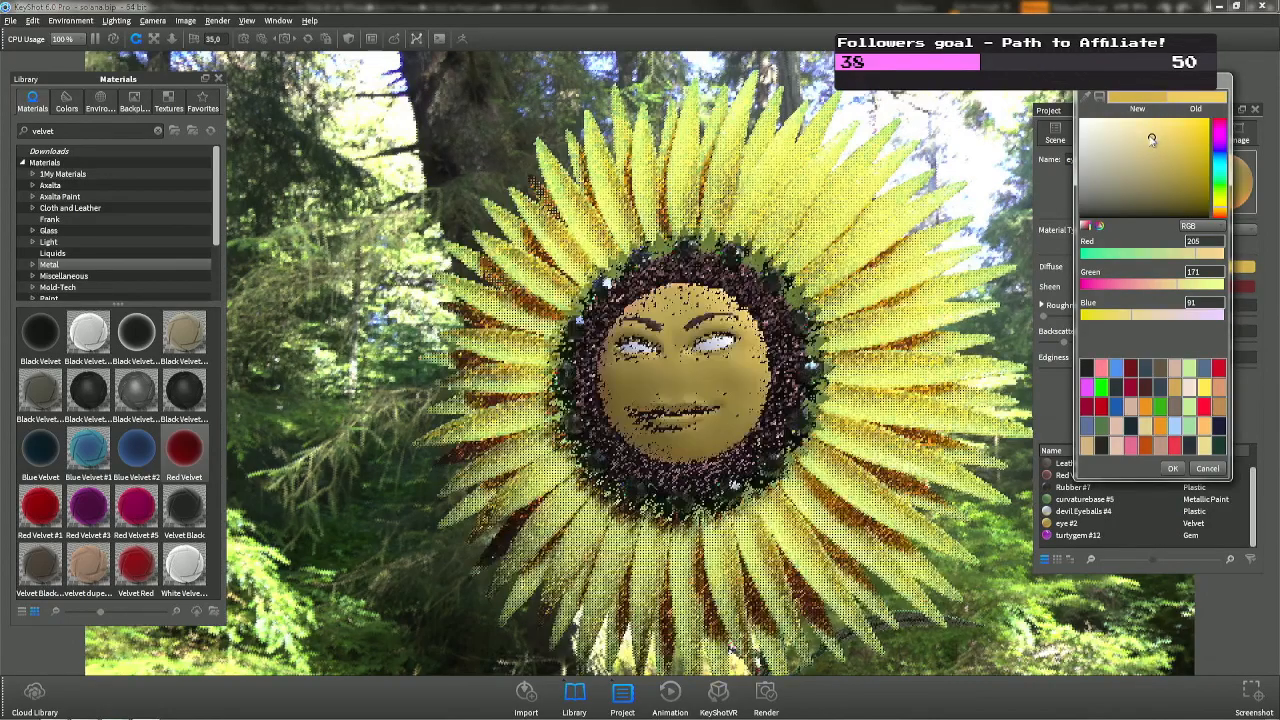
mouse_move(1151, 136)
left_mouse_down()
mouse_move(1166, 137)
mouse_move(1155, 138)
left_mouse_up()
left_click(1243, 265)
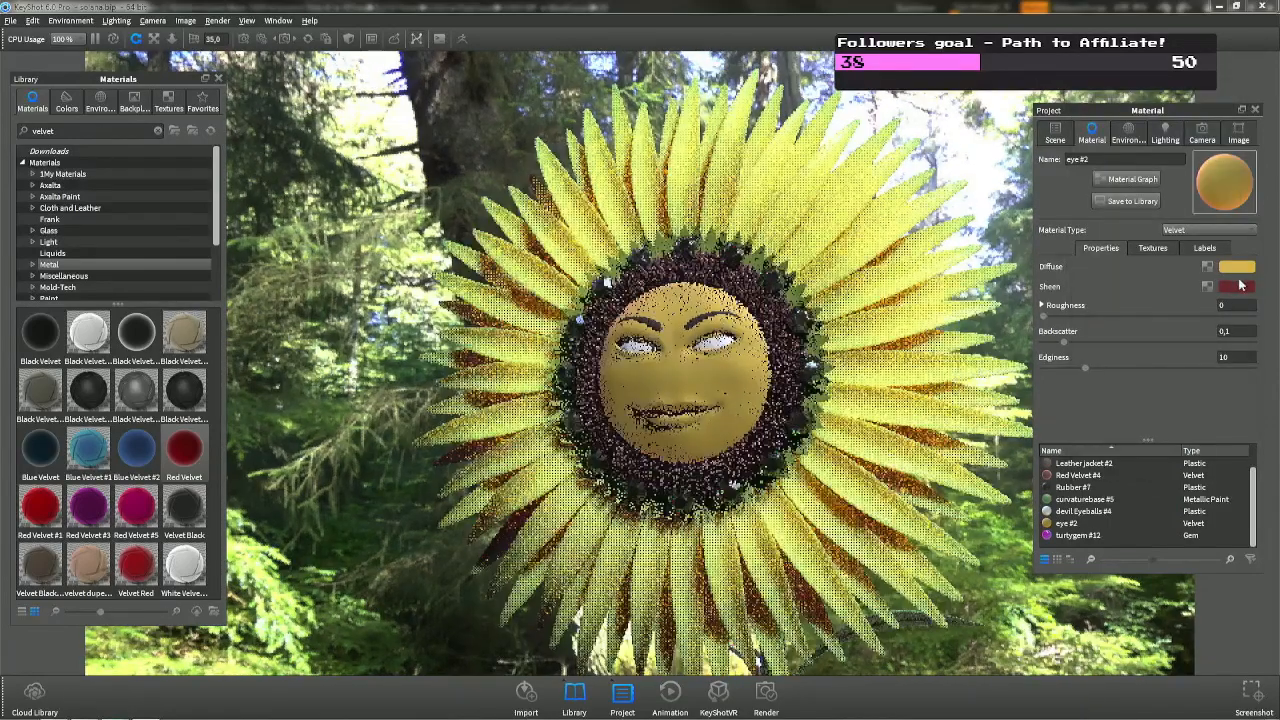
Change the sheen color of the face's velvet material to a soft orange, RGB 211, 149, 92.
left_click(1240, 284)
left_click(1176, 157)
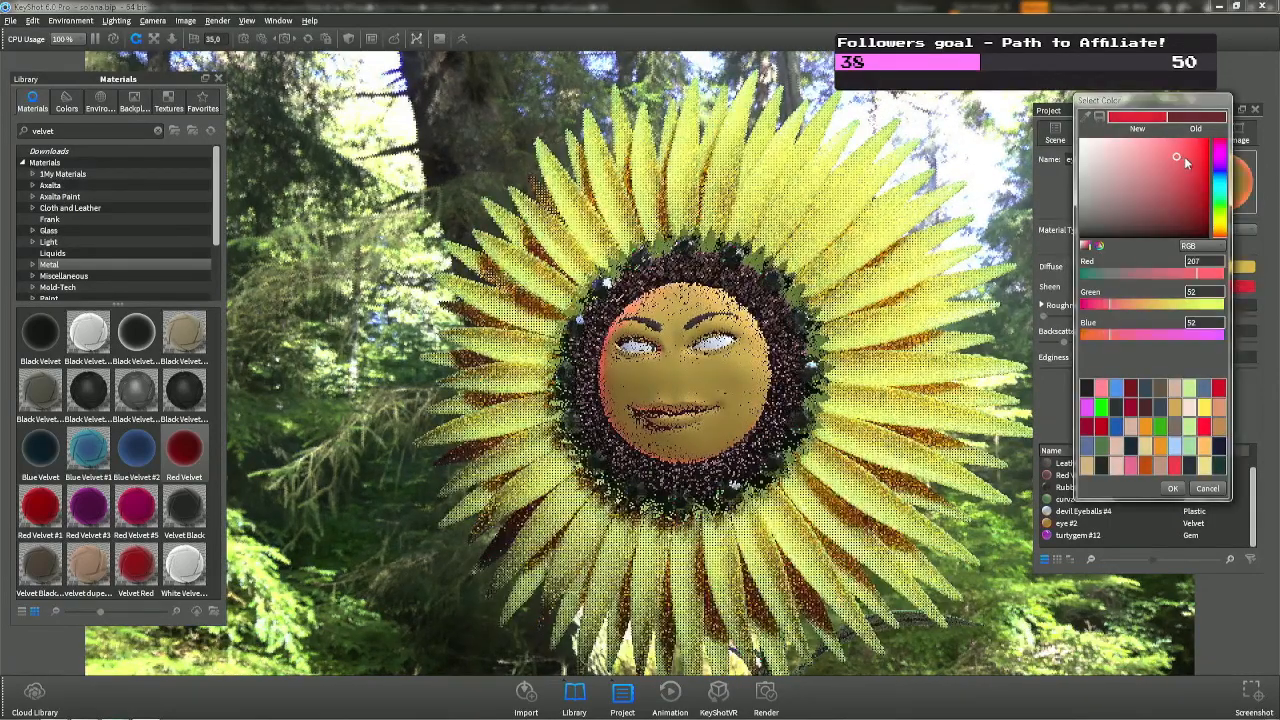
left_click(1221, 226)
left_click_drag(1221, 226, 1221, 230)
left_click(1191, 154)
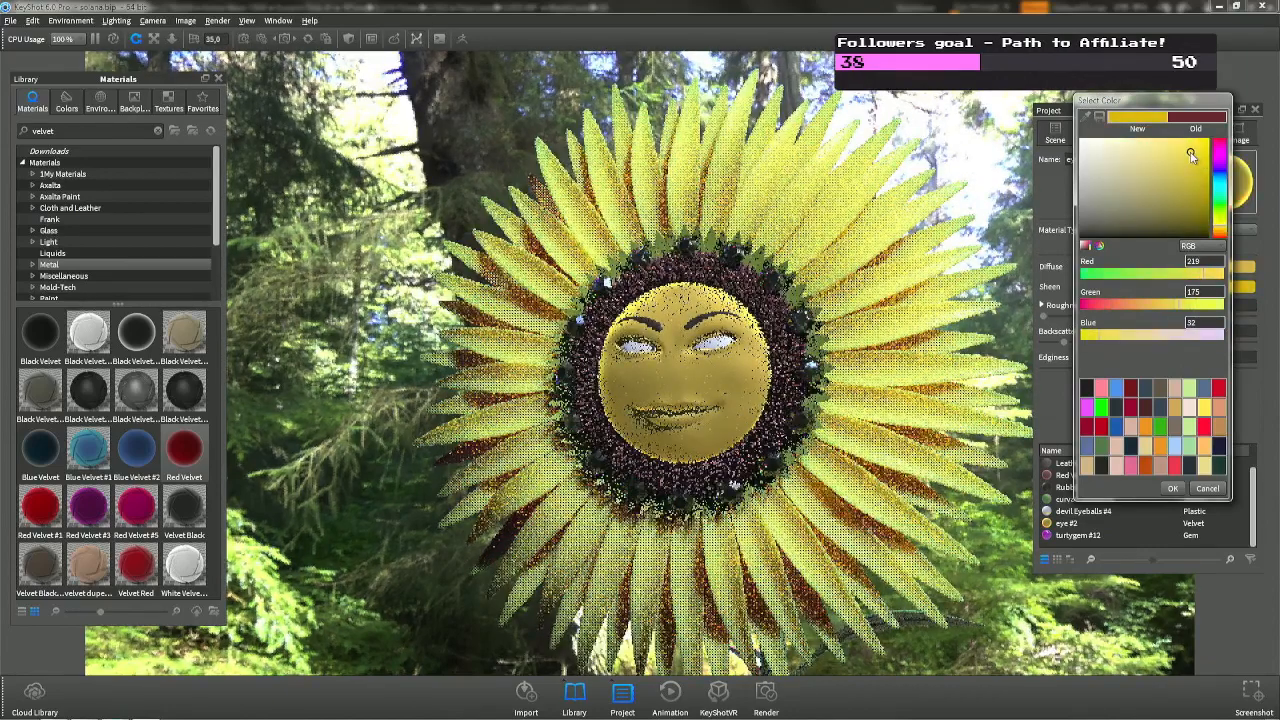
left_click_drag(1191, 154, 1167, 156)
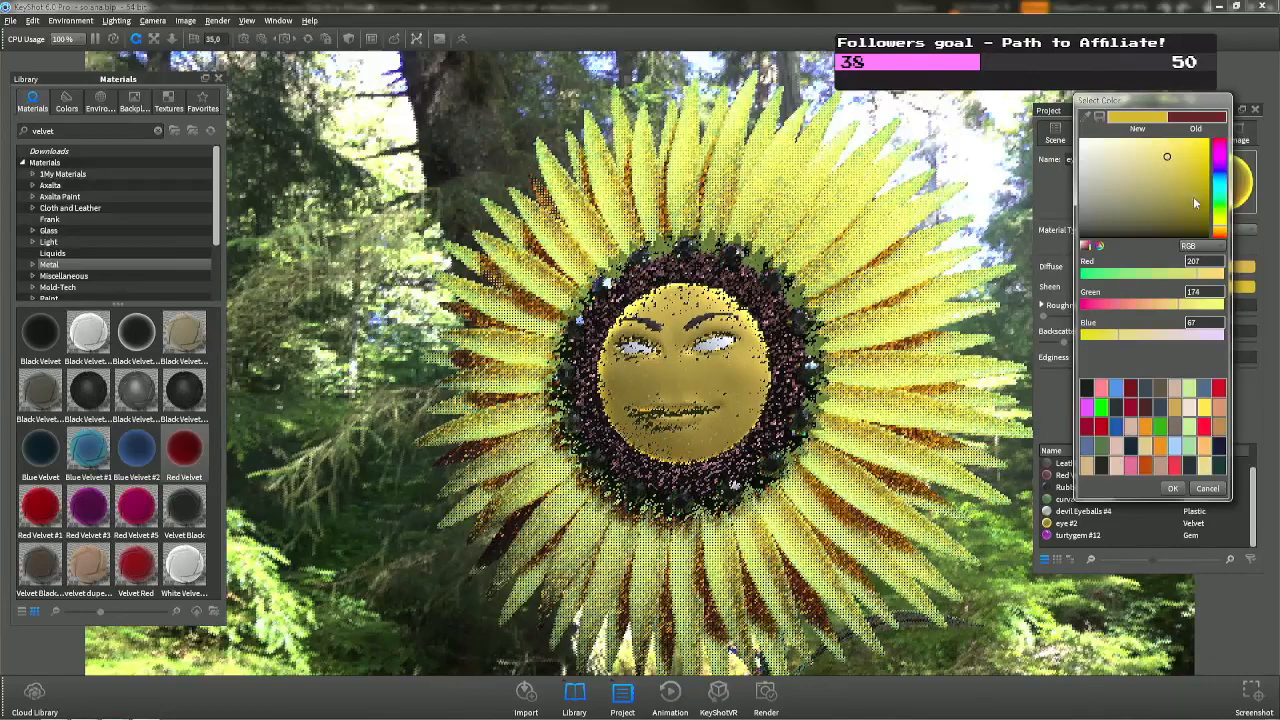
left_click(1221, 233)
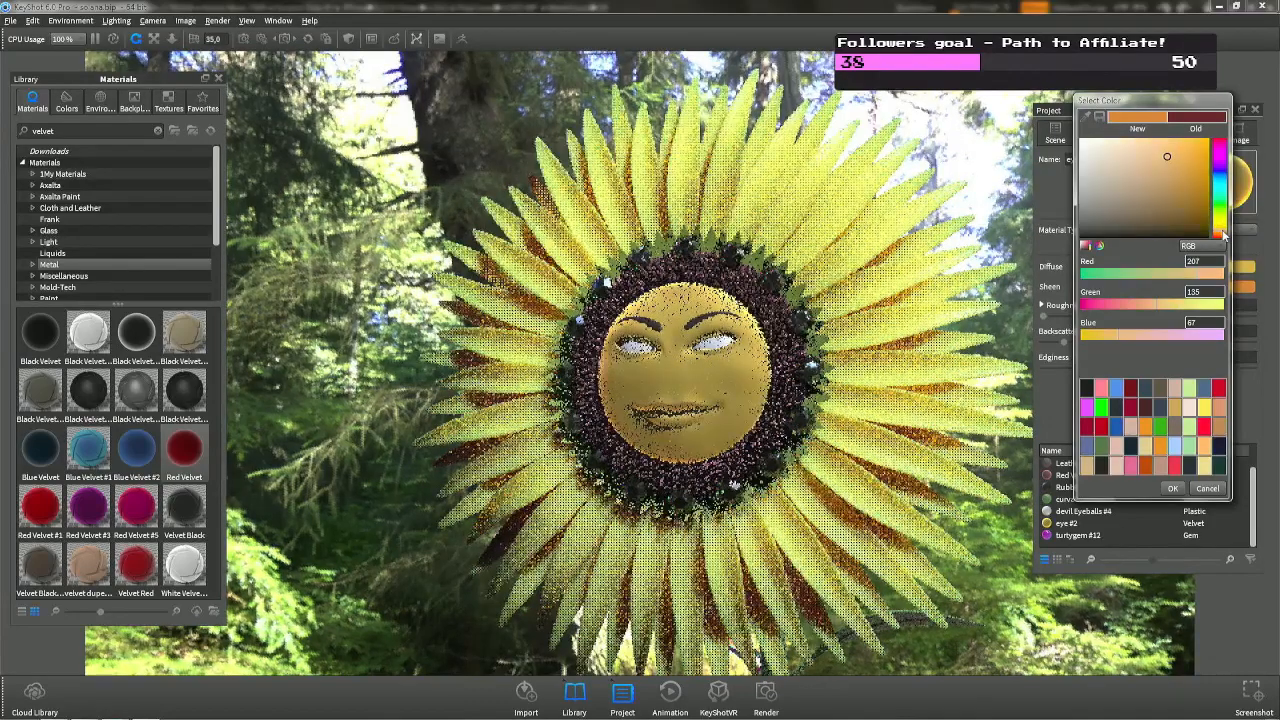
left_click(1153, 157)
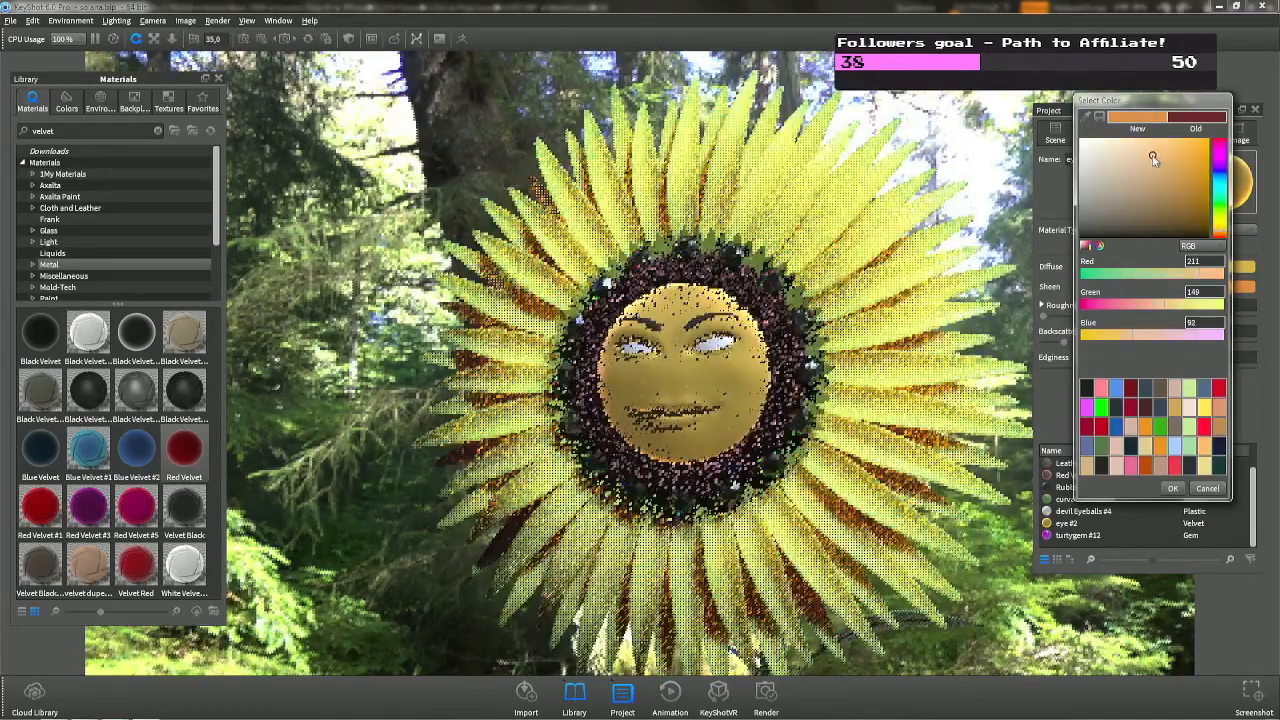
key("Return")
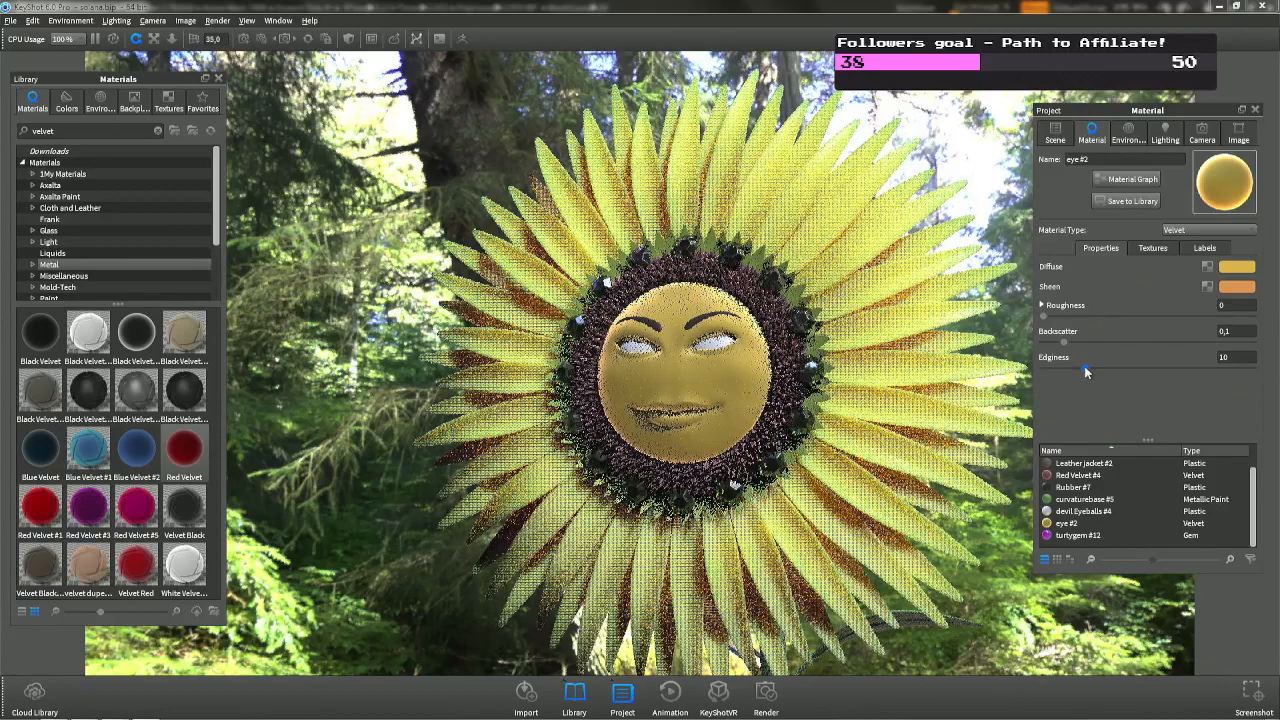
Set the face material's edginess to 1.6 and its backscatter to 0.369.
left_click_drag(1085, 368, 1050, 365)
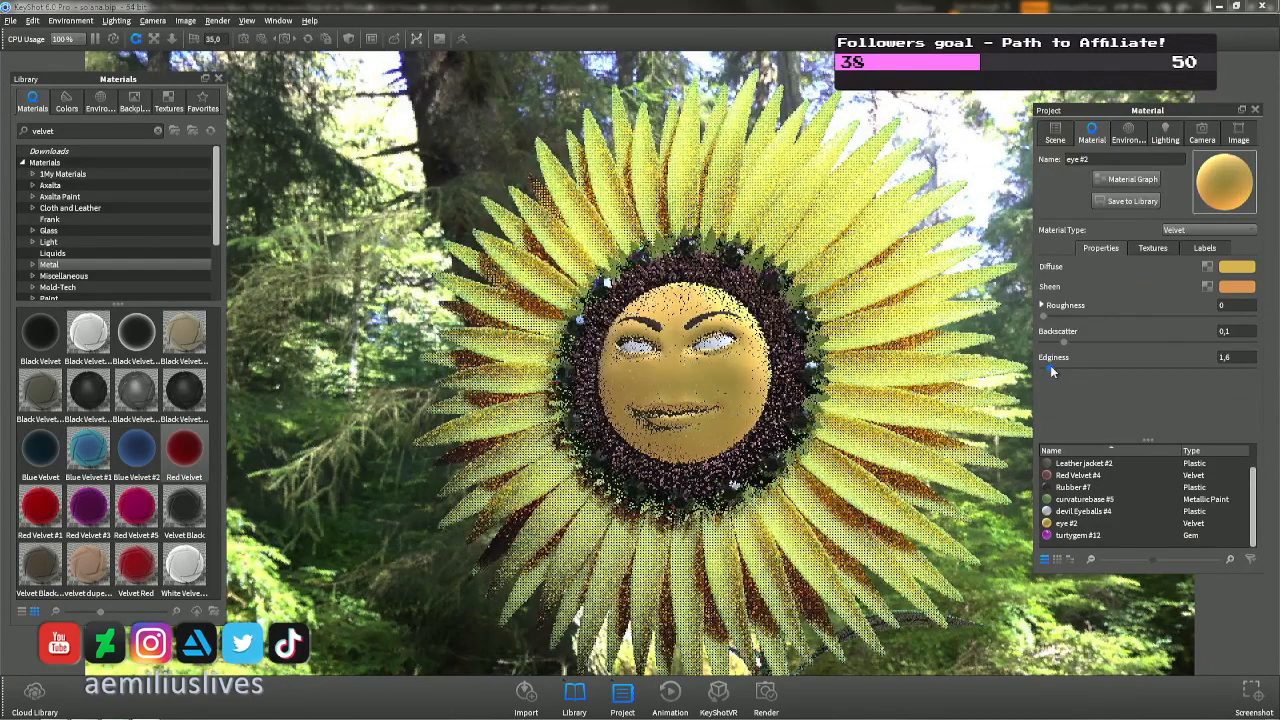
left_click_drag(1066, 345, 1122, 357)
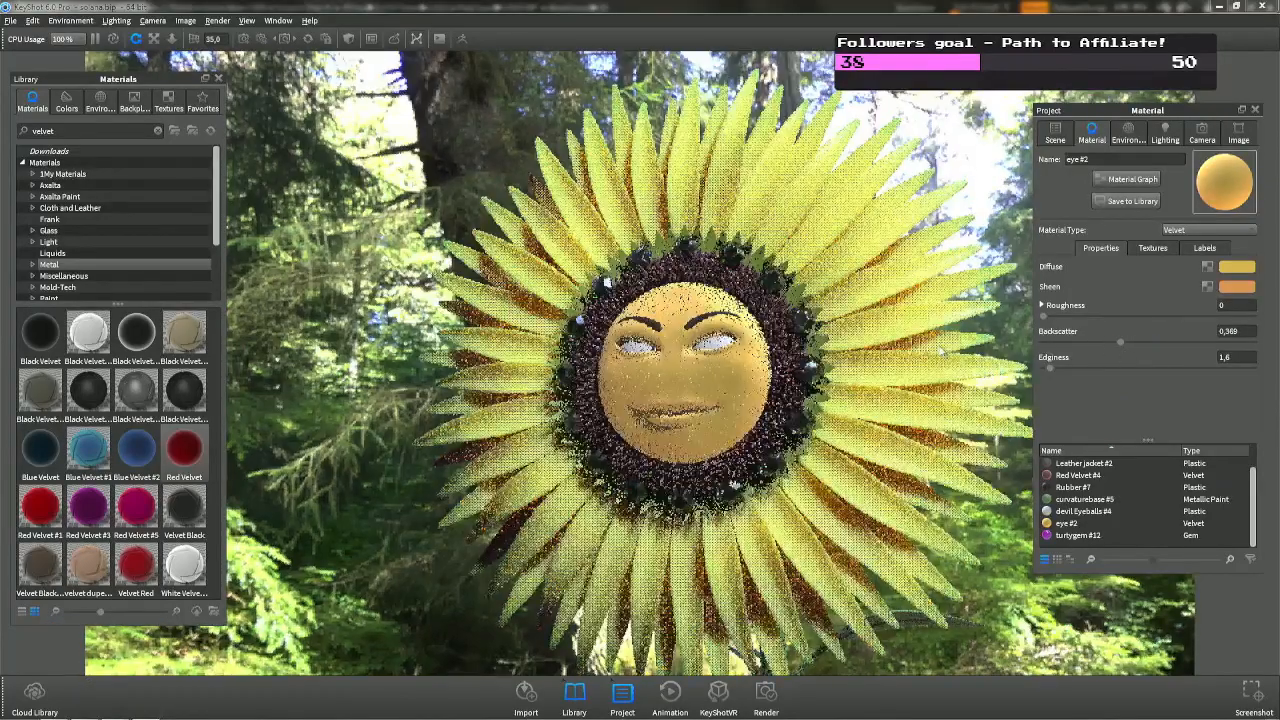
Add a Granite bump texture to the face material and set its scale to 0.01.
scroll(818, 367, "up", 3)
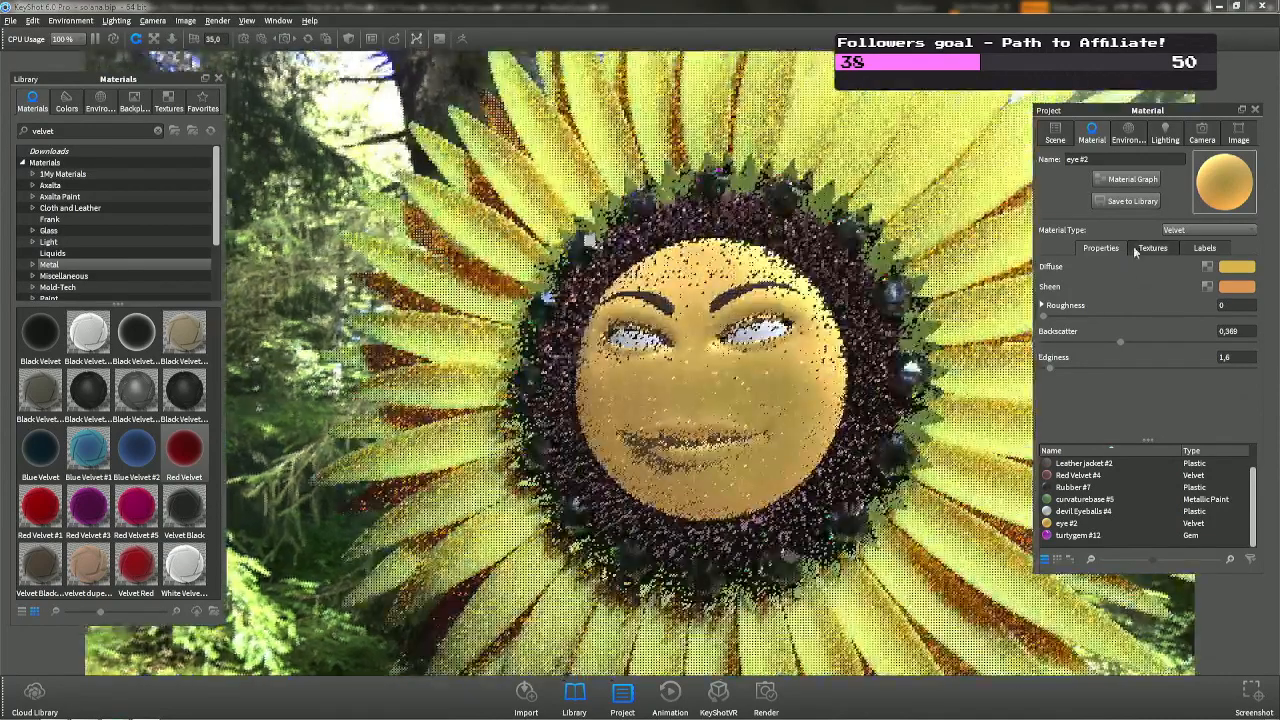
left_click(1152, 247)
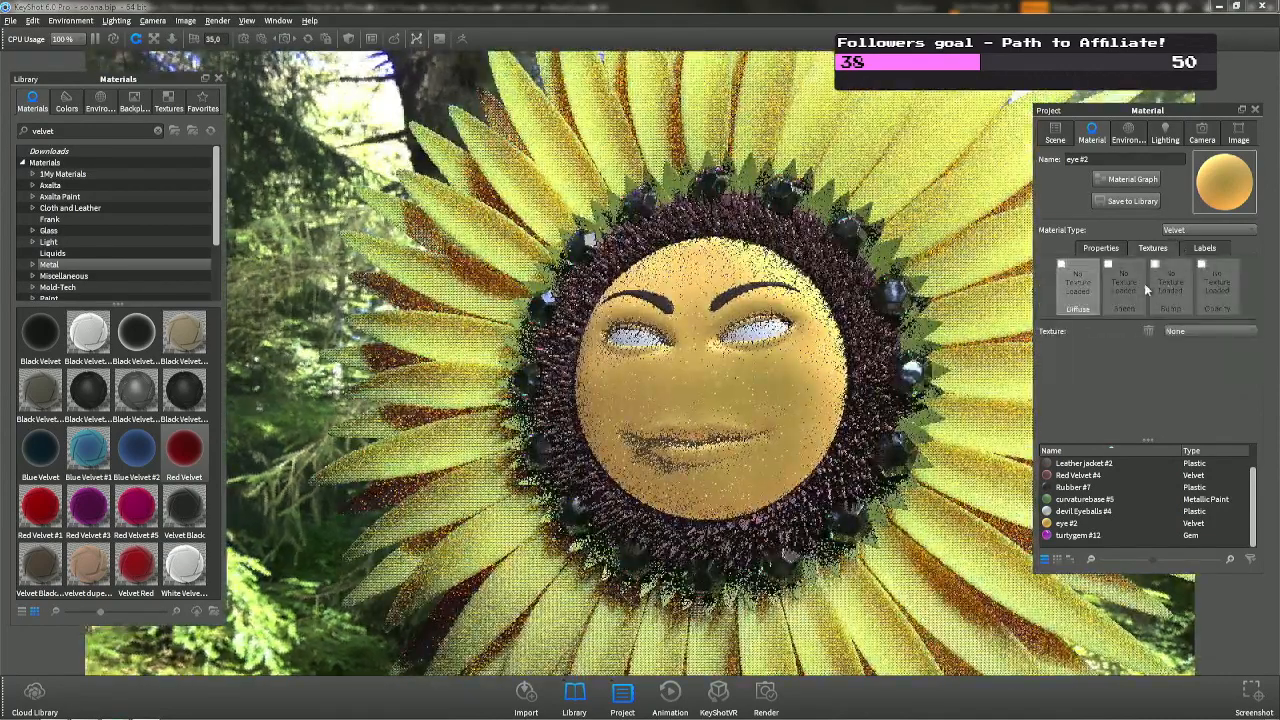
left_click(1170, 288)
left_click(1202, 330)
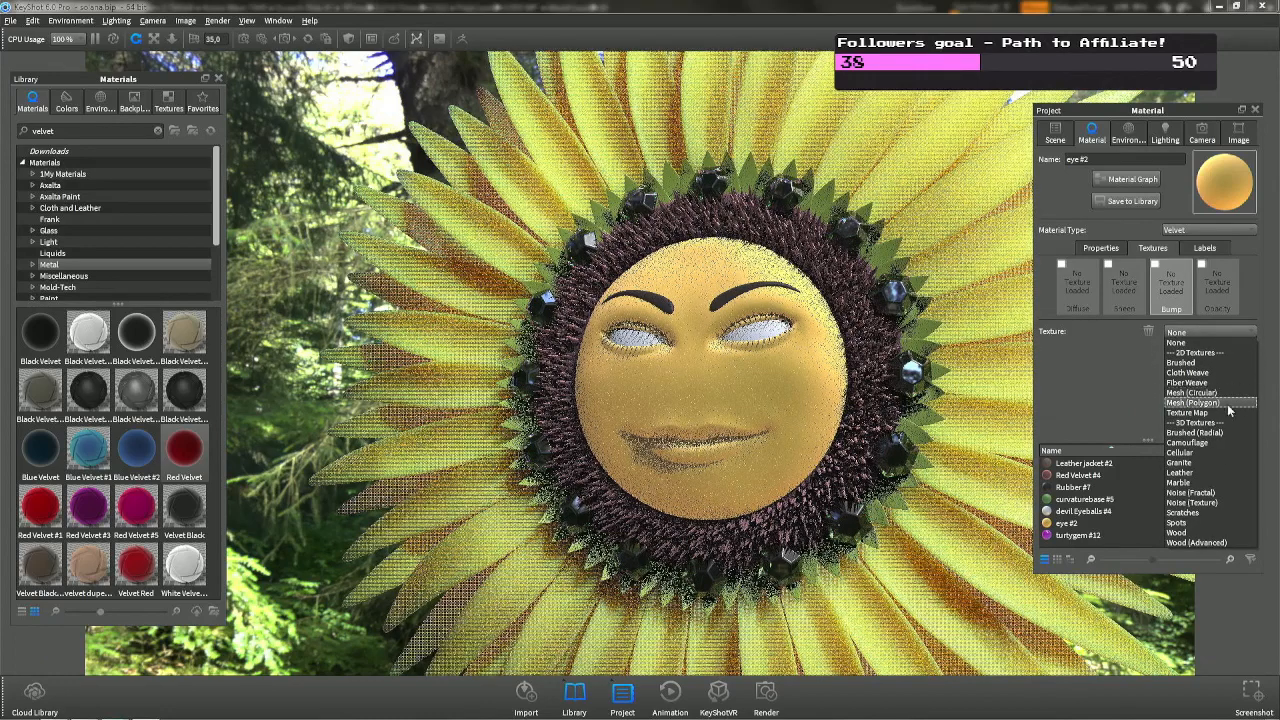
left_click(1212, 463)
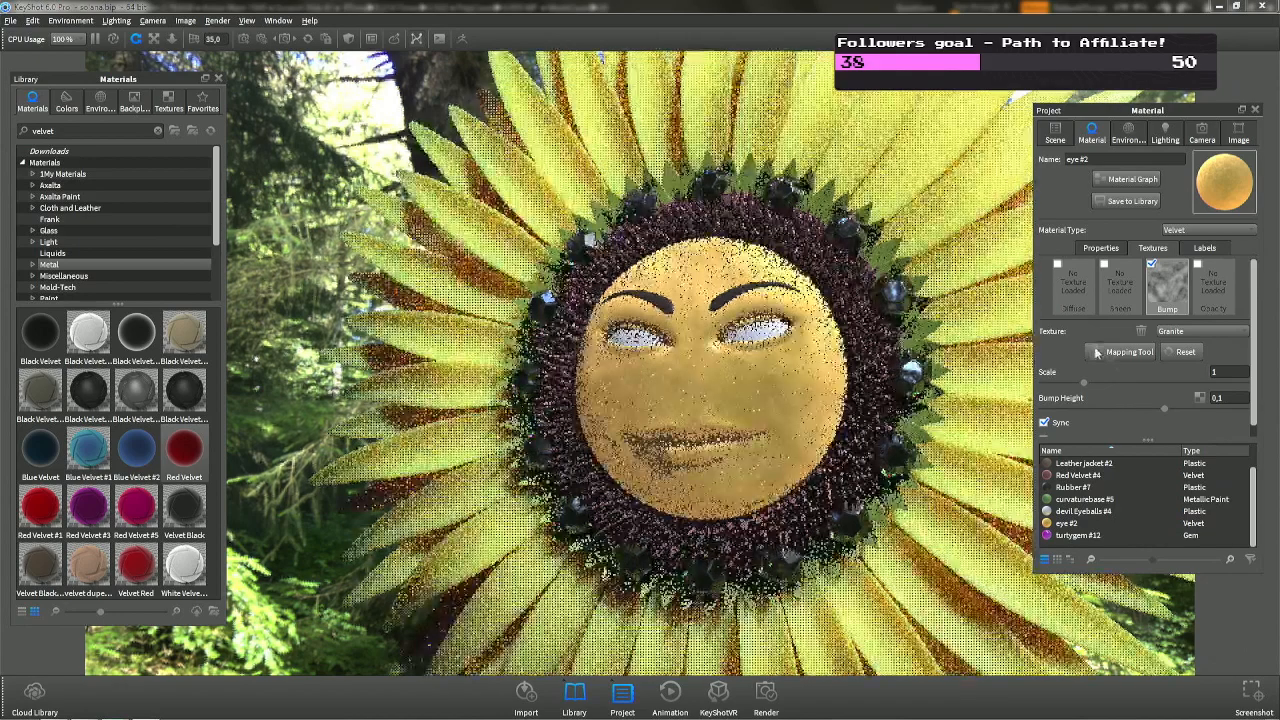
left_click_drag(1063, 385, 1044, 390)
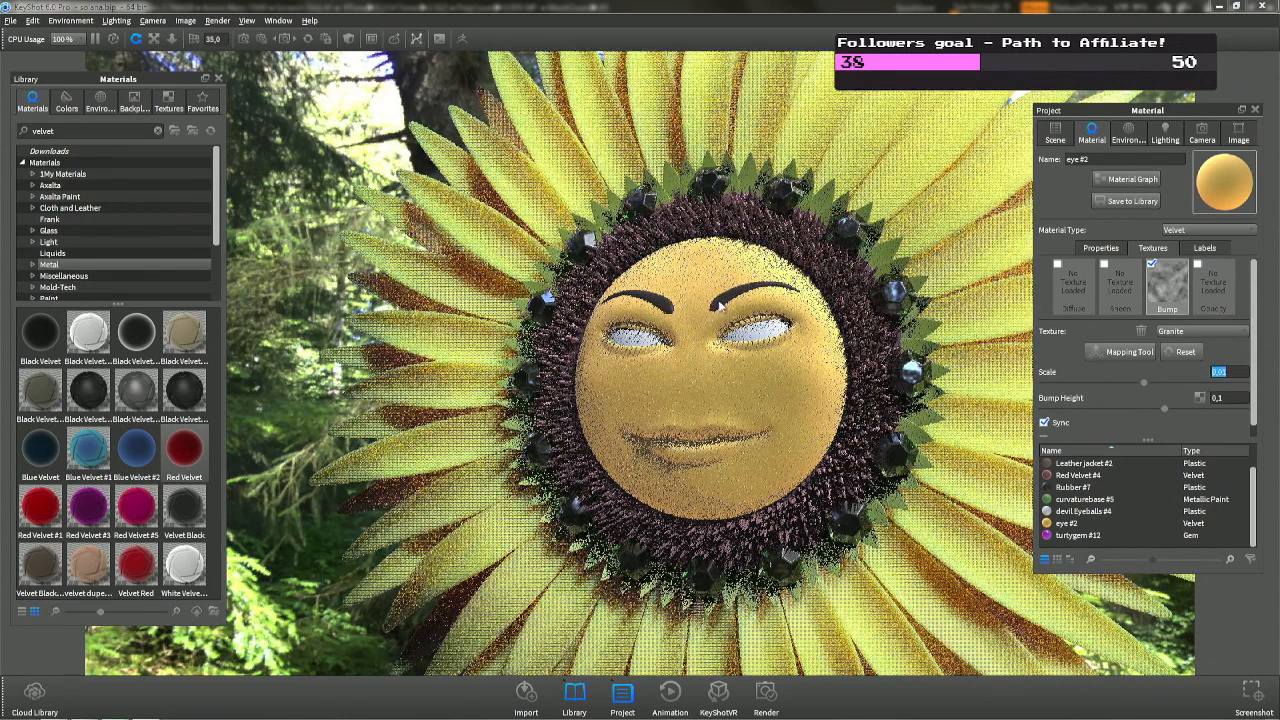
Lighten the diffuse color of the Rubber #7 material on the eyebrows and eyelashes to a warm dark brown.
double_click(903, 446)
left_click(1237, 266)
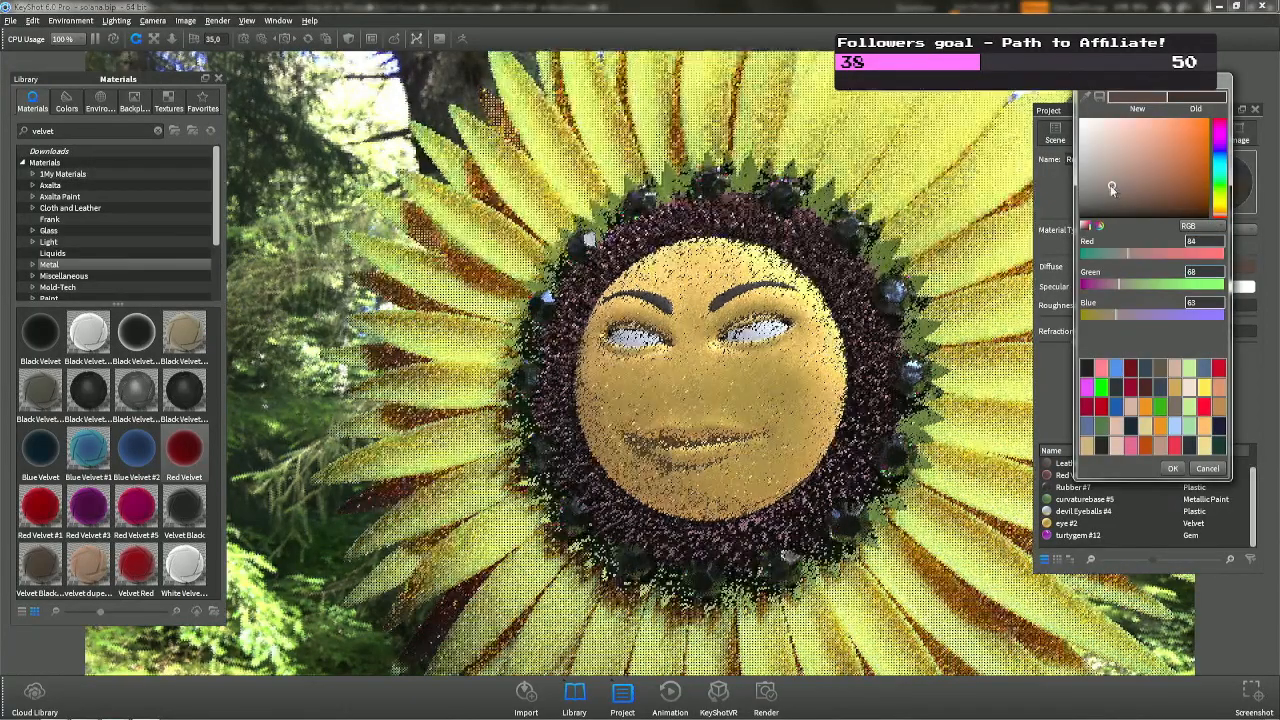
left_click(1173, 468)
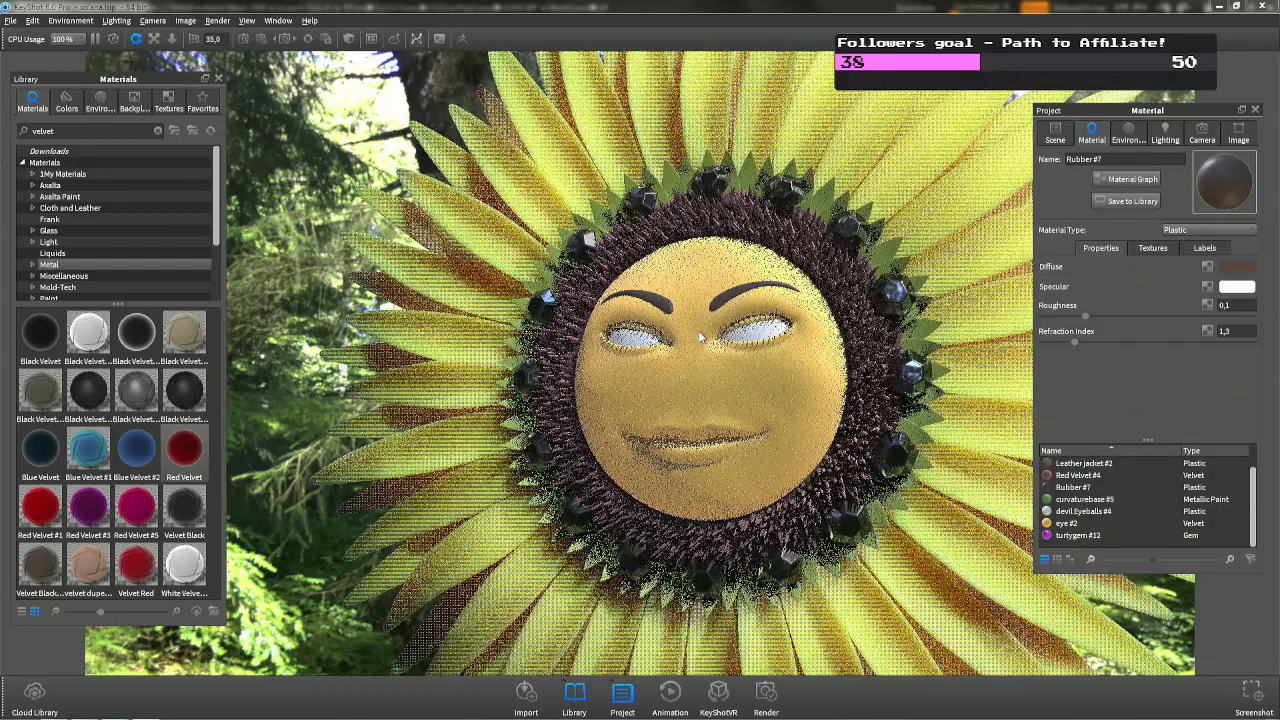
scroll(738, 318, "up", 5)
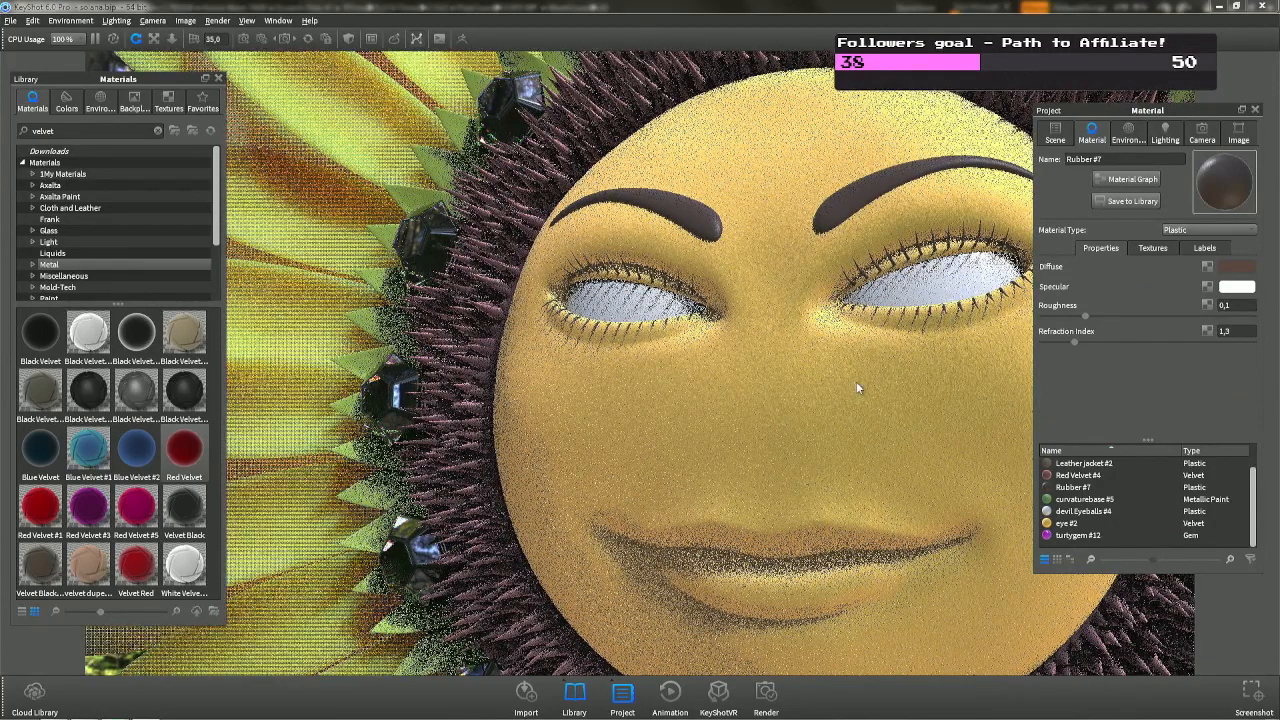
scroll(856, 381, "down", 6)
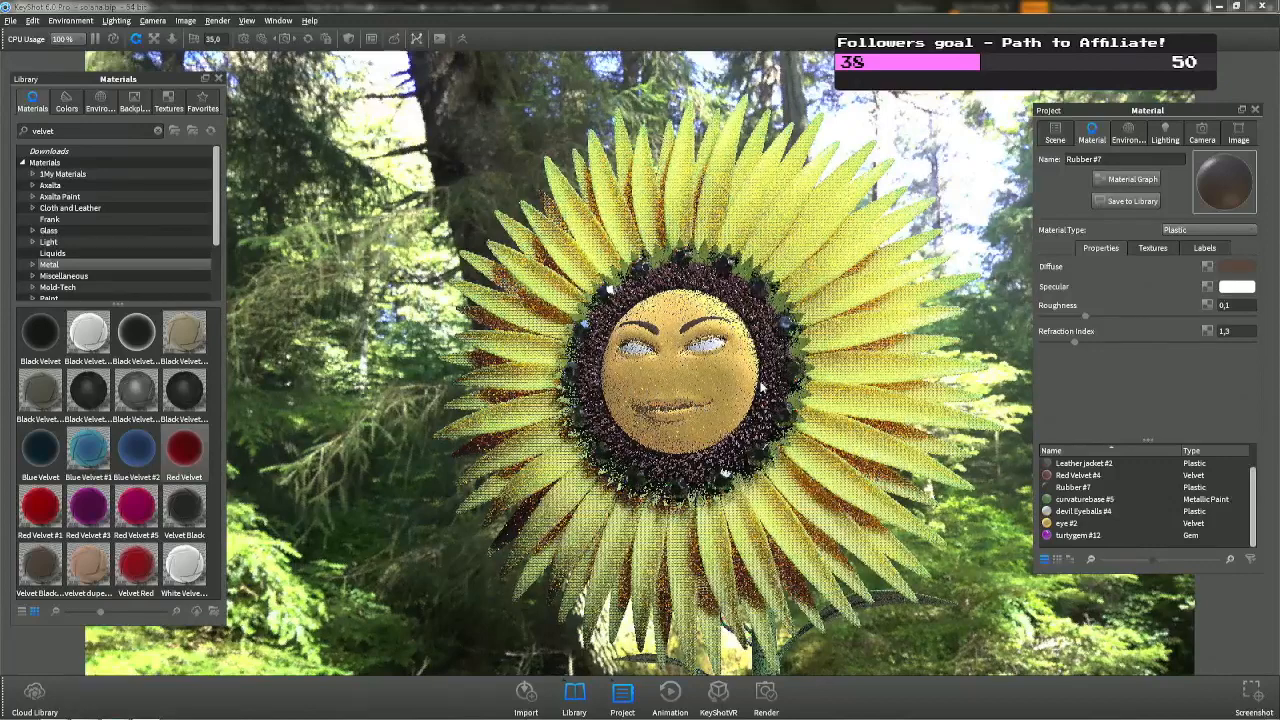
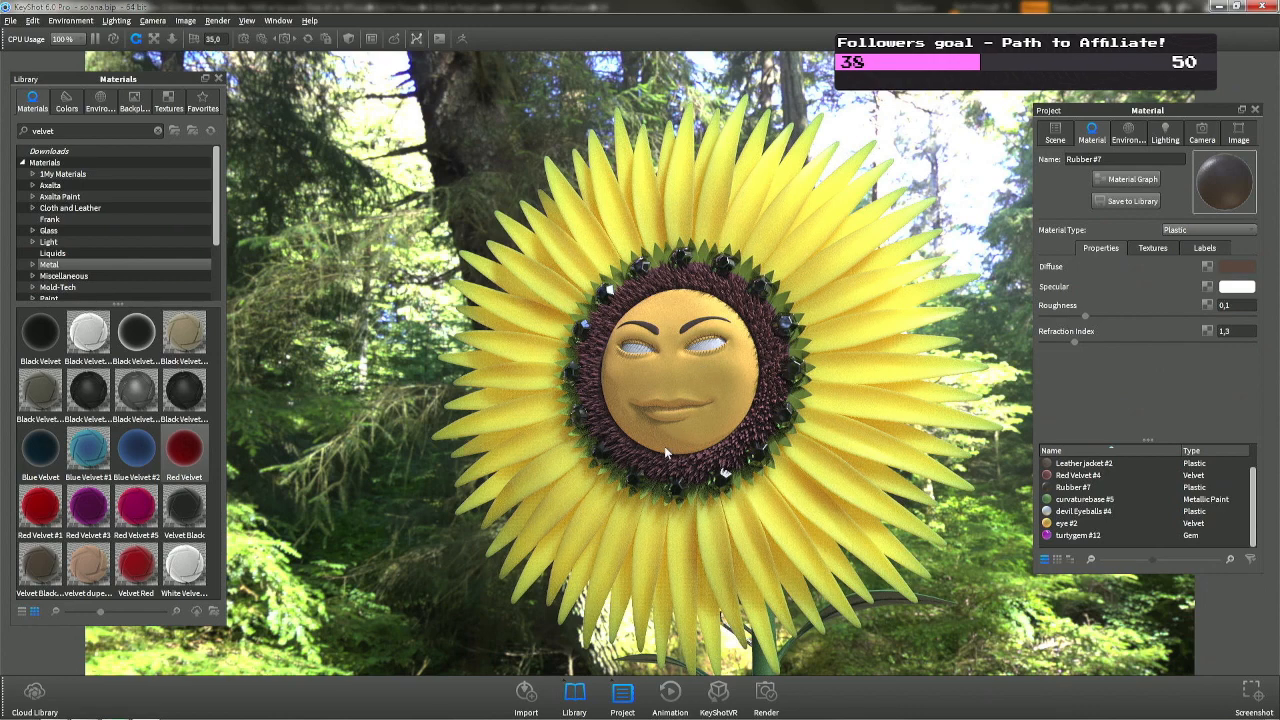
Shift the fiber ring's Red Velvet #4 material to brown, with diffuse RGB 98, 79, 71 and an orange-brown sheen hue.
double_click(757, 425)
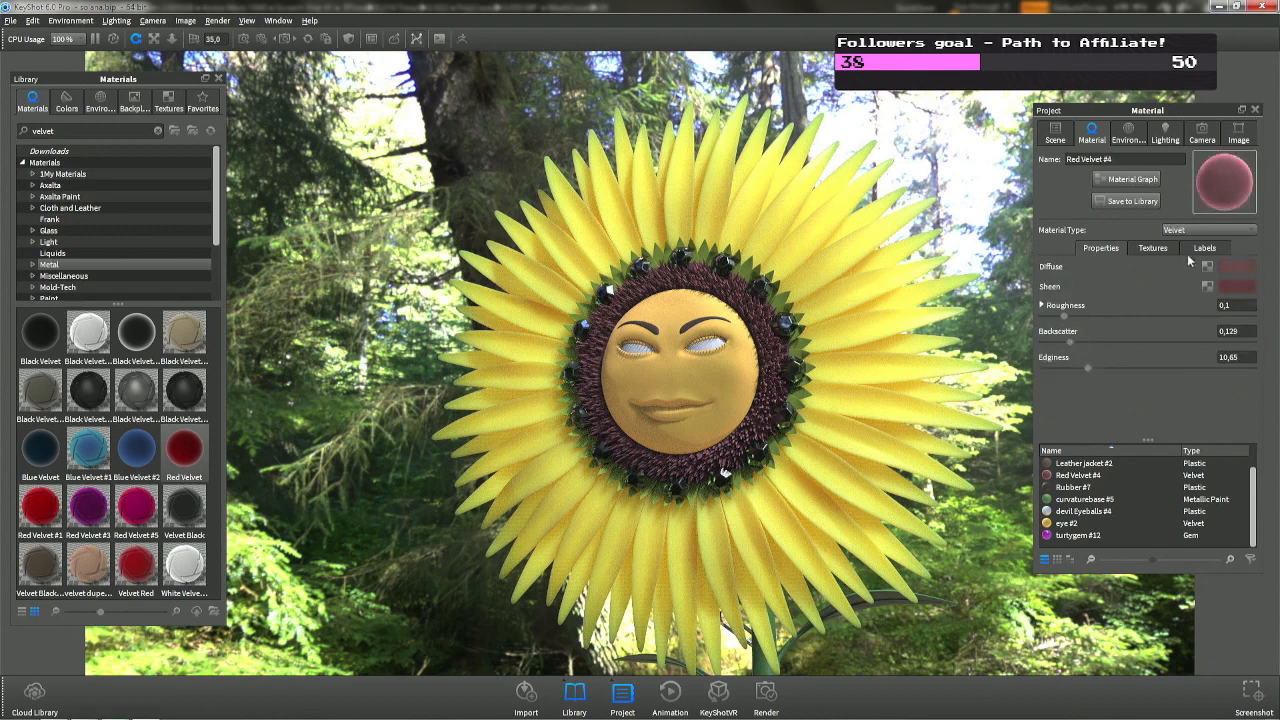
left_click(1236, 267)
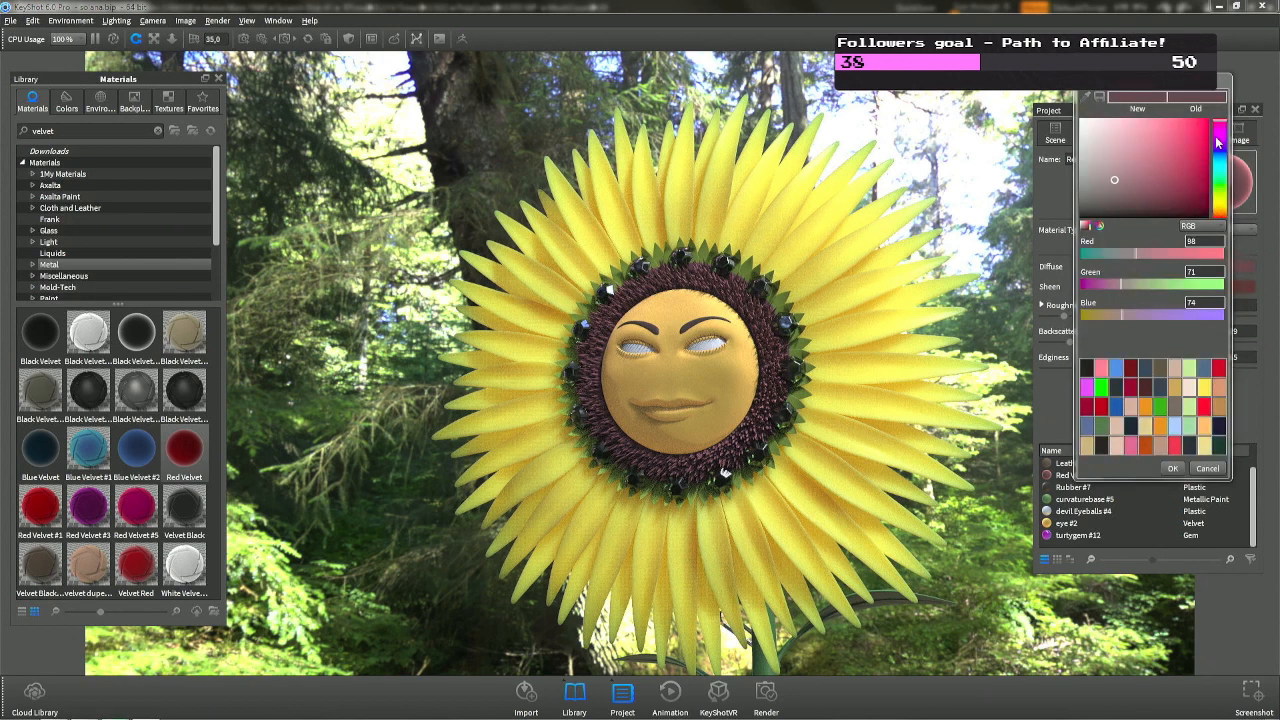
left_click(1221, 215)
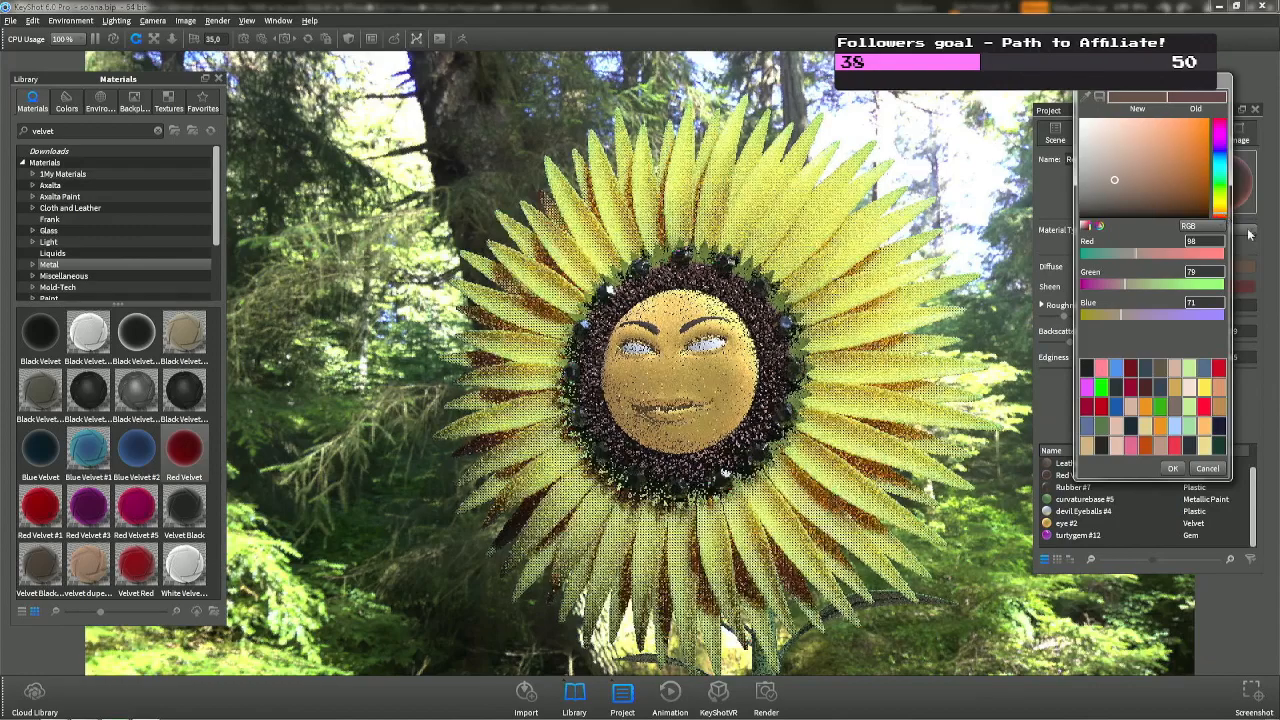
left_click(1250, 235)
left_click(1243, 288)
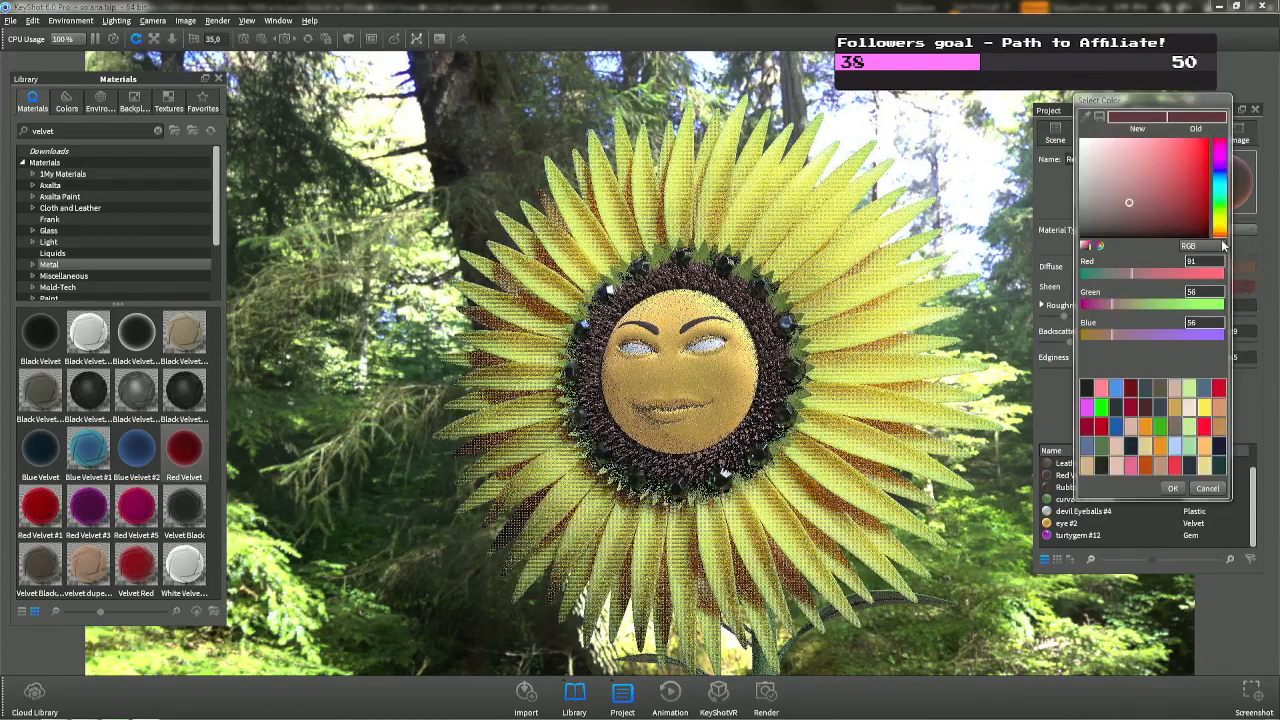
left_click(1221, 238)
left_click(1172, 488)
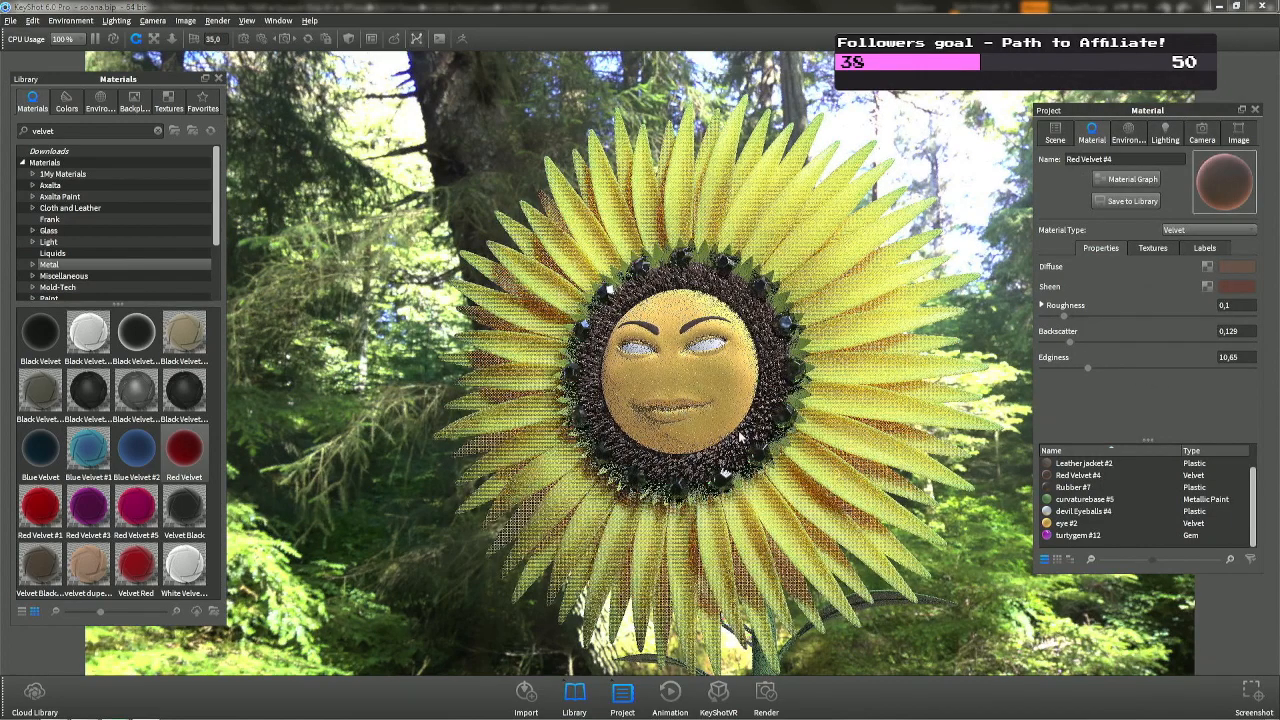
Give one set of green leaves around the fiber ring its own separate Baraka Skin material.
scroll(680, 409, "up", 3)
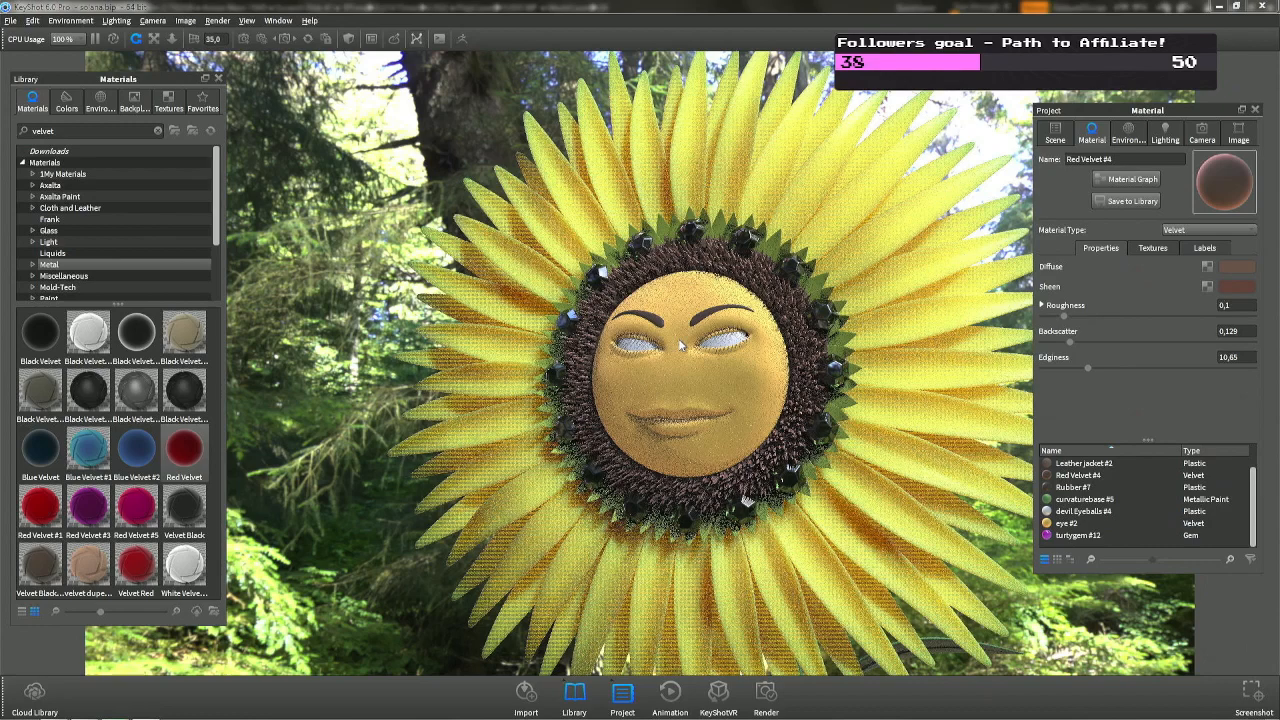
right_click(816, 280)
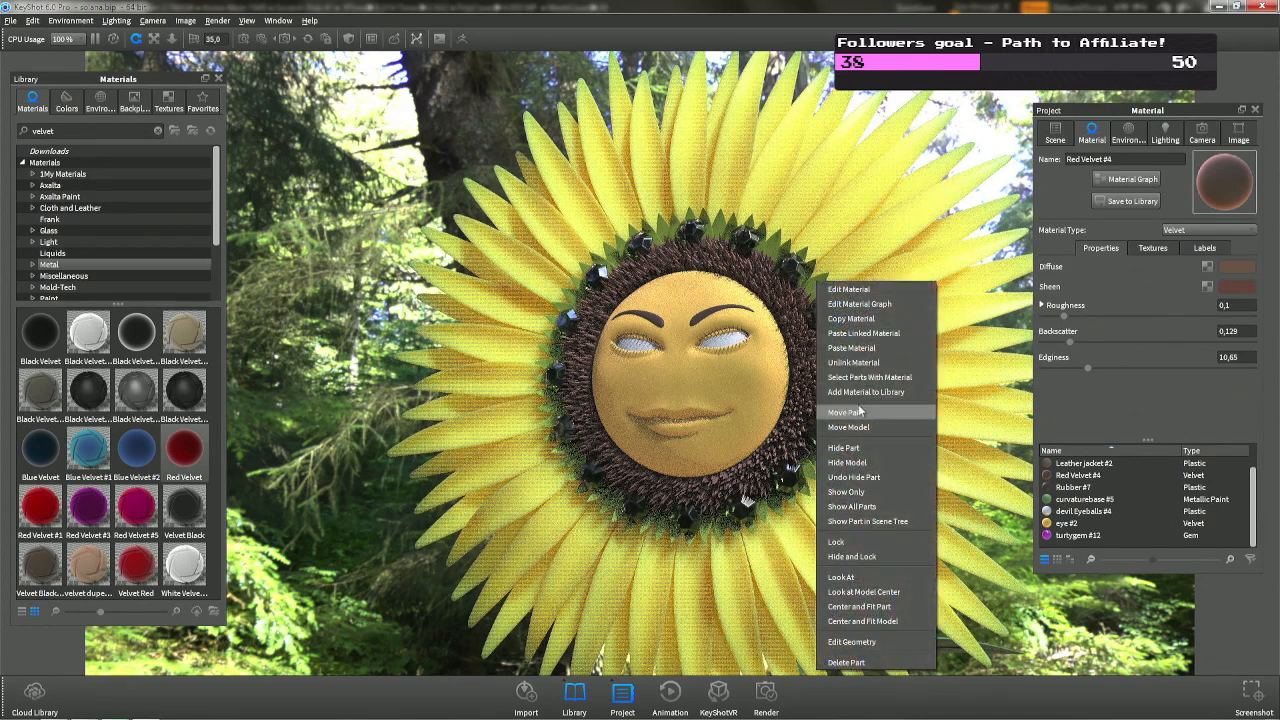
left_click(851, 348)
left_click(1208, 267)
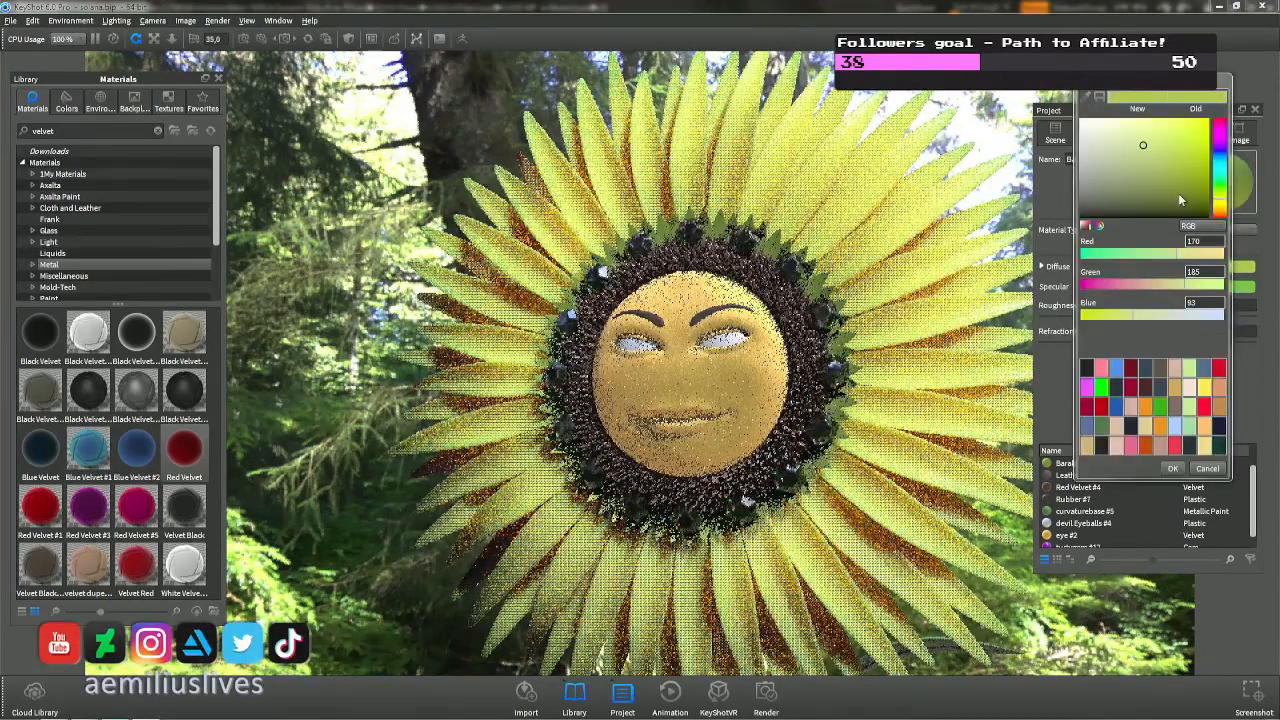
left_click(1144, 157)
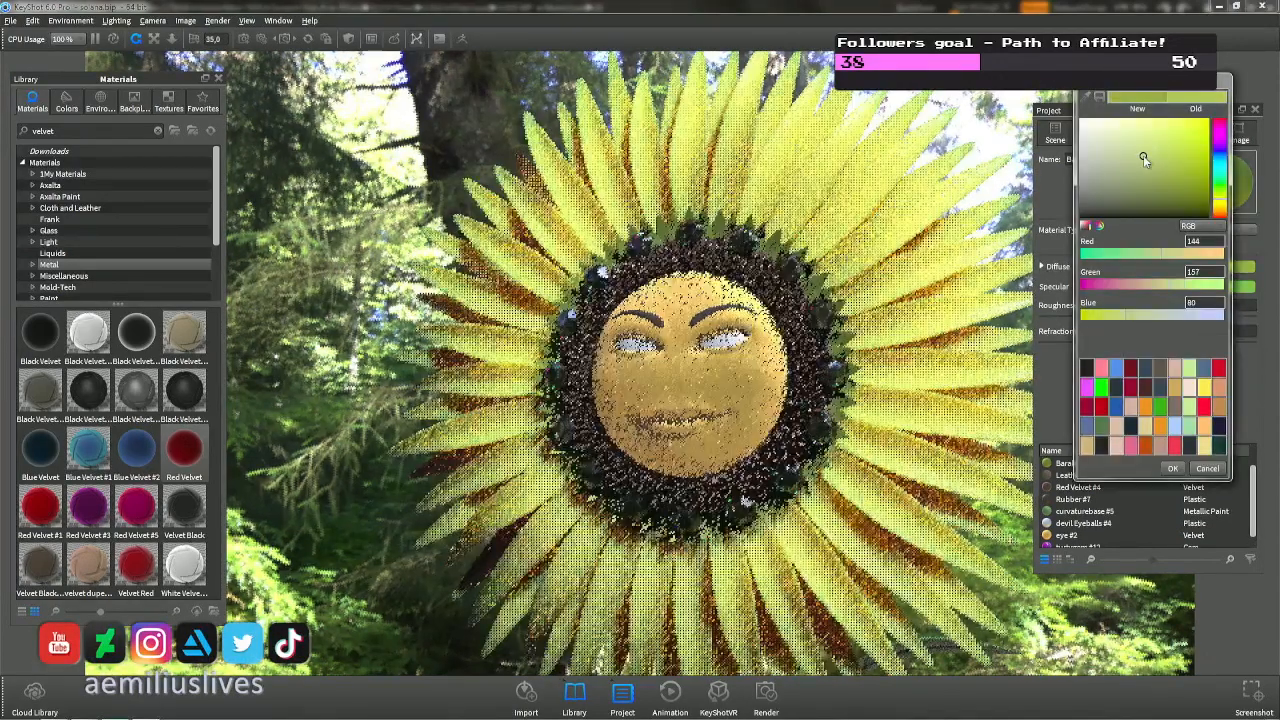
left_click(1206, 468)
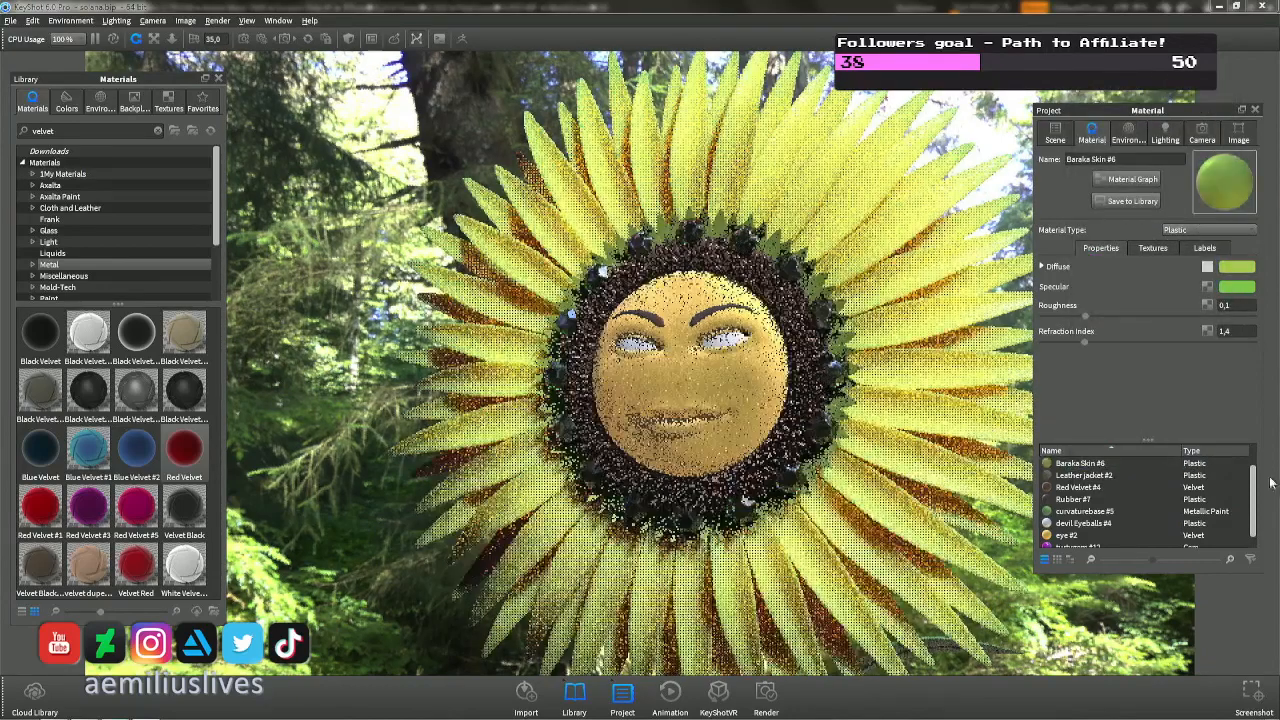
scroll(1256, 463, "up", 2)
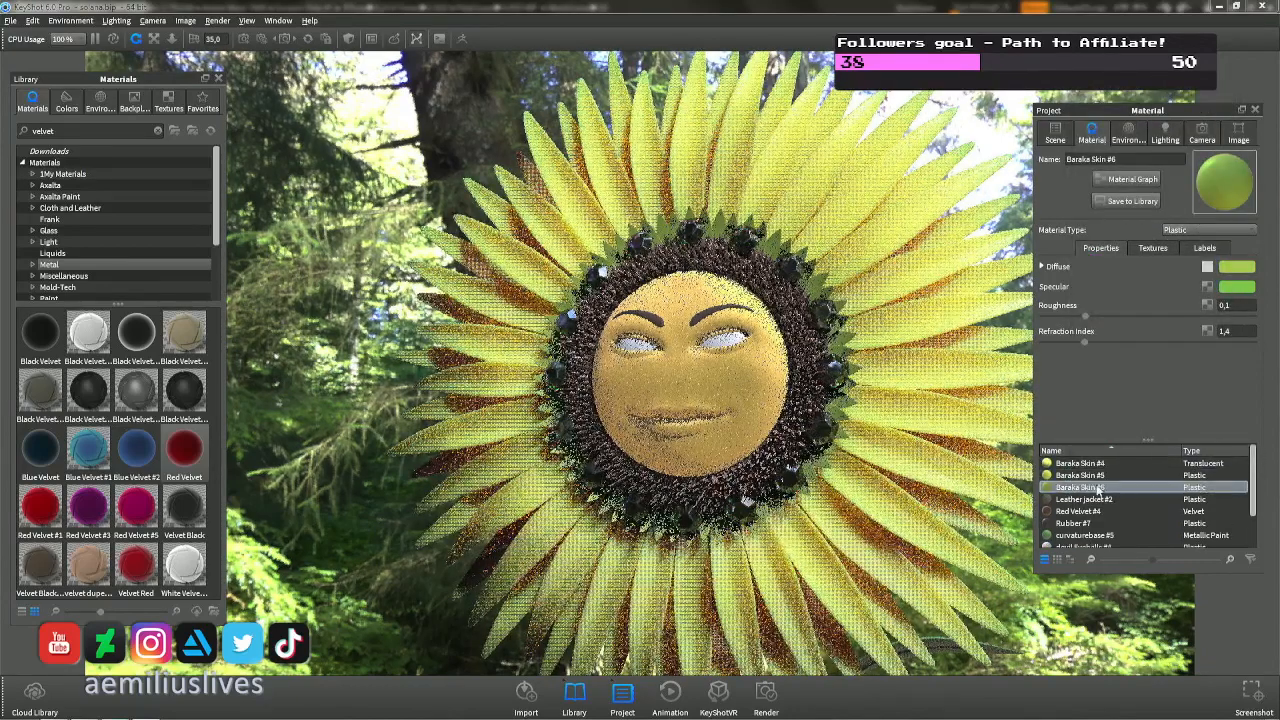
right_click(843, 275)
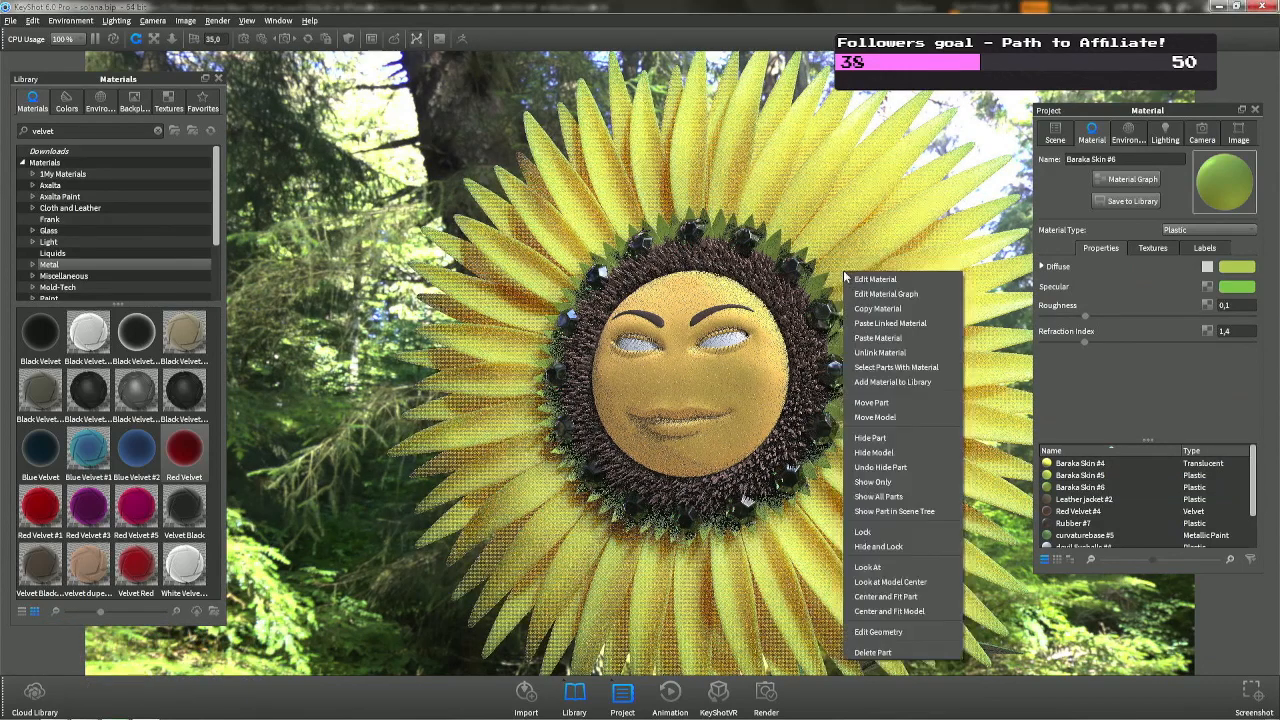
left_click(805, 260)
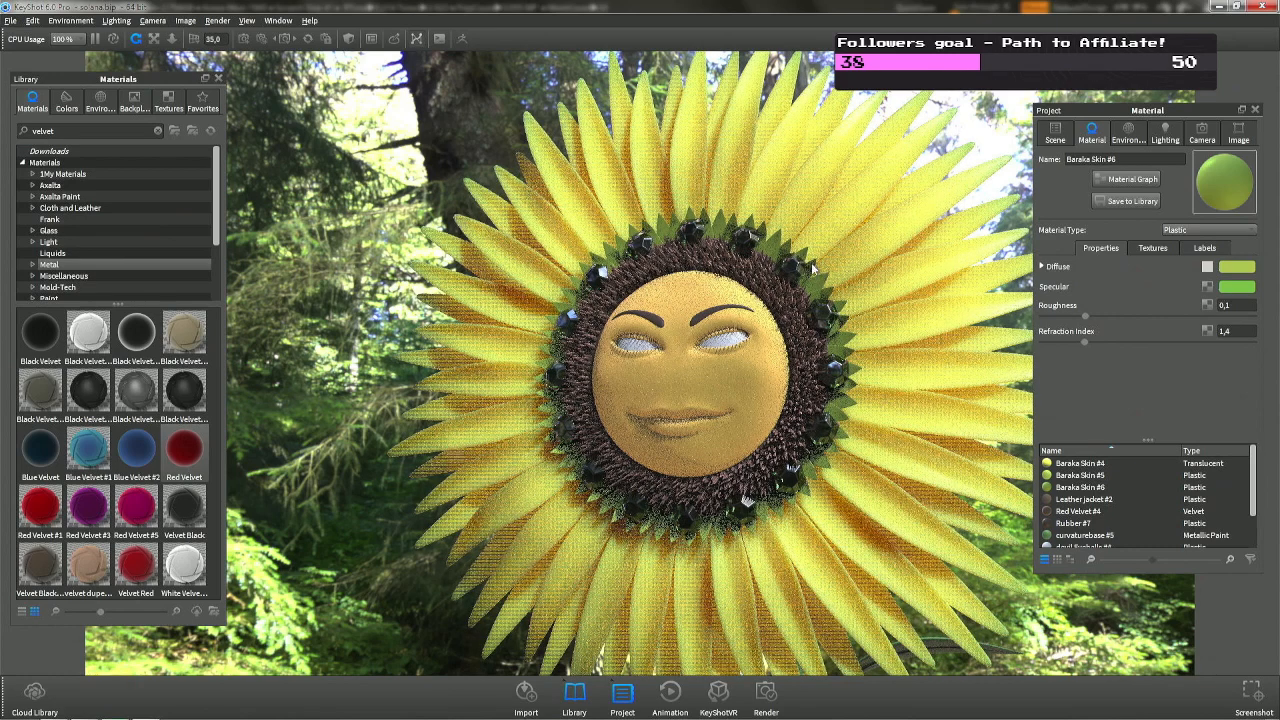
Compare the leaf sets' materials and darken the diffuse color of Baraka Skin #6 to olive green, RGB 135, 147, 76.
double_click(813, 268)
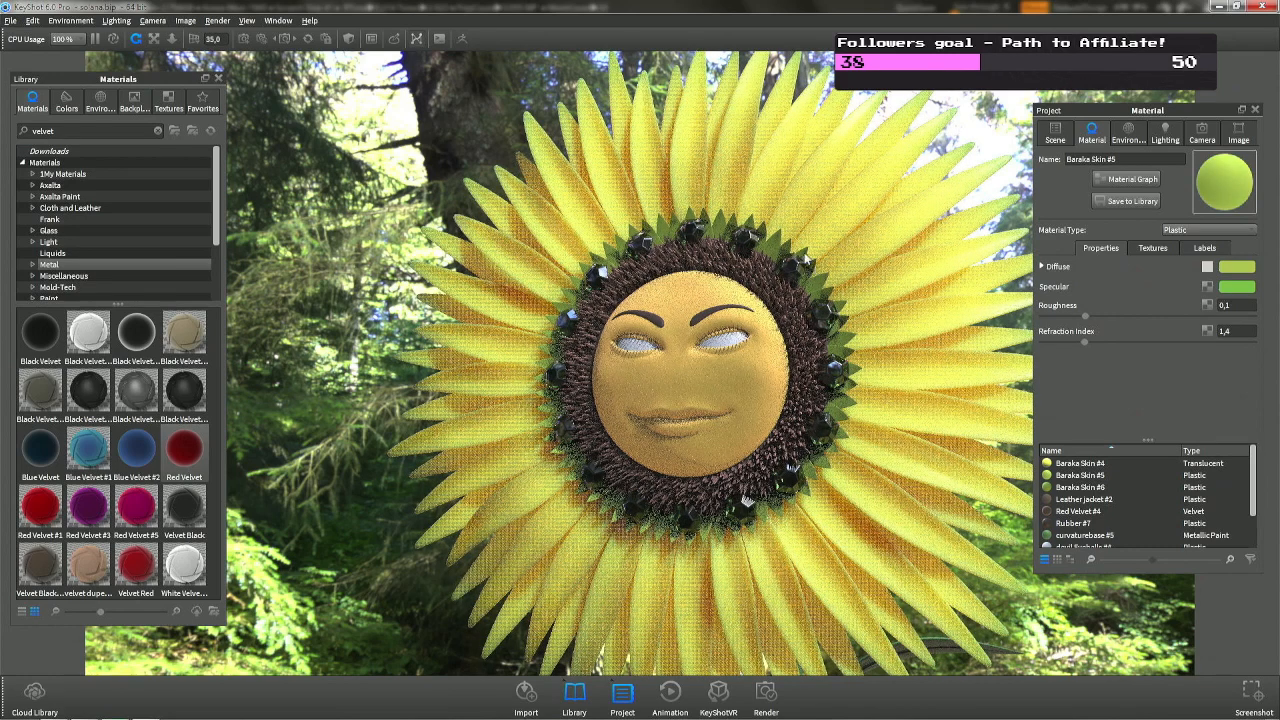
double_click(806, 261)
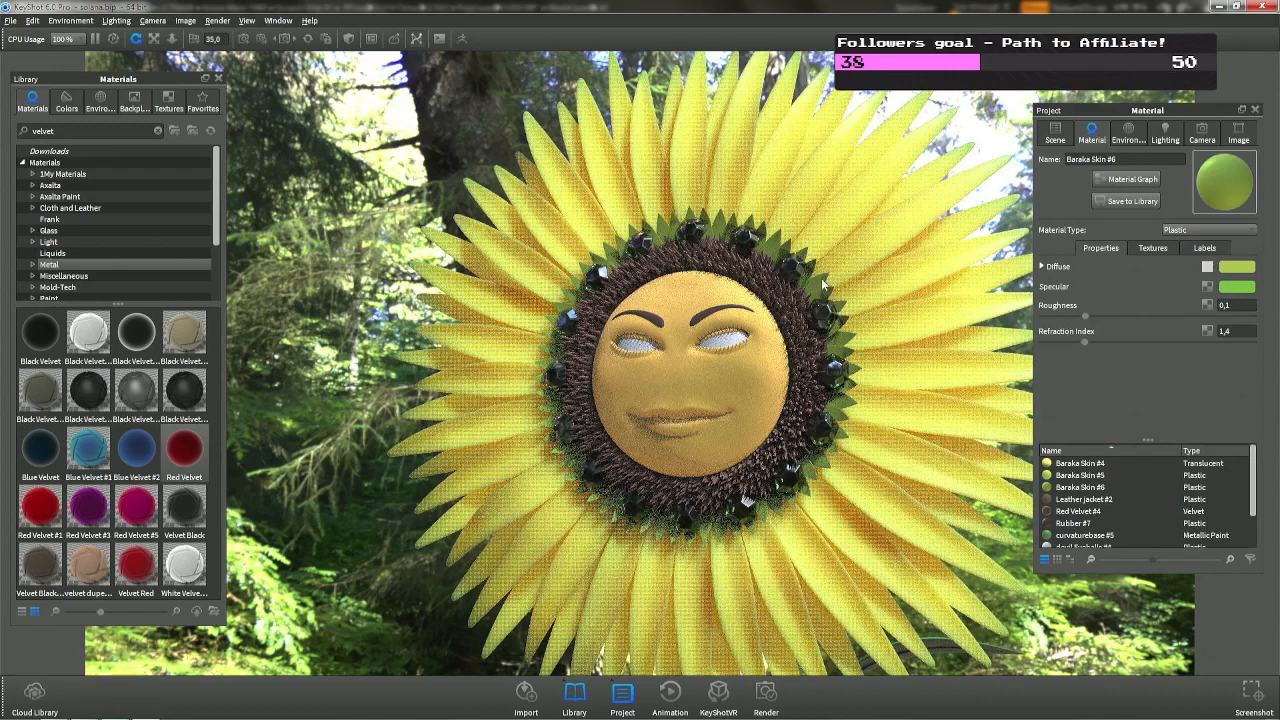
double_click(810, 265)
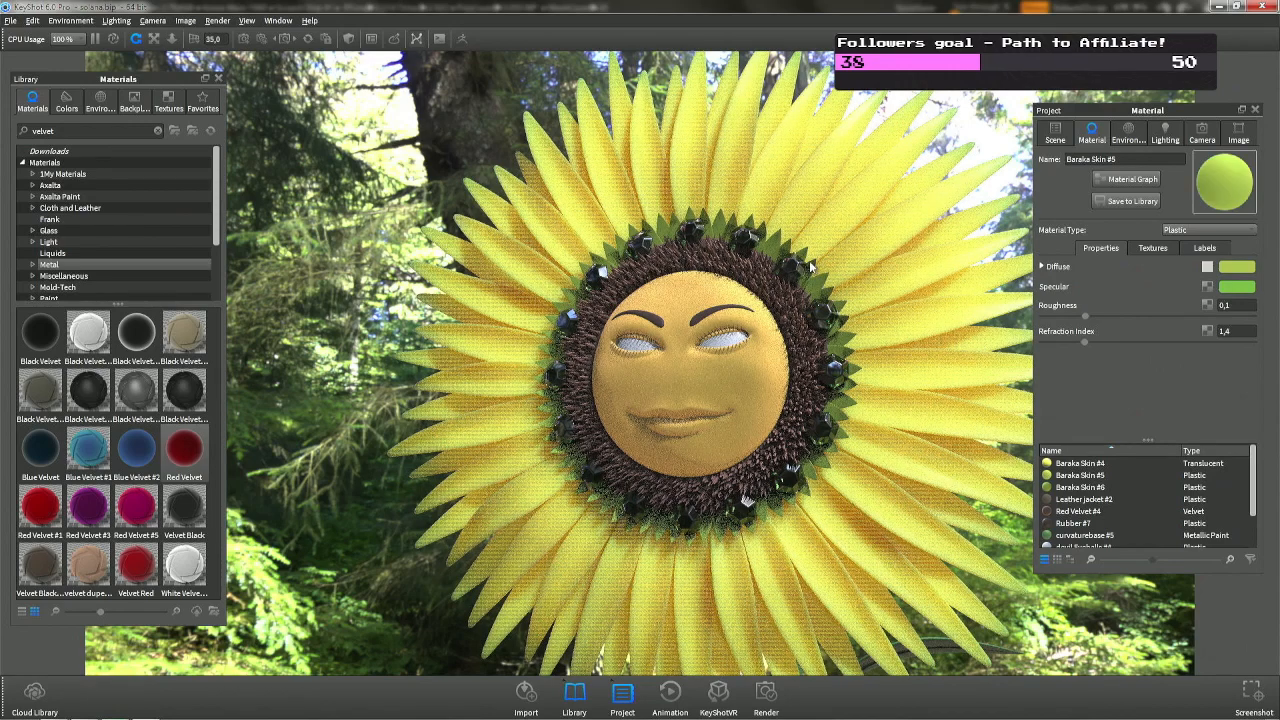
double_click(820, 285)
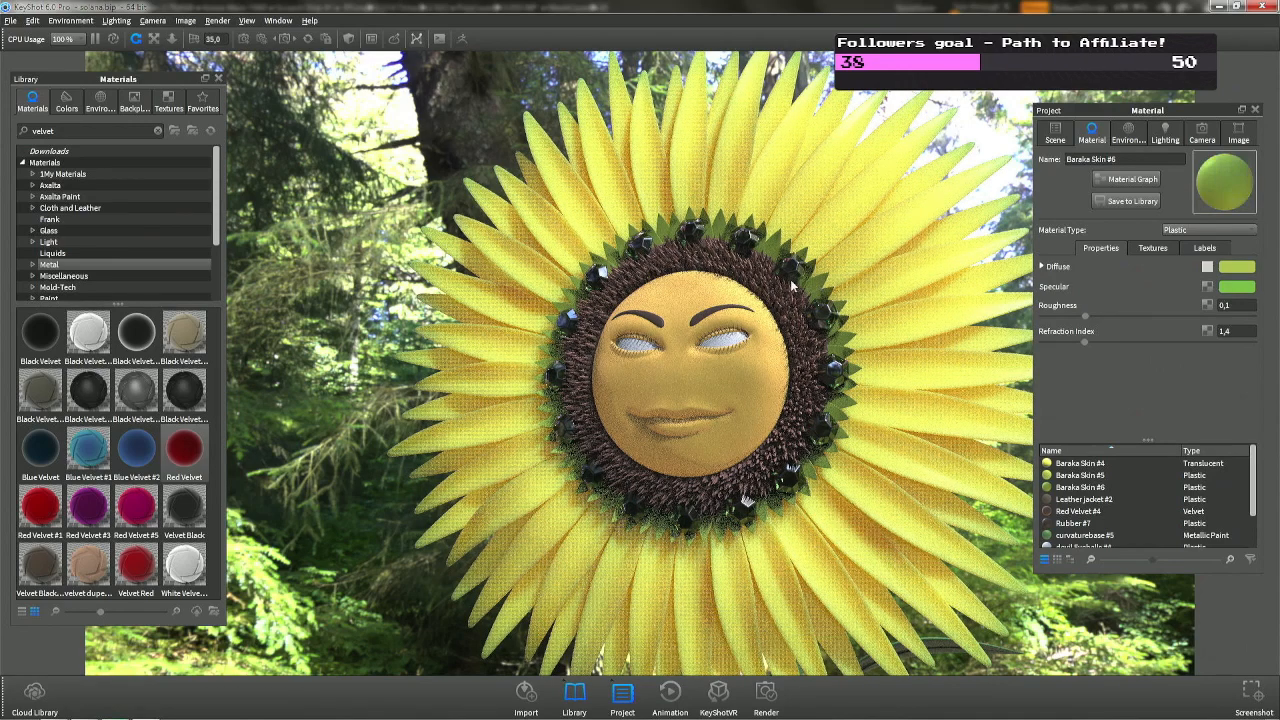
double_click(812, 267)
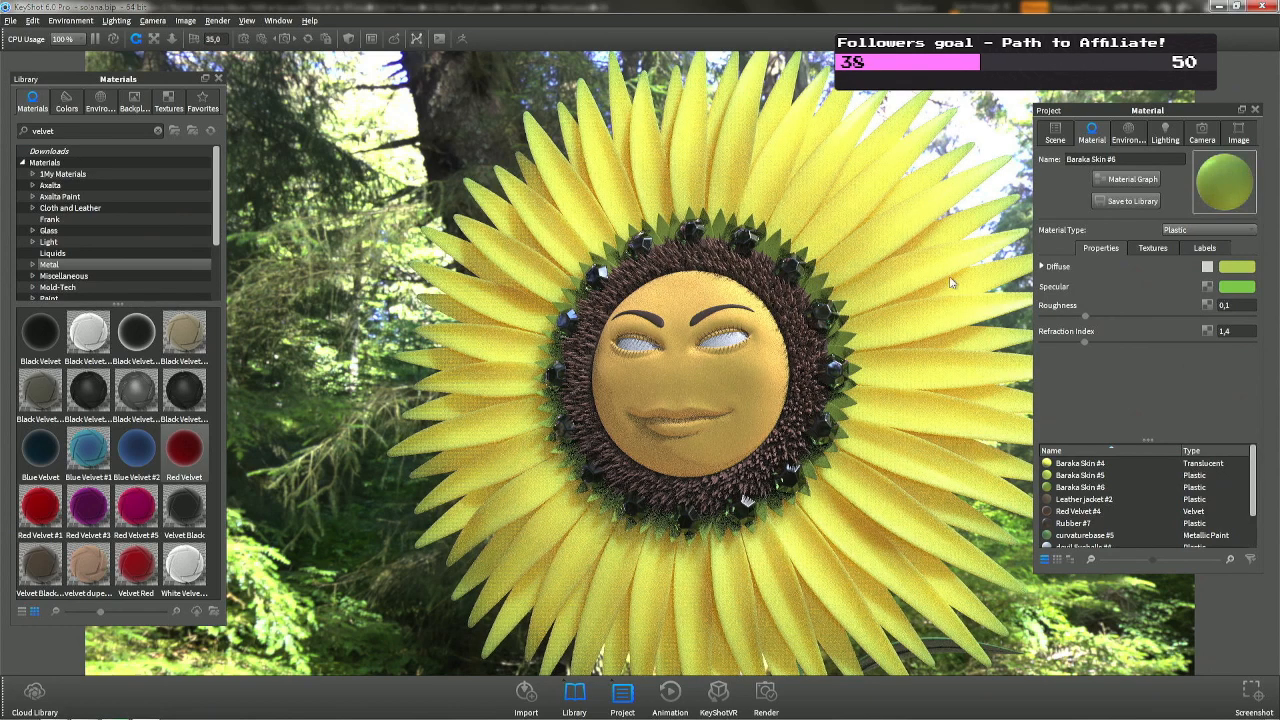
left_click(1230, 268)
left_click_drag(1145, 158, 1141, 170)
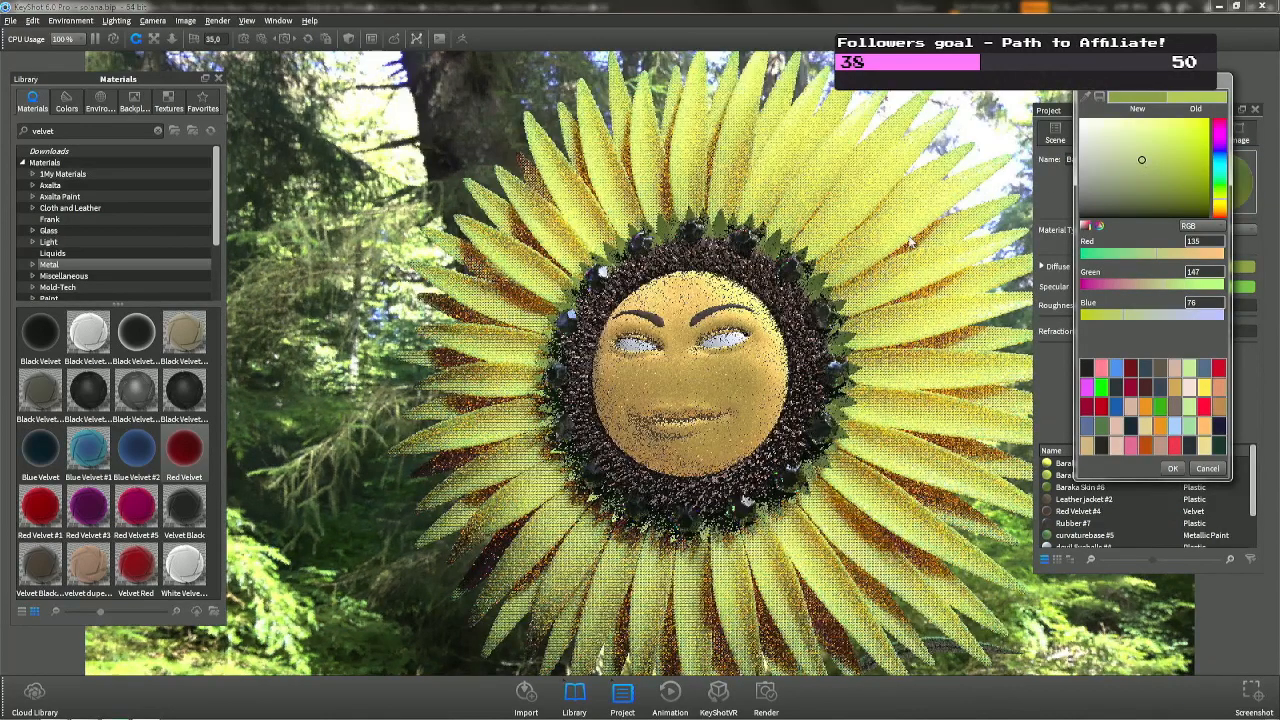
left_click(1173, 468)
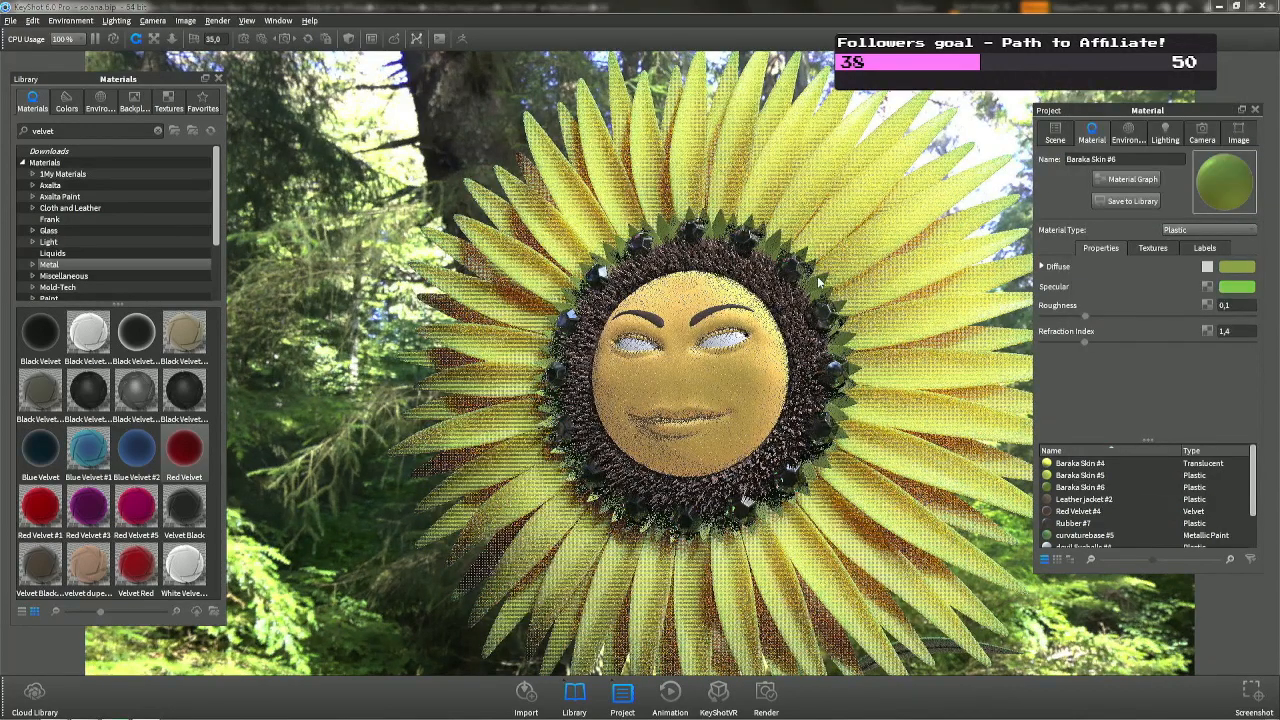
Brighten the diffuse color of the other leaf set's Baraka Skin #5 material to a lighter yellow-green.
key("ctrl+z")
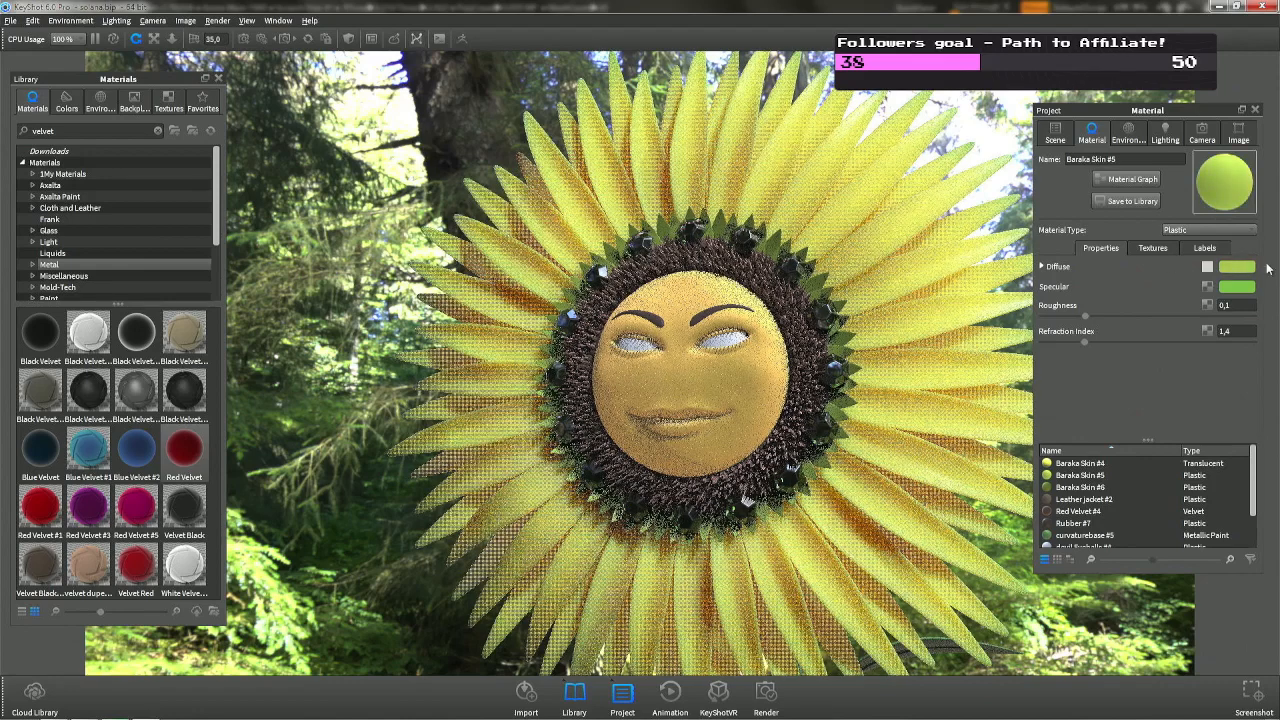
left_click(1237, 266)
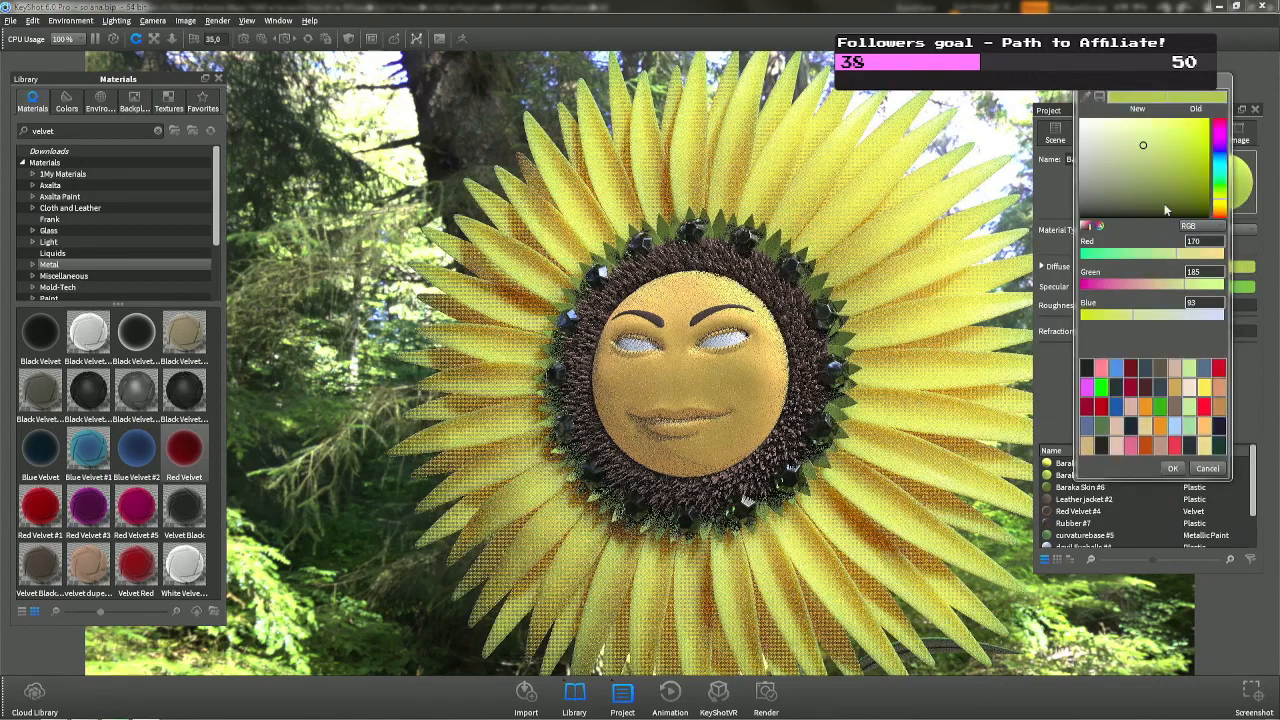
left_click(1142, 139)
left_click(1172, 468)
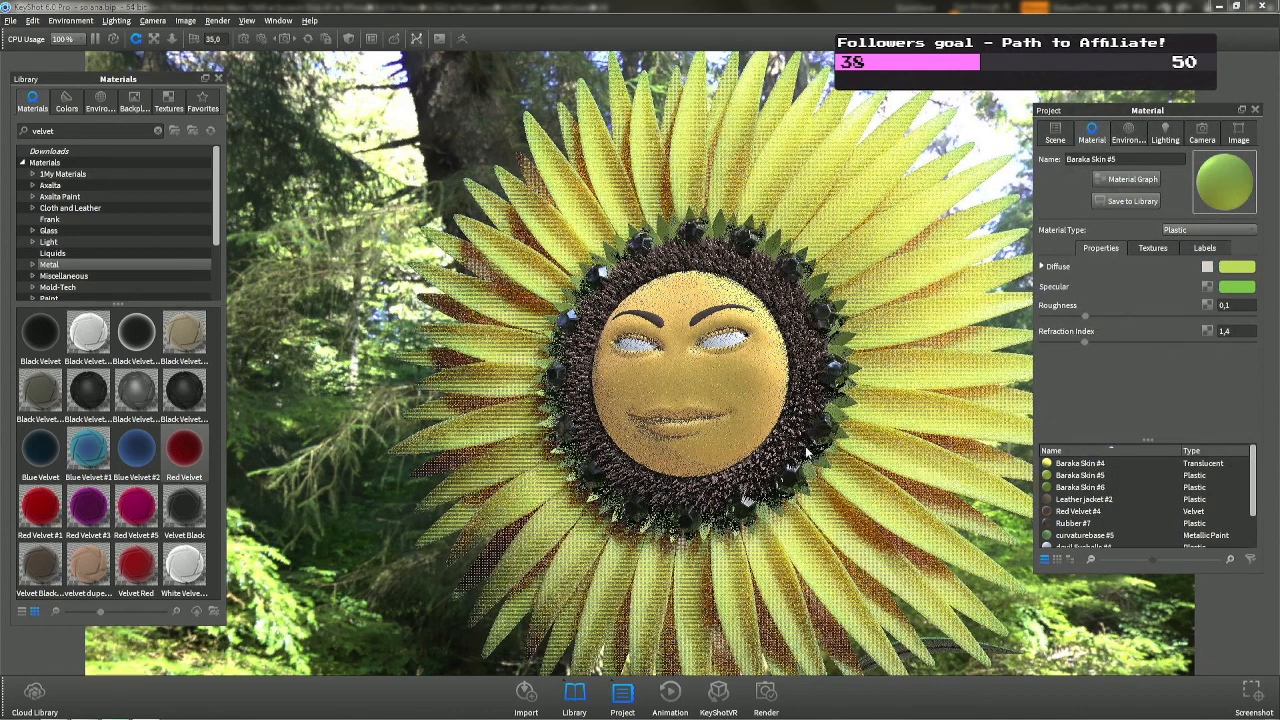
Hide one set of the dark gems around the face and undo the hiding.
right_click(826, 311)
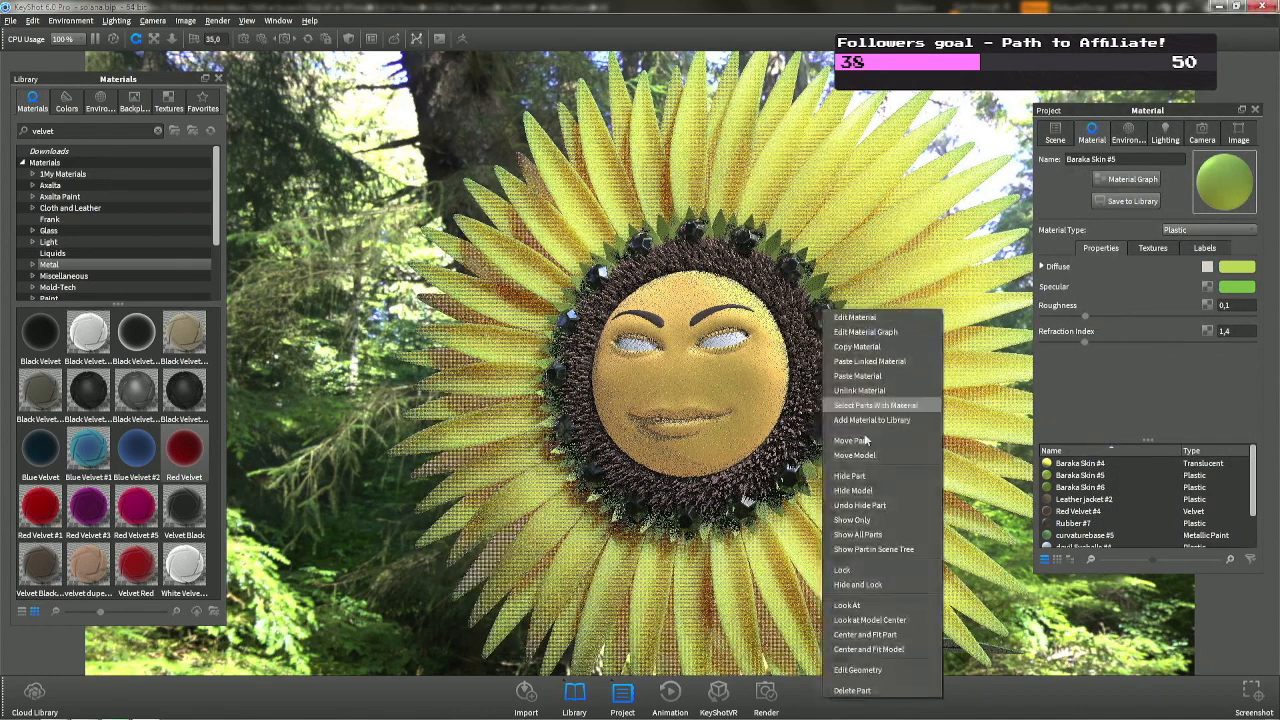
left_click(852, 478)
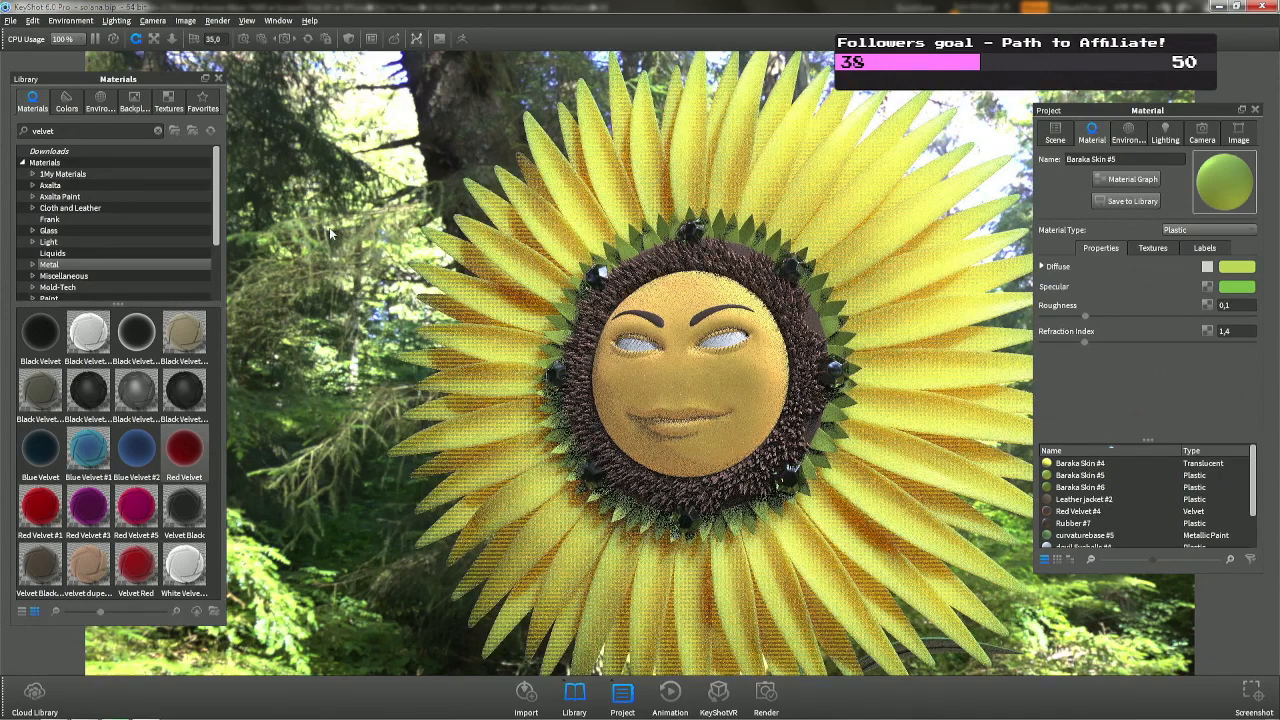
key("ctrl+z")
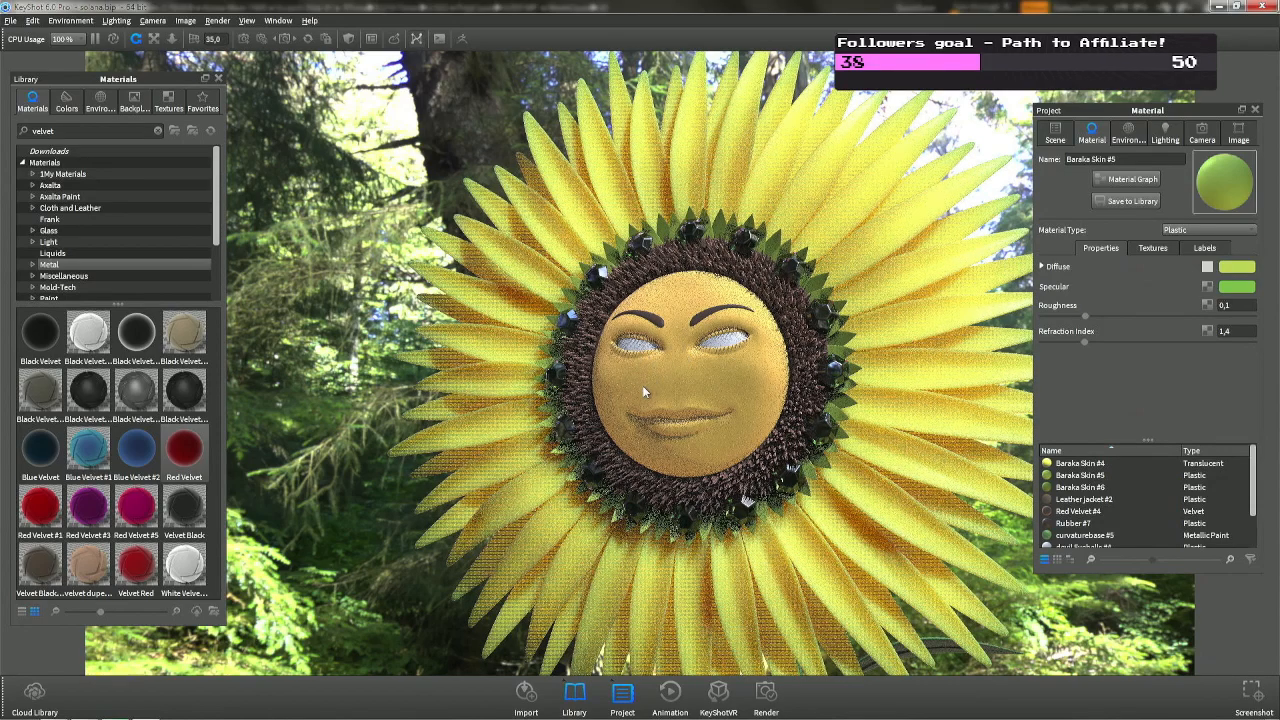
Start adding a texture label to the eyes' devil Eyeballs #4 material.
left_click_drag(628, 366, 680, 374)
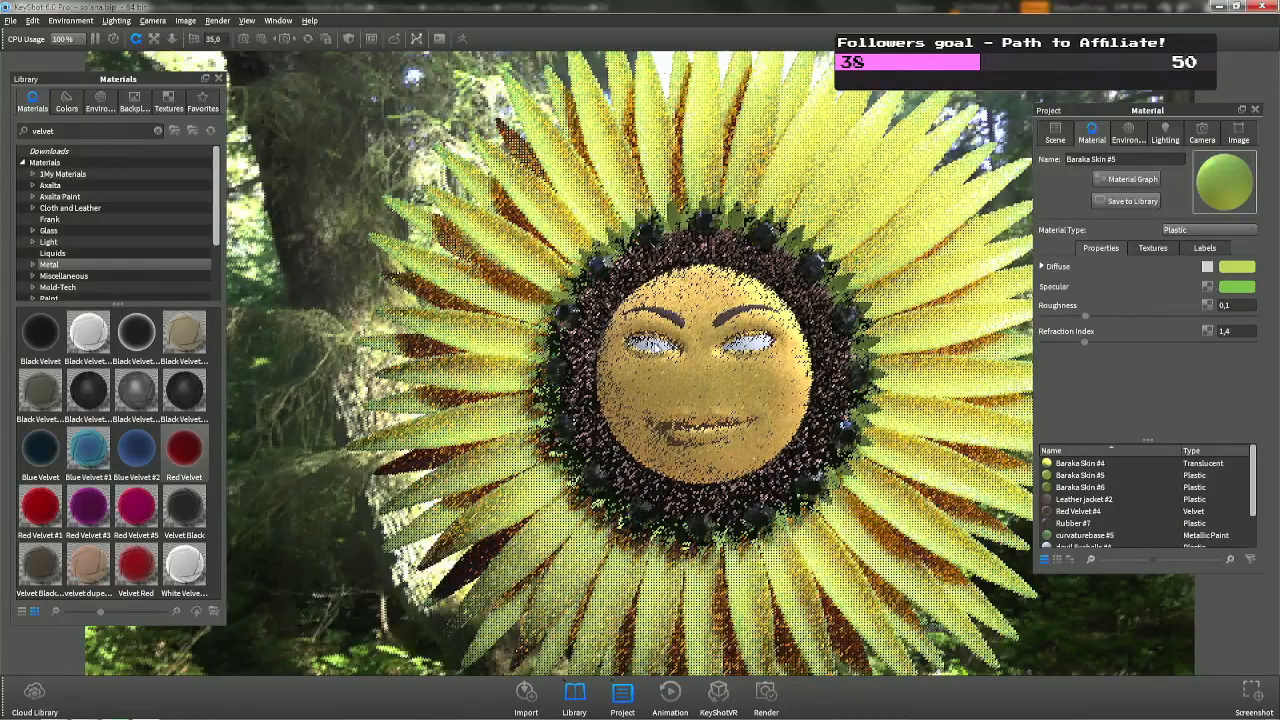
double_click(656, 344)
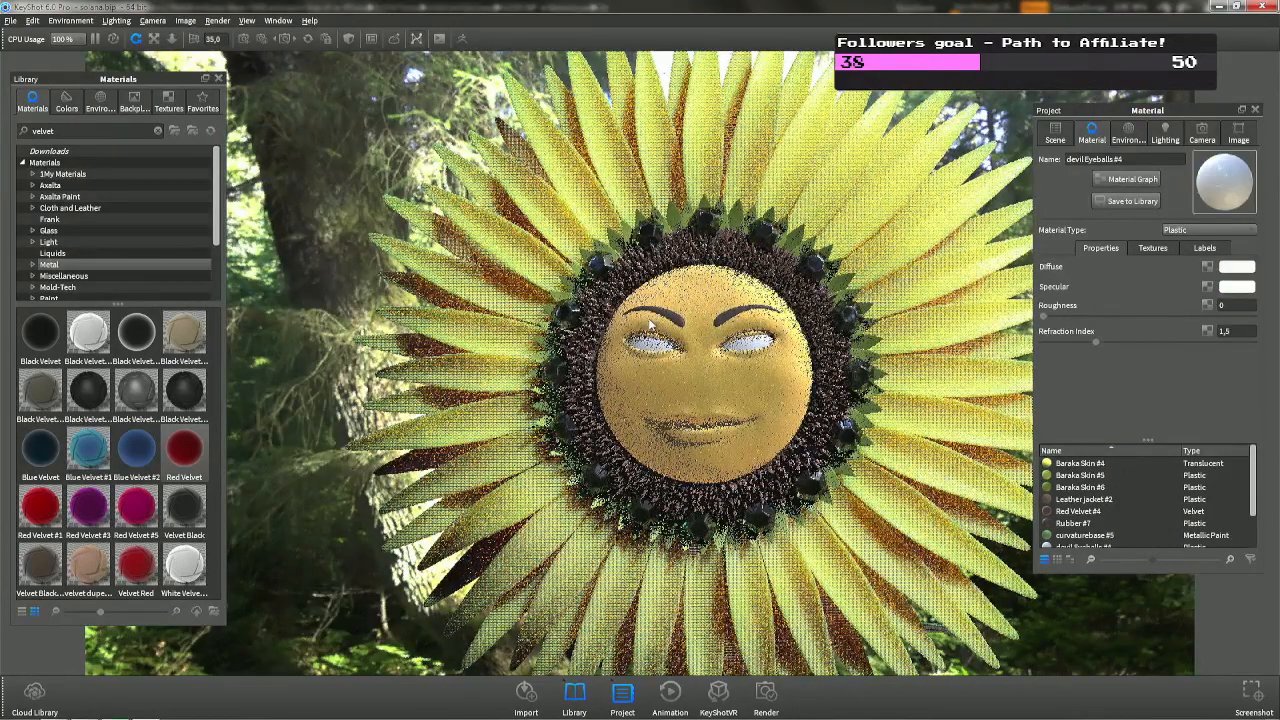
scroll(650, 325, "up", 5)
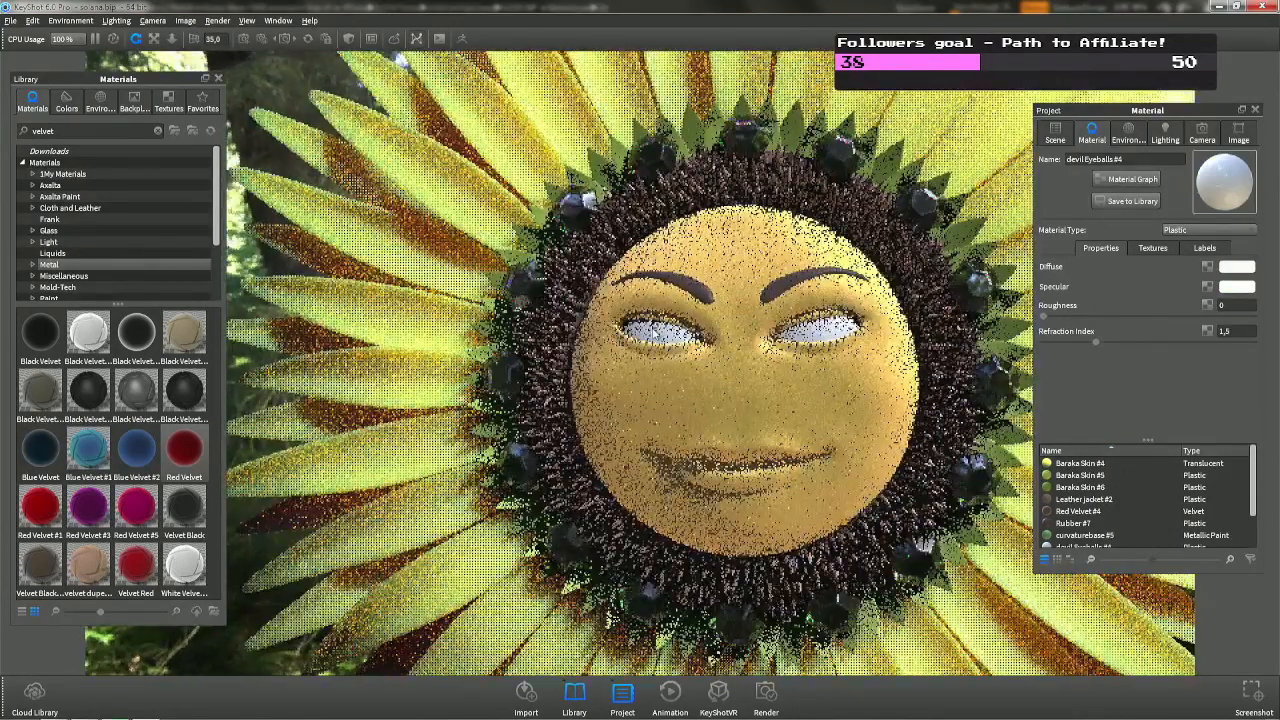
left_click(1203, 248)
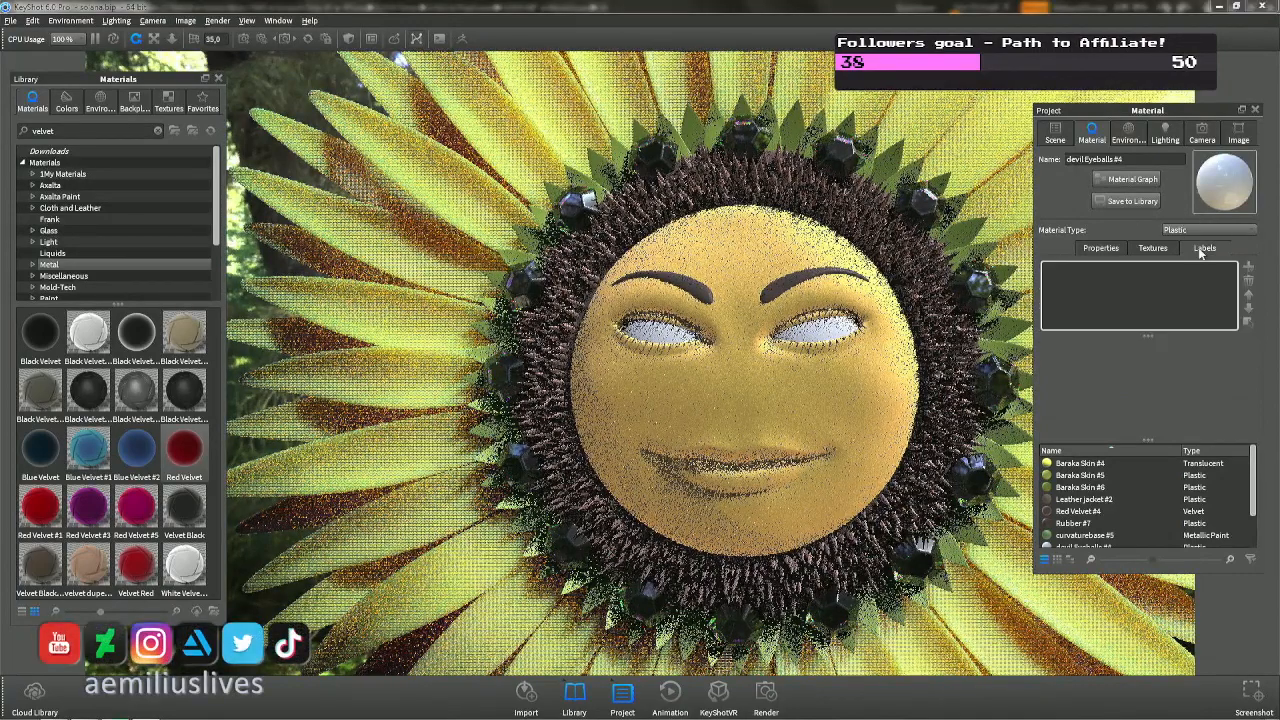
left_click(1248, 267)
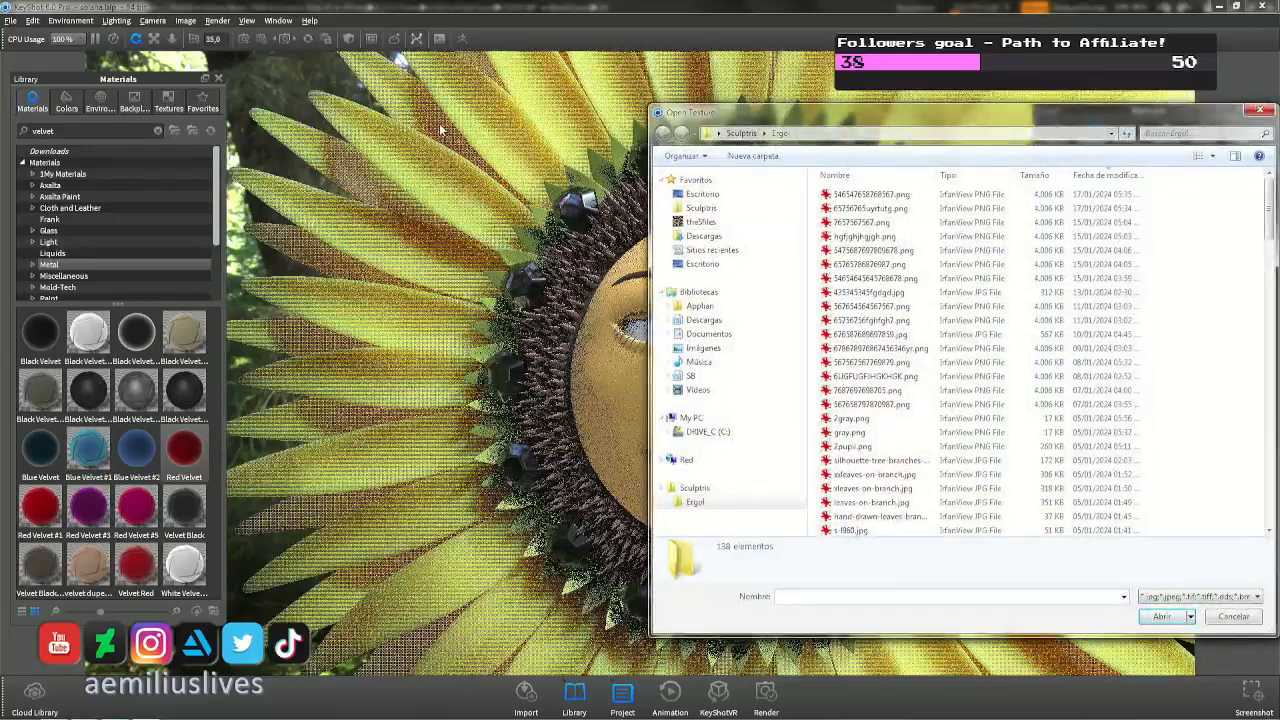
Browse the Miscelaneous folder in thumbnail view for an iris image to use as the eye label.
left_click(695, 487)
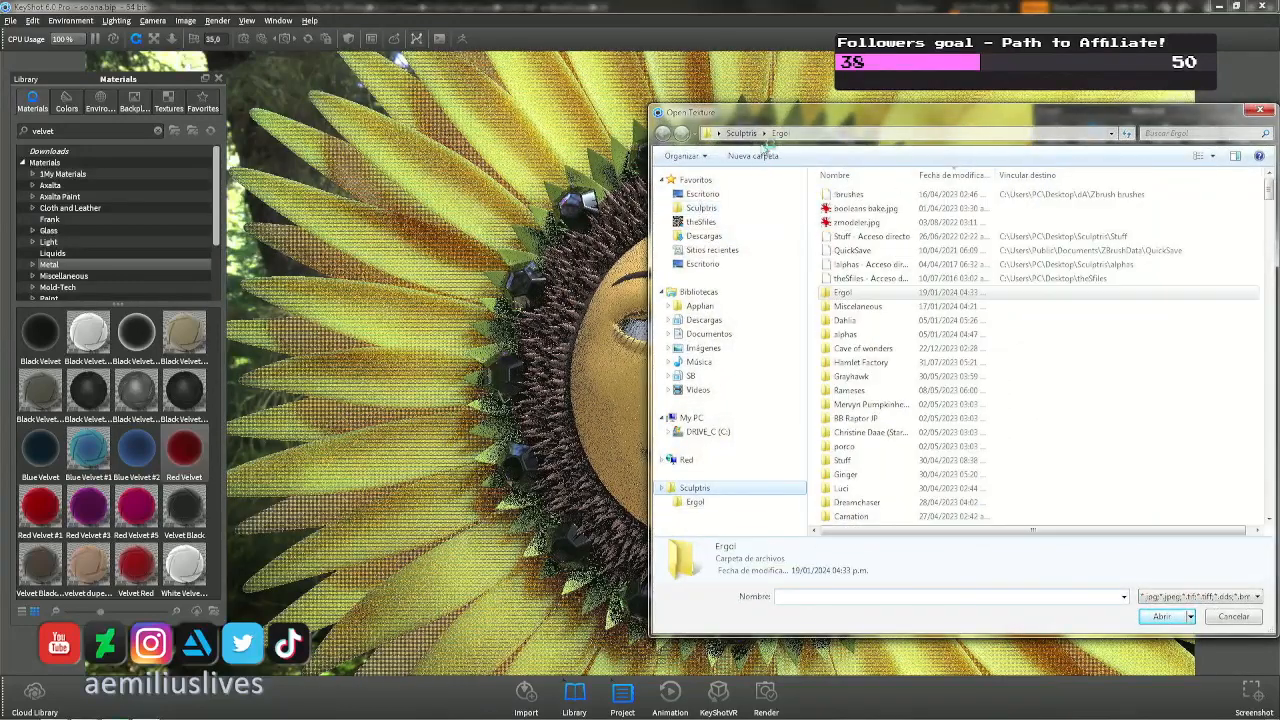
left_click_drag(792, 123, 440, 135)
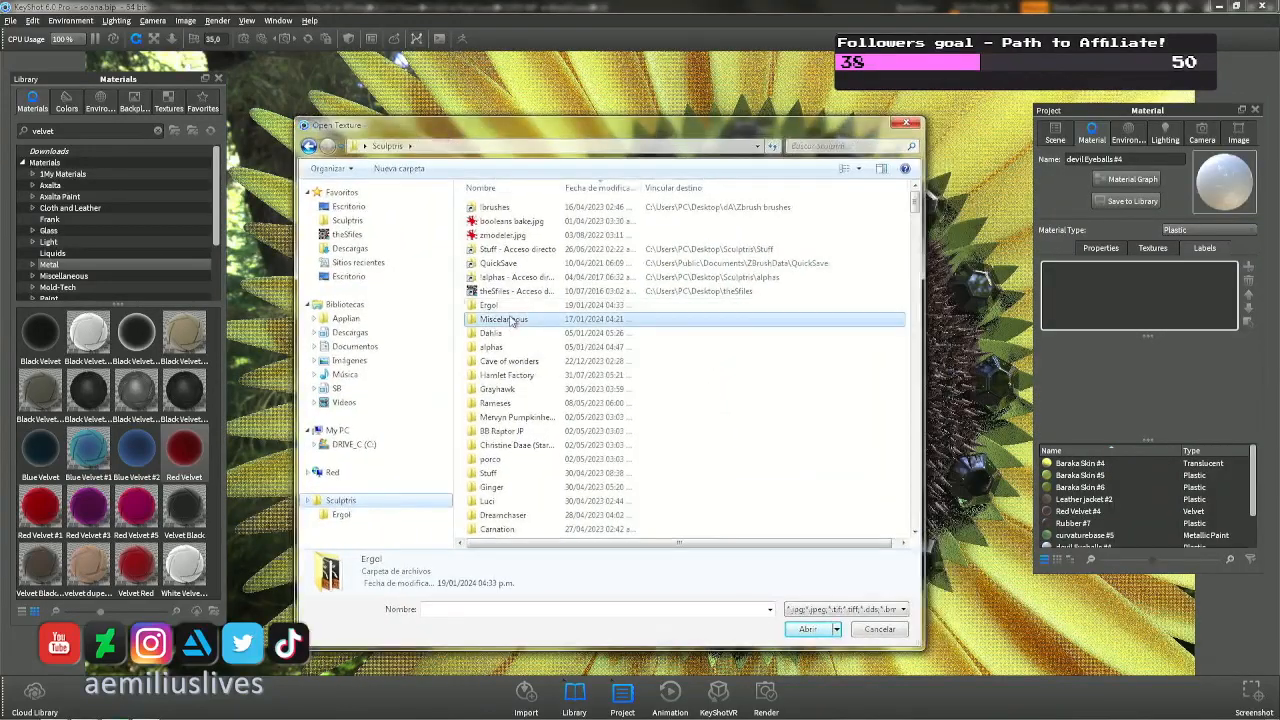
double_click(507, 318)
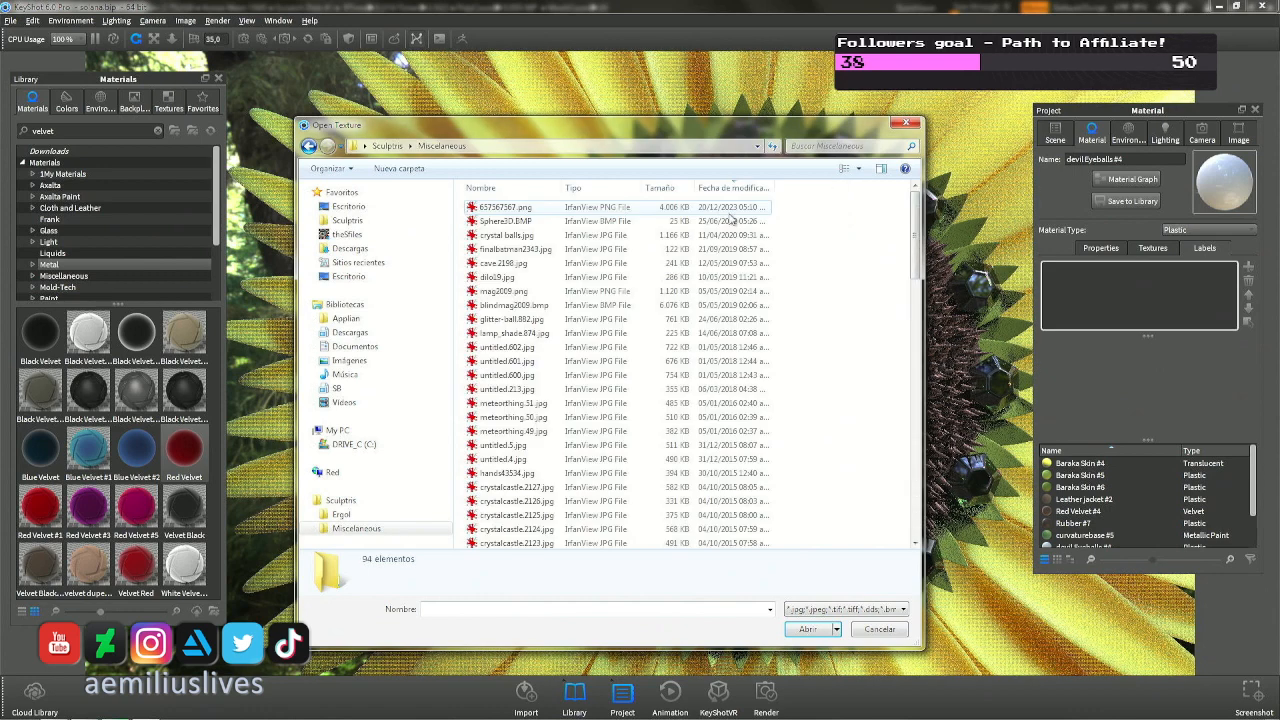
left_click(858, 168)
left_click(910, 105)
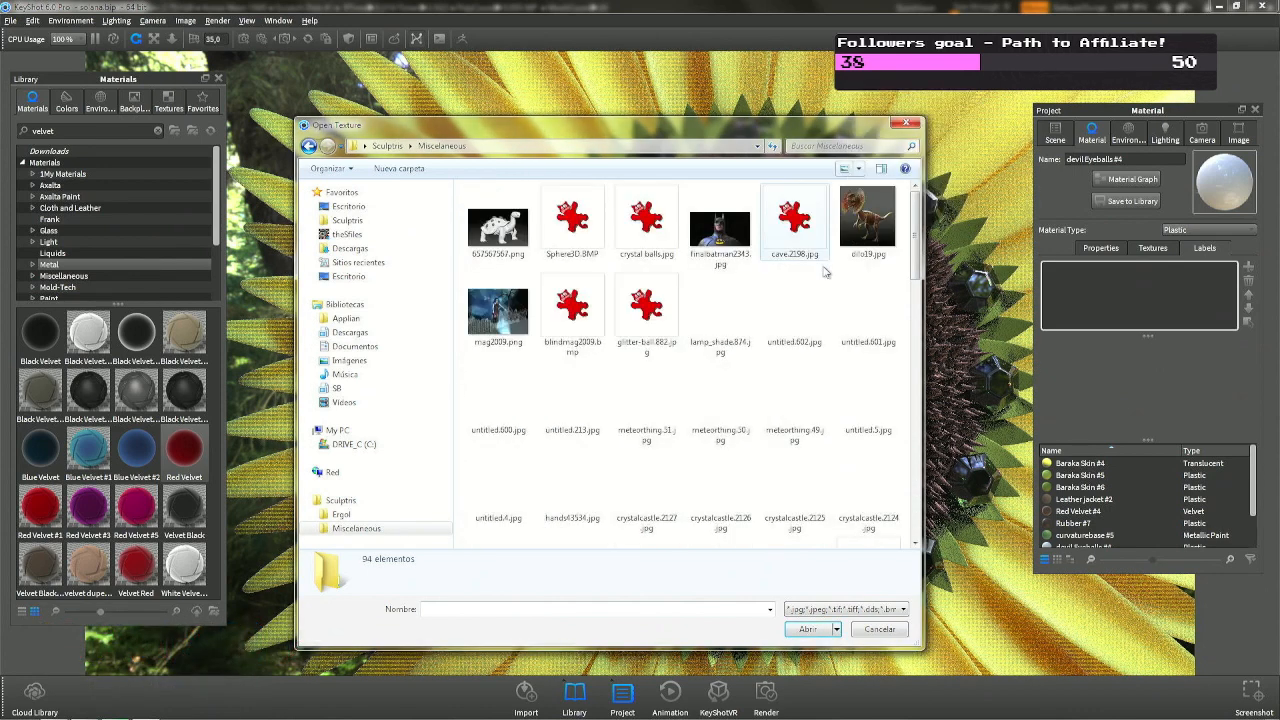
left_click_drag(912, 248, 882, 178)
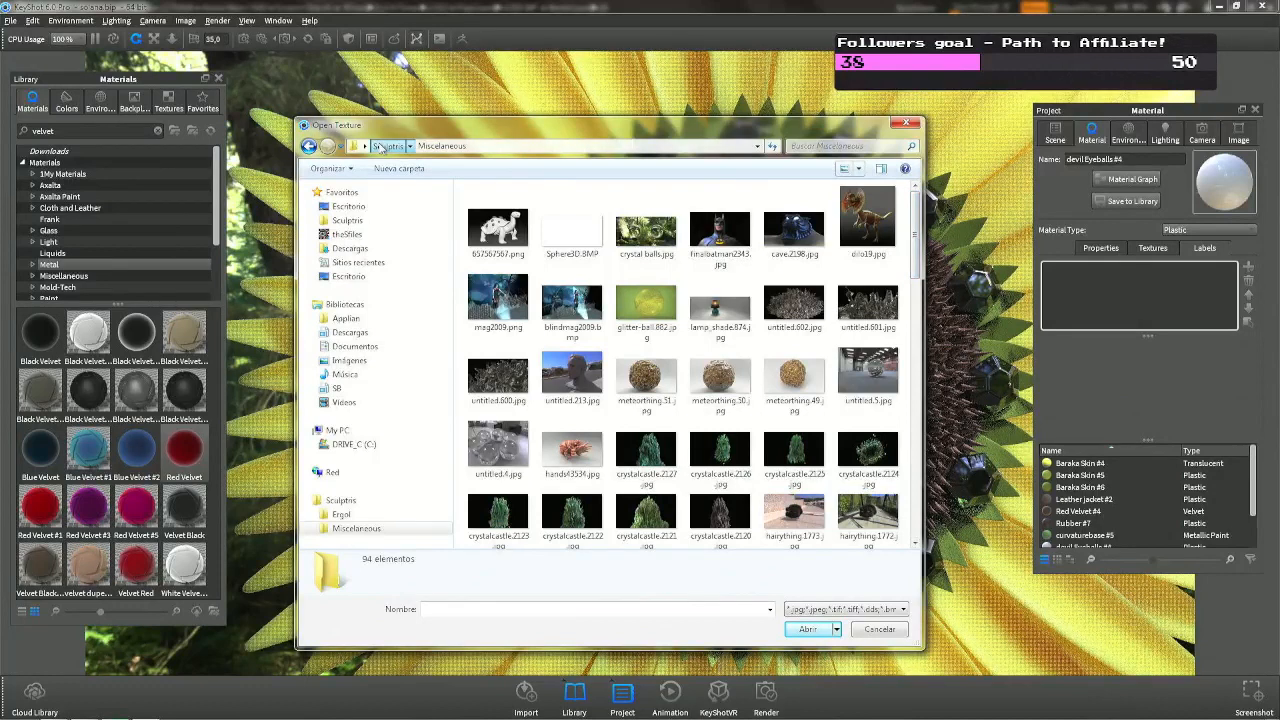
Load "dilated pupil pale green cutout eye iris.png" from the alphas folder as the eye label and set its scale to 0,067.
left_click(387, 146)
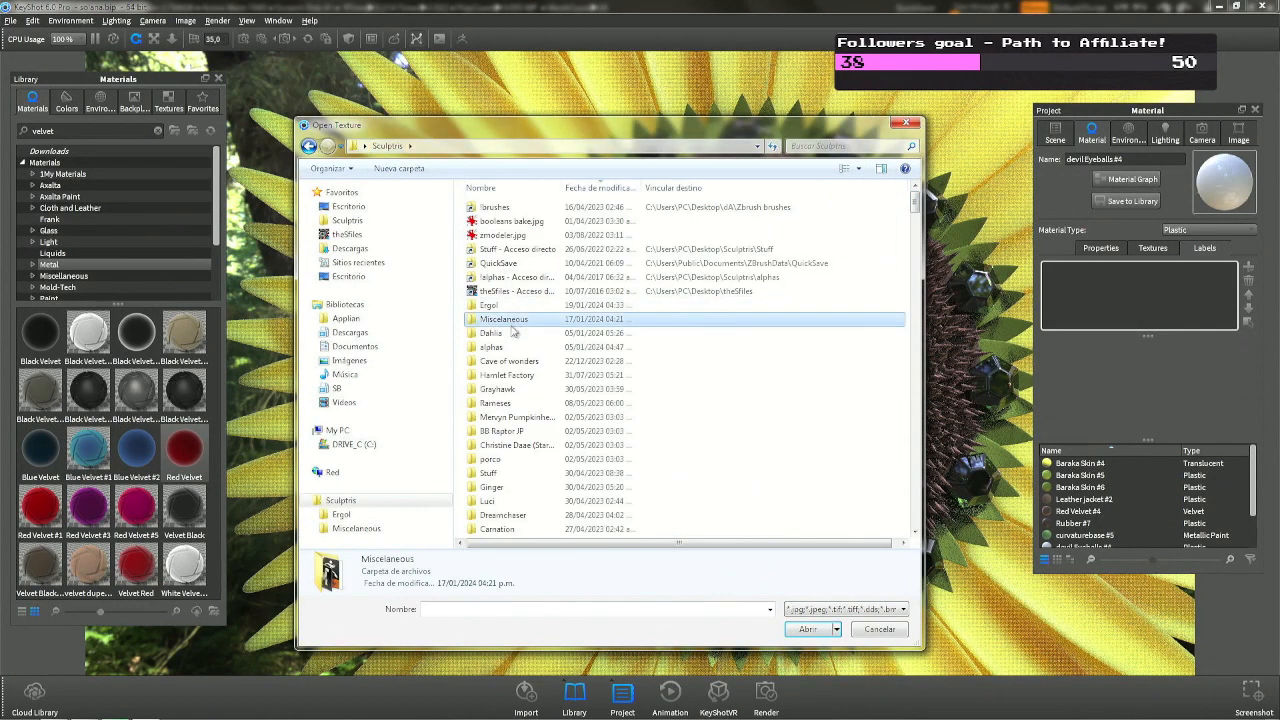
left_click(514, 347)
double_click(514, 347)
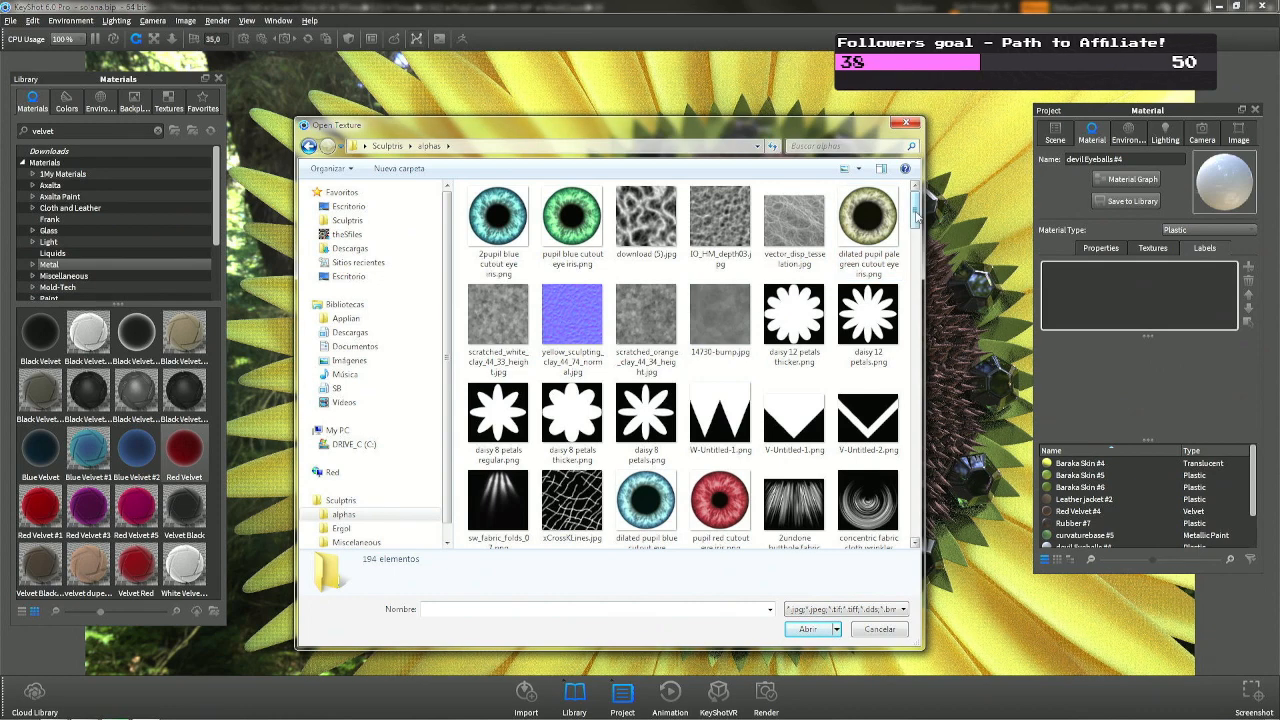
mouse_move(916, 218)
left_mouse_down()
mouse_move(912, 390)
mouse_move(913, 212)
left_mouse_up()
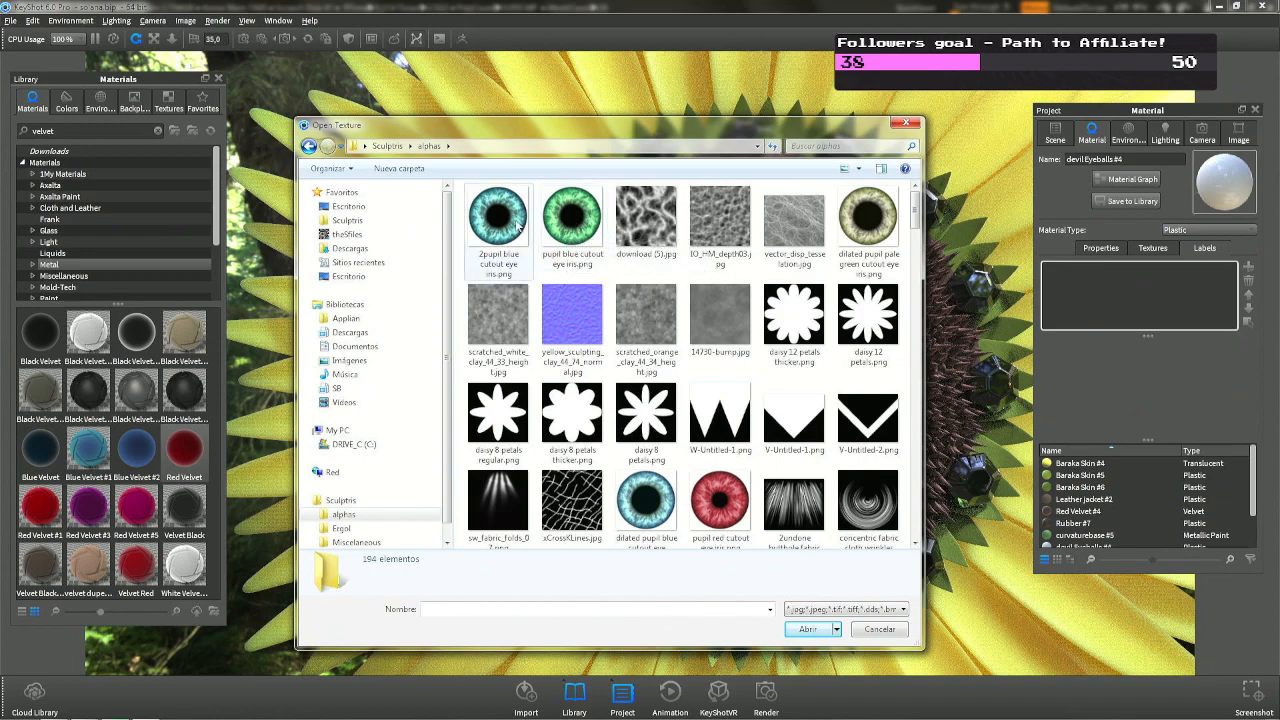
double_click(850, 224)
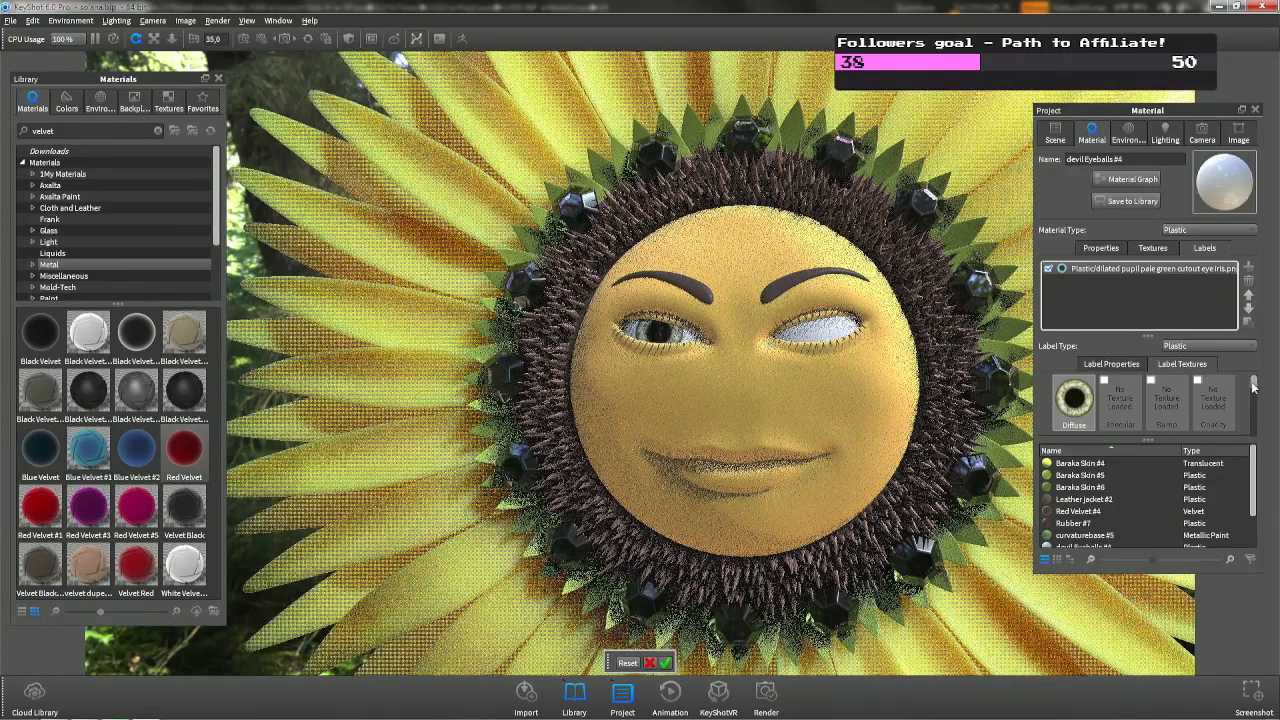
left_click_drag(1253, 384, 1254, 400)
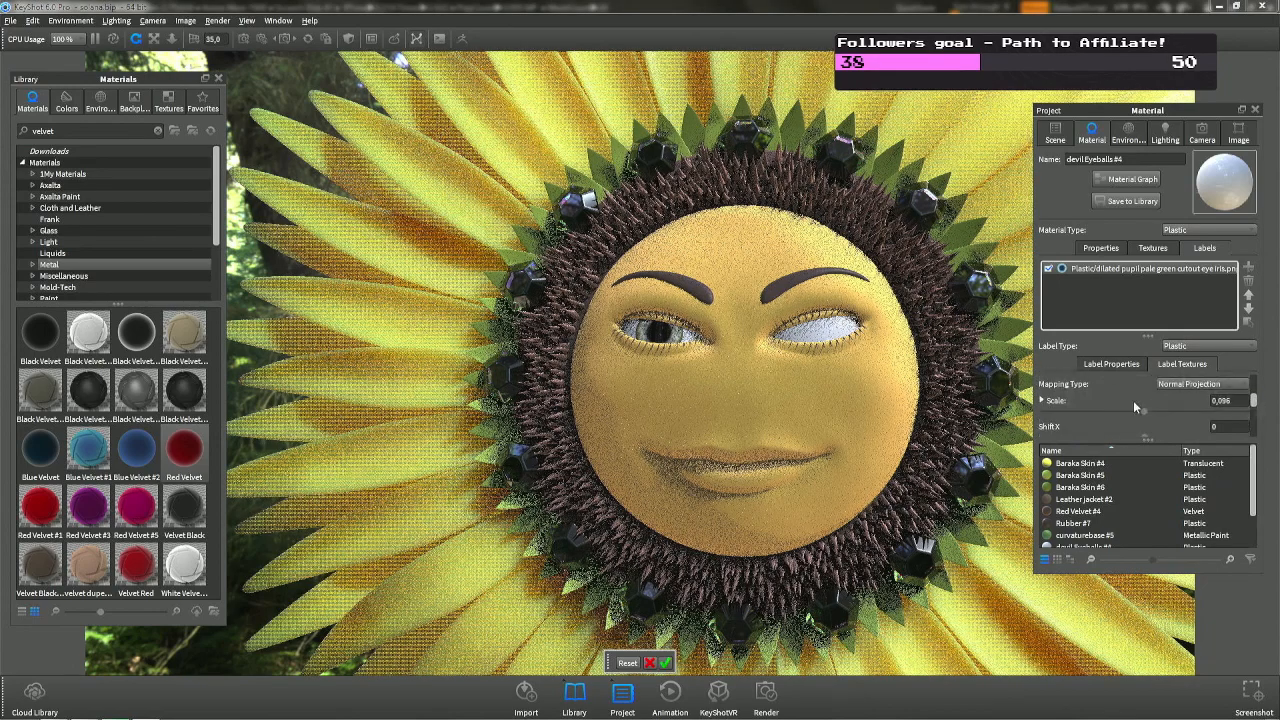
left_click_drag(1143, 414, 1114, 416)
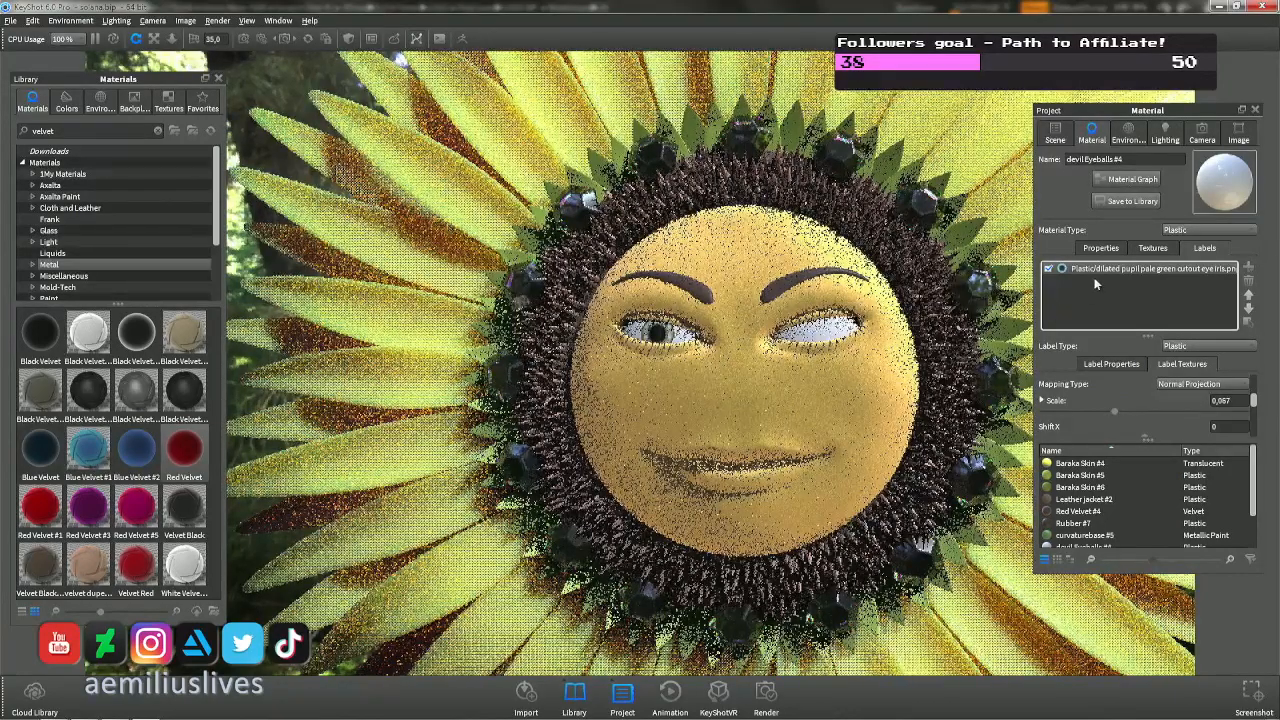
Duplicate the iris label and position the copy at the centre of the other eye.
left_click(1248, 267)
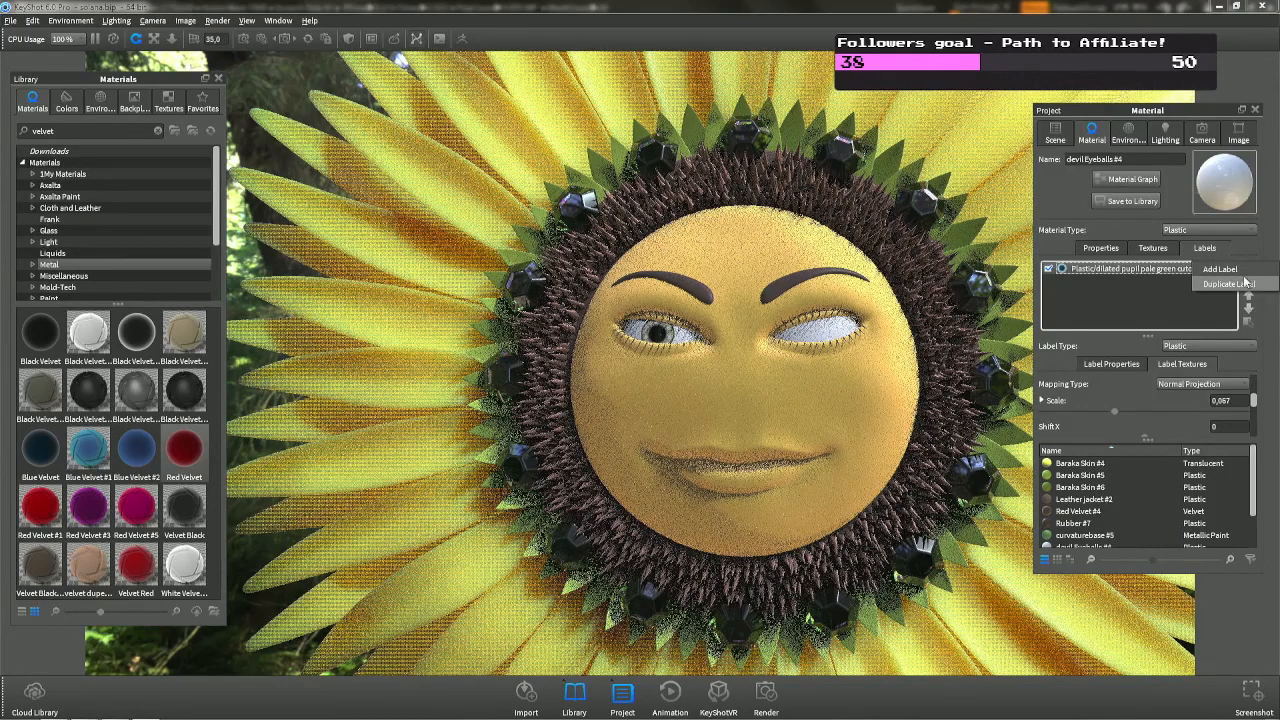
left_click(1228, 284)
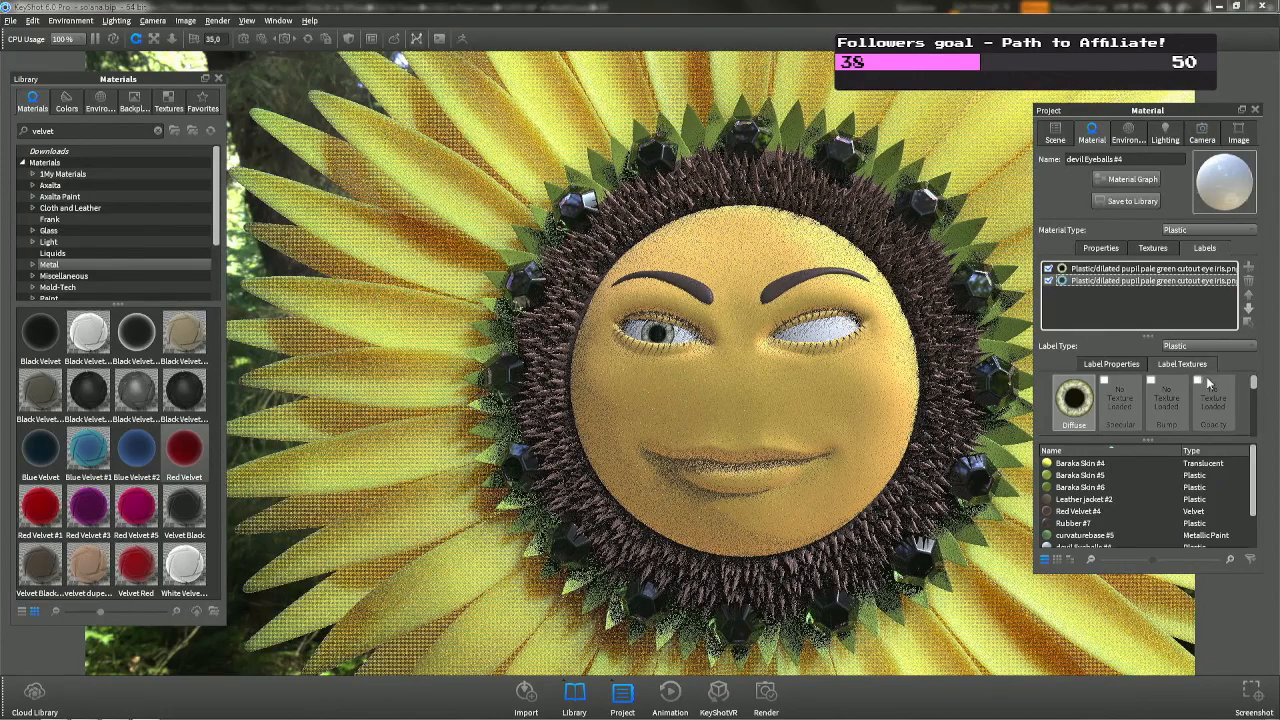
left_click_drag(1254, 383, 1255, 397)
left_click(1129, 408)
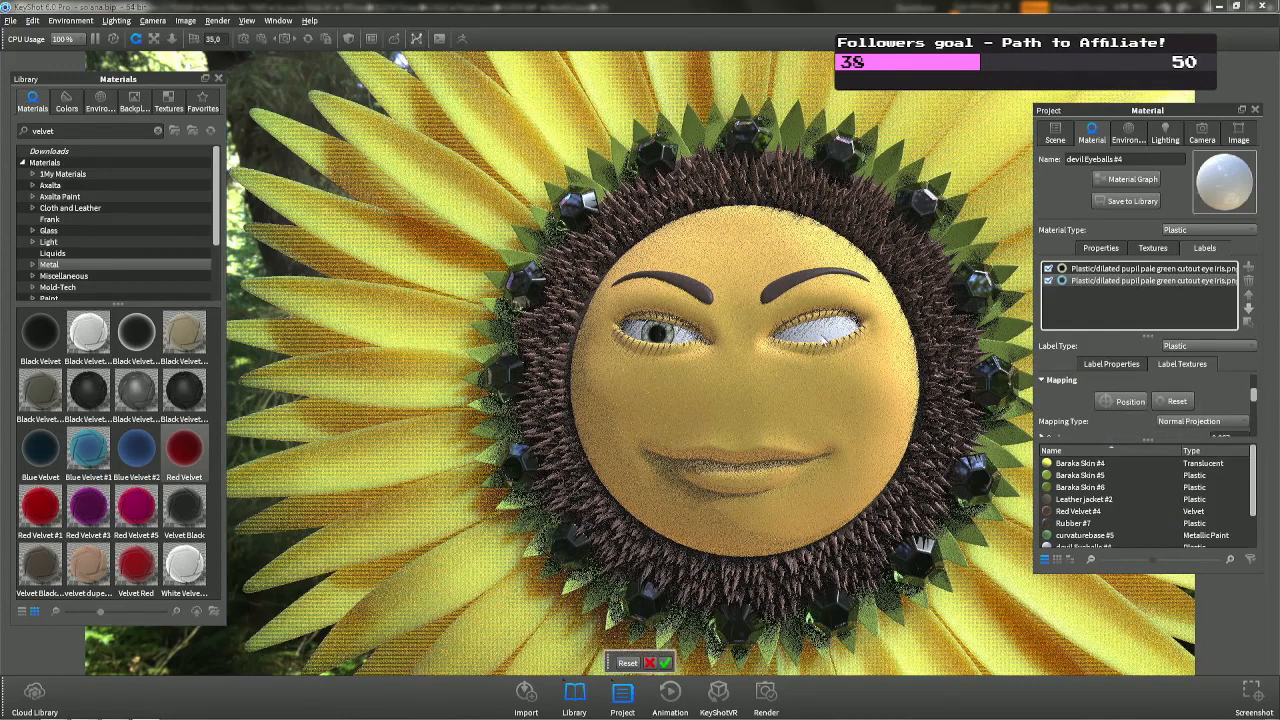
left_click(819, 337)
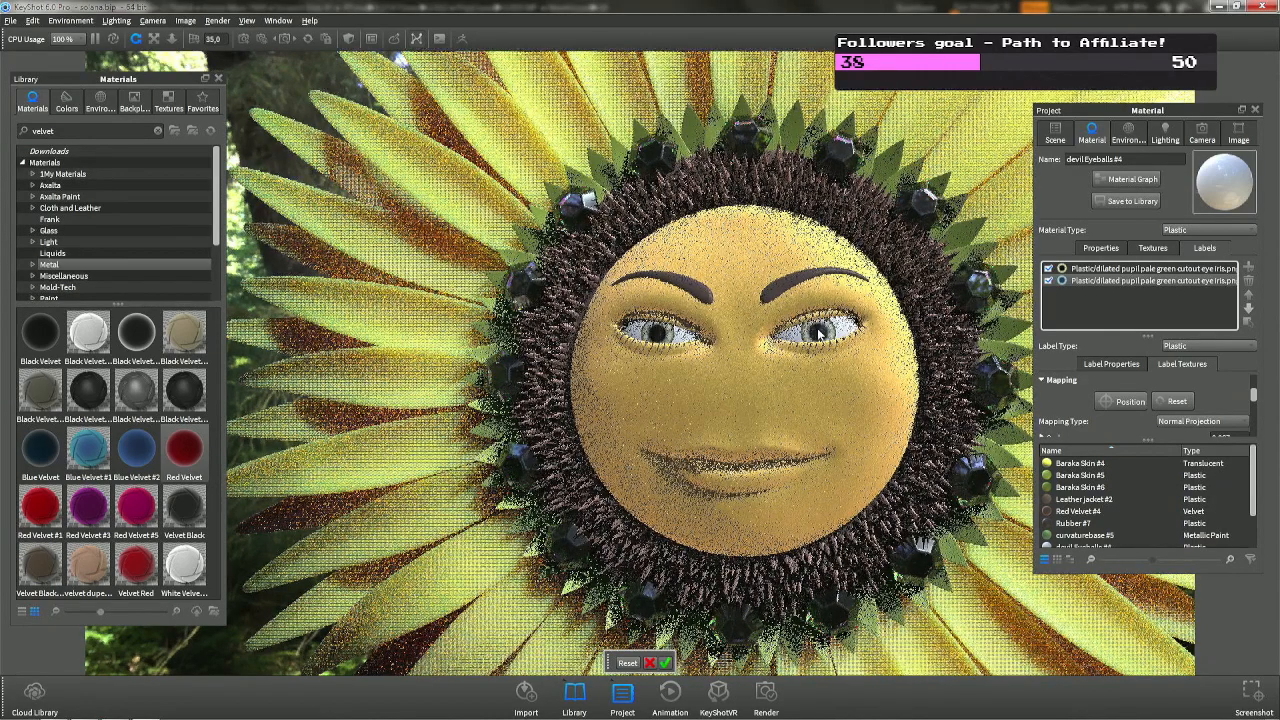
left_click(819, 329)
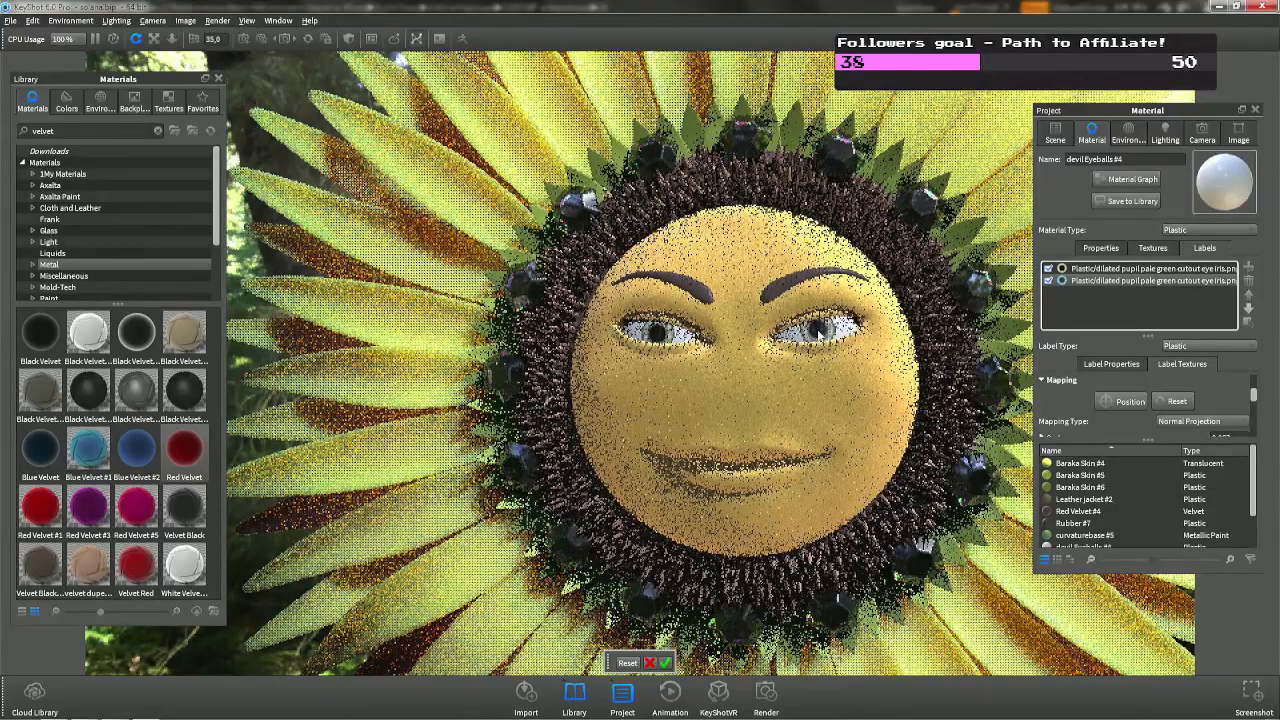
left_click(816, 331)
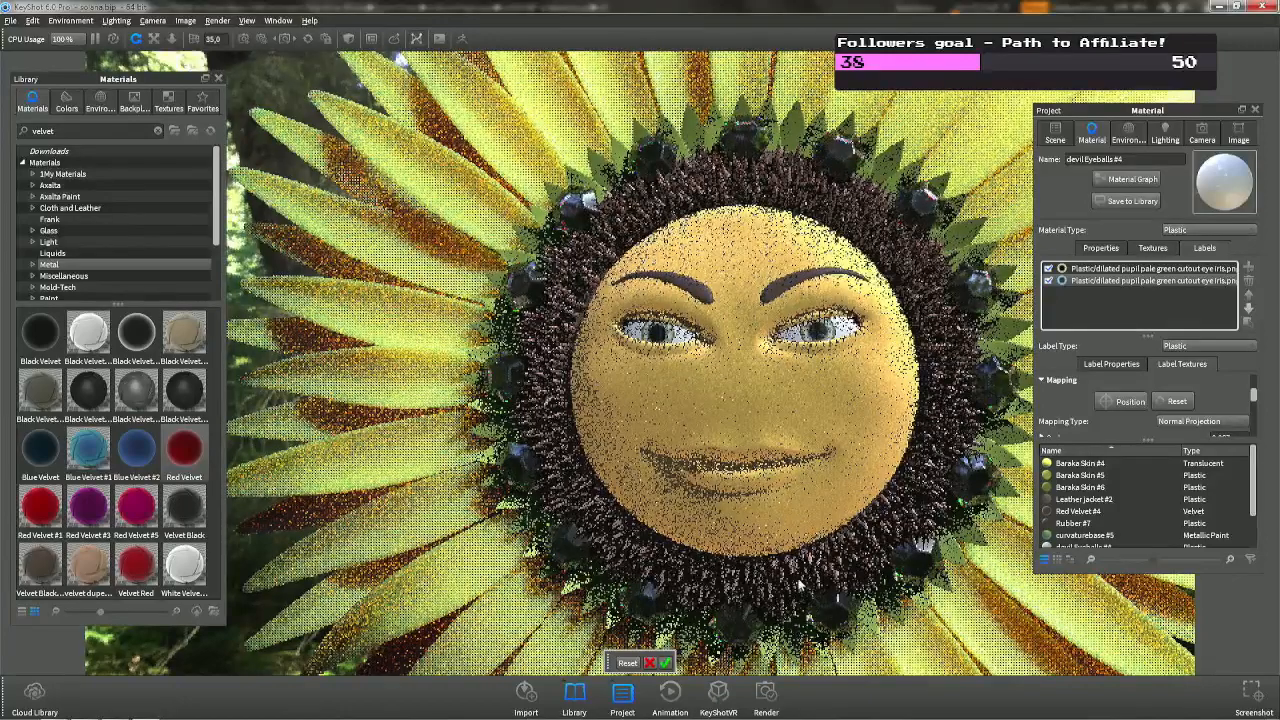
left_click(665, 663)
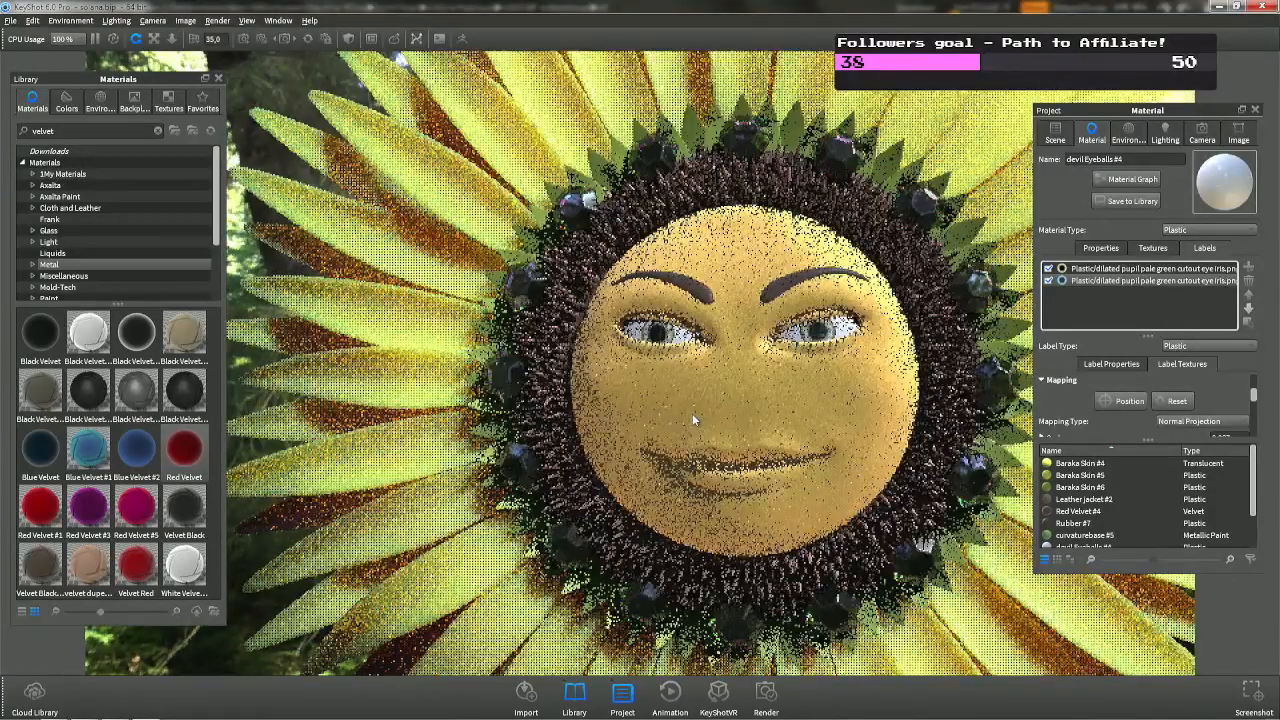
scroll(692, 411, "down", 5)
left_click_drag(692, 411, 830, 411)
scroll(720, 418, "up", 3)
left_click_drag(720, 418, 760, 425)
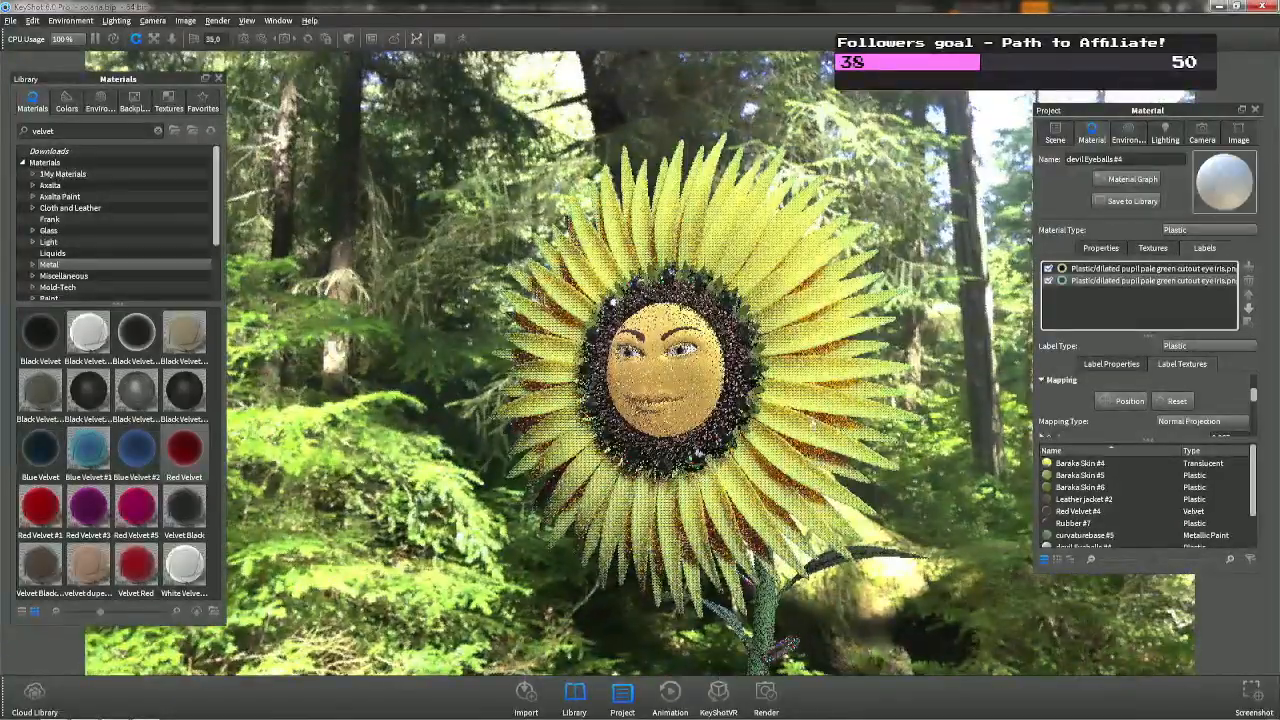
scroll(760, 425, "up", 3)
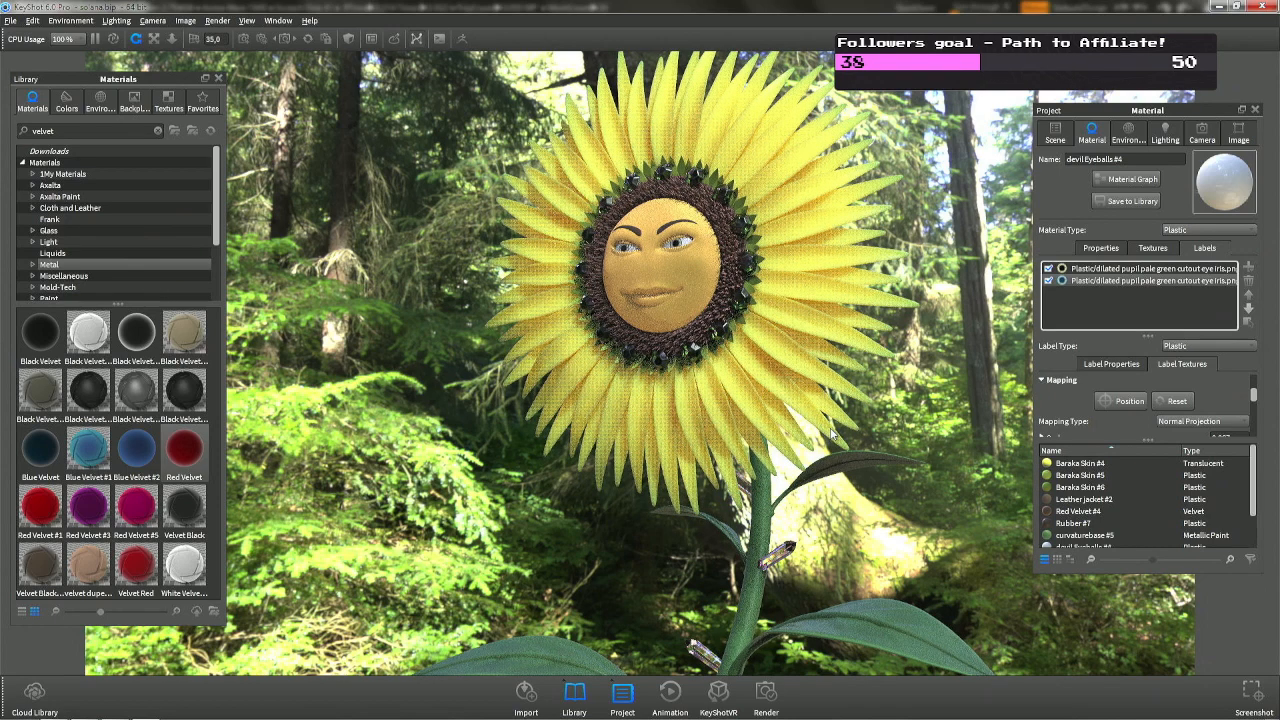
double_click(742, 205)
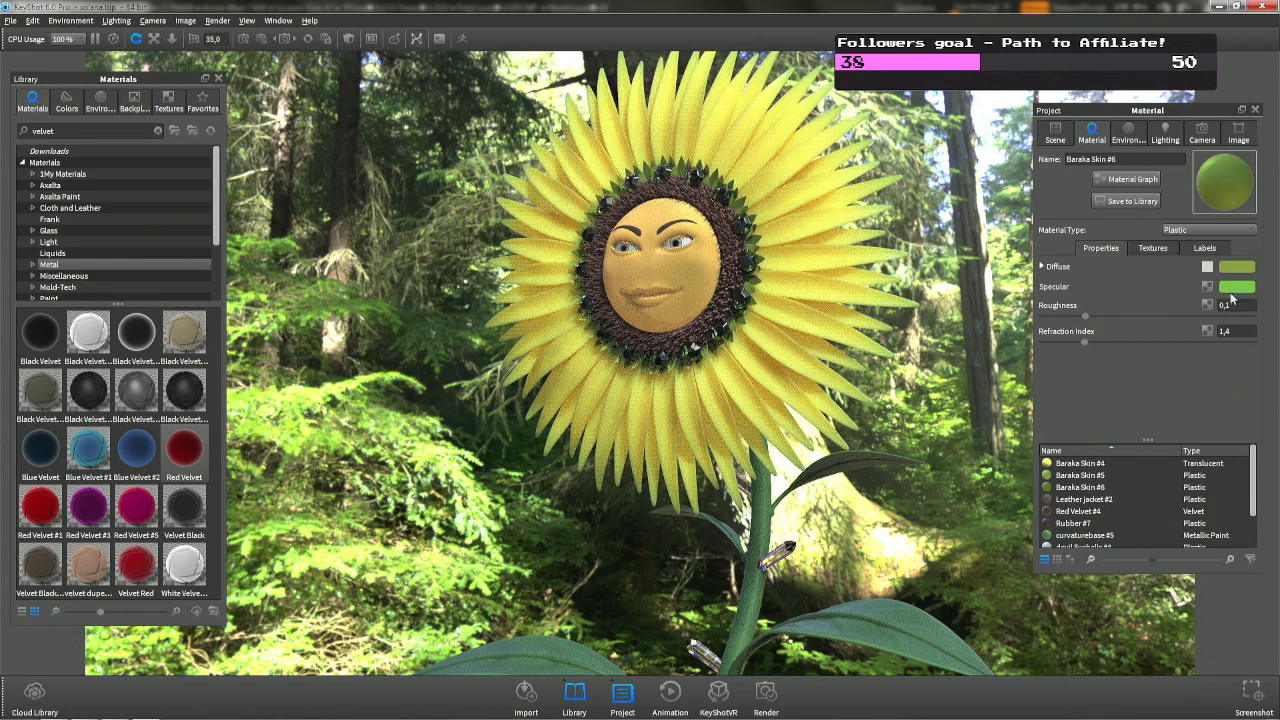
left_click(1231, 290)
left_click(1148, 157)
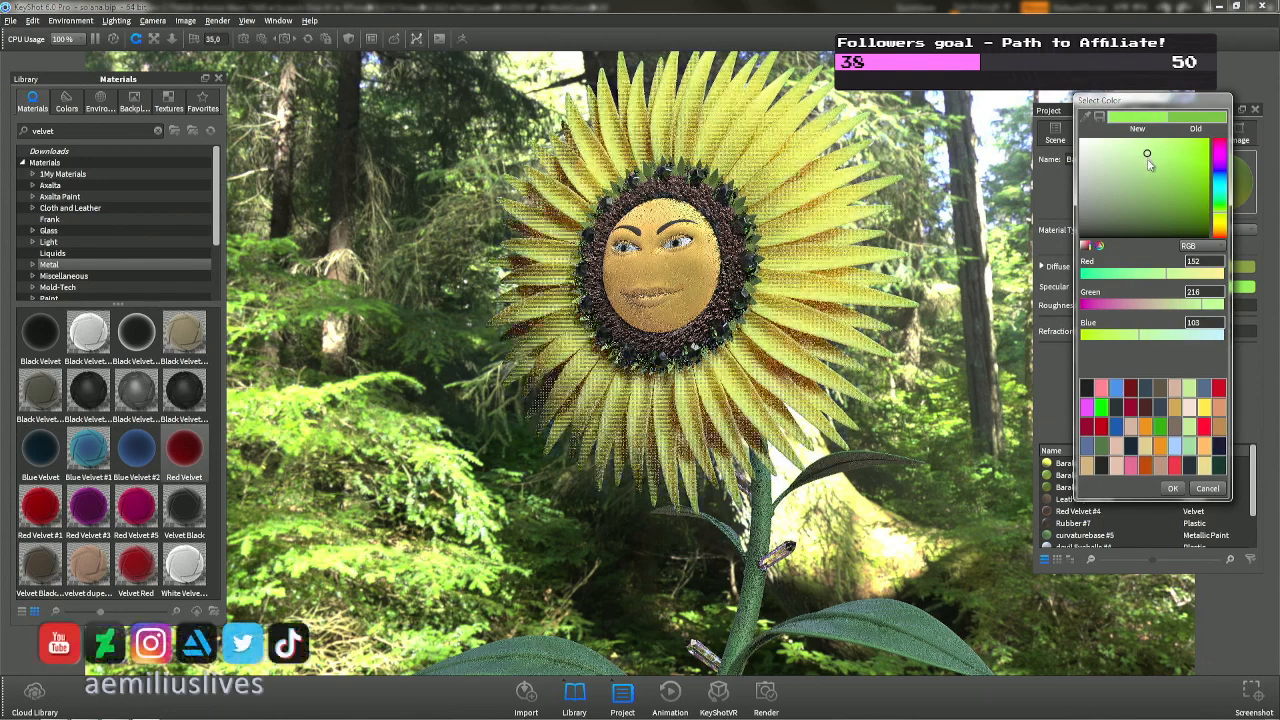
left_click(1208, 488)
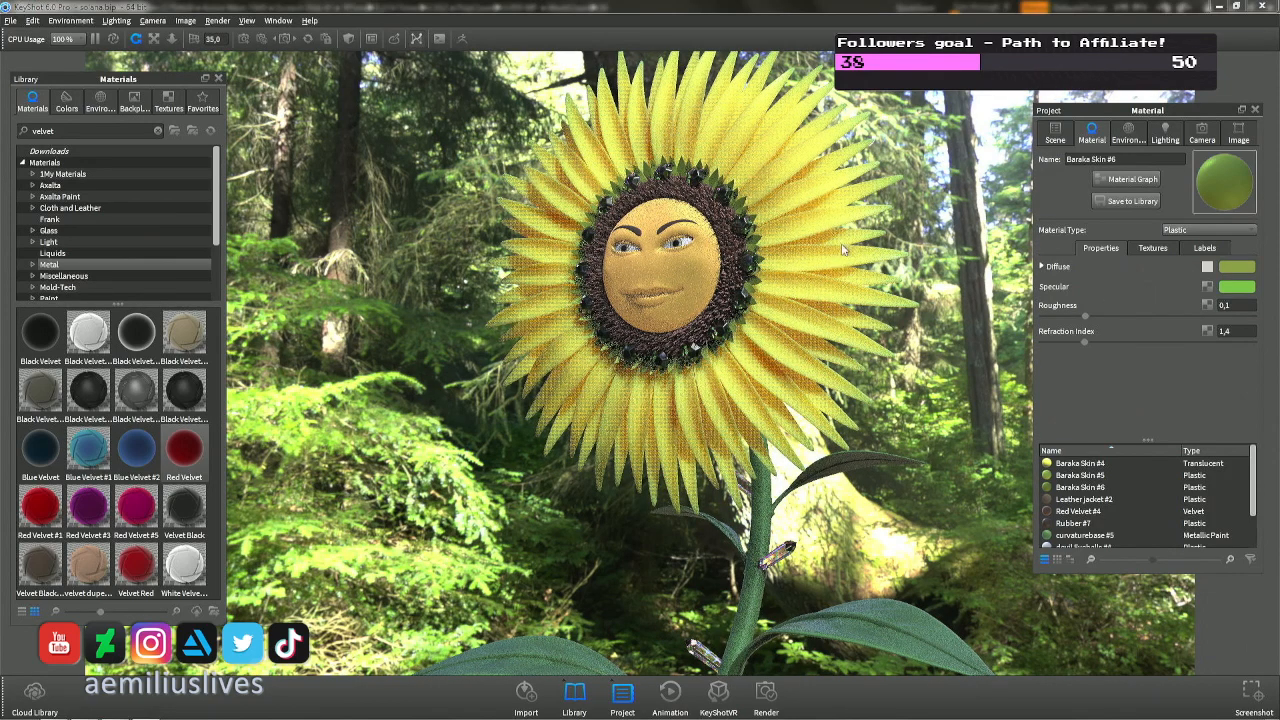
Adjust the Granite bump height of the face's eye #2 material, trying 0,5 and 0,2 before setting it to 0,1.
double_click(688, 283)
left_click(1170, 250)
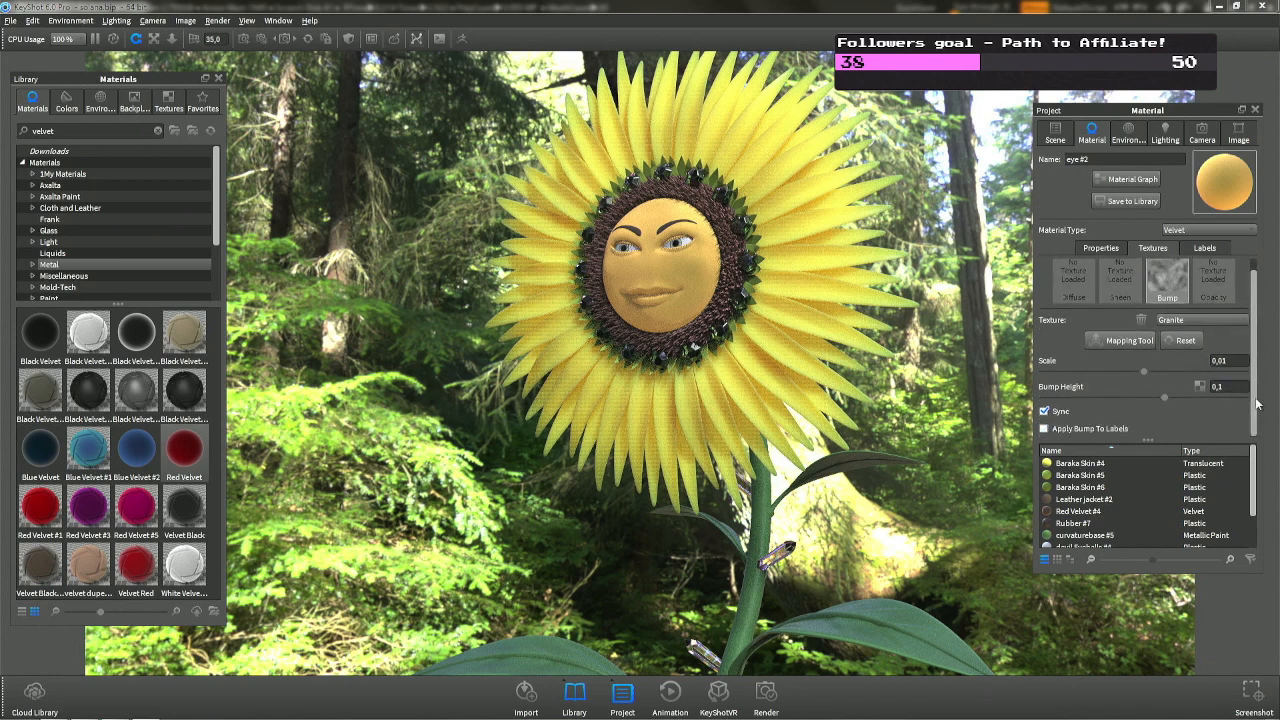
scroll(1228, 388, "down", 1)
double_click(1221, 389)
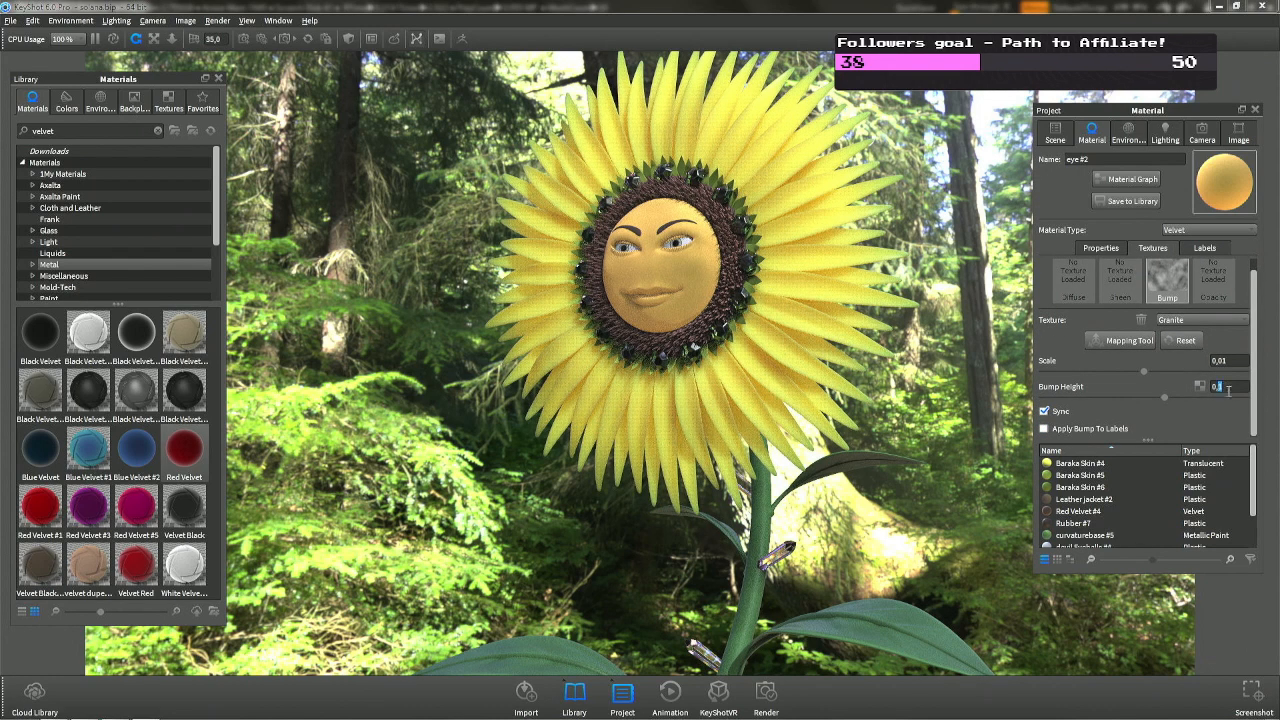
type("5")
key("Return")
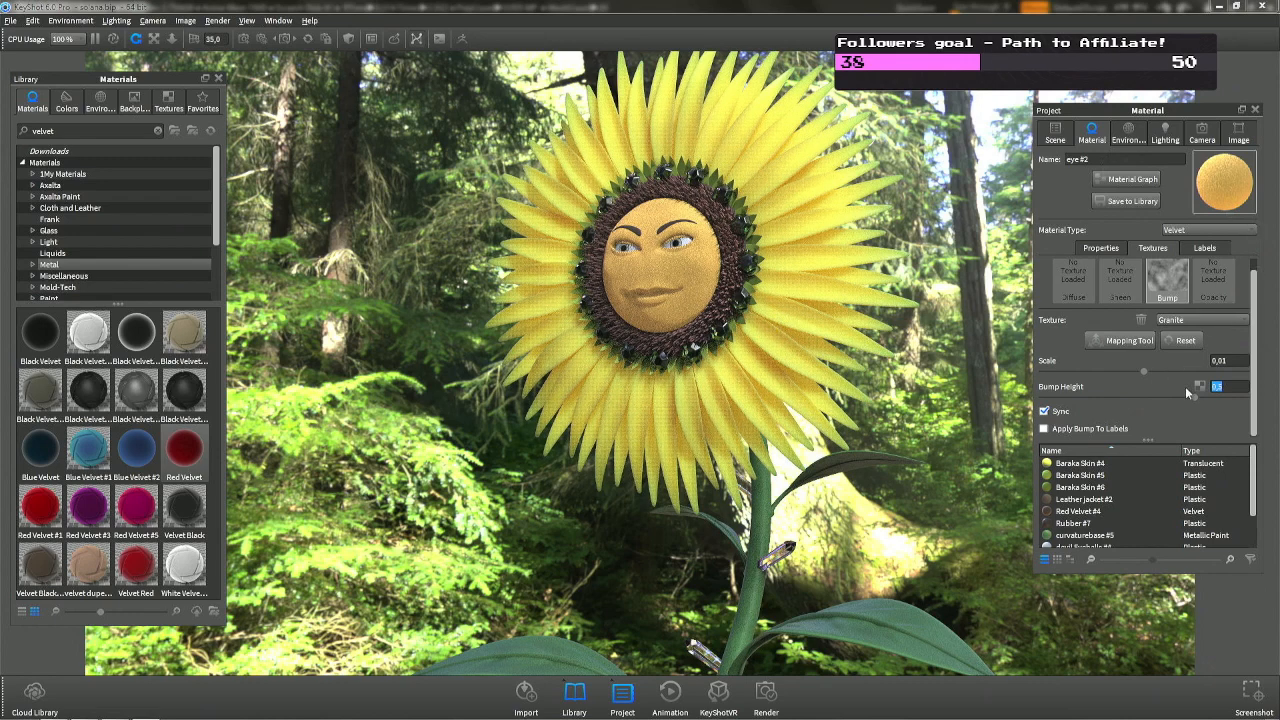
left_click(1219, 385)
type("2")
key("Return")
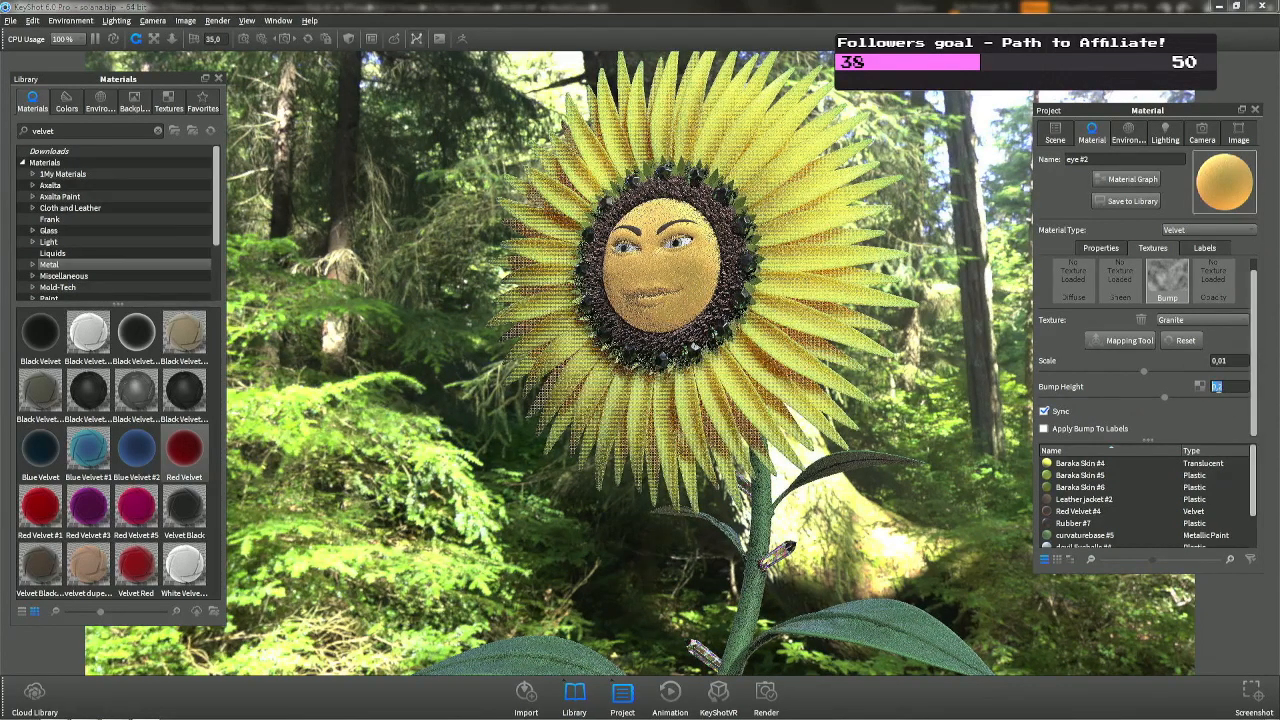
left_click(1224, 388)
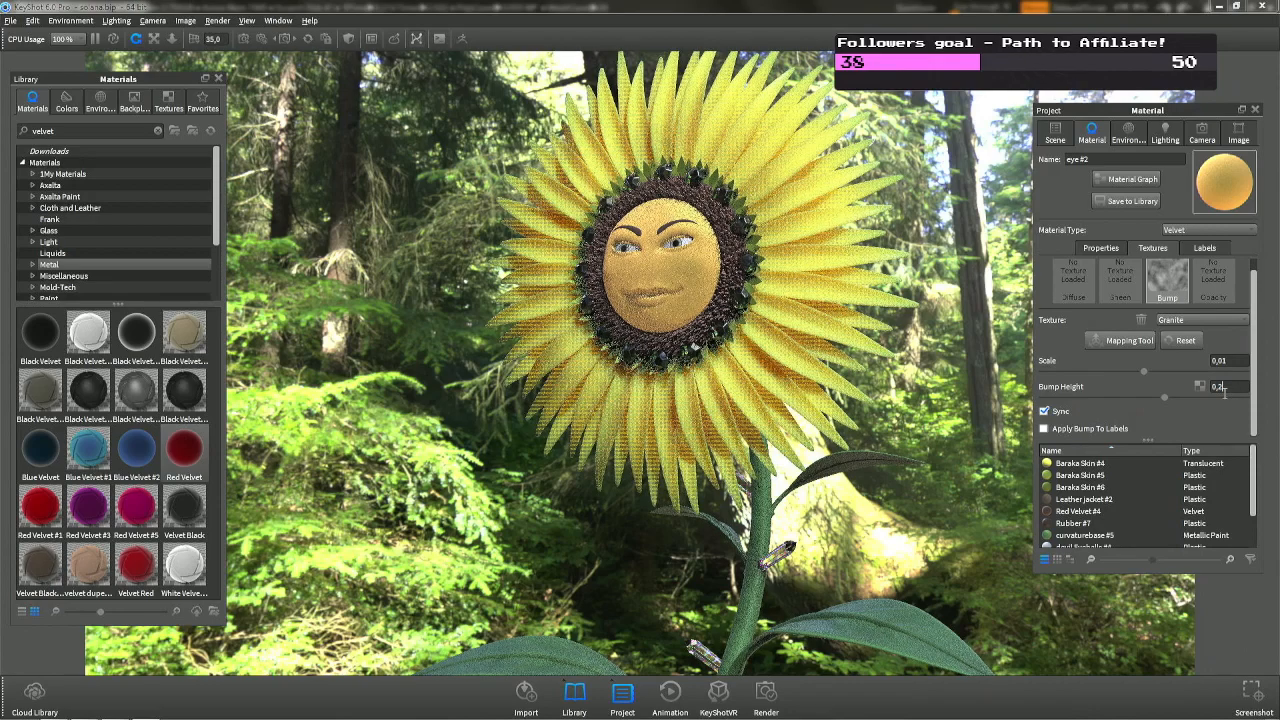
key("BackSpace")
type("1")
key("Return")
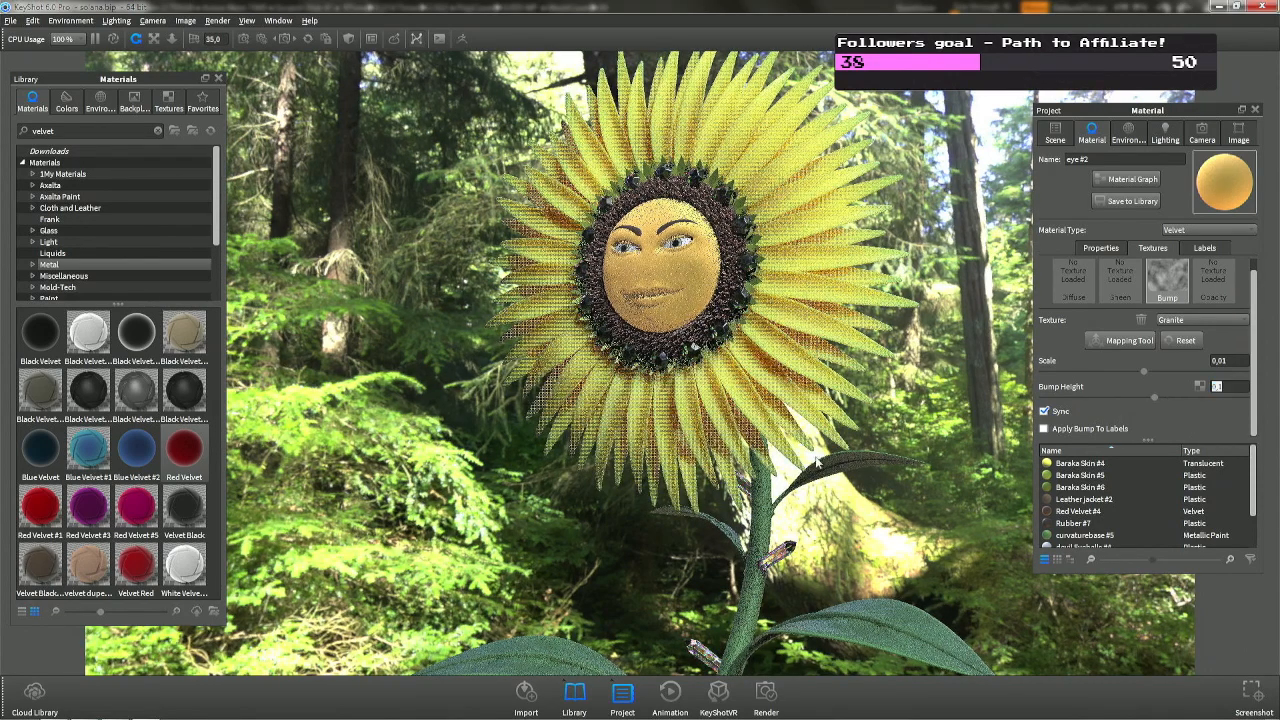
Set the surface color of the petals' Baraka Skin #4 material to a warmer orange-yellow, RGB 234, 192, 100.
left_click_drag(625, 316, 183, 448)
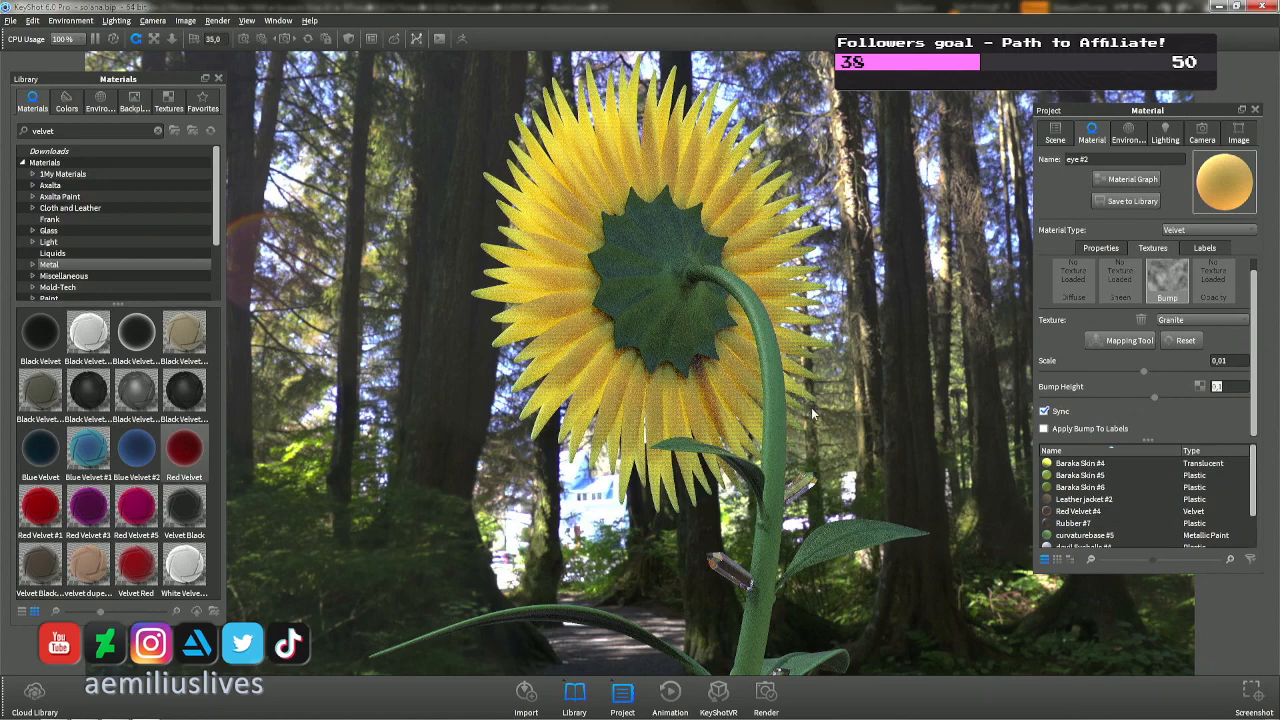
double_click(536, 254)
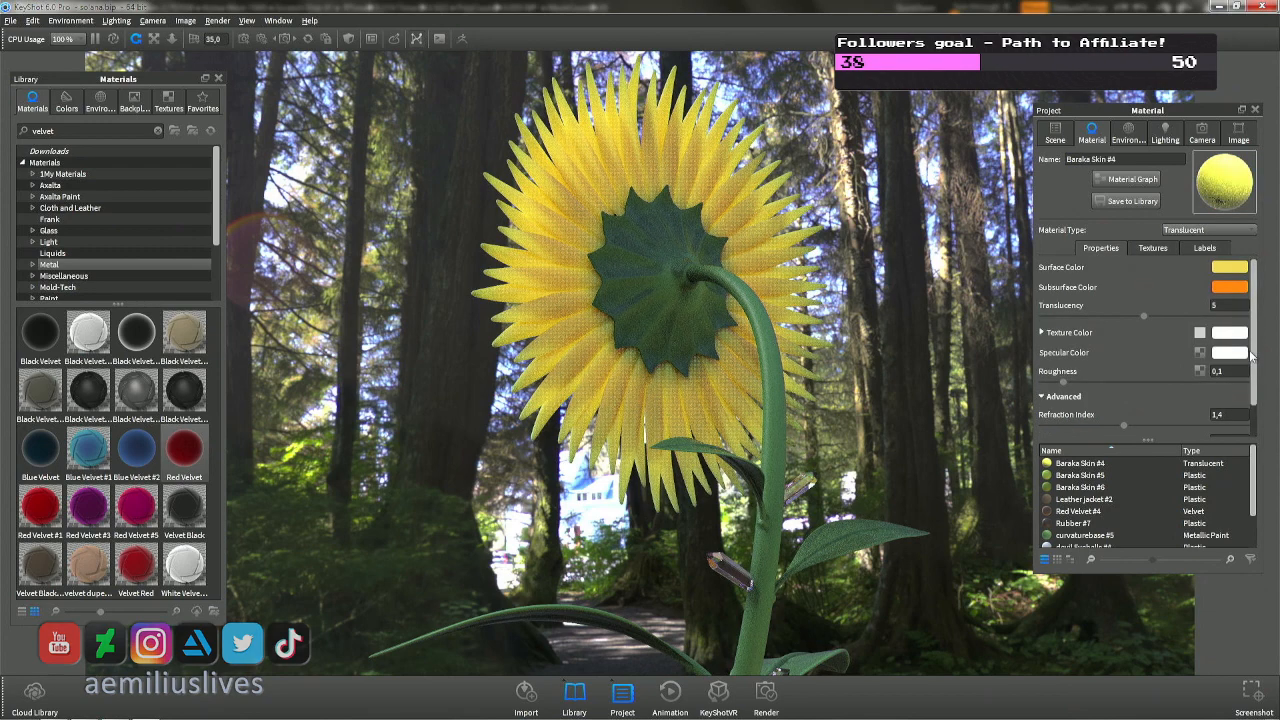
left_click_drag(1254, 357, 1256, 390)
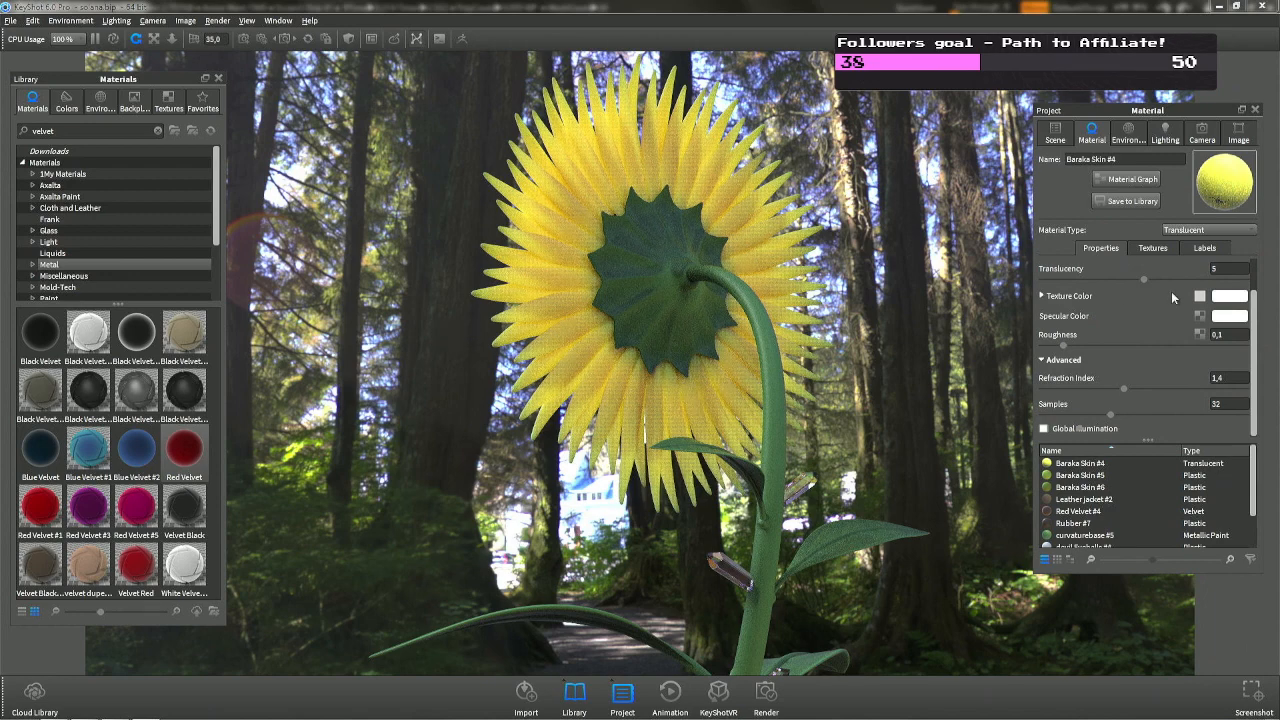
left_click_drag(1255, 322, 1255, 288)
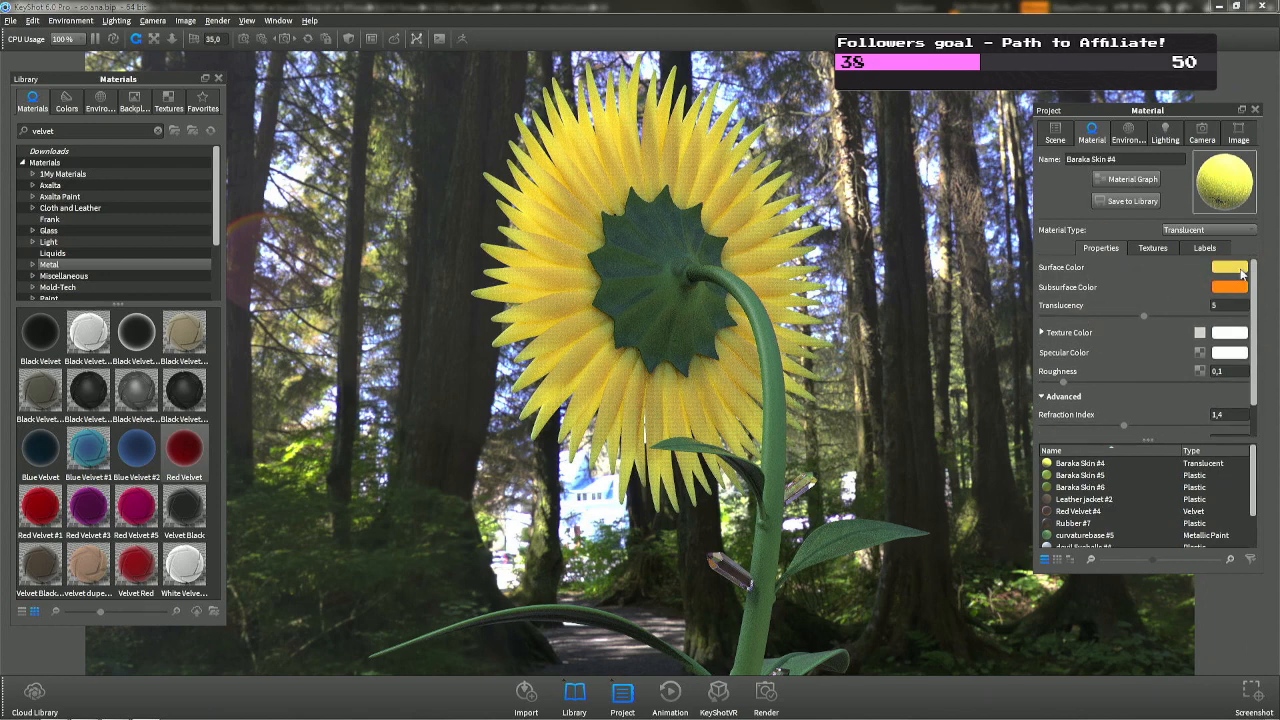
left_click(1239, 267)
left_click(1215, 211)
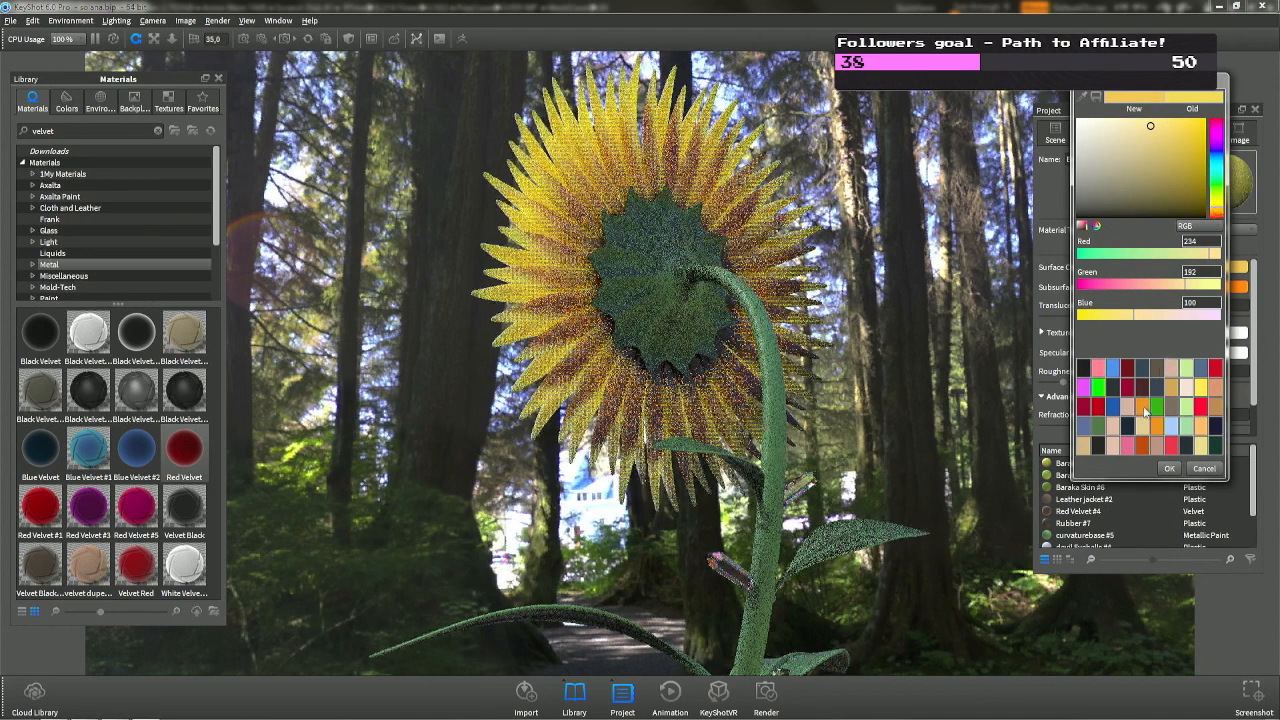
left_click(1169, 468)
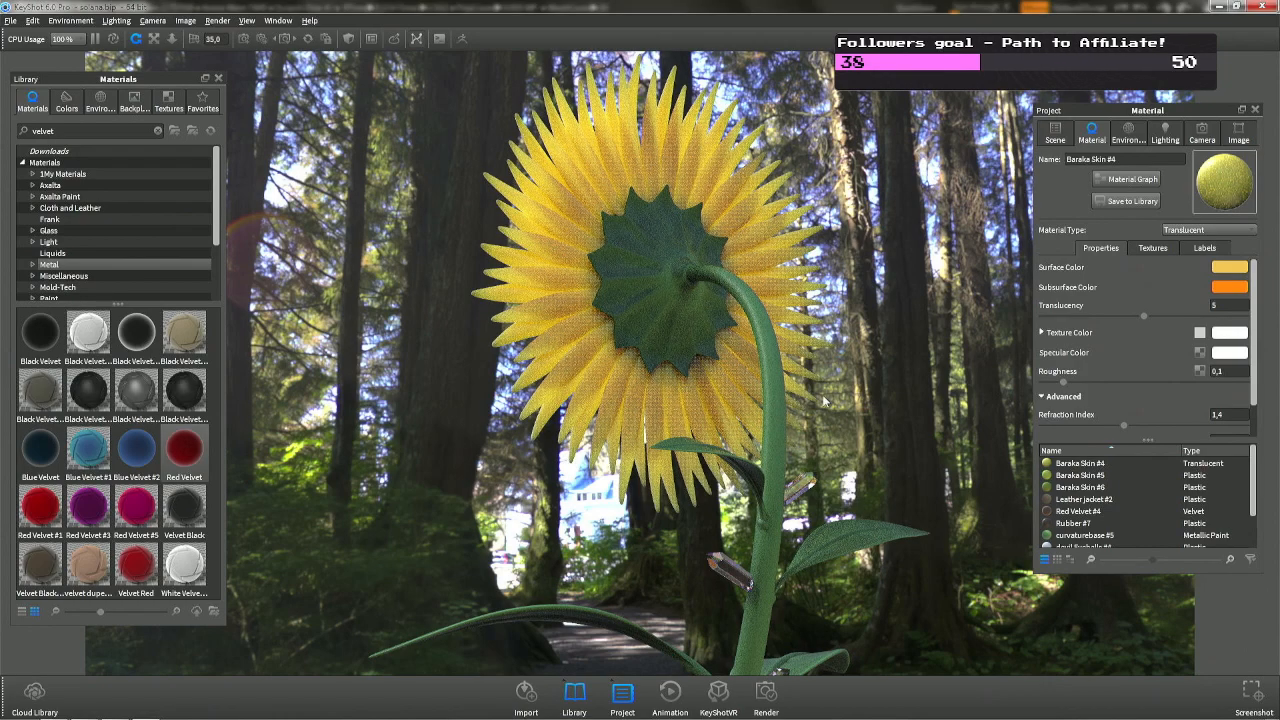
Try Abbe numbers of 74,8 and 4,5 on the crystals' turtygem #12 material, then change its material type to Metal.
left_click_drag(824, 398, 560, 390)
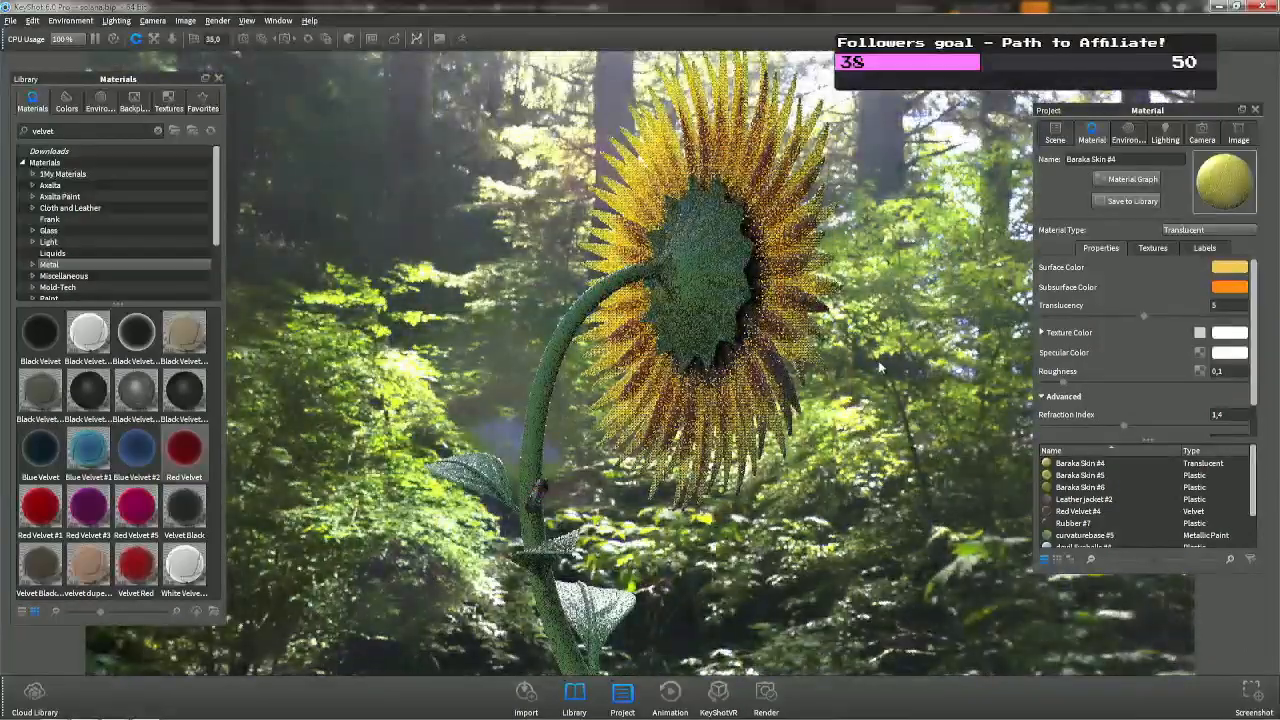
left_click_drag(640, 395, 365, 396)
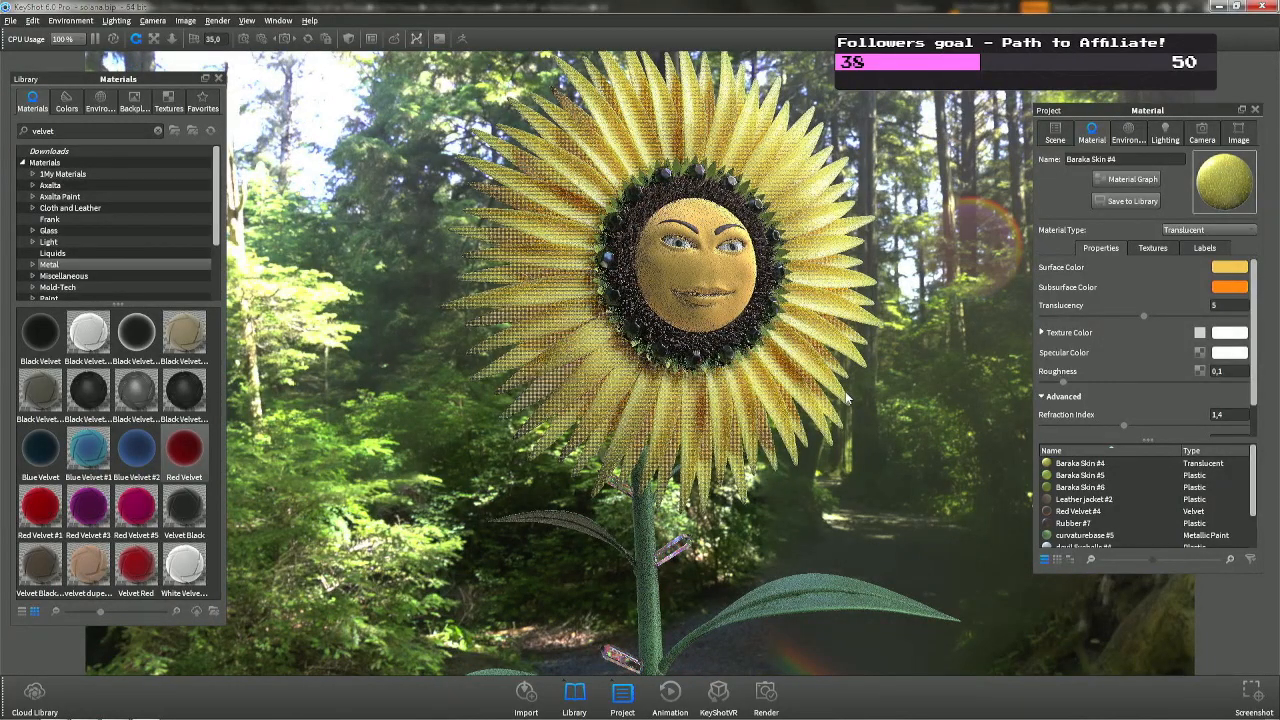
double_click(724, 267)
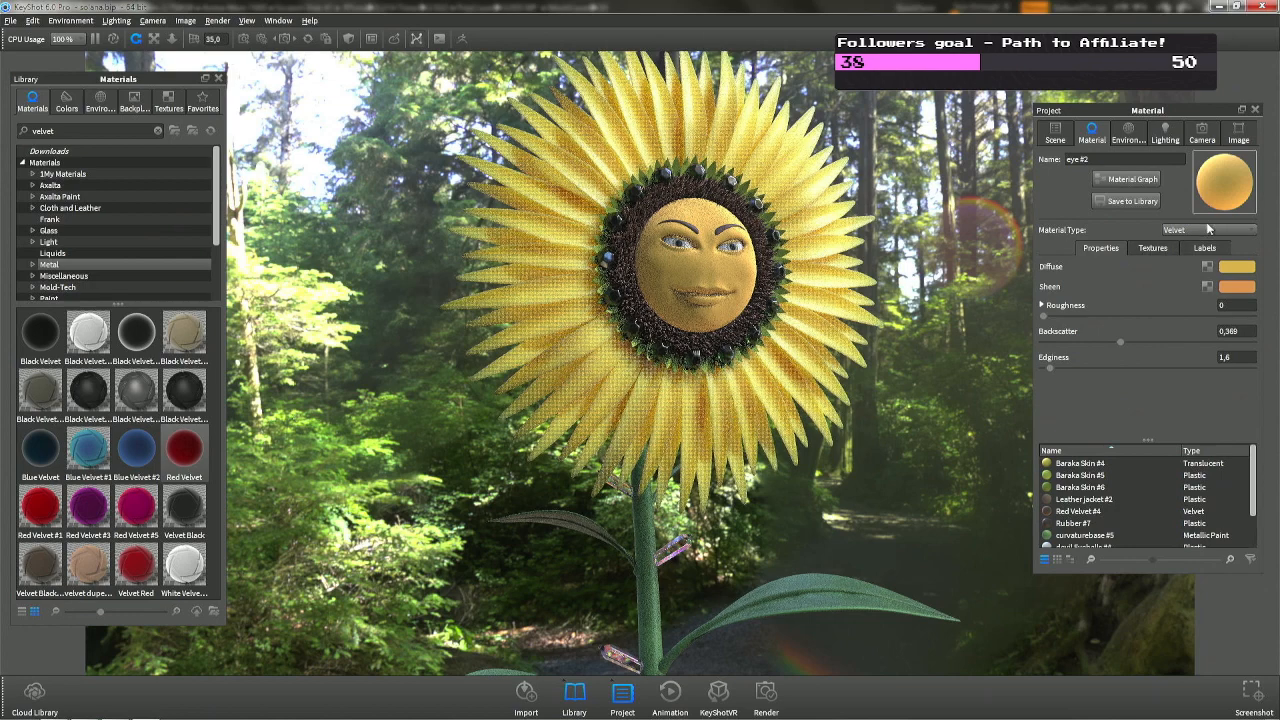
double_click(742, 196)
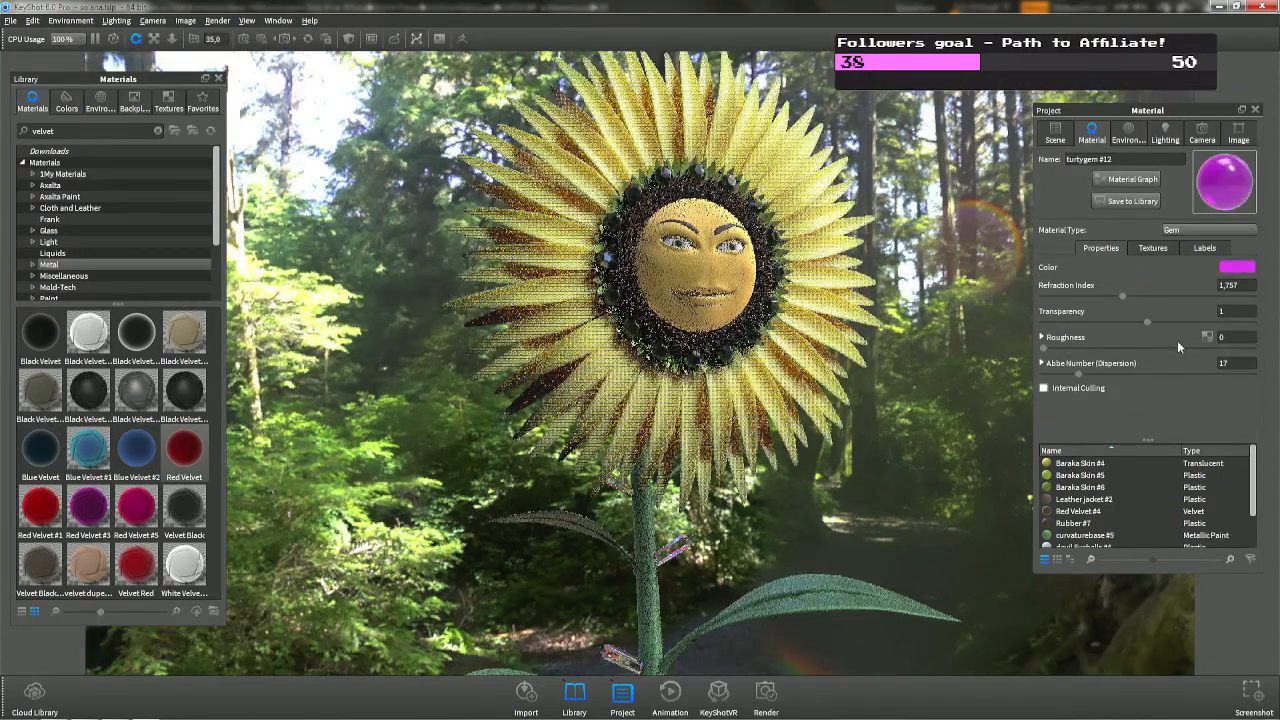
left_click_drag(1087, 373, 1201, 384)
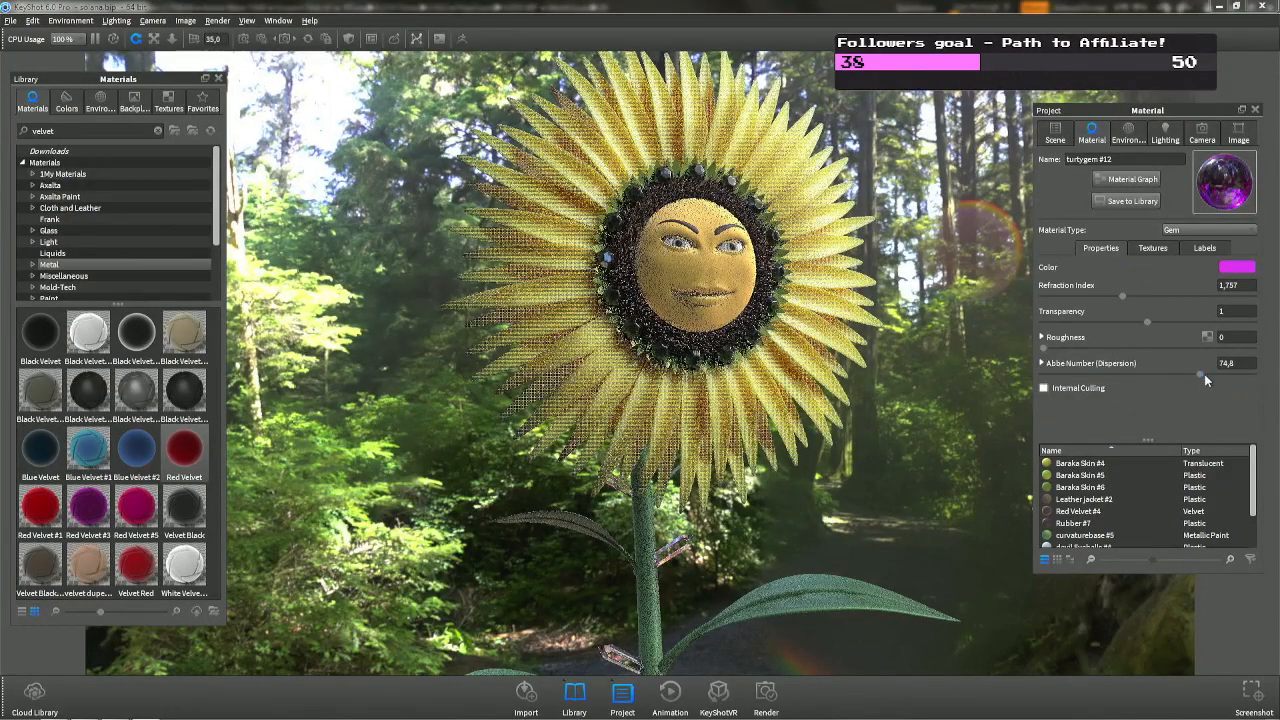
left_click_drag(1204, 376, 1052, 380)
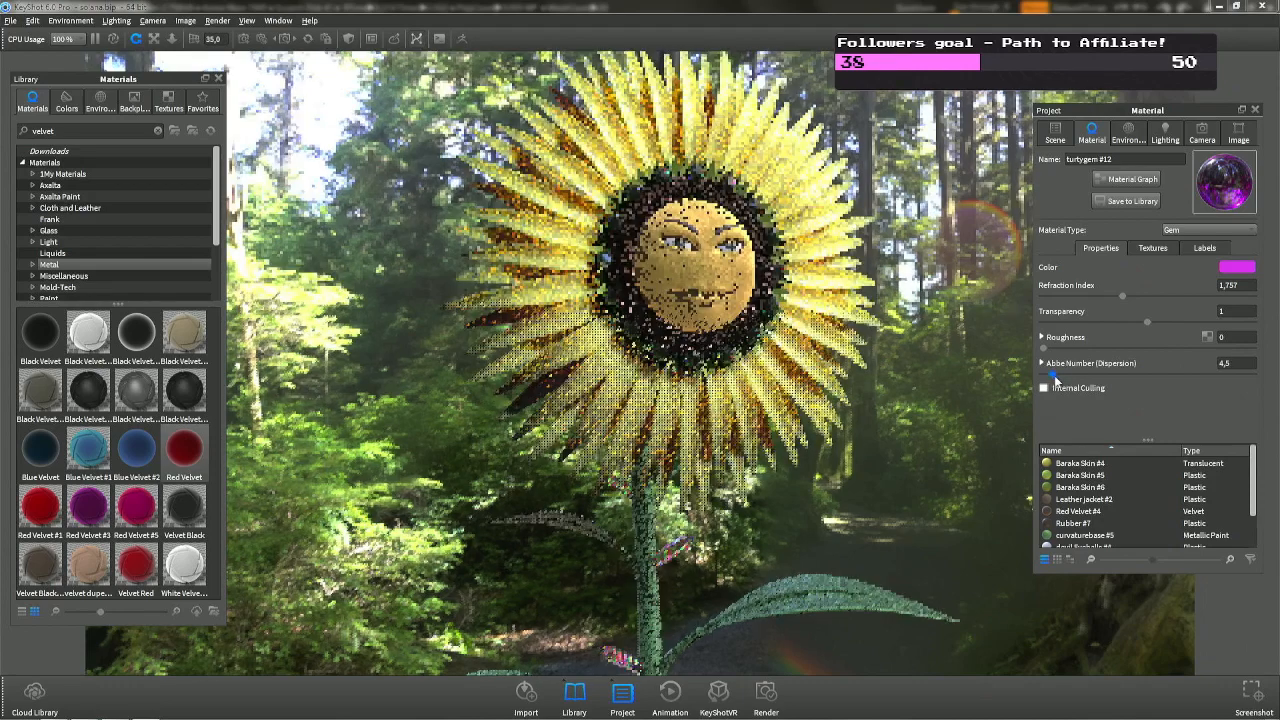
left_click(1203, 232)
left_click(1195, 296)
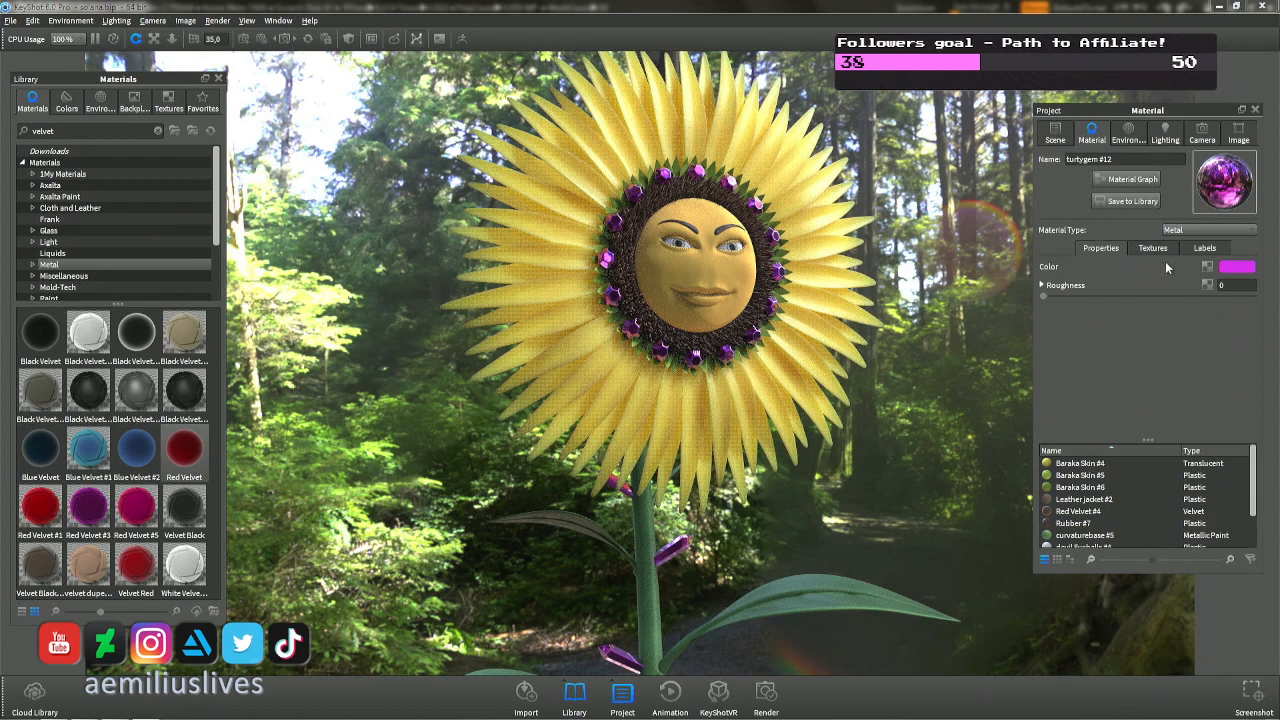
Set the camera to the Front standard view and centre and fit the face part in the view.
left_click(1202, 130)
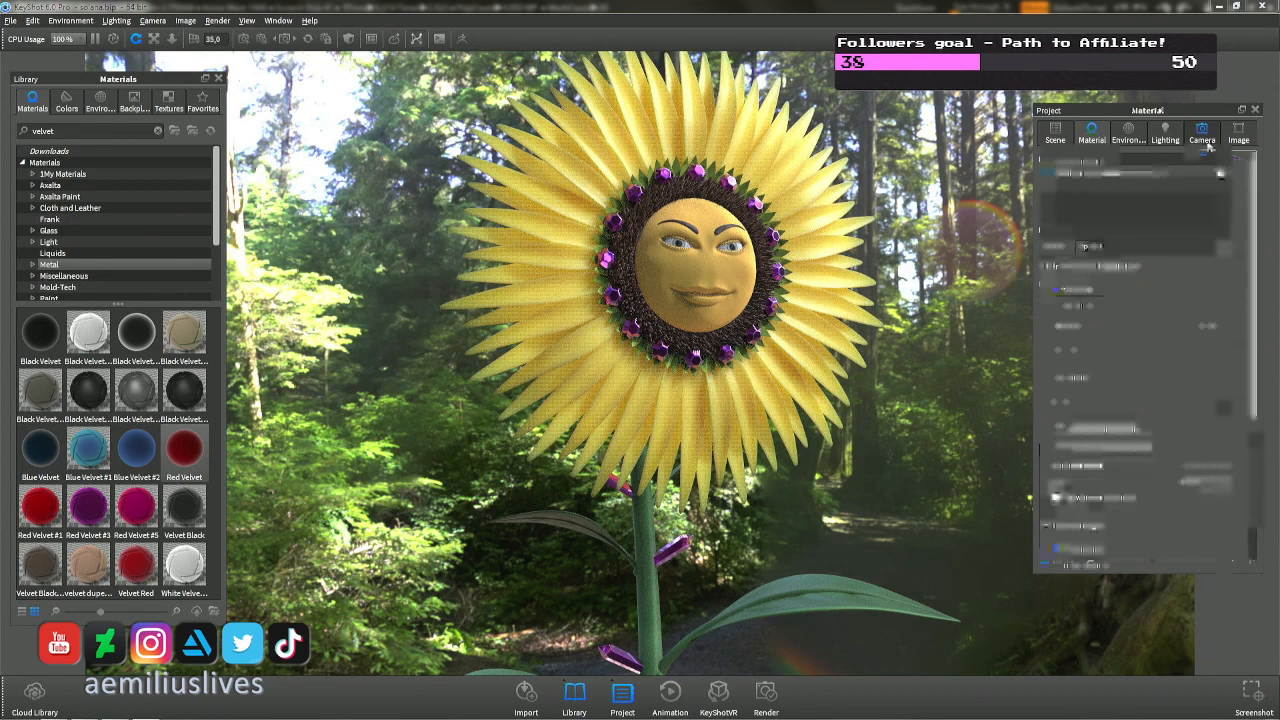
left_click(1193, 467)
left_click(1190, 468)
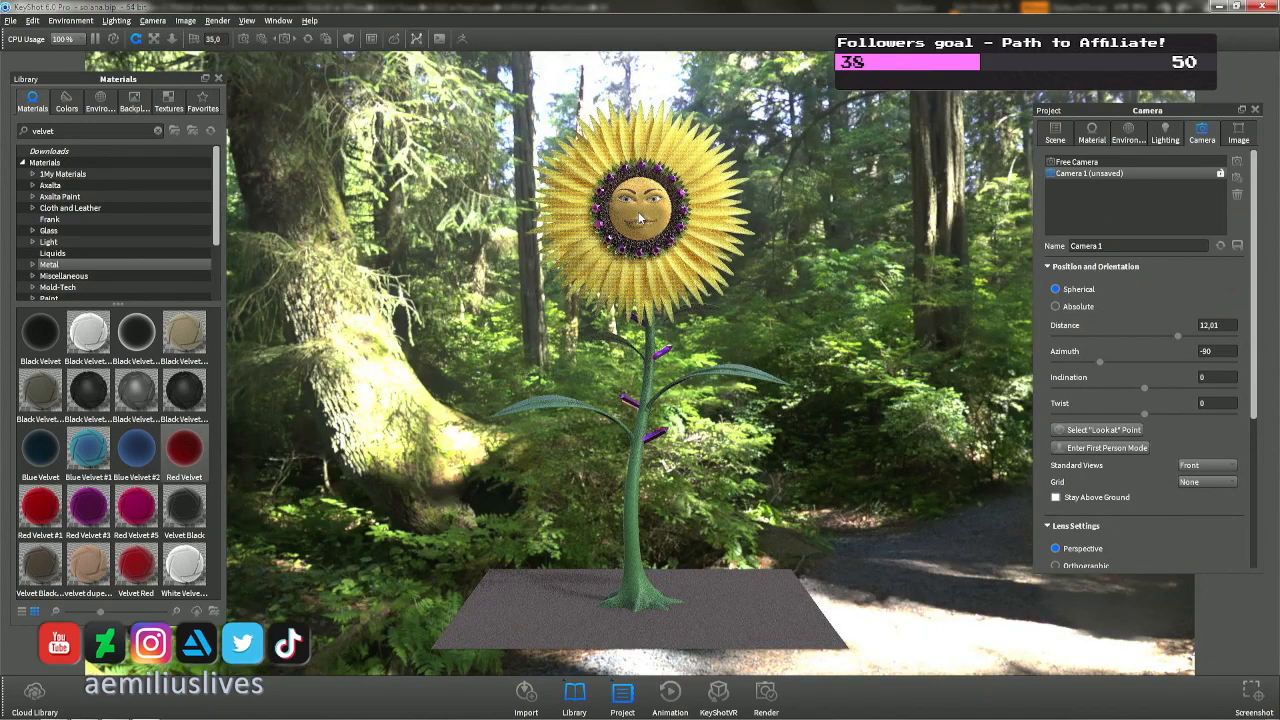
left_click(634, 215)
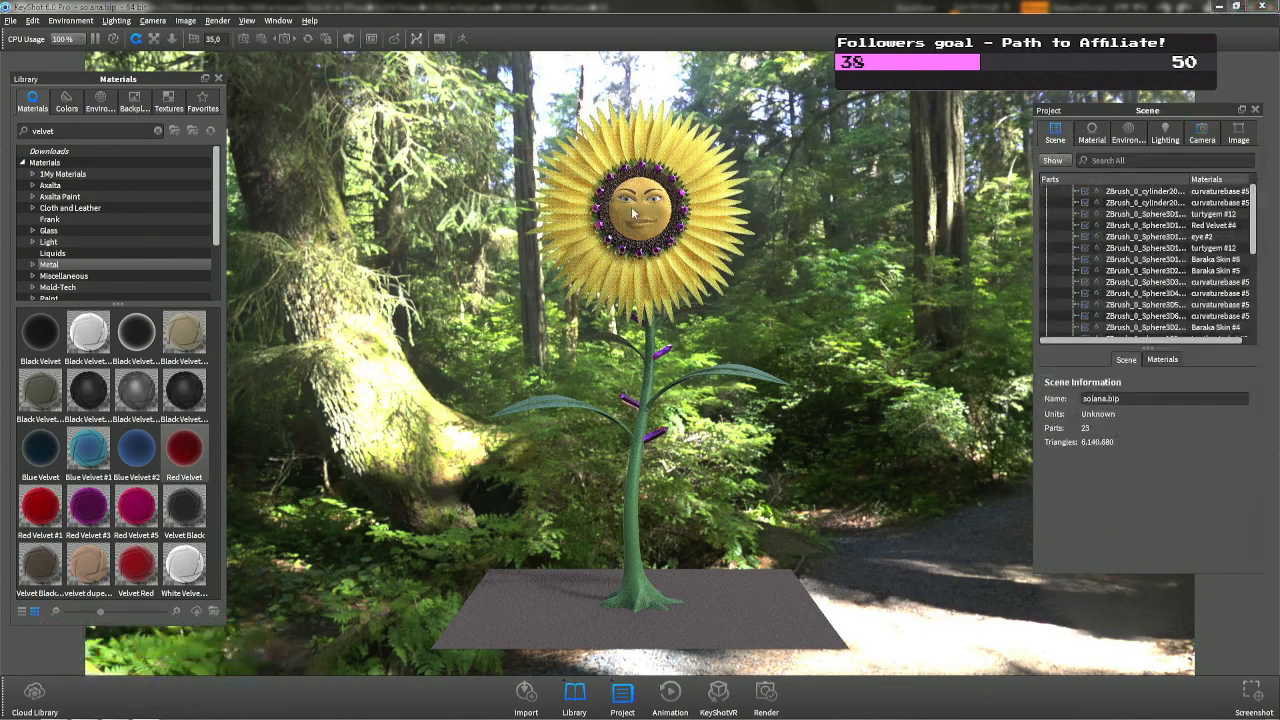
right_click(634, 215)
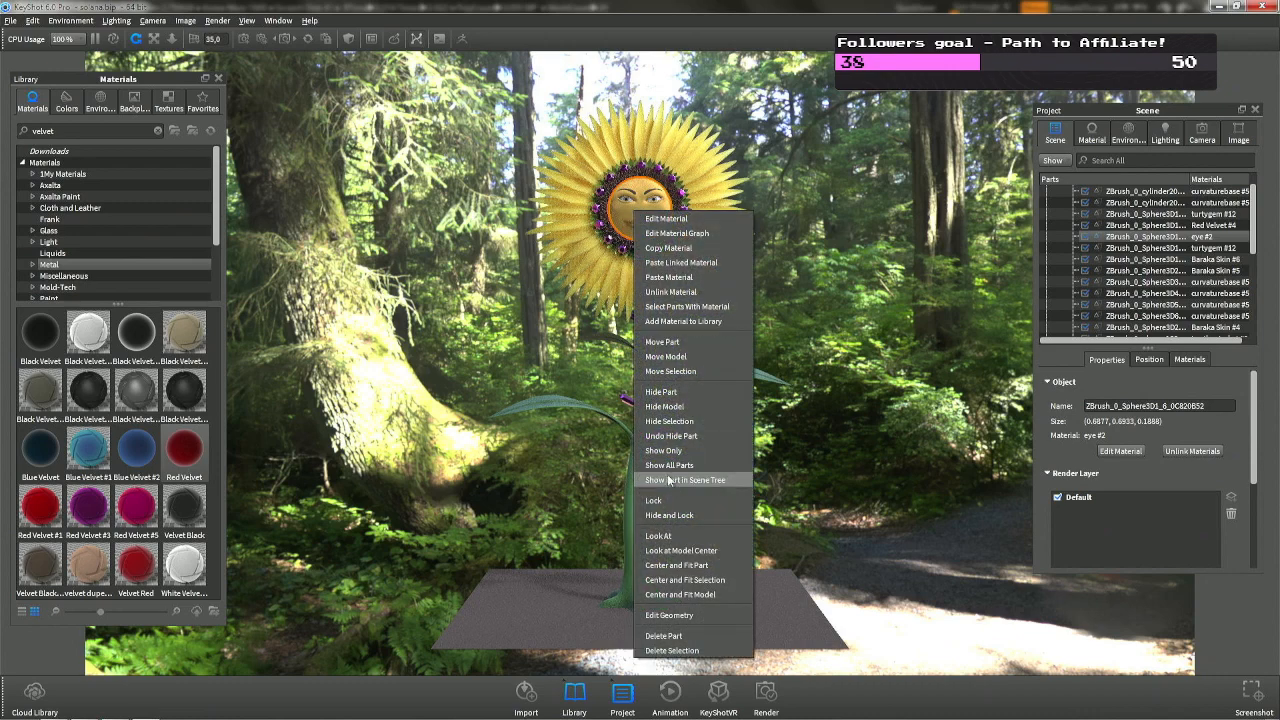
left_click(683, 566)
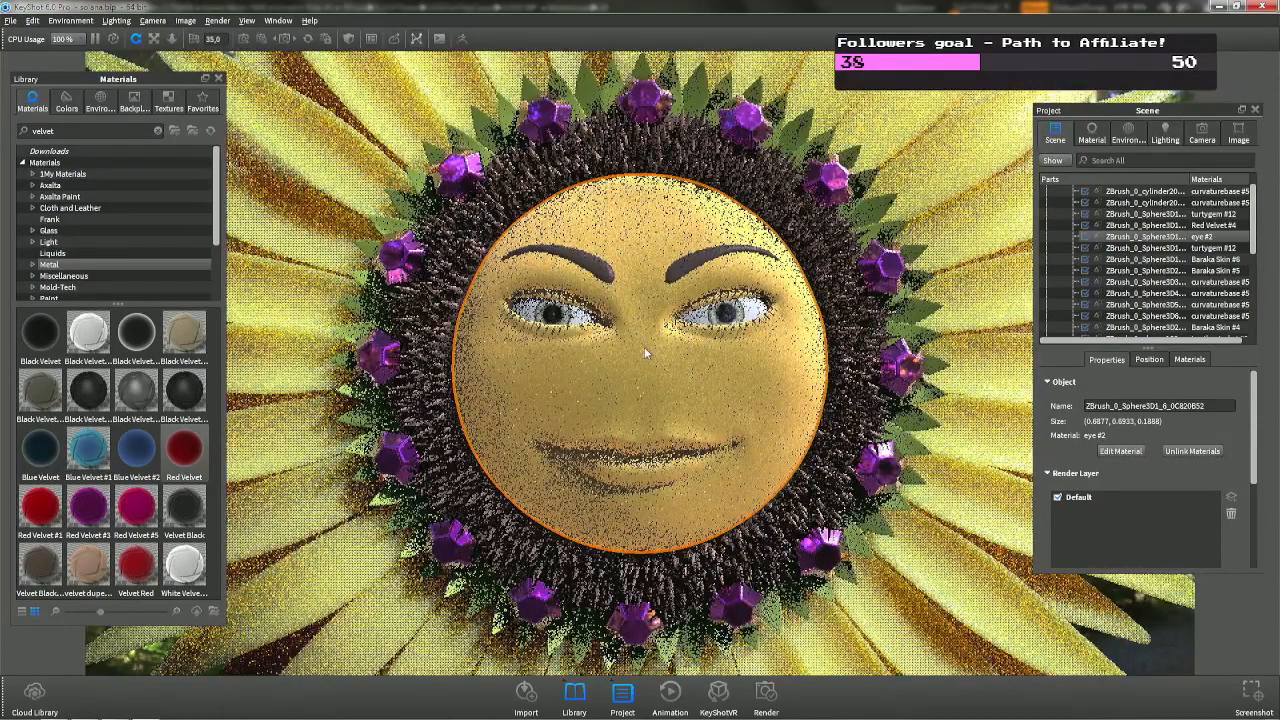
scroll(634, 373, "up", 2)
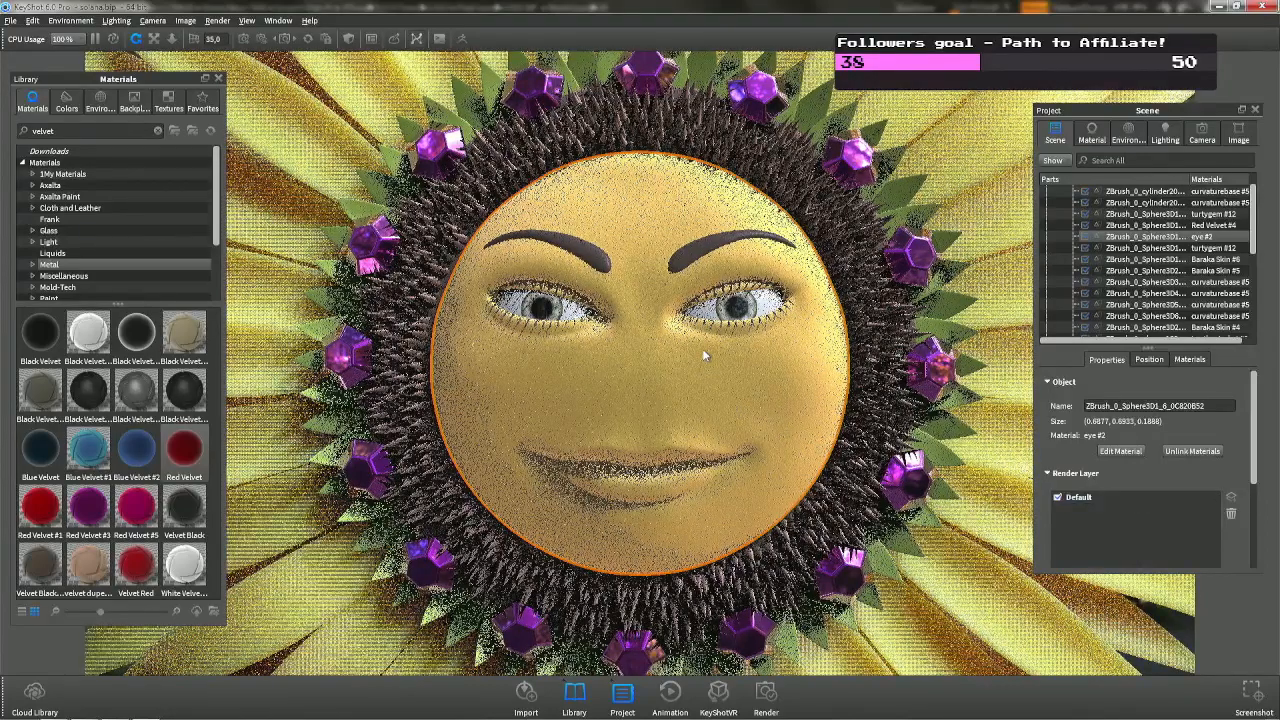
Reposition the second iris label of the devil Eyeballs #4 material at the centre of the eye below the right-hand eyebrow.
double_click(742, 311)
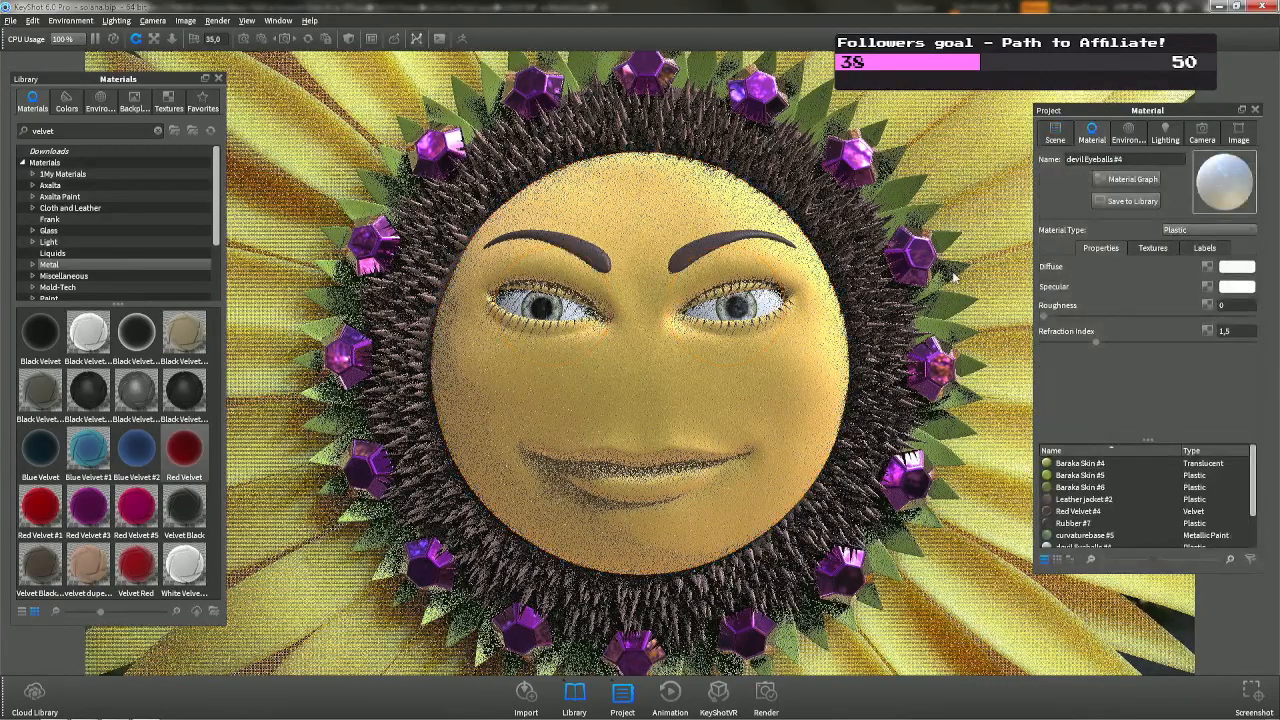
left_click(1204, 247)
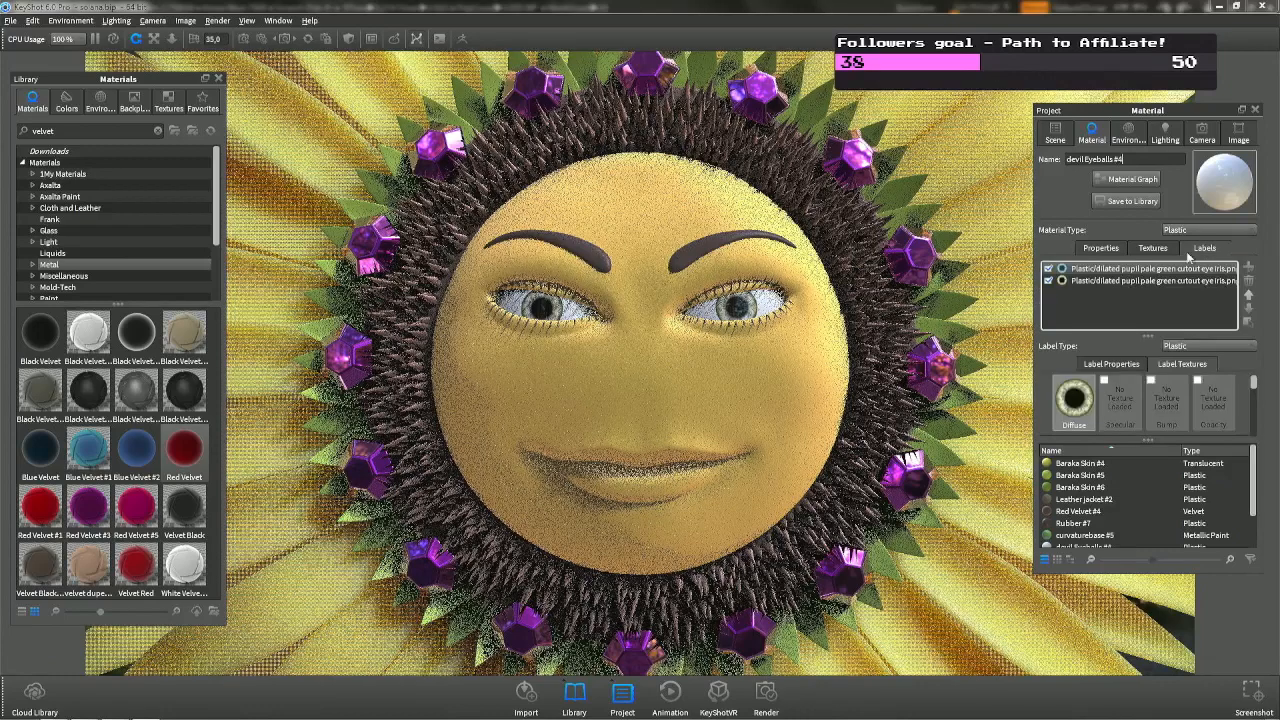
scroll(1200, 385, "down", 5)
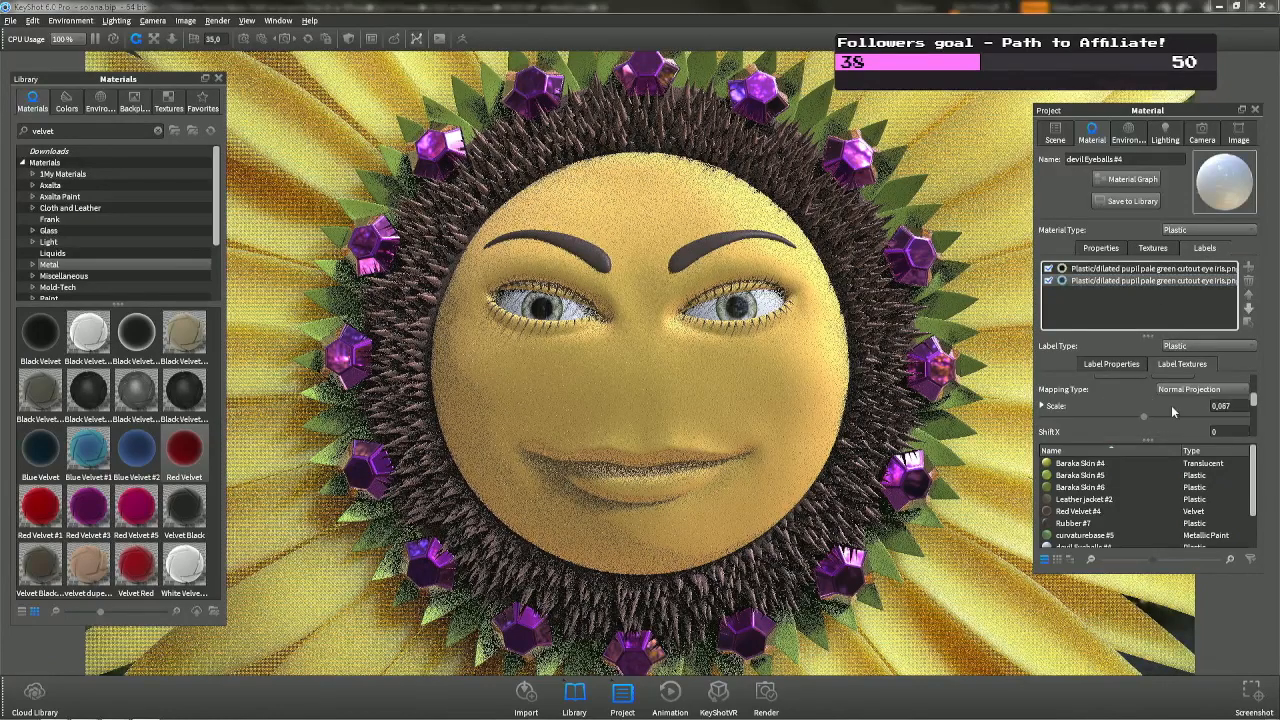
left_click(1128, 409)
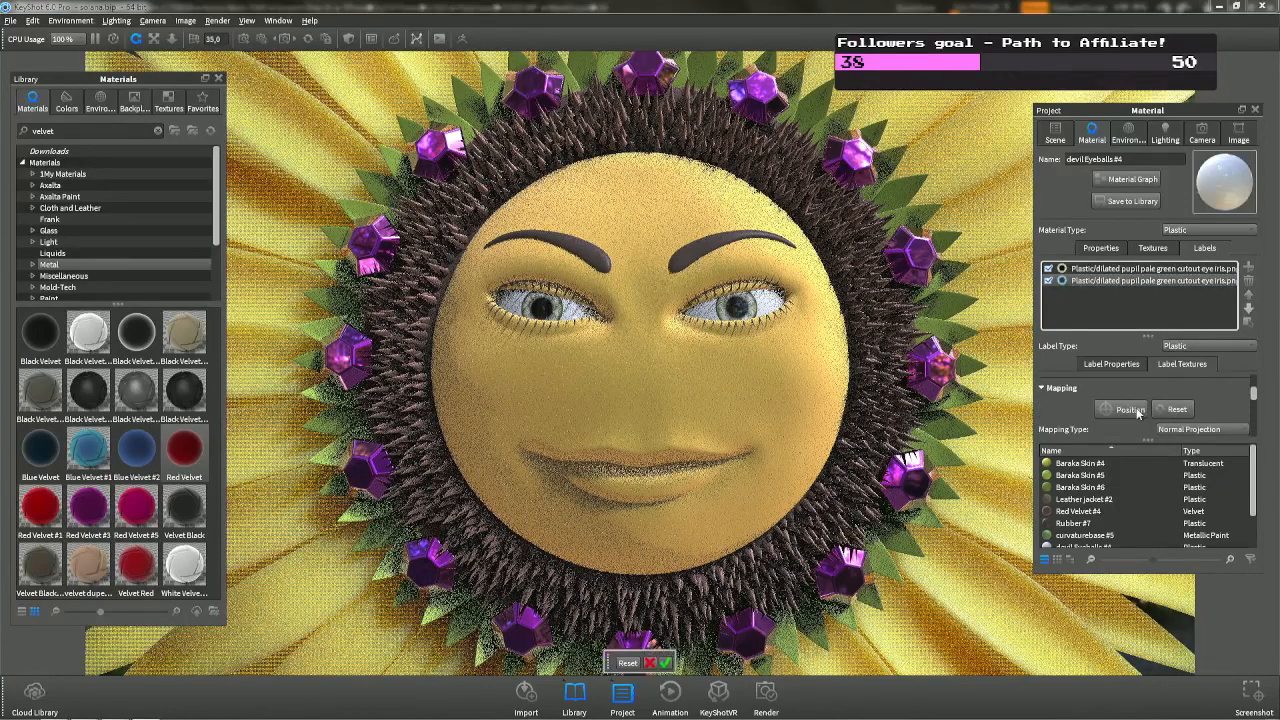
left_click(740, 312)
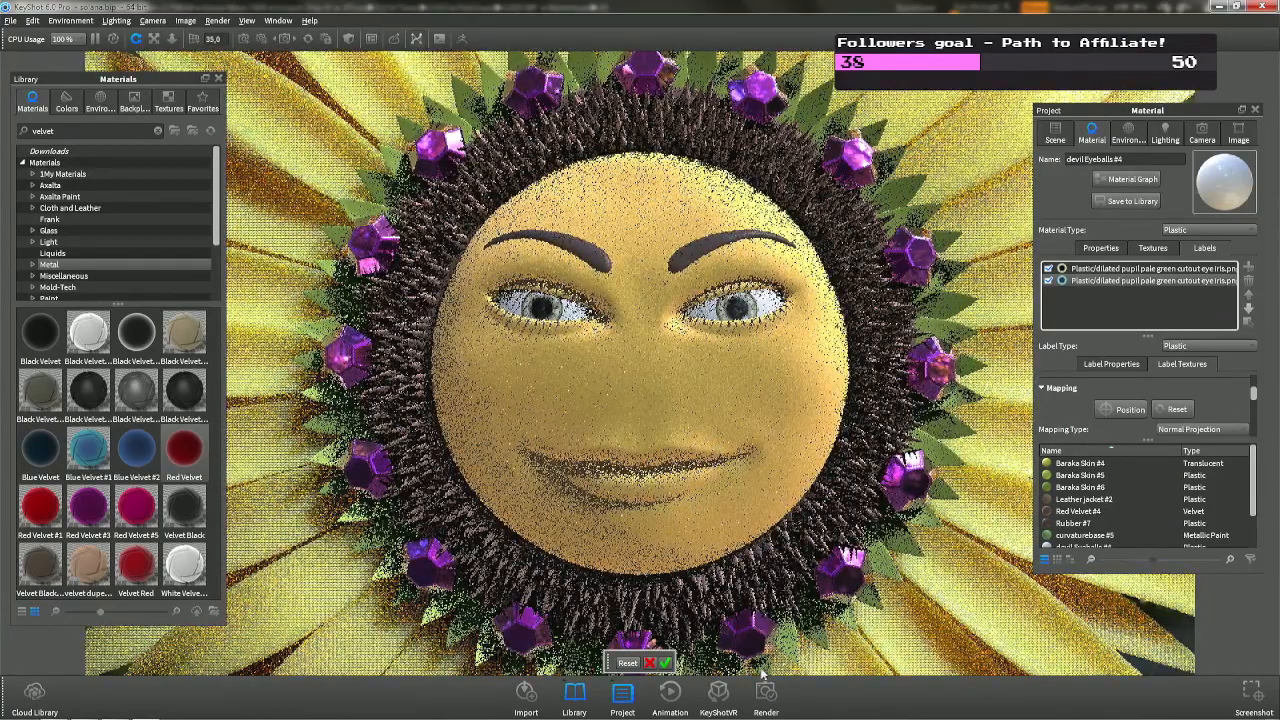
left_click(663, 663)
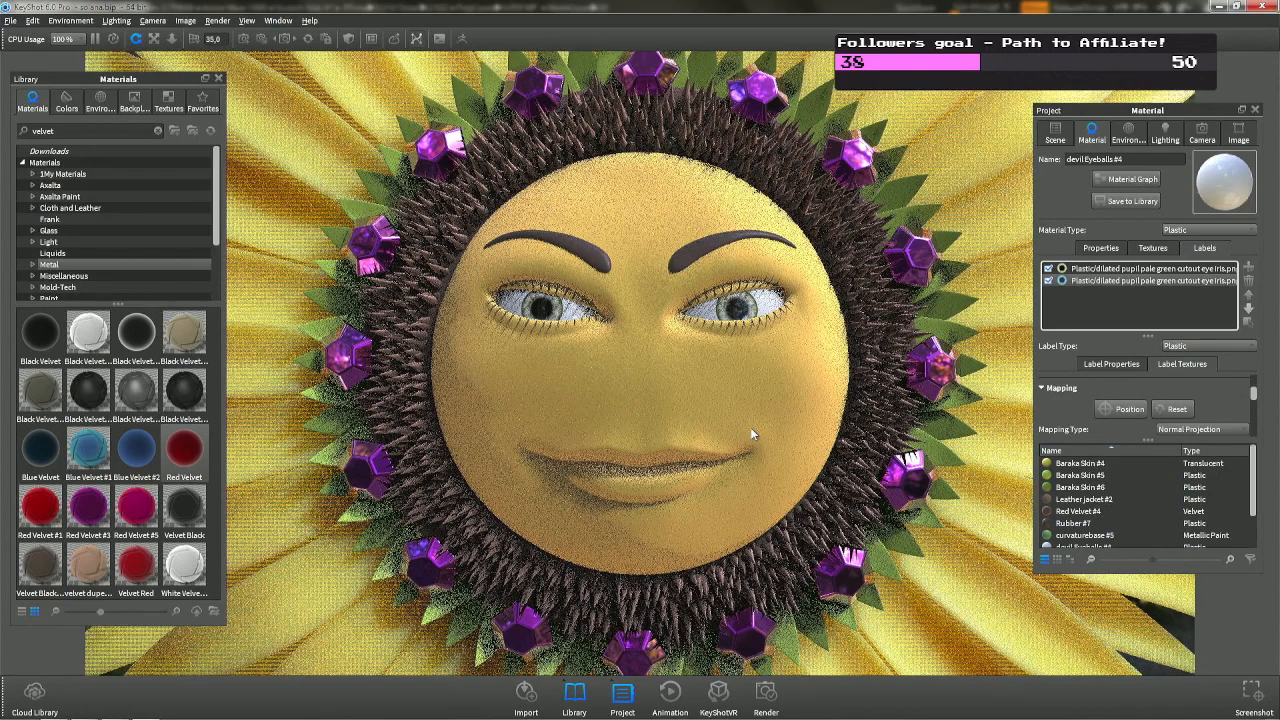
Switch to ZBrush and save the 3solana project over its existing file.
scroll(751, 430, "down", 10)
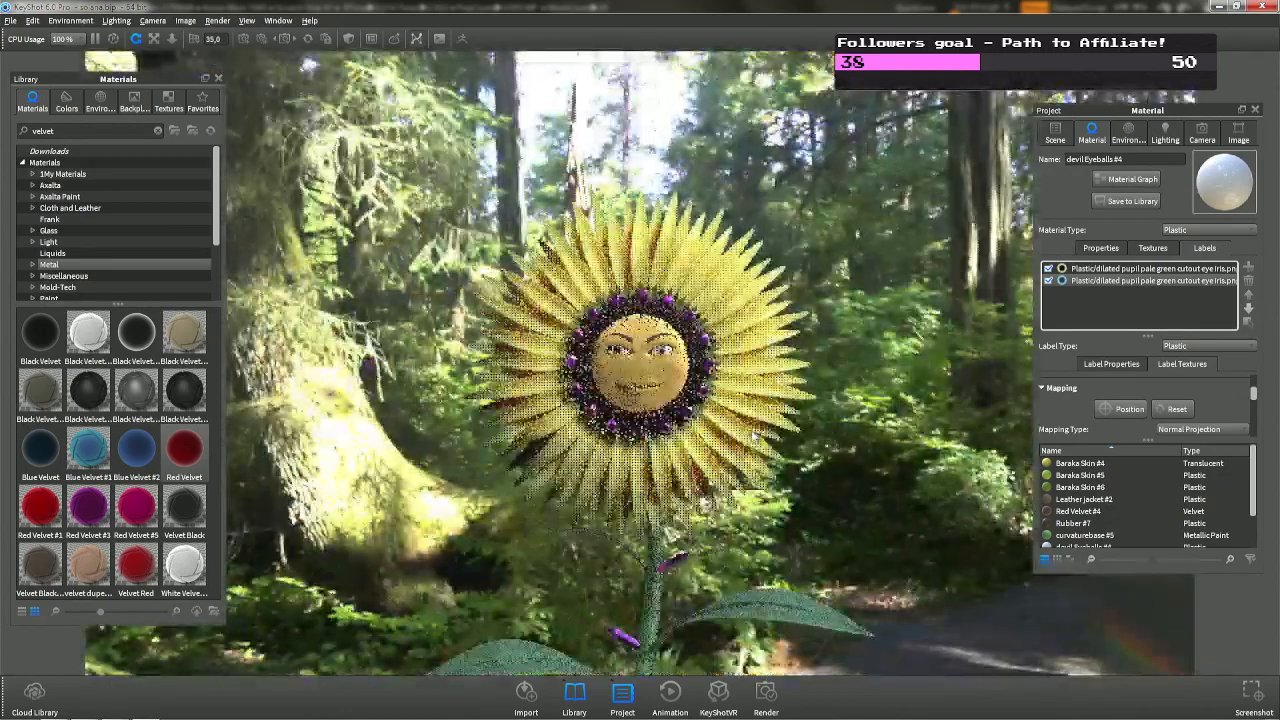
scroll(751, 438, "up", 2)
left_click_drag(751, 438, 455, 433)
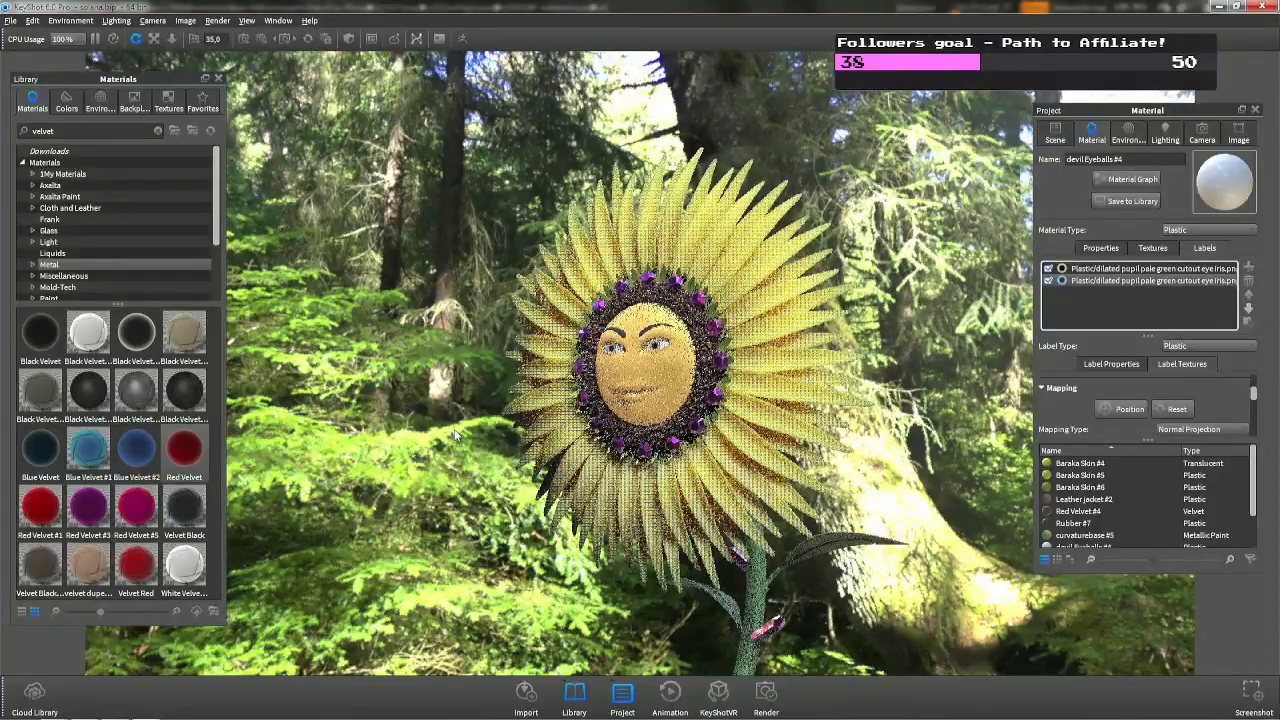
left_click(1219, 6)
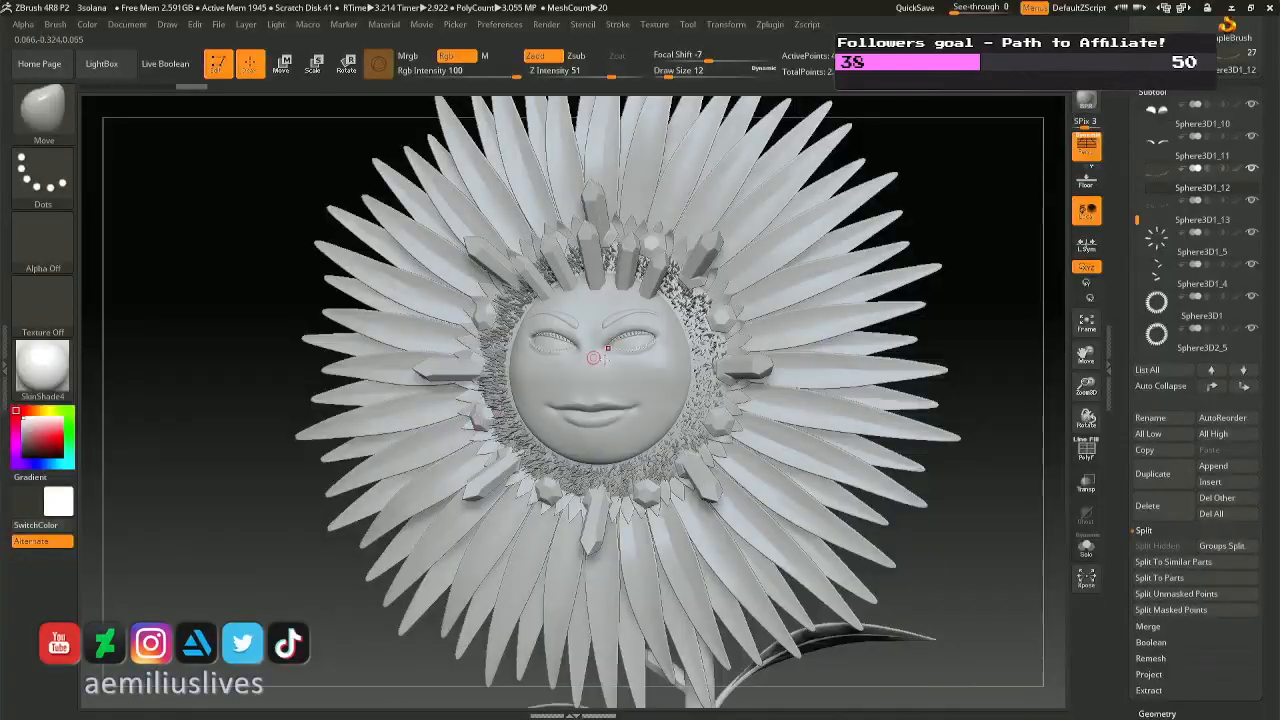
mouse_move(687, 377)
right_mouse_down()
mouse_move(800, 395)
mouse_move(798, 453)
mouse_move(817, 424)
mouse_move(877, 443)
right_mouse_up()
right_click_drag(779, 487, 829, 311, "alt")
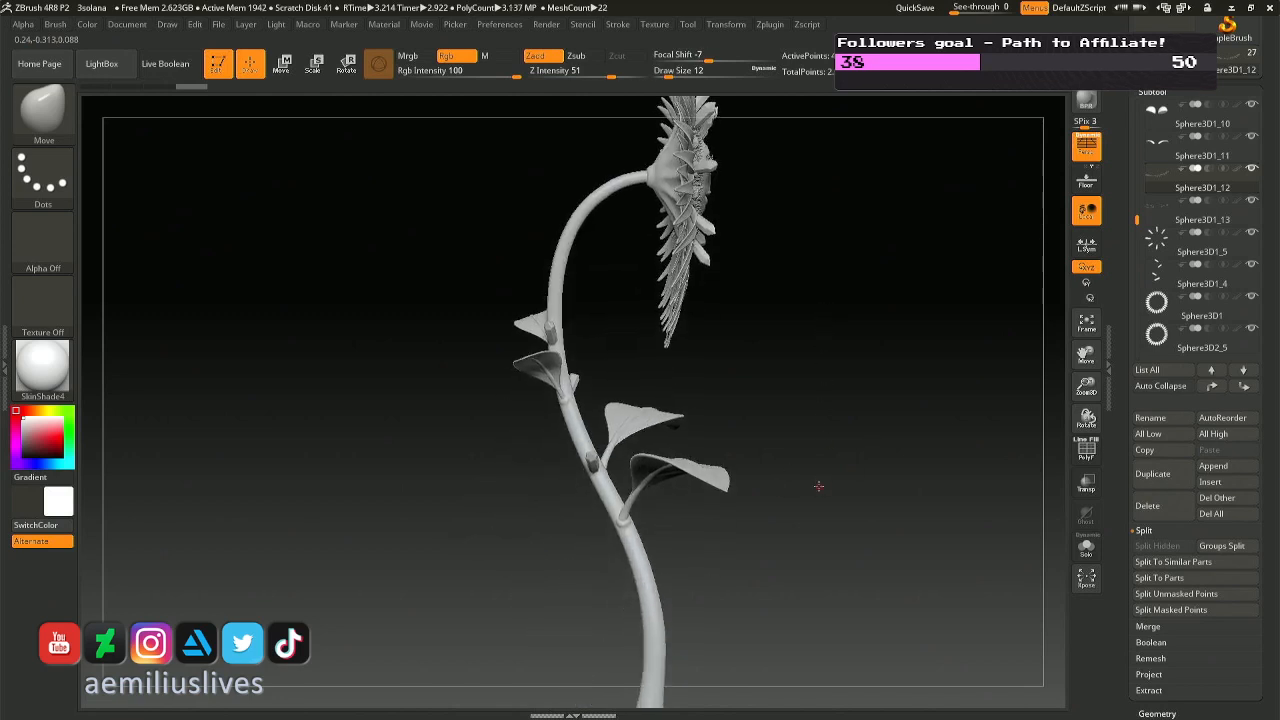
right_click_drag(818, 486, 767, 457, "ctrl")
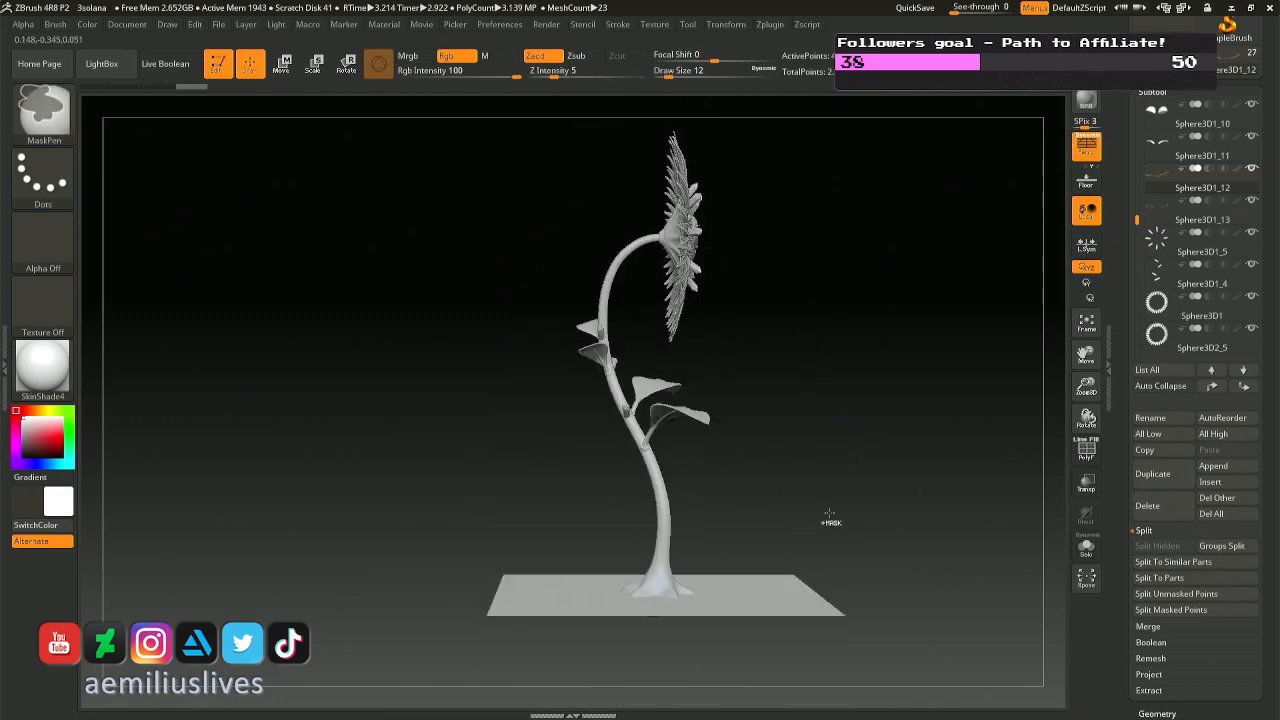
key("ctrl+s")
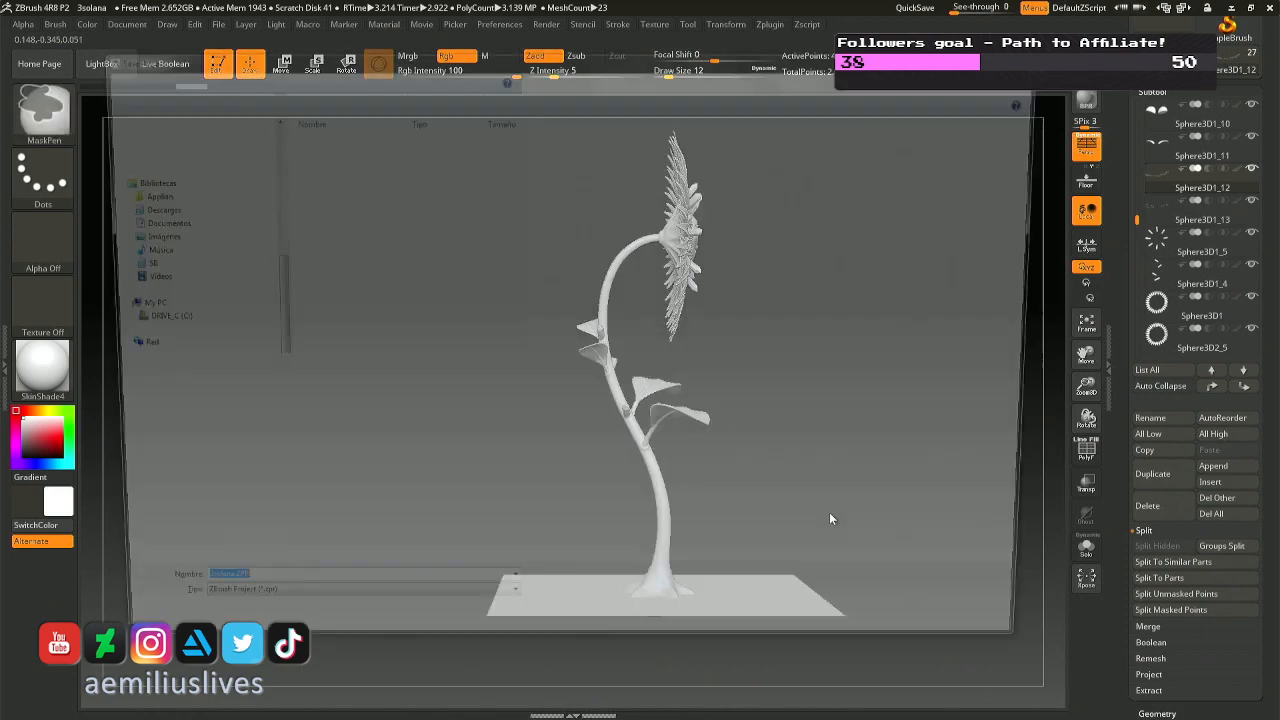
key("Return")
key("Left")
key("Return")
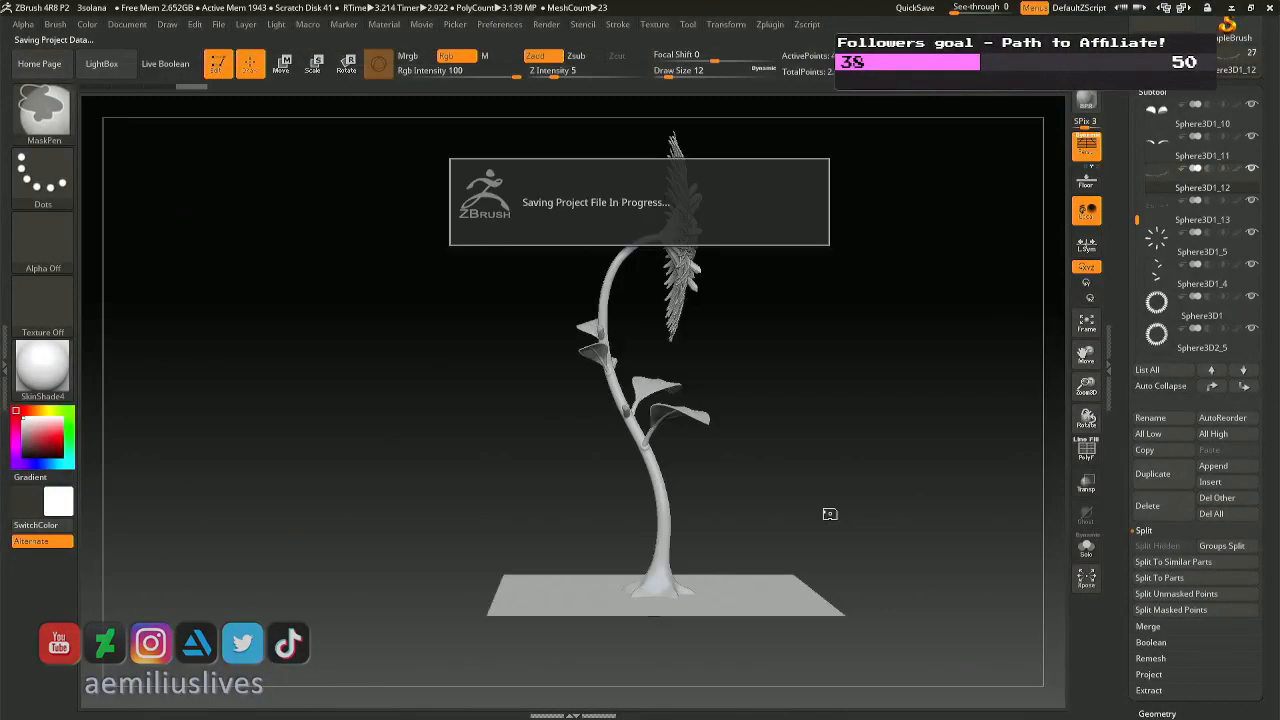
Step through the subtool list from cylinder2017 down to Sphere3D6 to check which part of the flower each one is.
left_click(728, 590, "alt")
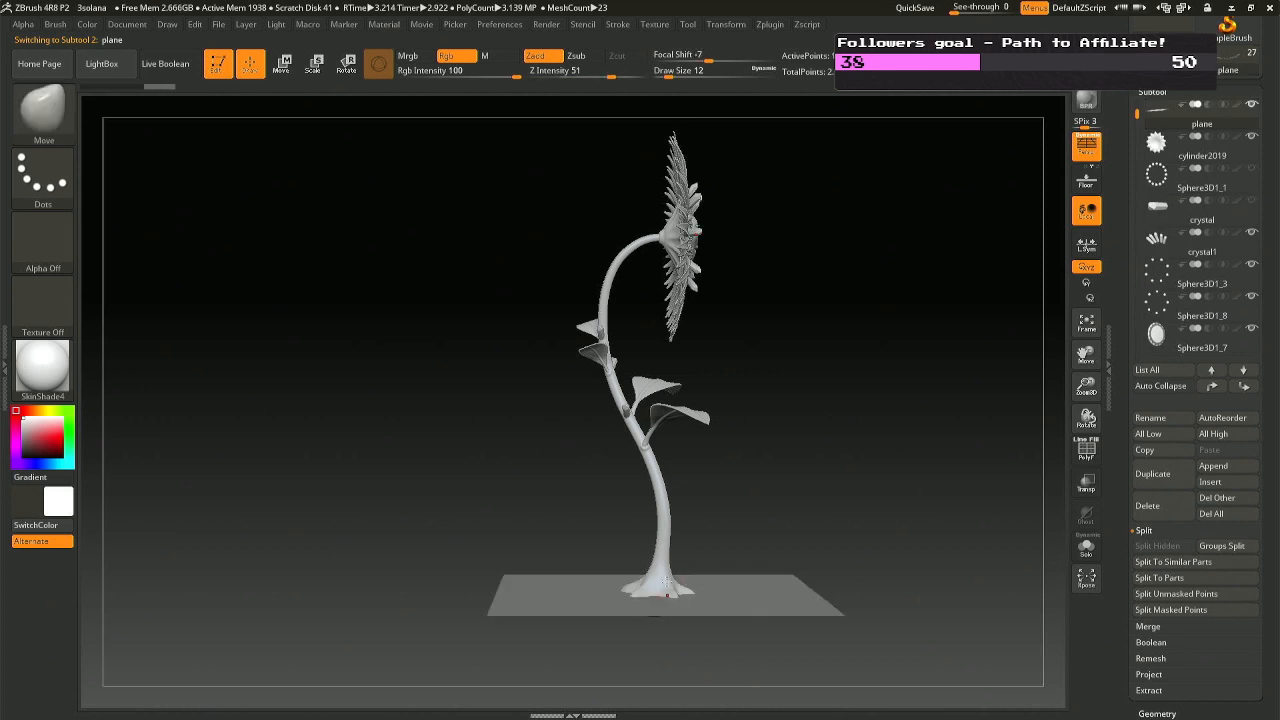
left_click_drag(1136, 116, 1136, 94)
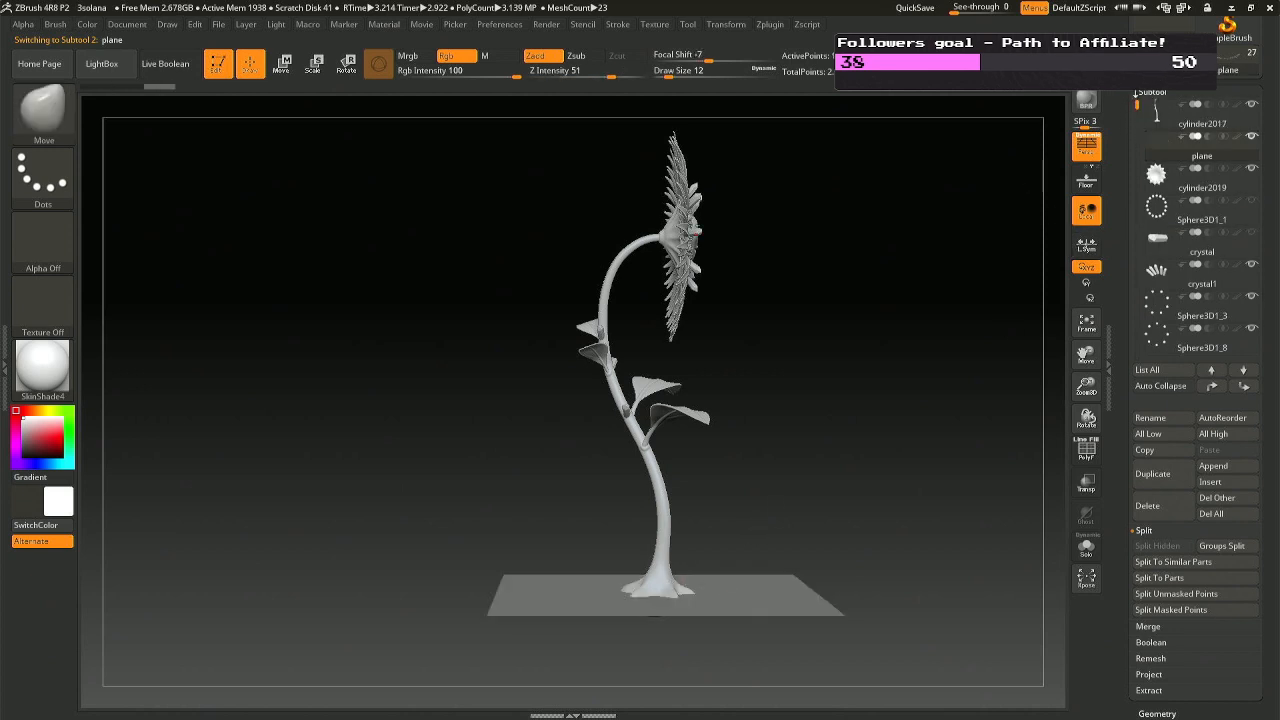
left_click(1160, 113)
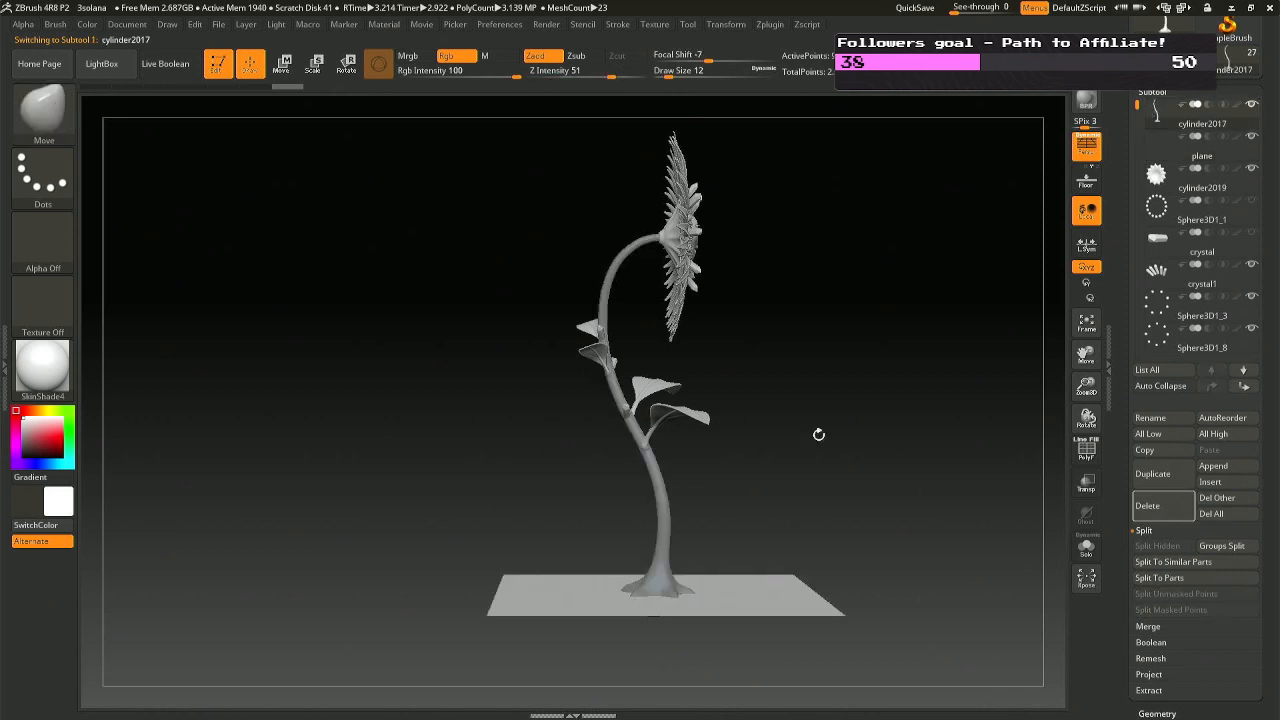
key("Down")
key("Down")
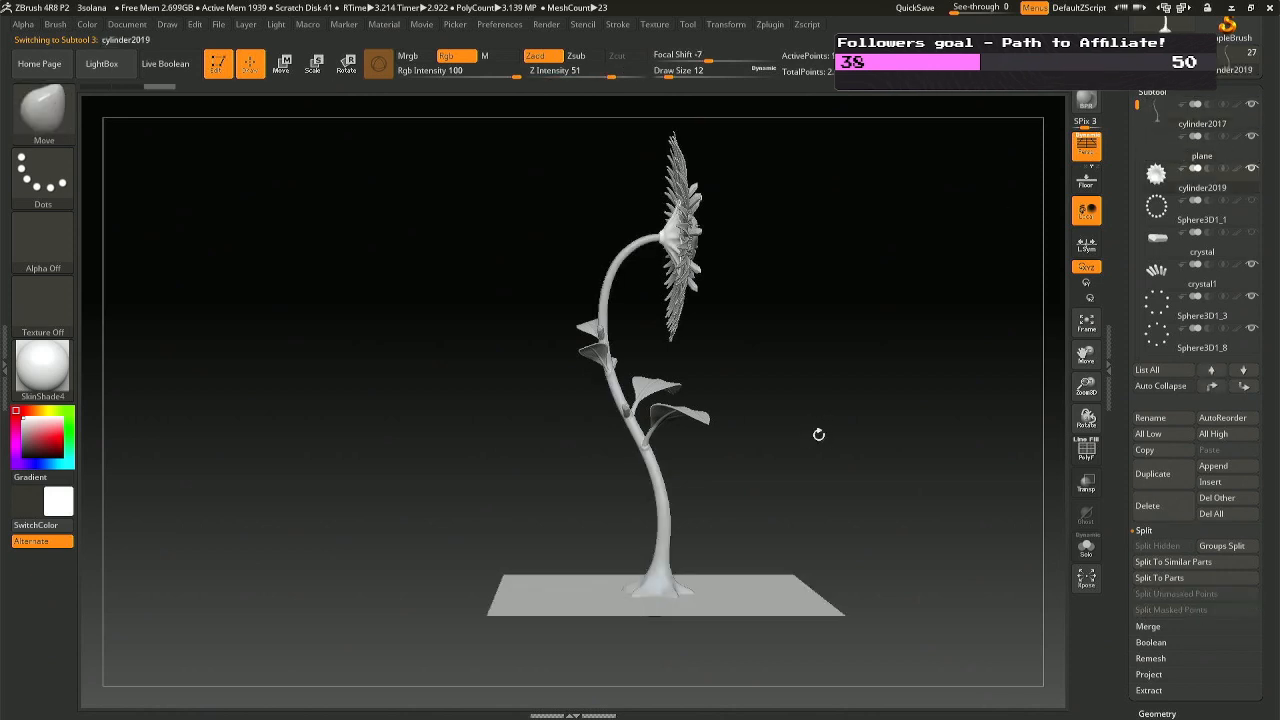
key("Down")
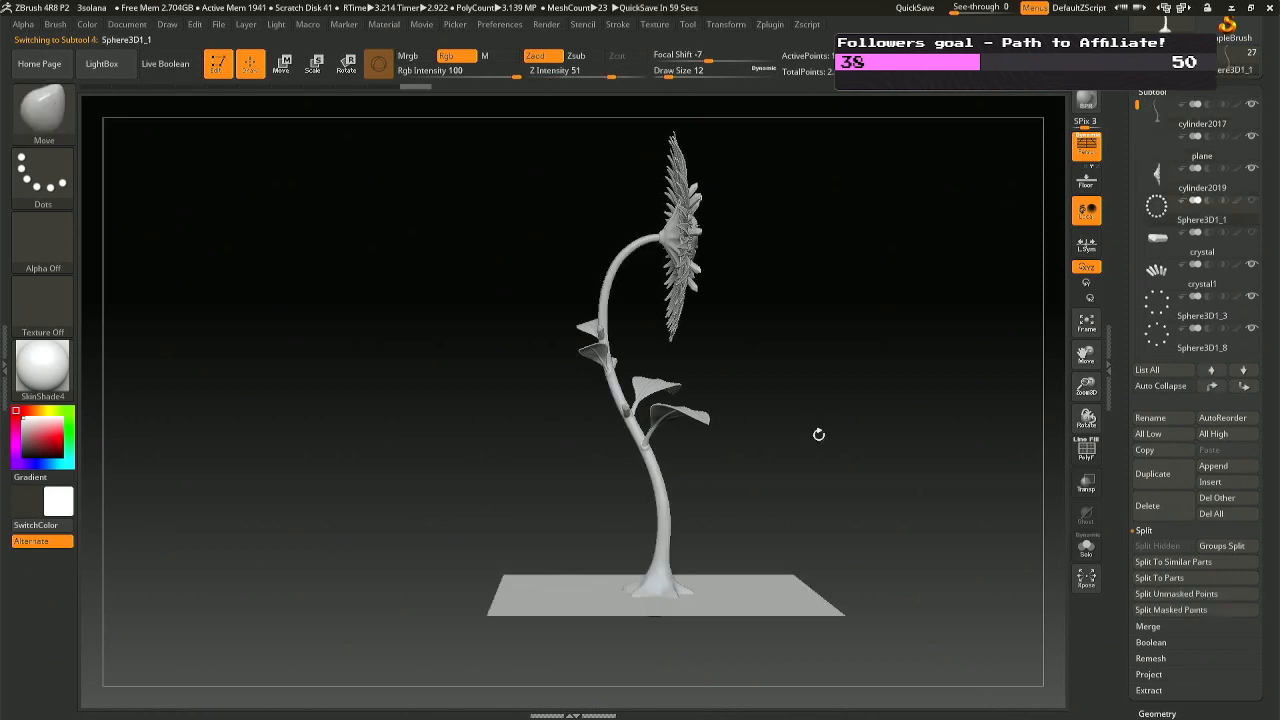
key("Down")
key("Down")
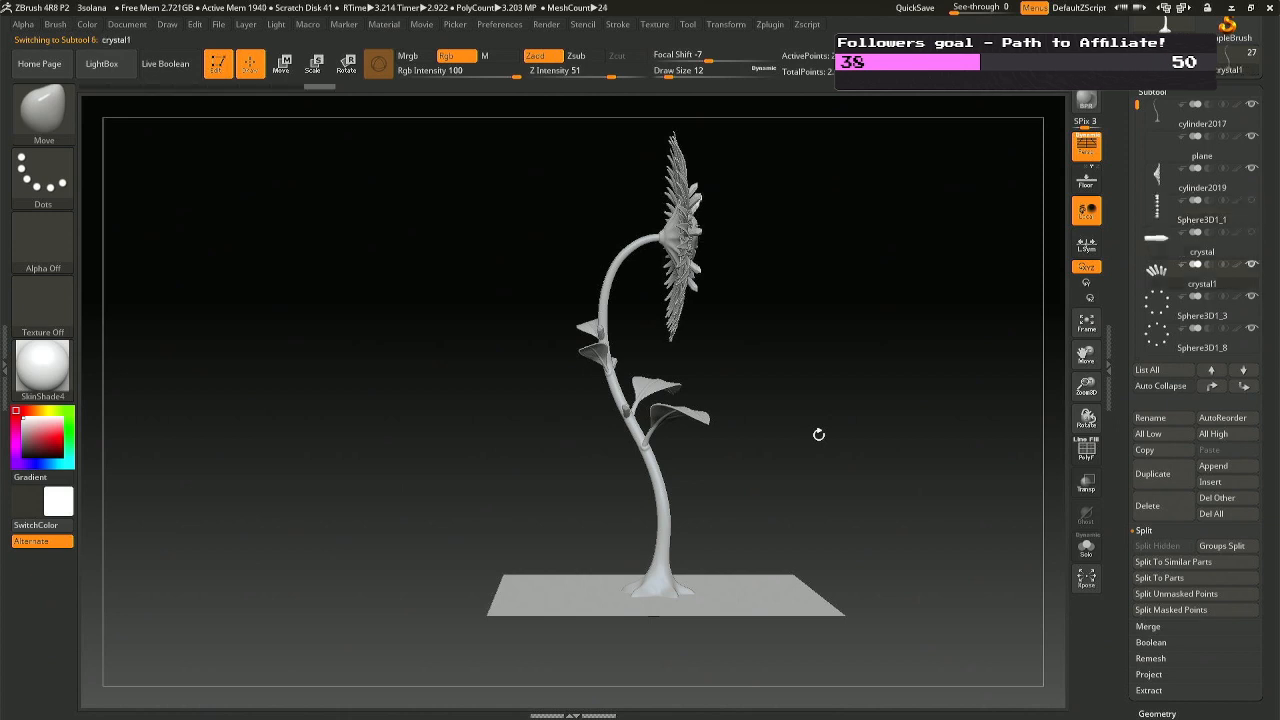
key("Down")
key("Down")
key("Down")
key("Down")
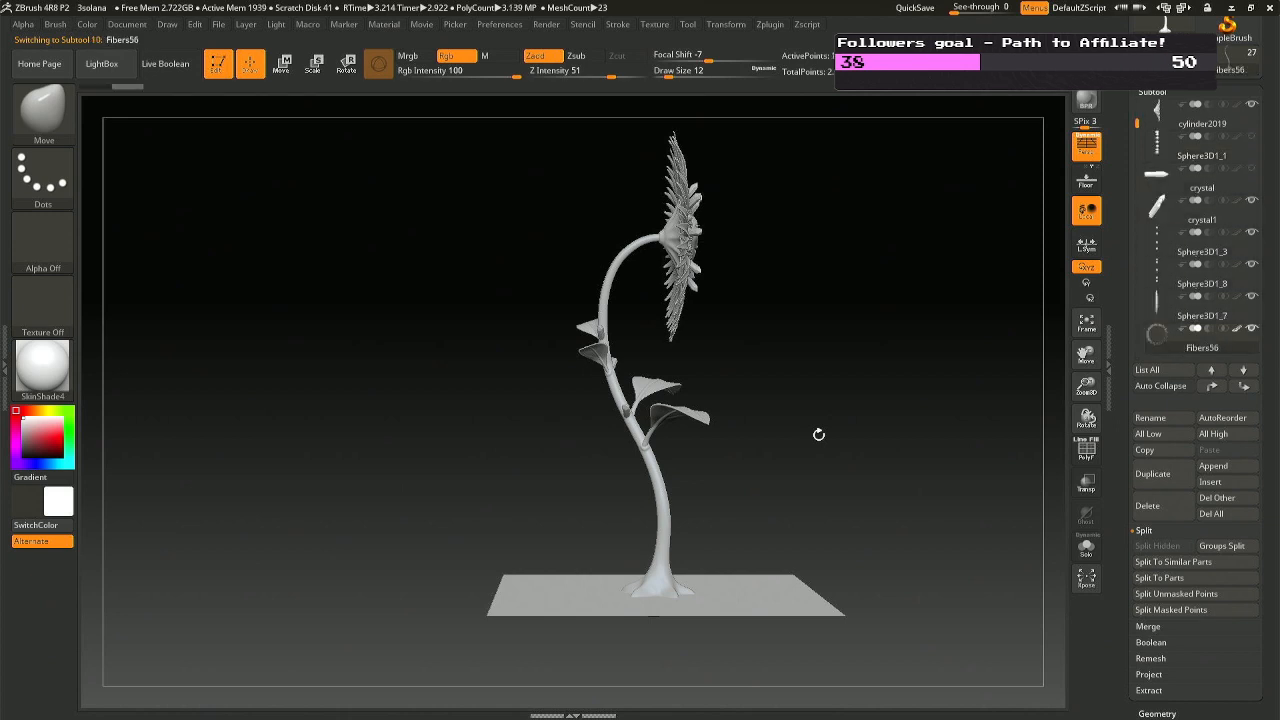
key("Down")
key("Down")
key("Down")
key("Down")
key("Down")
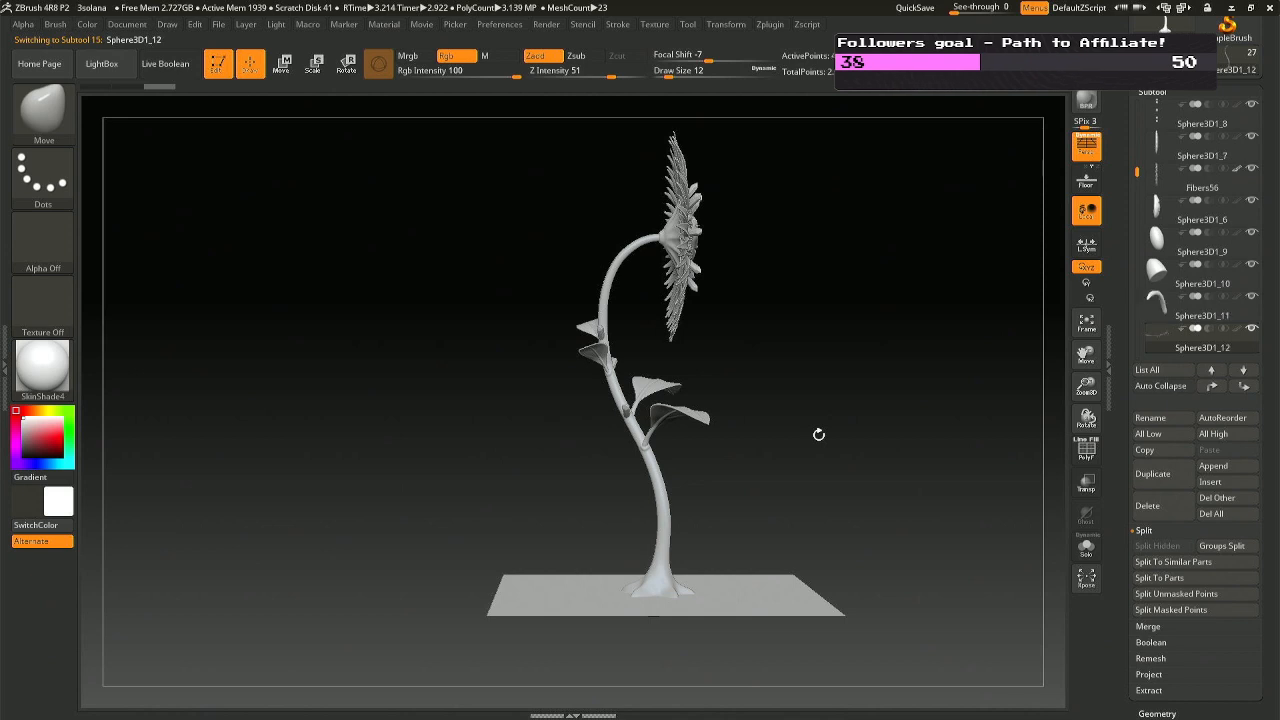
key("Down")
key("Down")
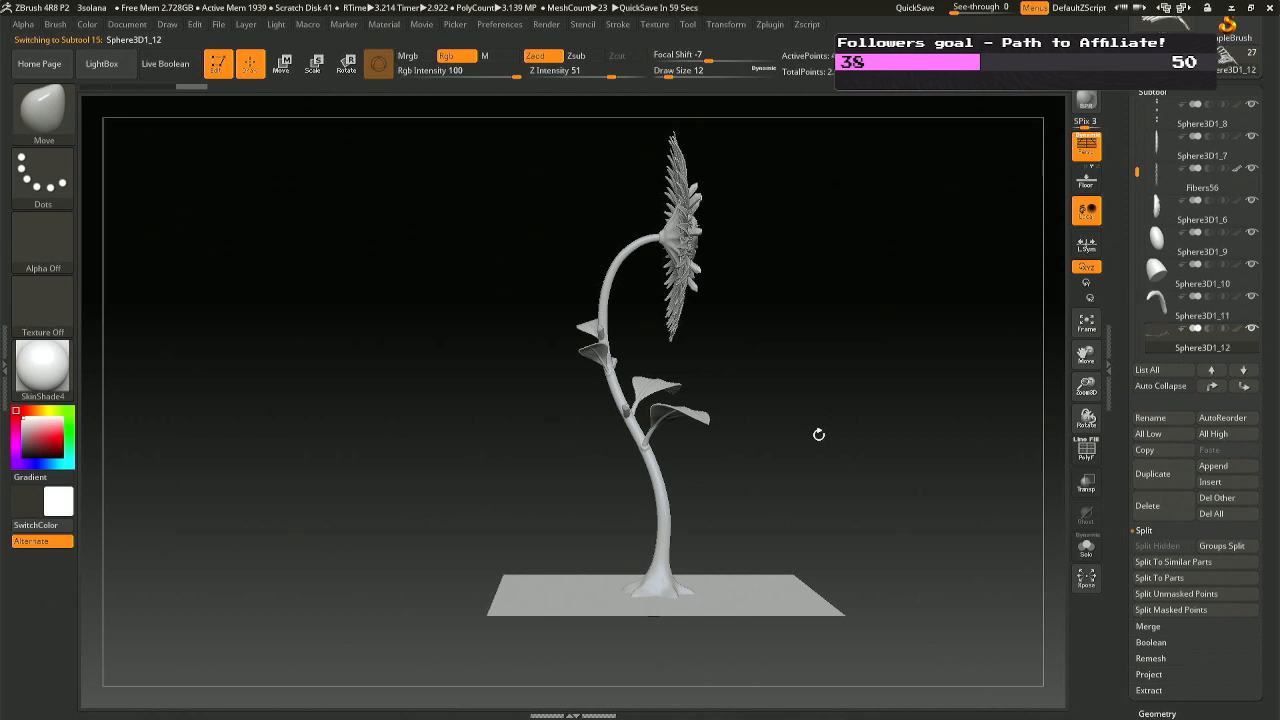
key("Down")
key("Down")
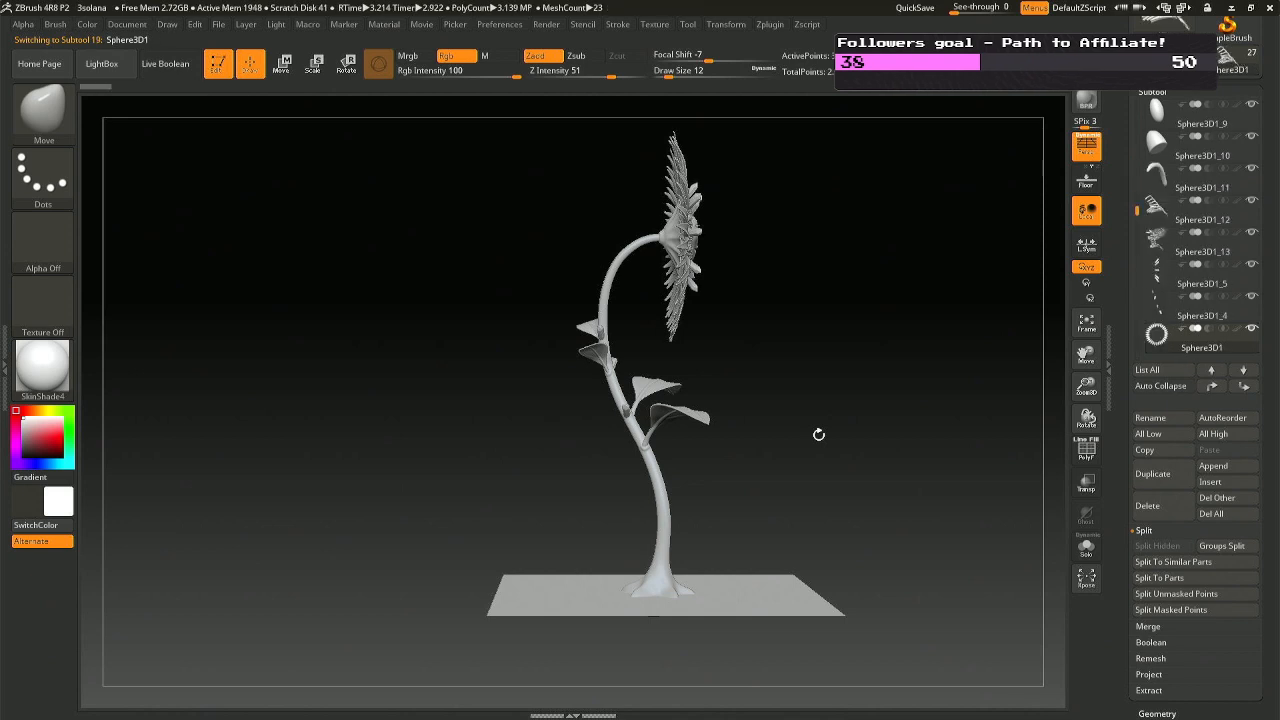
key("ctrl")
key("Down")
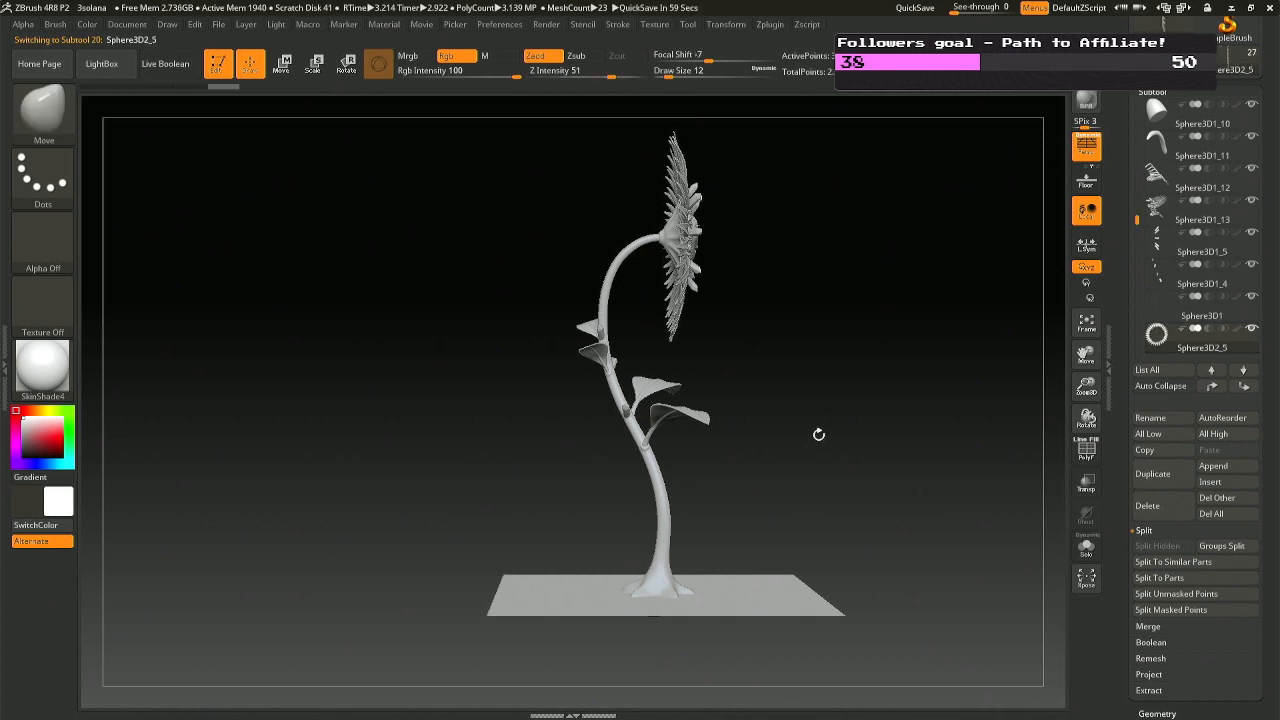
key("Down")
key("Down")
key("Down")
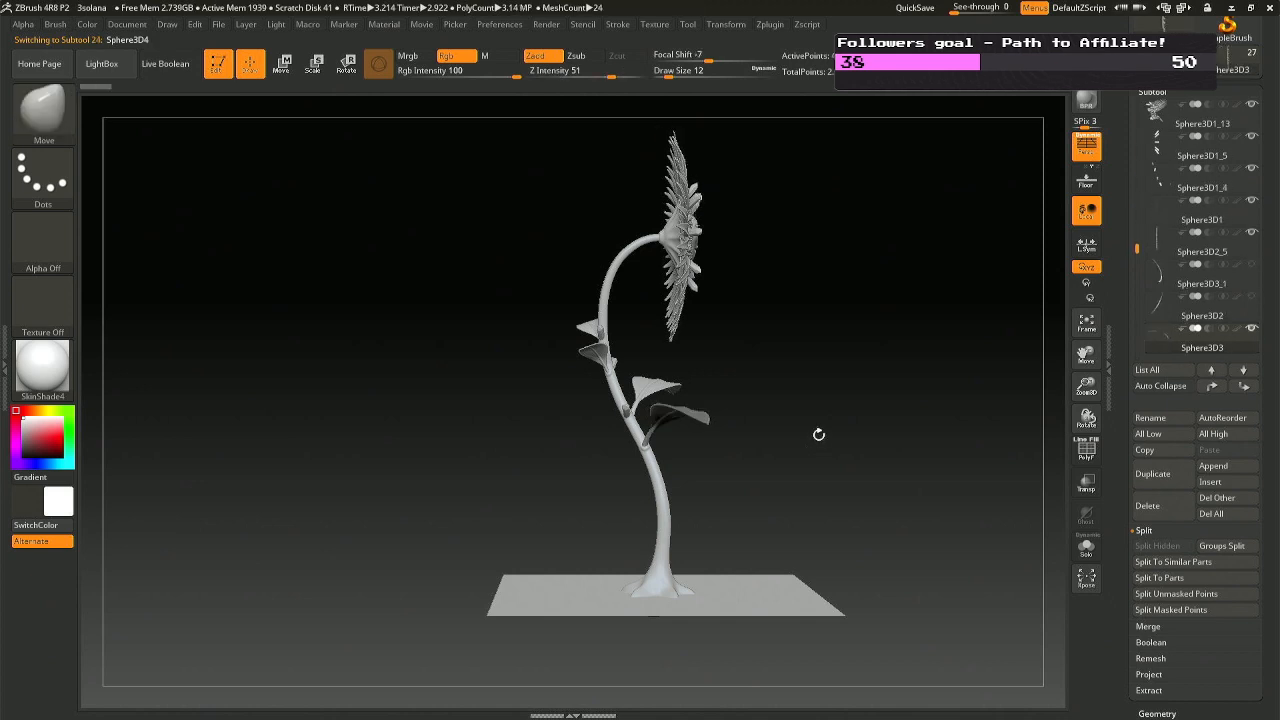
key("Down")
key("Down")
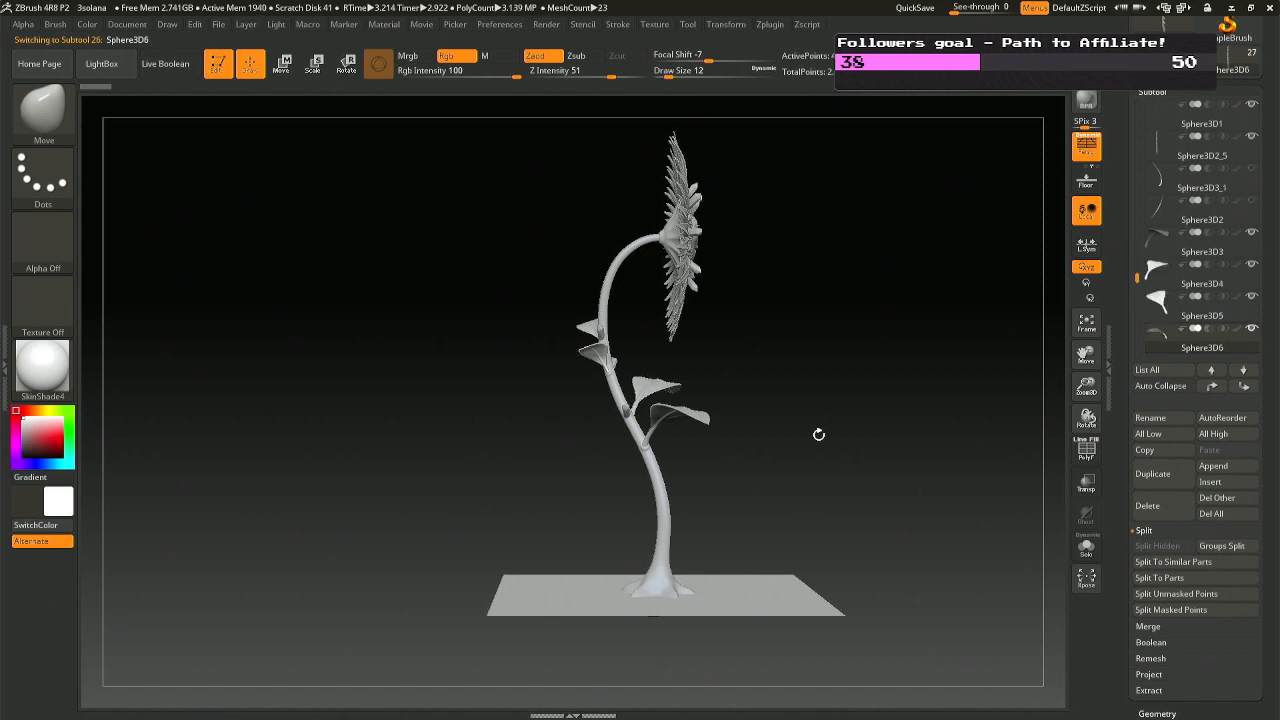
Recheck the leaf subtools from Sphere3D2 through Sphere3D6 and the petal subtool Sphere3D2_3.
key("Up")
key("Up")
key("Up")
key("Up")
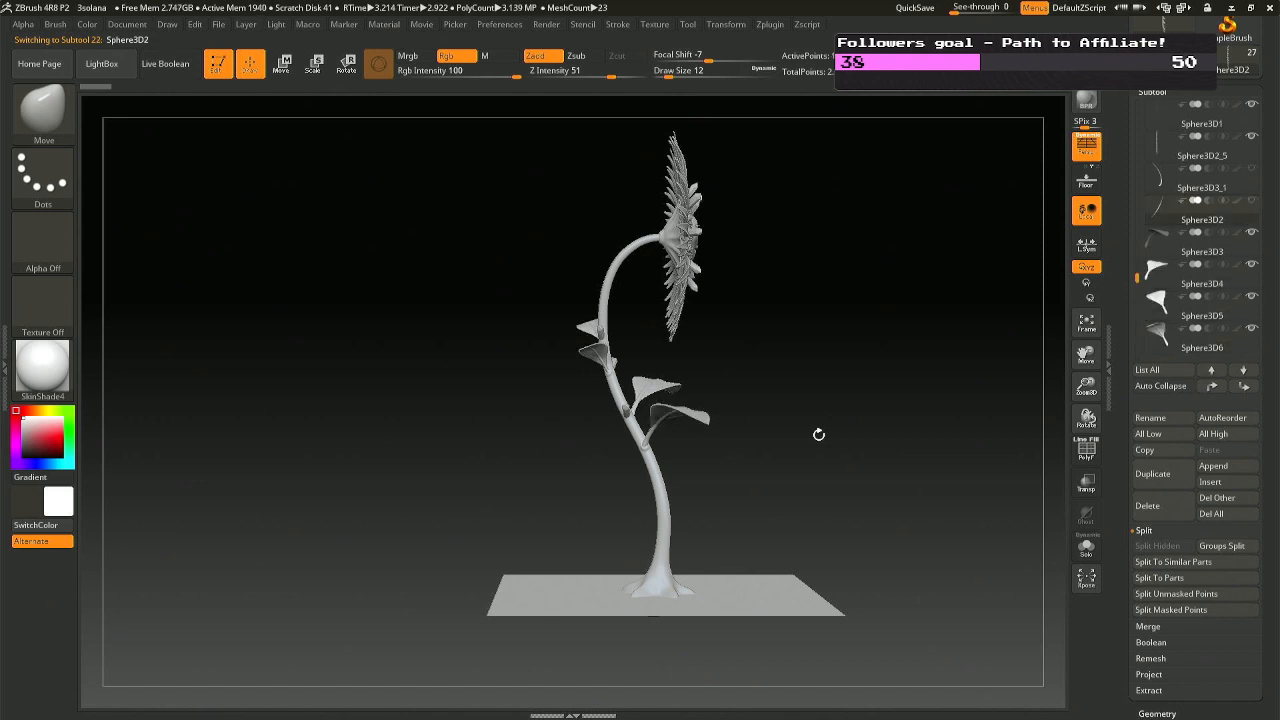
key("Down")
key("Down")
key("Down")
key("ctrl")
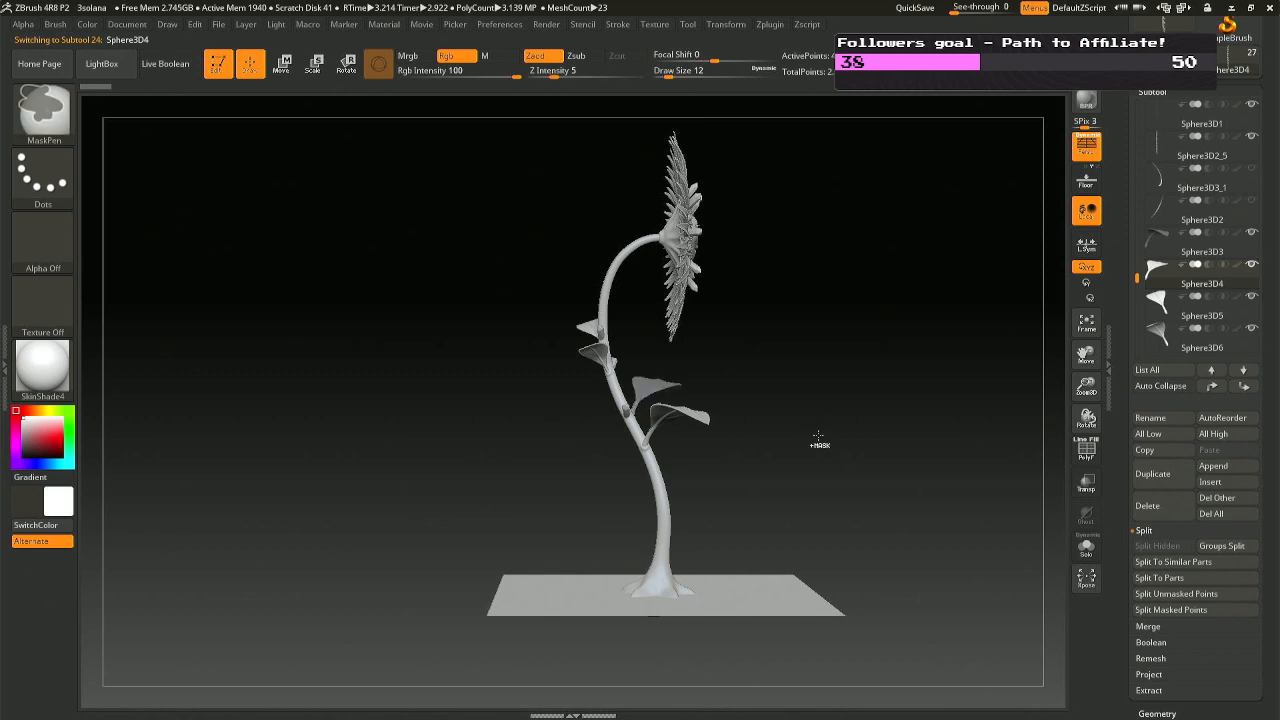
key("Down")
key("Down")
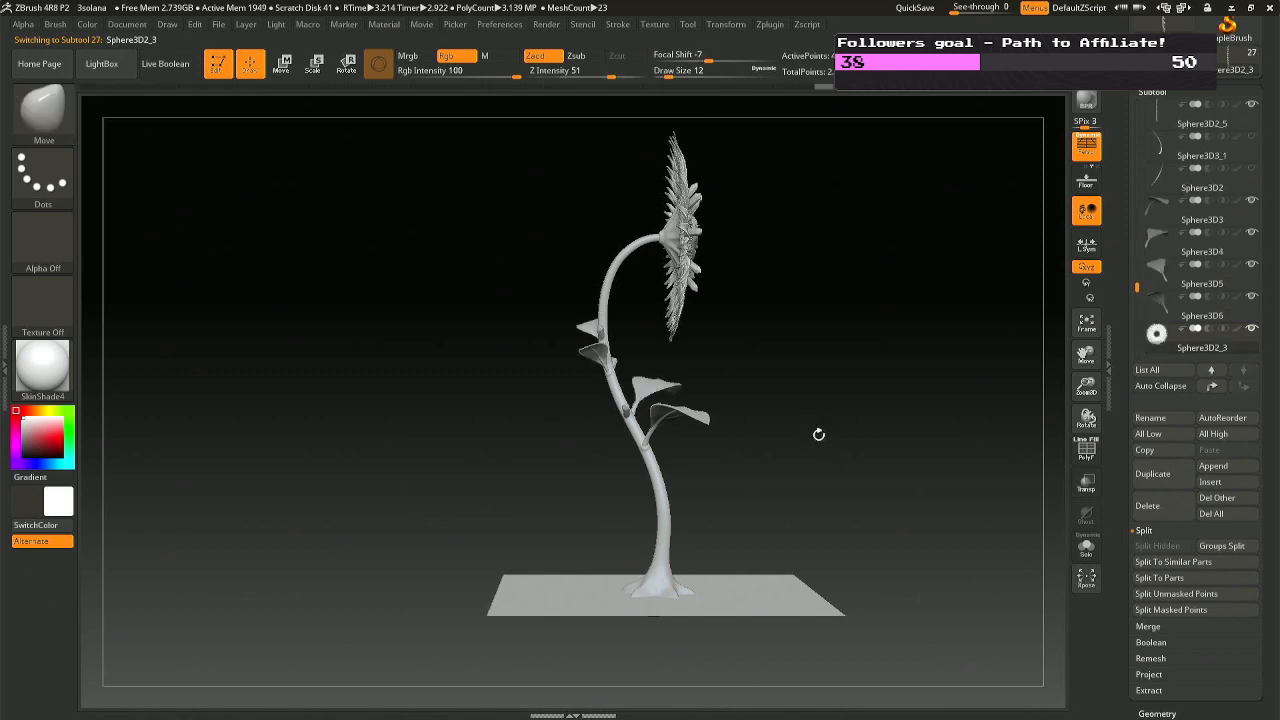
key("Up")
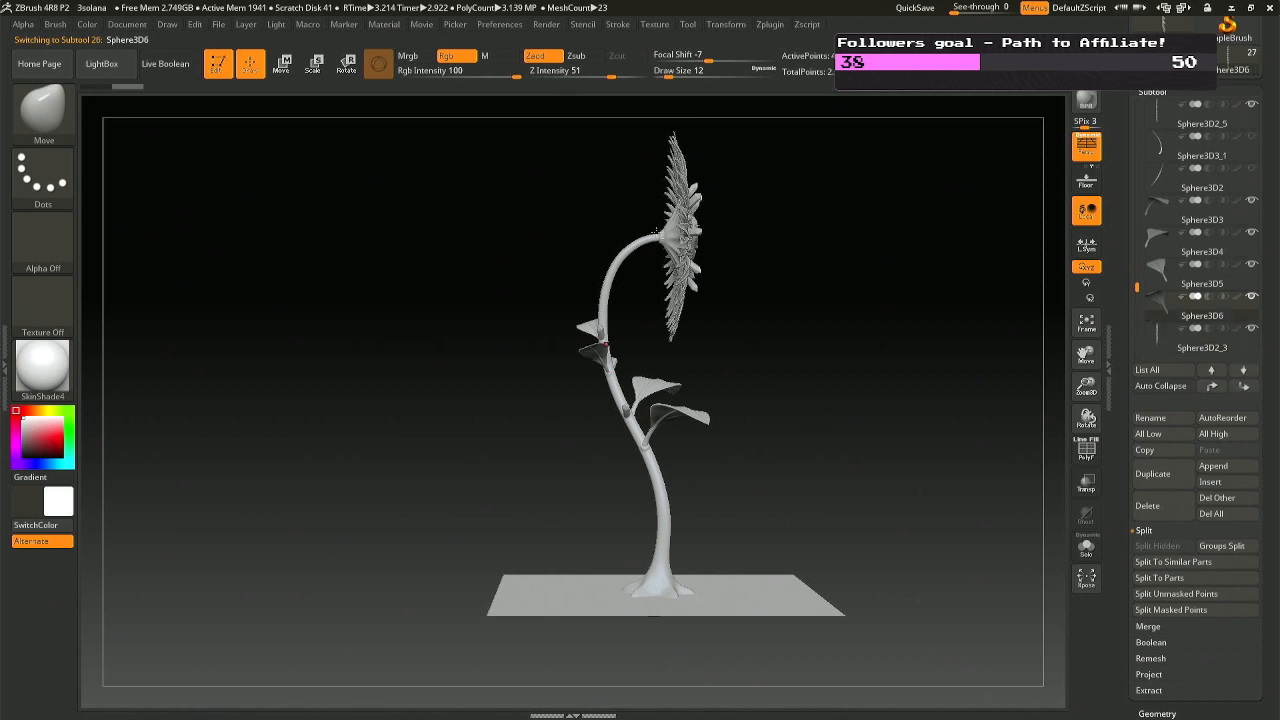
Select the calyx cylinder2019 behind the flower head and move it slightly towards the stem.
left_click(673, 238, "alt")
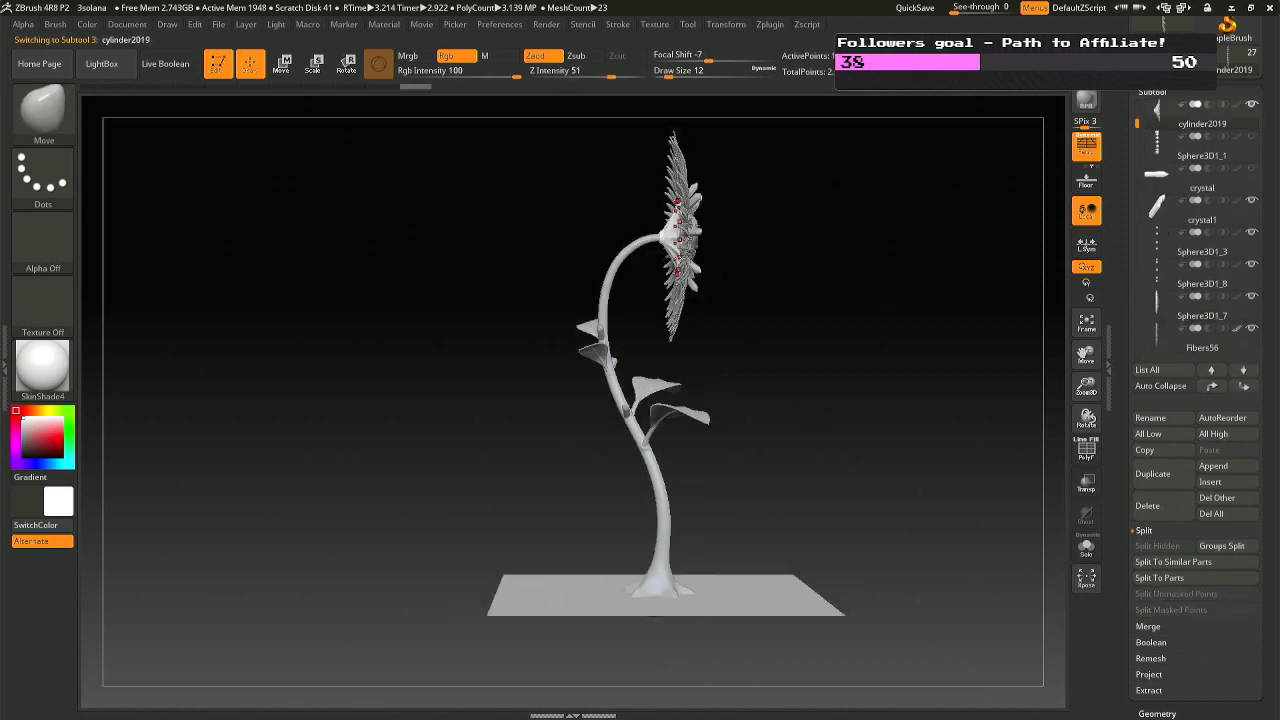
right_click_drag(710, 279, 671, 488, "ctrl")
key("r")
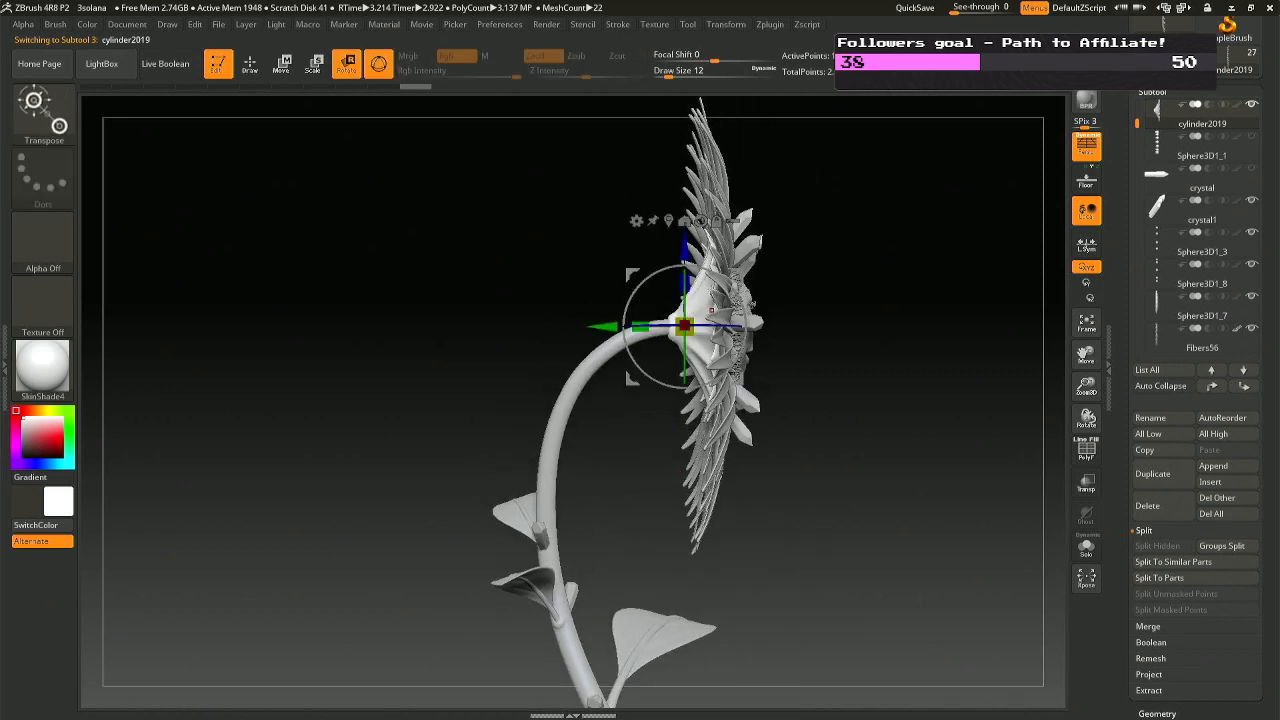
right_click_drag(816, 246, 834, 334, "ctrl")
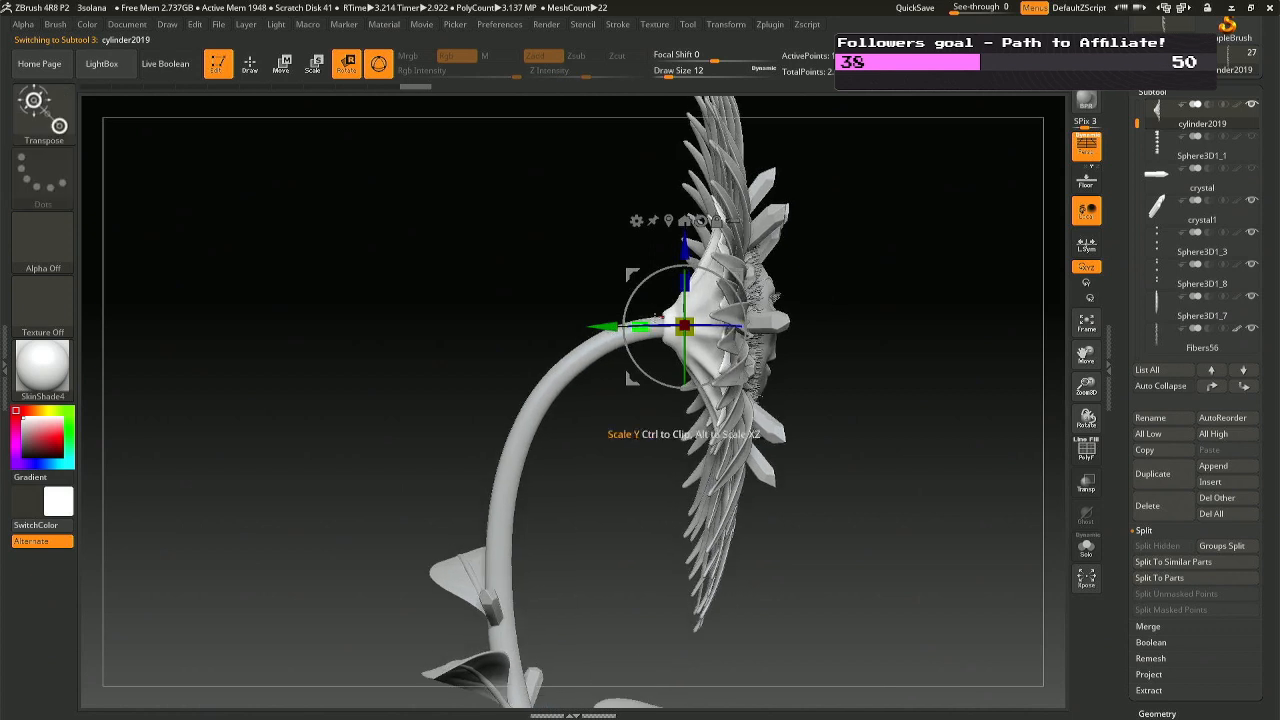
left_click_drag(611, 327, 596, 327)
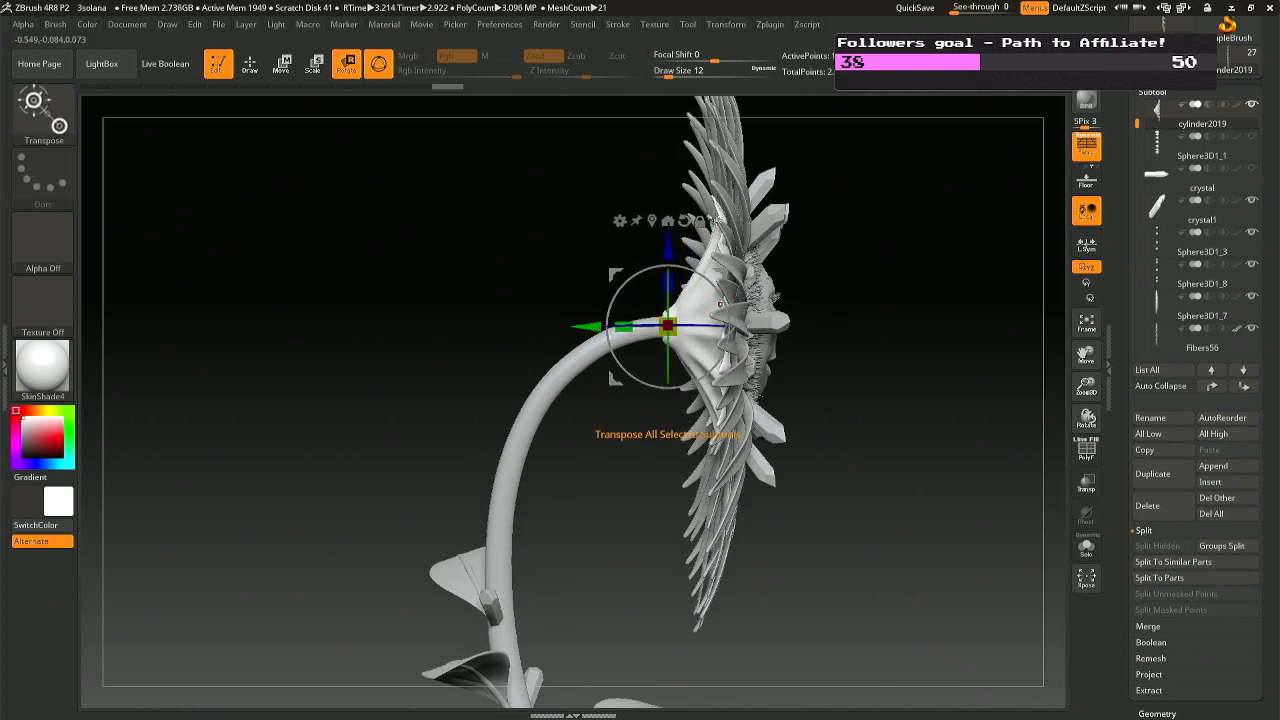
left_click_drag(600, 352, 609, 370)
key("q")
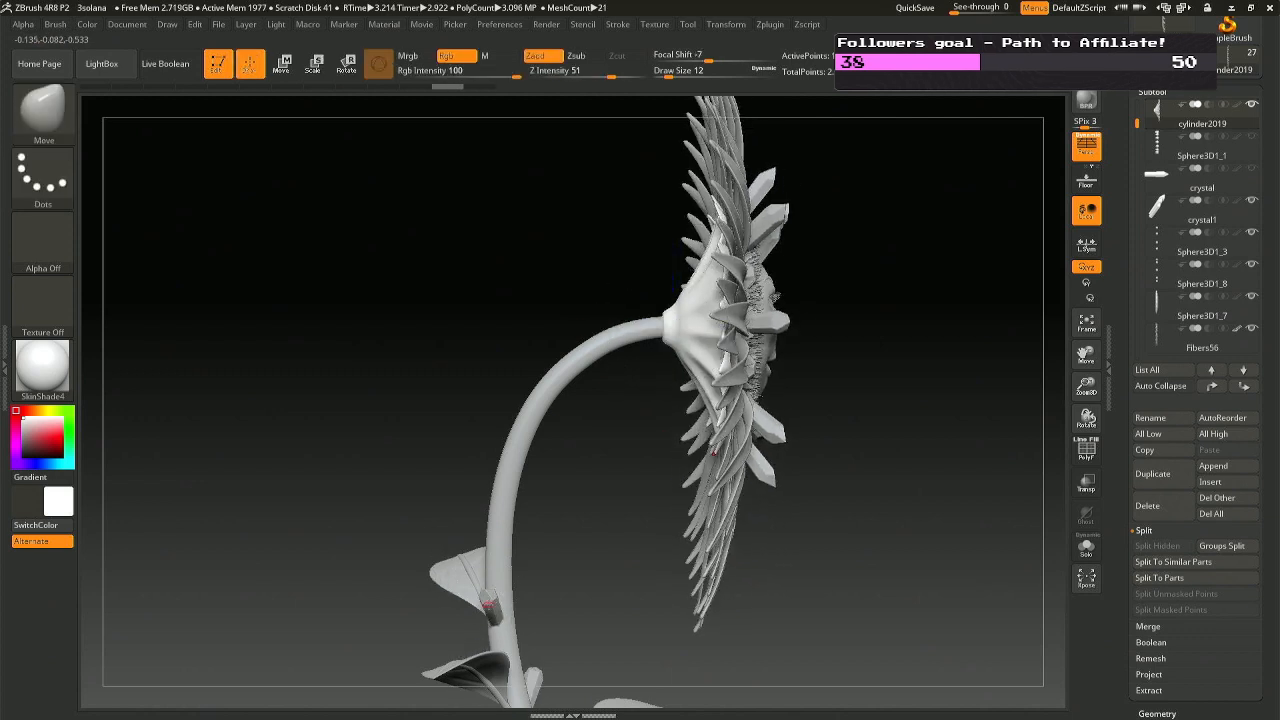
Try rotating the flower head about 48 degrees around the base of the calyx, and undo the rotation.
left_click(488, 603, "alt")
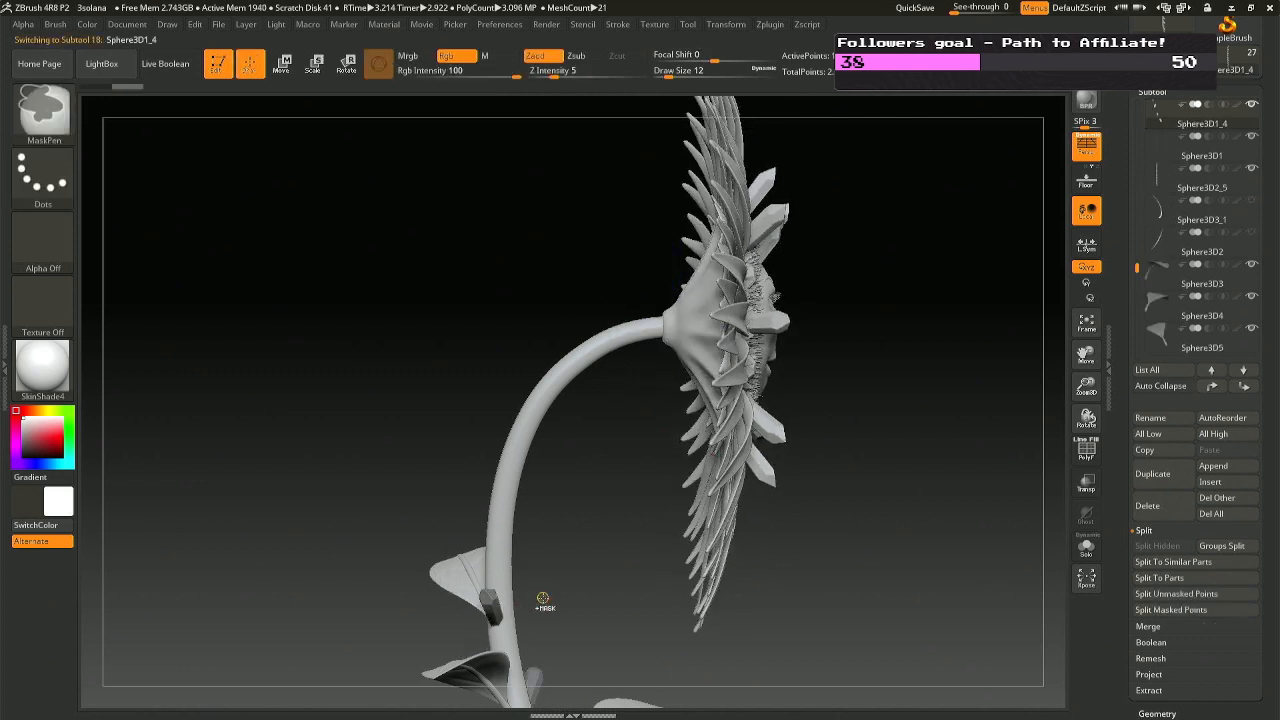
left_click(676, 328, "alt")
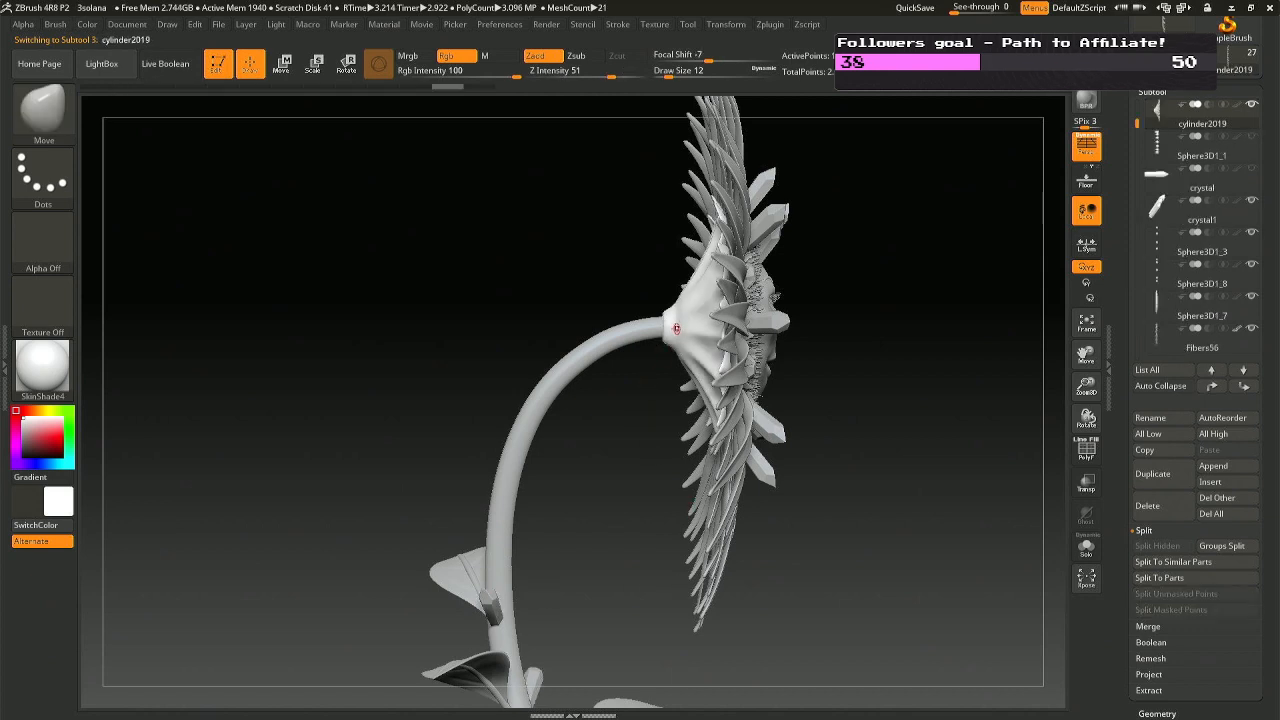
key("r")
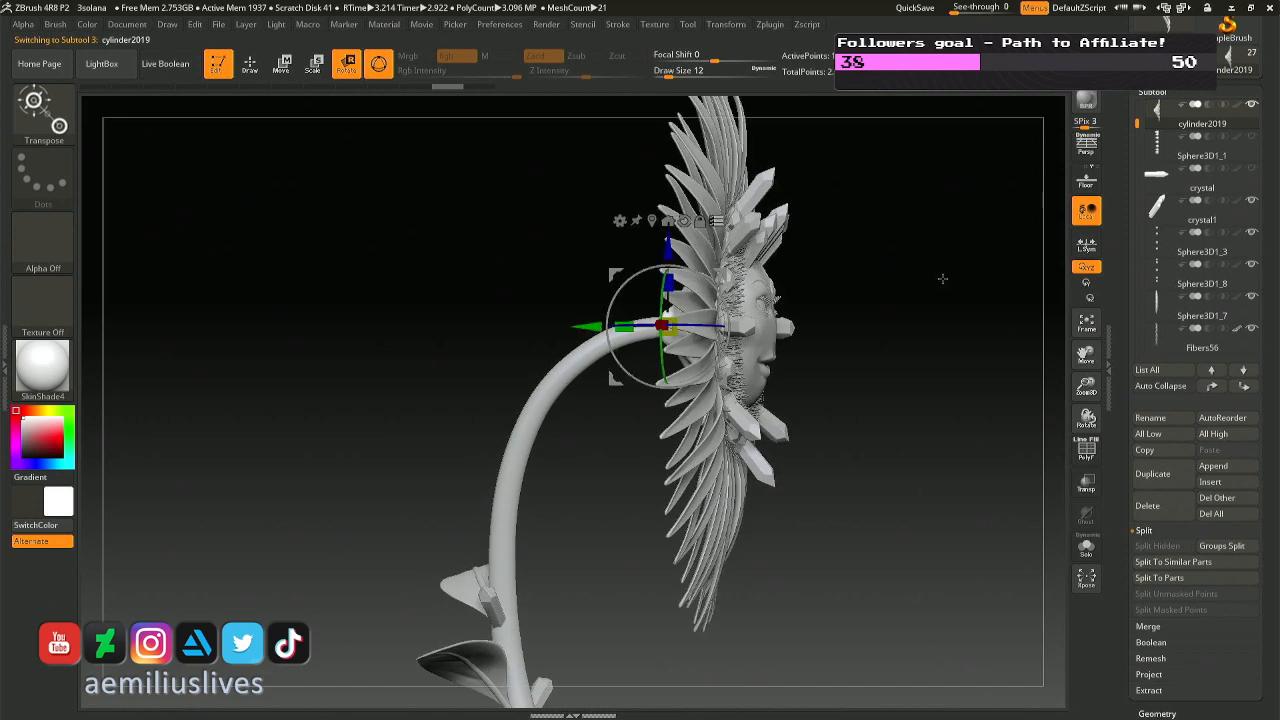
left_click_drag(728, 315, 757, 386)
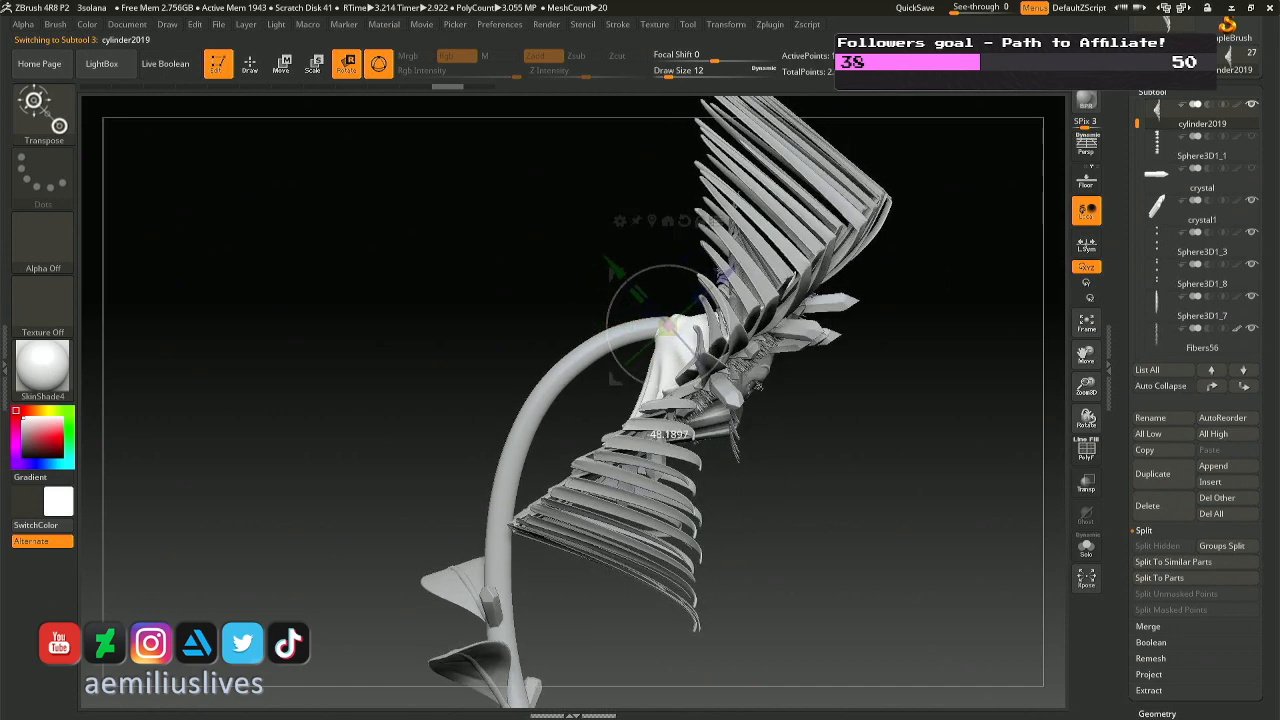
key("ctrl+z")
Try shifting the flower head sideways past the stem with the calyx cylinder2019 active, and undo the move.
left_click(718, 157, "alt")
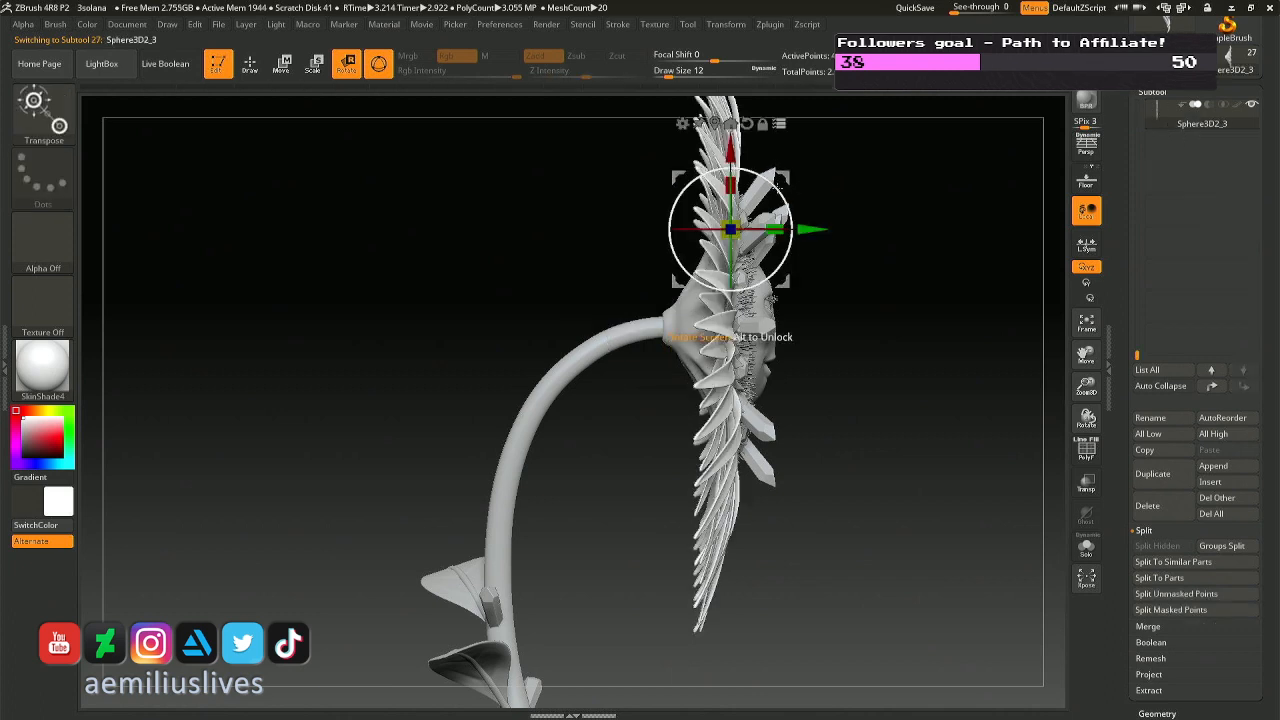
left_click(773, 298, "alt")
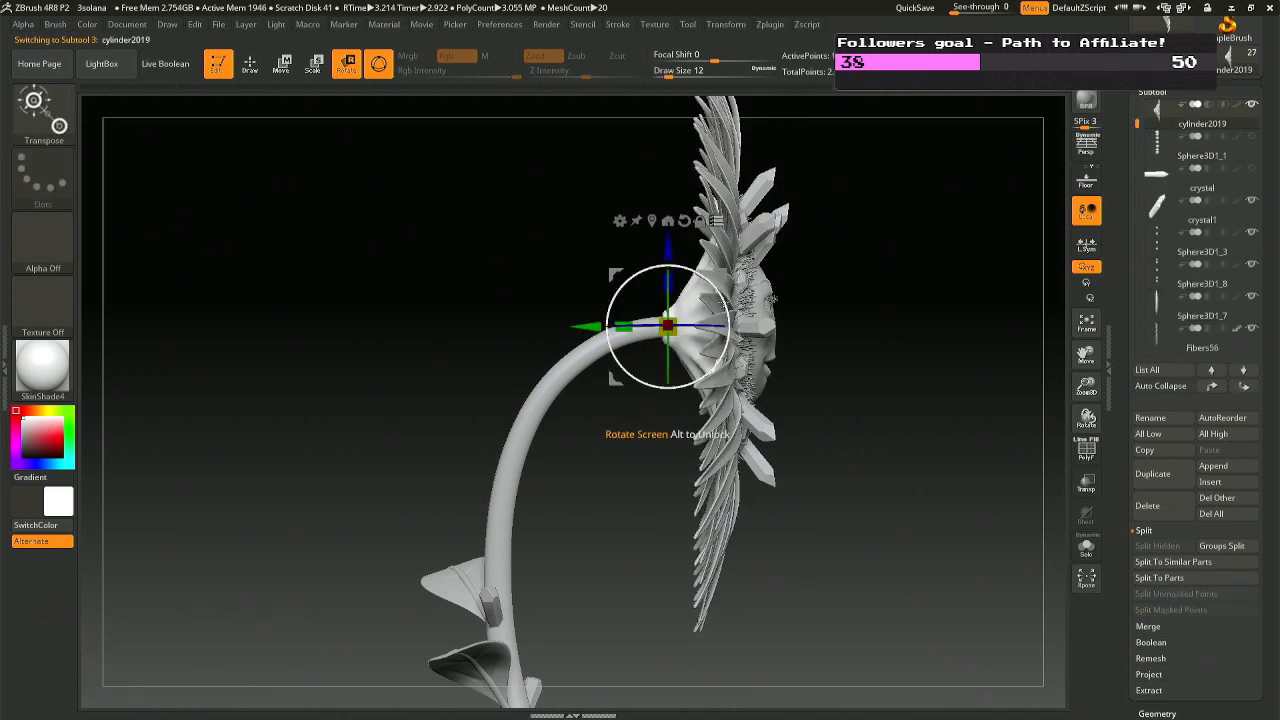
left_click_drag(632, 262, 713, 308)
left_click_drag(600, 327, 300, 333)
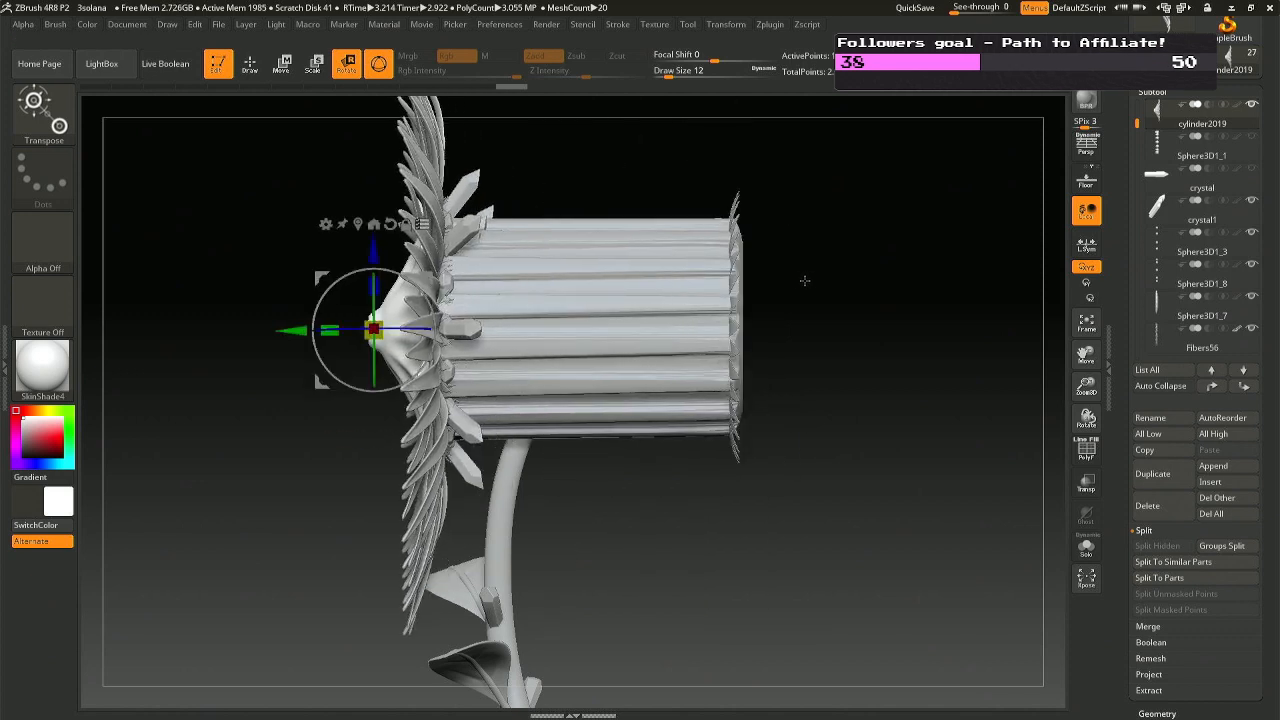
key("ctrl+z")
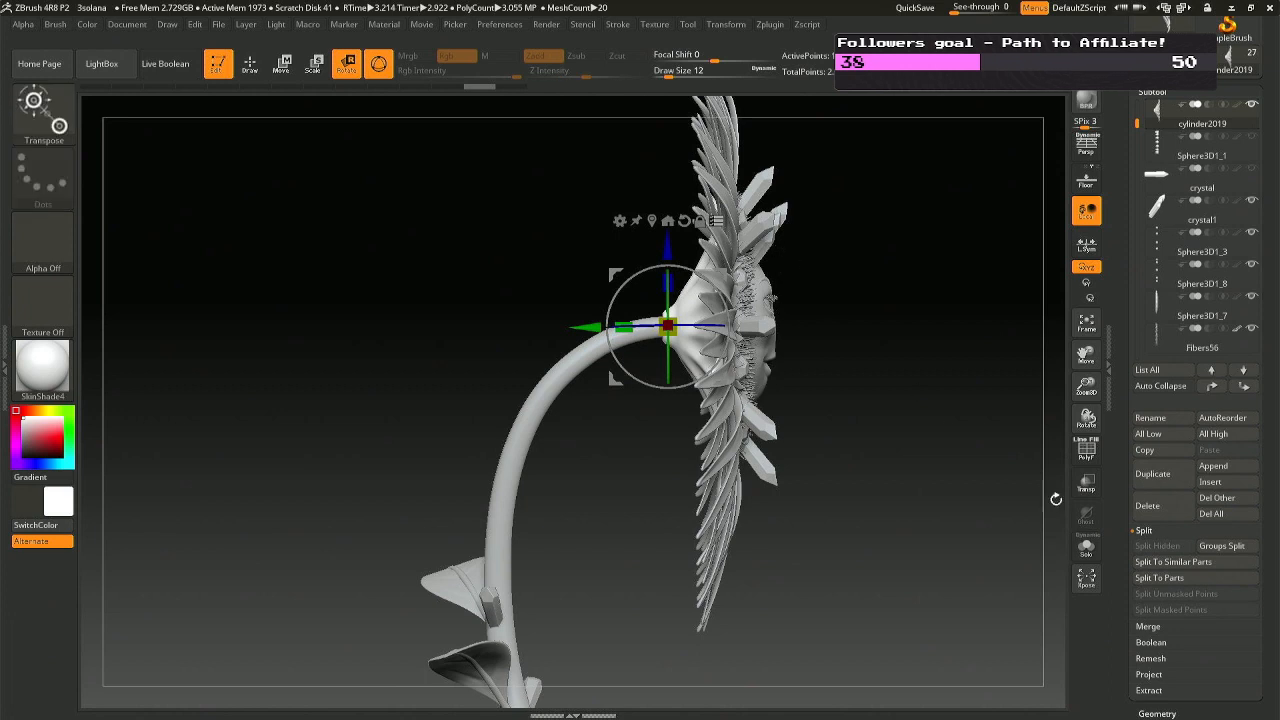
Isolate the calyx cylinder2019 to examine its shape from the front, and bring the other subtools back into view.
left_click(1086, 545)
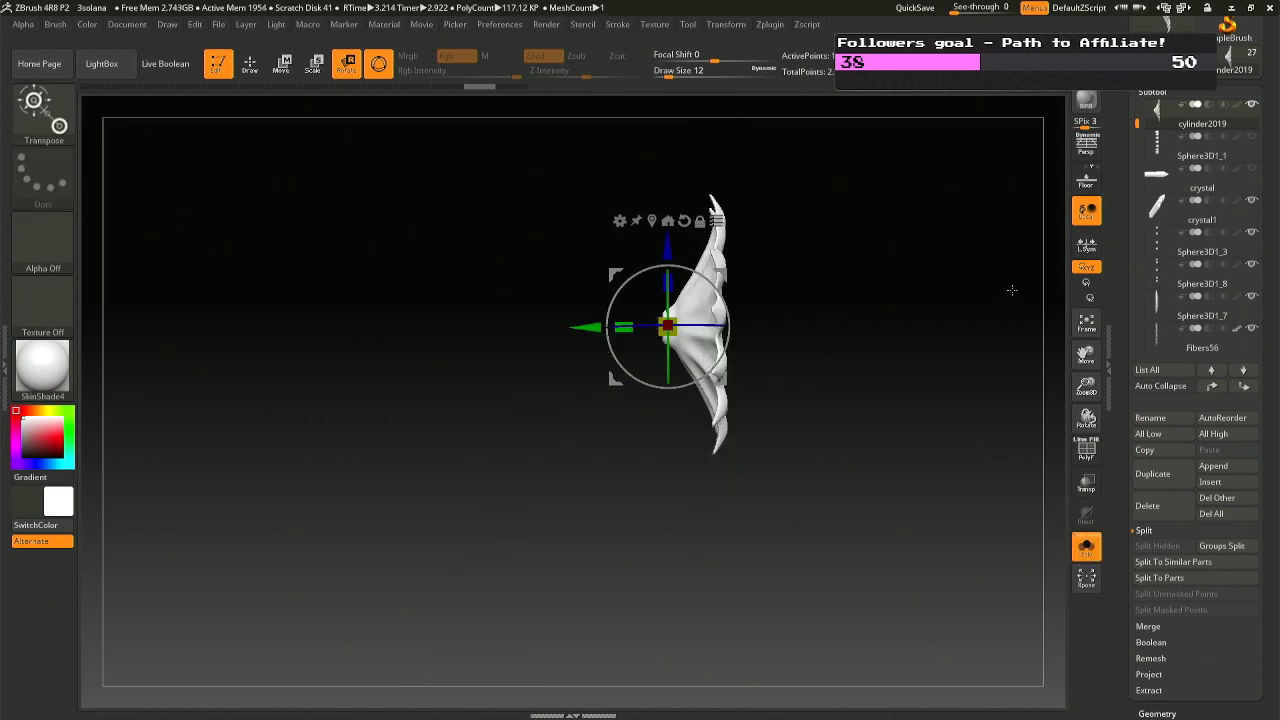
left_click_drag(1034, 317, 938, 352)
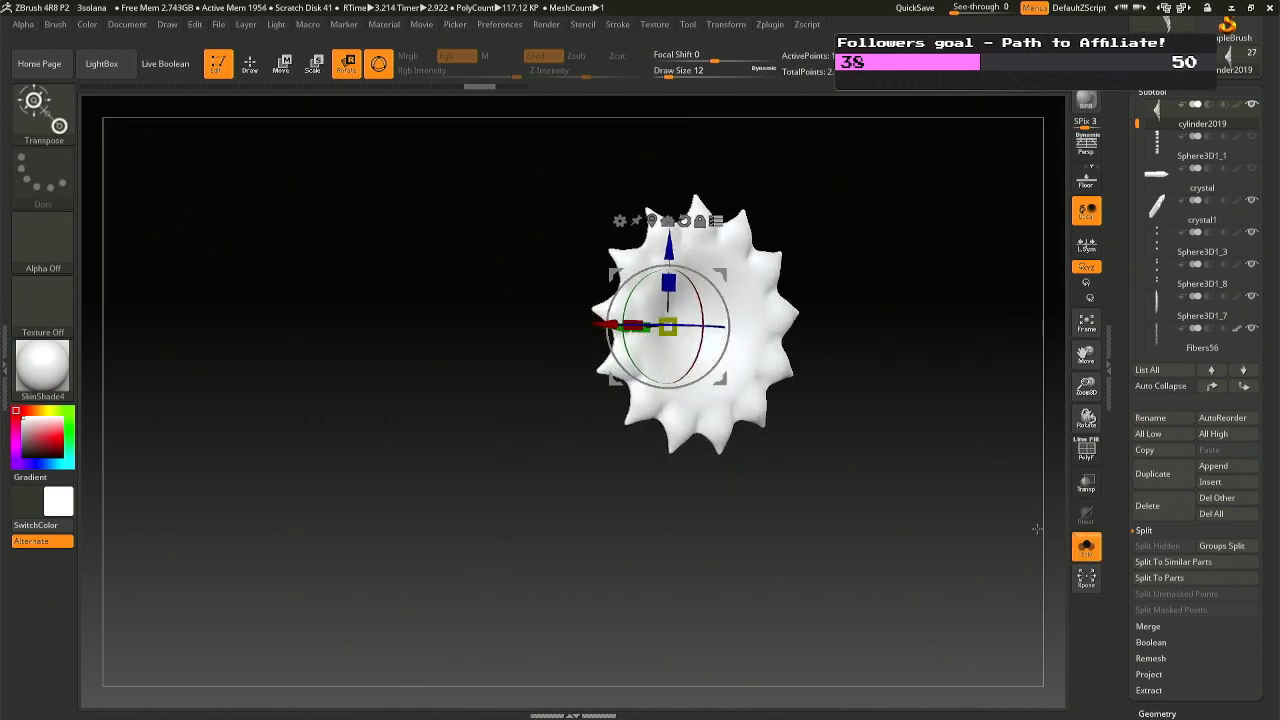
left_click(1086, 545)
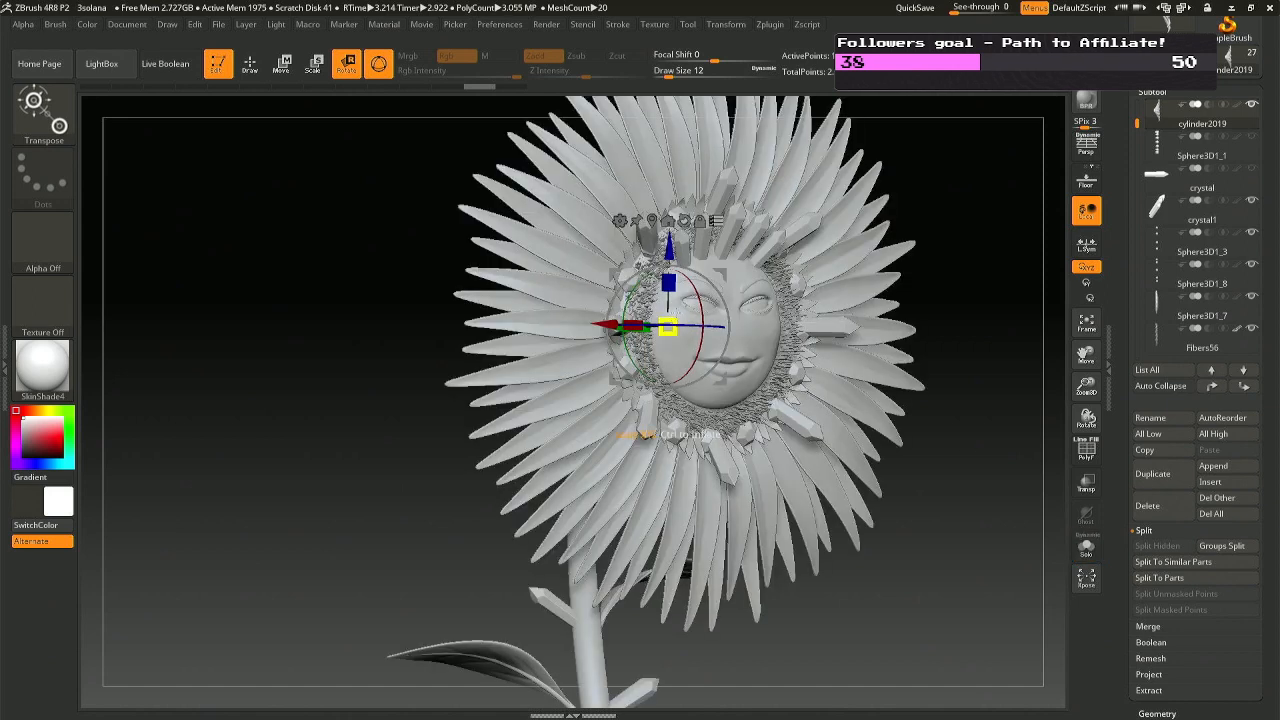
Make the ring subtool Sphere3D2_5 around the face the active subtool.
key("q")
left_click(628, 262, "alt")
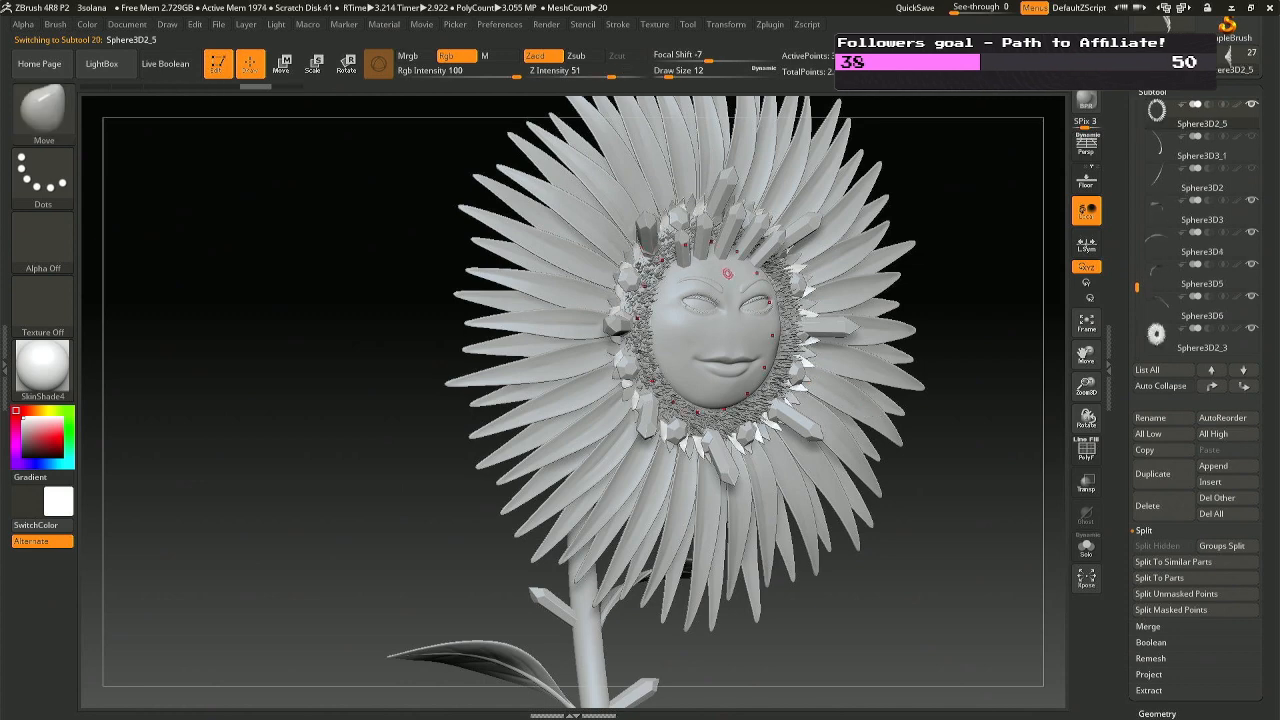
left_click(866, 347, "ctrl")
left_click(866, 350, "ctrl")
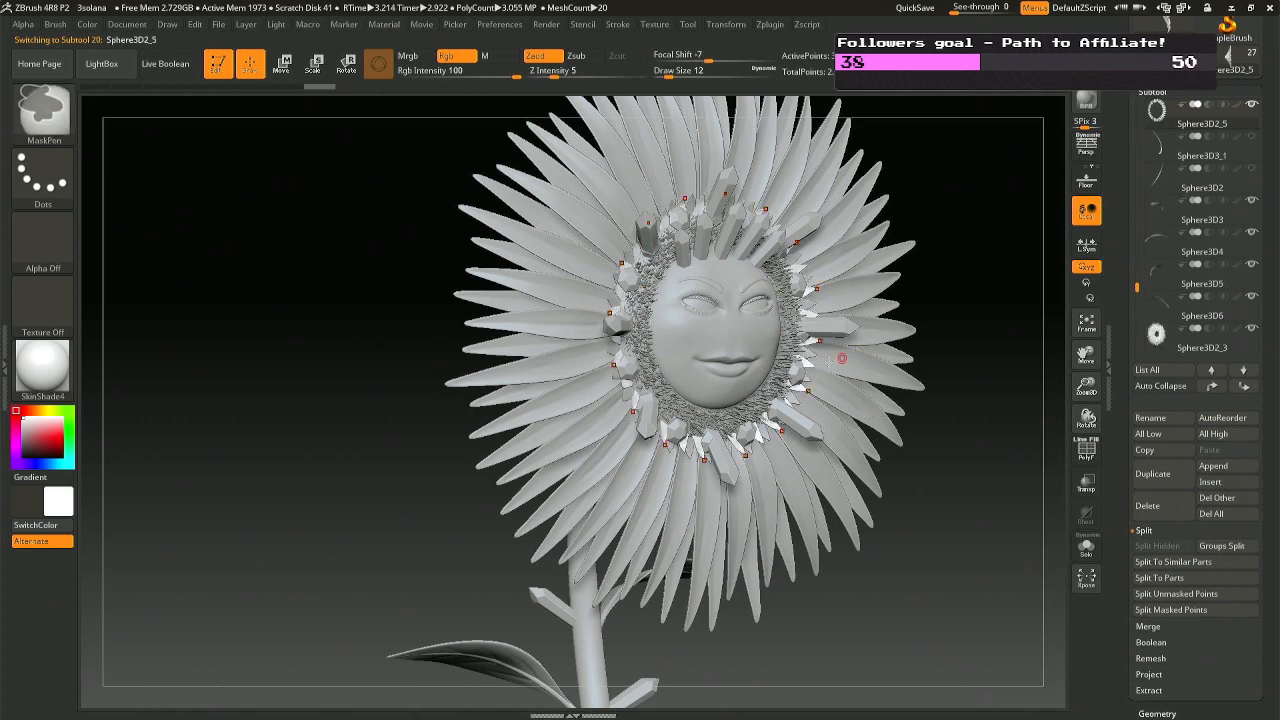
right_click_drag(790, 368, 832, 376)
Select the calyx cylinder2019 and try rotating the flower head steeply downwards about the calyx base.
left_click(720, 318, "alt")
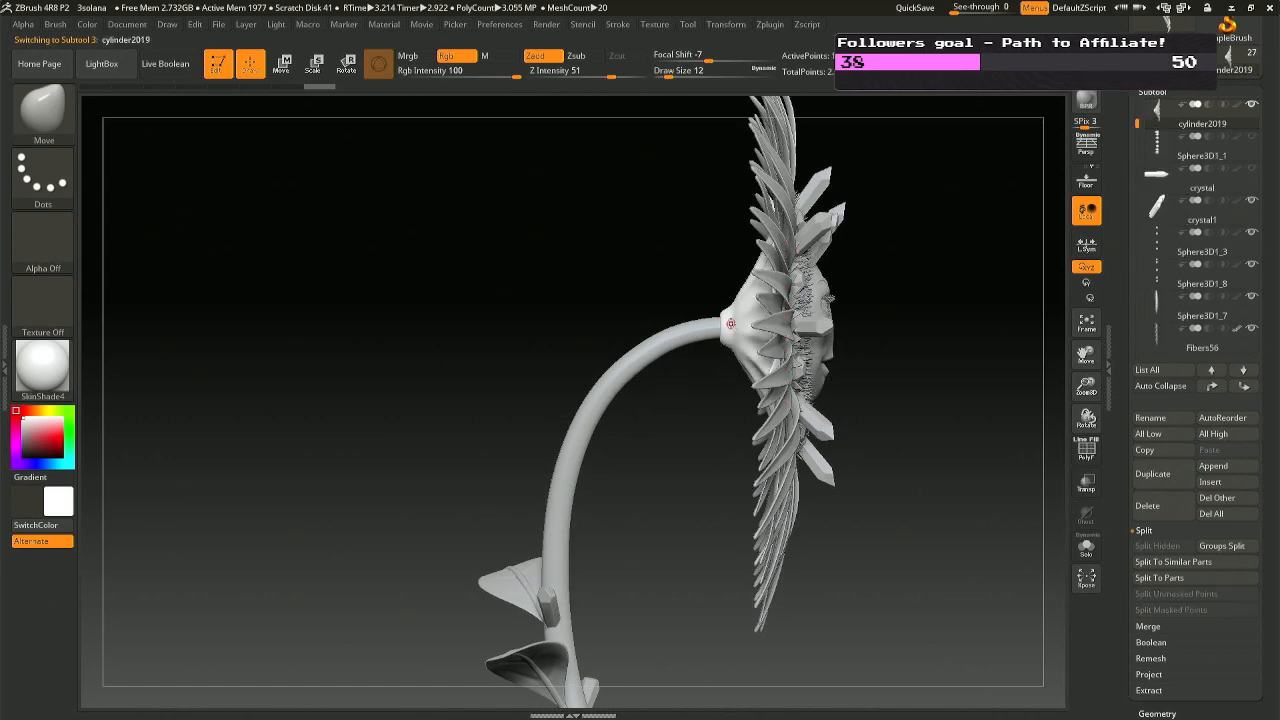
key("r")
left_click_drag(774, 289, 785, 332)
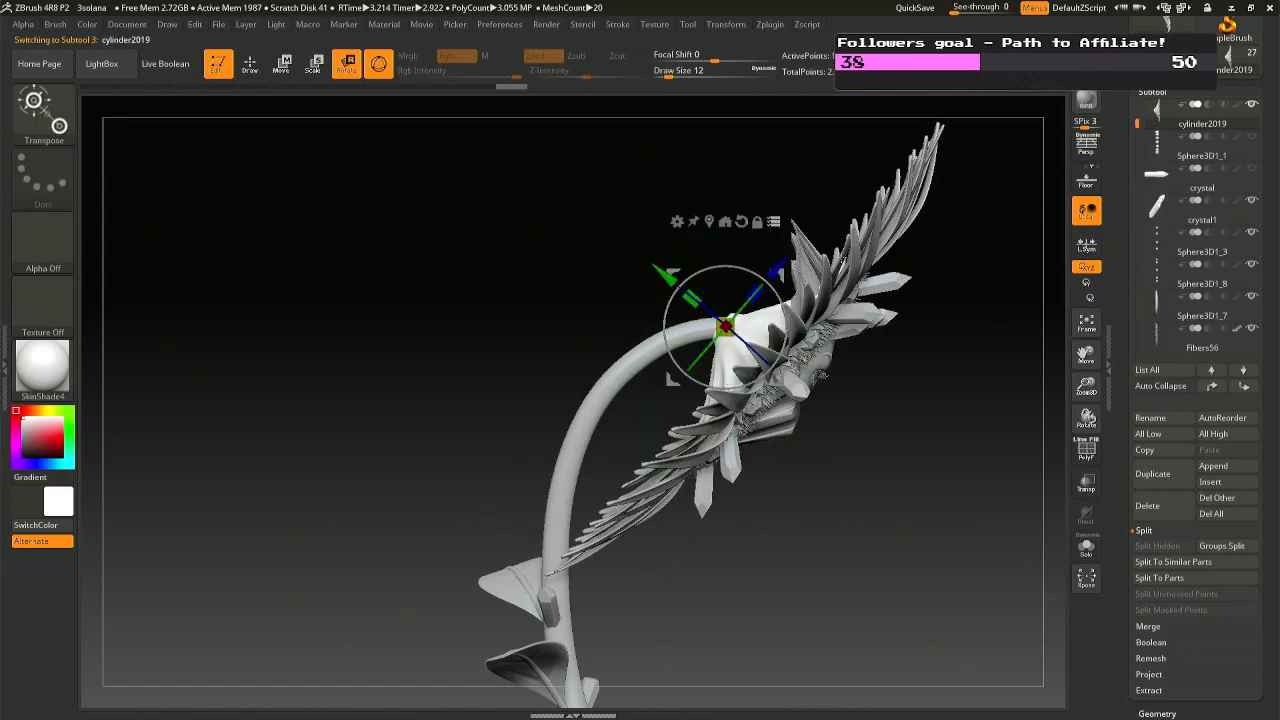
right_click_drag(830, 345, 898, 313)
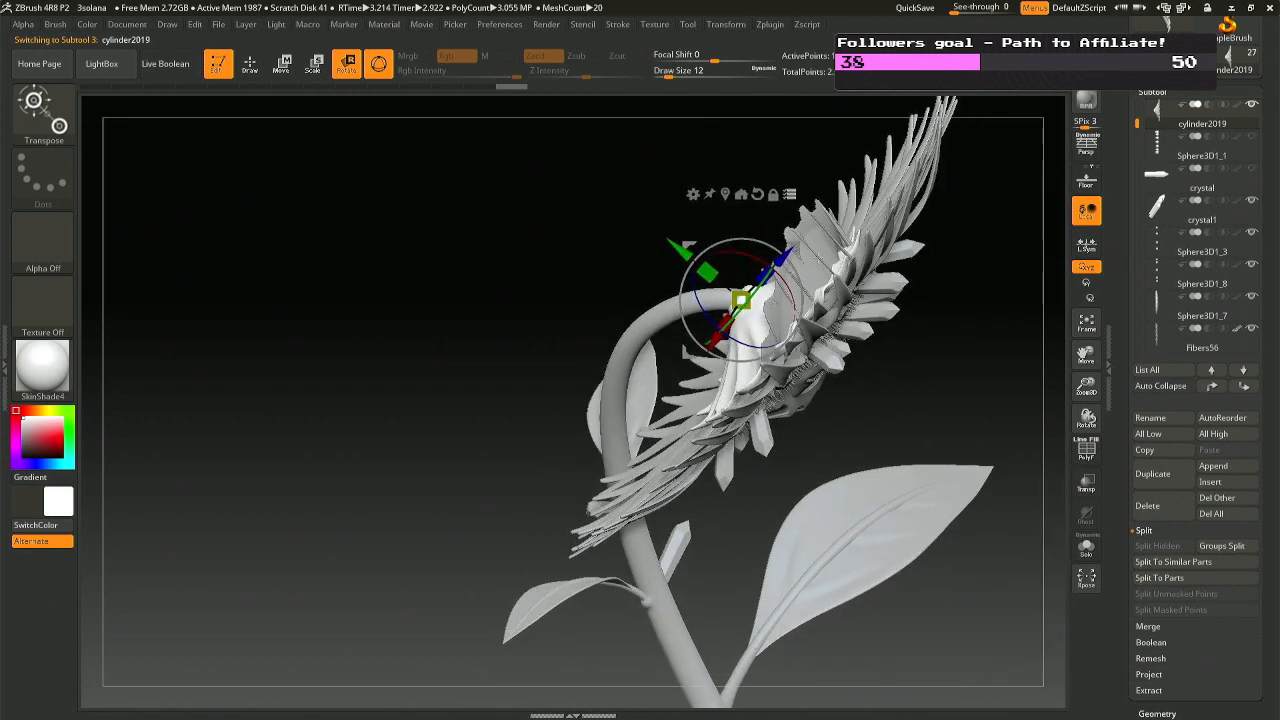
Isolate the Sphere3D1_7 subtool to examine it from the side, and bring the other subtools back into view.
left_click(806, 260, "alt")
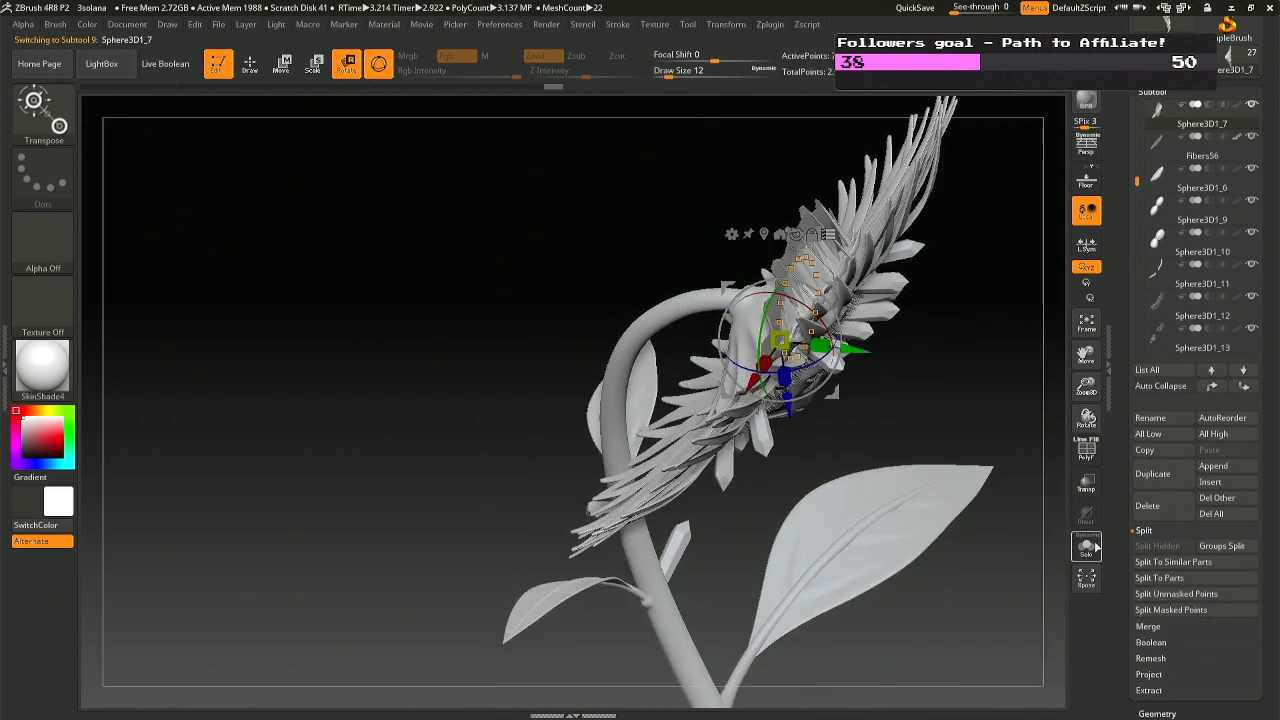
left_click(1096, 547)
right_click_drag(985, 350, 948, 486)
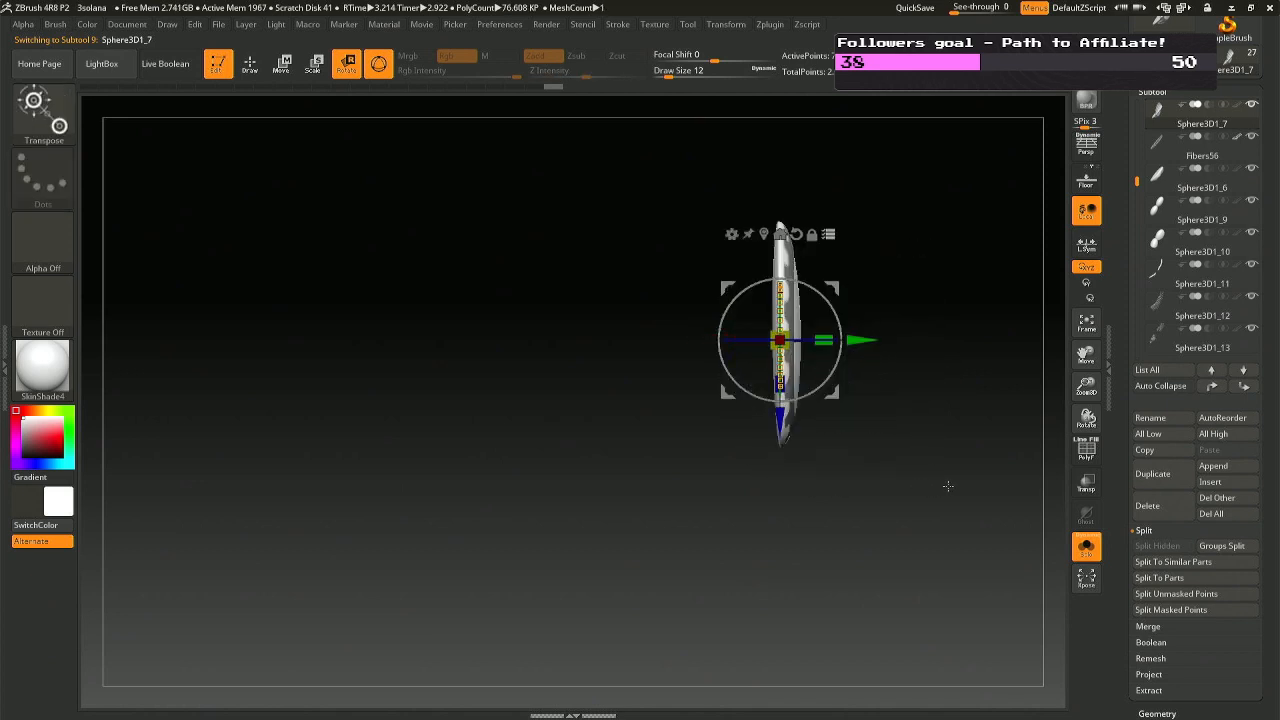
left_click(1084, 547)
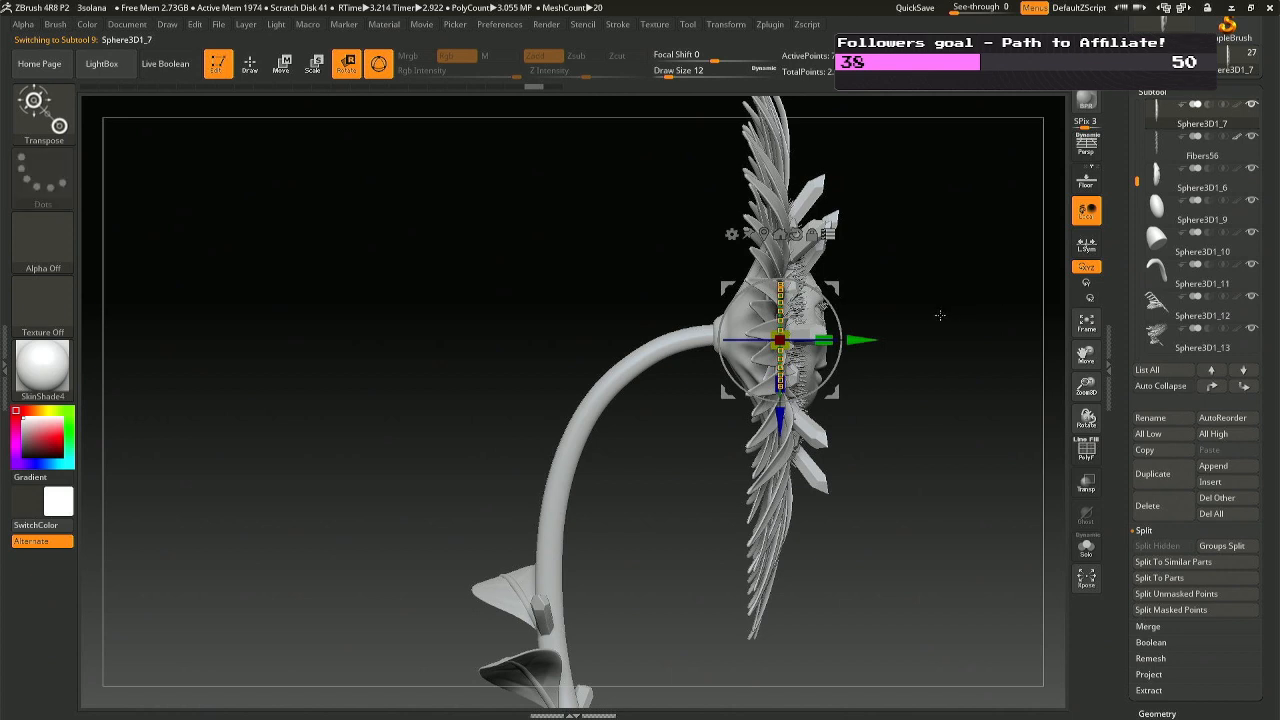
Try rotating the flower head in side view with the calyx cylinder2019 active, and undo the rotation.
left_click(783, 350, "alt")
left_click(765, 352, "alt")
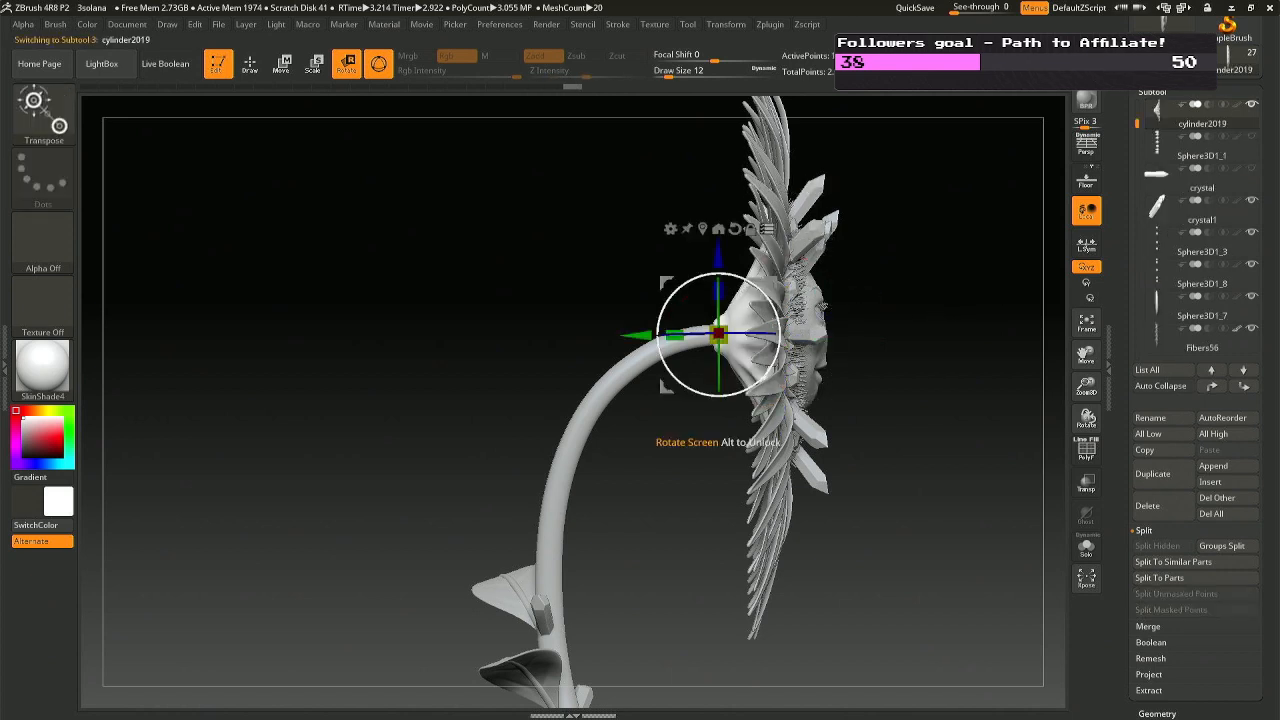
left_click_drag(773, 362, 805, 343)
key("ctrl+z")
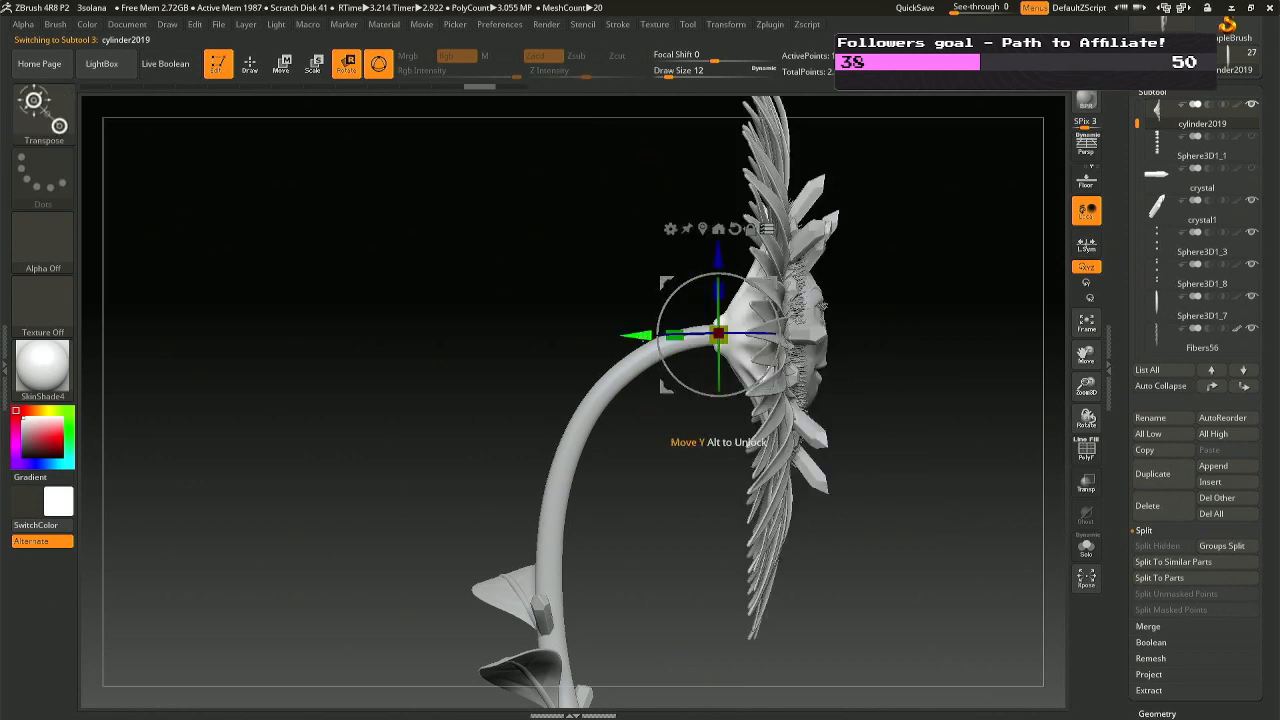
Try moving the flower head about -1.95 units along Y, past the back of the stem, and undo the move.
left_click_drag(636, 339, 176, 326)
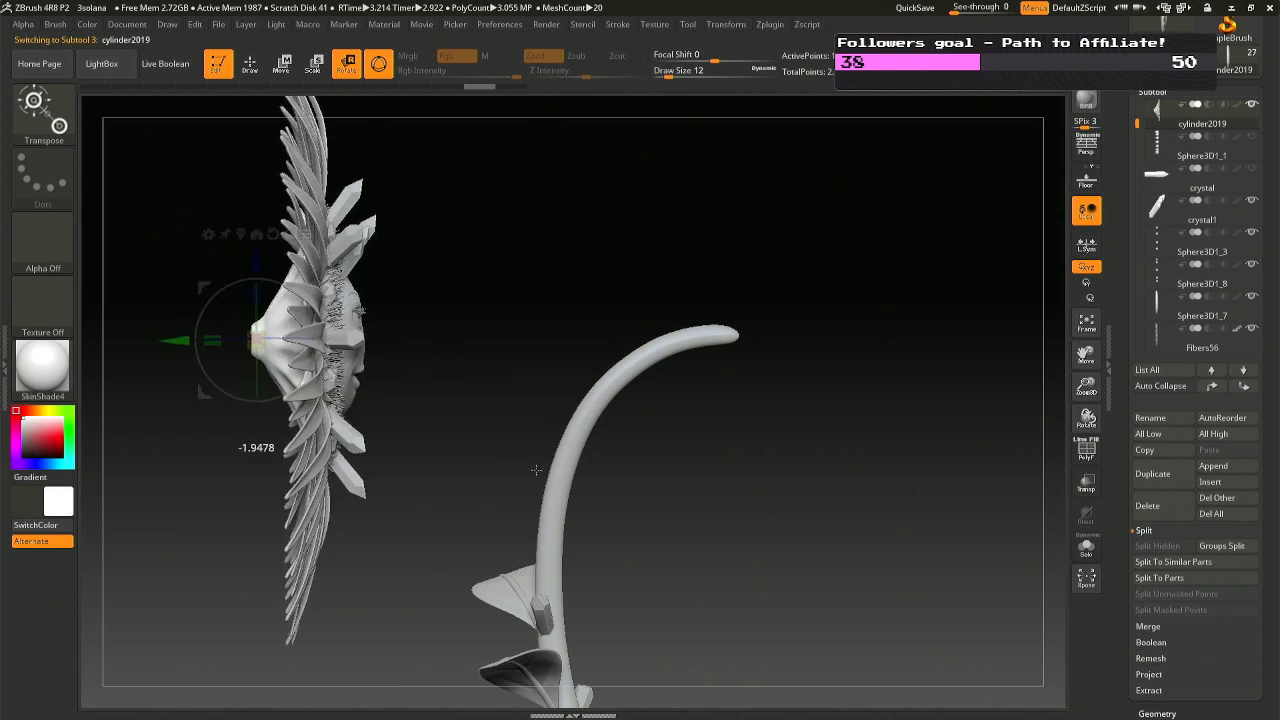
right_click_drag(690, 465, 703, 280, "ctrl")
right_click_drag(500, 423, 669, 392, "alt")
key("ctrl+z")
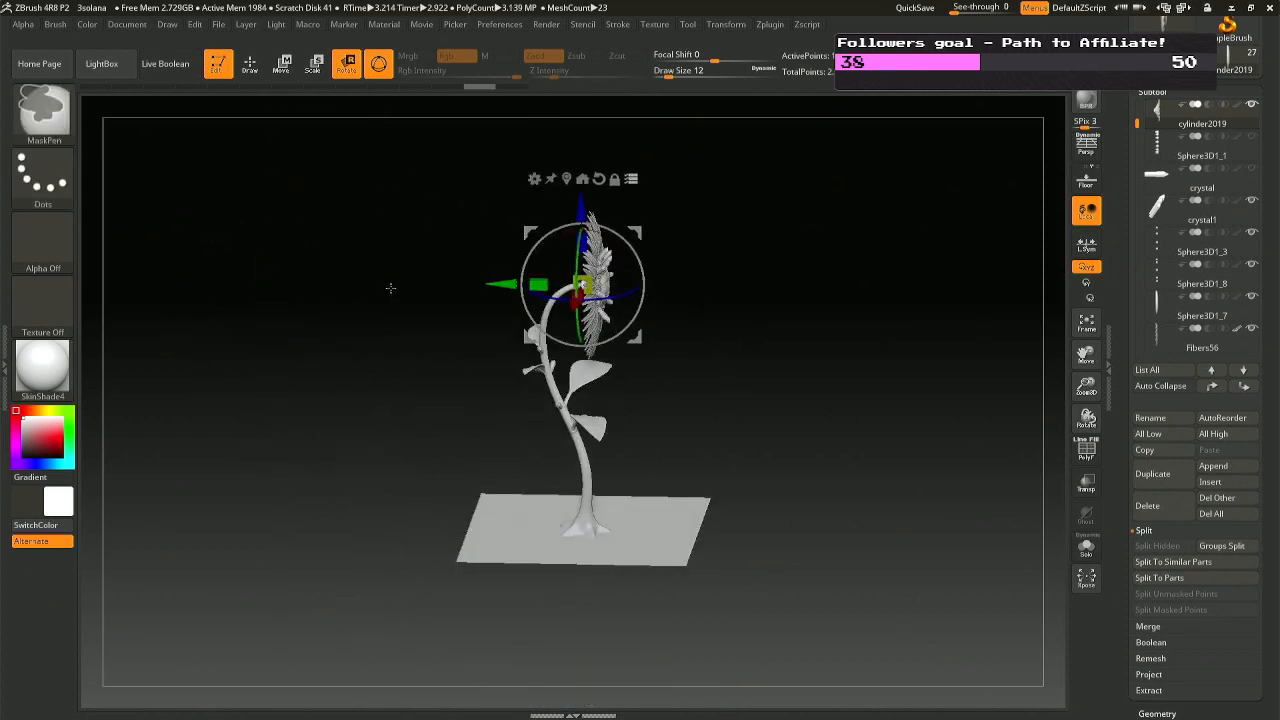
Tilt the flower head 10 degrees downwards about the calyx base, and inspect its fit from the side and front.
left_click_drag(790, 305, 790, 270)
right_click_drag(790, 270, 792, 640, "ctrl")
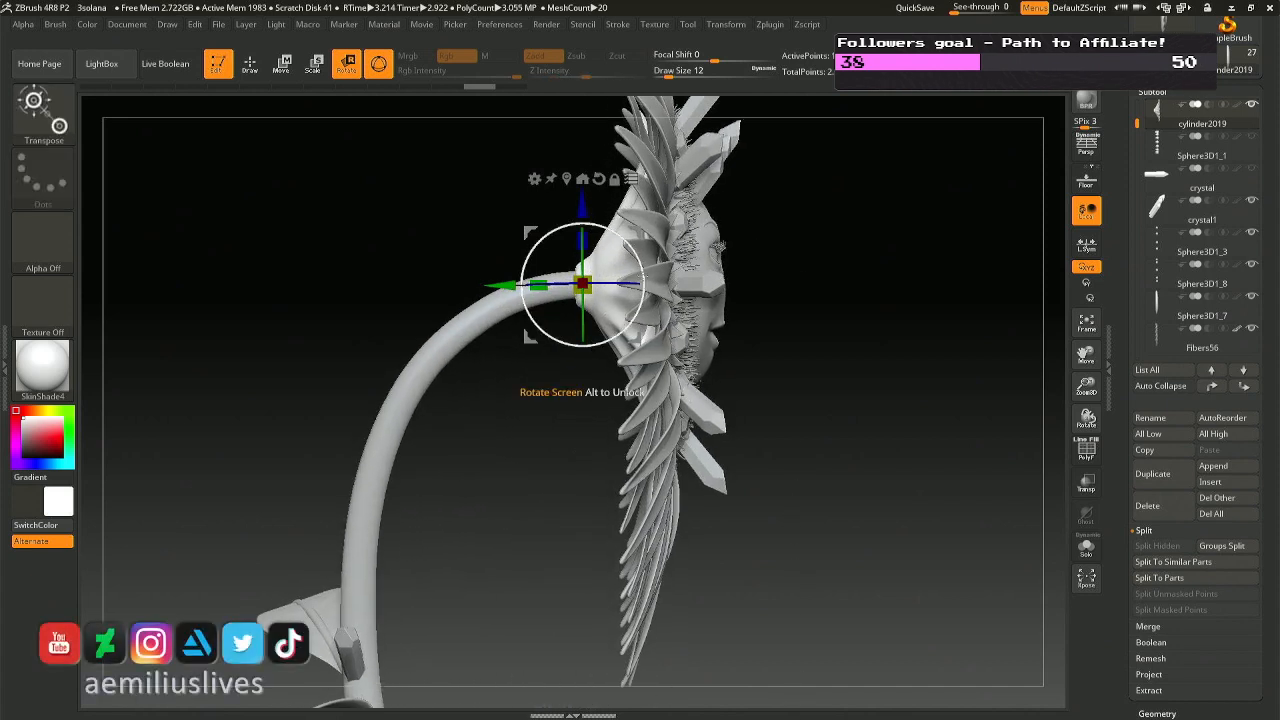
left_click_drag(642, 285, 726, 270)
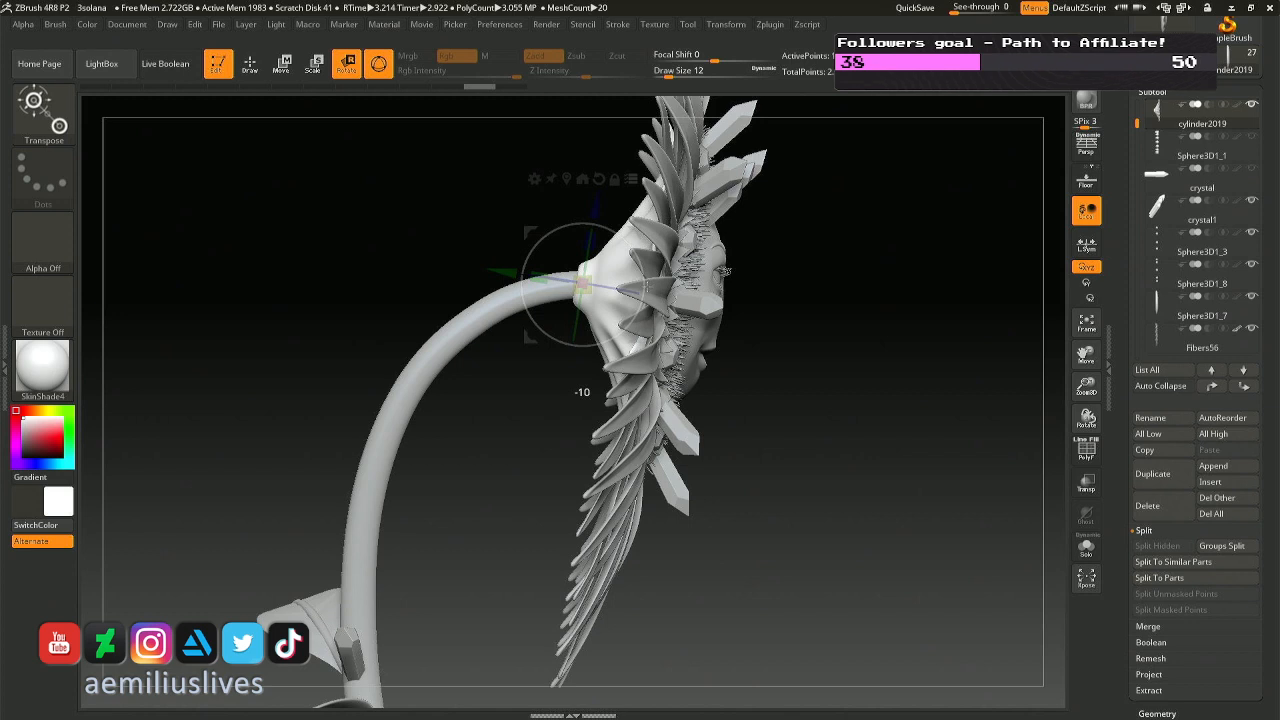
mouse_move(678, 183)
right_mouse_down("ctrl")
mouse_move(681, 205)
mouse_move(590, 213)
right_mouse_up("ctrl")
left_click_drag(598, 218, 600, 219)
key("q")
right_click_drag(697, 322, 579, 289)
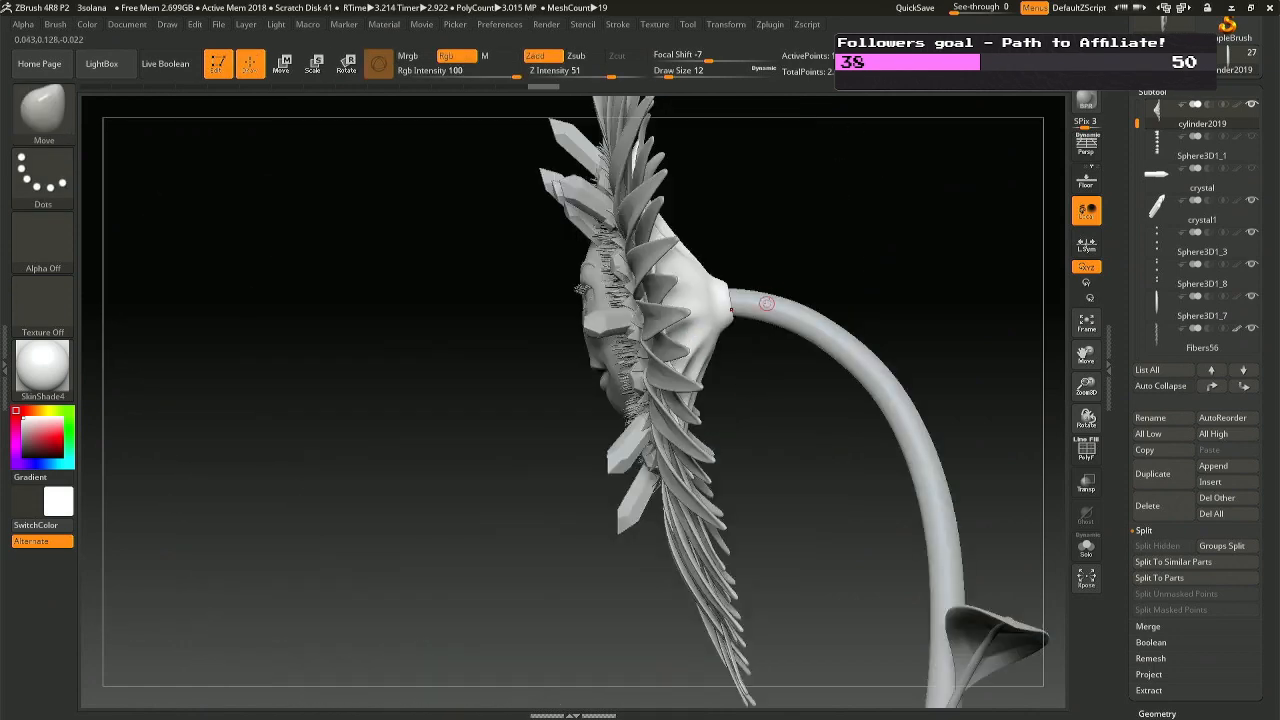
right_click_drag(791, 254, 814, 320)
key("f")
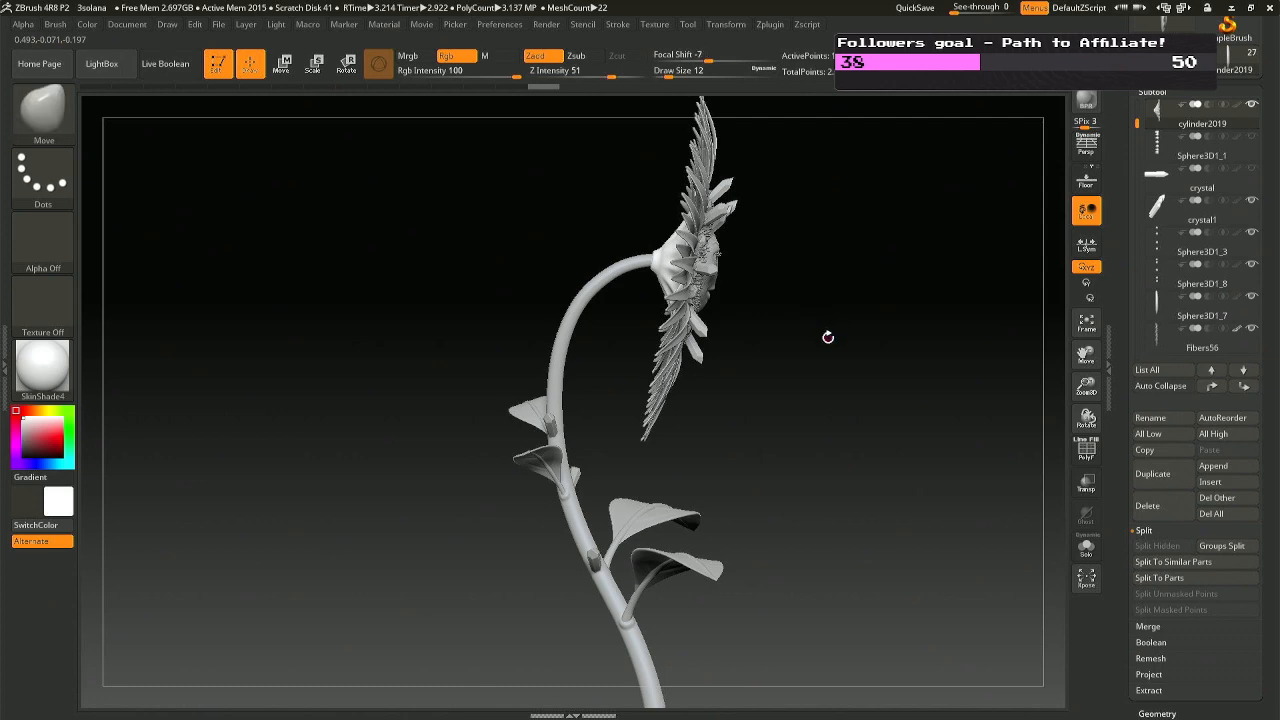
right_click_drag(766, 377, 796, 390, "shift")
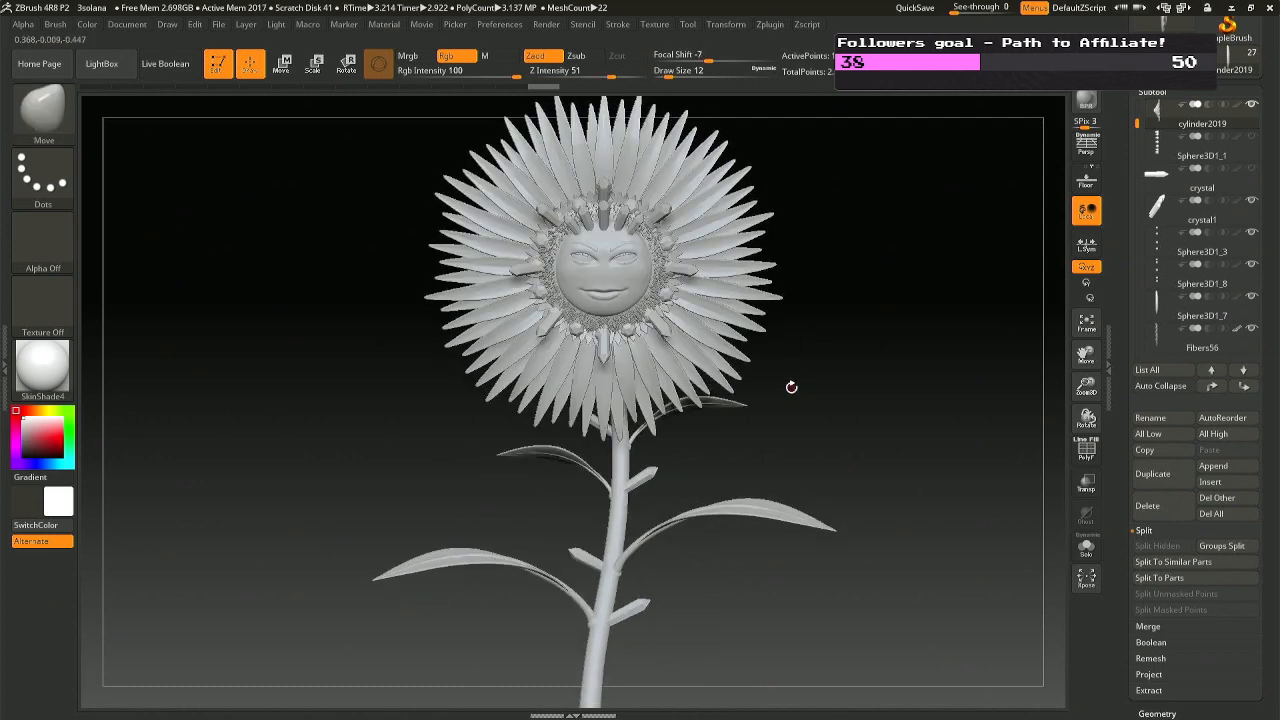
right_click_drag(820, 434, 810, 371, "ctrl")
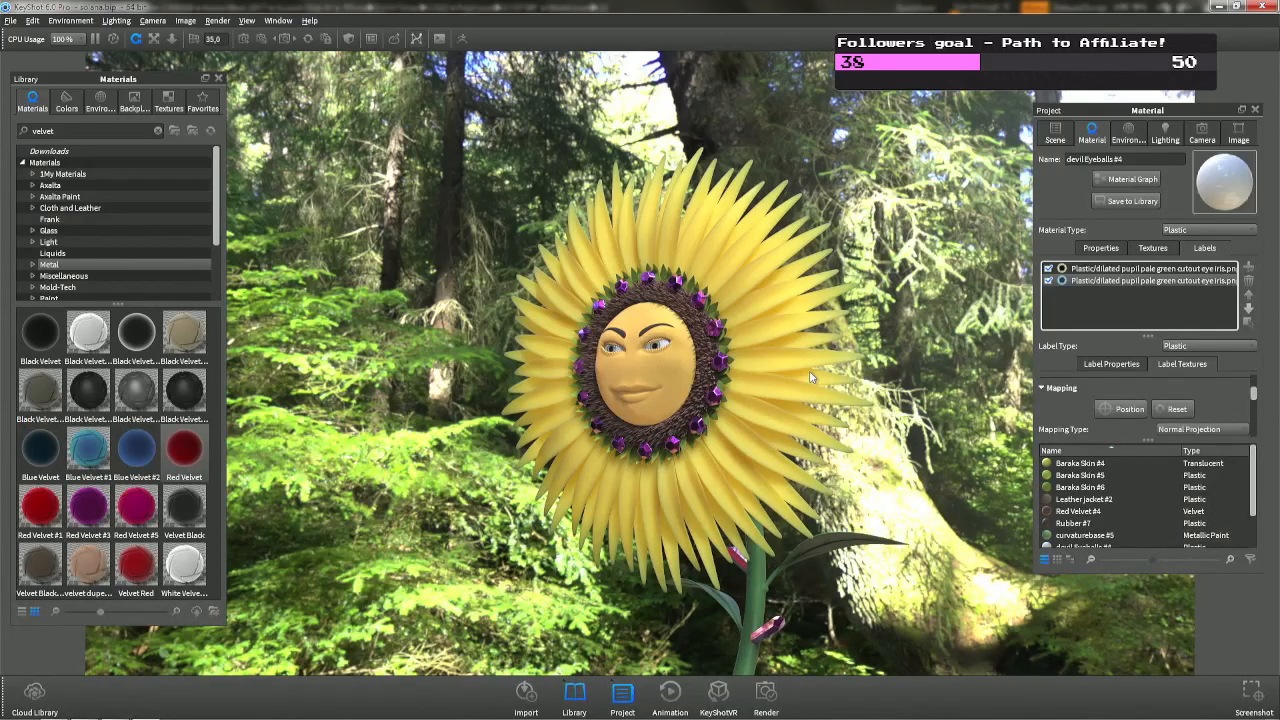
Switch to KeyShot to take a screenshot of the current sunflower render, and return to ZBrush.
left_click(1253, 692)
key("alt+Tab")
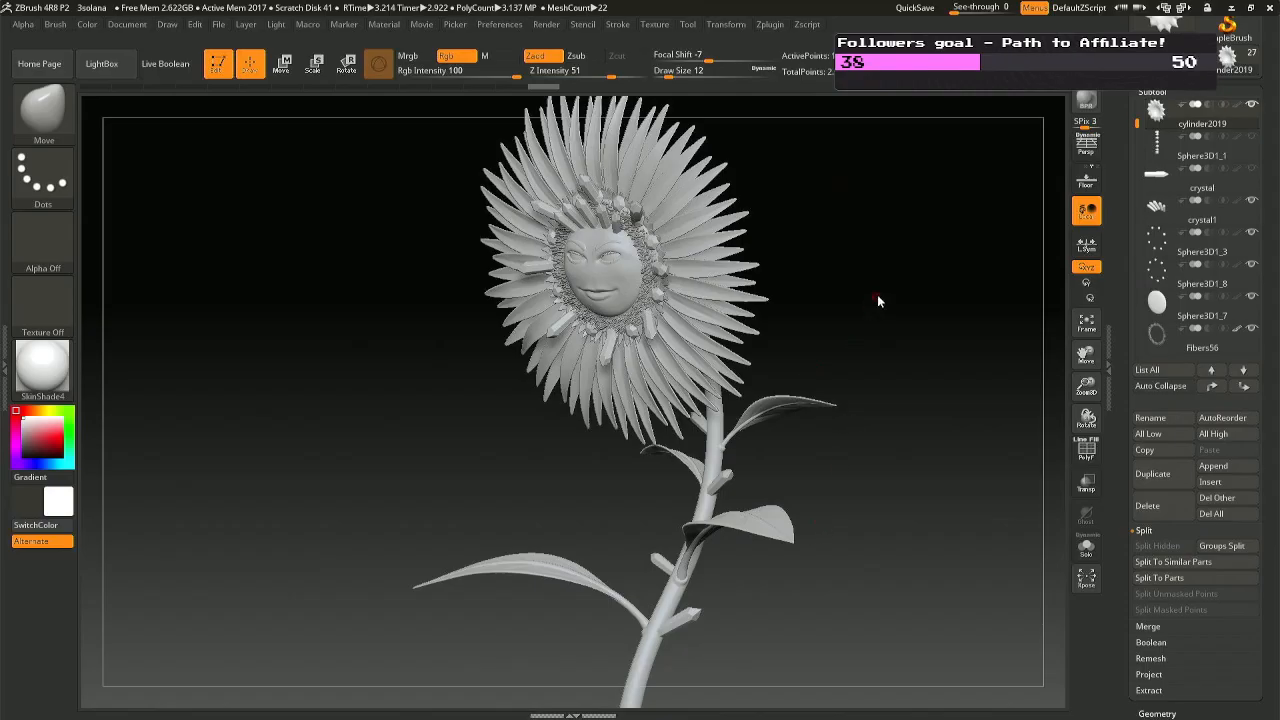
key("alt+Tab")
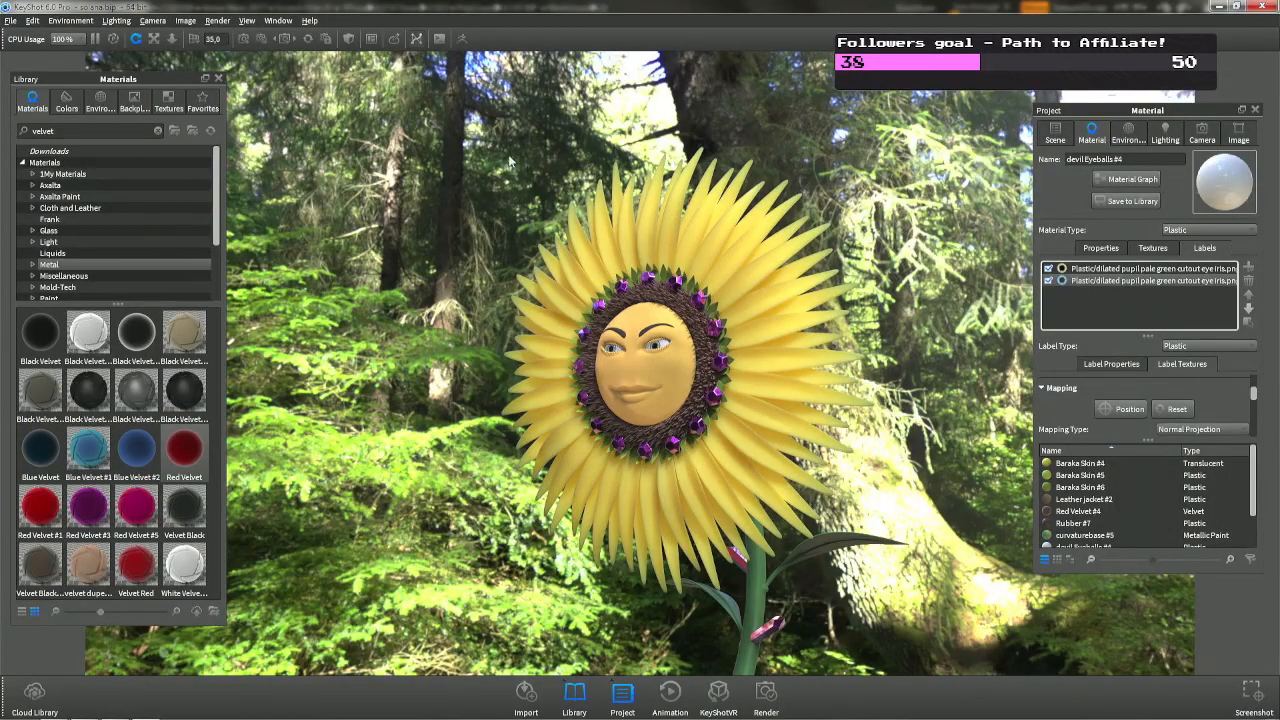
key("alt+Tab")
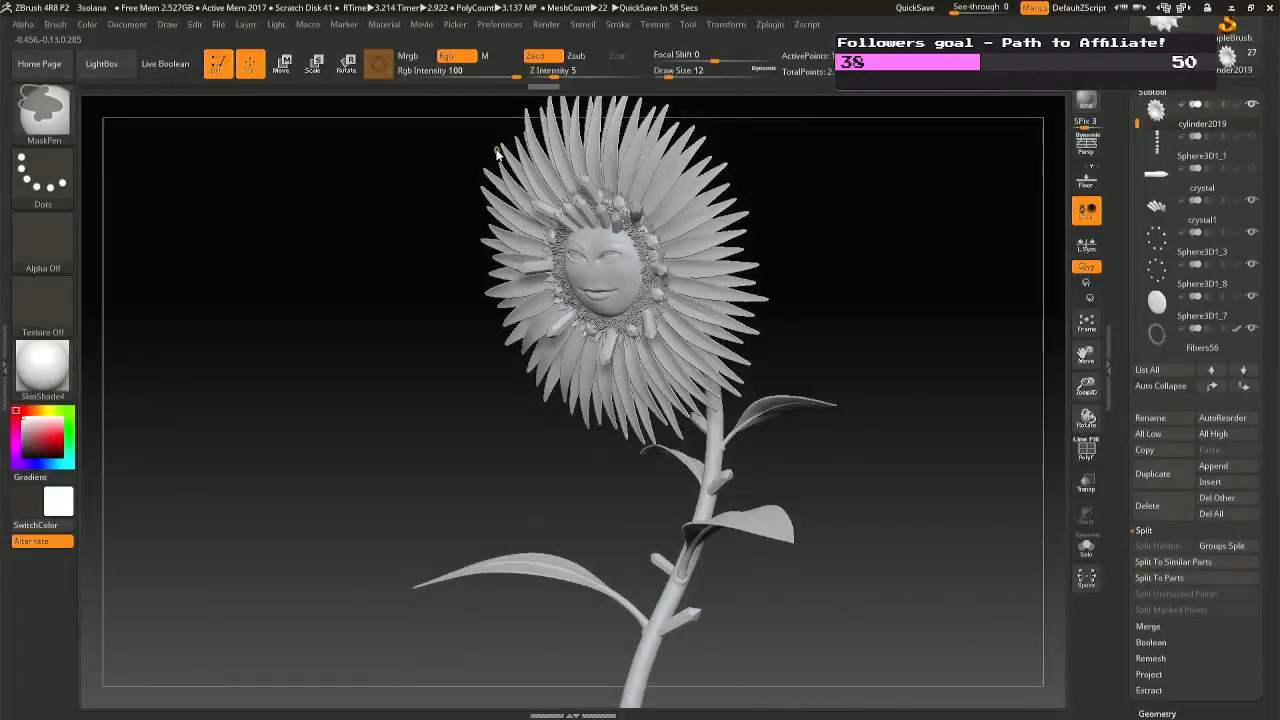
Save the project with the tilted flower head over the existing 3solana.ZPR file.
key("ctrl+s")
key("Return")
key("Left")
key("Return")
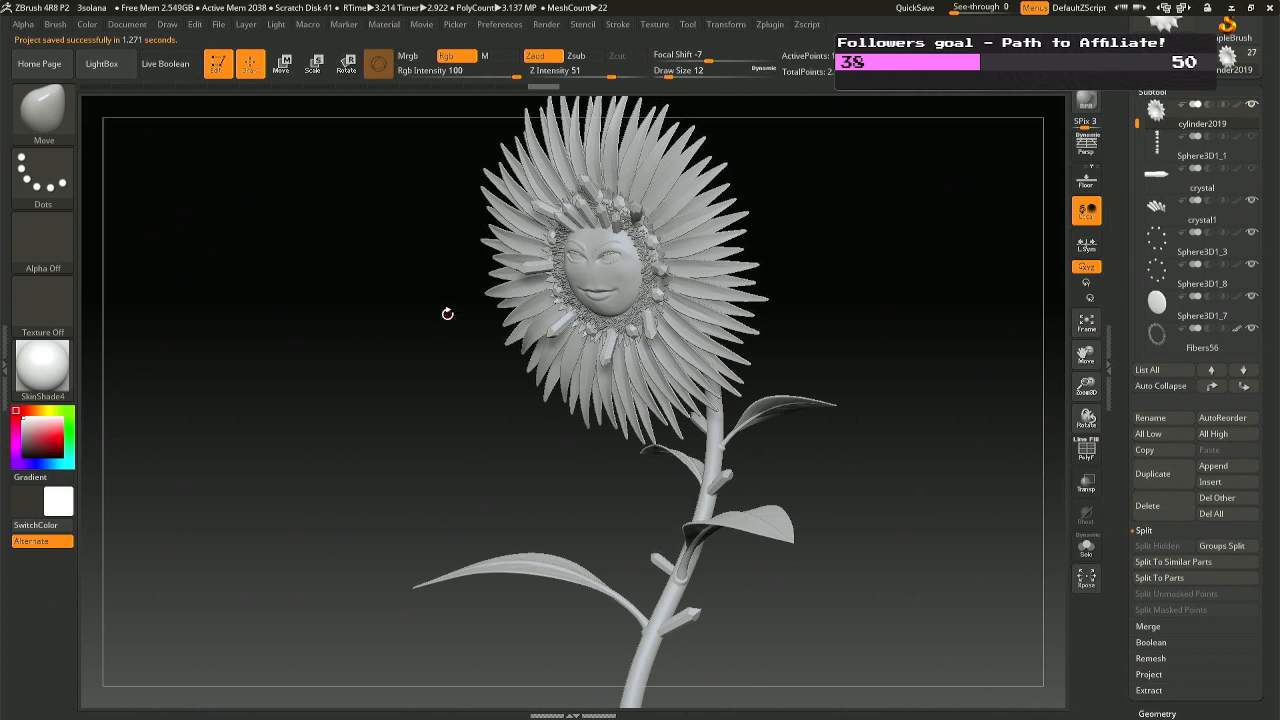
Compare the flower head's angle from the side before and after the 10-degree tilt.
key("ctrl")
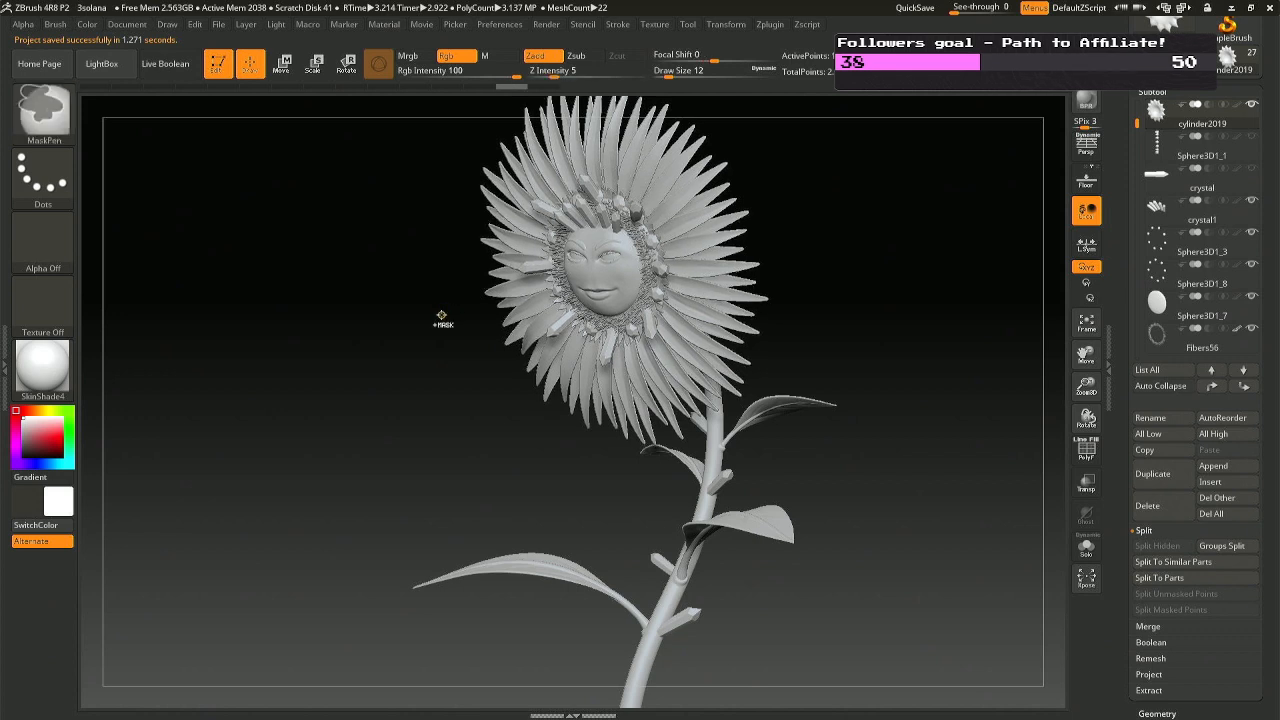
left_click_drag(432, 320, 517, 312)
key("ctrl+z")
key("ctrl+z")
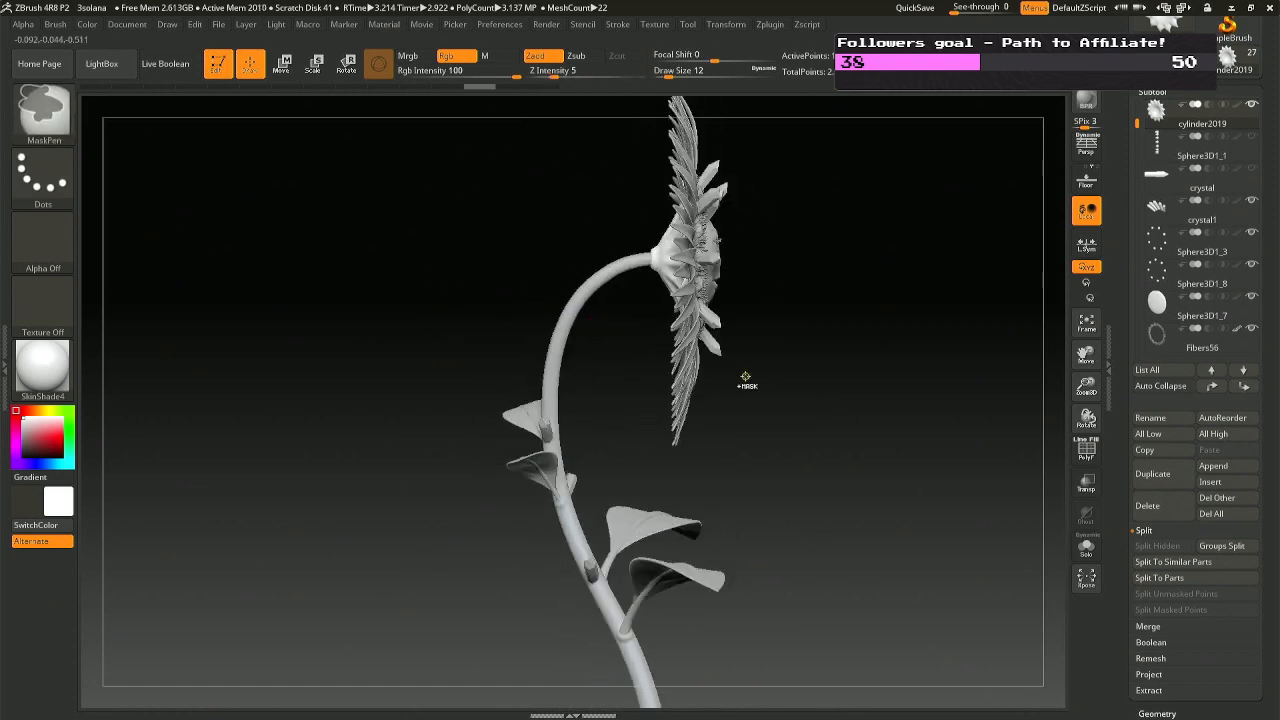
key("ctrl+shift+z")
key("ctrl+shift+z")
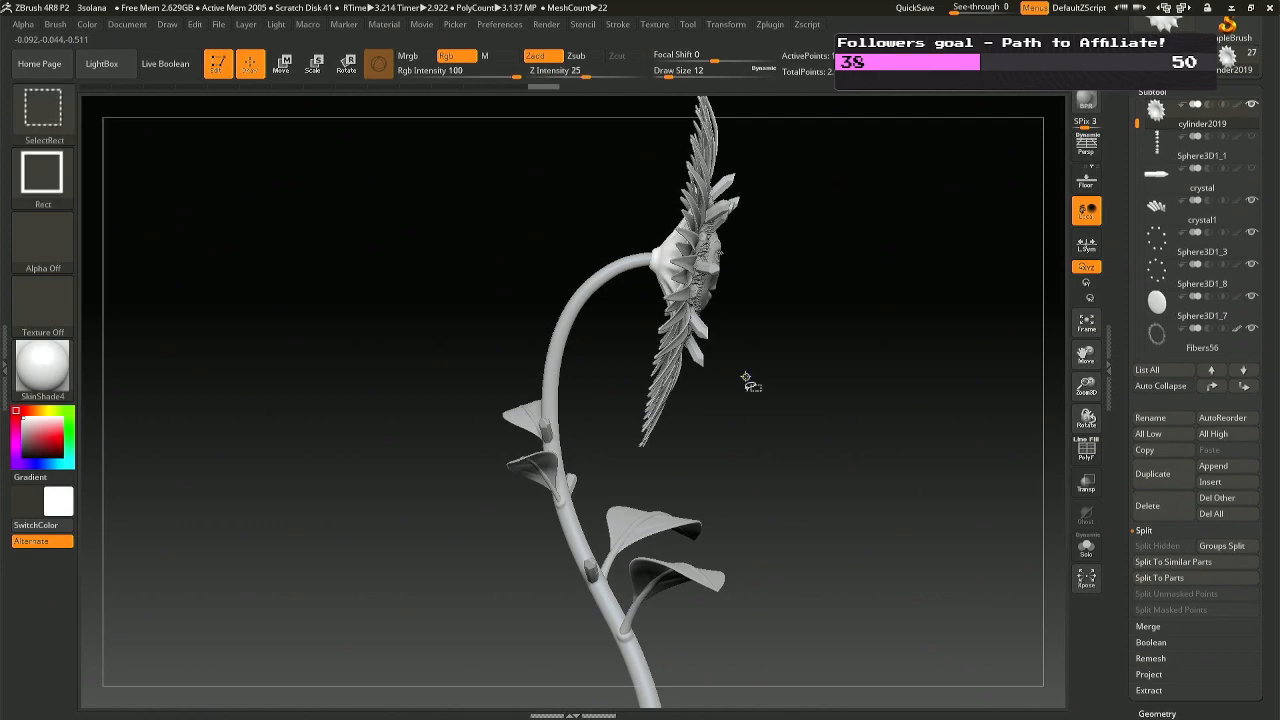
Undo the flower head tilt and save this upright version over 3solana.ZPR.
key("ctrl+z")
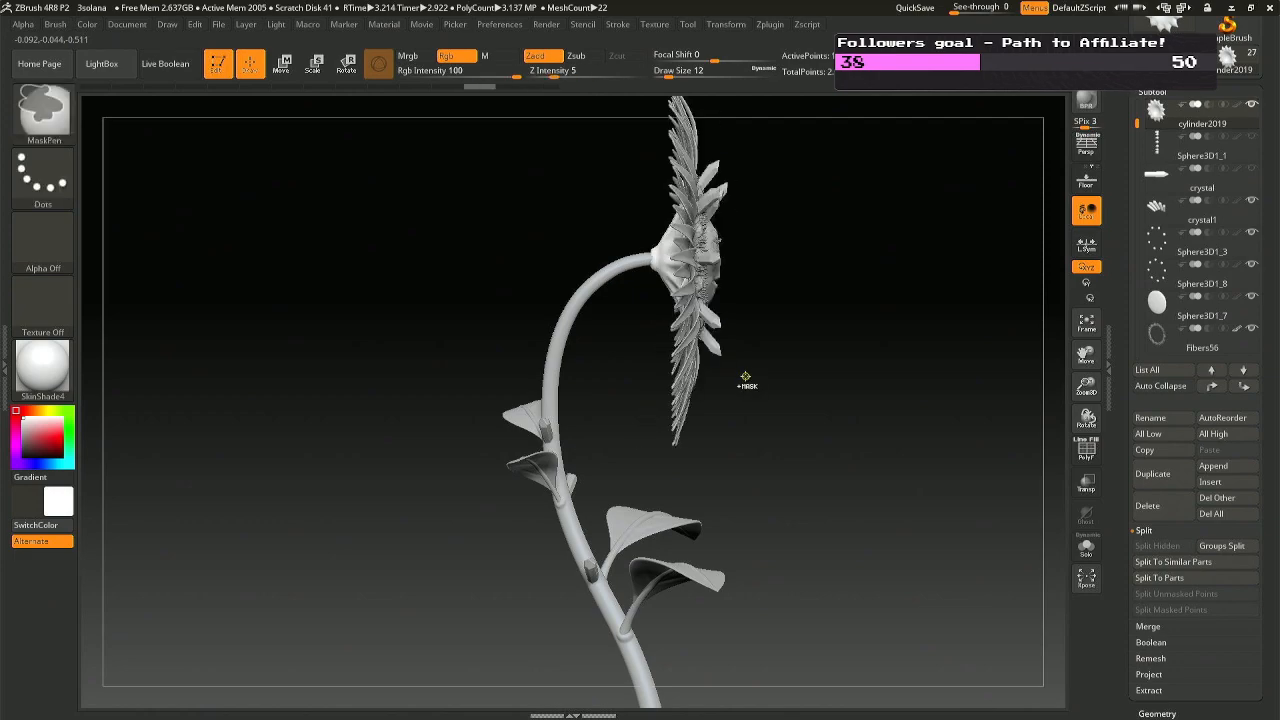
key("ctrl+s")
key("Return")
key("Return")
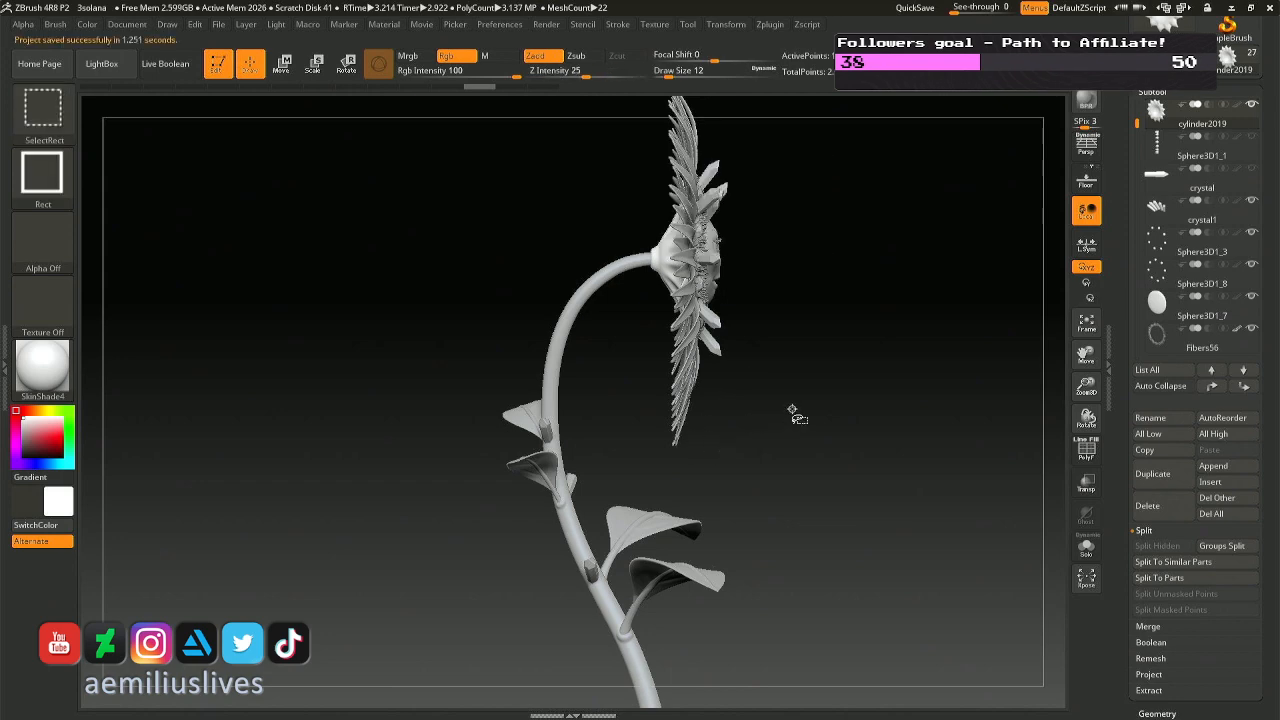
Restore the flower head tilt and save this version as a separate project named b3solana.
key("ctrl+shift+z")
key("ctrl+s")
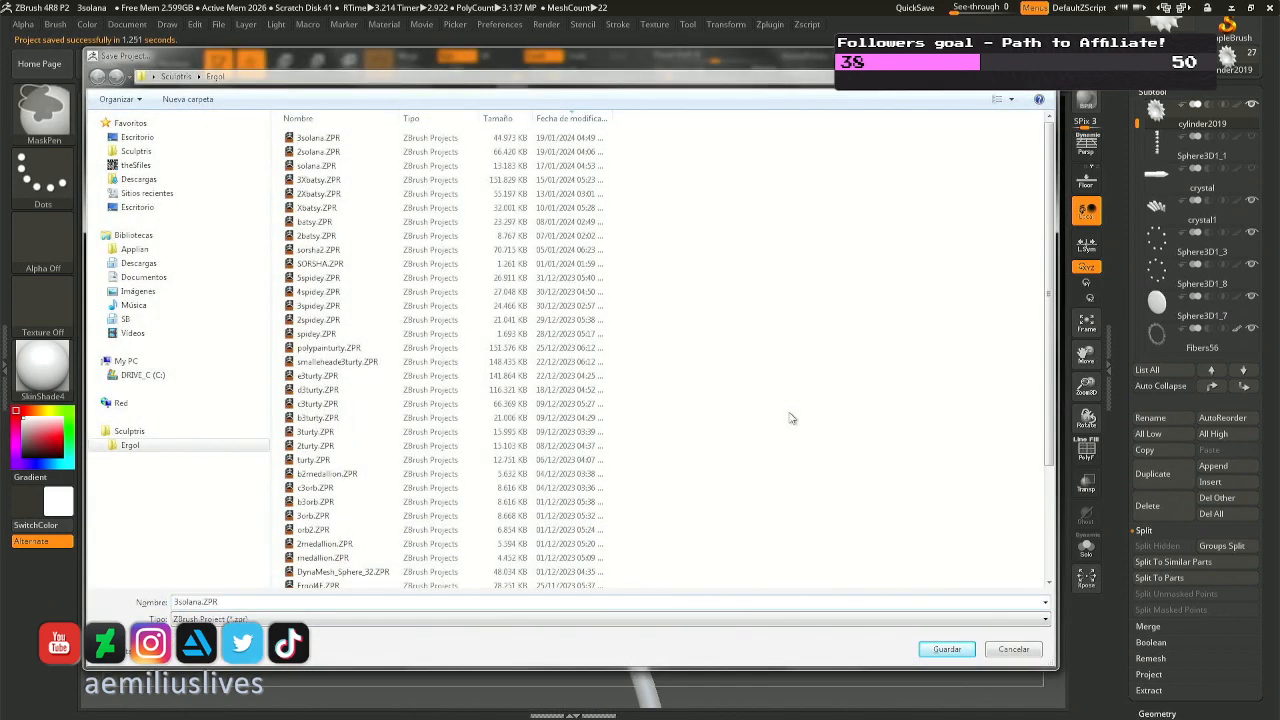
key("Return")
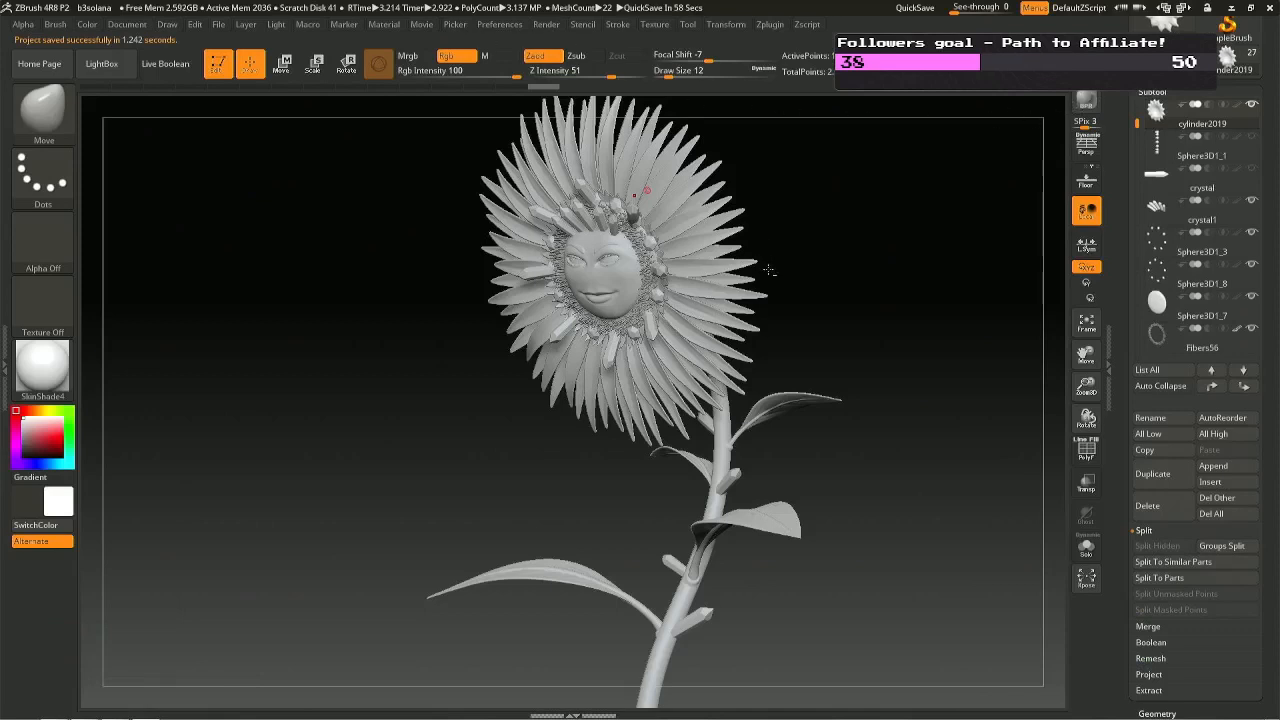
Send the model with the tilted flower head to KeyShot with a BPR render.
left_click_drag(823, 80, 823, 186)
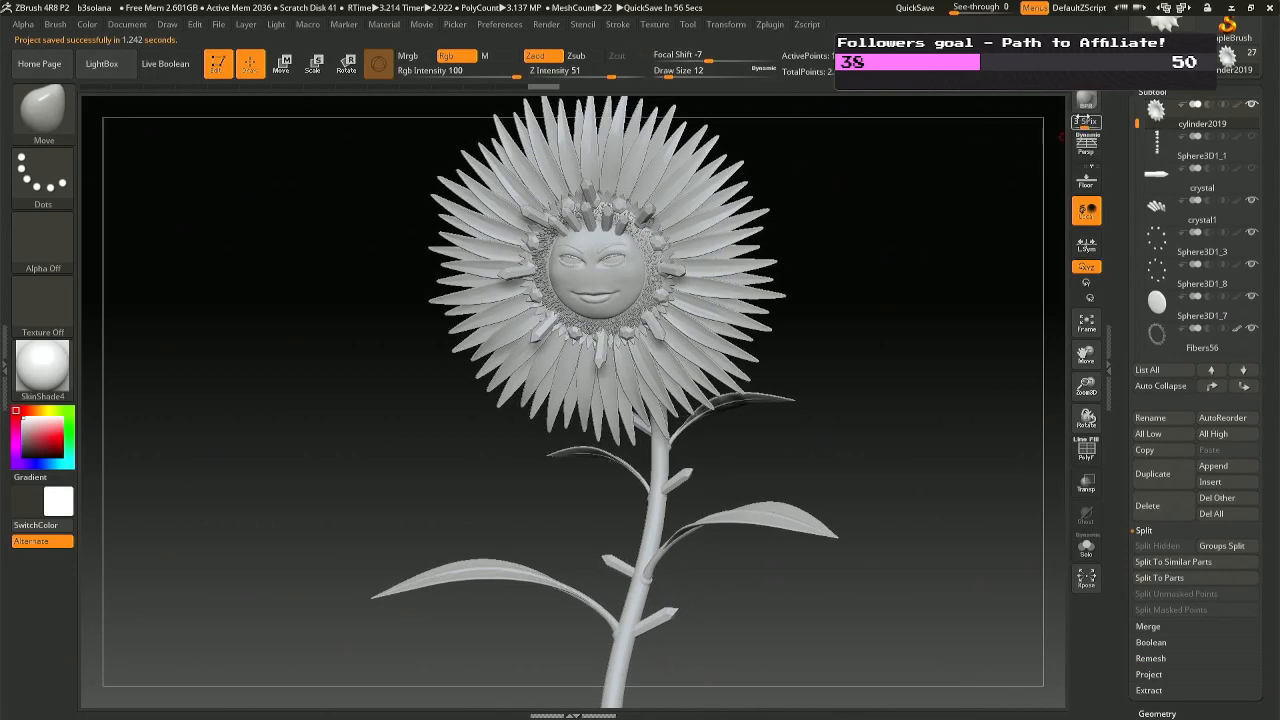
left_click(1083, 106)
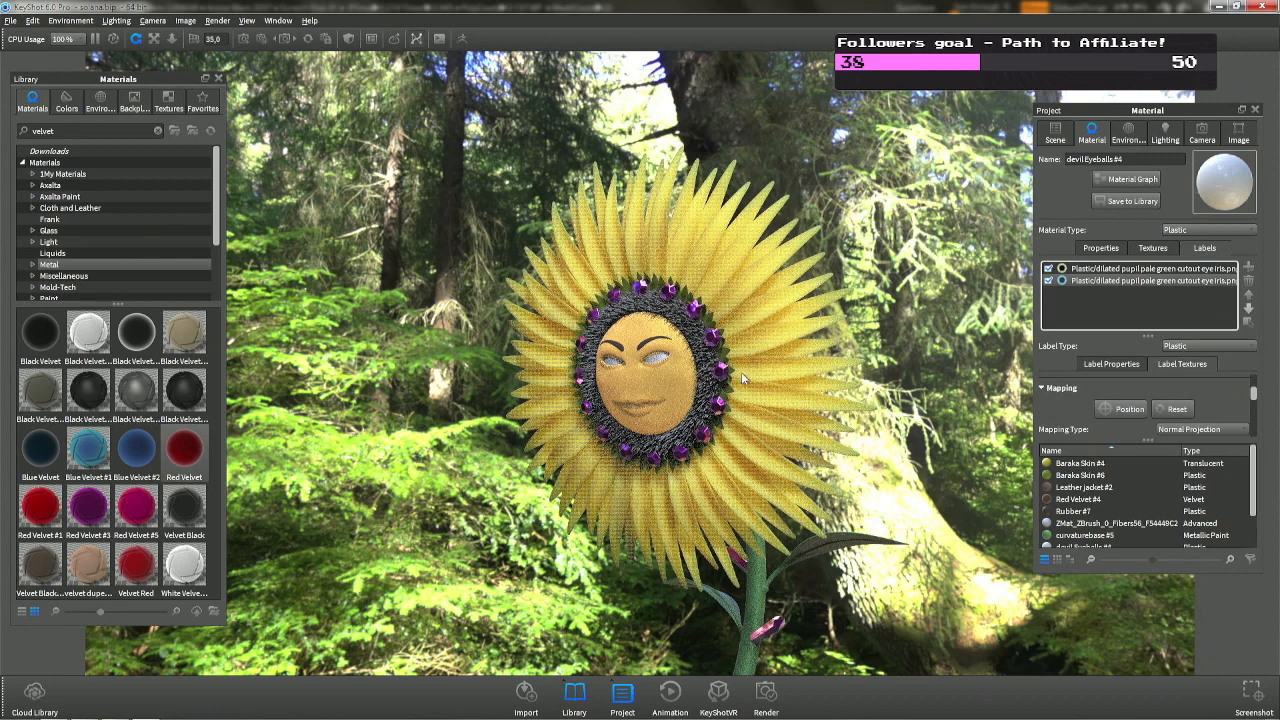
Hide the fibers around the face to view the Red Velvet #4 material on the disc beneath, and show the fibers again.
right_click(698, 352)
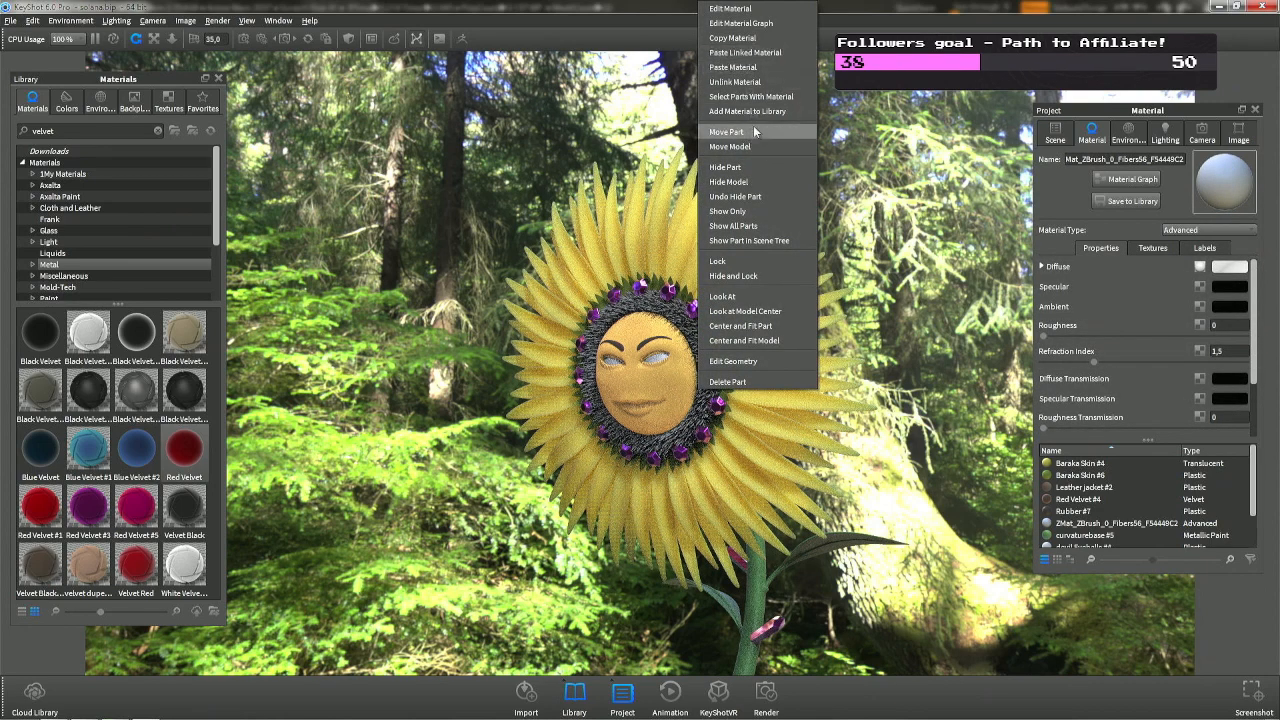
left_click(740, 167)
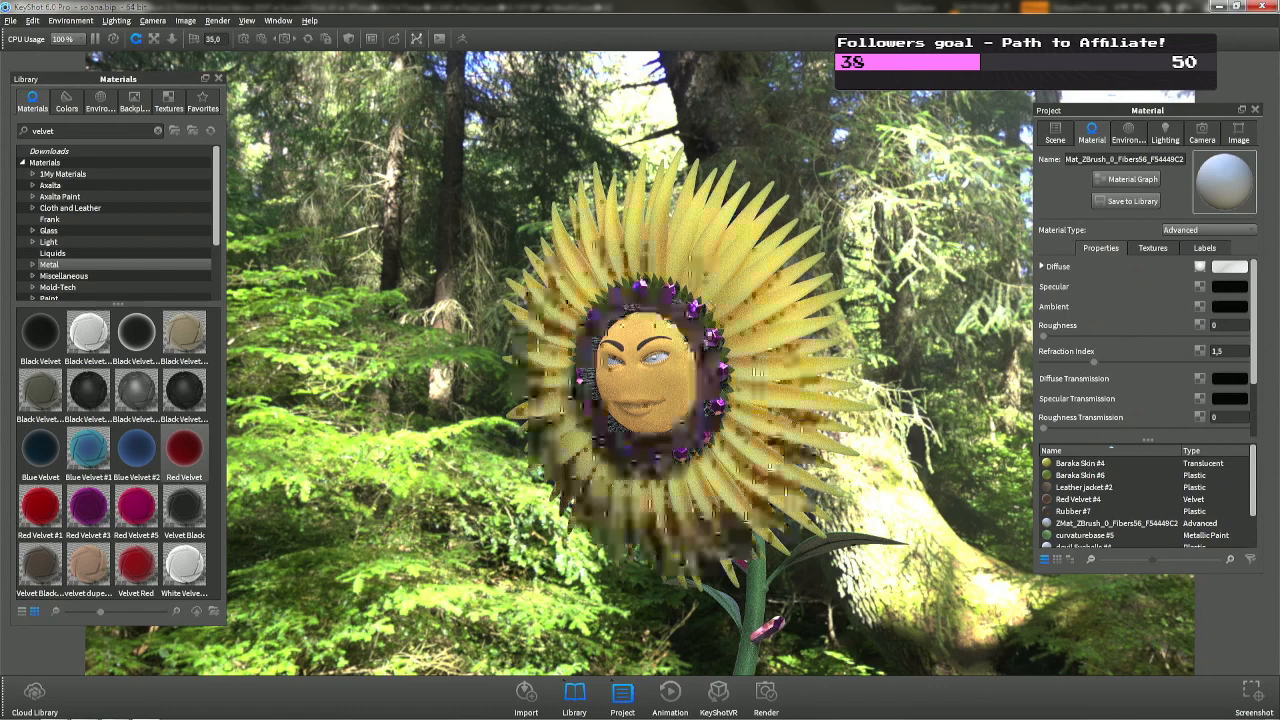
double_click(693, 341)
right_click(906, 323)
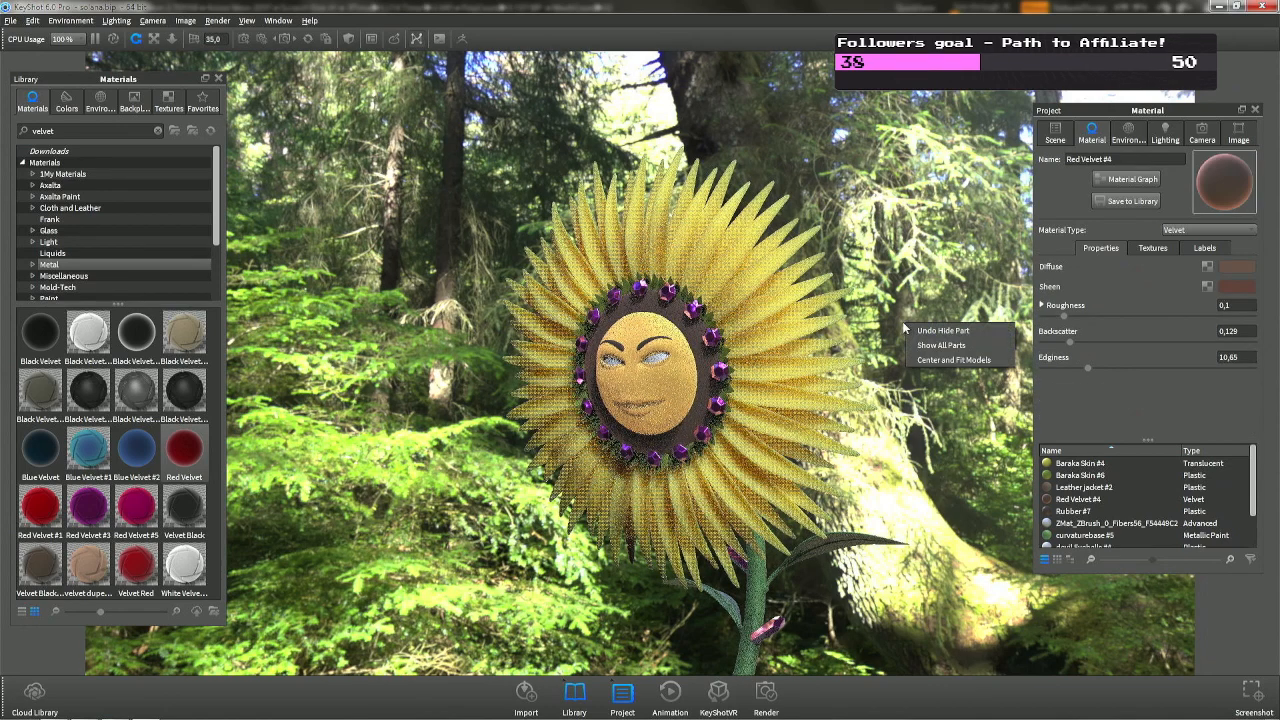
left_click(946, 4)
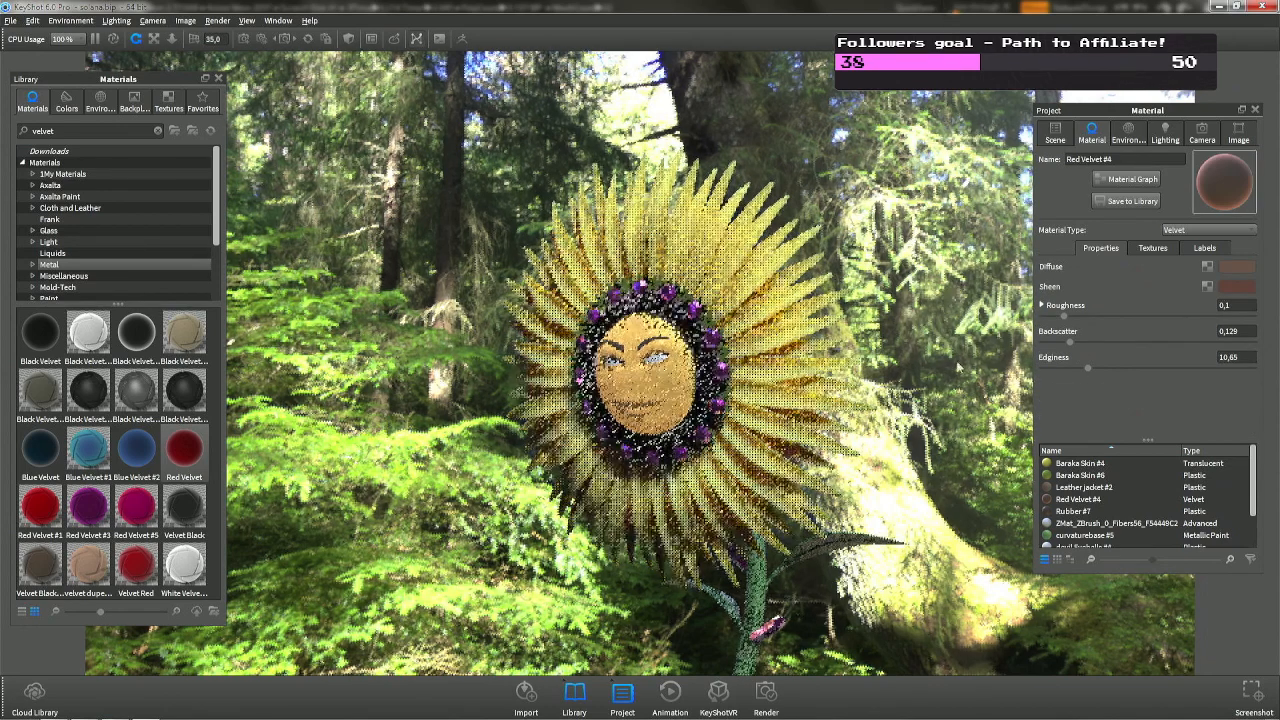
Examine the tilted flower head from the front, back and side, from the whole plant down to a close-up of the face.
left_click_drag(1085, 501, 700, 348)
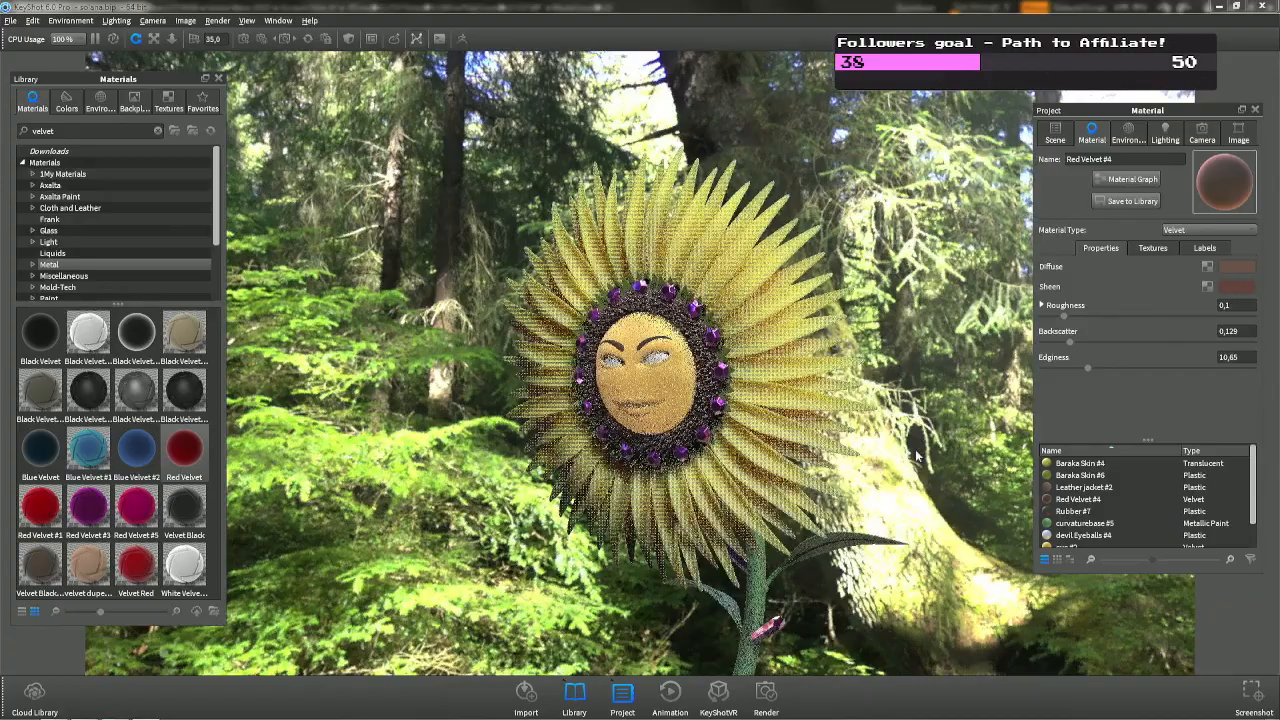
left_click_drag(914, 453, 268, 455)
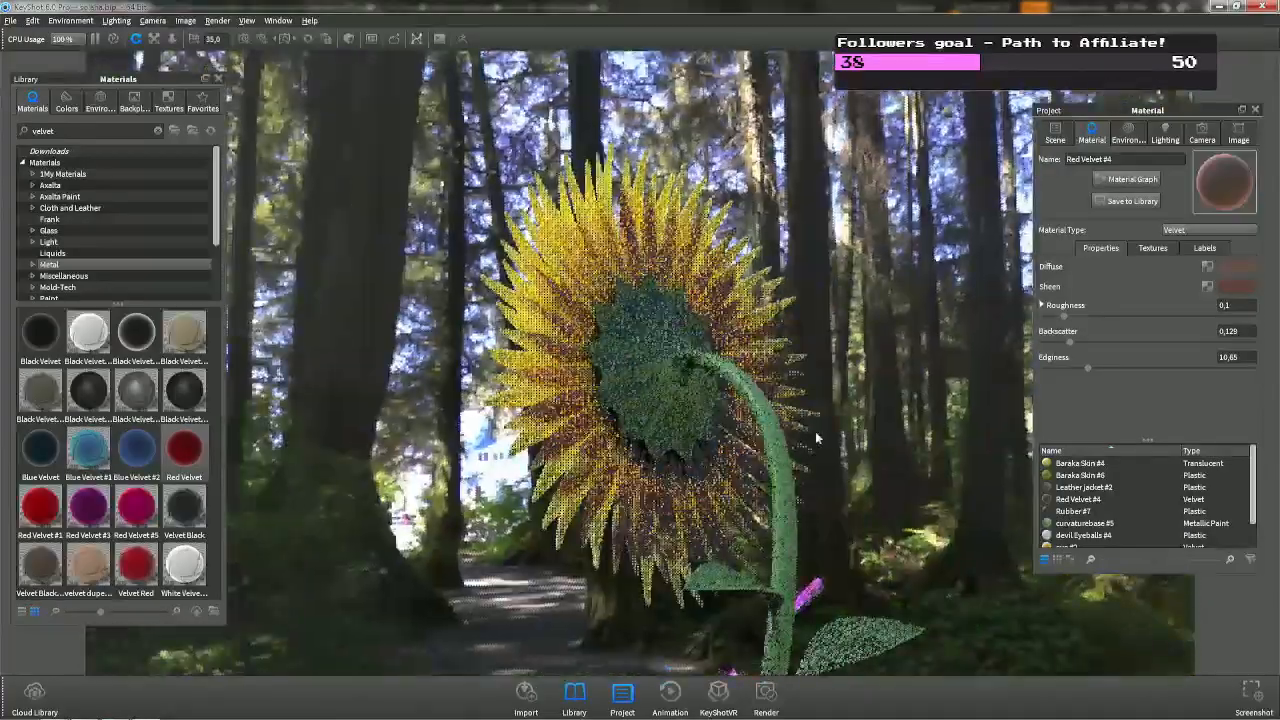
left_click_drag(890, 345, 475, 326)
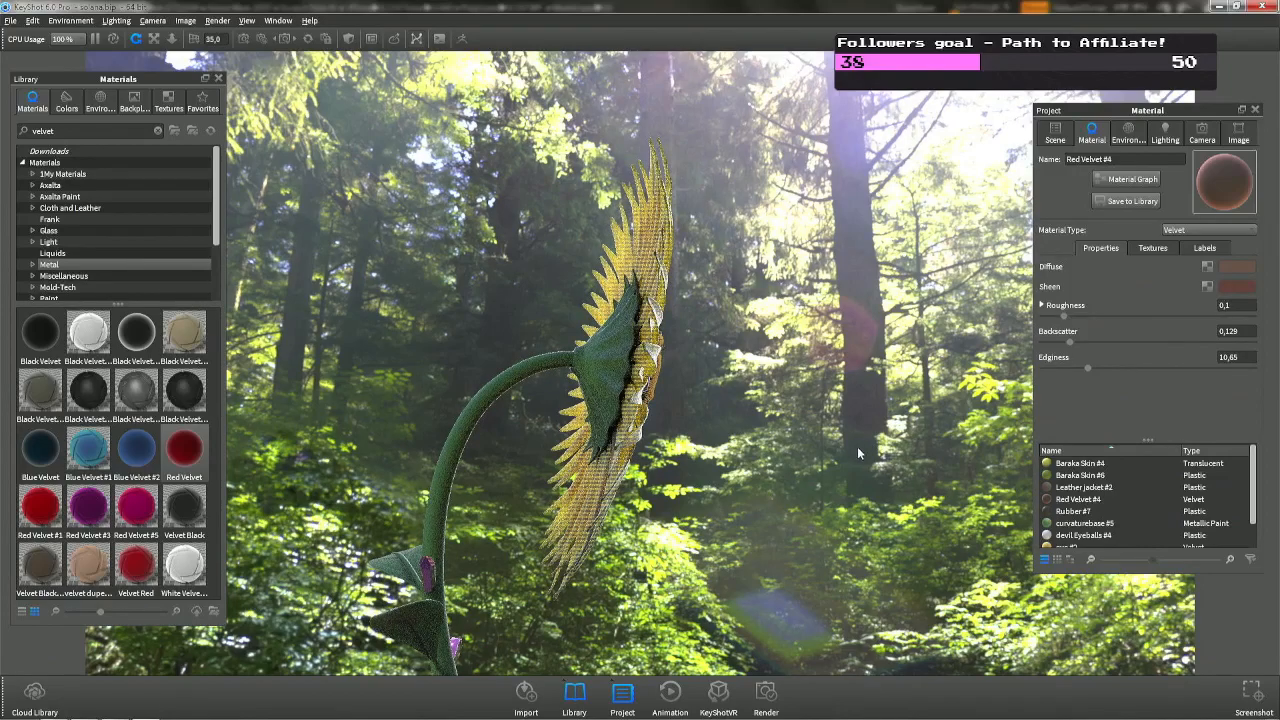
left_click_drag(809, 456, 555, 456)
left_click_drag(826, 424, 893, 535)
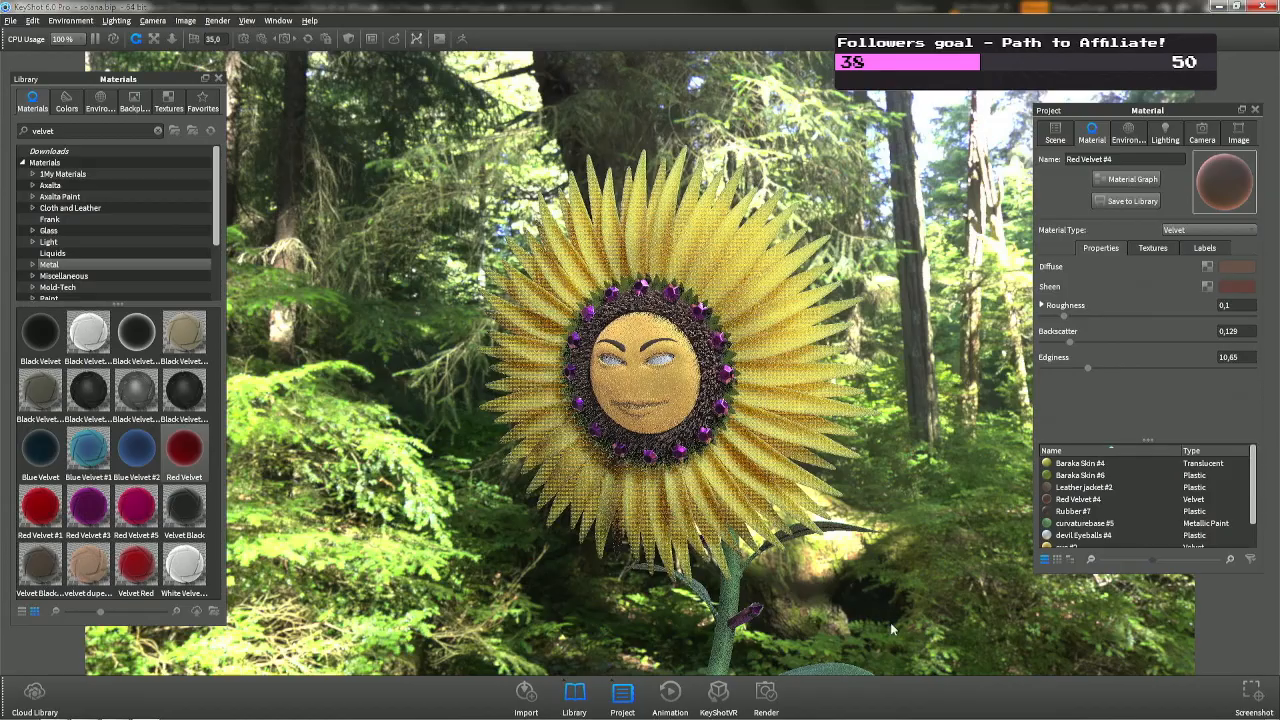
scroll(790, 388, "down", 10)
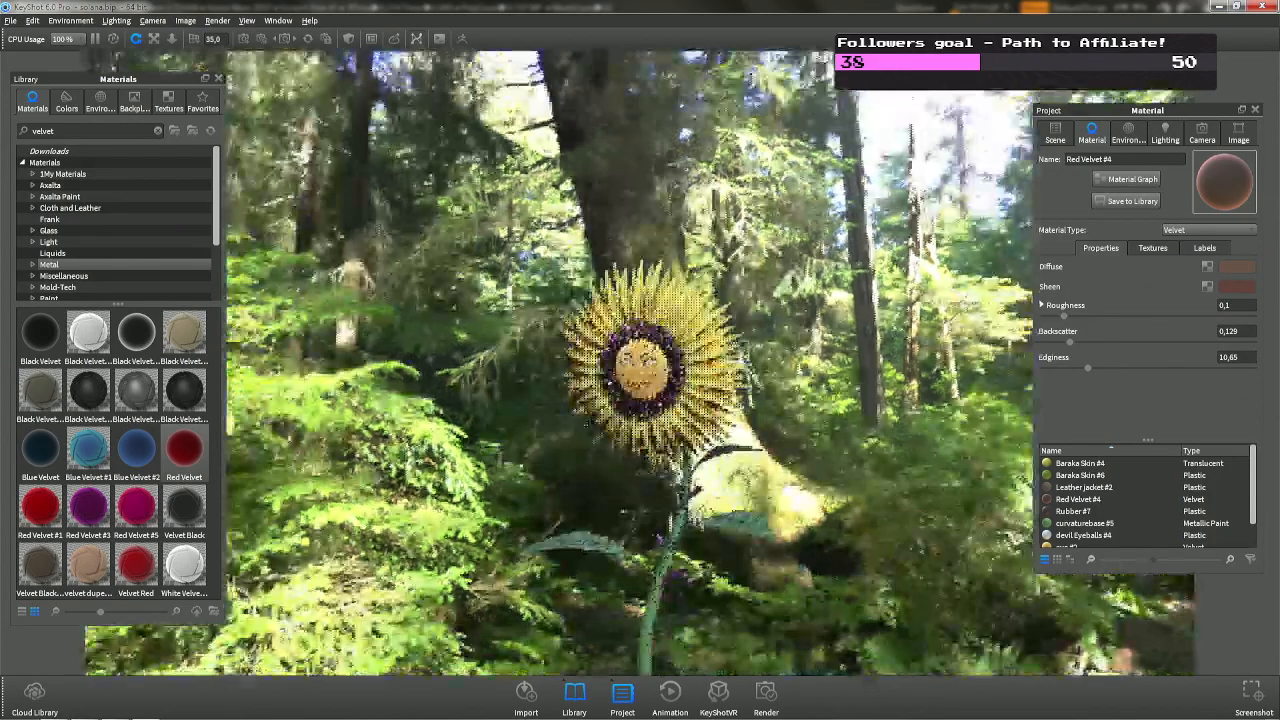
left_click_drag(824, 344, 846, 408)
scroll(846, 408, "up", 6)
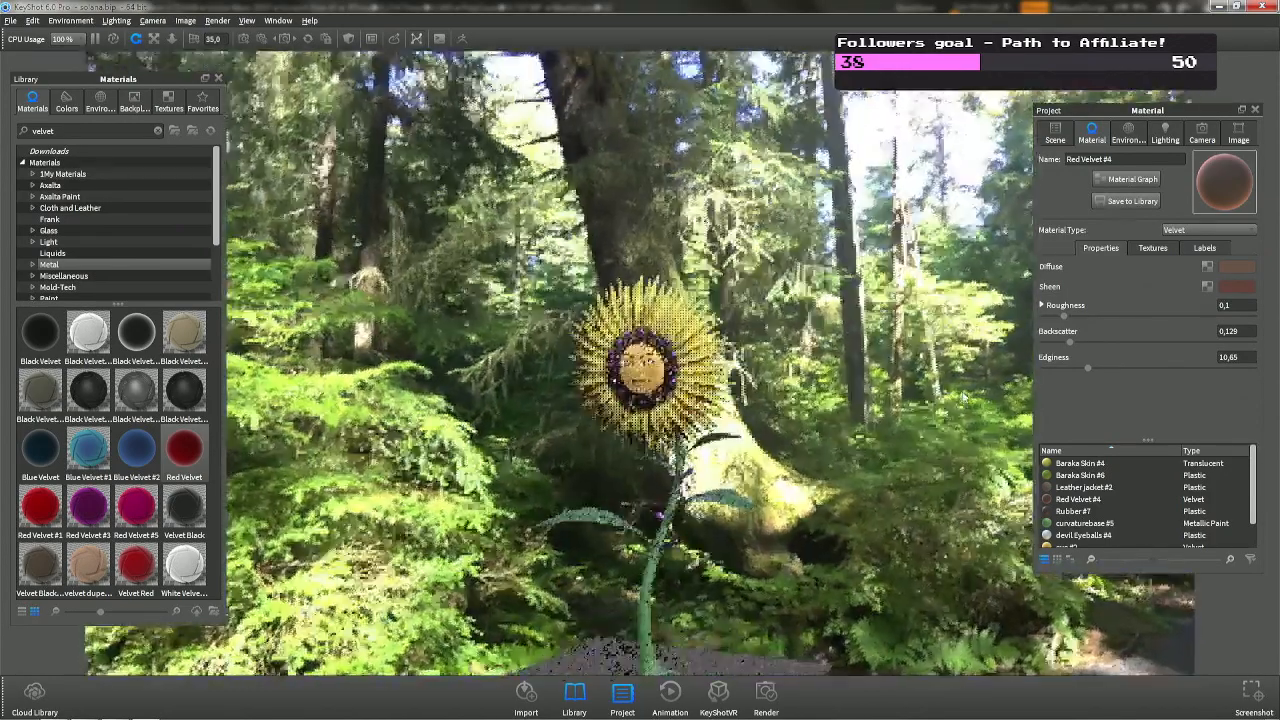
scroll(803, 428, "up", 6)
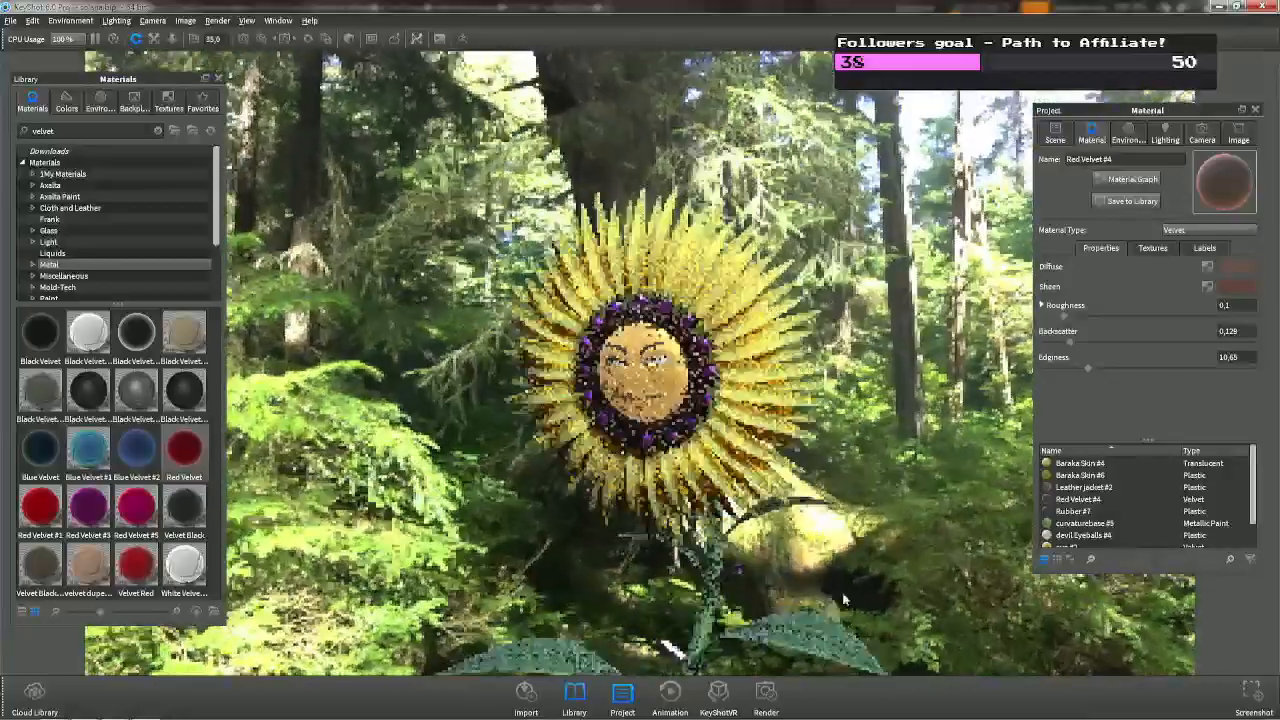
scroll(803, 428, "up", 6)
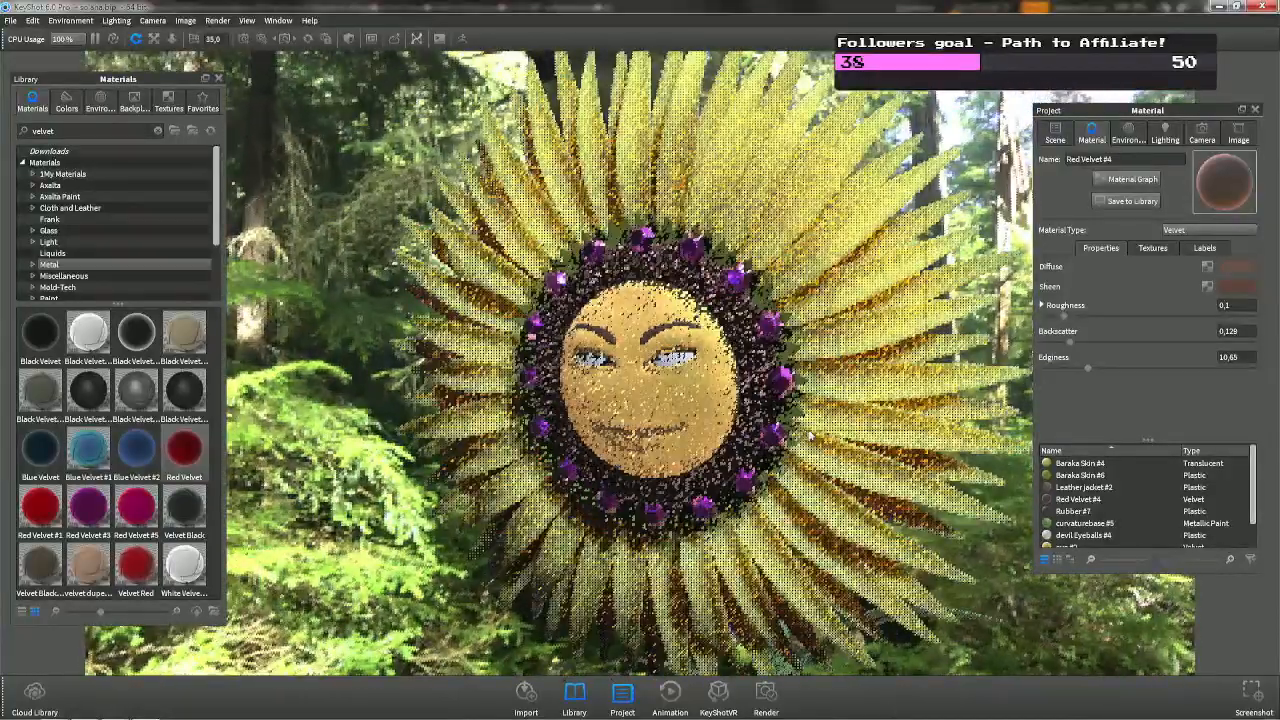
Open the Rubber #7 material on the face for viewing and look through the list of materials used in the scene.
right_click(810, 426)
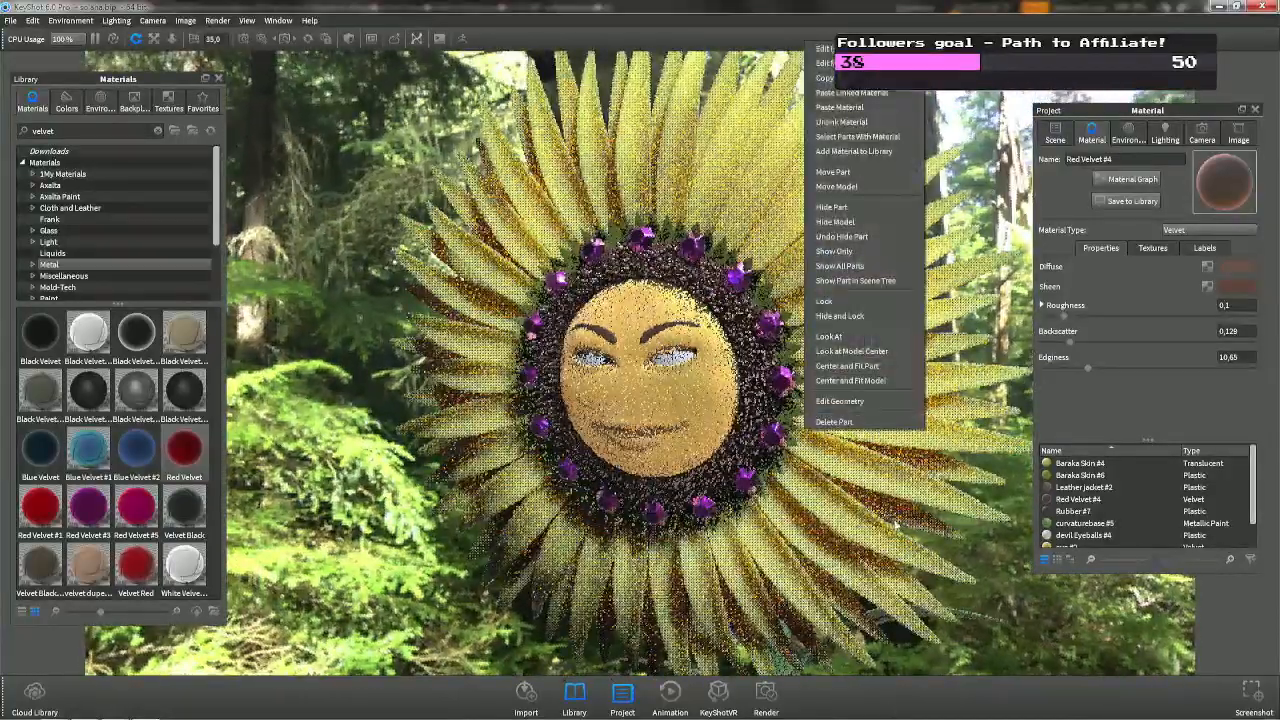
left_click(652, 338)
double_click(650, 337)
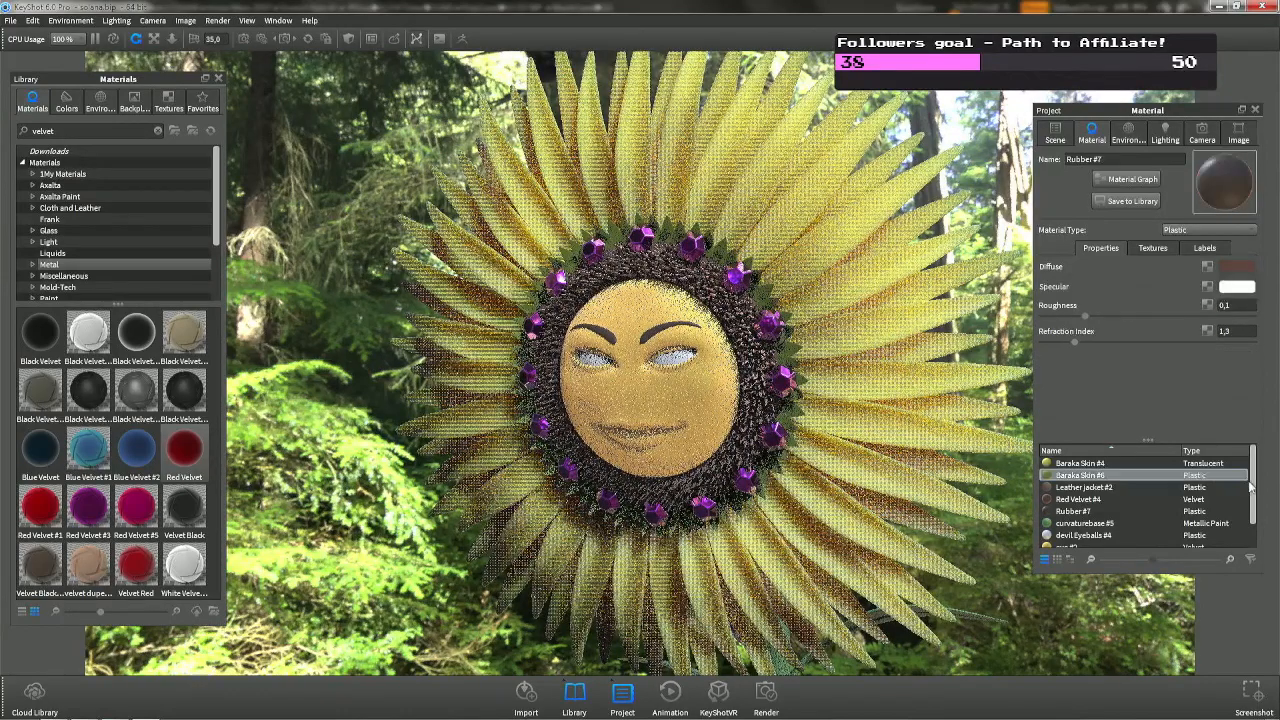
scroll(1259, 497, "down", 1)
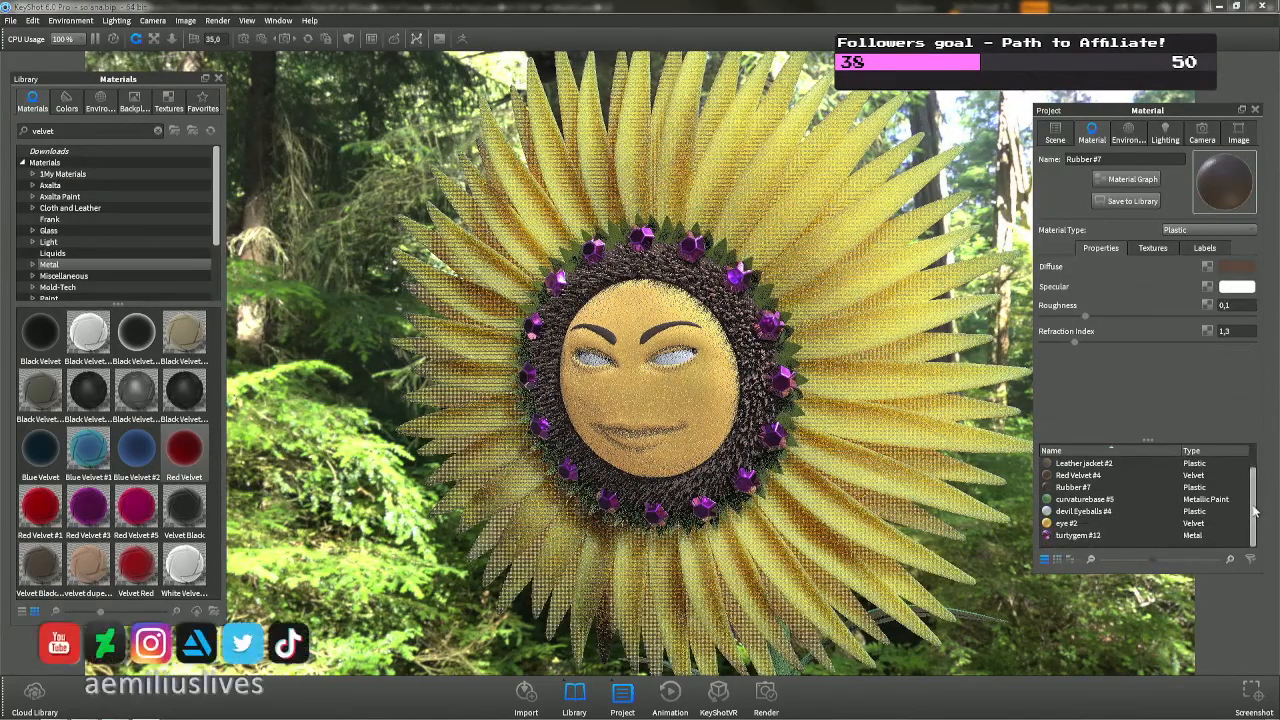
scroll(1256, 470, "up", 1)
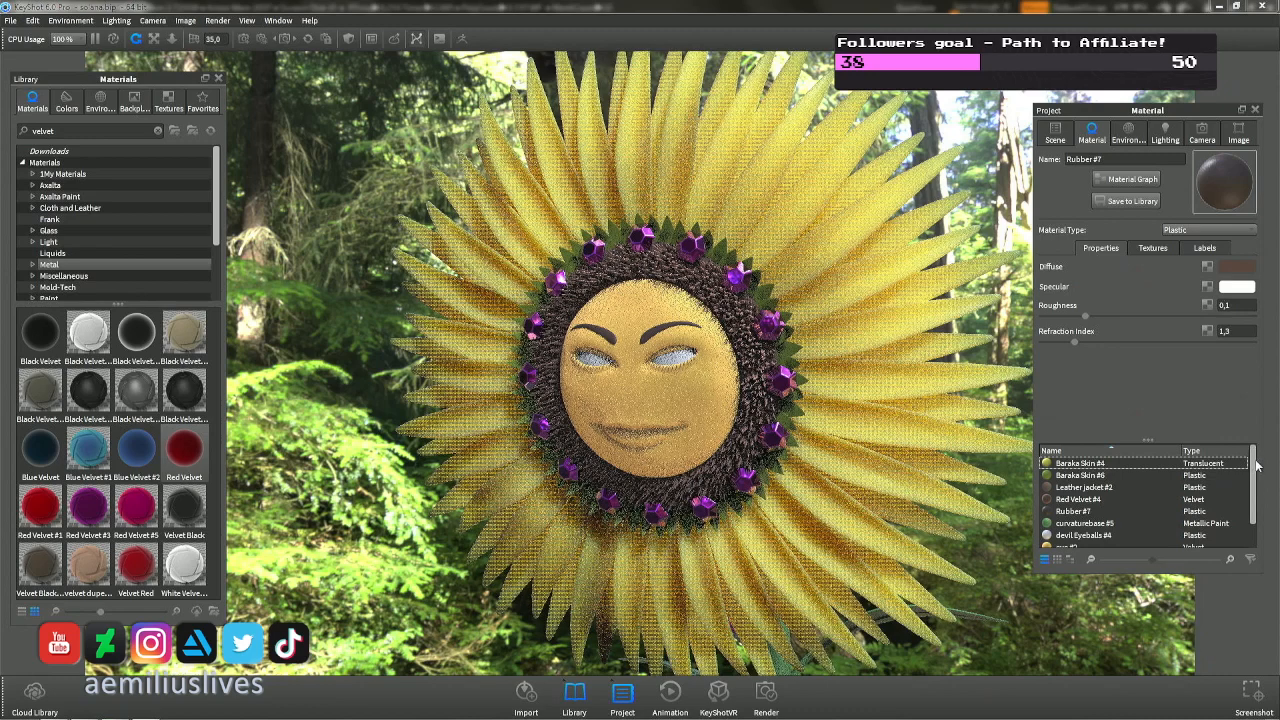
scroll(1256, 490, "down", 2)
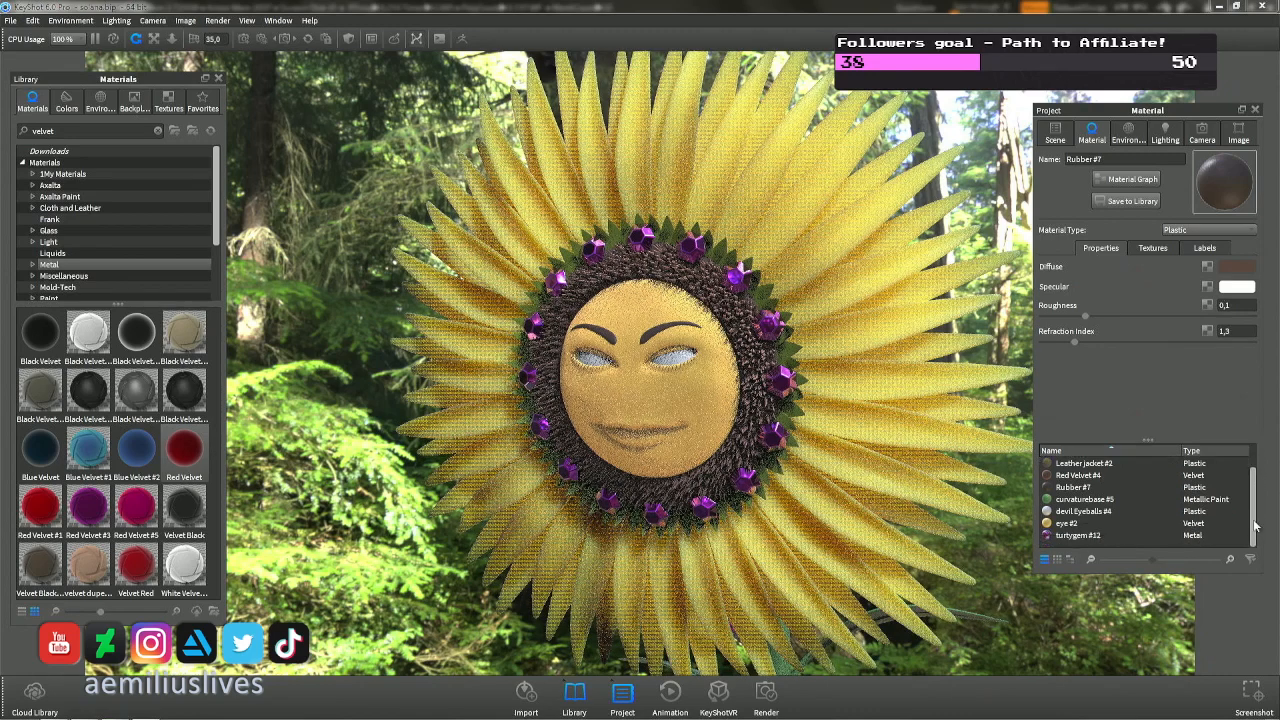
left_click_drag(1254, 527, 1265, 452)
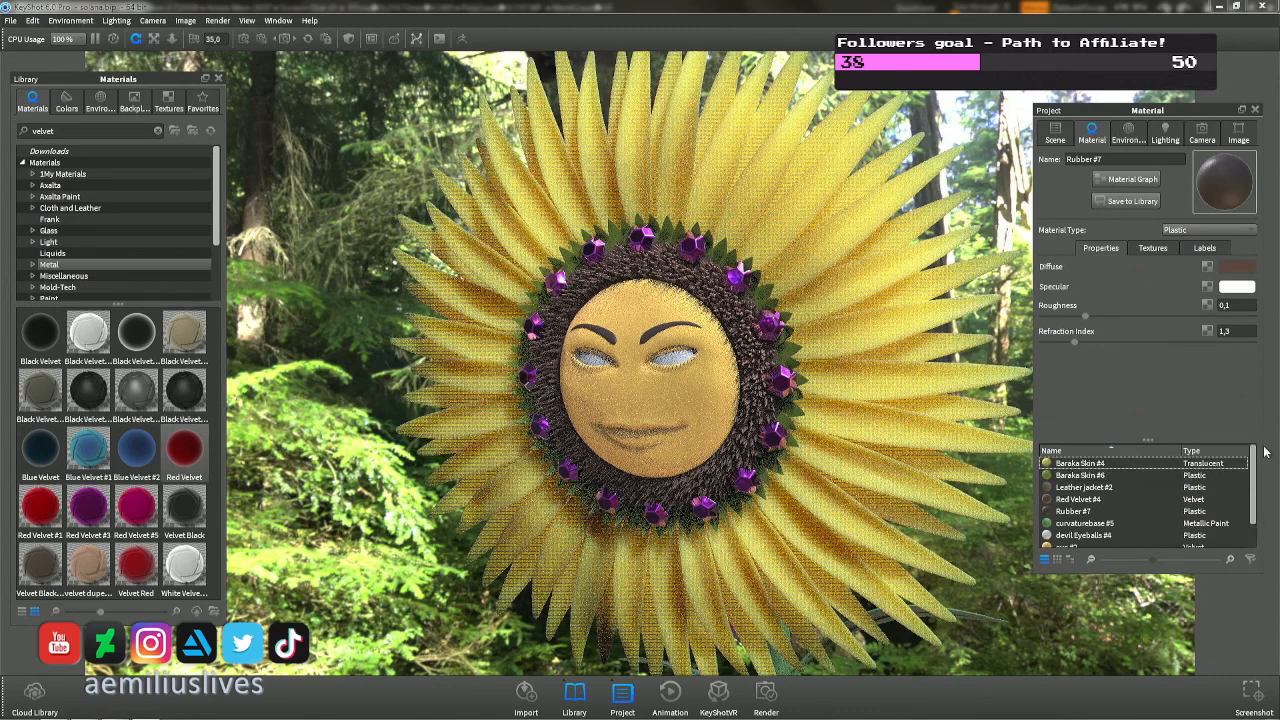
Open the devil Eyeballs #4 material from the flower's eye and view its iris labels.
double_click(676, 365)
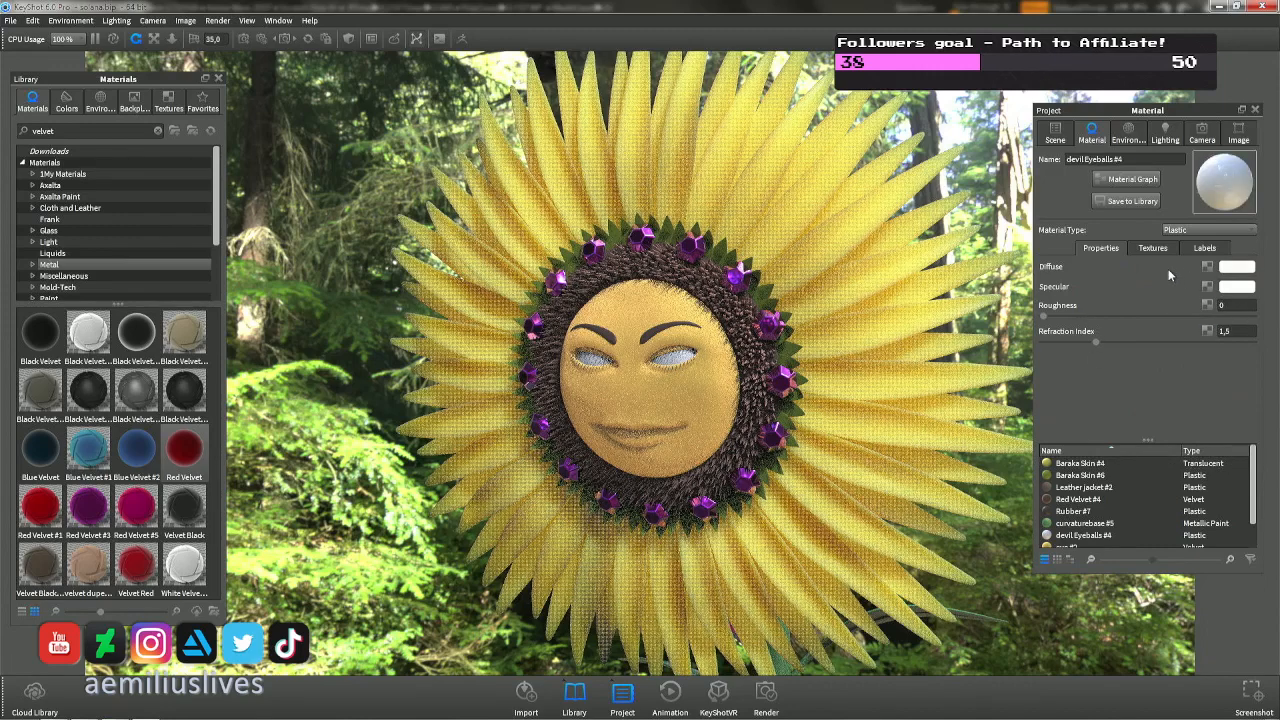
left_click(1203, 248)
right_click(828, 318)
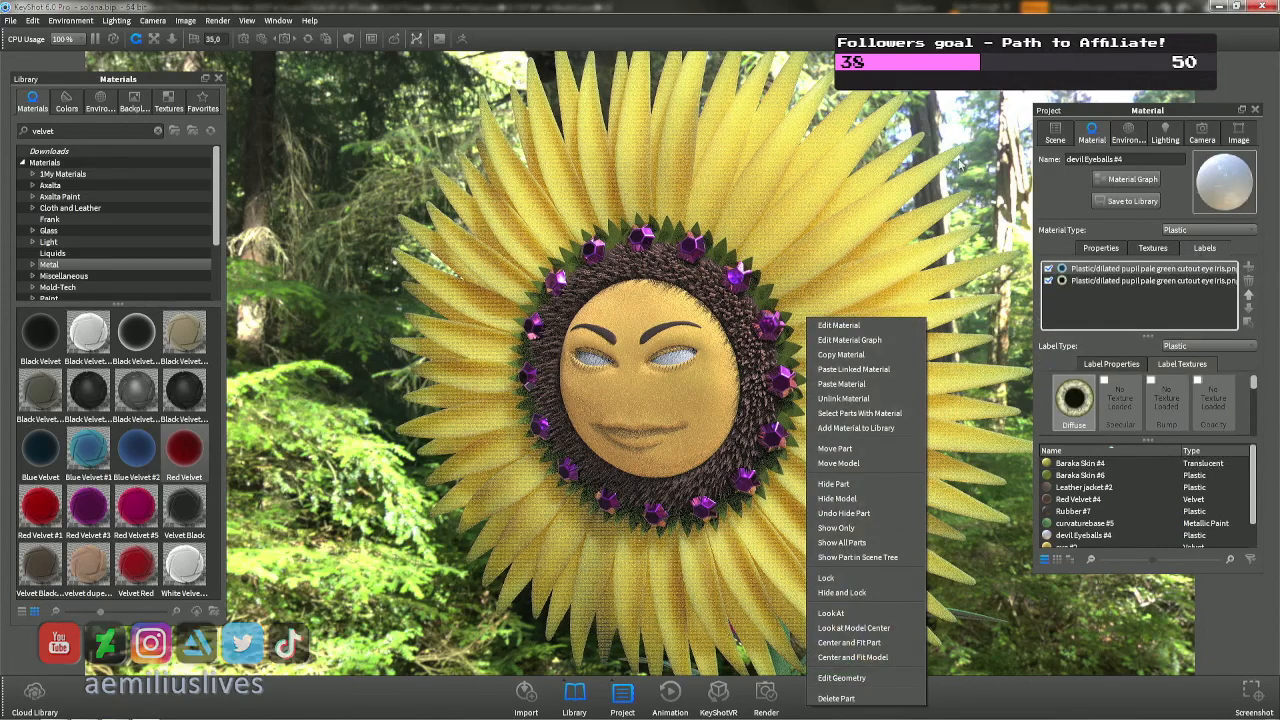
left_click(934, 189)
left_click_drag(934, 189, 978, 162)
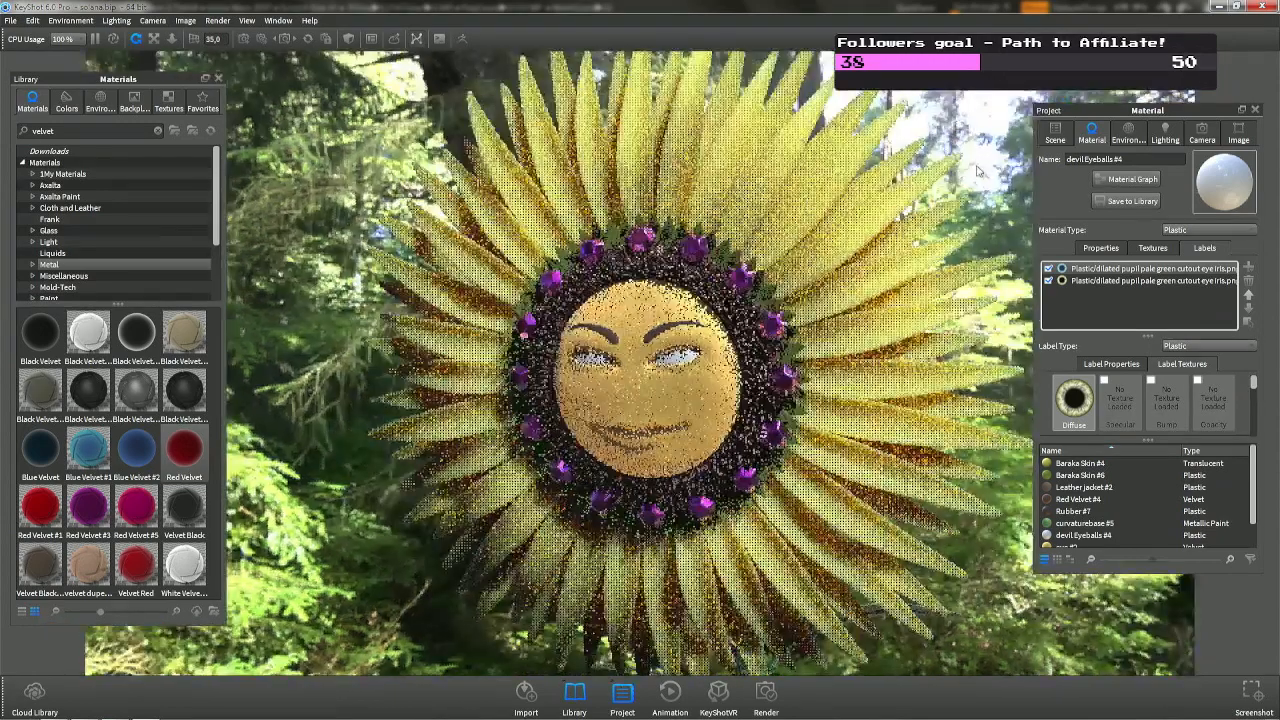
Show the hidden crystals around the face, and hide both the long outer ones and the group above the forehead again.
right_click(986, 167)
left_click(1014, 186)
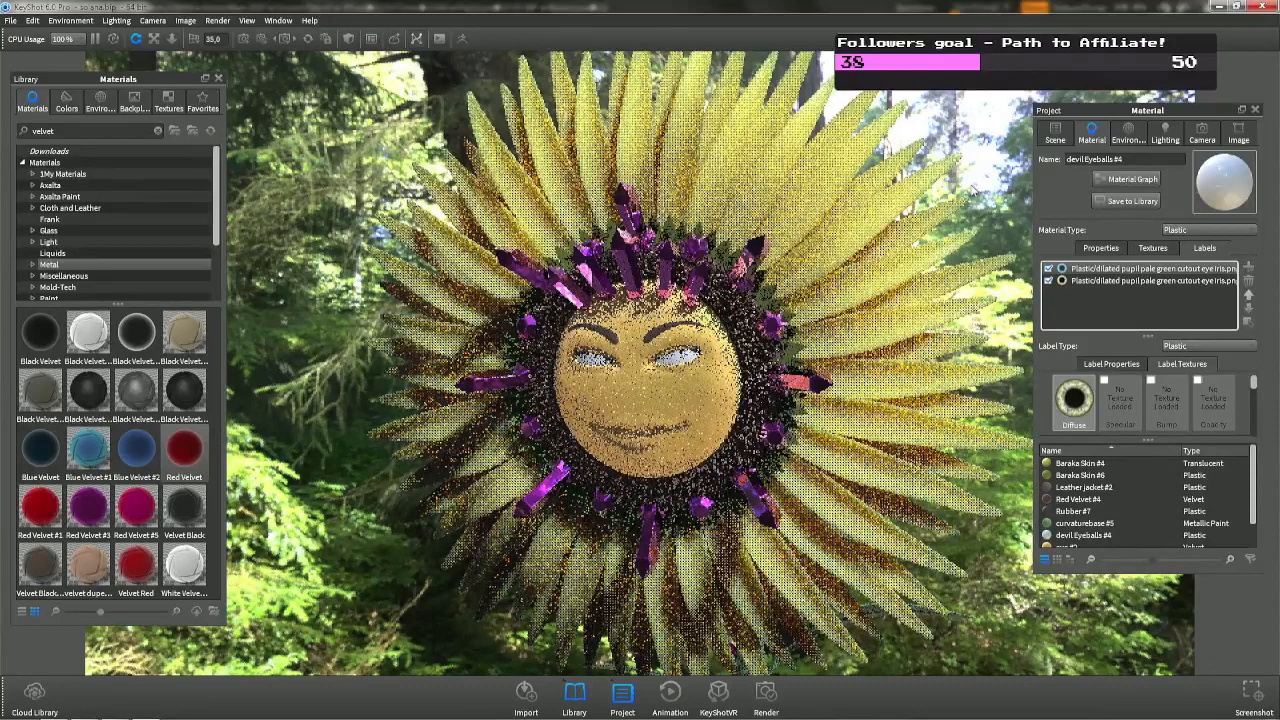
scroll(972, 190, "up", 3)
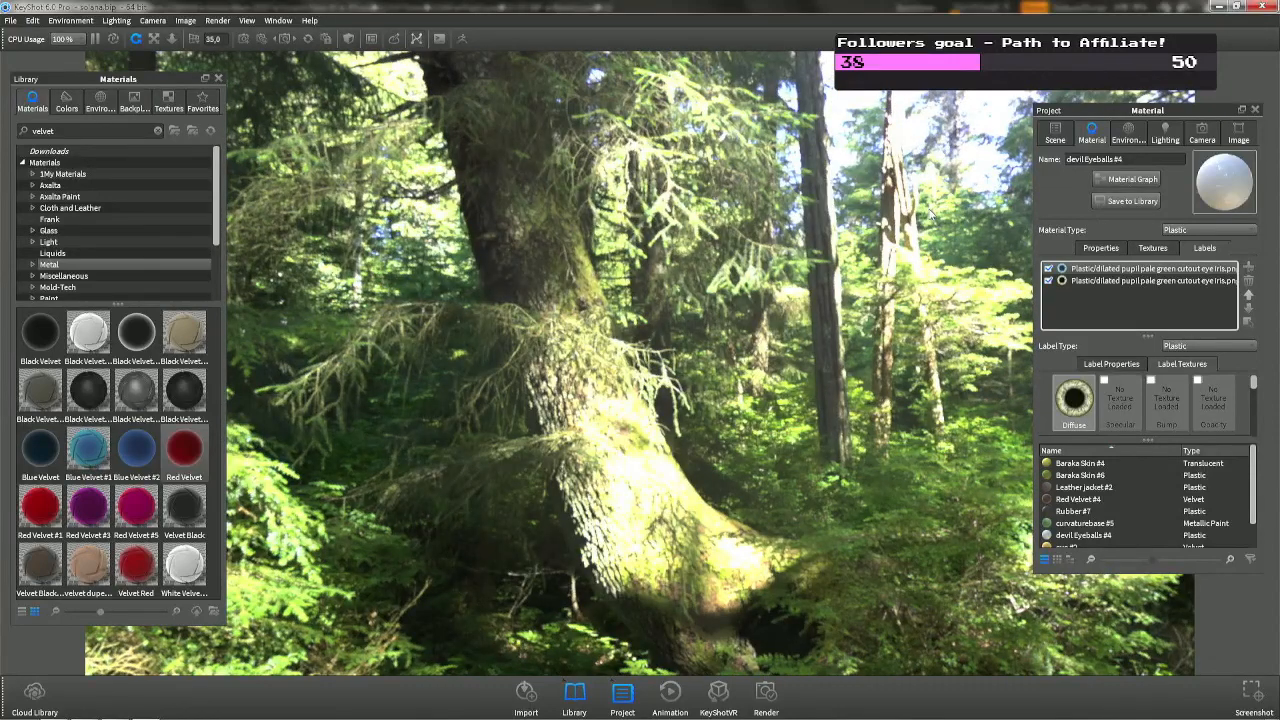
scroll(728, 352, "down", 3)
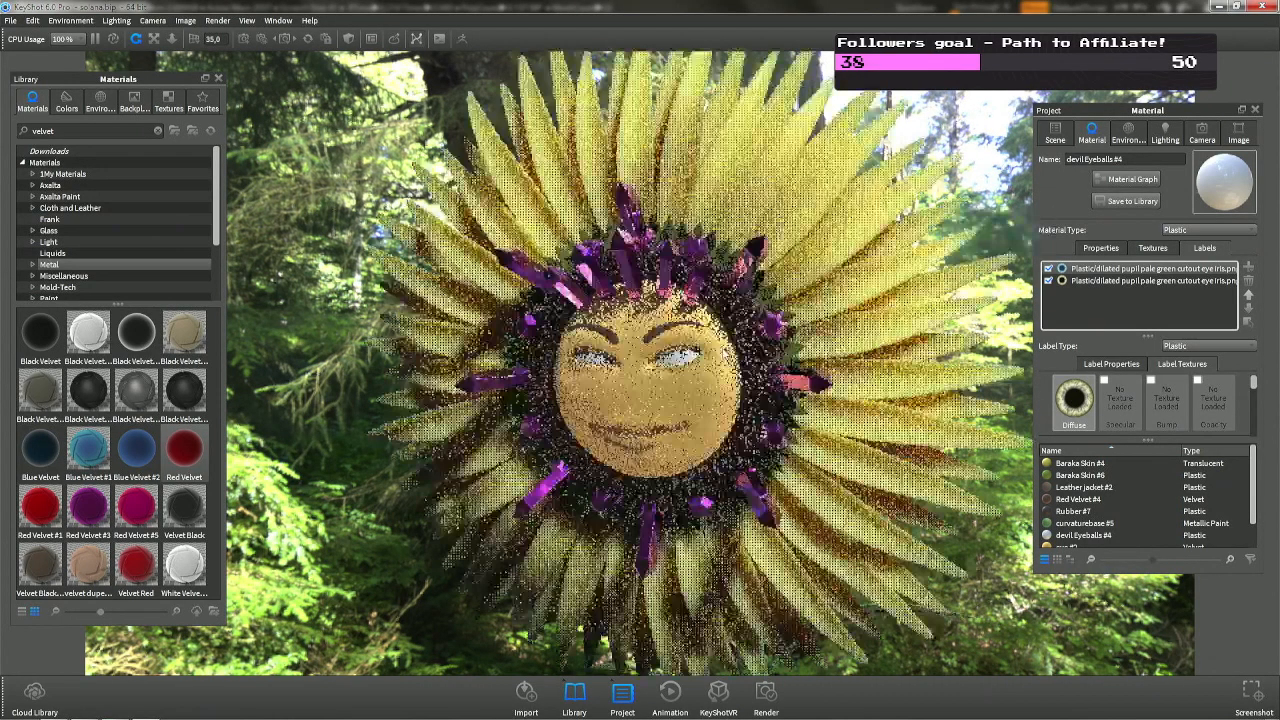
right_click(751, 257)
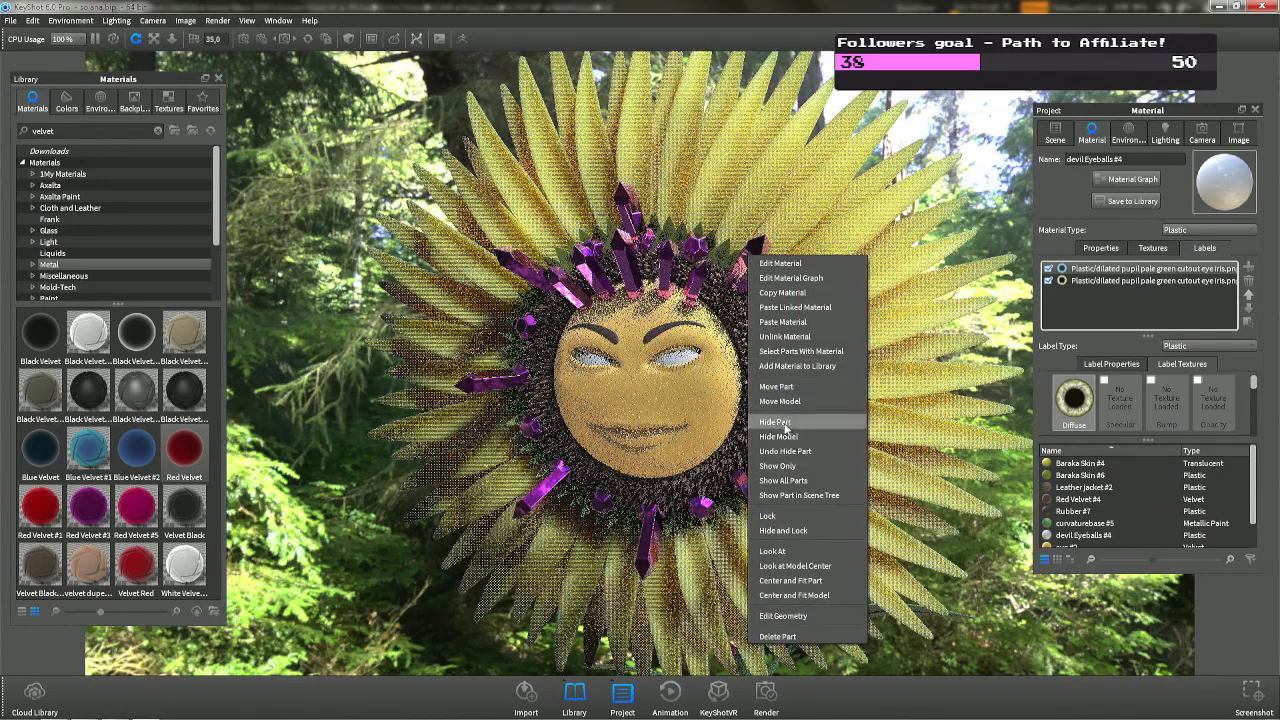
left_click(786, 424)
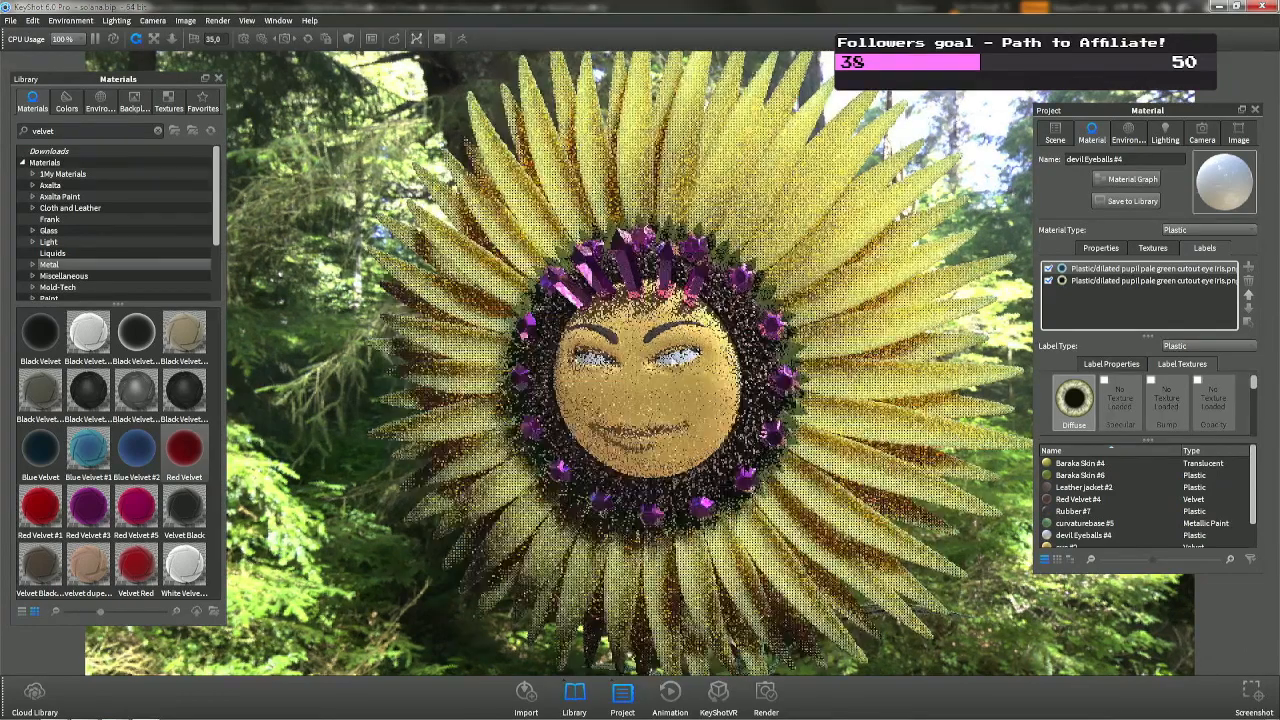
right_click(632, 270)
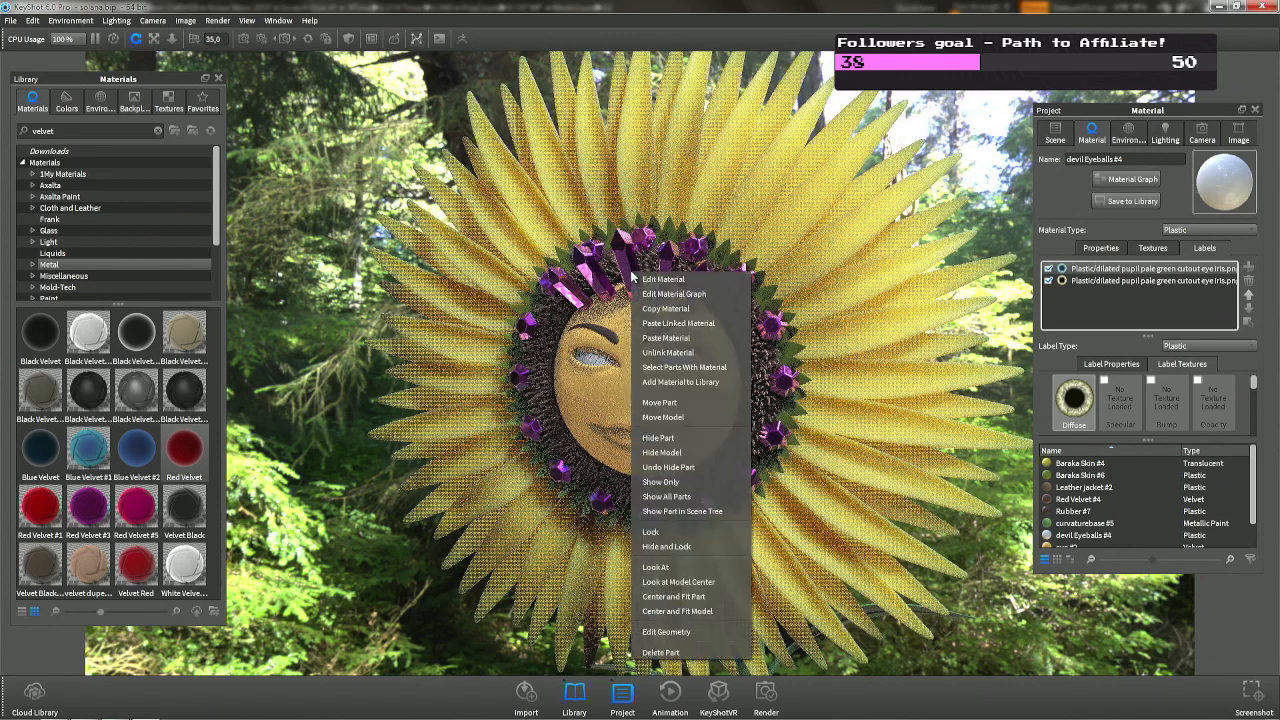
left_click(684, 445)
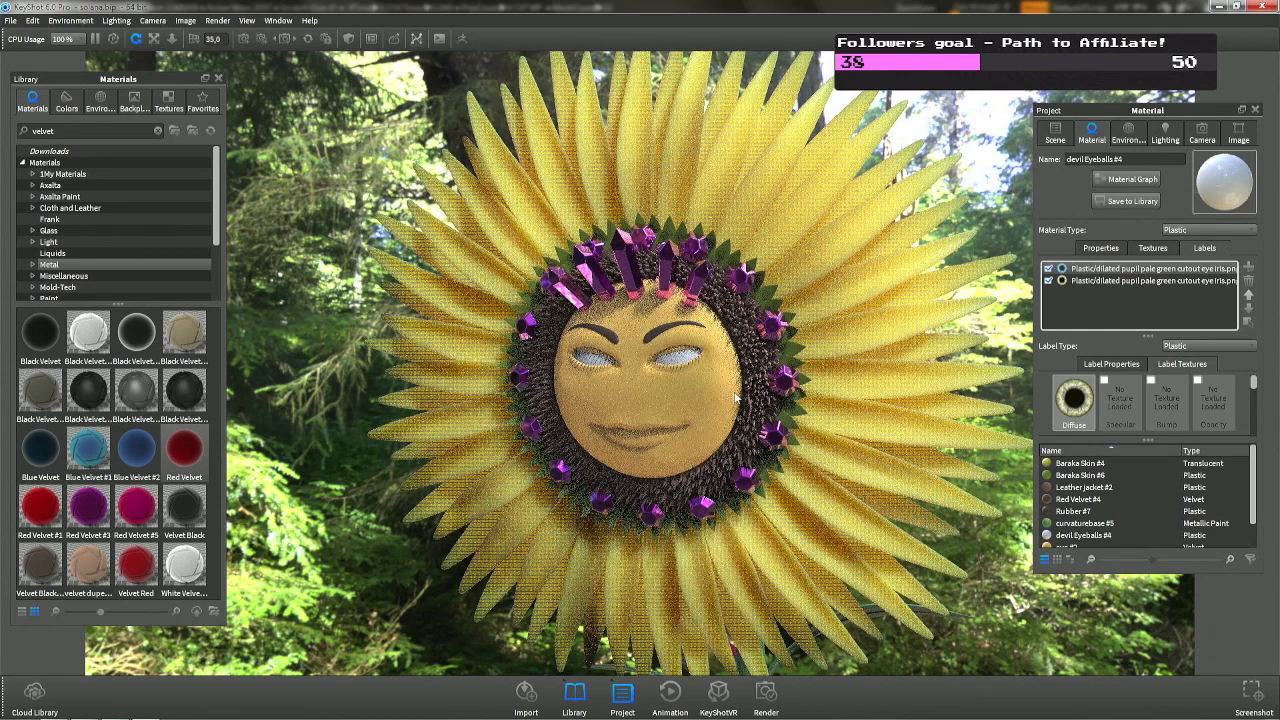
right_click(629, 282)
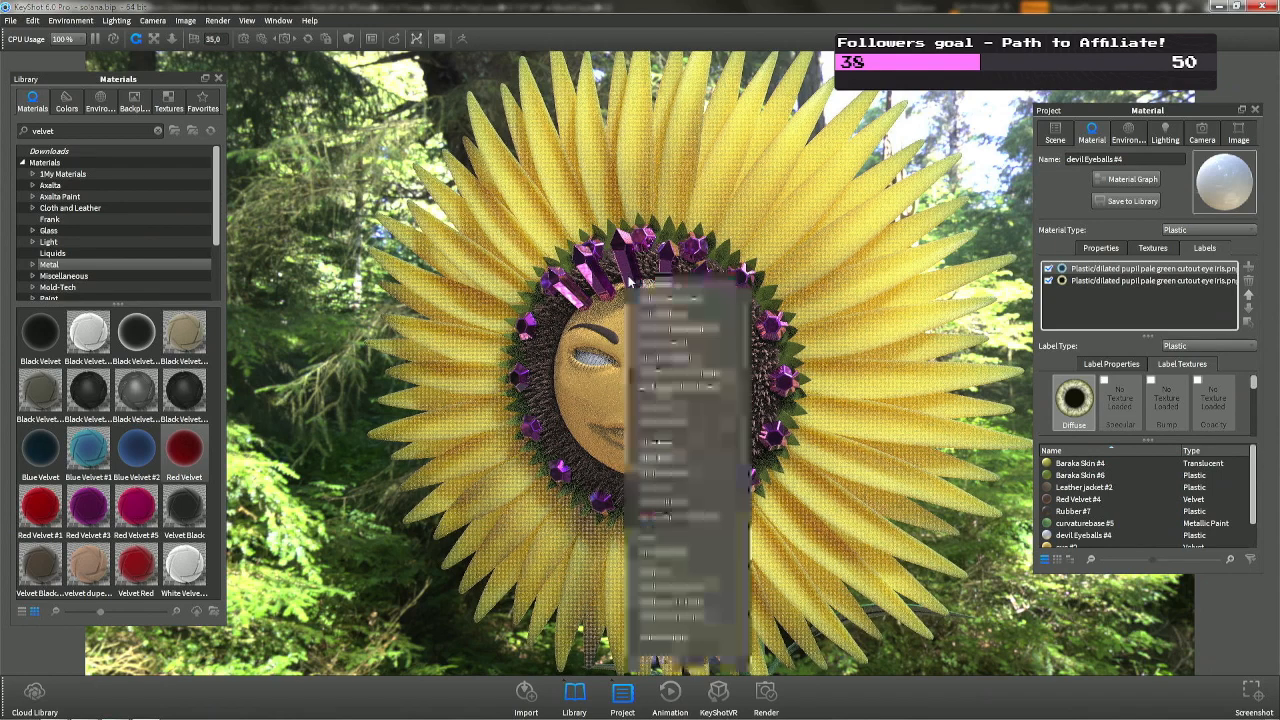
left_click(693, 441)
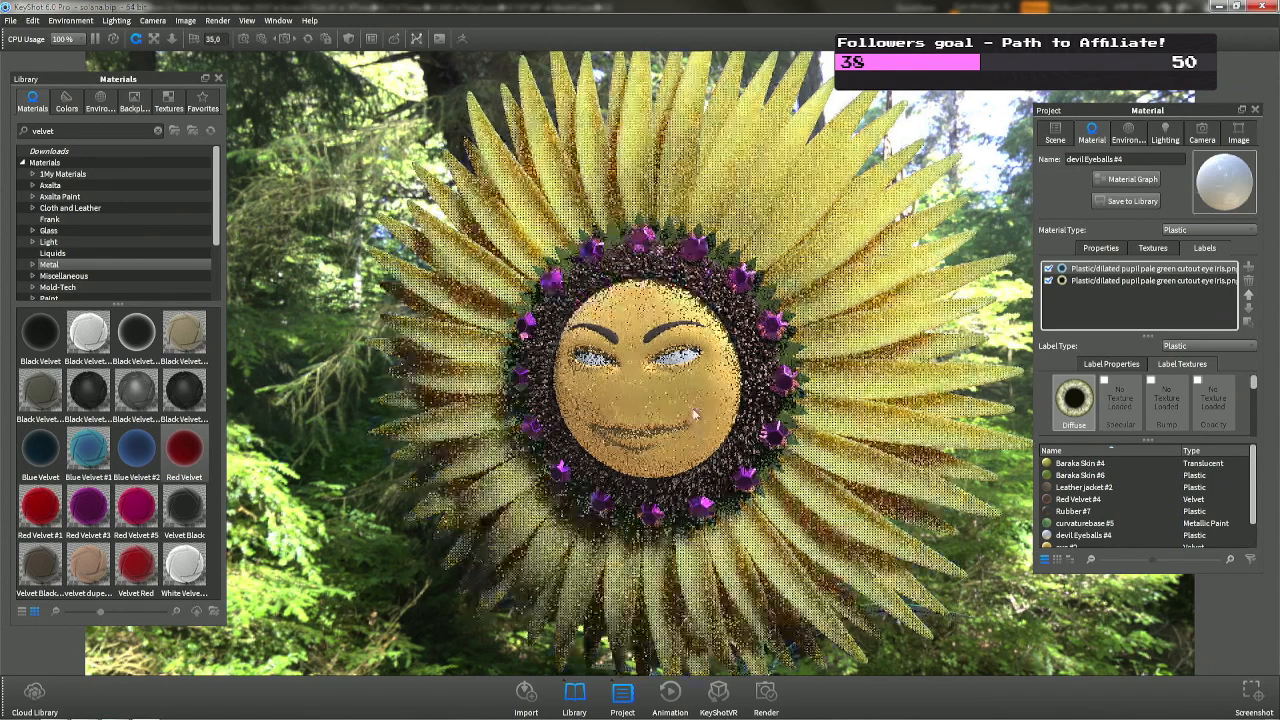
Reopen the devil Eyeballs #4 material from the eye, check the available material types, and keep Plastic.
left_click_drag(642, 406, 606, 365)
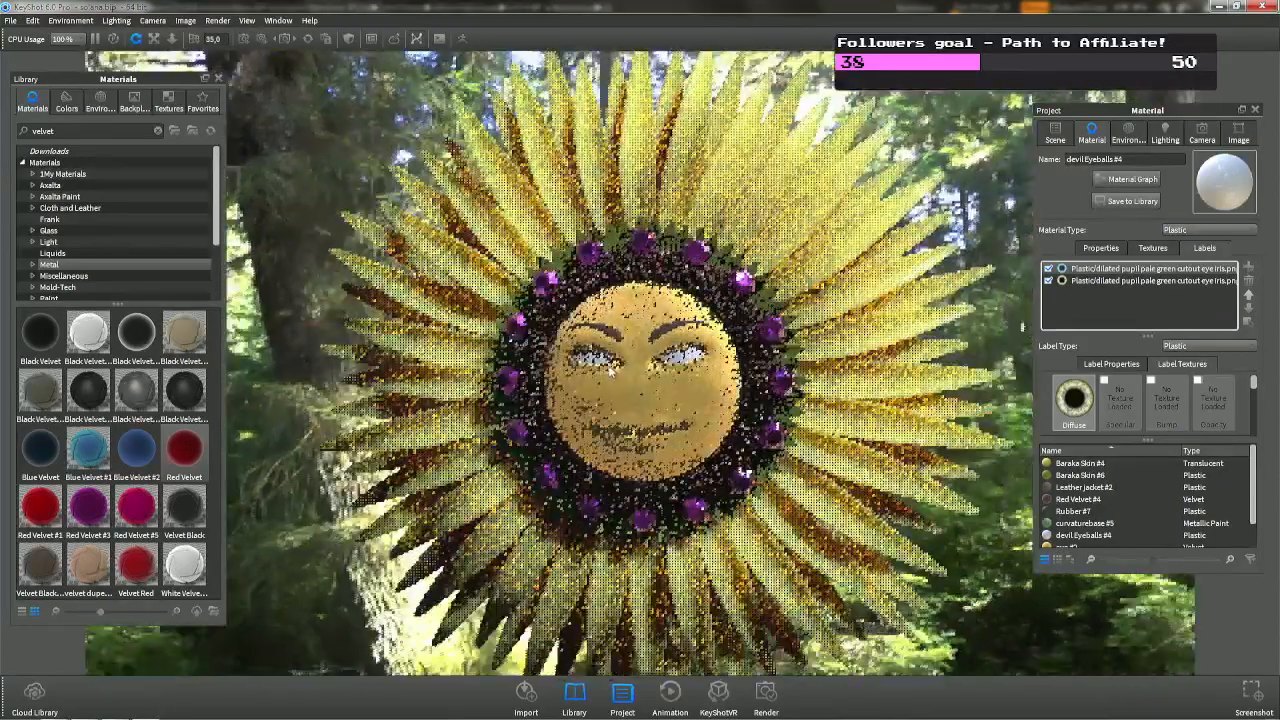
double_click(605, 362)
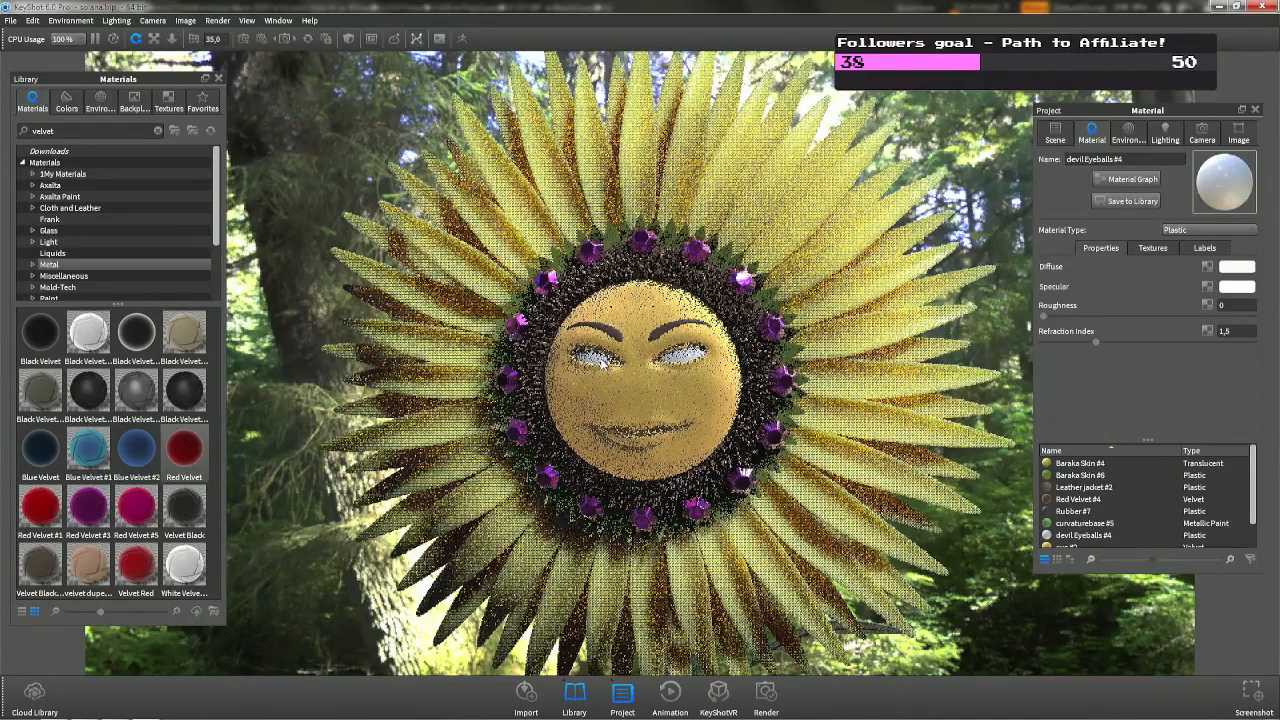
scroll(594, 379, "up", 5)
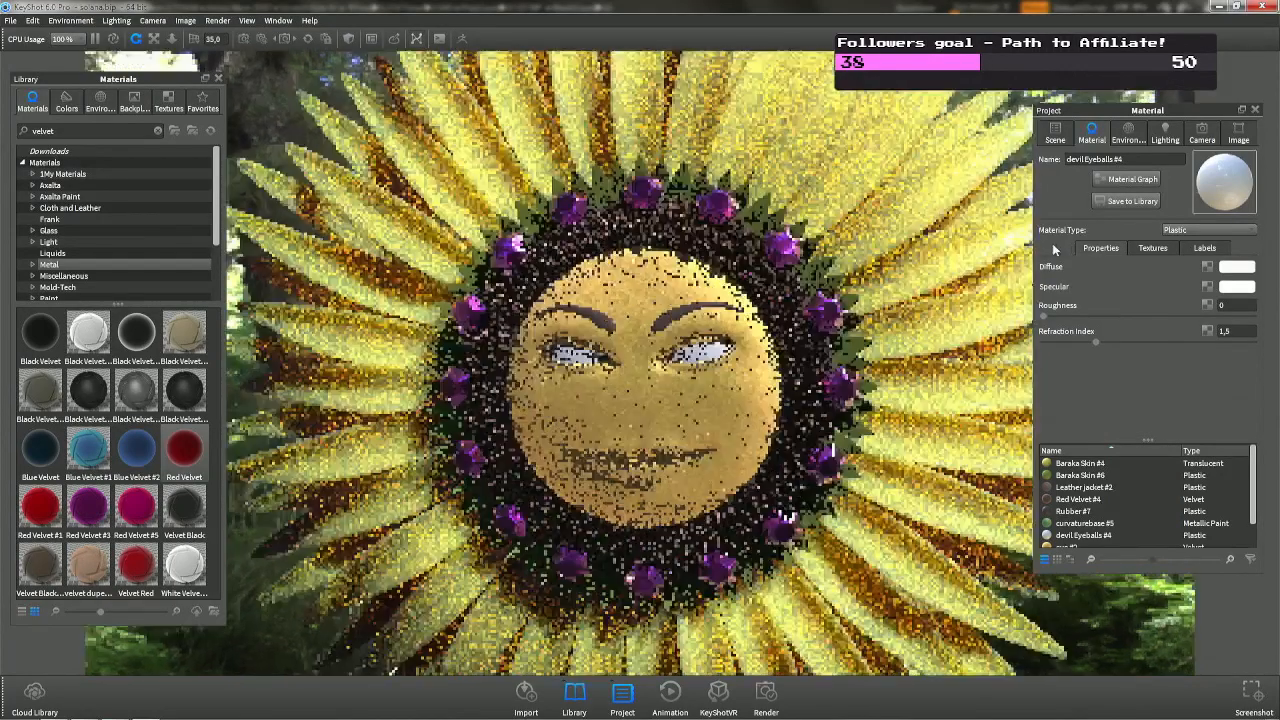
left_click(1200, 230)
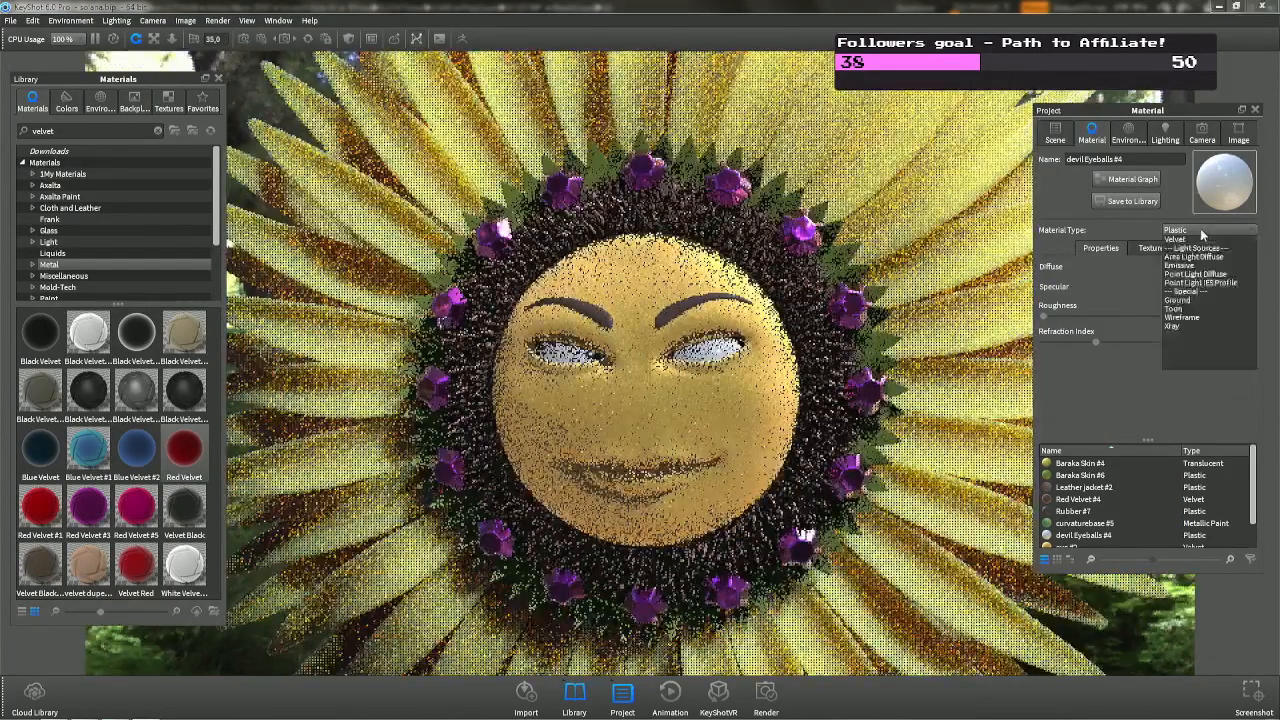
left_click(1203, 231)
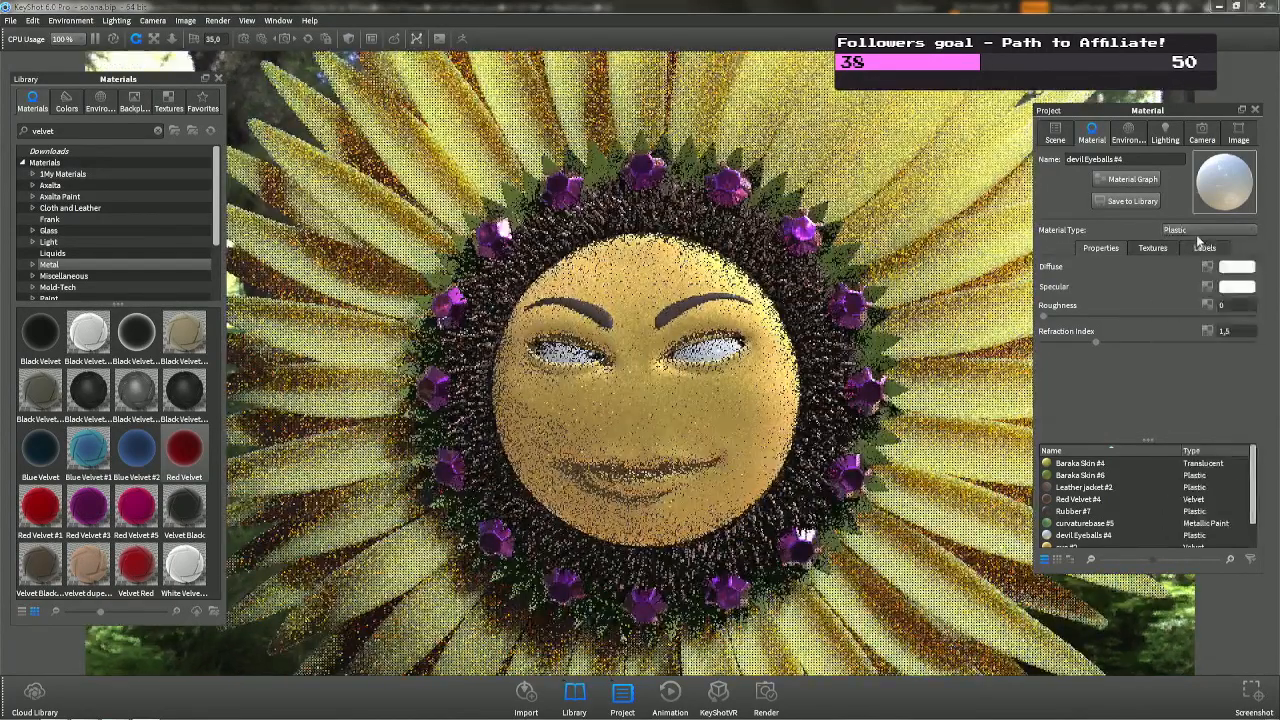
Set the camera to the Front standard view to frame the whole sunflower.
left_click(1202, 133)
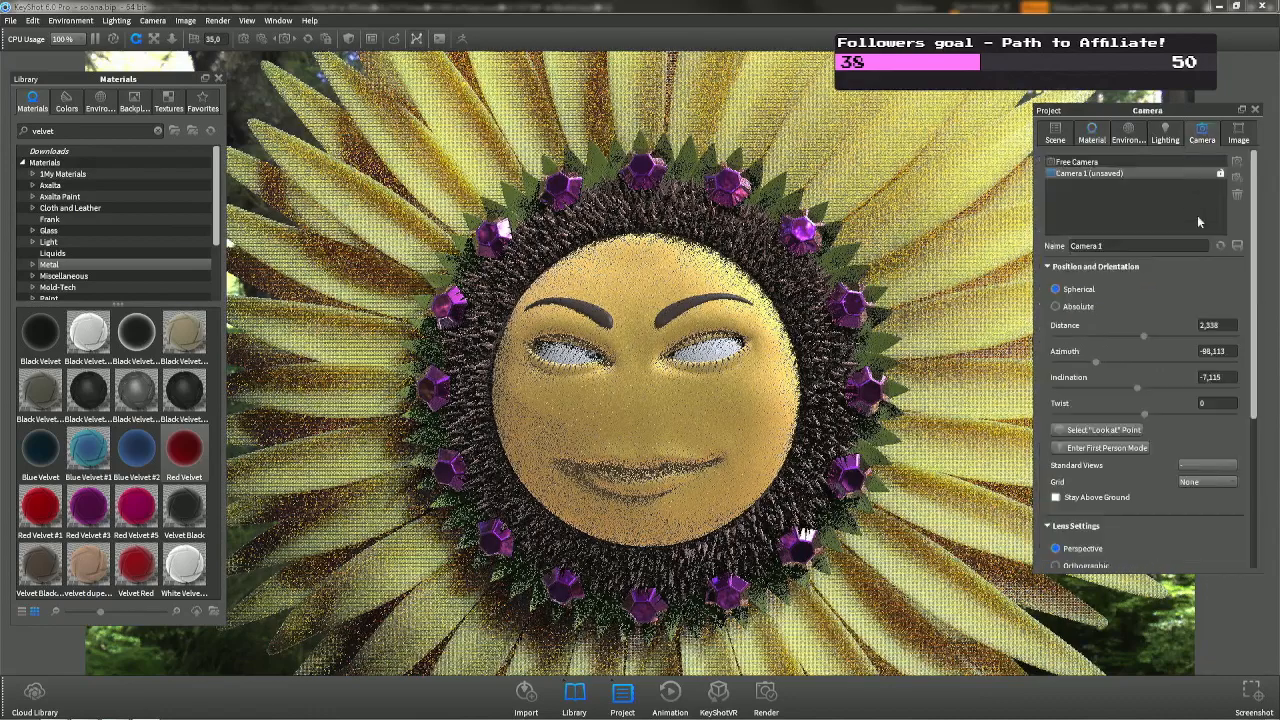
left_click(1201, 466)
left_click(1203, 487)
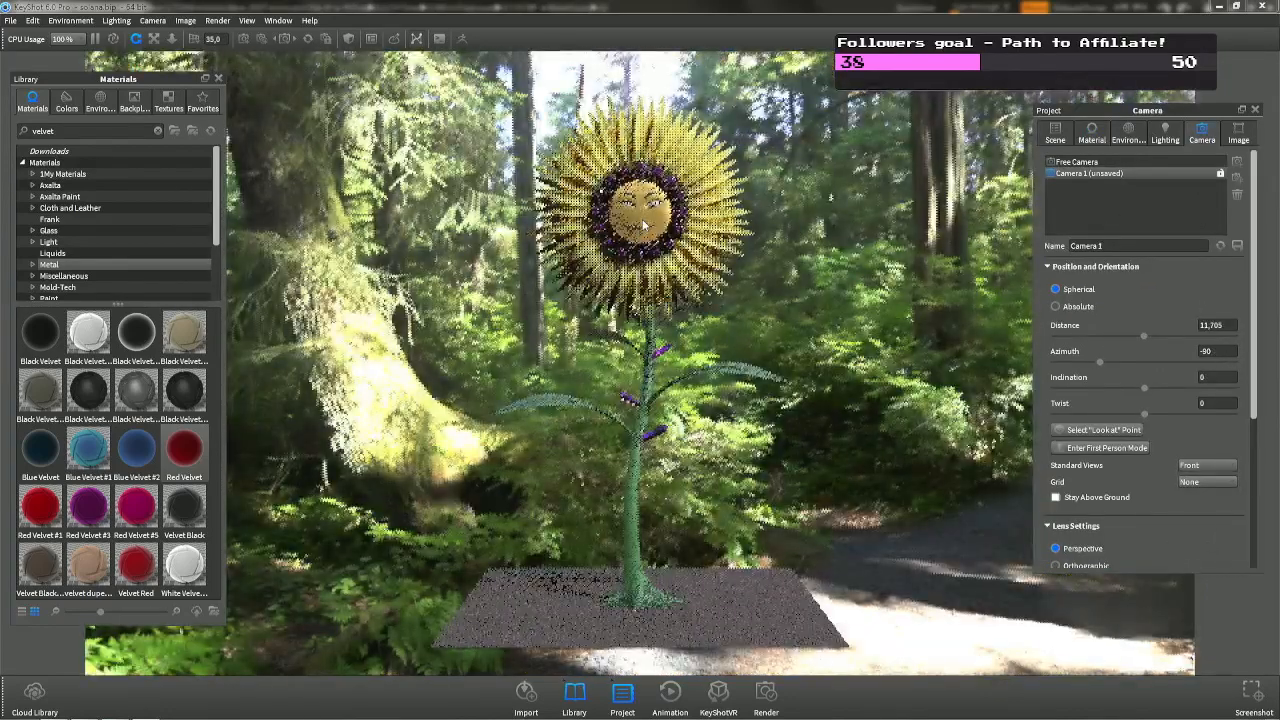
Center and fit the flower's face part, and open the iris labels of the eyes' devil Eyeballs #4 material.
left_click(1056, 140)
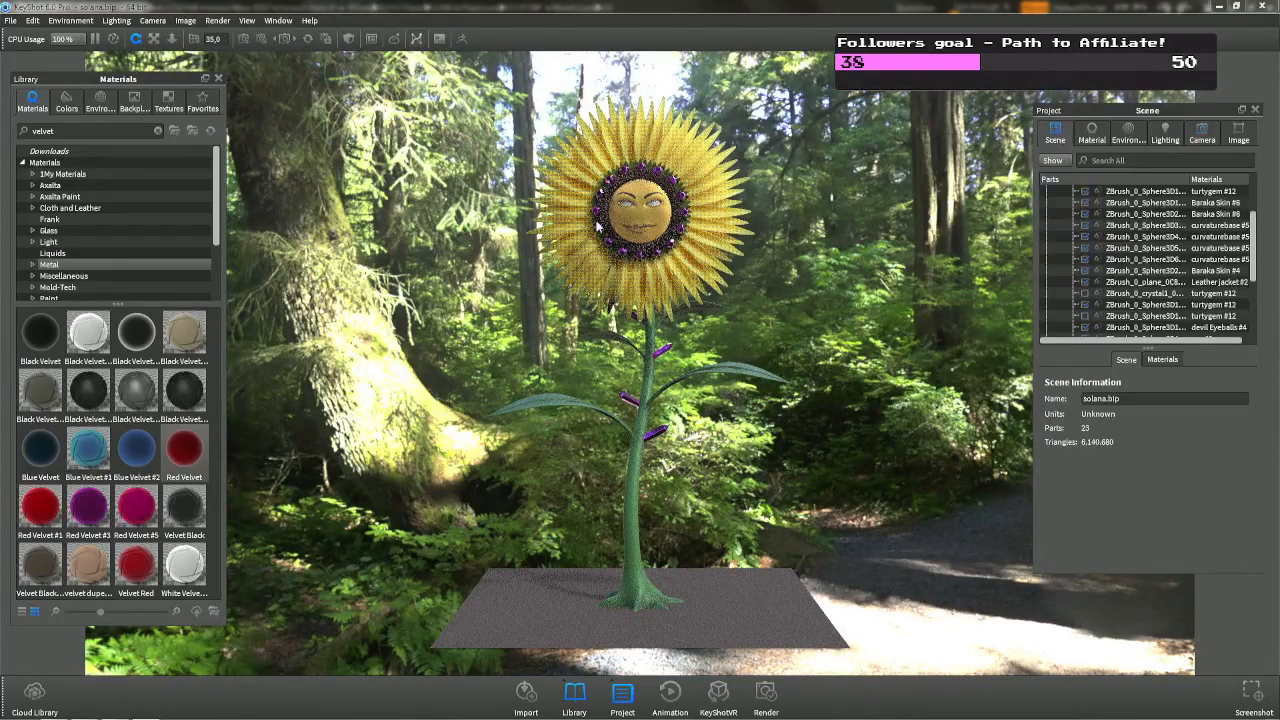
left_click(642, 218)
right_click(642, 218)
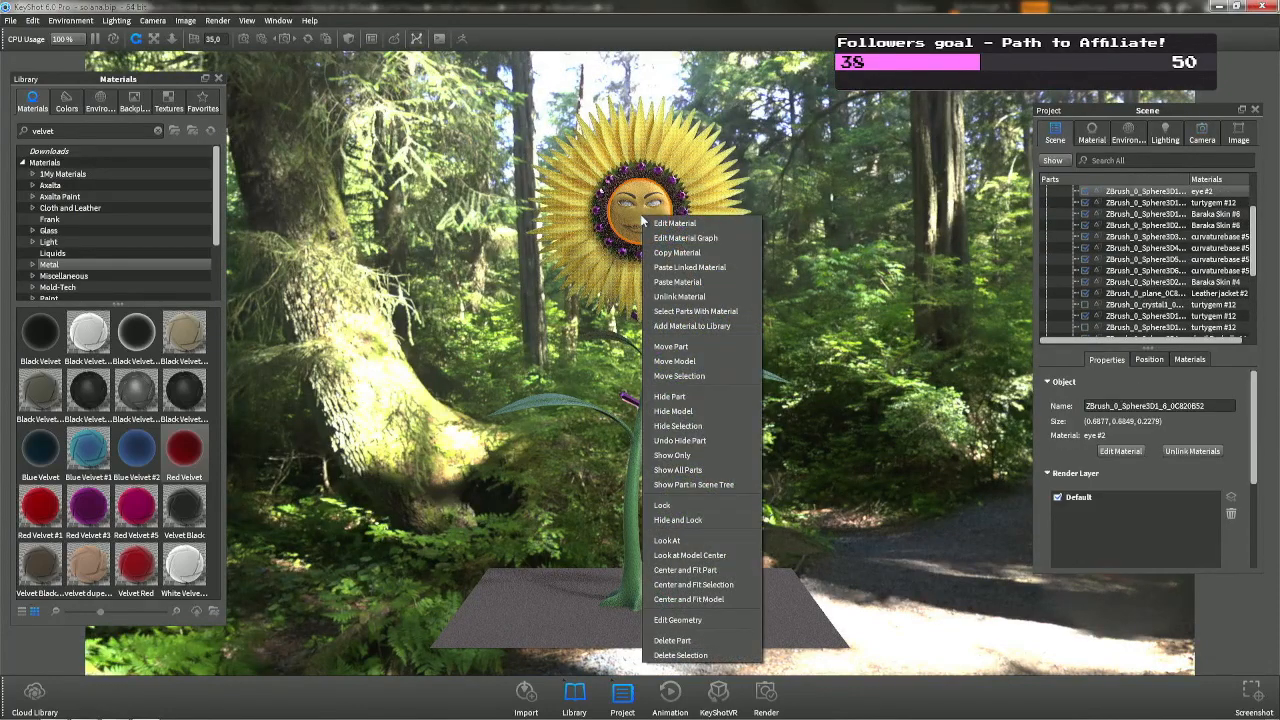
left_click(700, 569)
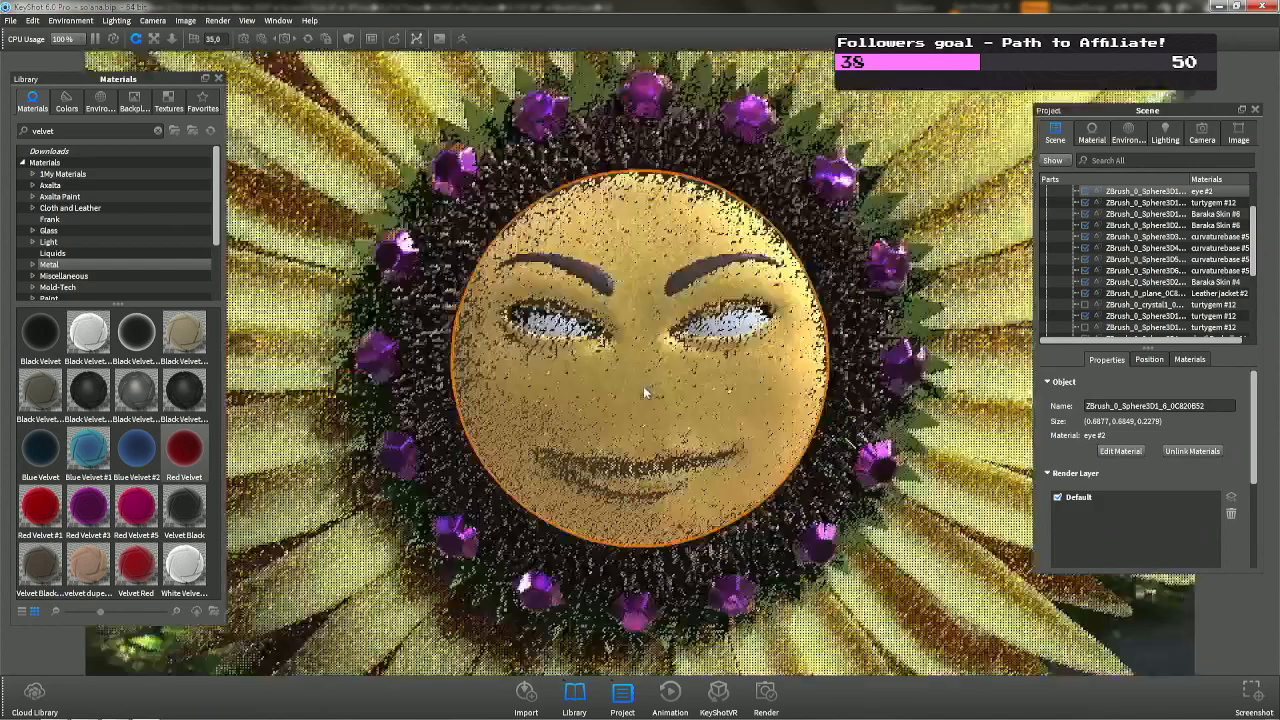
scroll(631, 388, "up", 4)
scroll(631, 390, "up", 3)
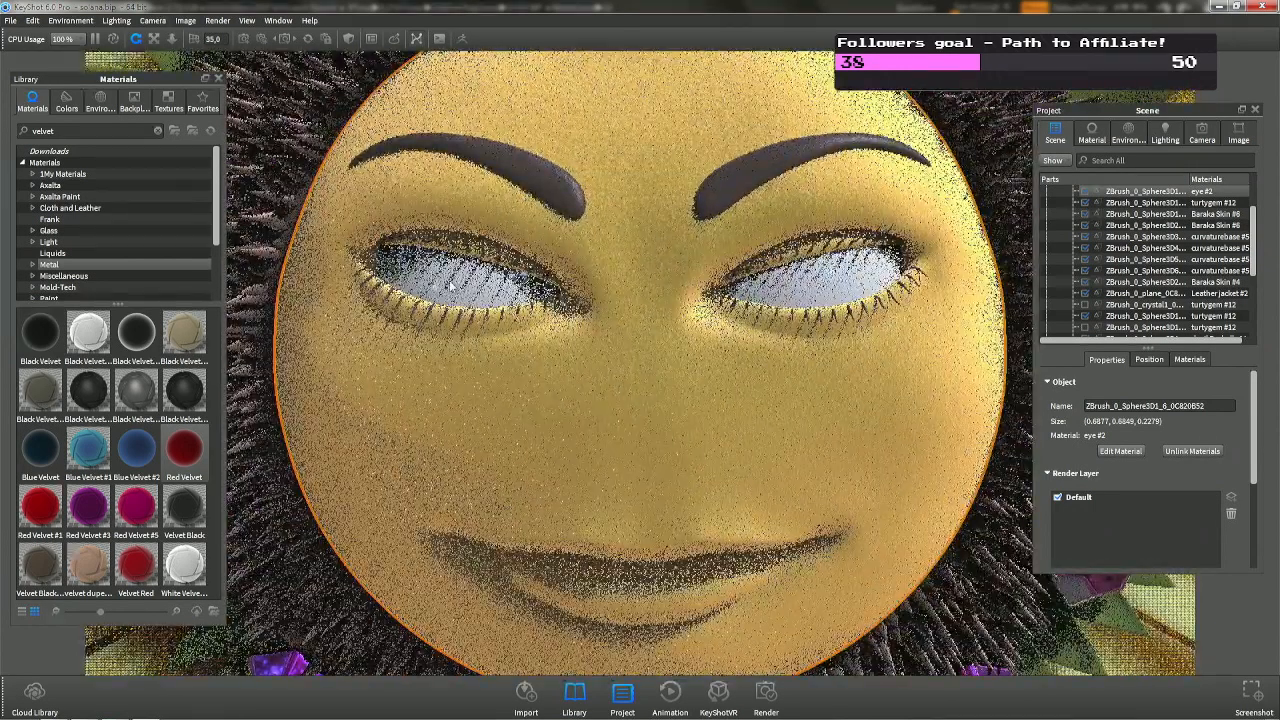
left_click(449, 287)
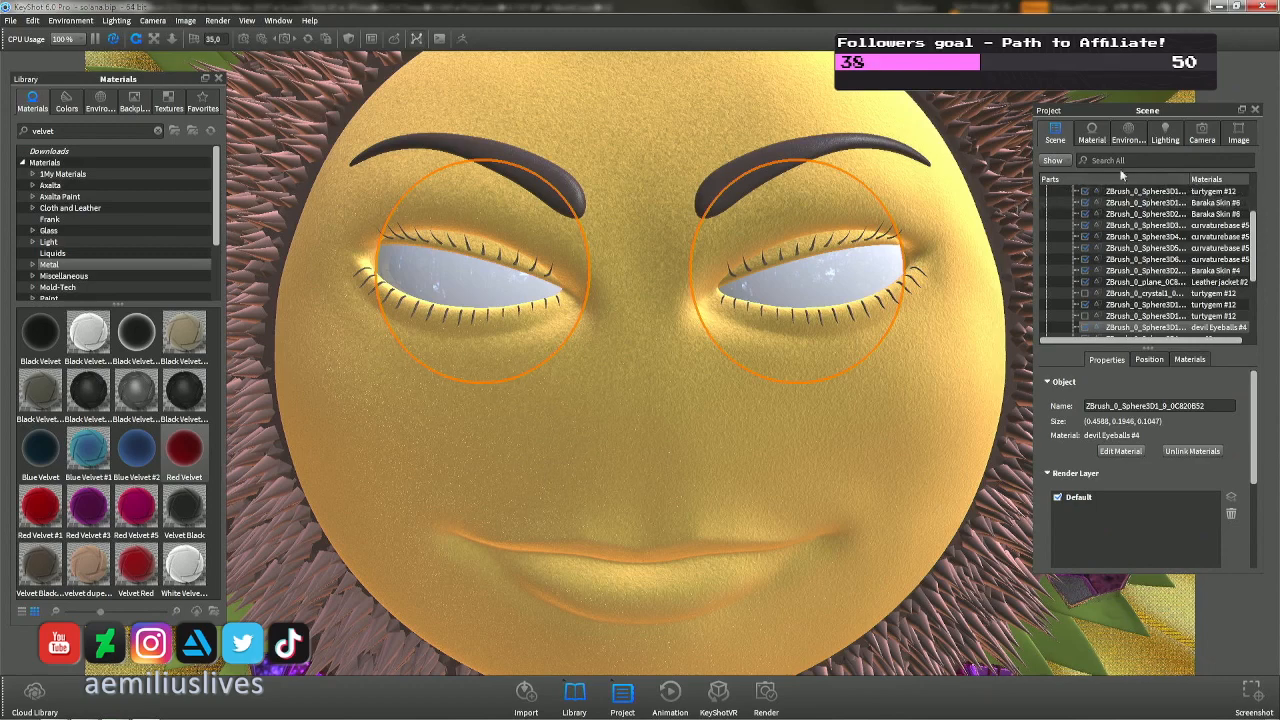
double_click(872, 255)
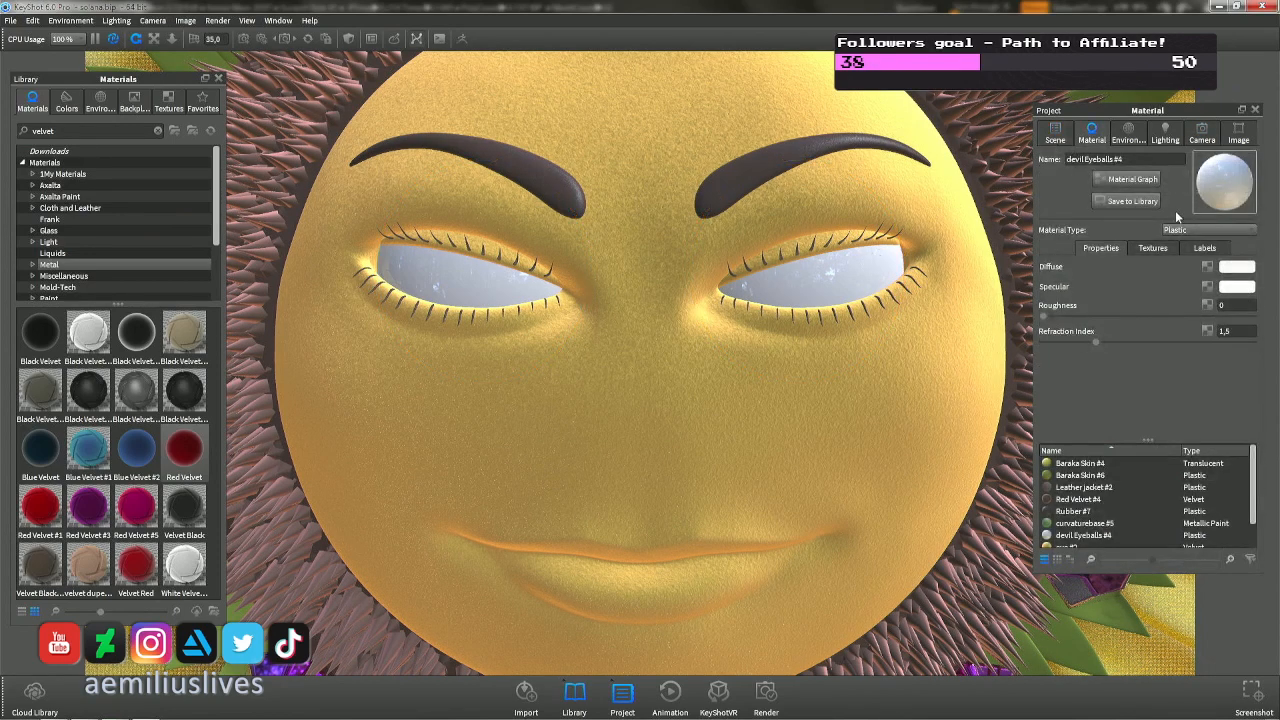
left_click(1205, 247)
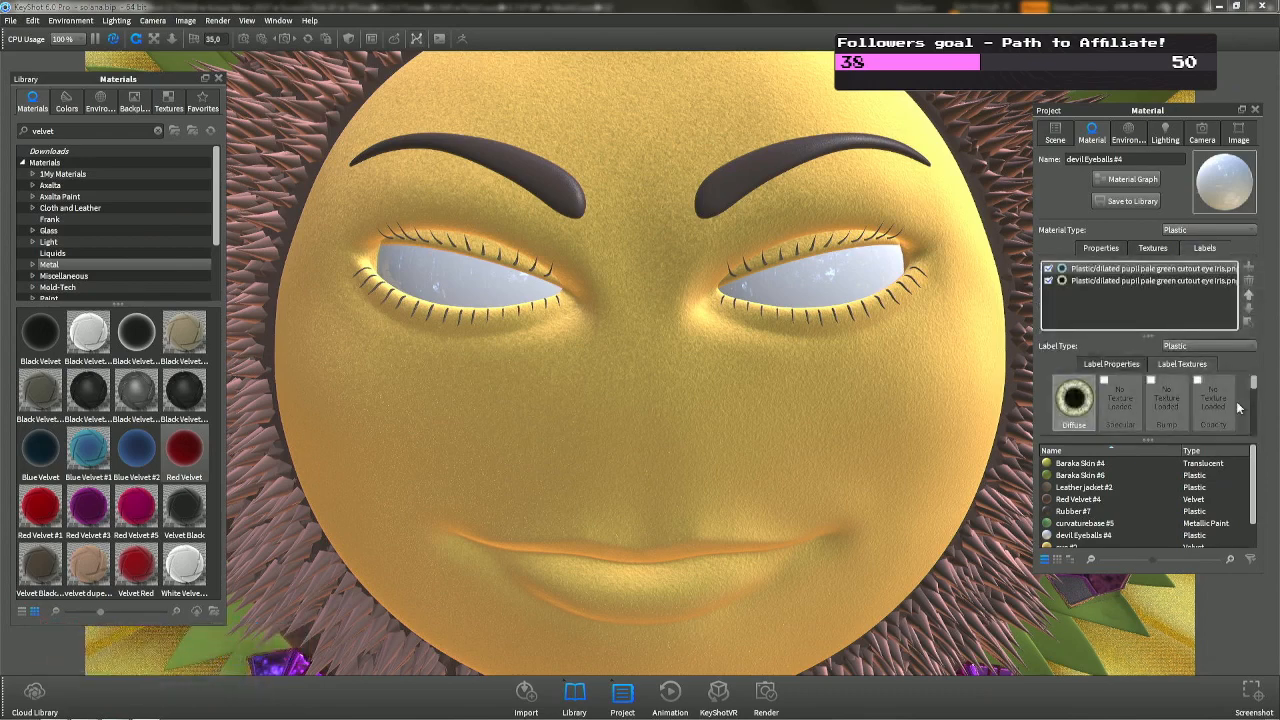
Reposition the first iris label onto the middle of the eye on the viewer's left and accept the placement.
left_click_drag(1255, 383, 1254, 404)
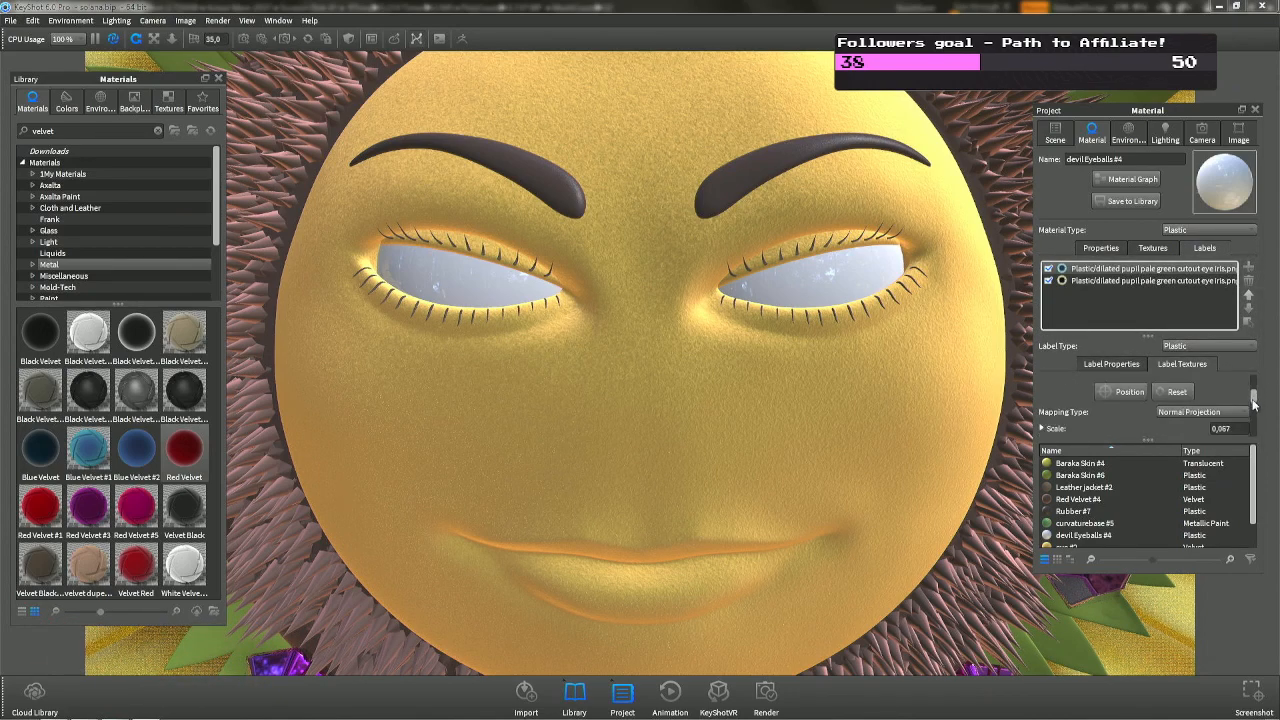
left_click(1125, 391)
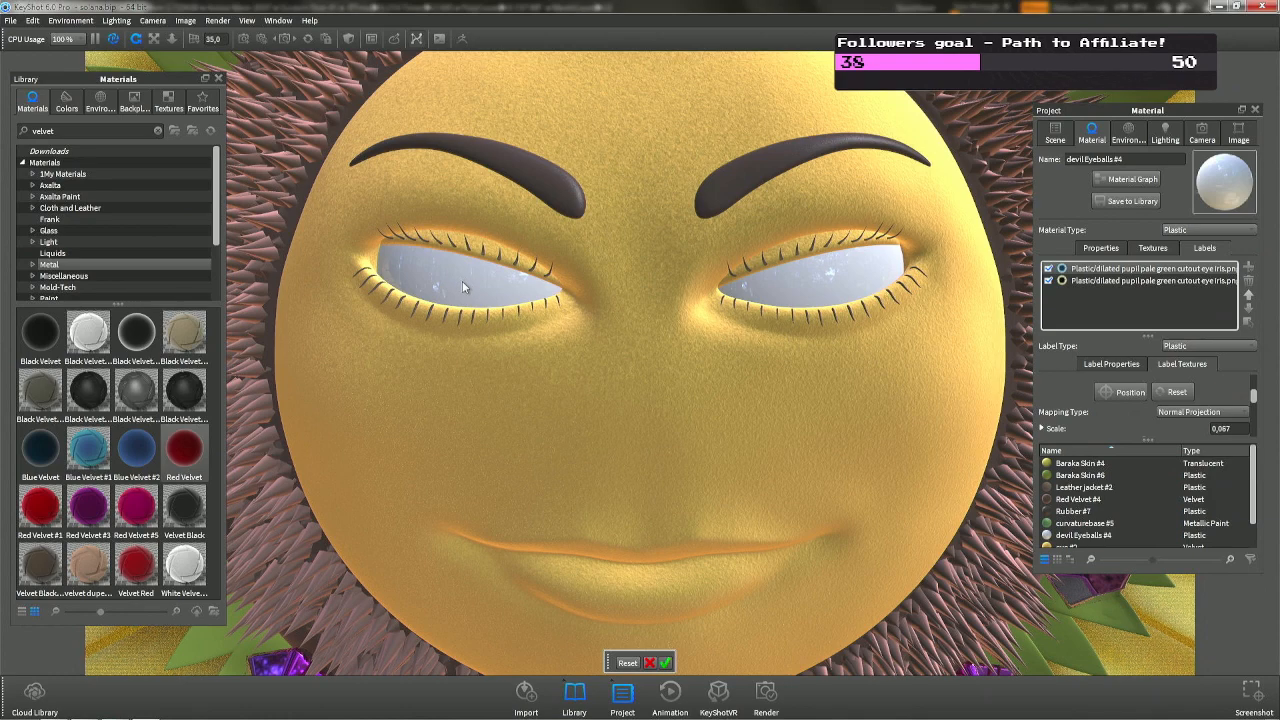
left_click(462, 281)
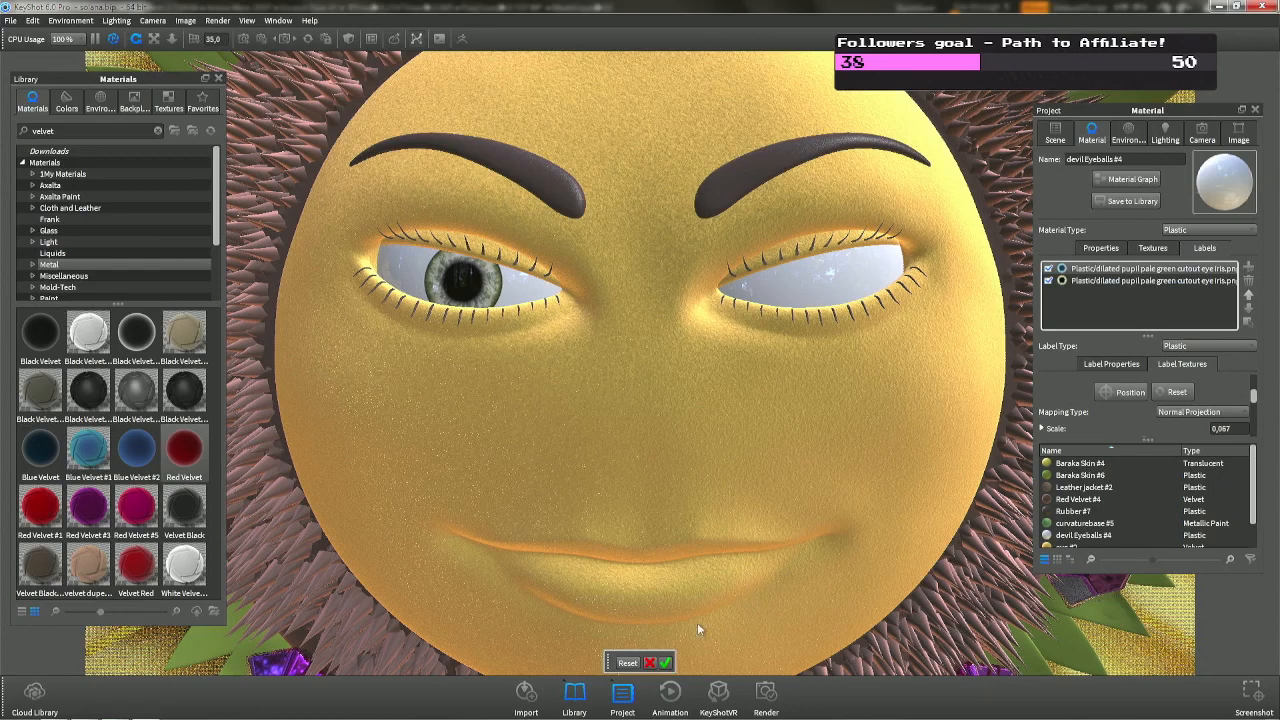
left_click(664, 662)
Select the second iris label, place it on the middle of the eye on the viewer's right, and accept the placement.
left_click(1193, 280)
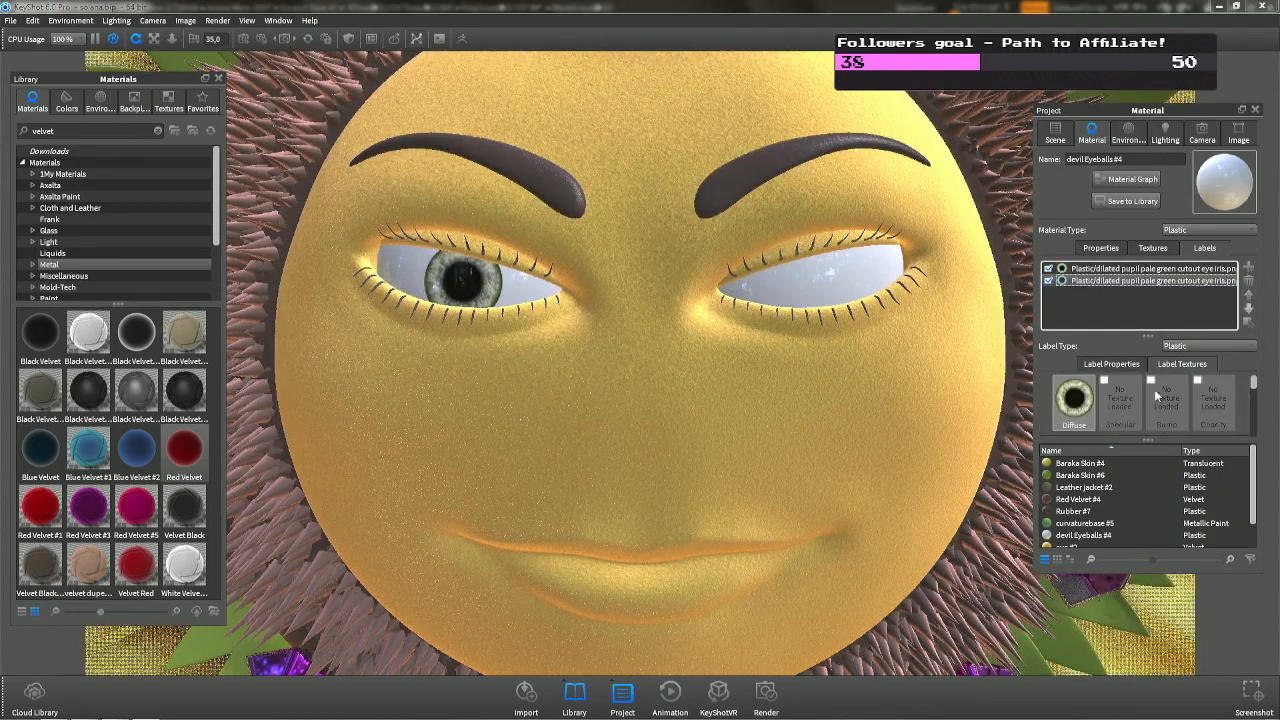
scroll(1150, 400, "down", 3)
scroll(1150, 405, "down", 2)
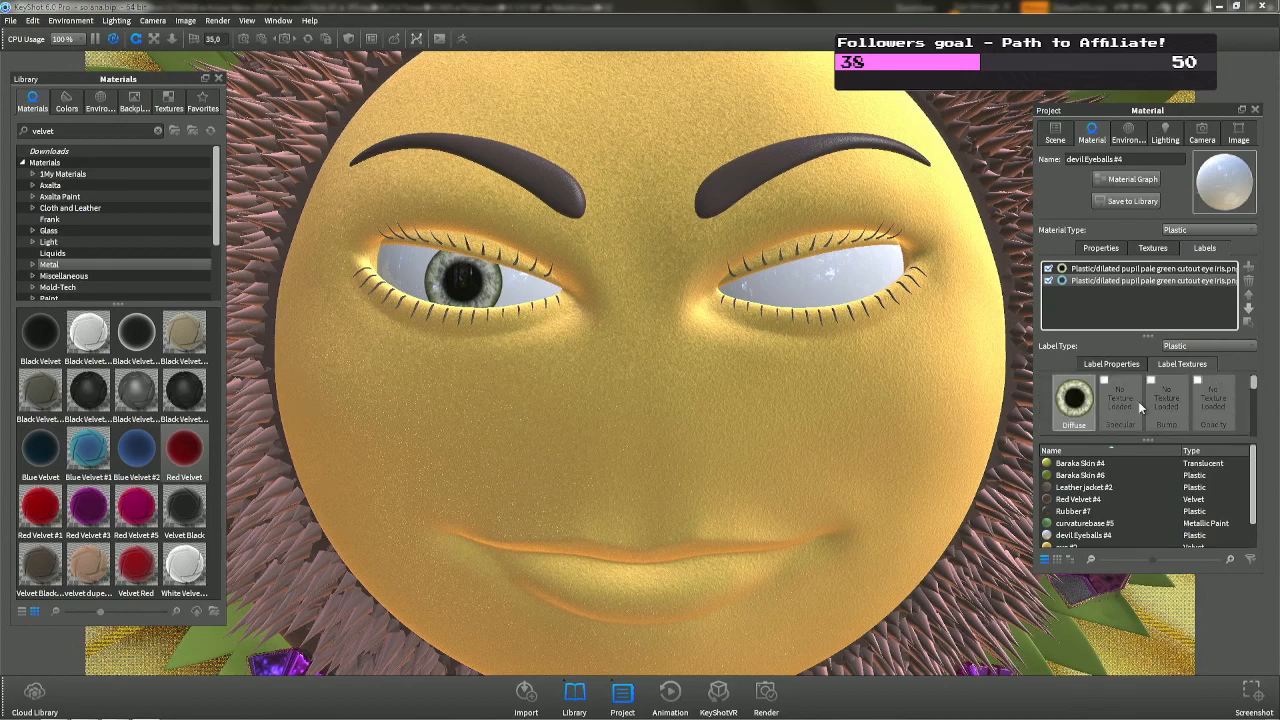
scroll(1136, 402, "up", 2)
left_click(1130, 410)
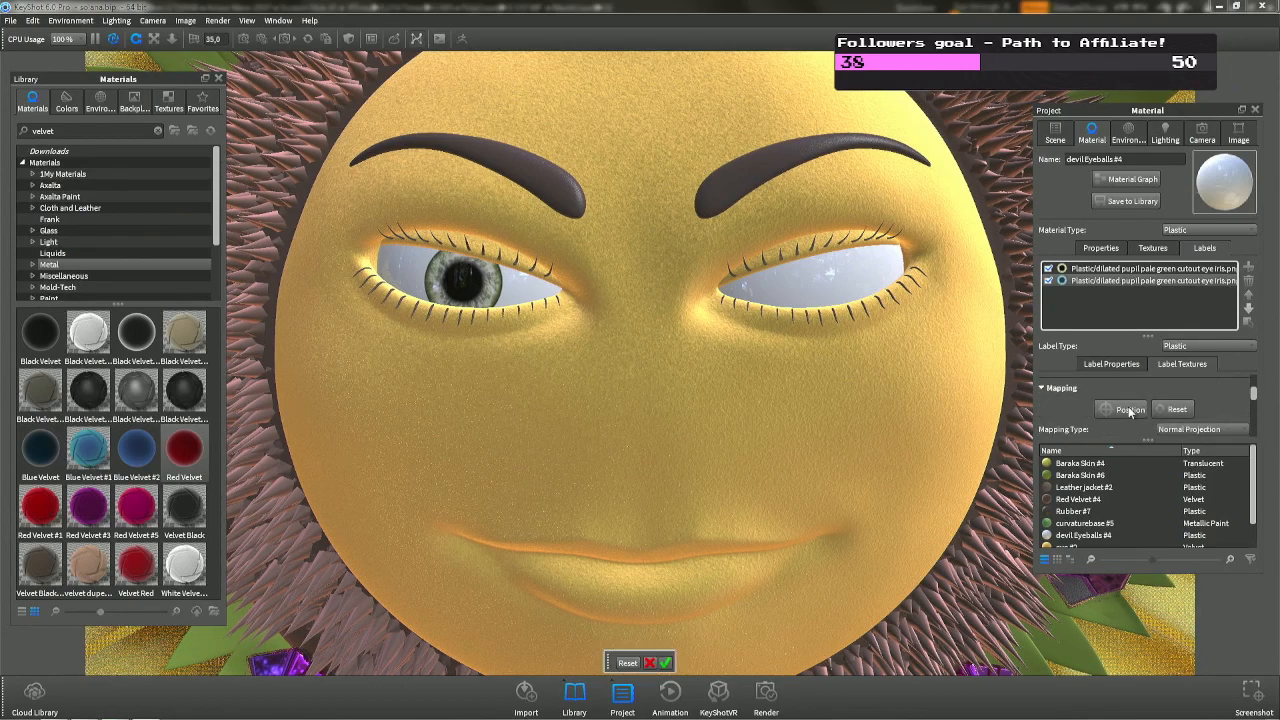
left_click(830, 285)
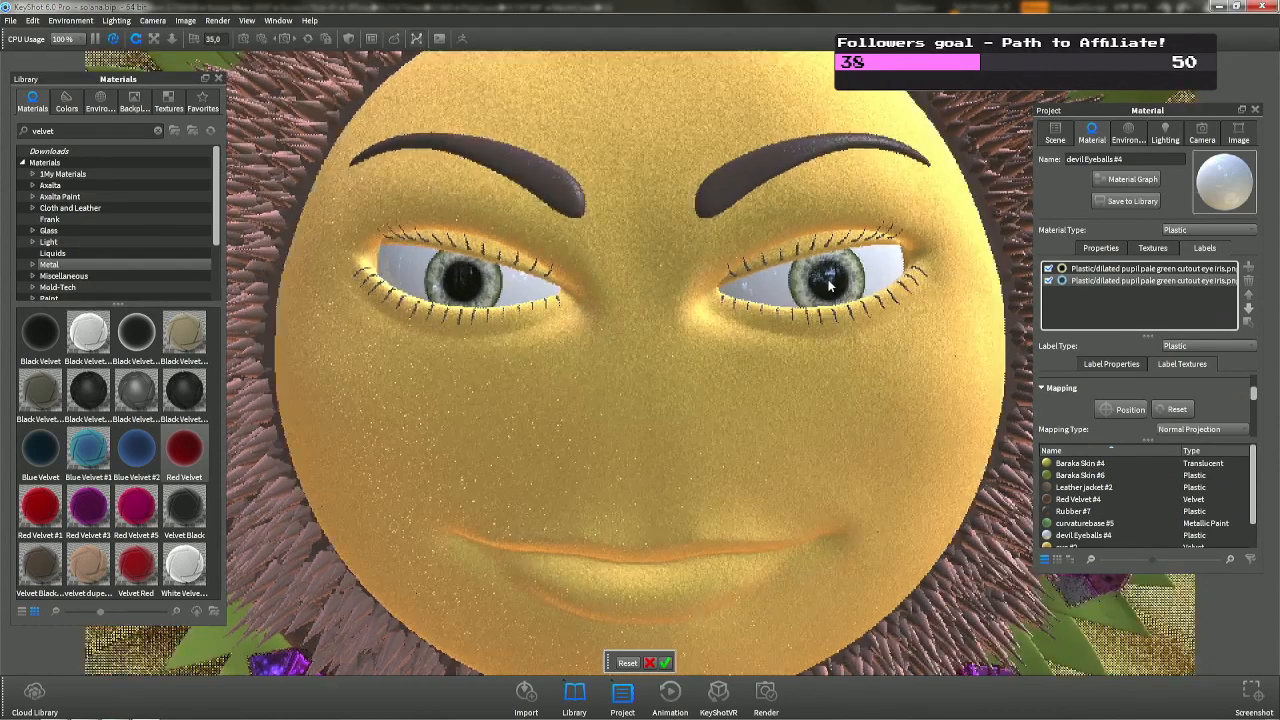
left_click(665, 663)
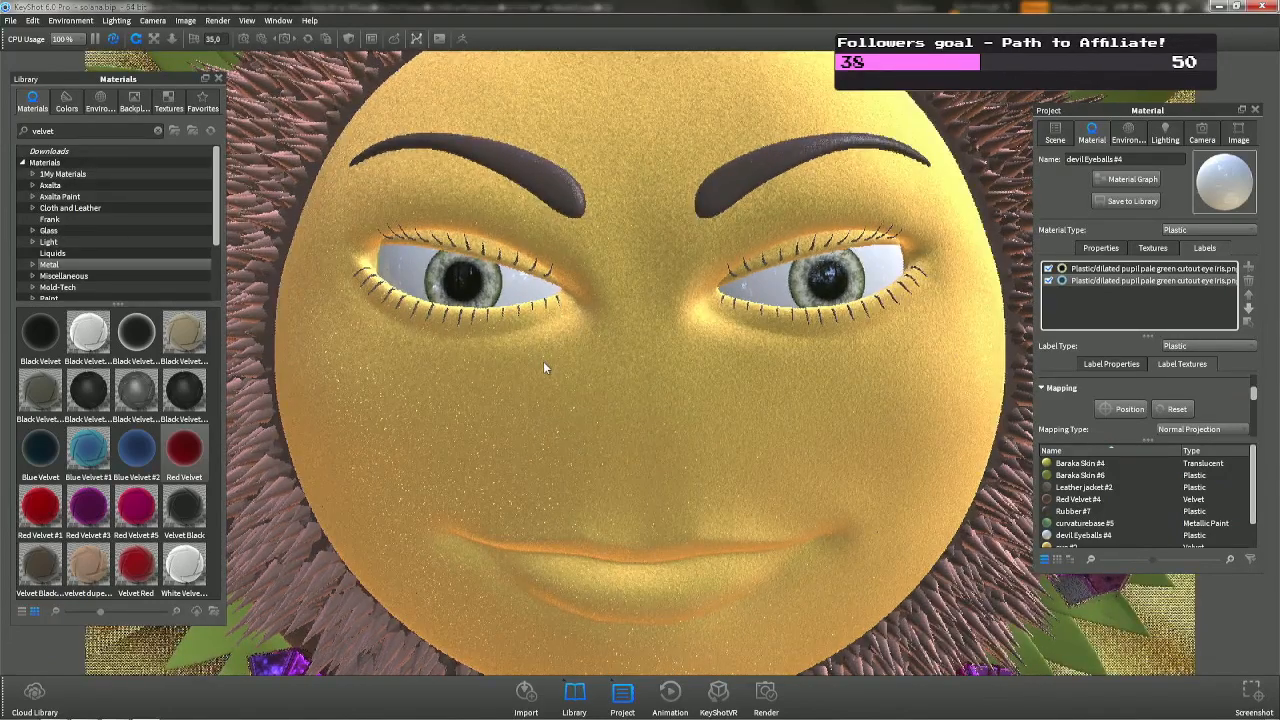
Turn off performance mode and switch to Camera 1, framing the whole sunflower with its base.
scroll(544, 367, "down", 10)
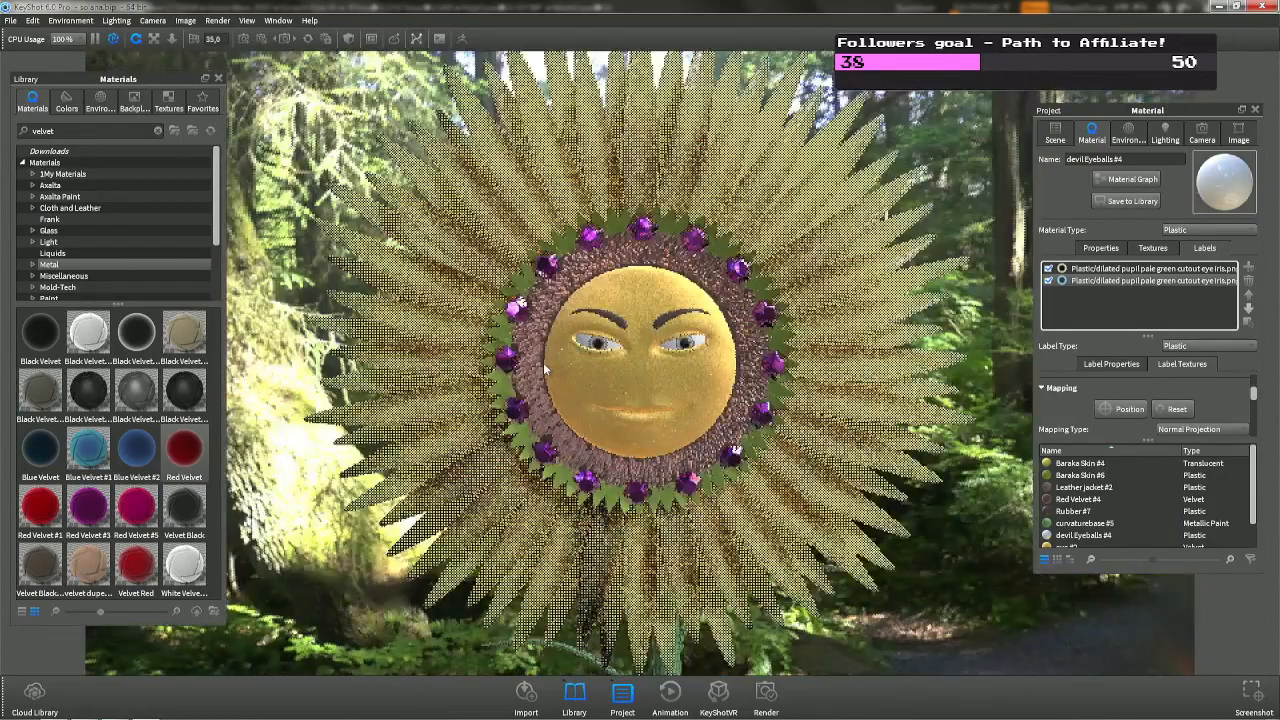
scroll(545, 369, "down", 1)
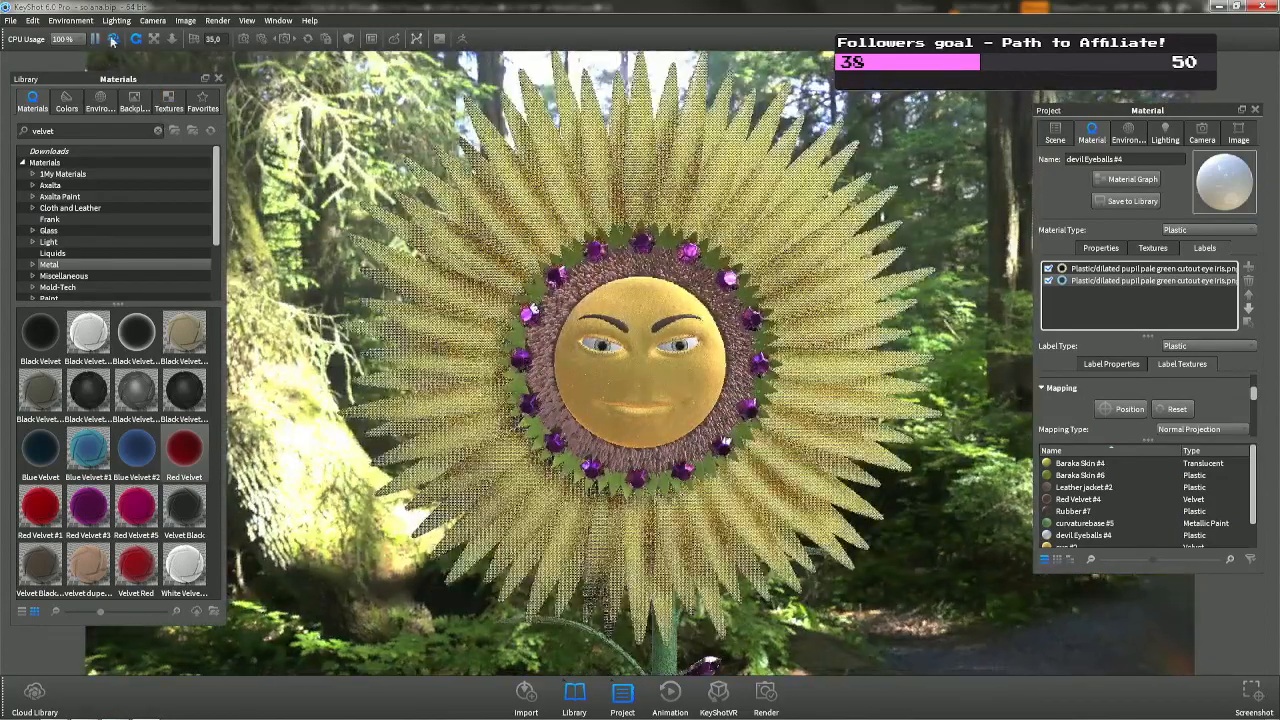
left_click(113, 38)
left_click(1201, 133)
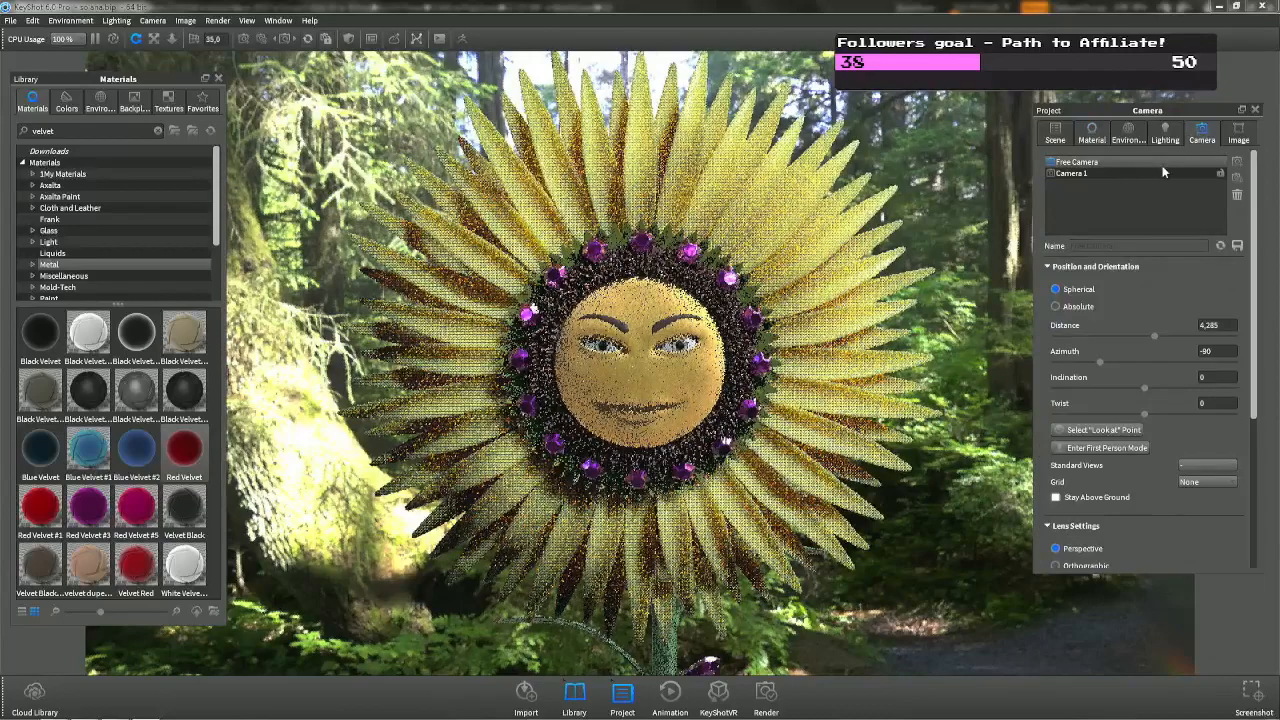
left_click(1148, 172)
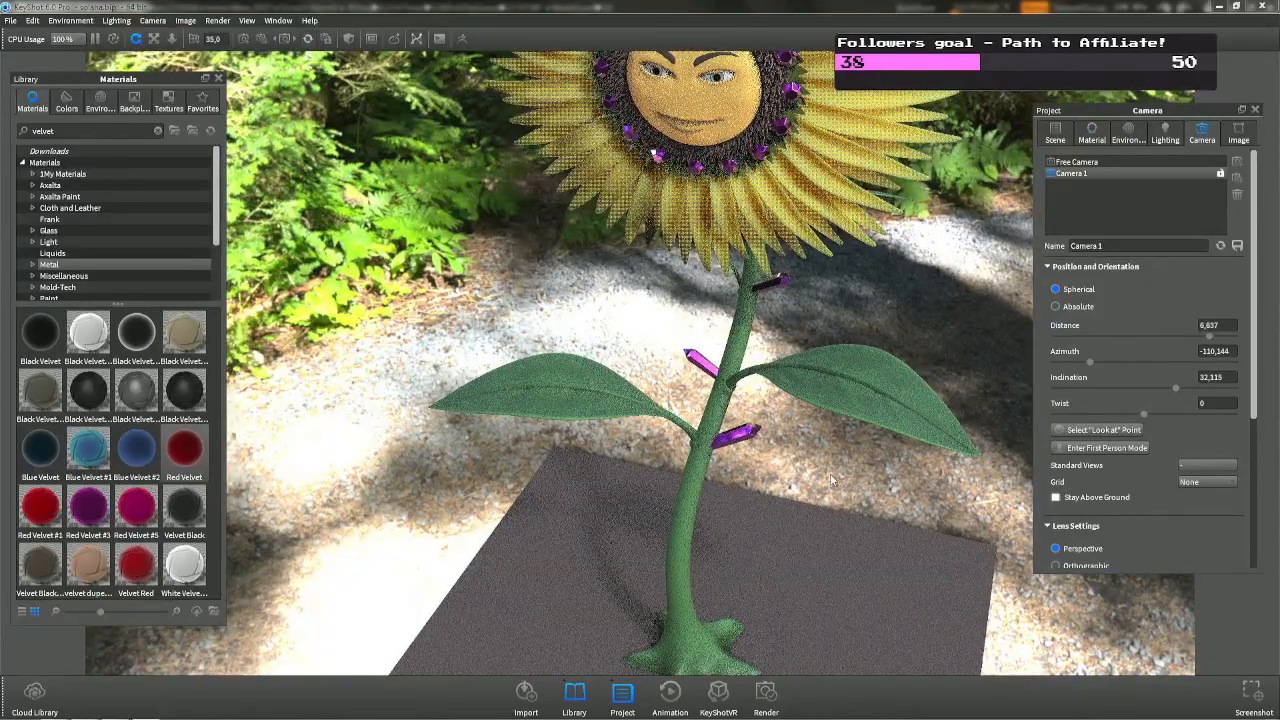
scroll(831, 480, "down", 10)
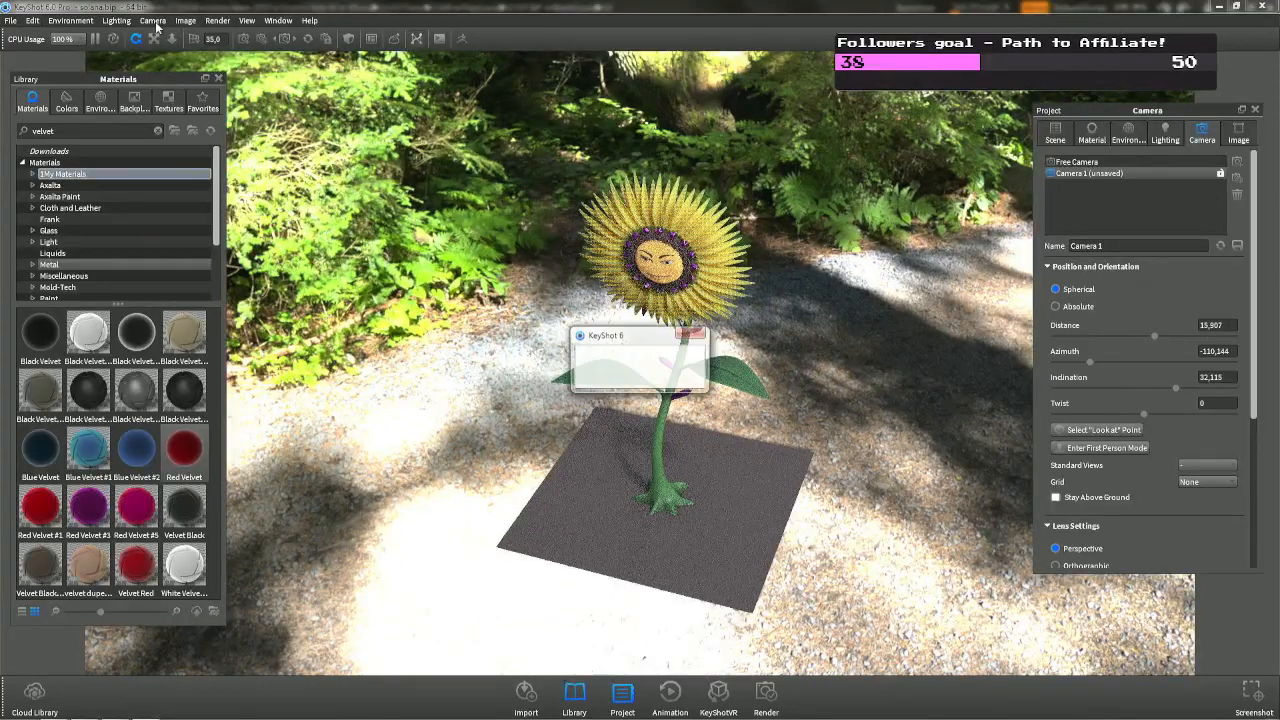
Add a Disc geometry to the scene.
left_click(33, 20)
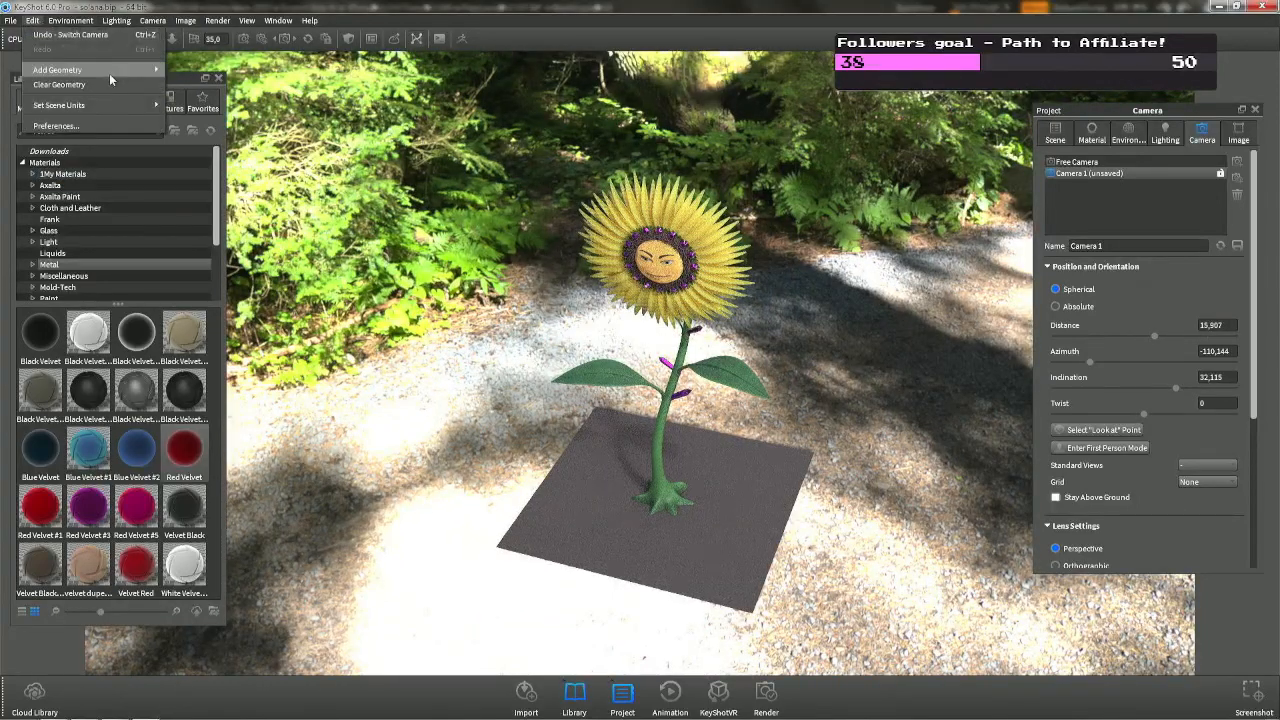
mouse_move(117, 74)
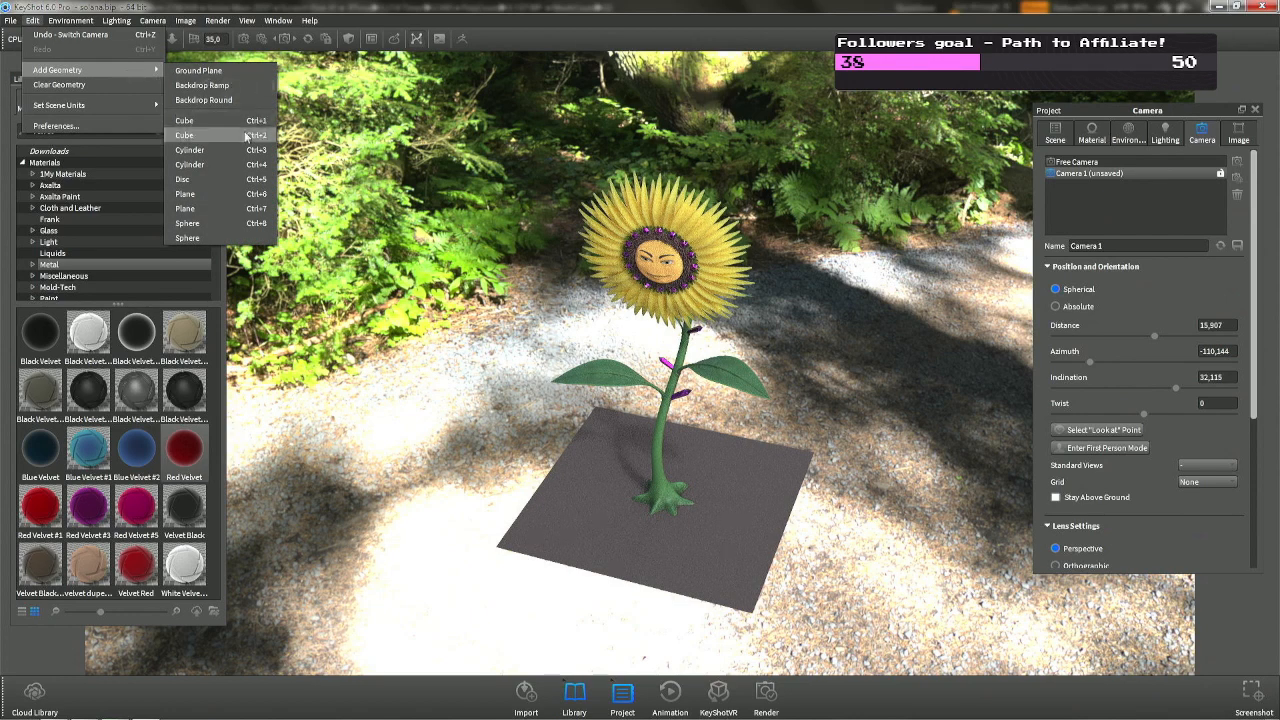
left_click(248, 181)
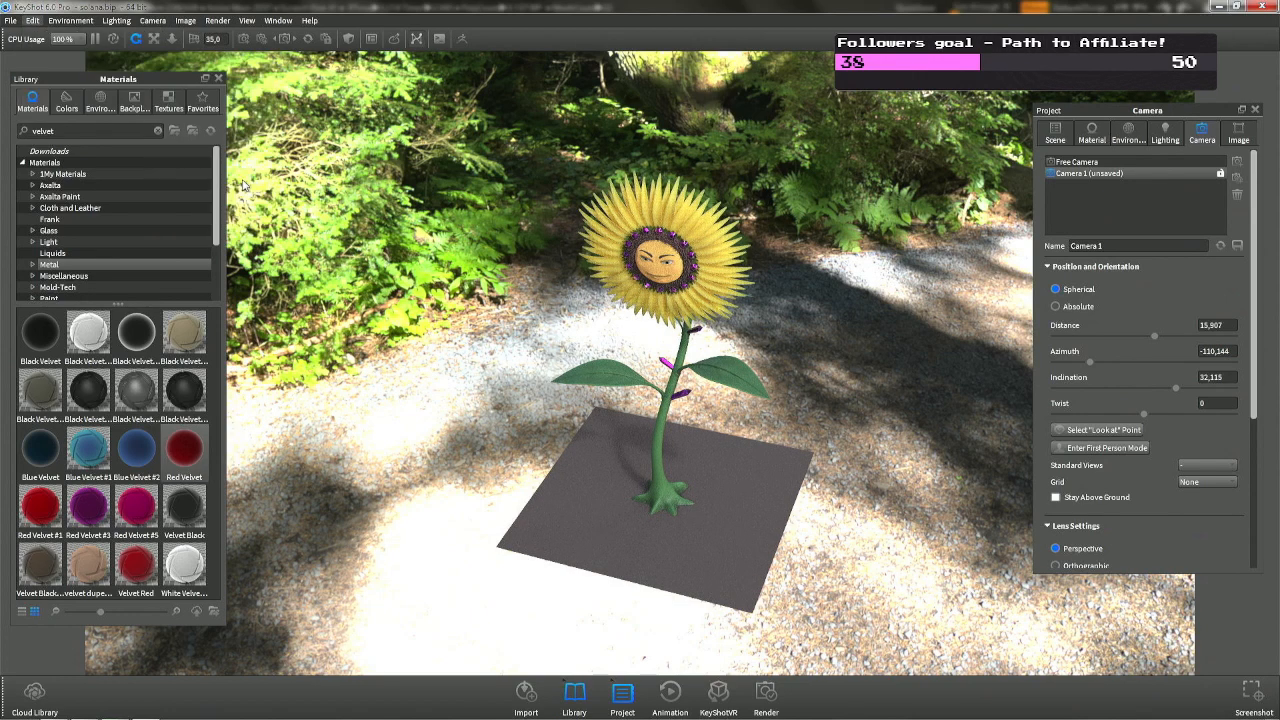
right_click(750, 475)
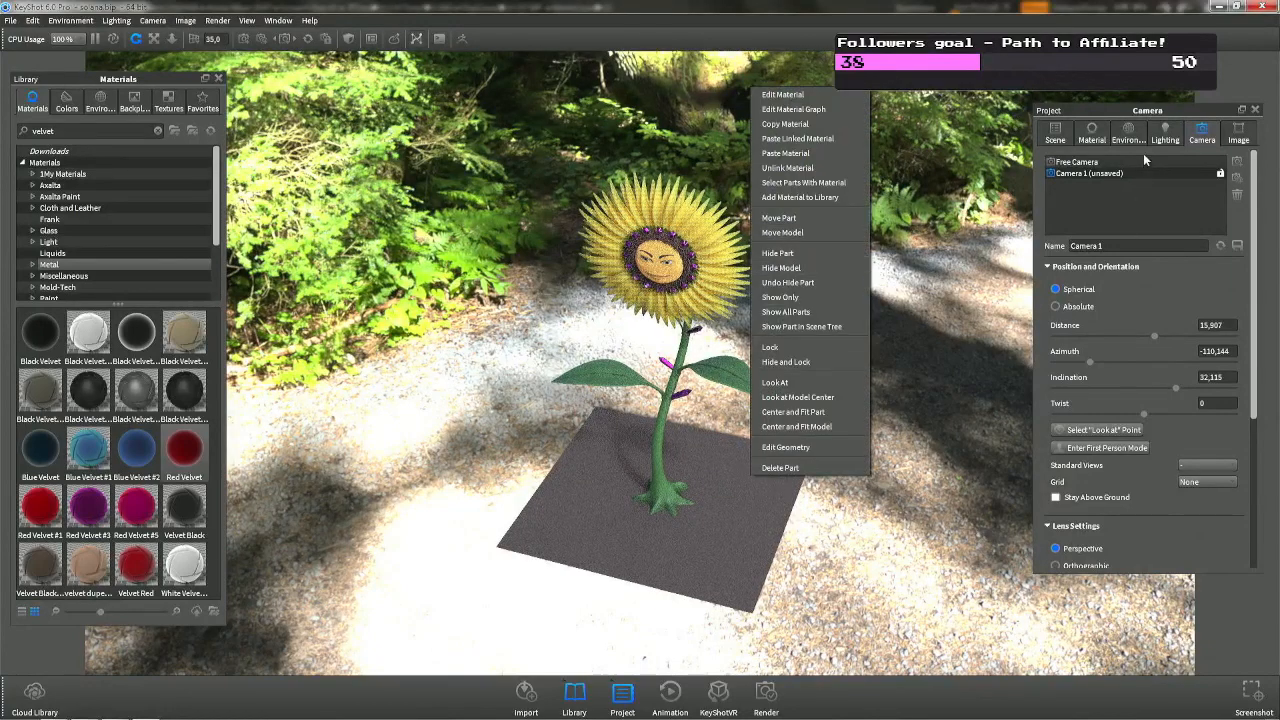
Select the Disc in the scene tree and move it into the ZBrush model group.
left_click(1055, 133)
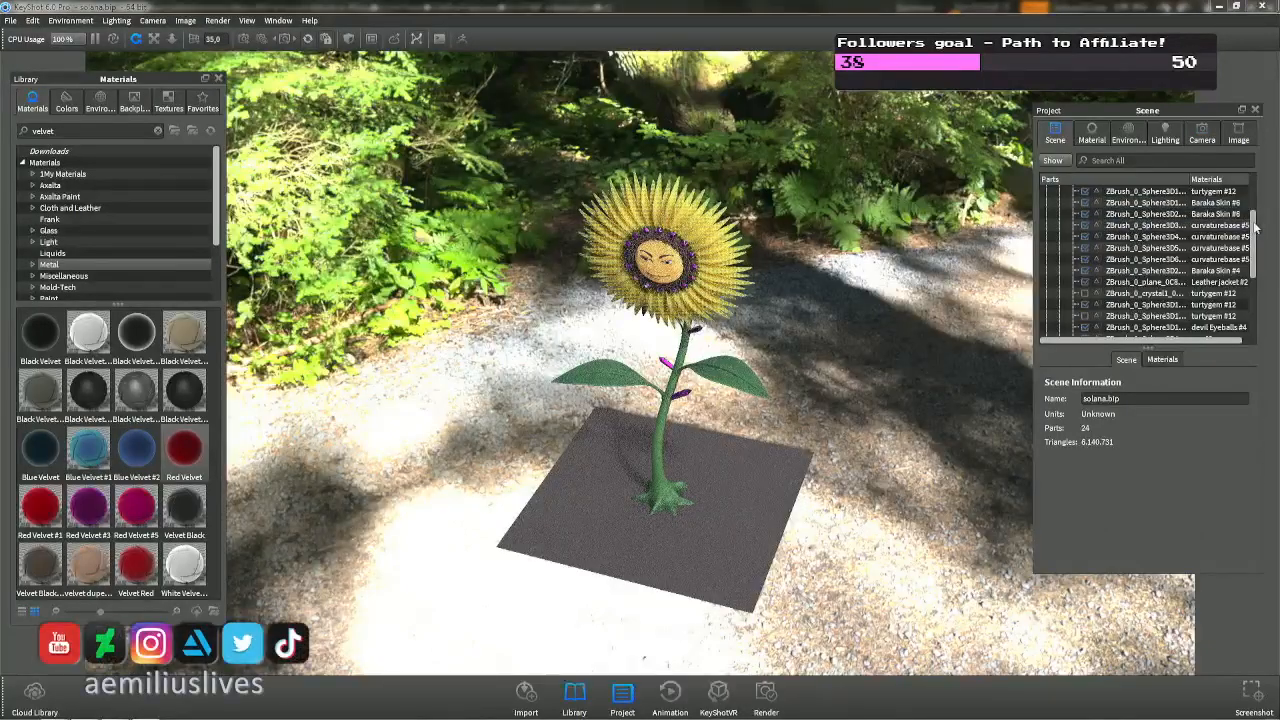
left_click_drag(1254, 228, 1253, 180)
left_click(1061, 202)
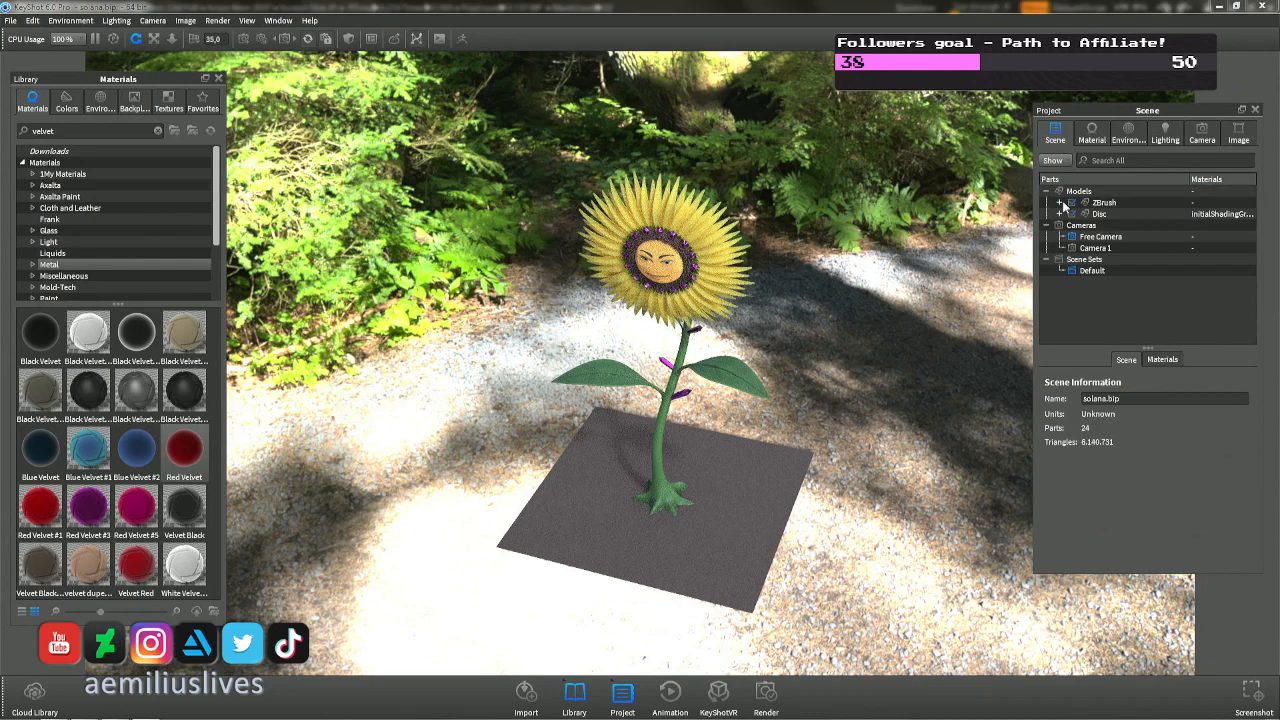
left_click(1095, 214)
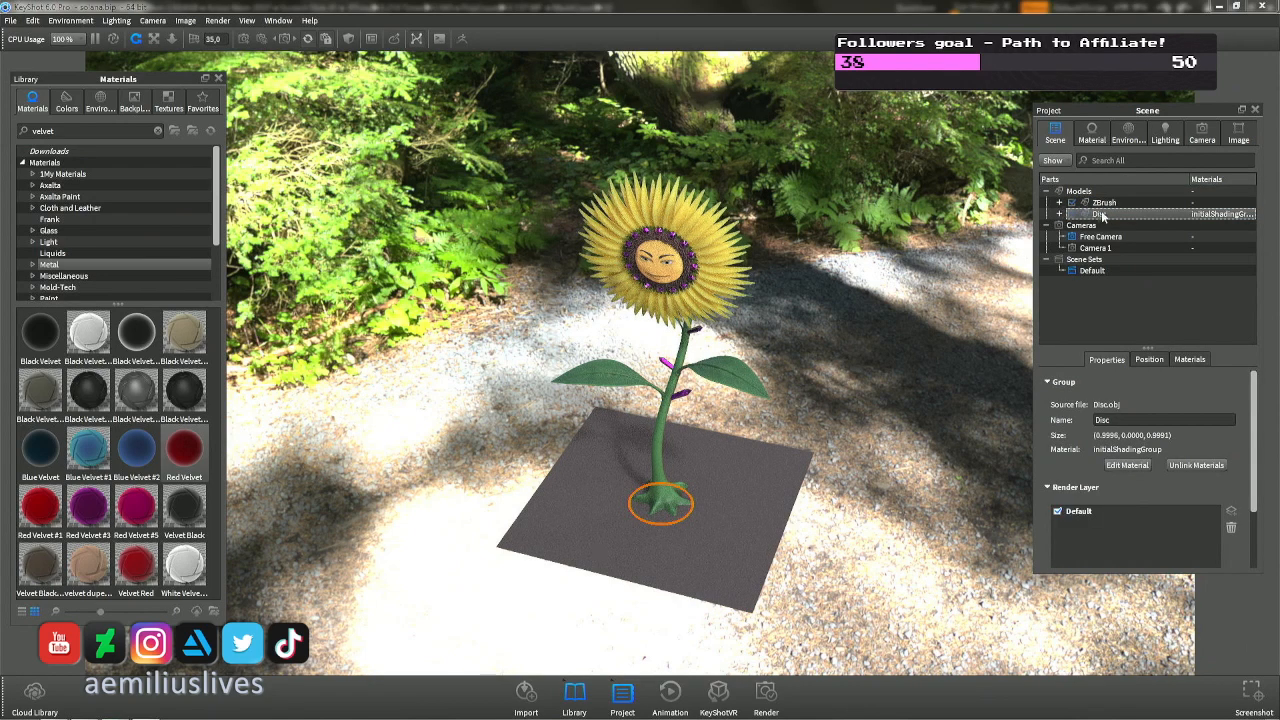
mouse_move(1103, 215)
left_mouse_down()
mouse_move(1117, 206)
mouse_move(1103, 227)
mouse_move(1113, 215)
left_mouse_up()
Scale the disc uniformly to about 3.887, raise it slightly to a Z translation of about -4.378, and accept the move.
right_click(1113, 215)
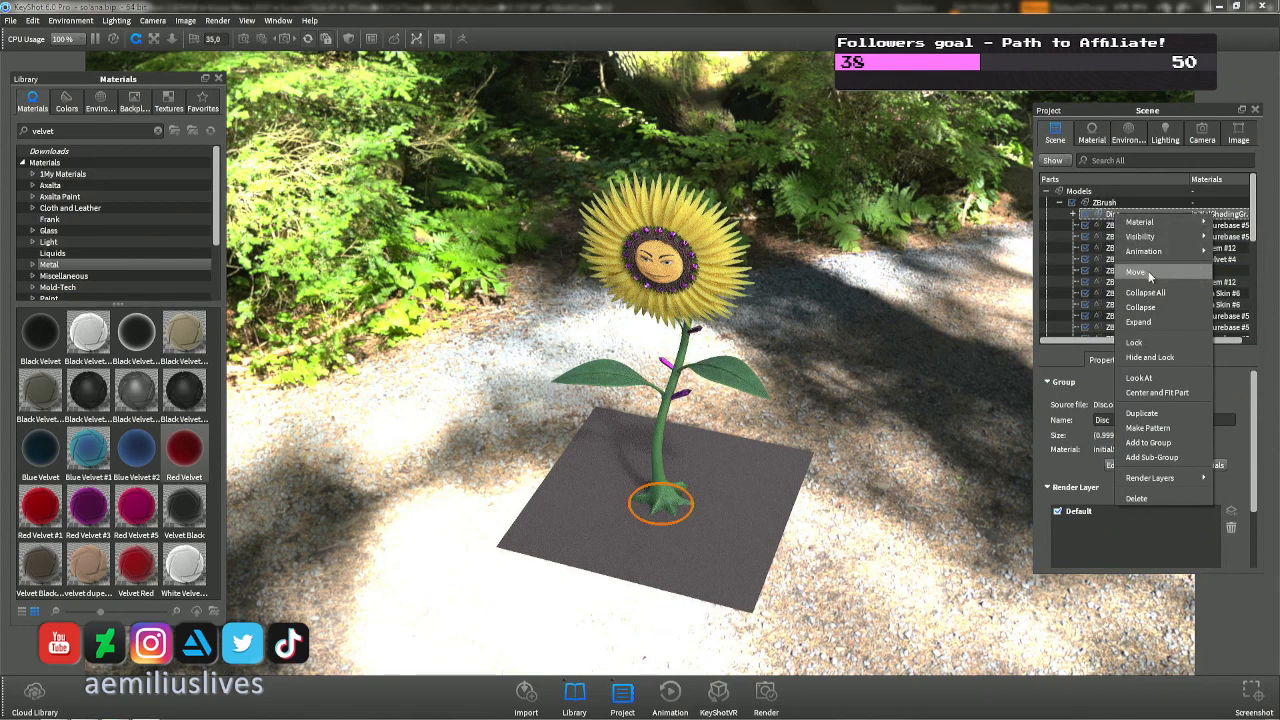
left_click(1150, 271)
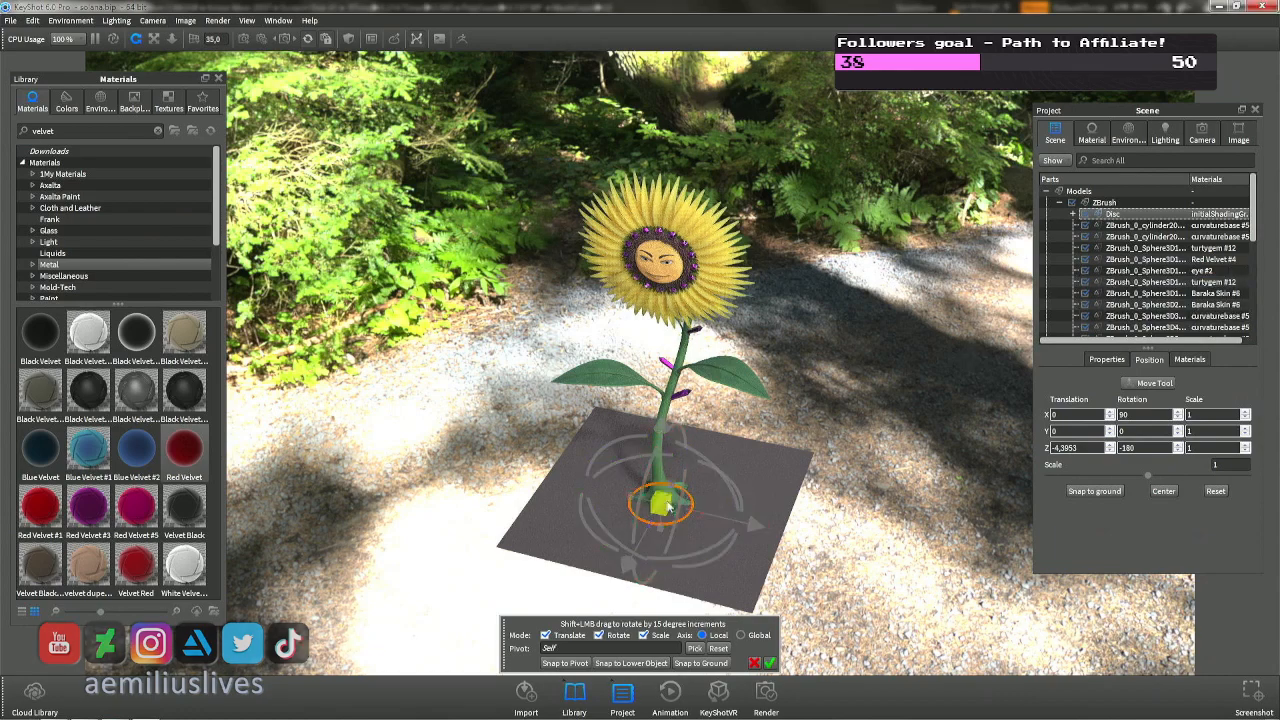
left_click_drag(890, 396, 1004, 355)
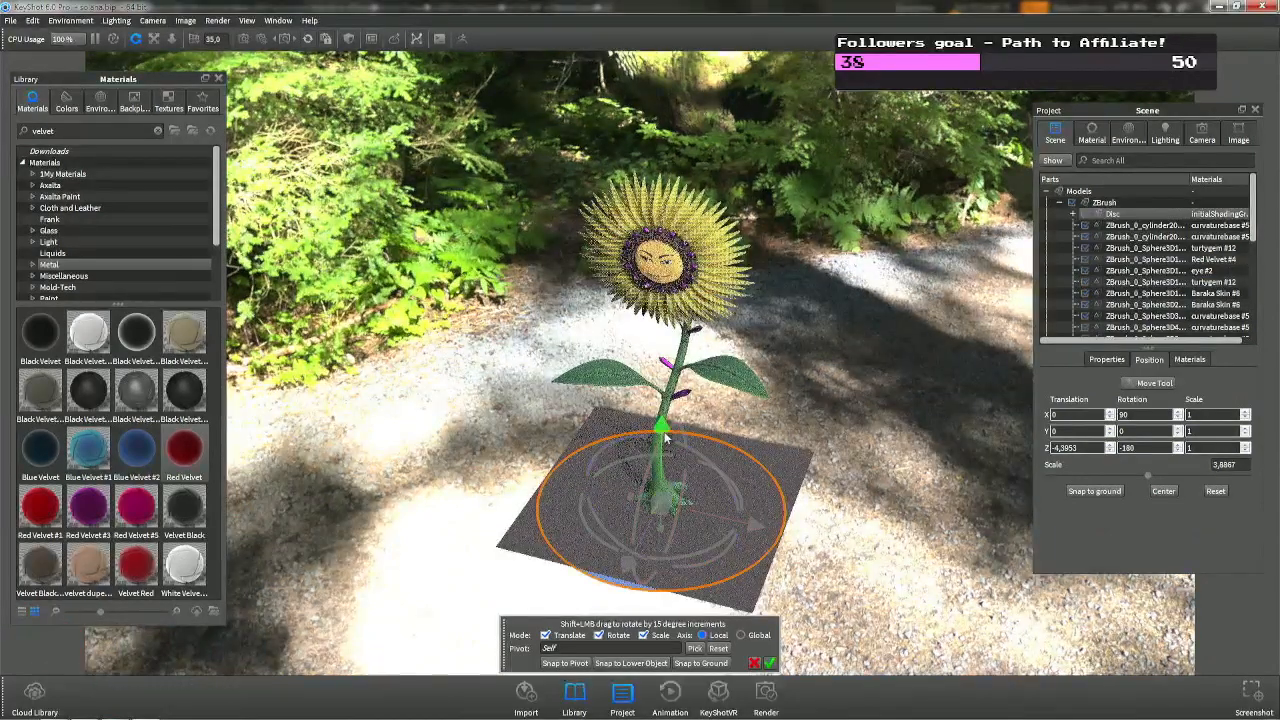
left_click_drag(661, 427, 661, 427)
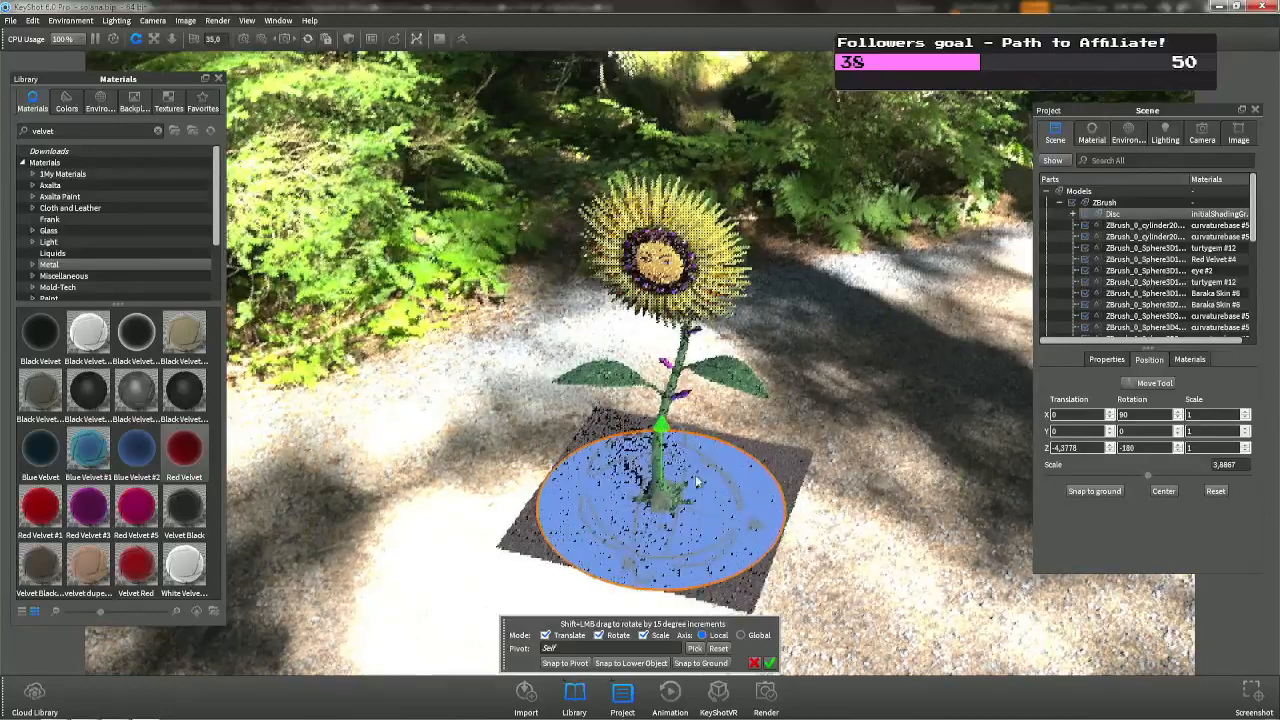
left_click(769, 663)
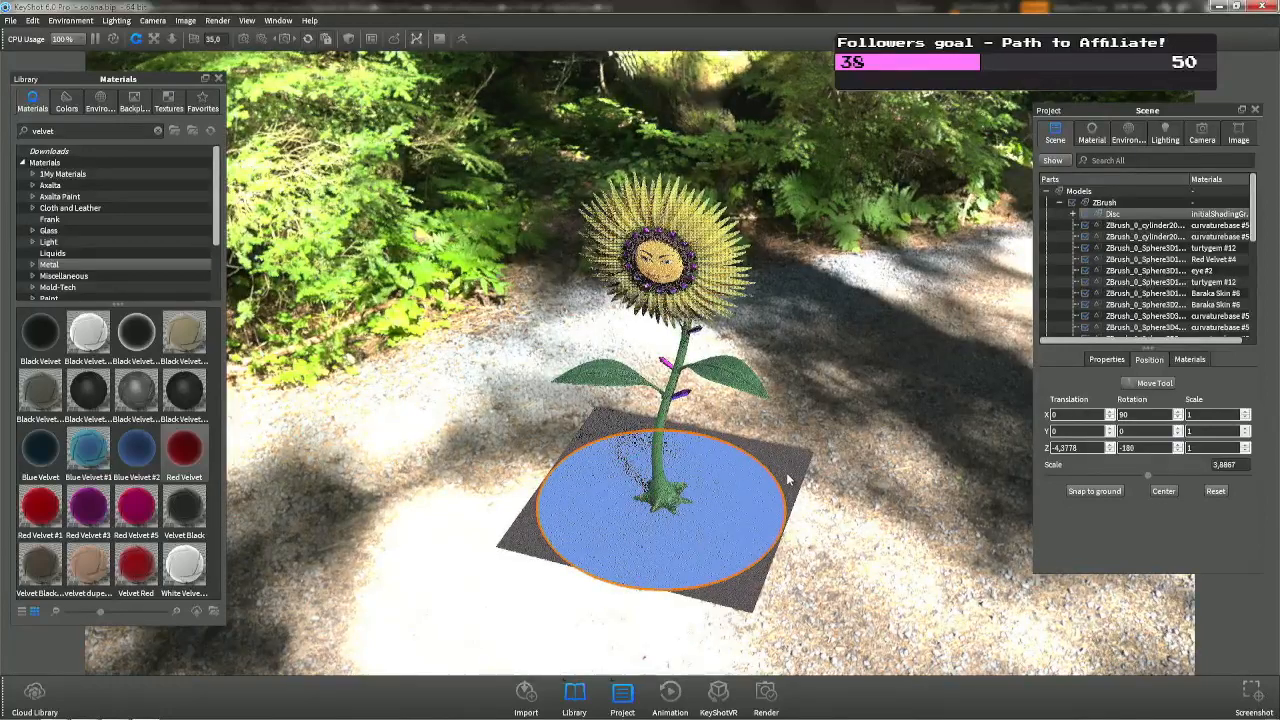
Hide the square leather plane beneath the sunflower and list the scene's materials.
left_click(789, 466)
right_click(791, 463)
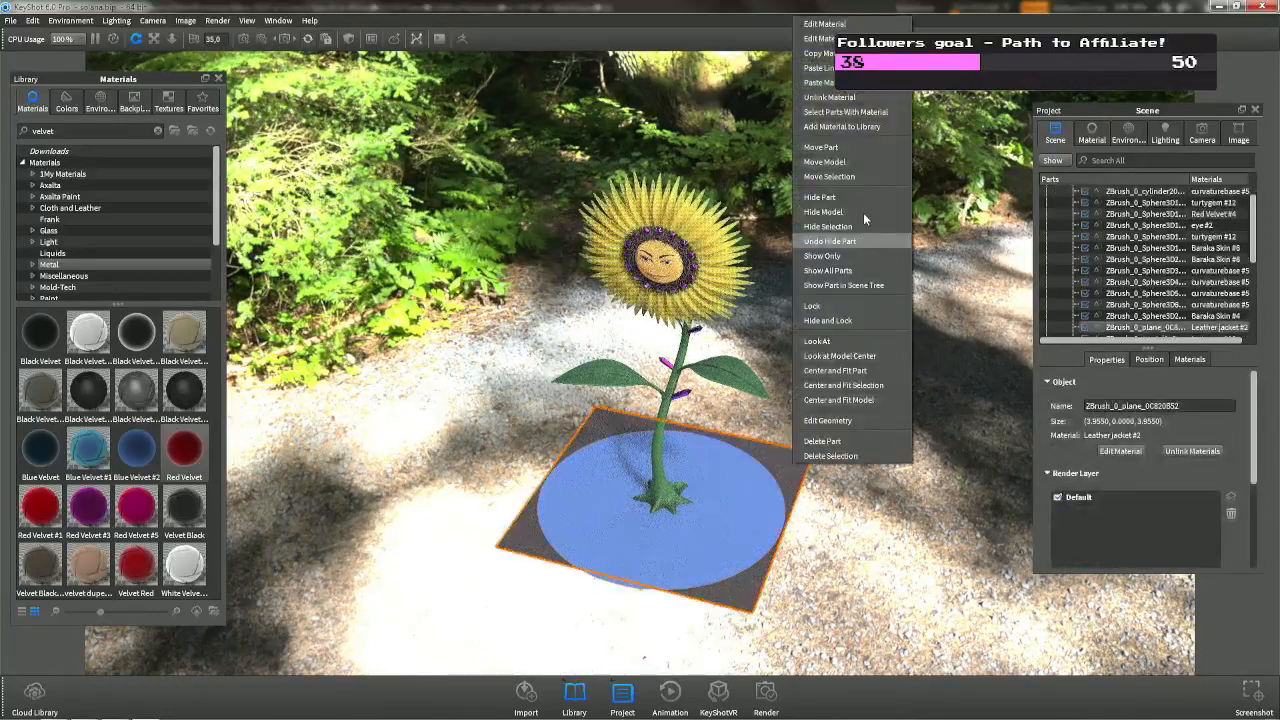
left_click(822, 197)
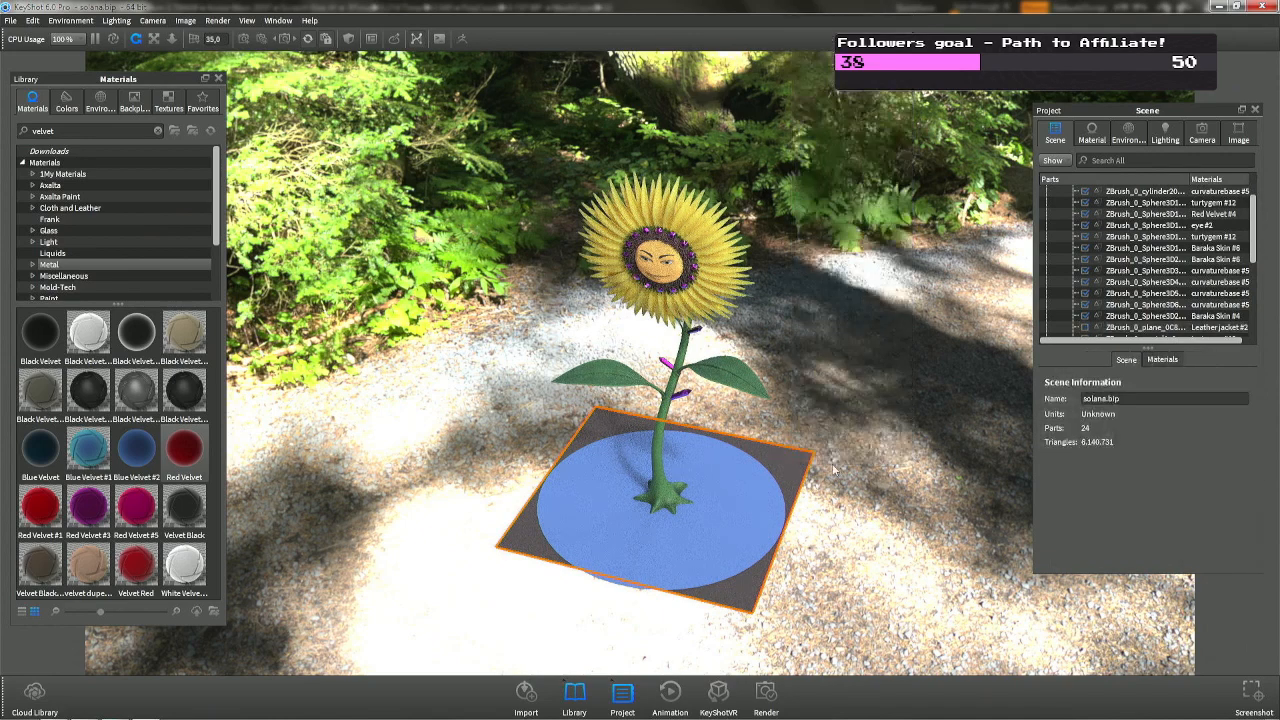
left_click(1176, 358)
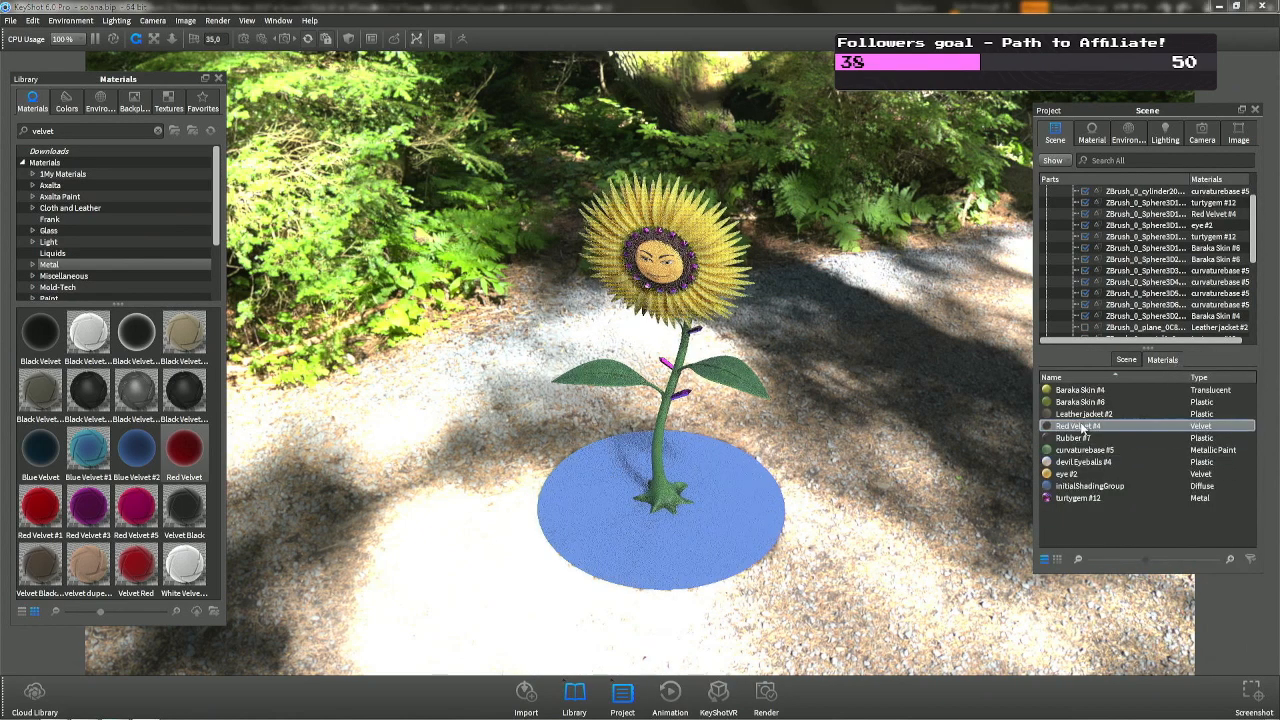
Apply the Leather jacket #2 material to the disc beneath the sunflower.
left_click_drag(1085, 415, 746, 519)
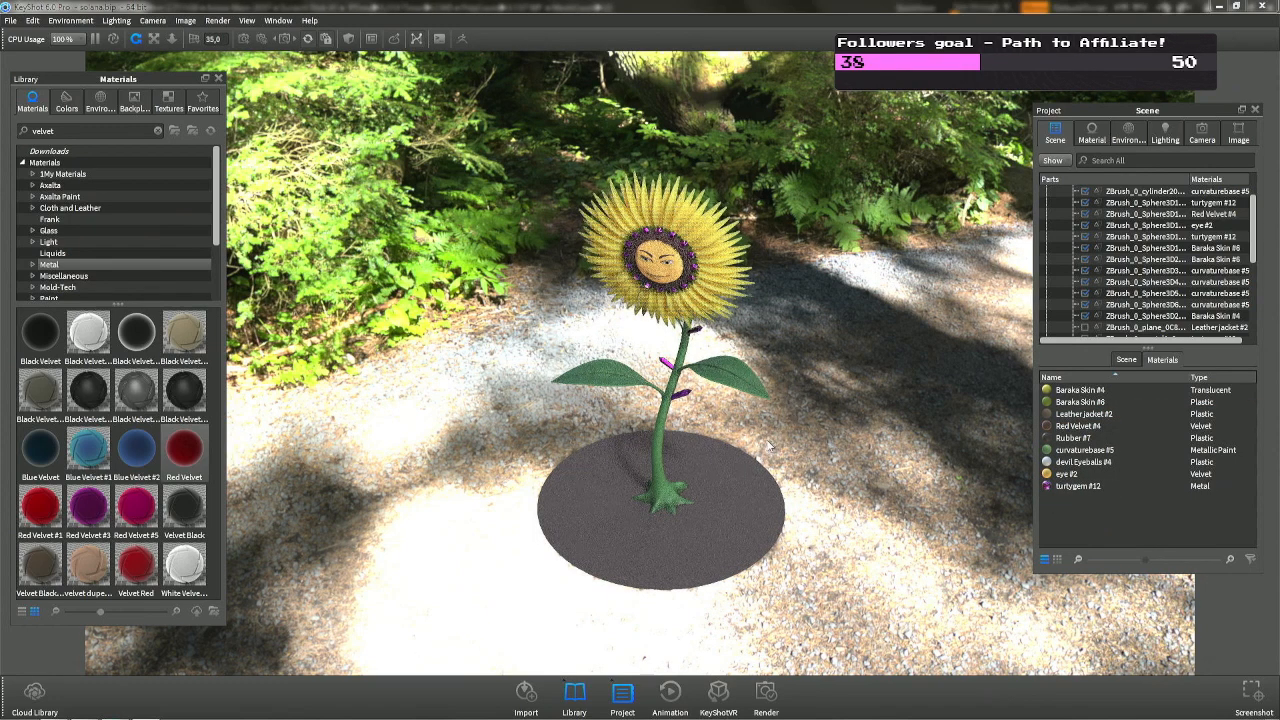
Recolour the Red Velvet #4 material around the sunflower's face with a lighter pinkish-brown diffuse and a muted reddish-brown sheen.
left_click_drag(724, 450, 725, 367)
scroll(724, 367, "up", 5)
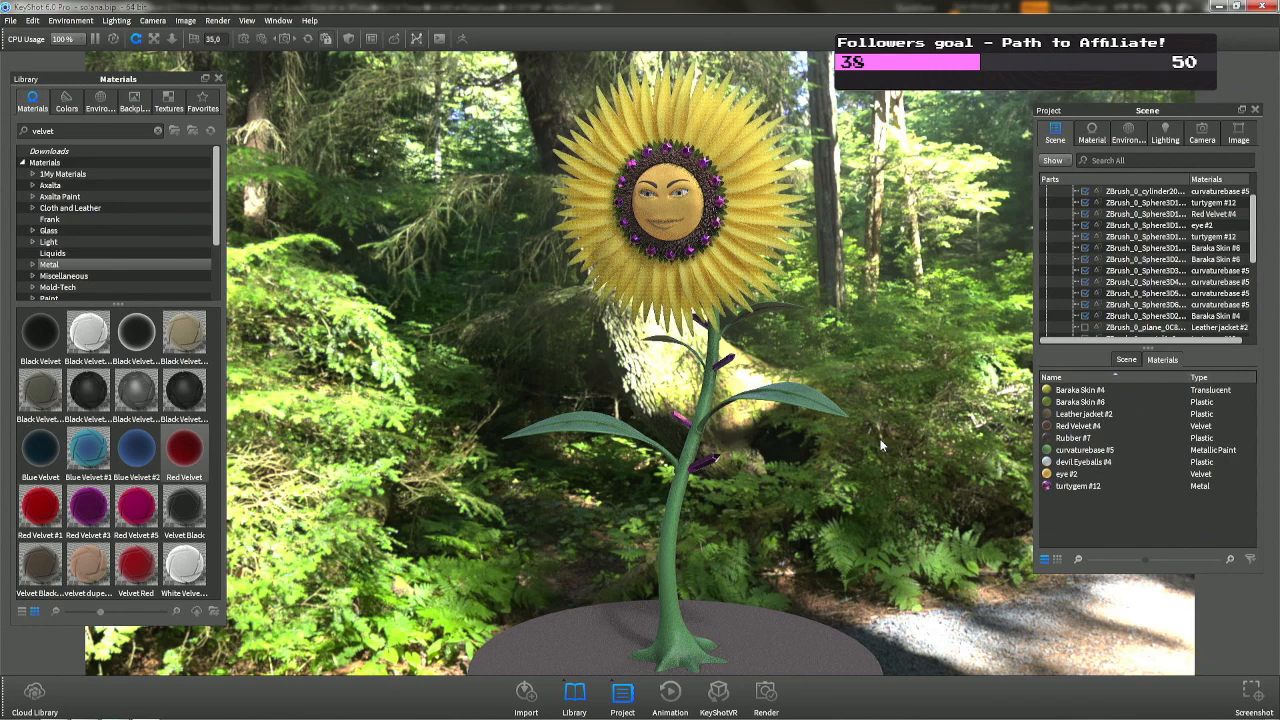
double_click(698, 179)
left_click(1237, 267)
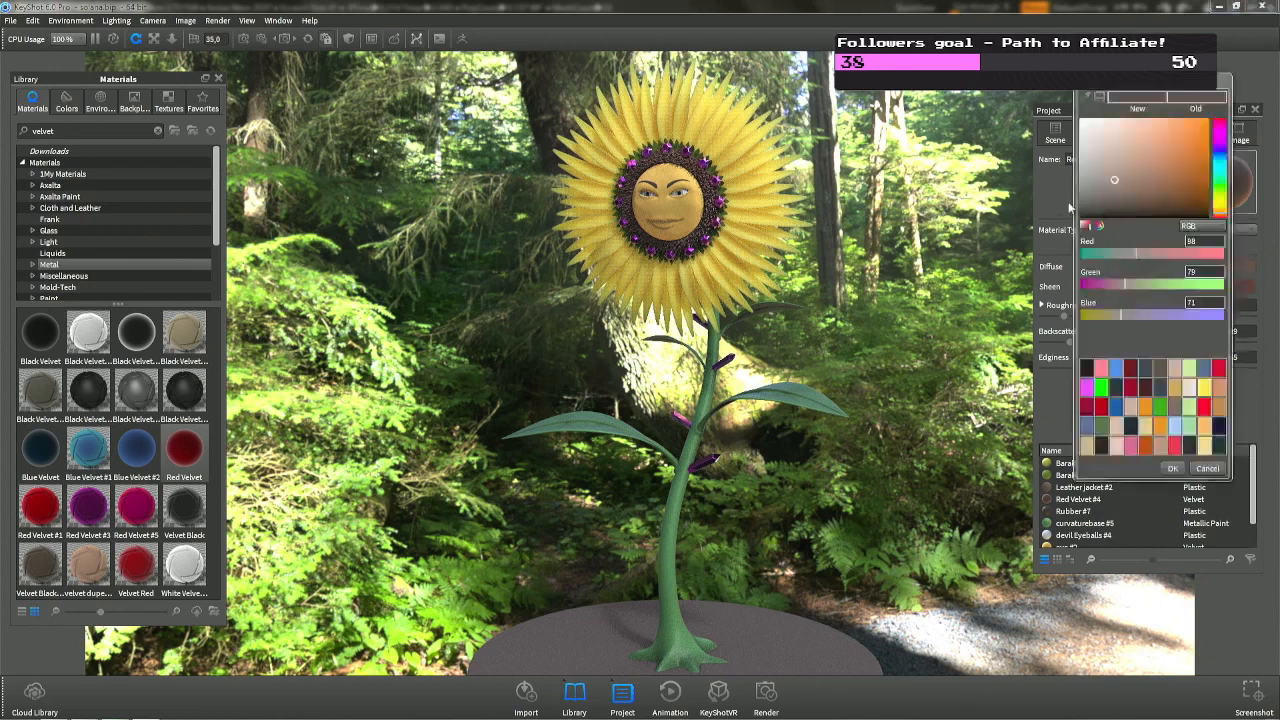
left_click(1114, 162)
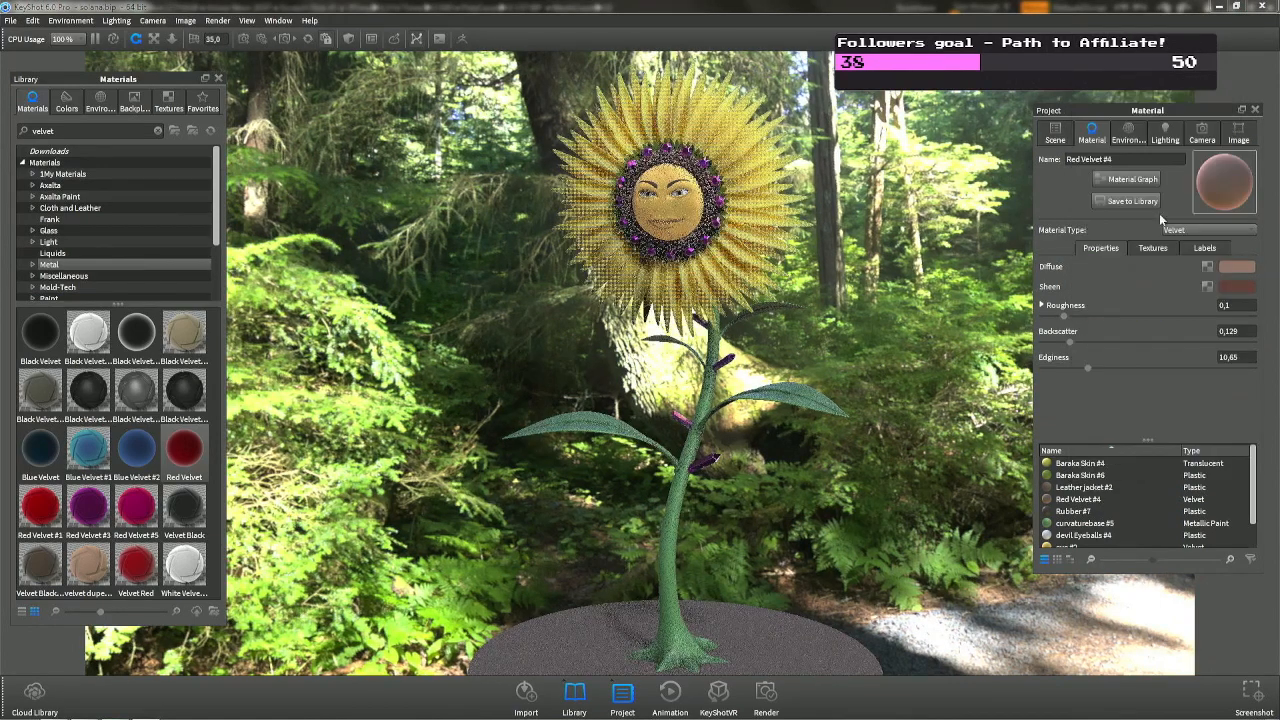
left_click(1240, 287)
left_click(1132, 196)
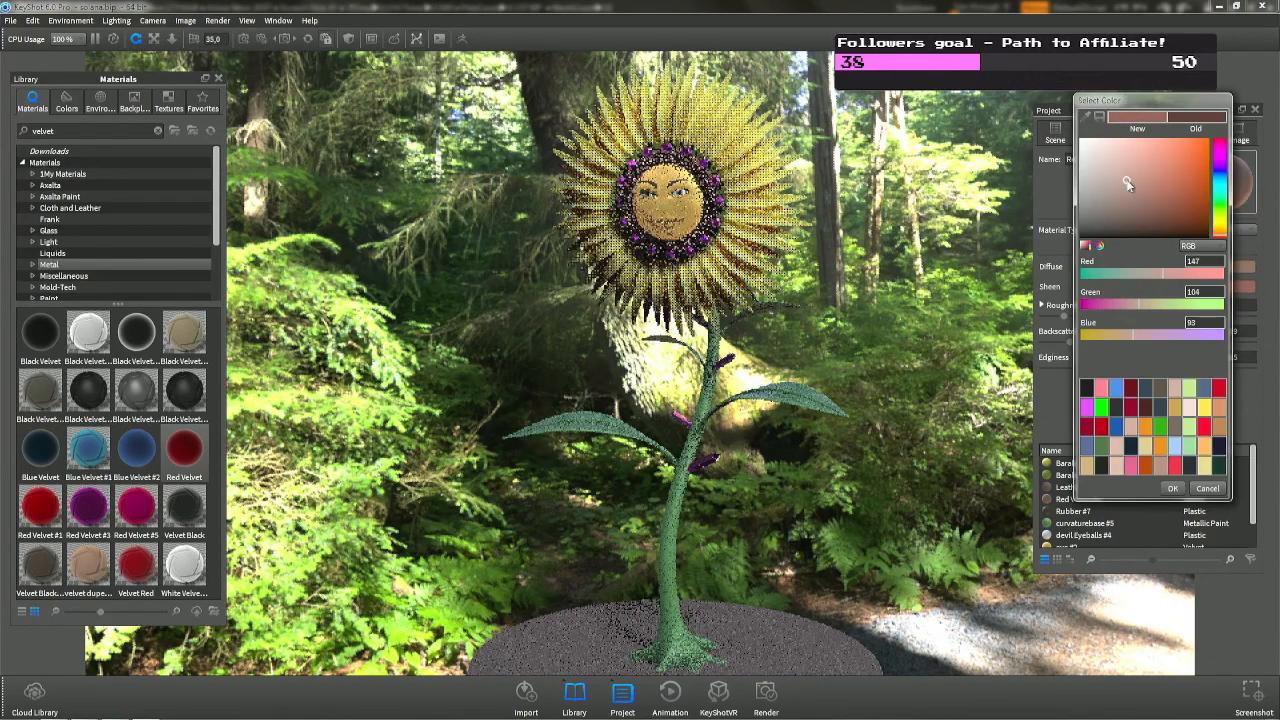
mouse_move(1128, 183)
left_mouse_down()
mouse_move(1150, 204)
mouse_move(1128, 201)
left_mouse_up()
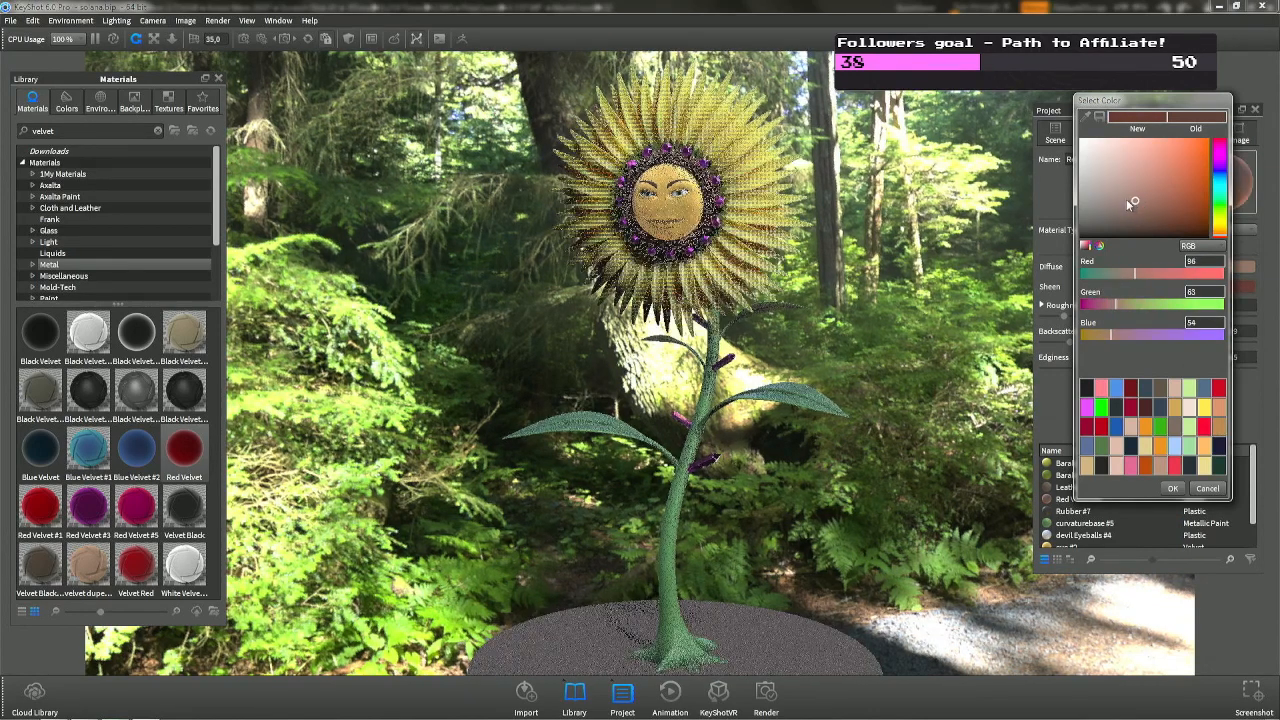
key("Return")
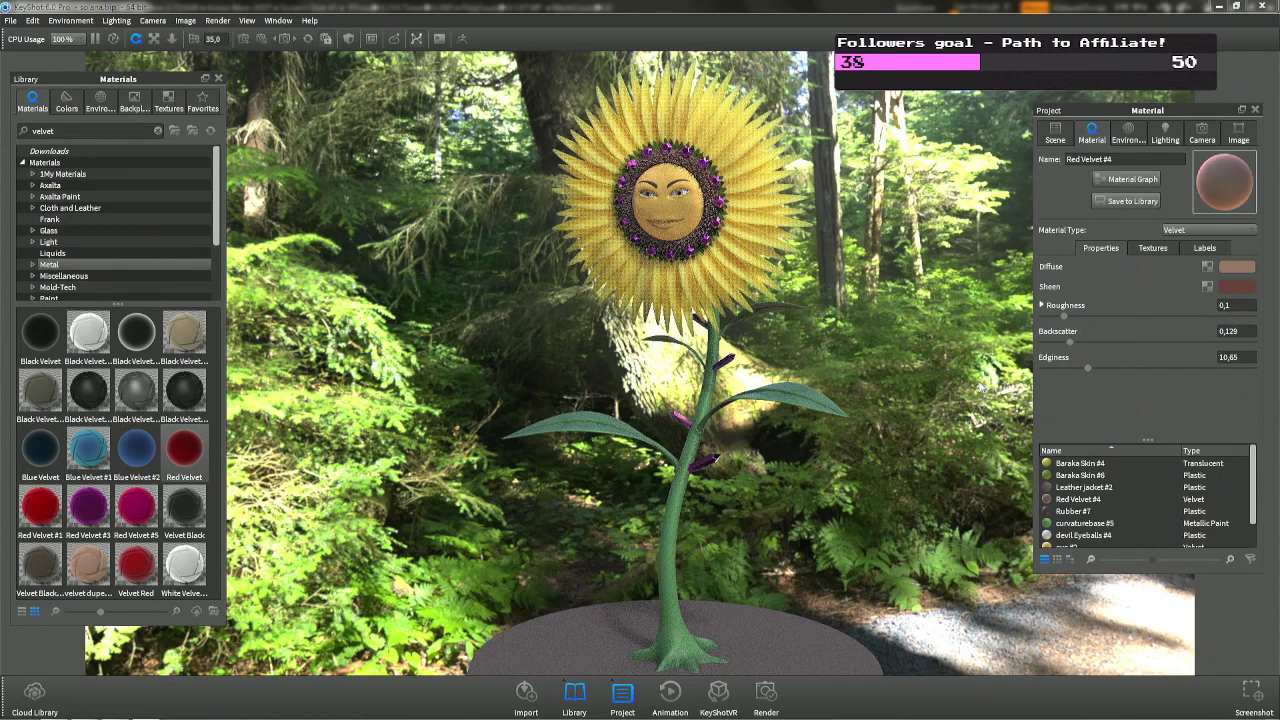
Open the material of the small part in the ring around the sunflower's face for editing.
double_click(697, 154)
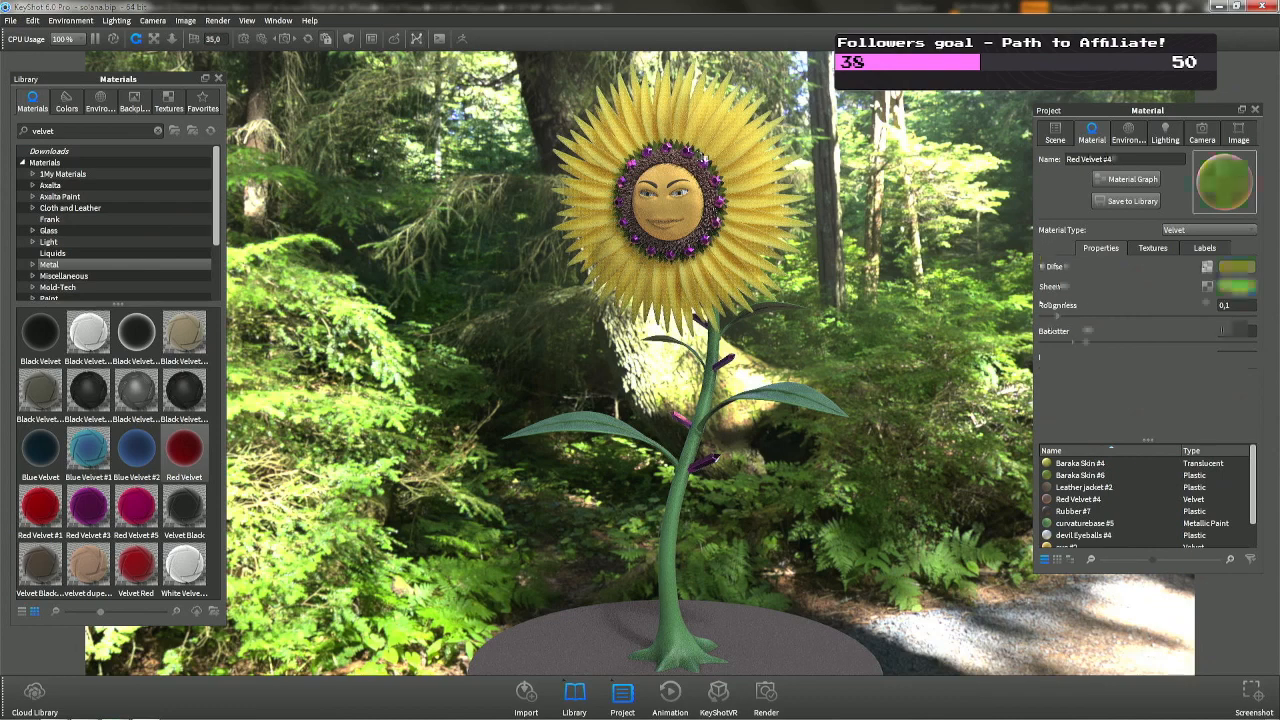
Lighten the diffuse color of the Baraka Skin #6 material on the small leaves around the face to RGB 180, 195, 103.
left_click(1237, 268)
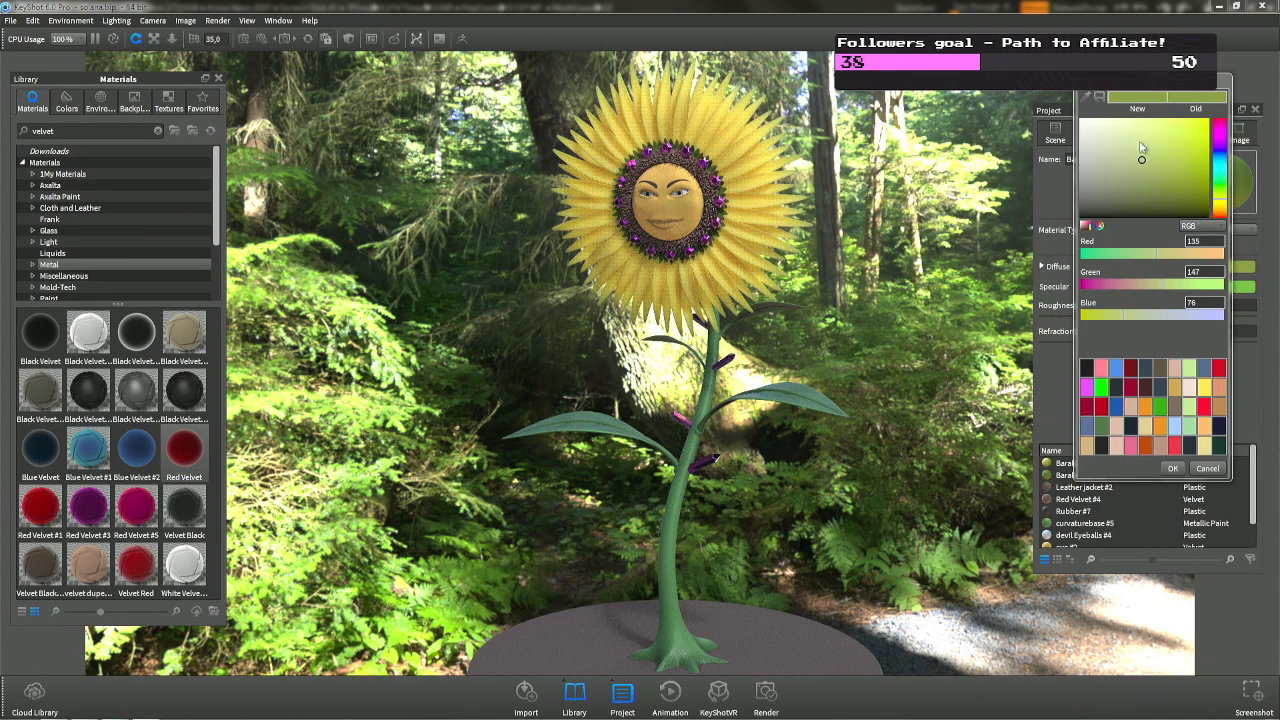
left_click(1172, 468)
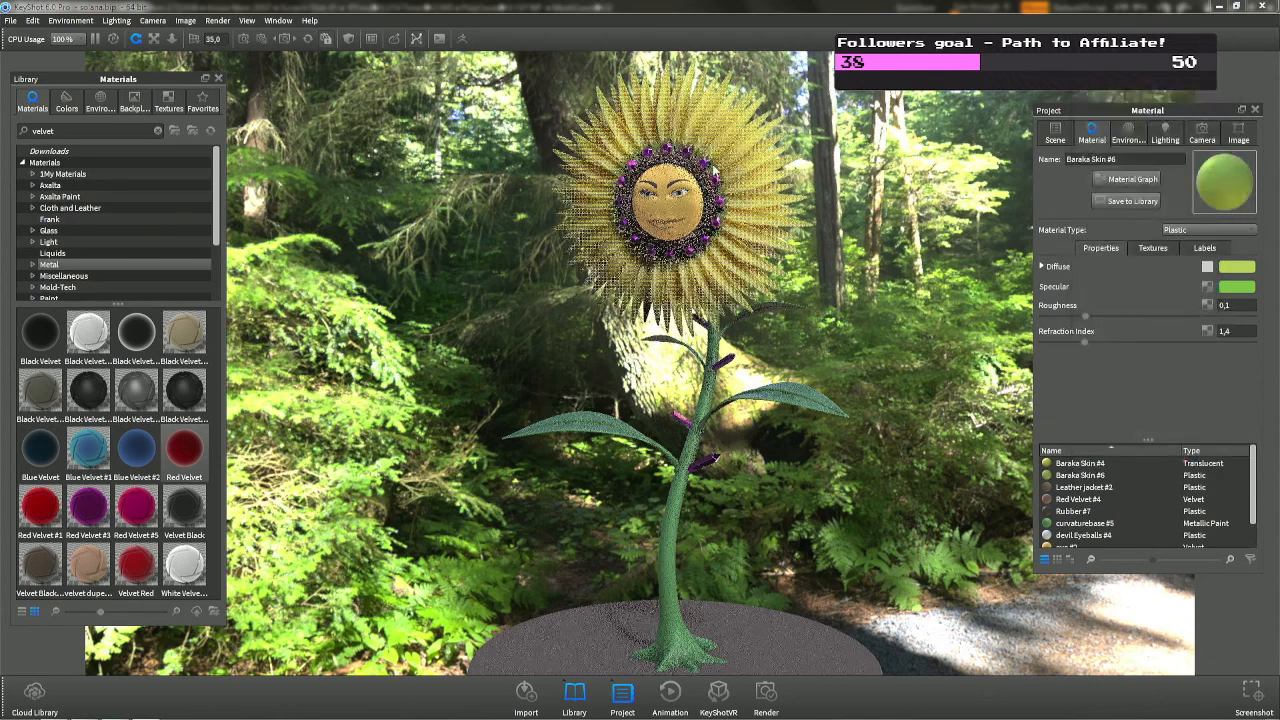
right_click(714, 145)
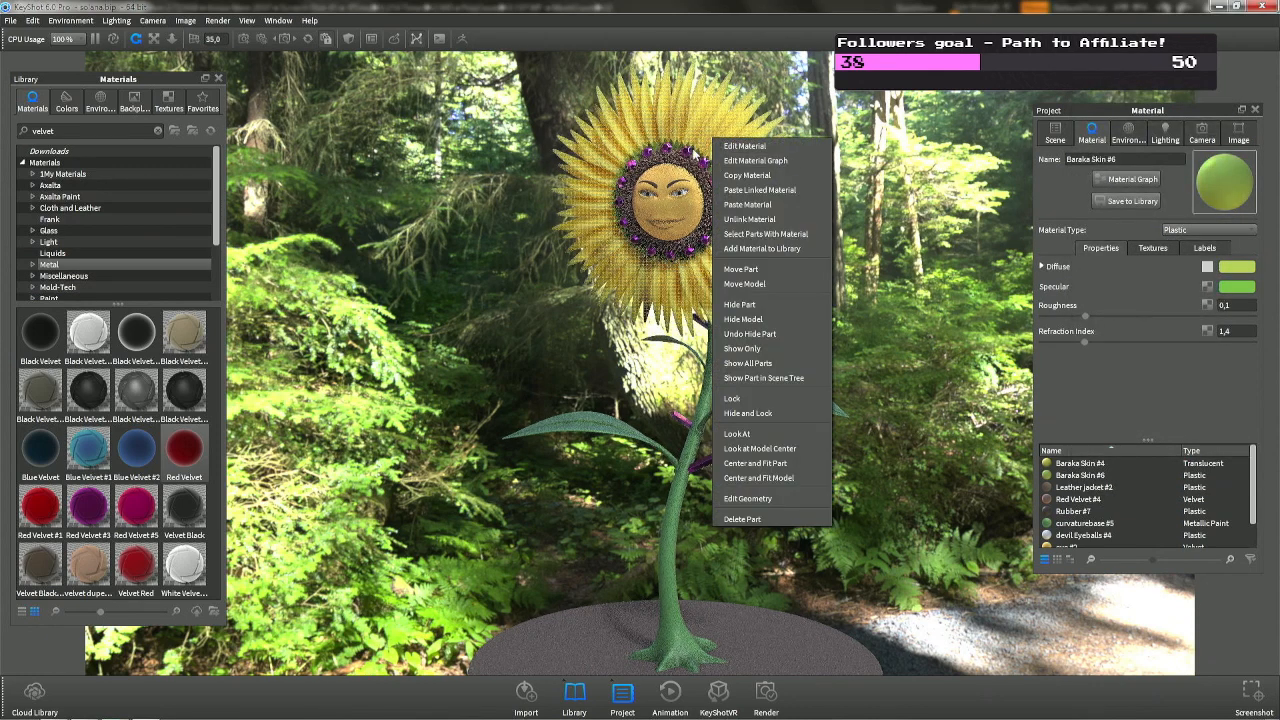
left_click(698, 157)
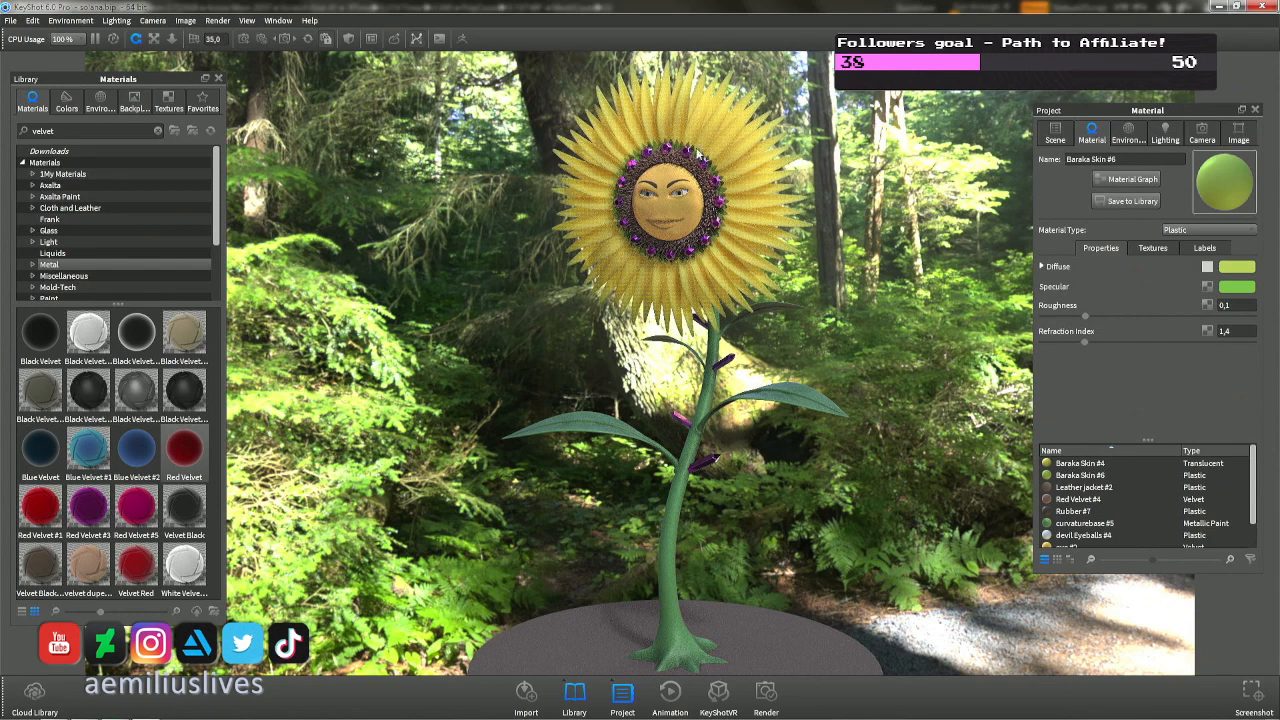
Compare the saved Camera 1 and Camera 2 views of the flower, ending on Camera 2.
left_click(1205, 135)
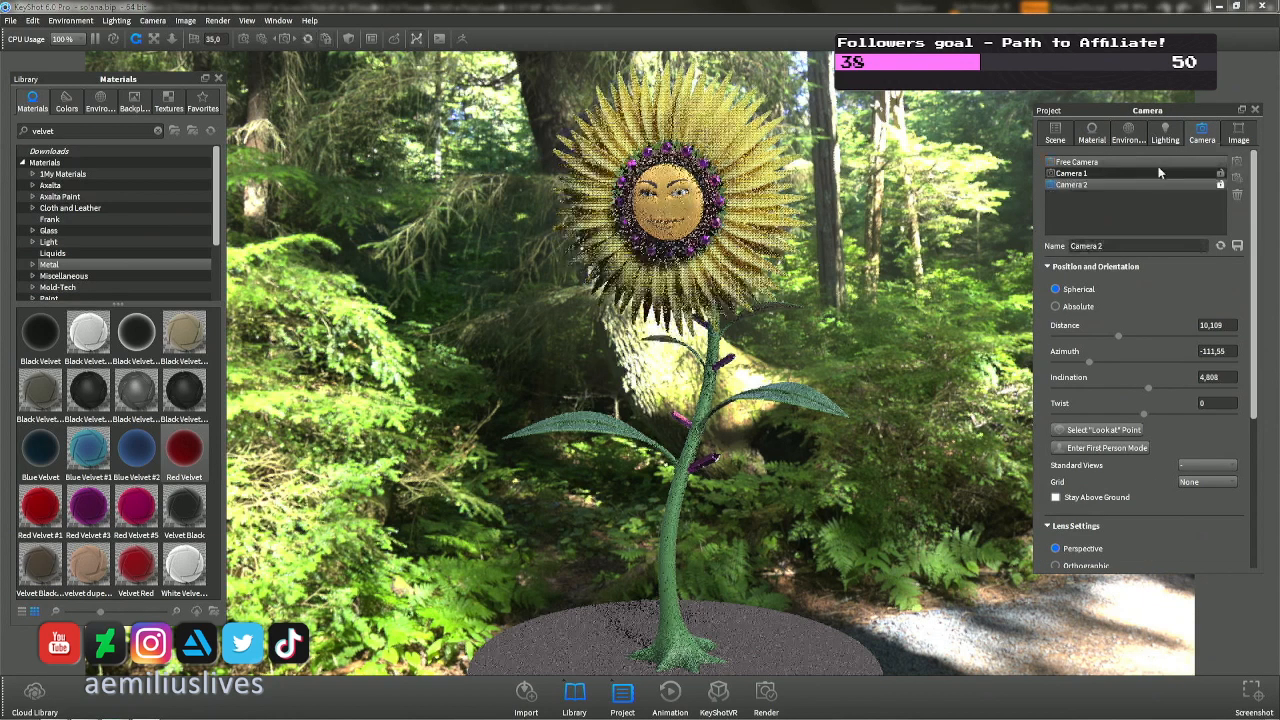
left_click(1158, 172)
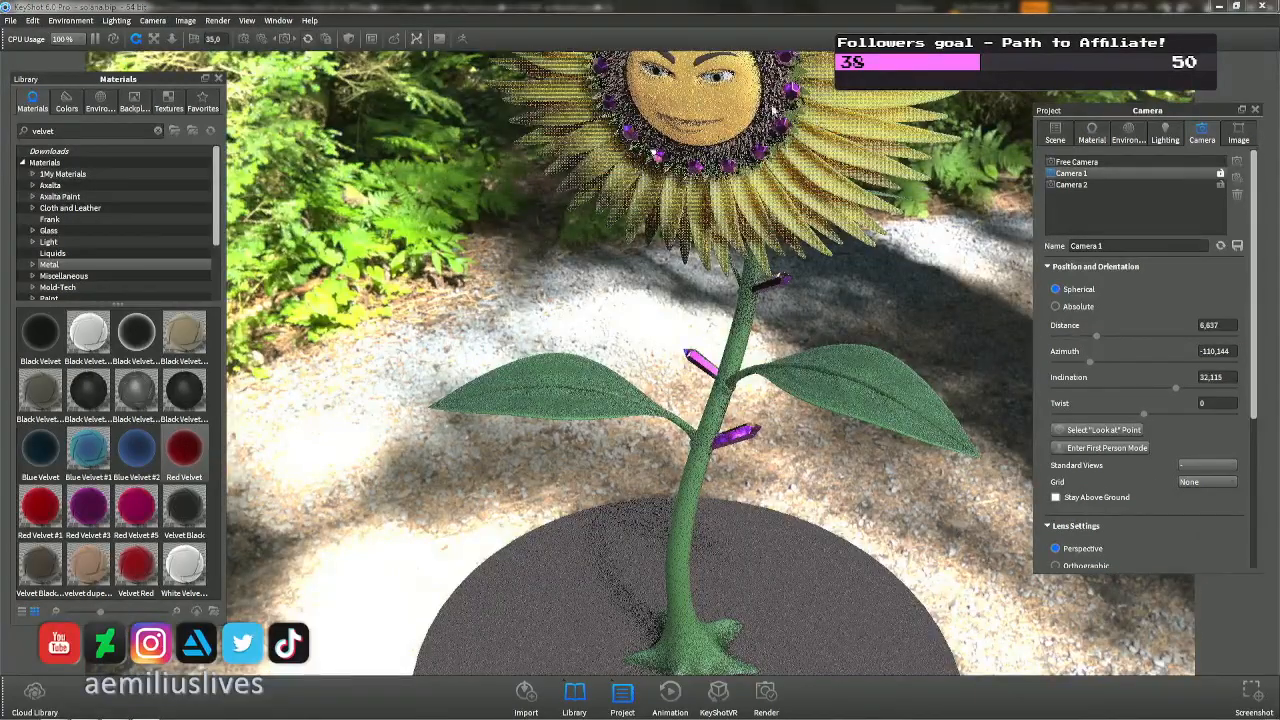
left_click(1070, 186)
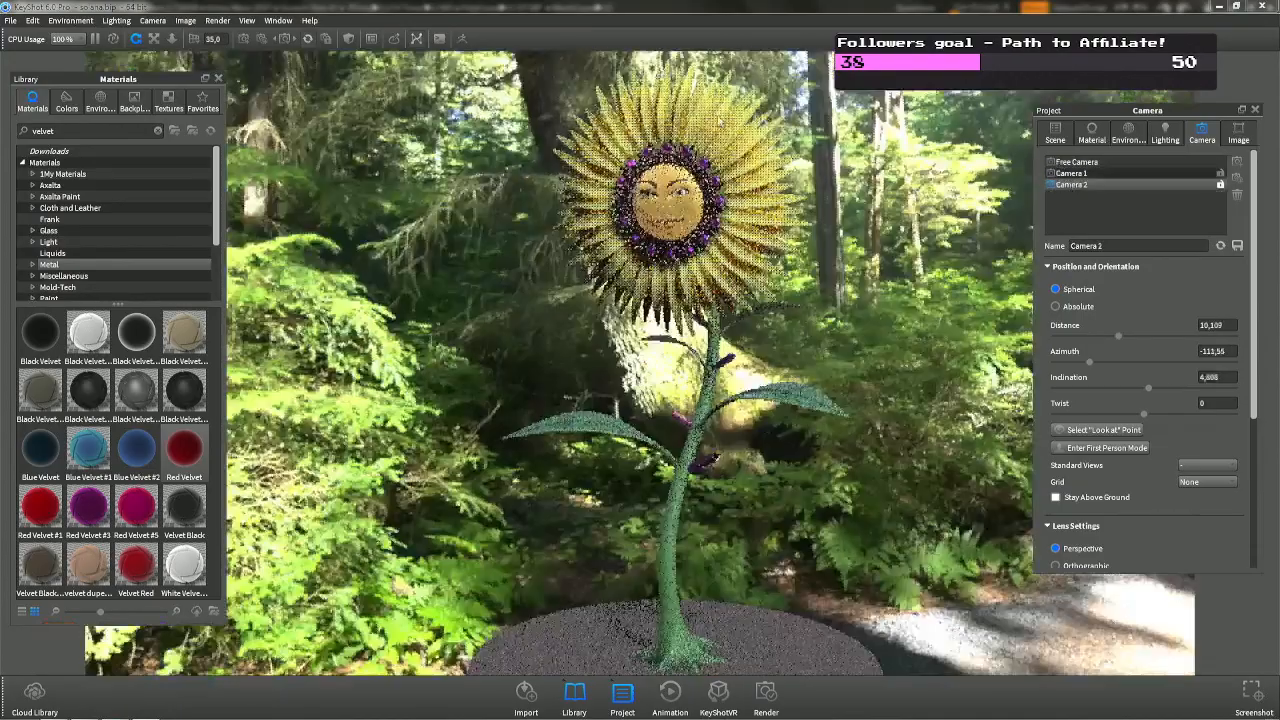
Try copying the curvaturebase #5 material onto the small leaves behind the purple gems, and undo the paste.
scroll(695, 170, "up", 4)
middle_click_drag(695, 172, 700, 441)
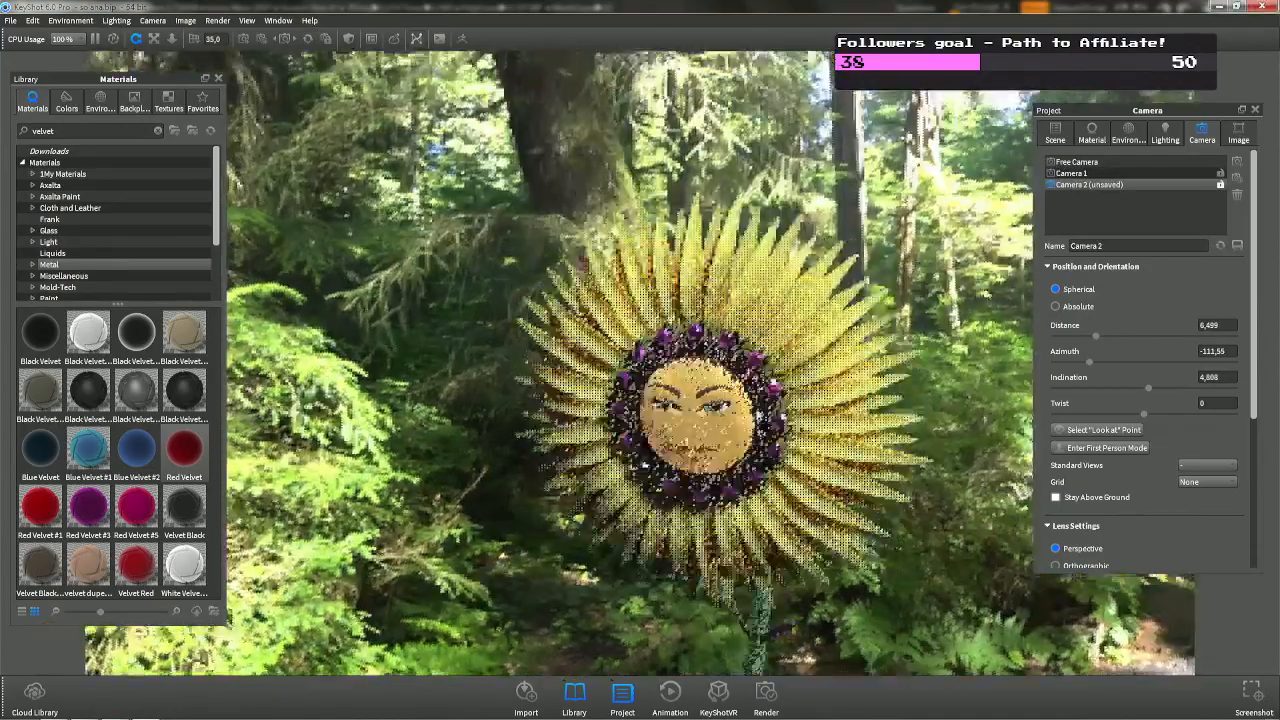
scroll(702, 441, "up", 3)
scroll(764, 250, "up", 3)
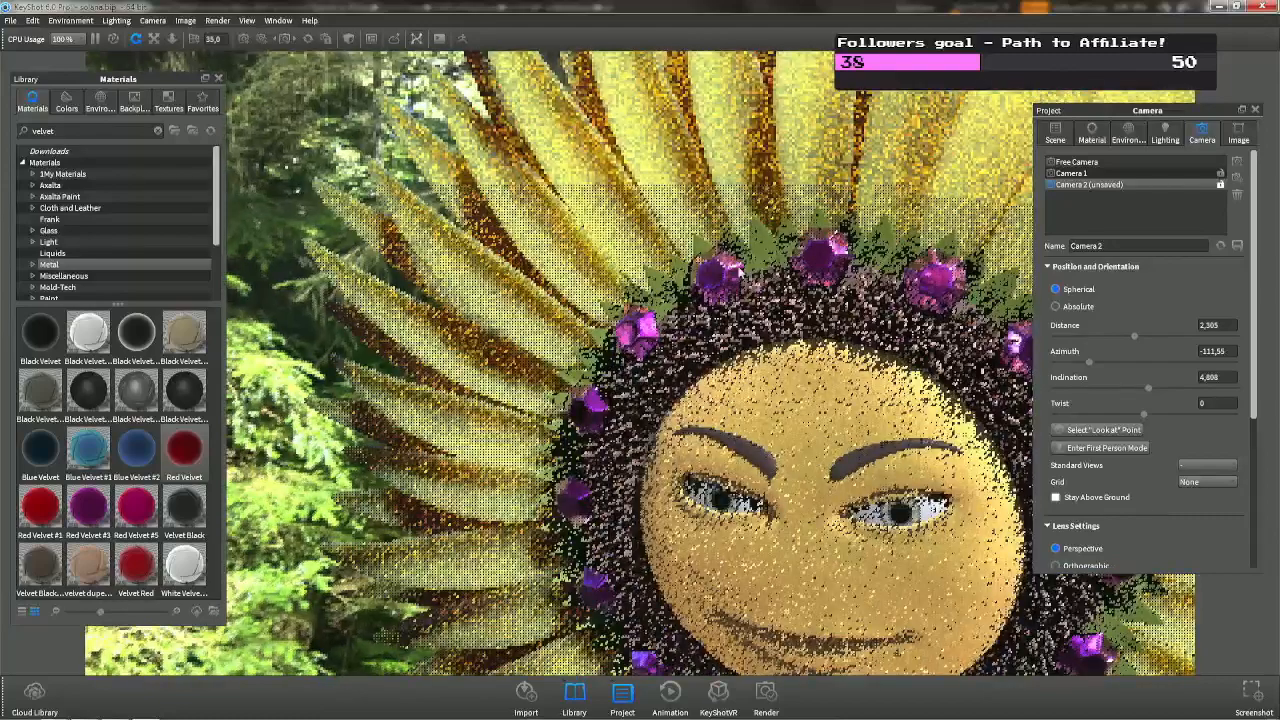
double_click(762, 240)
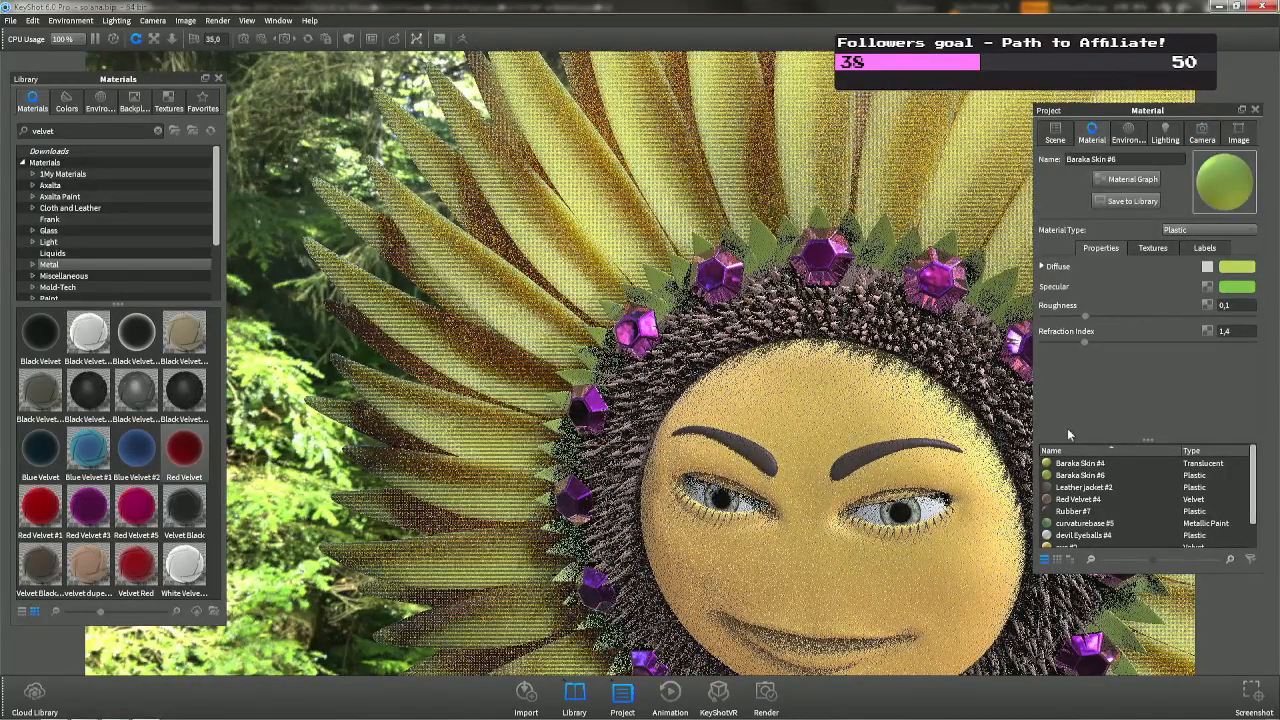
right_click(1104, 523)
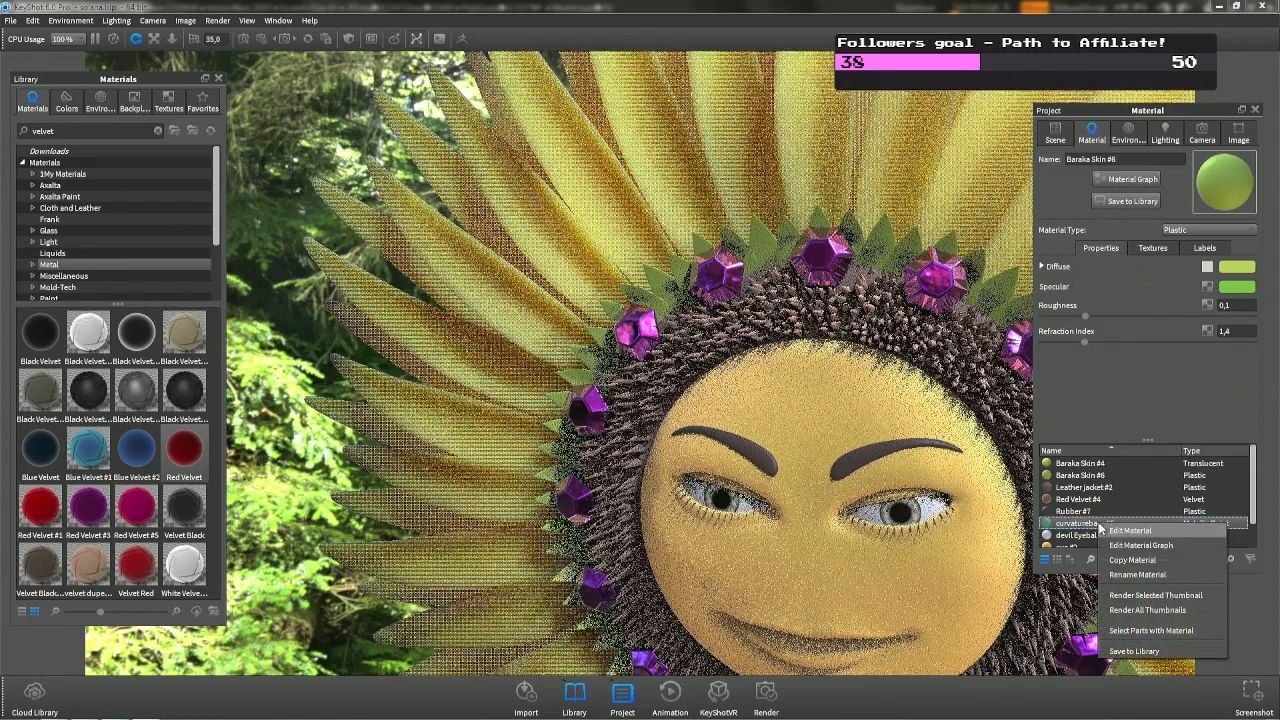
left_click(1130, 560)
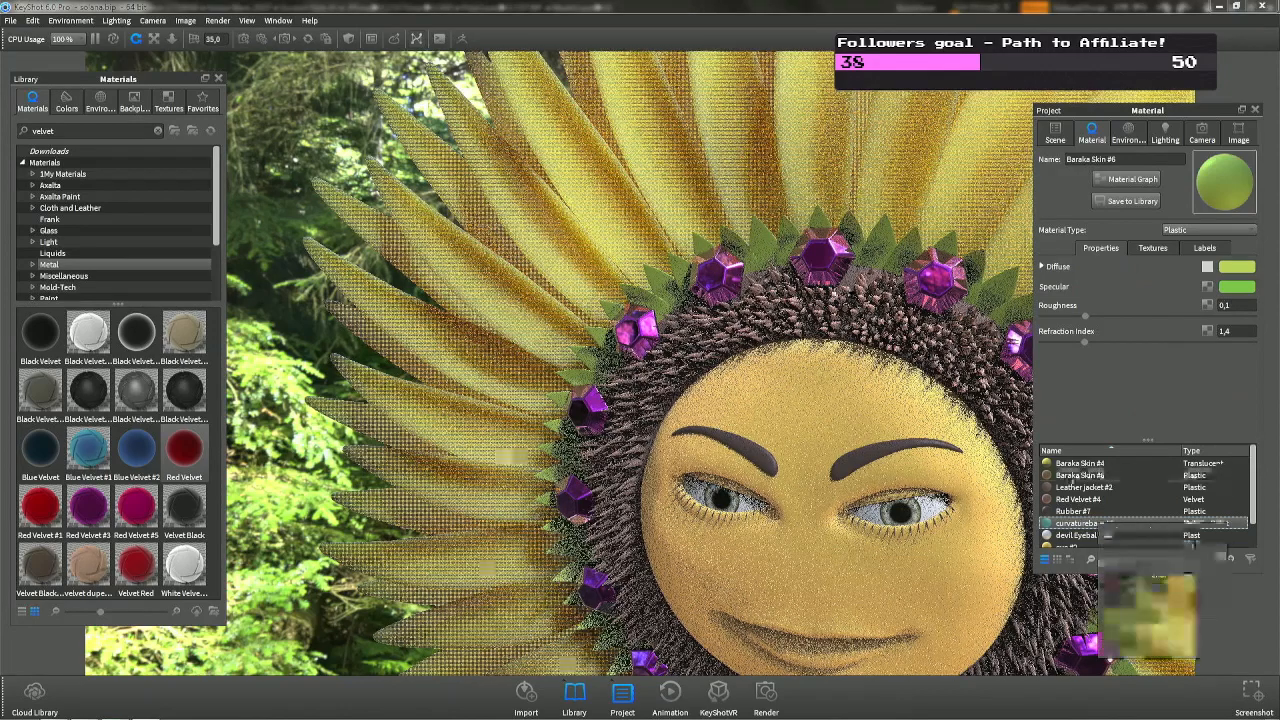
right_click(762, 243)
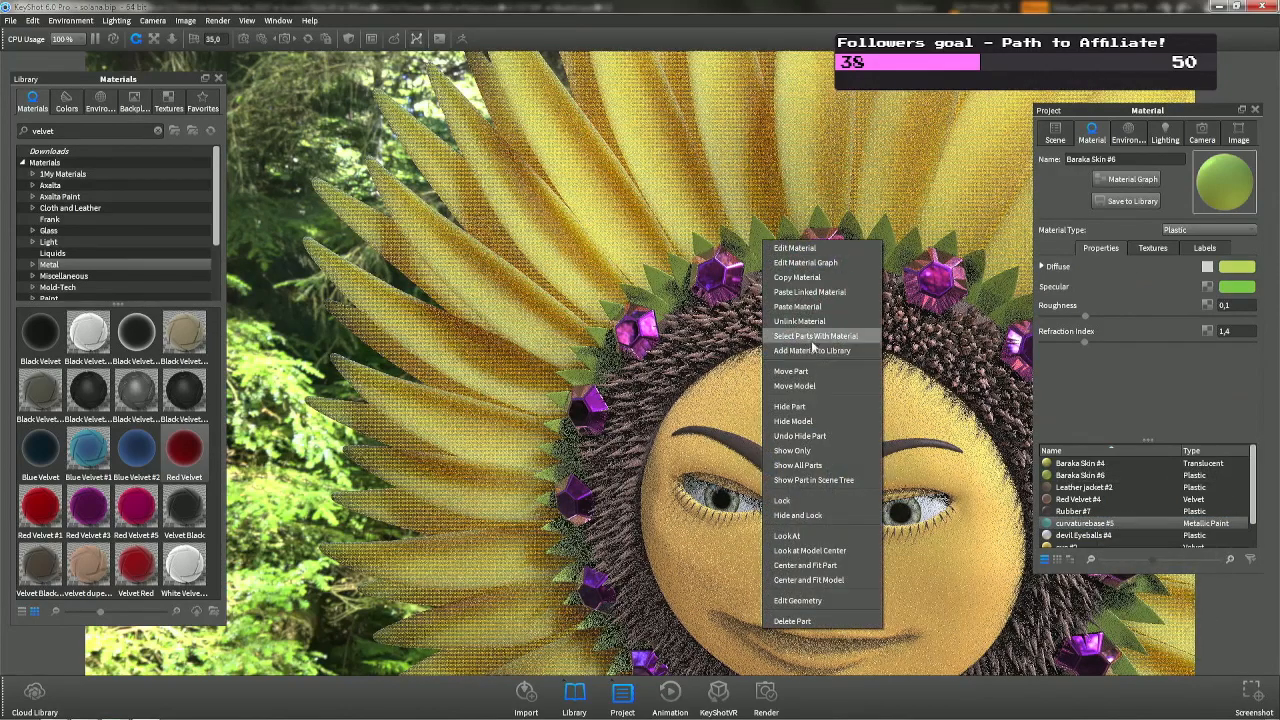
left_click(805, 306)
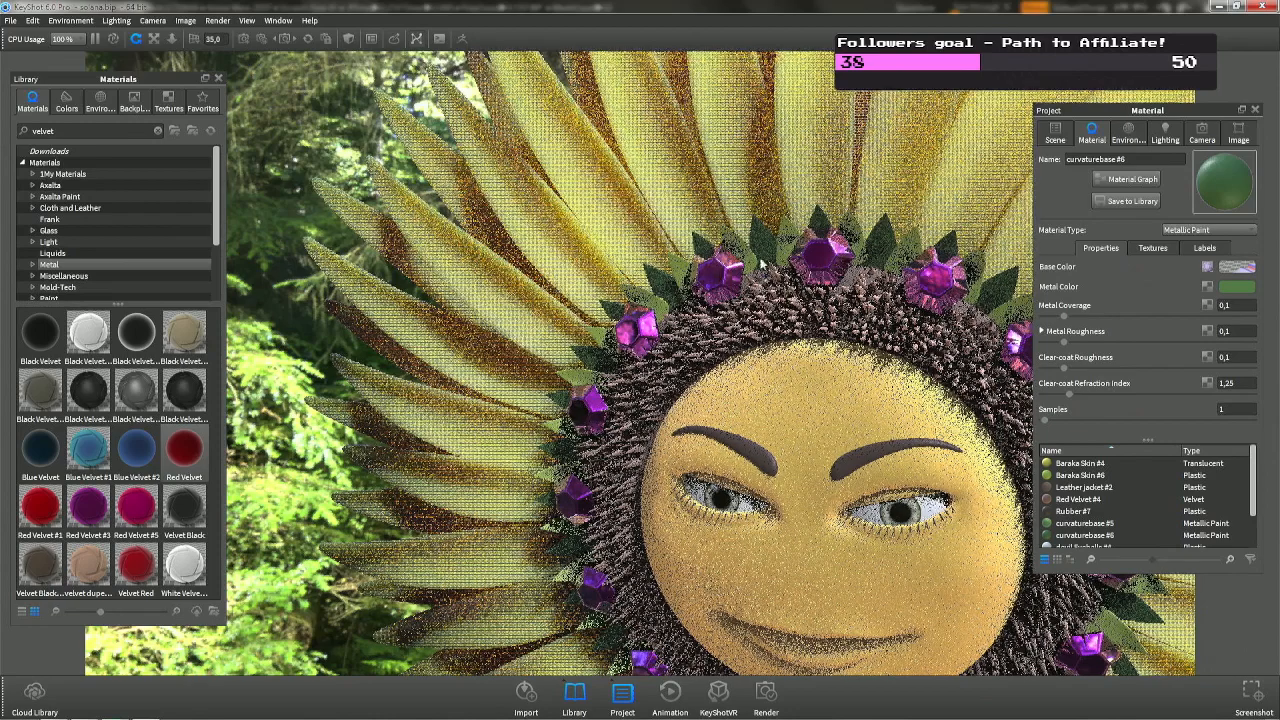
key("ctrl+z")
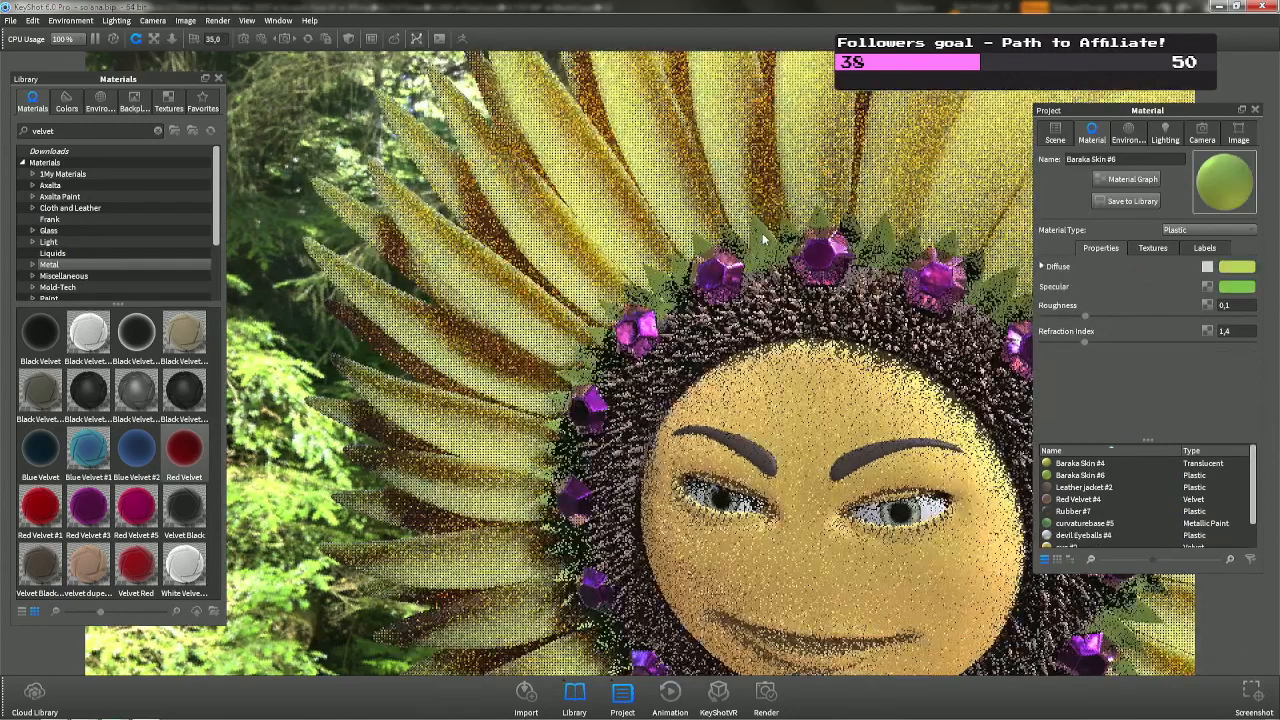
Shift the hue of the Baraka Skin #6 diffuse color slightly toward yellow.
left_click(1235, 268)
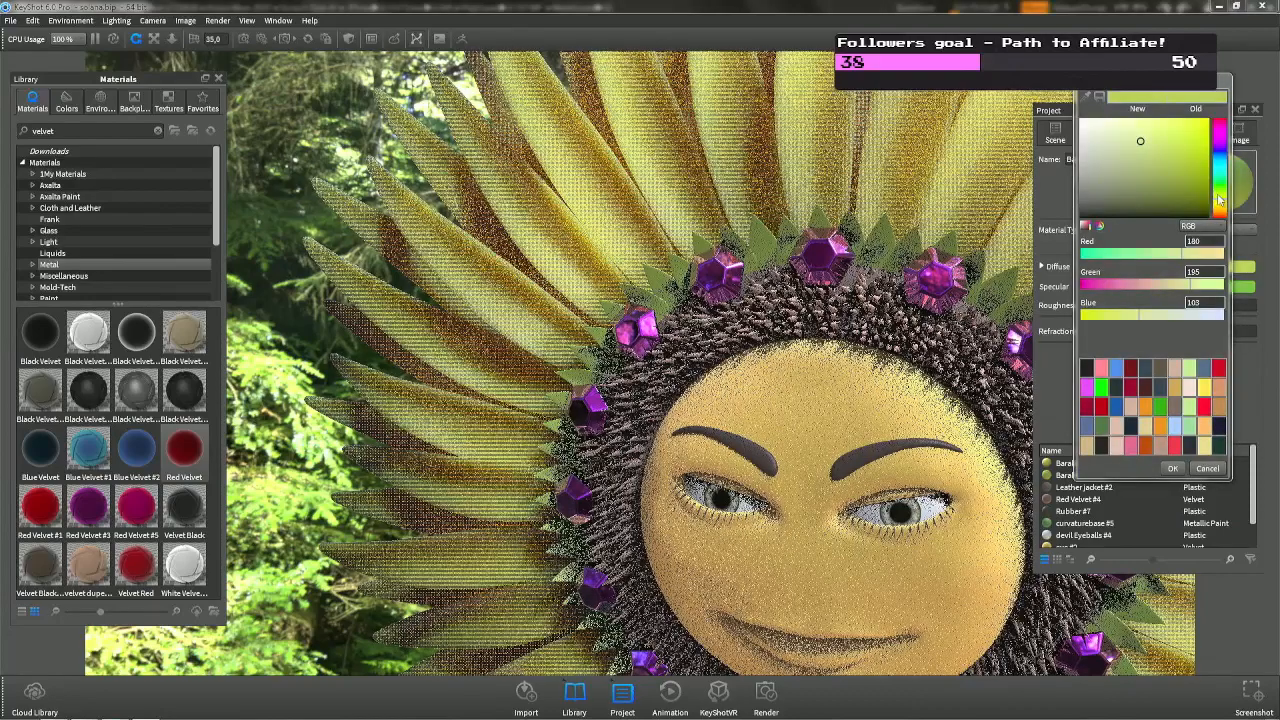
left_click(1221, 207)
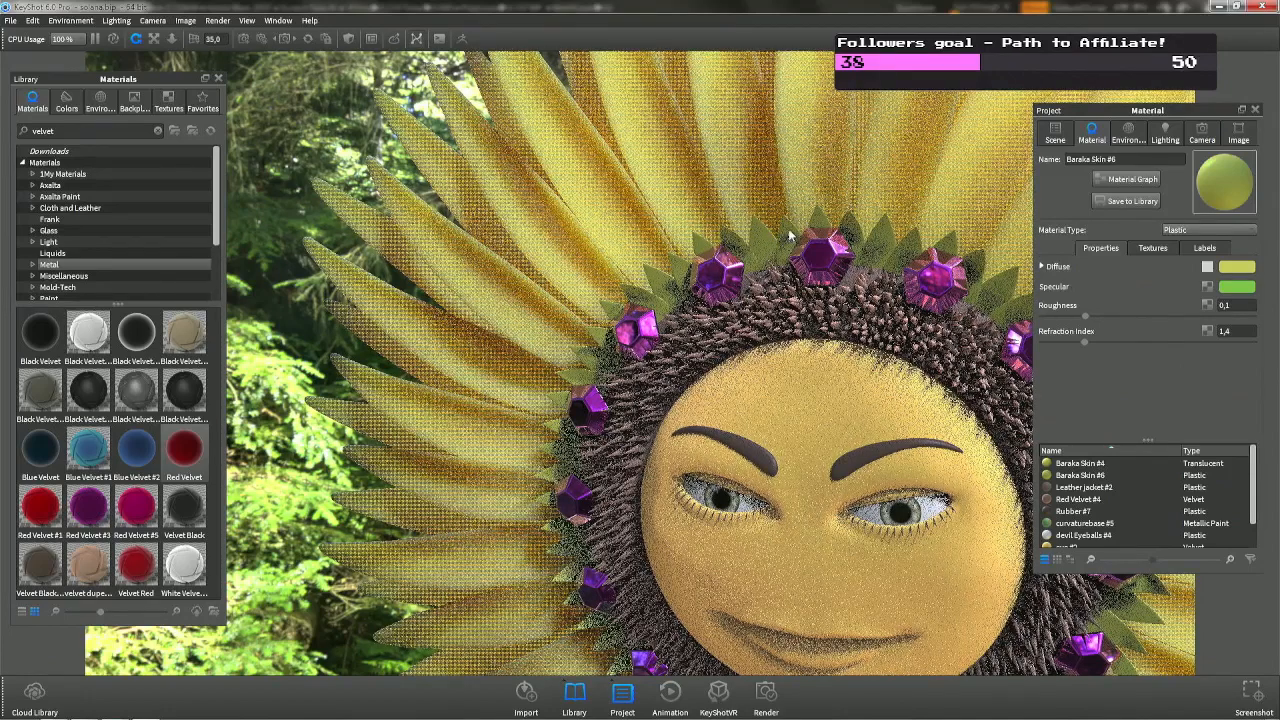
Select the second ring of small leaves around the face and unlink its material from the other ring.
left_click(1056, 132)
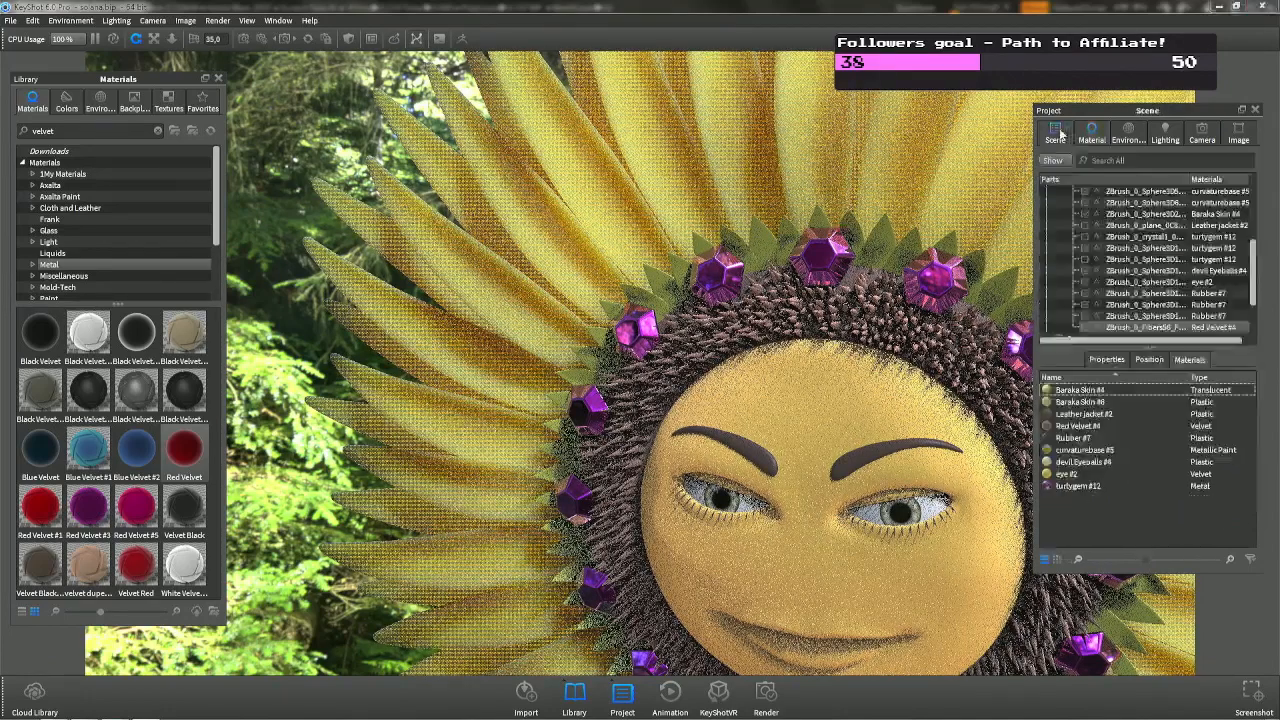
left_click(896, 235)
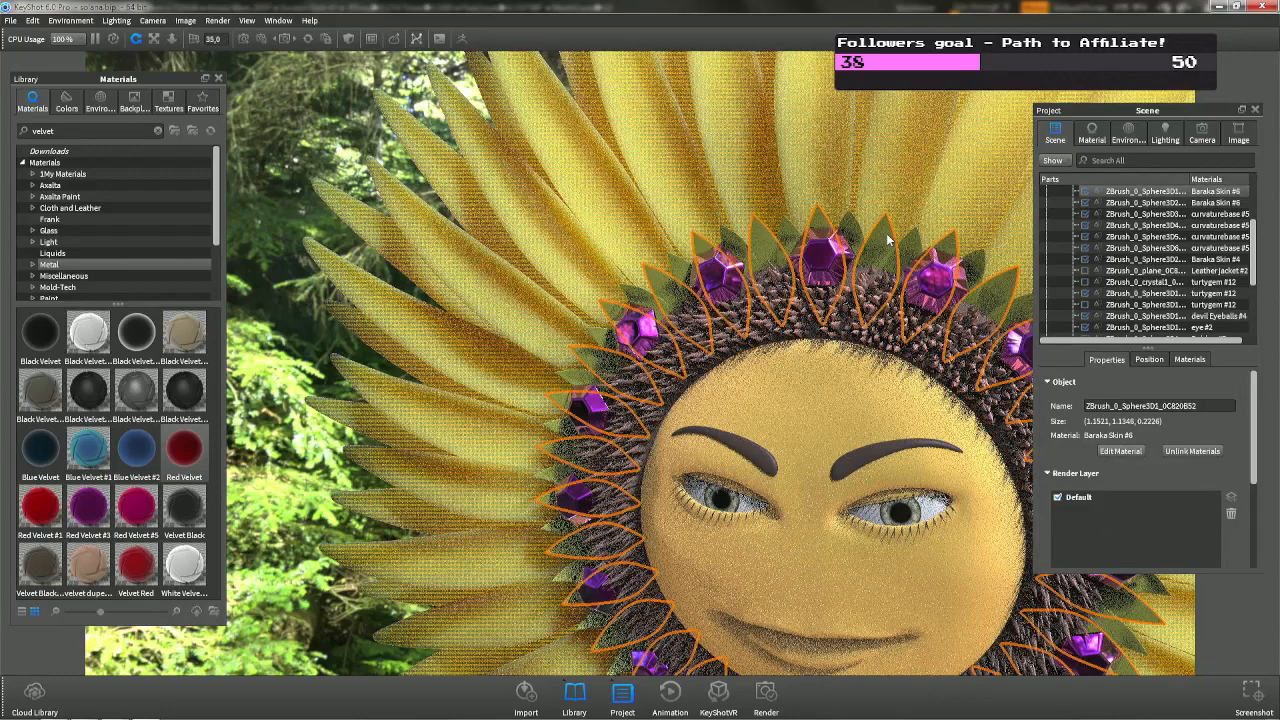
left_click(912, 244)
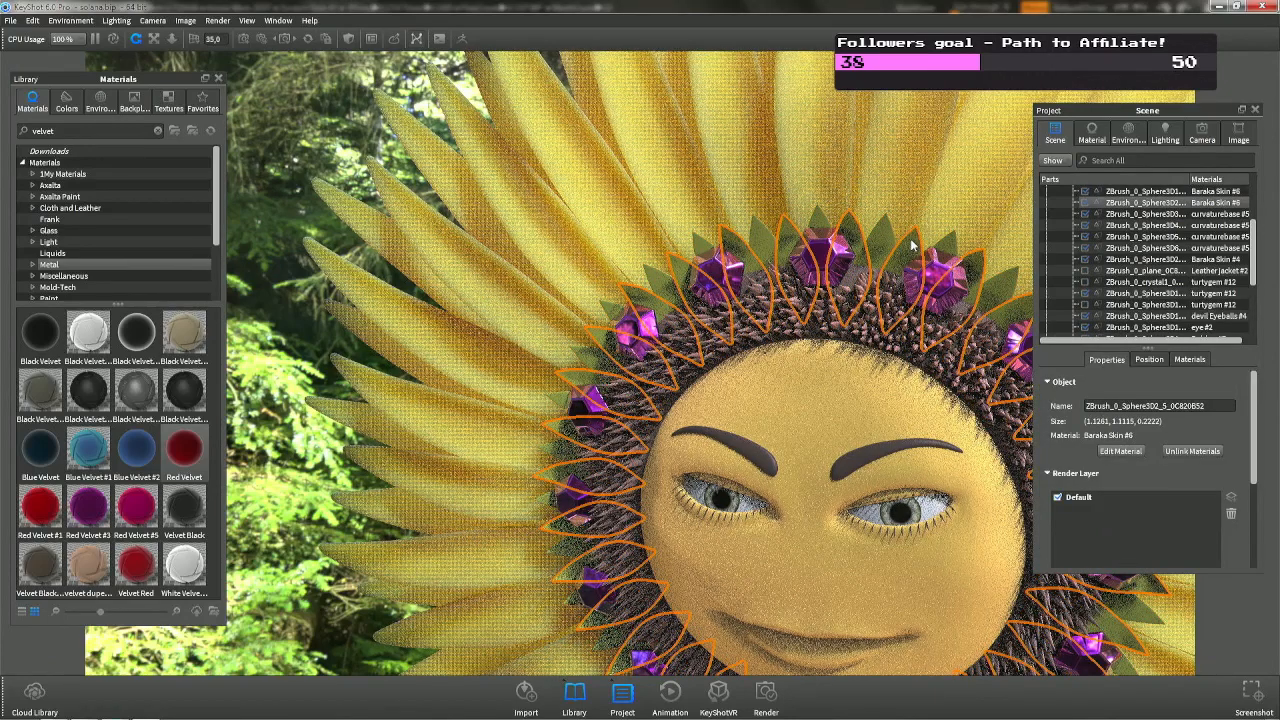
right_click(912, 242)
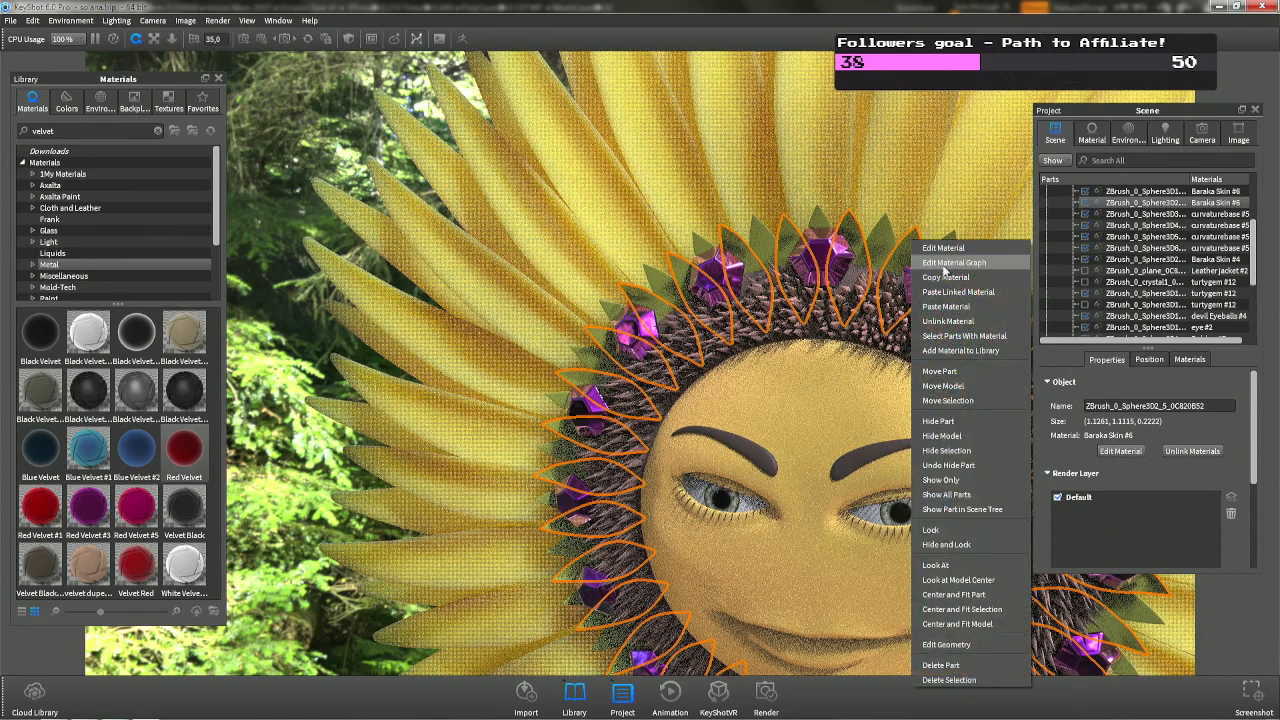
left_click(956, 321)
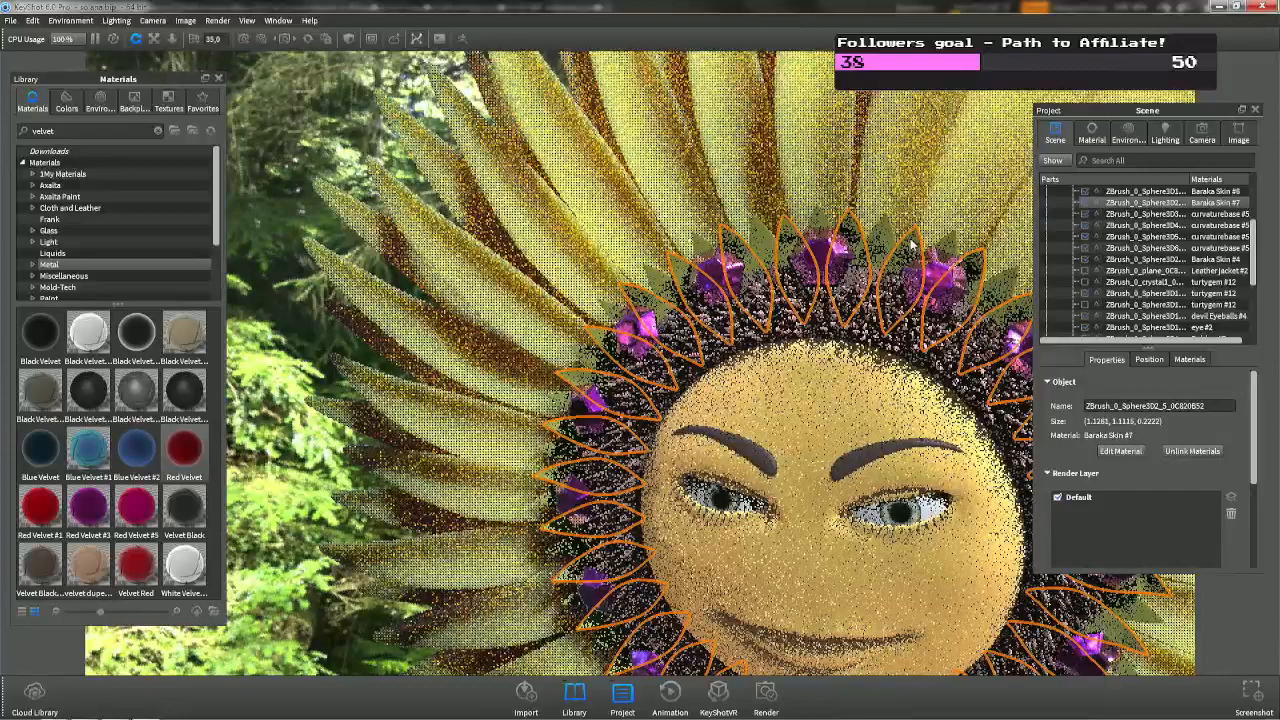
Set the diffuse color of the second leaf ring's Baraka Skin #7 material to a darker green, RGB 141, 156, 83.
double_click(912, 250)
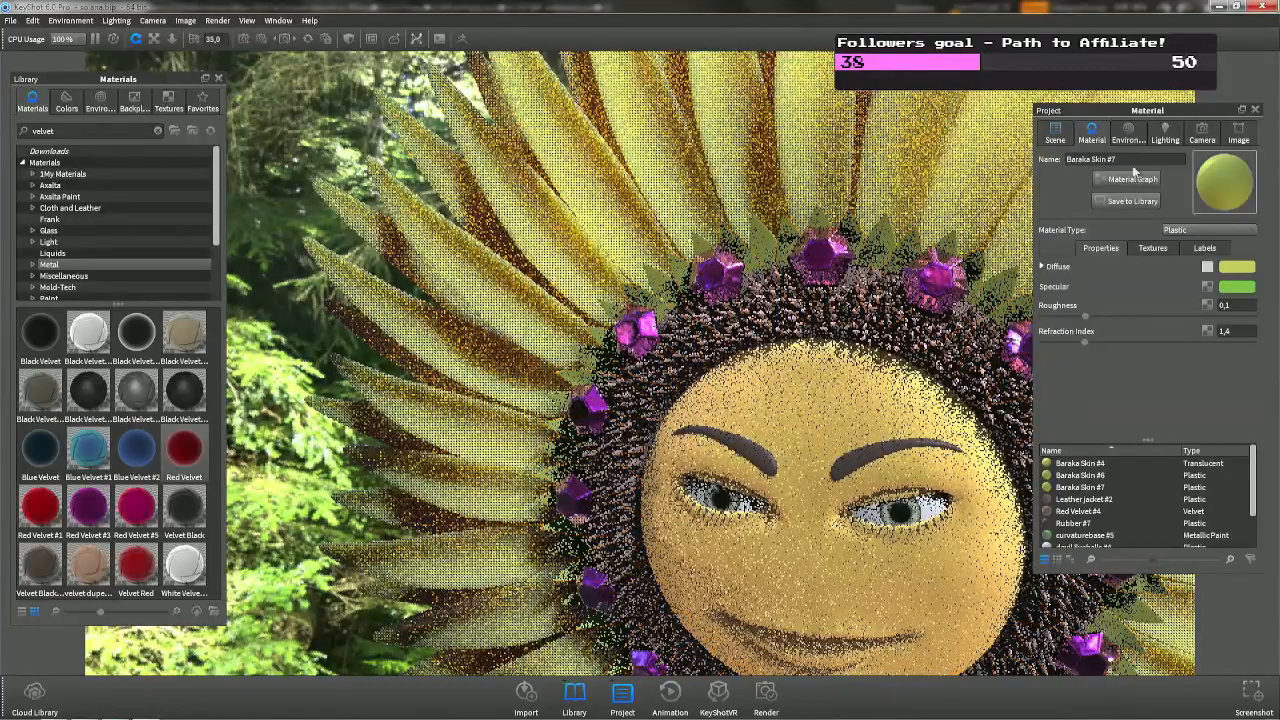
left_click(1222, 268)
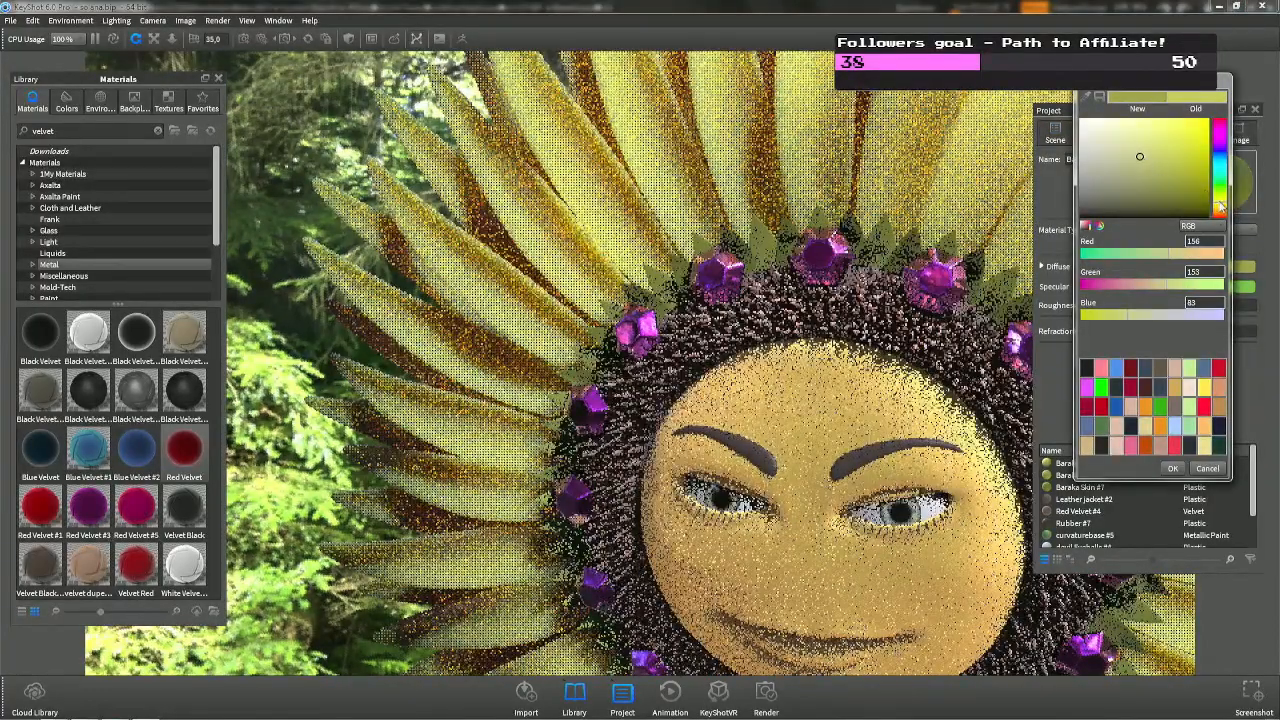
left_click_drag(1221, 207, 1224, 205)
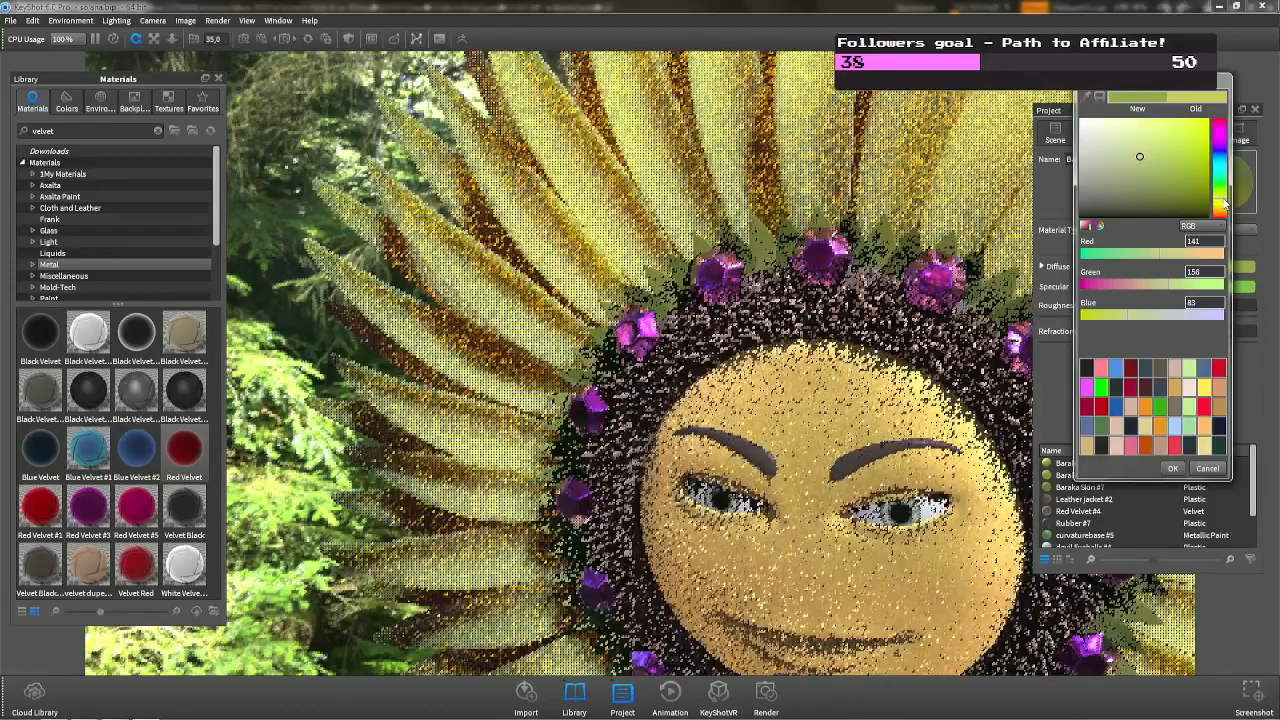
left_click(911, 240)
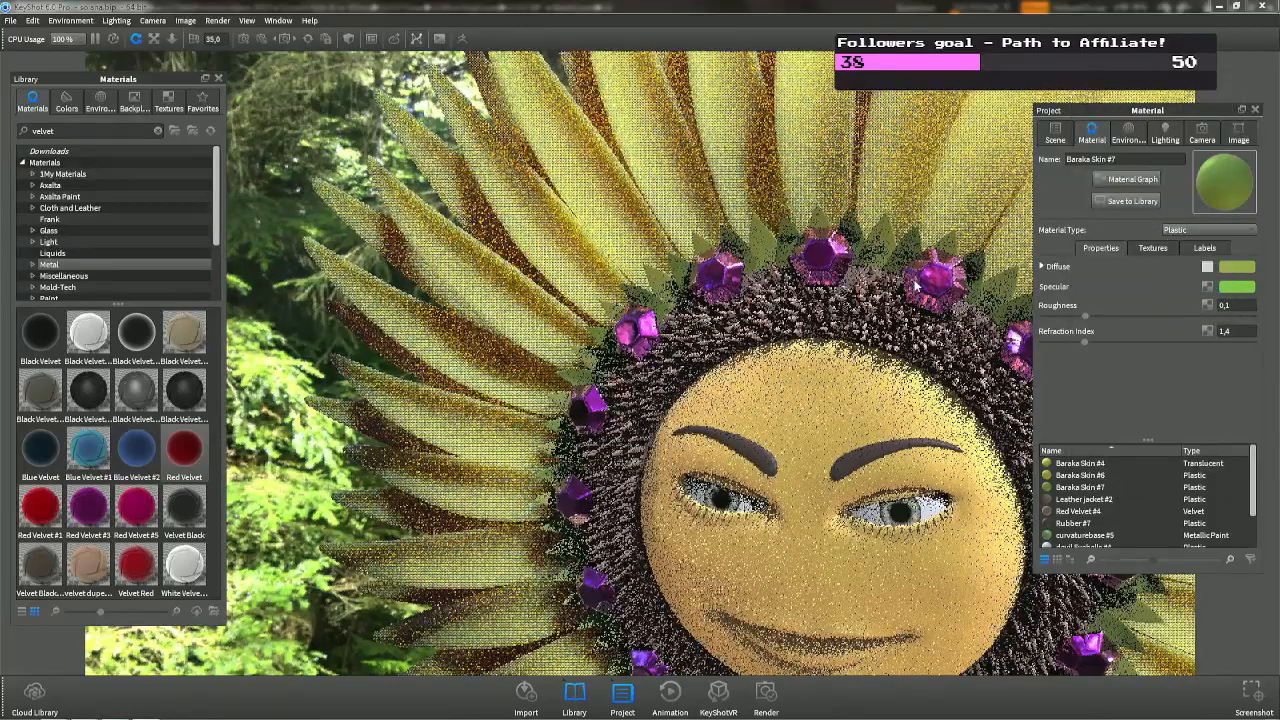
scroll(922, 283, "down", 10)
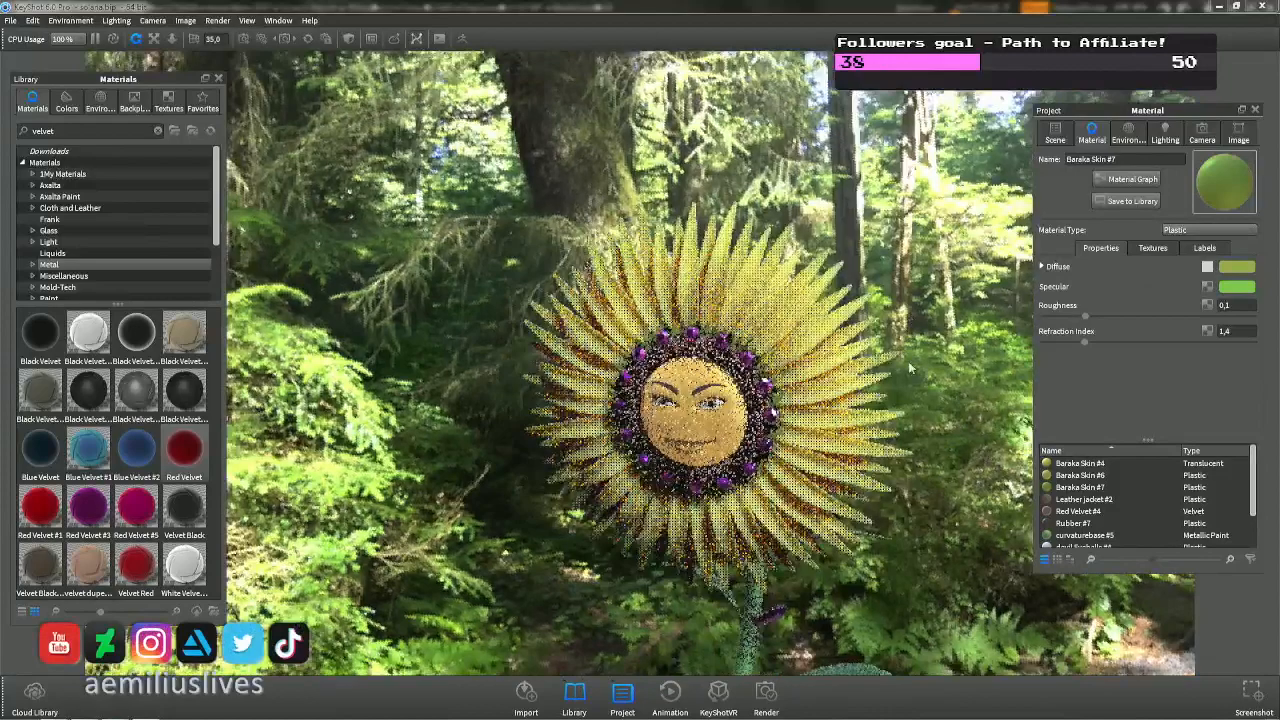
middle_click_drag(914, 565, 921, 425)
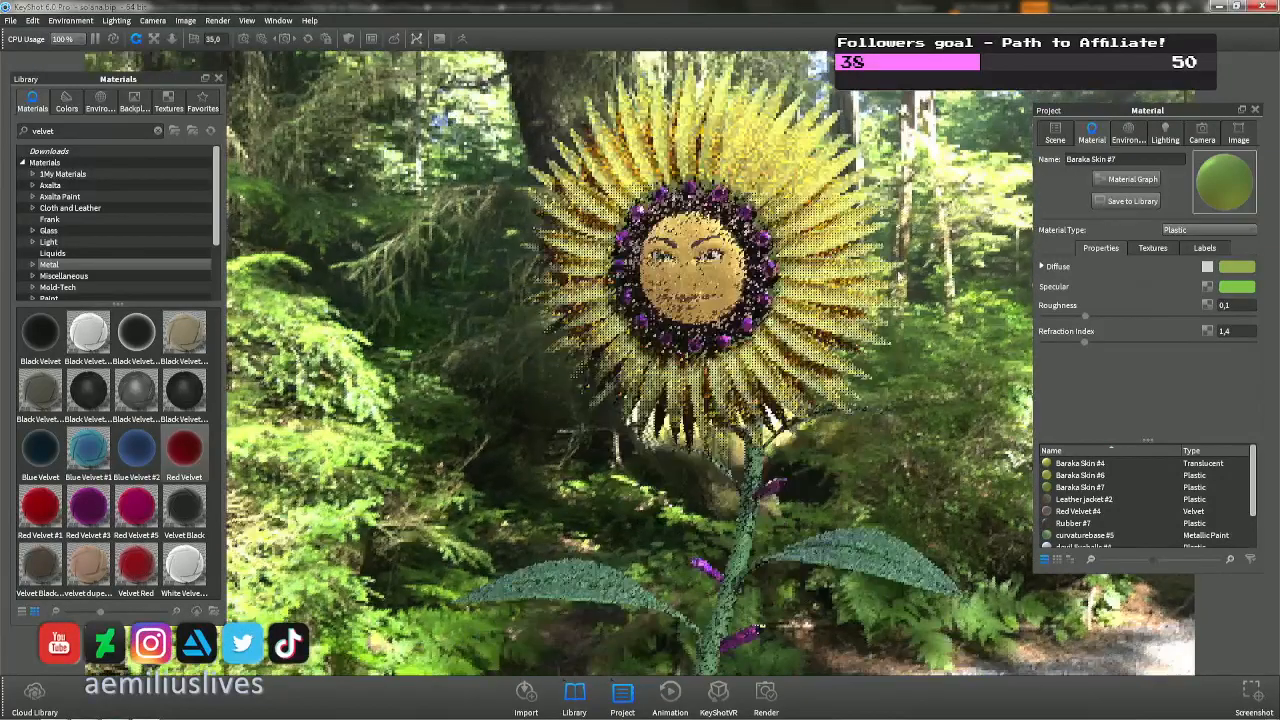
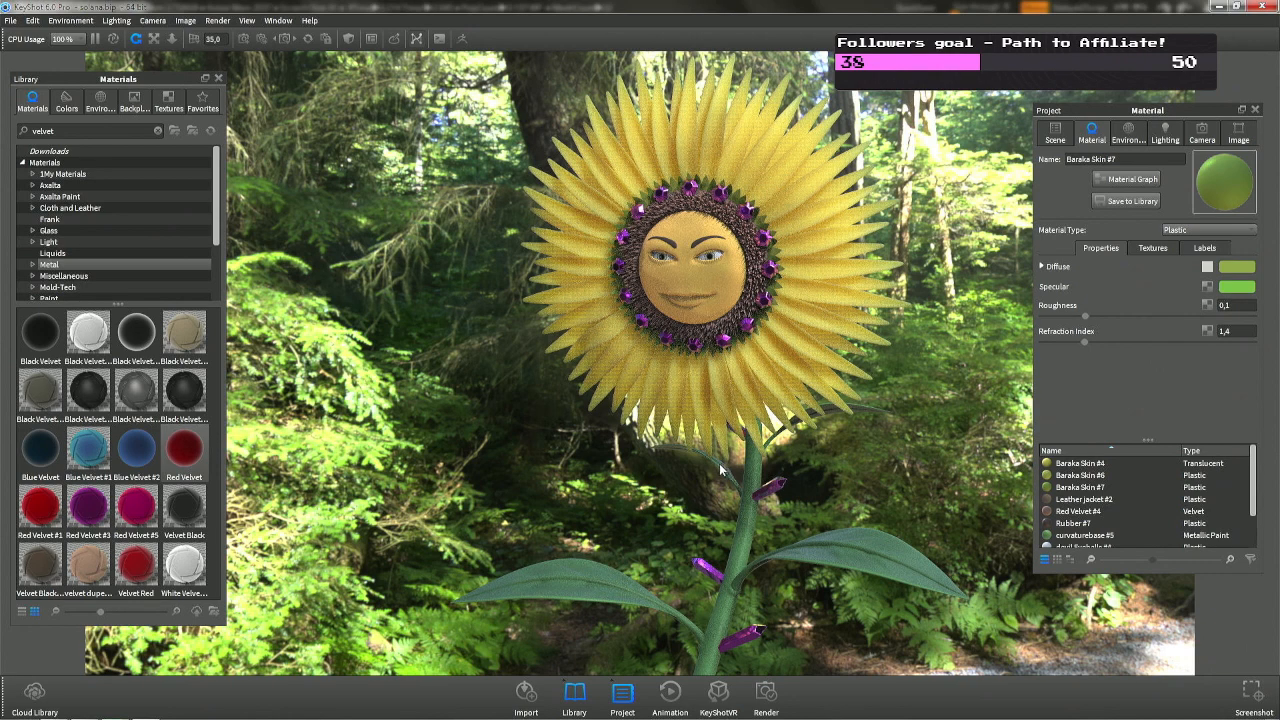
Switch to ZBrush, make the Sphere3D2_3 petal ring the active subtool and view the flower from the side.
key("alt+Tab")
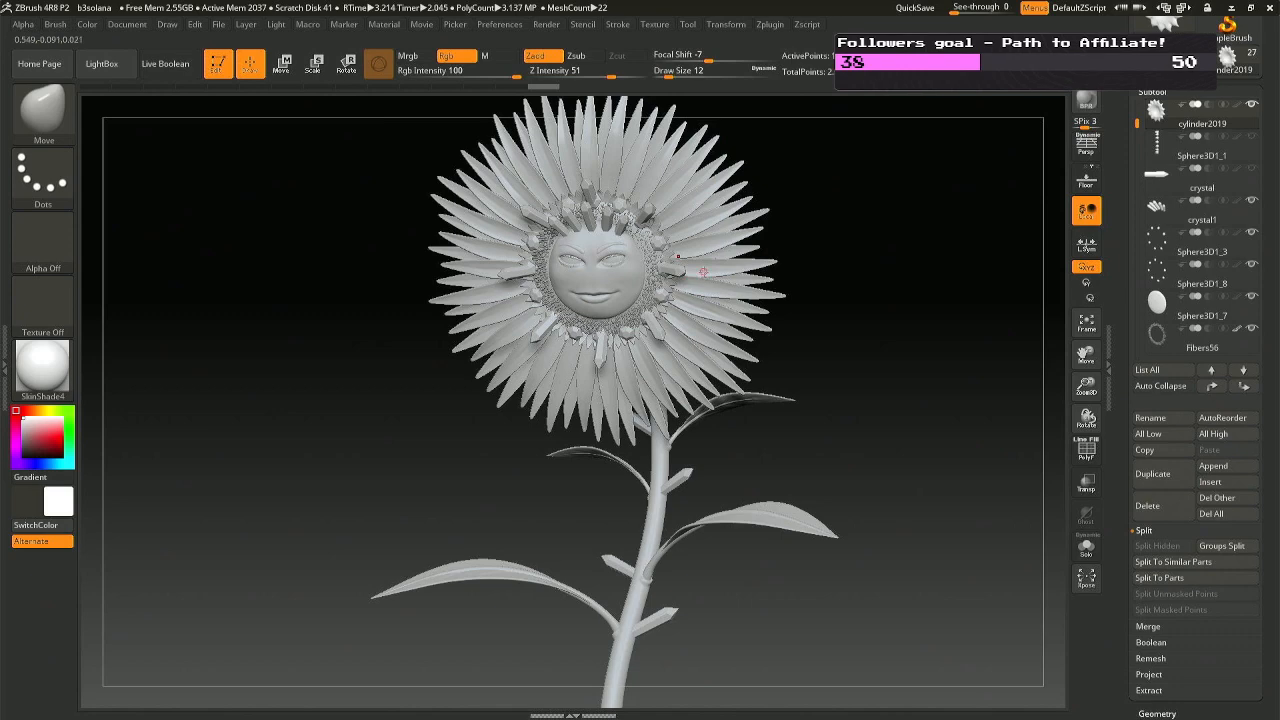
left_click(703, 271, "alt")
left_click_drag(770, 316, 780, 320, "shift")
left_click_drag(817, 374, 885, 383)
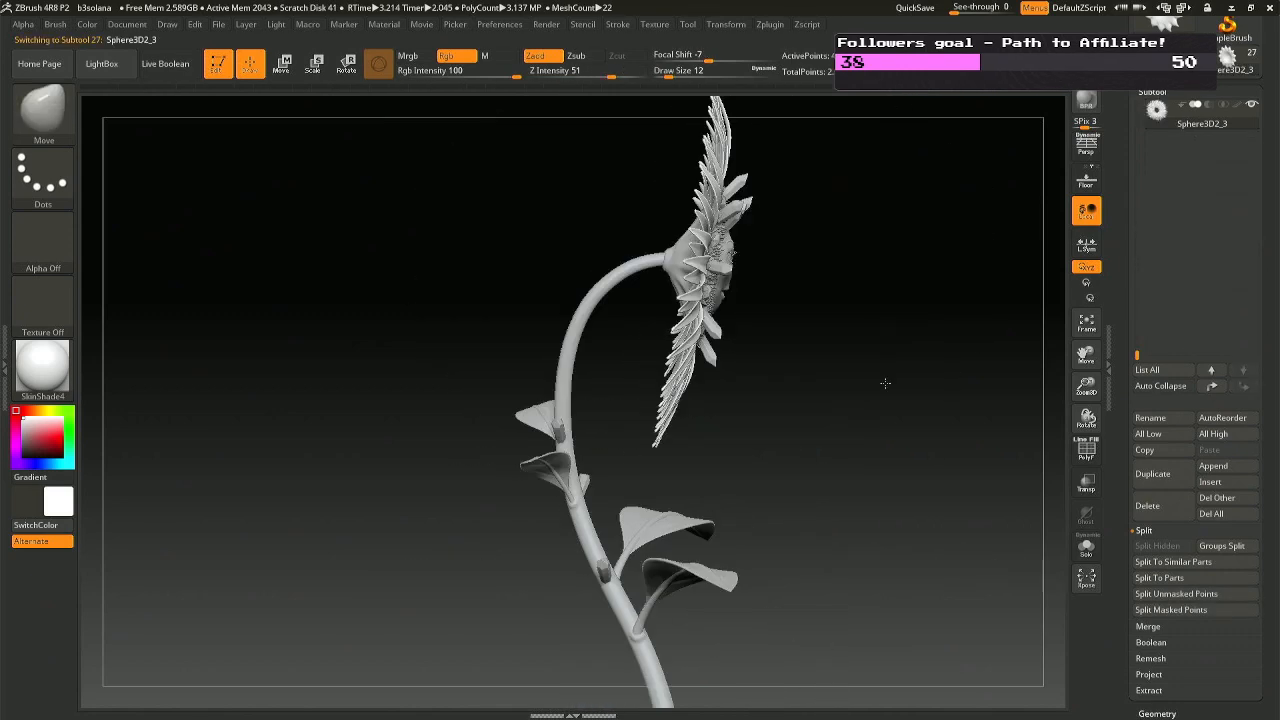
Make the cylinder2019 stem the active subtool and undo its last two edits.
left_click(671, 257, "alt")
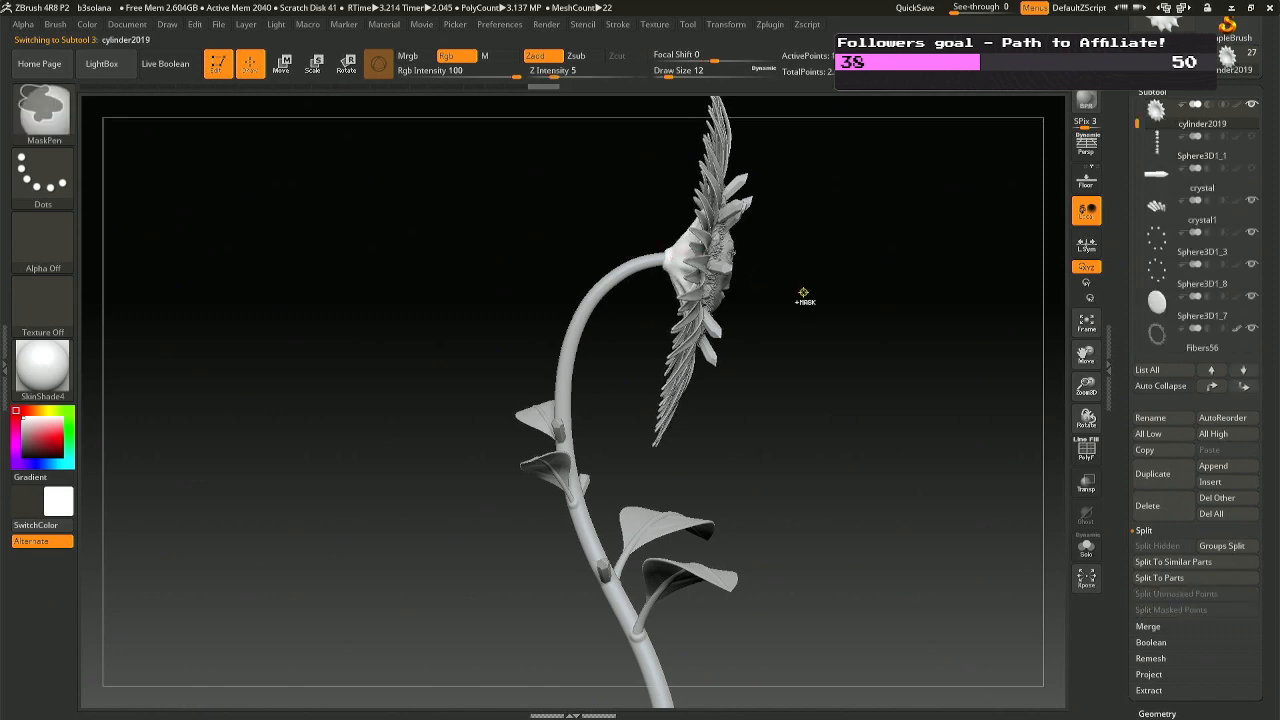
key("ctrl+z")
key("ctrl+z")
left_click_drag(803, 293, 722, 292)
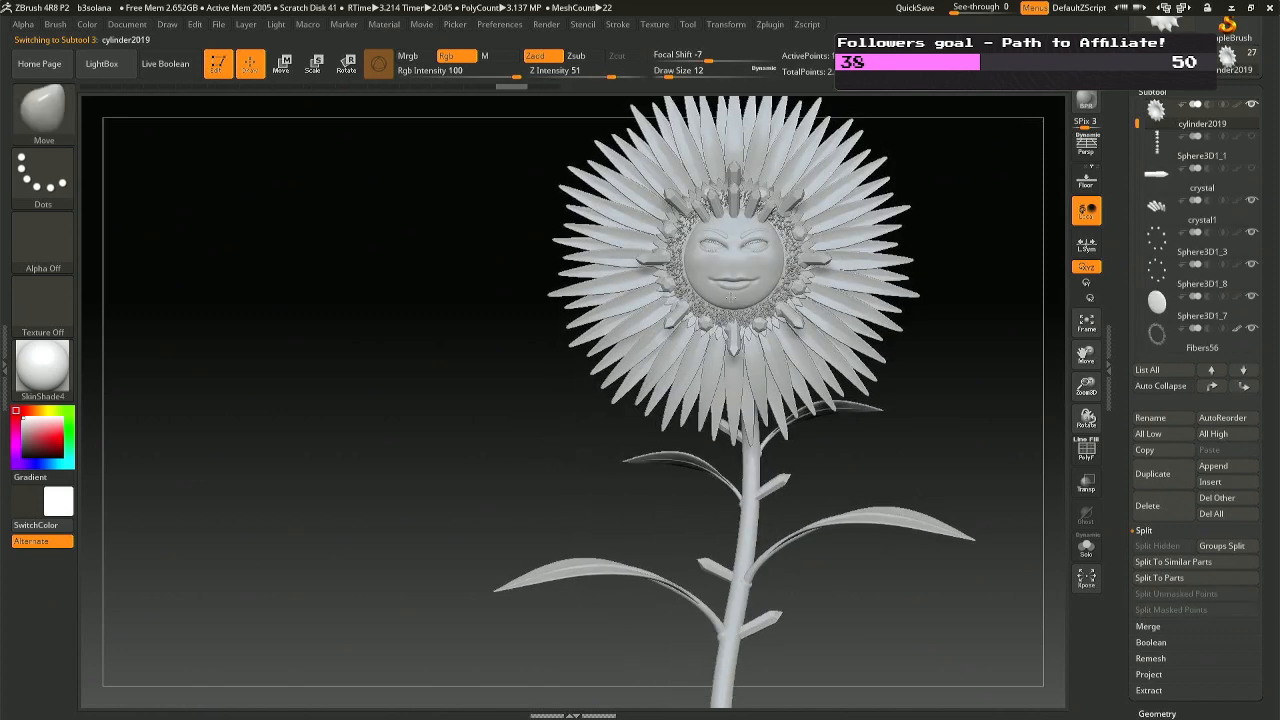
Make the Sphere3D2_3 petal ring the active subtool and fill it with pale yellow, RGB 244, 215, 137.
left_click(855, 280, "alt")
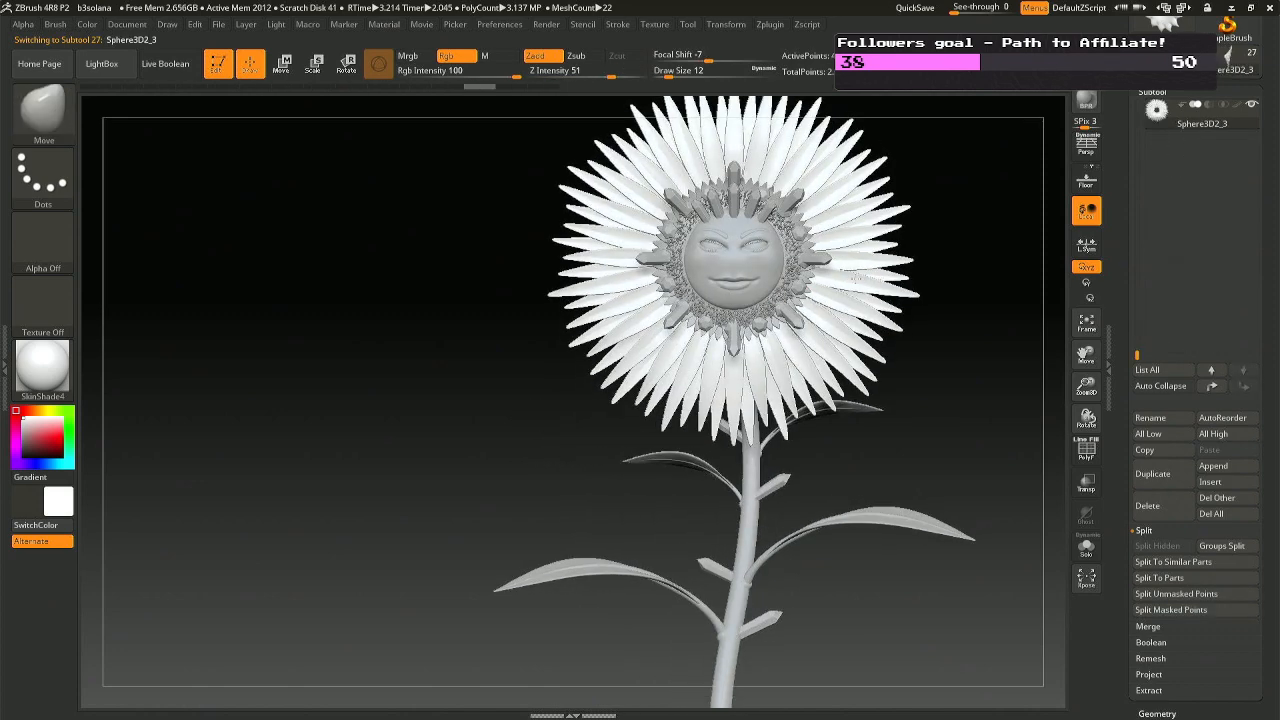
mouse_move(855, 280)
right_mouse_down()
mouse_move(806, 289)
mouse_move(848, 278)
right_mouse_up()
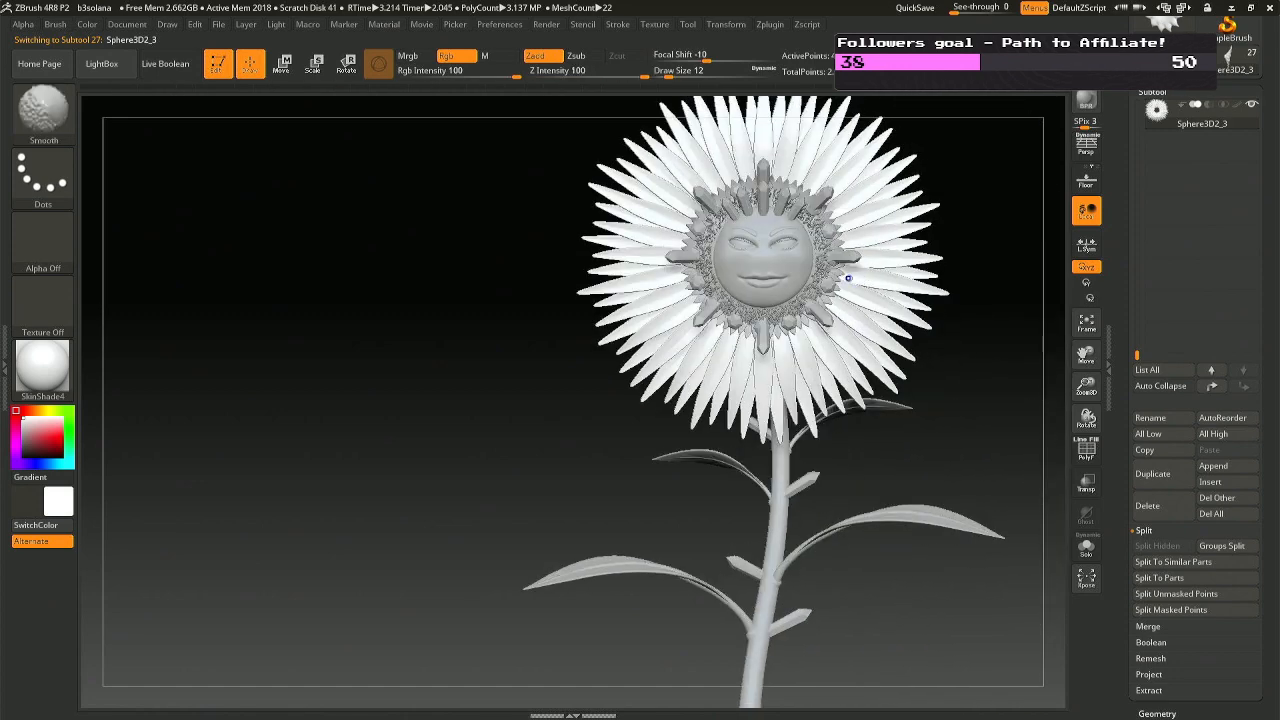
left_click_drag(404, 273, 316, 323, "alt")
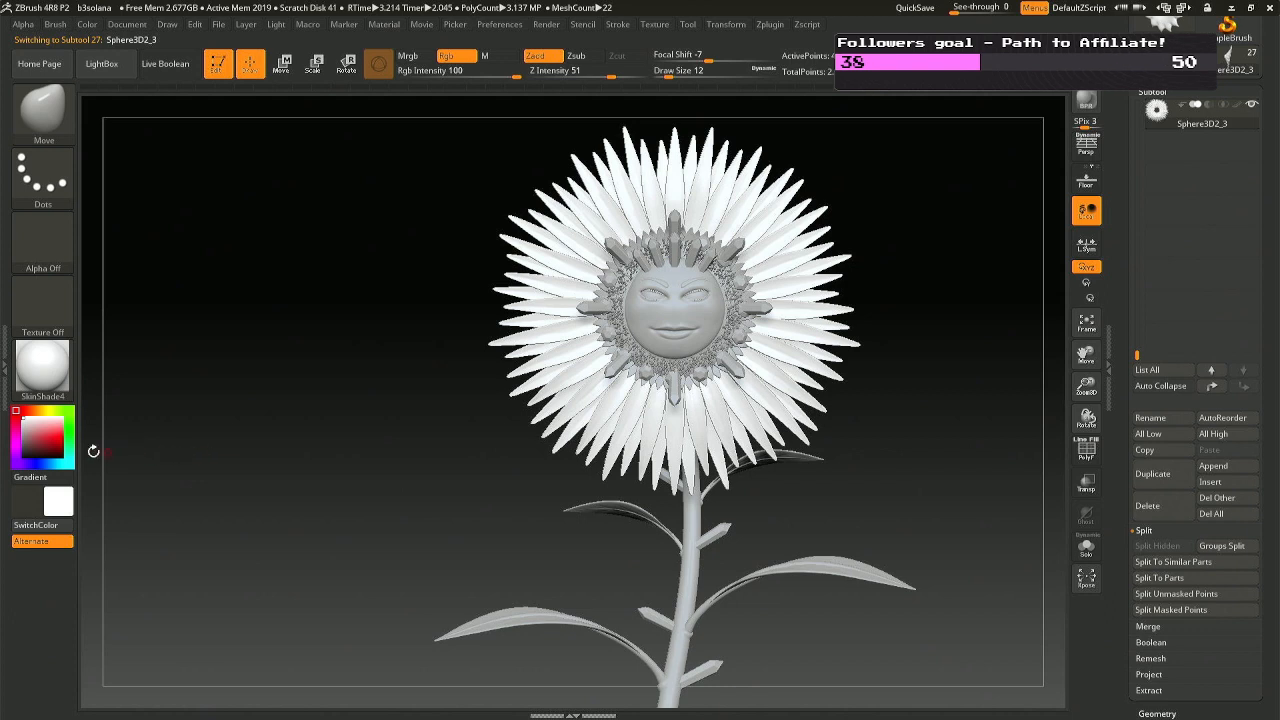
left_click(35, 425)
left_click(42, 411)
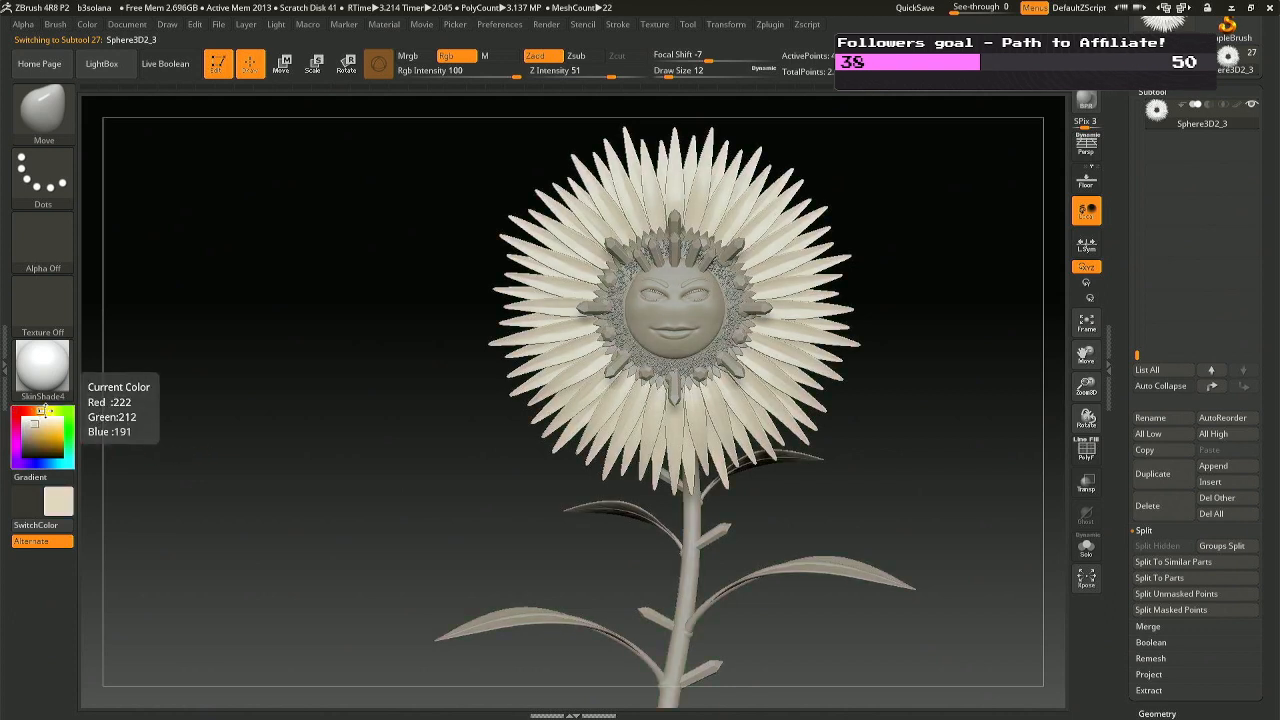
left_click(36, 426)
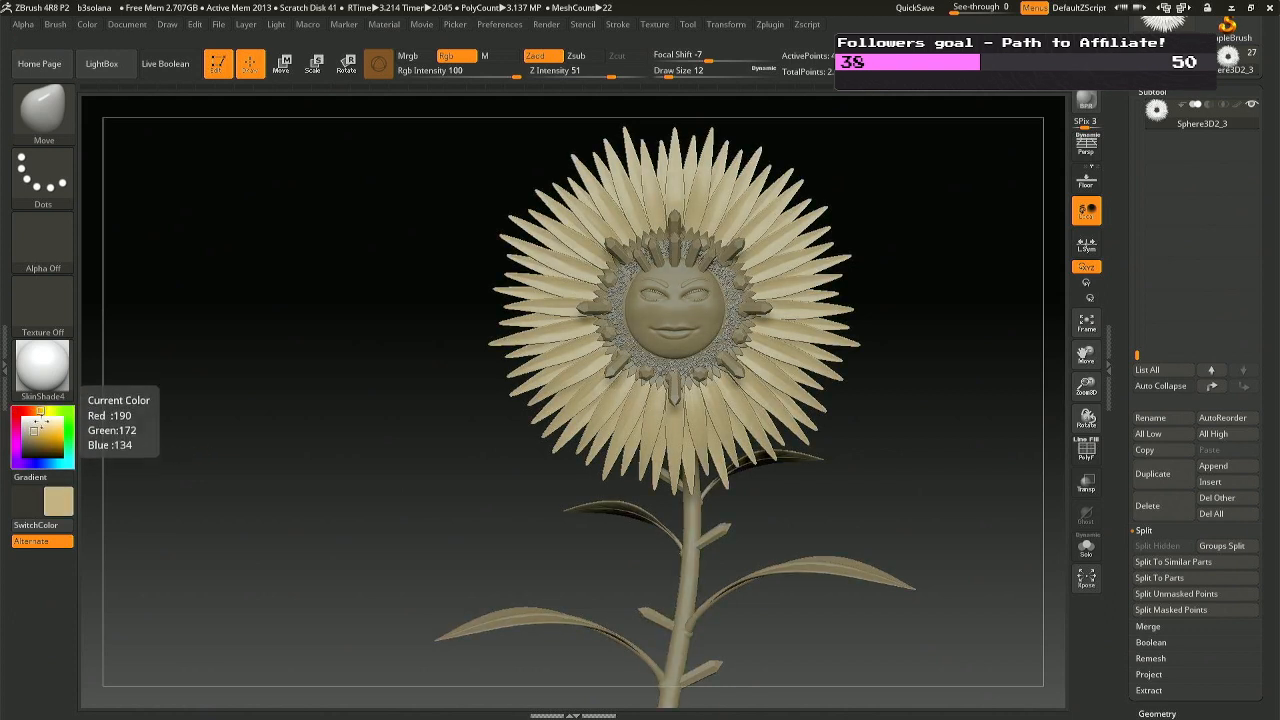
left_click(36, 411)
left_click(51, 430)
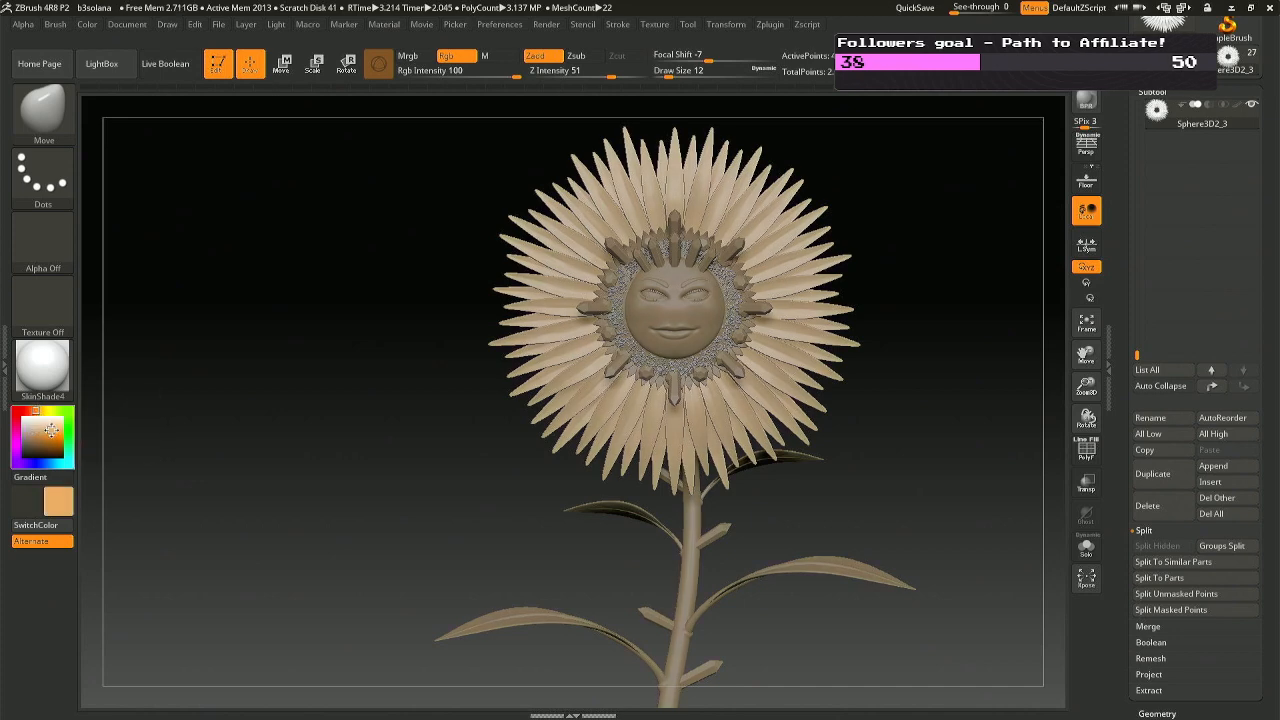
left_click(55, 428)
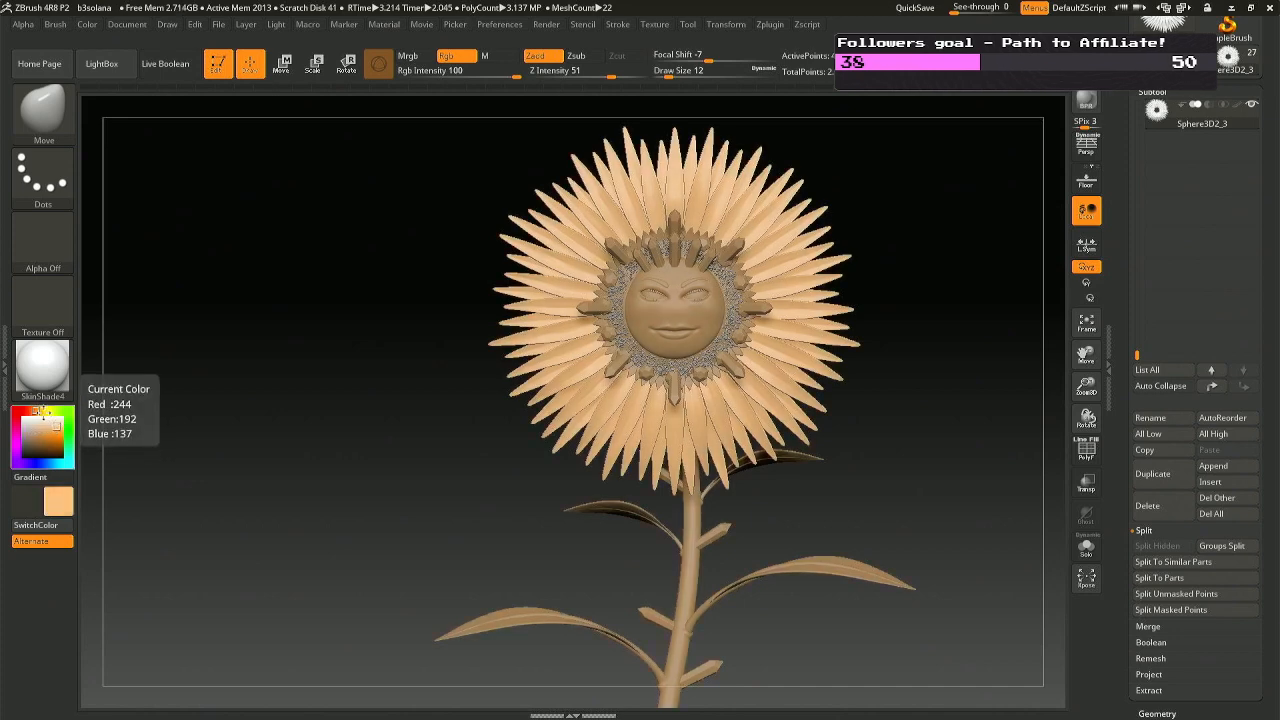
left_click(41, 411)
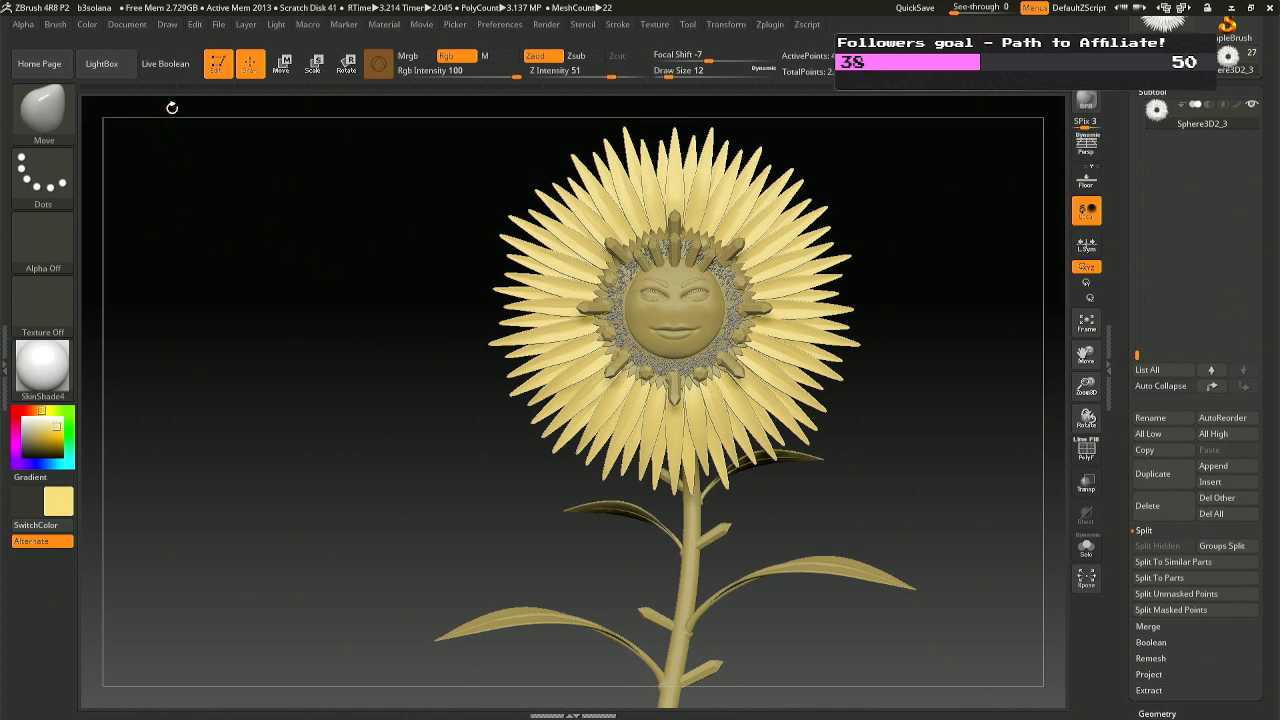
left_click(97, 26)
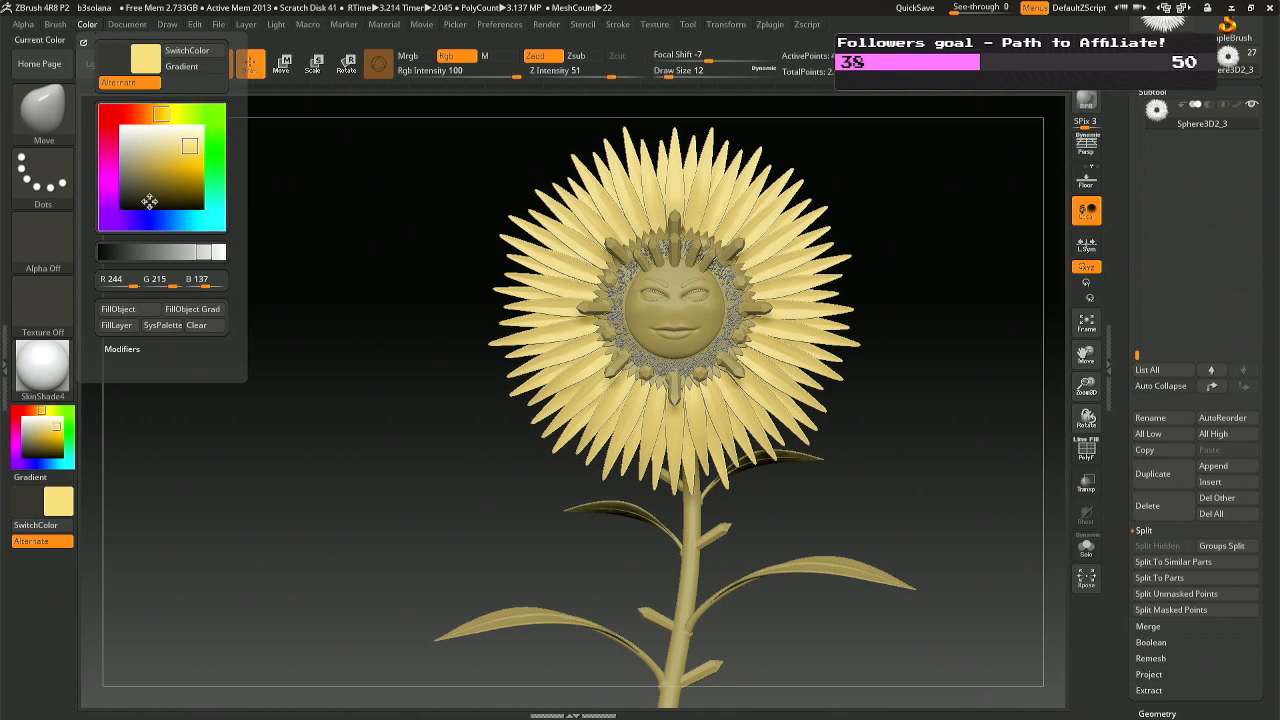
left_click(148, 311)
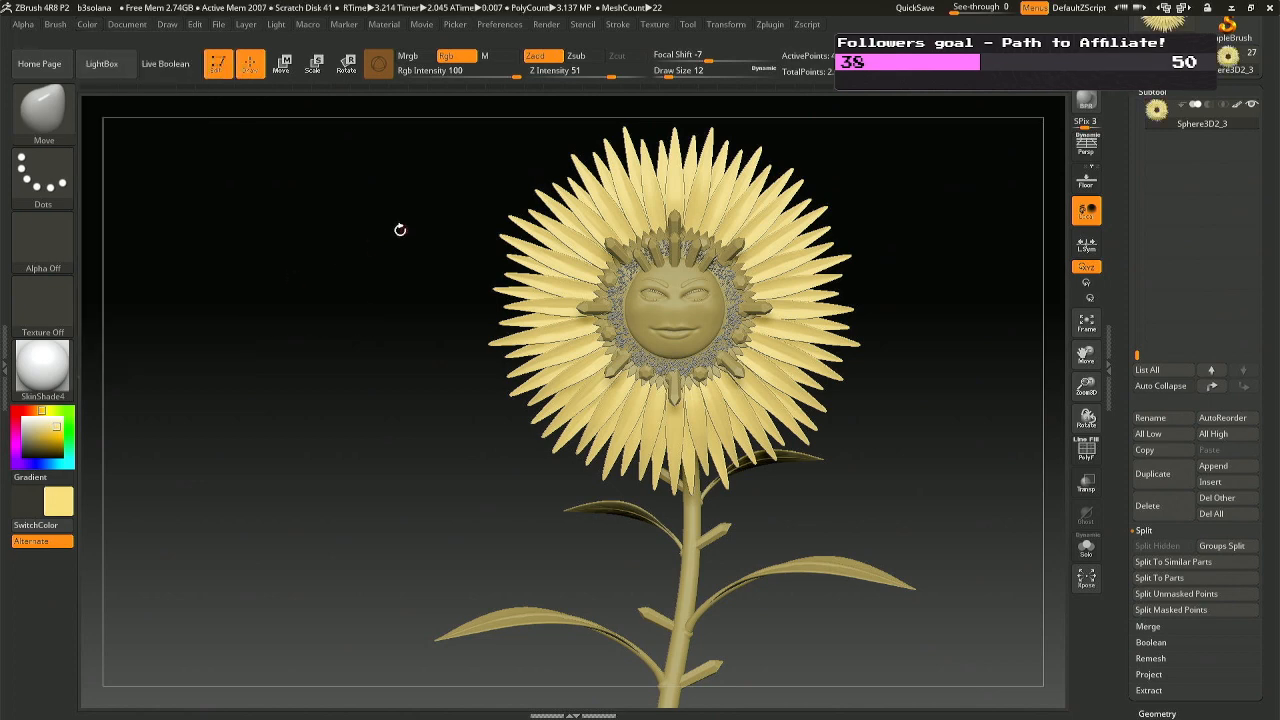
Isolate one polygroup of spaced-out petals in the petal ring, hiding the other petals.
right_click_drag(565, 215, 415, 450, "ctrl")
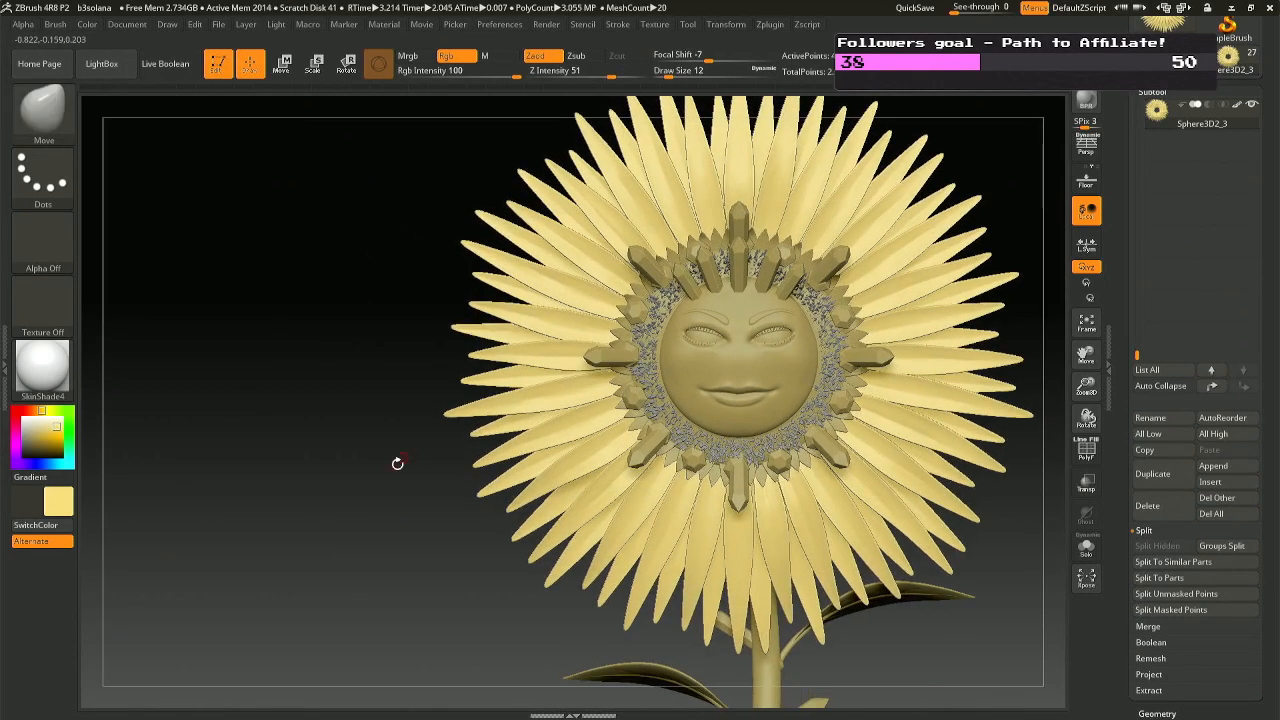
left_click(526, 355, "ctrl+shift")
key("b")
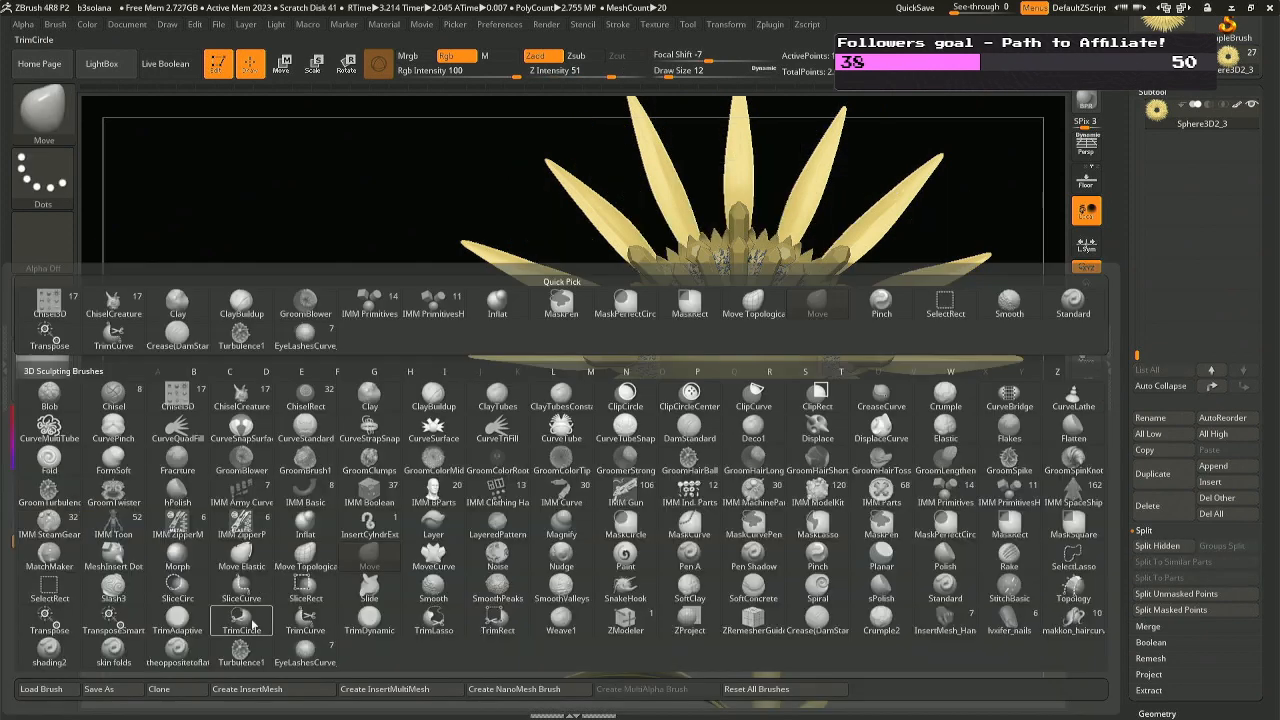
left_click(41, 689)
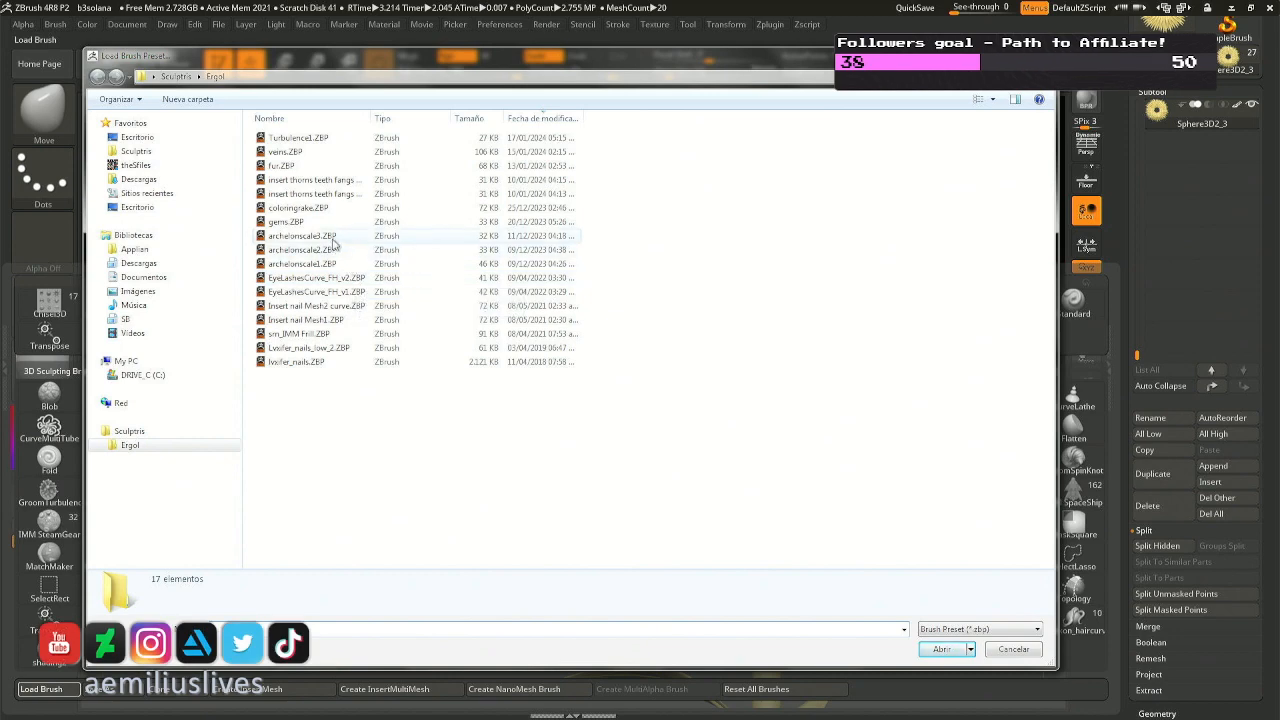
double_click(334, 238)
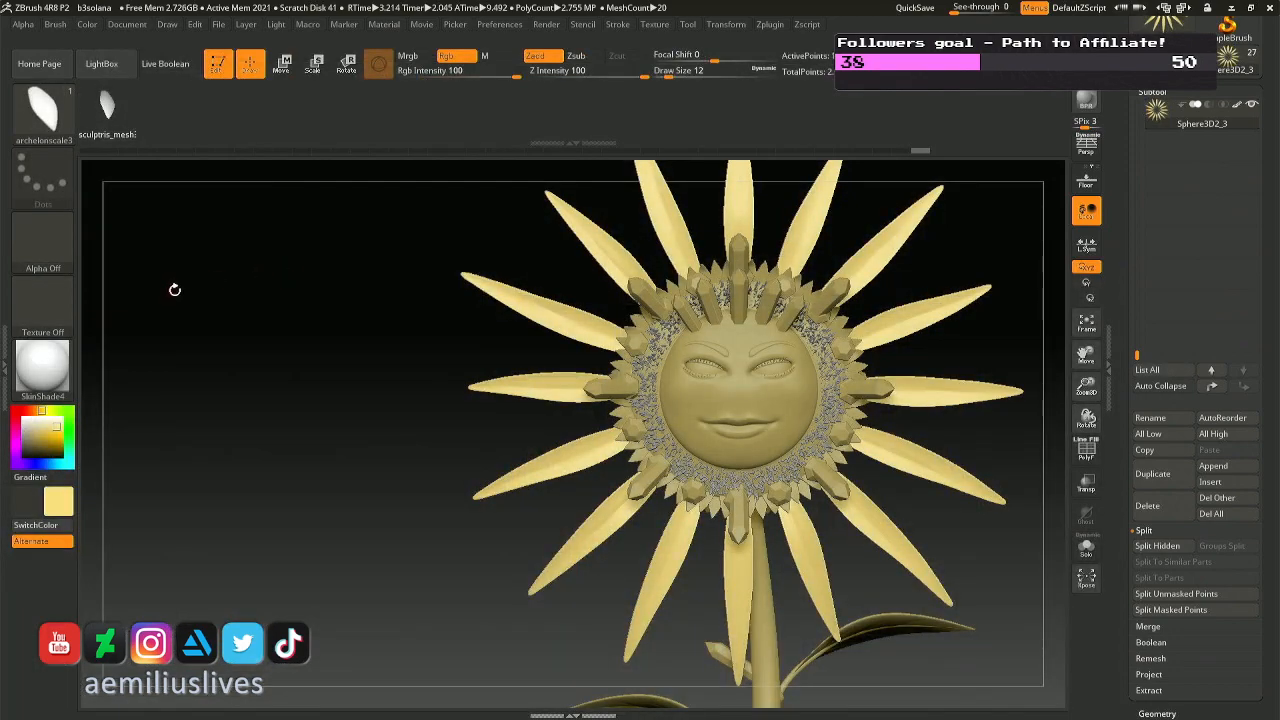
Load the coloringrake.ZBP brush preset and set the painting color to a brownish red.
key("b")
left_click(45, 689)
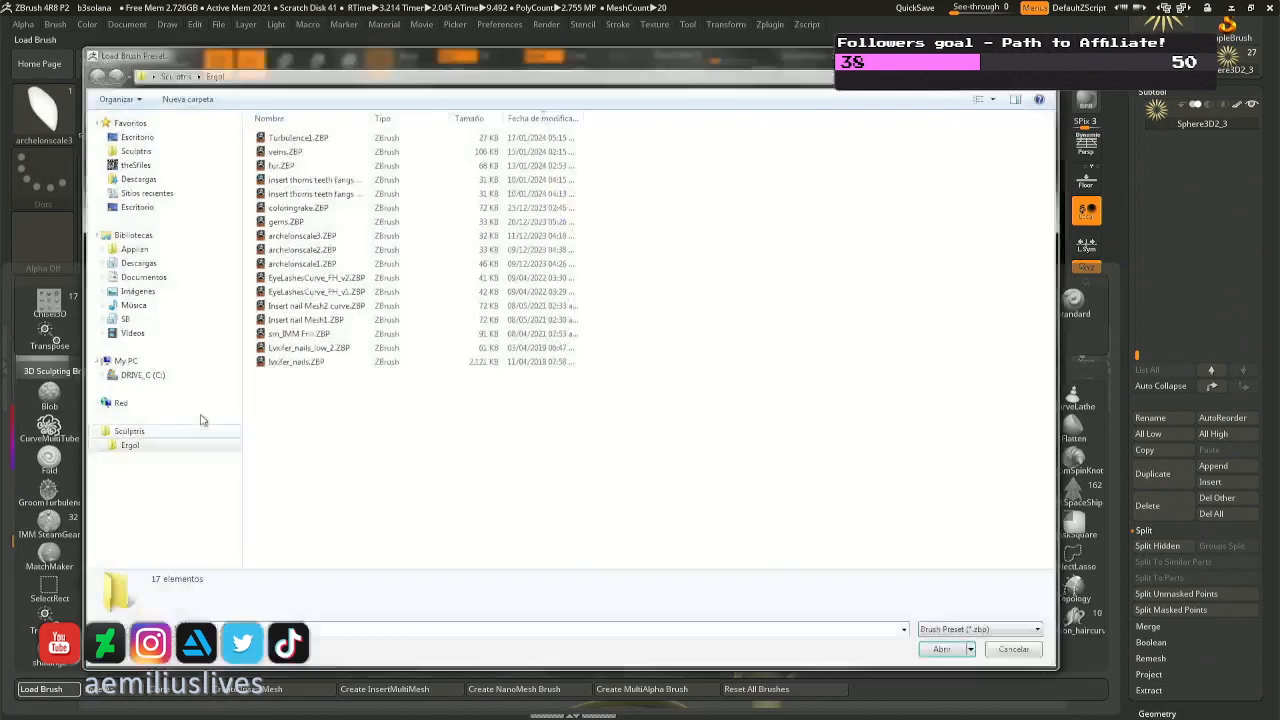
double_click(305, 208)
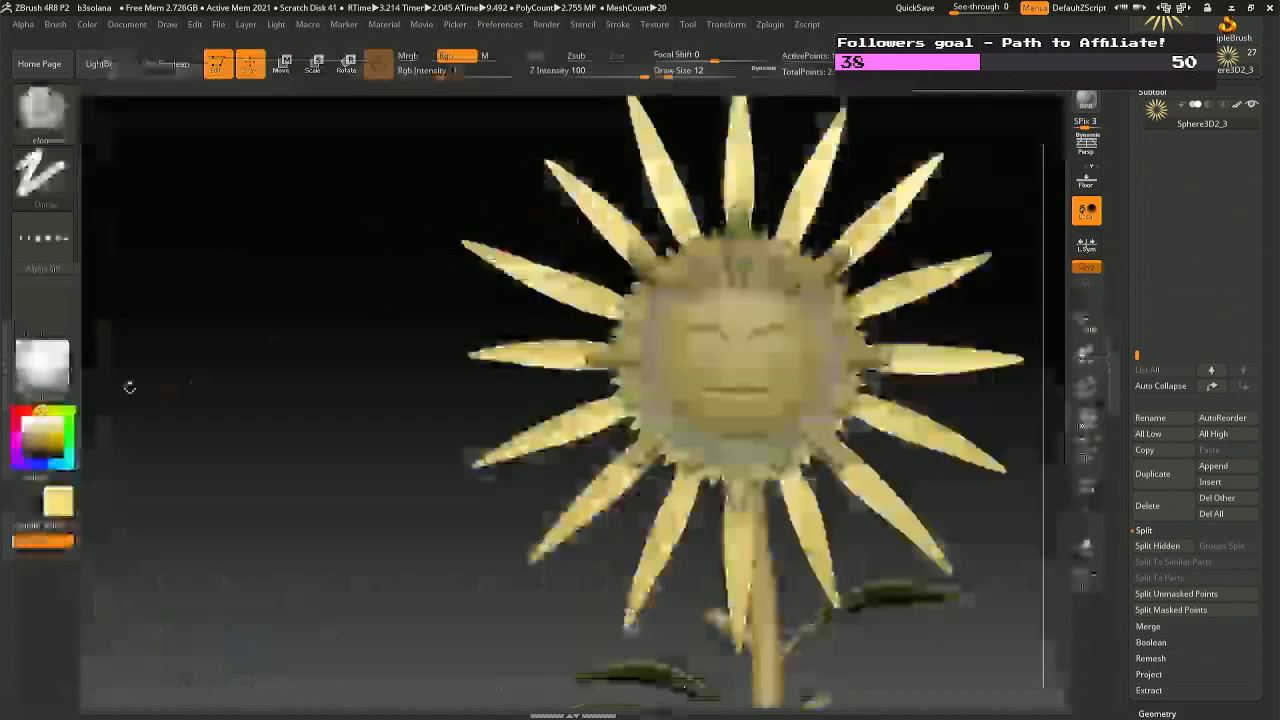
left_click(22, 410)
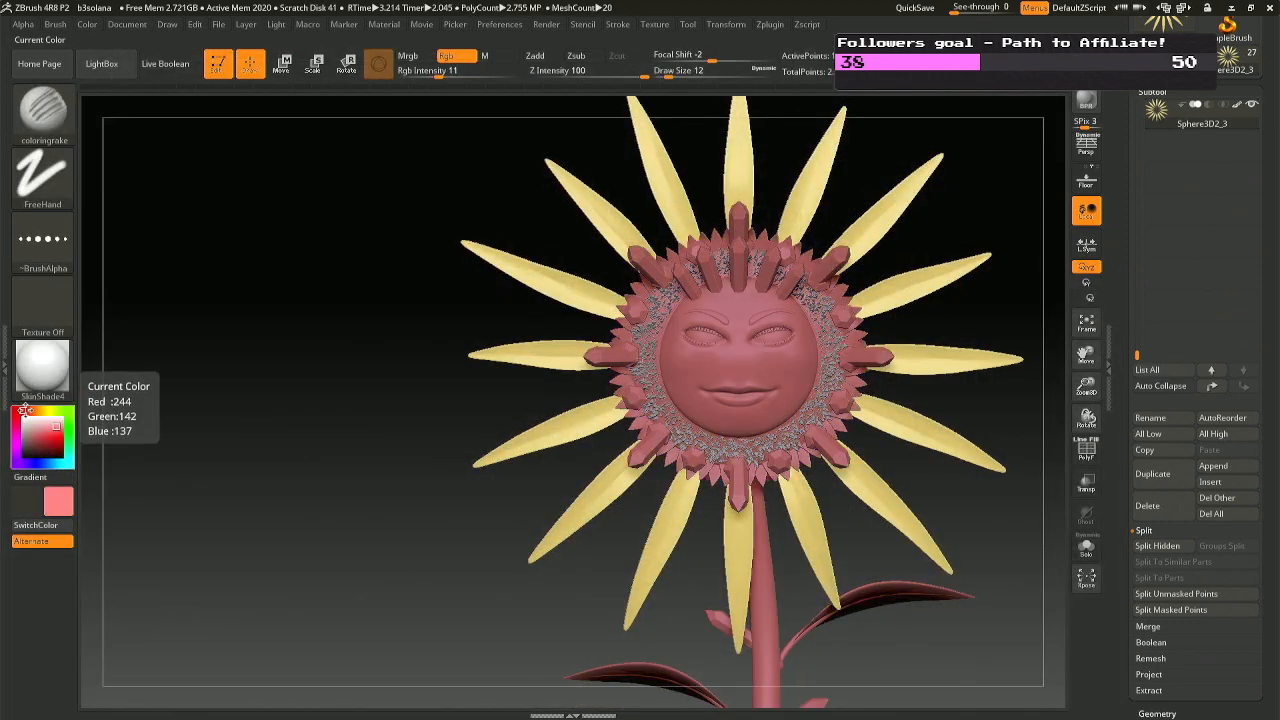
left_click(30, 410)
left_click(41, 436)
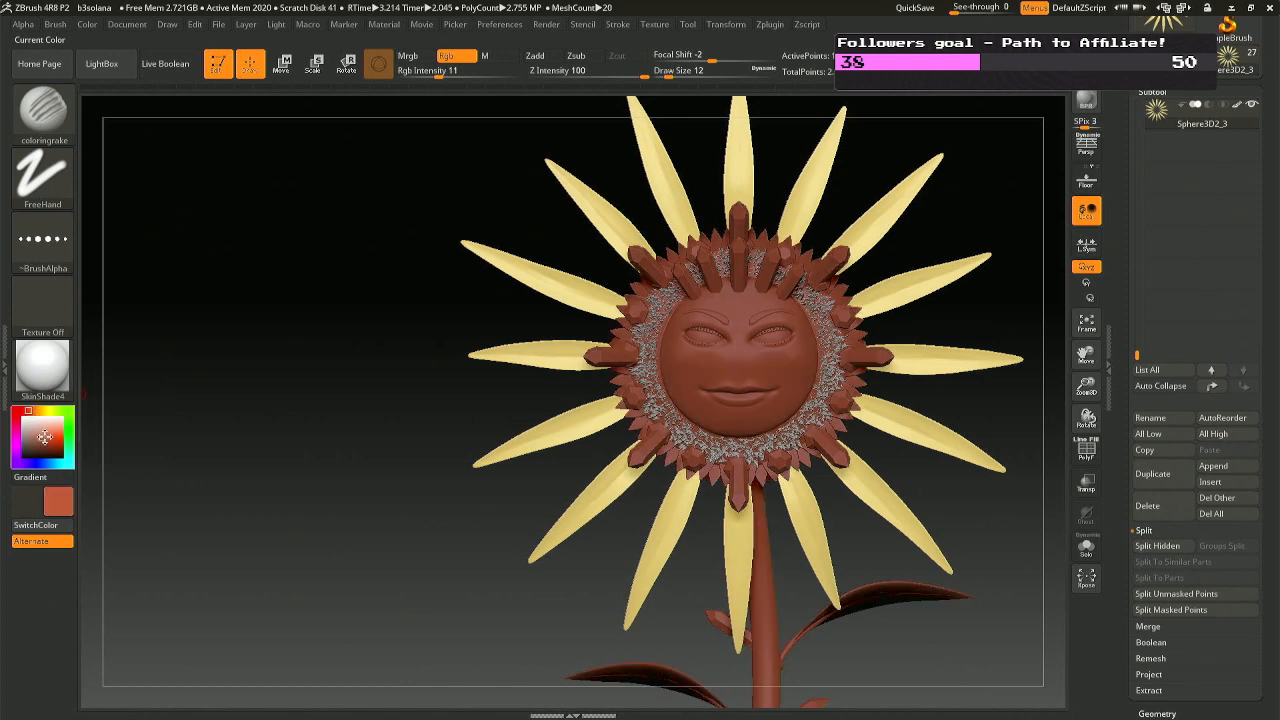
Try painting red streaks along a single petal with the coloringrake brush, then undo them.
key("ctrl")
mouse_move(688, 293)
right_mouse_down("ctrl")
mouse_move(686, 345)
mouse_move(640, 293)
right_mouse_up("ctrl")
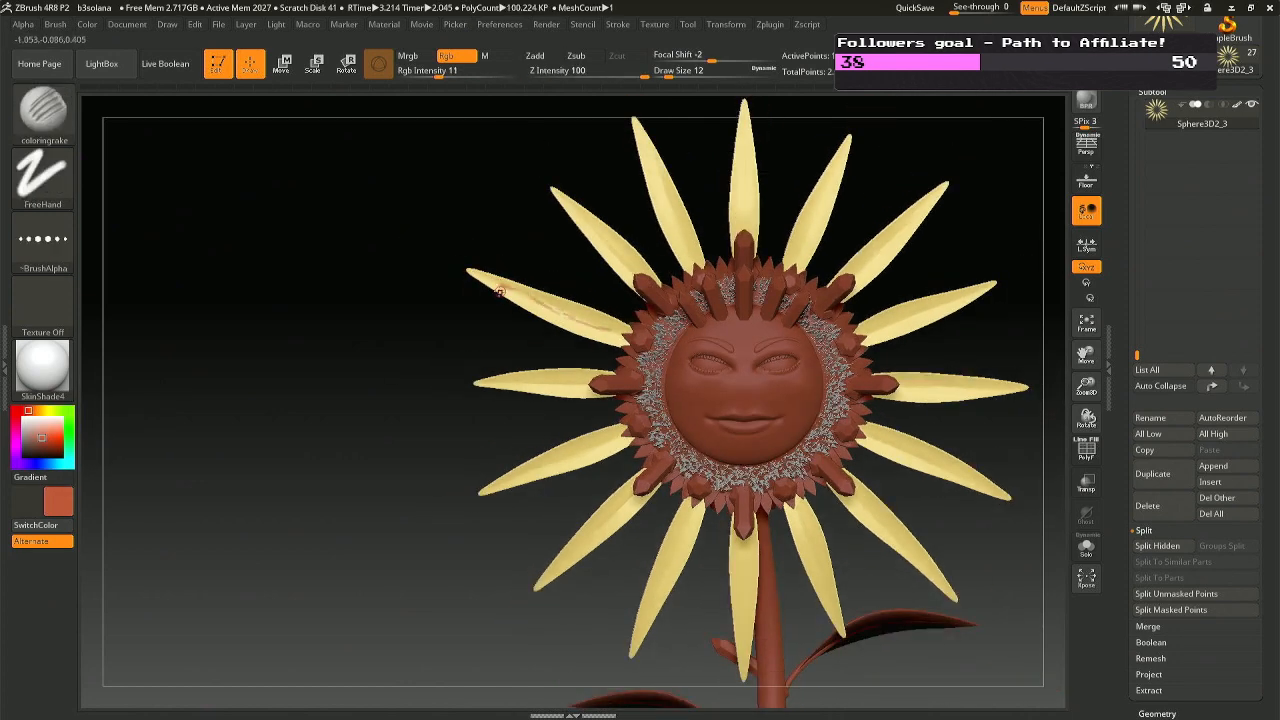
key("ctrl")
left_click_drag(617, 330, 526, 297, "ctrl")
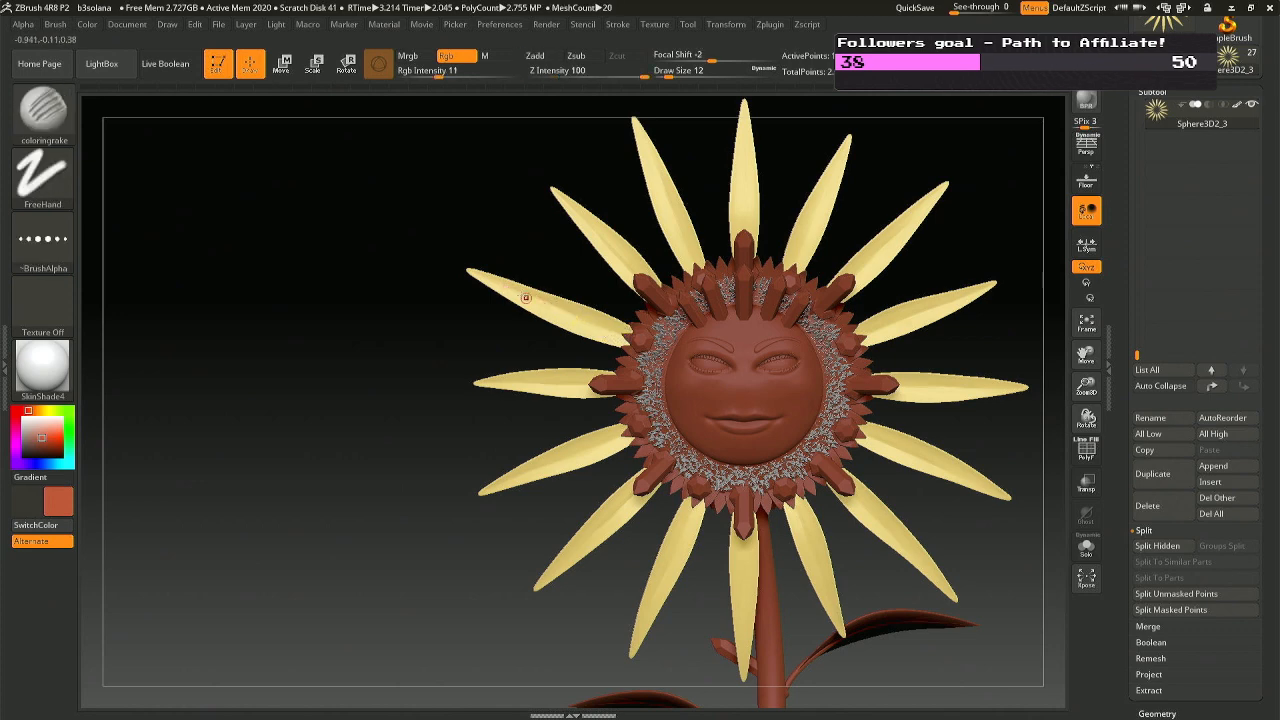
key("ctrl+z")
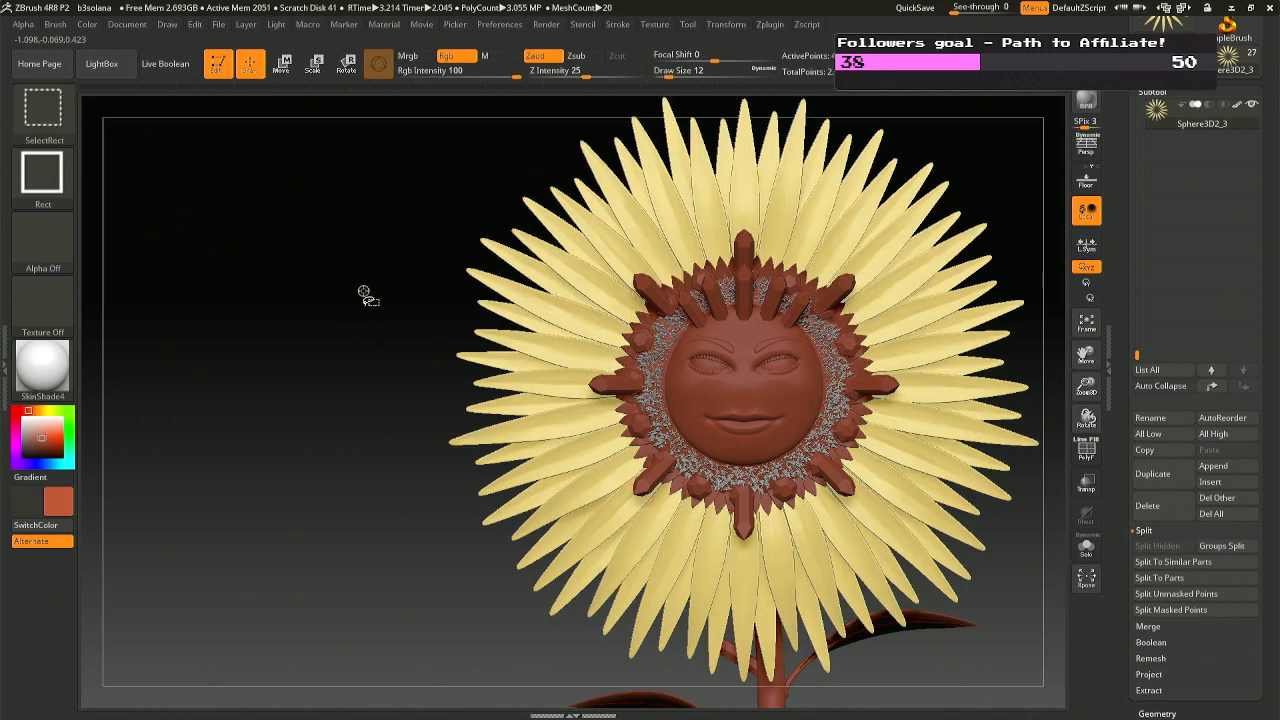
Subdivide the petal ring's geometry, isolate the same petals again and raise the brush's draw size to 44.
key("ctrl")
key("ctrl+shift+z")
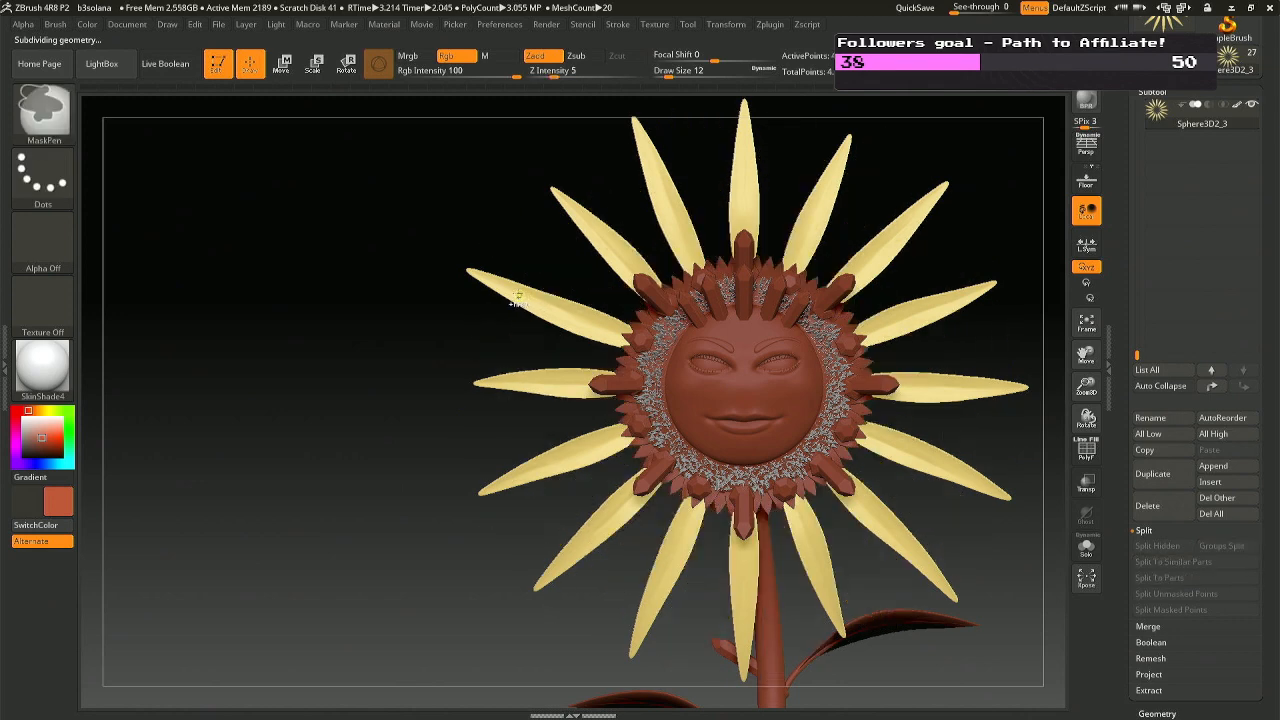
right_click(586, 326)
left_click_drag(597, 326, 599, 326)
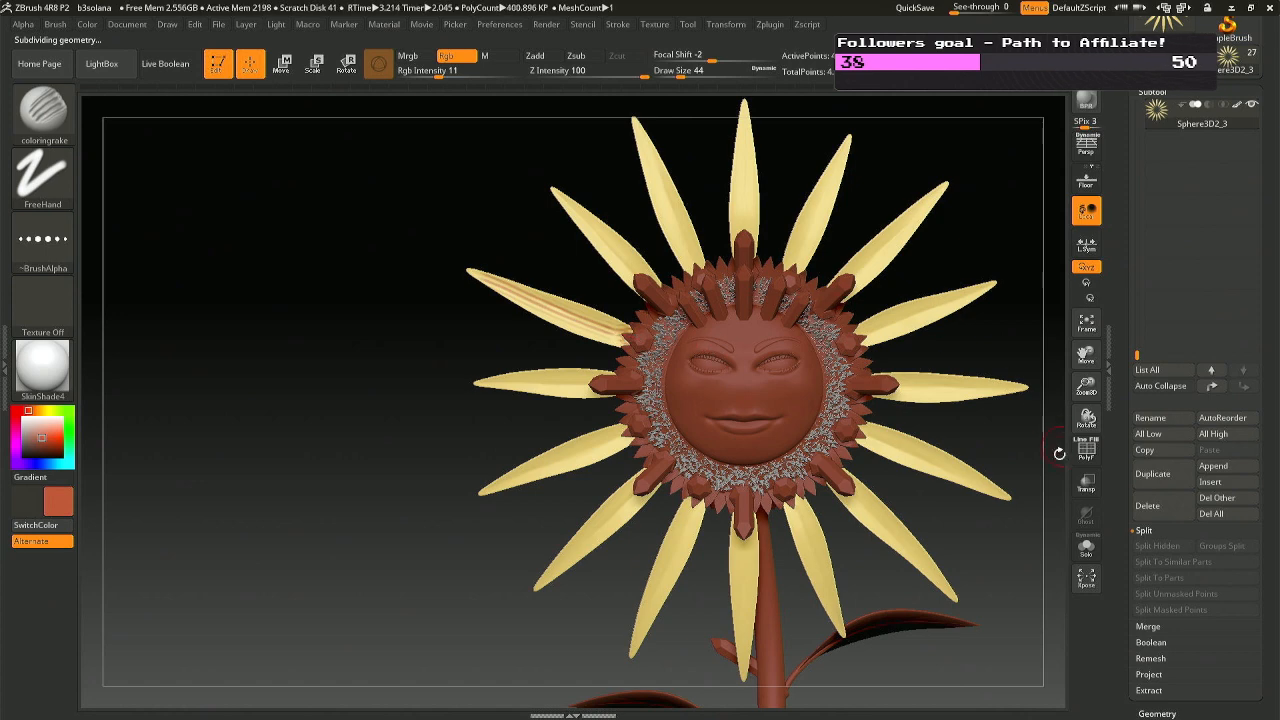
Solo the petal ring, try radially symmetric red streaks on the isolated petals at Rgb Intensity 11, and undo them.
left_click(1090, 546)
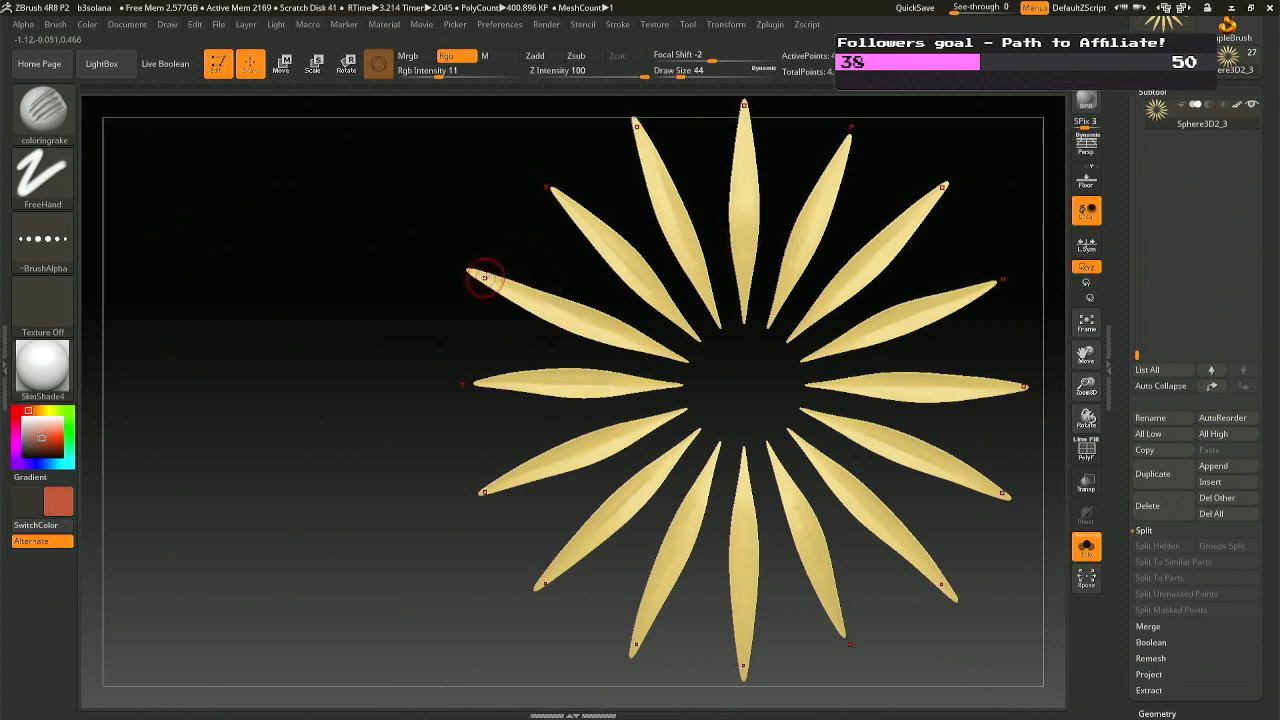
left_click_drag(484, 277, 608, 332)
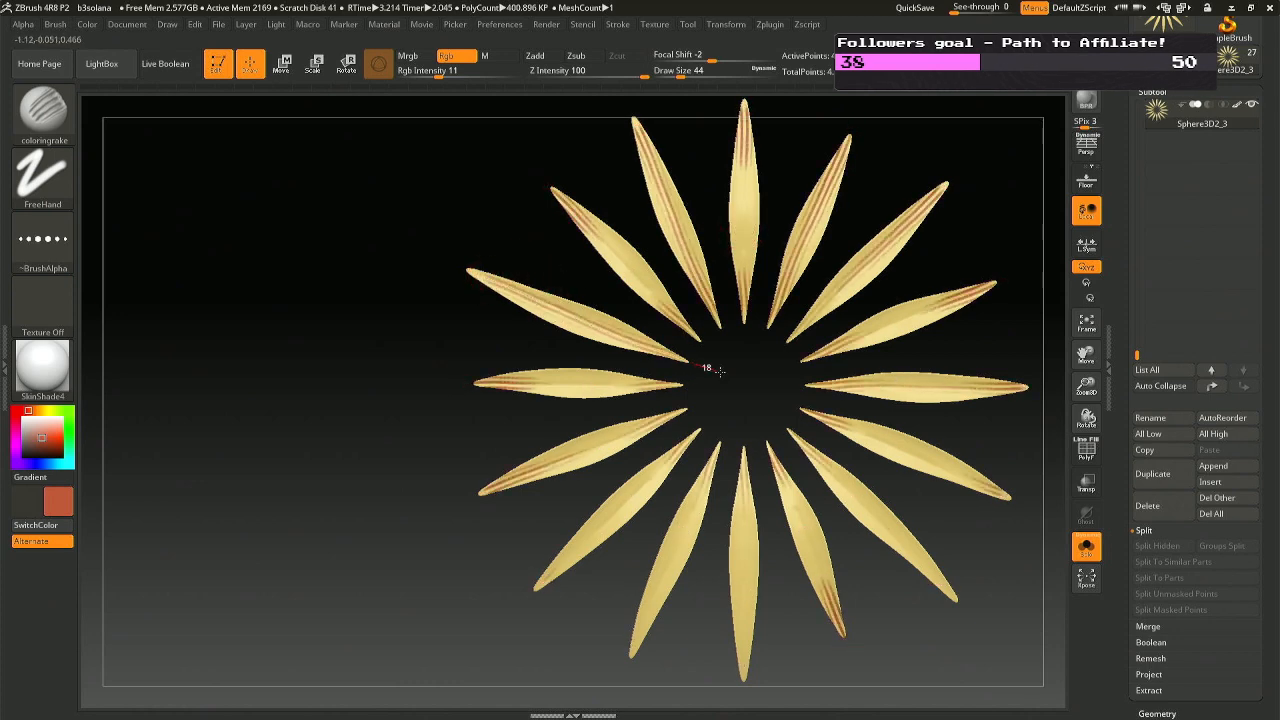
key("ctrl+z")
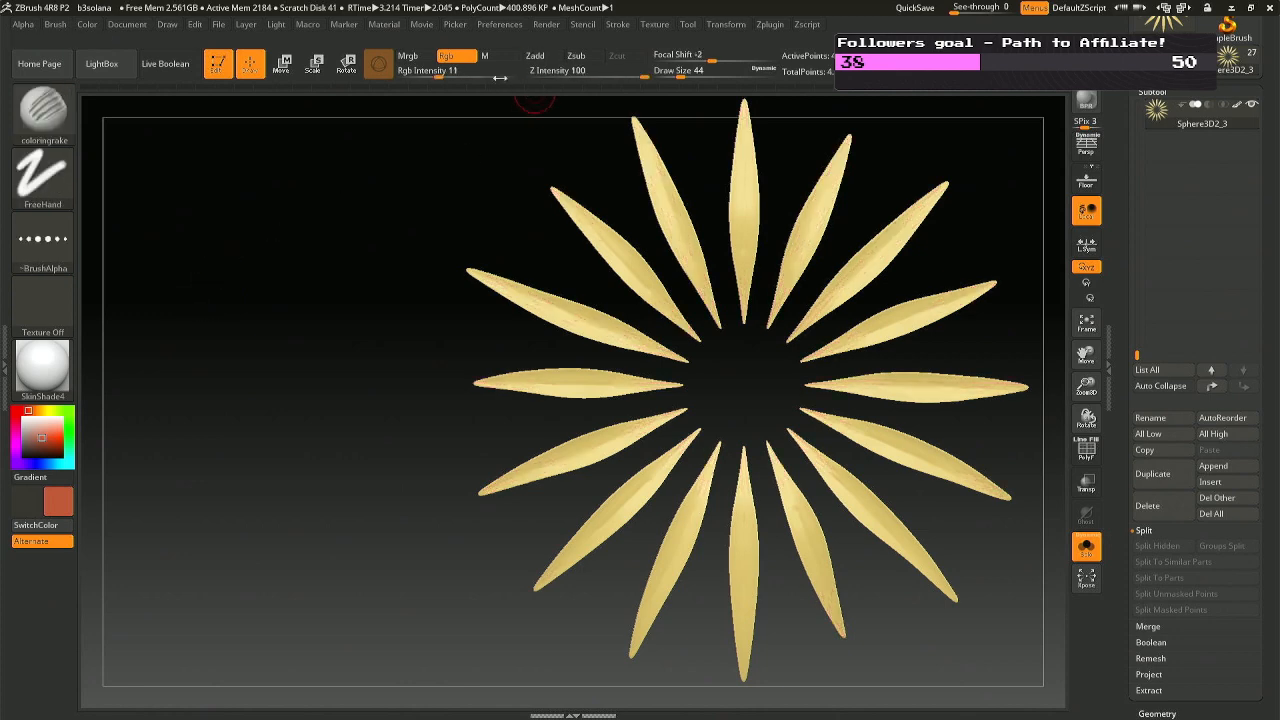
Lower the Rgb Intensity to 7 and paint radially symmetric red streaks along the isolated petals from tip to base.
left_click_drag(437, 73, 434, 74)
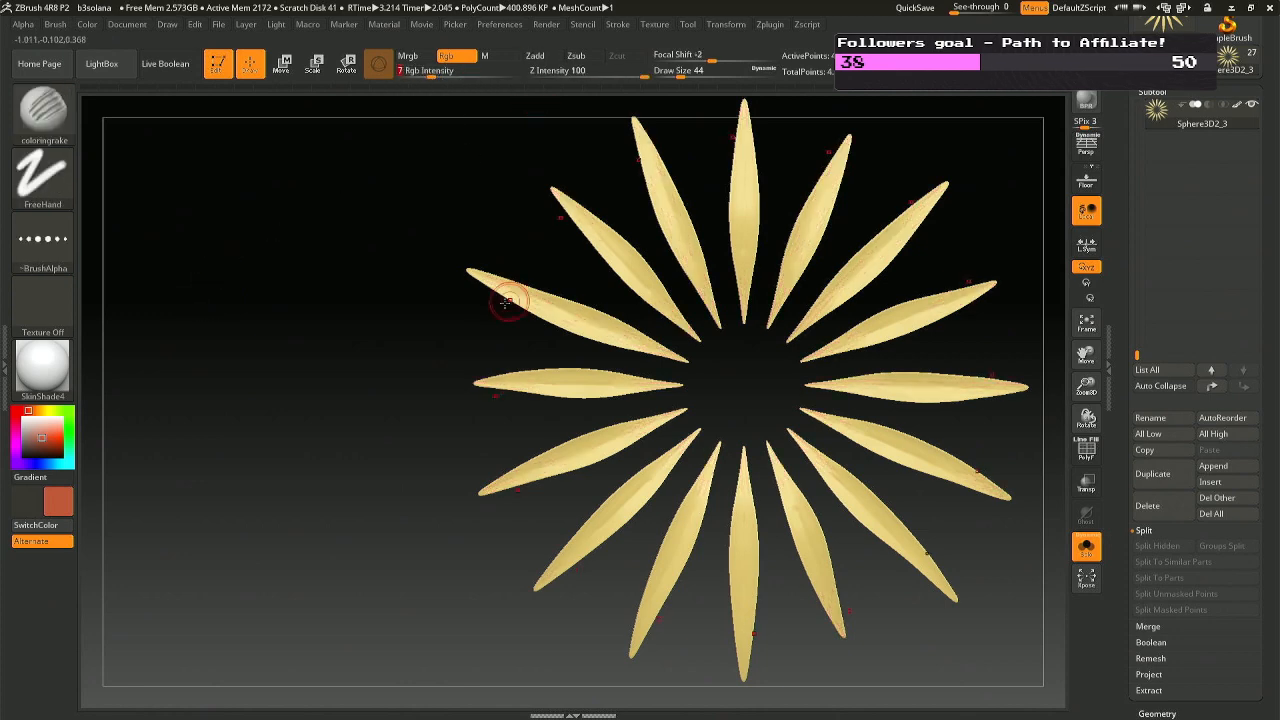
left_click_drag(500, 283, 717, 370)
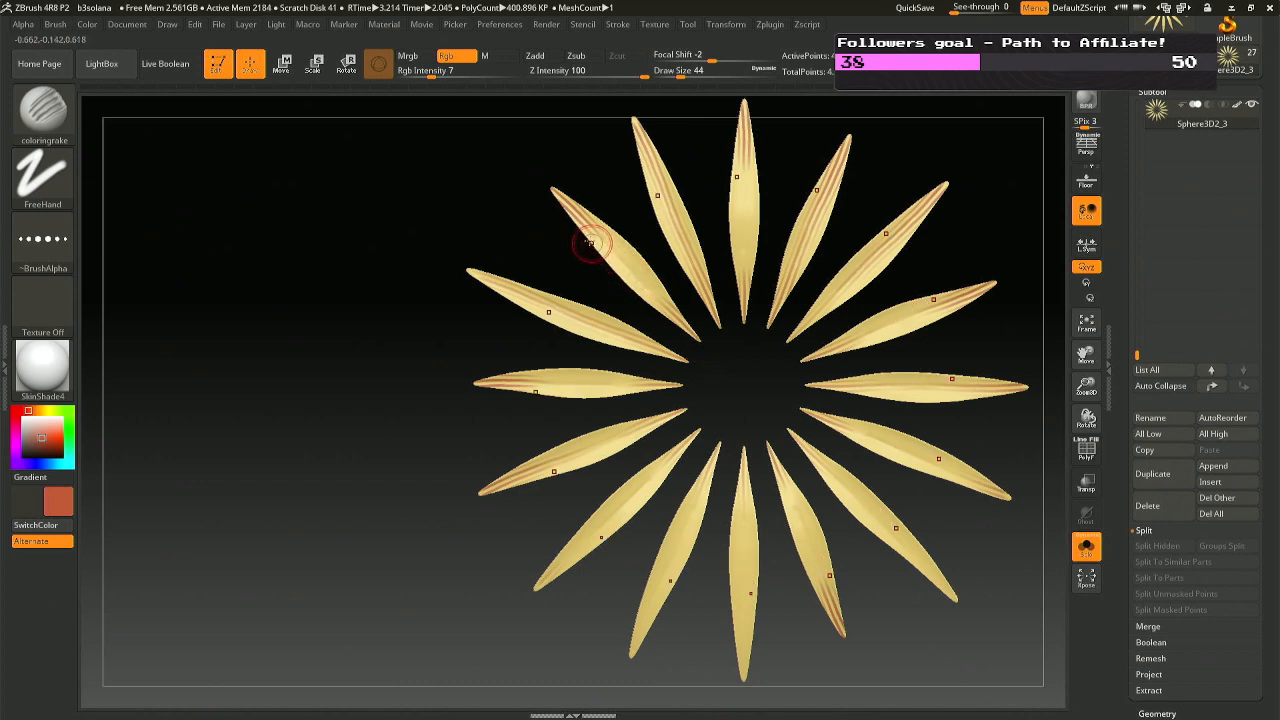
left_click_drag(749, 166, 754, 290)
left_click_drag(757, 163, 748, 318)
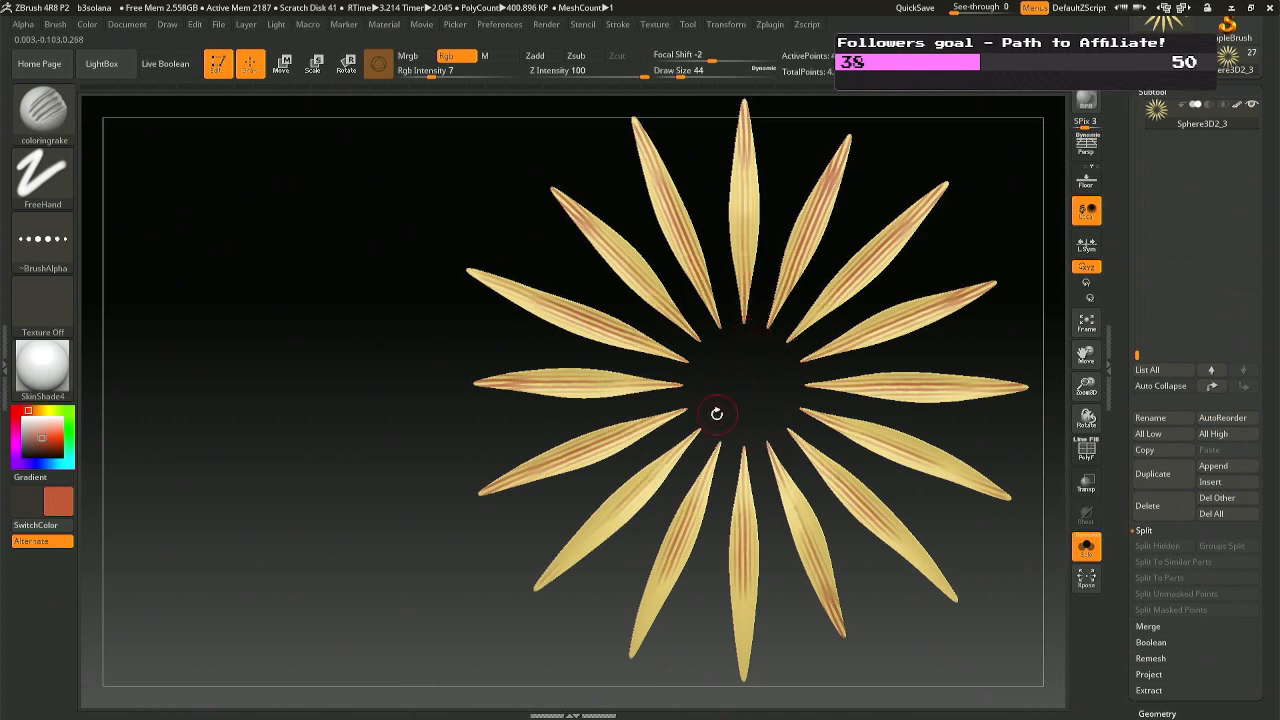
left_click_drag(743, 613, 742, 712)
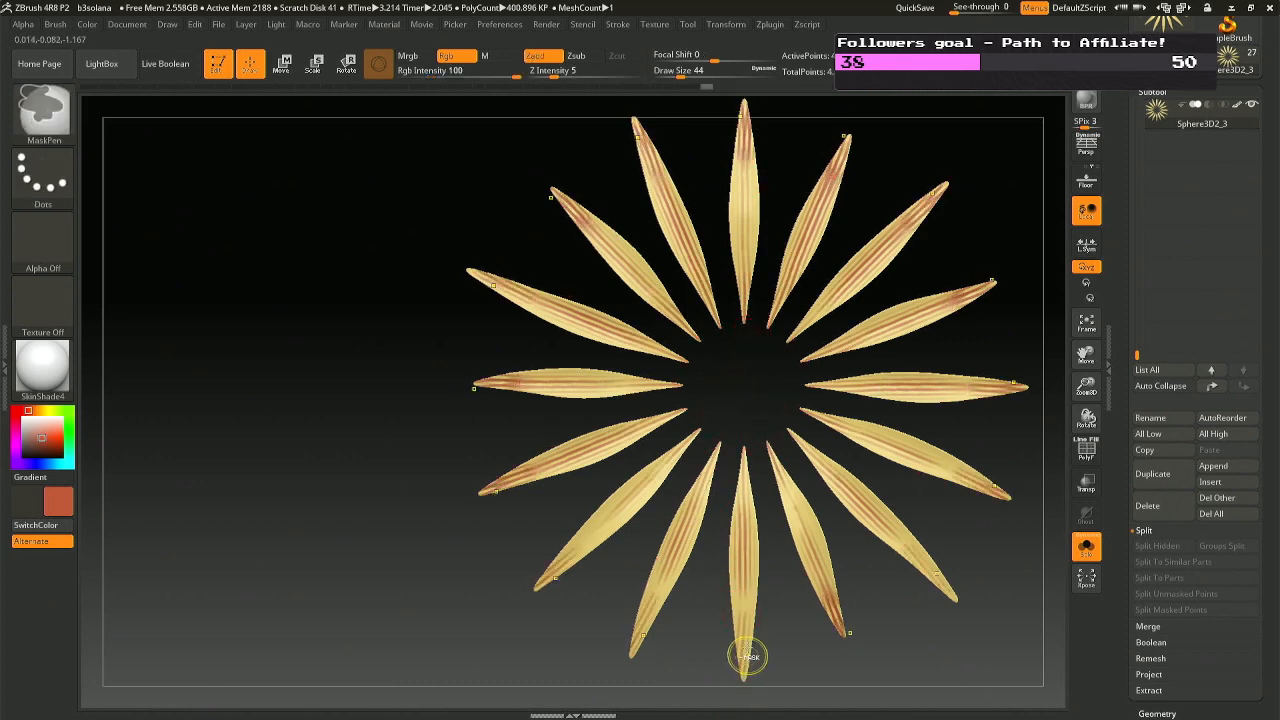
key("ctrl+z")
left_click_drag(746, 595, 739, 717)
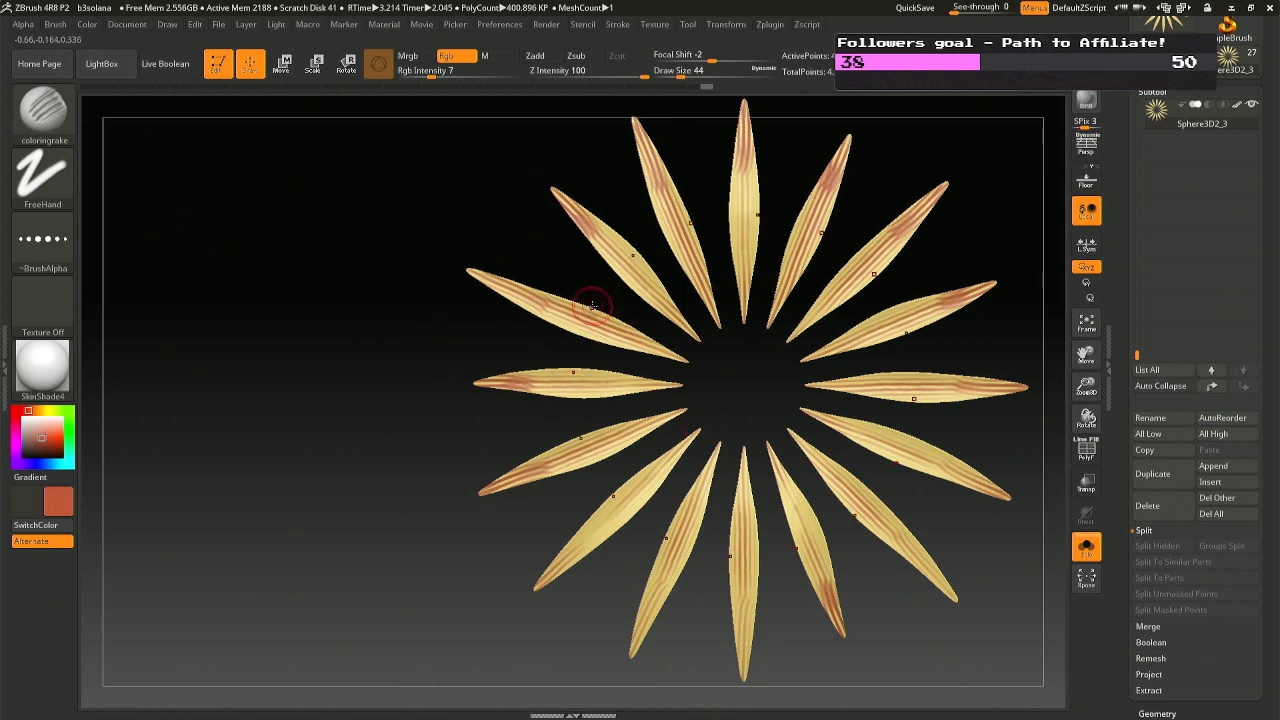
Isolate the next group of unpainted petals and paint radially symmetric red streaks along them with the coloringrake brush, redoing one stroke.
left_click(349, 312, "ctrl+shift")
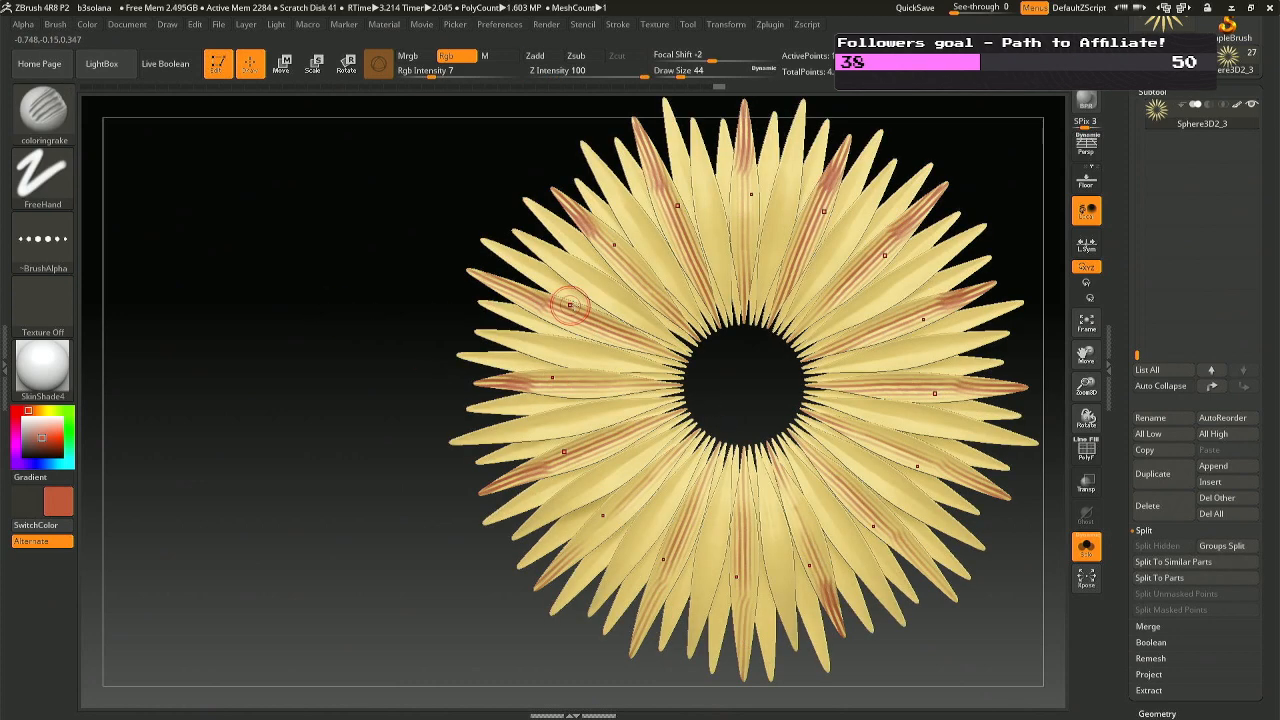
left_click(584, 288, "ctrl+shift")
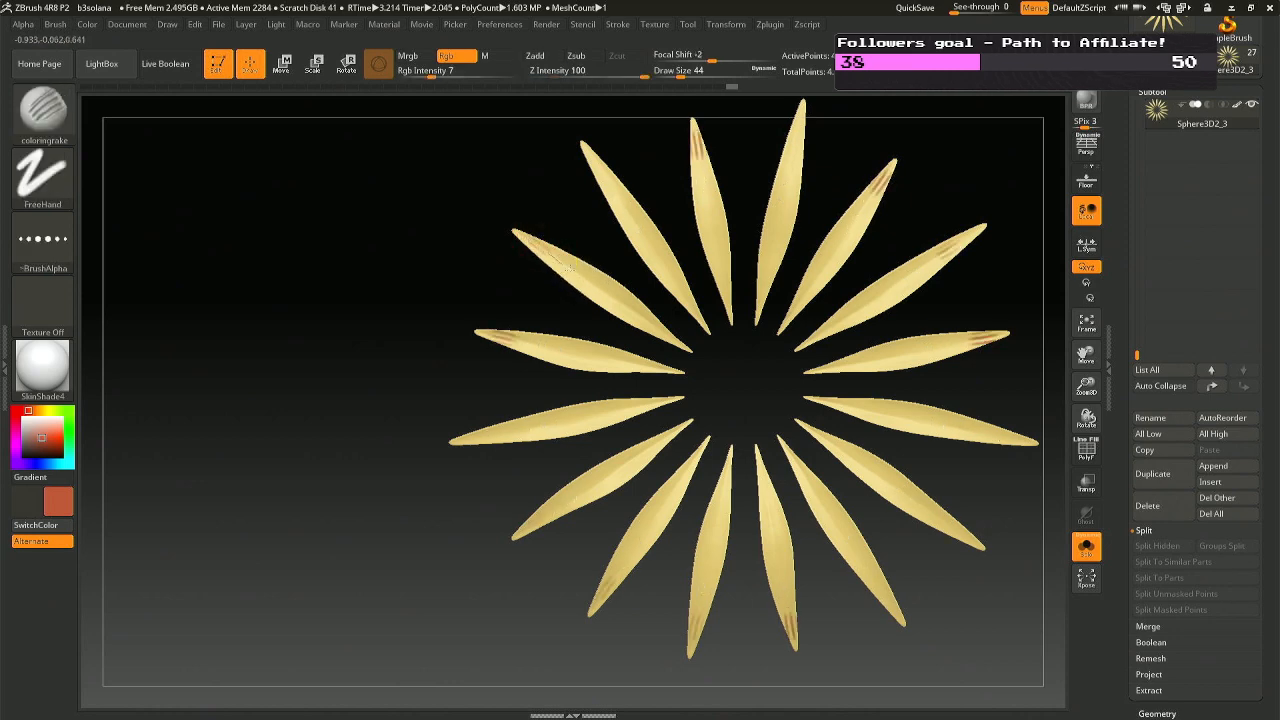
left_click_drag(622, 305, 664, 333)
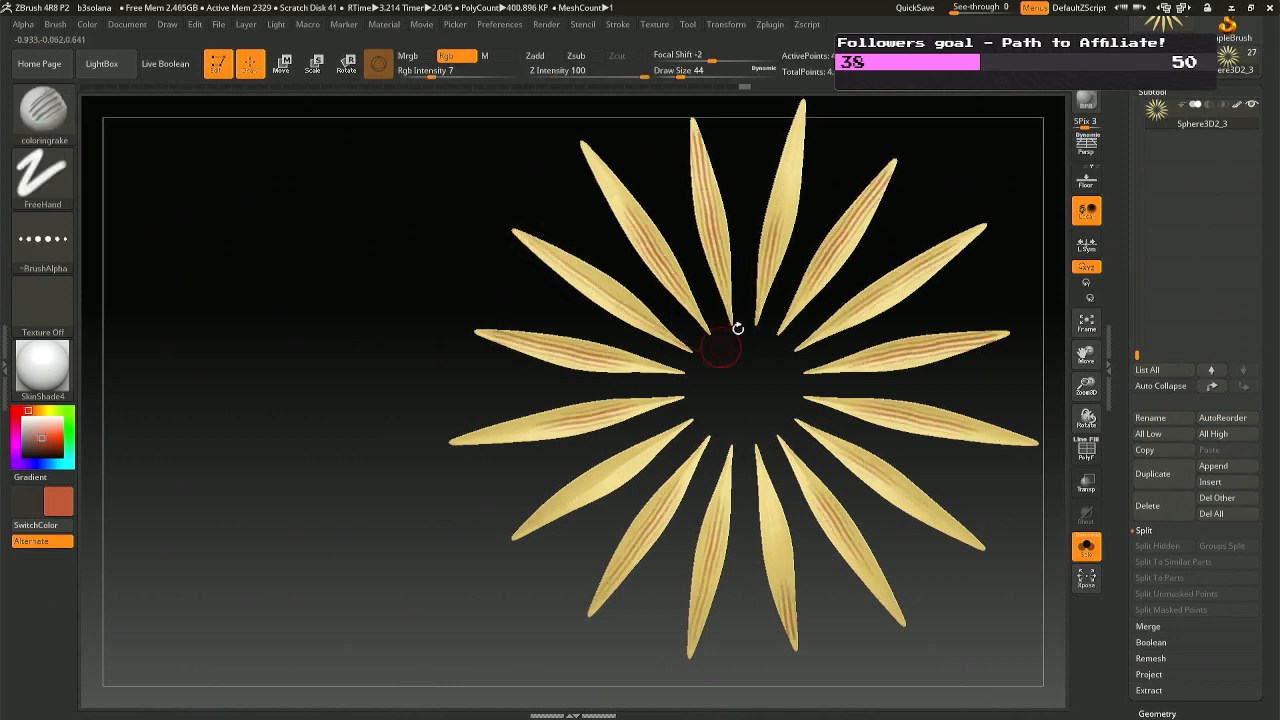
left_click_drag(802, 127, 772, 254)
left_click_drag(745, 350, 686, 369, "alt")
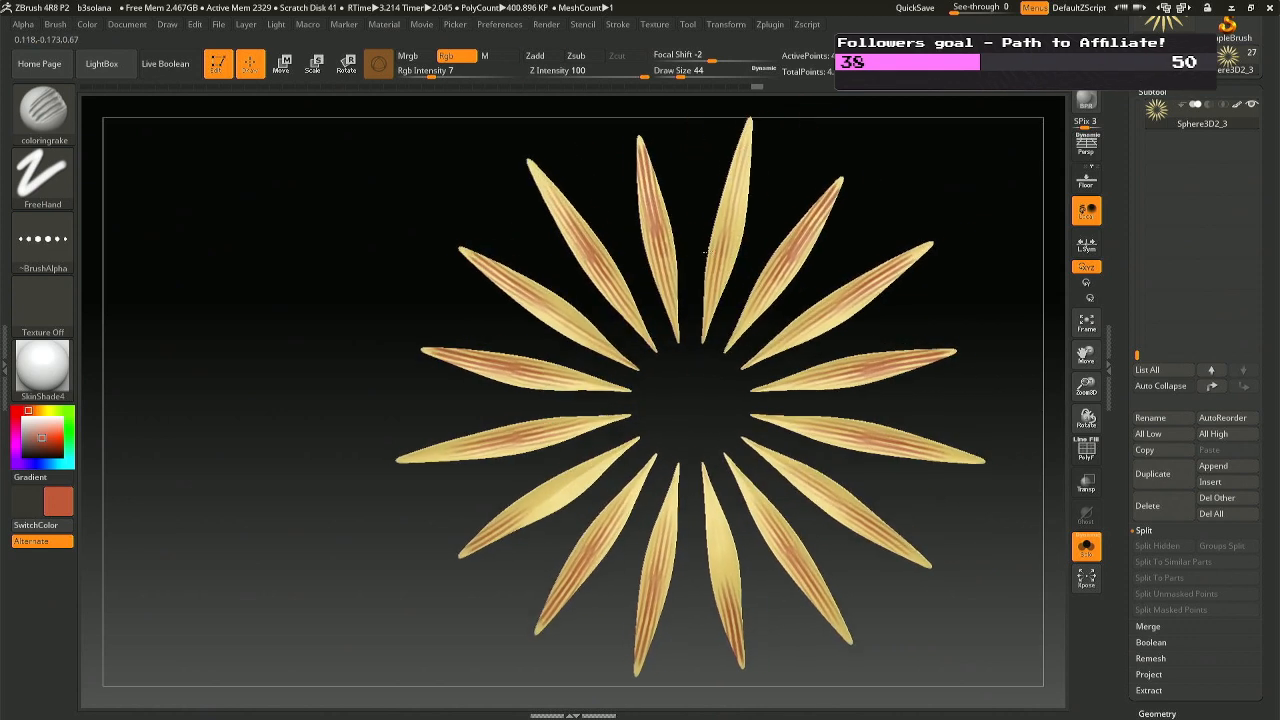
left_click_drag(524, 509, 624, 459)
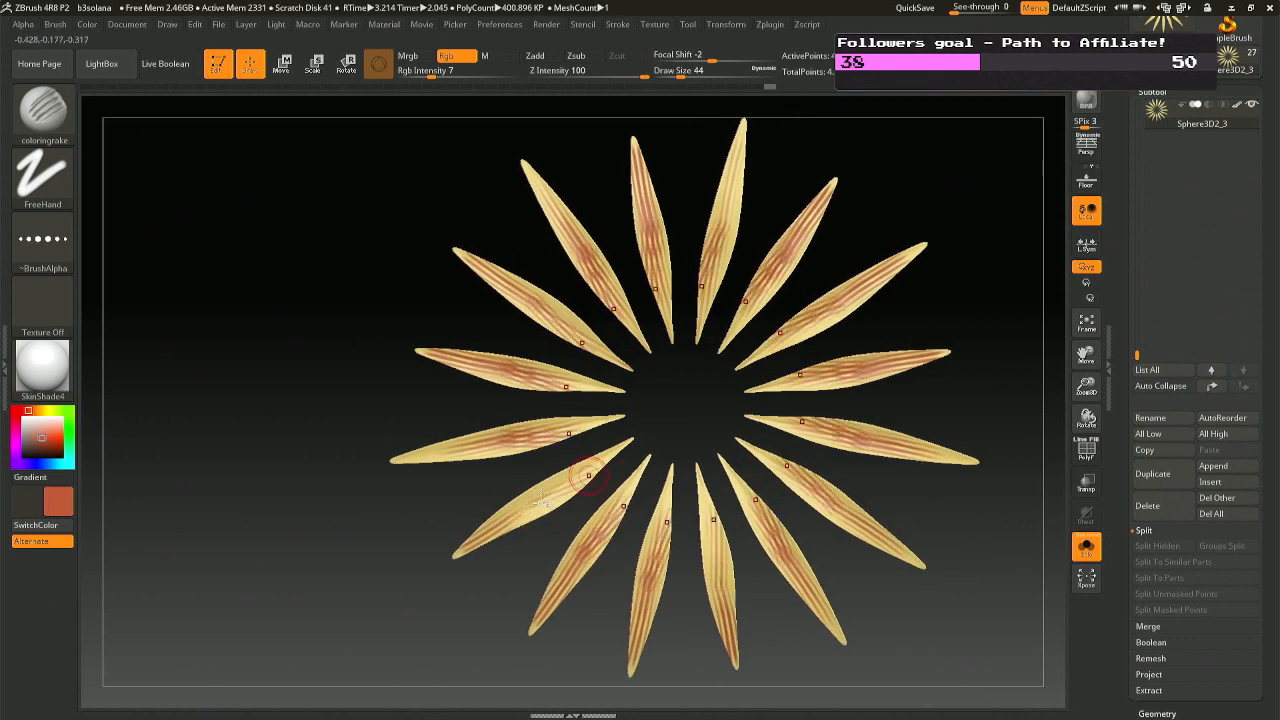
key("ctrl+z")
left_click_drag(518, 508, 636, 432)
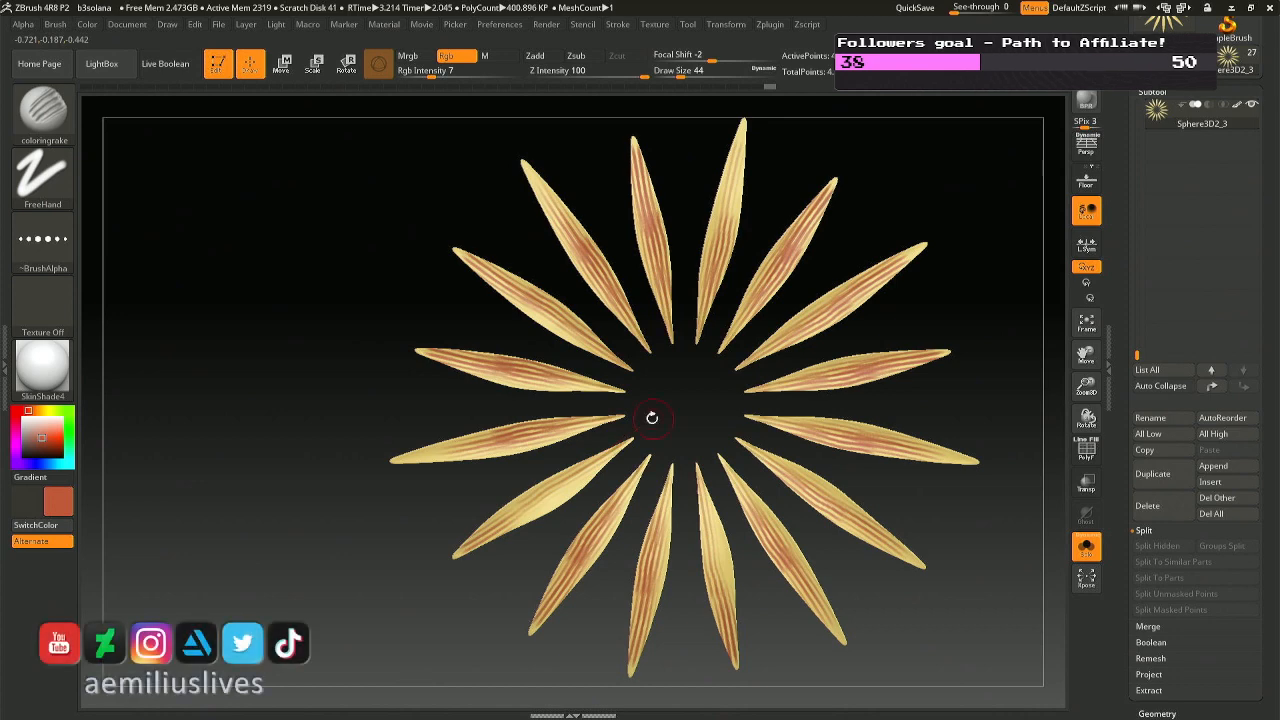
Show the whole ring, isolate the third petal group and paint radially symmetric red streaks along its petals, replacing the first stroke.
left_click(315, 357, "ctrl+shift")
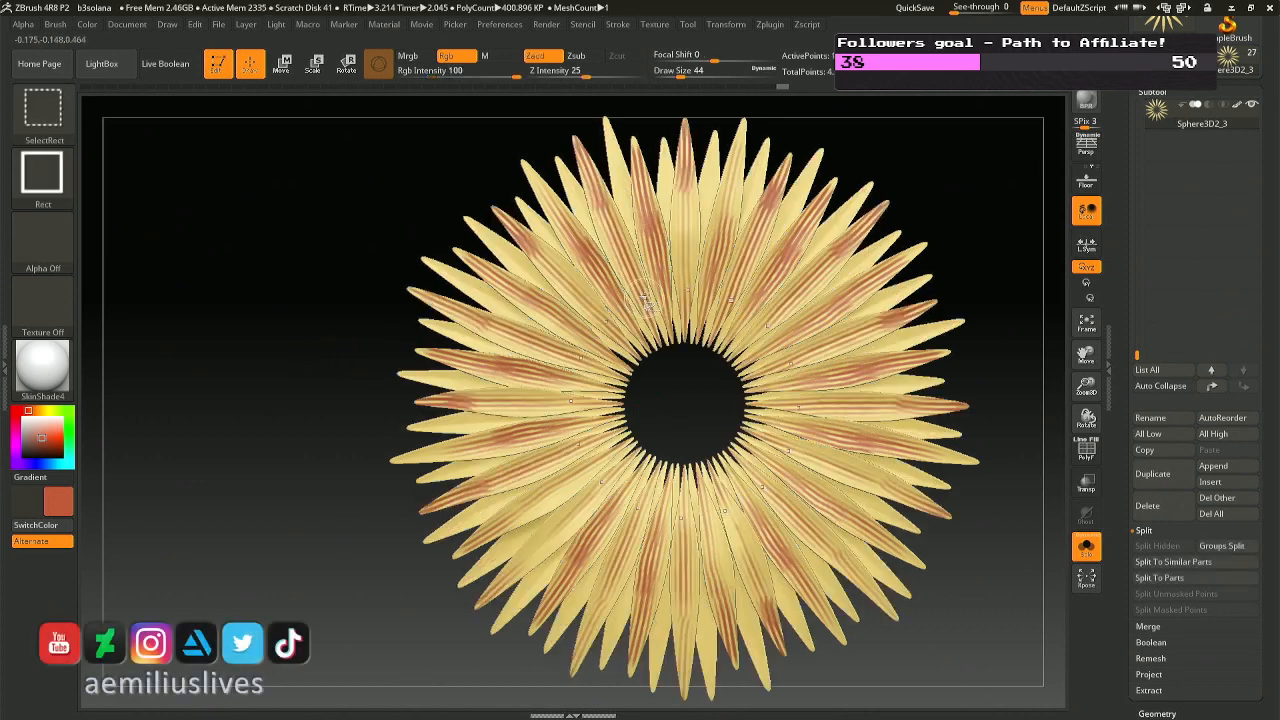
left_click(500, 250, "ctrl+shift")
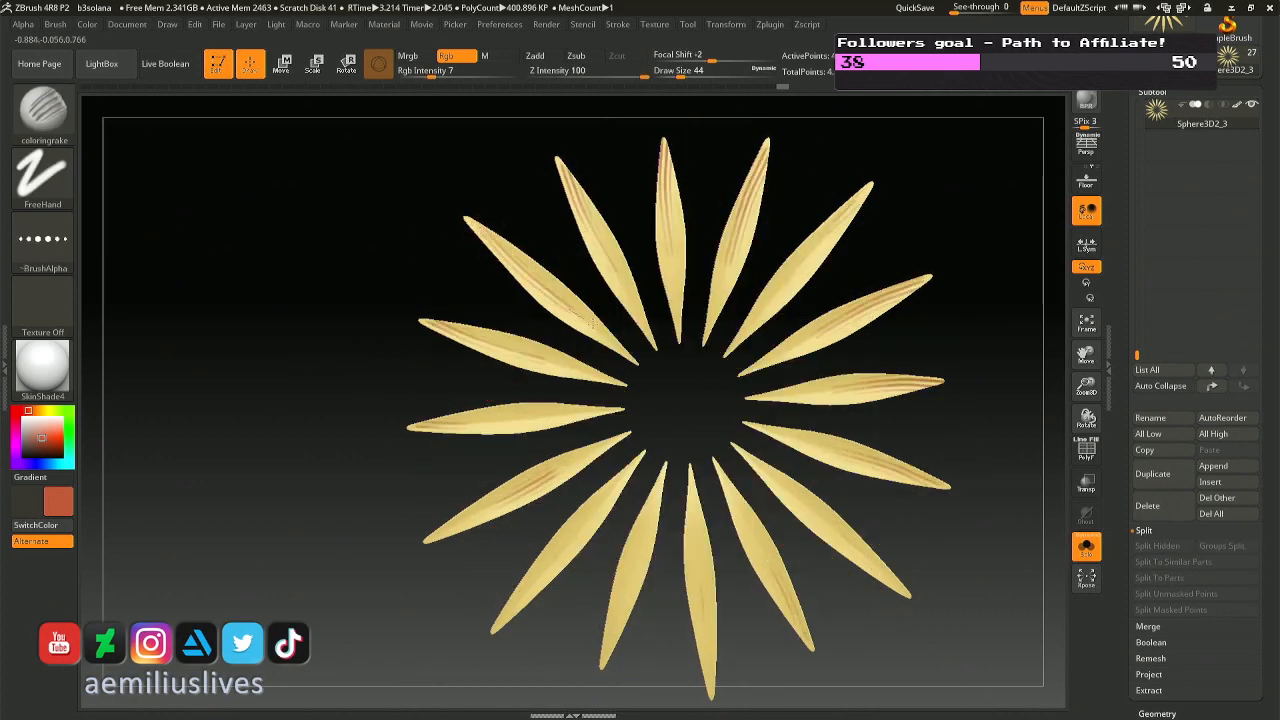
left_click_drag(592, 322, 658, 378)
key("ctrl+z")
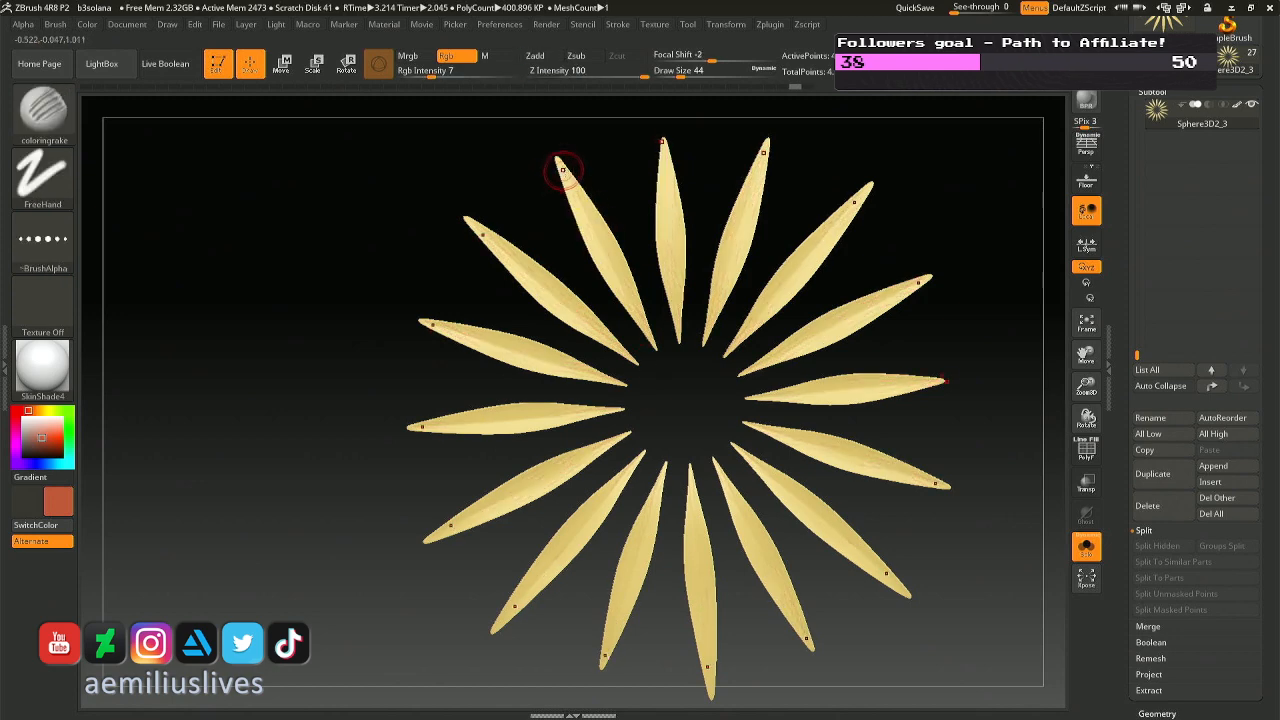
left_click_drag(598, 230, 652, 326)
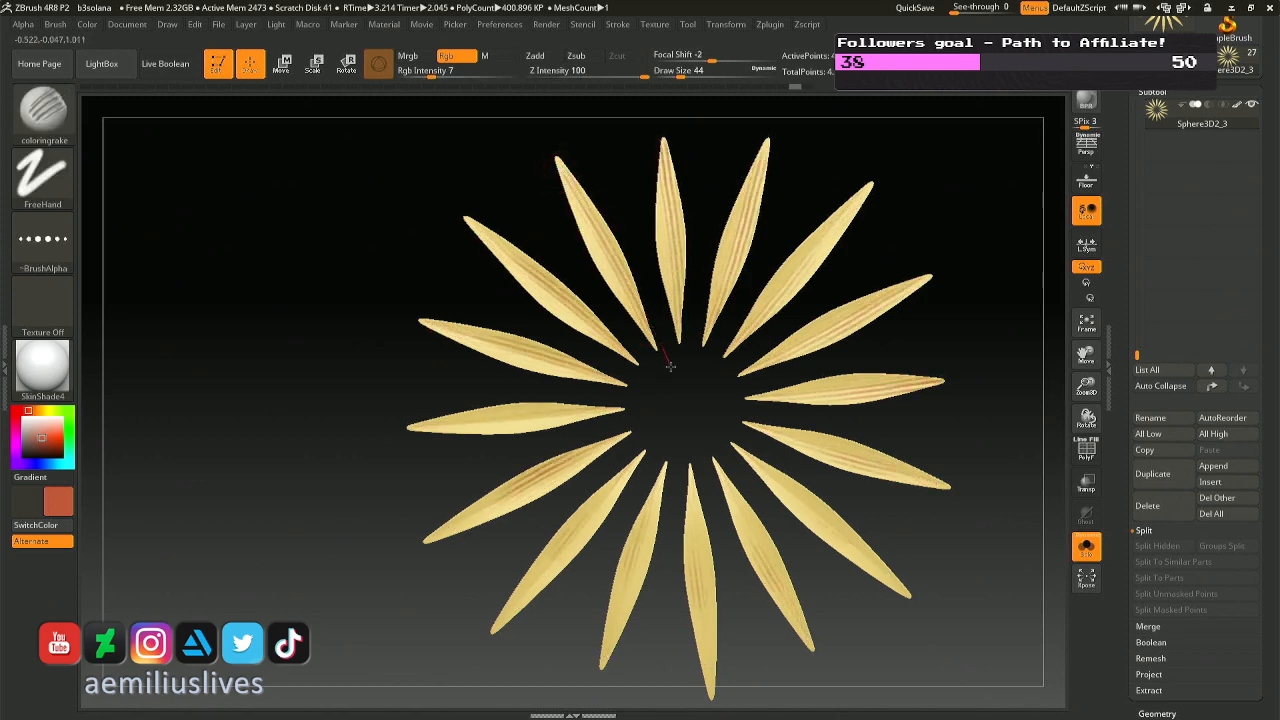
mouse_move(862, 198)
left_mouse_down()
mouse_move(795, 262)
mouse_move(749, 340)
left_mouse_up()
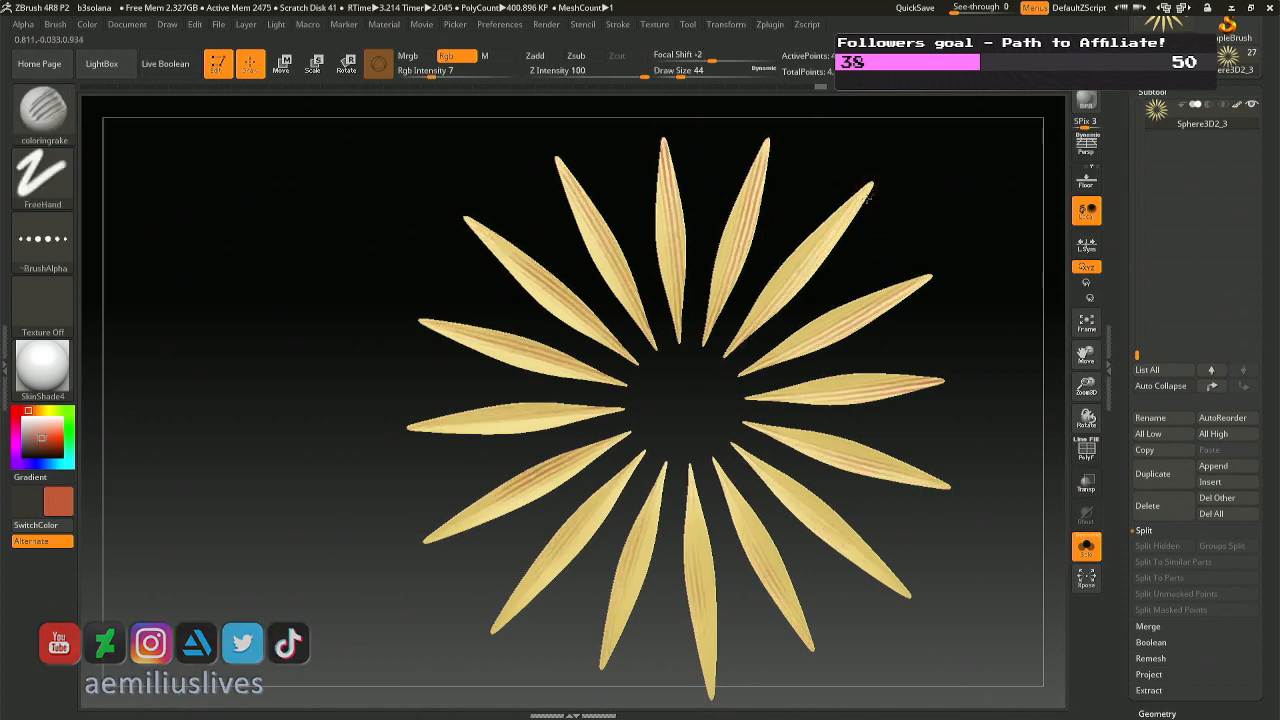
left_click_drag(870, 205, 722, 343)
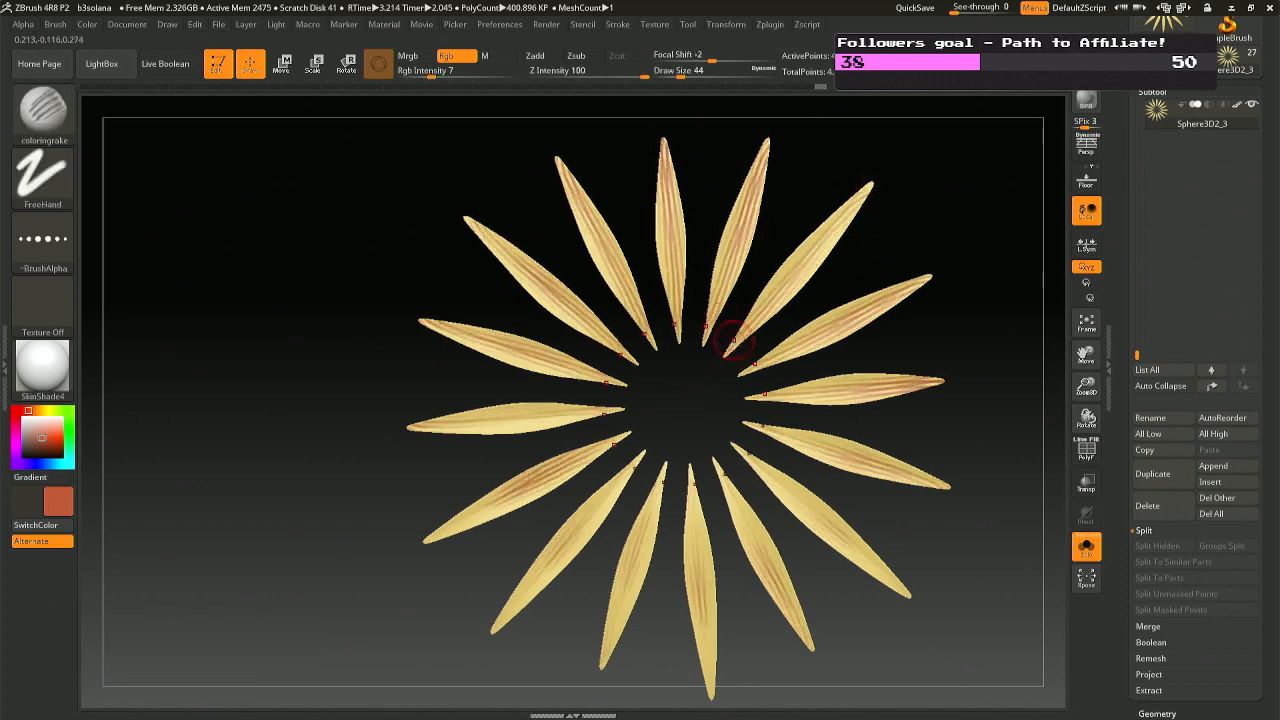
left_click_drag(745, 457, 948, 616)
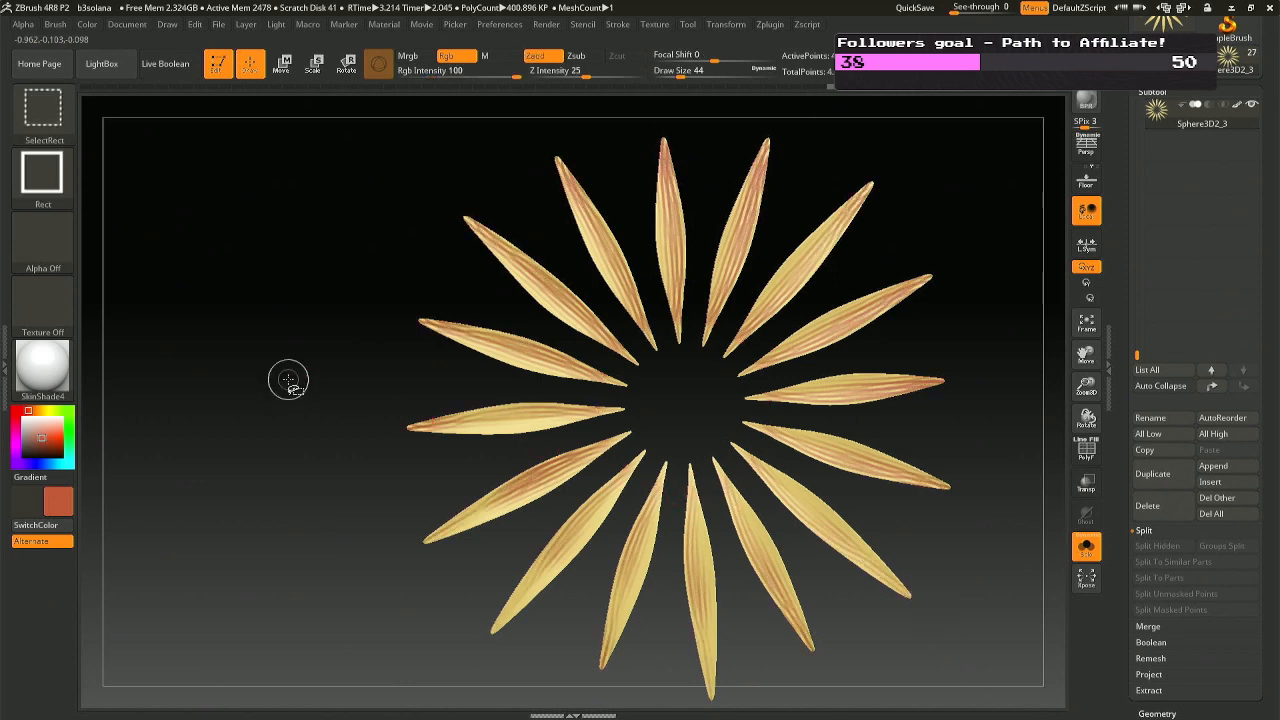
Isolate the remaining unpainted petal group and paint symmetric red streaks from the tips to the bases.
left_click(290, 388, "ctrl+shift")
left_click(472, 292, "ctrl+shift")
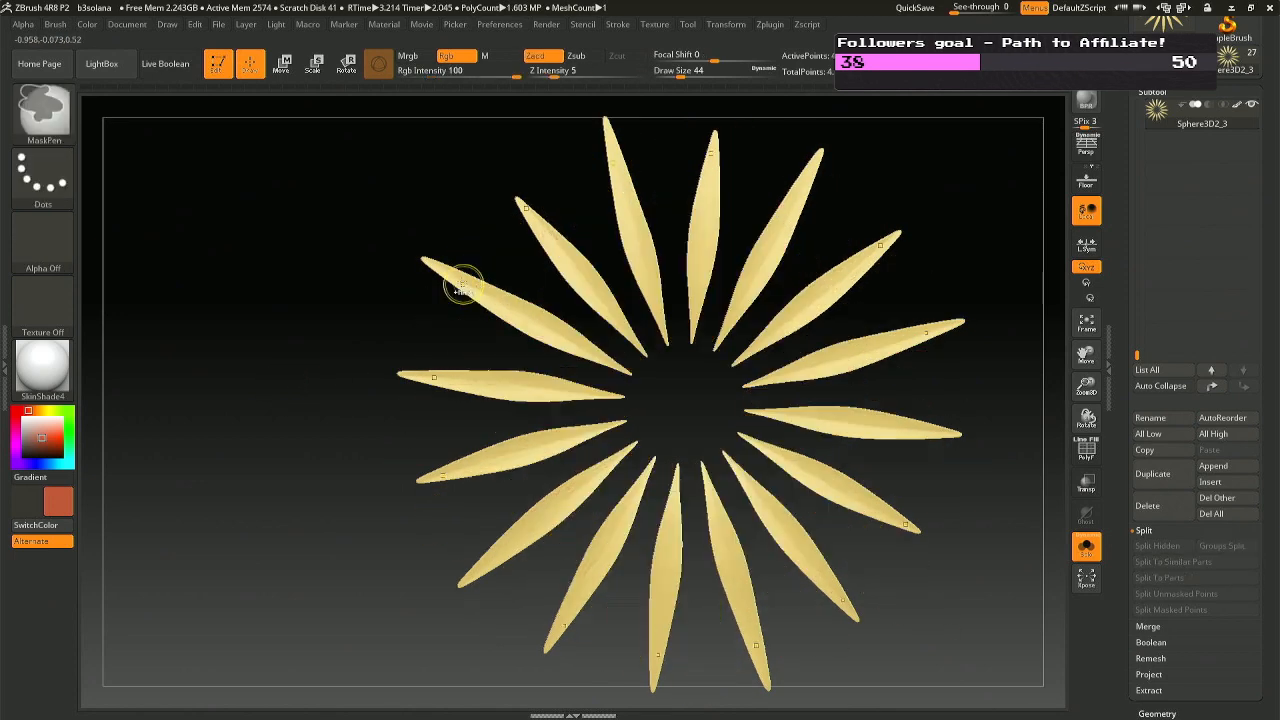
left_click_drag(557, 340, 651, 381)
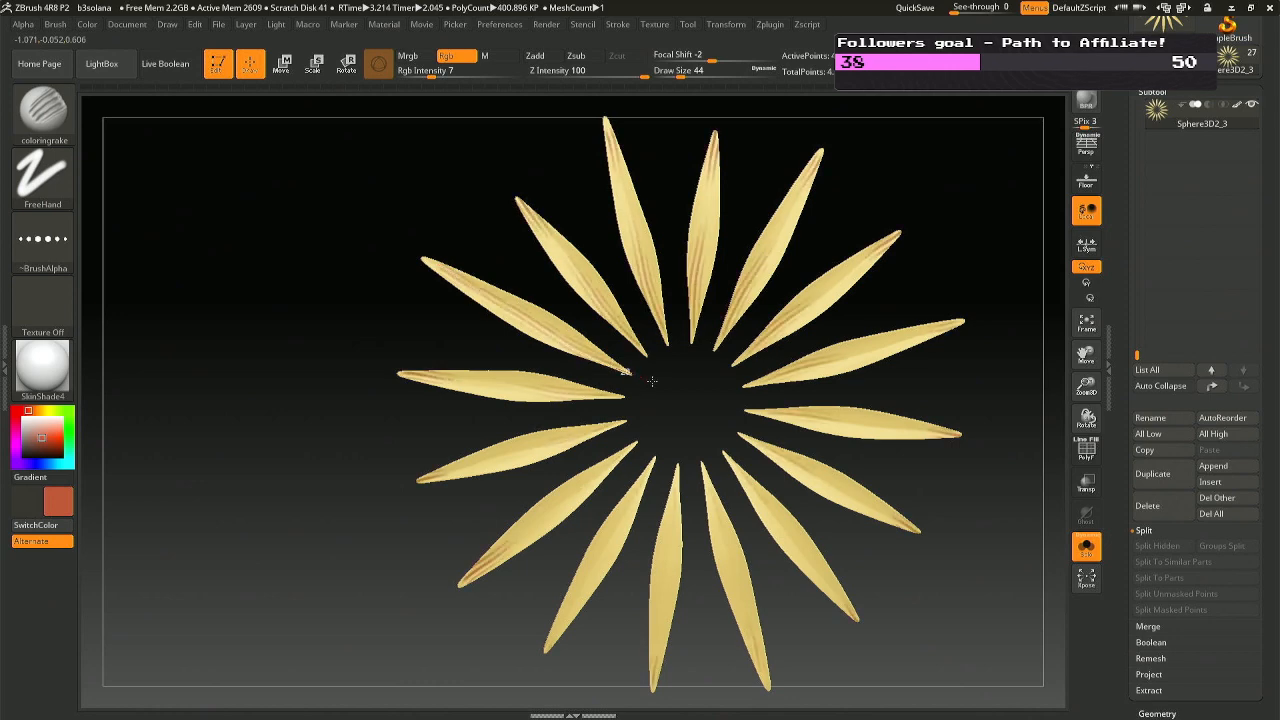
left_click_drag(427, 262, 631, 373)
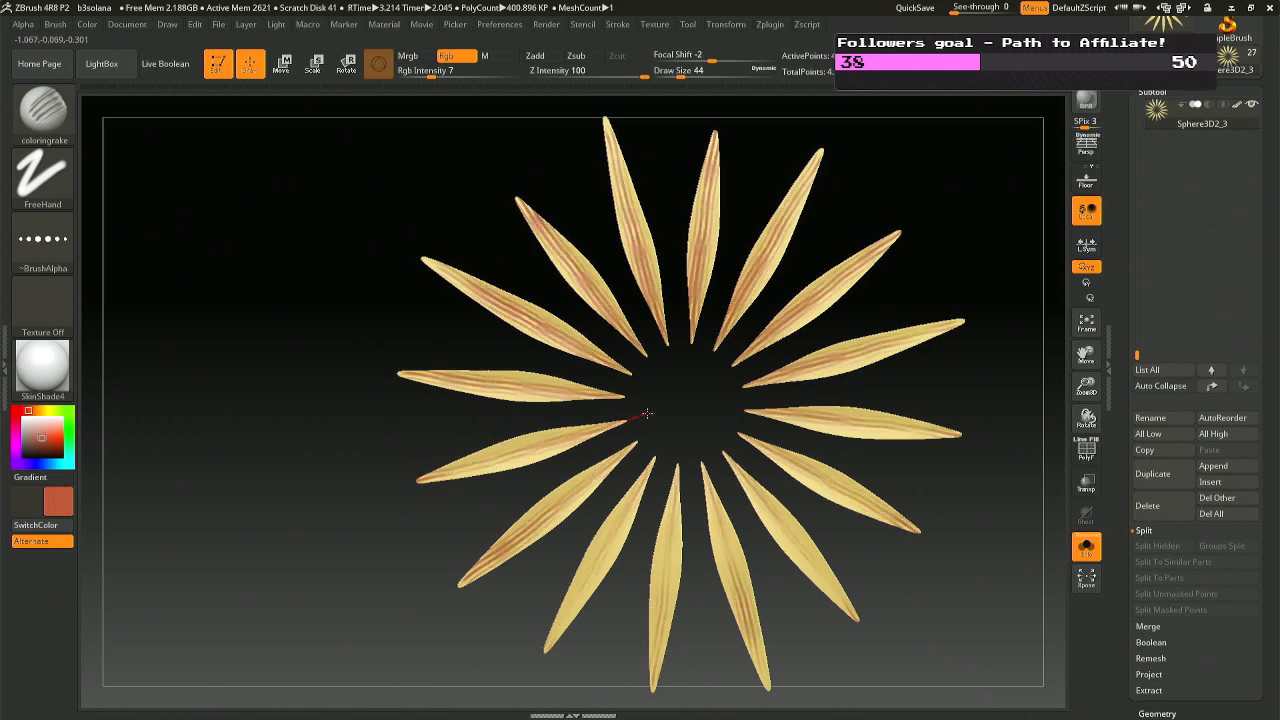
Add red streaks along the paler lower petals of the isolated group, undoing and repainting the strokes.
key("ctrl")
left_click_drag(640, 482, 549, 660)
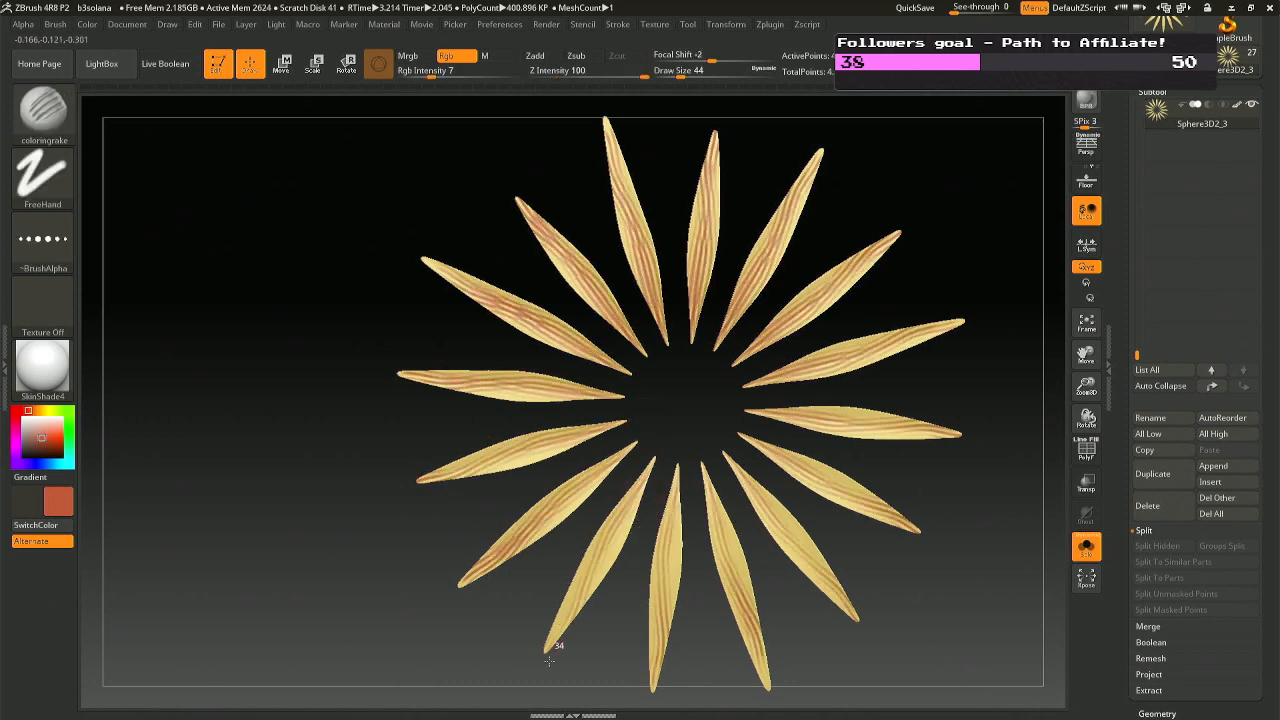
key("ctrl+z")
left_click_drag(627, 512, 540, 652)
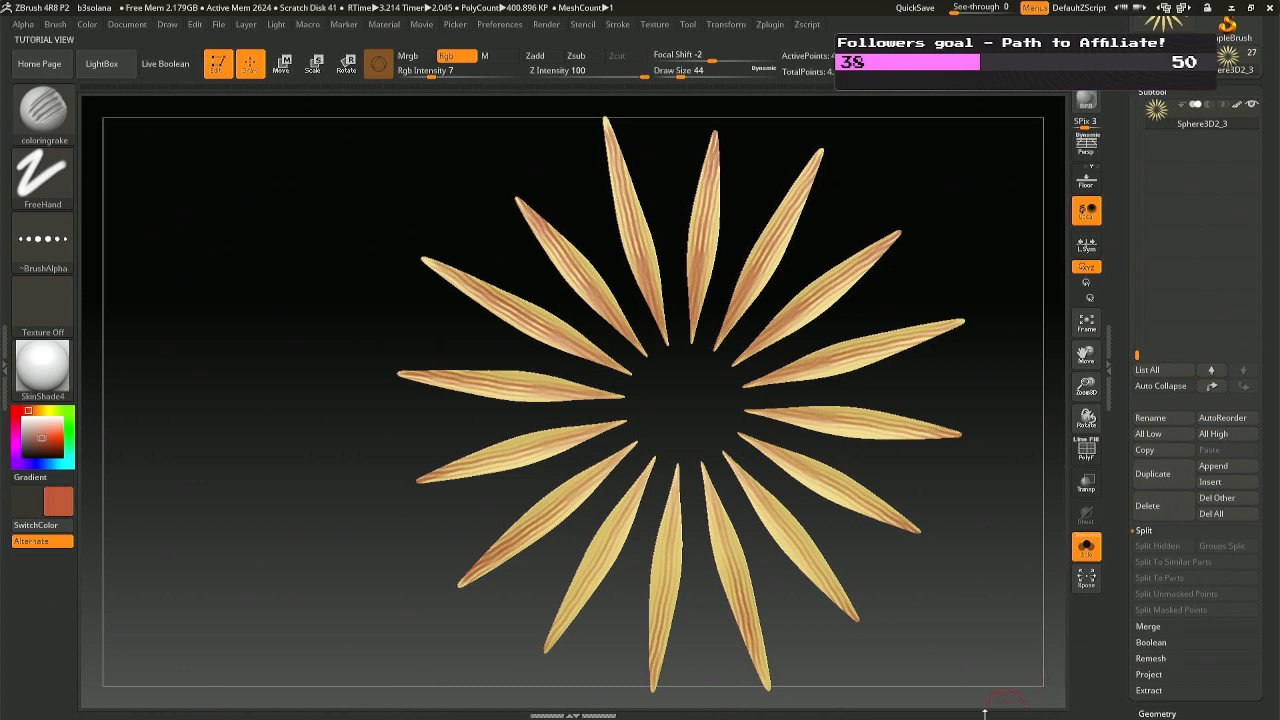
key("ctrl+z")
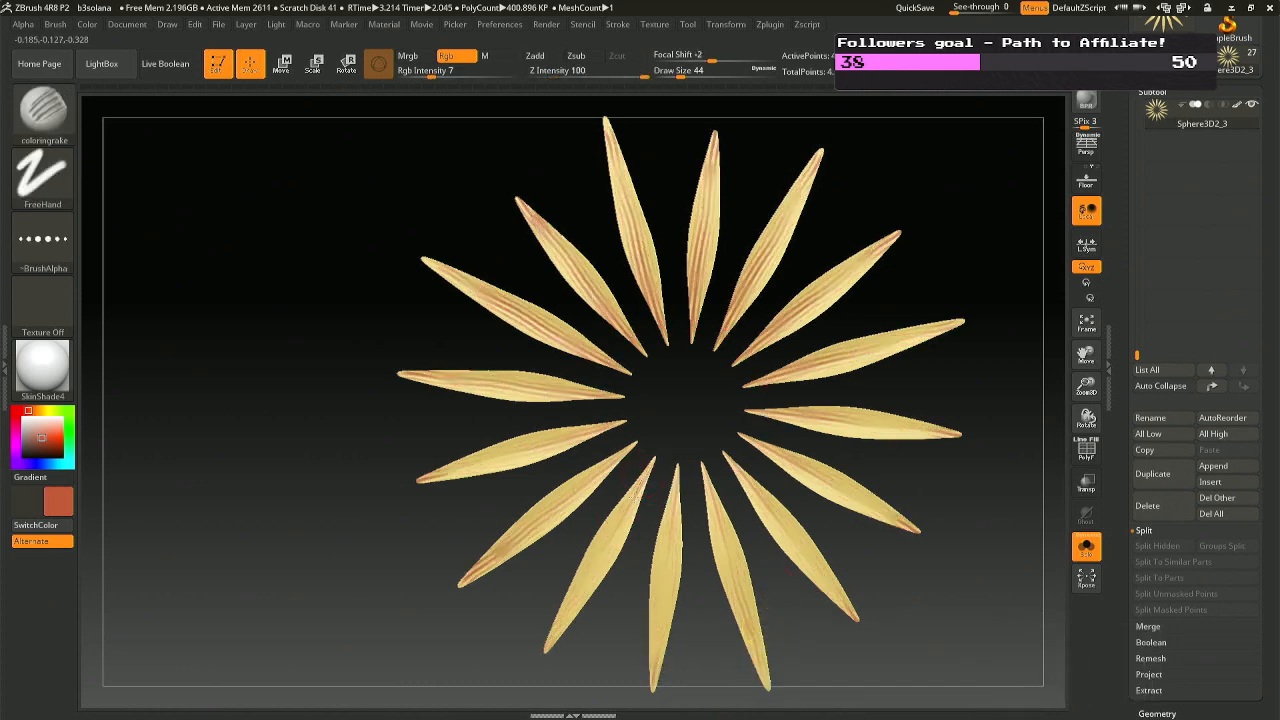
mouse_move(630, 500)
left_mouse_down()
mouse_move(548, 650)
mouse_move(592, 585)
left_mouse_up()
left_click_drag(551, 637, 656, 452)
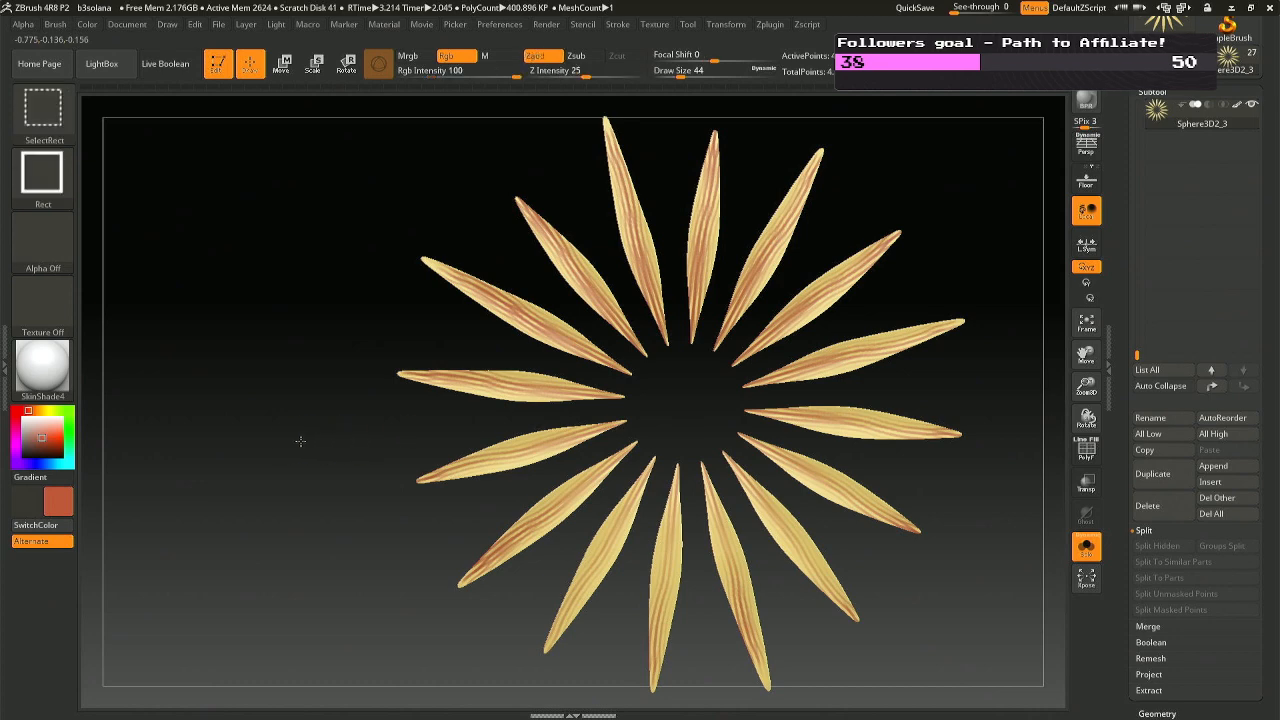
Show the complete petal ring again and raise the brush's draw size to 685.
left_click(359, 407, "ctrl+shift")
key("space")
left_click_drag(547, 399, 600, 399)
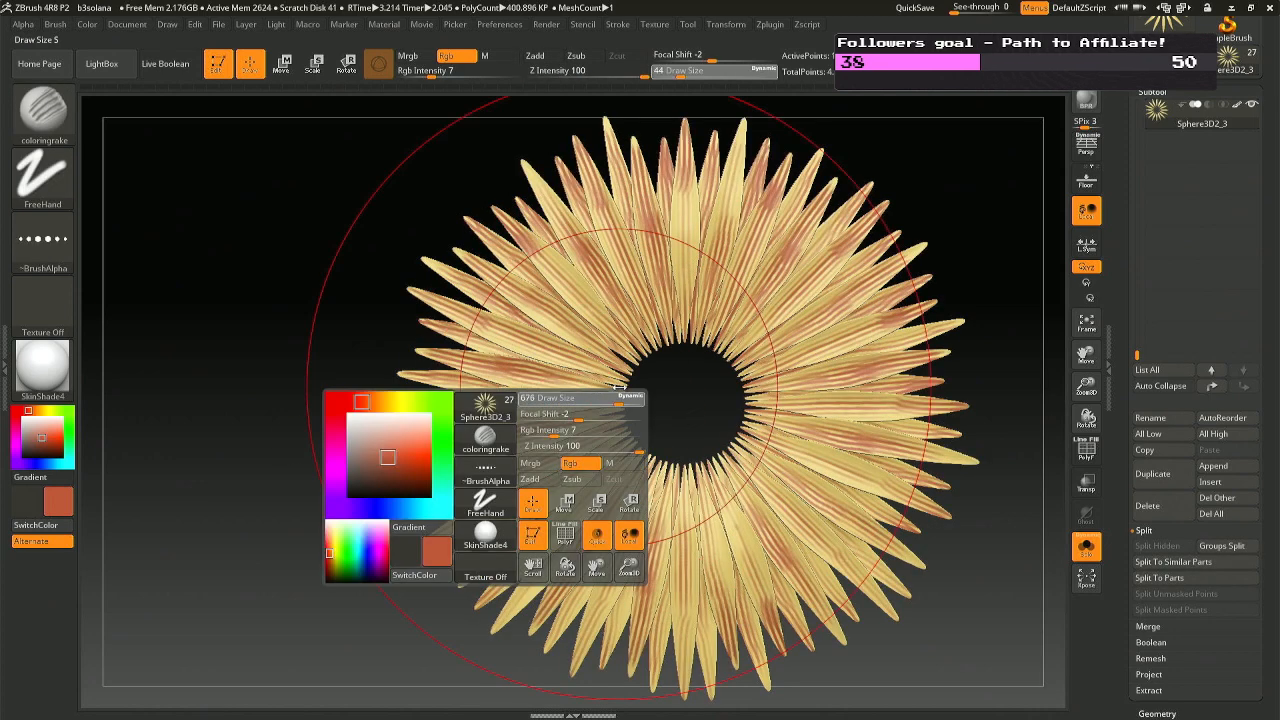
Try blending the red streaks across the whole ring with the Smooth brush in Rgb mode without Zadd, then undo the smoothing.
key("shift")
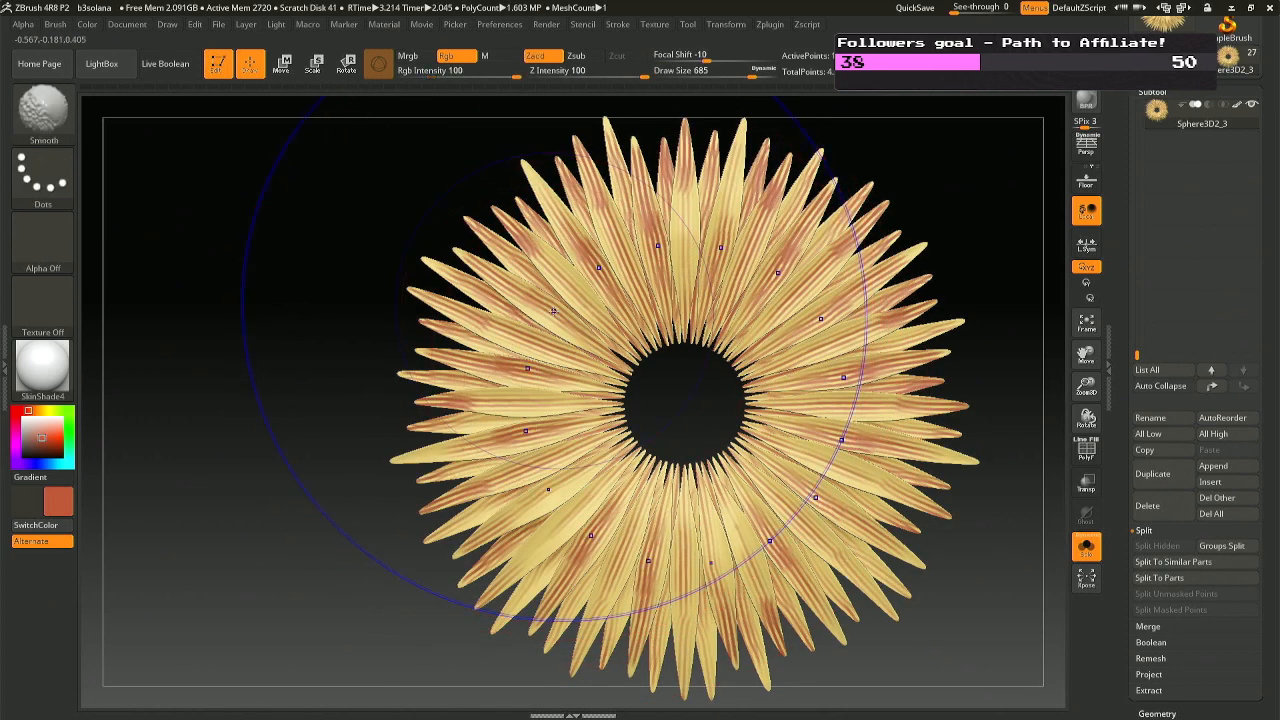
left_click(545, 63)
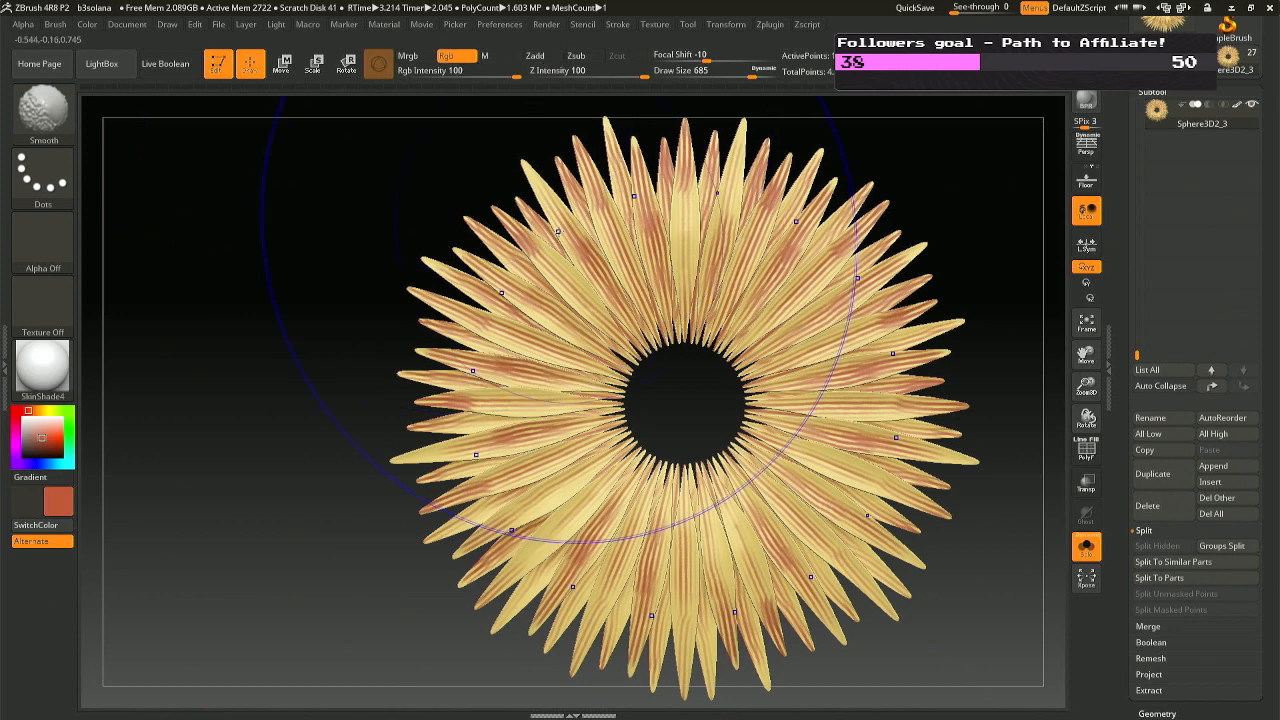
left_click_drag(561, 230, 573, 246, "shift")
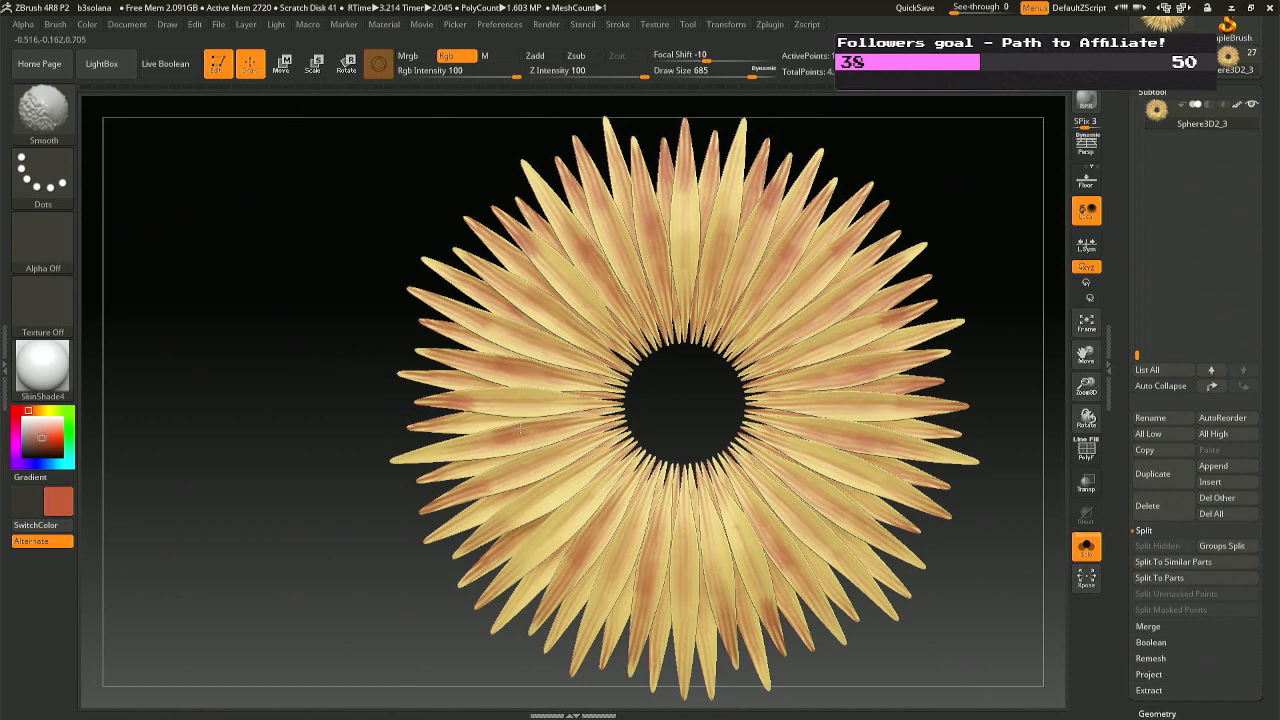
left_click_drag(520, 428, 545, 460, "shift")
left_click_drag(613, 532, 640, 541, "shift")
left_click_drag(985, 580, 865, 580)
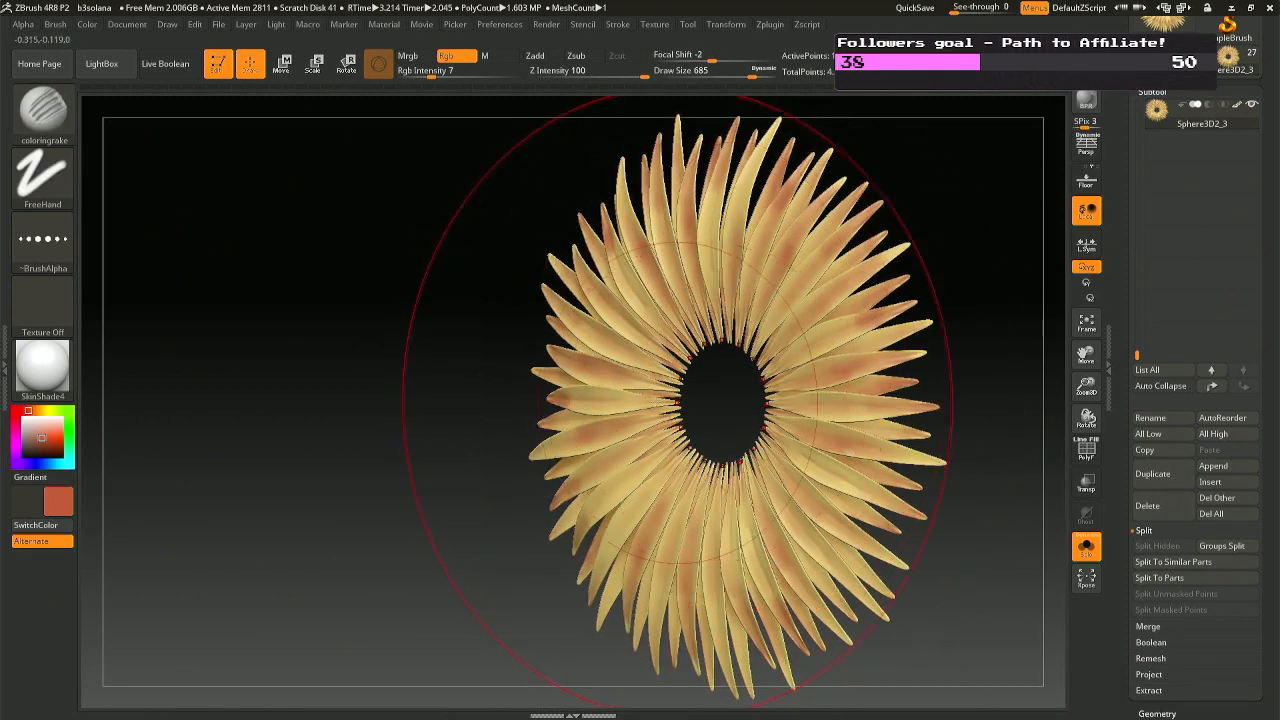
right_click_drag(678, 402, 614, 400)
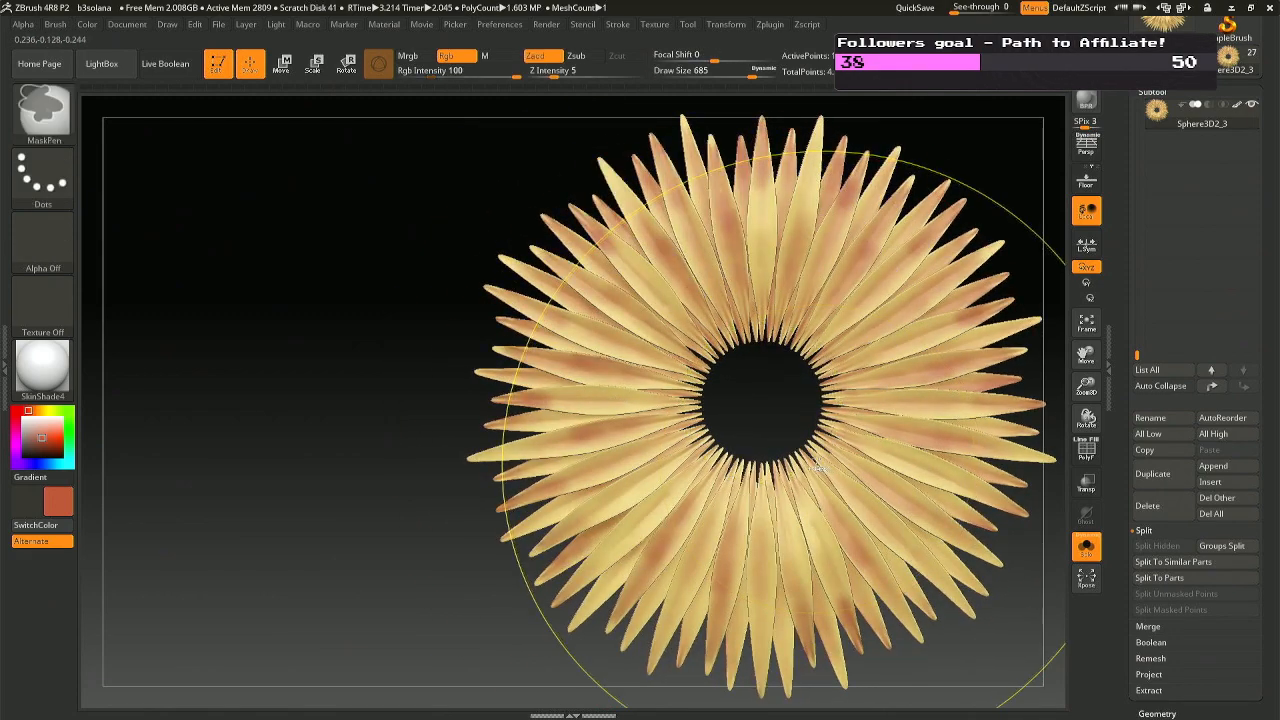
key("ctrl+z")
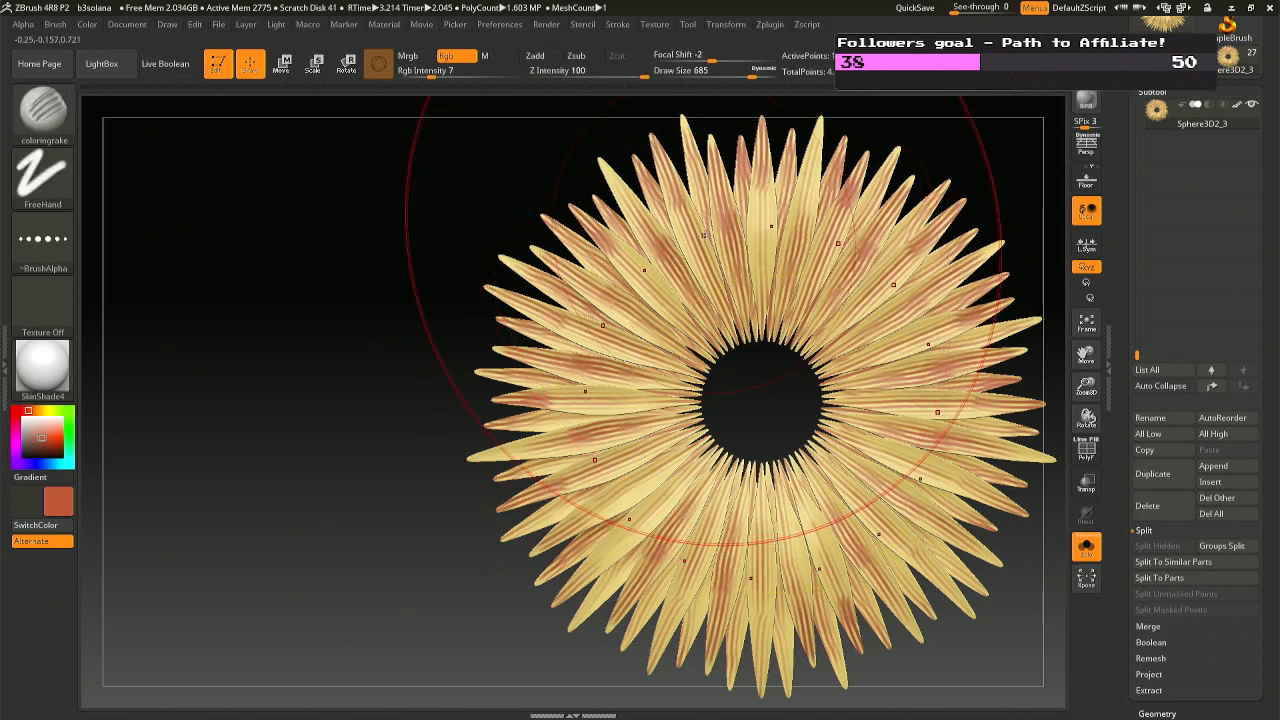
key("shift")
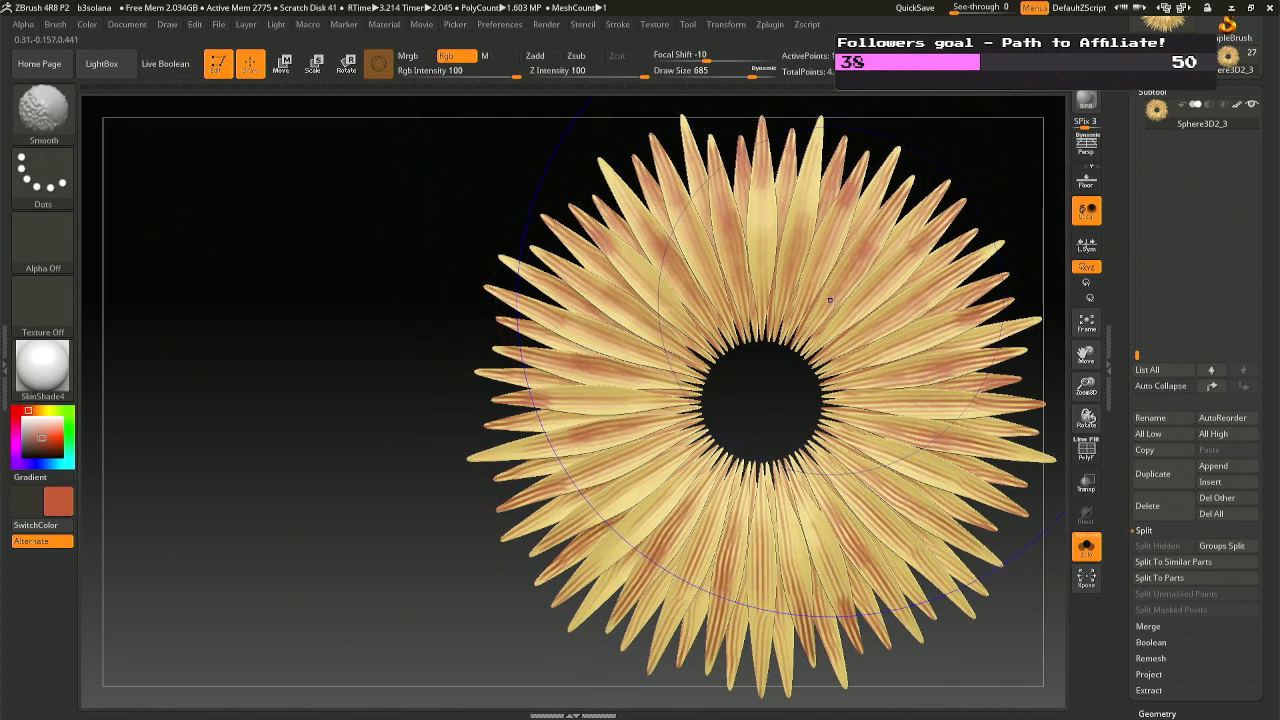
key("ctrl+z")
key("shift")
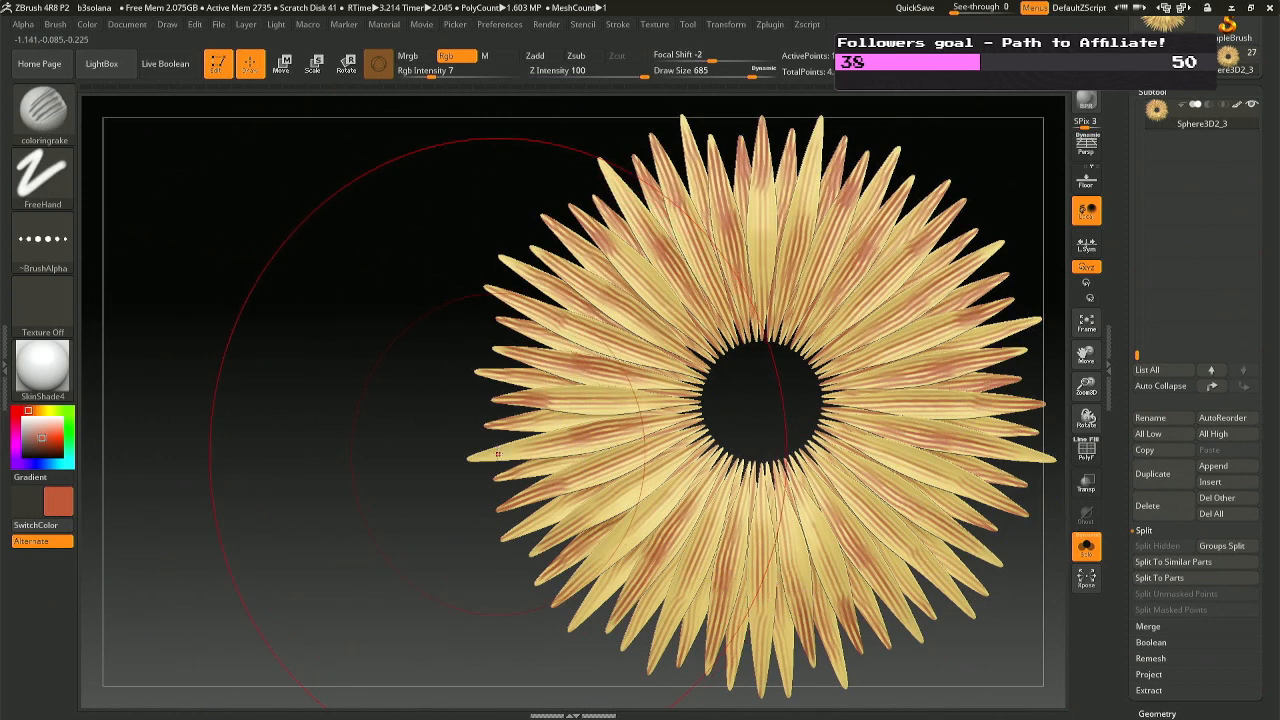
Swap the colors, sample the petals' light yellow and brush it over the streaked ring with the shading2 brush at Rgb Intensity 4.
key("b")
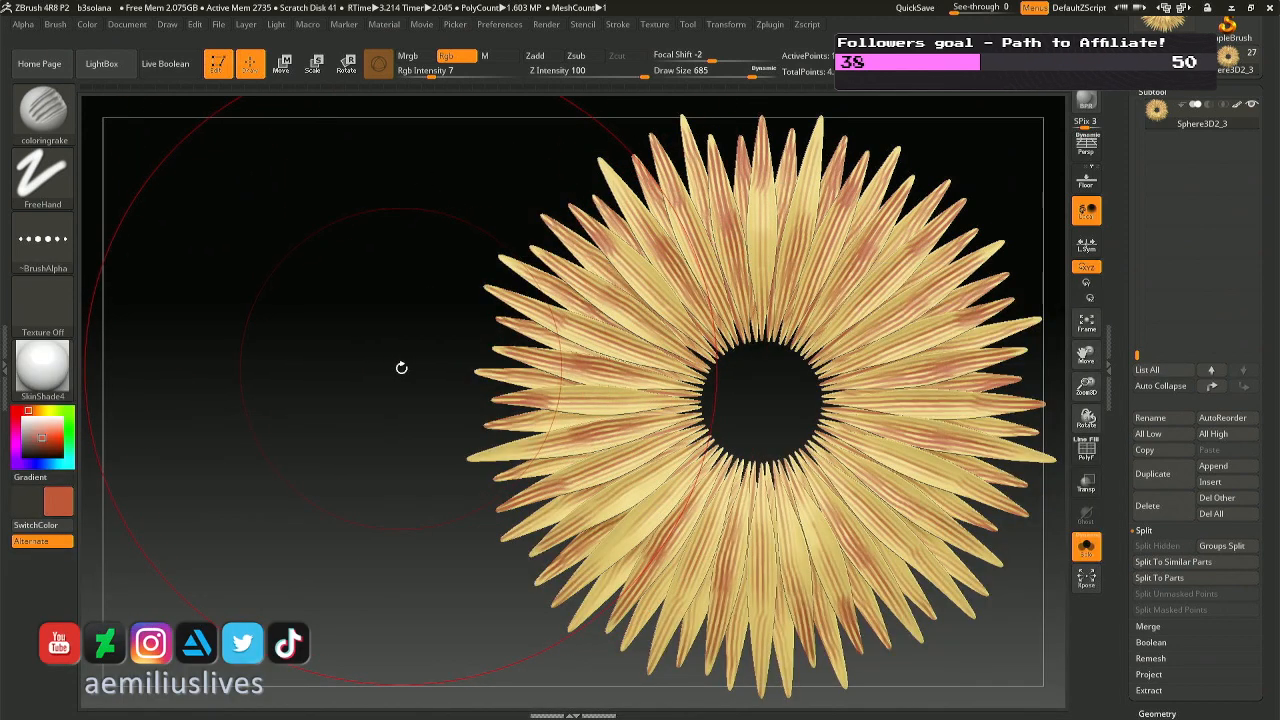
key("v")
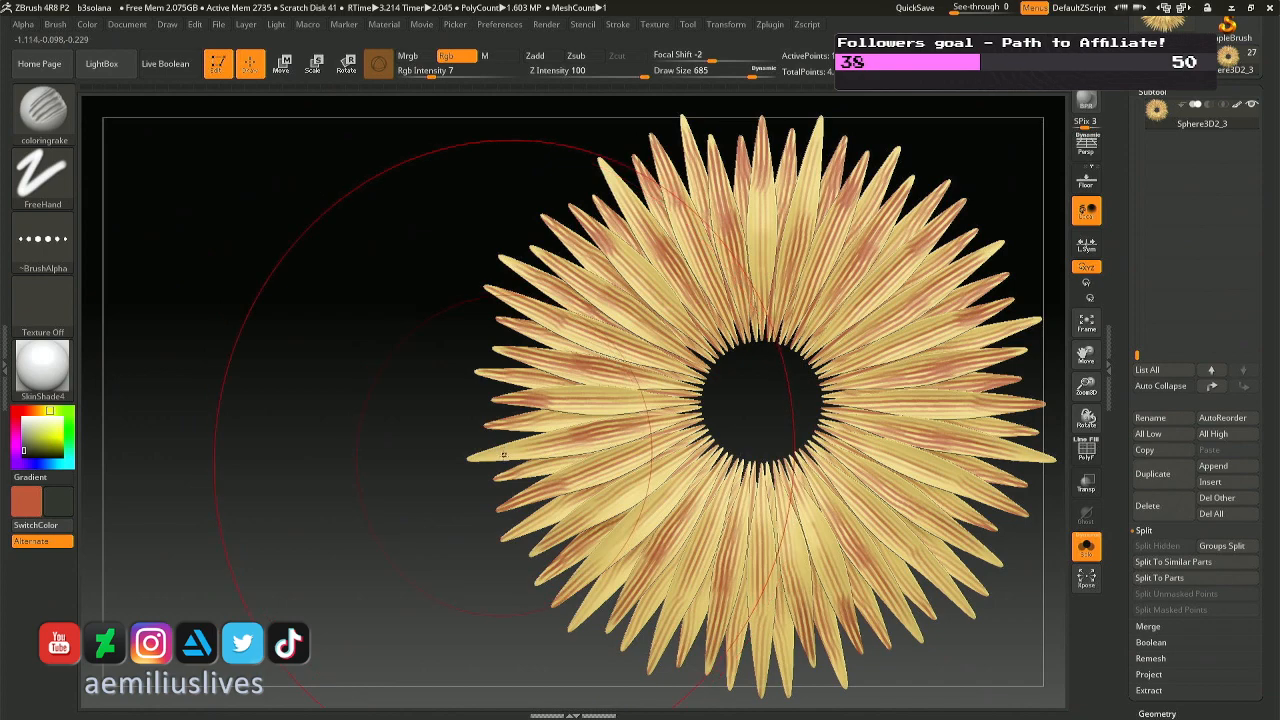
key("c")
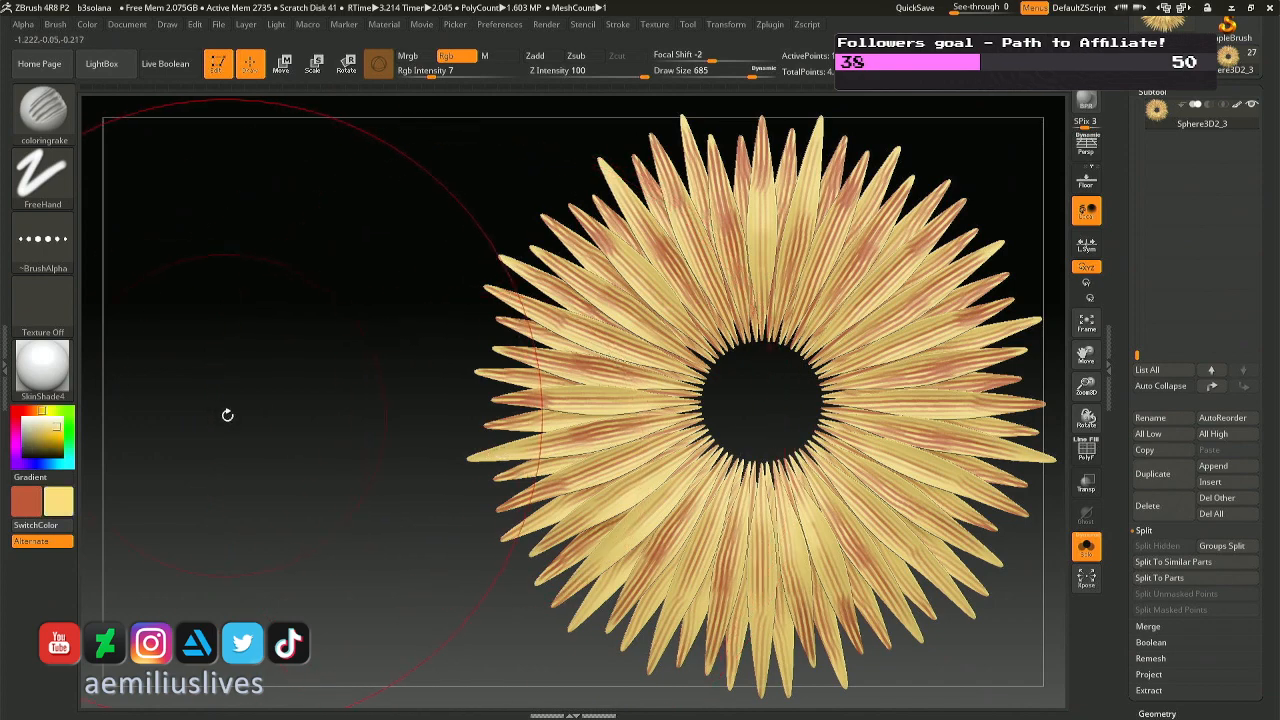
key("b")
left_click(48, 650)
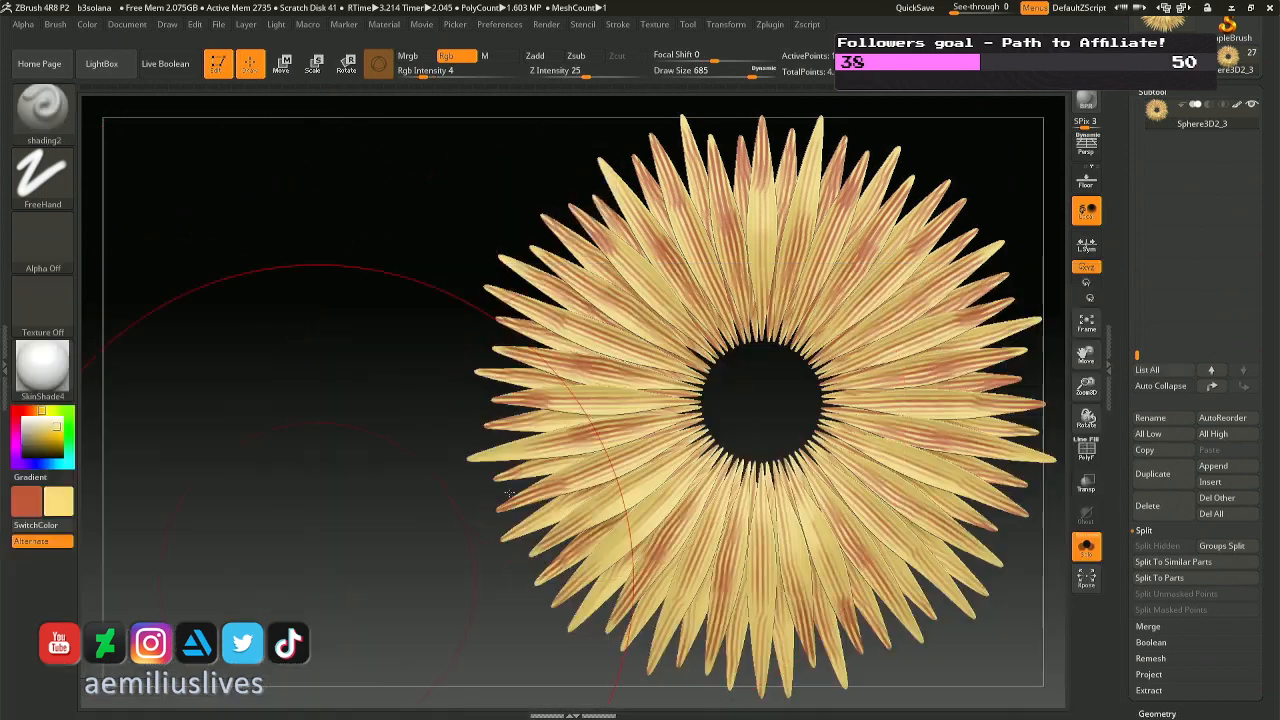
left_click_drag(580, 430, 805, 315)
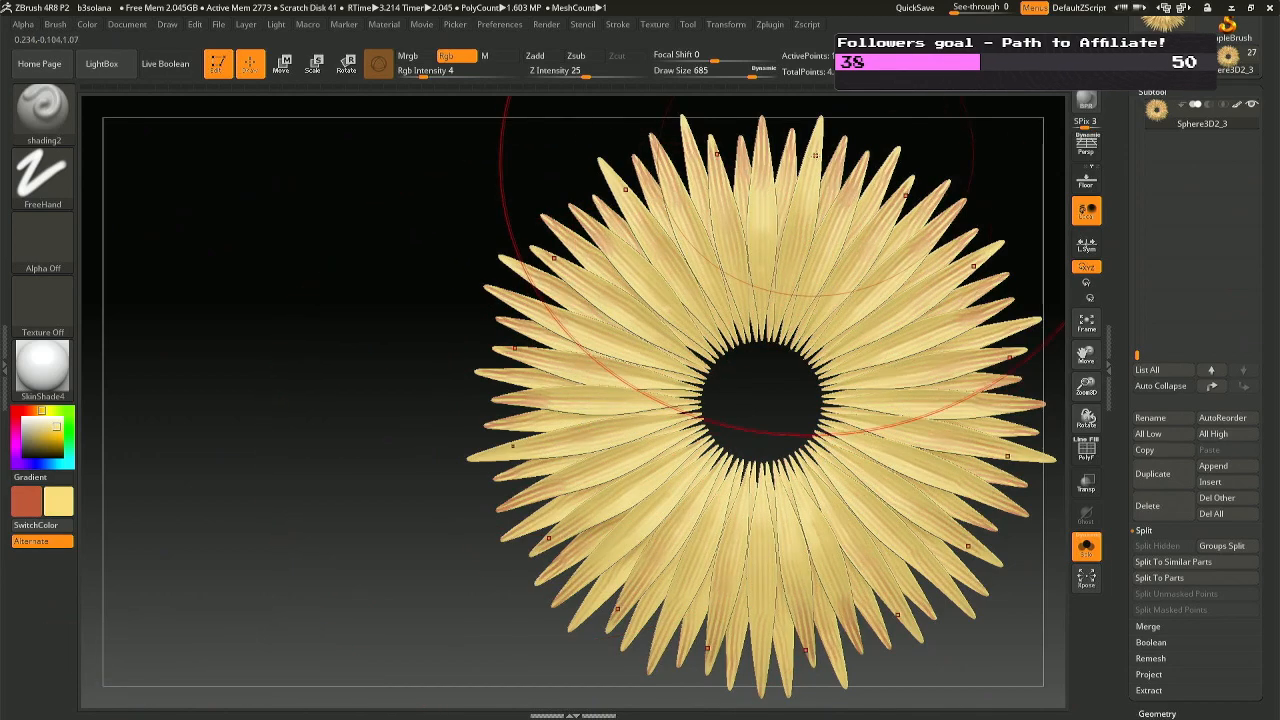
mouse_move(794, 160)
right_mouse_down()
mouse_move(820, 201)
mouse_move(771, 137)
mouse_move(757, 249)
mouse_move(770, 330)
right_mouse_up()
left_click_drag(815, 234, 823, 196, "alt")
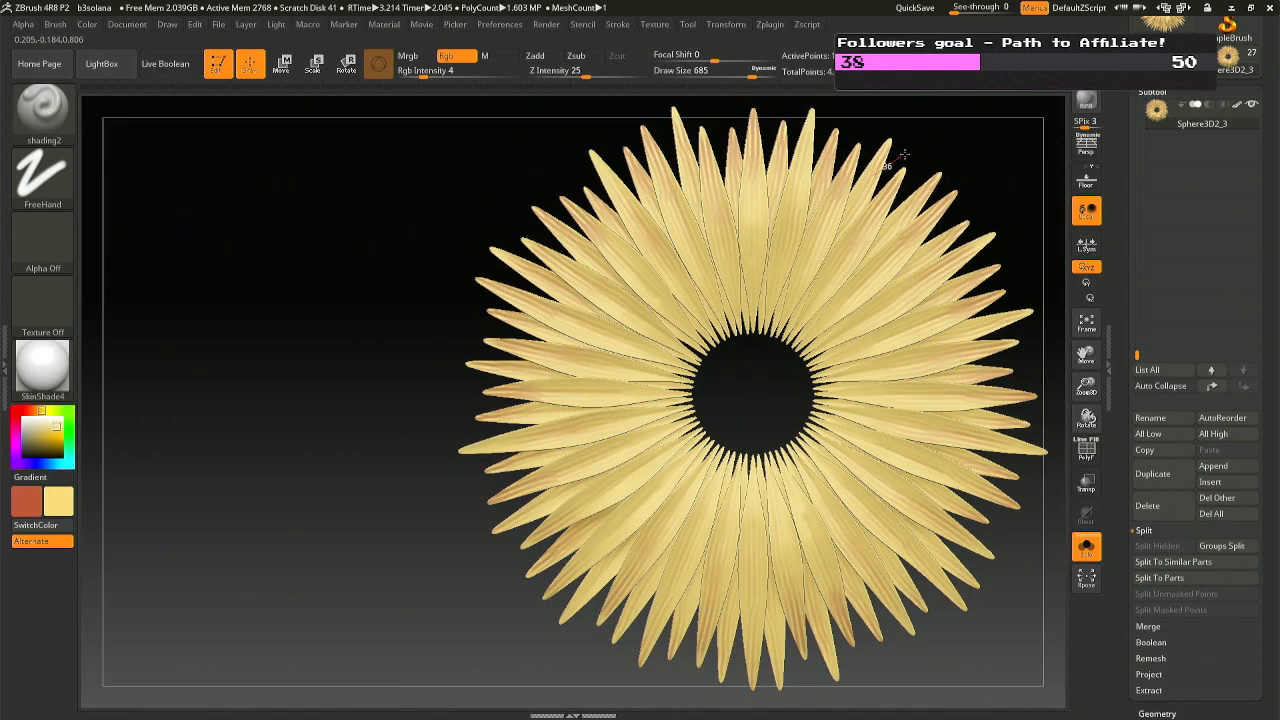
Keep brushing light yellow over the front and back of the isolated petal ring at Rgb Intensity 4 to soften the red streaks.
left_click_drag(859, 343, 832, 422)
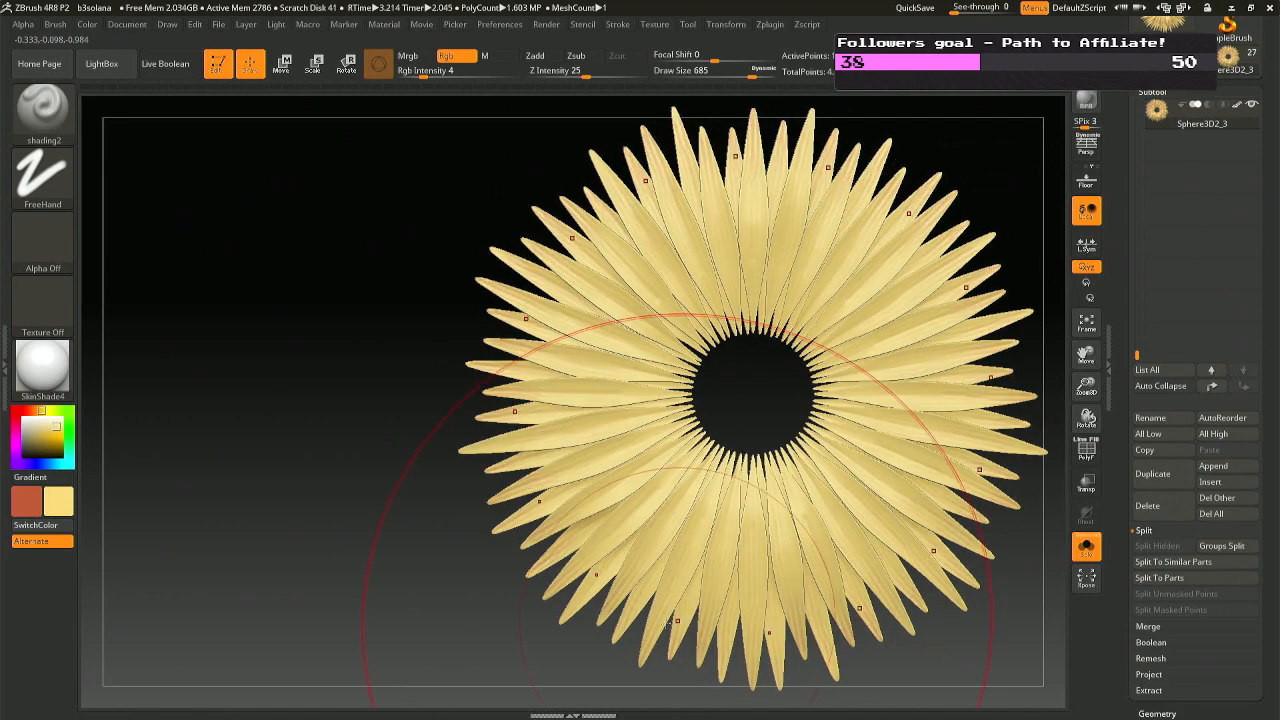
mouse_move(532, 588)
right_mouse_down()
mouse_move(522, 560)
mouse_move(620, 505)
right_mouse_up()
key("f")
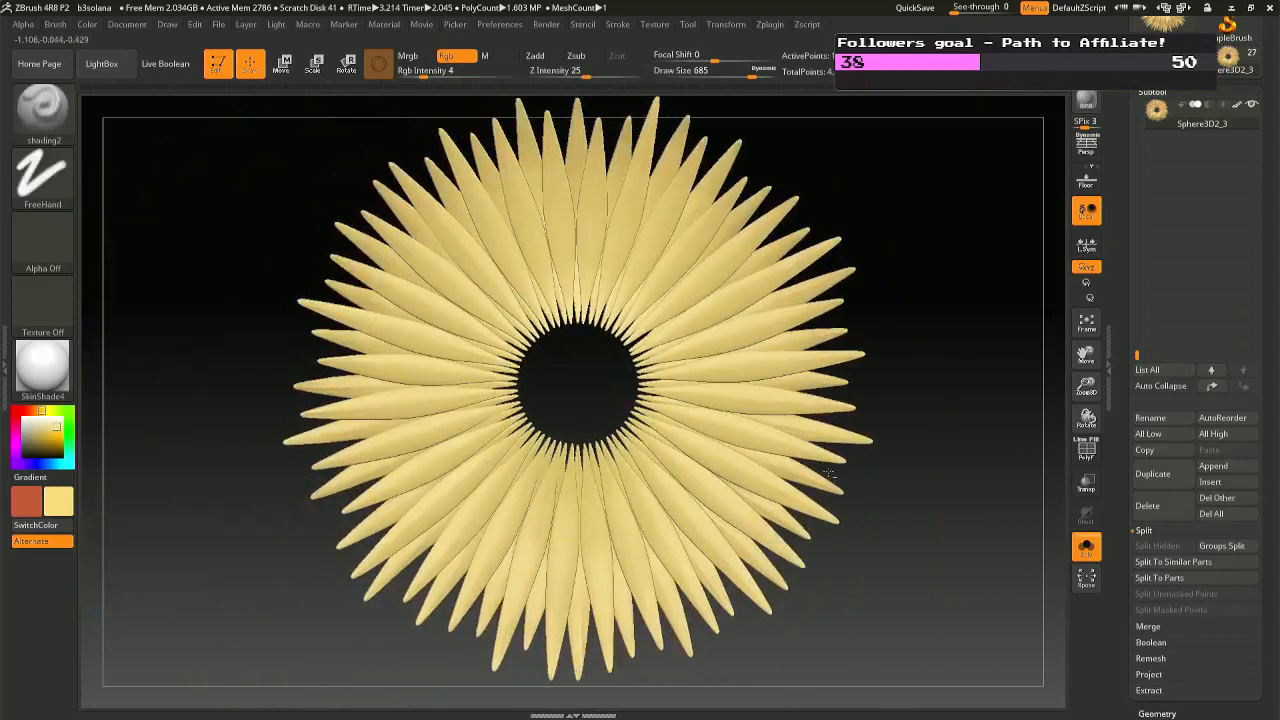
left_click_drag(492, 216, 470, 161)
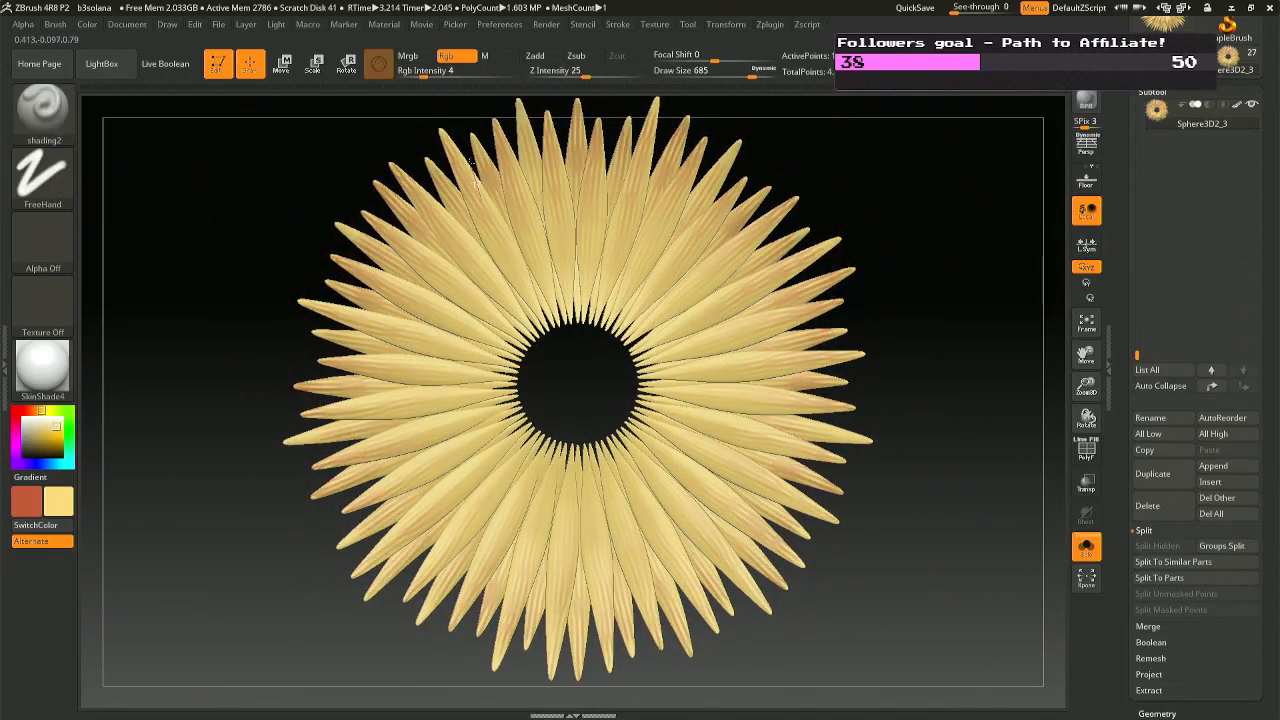
left_click_drag(419, 85, 420, 90)
left_click_drag(401, 258, 397, 256)
left_click_drag(205, 163, 215, 163)
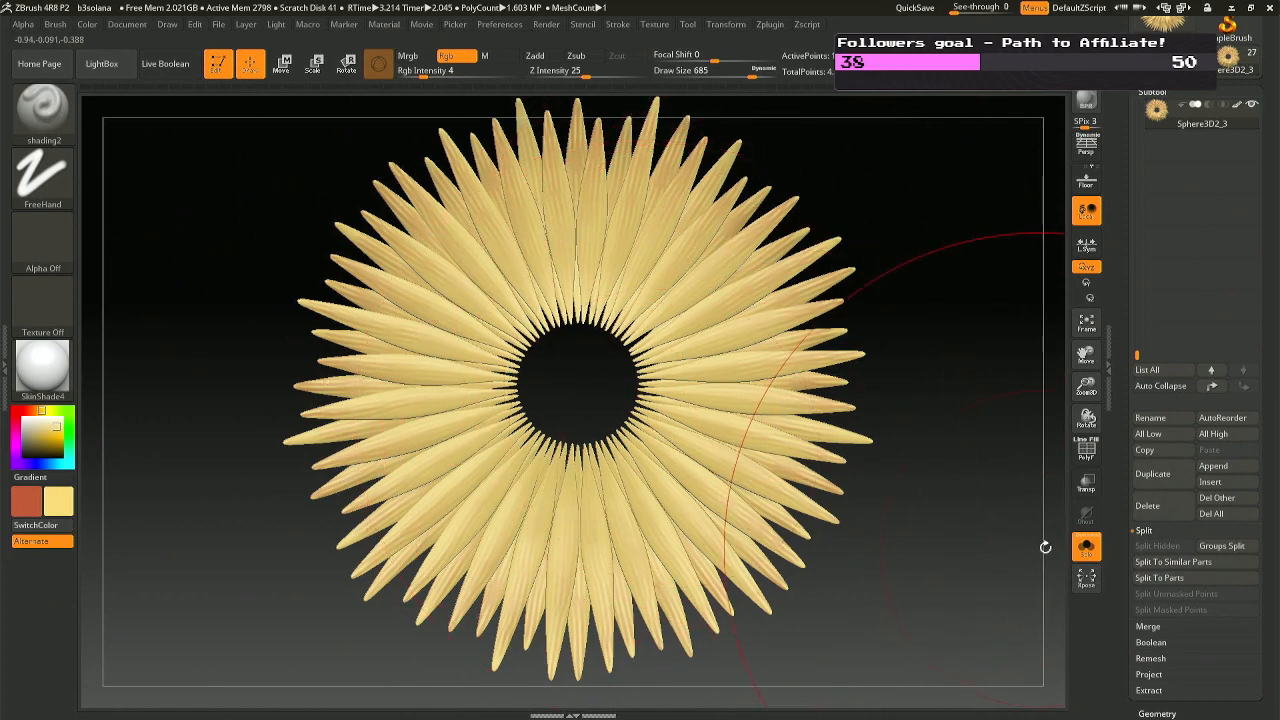
Show all subtools again, select the cylinder2019 subtool and tilt the flower head slightly forward about its joint with the stem.
left_click(1086, 546)
right_click_drag(766, 487, 686, 482)
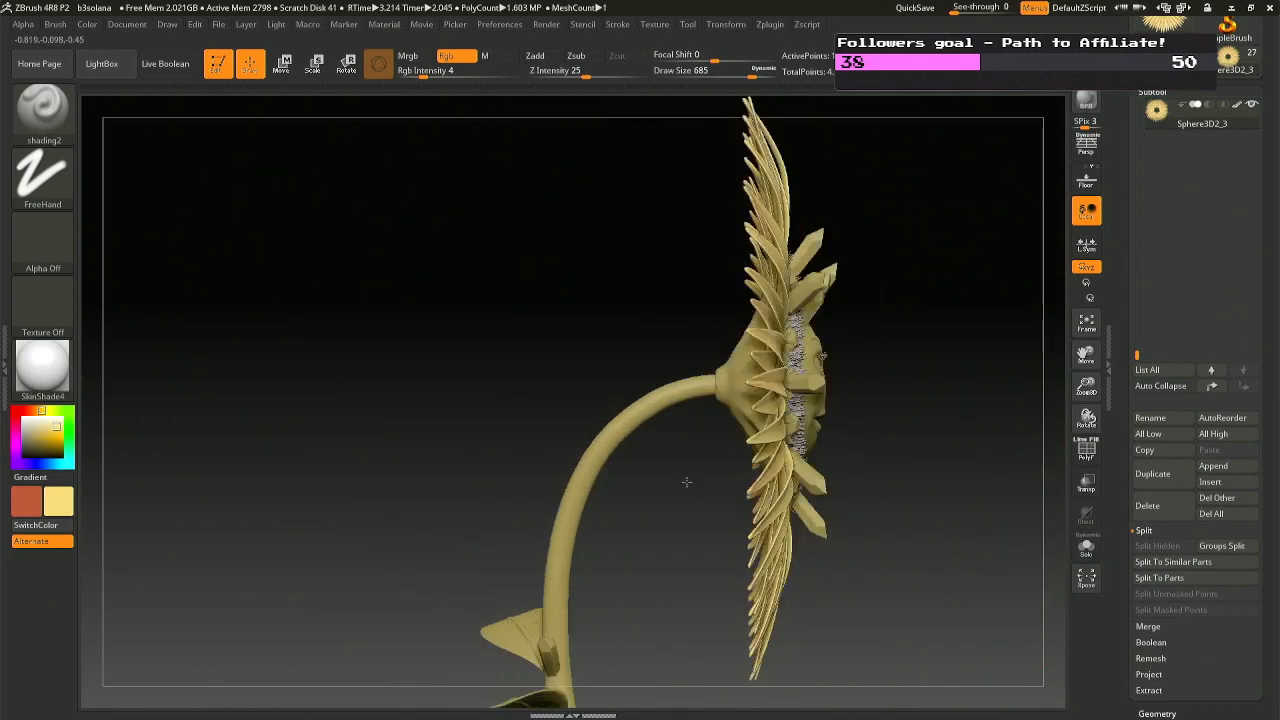
mouse_move(740, 445)
right_mouse_down()
mouse_move(652, 416)
mouse_move(507, 442)
mouse_move(530, 470)
mouse_move(714, 443)
mouse_move(839, 458)
right_mouse_up()
left_click(692, 402, "alt")
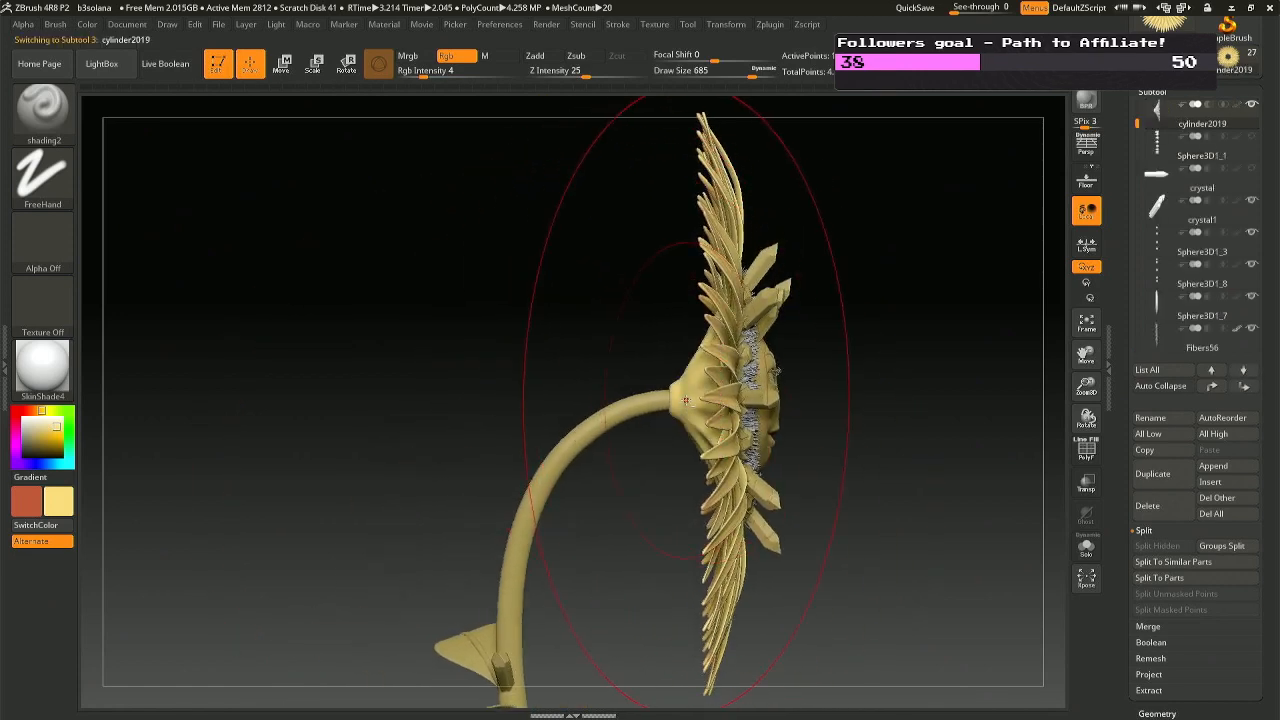
key("r")
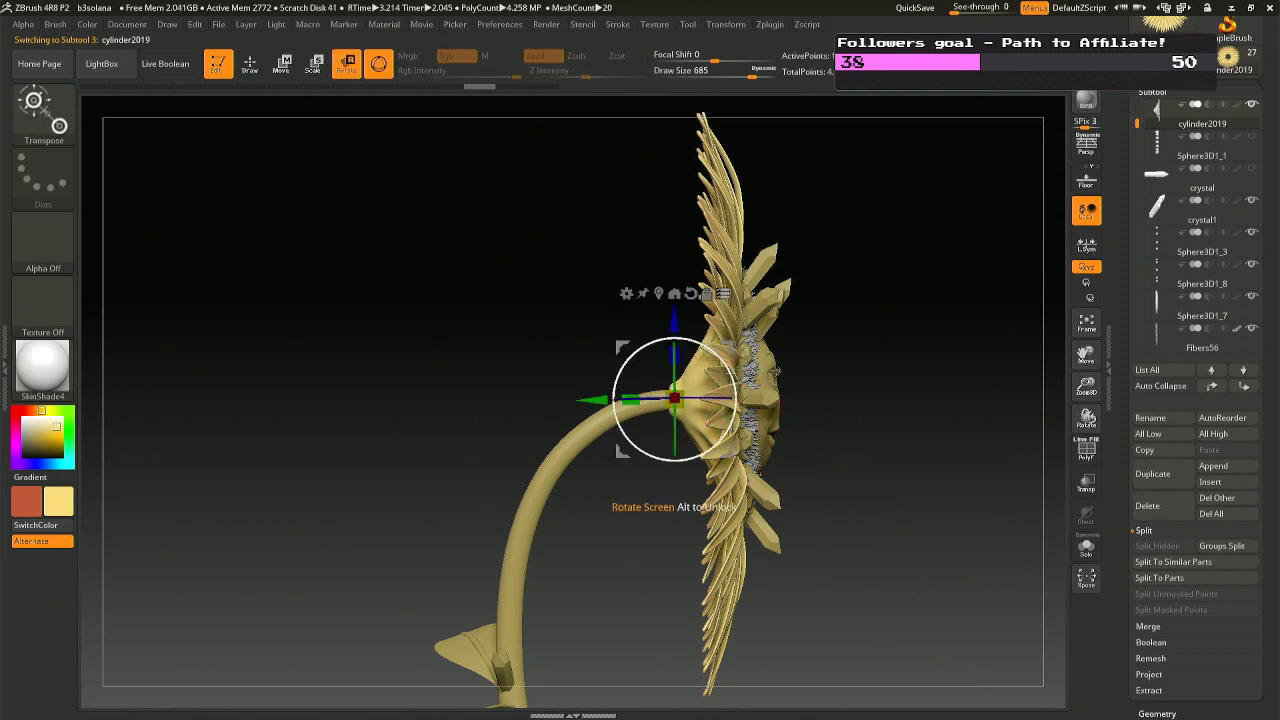
left_click_drag(730, 371, 734, 382)
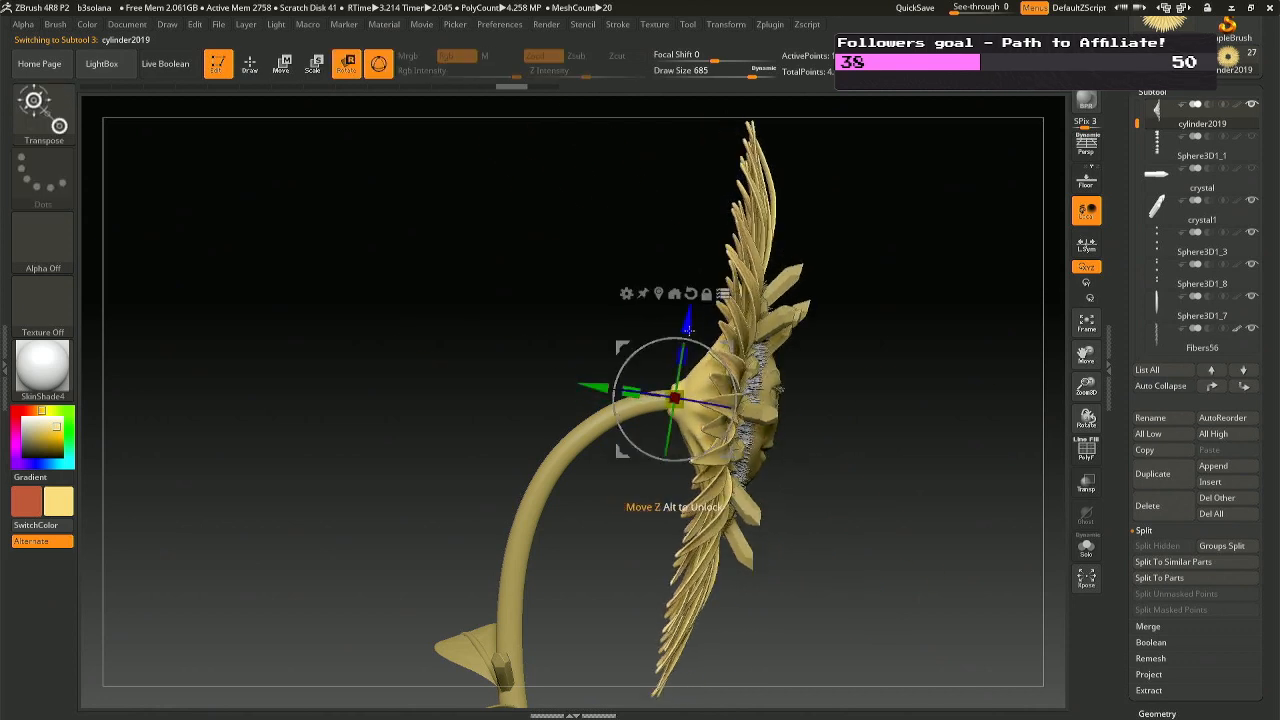
left_click_drag(688, 328, 688, 330)
key("q")
mouse_move(837, 508)
left_mouse_down()
mouse_move(700, 480)
mouse_move(674, 460)
left_mouse_up()
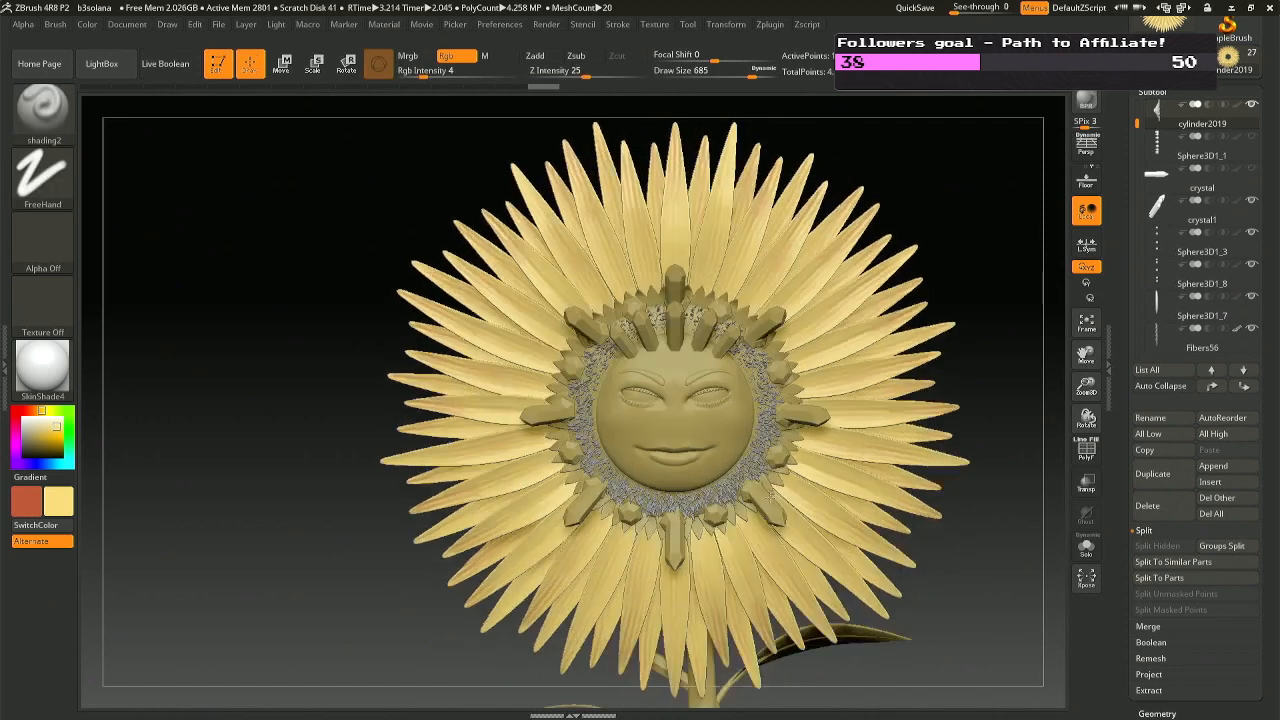
Select the petal ring subtool Sphere3D2_3 again and reduce the shading2 brush's draw size to 90.
right_click_drag(795, 567, 806, 566)
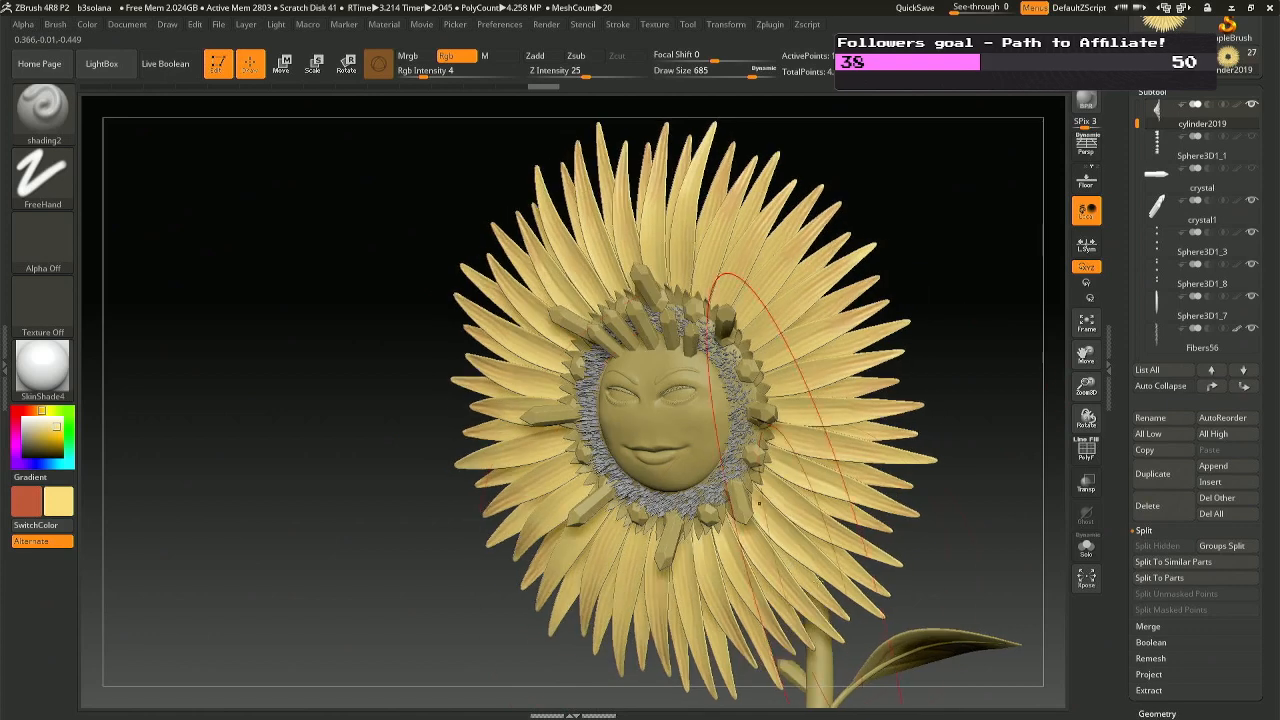
right_click_drag(862, 408, 830, 401)
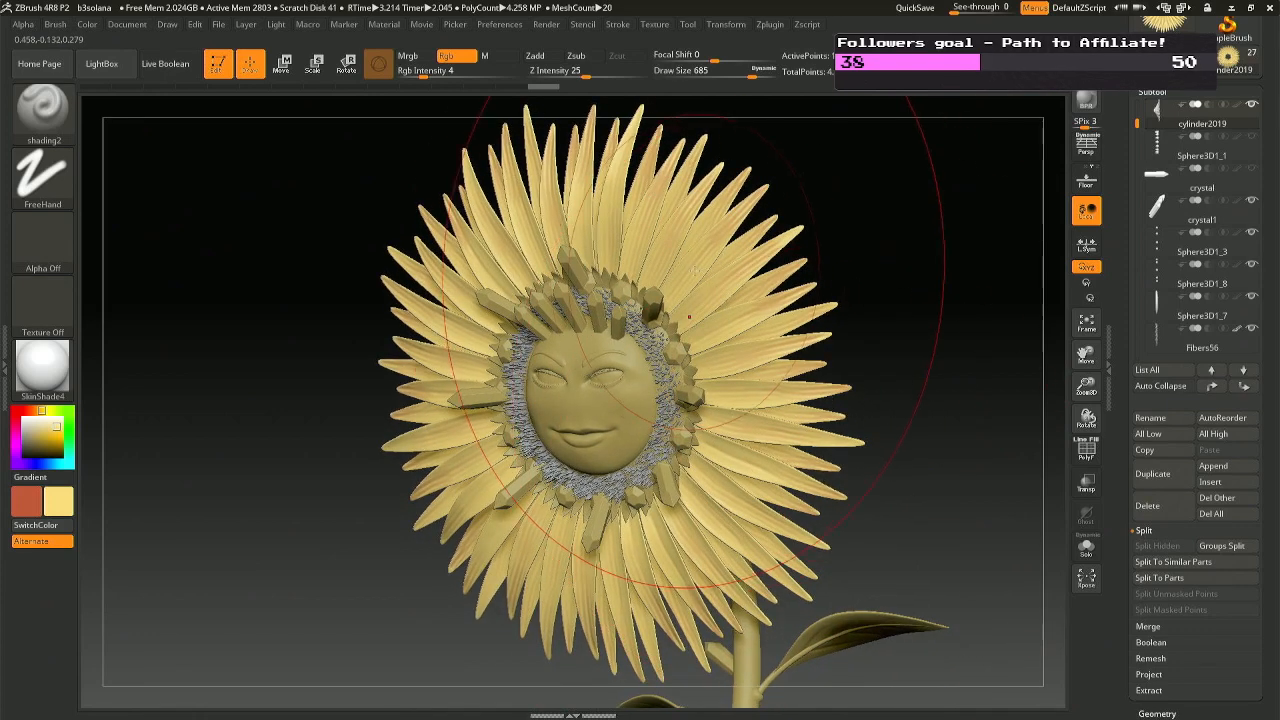
key("space")
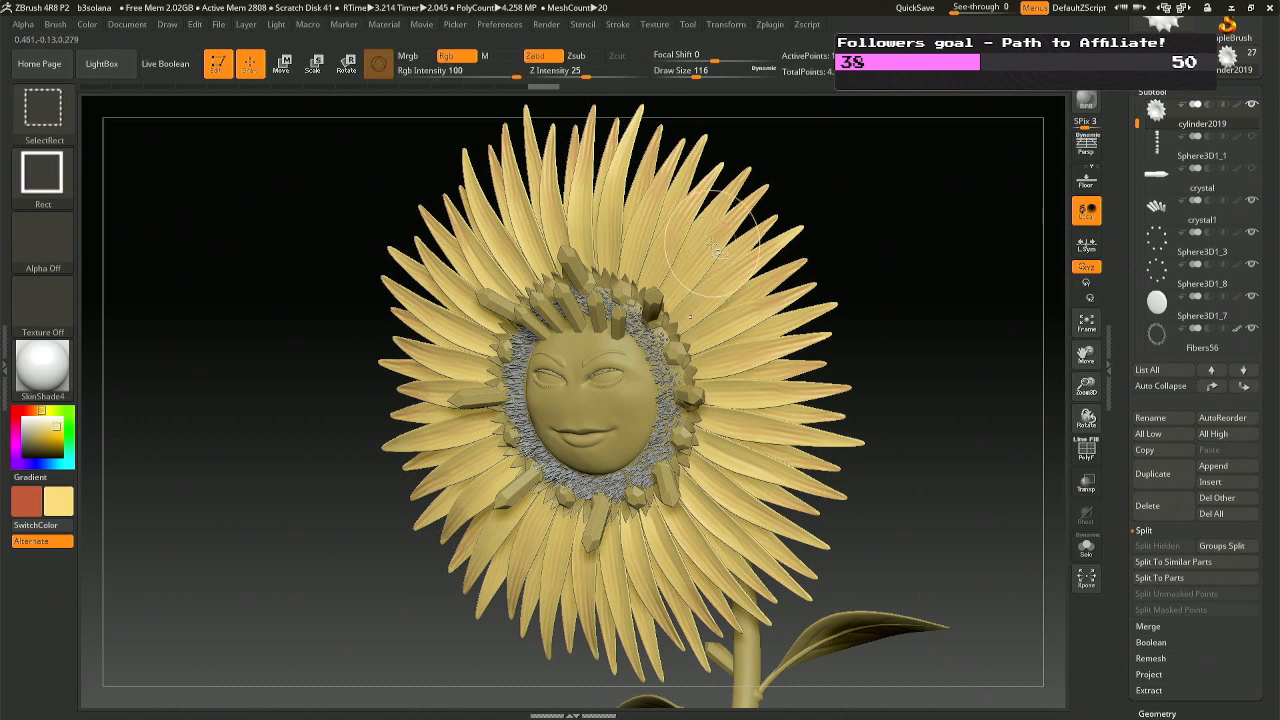
key("shift")
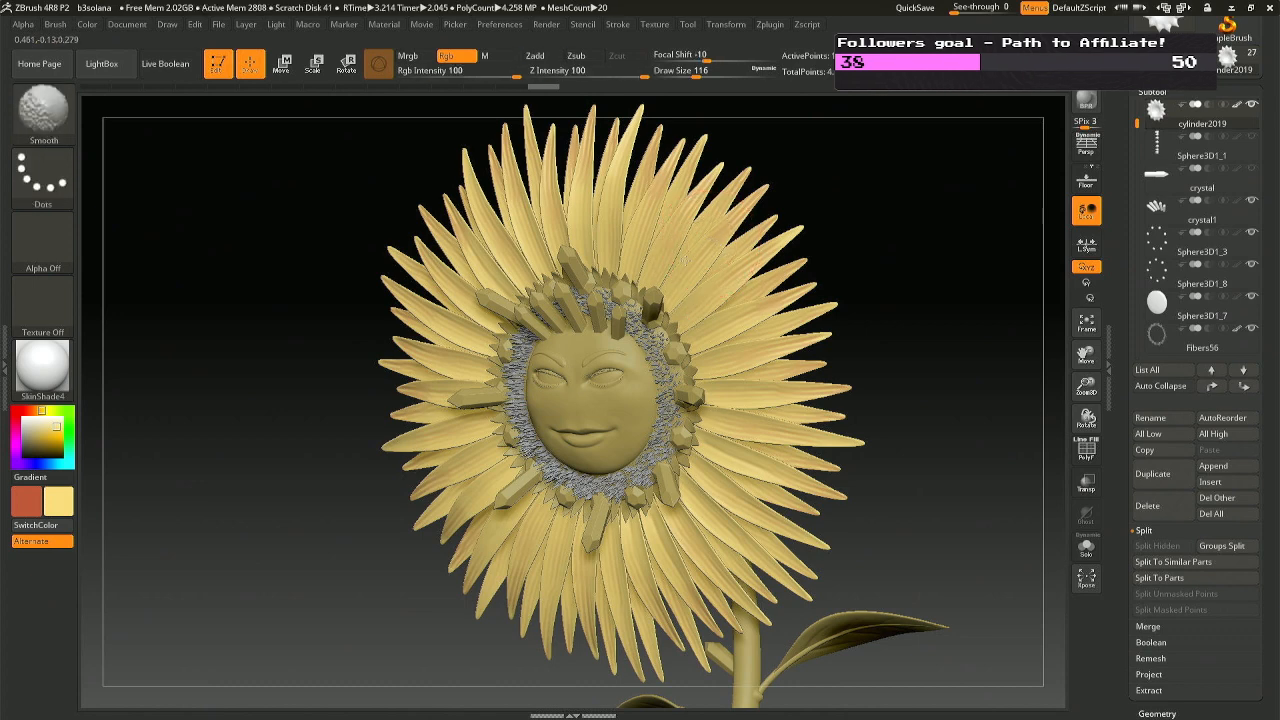
key("ctrl")
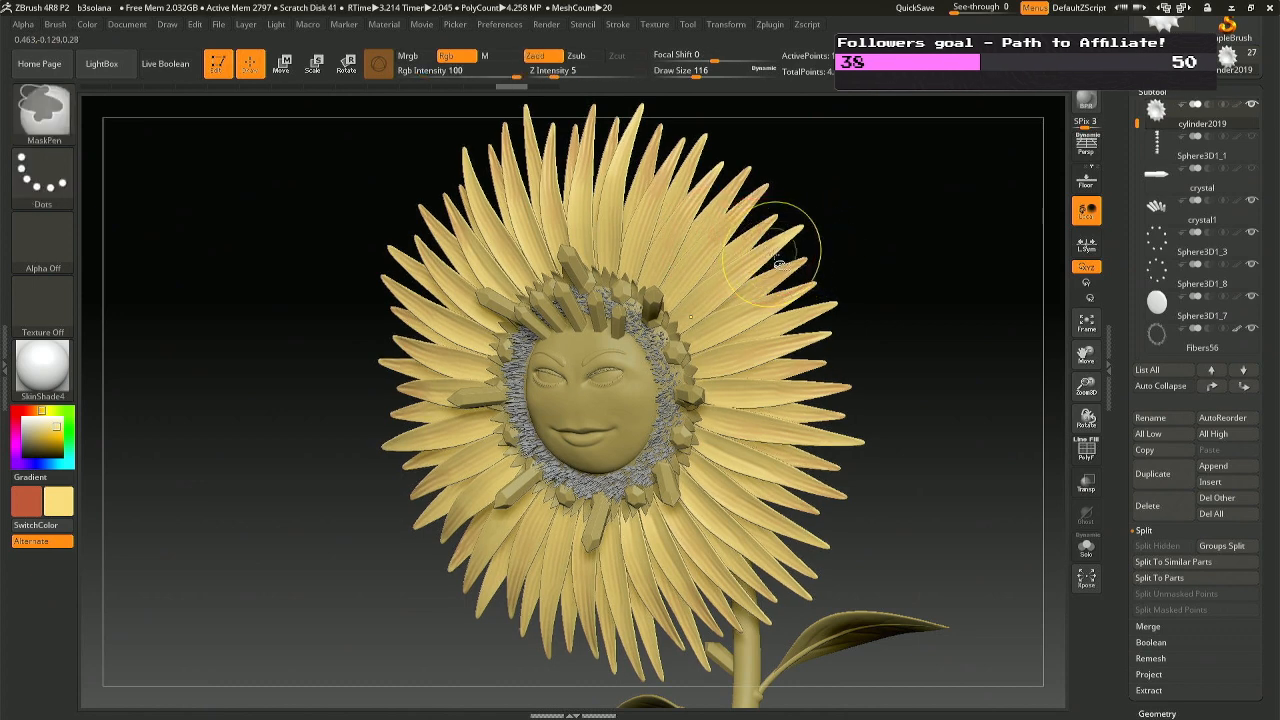
left_click(712, 243, "alt")
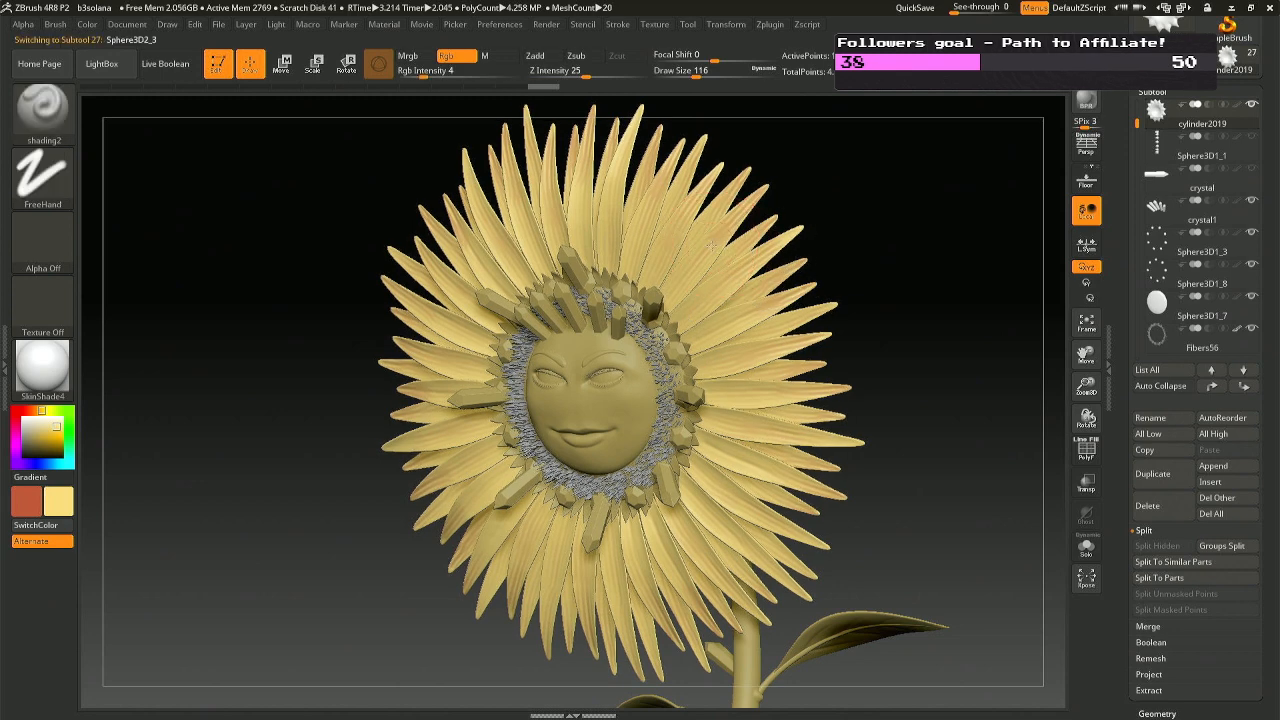
key("space")
left_click_drag(712, 243, 706, 244)
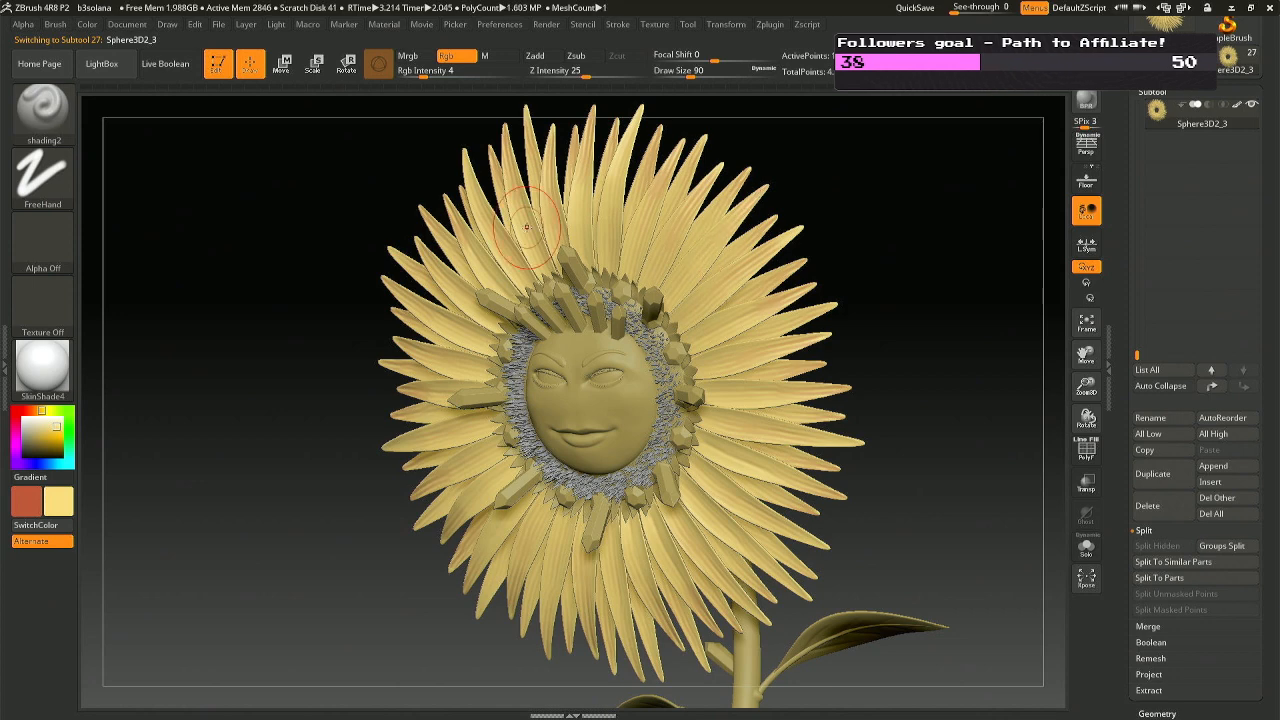
Check the petals from the front and save the project over the existing b3solana.ZPR file.
right_click_drag(506, 226, 528, 210)
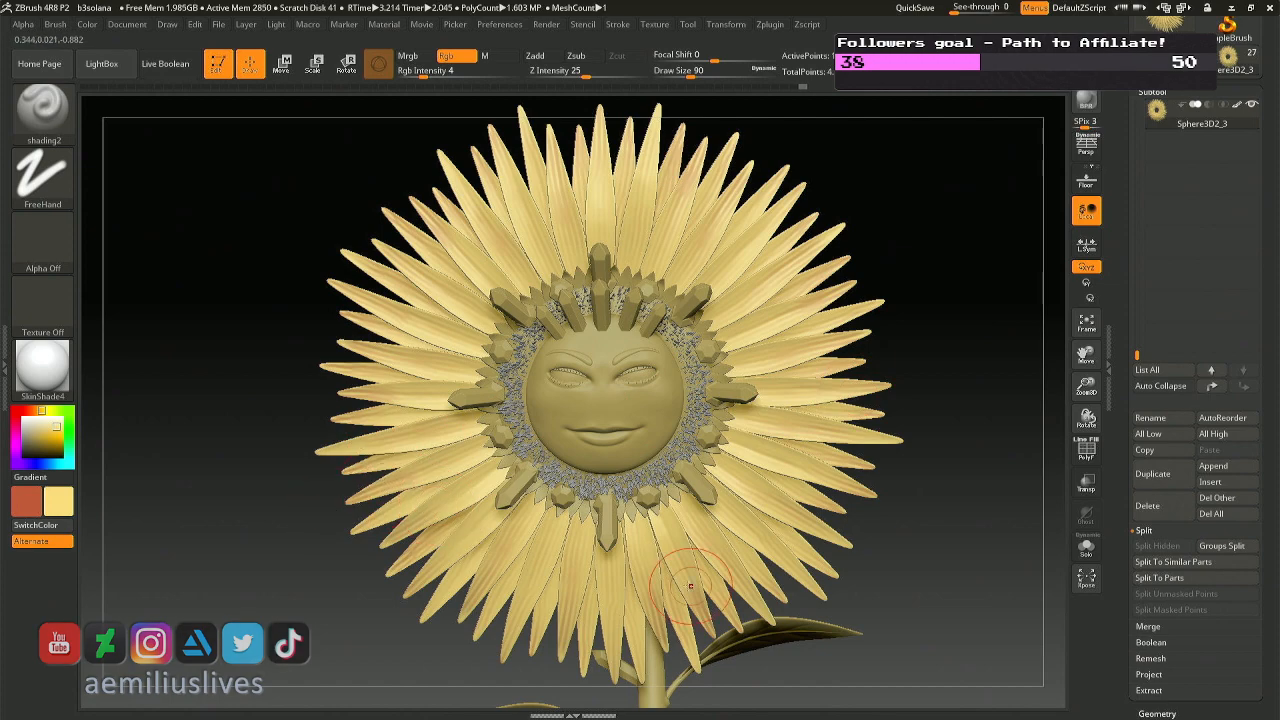
left_click_drag(704, 664, 650, 650)
right_click_drag(650, 650, 704, 652)
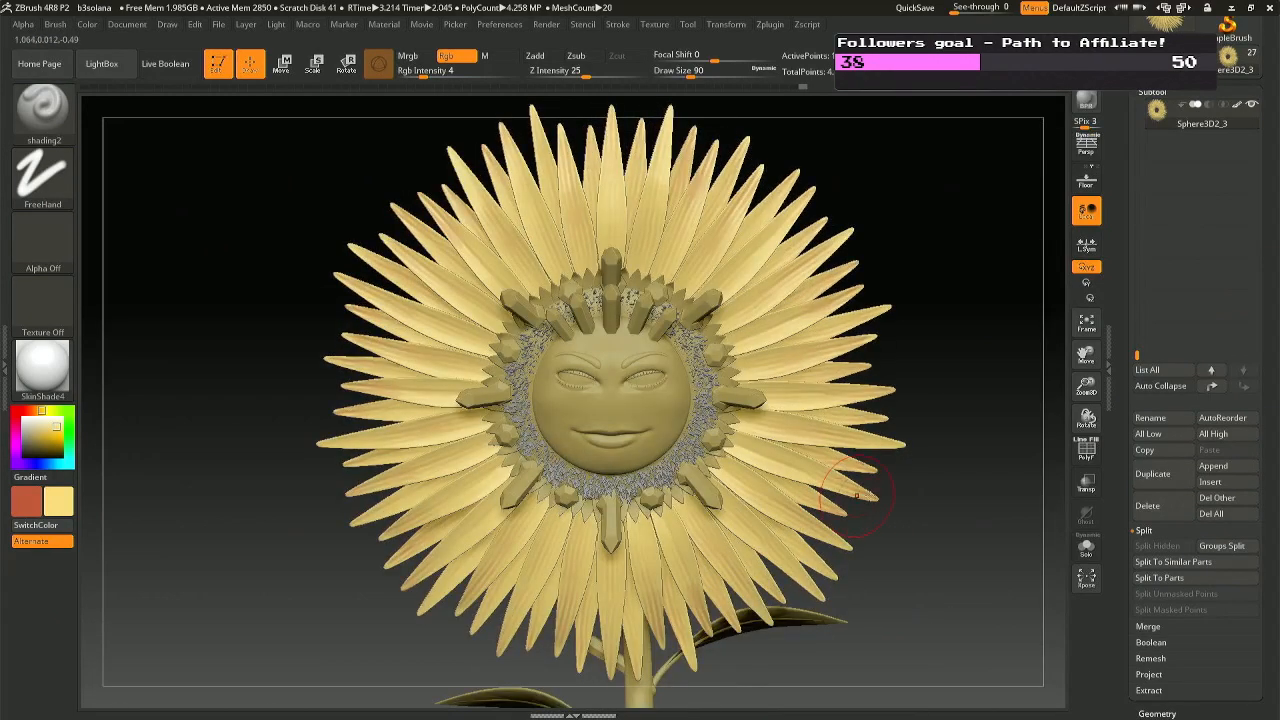
mouse_move(891, 531)
right_mouse_down("ctrl")
mouse_move(866, 497)
mouse_move(889, 500)
mouse_move(843, 409)
mouse_move(763, 412)
mouse_move(837, 410)
mouse_move(844, 453)
right_mouse_up("ctrl")
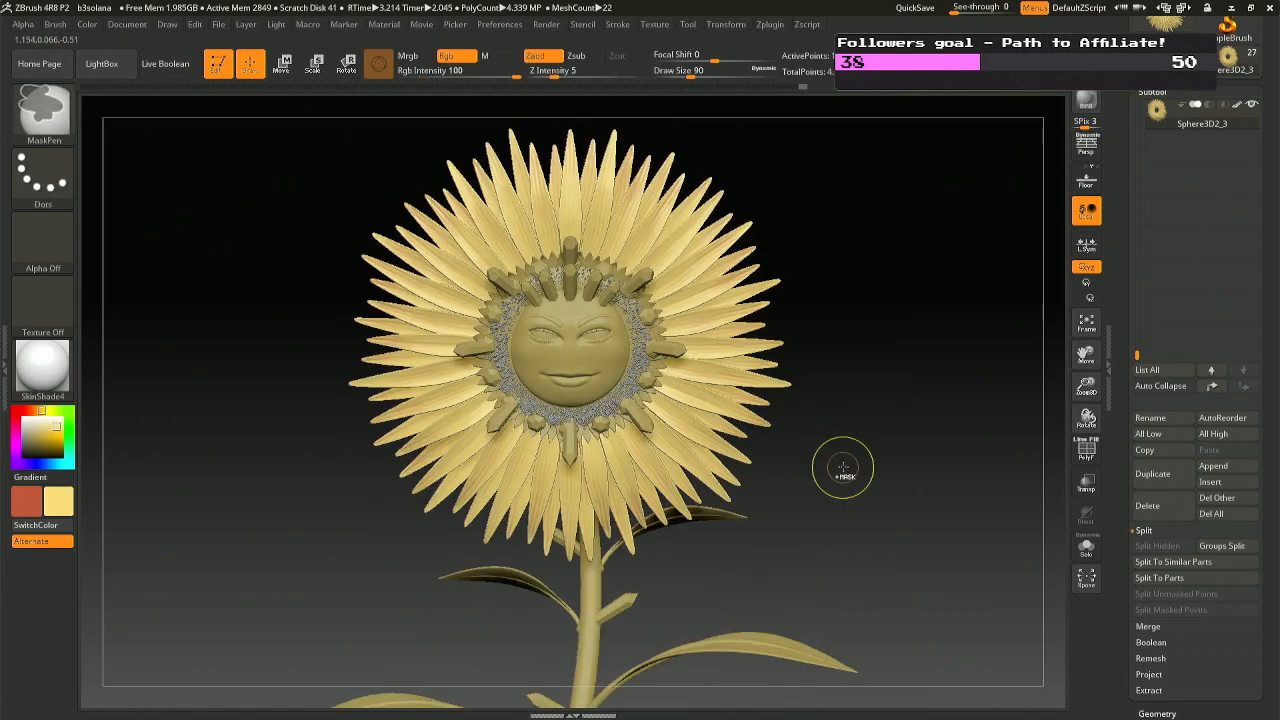
key("ctrl+s")
key("Return")
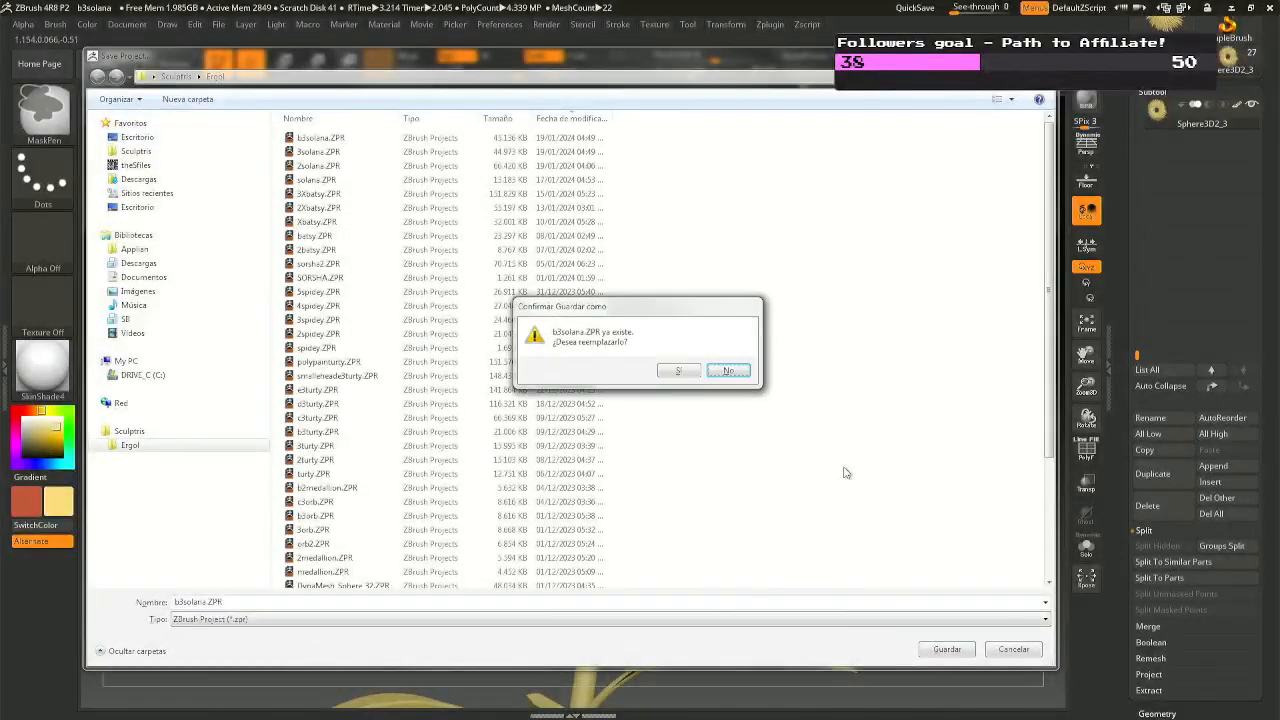
key("Left")
key("Return")
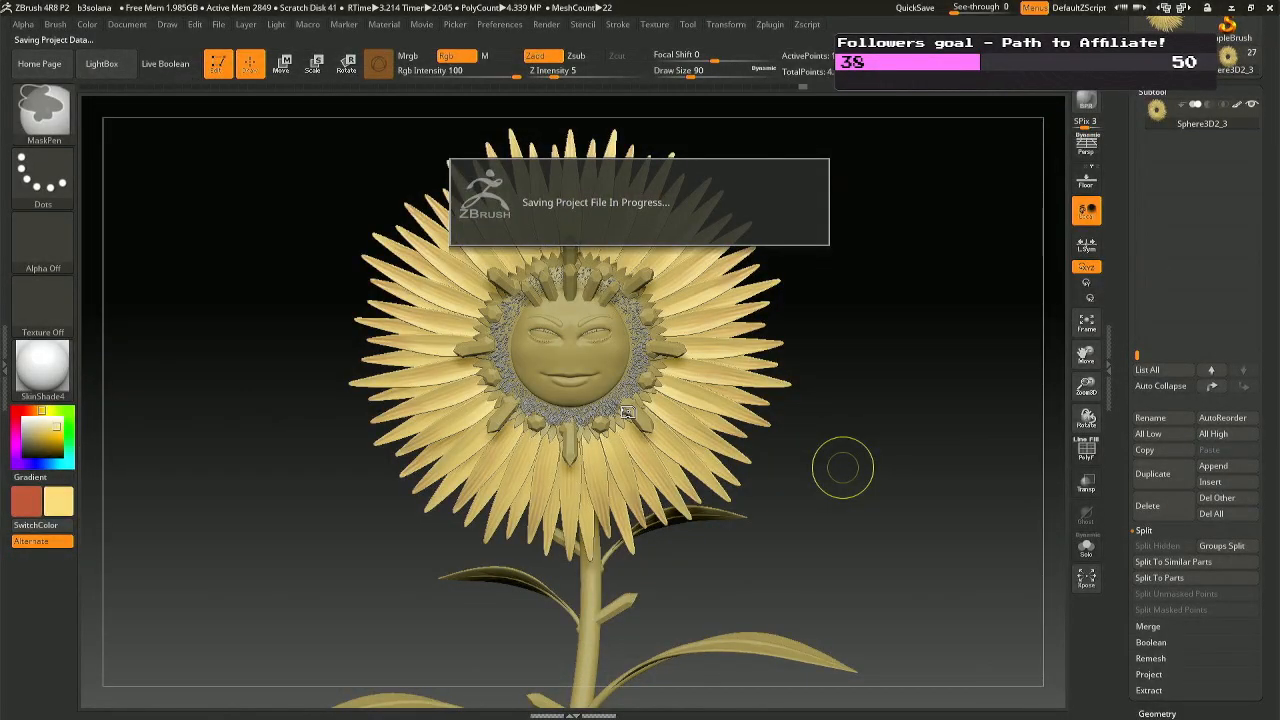
Send the updated sunflower model from ZBrush to the forest scene and switch to KeyShot.
key("alt+Tab")
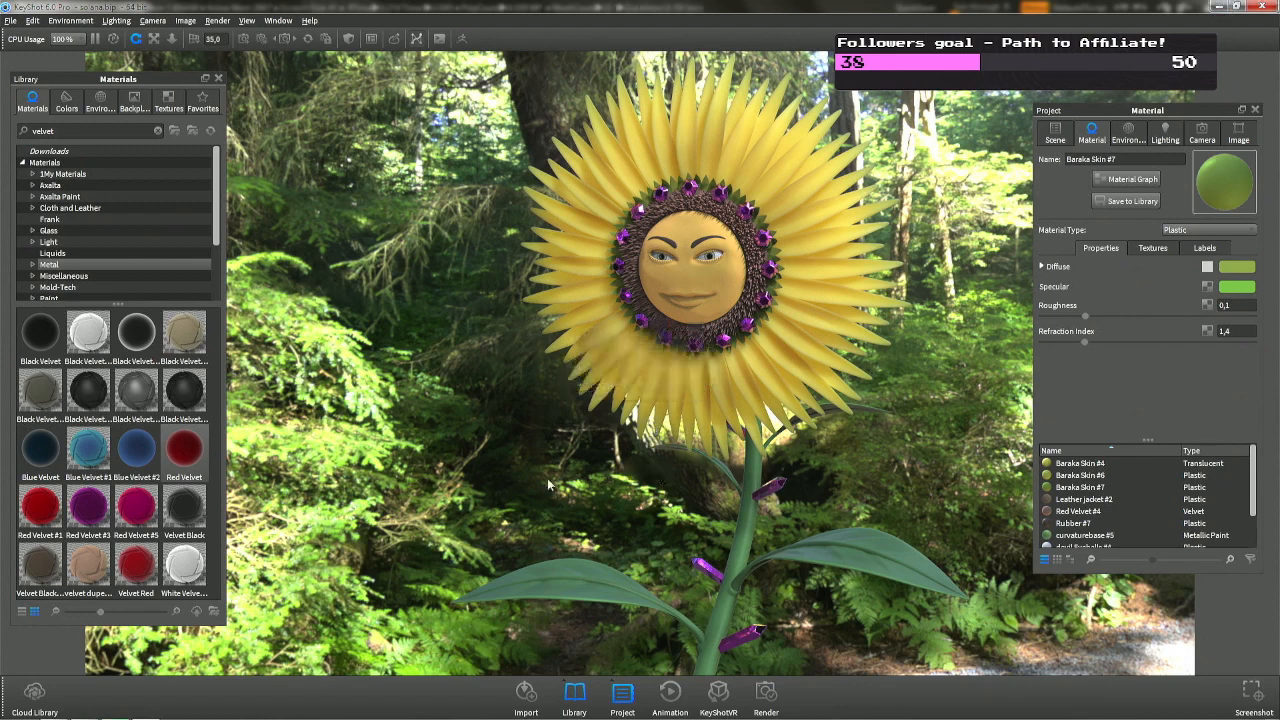
key("alt+Tab")
left_click_drag(835, 352, 863, 291)
key("alt+Tab")
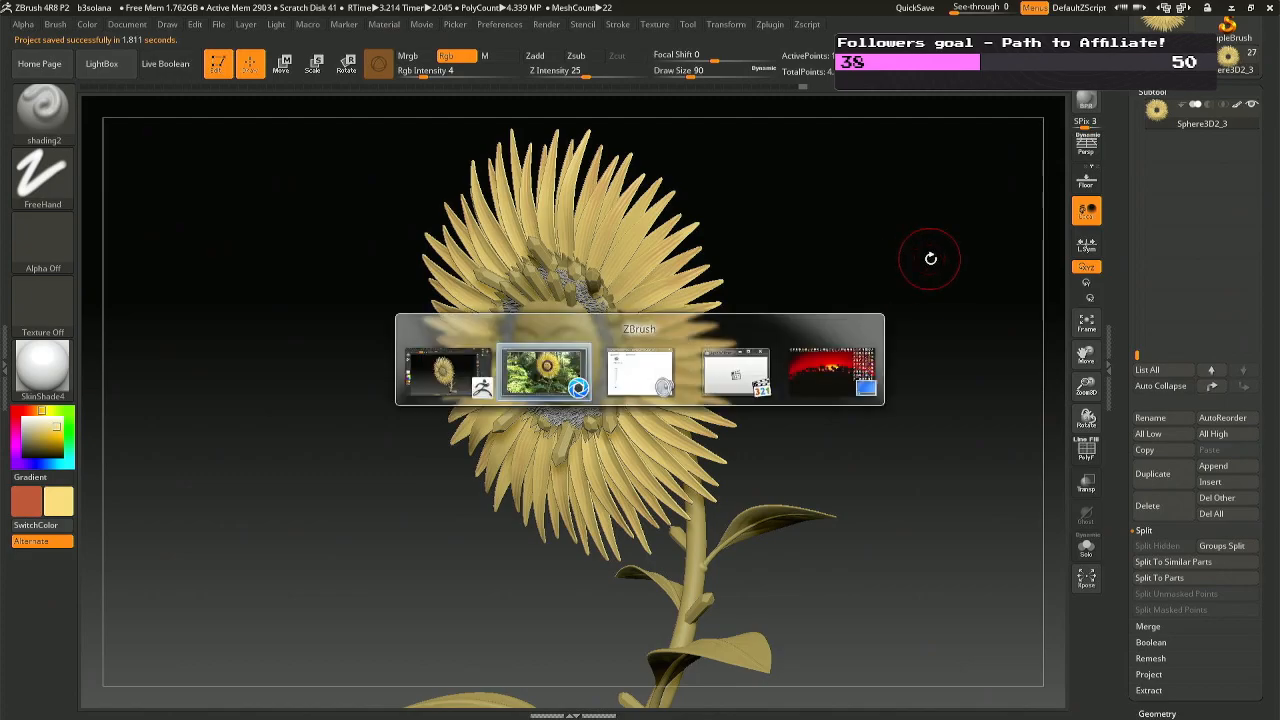
key("alt+Tab")
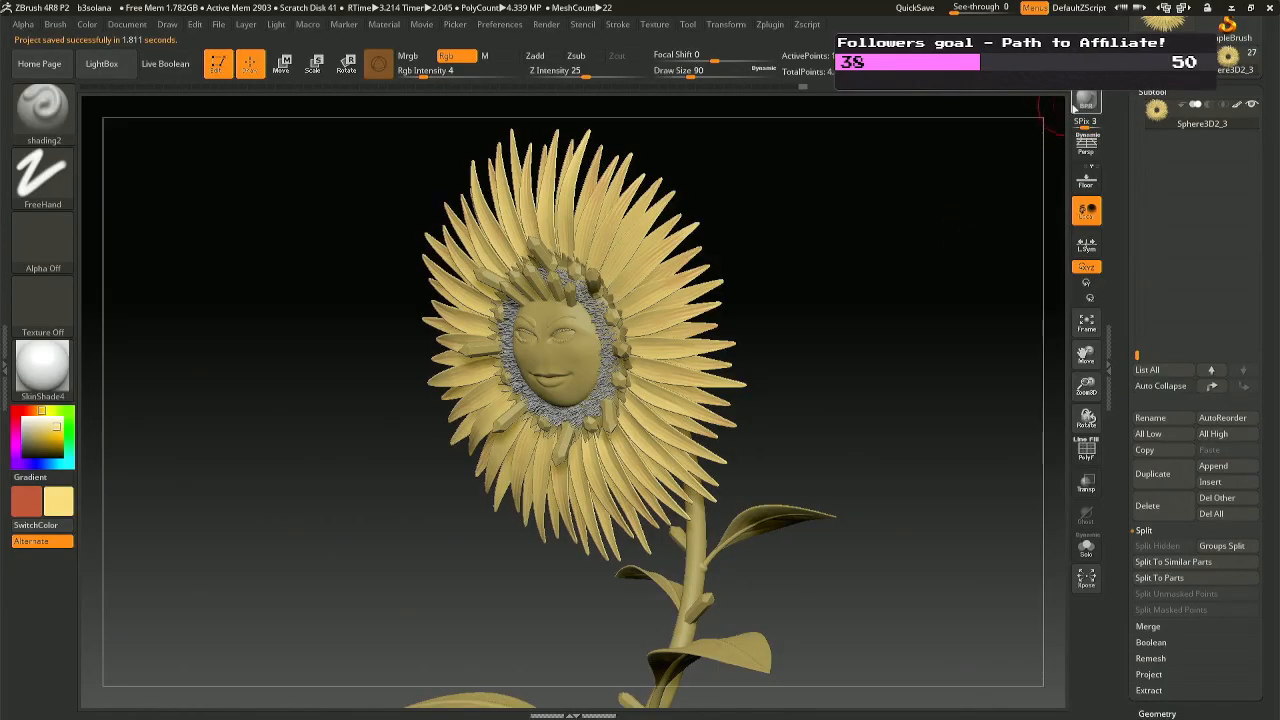
key("alt+Tab")
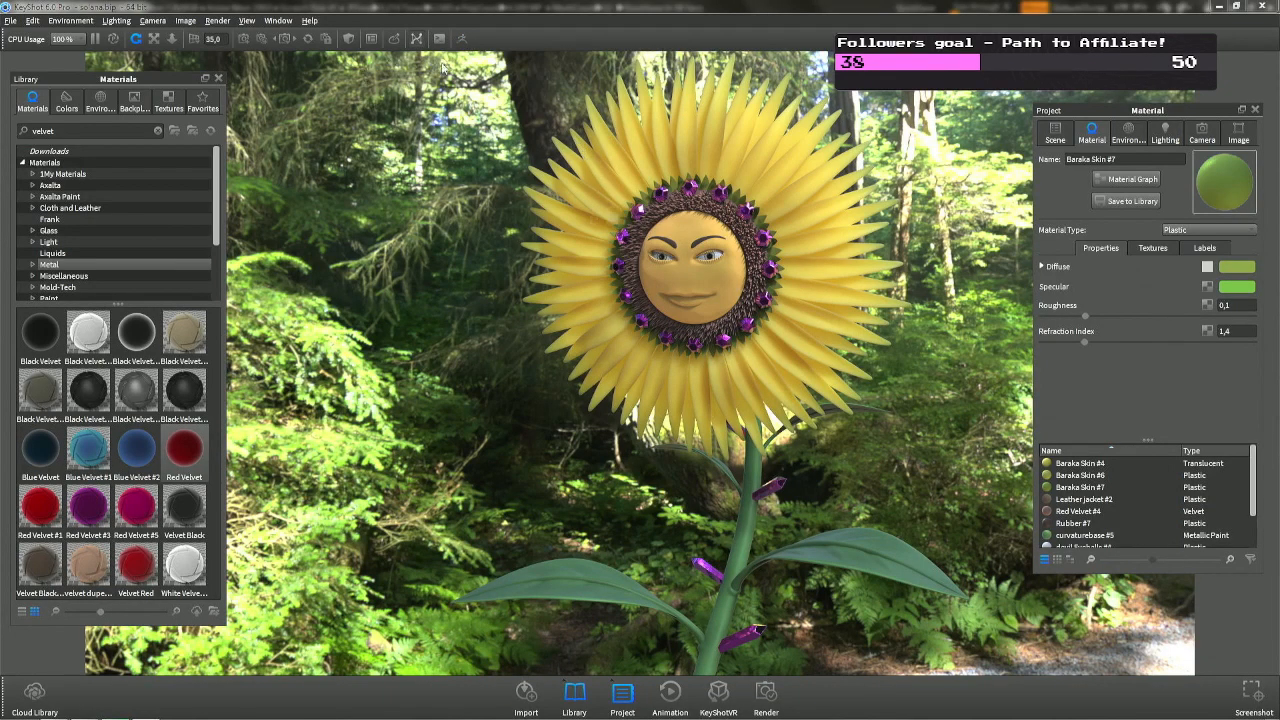
key("alt+Tab")
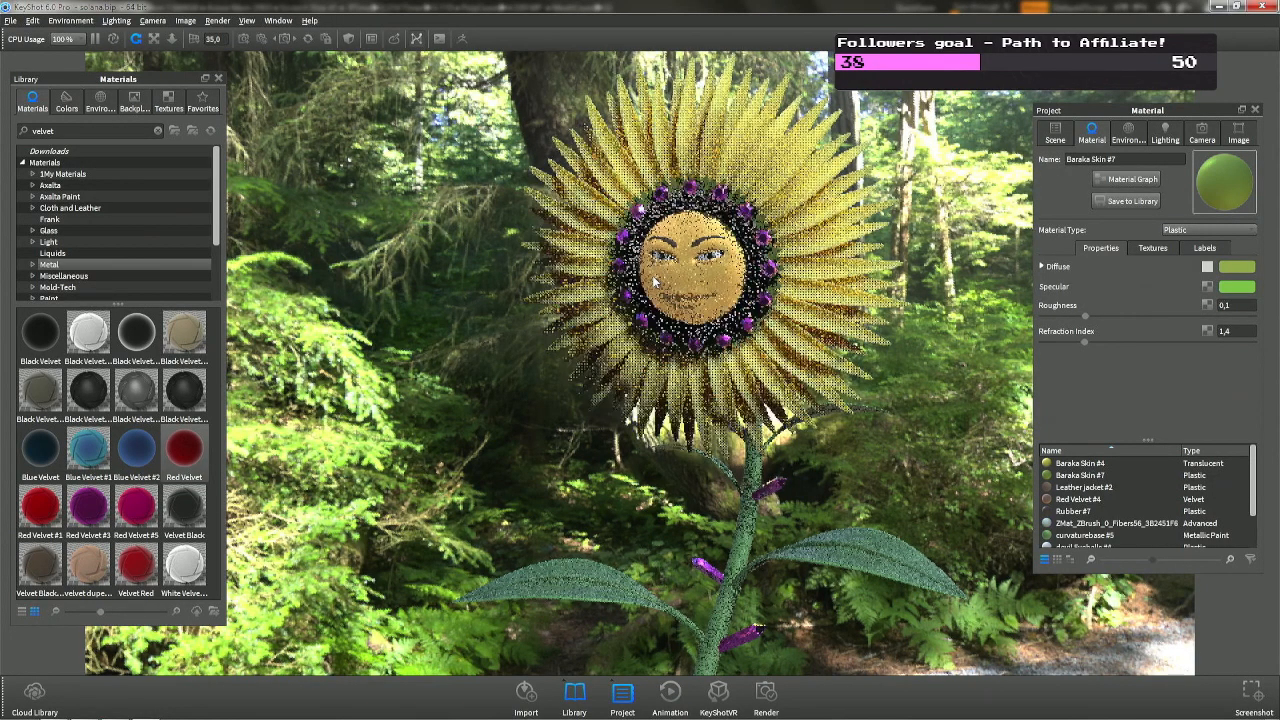
Open the petal material's textures and apply the Red Velvet #4 material to the fiber ring around the face.
double_click(797, 233)
left_click(1140, 250)
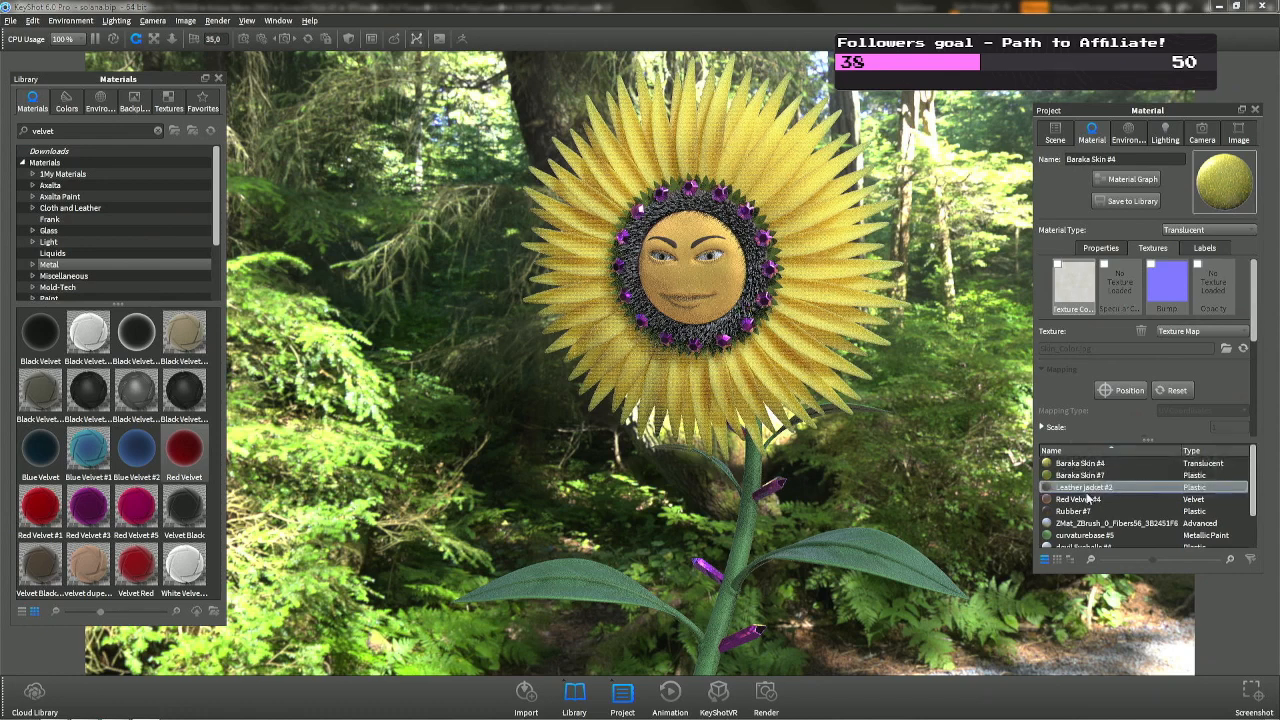
left_click_drag(1078, 499, 791, 306)
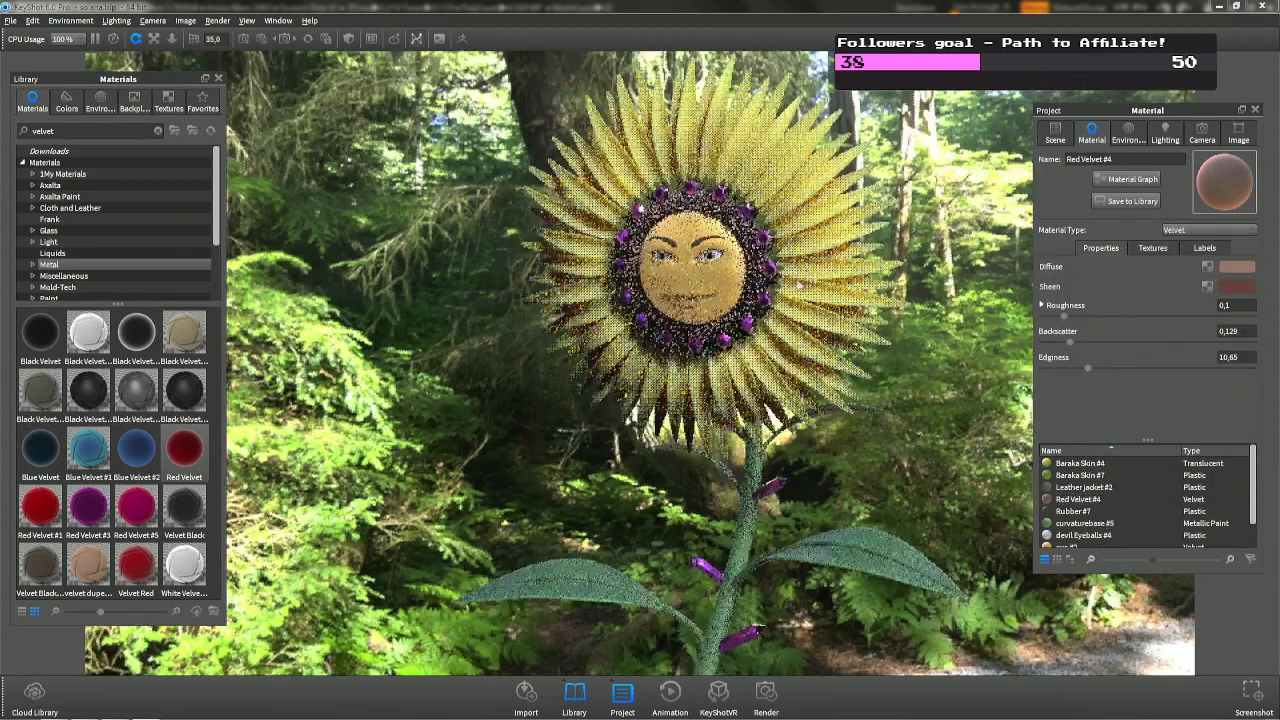
key("alt+Tab")
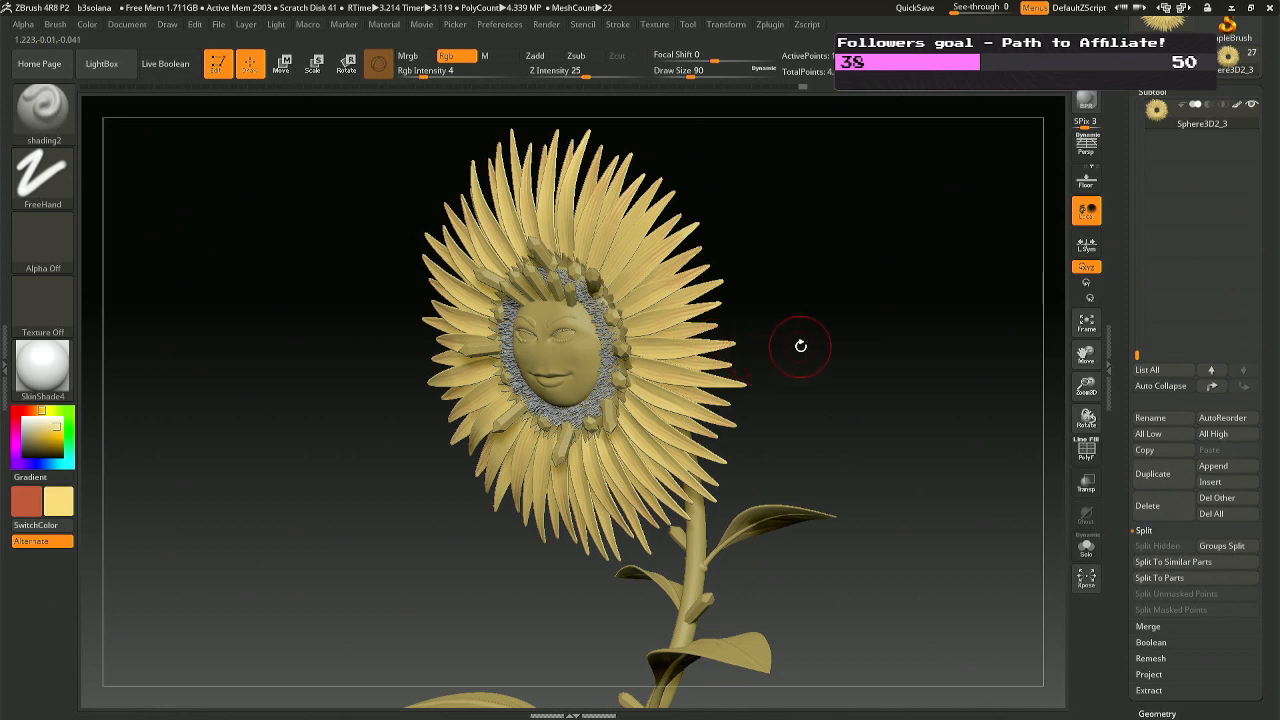
key("alt+Tab")
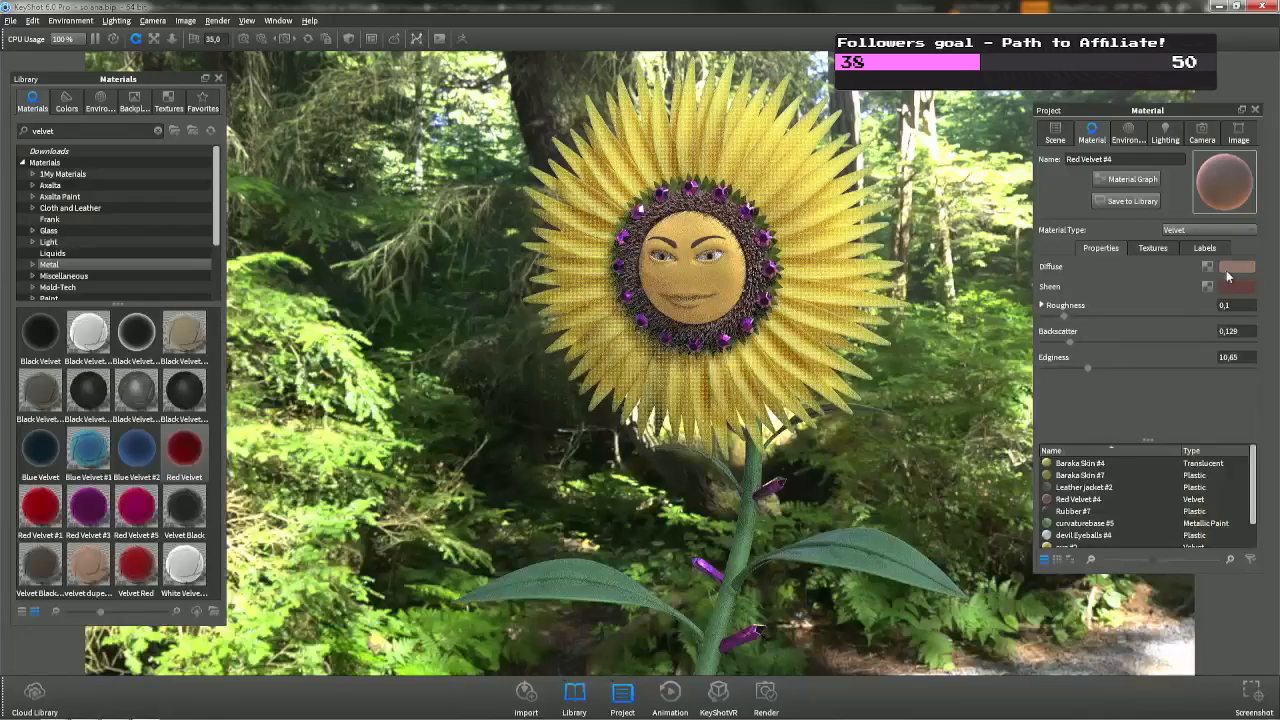
Undo the last change, then rename the petals' Baraka Skin #4 material as petals and save it to the 1My Materials library folder.
key("ctrl+z")
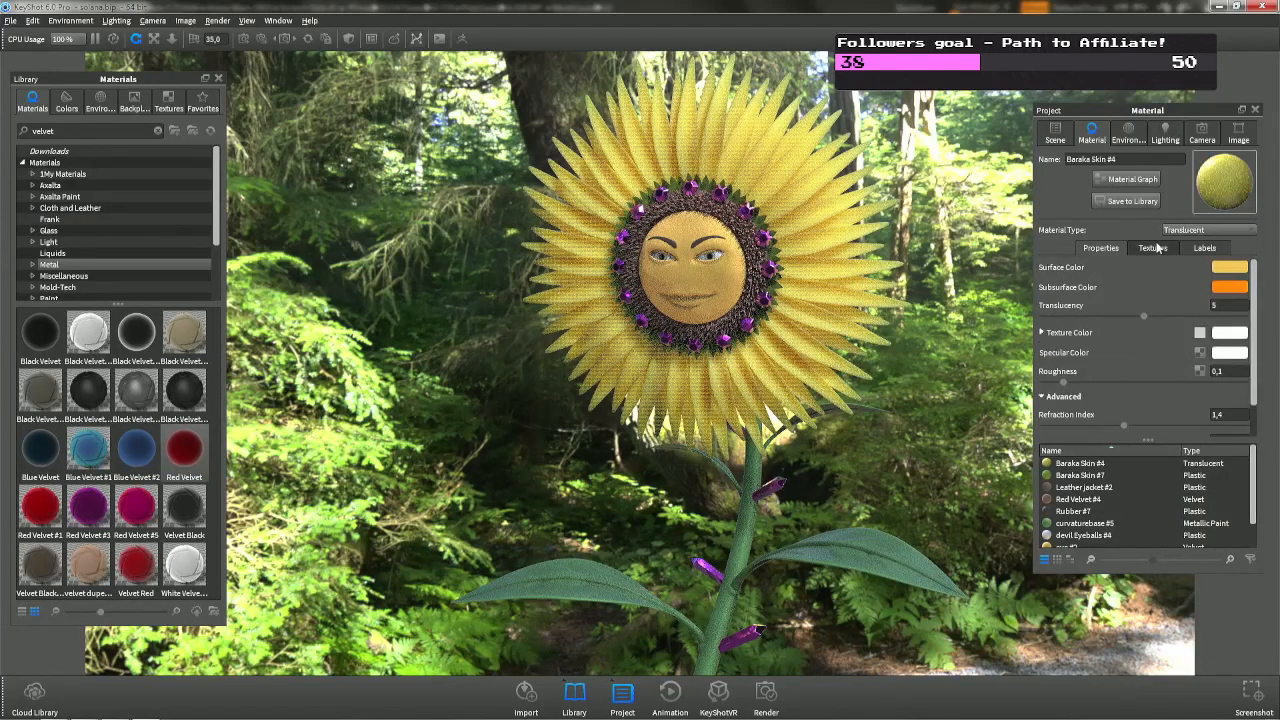
left_click_drag(1140, 157, 995, 156)
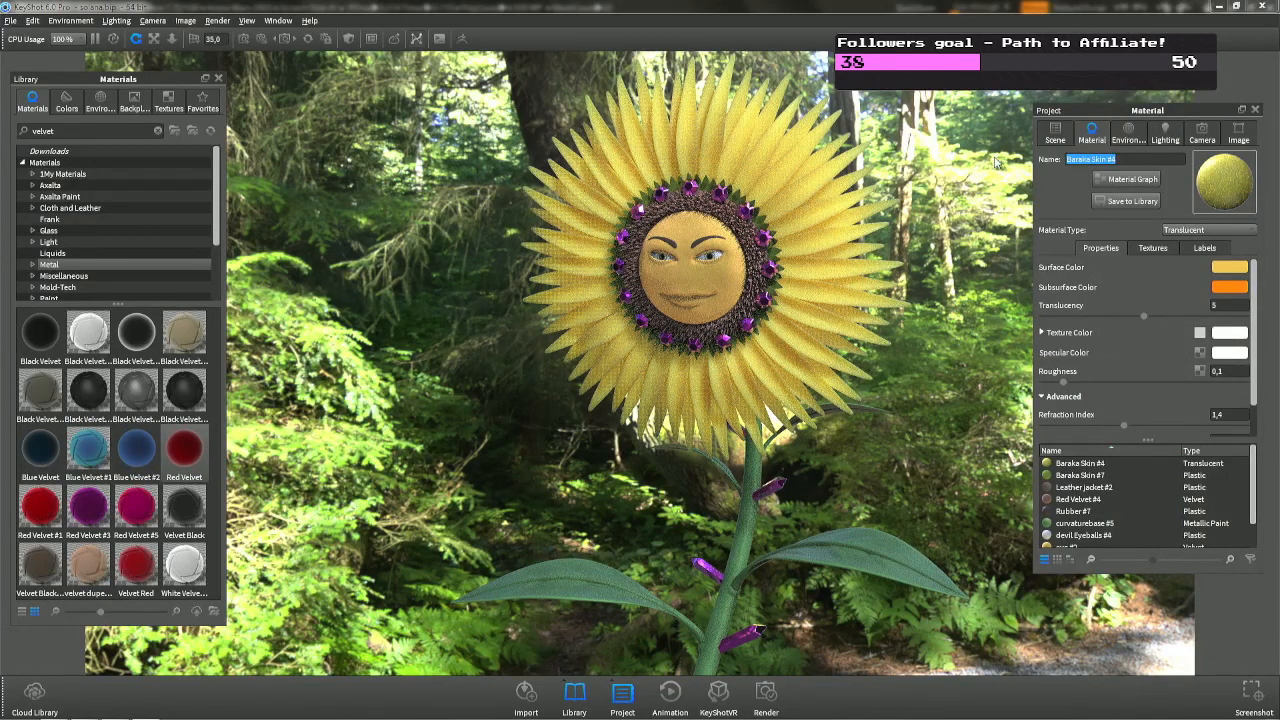
type("petals")
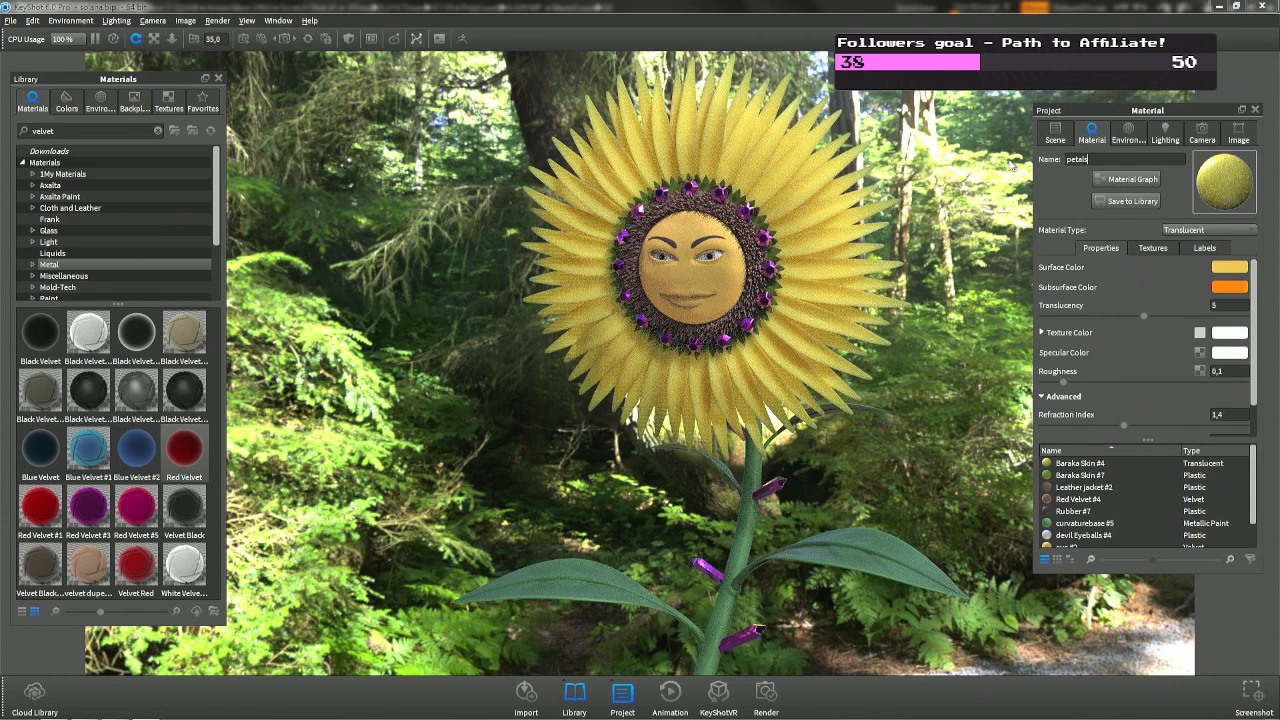
key("Return")
left_click(1128, 201)
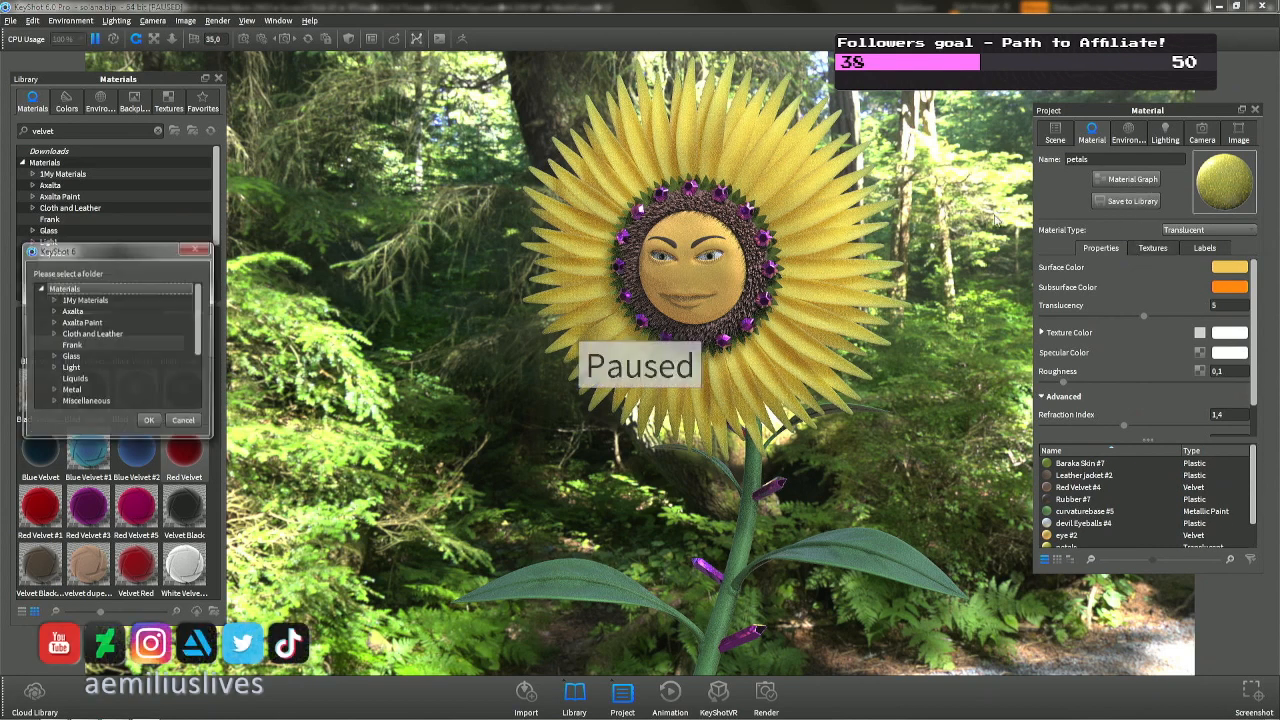
left_click(100, 300)
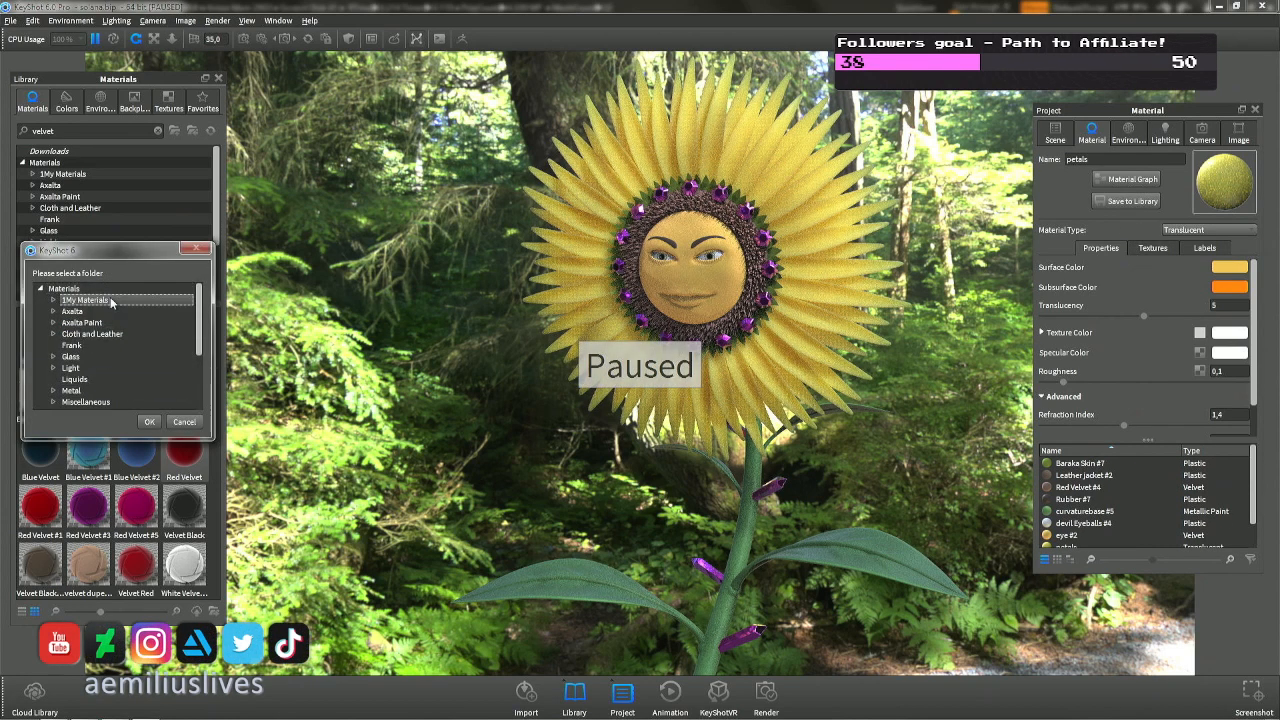
left_click(149, 421)
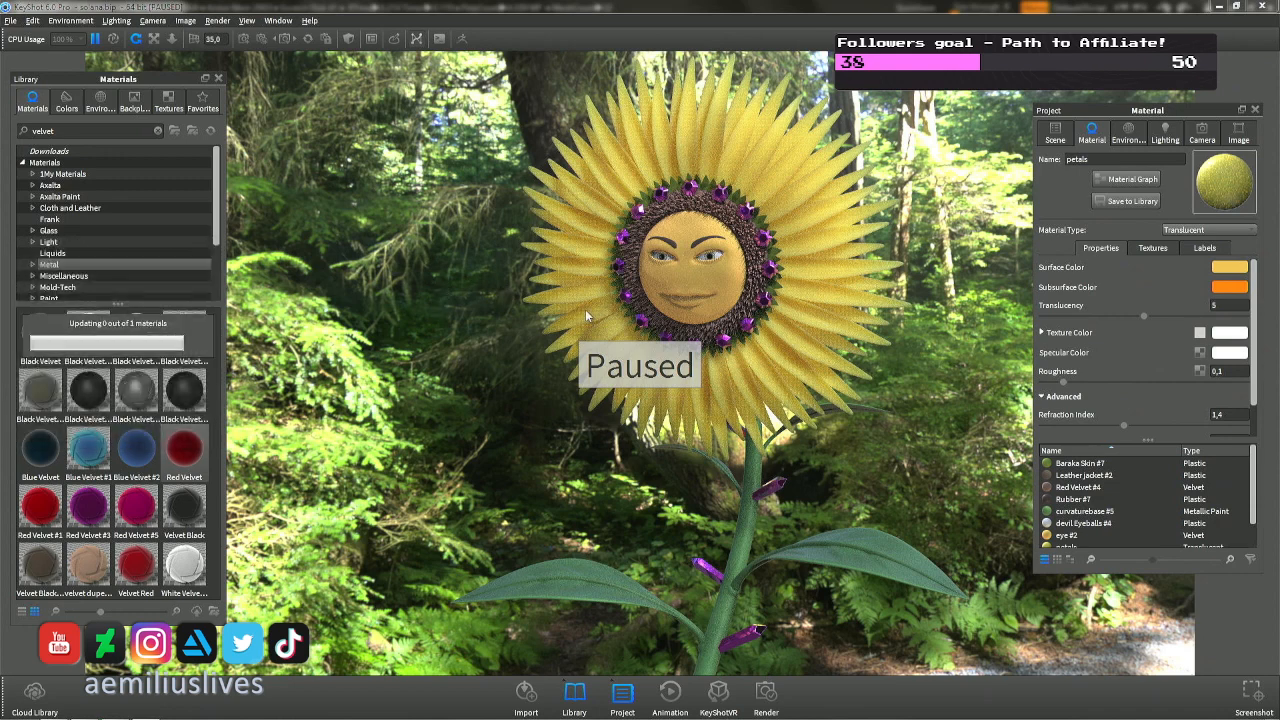
Switch to ZBrush, duplicate the petal ring subtool Sphere3D2_3 with the original hidden, and send the model to KeyShot.
key("alt+Tab")
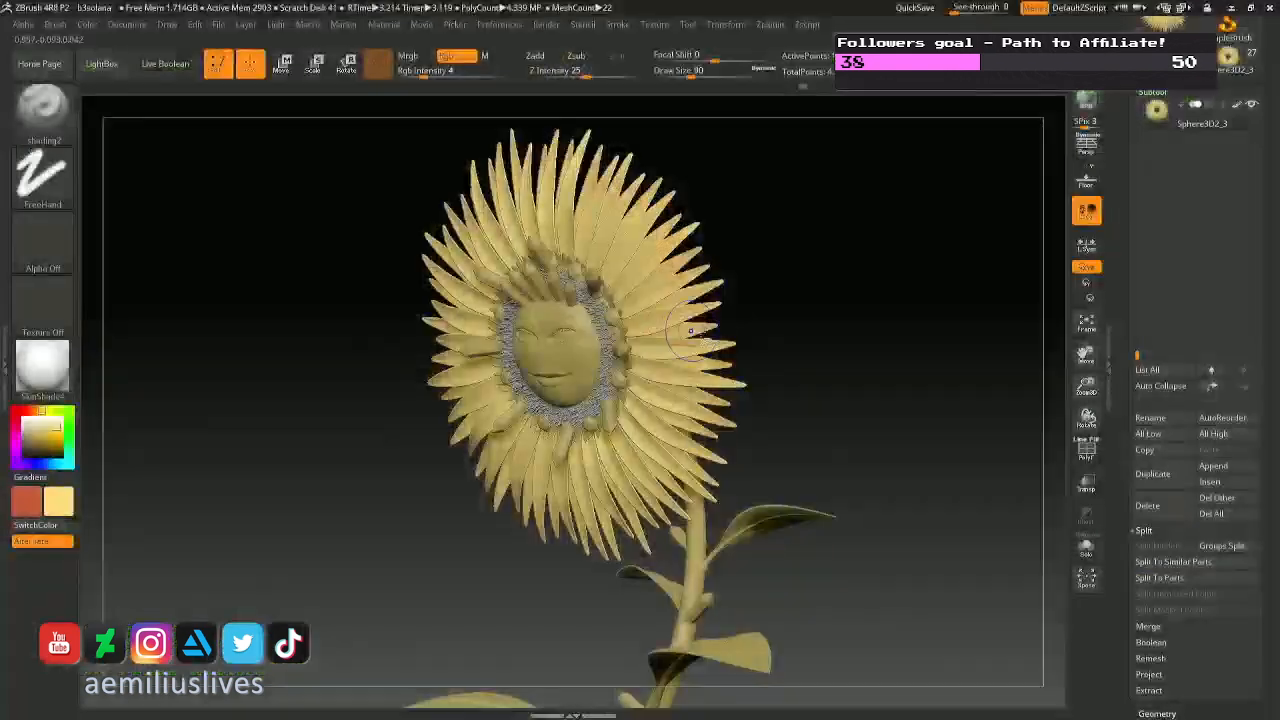
key("ctrl+shift+d")
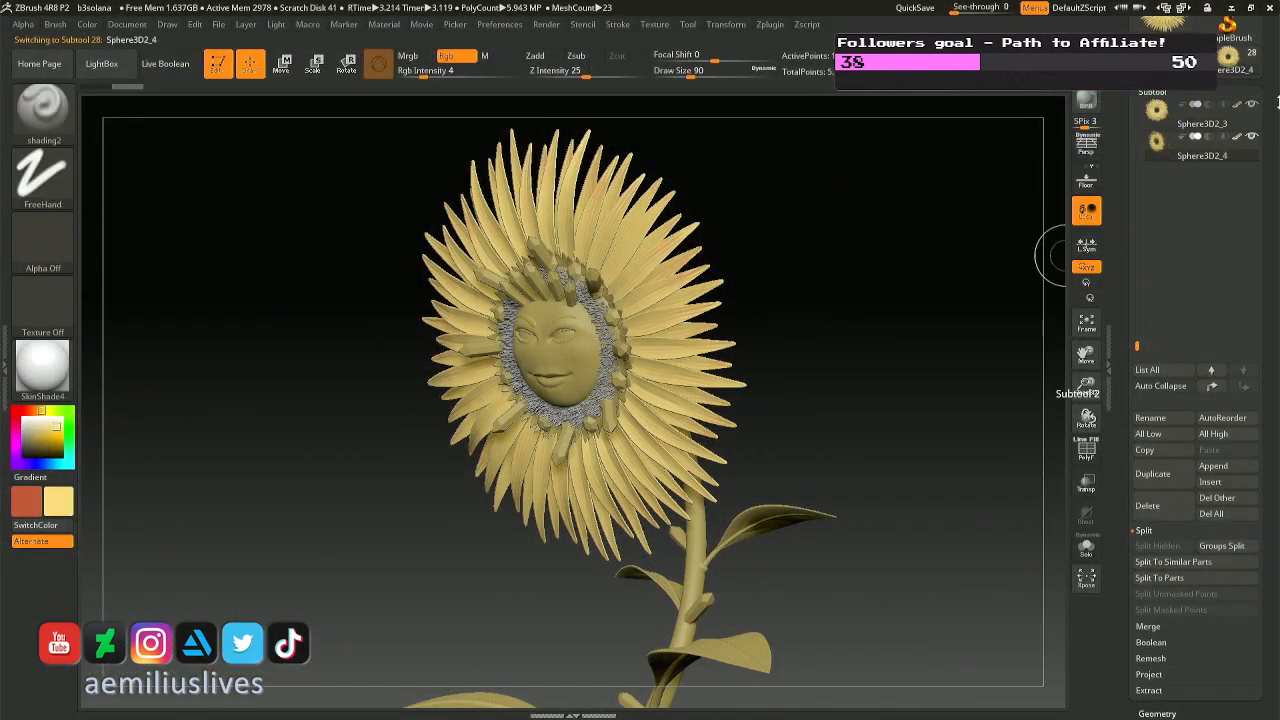
left_click(1253, 105)
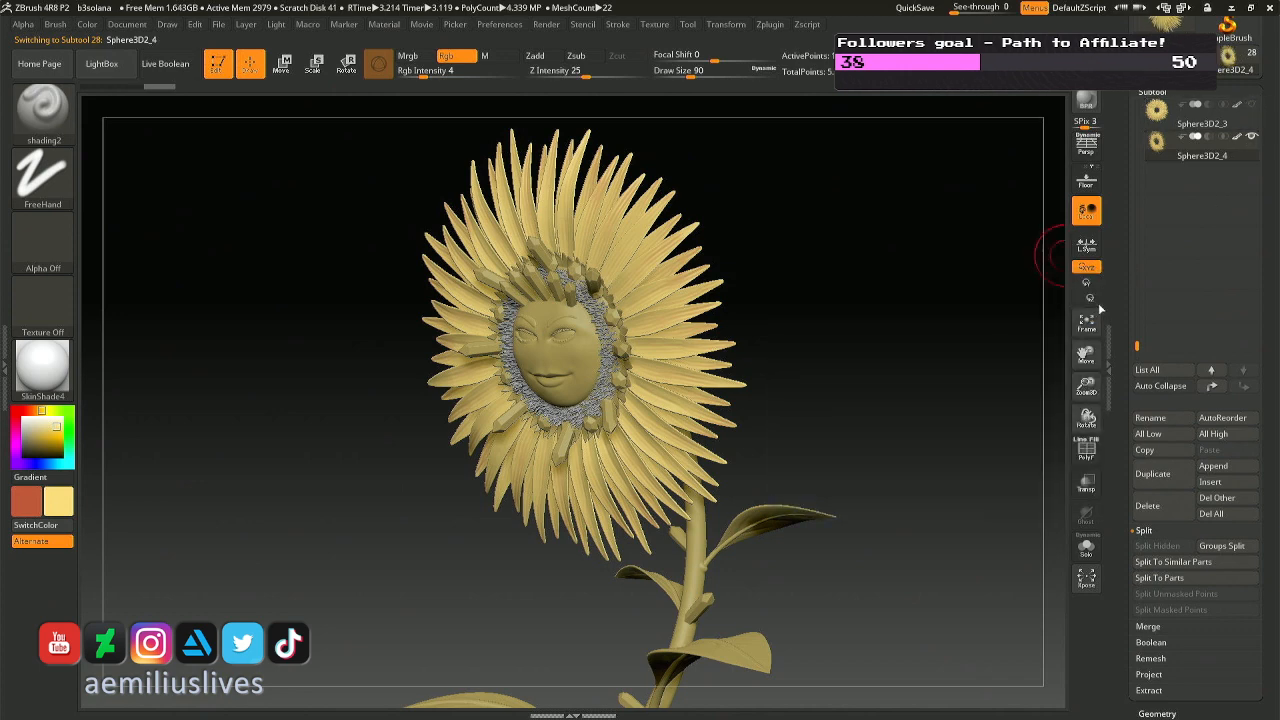
left_click(1086, 101)
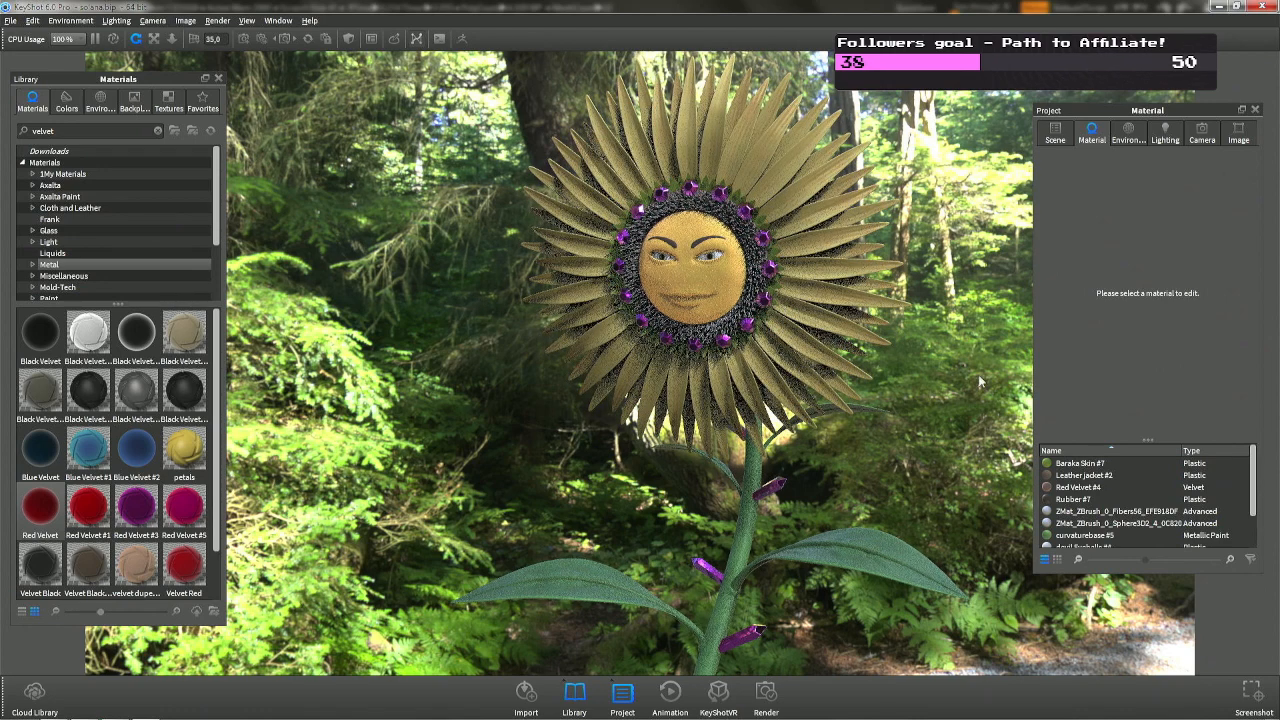
Apply Red Velvet #4 to the fiber ring around the face and the saved petals material to the new petal ring.
left_click_drag(1078, 487, 790, 326)
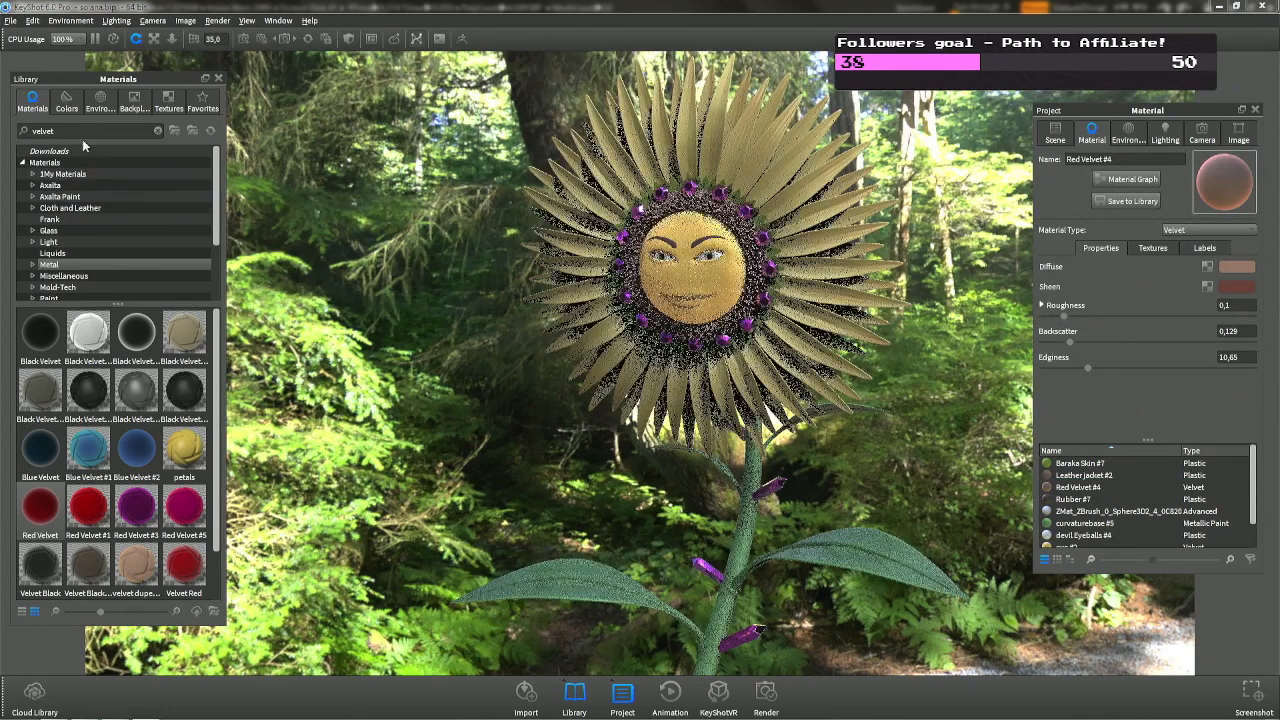
double_click(82, 131)
type("pet")
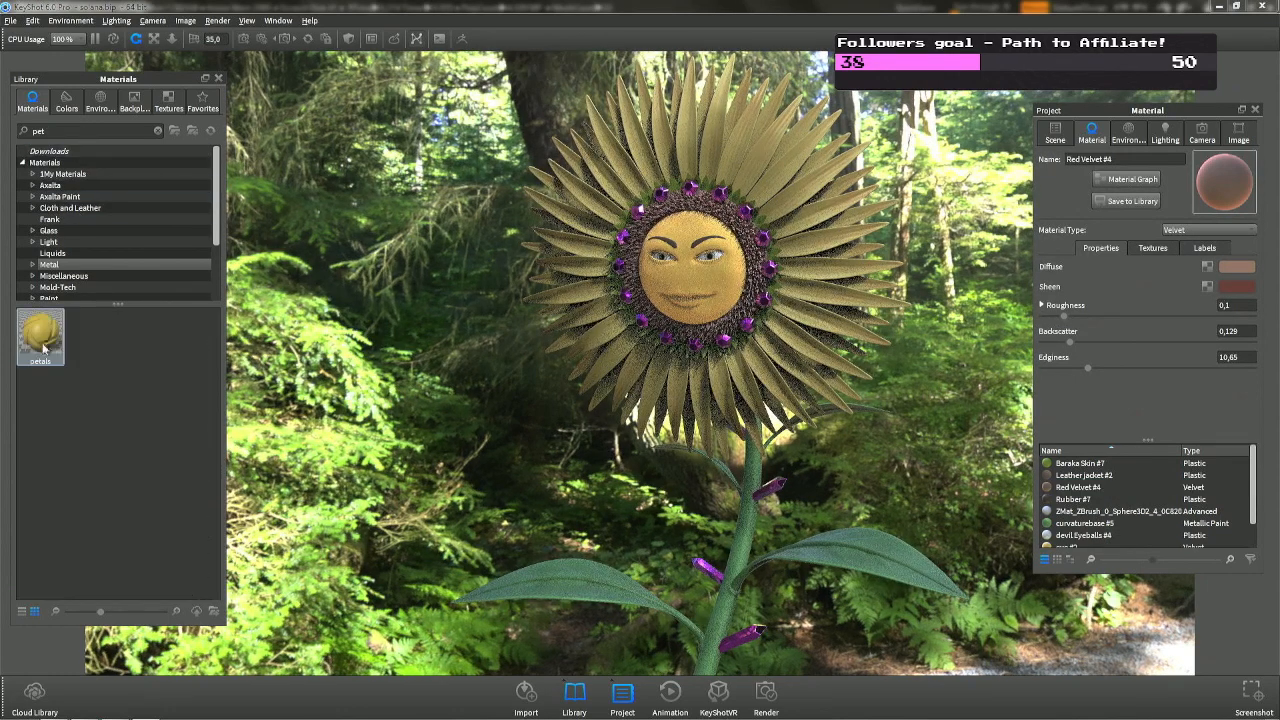
left_click_drag(40, 335, 611, 182)
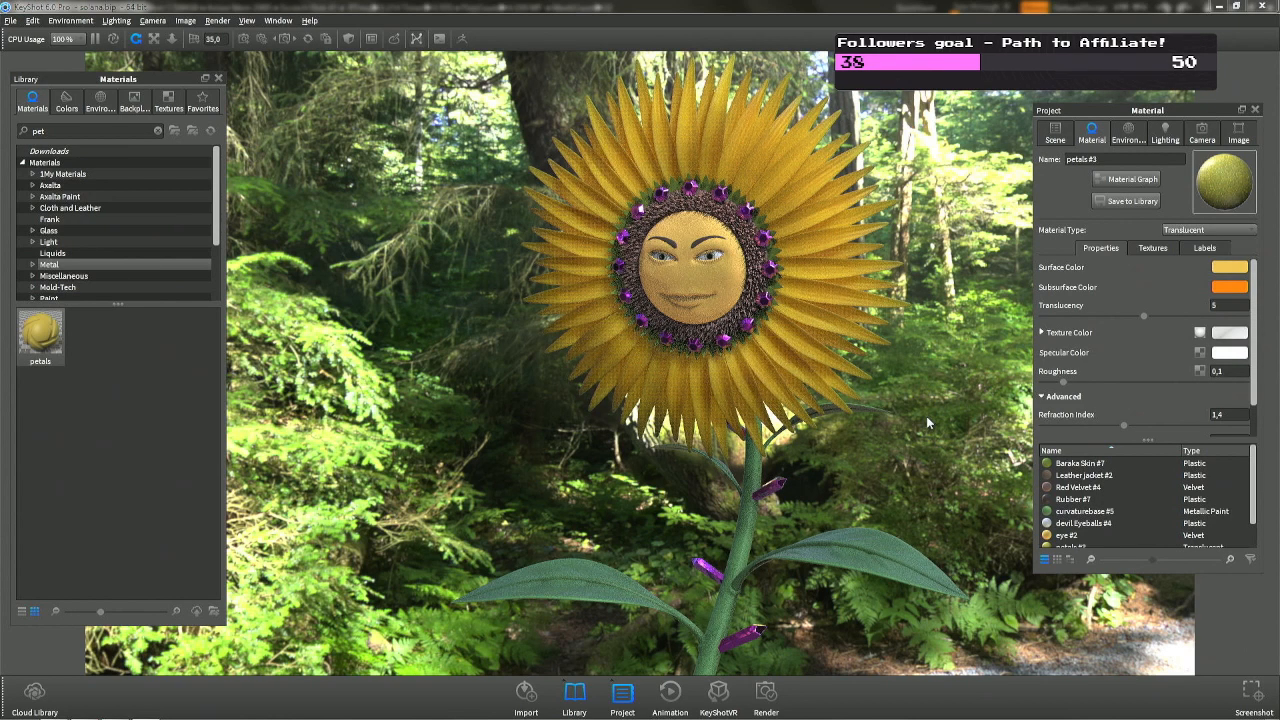
Switch to ZBrush, save the project over the existing b3solana.ZPR file, and return to KeyShot.
key("alt+Tab")
key("ctrl+s")
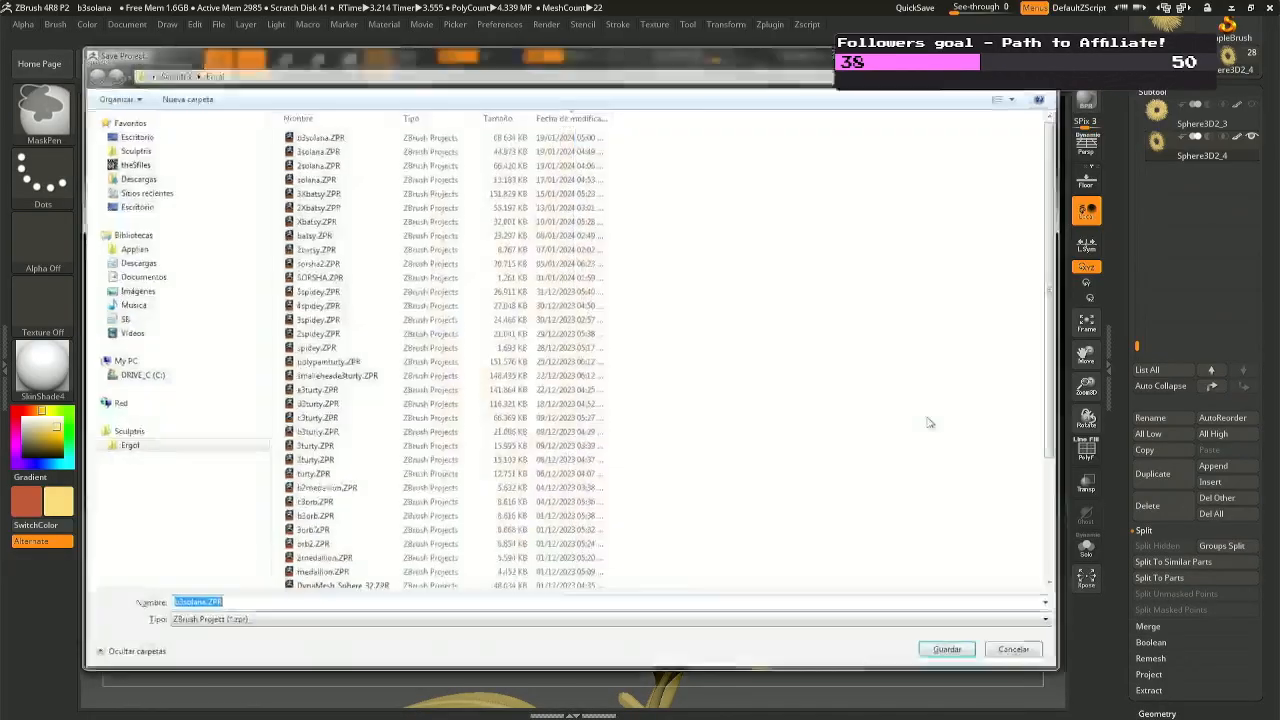
key("Return")
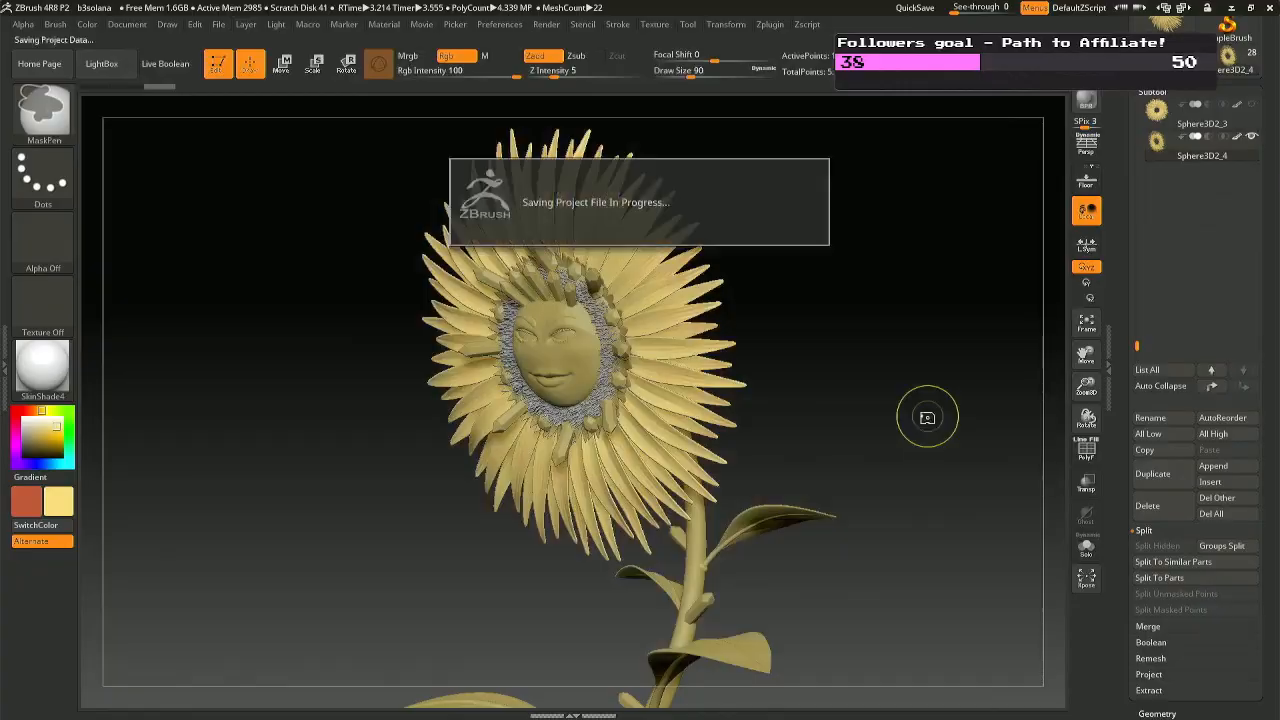
key("alt+Tab")
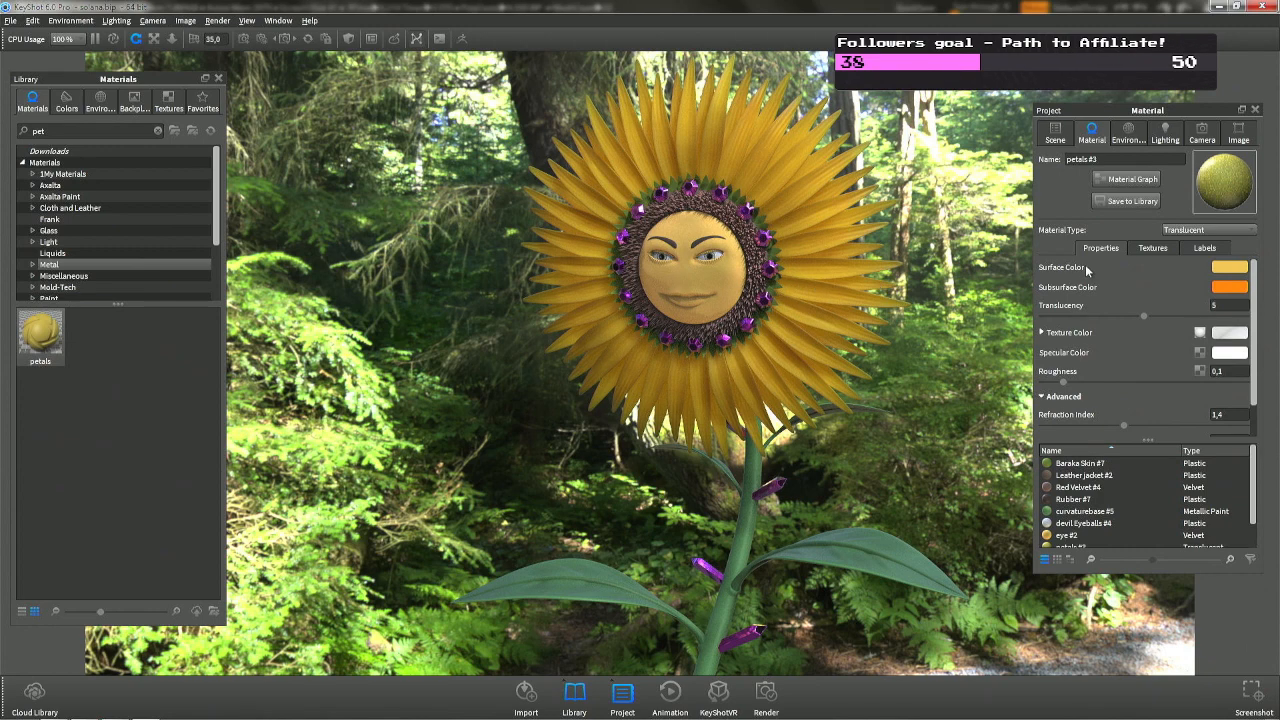
Lighten the petal material's surface color to RGB 255, 218, 138.
left_click(1215, 268)
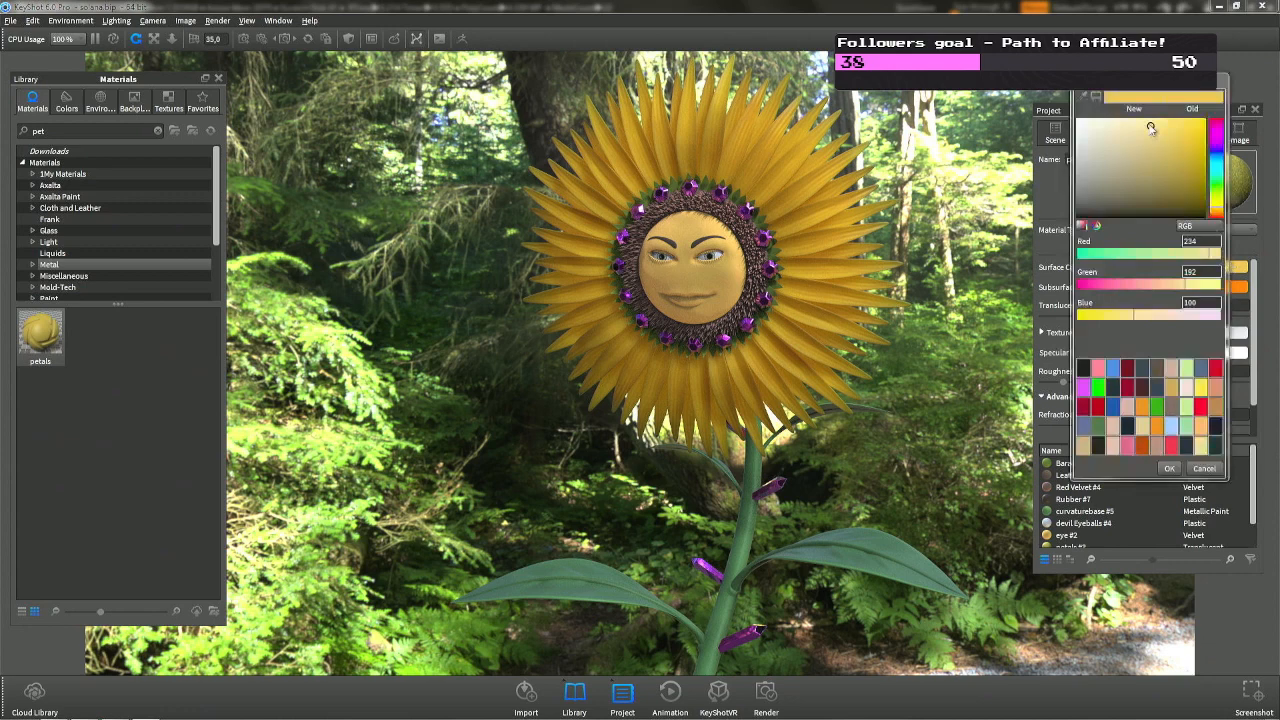
mouse_move(1149, 120)
left_mouse_down()
mouse_move(1102, 118)
mouse_move(1150, 118)
mouse_move(1136, 118)
left_mouse_up()
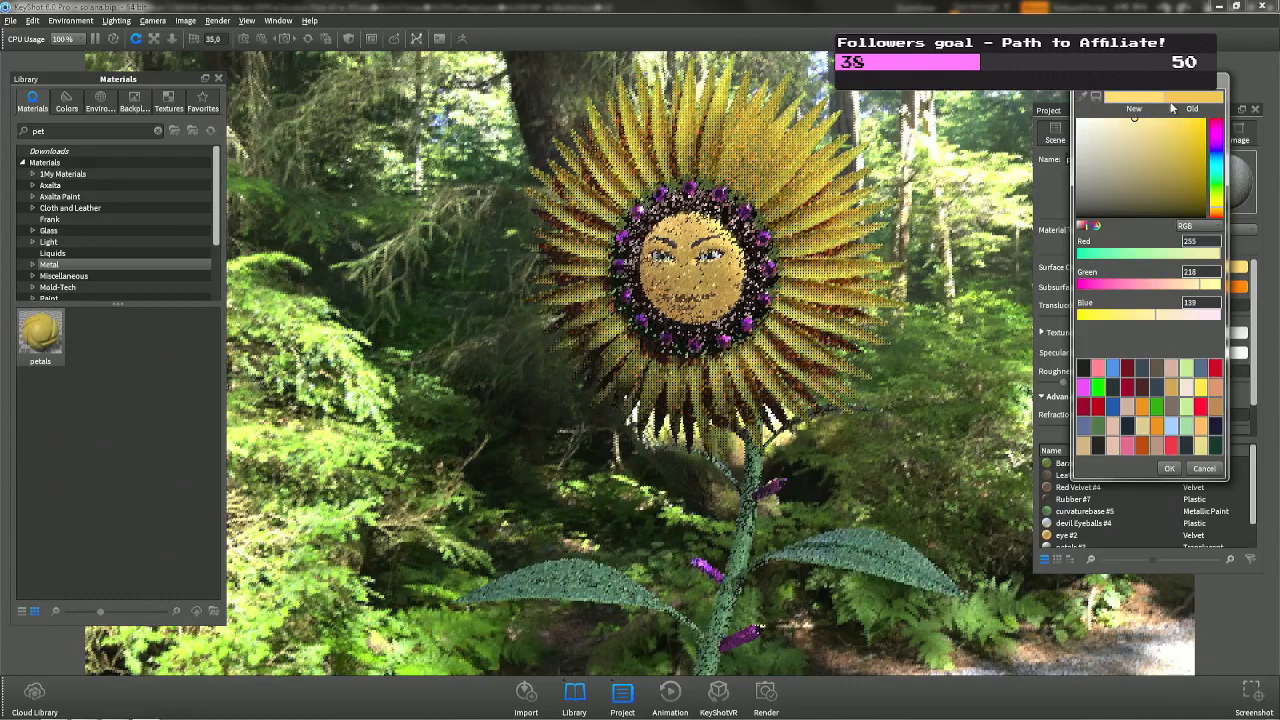
left_click(1176, 102)
left_click_drag(1146, 122, 1136, 119)
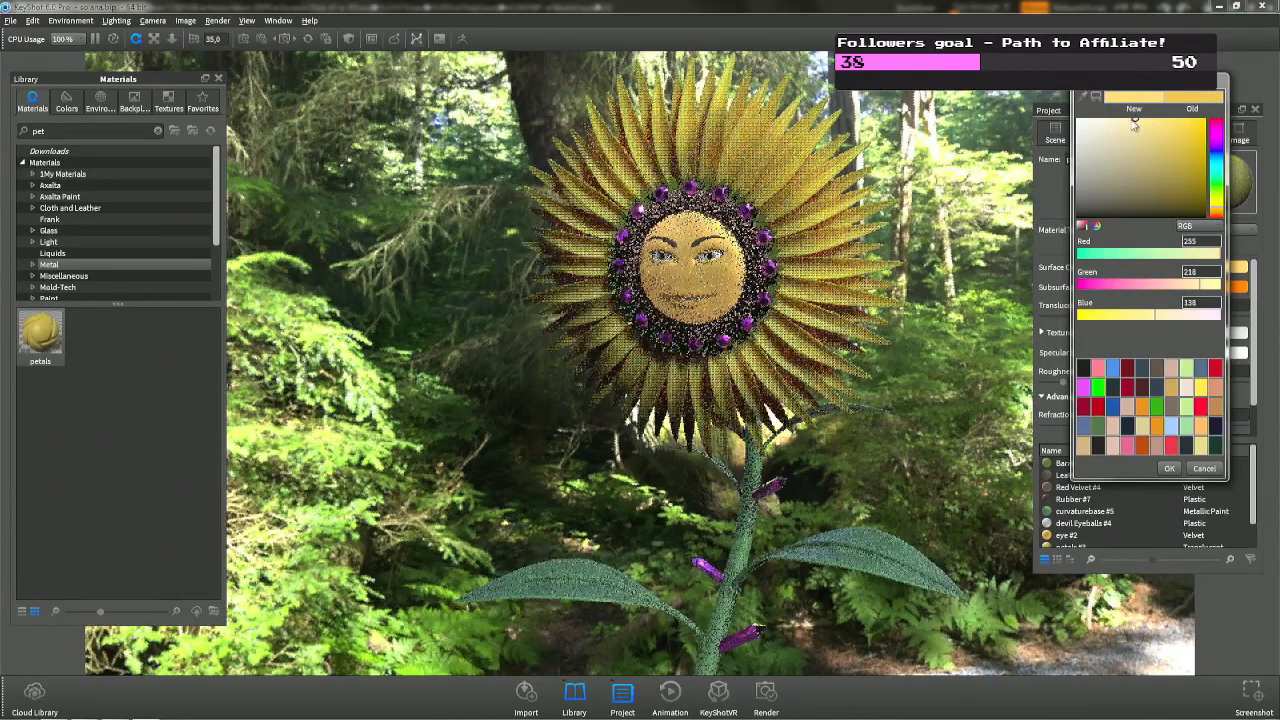
left_click(1169, 469)
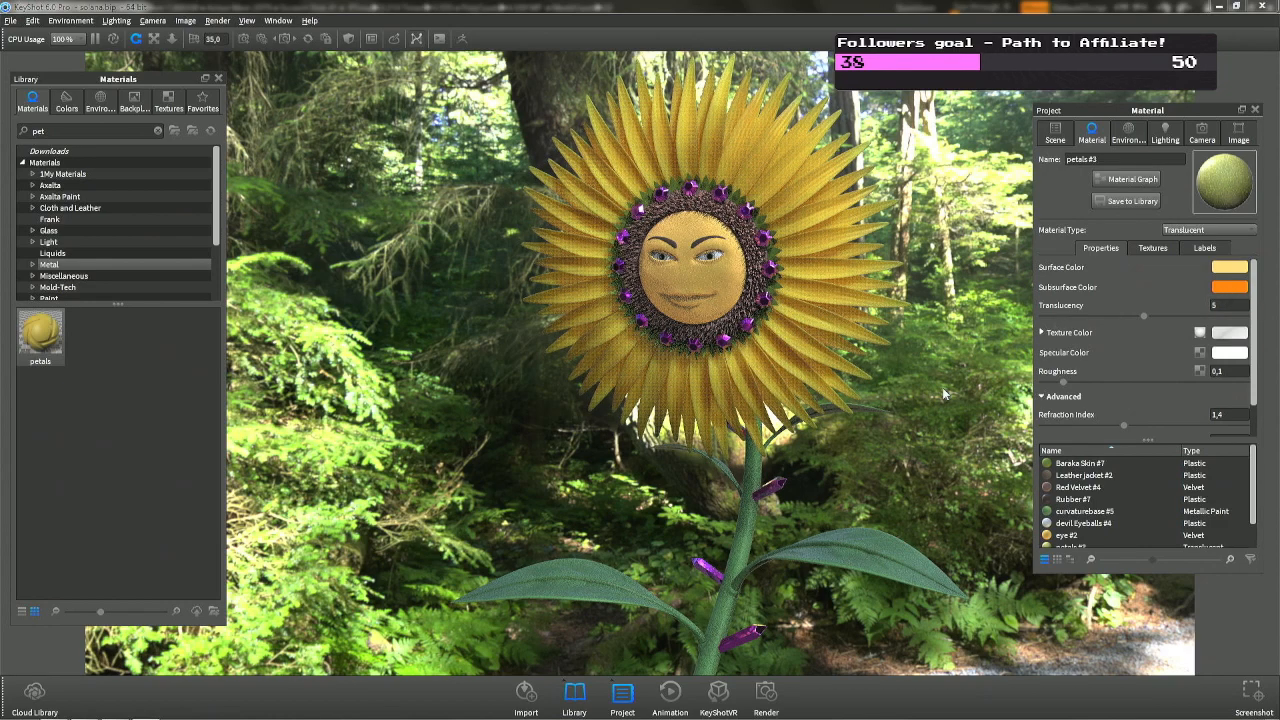
Frame the flower from behind in KeyShot, and inspect the model in ZBrush with perspective turned on before returning to KeyShot.
left_click_drag(908, 469, 5, 430)
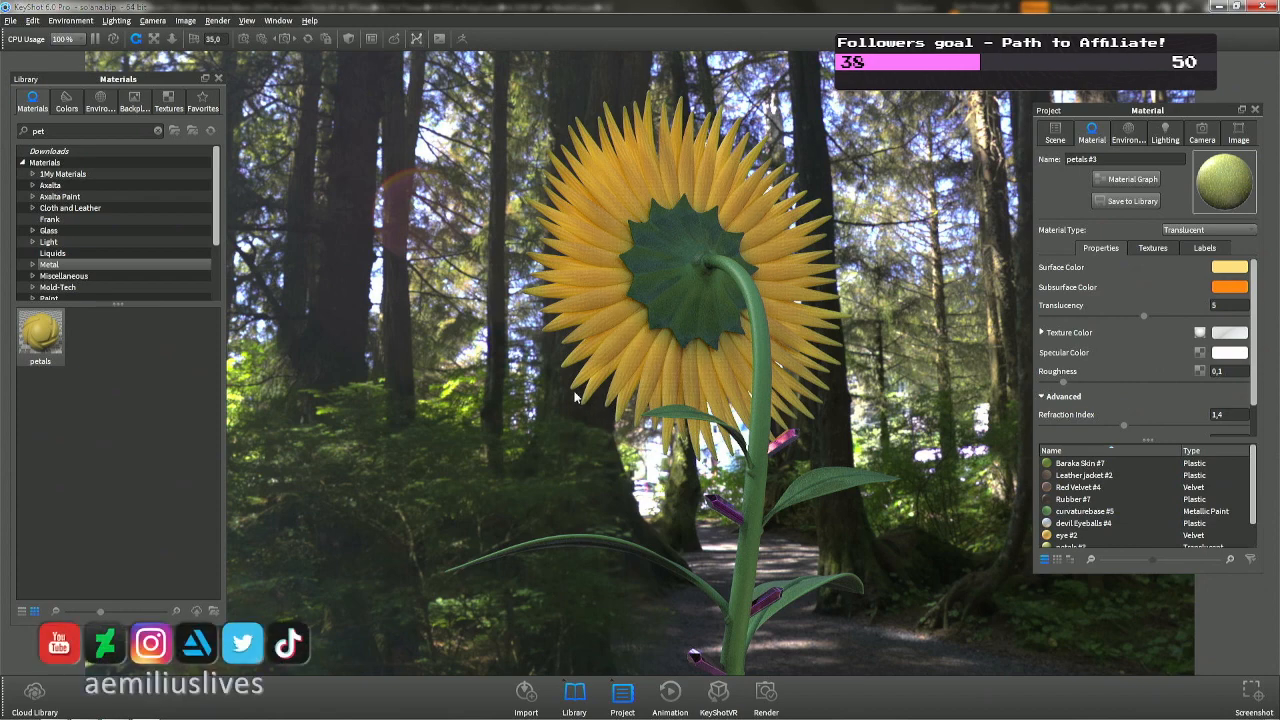
key("alt+Tab")
left_click_drag(832, 440, 902, 454)
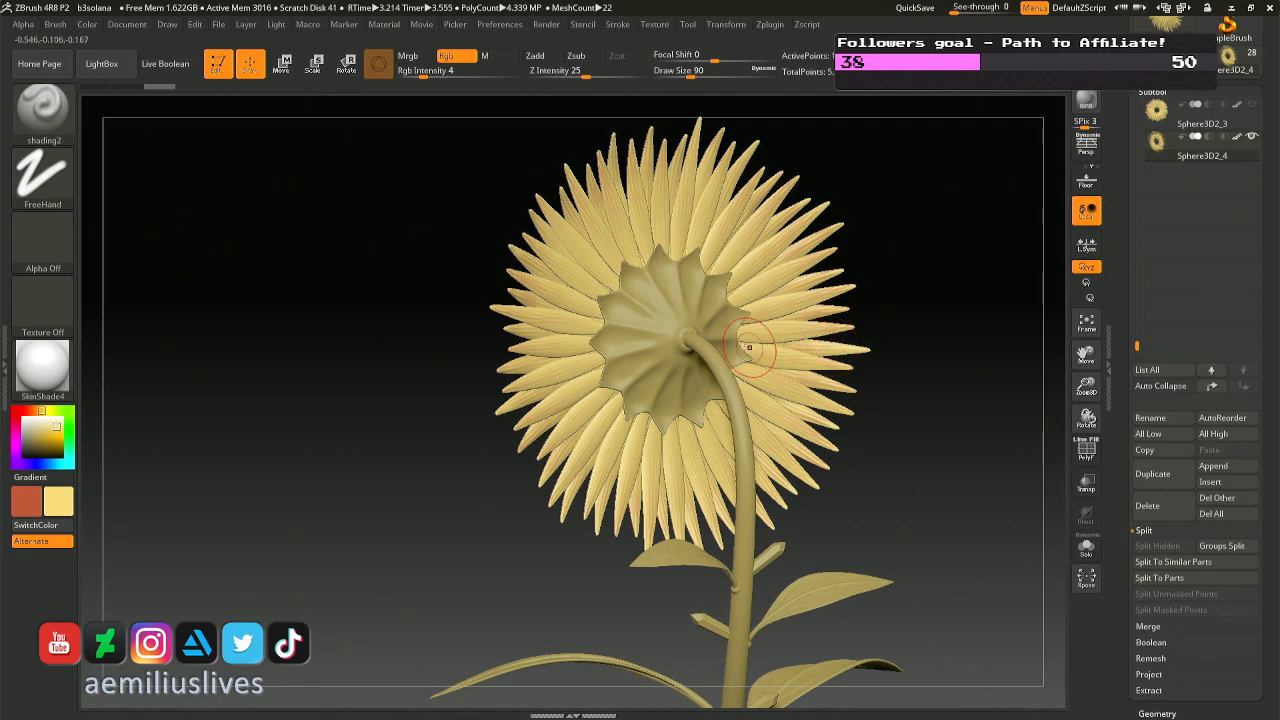
mouse_move(428, 358)
left_mouse_down()
mouse_move(822, 369)
mouse_move(791, 371)
left_mouse_up()
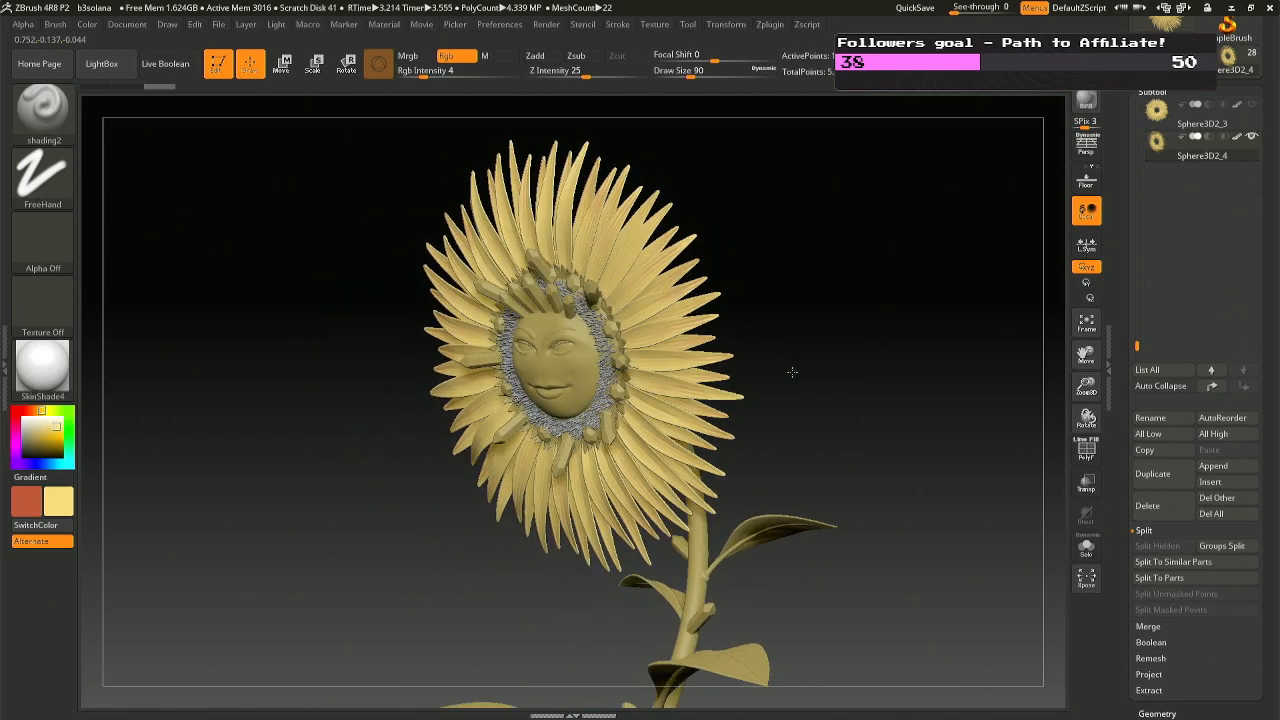
left_click(1087, 148)
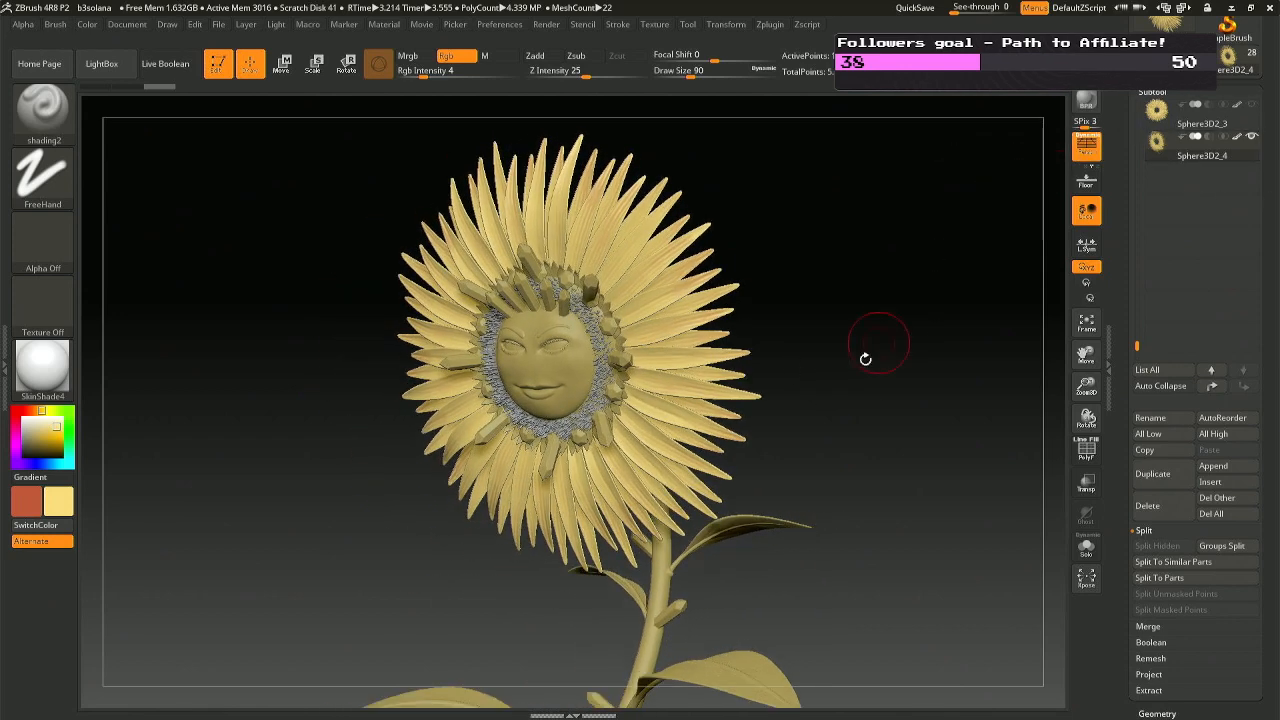
key("alt+Tab")
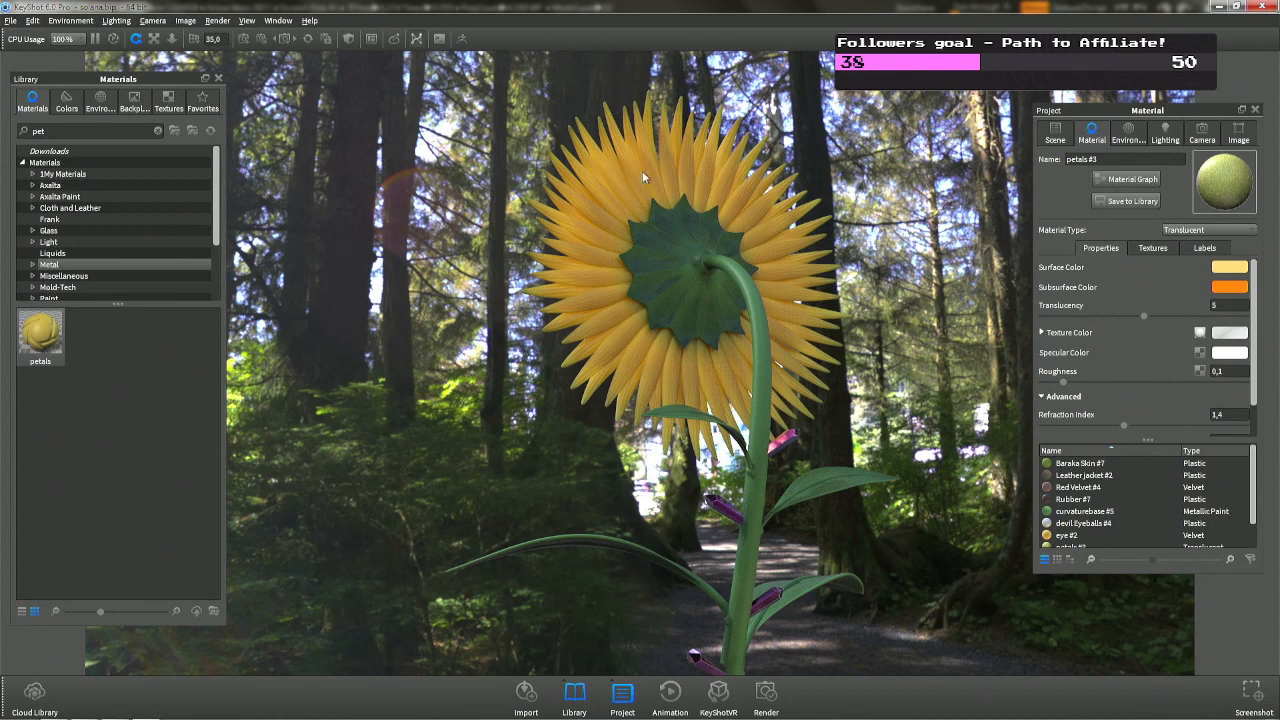
key("alt+Tab")
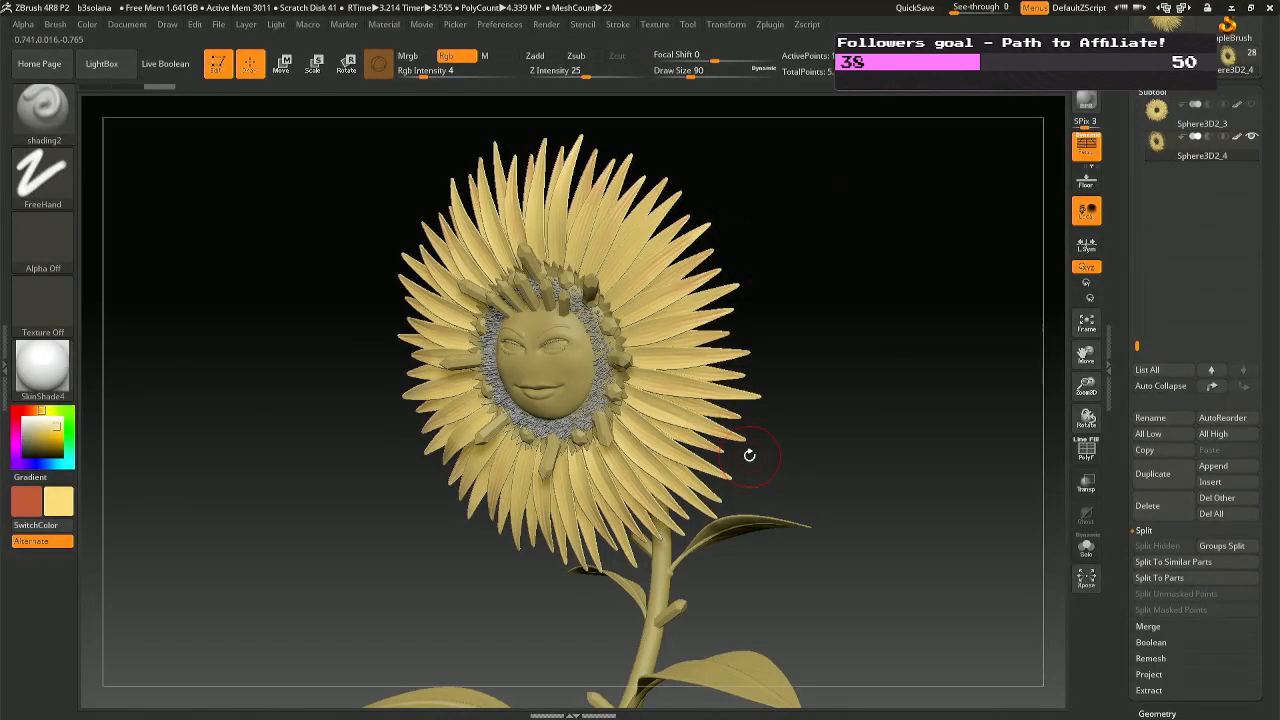
key("alt+Tab")
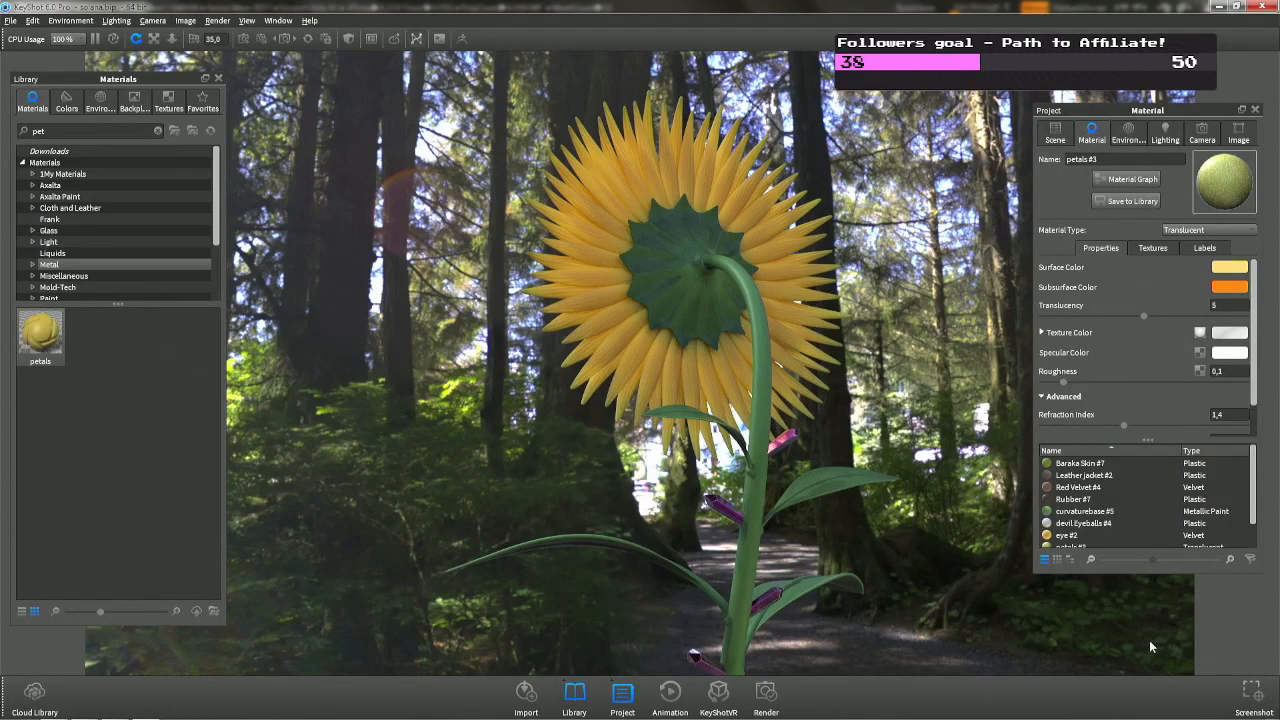
Capture a screenshot of the flower's back view and add that view as a new camera.
left_click(1251, 697)
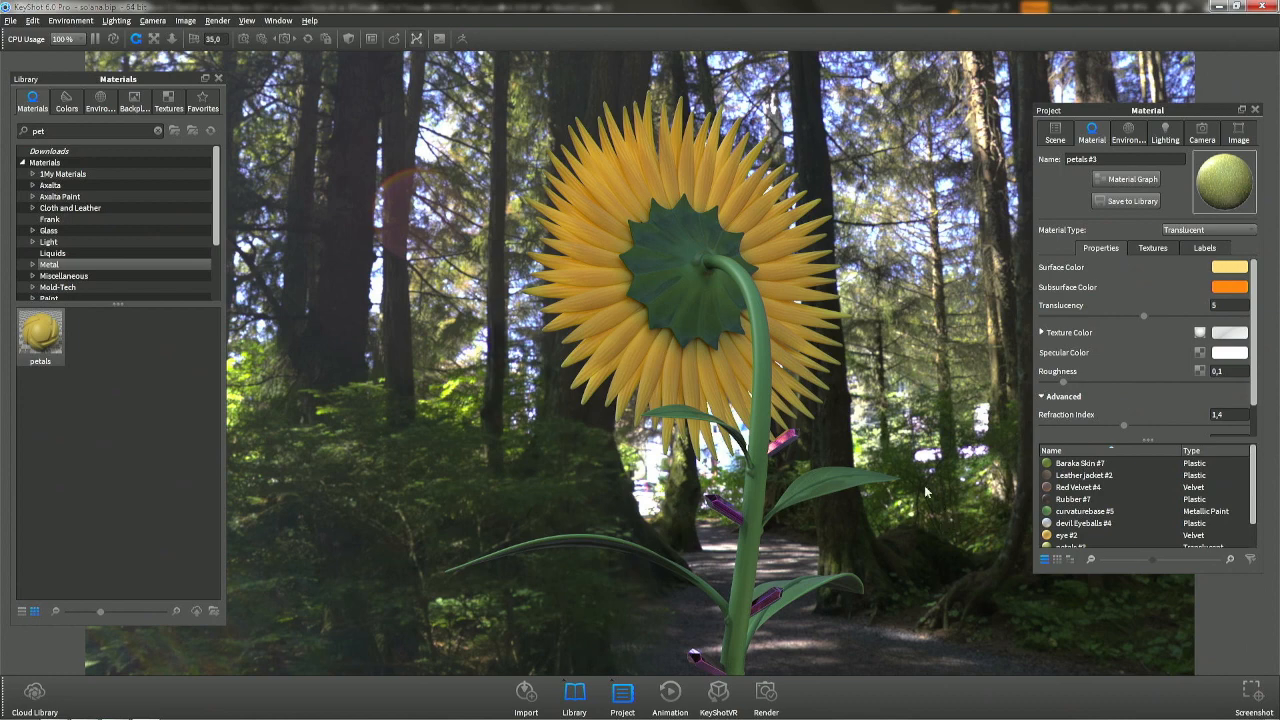
left_click(1202, 133)
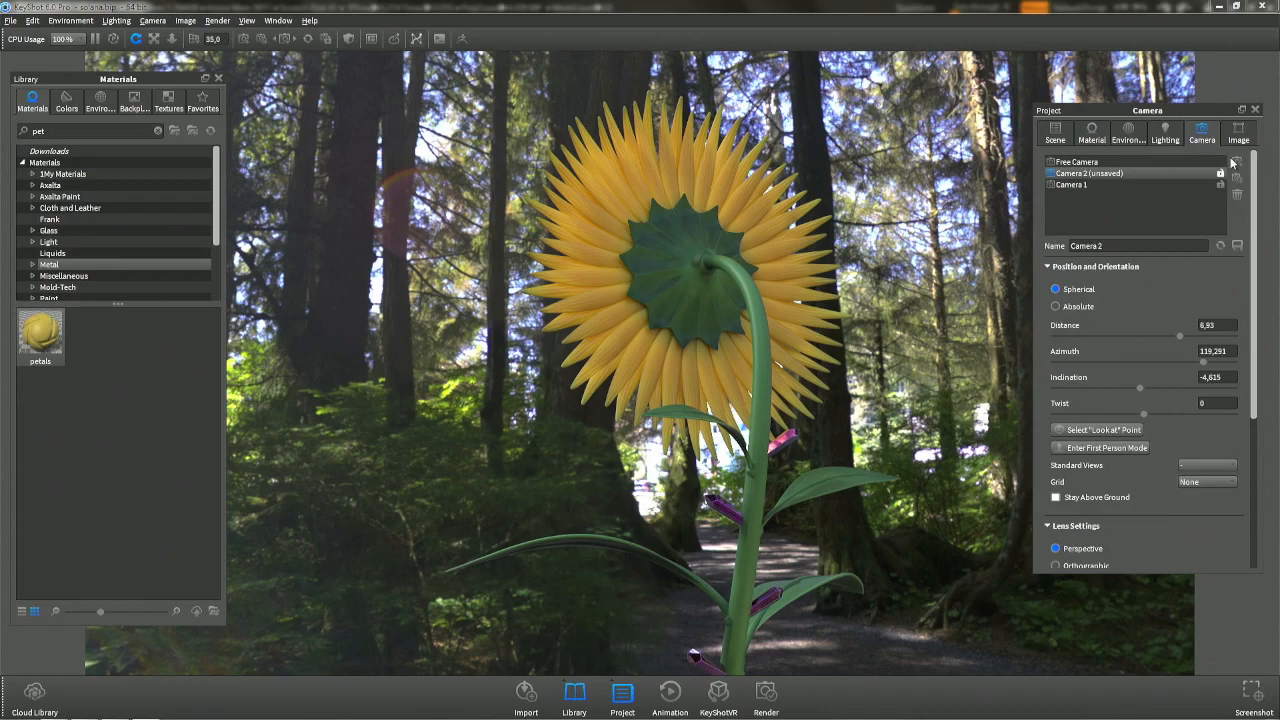
left_click(1237, 162)
Restore the Camera 2 front view, frame the flower head and upper stem closer, and capture a screenshot.
left_click(1075, 173)
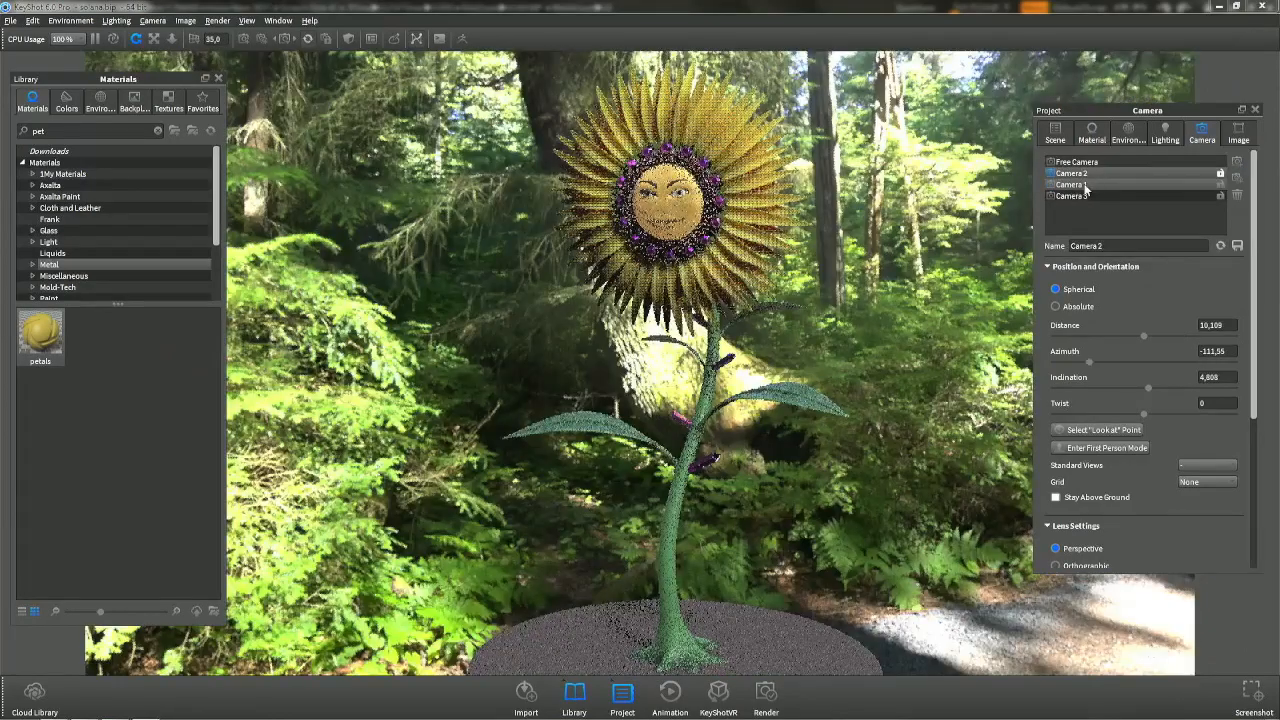
left_click(1085, 185)
left_click(1071, 173)
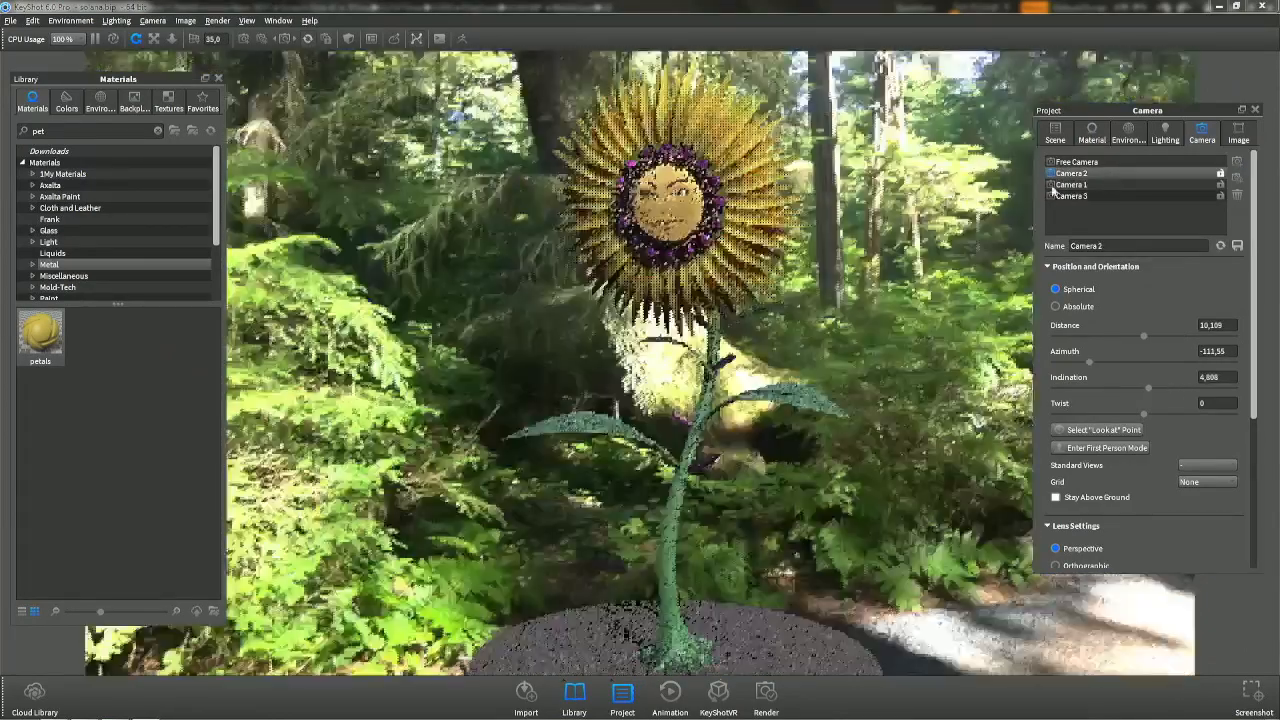
scroll(747, 247, "up", 5)
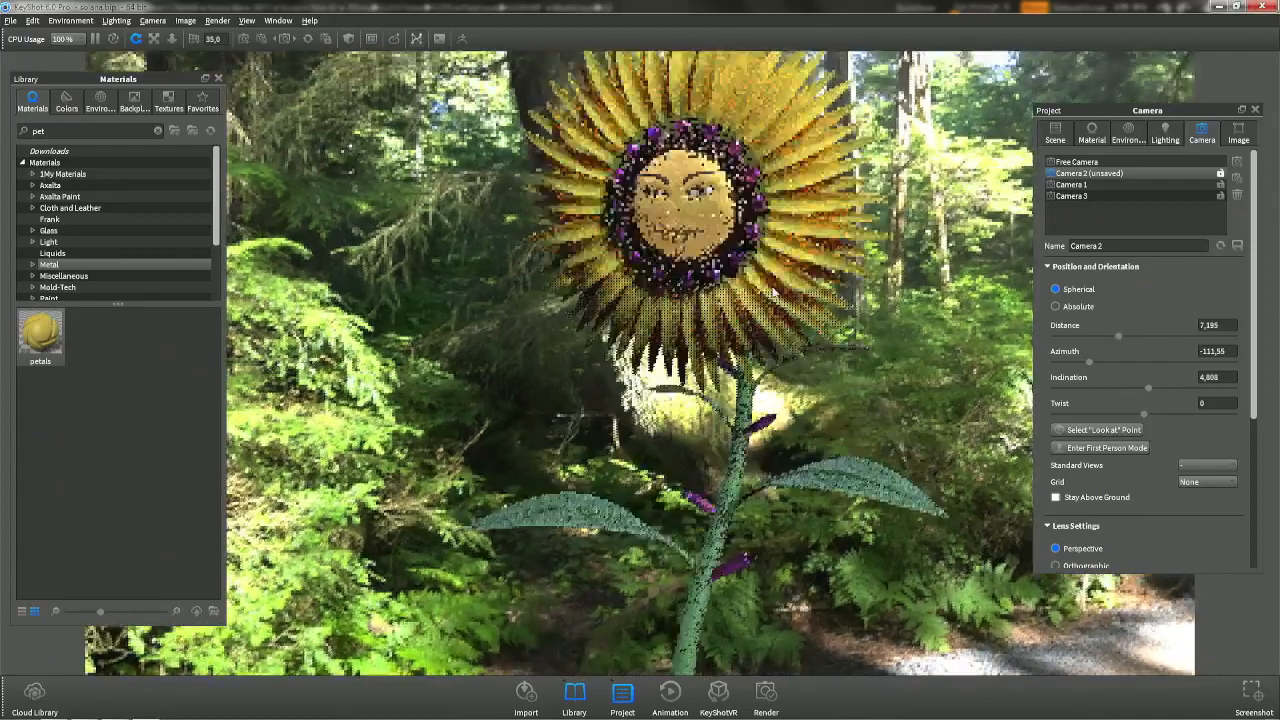
middle_click_drag(773, 293, 792, 354)
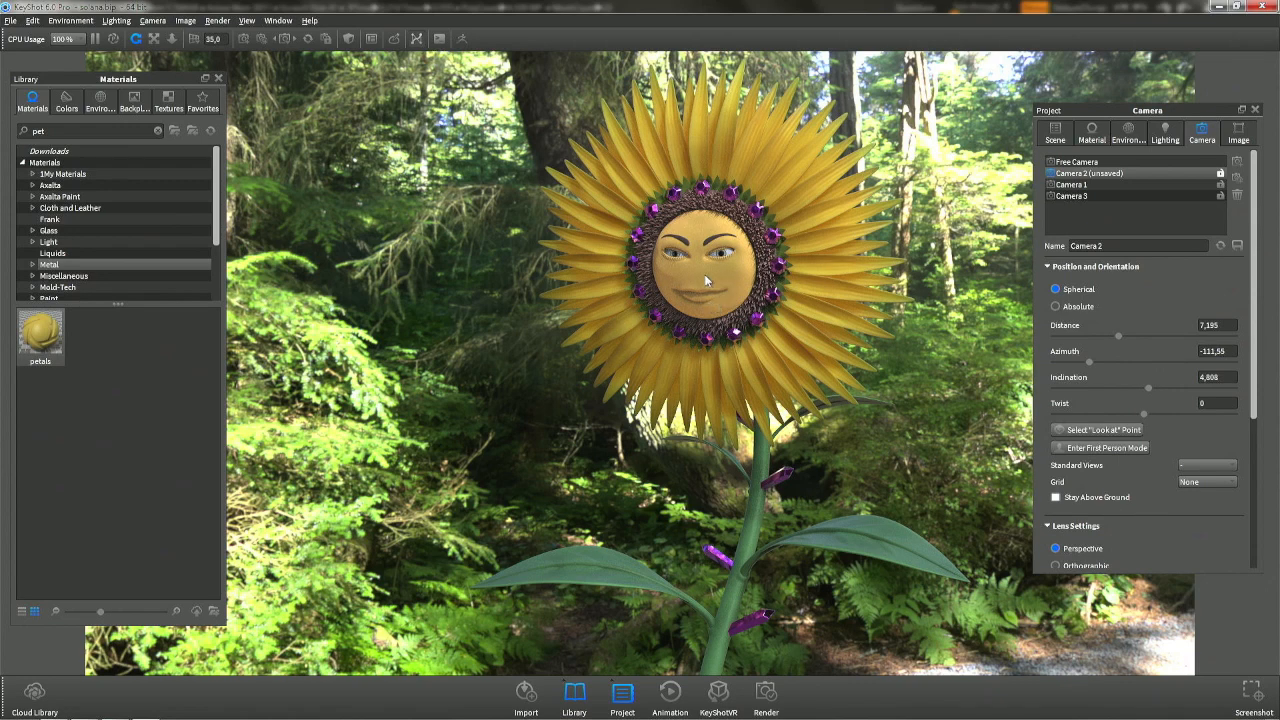
left_click(1252, 690)
Add the current front view as a new camera, and add another camera framing a close-up centered on the flower's face.
left_click(1237, 176)
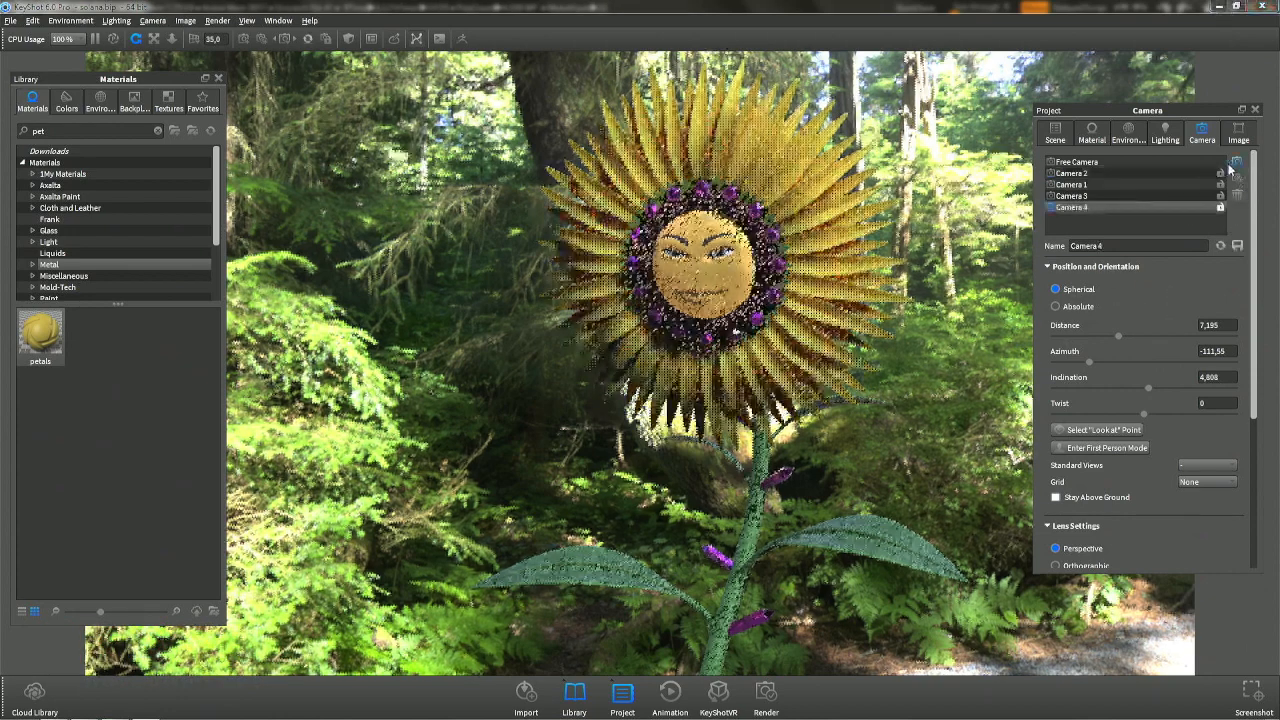
scroll(691, 251, "up", 5)
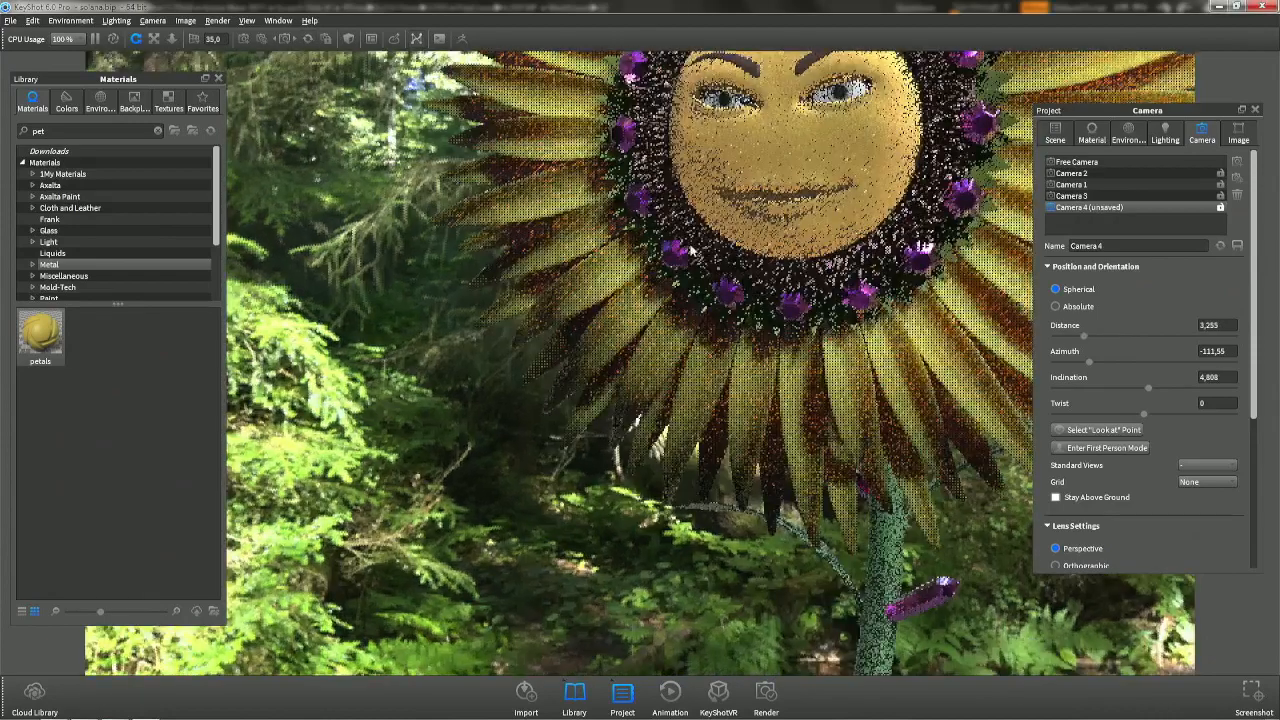
middle_click_drag(691, 251, 606, 412)
middle_click_drag(692, 358, 643, 382)
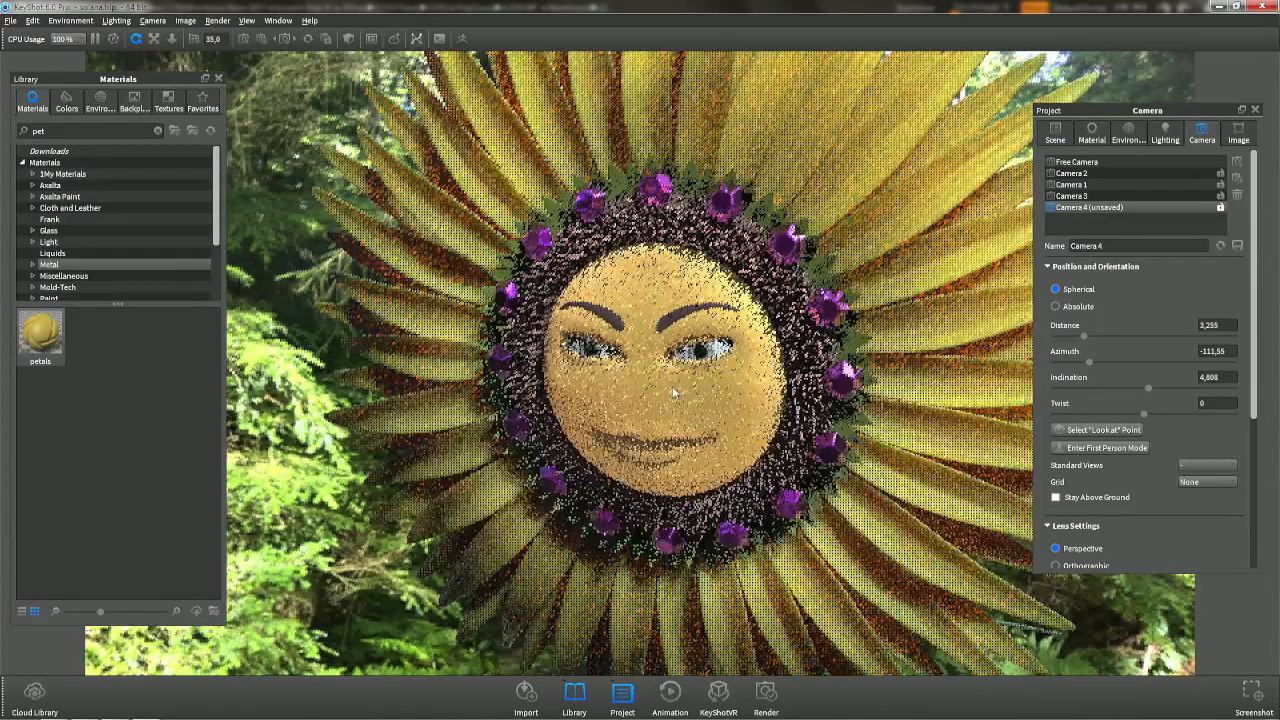
right_click(656, 386)
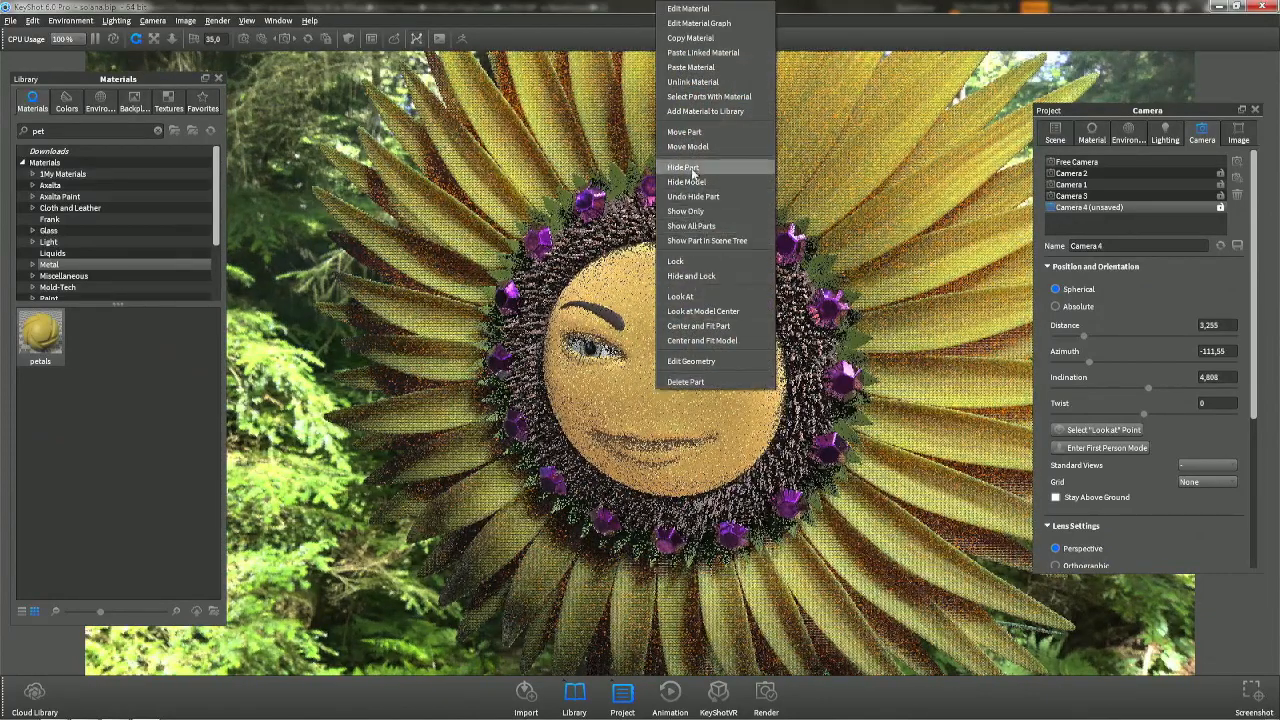
left_click(705, 300)
scroll(697, 397, "down", 2)
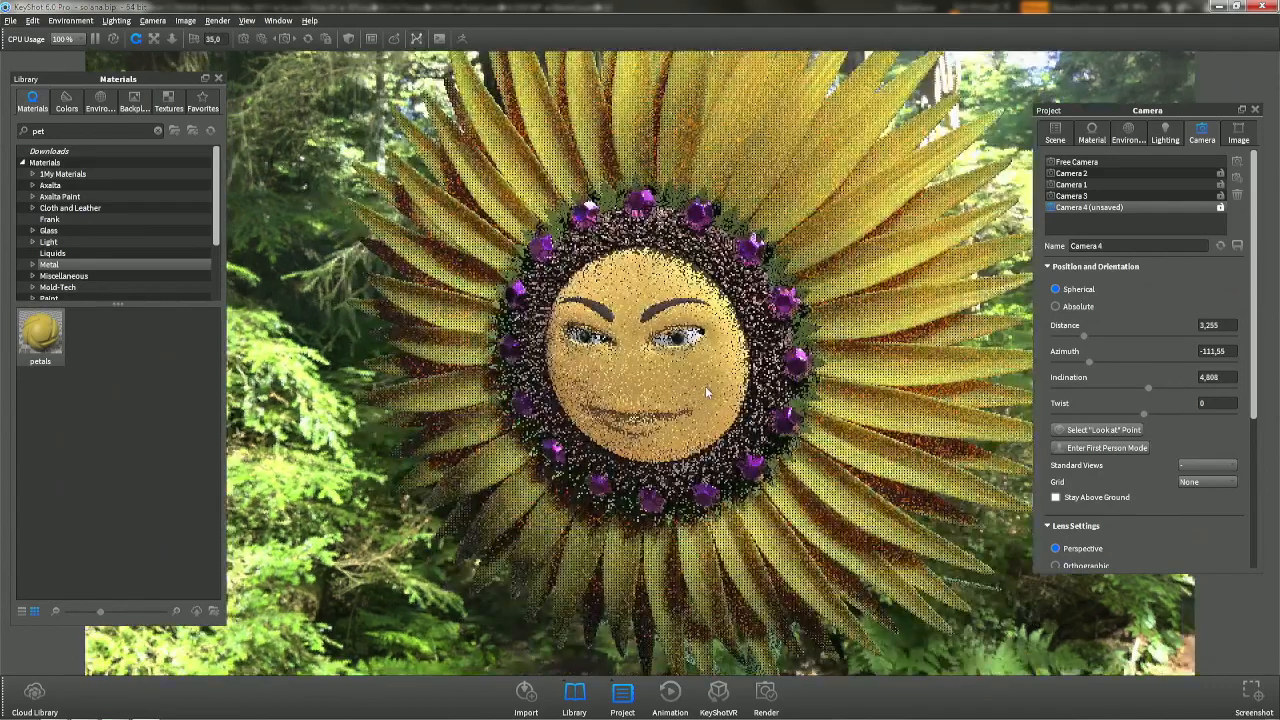
left_click(1237, 163)
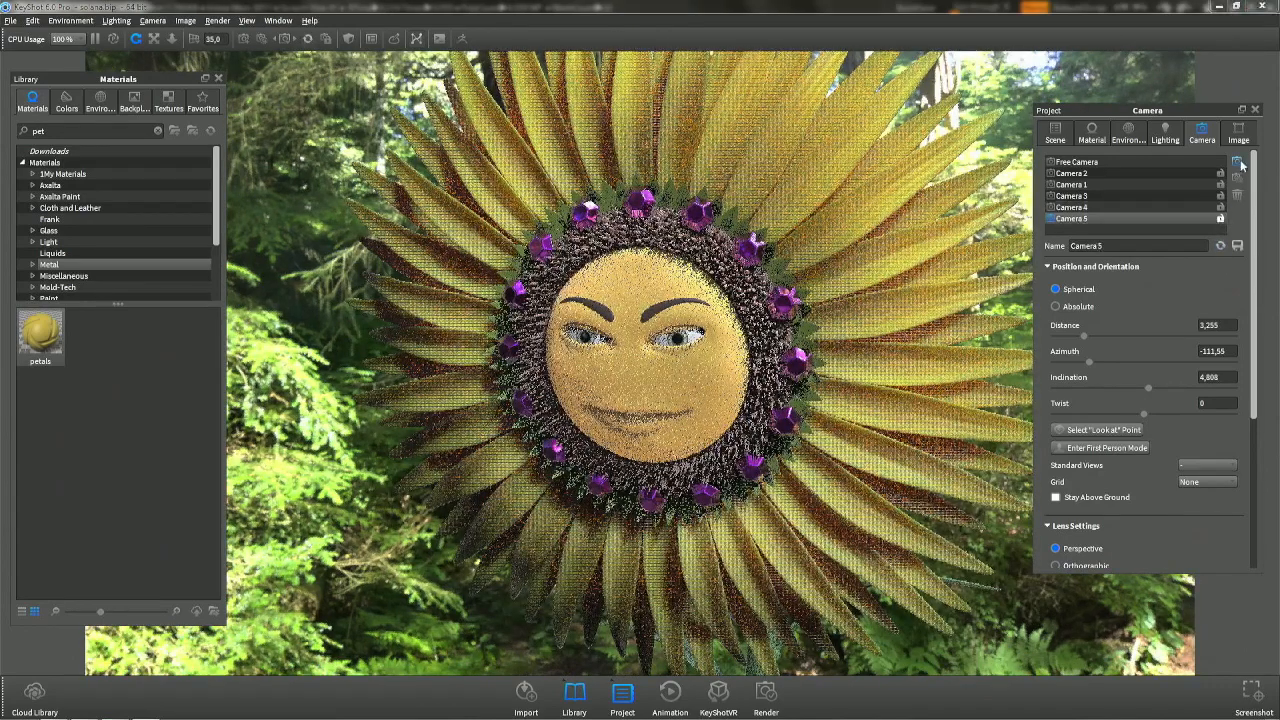
Compare the saved views of Camera 2, Camera 3 and Camera 4.
left_click(1140, 206)
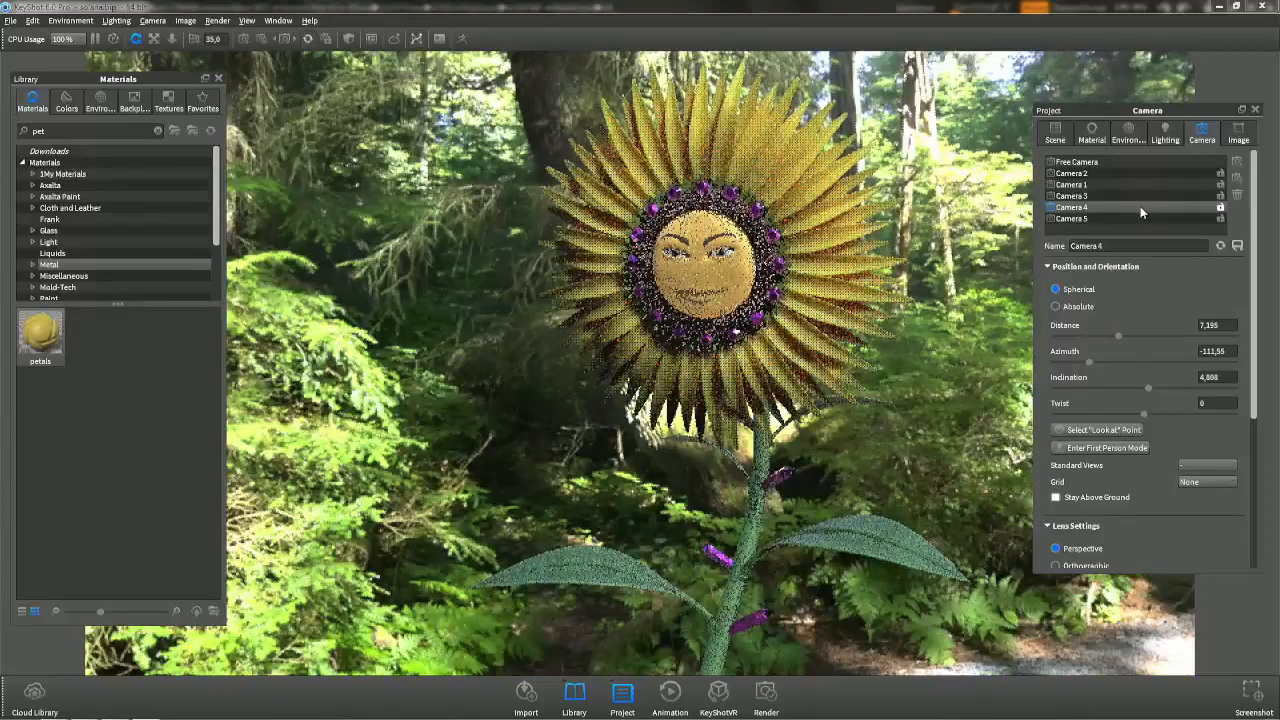
left_click(1116, 172)
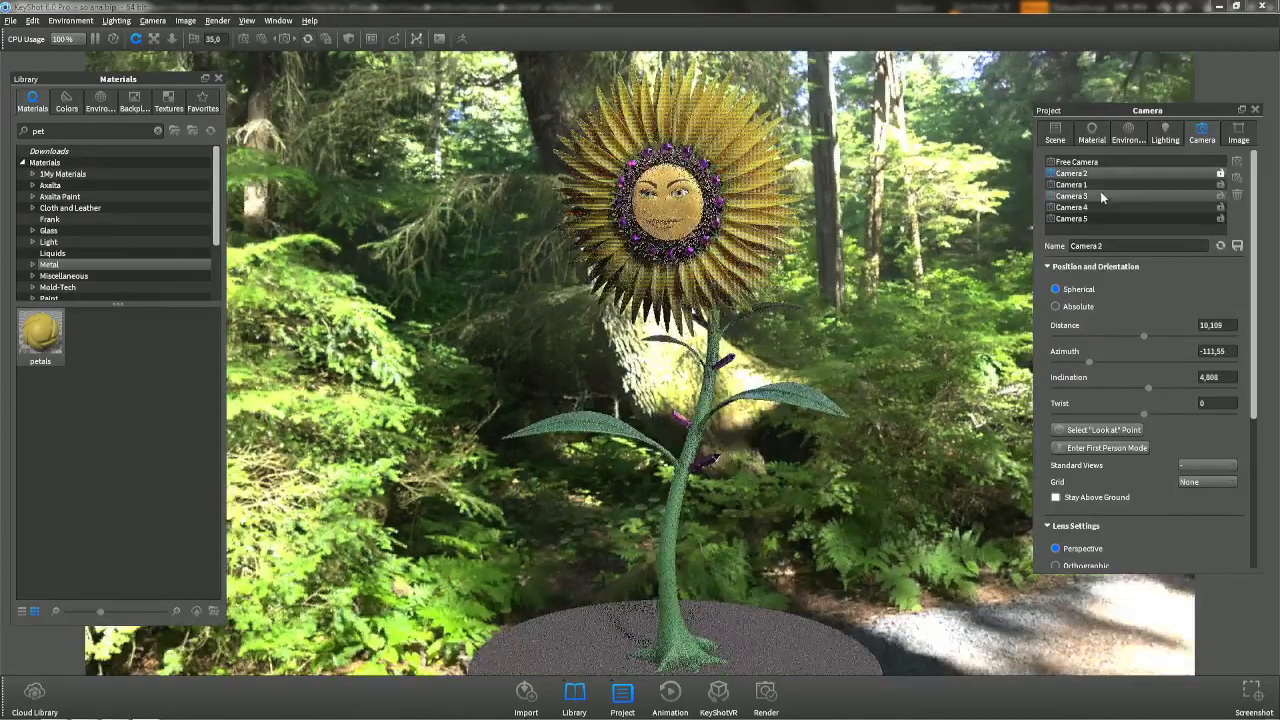
left_click(1089, 198)
left_click(1087, 207)
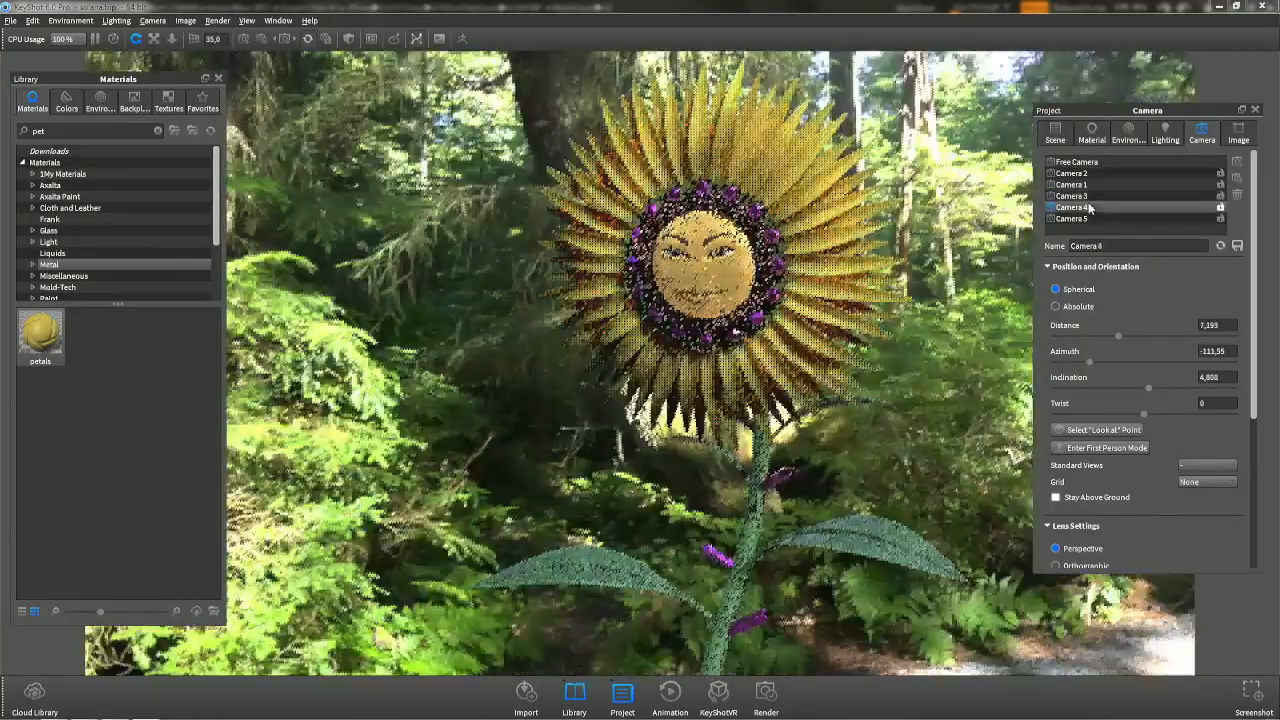
Reframe and save Camera 5 as a low-angle view of the flower head and leaves at about 5.122 distance, and capture a screenshot.
left_click(1085, 219)
left_click_drag(900, 300, 964, 131)
middle_click_drag(549, 481, 593, 404)
scroll(593, 404, "down", 5)
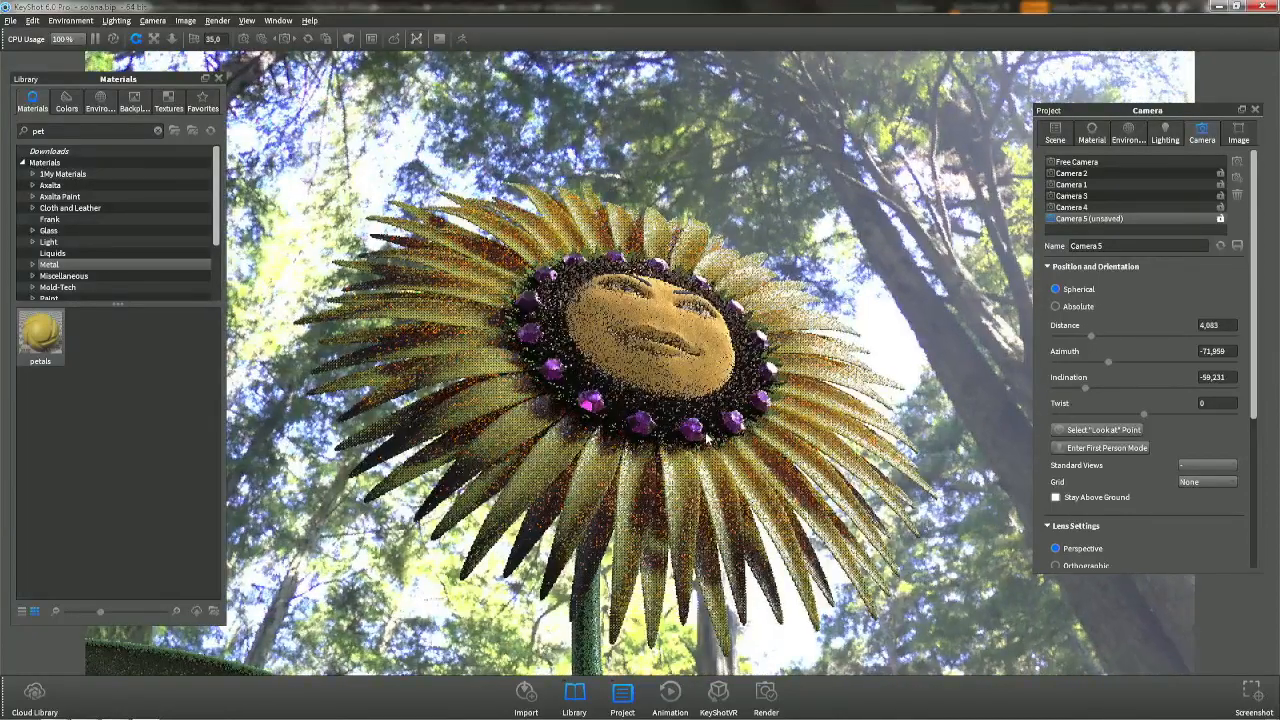
middle_click_drag(593, 402, 605, 342)
scroll(706, 434, "down", 1)
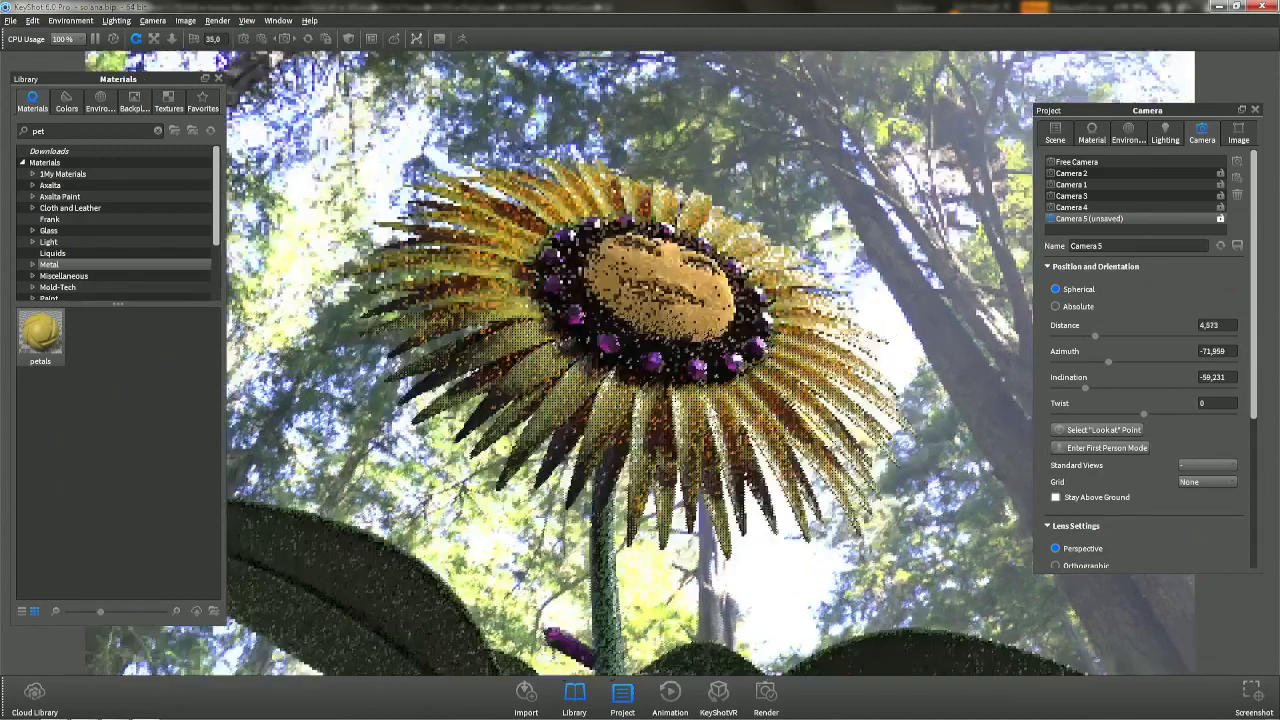
middle_click_drag(706, 434, 721, 398)
scroll(721, 398, "down", 1)
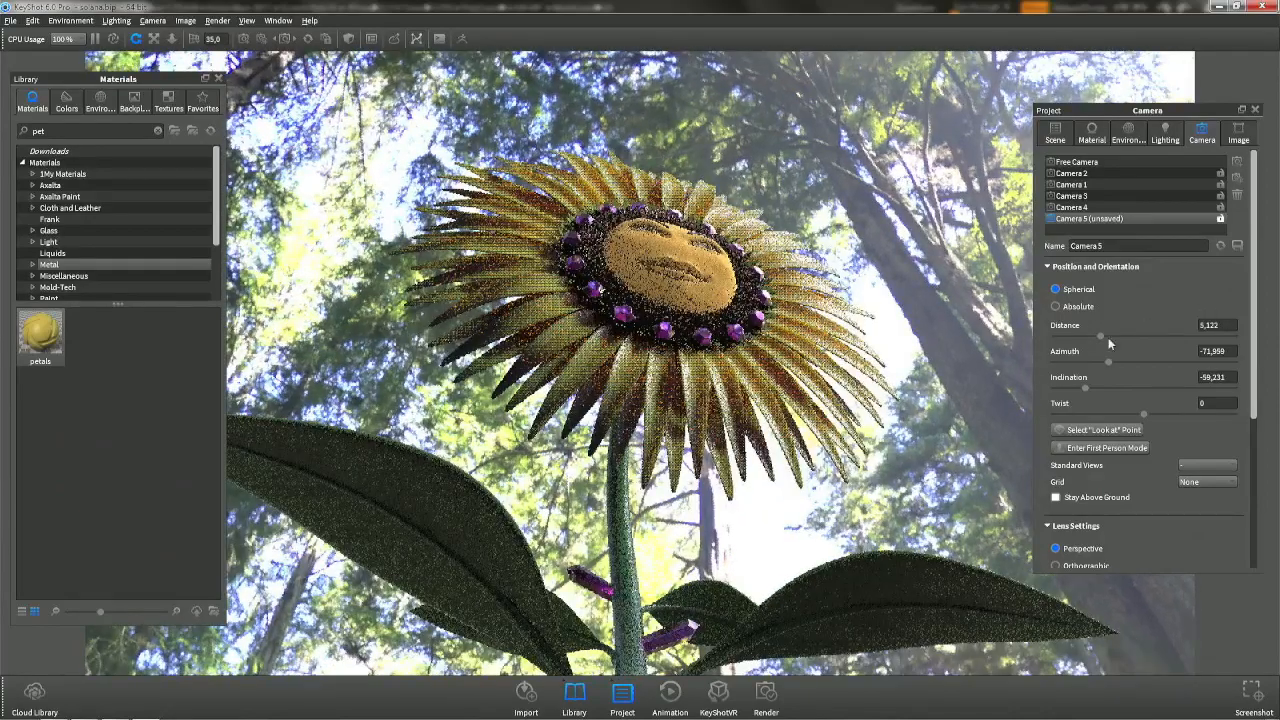
left_click(1237, 245)
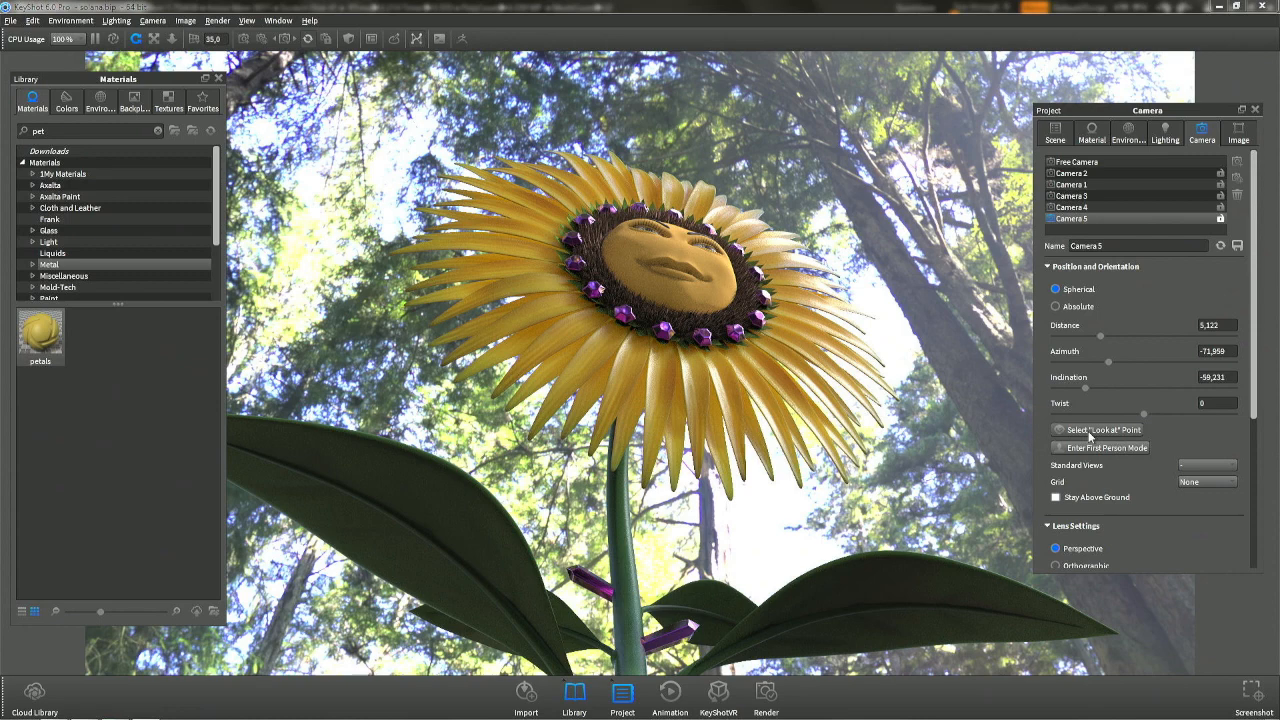
left_click(1247, 700)
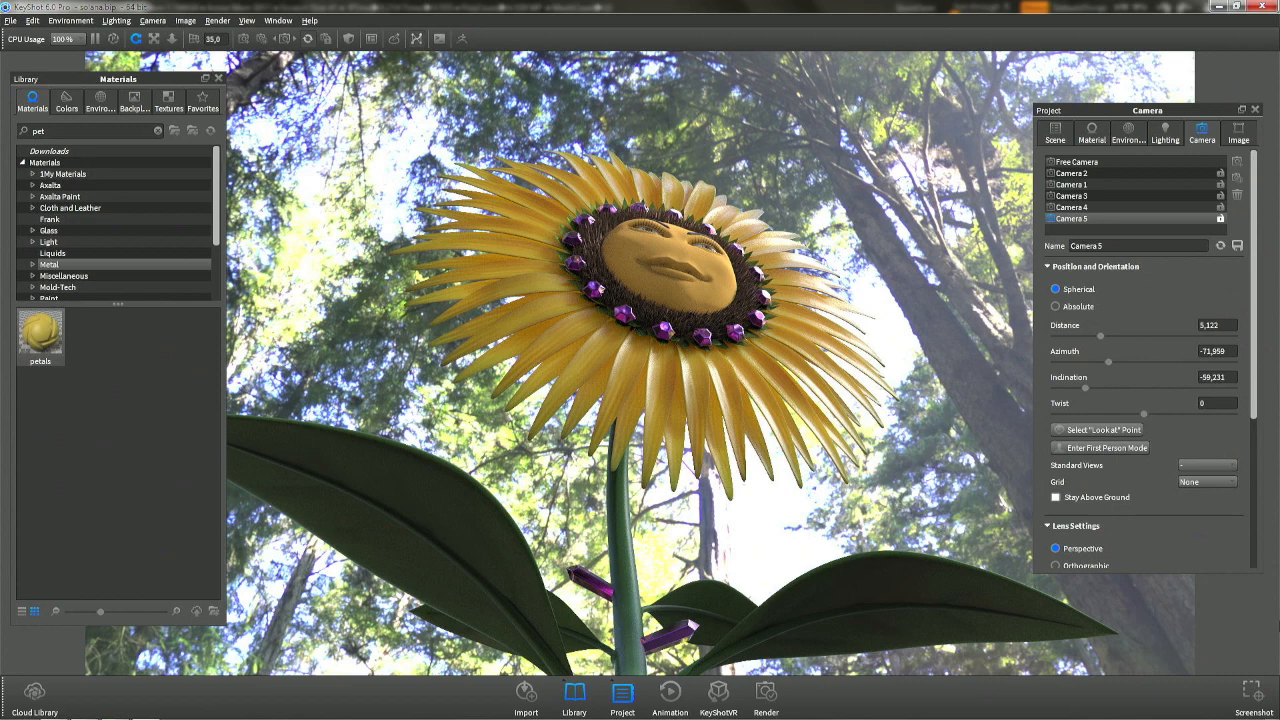
Hide the library and open the Red Velvet #4 material of the dark ring around the face for editing.
left_click(578, 702)
left_click(622, 706)
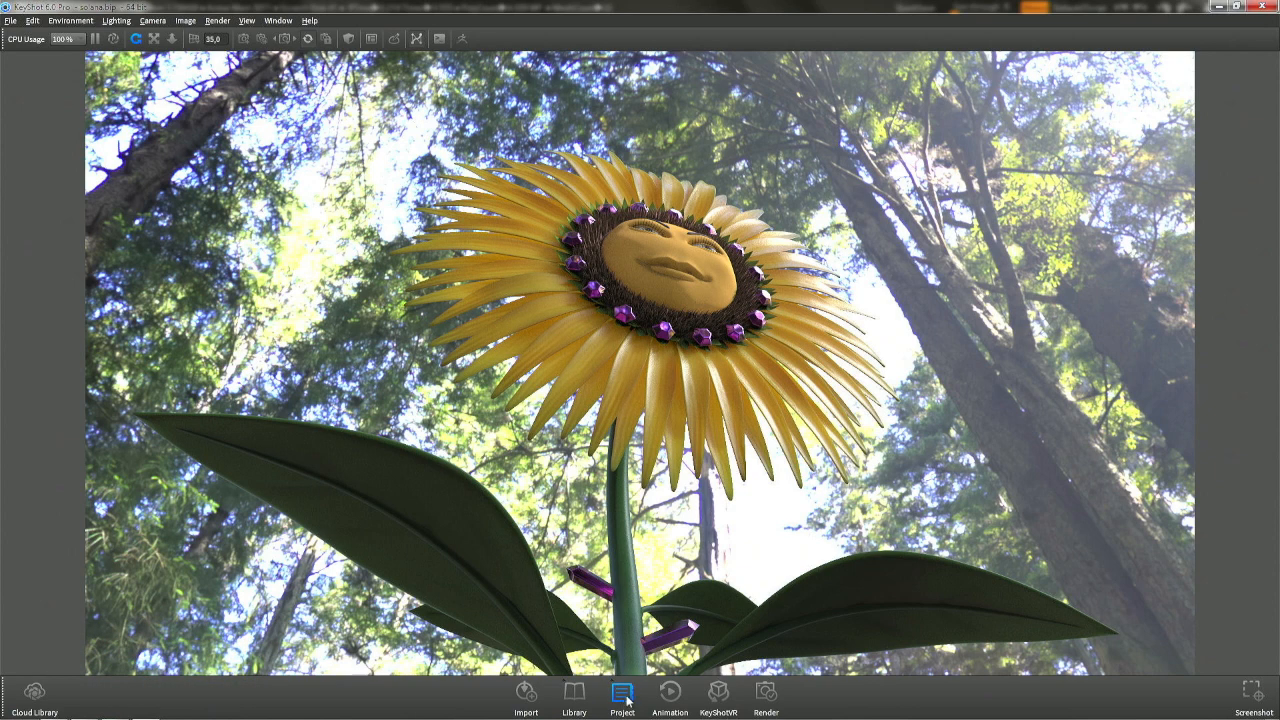
double_click(640, 307)
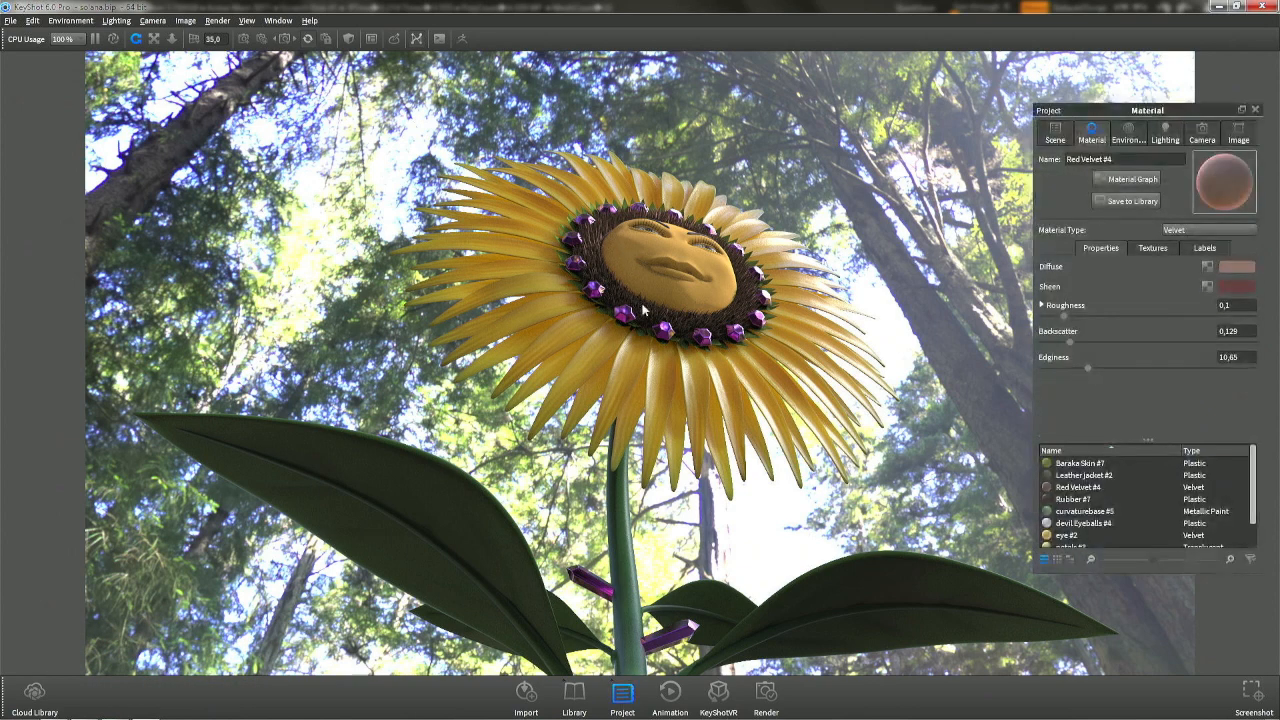
Try the Plastic material type on the Red Velvet #4 ring material, and undo the change.
left_click(1237, 266)
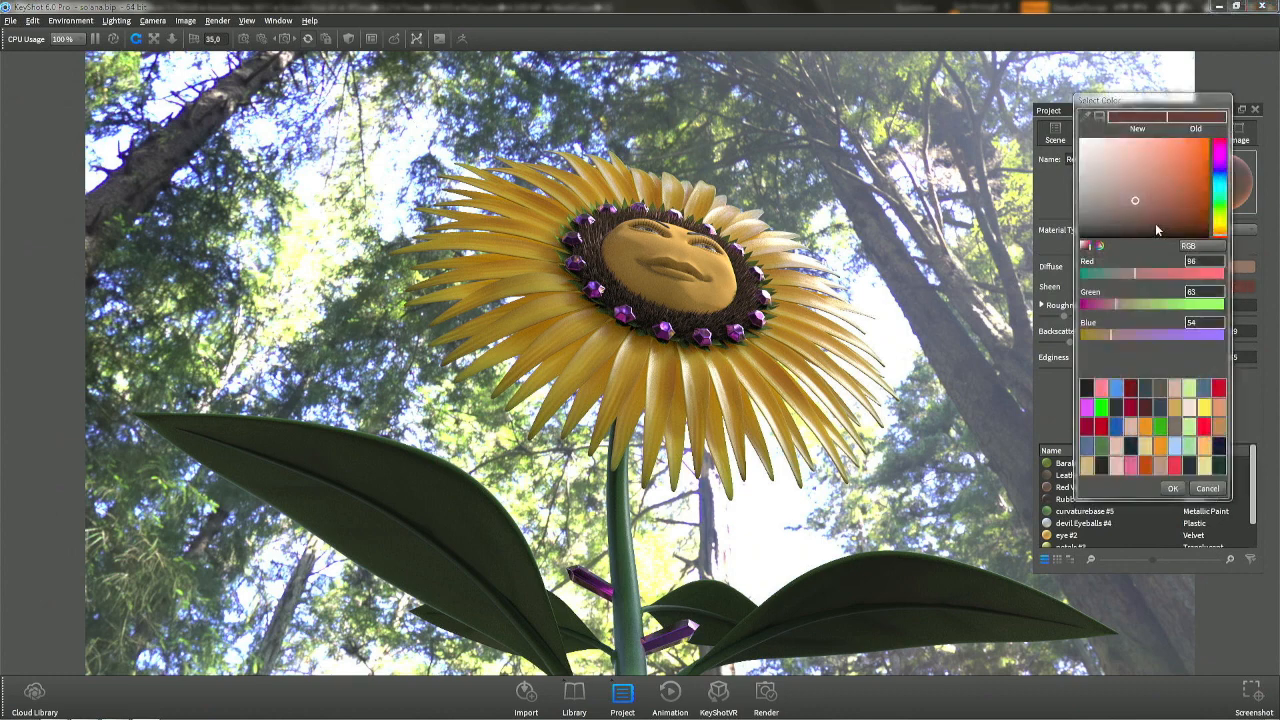
left_click(1207, 488)
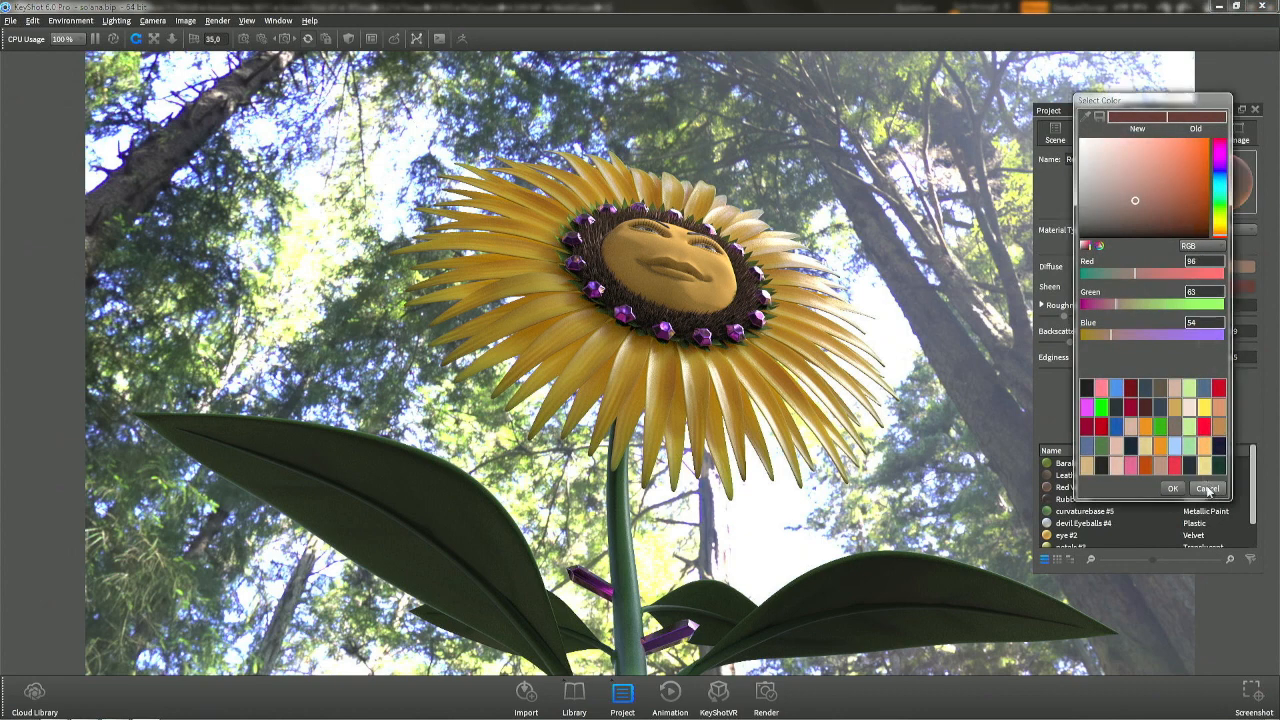
left_click(1207, 232)
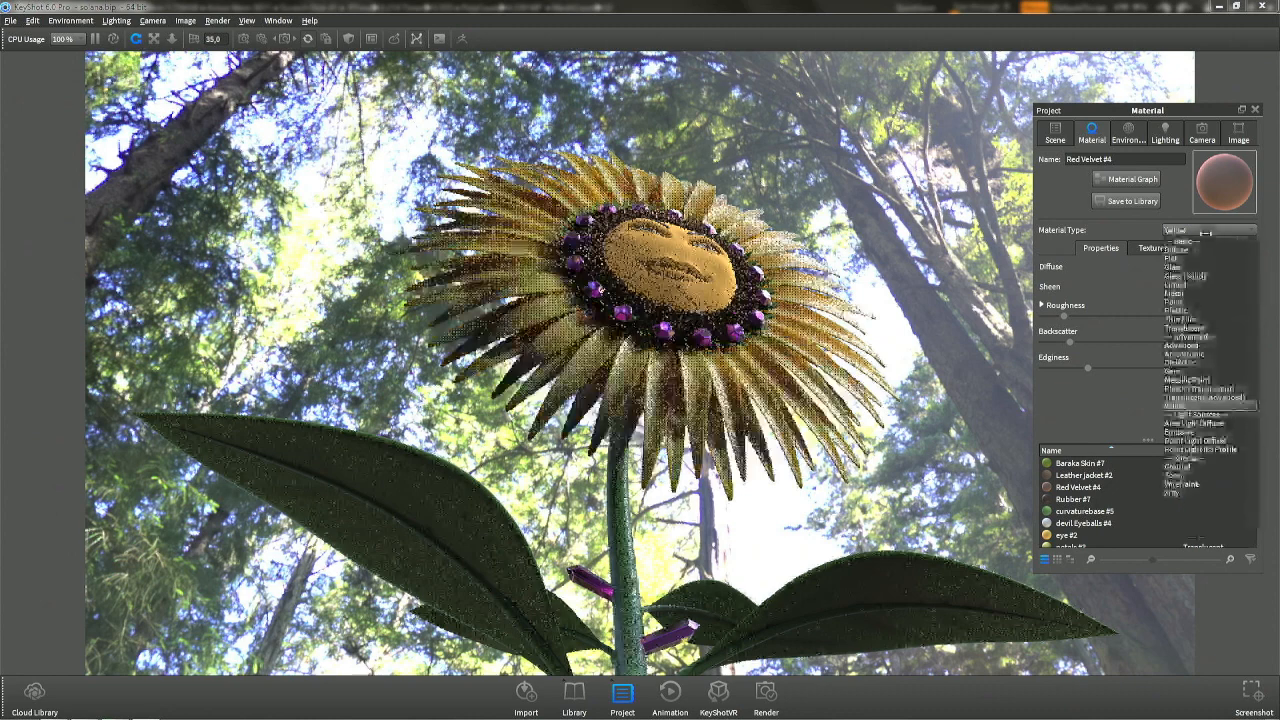
left_click(1198, 311)
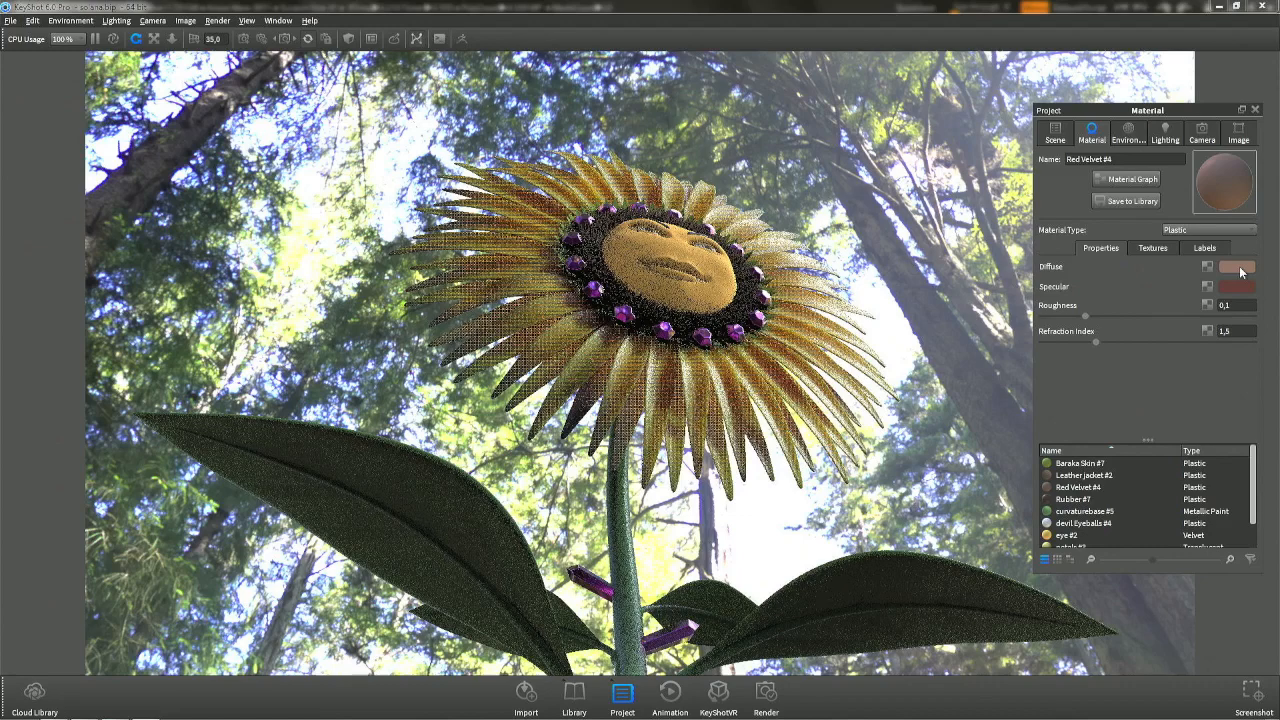
left_click(1180, 315)
key("ctrl+z")
key("ctrl+z")
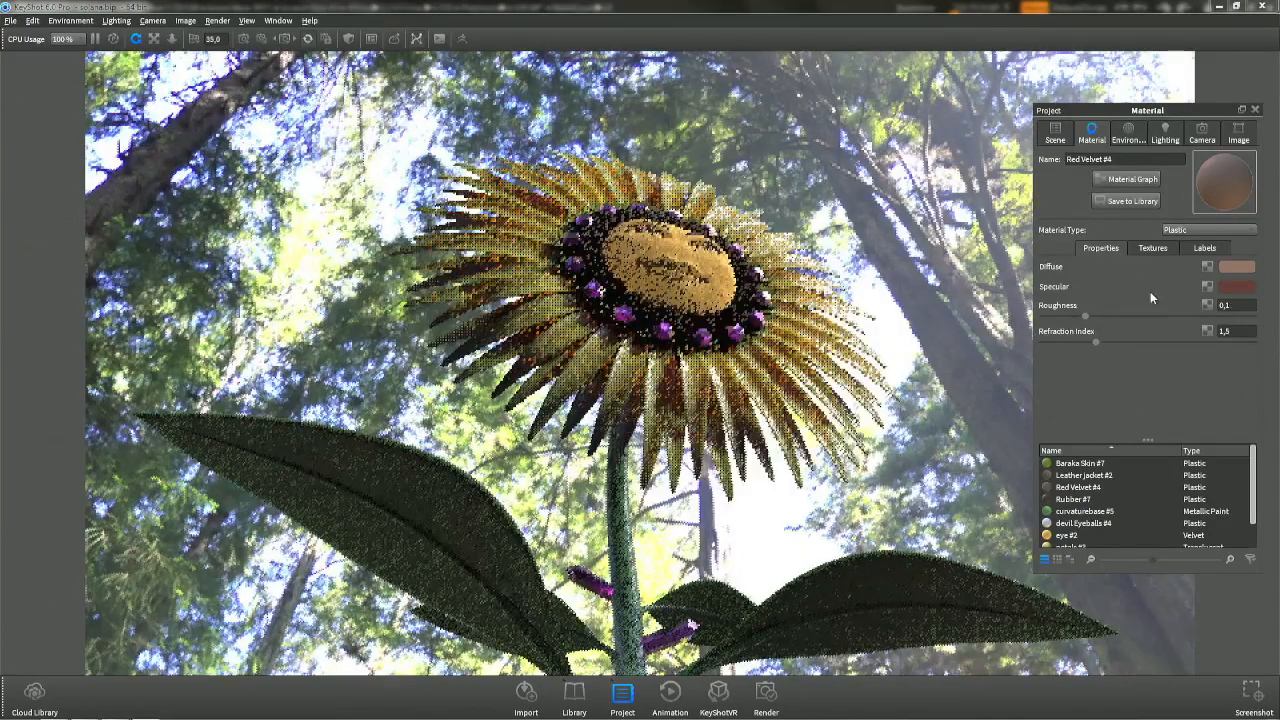
Lighten the sheen color of the Red Velvet #4 ring material to RGB 142, 116, 109.
left_click(1230, 289)
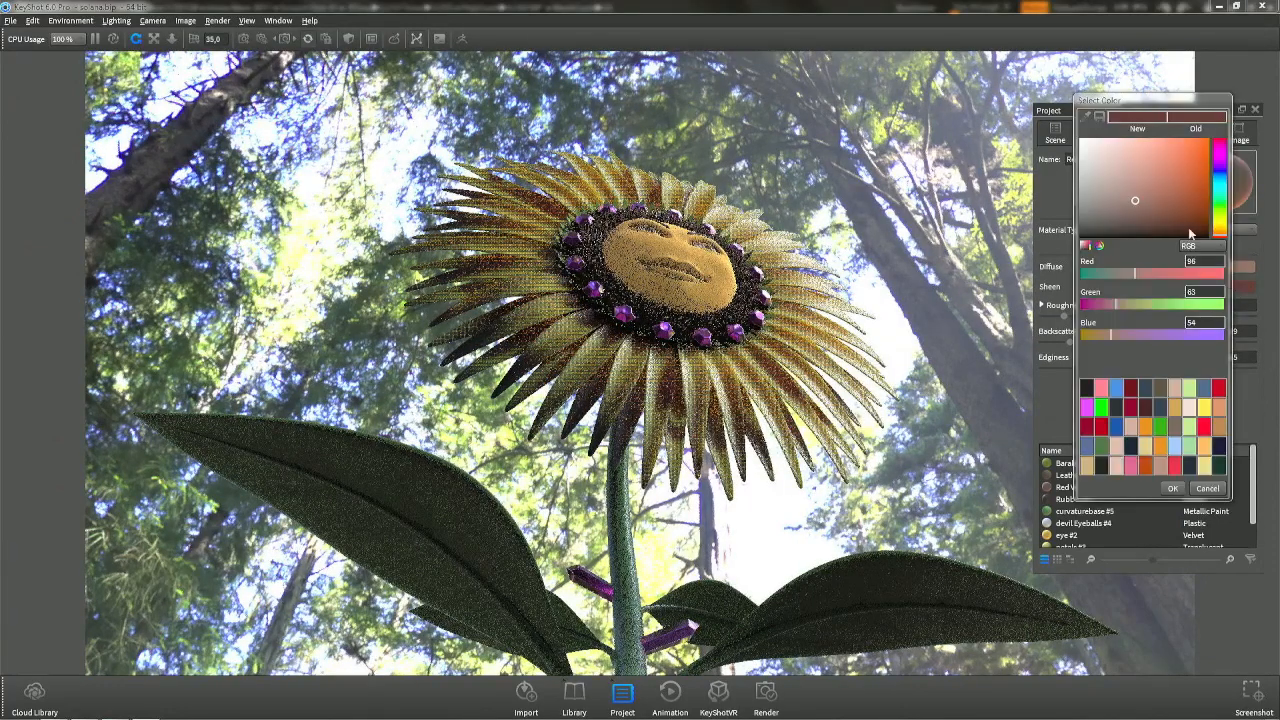
left_click(1166, 176)
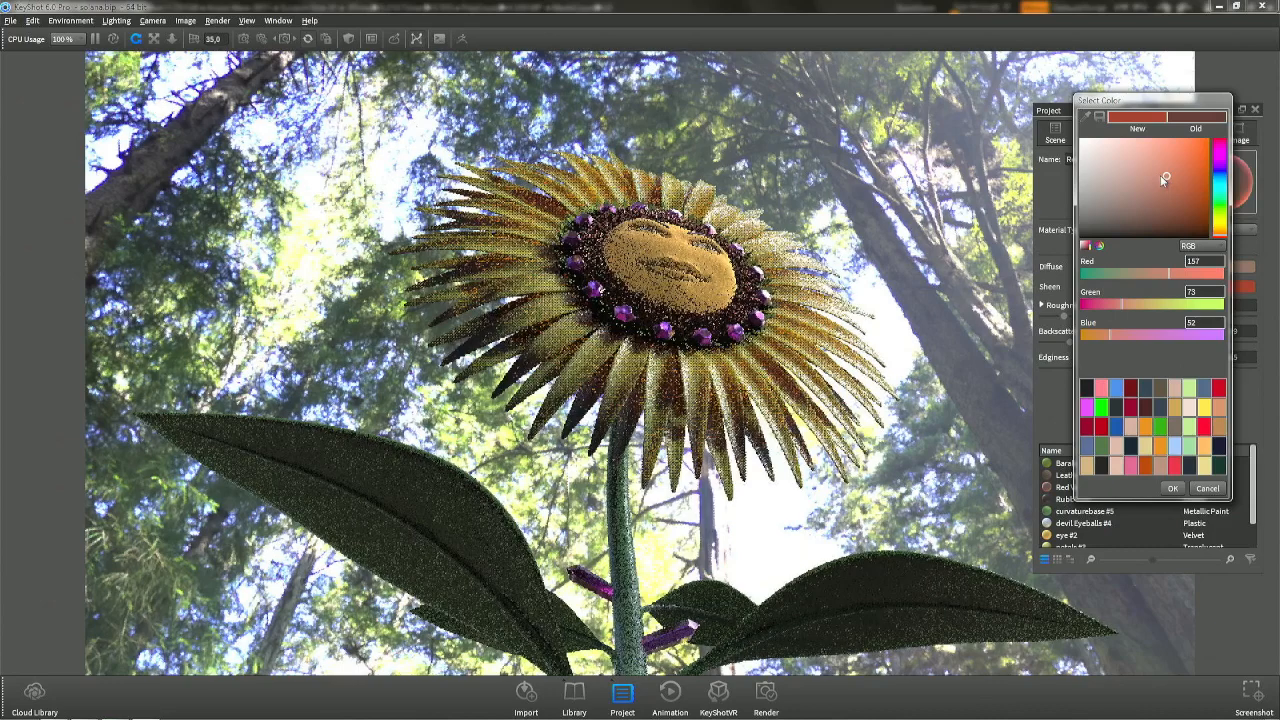
left_click(1110, 180)
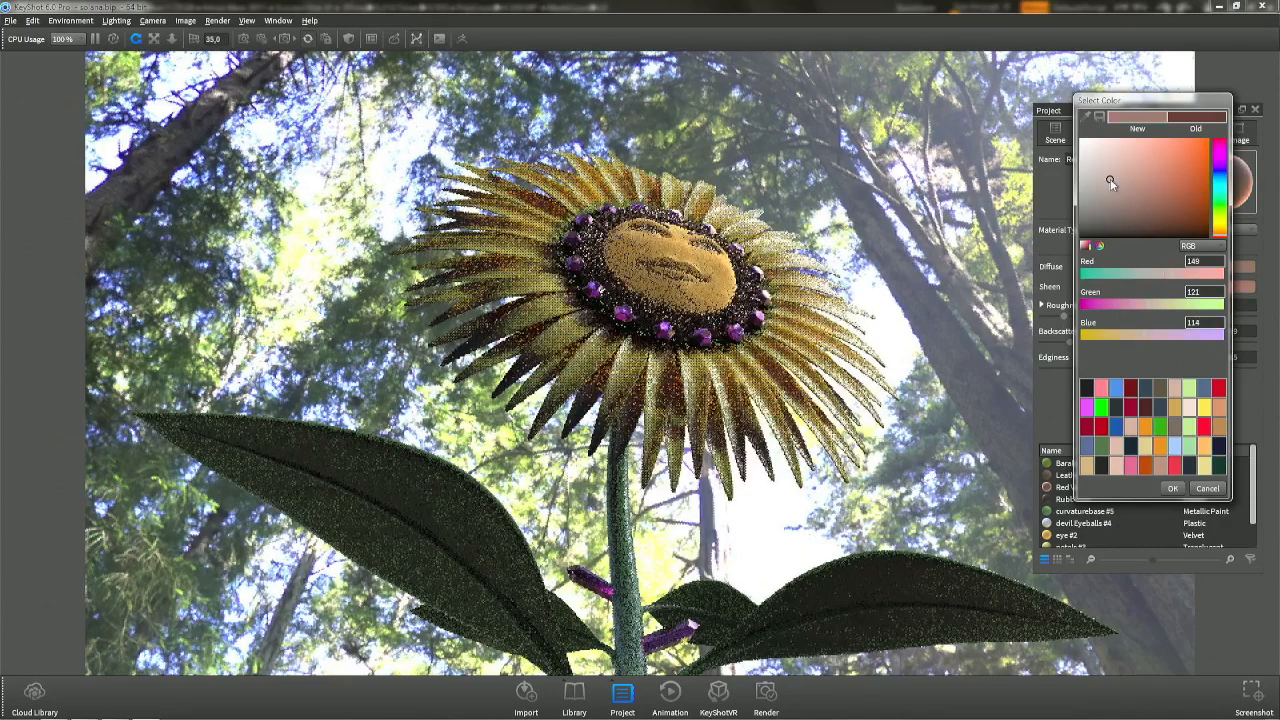
left_click(1172, 488)
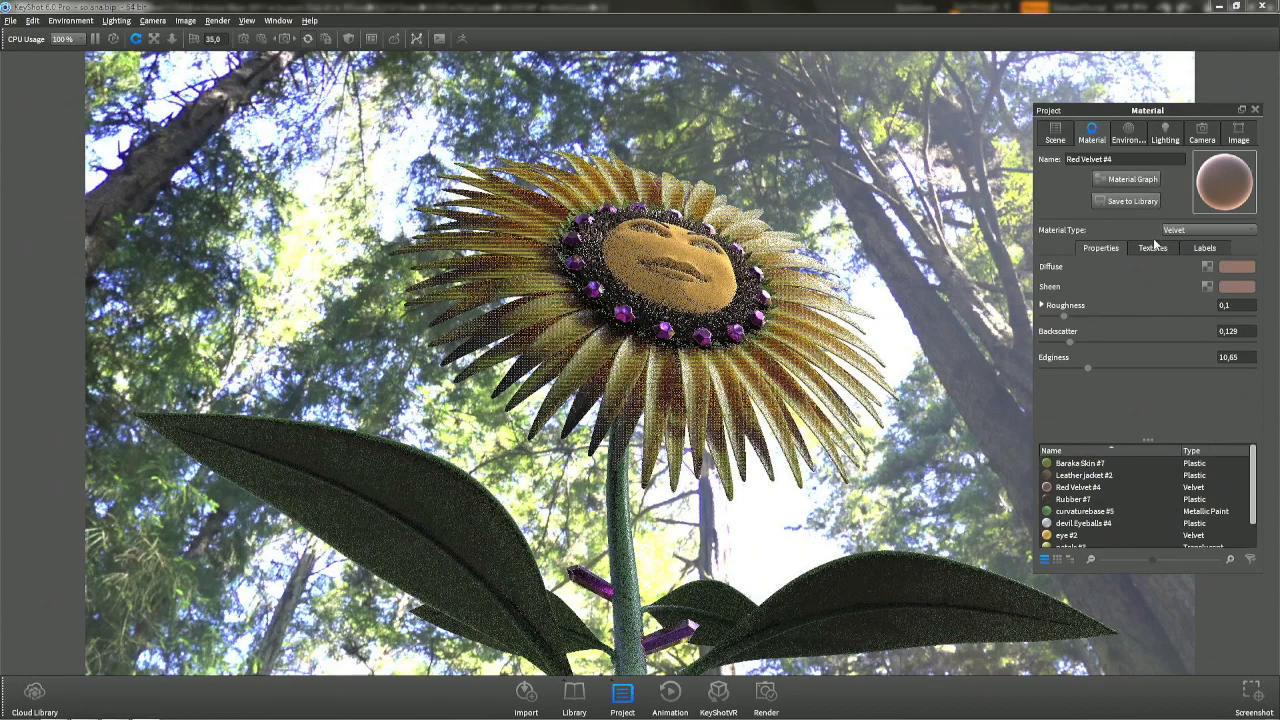
Switch to the Camera 4 front view and, framed close on the face, darken the ring material's sheen color to RGB 108, 87, 82.
left_click(1203, 135)
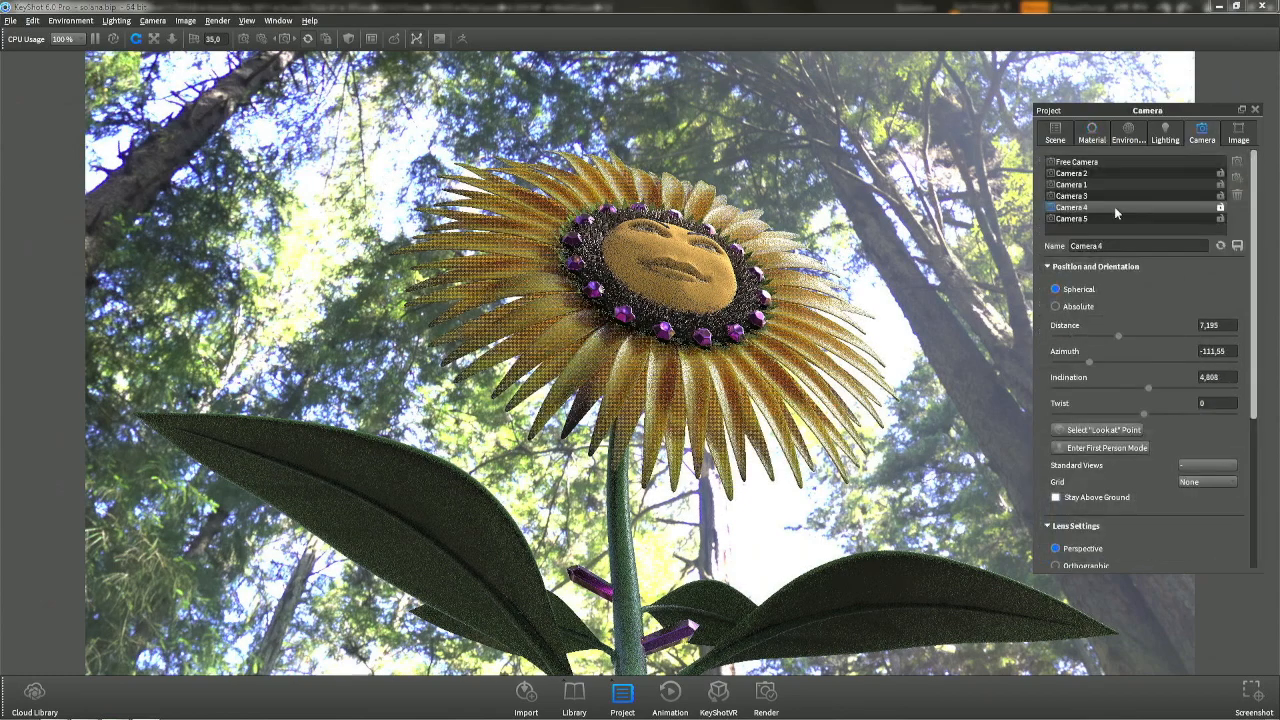
left_click(1114, 206)
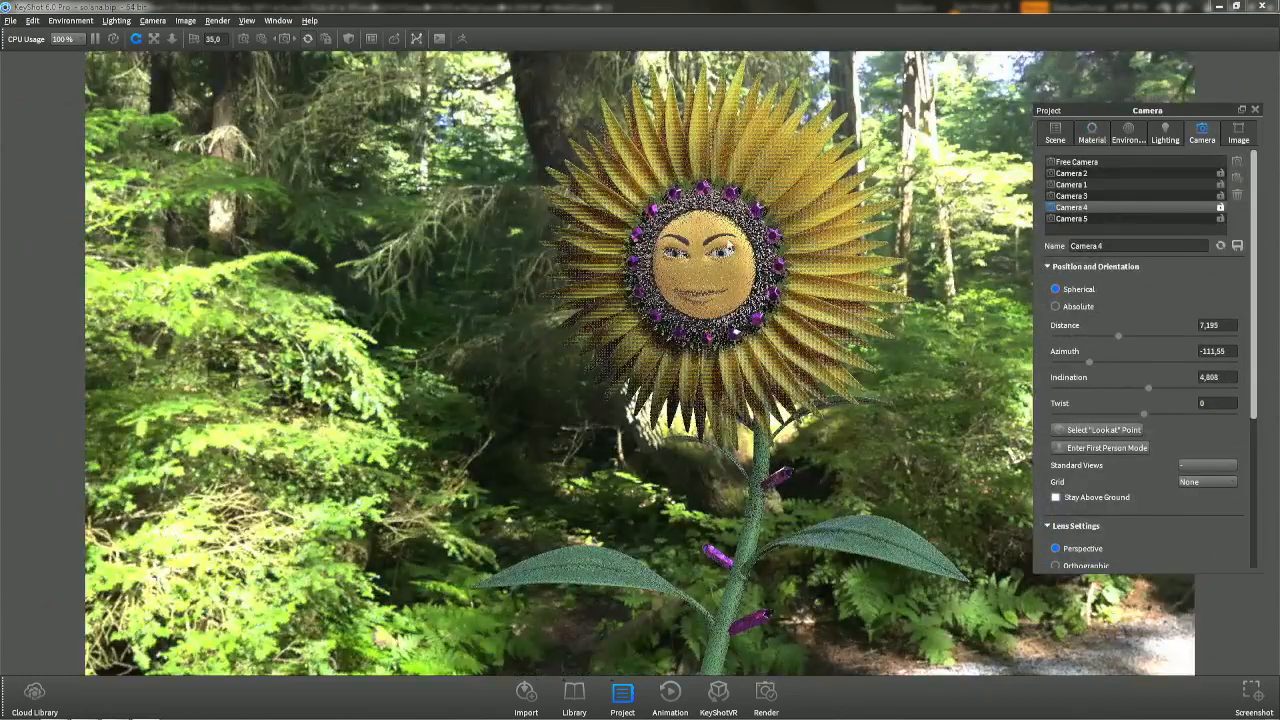
scroll(717, 245, "up", 1)
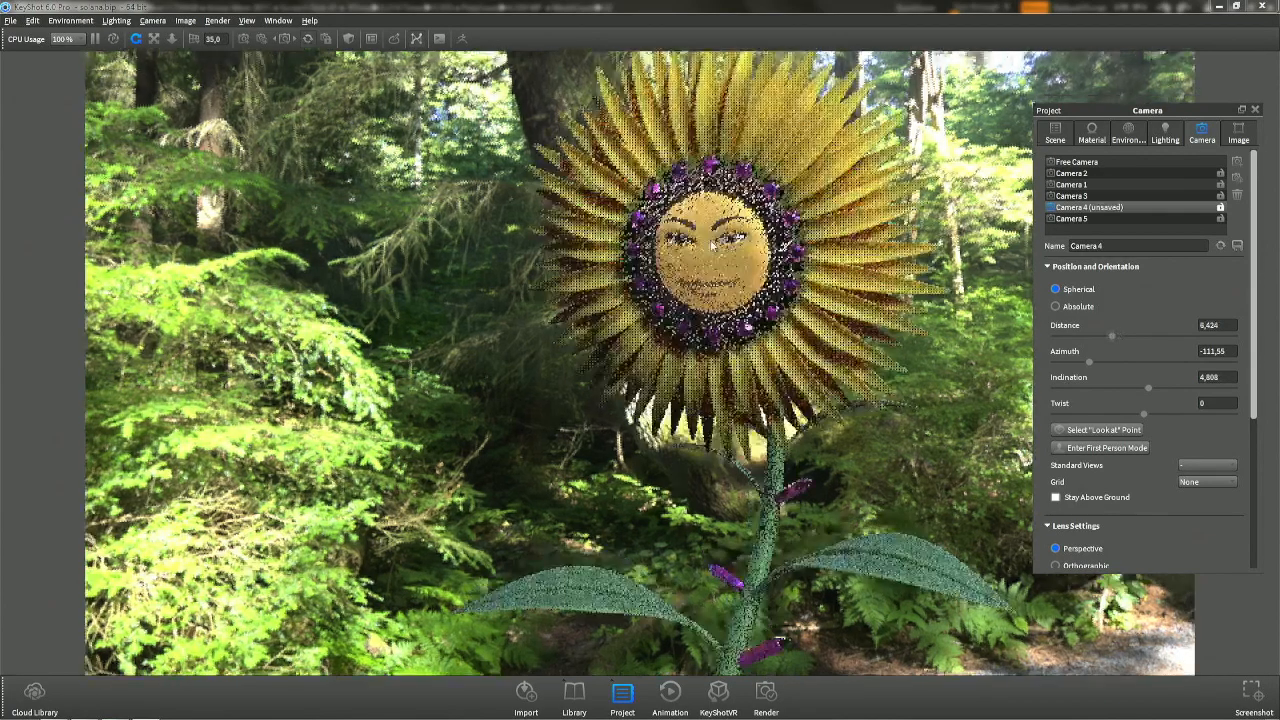
scroll(800, 215, "up", 4)
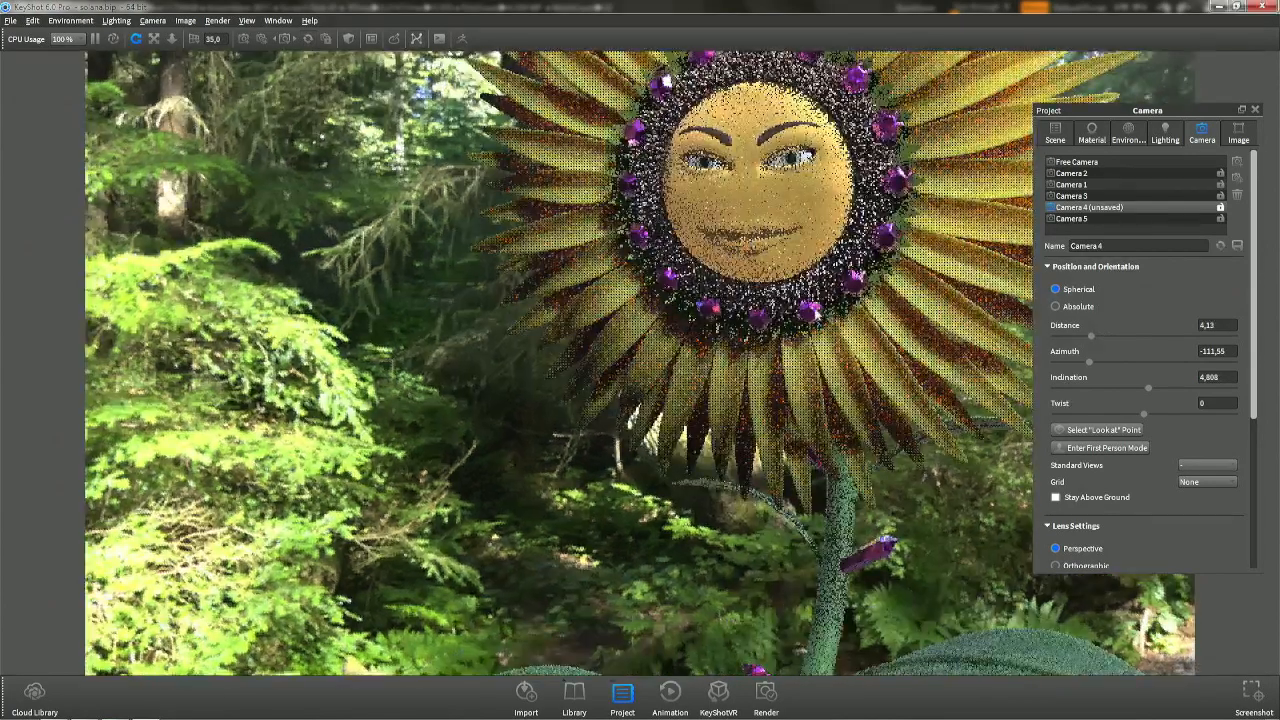
middle_click_drag(745, 130, 707, 258)
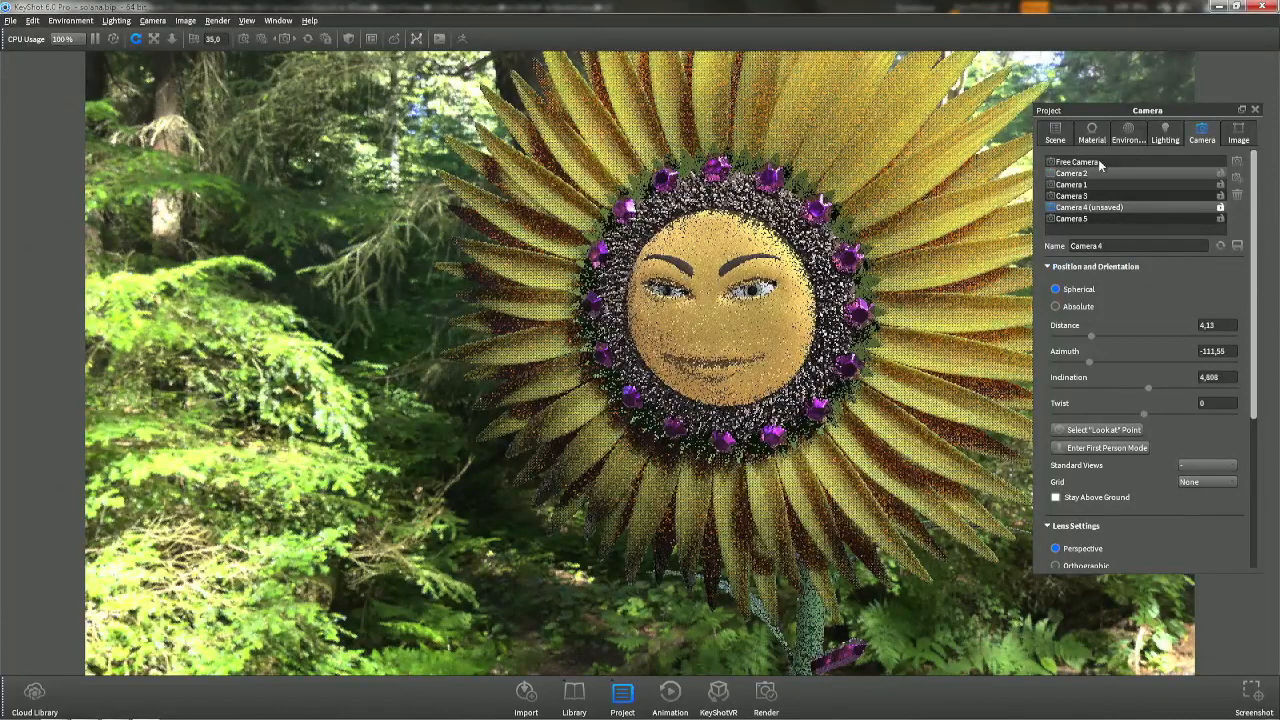
left_click(1093, 135)
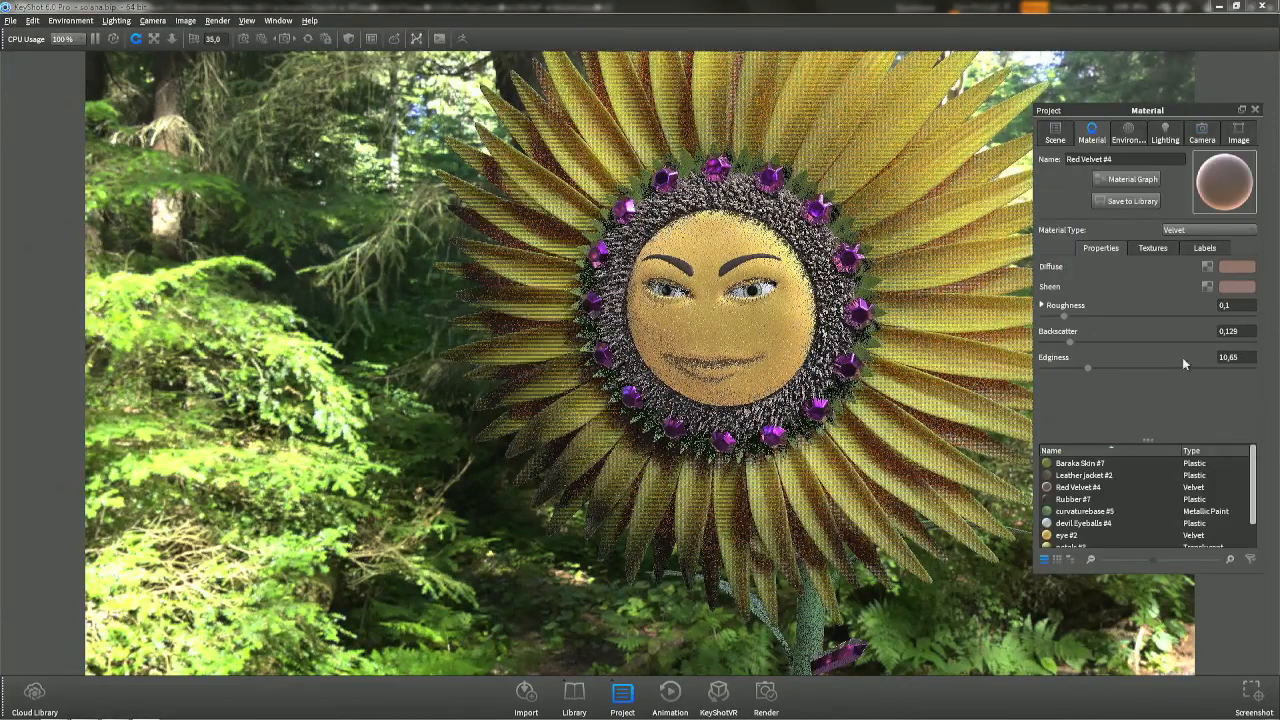
left_click(1224, 285)
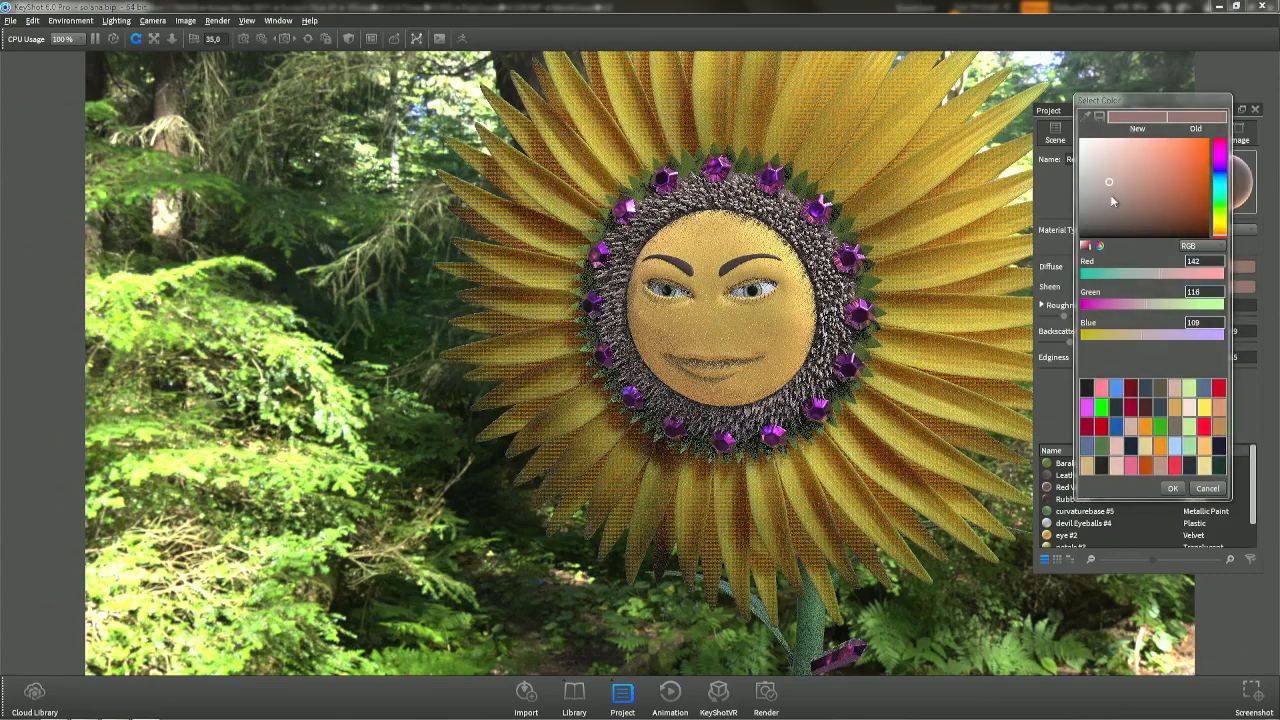
left_click(1110, 198)
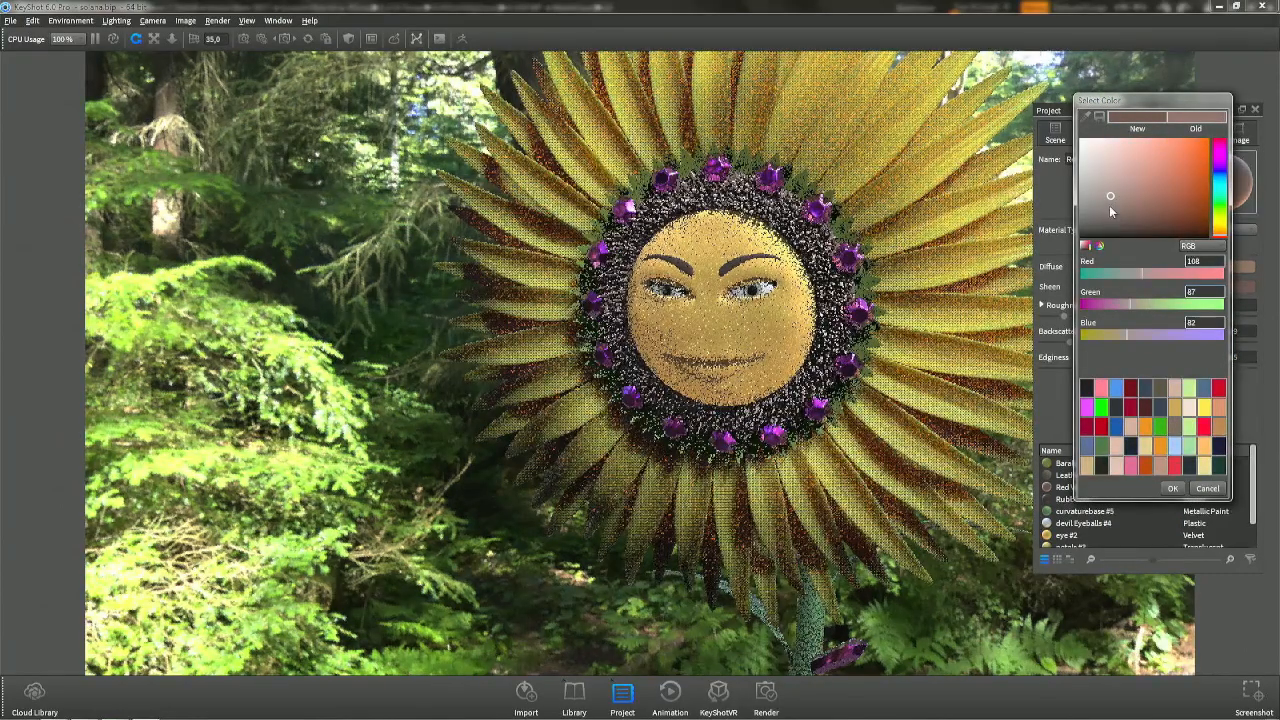
left_click(1173, 488)
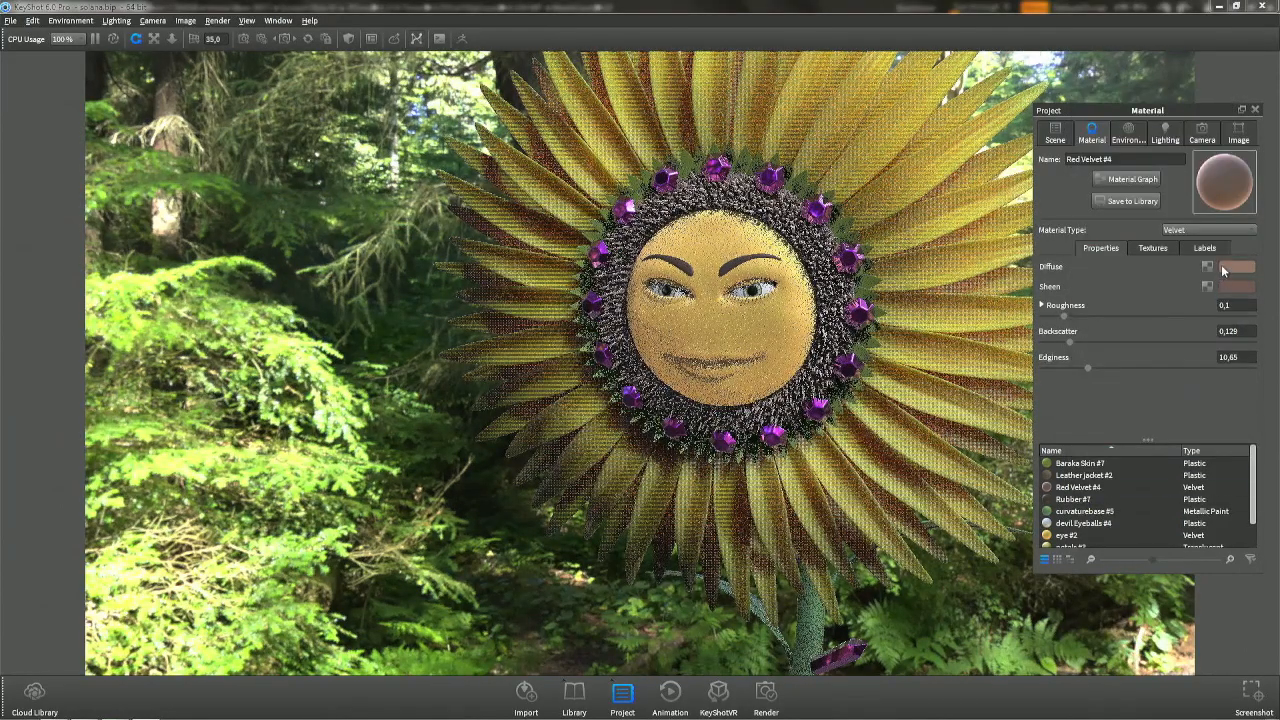
Try a darker diffuse color, RGB 115, 98, 88, on the Red Velvet #4 ring material.
left_click(1224, 268)
left_click(1108, 185)
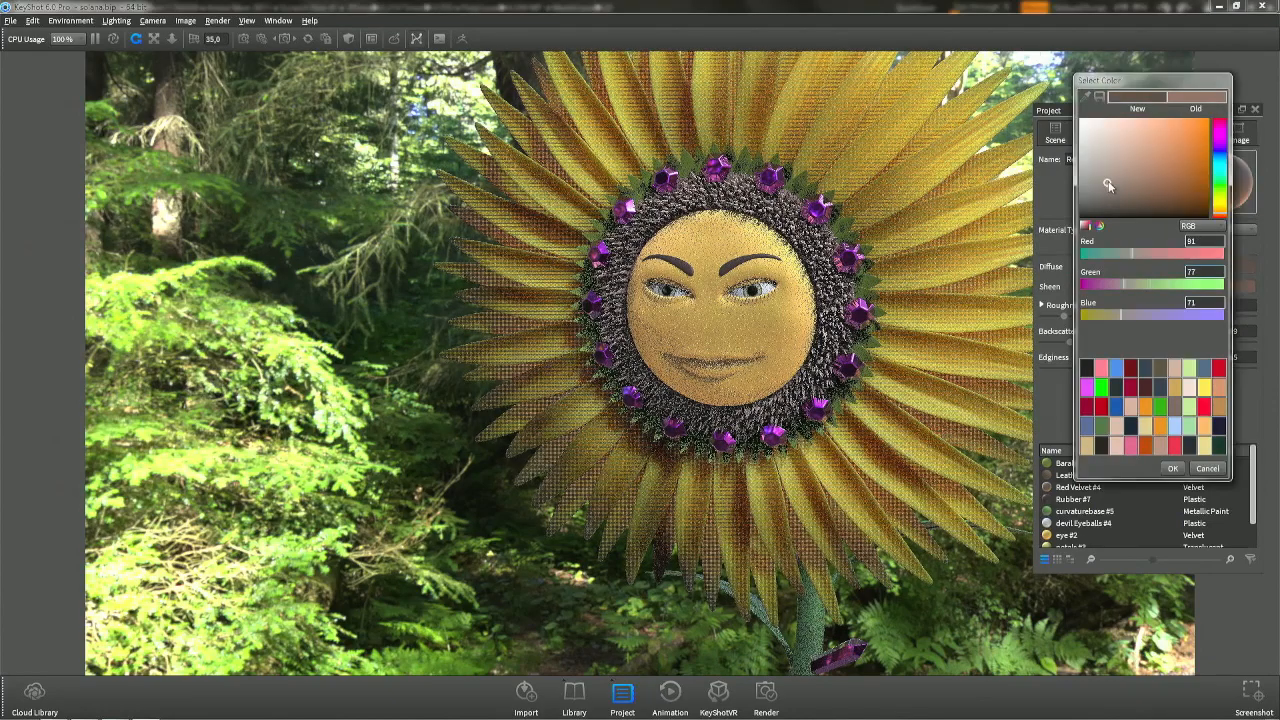
left_click(1108, 173)
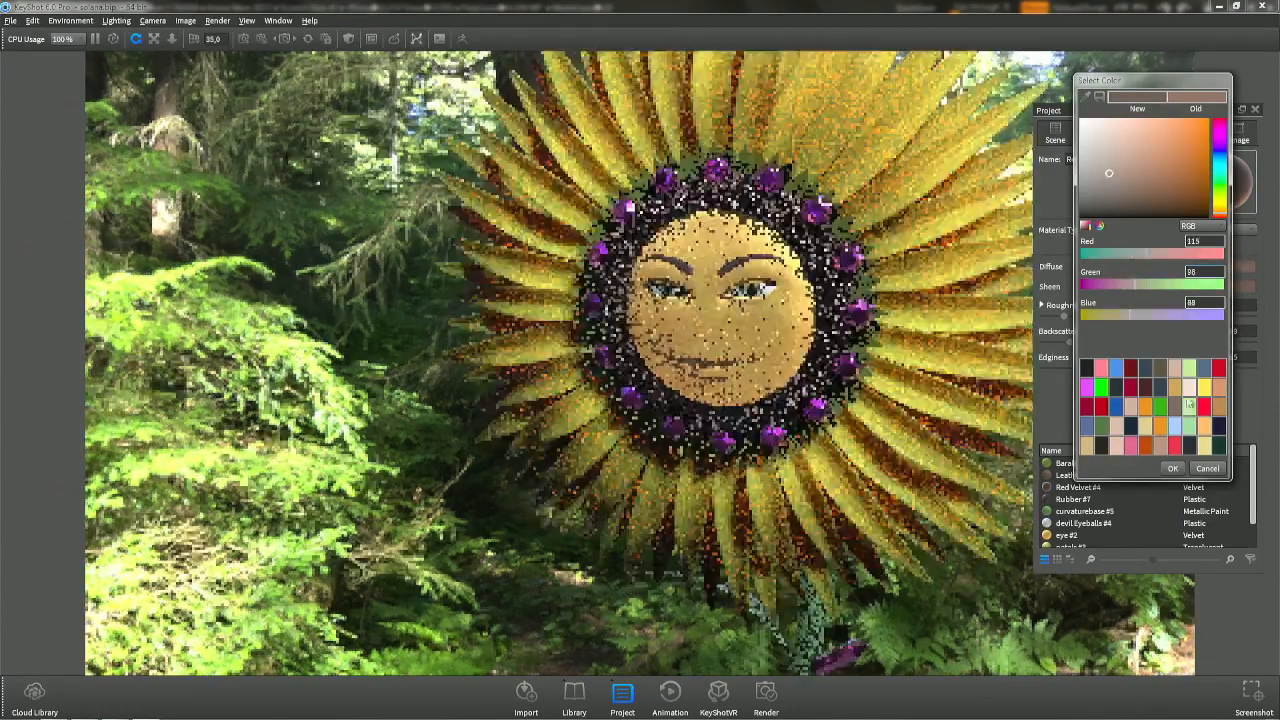
left_click(1173, 469)
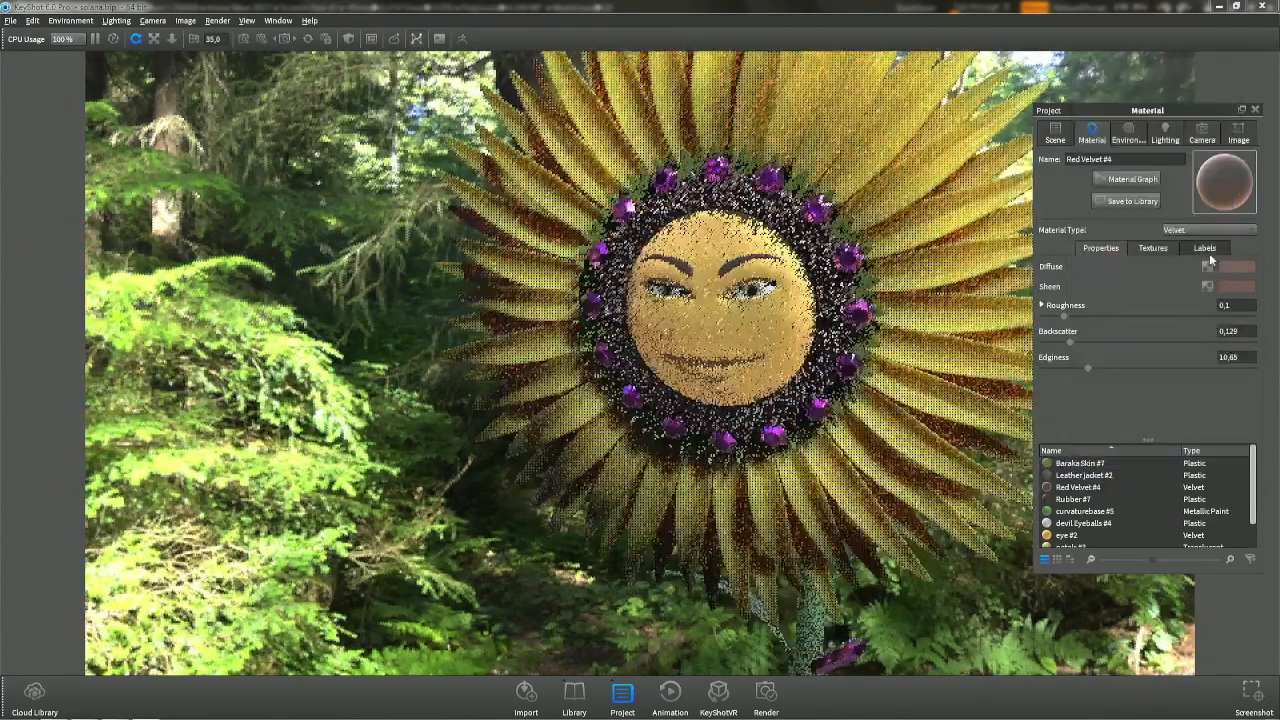
Try a lighter, greyish pink sheen color on the Red Velvet #4 material of the ring around the face.
left_click(1248, 289)
left_click(1104, 179)
left_click(1101, 166)
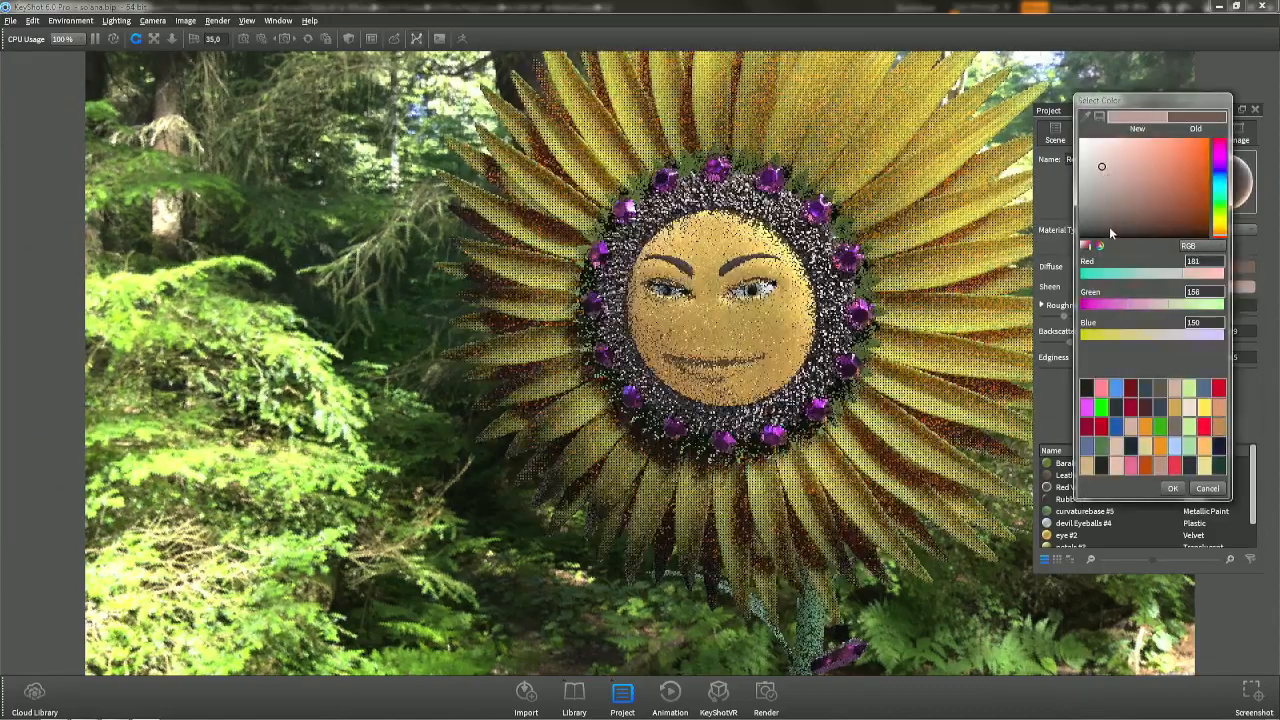
left_click(1099, 163)
mouse_move(1103, 167)
left_mouse_down()
mouse_move(1115, 167)
mouse_move(1097, 179)
left_mouse_up()
left_click(1172, 488)
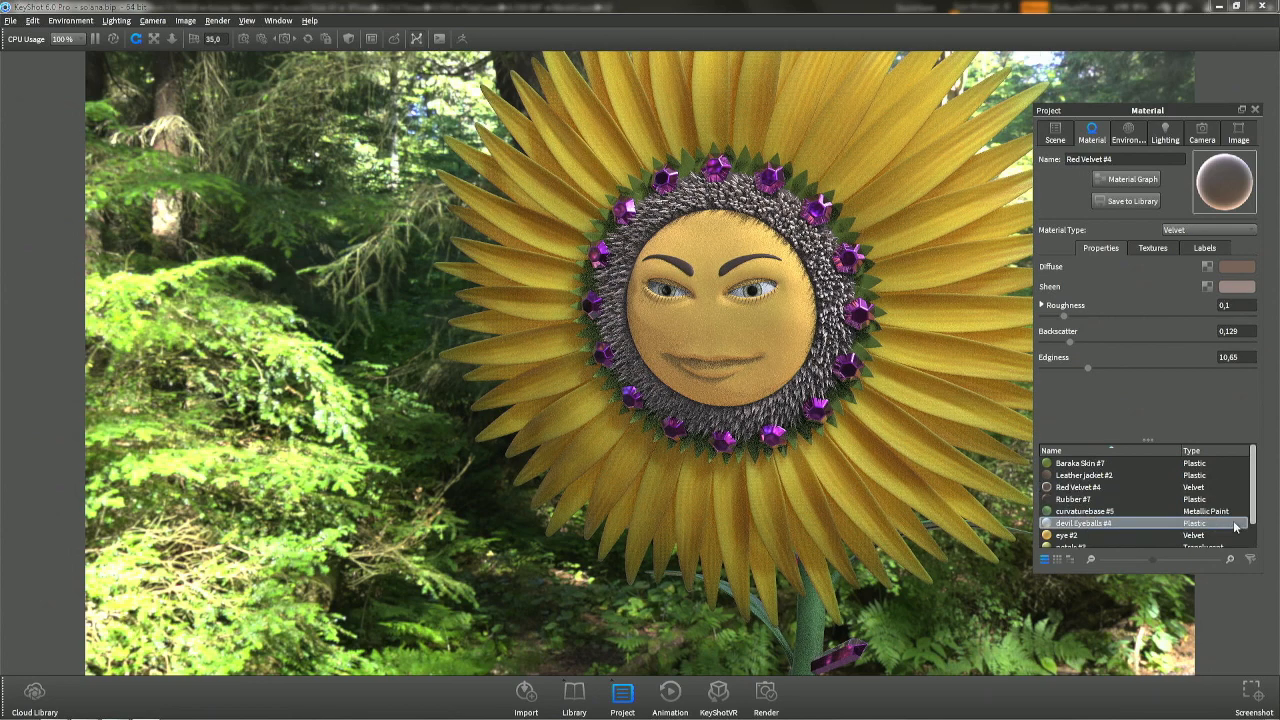
Try darker diffuse colors on the face's eye #2 material and return it to RGB 211, 174, 89.
double_click(811, 340)
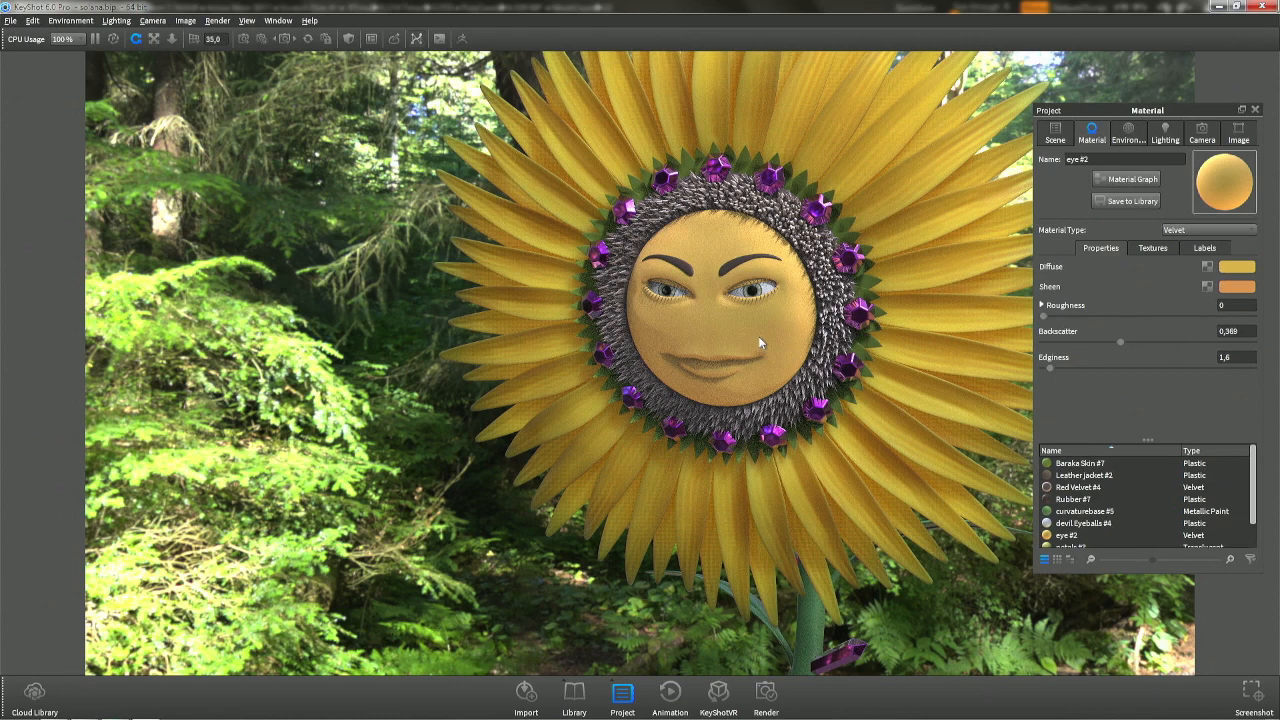
left_click(1248, 266)
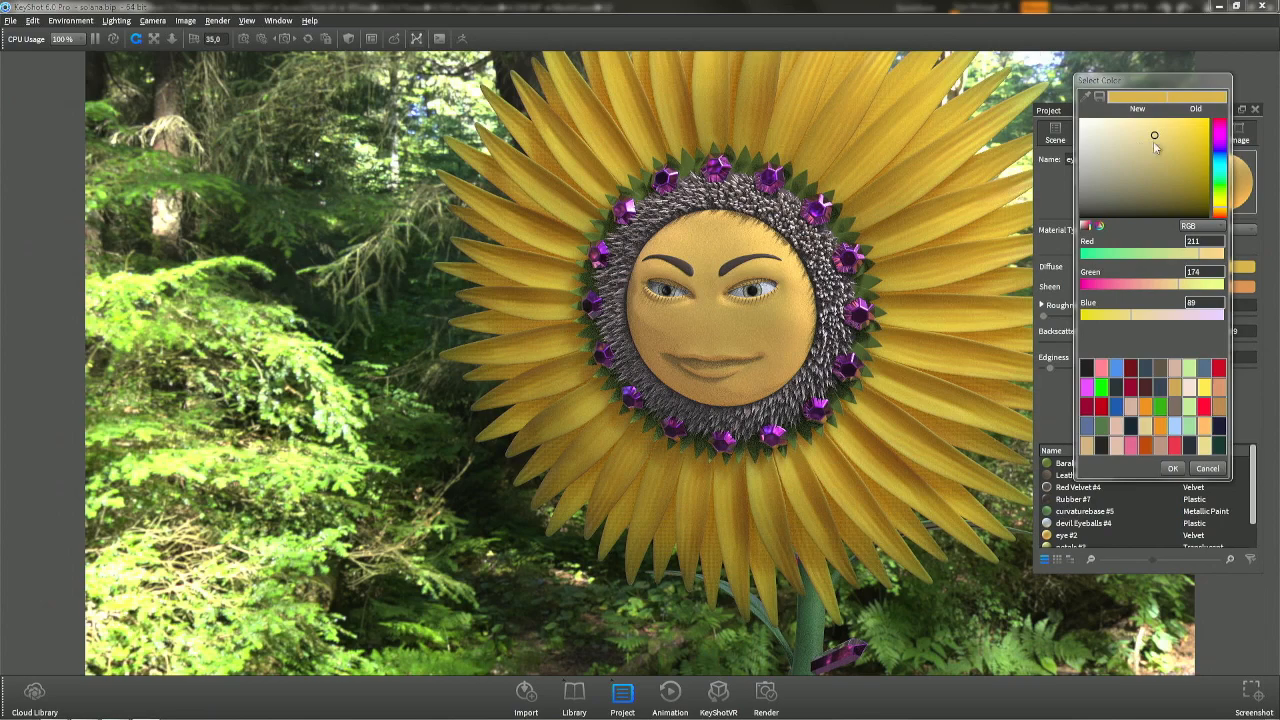
left_click(1154, 147)
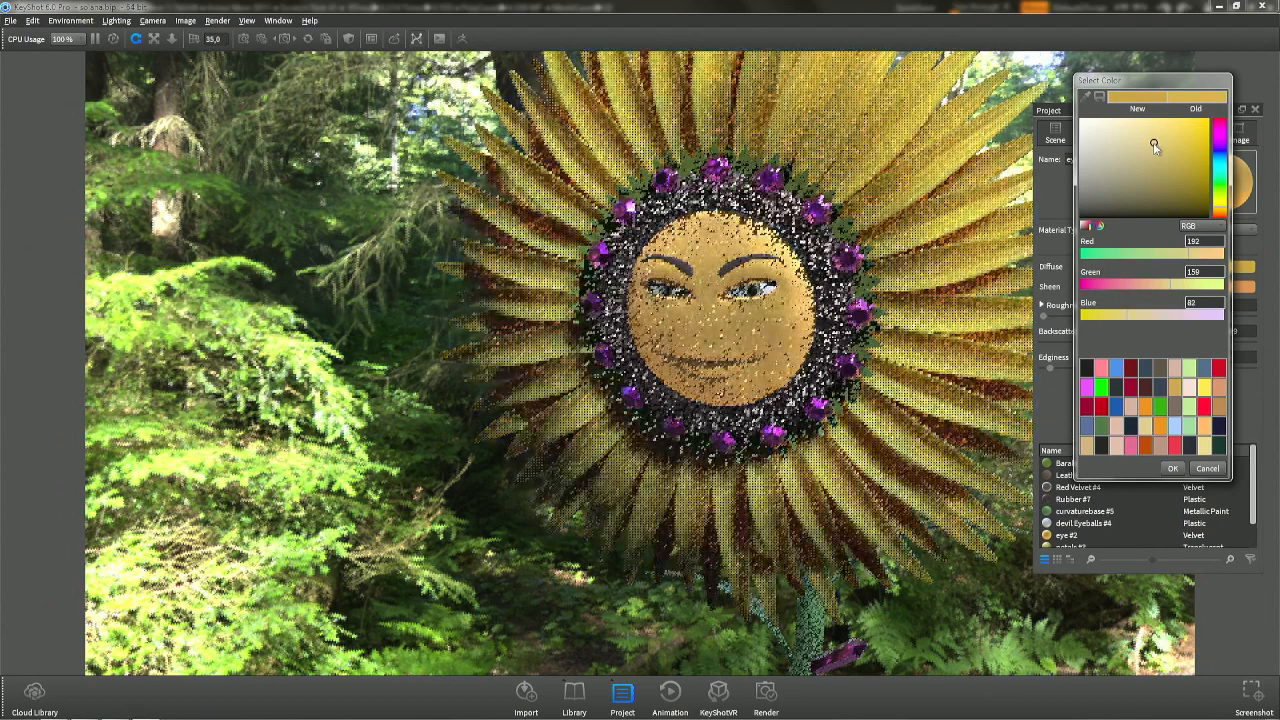
left_click(1153, 151)
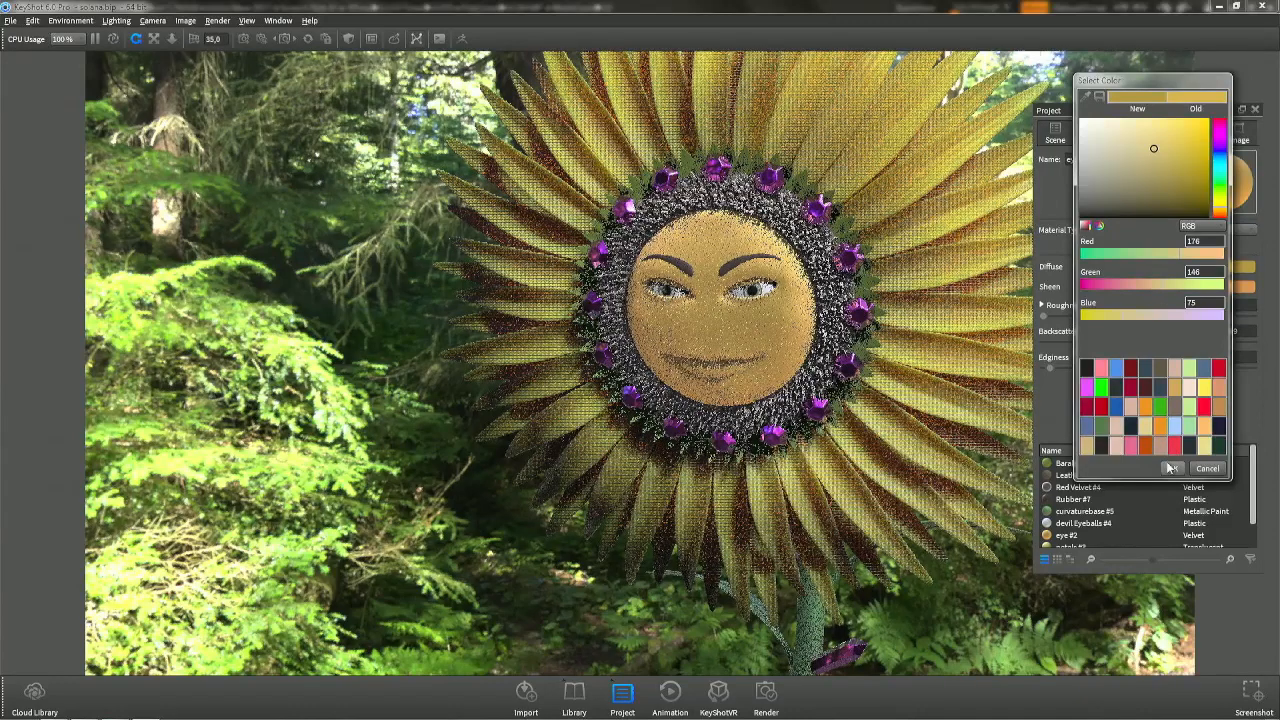
left_click(1151, 173)
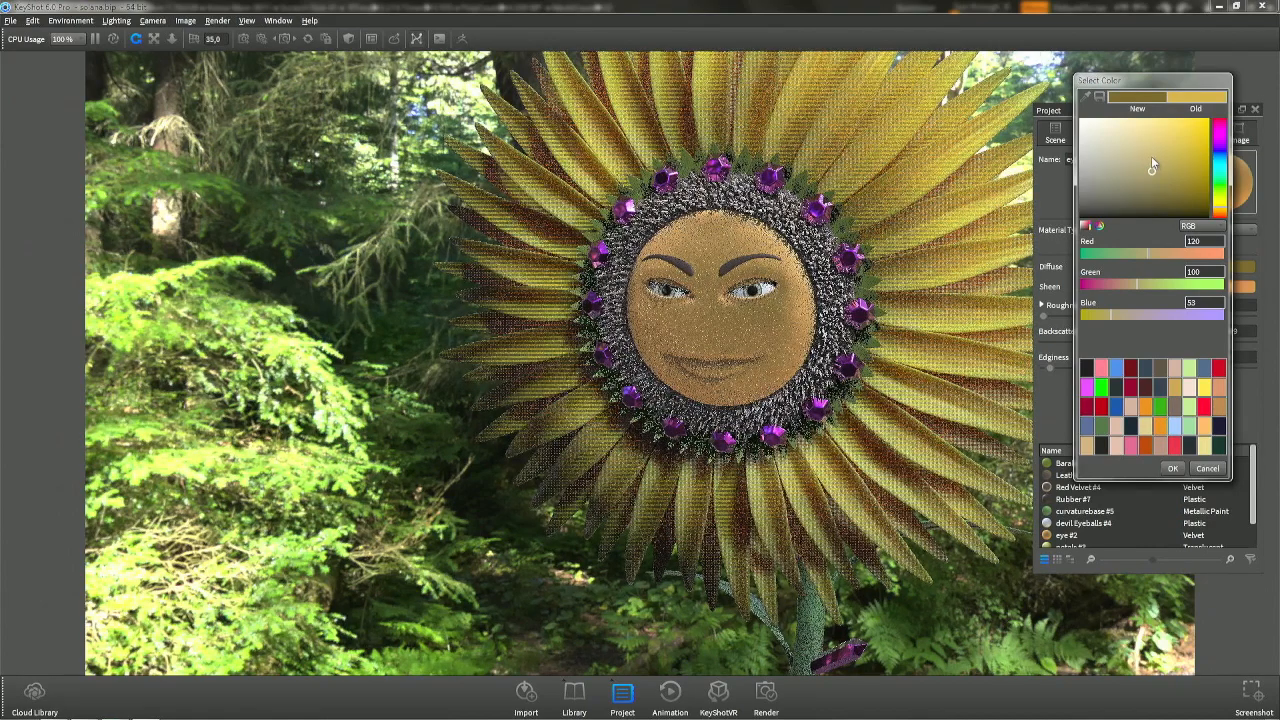
left_click(1154, 135)
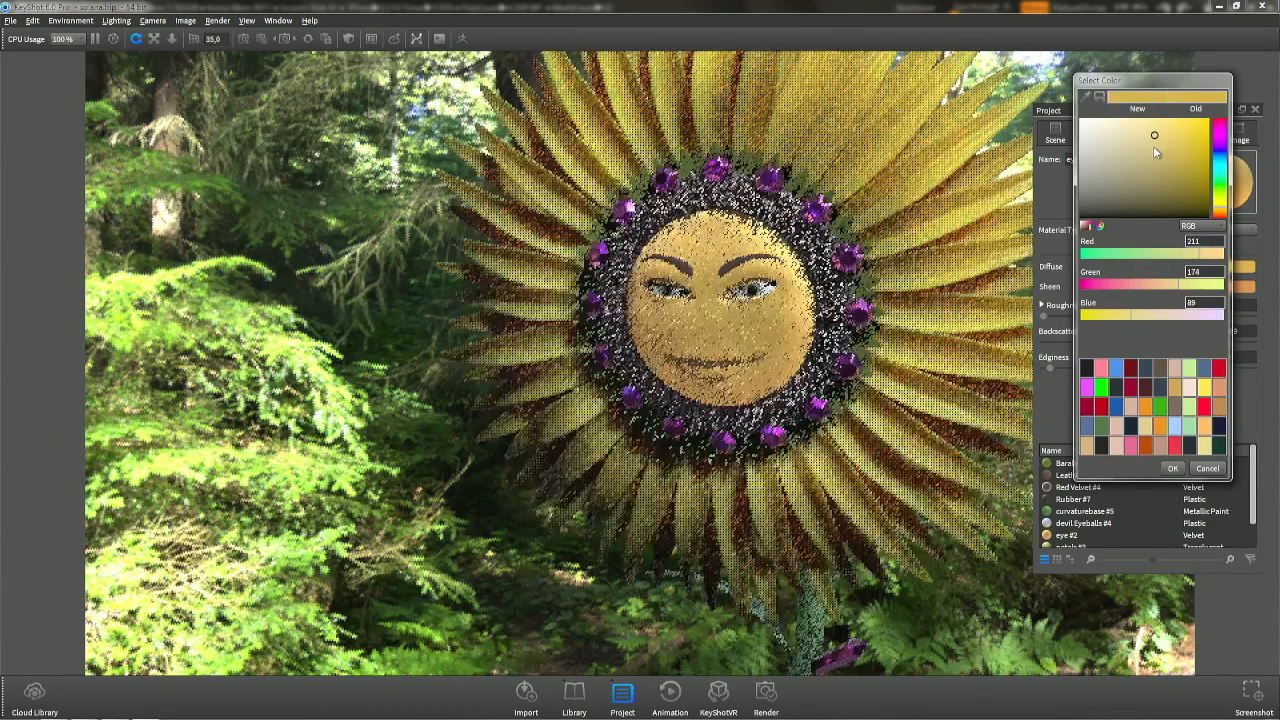
left_click(1172, 468)
Try a darker sheen color, RGB 181, 129, 79, on the eye #2 face material, and undo the recent color changes.
left_click(1226, 287)
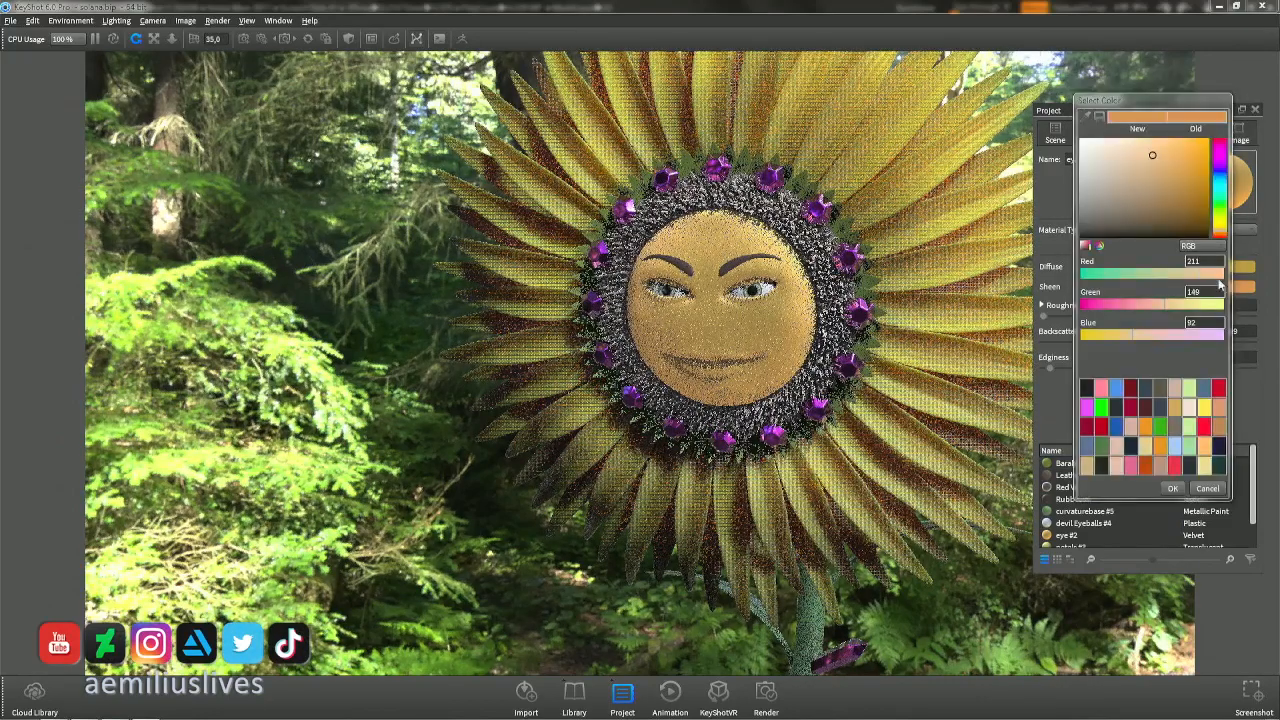
left_click(1152, 167)
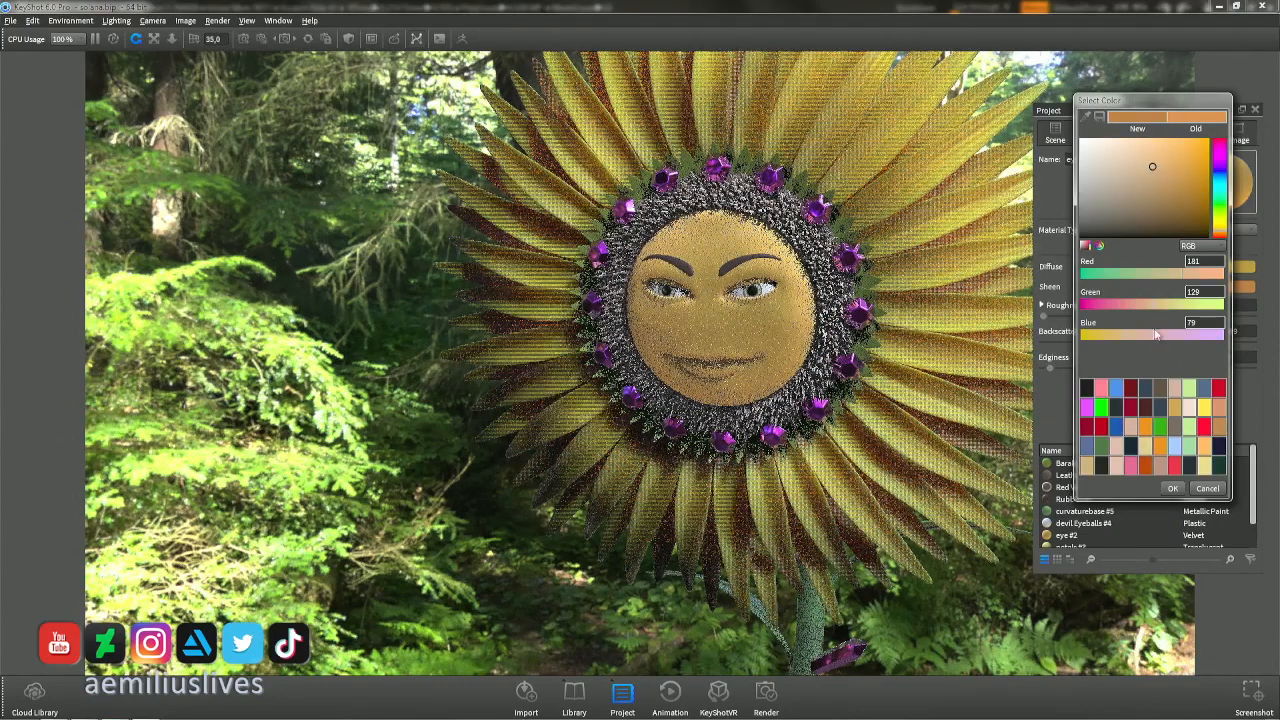
left_click(1172, 488)
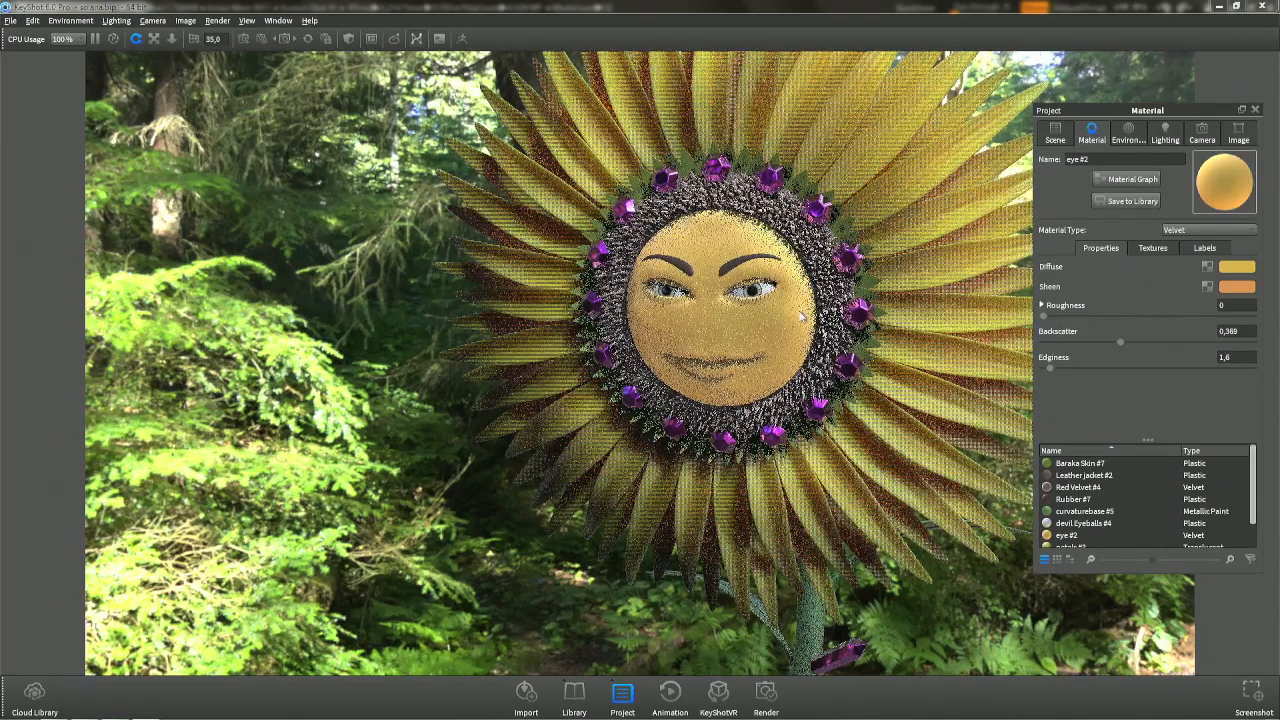
left_click(32, 20)
left_click(58, 50)
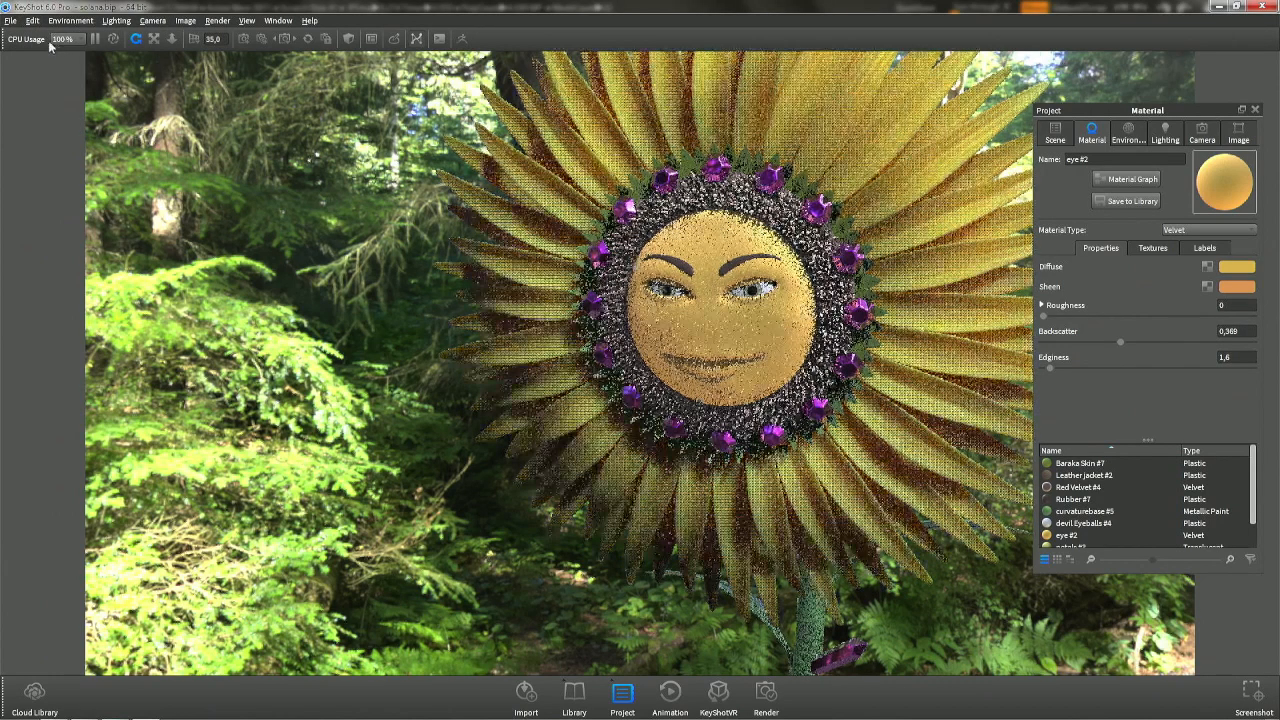
Turn on performance mode and review the saved camera views from Camera 1 to Camera 5.
left_click(113, 38)
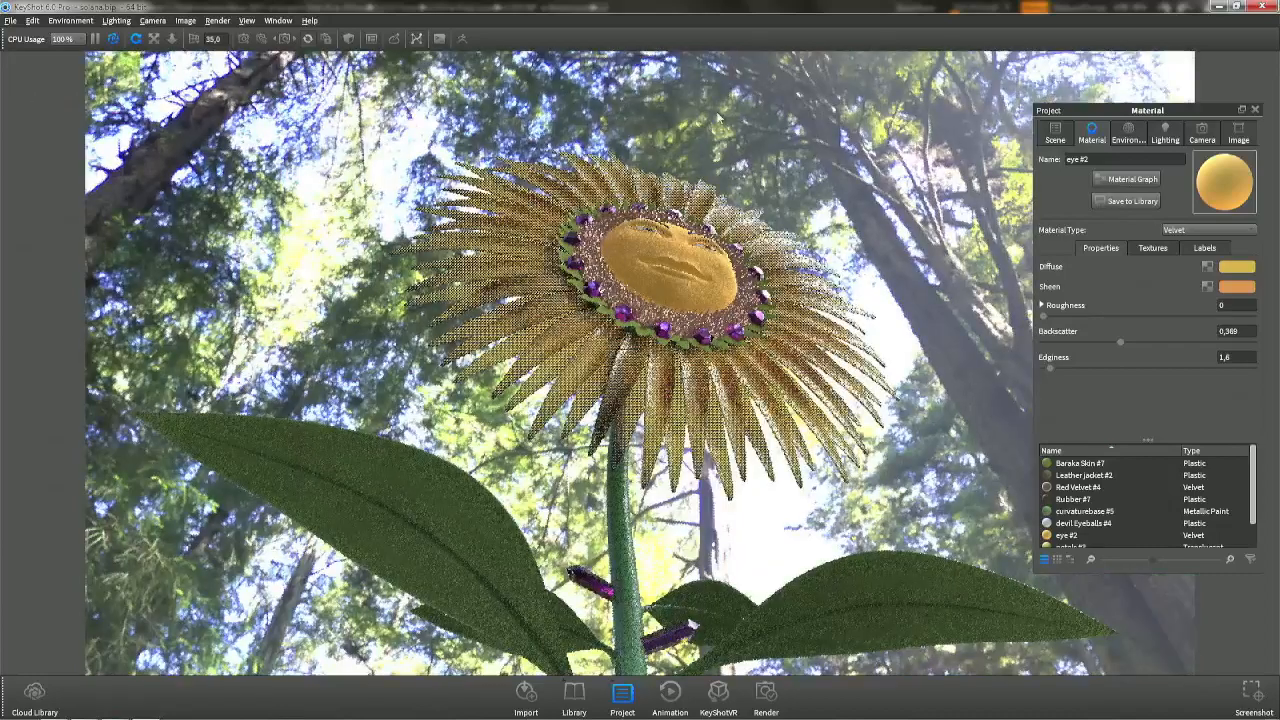
left_click(1201, 133)
left_click(1118, 176)
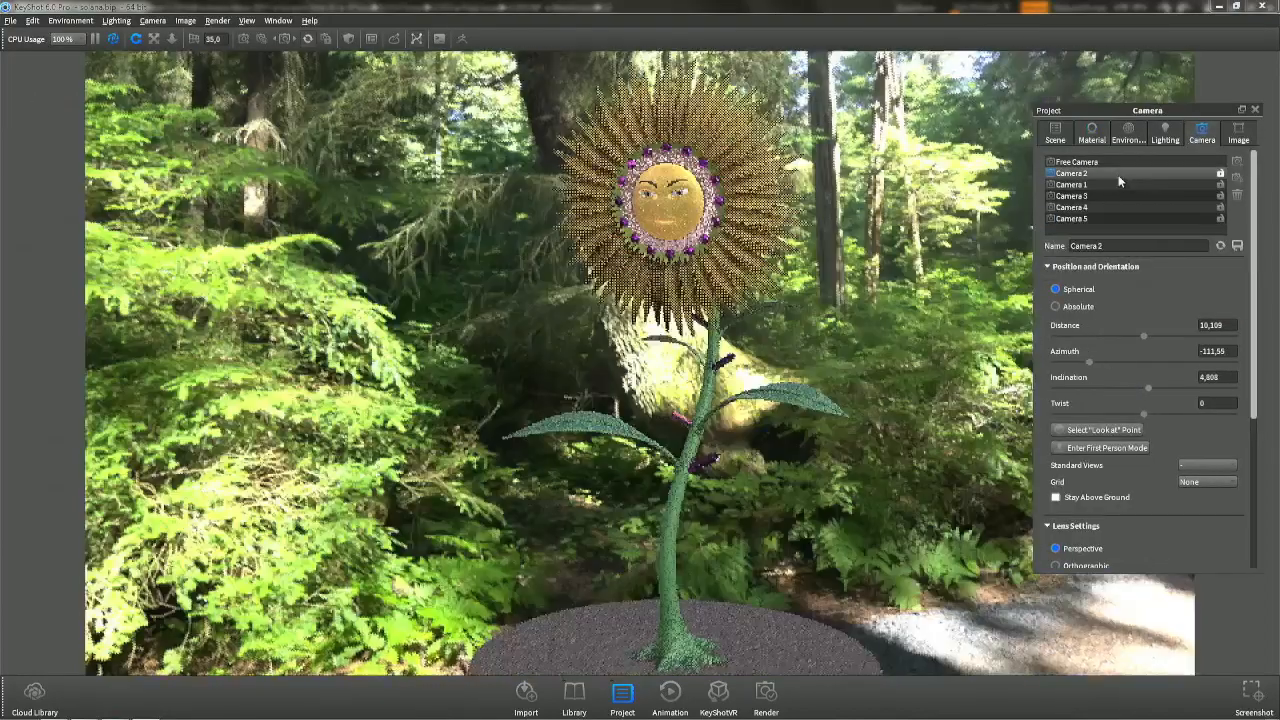
left_click(1110, 186)
left_click(1108, 191)
left_click(1107, 207)
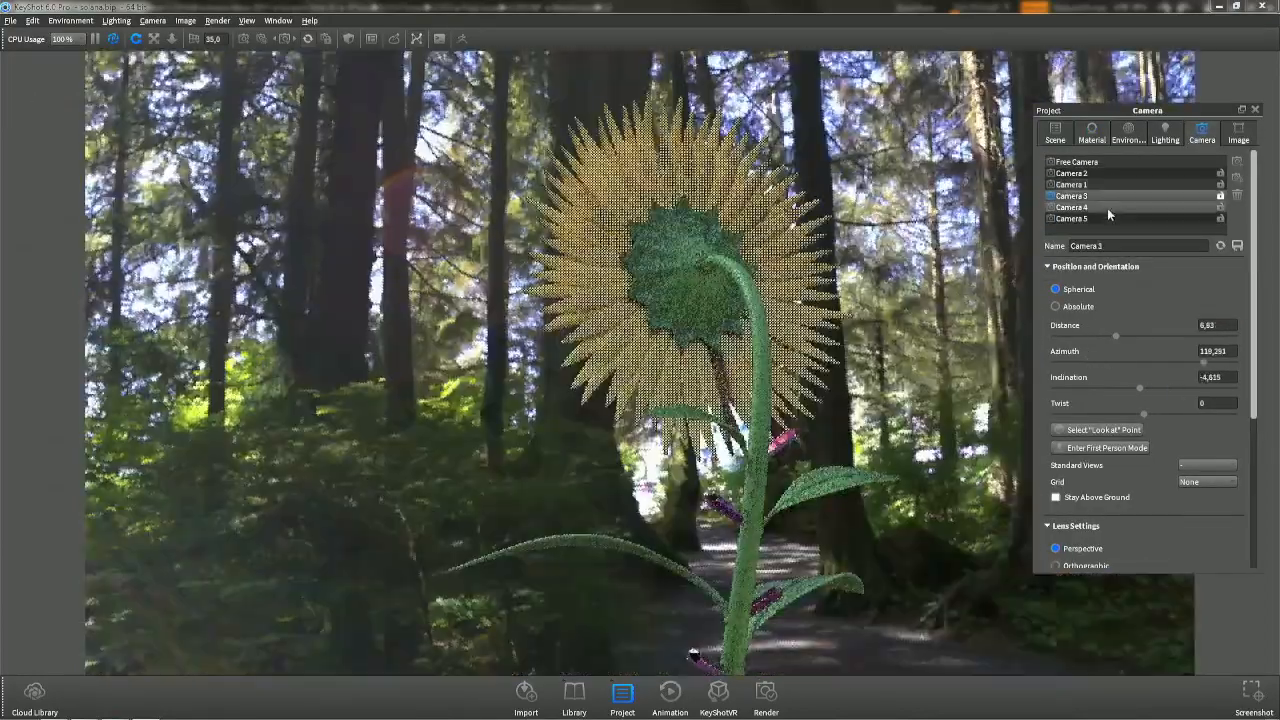
left_click(1102, 218)
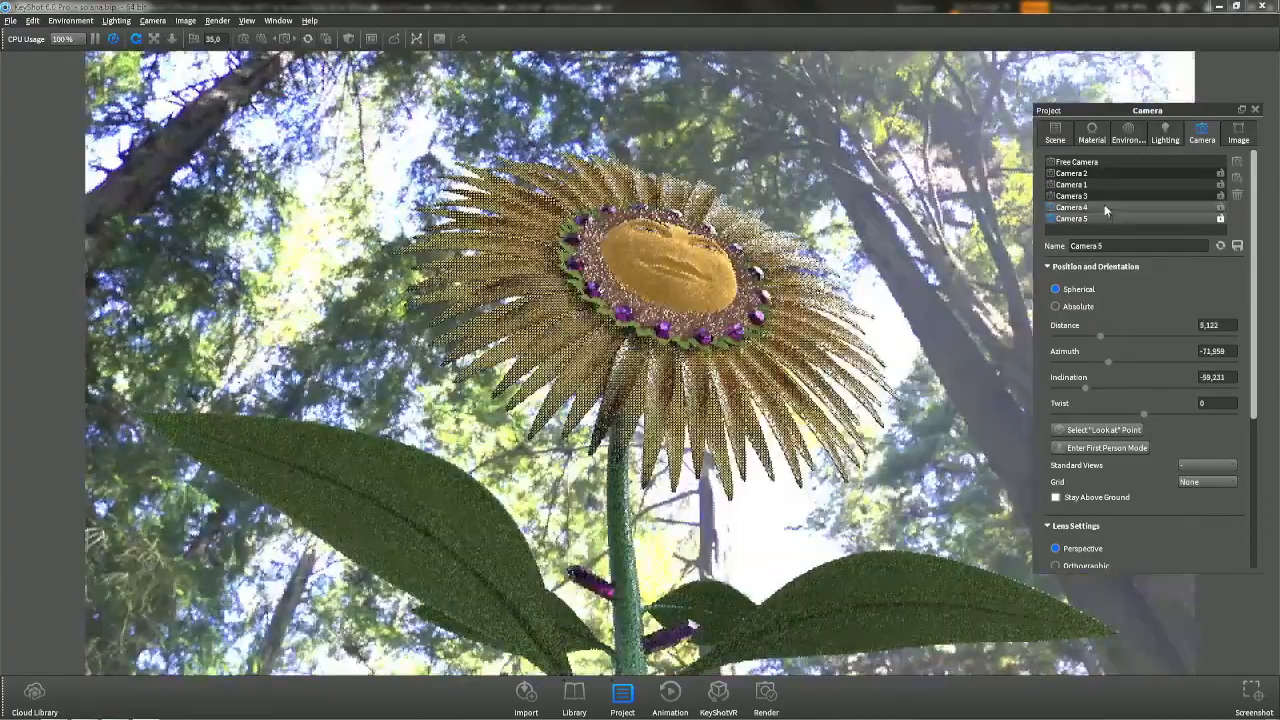
Switch to the Camera 4 front view, frame it closely on the face, and turn off performance mode.
left_click(1104, 207)
scroll(787, 152, "up", 5)
middle_click_drag(787, 152, 667, 317)
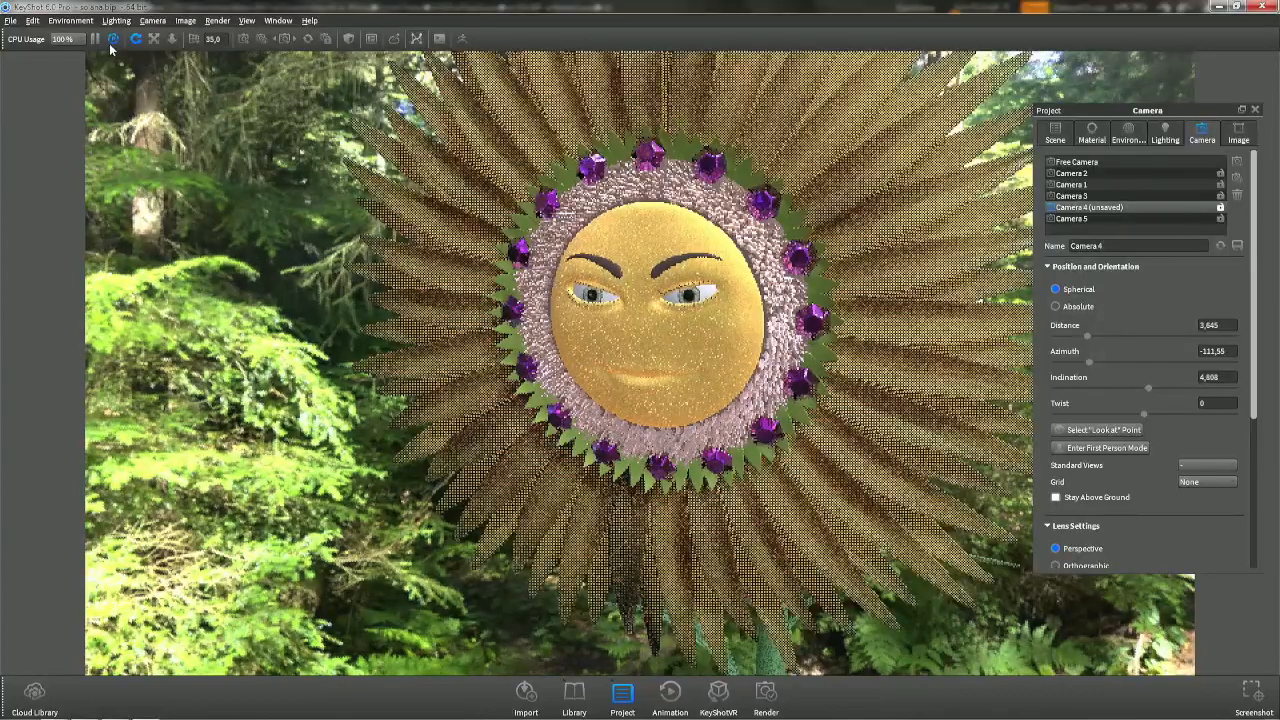
left_click(113, 39)
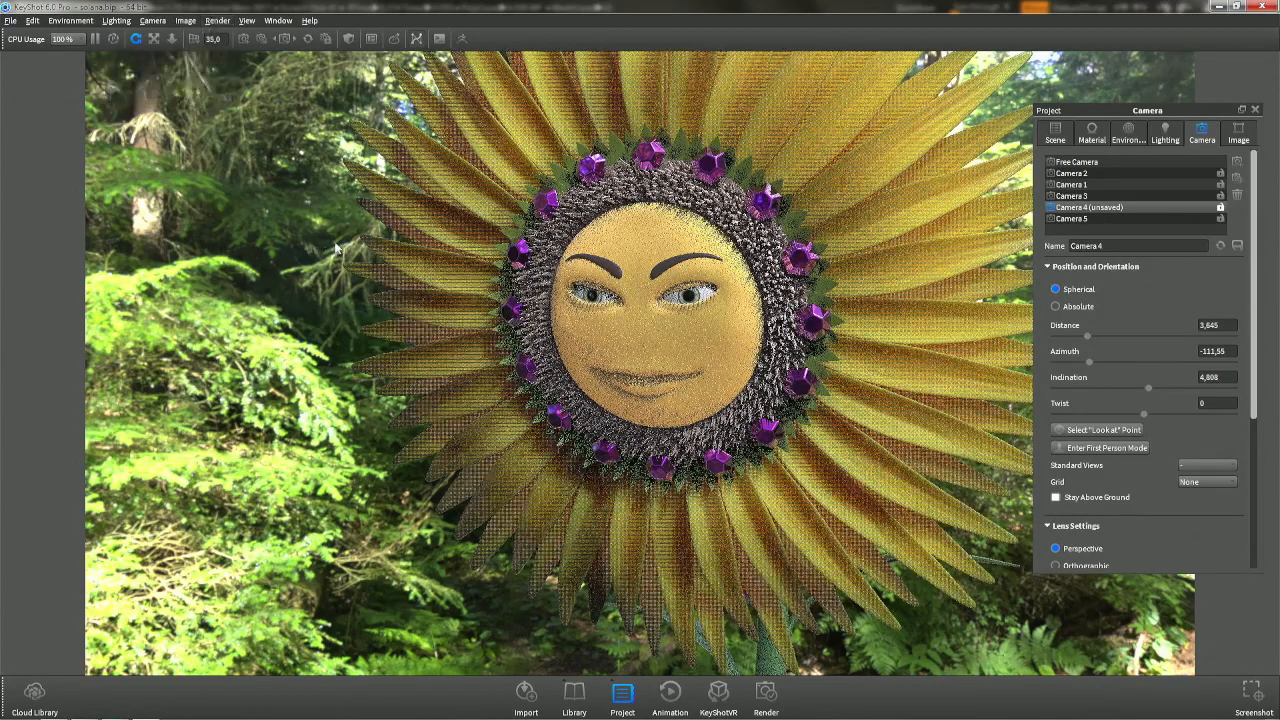
Lower the Red Velvet #4 ring material's edginess to 1,1 and its backscatter to 0,051.
double_click(590, 220)
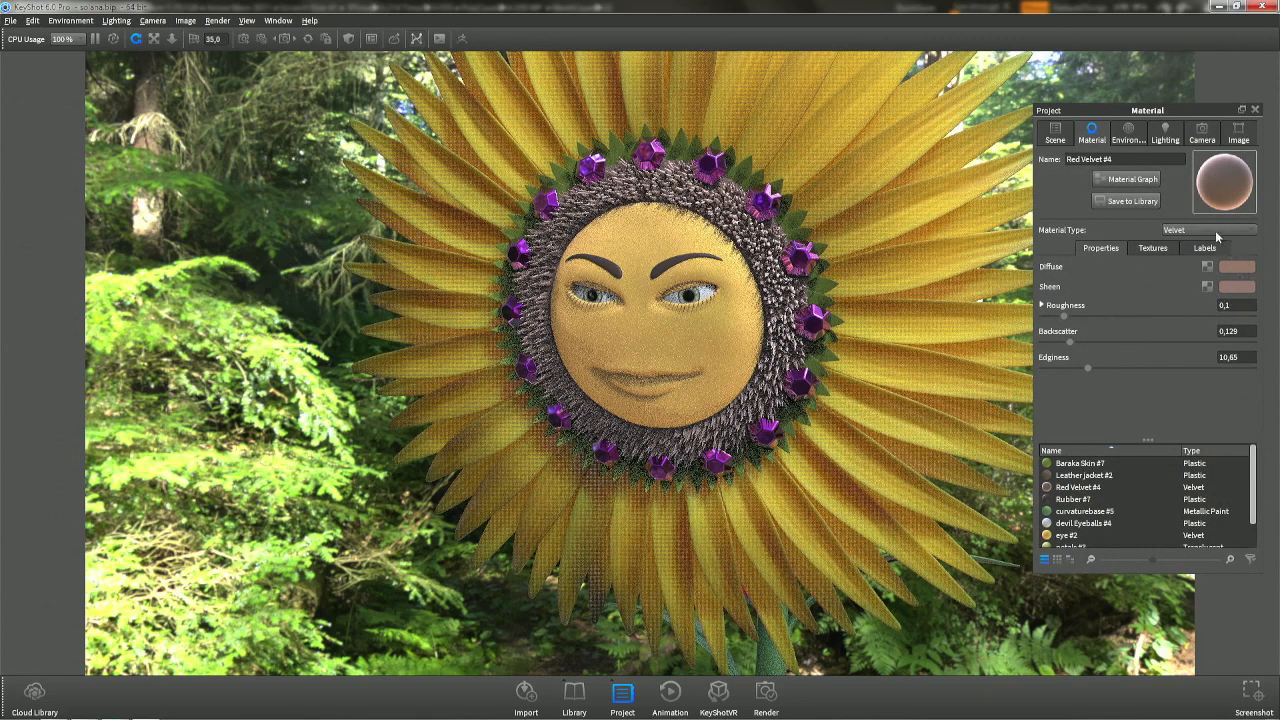
left_click_drag(1089, 369, 1052, 356)
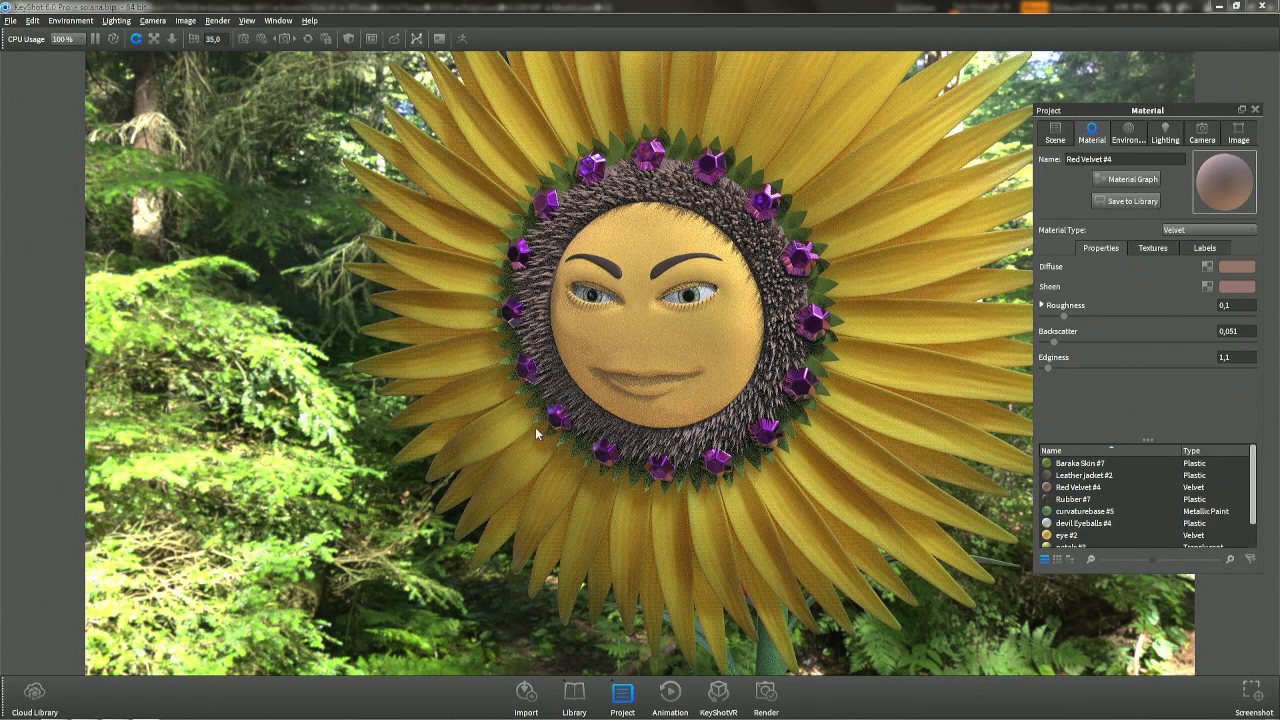
Raise the texture brightness of the flower's petals #3 material to 1,5.
double_click(902, 446)
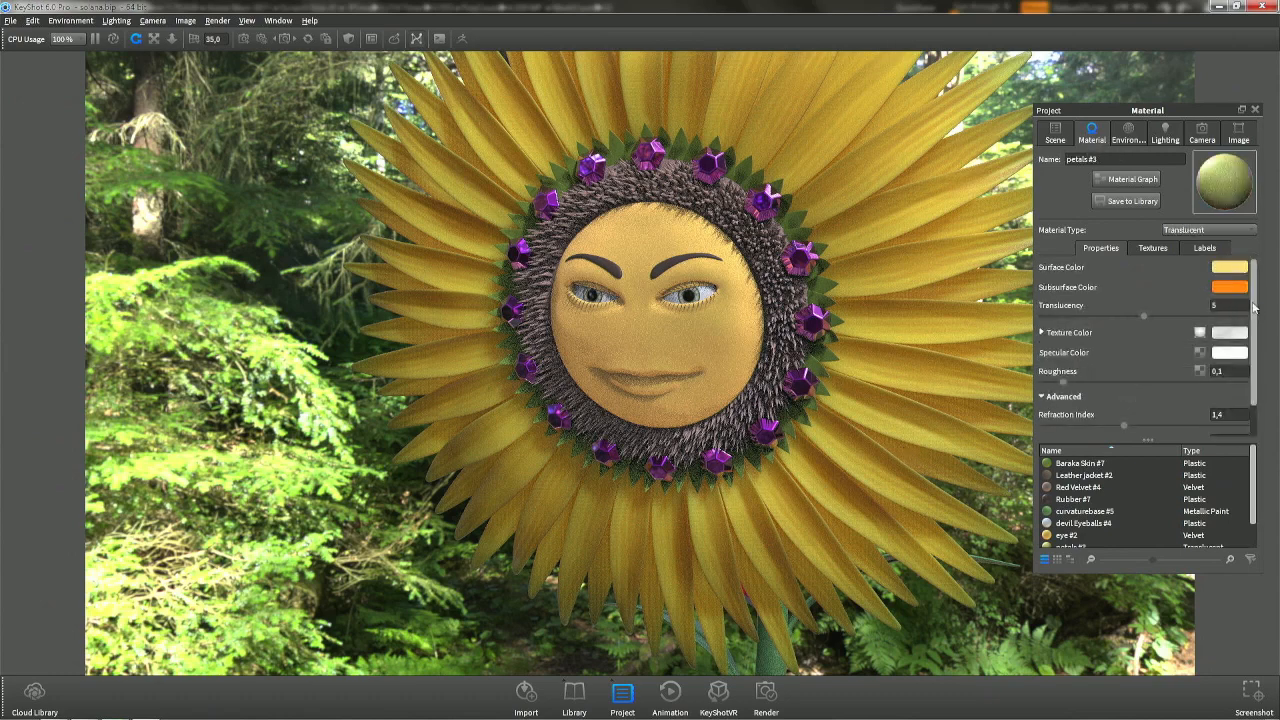
scroll(1199, 414, "down", 1)
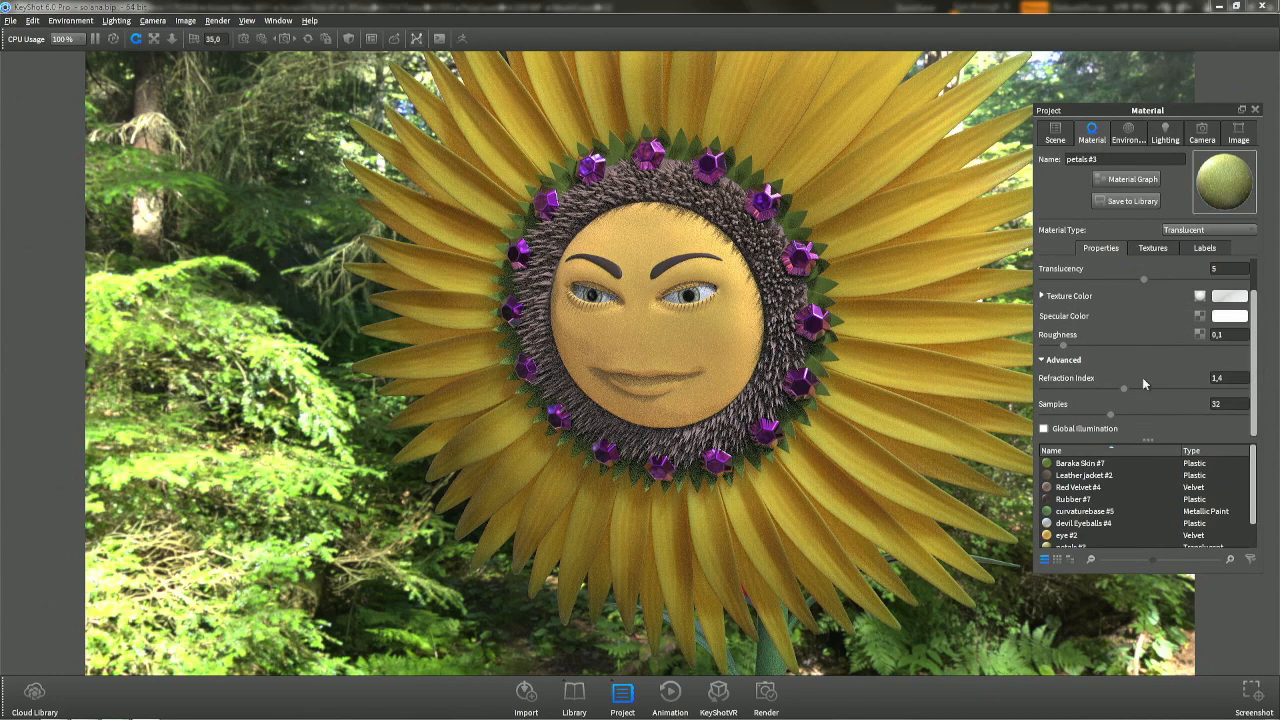
left_click(1150, 248)
left_click_drag(1258, 318, 1276, 431)
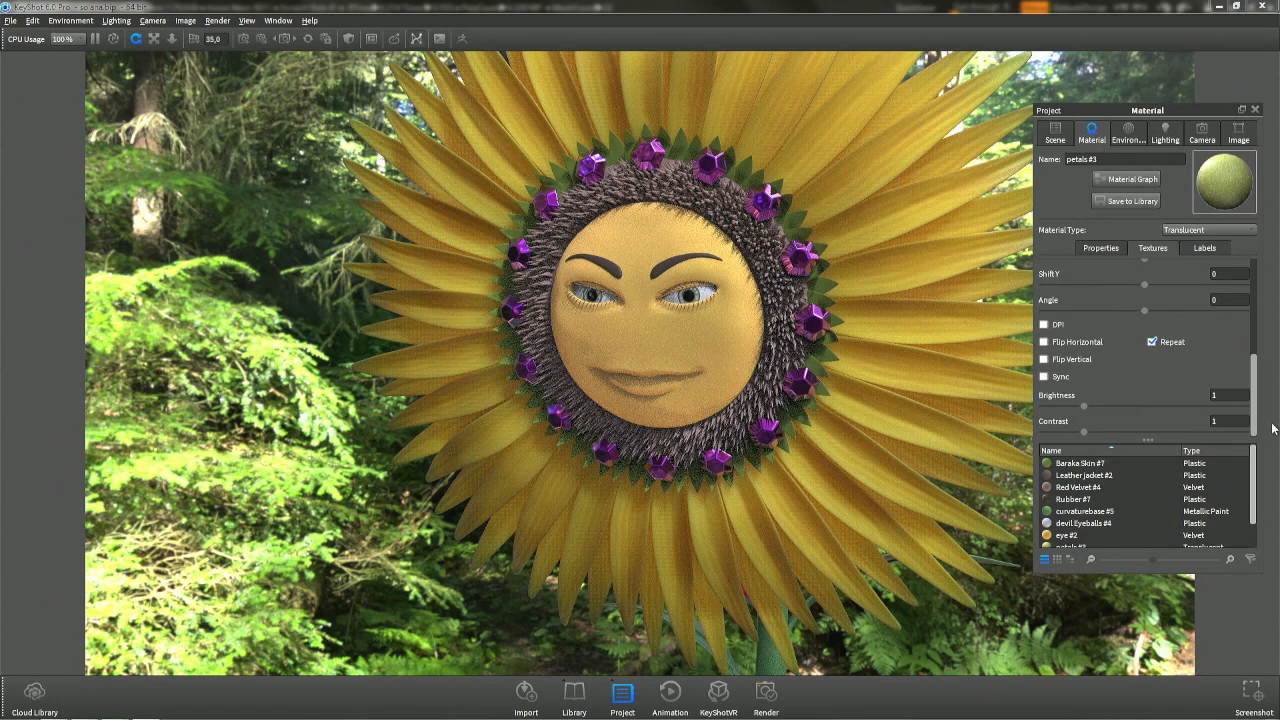
left_click_drag(1085, 407, 1101, 410)
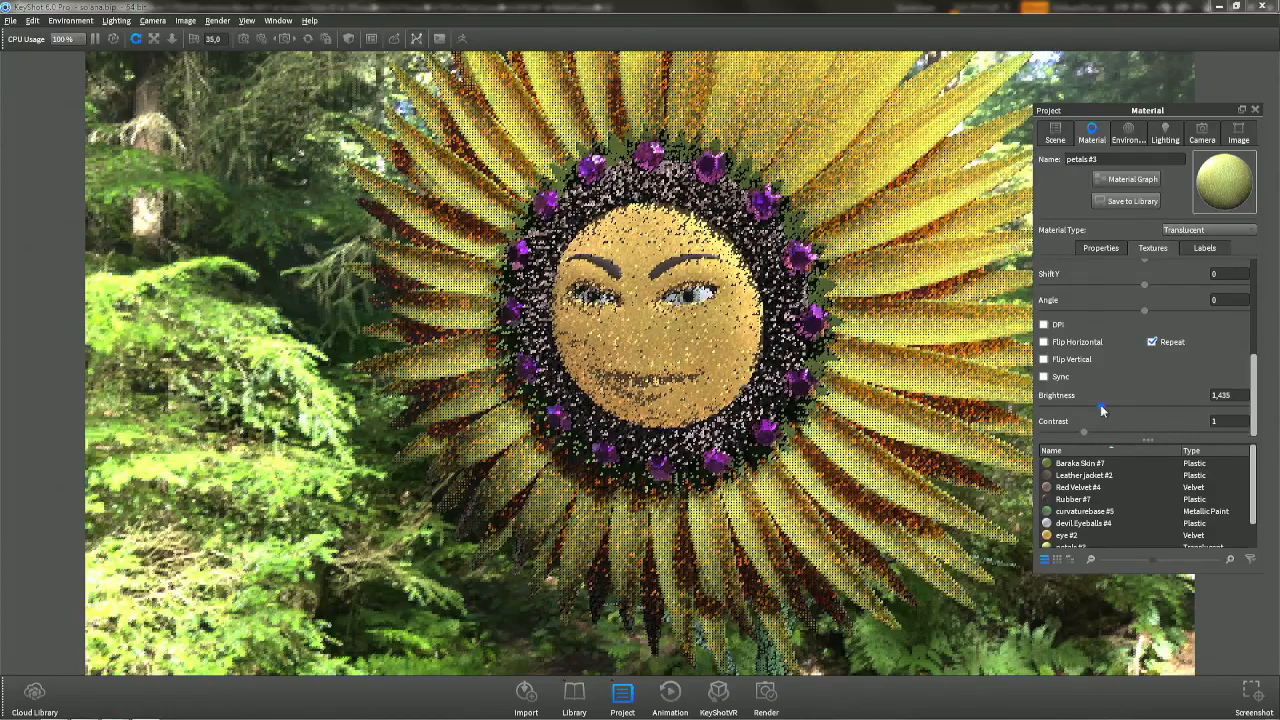
left_click_drag(1217, 396, 1252, 404)
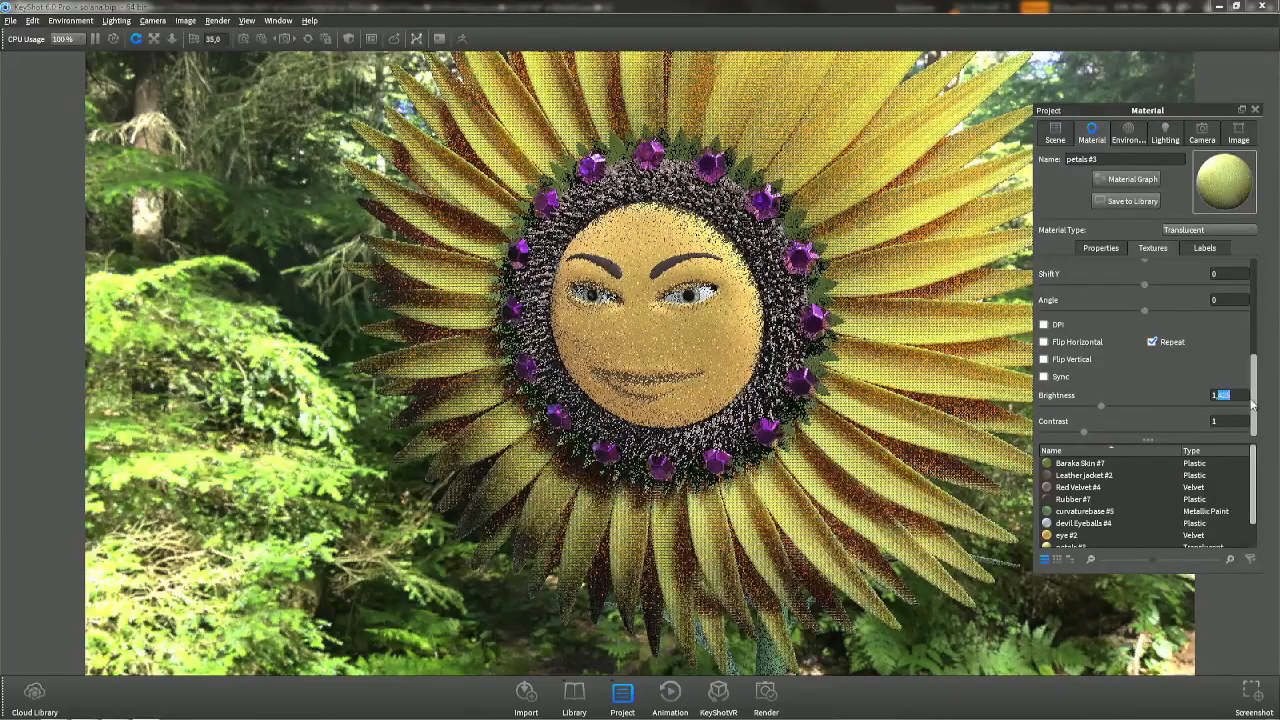
type("5")
key("Return")
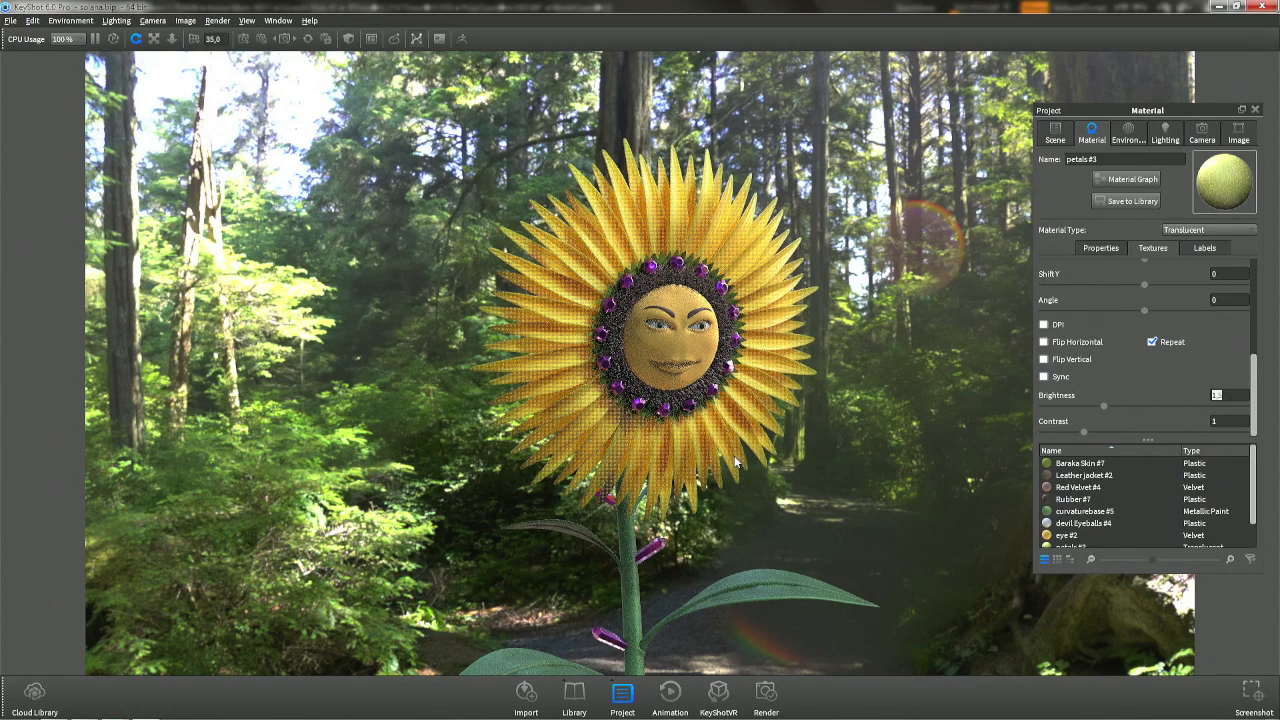
Try the Metallic Paint type with 0,65 metal coverage on the eye #2 face material, and undo both changes.
double_click(692, 350)
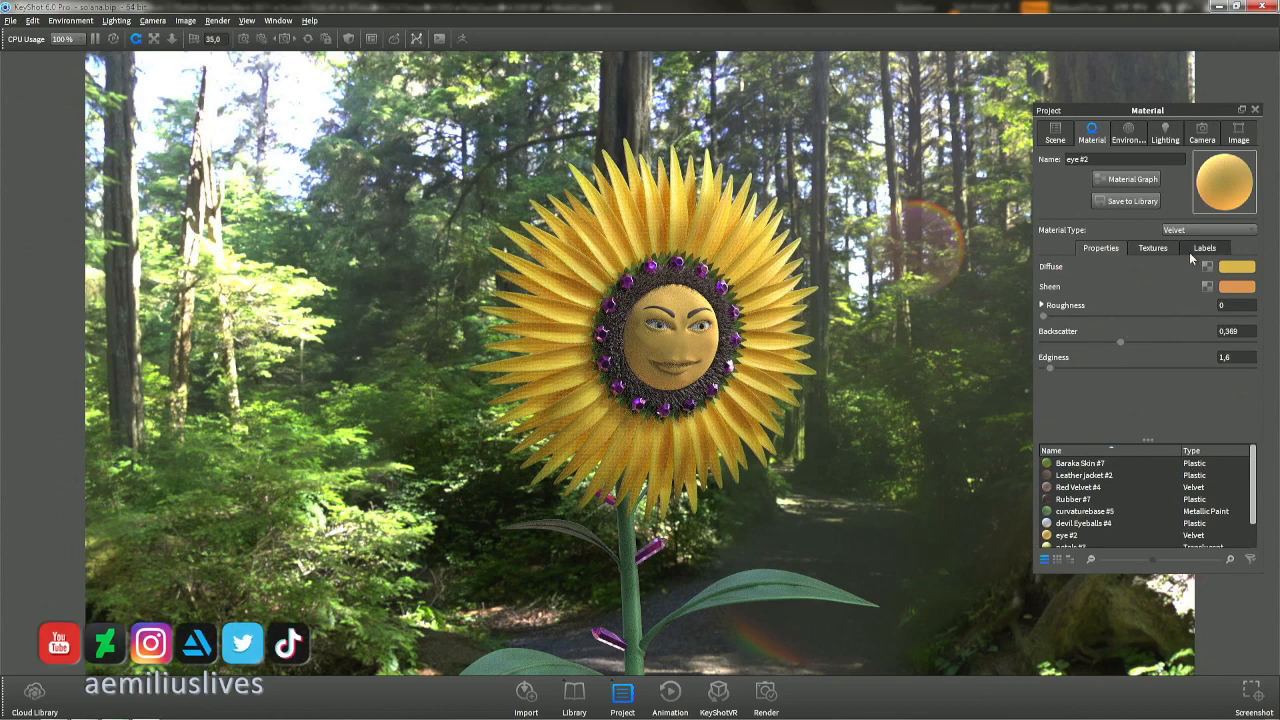
left_click(1216, 232)
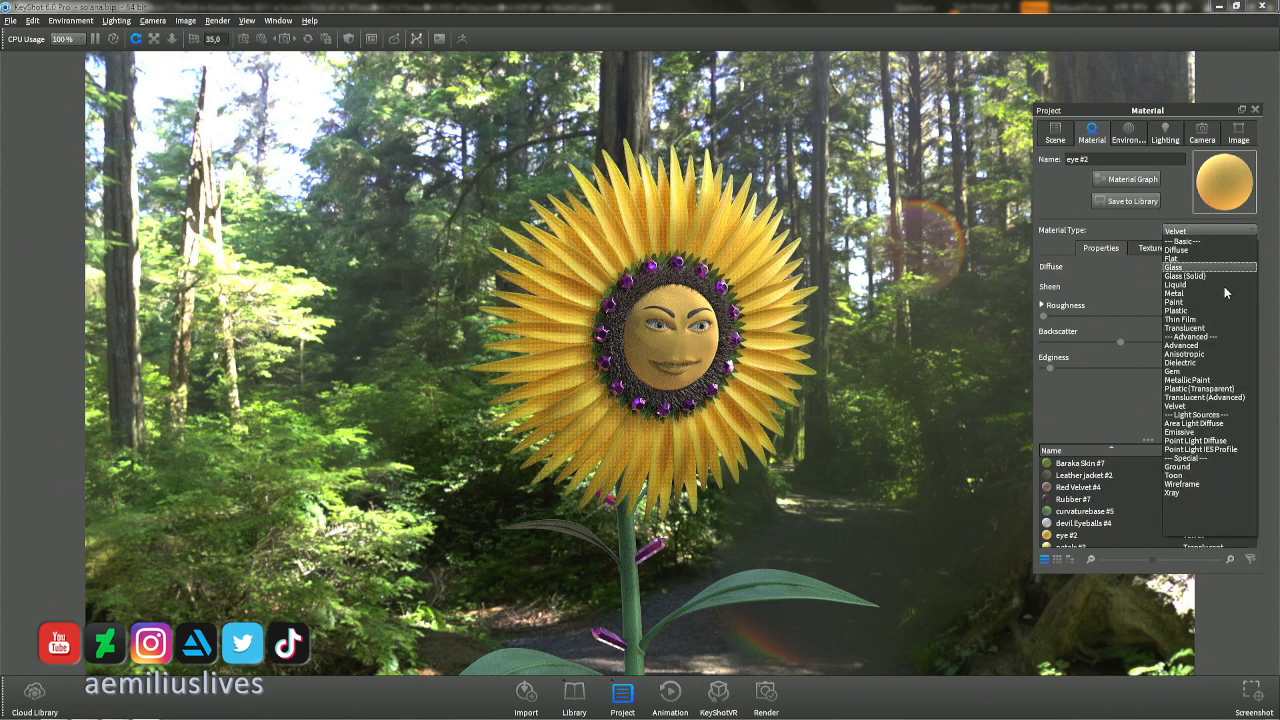
left_click(1206, 381)
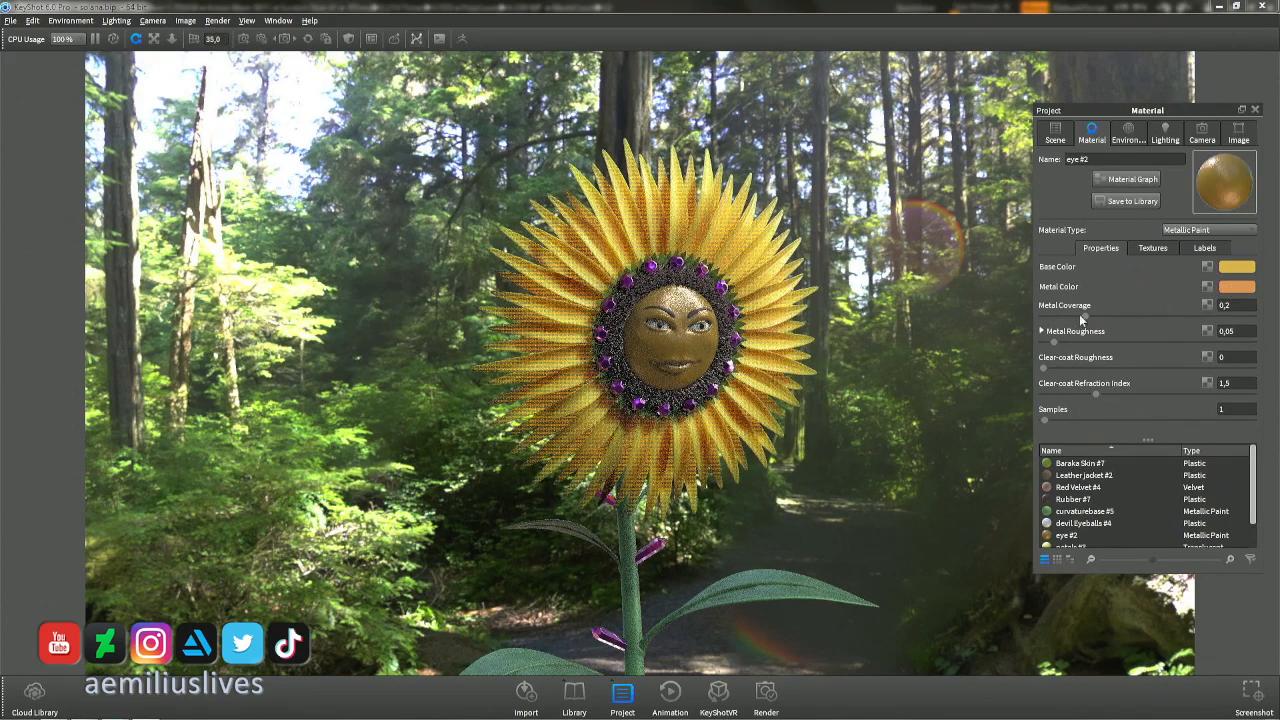
left_click_drag(1087, 316, 1182, 316)
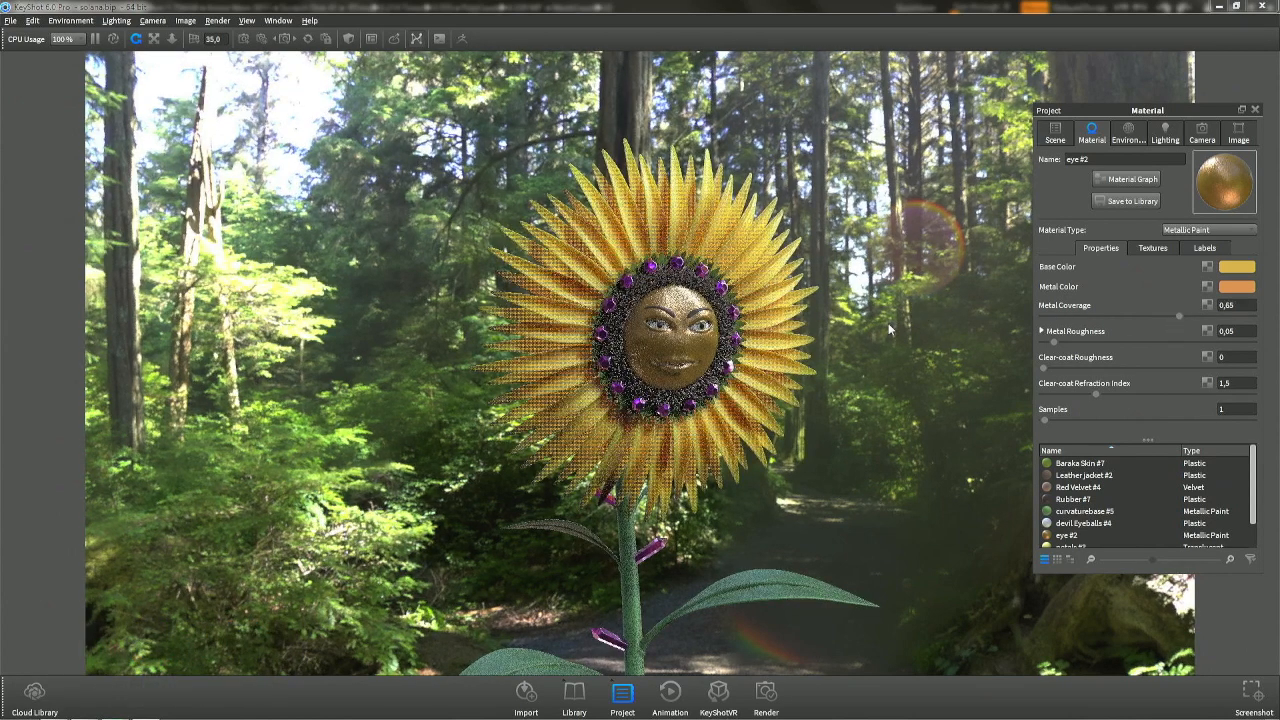
key("ctrl+z")
key("ctrl+z")
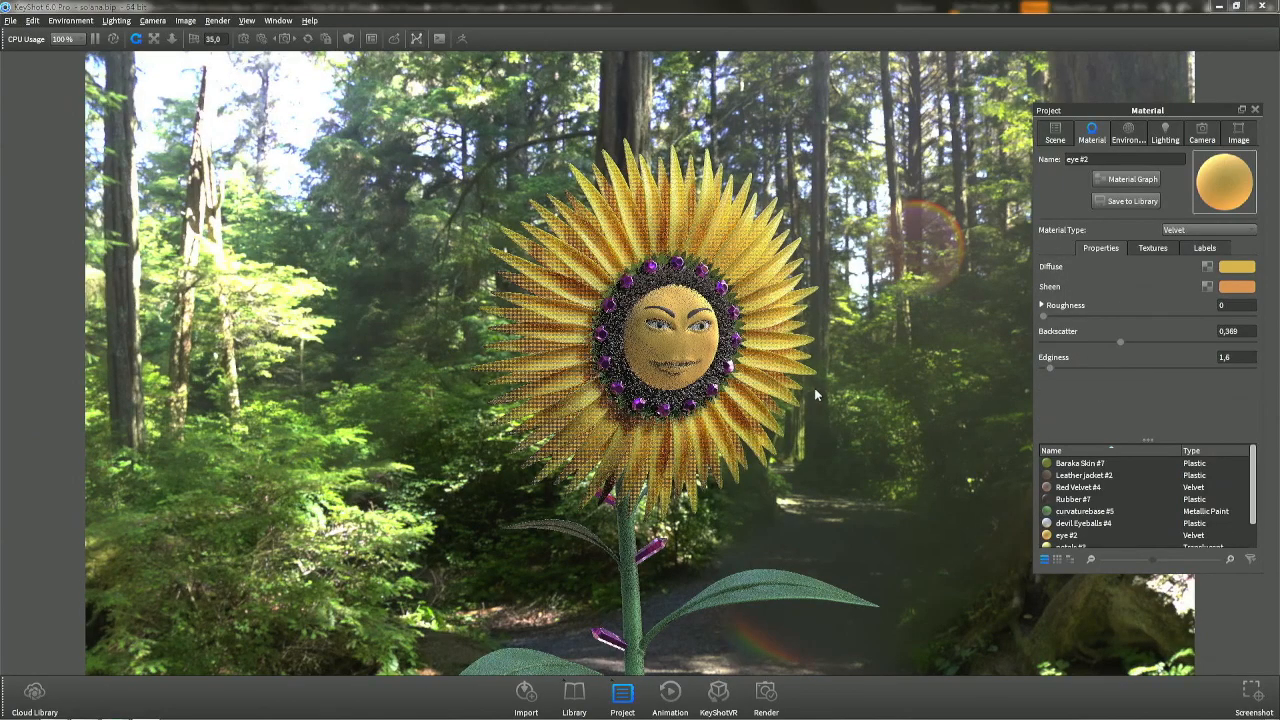
left_click_drag(808, 441, 352, 355)
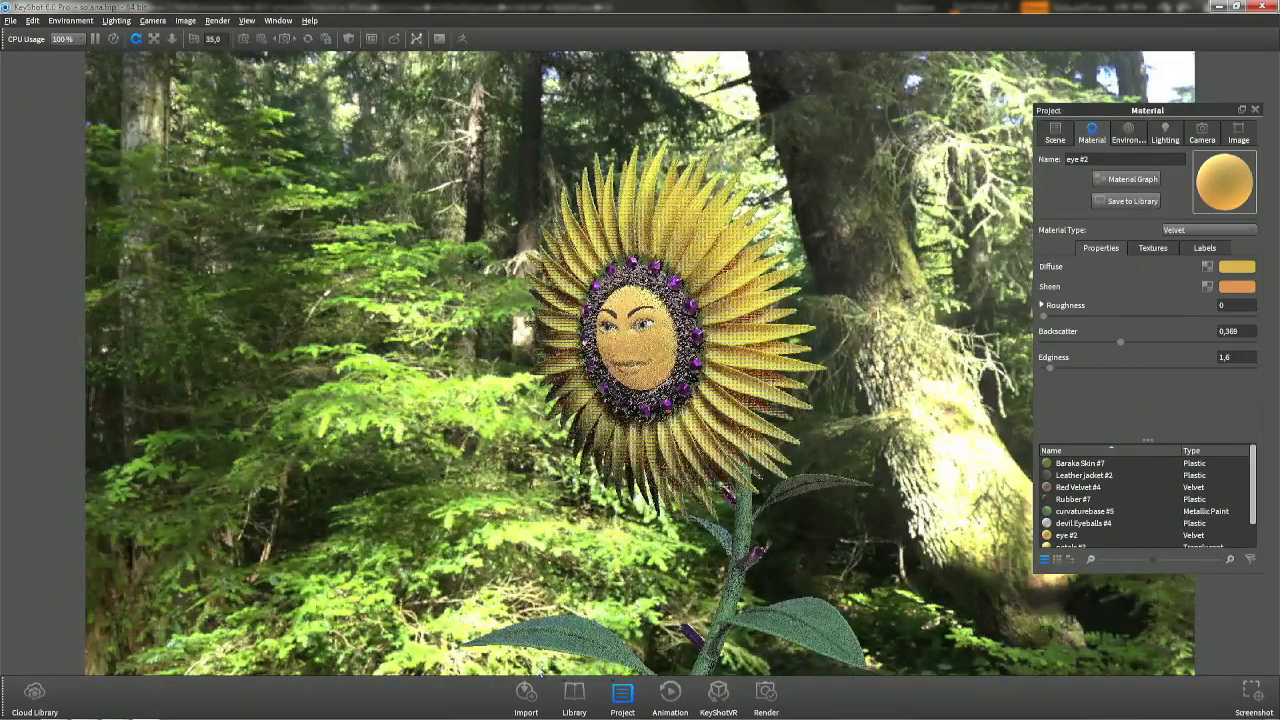
Try the Old_Bridge environment from the Outdoor library as the scene's lighting and background.
left_click(570, 695)
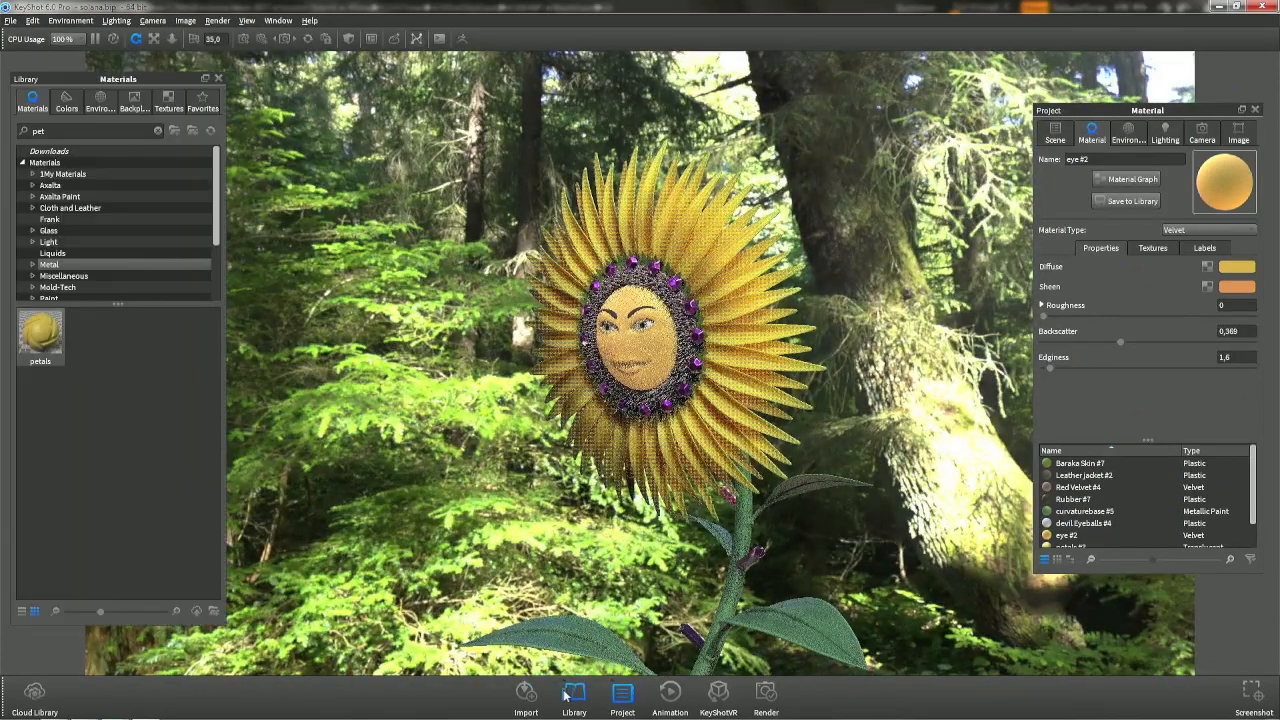
left_click(100, 100)
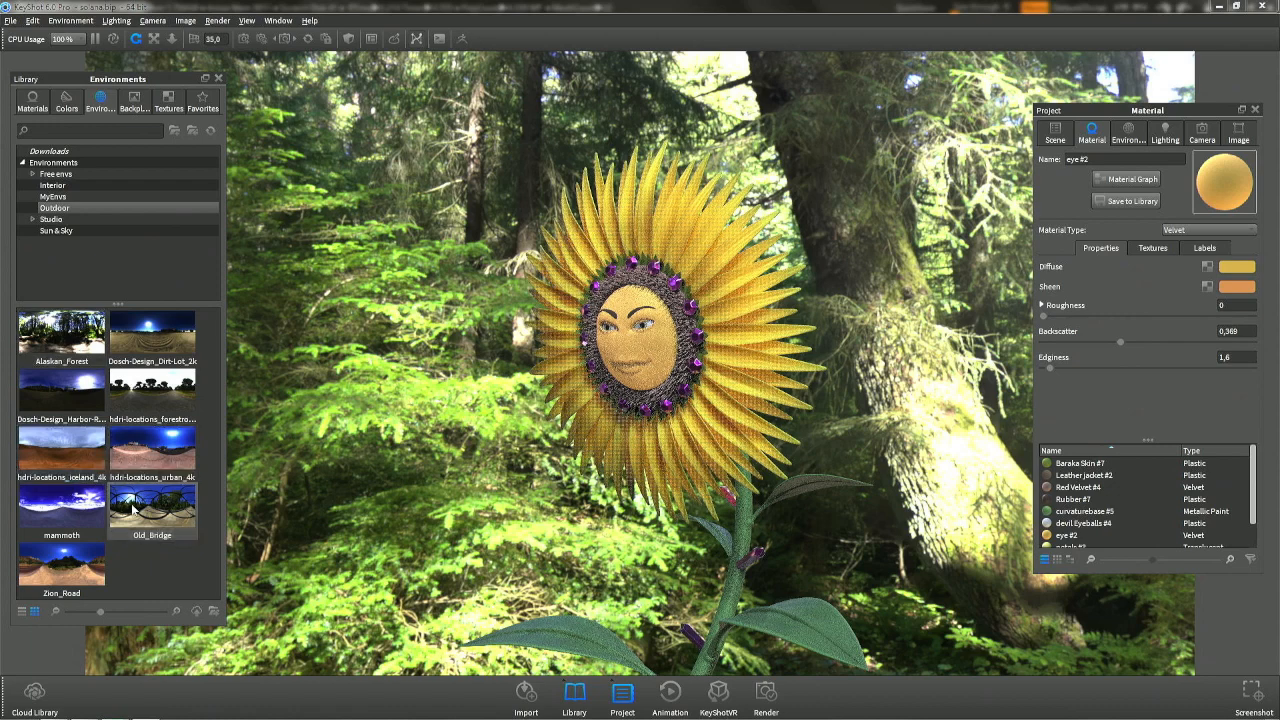
double_click(134, 508)
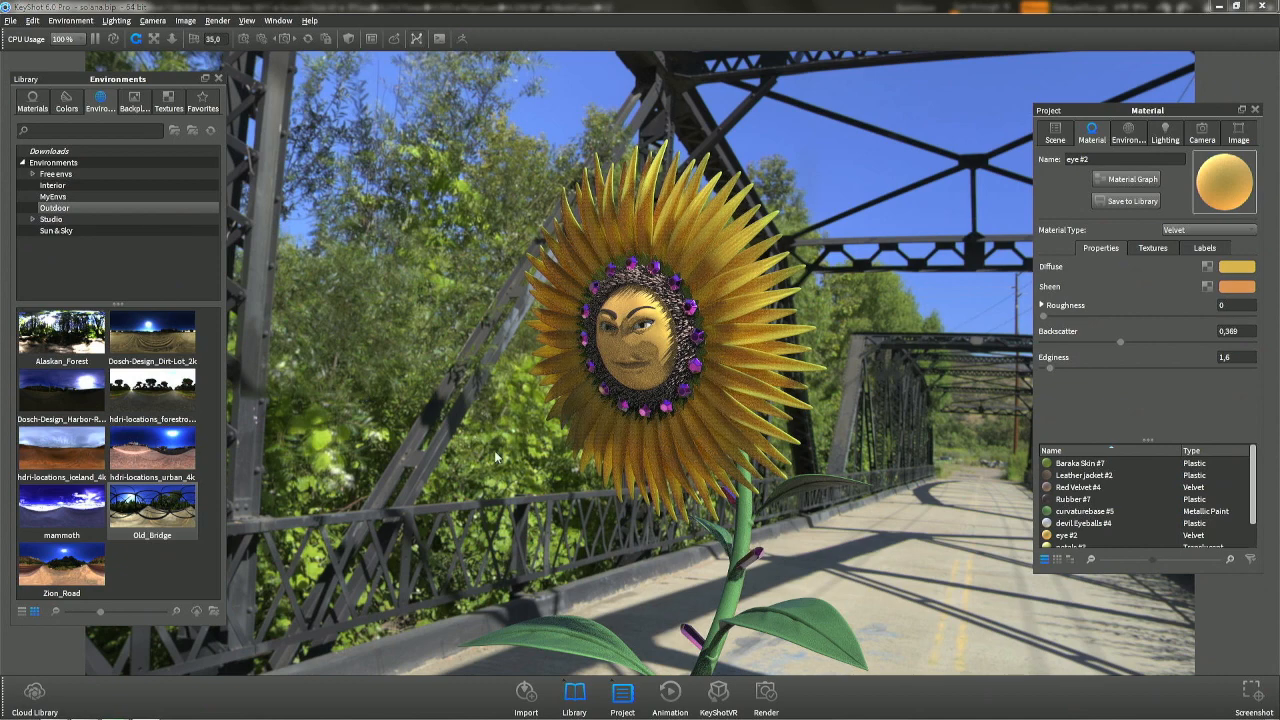
Try the Translucent type with a pale green surface colour on the stem's curvaturebase #5 material.
double_click(762, 614)
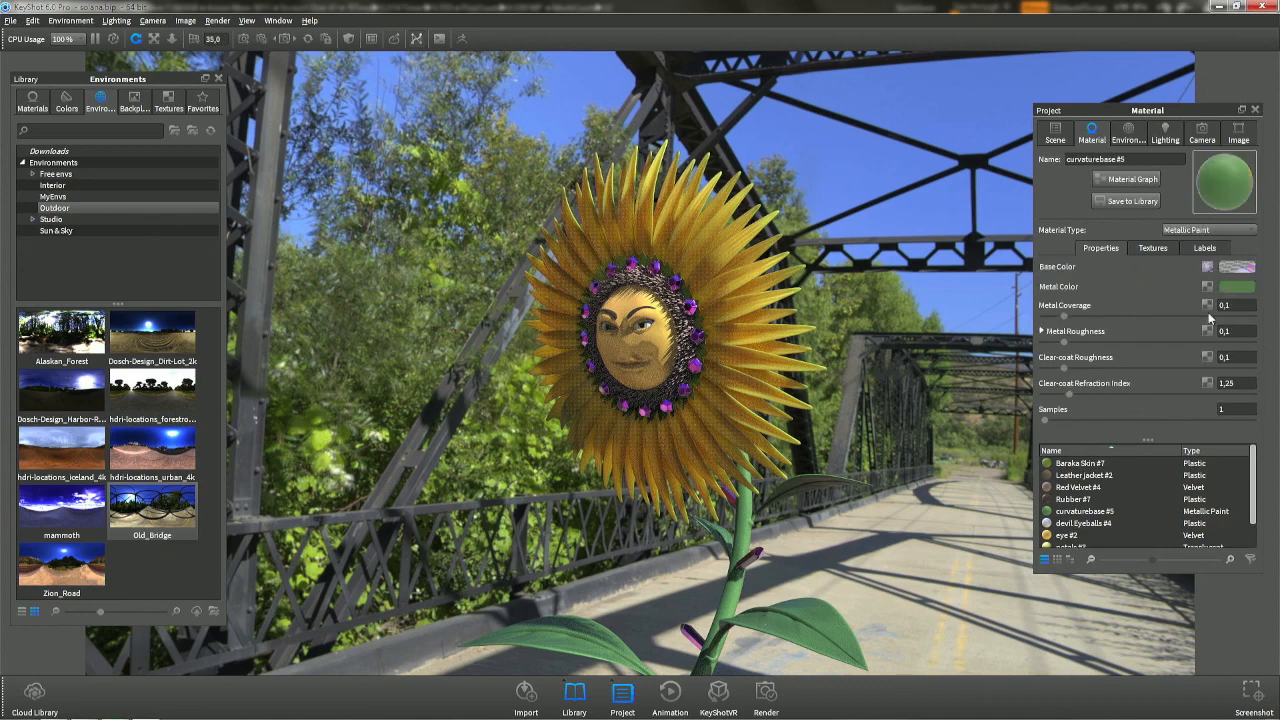
left_click(1210, 231)
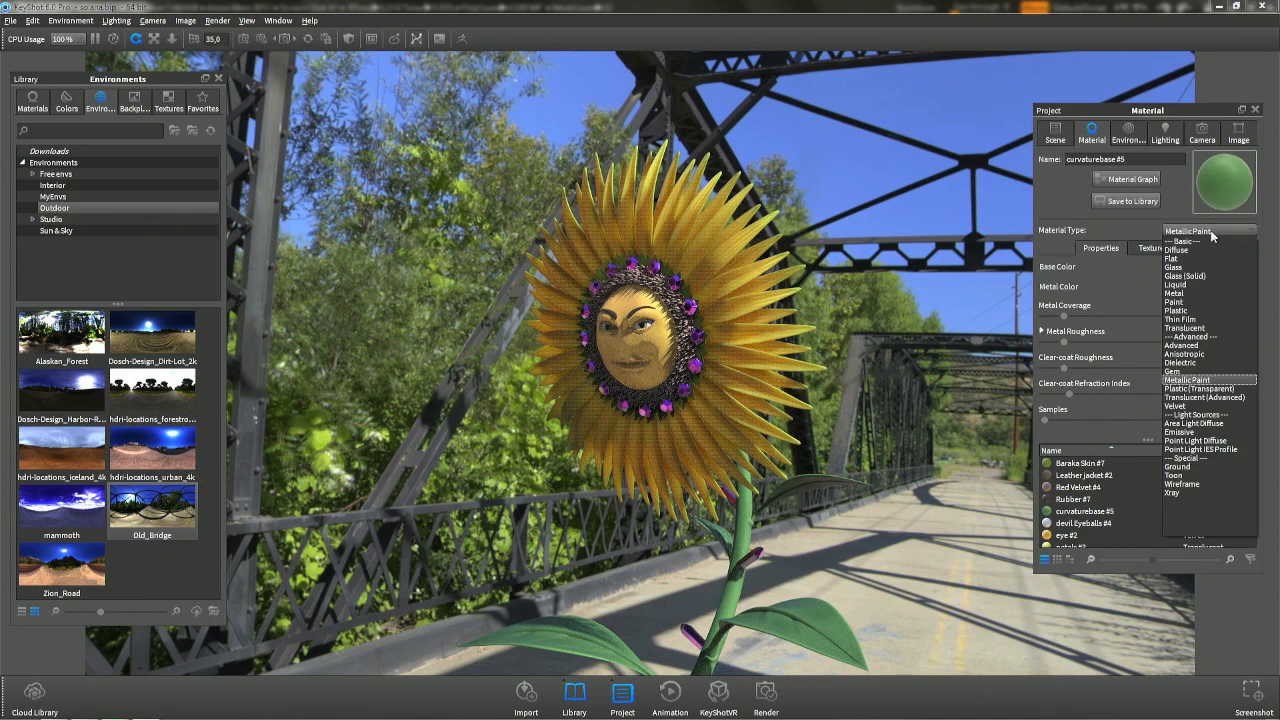
left_click(1208, 328)
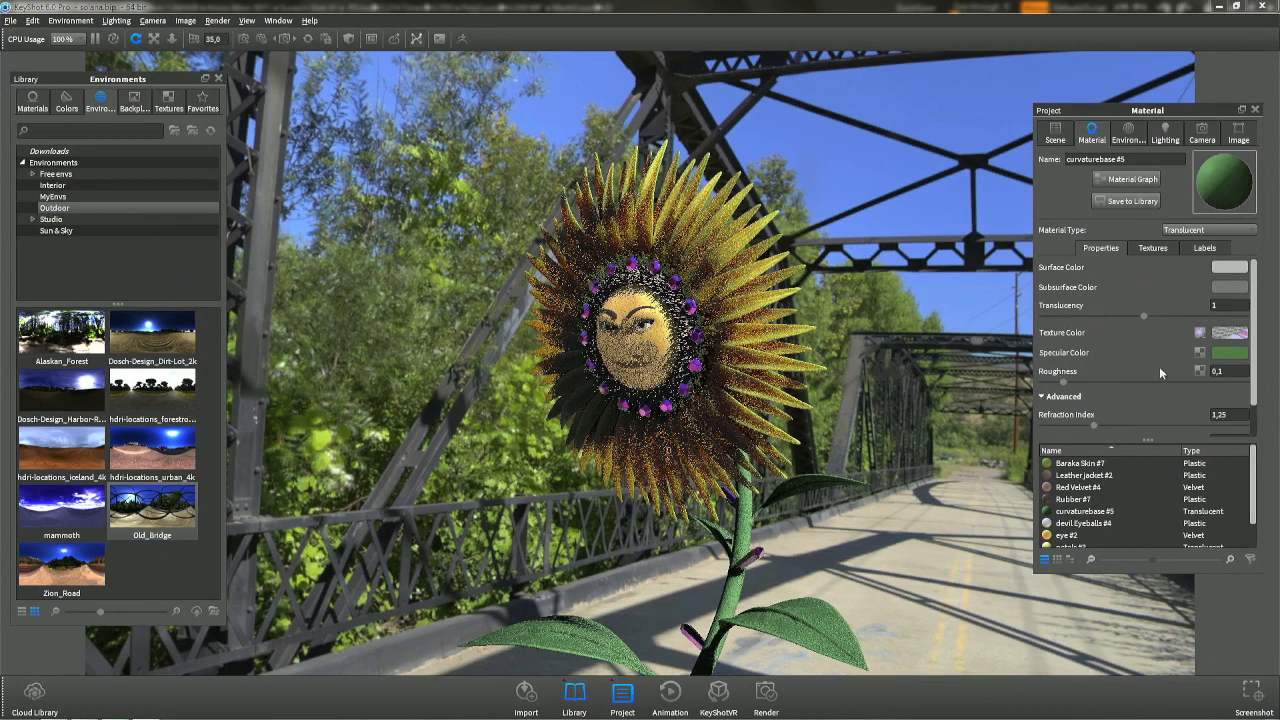
left_click(1228, 268)
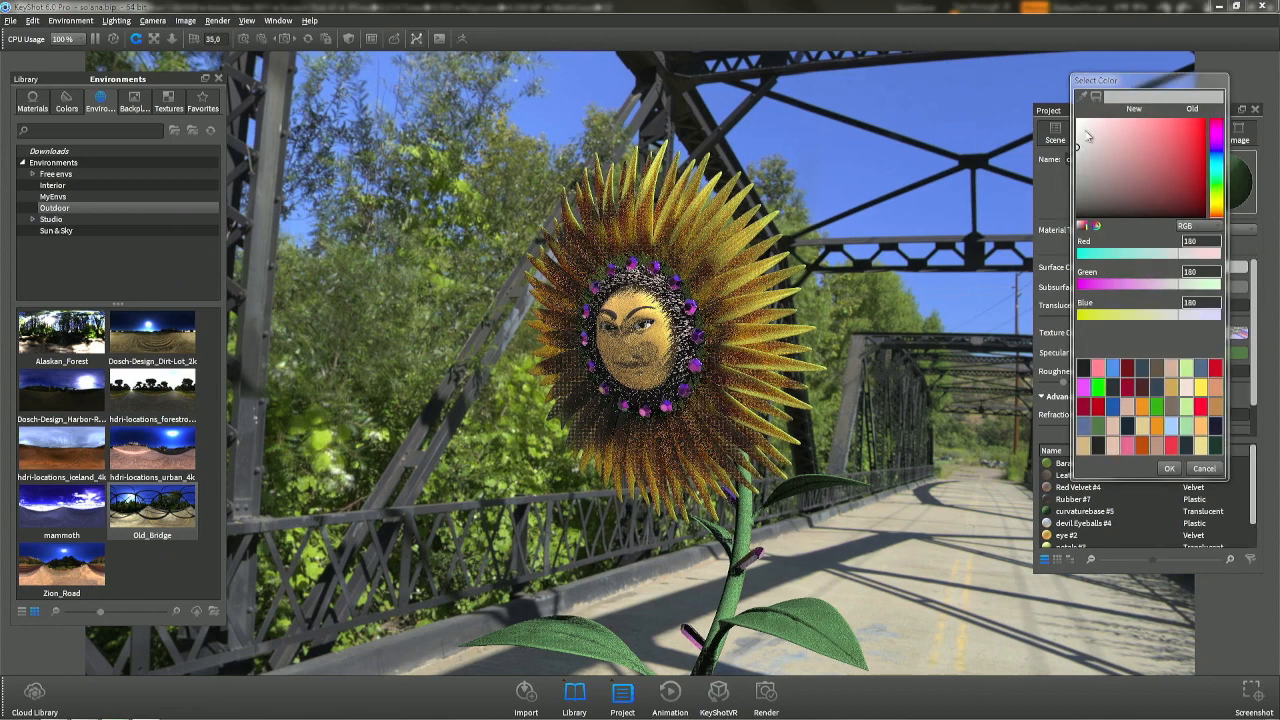
key("Return")
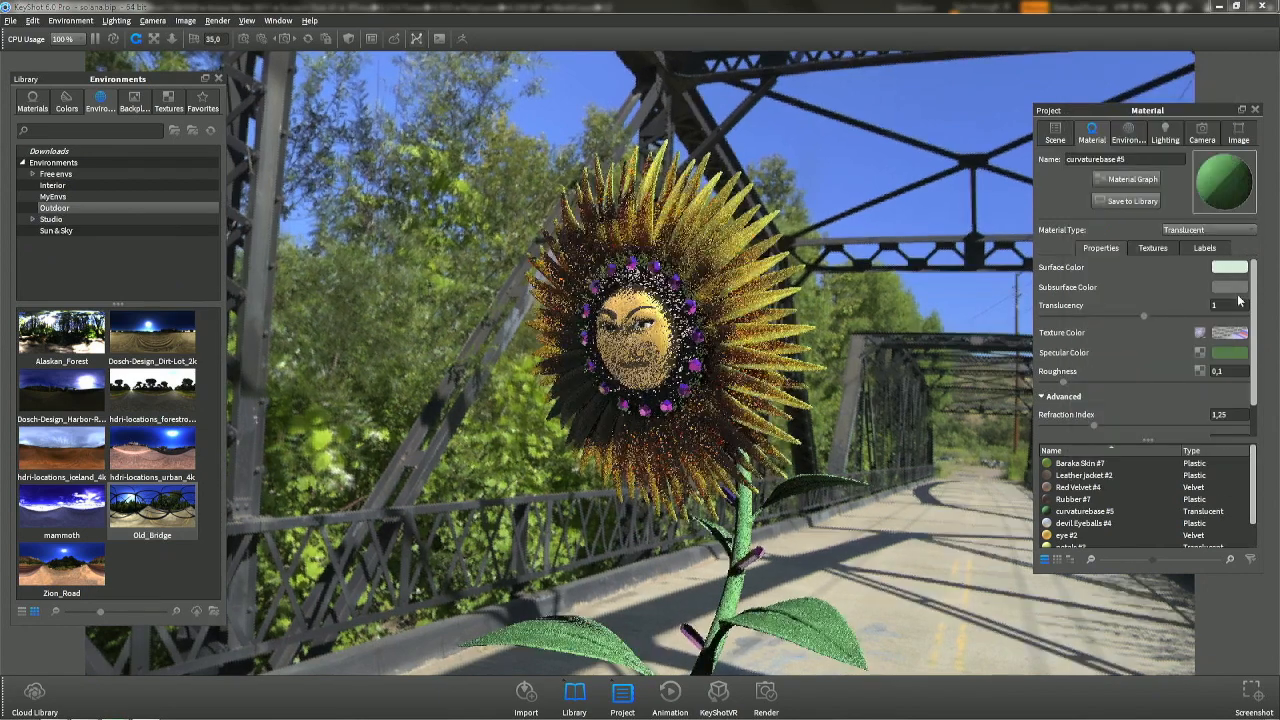
Try a light green subsurface colour on the stem's translucent material.
left_click(1232, 285)
left_click(1085, 147)
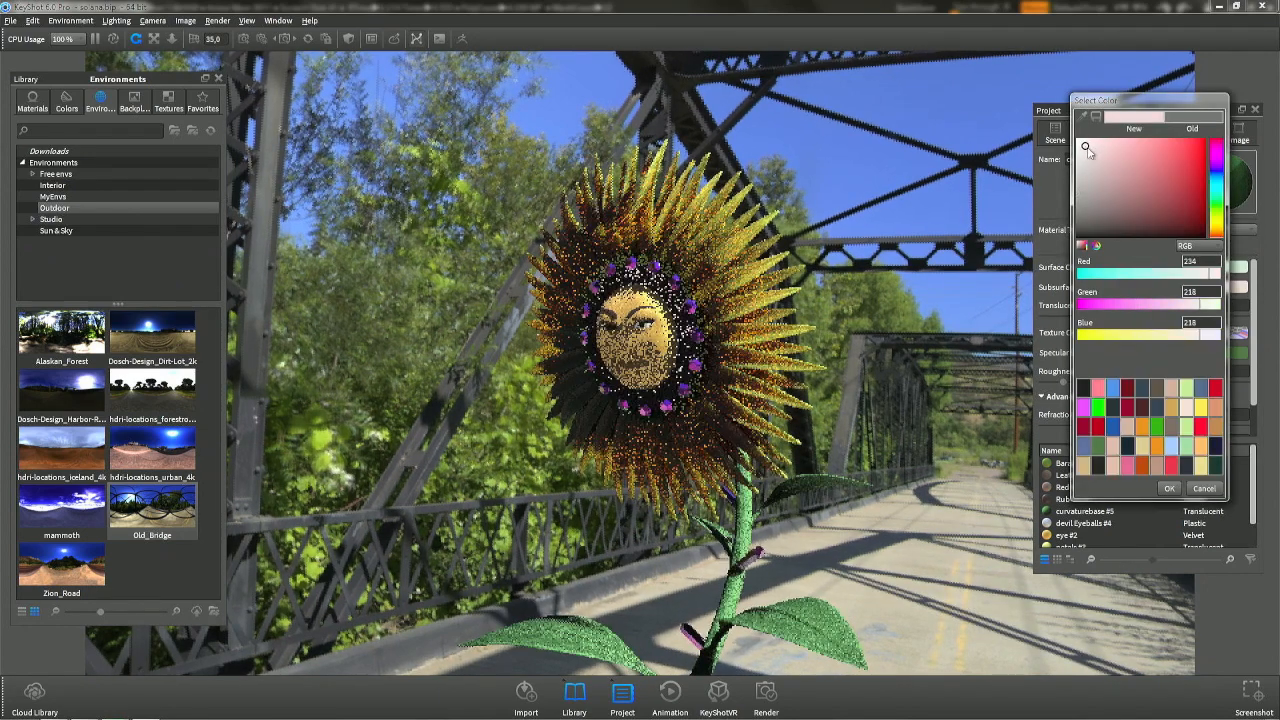
left_click(1219, 209)
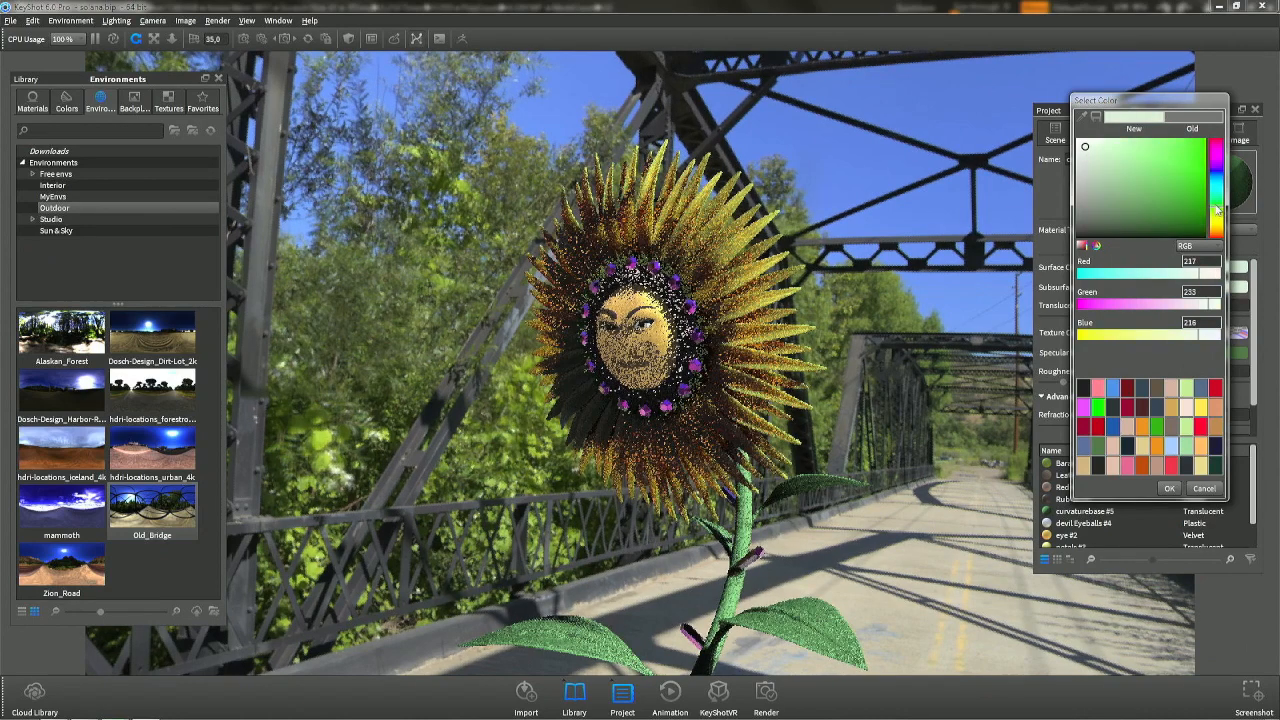
left_click(1139, 146)
left_click_drag(1139, 146, 1121, 143)
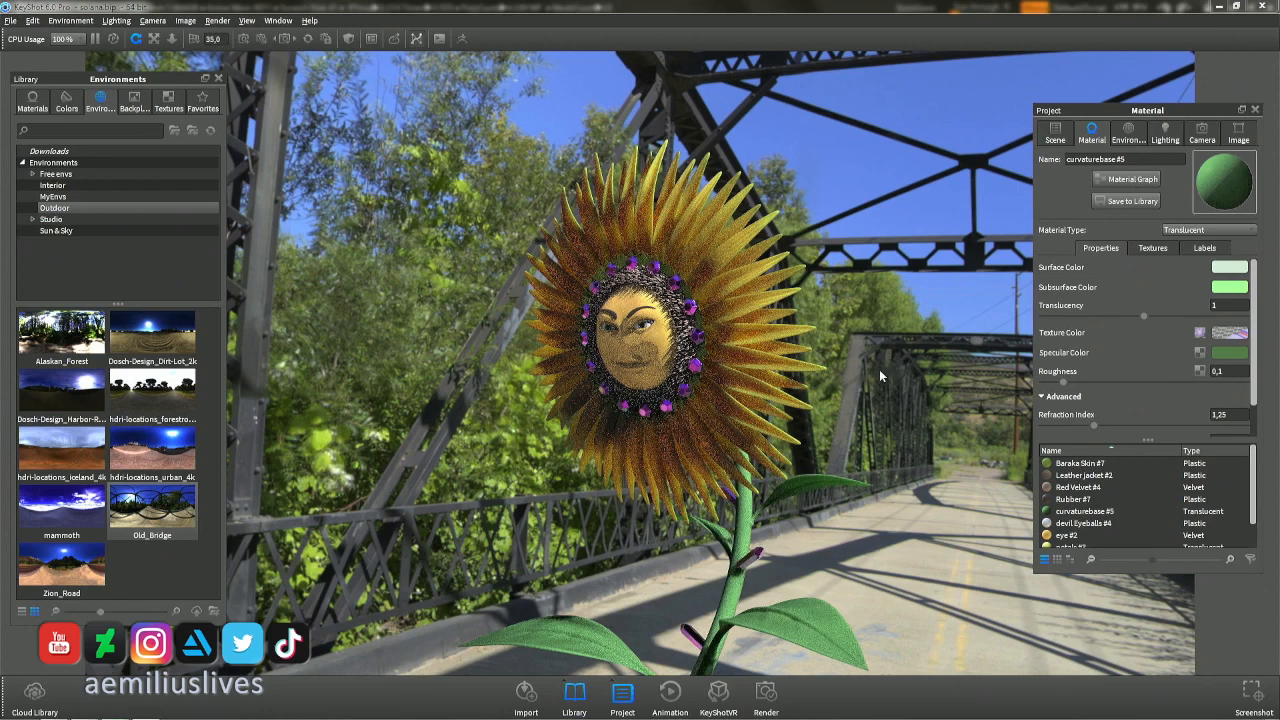
Reset the forest scene to the saved Camera 4 view.
double_click(785, 379)
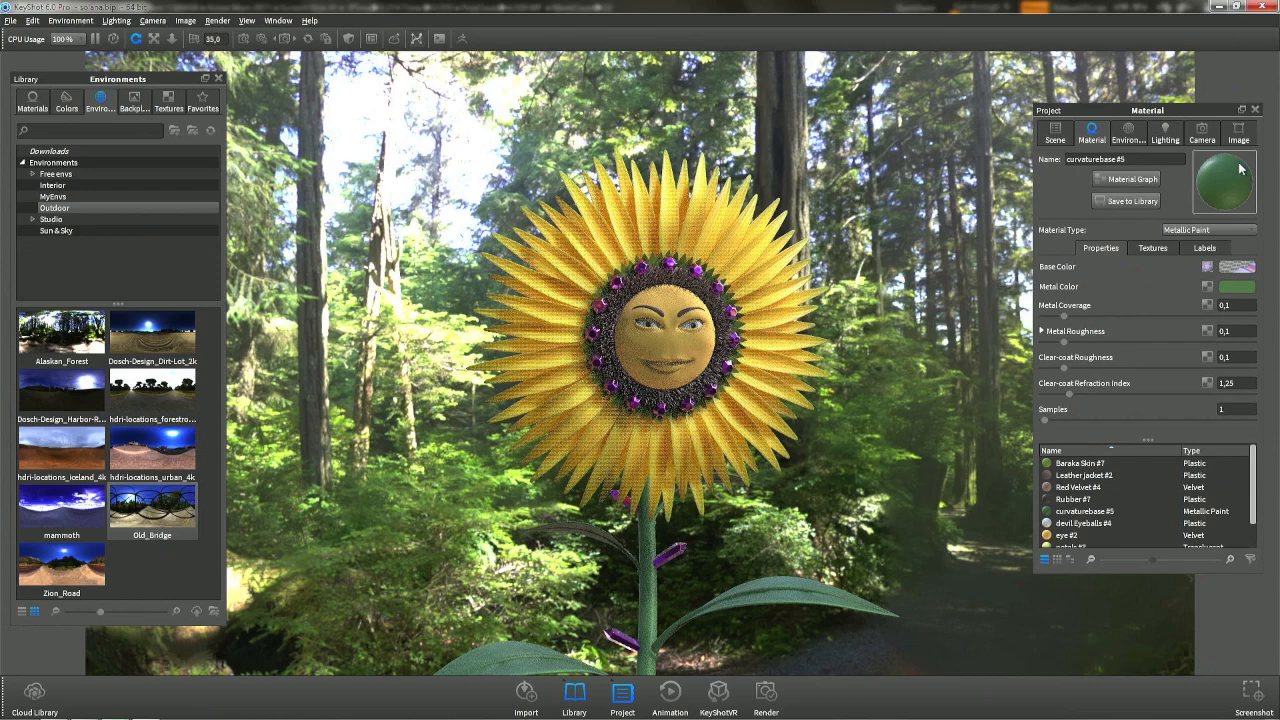
left_click(1202, 135)
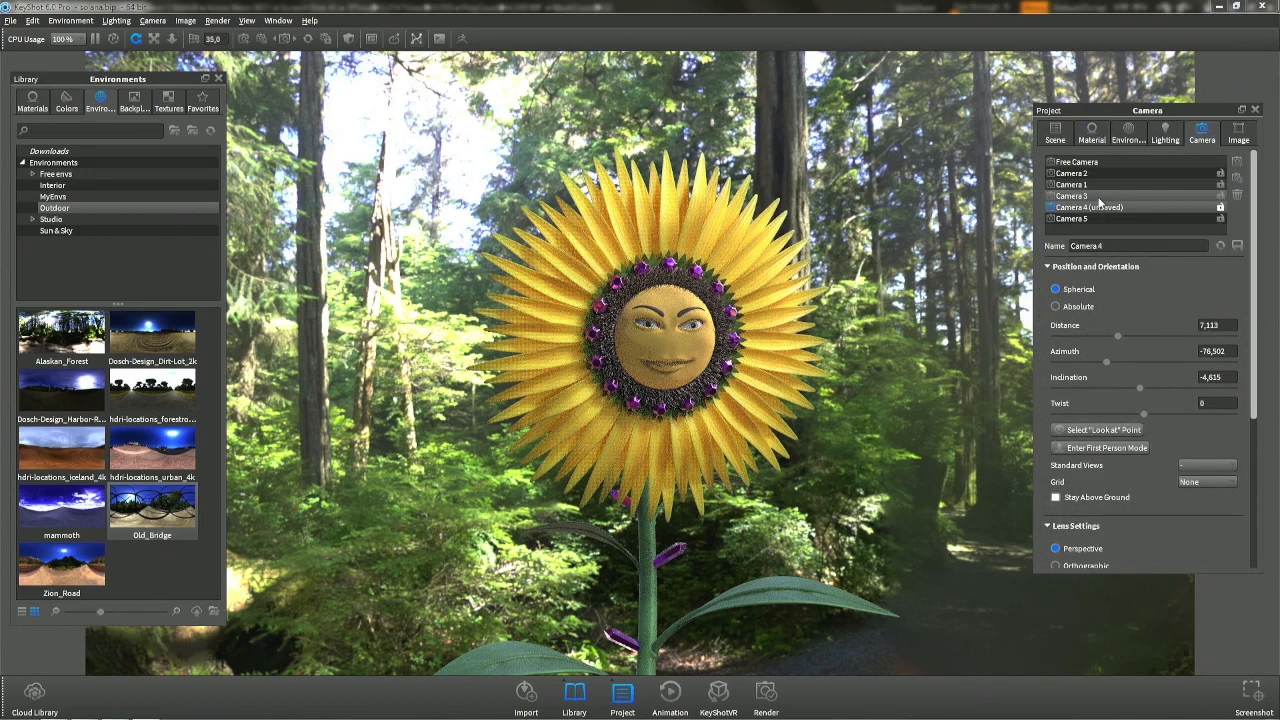
left_click(1093, 207)
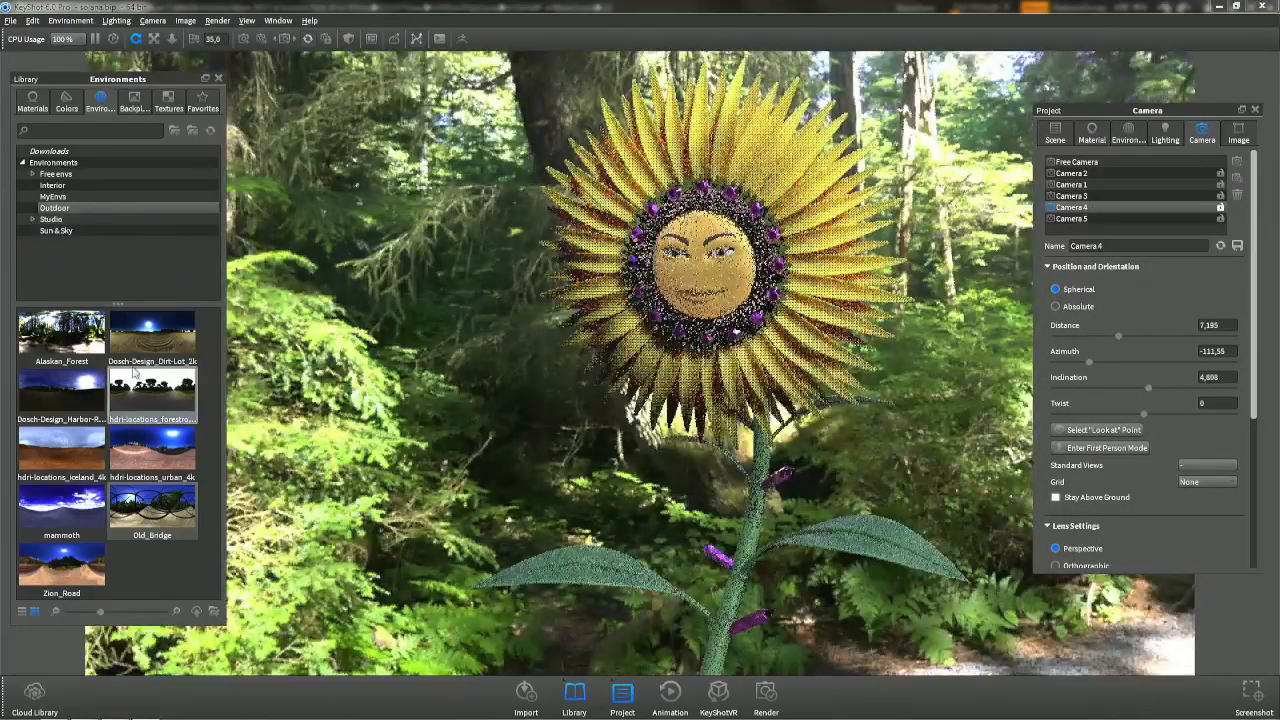
Browse the Interior, Outdoor and Free envs libraries and try the canada_montreal_home_pierre_kitchen-3K environment.
left_click(52, 185)
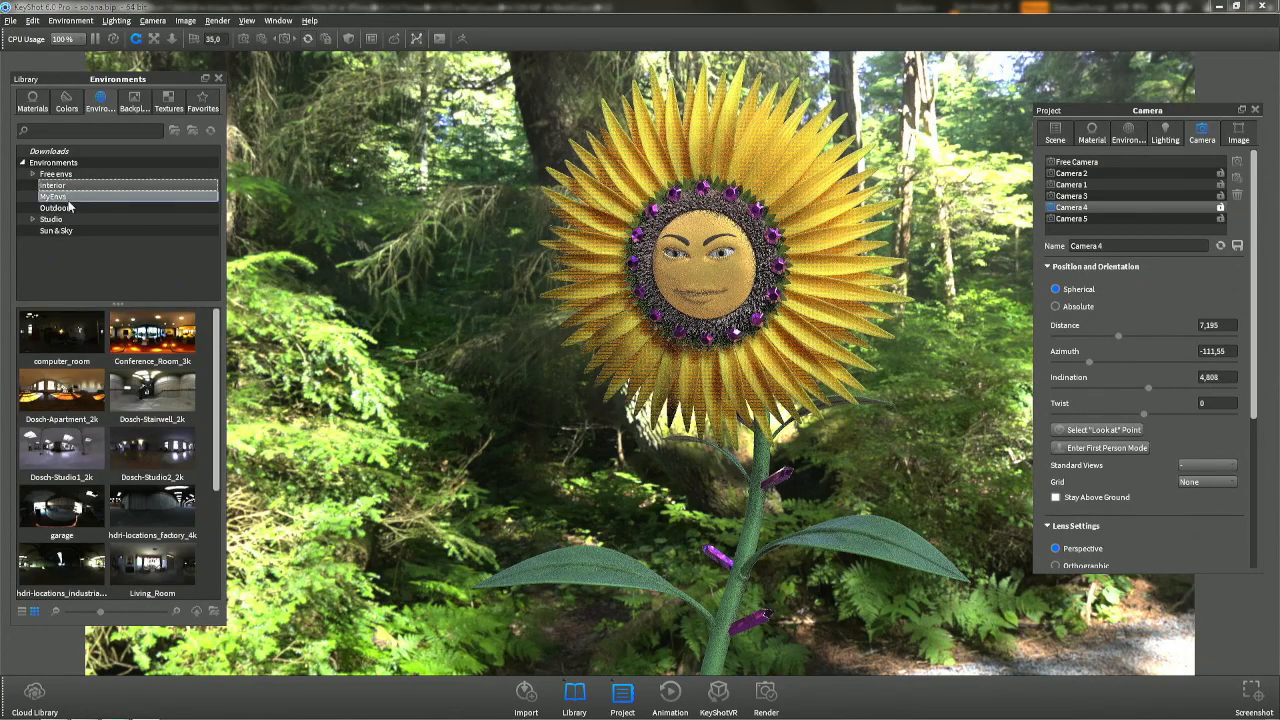
left_click(66, 207)
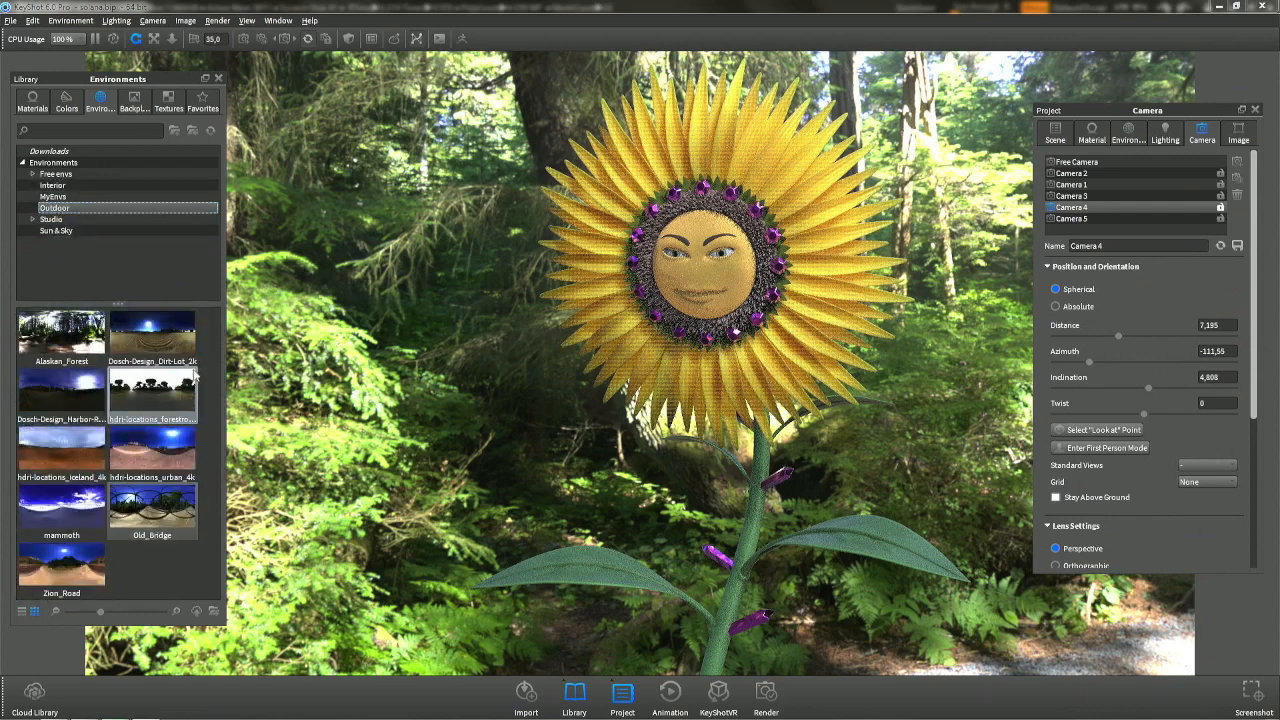
left_click(62, 174)
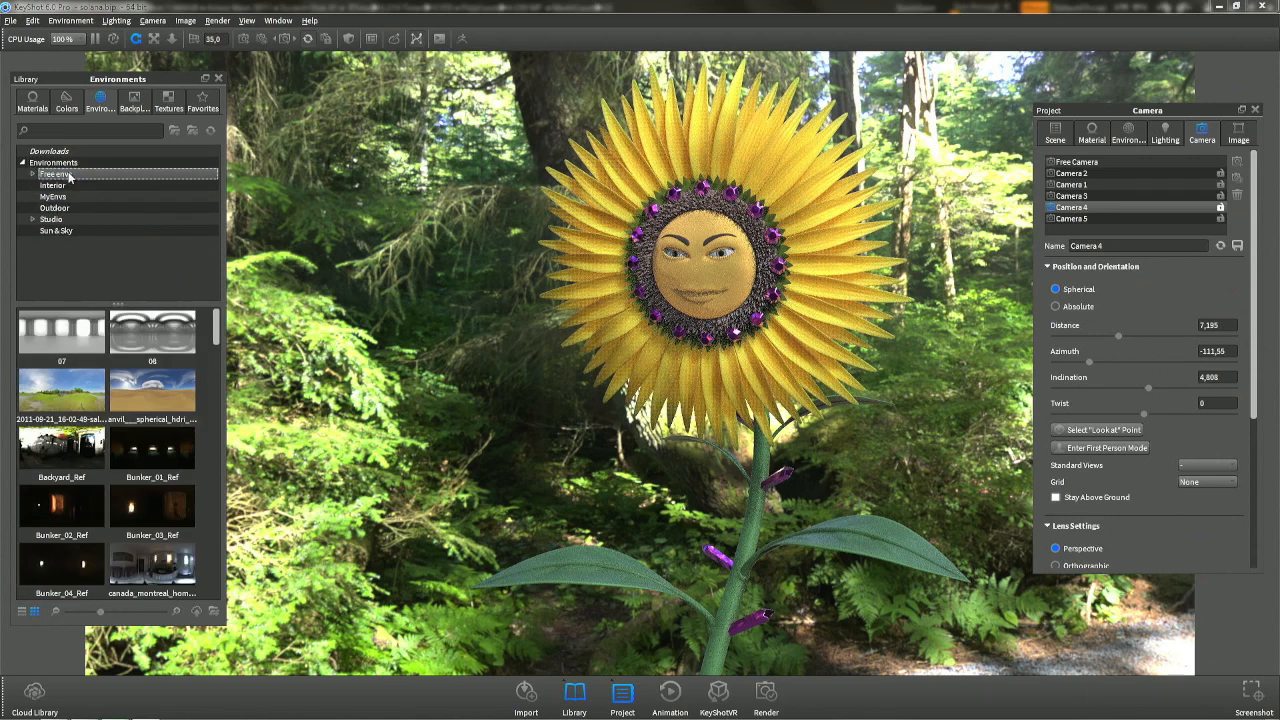
scroll(152, 393, "down", 5)
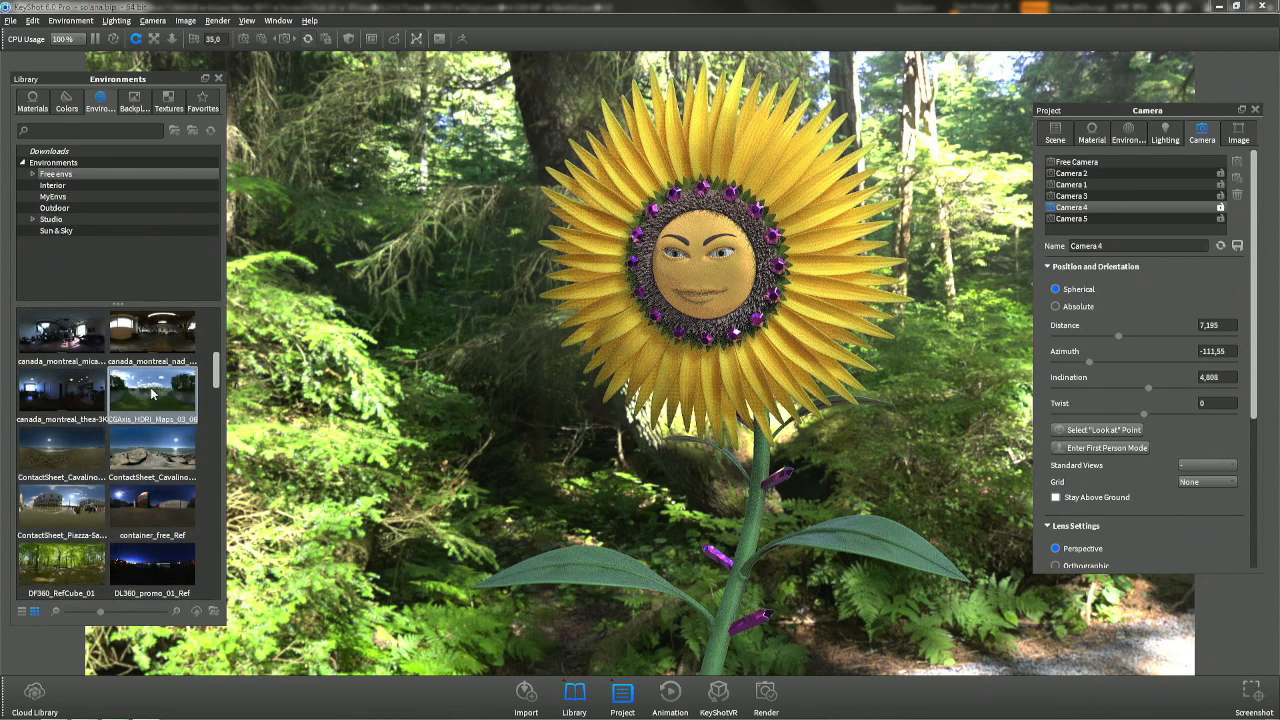
scroll(152, 393, "up", 3)
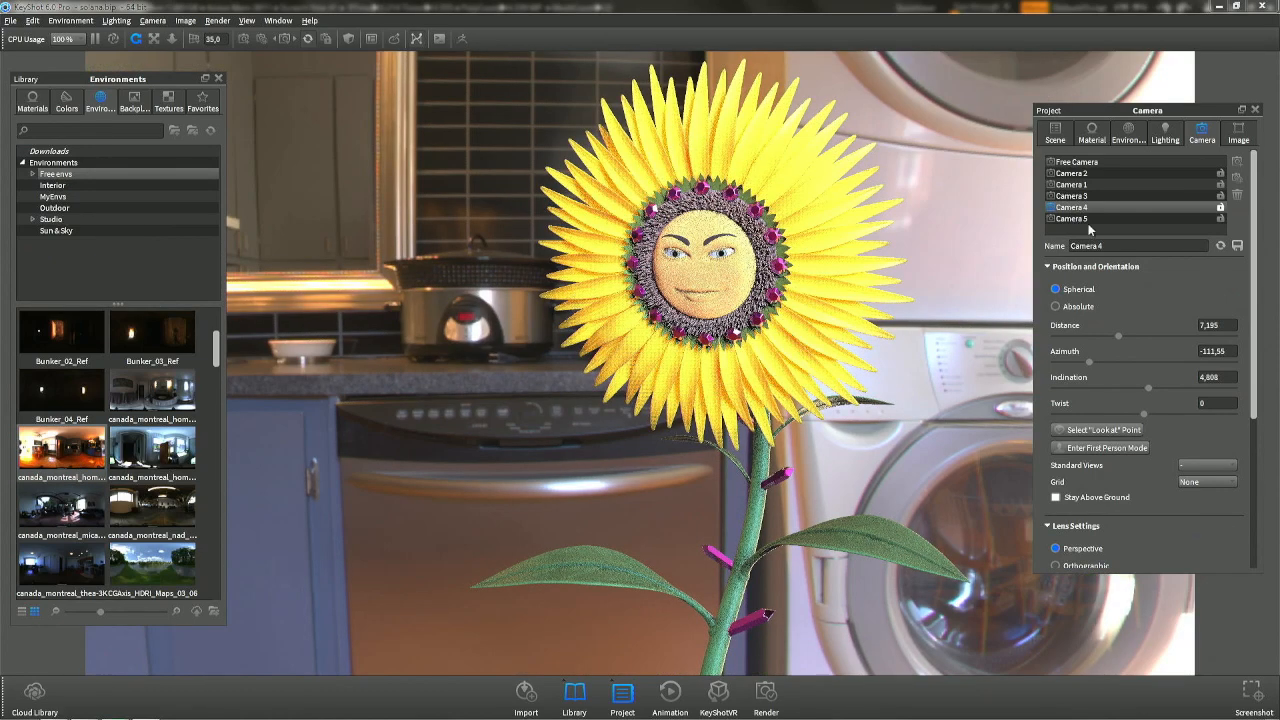
Try a brightness of 0,525 on the kitchen environment, and undo back to the Alaskan_Forest environment.
left_click(1094, 134)
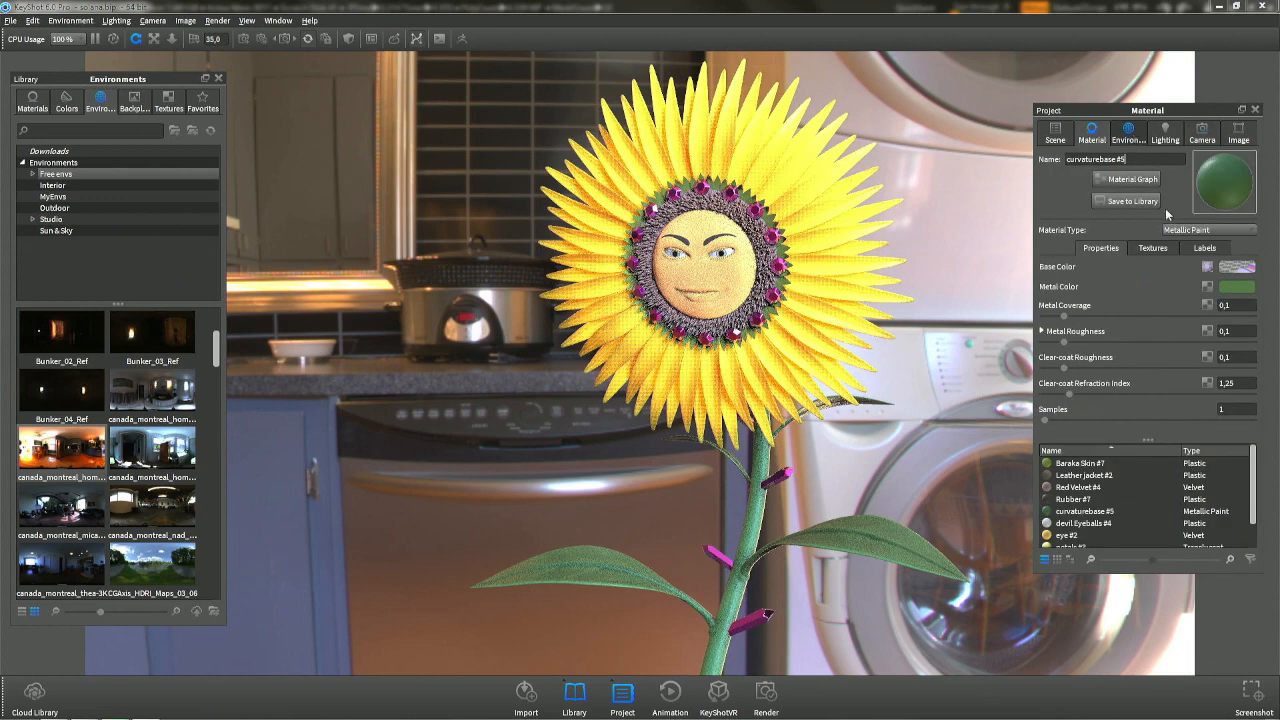
left_click(1128, 134)
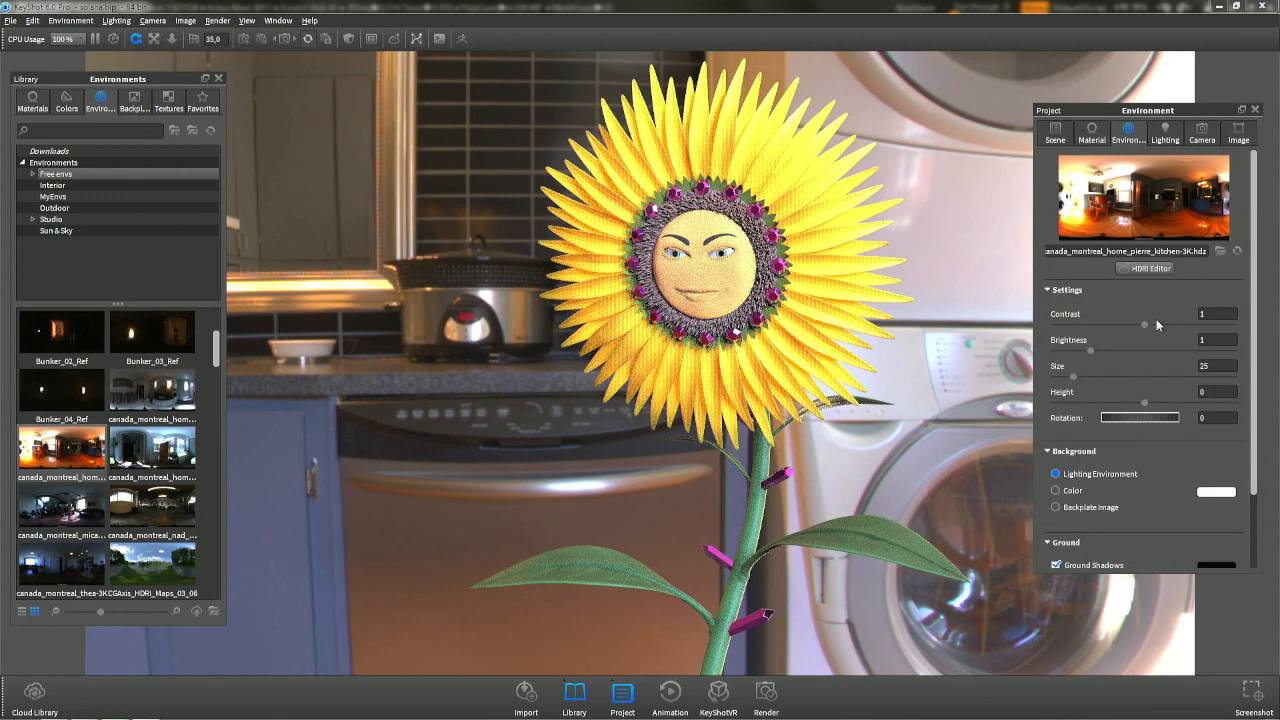
left_click_drag(1091, 348, 1076, 352)
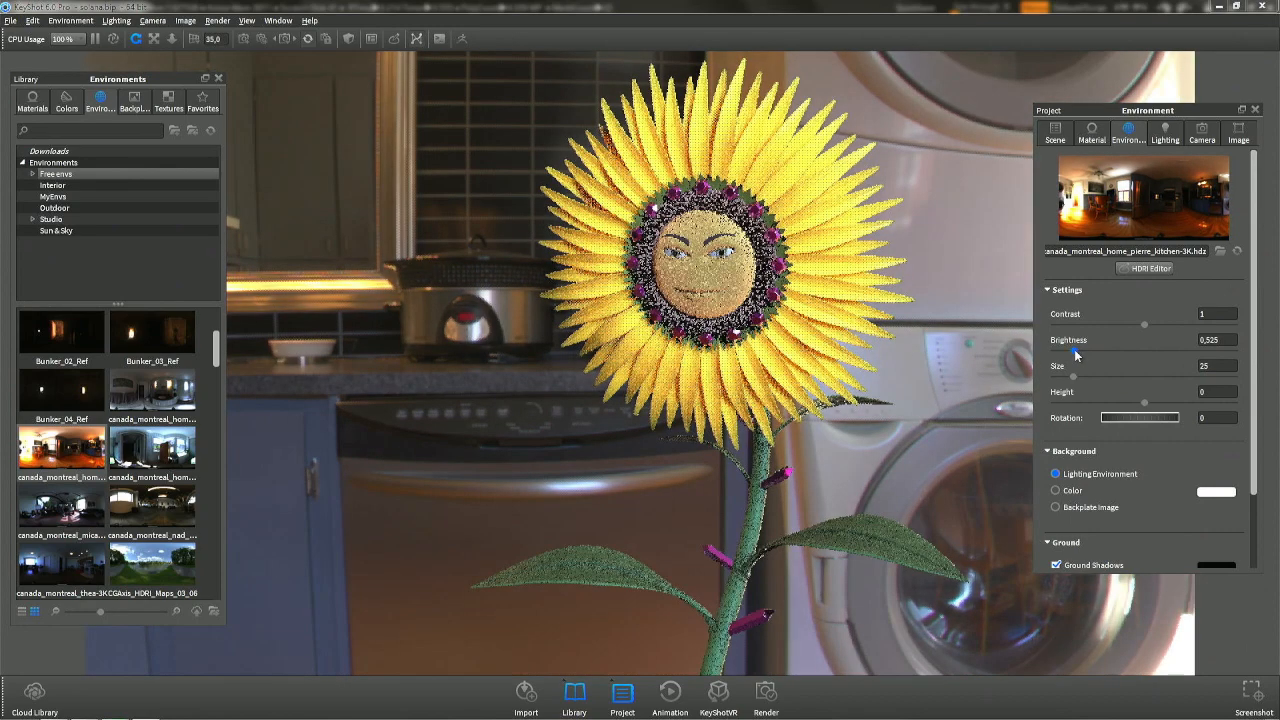
left_click_drag(1074, 349, 1074, 351)
key("ctrl+z")
key("ctrl+z")
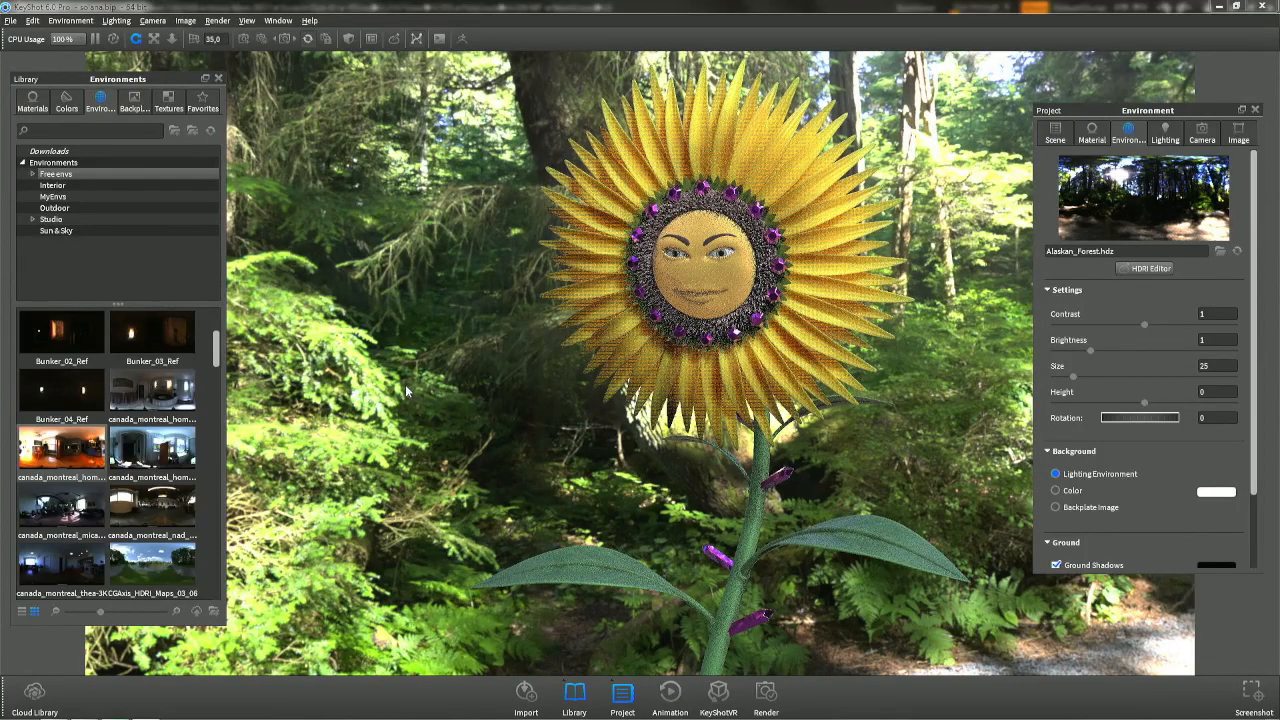
Check the eye #2 face material and try the ring's Red Velvet #4 material on the face.
double_click(740, 275)
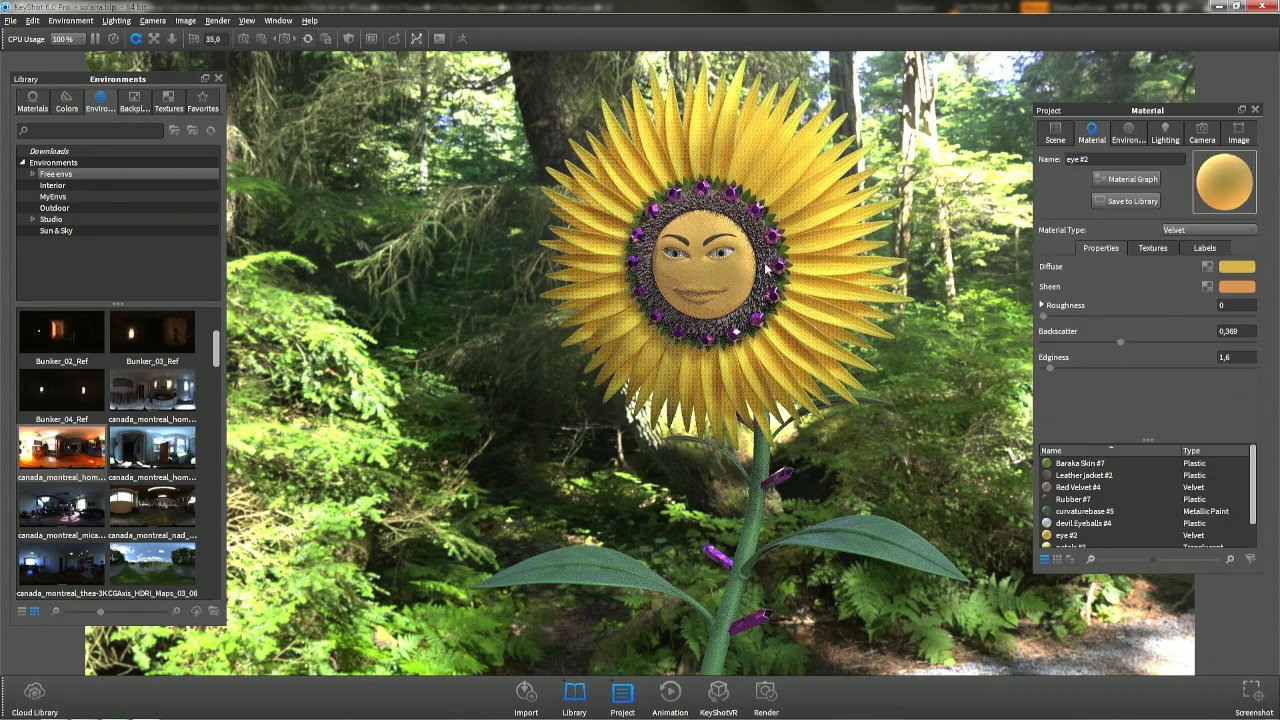
left_click(1151, 248)
left_click(1101, 248)
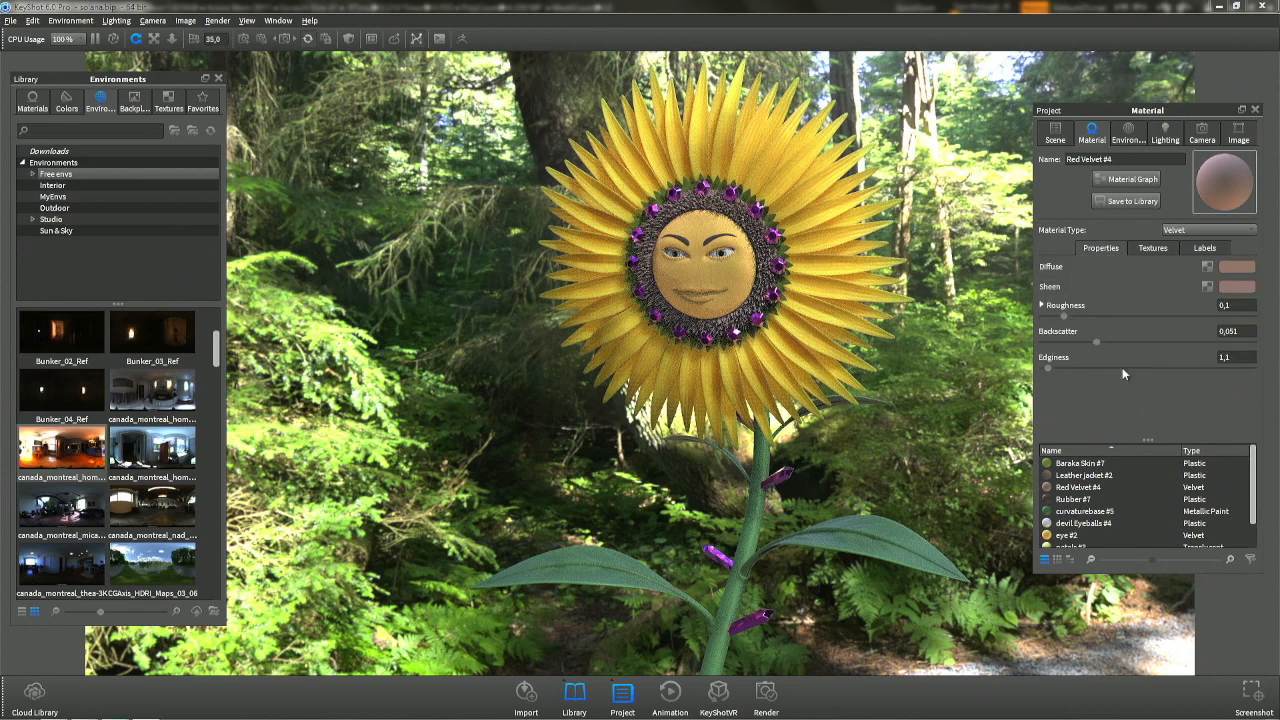
left_click_drag(1078, 487, 696, 270)
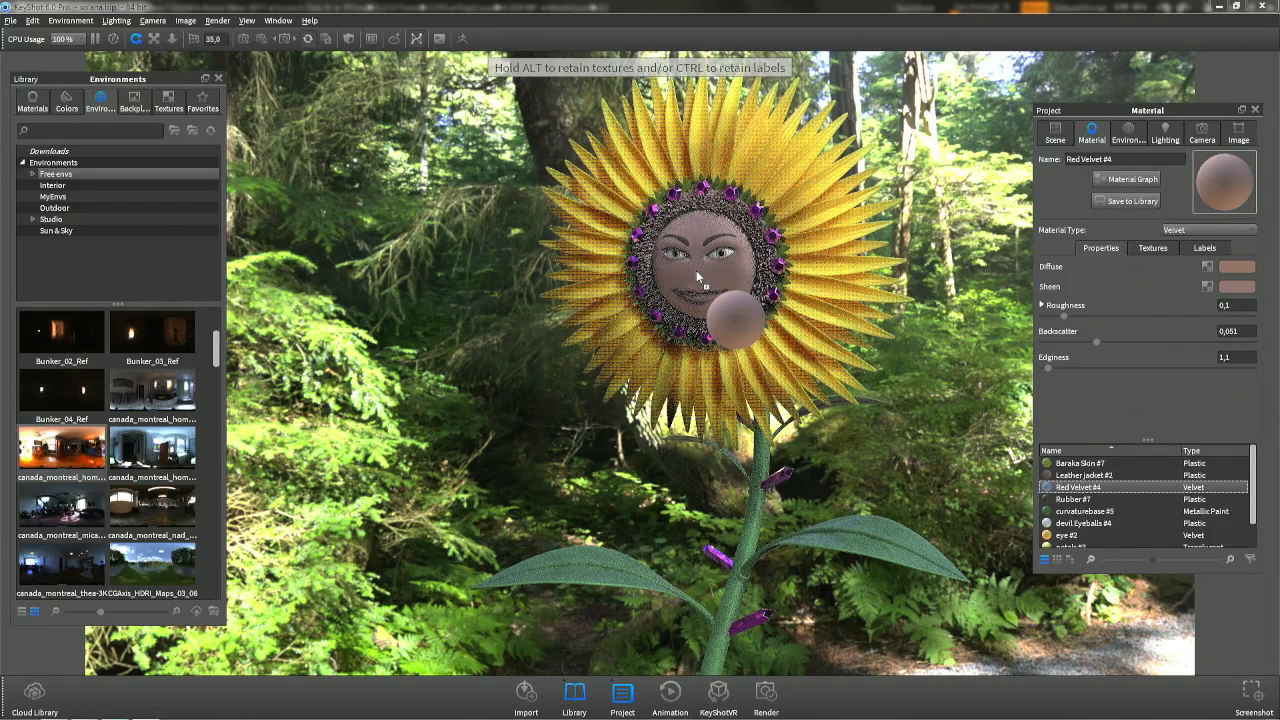
left_click_drag(696, 270, 735, 270)
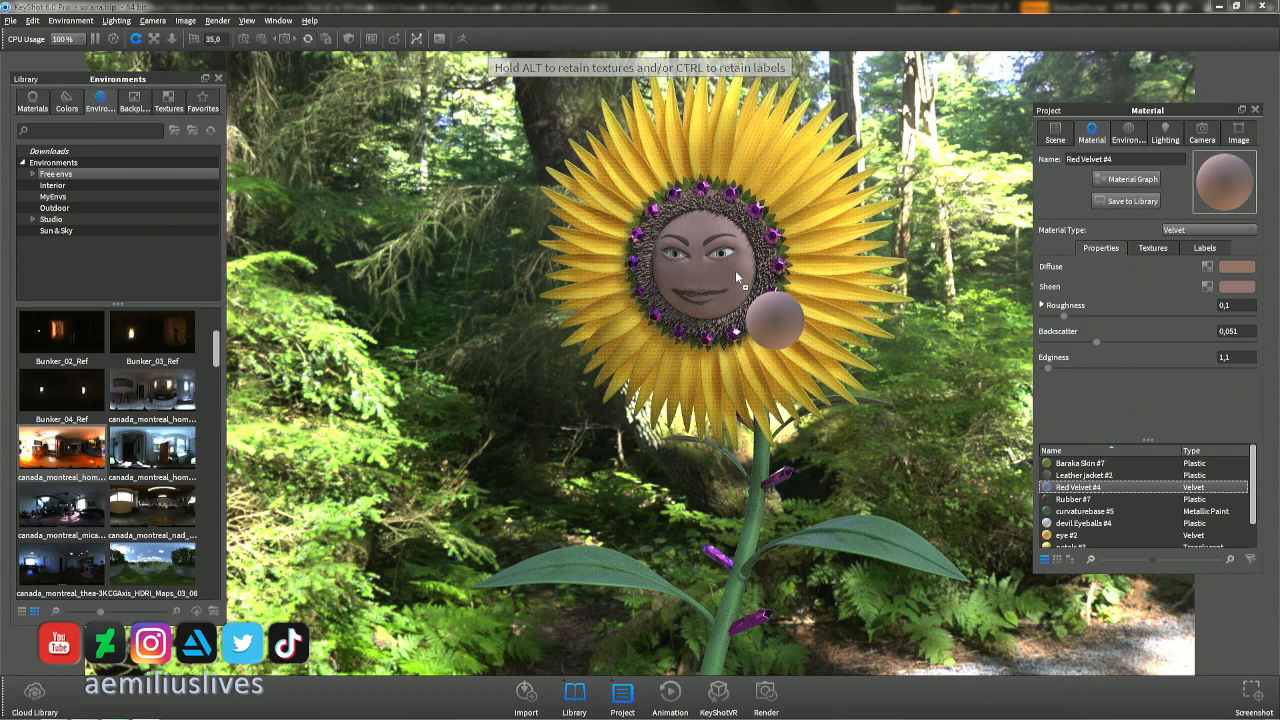
left_click_drag(735, 270, 728, 271)
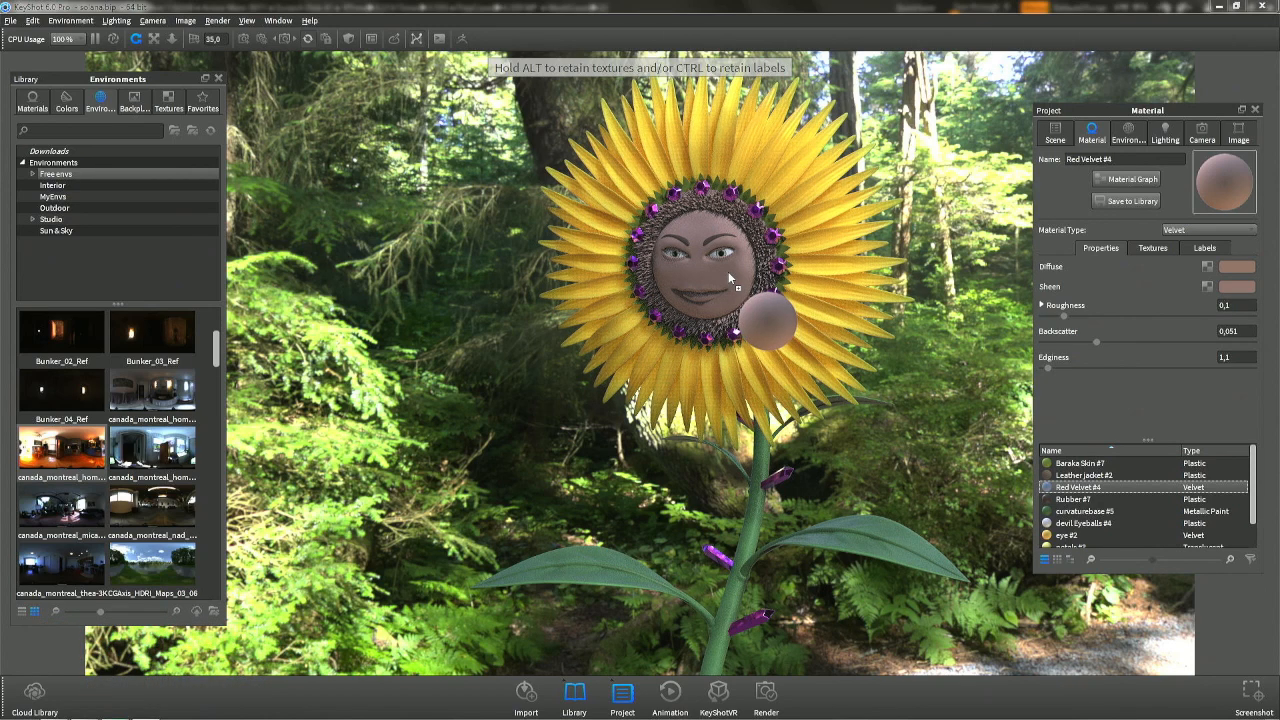
left_click_drag(728, 271, 711, 274)
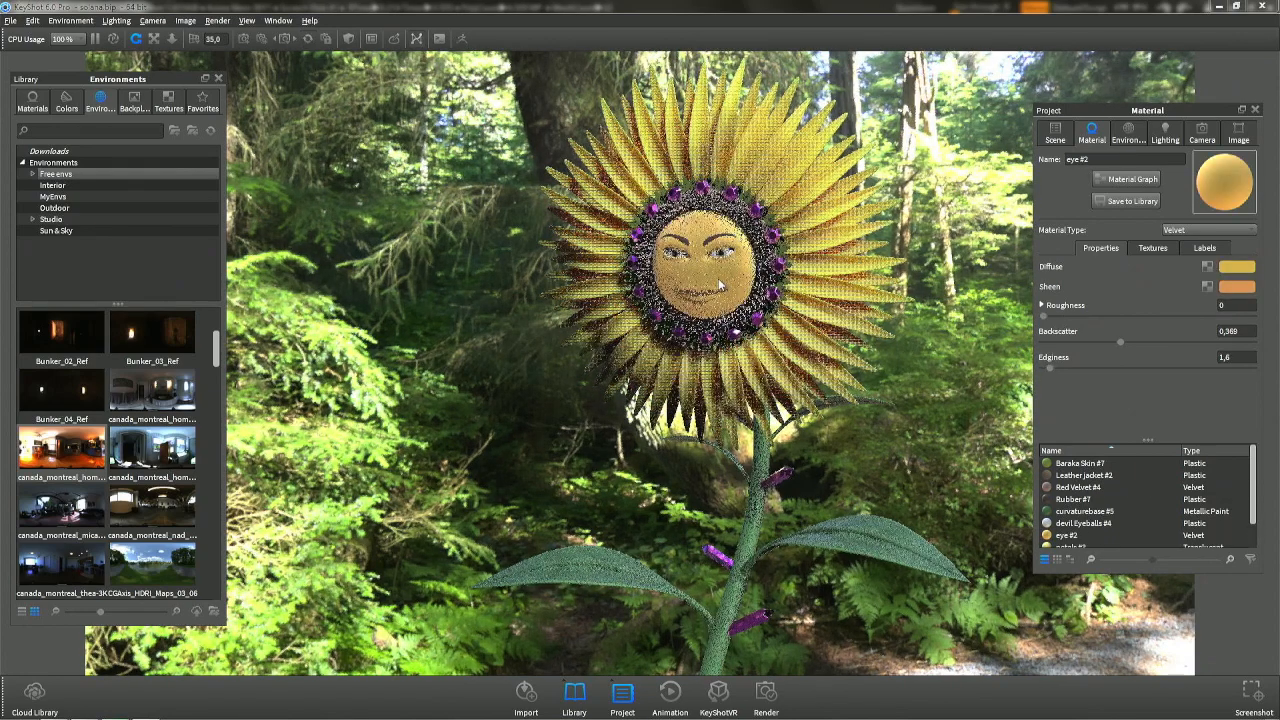
Set the face material's diffuse colour to a muted brownish skin tone, RGB 183, 130, 94.
scroll(750, 250, "up", 4)
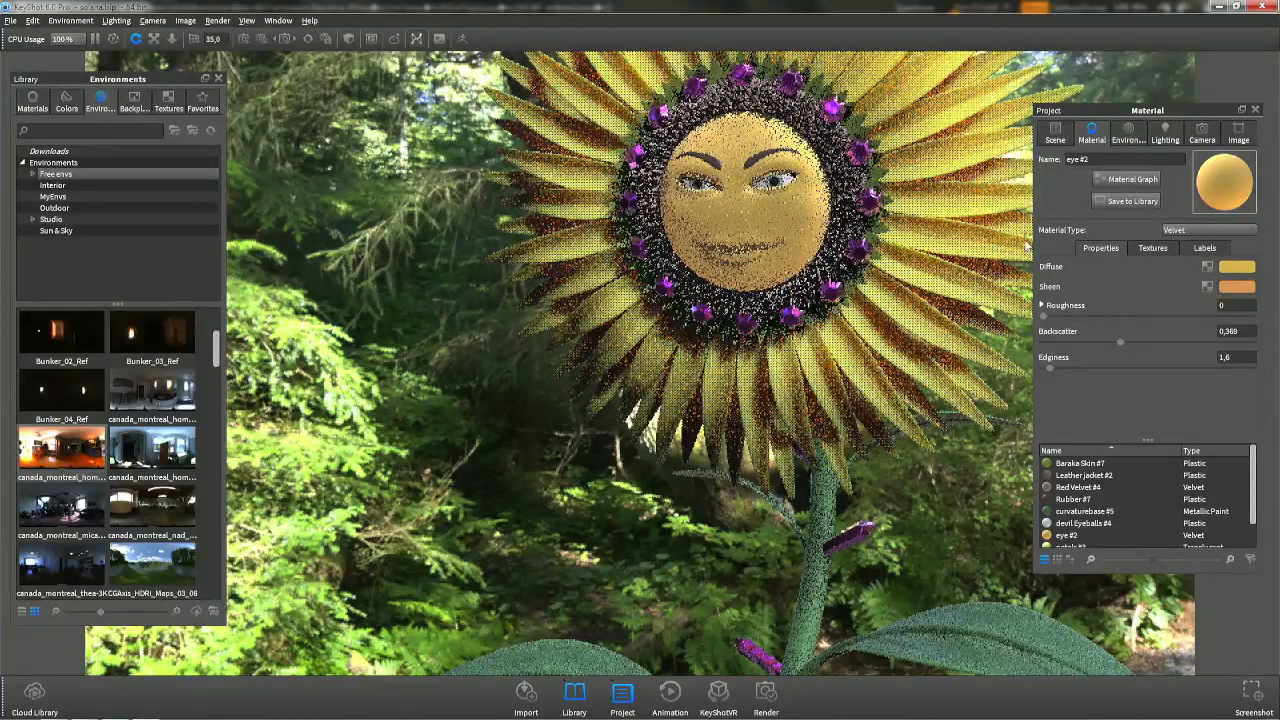
left_click(1236, 266)
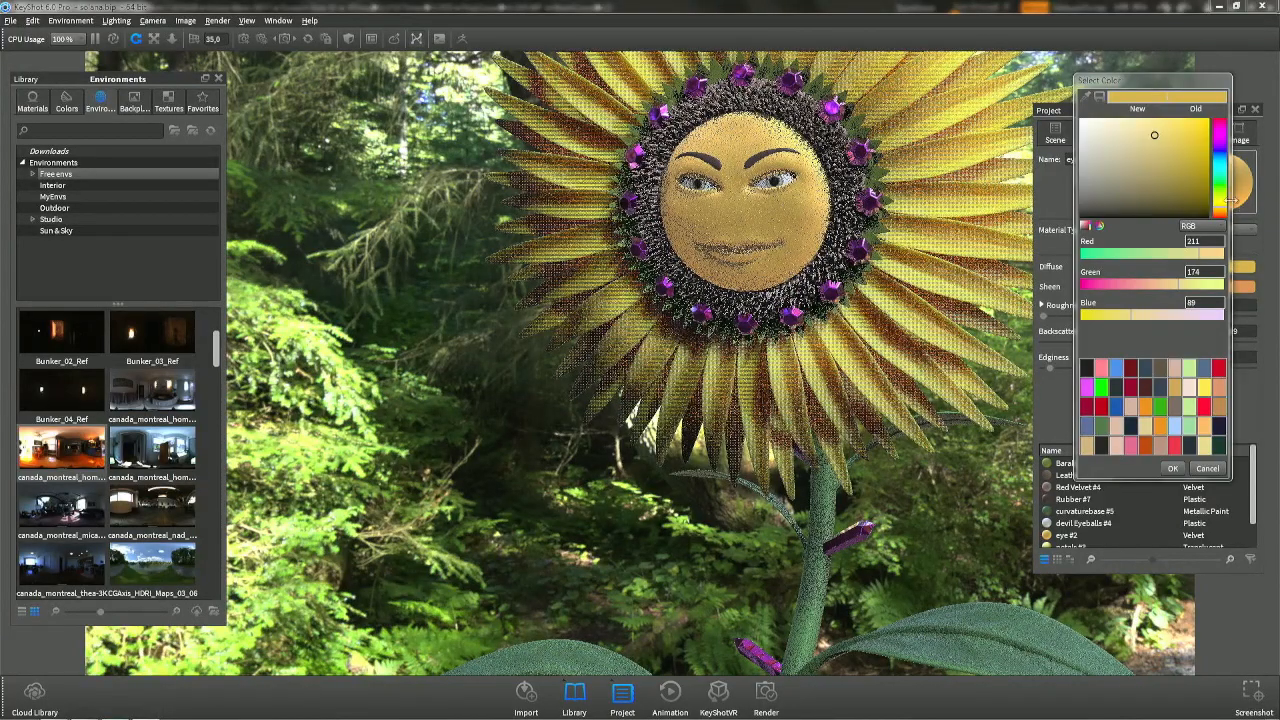
left_click_drag(1220, 201, 1221, 216)
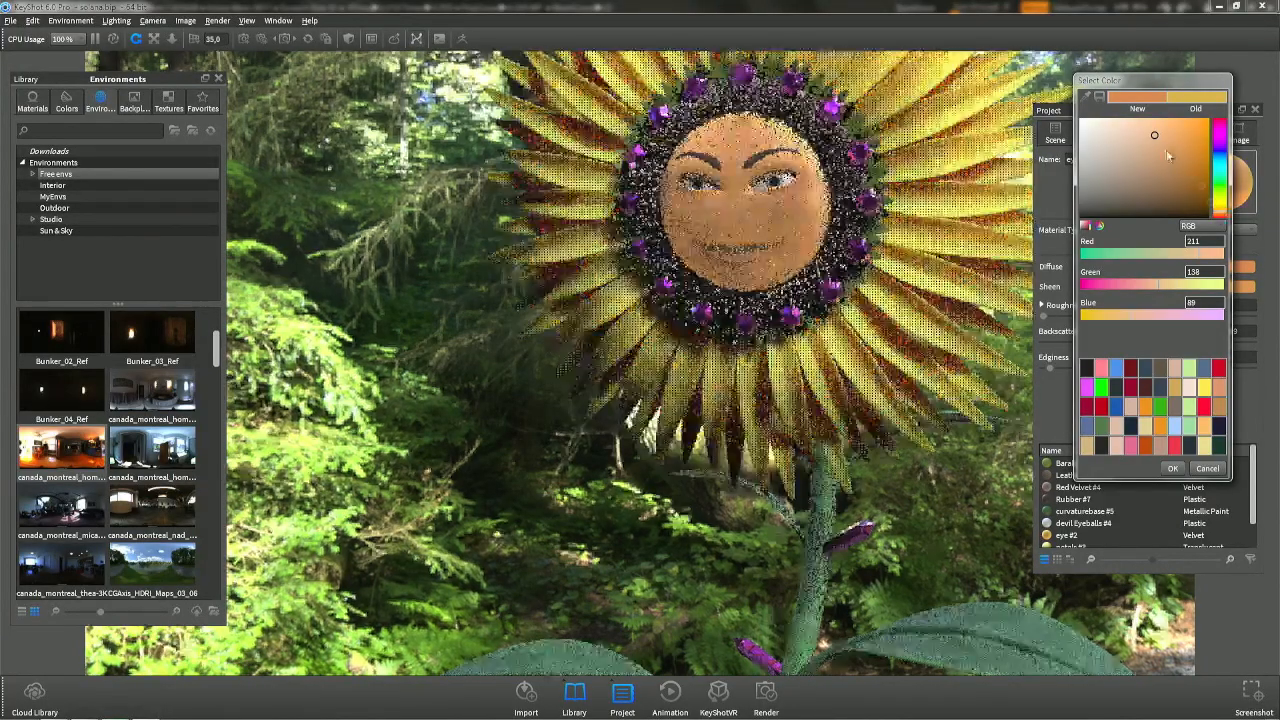
left_click(1145, 146)
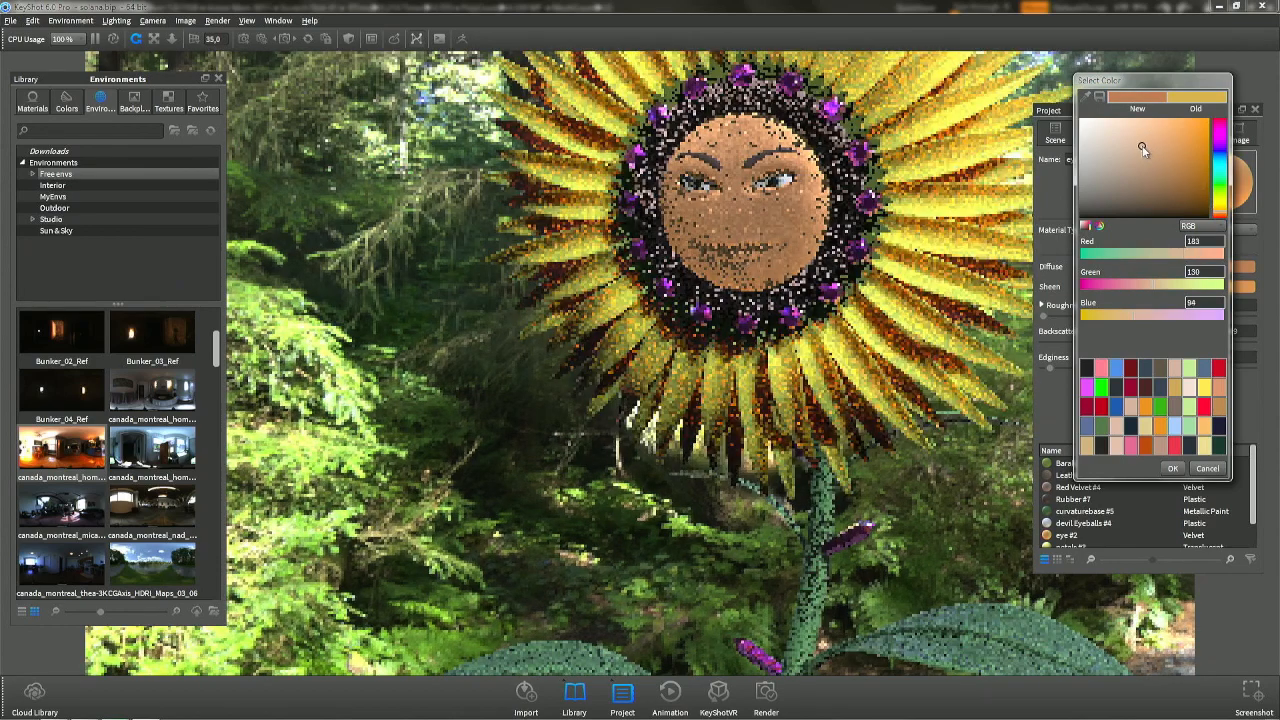
key("Return")
Set the face material's sheen to a light peach tone, RGB 229, 175, 124.
left_click(1237, 285)
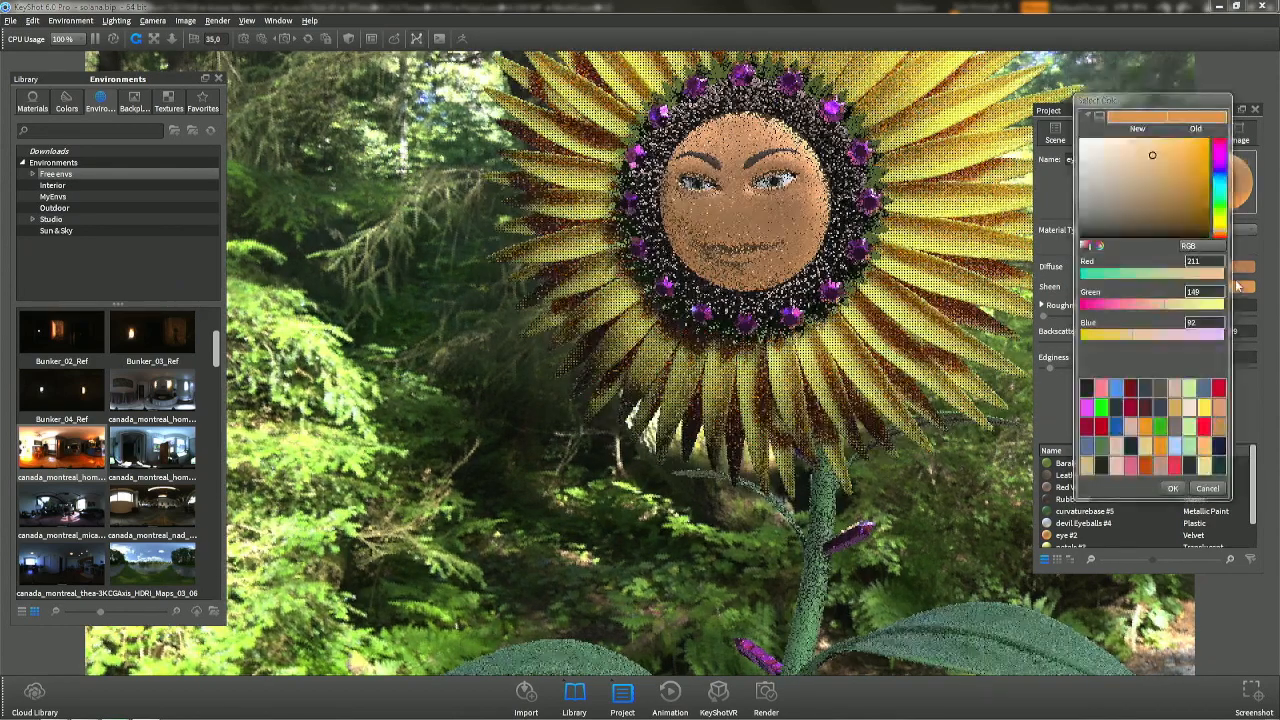
left_click(1136, 165)
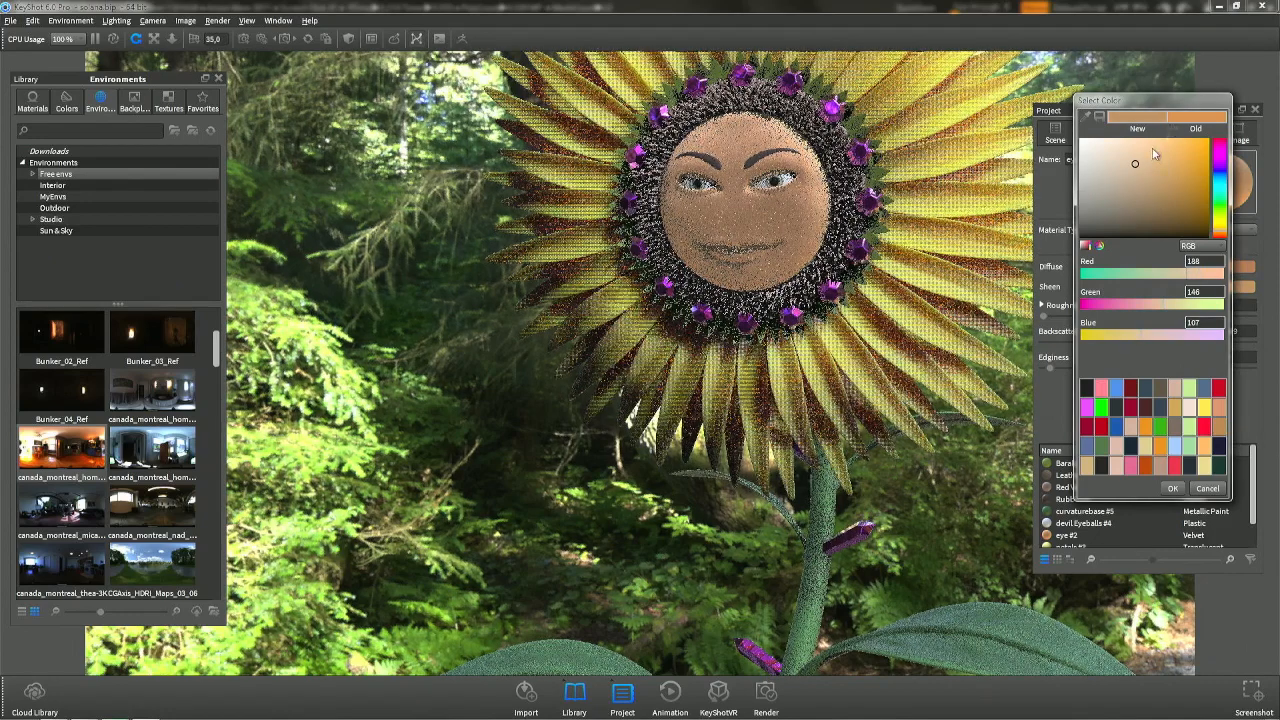
left_click(1150, 153)
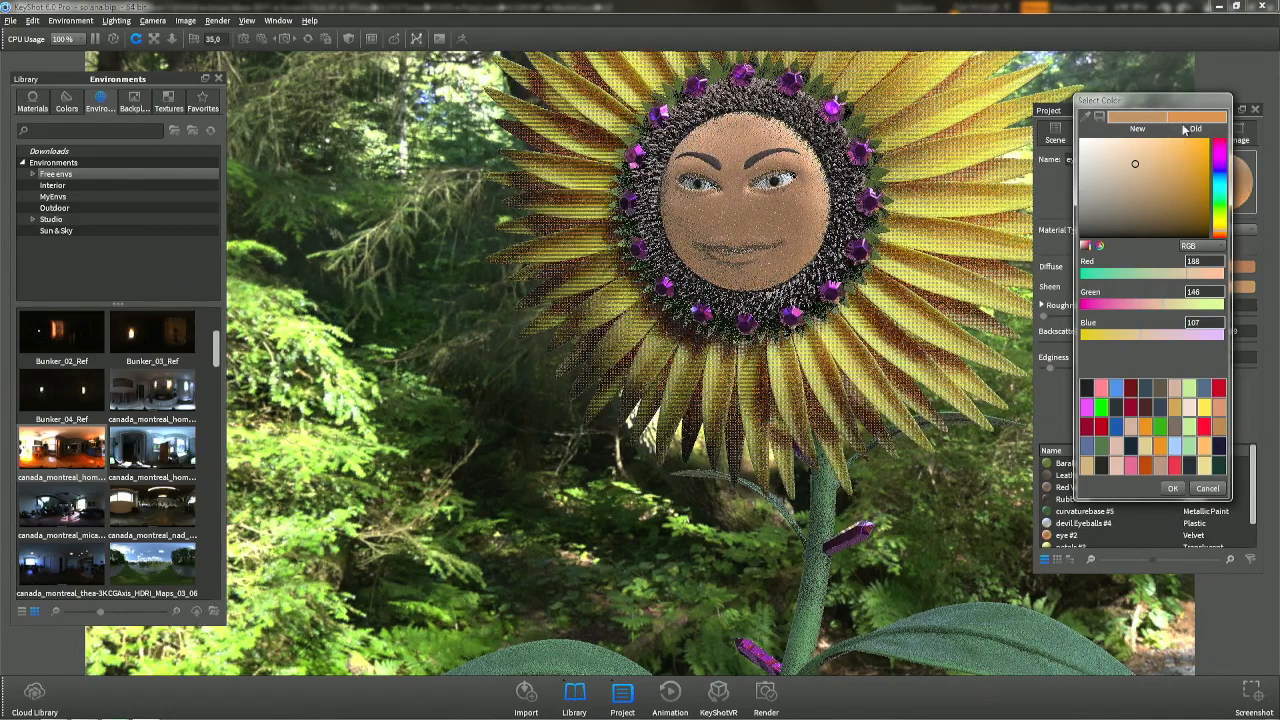
left_click(1139, 150)
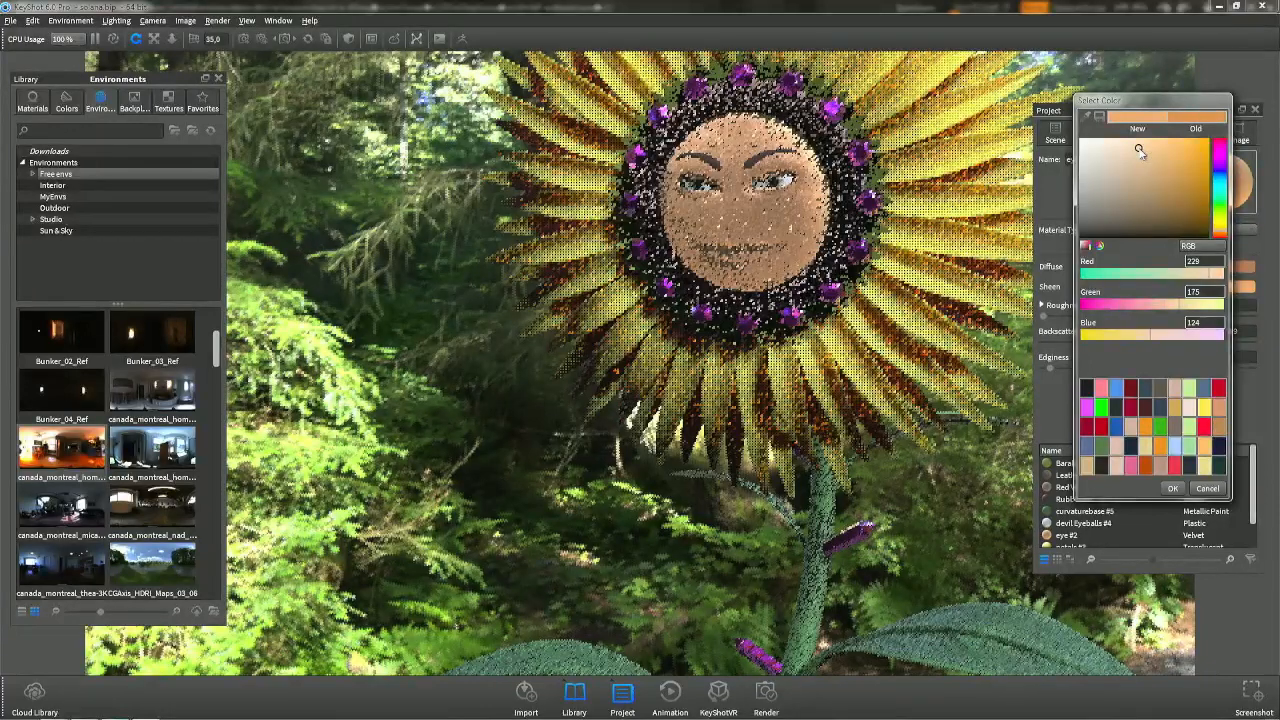
key("Return")
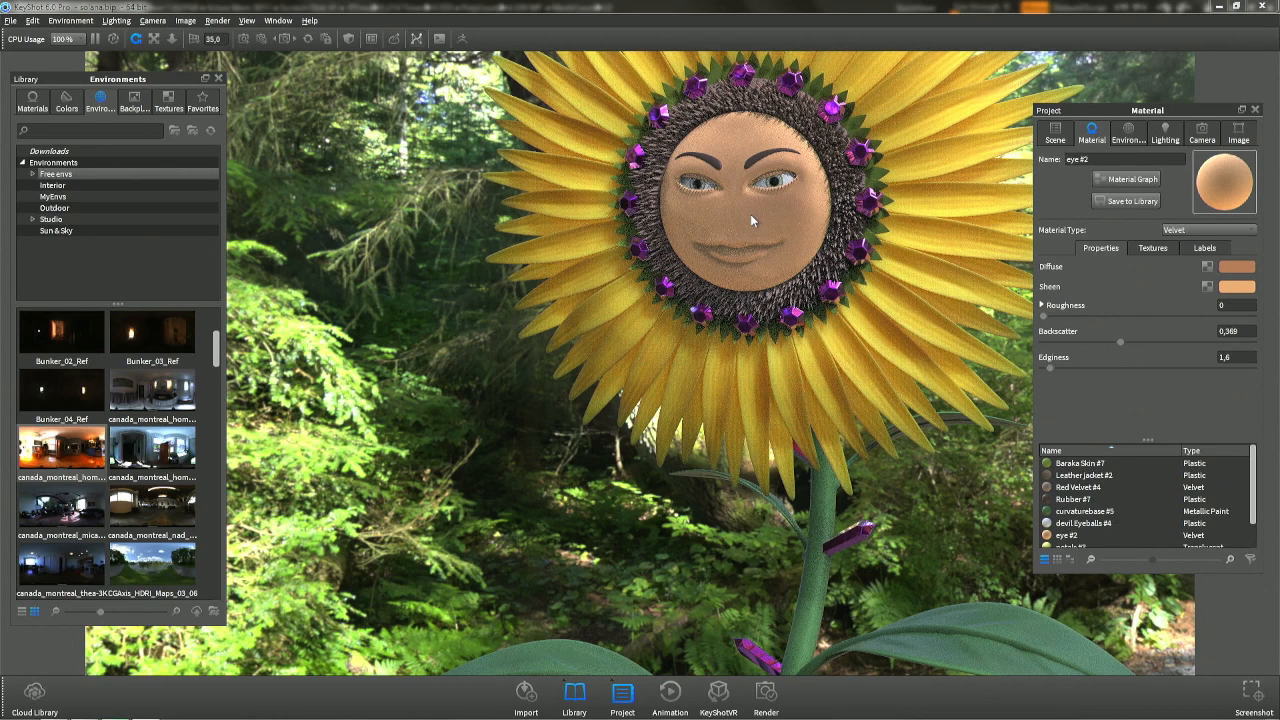
left_click(1248, 287)
left_click_drag(1175, 150, 1162, 145)
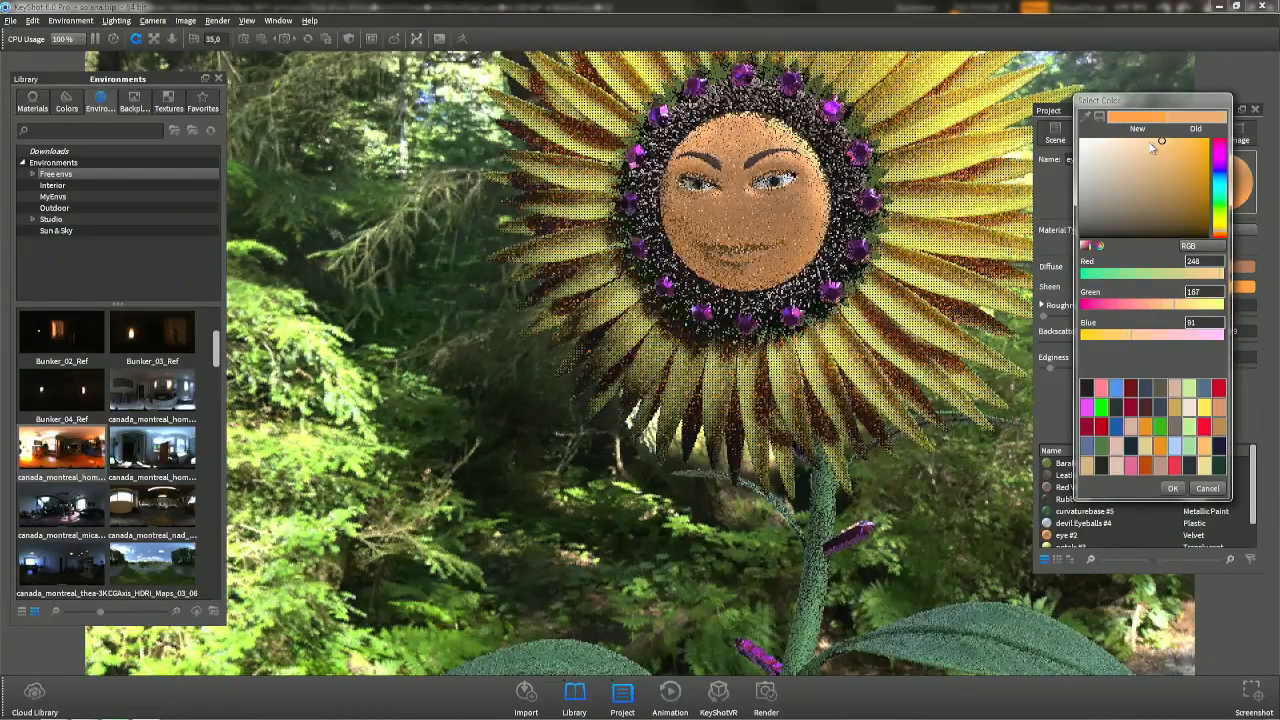
left_click(1212, 489)
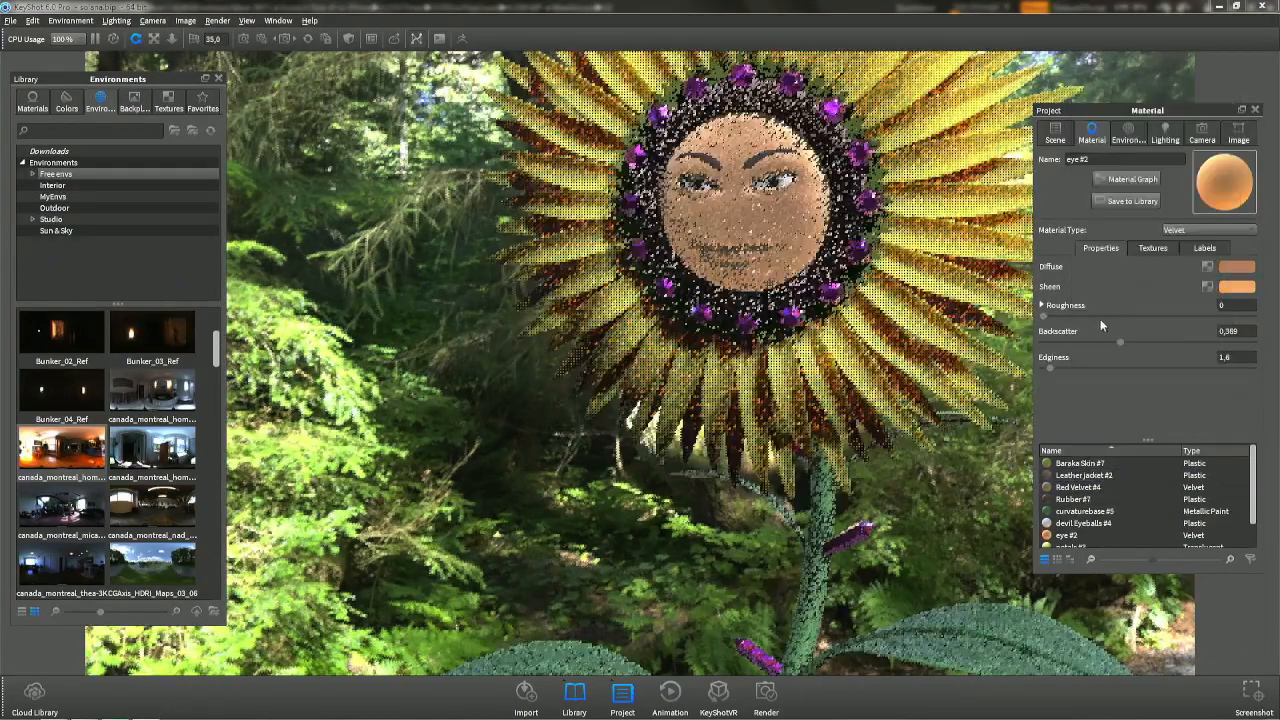
Set the face material's backscatter to 0,172 and its edginess to 7,3.
left_click_drag(1116, 343, 1076, 371)
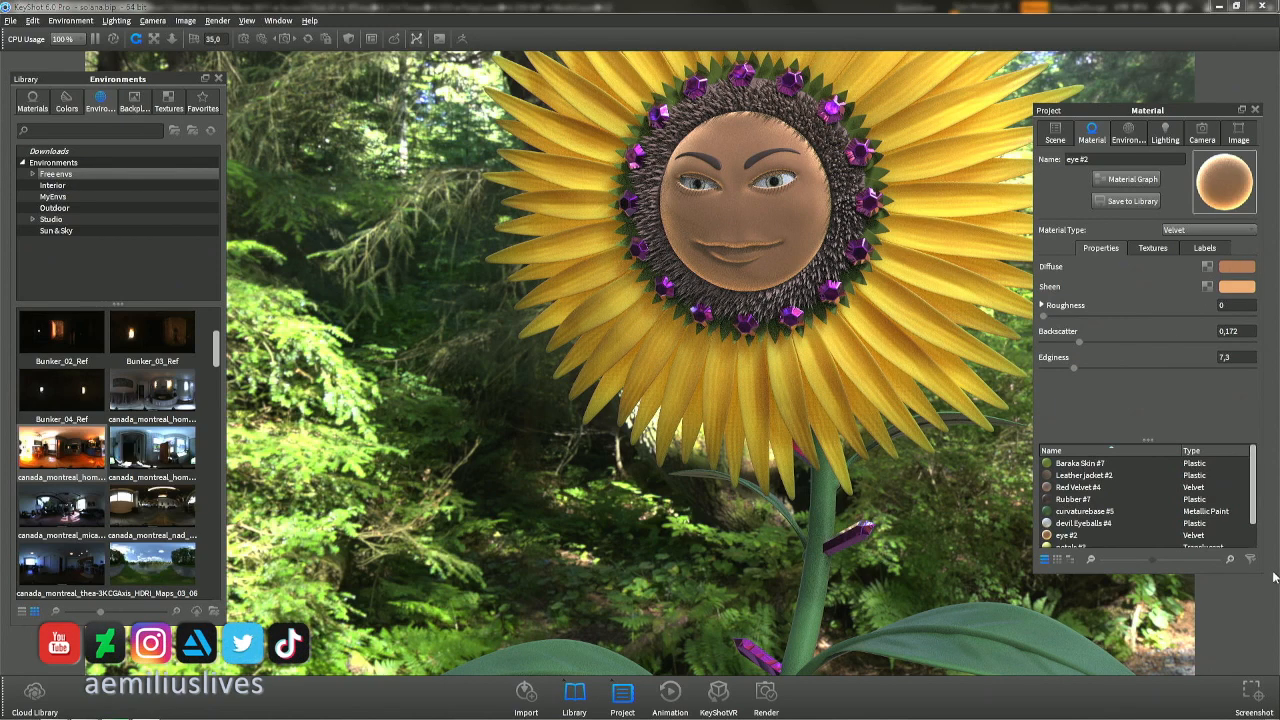
Hide the Library and Project windows, capture a screenshot of the close-up face view, and save the scene.
left_click(585, 705)
left_click(618, 706)
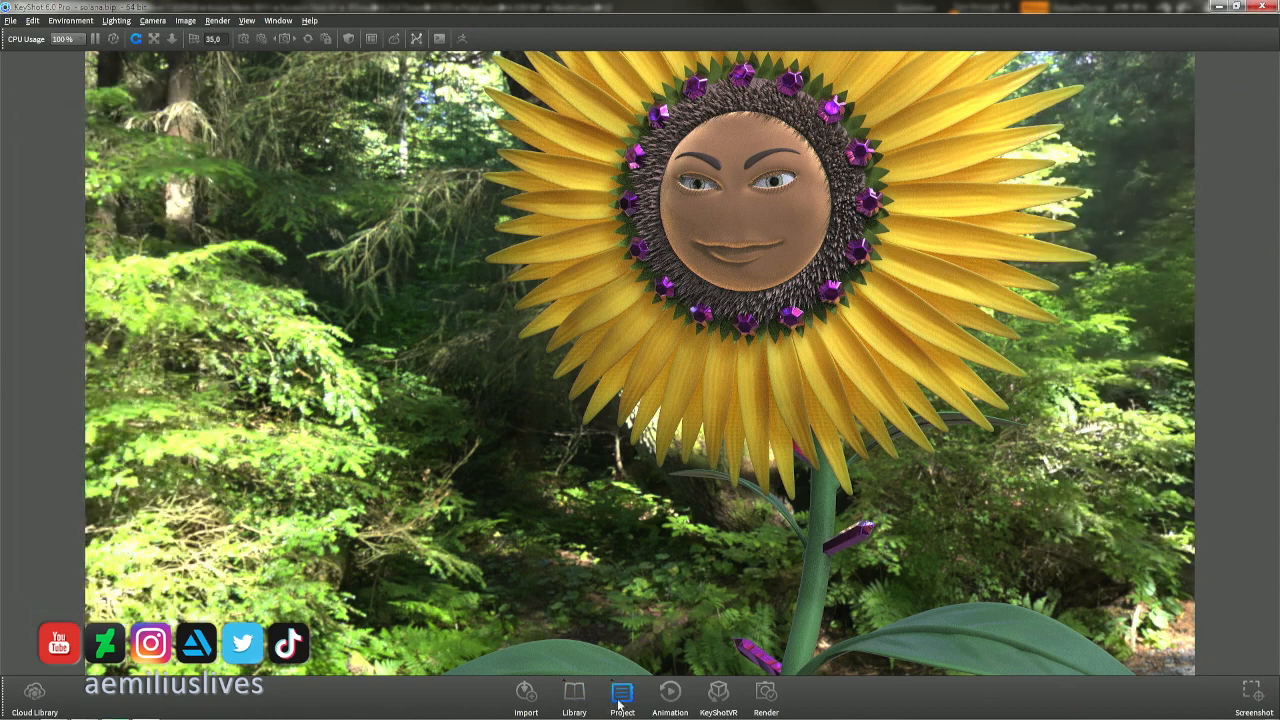
left_click(1270, 712)
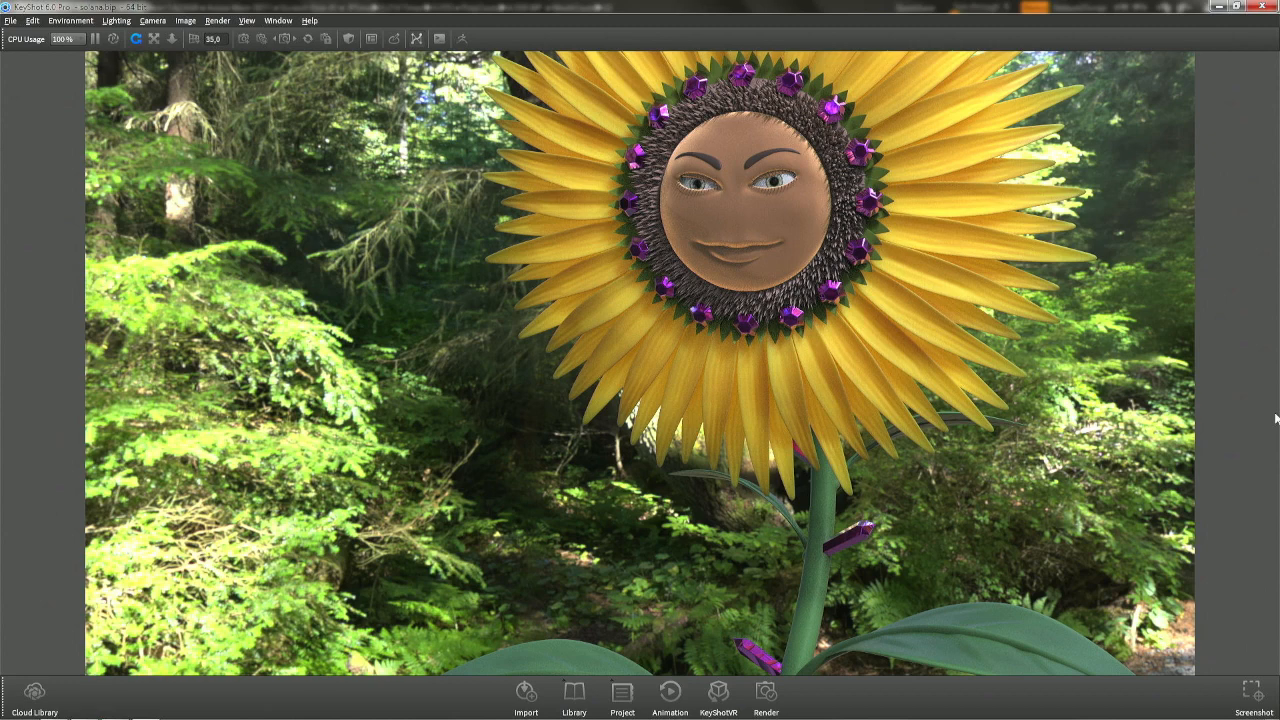
key("ctrl+s")
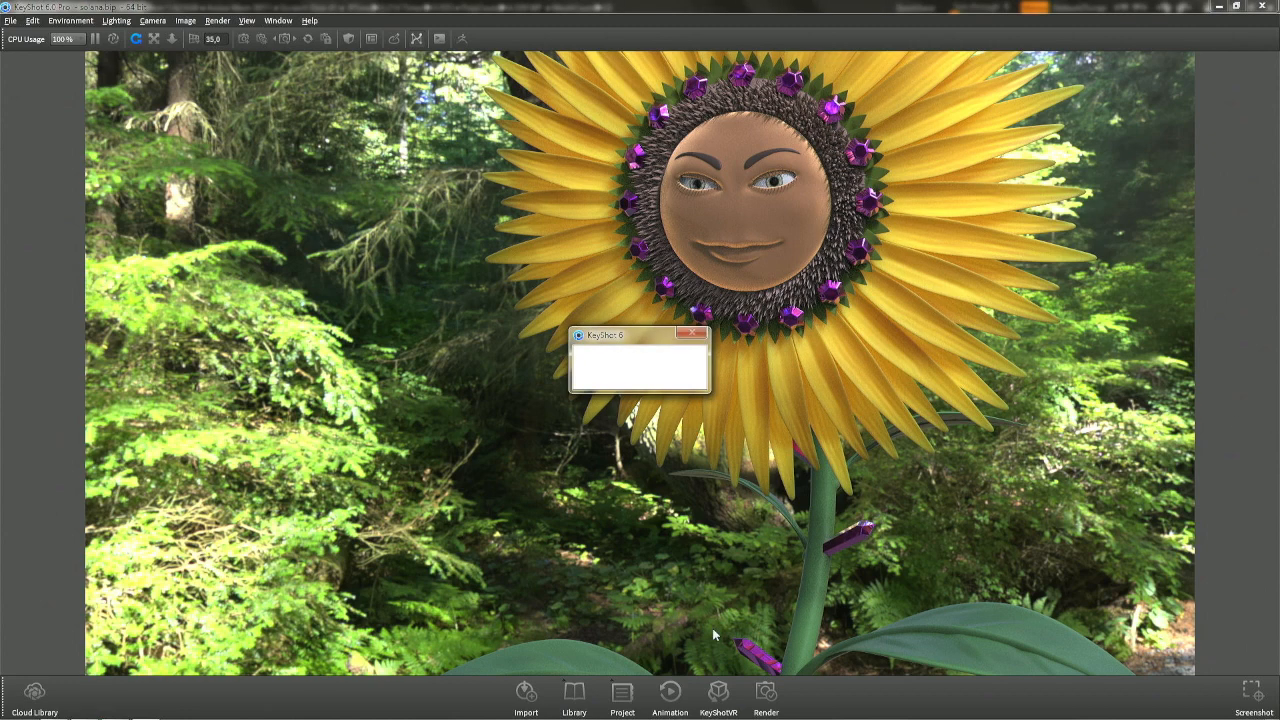
Bring back the Library and Project windows, add a camera for the close-up view, and compare it with Camera 4.
left_click(580, 697)
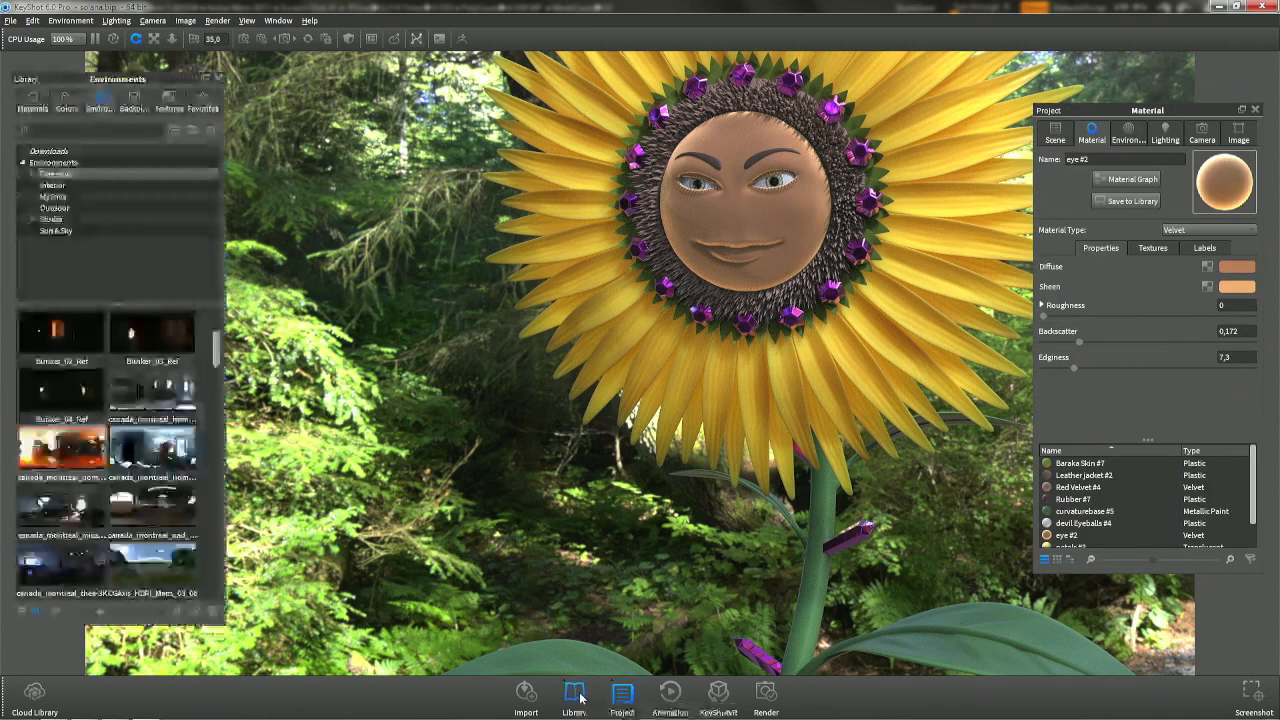
left_click(1204, 140)
left_click(1237, 163)
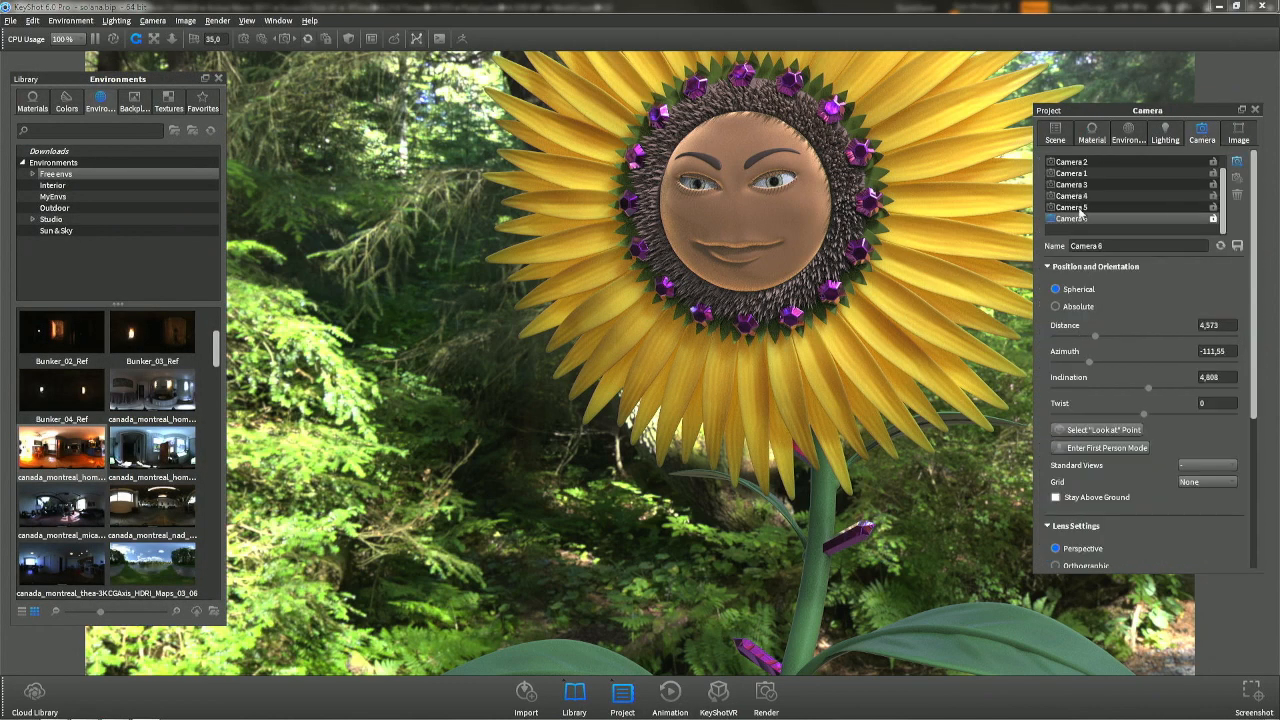
left_click(1088, 198)
left_click(1073, 218)
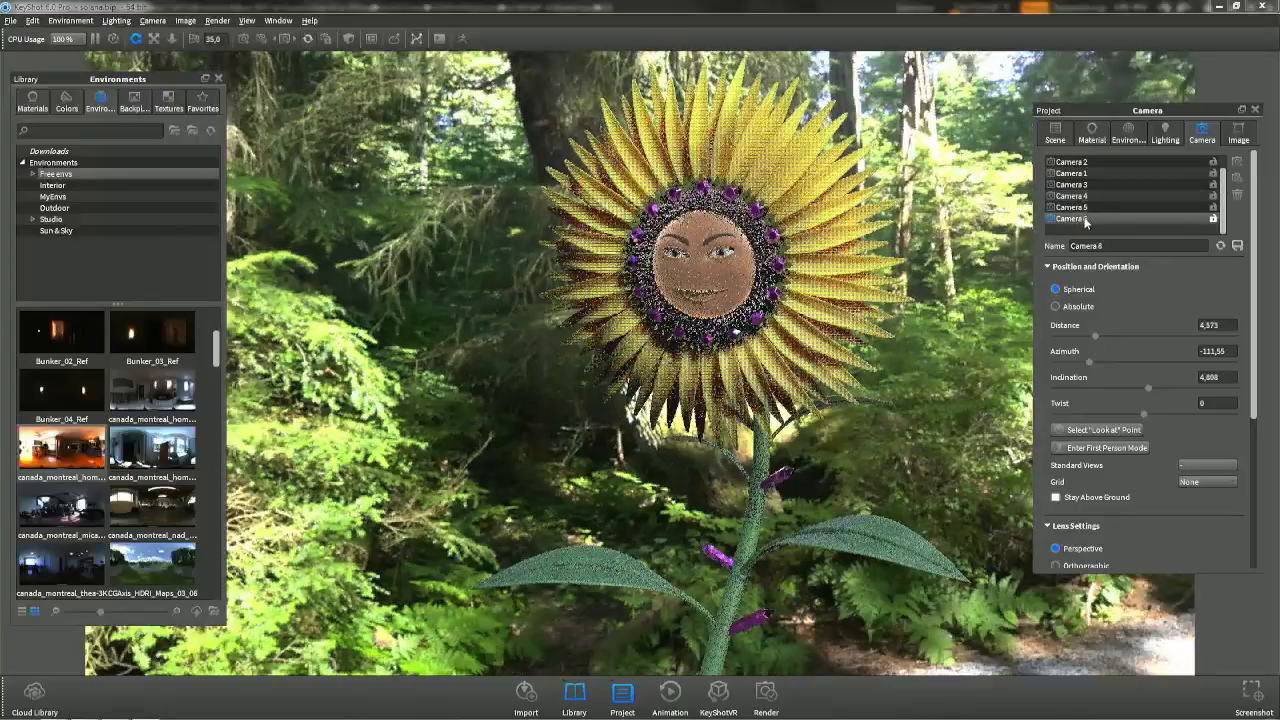
Orbit and pan the camera to a low side view of the flower head, with azimuth -36,154 and inclination -15,769.
left_click_drag(851, 205, 963, 251)
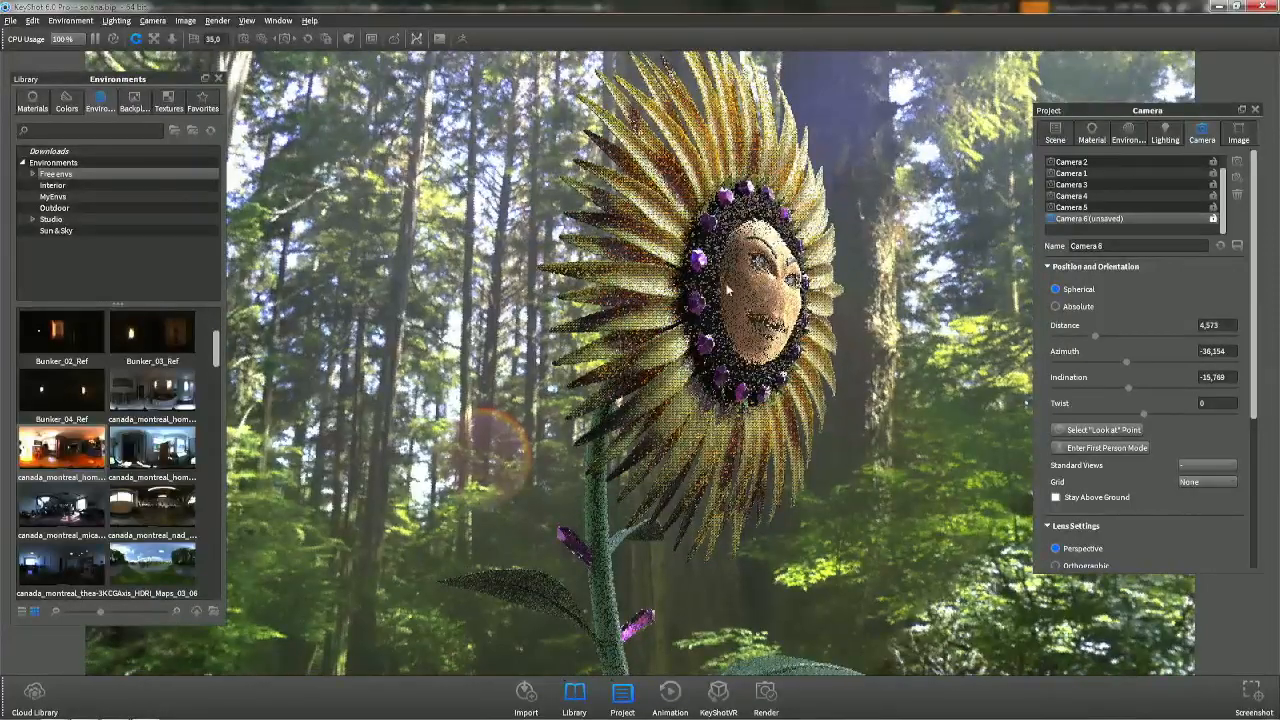
middle_click_drag(738, 278, 698, 320)
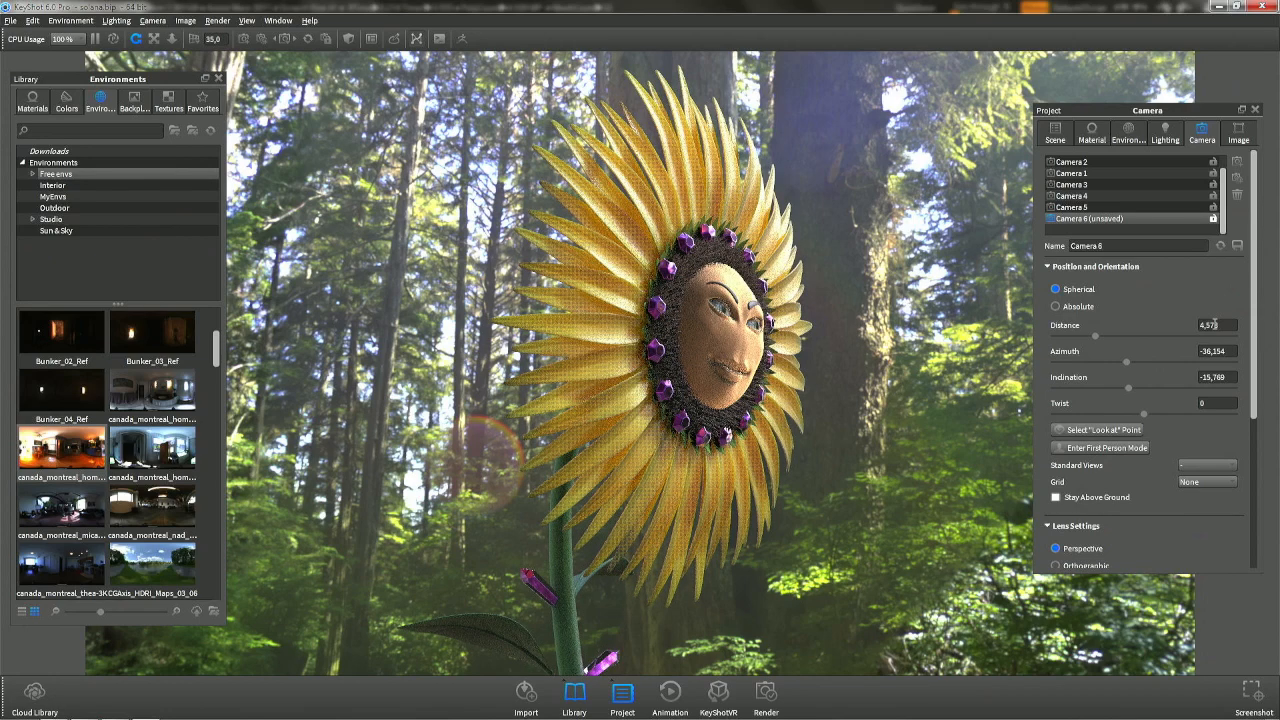
Switch to ZBrush, make the sunflower's face the active subtool, and inspect the face up close from the front.
key("alt+Tab")
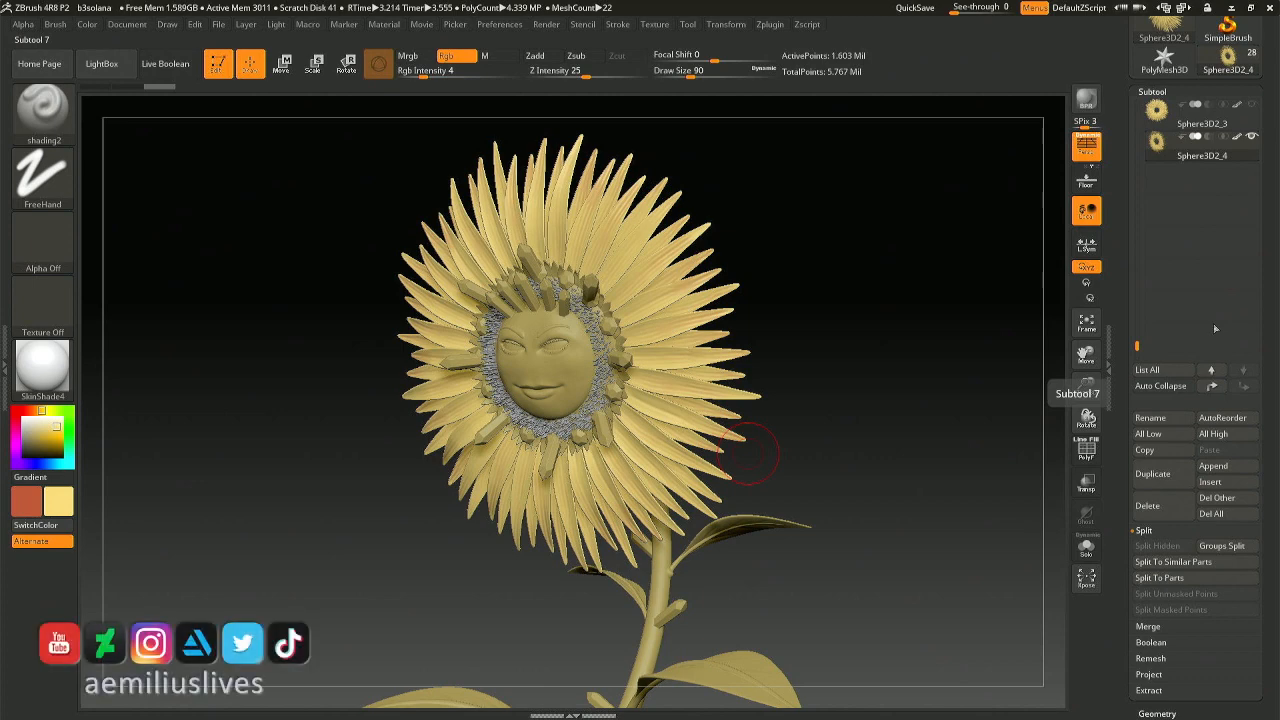
mouse_move(859, 417)
left_mouse_down()
mouse_move(889, 411)
mouse_move(811, 420)
mouse_move(891, 409)
mouse_move(800, 403)
left_mouse_up()
left_click(712, 370, "alt")
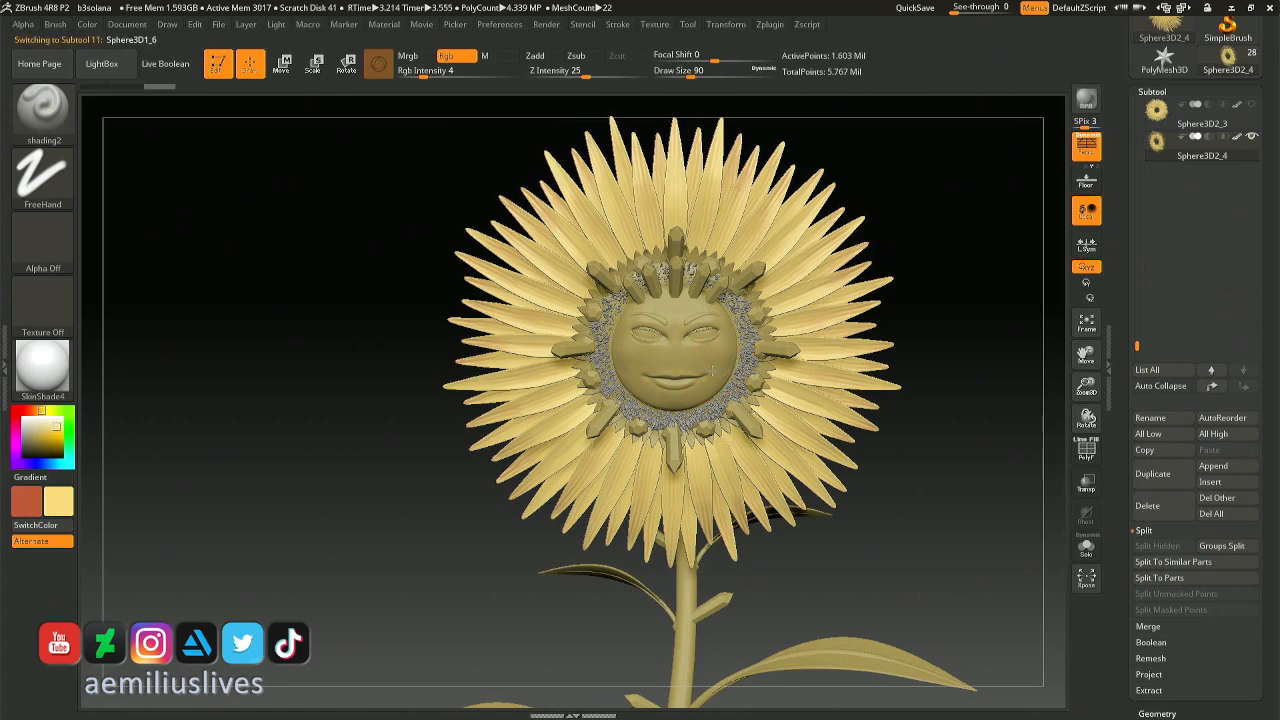
mouse_move(715, 352)
right_mouse_down("ctrl")
mouse_move(694, 478)
mouse_move(672, 500)
right_mouse_up("ctrl")
mouse_move(646, 347)
right_mouse_down()
mouse_move(642, 331)
mouse_move(705, 340)
right_mouse_up()
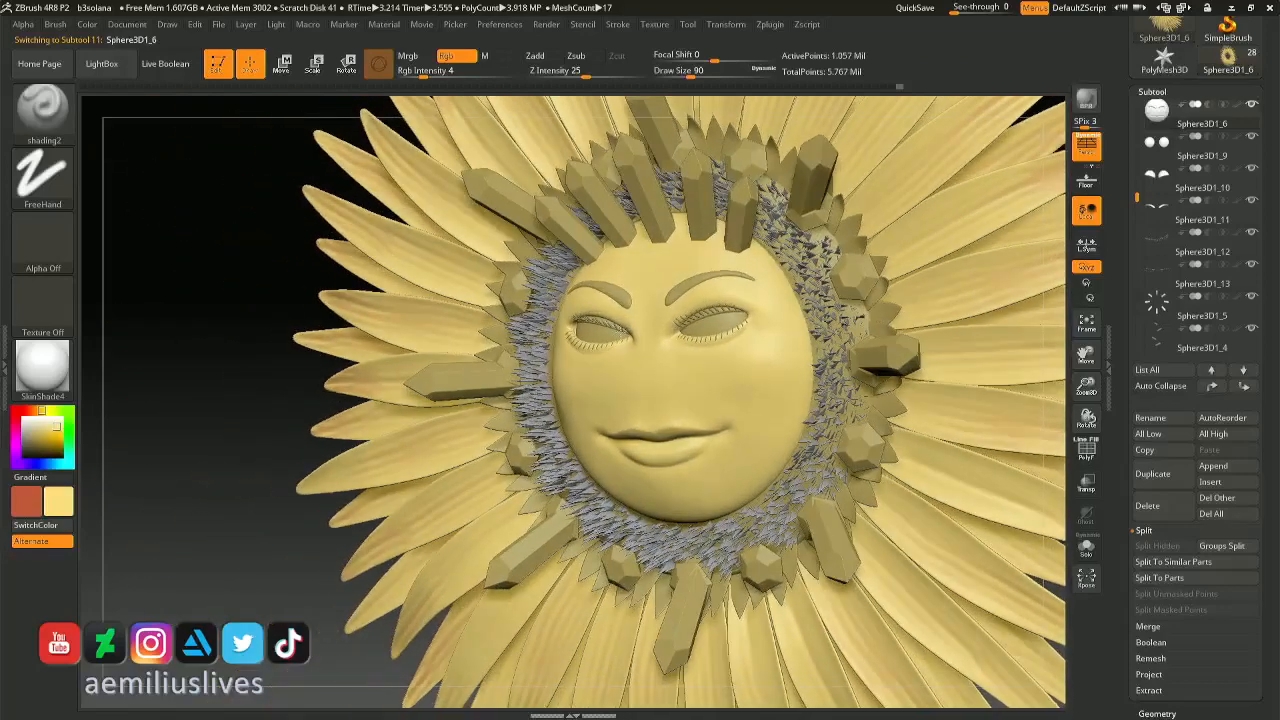
right_click_drag(643, 438, 671, 430)
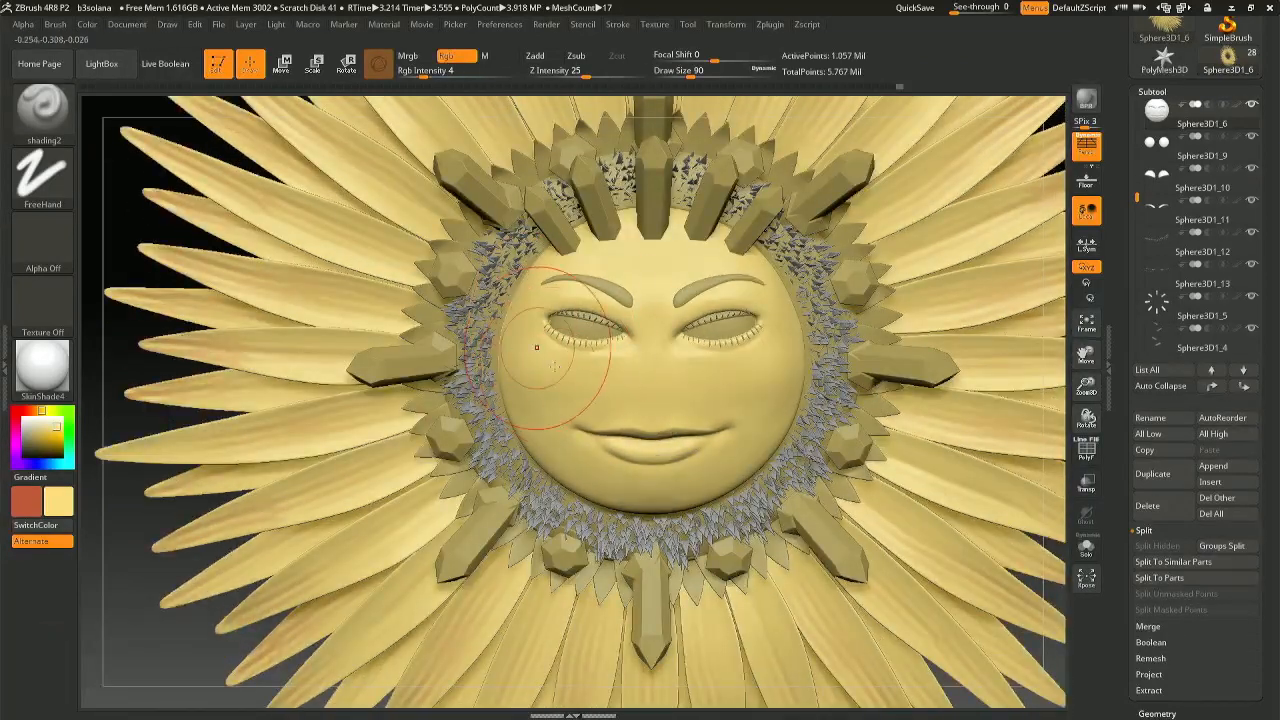
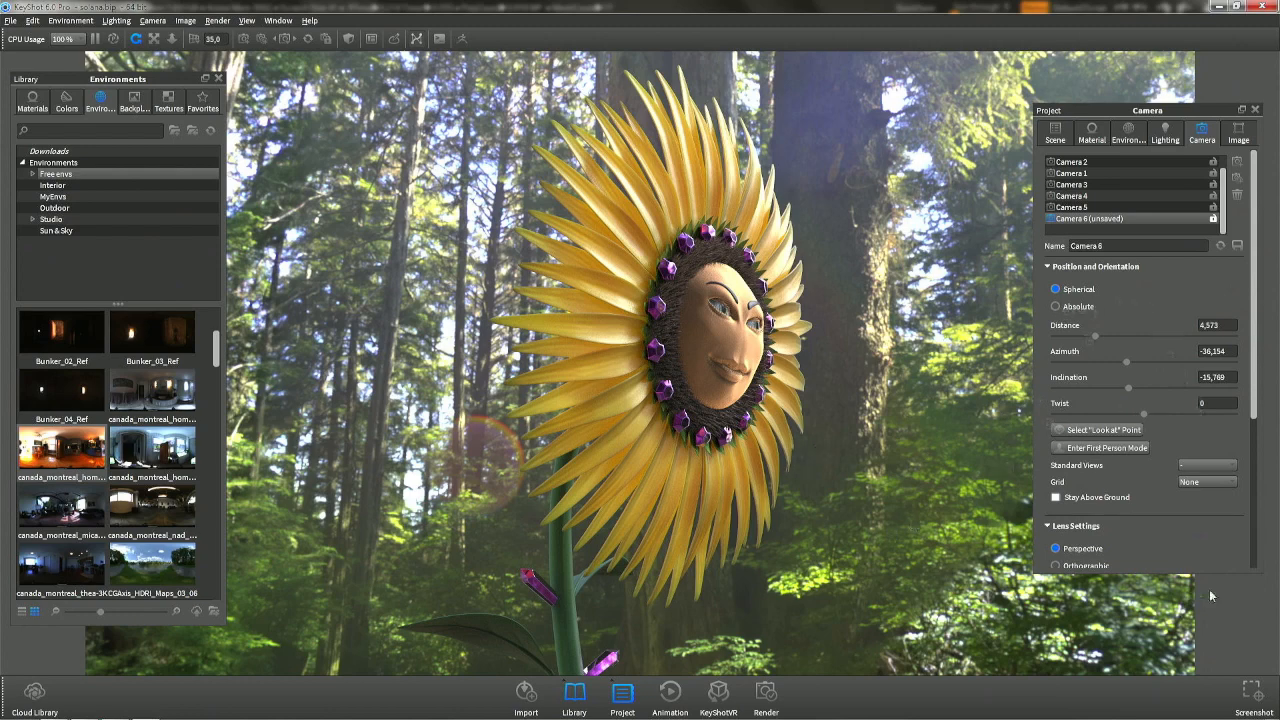
Capture a screenshot of the low side view and return to the saved Camera 6 close-up.
left_click(1257, 697)
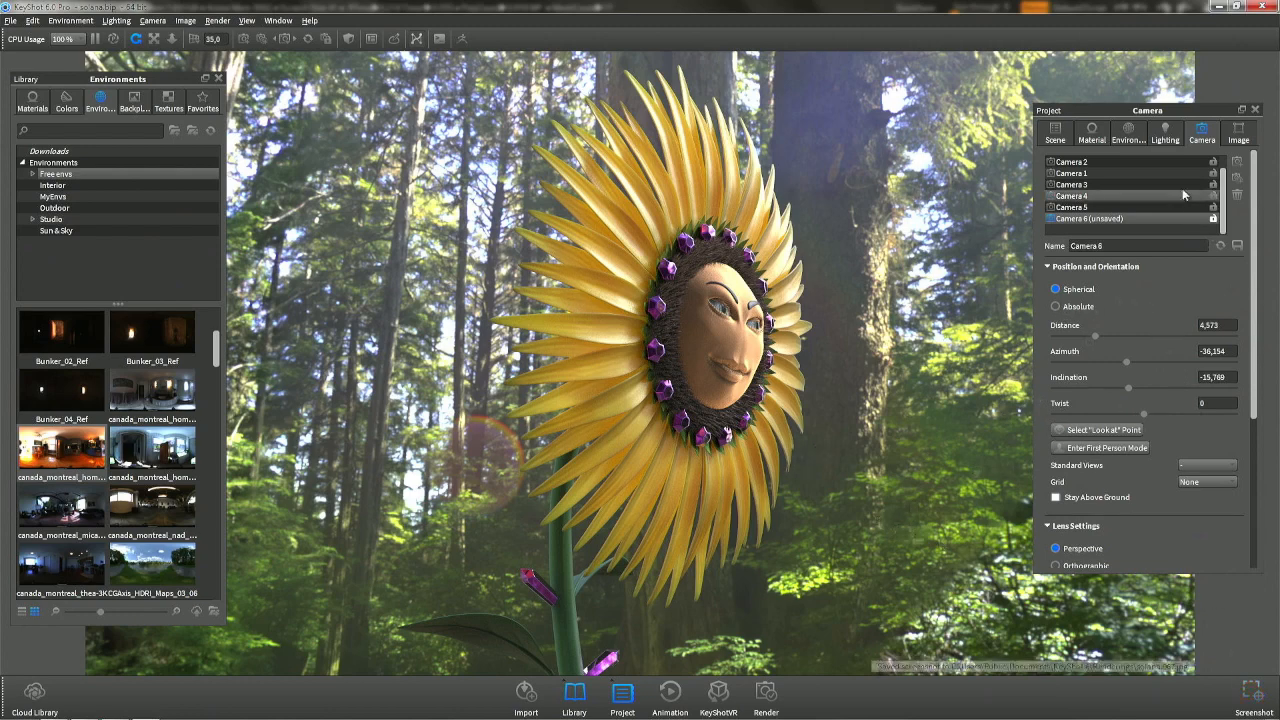
left_click(1143, 197)
left_click(1143, 207)
left_click(1114, 218)
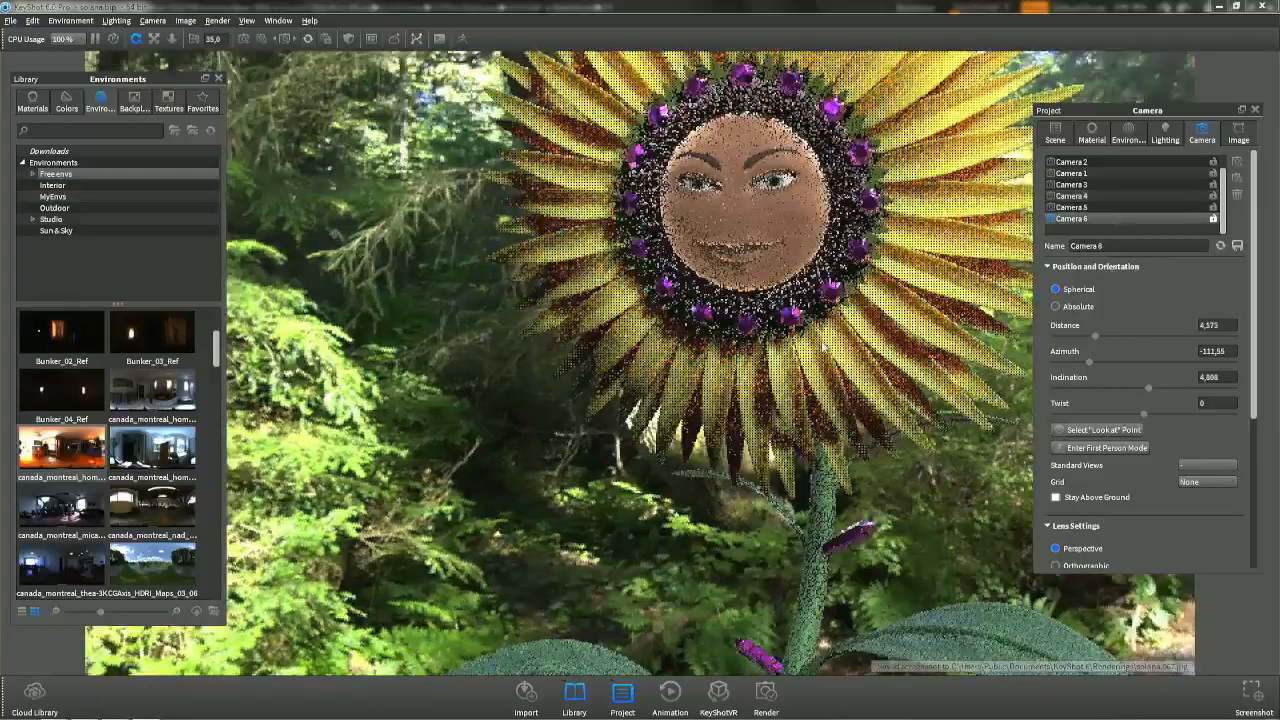
Frame the flower from behind at distance 5,736, azimuth 112,909 and inclination -30,962, and capture a screenshot.
left_click_drag(841, 372, 505, 268)
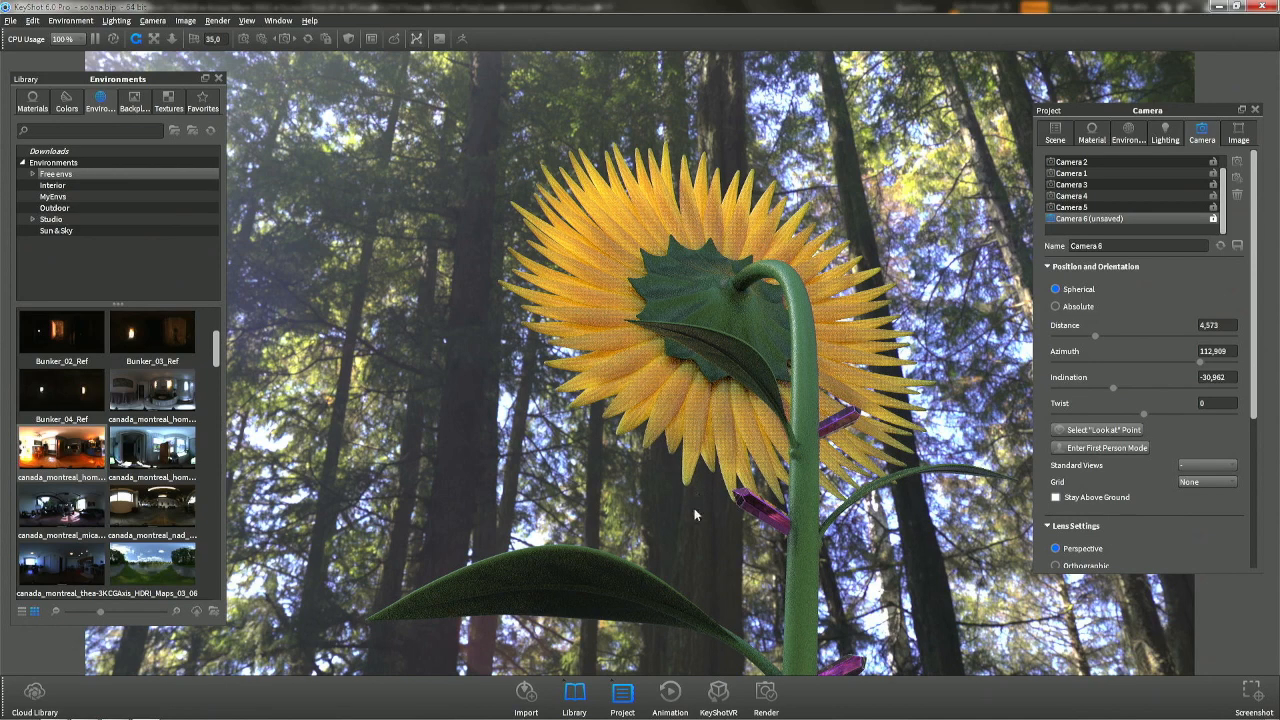
left_click_drag(696, 522, 598, 430)
scroll(680, 468, "down", 3)
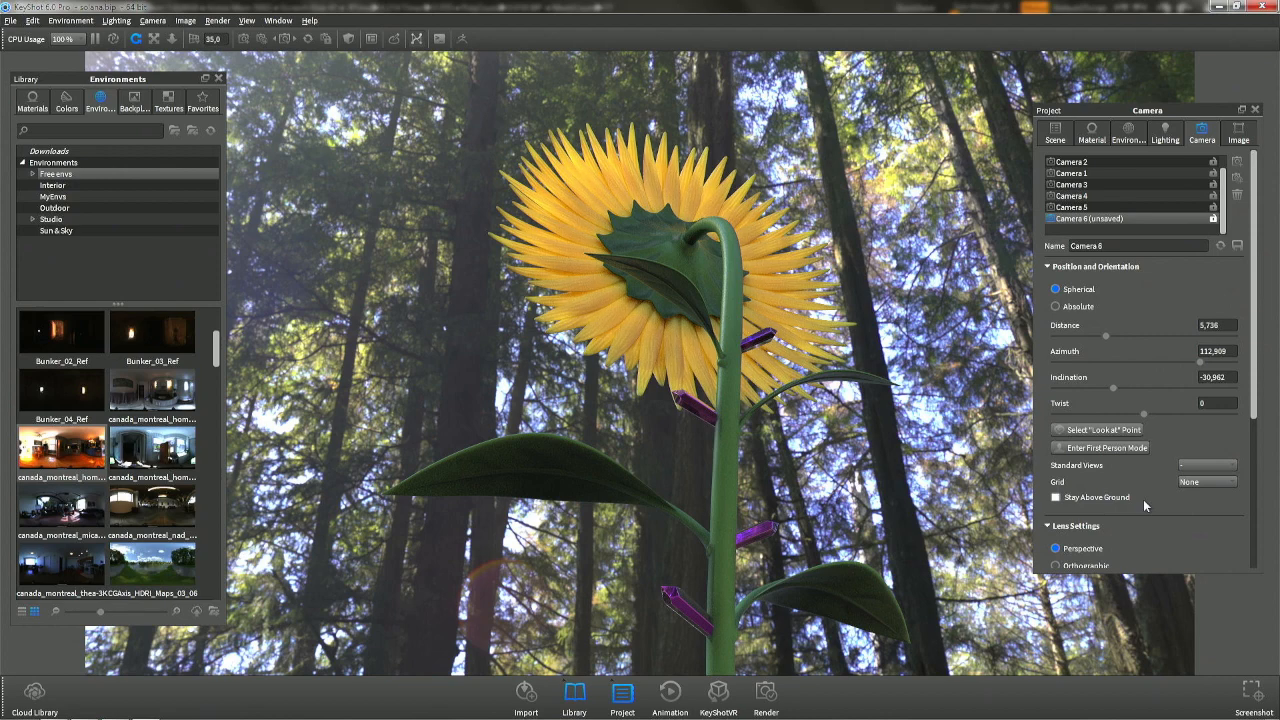
left_click(1256, 698)
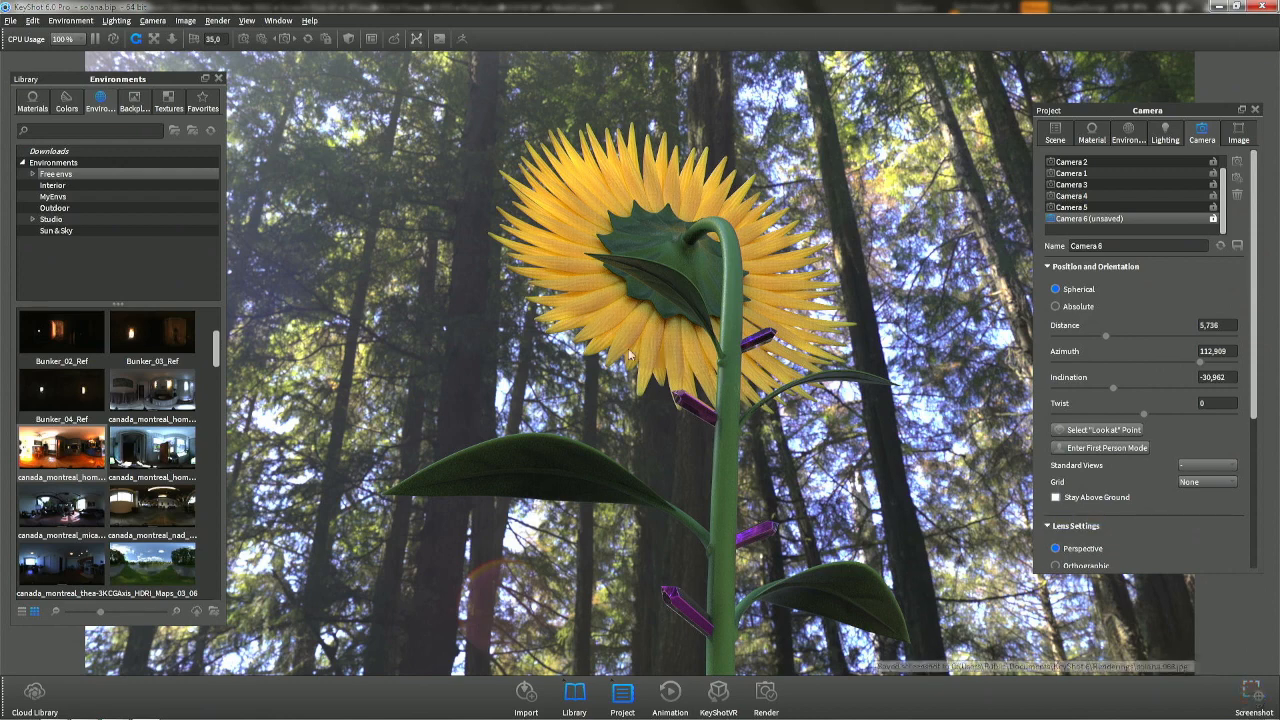
Orbit to a low front view at azimuth -73,365 and inclination -17,115, try hiding the model, and undo the hiding.
left_click_drag(438, 522, 866, 572)
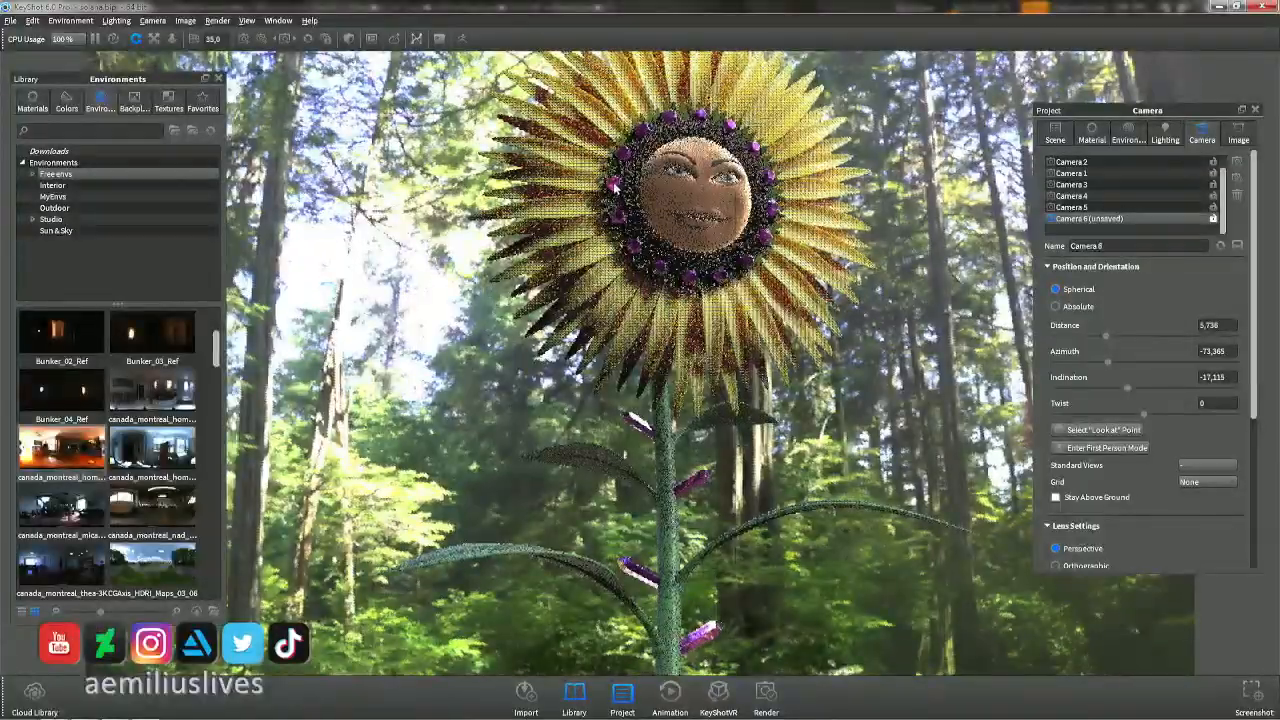
right_click(617, 184)
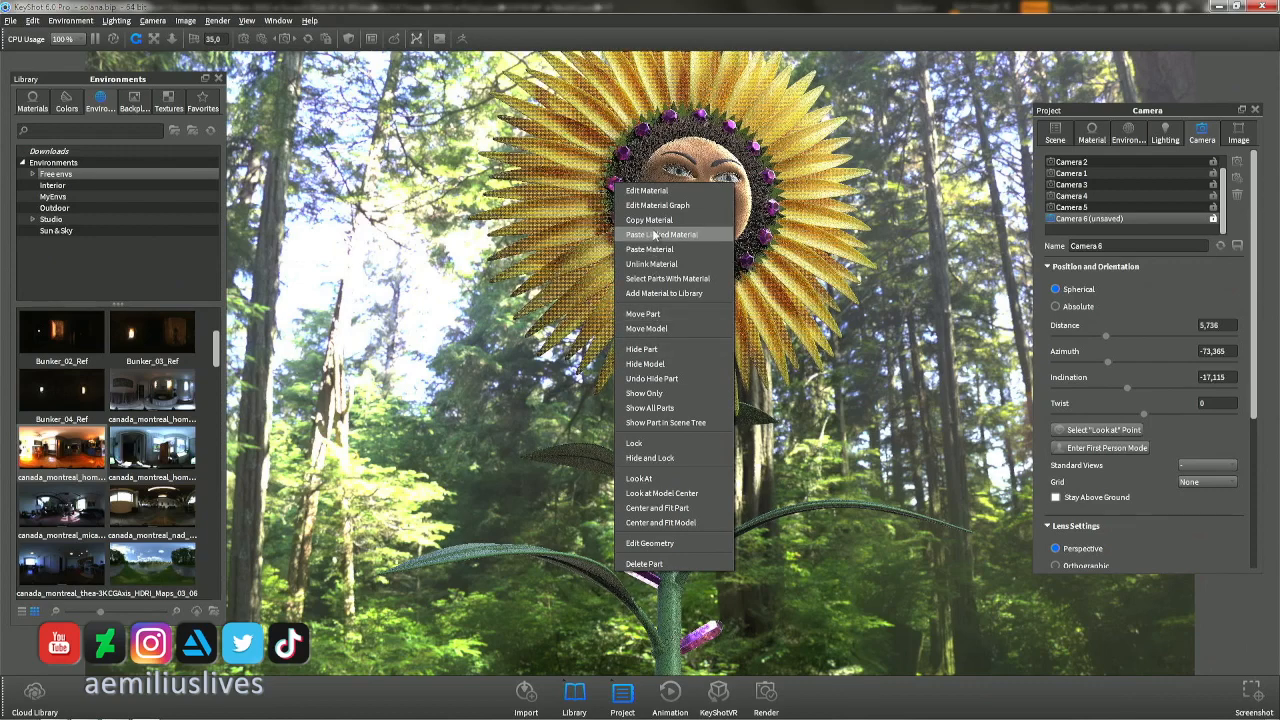
left_click(666, 366)
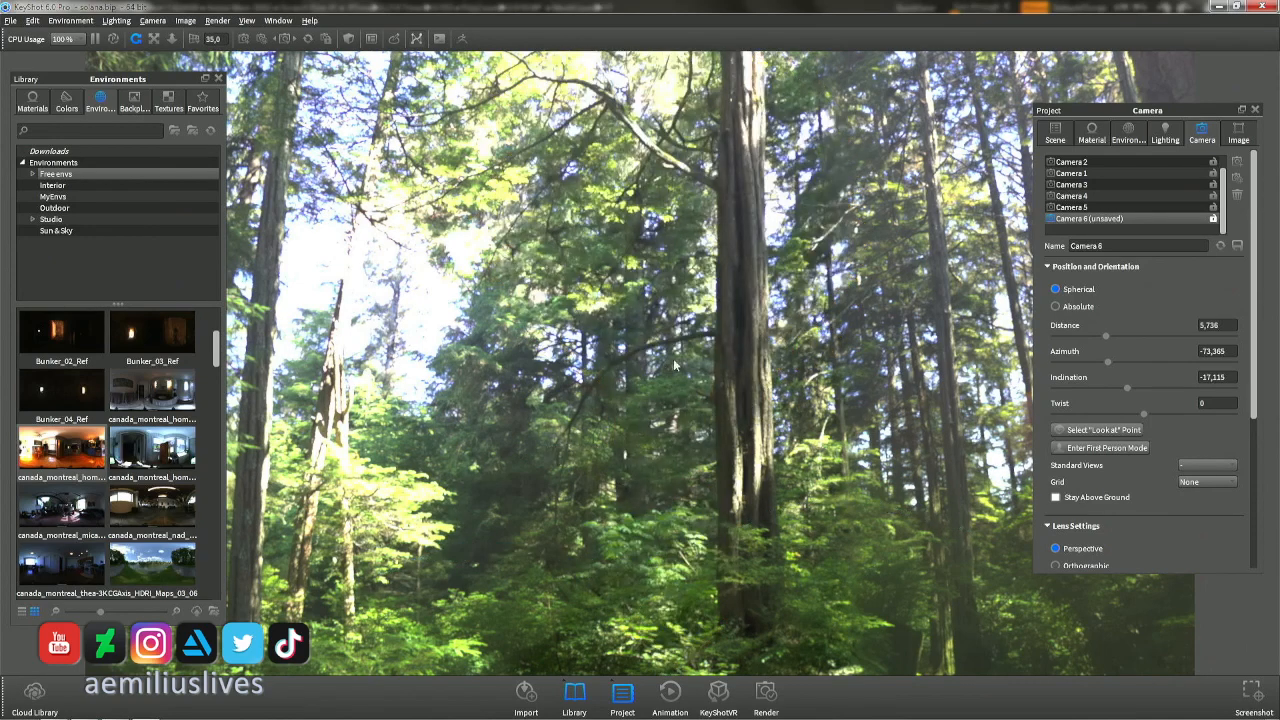
key("ctrl+z")
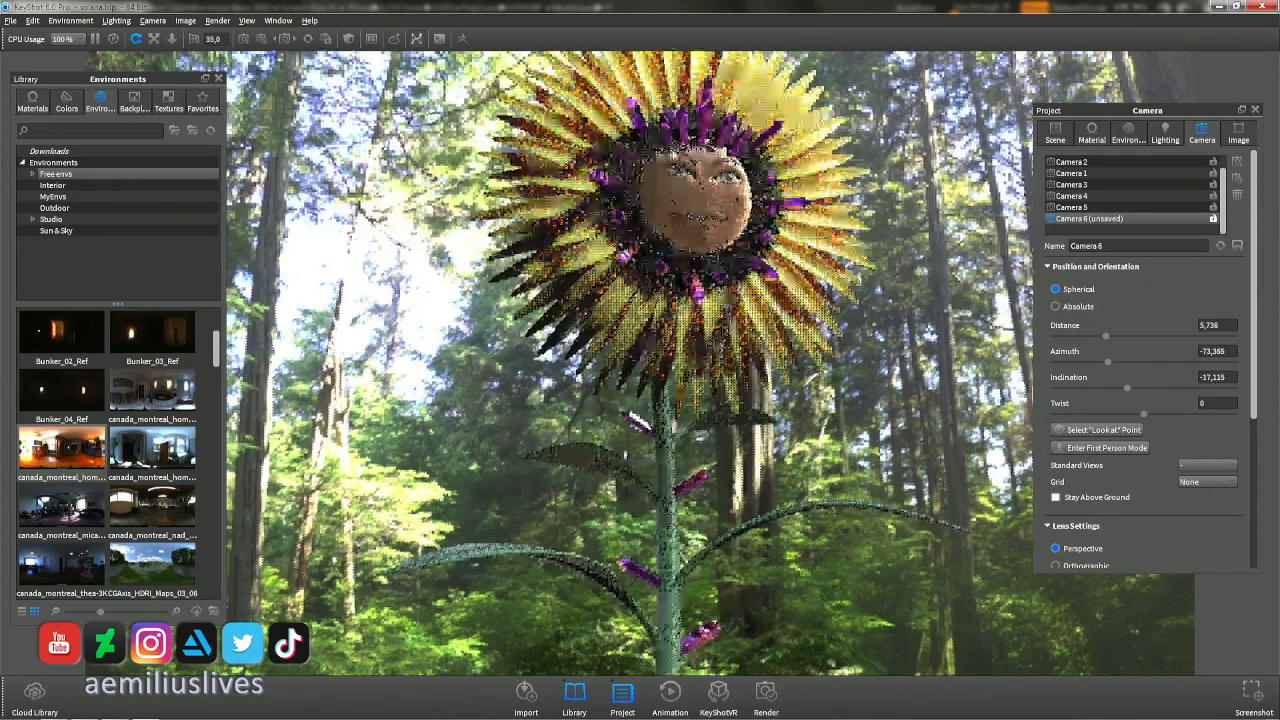
Hide the purple crystals and small gems surrounding the sunflower's face, part by part.
right_click(769, 133)
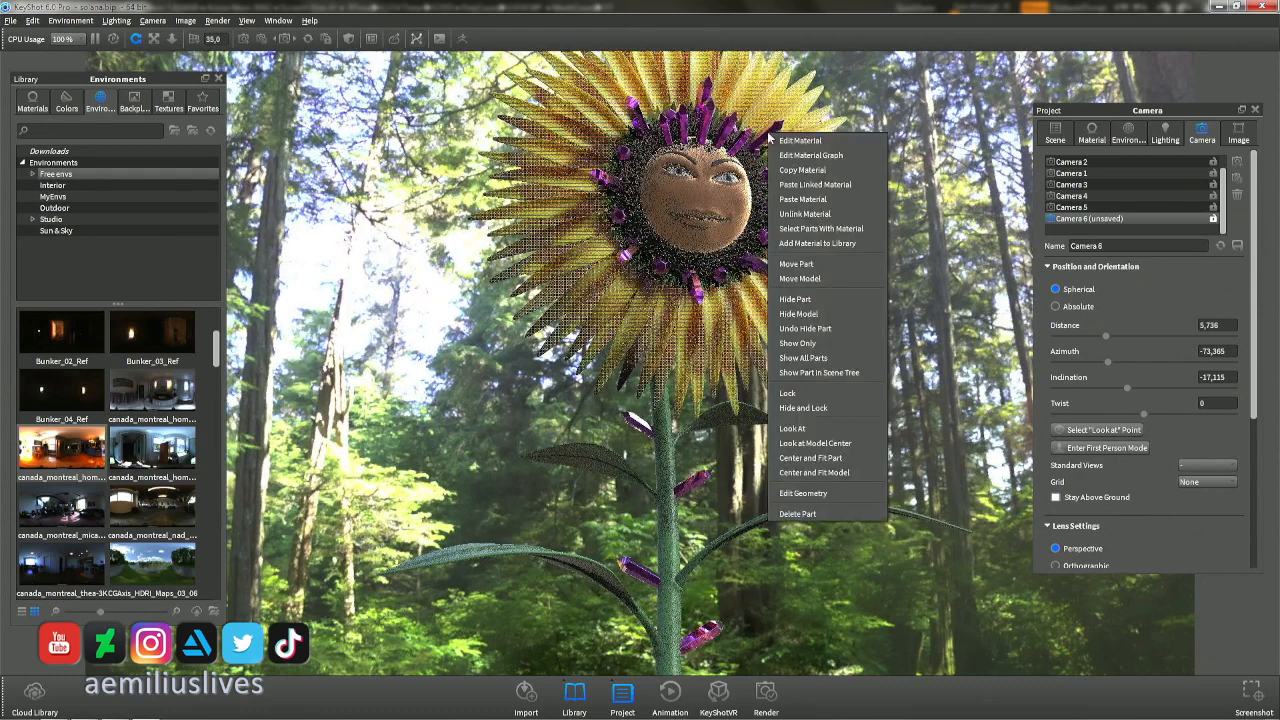
left_click(800, 299)
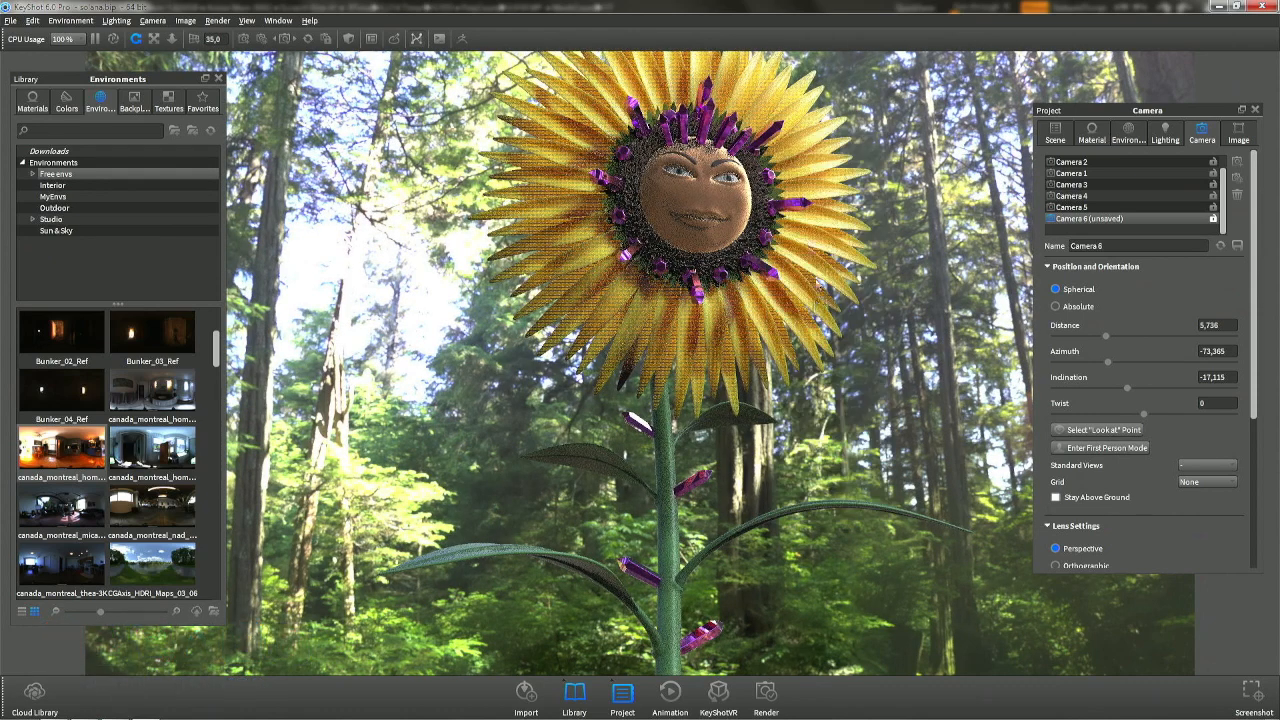
right_click(746, 140)
left_click(798, 307)
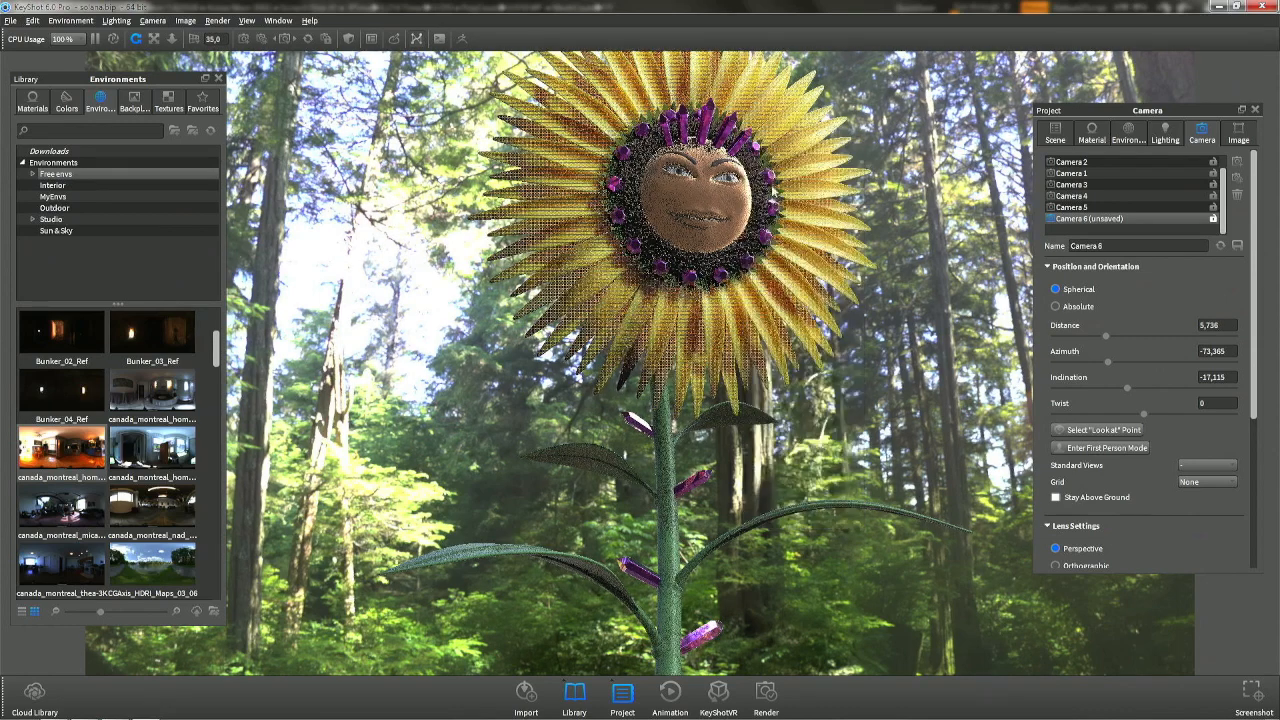
right_click(772, 177)
left_click(818, 342)
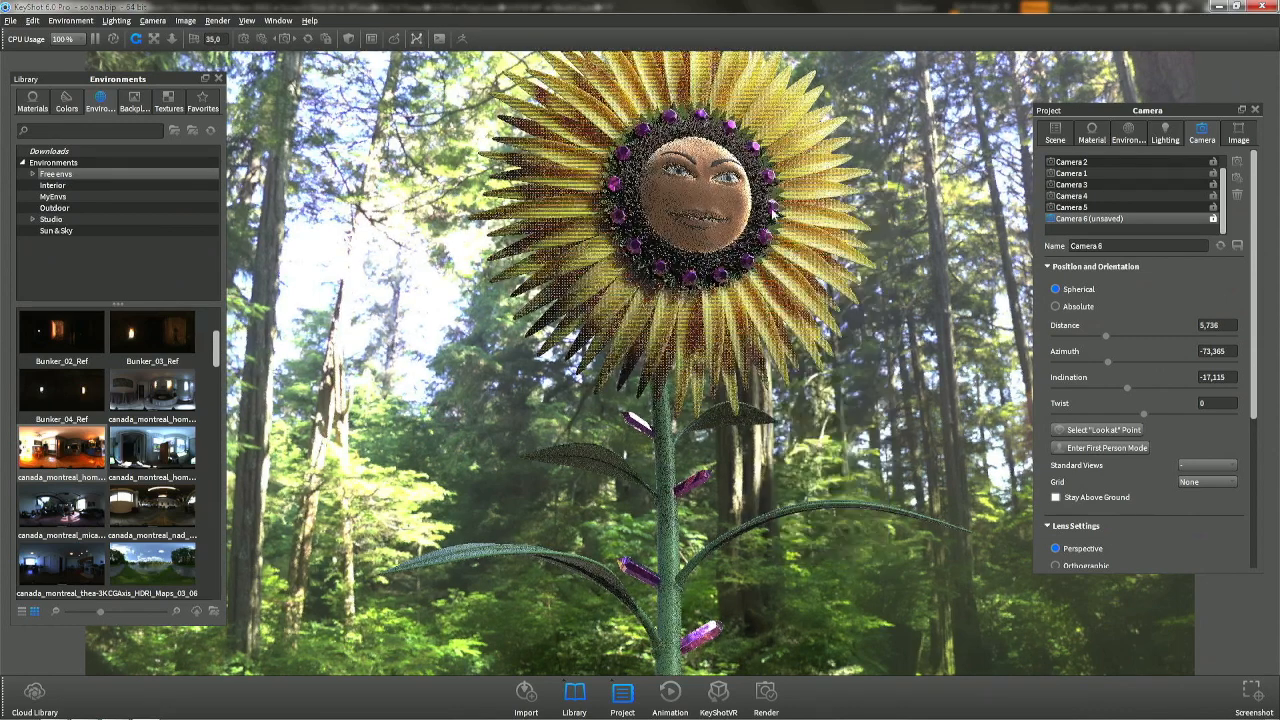
right_click(757, 148)
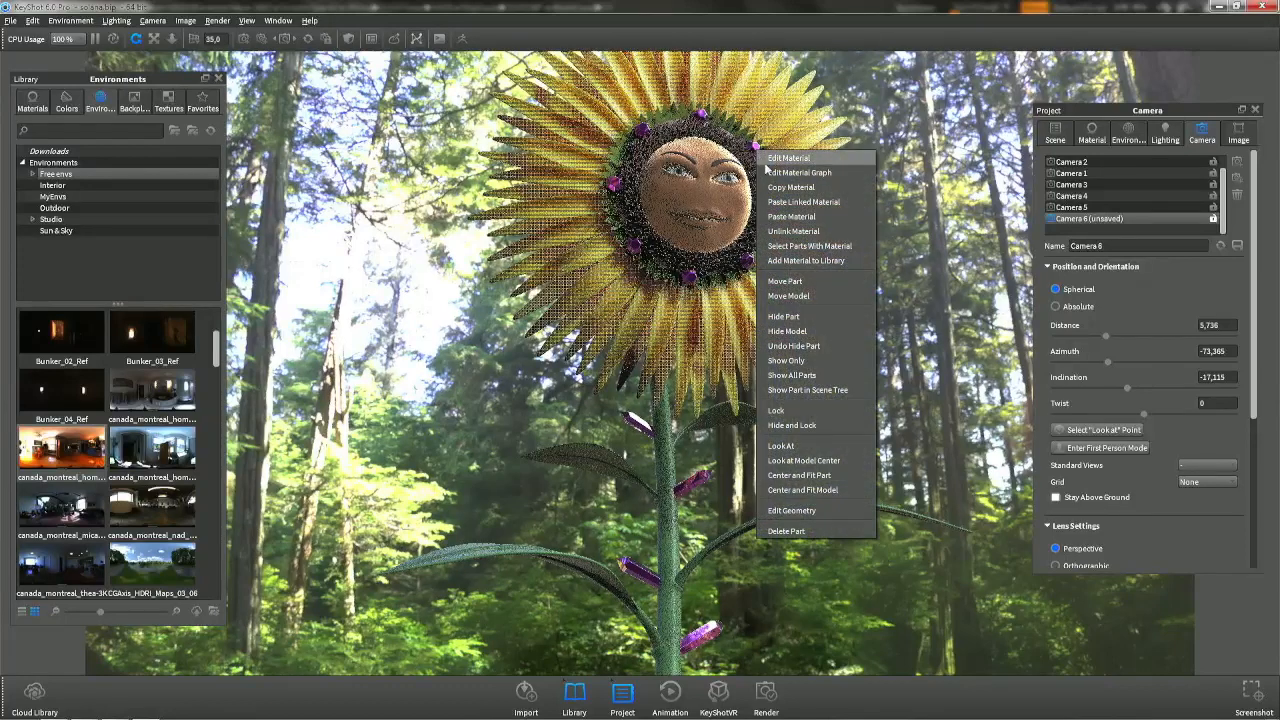
left_click(808, 318)
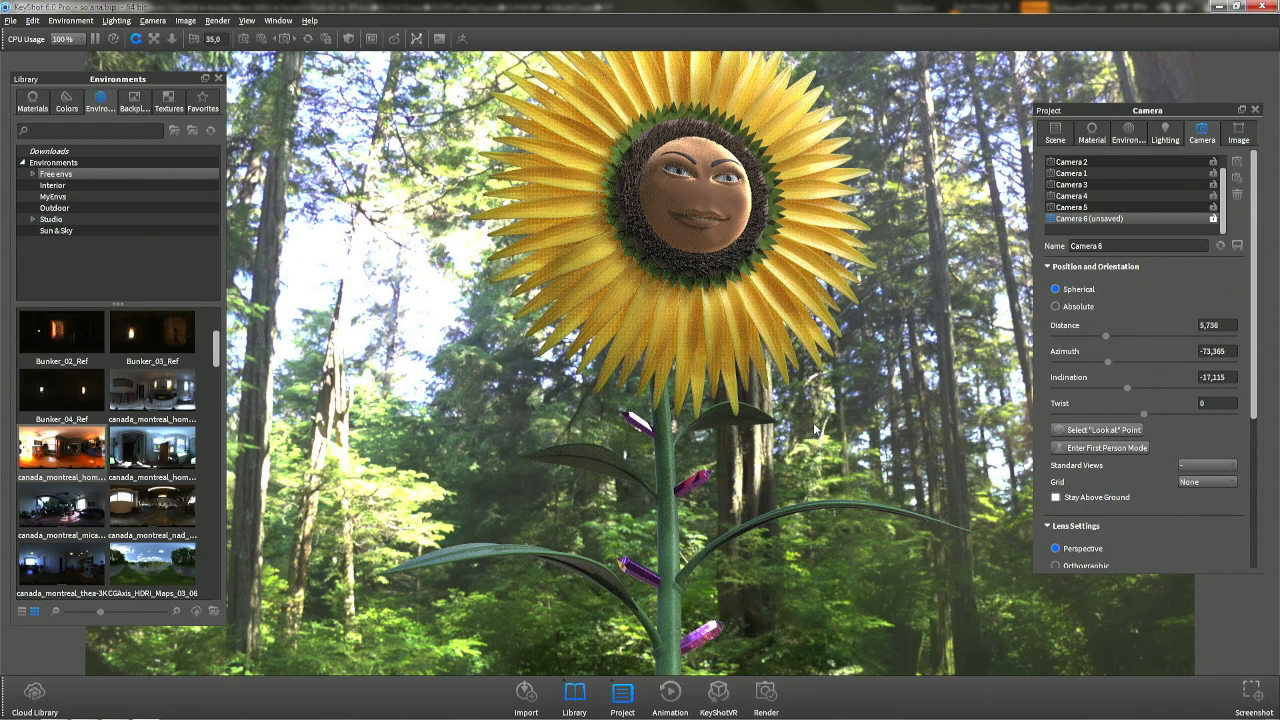
Show all parts again and hide only the upper and long outer crystals around the face, keeping the small gems.
right_click(866, 430)
left_click(888, 456)
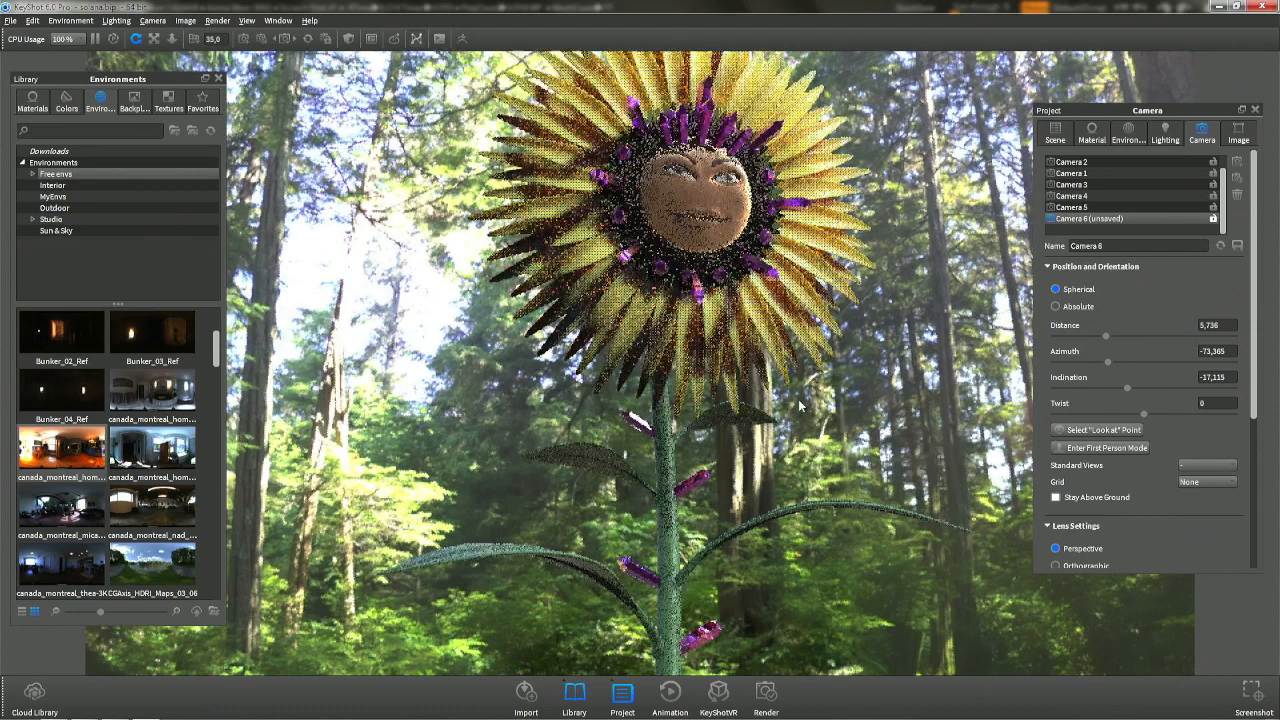
right_click(706, 127)
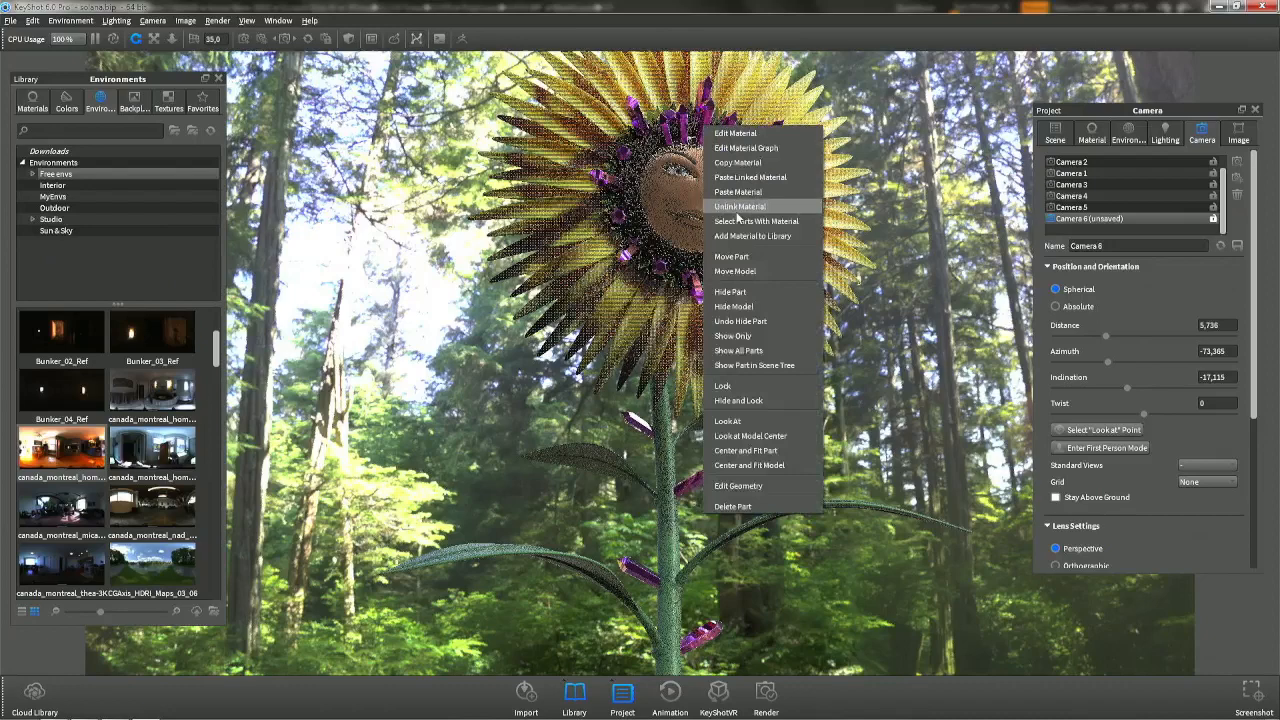
left_click(744, 296)
right_click(766, 134)
left_click(823, 297)
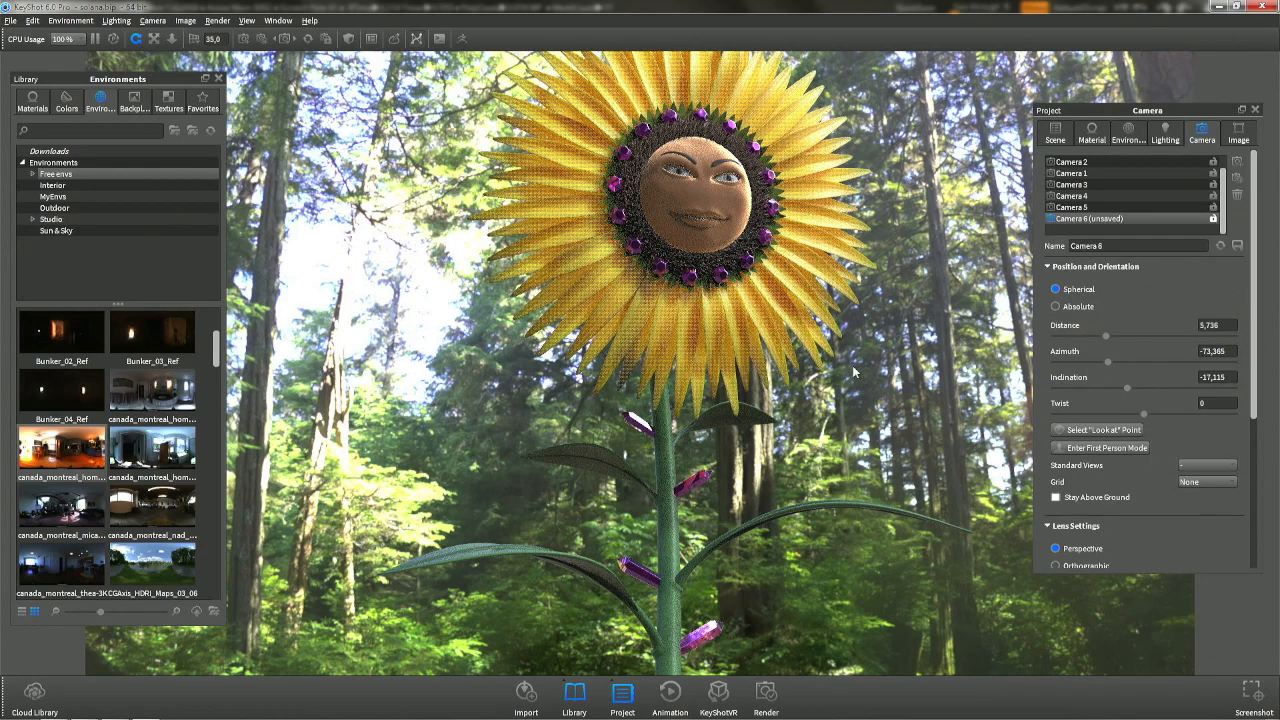
Switch to ZBrush and delete the hidden petal subtool Sphere3D2_3.
key("alt+Tab")
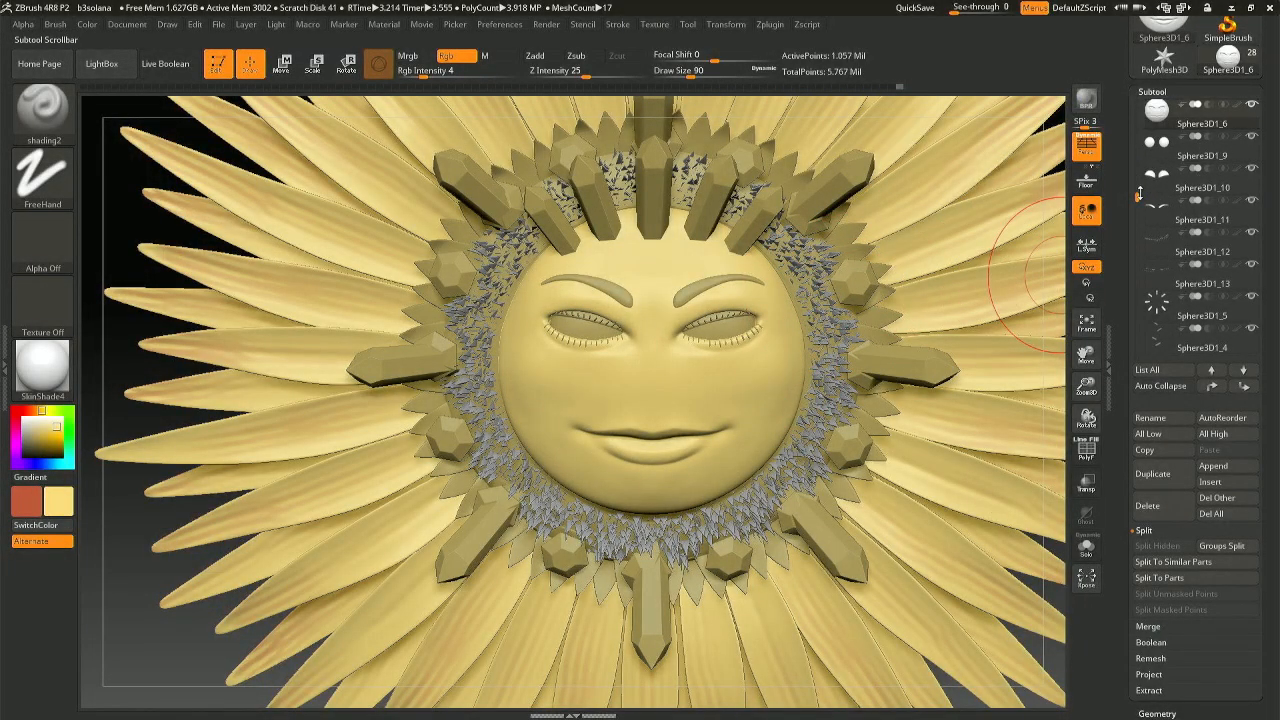
left_click_drag(1137, 198, 1144, 296)
left_click(1157, 298)
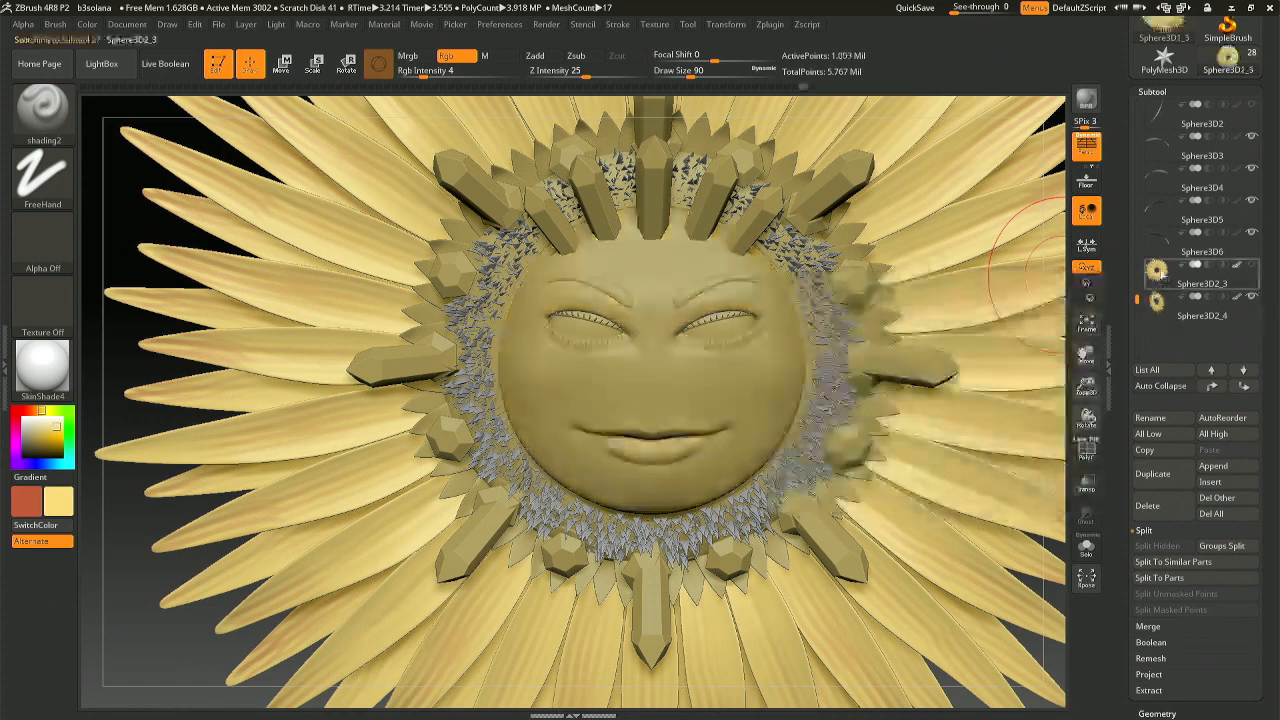
left_click(1140, 504)
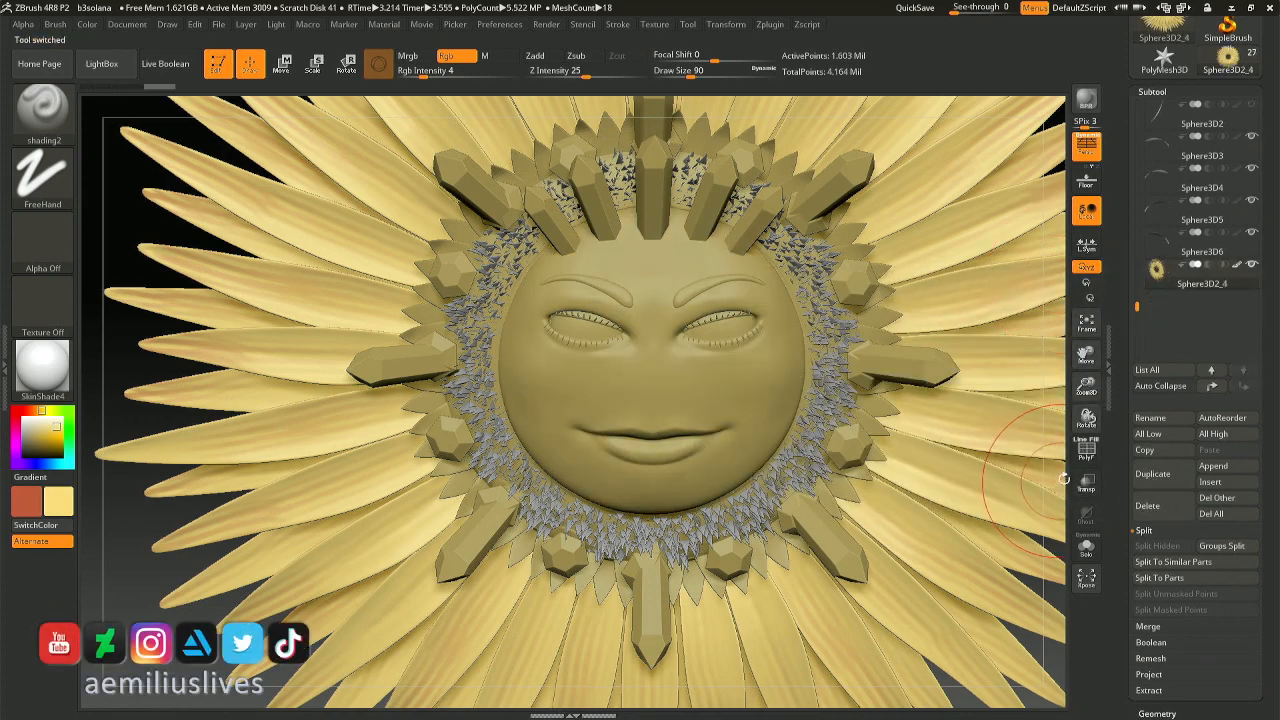
Make the disc behind the face, Sphere3D1_7, the active subtool and isolate it in Solo mode.
left_click_drag(1134, 289, 1127, 150)
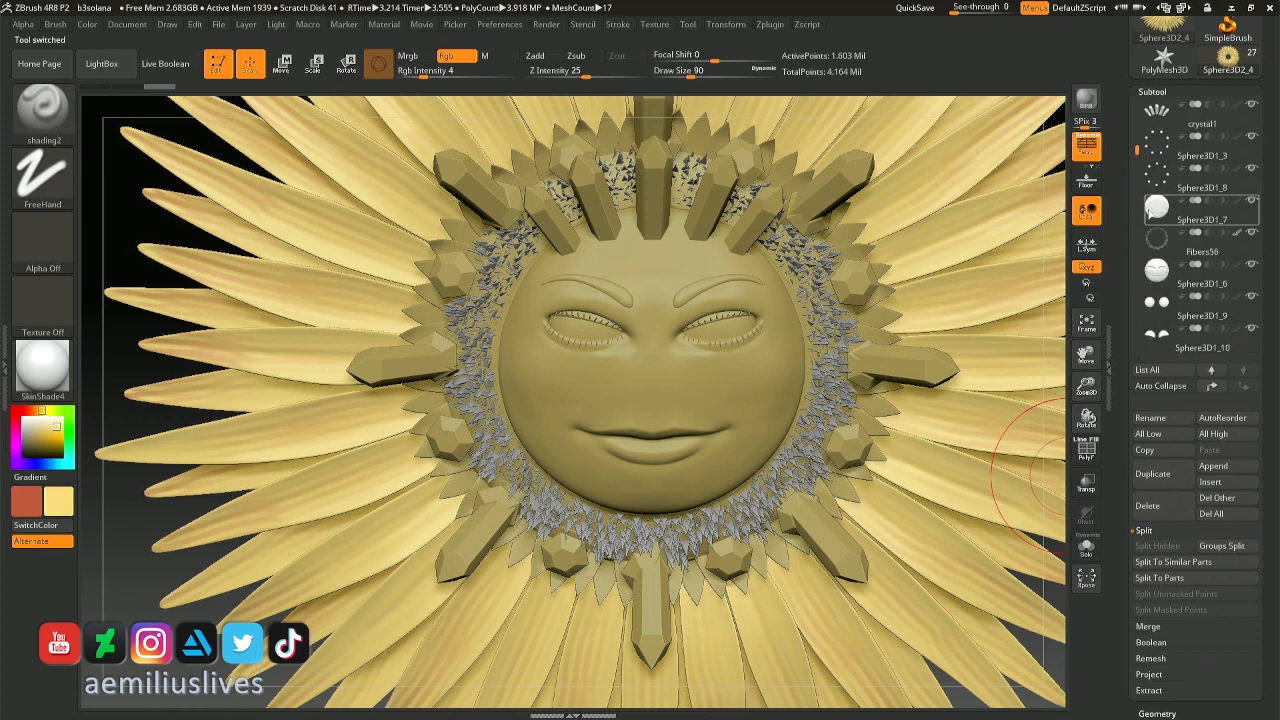
left_click(1156, 207)
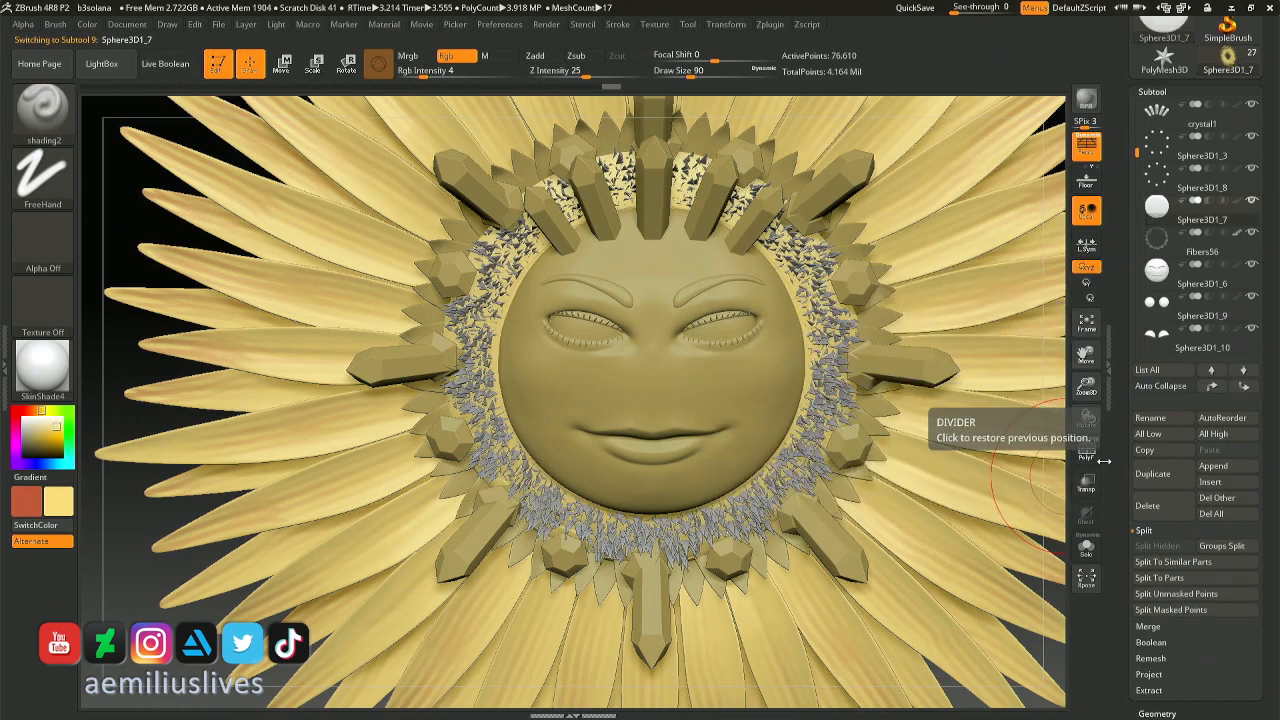
left_click(1086, 546)
left_click_drag(889, 508, 854, 489)
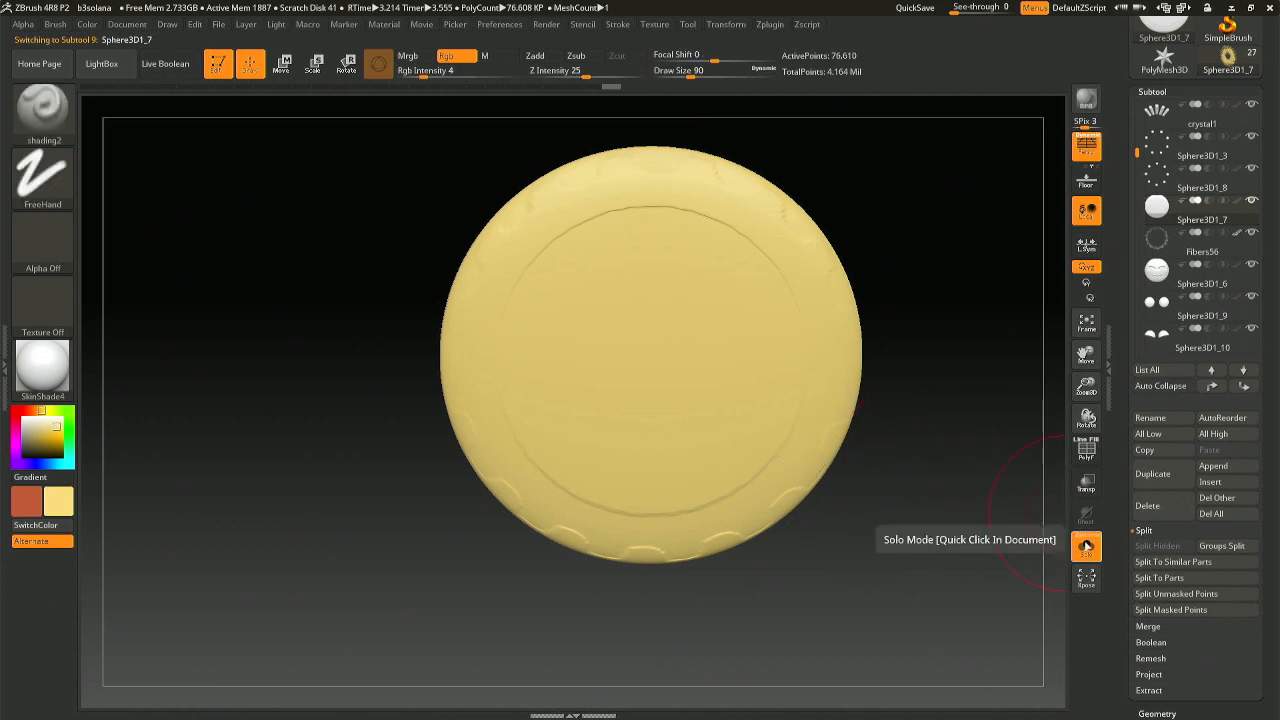
left_click(1086, 545)
left_click(1086, 545)
key("ctrl")
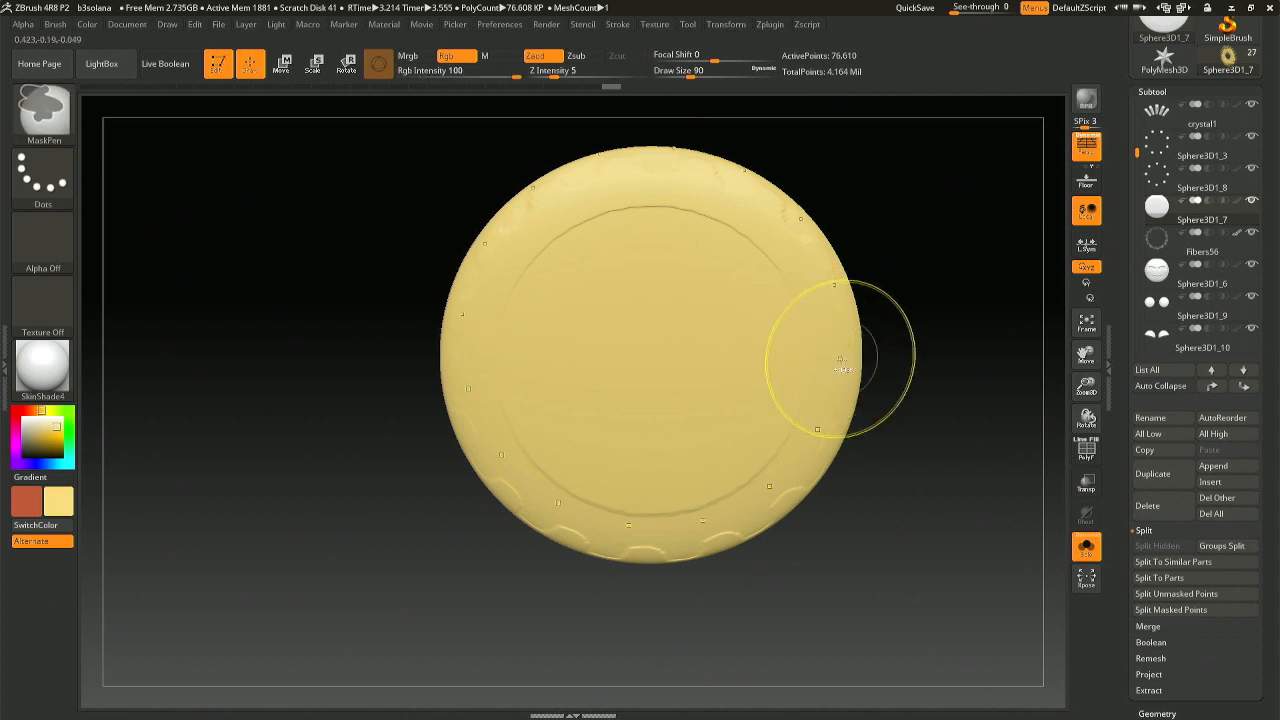
key("ctrl+shift+z")
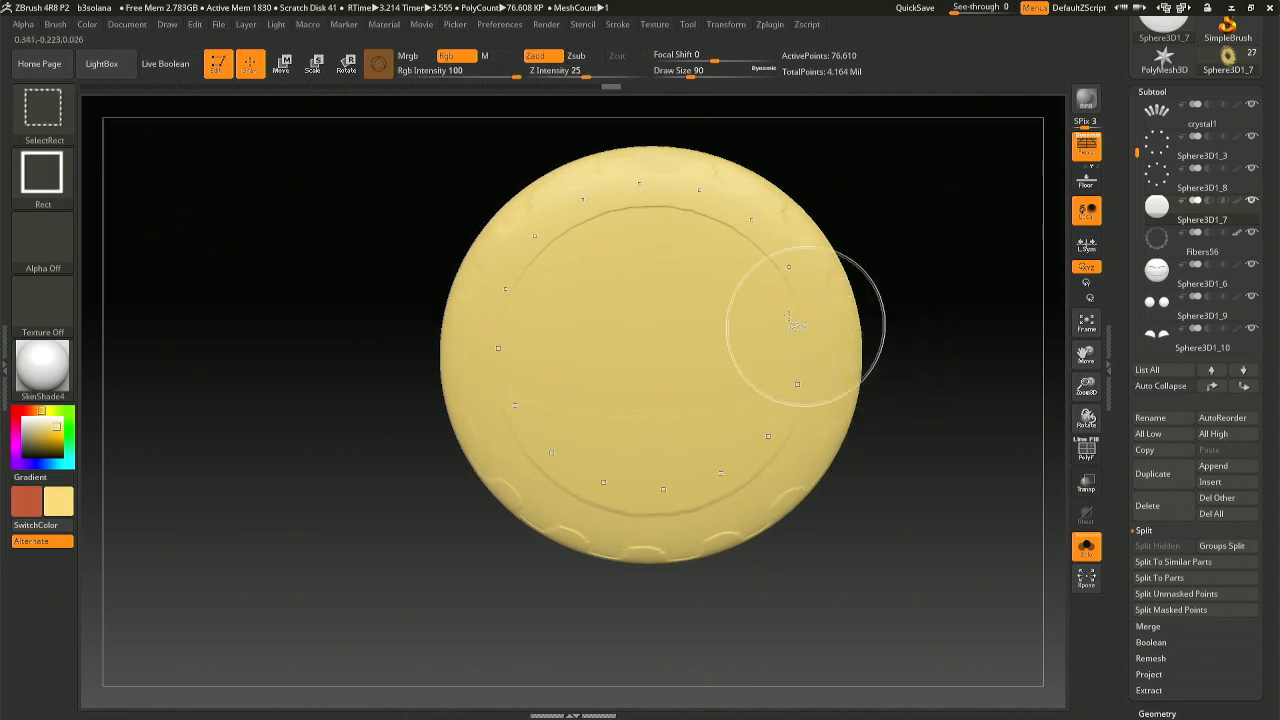
key("ctrl+shift+z")
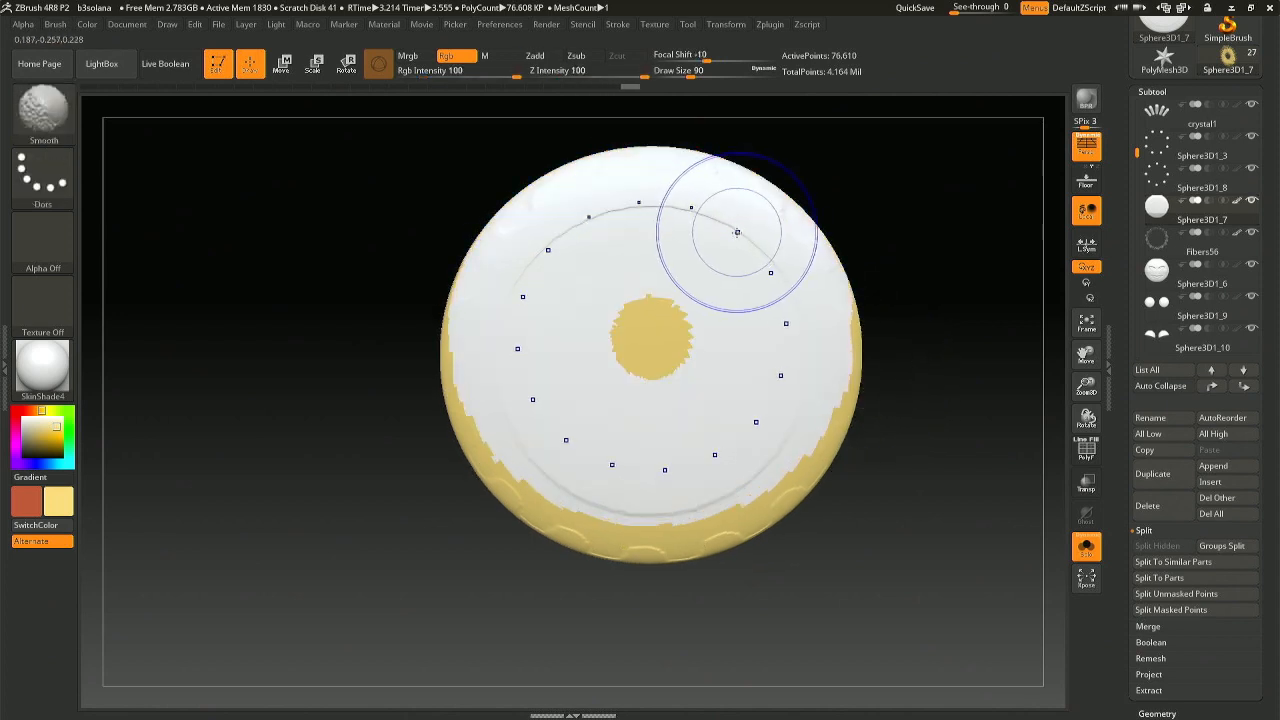
key("ctrl+z")
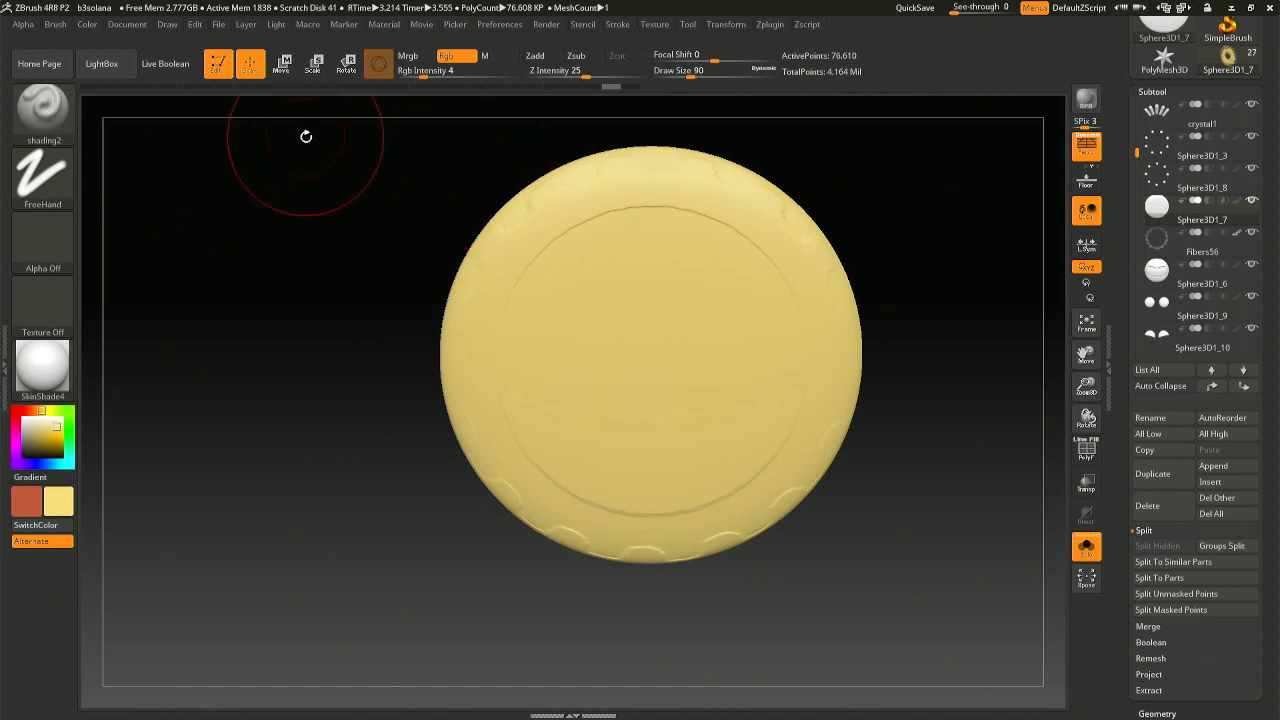
Change the Smooth brush from Rgb to Zadd, try smoothing the disc's upper ring and rim, and undo the stroke.
key("shift")
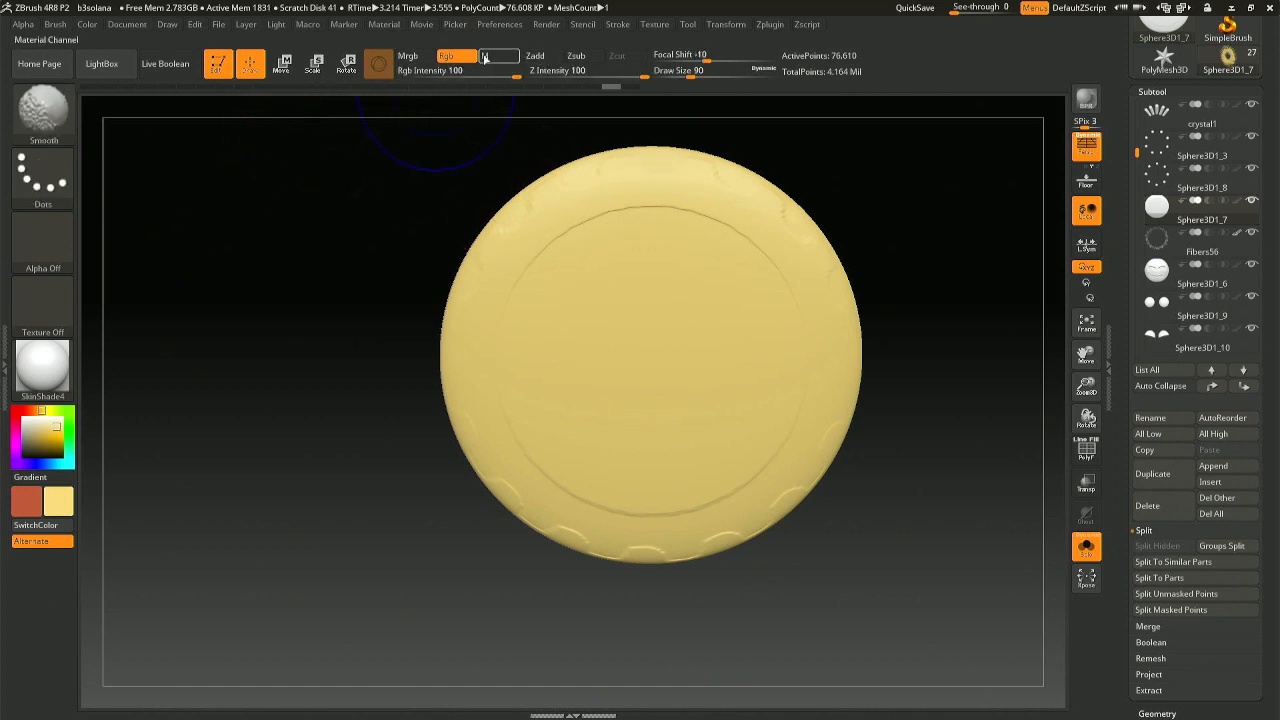
left_click(467, 60)
left_click(537, 56)
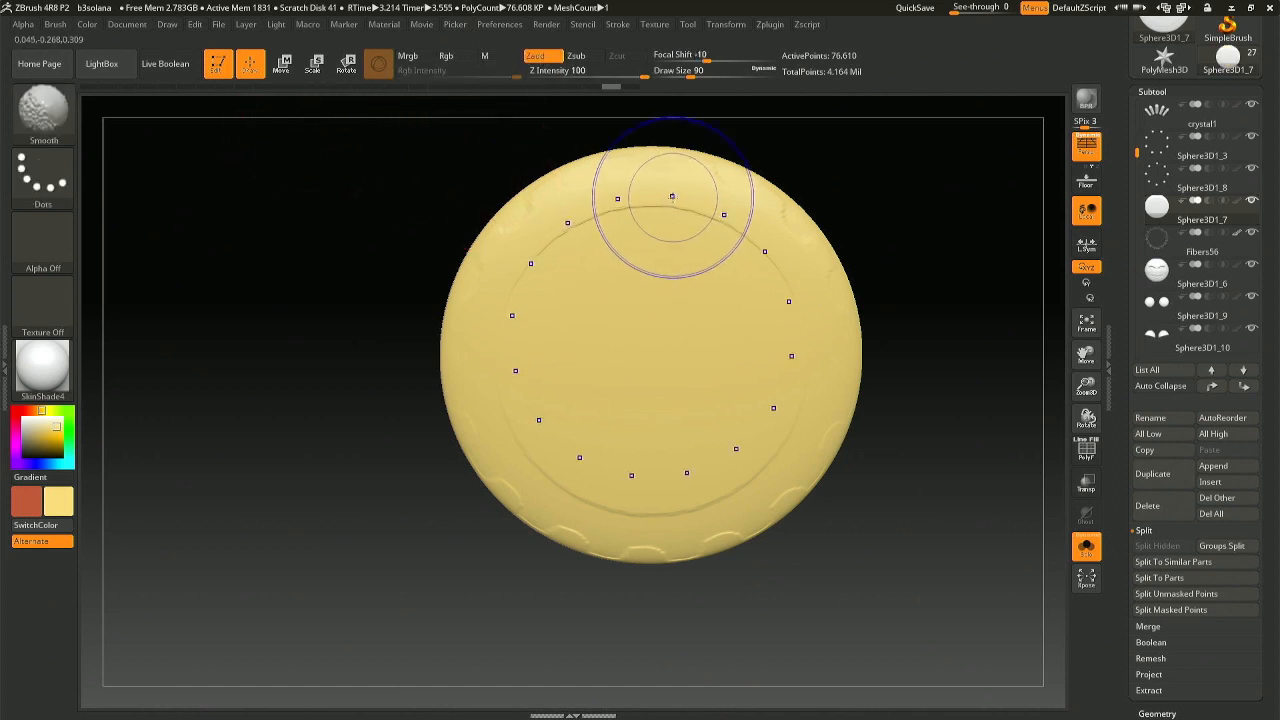
left_click_drag(783, 246, 706, 221, "shift")
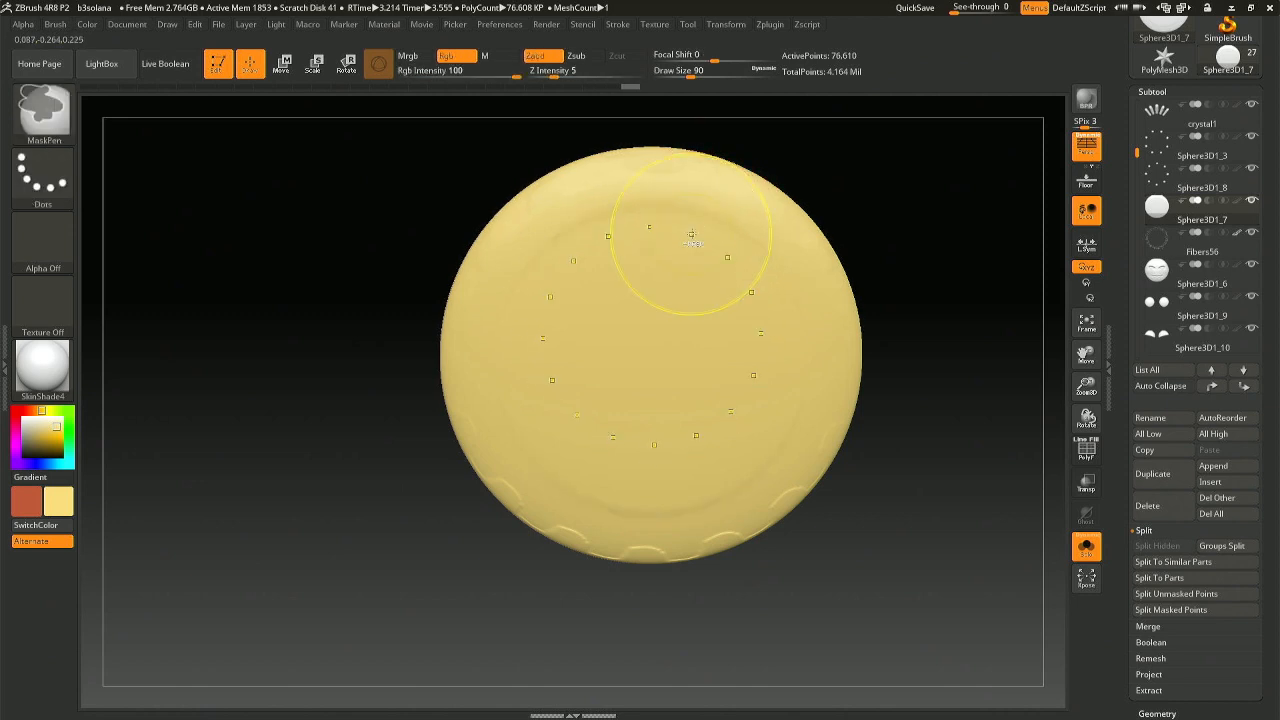
key("ctrl+z")
key("shift")
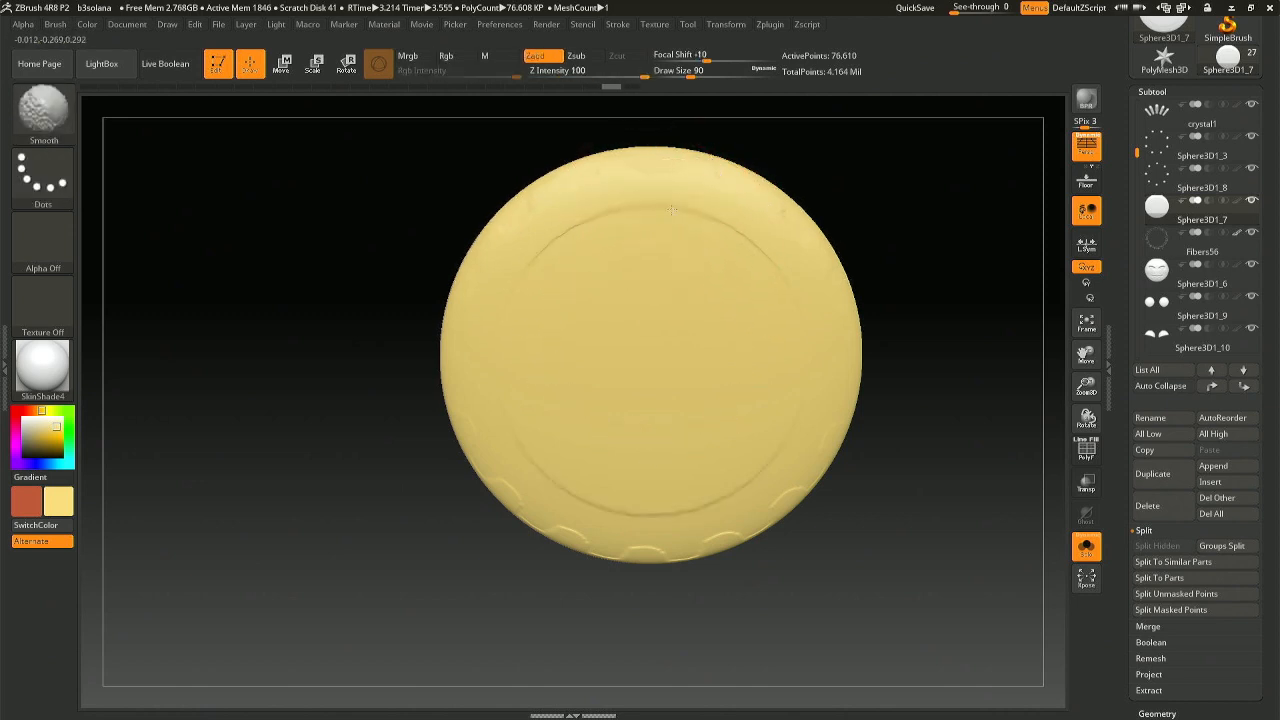
Soften the disc's surface with the Polish deformation, and test a mask stroke on its upper rim at draw size 25.
scroll(1187, 463, "down", 5)
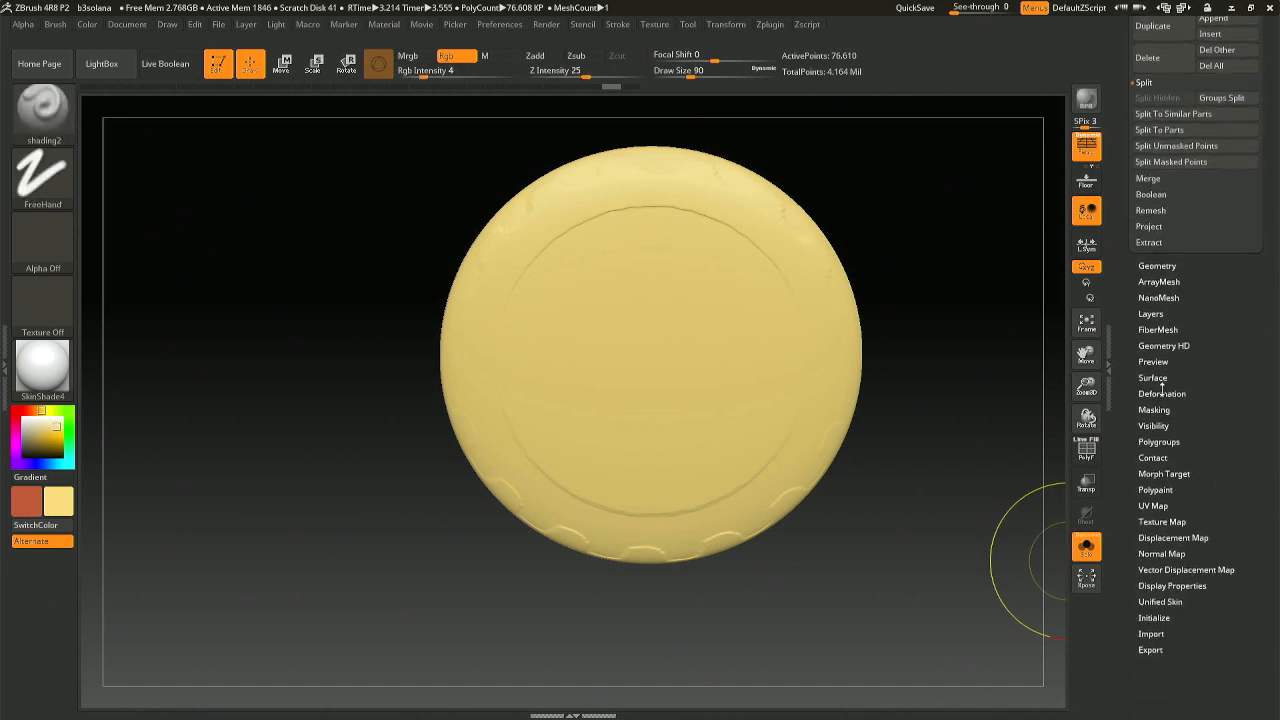
left_click(1162, 393)
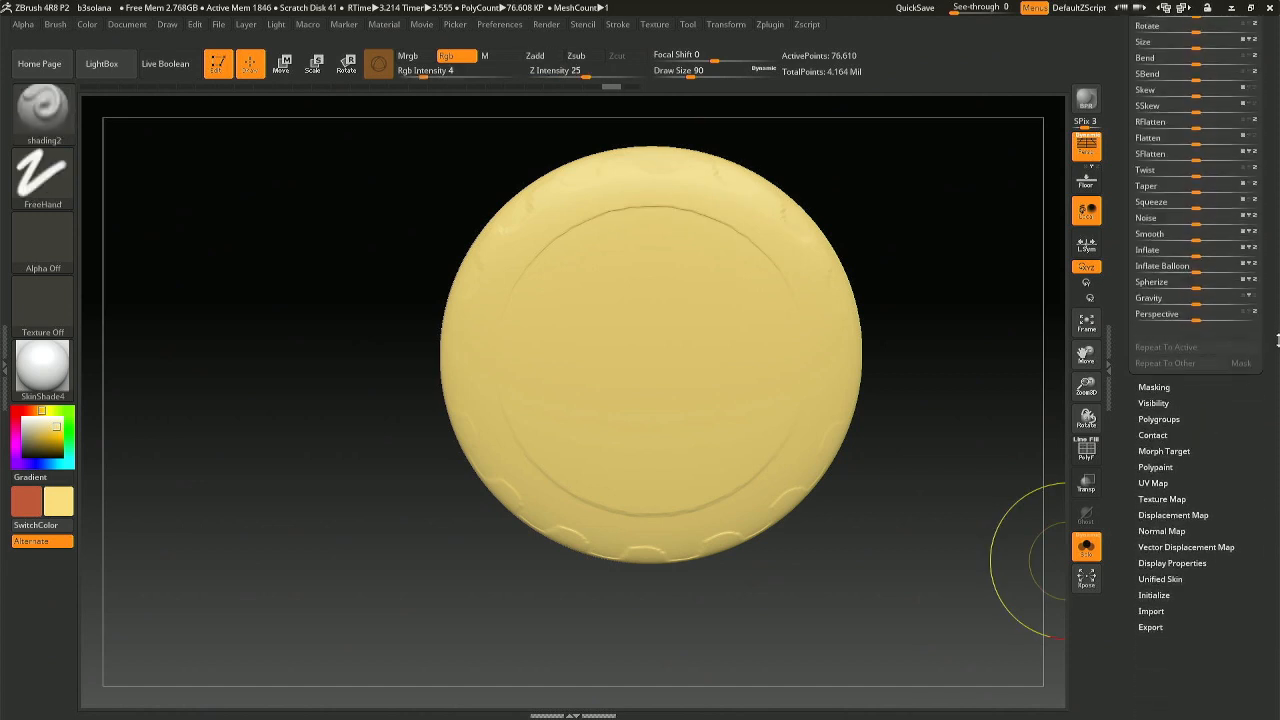
key("space")
left_click_drag(648, 219, 631, 218)
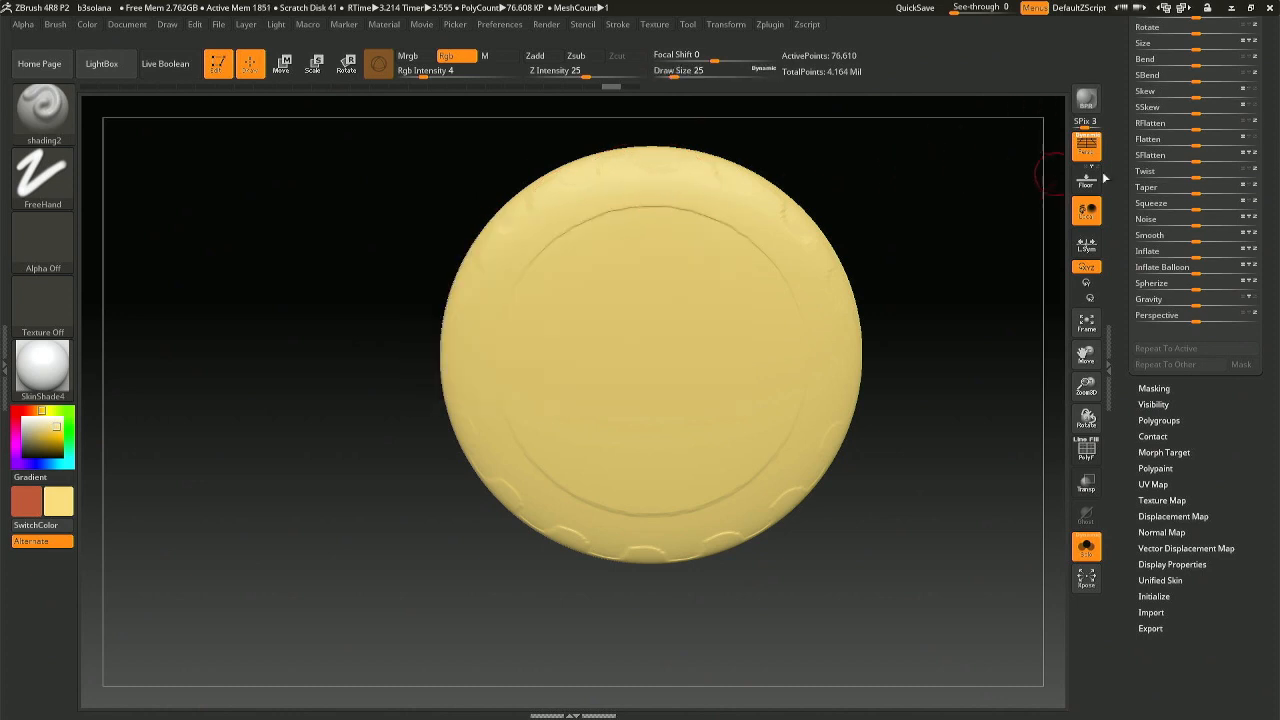
left_click_drag(1277, 64, 1278, 279)
left_click(1142, 82)
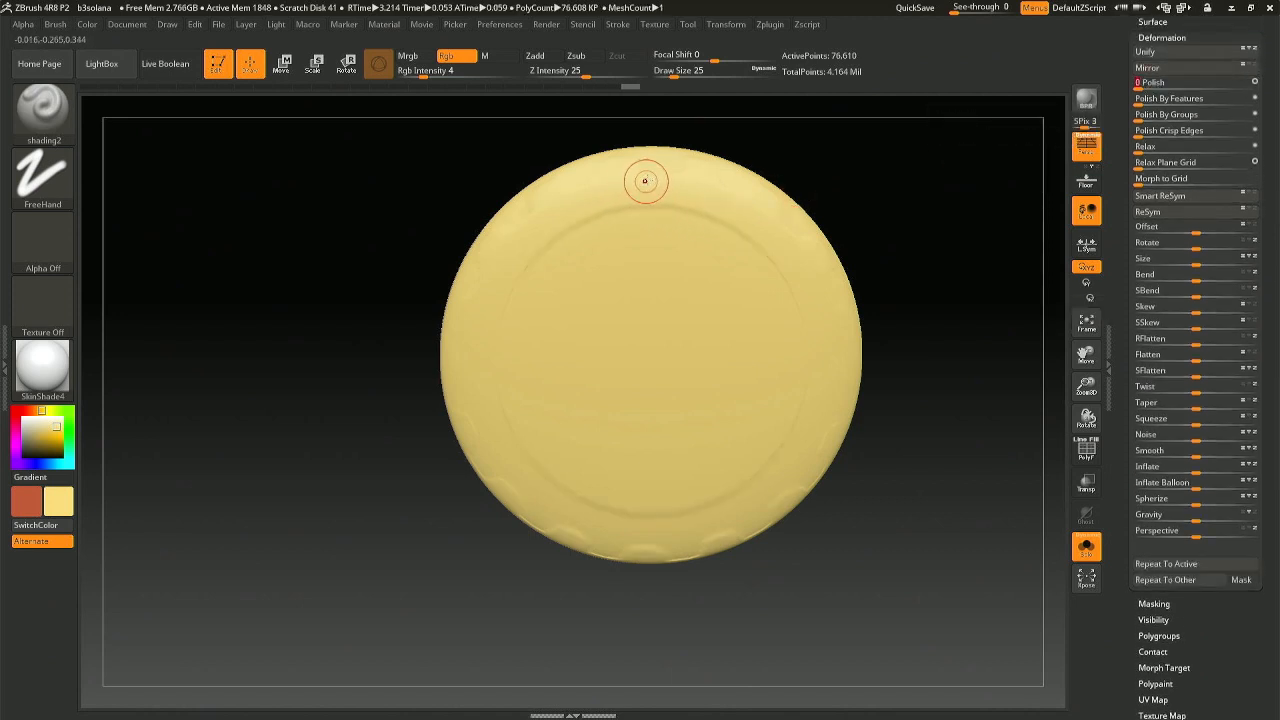
left_click_drag(635, 181, 659, 181, "ctrl")
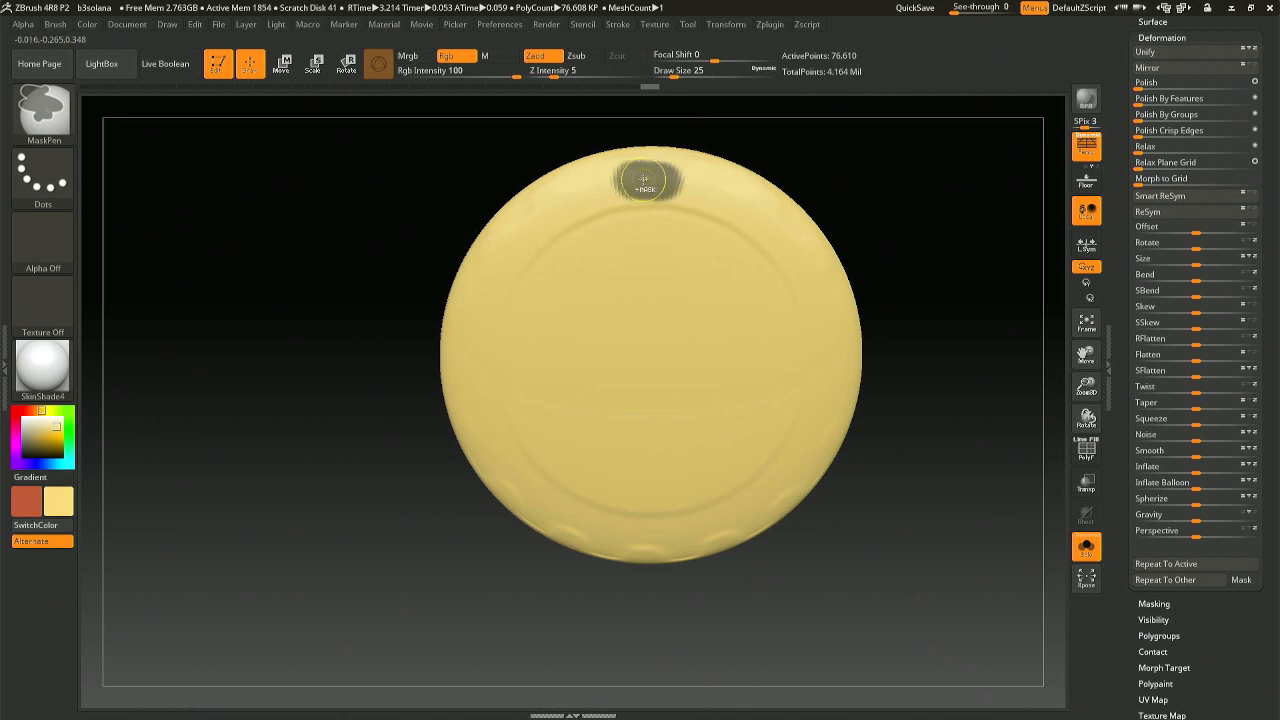
key("ctrl+z")
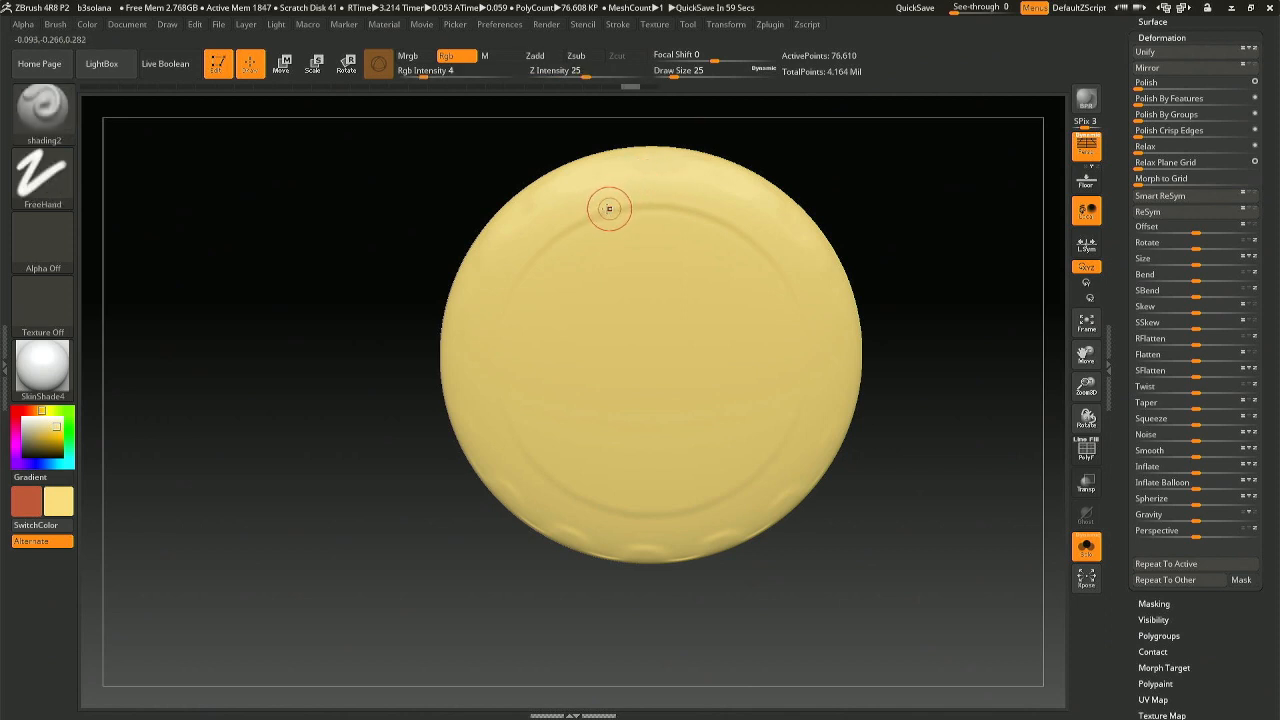
Examine the disc in side view, and leave Solo mode to check how it sits within the whole flower.
left_click_drag(320, 258, 357, 260)
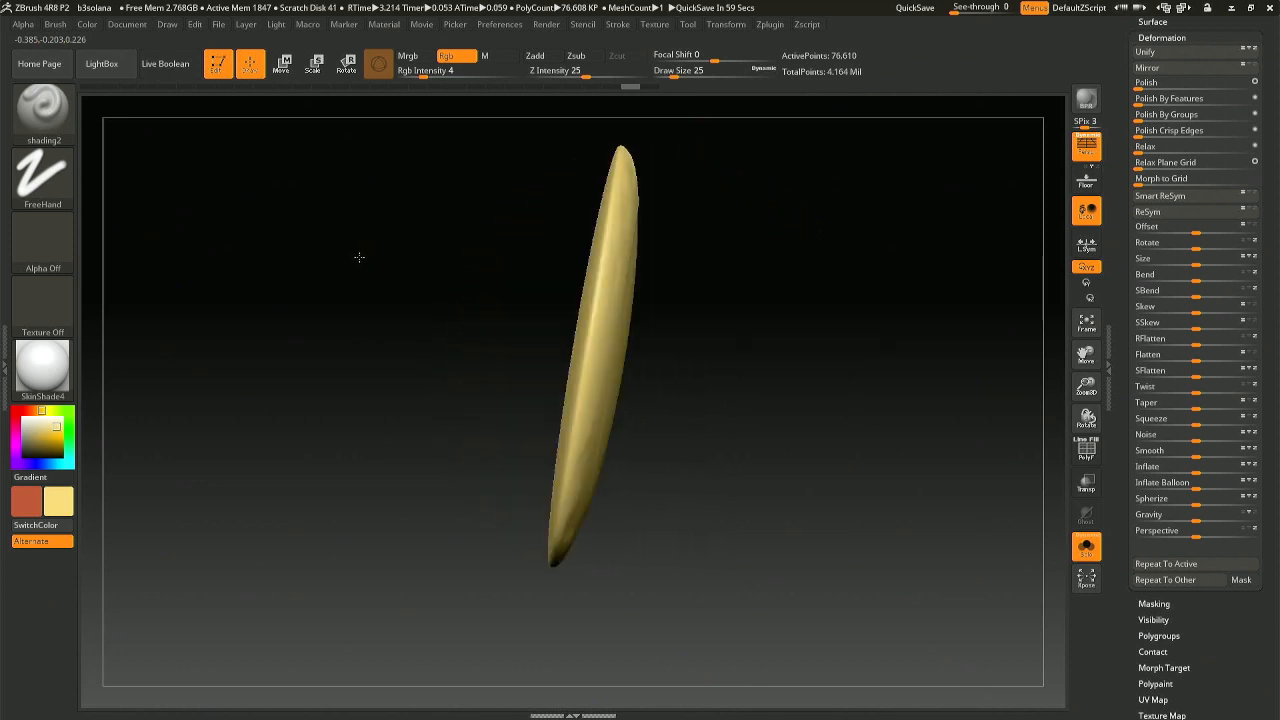
left_click(1086, 545)
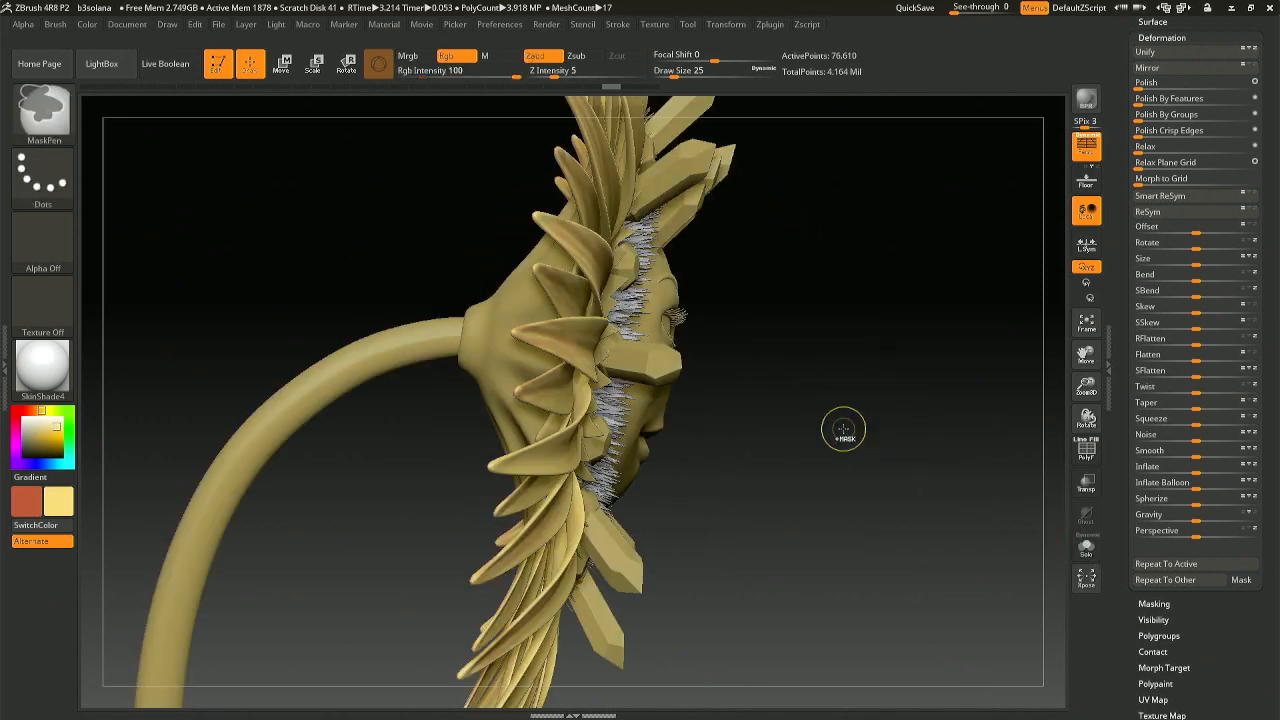
left_click_drag(842, 429, 811, 414)
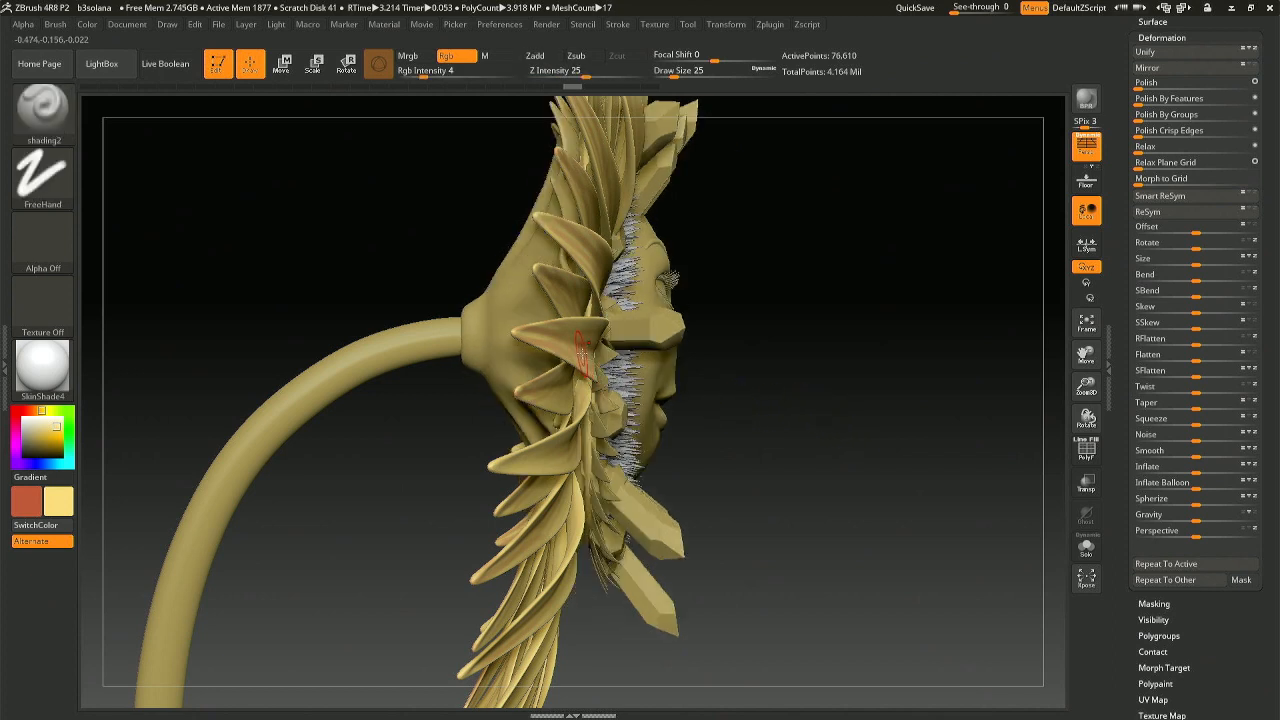
key("ctrl")
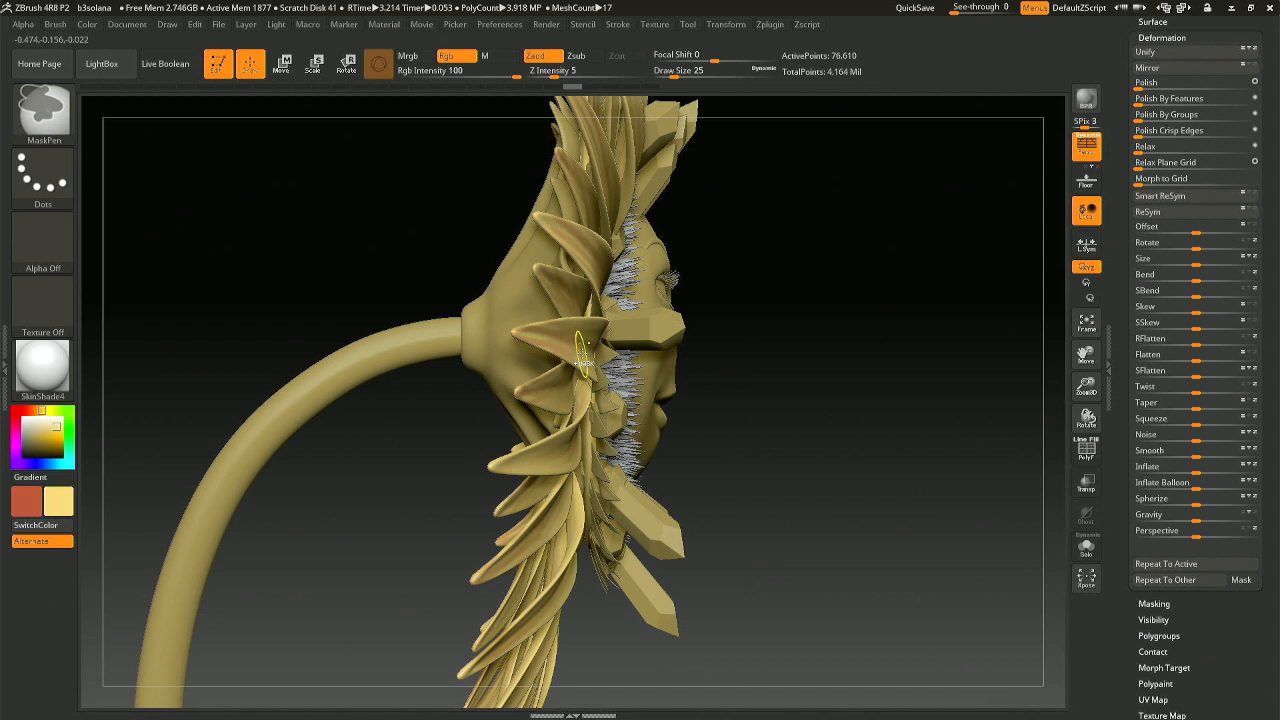
left_click(582, 357, "ctrl")
left_click(591, 362, "ctrl+shift")
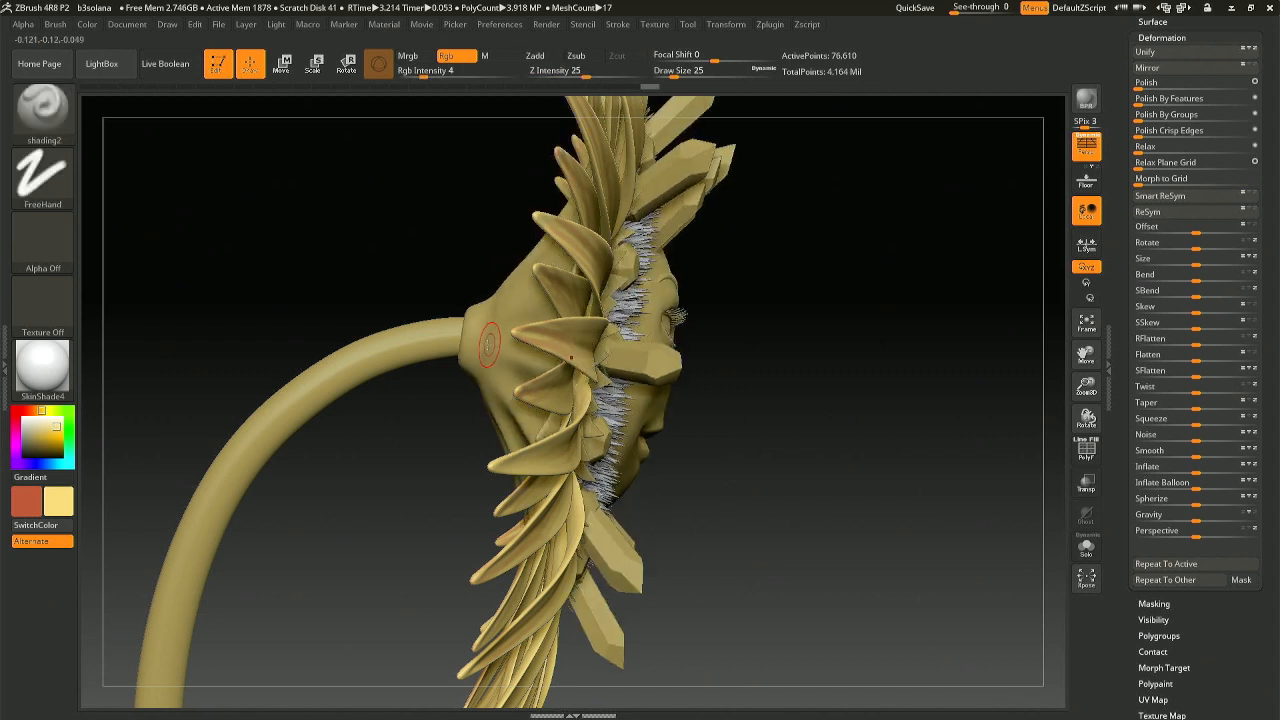
Try rotating the whole flower head upright about its joint with the stem, and check it from the front.
left_click(476, 343, "alt")
key("r")
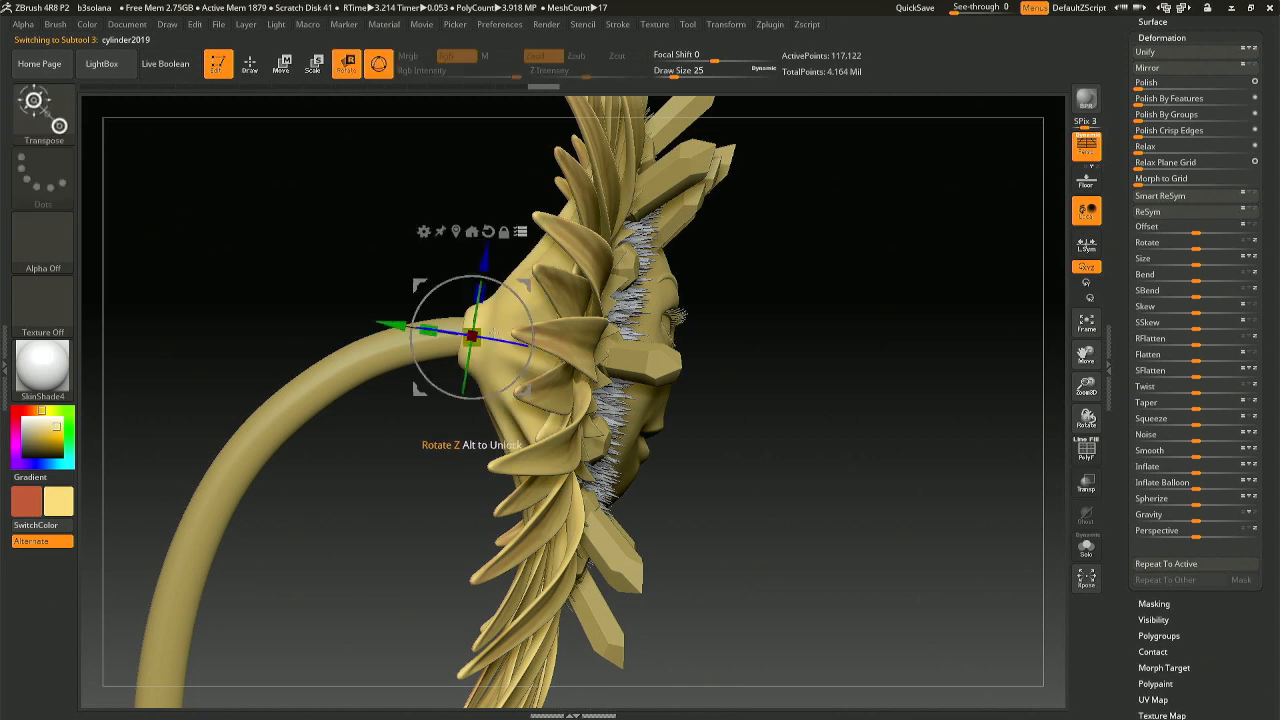
mouse_move(533, 338)
left_mouse_down()
mouse_move(531, 321)
mouse_move(533, 332)
left_mouse_up()
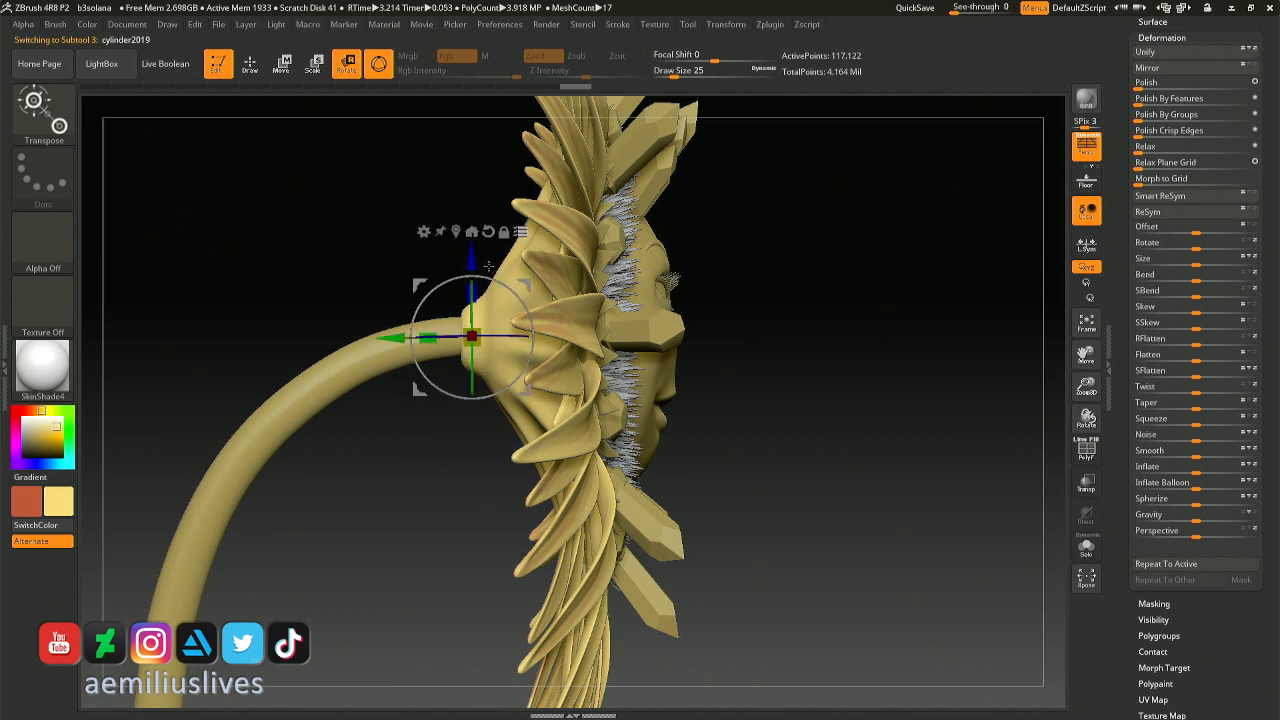
key("q")
left_click_drag(803, 391, 588, 368)
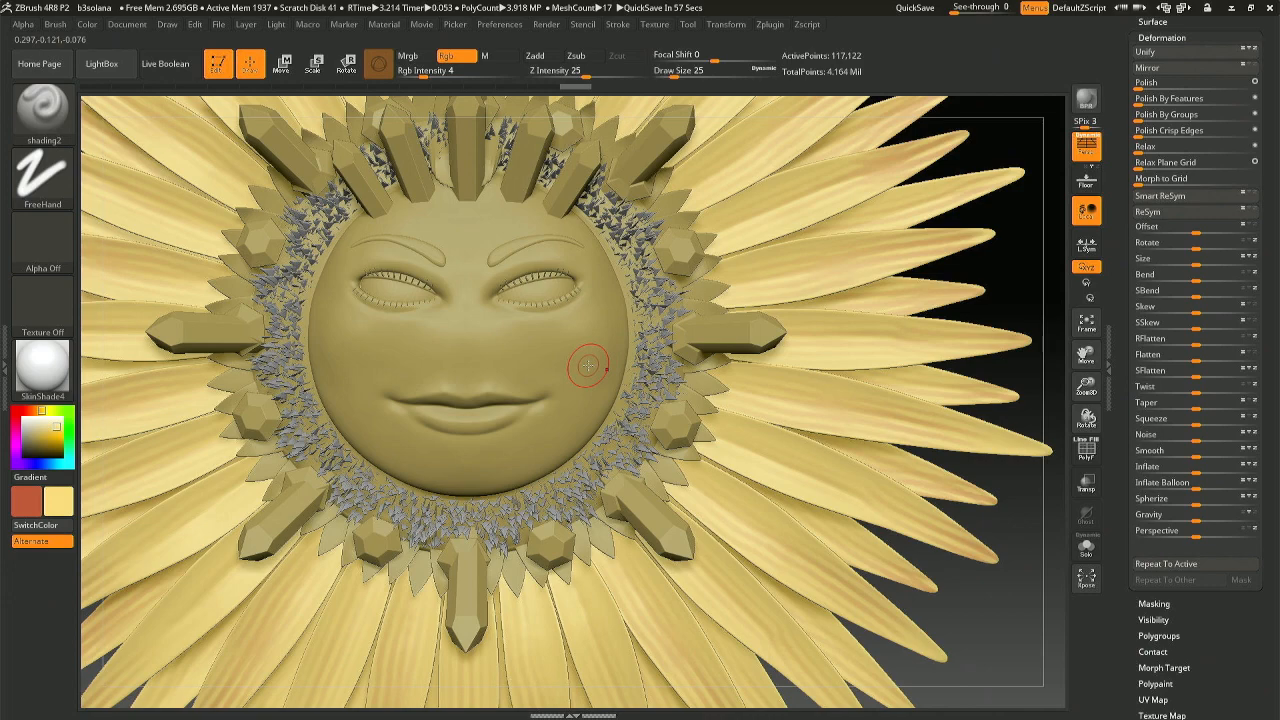
right_click_drag(611, 436, 655, 392, "ctrl")
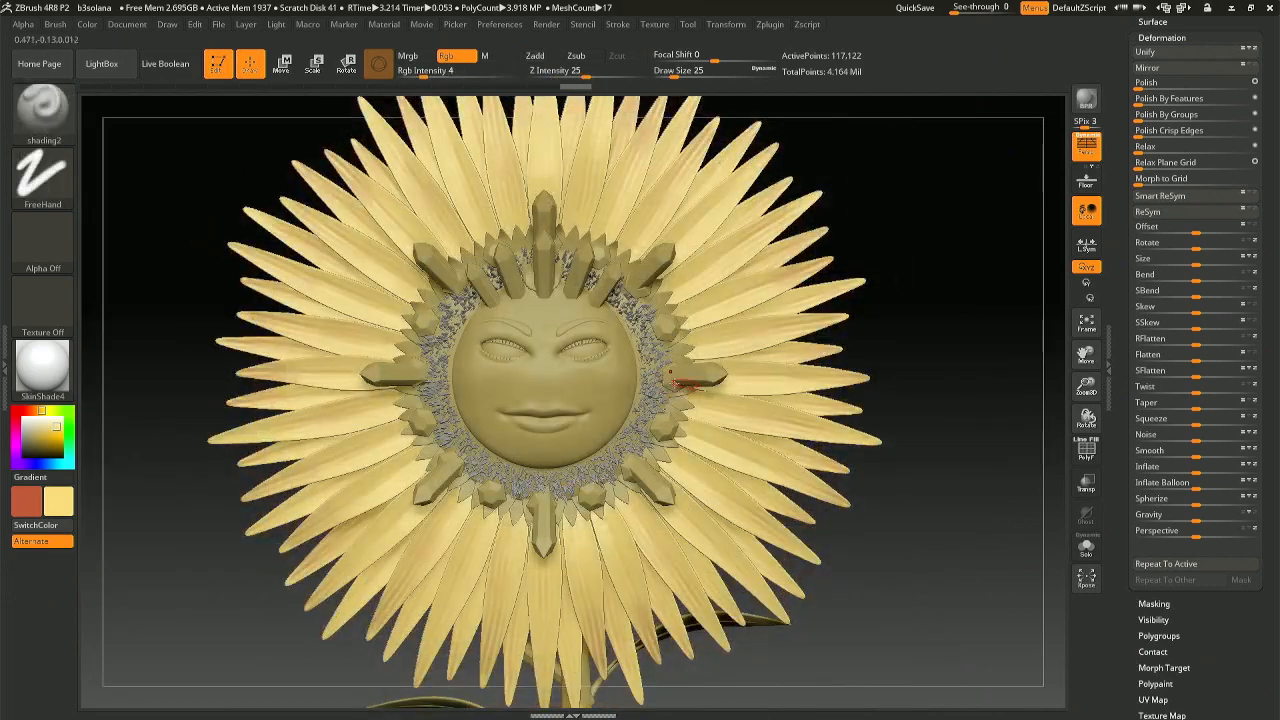
Make the disc Sphere3D1_7 the active subtool, isolate it in Solo mode, and undo its Polish softening.
right_click_drag(750, 384, 904, 367)
key("n")
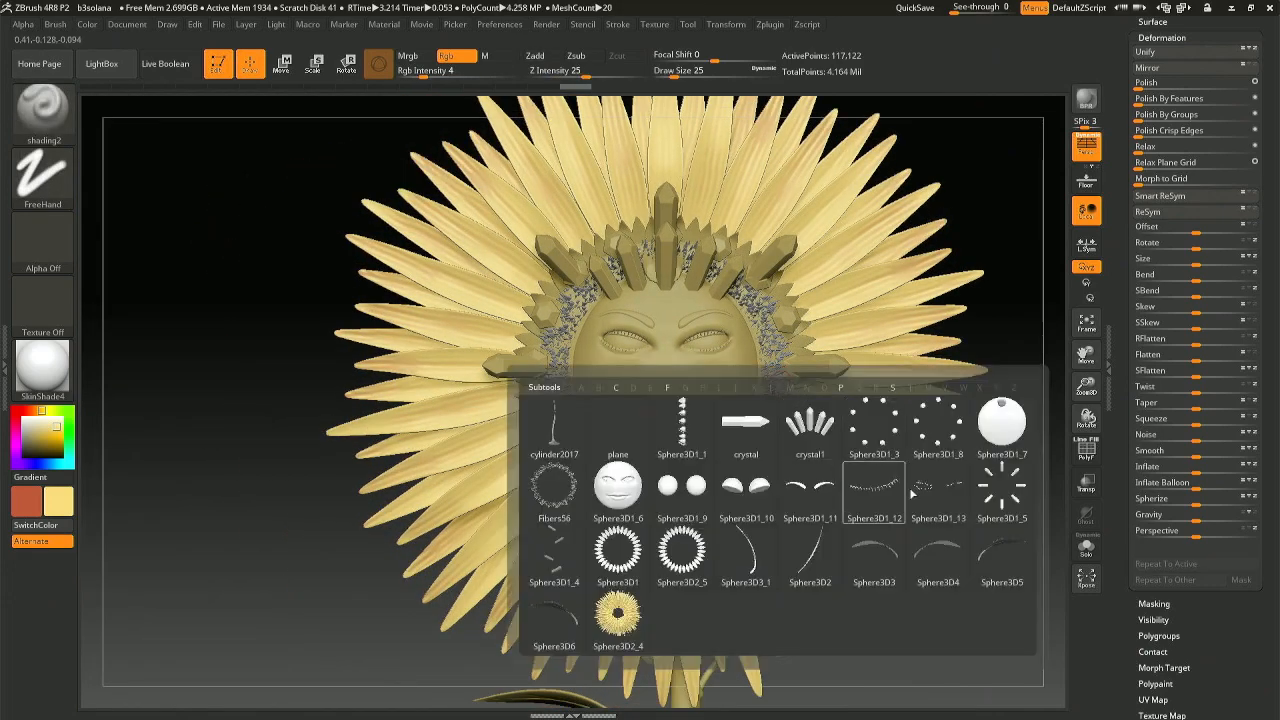
left_click(1008, 434)
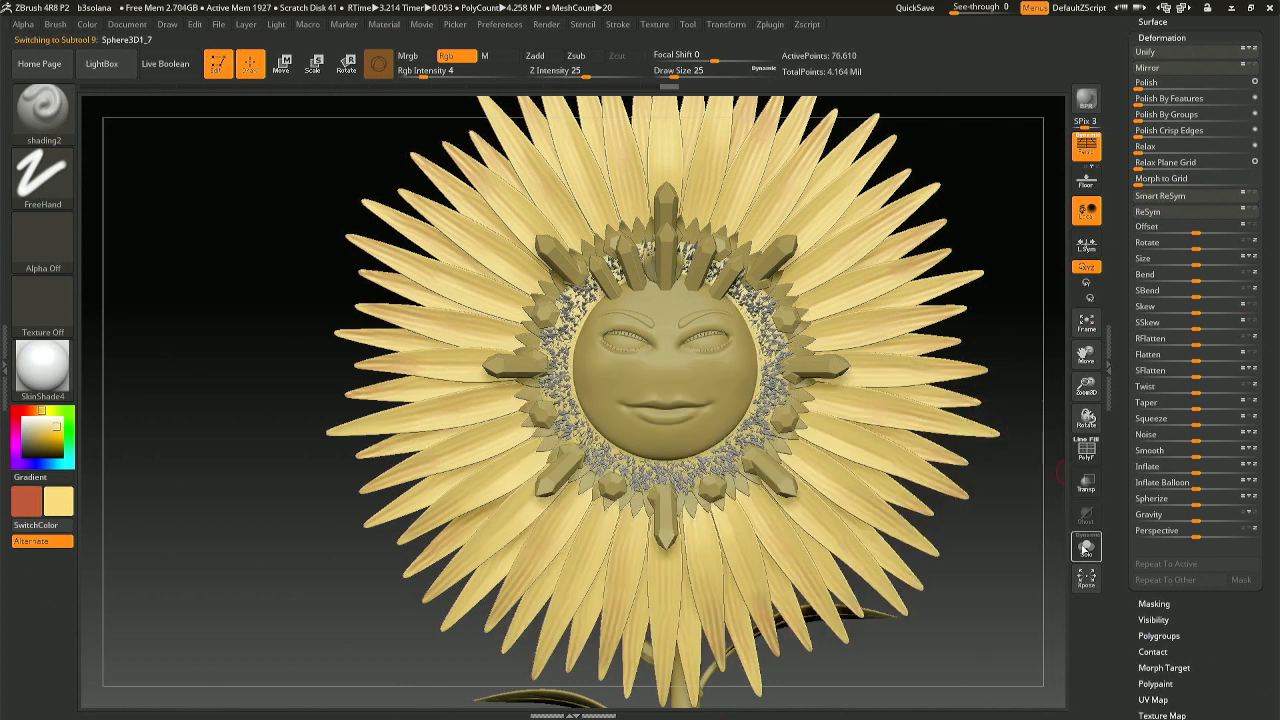
left_click(1085, 548)
right_click_drag(671, 294, 769, 312)
key("ctrl")
left_click(1086, 546)
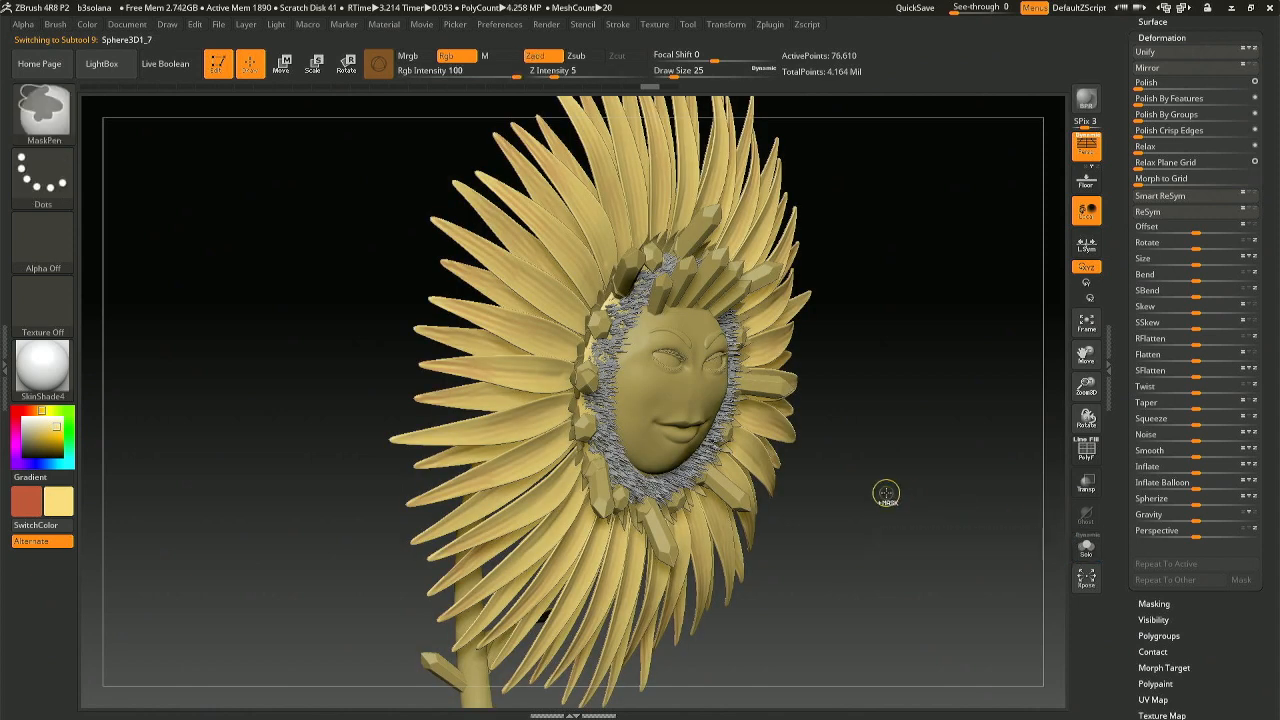
left_click(1086, 548)
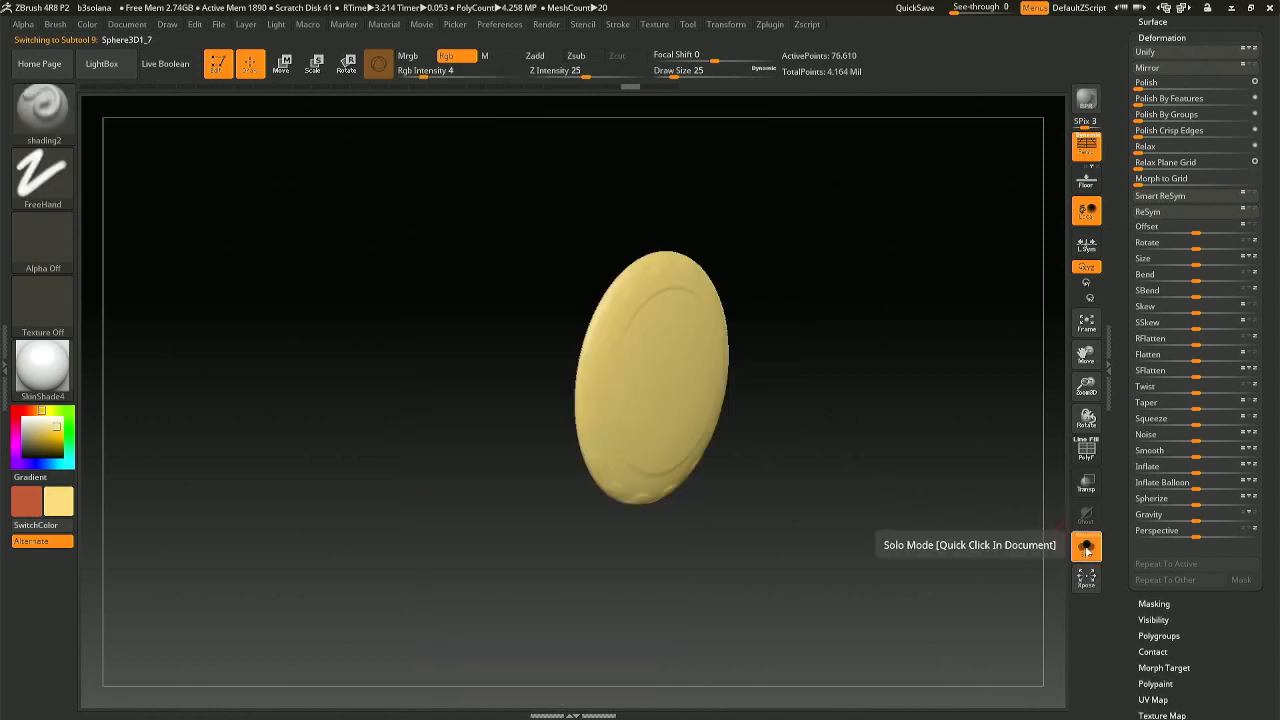
key("ctrl")
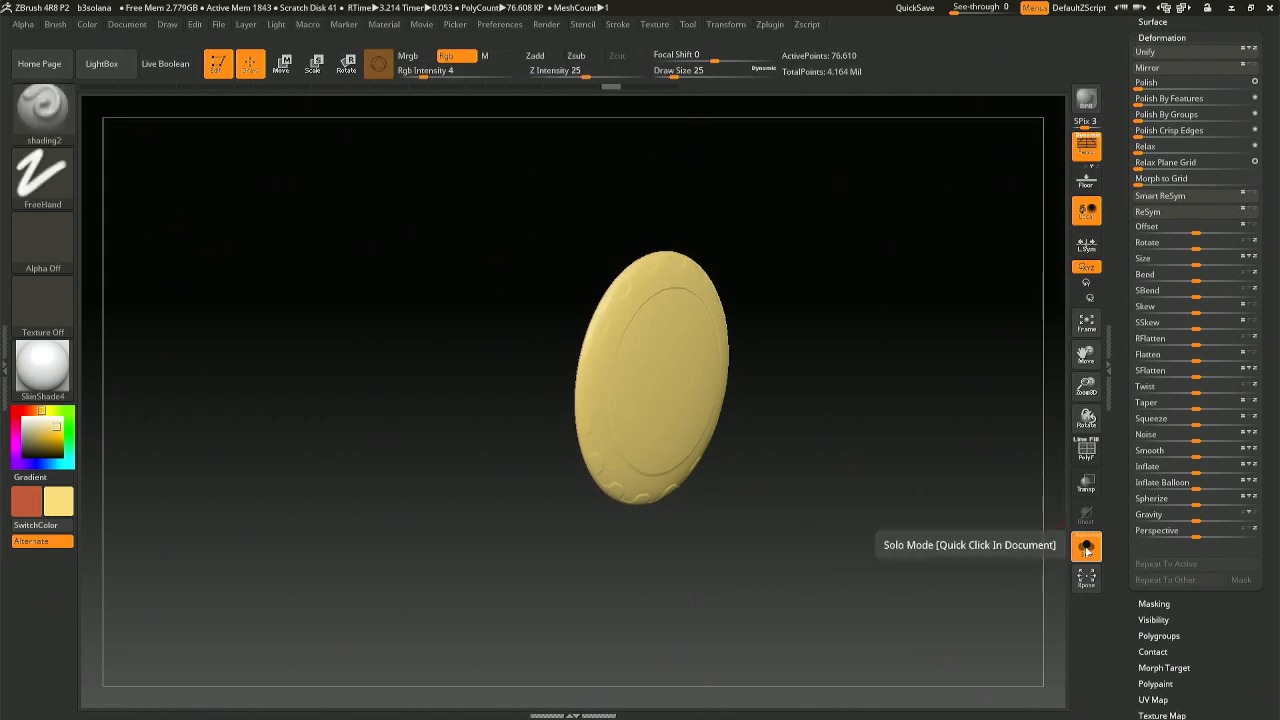
Leave Solo mode, try rotating the flower head upright from the calyx cylinder2019 in side view, and undo the rotation.
left_click(1086, 548)
left_click_drag(918, 486, 922, 485)
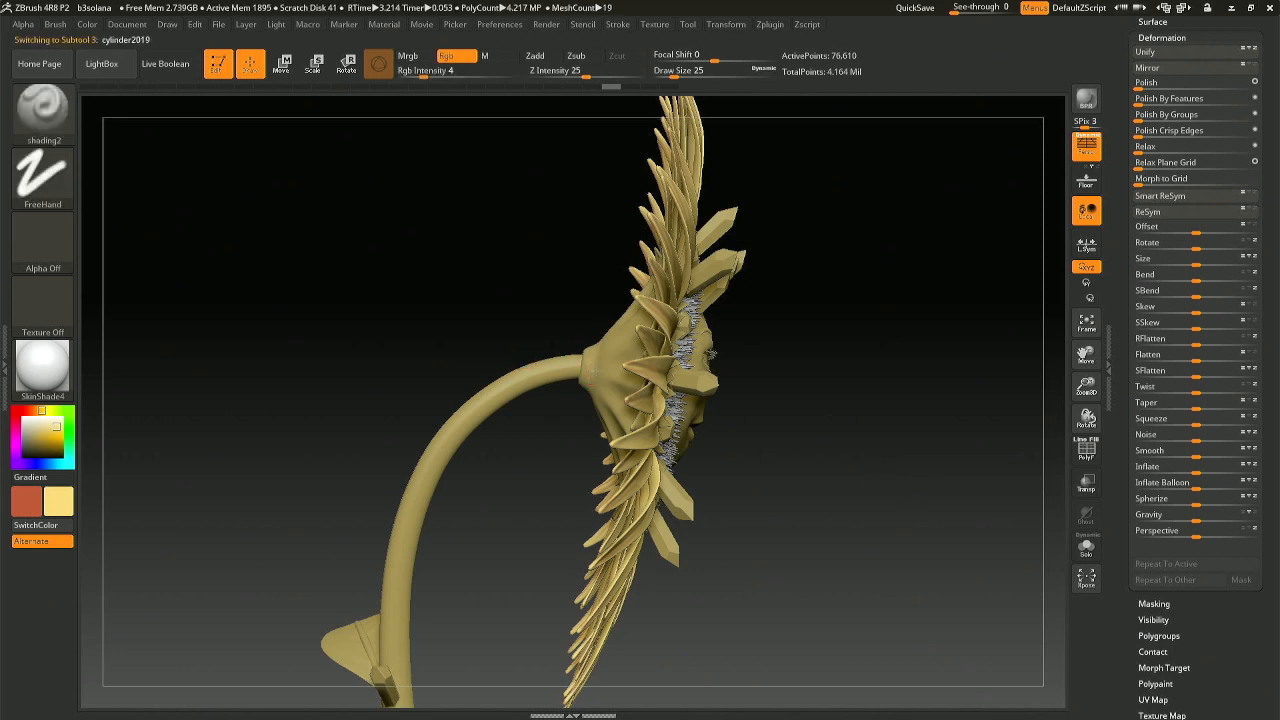
key("r")
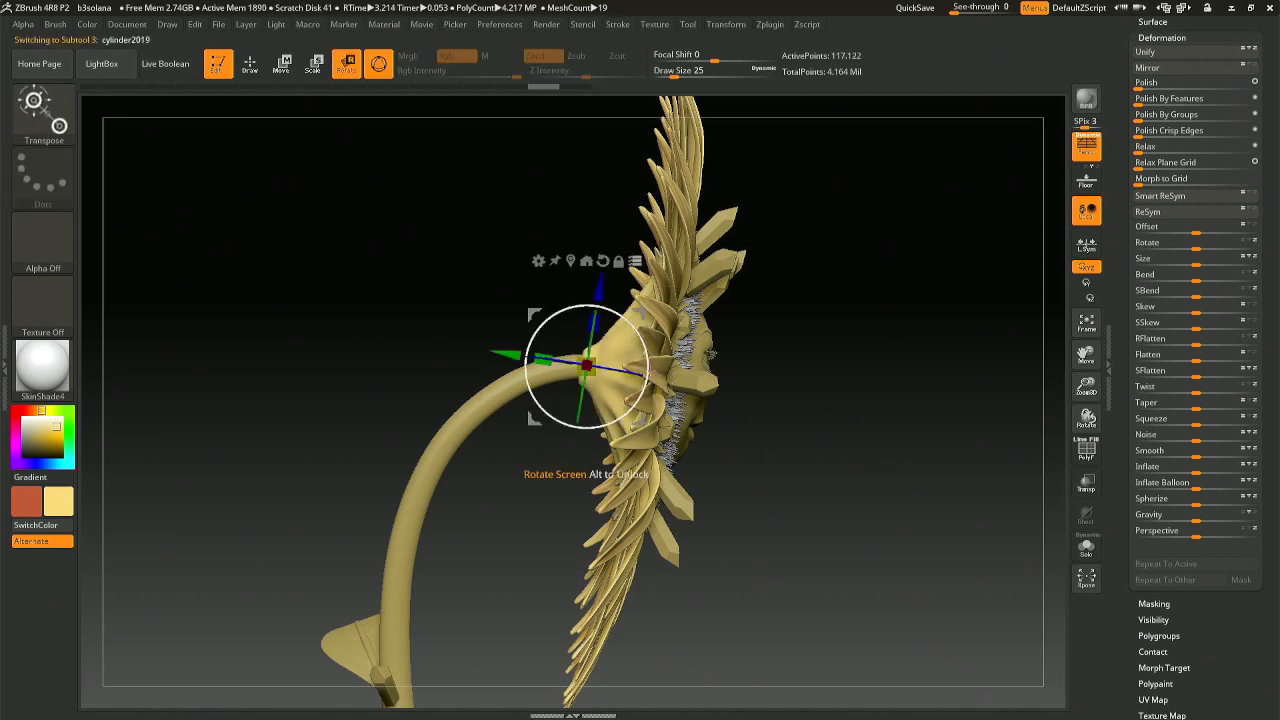
left_click_drag(648, 370, 647, 359)
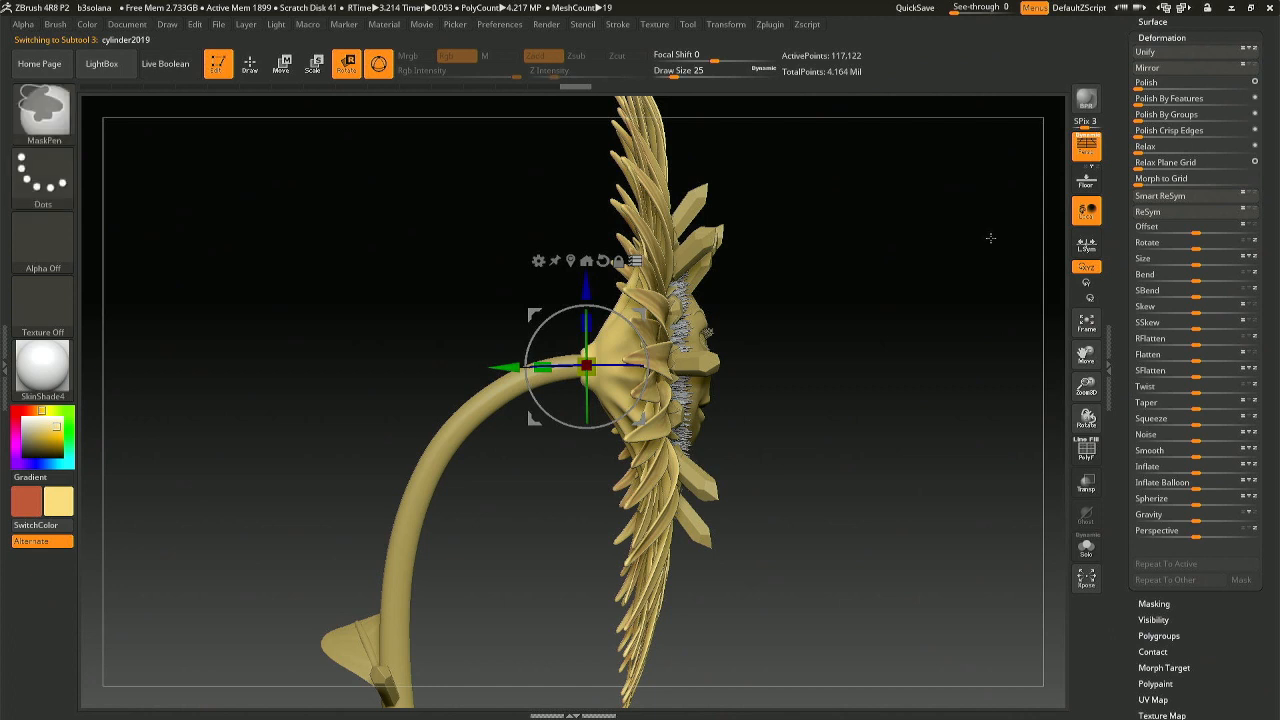
key("ctrl+z")
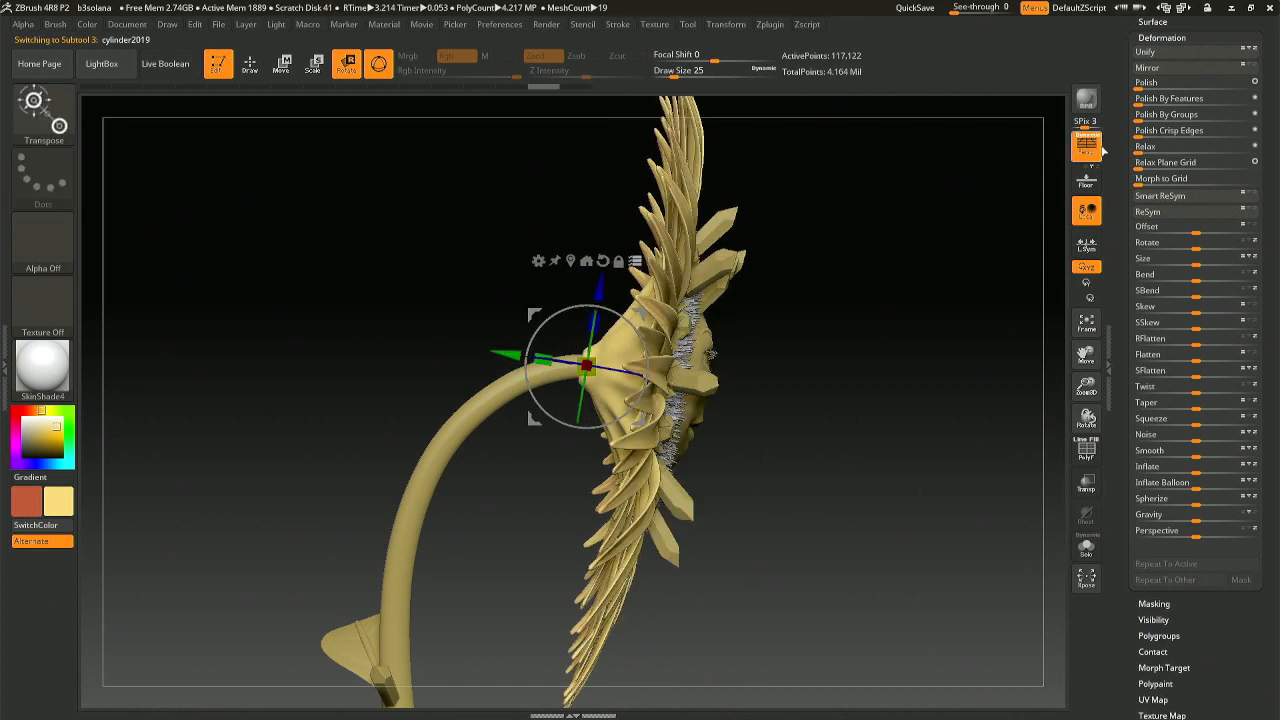
Turn off perspective and rotate the flower head upright about its joint with the stem.
left_click(1087, 145)
left_click_drag(649, 352, 649, 340, "shift")
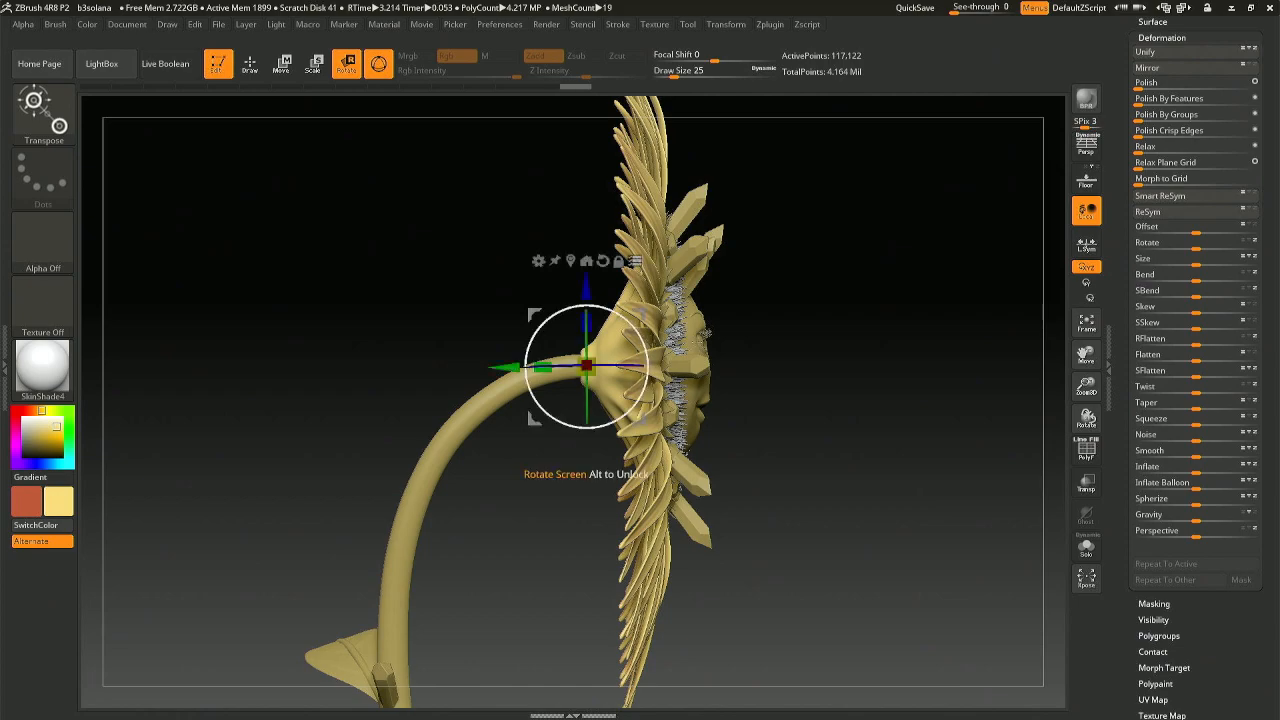
key("q")
Isolate the disc Sphere3D1_7 in Solo mode and mask the ring between its inner circle and outer rim.
mouse_move(794, 337)
left_mouse_down()
mouse_move(684, 340)
mouse_move(696, 345)
left_mouse_up()
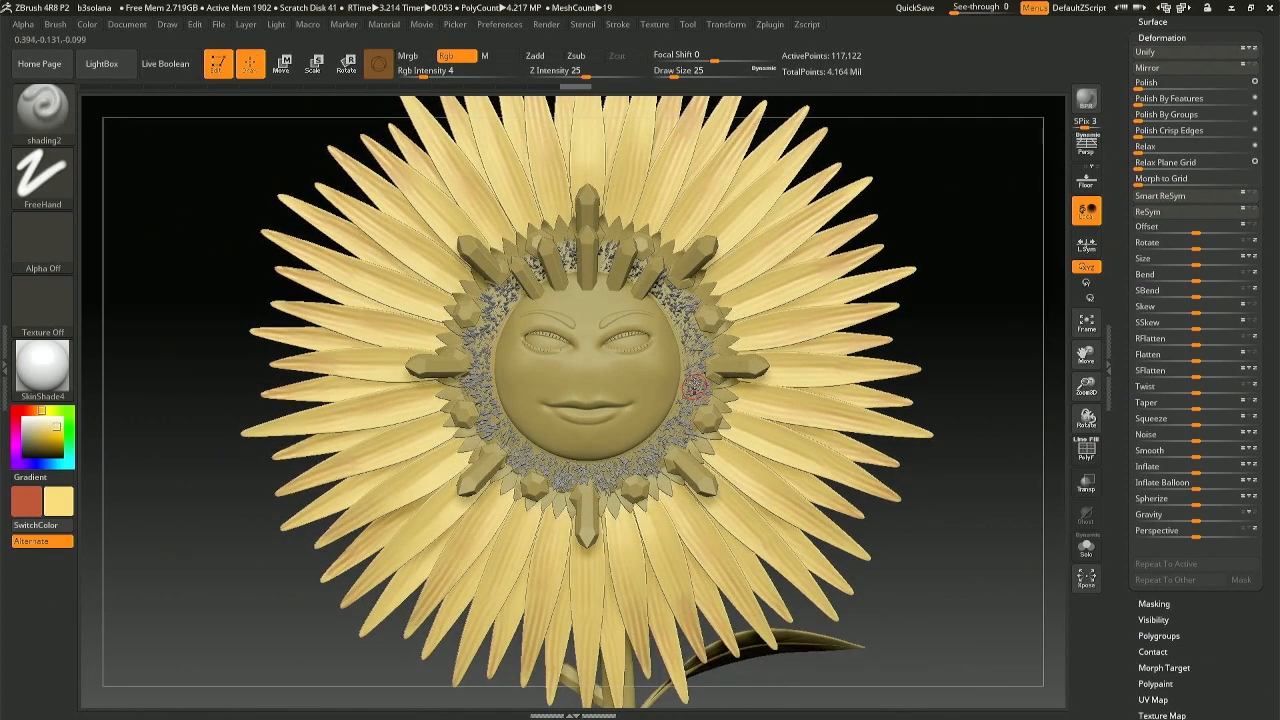
key("n")
left_click(907, 400)
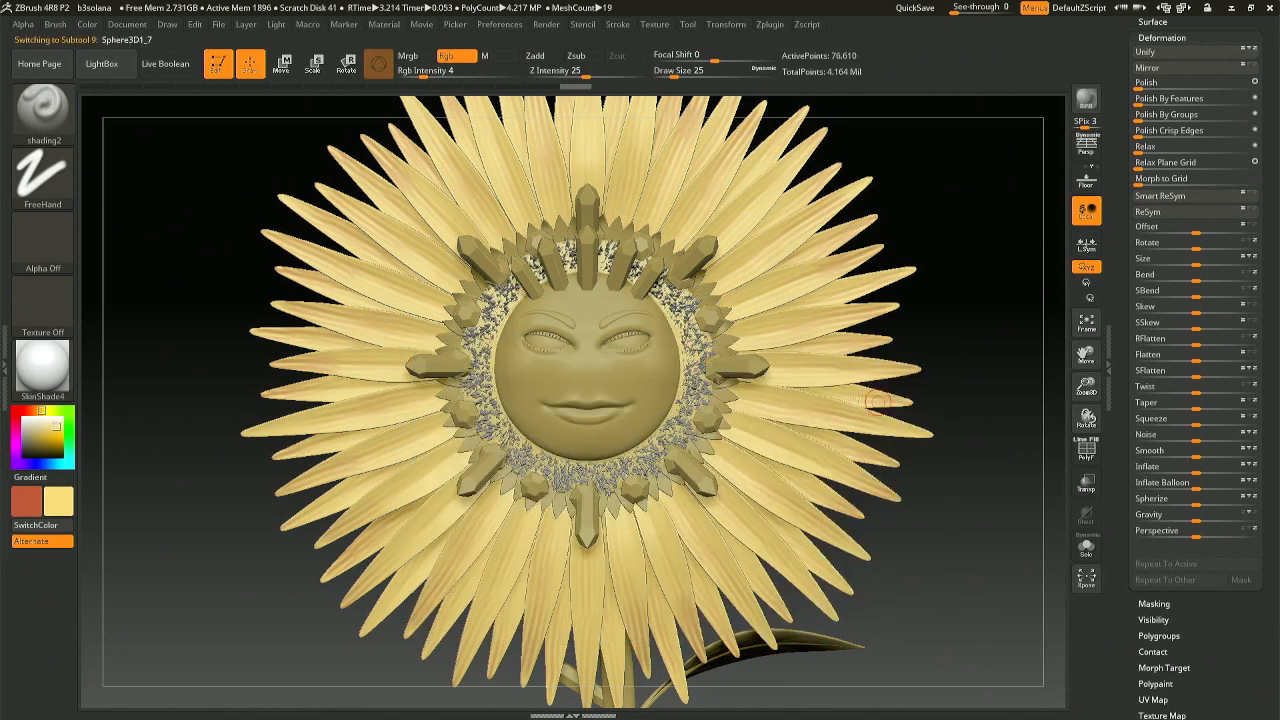
left_click(1086, 546)
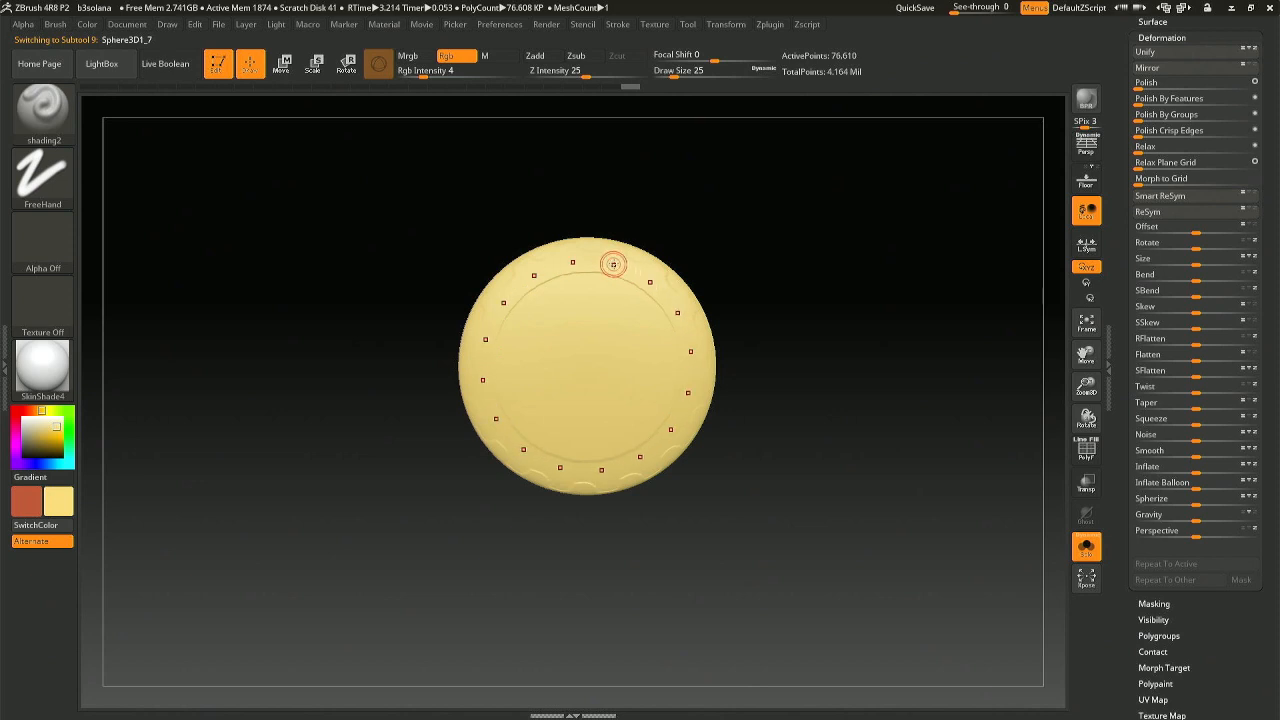
mouse_move(607, 263)
left_mouse_down("ctrl")
mouse_move(624, 268)
mouse_move(552, 252)
mouse_move(524, 271)
left_mouse_up("ctrl")
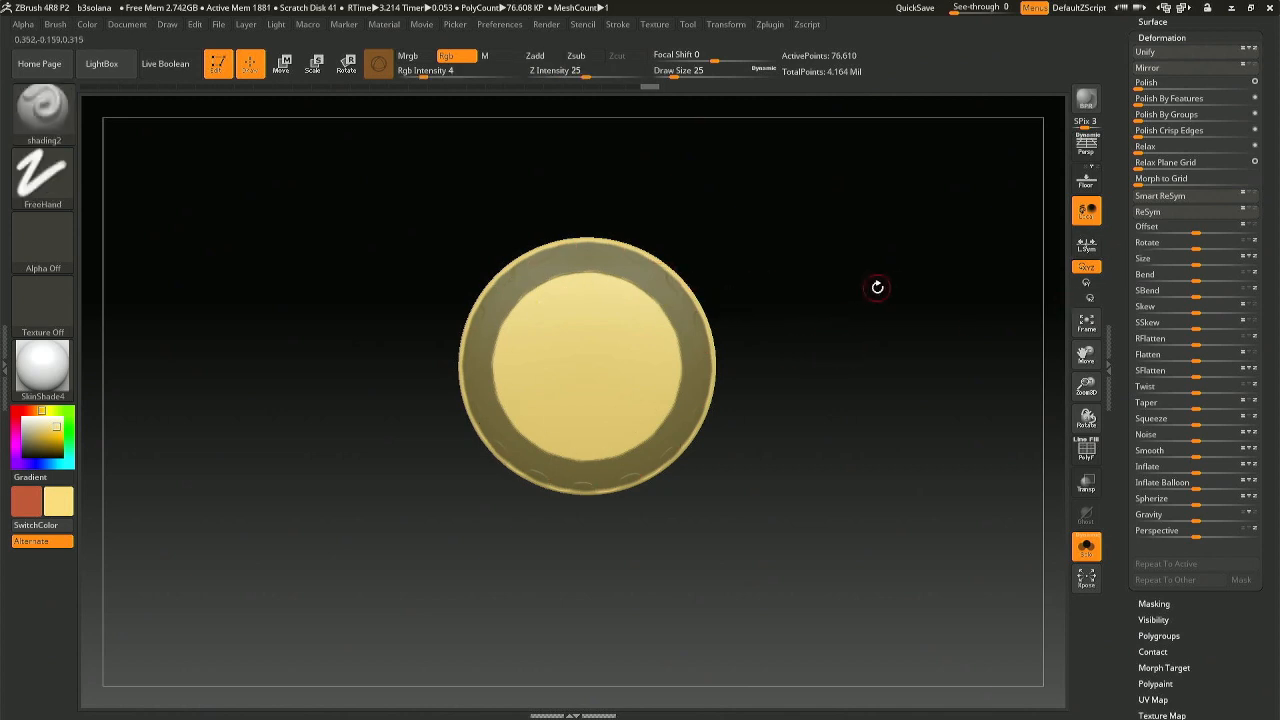
Generate a FiberMesh preview on the disc's masked ring and check the fibers from the side.
scroll(1278, 133, "up", 3)
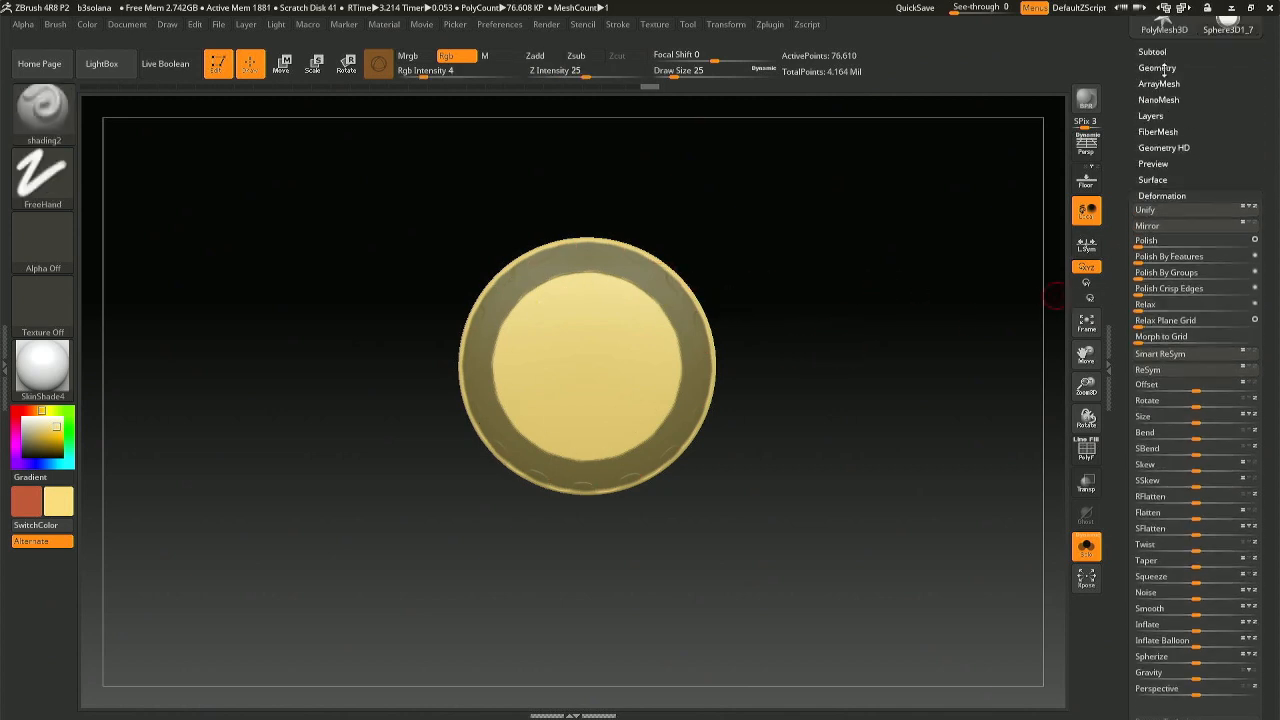
left_click(1158, 131)
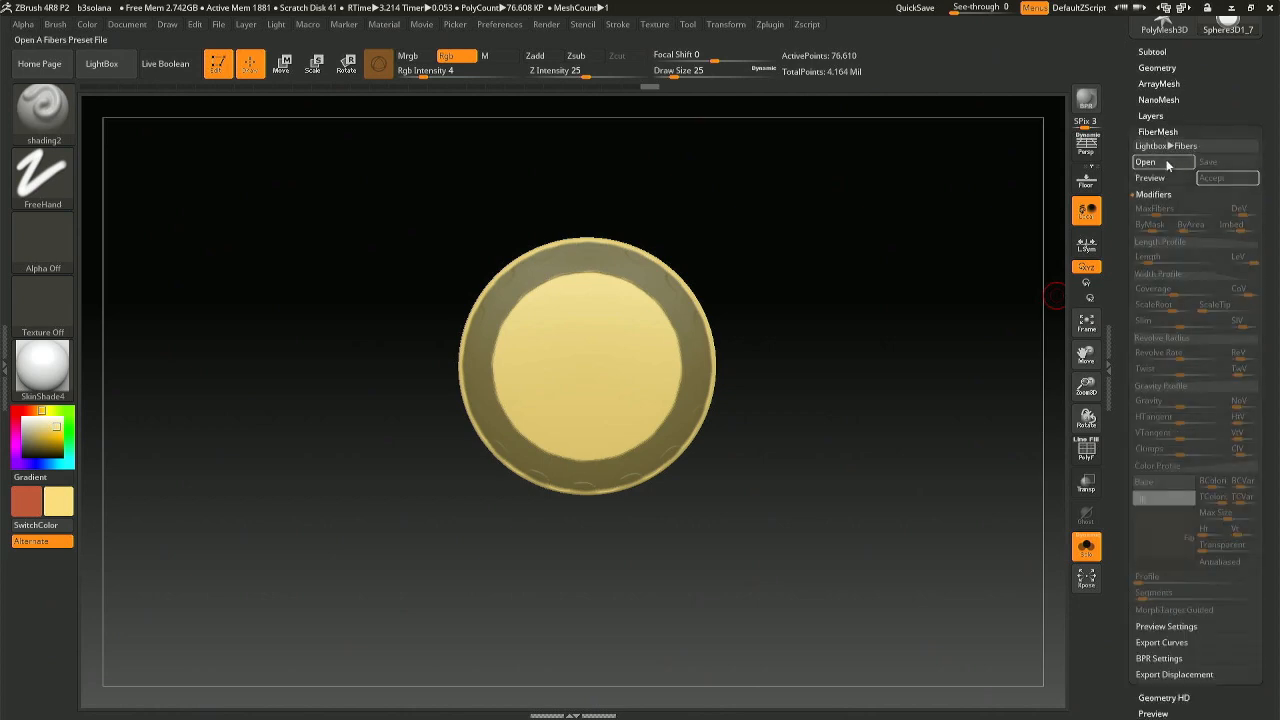
left_click(1166, 160)
key("Escape")
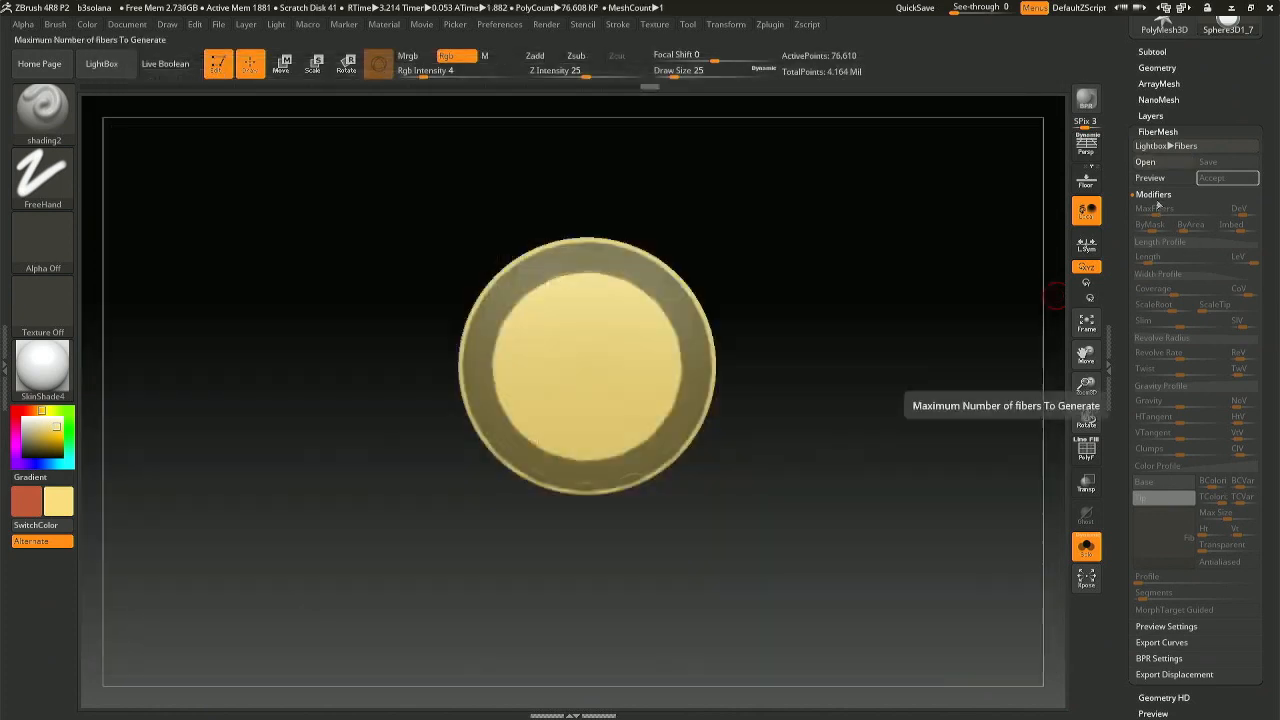
left_click(1158, 180)
left_click_drag(751, 290, 874, 326)
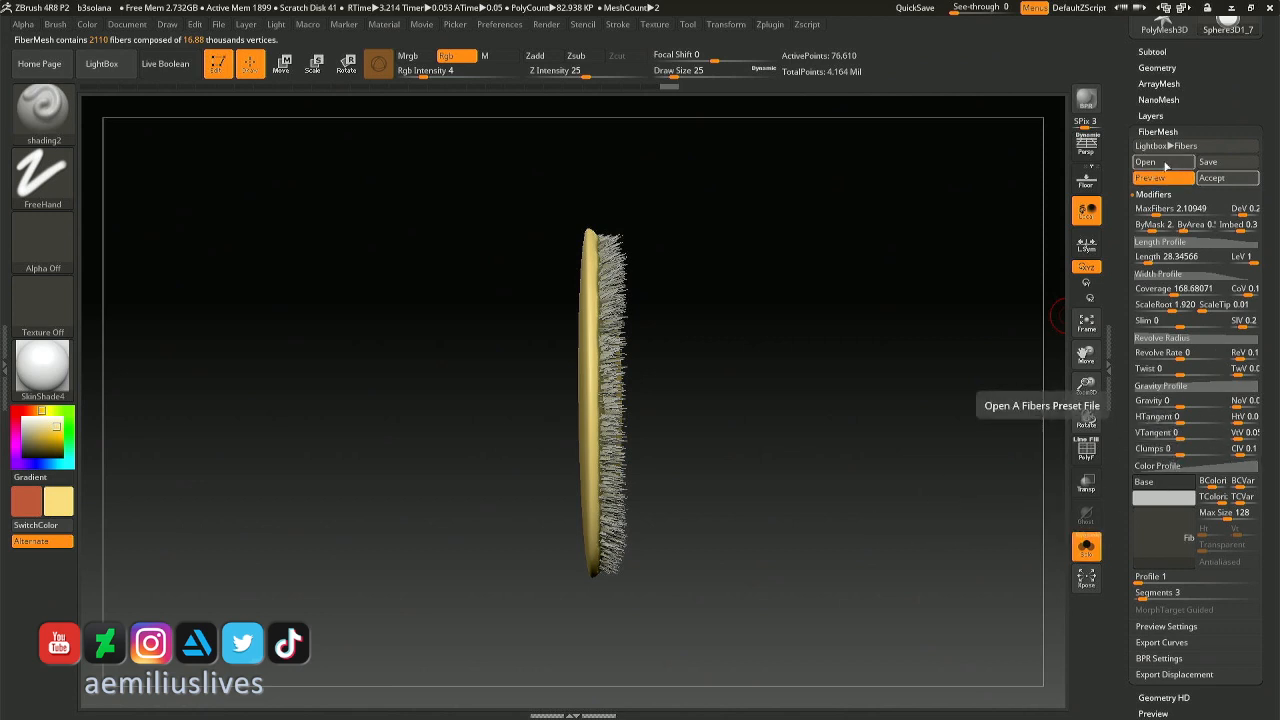
Accept the previewed fibers as a new subtool, and leave Solo mode to show the whole flower.
left_click_drag(1258, 83, 1268, 131)
left_click(1178, 118)
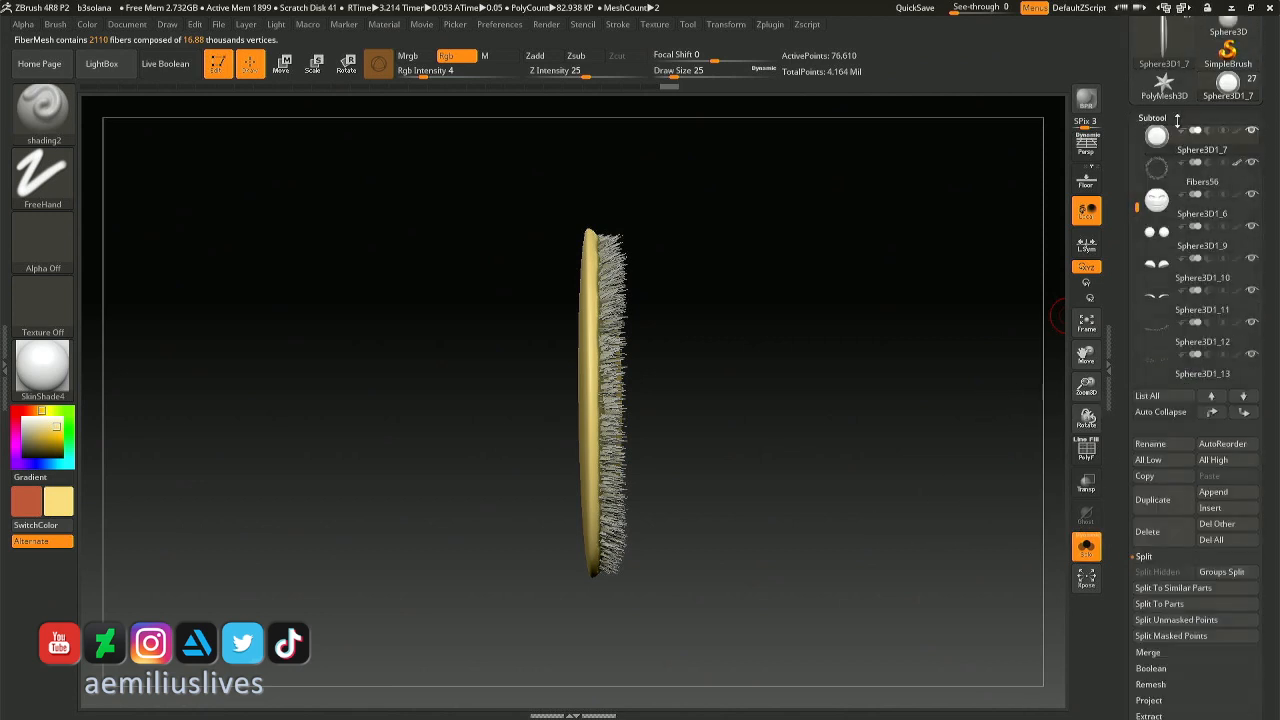
left_click(1168, 118)
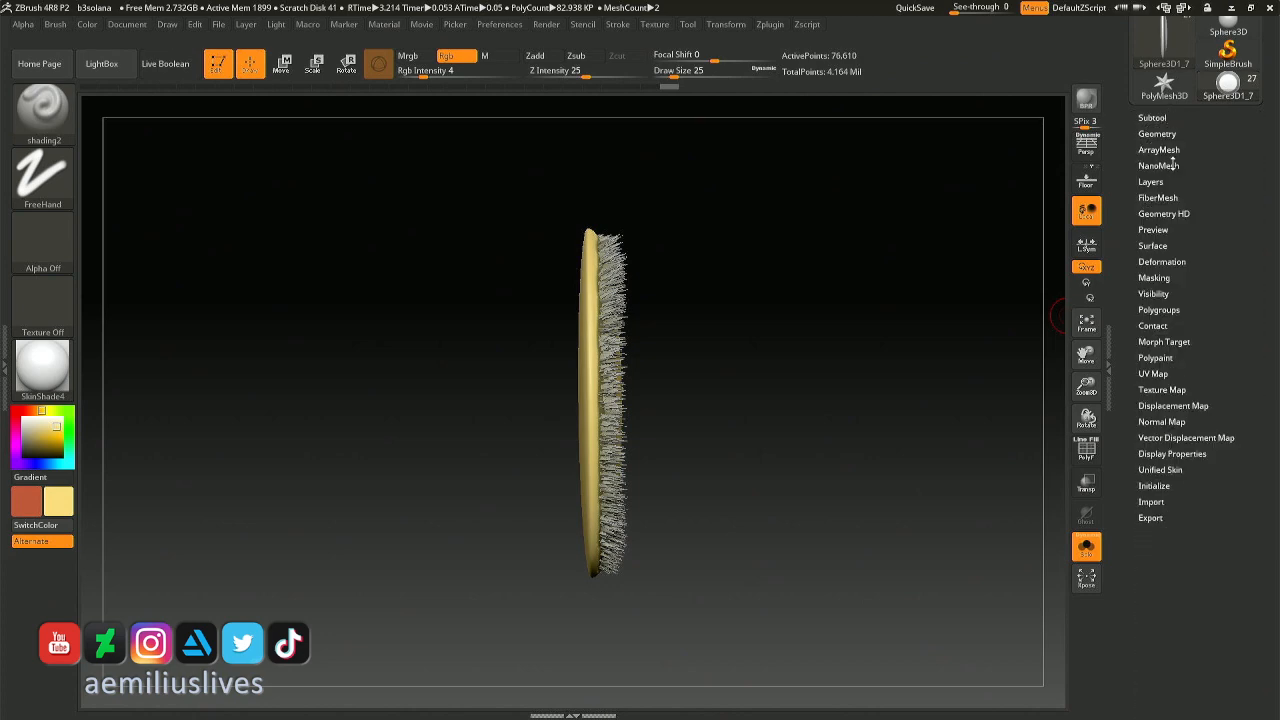
left_click(1172, 197)
left_click(1211, 245)
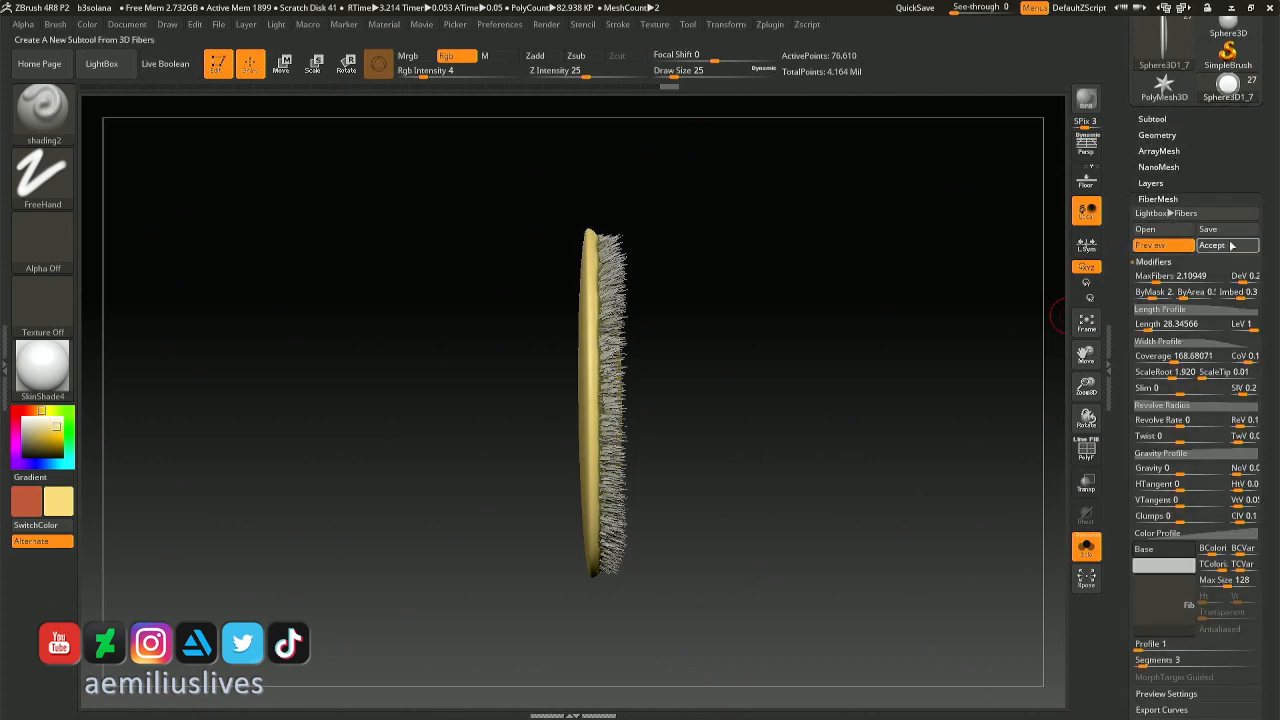
left_click_drag(1000, 248, 815, 252)
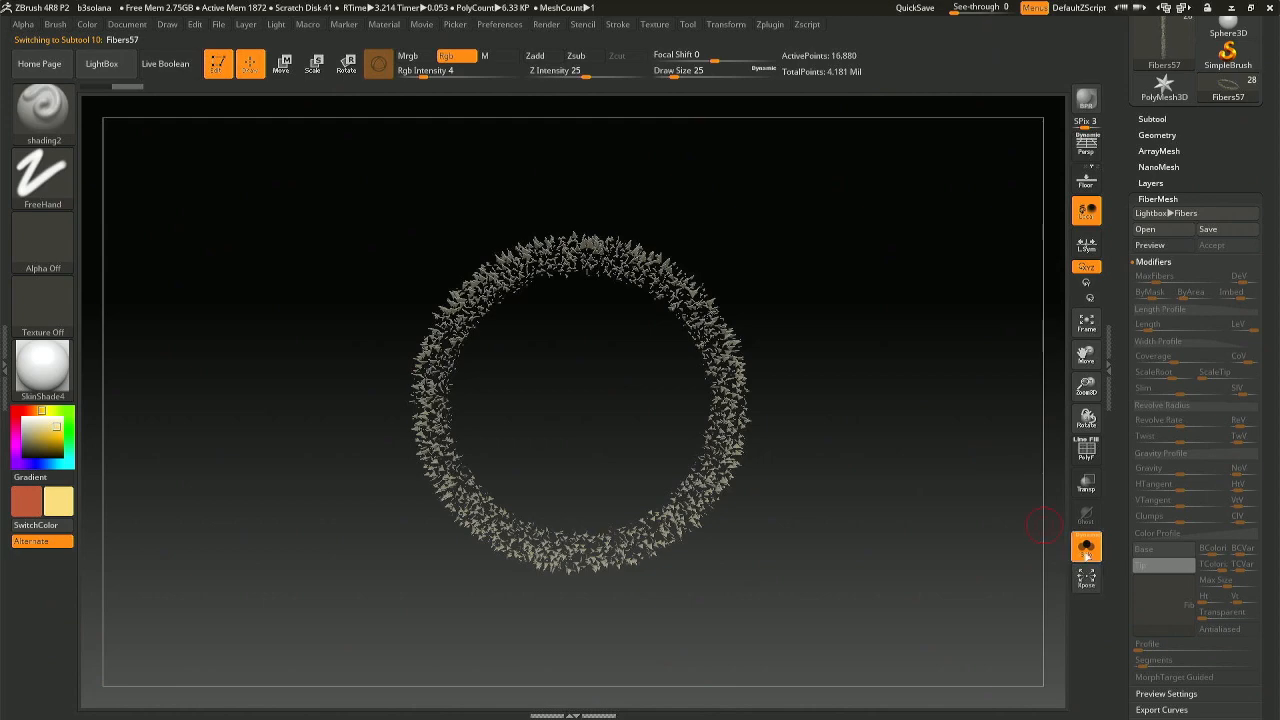
left_click(1087, 550)
Try tilting the flower head by -10 degrees about its stem joint, check it from the front, and undo the tilt.
left_click_drag(790, 470, 837, 464)
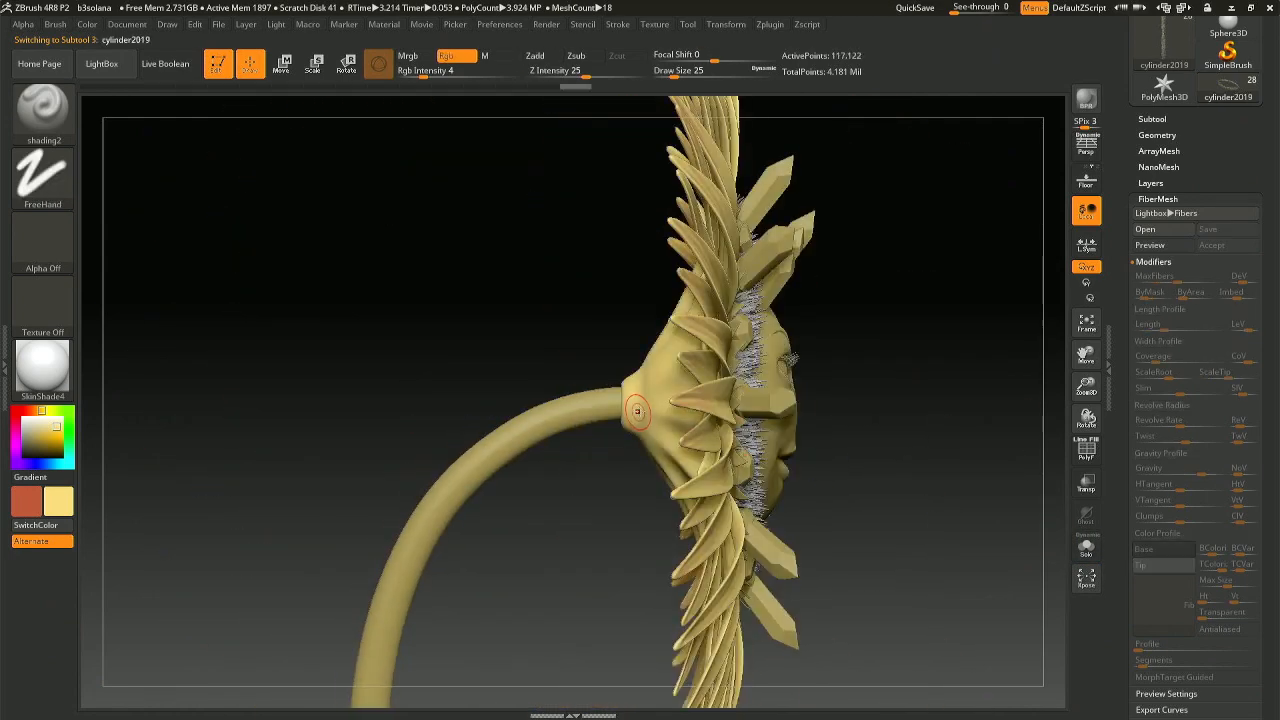
key("r")
left_click_drag(629, 508, 629, 508)
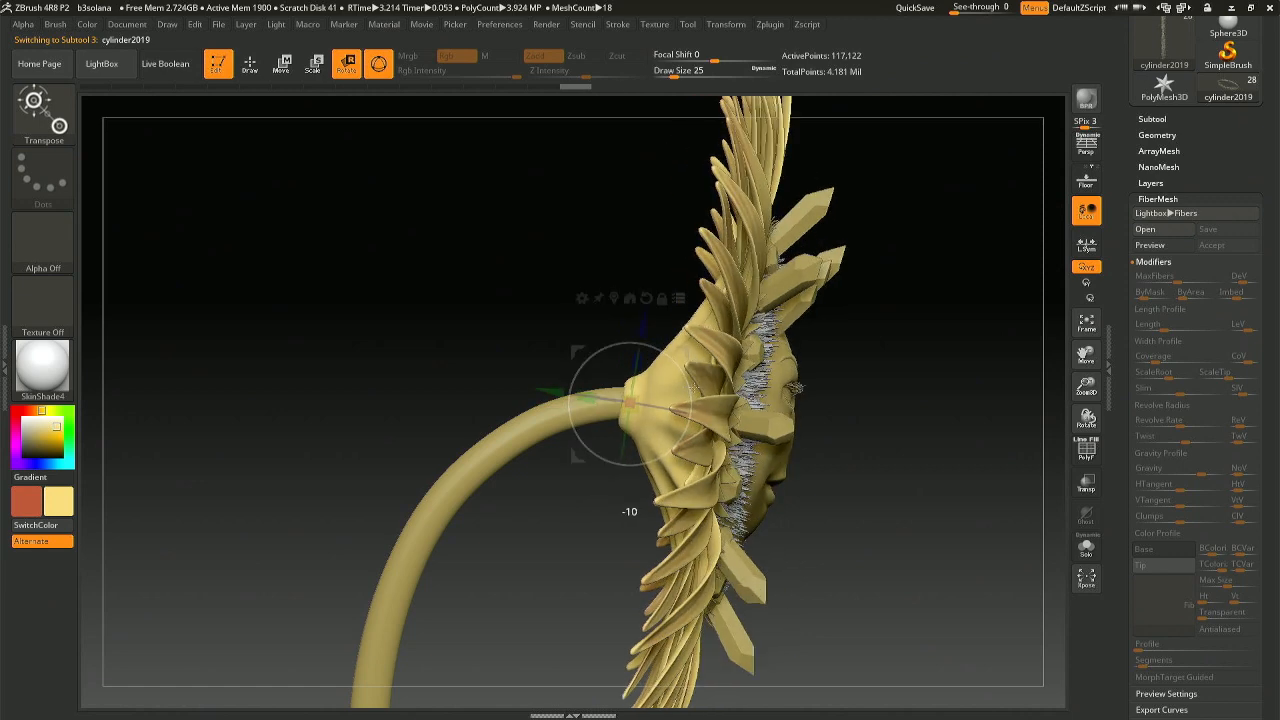
key("q")
left_click_drag(877, 417, 600, 444)
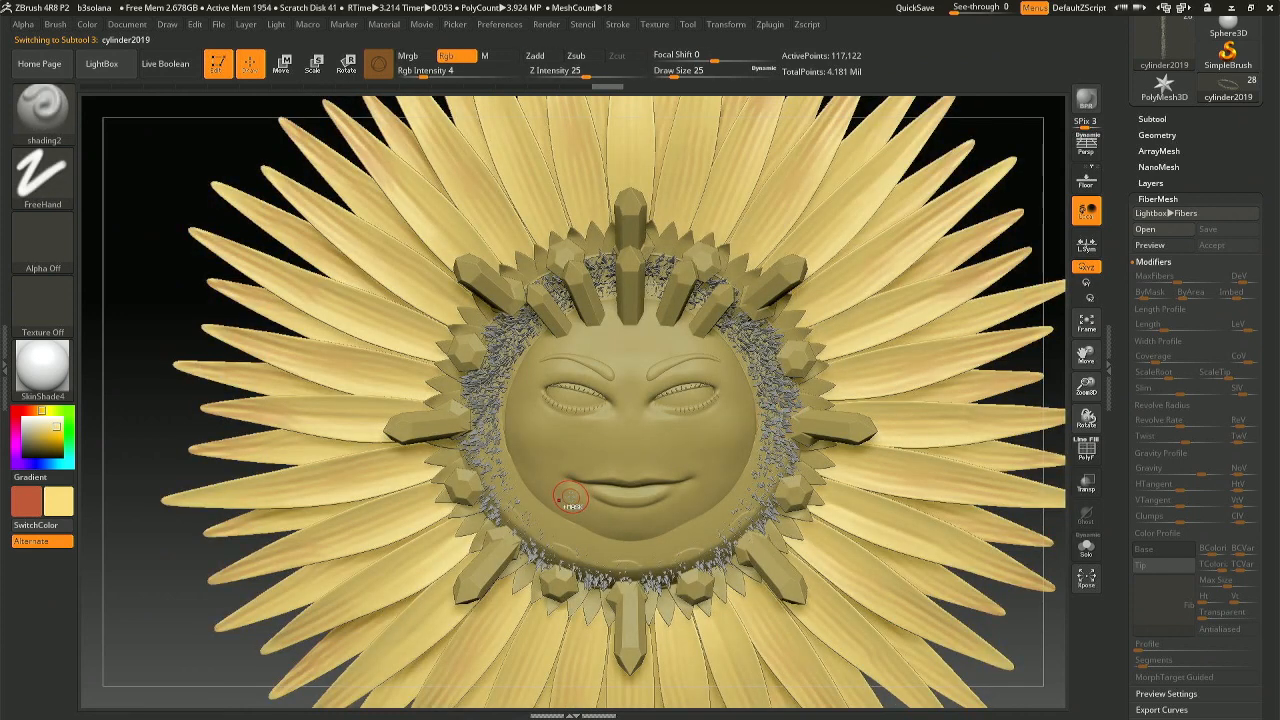
right_click_drag(562, 498, 607, 473, "ctrl")
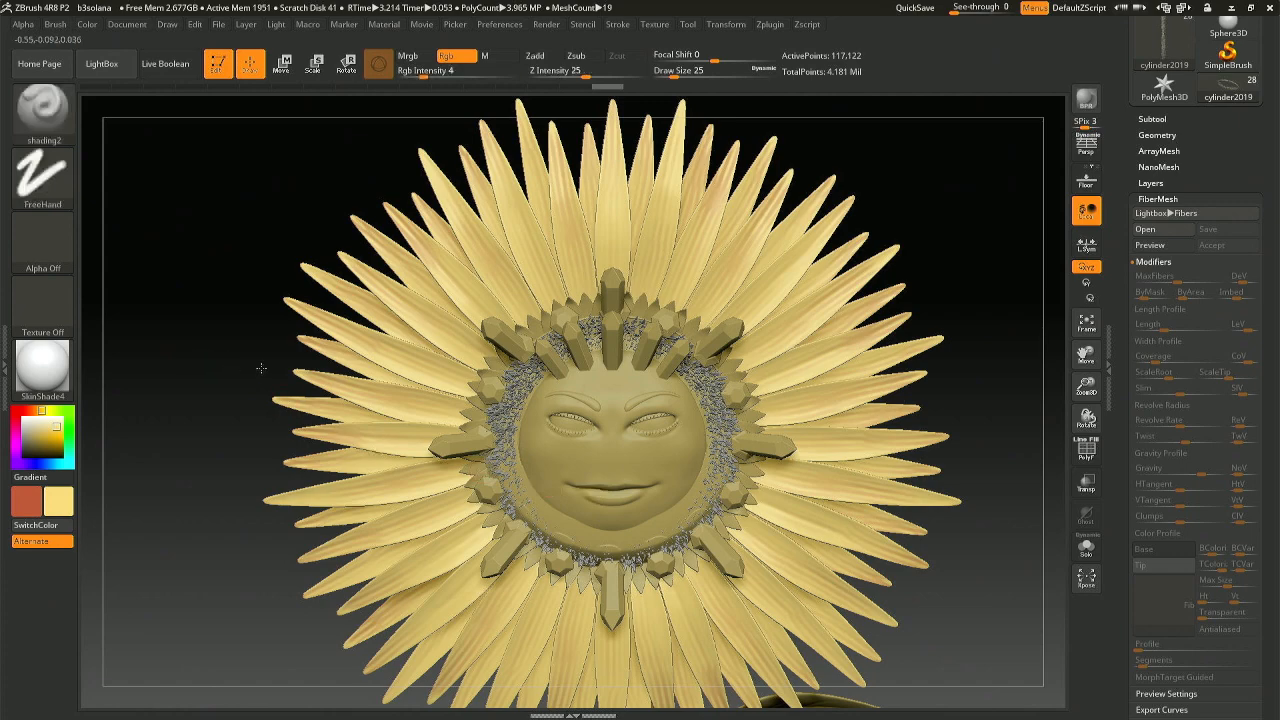
left_click_drag(261, 368, 280, 367)
key("ctrl+z")
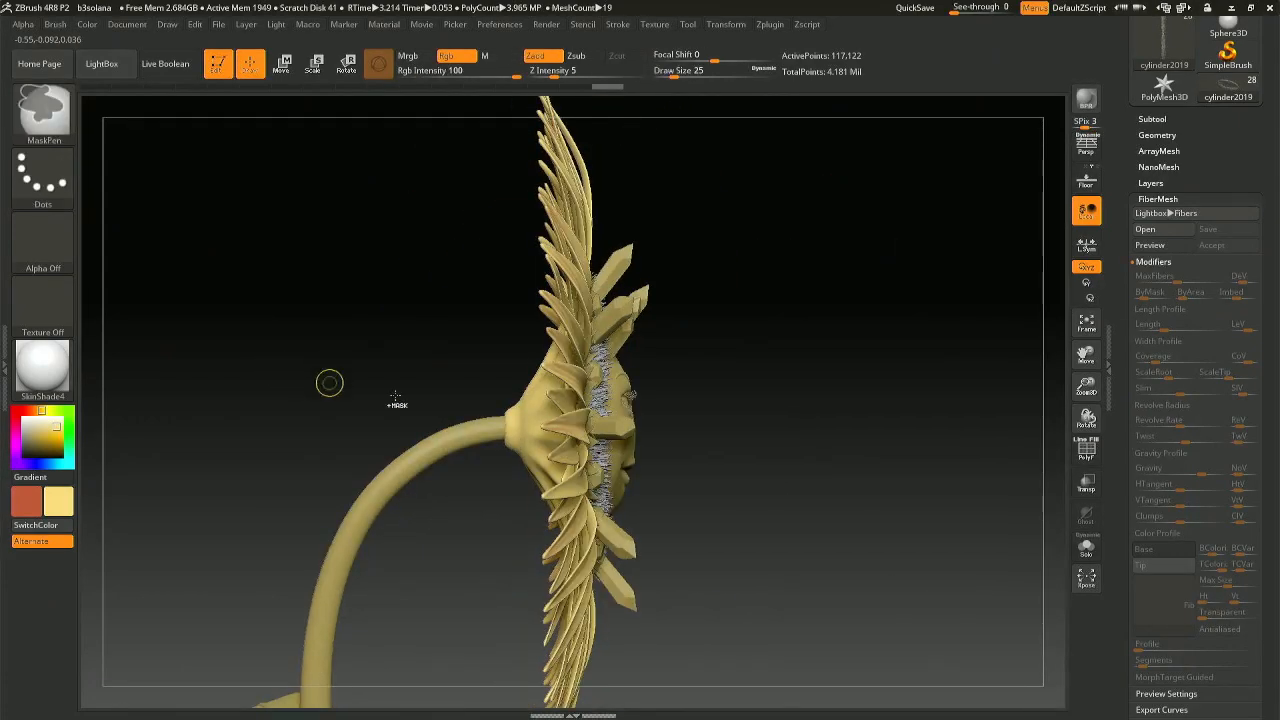
Return to the front view and make the disc behind the face, Sphere3D1_7, the active subtool.
key("n")
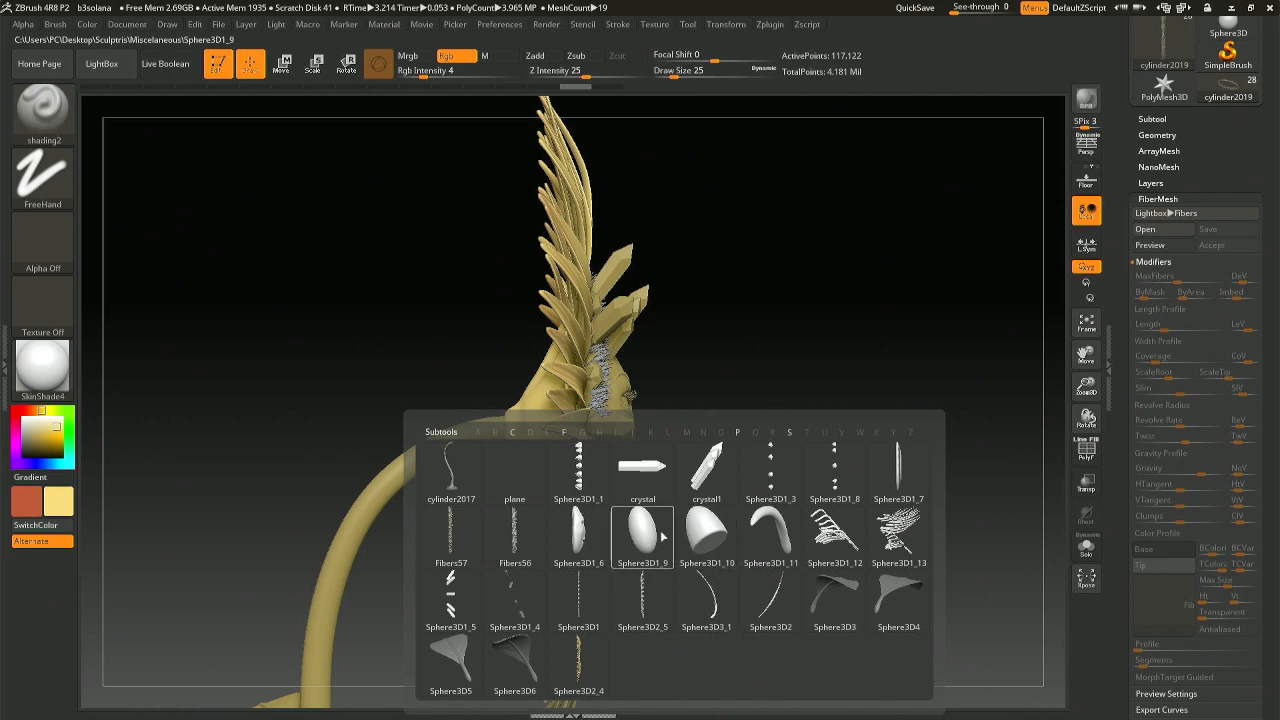
mouse_move(648, 538)
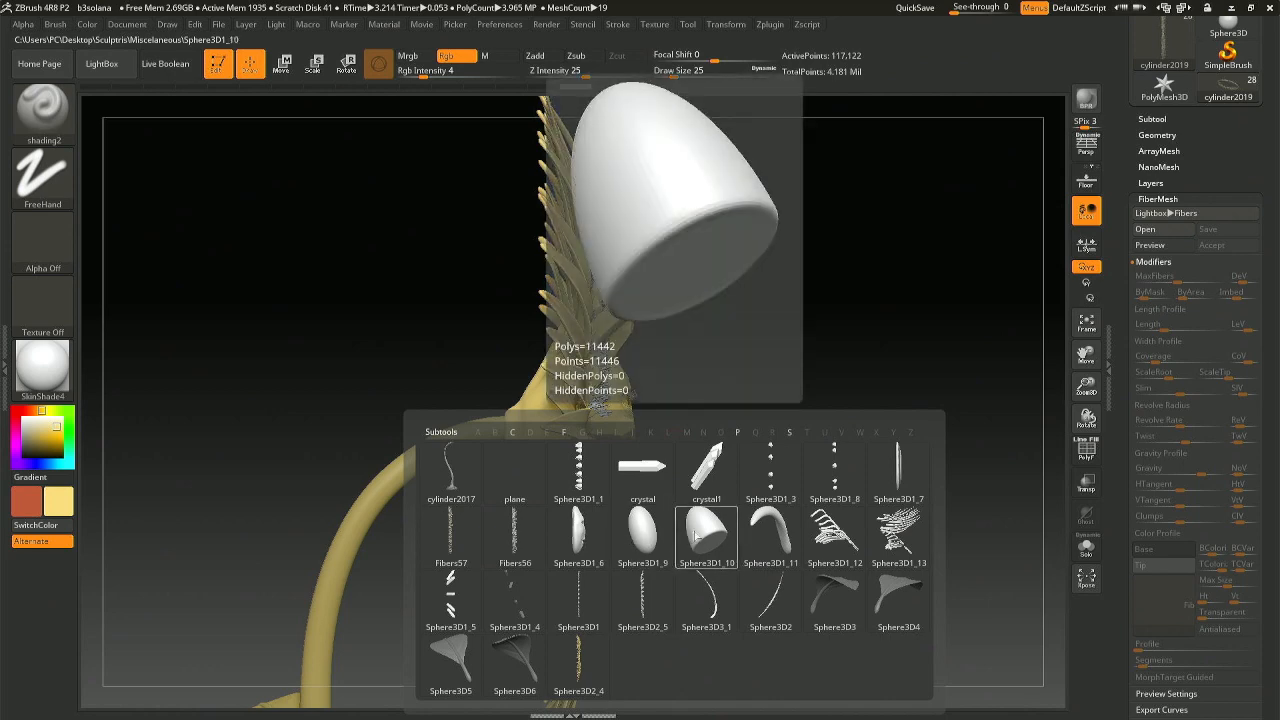
left_click_drag(855, 303, 740, 343)
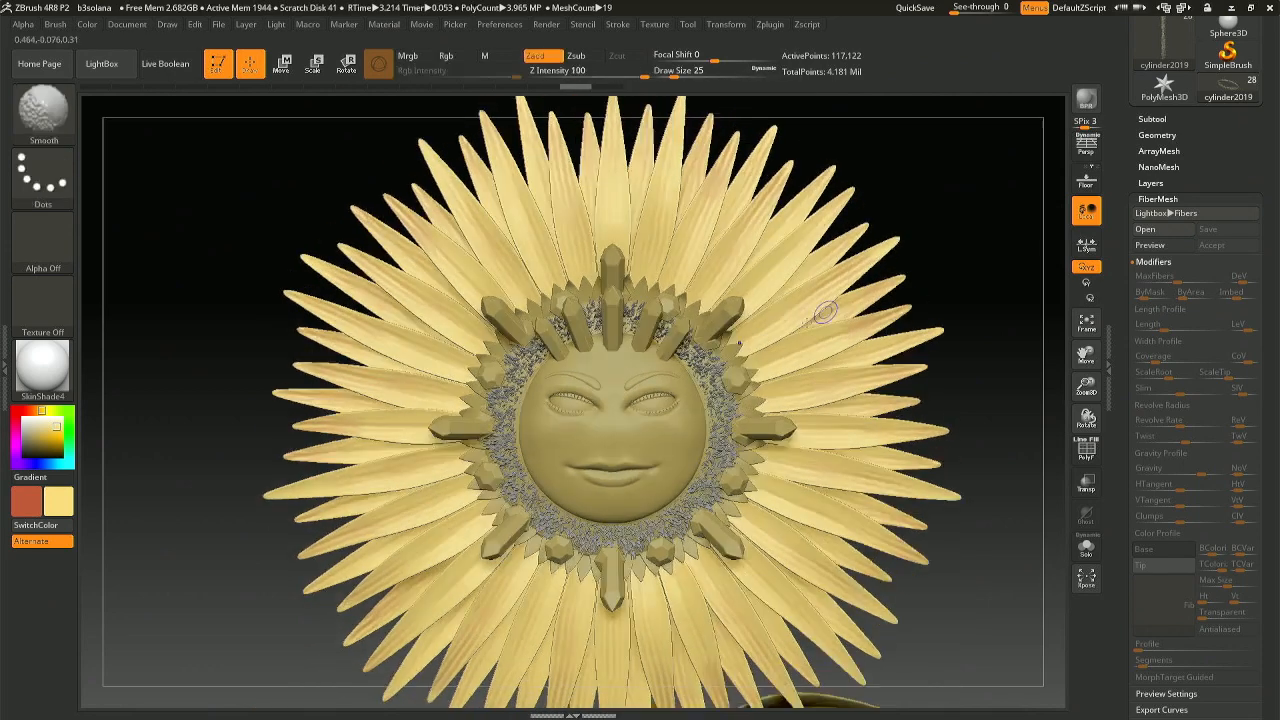
left_click(704, 396, "alt")
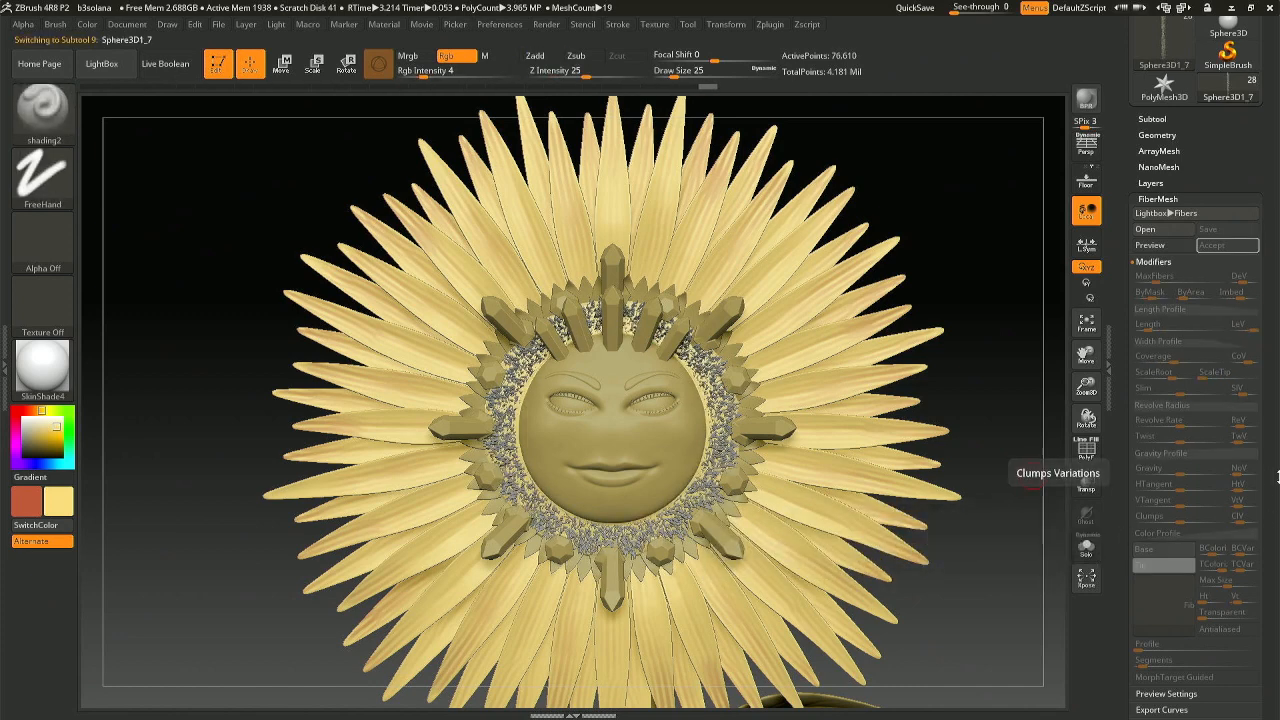
Apply the Inflate deformation to the disc behind the face.
scroll(1190, 483, "down", 5)
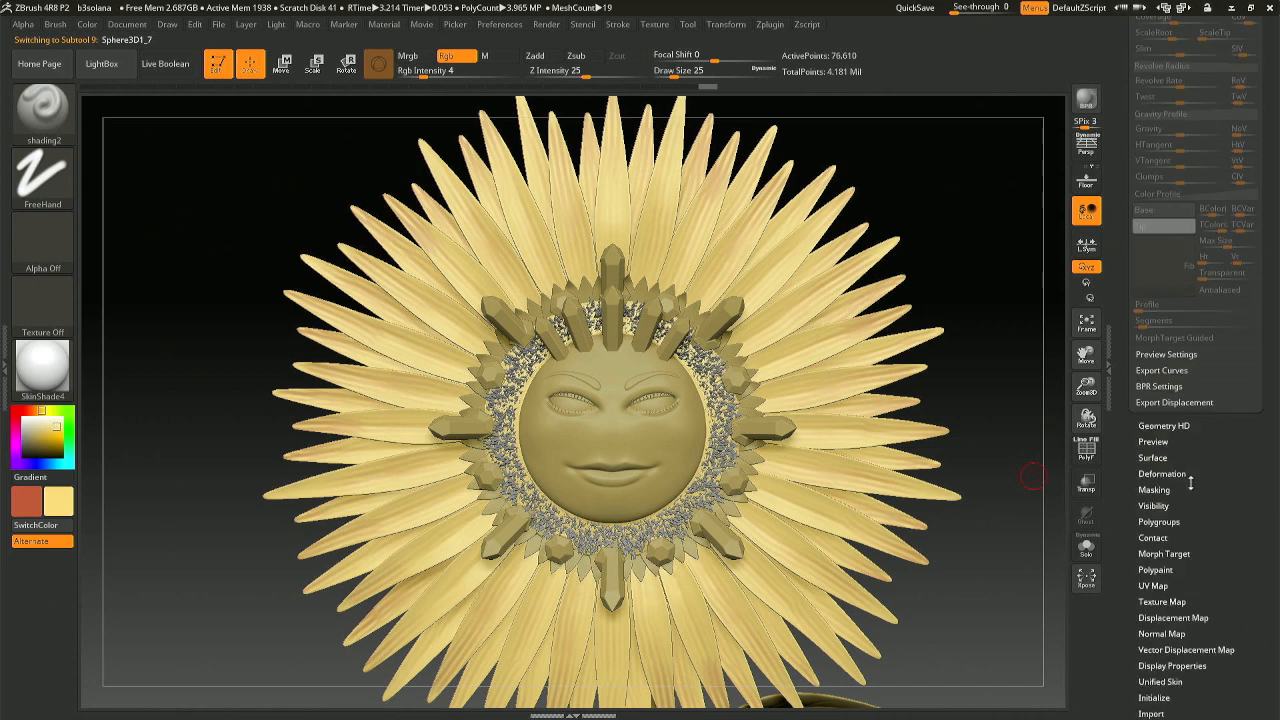
left_click(1162, 473)
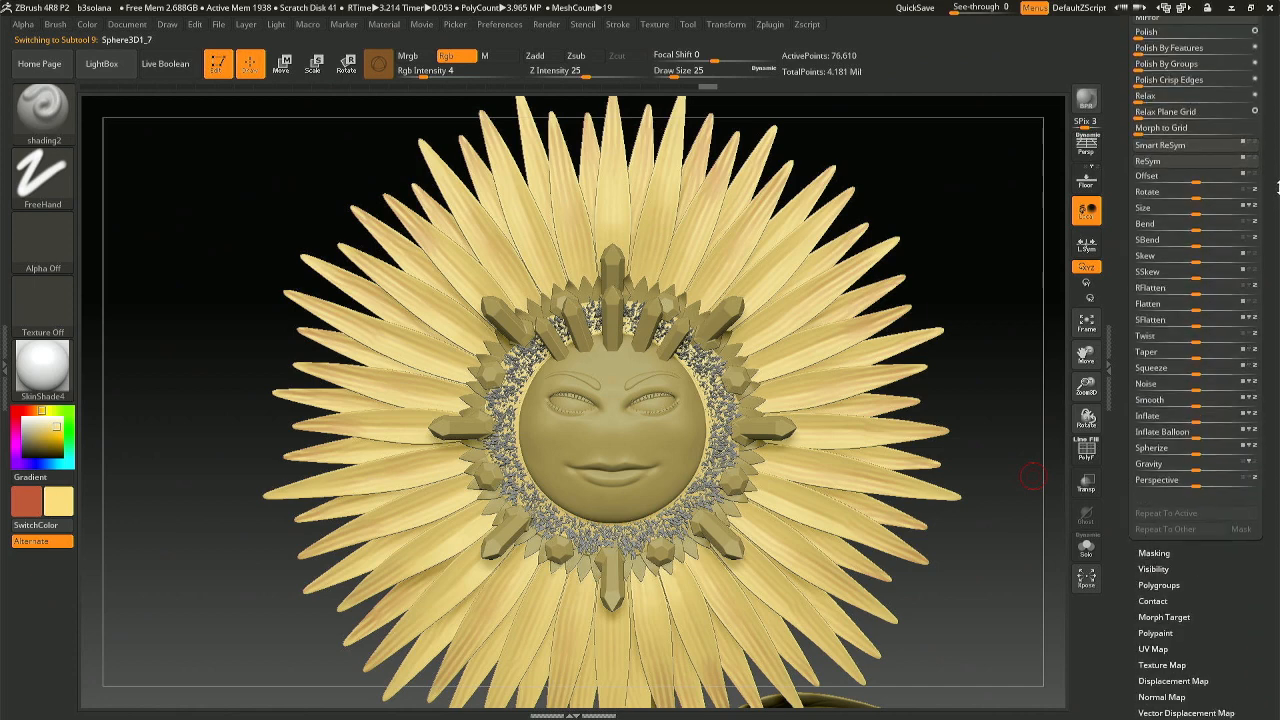
left_click_drag(1195, 210, 1275, 212)
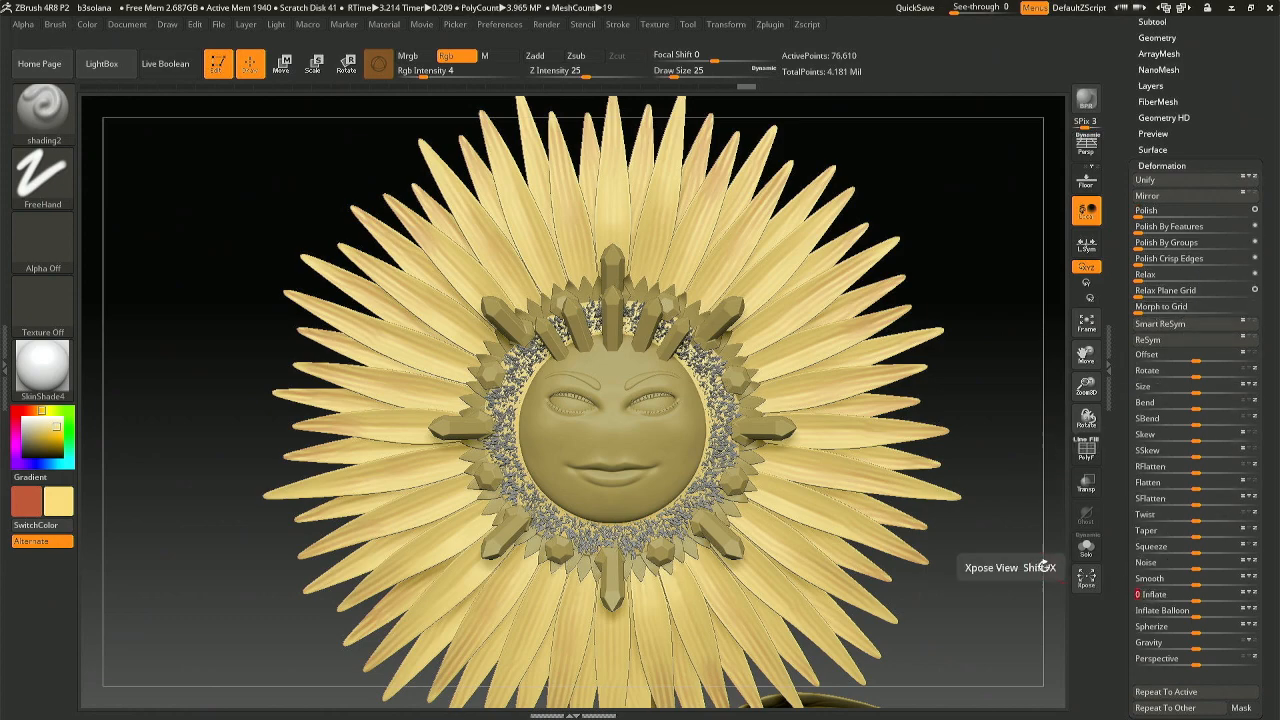
Make the stem, cylinder2019, the active subtool, check its rotation gizmo from the side, and return to Draw mode.
left_click_drag(966, 543, 879, 514)
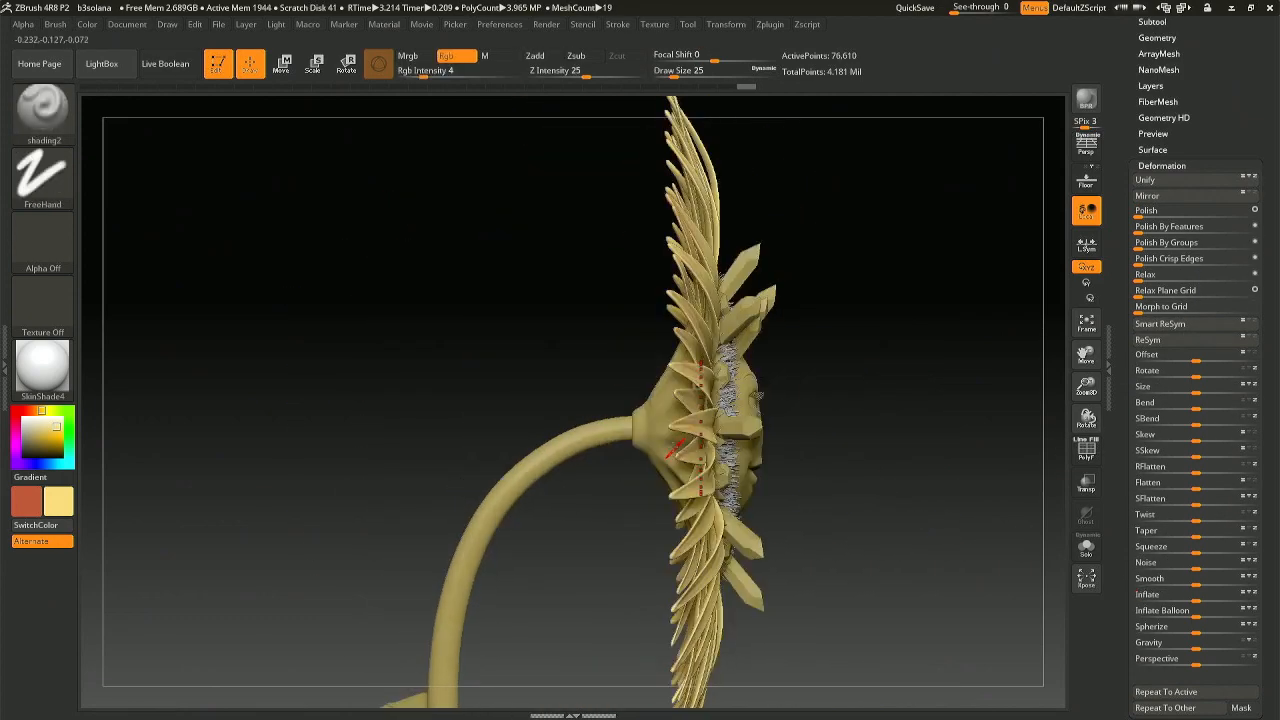
left_click(648, 432, "alt")
key("r")
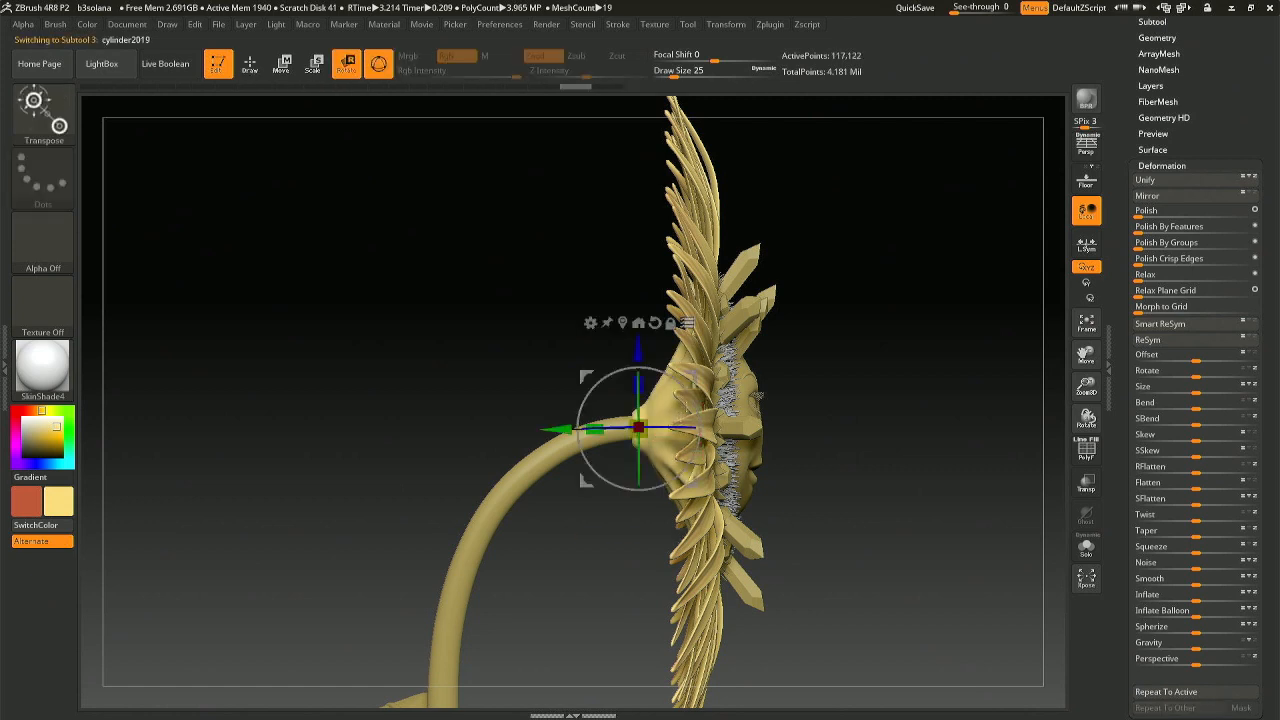
left_click_drag(695, 405, 760, 410)
key("q")
left_click_drag(863, 429, 766, 432, "shift")
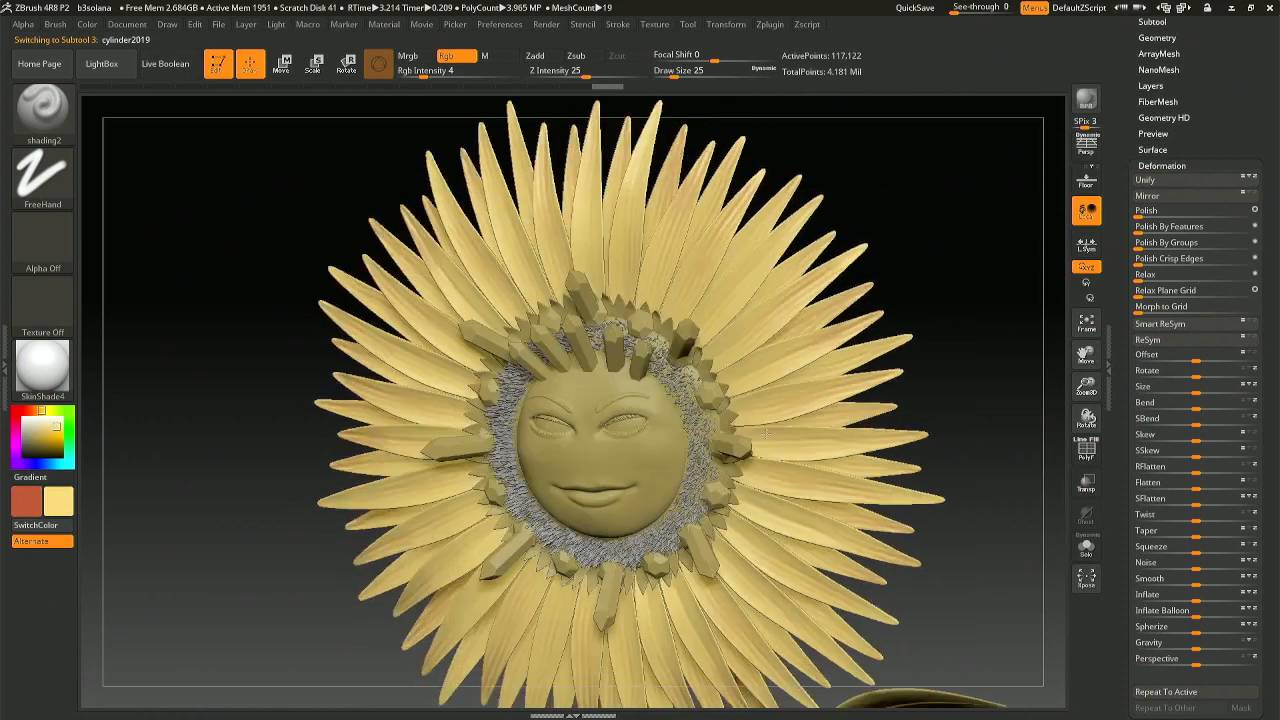
Save the project as b3solana.ZPR, replacing the existing file.
mouse_move(766, 432)
right_mouse_down()
mouse_move(690, 440)
mouse_move(800, 450)
mouse_move(785, 448)
right_mouse_up()
mouse_move(946, 514)
right_mouse_down("ctrl")
mouse_move(929, 457)
mouse_move(931, 477)
mouse_move(894, 414)
right_mouse_up("ctrl")
key("ctrl+s")
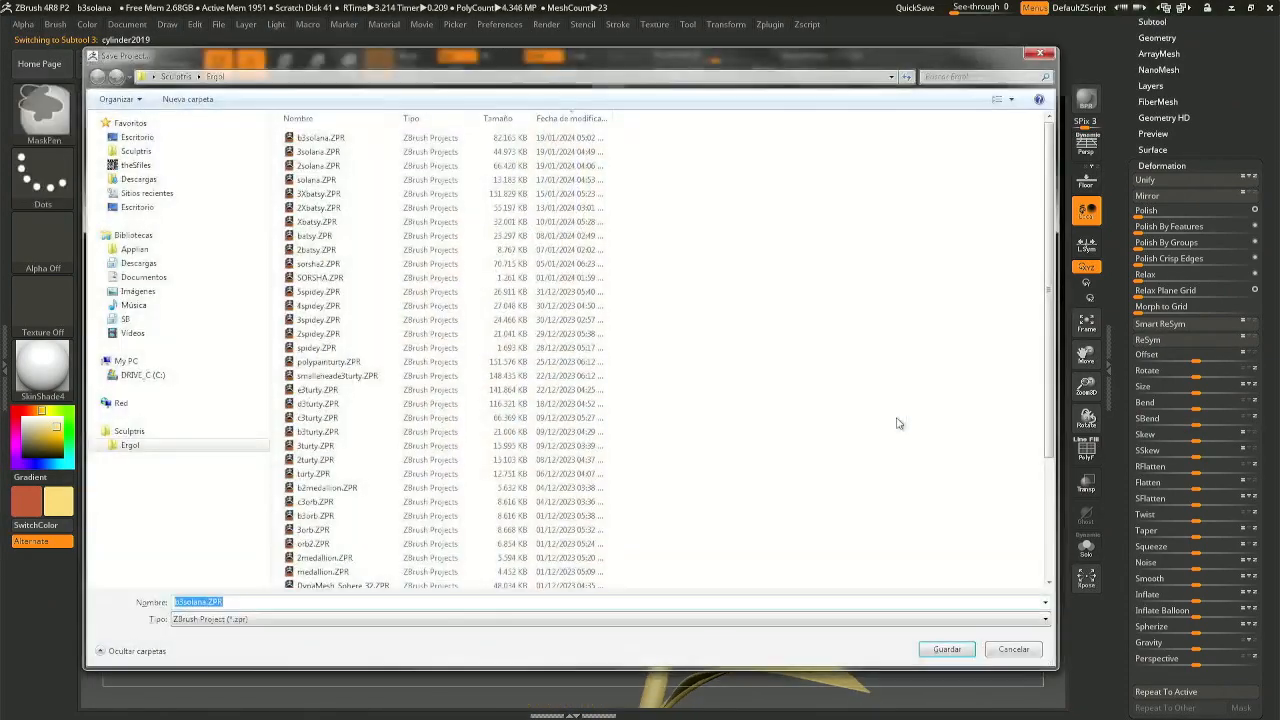
key("Return")
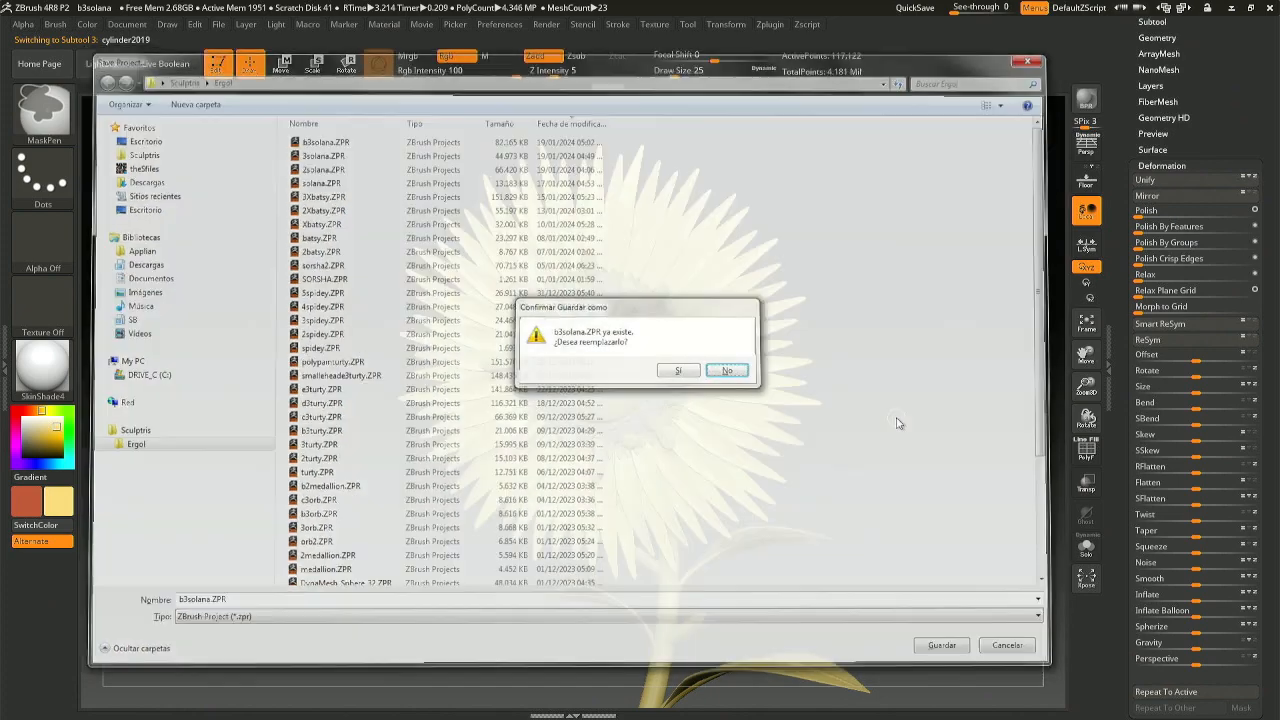
left_click(618, 365)
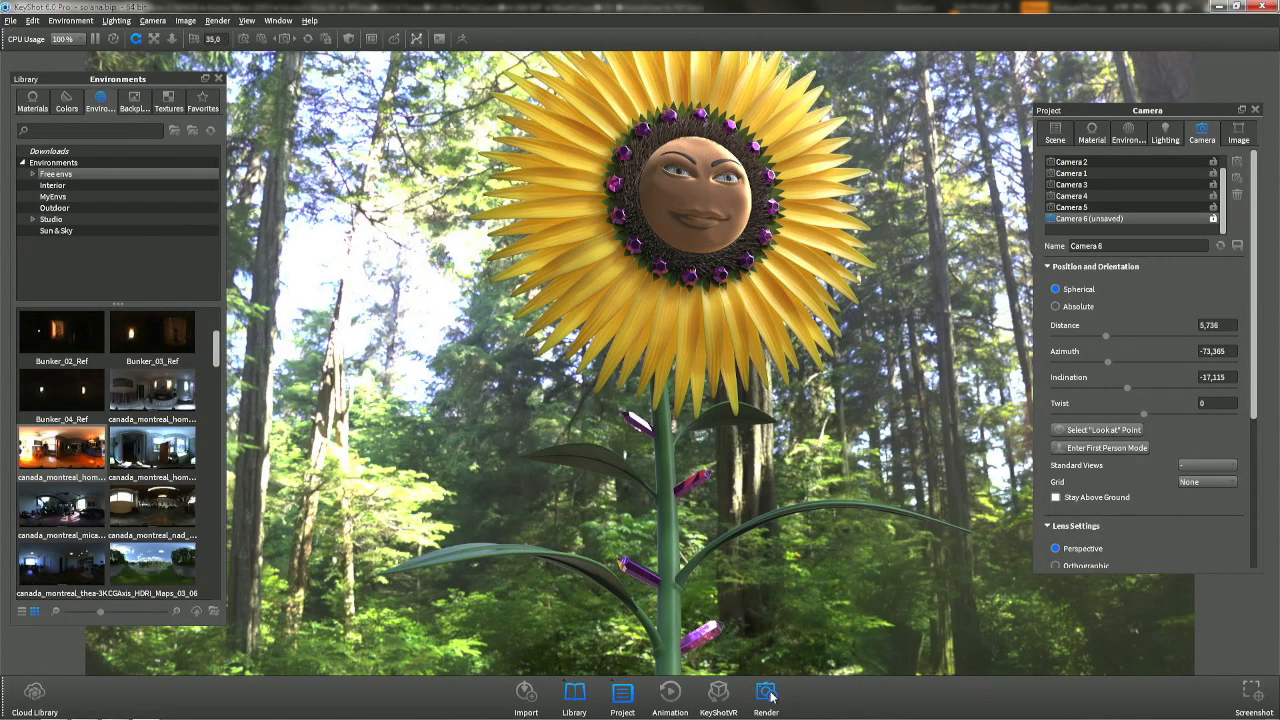
In KeyShot, save a screenshot of the sunflower in the forest scene and close the render settings.
left_click(768, 694)
left_click(1251, 705)
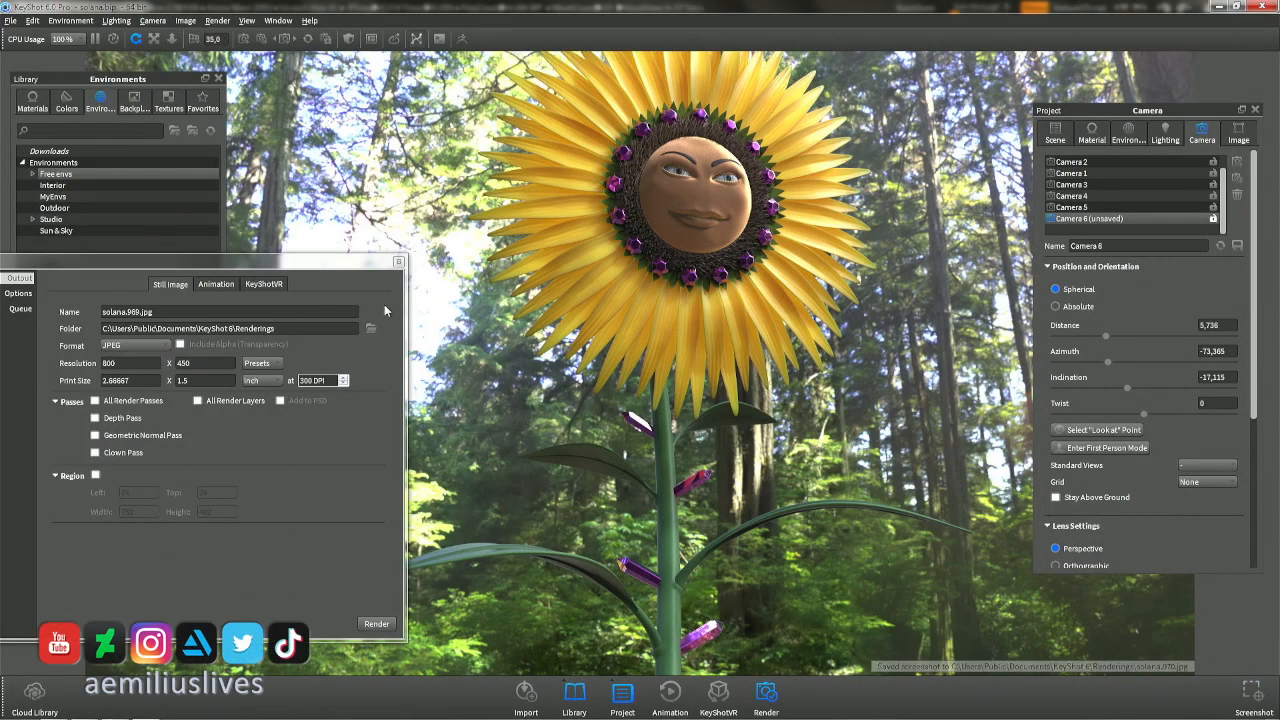
left_click(399, 263)
Switch to ZBrush, send the updated sunflower to KeyShot with a BPR render, and switch back to KeyShot.
key("alt+Tab")
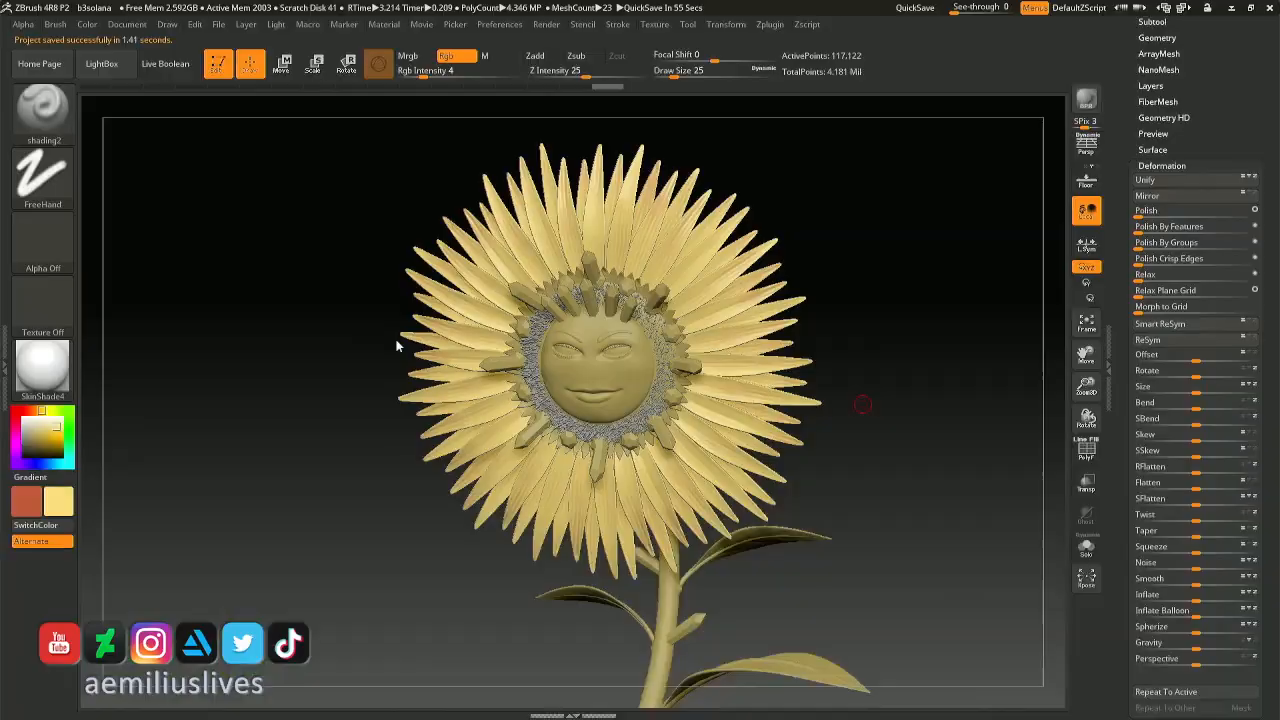
left_click(1086, 104)
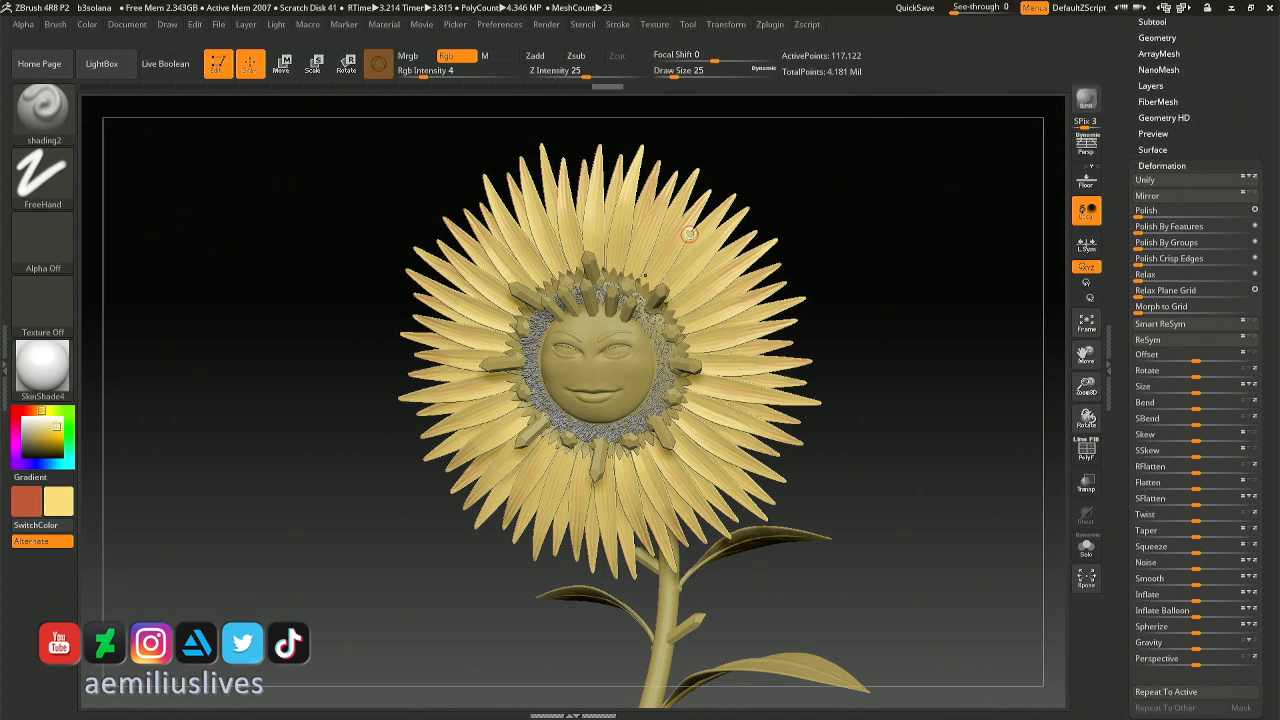
key("alt+Tab")
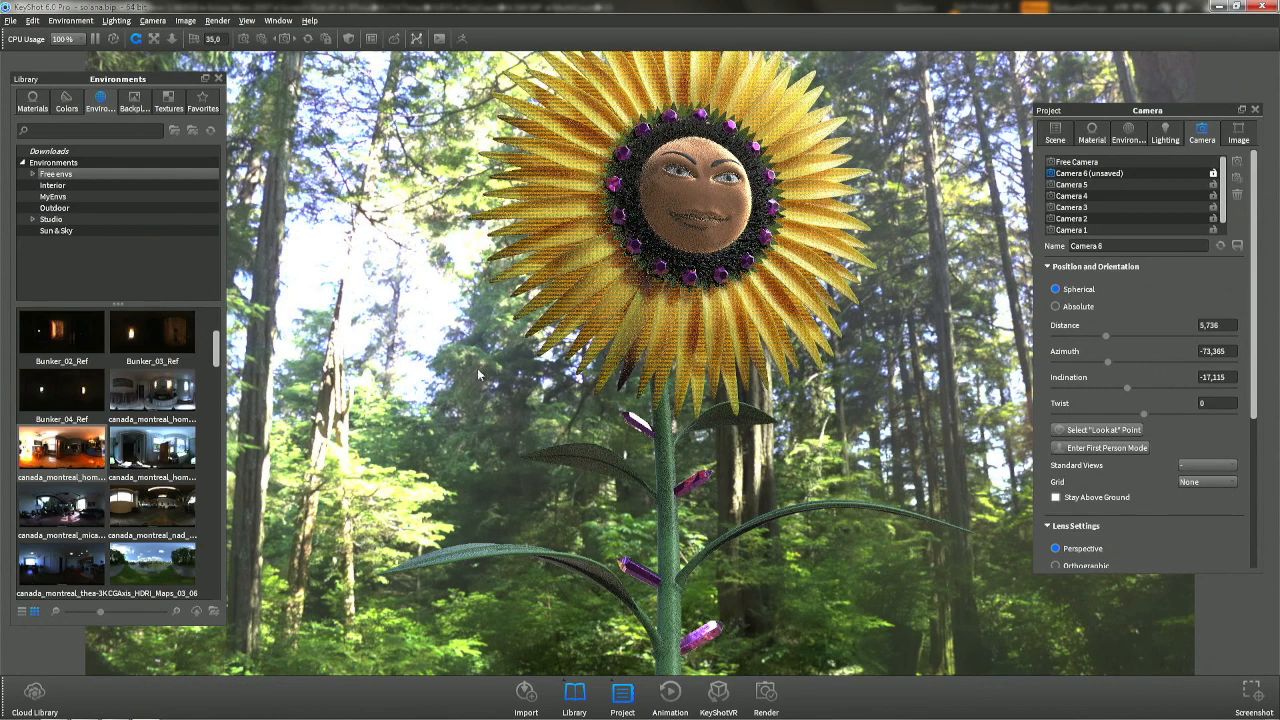
Hide the purple crystals around the sunflower's face.
right_click(620, 215)
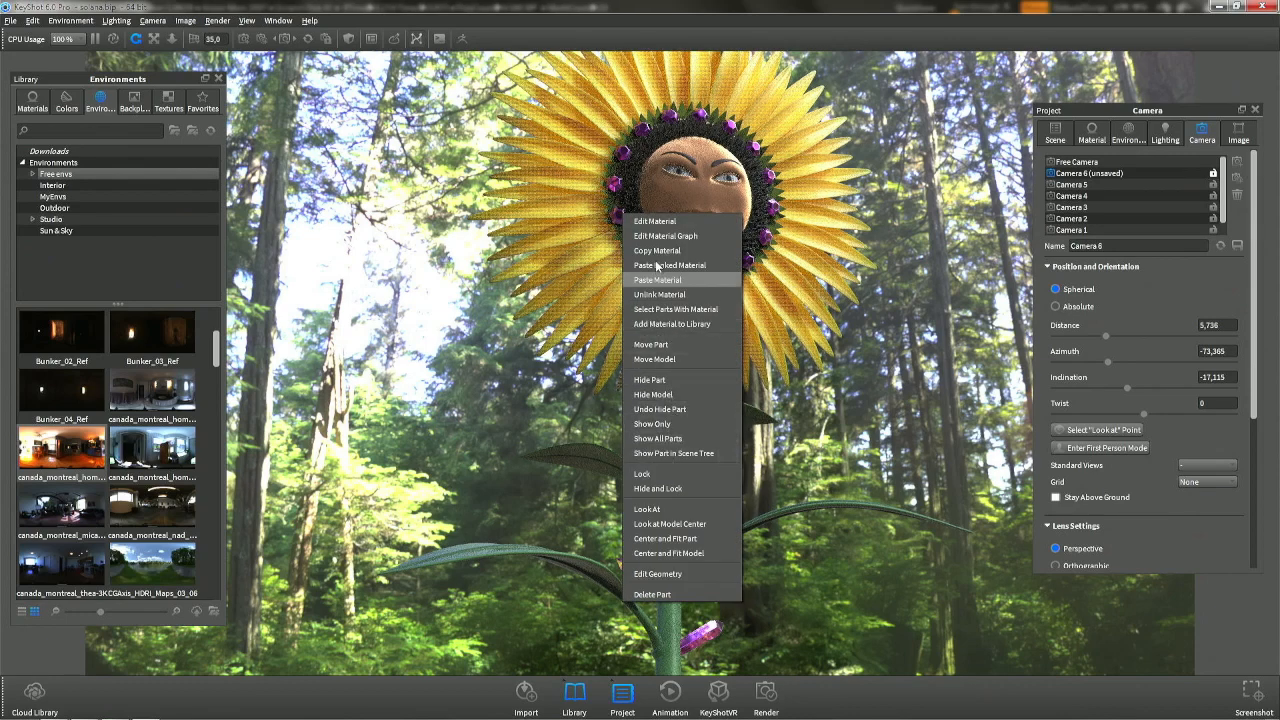
left_click(670, 381)
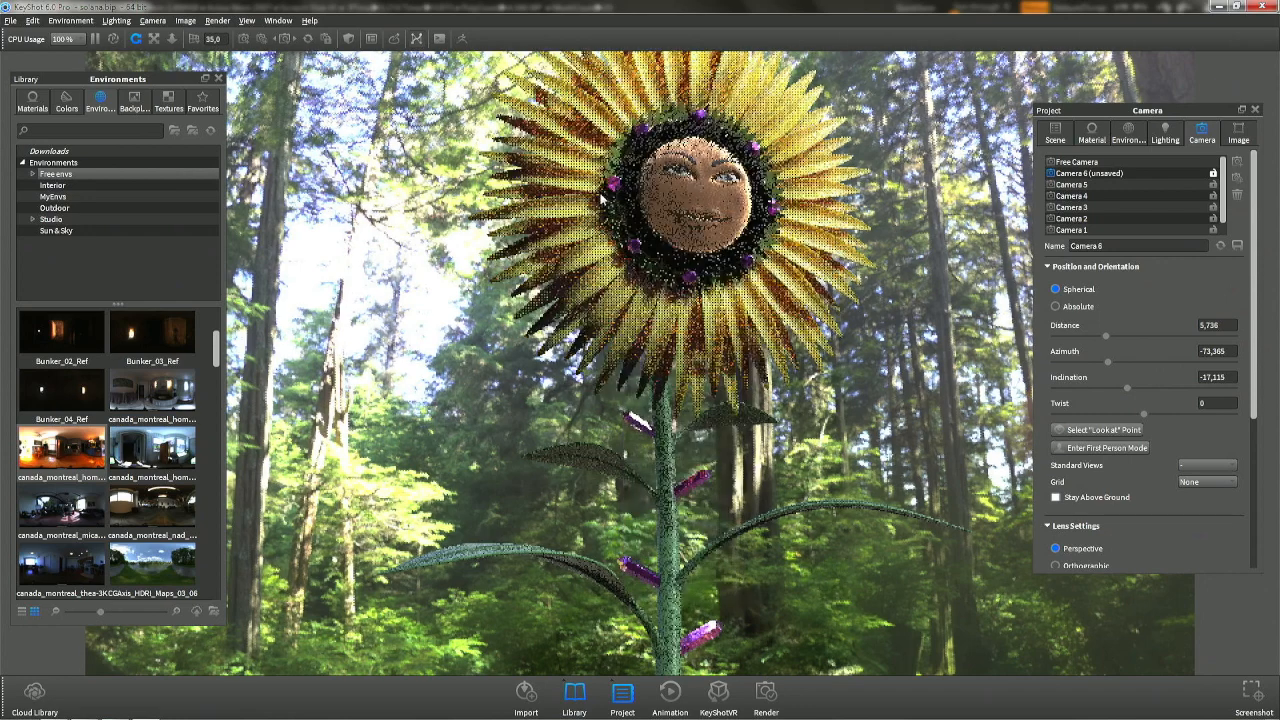
right_click(619, 187)
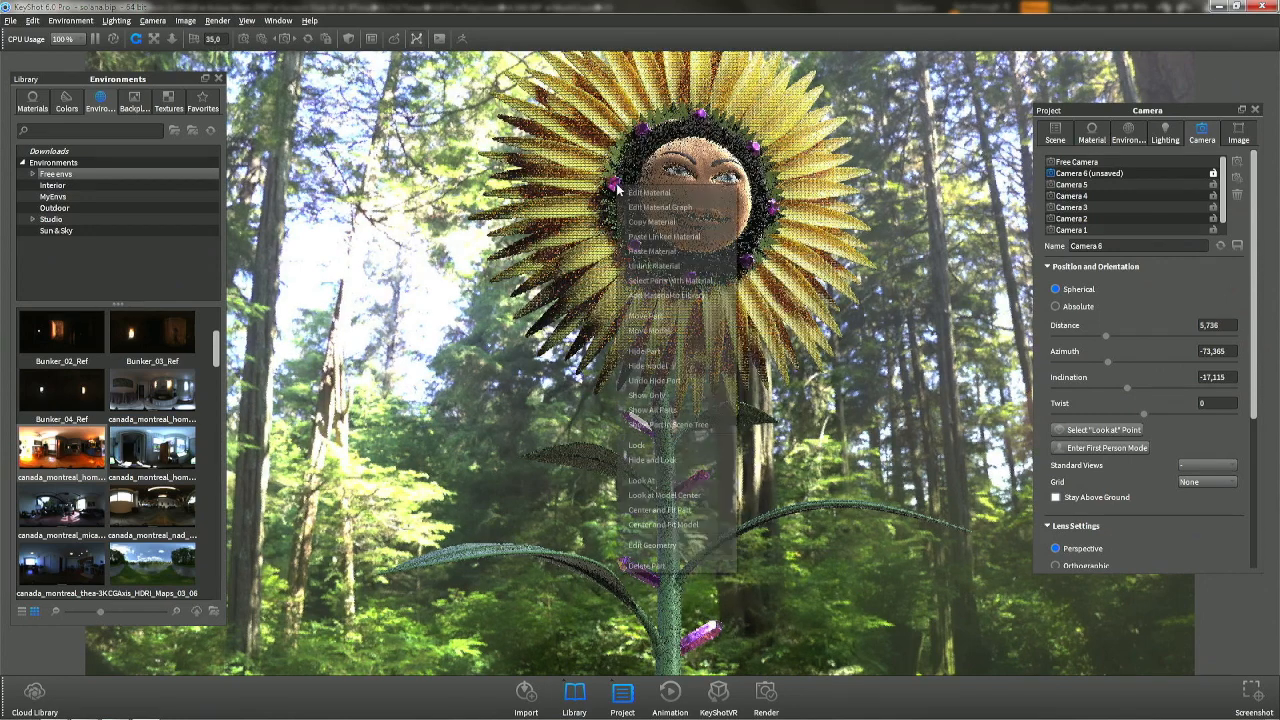
left_click(666, 350)
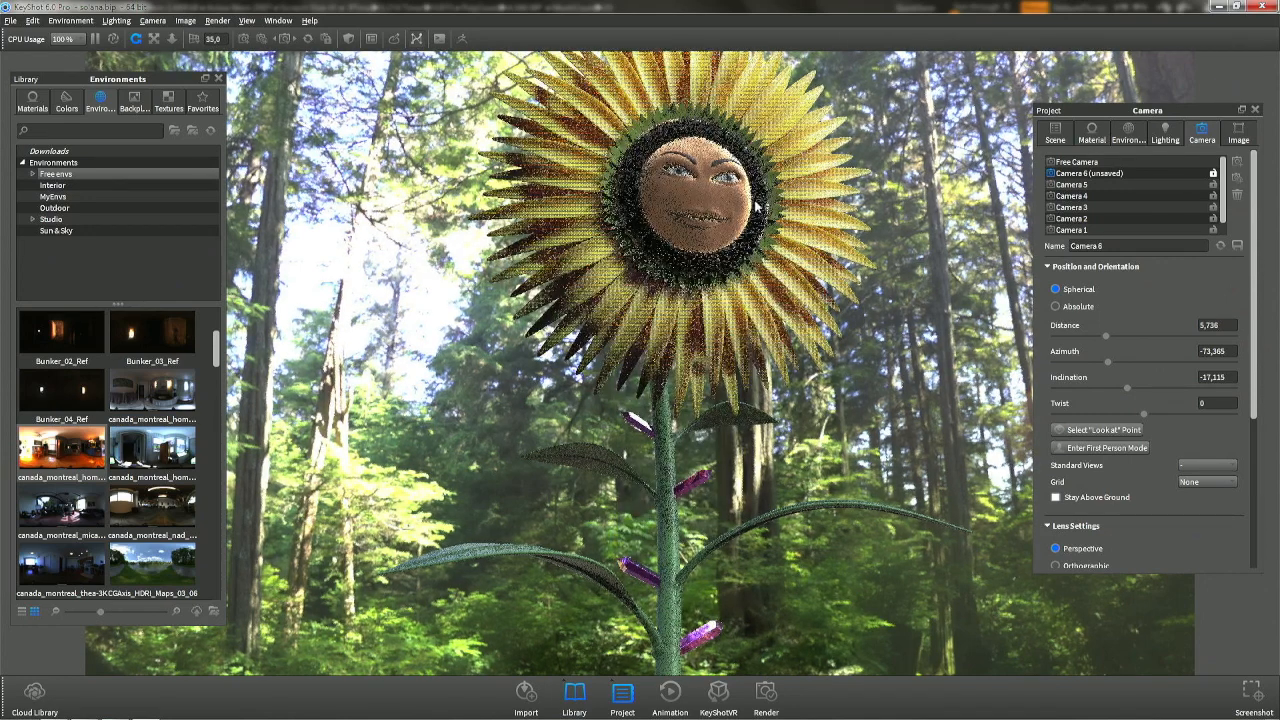
Hide the ZBrush_0_Fibers56 part in the scene and check the remaining fibers around the face from several angles.
left_click(1055, 133)
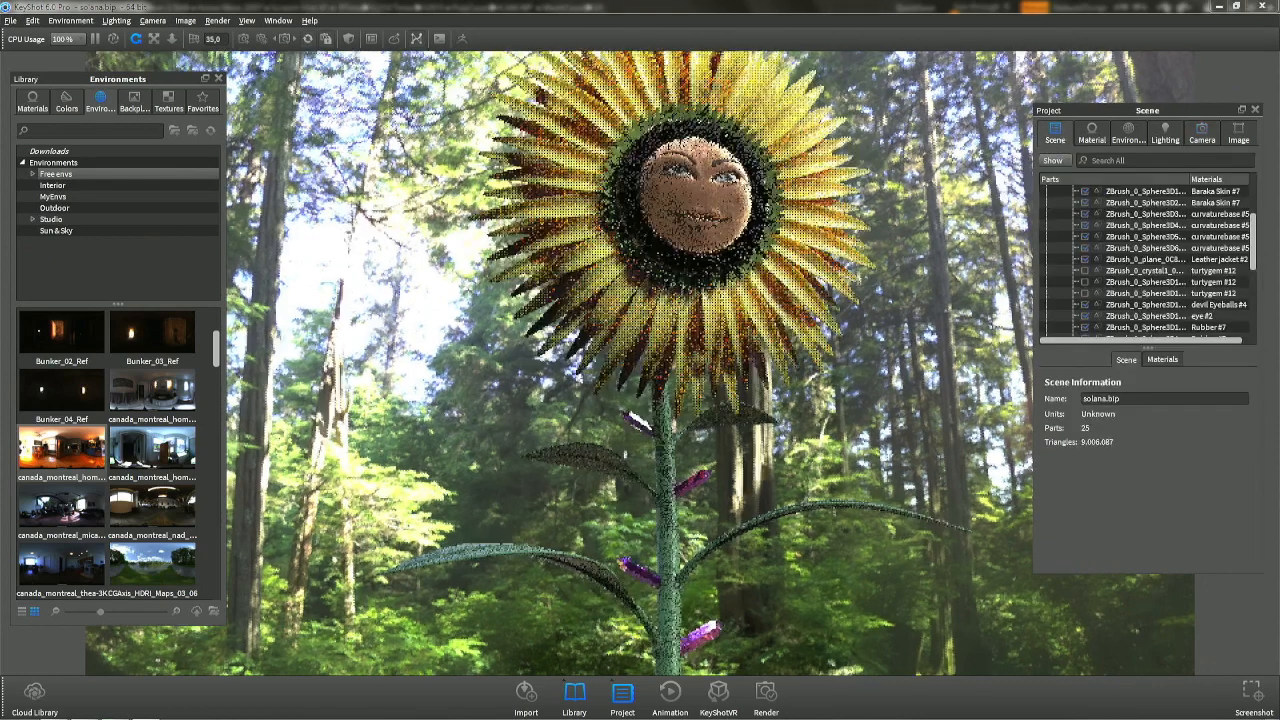
left_click(755, 177)
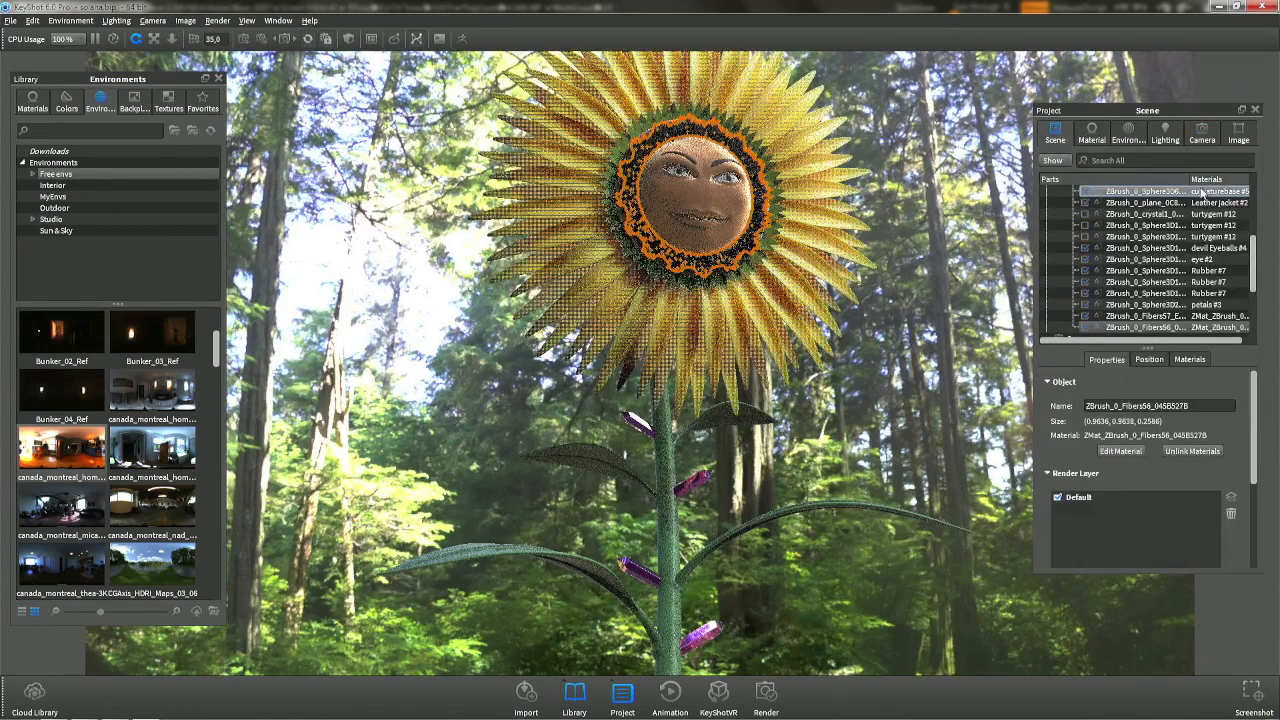
left_click(1086, 328)
left_click(1086, 316)
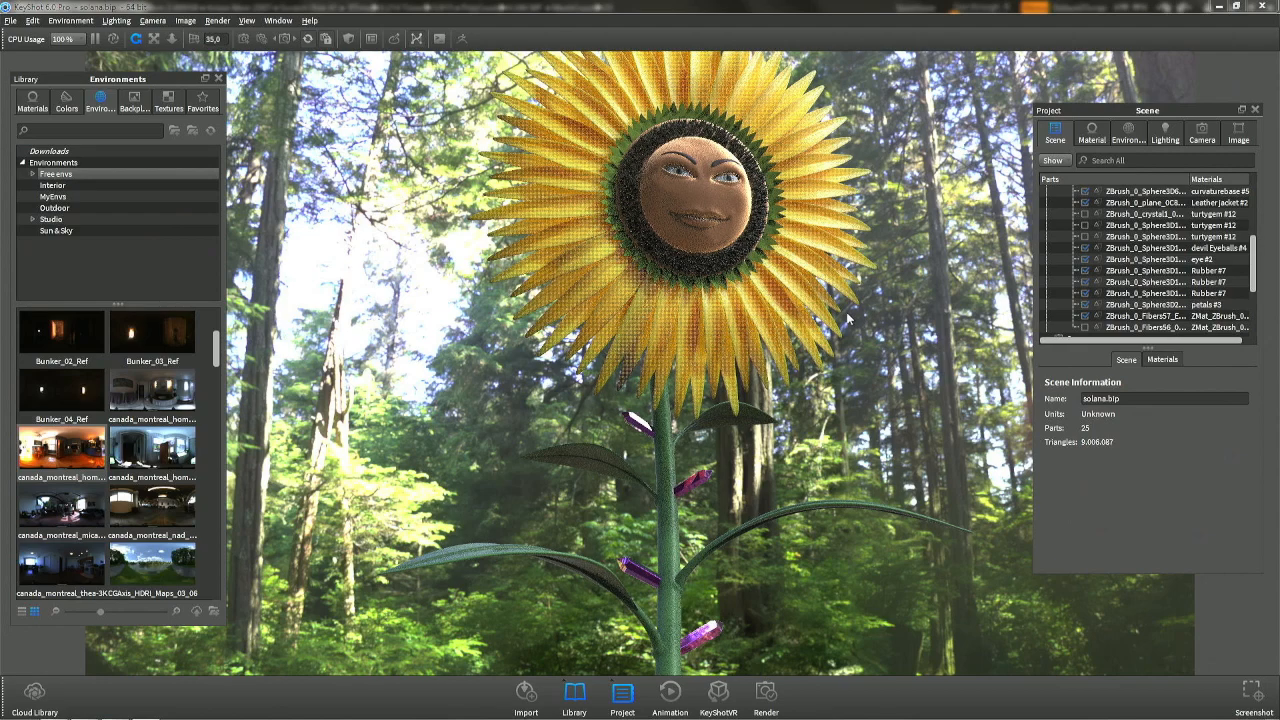
left_click_drag(760, 318, 540, 297)
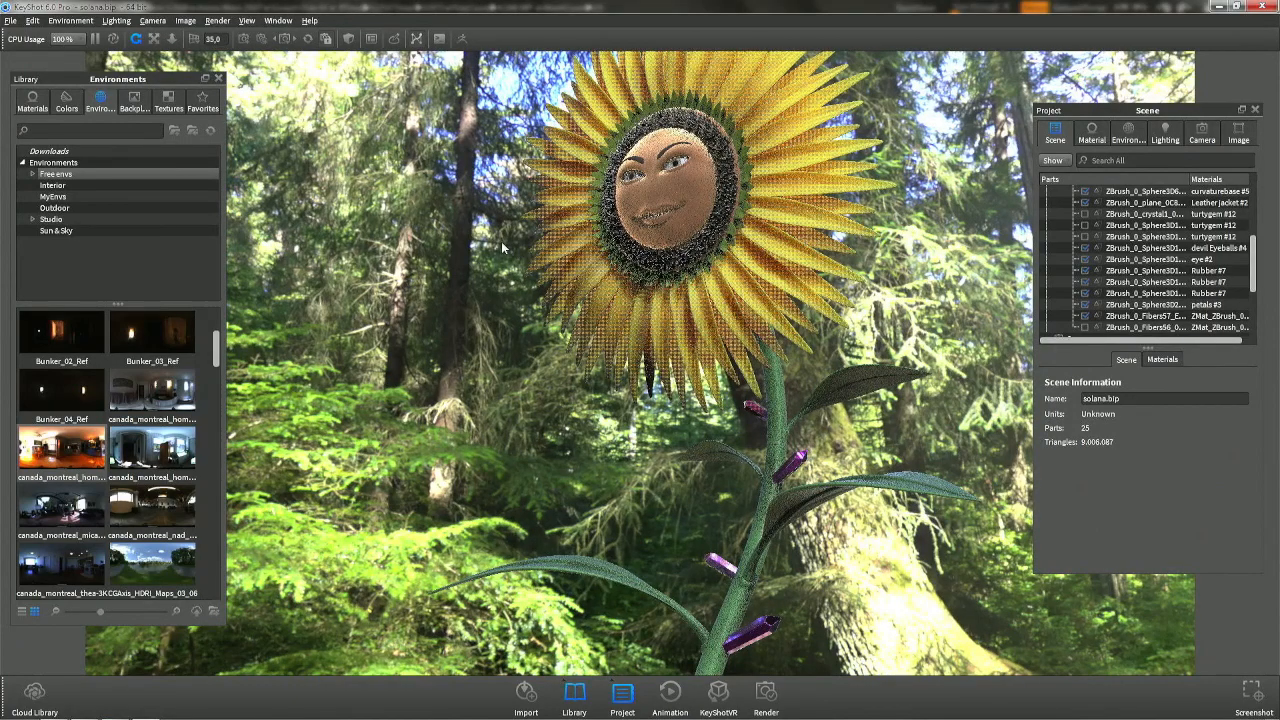
left_click_drag(513, 246, 444, 264)
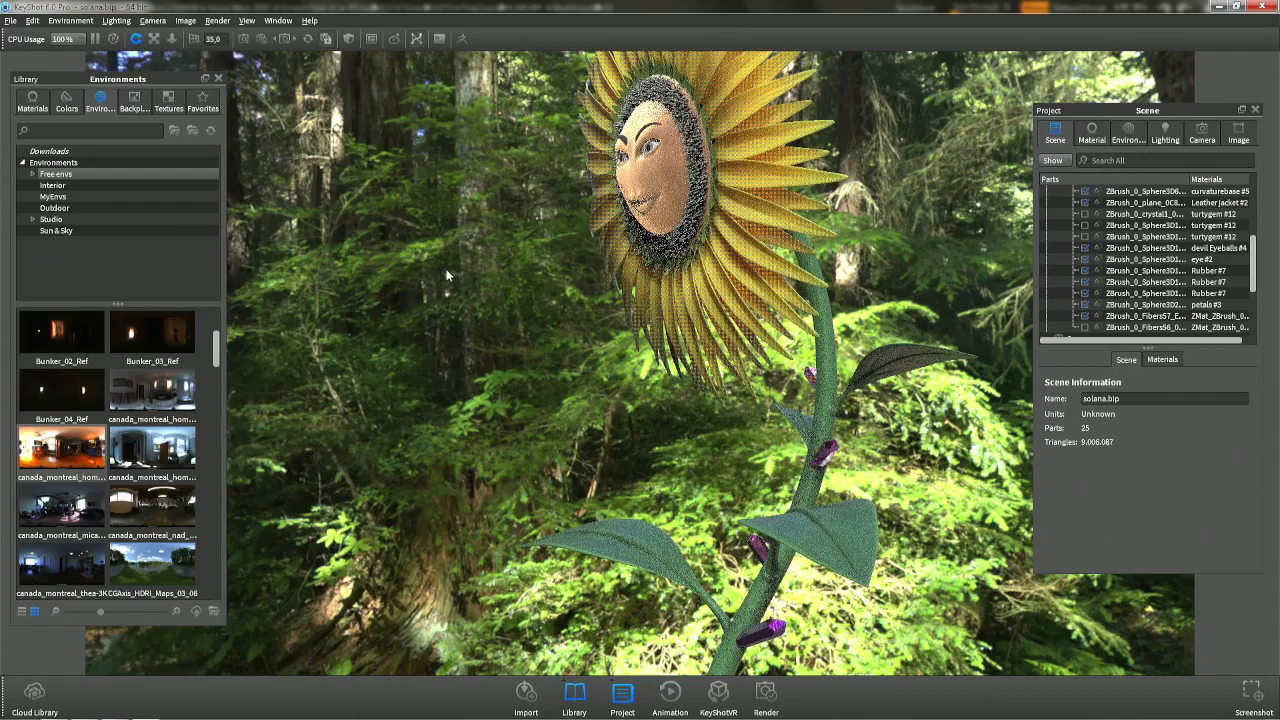
left_click_drag(543, 293, 1046, 296)
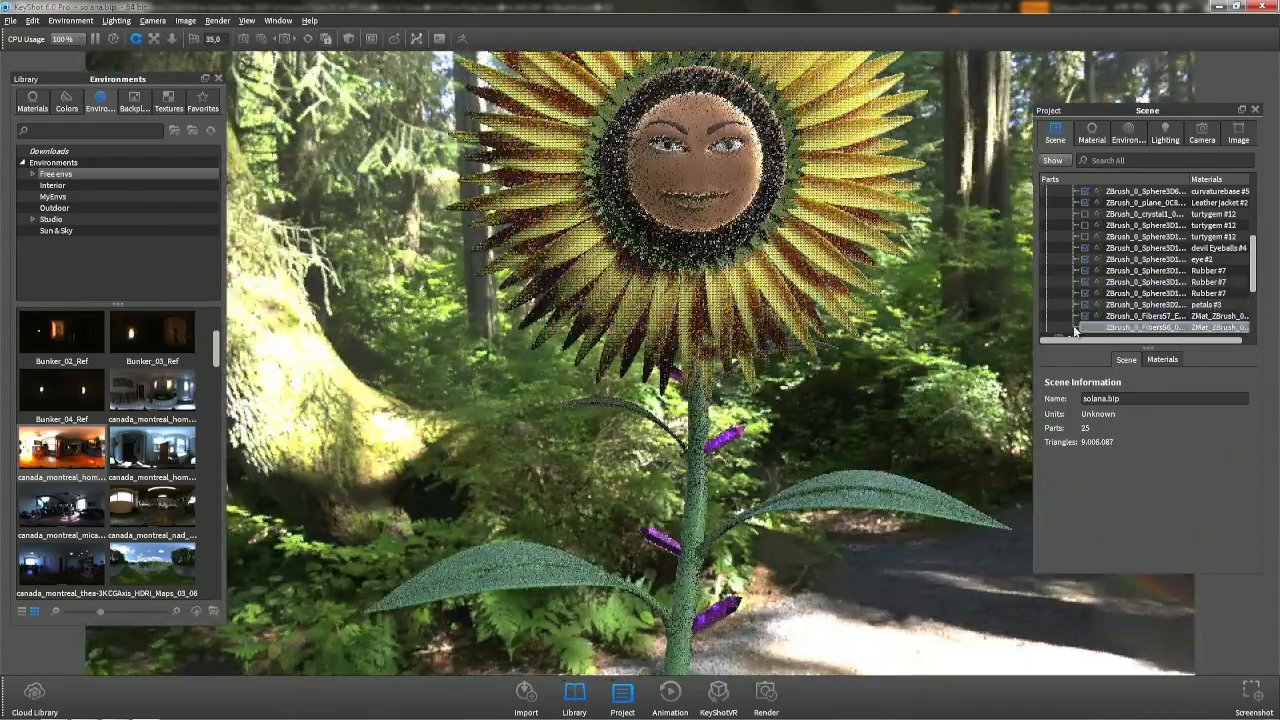
Switch to ZBrush, make the disc behind the face, Sphere3D1_7, the active subtool, and isolate it in Solo mode.
key("alt+Tab")
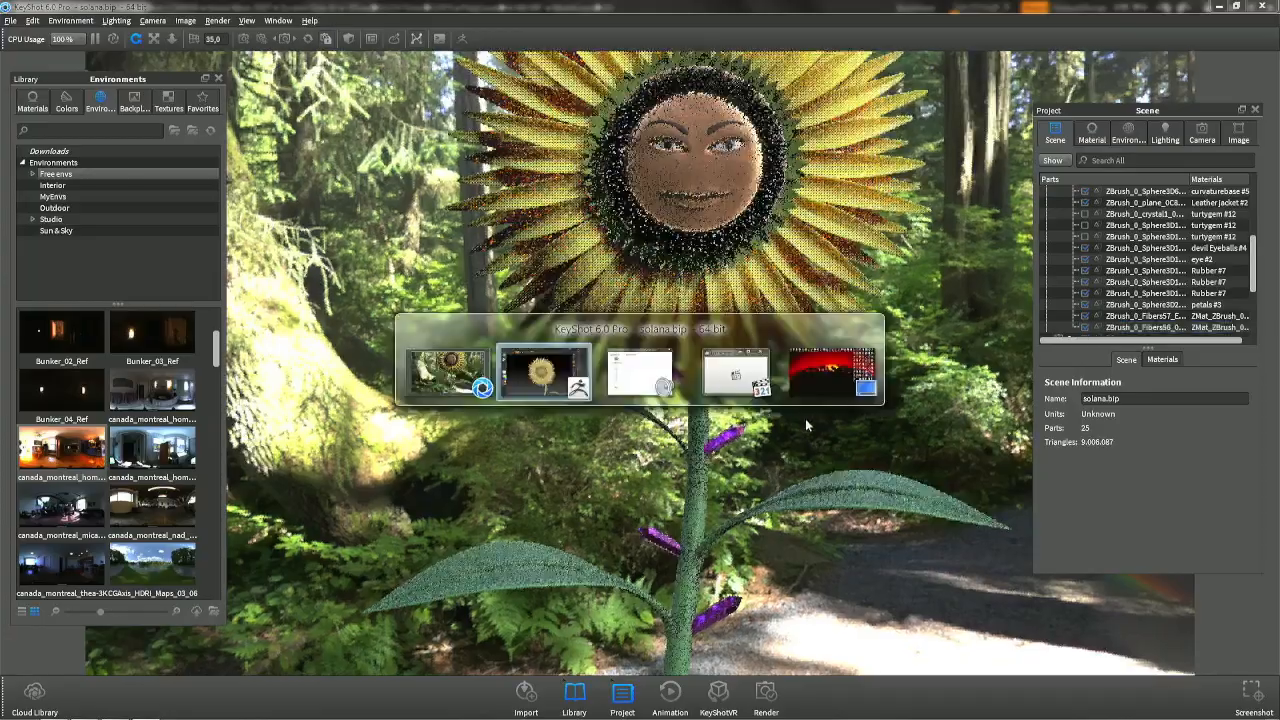
left_click_drag(800, 386, 763, 390)
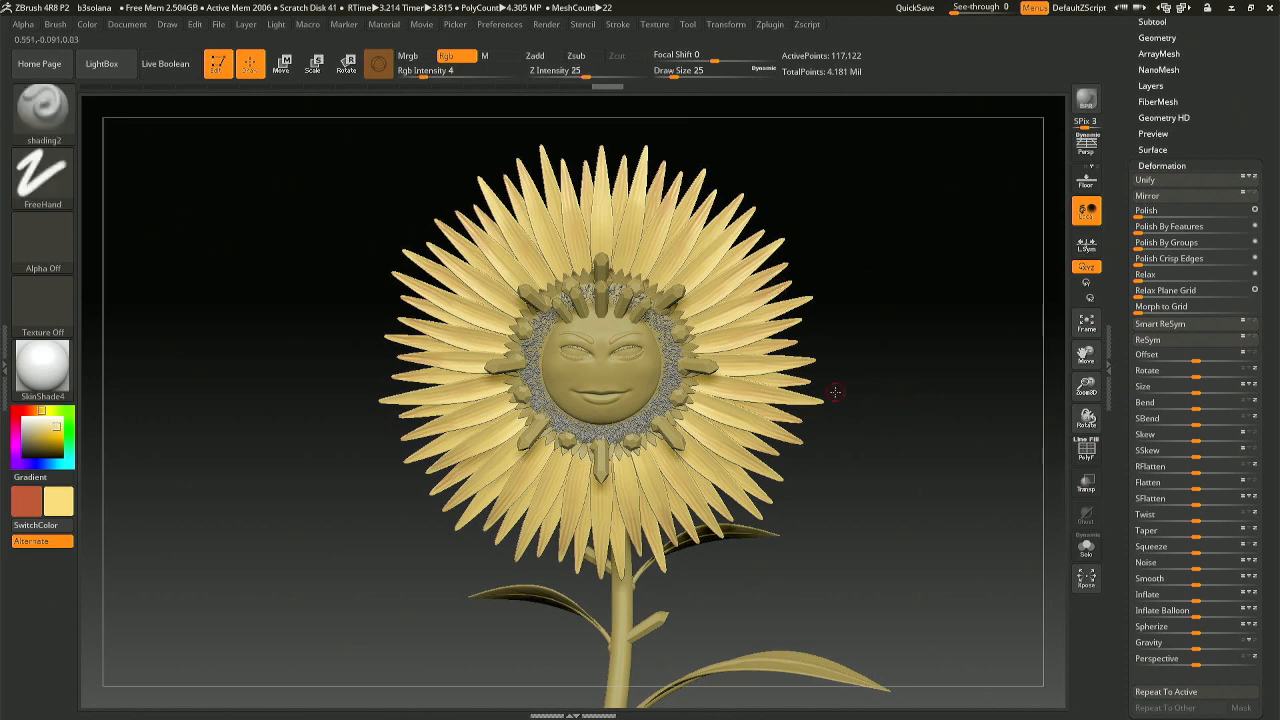
mouse_move(834, 391)
left_mouse_down()
mouse_move(940, 389)
mouse_move(905, 408)
mouse_move(780, 385)
left_mouse_up()
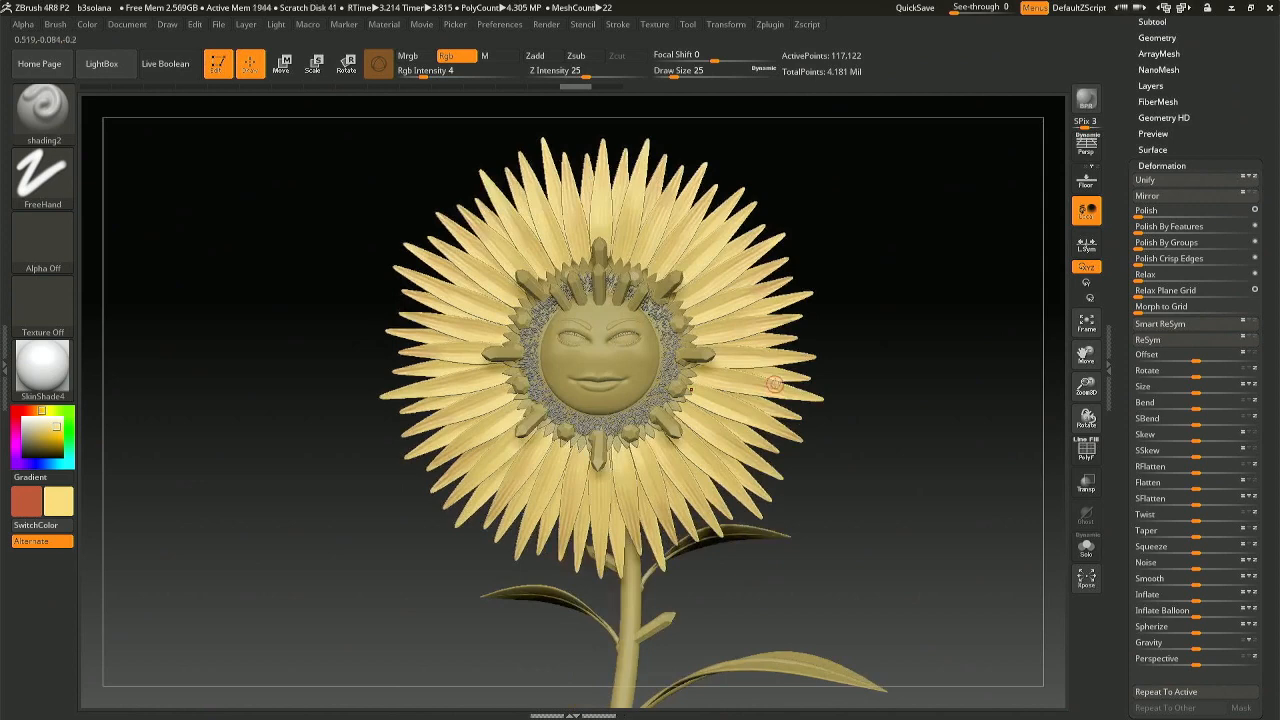
key("n")
left_click(1000, 428)
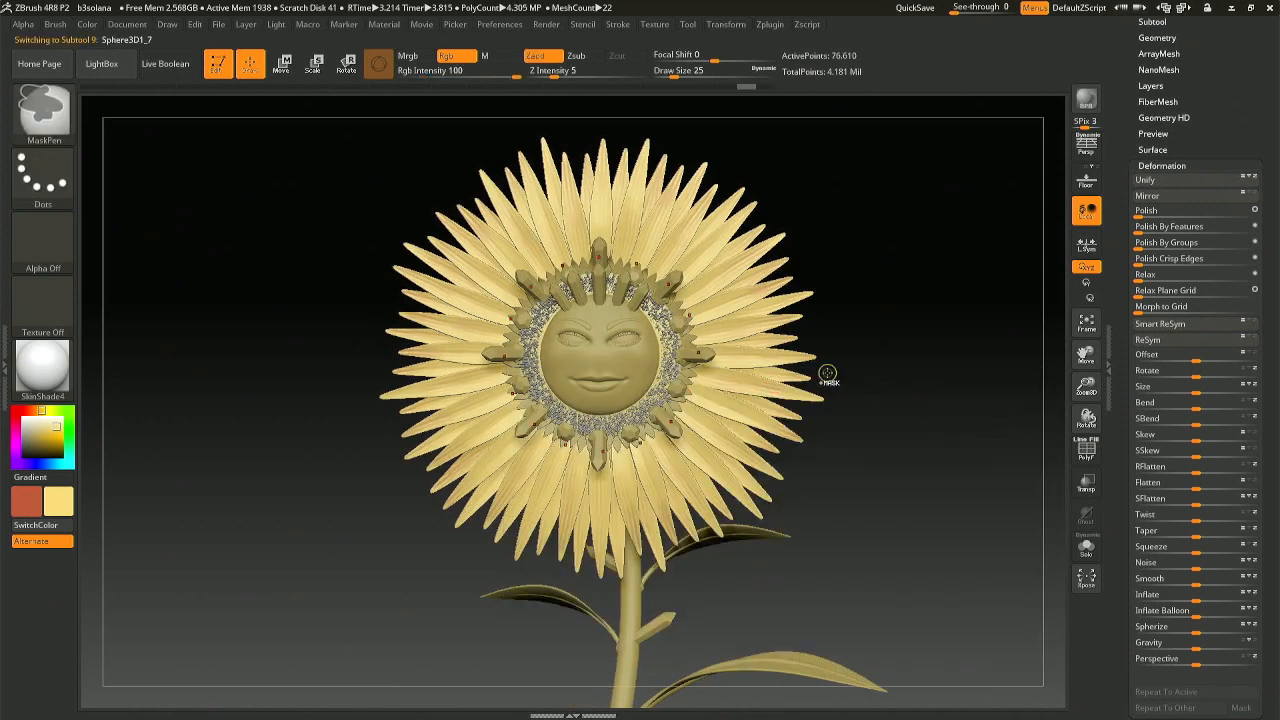
left_click(830, 374, "ctrl")
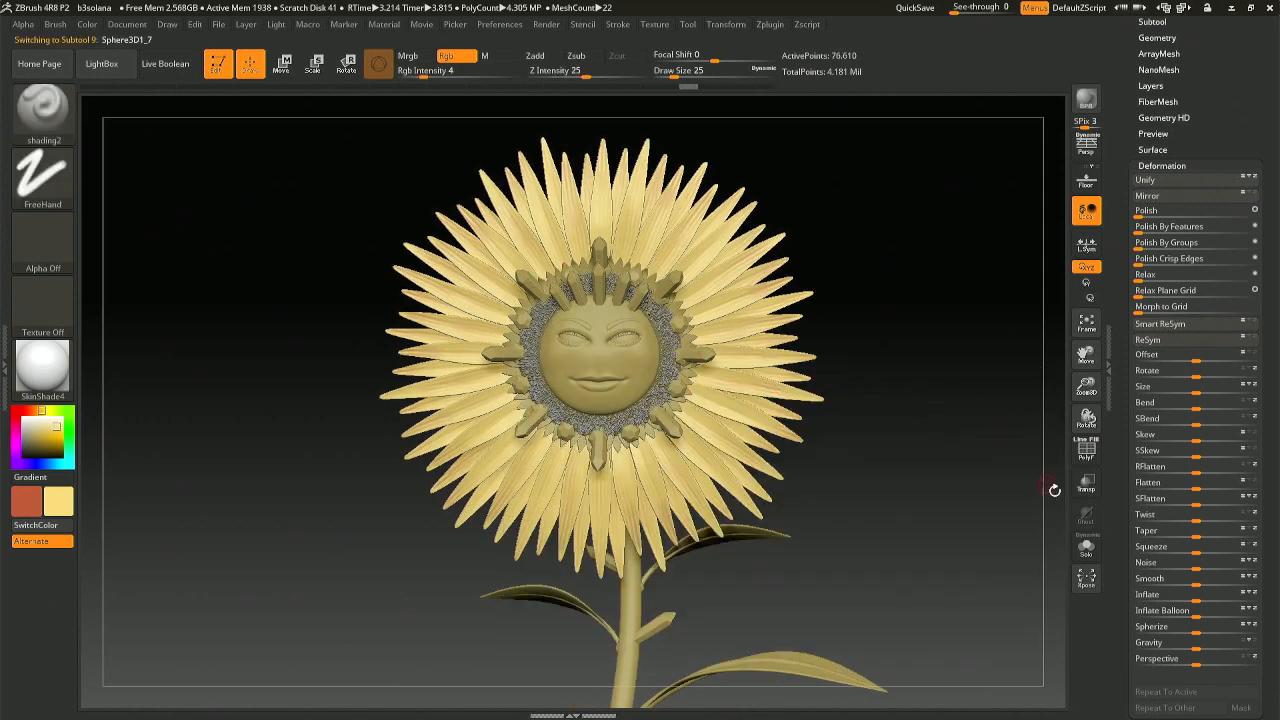
left_click(1087, 547)
Mask the disc's outer ring with radially symmetric strokes, leaving the centre unmasked, and check the disc from the side.
left_click_drag(632, 269, 637, 330)
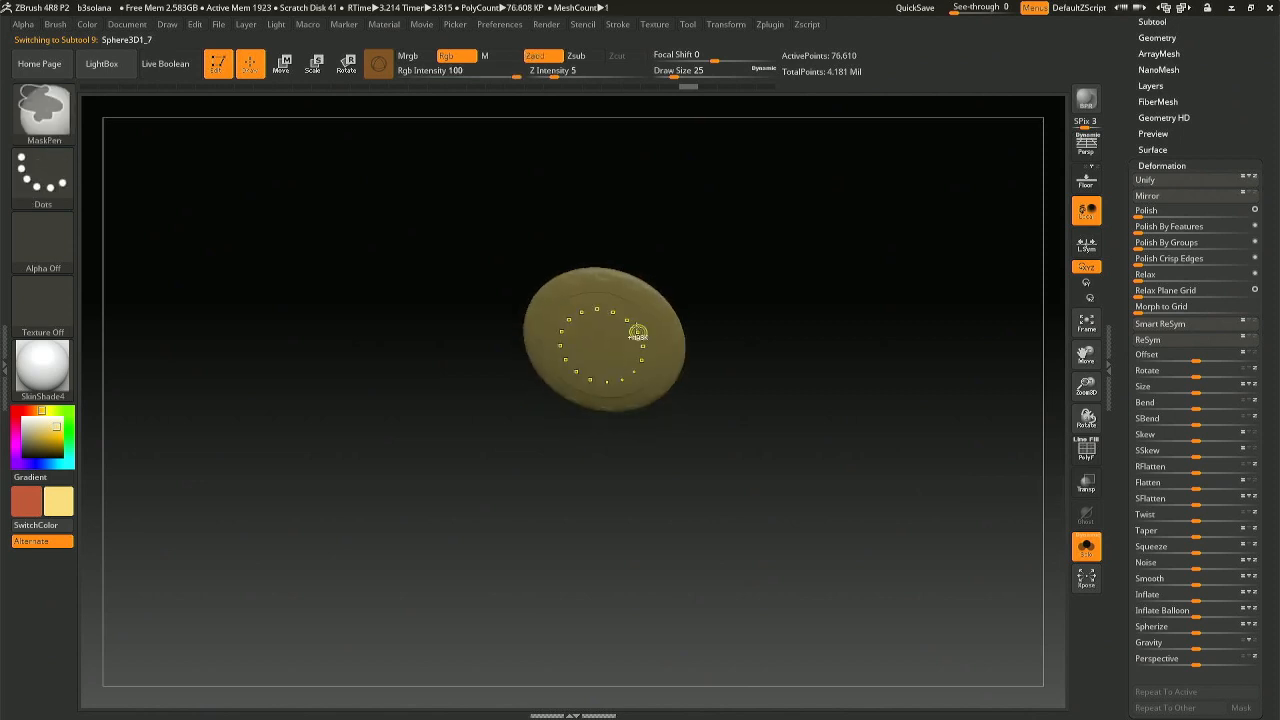
scroll(606, 276, "up", 2)
left_click_drag(588, 276, 634, 285, "ctrl")
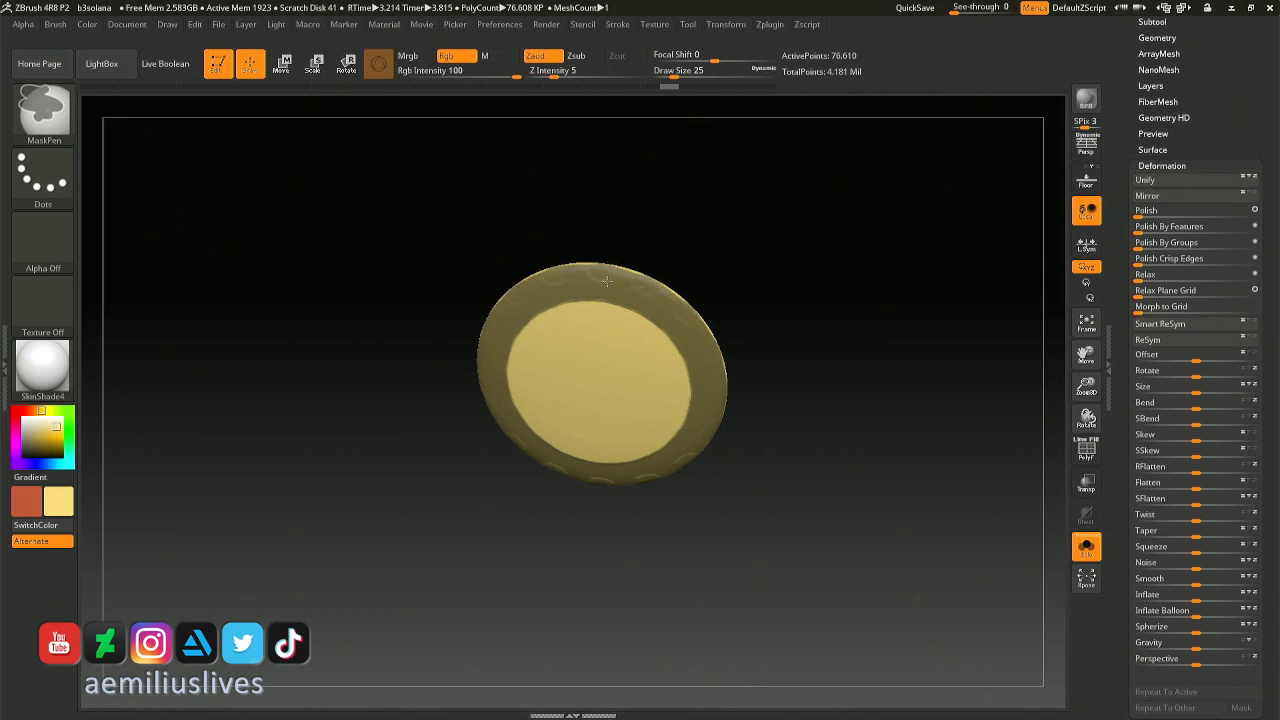
right_click_drag(607, 281, 594, 406)
mouse_move(729, 298)
right_mouse_down()
mouse_move(698, 329)
mouse_move(718, 296)
mouse_move(748, 315)
mouse_move(716, 274)
mouse_move(743, 366)
mouse_move(814, 351)
mouse_move(864, 380)
right_mouse_up()
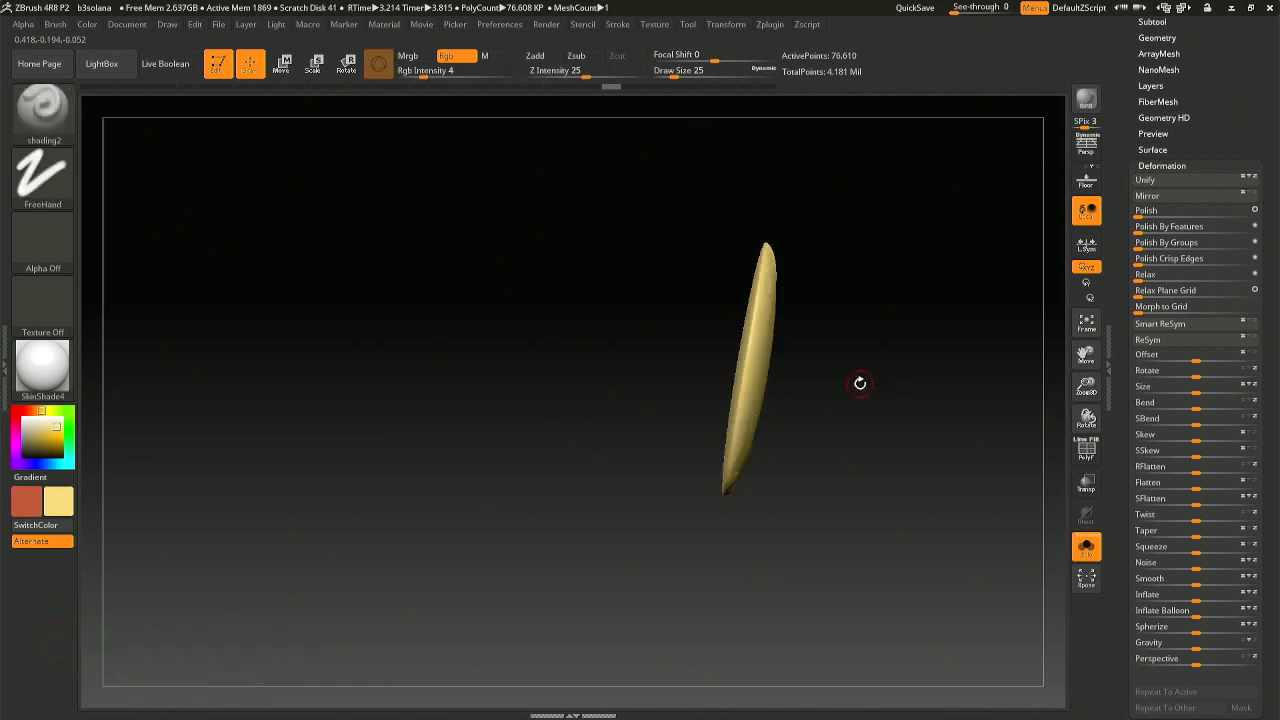
Show the whole flower again, make the stem, cylinder2019, the active subtool, and start rotating it.
left_click(1089, 545)
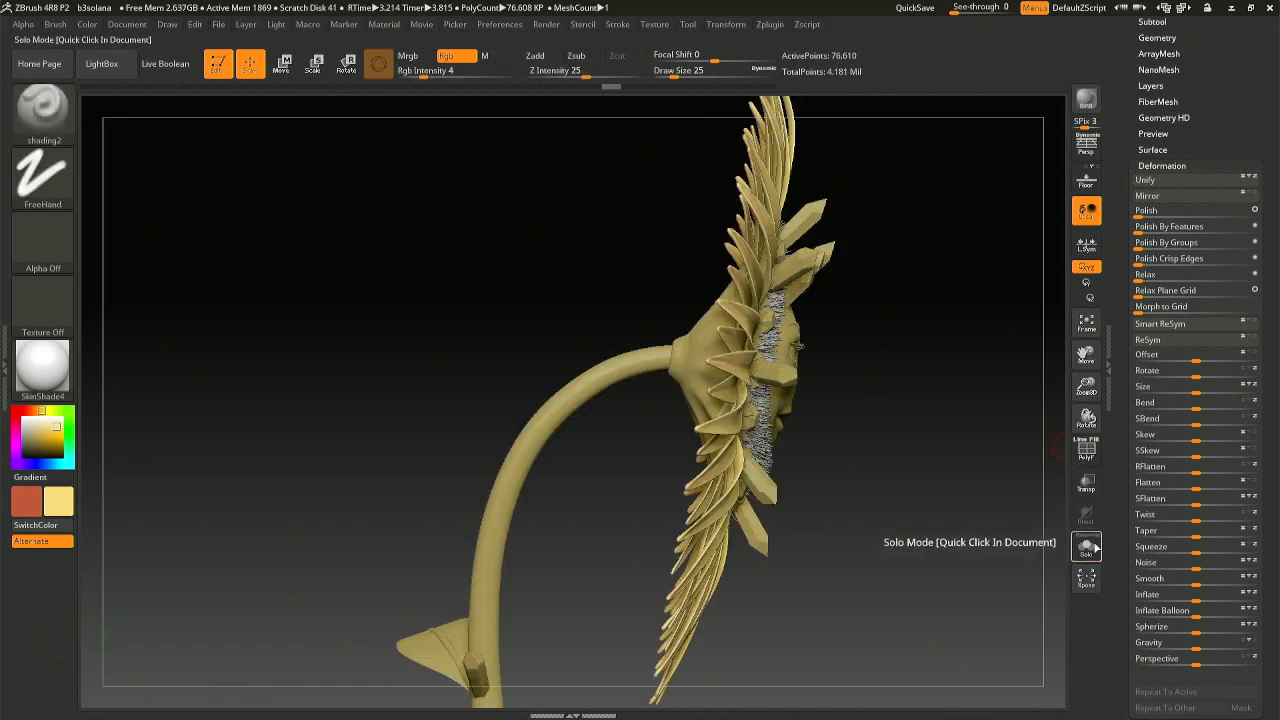
left_click(665, 365, "alt")
key("r")
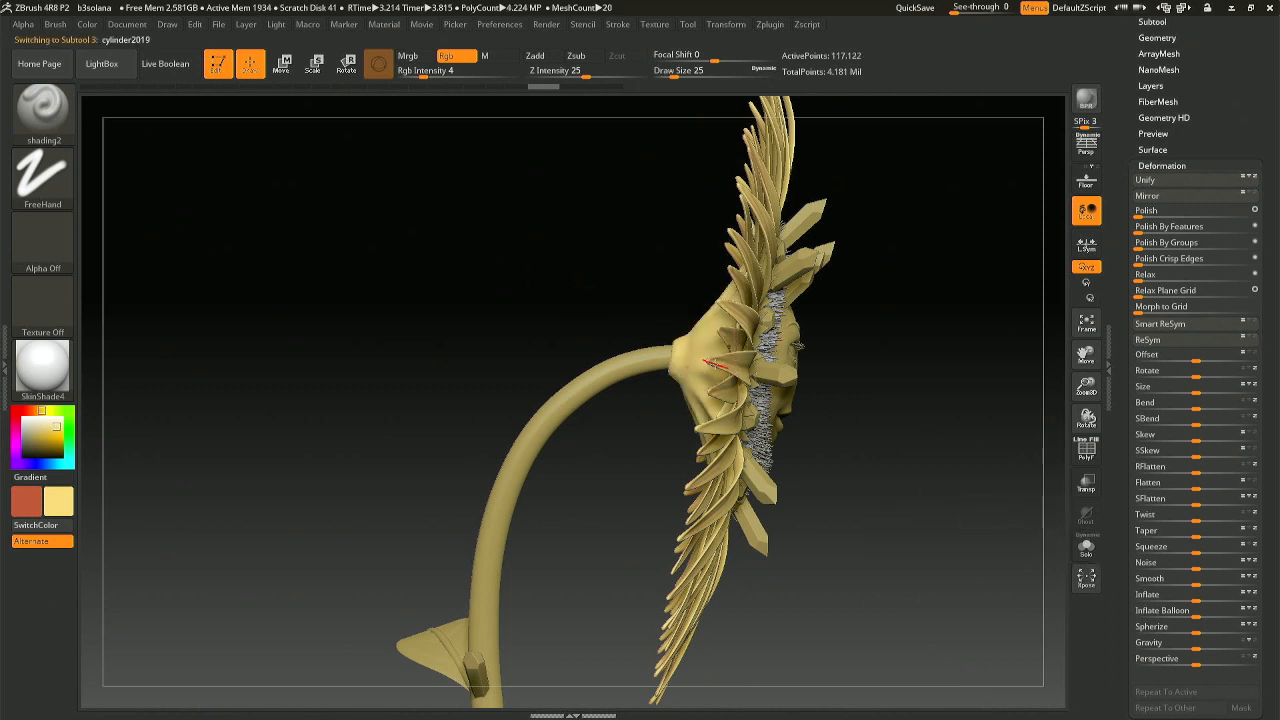
Rotate the whole flower head upright about the point where it joins the stem.
left_click_drag(676, 418, 702, 412)
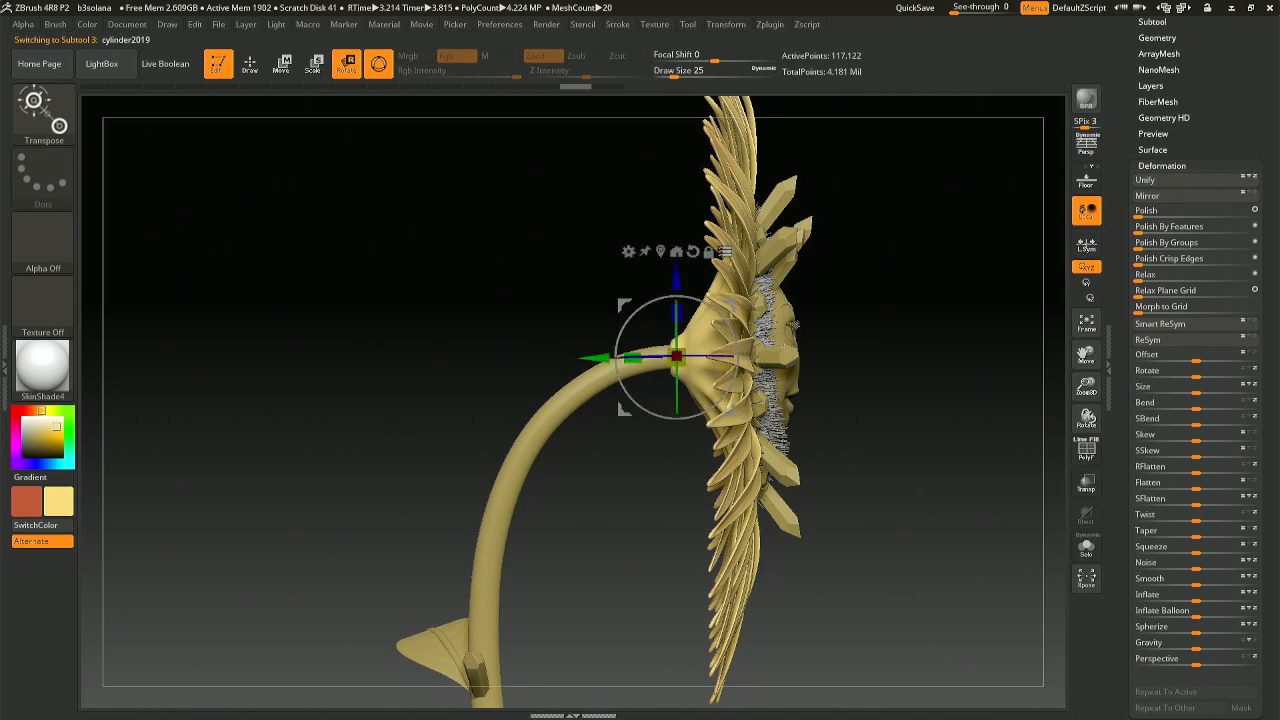
key("q")
left_click_drag(887, 344, 765, 350)
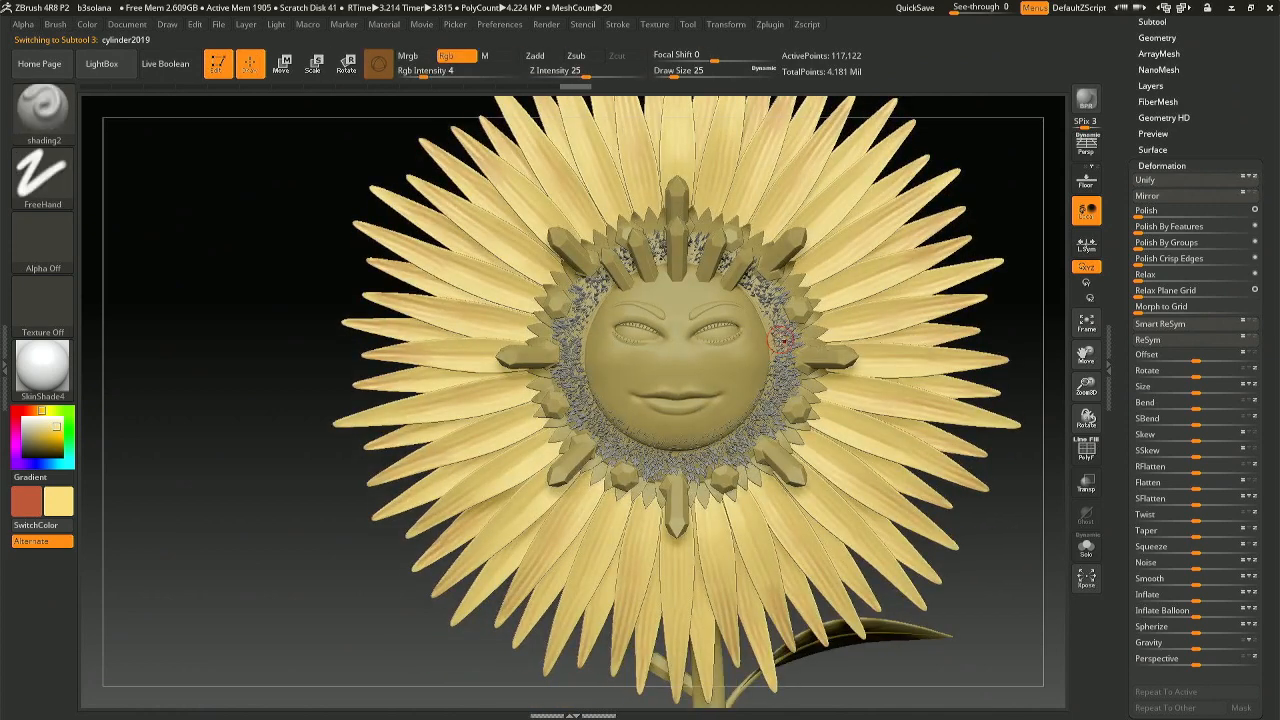
Isolate the Sphere3D1_7 disc behind the face and mask its outer ring.
key("F1")
key("Escape")
key("n")
left_click(1173, 421)
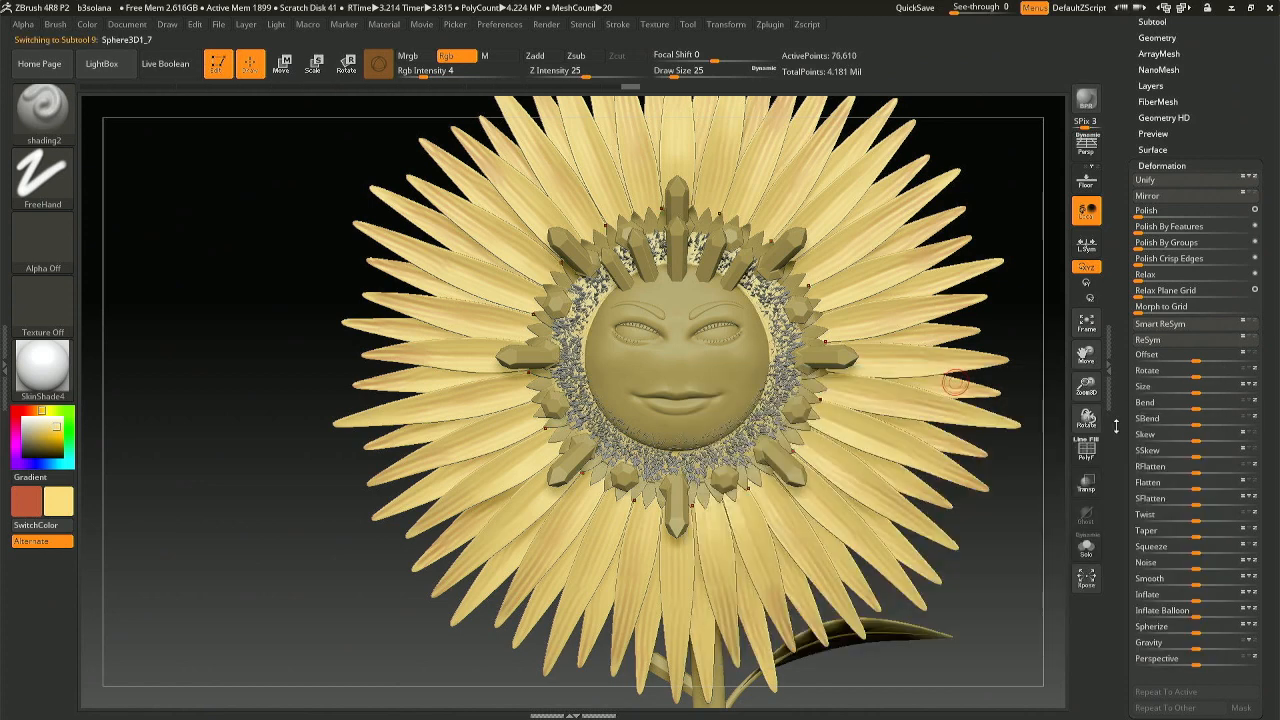
left_click(1087, 547)
key("ctrl")
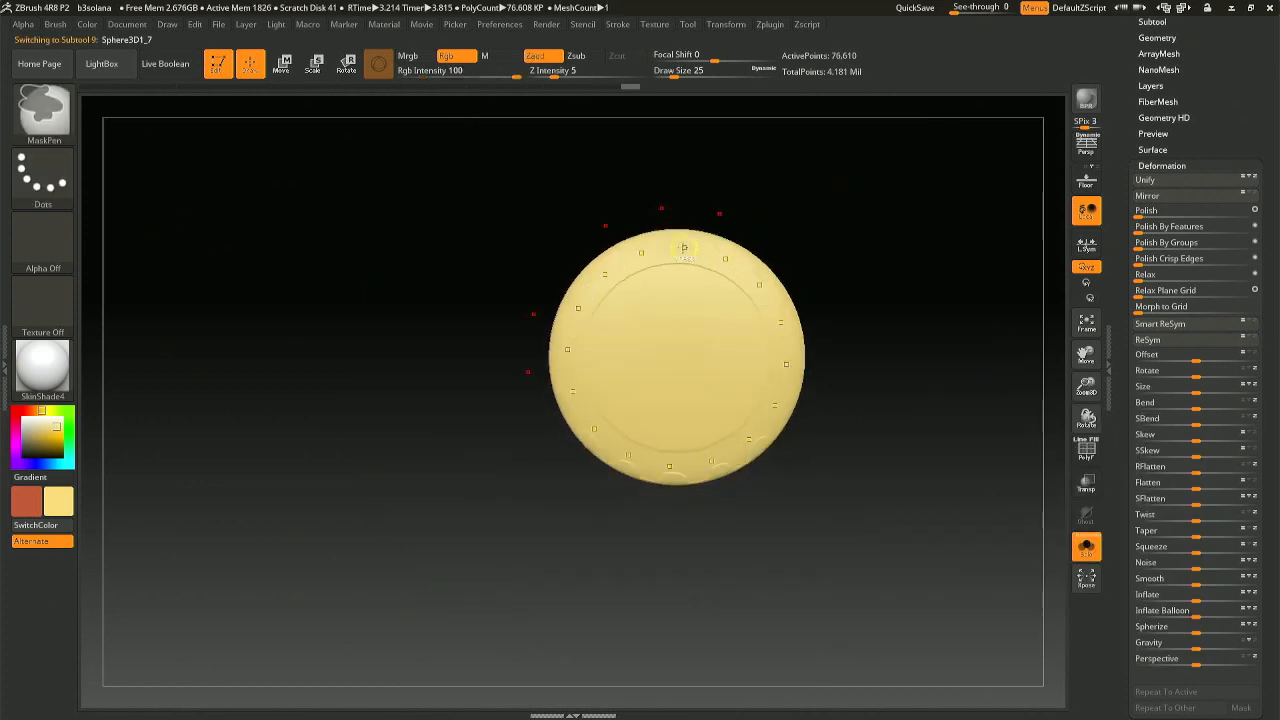
left_click(677, 248, "ctrl")
mouse_move(677, 248)
left_mouse_down("ctrl")
mouse_move(714, 258)
mouse_move(682, 241)
mouse_move(639, 244)
left_mouse_up("ctrl")
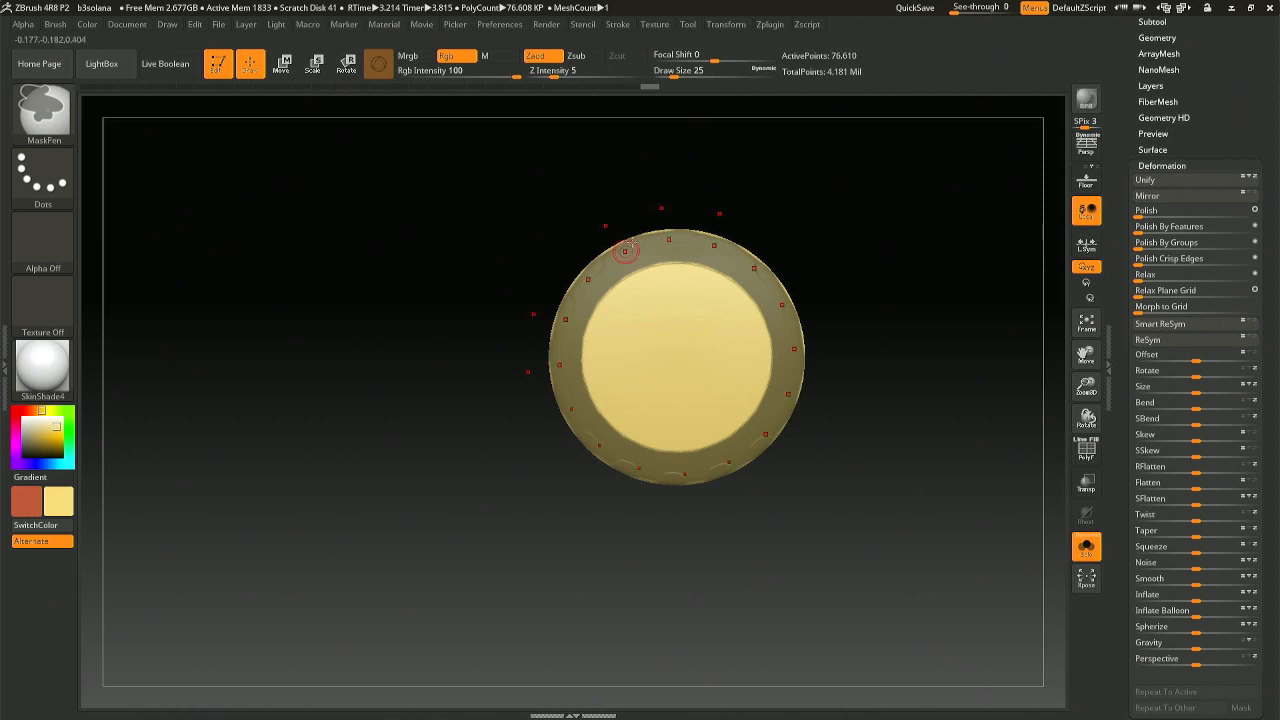
mouse_move(650, 185)
left_mouse_down()
mouse_move(642, 232)
mouse_move(783, 291)
mouse_move(791, 306)
mouse_move(763, 389)
mouse_move(742, 218)
mouse_move(723, 197)
left_mouse_up()
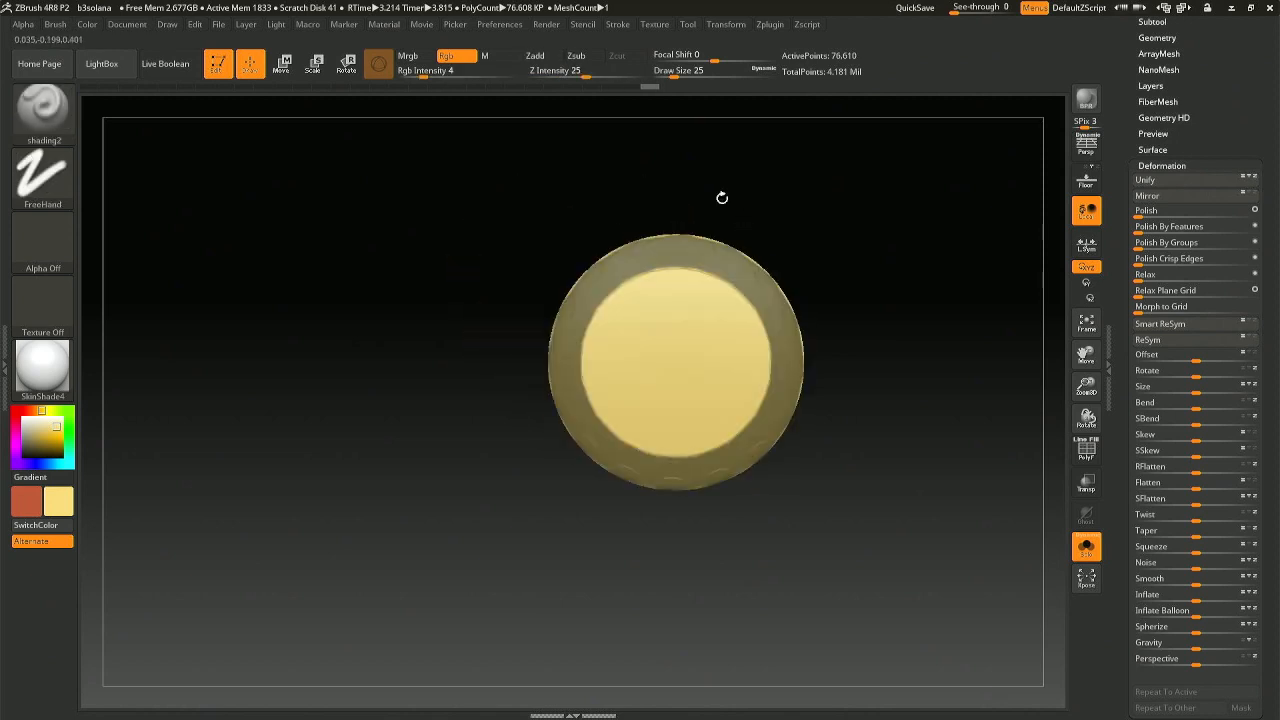
Undo the ring mask and the flower head's rotation, and show the complete model again.
mouse_move(796, 262)
left_mouse_down()
mouse_move(881, 265)
mouse_move(760, 229)
mouse_move(814, 243)
mouse_move(786, 250)
left_mouse_up()
left_click(784, 248, "ctrl")
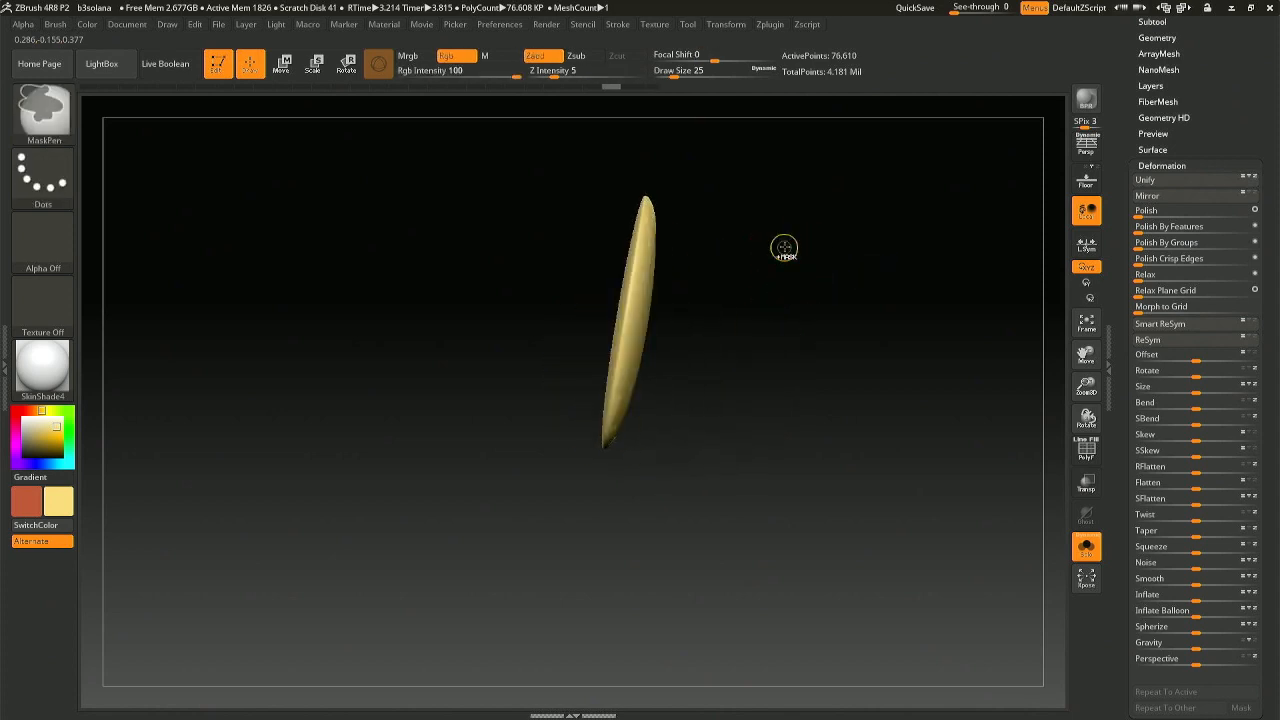
key("ctrl+z")
key("ctrl+shift+z")
key("ctrl+shift+z")
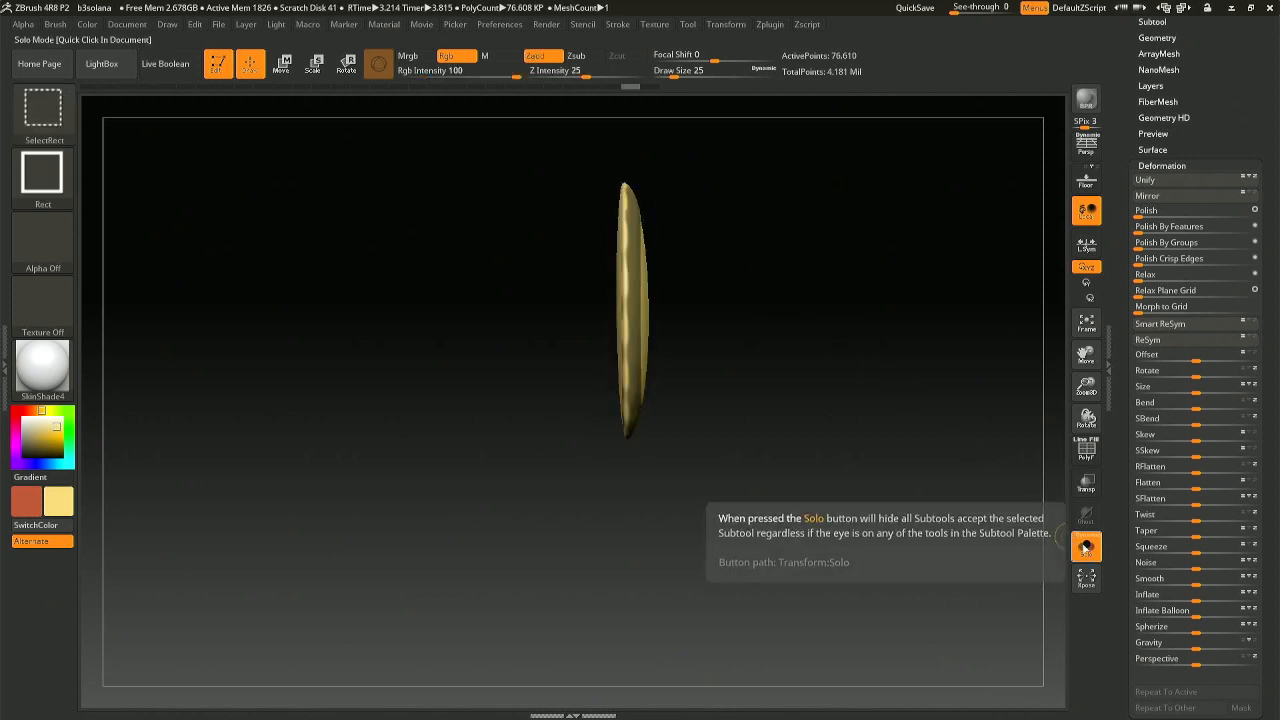
key("ctrl+shift+z")
key("ctrl+z")
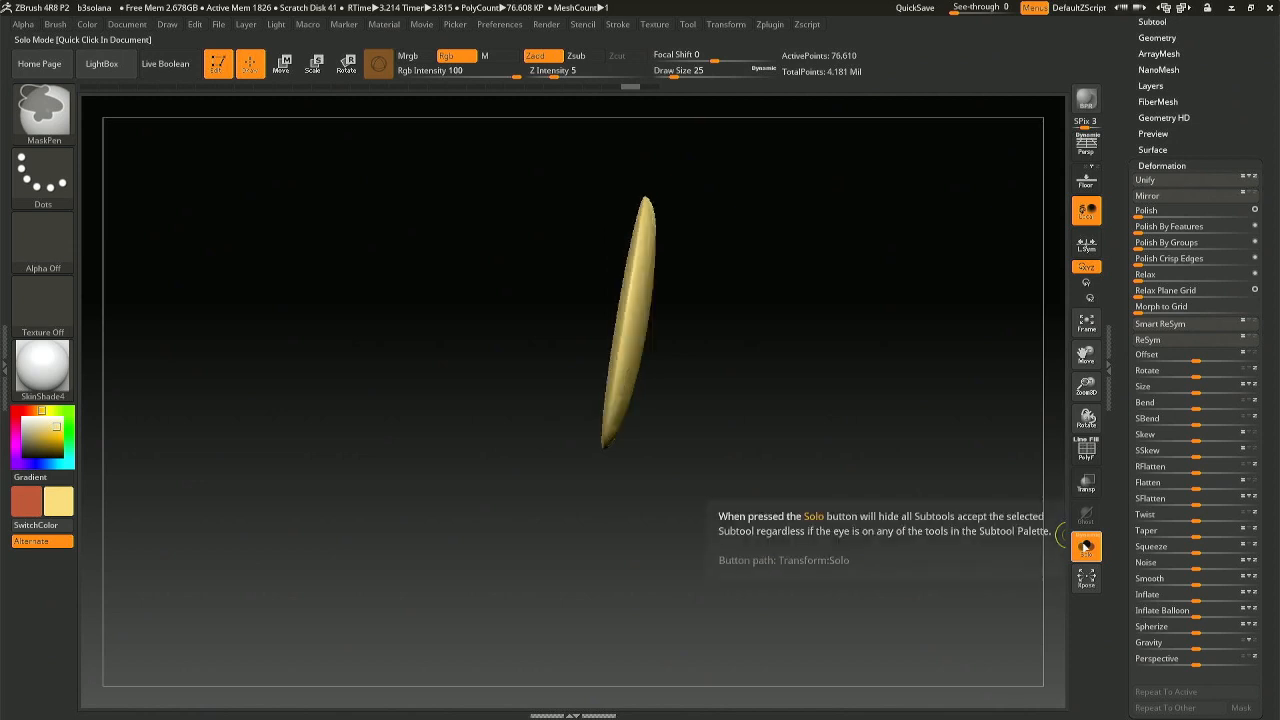
left_click(1086, 546)
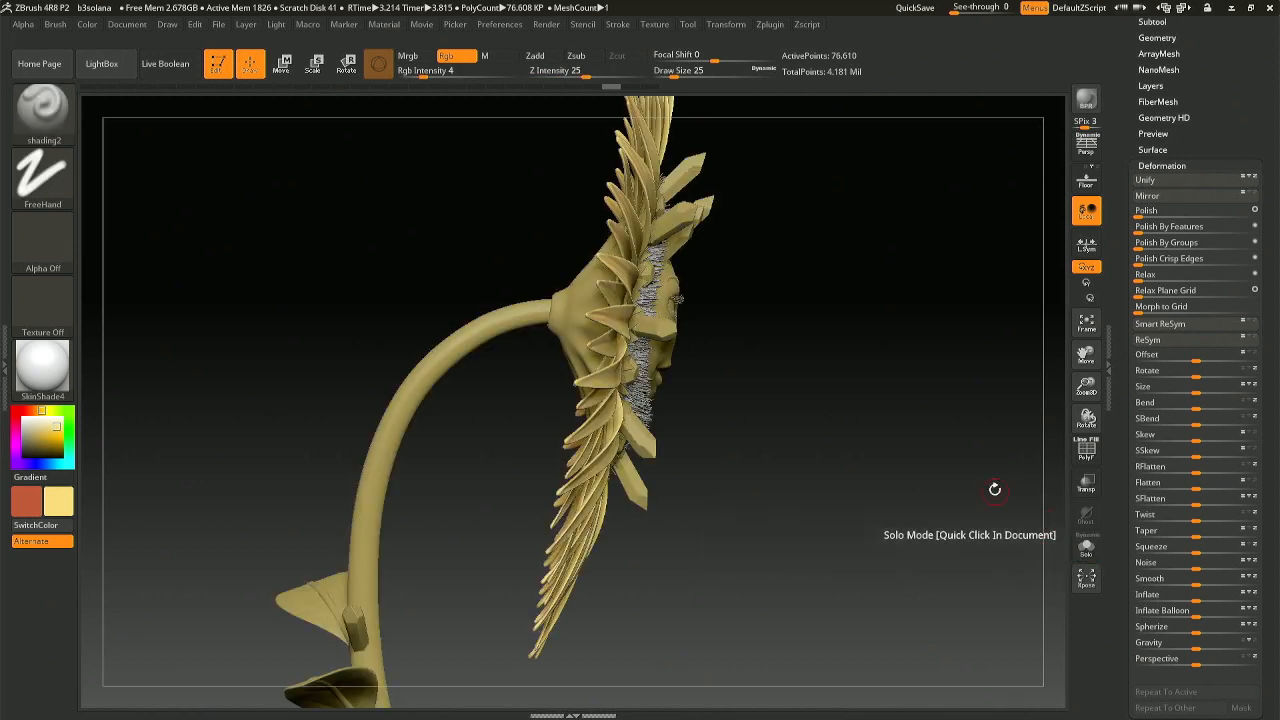
With the cylinder2019 subtool active, rotate the flower head 10 degrees in side view so it stands upright at the stem joint.
left_click(560, 322, "alt")
key("r")
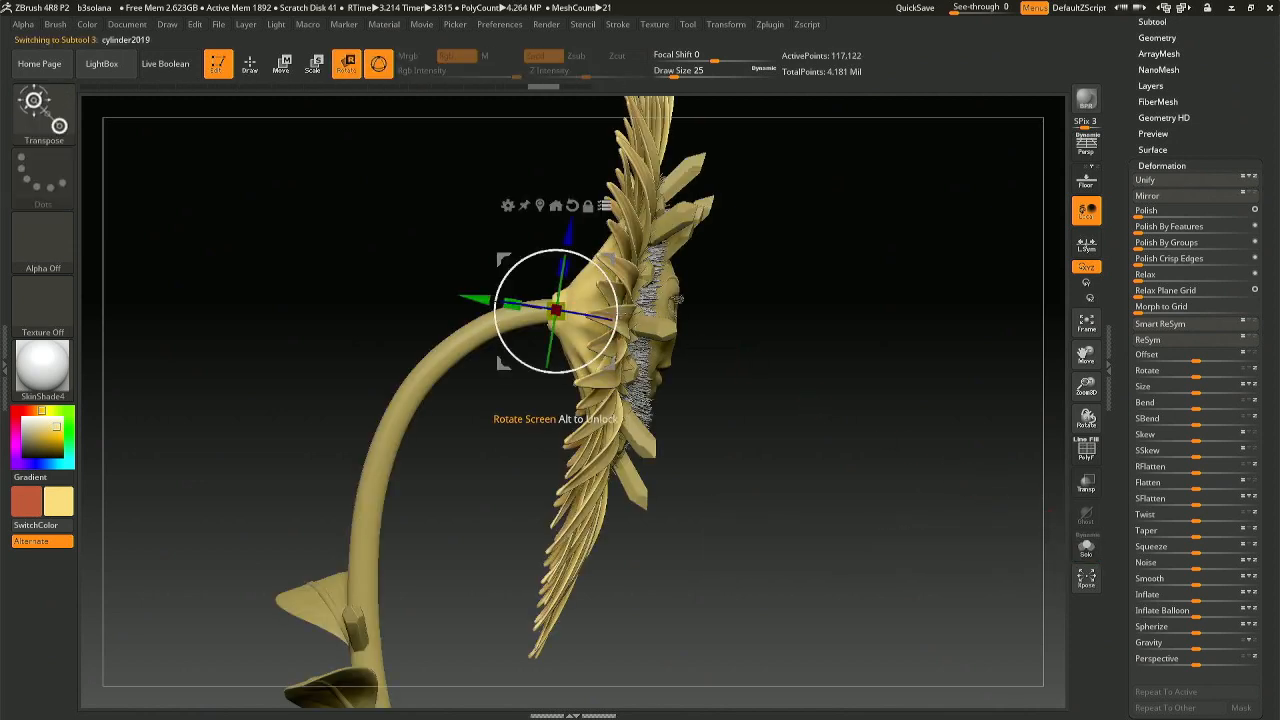
left_click_drag(616, 325, 617, 301)
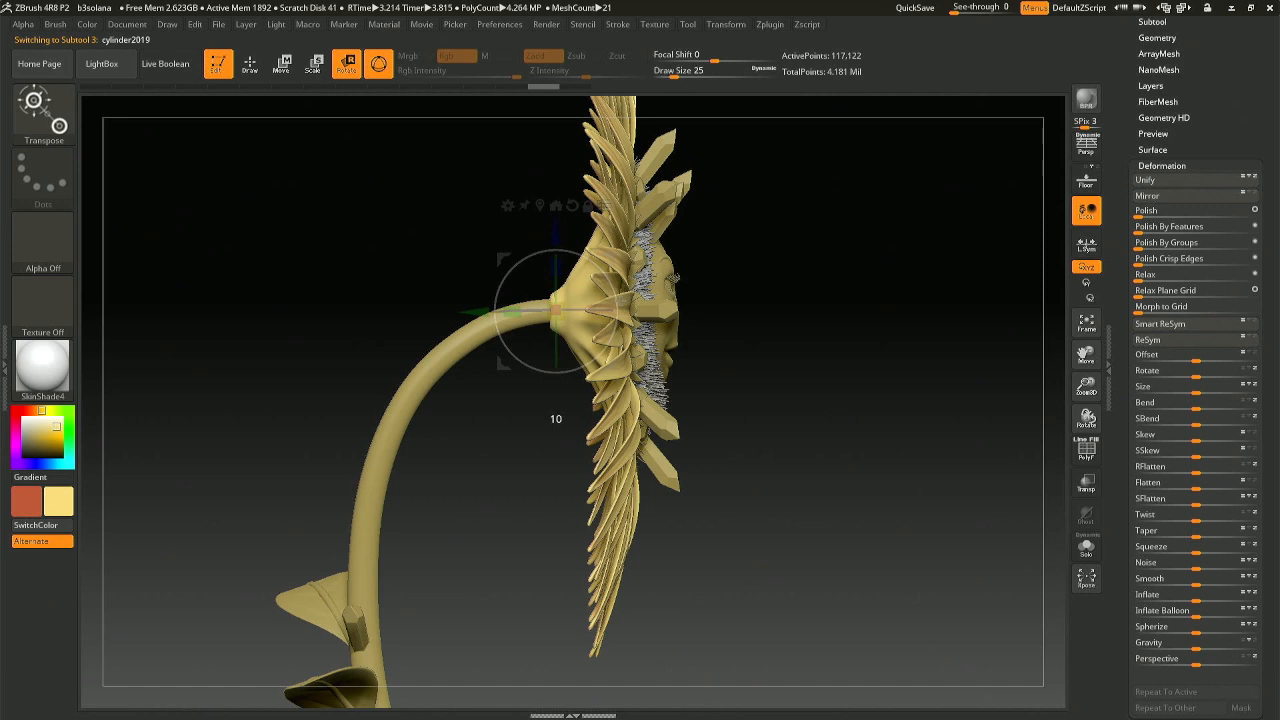
key("q")
left_click_drag(757, 304, 520, 308)
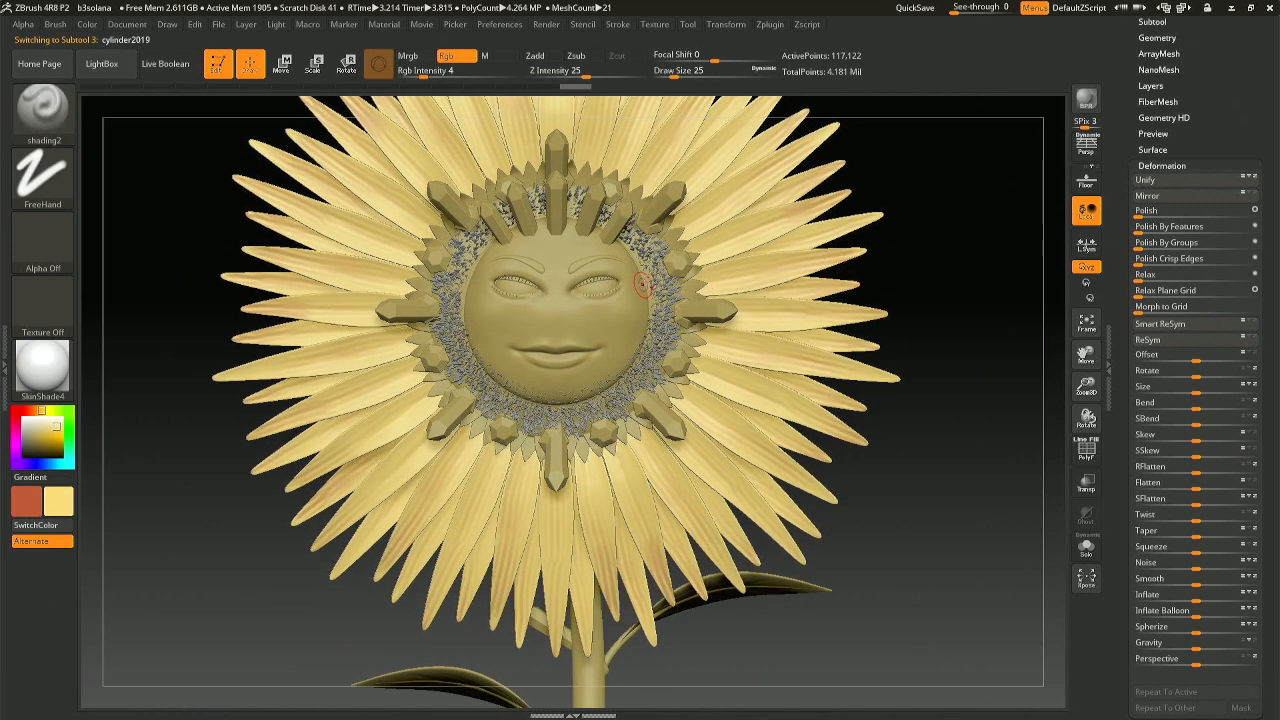
Select the Sphere3D1_7 disc subtool and isolate it in side view.
key("n")
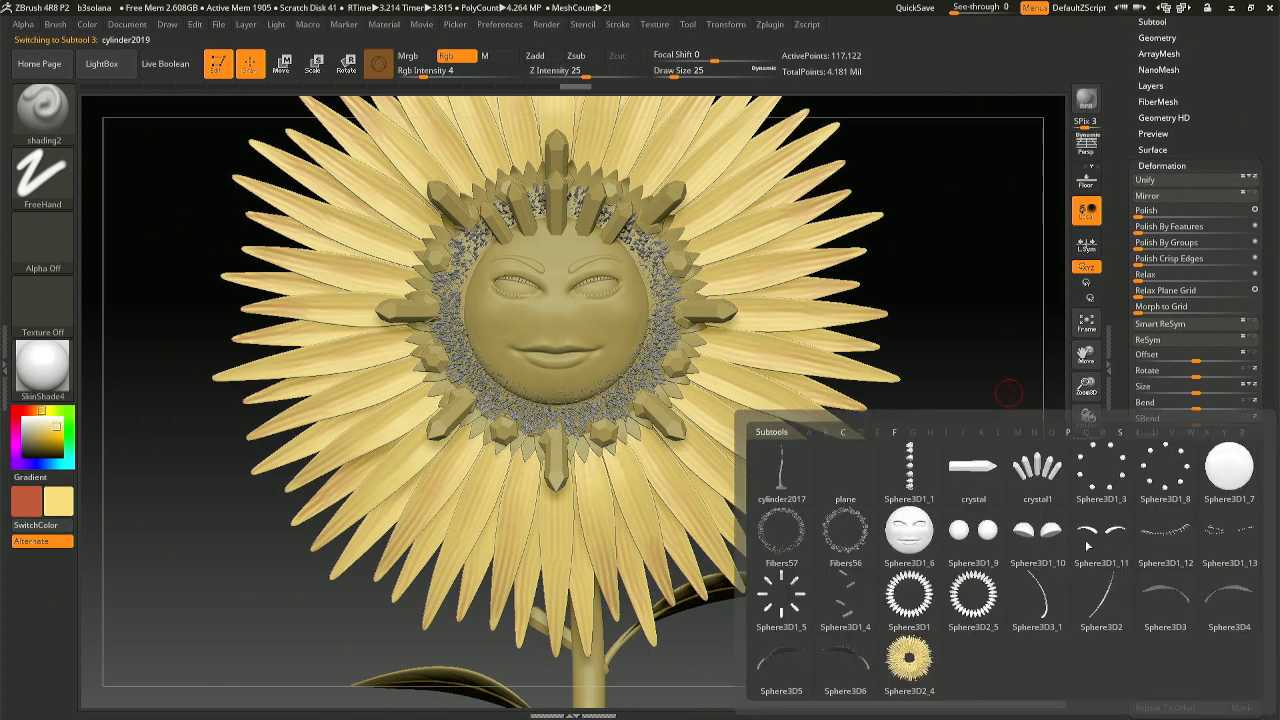
left_click(1240, 487)
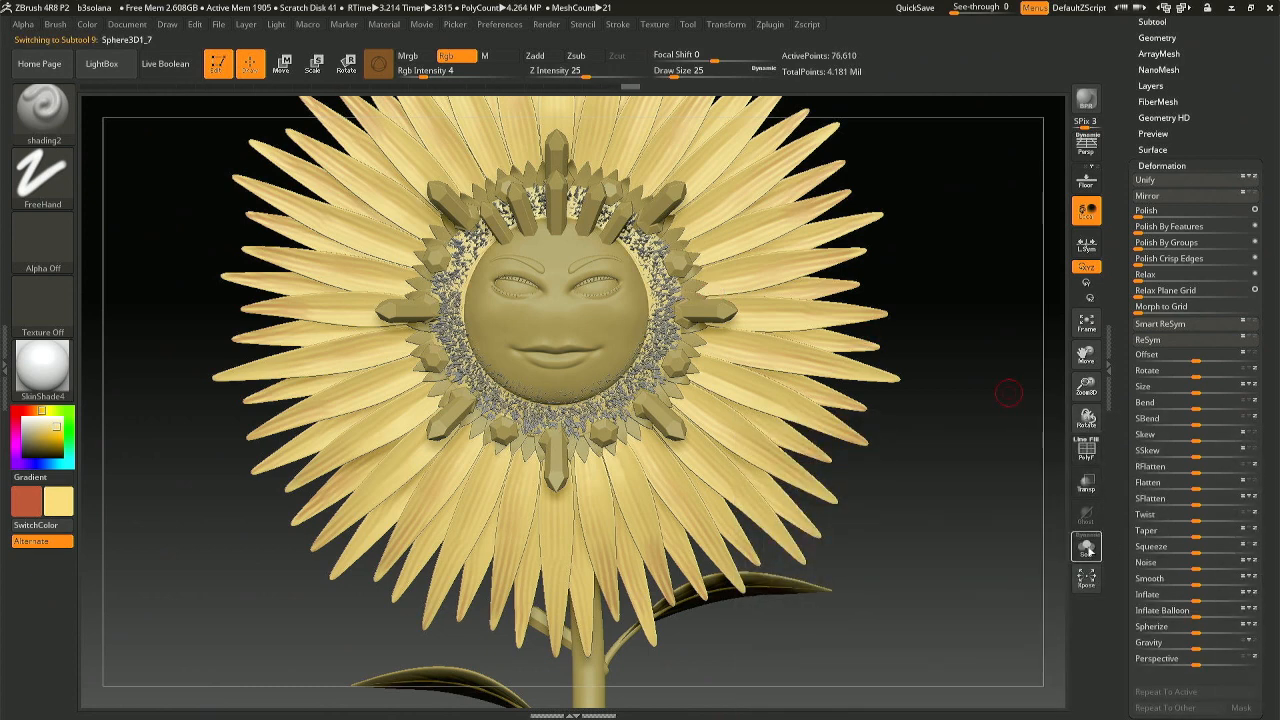
left_click(1086, 546)
left_click_drag(872, 455, 900, 437)
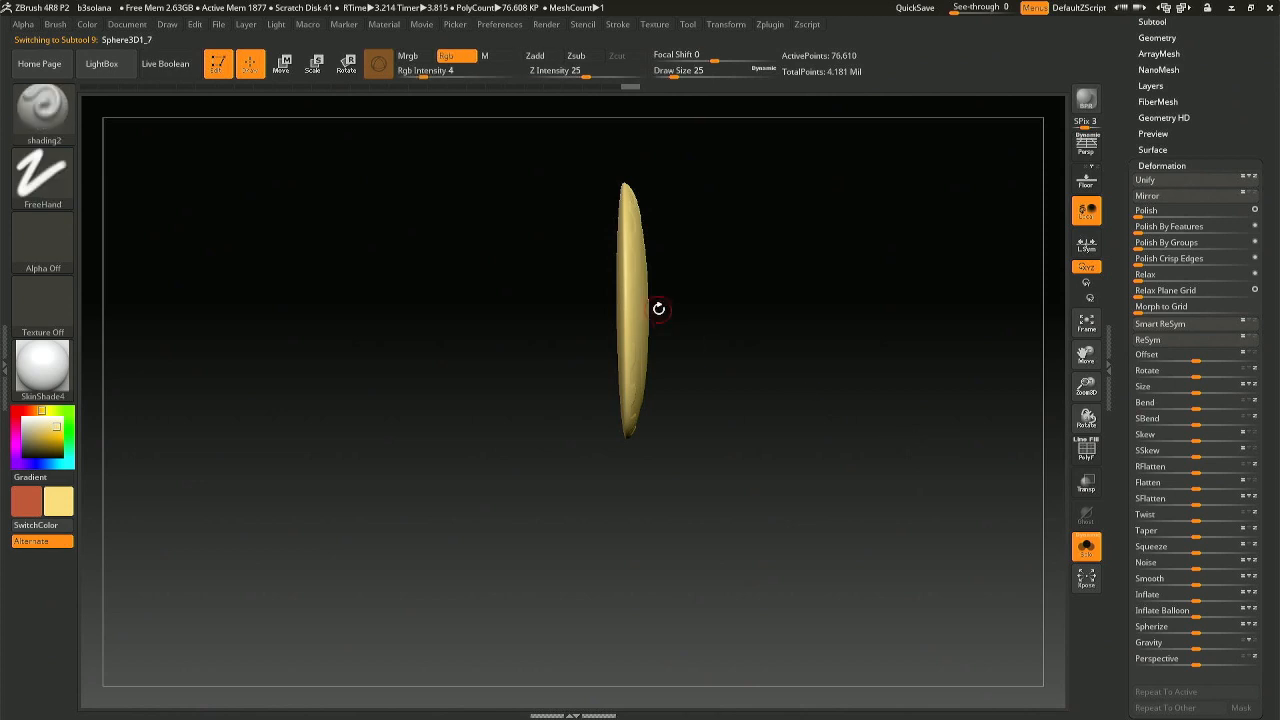
Try to reset the gizmo's orientation and rotate the isolated disc in side view.
key("r")
mouse_move(686, 312)
left_mouse_down()
mouse_move(686, 264)
mouse_move(558, 276)
mouse_move(757, 374)
mouse_move(795, 337)
mouse_move(680, 340)
mouse_move(705, 316)
left_mouse_up()
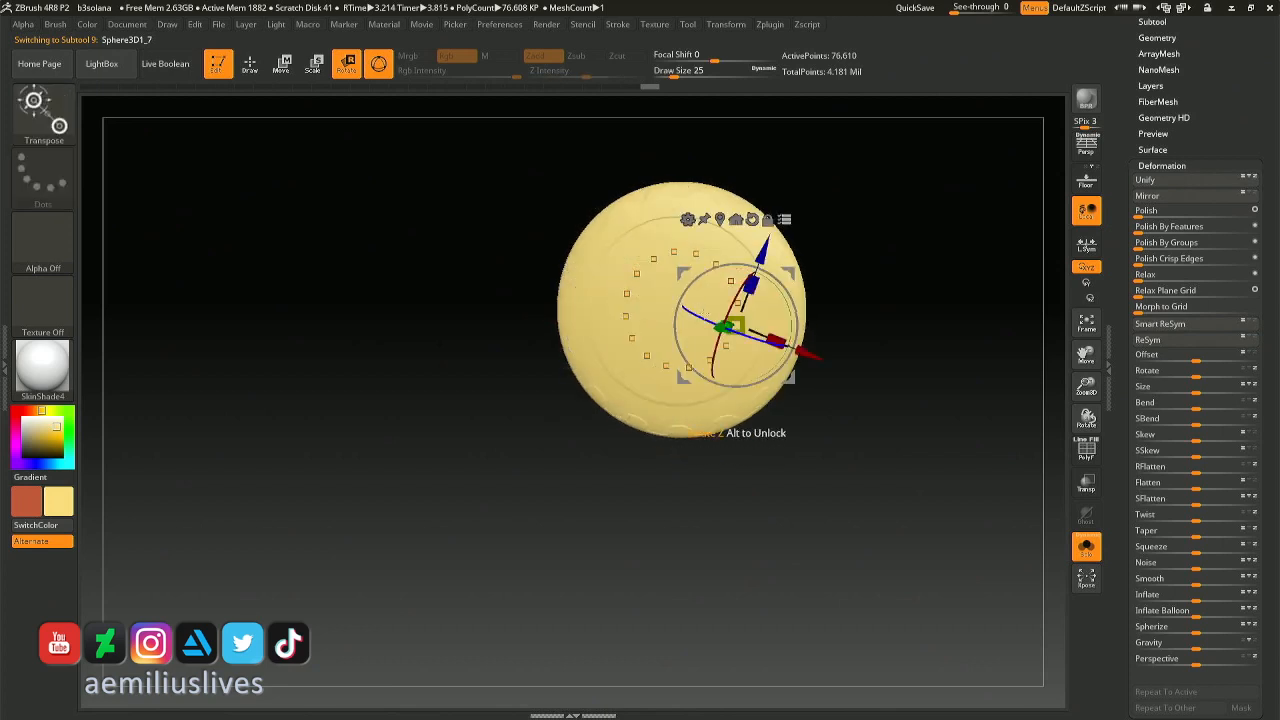
left_click(752, 219, "alt")
left_click_drag(883, 316, 942, 311)
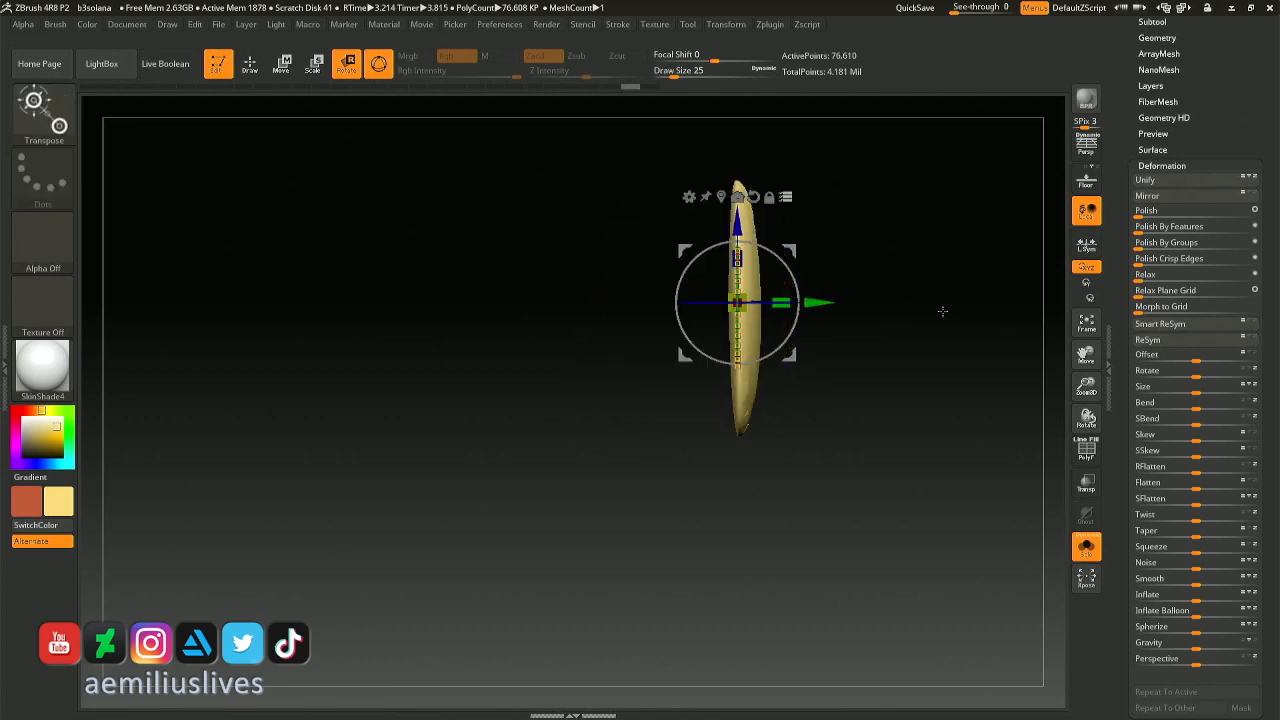
left_click(757, 196, "alt")
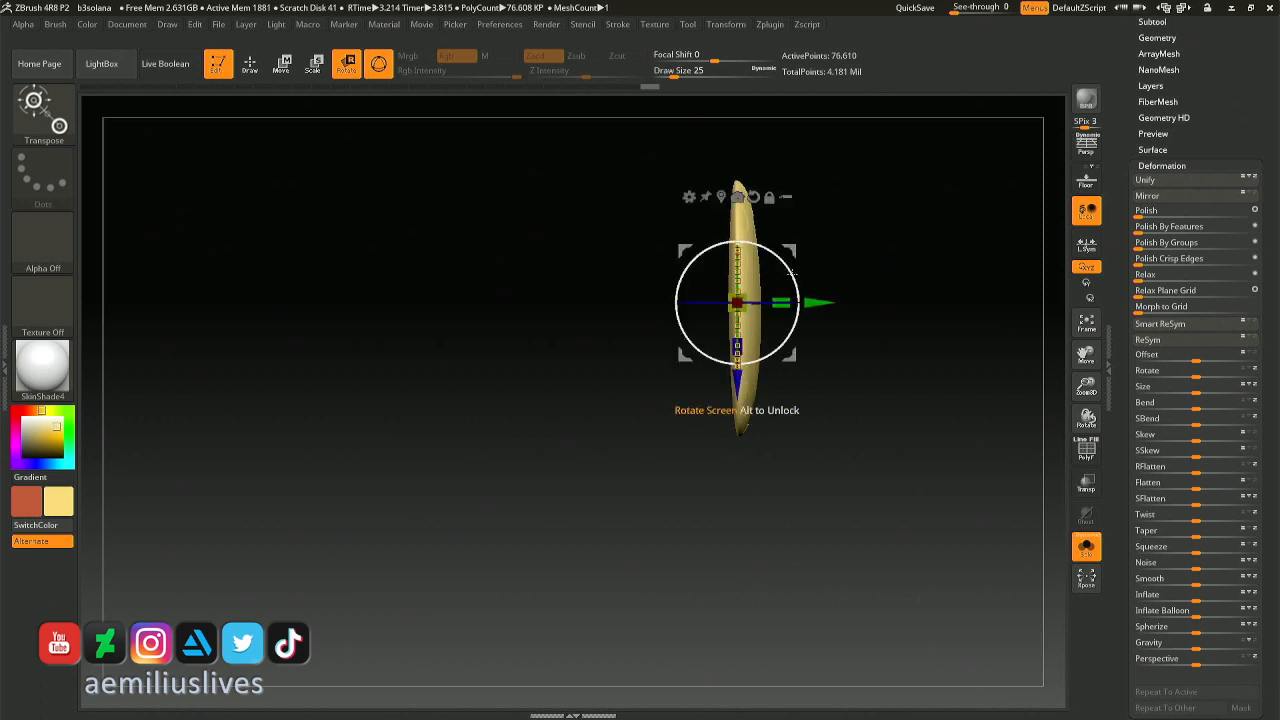
left_click_drag(792, 273, 676, 250)
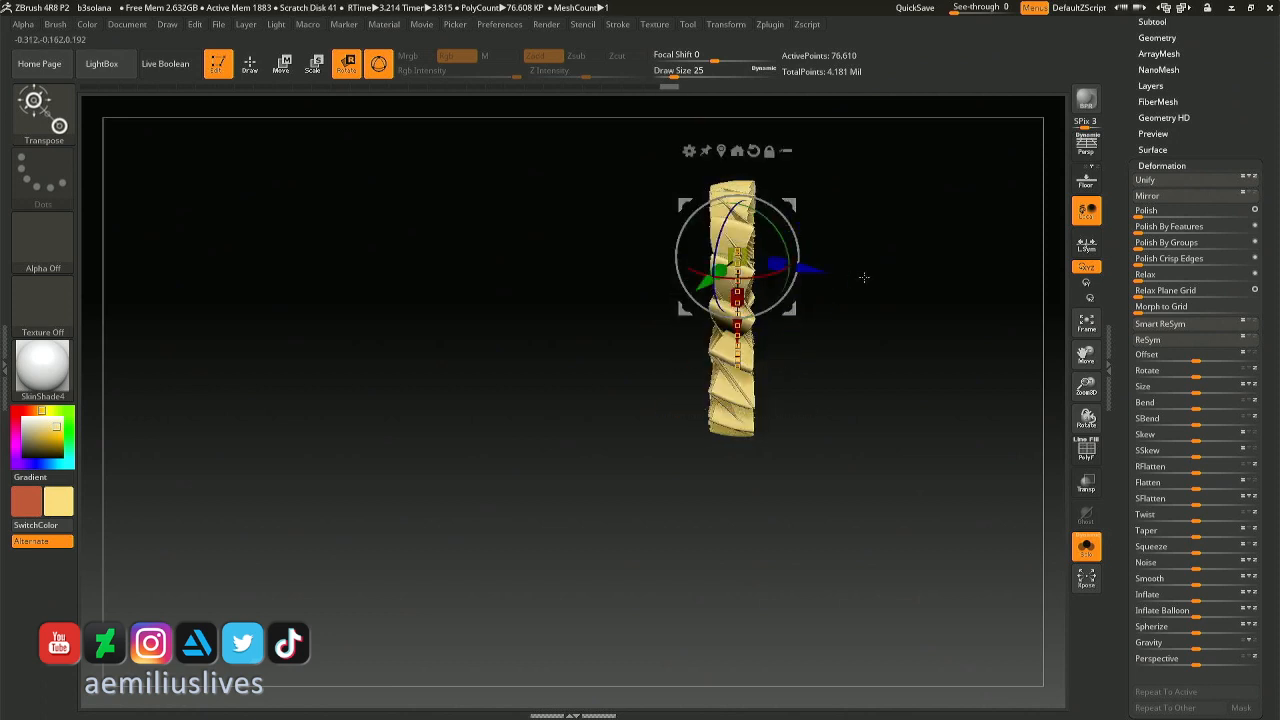
key("ctrl+z")
left_click_drag(883, 323, 846, 317)
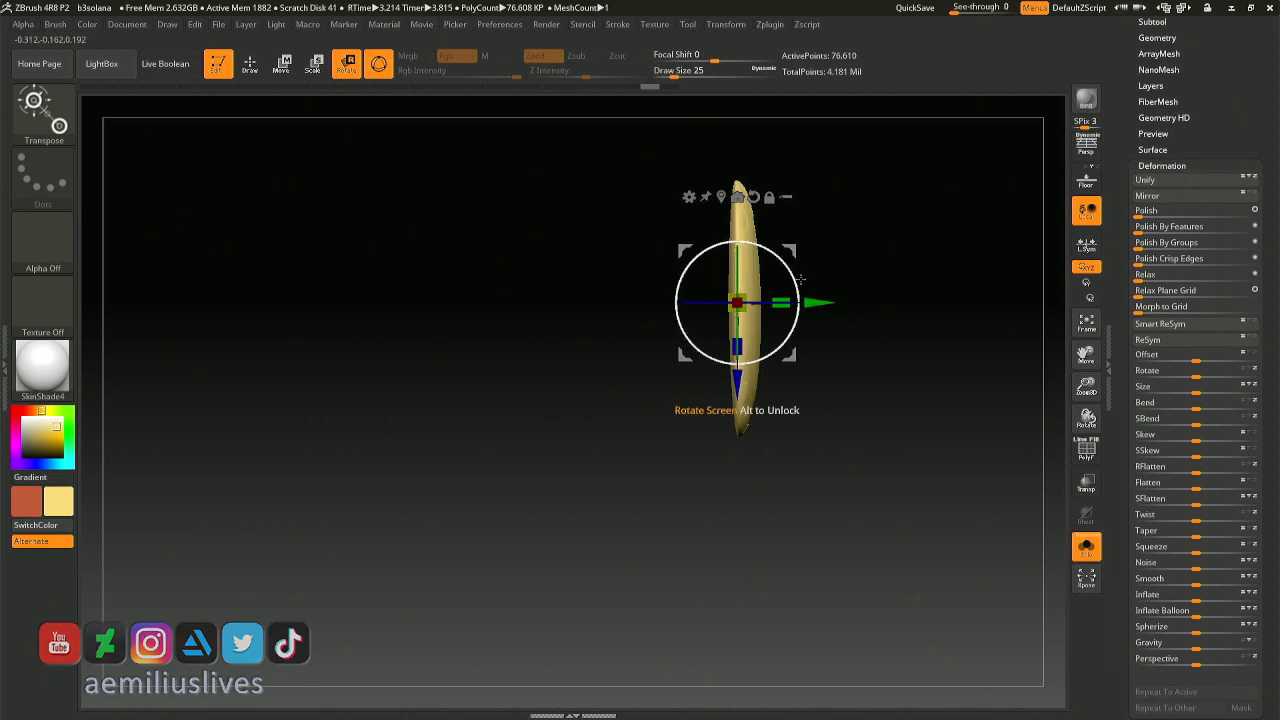
left_click_drag(800, 279, 802, 276)
key("ctrl+z")
key("q")
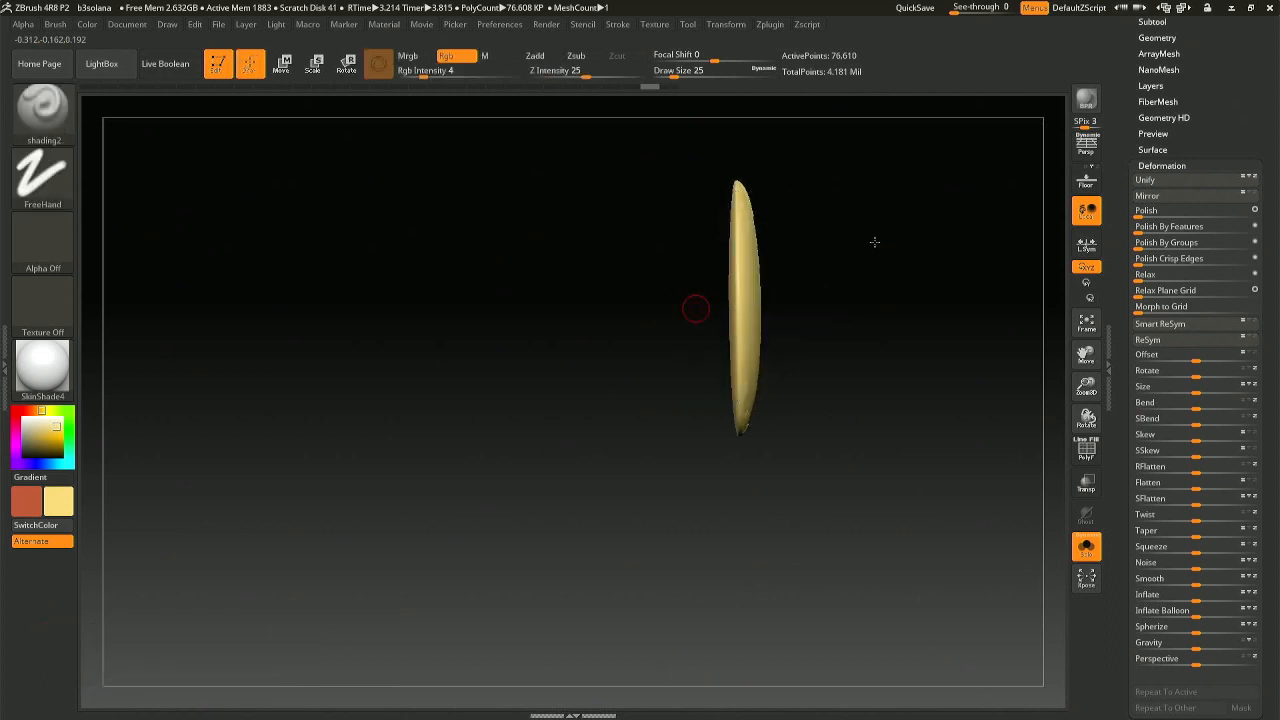
Mask the outer ring of the Sphere3D1_7 disc up to its rim, leaving the central circle unmasked.
left_click(1088, 550)
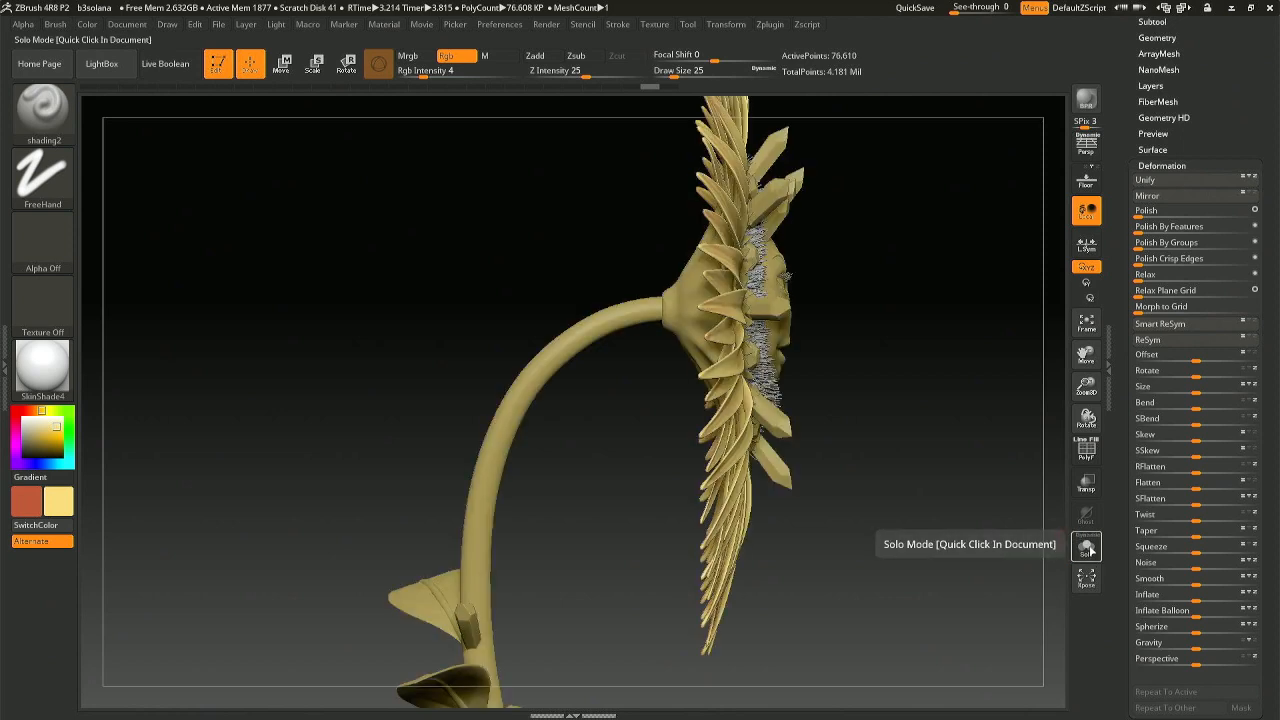
left_click(1088, 550)
mouse_move(897, 412)
left_mouse_down()
mouse_move(785, 382)
mouse_move(768, 362)
left_mouse_up()
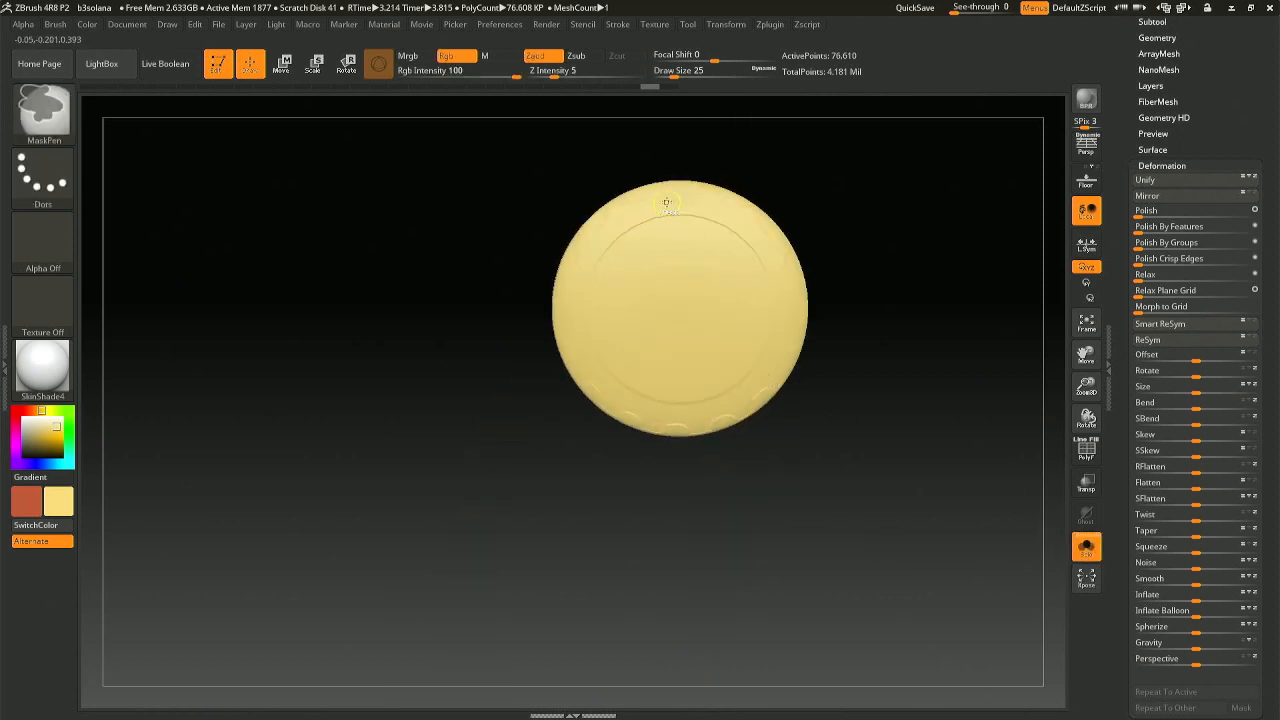
left_click_drag(667, 202, 728, 210, "ctrl")
key("ctrl+z")
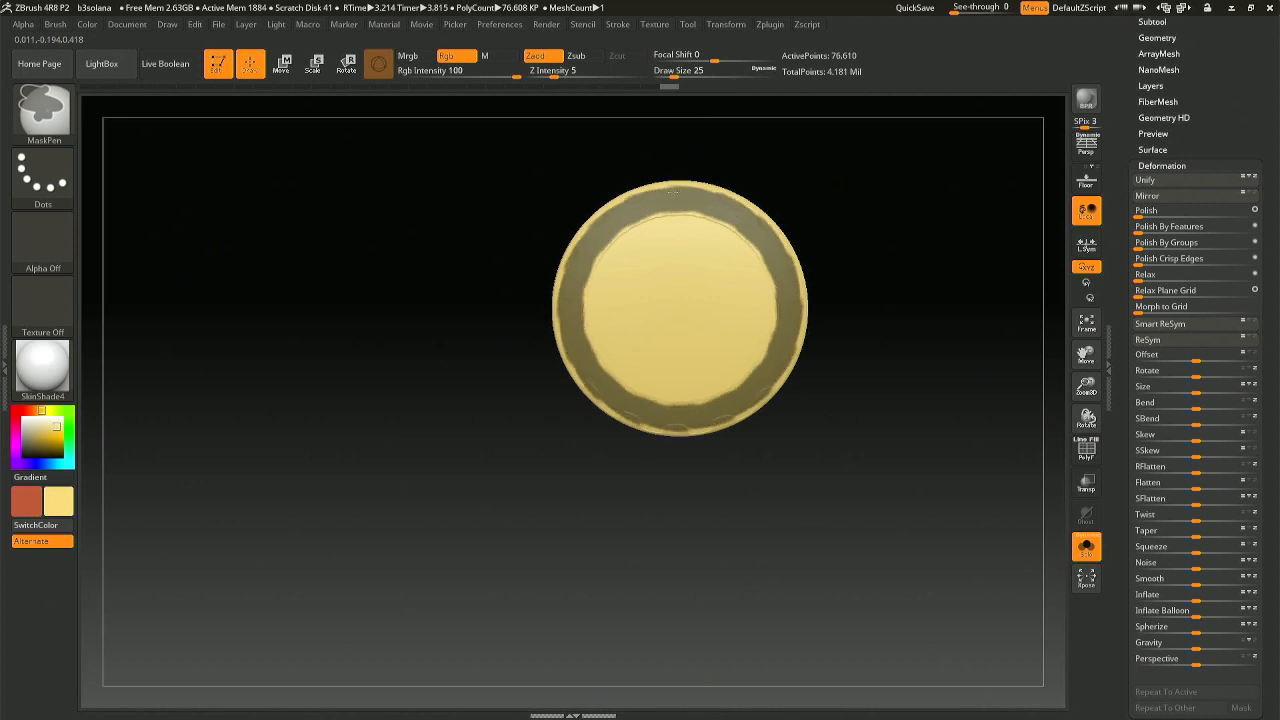
left_click_drag(673, 190, 637, 196, "ctrl")
left_click_drag(622, 205, 783, 380)
mouse_move(820, 567)
left_mouse_down("ctrl")
mouse_move(717, 143)
mouse_move(660, 123)
left_mouse_up("ctrl")
mouse_move(749, 277)
left_mouse_down()
mouse_move(688, 284)
mouse_move(632, 258)
mouse_move(666, 299)
mouse_move(599, 302)
mouse_move(623, 369)
left_mouse_up()
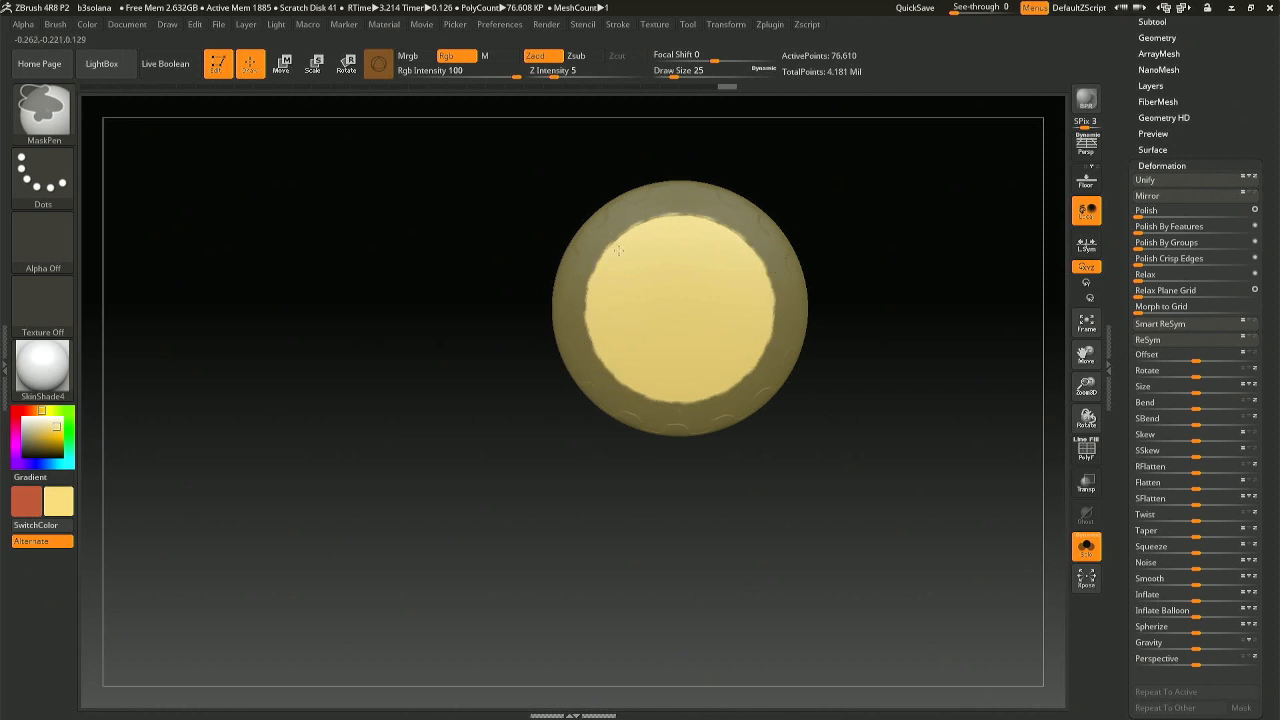
mouse_move(607, 234)
left_mouse_down("ctrl")
mouse_move(590, 312)
mouse_move(614, 296)
mouse_move(607, 277)
left_mouse_up("ctrl")
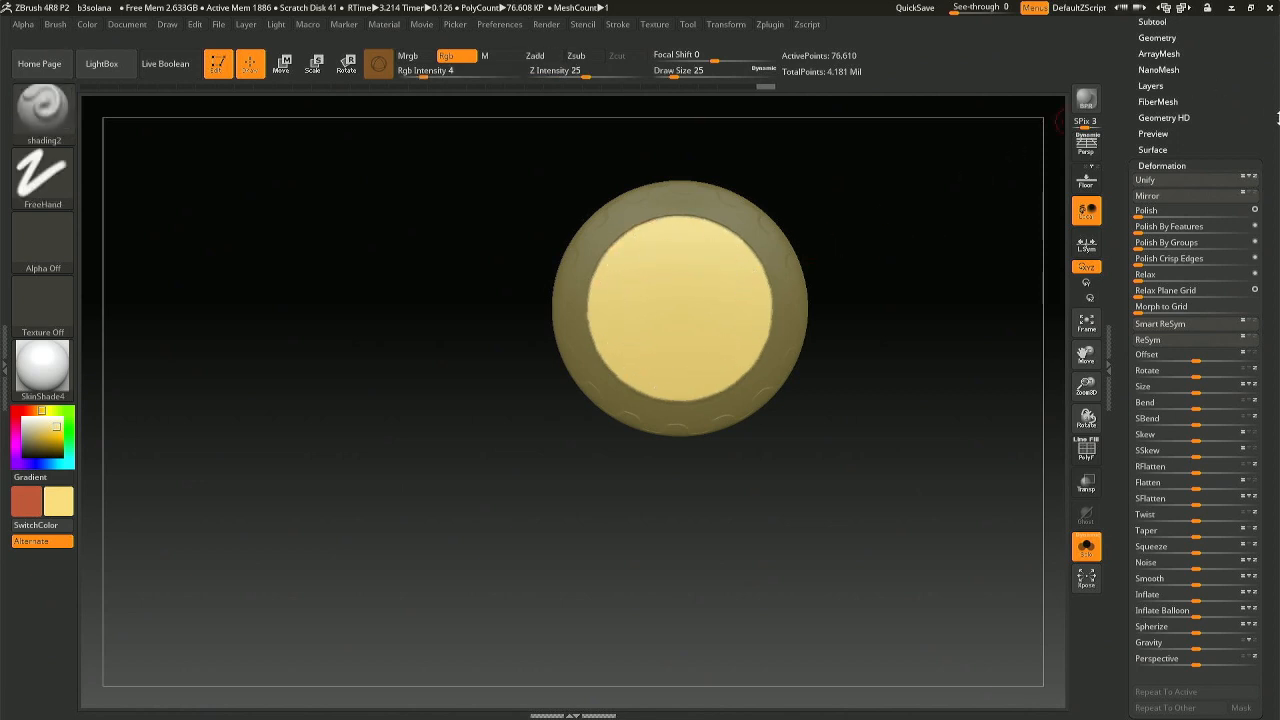
Delete the Fibers57 subtool and check the remaining Fibers56 ring against the model.
left_click_drag(1266, 82, 1268, 143)
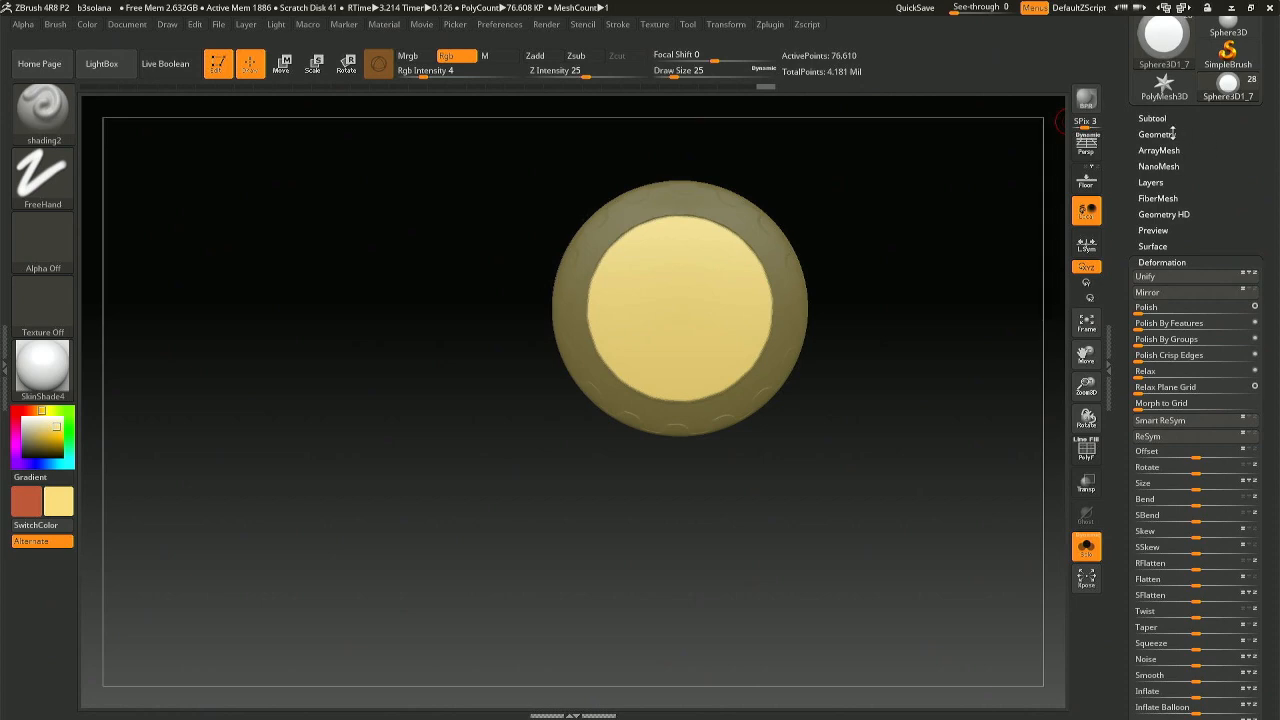
left_click(1158, 134)
left_click(1152, 118)
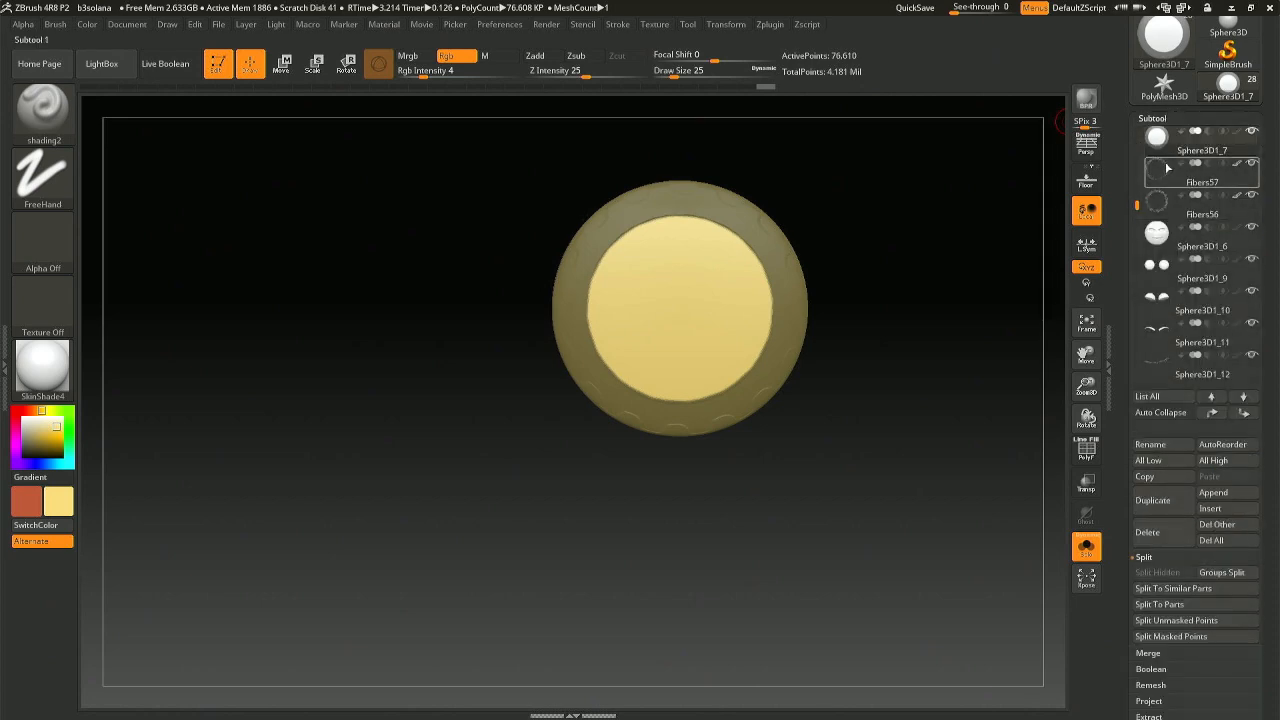
left_click(1166, 172)
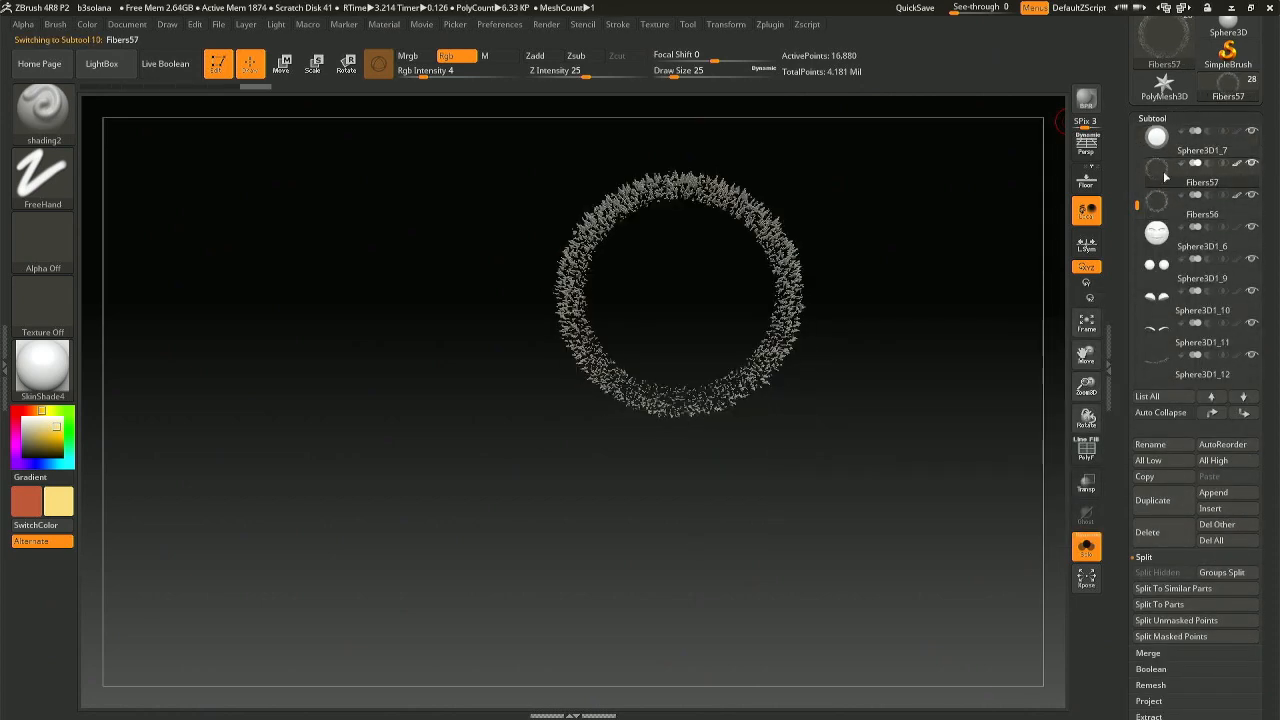
left_click(1150, 532)
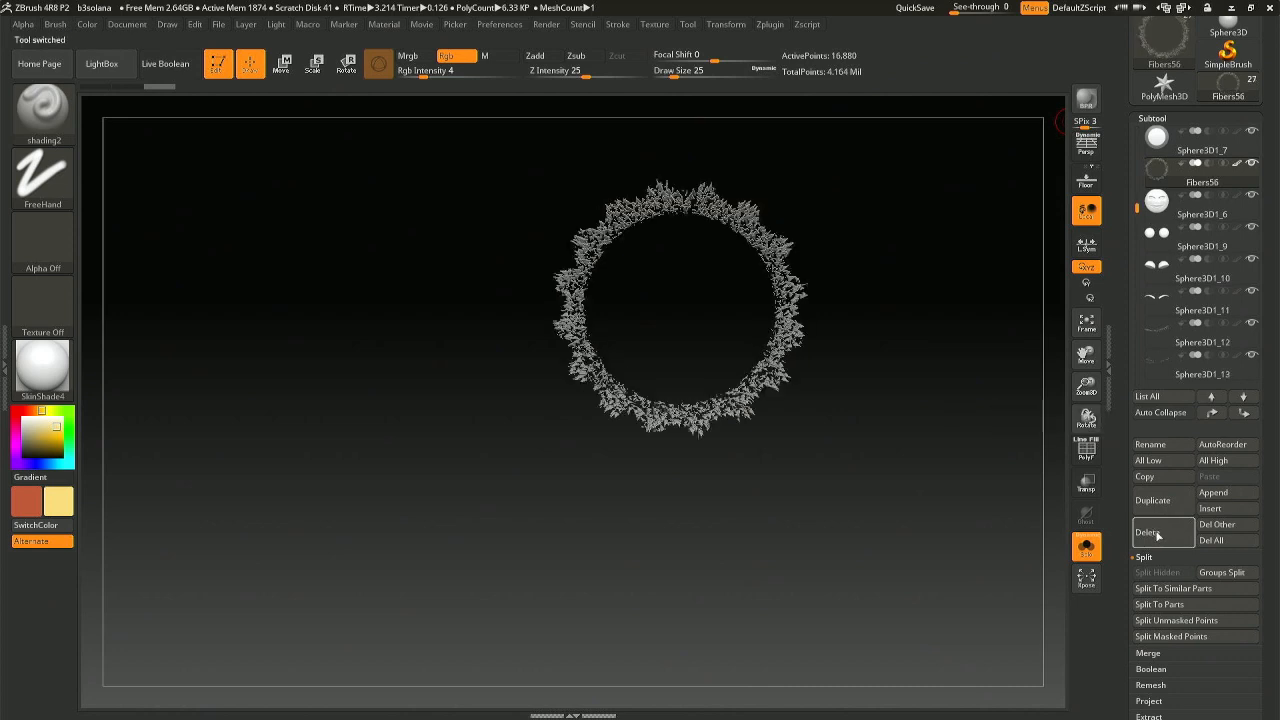
left_click_drag(1047, 297, 991, 394)
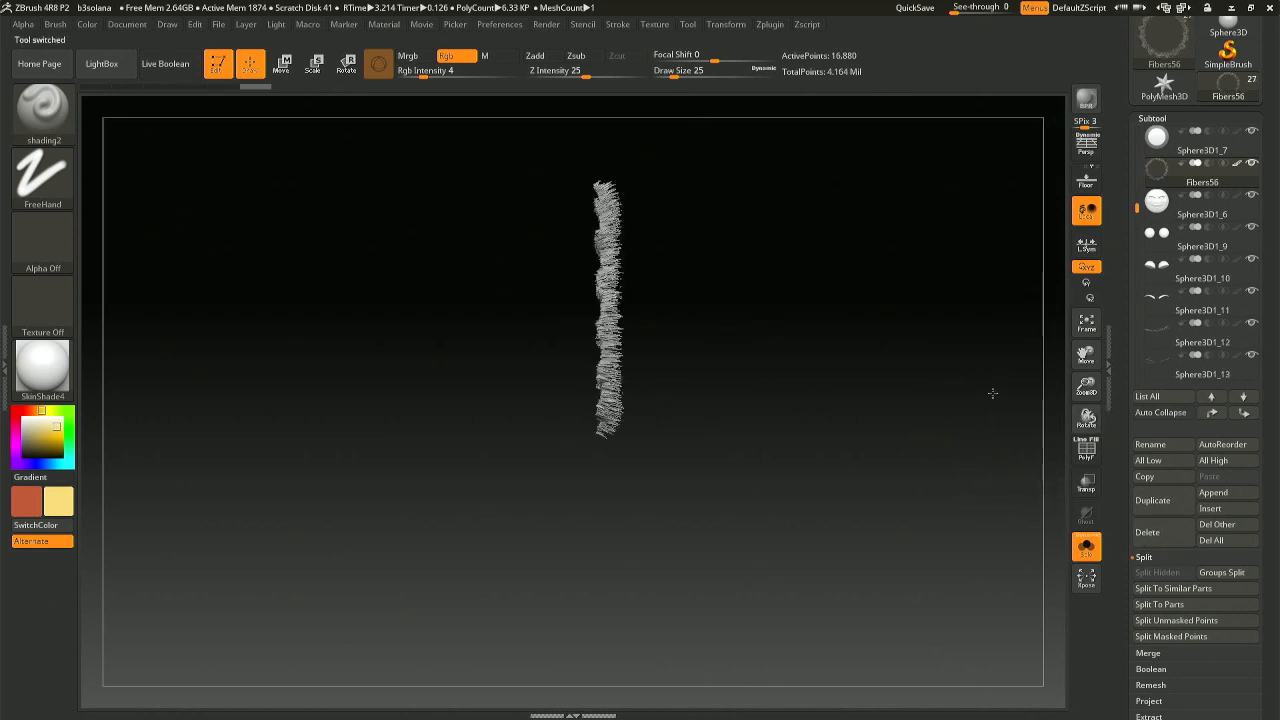
left_click(1086, 545)
left_click(1086, 545)
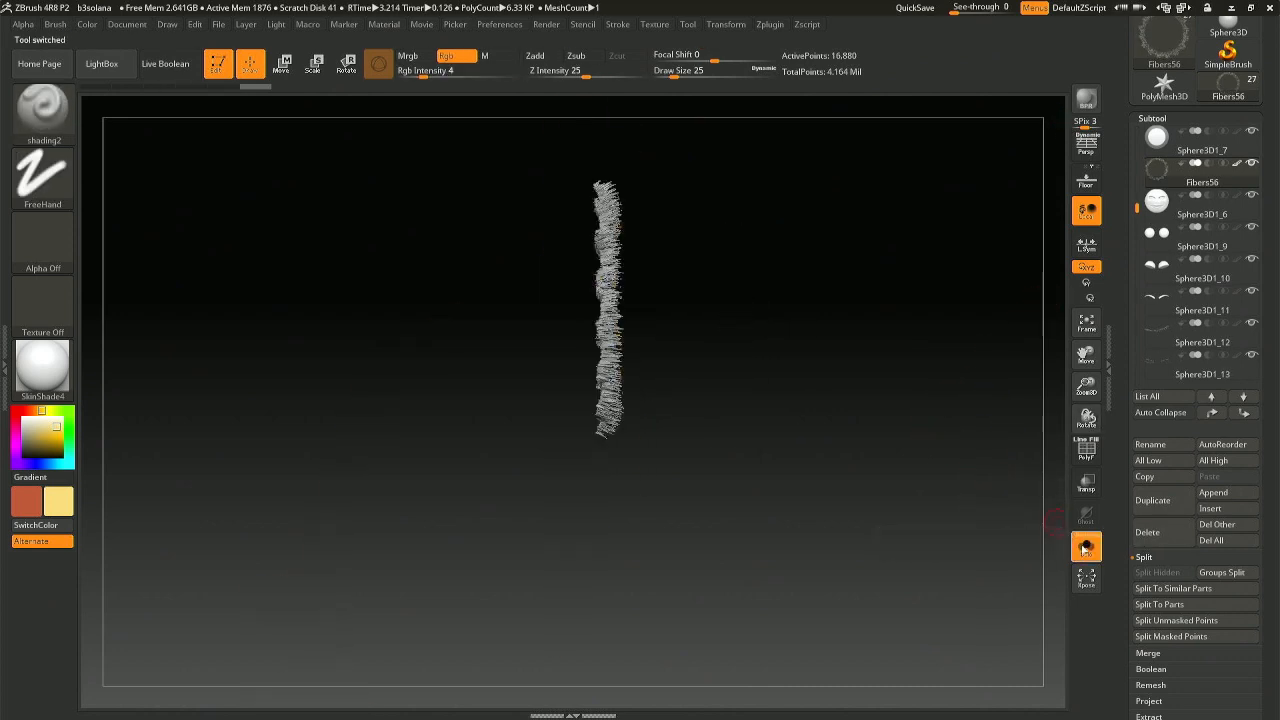
left_click_drag(849, 421, 798, 413)
Select the Sphere3D1_7 disc subtool and adjust its mask from side view along the back of the disc.
left_click(1200, 148)
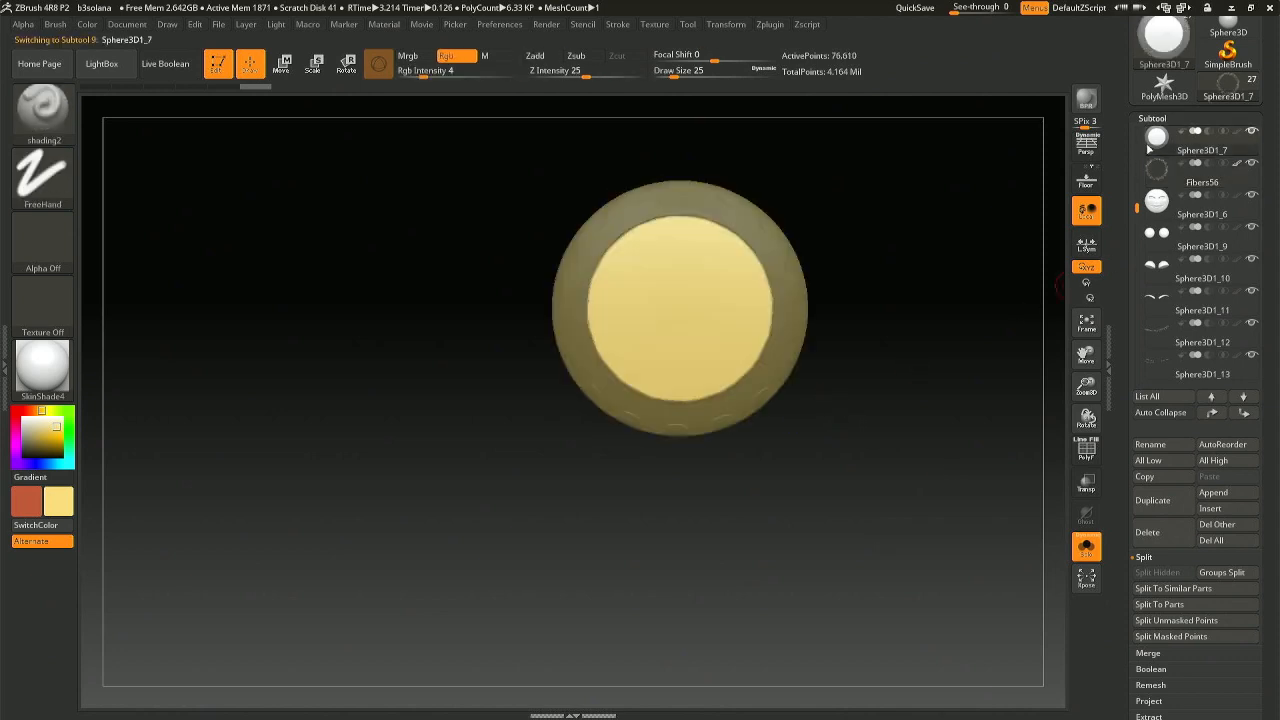
scroll(1176, 540, "down", 5)
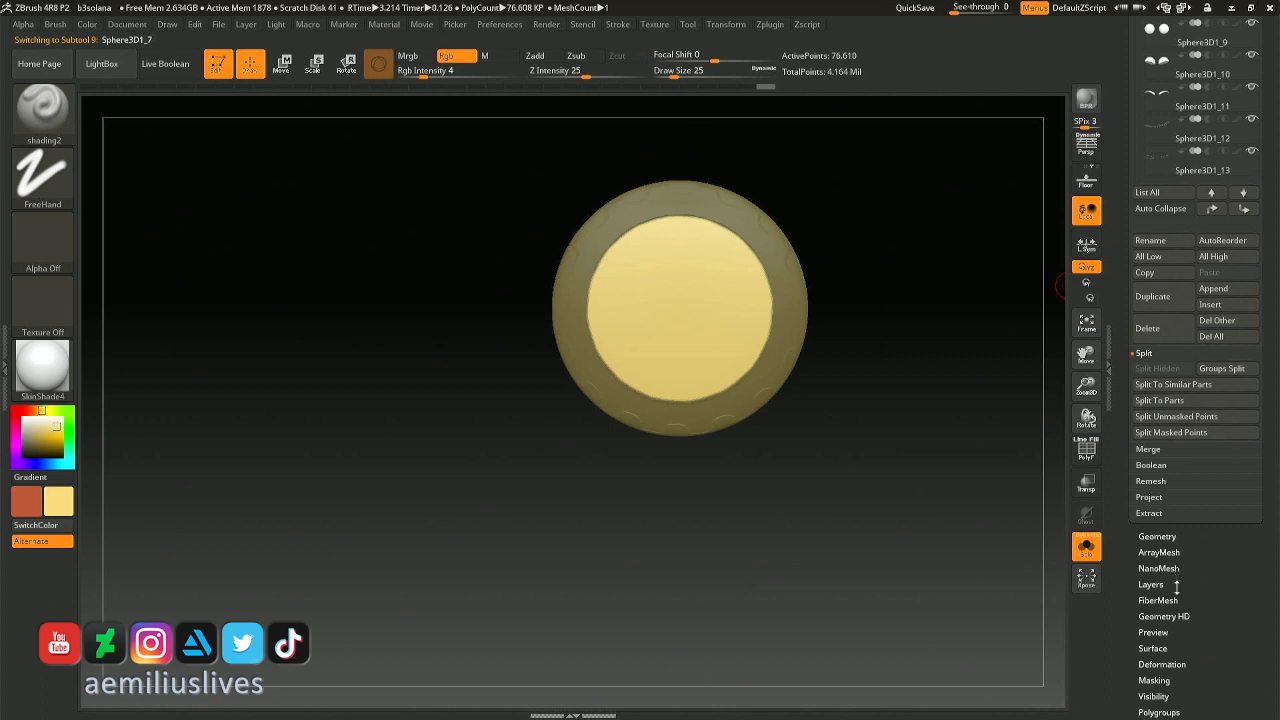
left_click(1158, 600)
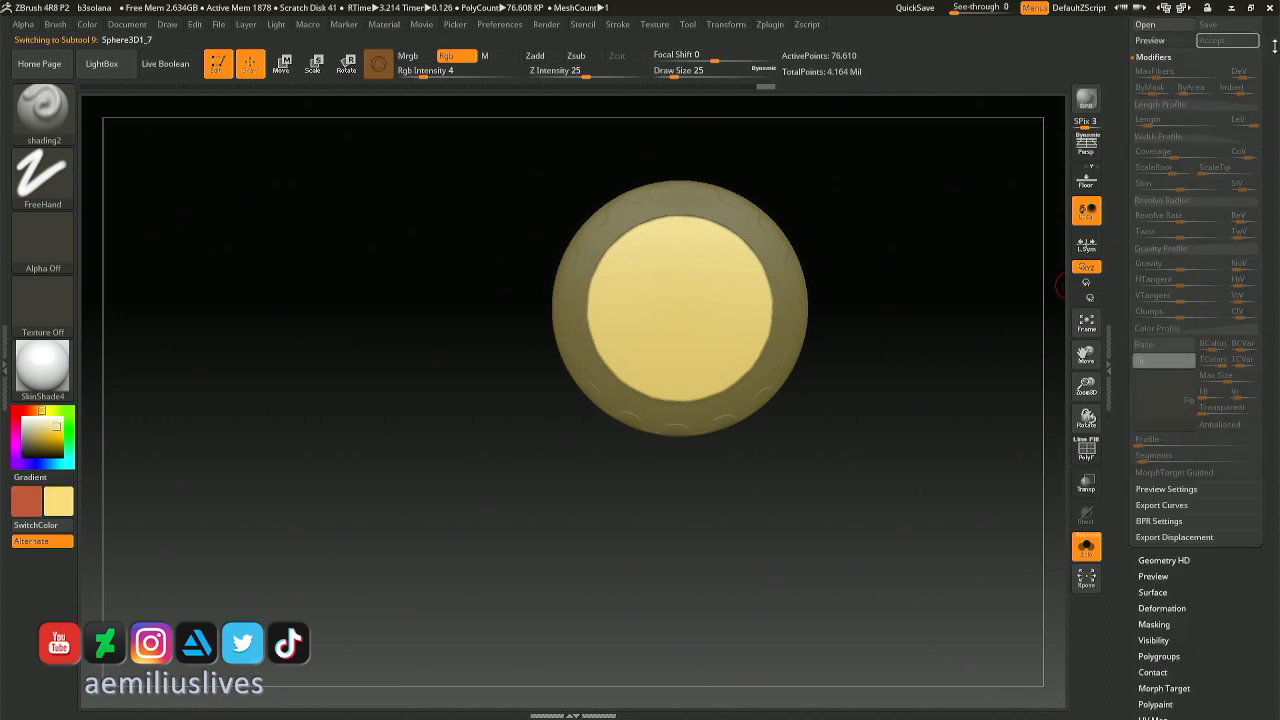
left_click(1163, 40)
left_click_drag(1000, 228, 779, 473)
mouse_move(349, 522)
left_mouse_down("ctrl")
mouse_move(523, 134)
mouse_move(588, 109)
left_mouse_up("ctrl")
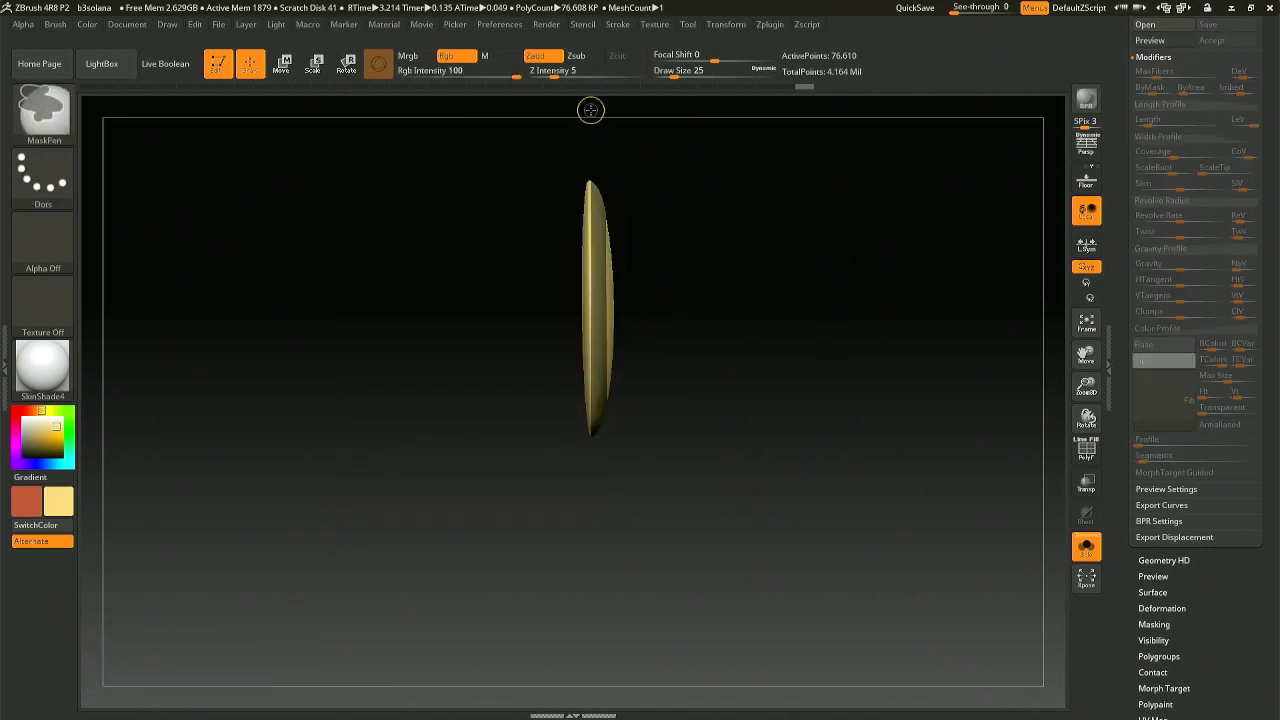
Generate a FiberMesh preview on the masked outer ring of the disc.
scroll(1175, 180, "up", 3)
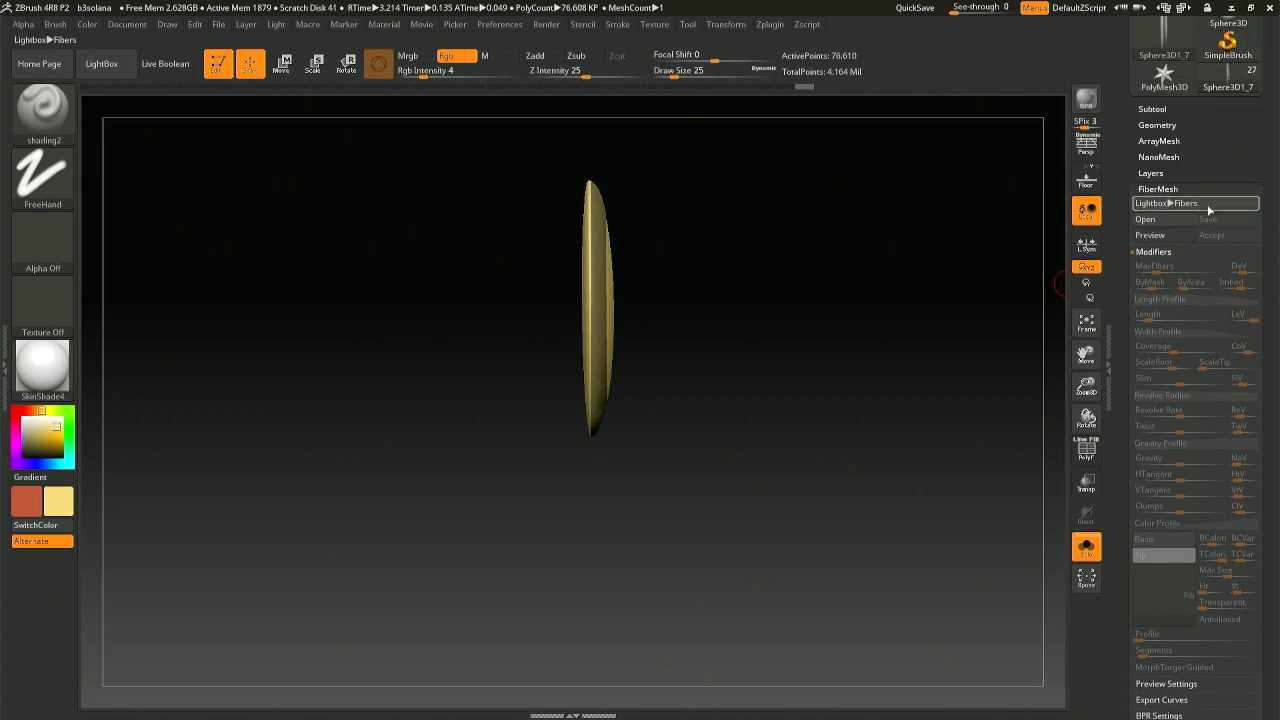
left_click(1170, 226)
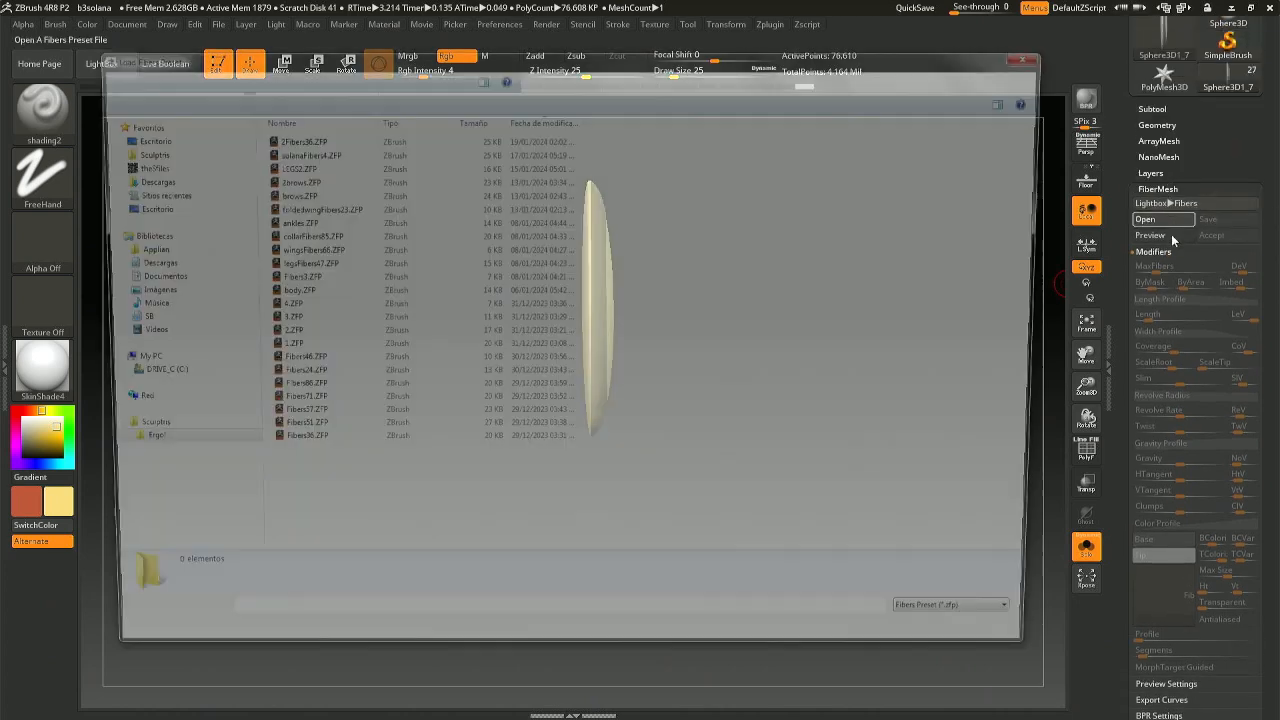
key("Escape")
left_click(1168, 238)
left_click(1157, 266)
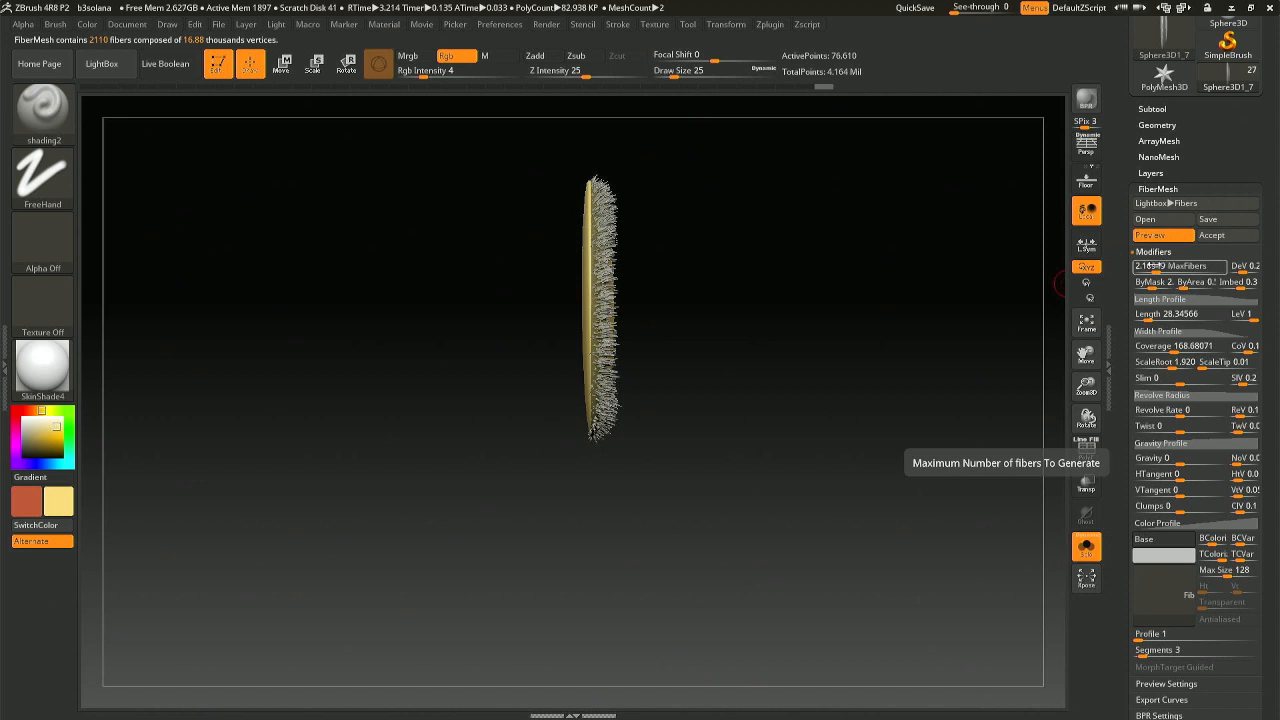
left_click_drag(1063, 283, 894, 300)
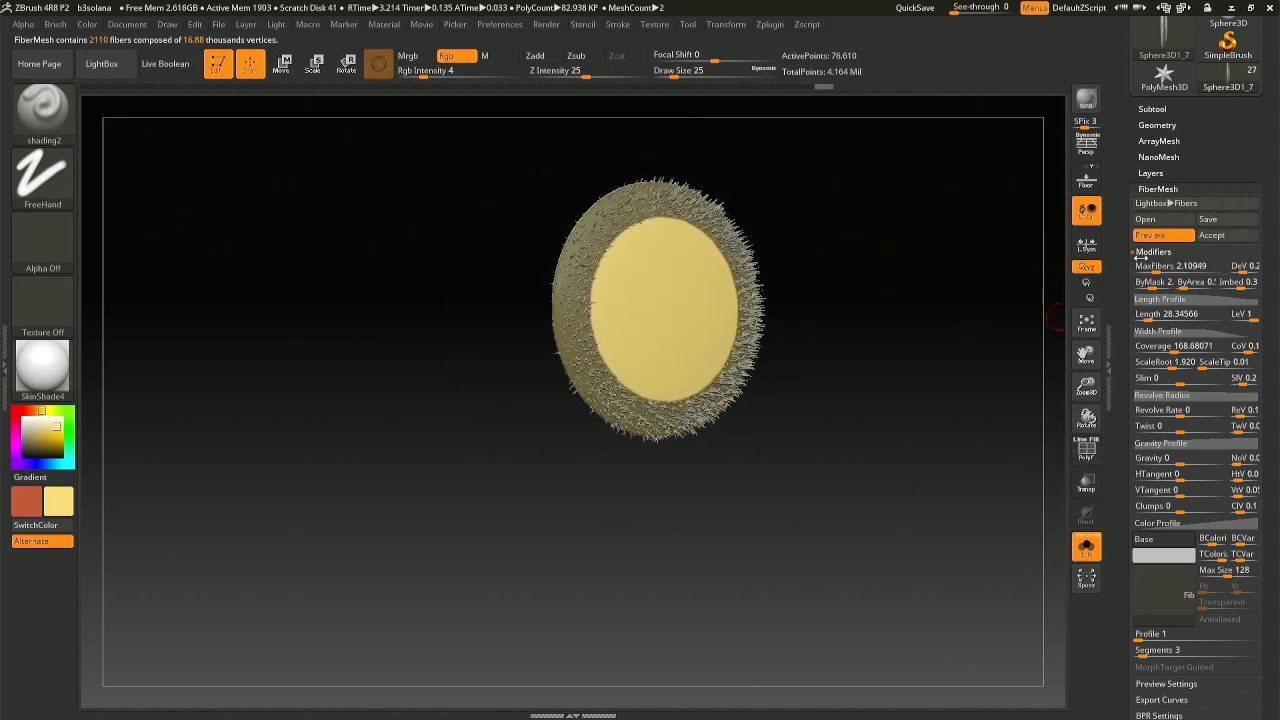
Set MaxFibers to 3 for the previewed ring and compare it with the render in KeyShot.
left_click(1152, 266)
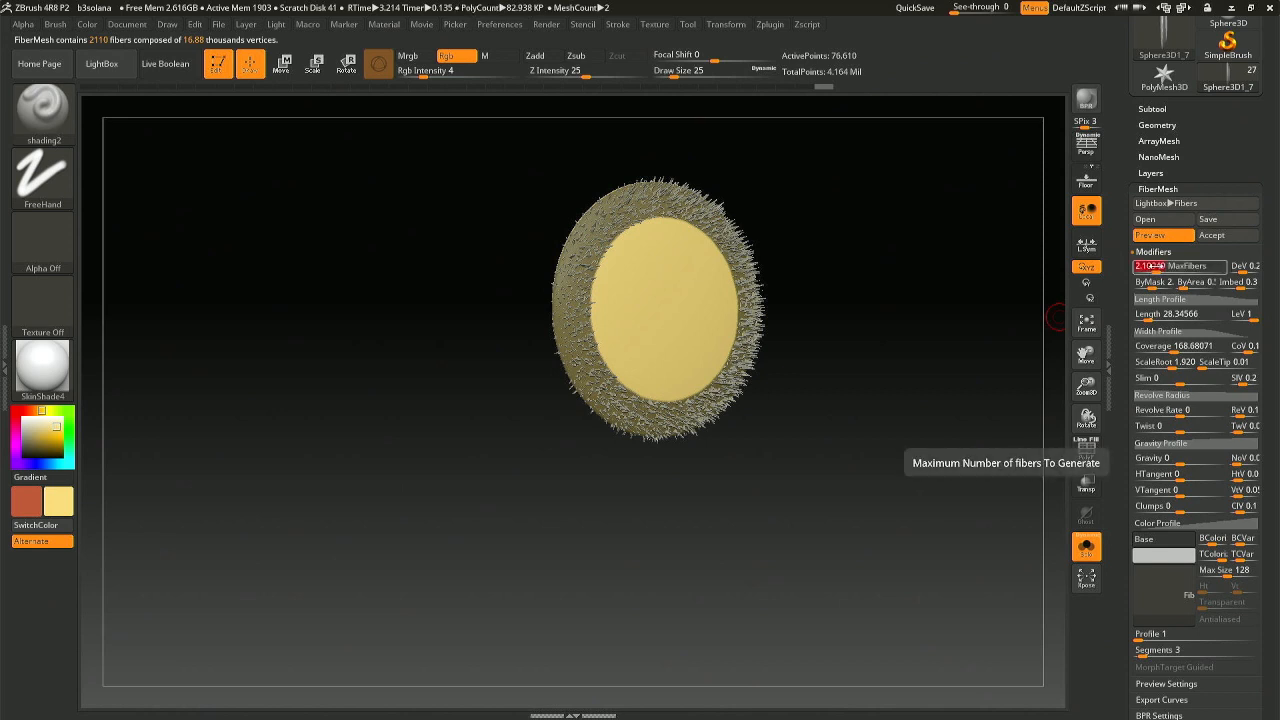
type("3")
key("Return")
mouse_move(777, 277)
left_mouse_down()
mouse_move(866, 277)
mouse_move(799, 276)
left_mouse_up()
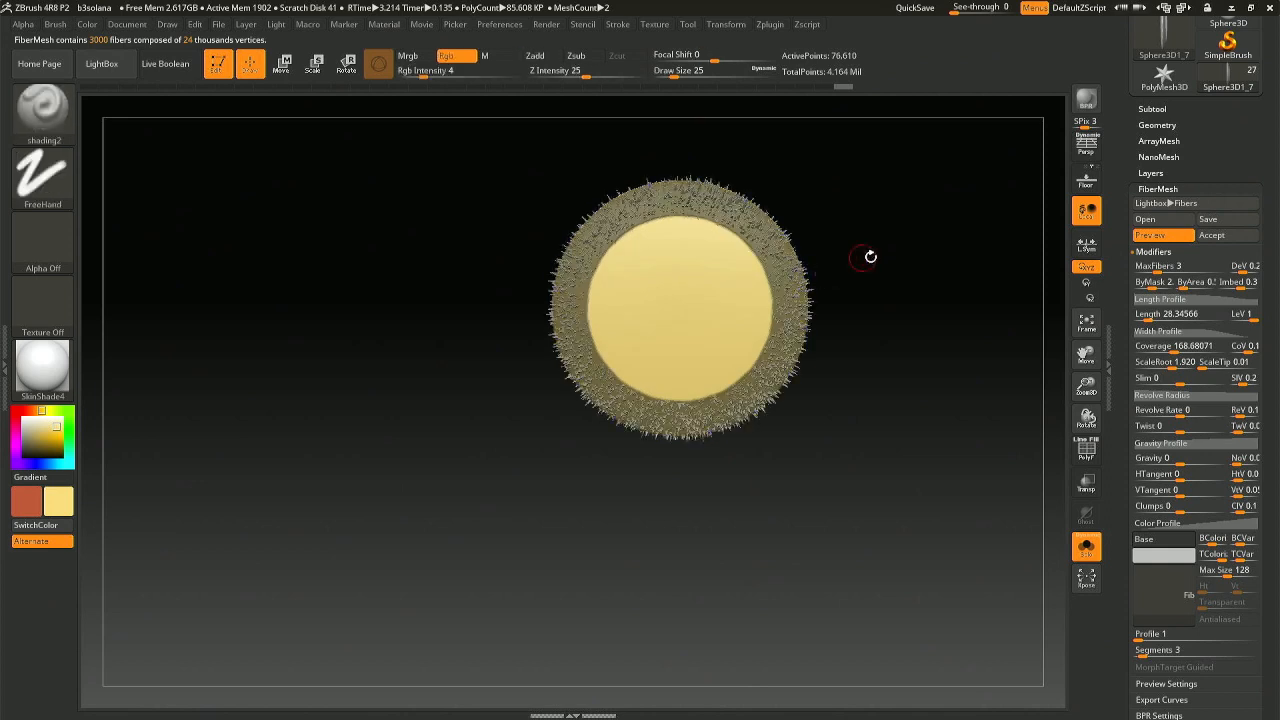
right_click_drag(888, 253, 881, 312, "ctrl")
left_click_drag(902, 316, 985, 241)
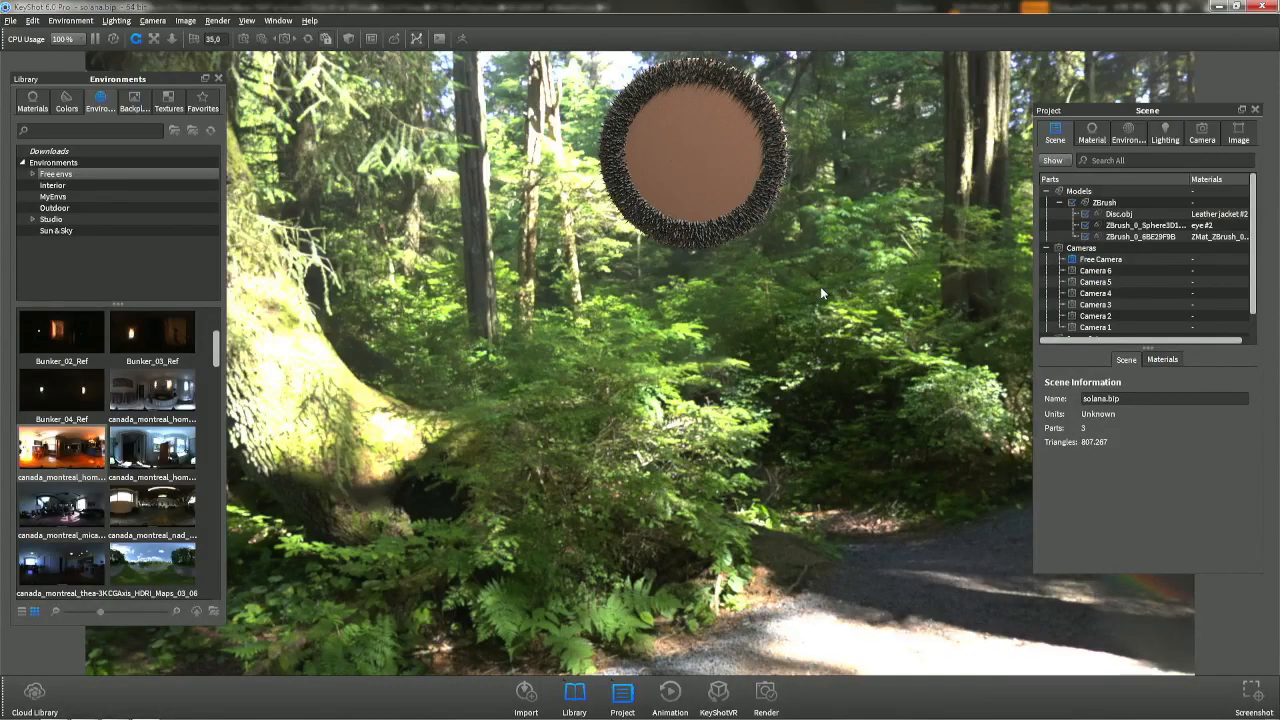
key("alt+Tab")
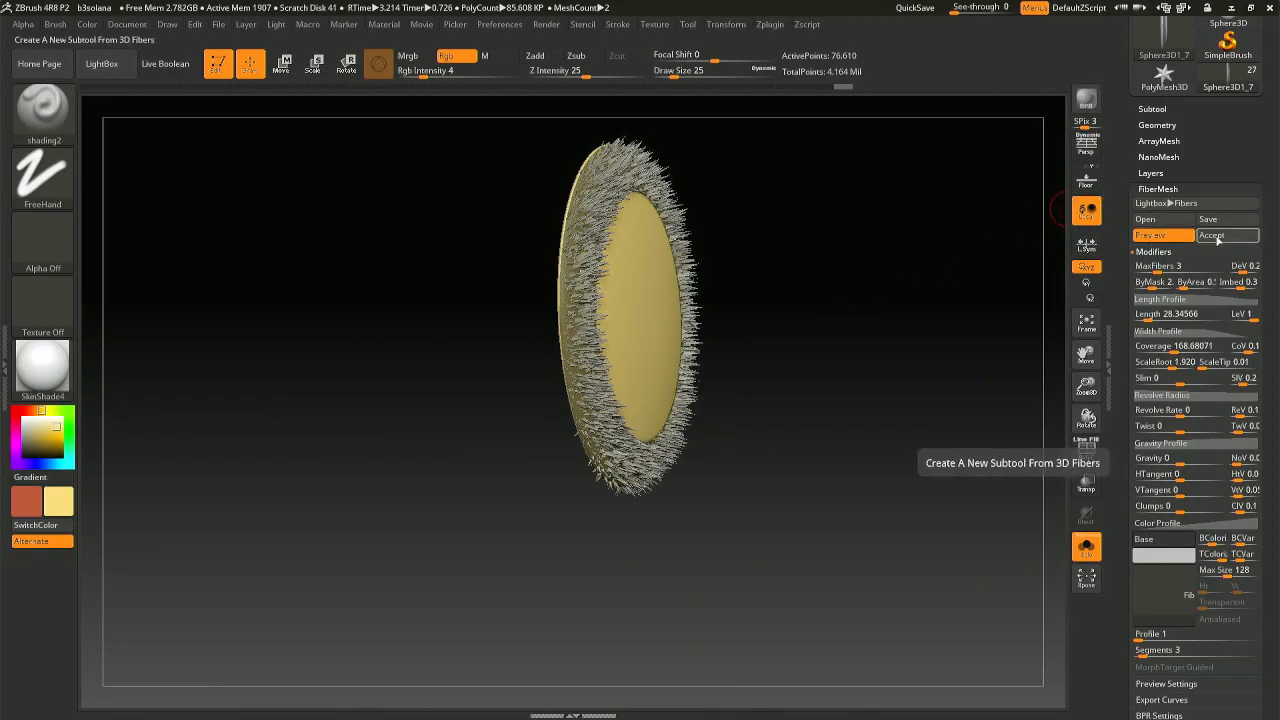
Accept the fiber preview as a new subtool and check the scene in KeyShot.
left_click(1212, 236)
left_click_drag(792, 316, 800, 322, "shift")
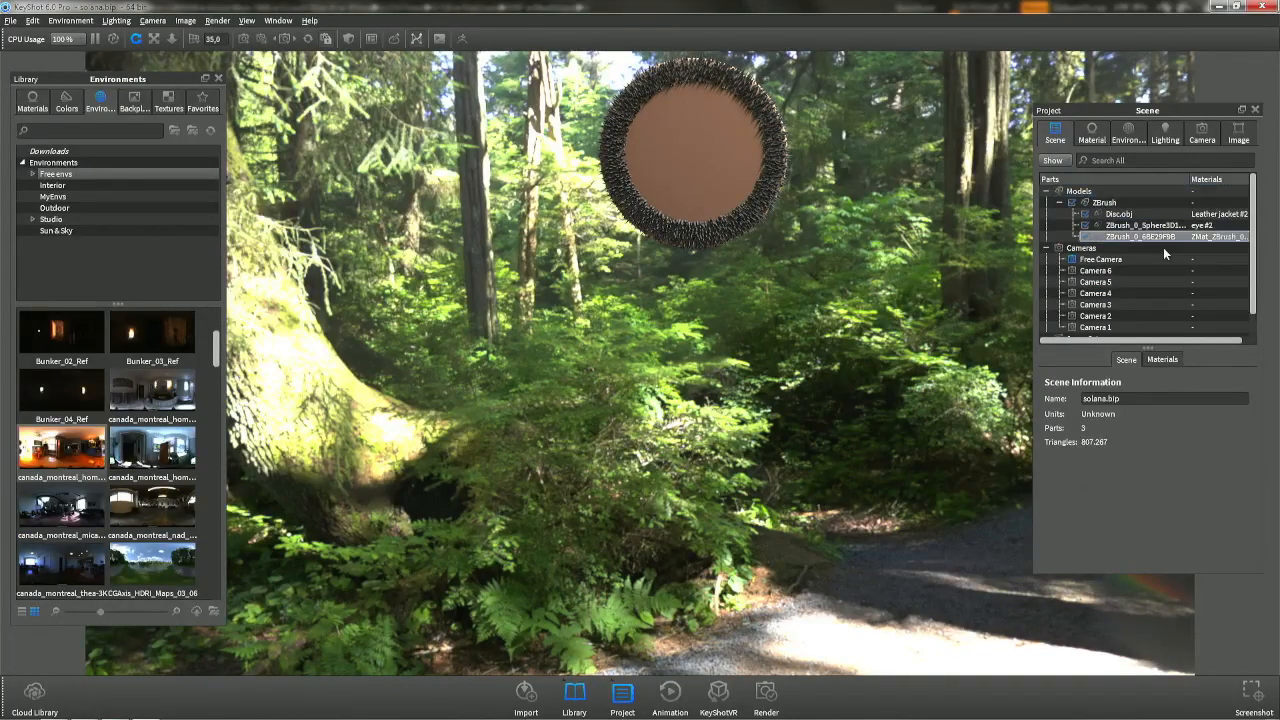
left_click(1168, 362)
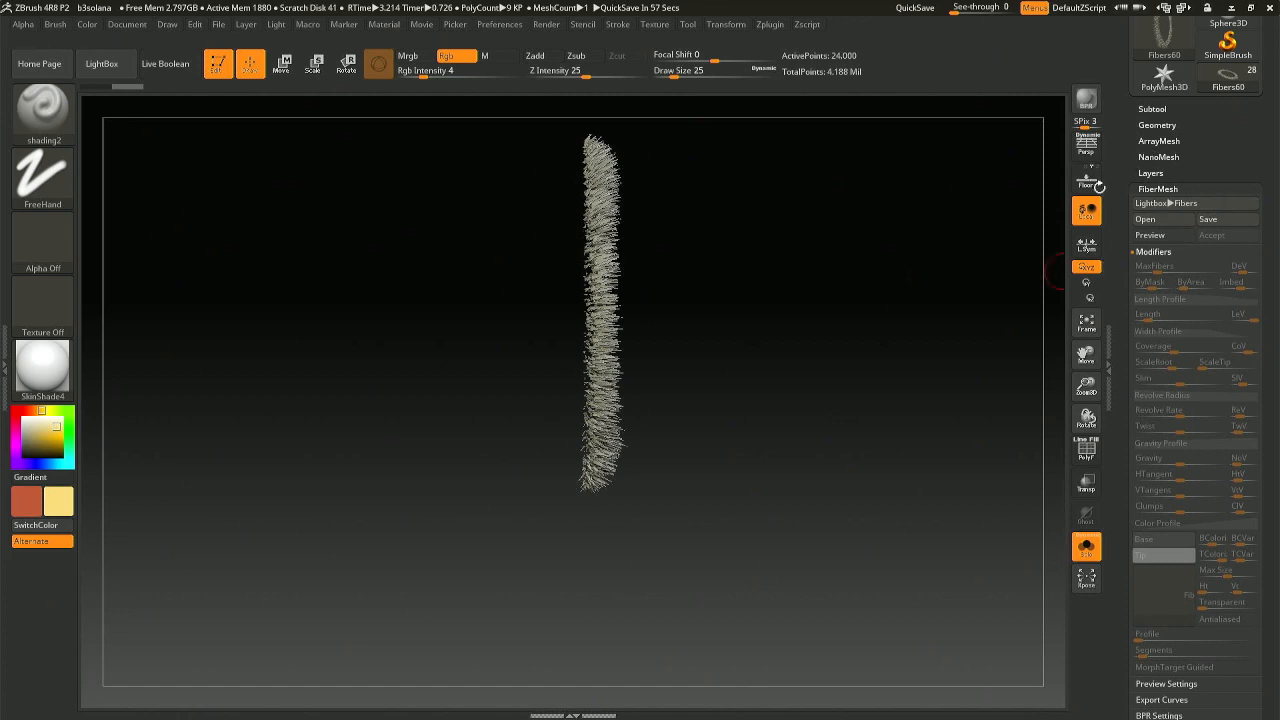
Leave solo mode in ZBrush, select the cylinder2019 subtool and activate its rotation gizmo in side view.
left_click(1086, 545)
left_click_drag(807, 376, 751, 382)
mouse_move(751, 383)
right_mouse_down("ctrl")
mouse_move(760, 290)
mouse_move(984, 292)
right_mouse_up("ctrl")
left_click(816, 372, "alt")
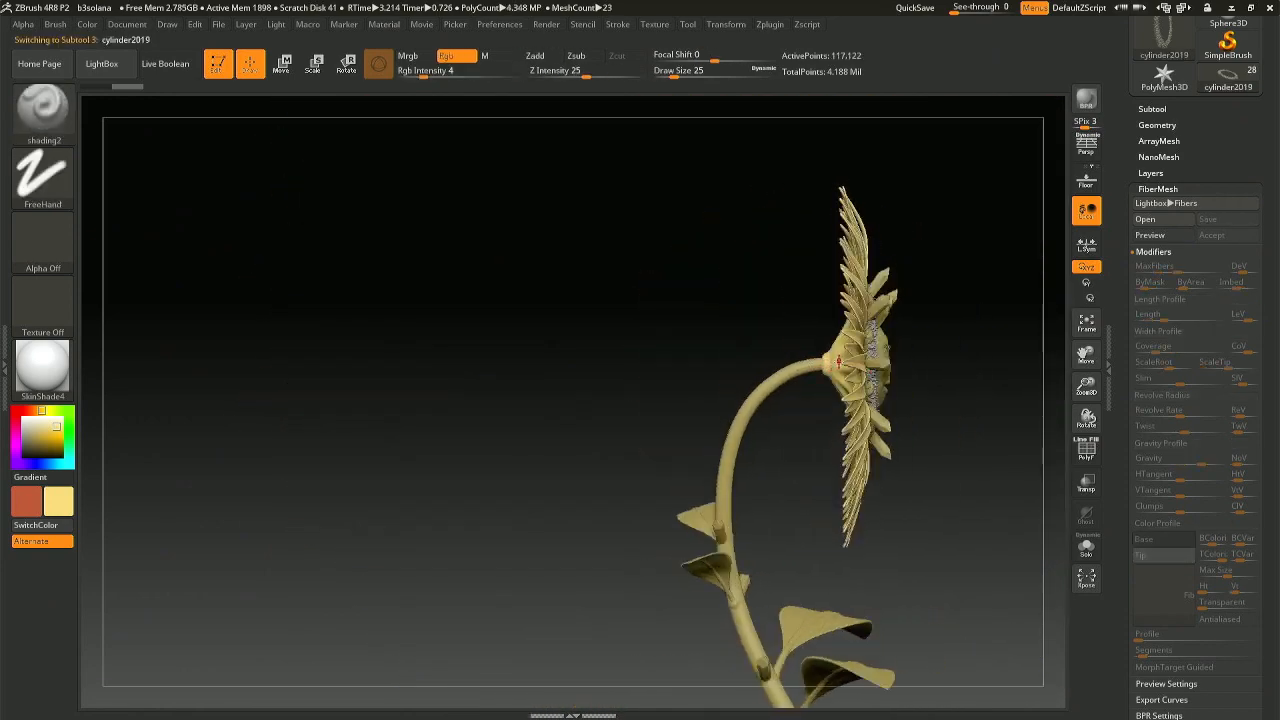
key("r")
left_click_drag(888, 345, 892, 358)
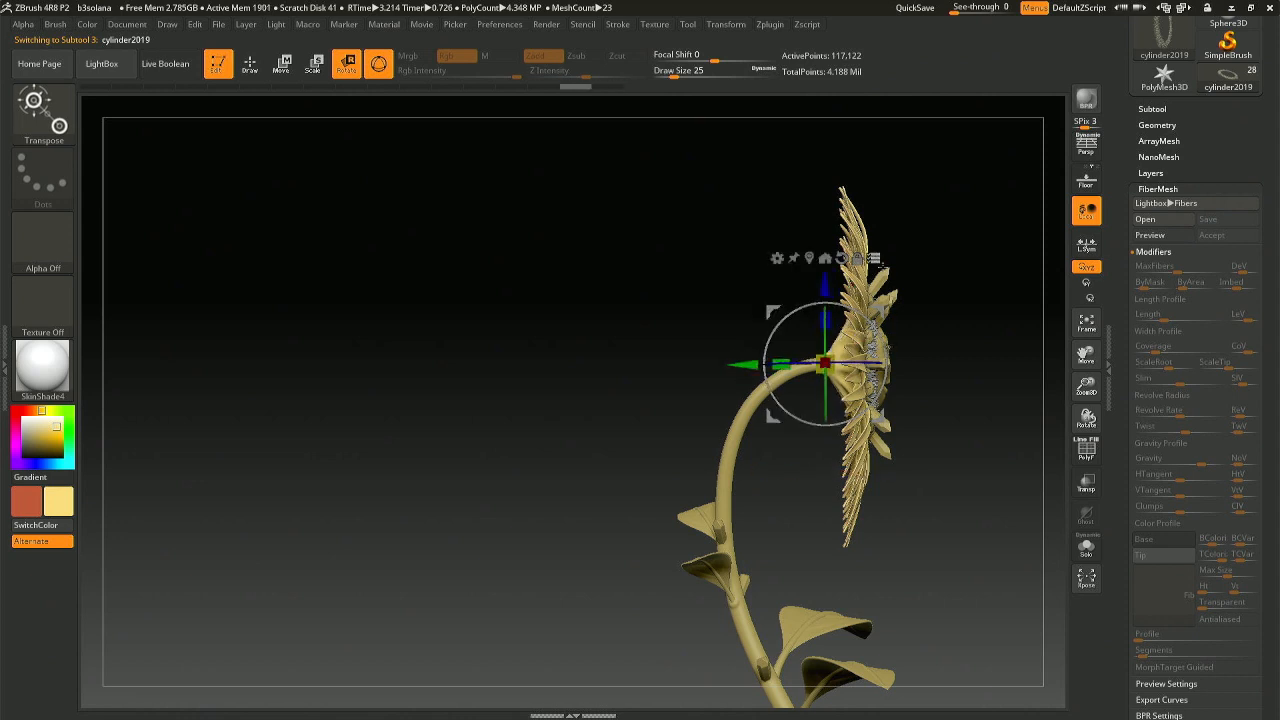
key("n")
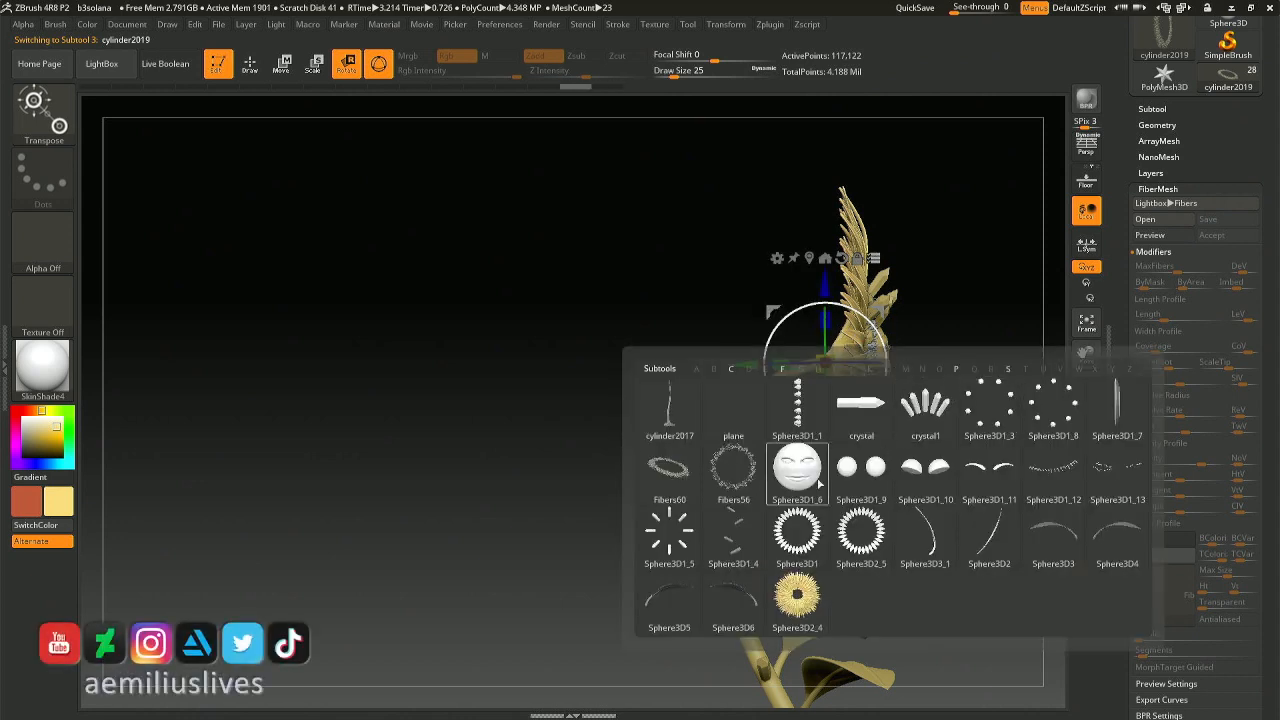
left_click(1125, 420)
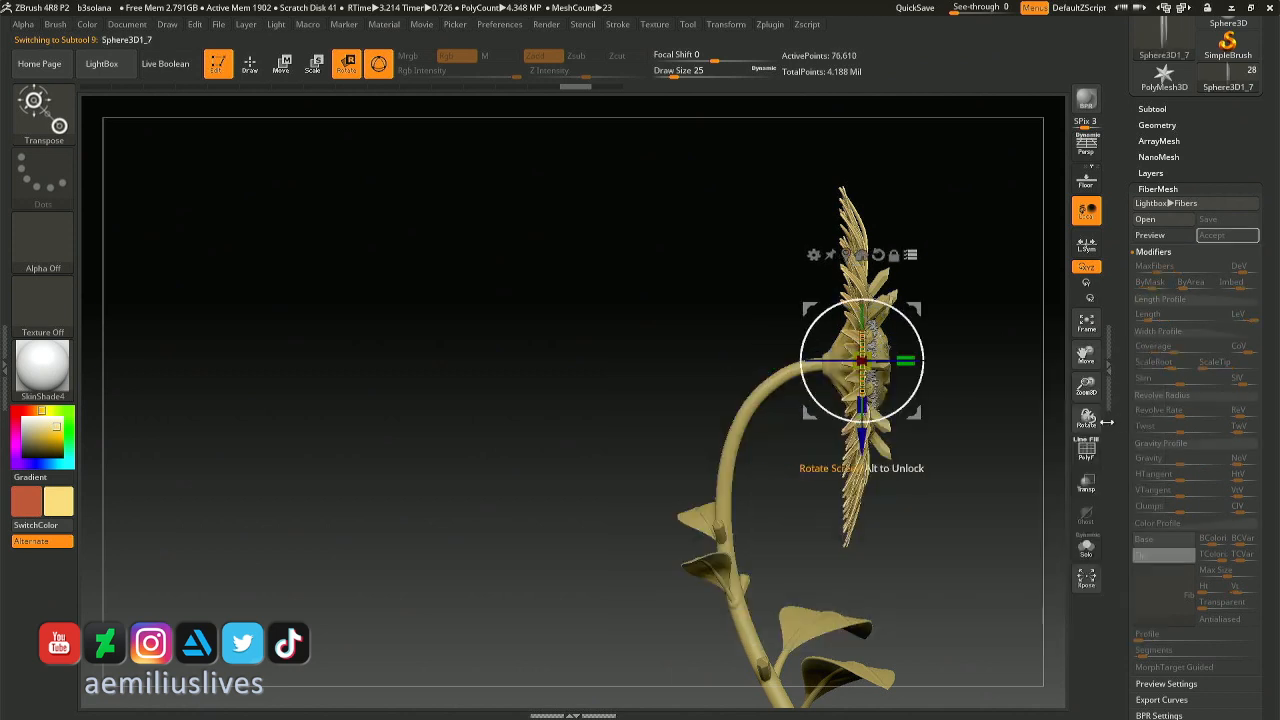
left_click_drag(1036, 432, 1028, 426, "ctrl")
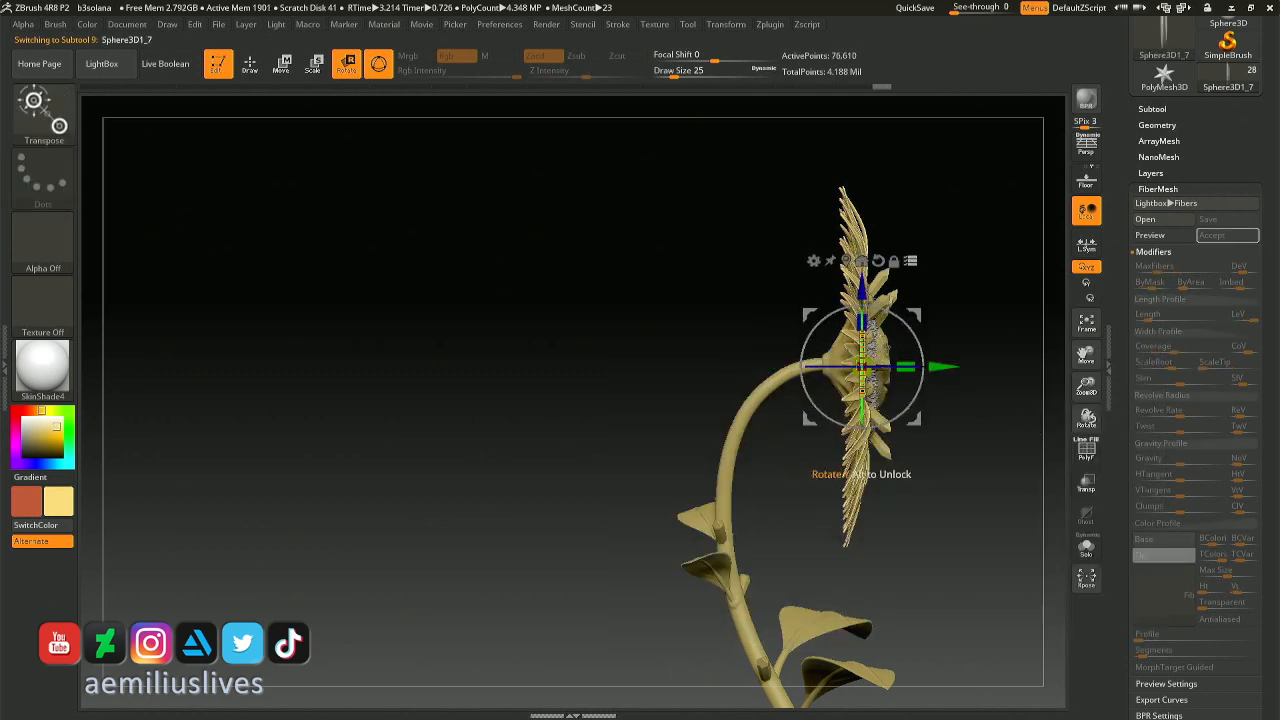
key("n")
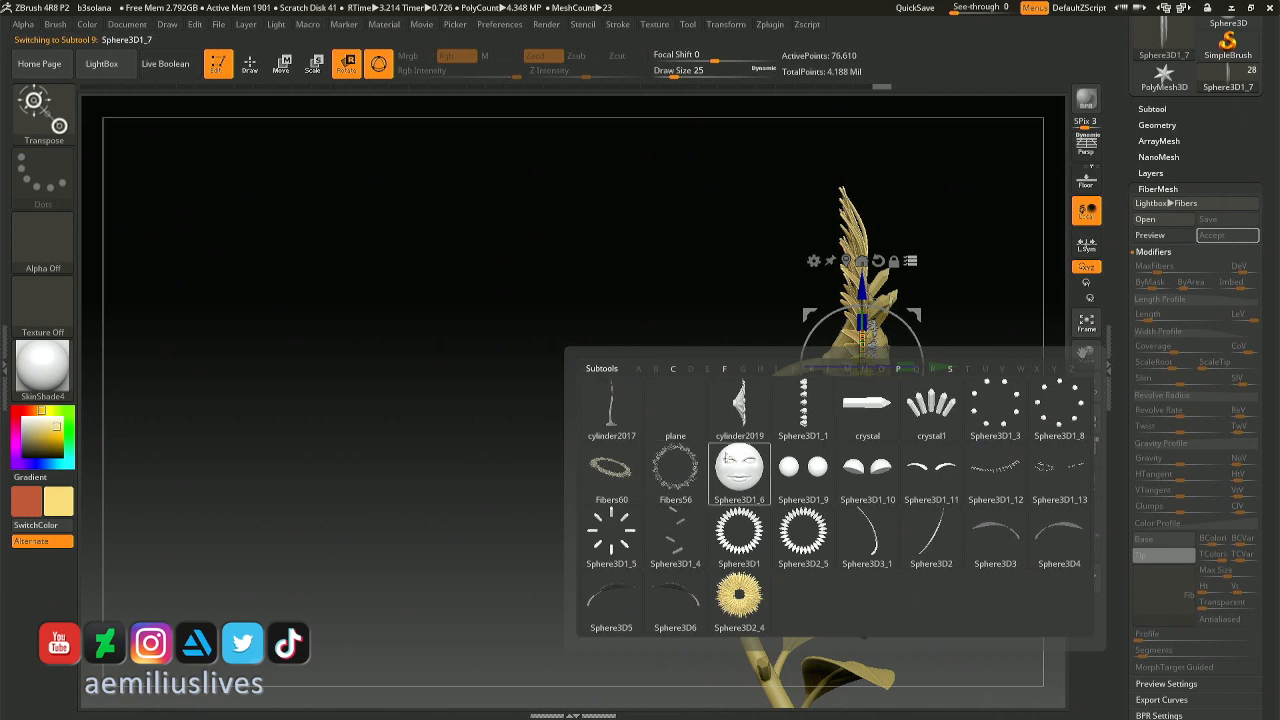
left_click(739, 420)
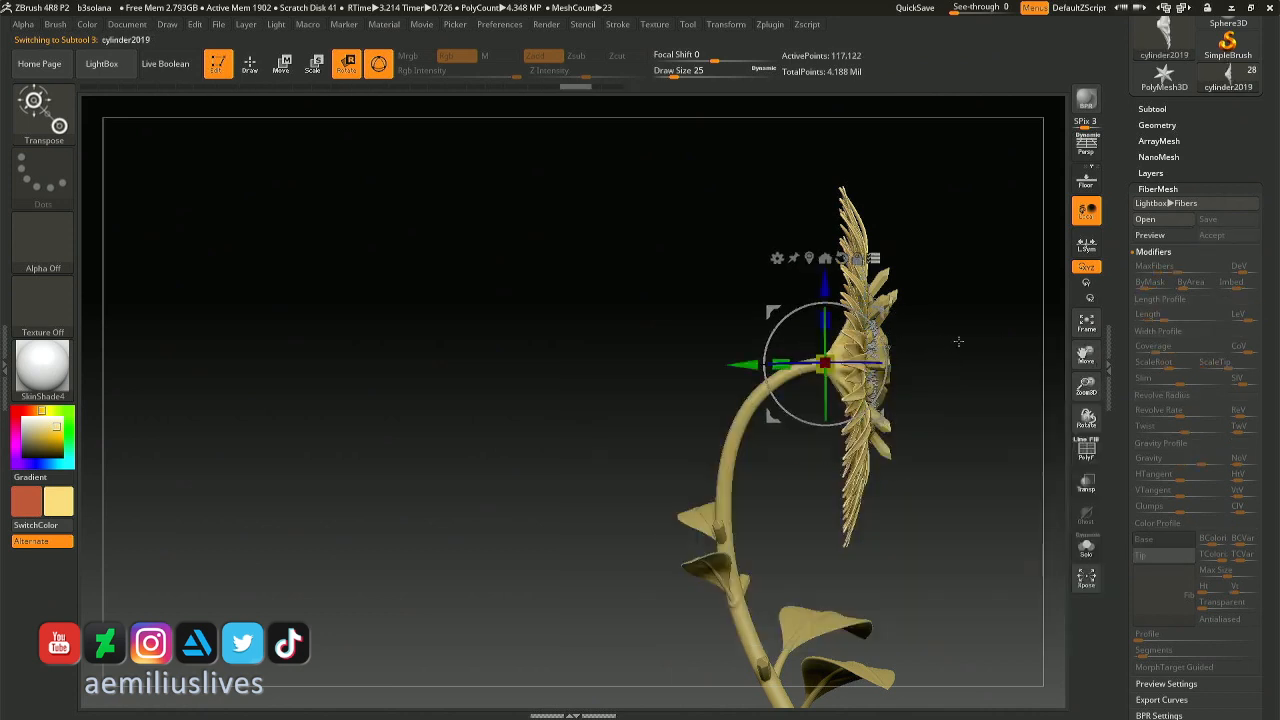
Tilt the flower head slightly around its stem joint and send the whole model to KeyShot.
left_click_drag(826, 462, 823, 471)
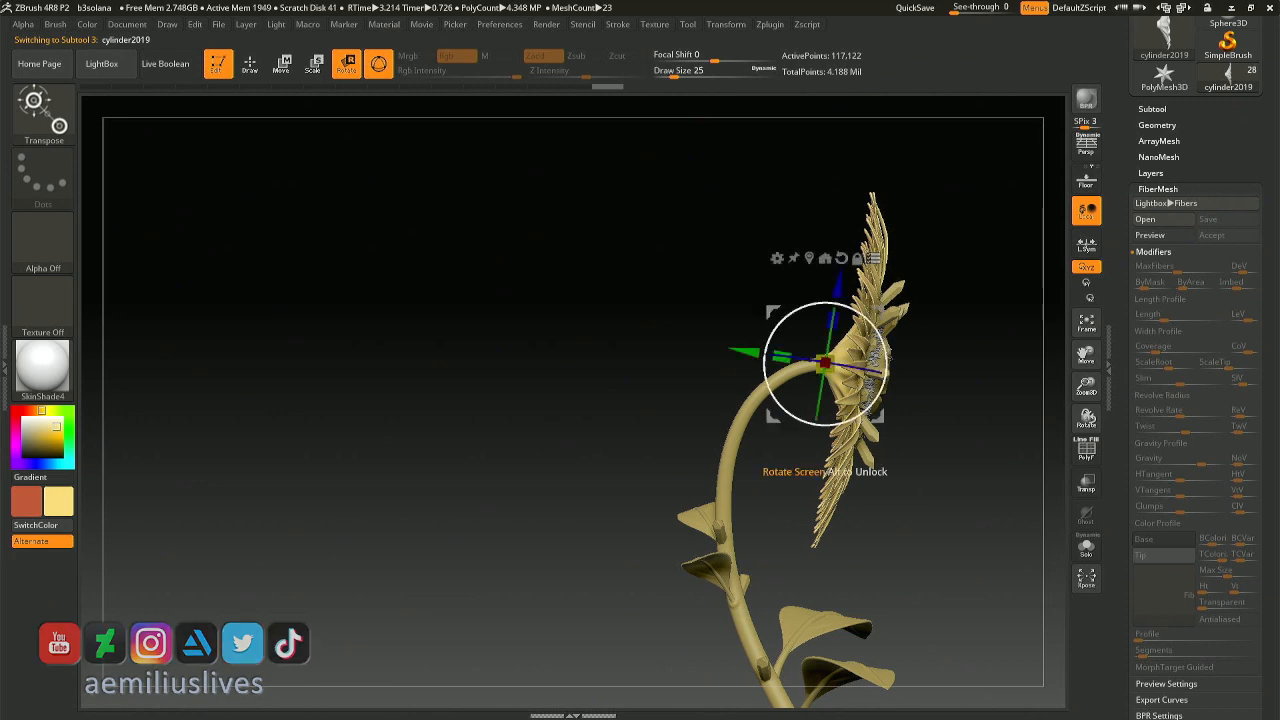
key("q")
right_click_drag(946, 401, 957, 496, "ctrl")
right_click_drag(957, 496, 1150, 486)
right_click_drag(940, 340, 882, 349, "ctrl")
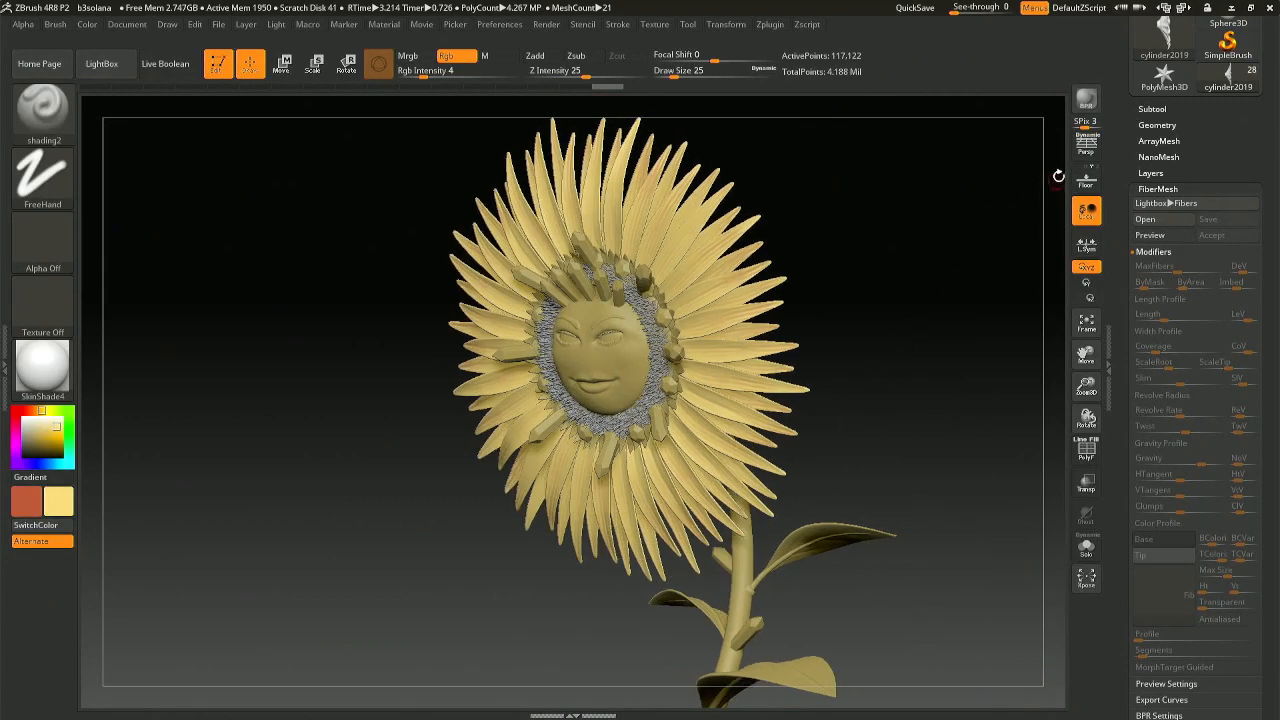
left_click(1086, 100)
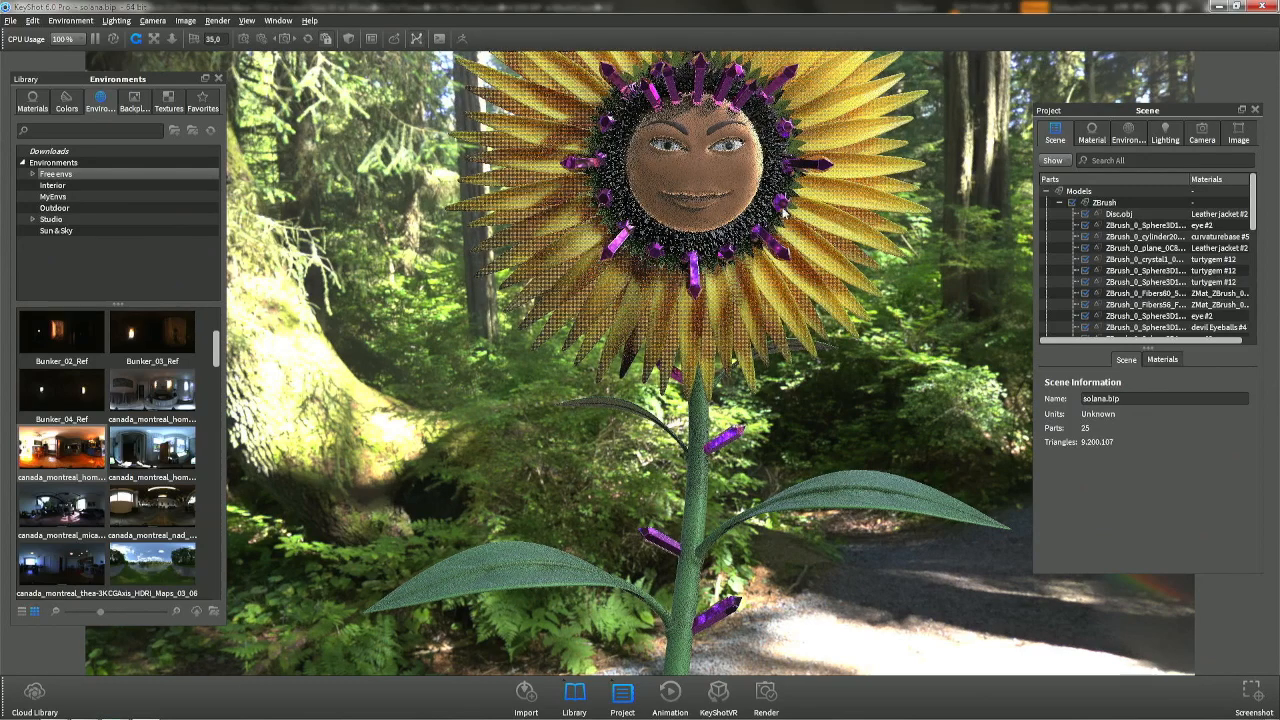
Hide the three crystal parts ringing the face in KeyShot, leaving the crown crystals above the forehead.
right_click(816, 160)
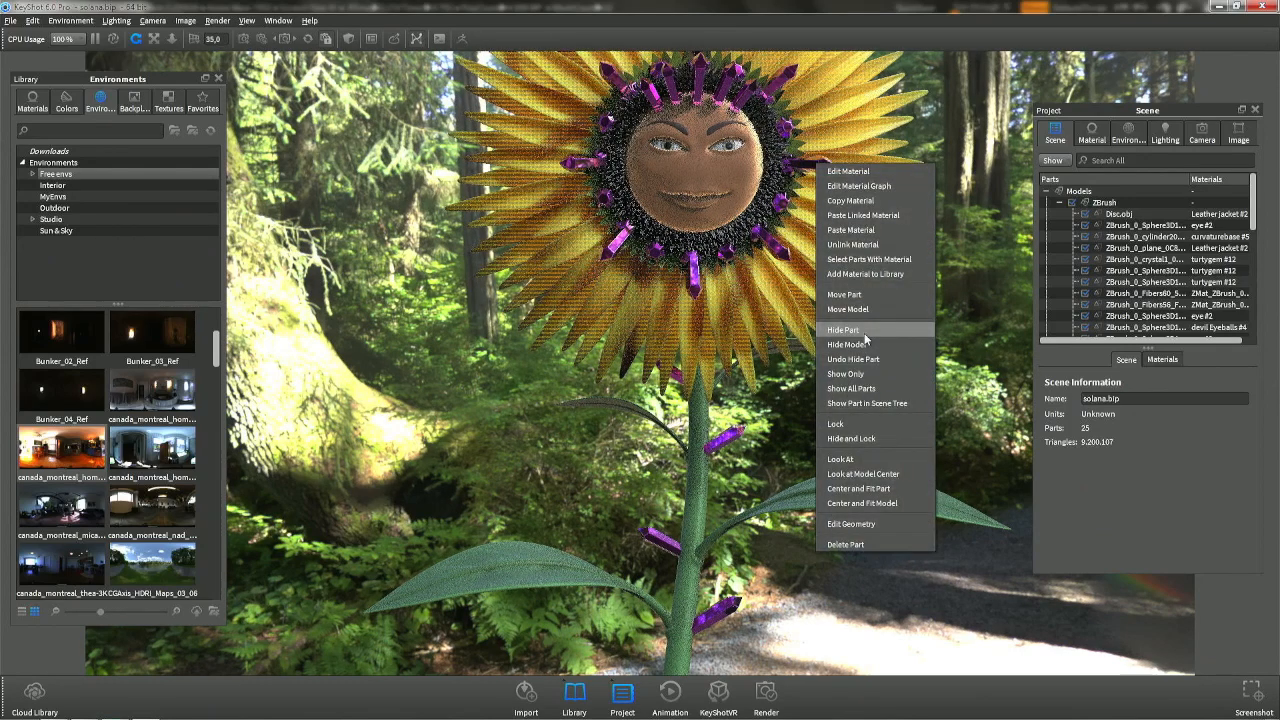
left_click(868, 345)
right_click(781, 207)
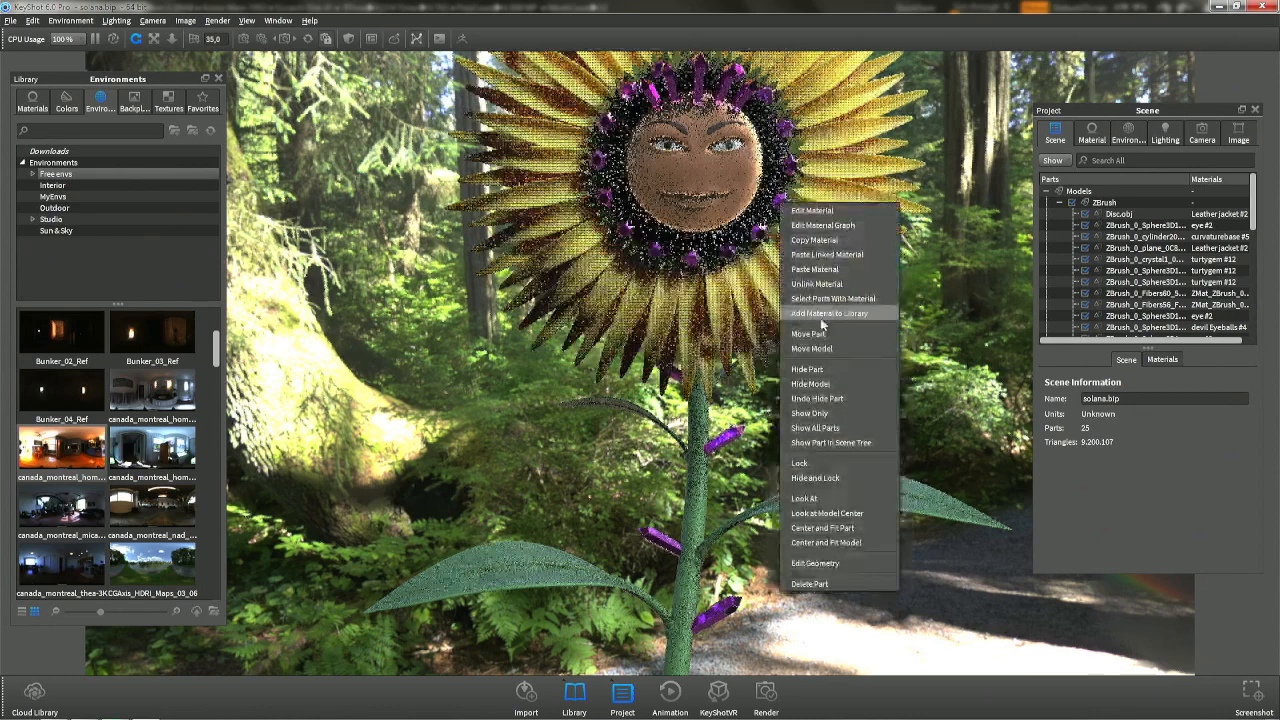
left_click(816, 368)
right_click(766, 232)
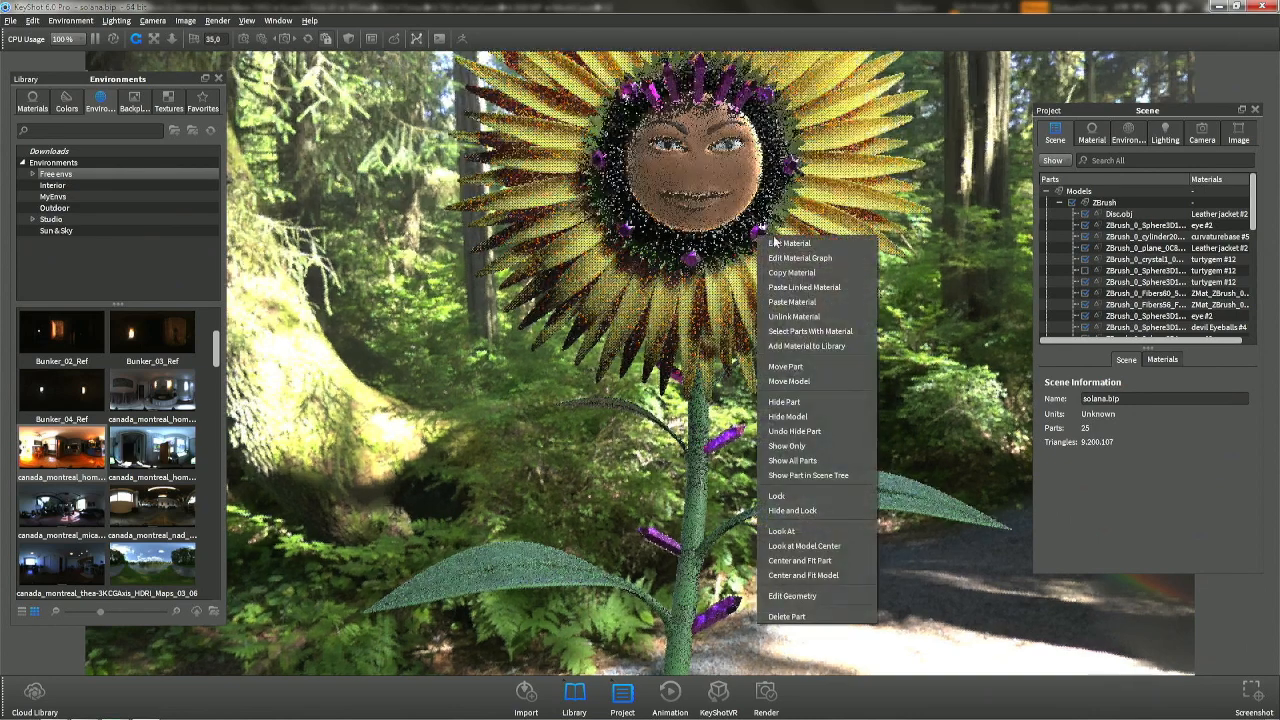
left_click(808, 410)
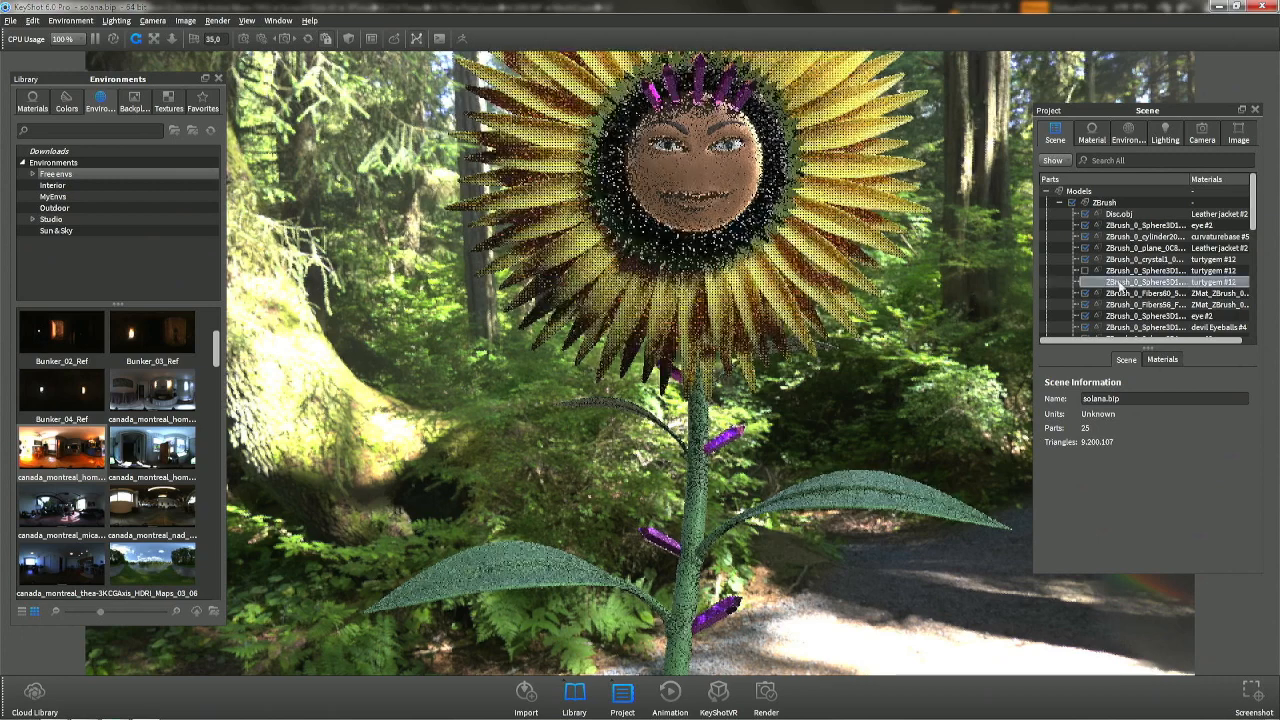
Locate the Fibers56 ring around the face in the scene tree and hide that part.
left_click_drag(1256, 226, 1261, 347)
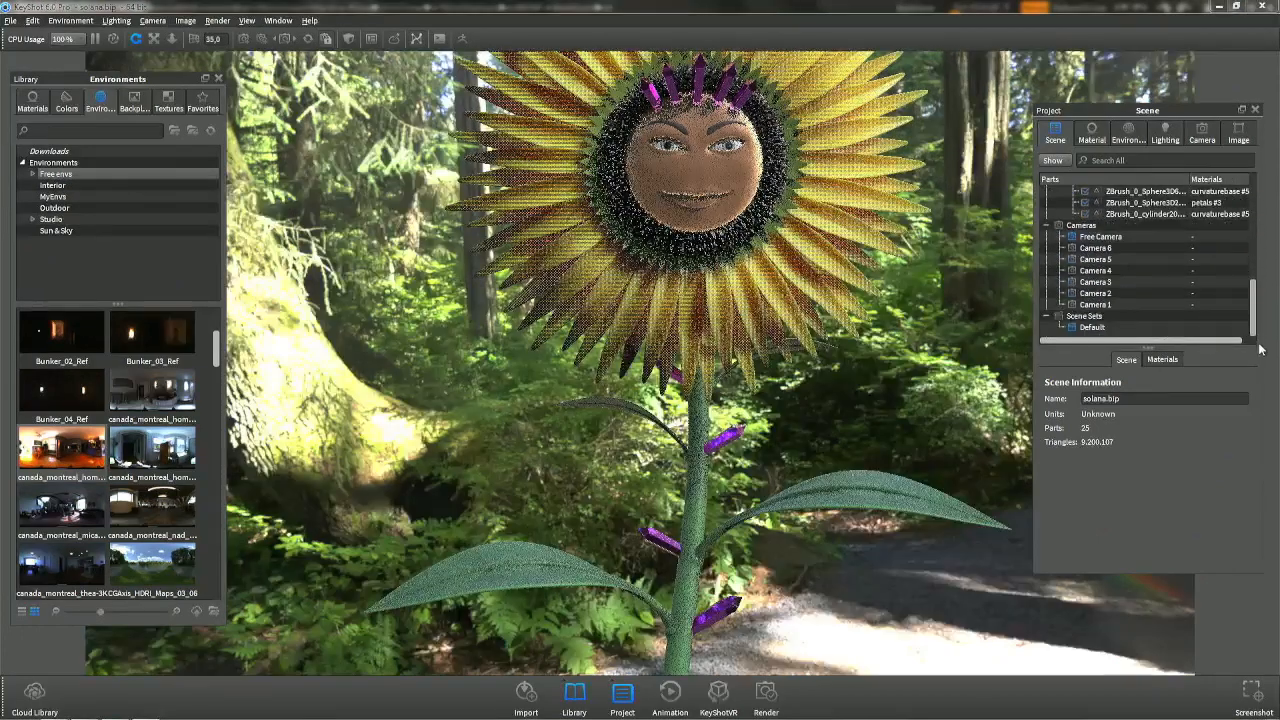
left_click(1091, 137)
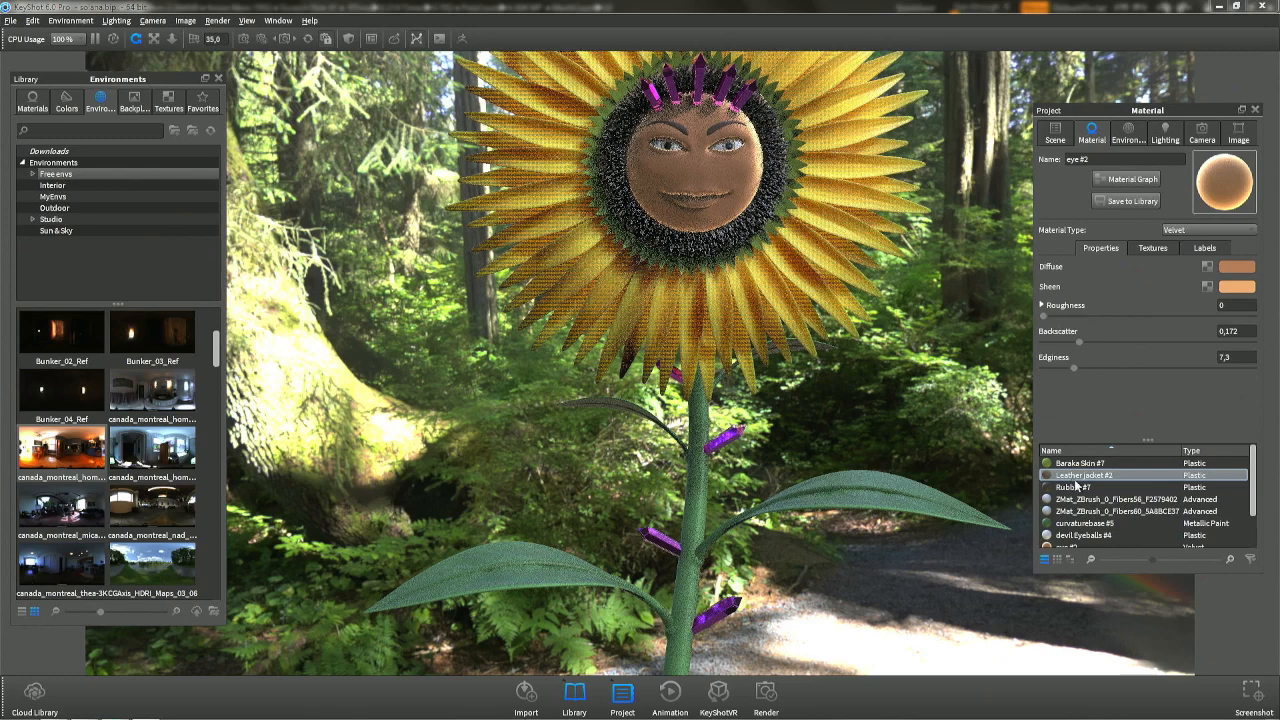
double_click(777, 160)
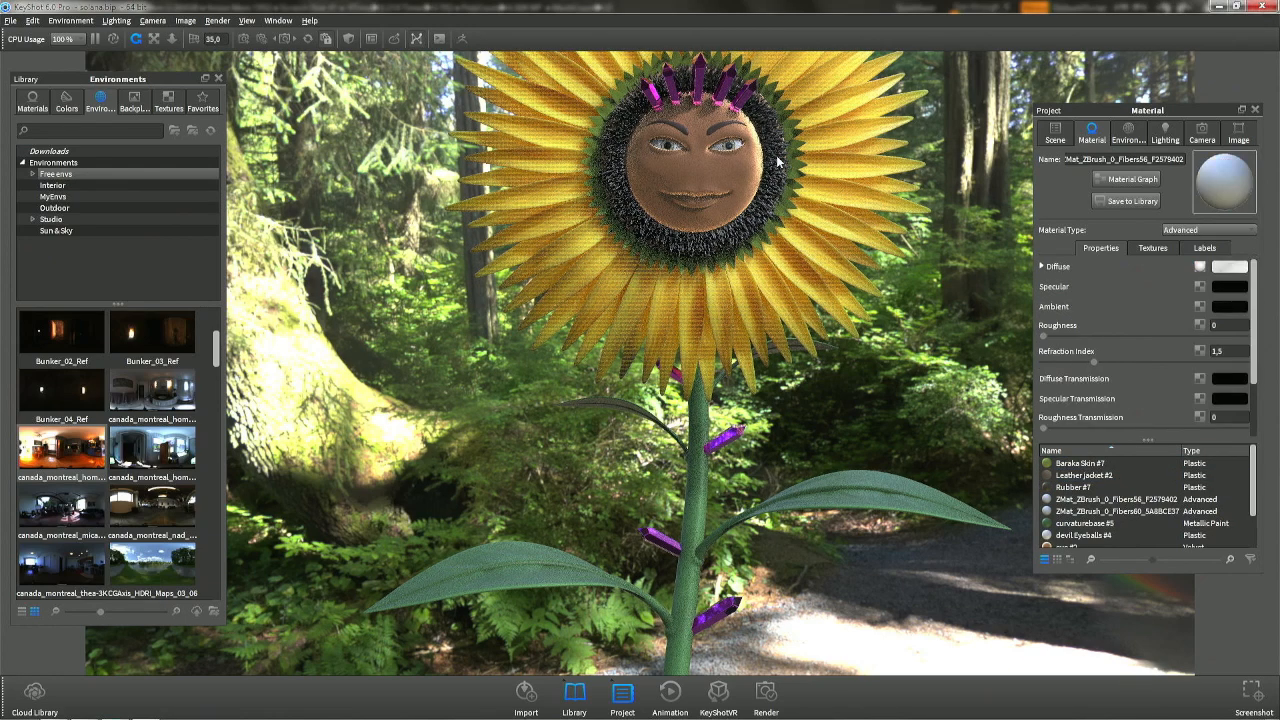
left_click(1055, 133)
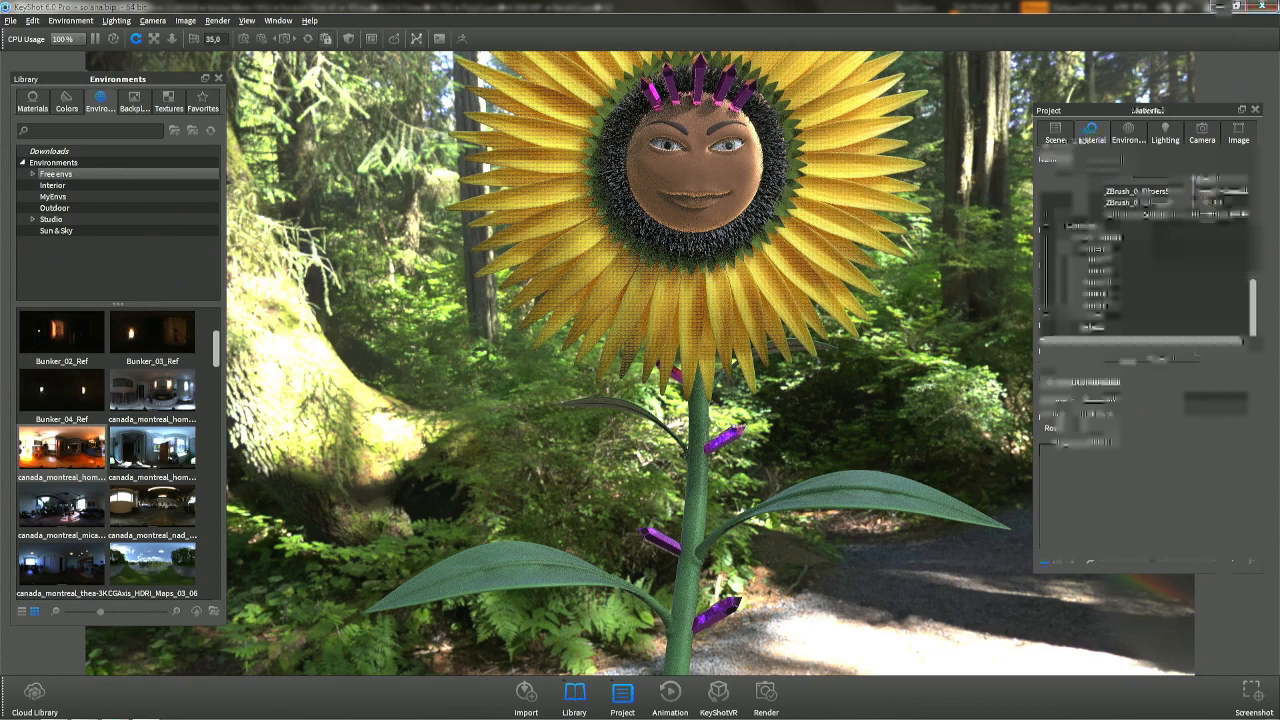
left_click(778, 165)
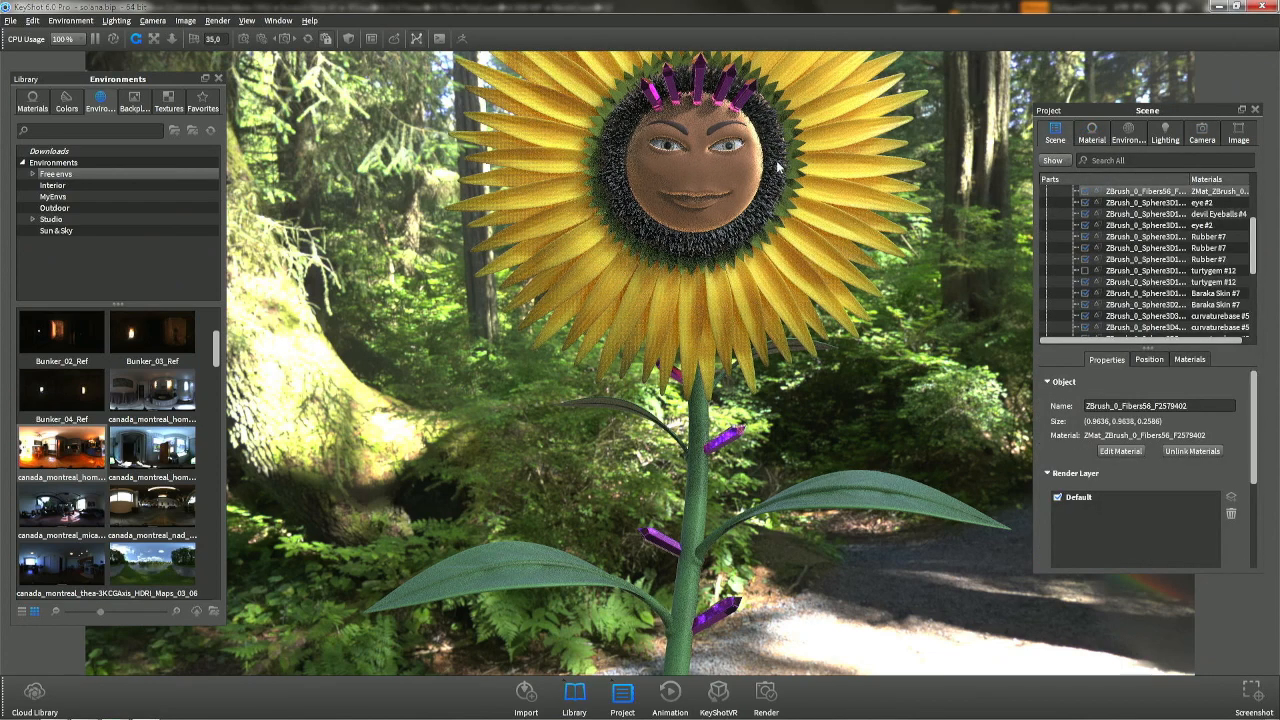
left_click(1085, 191)
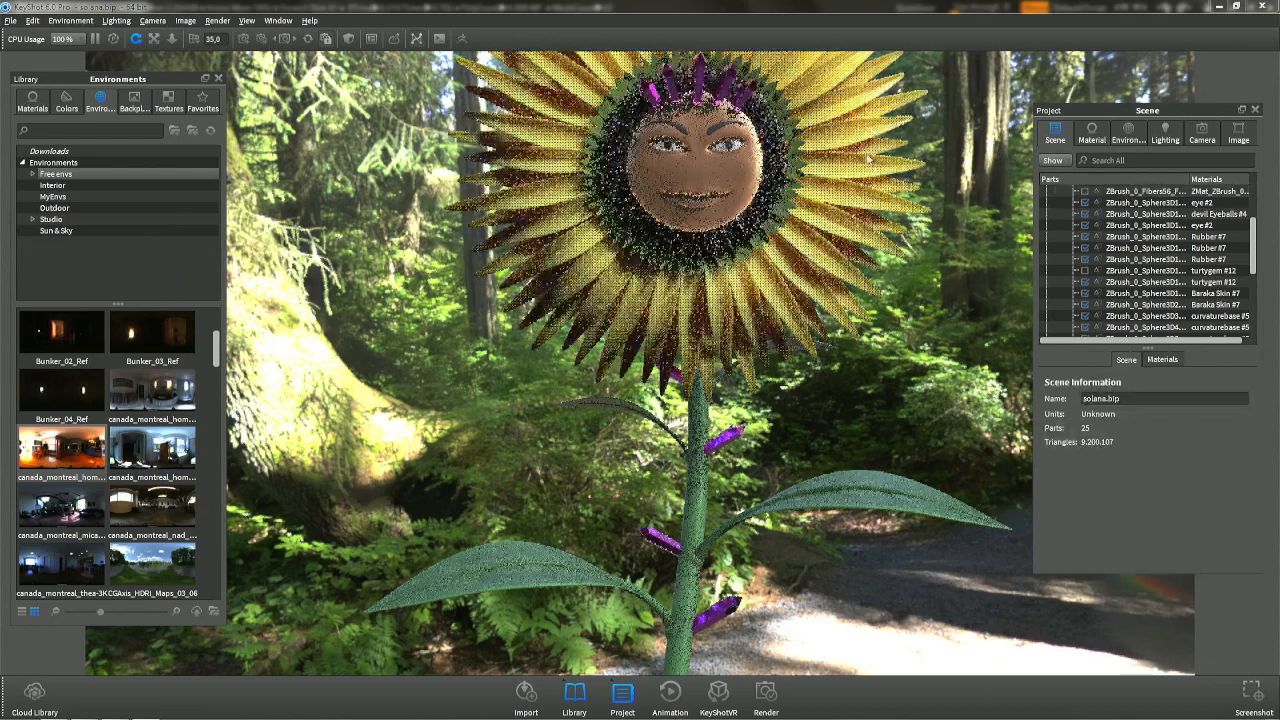
Open the material of the Fibers60 ring around the face and examine its texture settings.
right_click(745, 97)
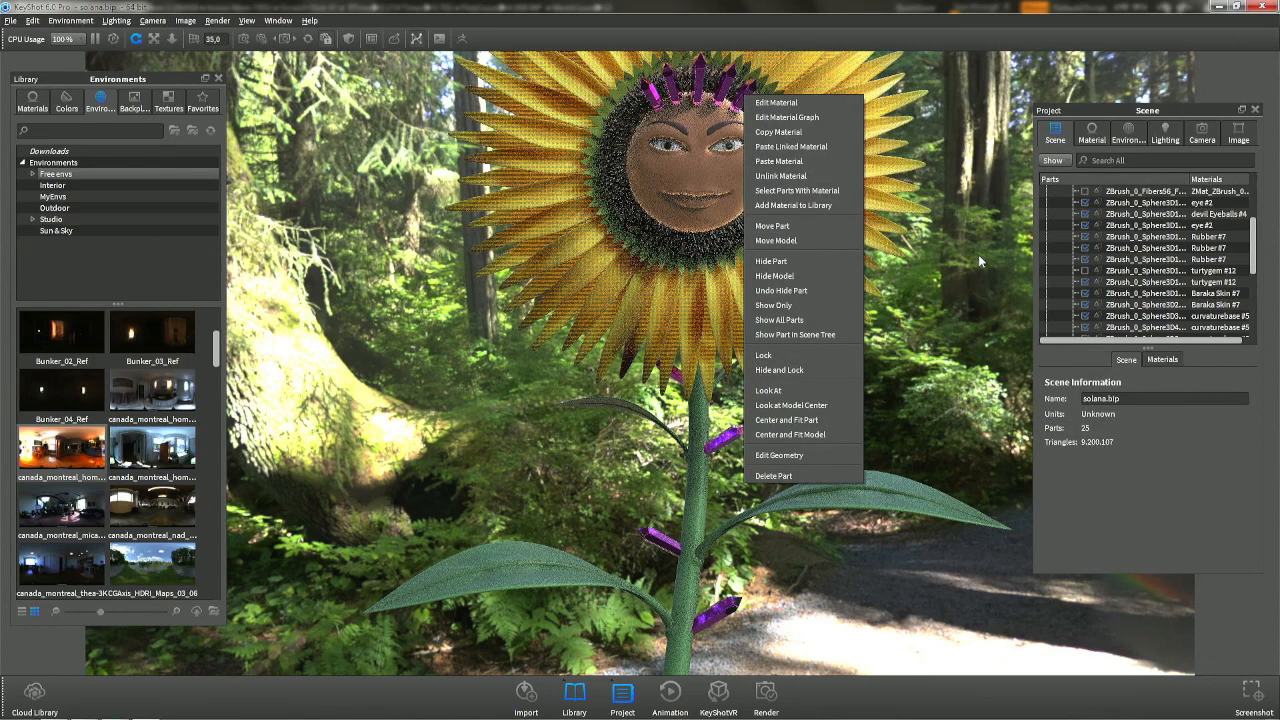
left_click(613, 186)
double_click(613, 186)
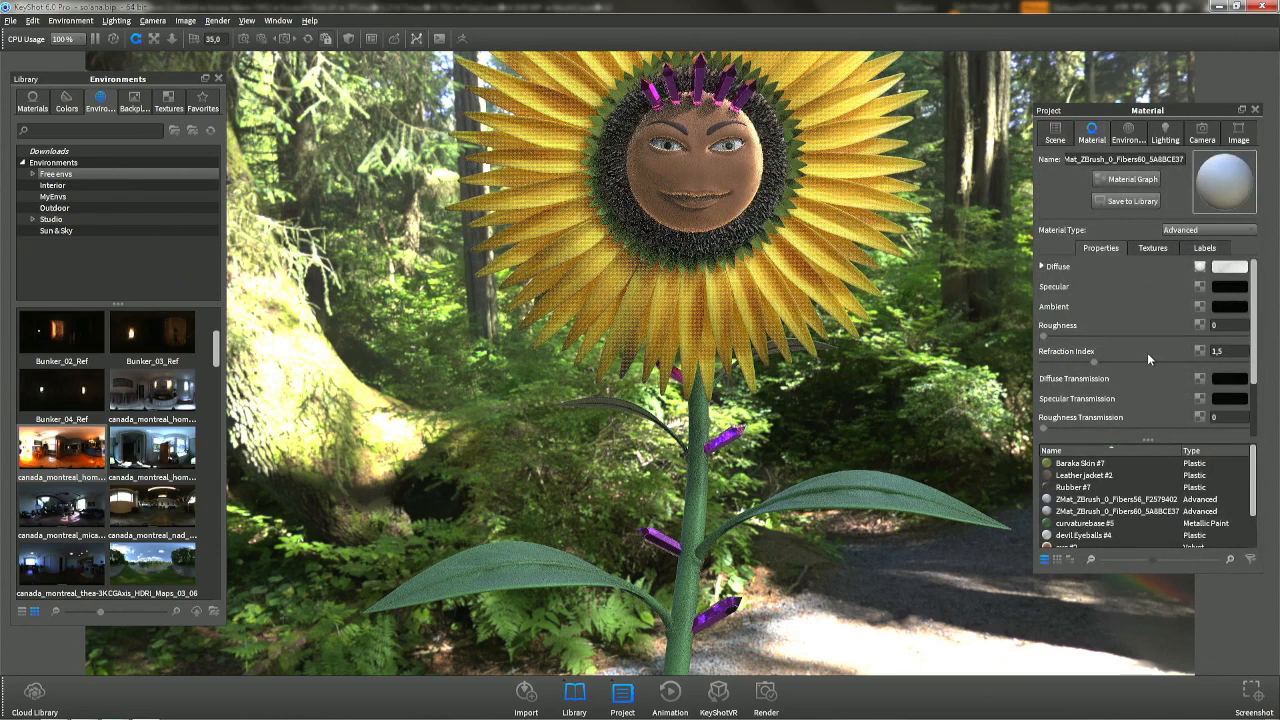
left_click(1152, 248)
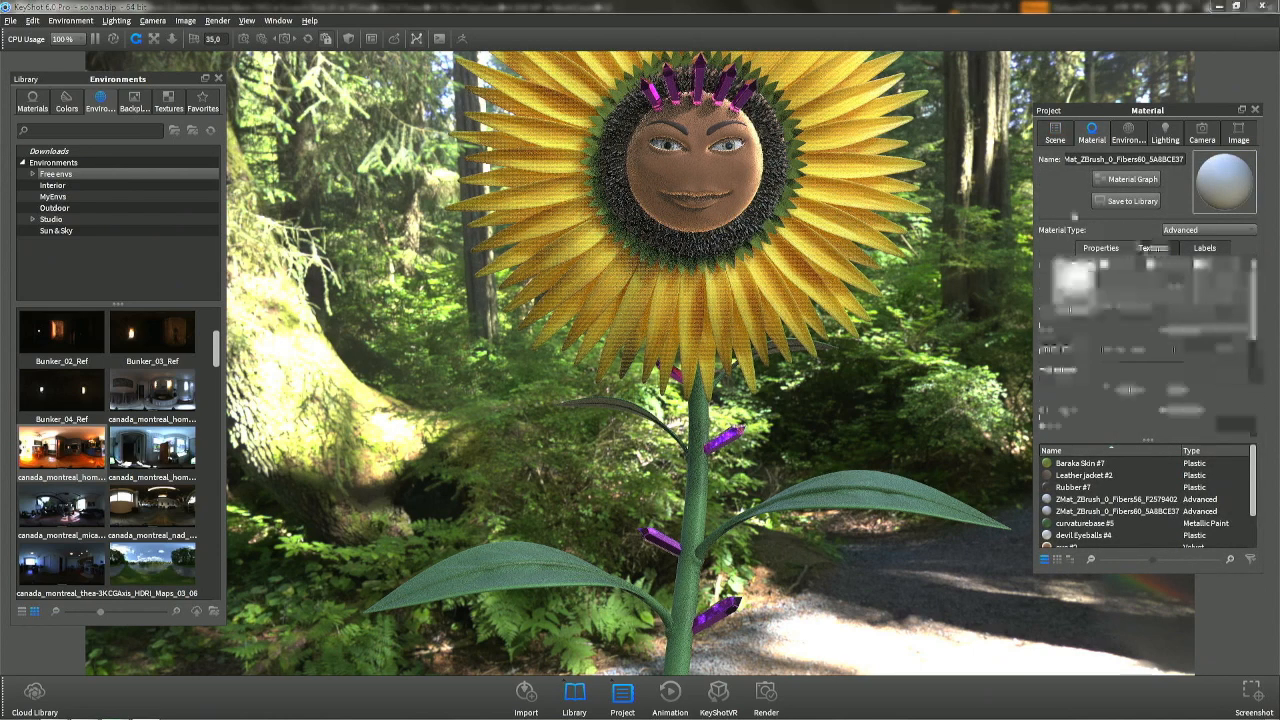
Hide the Fibers60 ring temporarily and open the material of the disc behind the face.
left_click(1055, 133)
left_click(1190, 359)
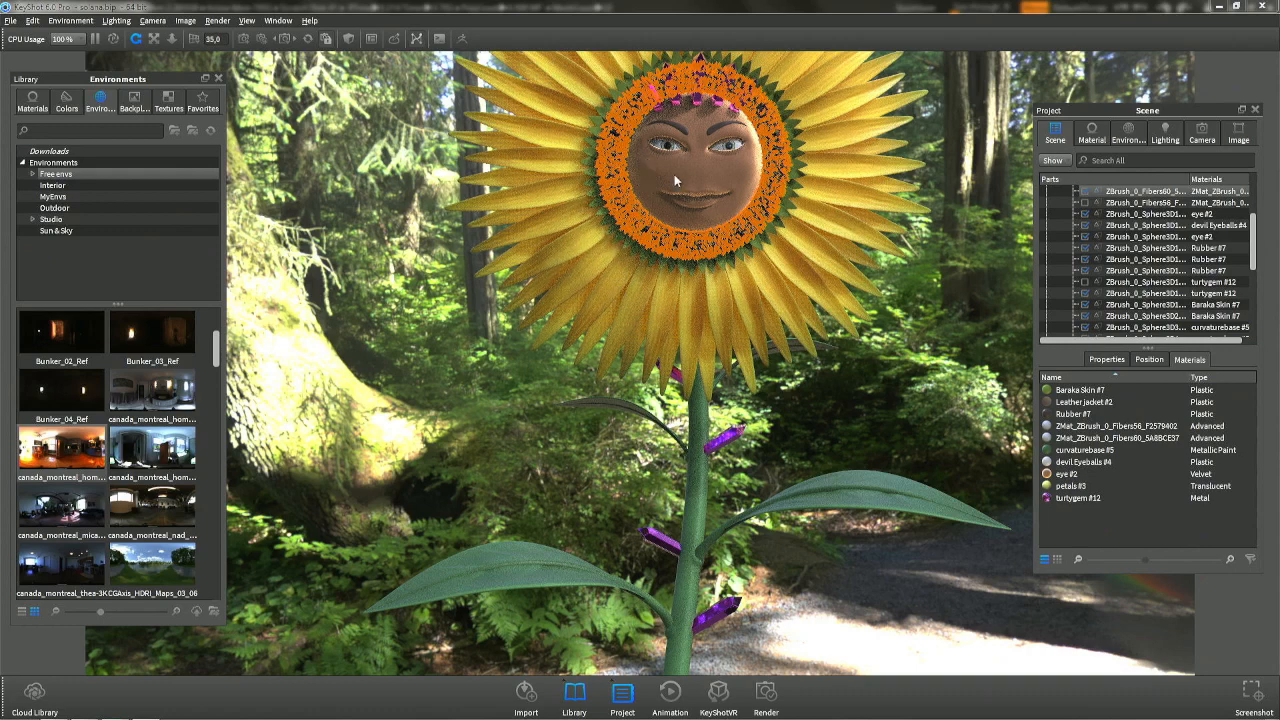
right_click(617, 193)
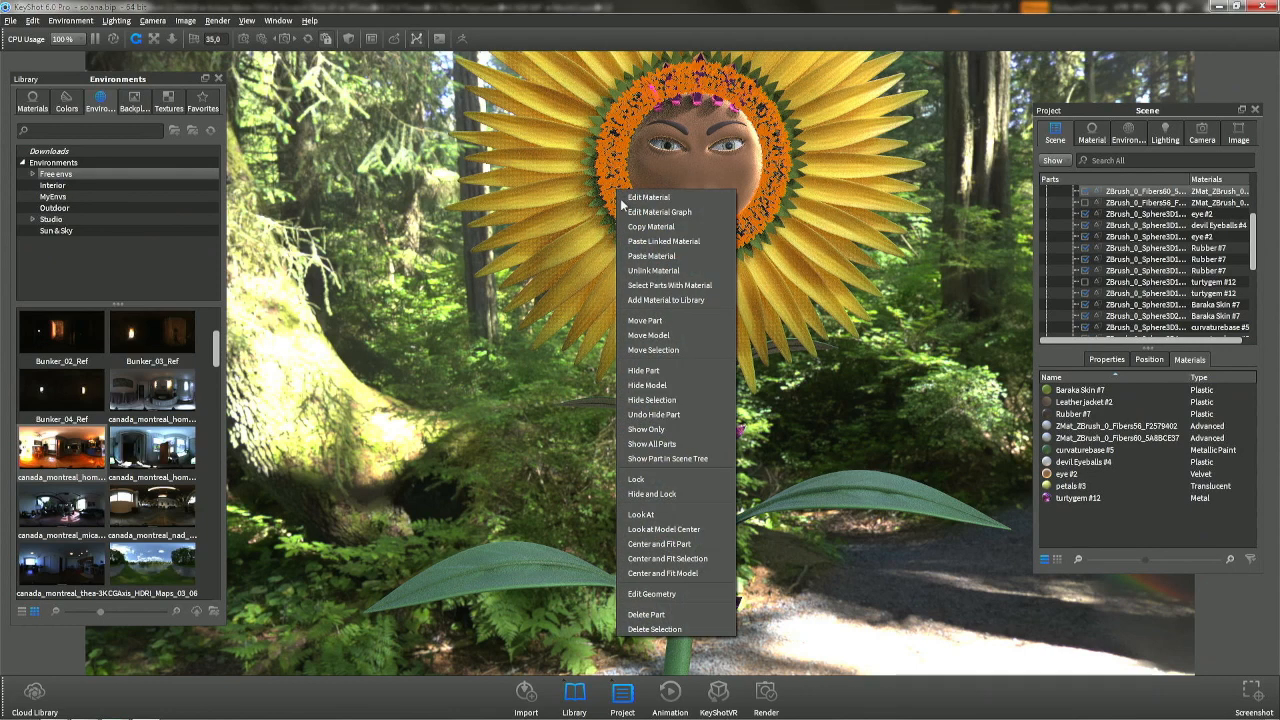
left_click(1086, 201)
double_click(771, 176)
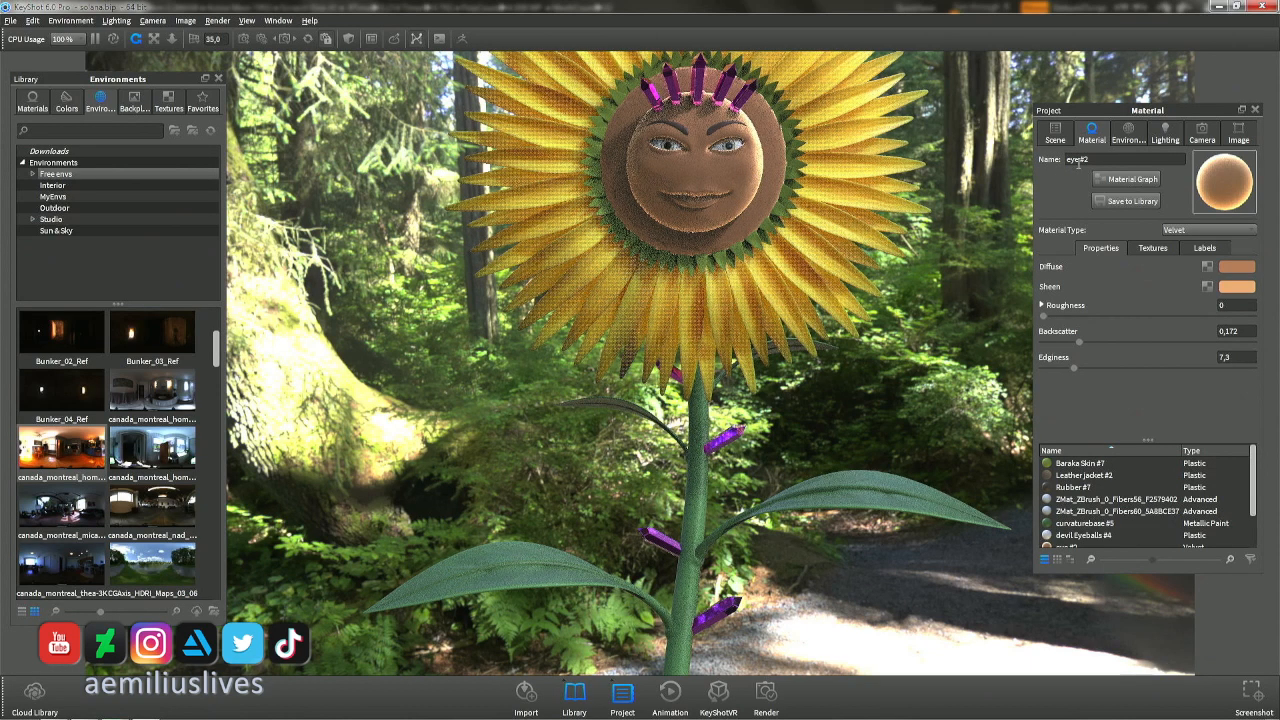
Show the Fibers60 part again and assign the eye #2 velvet material to it.
left_click(1055, 132)
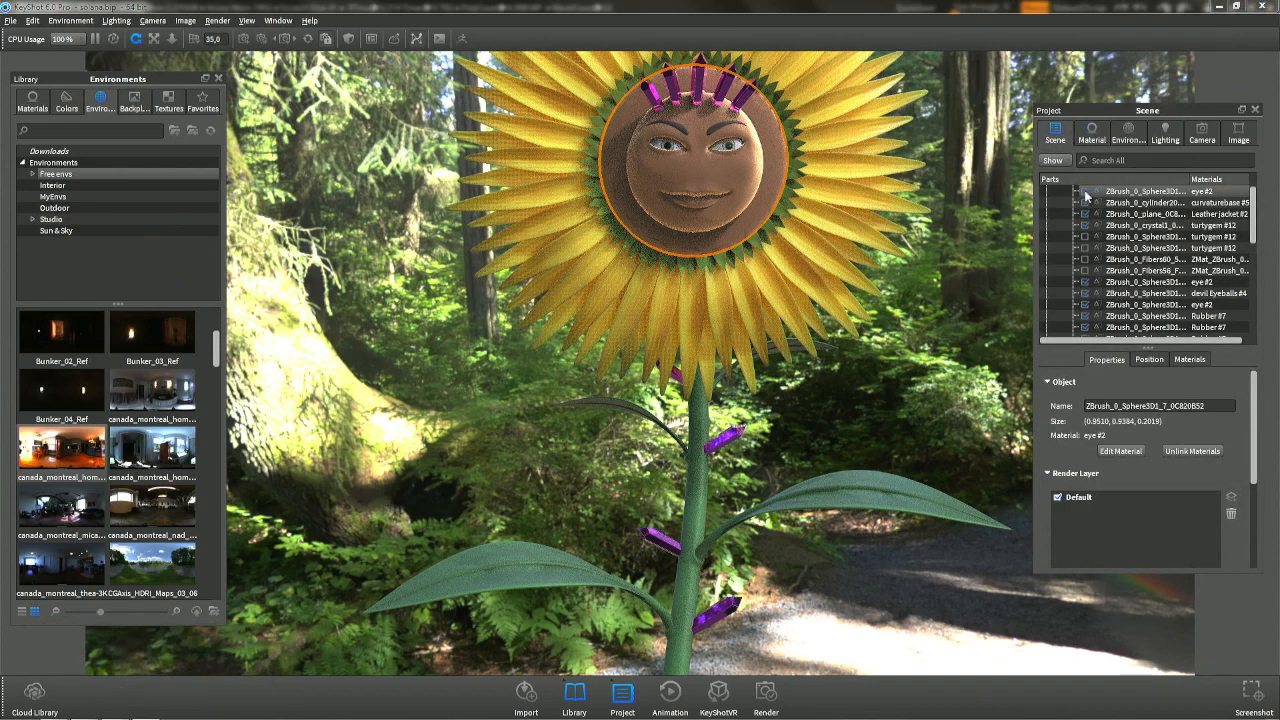
left_click(1114, 237)
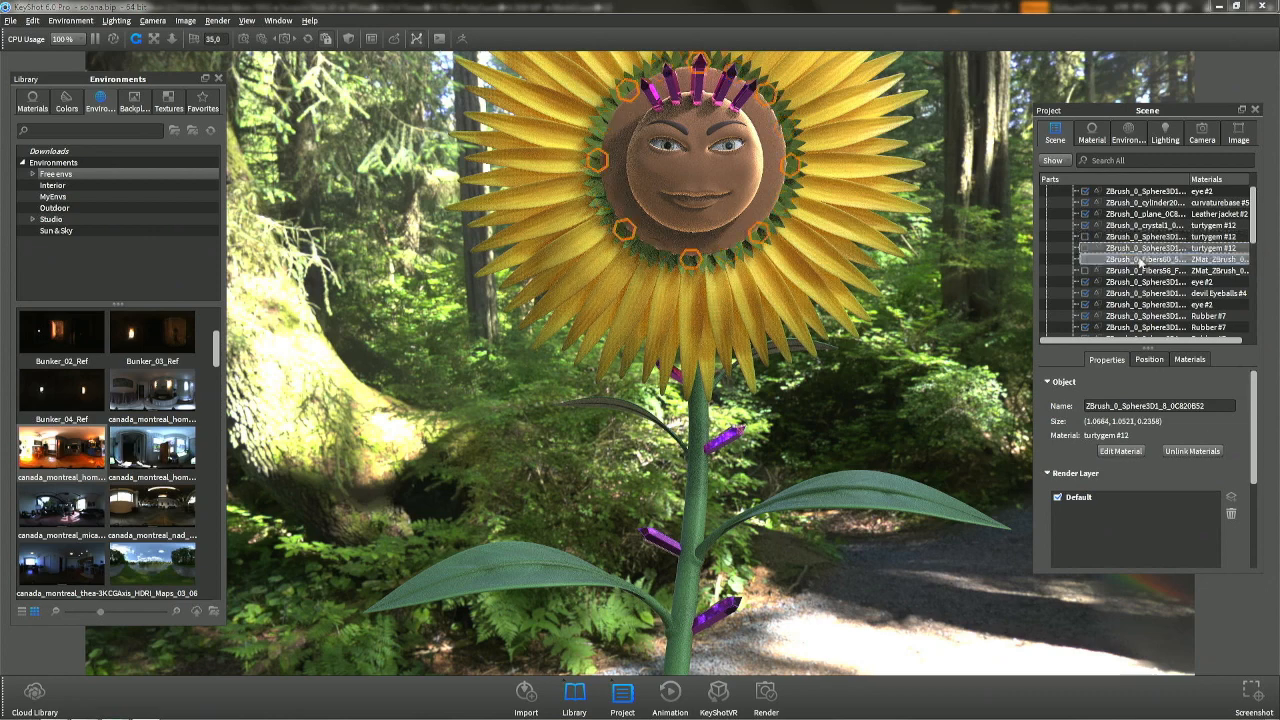
left_click(1138, 260)
left_click(1138, 270, "shift")
left_click(1131, 261)
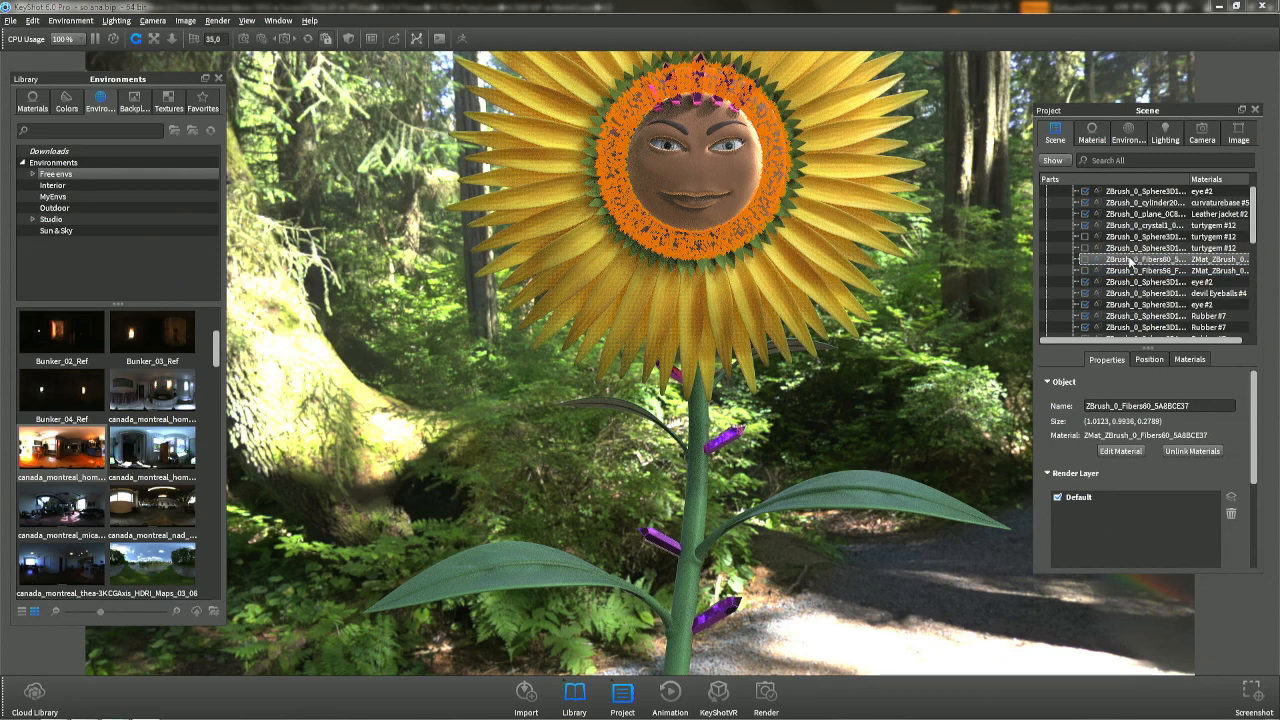
left_click(1087, 260)
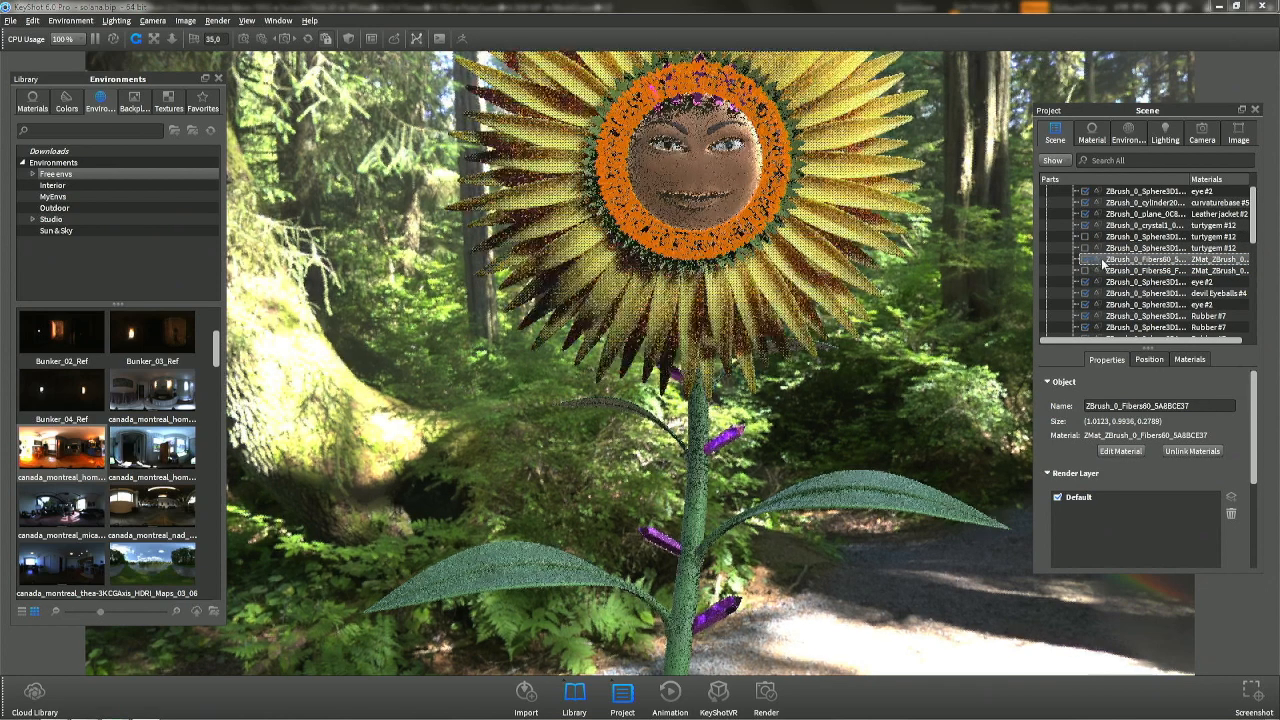
left_click(1195, 361)
left_click_drag(1066, 474, 772, 180)
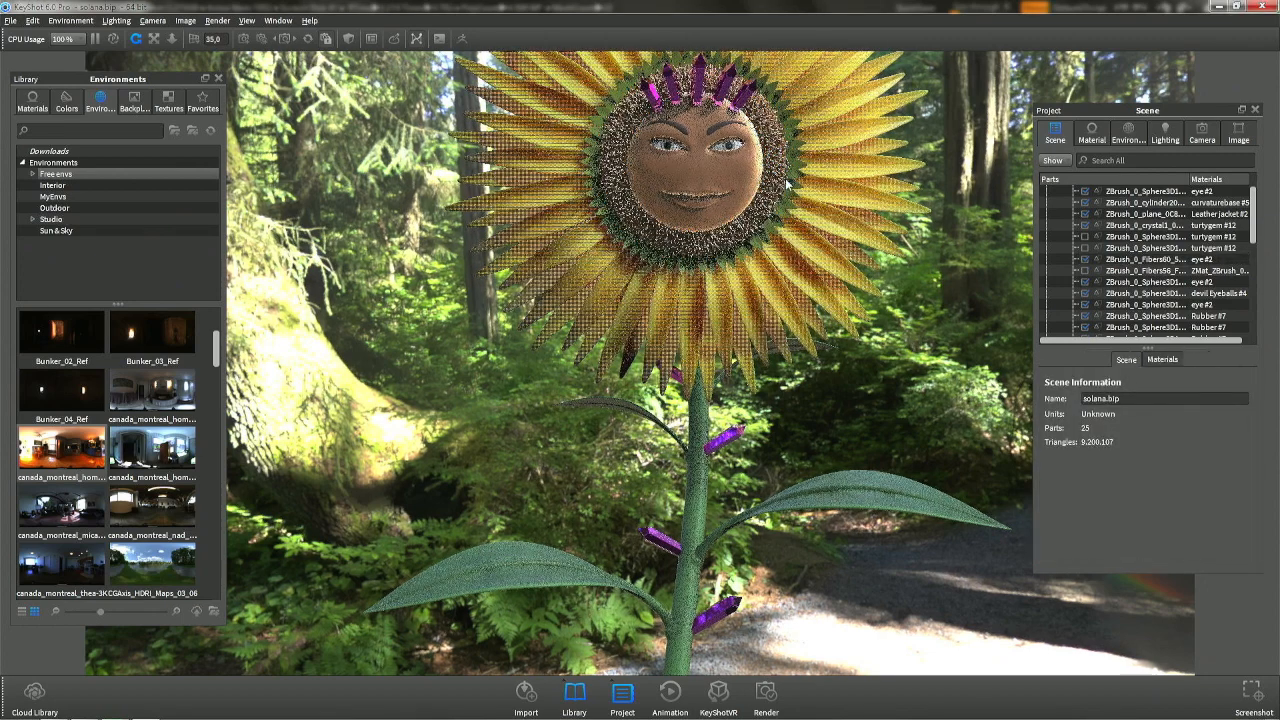
Inspect the flower head, fiber ring and stem from an angled viewpoint in the forest scene.
scroll(791, 168, "up", 2)
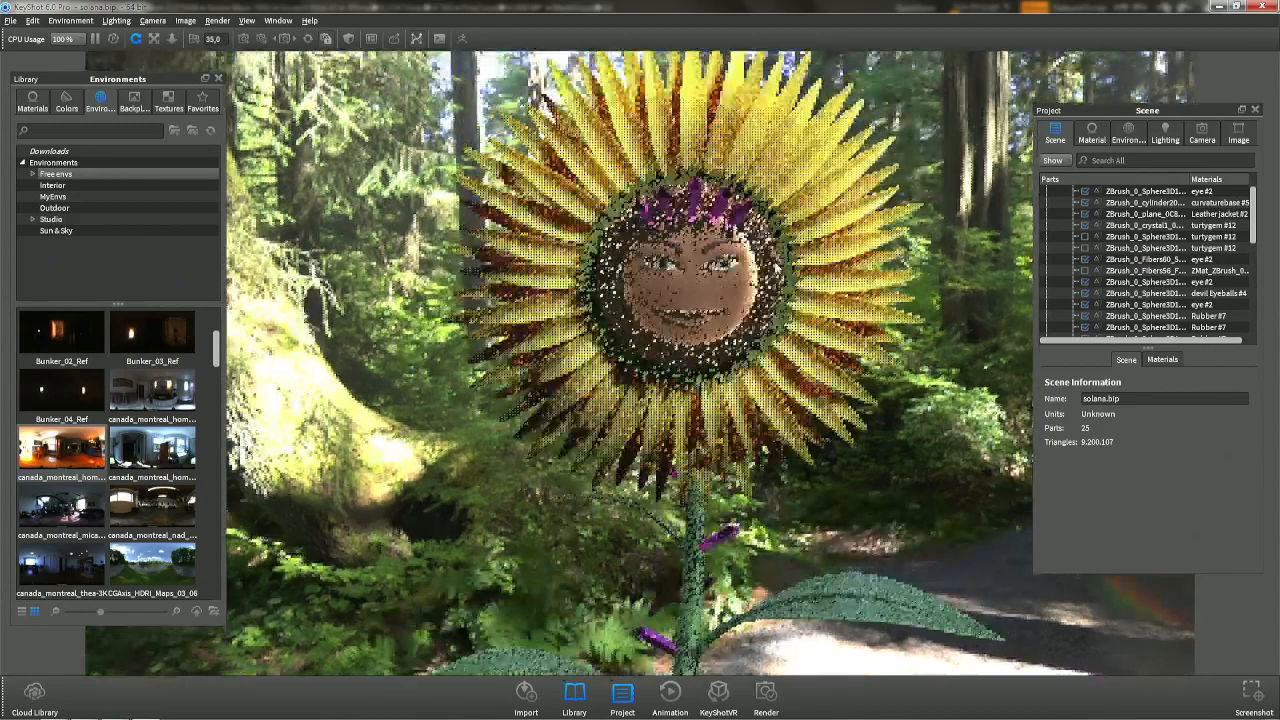
right_click(732, 286)
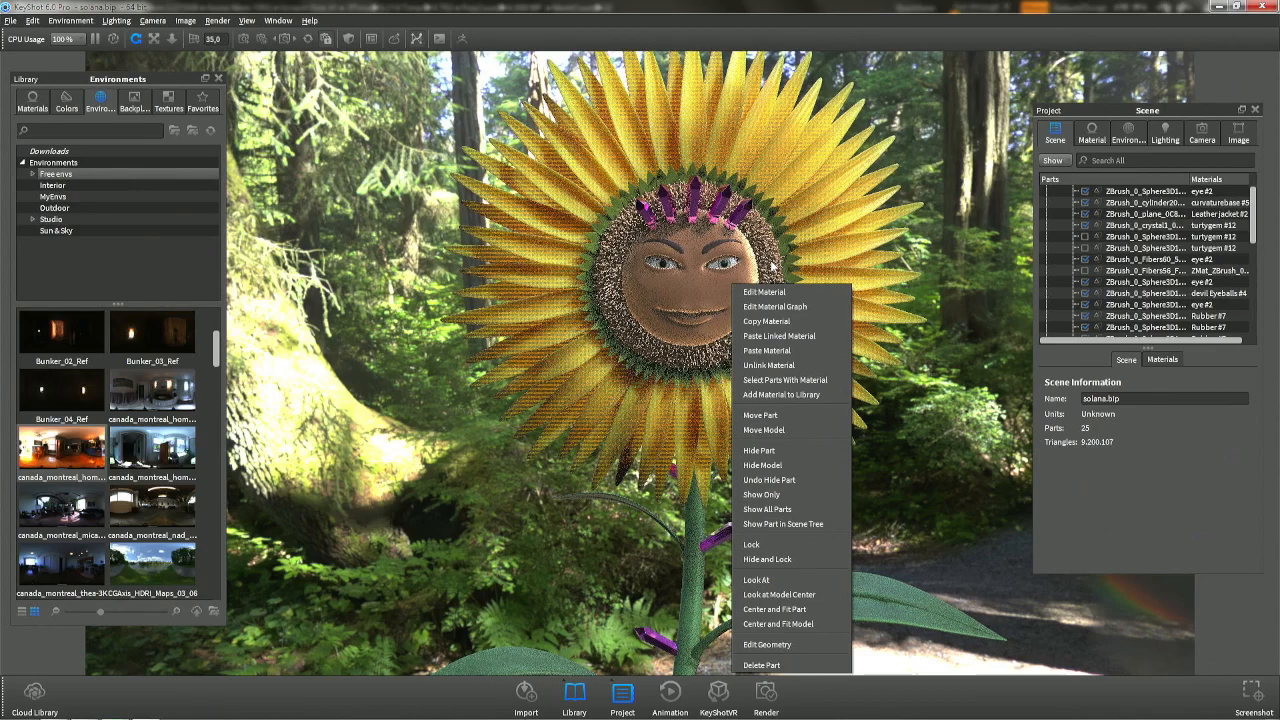
left_click_drag(820, 245, 669, 229)
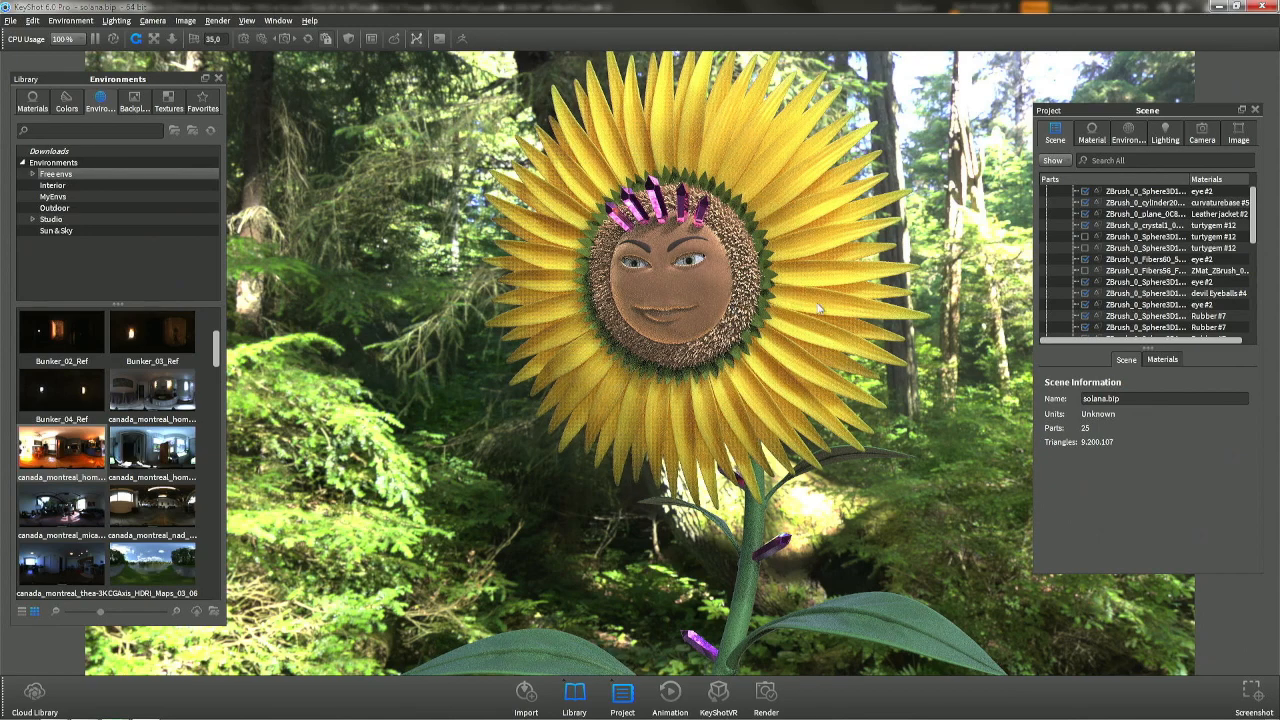
middle_click_drag(857, 446, 842, 125)
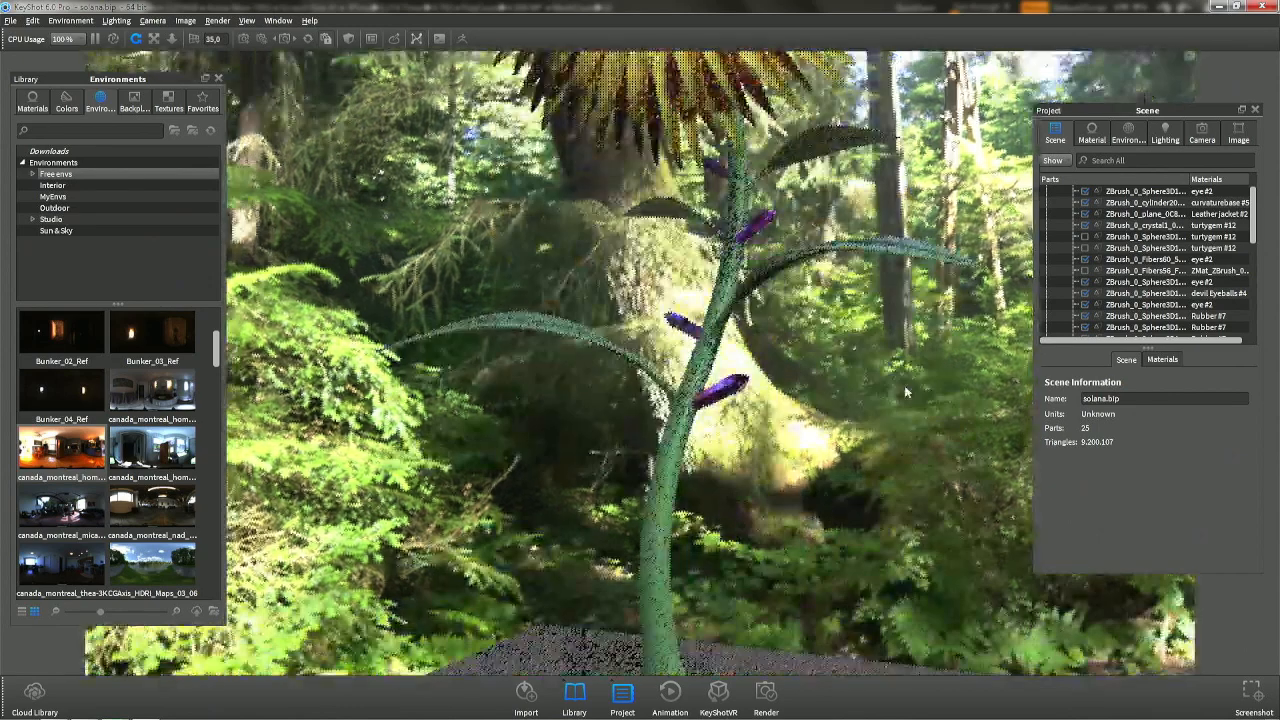
middle_click_drag(820, 248, 862, 549)
Switch to ZBrush, save the project as b3solana.ZPR and return to KeyShot.
key("alt+Tab")
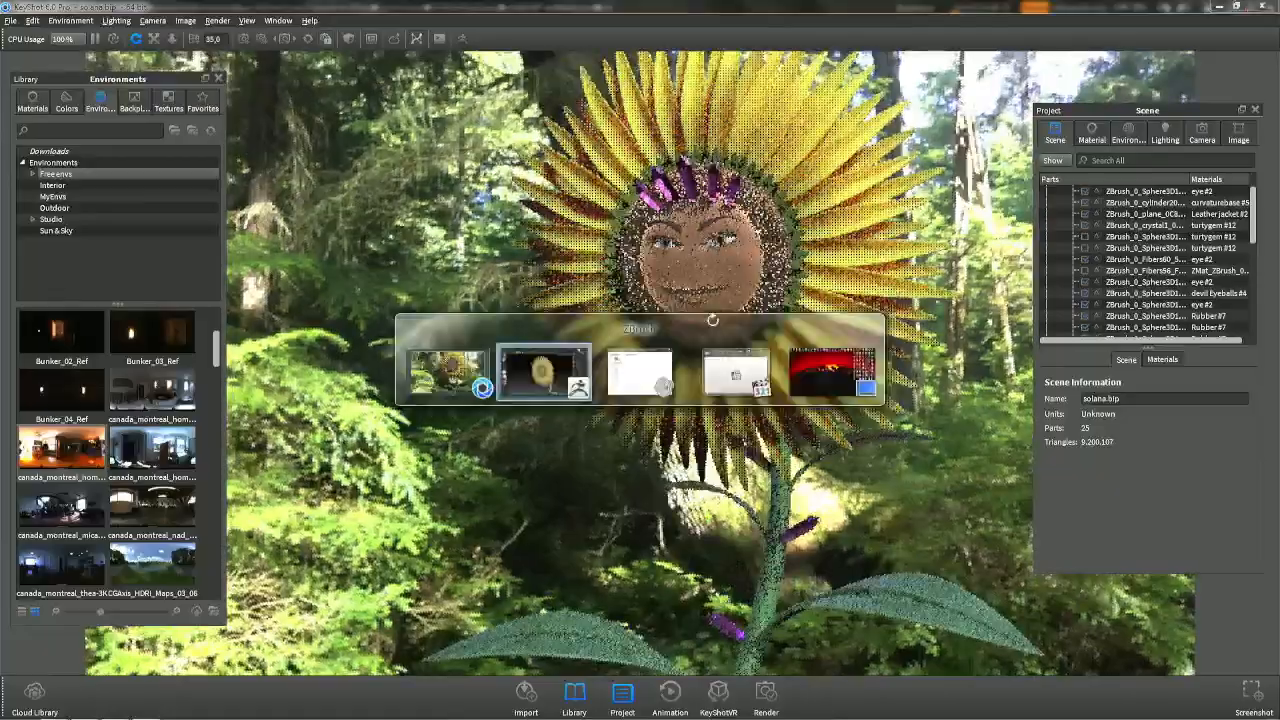
key("ctrl+s")
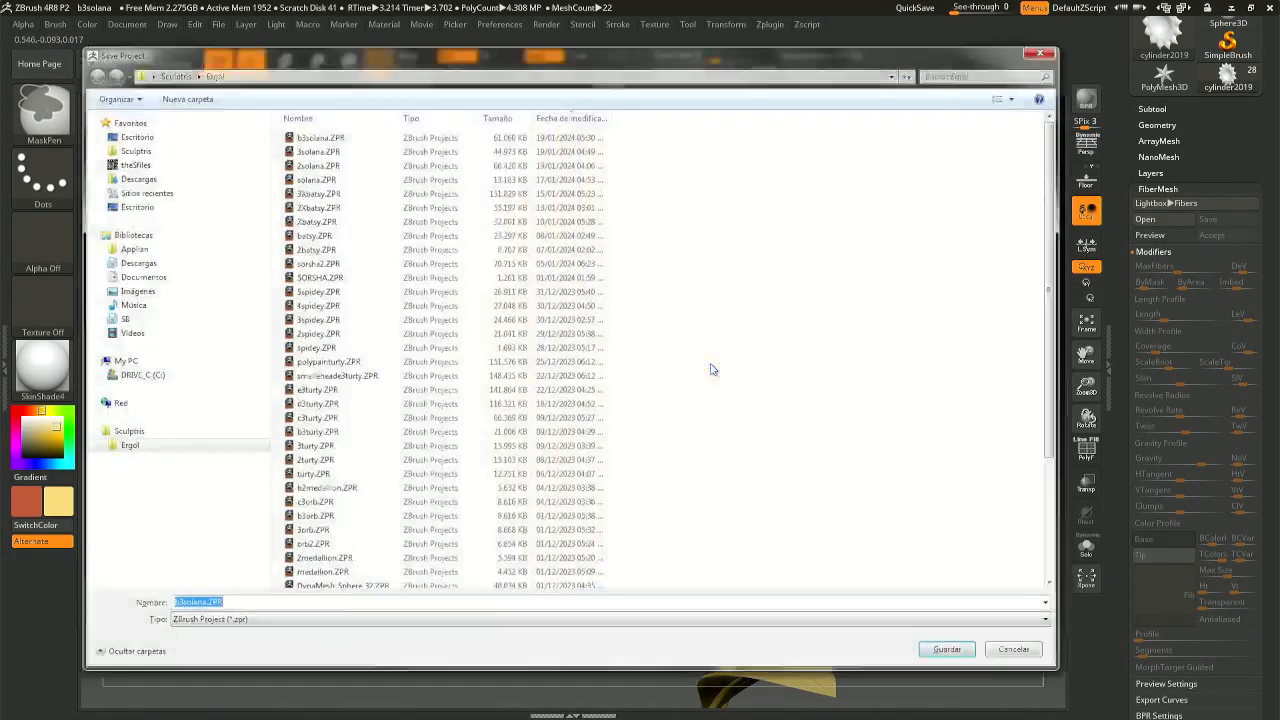
key("Return")
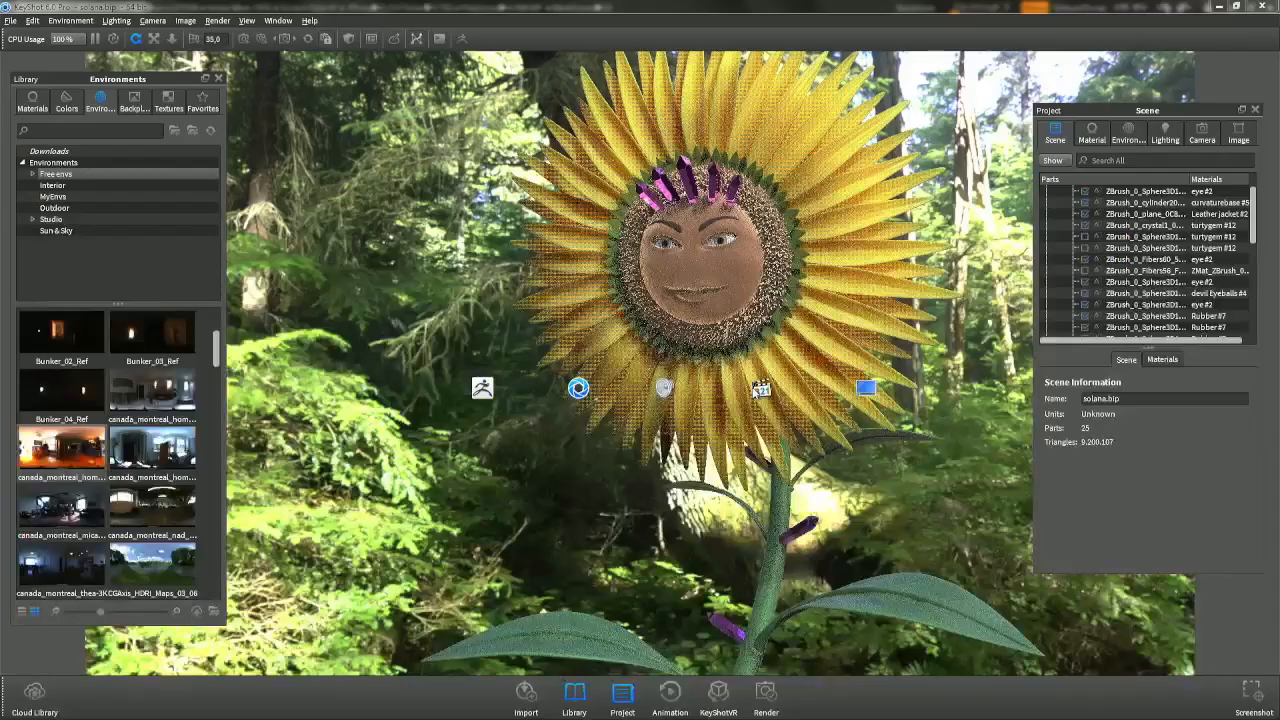
Hide the crown crystals above the forehead and unlink the velvet material at the ring around the face.
right_click(688, 180)
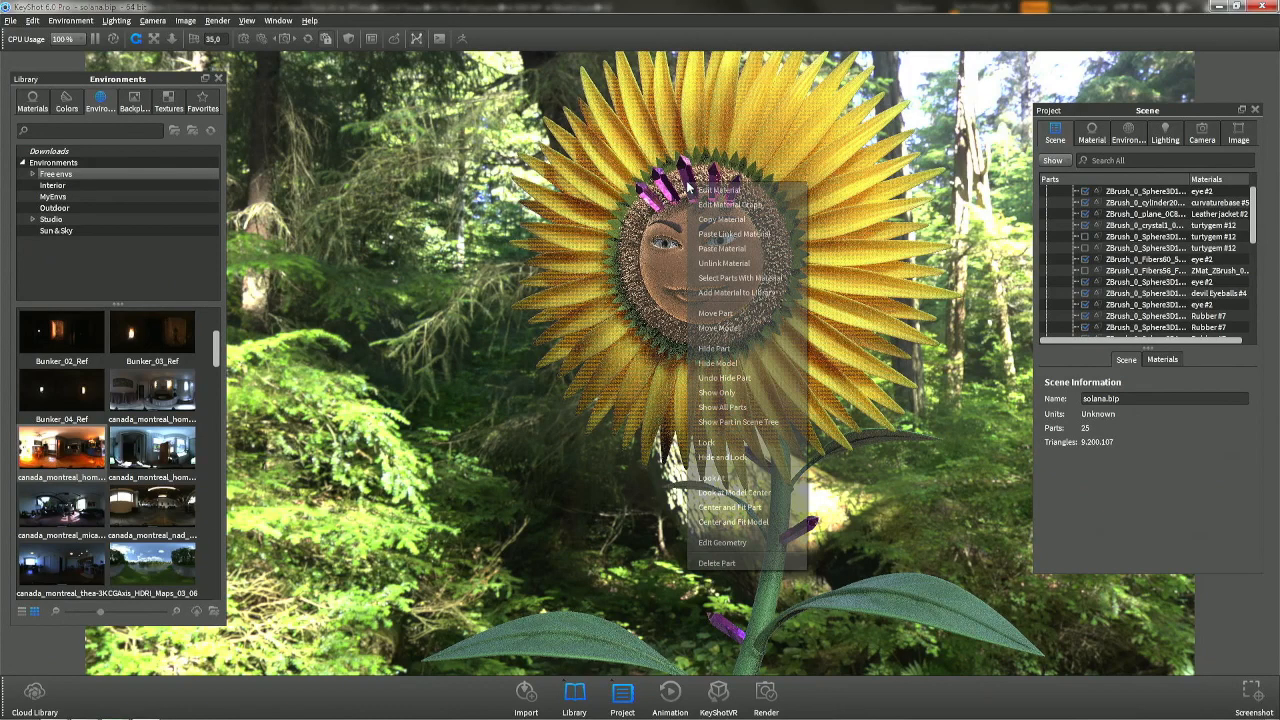
left_click(752, 342)
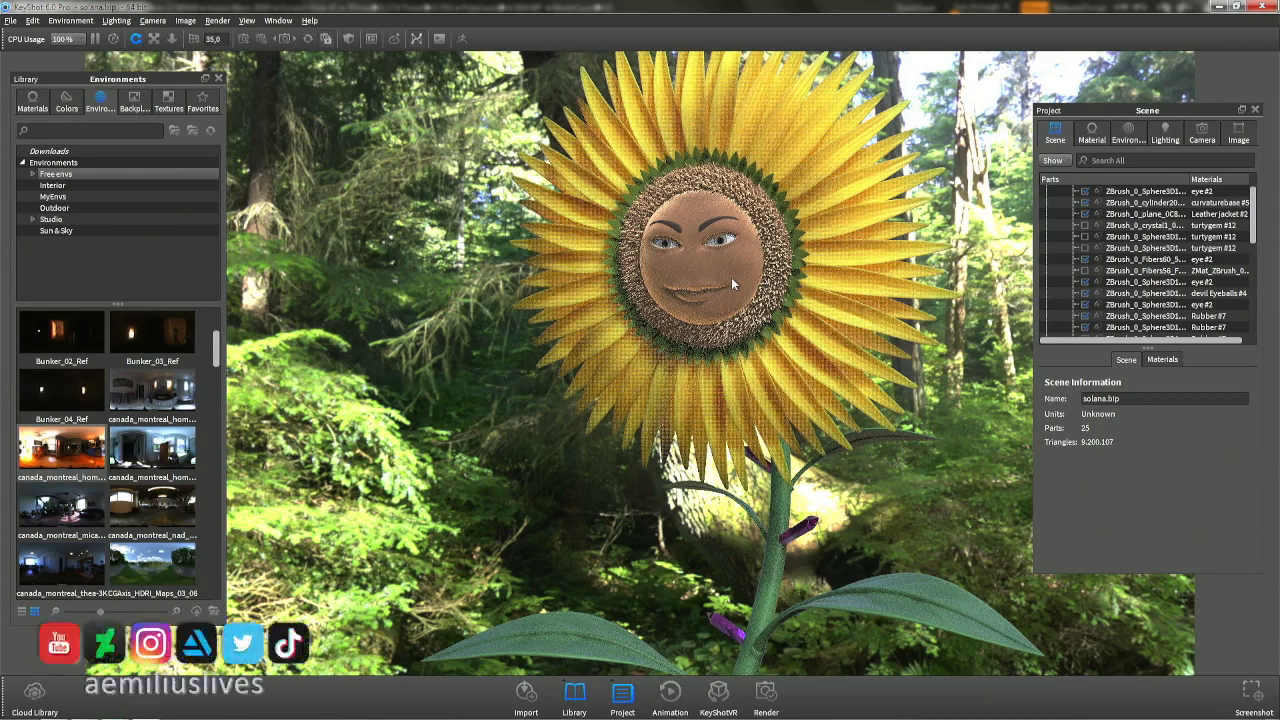
right_click(777, 255)
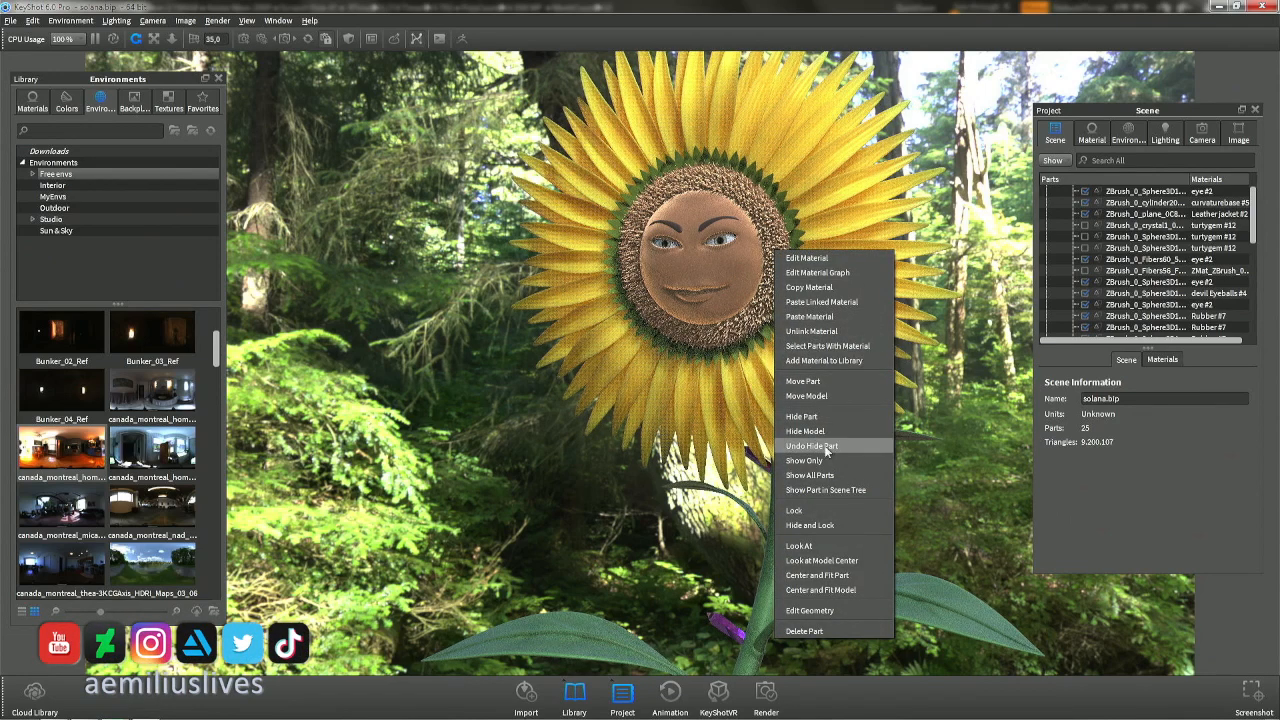
left_click(827, 337)
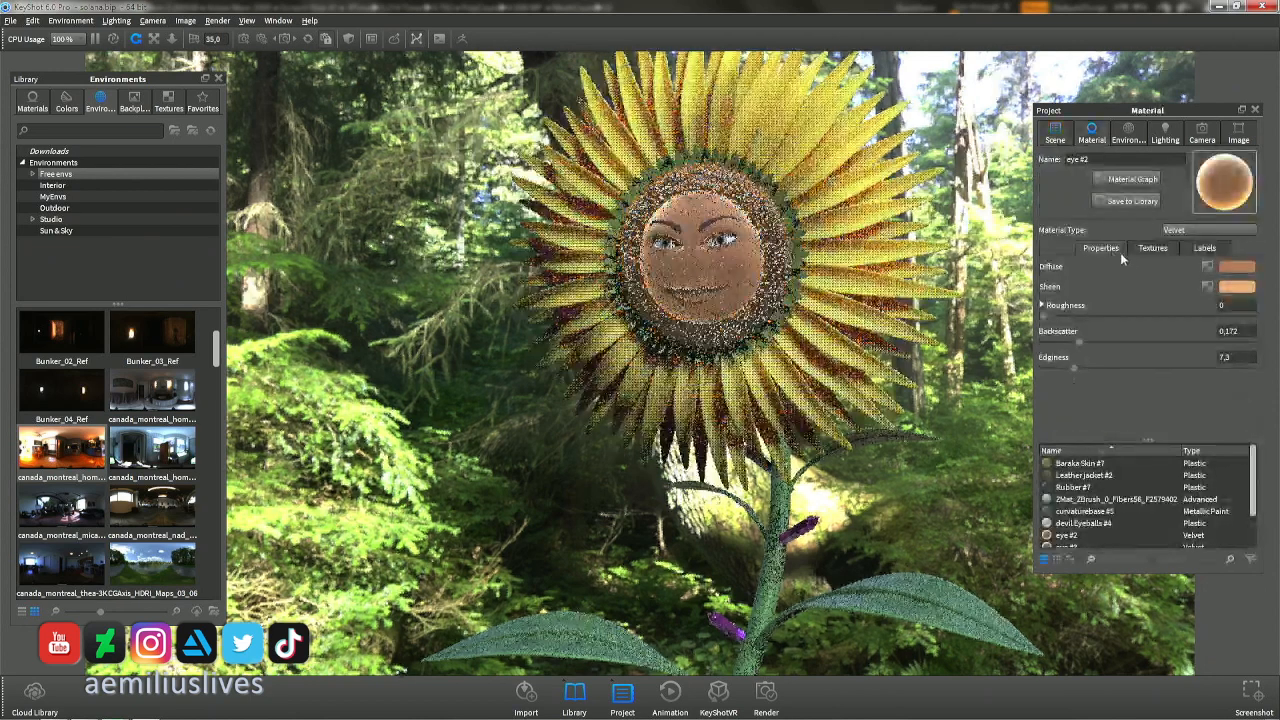
Try darker colors on the eye #2 material, with diffuse RGB 133, 96, 71 and sheen RGB 175, 142, 112.
left_click(1240, 267)
left_click(1140, 166)
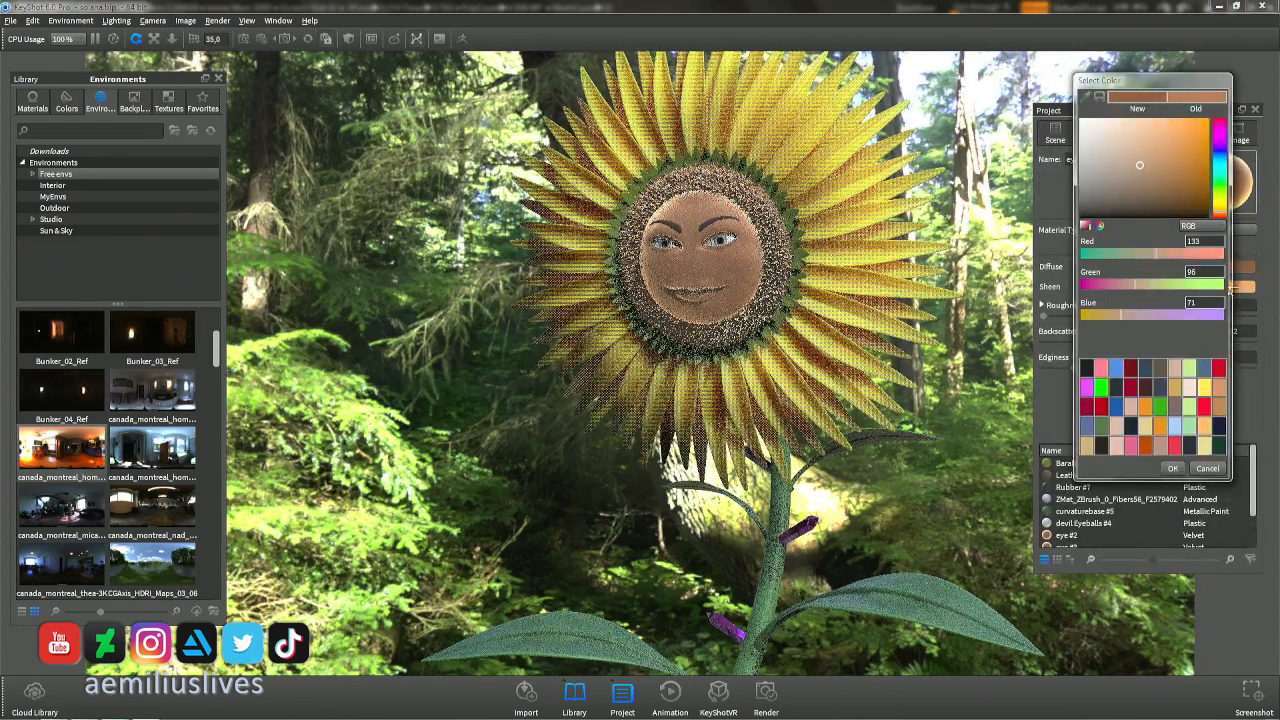
key("Return")
left_click(1241, 288)
left_click(1138, 161)
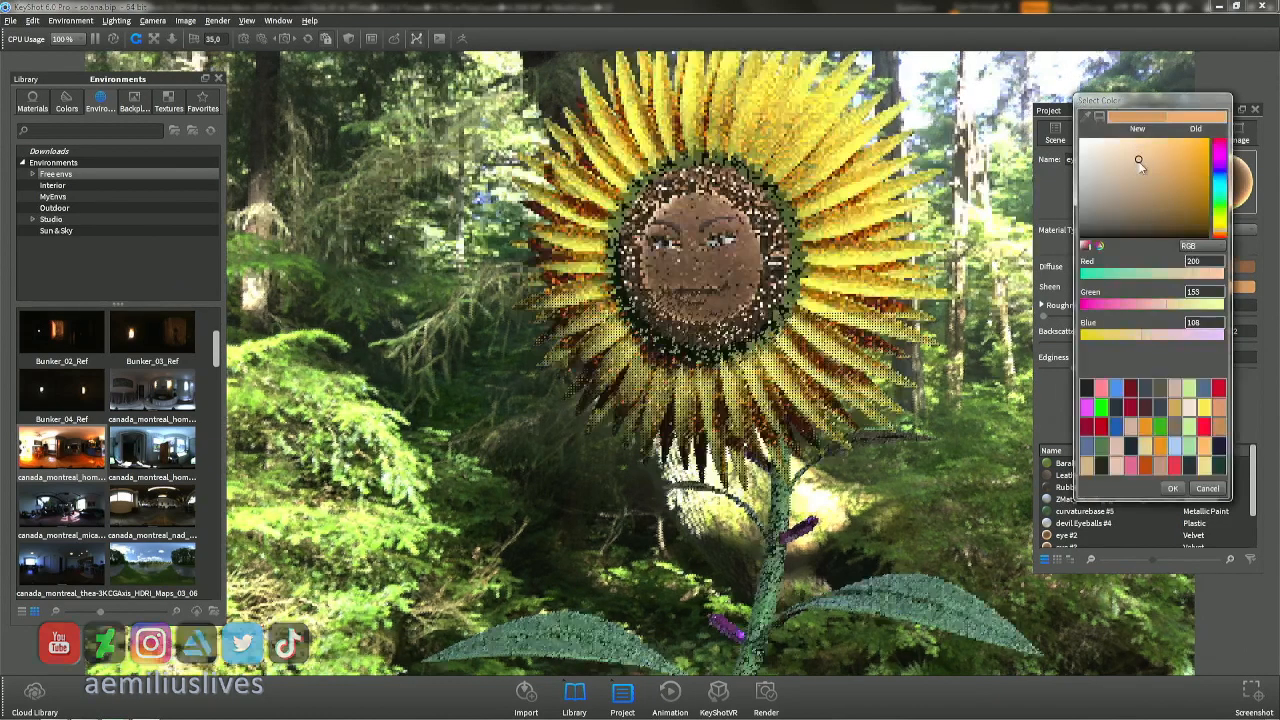
left_click(1125, 169)
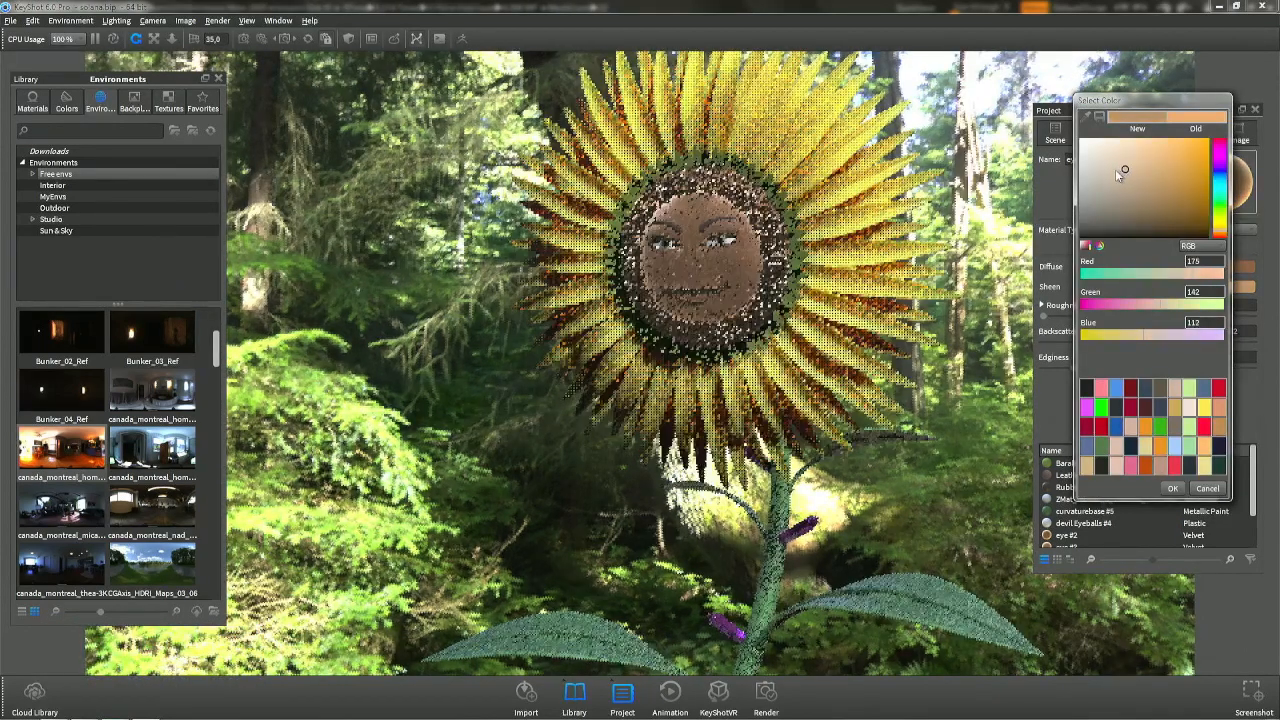
key("Return")
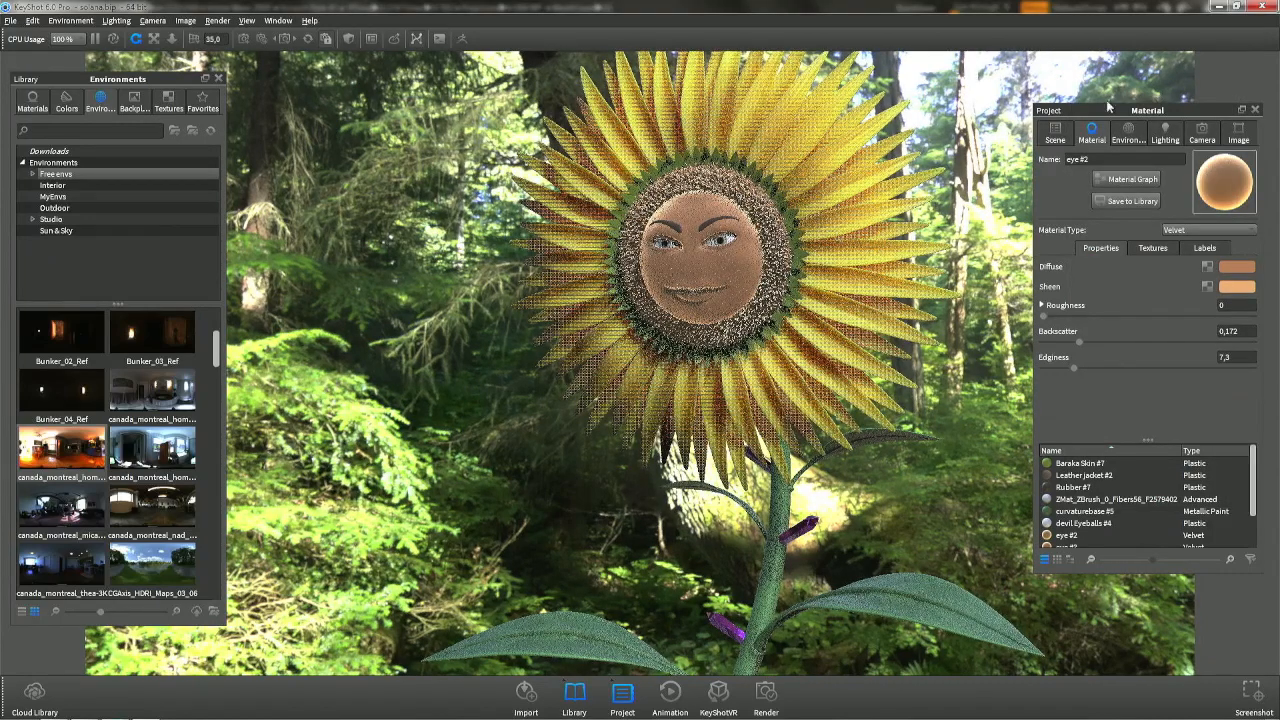
Open eye #2 from the project's material list and try a near-white diffuse color of RGB 238, 226, 218.
left_click(1056, 133)
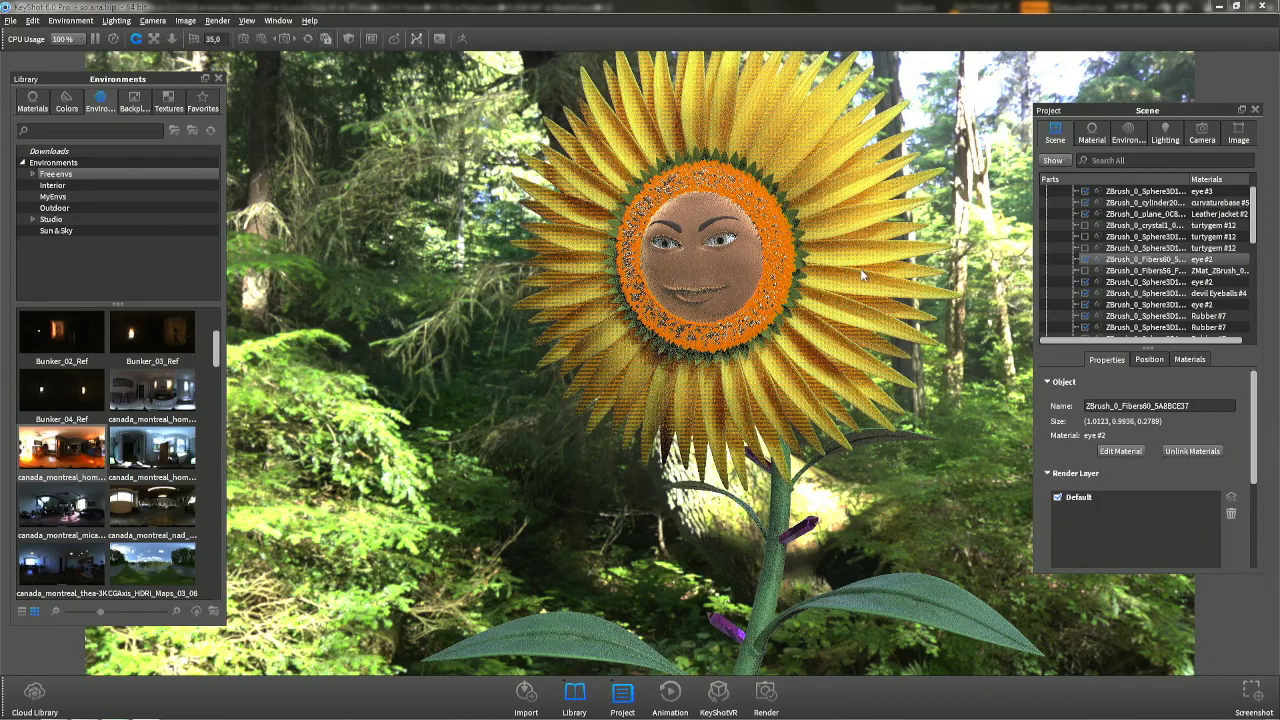
left_click(1190, 360)
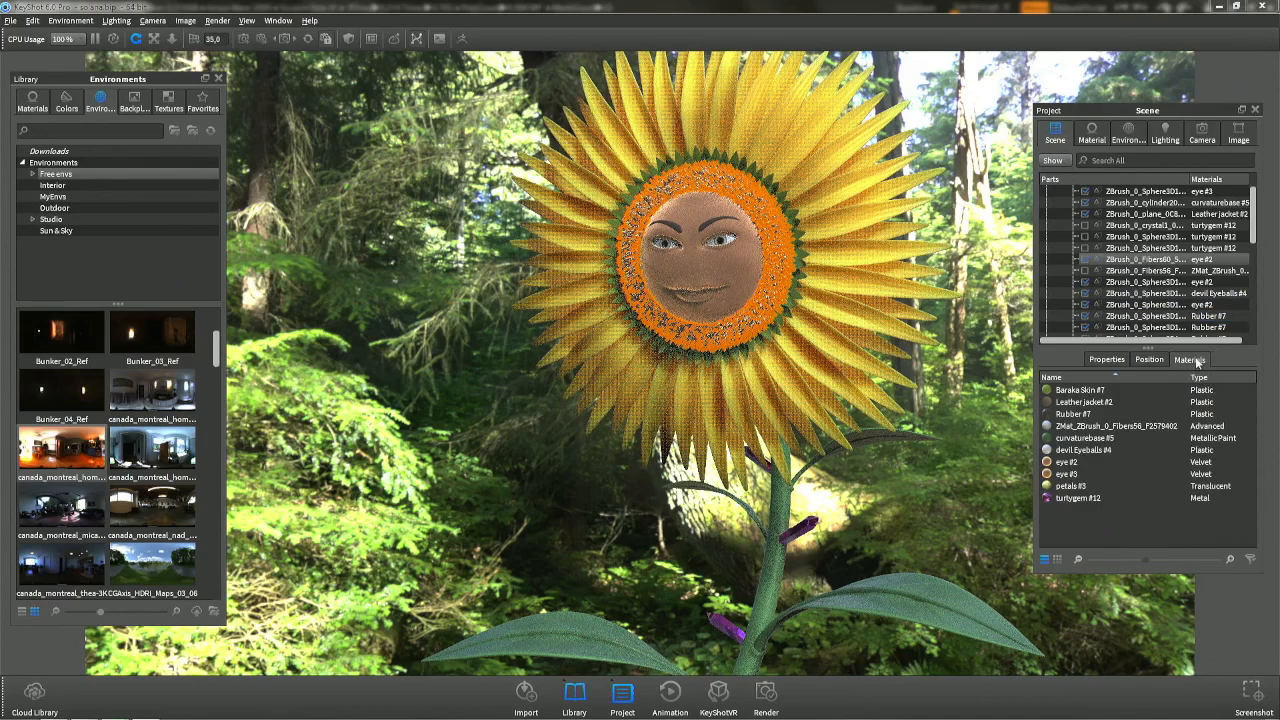
left_click(1070, 463)
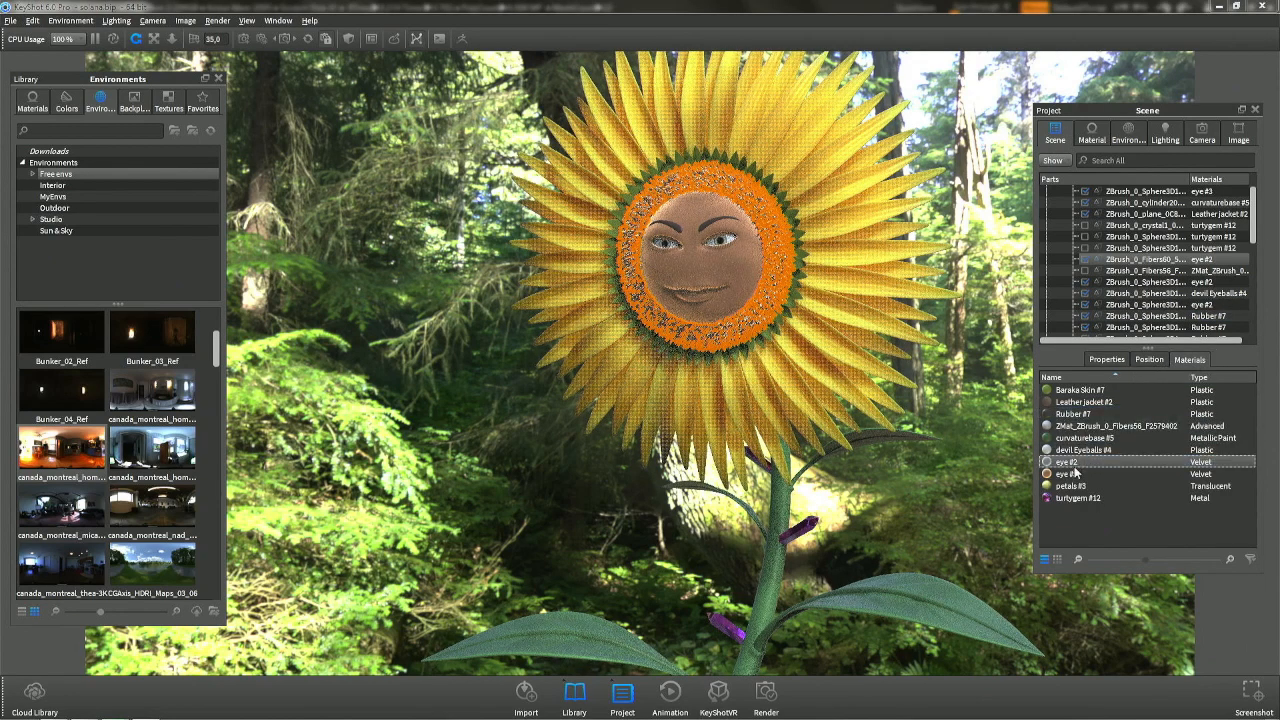
double_click(1048, 463)
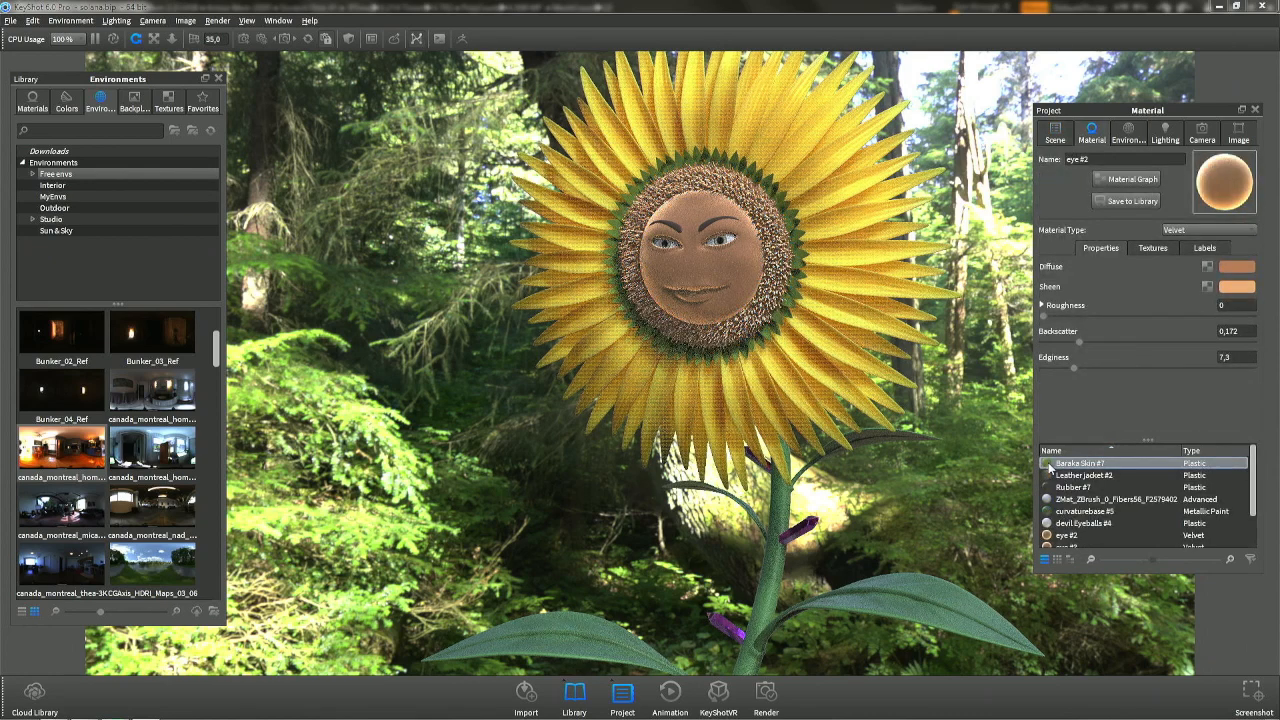
scroll(1065, 490, "down", 3)
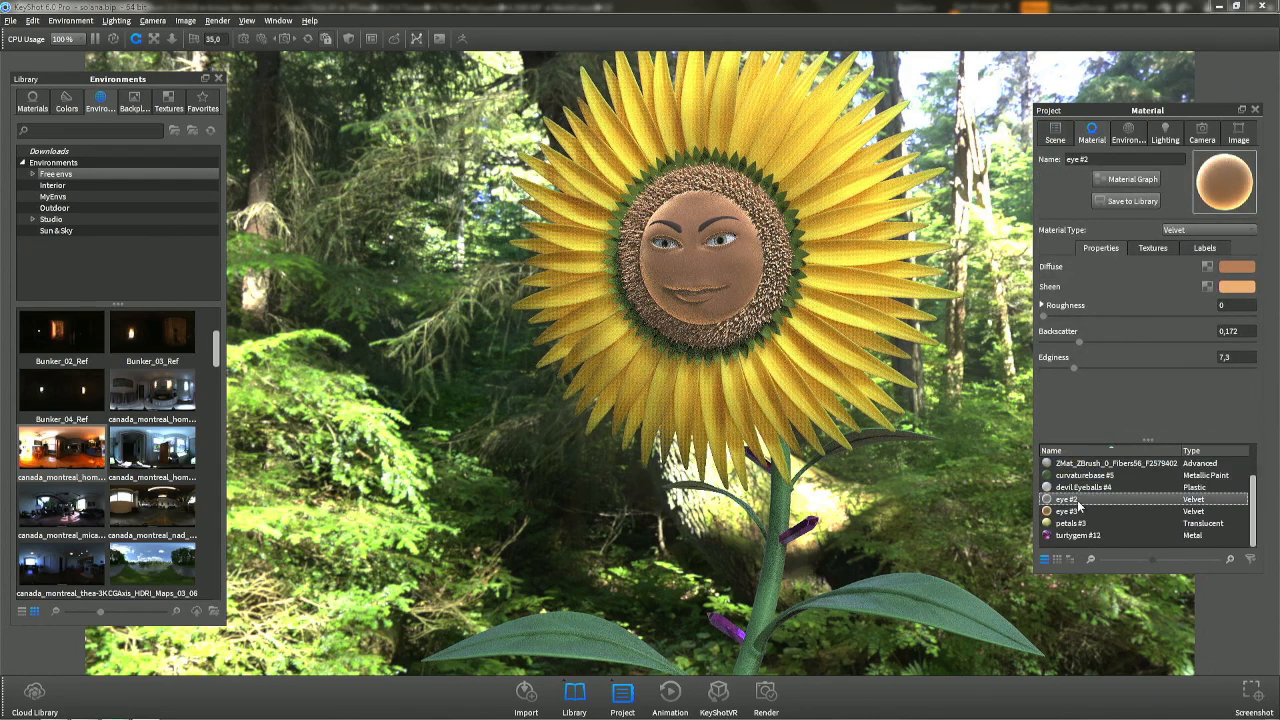
left_click(1237, 266)
left_click_drag(1132, 155, 1091, 128)
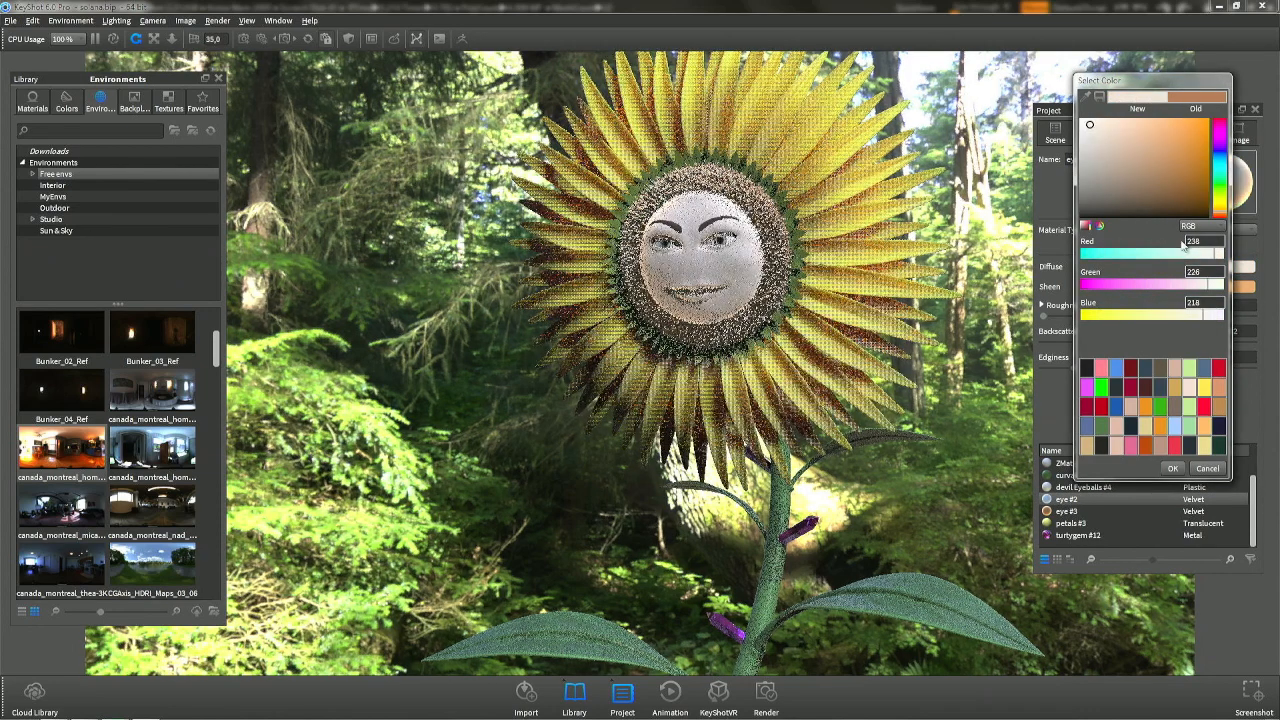
left_click(1207, 469)
Darken the diffuse color of the eye #3 material and mute its sheen color.
left_click(1195, 511)
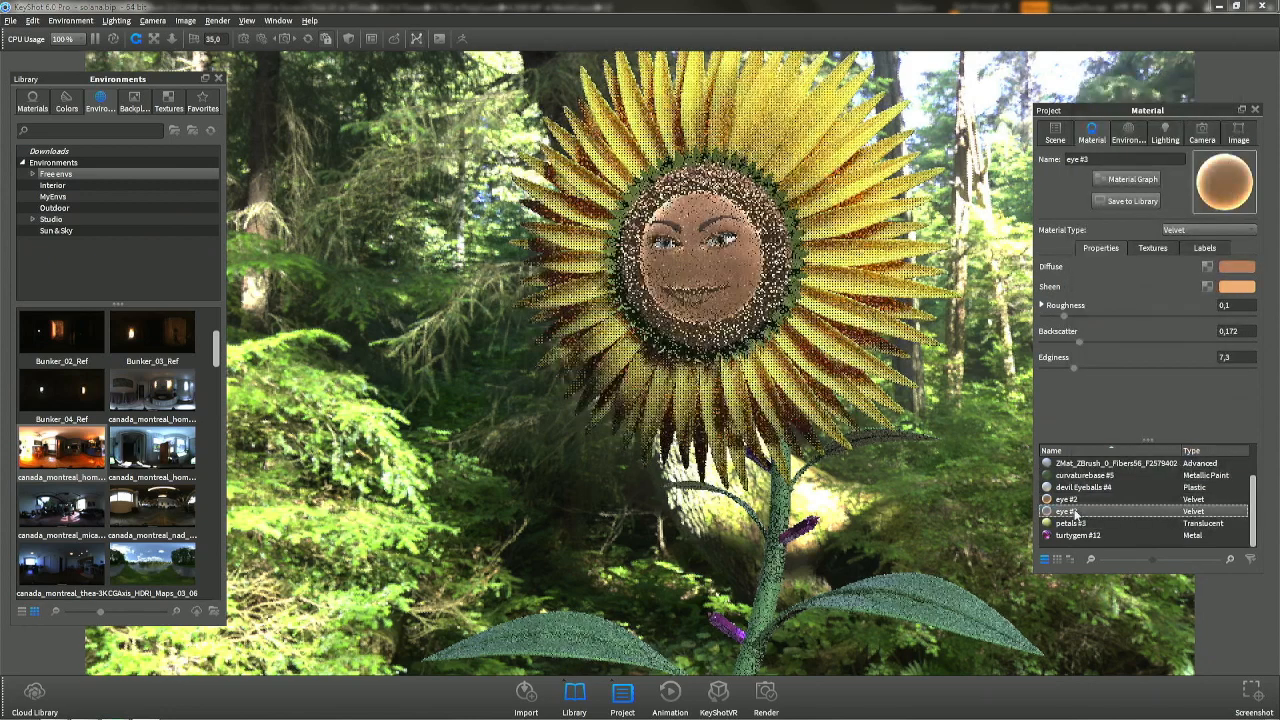
left_click(1236, 267)
left_click_drag(1157, 166, 1128, 167)
key("Return")
left_click(1236, 287)
key("Return")
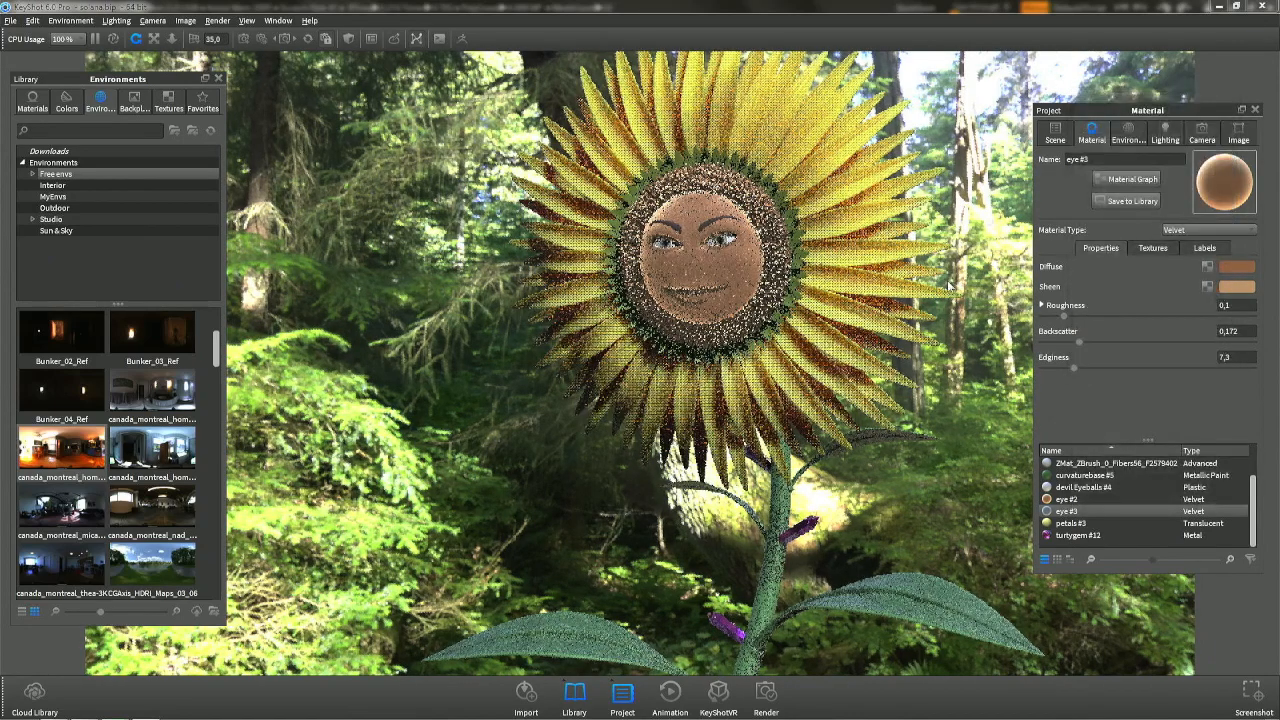
Compare the eye #2 and eye #3 velvet materials and inspect the diffuse color of eye #2.
left_click(1068, 499)
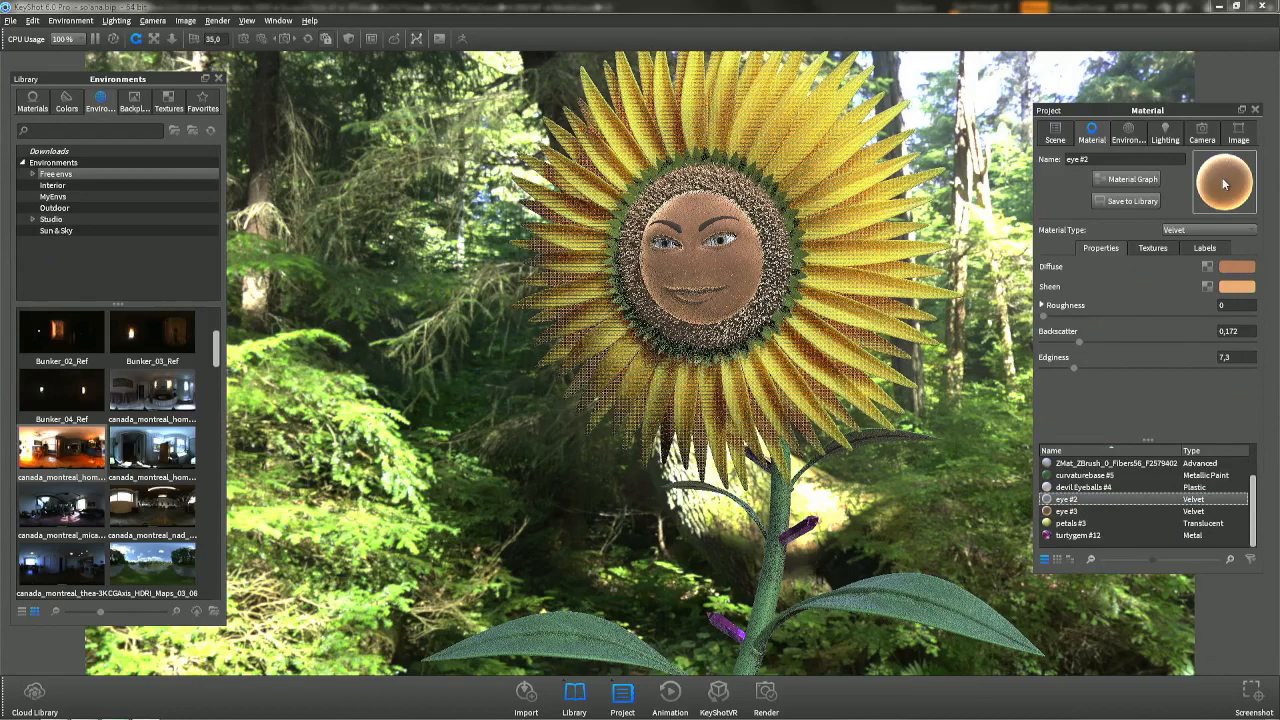
left_click(1068, 511)
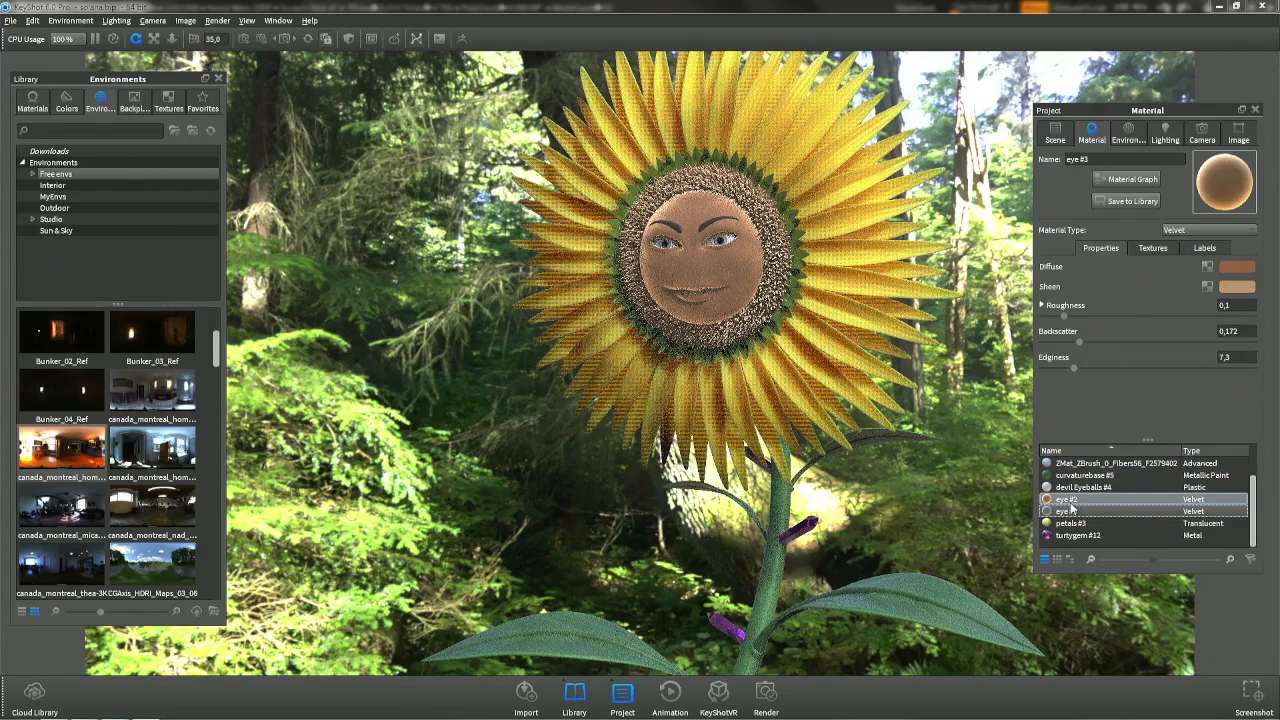
left_click(1072, 500)
left_click(1237, 267)
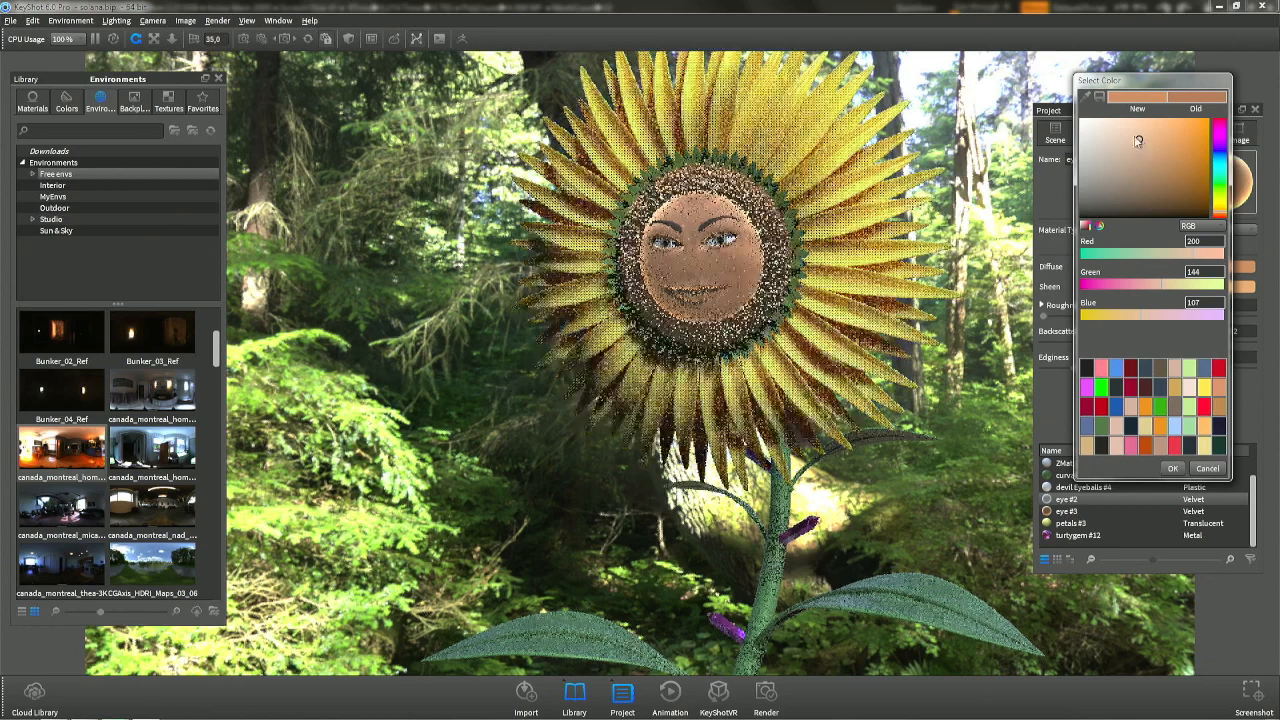
key("Return")
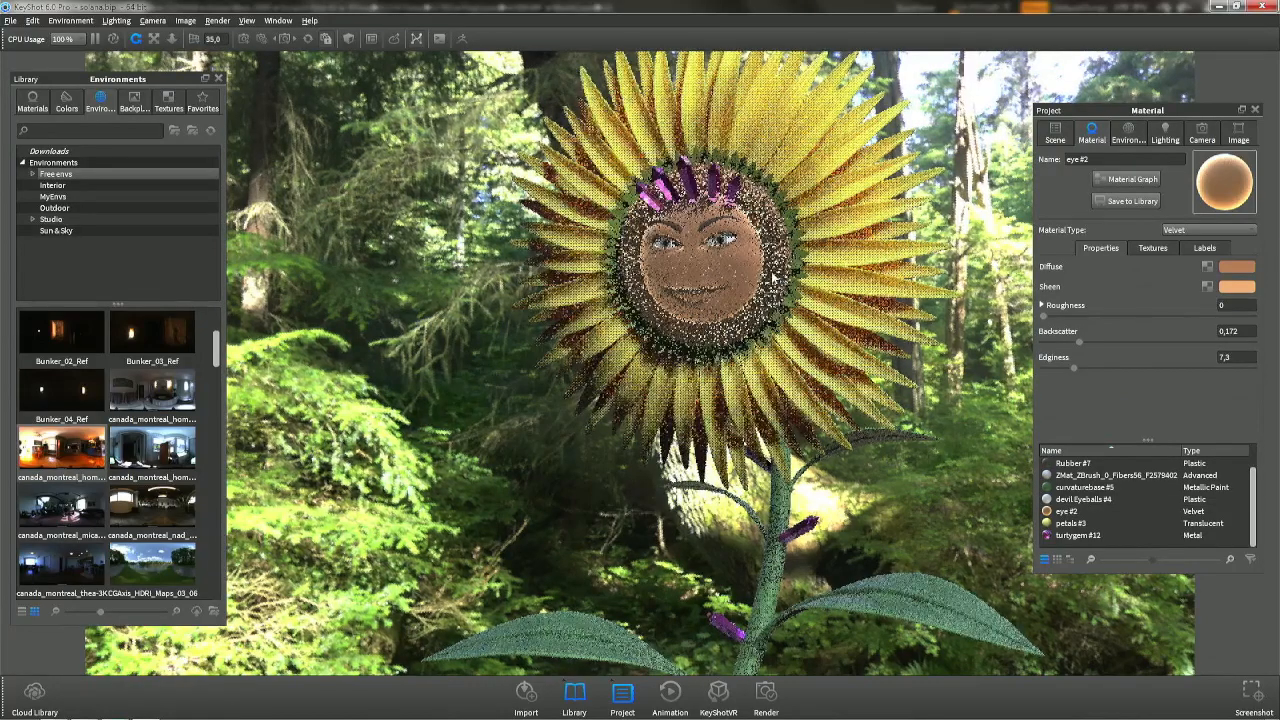
Unlink the velvet material on the sunflower's face and rename the new copy face.
right_click(731, 192)
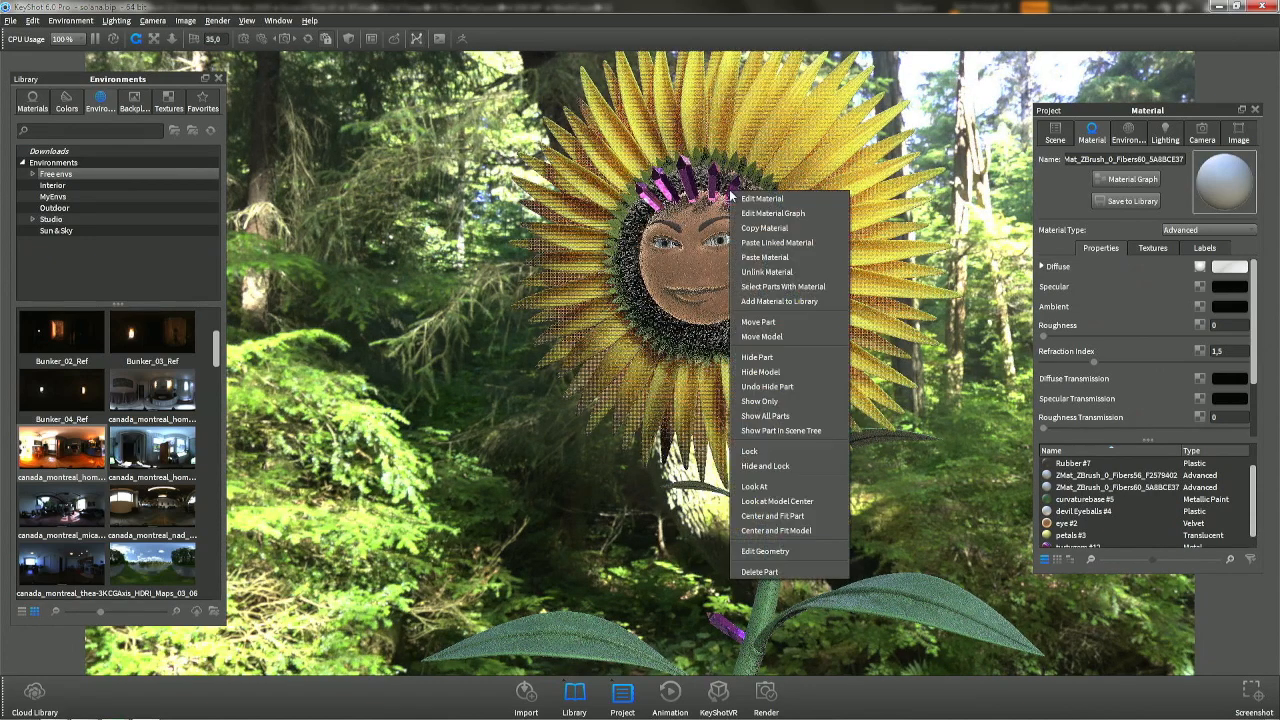
left_click(760, 358)
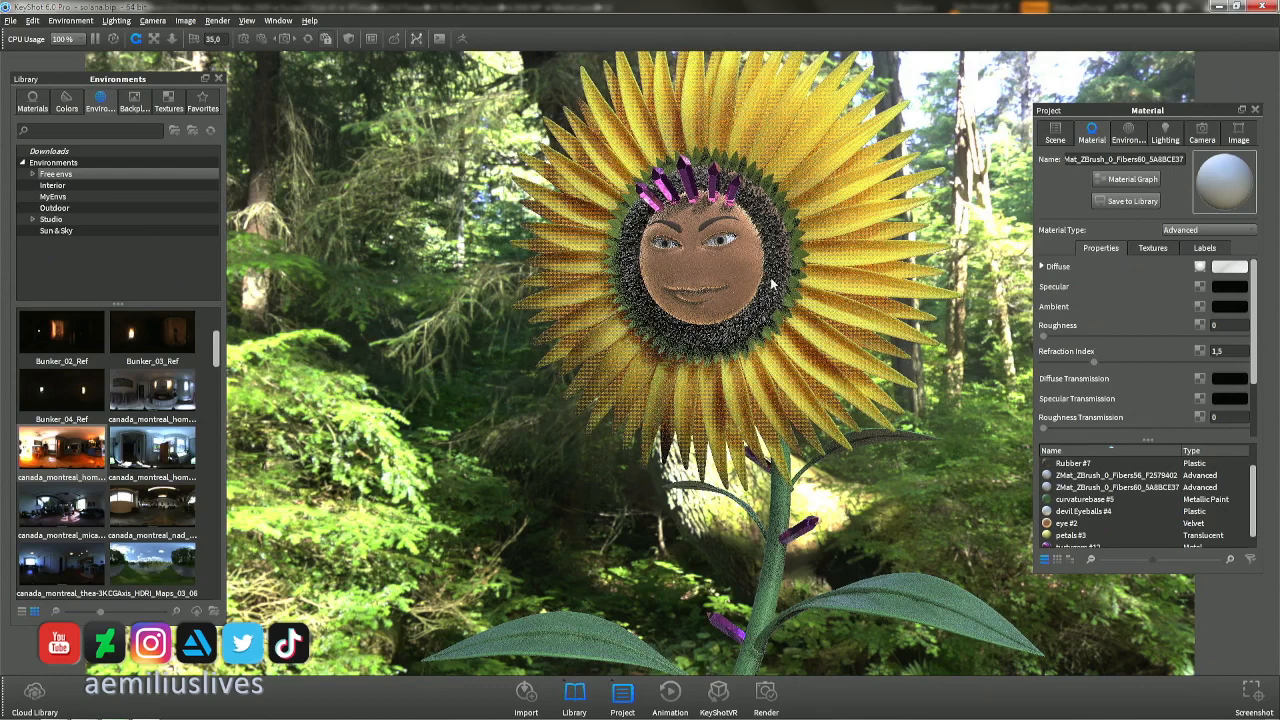
double_click(738, 261)
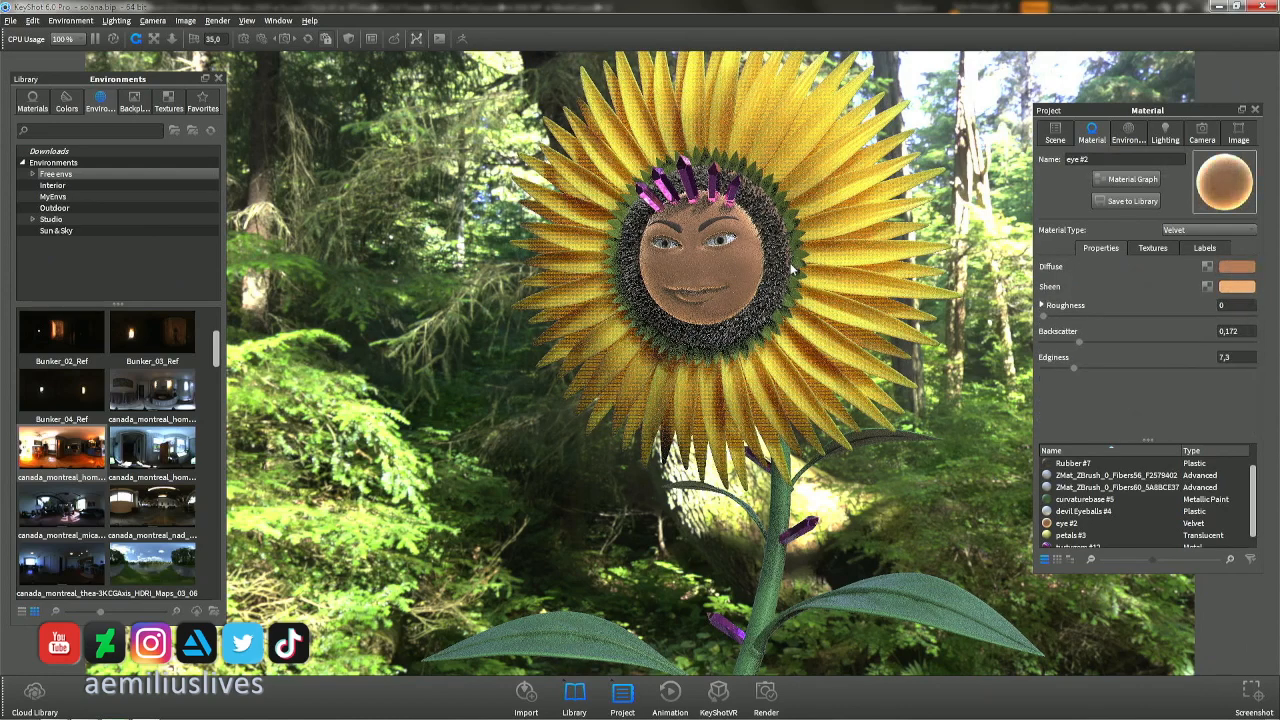
right_click(743, 243)
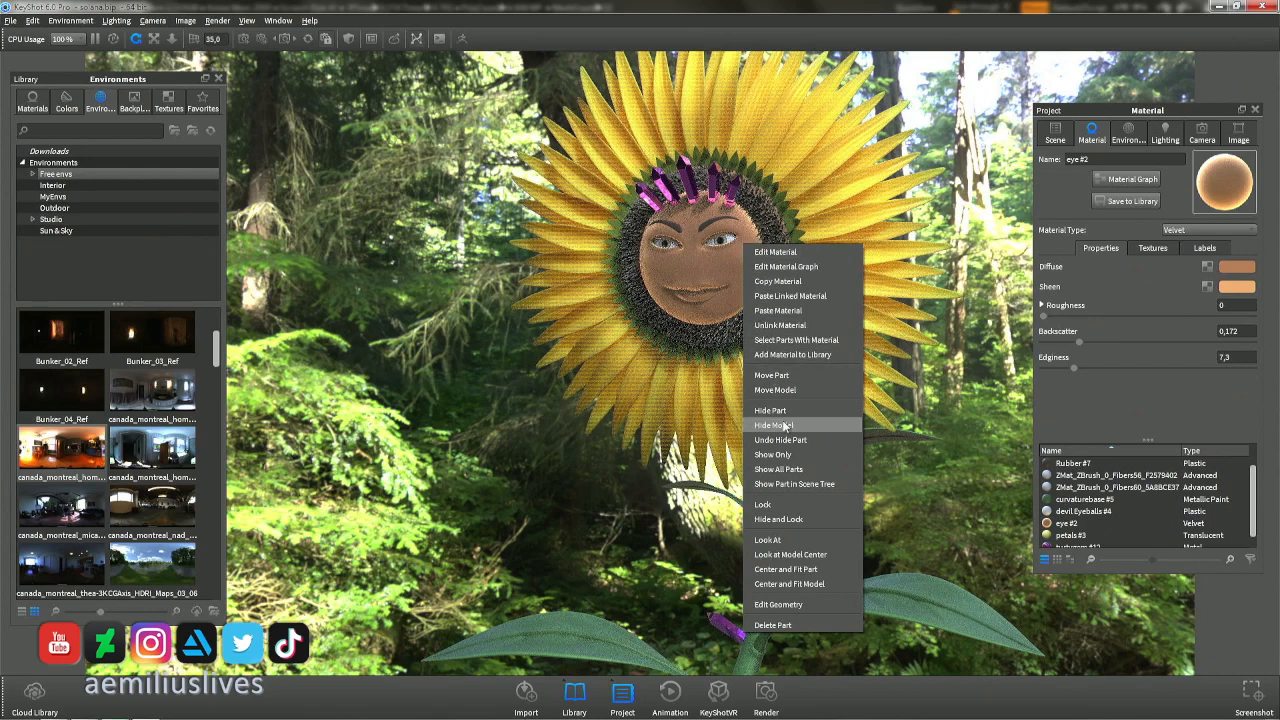
left_click(785, 330)
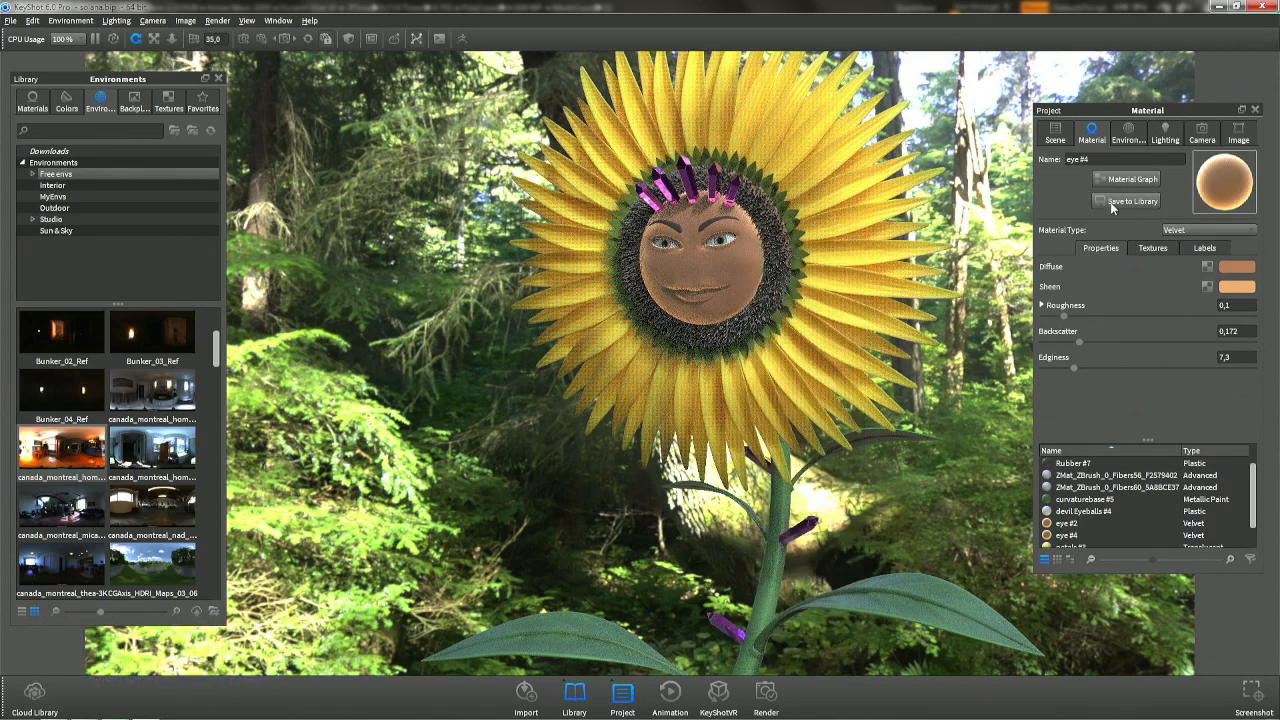
type("face")
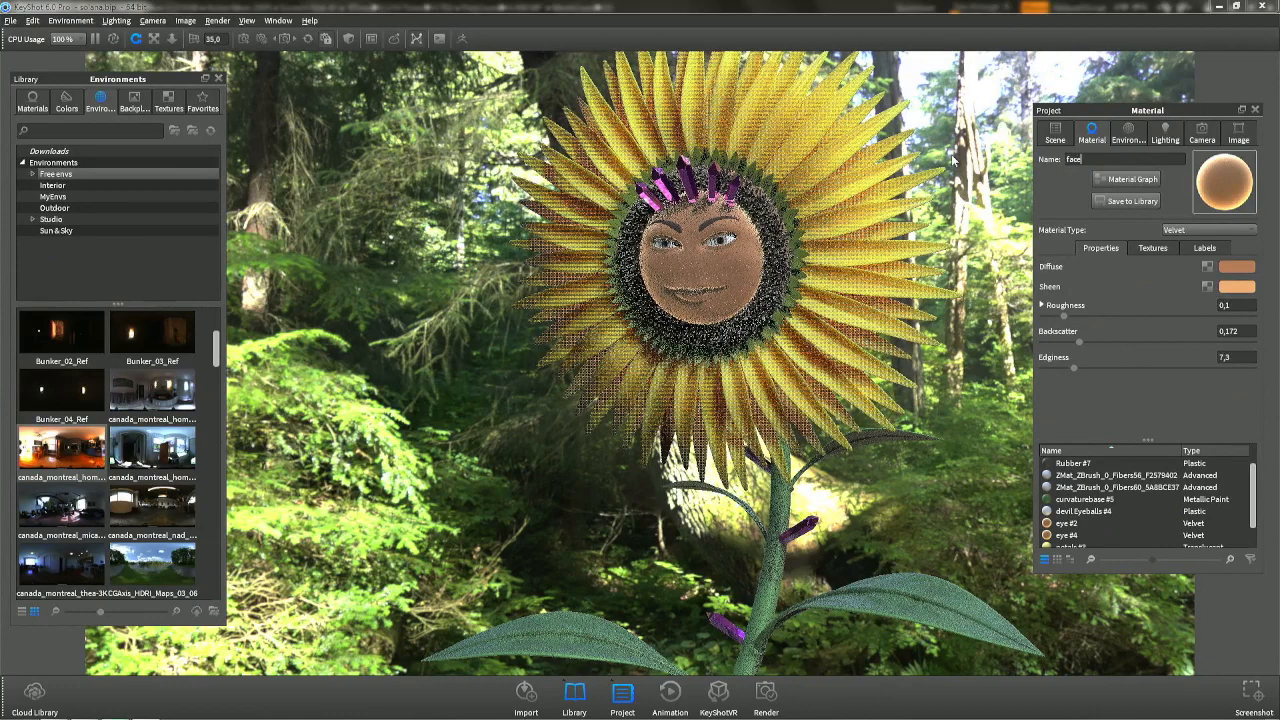
key("Return")
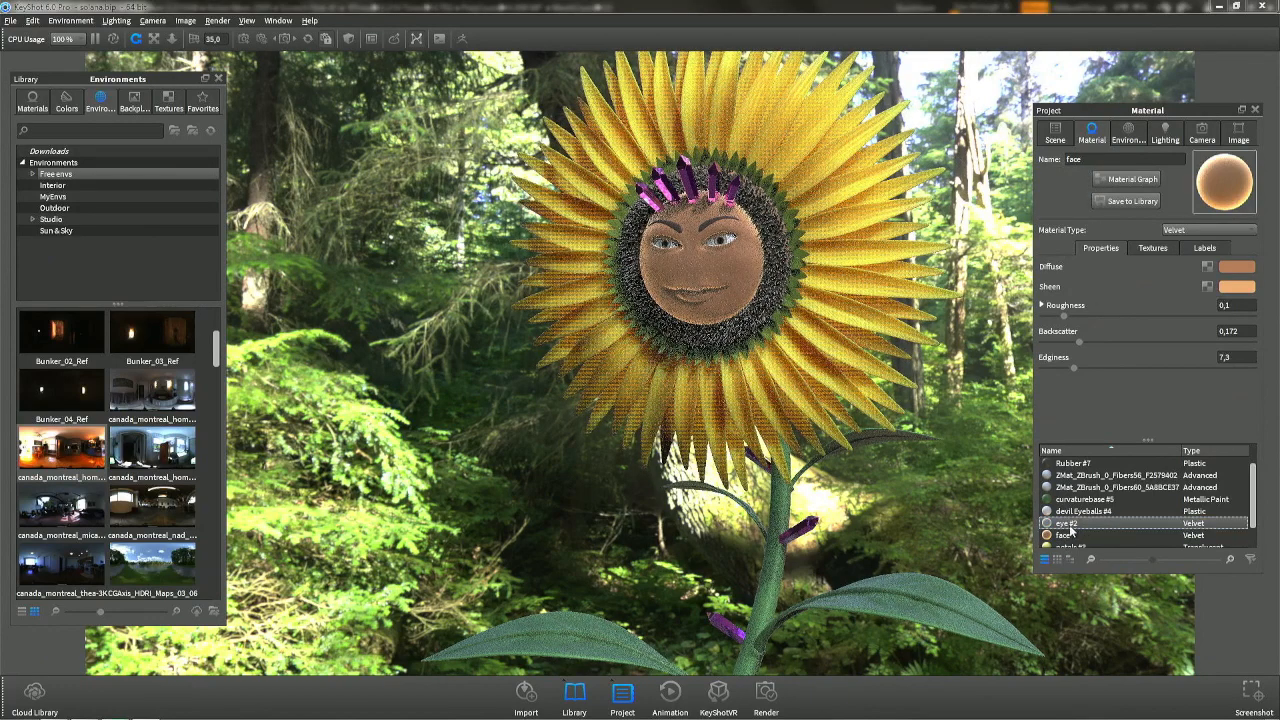
Apply the eye #2 material to the fiber ring around the face and change its material type to Diffuse.
left_click_drag(1070, 530, 778, 268)
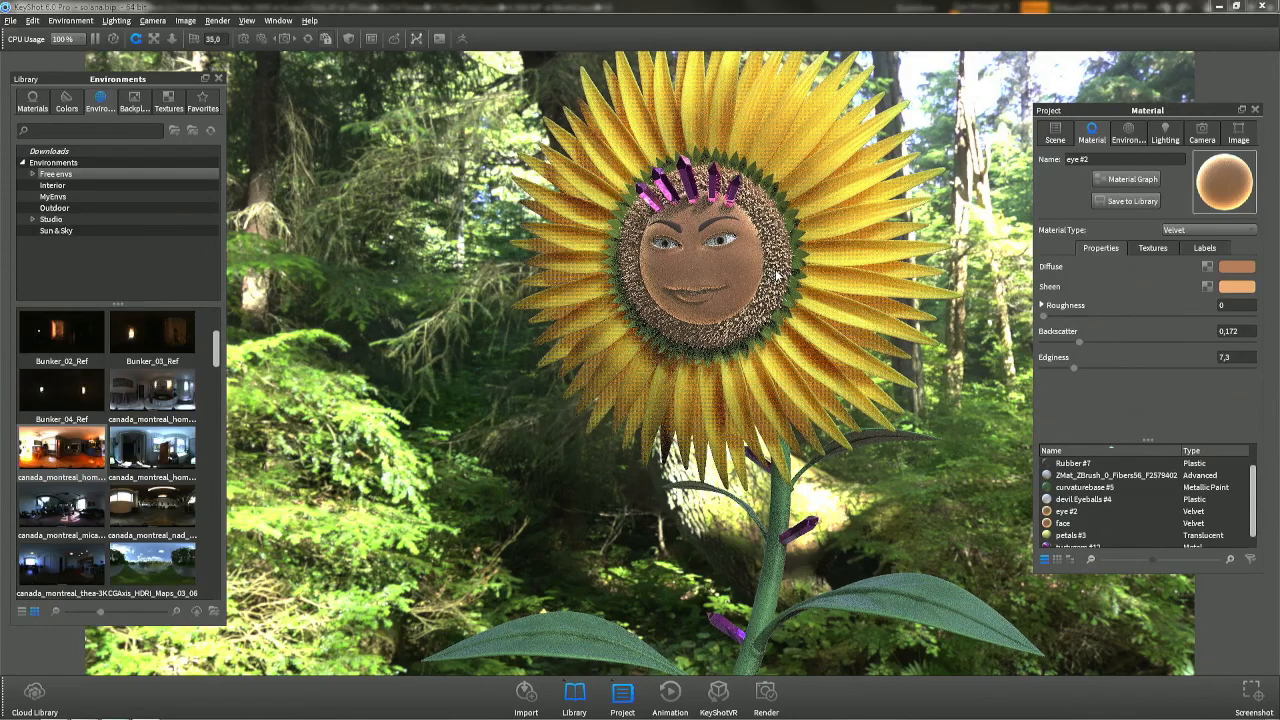
left_click(1214, 231)
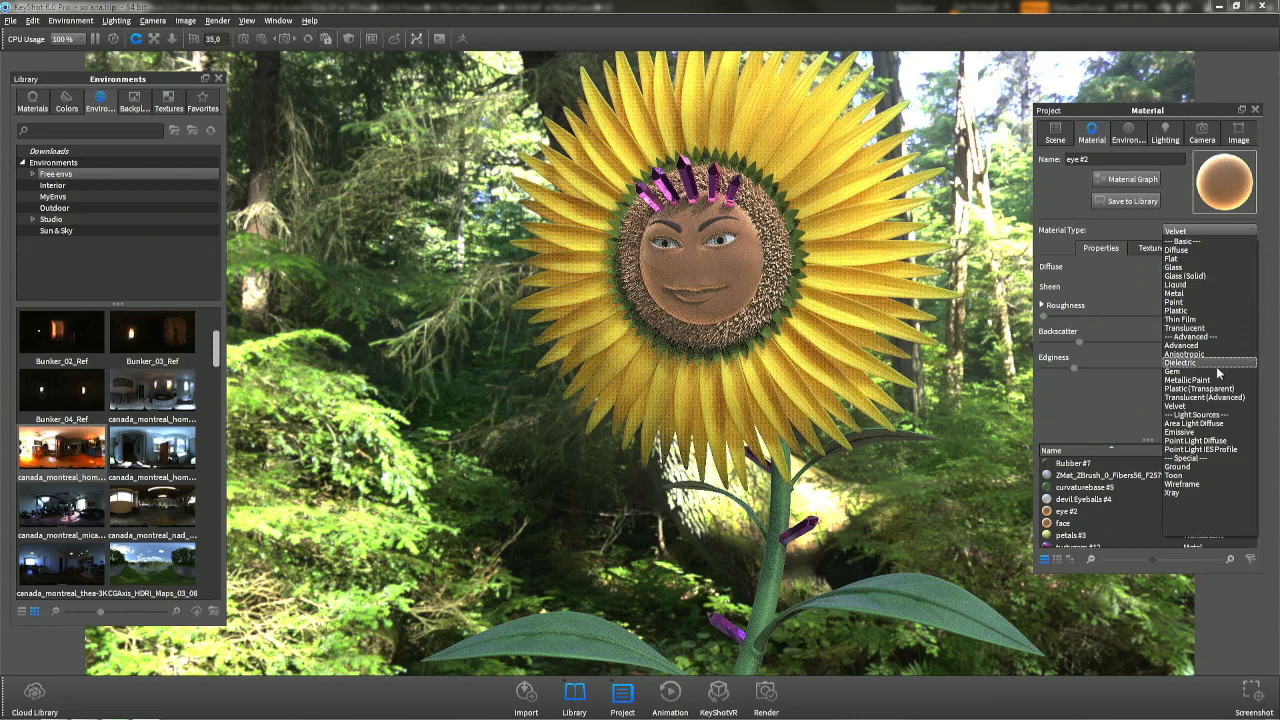
left_click(1224, 250)
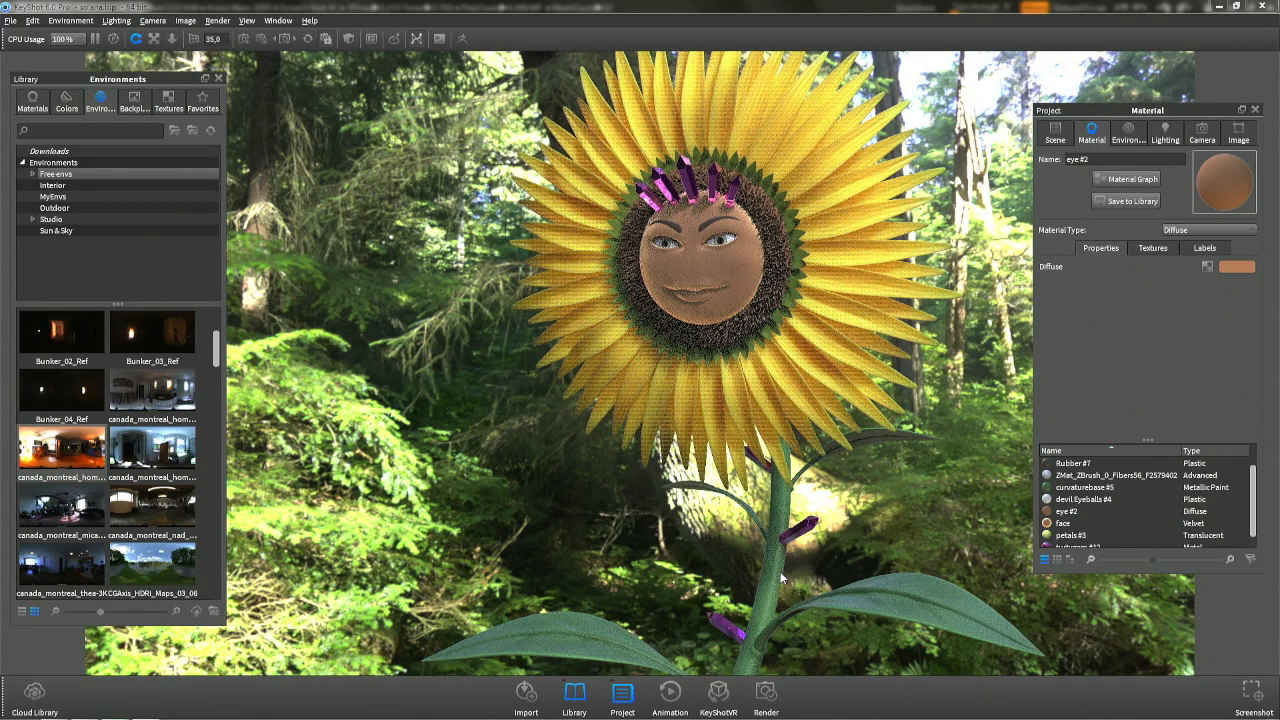
Save the KeyShot scene, switch to ZBrush and save the sunflower project over its existing file.
key("ctrl+s")
key("alt+Tab")
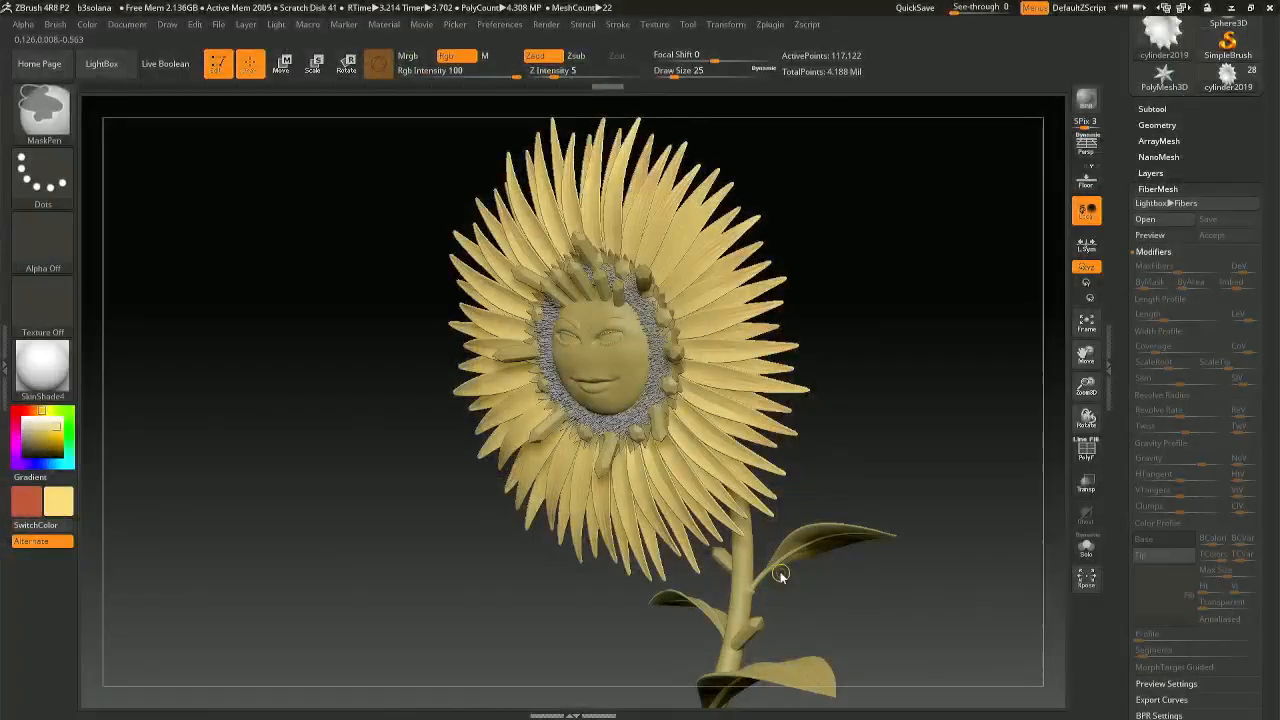
key("ctrl+s")
key("Return")
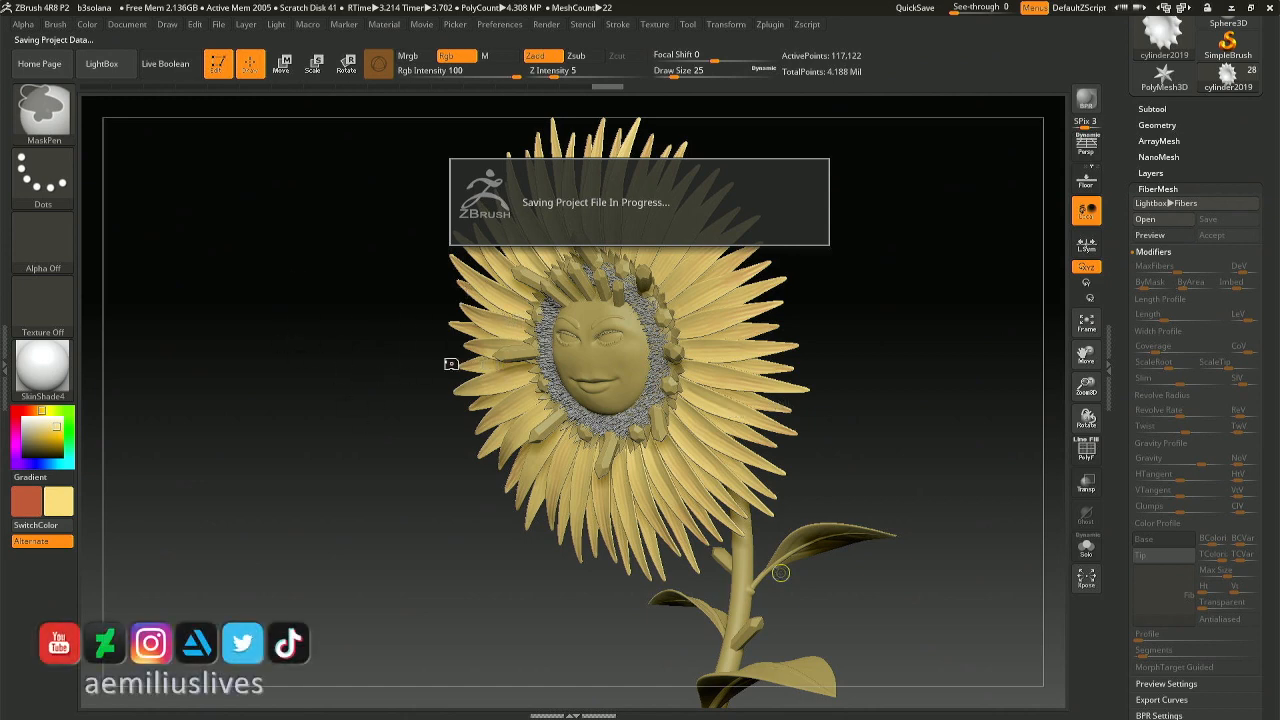
Switch to KeyShot, pause its real-time render and return to ZBrush while the project saves.
key("alt+Tab")
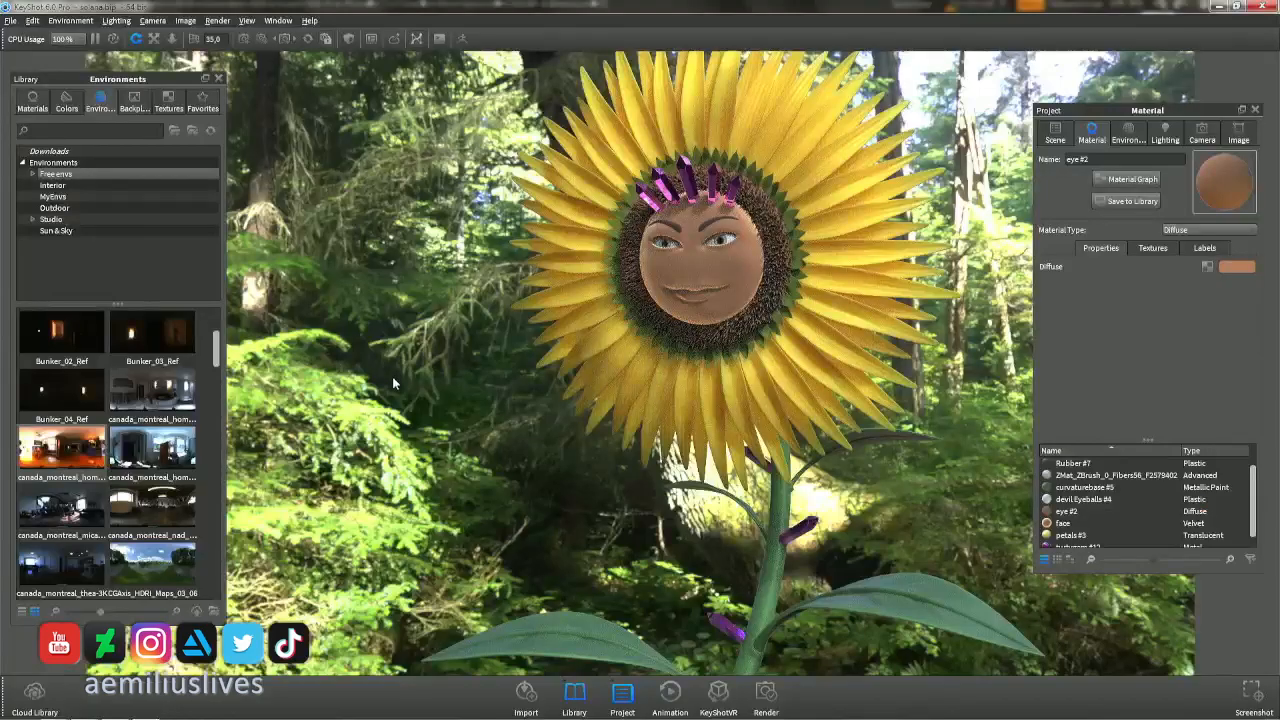
left_click(96, 40)
key("alt+Tab")
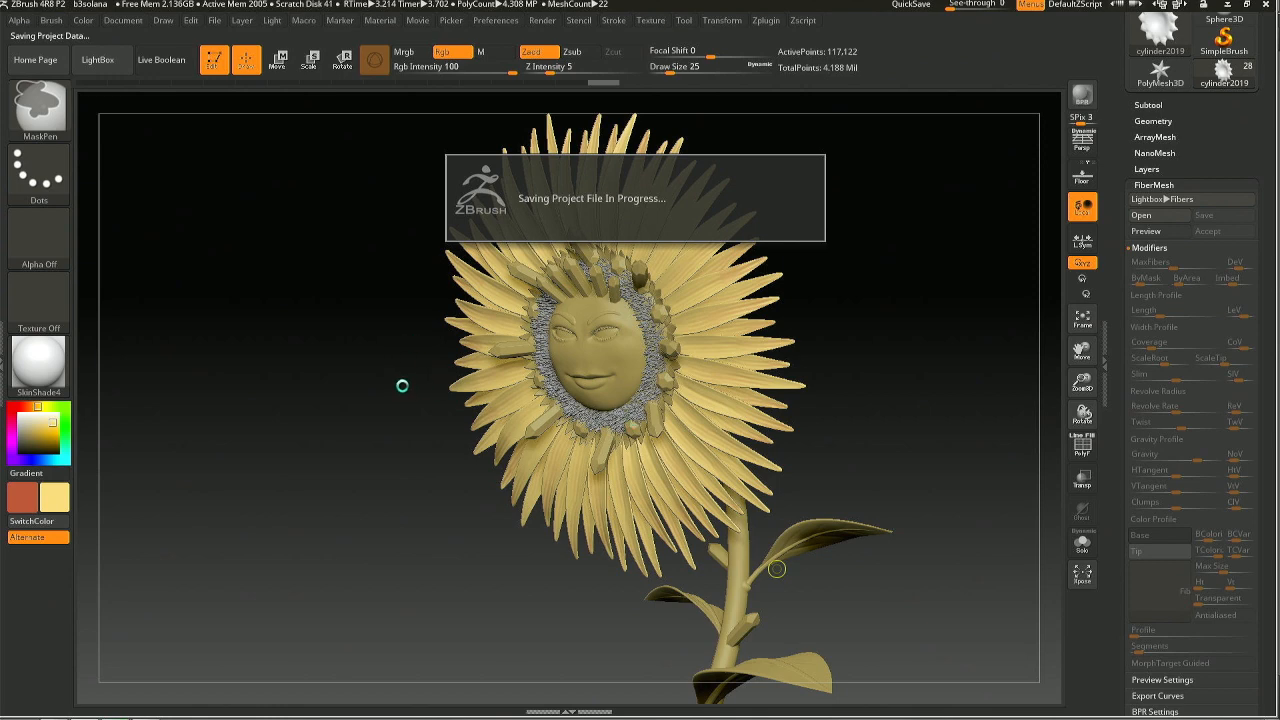
key("alt+Tab")
key("alt+Tab")
key("alt+Tab")
key("alt+Tab")
key("alt+Tab")
key("alt+Tab")
key("alt+Tab")
key("alt+Tab")
key("alt+Tab")
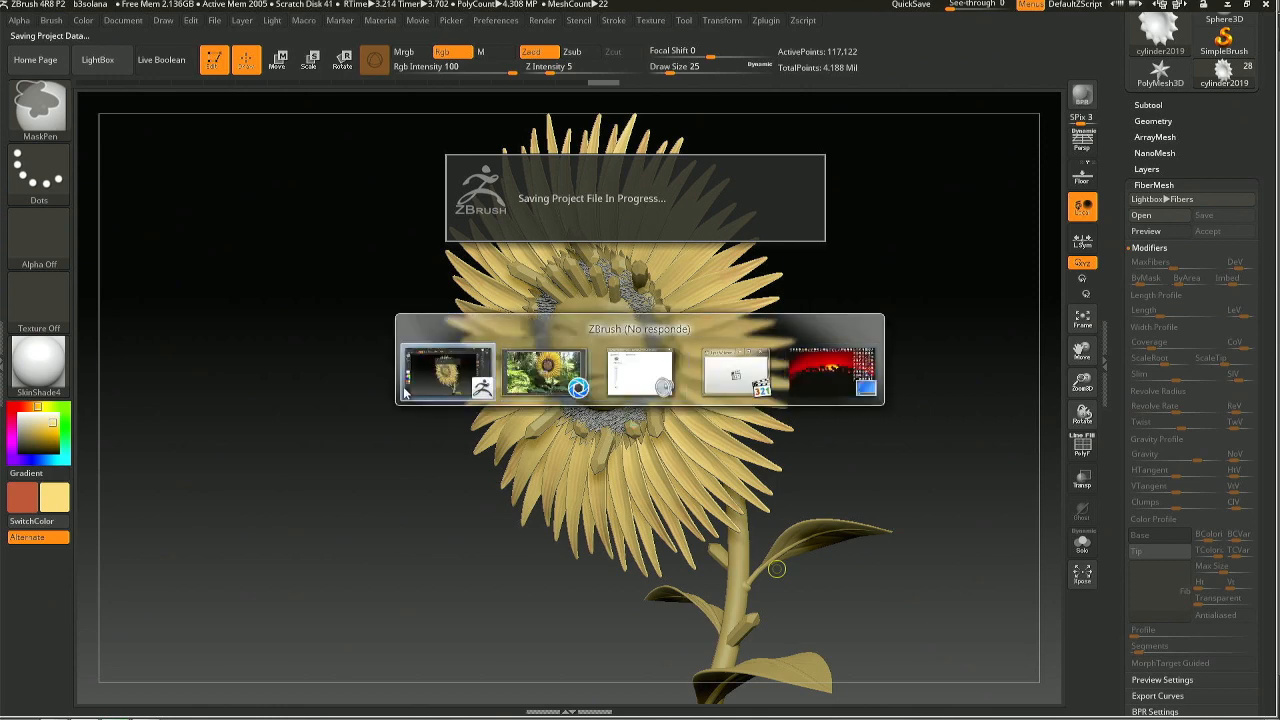
key("alt+Tab")
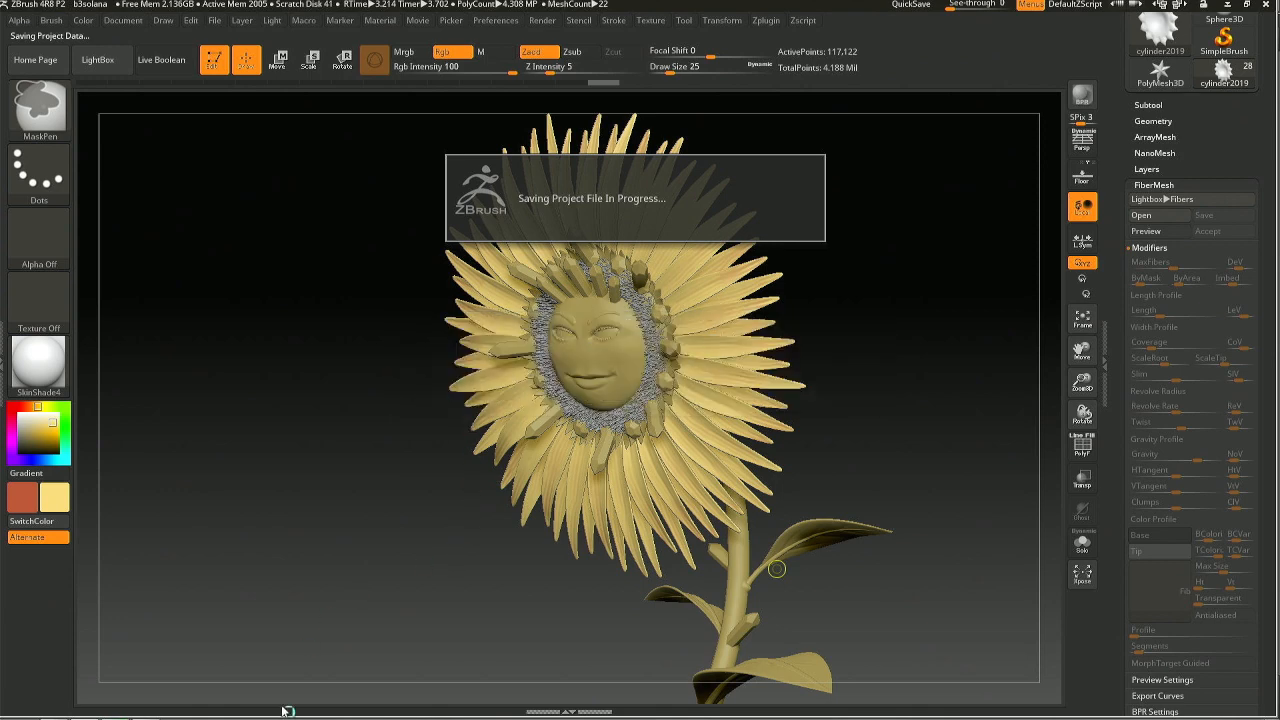
Choose to wait for ZBrush to respond and switch back to KeyShot.
mouse_move(214, 709)
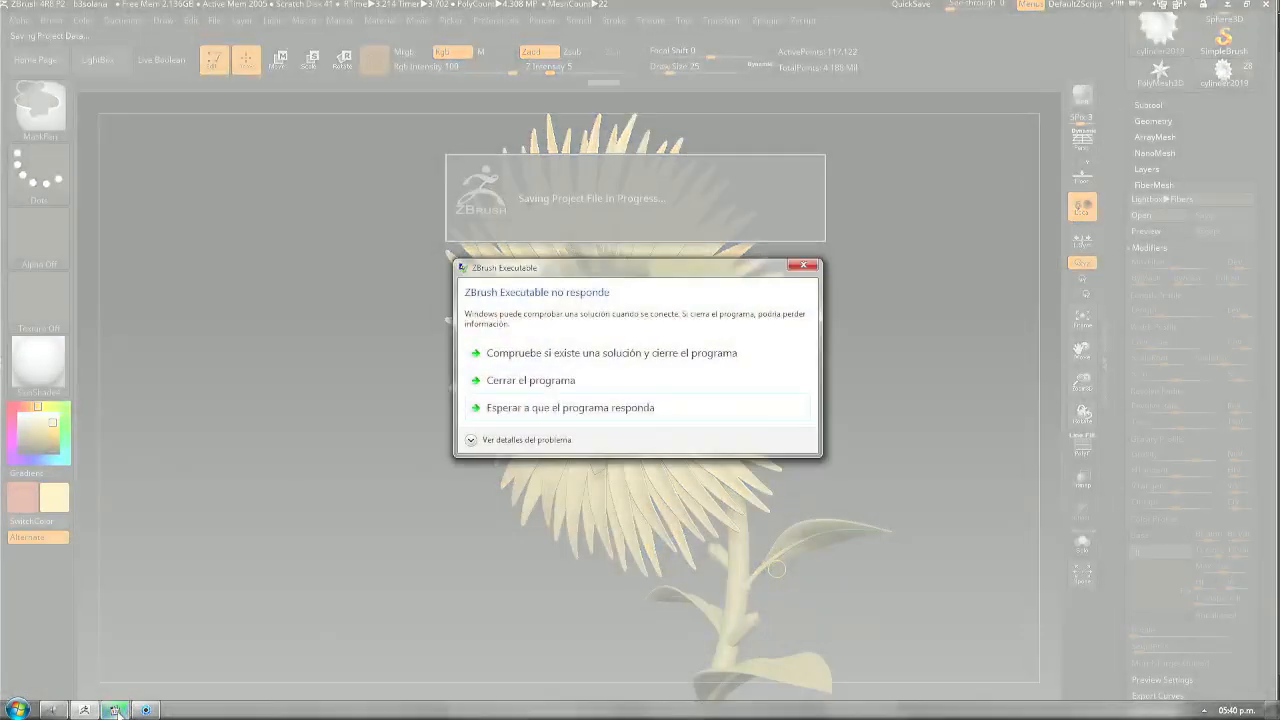
left_click(530, 407)
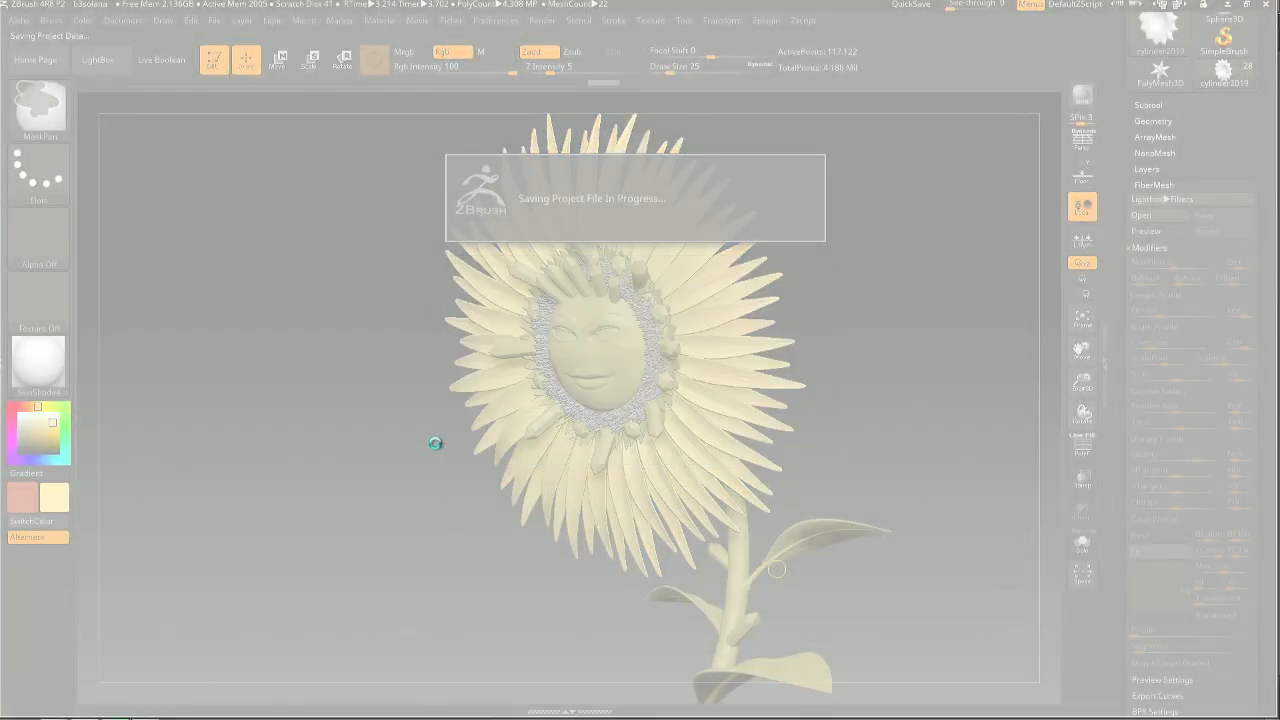
key("alt+Tab")
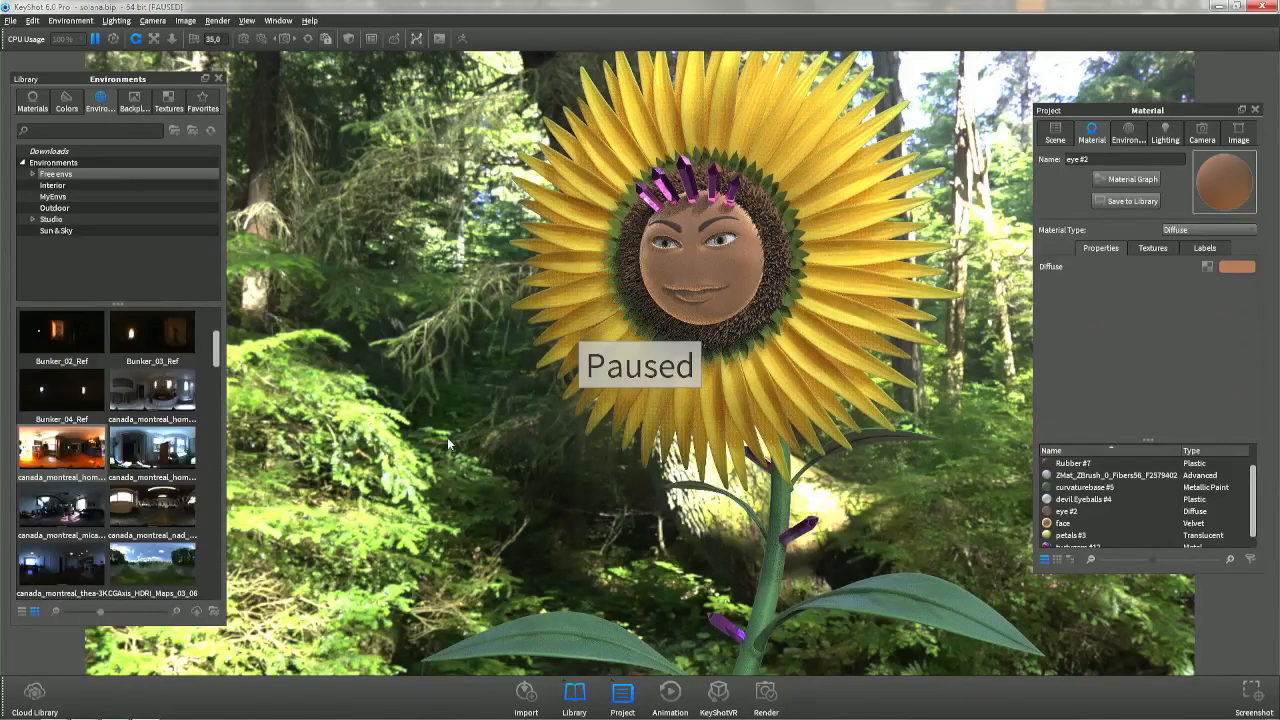
Check the saved project in ZBrush, return to KeyShot, resume the real-time render and capture a screenshot of the refined sunflower.
left_click(96, 40)
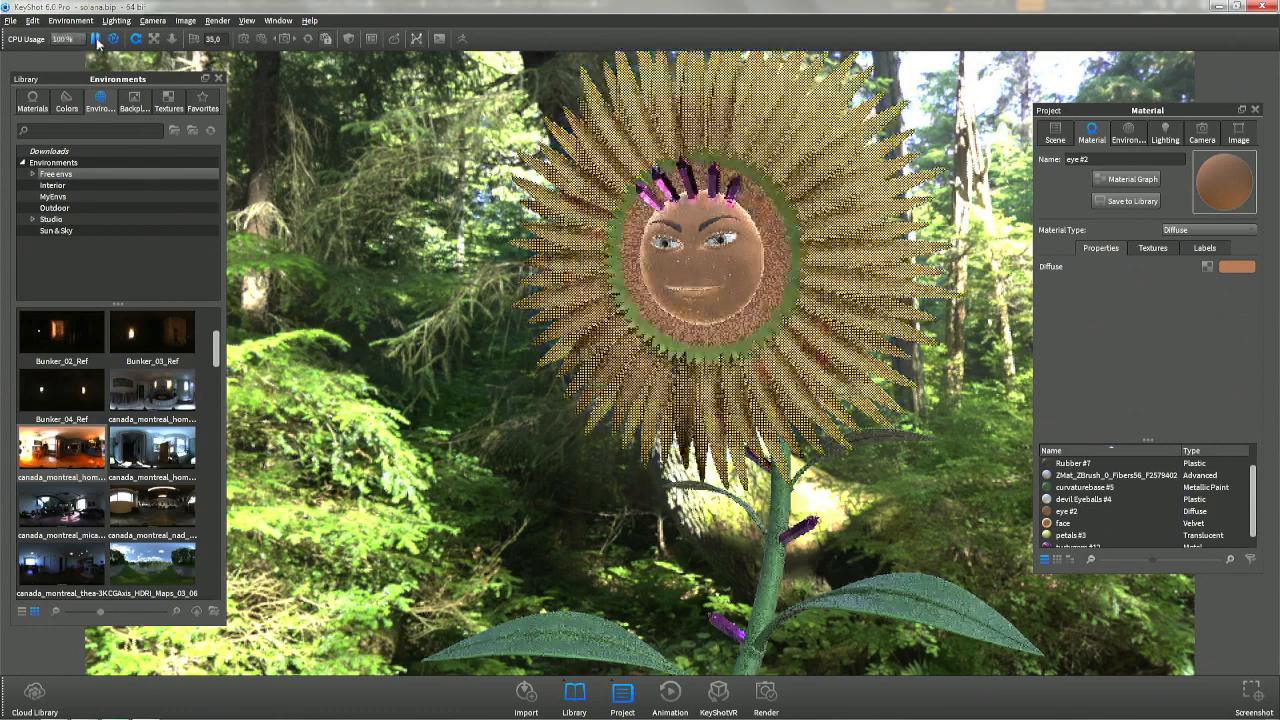
left_click(96, 40)
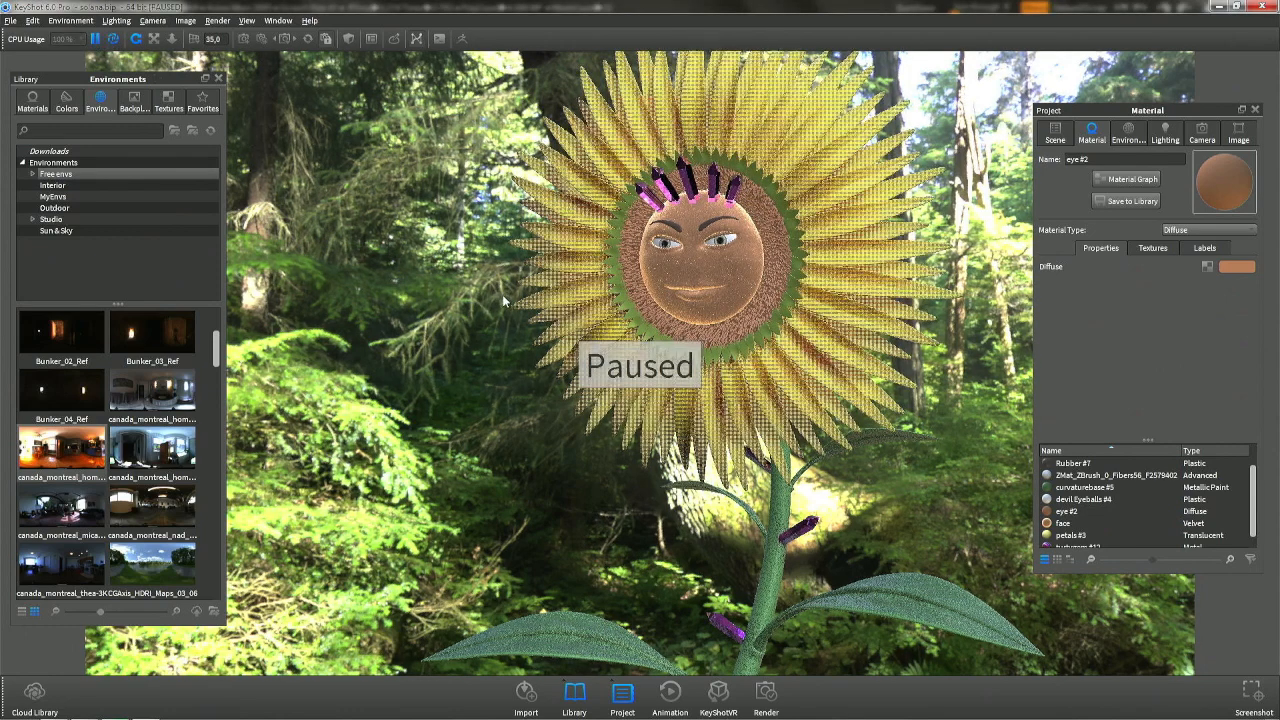
key("alt+Tab")
mouse_move(371, 349)
left_mouse_down()
mouse_move(354, 354)
mouse_move(370, 355)
left_mouse_up()
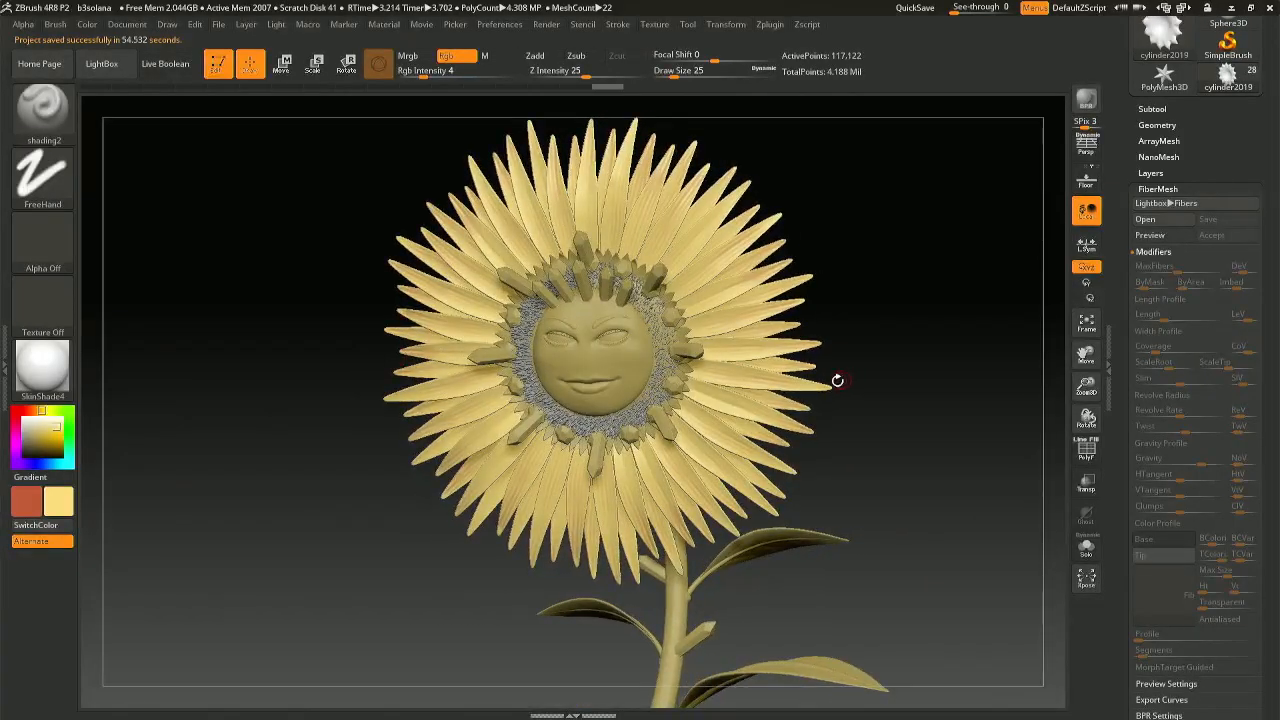
key("alt+Tab")
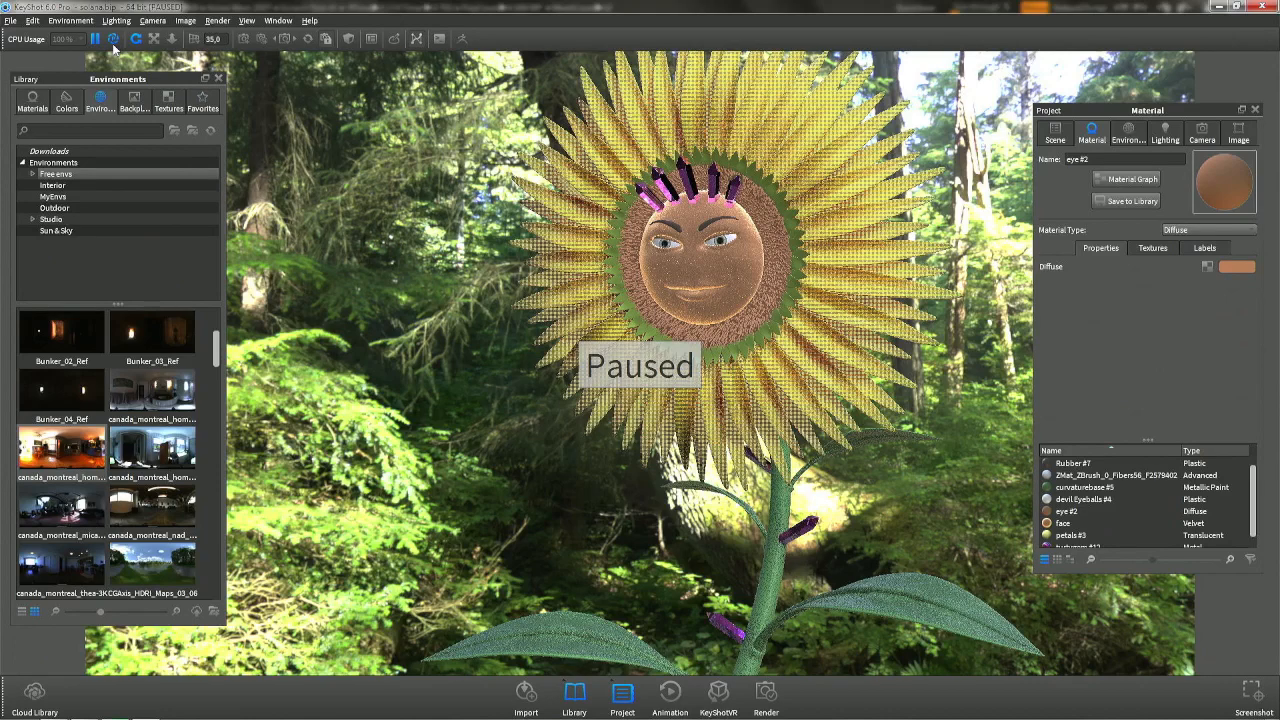
left_click(96, 39)
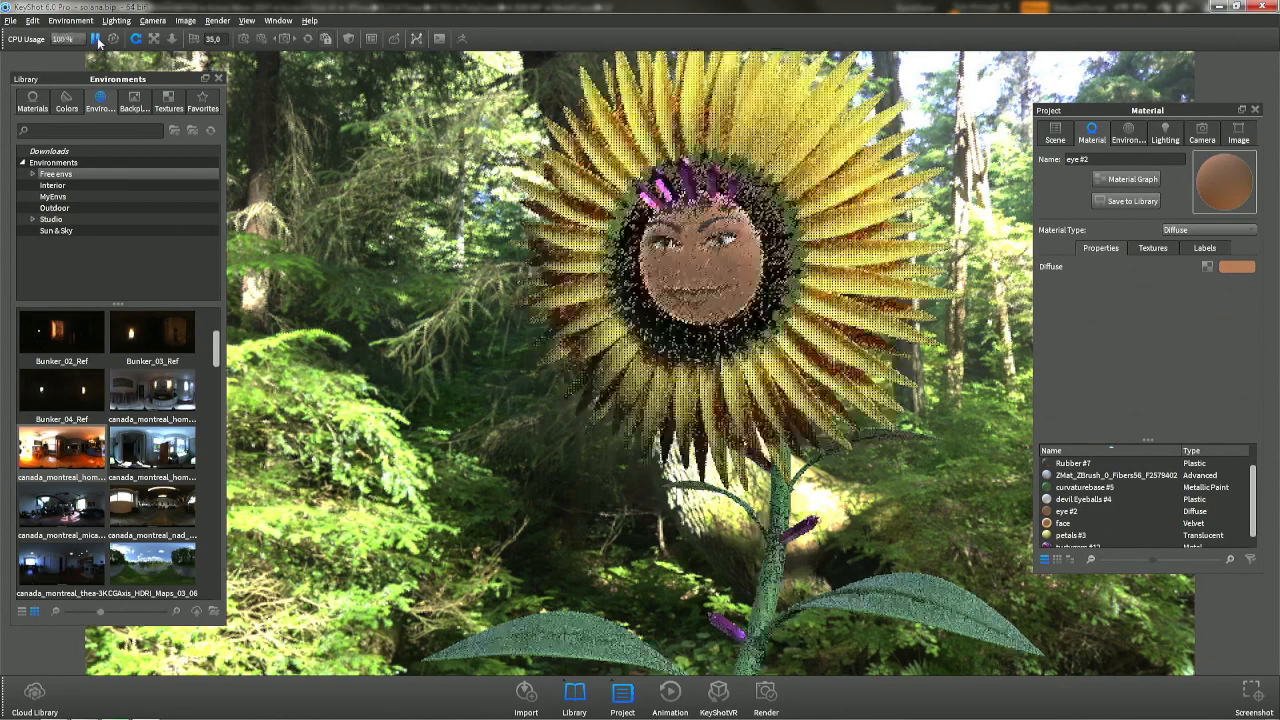
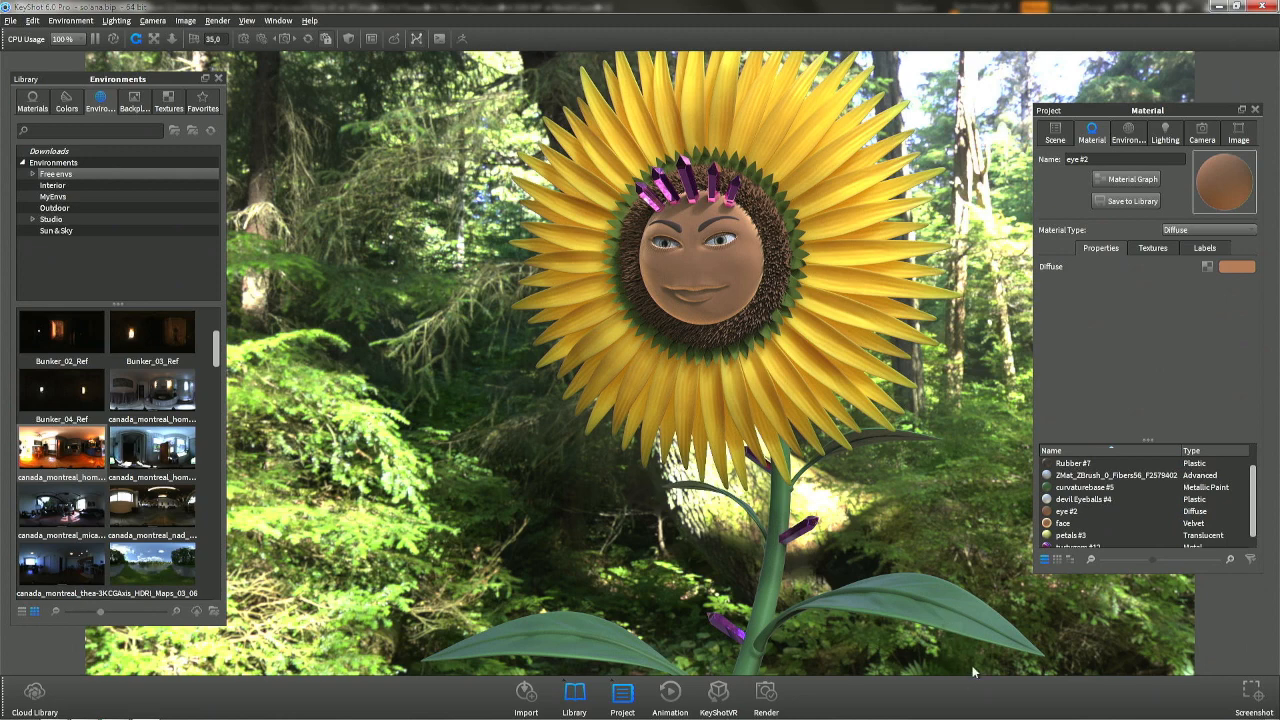
left_click(1259, 701)
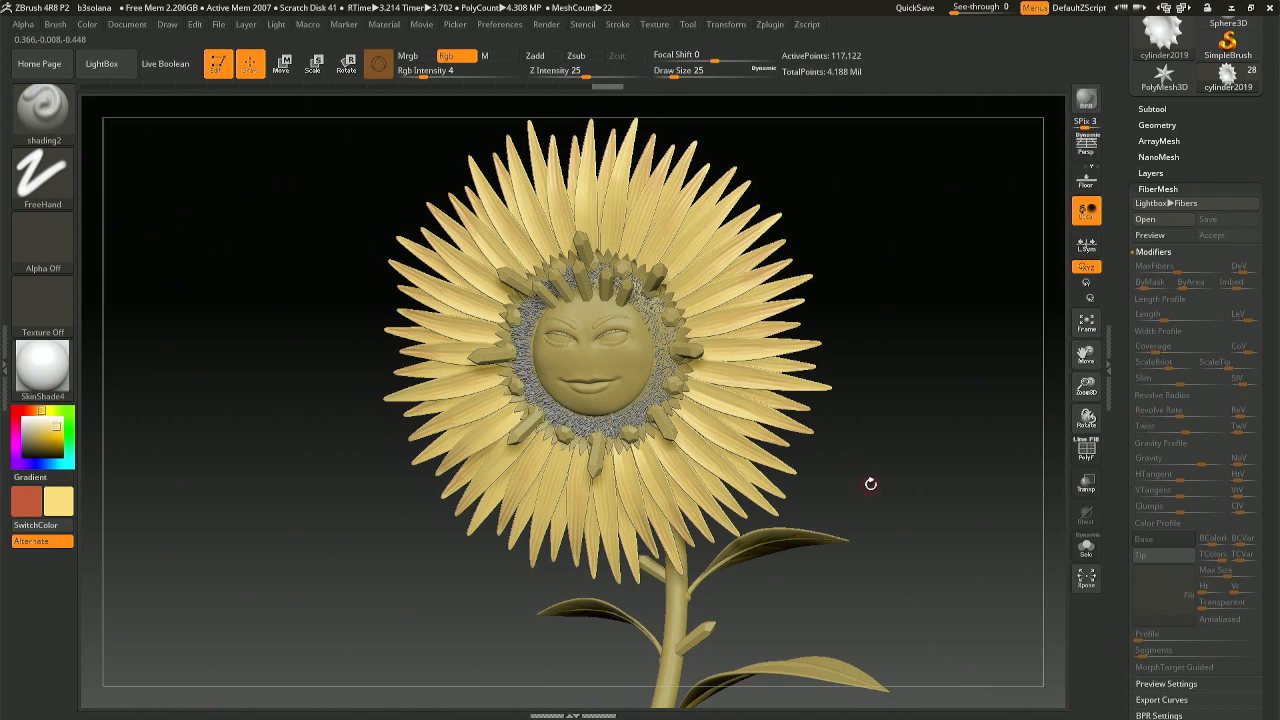
Select the Sphere3D1 subtool at the ring around the sunflower's face in ZBrush.
left_click_drag(871, 483, 886, 472)
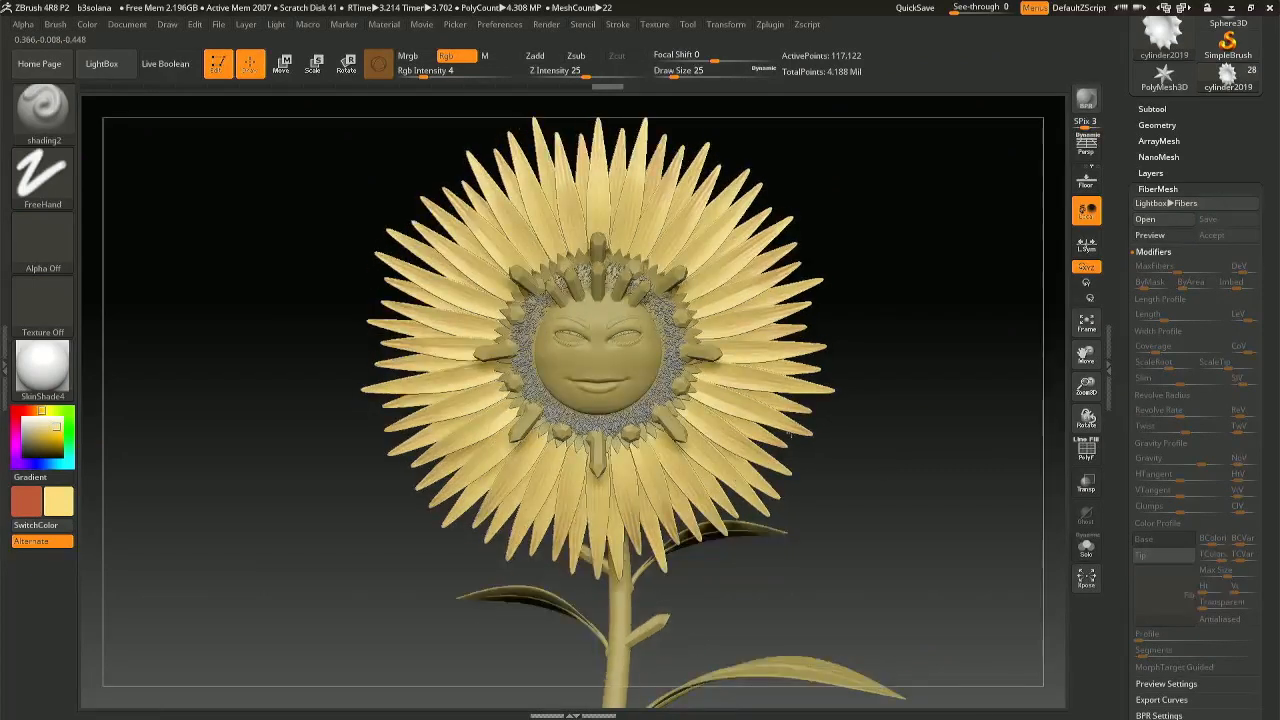
left_click(680, 296, "alt")
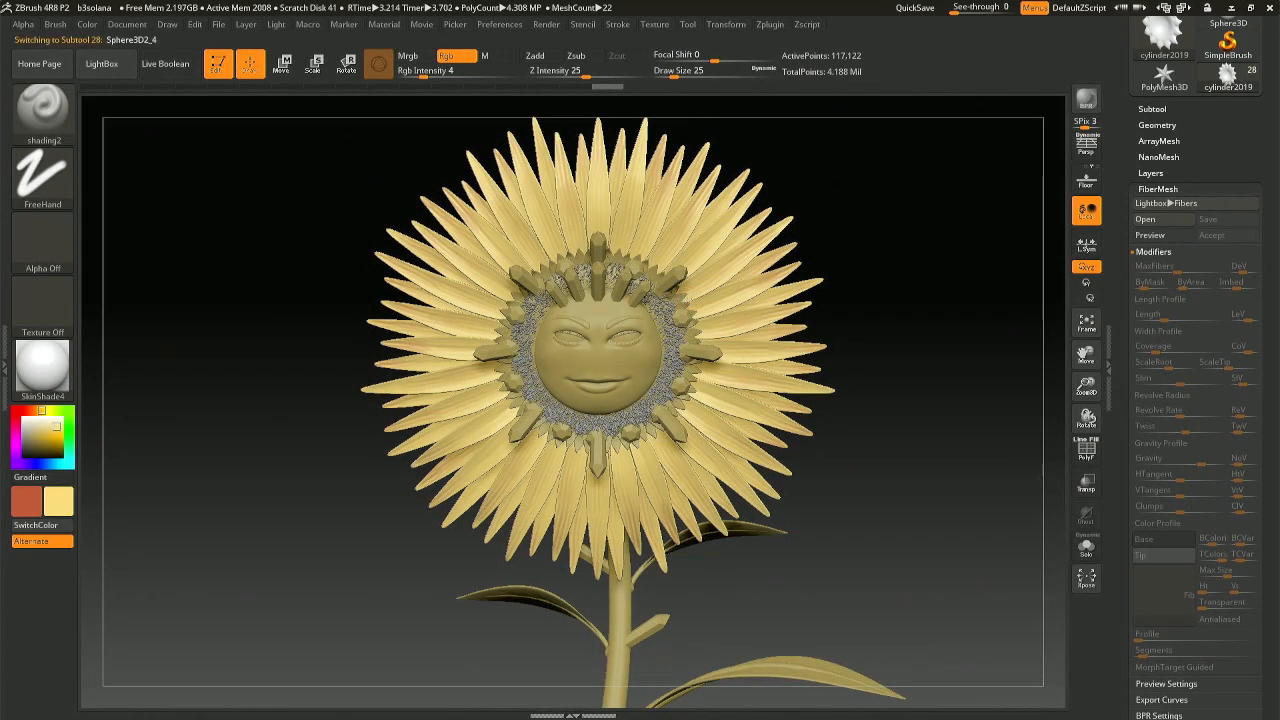
left_click(689, 302, "alt")
right_click_drag(726, 334, 728, 400, "ctrl")
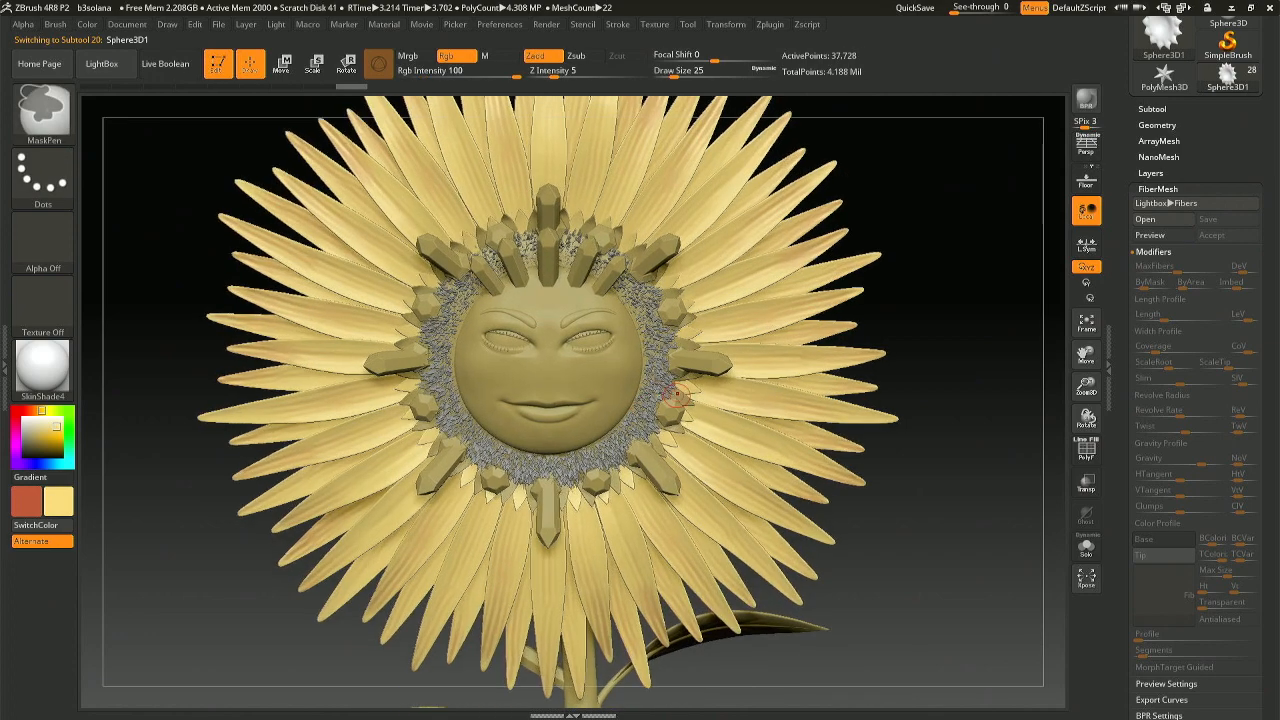
Choose the Move brush and shift the Sphere3D1 ring about 0.07 units downward with the transform gizmo.
key("b")
key("m")
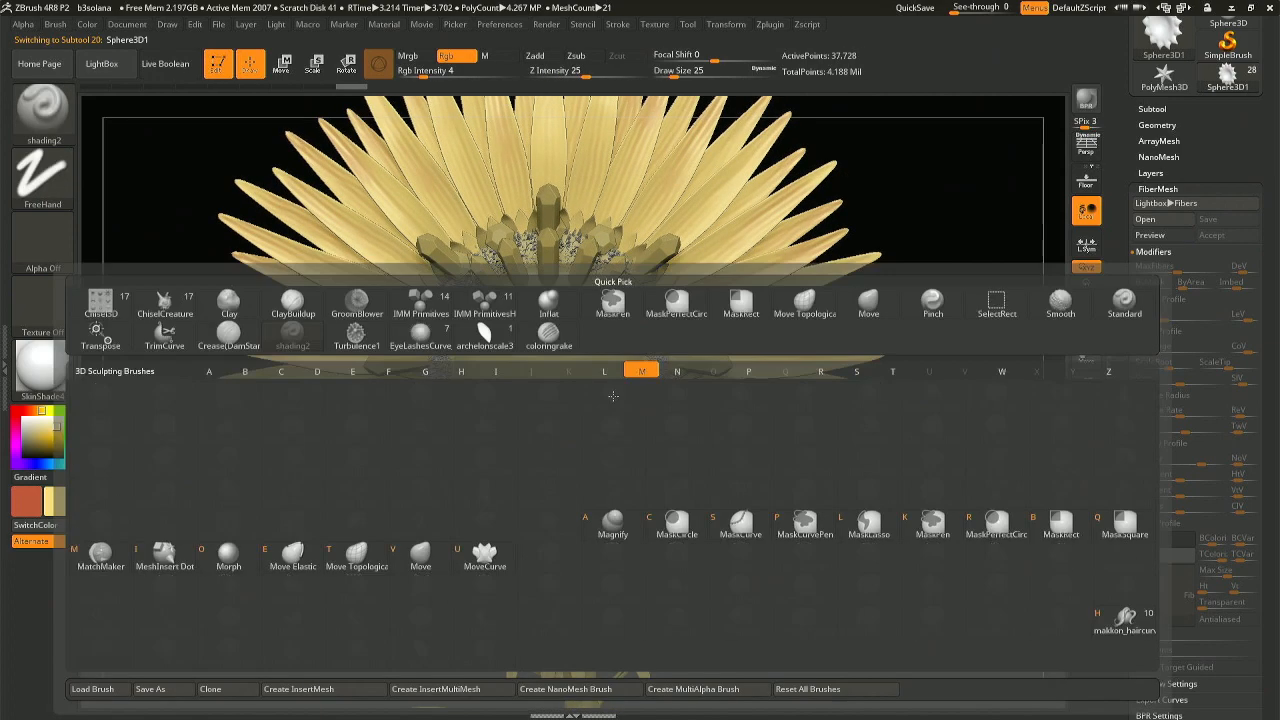
key("v")
key("r")
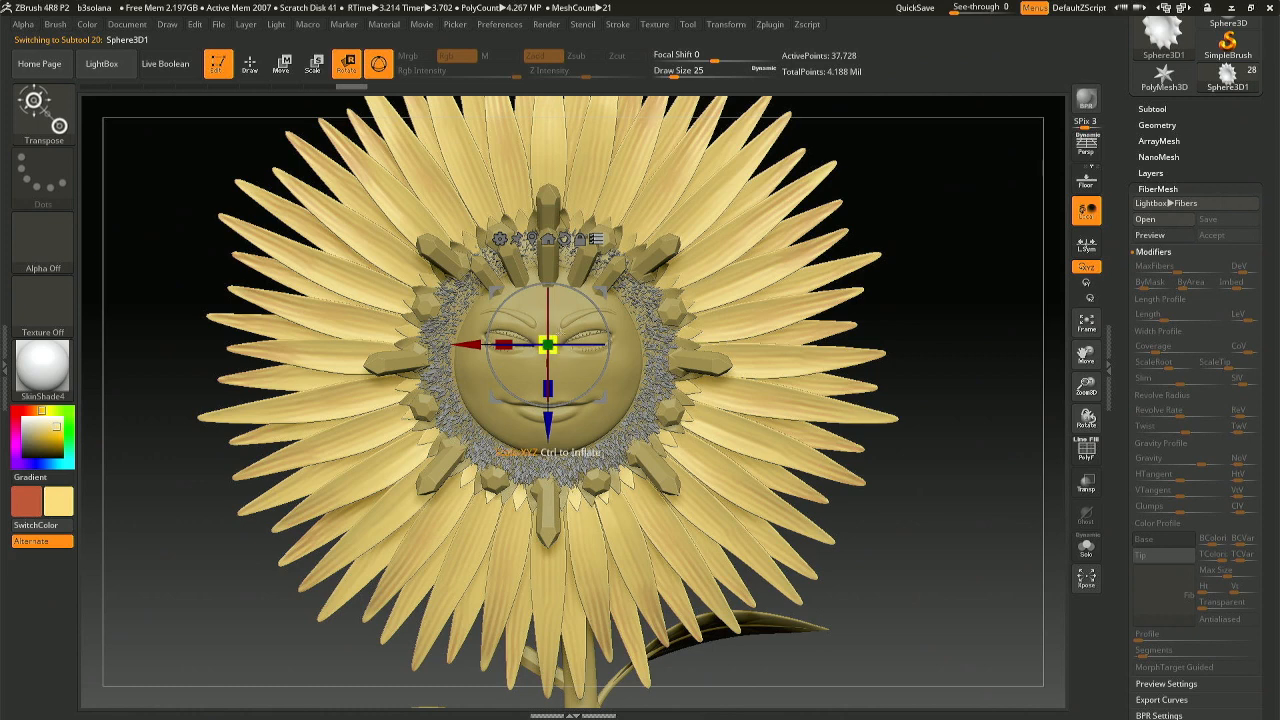
left_click_drag(547, 345, 547, 360)
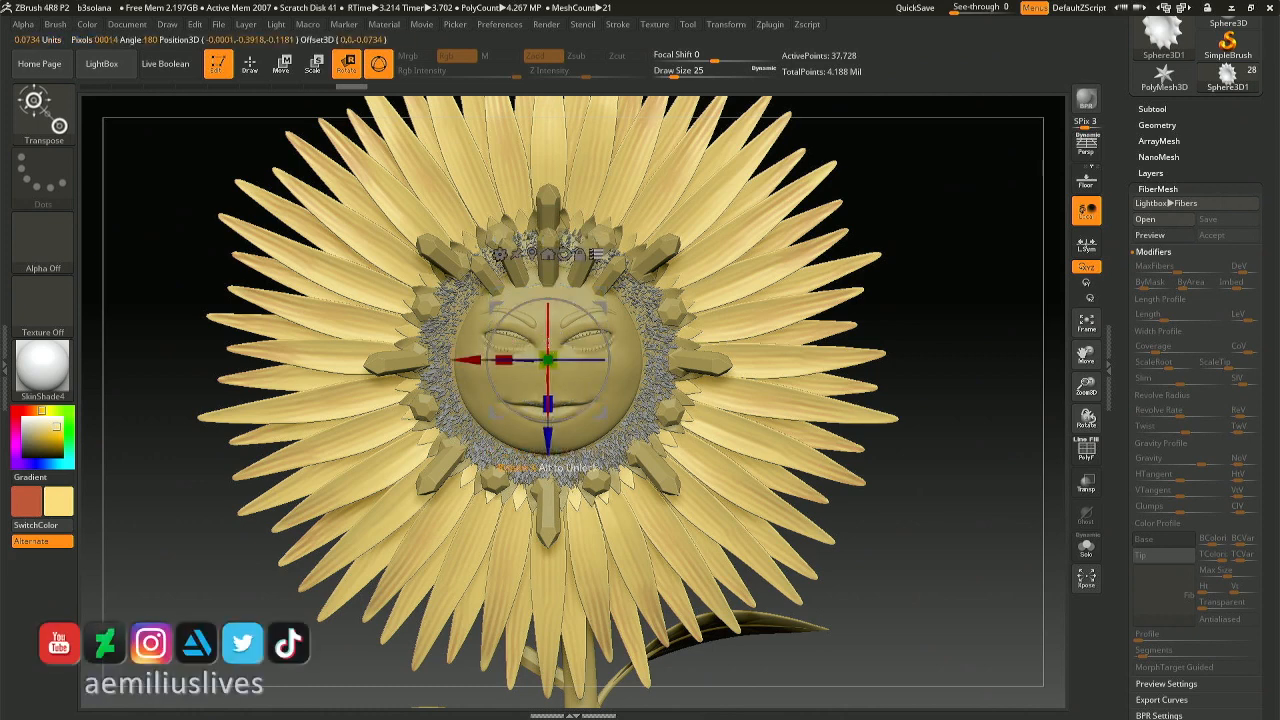
key("ctrl+z")
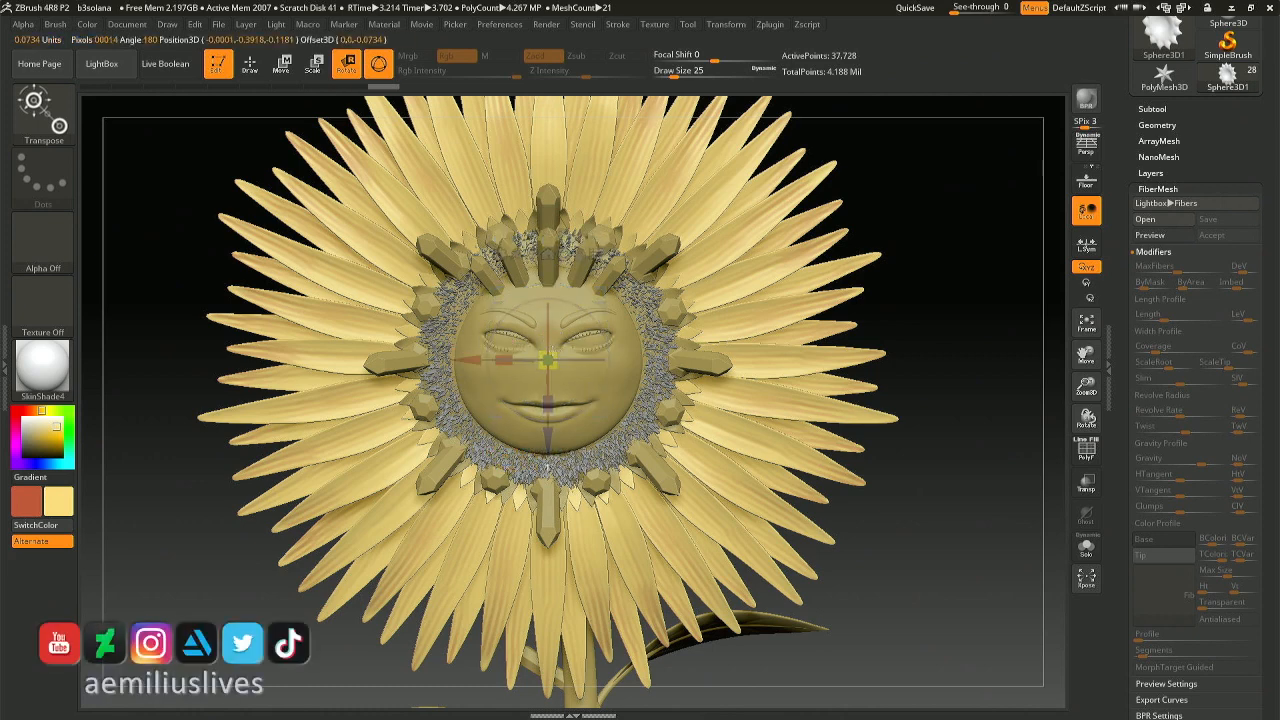
Try further small gizmo adjustments on the ring around the face, undo them and return to drawing mode.
left_click_drag(547, 360, 543, 366)
key("ctrl+z")
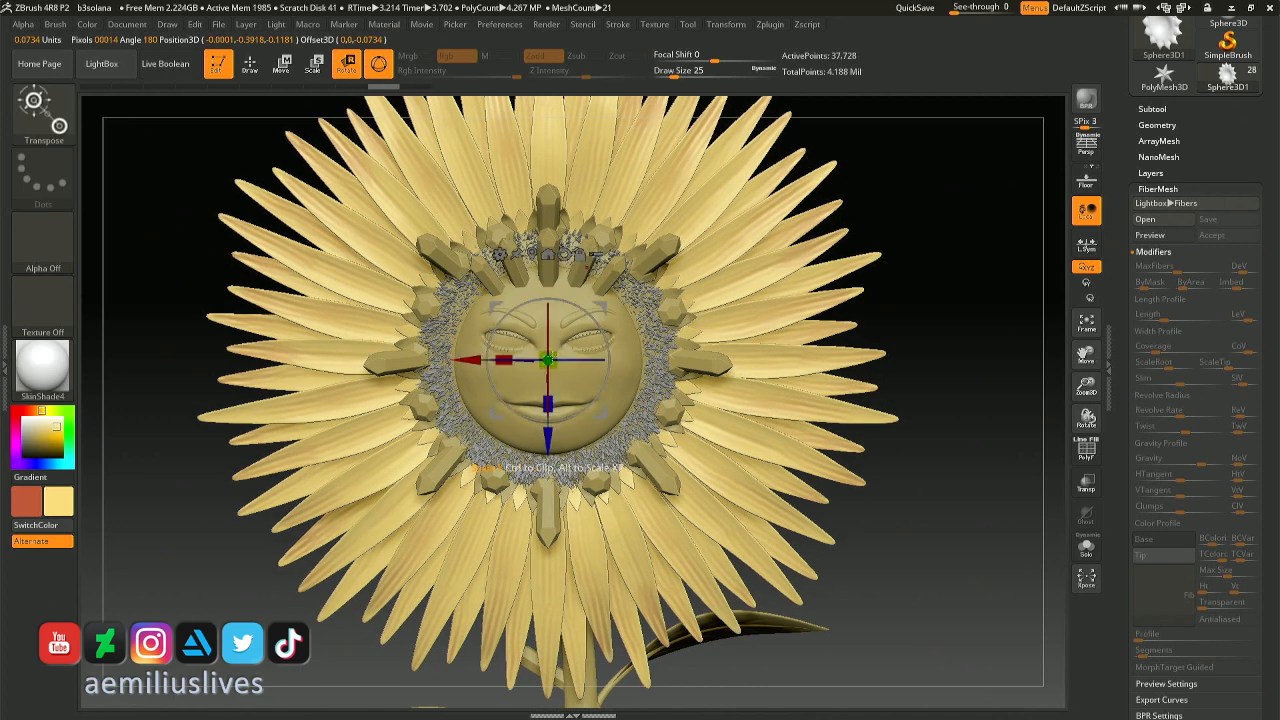
key("ctrl+z")
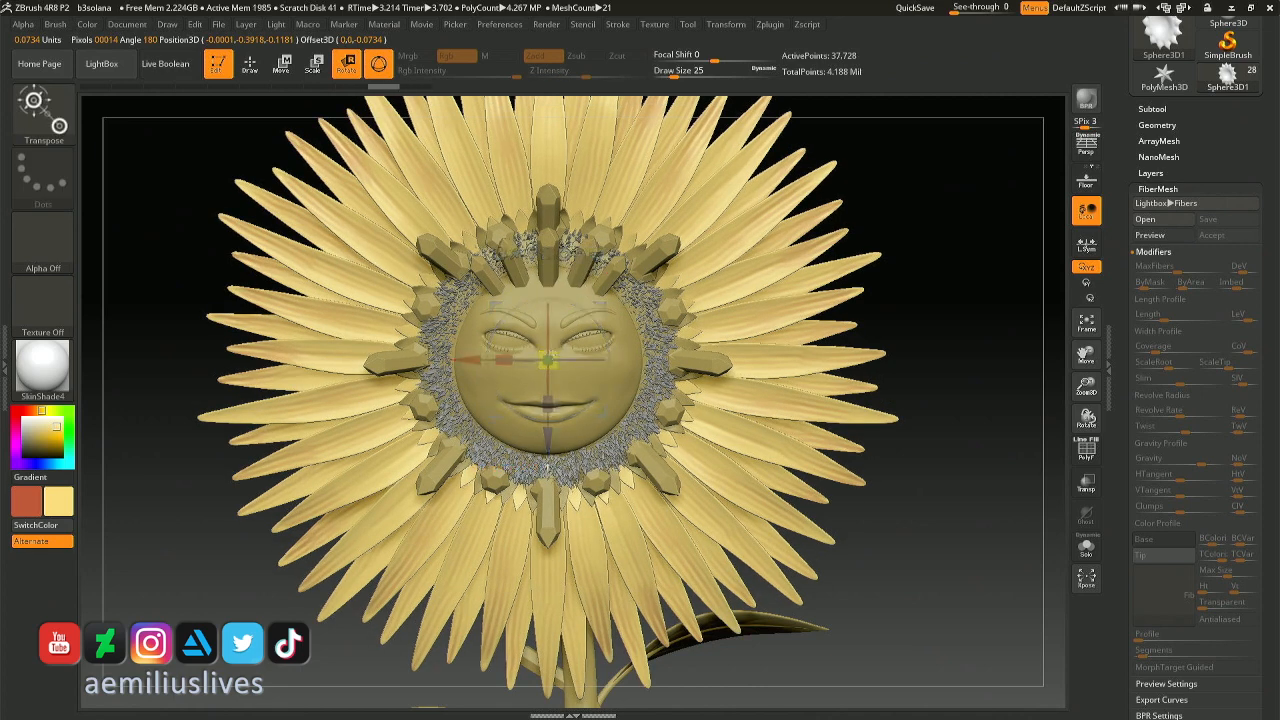
left_click_drag(547, 360, 545, 364)
right_click_drag(547, 362, 491, 425)
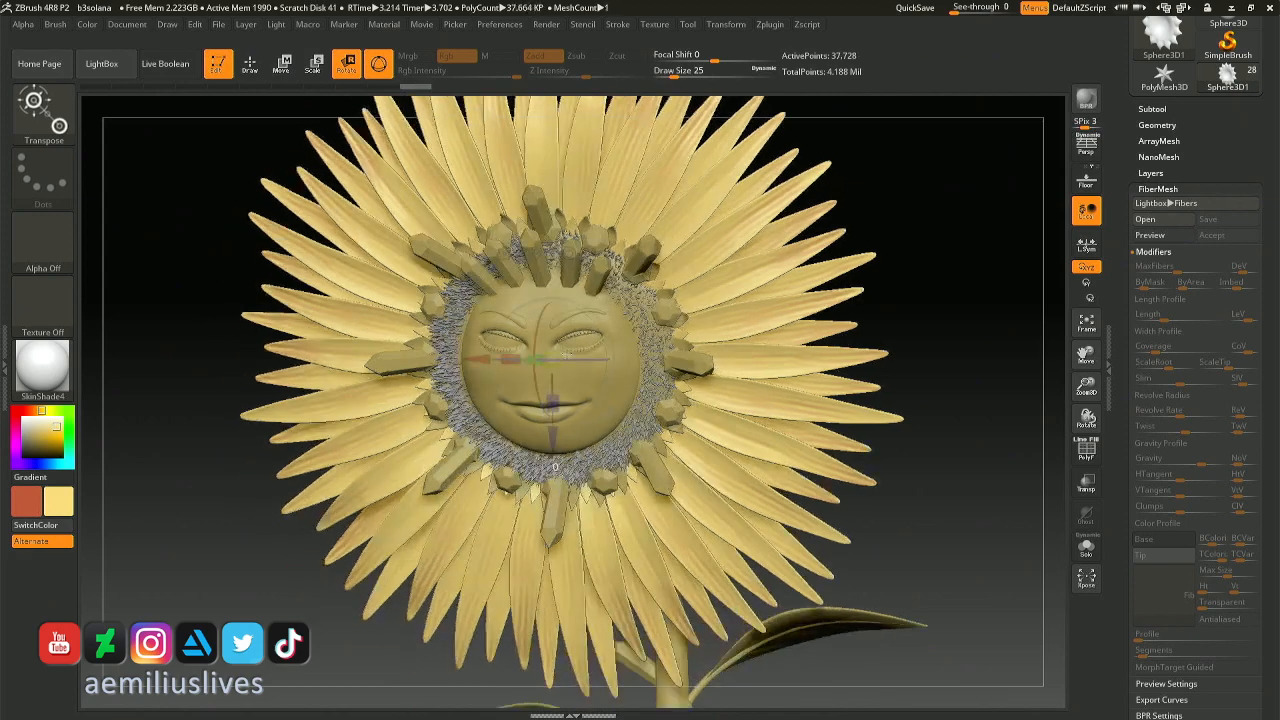
key("q")
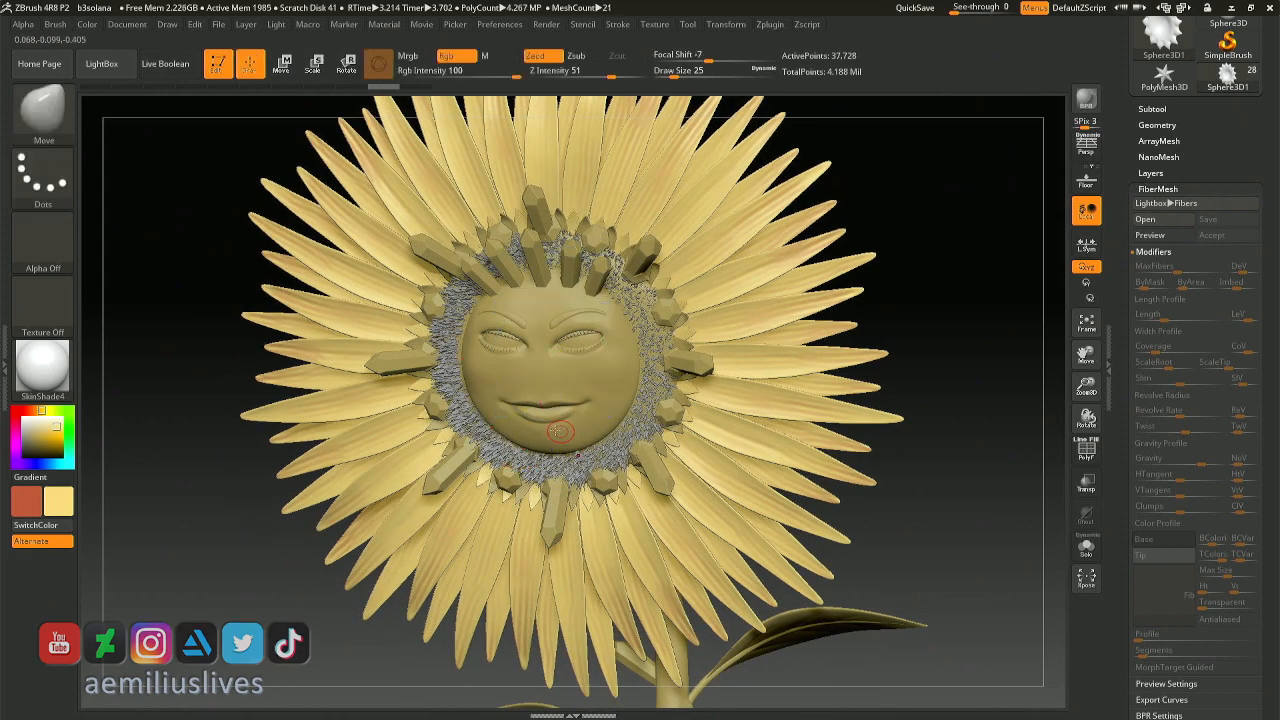
Make the face subtool Sphere3D1_6 active for editing.
right_click_drag(544, 413, 567, 412)
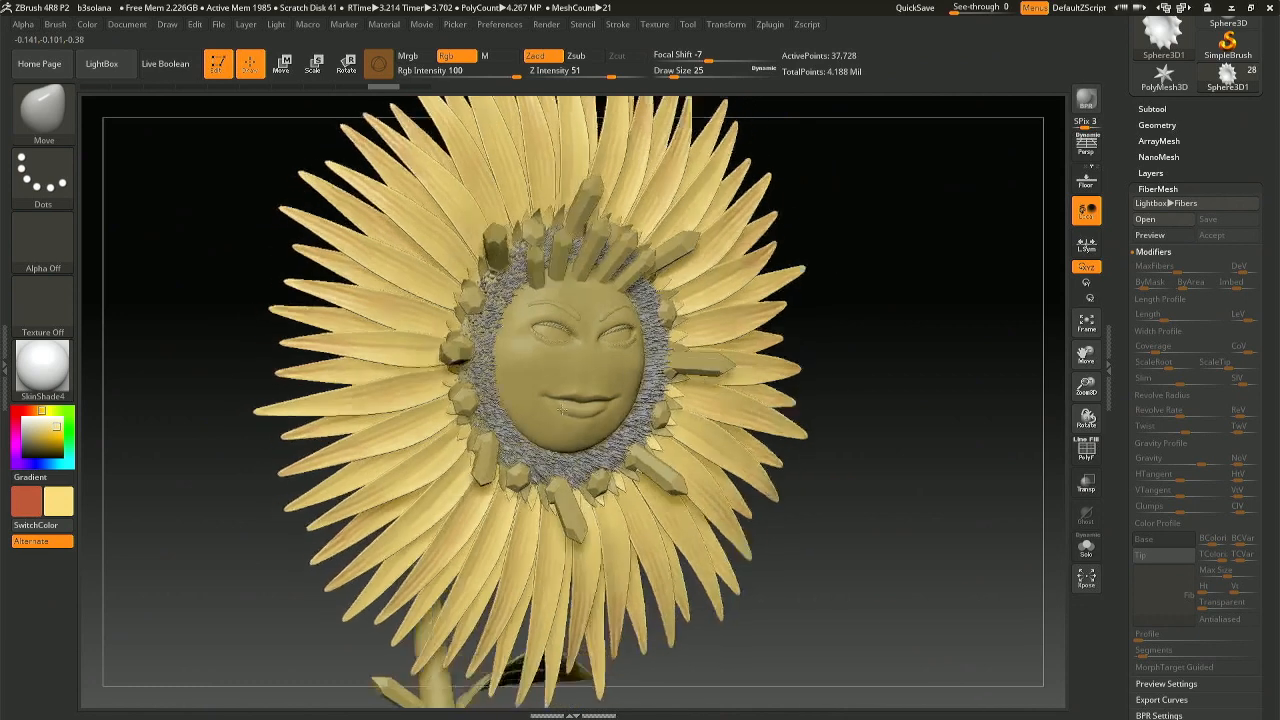
right_click_drag(648, 477, 667, 426, "ctrl")
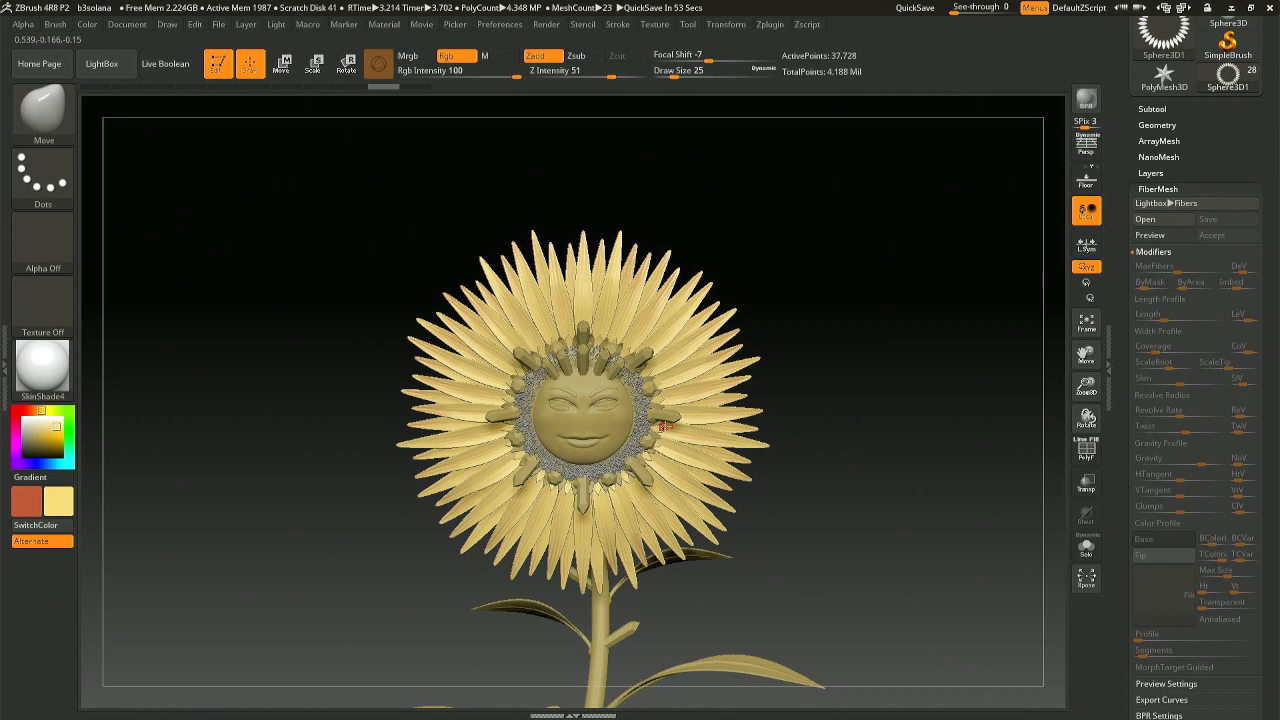
left_click(612, 433, "alt")
left_click_drag(612, 433, 641, 206, "alt")
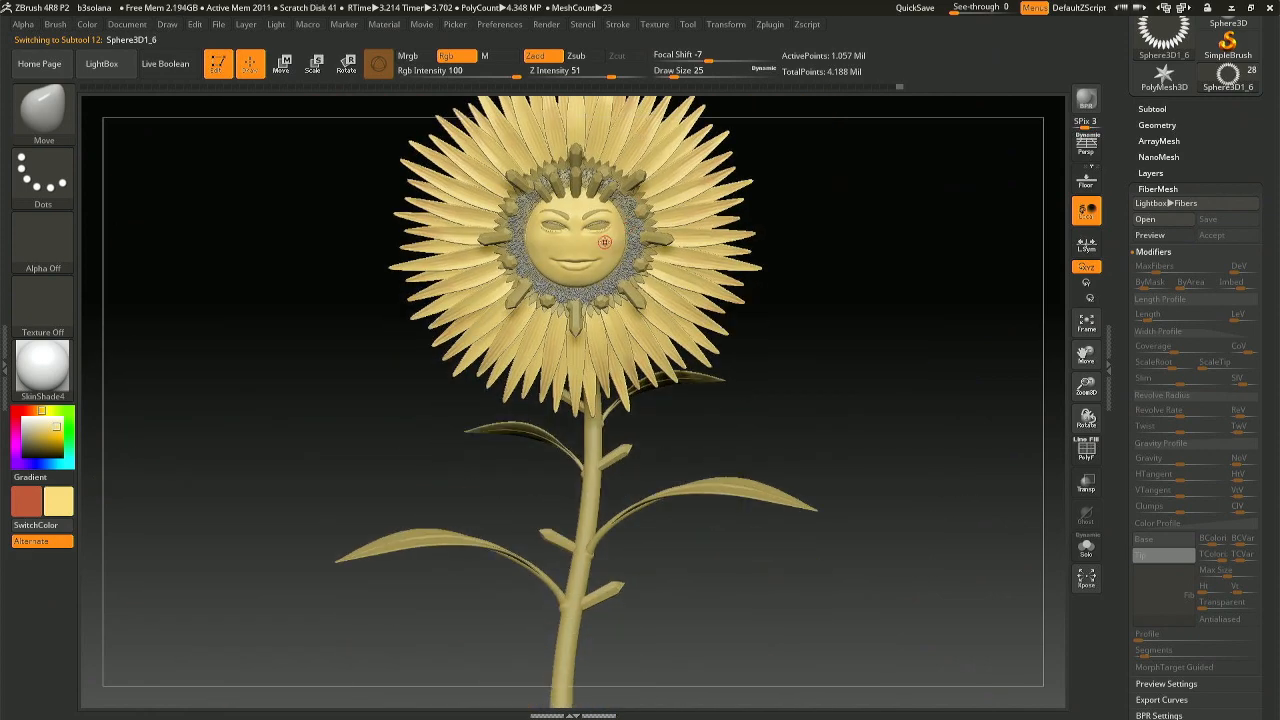
right_click_drag(605, 242, 605, 360, "ctrl")
right_click_drag(553, 230, 553, 276, "ctrl")
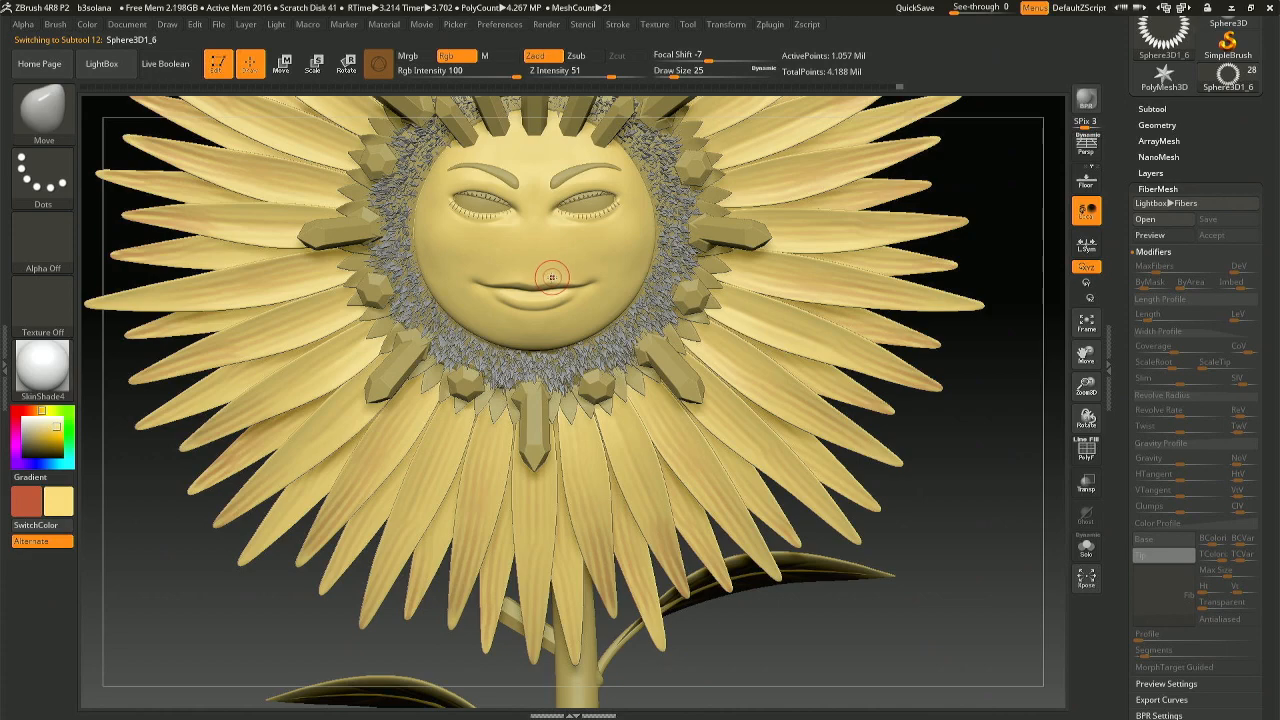
Sharpen the line between the lips and the corners of the mouth using the Pinch brush at draw size 49.
key("b")
key("p")
key("i")
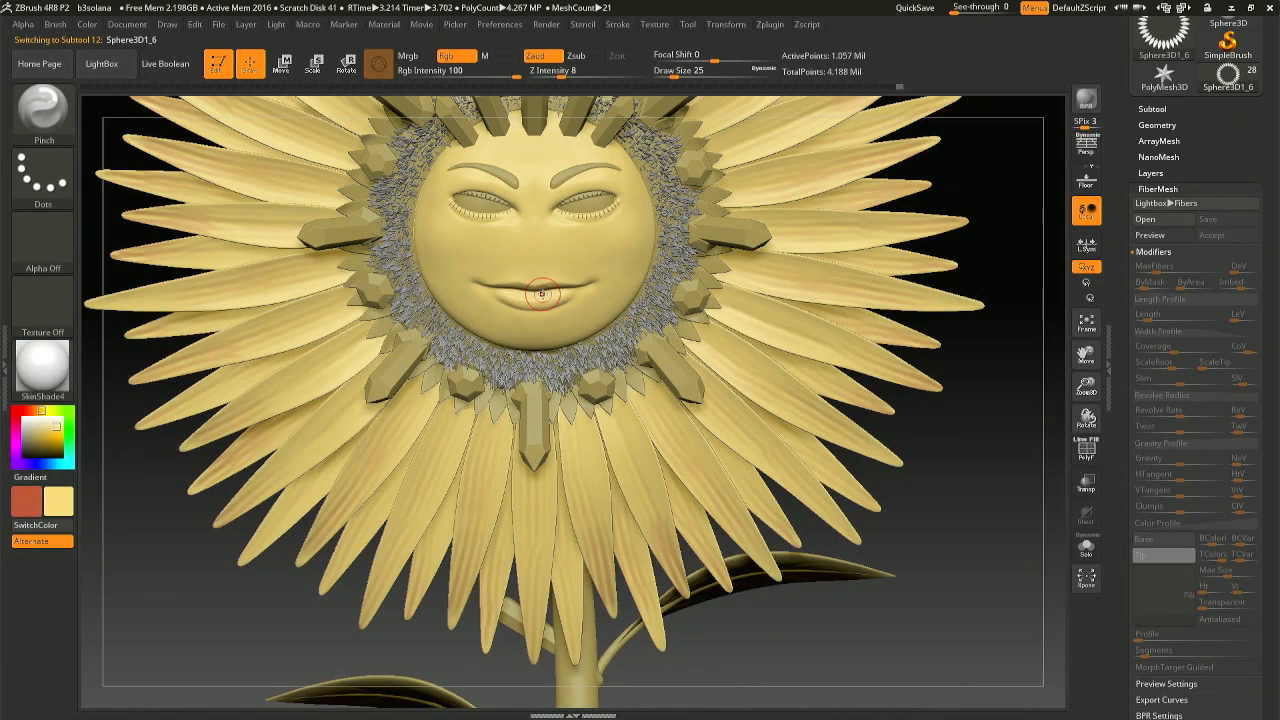
key("space")
left_click_drag(542, 294, 557, 291)
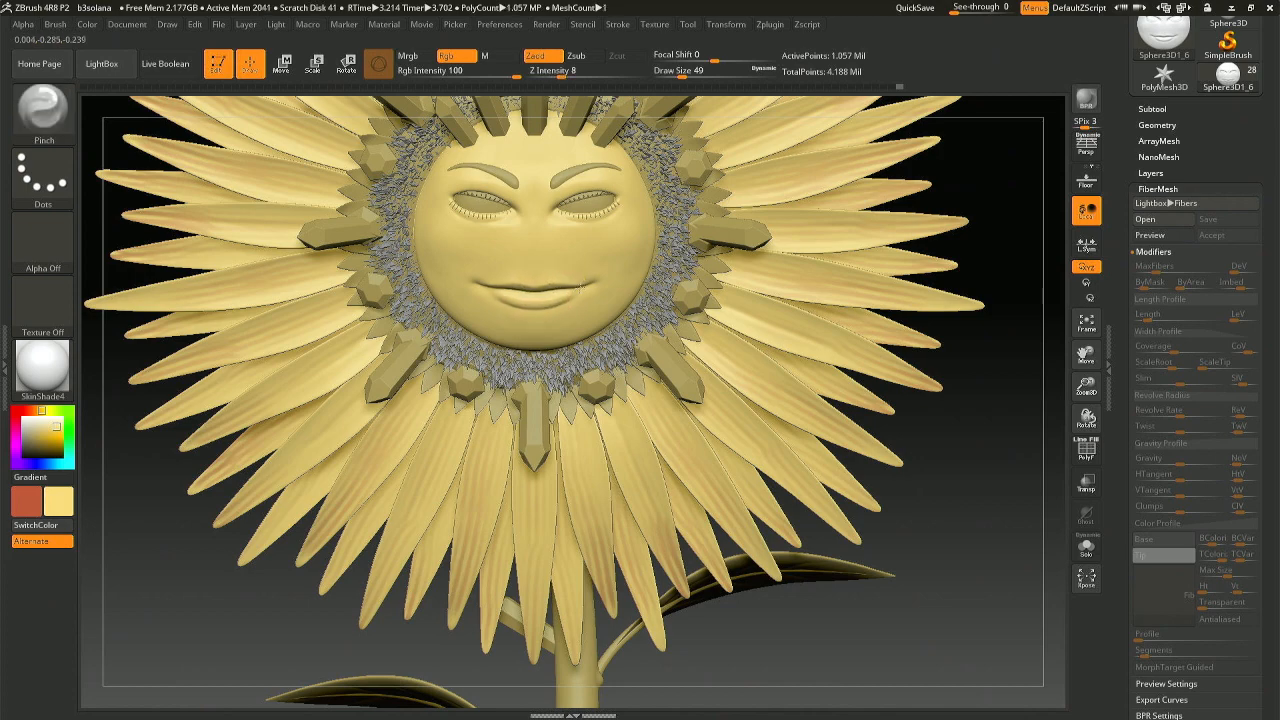
mouse_move(547, 302)
right_mouse_down()
mouse_move(400, 284)
mouse_move(540, 280)
mouse_move(532, 291)
right_mouse_up()
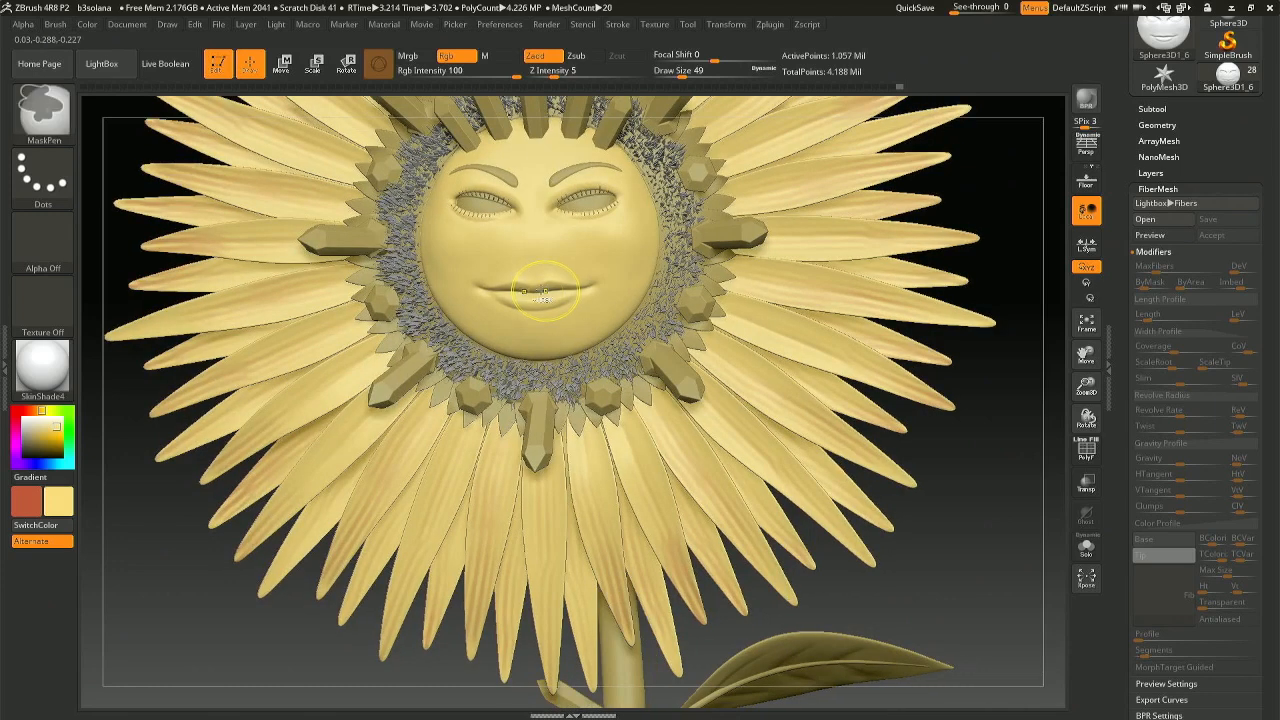
mouse_move(597, 282)
left_mouse_down()
mouse_move(534, 294)
mouse_move(586, 278)
left_mouse_up()
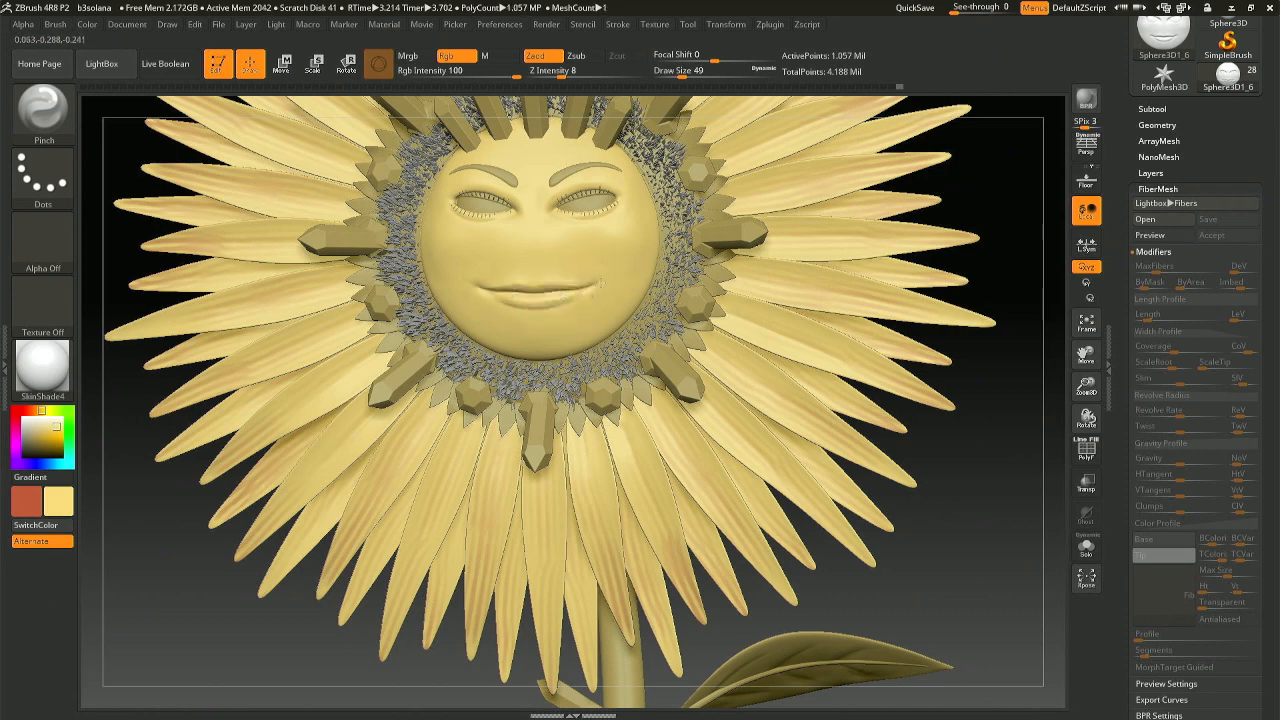
left_click_drag(606, 279, 597, 280)
Check the mouth from several angles, select the Sphere3D1_7 disc behind the fibers and isolate it.
mouse_move(672, 290)
right_mouse_down()
mouse_move(520, 291)
mouse_move(562, 166)
mouse_move(594, 350)
mouse_move(565, 164)
mouse_move(602, 184)
right_mouse_up()
key("ctrl")
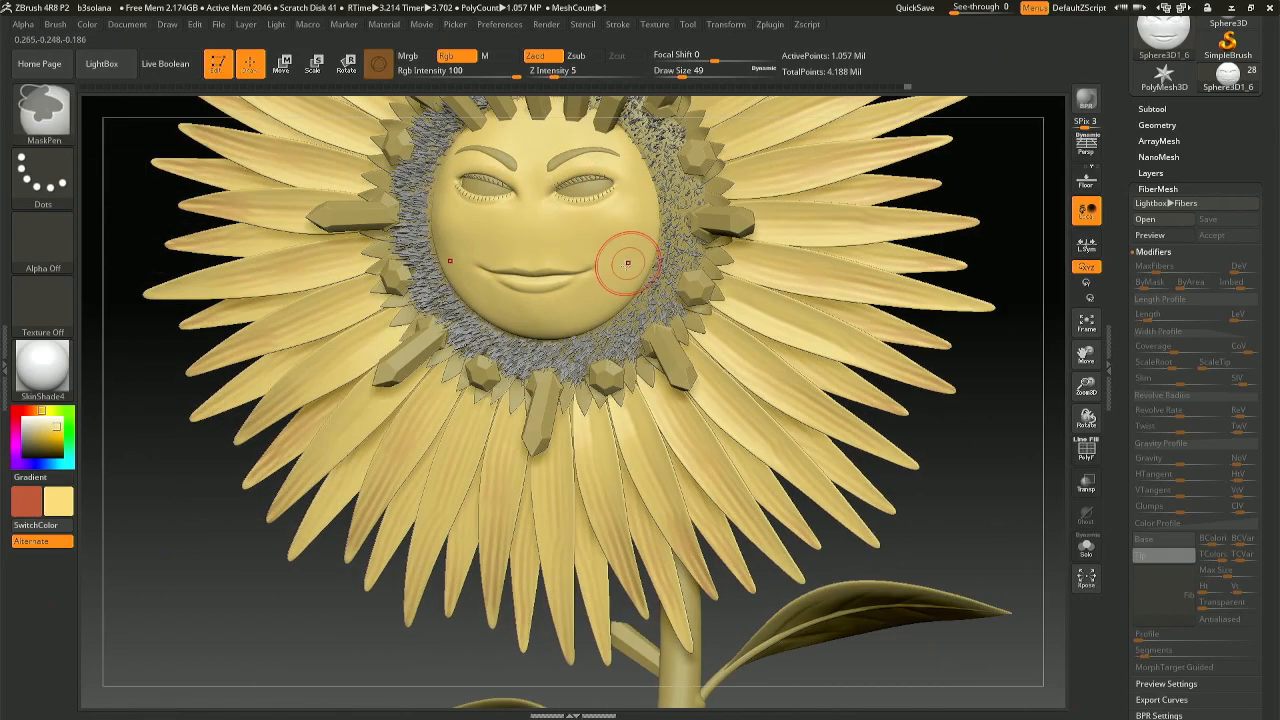
right_click_drag(546, 258, 582, 226)
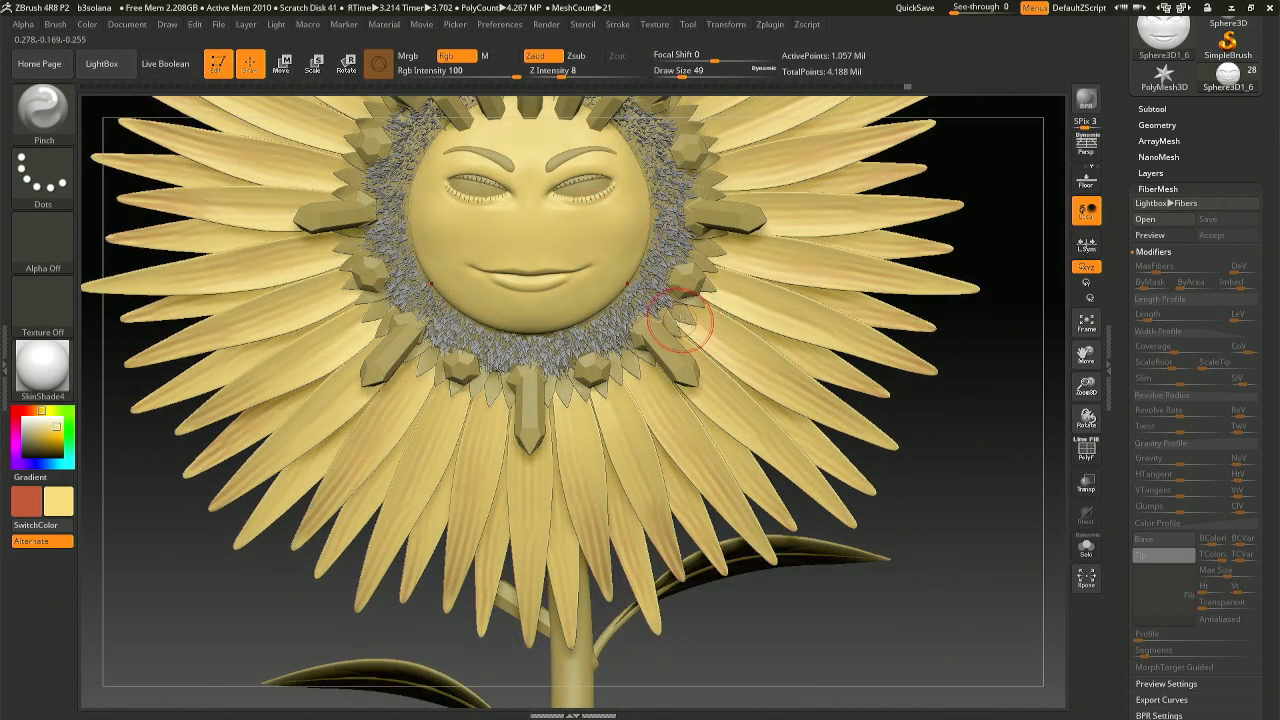
key("ctrl+shift")
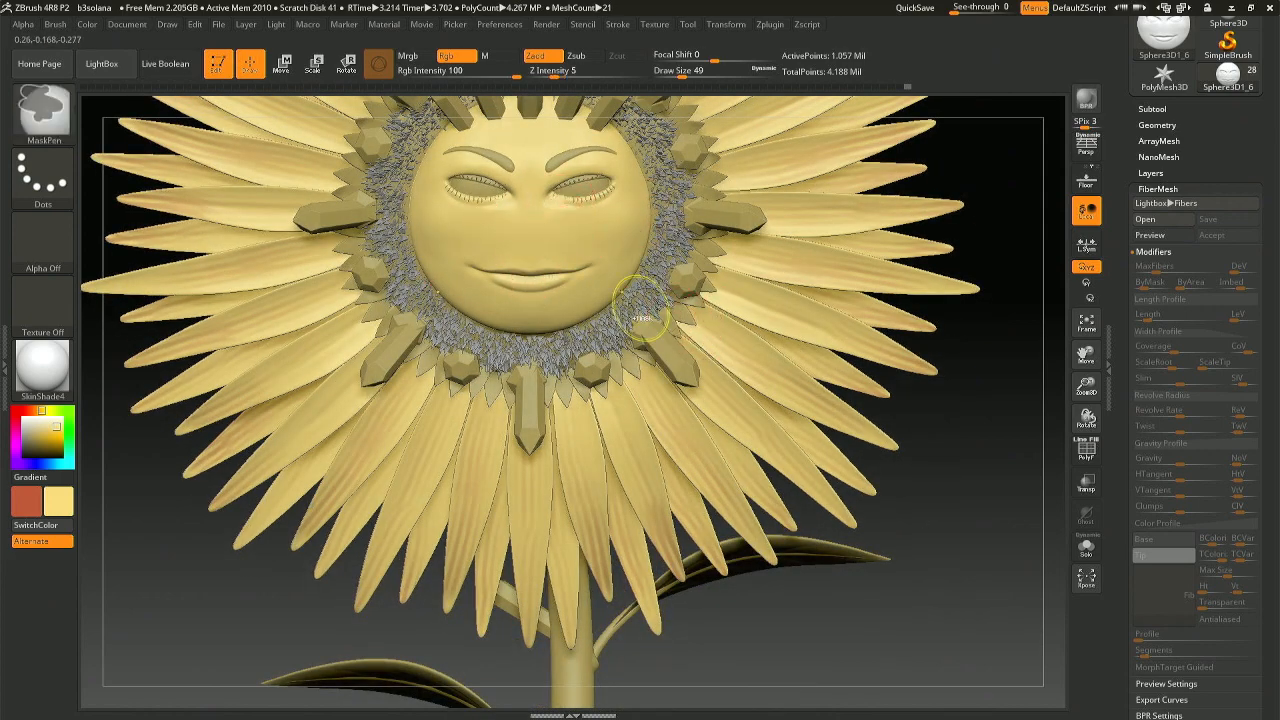
mouse_move(642, 308)
right_mouse_down()
mouse_move(468, 272)
mouse_move(597, 259)
right_mouse_up()
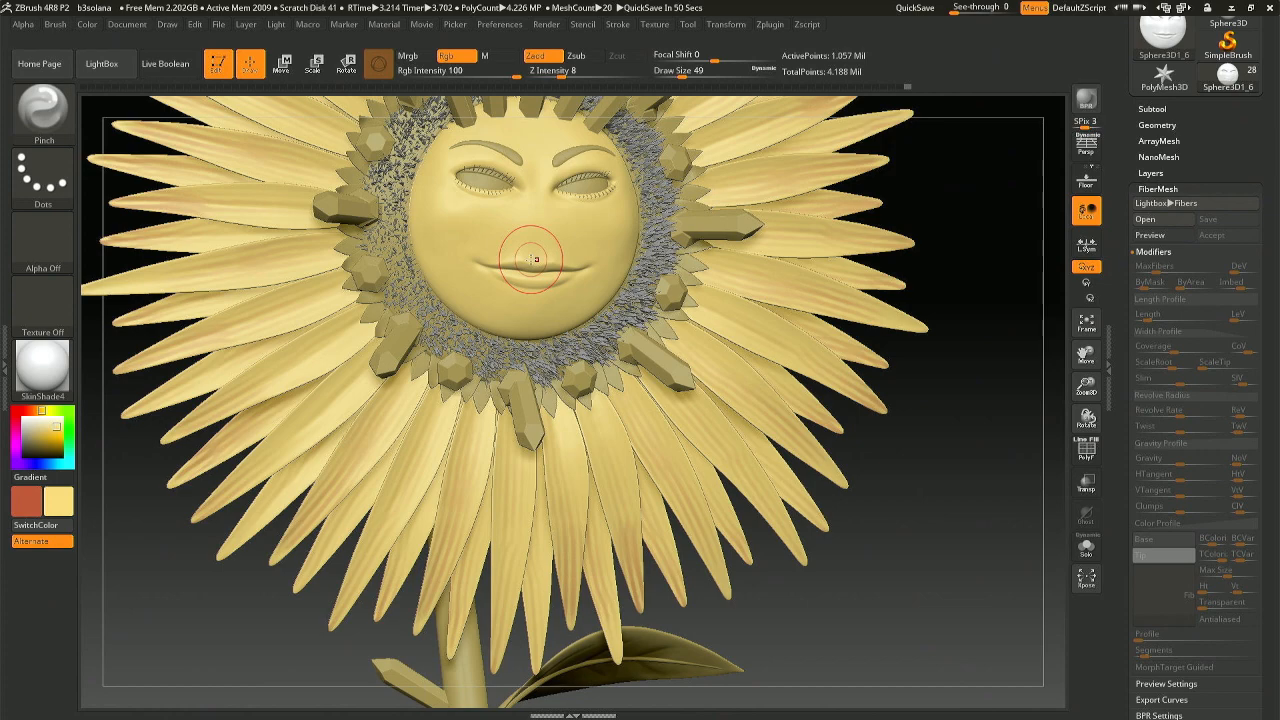
mouse_move(532, 306)
right_mouse_down()
mouse_move(663, 310)
mouse_move(611, 291)
mouse_move(640, 290)
right_mouse_up()
key("n")
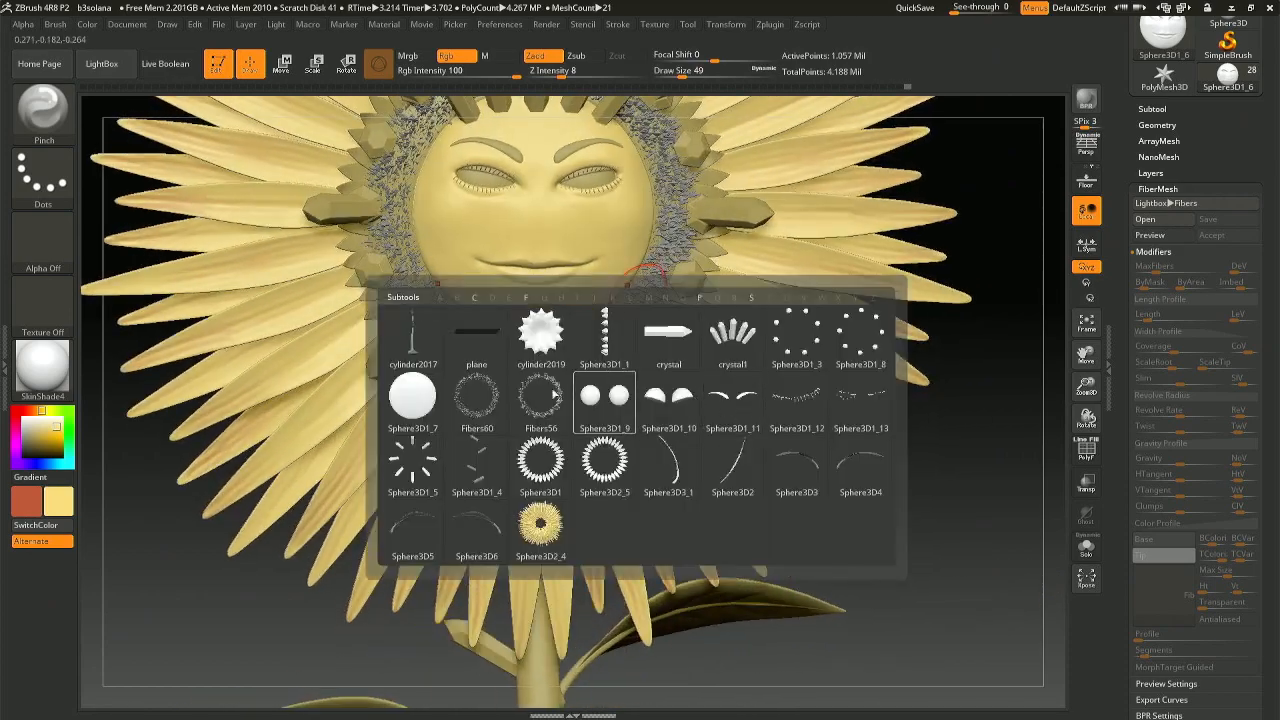
left_click(413, 401)
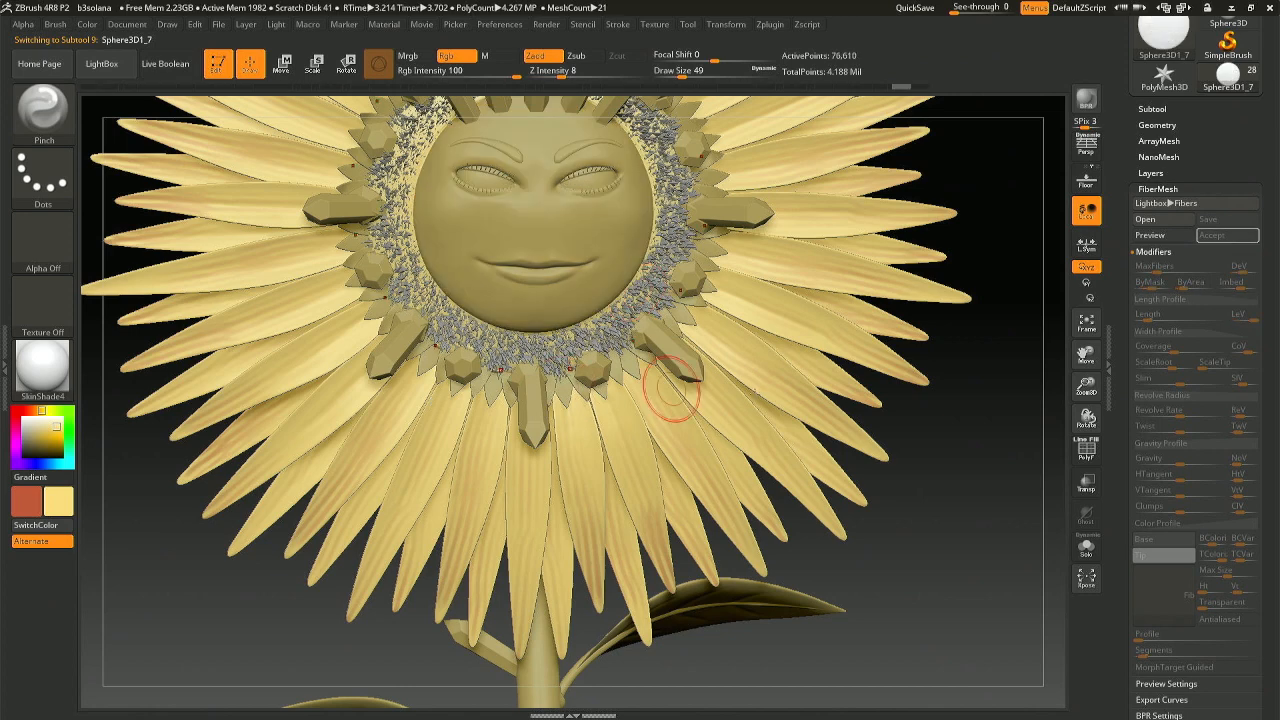
left_click(1086, 547)
right_click_drag(642, 250, 684, 288)
Smooth the isolated disc's surface with the Polish deformation and show the whole sunflower again.
left_click_drag(1278, 594, 1277, 466)
left_click_drag(1271, 545, 1274, 484)
left_click(1170, 326)
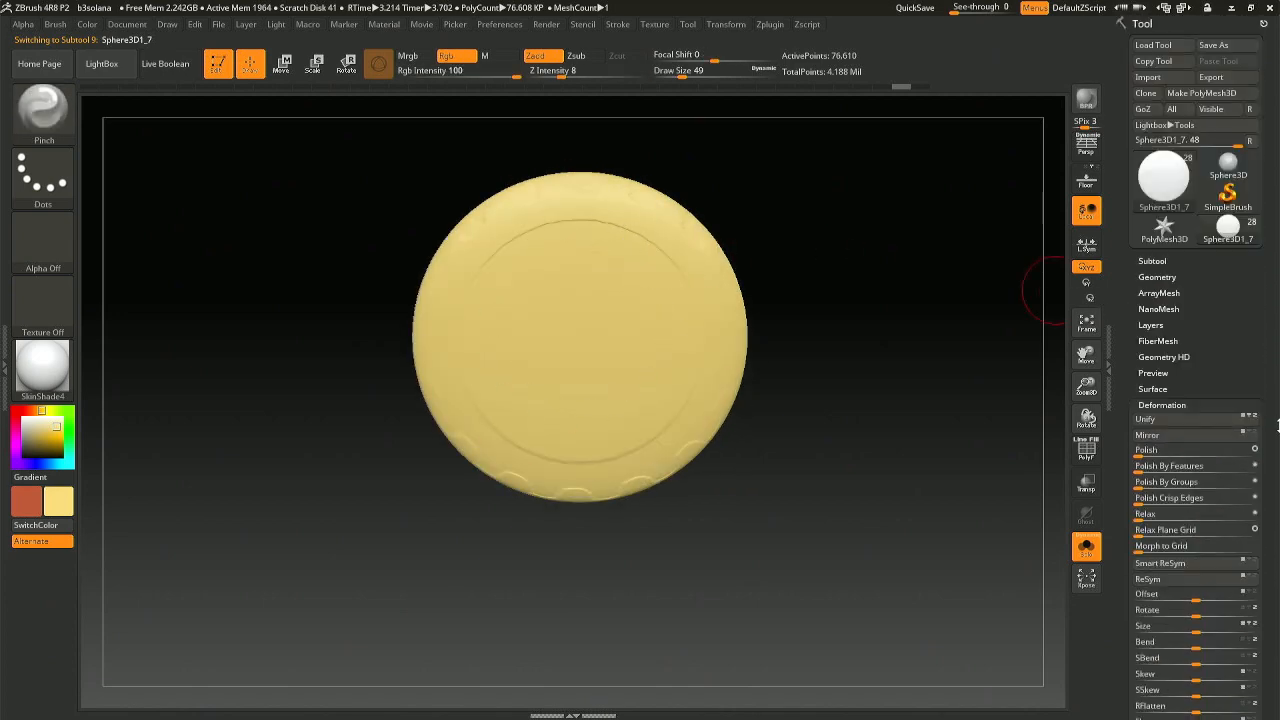
left_click_drag(1150, 466, 1168, 456)
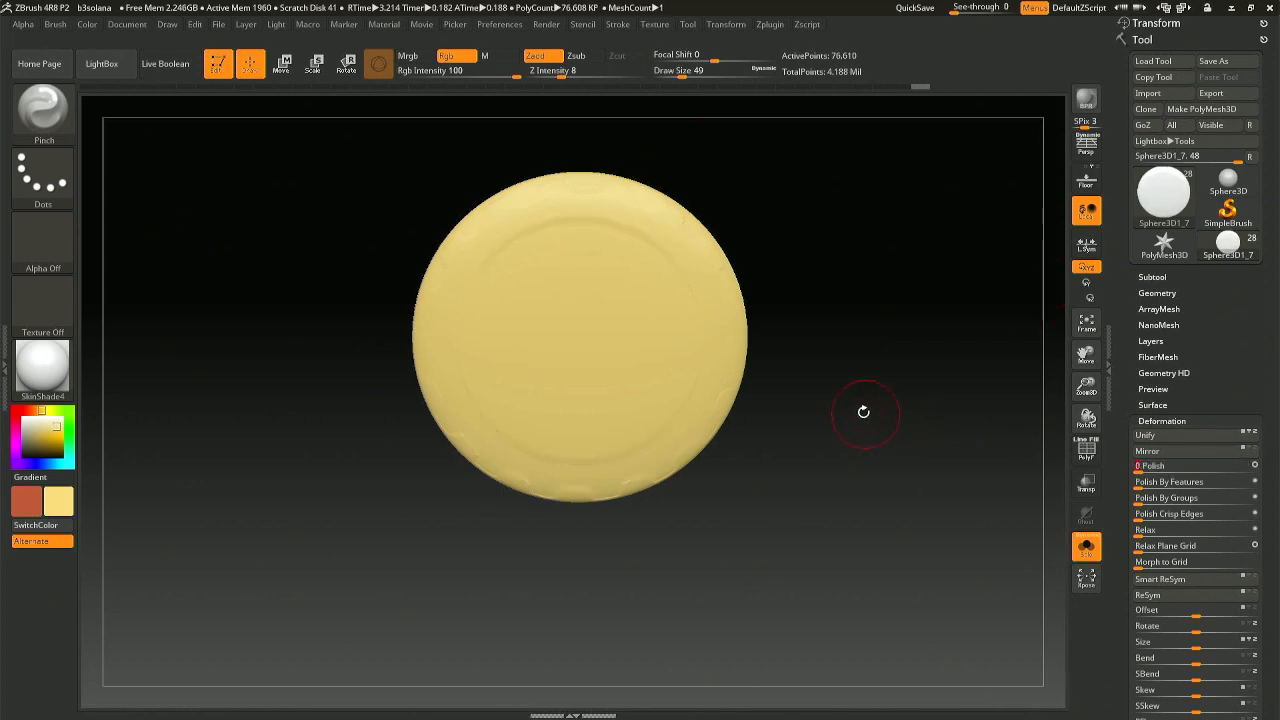
left_click(1086, 545)
left_click_drag(776, 386, 844, 388)
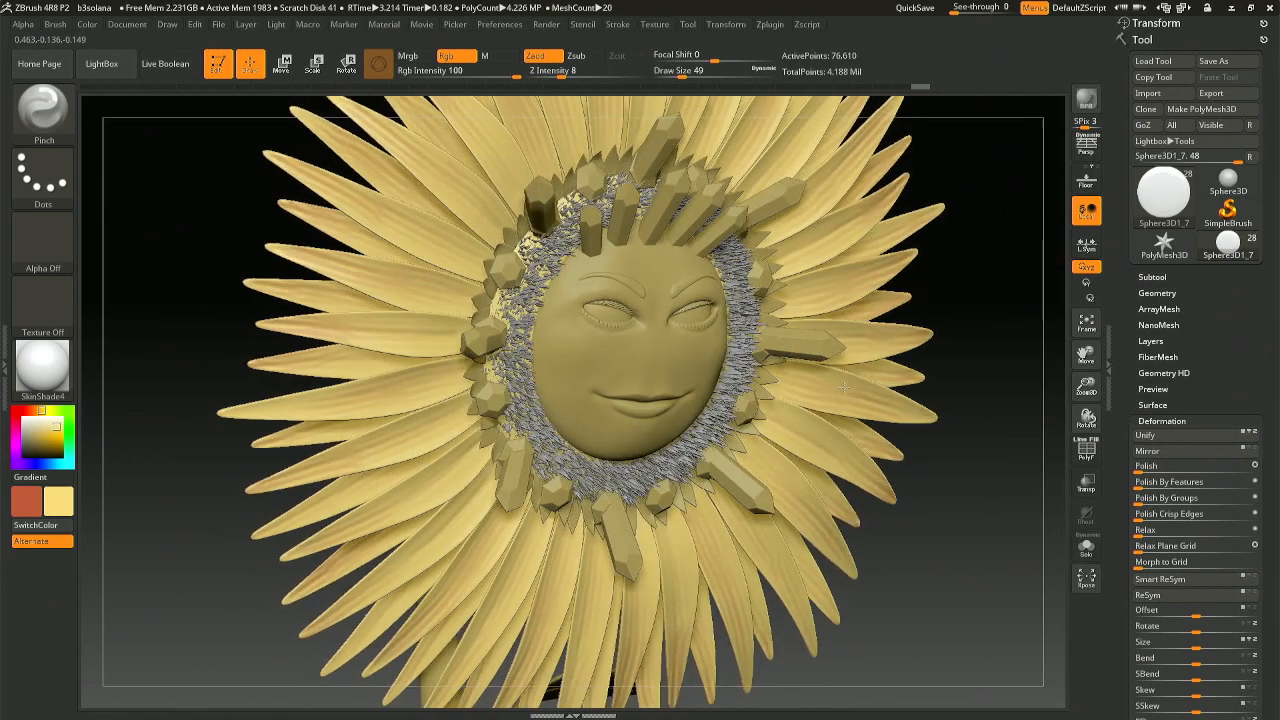
Apply a slight Inflate deformation to the Sphere3D1_7 disc behind the face.
left_click_drag(1273, 658, 1275, 512)
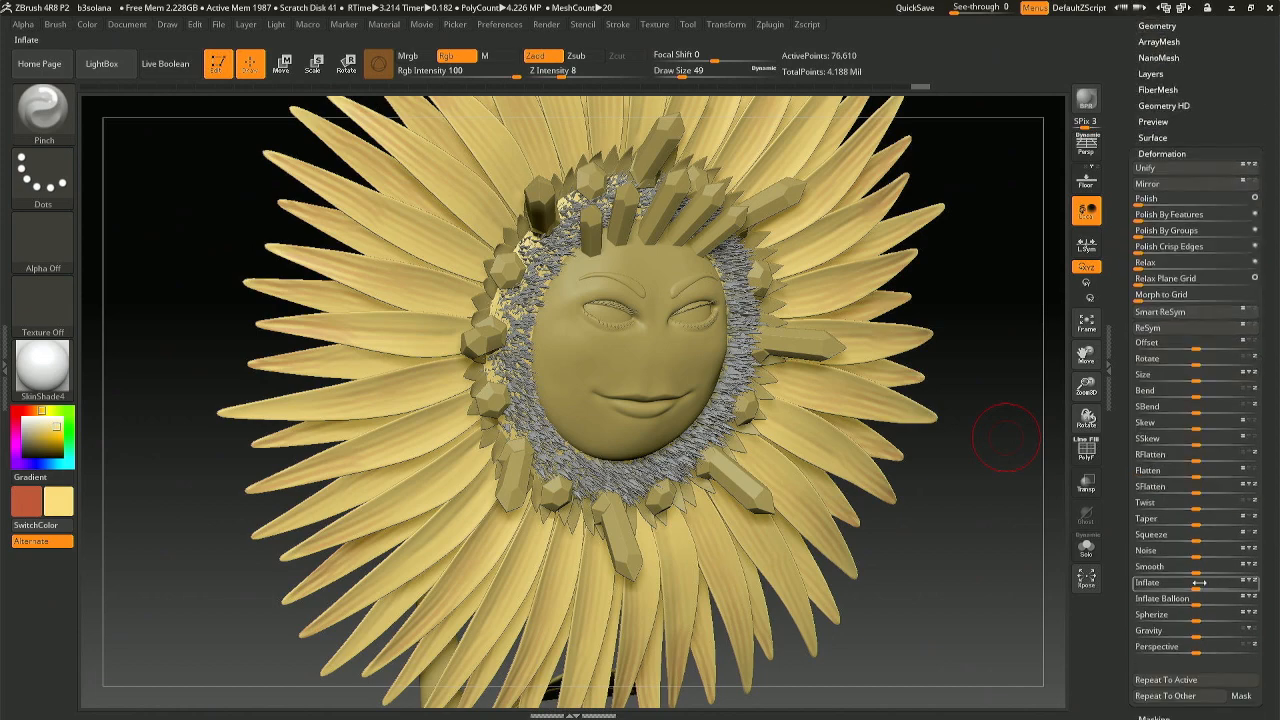
left_click_drag(1199, 582, 1200, 582)
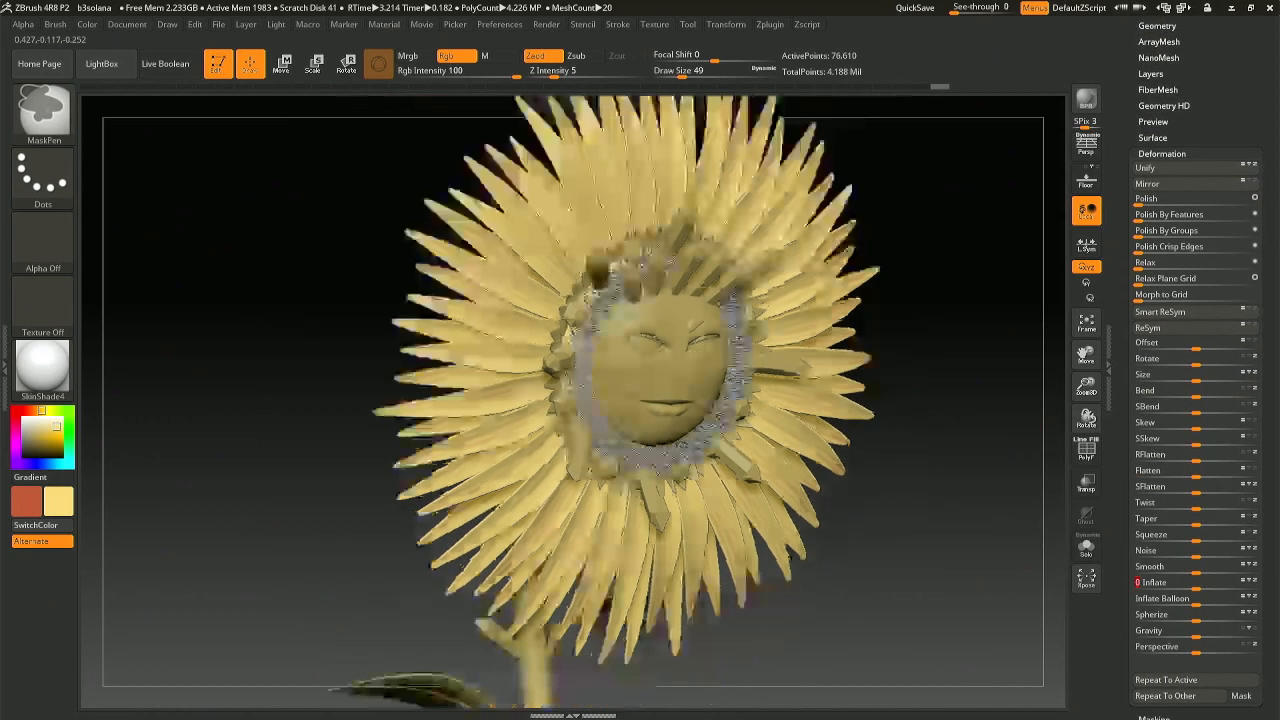
left_click_drag(780, 440, 928, 462)
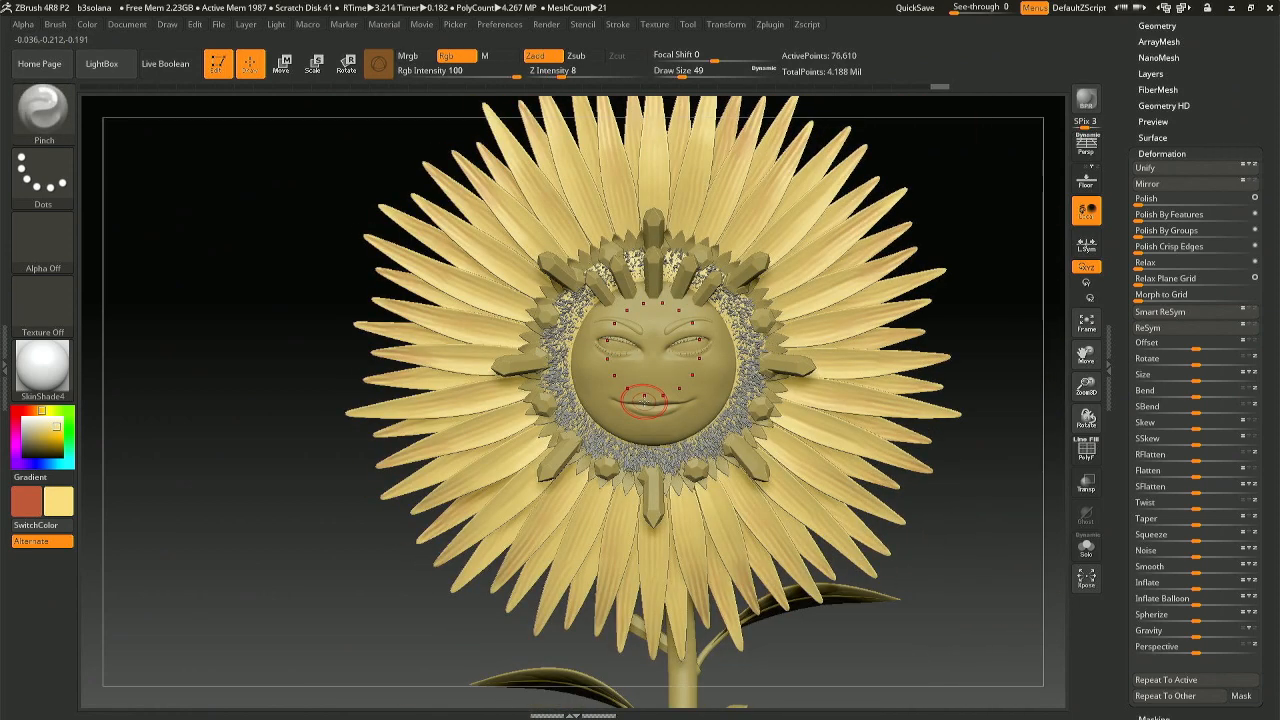
Reselect the face subtool, switch to KeyShot, save the scene and capture a screenshot of the render.
left_click(672, 357, "alt")
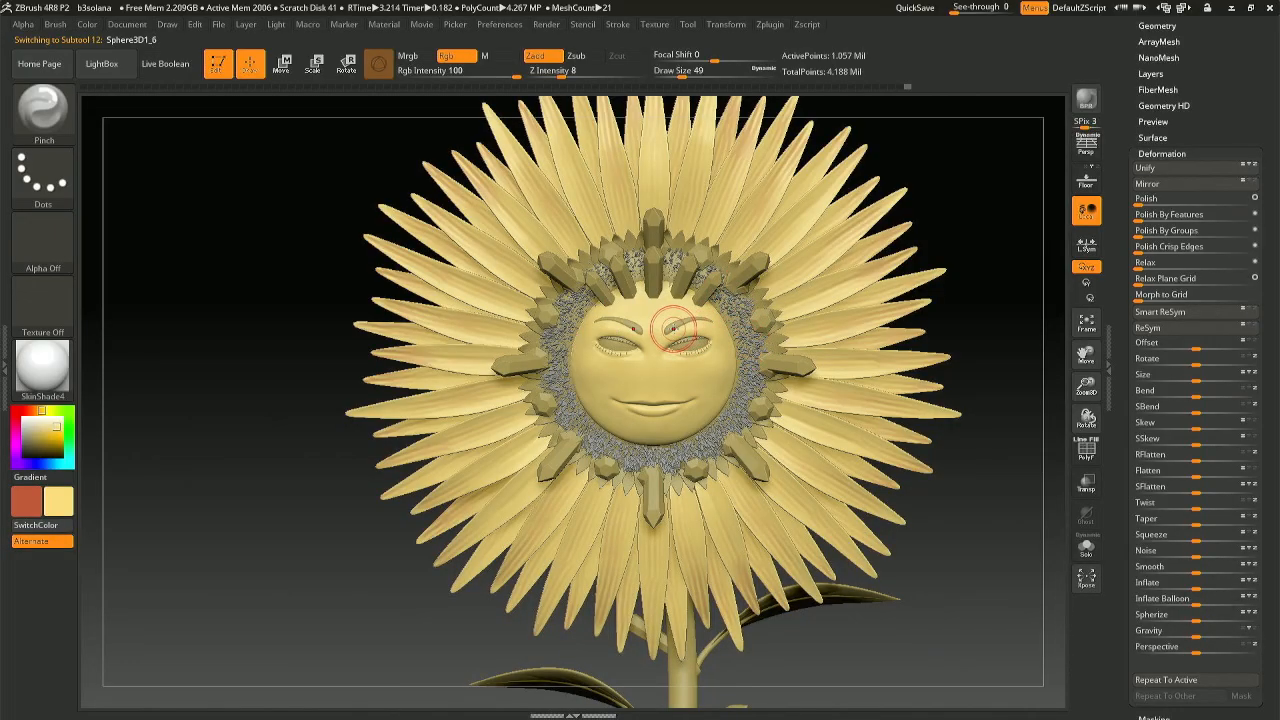
key("alt+Tab")
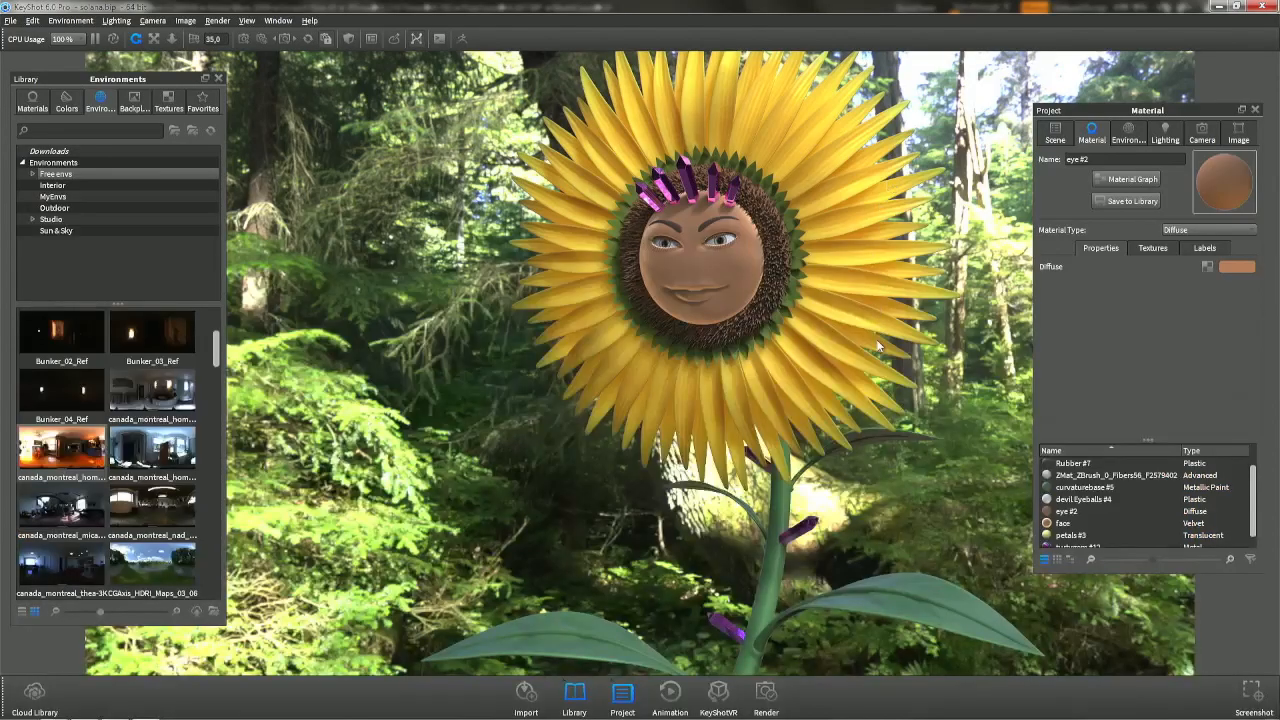
key("ctrl+s")
left_click(1252, 690)
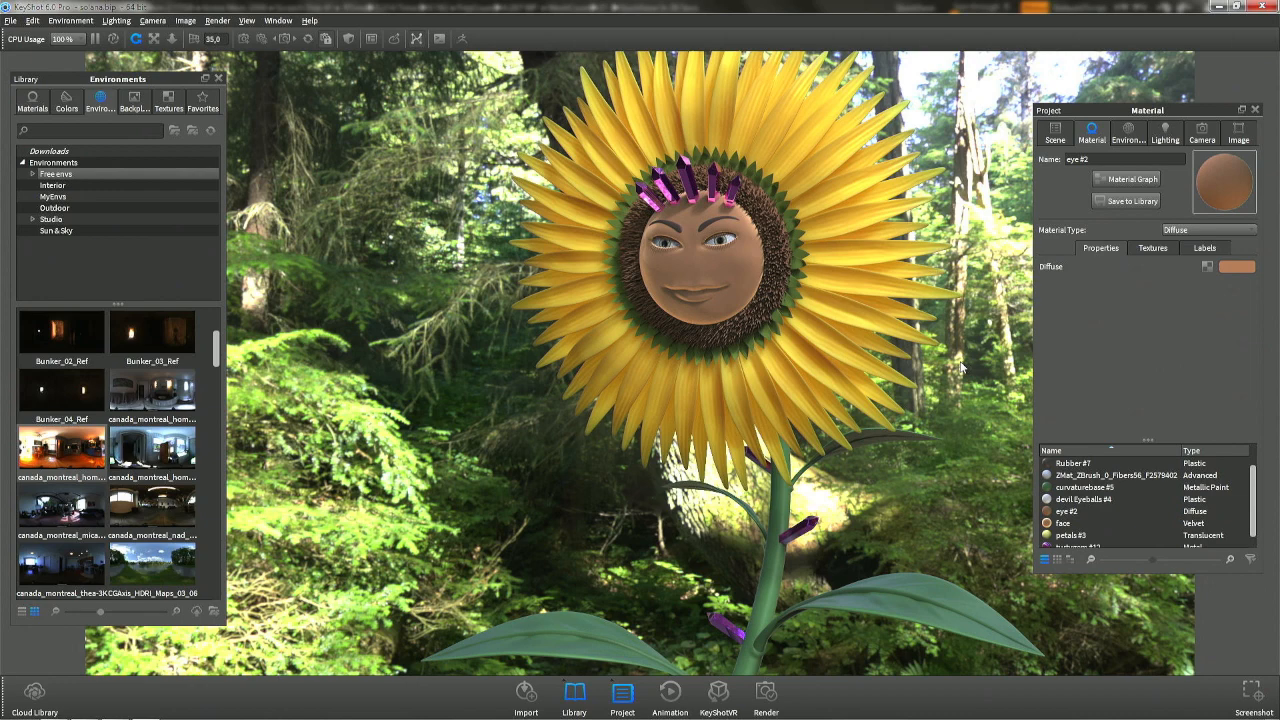
key("ctrl+s")
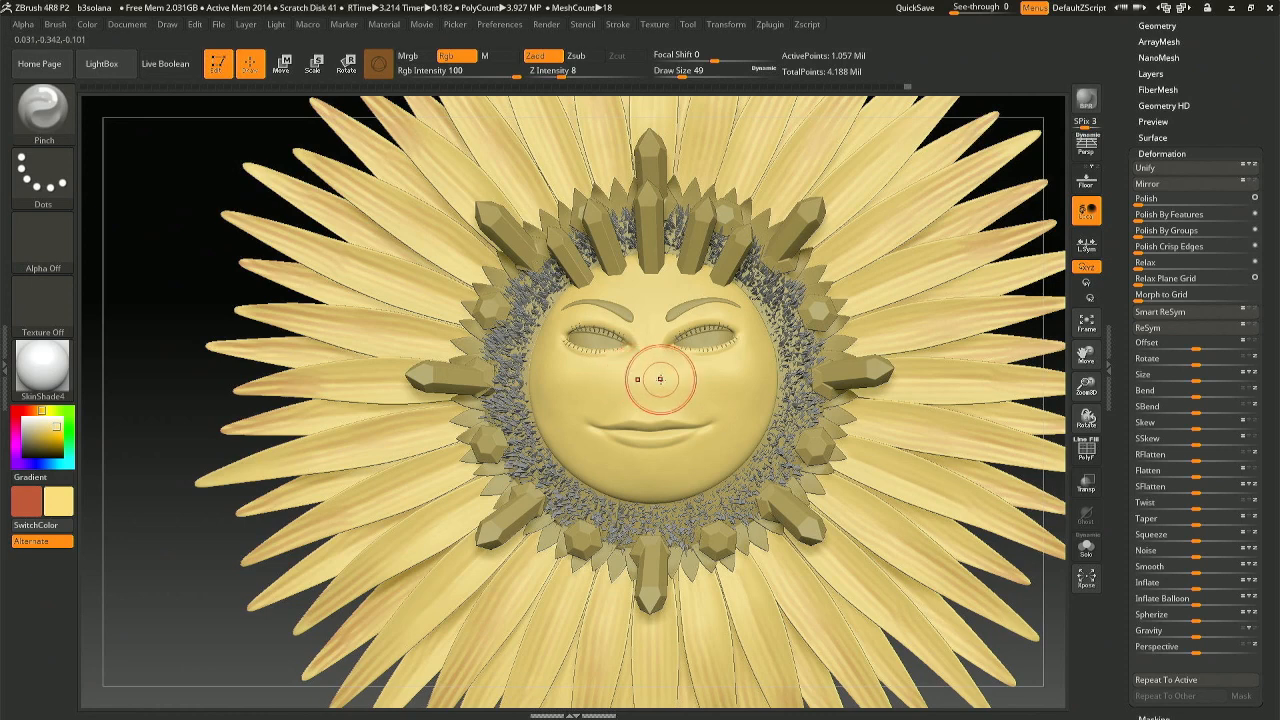
Stamp the Chisel3D brush's Nose02 shape onto the face between the eyes and mouth at Z Intensity 59.
key("b")
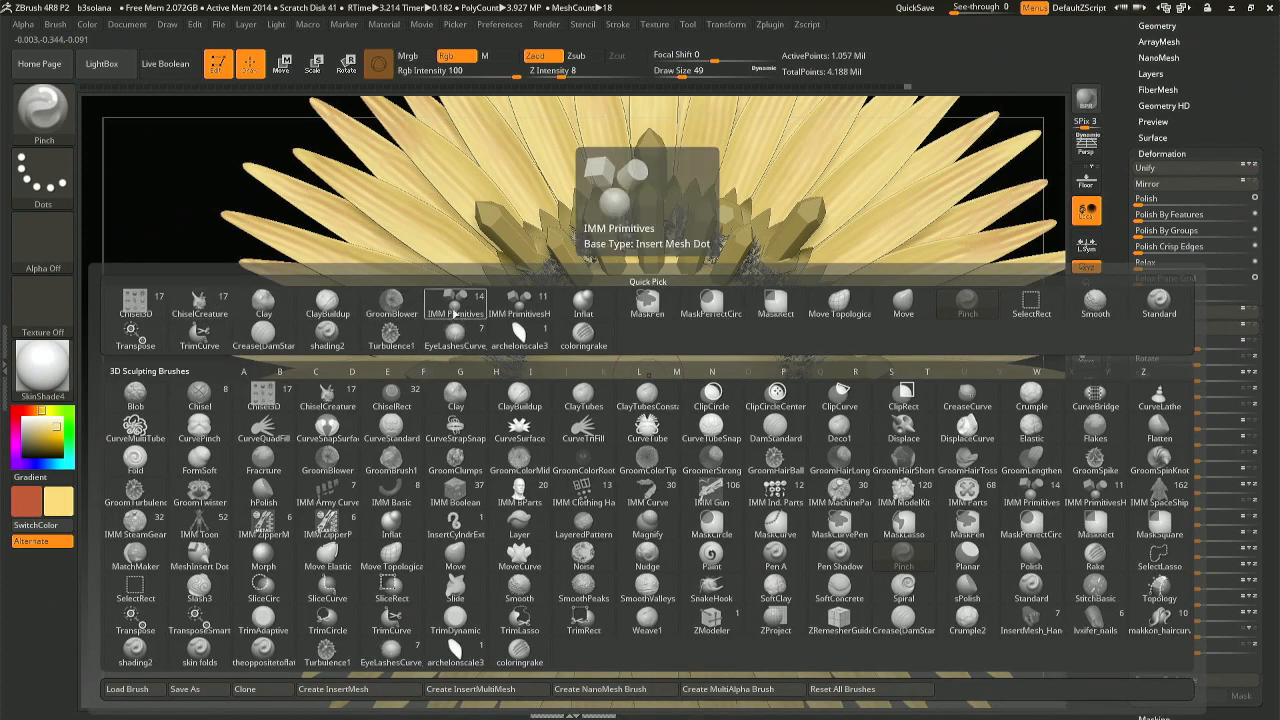
left_click(455, 305)
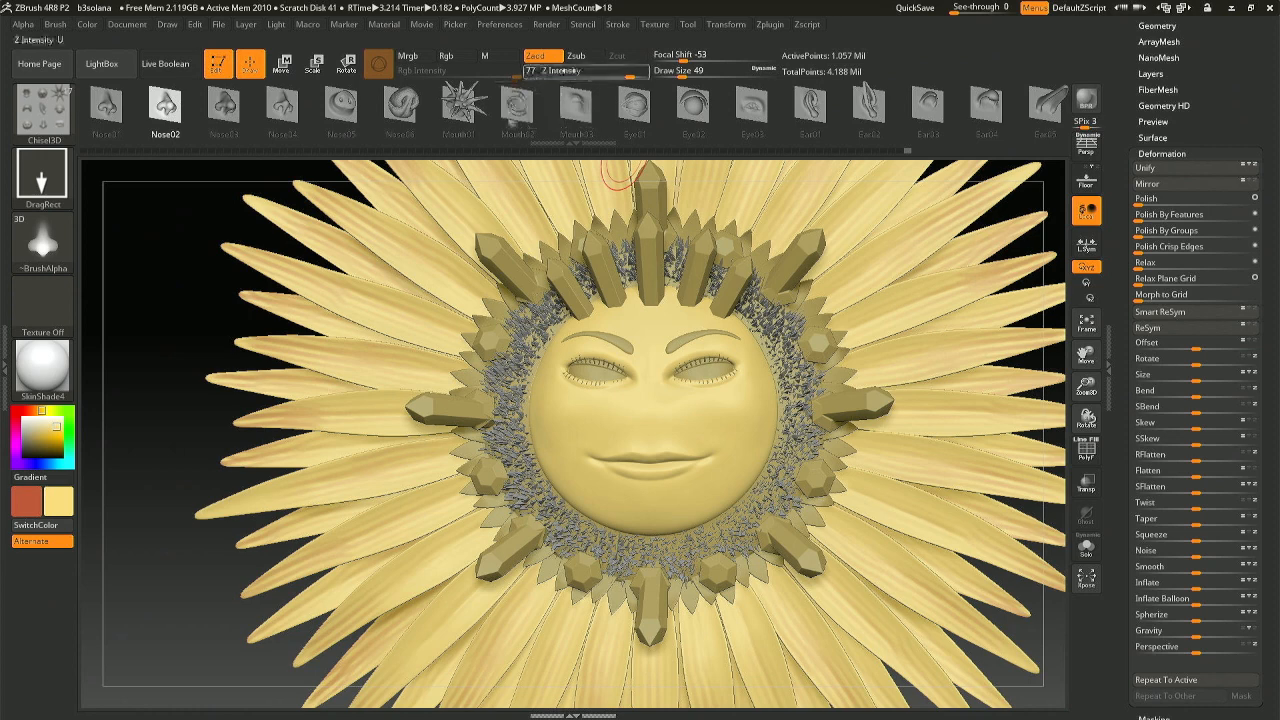
left_click(560, 71)
type("8")
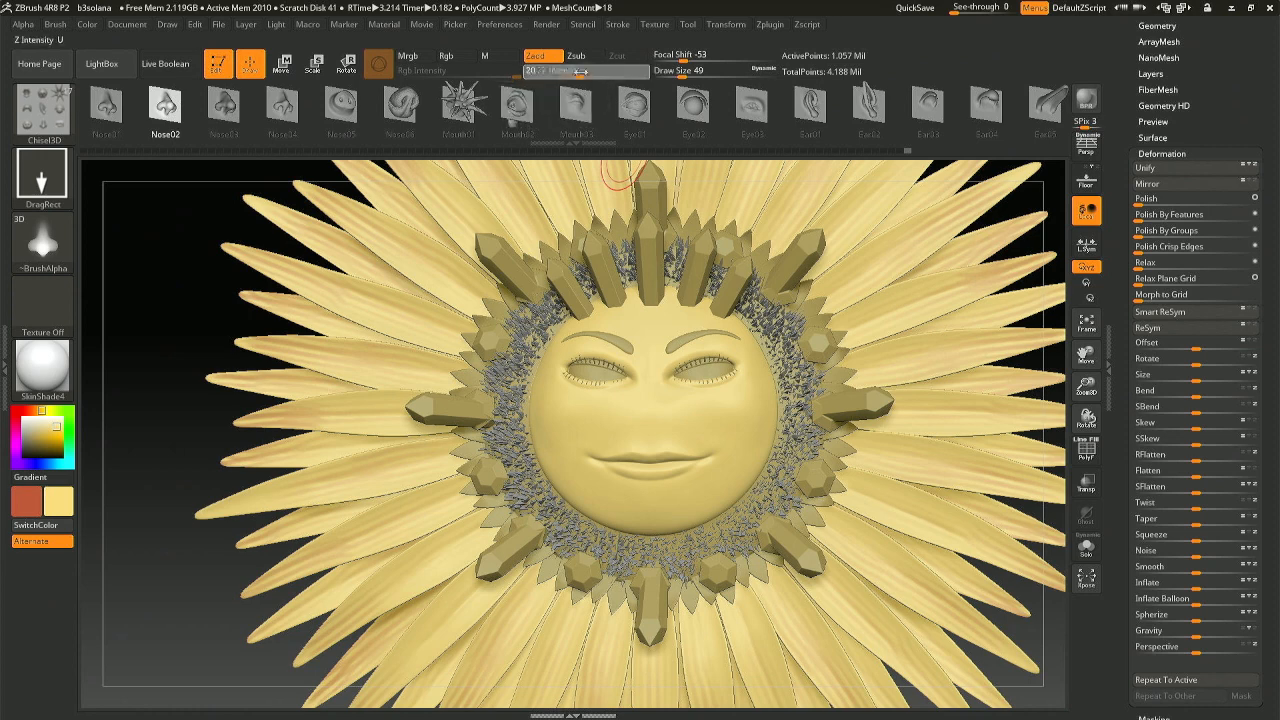
left_click_drag(588, 71, 589, 71)
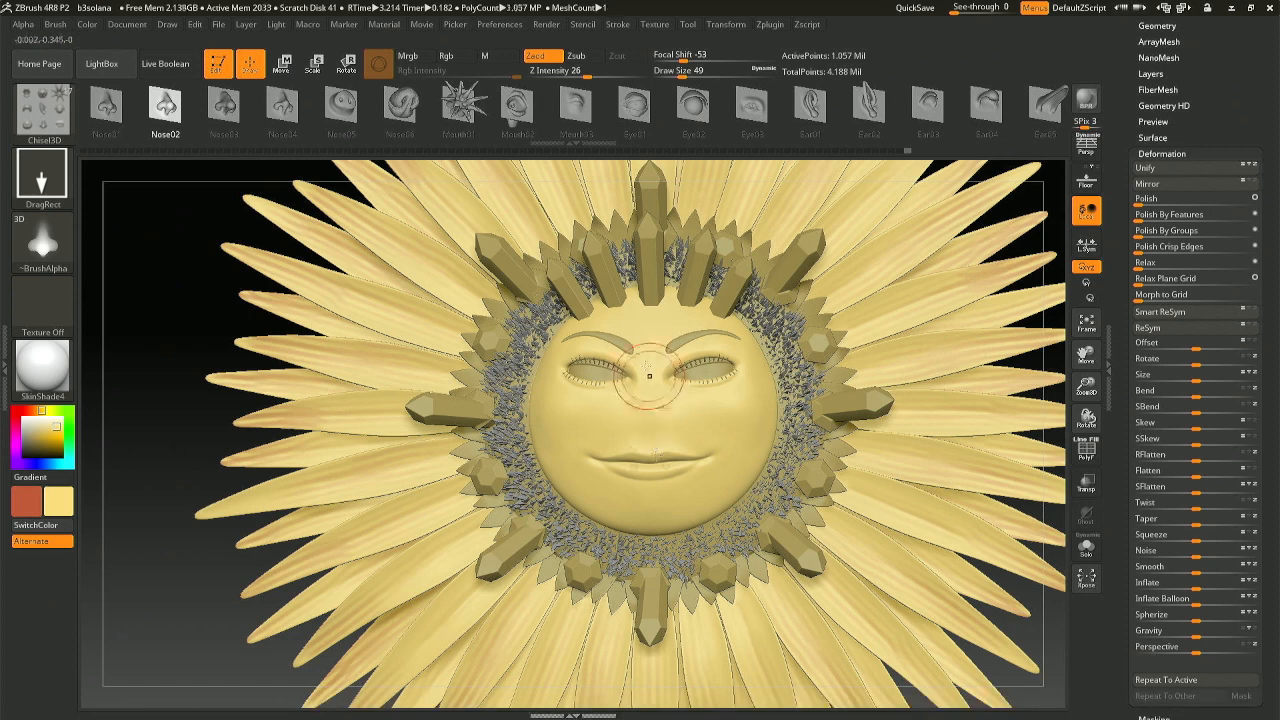
type("u")
type("59")
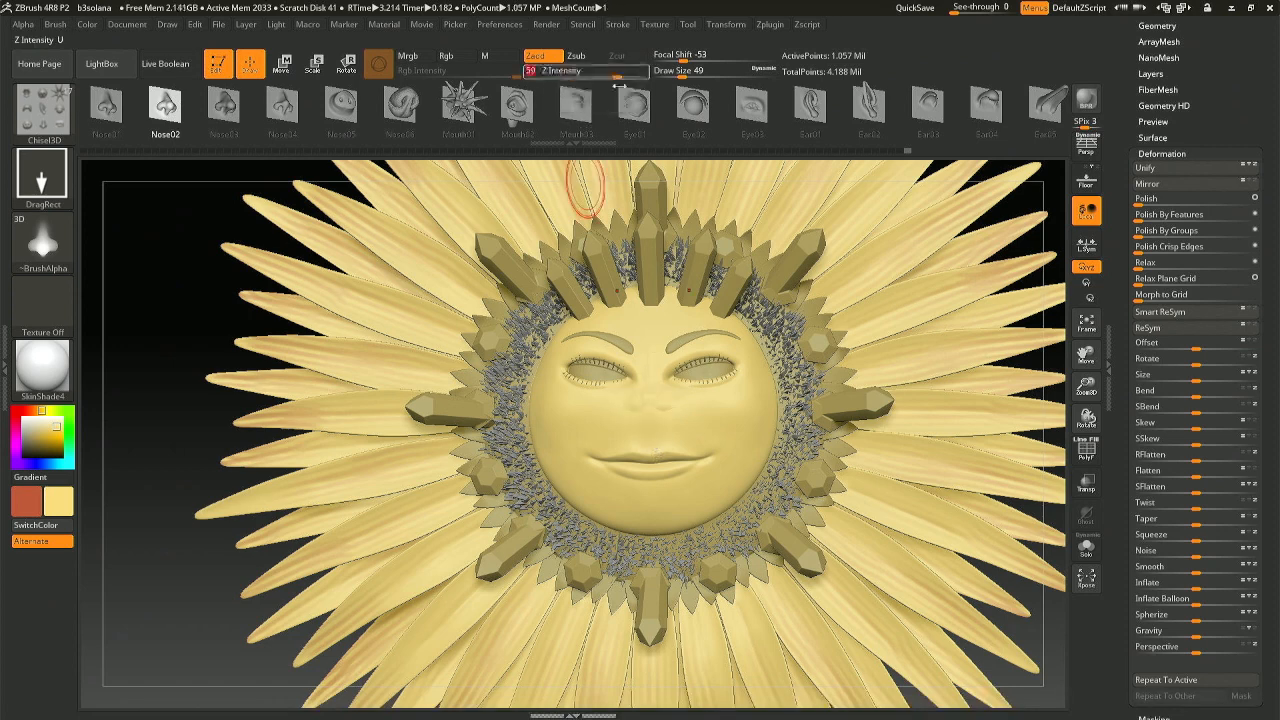
key("Return")
left_click_drag(650, 431, 650, 472)
key("ctrl+z")
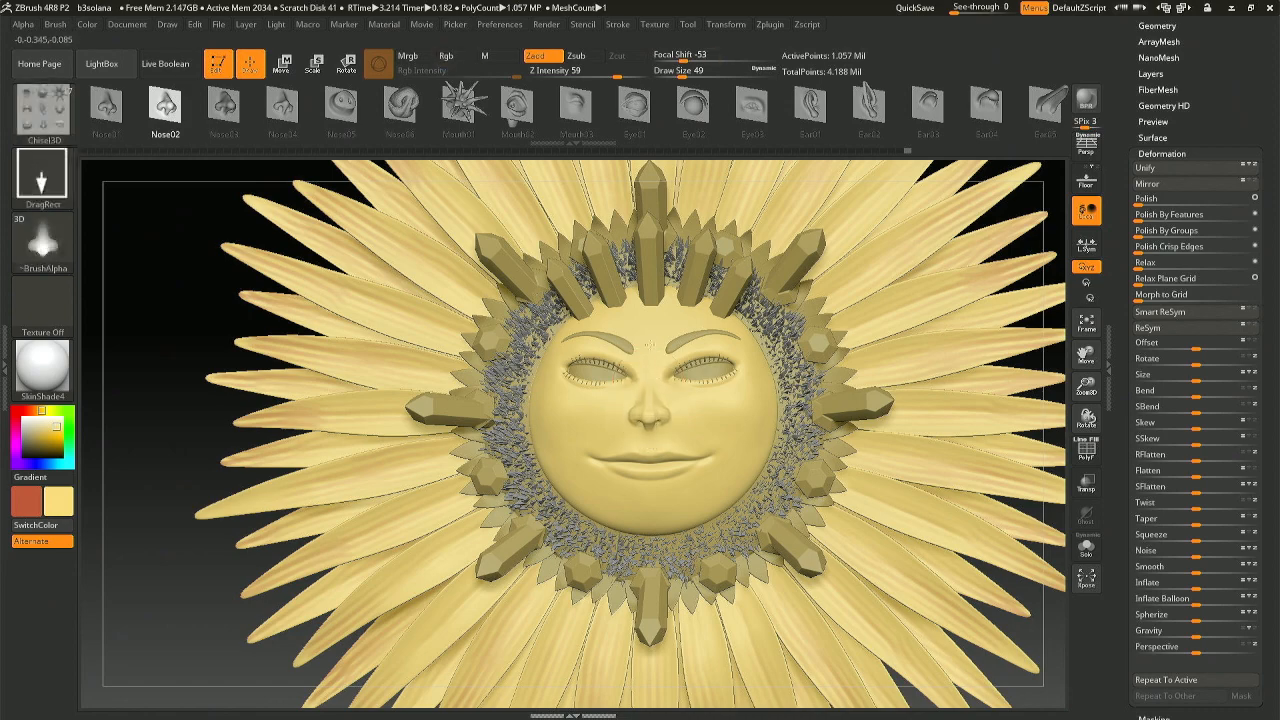
Try smoothing the side of the new nose.
mouse_move(668, 380)
right_mouse_down()
mouse_move(580, 405)
mouse_move(568, 414)
mouse_move(580, 420)
right_mouse_up()
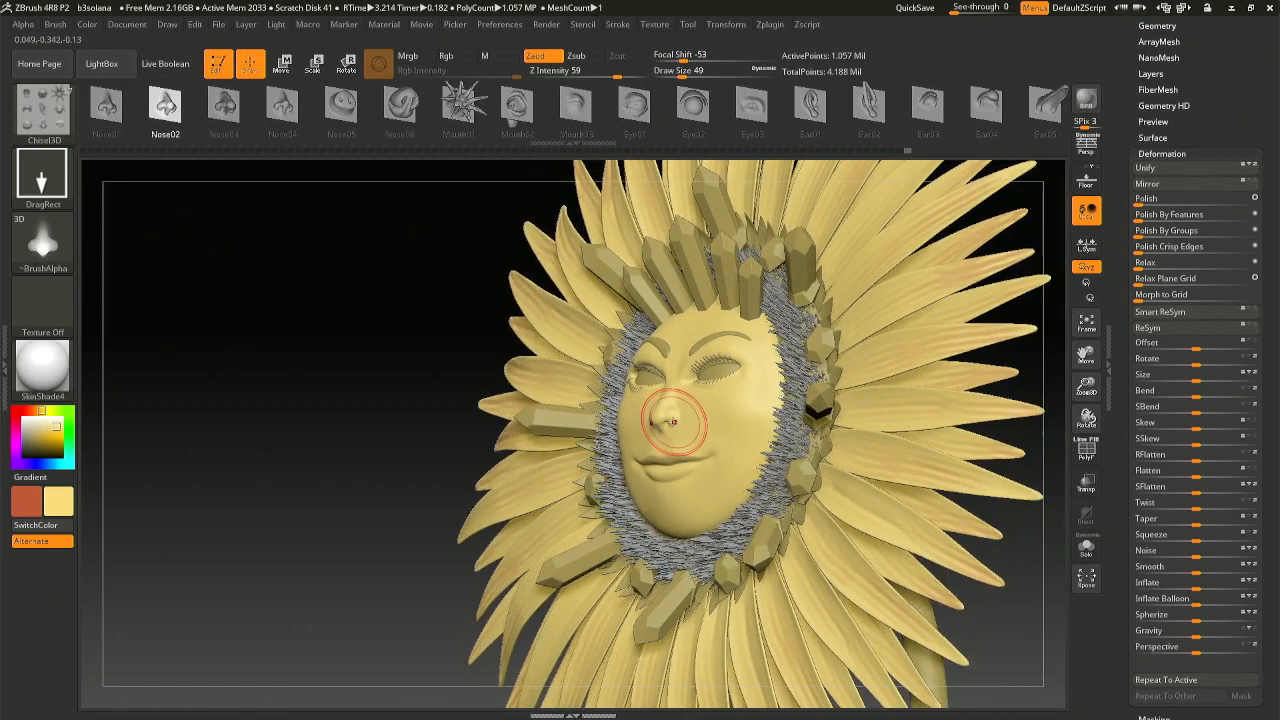
left_click_drag(674, 422, 687, 420, "shift")
key("ctrl+z")
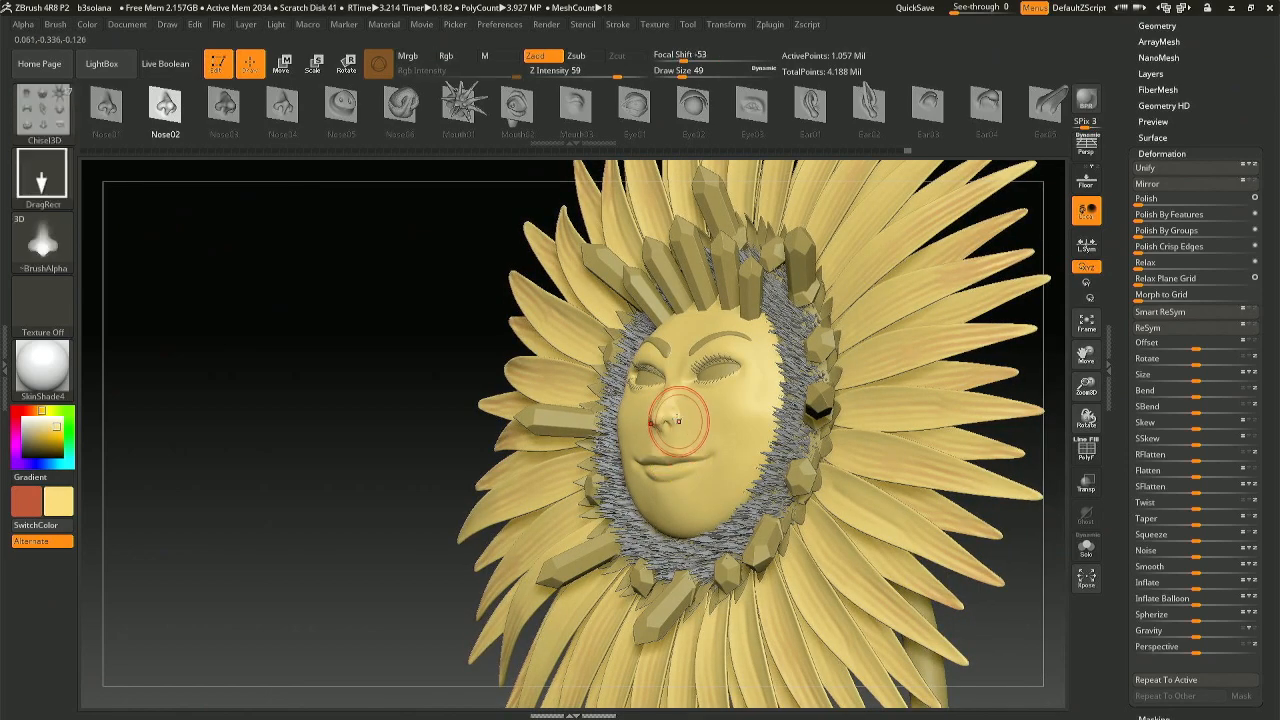
right_click_drag(679, 418, 708, 426)
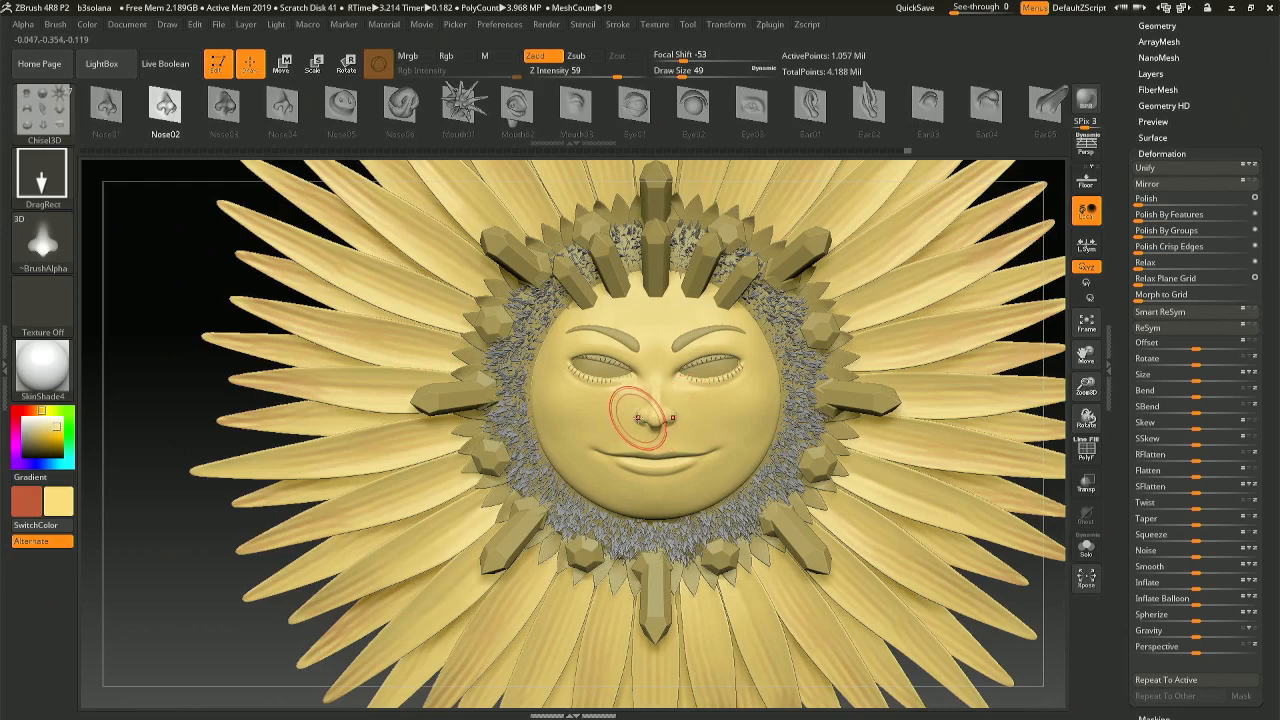
mouse_move(698, 419)
right_mouse_down()
mouse_move(687, 389)
mouse_move(670, 405)
right_mouse_up()
Reshape and smooth the nose and its nostrils using the Move brush at Draw Size 20.
key("b")
key("m")
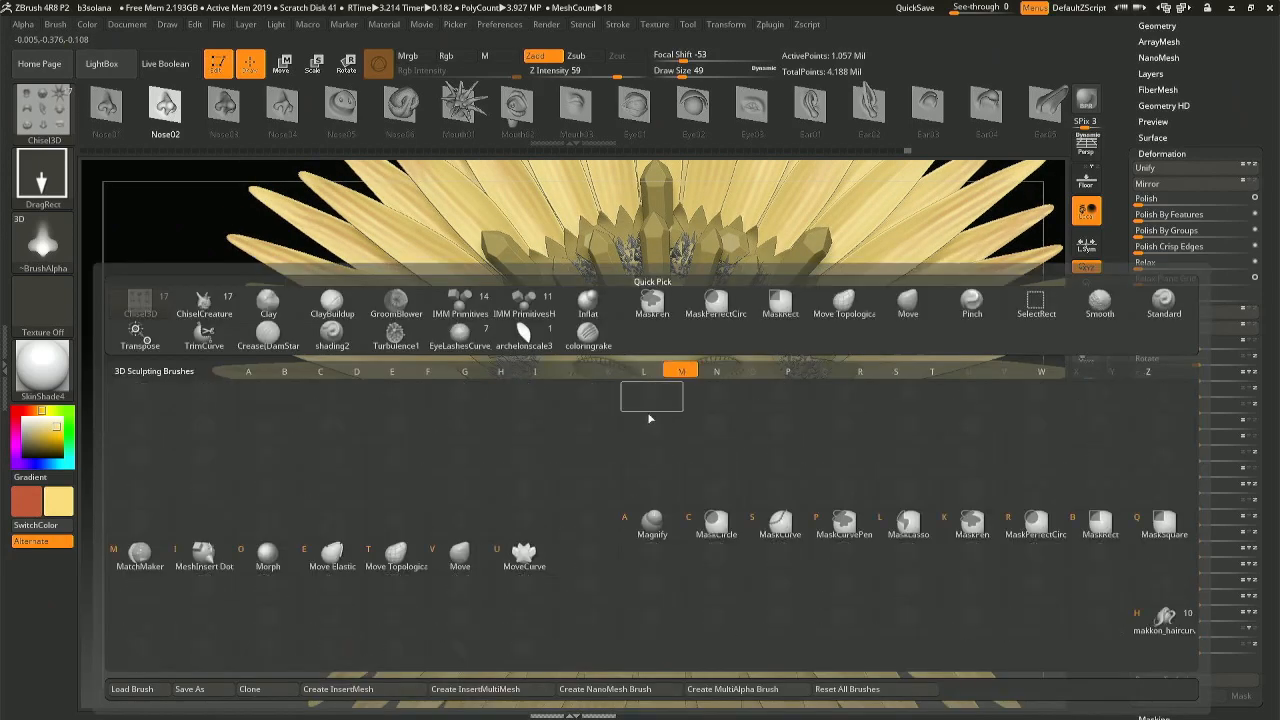
key("v")
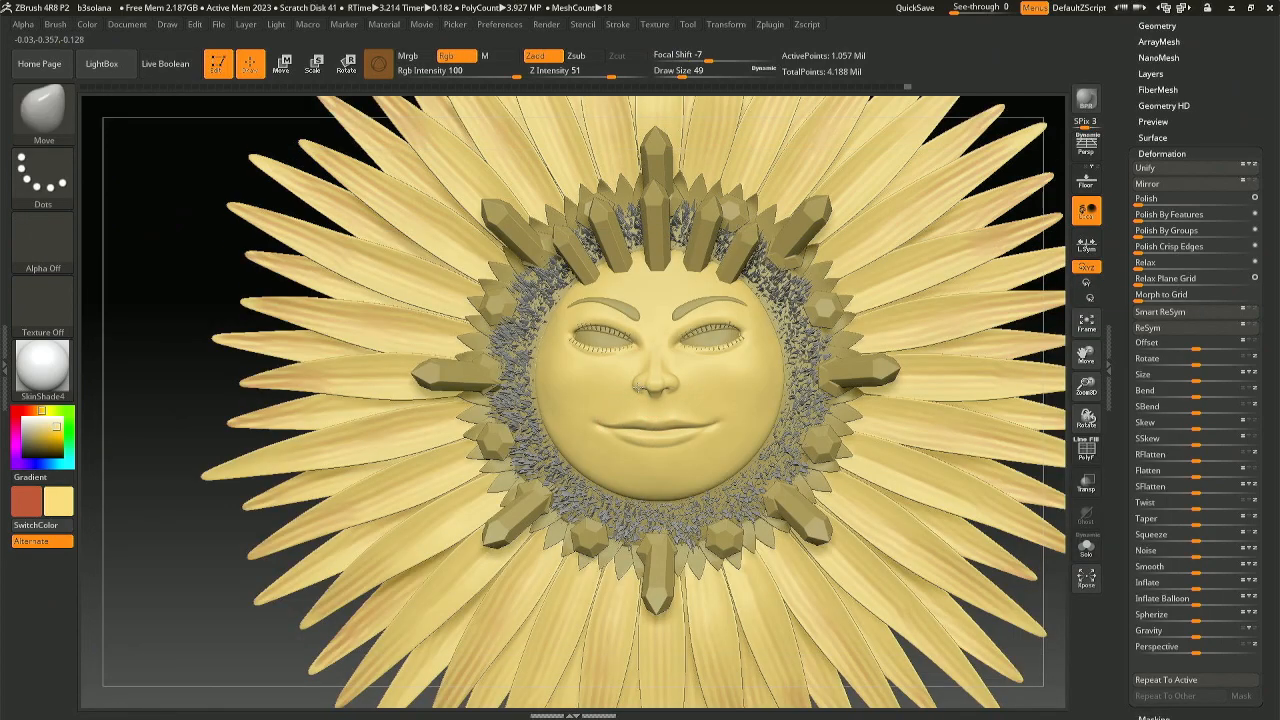
key("space")
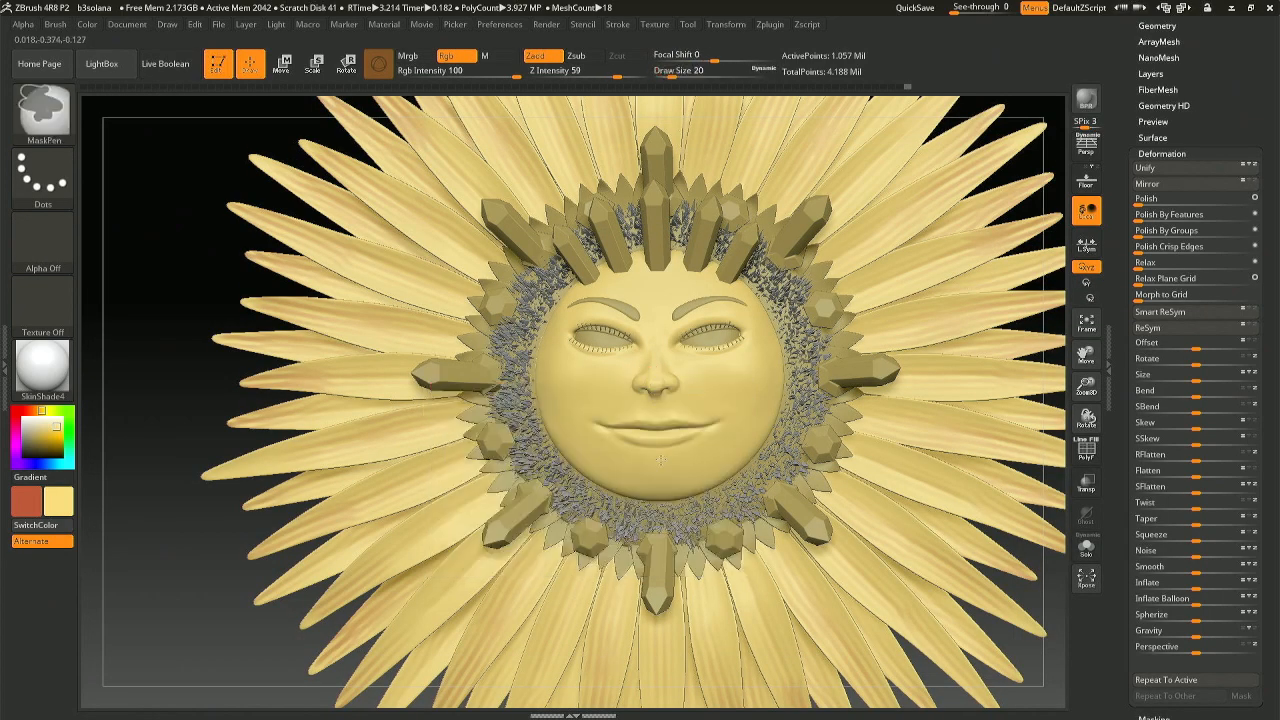
mouse_move(637, 388)
right_mouse_down("ctrl")
mouse_move(652, 410)
mouse_move(660, 392)
right_mouse_up("ctrl")
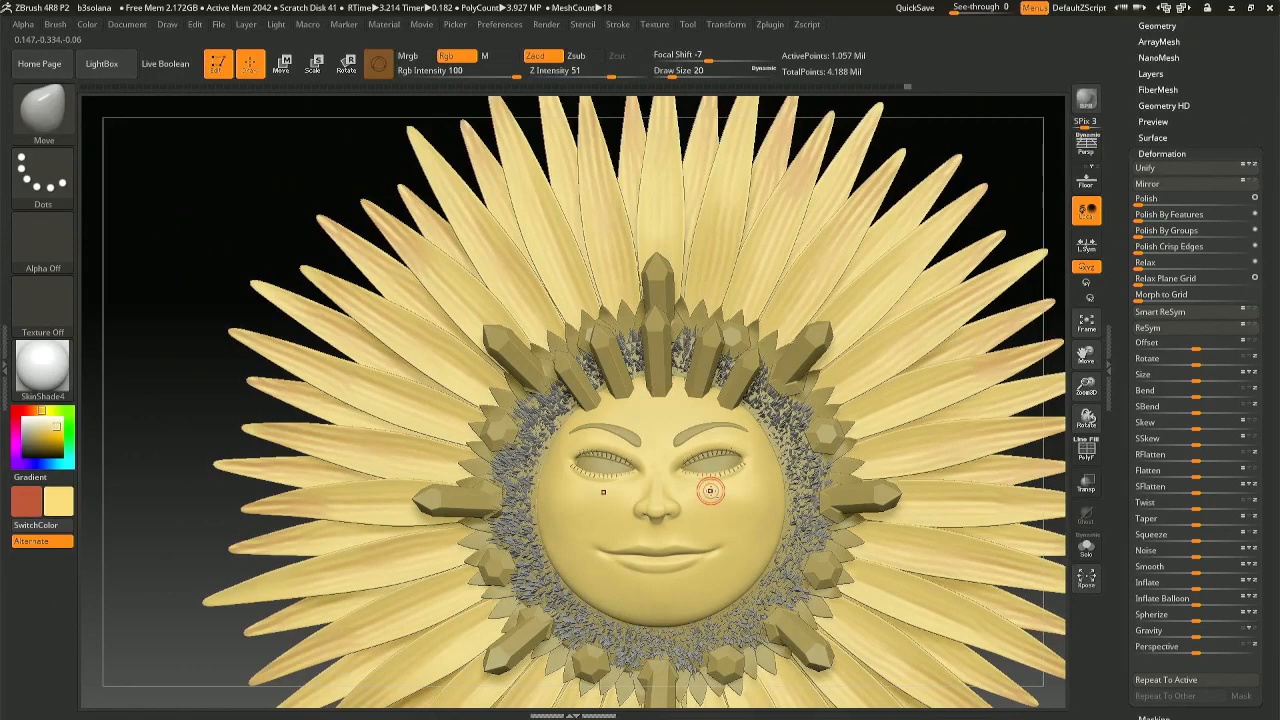
right_click_drag(709, 491, 632, 408)
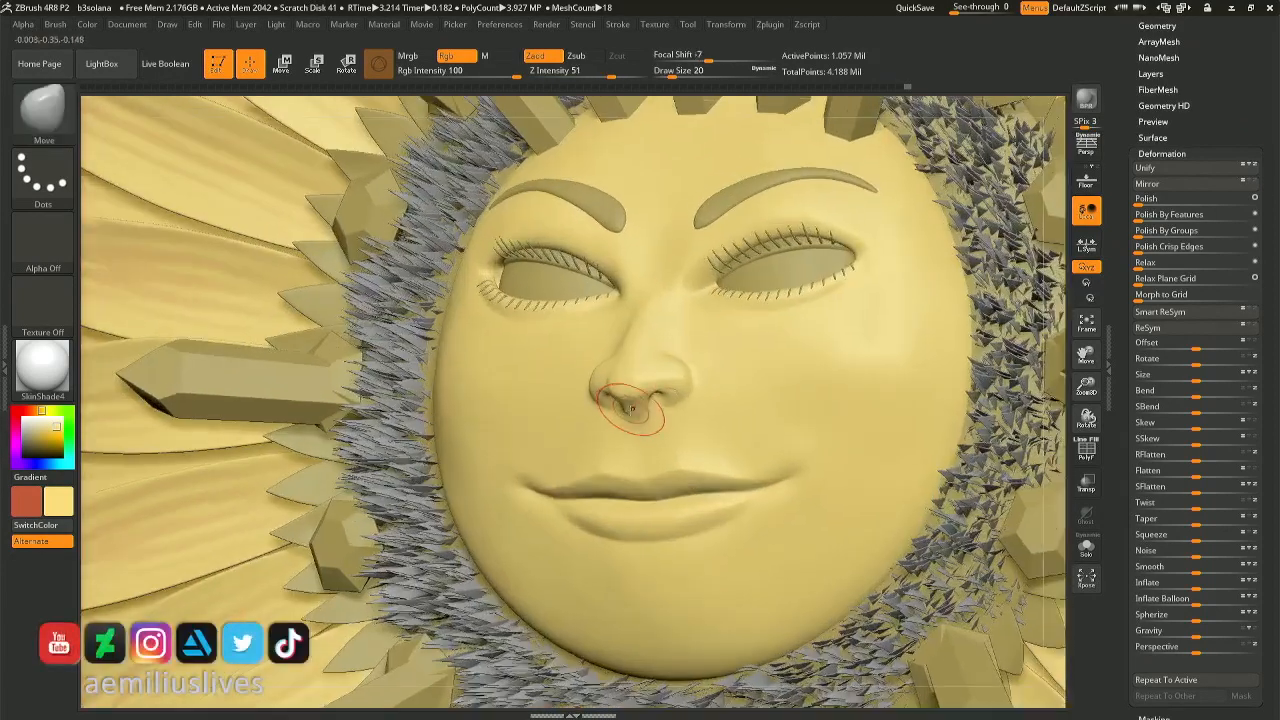
mouse_move(632, 408)
left_mouse_down("shift")
mouse_move(629, 390)
mouse_move(677, 423)
mouse_move(683, 395)
left_mouse_up("shift")
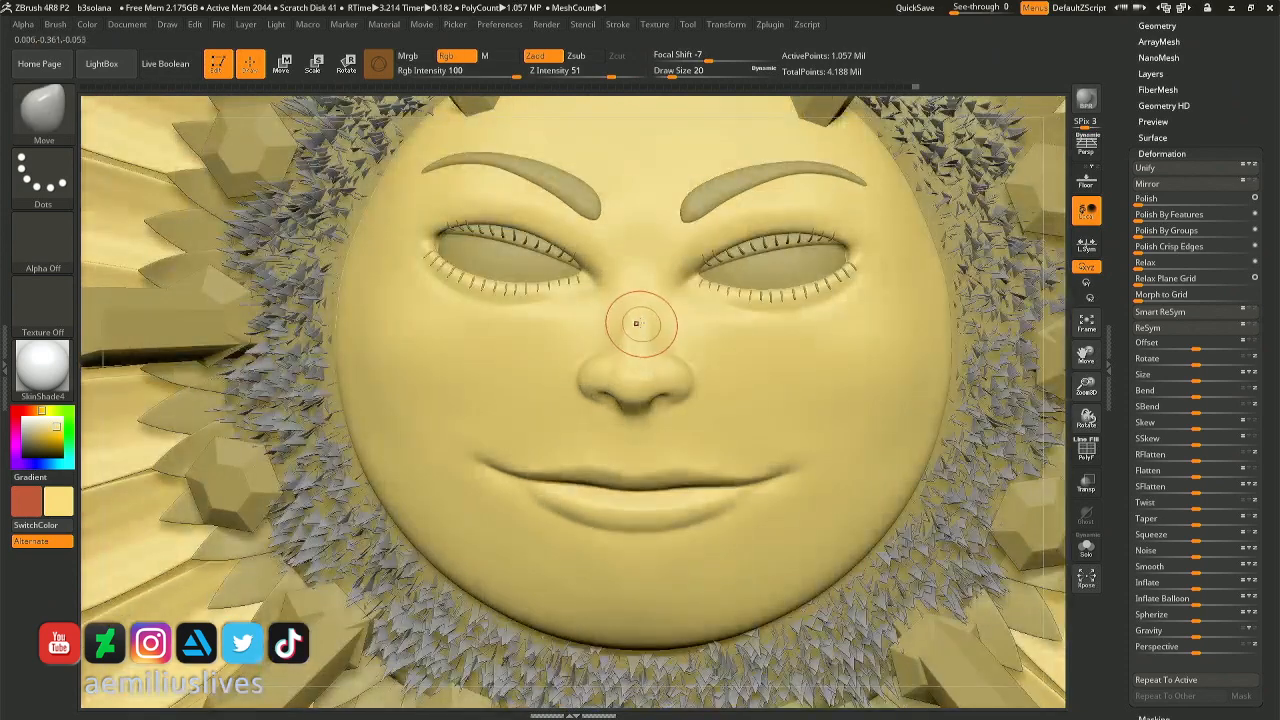
key("shift")
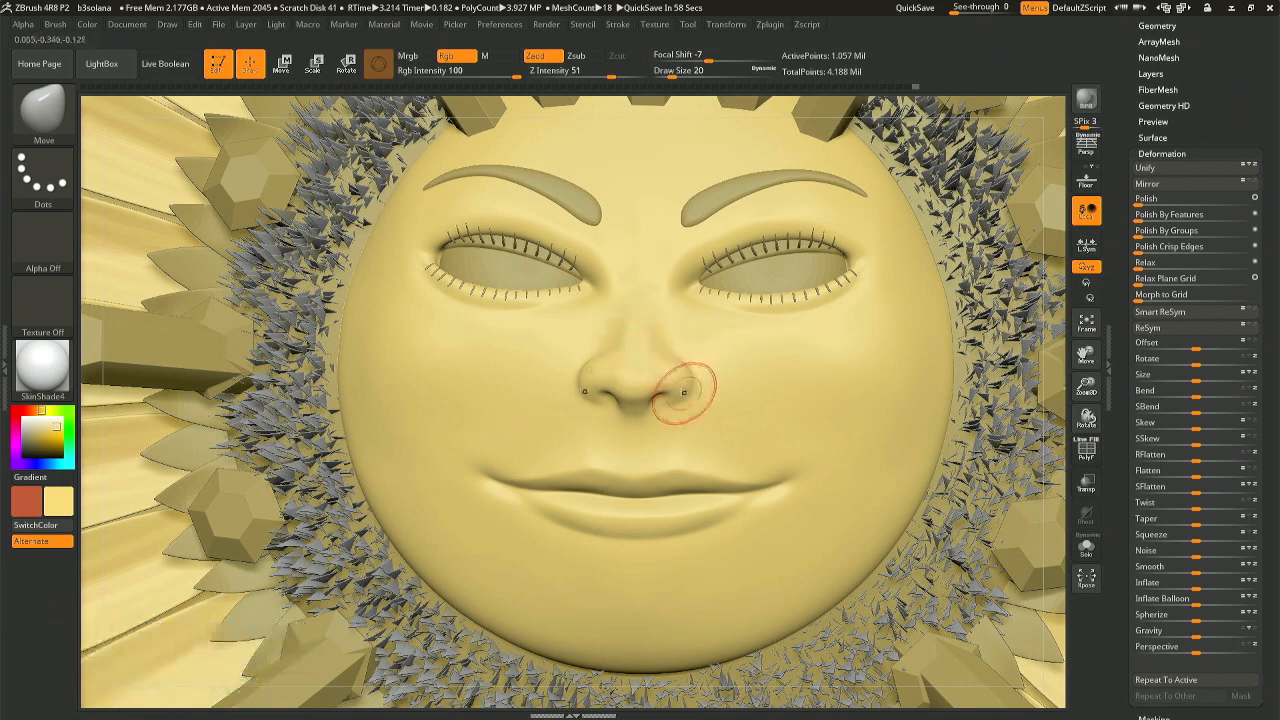
Refine the nostril openings with the Move brush at Draw Size 8.
key("ctrl")
right_click_drag(660, 411, 661, 435, "ctrl")
key("space")
left_click_drag(658, 391, 652, 389)
right_click_drag(638, 394, 583, 430)
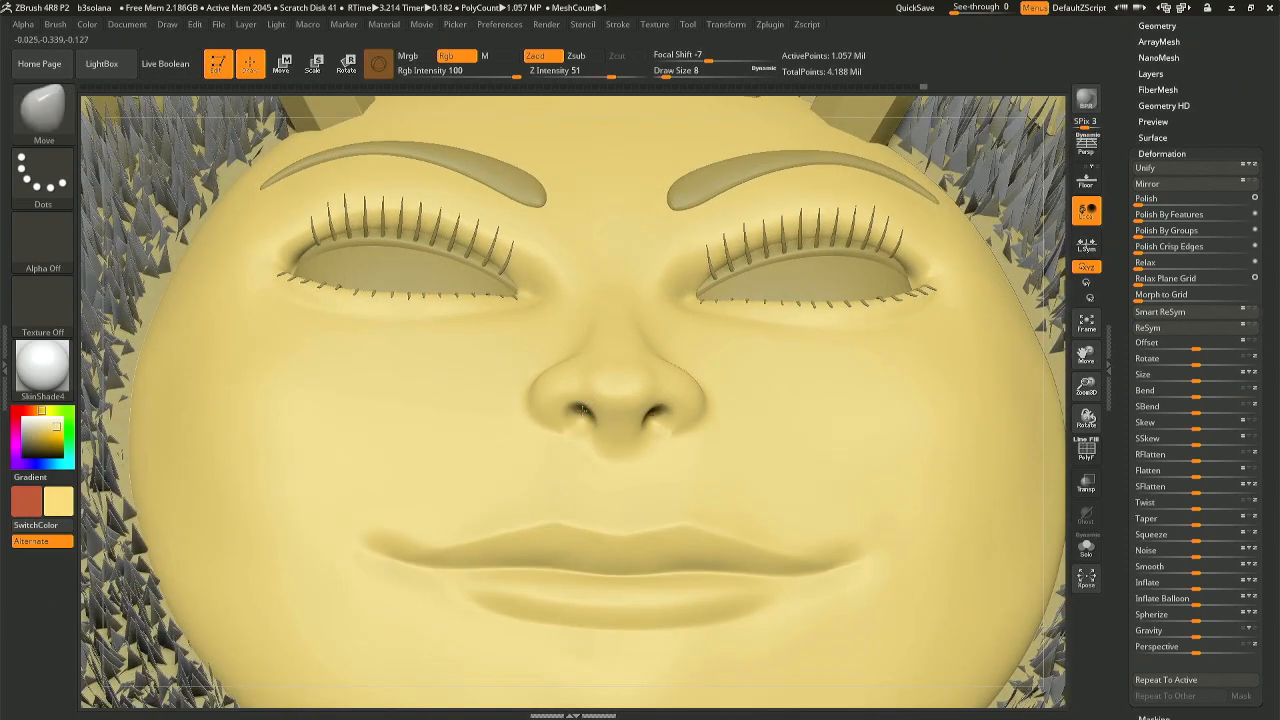
right_click_drag(583, 410, 589, 412)
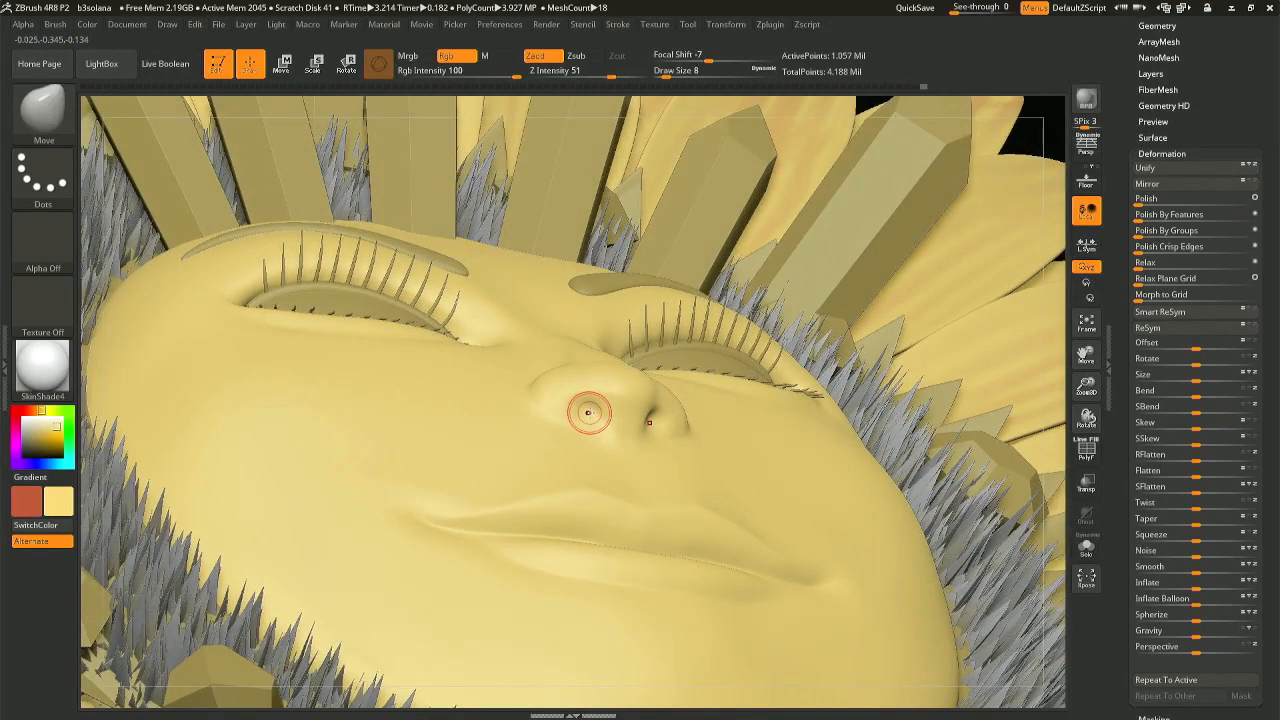
Adjust the nostril rims with the Move brush at Draw Size 5 and undo the last stroke.
right_click(592, 412)
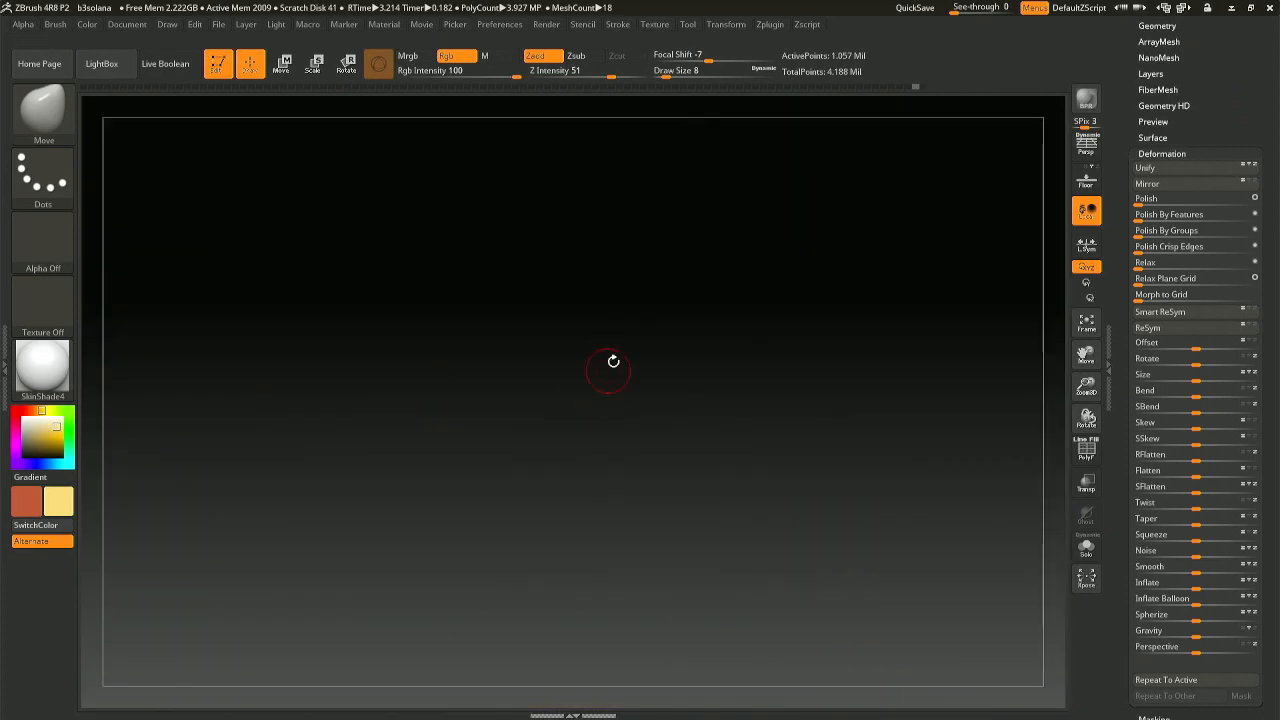
right_click_drag(610, 347, 592, 370)
right_click(592, 370)
left_click_drag(592, 370, 590, 372)
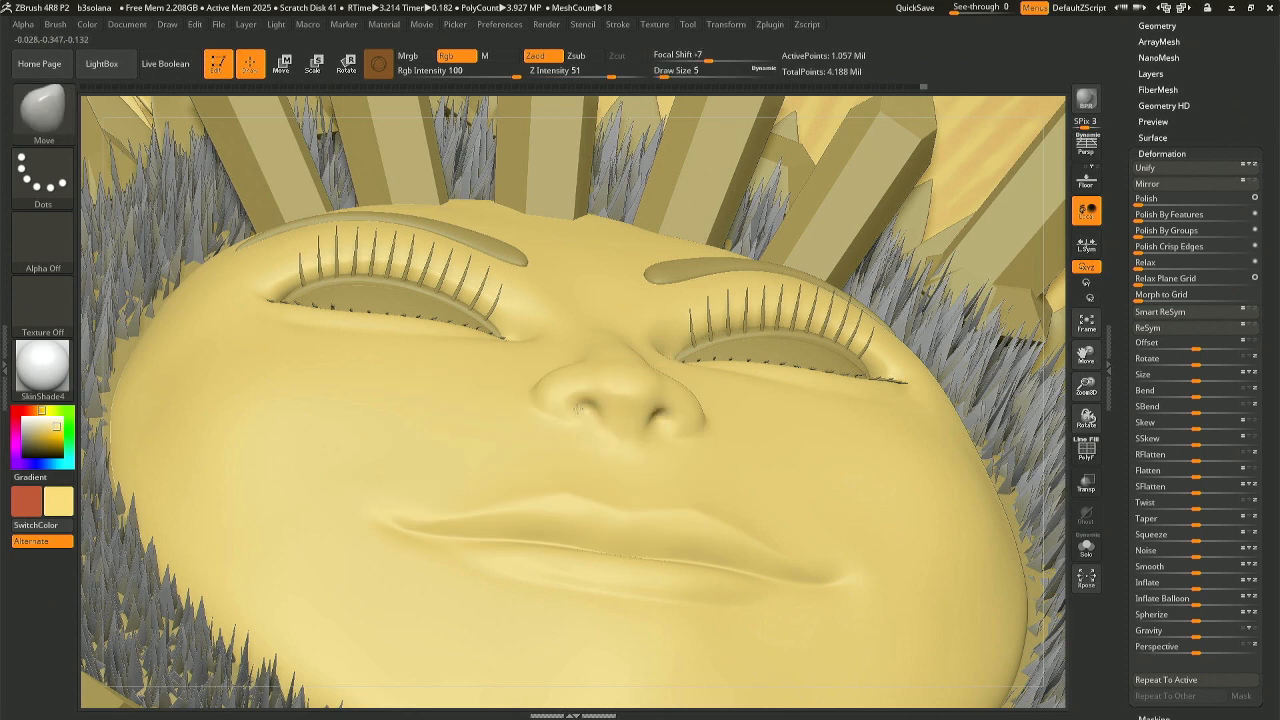
left_click_drag(581, 407, 576, 407)
key("ctrl+z")
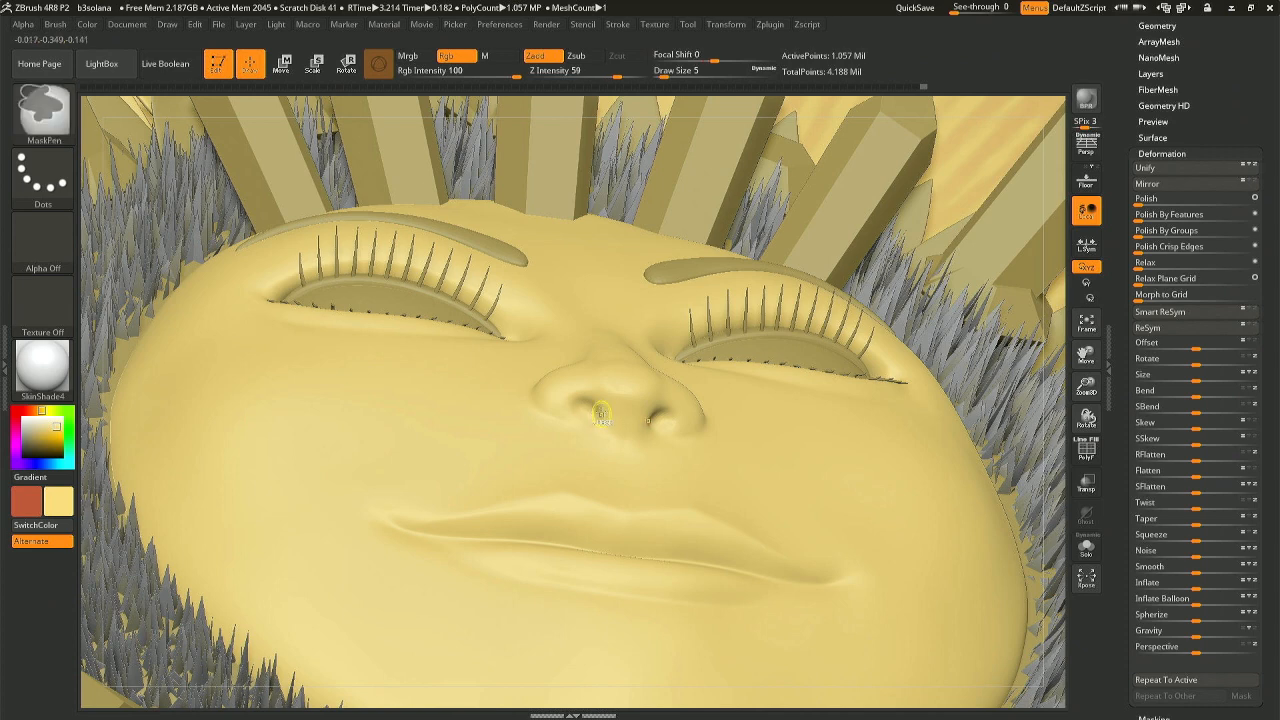
Deepen the nostril openings with the Standard brush at Draw Size 5 and Z Intensity 25.
key("b")
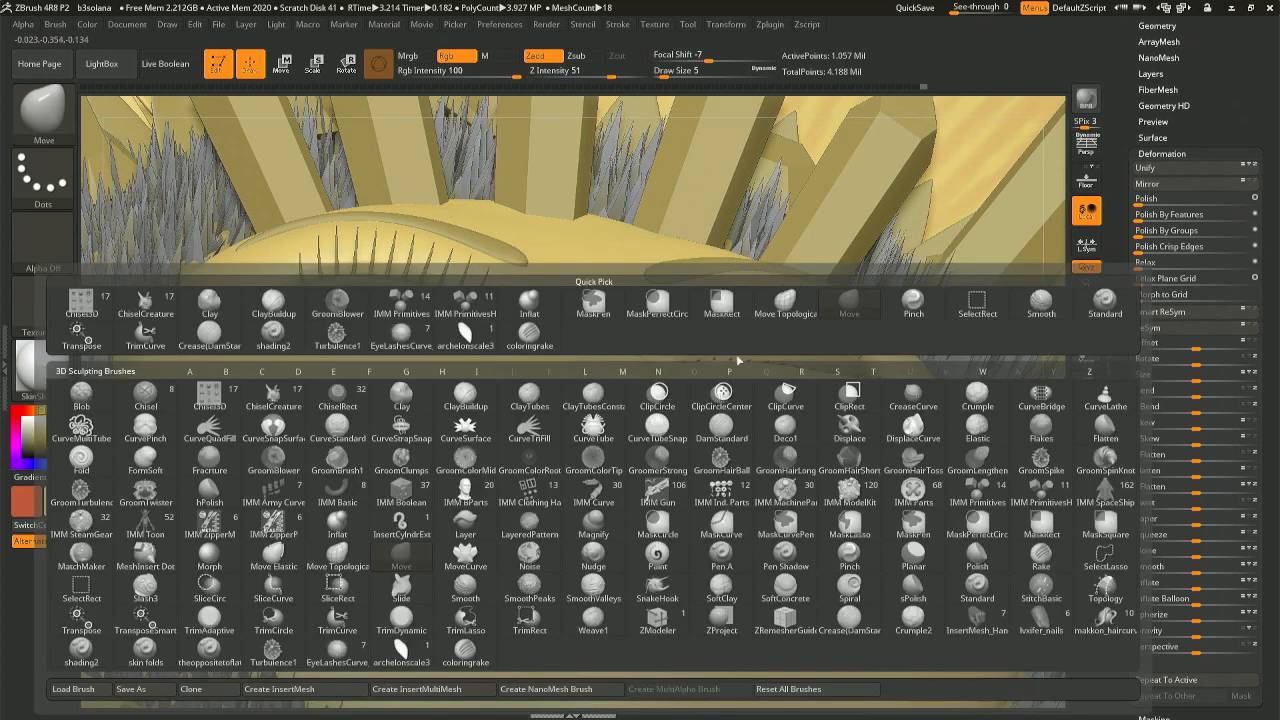
left_click(1090, 305)
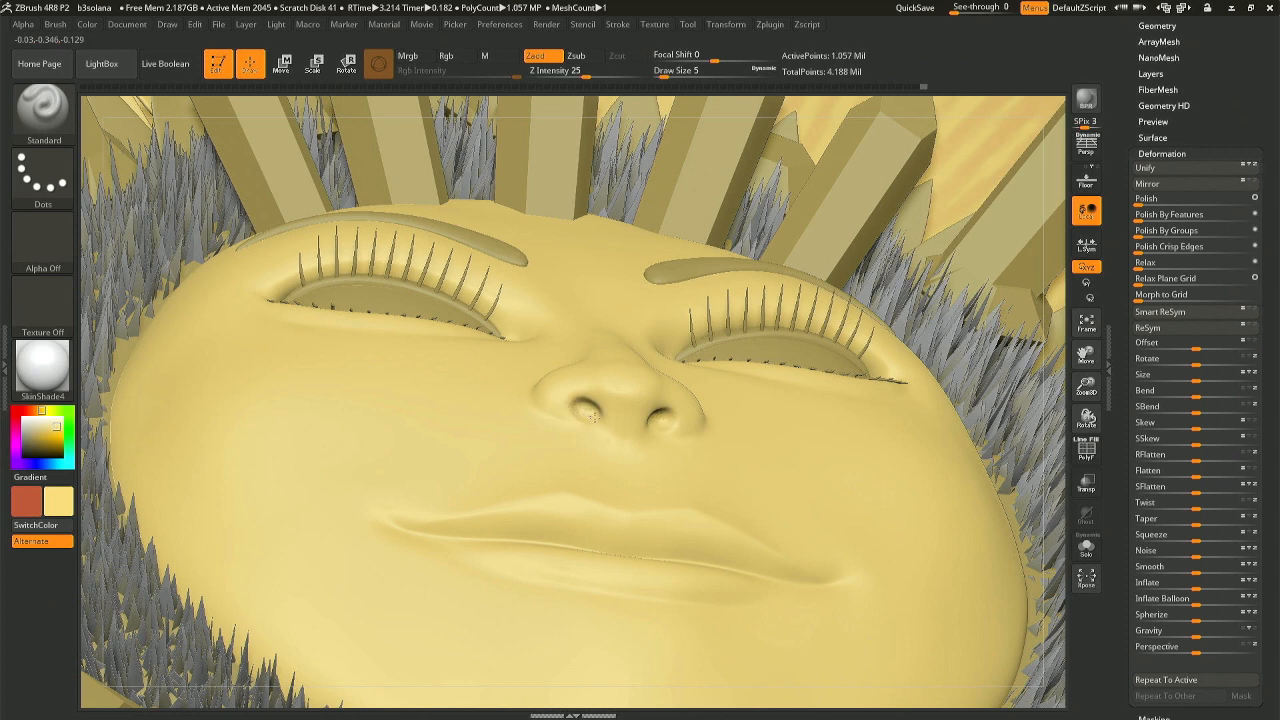
key("shift")
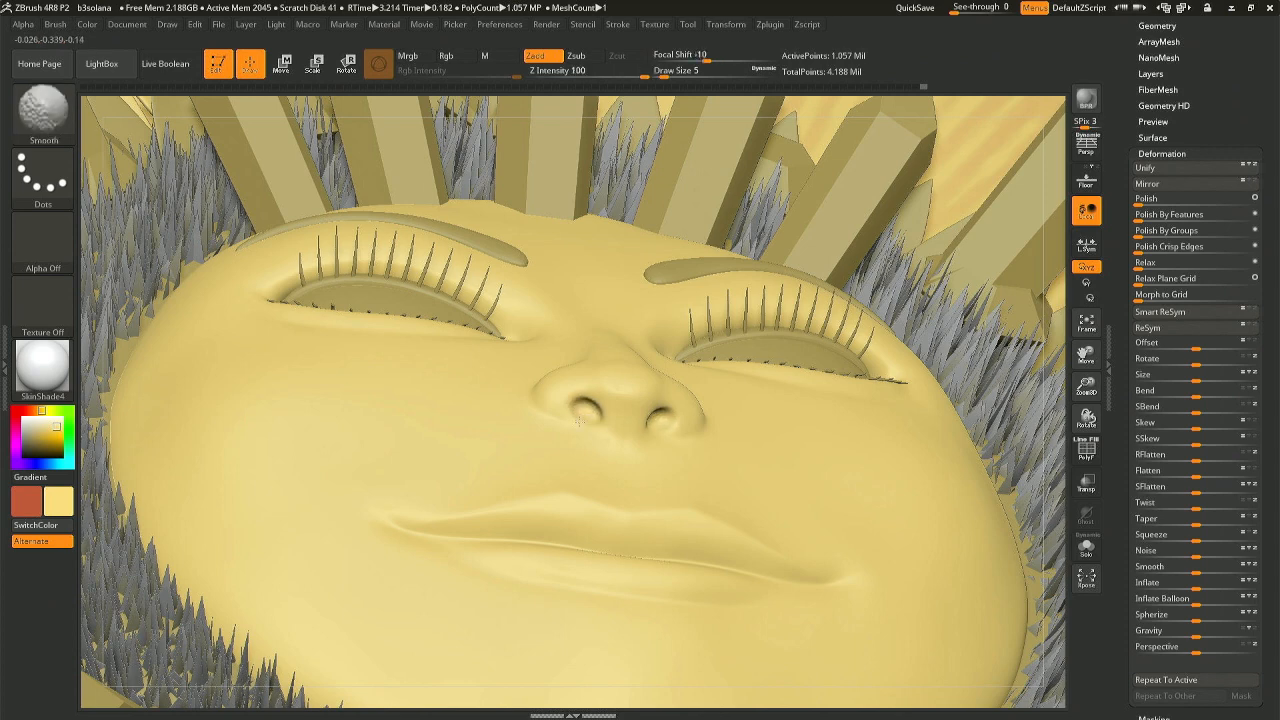
Soften the nostril edges with the Smooth brush at Draw Size 7 and Z Intensity 32.
mouse_move(619, 368)
right_mouse_down()
mouse_move(634, 420)
mouse_move(656, 388)
right_mouse_up()
key("space")
key("shift")
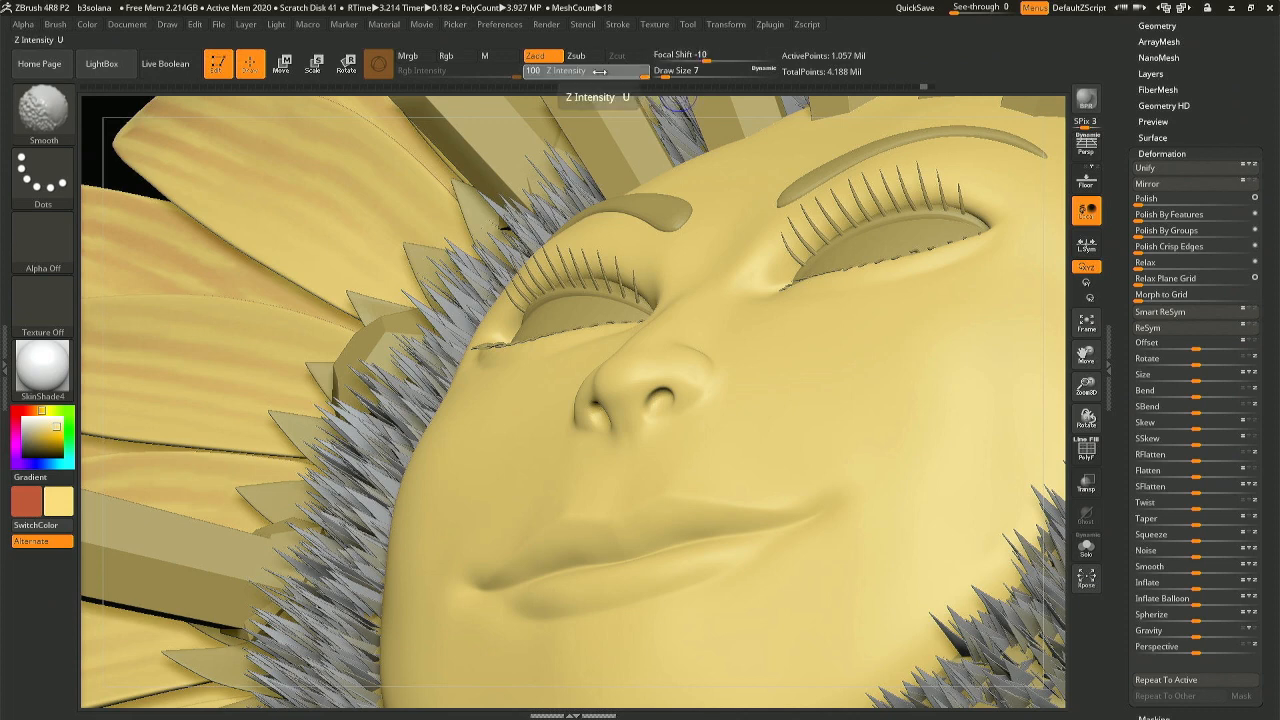
left_click(594, 73)
left_click_drag(664, 384, 654, 388, "shift")
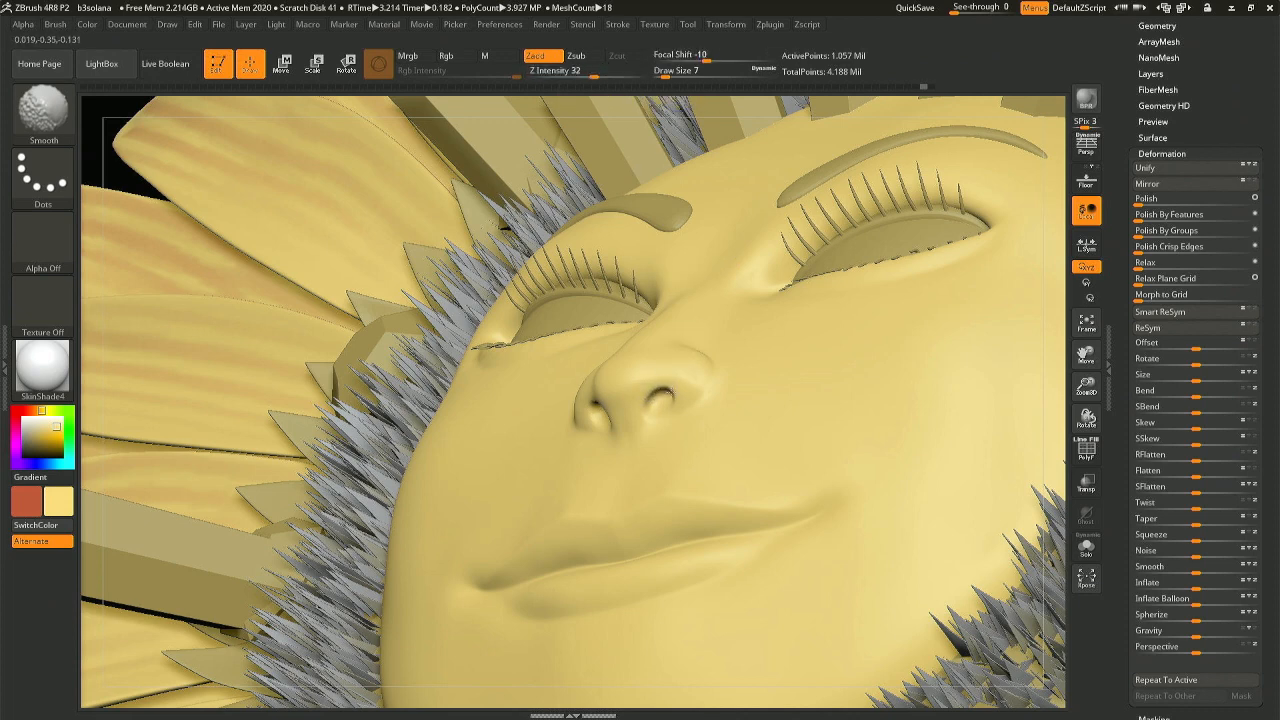
mouse_move(620, 400)
right_mouse_down()
mouse_move(661, 401)
mouse_move(622, 390)
right_mouse_up()
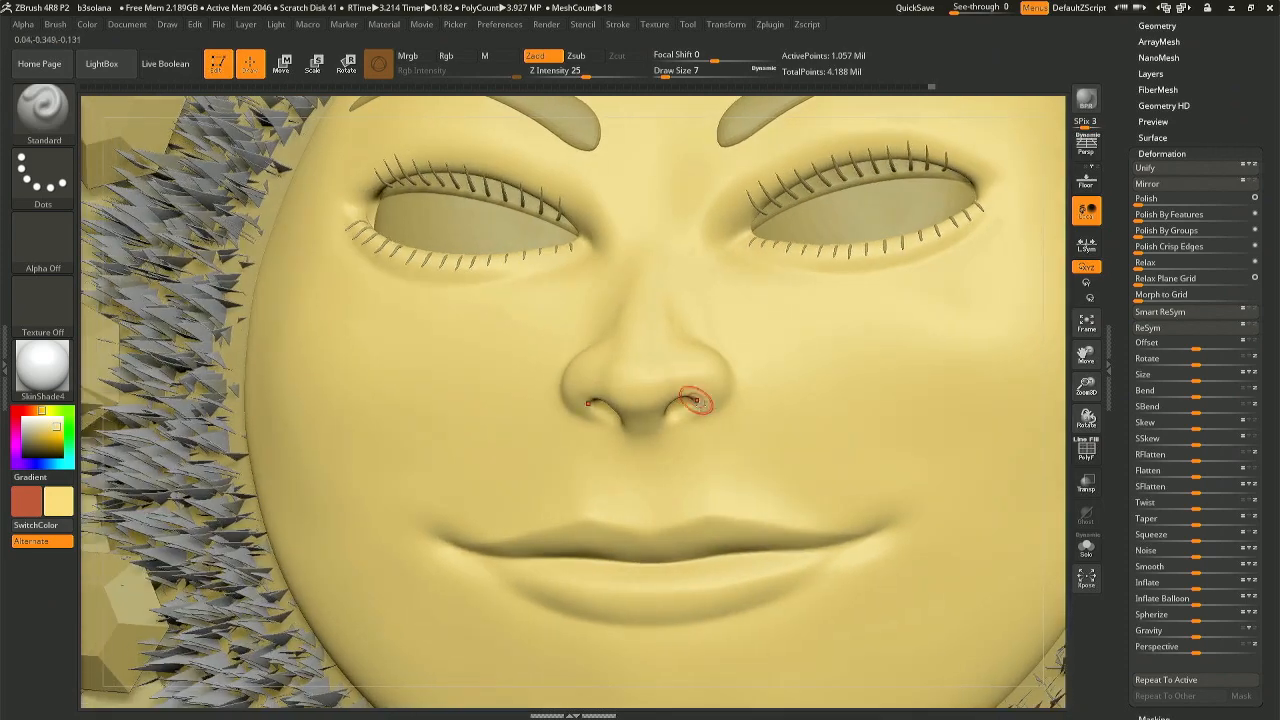
Swell the nose tip with the Inflat brush at Z Intensity 4, enlarging Draw Size to 18, and check its profile.
key("b")
key("i")
key("n")
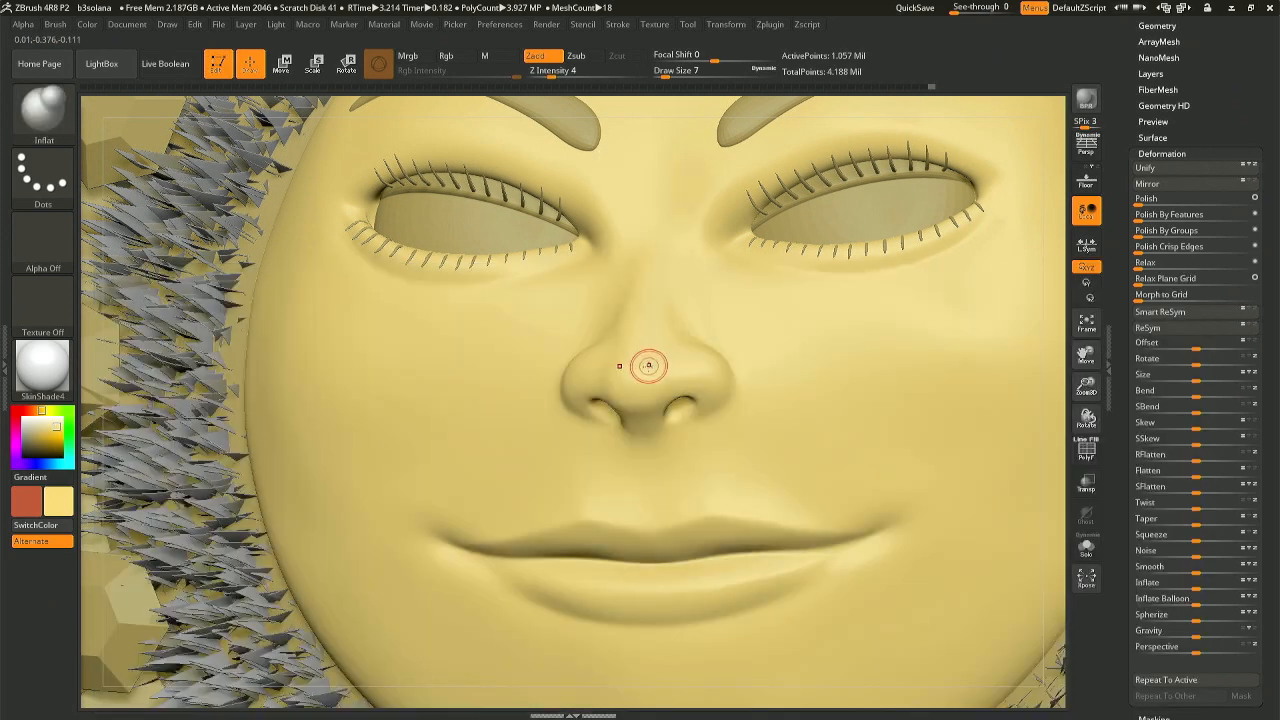
left_click_drag(650, 367, 664, 370)
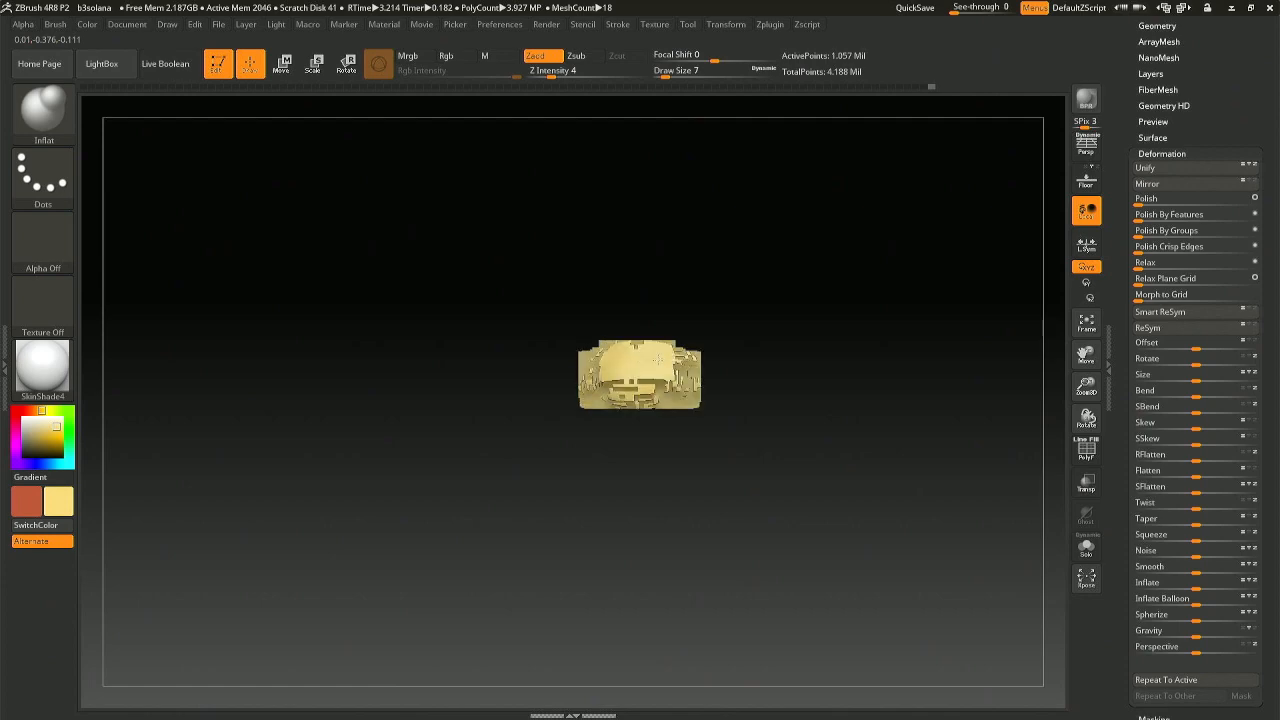
key("space")
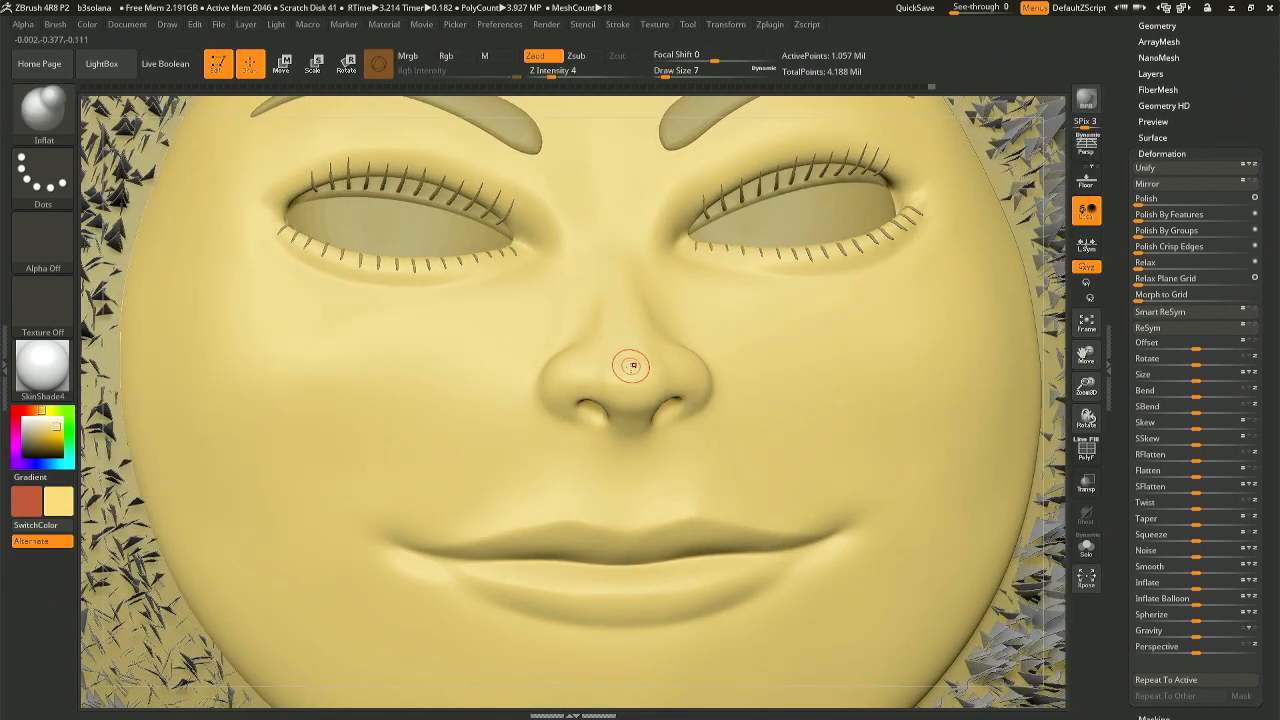
key("space")
left_click_drag(632, 369, 636, 366)
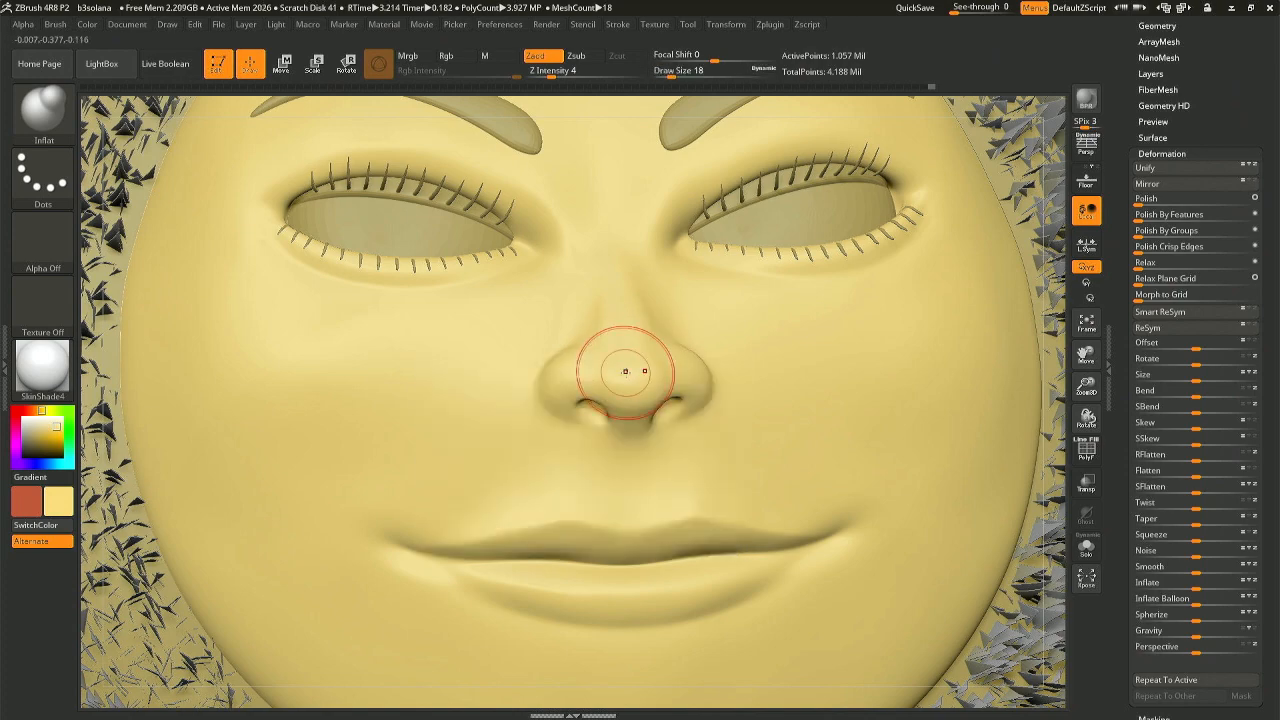
right_click_drag(630, 361, 595, 374)
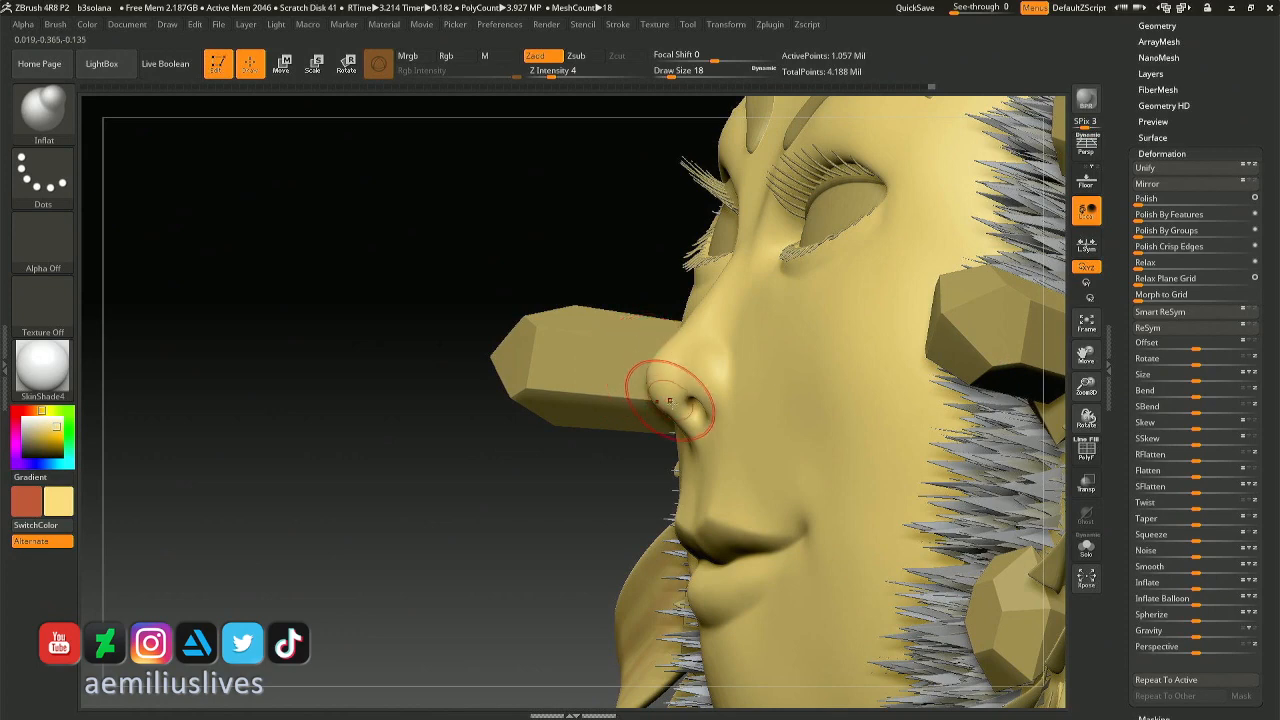
mouse_move(694, 430)
right_mouse_down("shift")
mouse_move(697, 415)
mouse_move(680, 428)
right_mouse_up("shift")
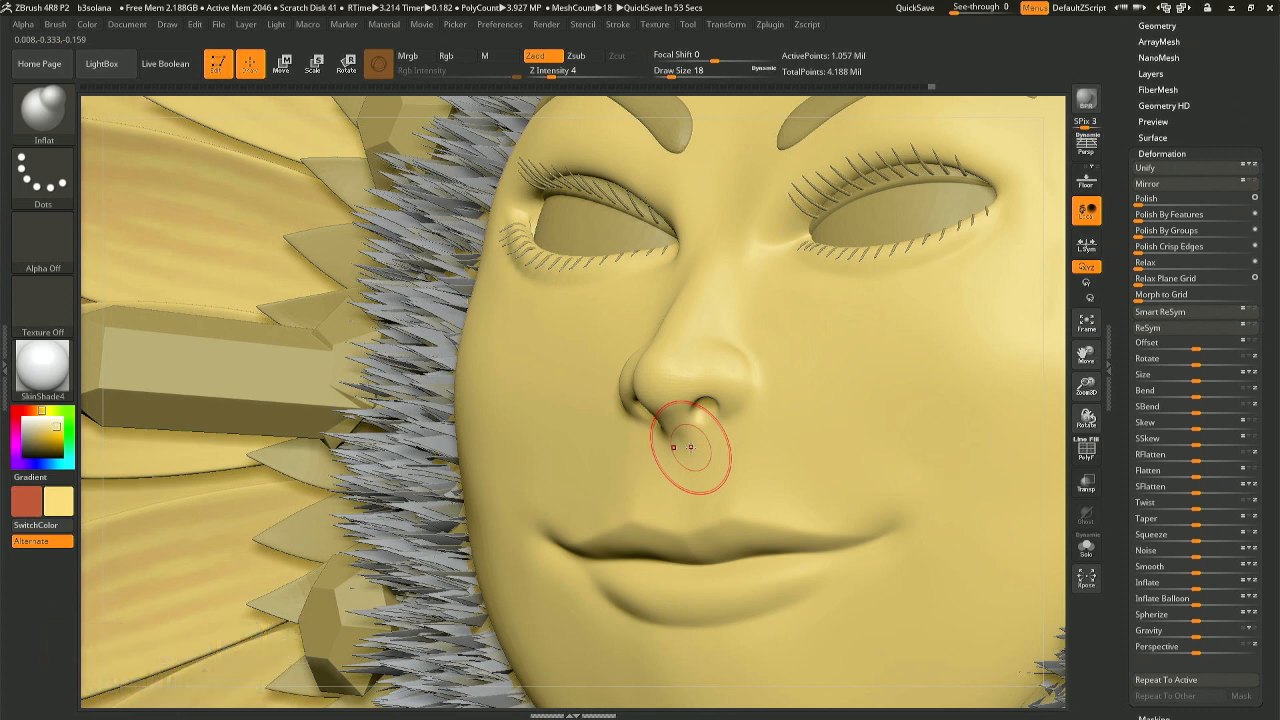
Adjust the nose with the Move brush at Draw Size 18 and smooth the sides of its bridge.
right_click_drag(717, 456, 772, 450)
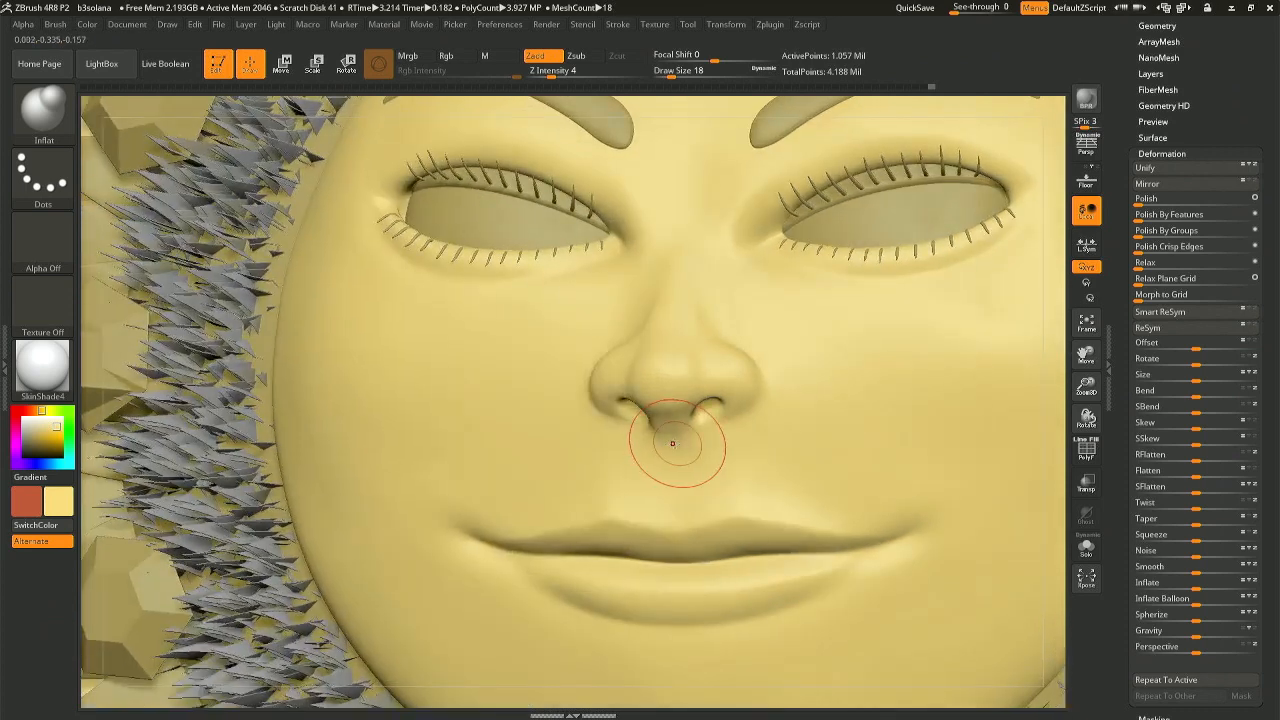
key("b")
key("m")
key("v")
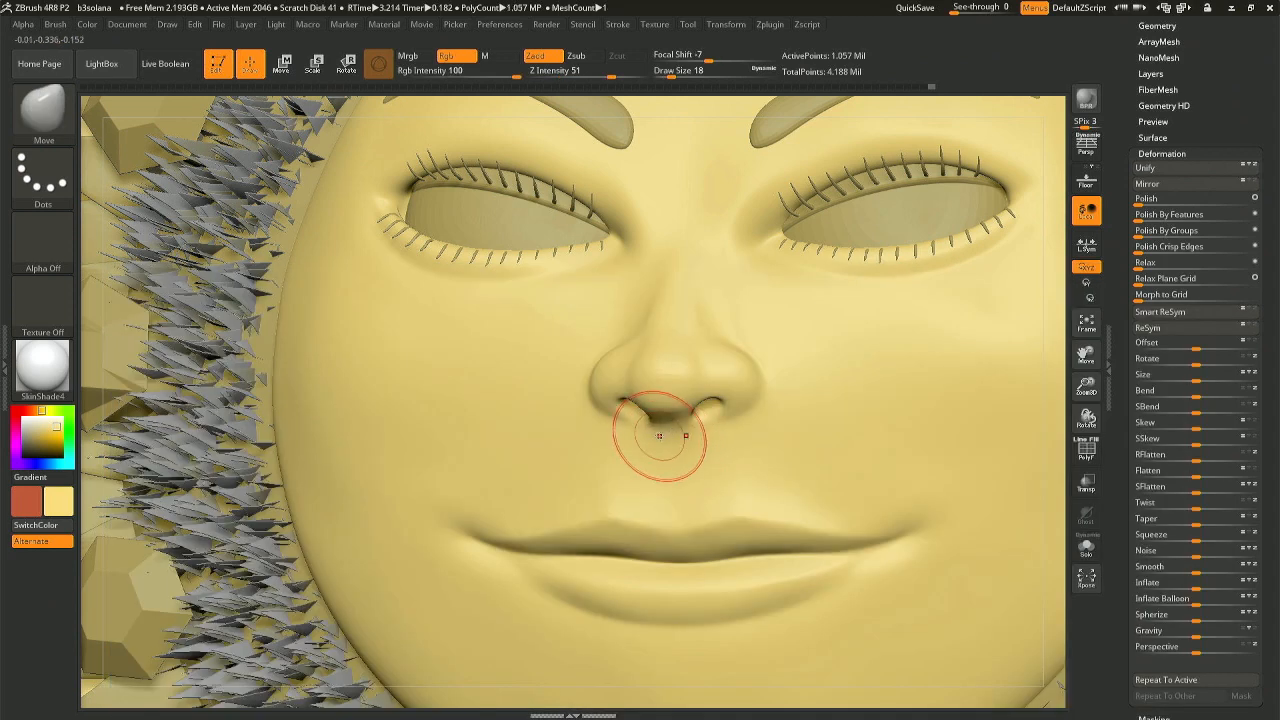
right_click_drag(666, 433, 679, 442)
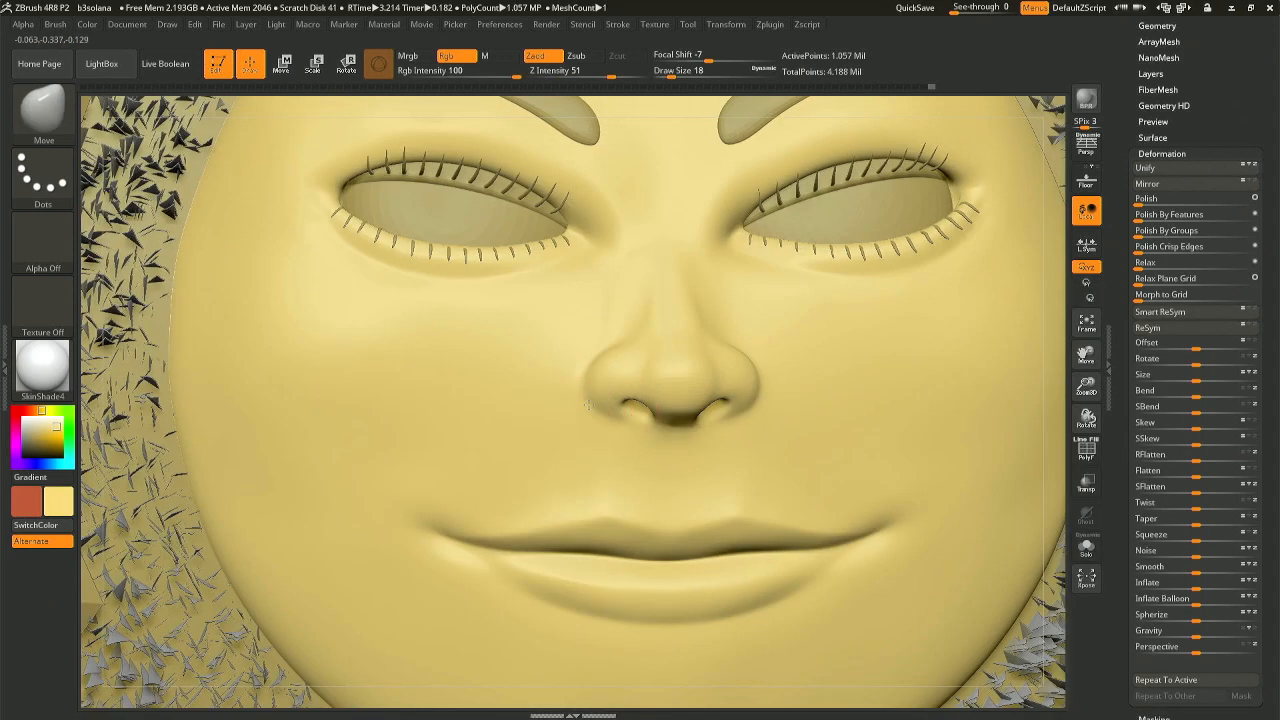
right_click_drag(596, 362, 641, 350)
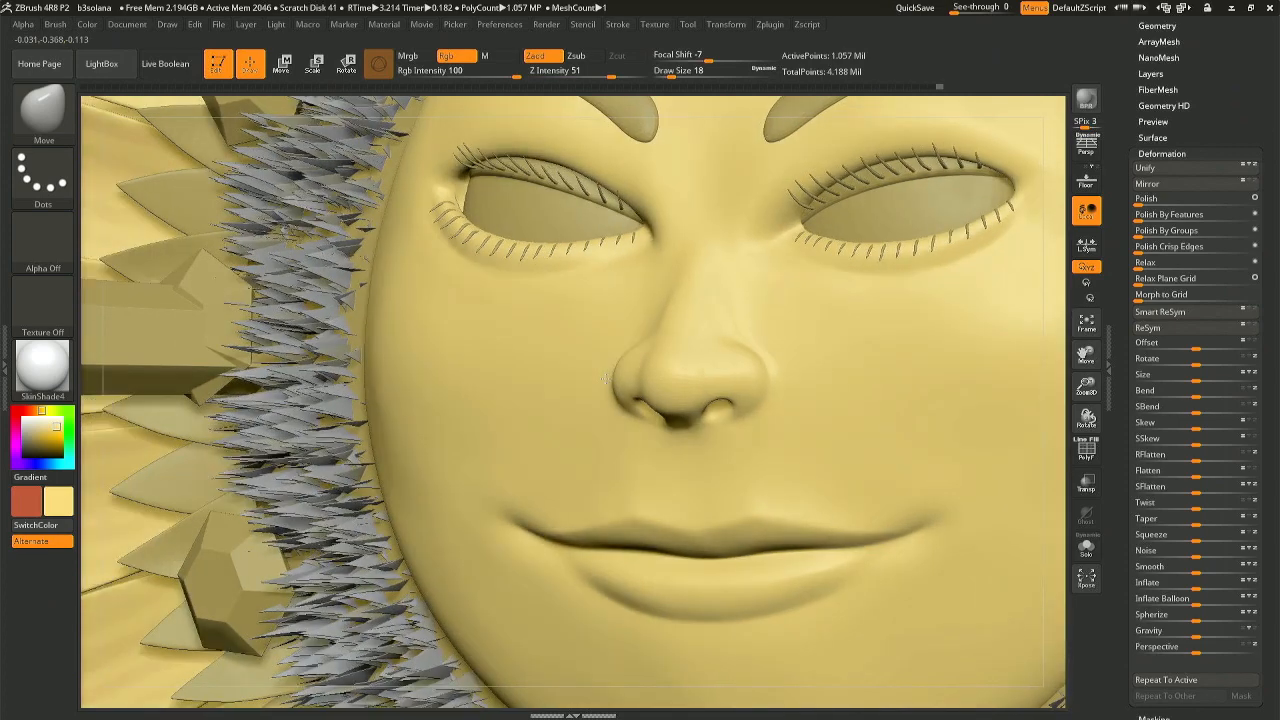
right_click_drag(704, 305, 612, 307)
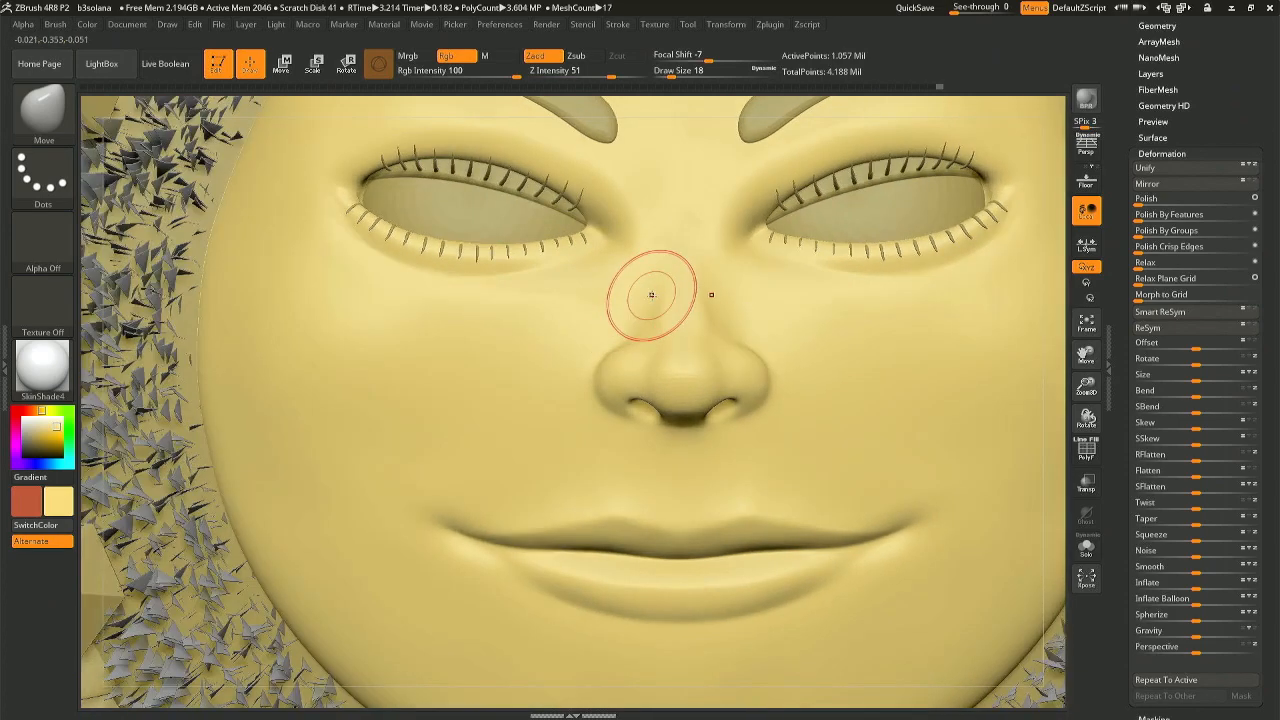
mouse_move(660, 292)
left_mouse_down("shift")
mouse_move(683, 283)
mouse_move(762, 313)
left_mouse_up("shift")
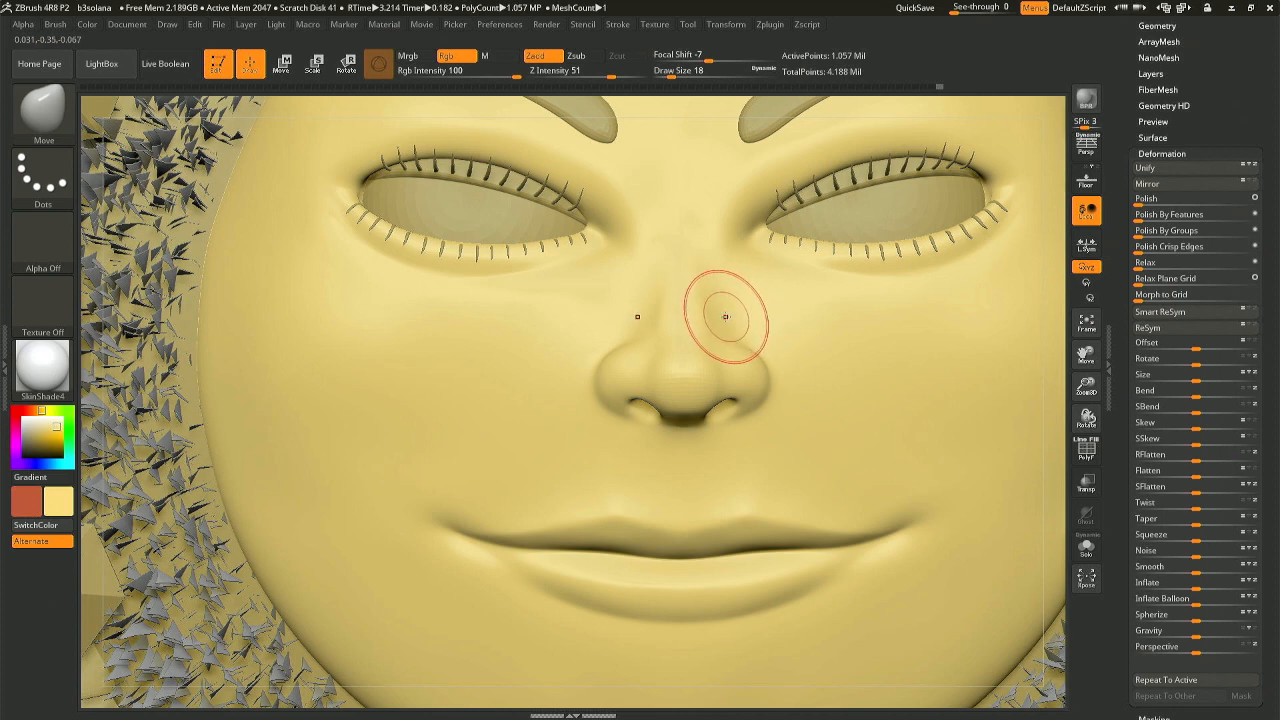
Carve creases around the nostril wings with the DamStandard-based Crease brush at Draw Size 12 and Z Intensity 9.
key("b")
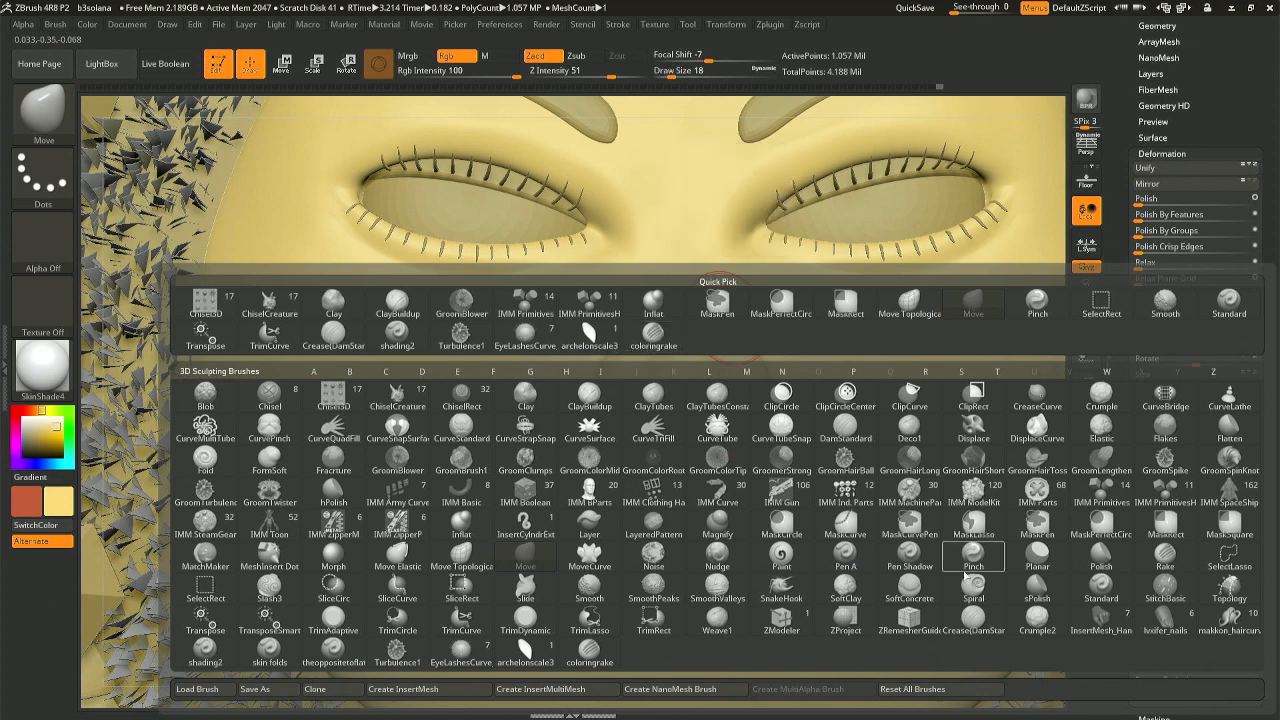
left_click(972, 626)
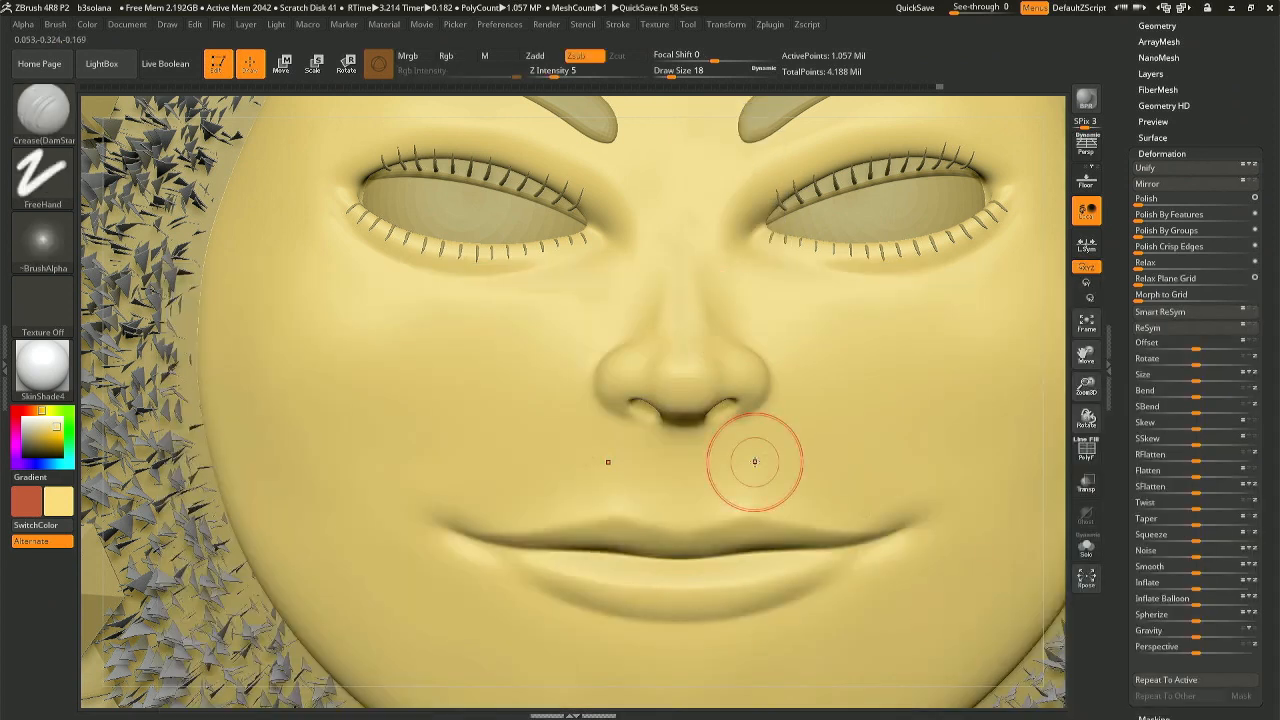
mouse_move(758, 494)
right_mouse_down()
mouse_move(724, 477)
mouse_move(730, 357)
right_mouse_up()
key("space")
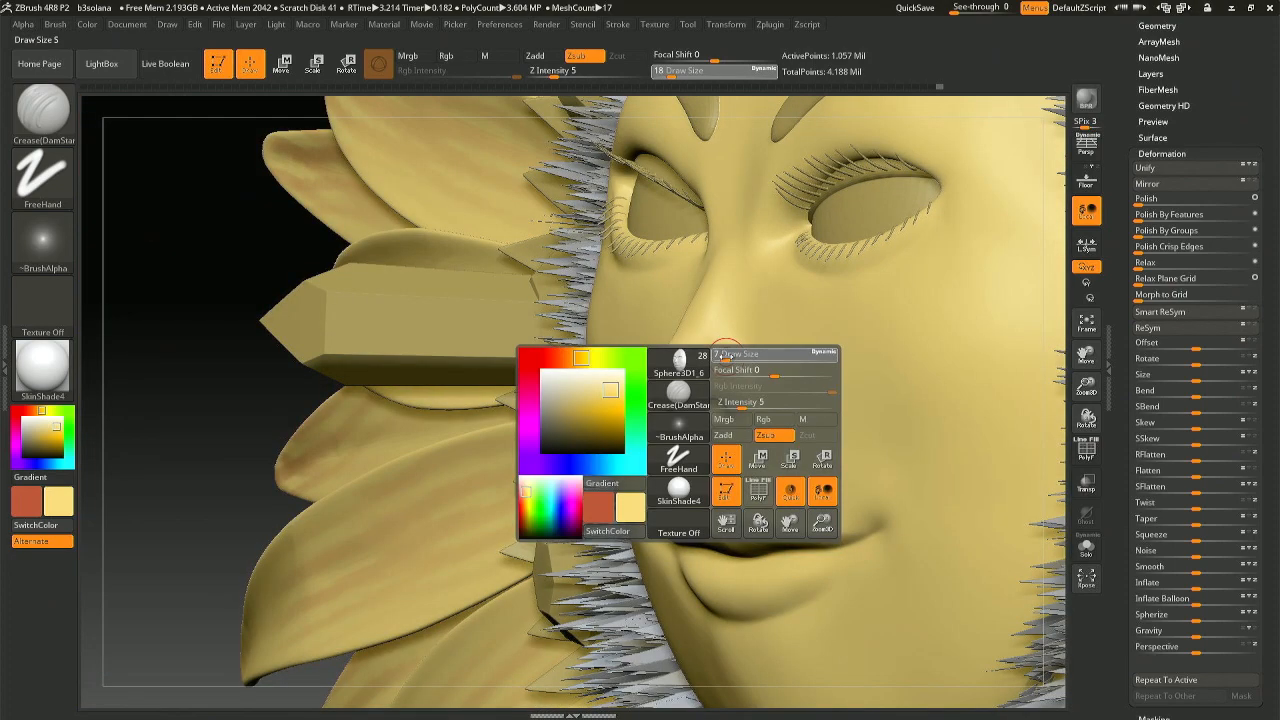
left_click_drag(727, 350, 710, 346)
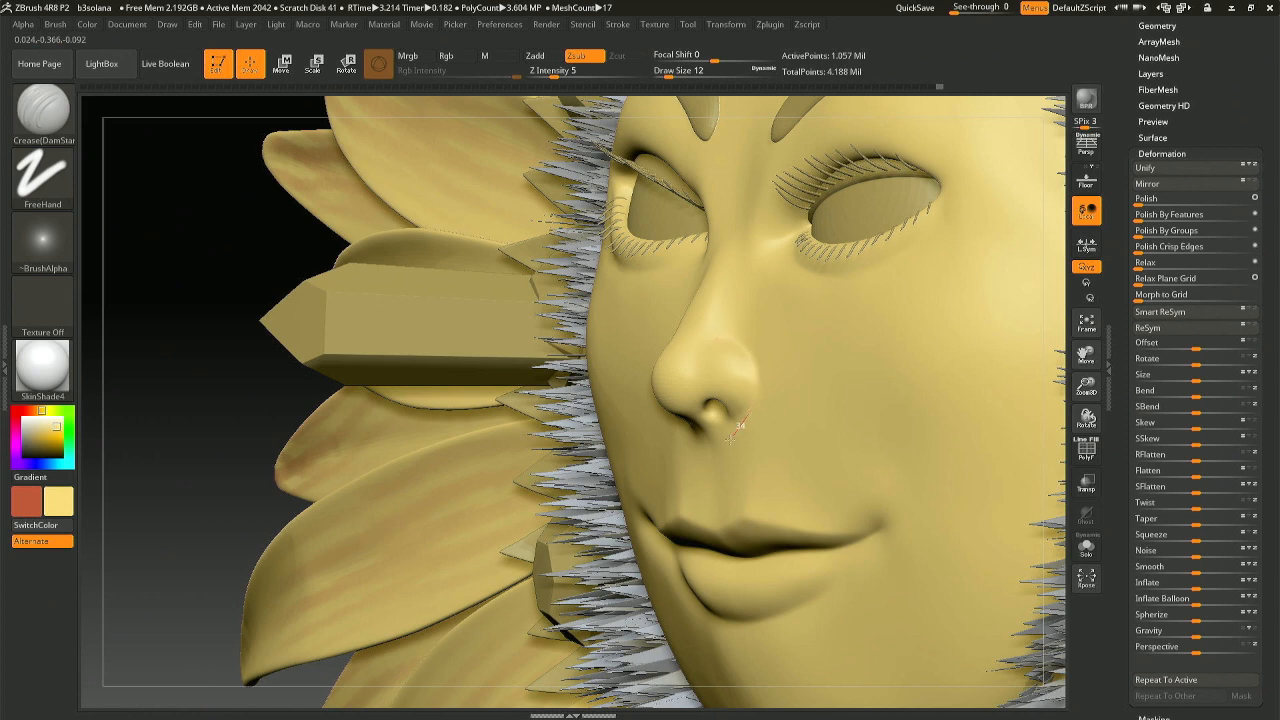
right_click_drag(757, 434, 784, 428)
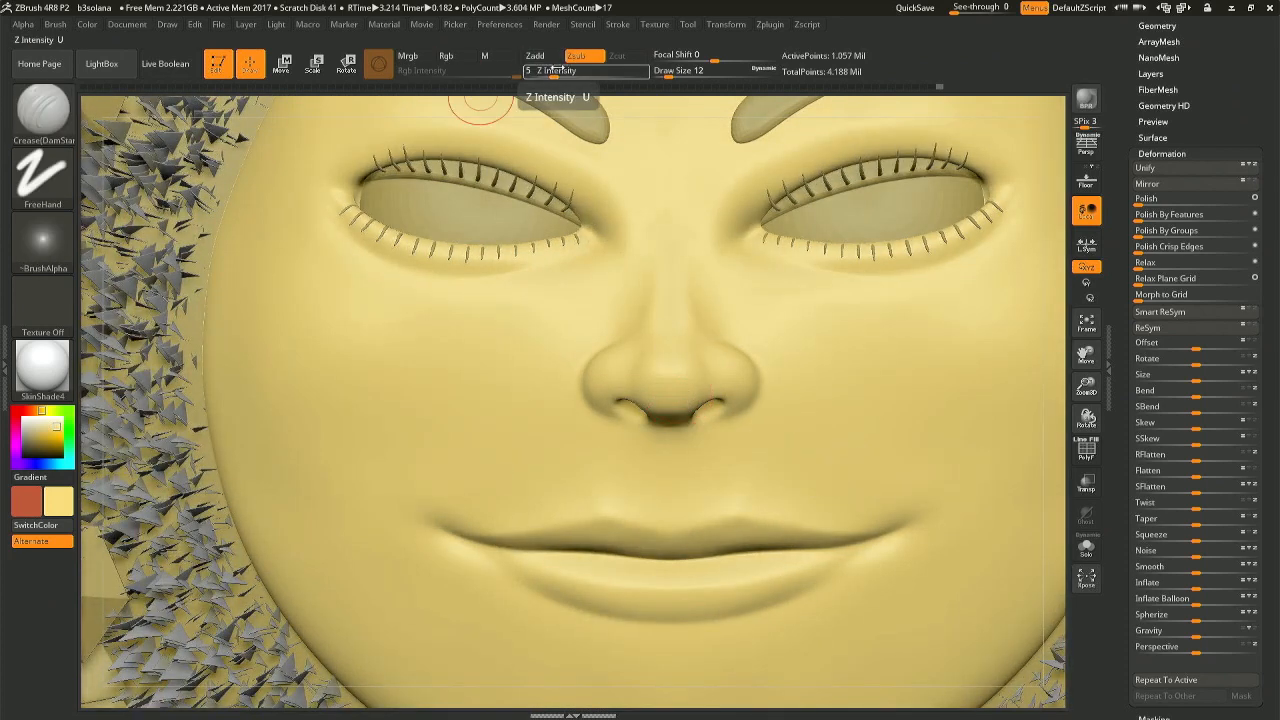
right_click_drag(694, 338, 612, 350)
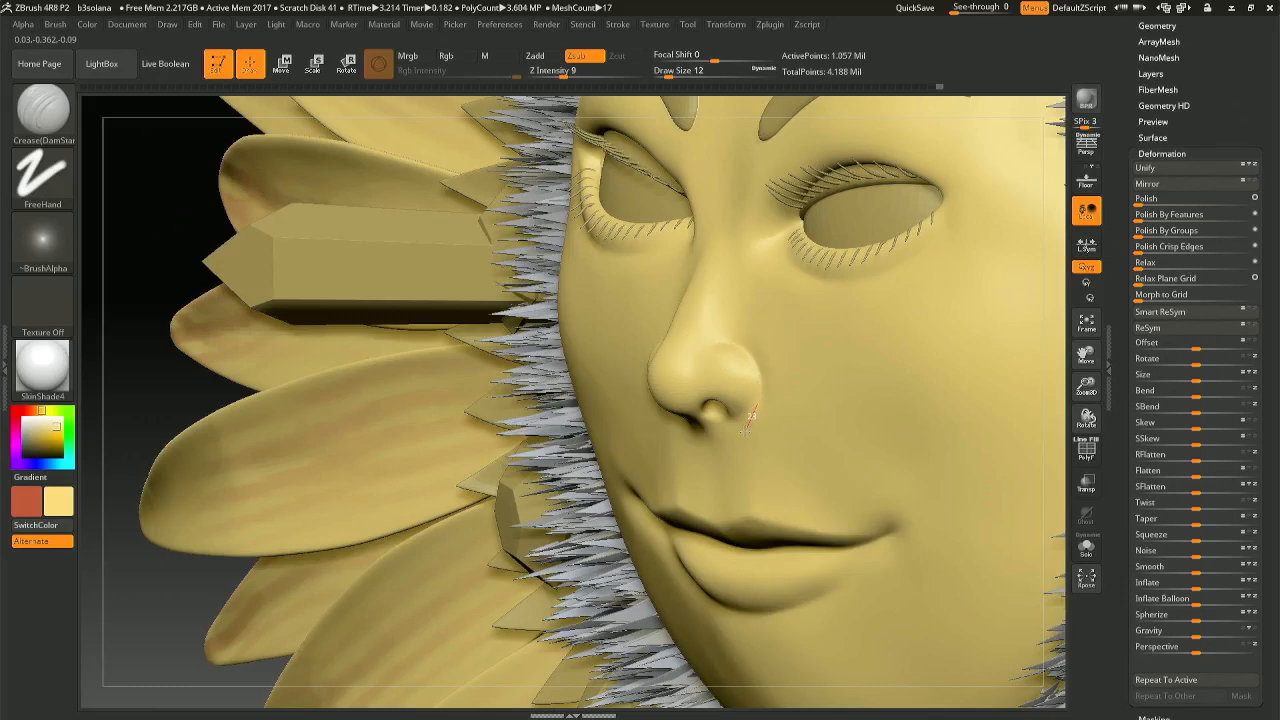
left_click_drag(733, 447, 738, 446)
right_click_drag(696, 395, 770, 341)
Soften the creases beside the nostrils with the Smooth brush at Draw Size 4 and Z Intensity 32.
key("space")
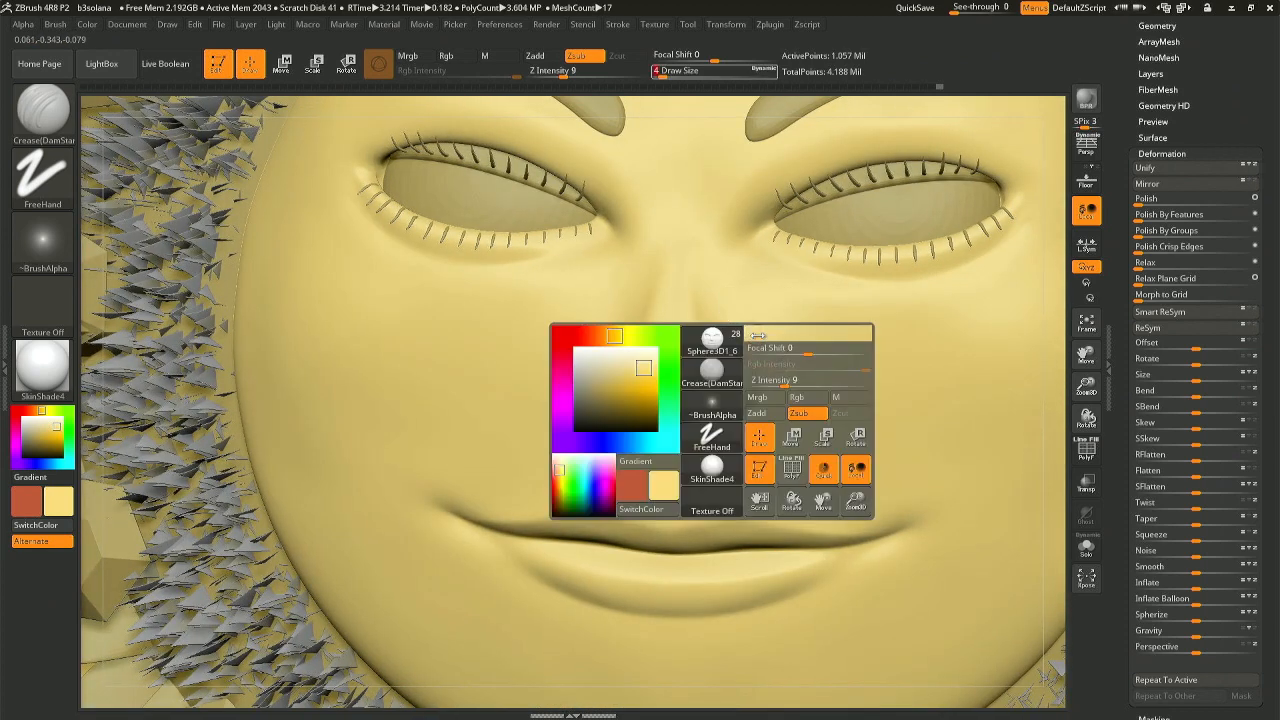
key("shift")
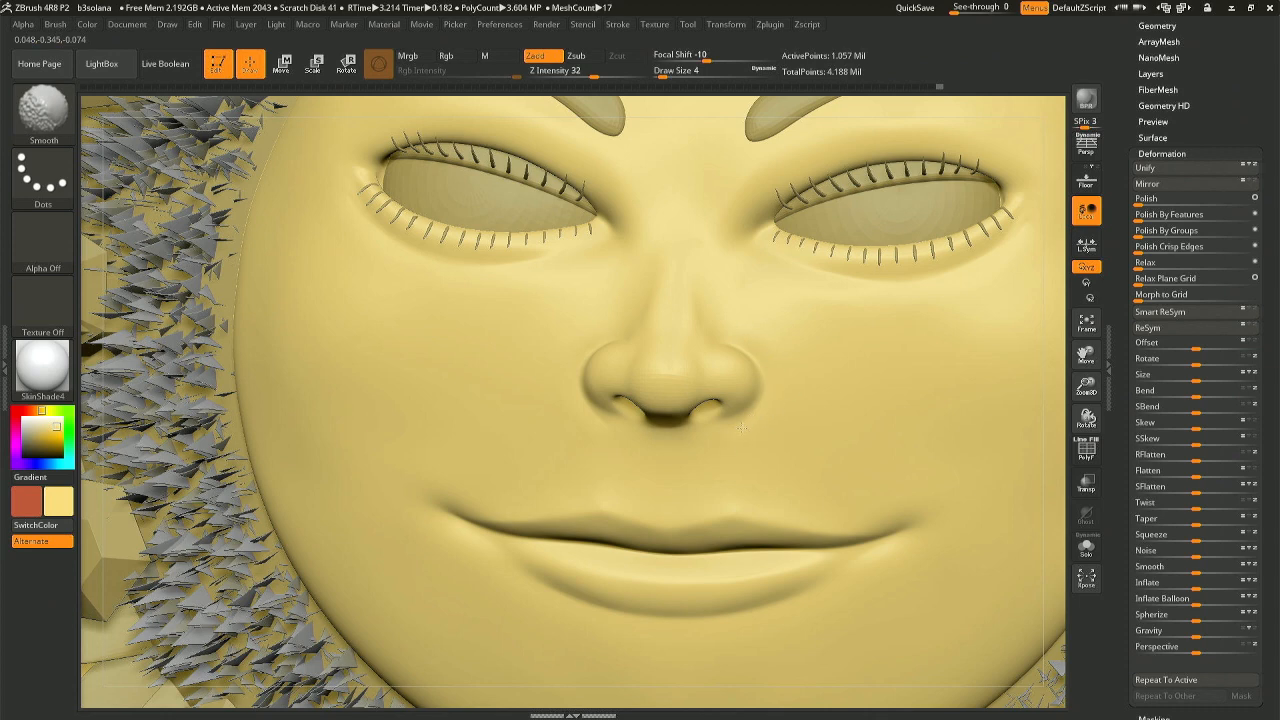
mouse_move(747, 438)
right_mouse_down()
mouse_move(665, 434)
mouse_move(666, 330)
mouse_move(690, 440)
mouse_move(748, 400)
mouse_move(760, 311)
mouse_move(800, 230)
mouse_move(887, 354)
mouse_move(925, 300)
mouse_move(890, 292)
mouse_move(921, 328)
mouse_move(880, 560)
mouse_move(748, 502)
right_mouse_up()
mouse_move(735, 457)
right_mouse_down("alt")
mouse_move(558, 166)
mouse_move(656, 446)
right_mouse_up("alt")
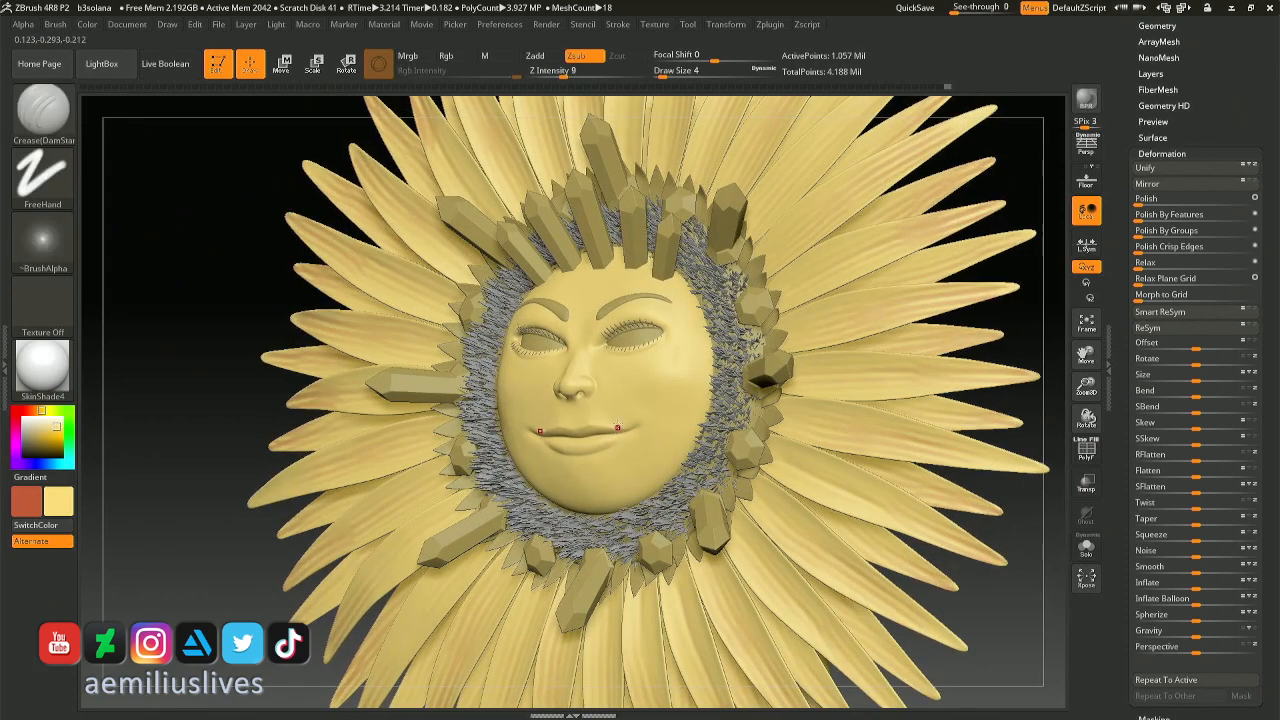
right_click(591, 400)
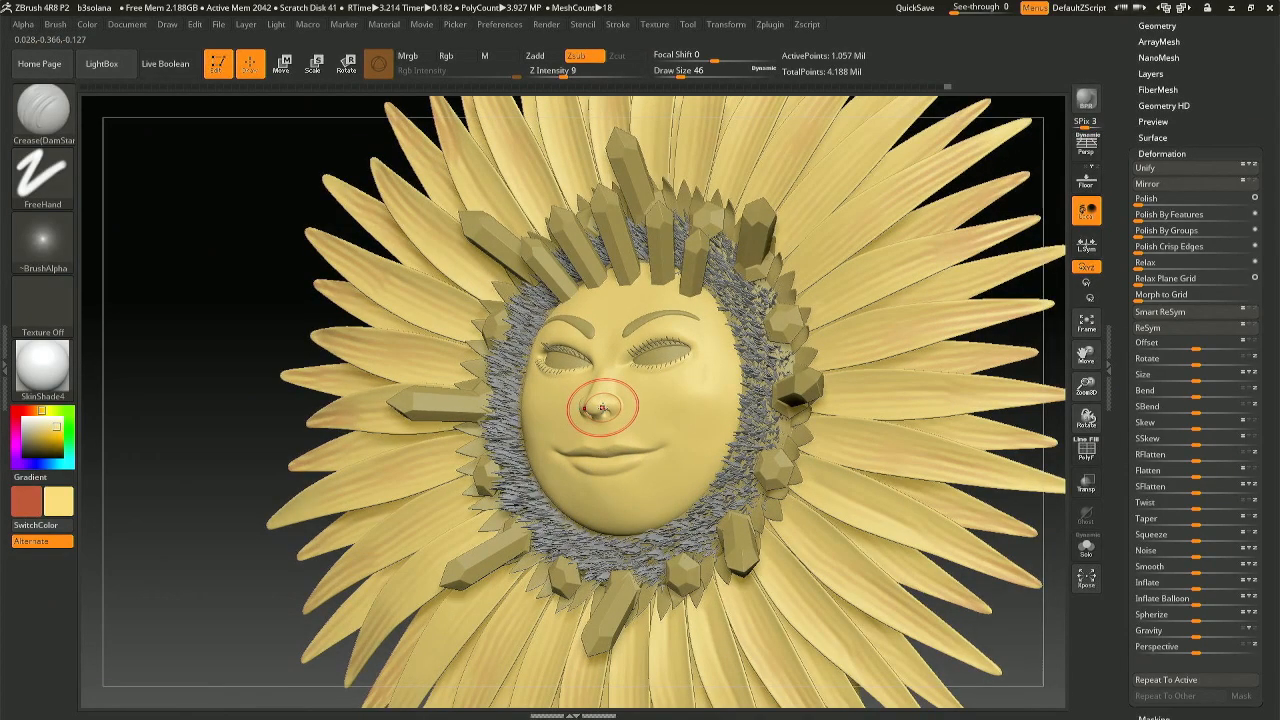
key("b")
key("m")
key("p")
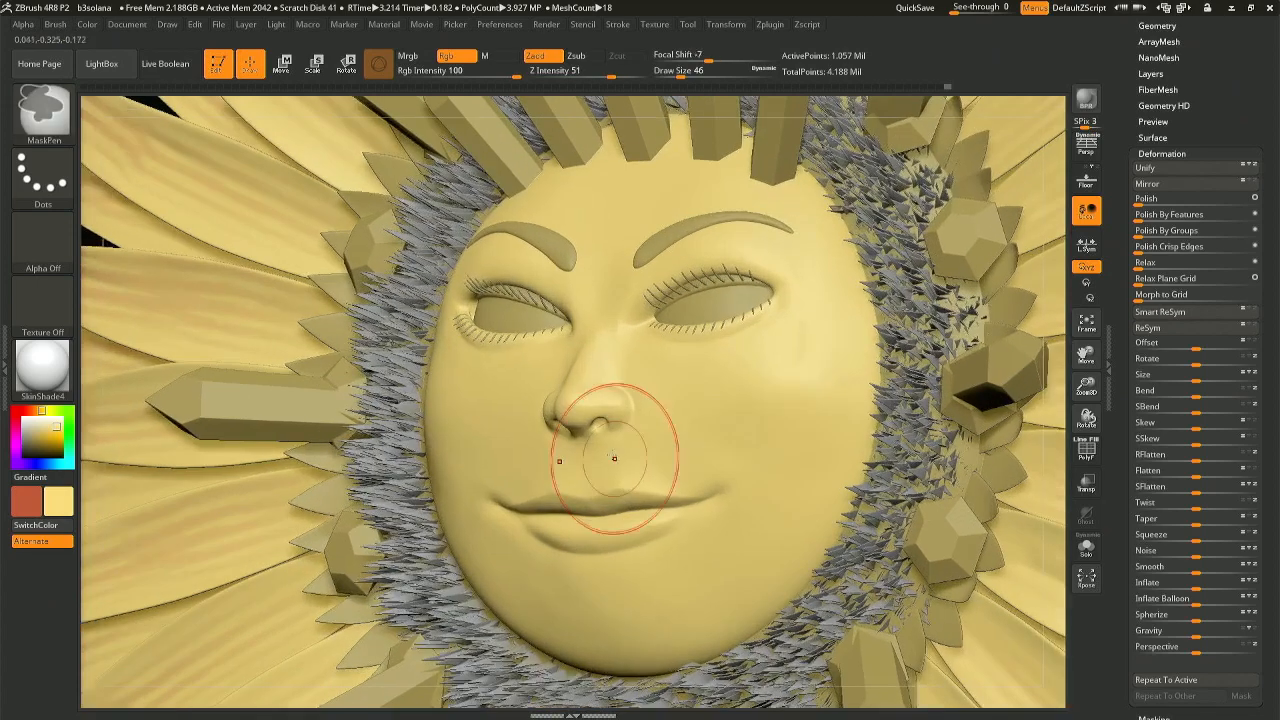
key("b")
key("m")
key("v")
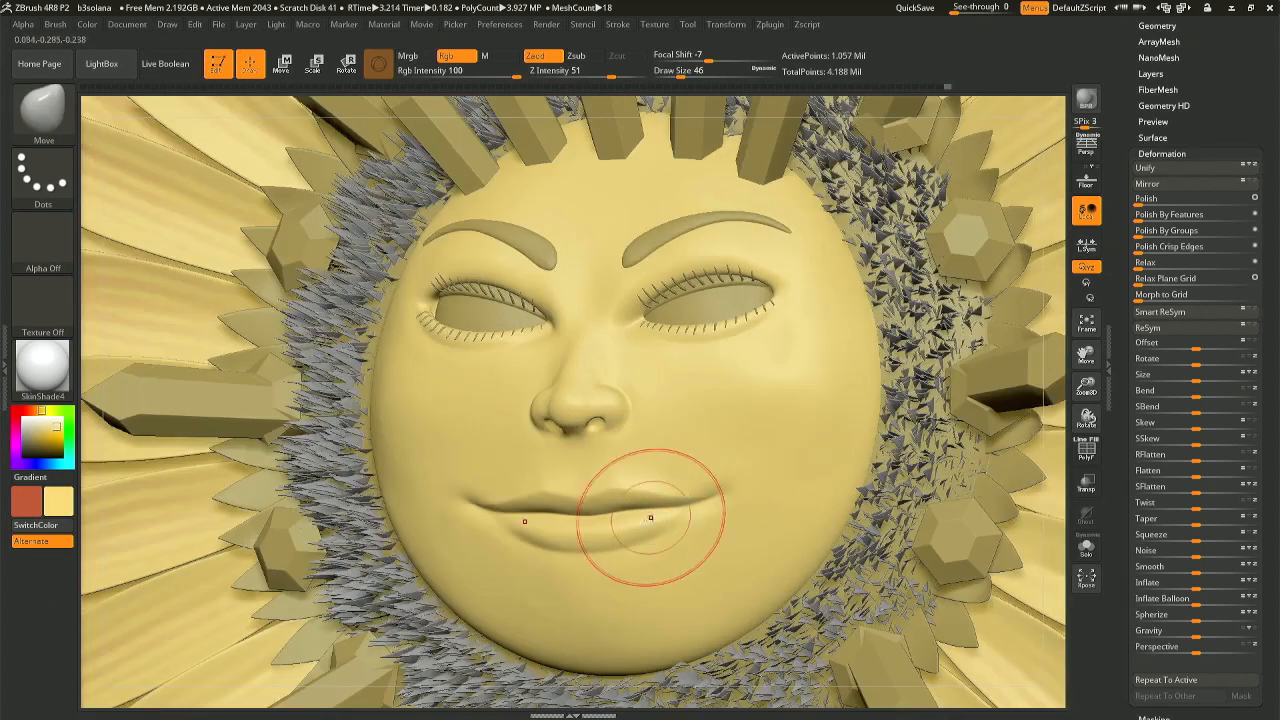
Sharpen the line between the lips and the mouth corners with the Crease brush at Draw Size 20 and Z Intensity 9.
key("b")
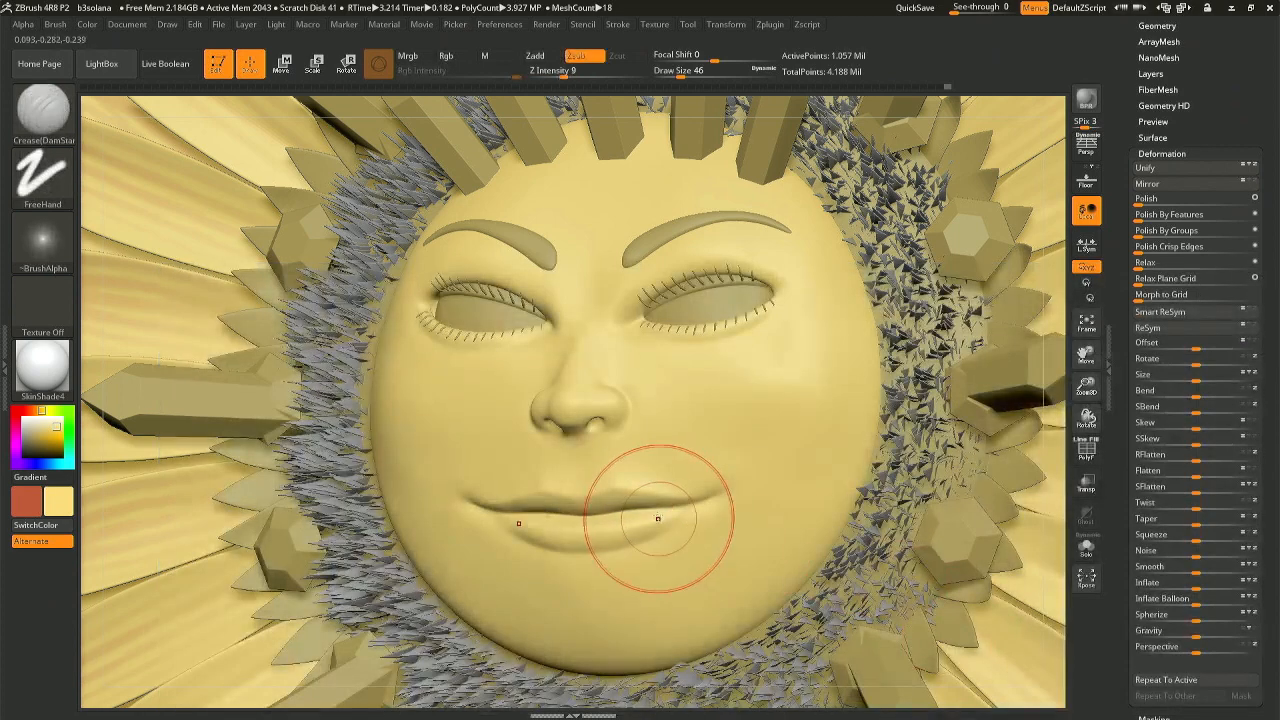
key("space")
key("space")
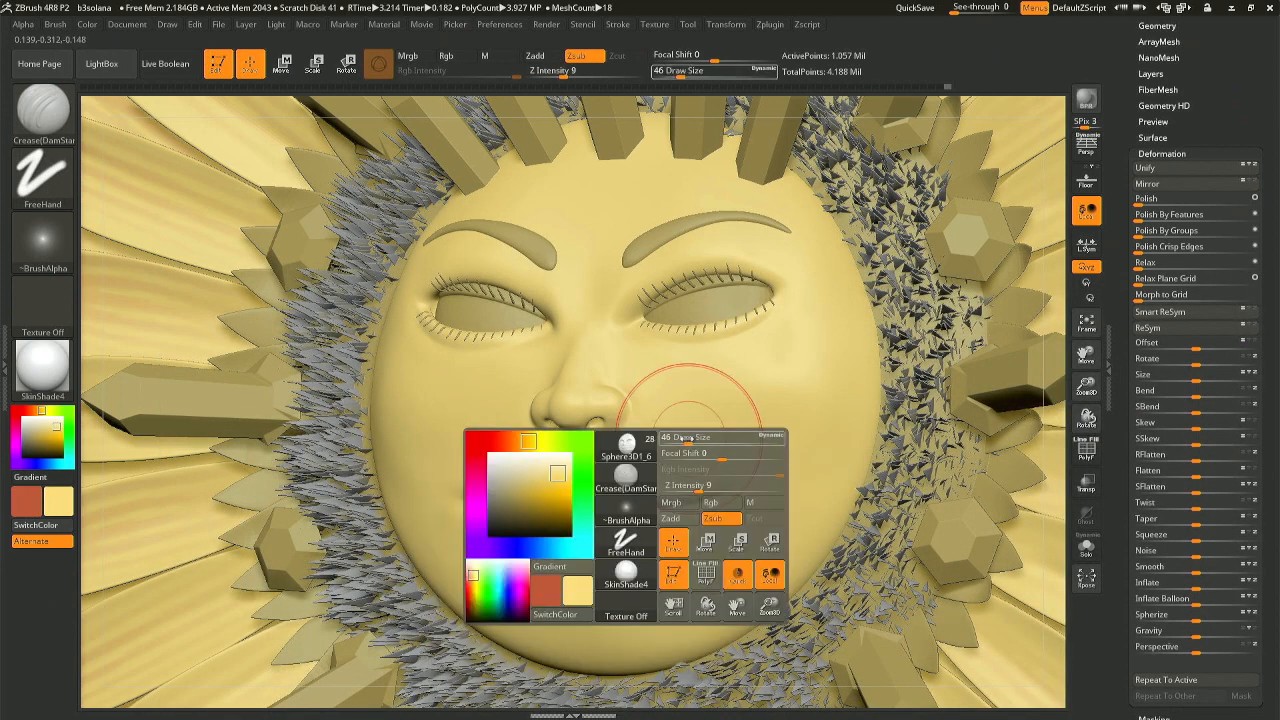
left_click_drag(688, 439, 682, 440)
left_click_drag(634, 507, 587, 516)
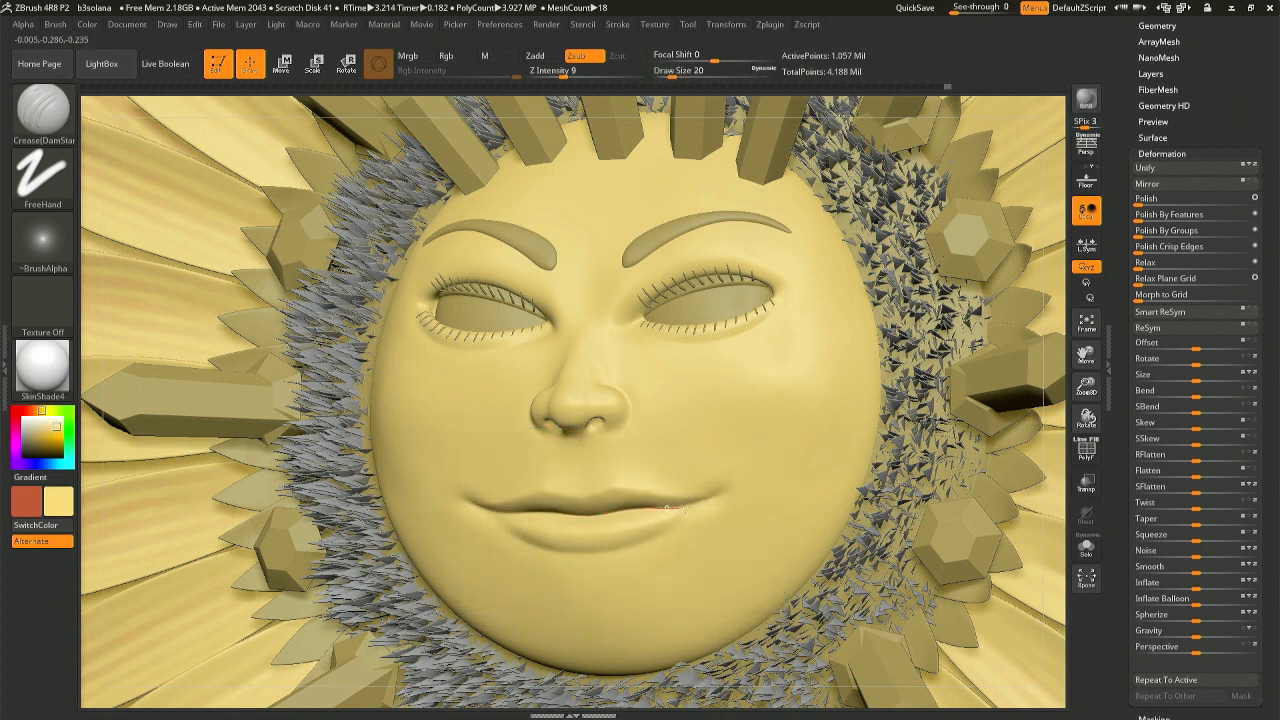
left_click_drag(730, 492, 729, 493)
mouse_move(730, 495)
right_mouse_down()
mouse_move(530, 525)
mouse_move(579, 528)
mouse_move(583, 506)
mouse_move(603, 531)
mouse_move(590, 484)
mouse_move(600, 498)
mouse_move(586, 486)
mouse_move(588, 520)
mouse_move(583, 508)
right_mouse_up()
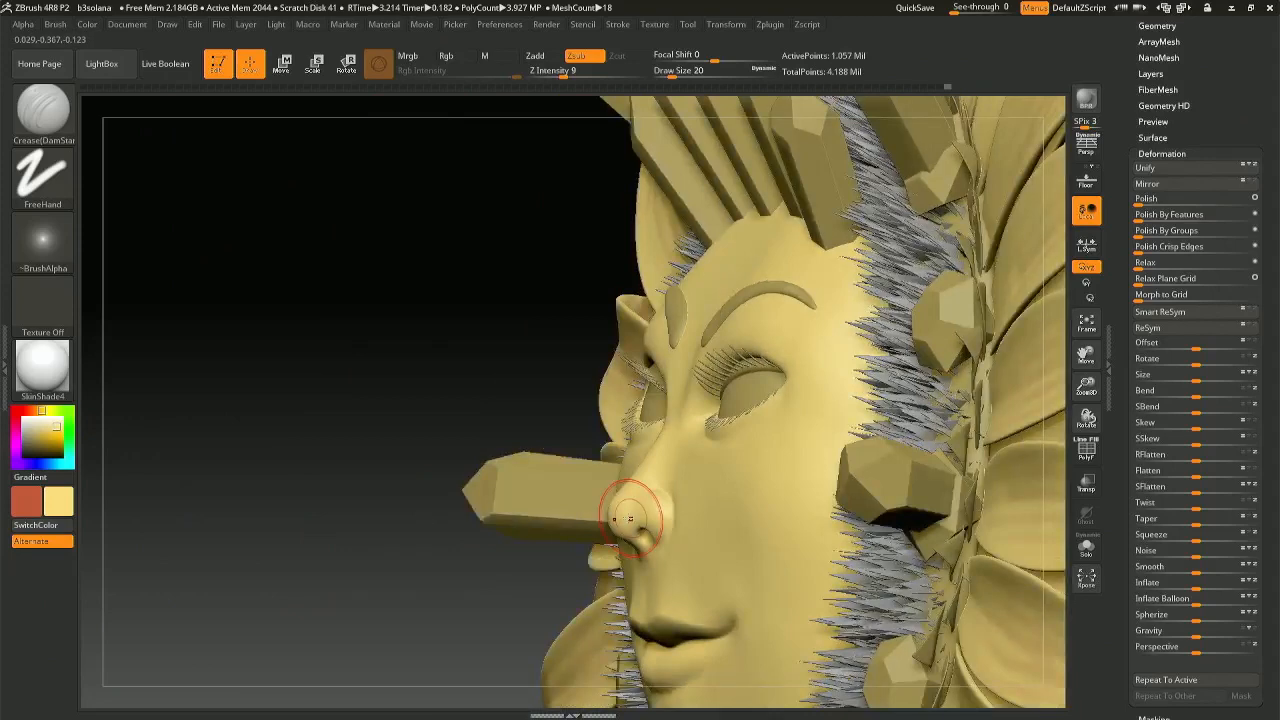
Refine the nose tip's profile with the Move brush at Draw Size 20, checking it from the side and below.
key("b")
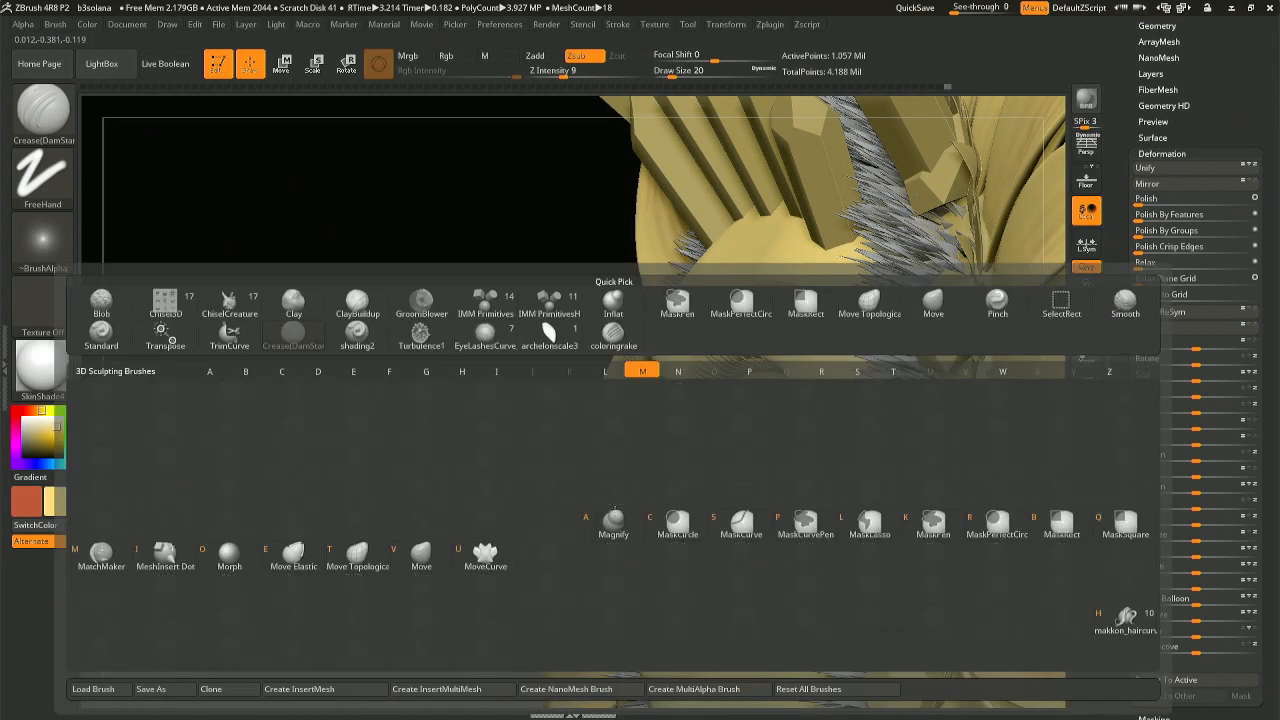
key("m")
key("v")
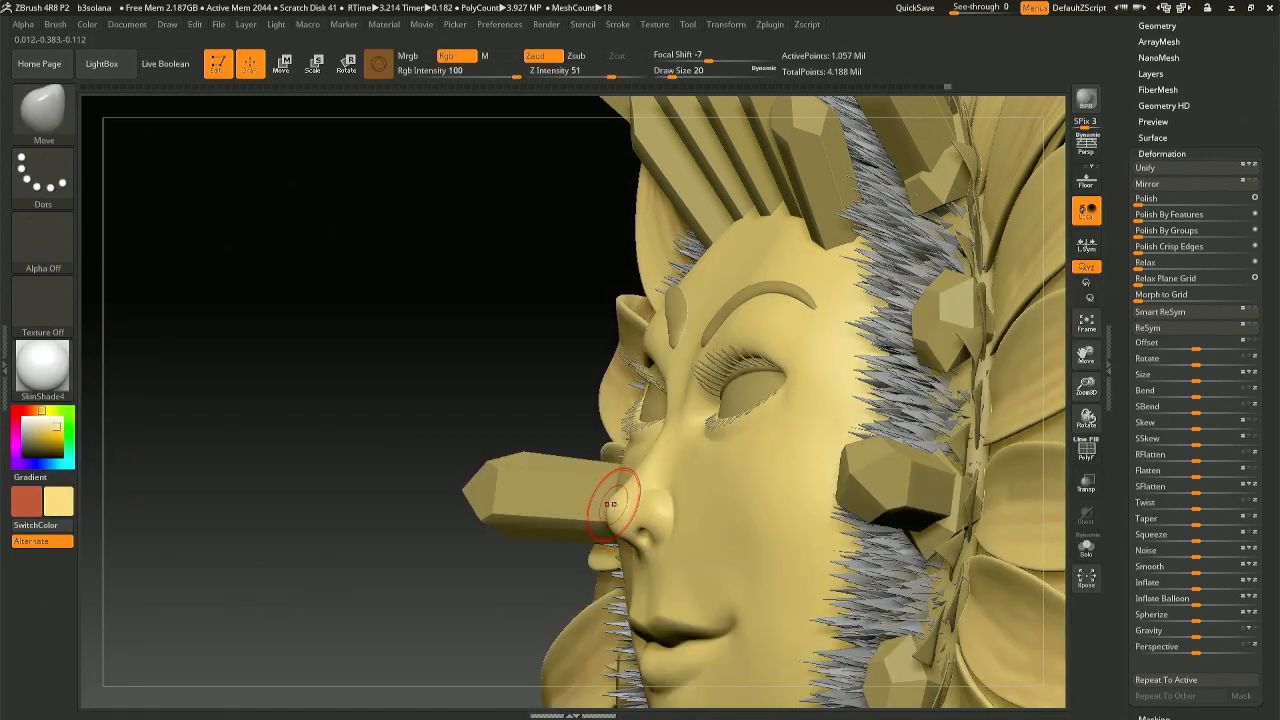
right_click_drag(612, 508, 586, 509)
mouse_move(581, 594)
right_mouse_down()
mouse_move(568, 478)
mouse_move(480, 450)
right_mouse_up()
right_click_drag(614, 352, 582, 384)
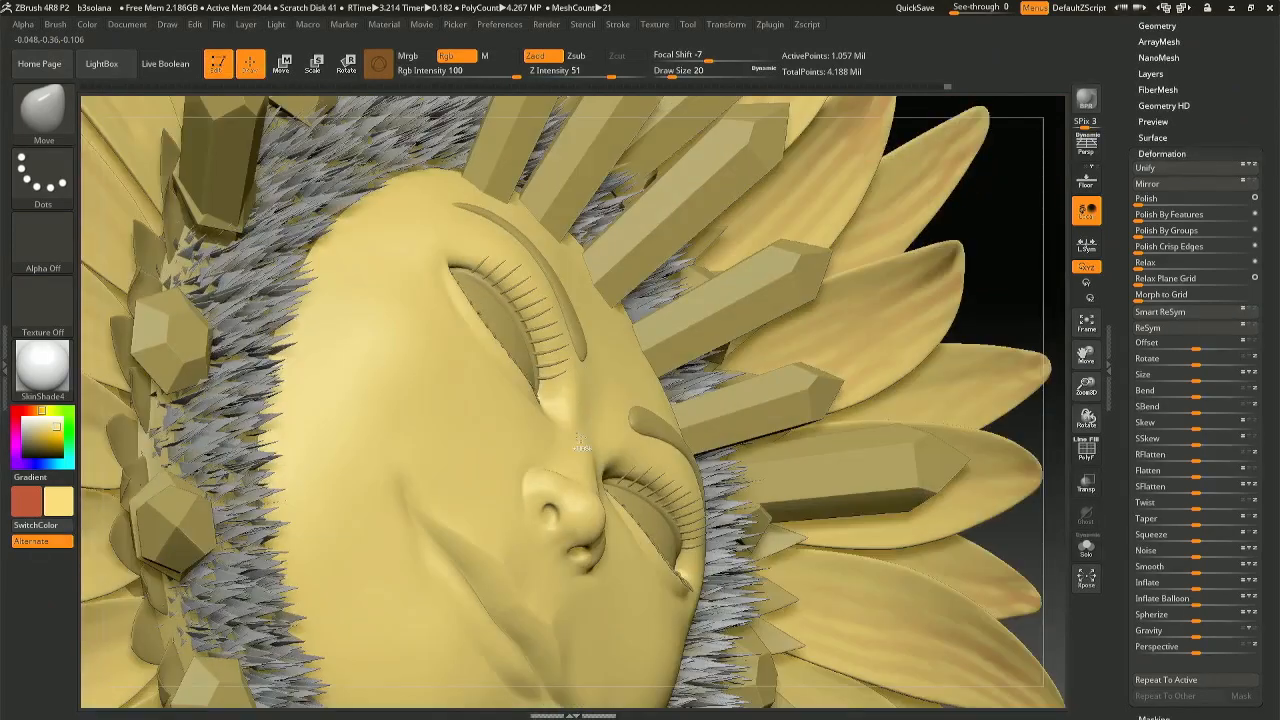
right_click_drag(581, 444, 557, 443)
Swell the nostril wings from below with the Inflat brush at Draw Size 11 and Z Intensity 4.
key("b")
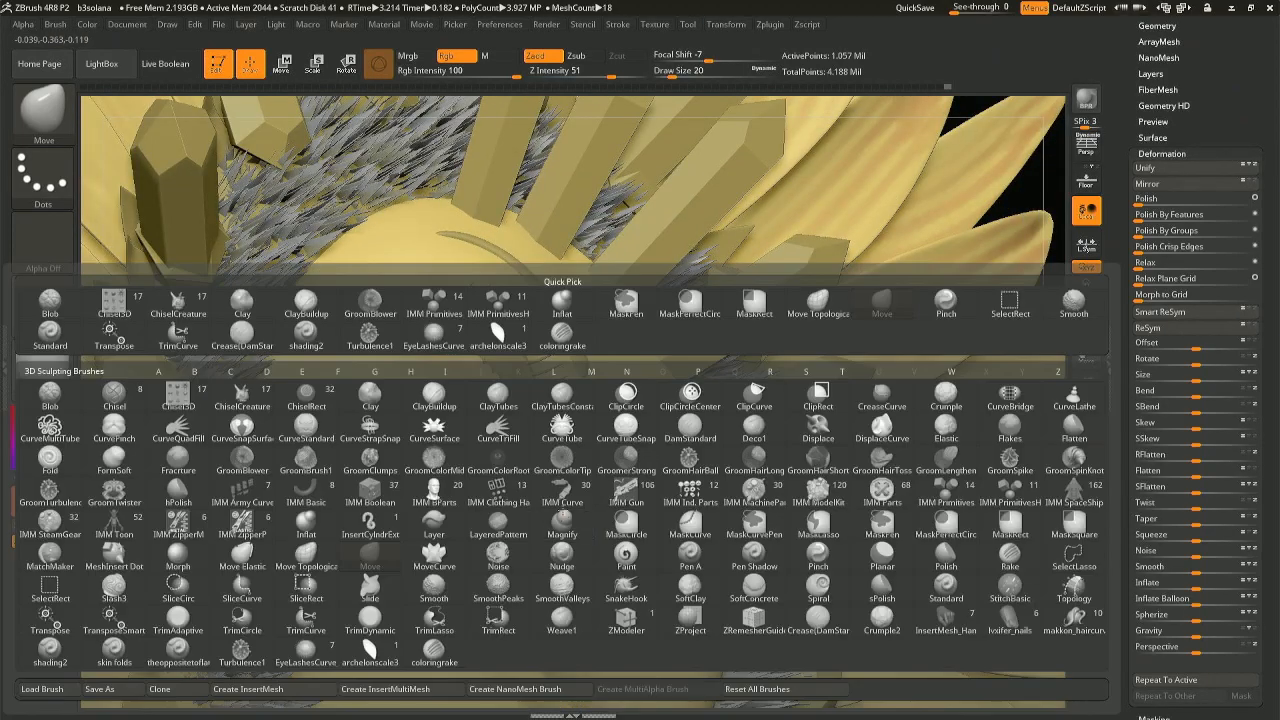
key("i")
key("n")
right_click_drag(559, 497, 590, 472)
key("space")
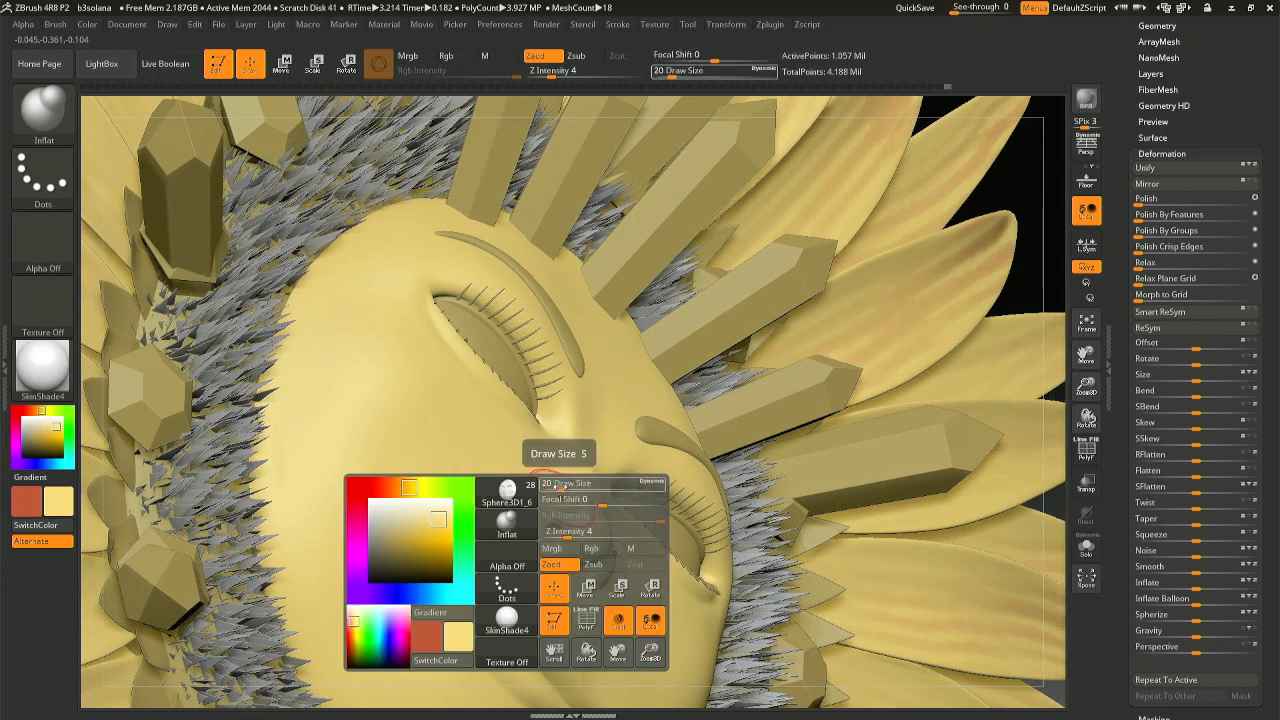
mouse_move(596, 484)
left_mouse_down()
mouse_move(557, 484)
mouse_move(549, 499)
left_mouse_up()
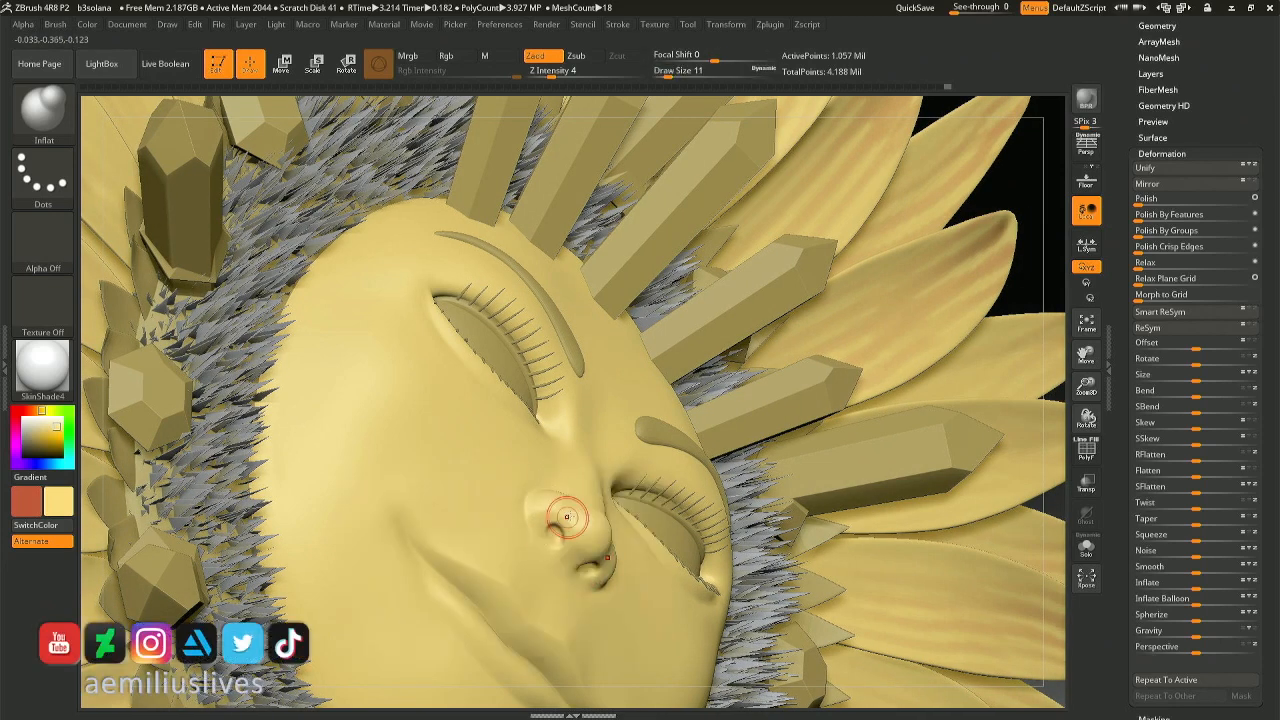
key("ctrl")
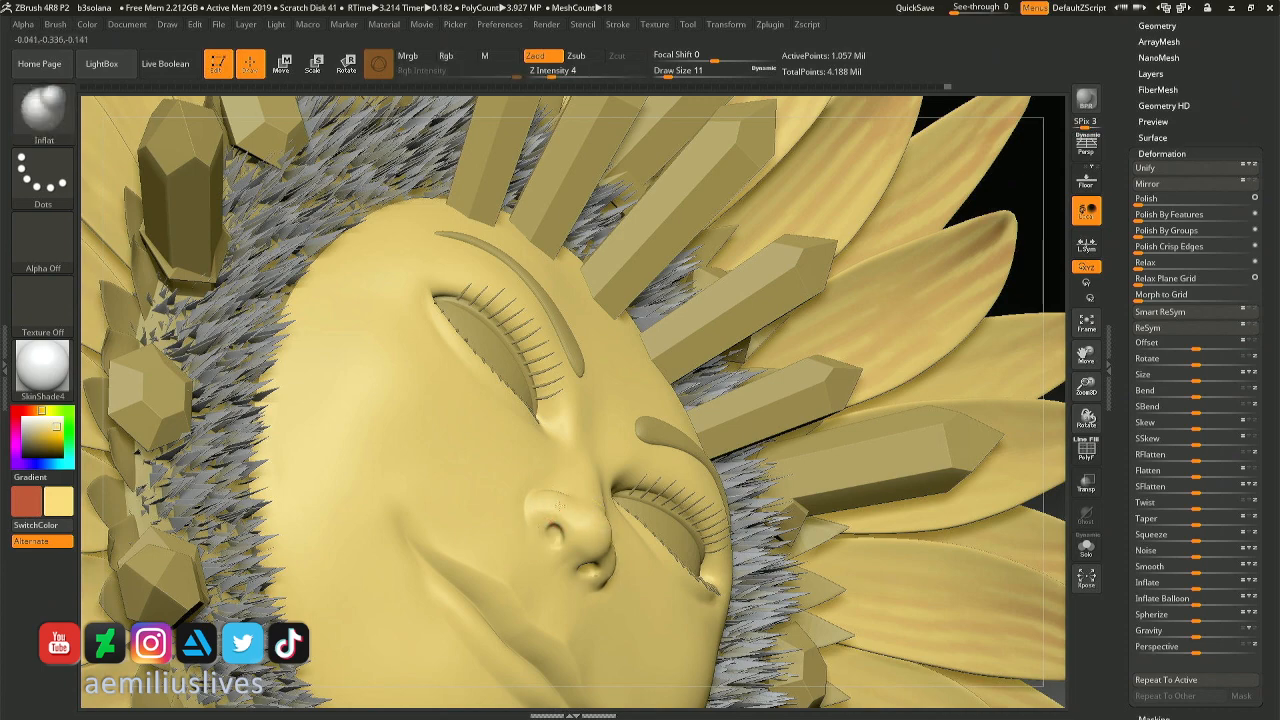
right_click_drag(566, 510, 618, 517)
key("ctrl+shift")
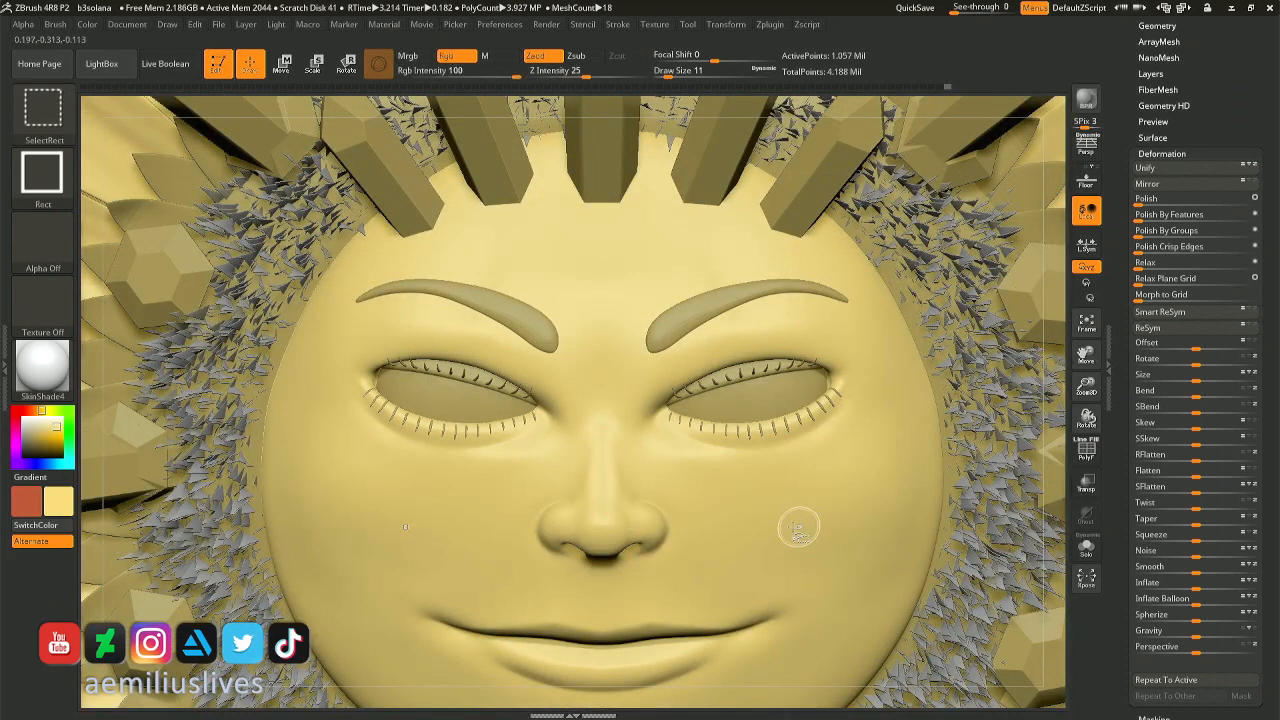
Carve smile folds from the nostrils towards the mouth corners with the Crease brush at Draw Size 25 and Z Intensity 9.
right_click_drag(671, 527, 632, 523)
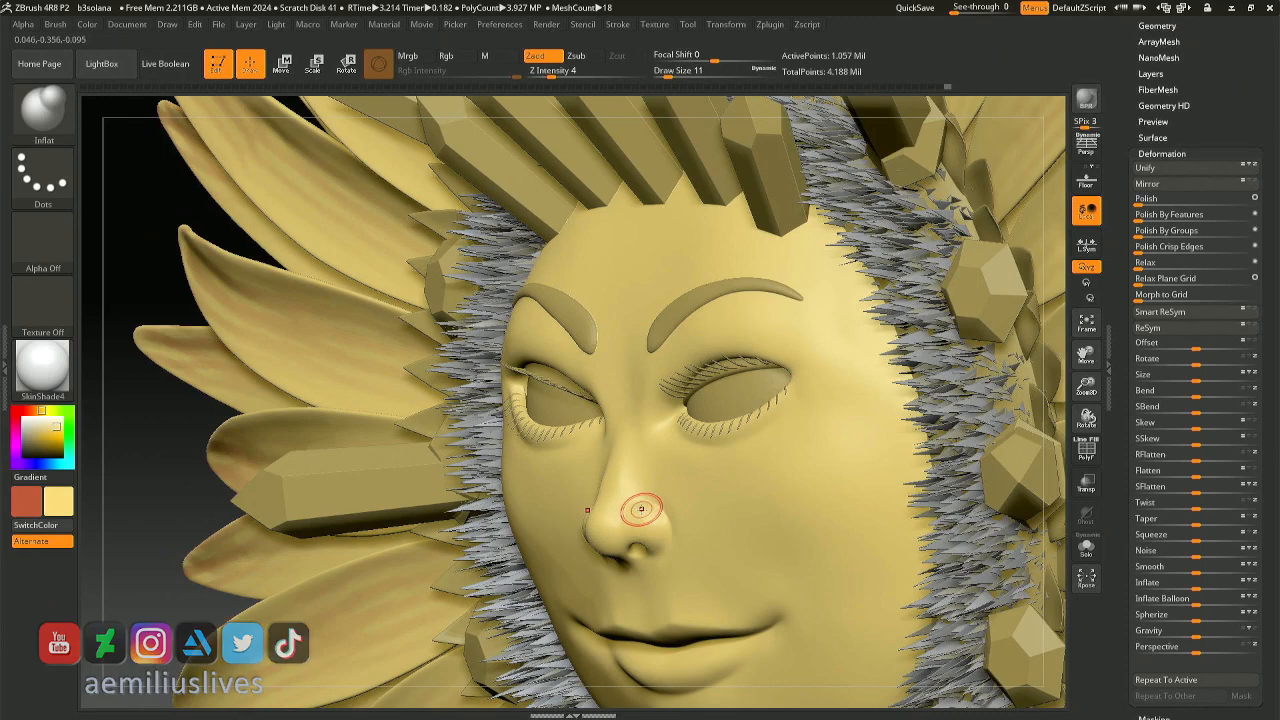
right_click_drag(660, 509, 710, 490)
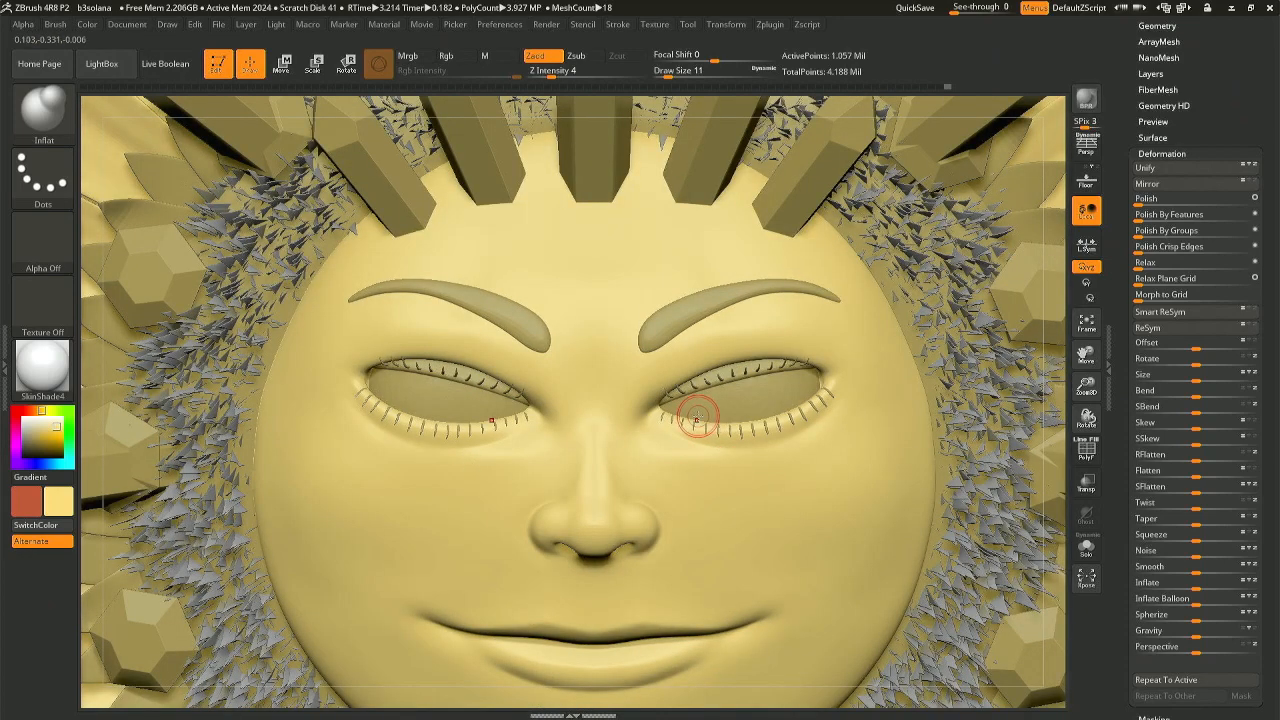
mouse_move(731, 488)
right_mouse_down("ctrl")
mouse_move(600, 264)
mouse_move(600, 300)
right_mouse_up("ctrl")
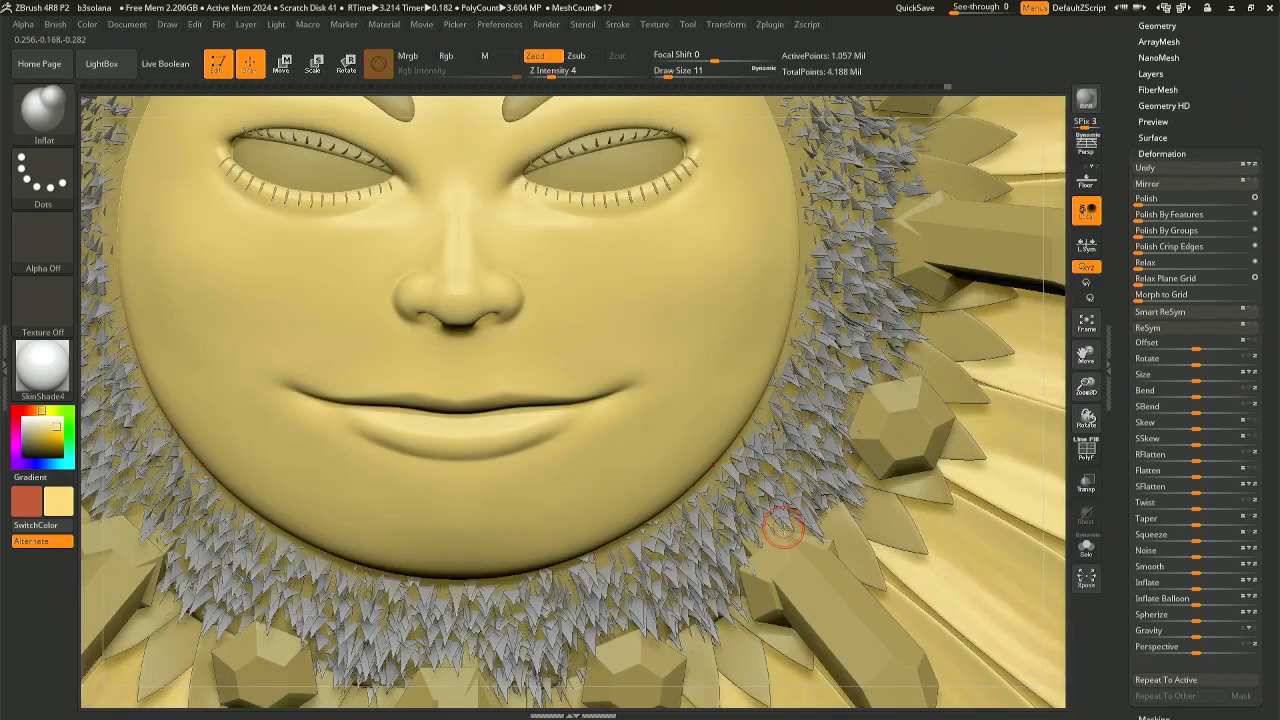
right_click_drag(774, 523, 641, 287, "ctrl")
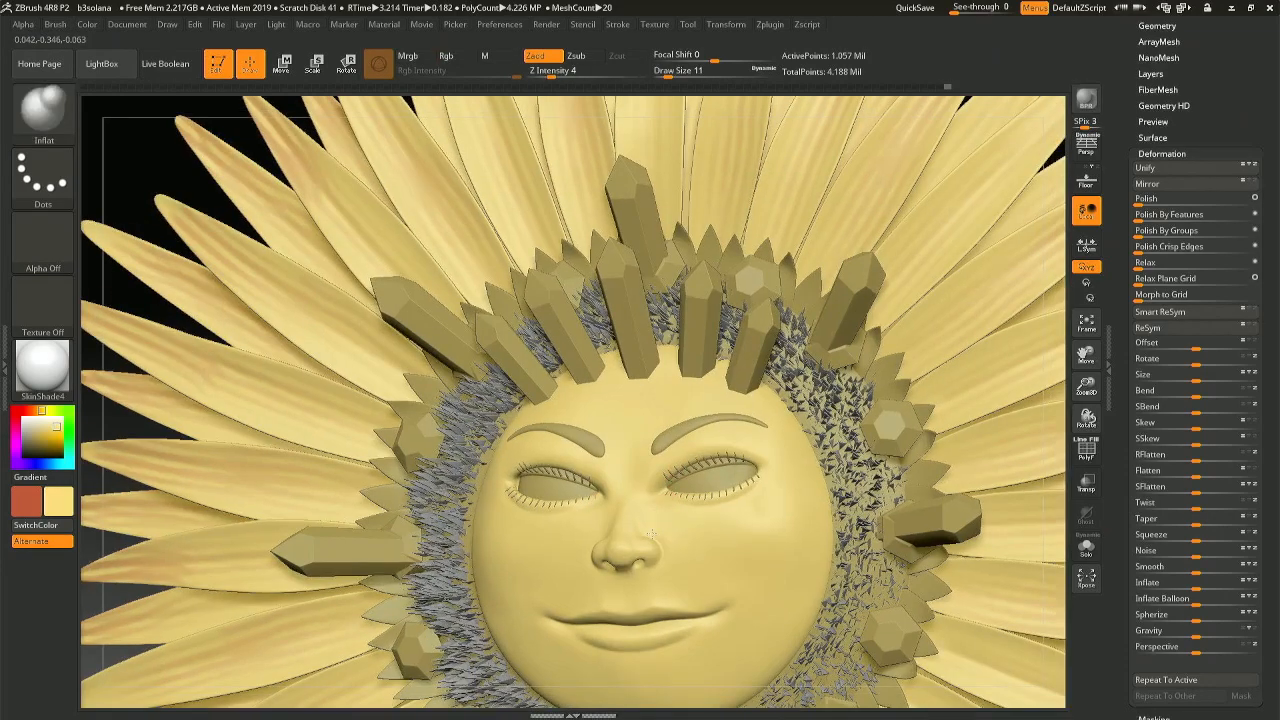
key("b")
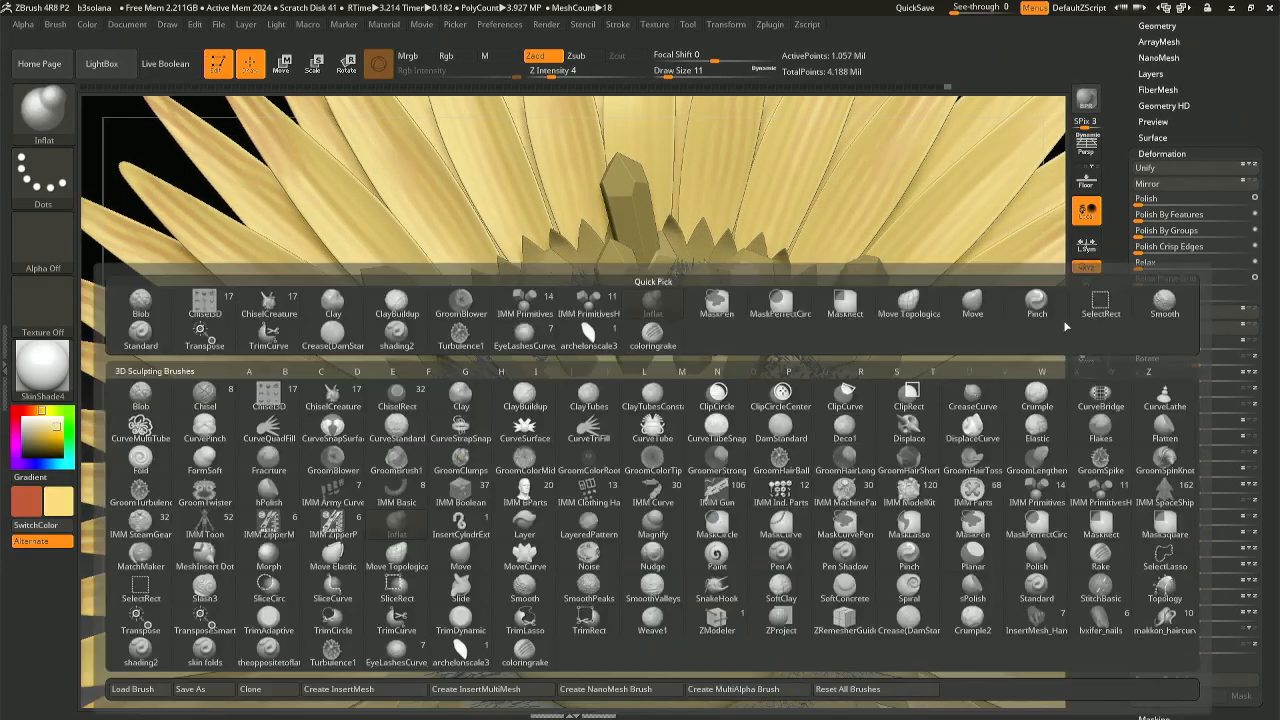
left_click(916, 620)
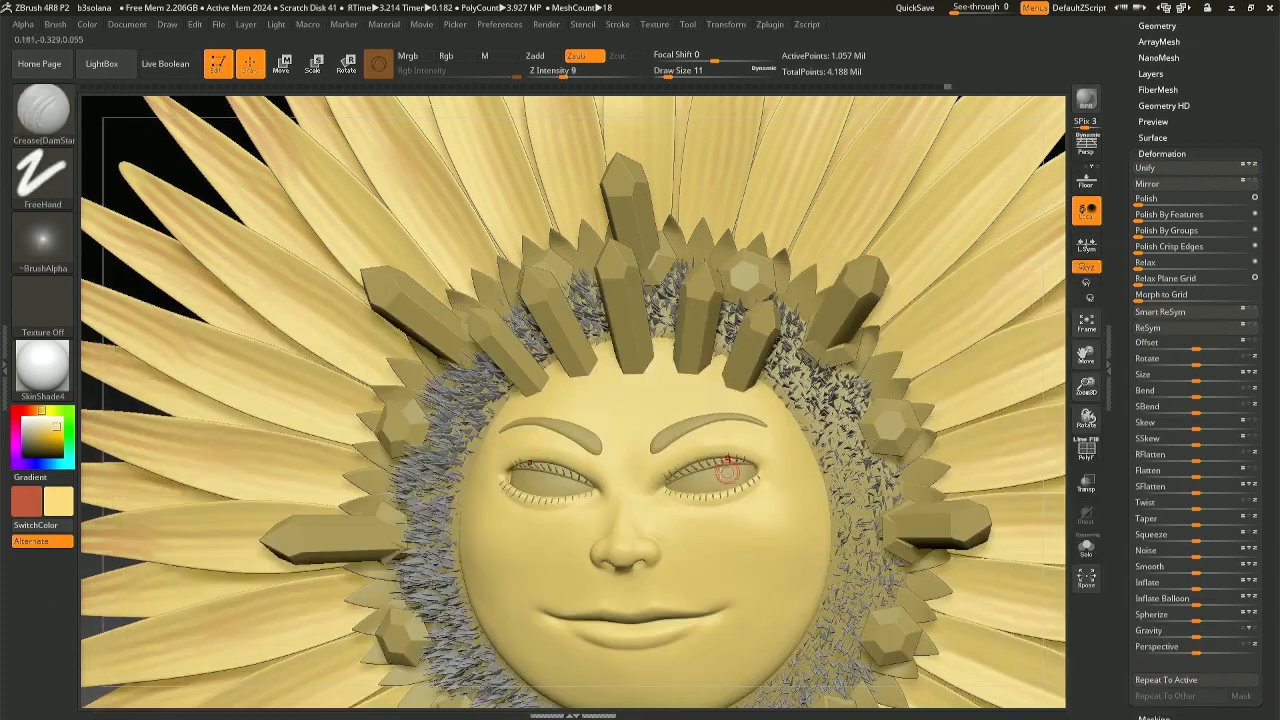
mouse_move(708, 473)
left_mouse_down()
mouse_move(863, 486)
mouse_move(683, 369)
mouse_move(443, 460)
mouse_move(733, 581)
mouse_move(791, 641)
left_mouse_up()
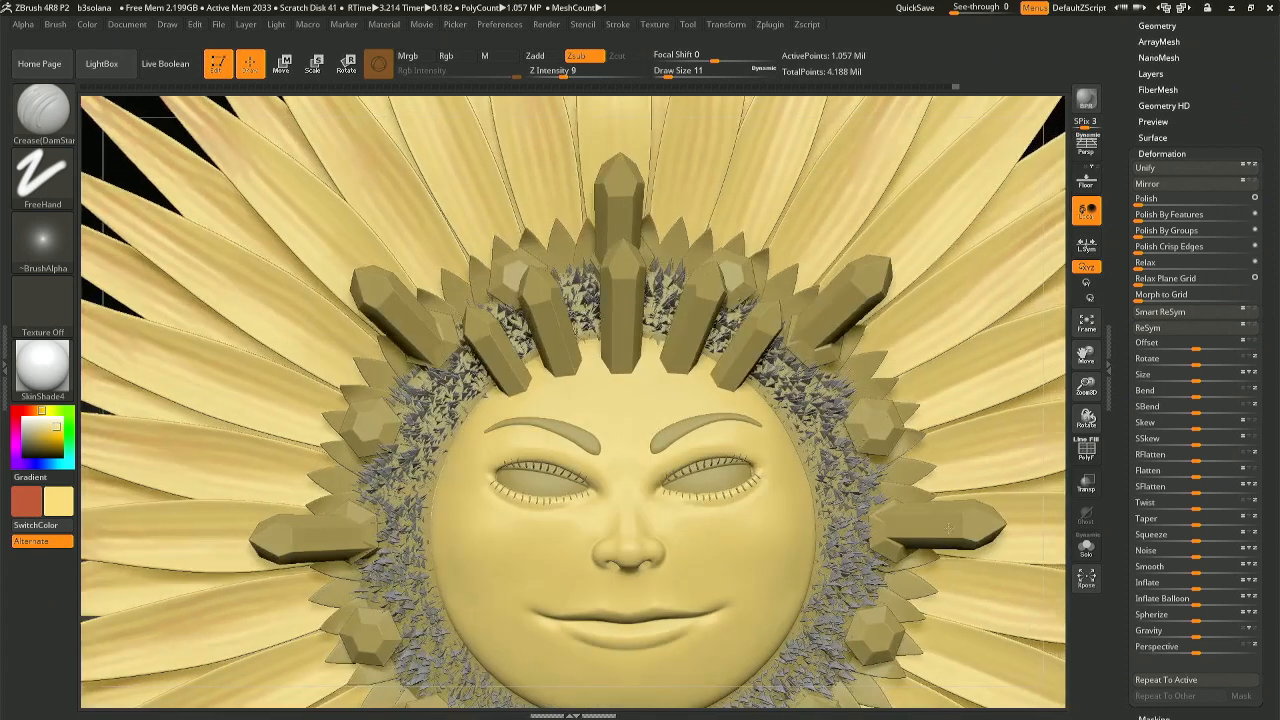
key("ctrl")
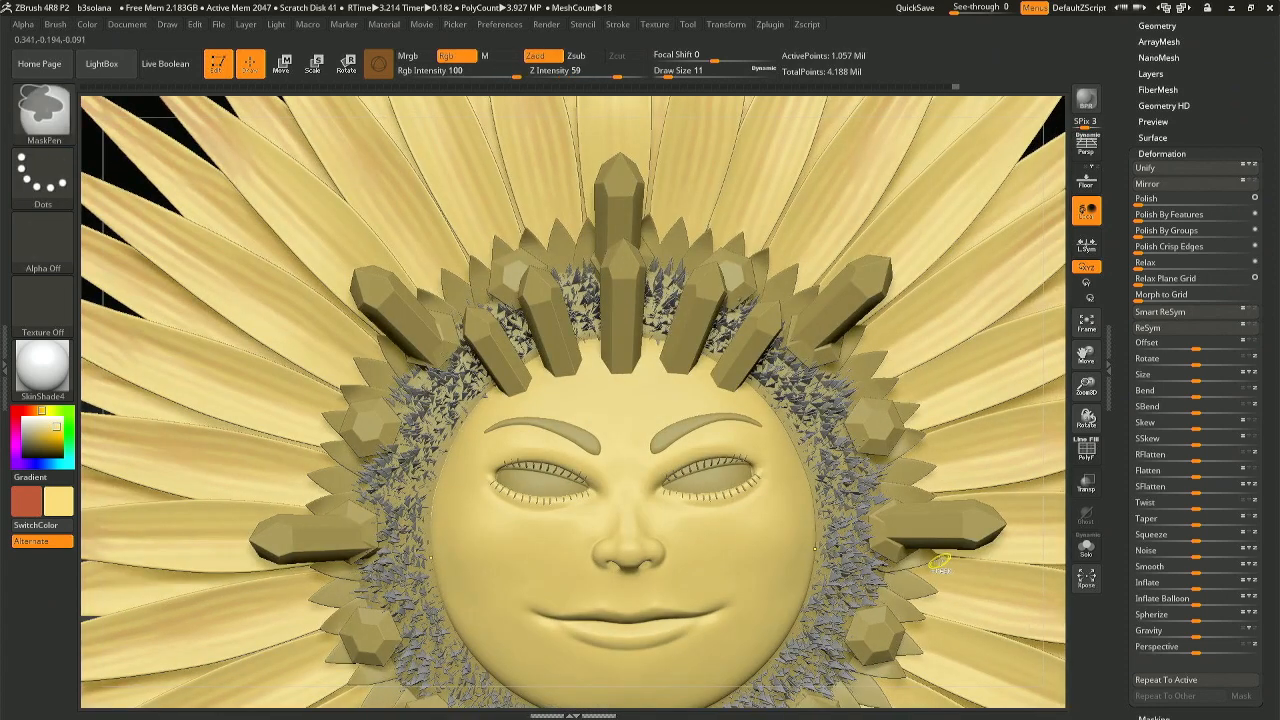
right_click_drag(716, 518, 636, 430)
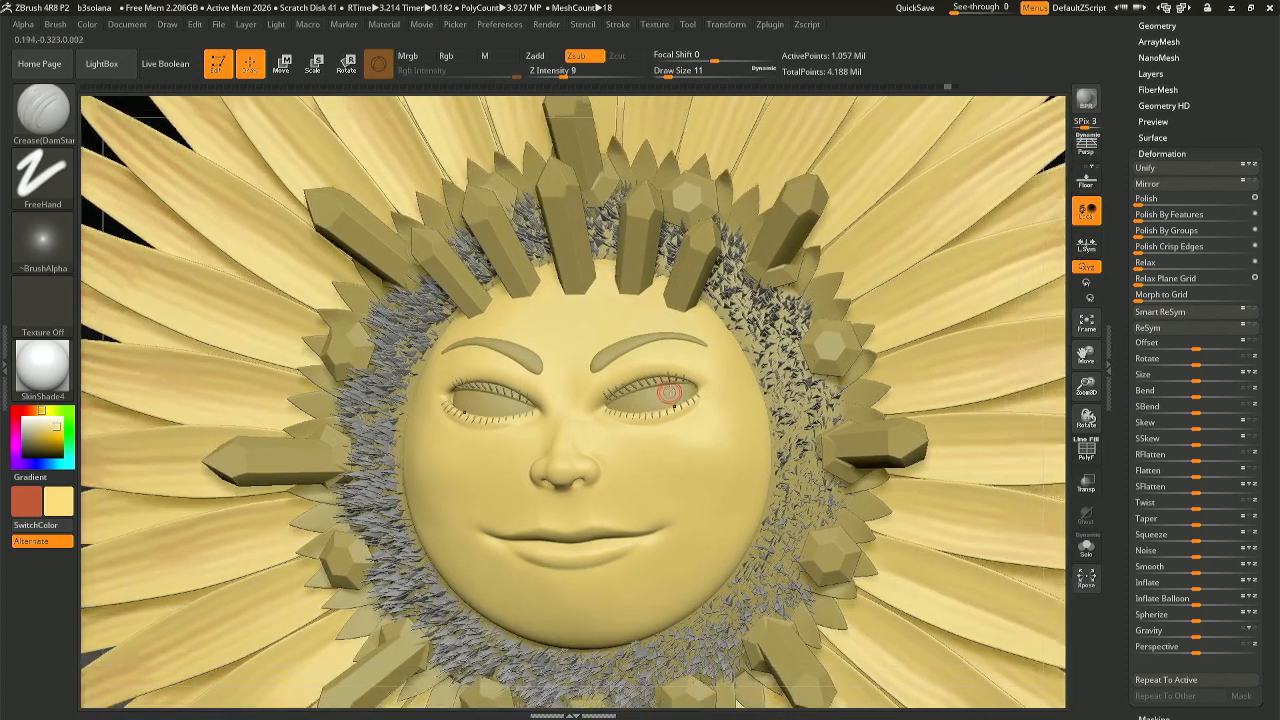
key("space")
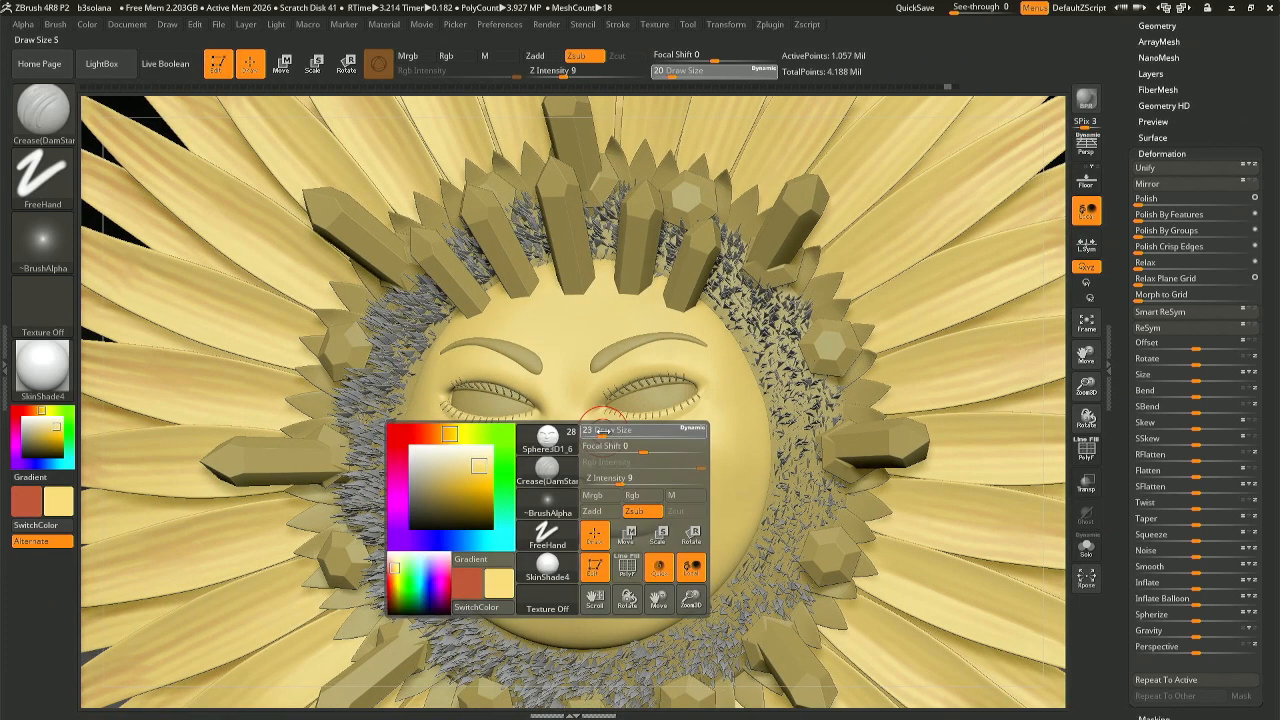
left_click_drag(603, 432, 620, 487)
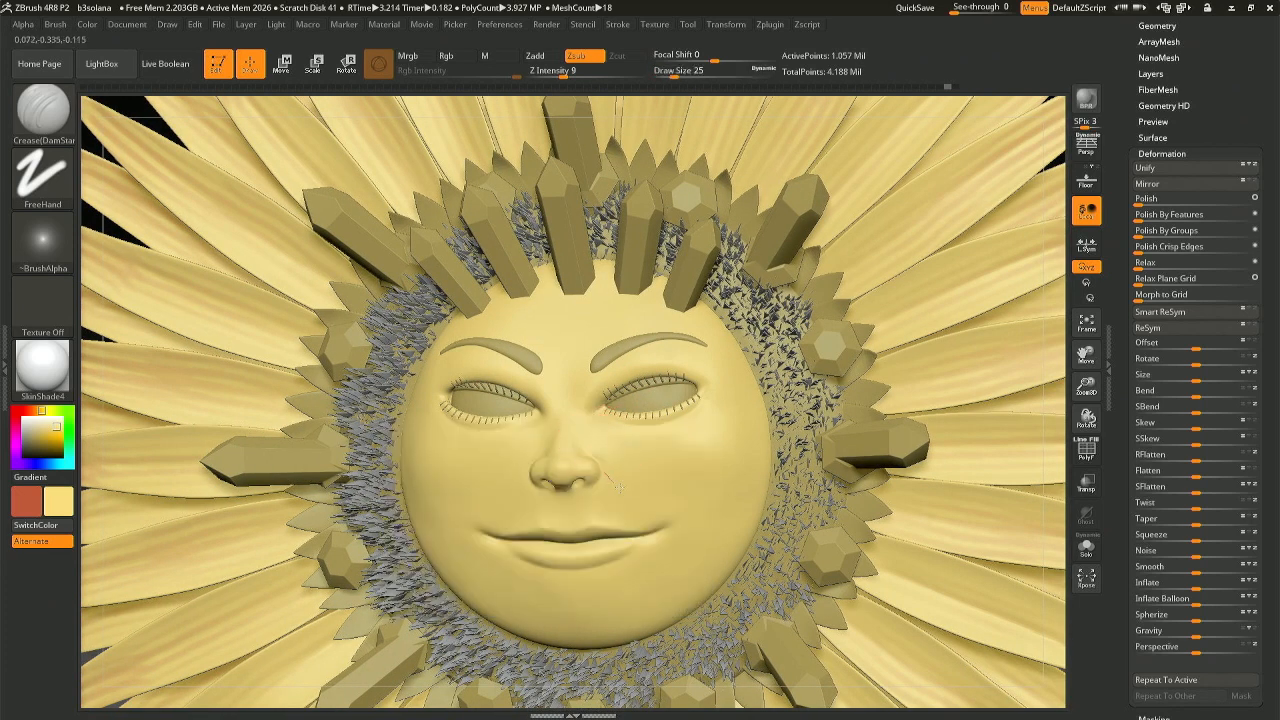
left_click_drag(686, 537, 684, 535)
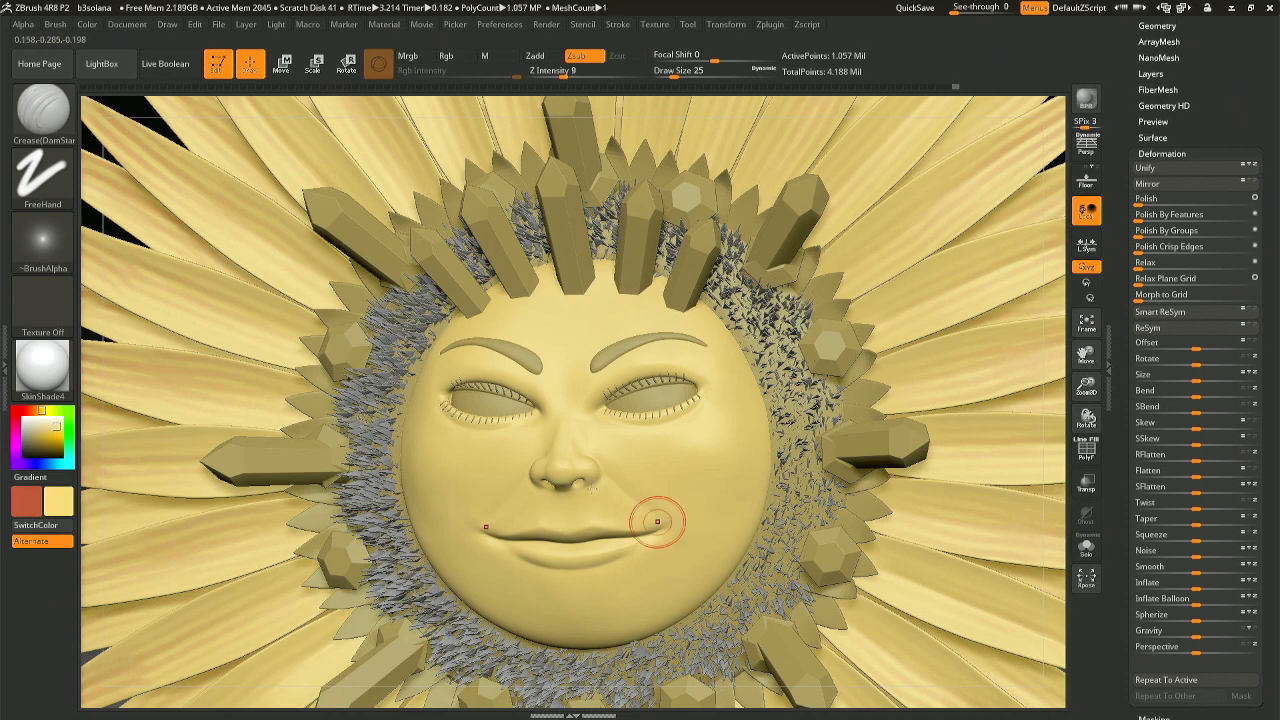
Soften the smile folds between nose and mouth with the Smooth brush at Draw Size 16 and Z Intensity 32.
mouse_move(575, 463)
right_mouse_down()
mouse_move(601, 458)
mouse_move(540, 500)
mouse_move(604, 481)
right_mouse_up()
key("space")
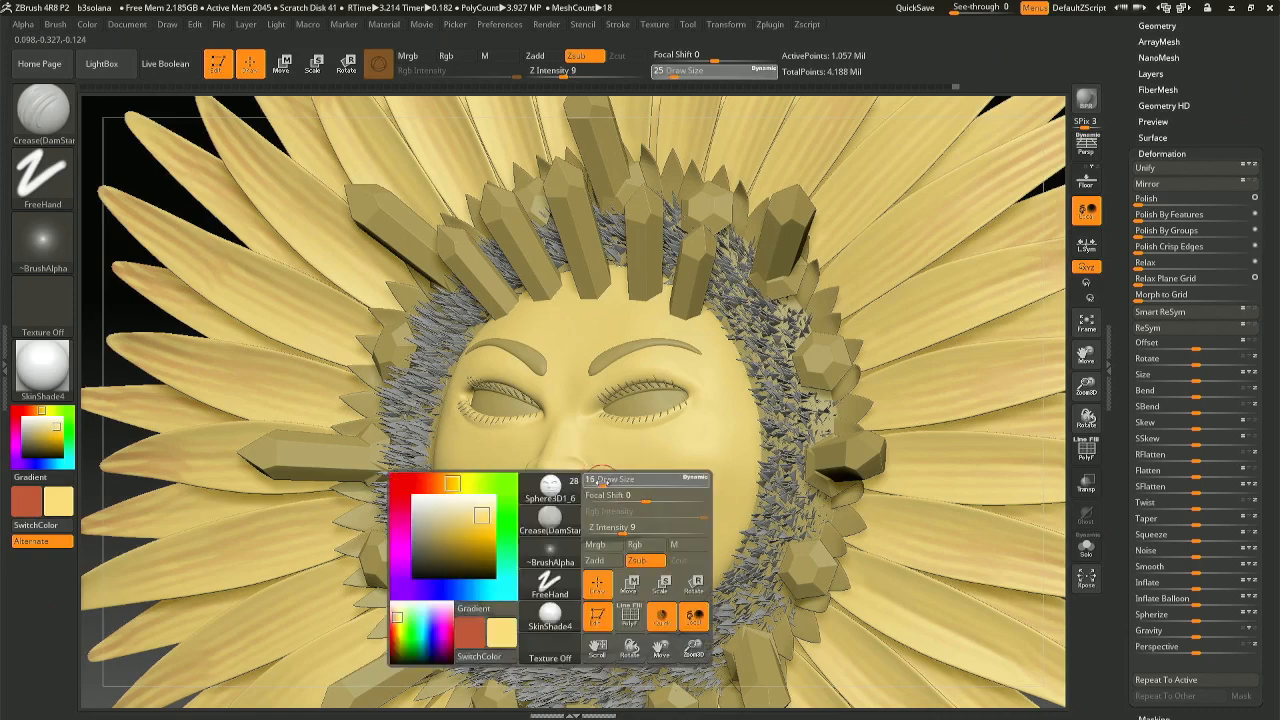
key("shift")
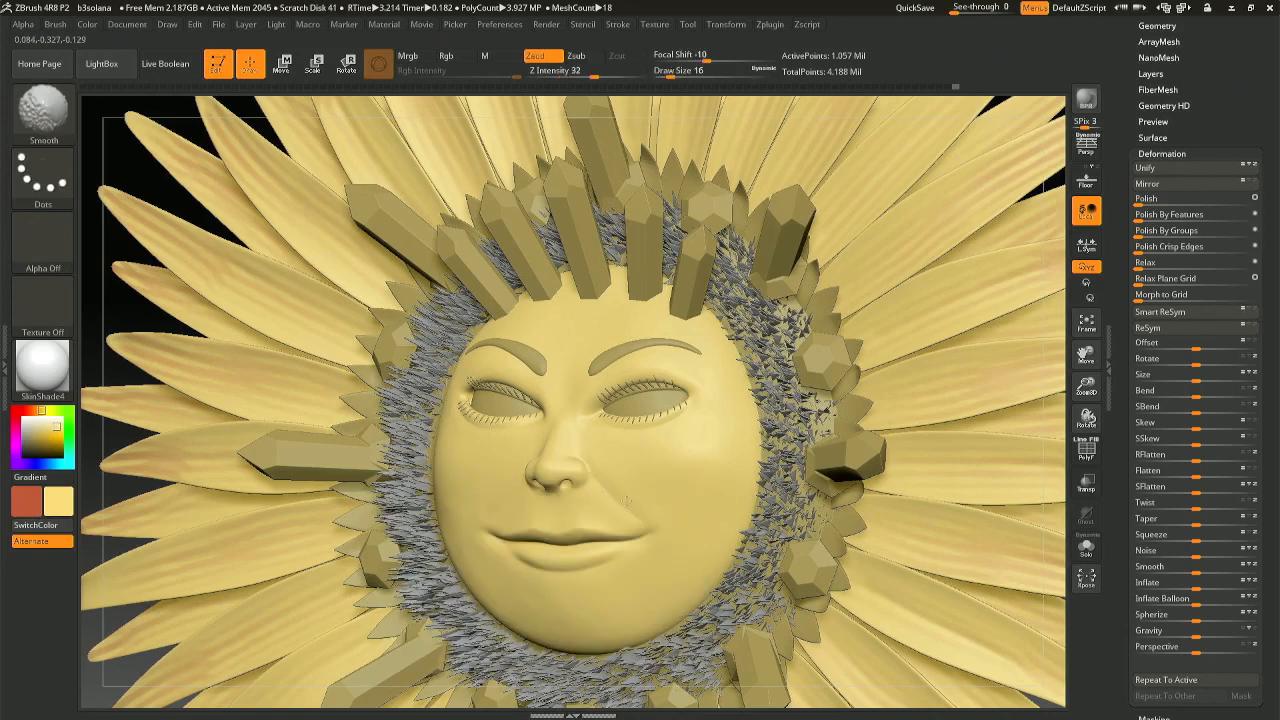
left_click_drag(626, 501, 573, 498, "shift")
mouse_move(573, 498)
right_mouse_down()
mouse_move(628, 492)
mouse_move(573, 505)
right_mouse_up()
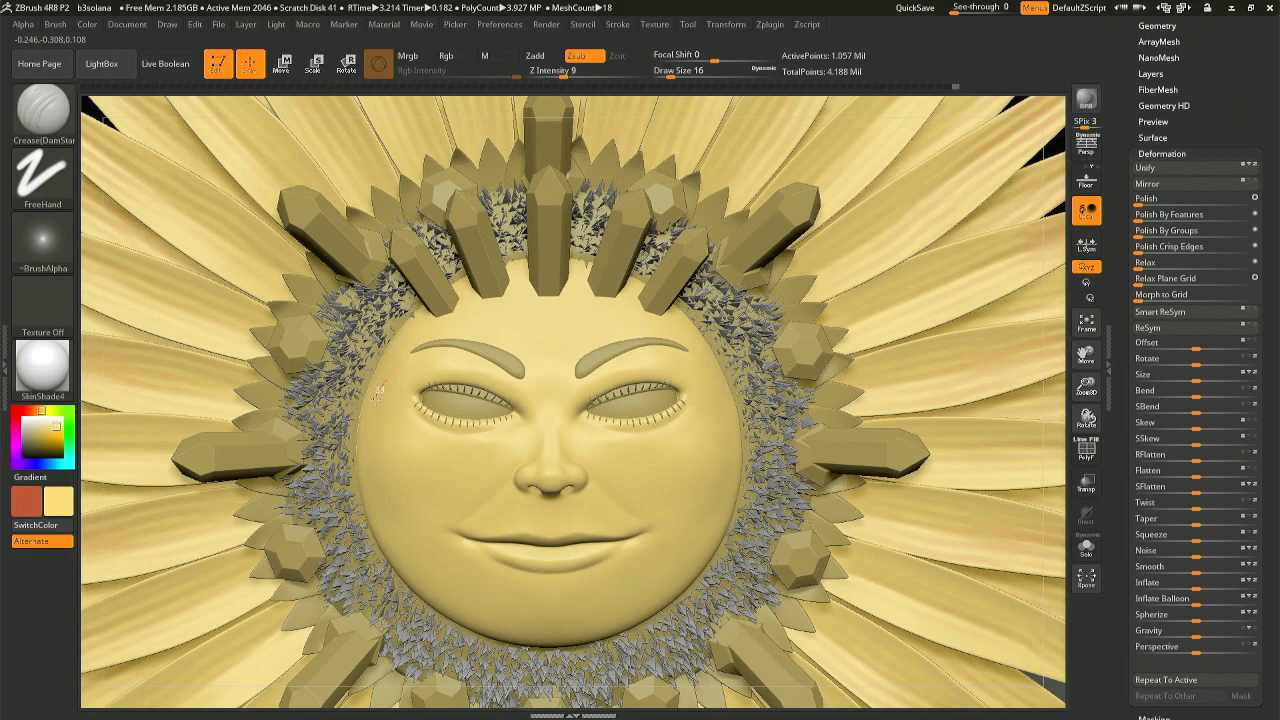
Expand the Geometry settings and lower the face mesh to subdivision level 1.
mouse_move(612, 425)
right_mouse_down()
mouse_move(670, 422)
mouse_move(646, 428)
mouse_move(553, 399)
right_mouse_up()
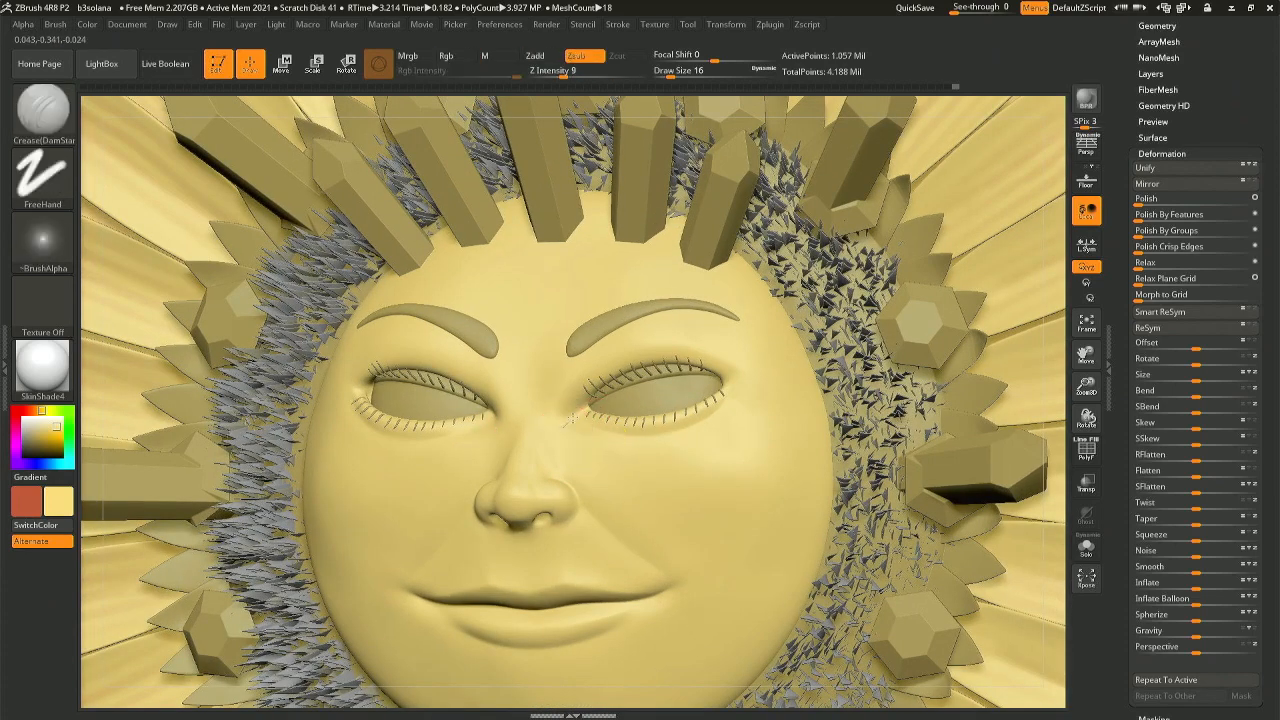
mouse_move(540, 408)
right_mouse_down()
mouse_move(455, 412)
mouse_move(537, 413)
right_mouse_up()
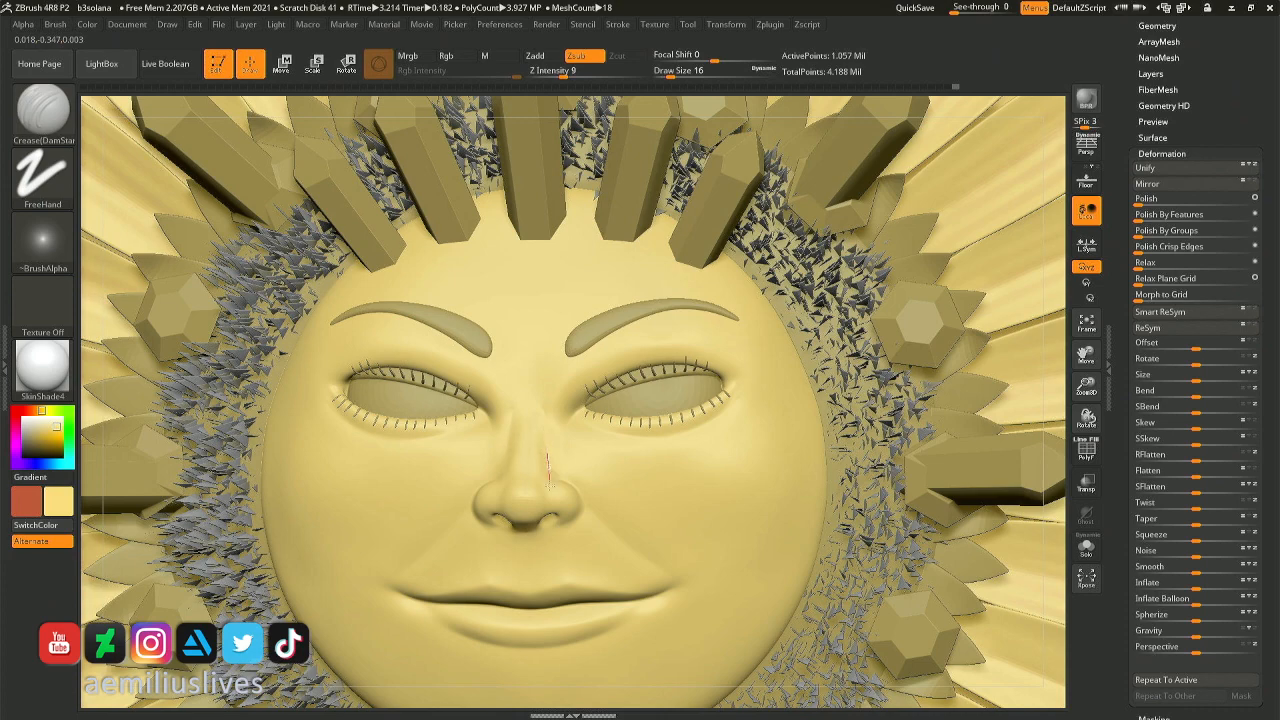
left_click_drag(1055, 260, 1055, 180)
left_click_drag(1254, 88, 1273, 110)
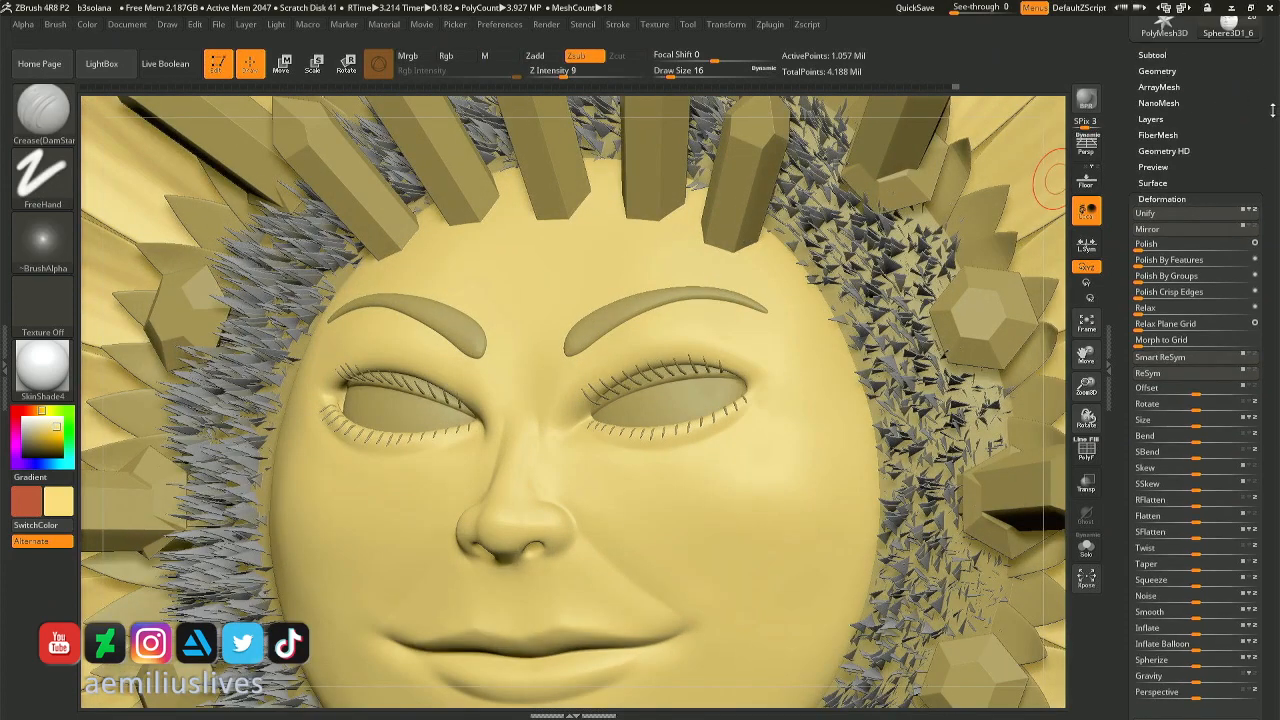
left_click(1188, 71)
left_click(1176, 89)
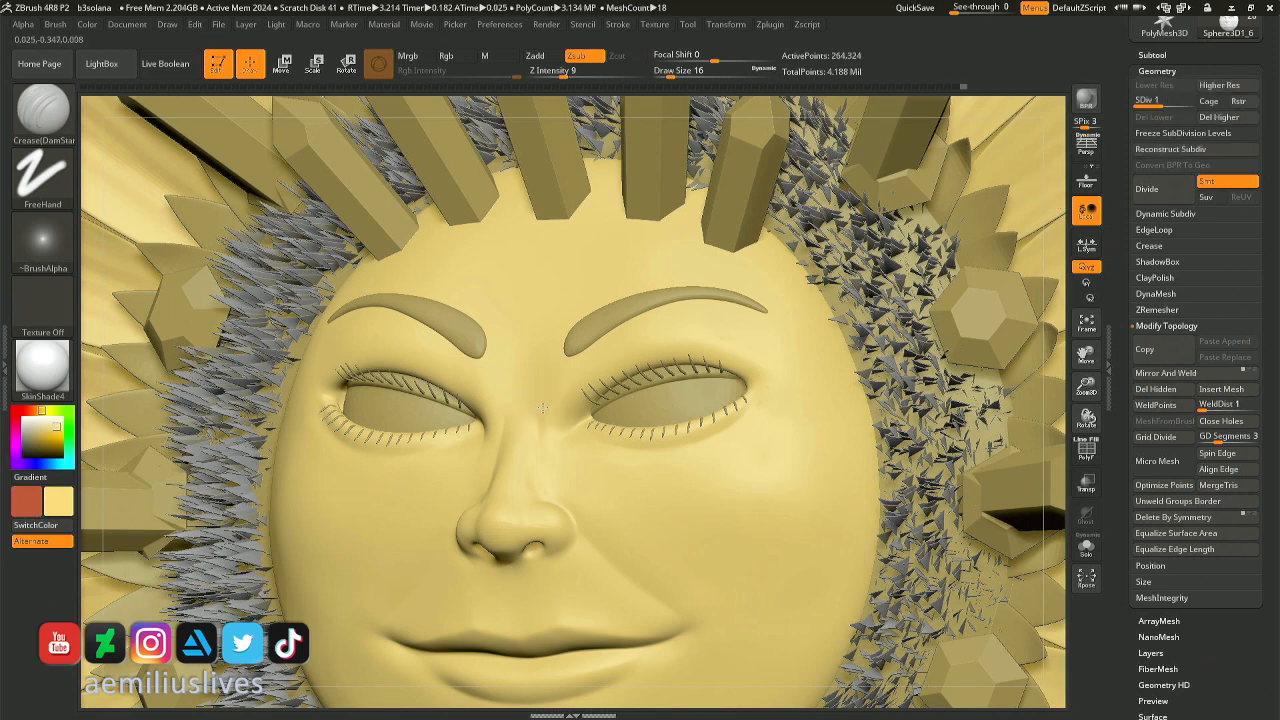
Try to define the sides of the nose bridge with the Crease brush at Draw Size 7 and Z Intensity 9.
key("space")
left_click(541, 409)
key("shift")
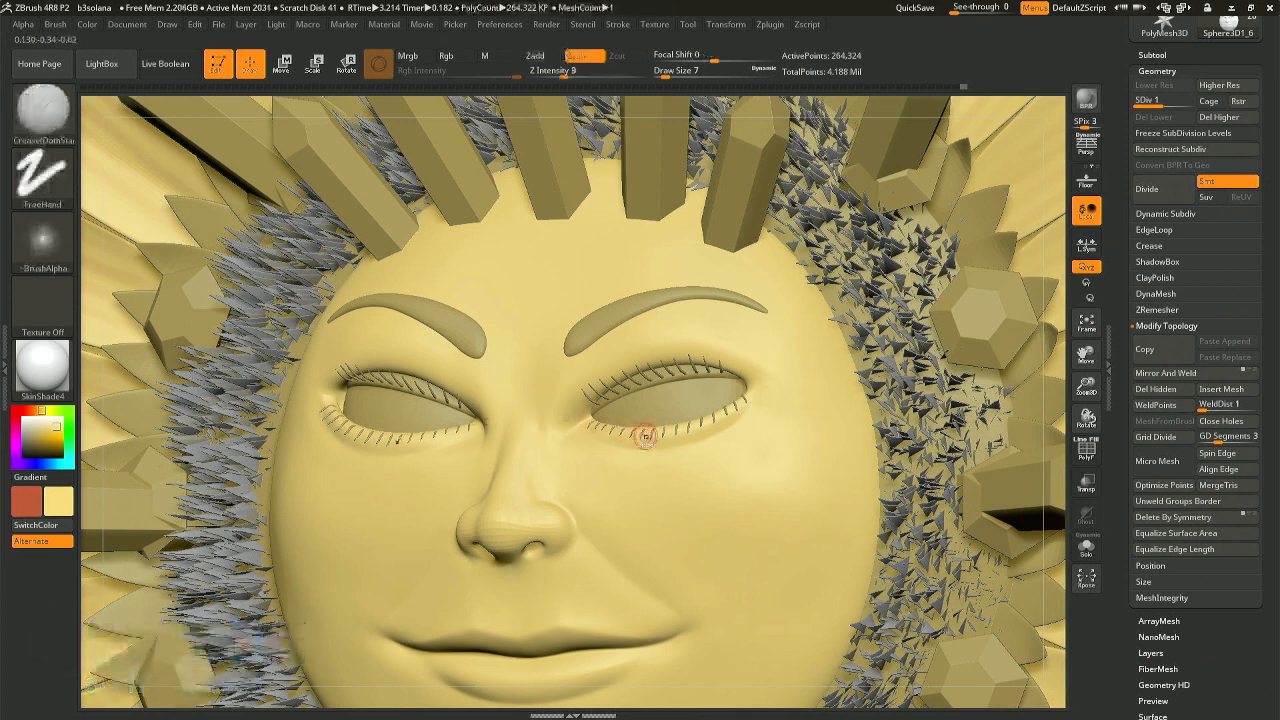
key("ctrl")
key("ctrl+shift")
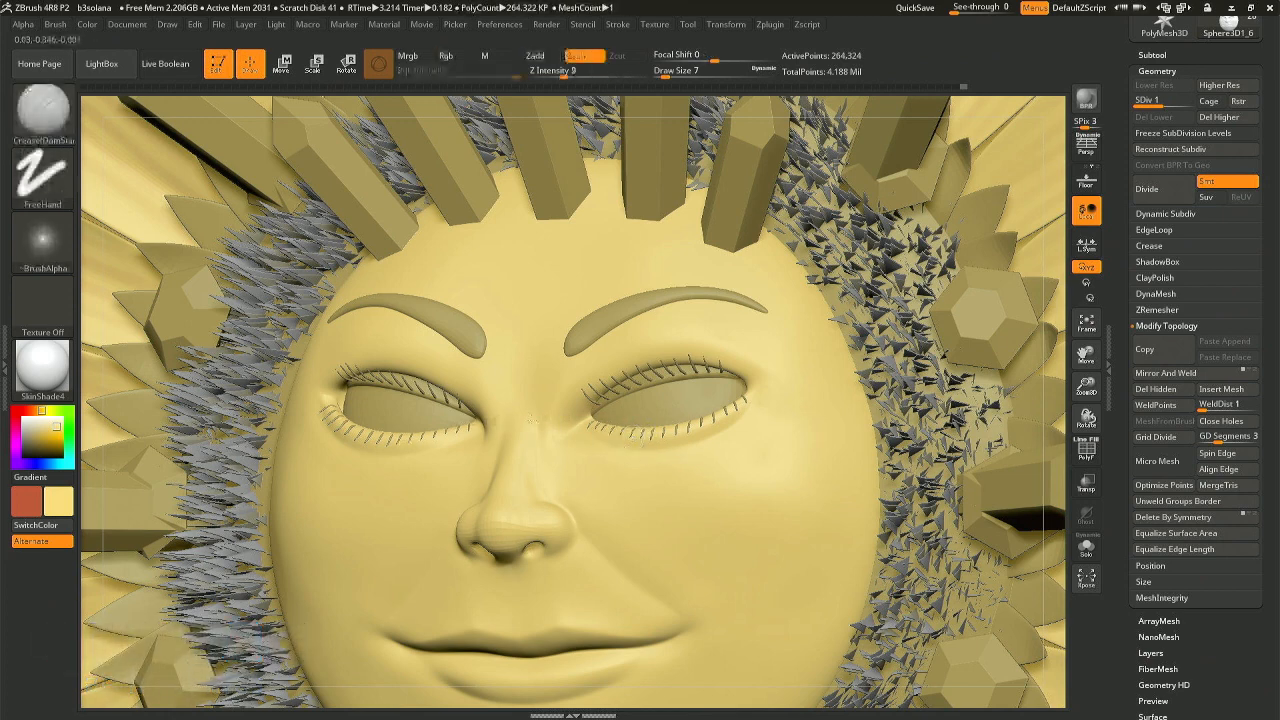
right_click_drag(495, 420, 532, 419)
key("shift")
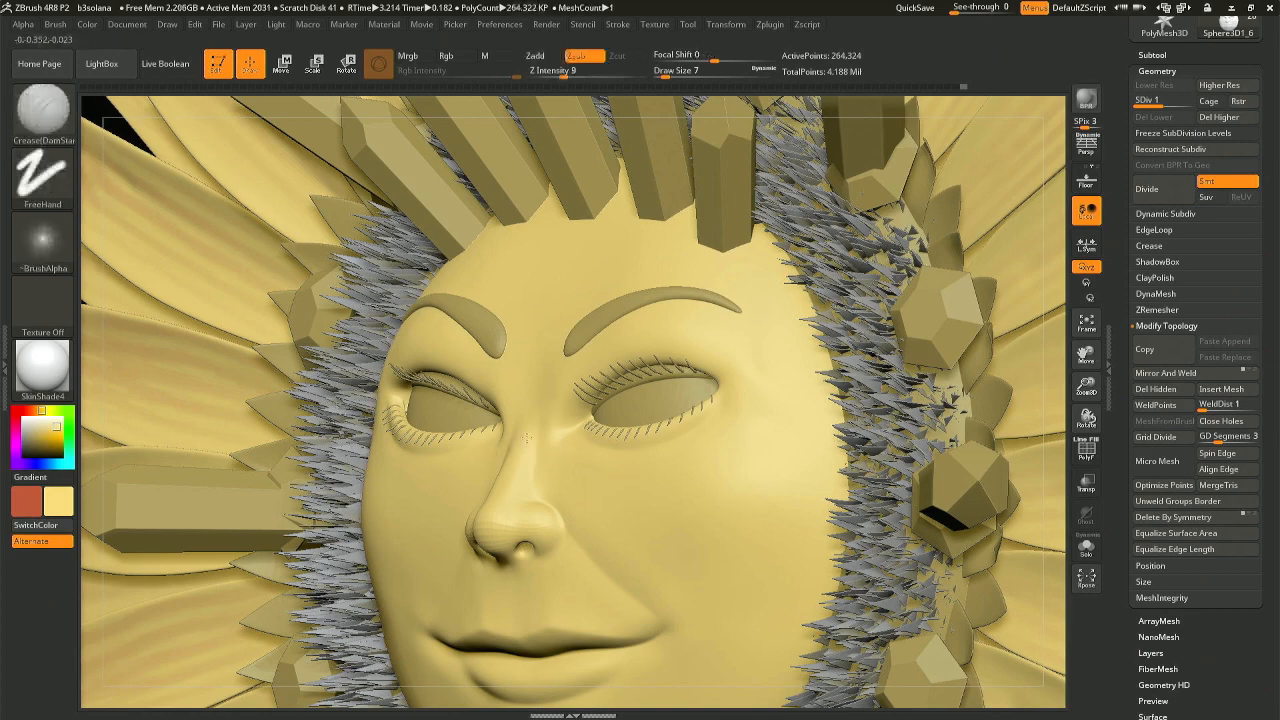
right_click_drag(557, 401, 542, 437)
key("ctrl")
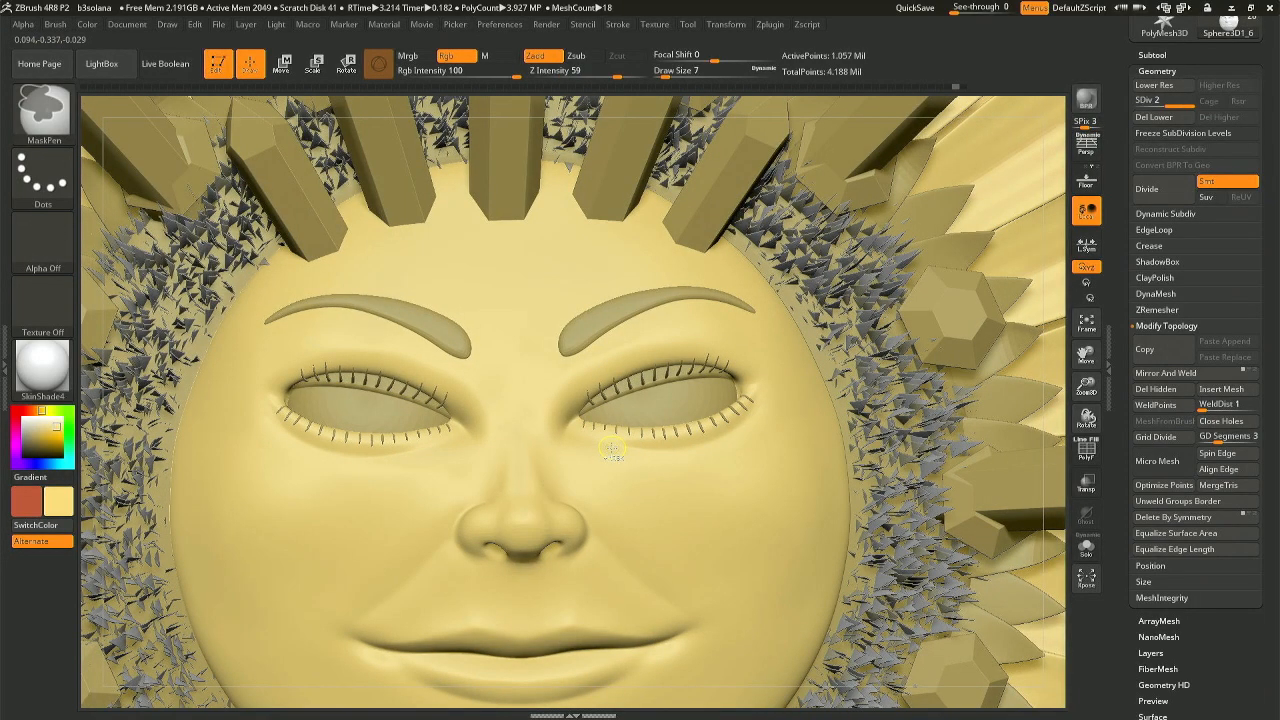
At subdivision level 1, shape the sides of the nose bridge with the Crease brush at Draw Size 13 and Z Intensity 6.
right_click_drag(543, 446, 1030, 305)
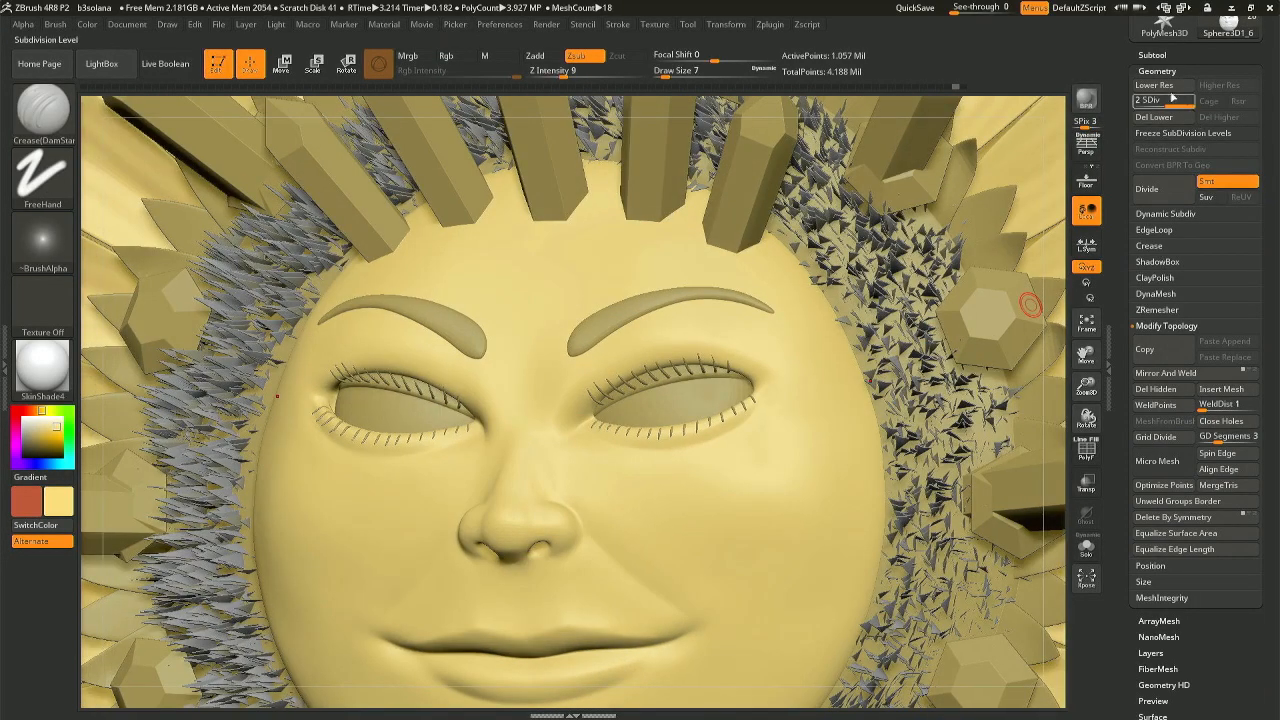
key("shift+d")
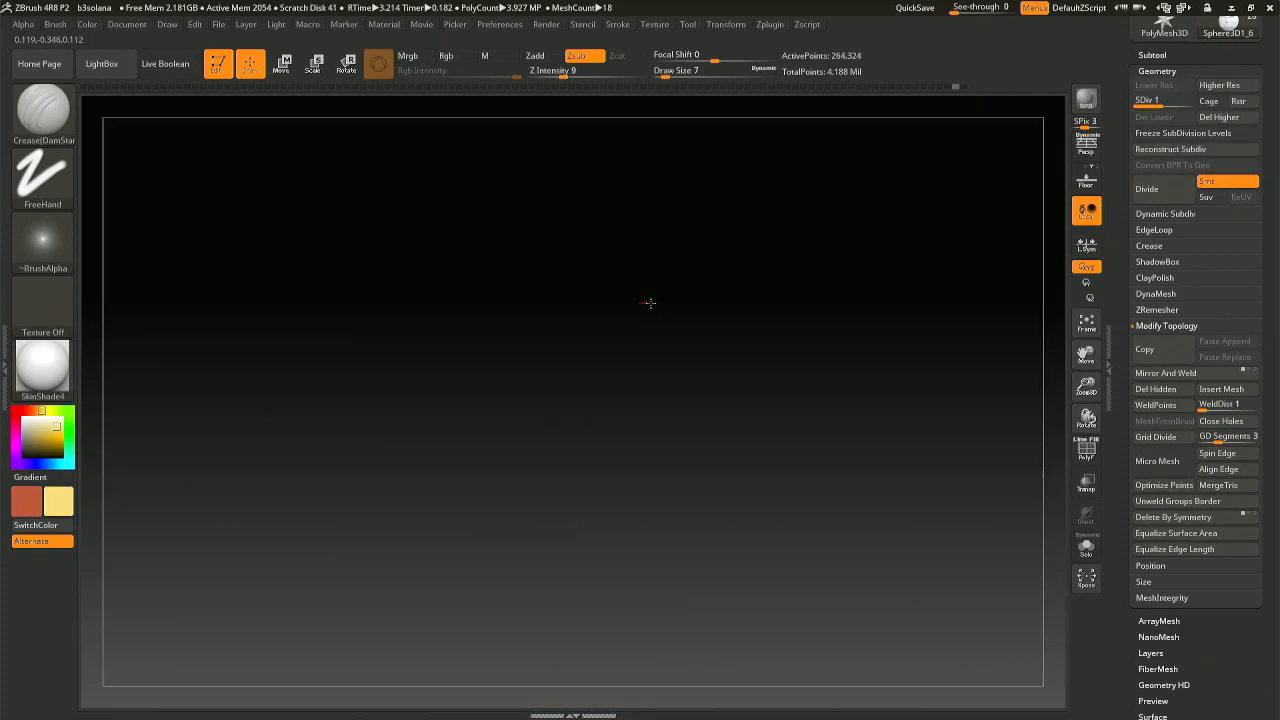
key("space")
key("space")
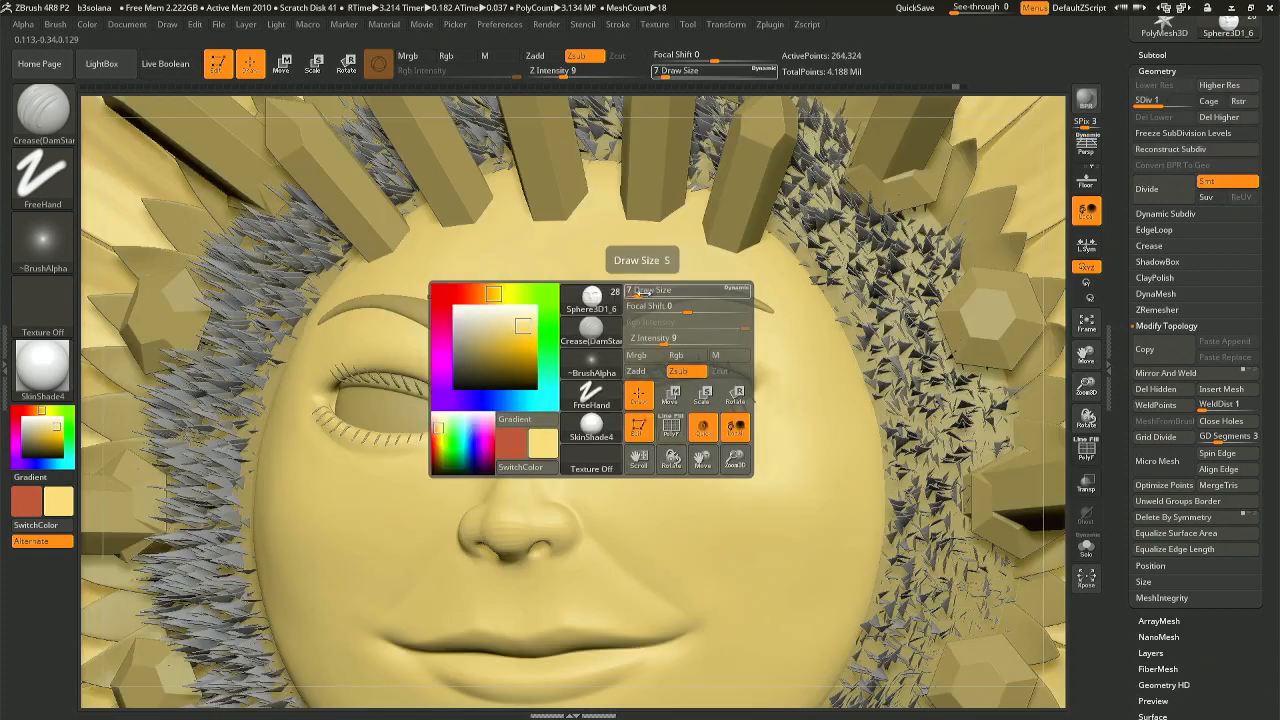
left_click_drag(638, 292, 643, 293)
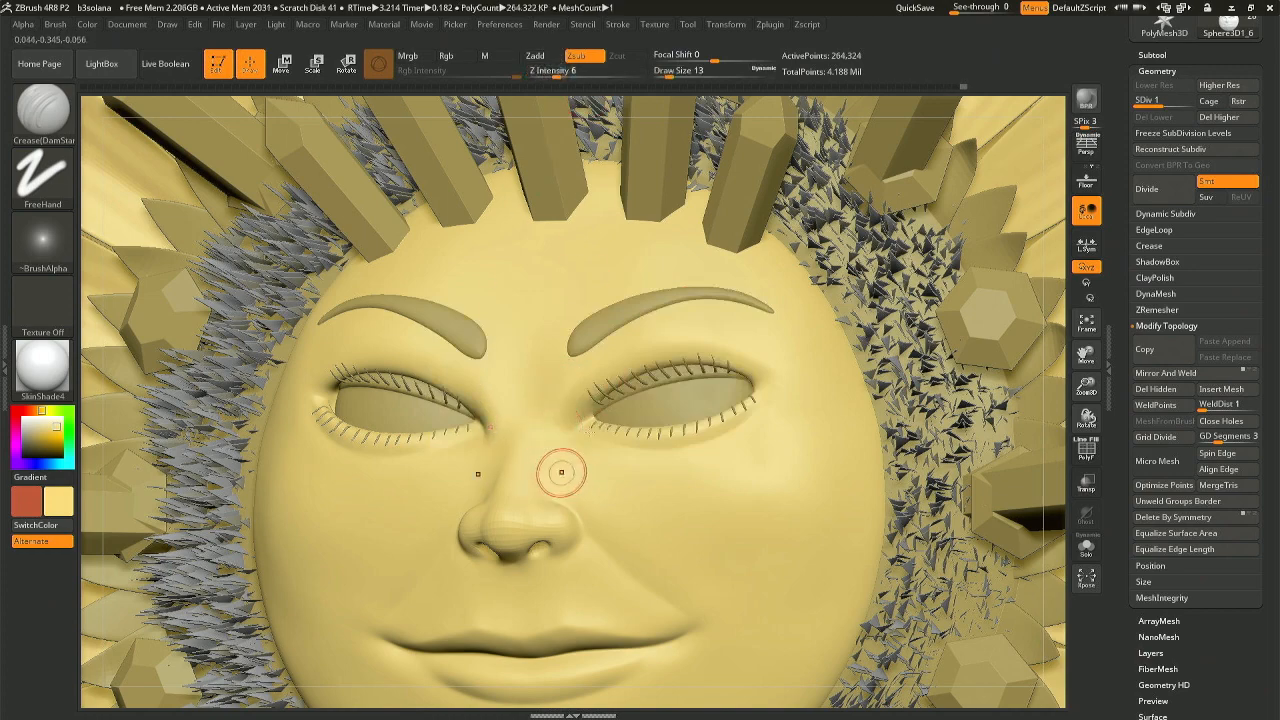
mouse_move(562, 473)
right_mouse_down()
mouse_move(540, 464)
mouse_move(553, 435)
right_mouse_up()
key("alt")
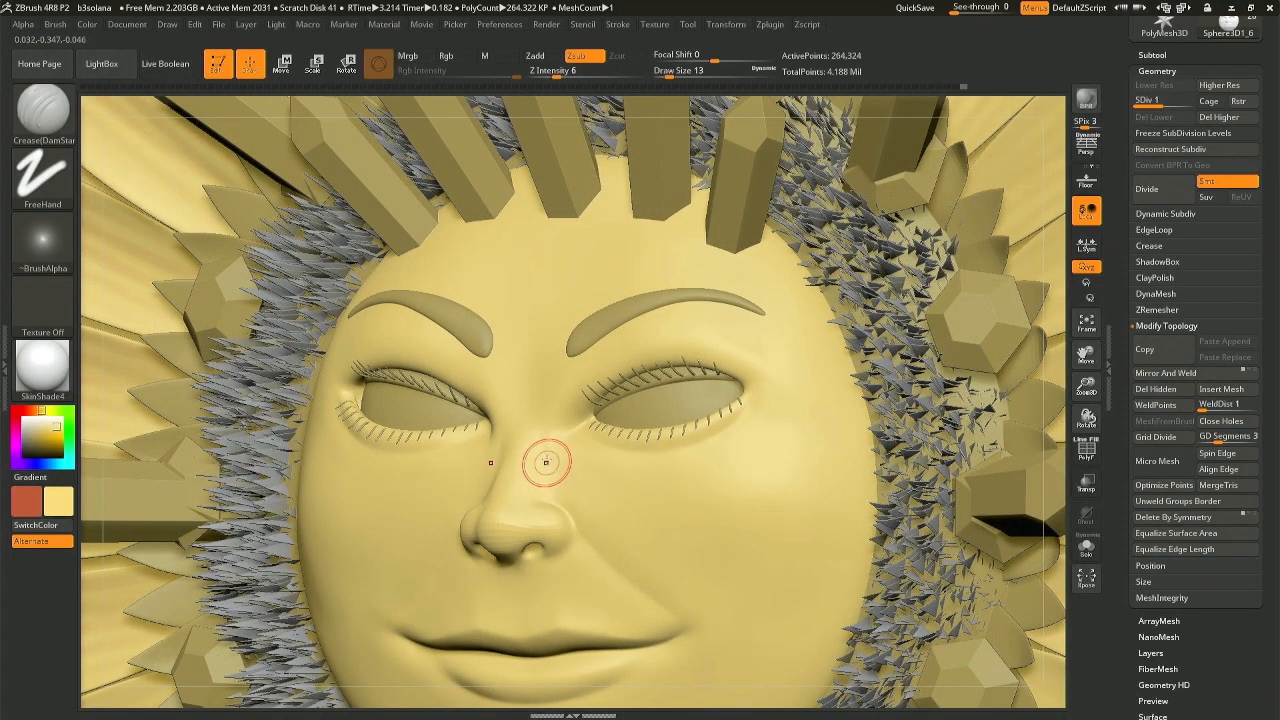
key("shift")
mouse_move(522, 418)
right_mouse_down()
mouse_move(679, 482)
mouse_move(640, 400)
mouse_move(608, 557)
mouse_move(593, 526)
right_mouse_up()
Define and soften the philtrum area above the upper lip with the Crease and Smooth brushes at Draw Size 13.
key("shift")
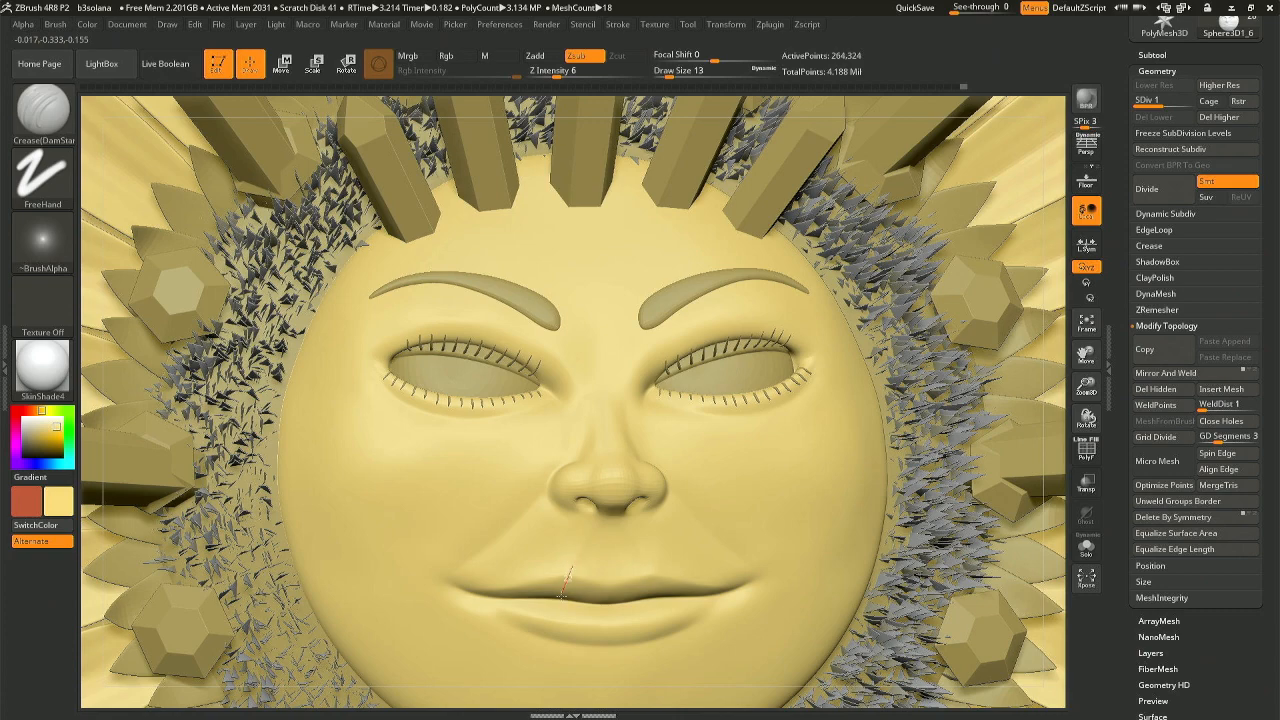
left_click_drag(561, 596, 559, 599)
mouse_move(620, 541)
right_mouse_down()
mouse_move(650, 545)
mouse_move(641, 556)
right_mouse_up()
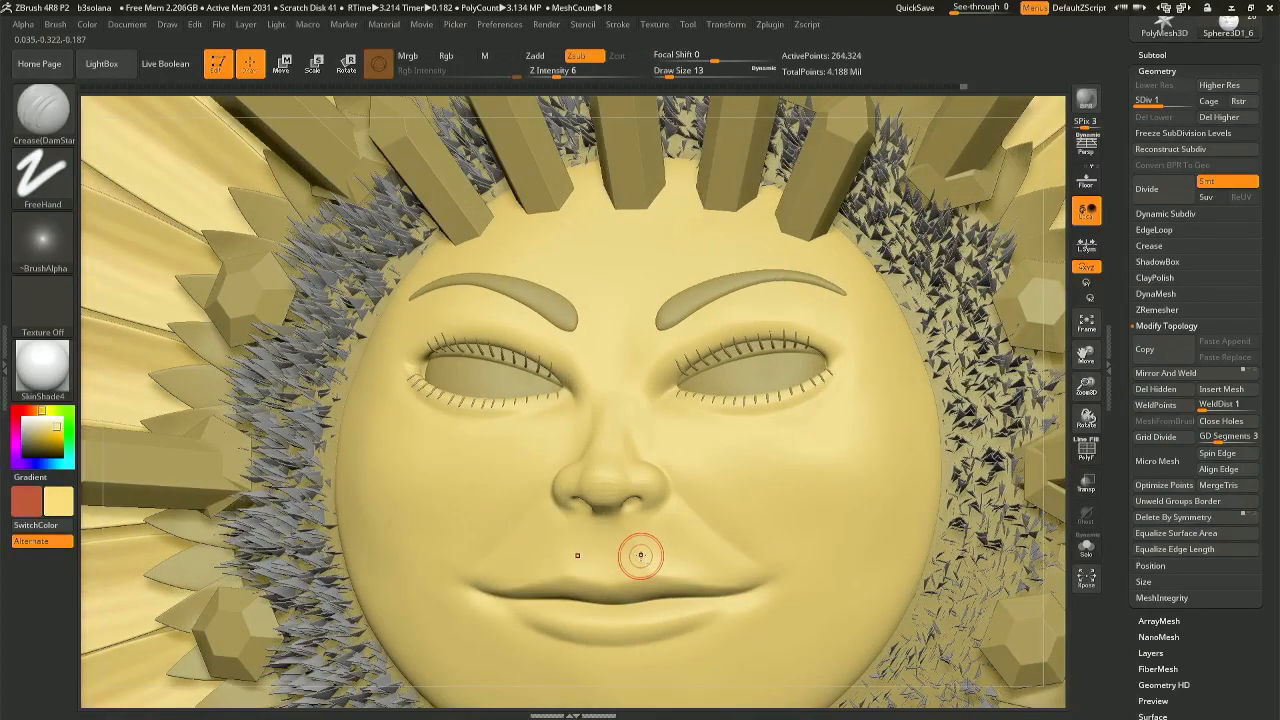
key("shift")
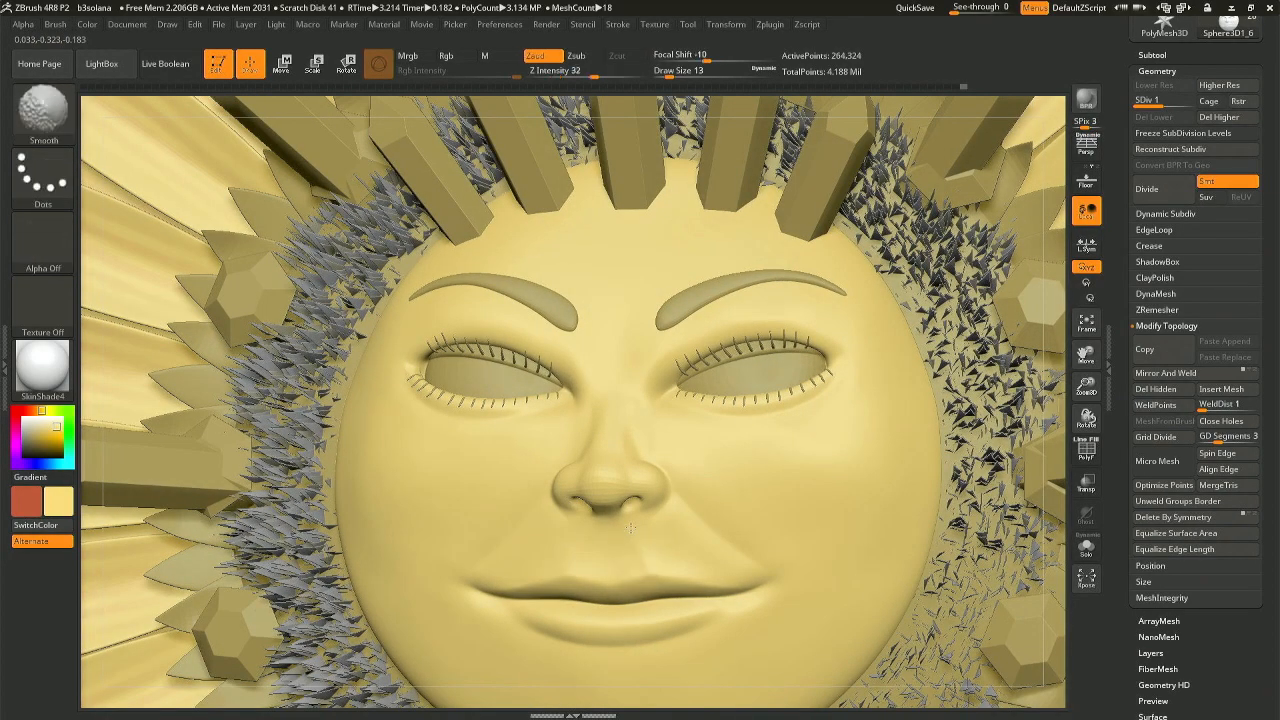
Mask the whole upper lip symmetrically with the MaskPen brush, from the centre out to the mouth corners.
key("ctrl")
mouse_move(666, 578)
left_mouse_down("ctrl")
mouse_move(646, 587)
mouse_move(631, 529)
left_mouse_up("ctrl")
key("ctrl+z")
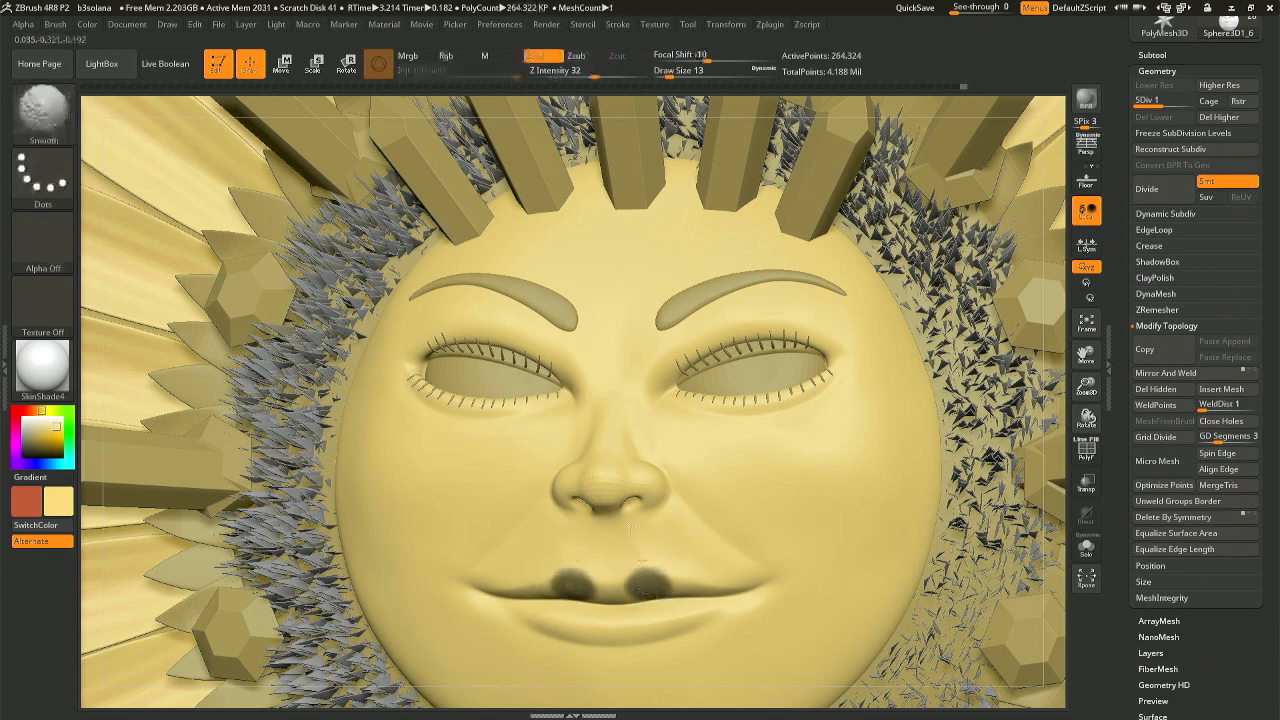
left_click_drag(1056, 385, 1006, 383)
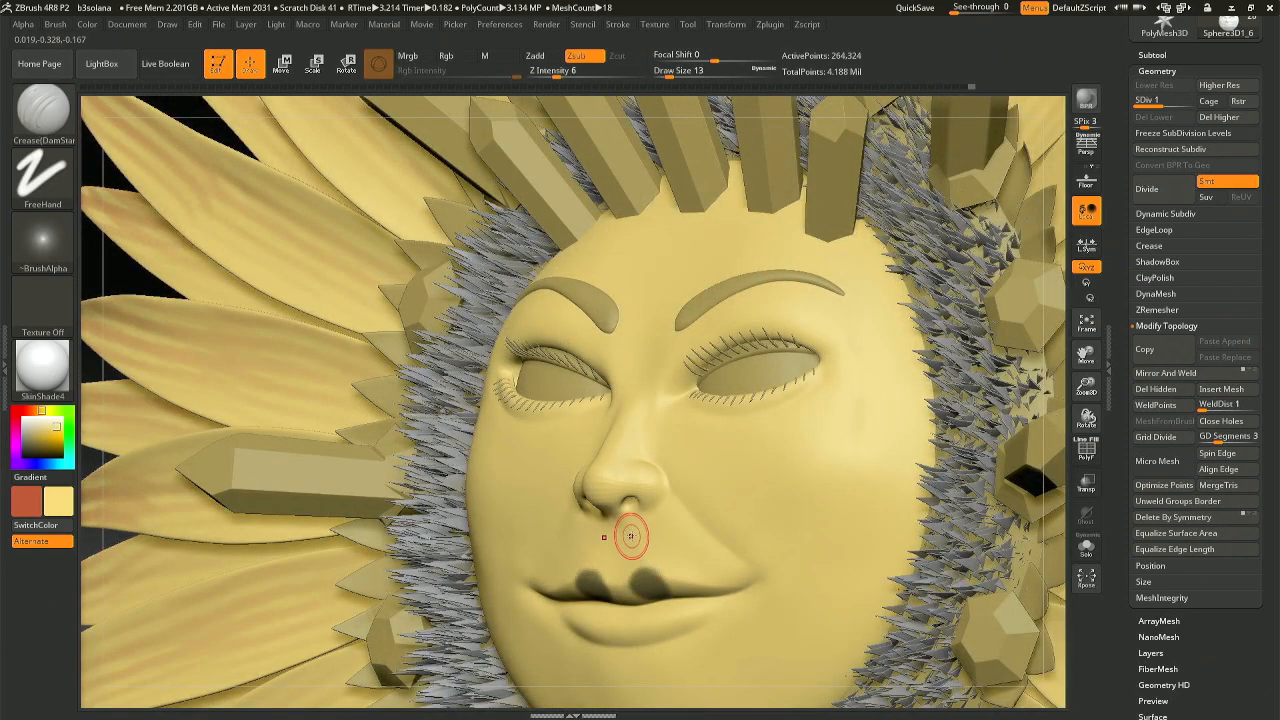
left_click_drag(607, 599, 550, 600, "ctrl")
left_click_drag(978, 387, 1018, 384)
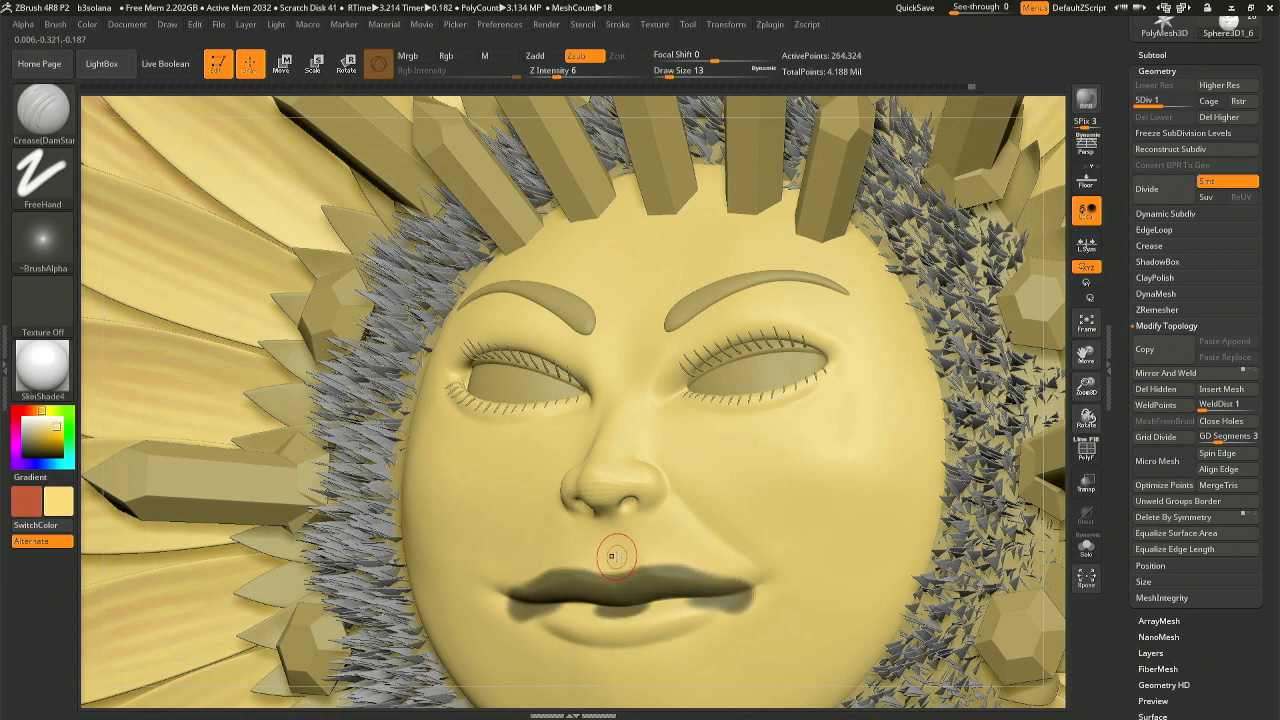
Build up the philtrum edges above the masked upper lip with the Standard brush at Draw Size 13 and Z Intensity 9.
key("b")
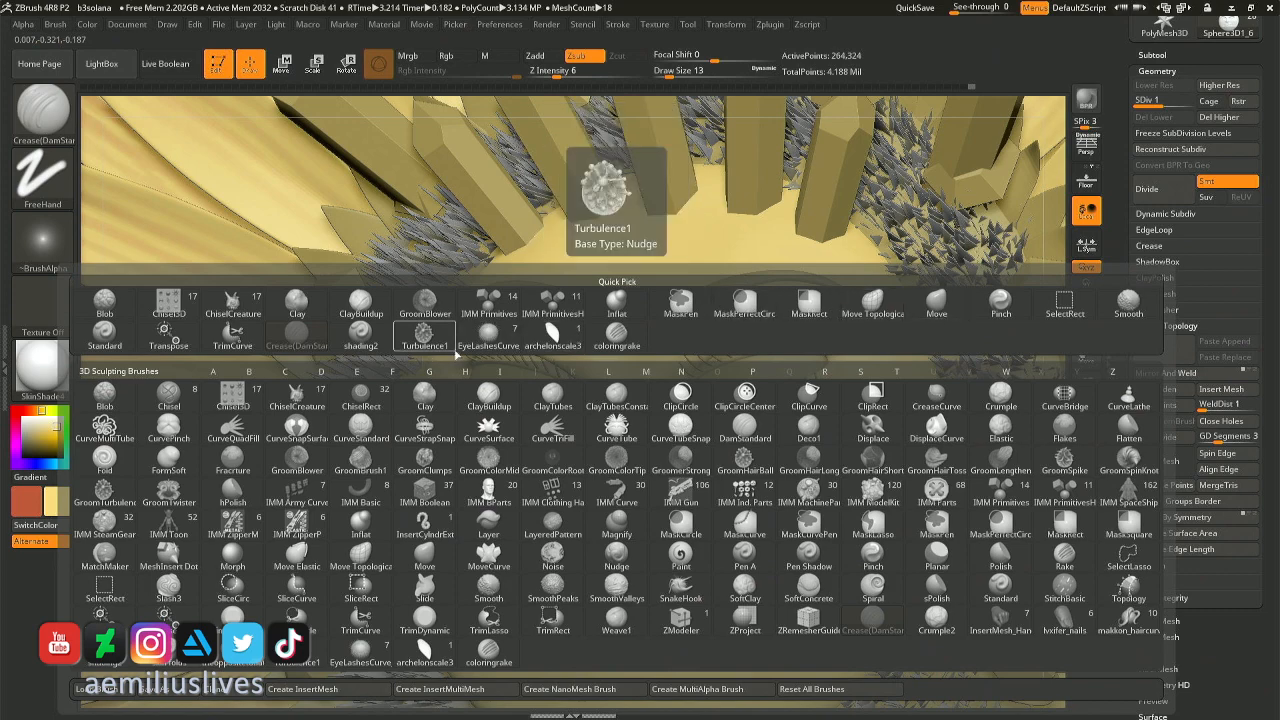
left_click(380, 343)
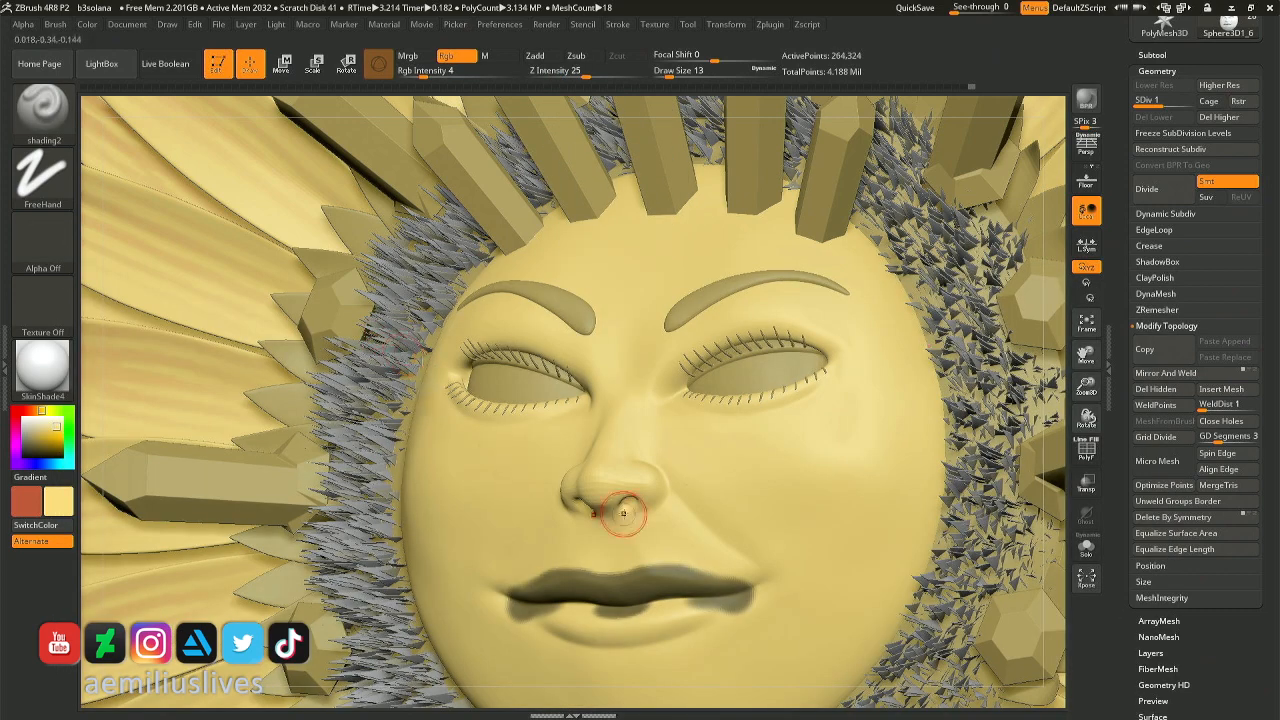
key("b")
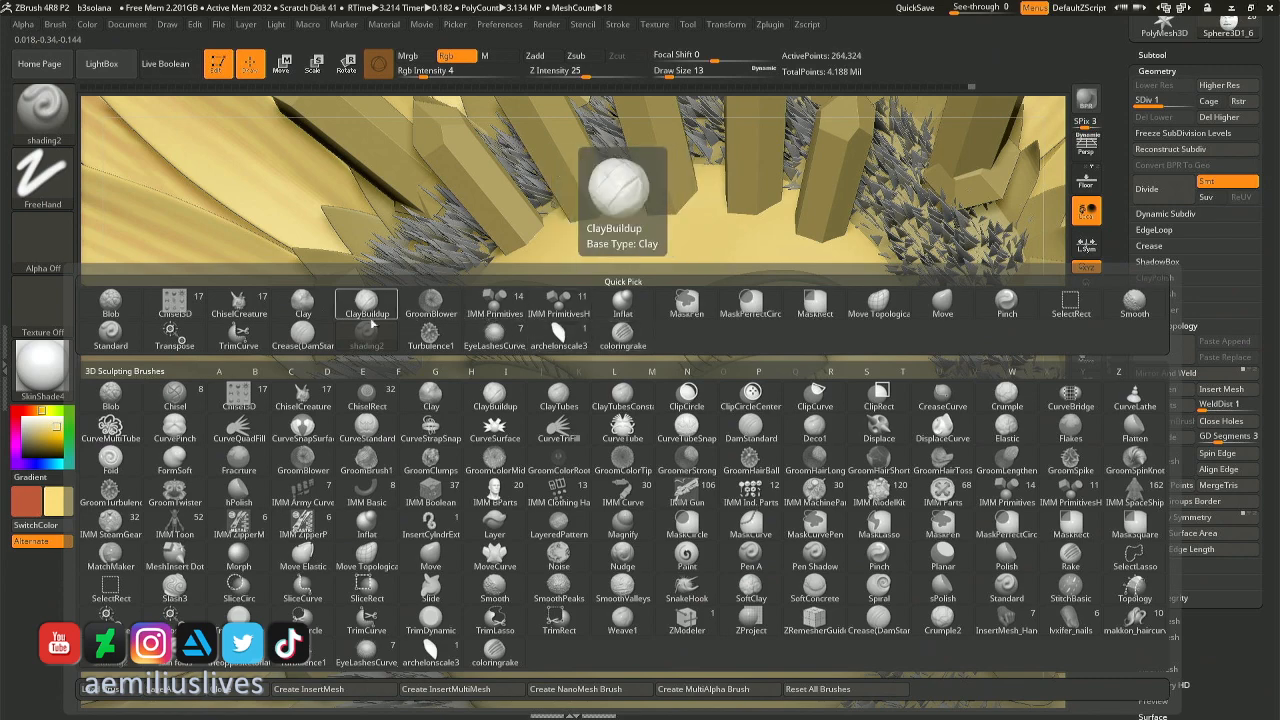
left_click(122, 340)
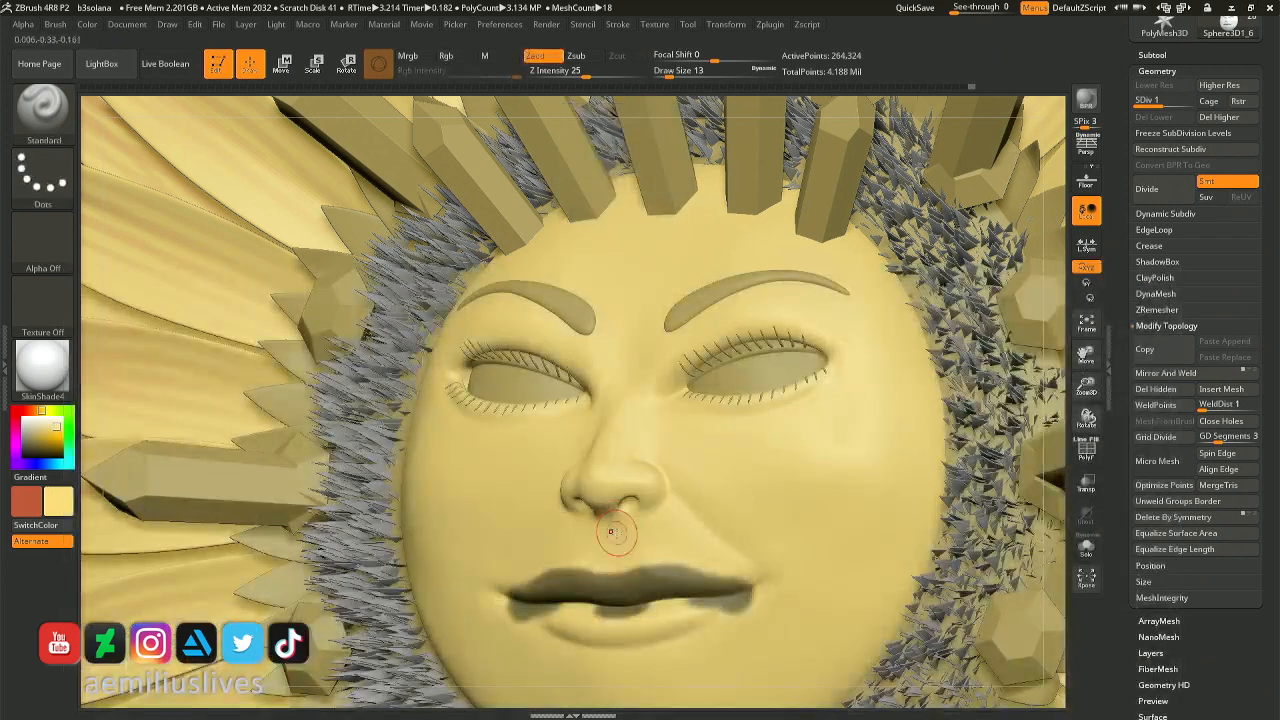
right_click_drag(616, 548, 684, 546)
left_click(567, 71)
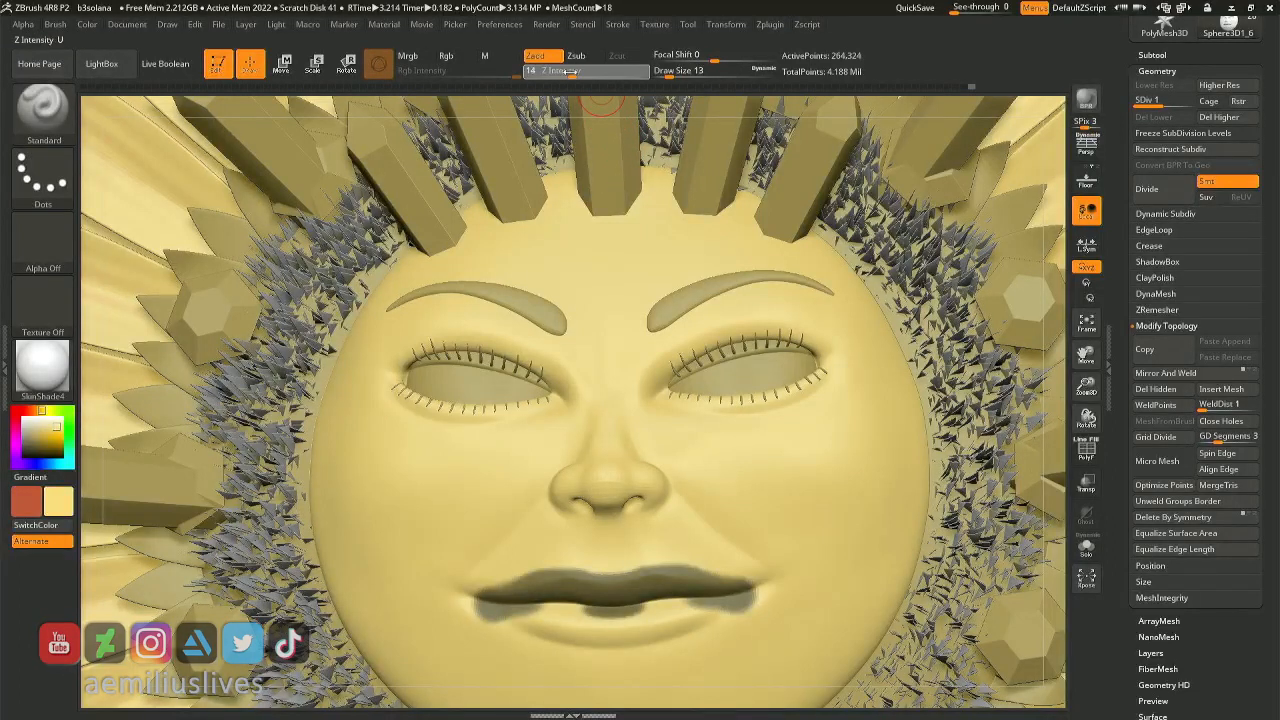
type("11")
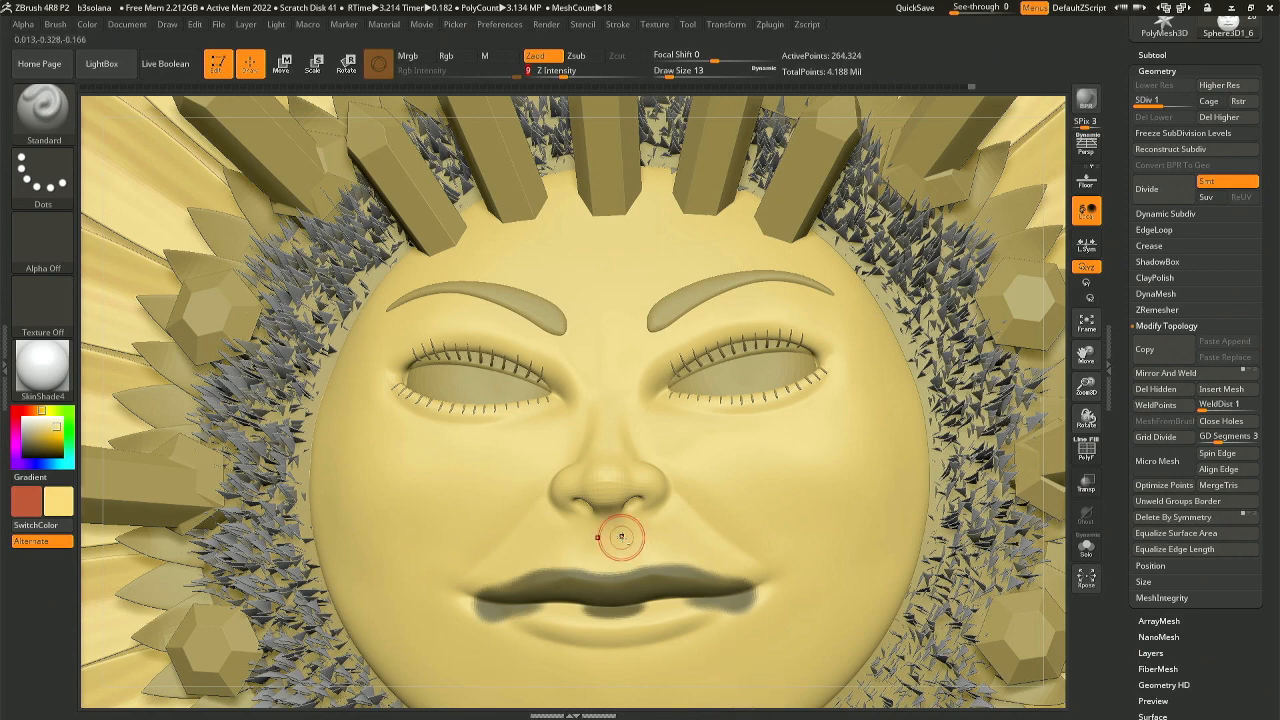
right_click_drag(625, 565, 688, 658)
key("ctrl")
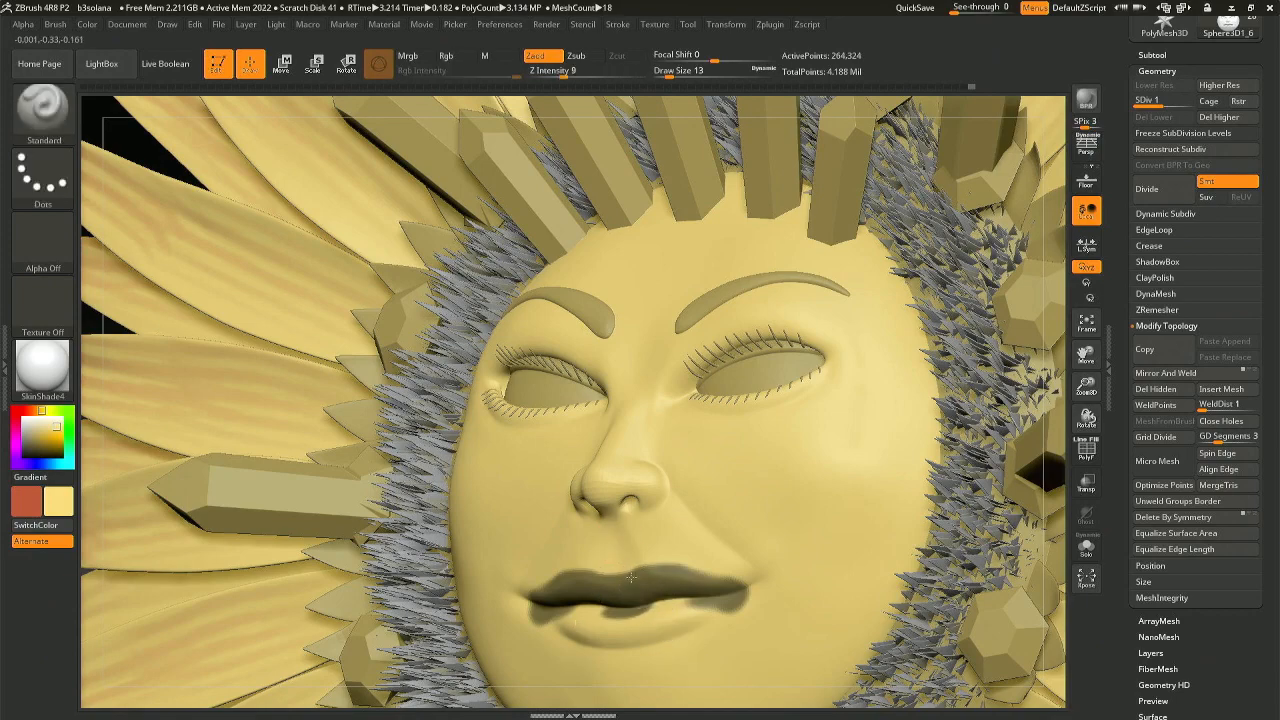
Refine the area around the eyes and brows with the Standard brush at Draw Size 18 and Z Intensity 9.
mouse_move(631, 577)
right_mouse_down()
mouse_move(634, 490)
mouse_move(745, 555)
mouse_move(812, 250)
mouse_move(800, 329)
mouse_move(812, 345)
right_mouse_up()
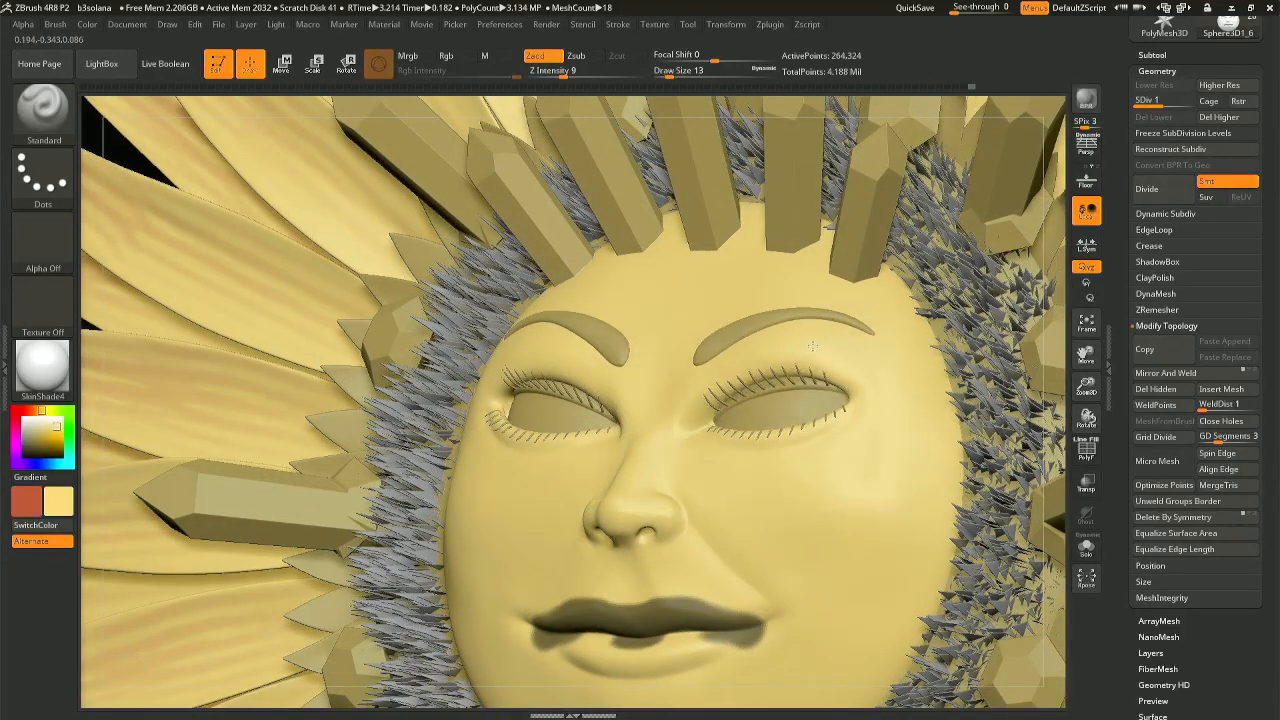
key("space")
left_click_drag(812, 345, 814, 345)
mouse_move(762, 352)
right_mouse_down()
mouse_move(548, 349)
mouse_move(591, 415)
right_mouse_up()
key("ctrl")
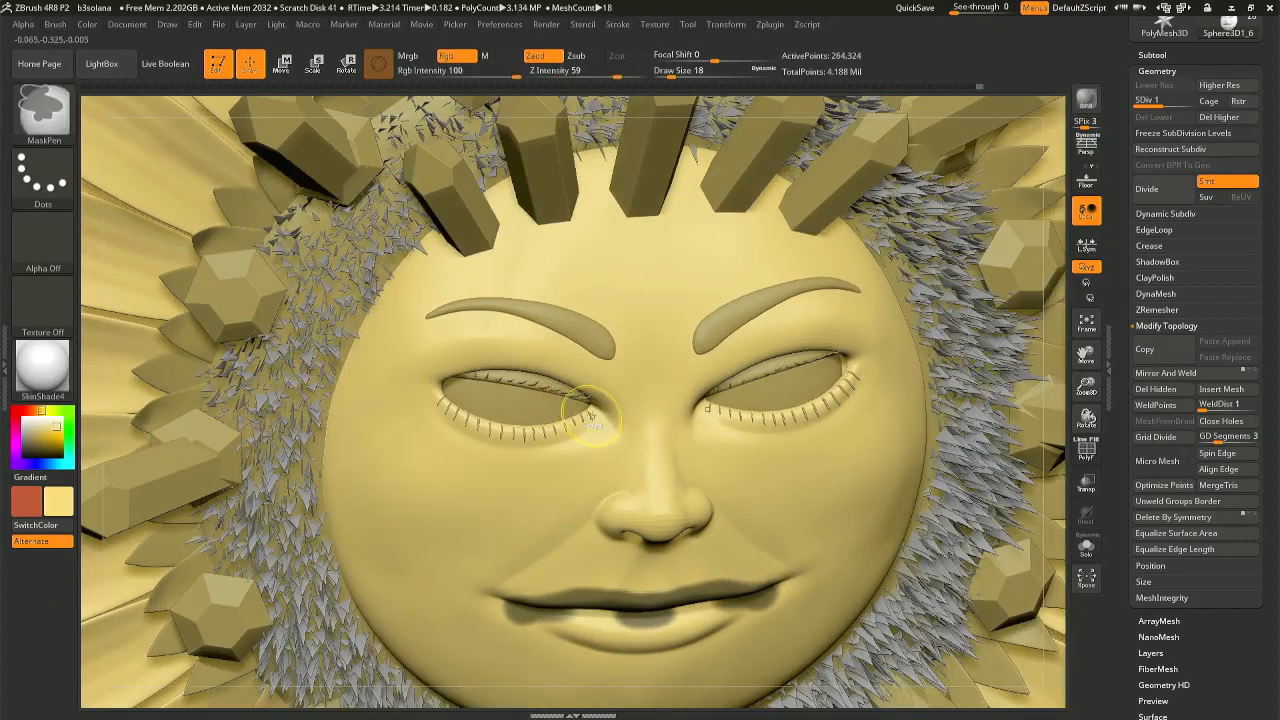
mouse_move(508, 371)
right_mouse_down()
mouse_move(460, 314)
mouse_move(643, 494)
right_mouse_up()
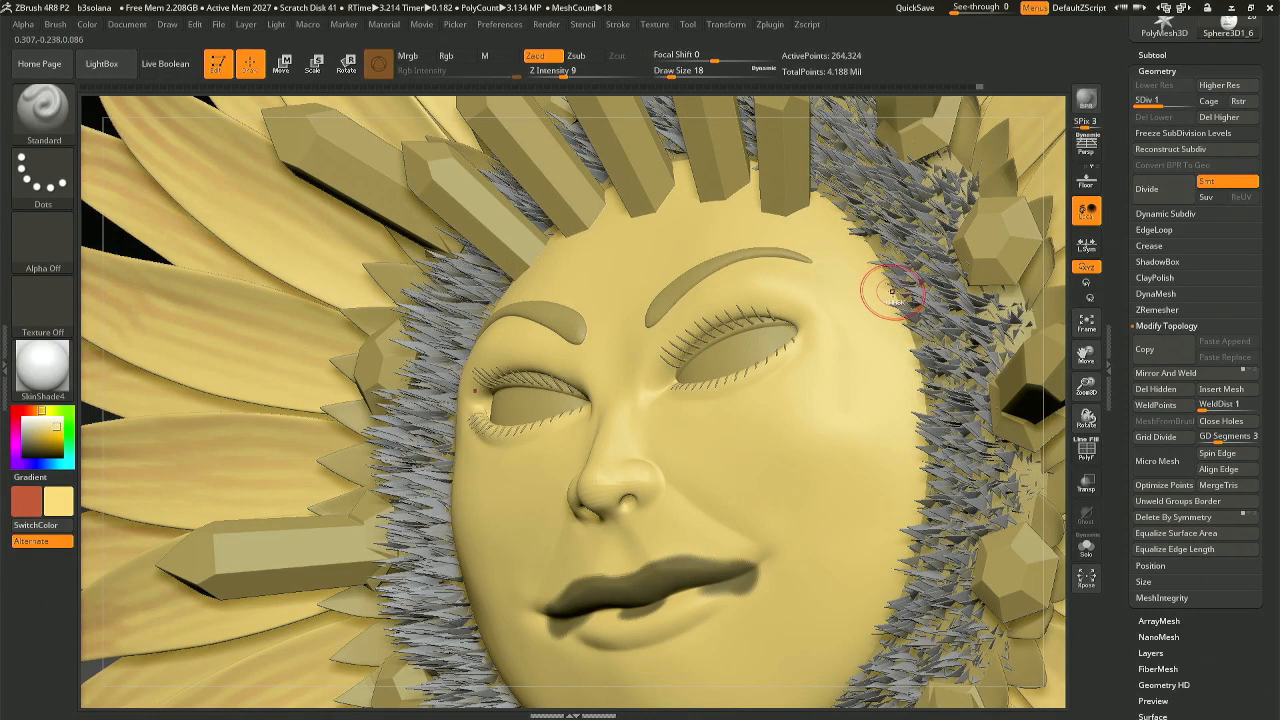
Examine the eyes, cheeks, nose and lips from several angles.
key("ctrl")
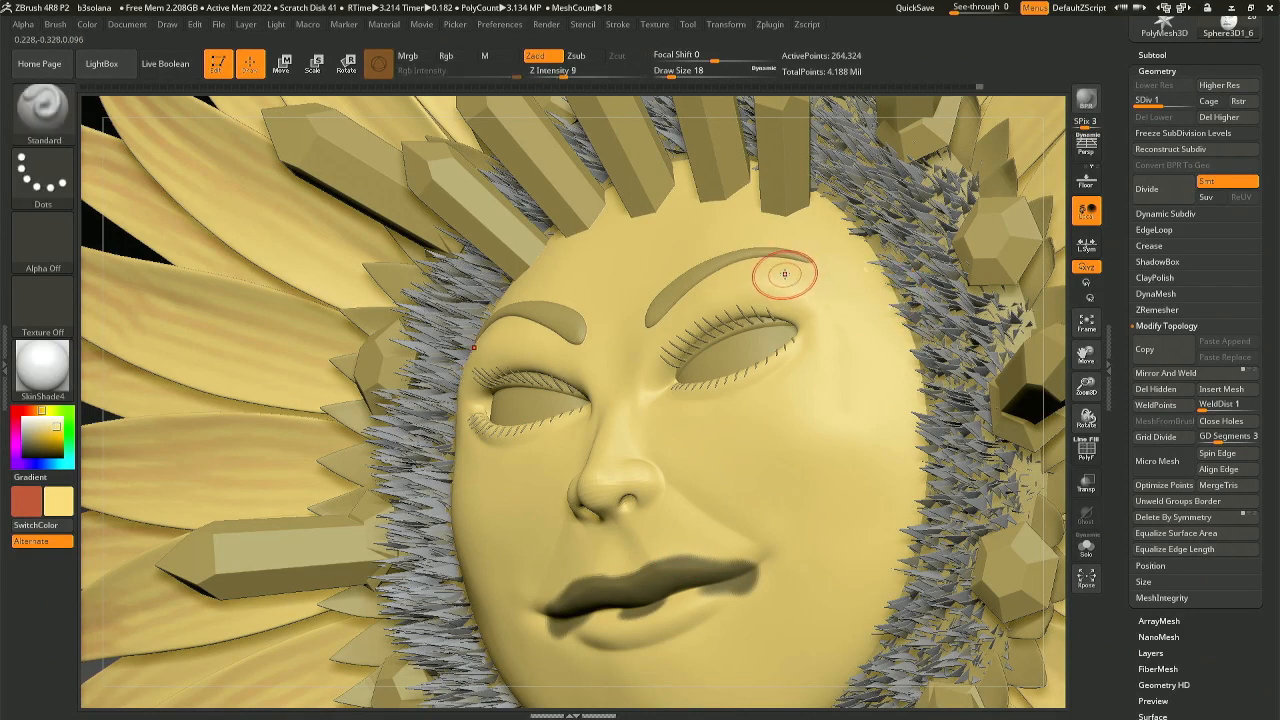
key("ctrl")
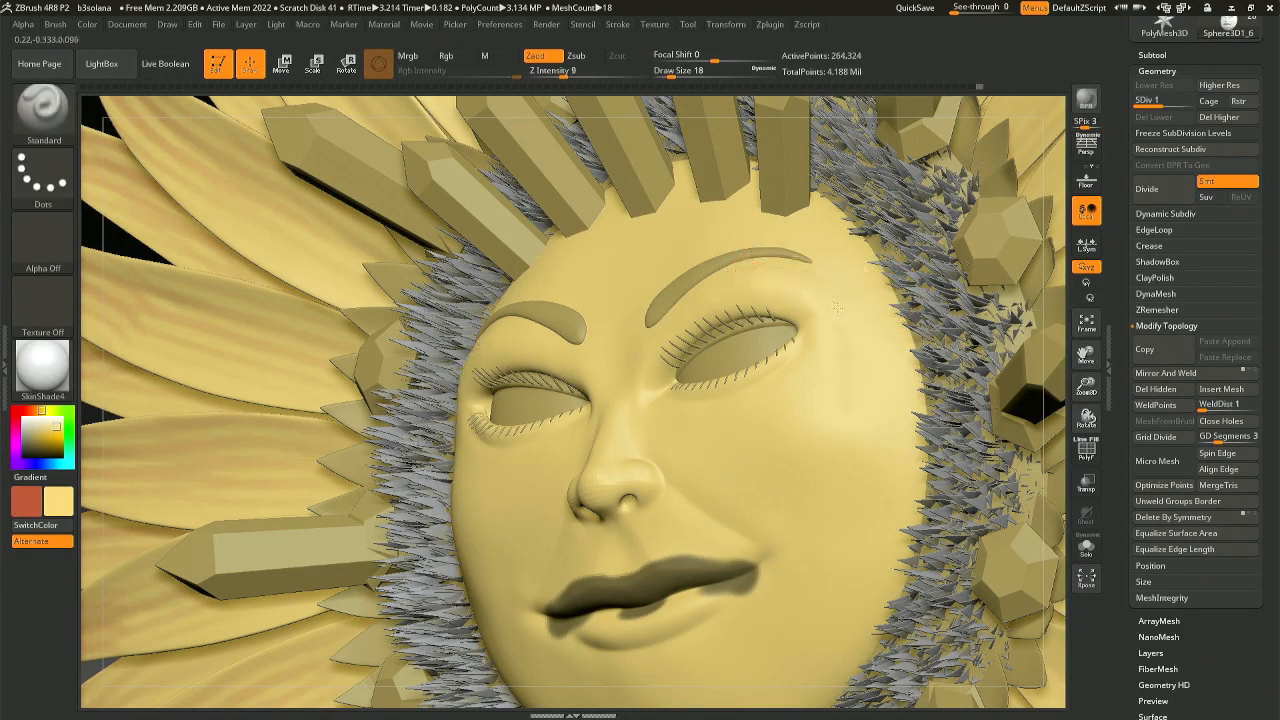
mouse_move(735, 420)
right_mouse_down()
mouse_move(812, 452)
mouse_move(837, 478)
right_mouse_up()
key("ctrl")
key("ctrl+shift")
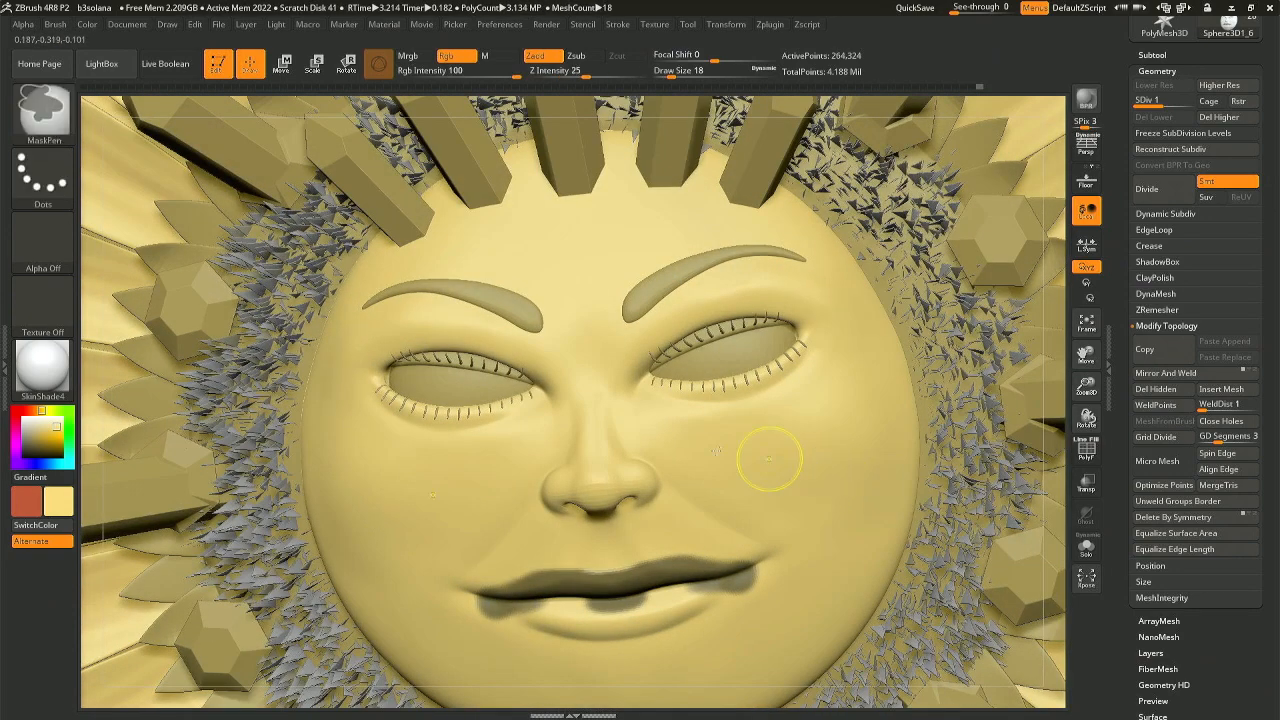
mouse_move(456, 381)
right_mouse_down()
mouse_move(403, 337)
mouse_move(486, 423)
right_mouse_up()
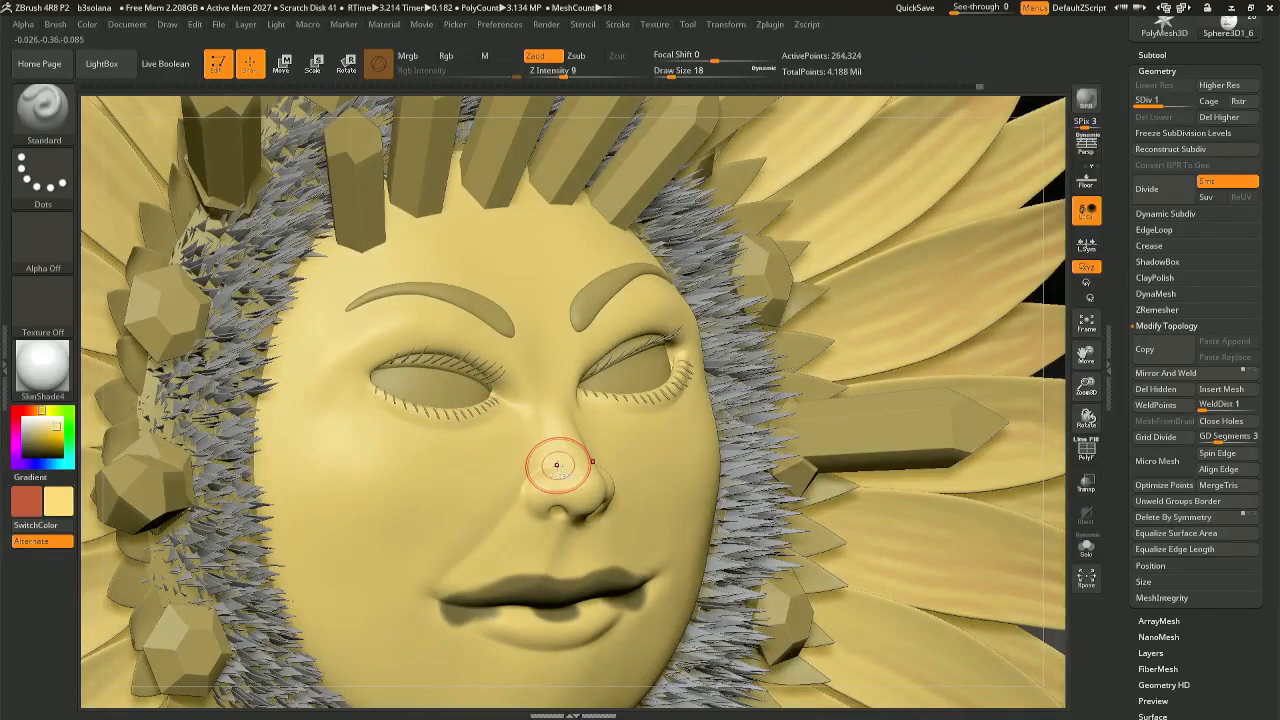
key("ctrl+shift")
mouse_move(648, 511)
right_mouse_down()
mouse_move(612, 520)
mouse_move(655, 333)
mouse_move(636, 344)
right_mouse_up()
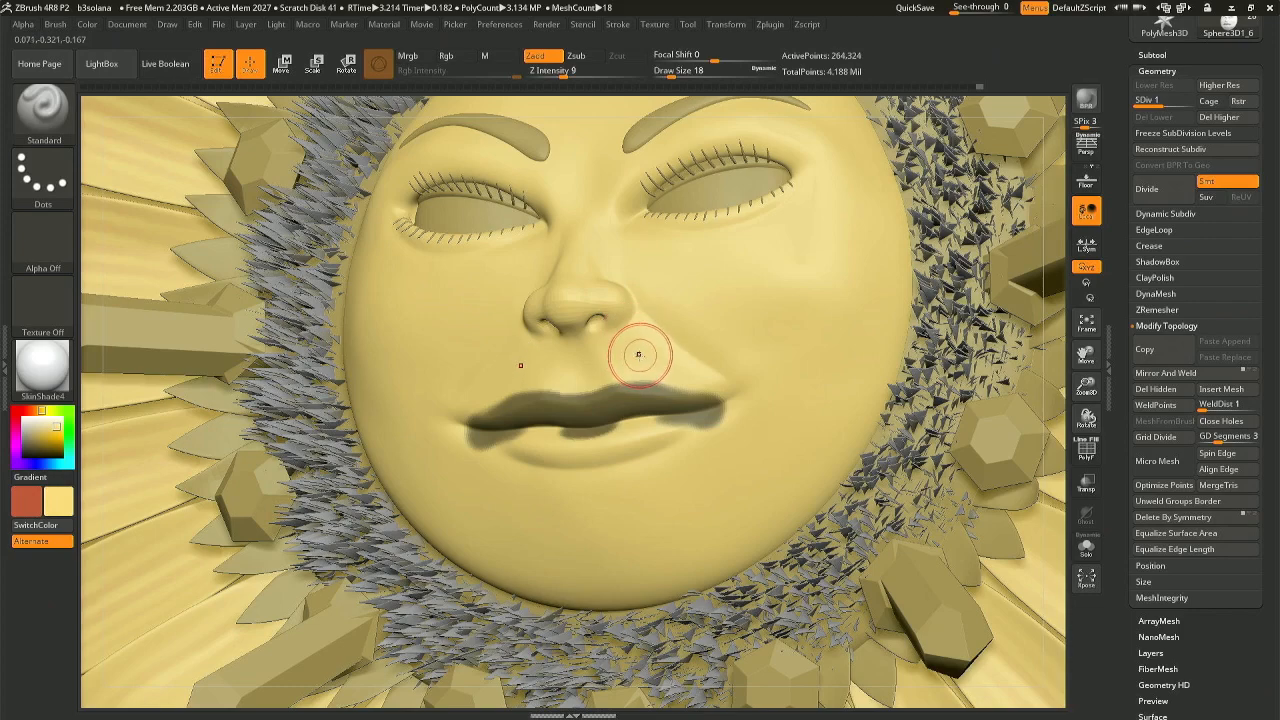
Trim the upper lip mask into a sharper Cupid's bow with the MaskPen brush at Draw Size 5.
right_click_drag(650, 405, 536, 458, "ctrl")
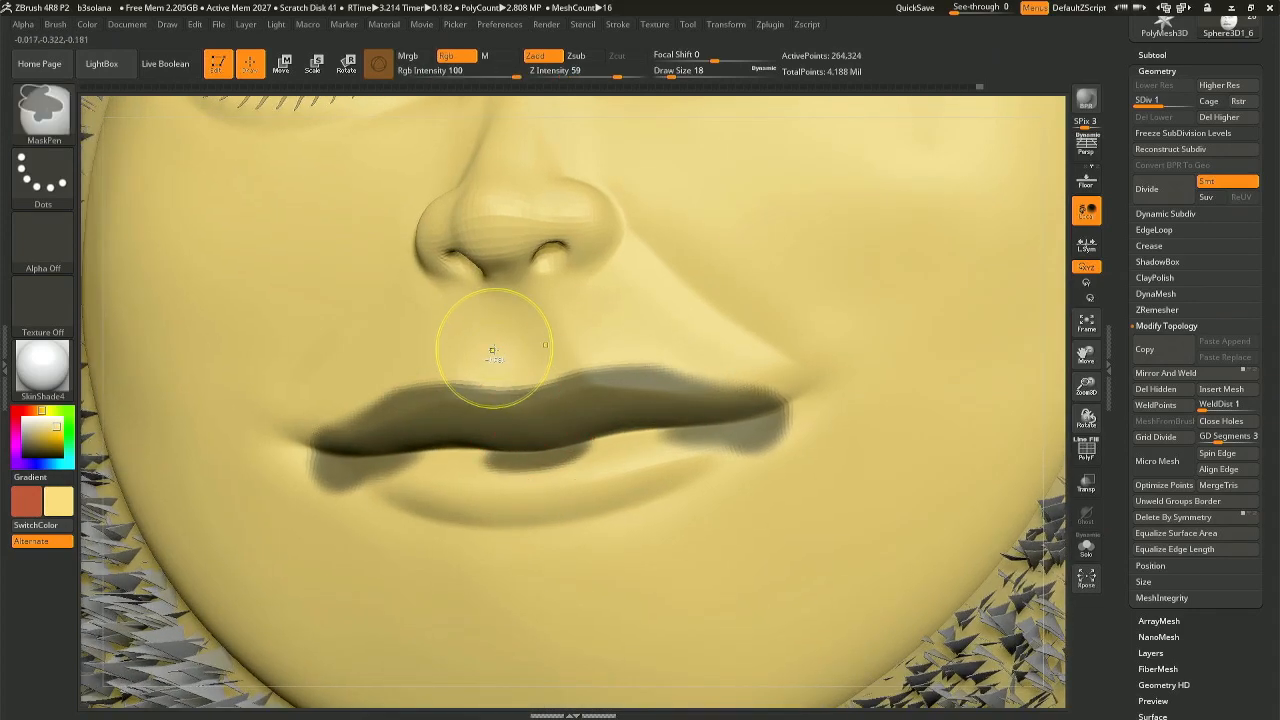
key("space")
left_click_drag(505, 339, 507, 339)
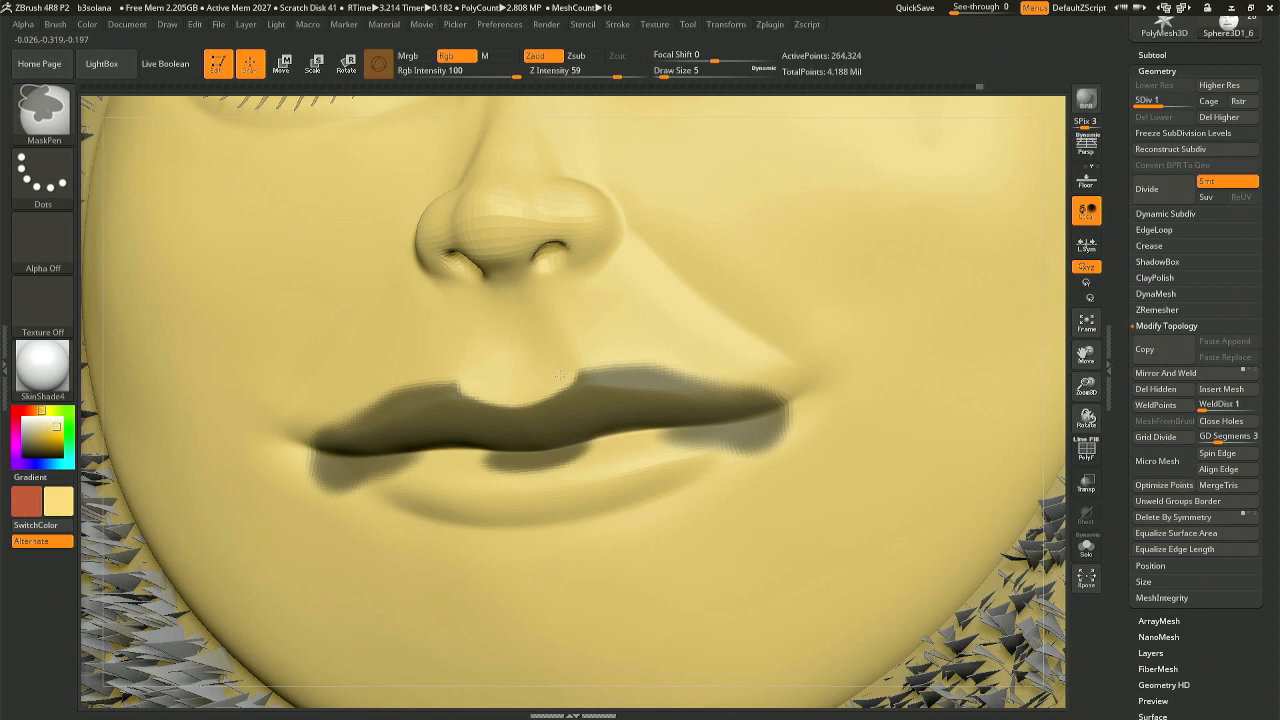
key("shift")
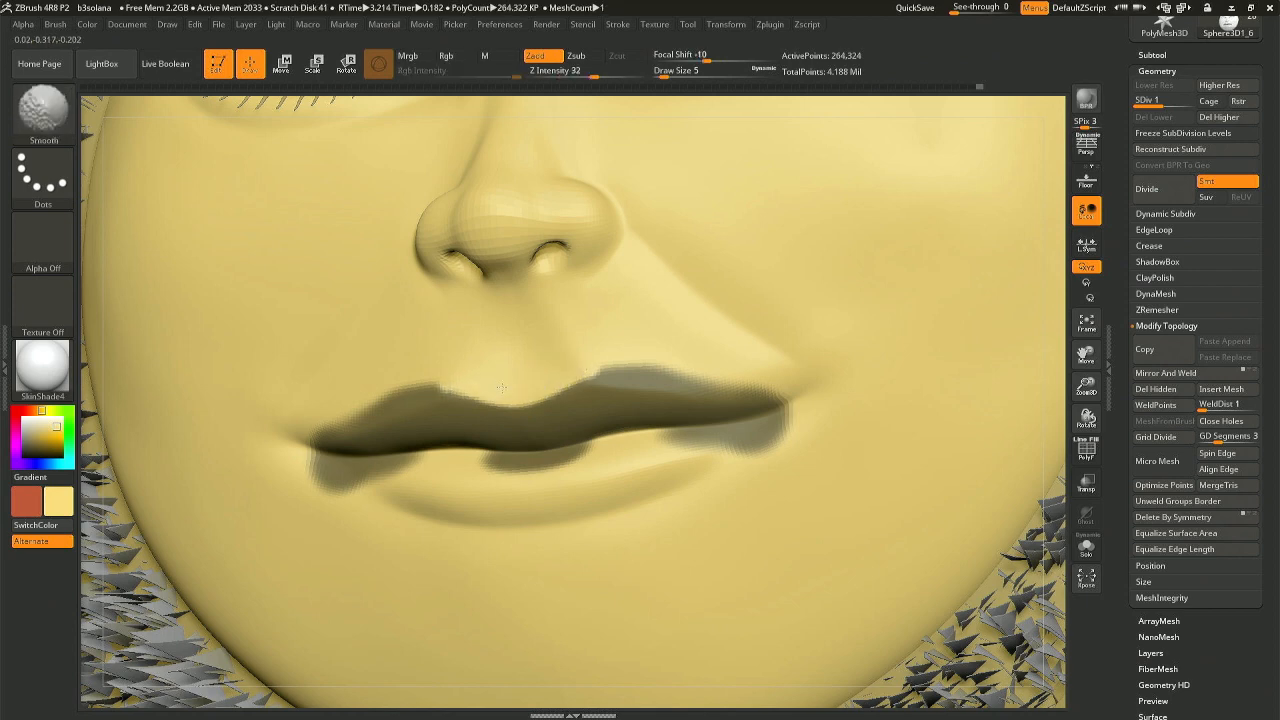
right_click_drag(537, 357, 450, 362)
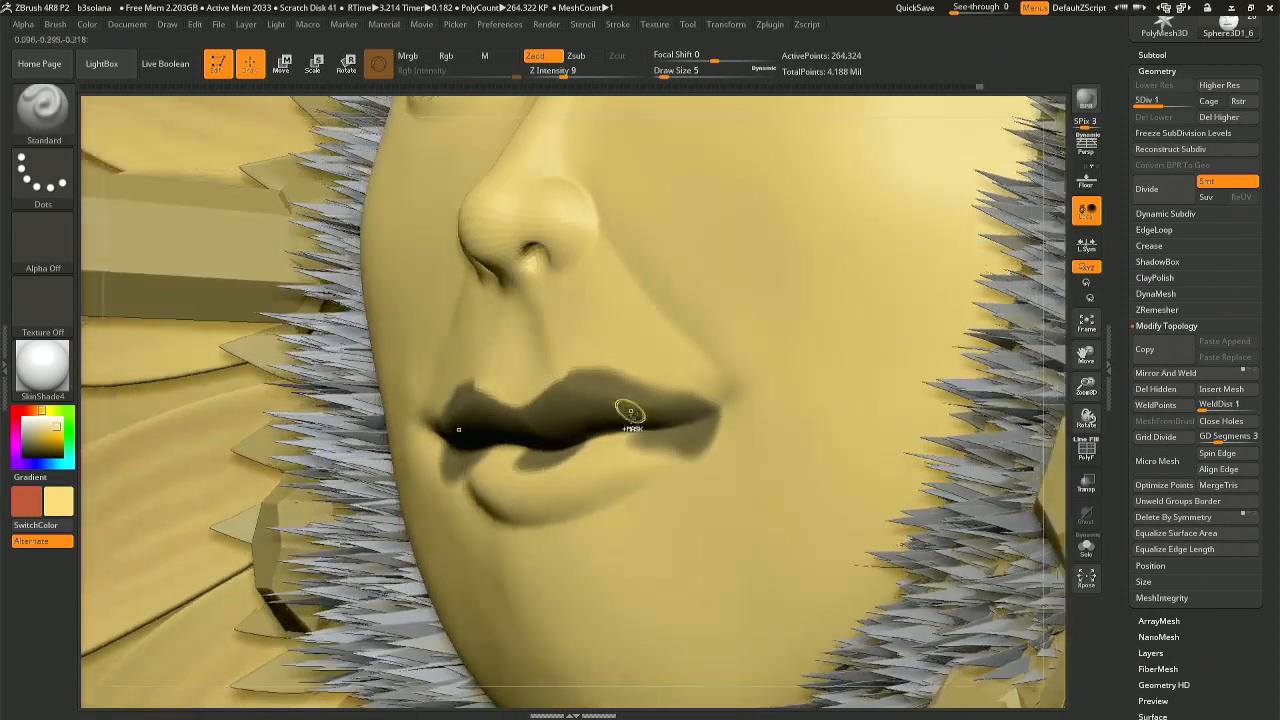
Clear the mask from the upper lip and check the whole flower.
key("ctrl")
key("ctrl+a")
key("ctrl+i")
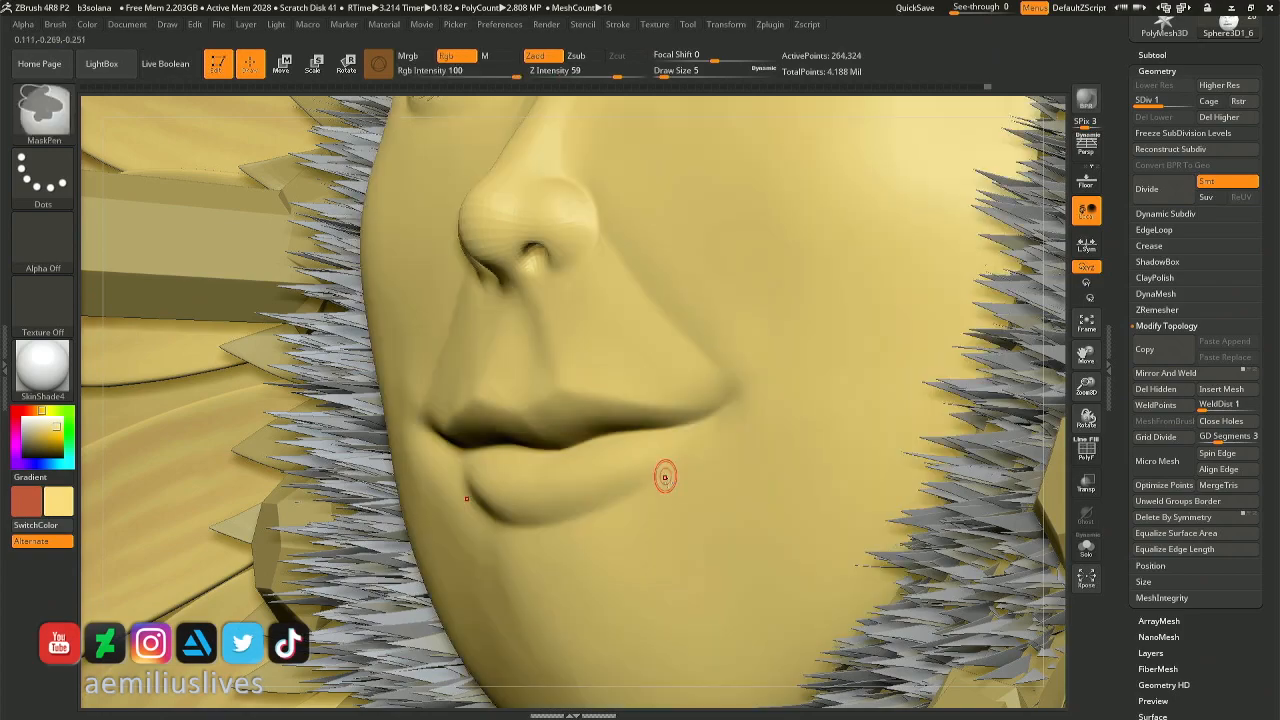
mouse_move(664, 375)
right_mouse_down("ctrl")
mouse_move(655, 270)
mouse_move(660, 390)
mouse_move(704, 331)
mouse_move(720, 260)
mouse_move(745, 225)
mouse_move(850, 200)
mouse_move(966, 303)
mouse_move(888, 385)
mouse_move(905, 400)
mouse_move(866, 338)
mouse_move(772, 450)
right_mouse_up("ctrl")
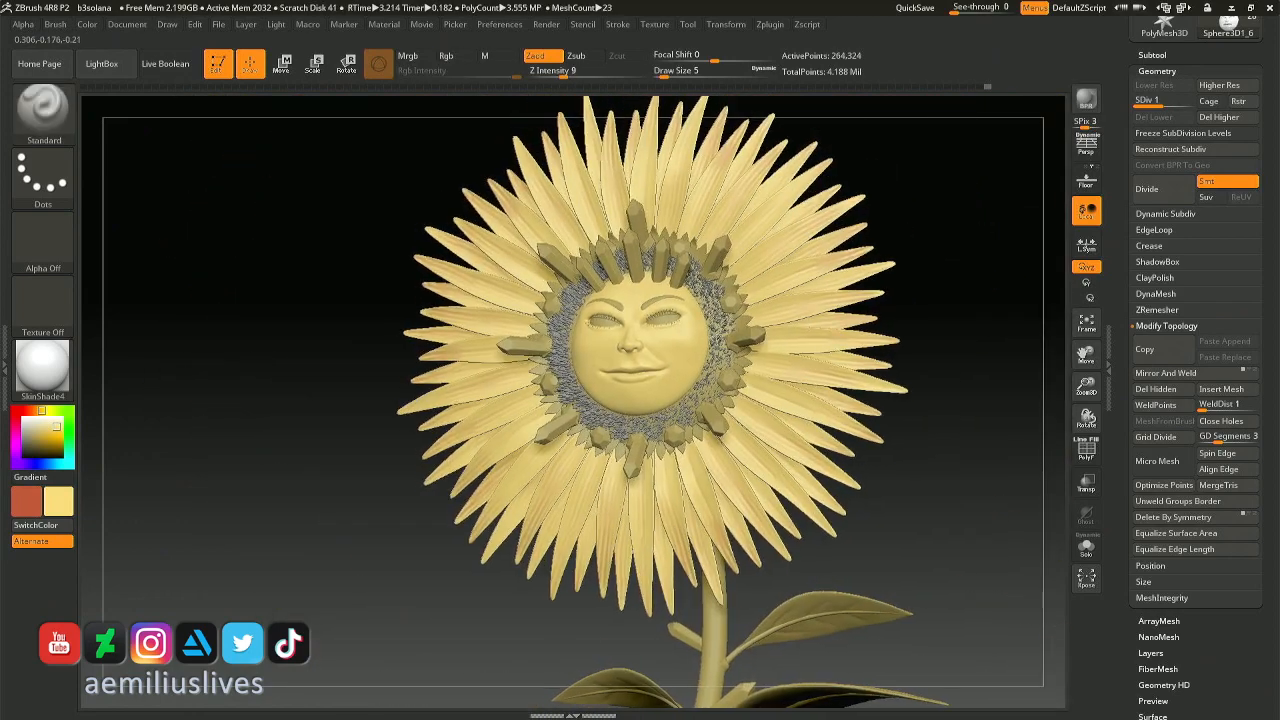
right_click_drag(745, 360, 733, 466, "ctrl")
Adjust the lower face and mouth corners with the Move brush at Draw Size 54.
mouse_move(703, 266)
right_mouse_down("alt")
mouse_move(655, 374)
mouse_move(734, 266)
right_mouse_up("alt")
key("b")
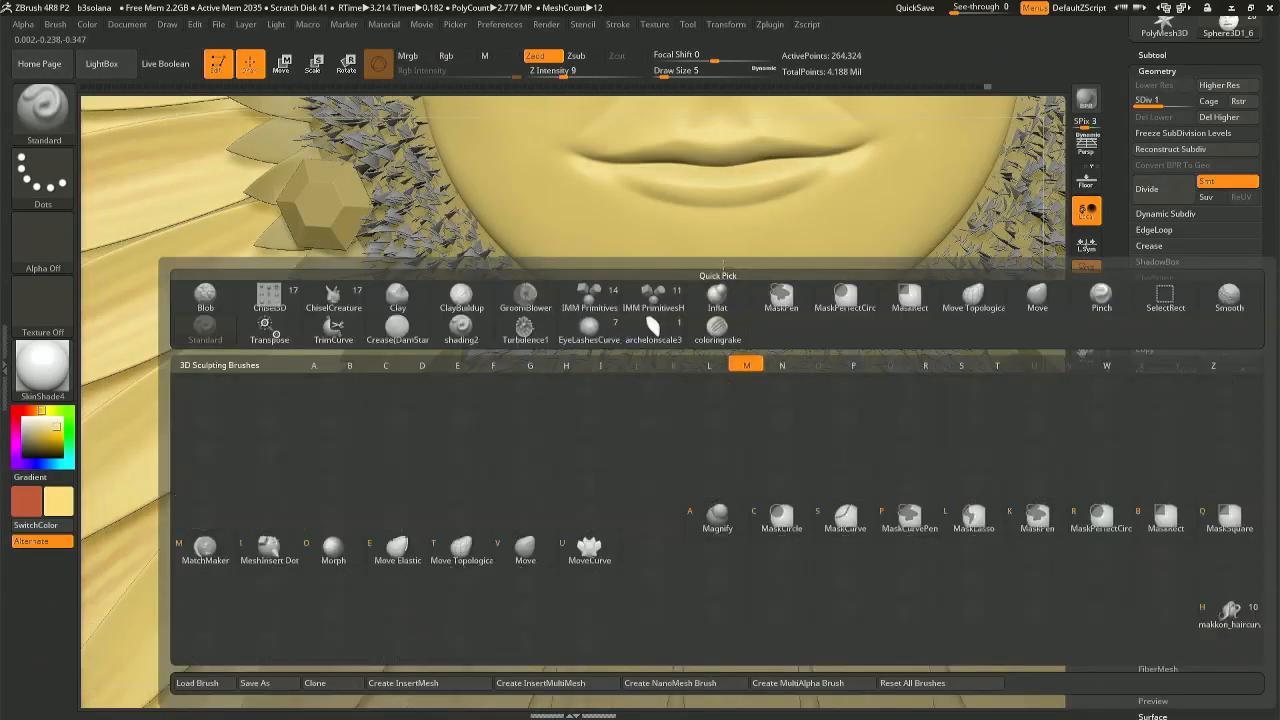
key("m")
key("v")
key("space")
left_click_drag(720, 258, 737, 259)
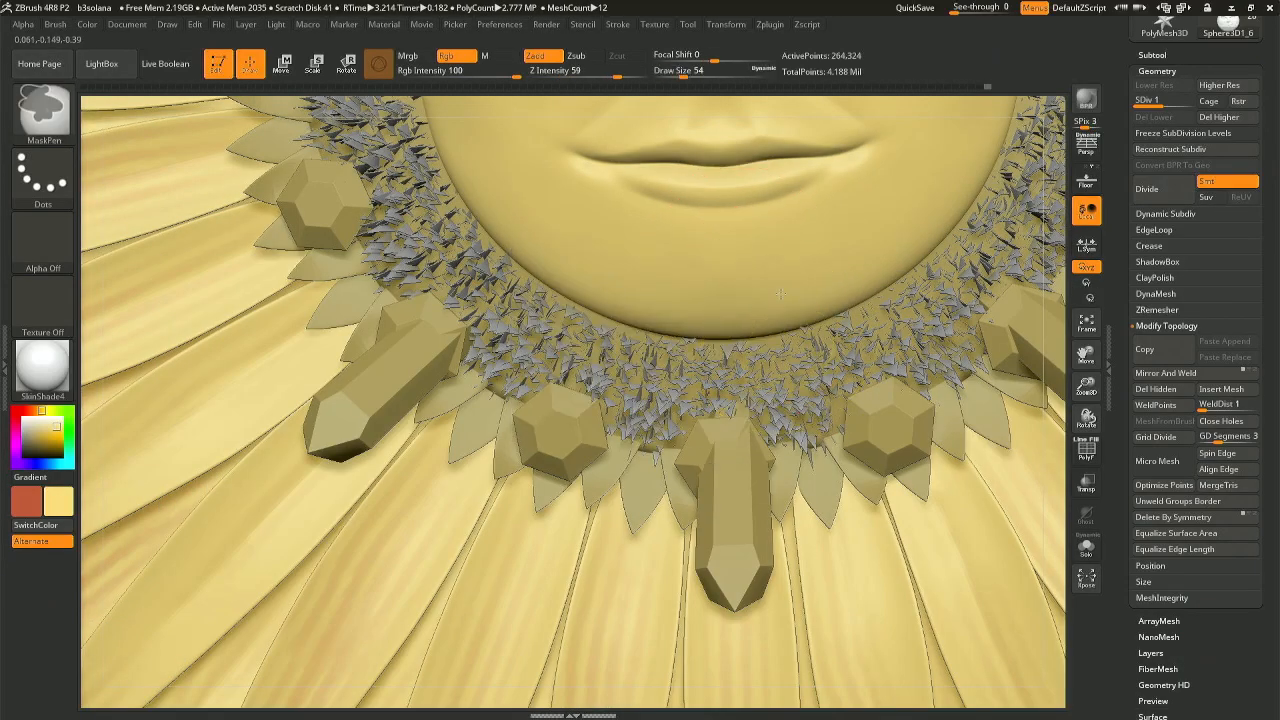
mouse_move(779, 341)
right_mouse_down("ctrl")
mouse_move(769, 215)
mouse_move(793, 272)
mouse_move(760, 300)
right_mouse_up("ctrl")
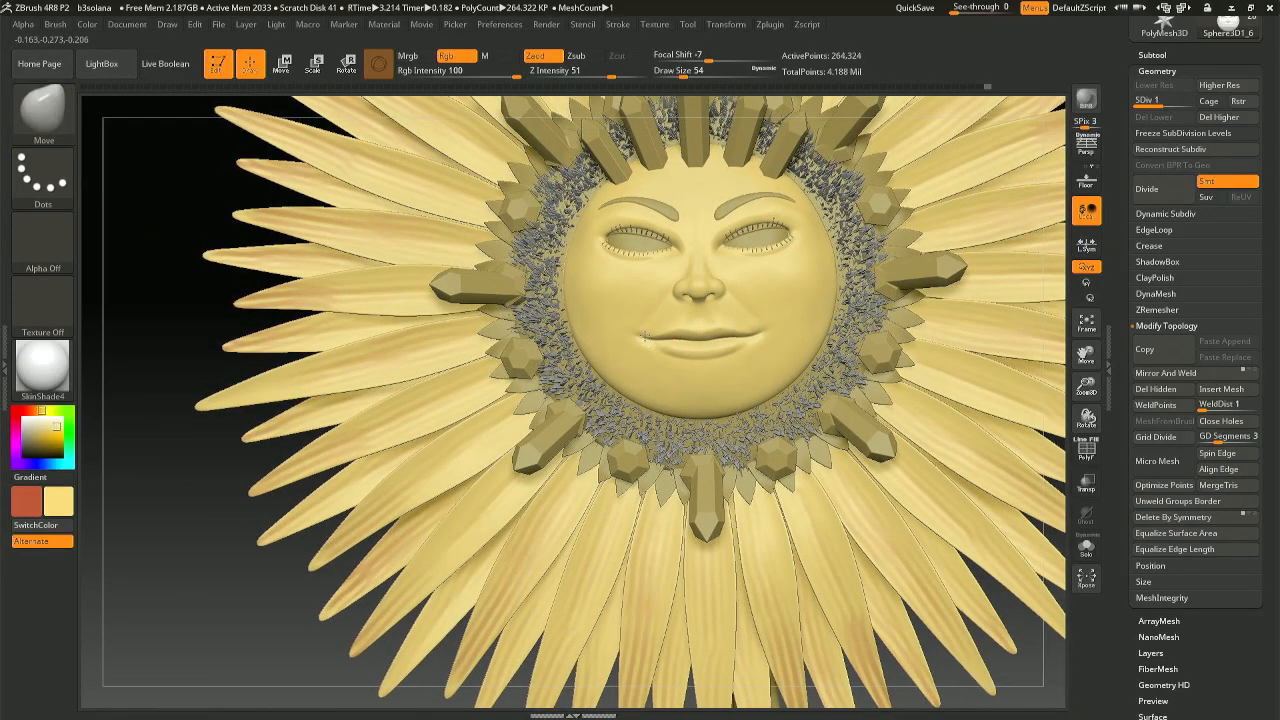
left_click_drag(645, 337, 637, 339)
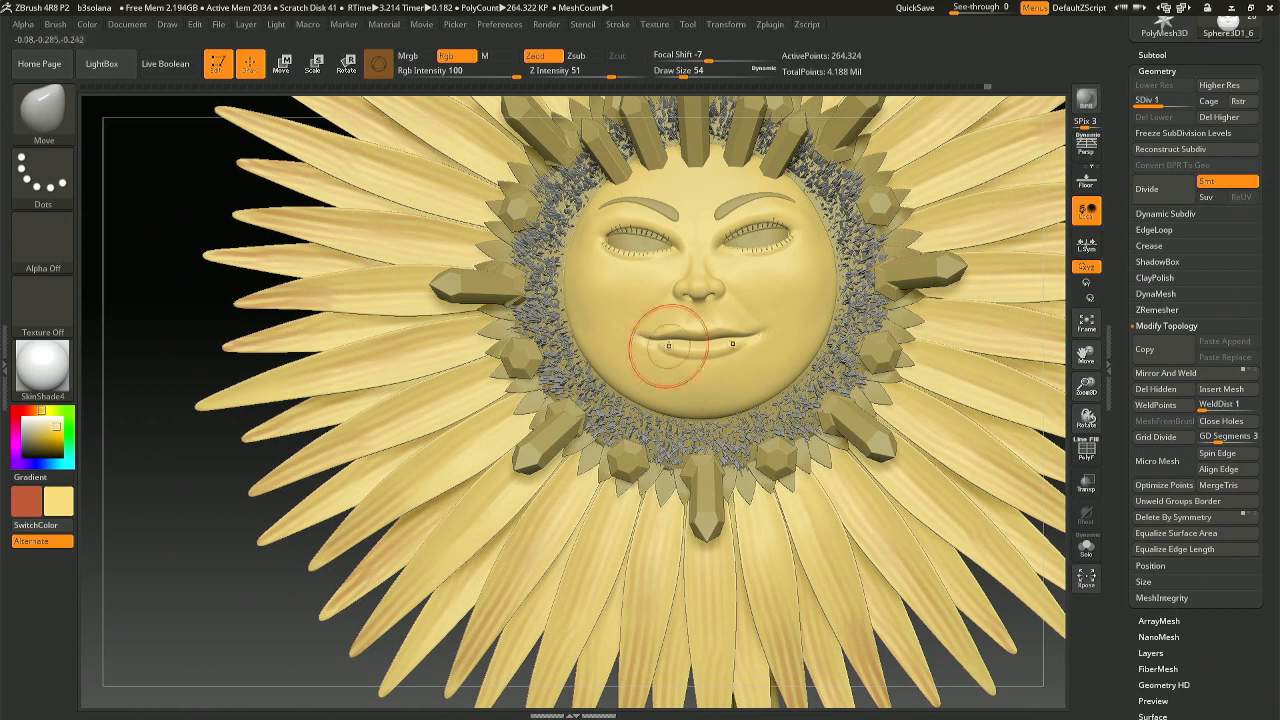
Reshape the area around the lower lip with the Move brush at Draw Sizes 44 and 33.
key("space")
left_click_drag(676, 358, 667, 358)
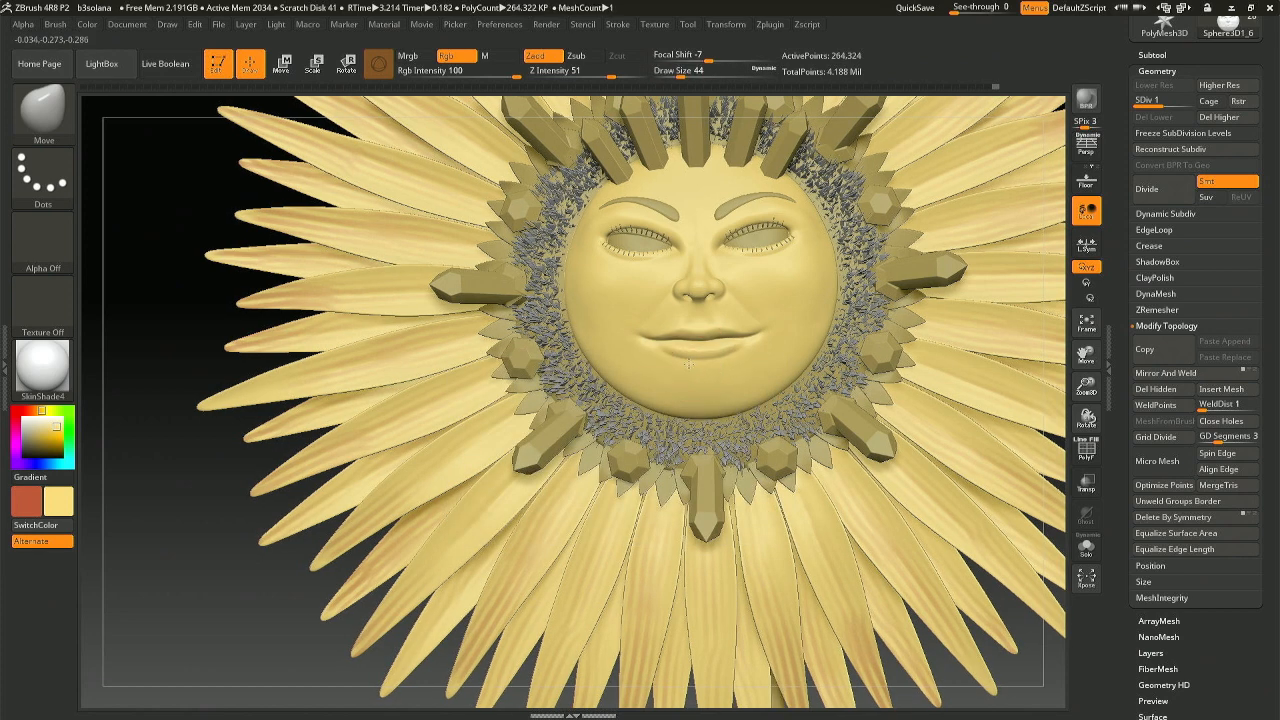
key("space")
left_click_drag(688, 363, 667, 366)
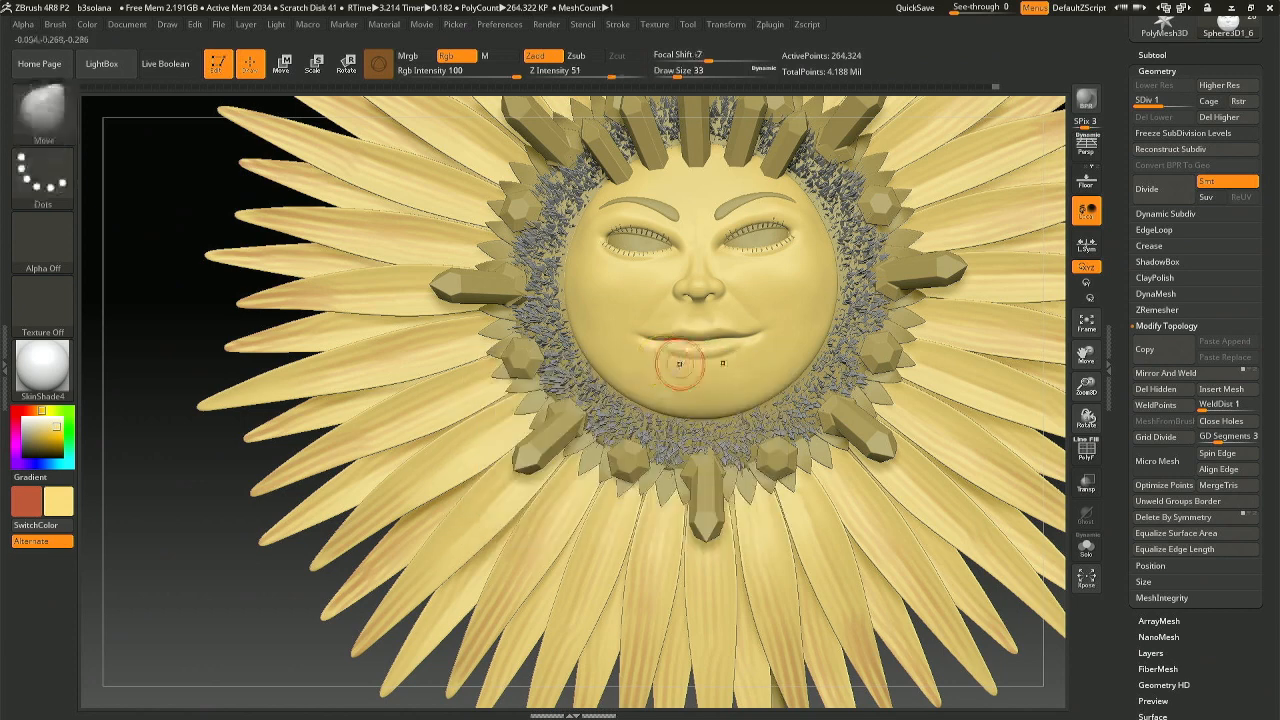
Build up the chin below the lower lip with the Standard brush at Draw Size 33 and Z Intensity 9.
mouse_move(687, 370)
right_mouse_down()
mouse_move(634, 349)
mouse_move(690, 366)
mouse_move(666, 343)
mouse_move(706, 335)
right_mouse_up()
right_click_drag(838, 319, 620, 415, "alt")
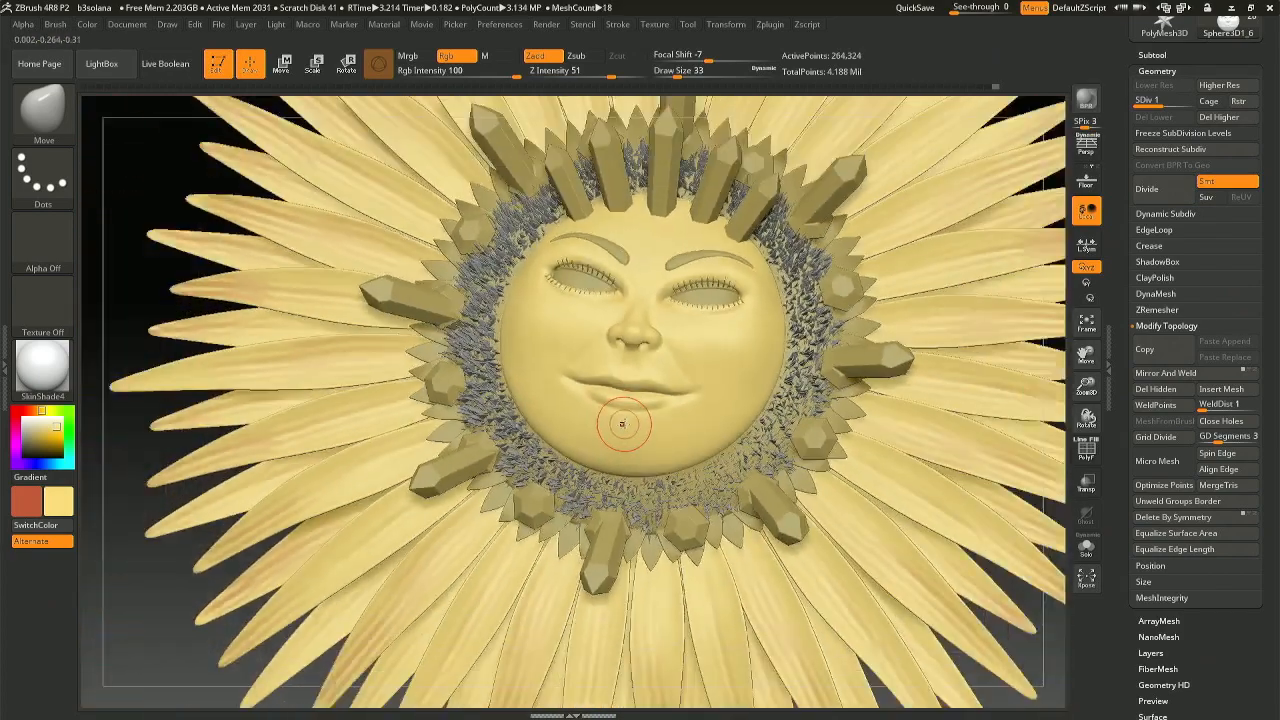
key("b")
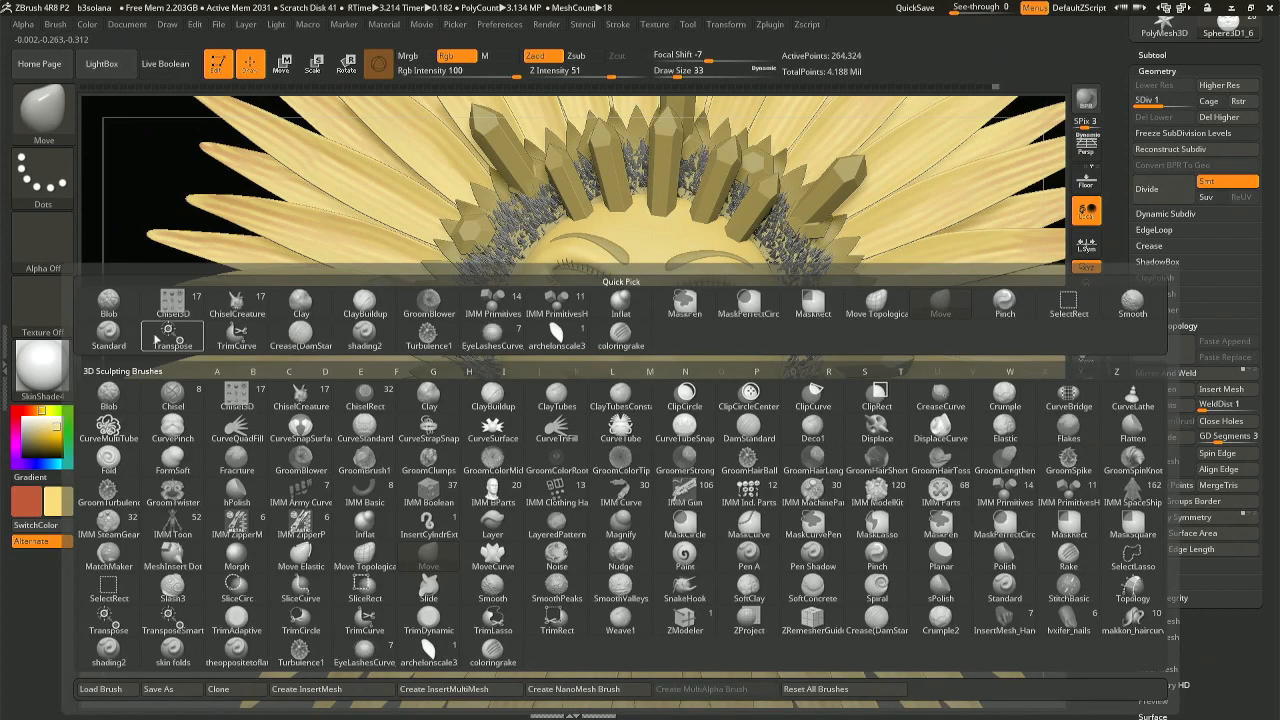
left_click(108, 333)
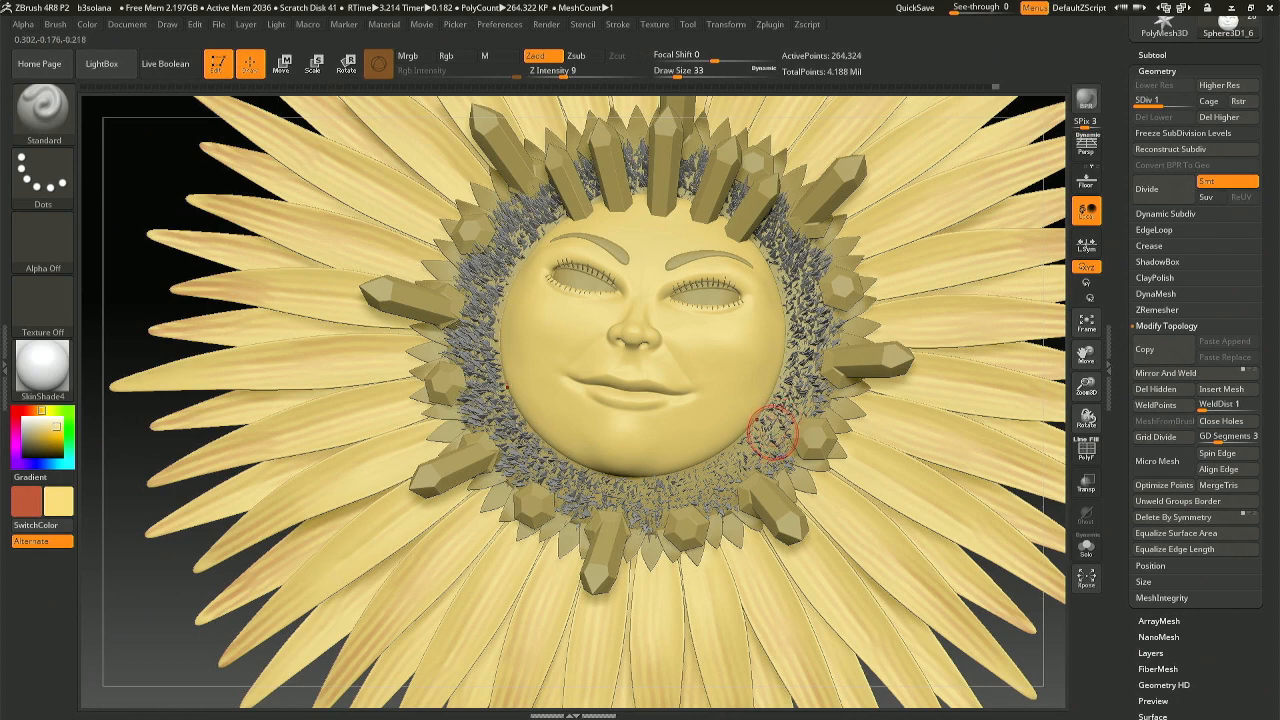
Switch to the Crease(DamStandard) brush and try crease strokes around the chin, undoing the last one.
key("b")
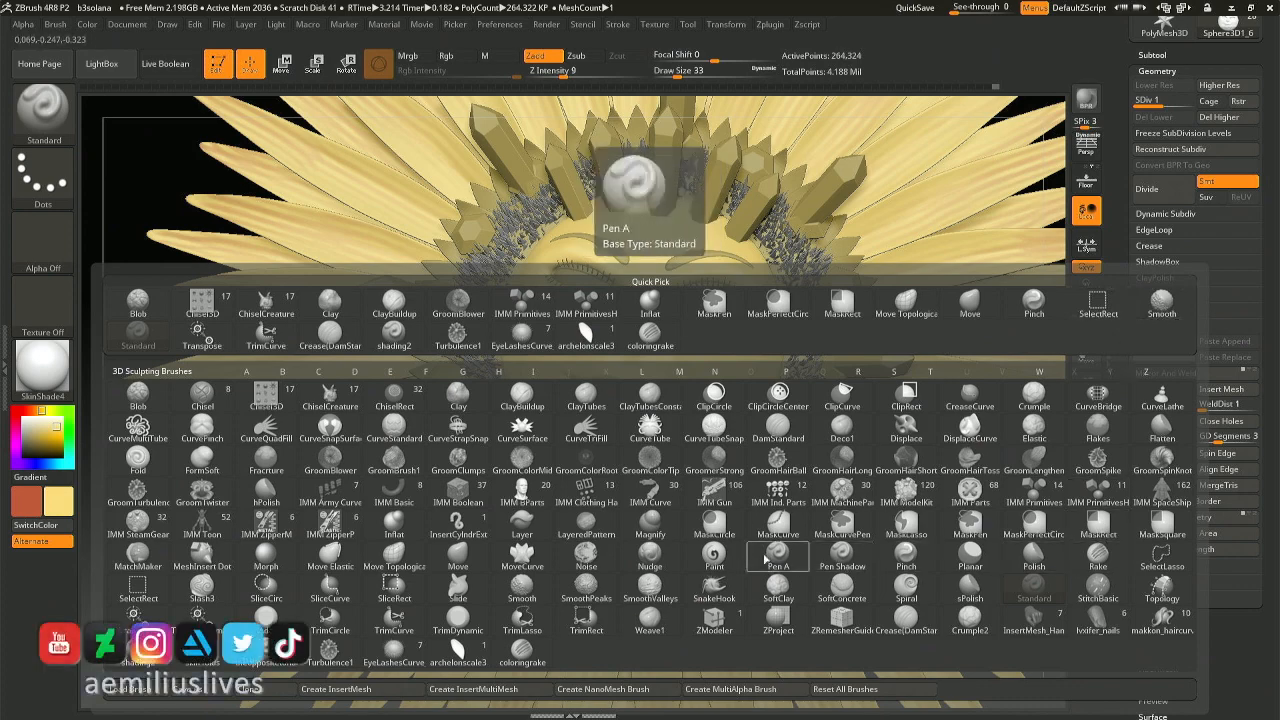
left_click(905, 618)
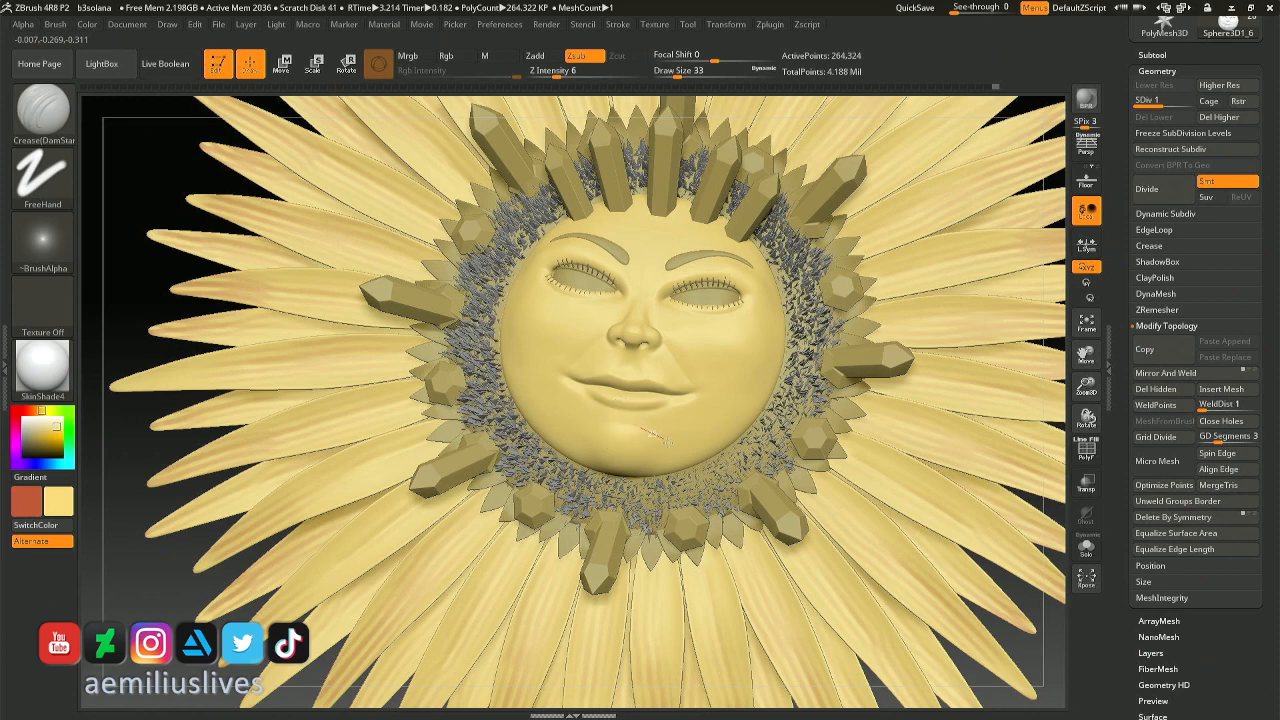
left_click_drag(663, 446, 643, 464)
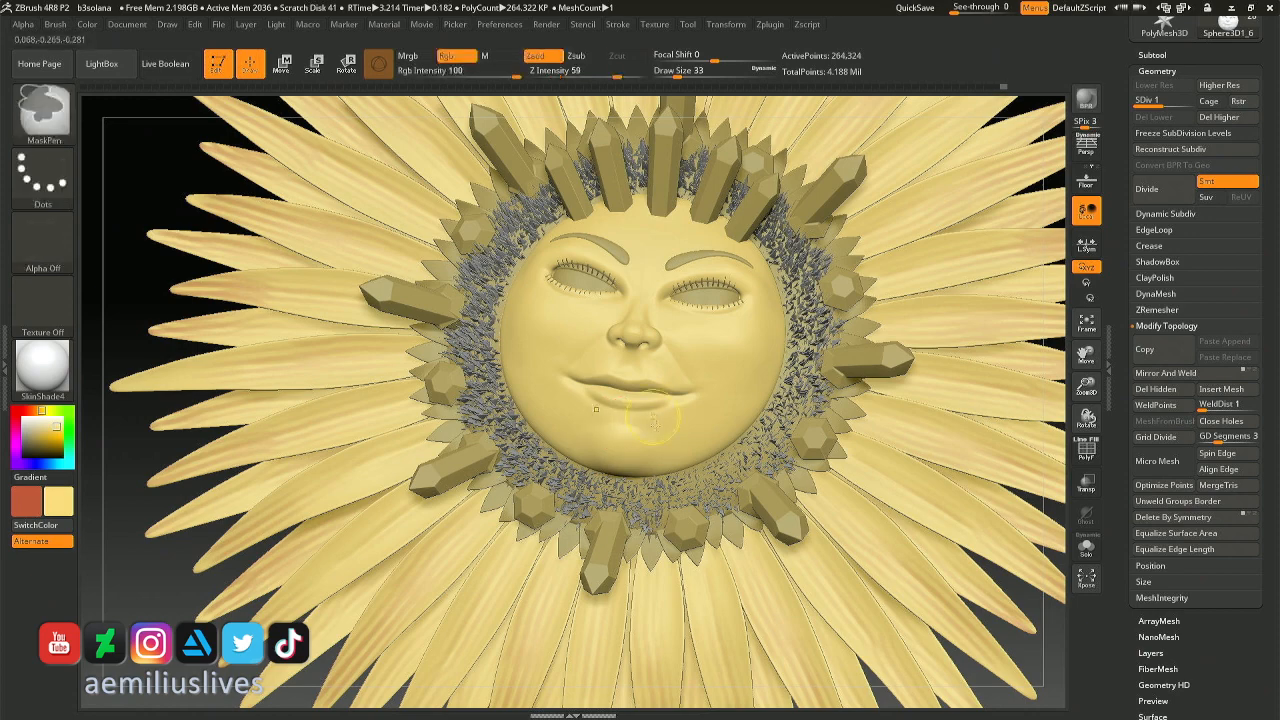
mouse_move(600, 424)
right_mouse_down("ctrl")
mouse_move(603, 470)
mouse_move(605, 425)
right_mouse_up("ctrl")
right_click_drag(606, 470, 643, 466, "ctrl")
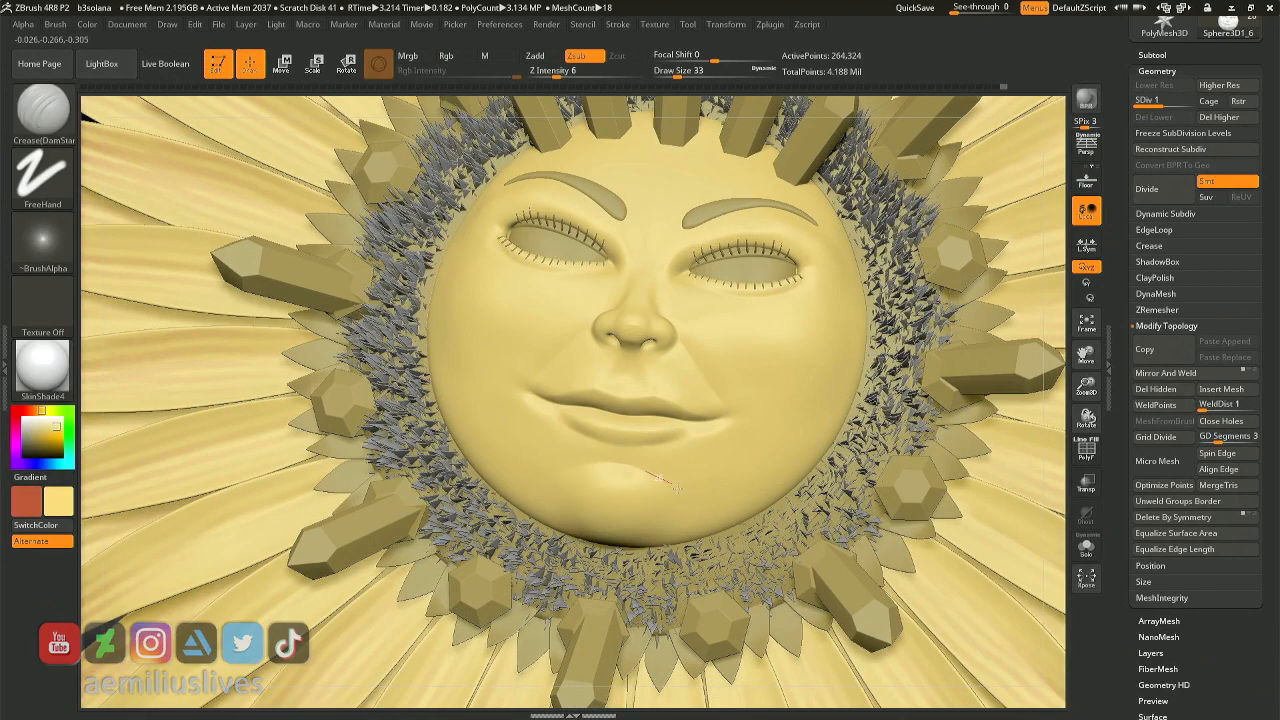
mouse_move(553, 474)
left_mouse_down()
mouse_move(620, 470)
mouse_move(590, 465)
left_mouse_up()
key("ctrl+z")
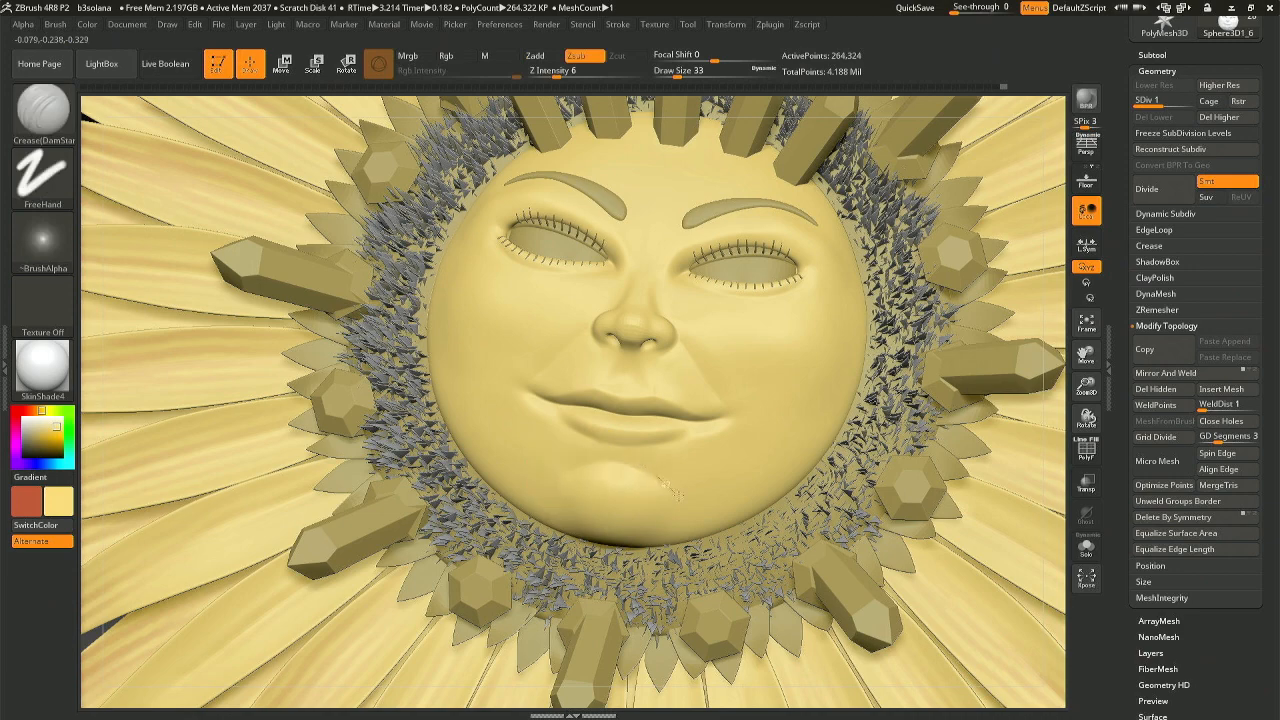
Set the Draw Size to 23 and mask the lips and mouth corners.
mouse_move(687, 508)
right_mouse_down()
mouse_move(780, 500)
mouse_move(656, 490)
right_mouse_up()
right_click_drag(699, 395, 740, 392)
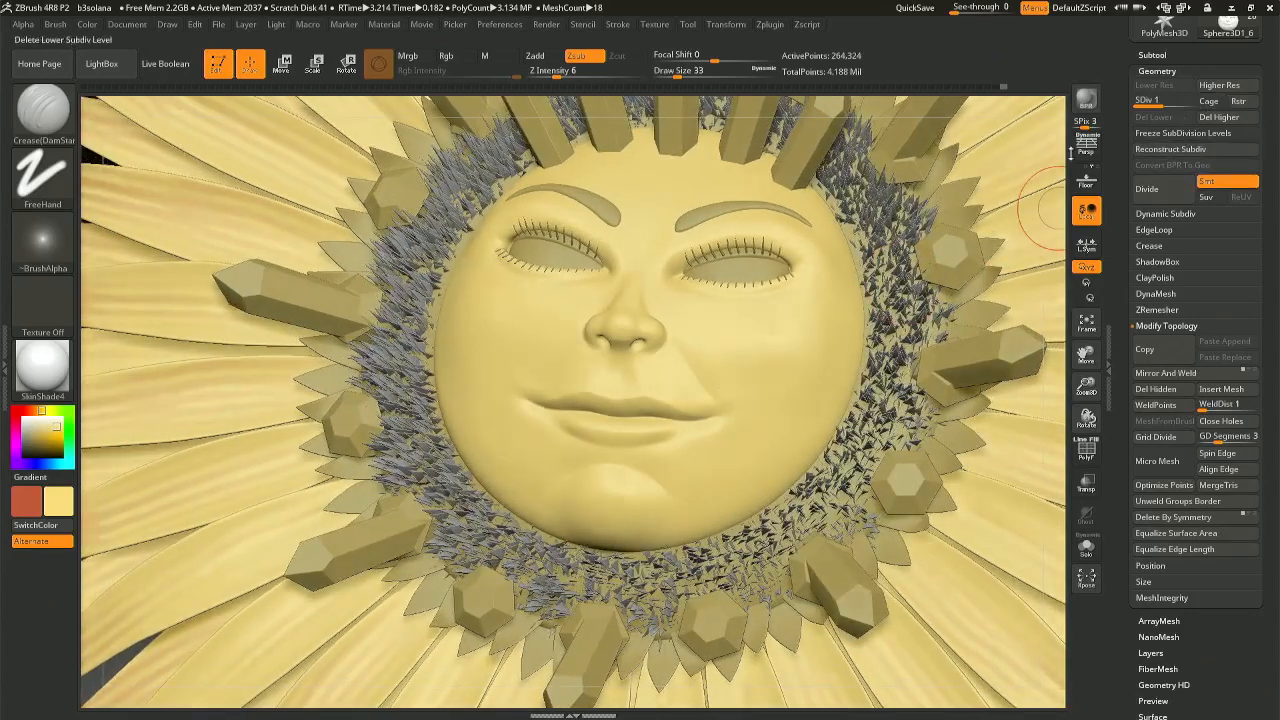
key("space")
left_click_drag(731, 352, 728, 352)
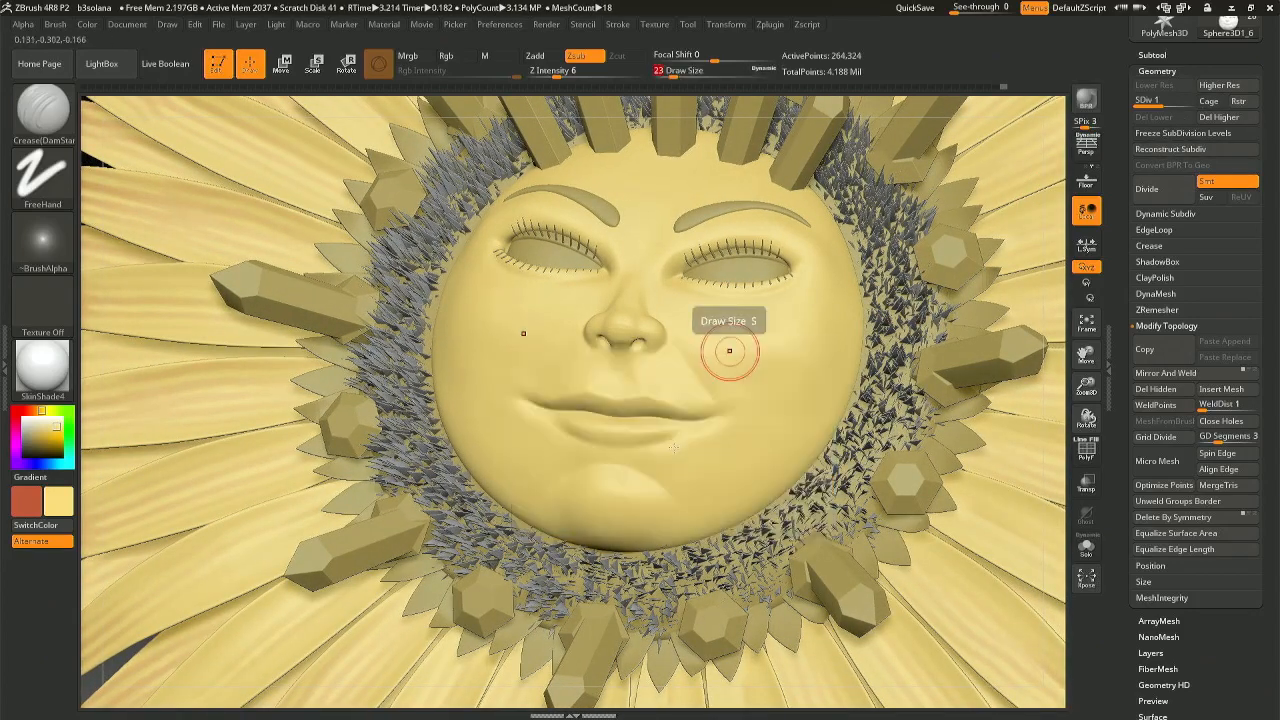
mouse_move(611, 427)
left_mouse_down("ctrl")
mouse_move(640, 425)
mouse_move(600, 440)
mouse_move(700, 412)
mouse_move(630, 423)
left_mouse_up("ctrl")
key("shift")
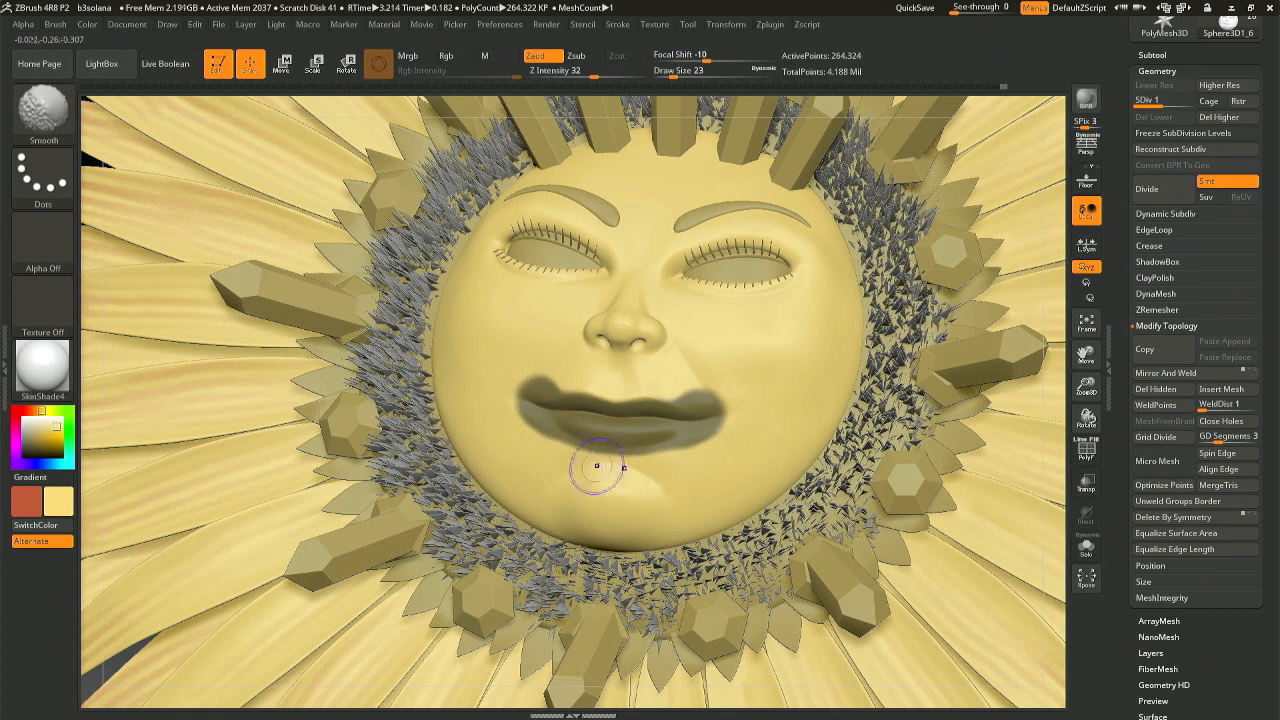
Define the area between the masked lips and the chin with the Crease(DamStandard) brush at Draw Size 23.
right_click_drag(660, 468, 591, 469)
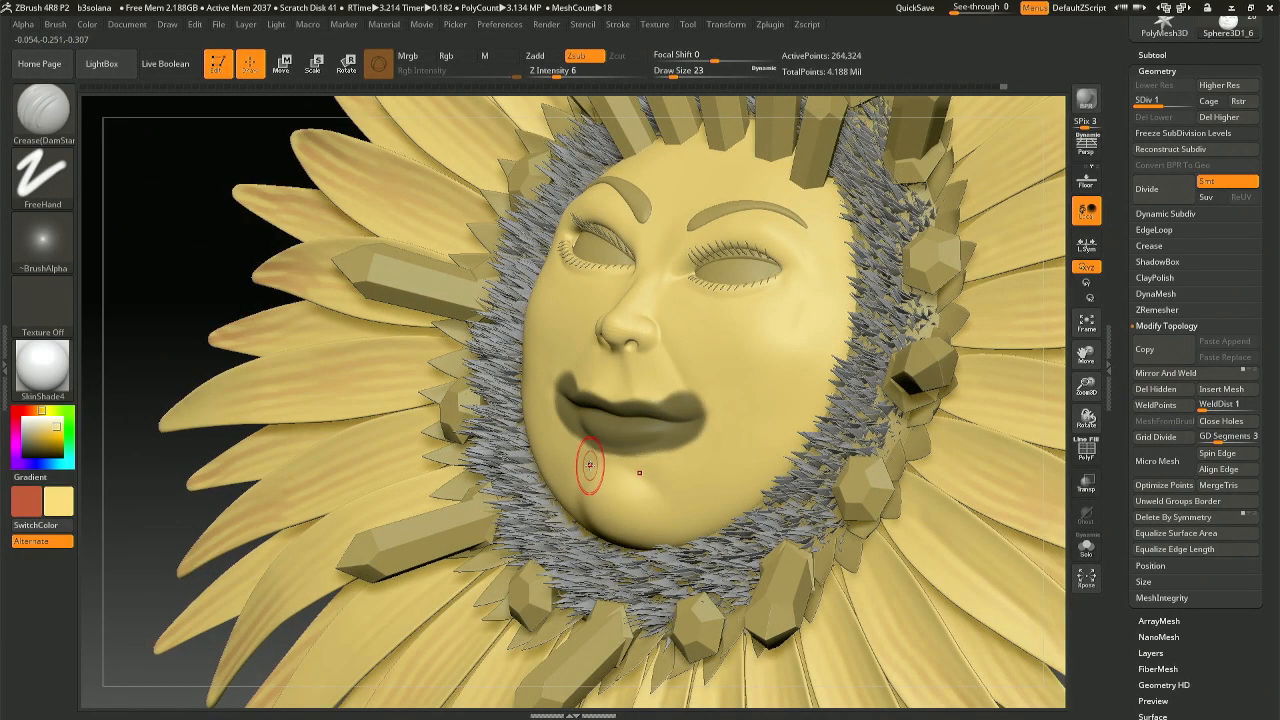
mouse_move(590, 464)
left_mouse_down()
mouse_move(606, 500)
mouse_move(609, 471)
mouse_move(666, 486)
left_mouse_up()
right_click_drag(668, 484, 686, 480, "shift")
key("ctrl")
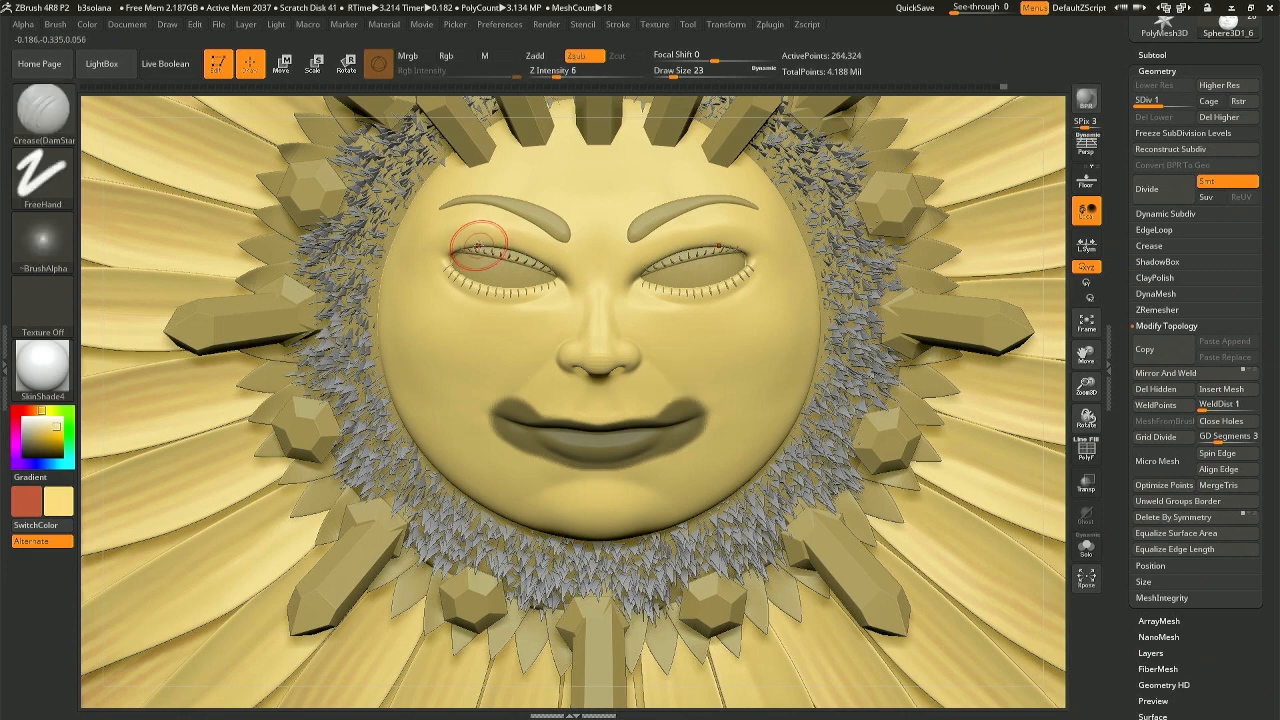
Mask the area under both eyes with the MaskPen brush at Draw Size 23.
key("b")
key("m")
key("v")
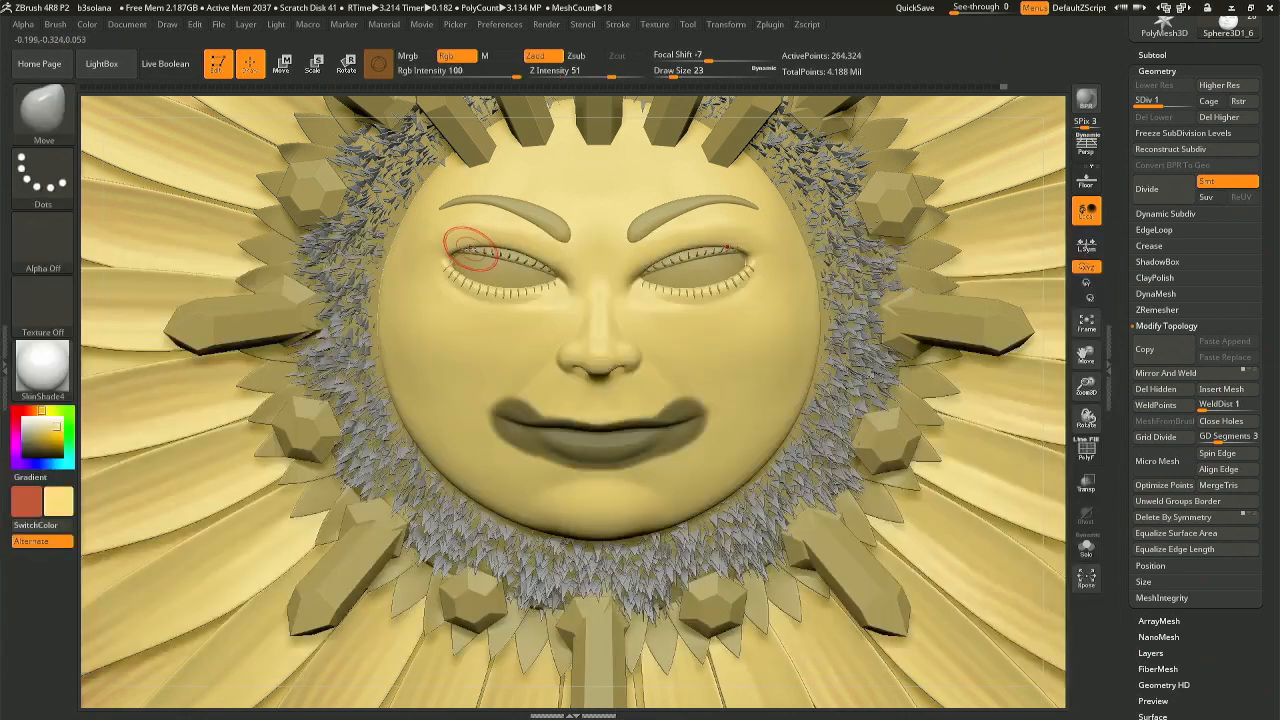
key("space")
left_click_drag(480, 248, 488, 248)
key("ctrl")
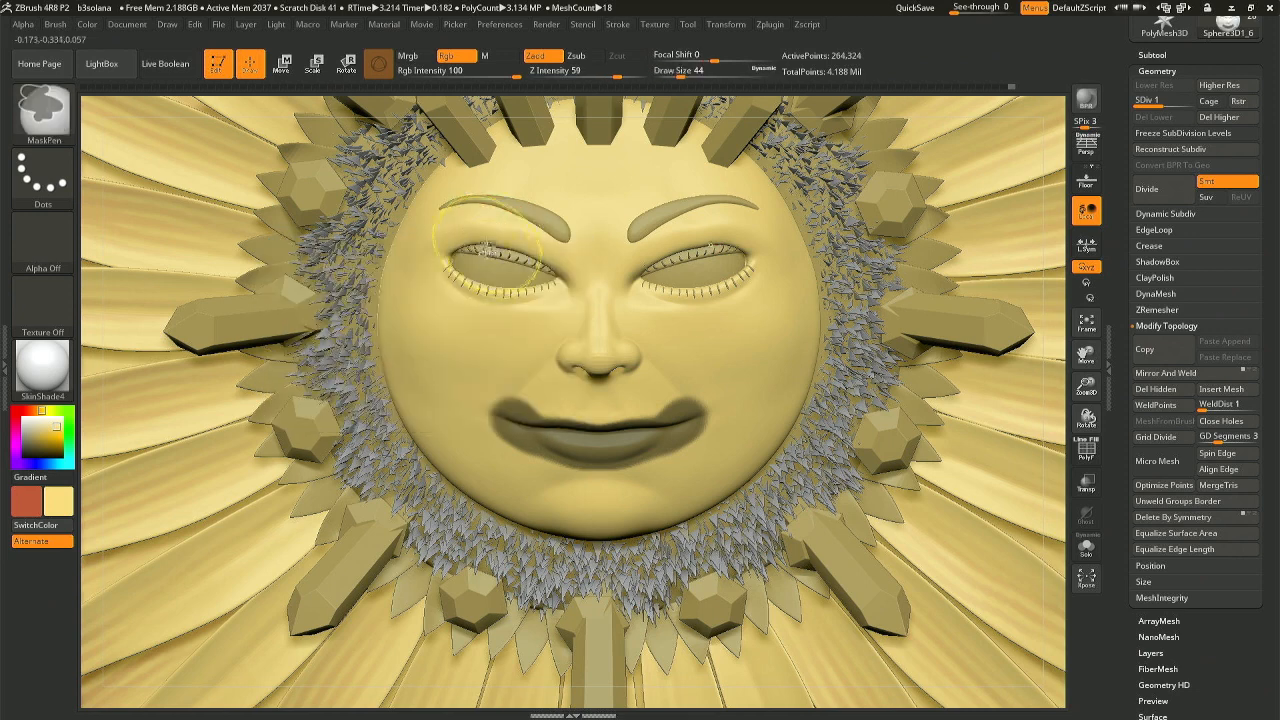
left_click(443, 292, "ctrl")
key("space")
mouse_move(447, 297)
left_mouse_down()
mouse_move(575, 296)
mouse_move(540, 304)
left_mouse_up()
key("ctrl+z")
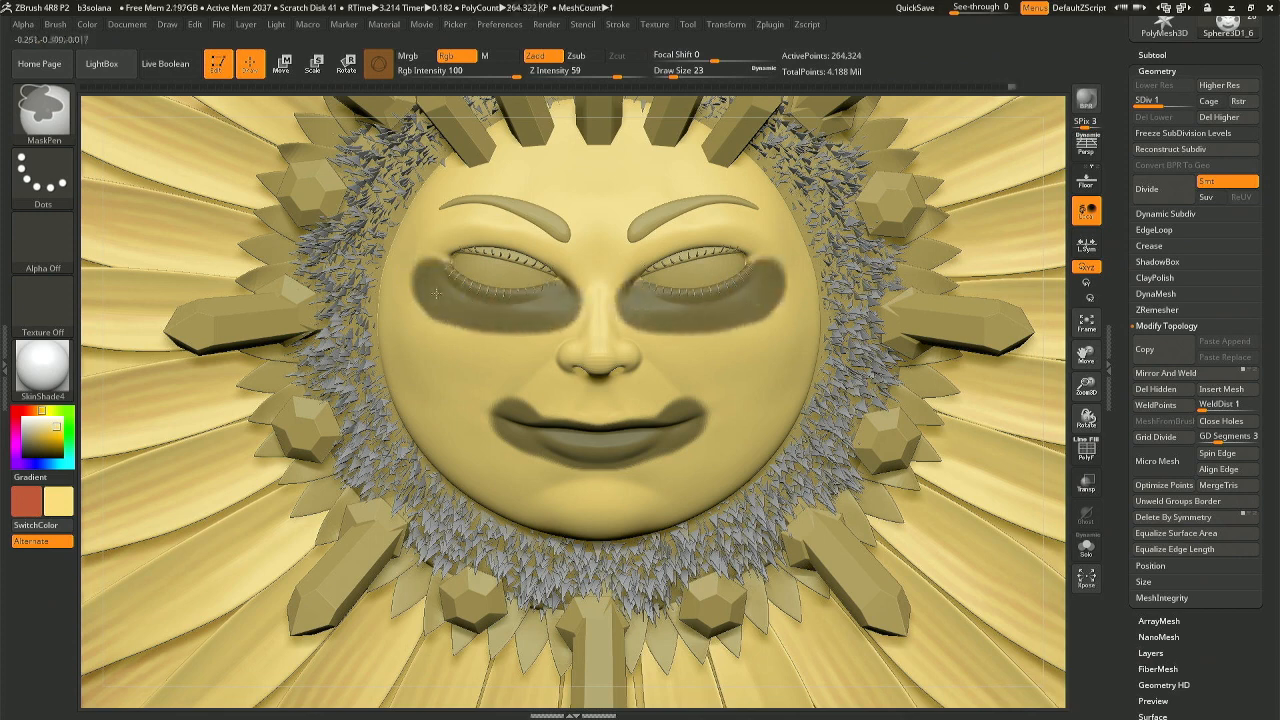
Adjust the outer upper eyelids with the Move Topological brush at Draw Sizes 35 and 23, undoing the unwanted stroke.
key("b")
key("m")
key("v")
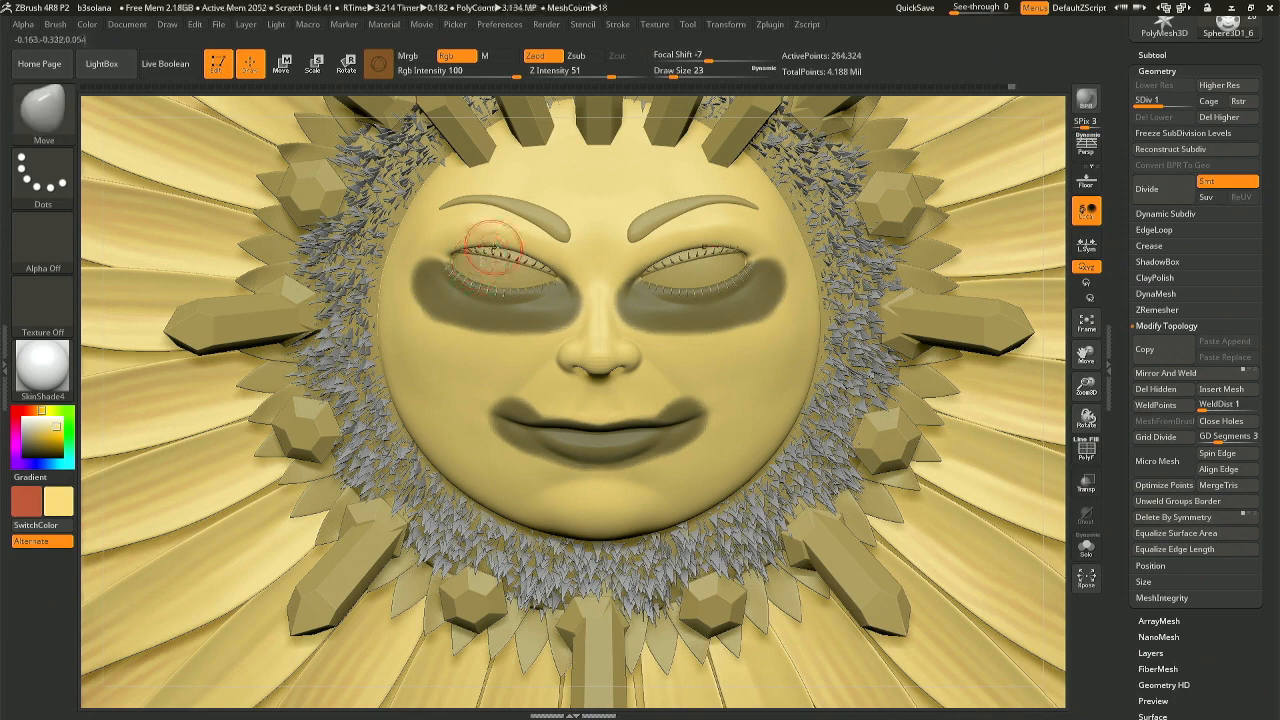
key("b")
key("m")
key("t")
key("space")
left_click_drag(485, 246, 479, 249)
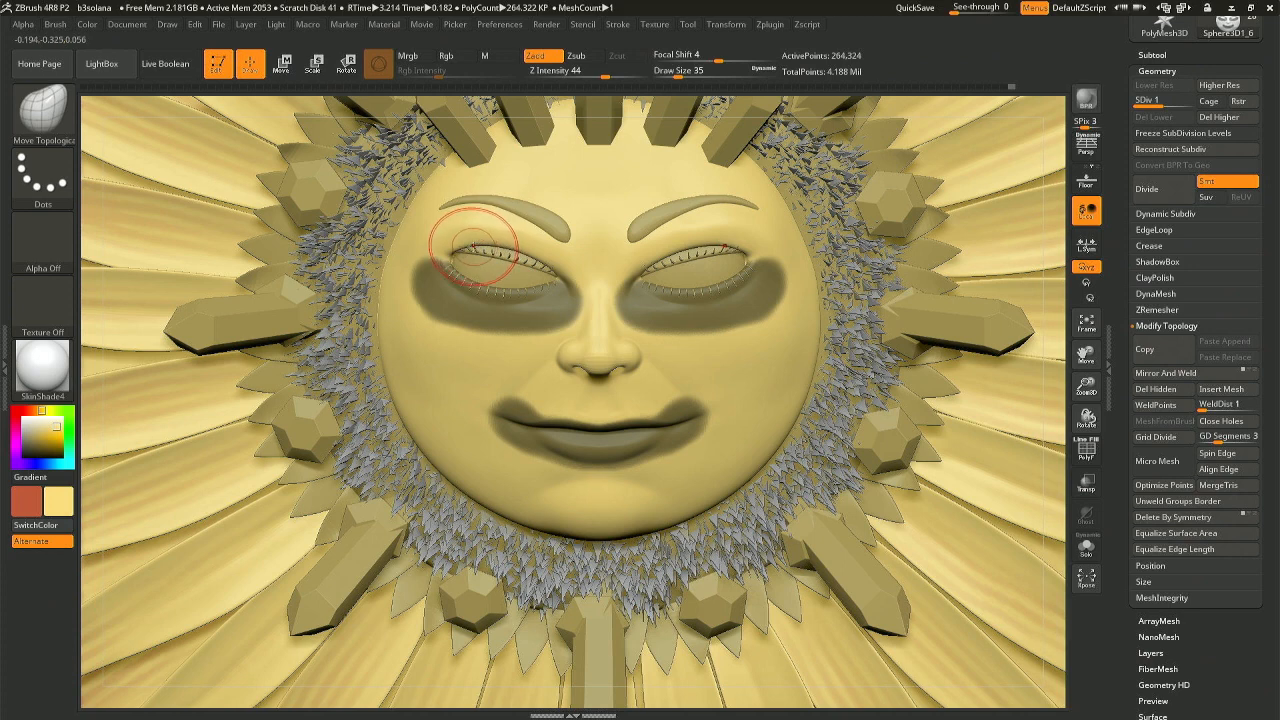
key("ctrl+z")
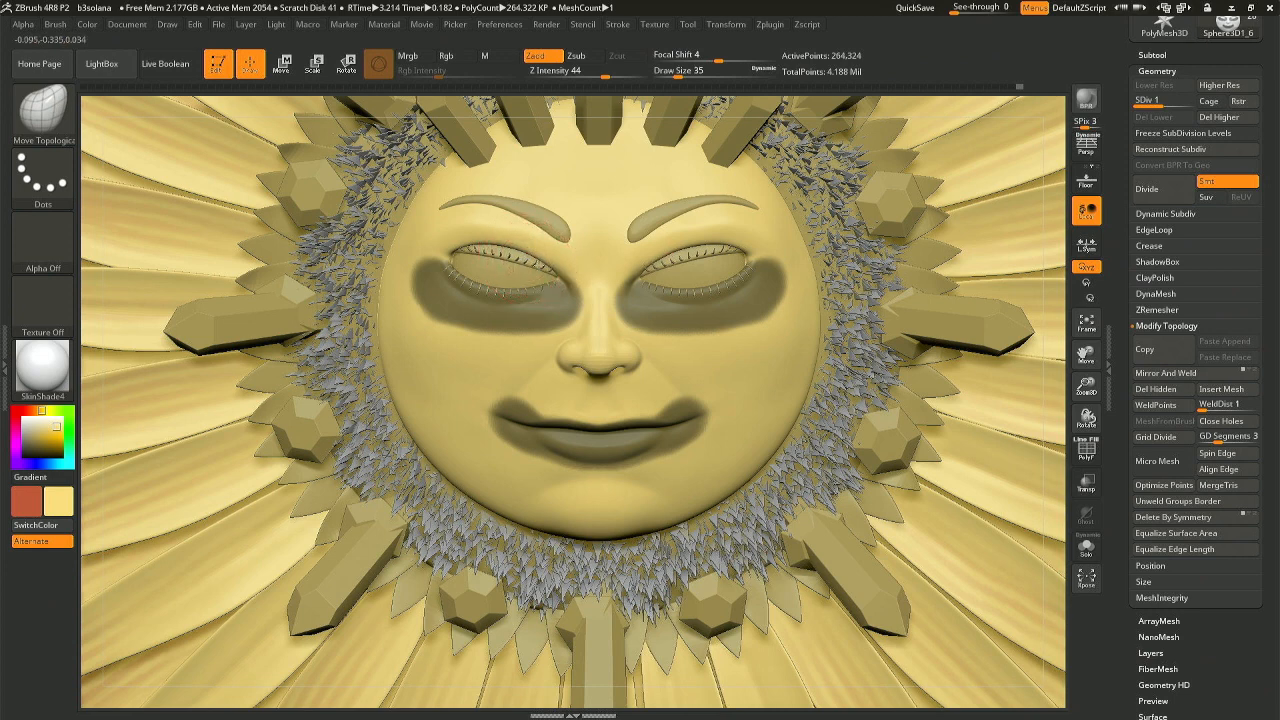
key("space")
left_click_drag(532, 261, 531, 265)
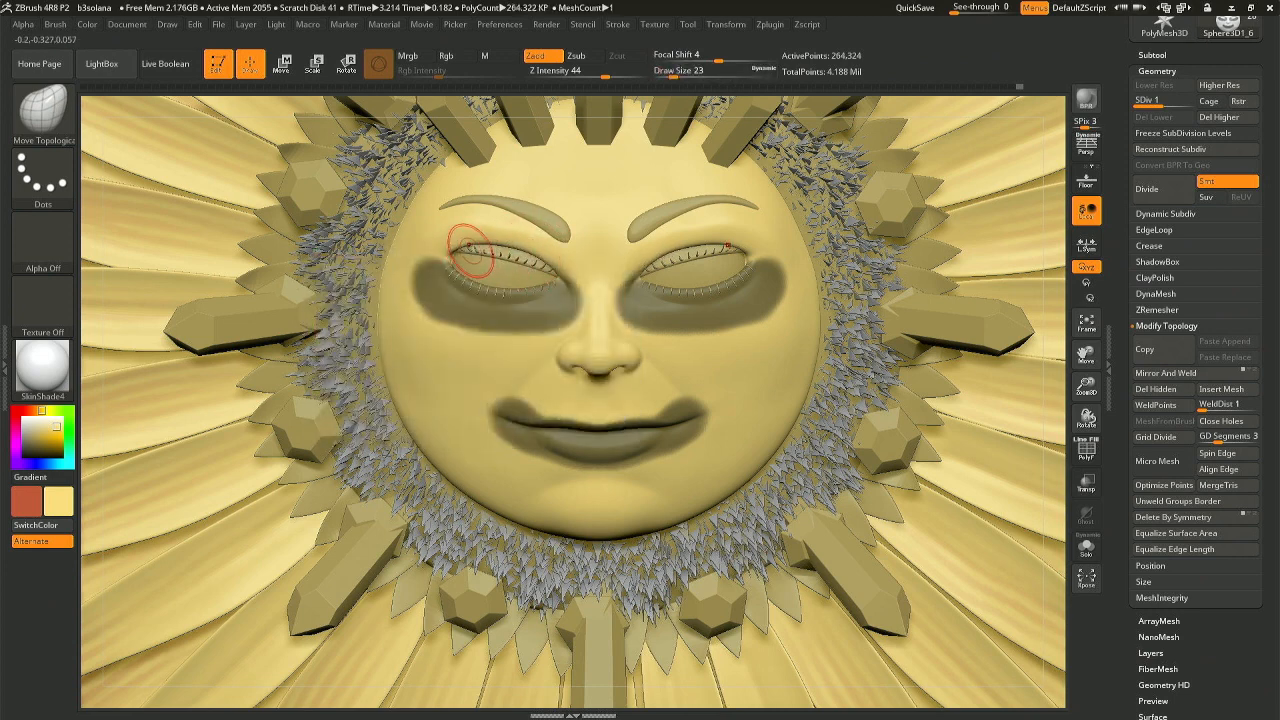
mouse_move(468, 245)
right_mouse_down()
mouse_move(480, 168)
mouse_move(478, 246)
right_mouse_up()
Refine the upper eyelids from a low viewing angle with the Move Topological brush at Draw Sizes 44, 27 and 35.
key("space")
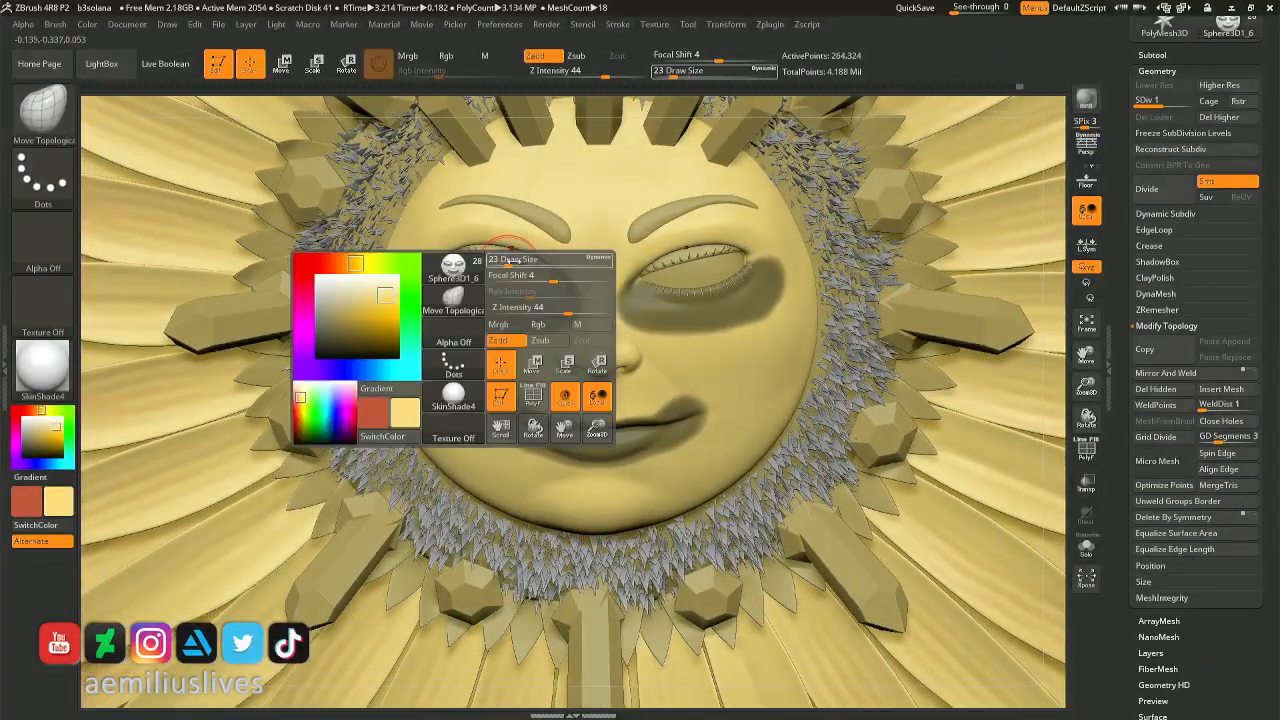
mouse_move(470, 262)
left_mouse_down()
mouse_move(518, 262)
mouse_move(498, 262)
left_mouse_up()
key("space")
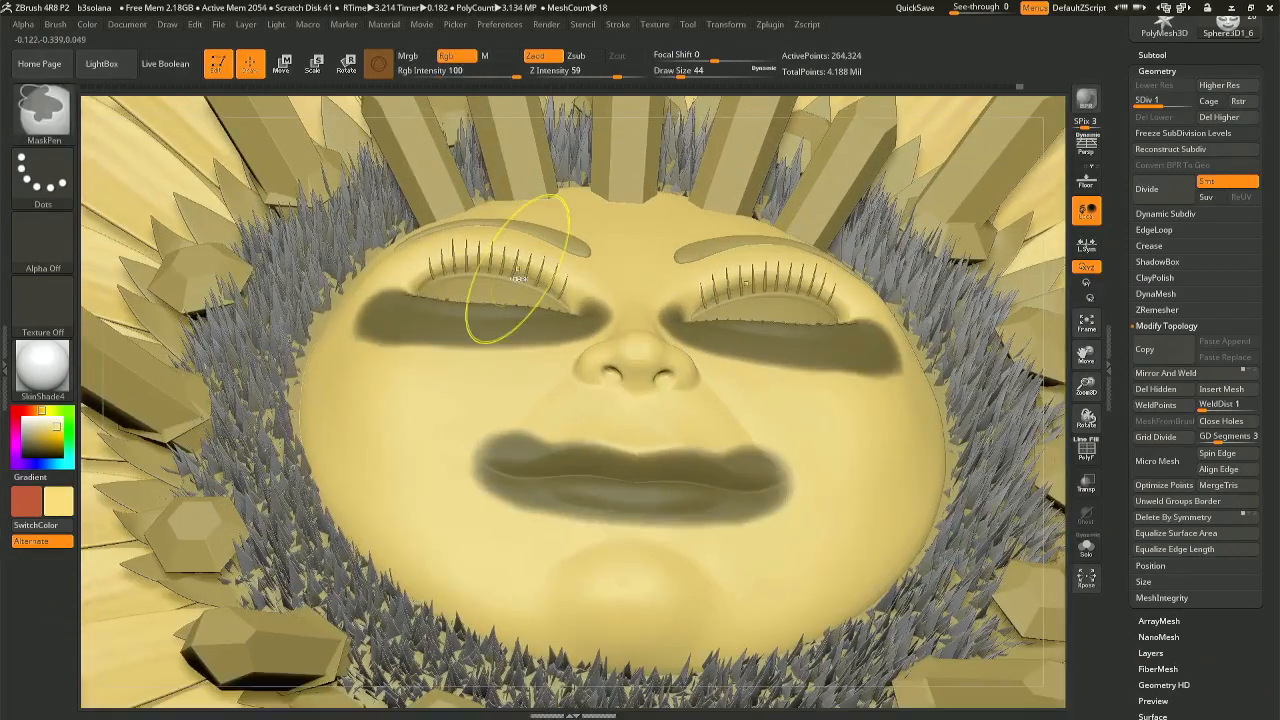
key("ctrl")
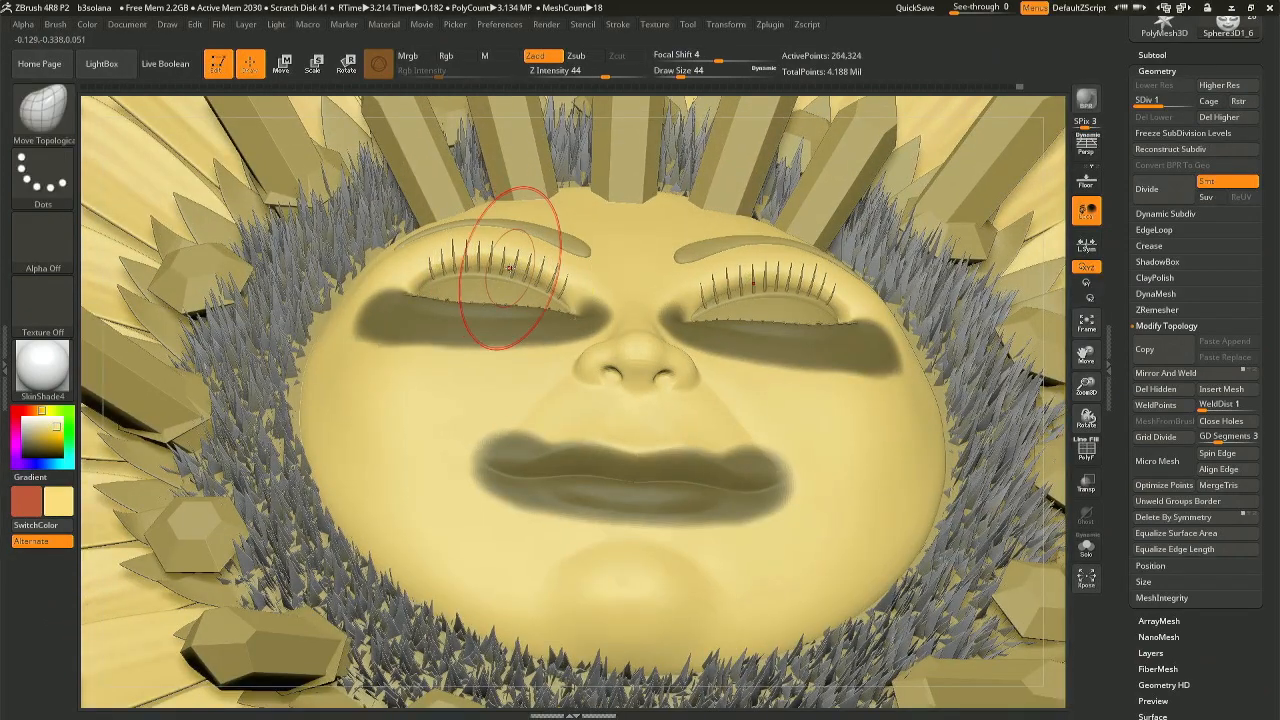
key("space")
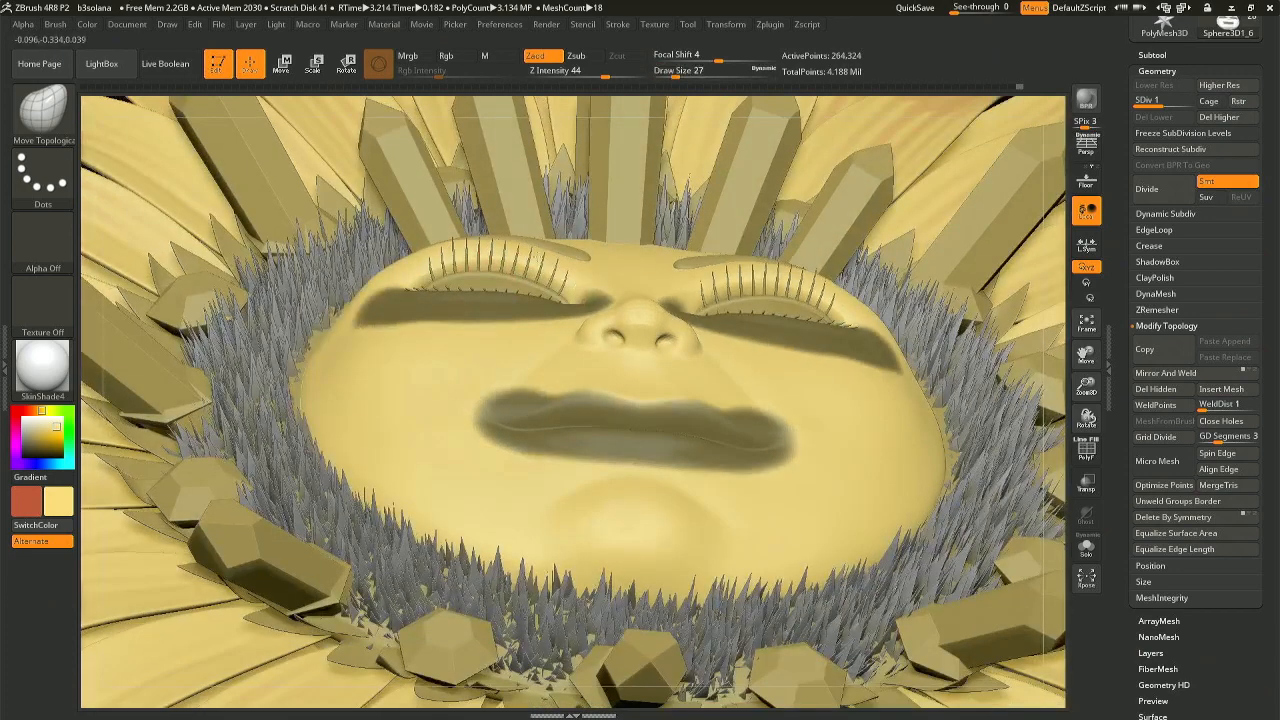
key("ctrl")
key("ctrl")
key("space")
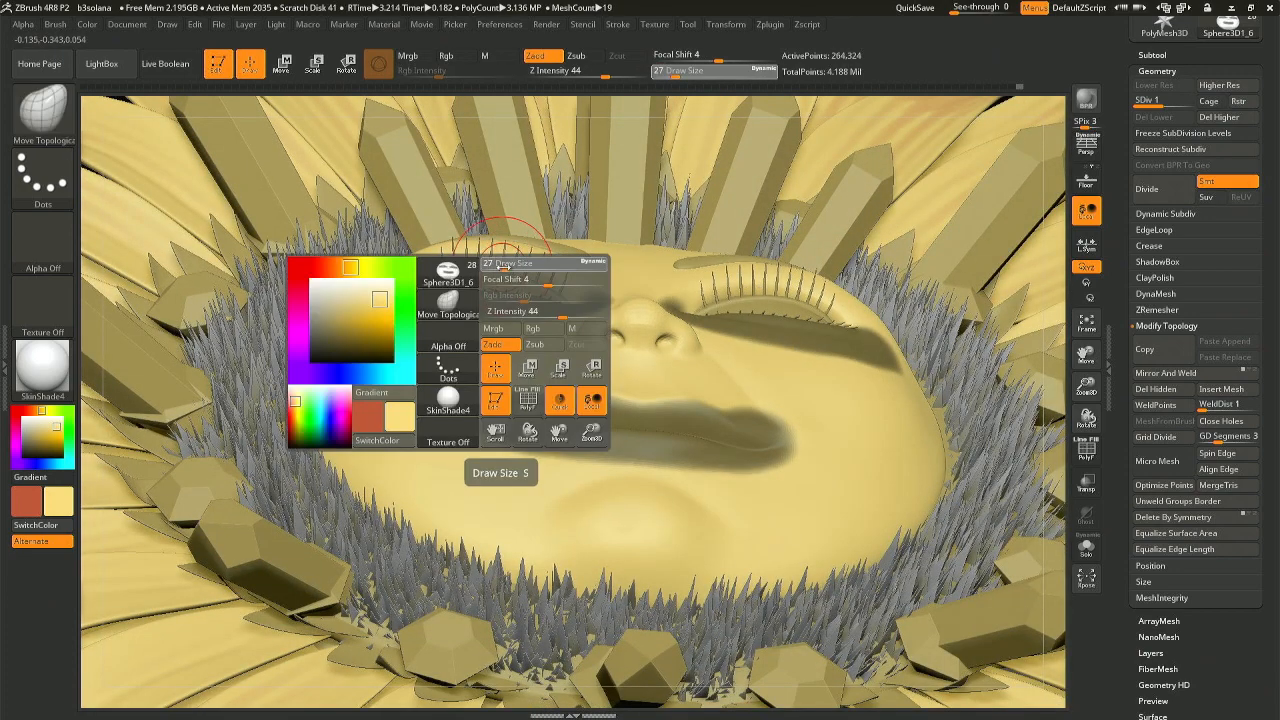
left_click_drag(497, 263, 513, 266)
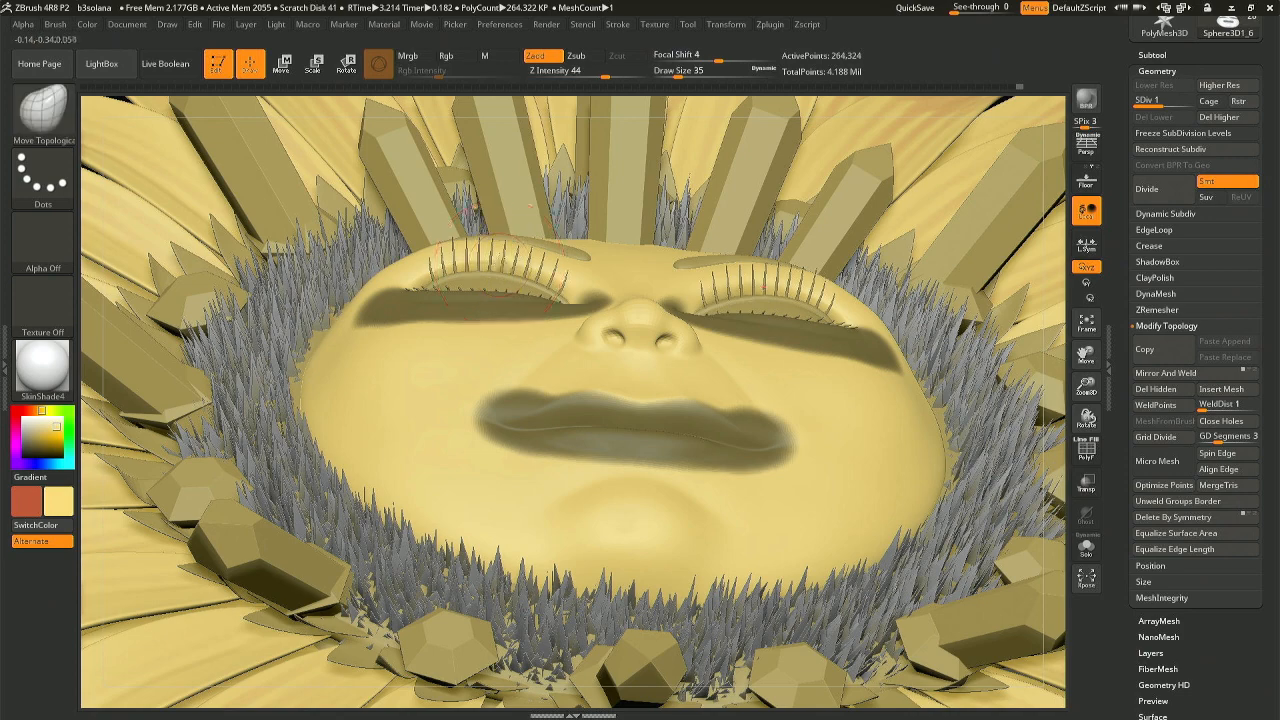
Clear the masks from the lips and under the eyes, inverting the remaining mask and back to check it.
right_click_drag(520, 420, 540, 330)
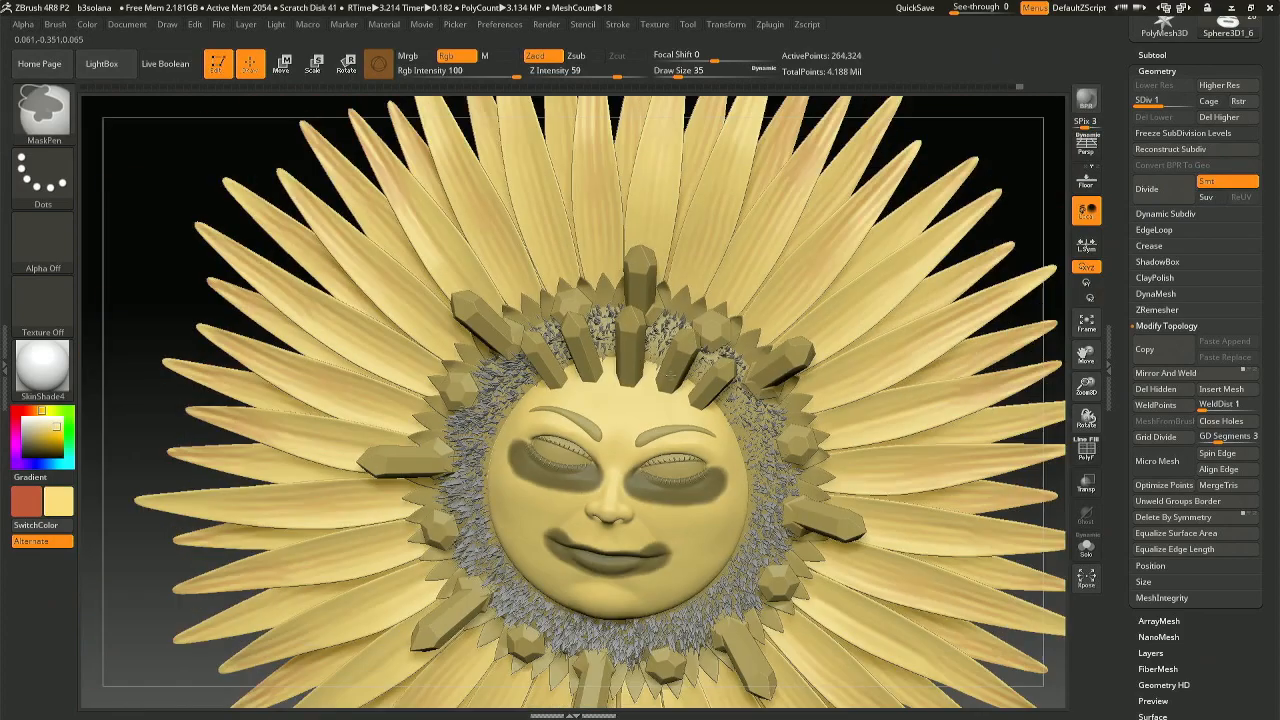
mouse_move(671, 376)
right_mouse_down("ctrl")
mouse_move(690, 480)
mouse_move(715, 492)
mouse_move(719, 396)
right_mouse_up("ctrl")
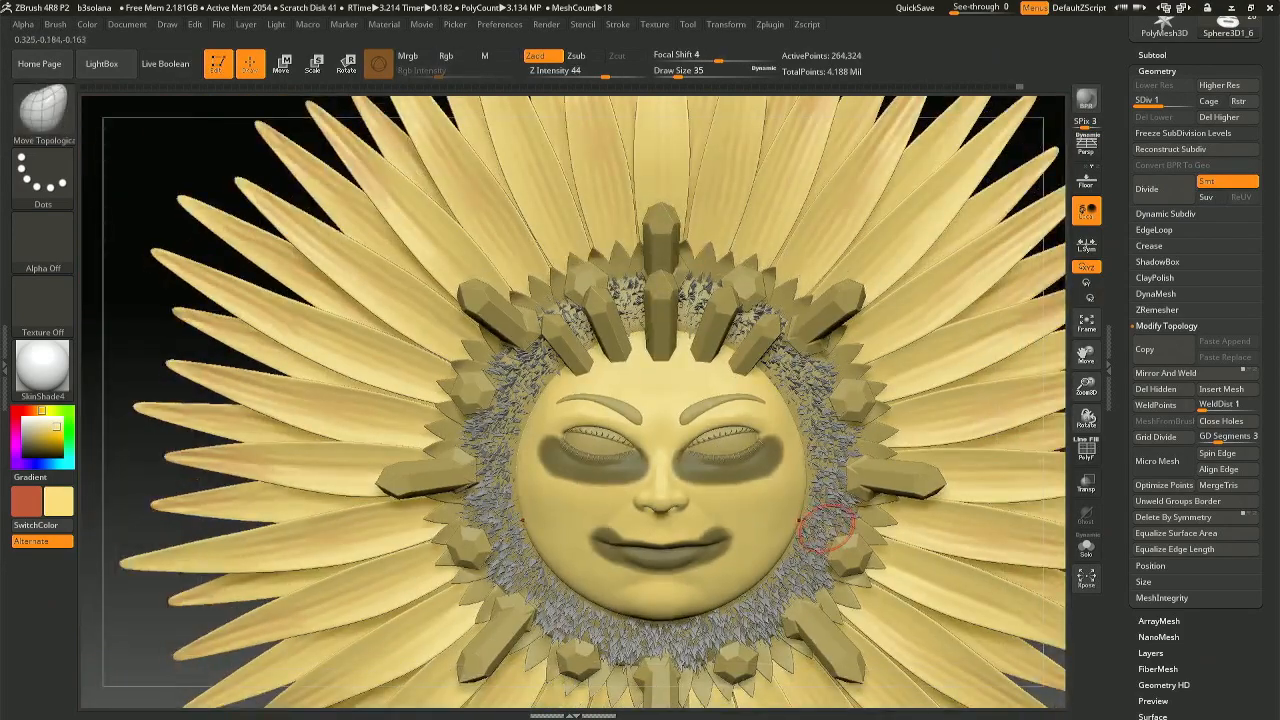
right_click_drag(822, 520, 804, 440, "alt")
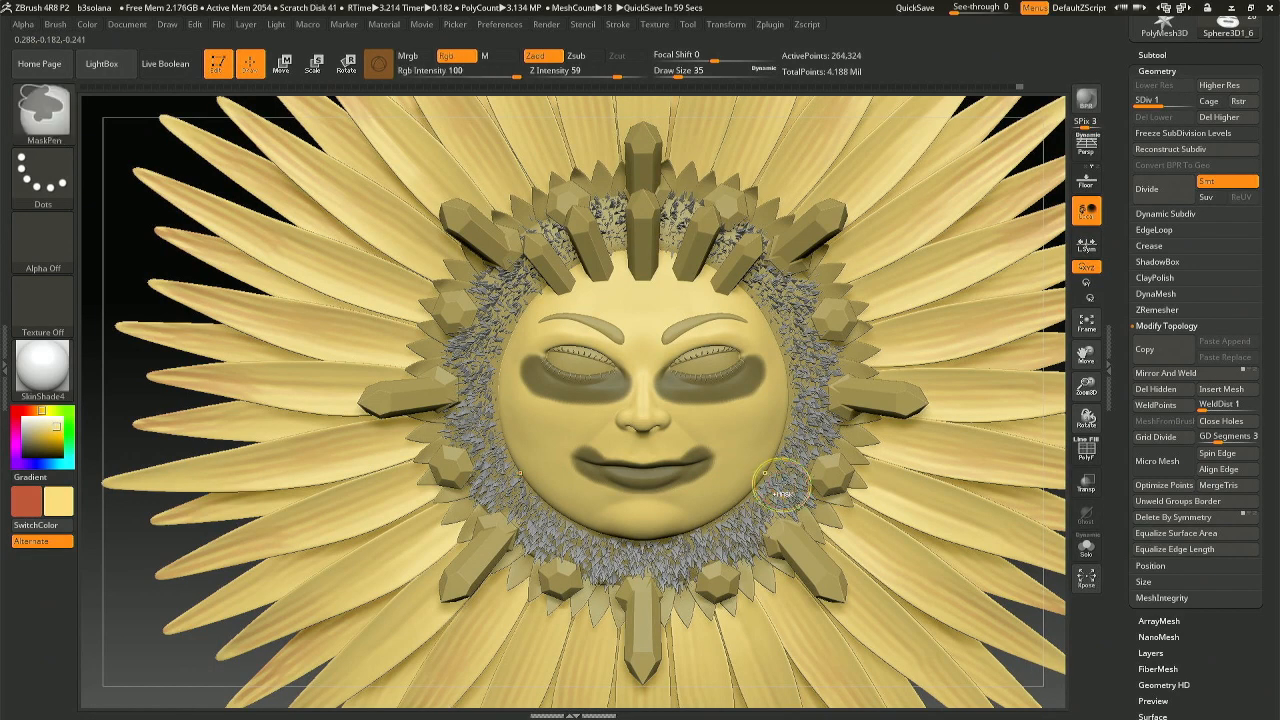
key("ctrl+i")
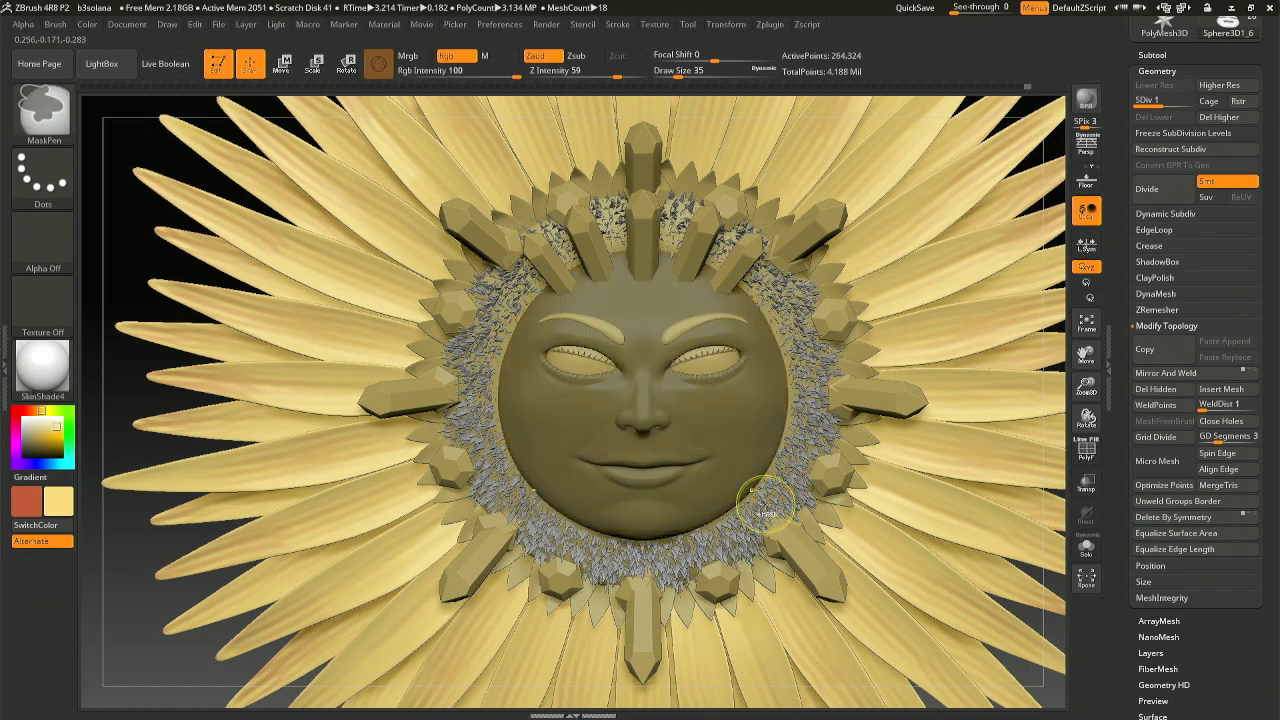
key("ctrl+i")
mouse_move(691, 477)
right_mouse_down()
mouse_move(642, 452)
mouse_move(660, 436)
right_mouse_up()
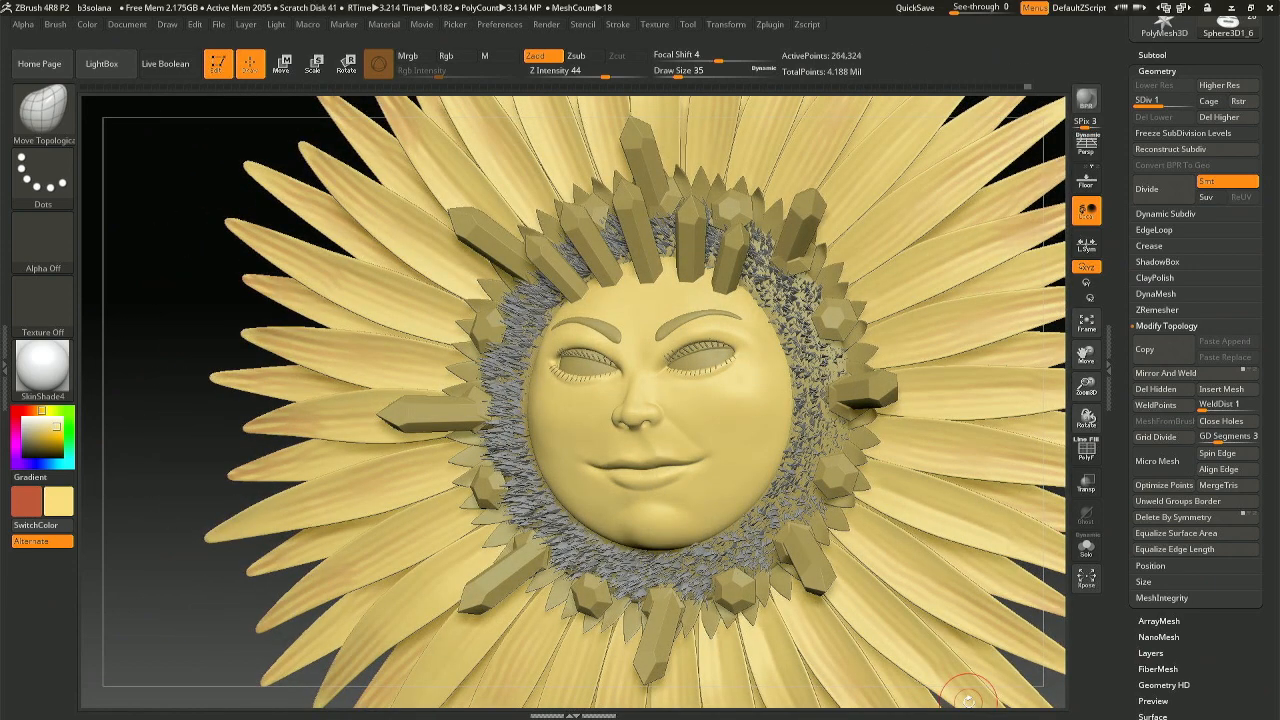
Save the project over the existing b3solana.ZPR file.
mouse_move(942, 680)
right_mouse_down("ctrl")
mouse_move(889, 578)
mouse_move(850, 568)
right_mouse_up("ctrl")
mouse_move(920, 650)
right_mouse_down("ctrl")
mouse_move(911, 584)
mouse_move(740, 437)
mouse_move(806, 517)
mouse_move(855, 547)
right_mouse_up("ctrl")
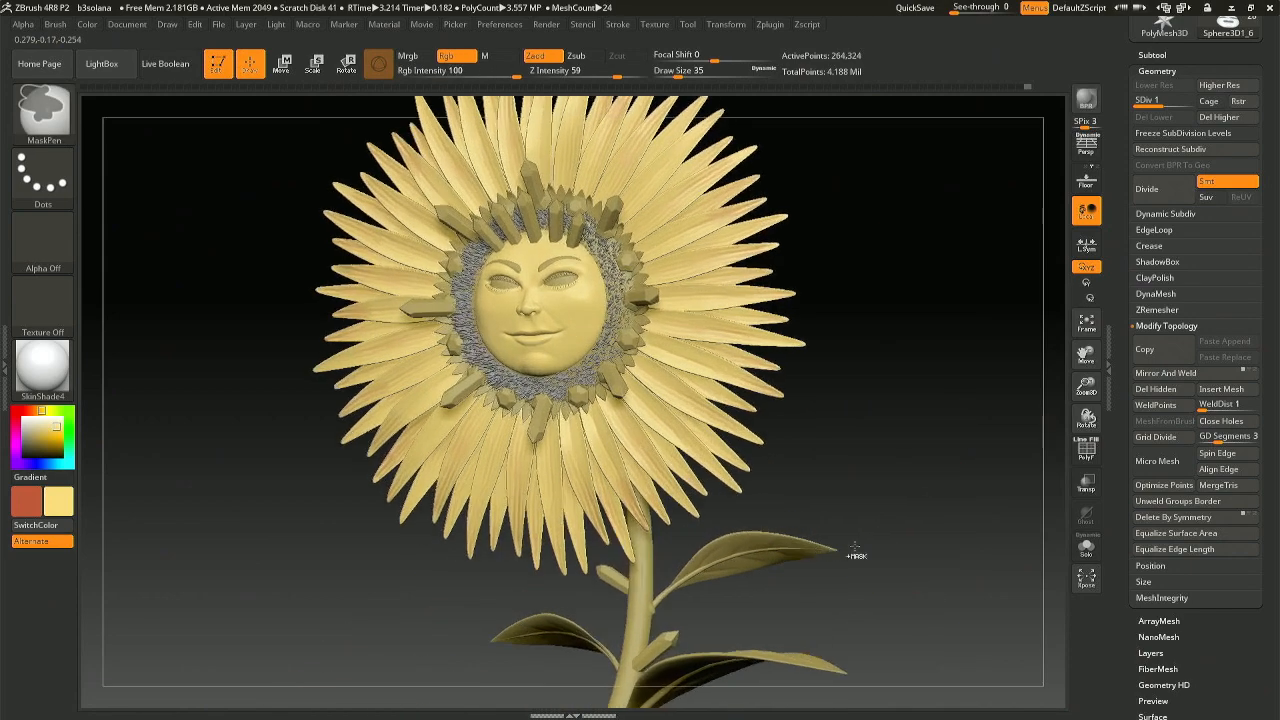
key("ctrl+s")
key("Return")
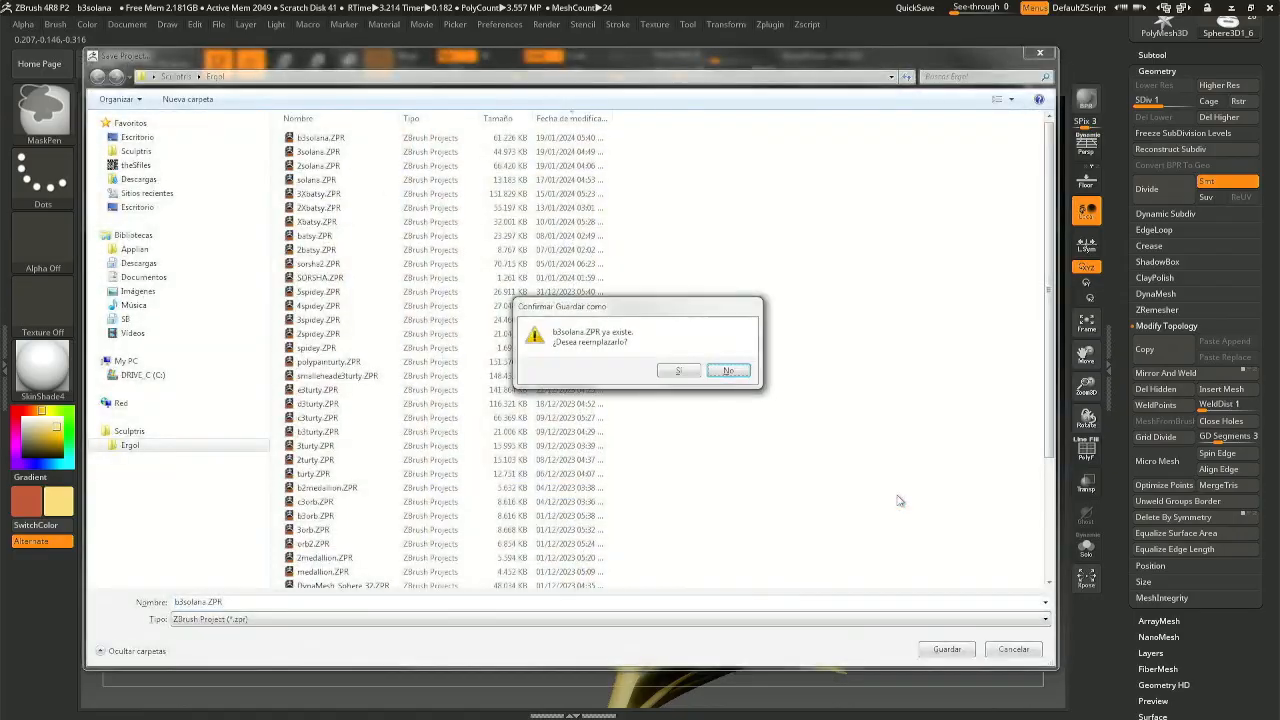
key("s")
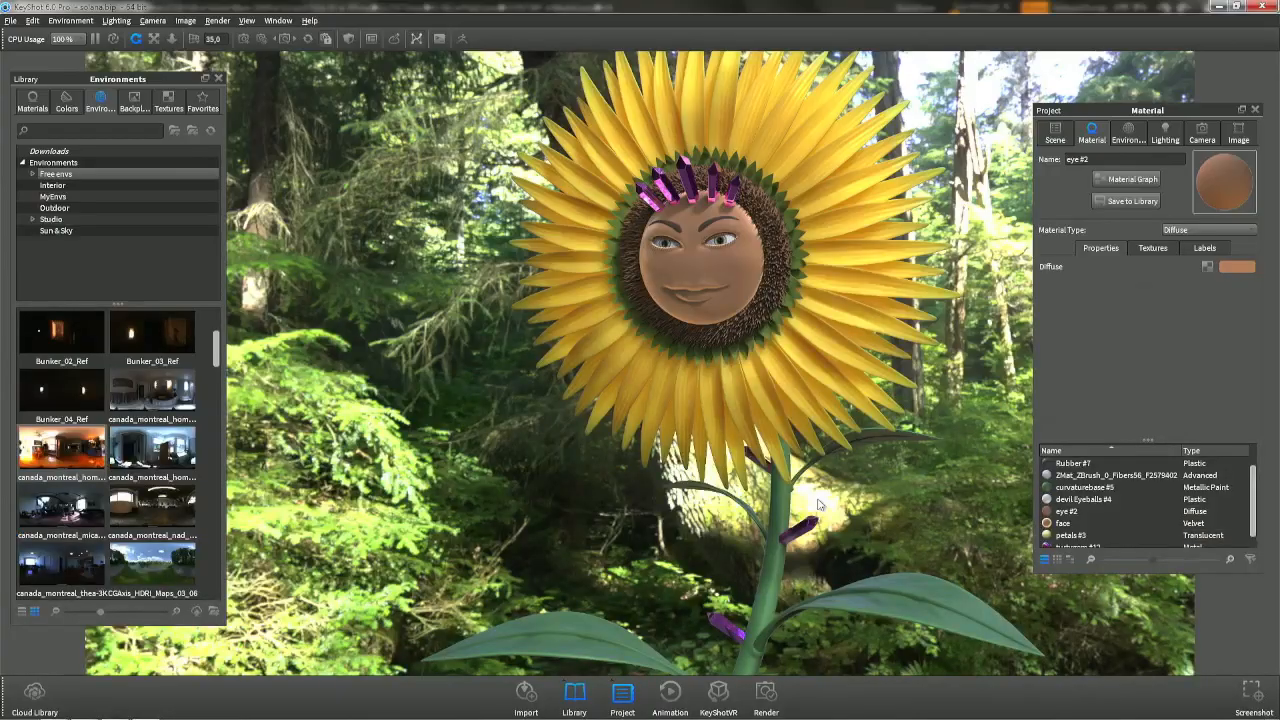
Save a screenshot of the sunflower render in KeyShot and save the KeyShot scene.
left_click(1253, 692)
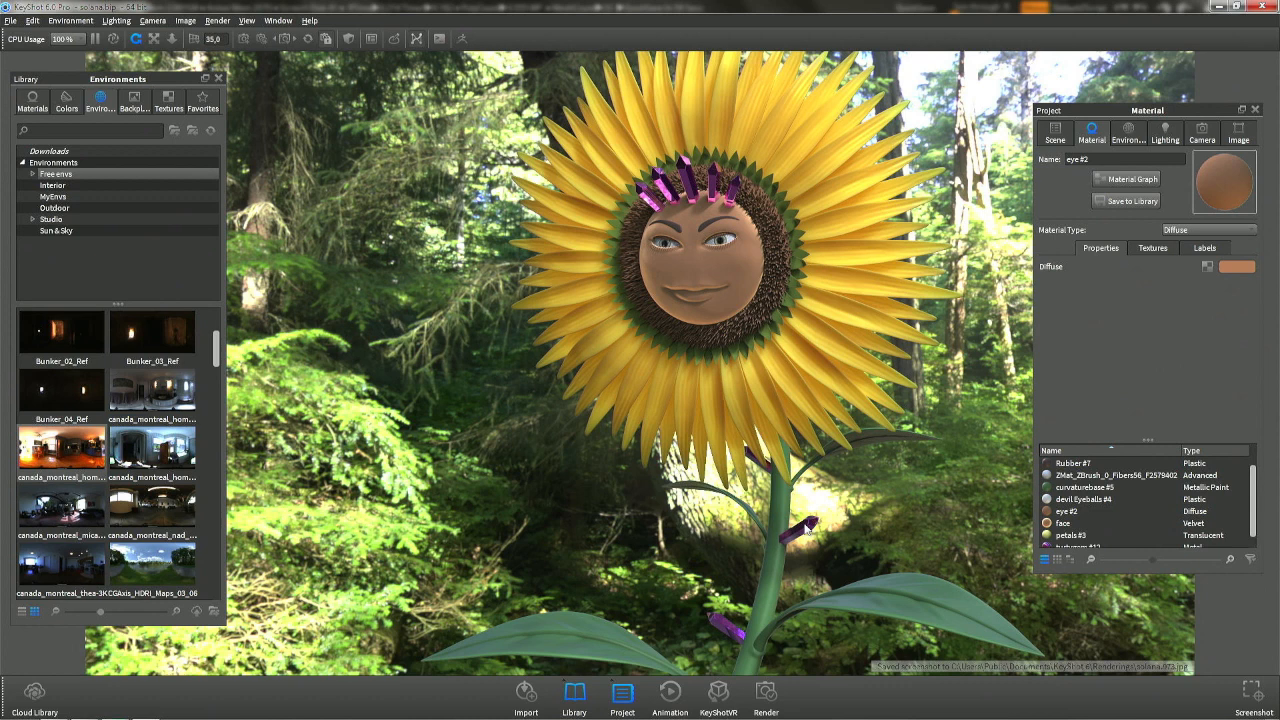
key("ctrl+s")
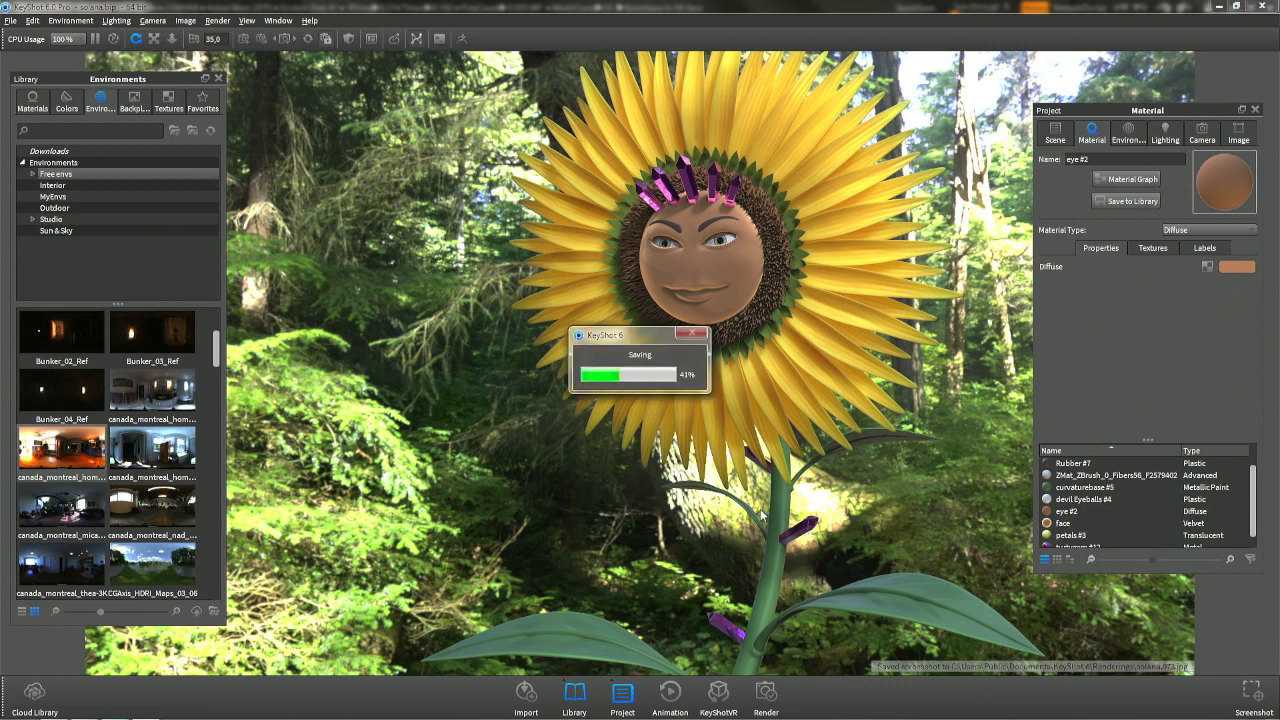
key("alt+Tab")
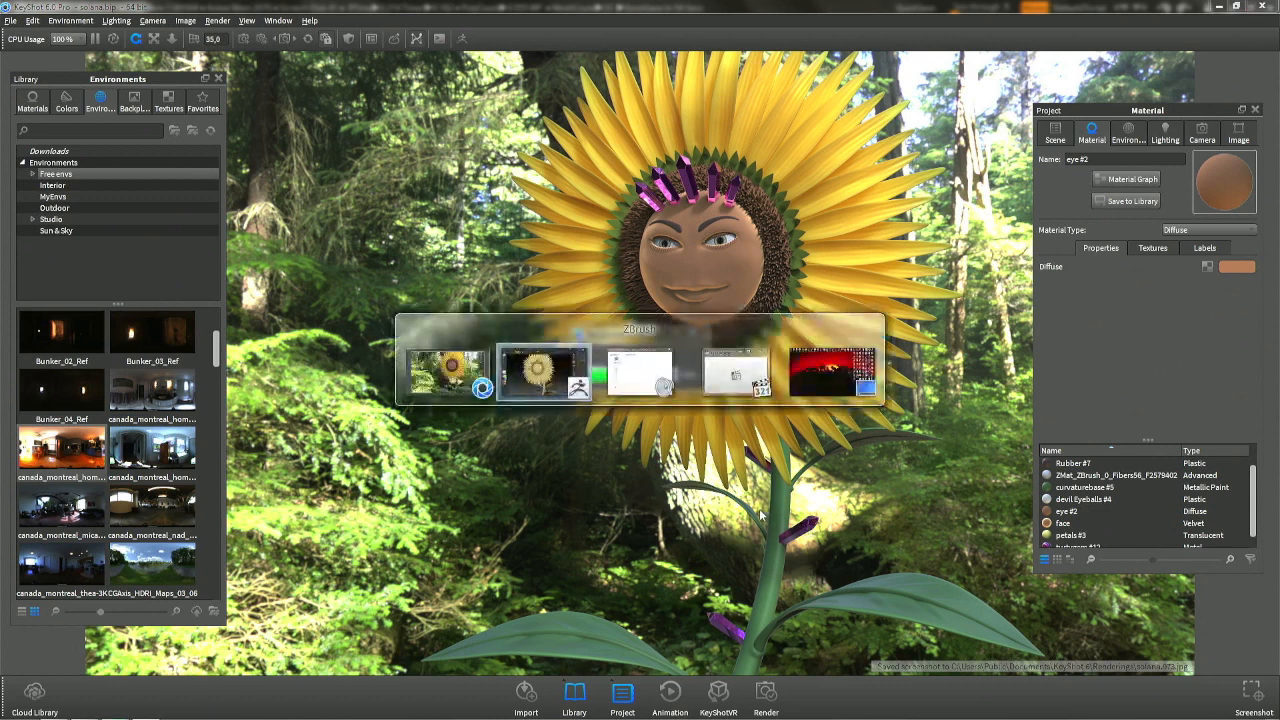
key("alt+Tab")
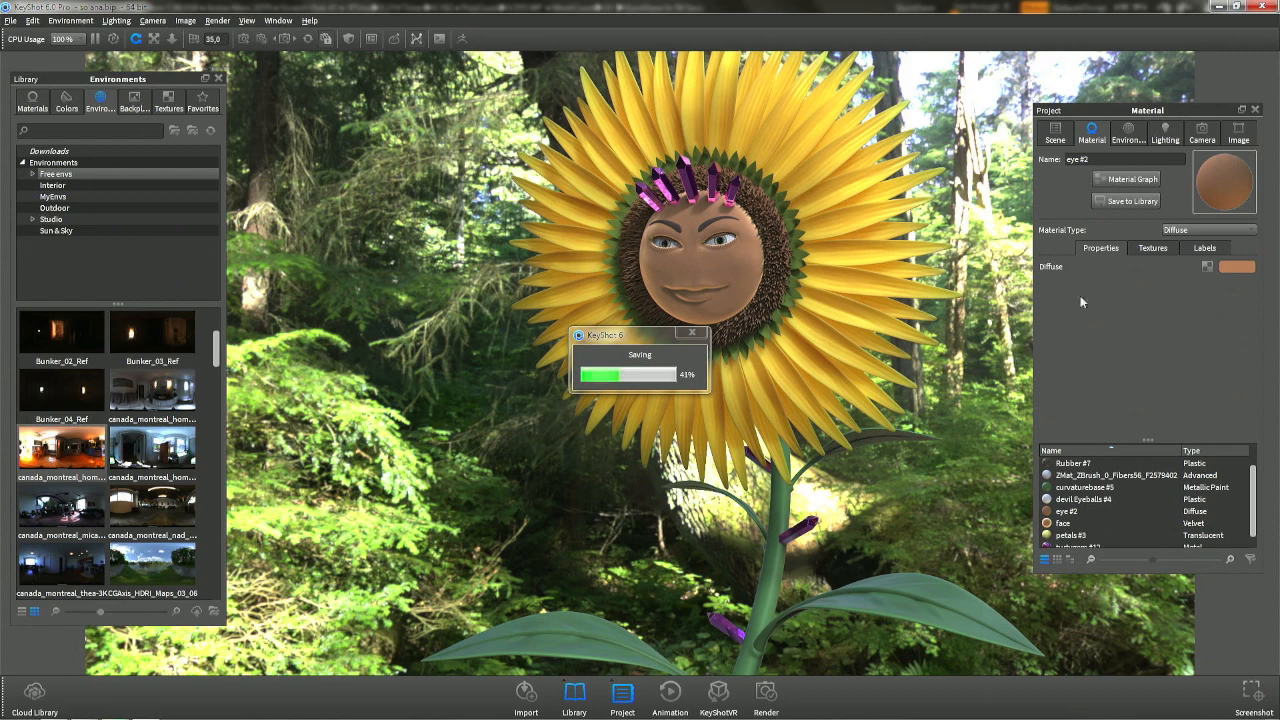
Return to KeyShot and activate the saved Camera 2 view of the sunflower.
key("alt+Tab")
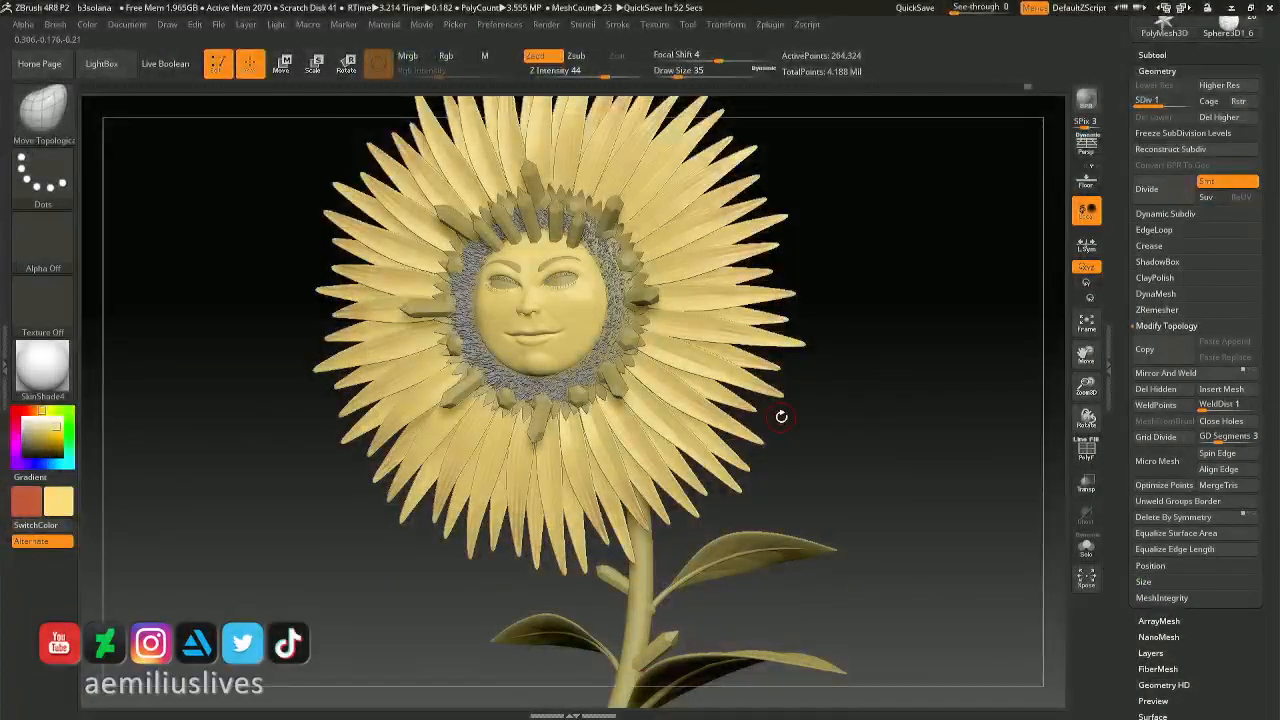
key("alt+Tab")
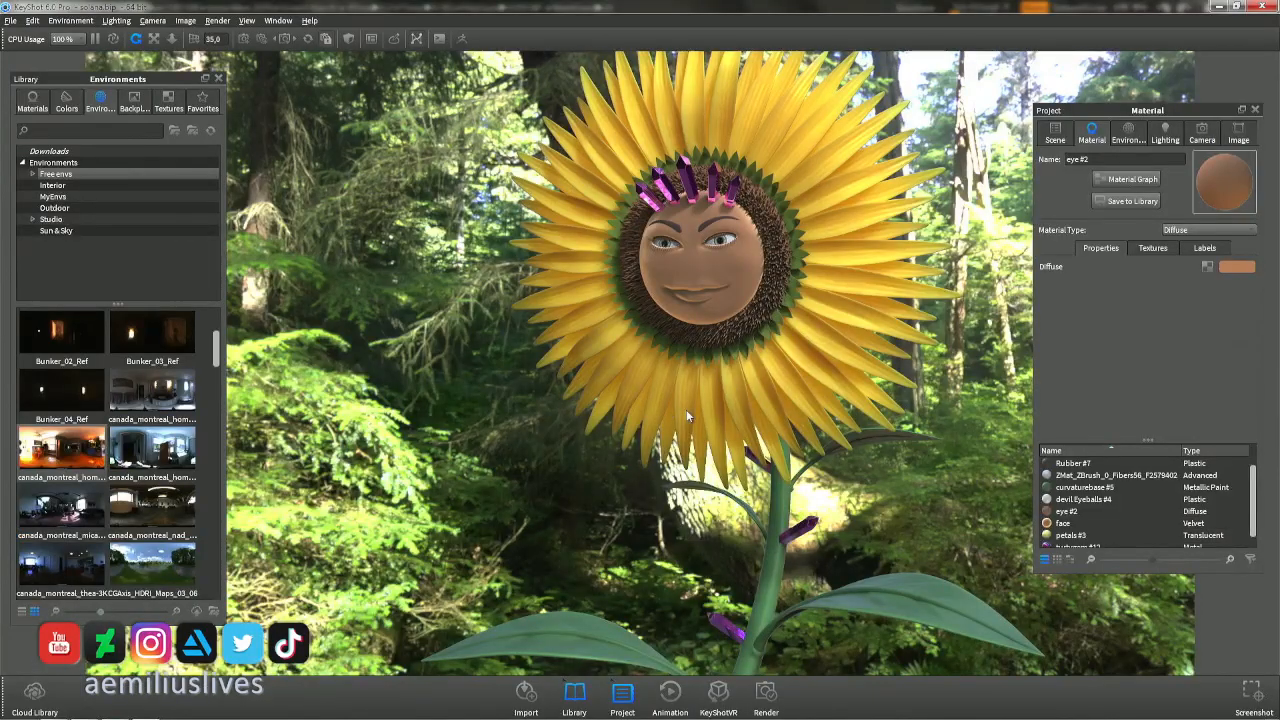
left_click(1203, 134)
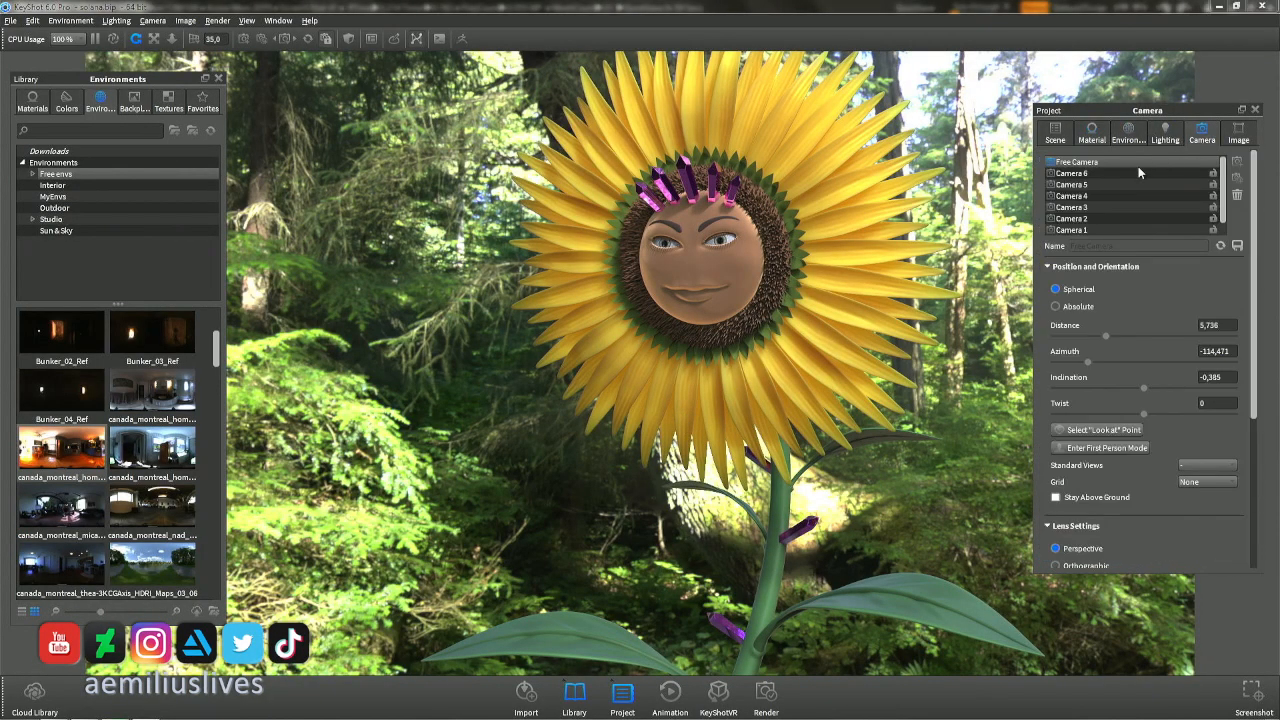
left_click(1100, 163)
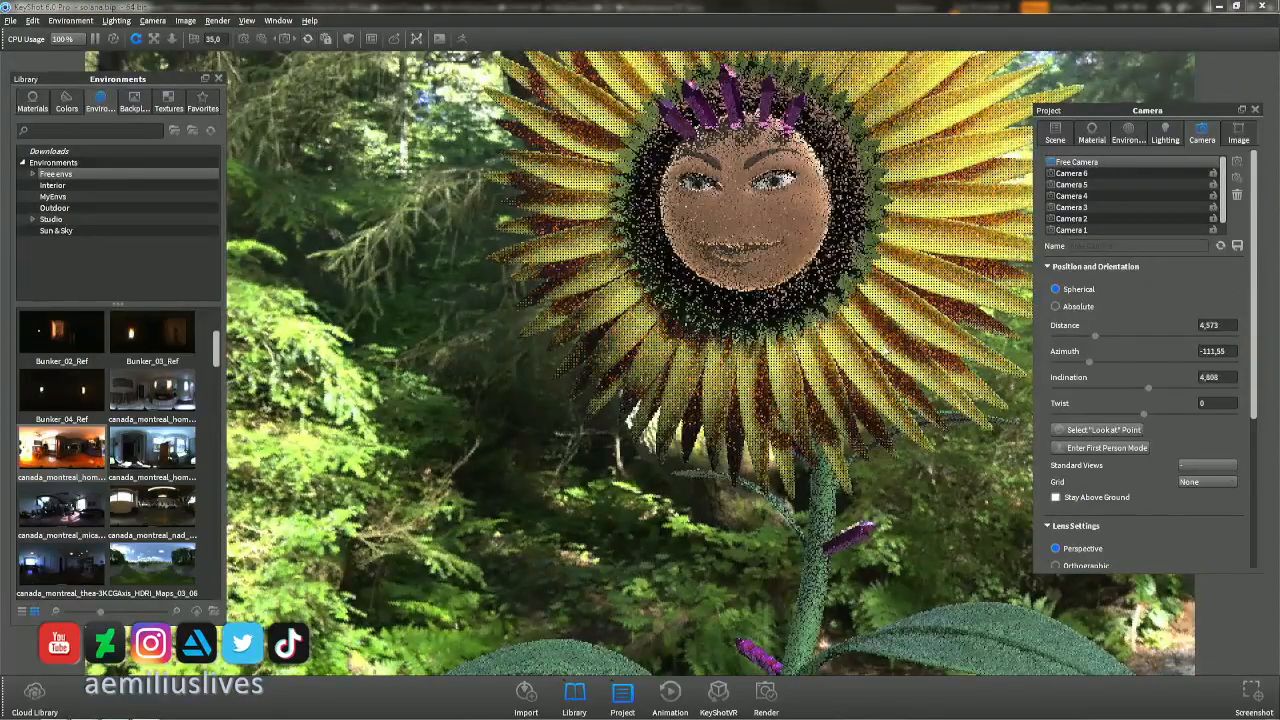
left_click(1085, 218)
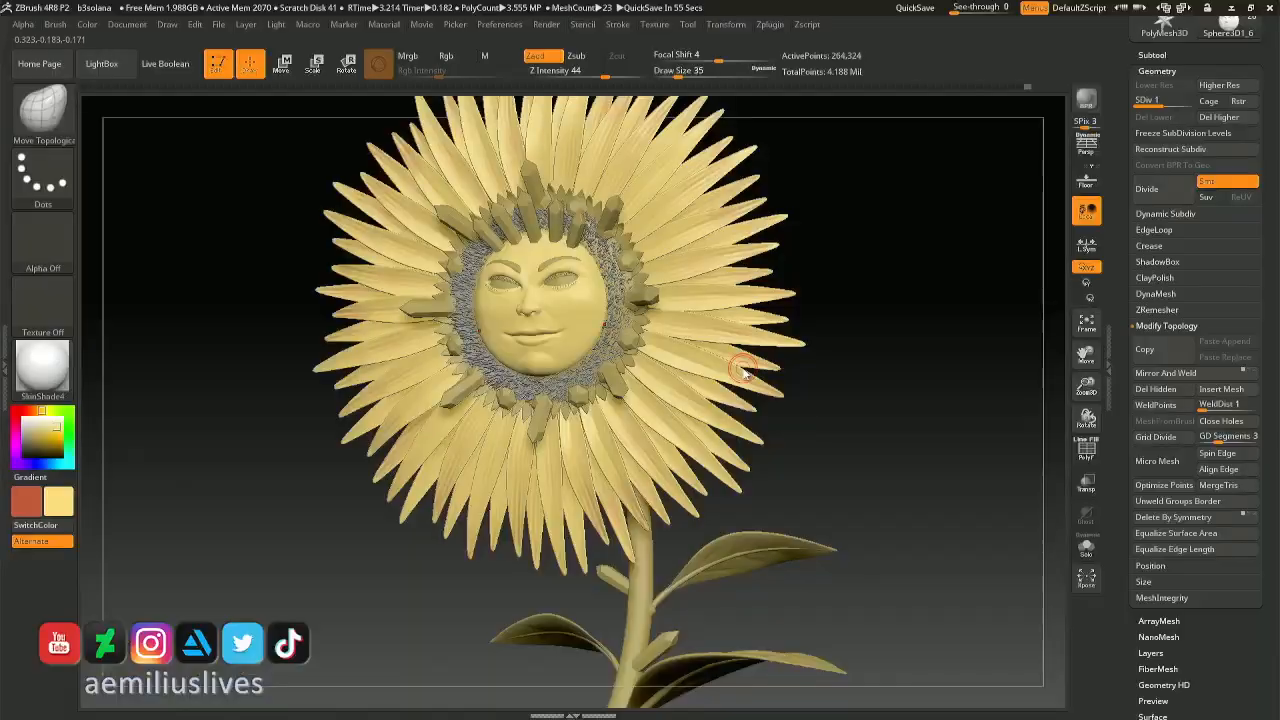
Save the sunflower project in ZBrush over the existing b3solana.ZPR file.
key("ctrl+o")
key("Return")
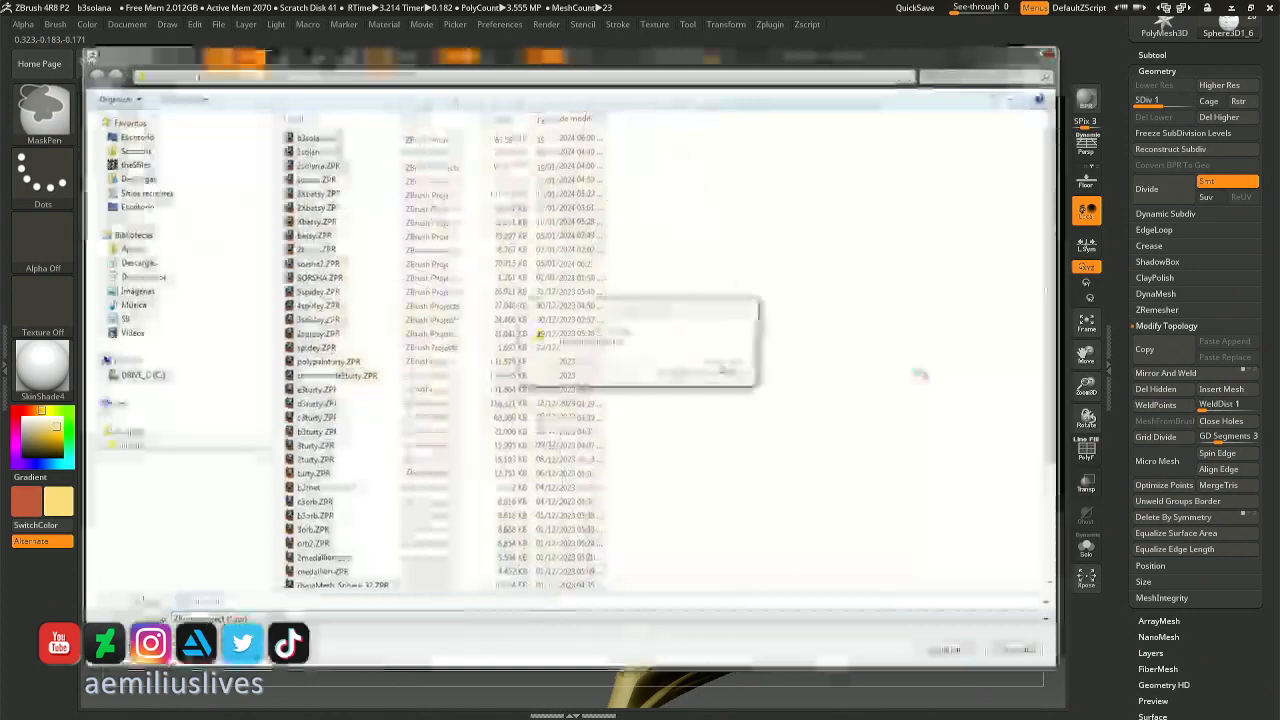
key("Left")
key("Return")
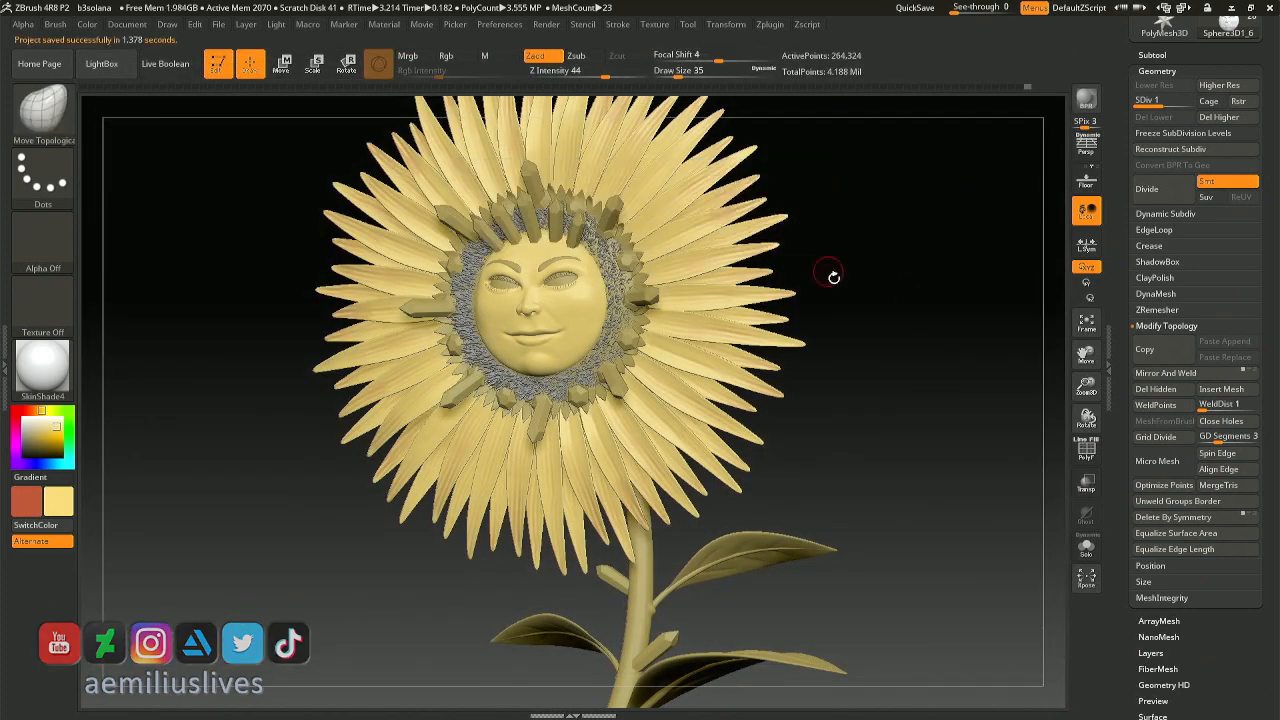
Raise the face mesh to subdivision level 2, send the updated model to KeyShot and switch to it.
left_click(1087, 100)
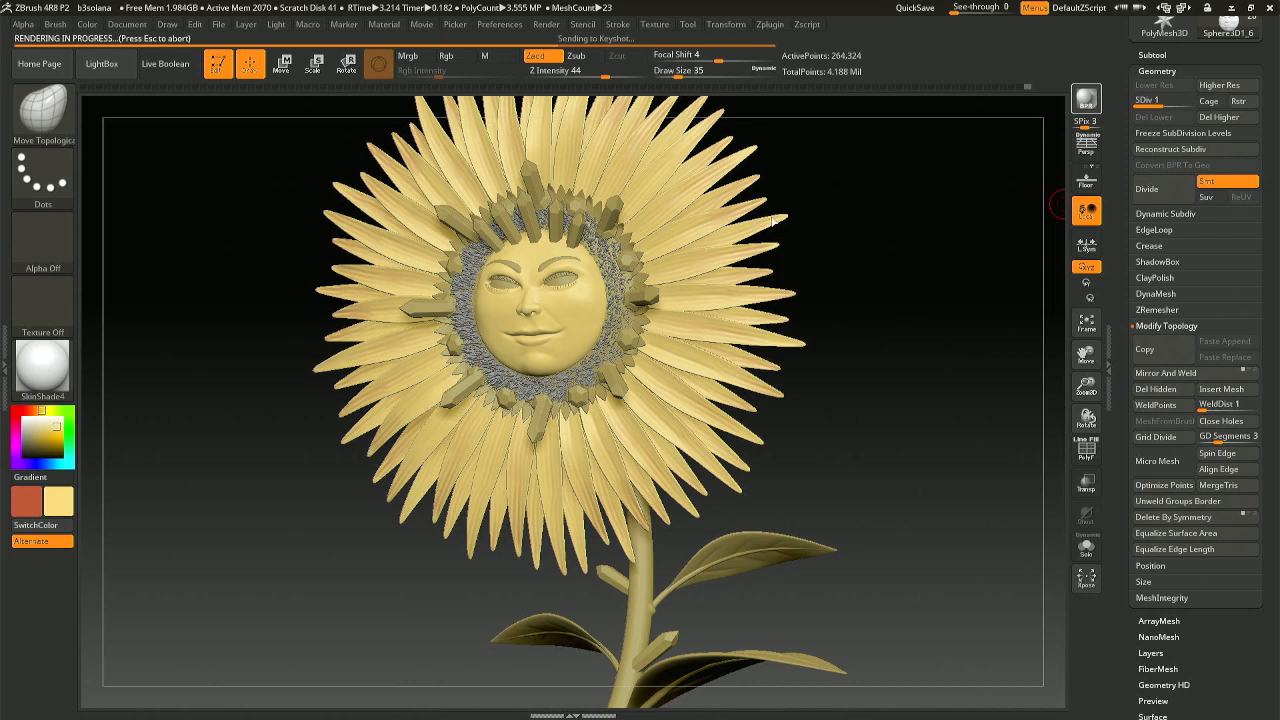
left_click(547, 25)
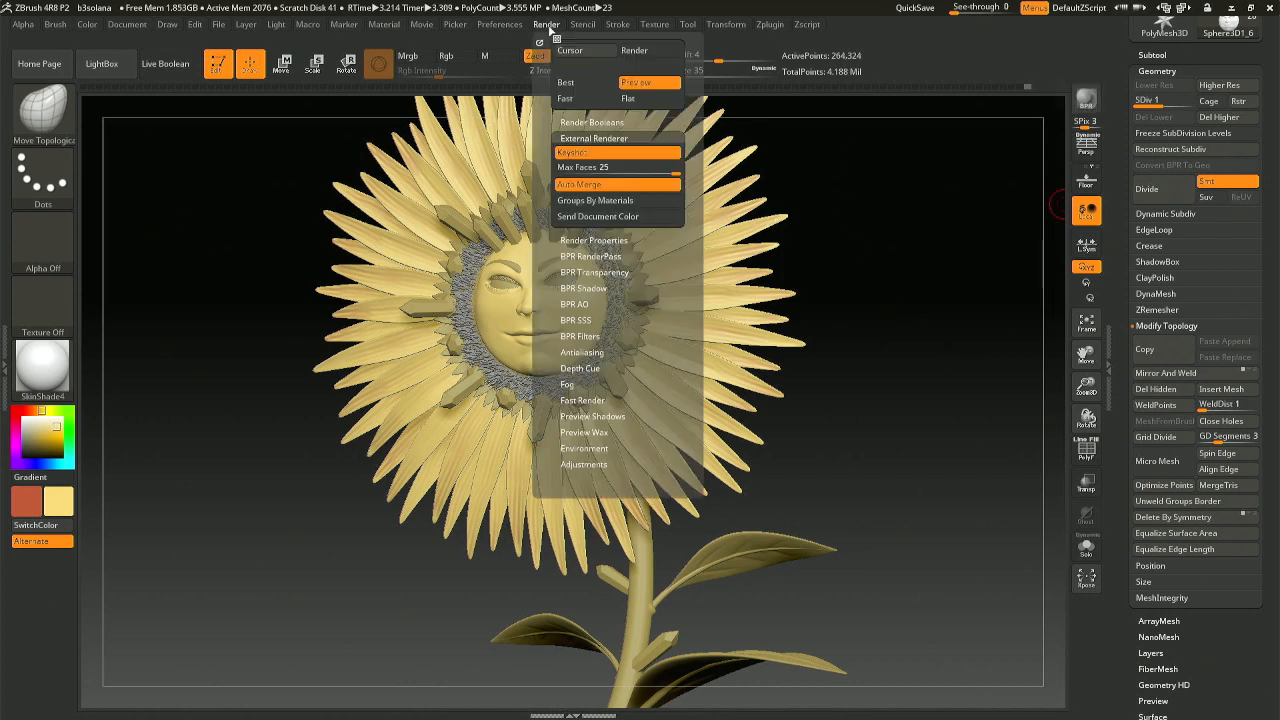
left_click(594, 154)
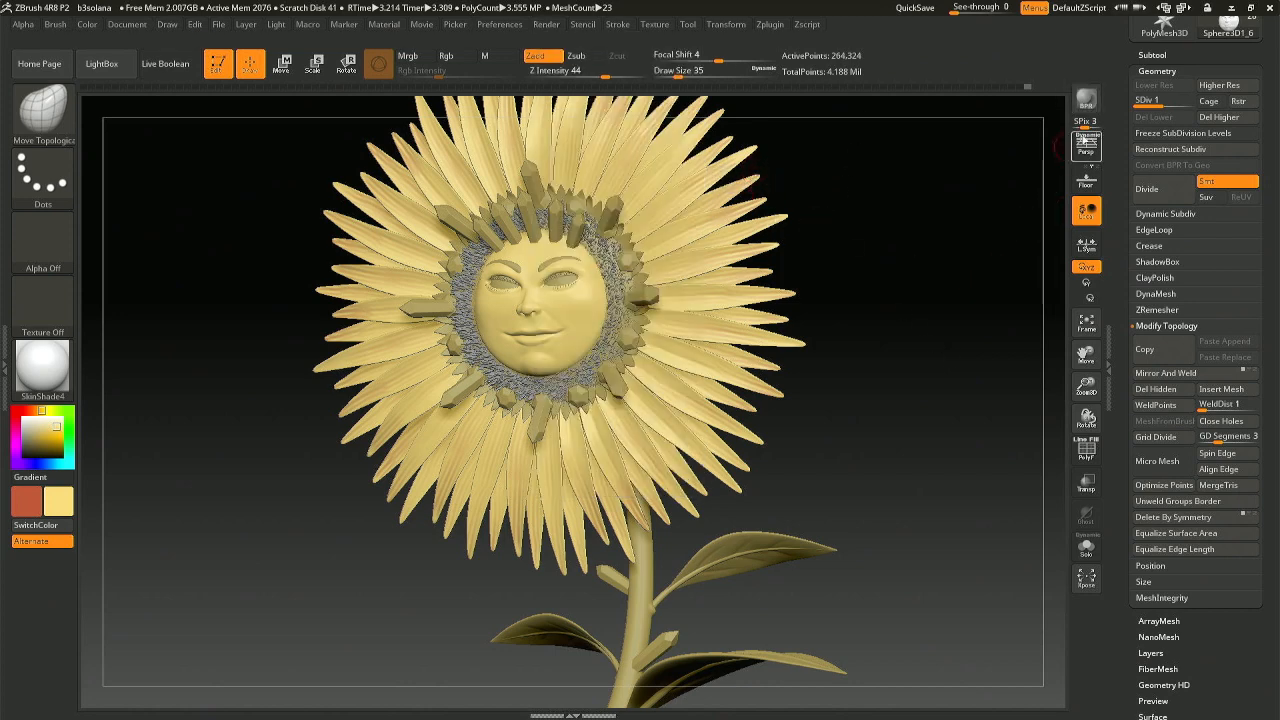
left_click(1147, 190)
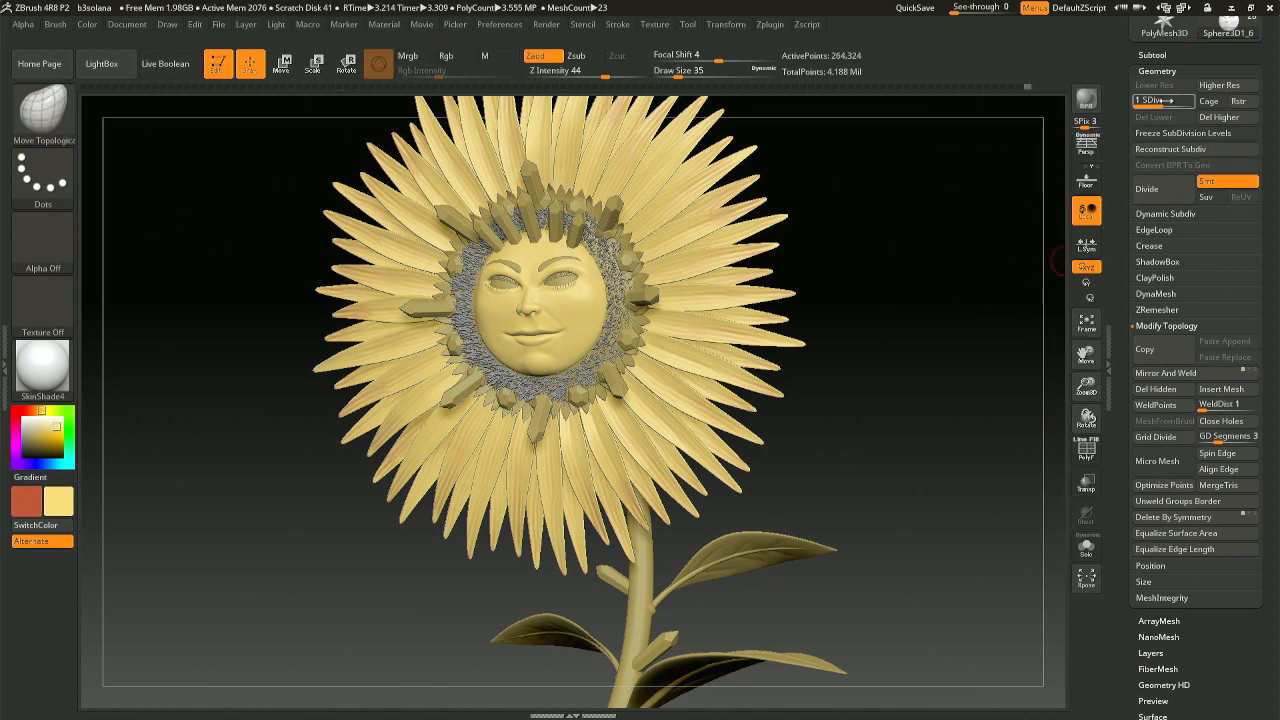
left_click(561, 30)
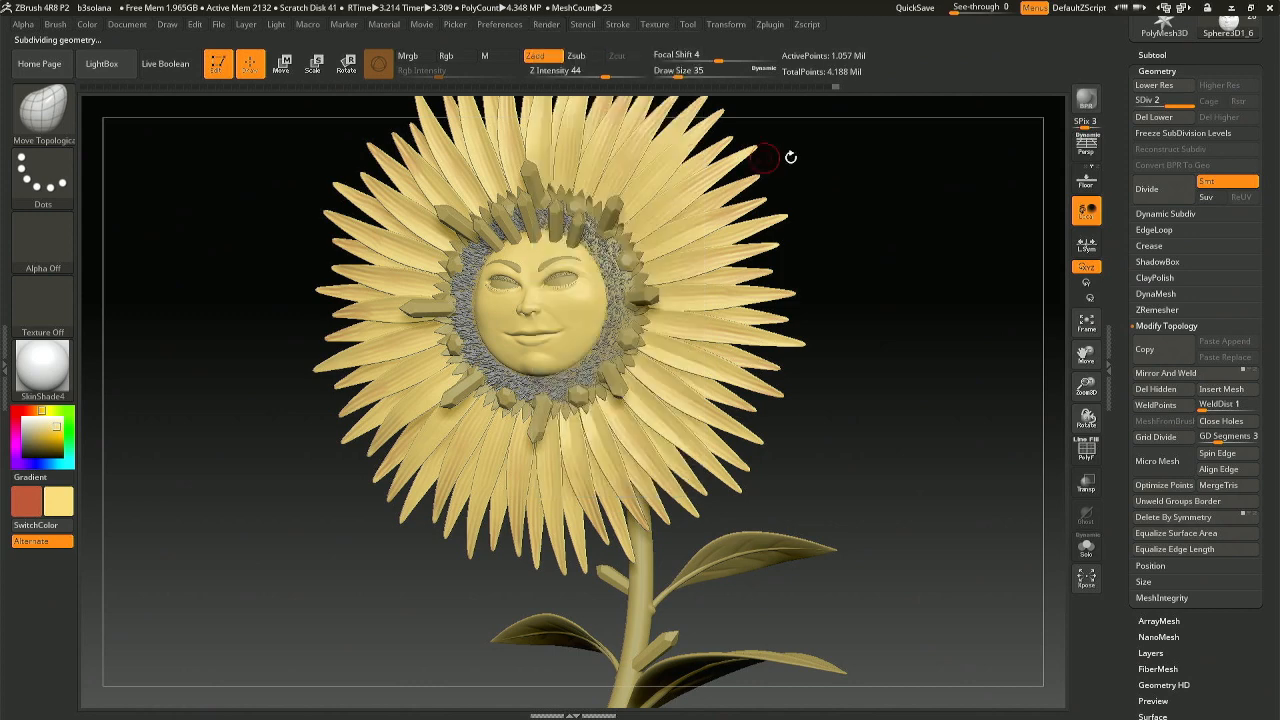
left_click(1086, 100)
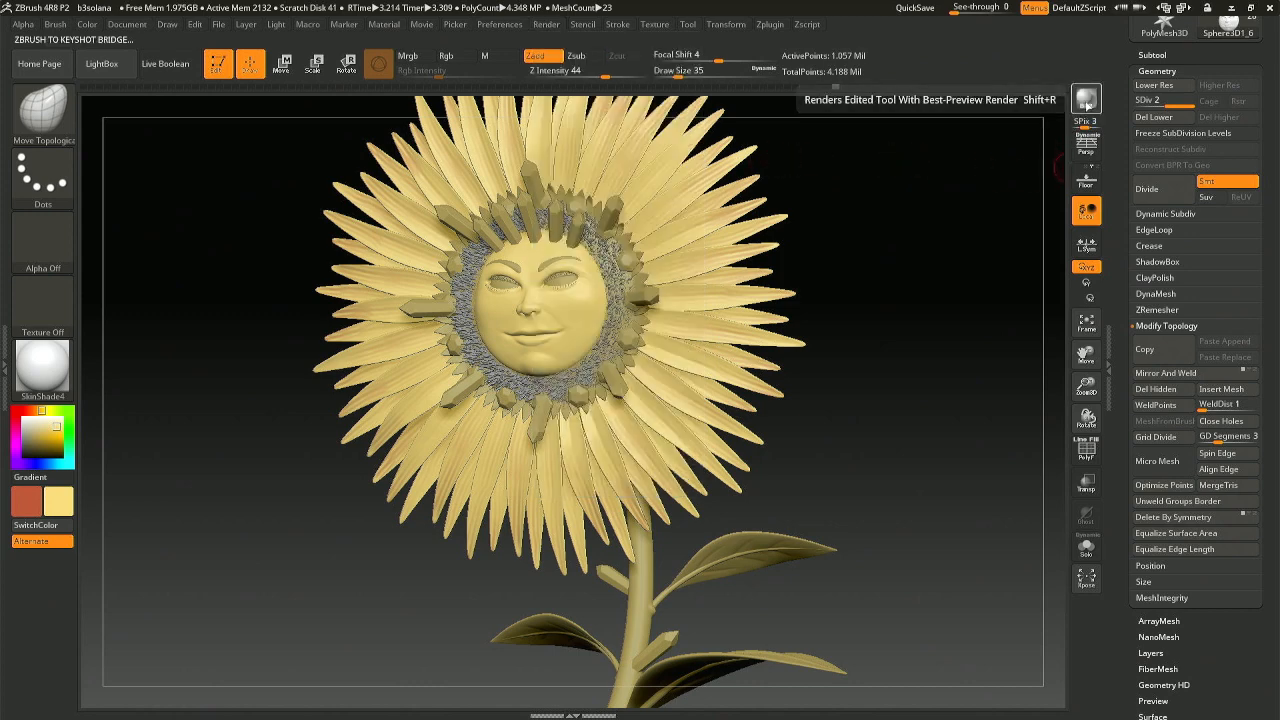
key("alt+Tab")
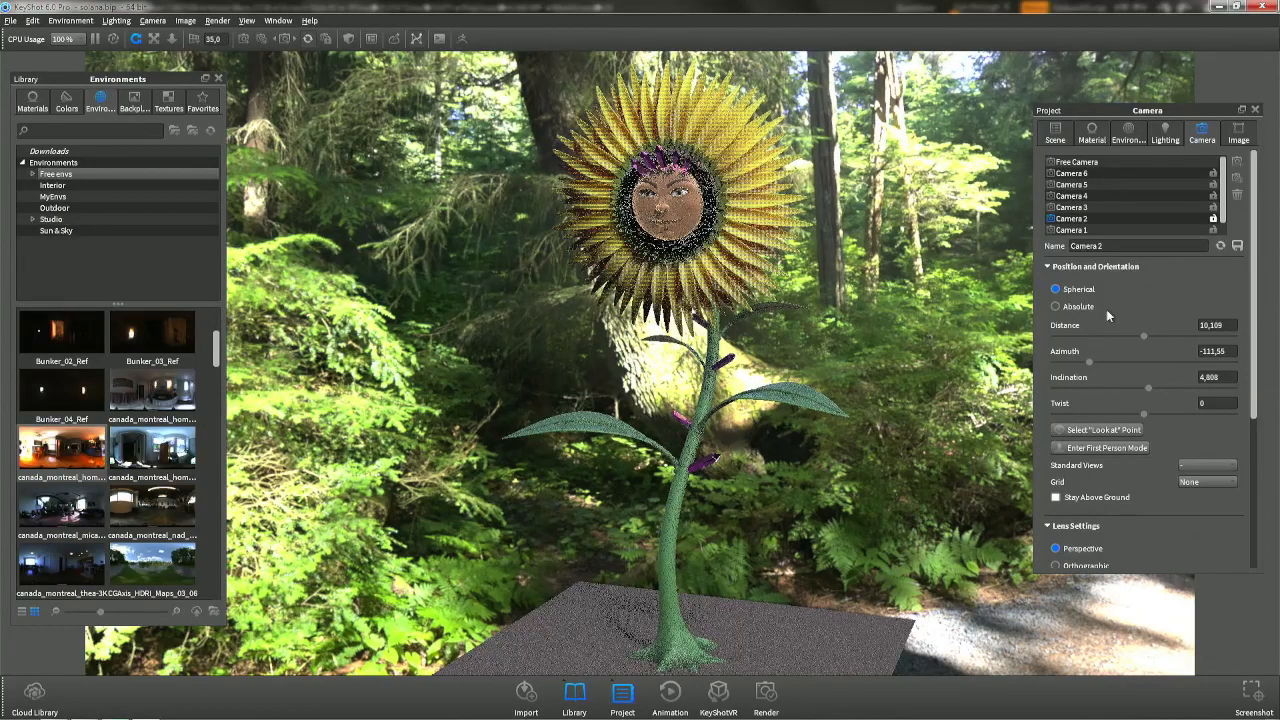
Apply the eye #2 material to the outer fibers around the sunflower's face.
left_click_drag(821, 207, 808, 320)
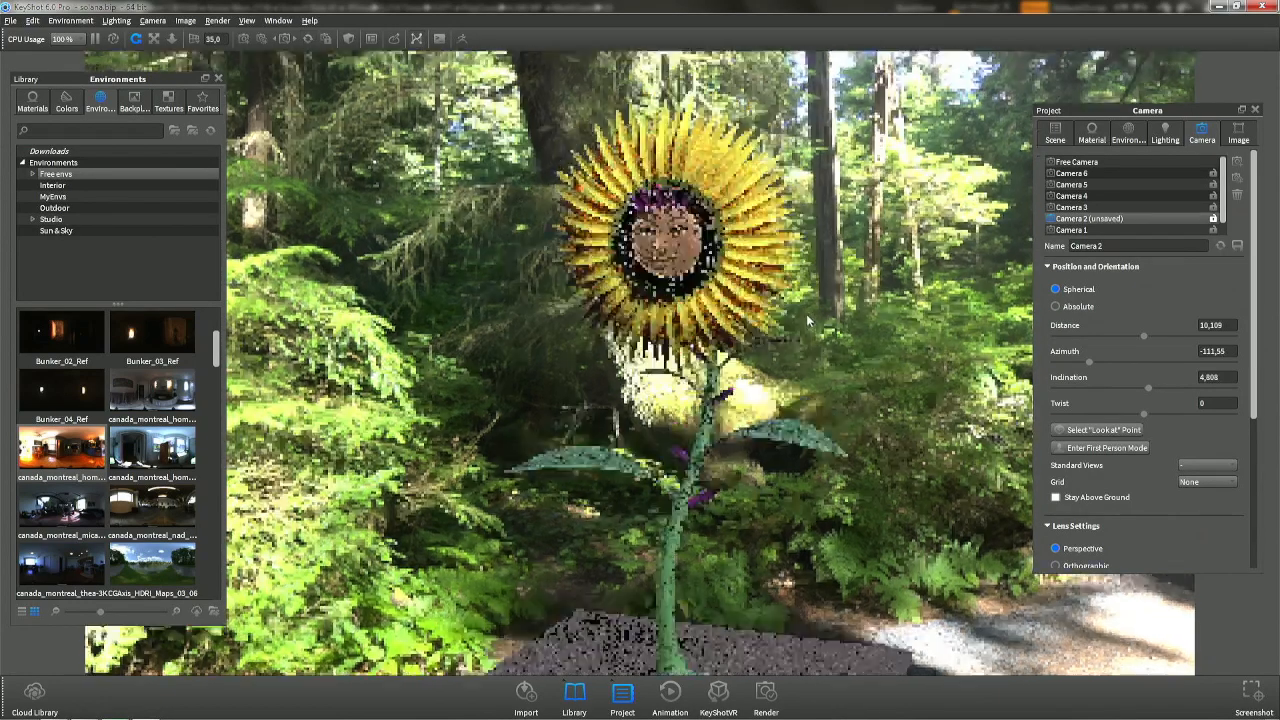
scroll(808, 320, "up", 8)
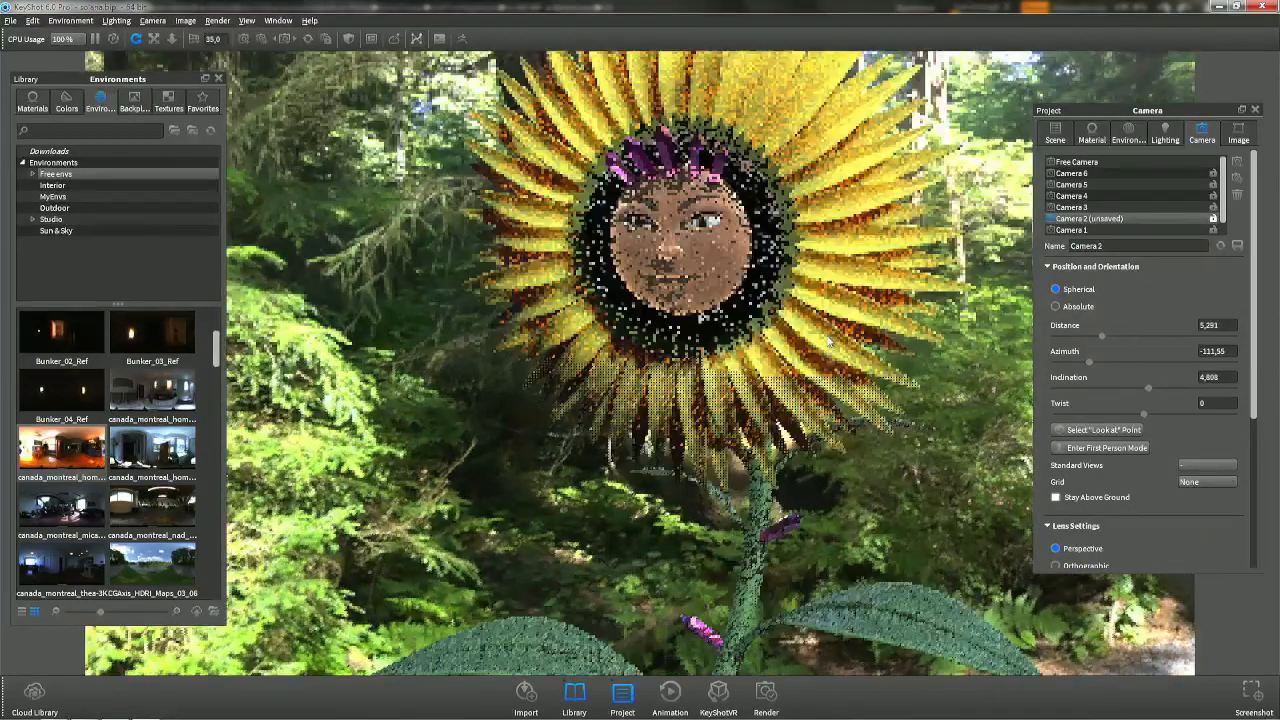
left_click(1164, 138)
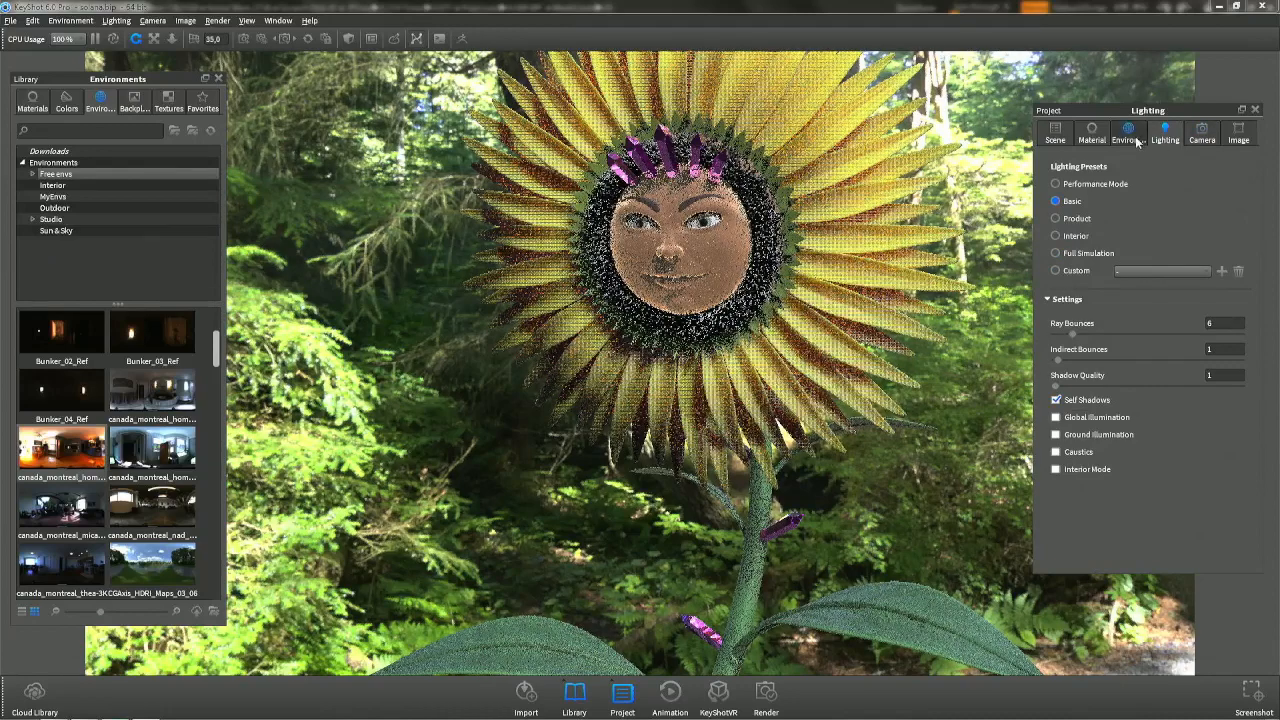
left_click(1094, 134)
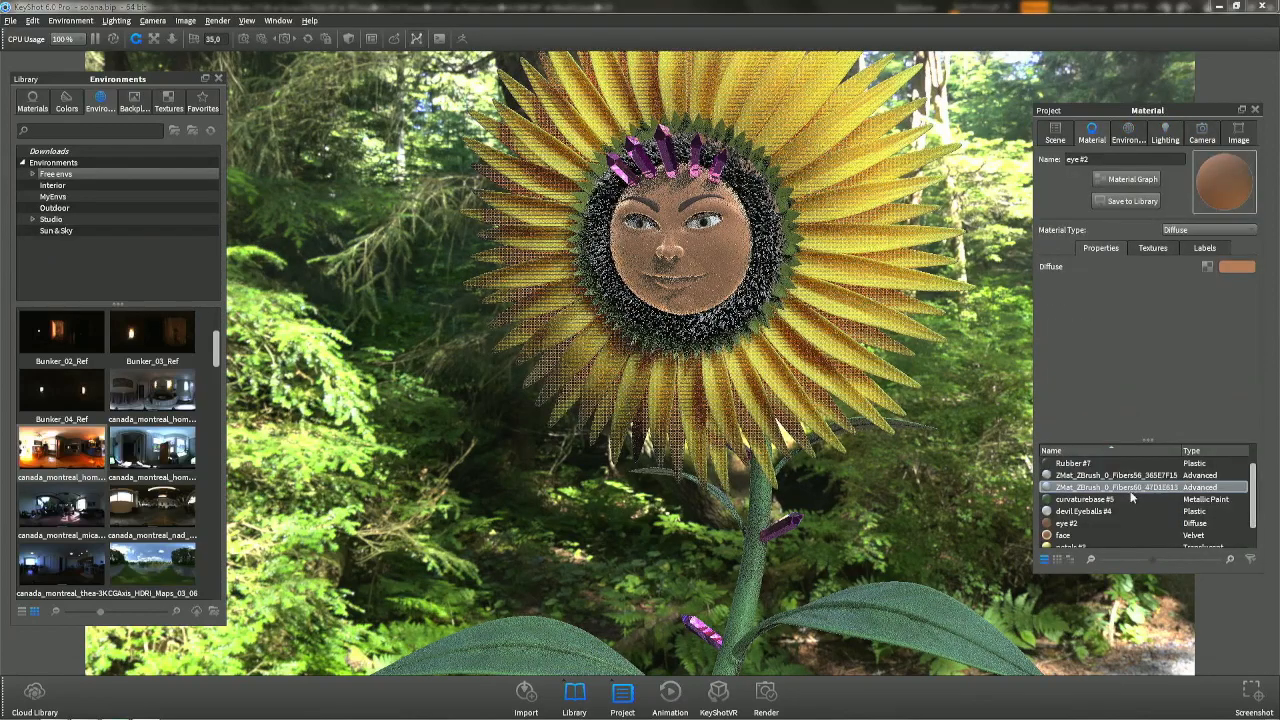
scroll(1110, 508, "down", 1)
left_click_drag(1100, 511, 774, 257)
left_click_drag(771, 254, 770, 252)
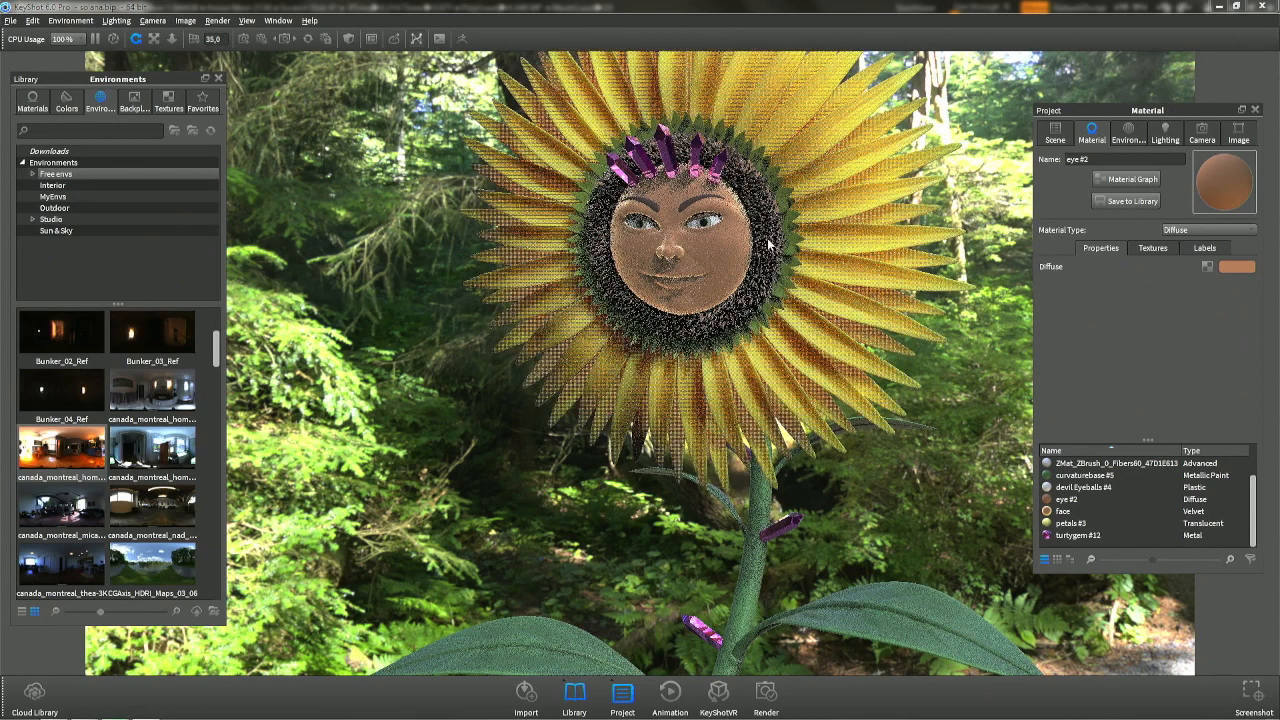
Find the selected fiber ring in the scene tree and hide the ZBrush_0_Fibers56 part.
left_click(1057, 134)
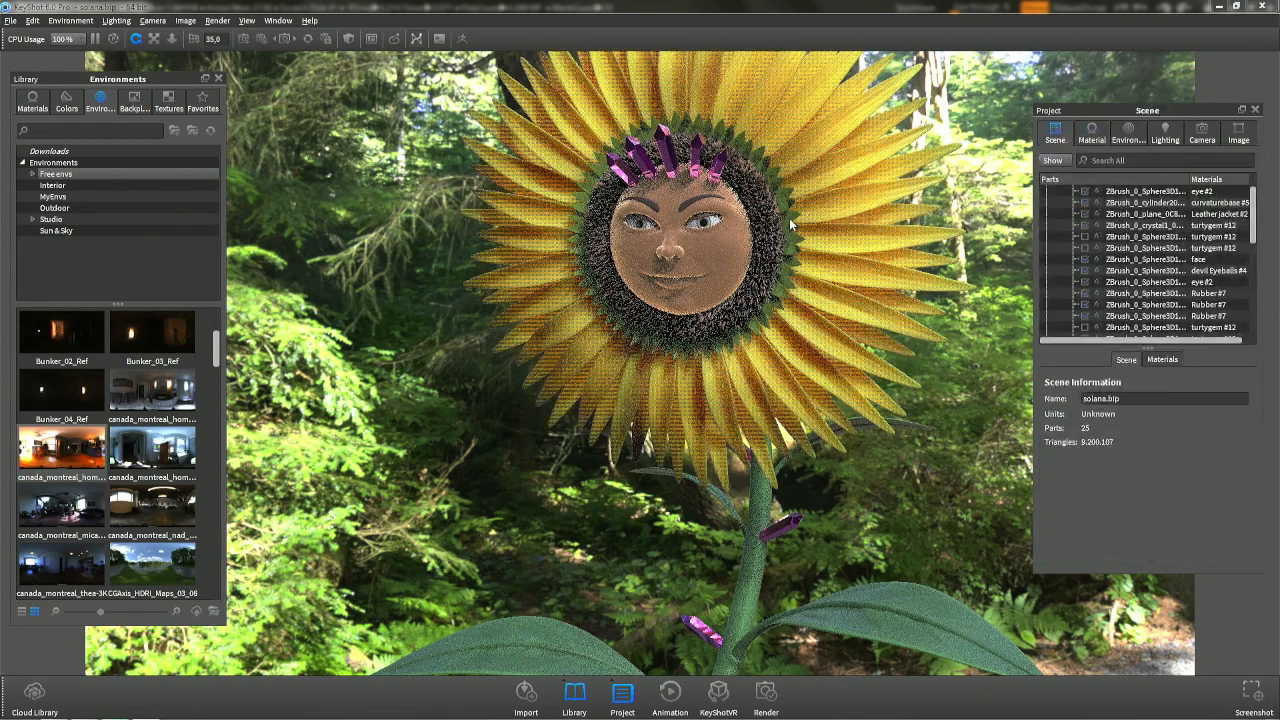
left_click(770, 237)
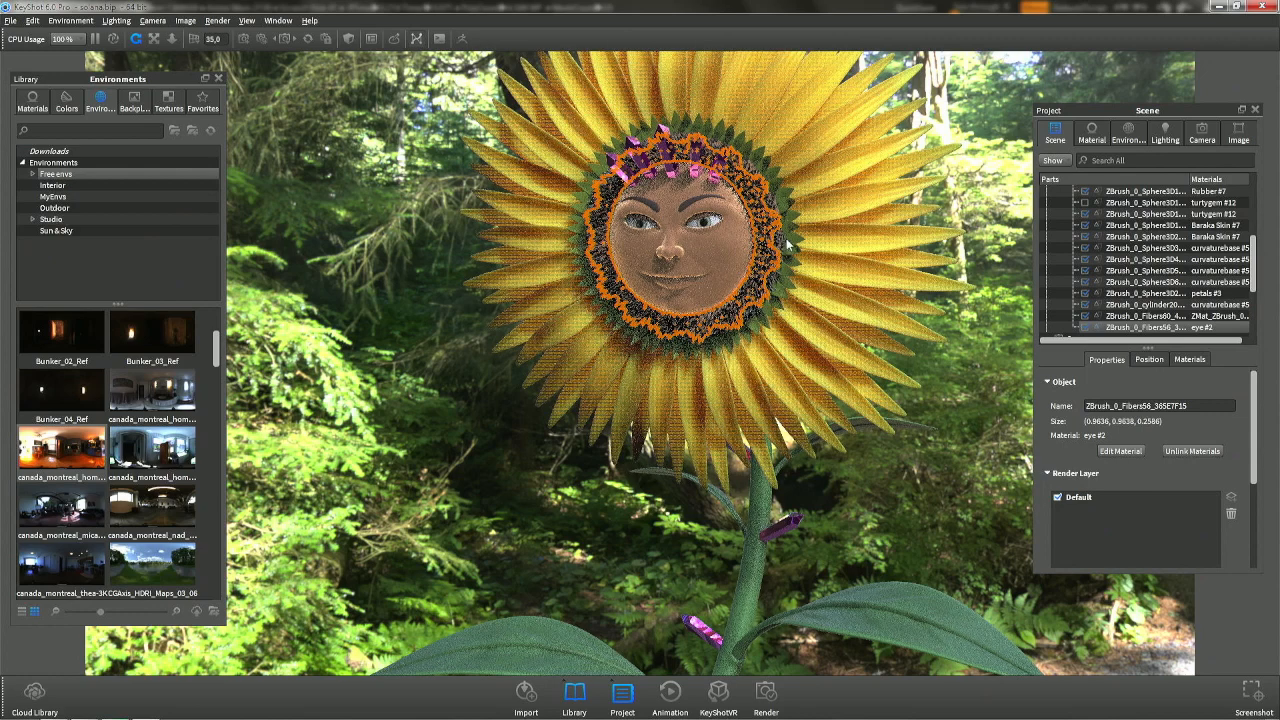
left_click(755, 202)
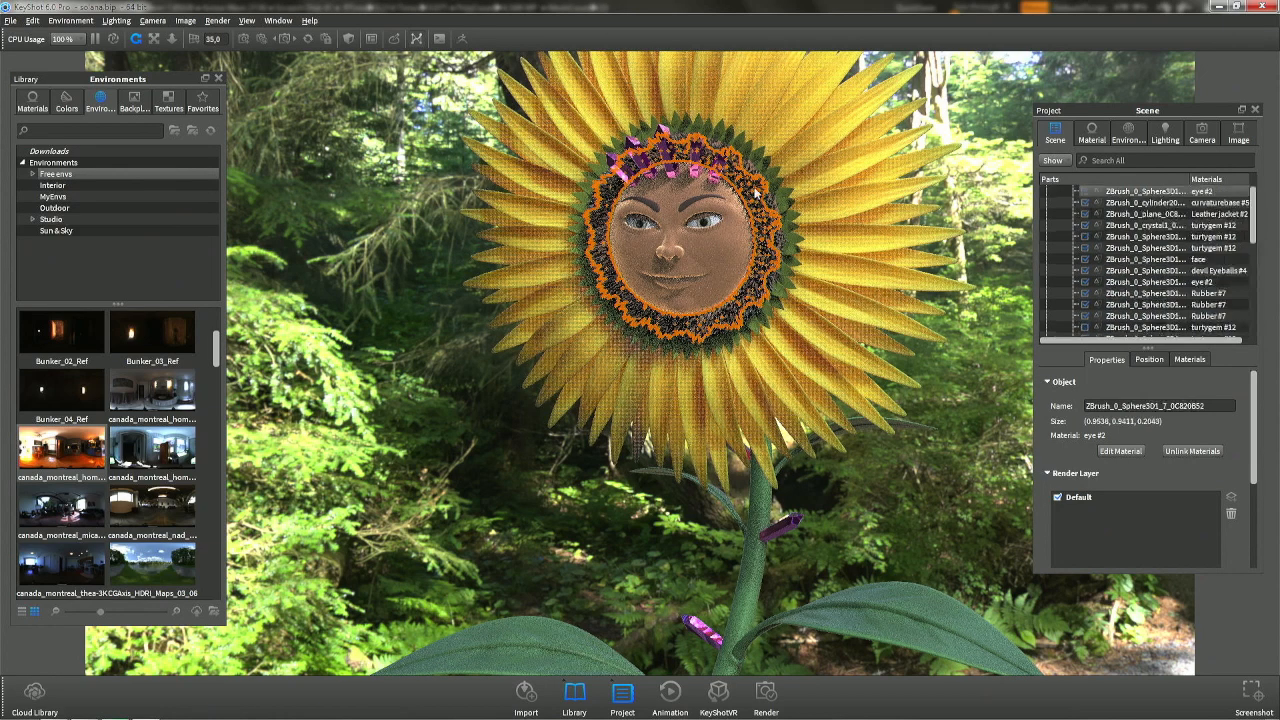
left_click(753, 198)
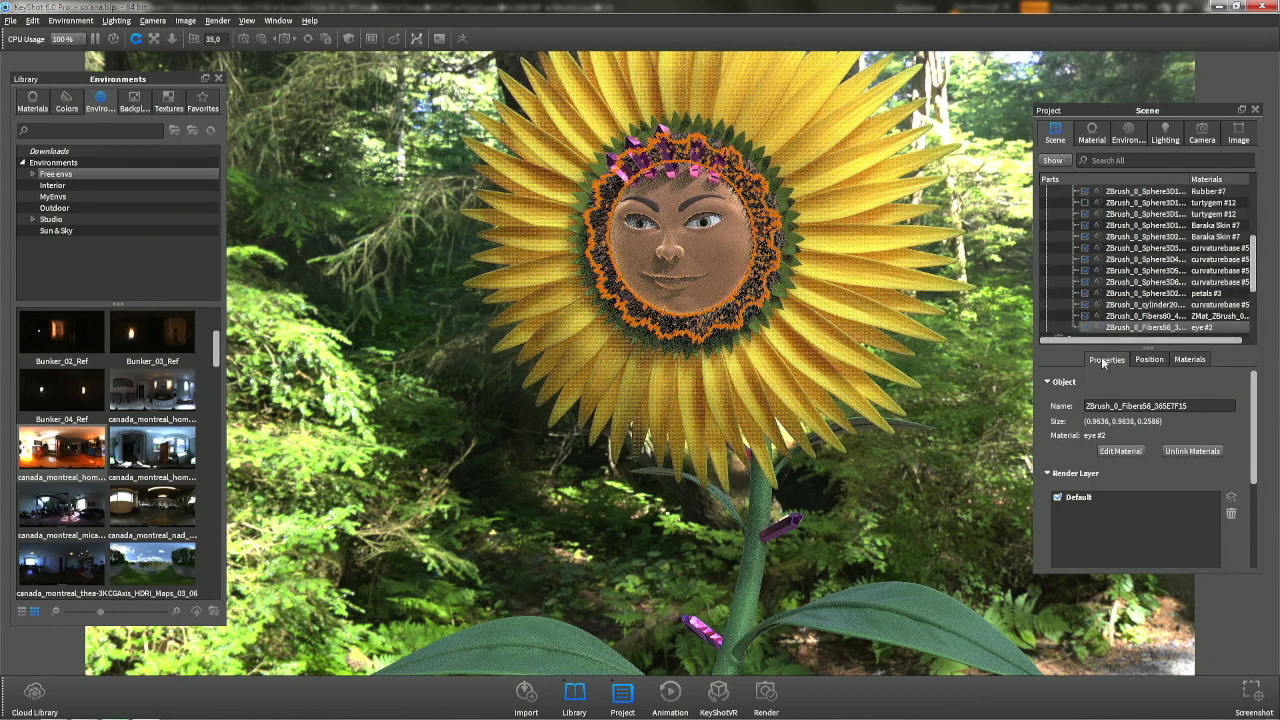
left_click(1088, 333)
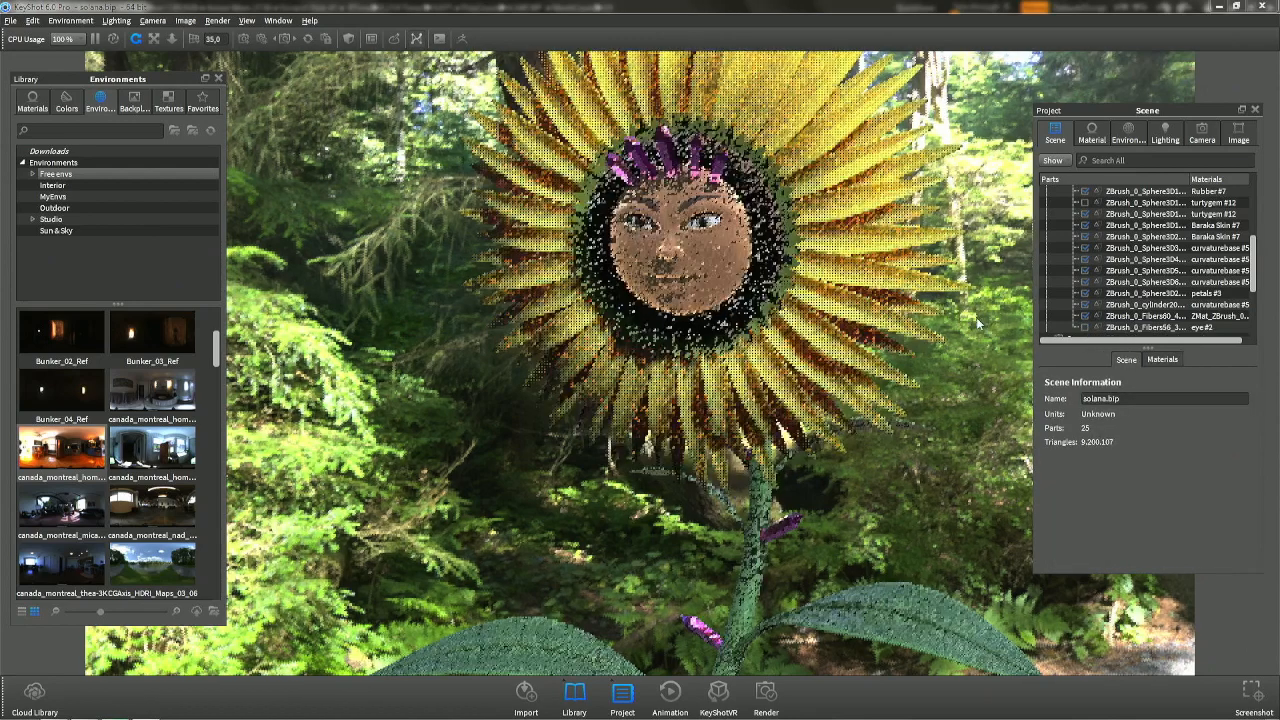
Apply the eye #2 material to the remaining fiber ring and hide the purple crystals above the face.
left_click(1100, 136)
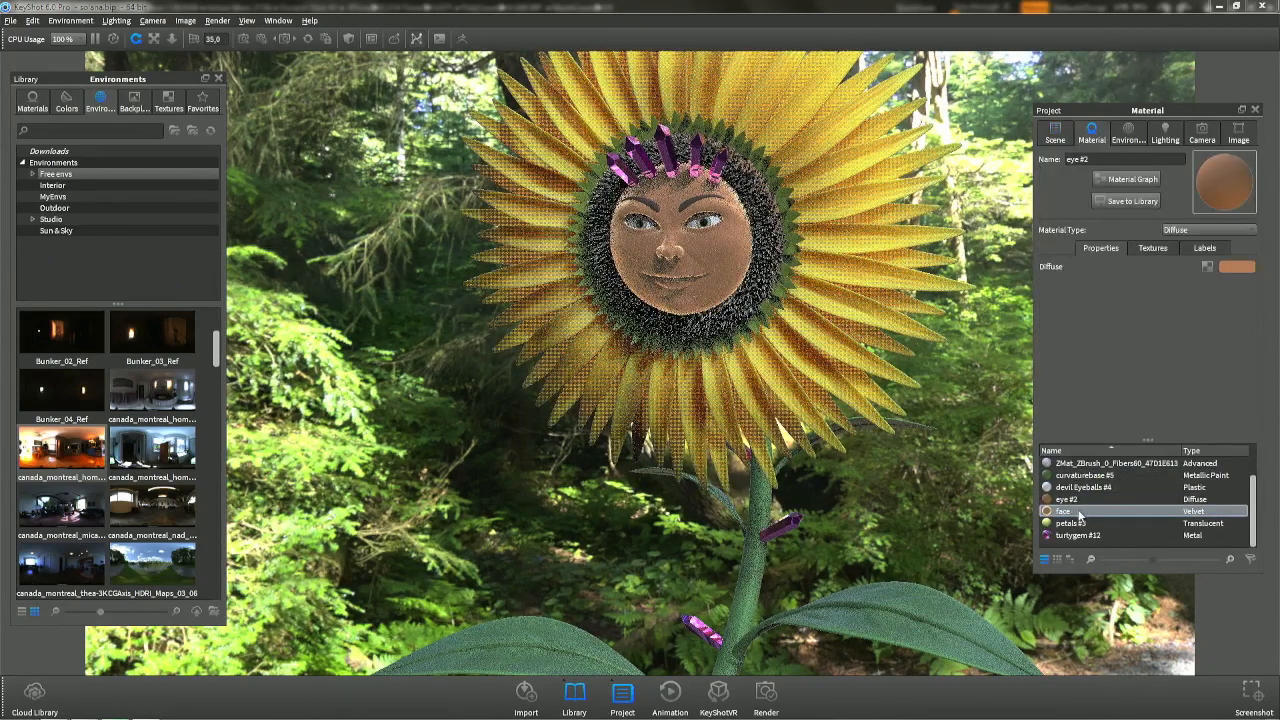
left_click_drag(1067, 499, 760, 262)
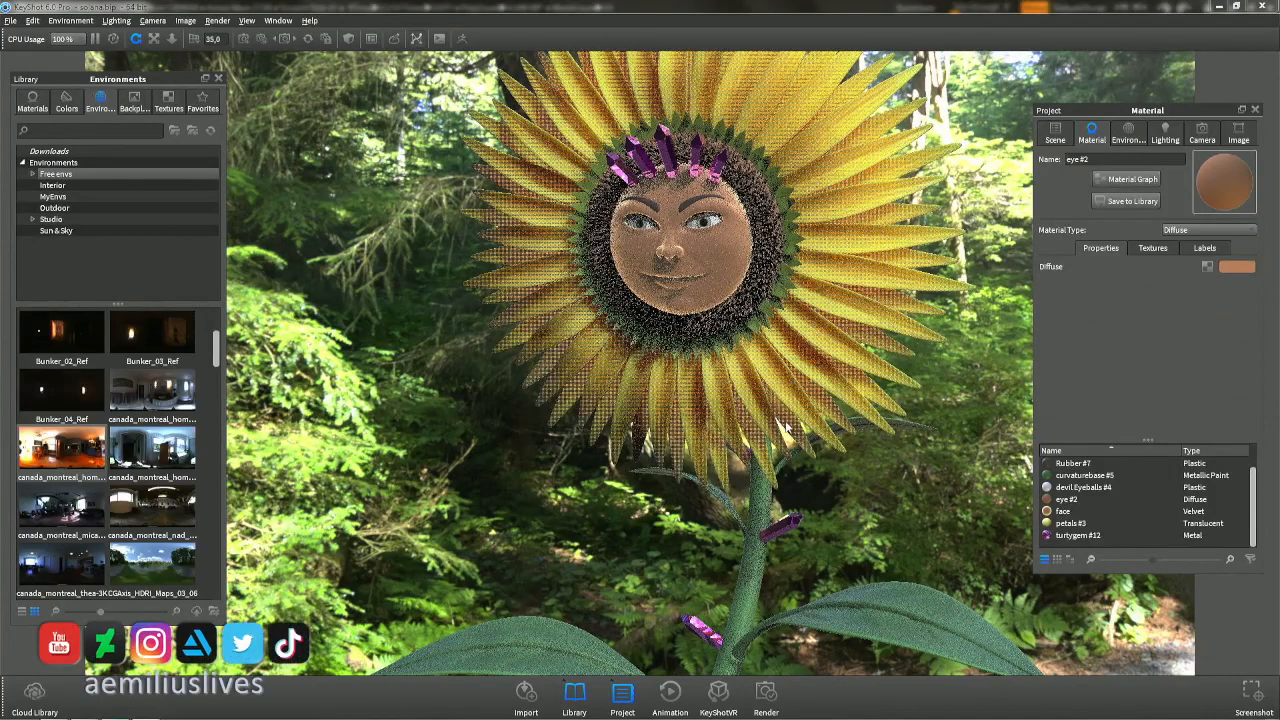
scroll(788, 426, "down", 2)
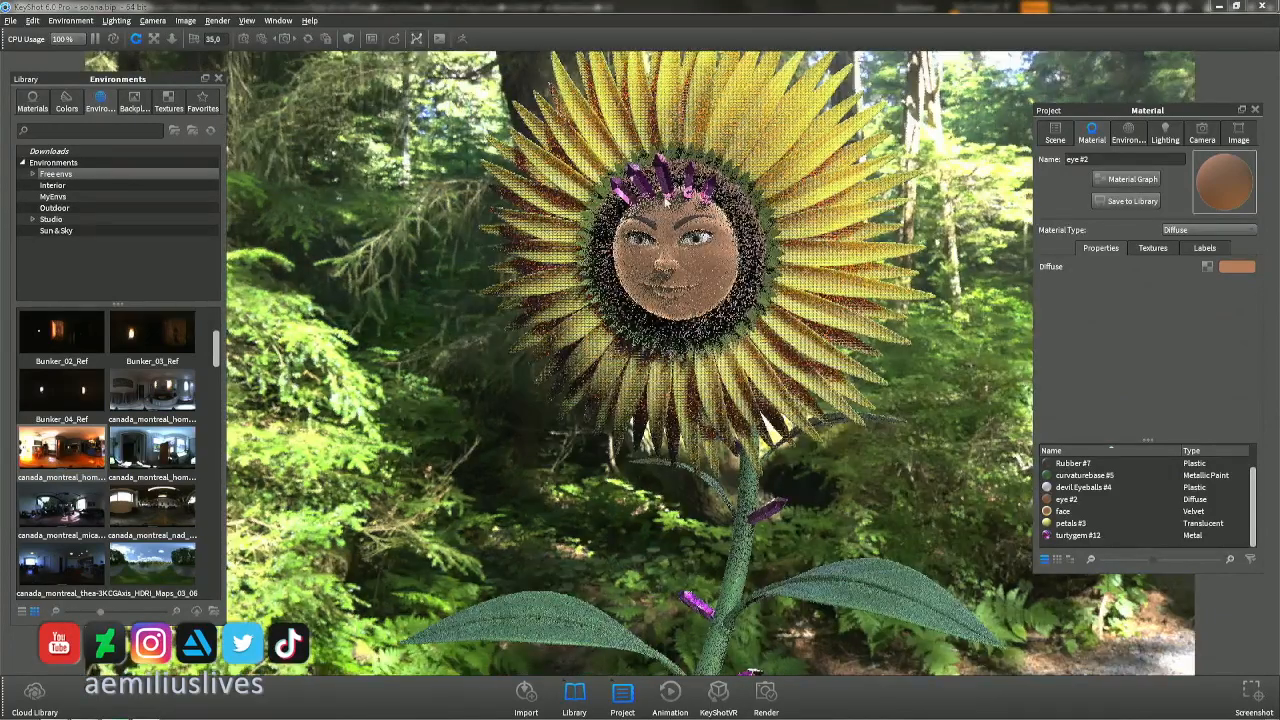
right_click(669, 186)
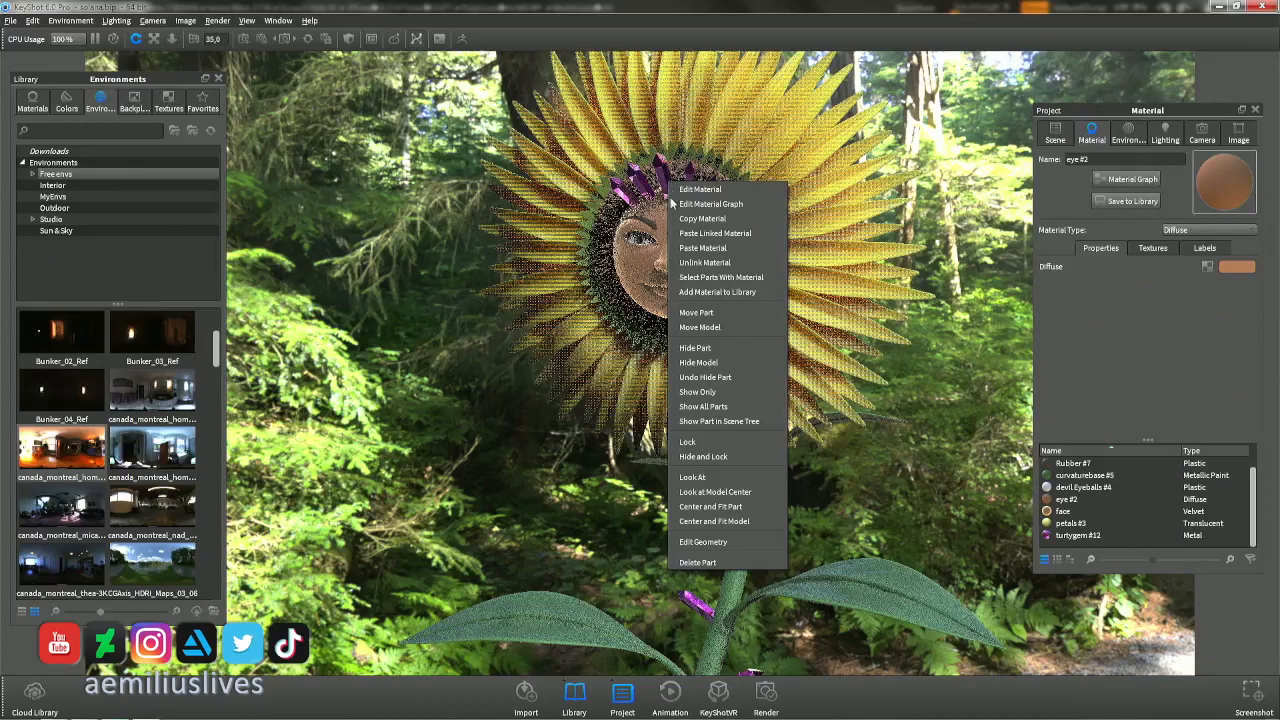
left_click(725, 347)
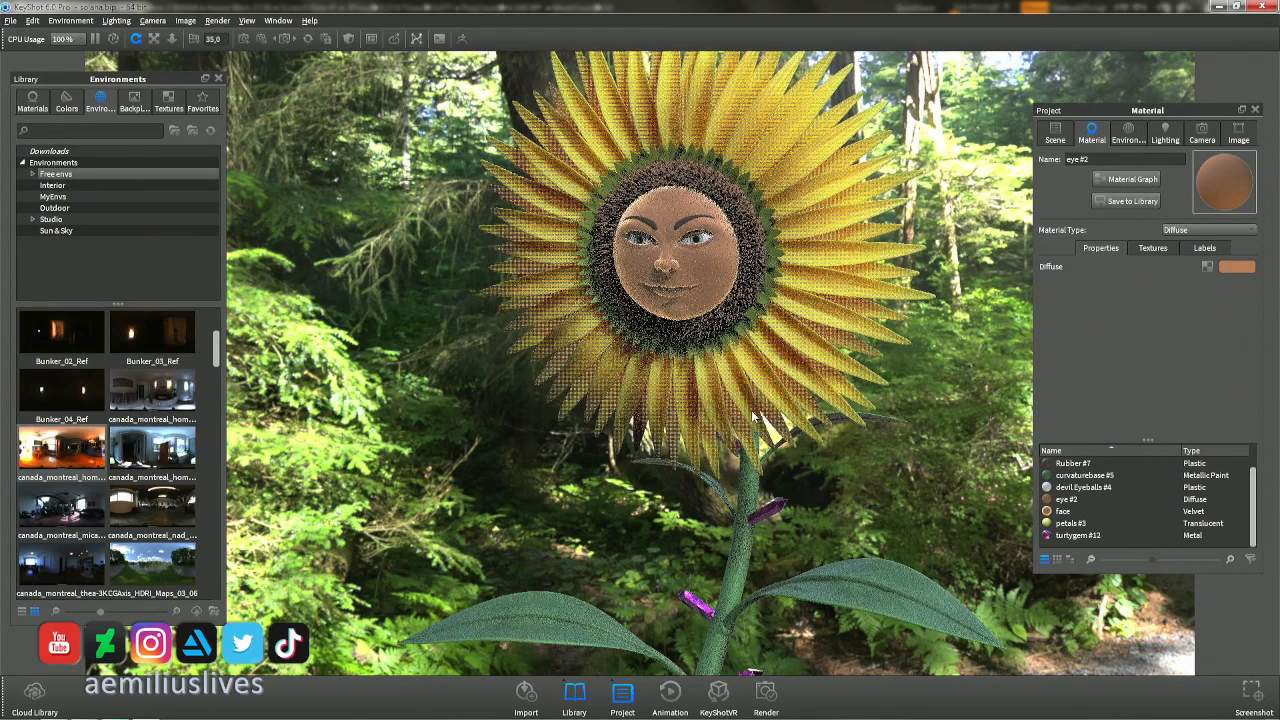
Open the petals #3 material and review its color texture's mapping, brightness and contrast settings.
double_click(845, 266)
scroll(1256, 369, "down", 5)
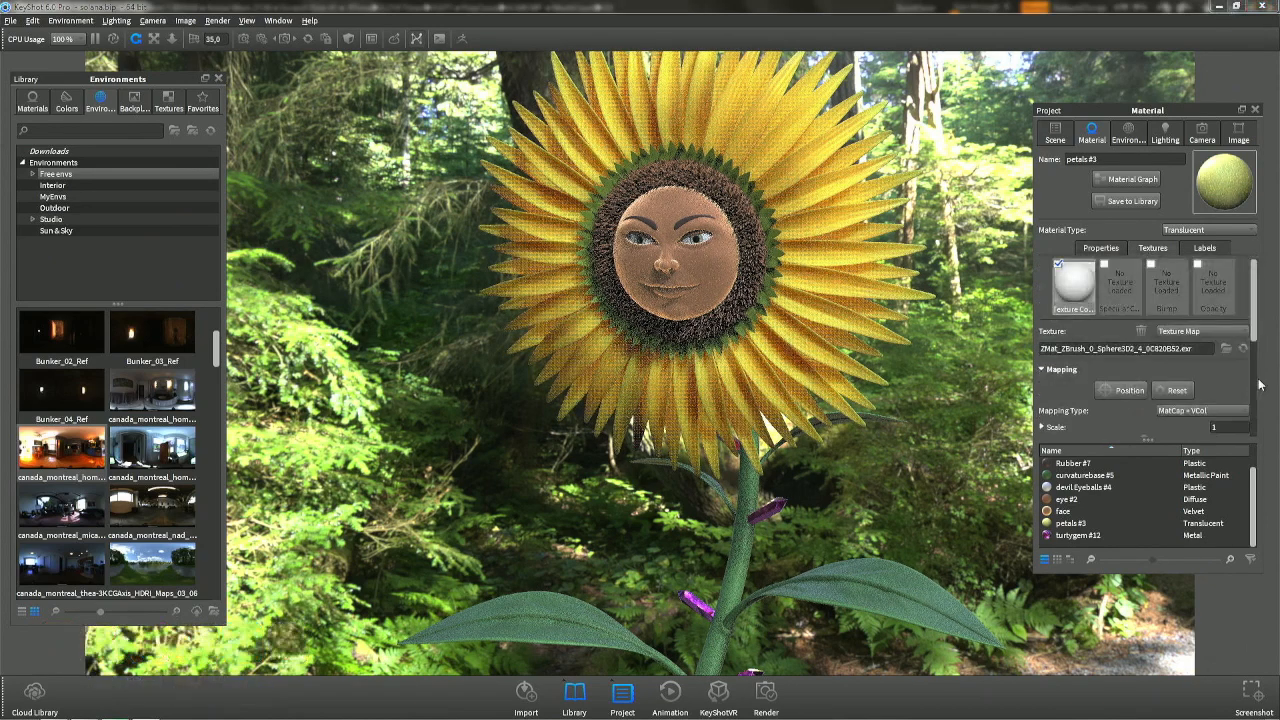
left_click_drag(1255, 364, 1253, 395)
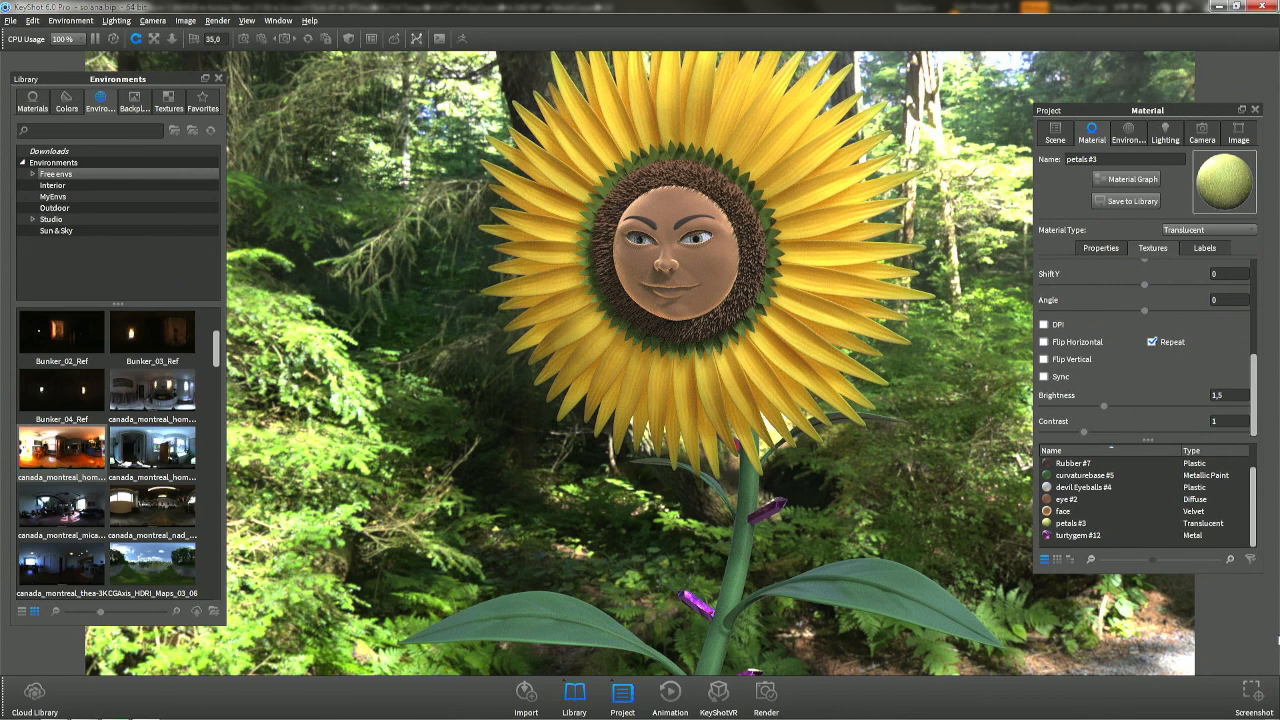
Save a screenshot of the crystal-free sunflower render and save the solana.bip scene.
left_click(1254, 694)
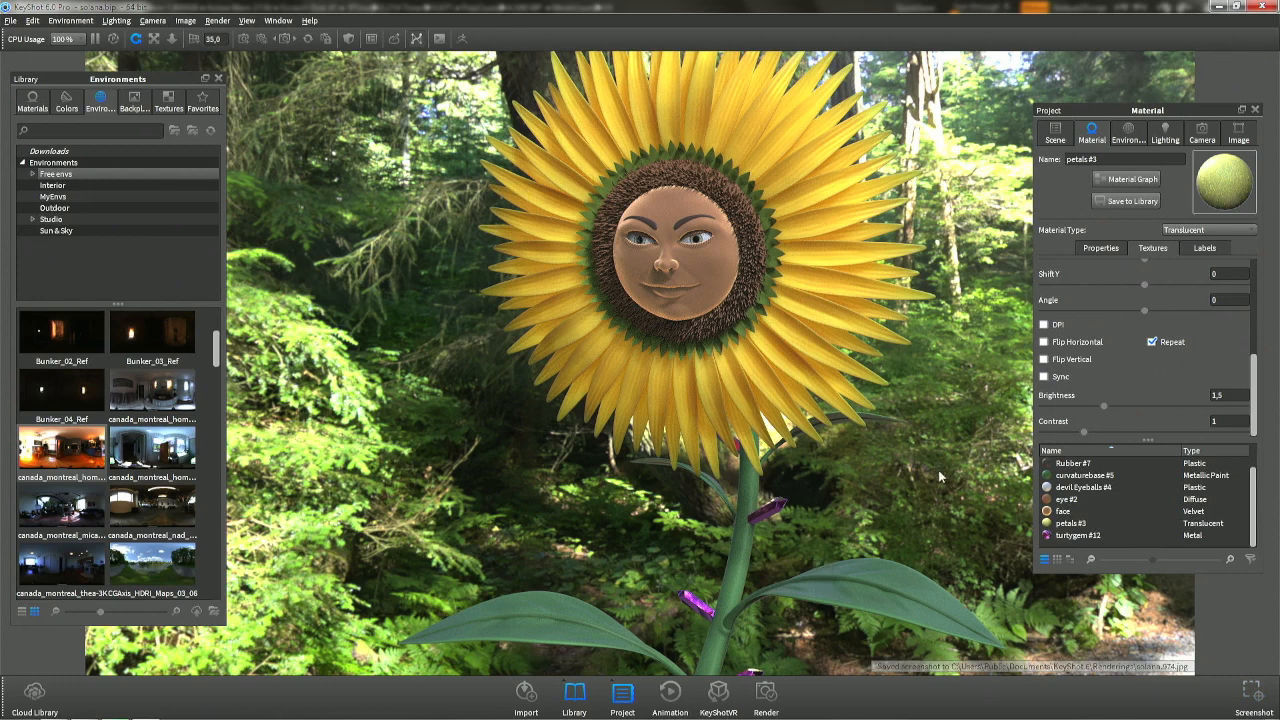
key("ctrl+s")
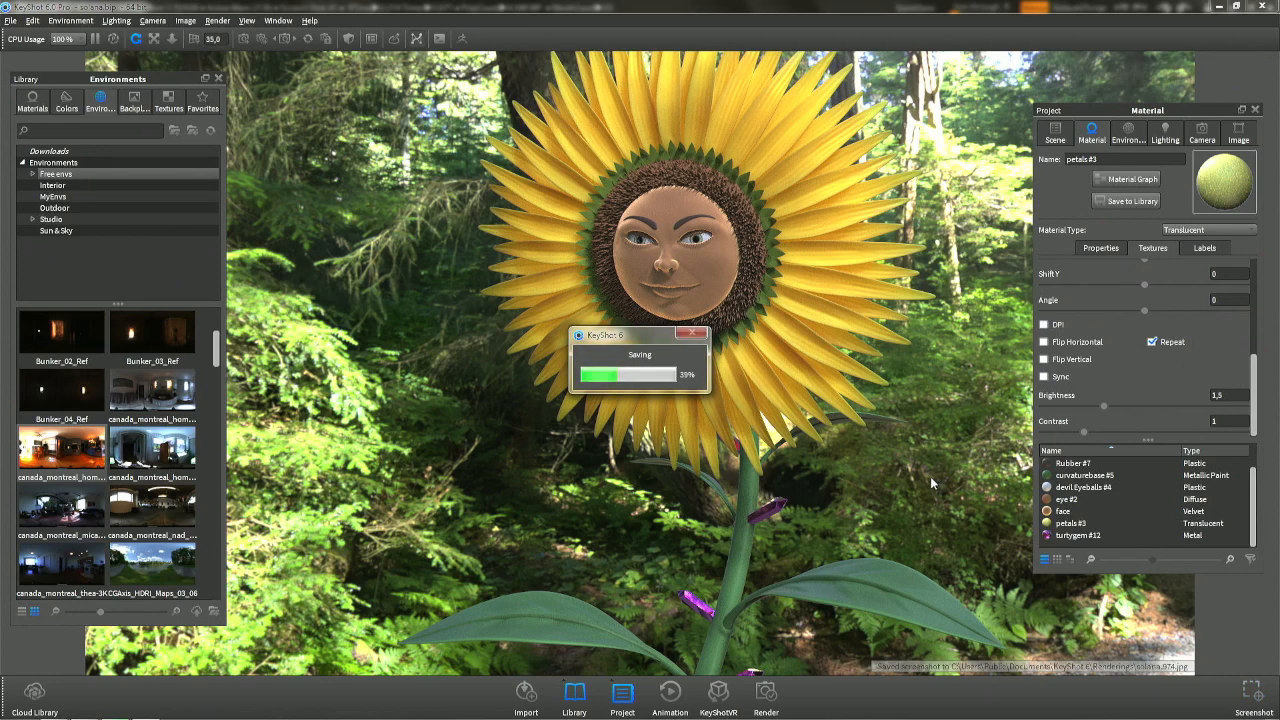
Show the hidden ZBrush_0_crystal1 part and rename it crown.
left_click(1059, 135)
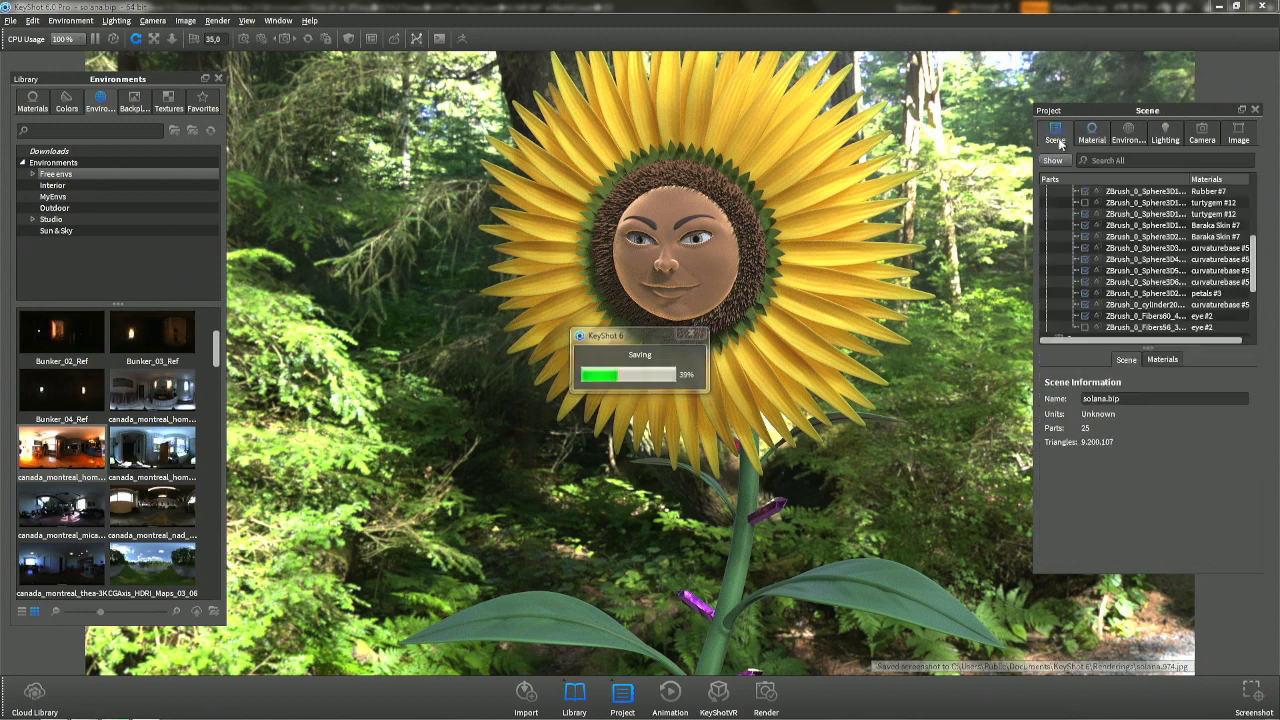
left_click_drag(1257, 246, 1261, 186)
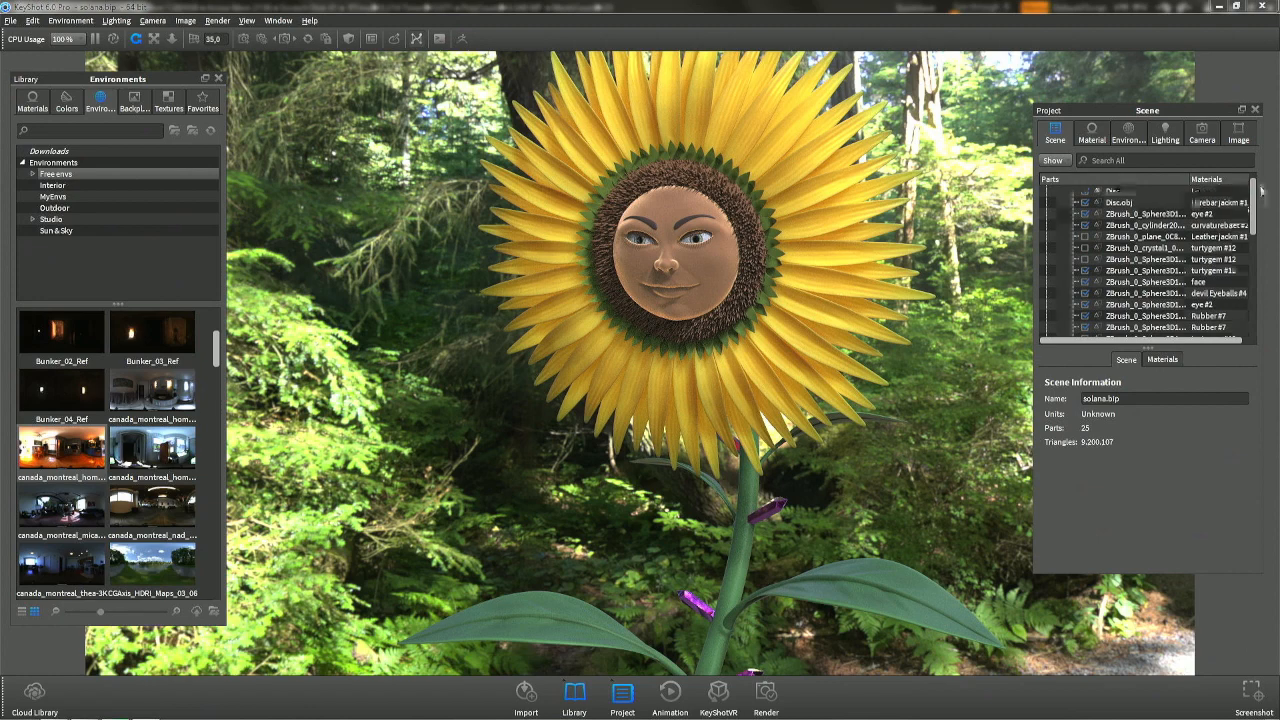
left_click(1137, 247)
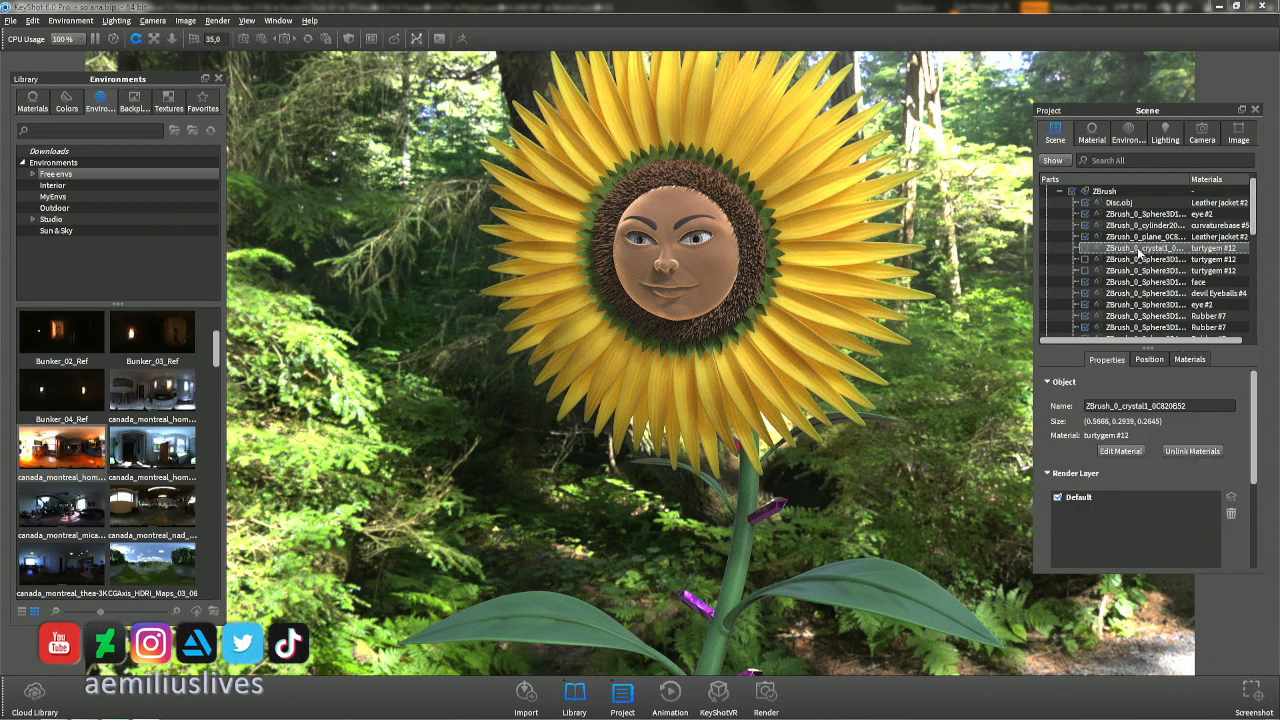
left_click(1085, 249)
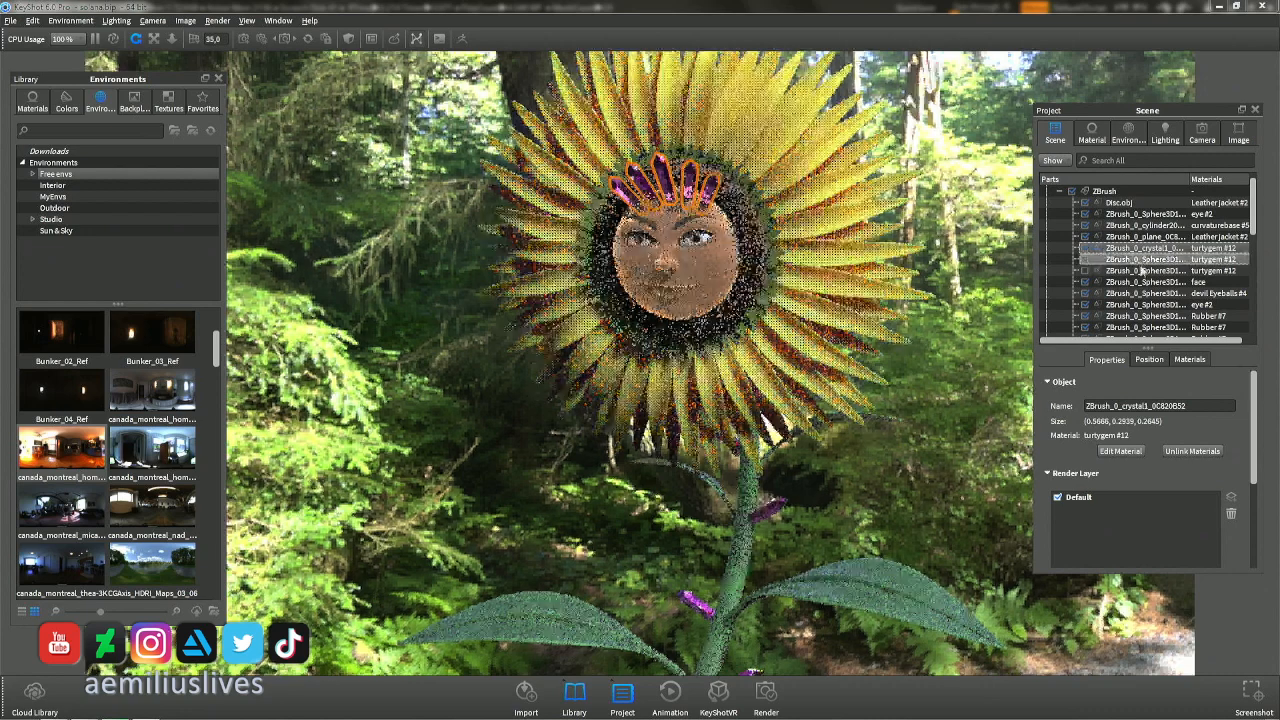
left_click_drag(1200, 405, 1025, 404)
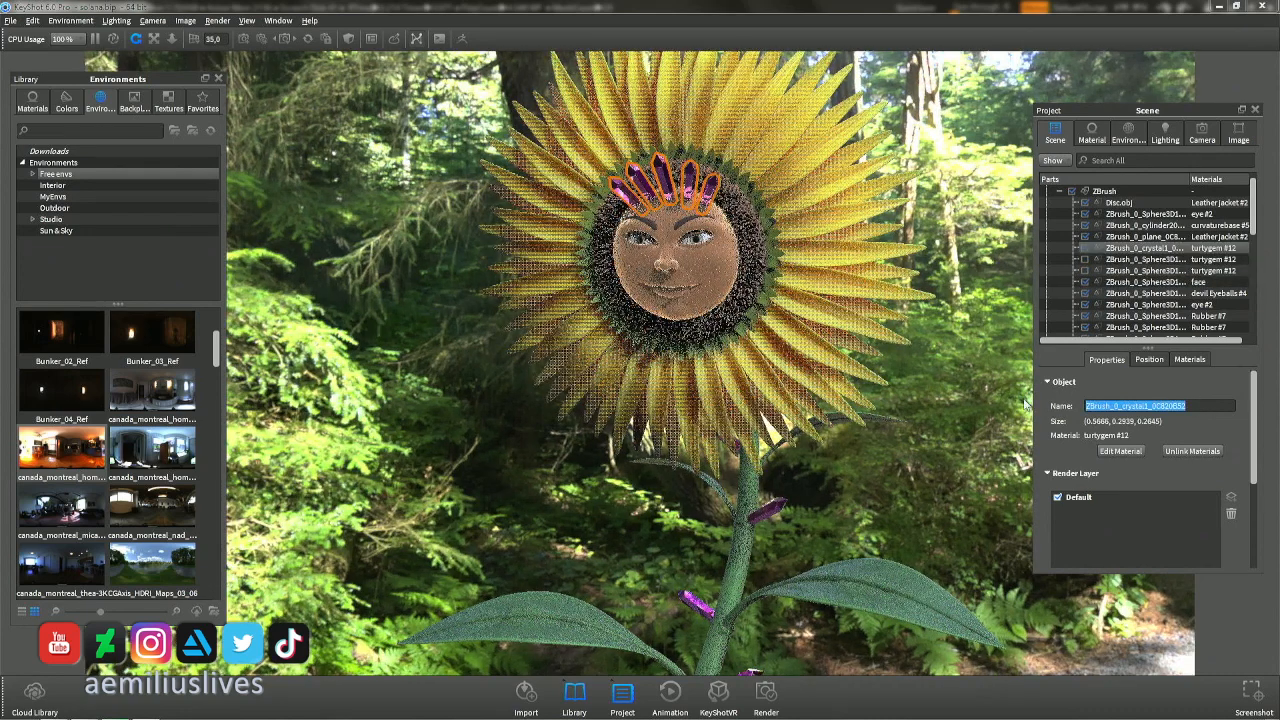
type("crown")
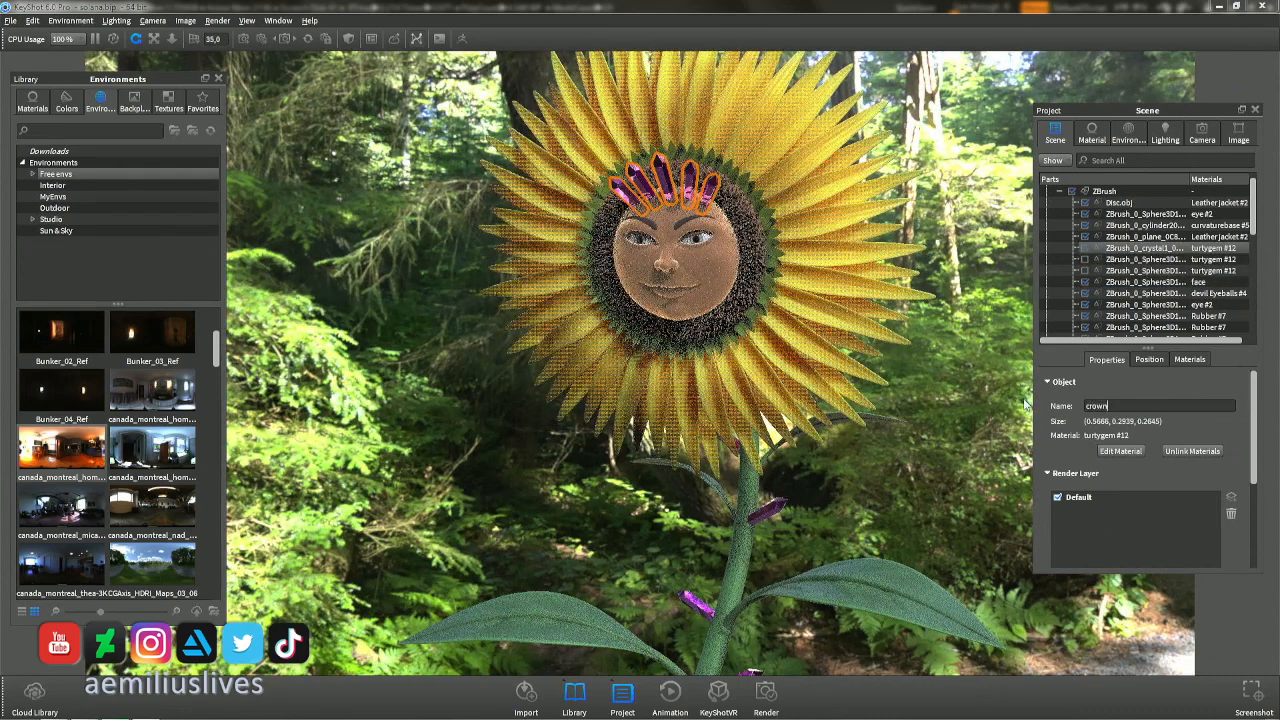
key("Return")
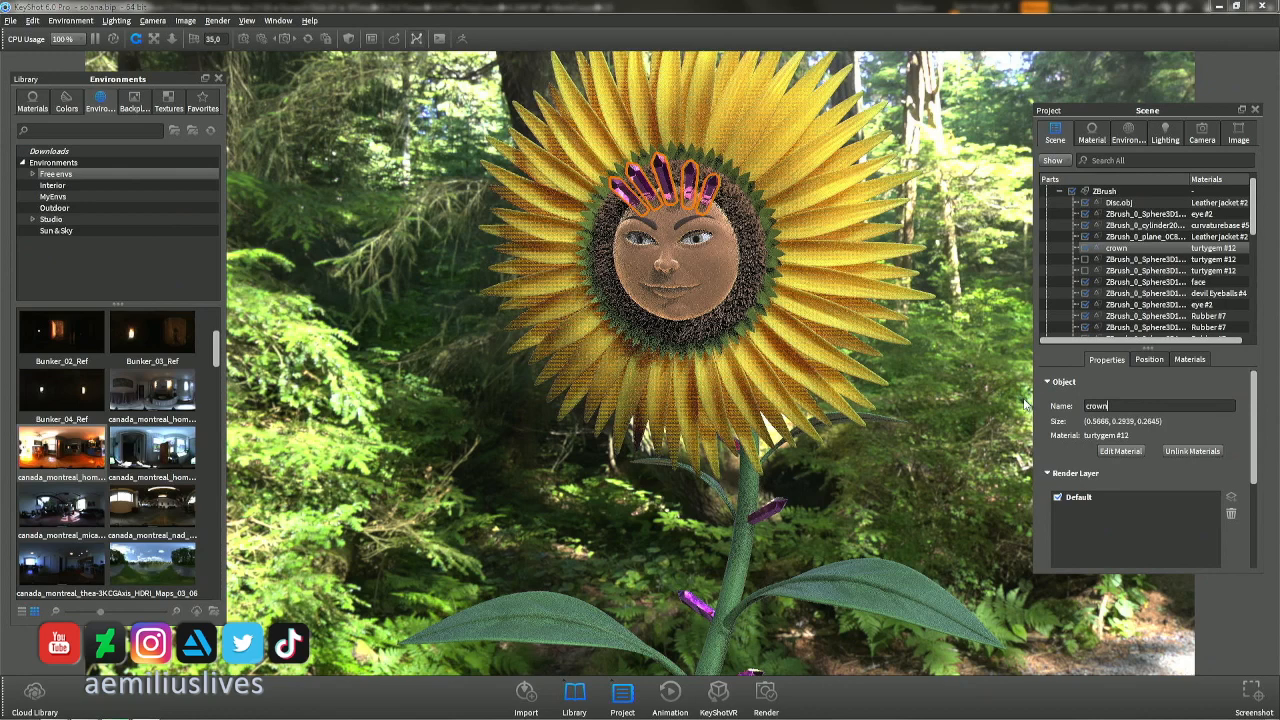
Undo the crown part's rename and hide the crystals above the face again.
left_click(1125, 259)
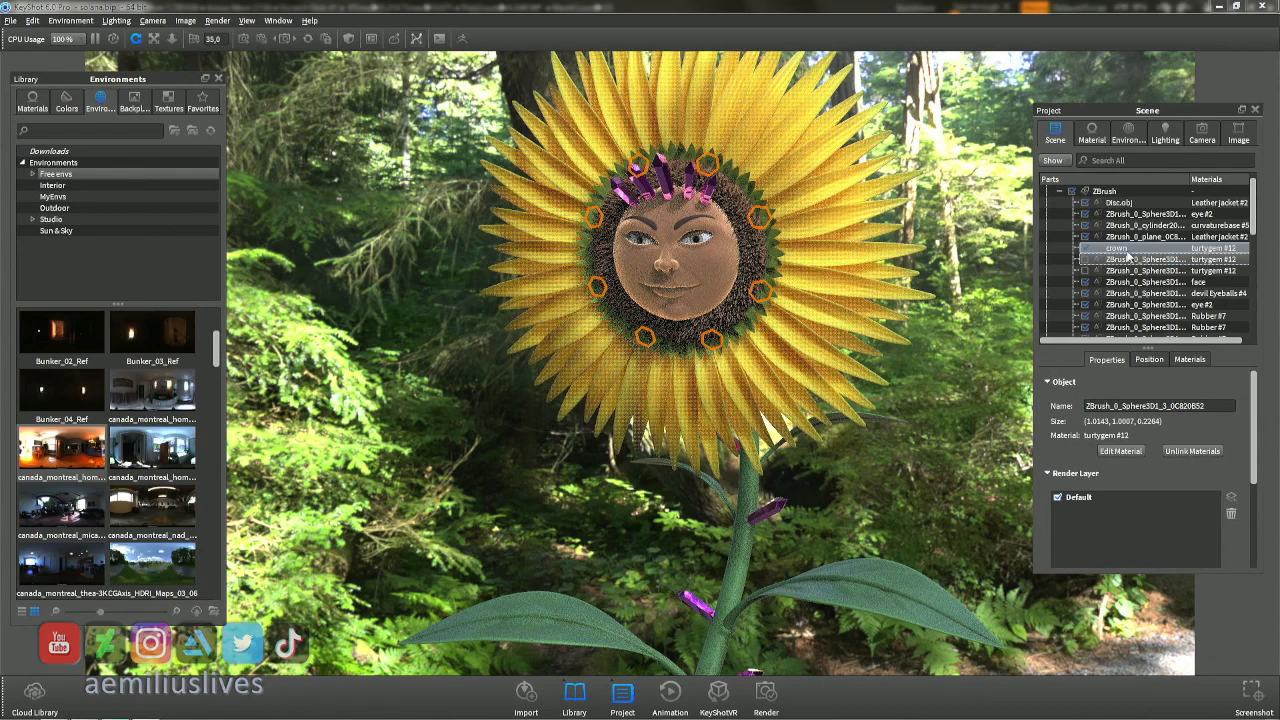
left_click(1117, 248)
left_click(32, 20)
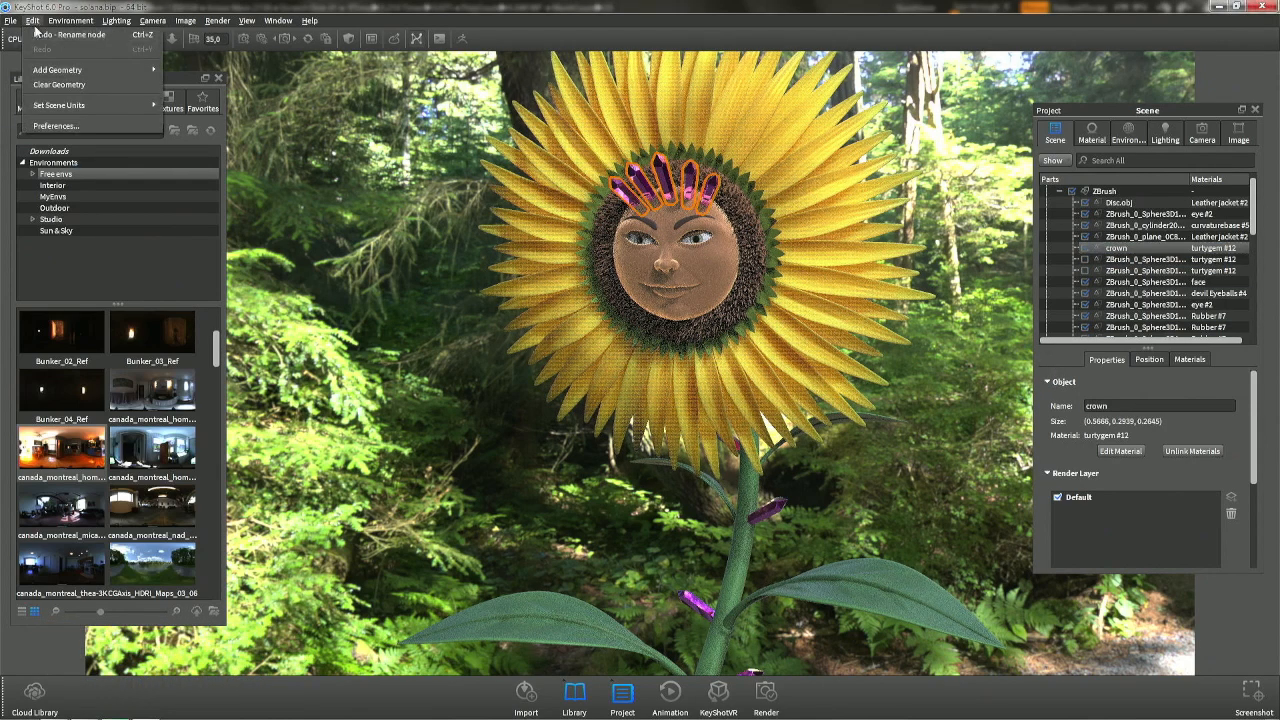
left_click(37, 37)
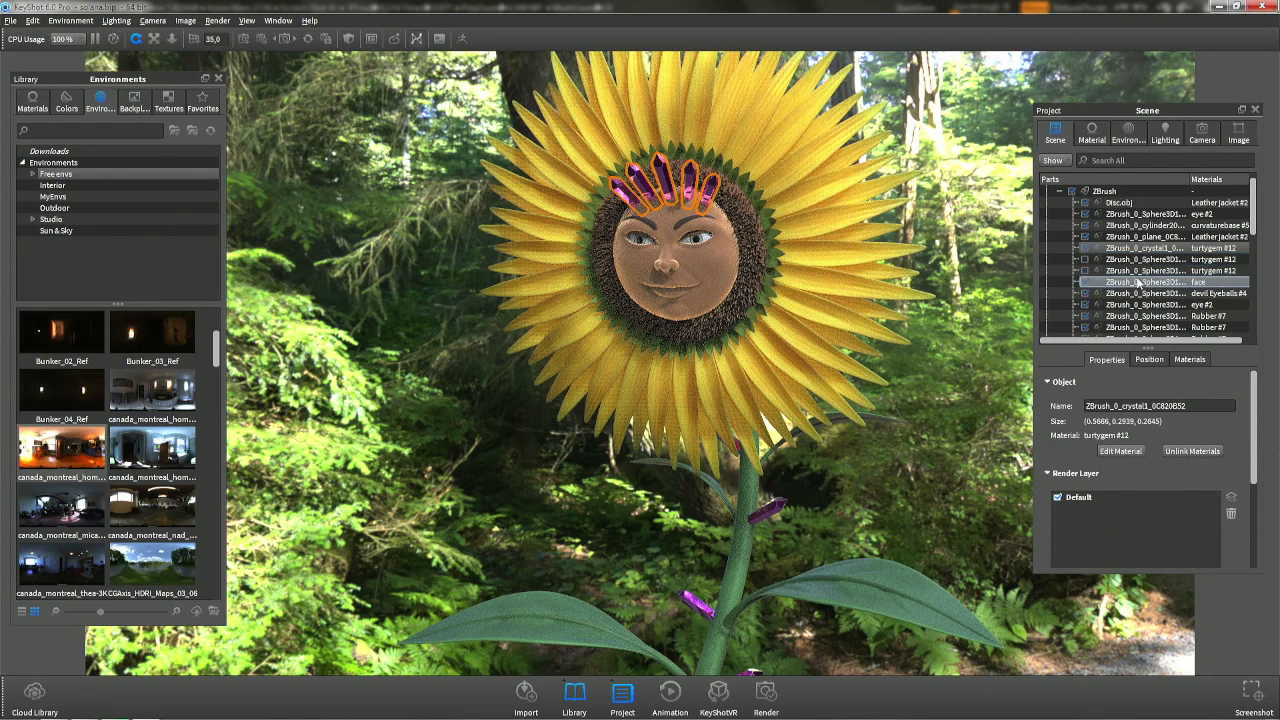
left_click(1085, 248)
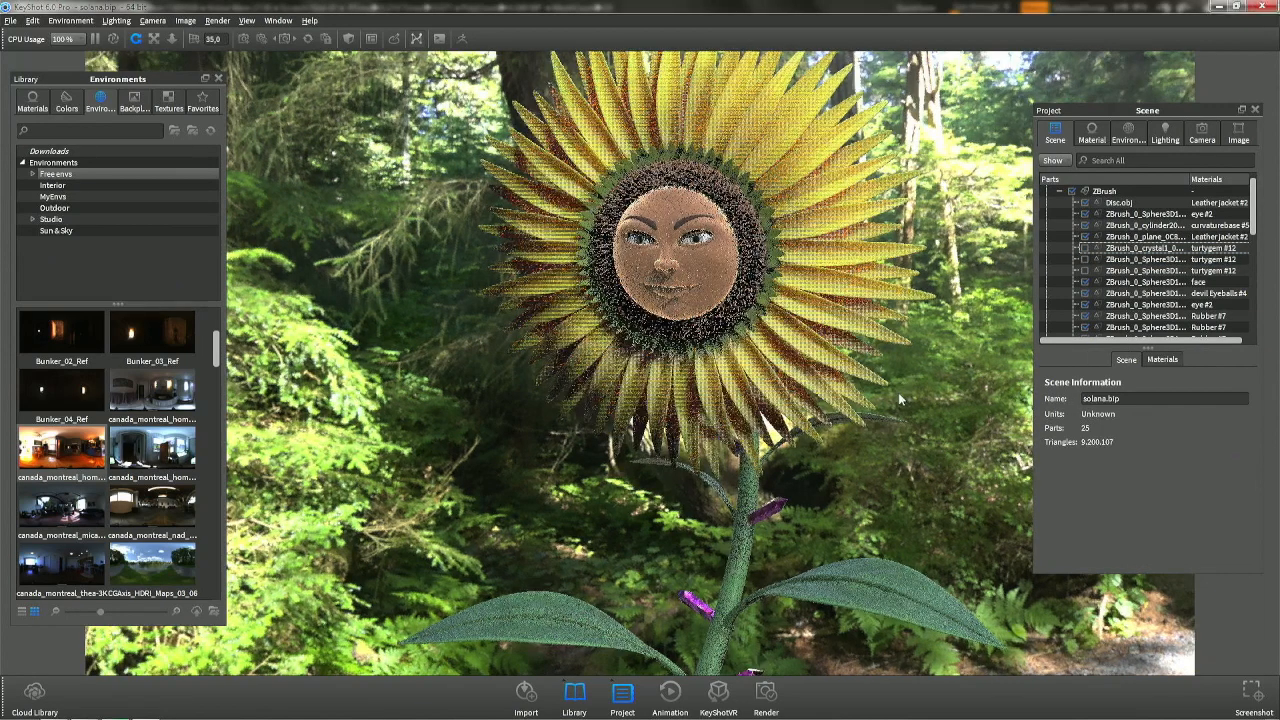
Save the solana.bip scene and close the open volume mixer window.
key("ctrl+s")
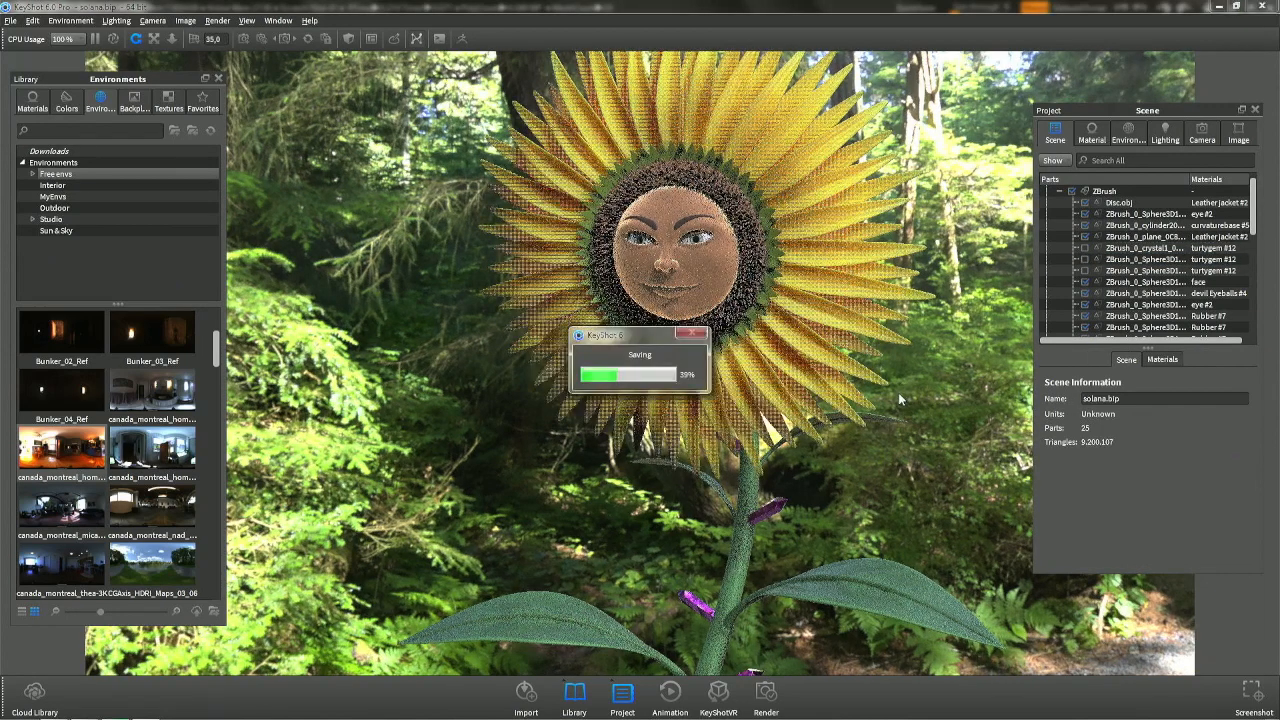
key("alt+Tab")
key("alt+Tab")
key("Tab")
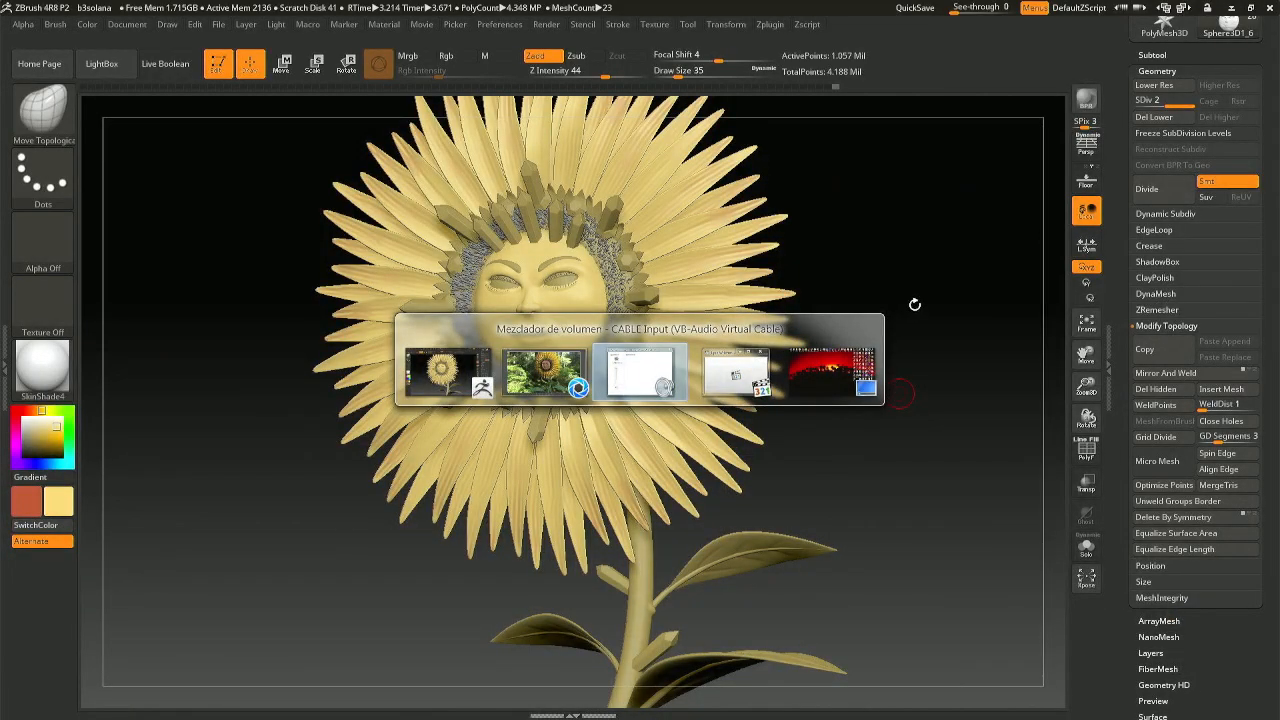
left_click(677, 291)
key("alt+Tab")
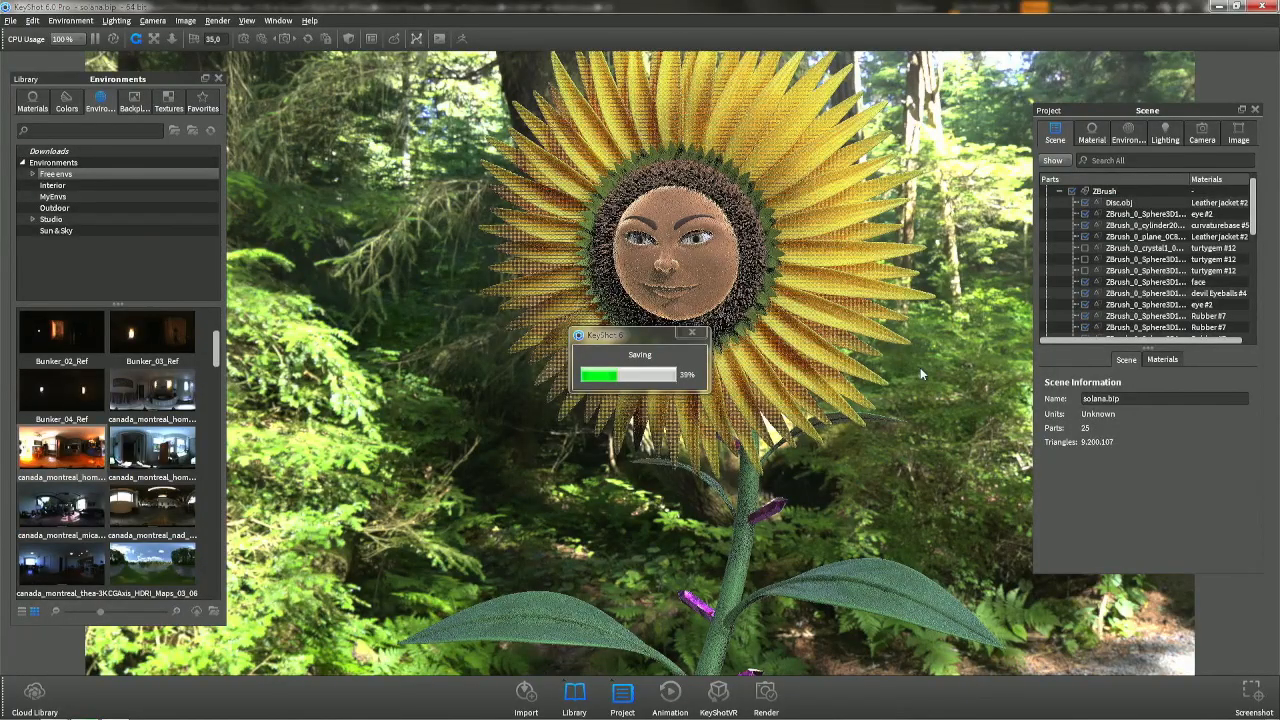
Switch to ZBrush and save the project over the existing b3solana.ZPR file.
key("alt+Tab")
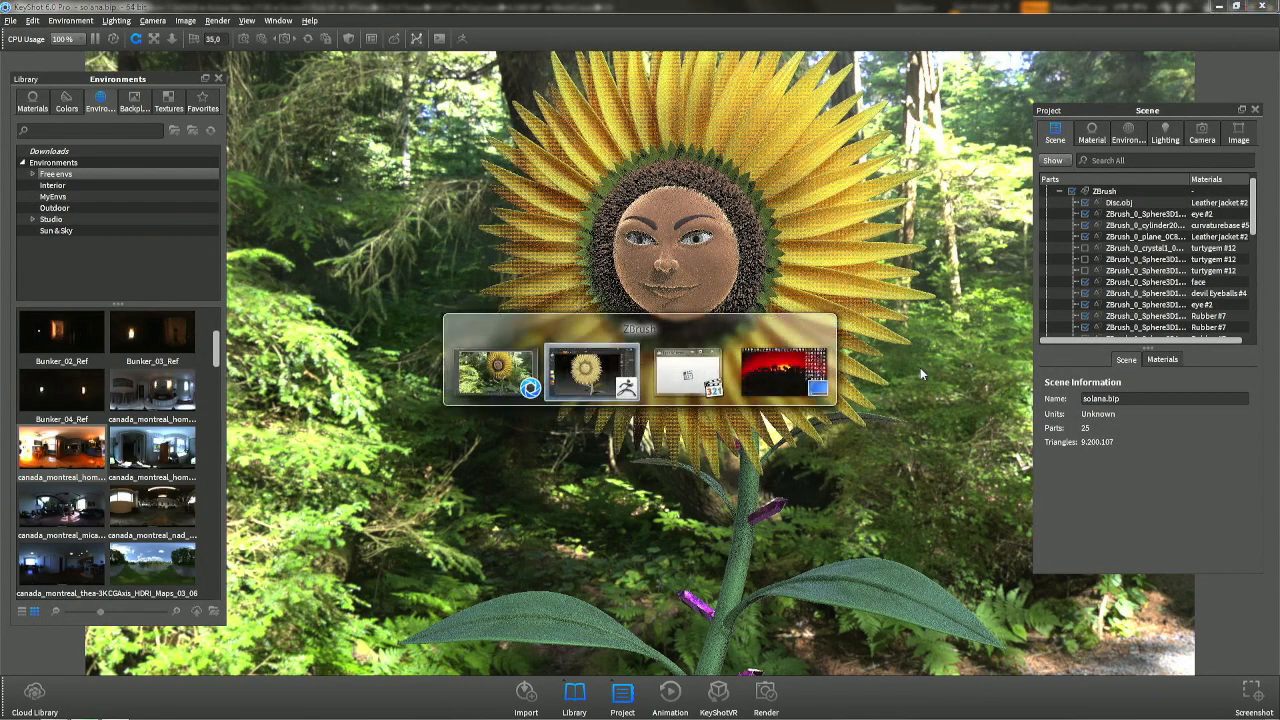
key("ctrl+s")
key("Return")
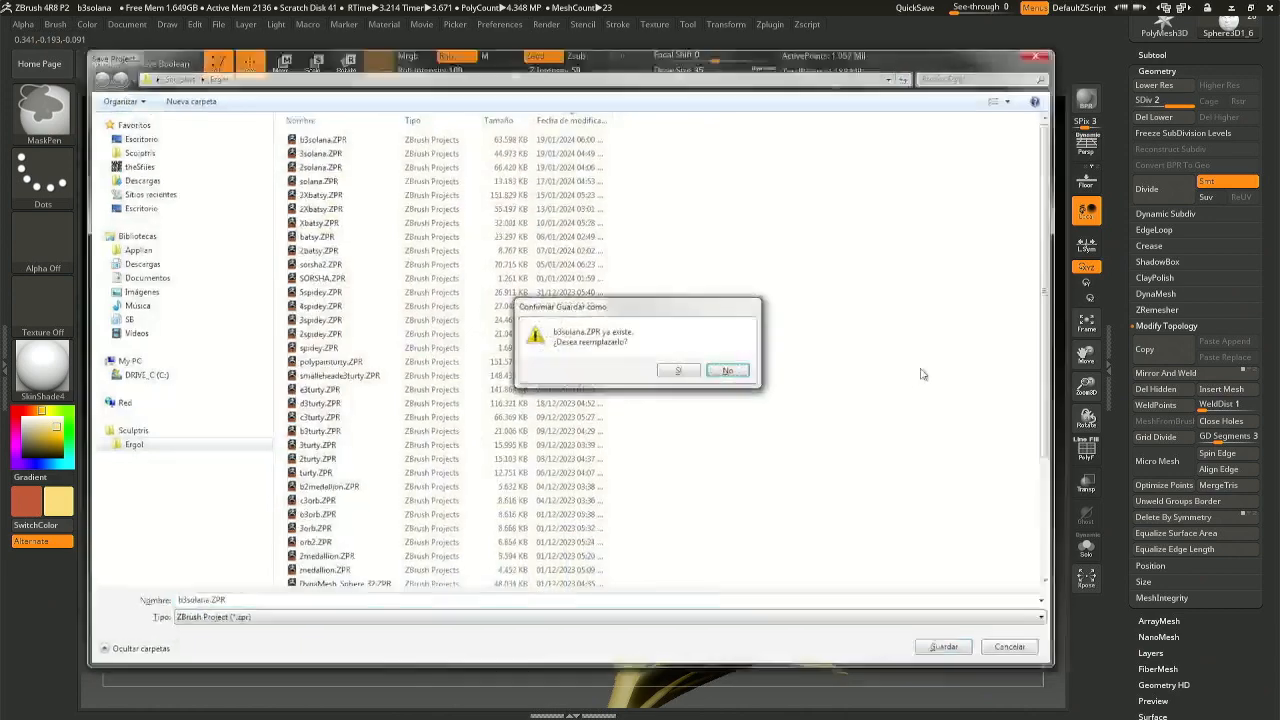
key("s")
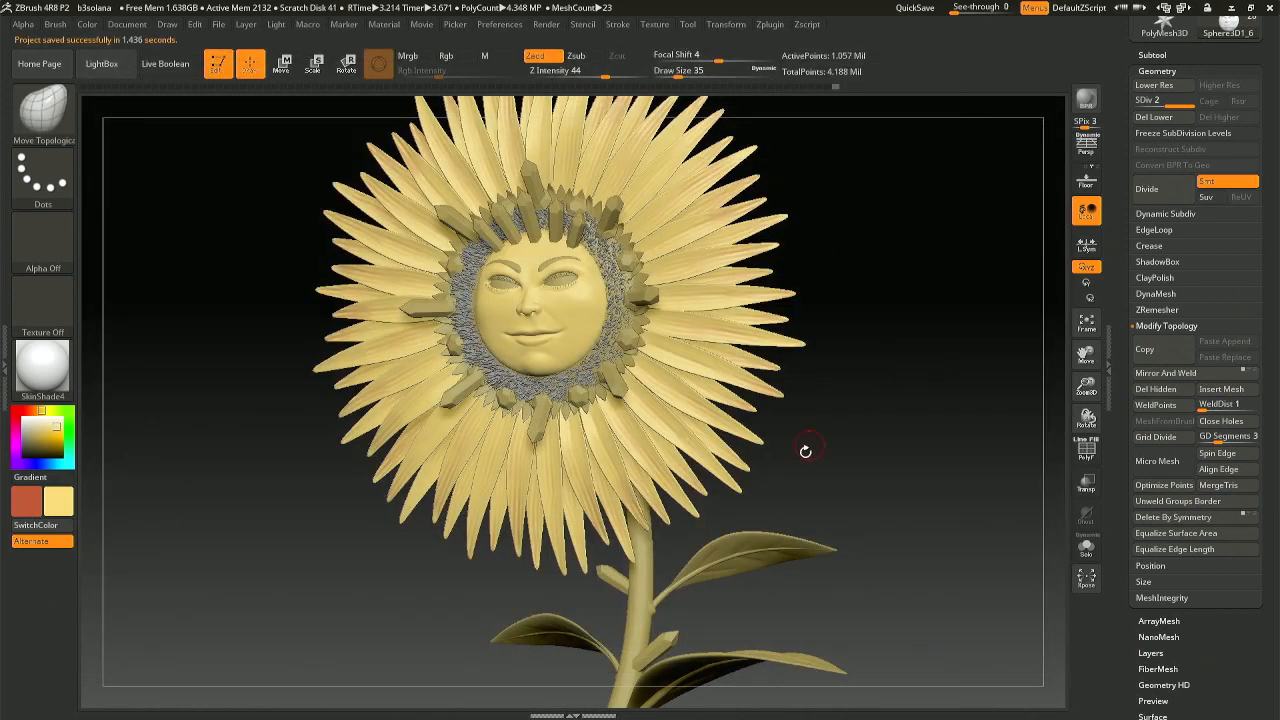
Turn on perspective distortion and inspect the sunflower from the front and side.
mouse_move(811, 467)
left_mouse_down()
mouse_move(886, 466)
mouse_move(780, 466)
mouse_move(796, 469)
left_mouse_up()
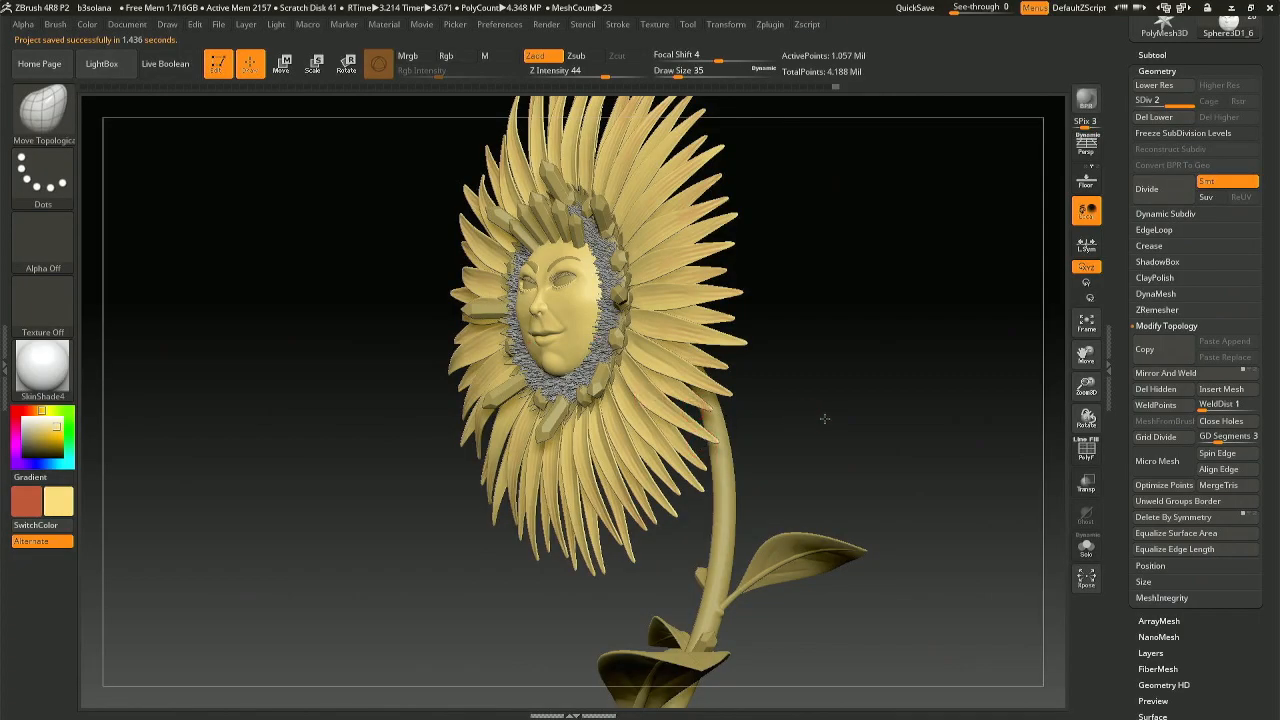
left_click_drag(825, 419, 843, 424)
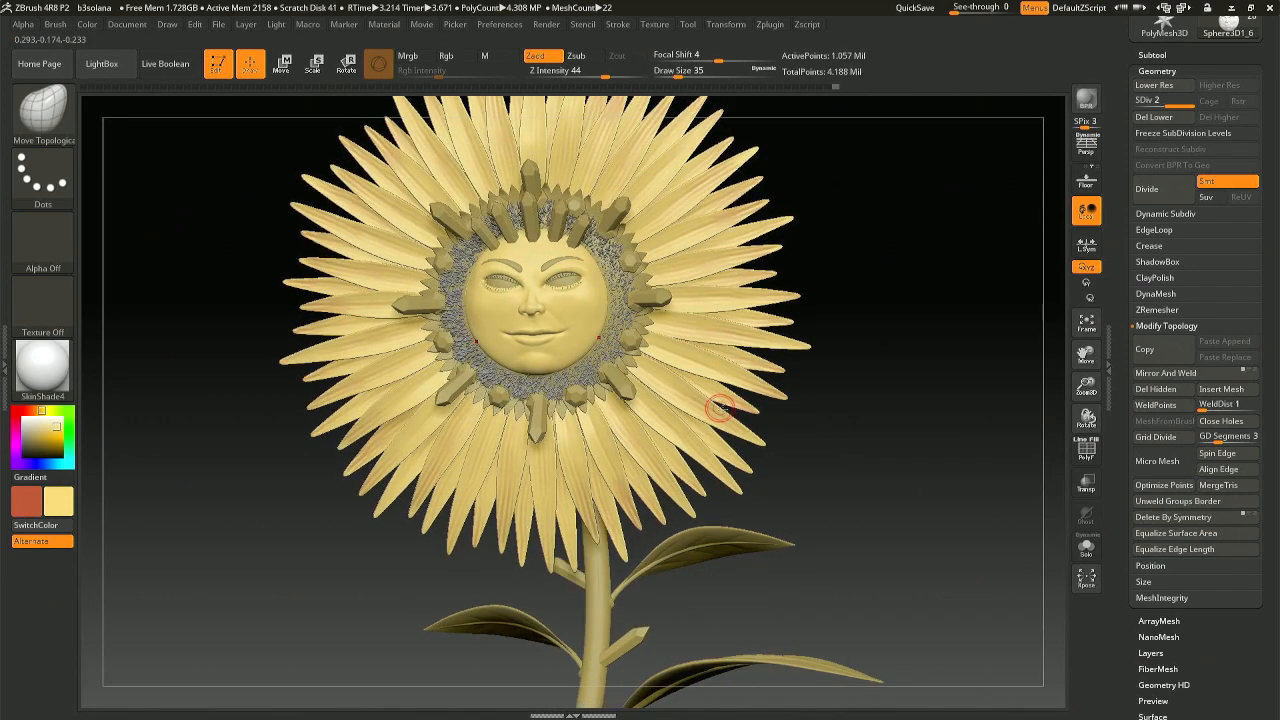
left_click(1086, 145)
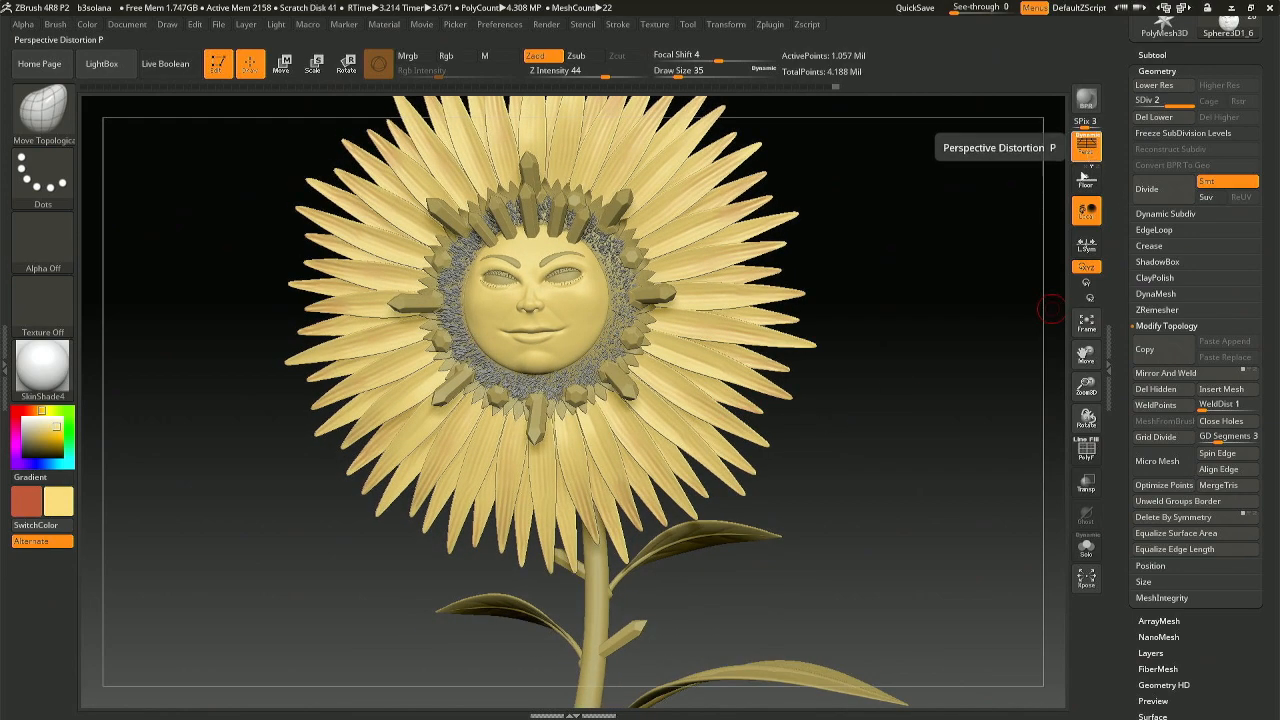
left_click_drag(894, 363, 941, 365)
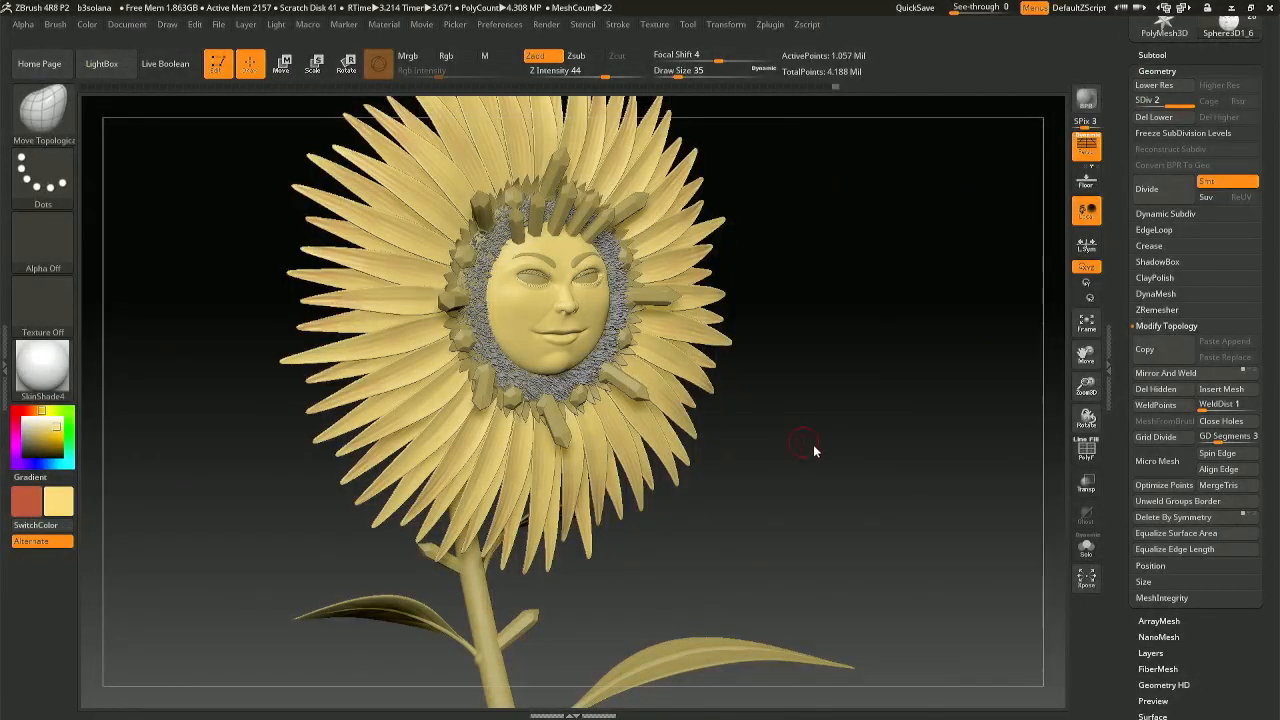
left_click_drag(762, 438, 623, 427)
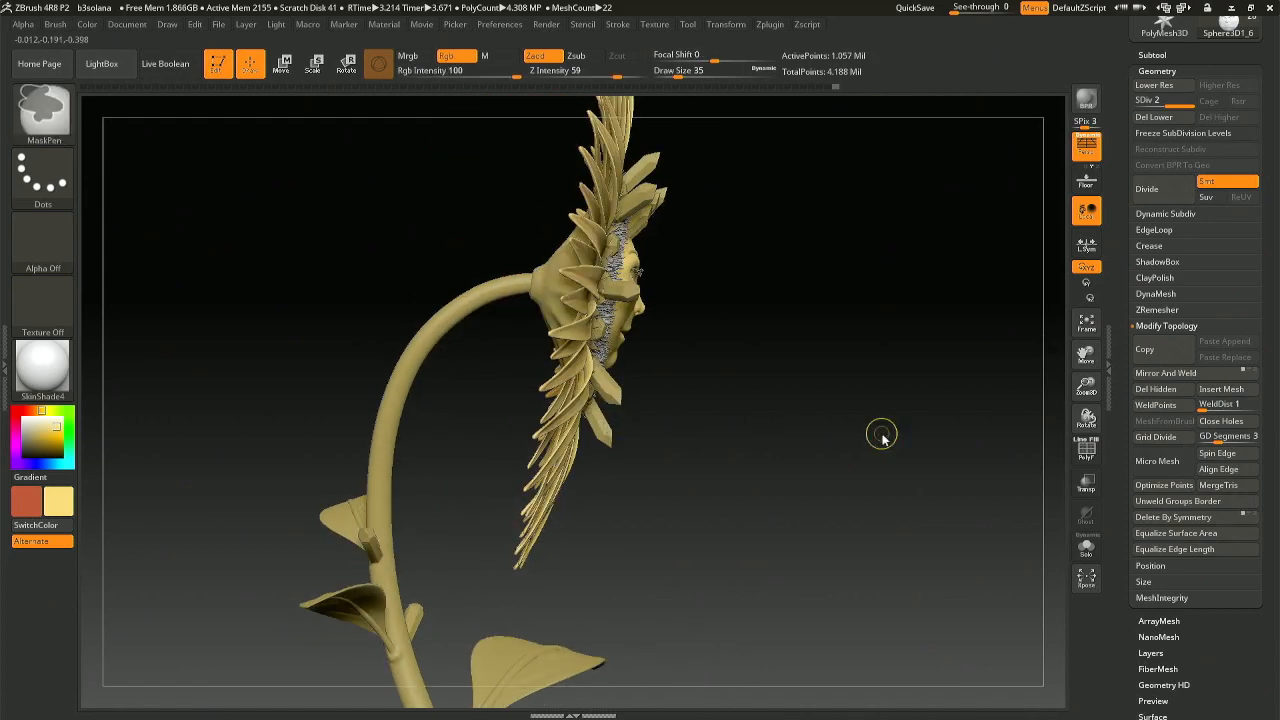
Save the sunflower project with perspective enabled, overwriting b3solana.ZPR, and return to a front view.
key("ctrl+s")
key("Return")
key("Return")
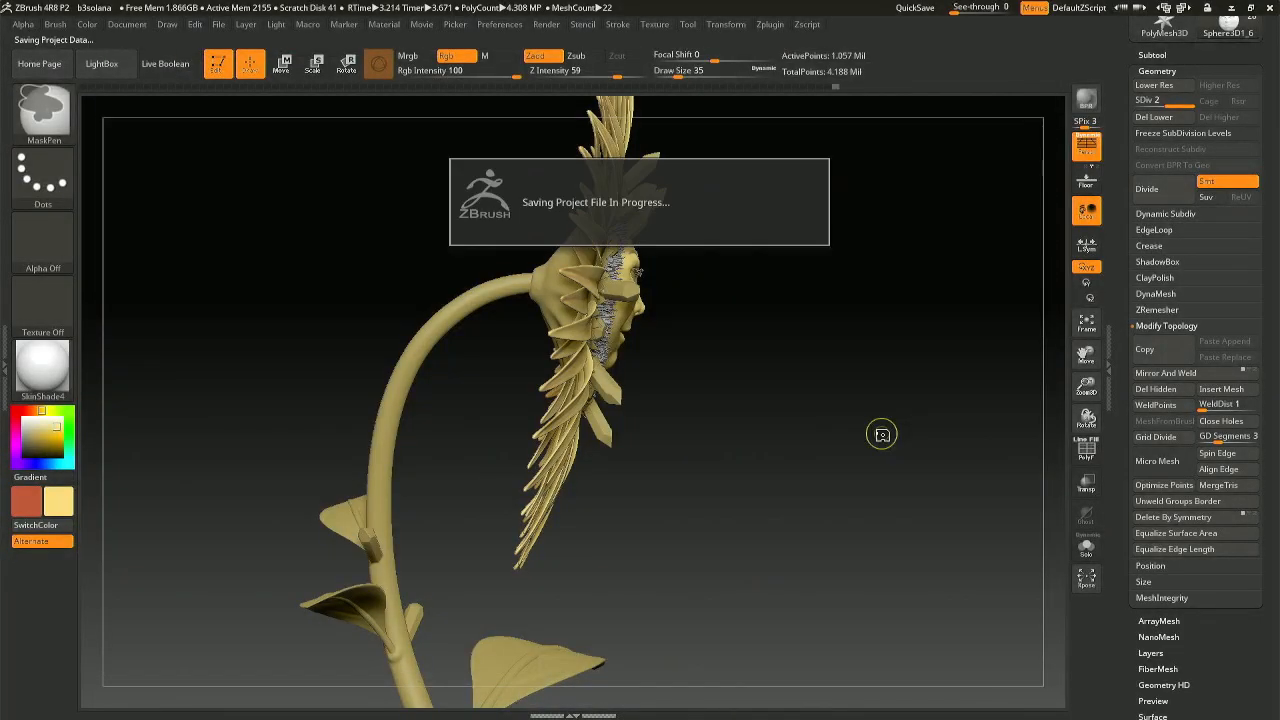
left_click_drag(857, 451, 827, 449)
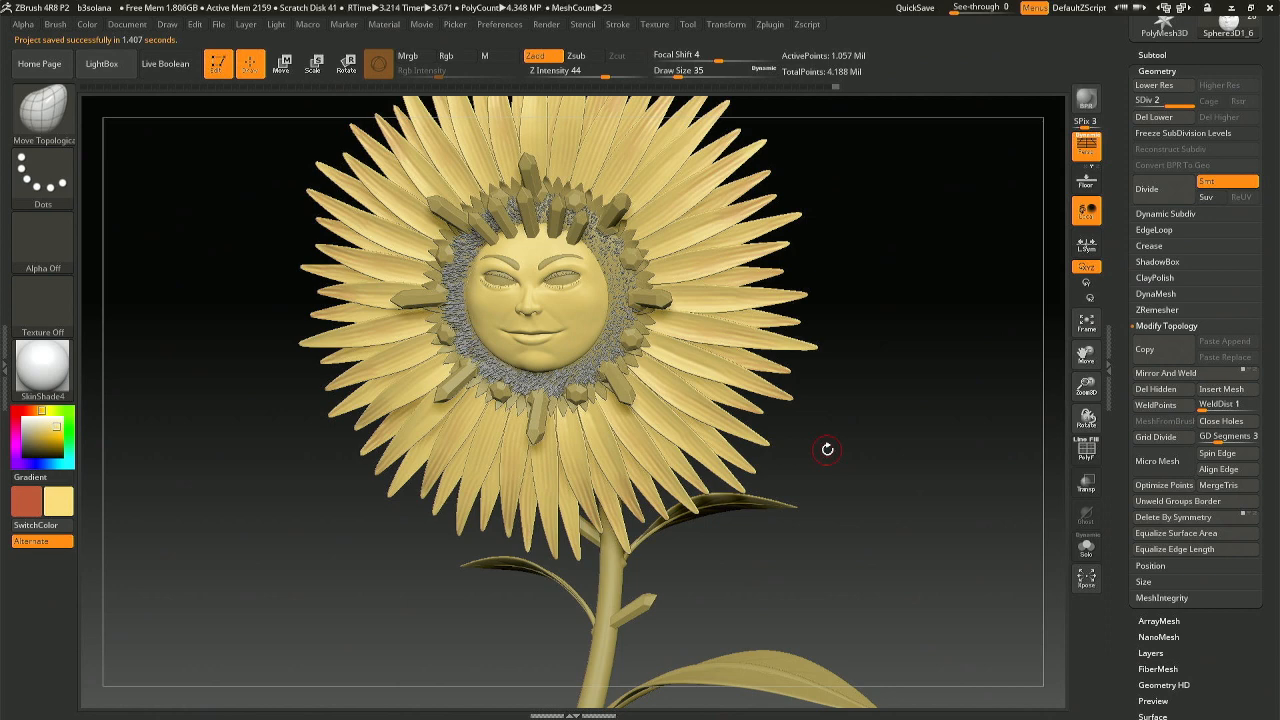
Switch to KeyShot, save the solana.bip scene and set the camera's perspective to 85.
key("alt+Tab")
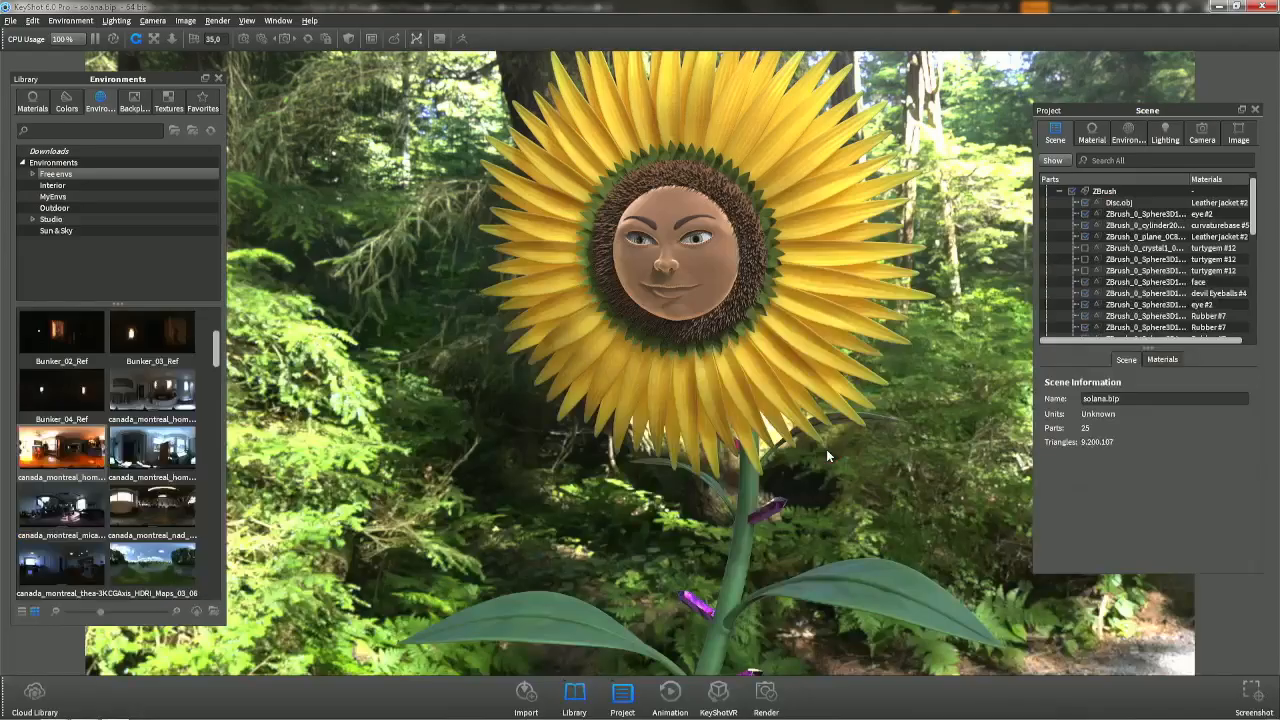
key("ctrl+s")
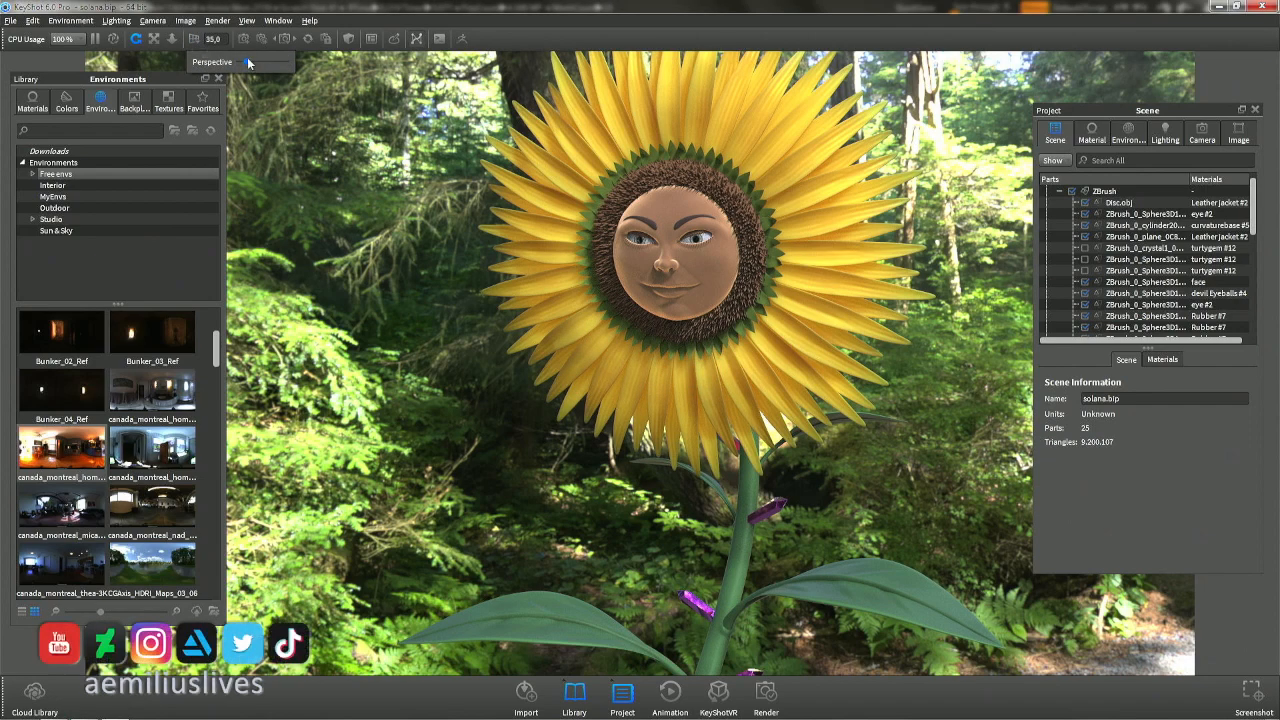
left_click_drag(247, 61, 258, 63)
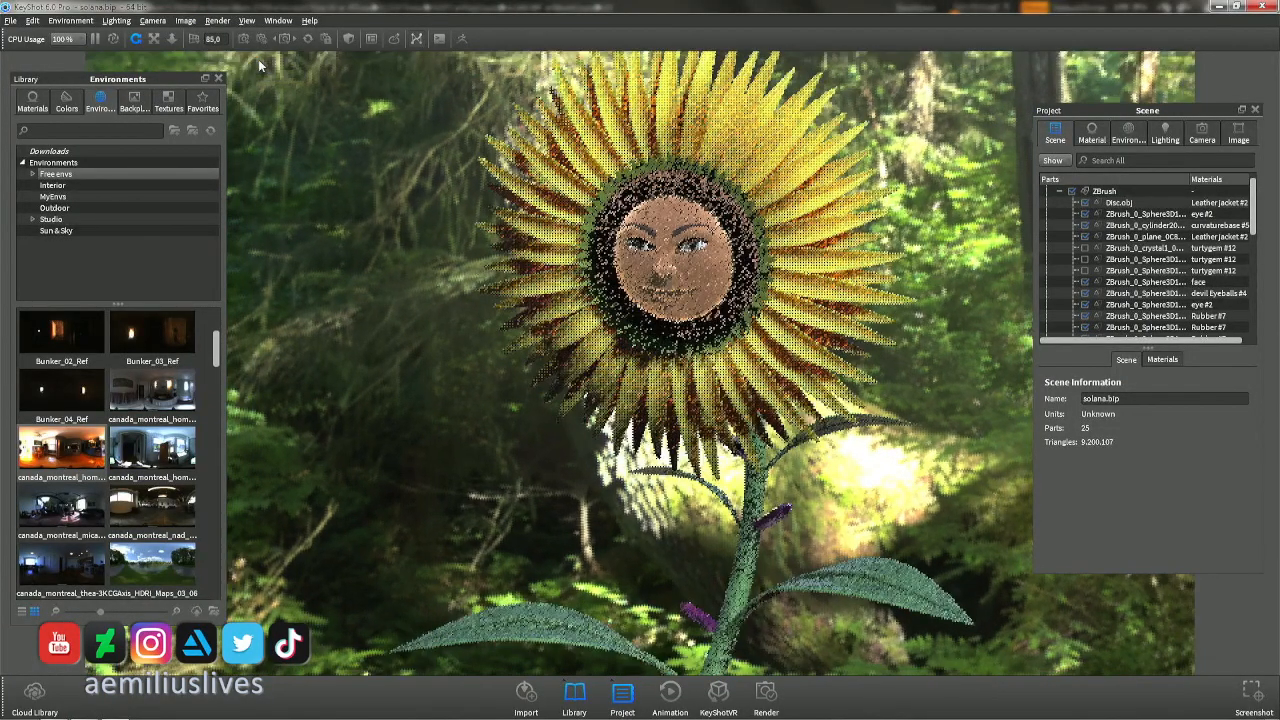
Orbit to a lower view looking up at the flower and store it as a new camera.
left_click(1200, 136)
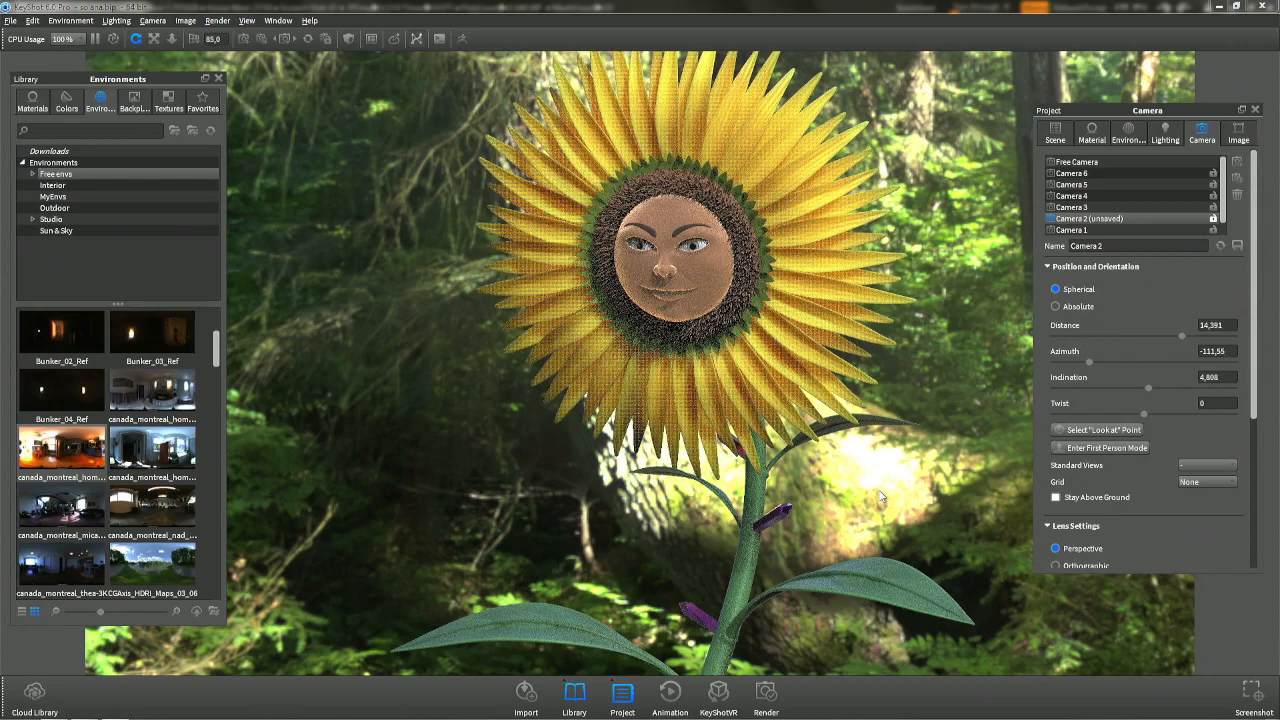
left_click_drag(773, 505, 791, 486)
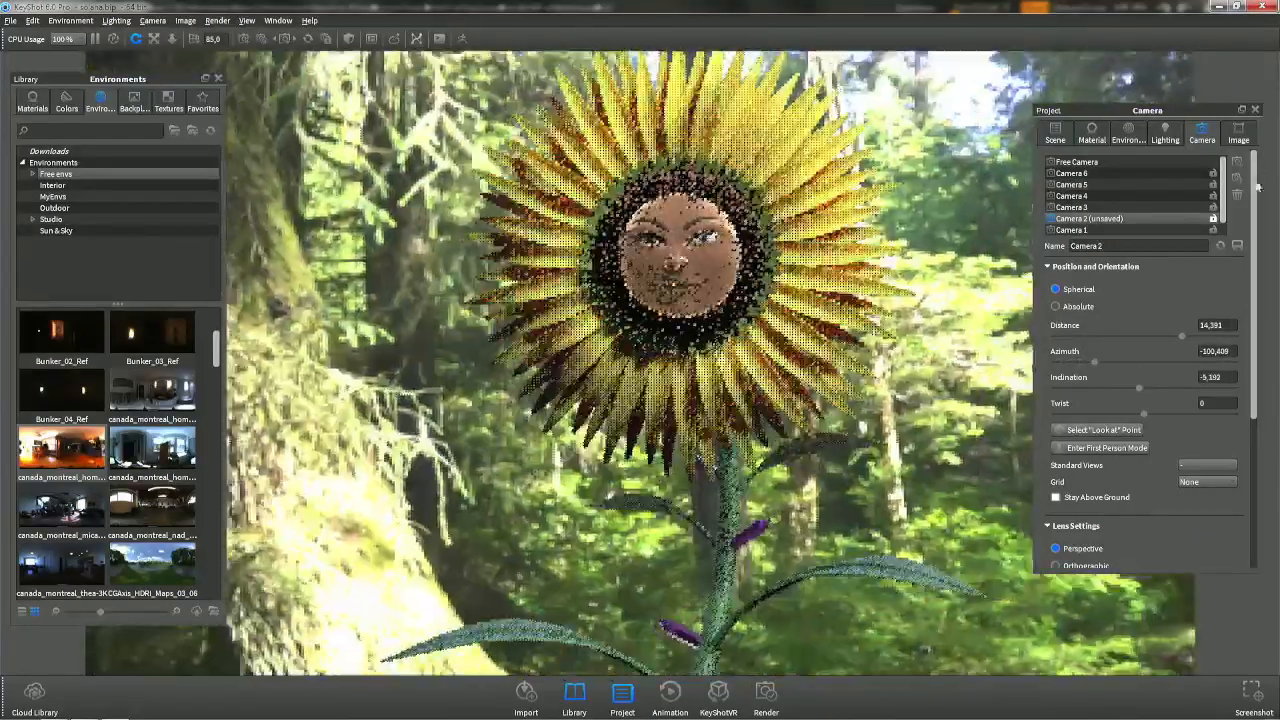
left_click(1236, 164)
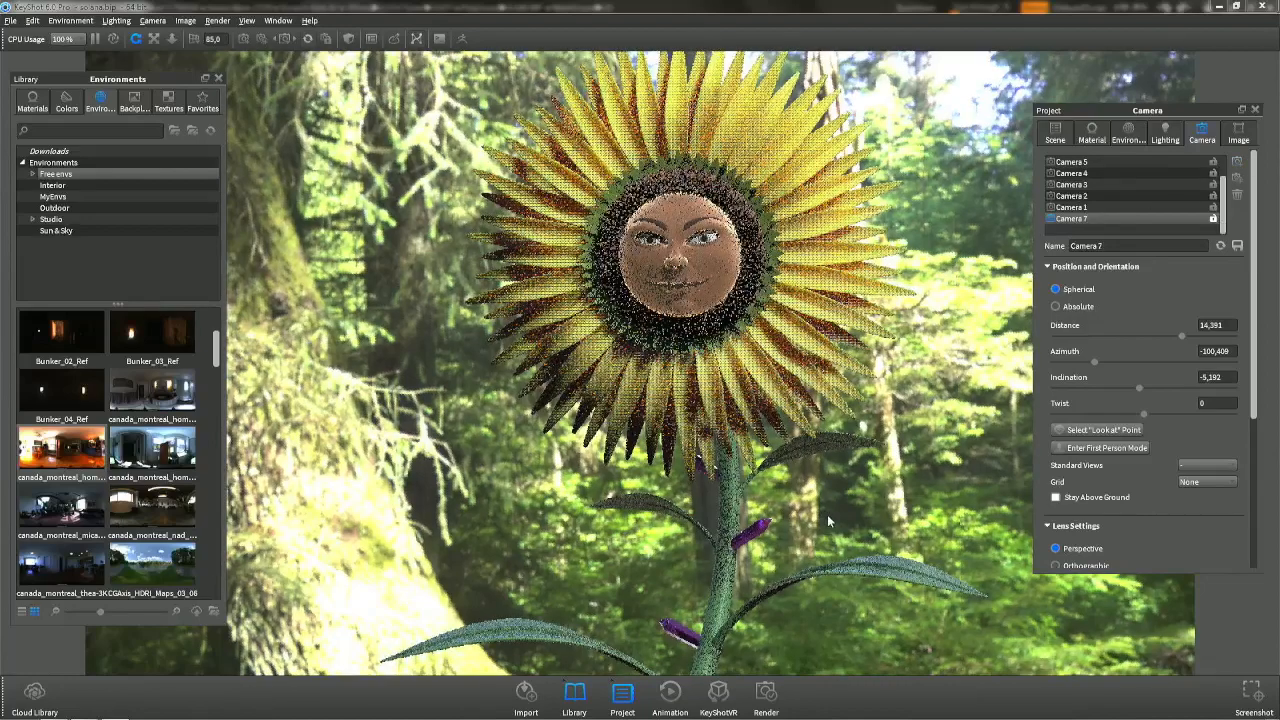
Hide the square ground plane beneath the sunflower's stem.
scroll(828, 512, "down", 3)
scroll(829, 521, "down", 6)
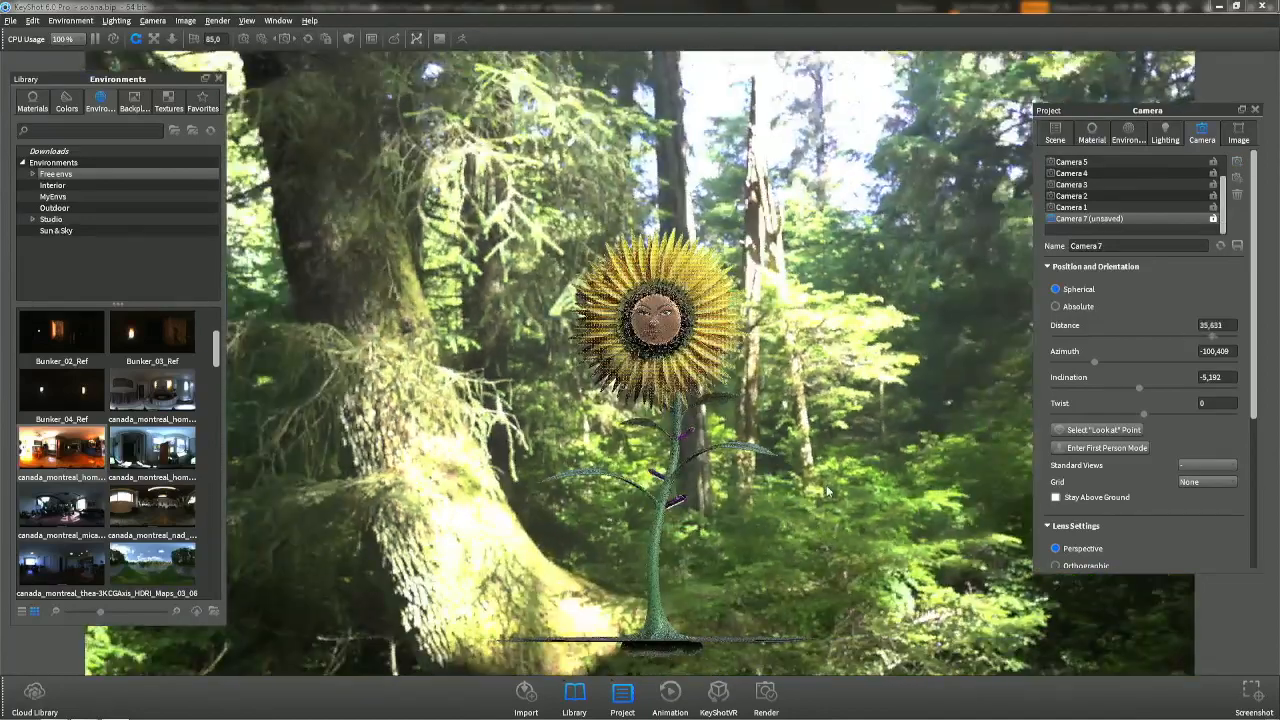
left_click_drag(828, 475, 809, 526)
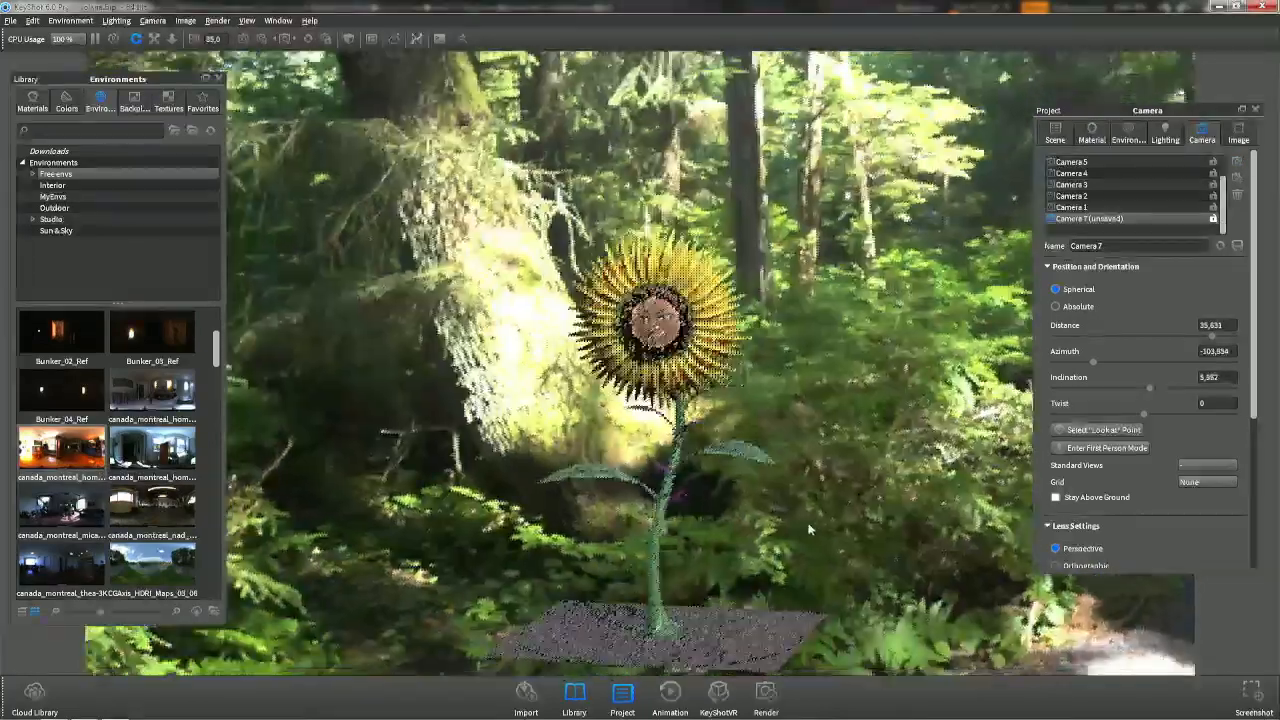
right_click(779, 654)
left_click(804, 441)
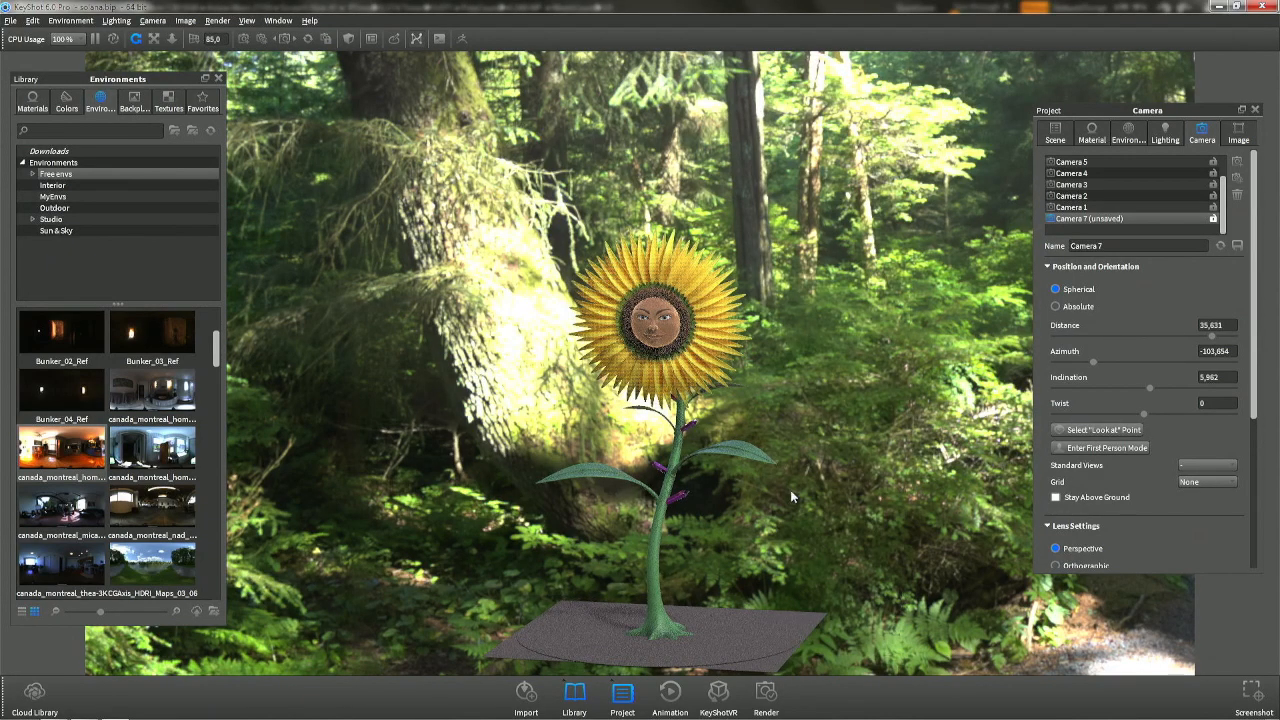
Frame the whole flower together with its round base and save the scene.
scroll(763, 510, "up", 3)
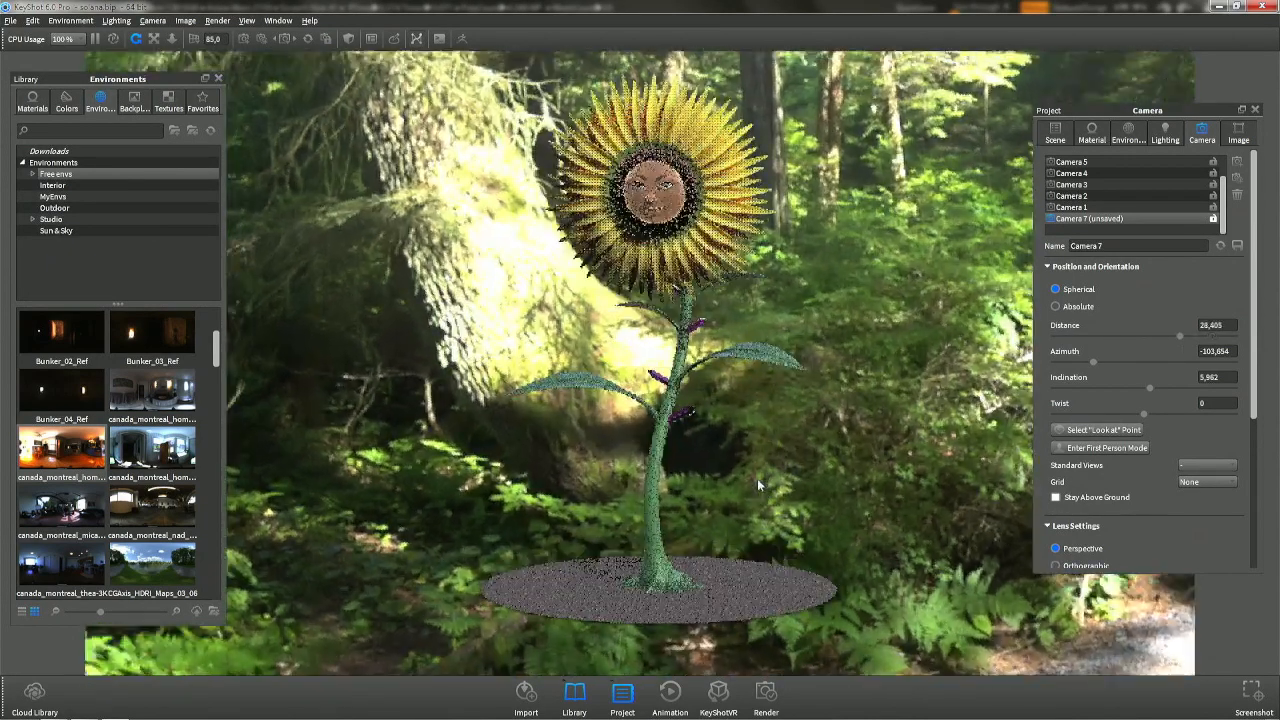
middle_click_drag(773, 450, 774, 458)
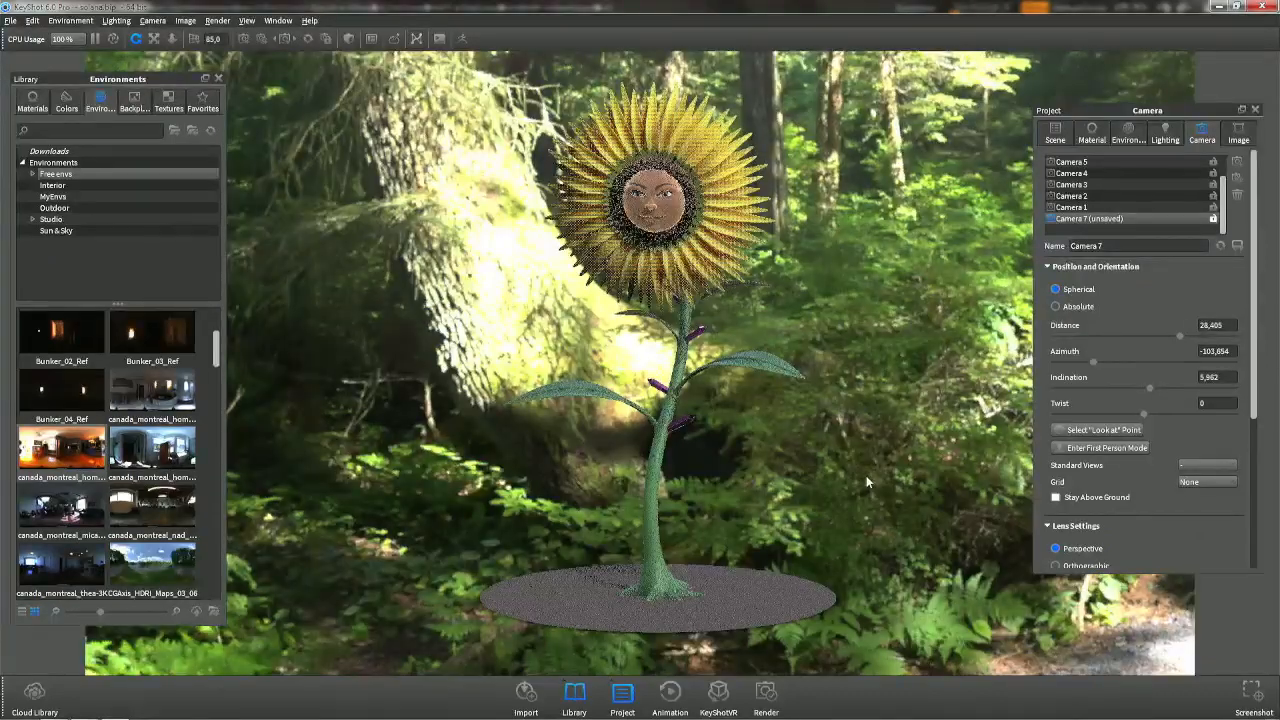
key("ctrl+s")
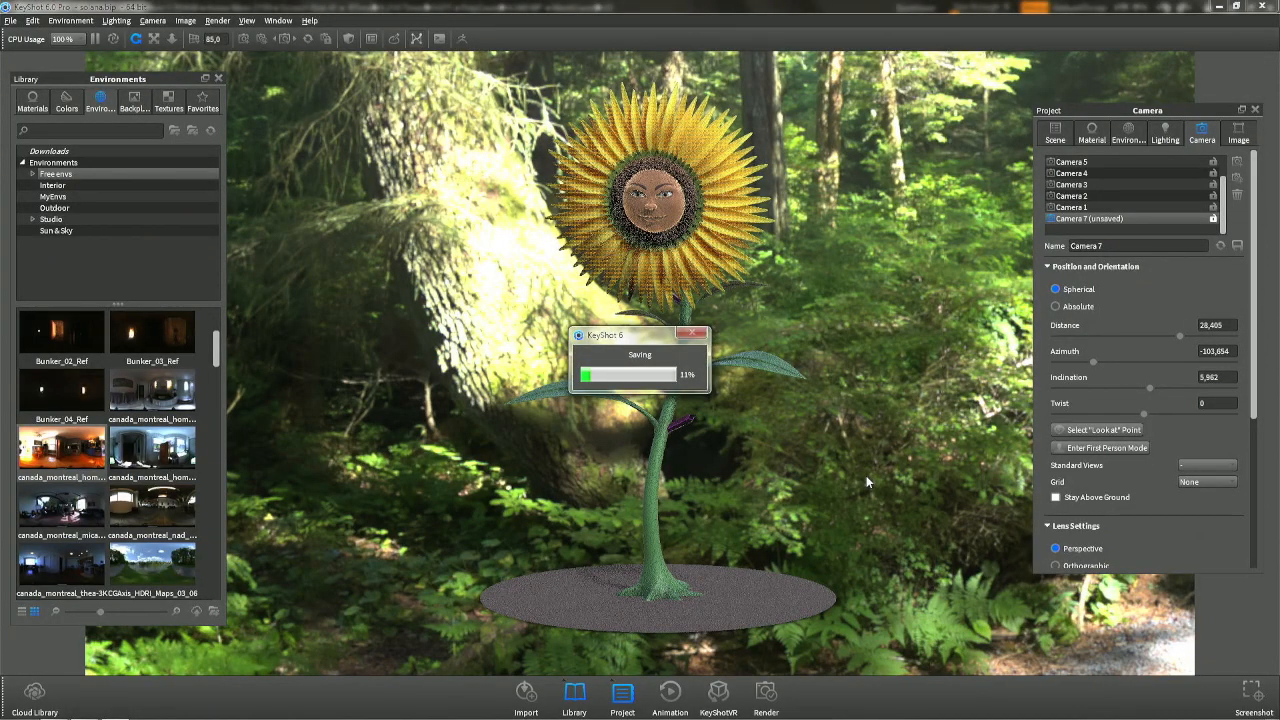